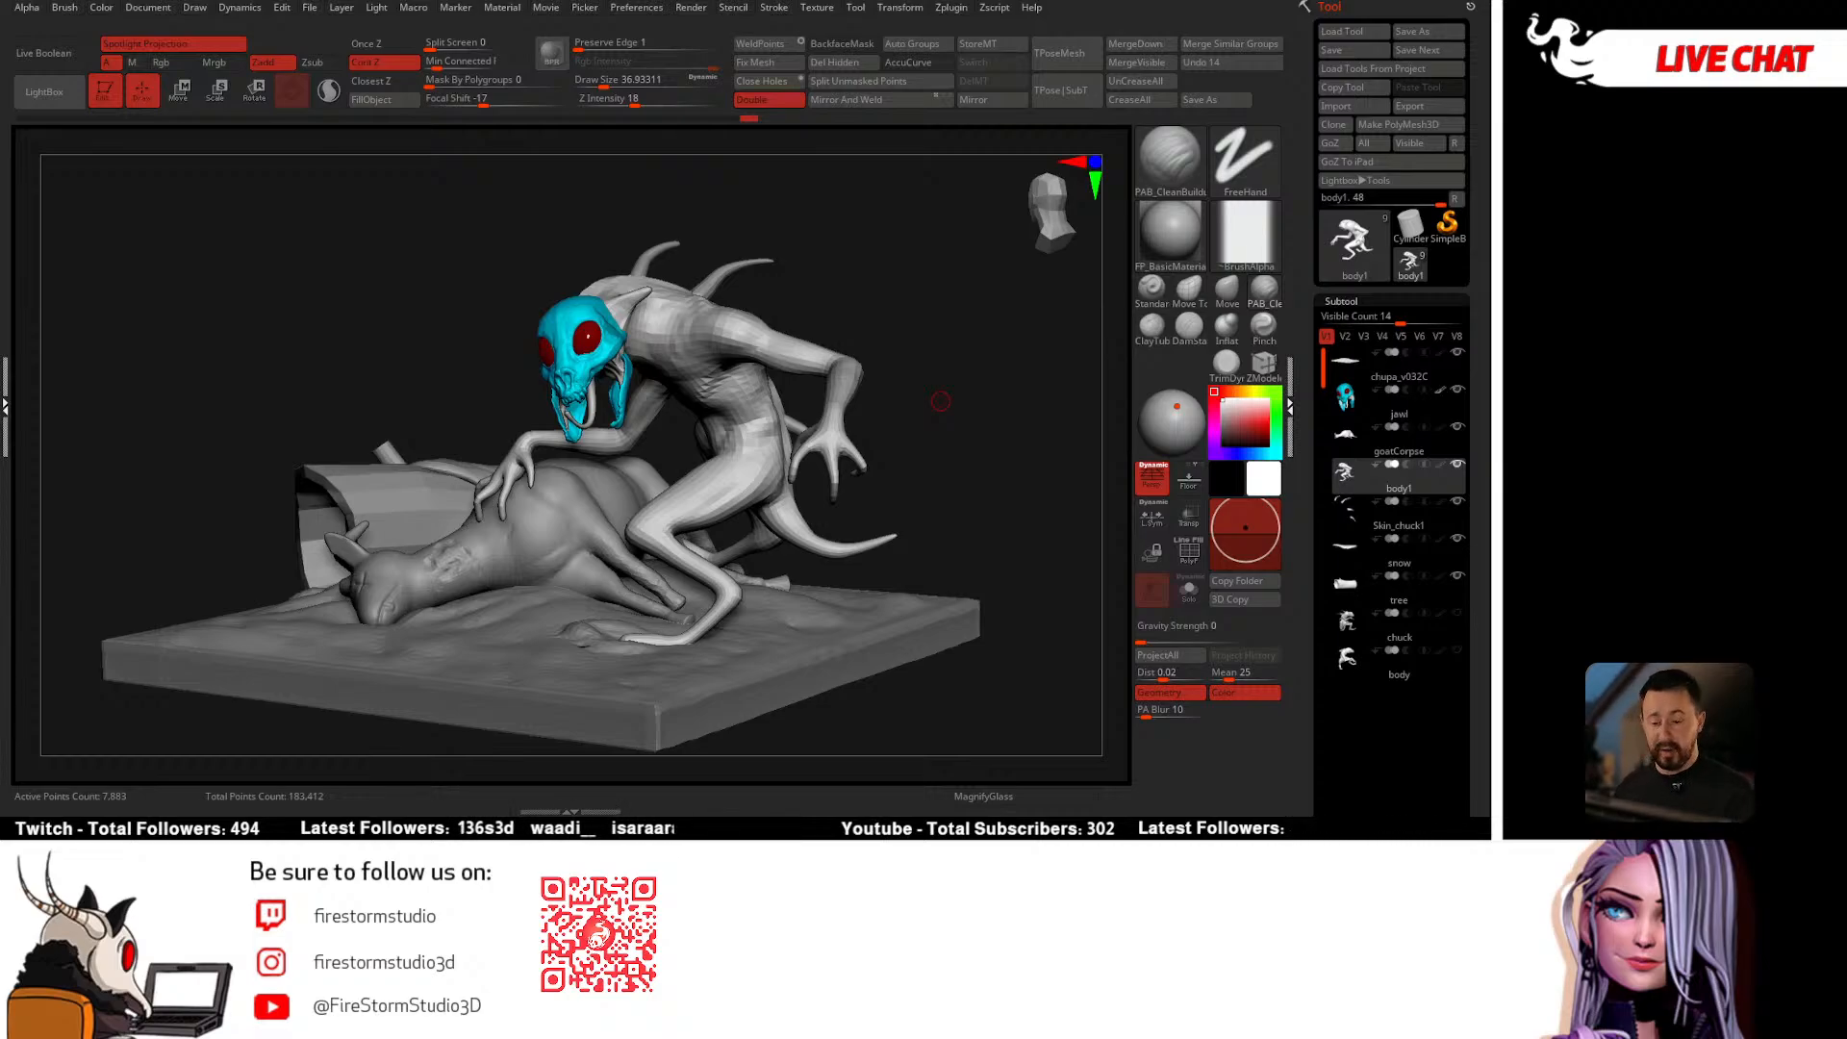
Step: Examine the crouching creature and goat corpse diorama from several angles to judge the pose and composition
mouse_move(1002, 504)
left_mouse_down()
mouse_move(973, 404)
mouse_move(994, 458)
mouse_move(994, 442)
mouse_move(1034, 483)
mouse_move(1007, 477)
left_mouse_up()
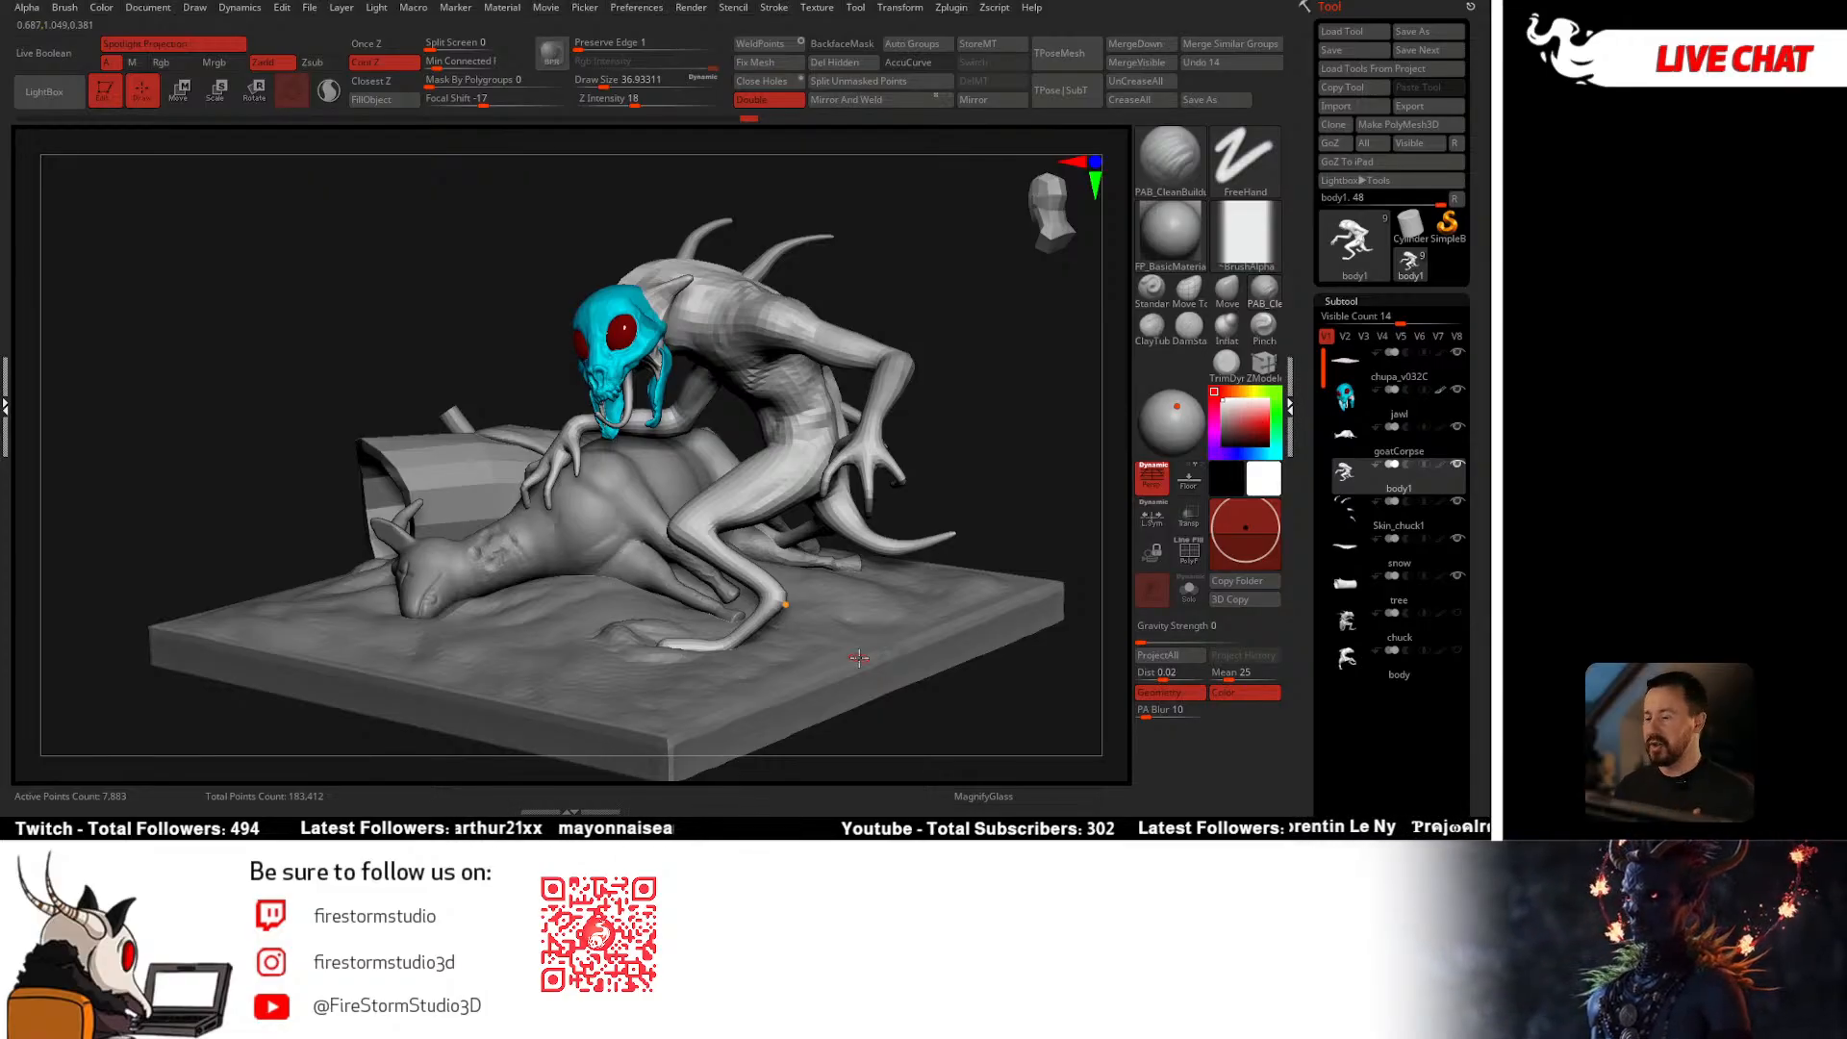
left_click_drag(992, 405, 982, 438)
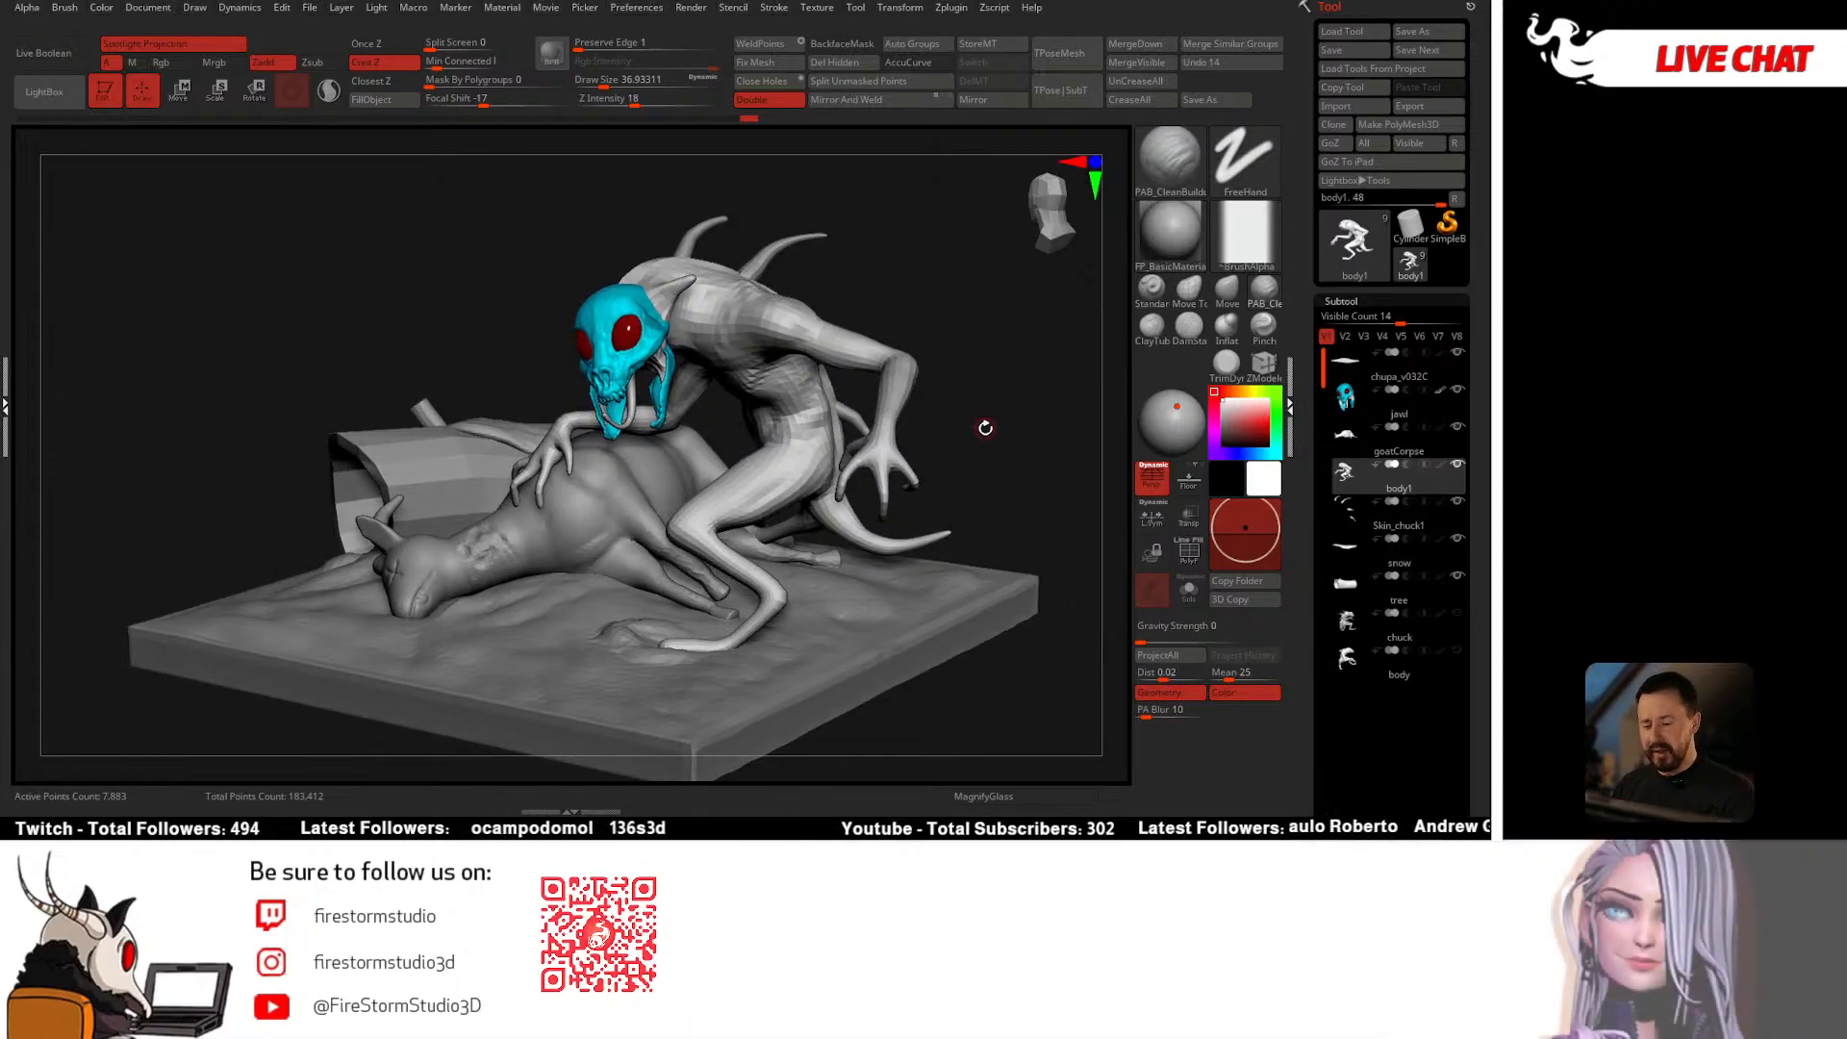
mouse_move(985, 427)
left_mouse_down()
mouse_move(975, 499)
mouse_move(1002, 443)
left_mouse_up()
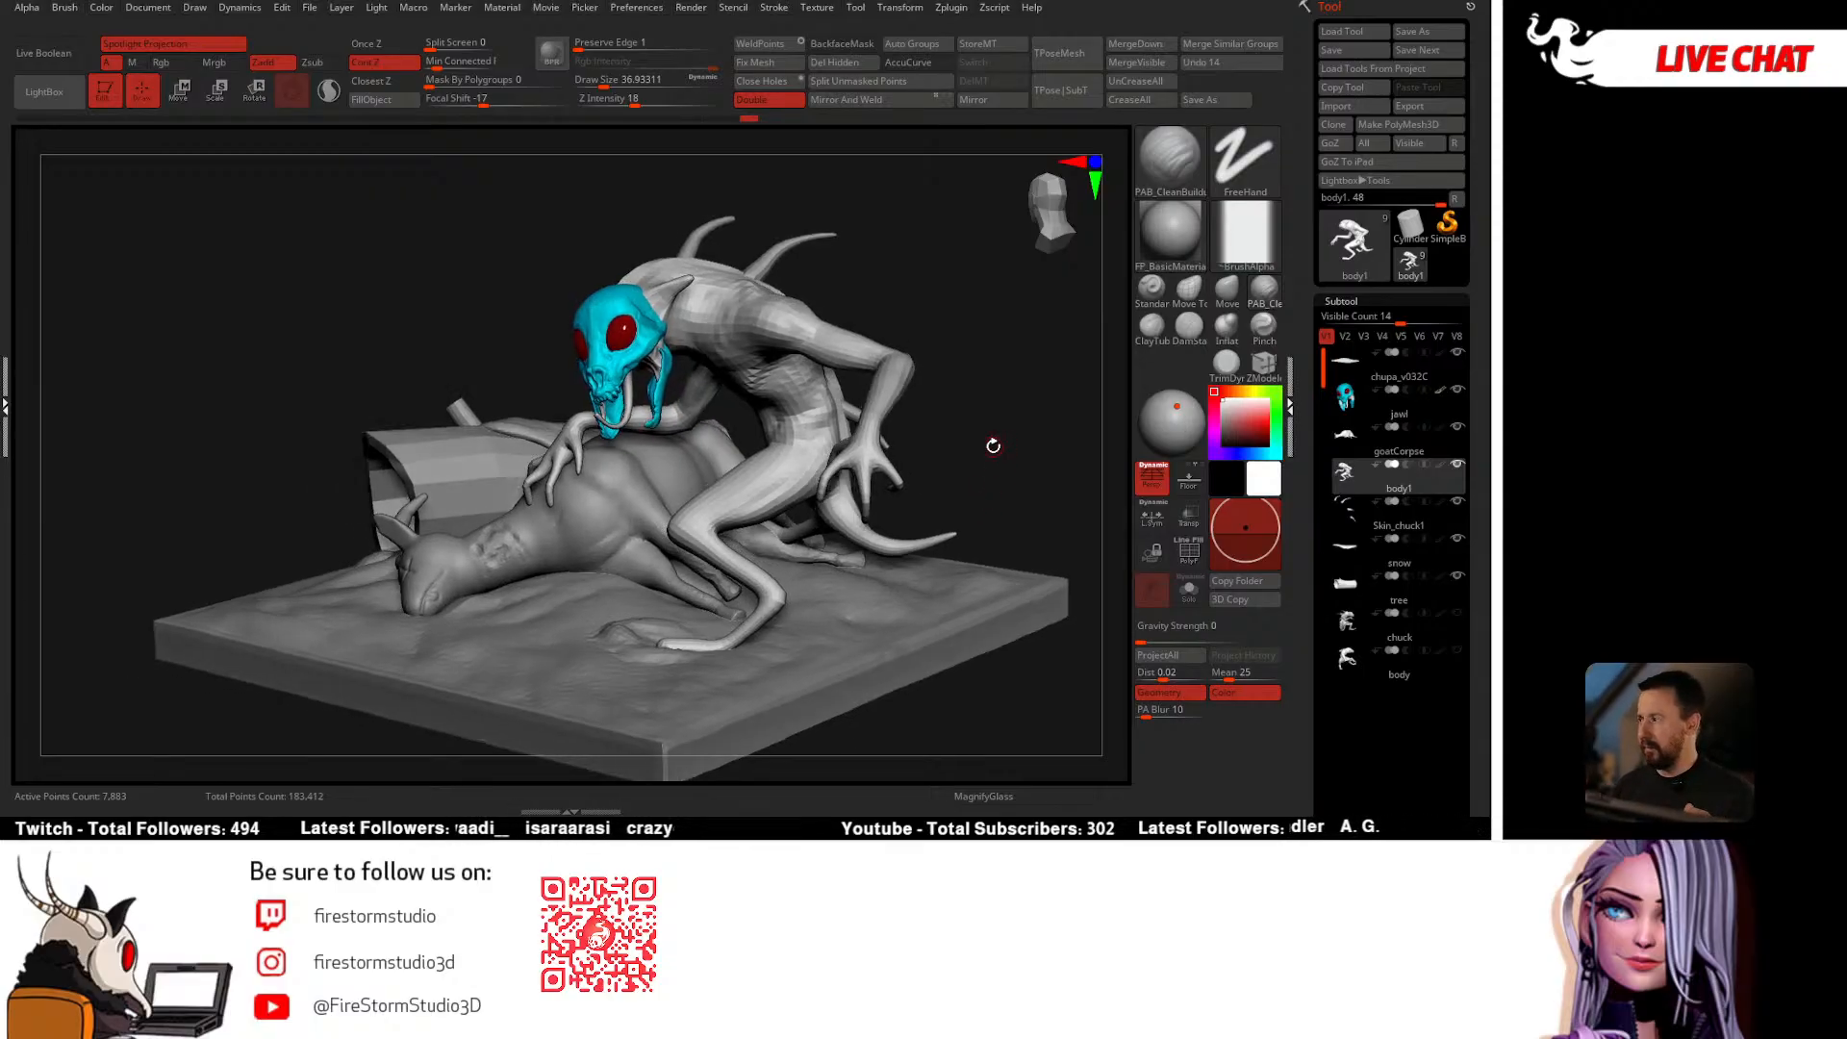
mouse_move(1010, 424)
left_mouse_down()
mouse_move(983, 475)
mouse_move(985, 442)
mouse_move(965, 465)
left_mouse_up()
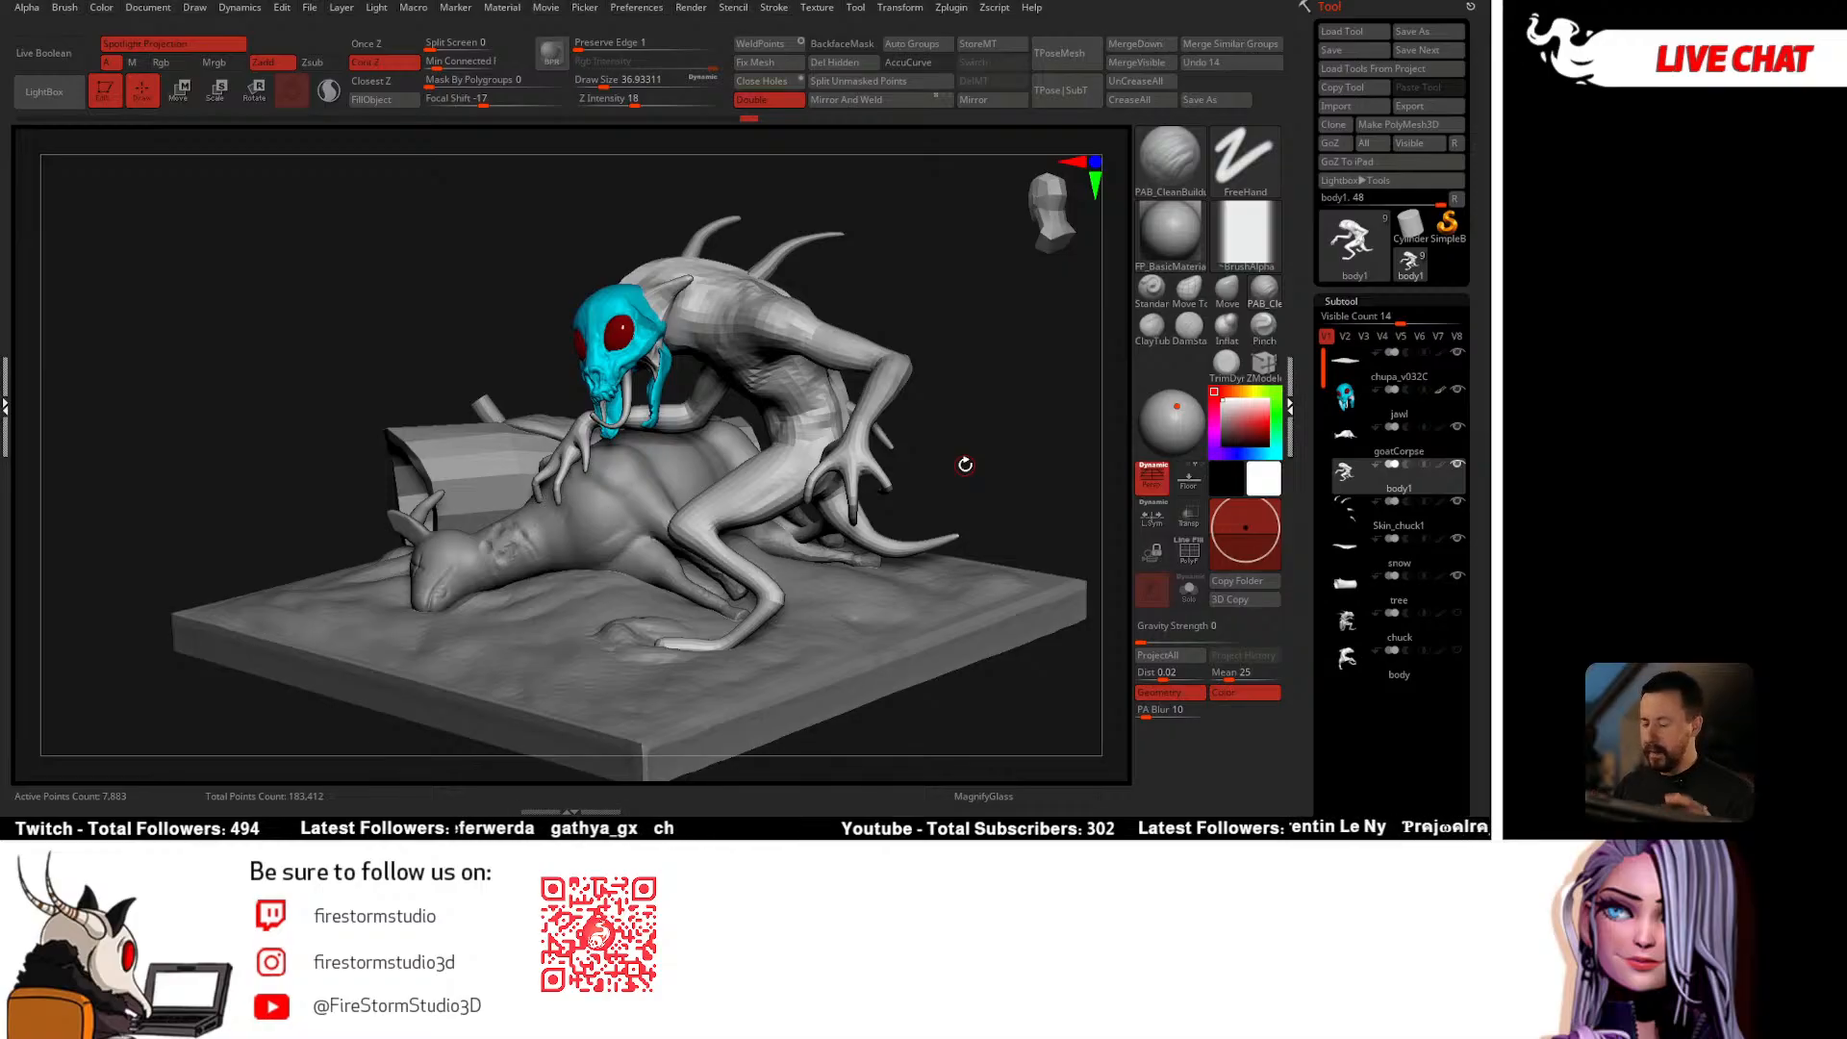
left_click_drag(944, 429, 880, 500)
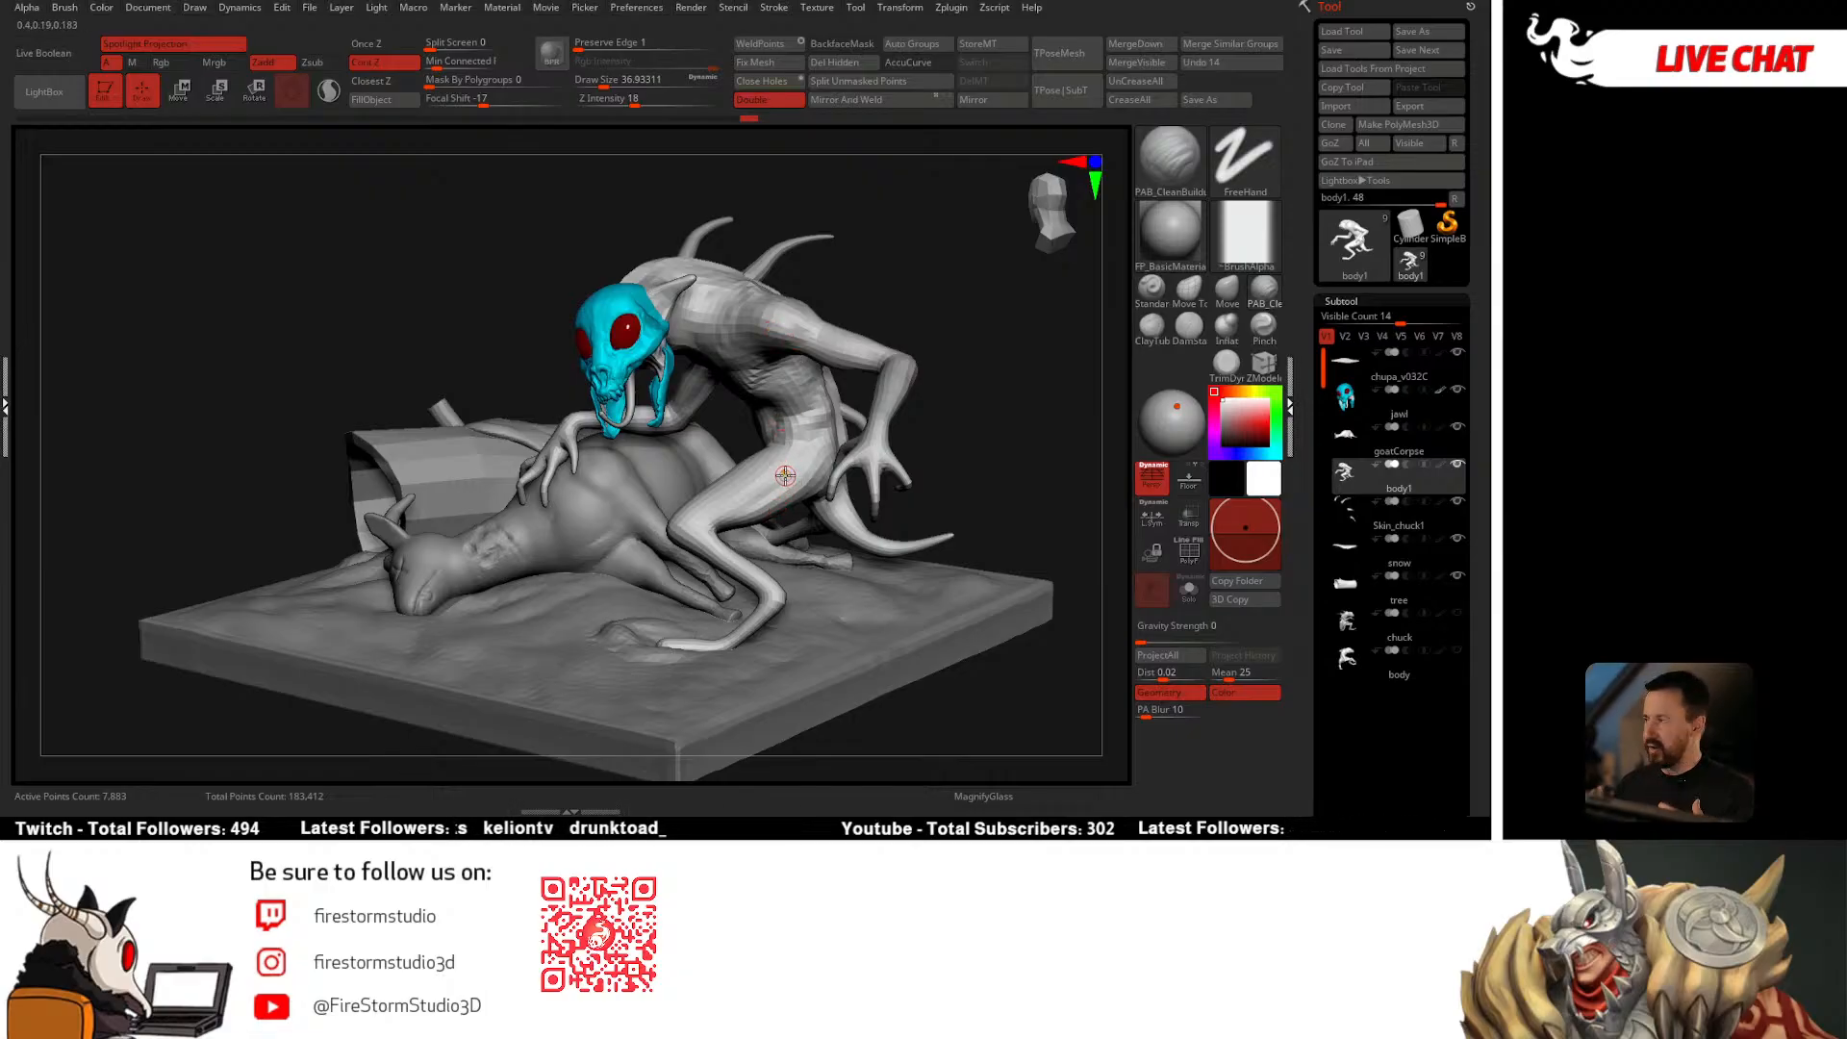
left_click_drag(944, 421, 993, 414)
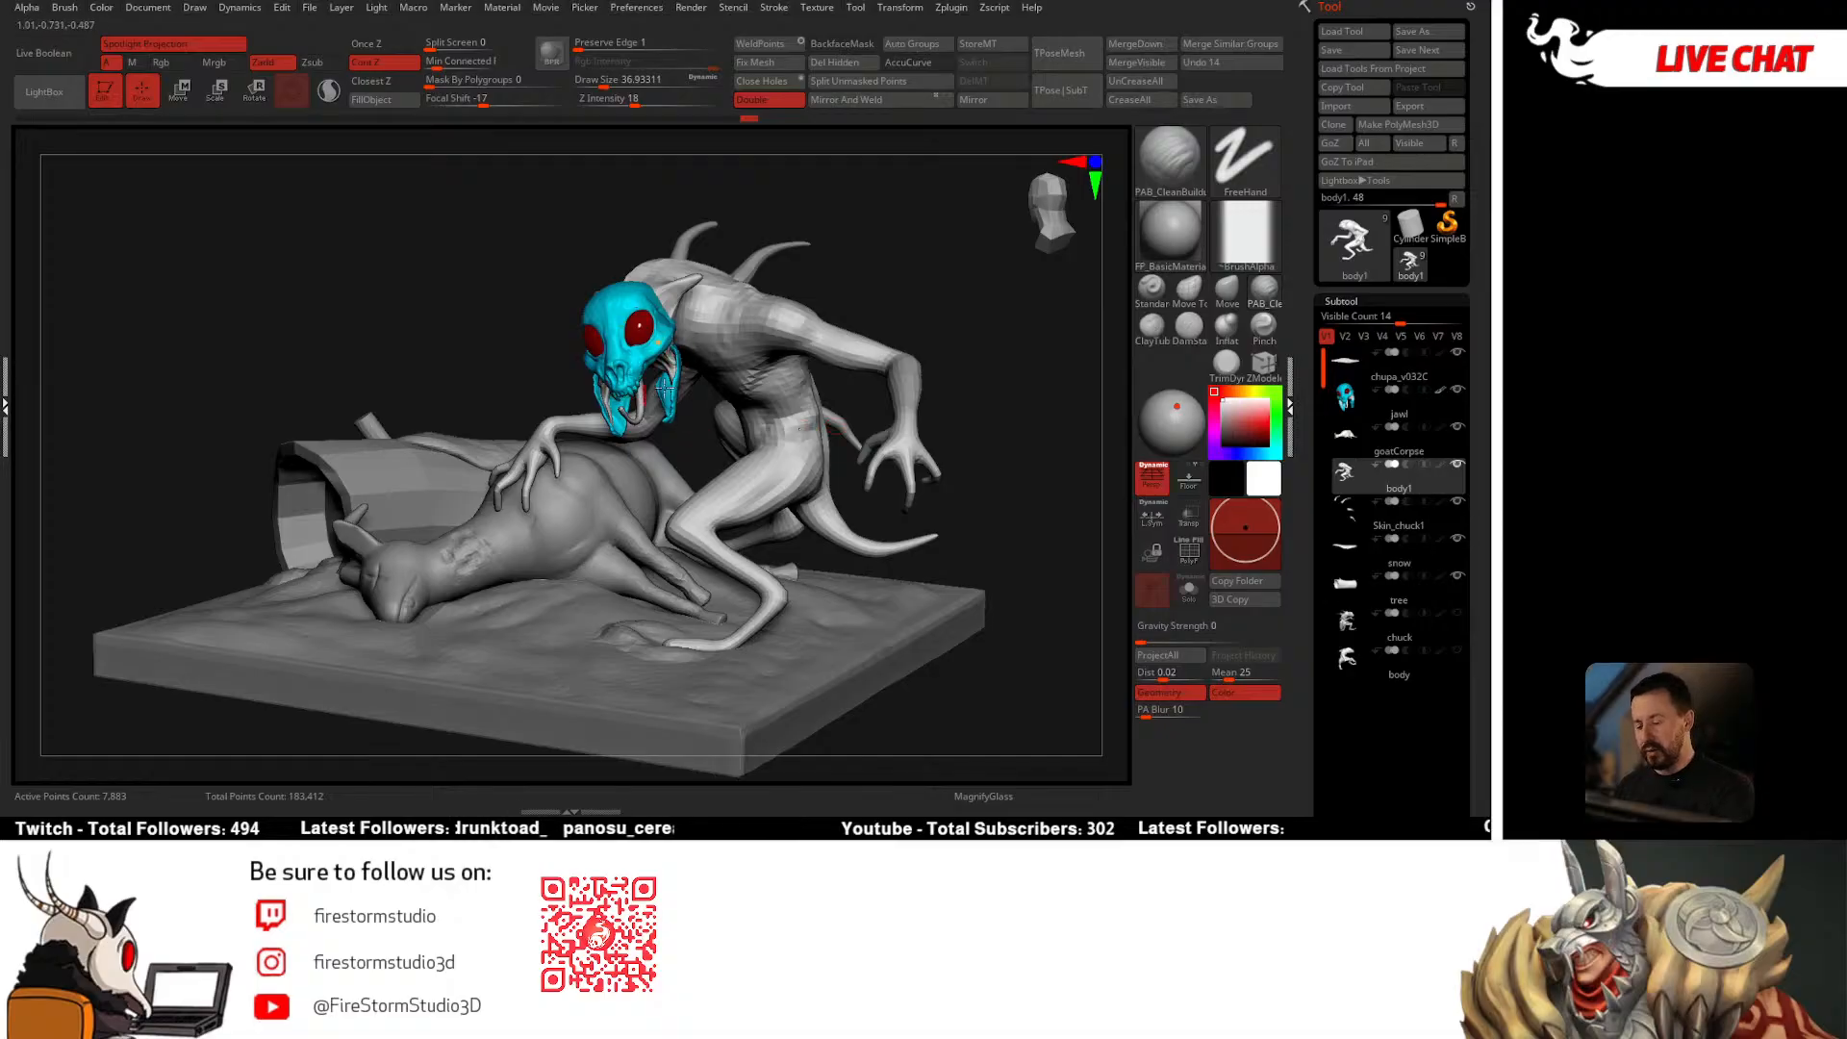
left_click_drag(929, 323, 809, 310)
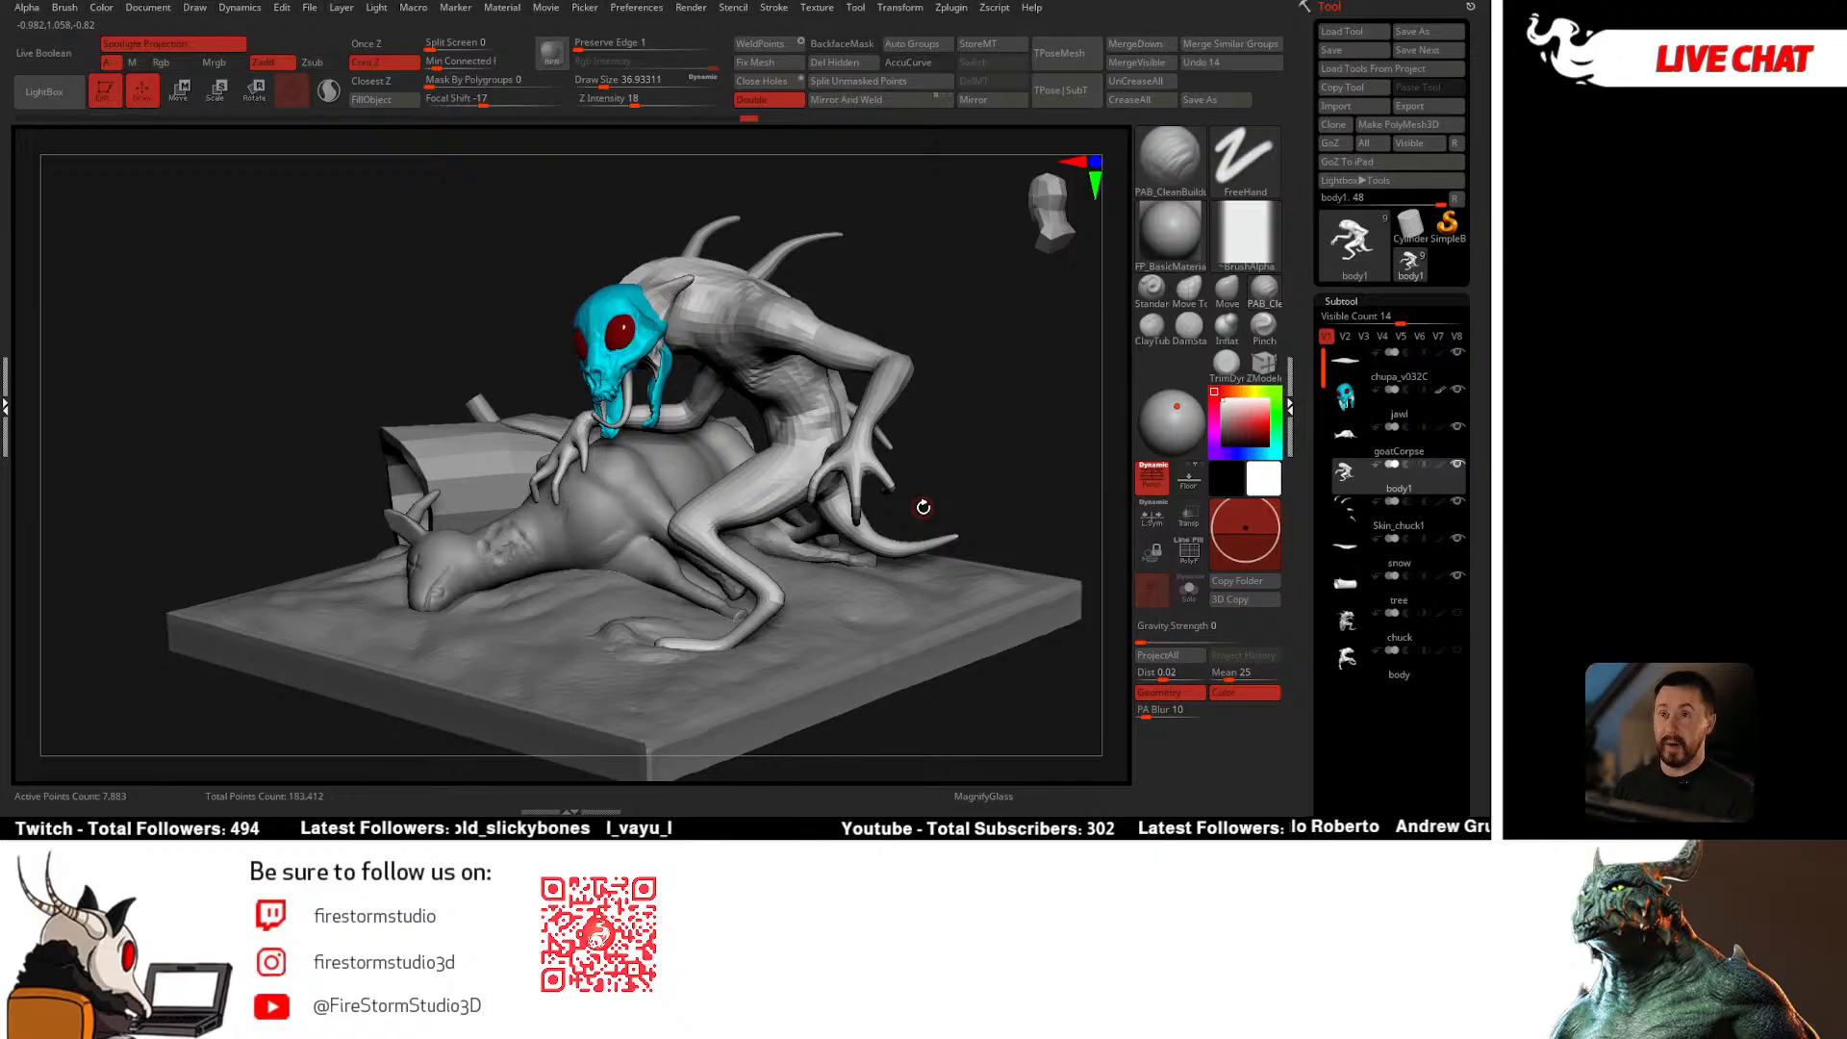
mouse_move(960, 424)
left_mouse_down()
mouse_move(956, 408)
mouse_move(949, 442)
left_mouse_up()
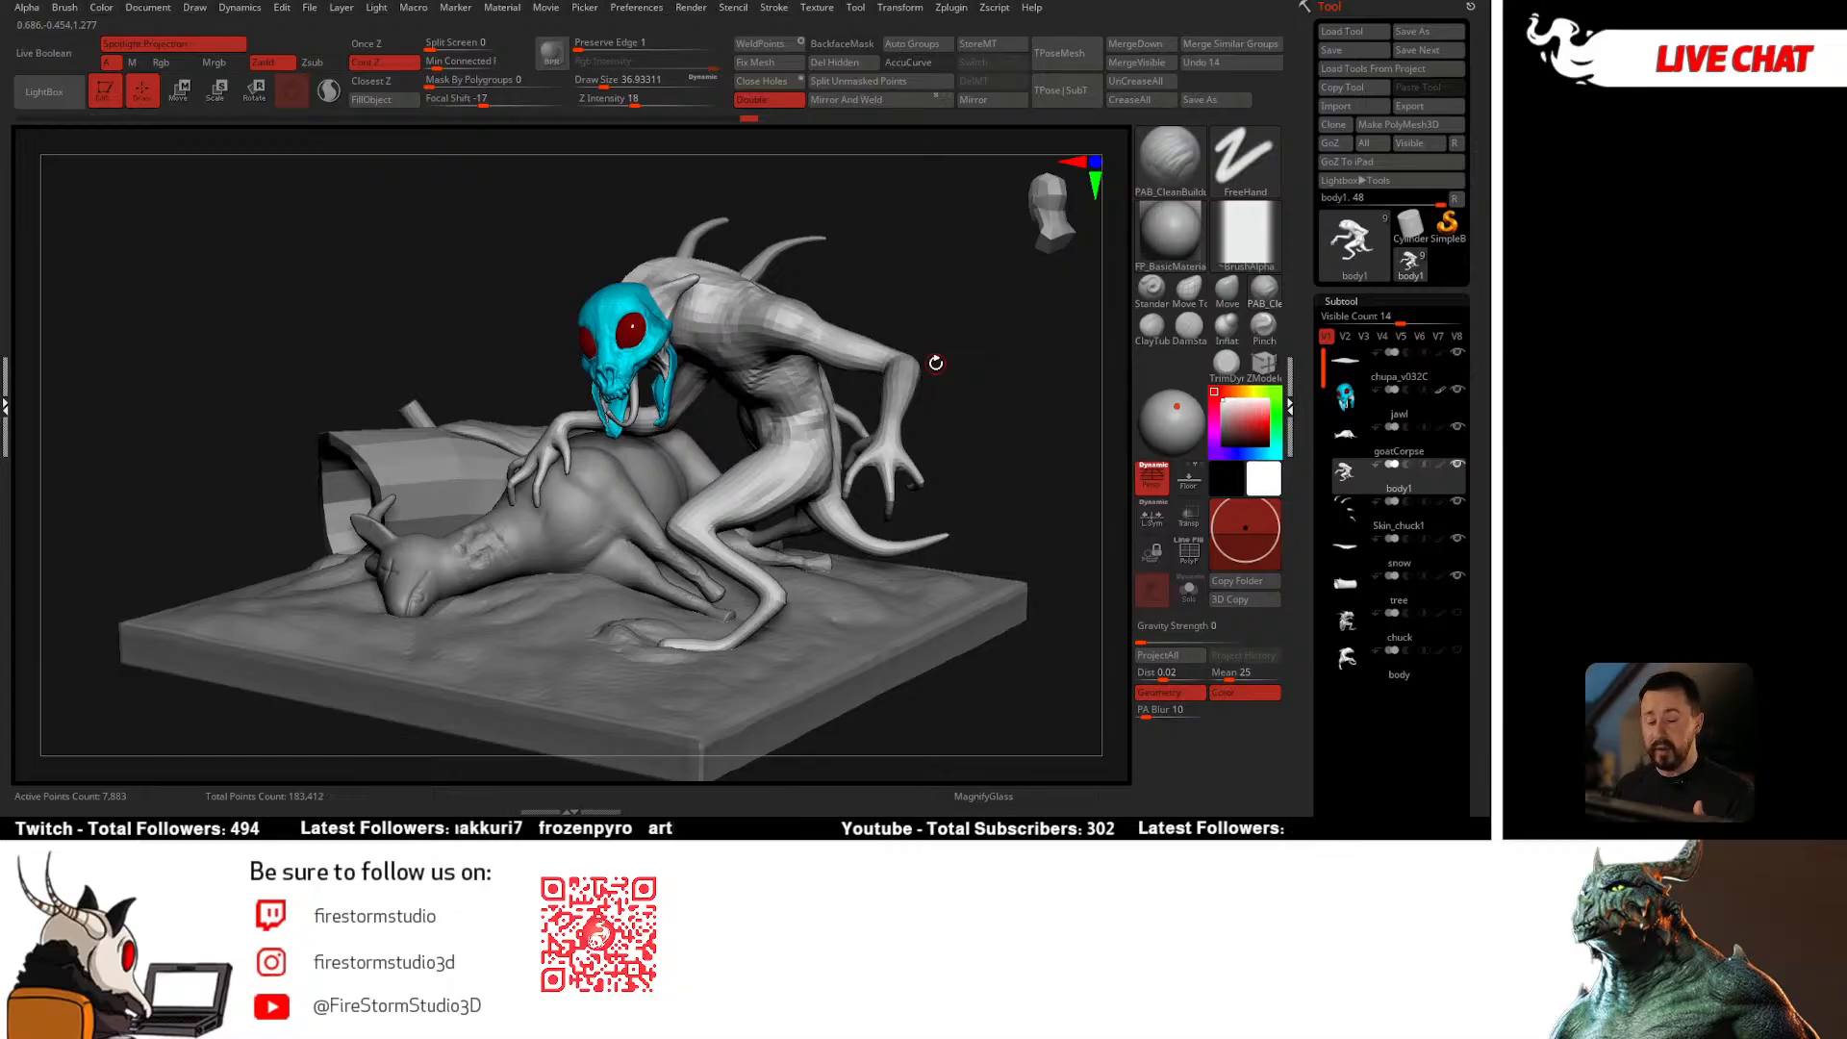
left_click_drag(946, 433, 967, 440)
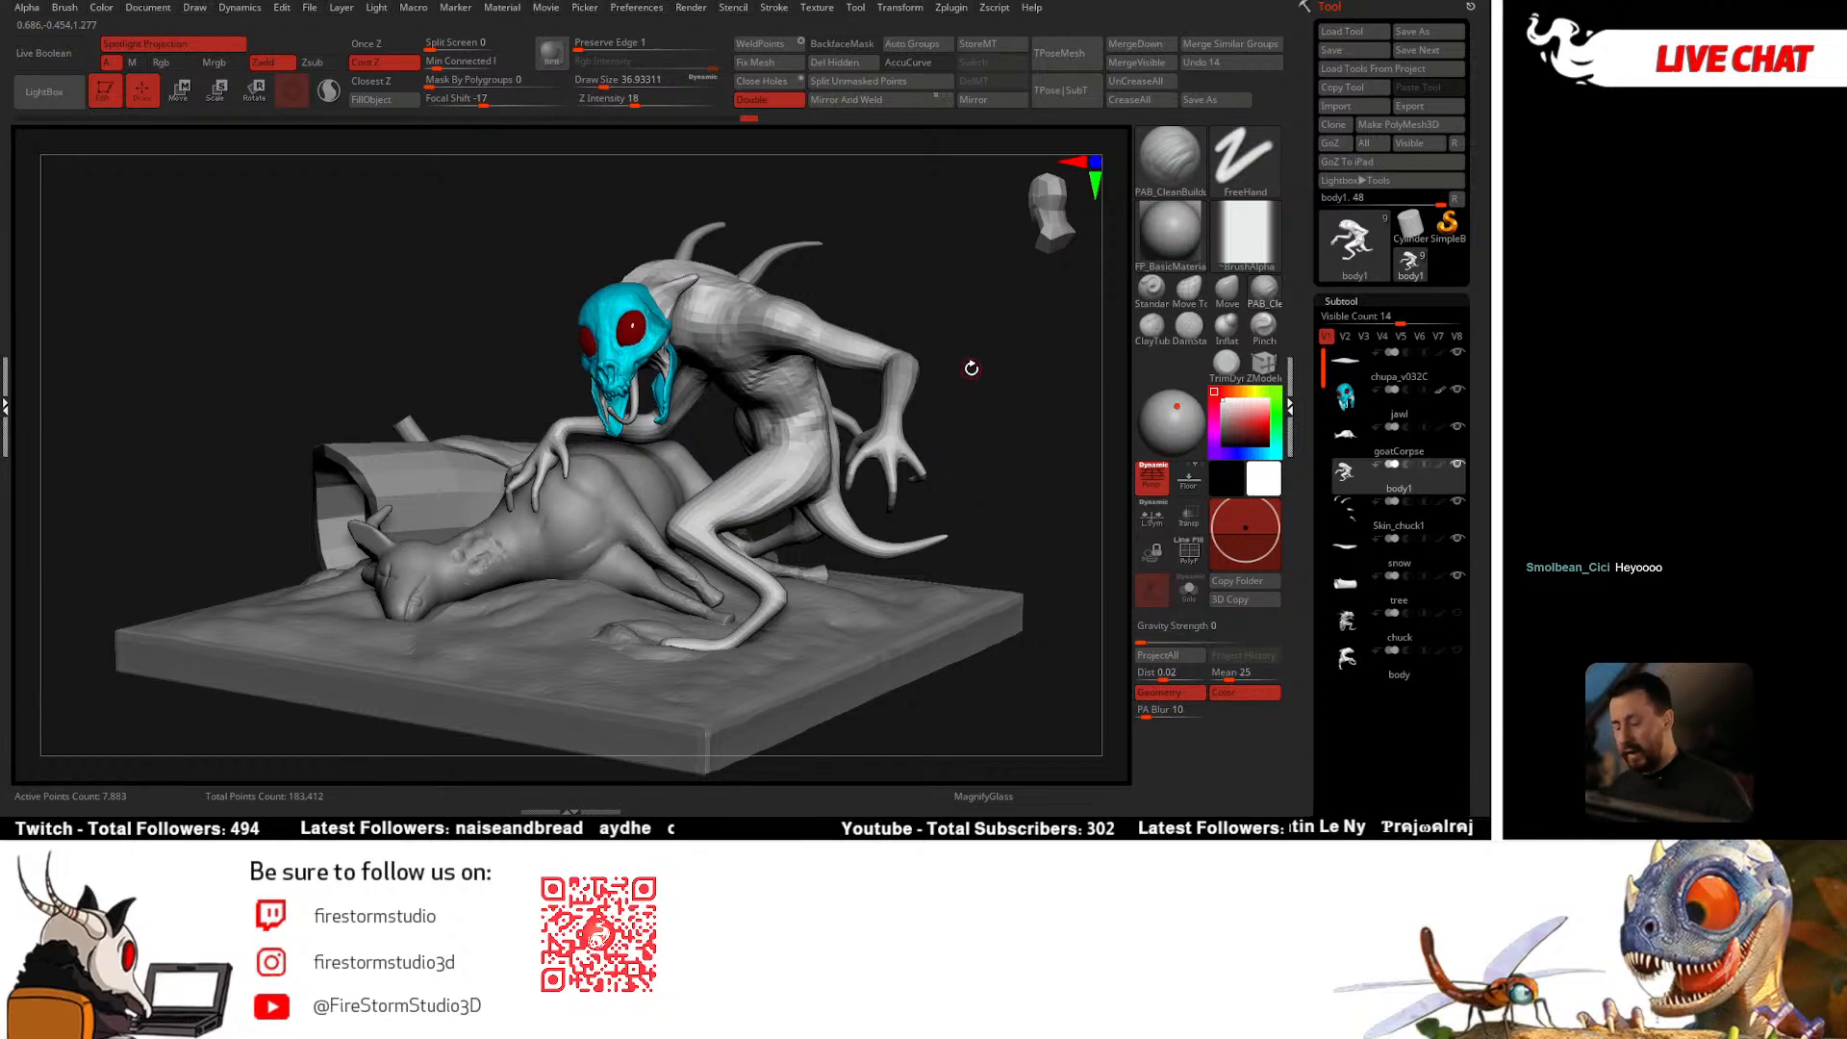
mouse_move(979, 389)
left_mouse_down()
mouse_move(979, 428)
mouse_move(961, 384)
mouse_move(987, 421)
mouse_move(912, 371)
mouse_move(947, 372)
left_mouse_up()
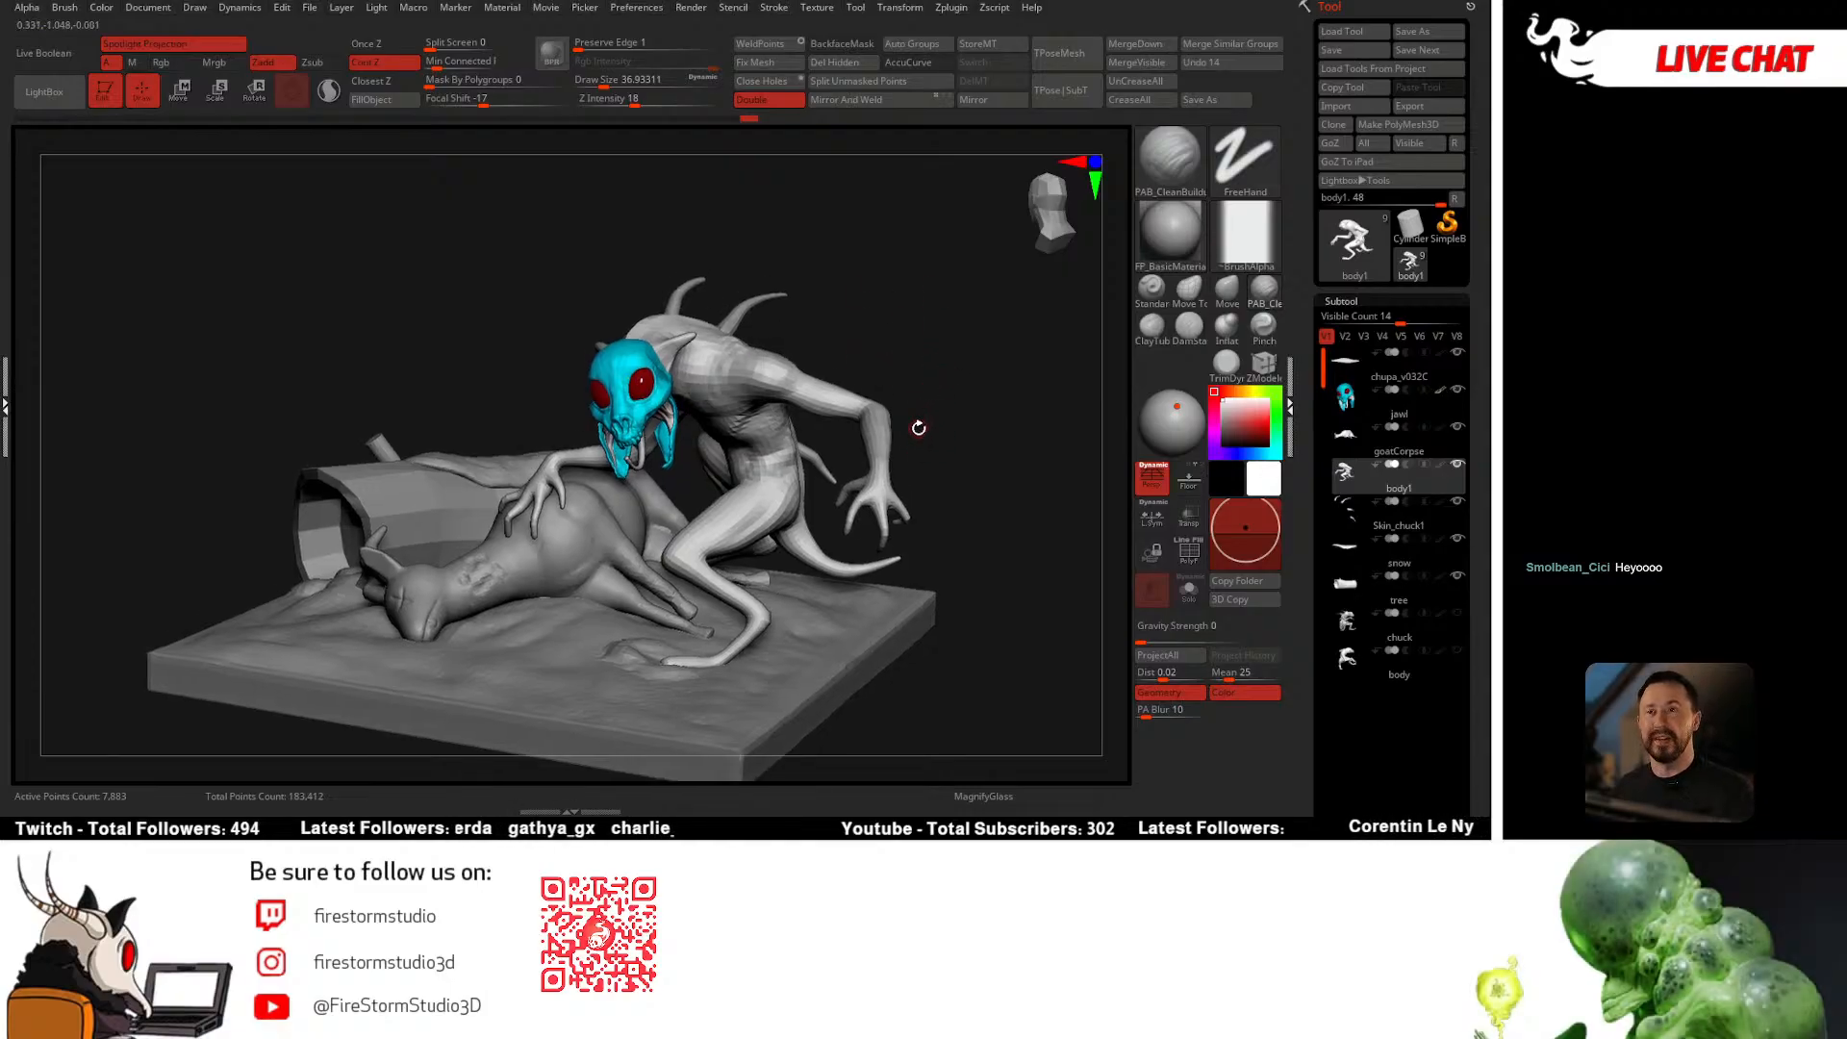
mouse_move(929, 356)
left_mouse_down()
mouse_move(940, 384)
mouse_move(961, 375)
mouse_move(944, 392)
mouse_move(932, 360)
mouse_move(928, 453)
left_mouse_up()
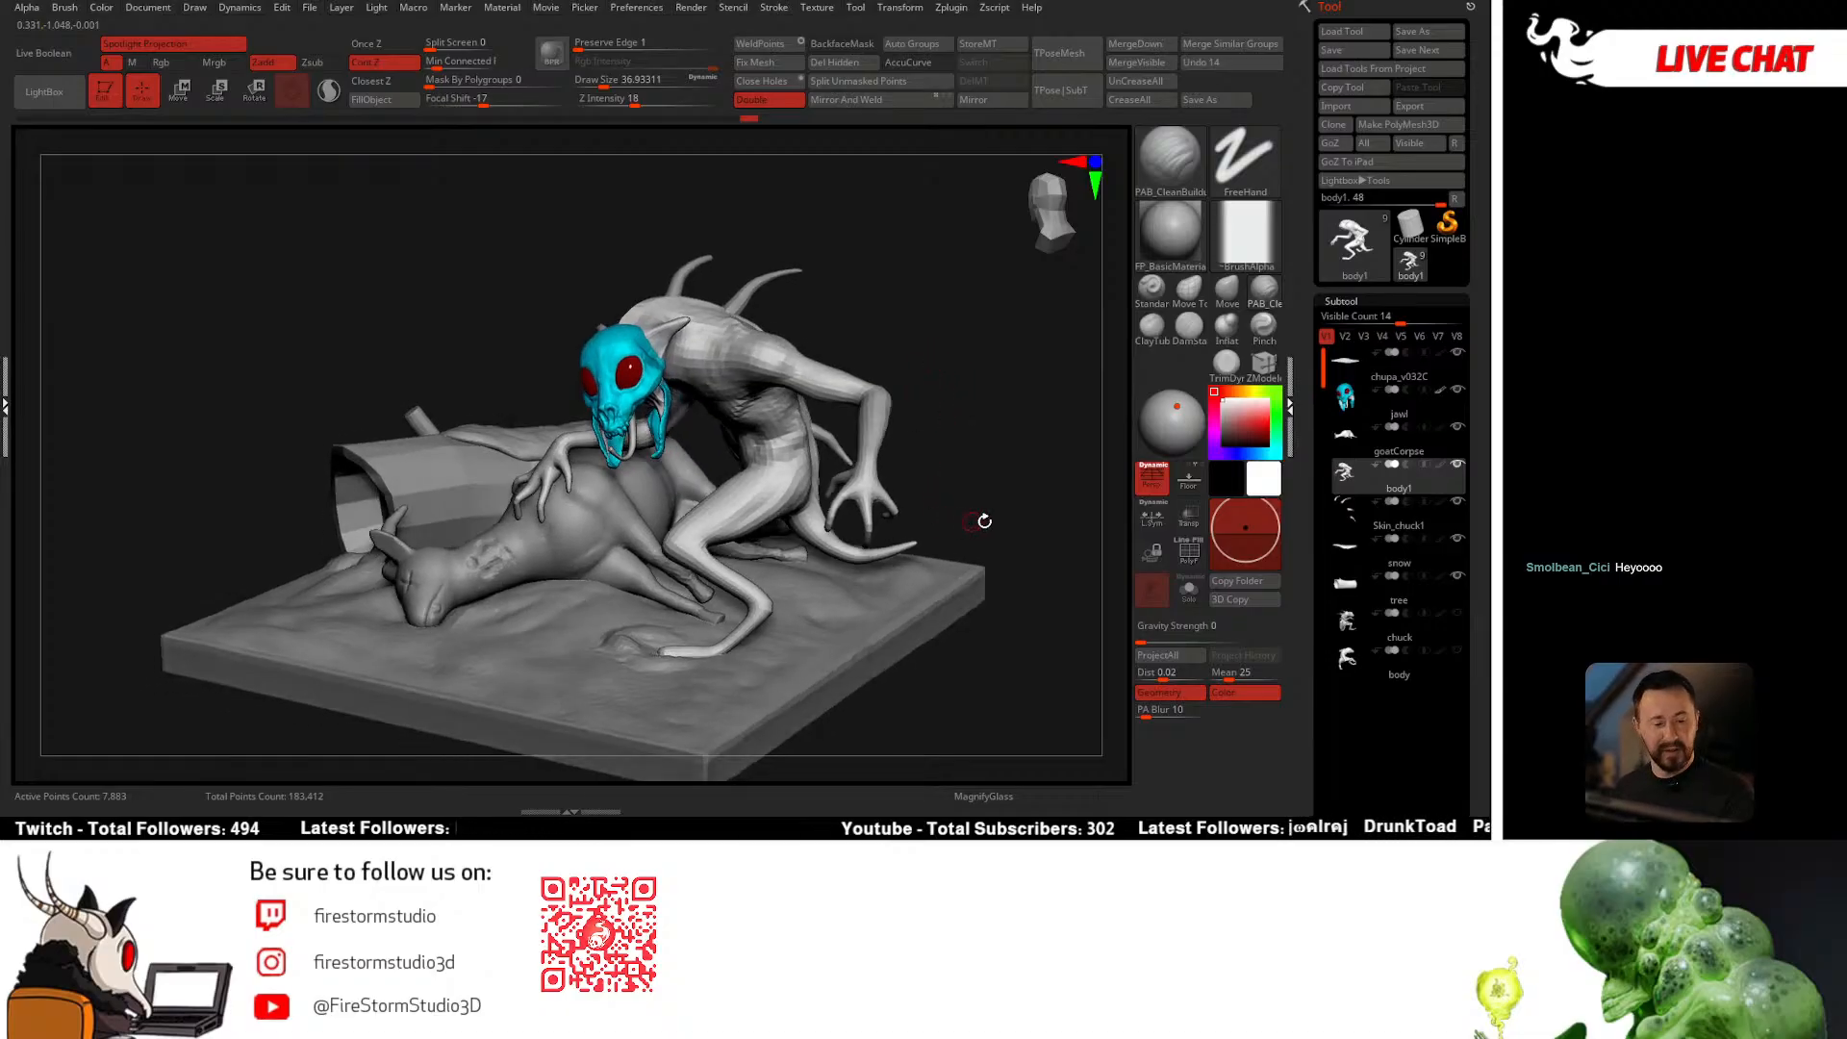
left_click_drag(907, 351, 970, 408)
Step: Switch to the Move brush with a draw size of about 90 and check the creature's neck and shoulders from above
left_click(1227, 291)
key("space")
left_click_drag(750, 363, 770, 362)
left_click_drag(861, 315, 870, 330)
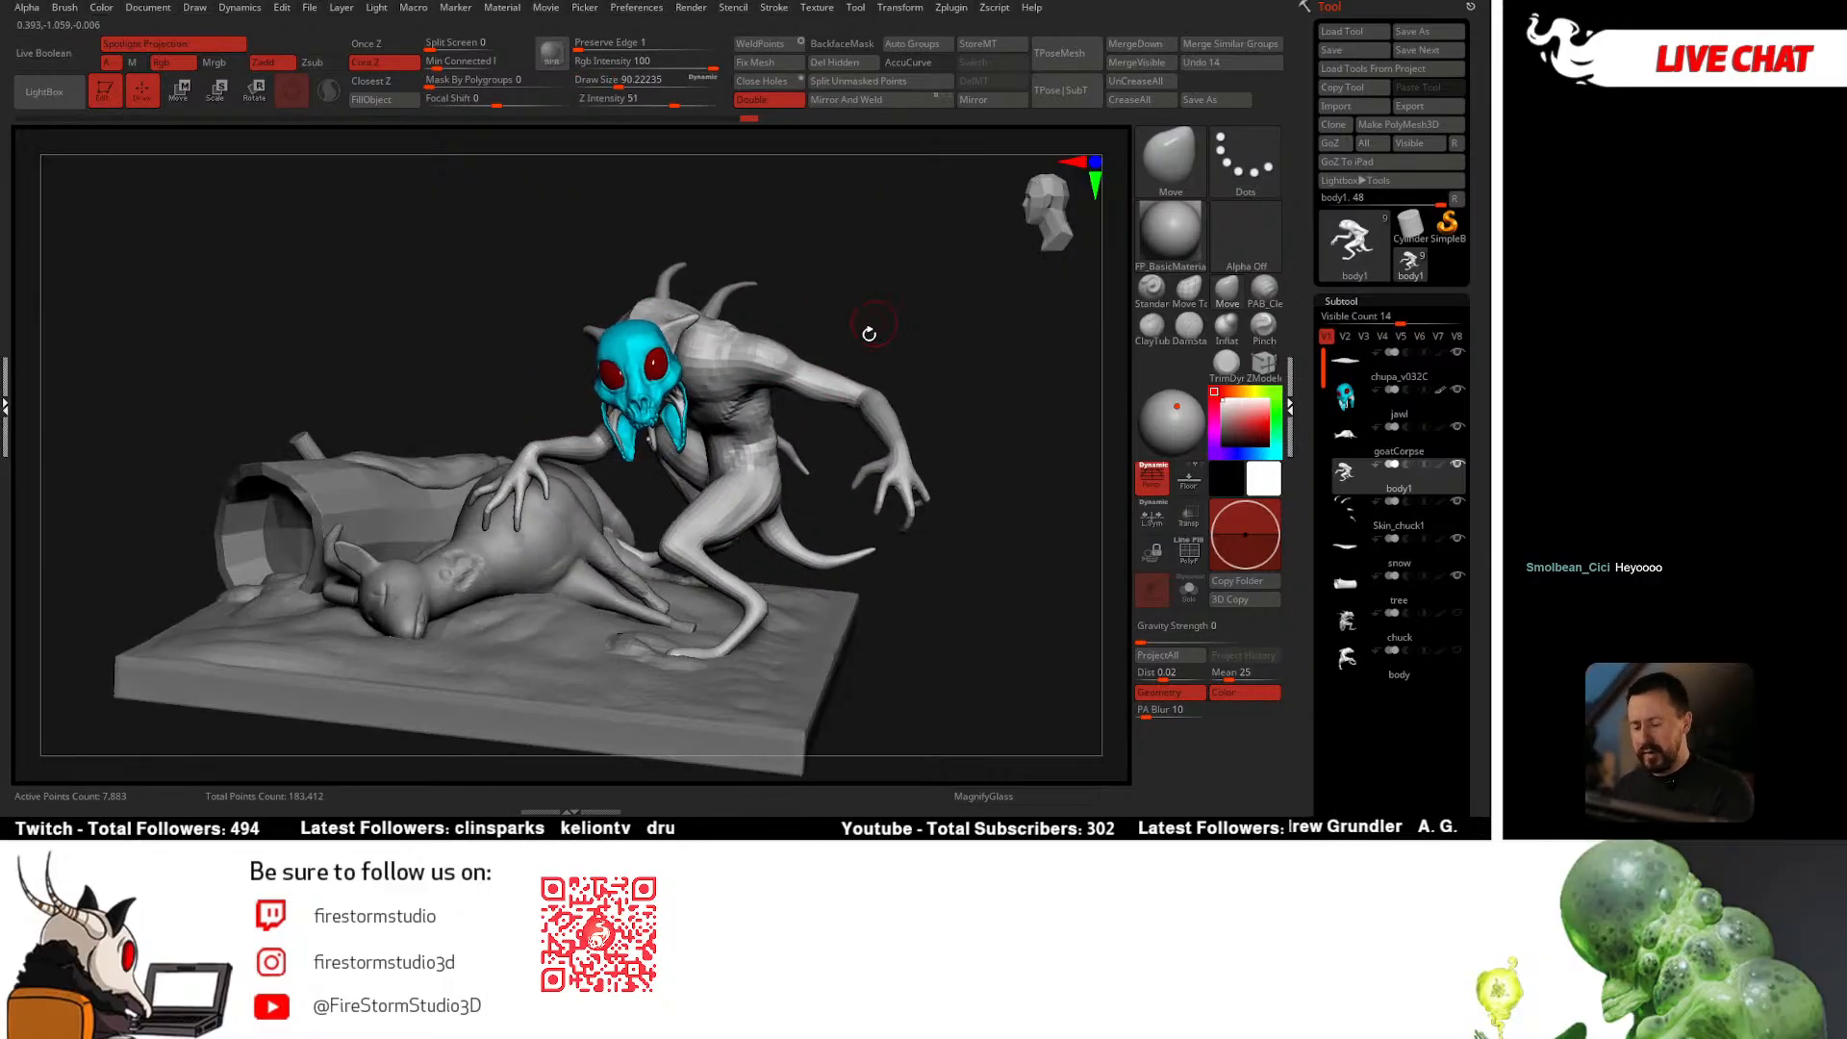
mouse_move(849, 305)
left_mouse_down()
mouse_move(716, 339)
mouse_move(611, 301)
left_mouse_up()
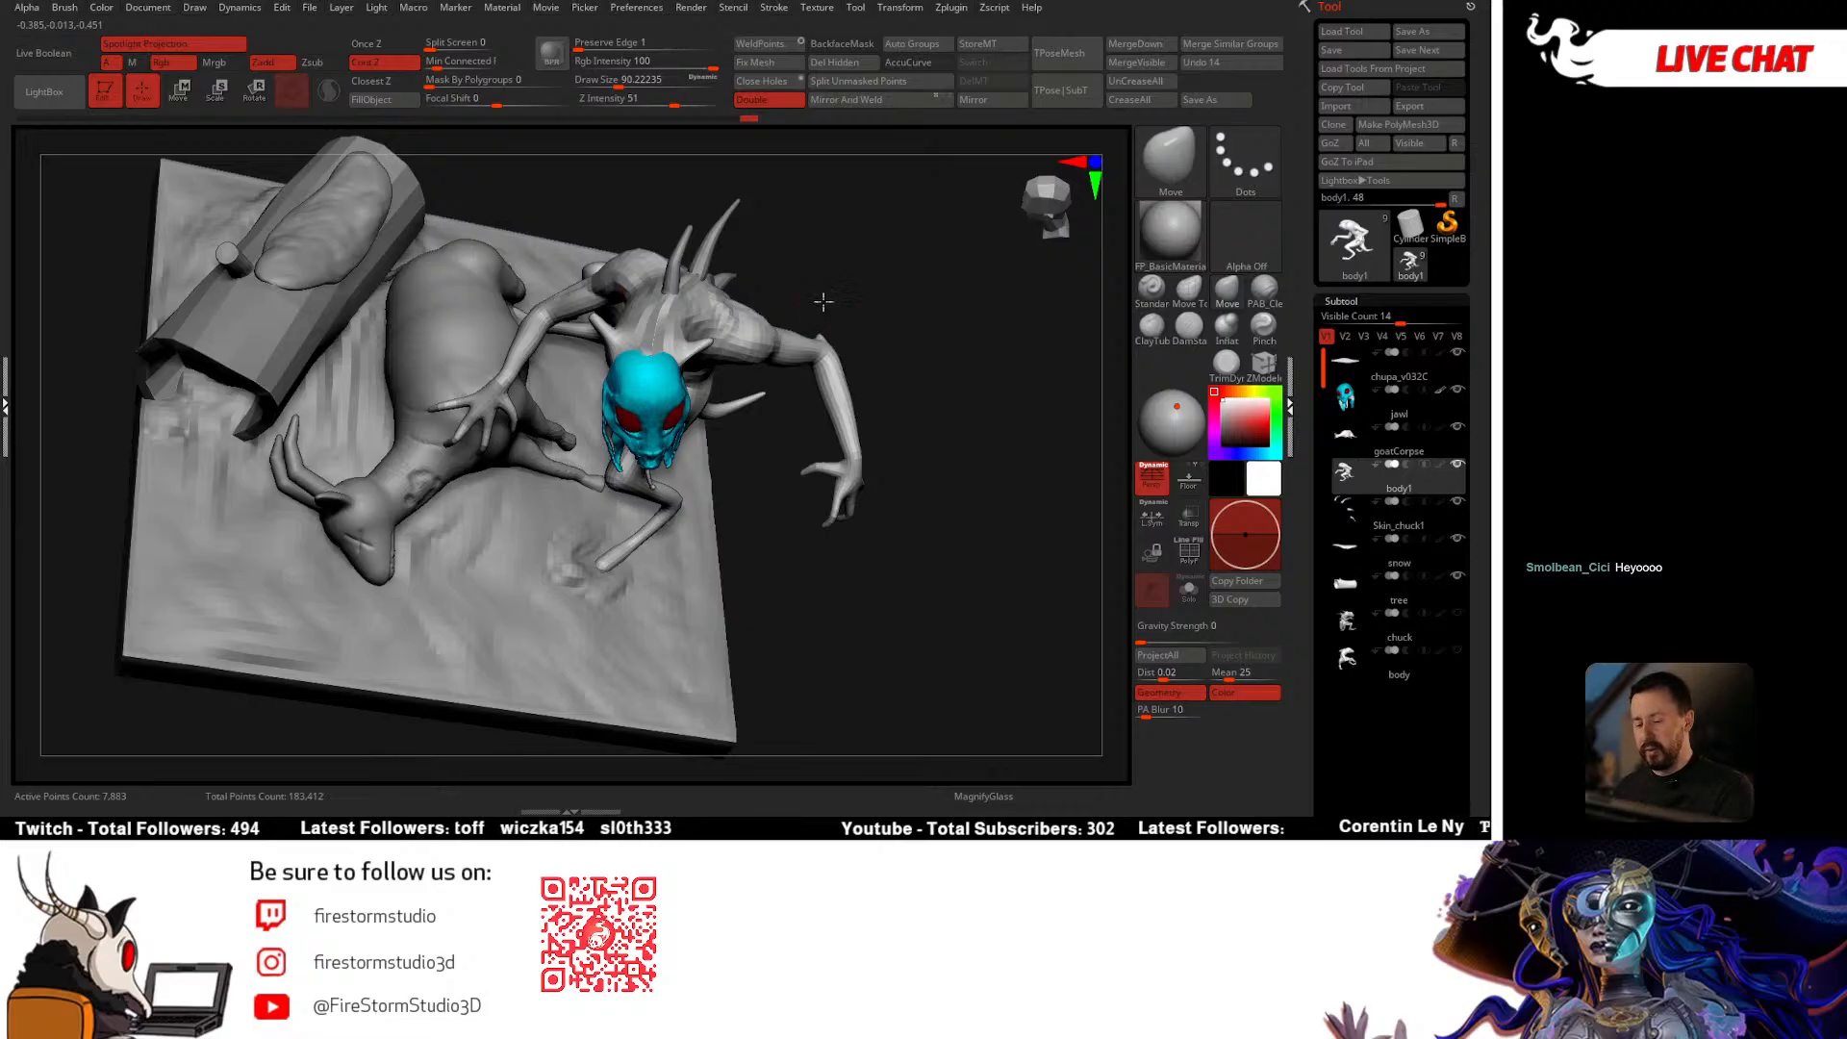
left_click_drag(824, 302, 606, 358)
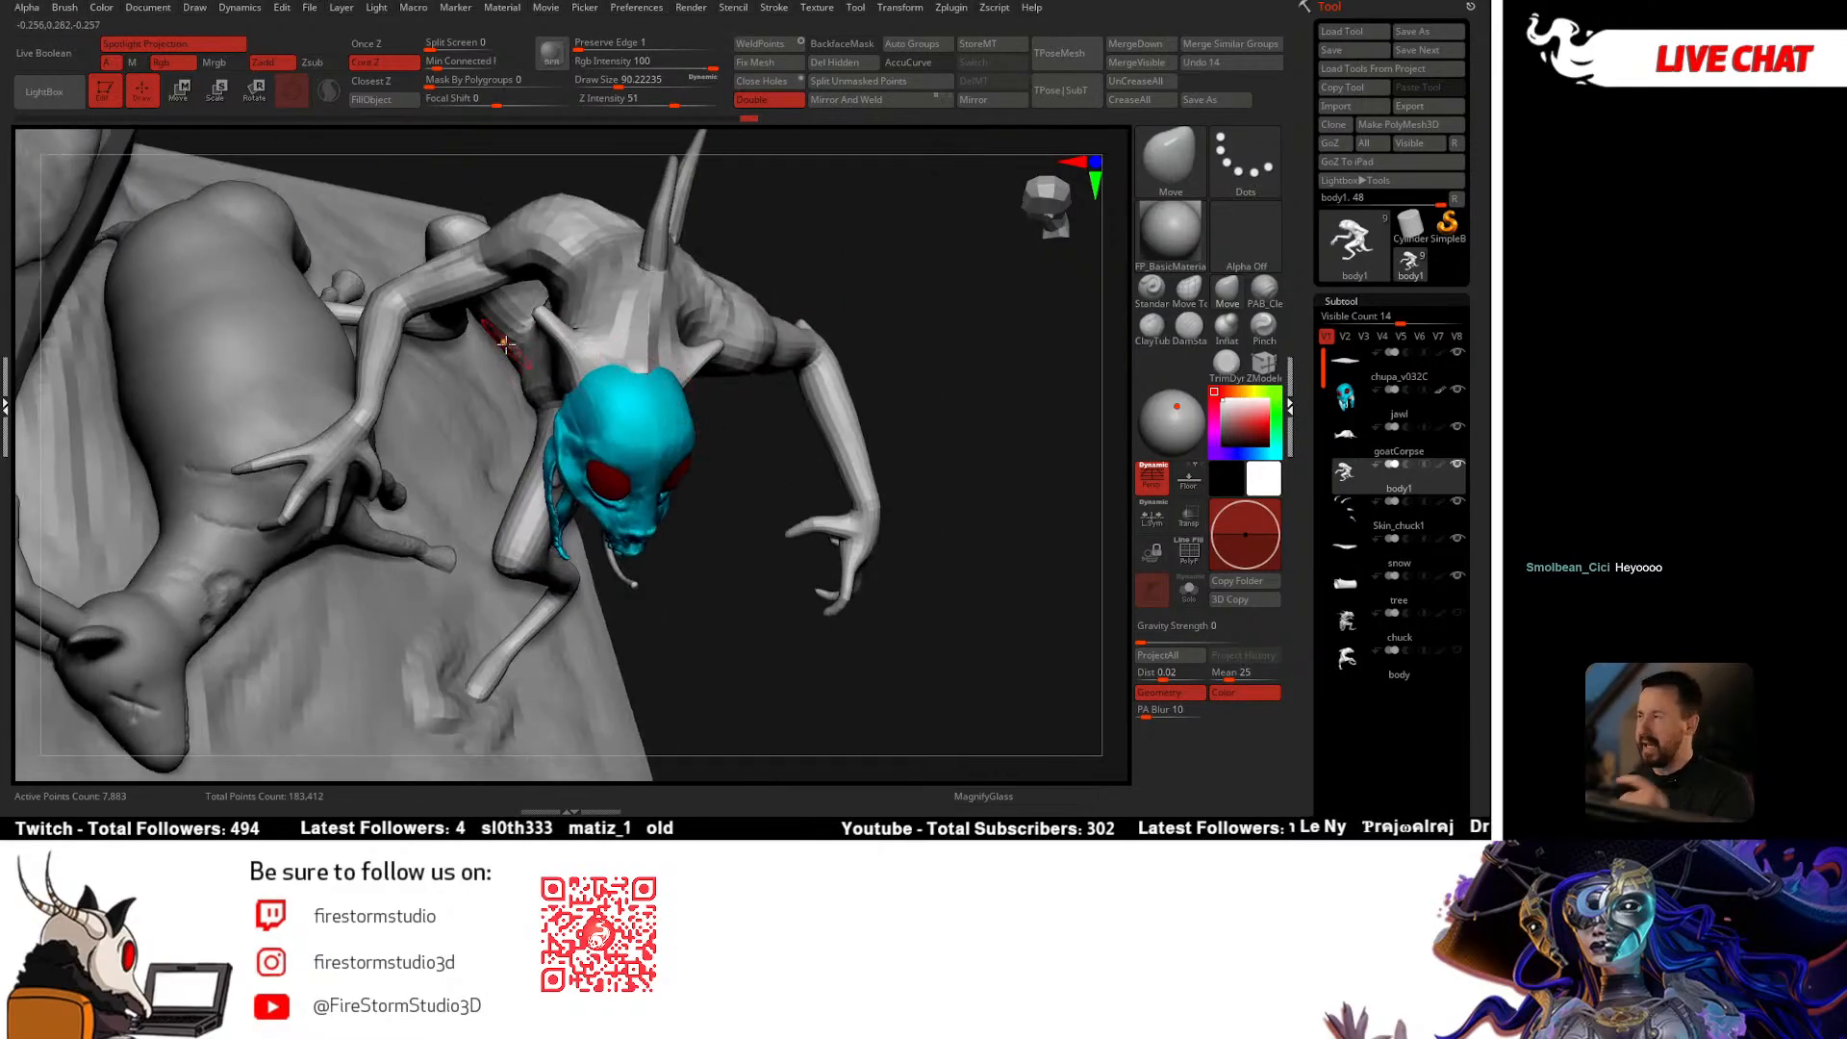
key("shift")
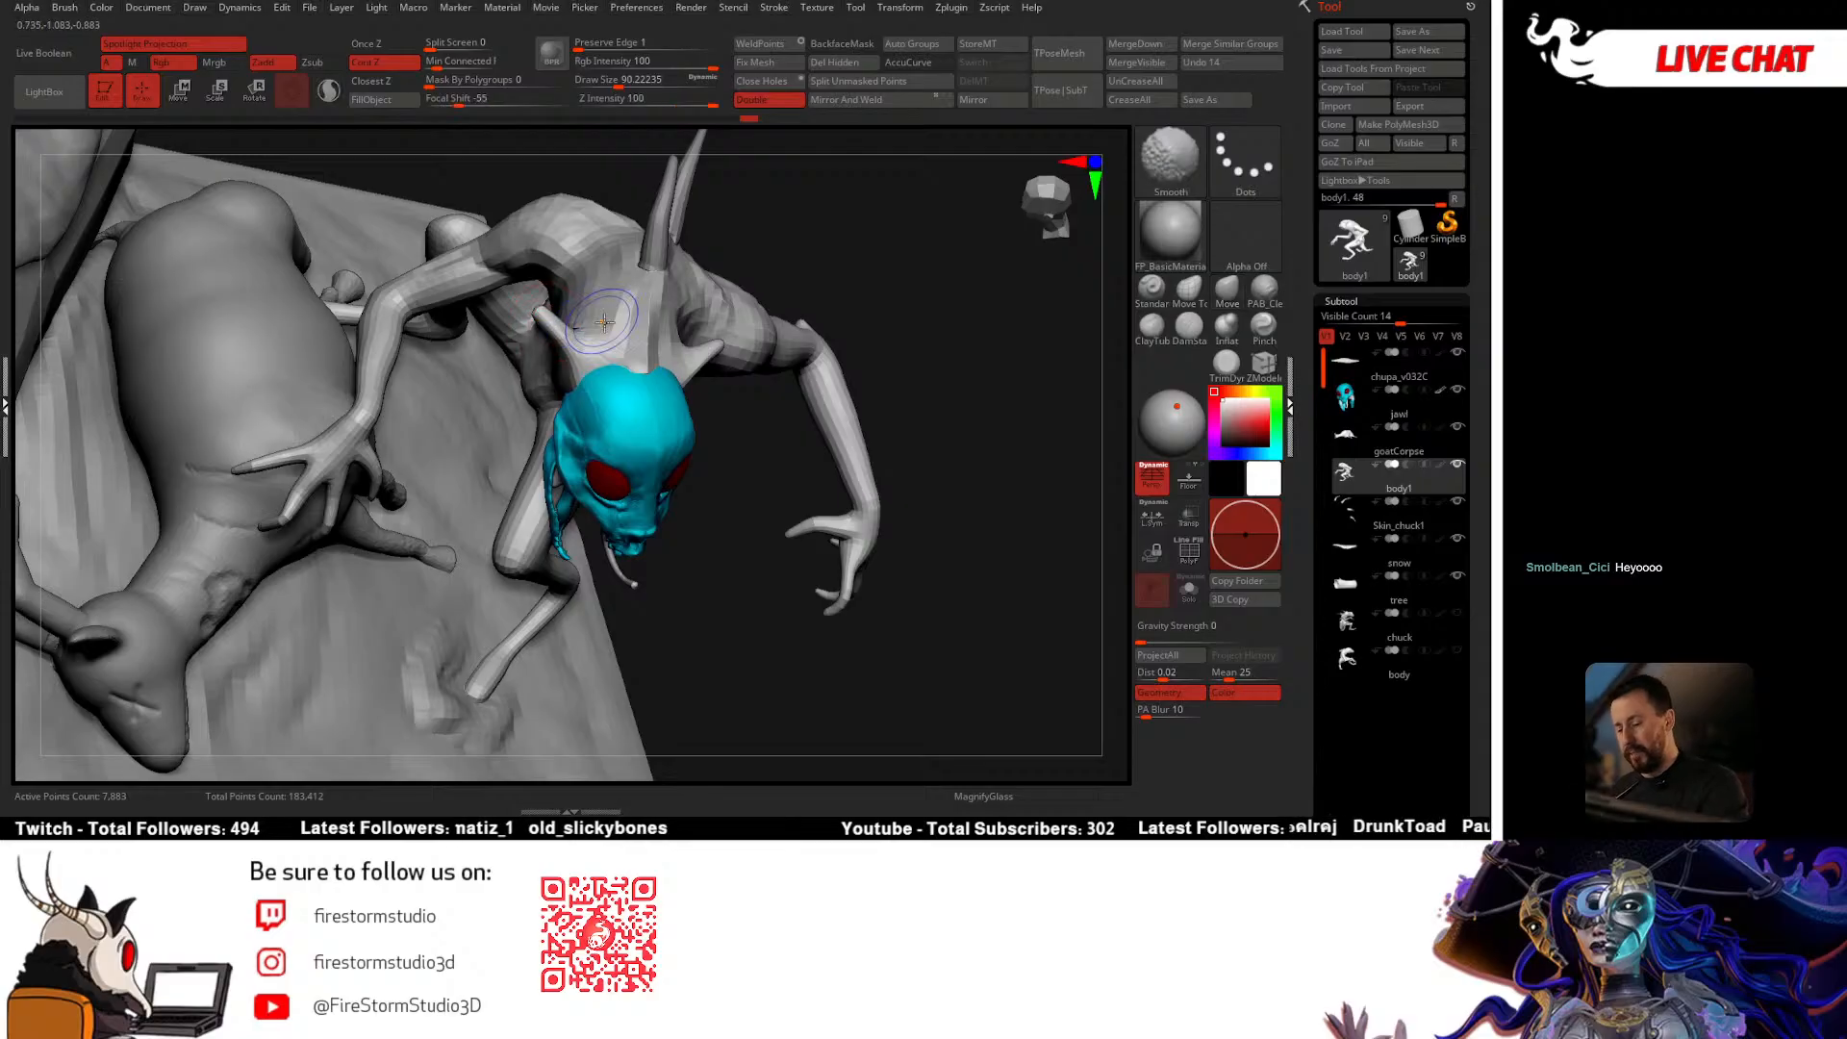
Step: Display the polygroup wireframe on the creature's body and set the selection brush to SelectRect
key("shift+f")
mouse_move(742, 417)
left_mouse_down()
mouse_move(808, 263)
mouse_move(737, 363)
left_mouse_up()
left_click(1170, 160, "ctrl+shift")
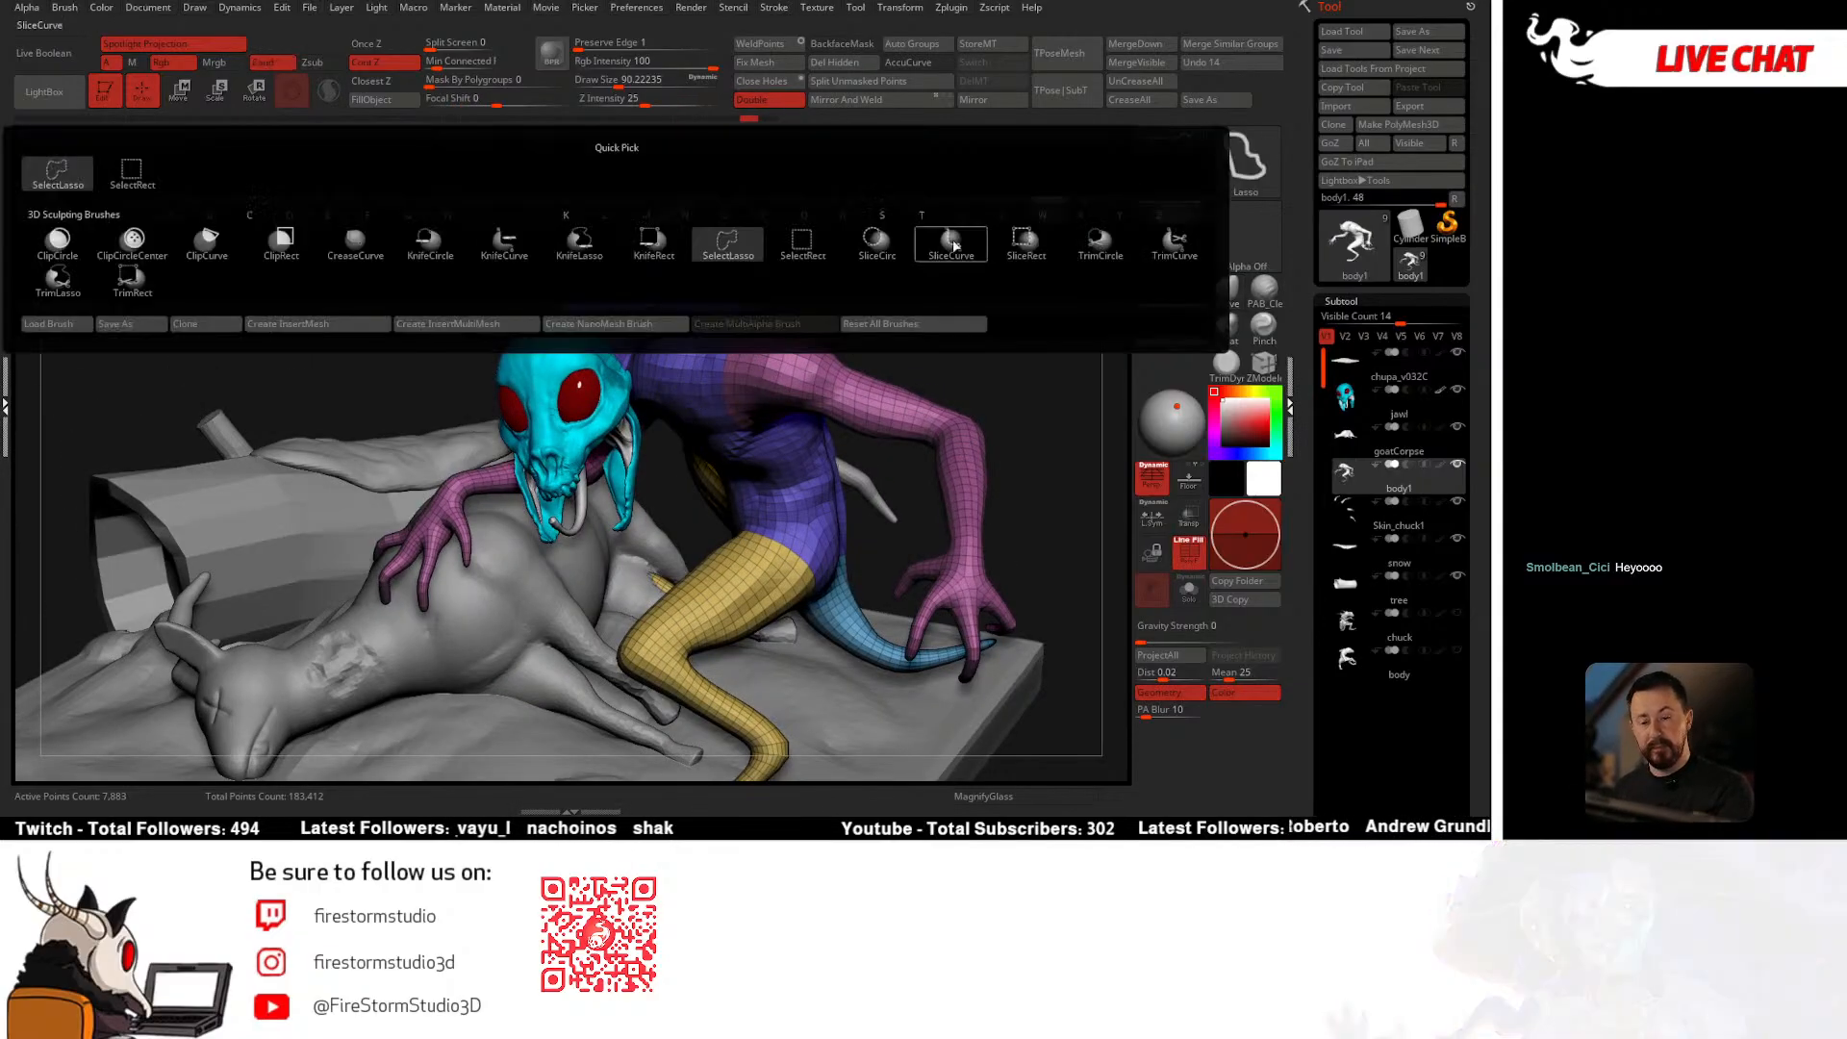
left_click(811, 246)
left_click_drag(907, 330, 835, 341)
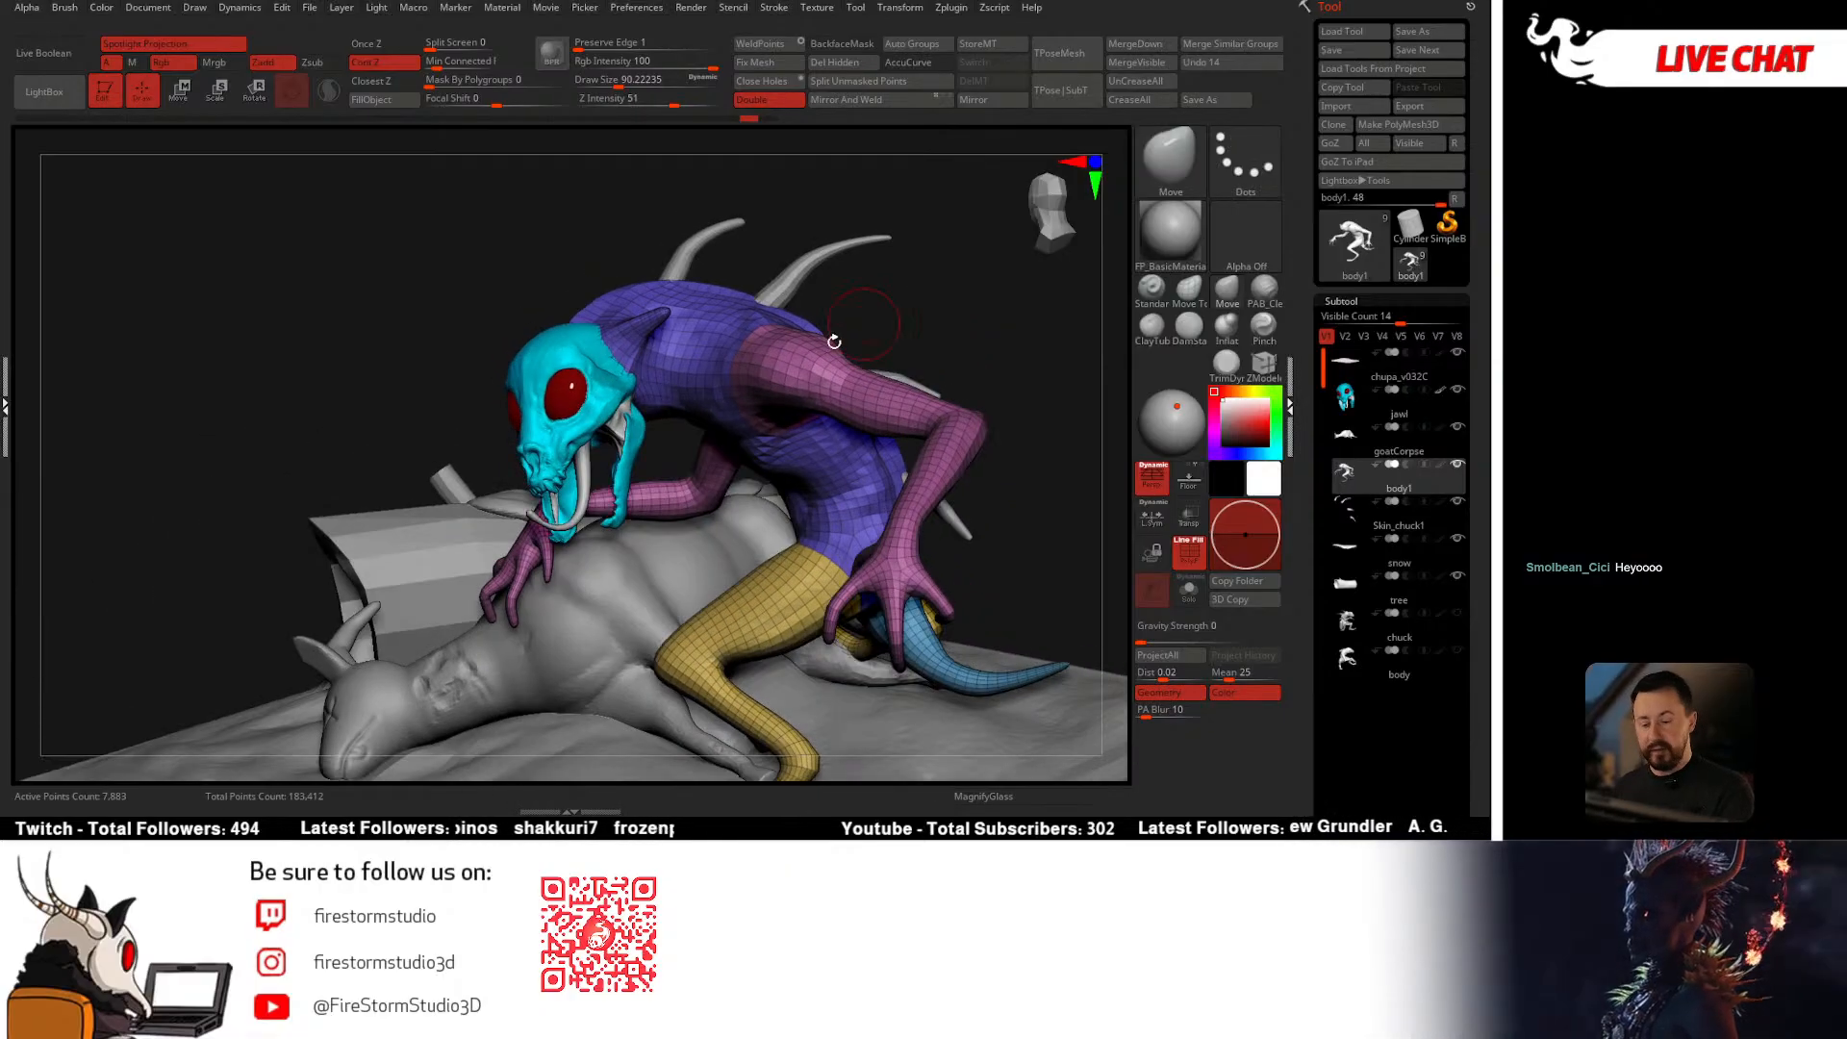
Step: Push the ear-like spikes on the body mesh down into the neck behind the skull, using the Move brush at draw size about 104
mouse_move(952, 325)
left_mouse_down()
mouse_move(924, 285)
mouse_move(808, 285)
mouse_move(860, 306)
mouse_move(890, 260)
mouse_move(972, 279)
mouse_move(962, 336)
left_mouse_up()
key("space")
left_click_drag(721, 347, 734, 346)
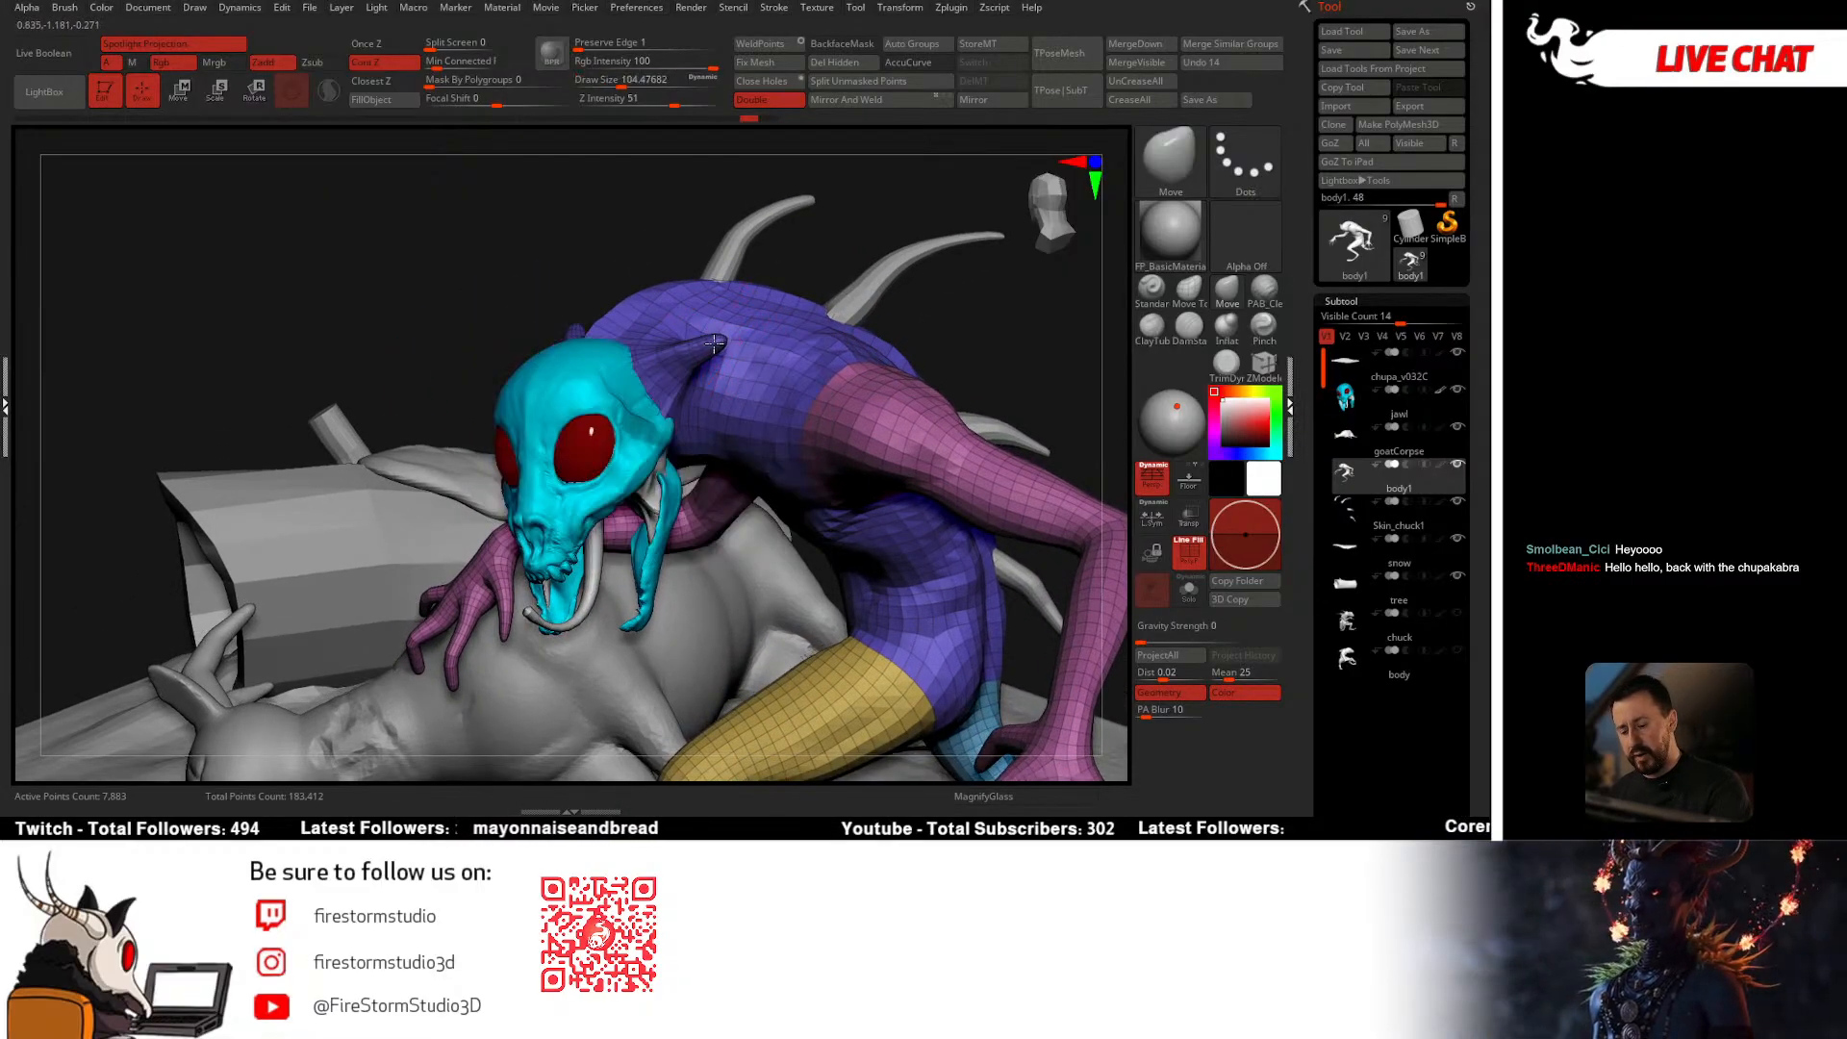
mouse_move(670, 396)
right_mouse_down()
mouse_move(700, 382)
mouse_move(674, 433)
mouse_move(690, 496)
right_mouse_up()
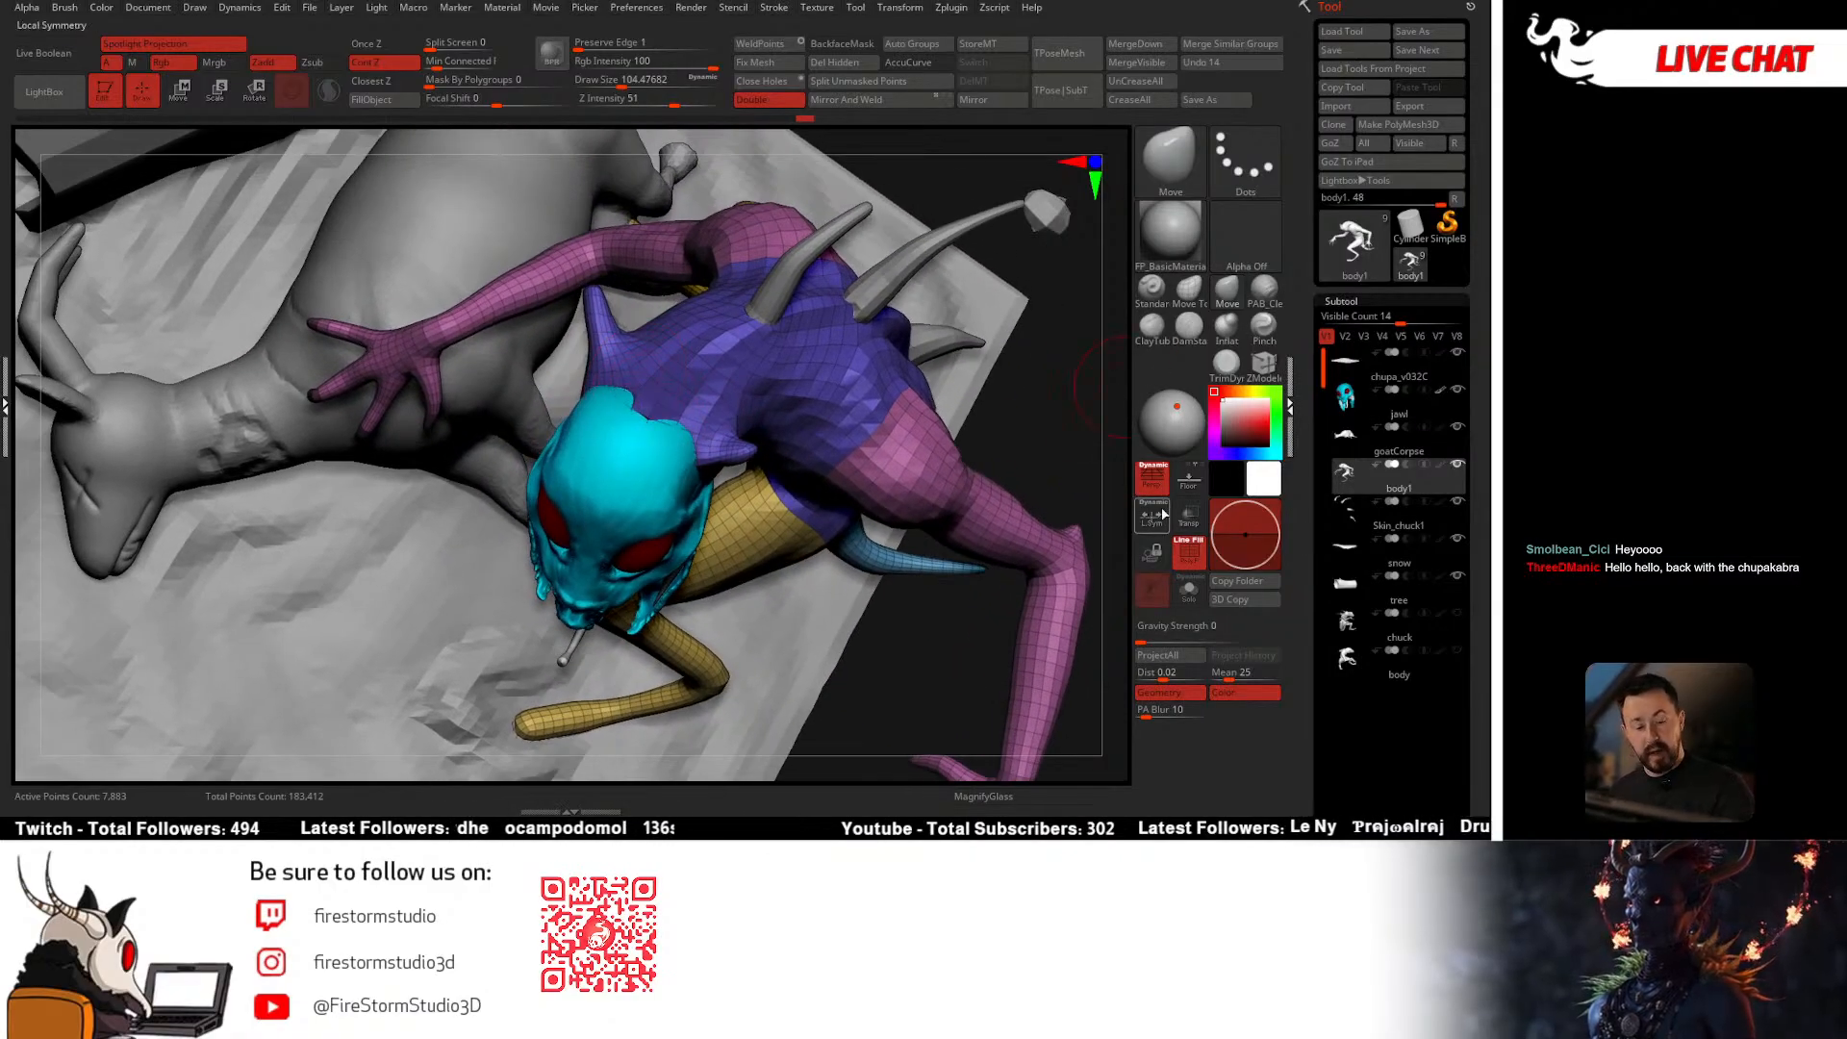
mouse_move(596, 333)
right_mouse_down()
mouse_move(590, 288)
mouse_move(629, 342)
mouse_move(591, 331)
mouse_move(626, 370)
mouse_move(678, 355)
right_mouse_up()
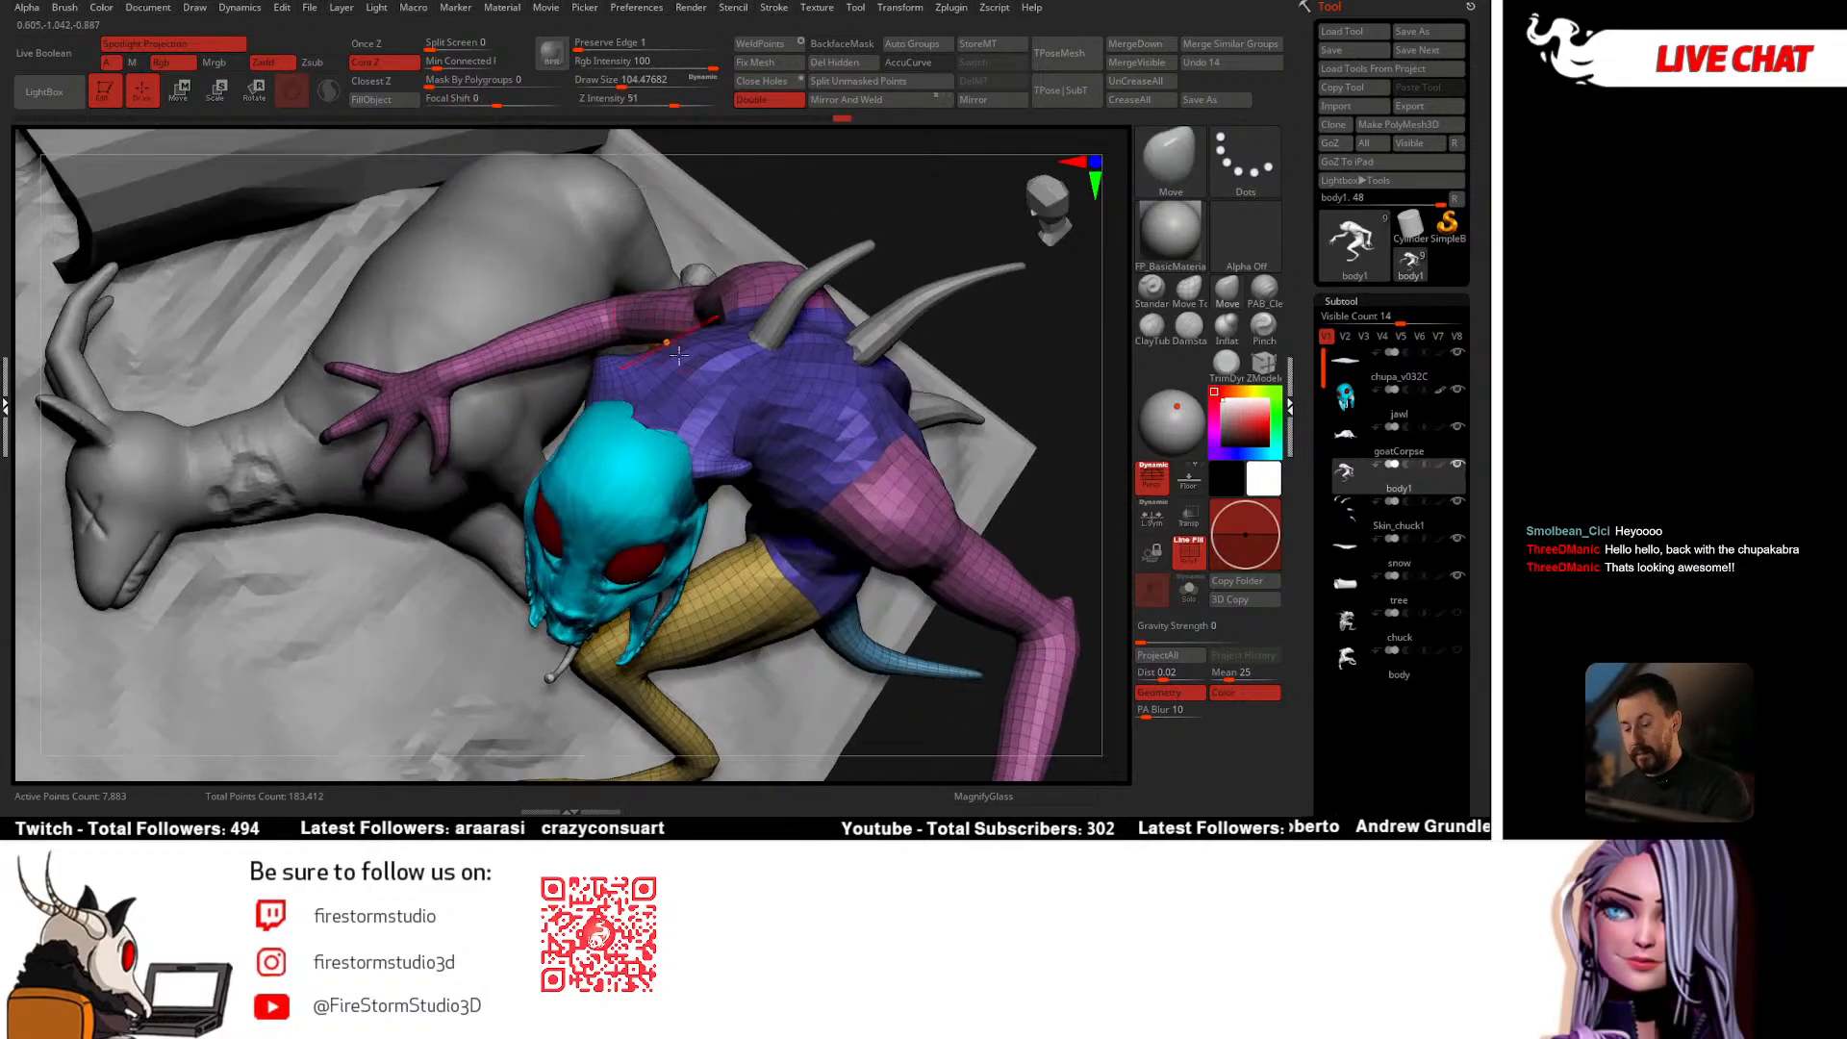
mouse_move(741, 474)
right_mouse_down()
mouse_move(749, 510)
mouse_move(713, 452)
right_mouse_up()
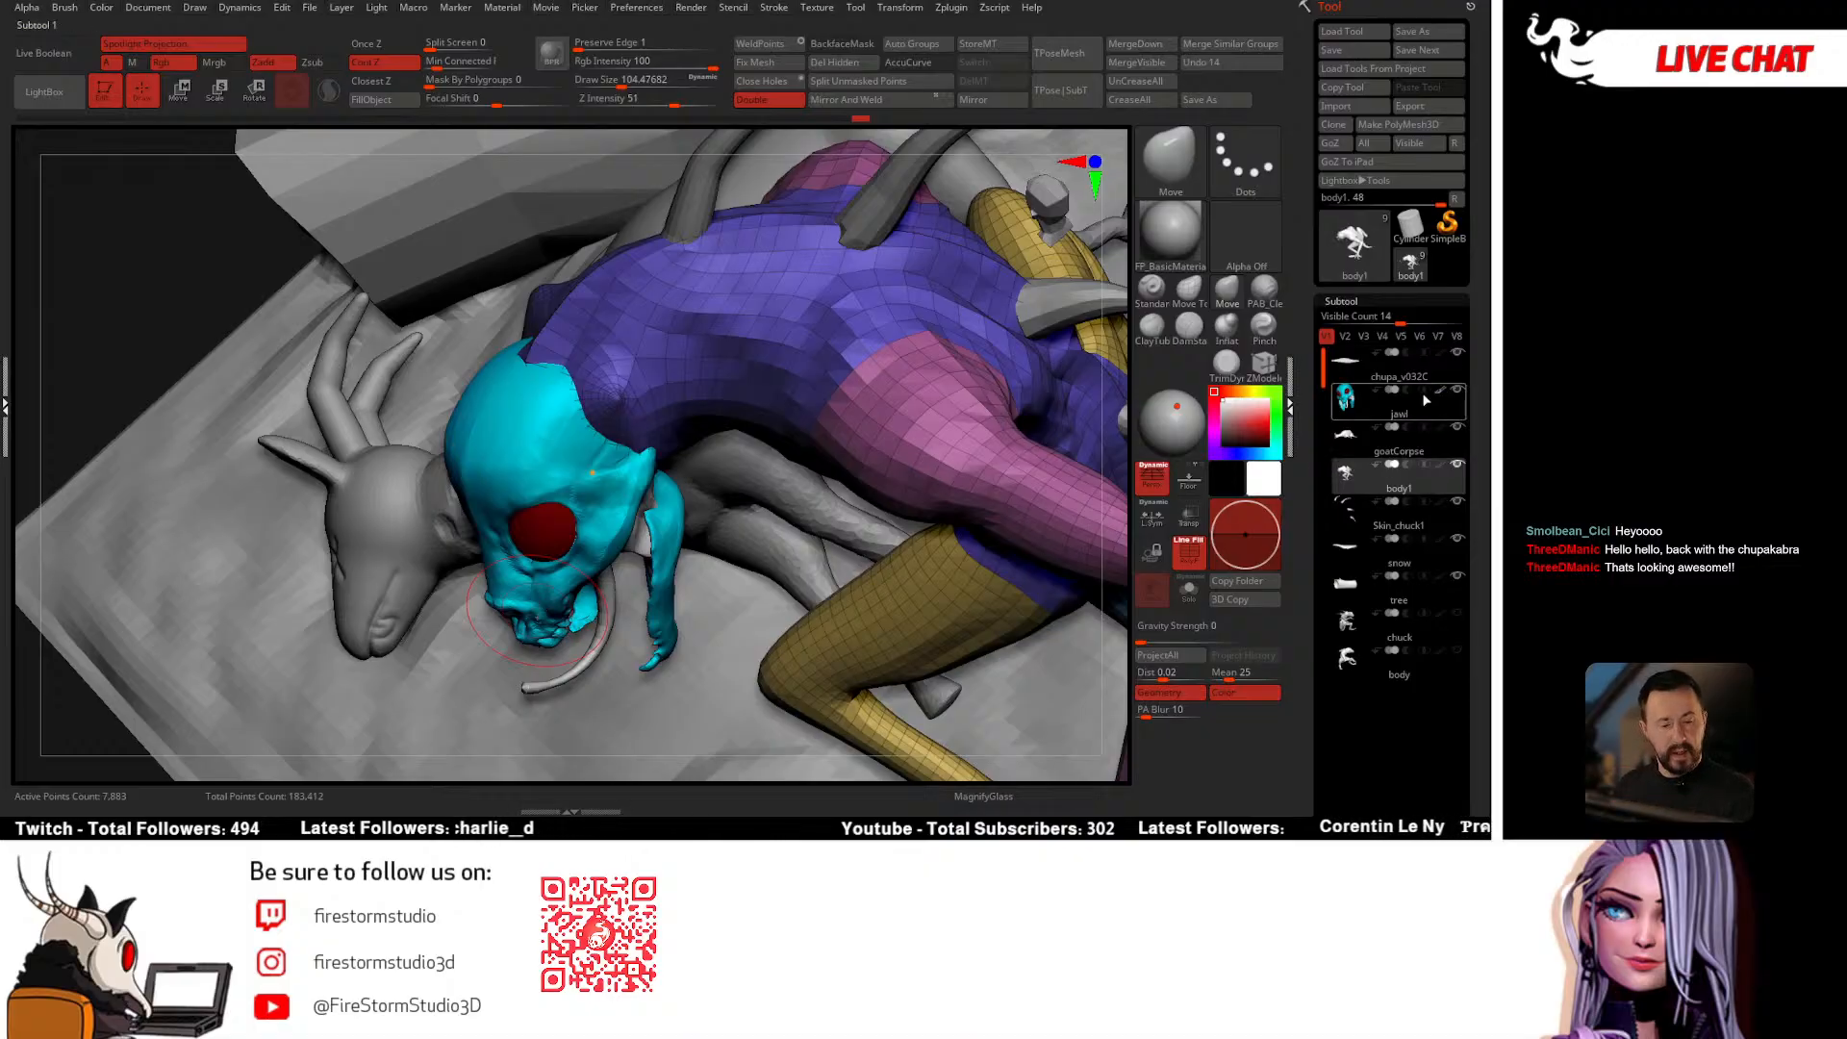
Step: Hide the ground base, the tree log and the snow subtools
left_click(1456, 355)
right_click_drag(804, 598, 828, 466)
left_click(1457, 545)
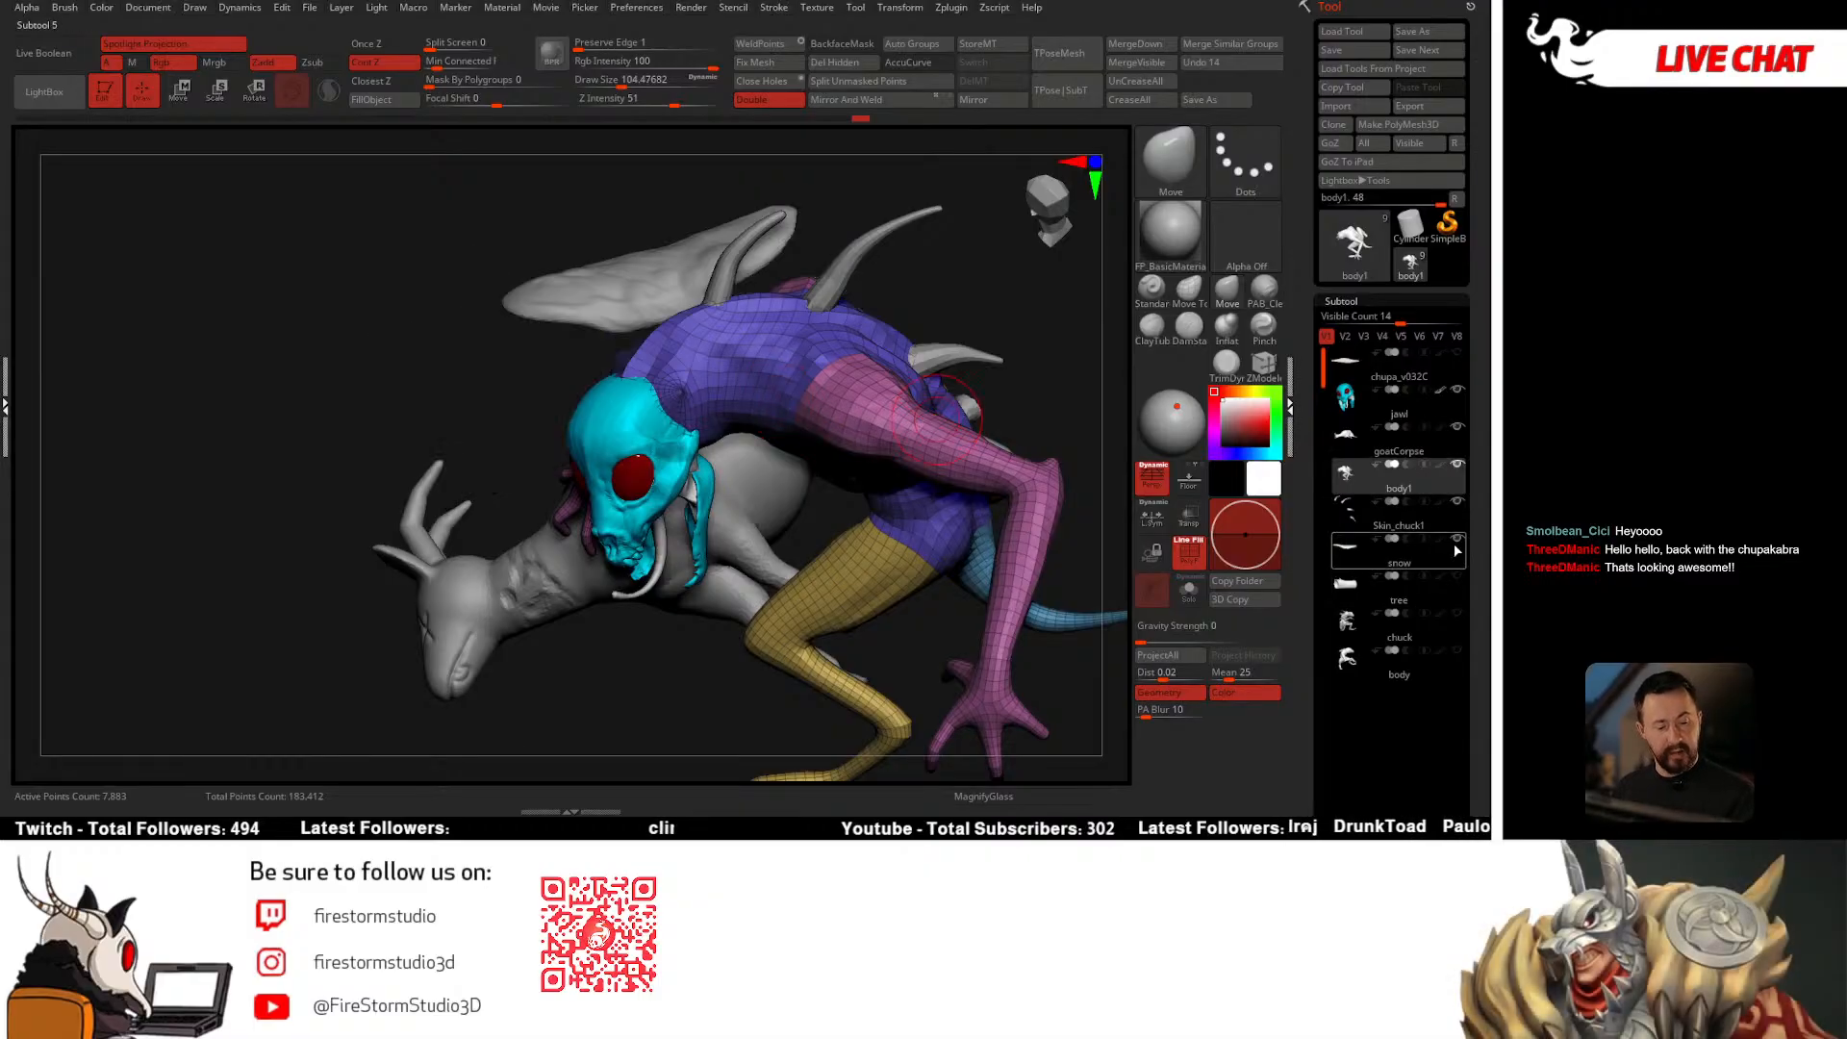
left_click(1457, 545)
right_click_drag(1094, 586, 687, 575)
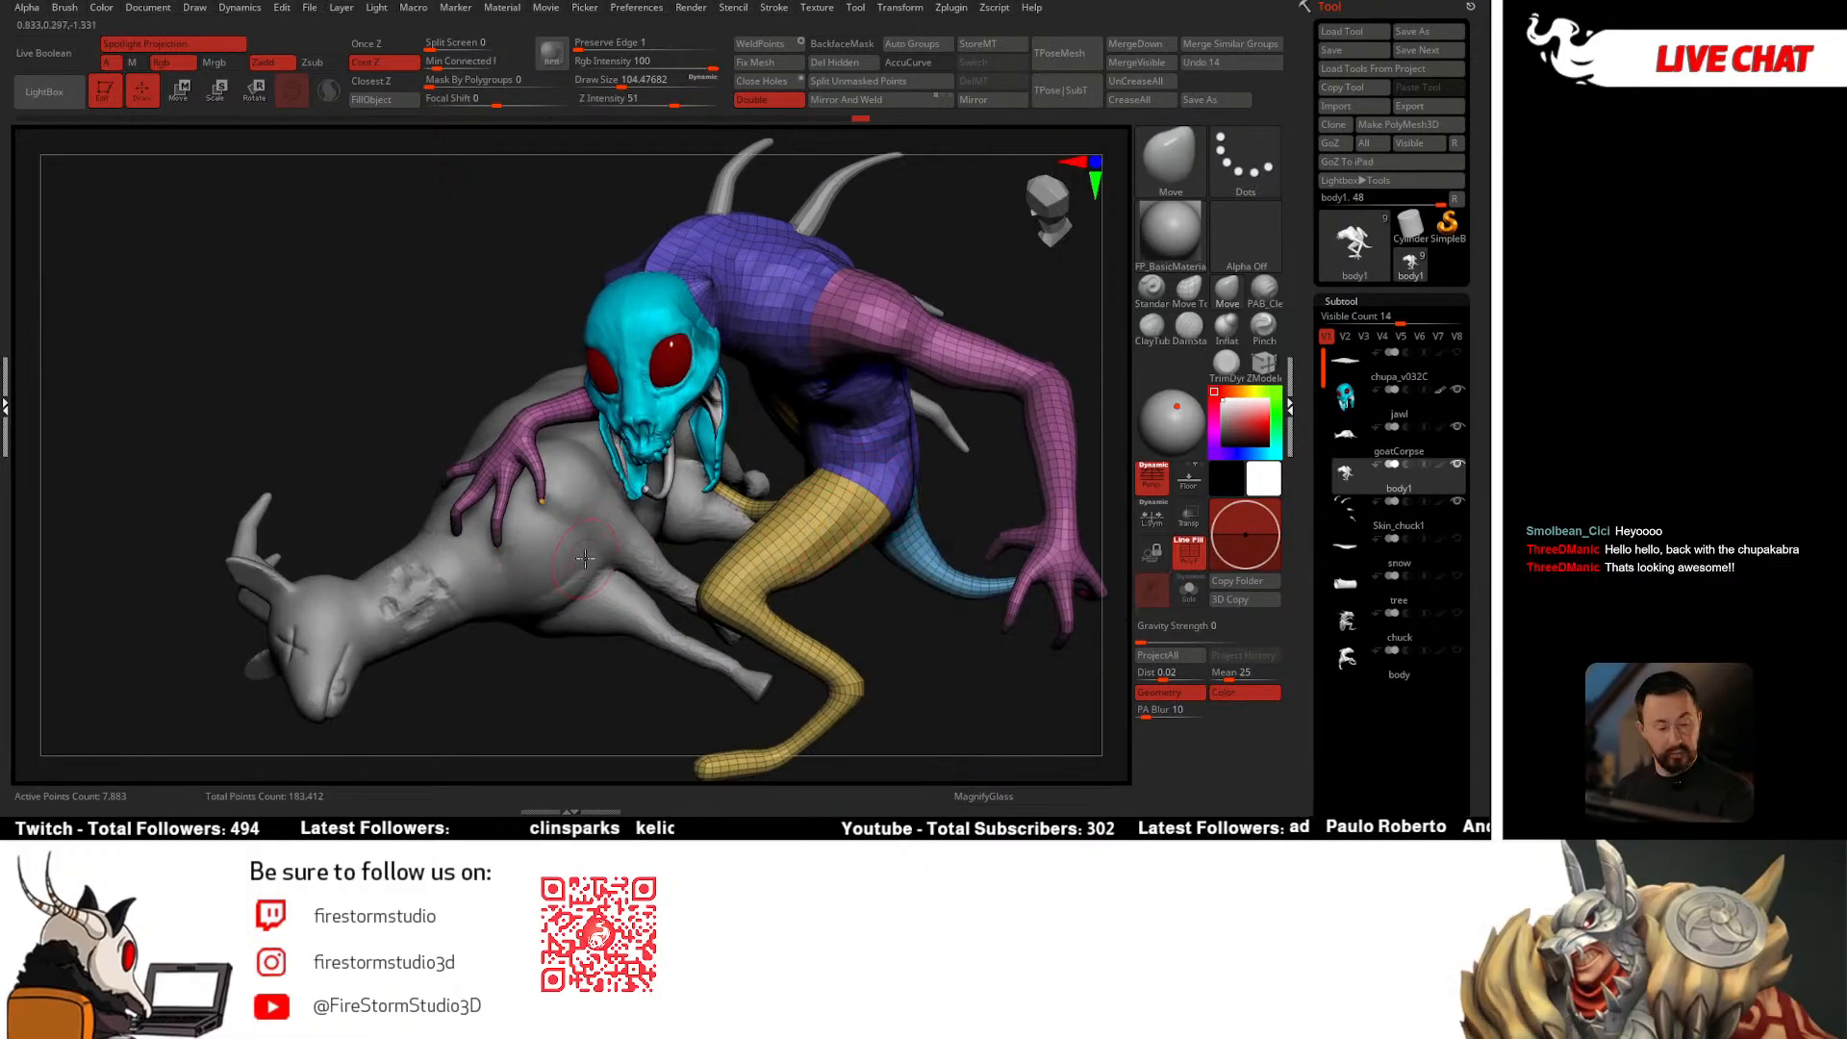
Step: Hide the goatCorpse subtool and make body1 the active subtool
left_click(1438, 448)
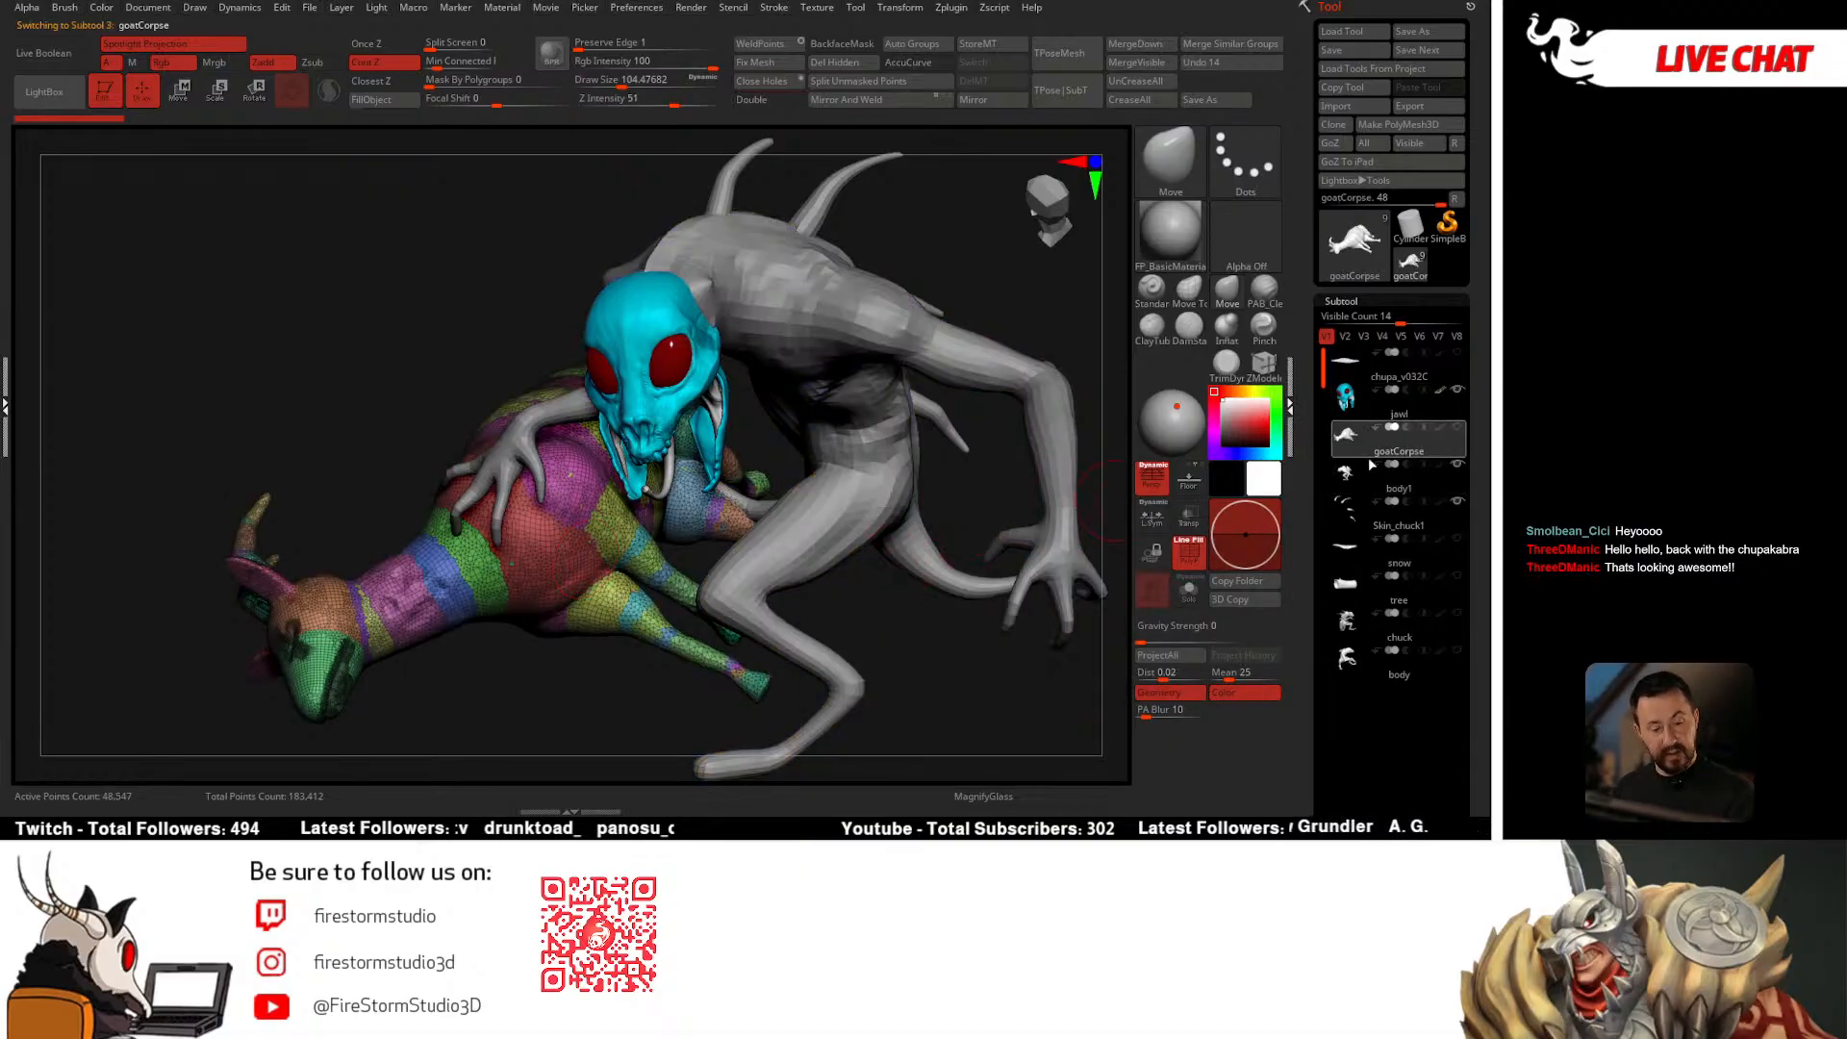
left_click(1373, 455)
left_click(1355, 626)
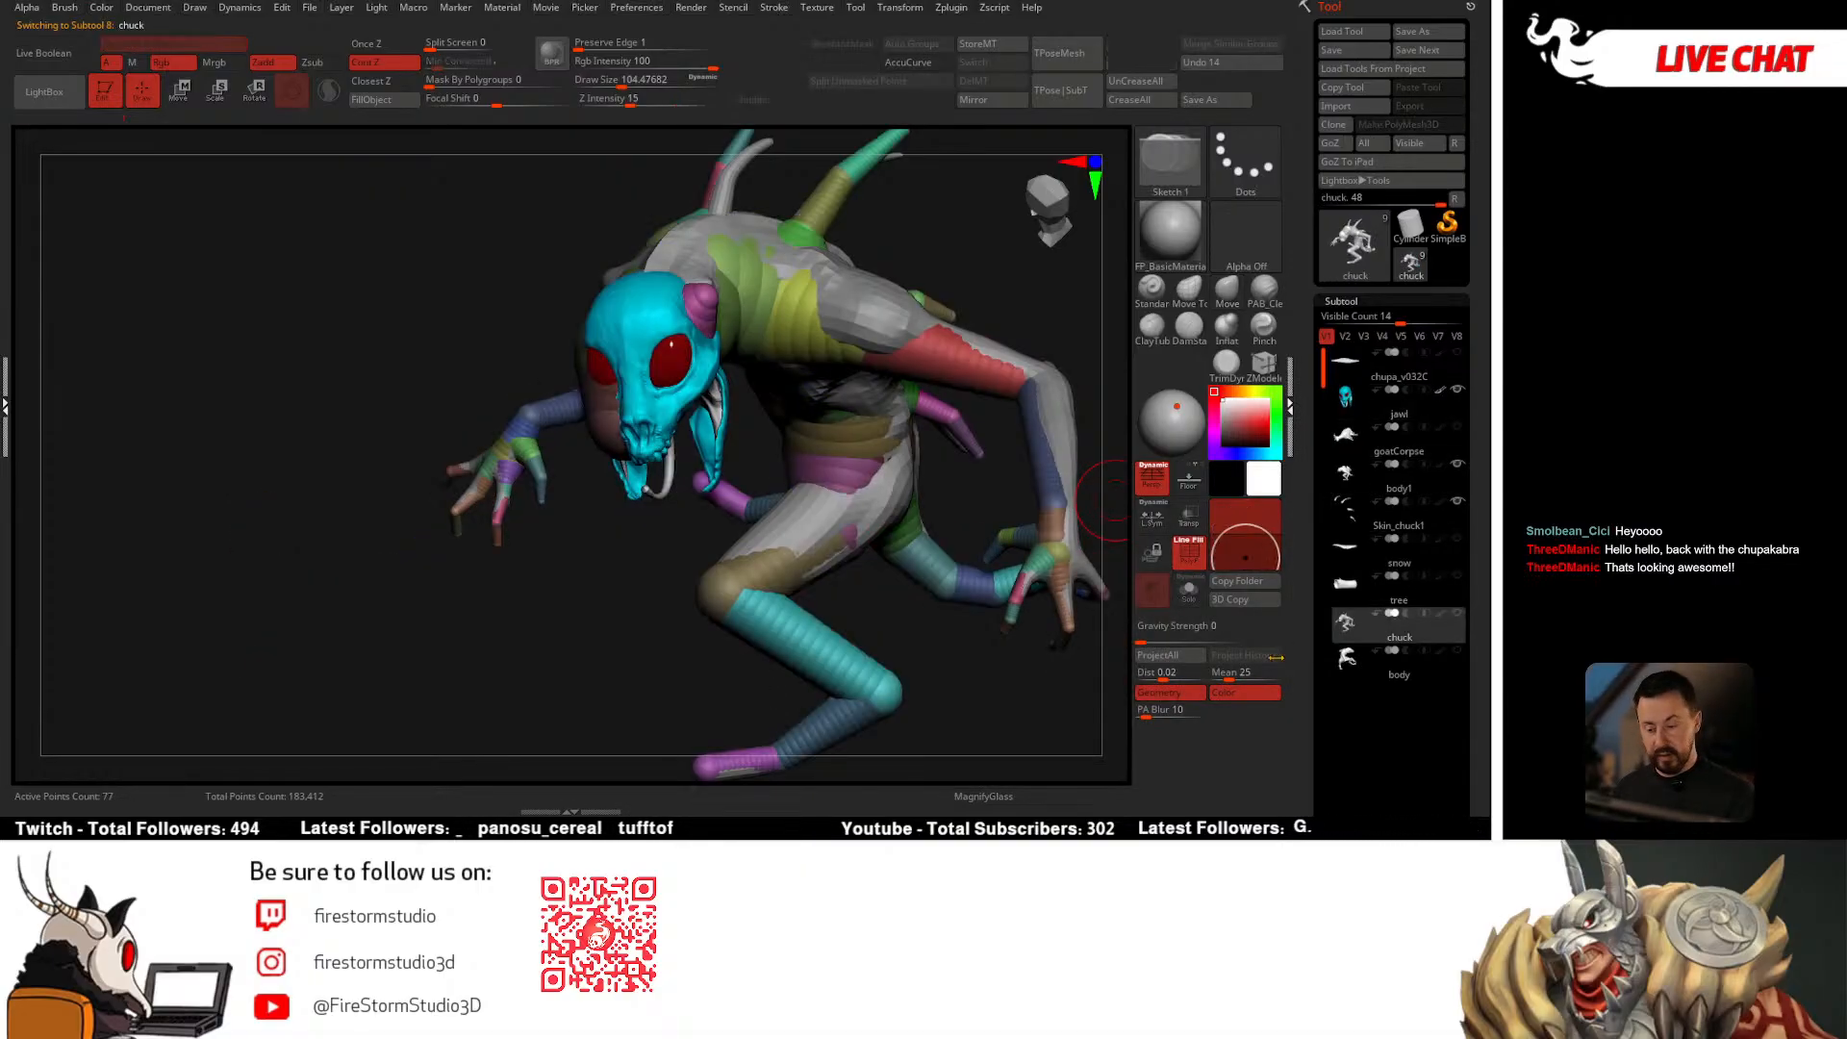
left_click(1349, 483)
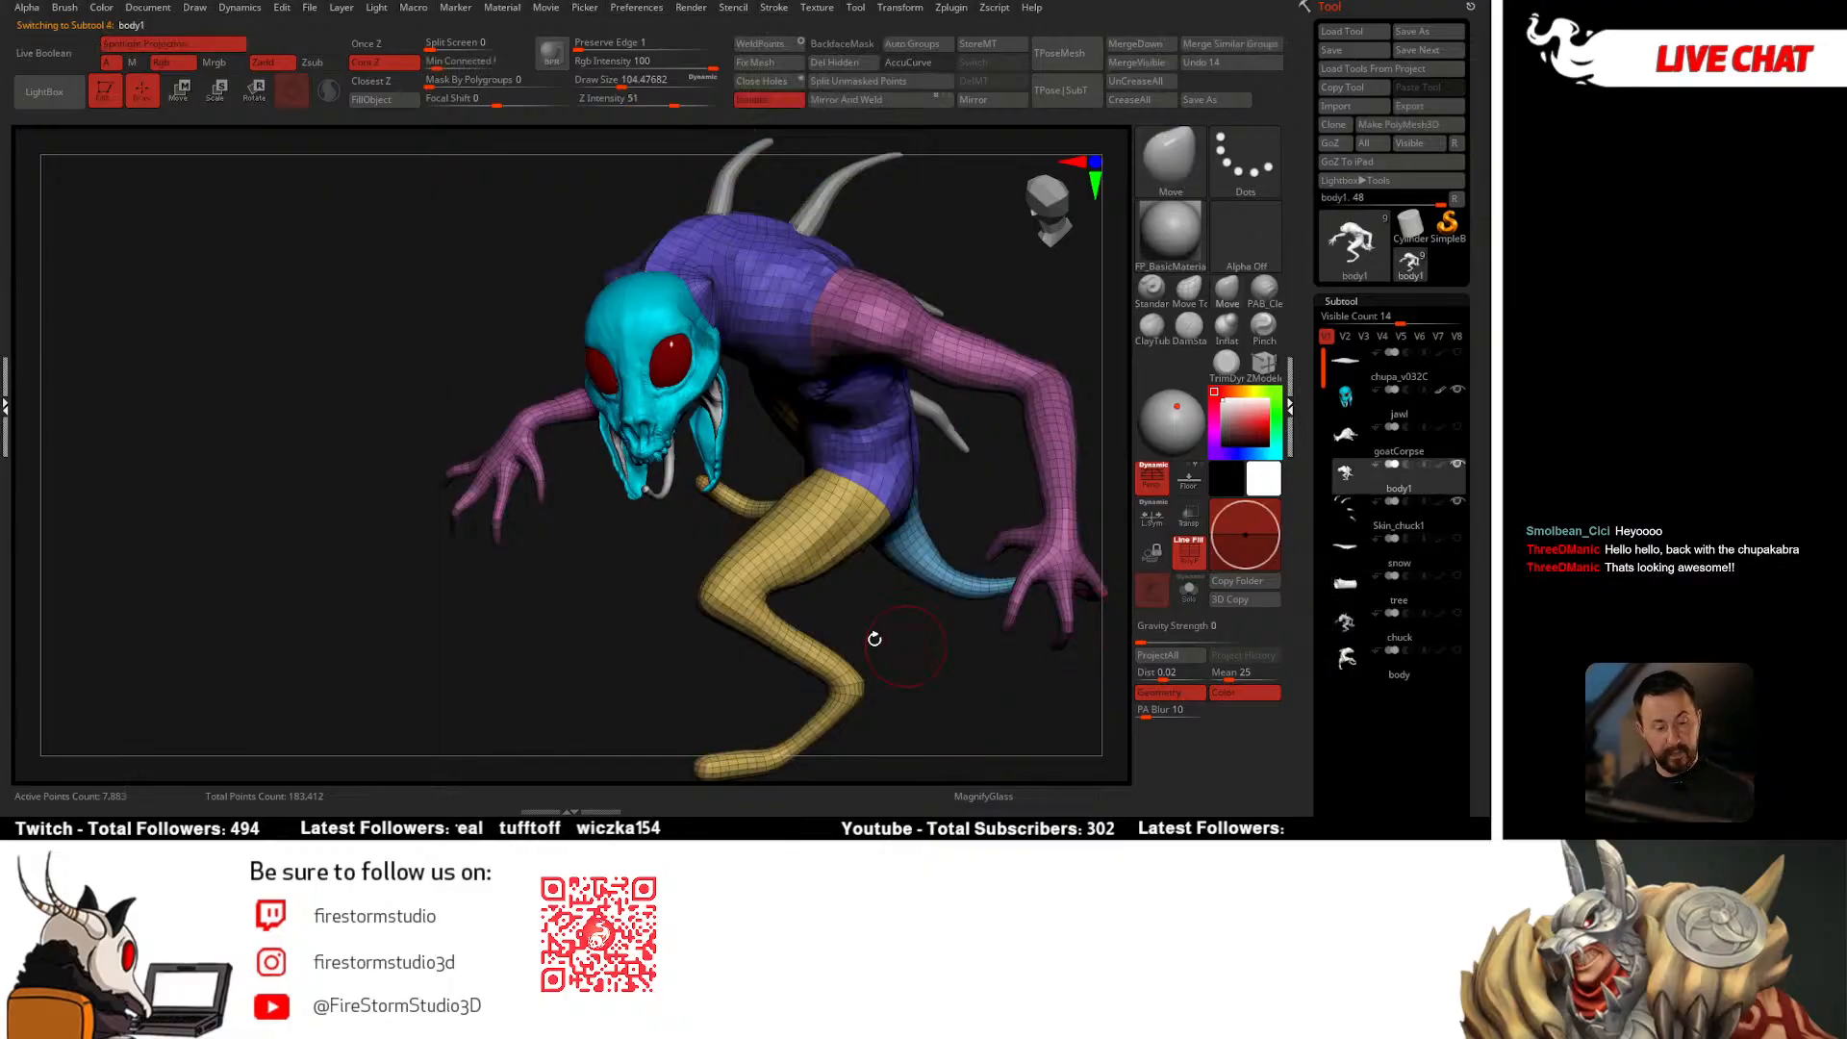
Step: Reshape the creature's neck behind the skull with the Move brush at draw size about 116
left_click_drag(874, 639, 722, 576)
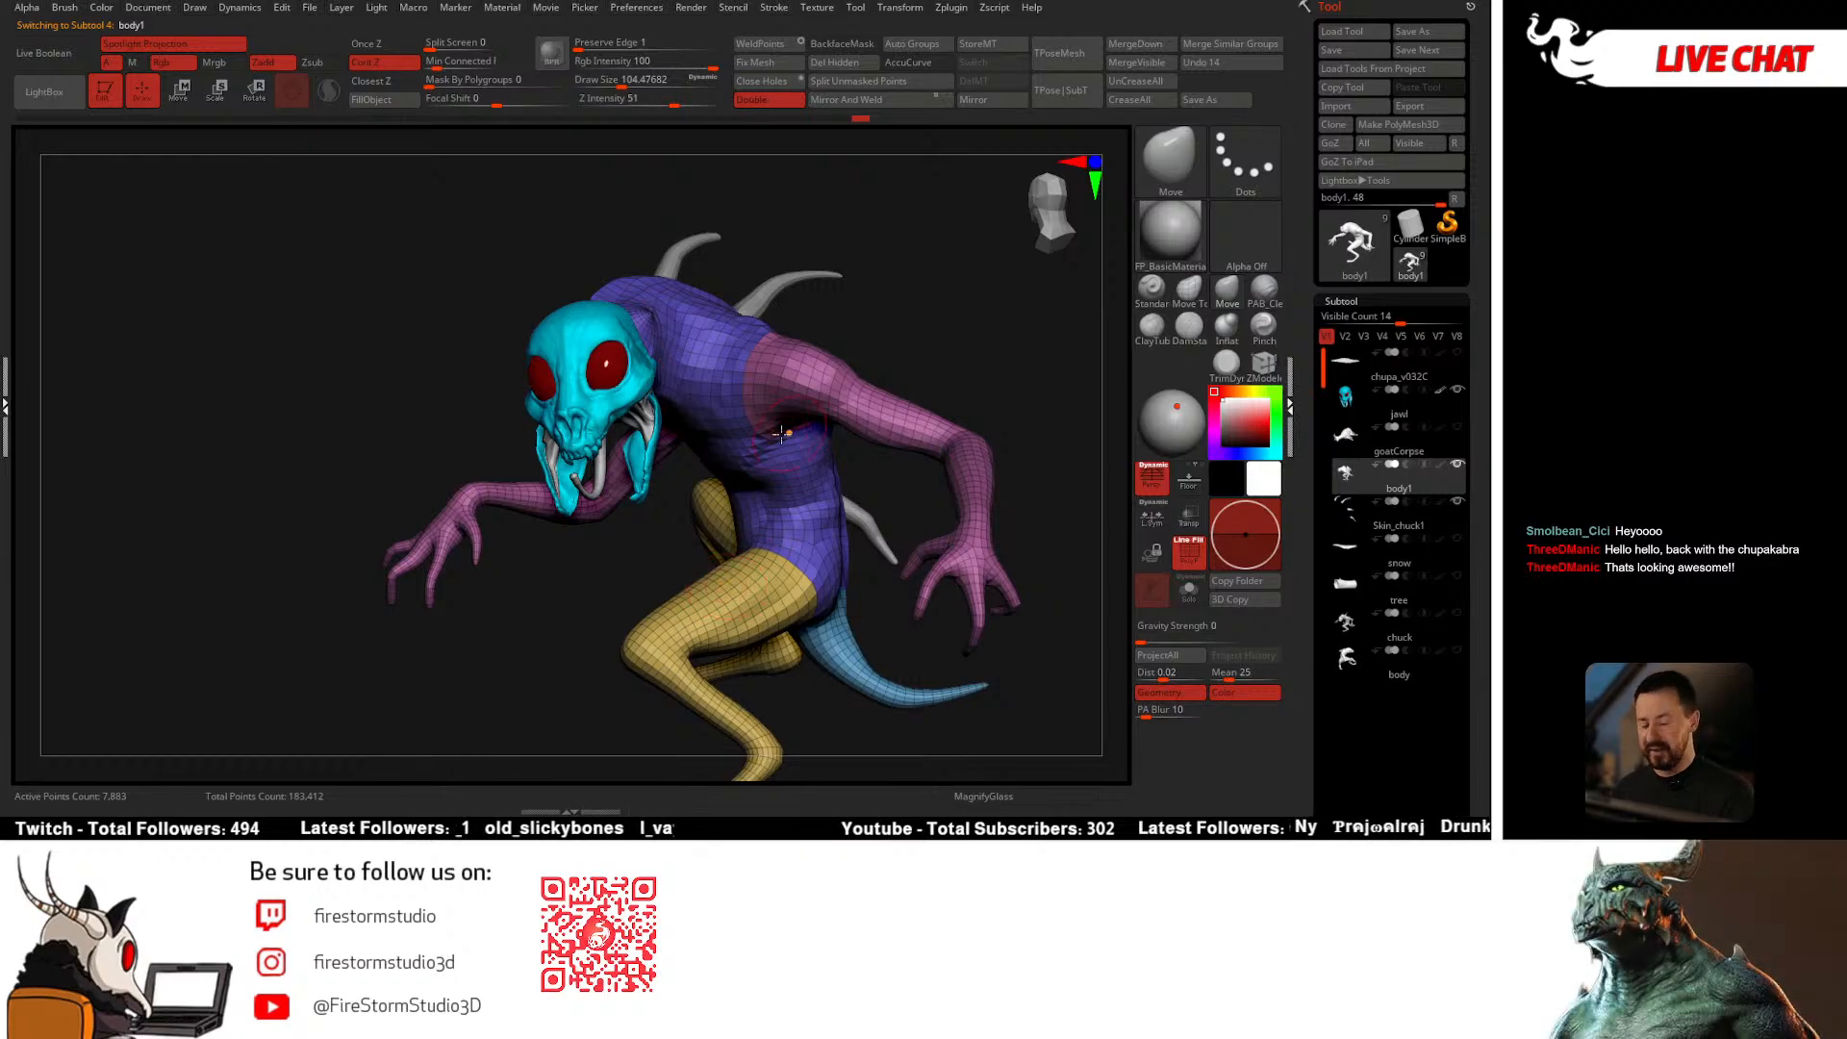
right_click_drag(781, 434, 581, 358)
mouse_move(705, 428)
right_mouse_down()
mouse_move(606, 414)
mouse_move(635, 439)
mouse_move(754, 395)
mouse_move(626, 466)
right_mouse_up()
key("space")
left_click_drag(626, 466, 635, 463)
right_click_drag(579, 427, 1088, 389)
Step: Refit the neck contour around the back of the skull with the Move brush at draw size about 149
left_click(1227, 290)
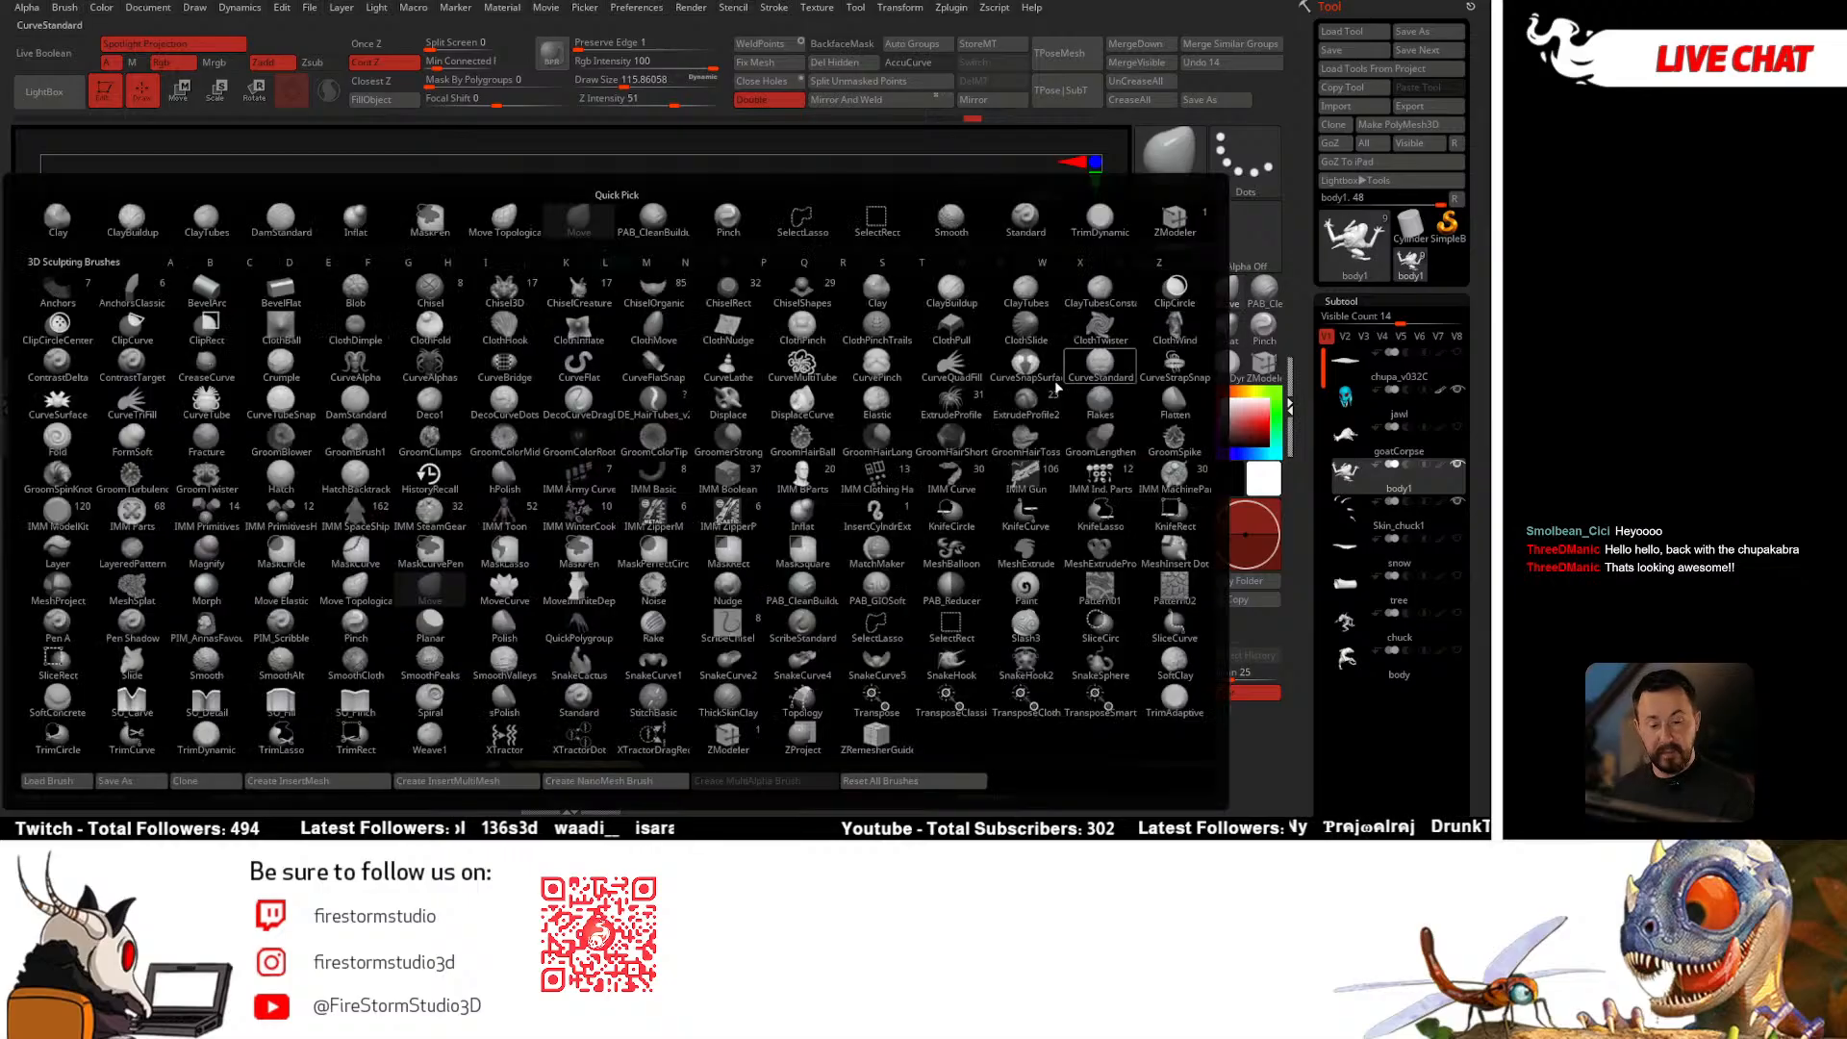
key("space")
left_click_drag(628, 471, 646, 472)
right_click_drag(664, 423, 611, 385)
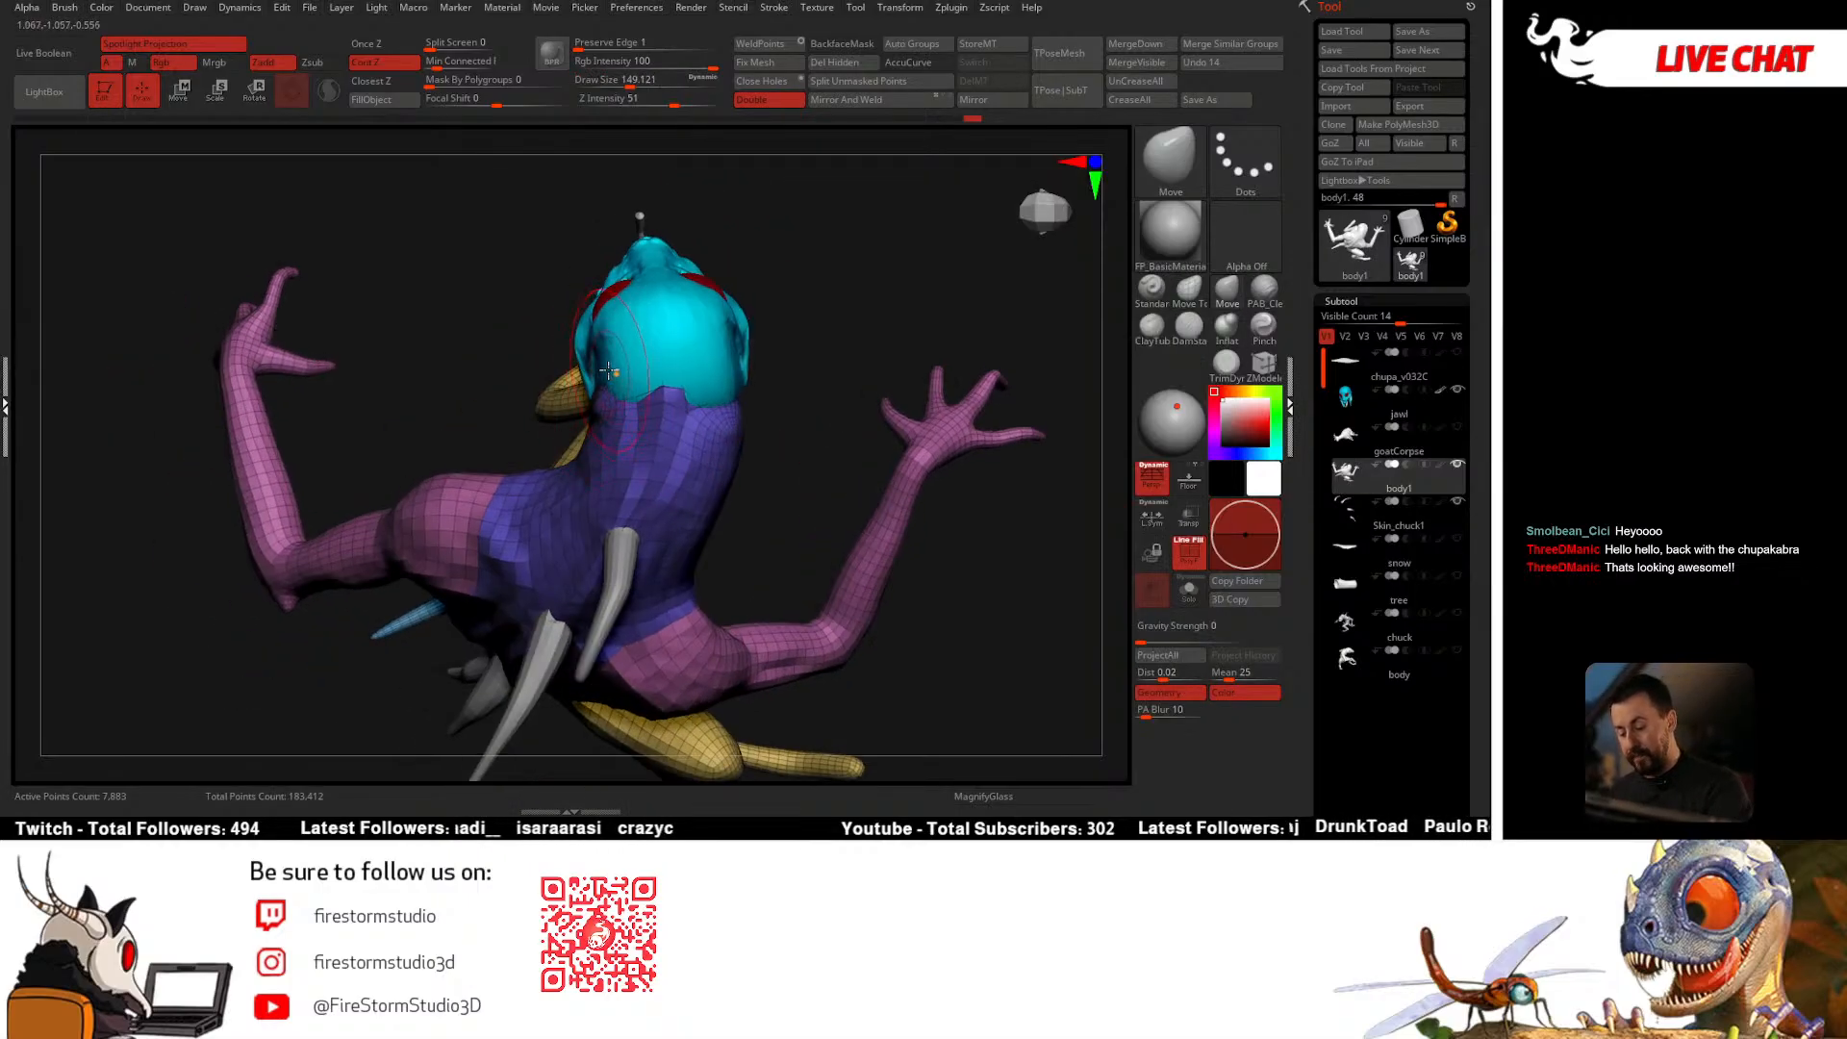
left_click_drag(608, 370, 599, 373)
mouse_move(736, 368)
right_mouse_down()
mouse_move(790, 361)
mouse_move(712, 404)
mouse_move(677, 465)
mouse_move(738, 513)
mouse_move(725, 363)
right_mouse_up()
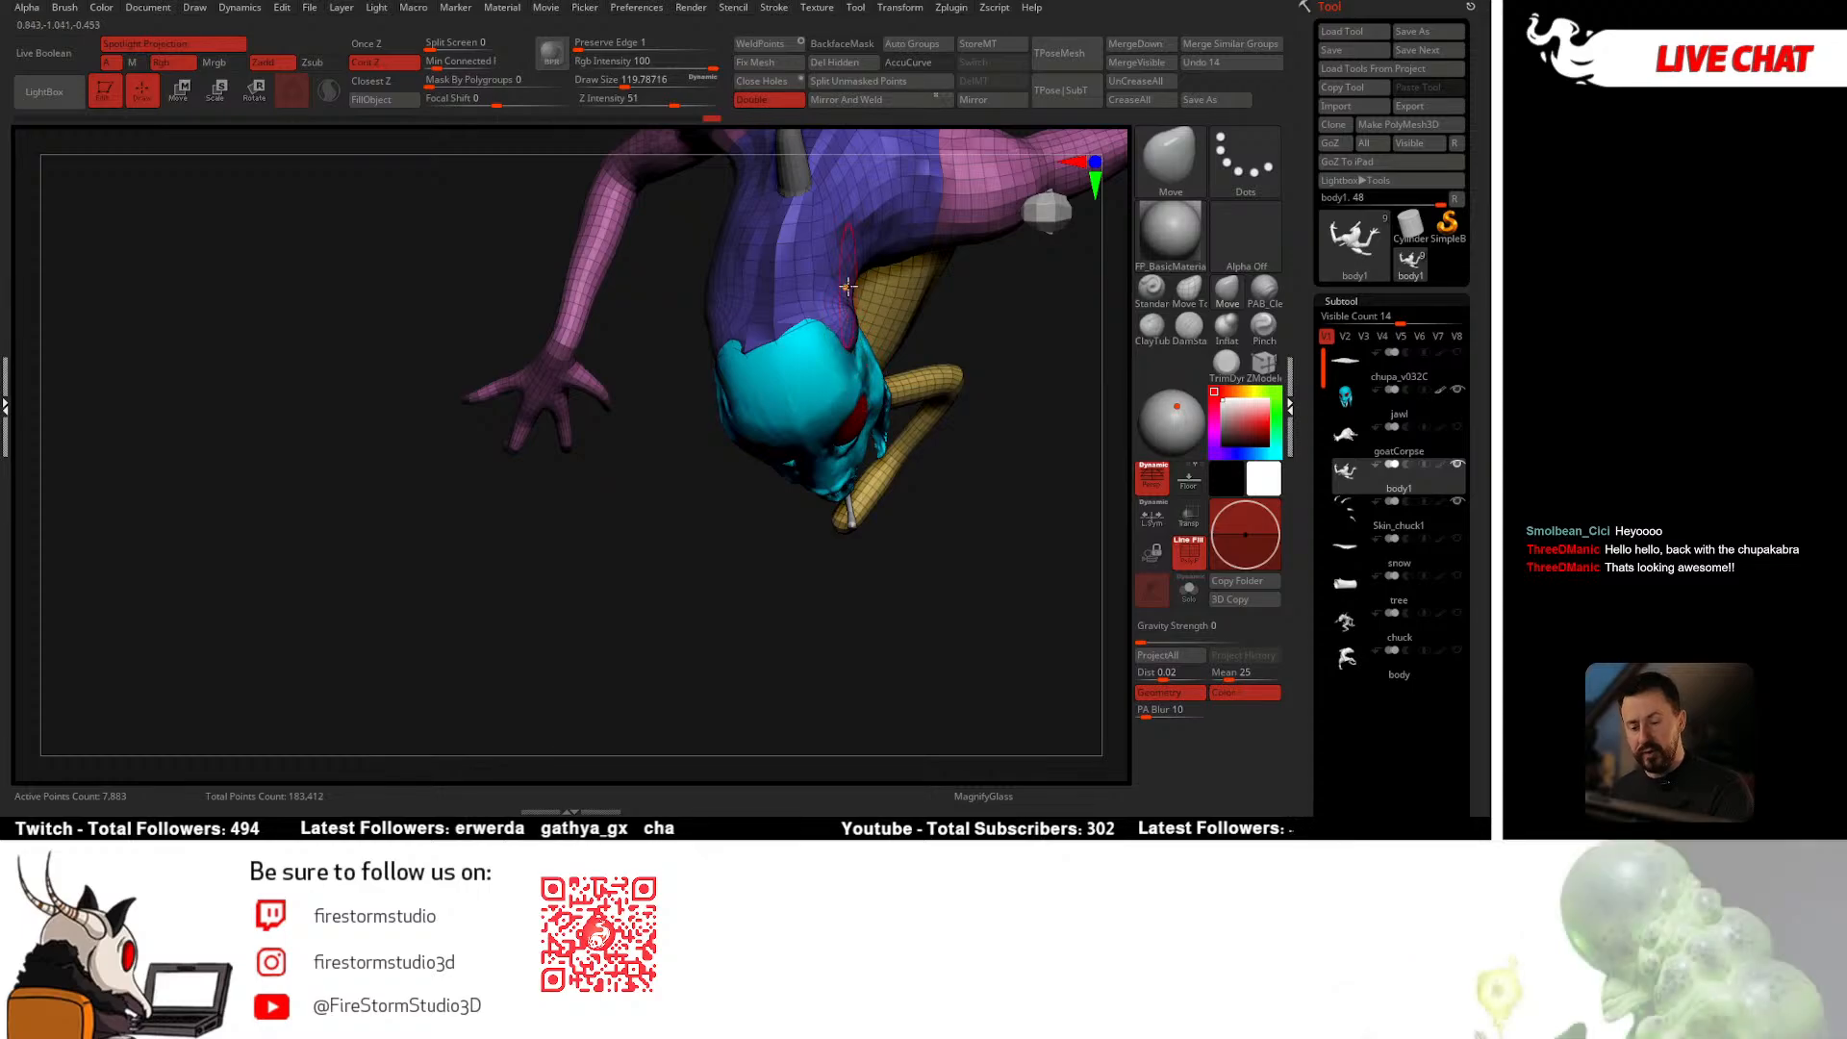
Step: Shape the throat below the skull near the jaw joint with the Move brush at draw size about 97
right_click_drag(757, 349, 765, 416)
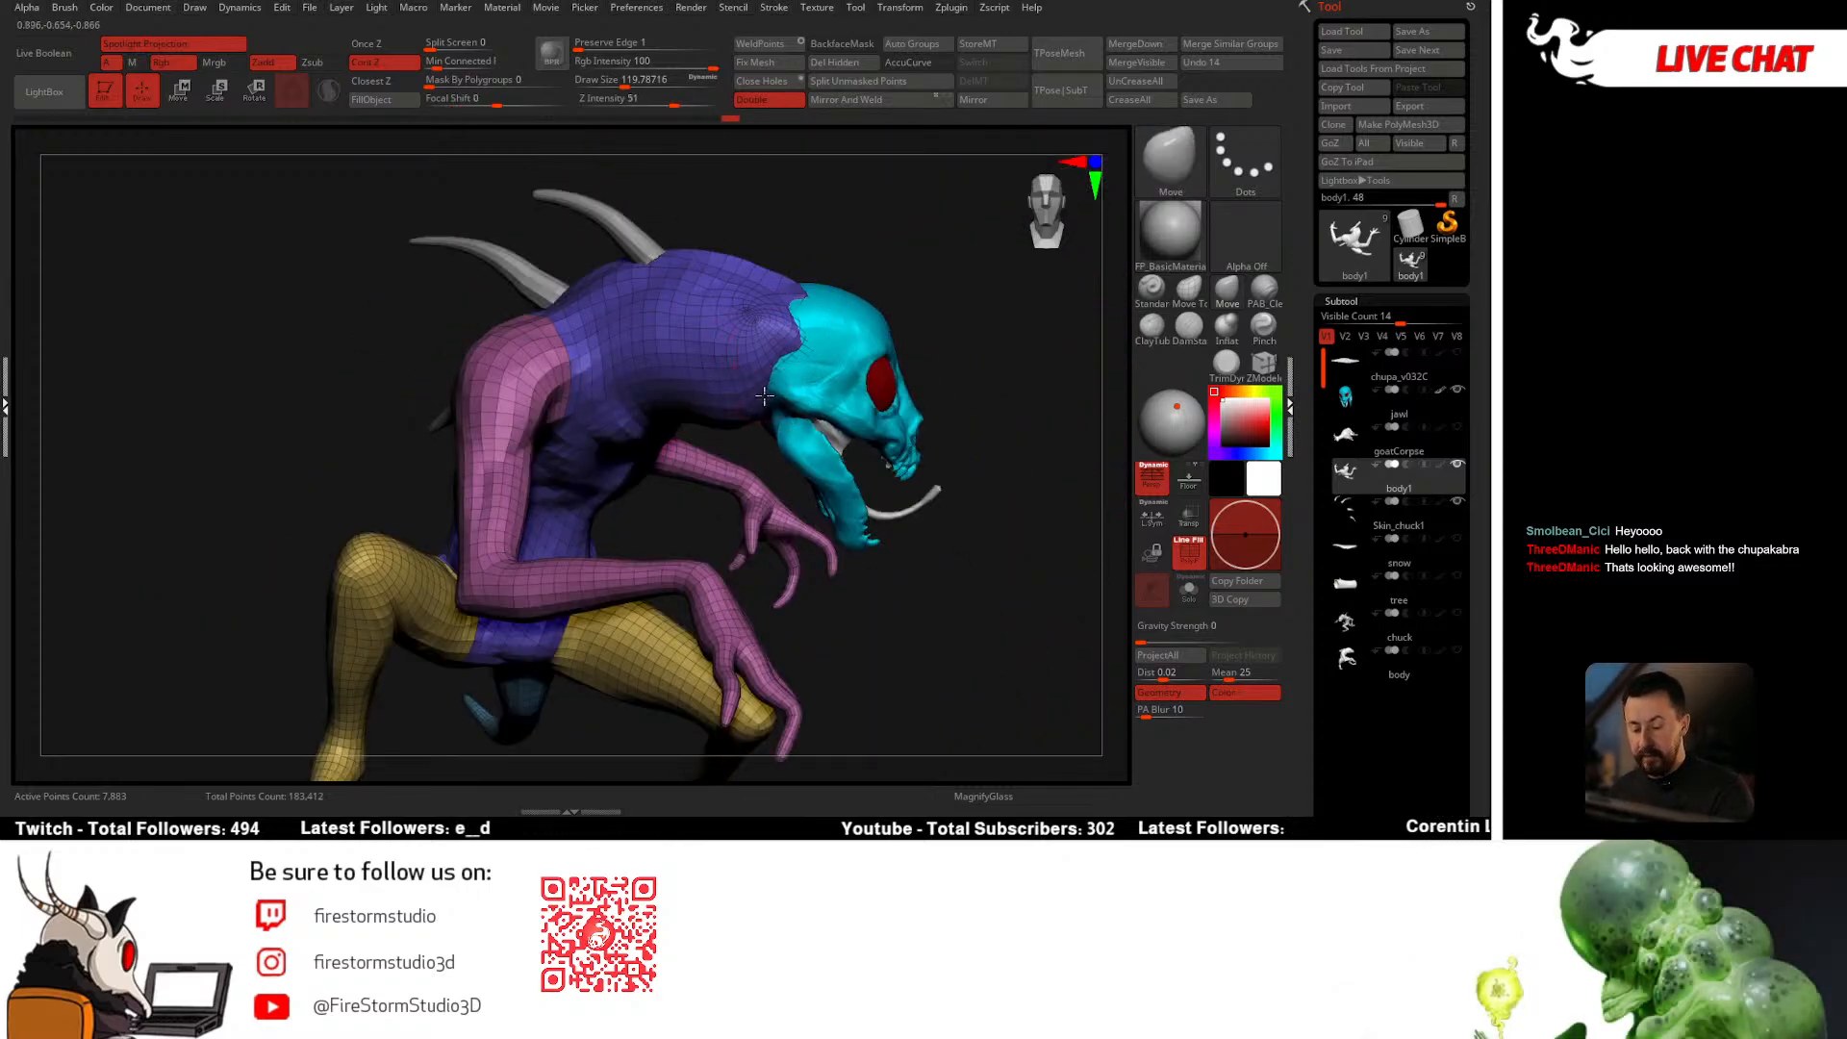
key("space")
left_click_drag(768, 409, 760, 409)
mouse_move(765, 409)
right_mouse_down()
mouse_move(832, 414)
mouse_move(587, 399)
mouse_move(627, 419)
mouse_move(582, 462)
mouse_move(590, 498)
mouse_move(612, 468)
mouse_move(712, 437)
mouse_move(672, 454)
right_mouse_up()
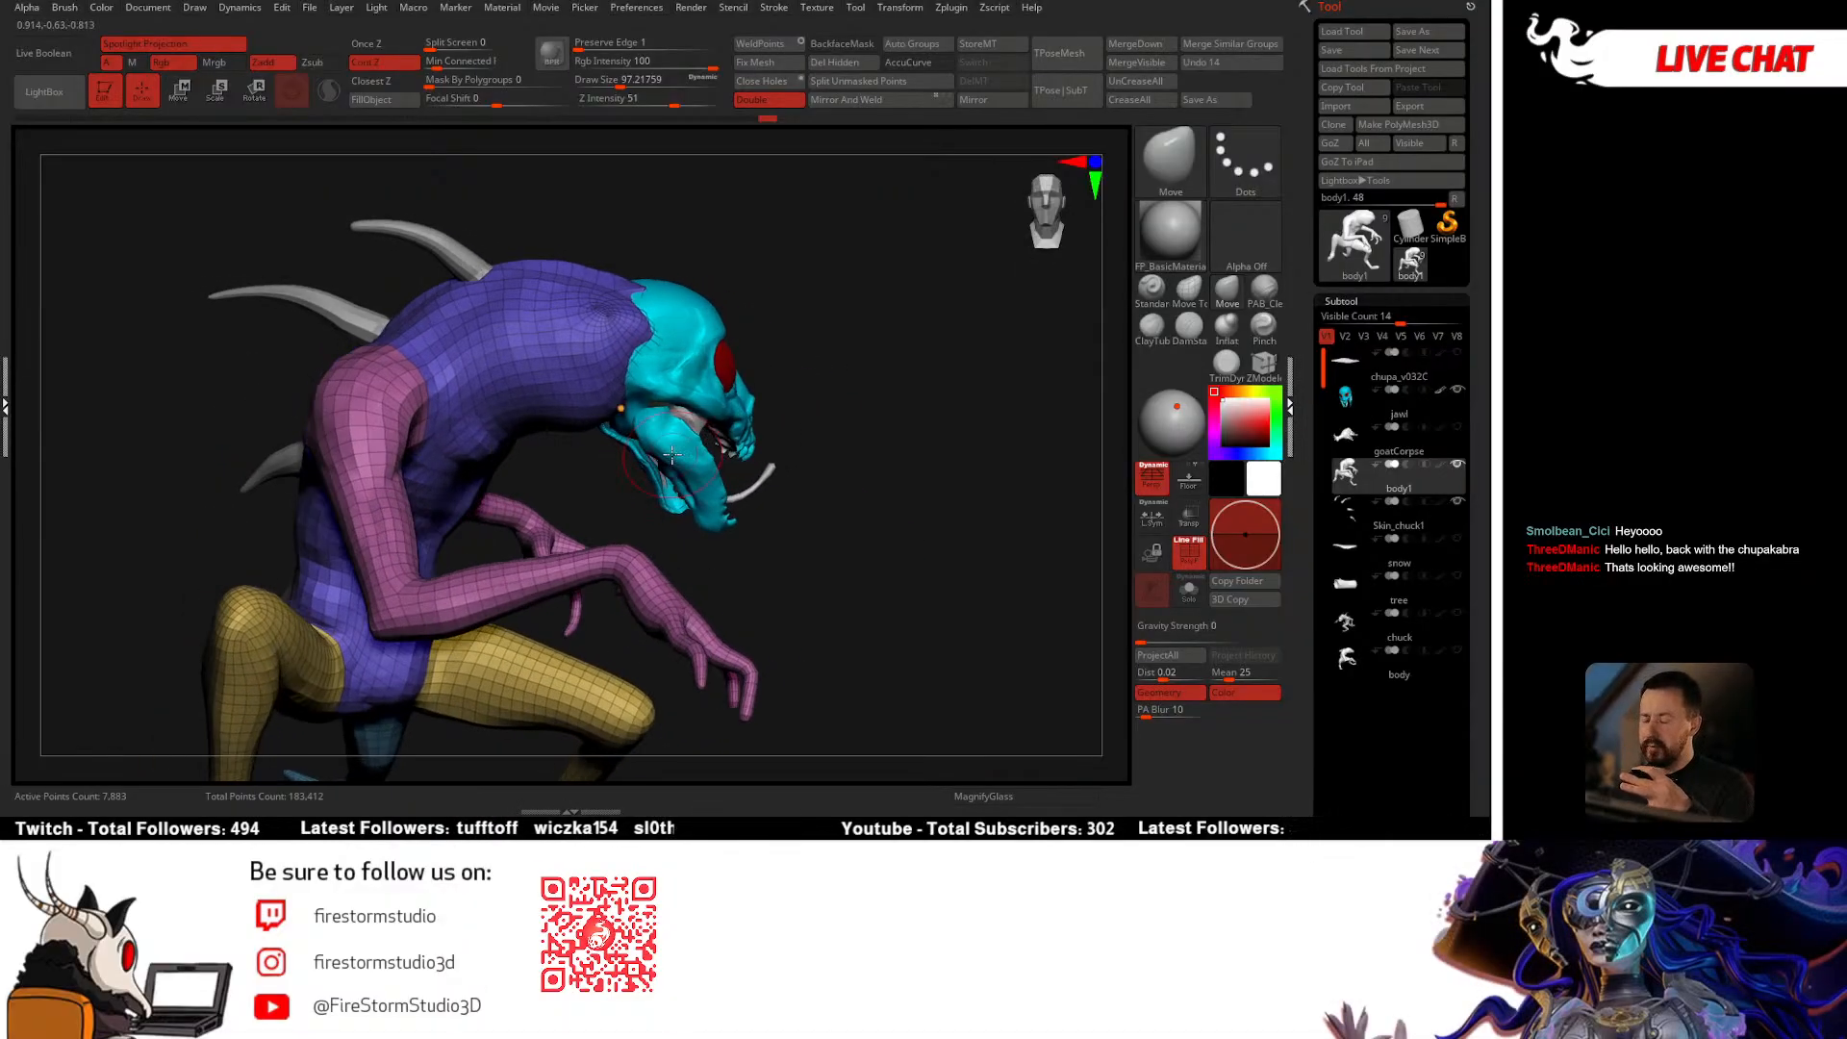
Step: Refine the throat and neck edge against the skull and jaw with the Move brush at draw size about 116
right_click_drag(671, 454, 789, 335)
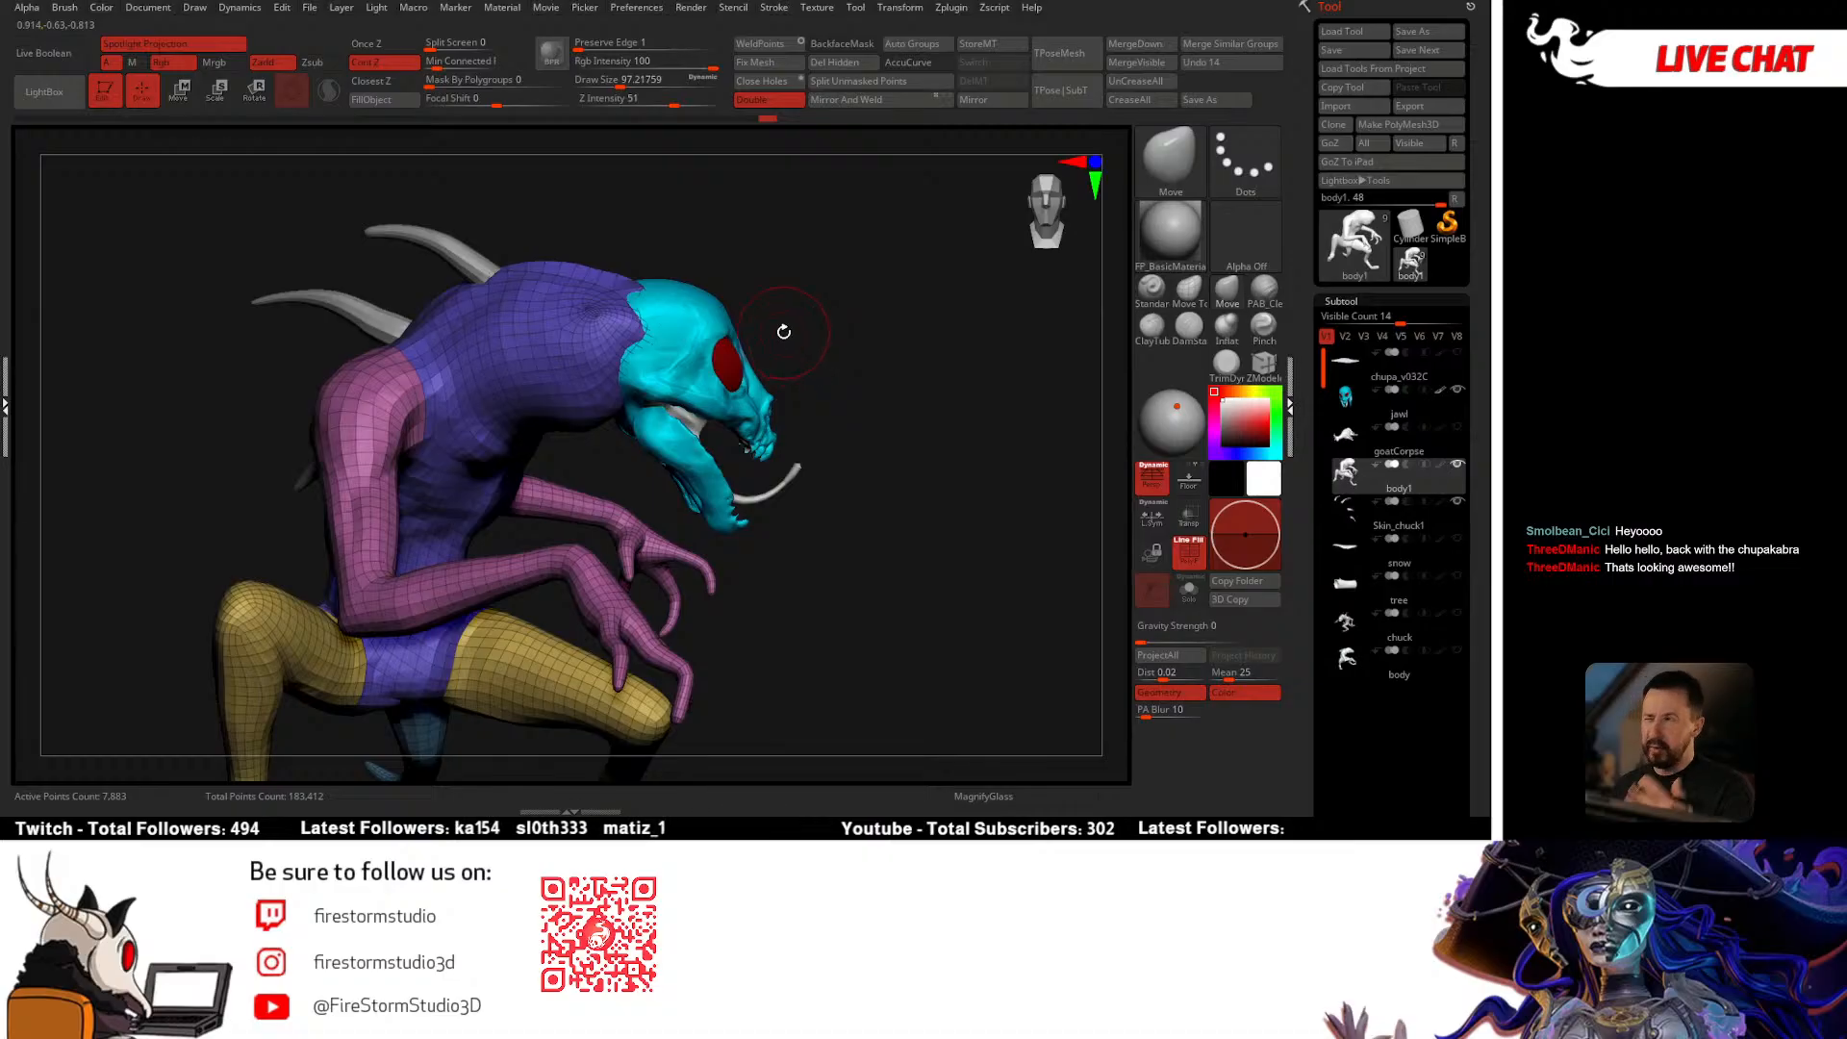
mouse_move(623, 416)
right_mouse_down()
mouse_move(578, 397)
mouse_move(567, 501)
right_mouse_up()
key("space")
left_click_drag(624, 411, 629, 409)
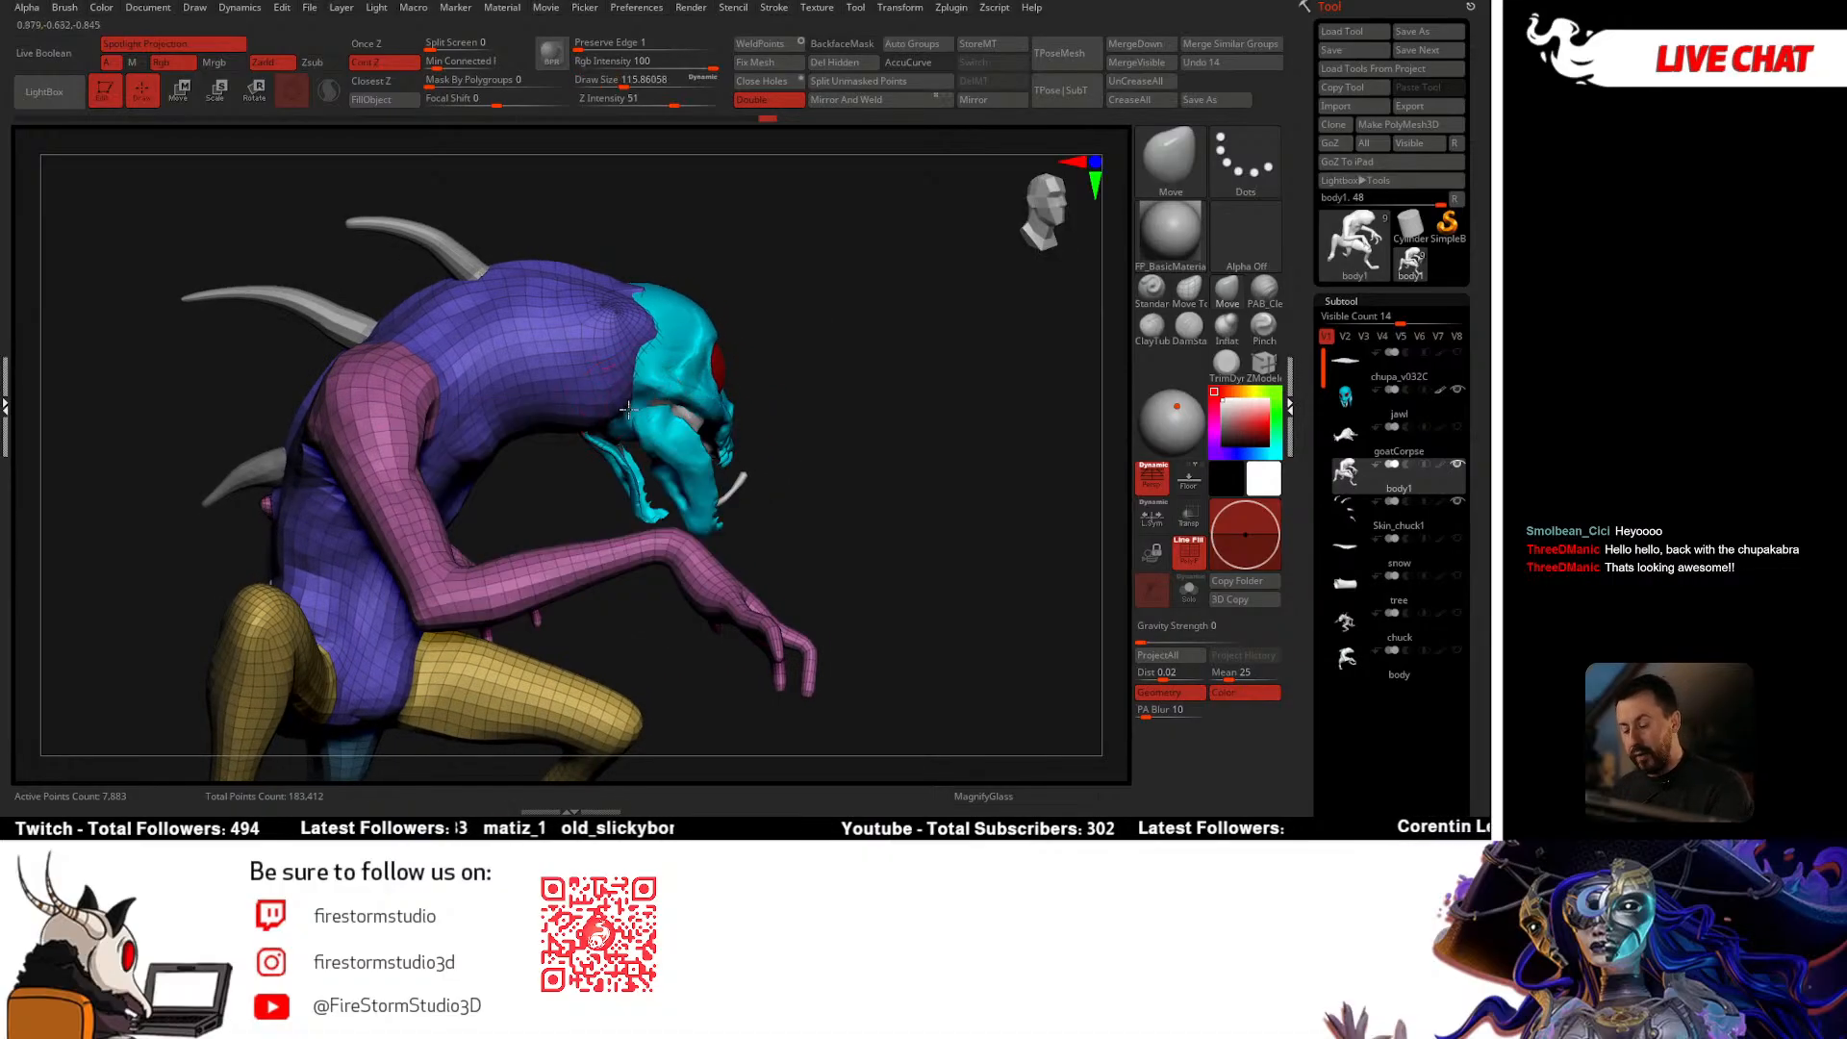
mouse_move(632, 410)
right_mouse_down()
mouse_move(798, 378)
mouse_move(791, 339)
right_mouse_up()
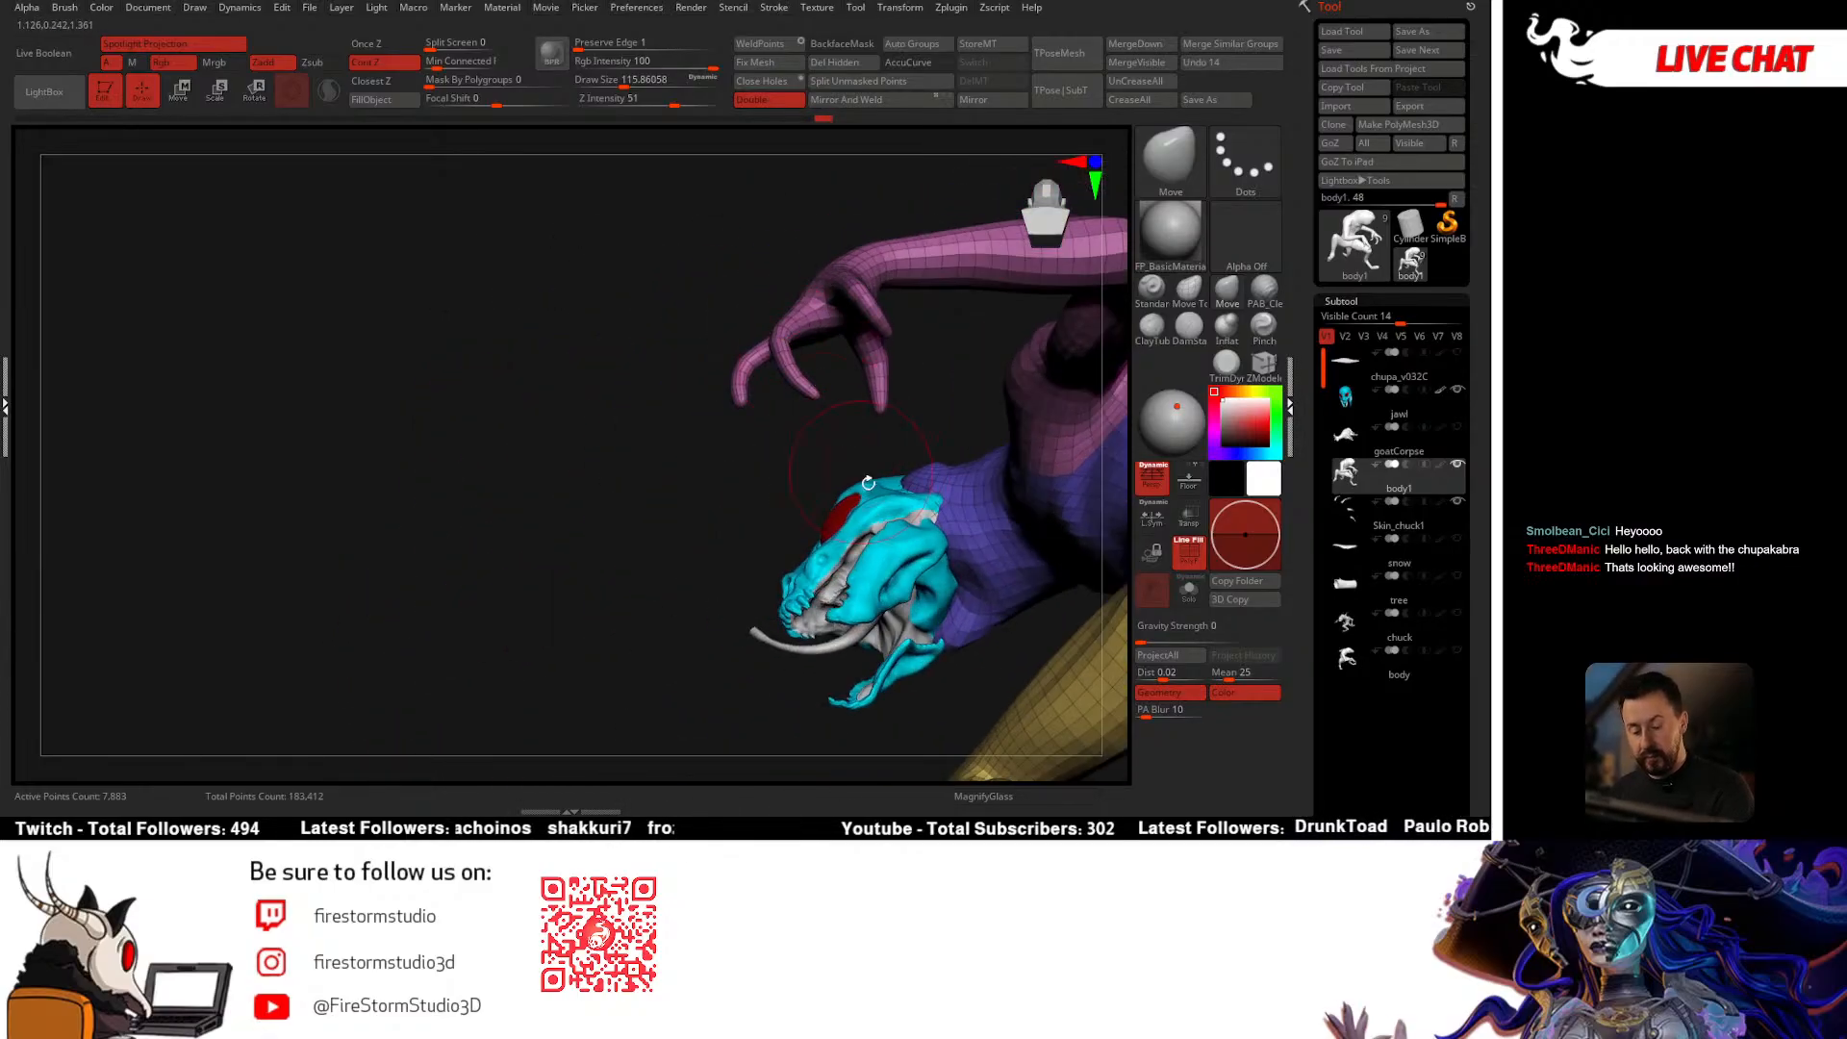
Step: Reshape the neck and throat behind the jaw with the Move brush at draw size about 71
right_click_drag(869, 482, 887, 520)
key("space")
left_click_drag(906, 537, 896, 537)
right_click_drag(905, 538, 814, 510, "alt")
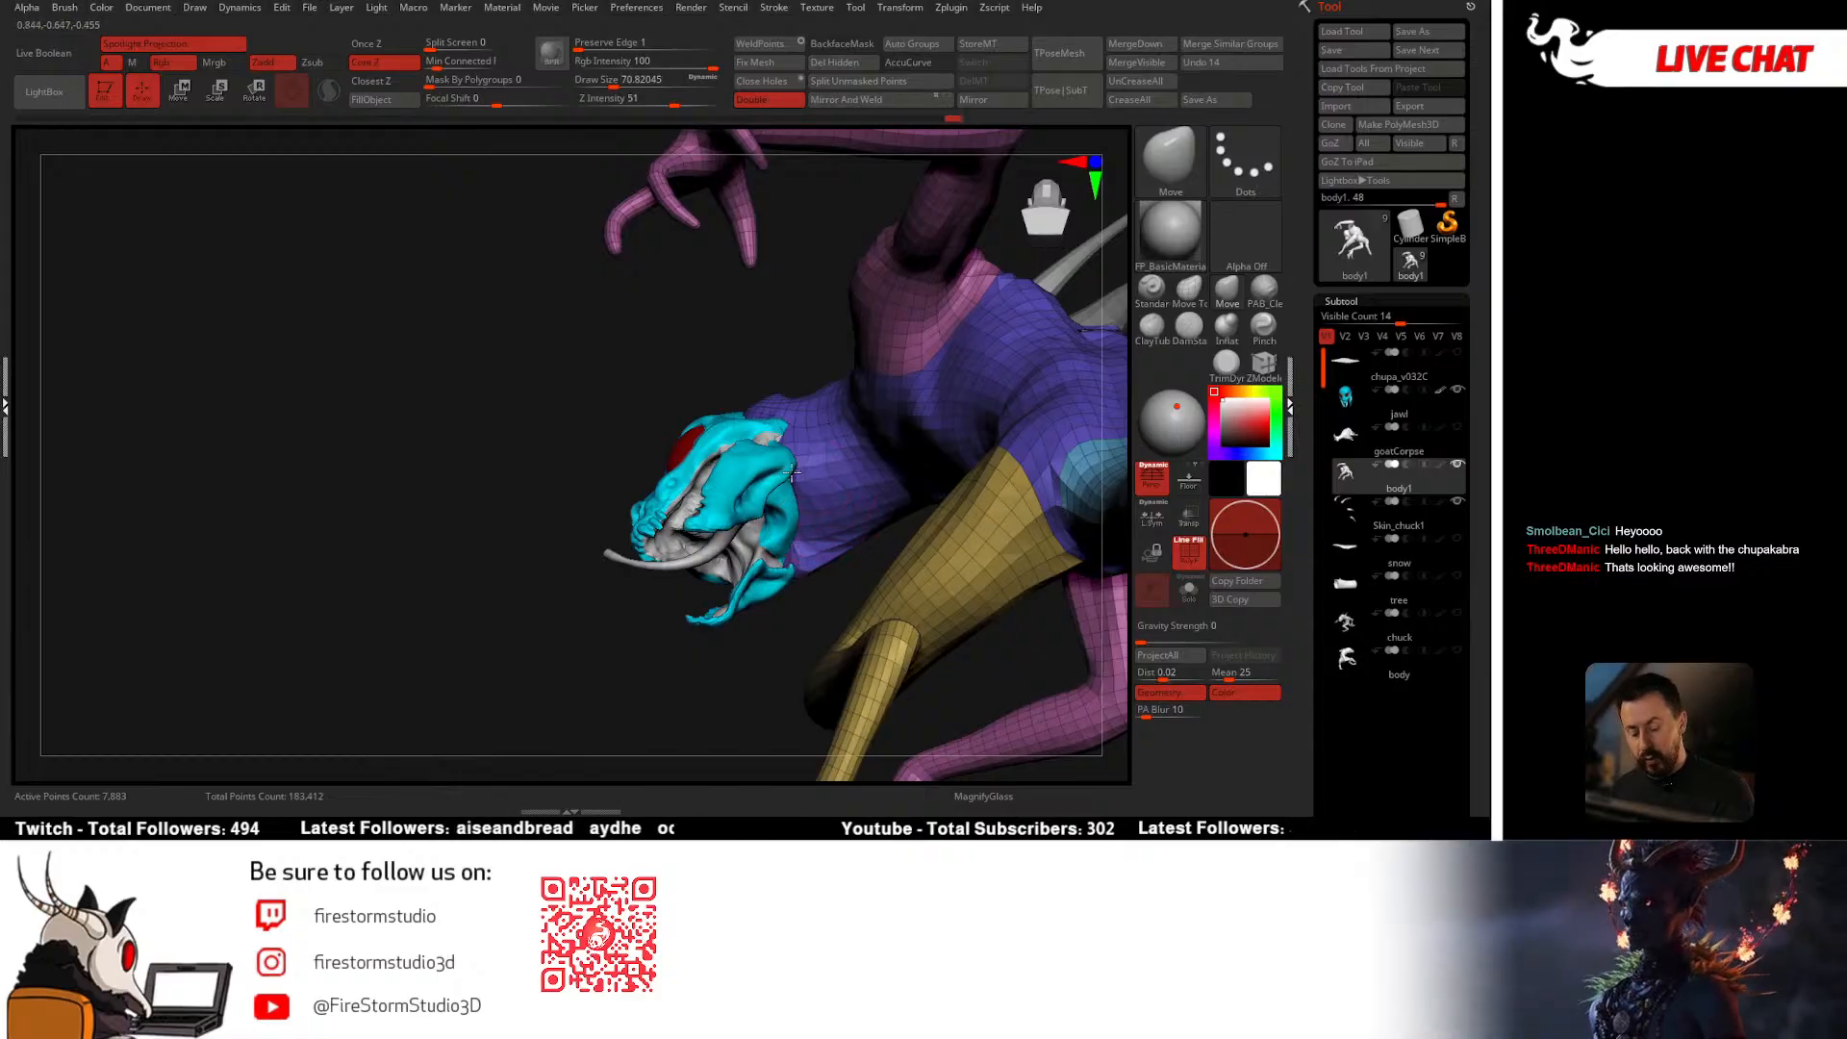
right_click_drag(836, 524, 864, 459)
left_click_drag(857, 430, 857, 432)
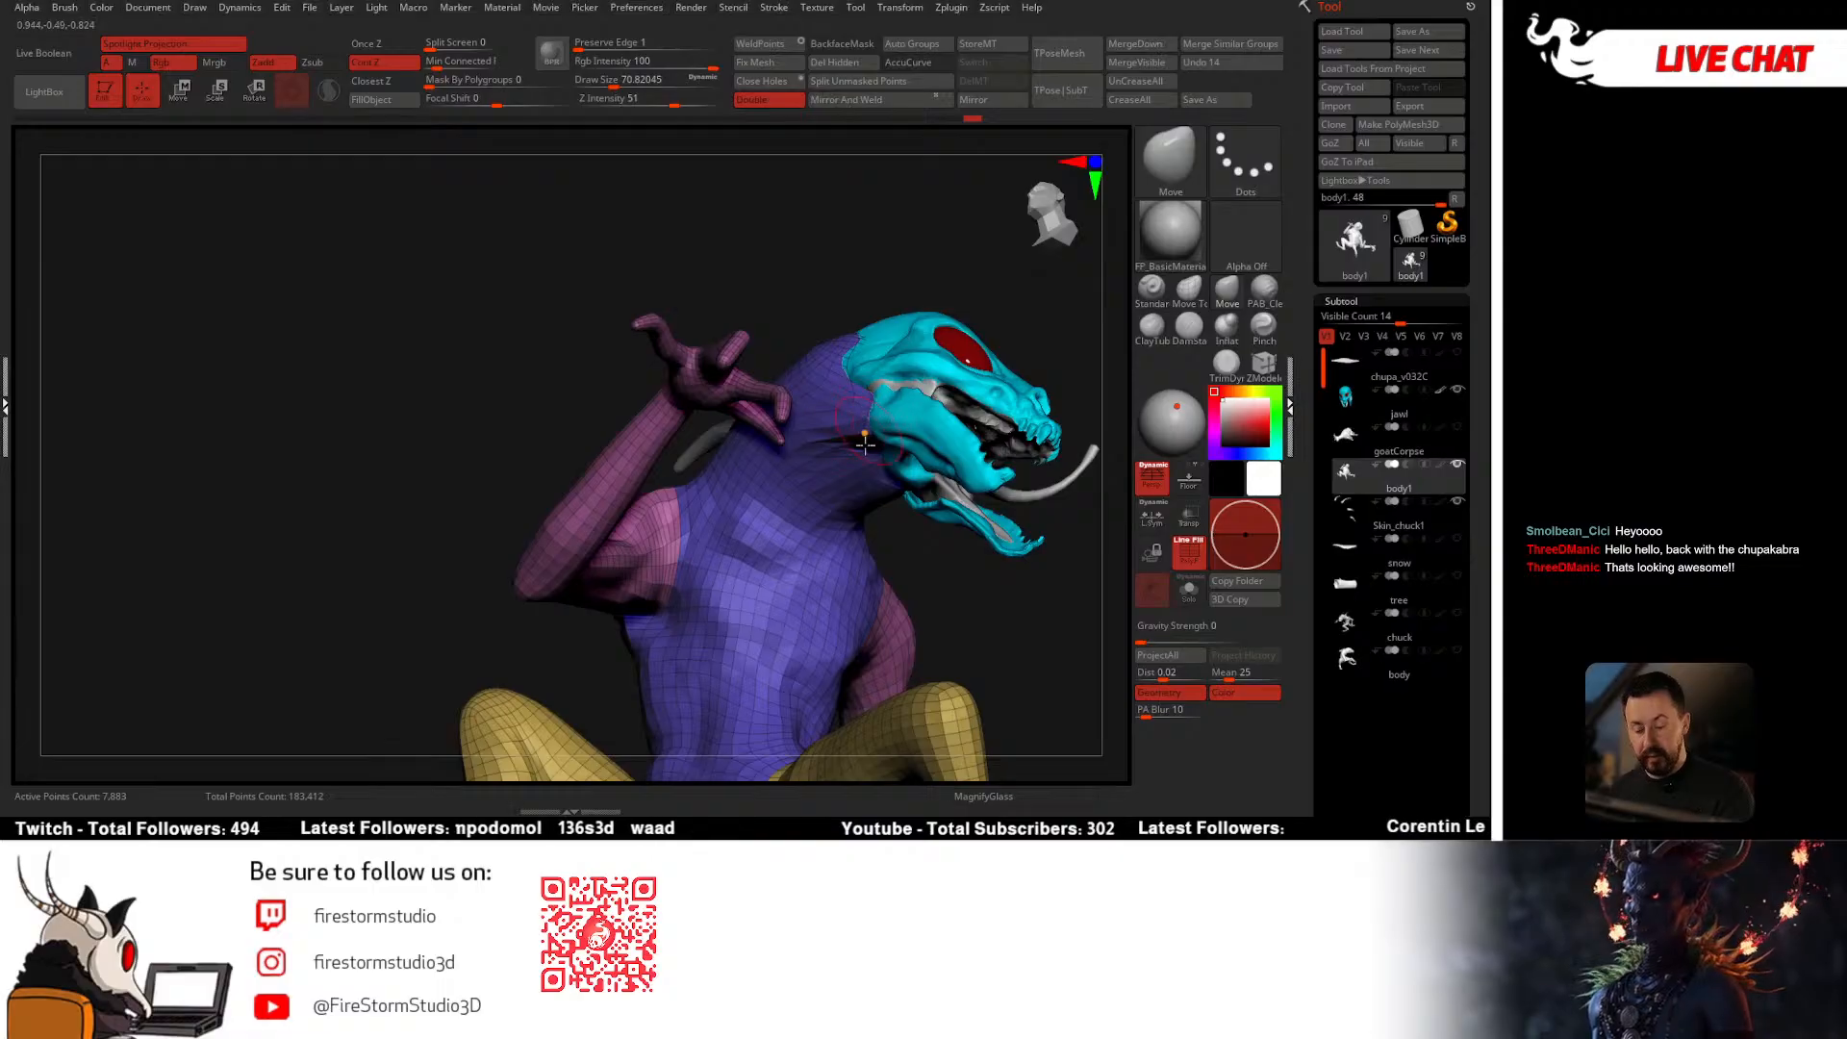
right_click_drag(864, 443, 811, 478)
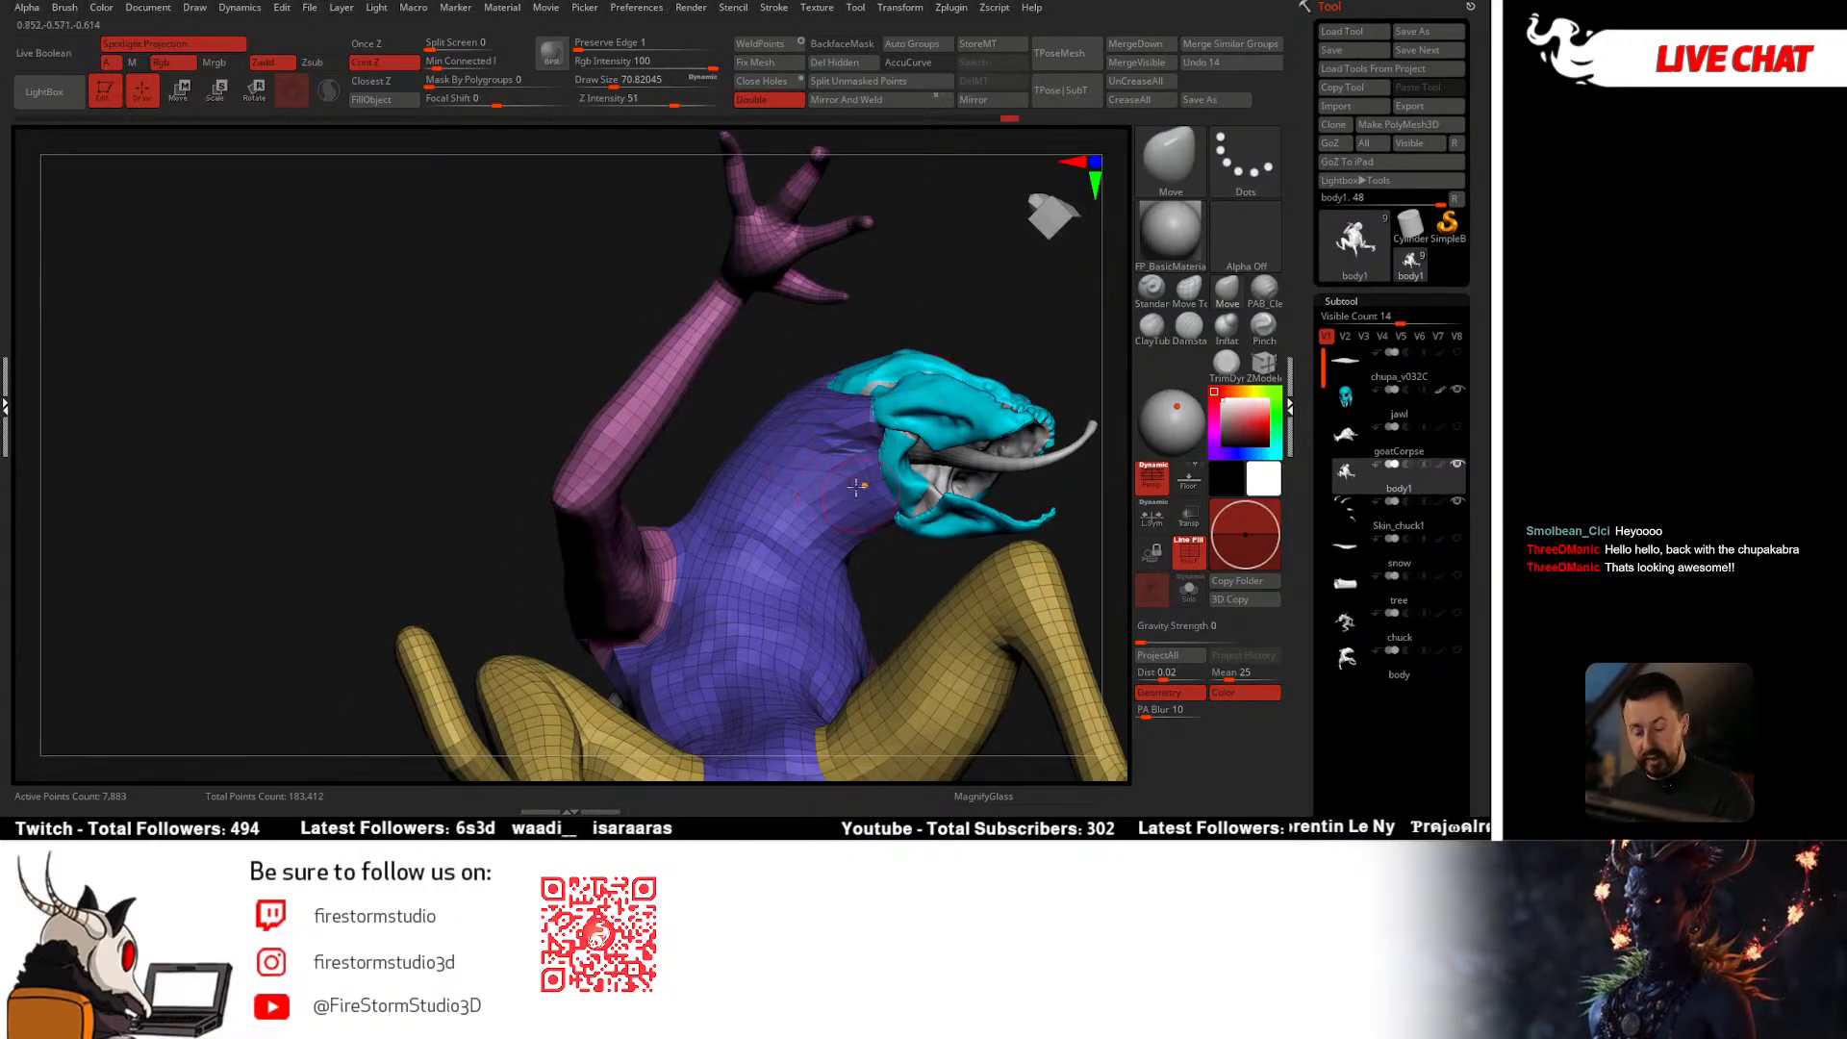
right_click_drag(844, 472, 794, 468)
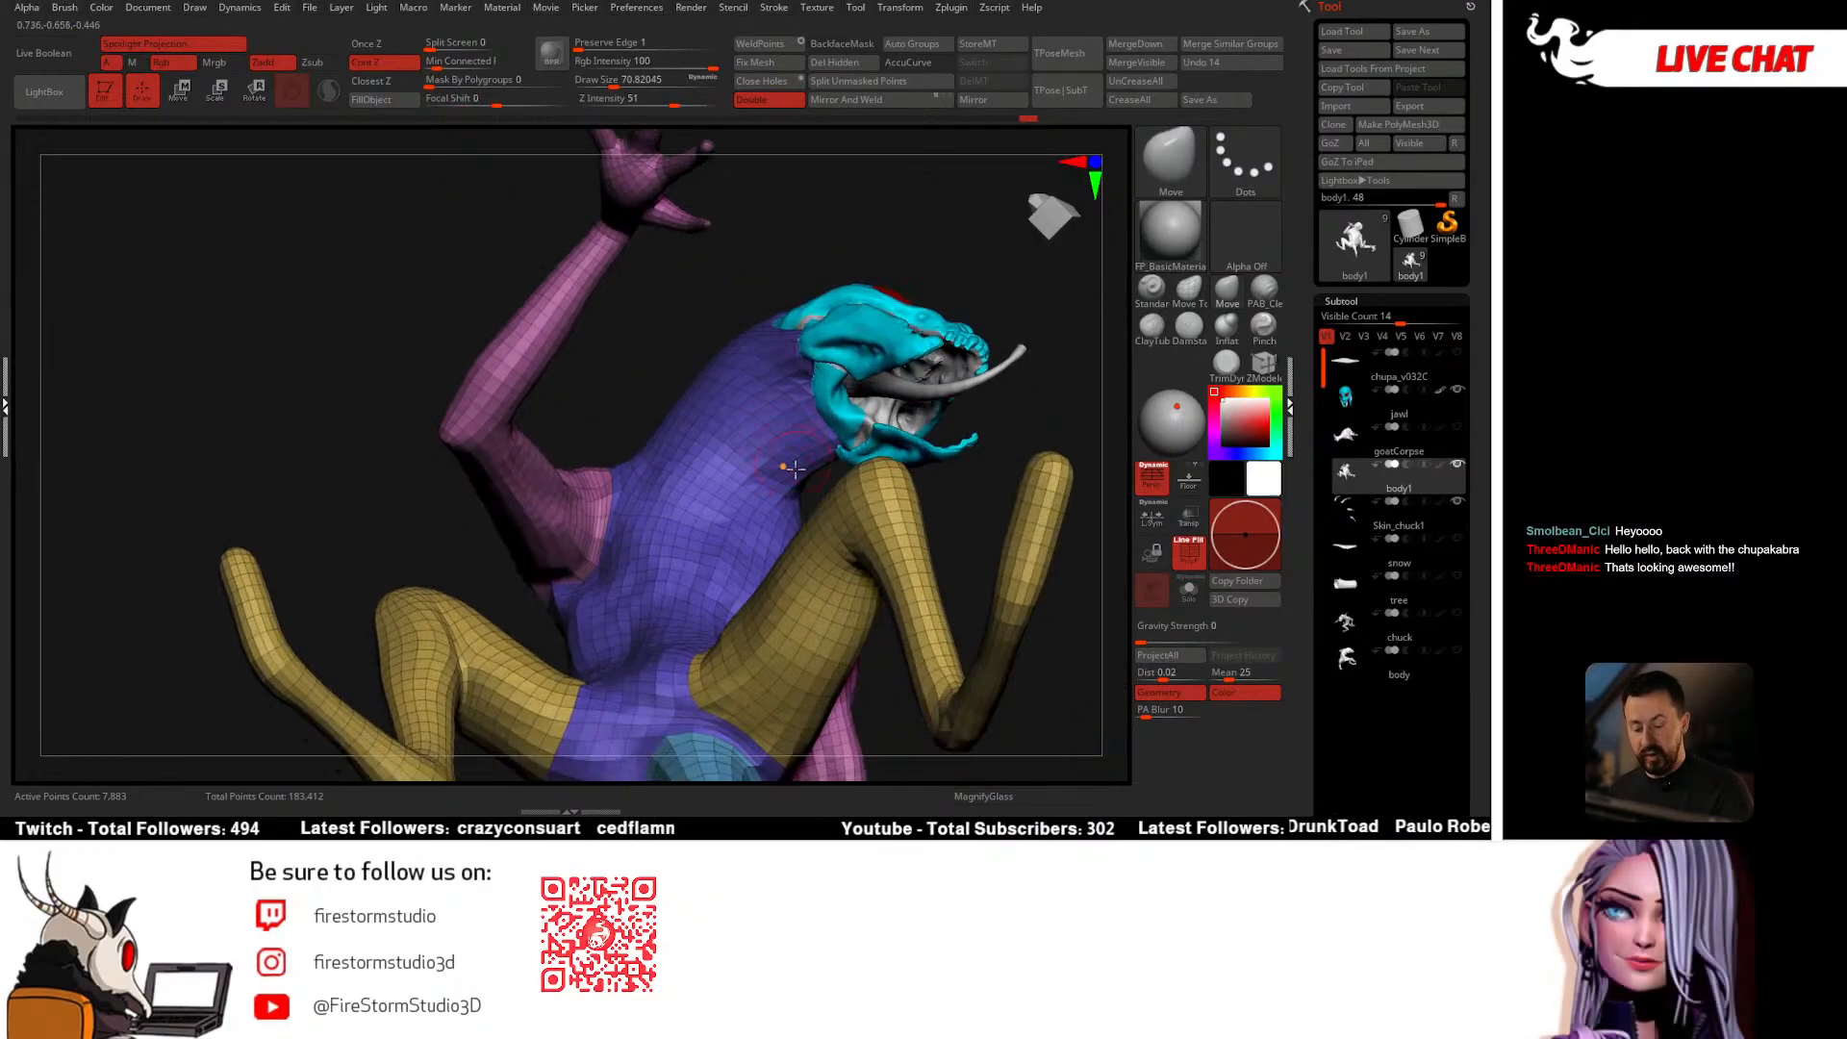
Step: Set the Move brush's draw size to about 74 and hide the creature's arms, keeping the torso, legs and tail visible
mouse_move(735, 376)
right_mouse_down()
mouse_move(710, 495)
mouse_move(700, 442)
right_mouse_up()
key("space")
left_click_drag(699, 432, 709, 430)
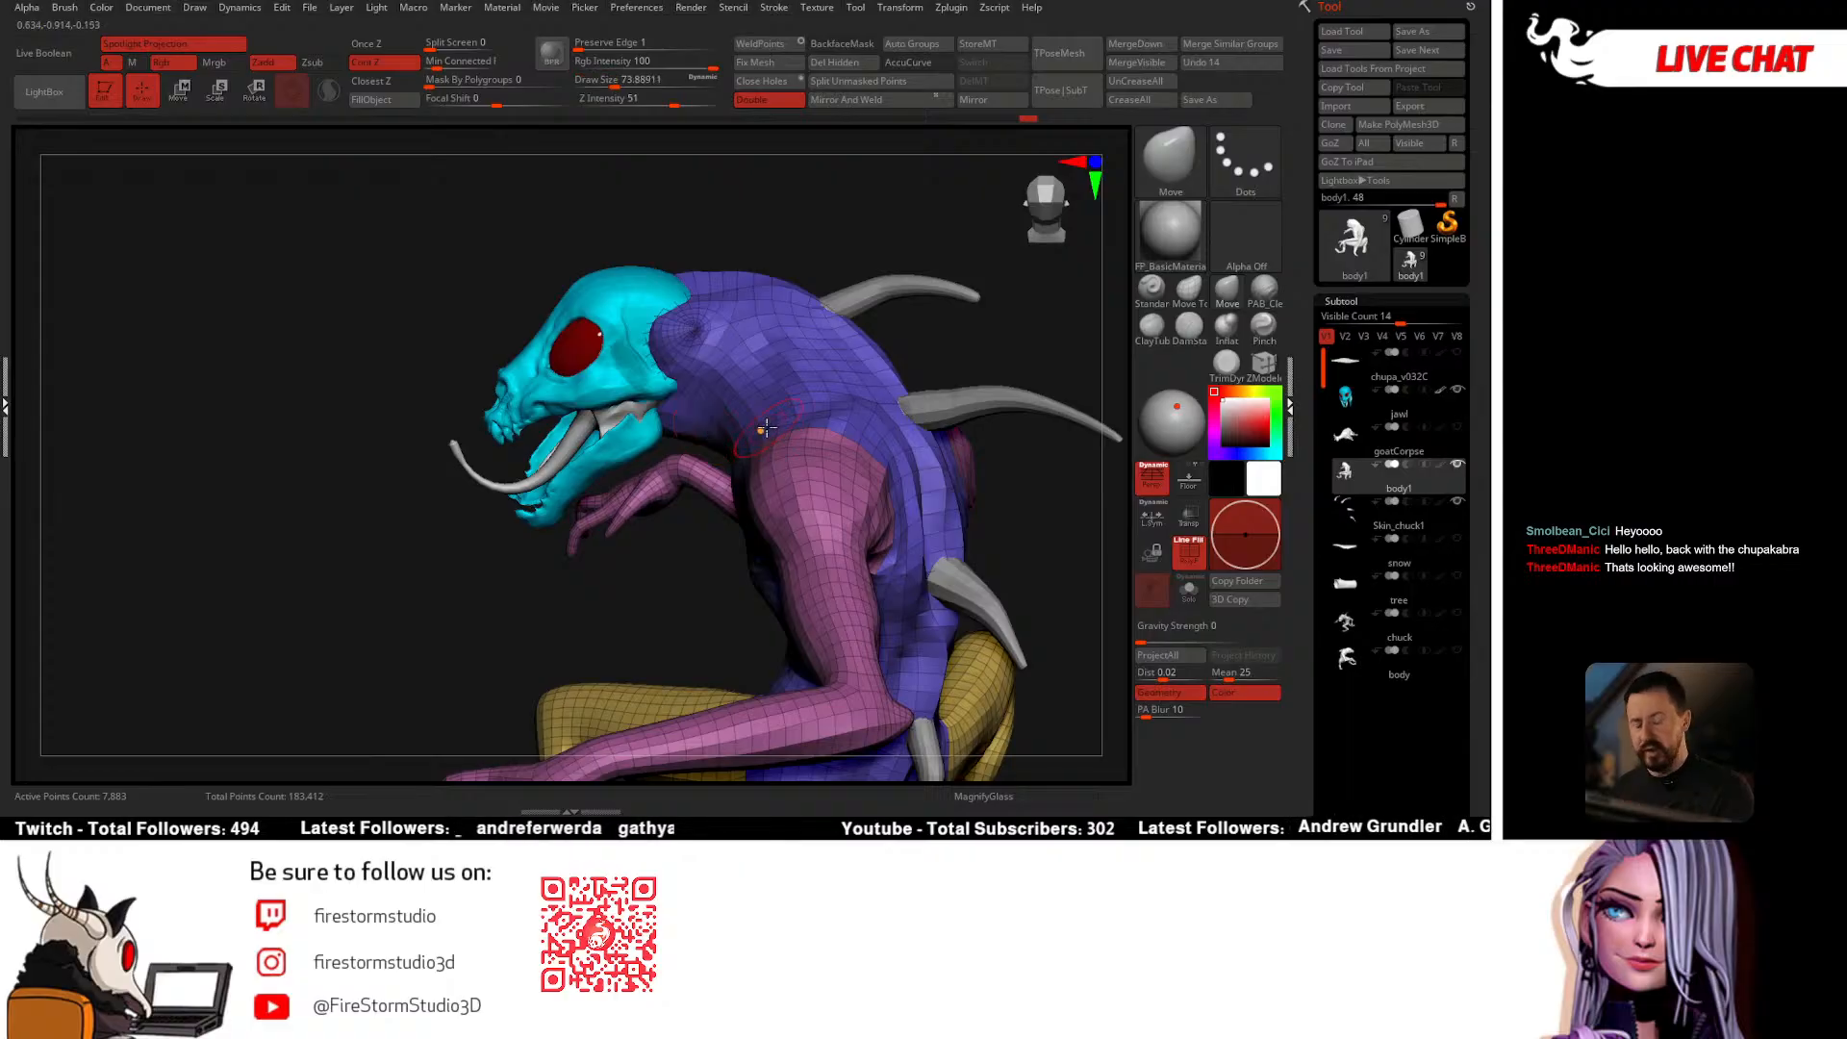
right_click_drag(763, 429, 702, 501)
left_click(694, 429, "ctrl+shift")
left_click(742, 441, "ctrl+shift")
left_click(751, 470, "ctrl+shift")
left_click(844, 468, "ctrl+shift")
Step: Fit the neck edge against the jaw joint on both sides with the Move brush at draw sizes about 31 and 44
right_click_drag(820, 398, 754, 447)
right_click_drag(675, 399, 652, 510)
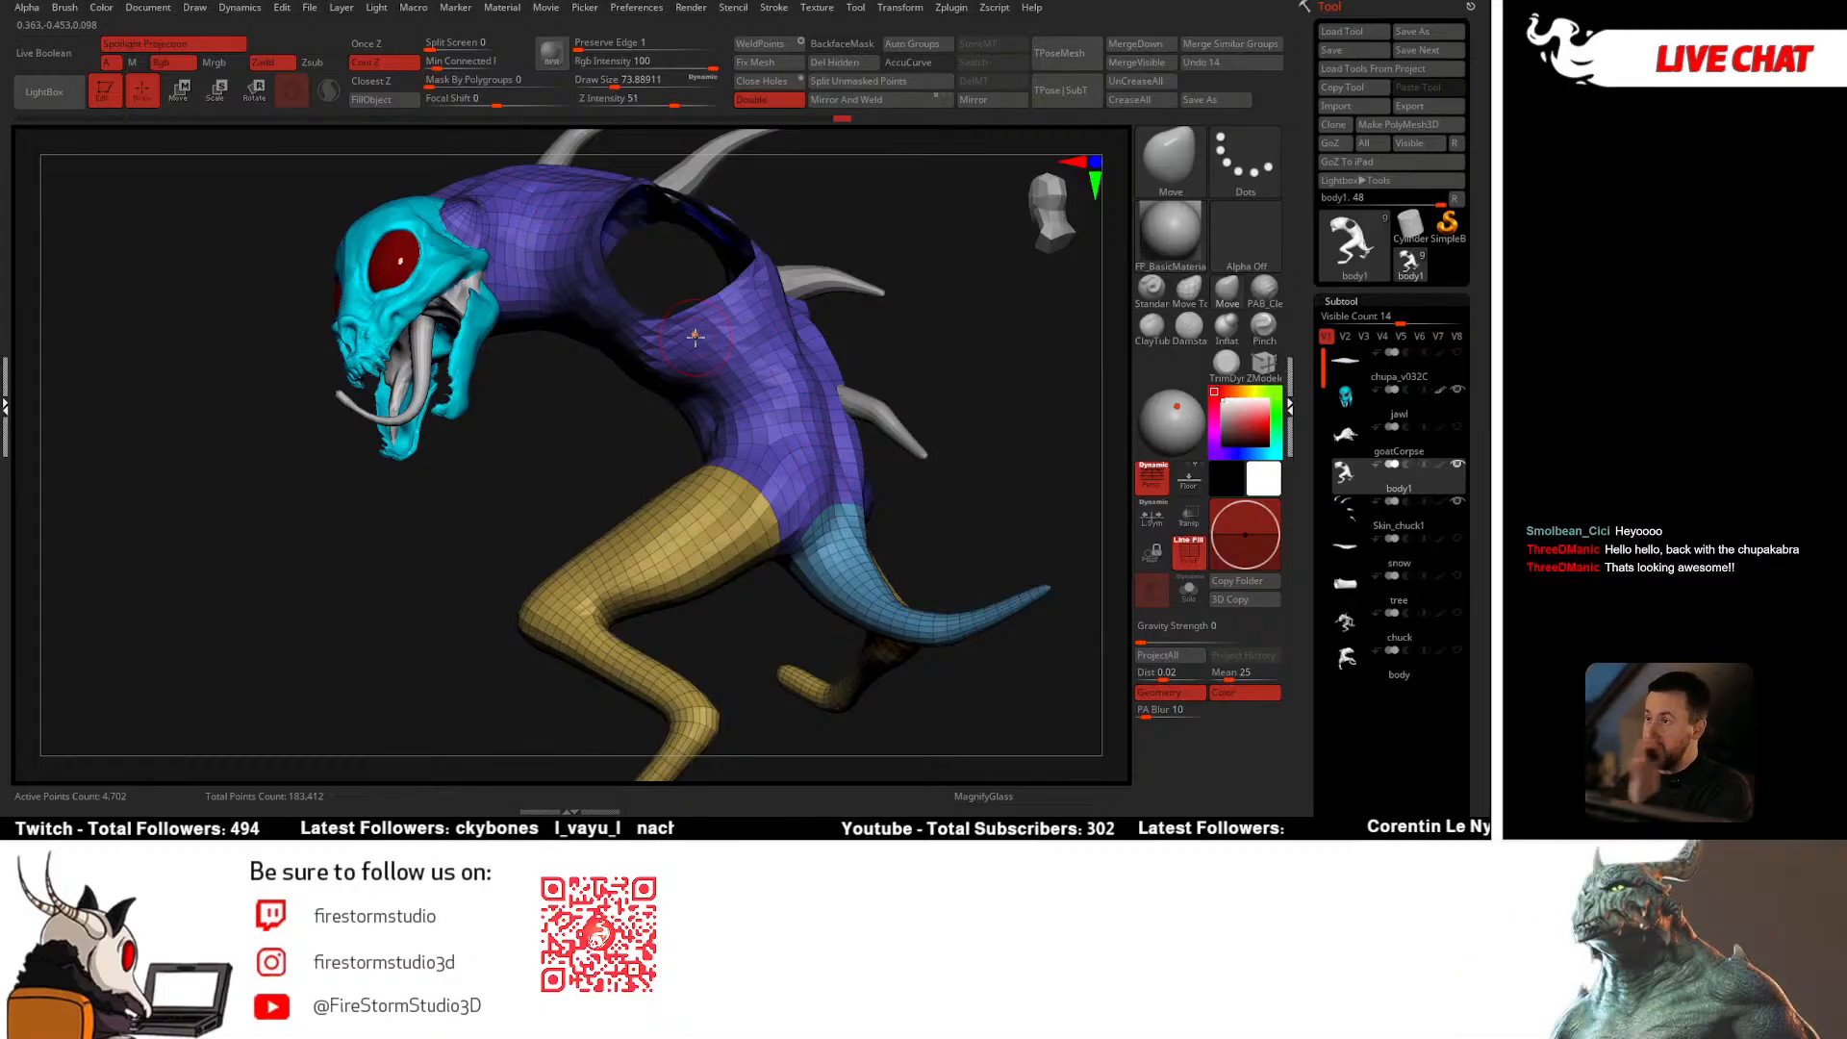
right_click_drag(849, 354, 572, 410)
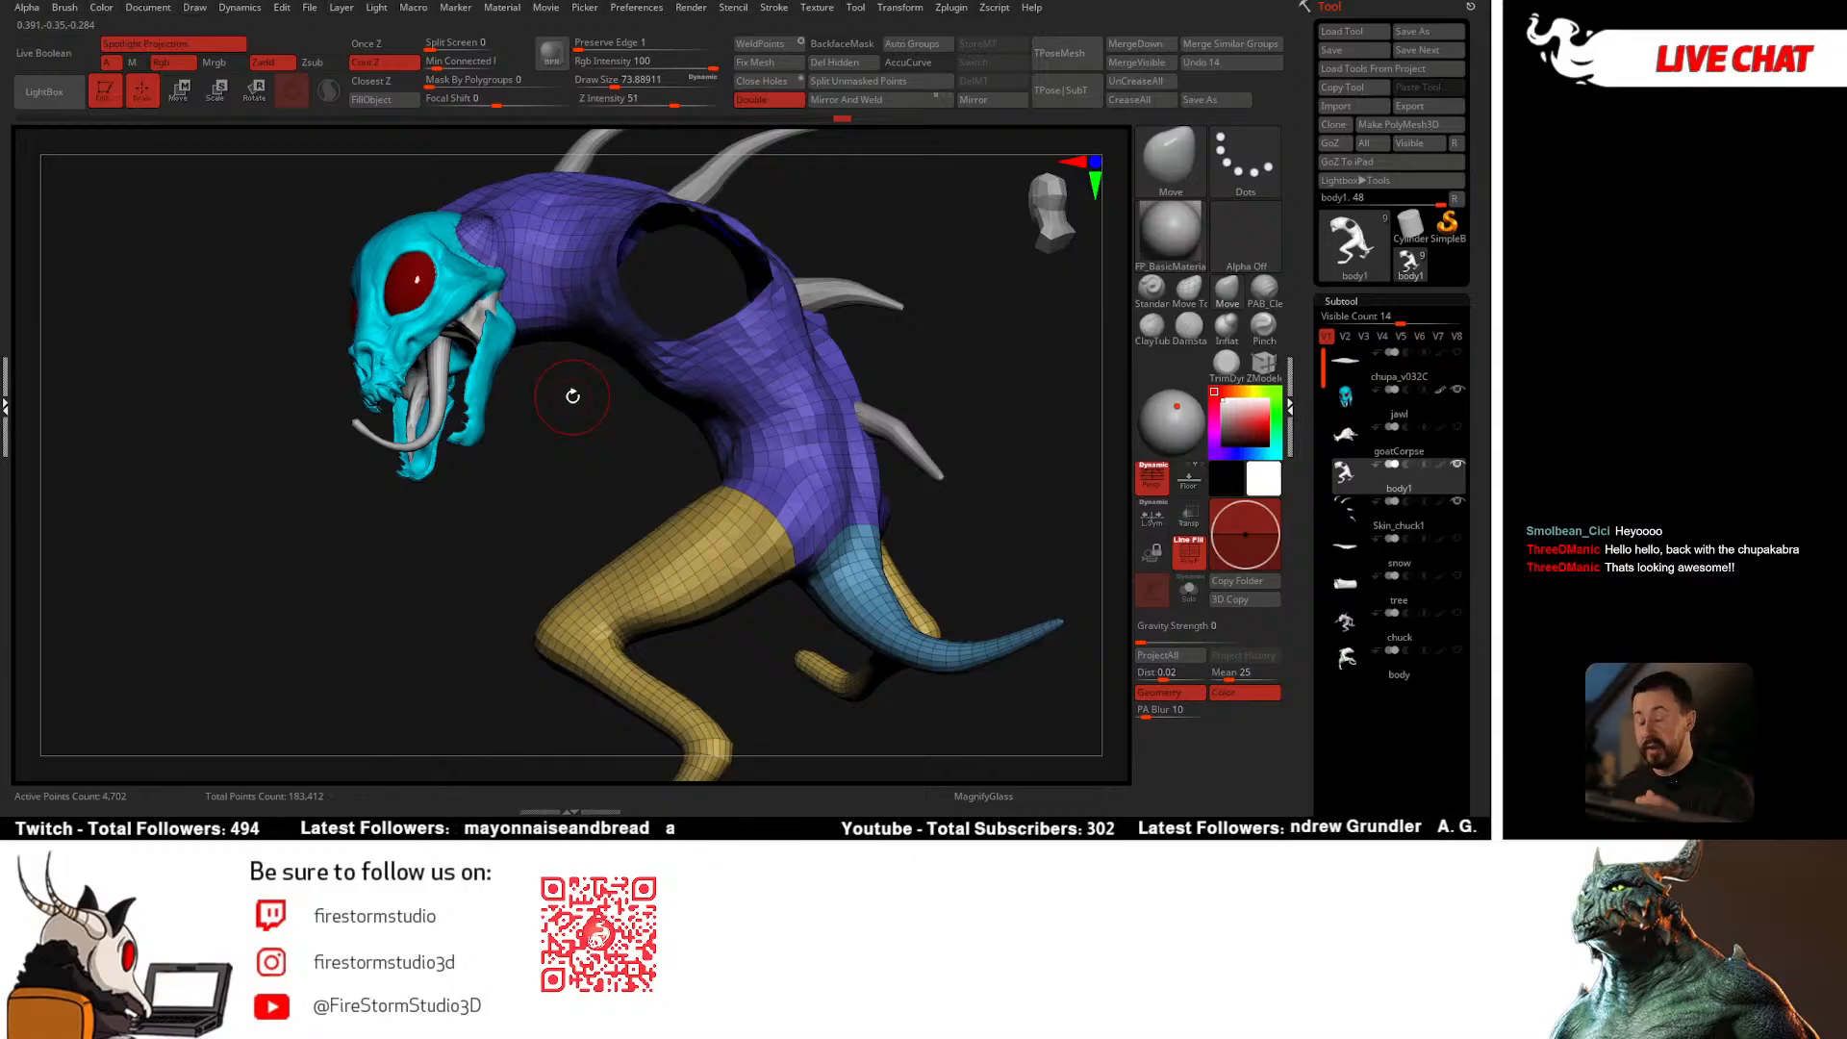
right_click_drag(888, 350, 556, 399)
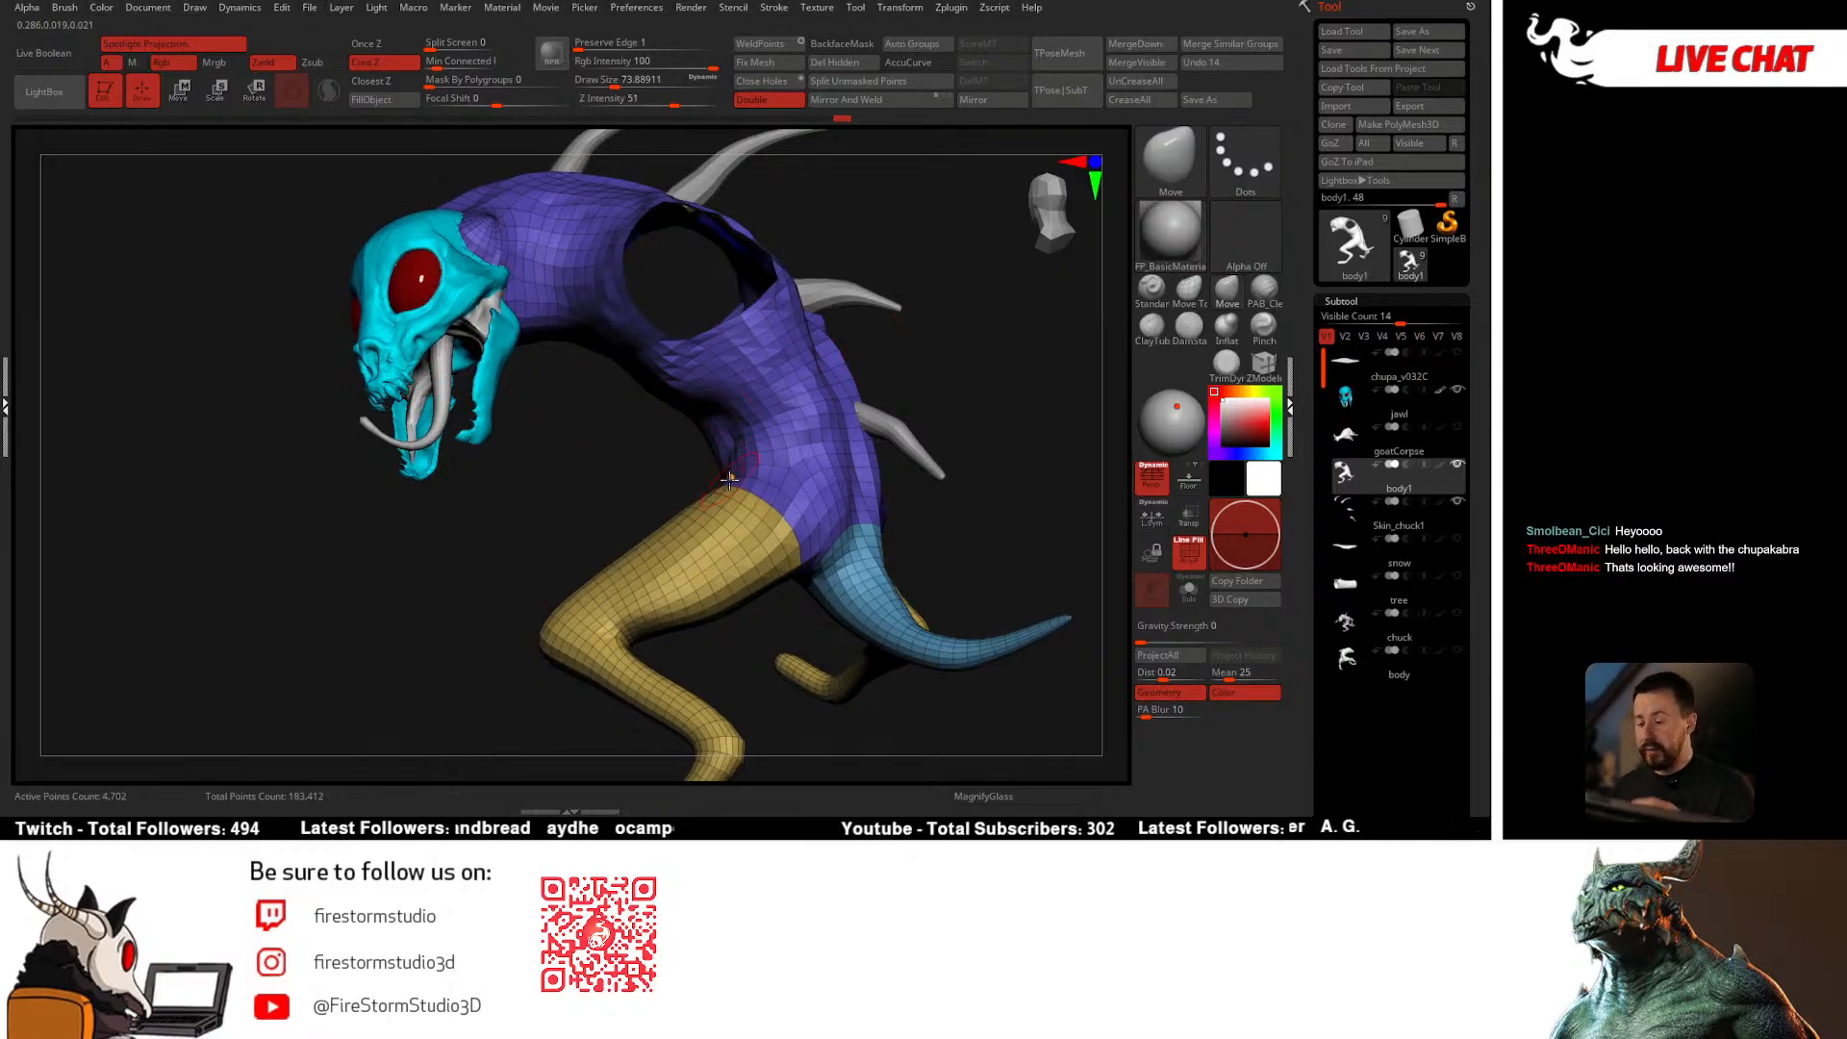
right_click_drag(729, 478, 615, 353)
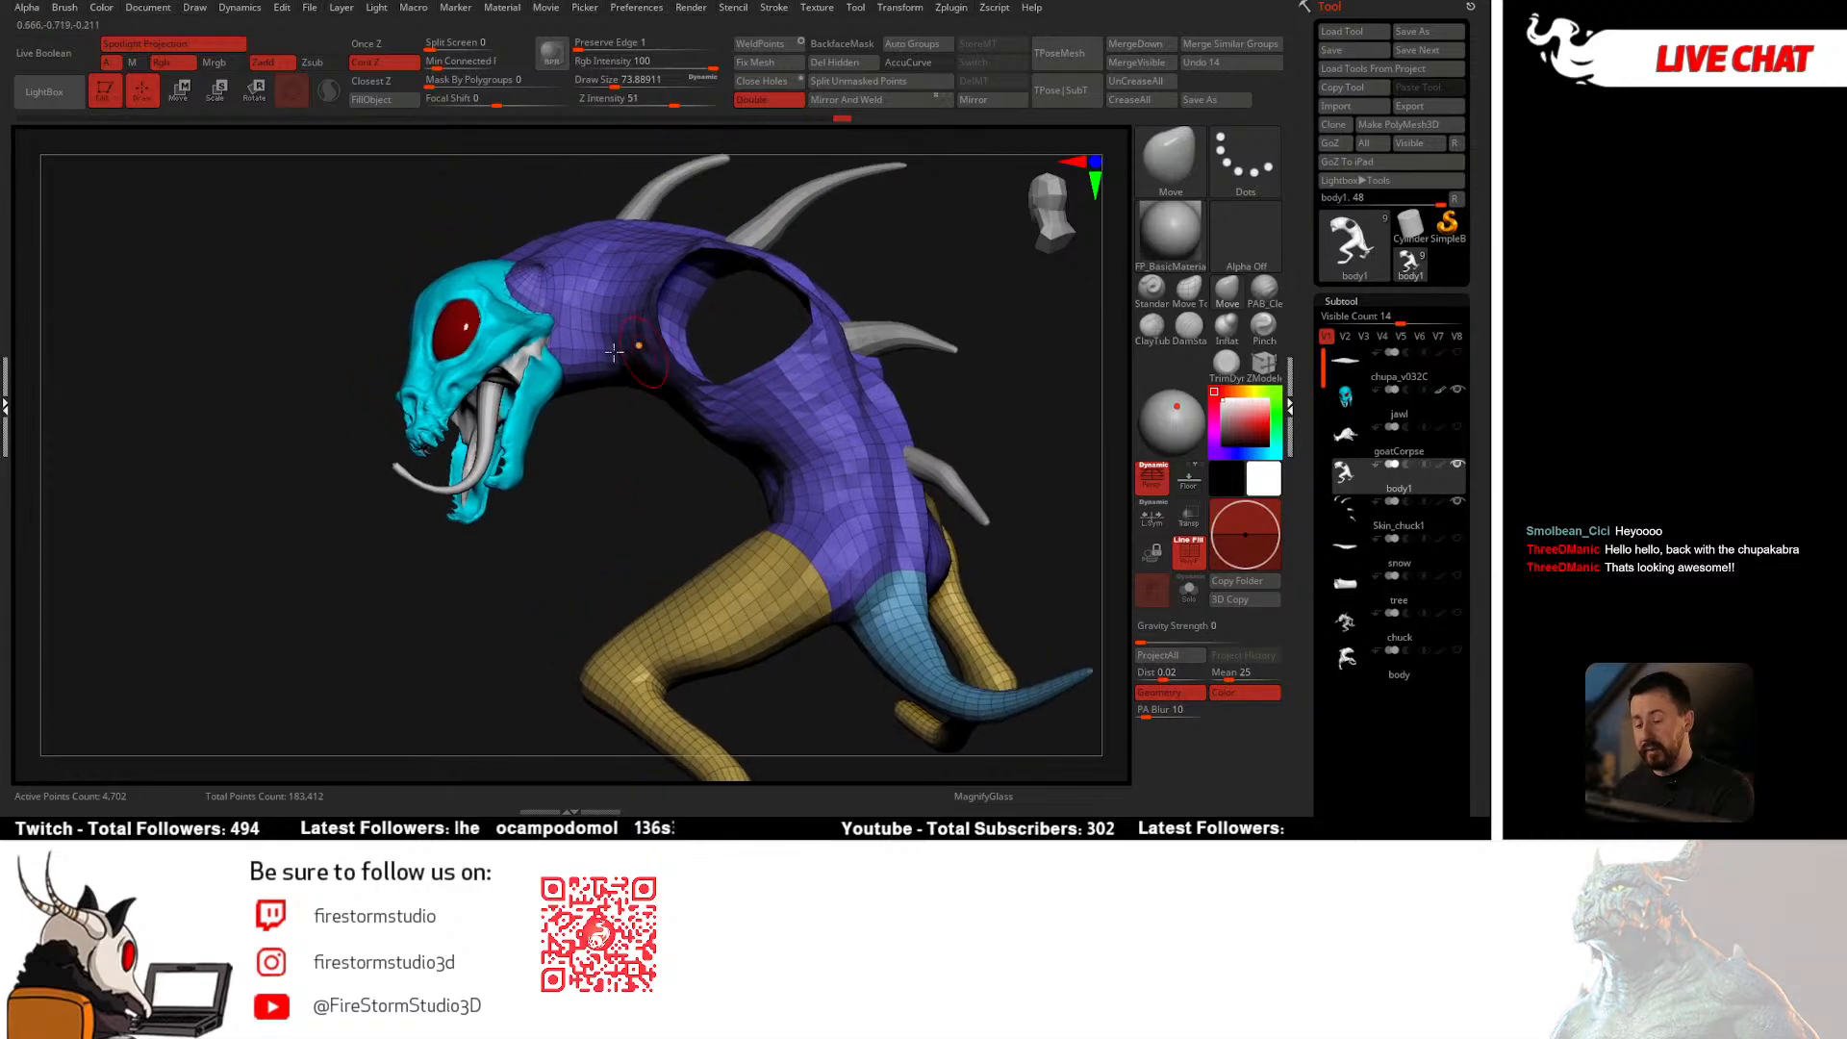
right_click_drag(722, 445, 717, 536)
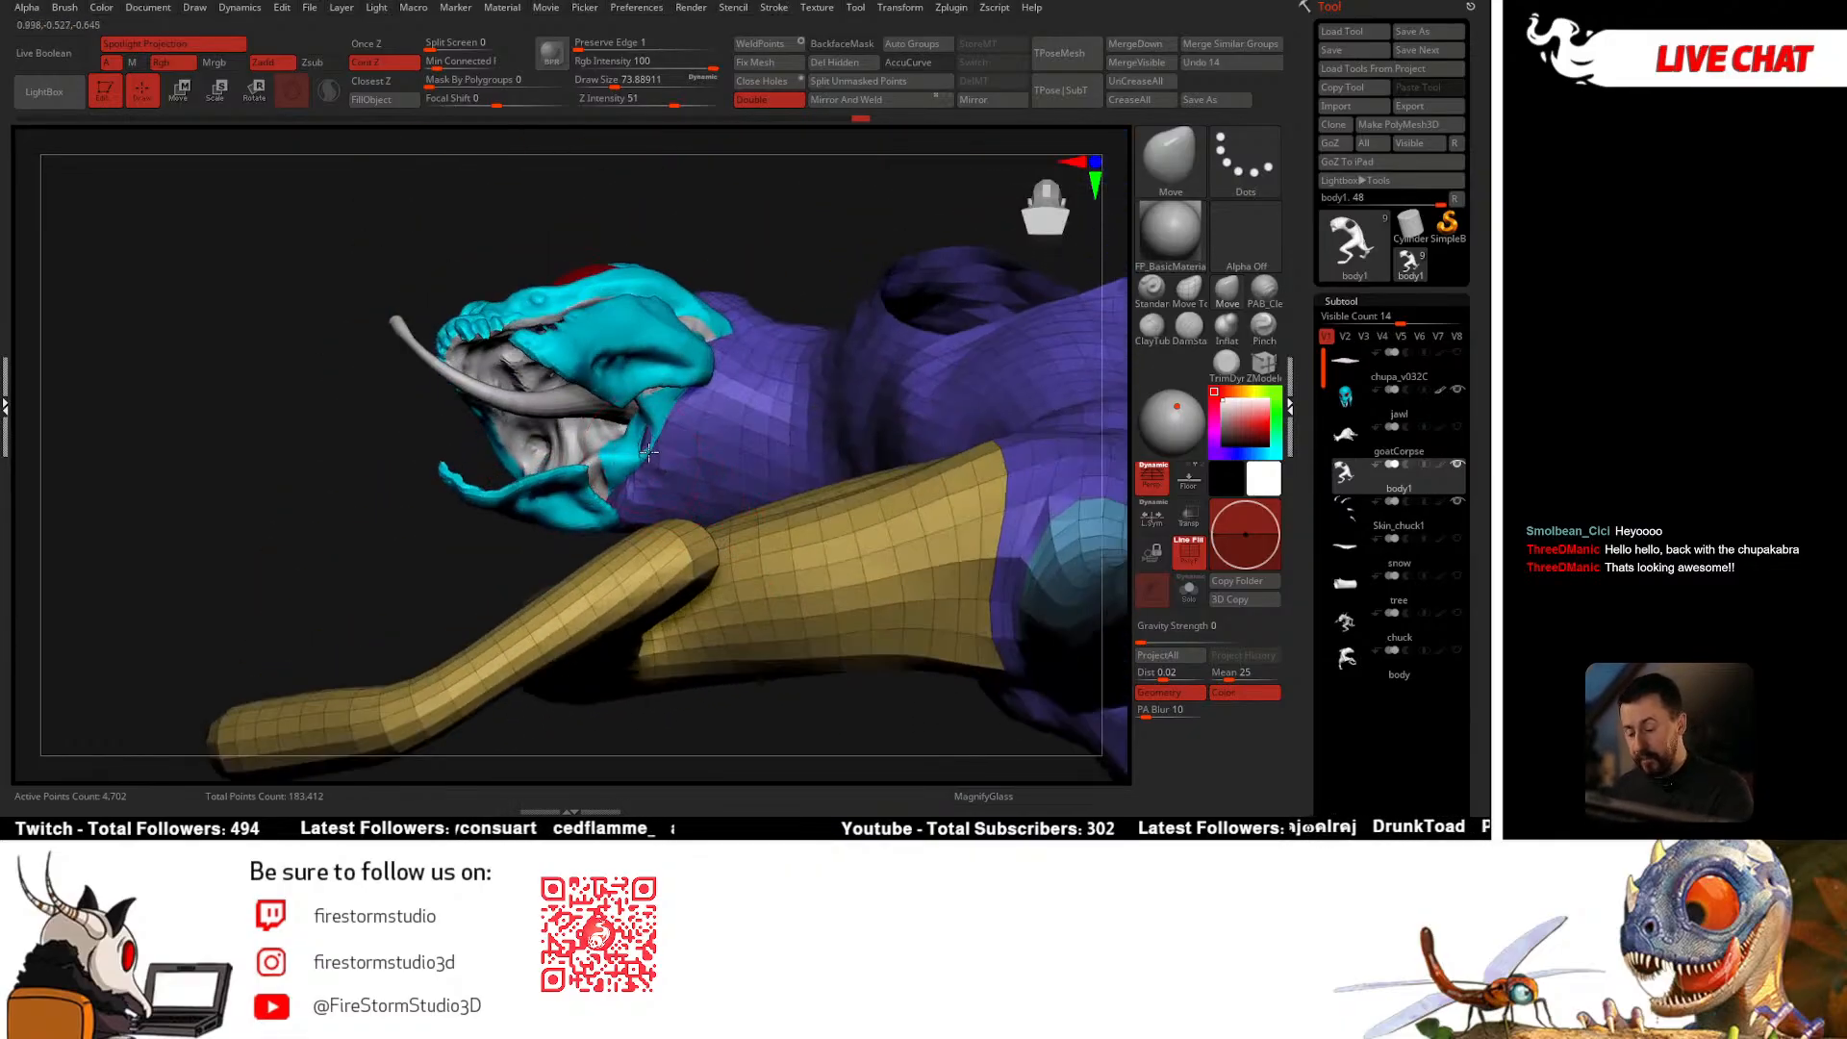
mouse_move(650, 452)
right_mouse_down()
mouse_move(682, 463)
mouse_move(619, 468)
mouse_move(554, 511)
mouse_move(624, 447)
mouse_move(640, 476)
mouse_move(602, 471)
mouse_move(606, 509)
right_mouse_up()
key("space")
left_click_drag(664, 454, 656, 454)
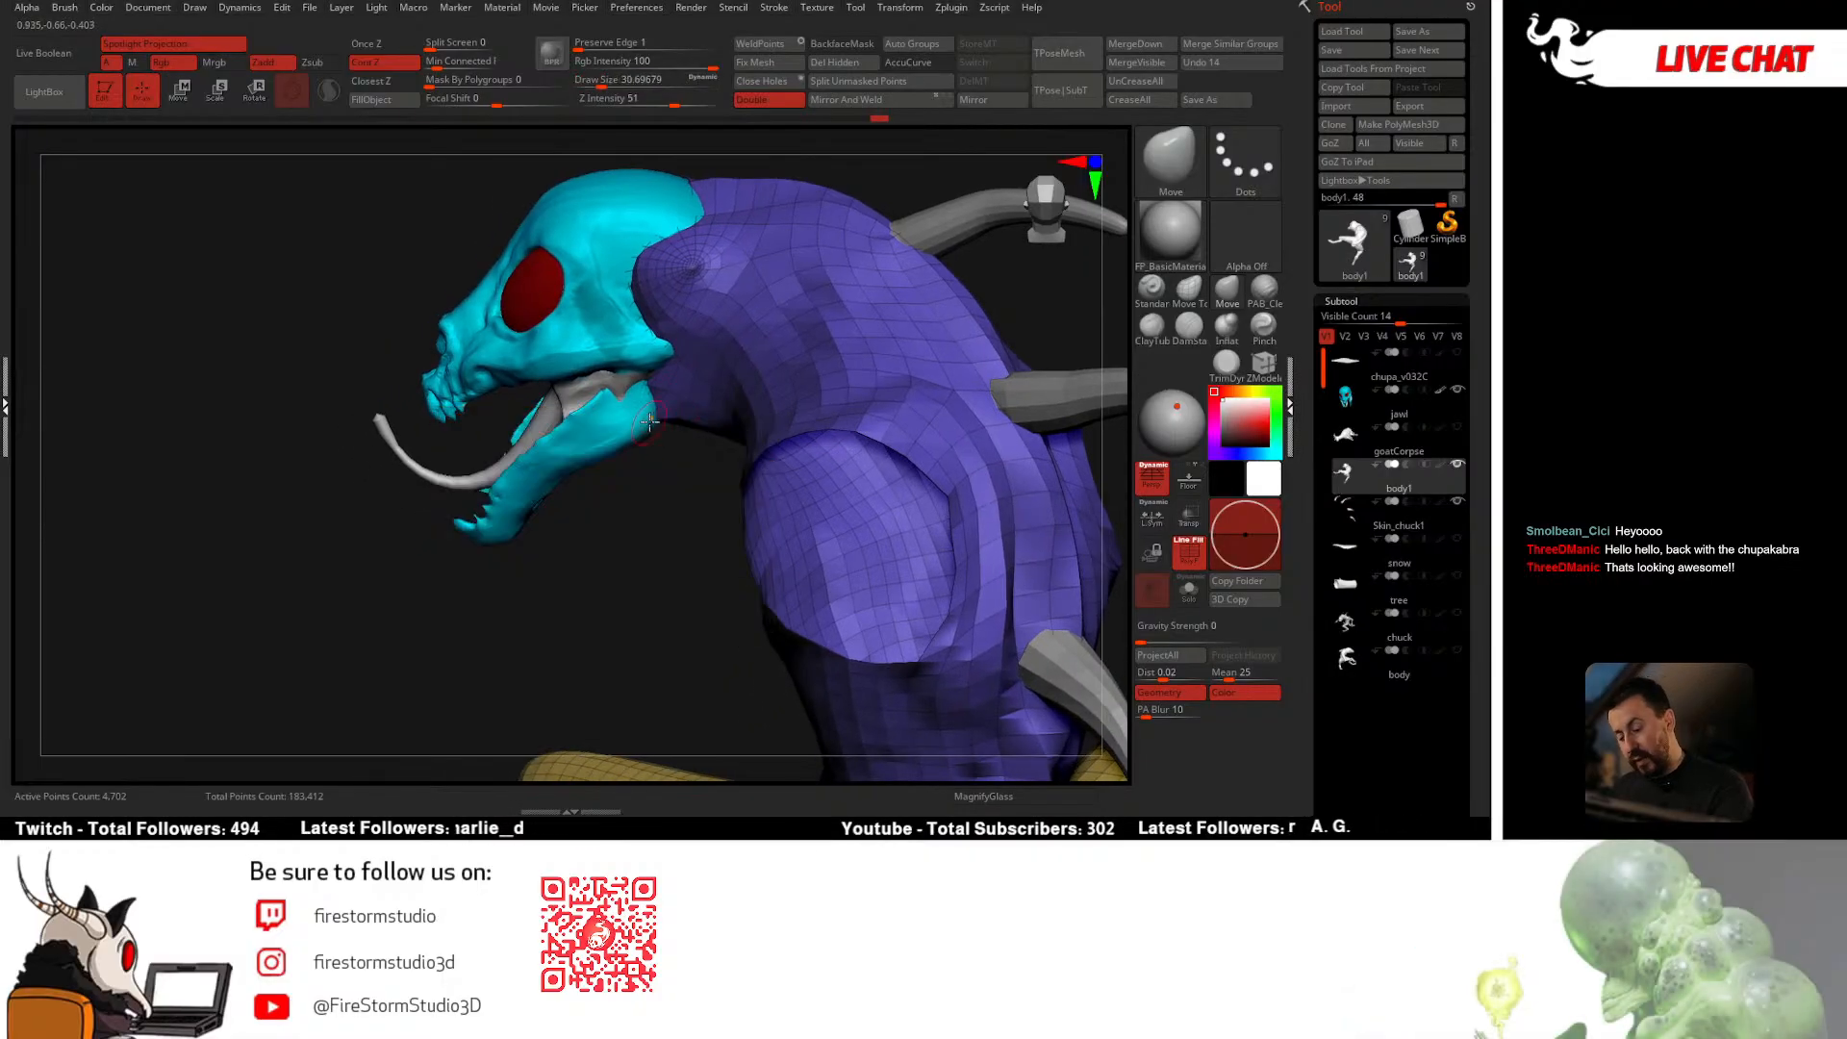
right_click_drag(635, 432, 647, 429)
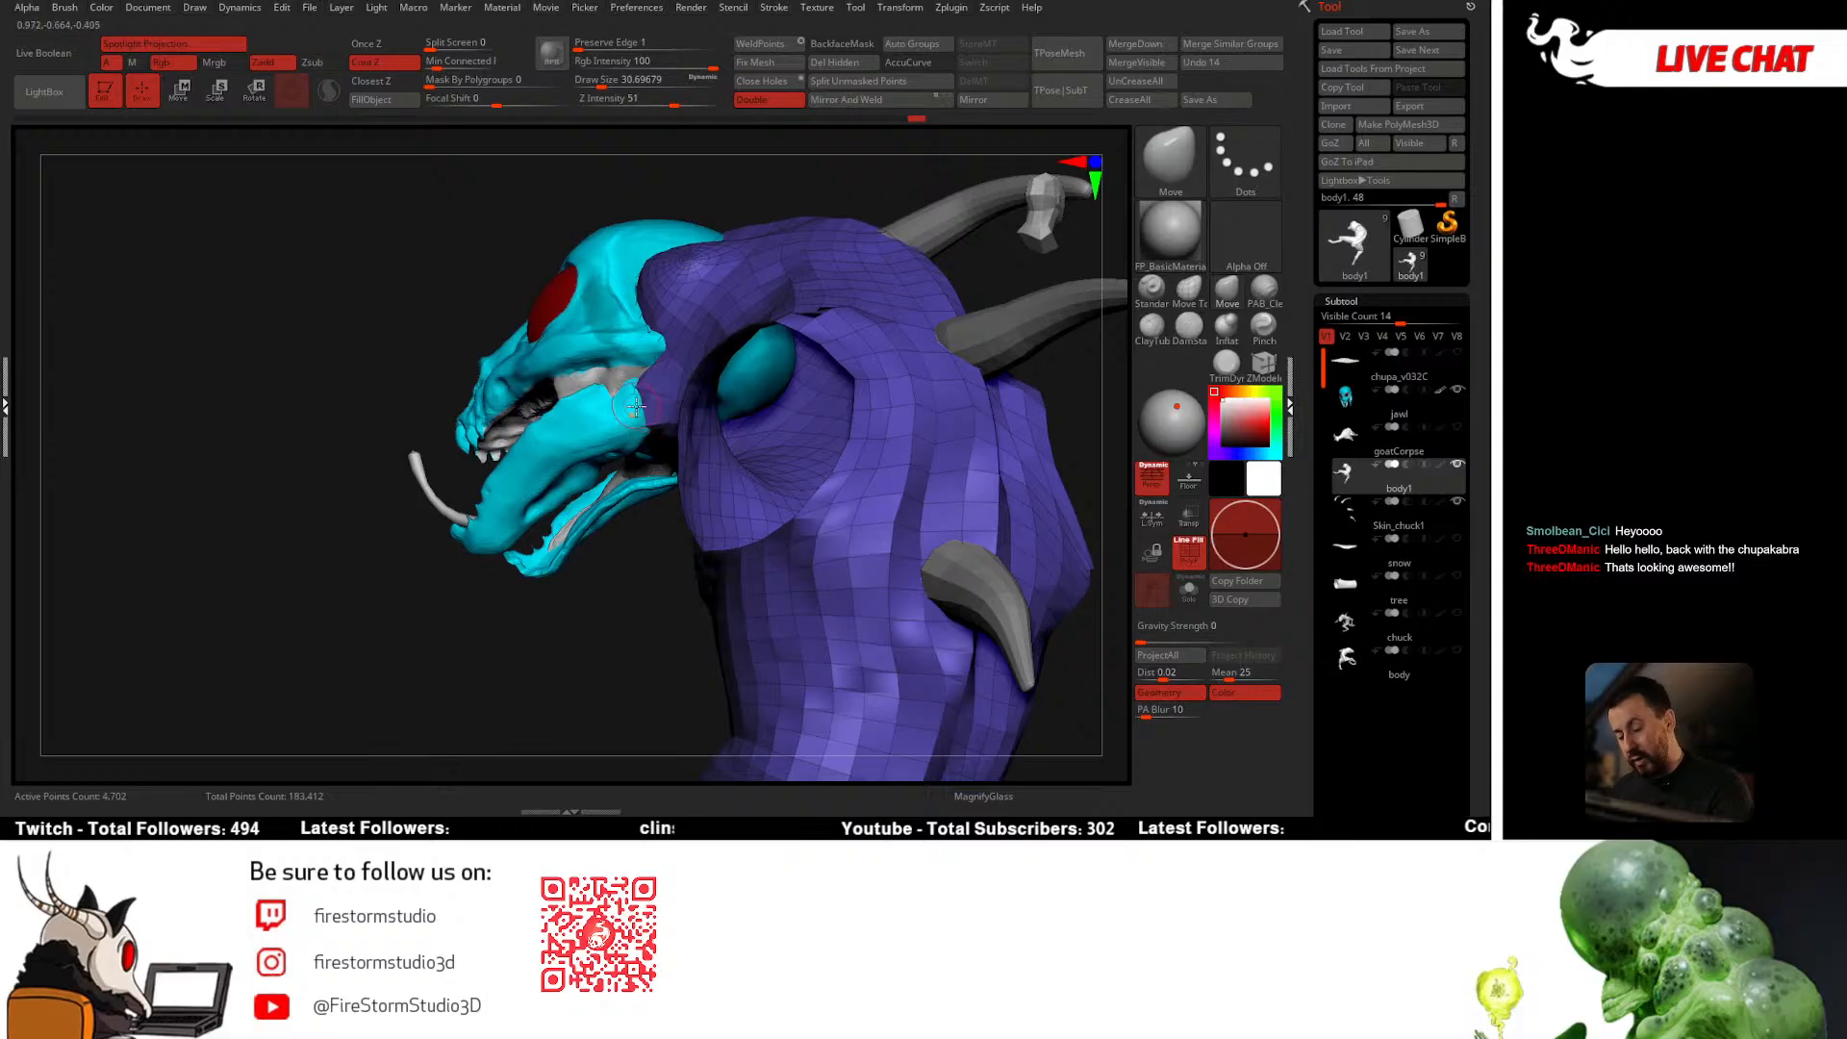
mouse_move(636, 408)
right_mouse_down()
mouse_move(652, 433)
mouse_move(647, 395)
mouse_move(662, 428)
mouse_move(657, 359)
right_mouse_up()
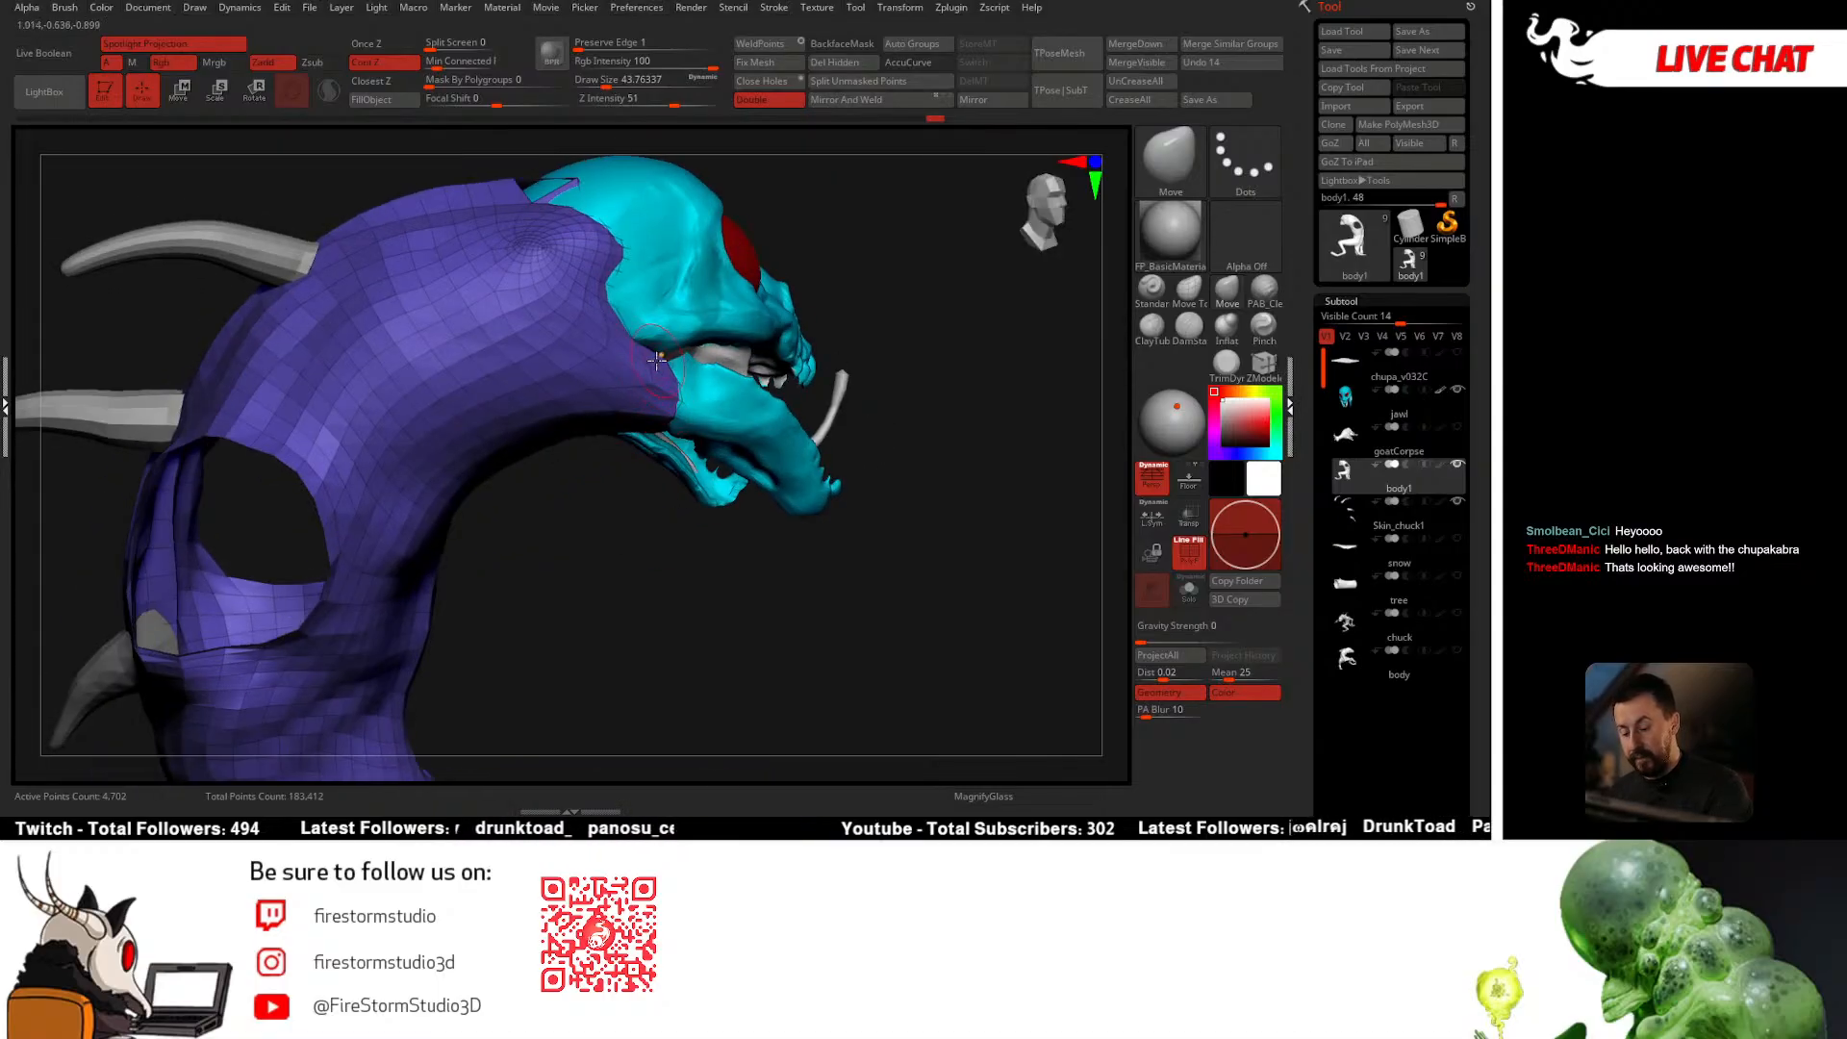
mouse_move(689, 422)
right_mouse_down()
mouse_move(686, 447)
mouse_move(666, 411)
mouse_move(575, 412)
right_mouse_up()
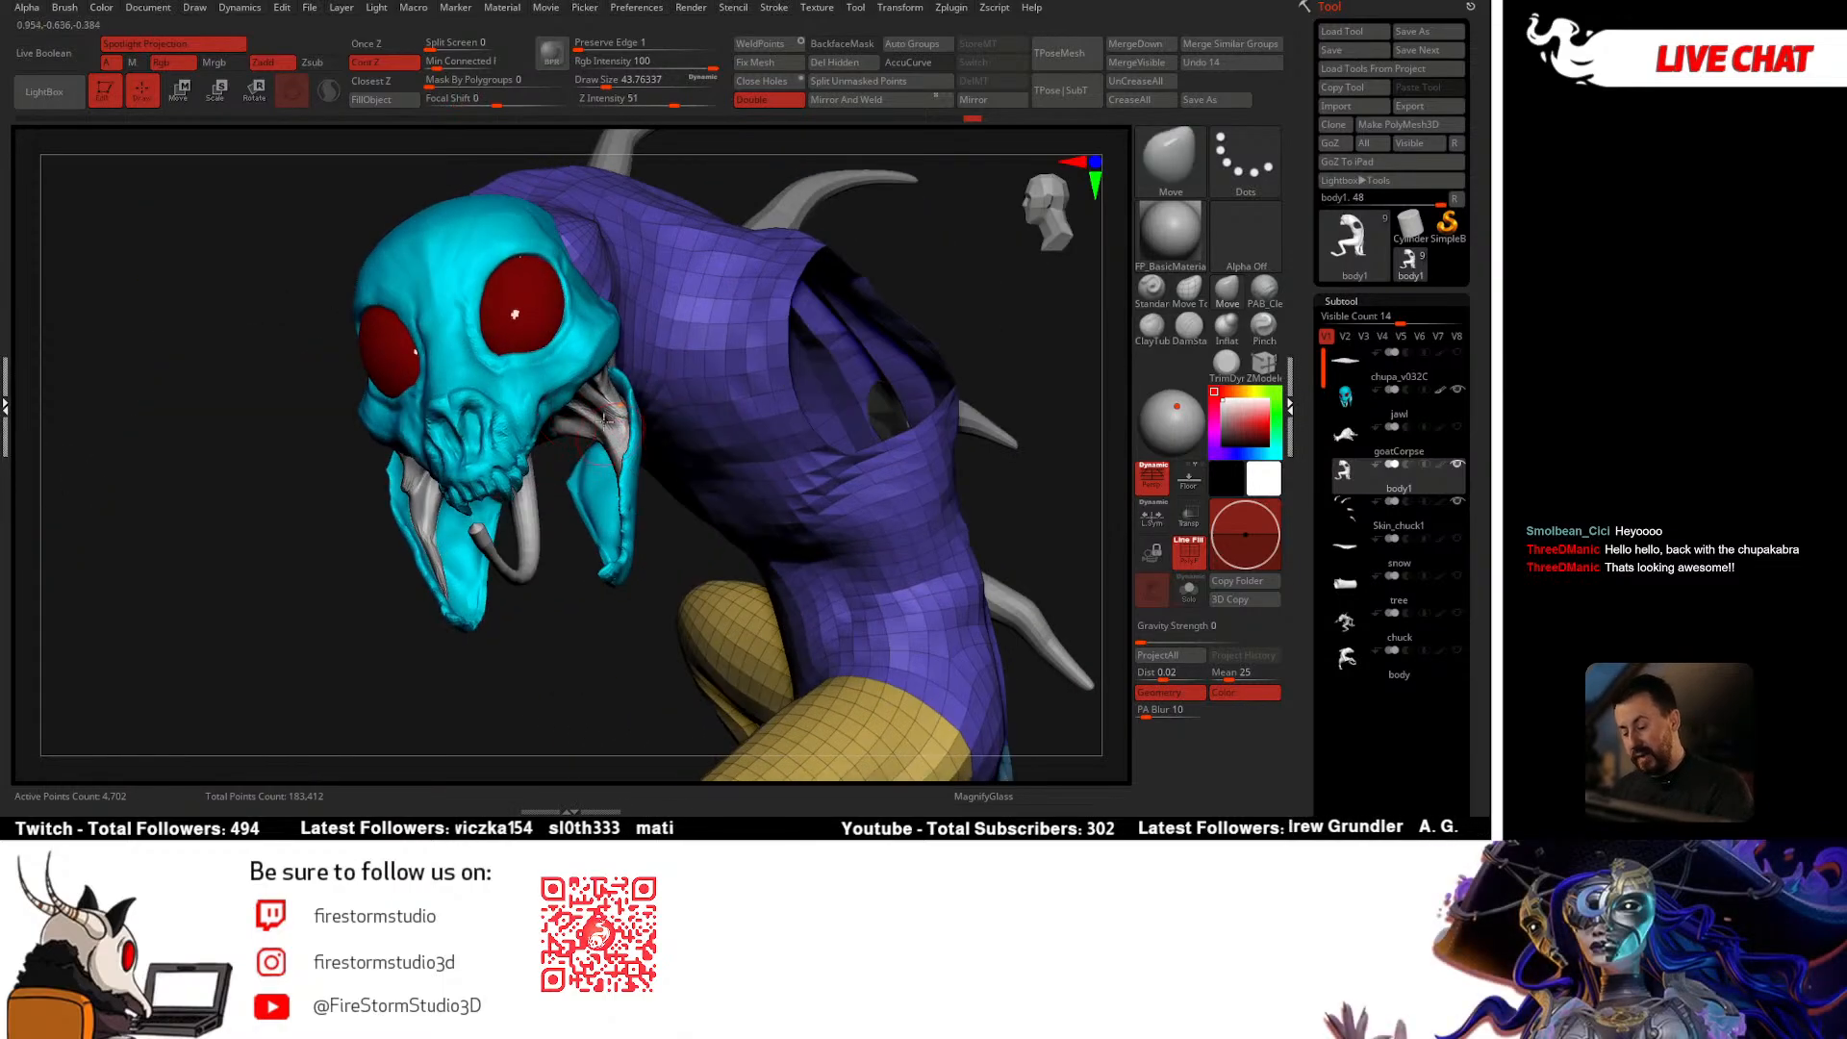
Step: Examine how the skull, open jaw and neck fit together from the front and side
mouse_move(563, 474)
right_mouse_down("alt")
mouse_move(590, 426)
mouse_move(654, 448)
mouse_move(637, 407)
mouse_move(678, 469)
right_mouse_up("alt")
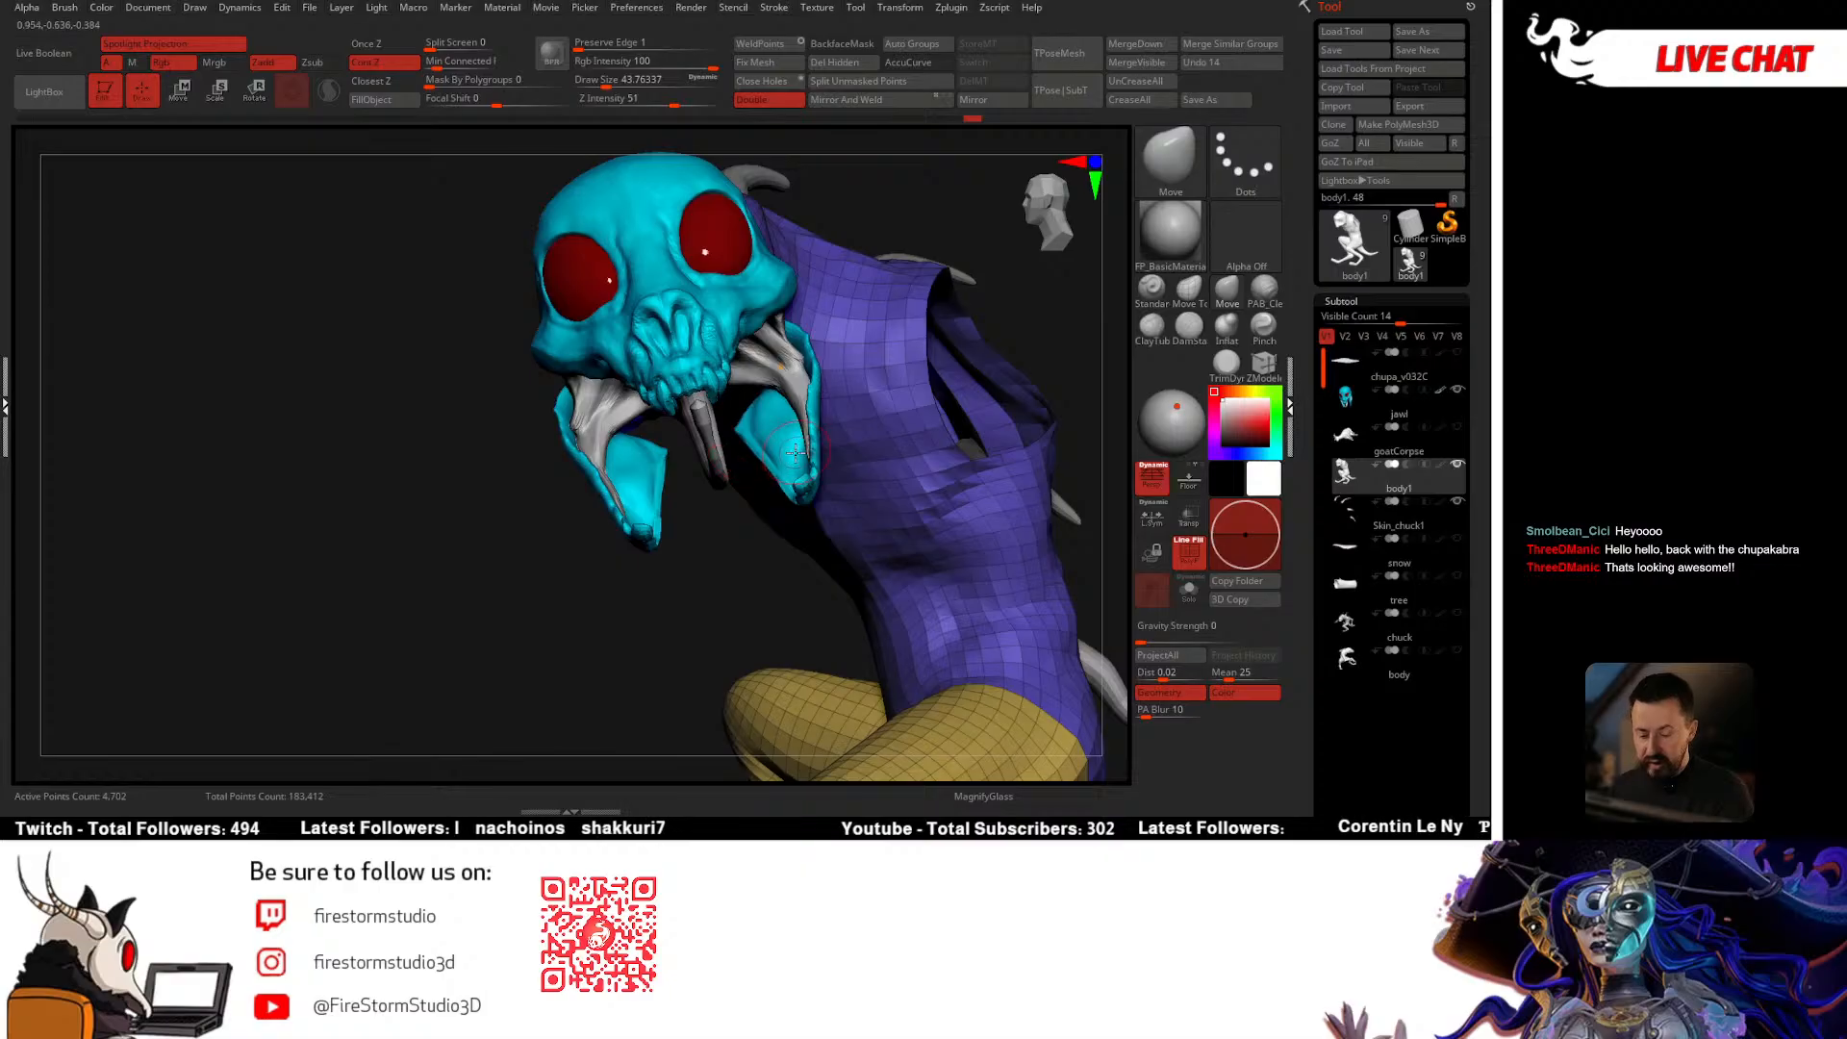
right_click_drag(778, 455, 658, 421)
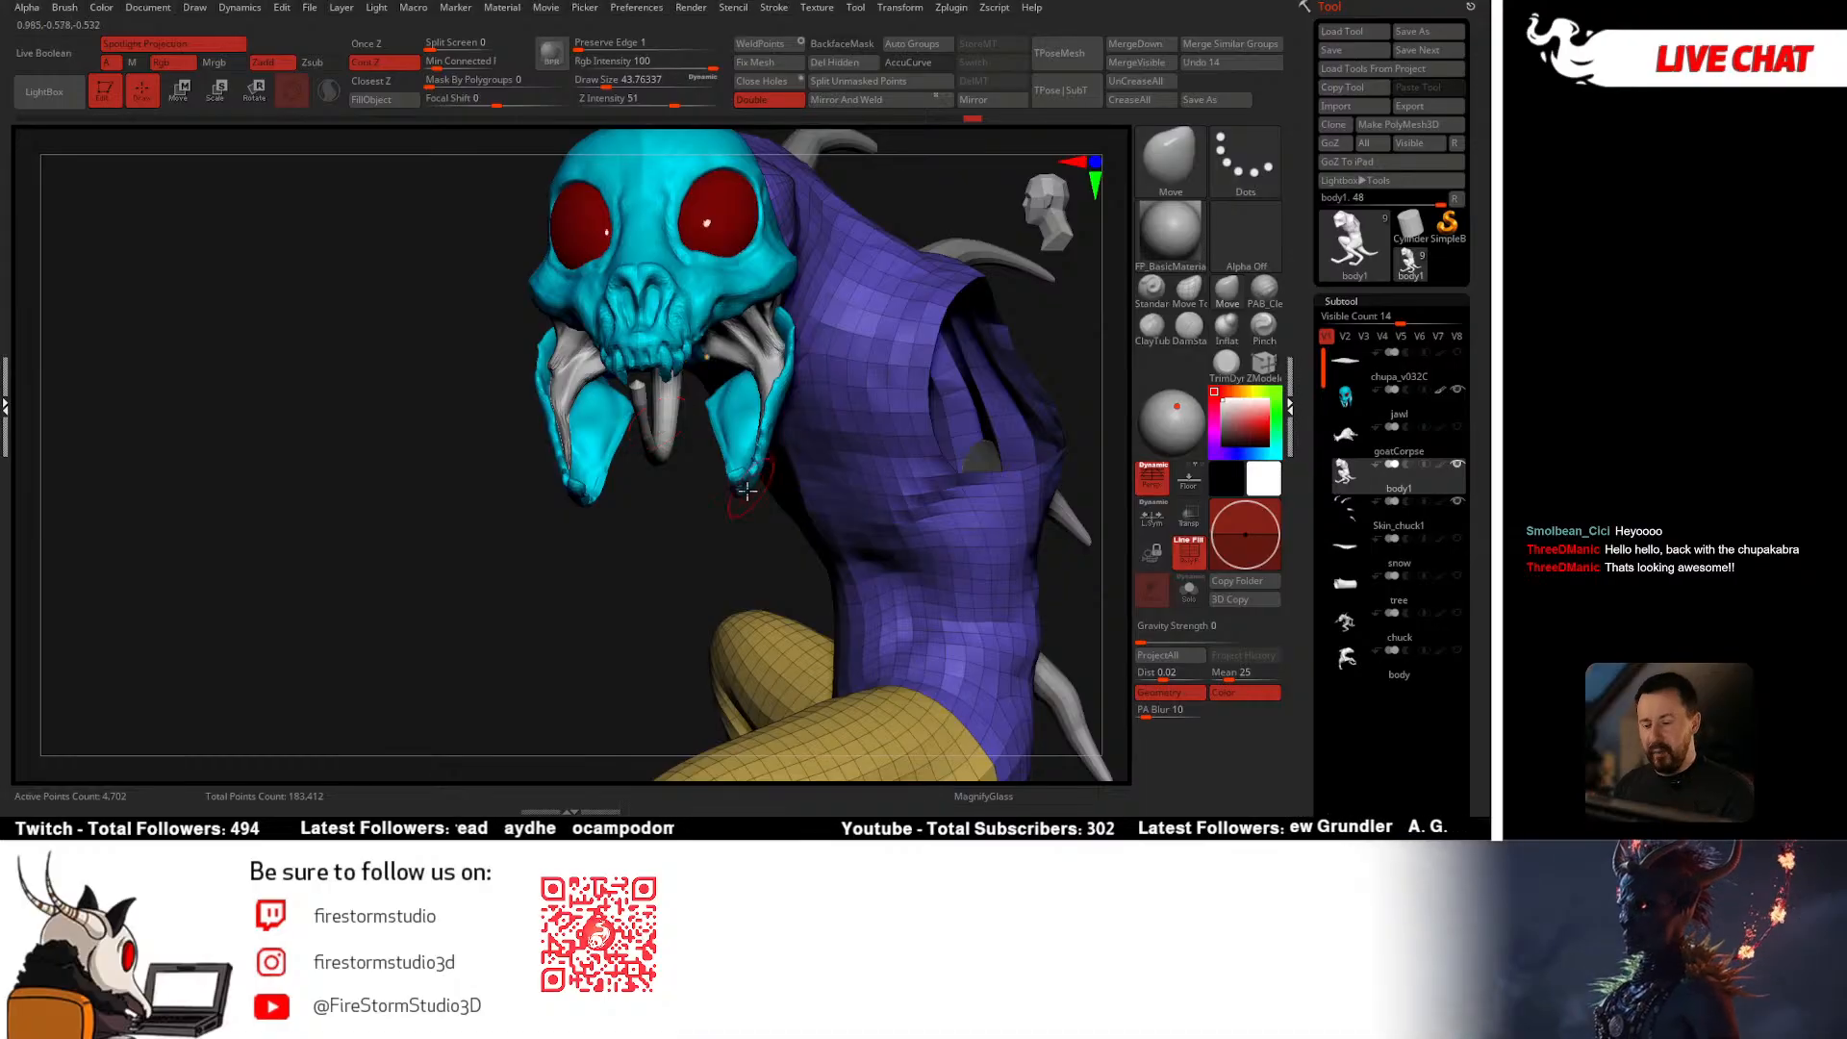
left_click_drag(684, 499, 705, 537)
key("space")
left_click_drag(687, 419, 678, 421)
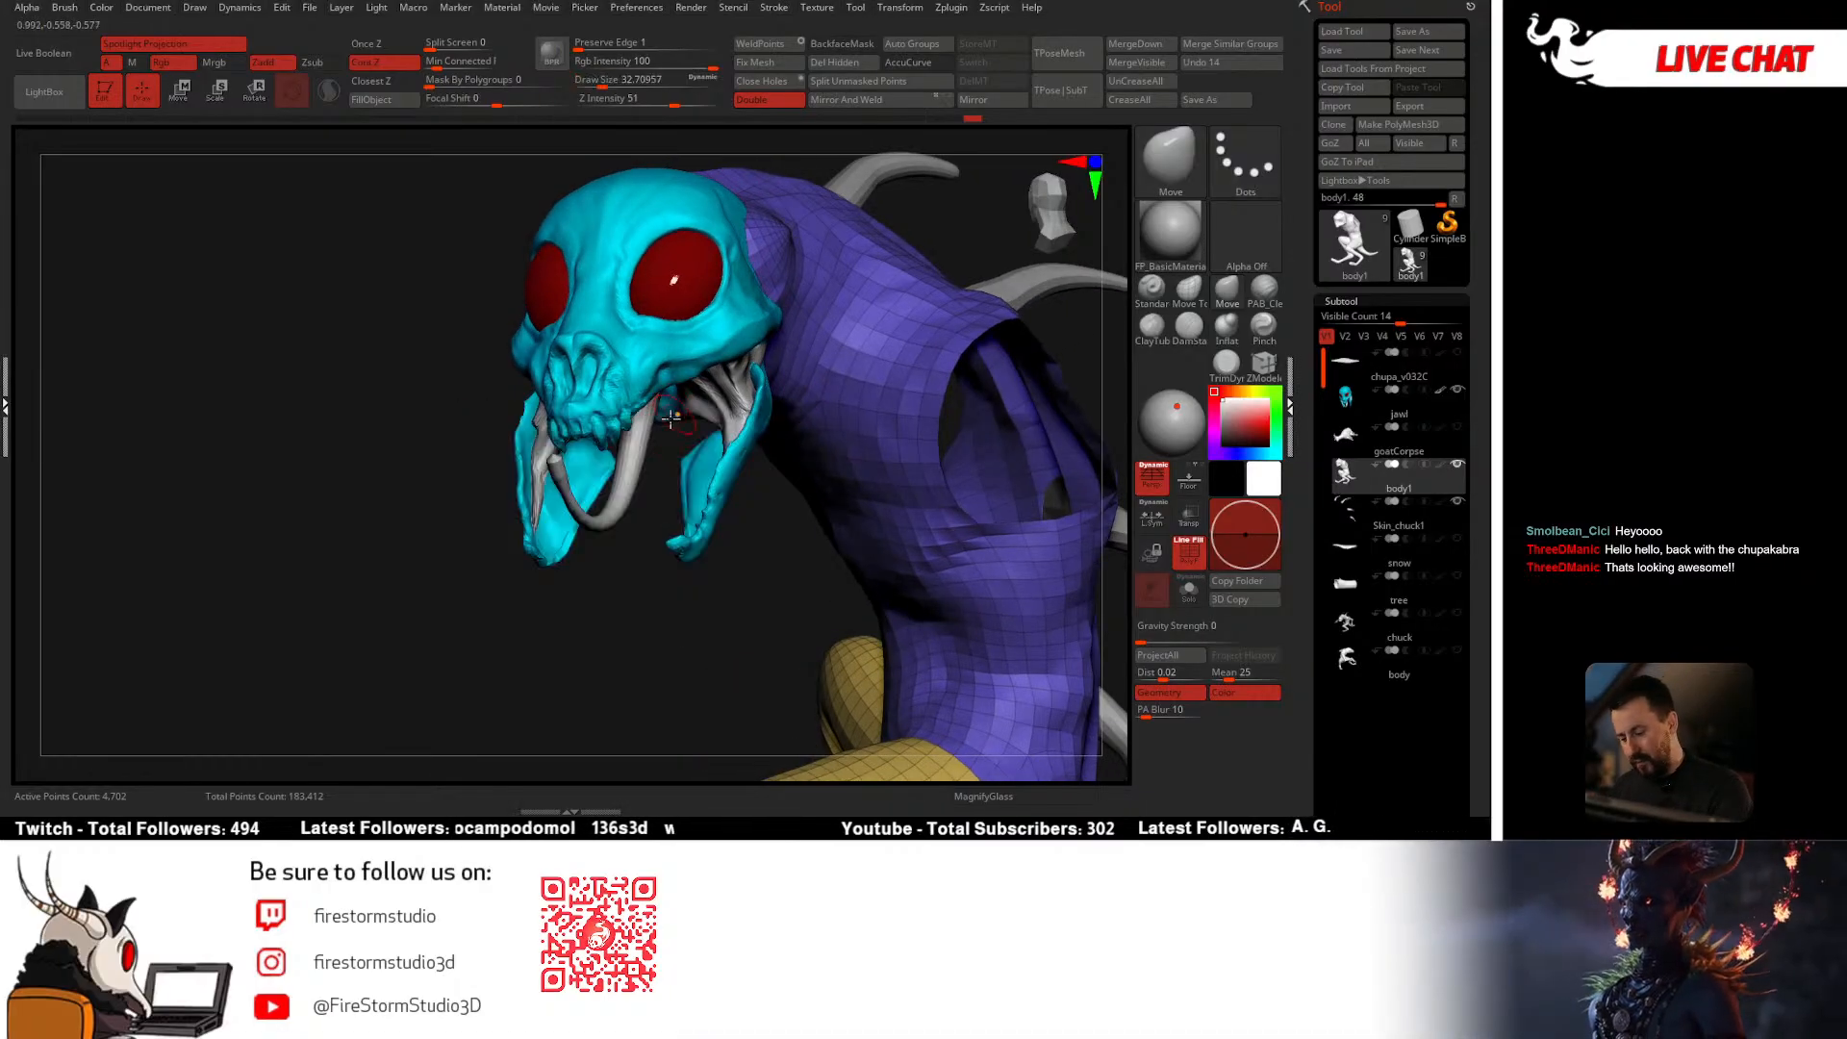
mouse_move(490, 404)
left_mouse_down()
mouse_move(697, 419)
mouse_move(699, 493)
left_mouse_up()
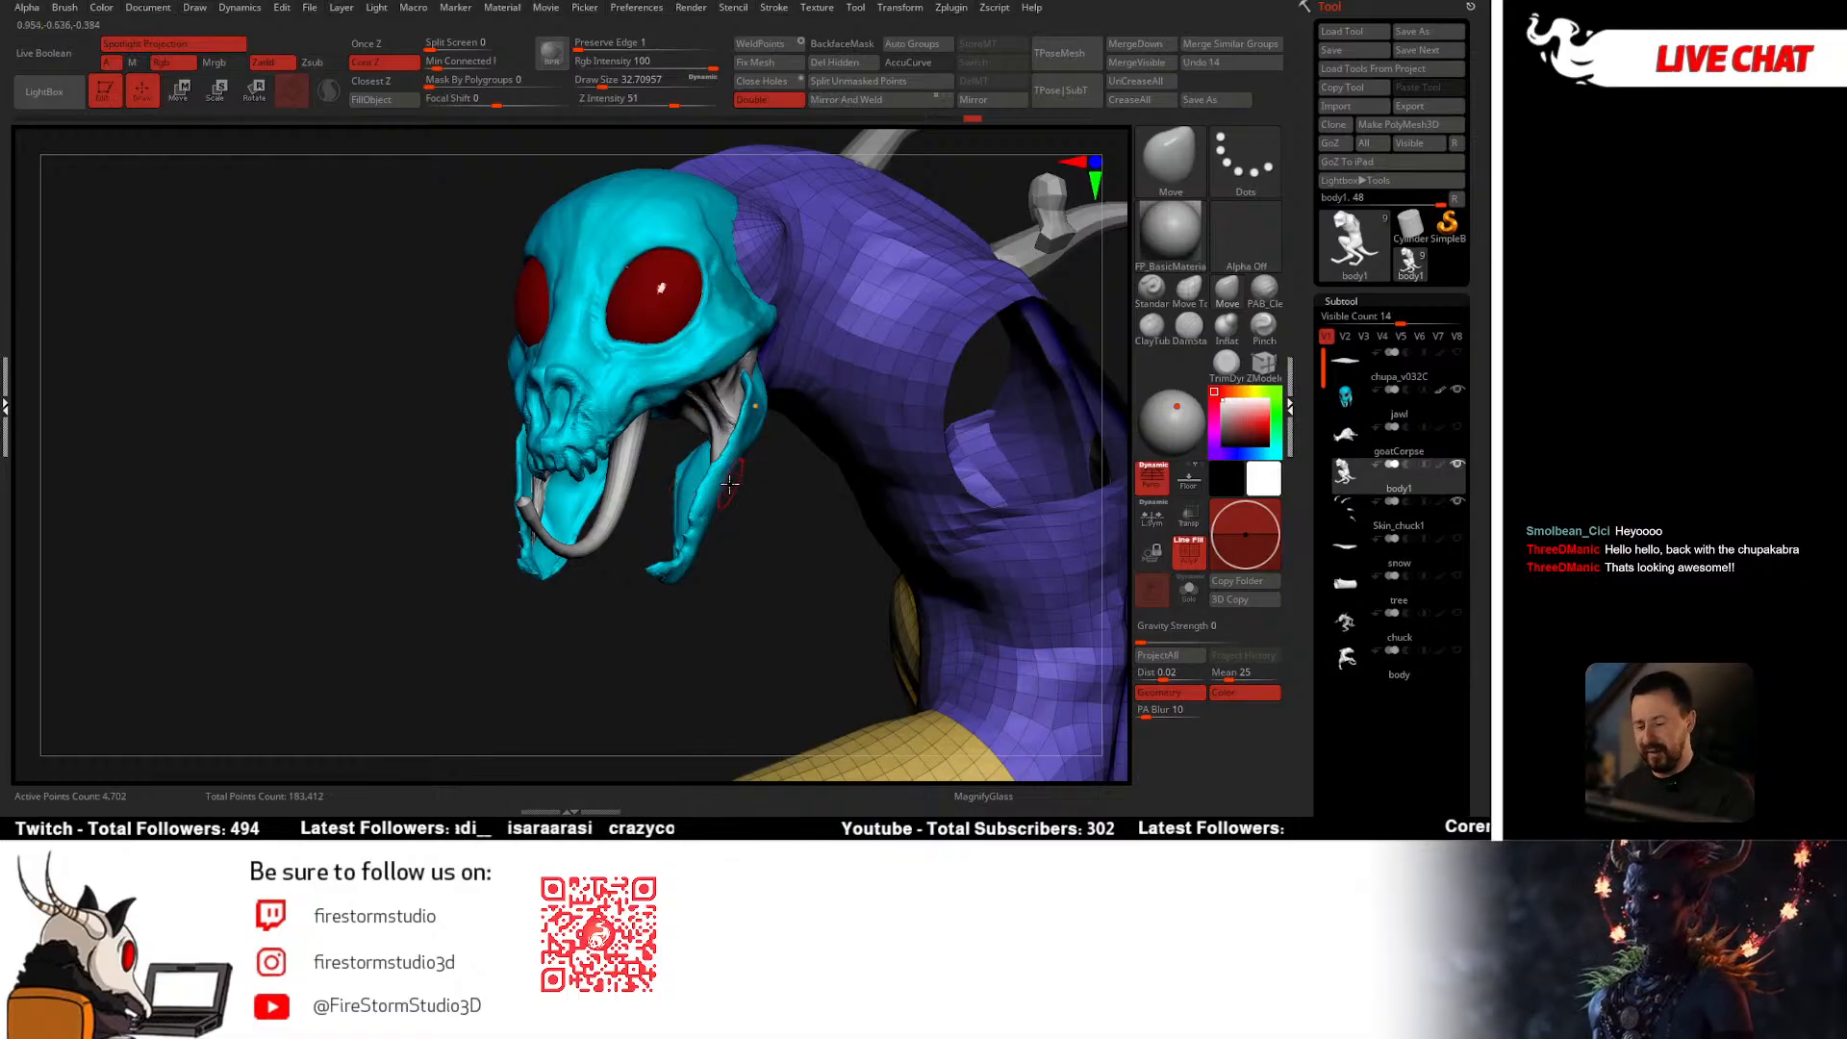
left_click_drag(728, 484, 679, 452)
key("space")
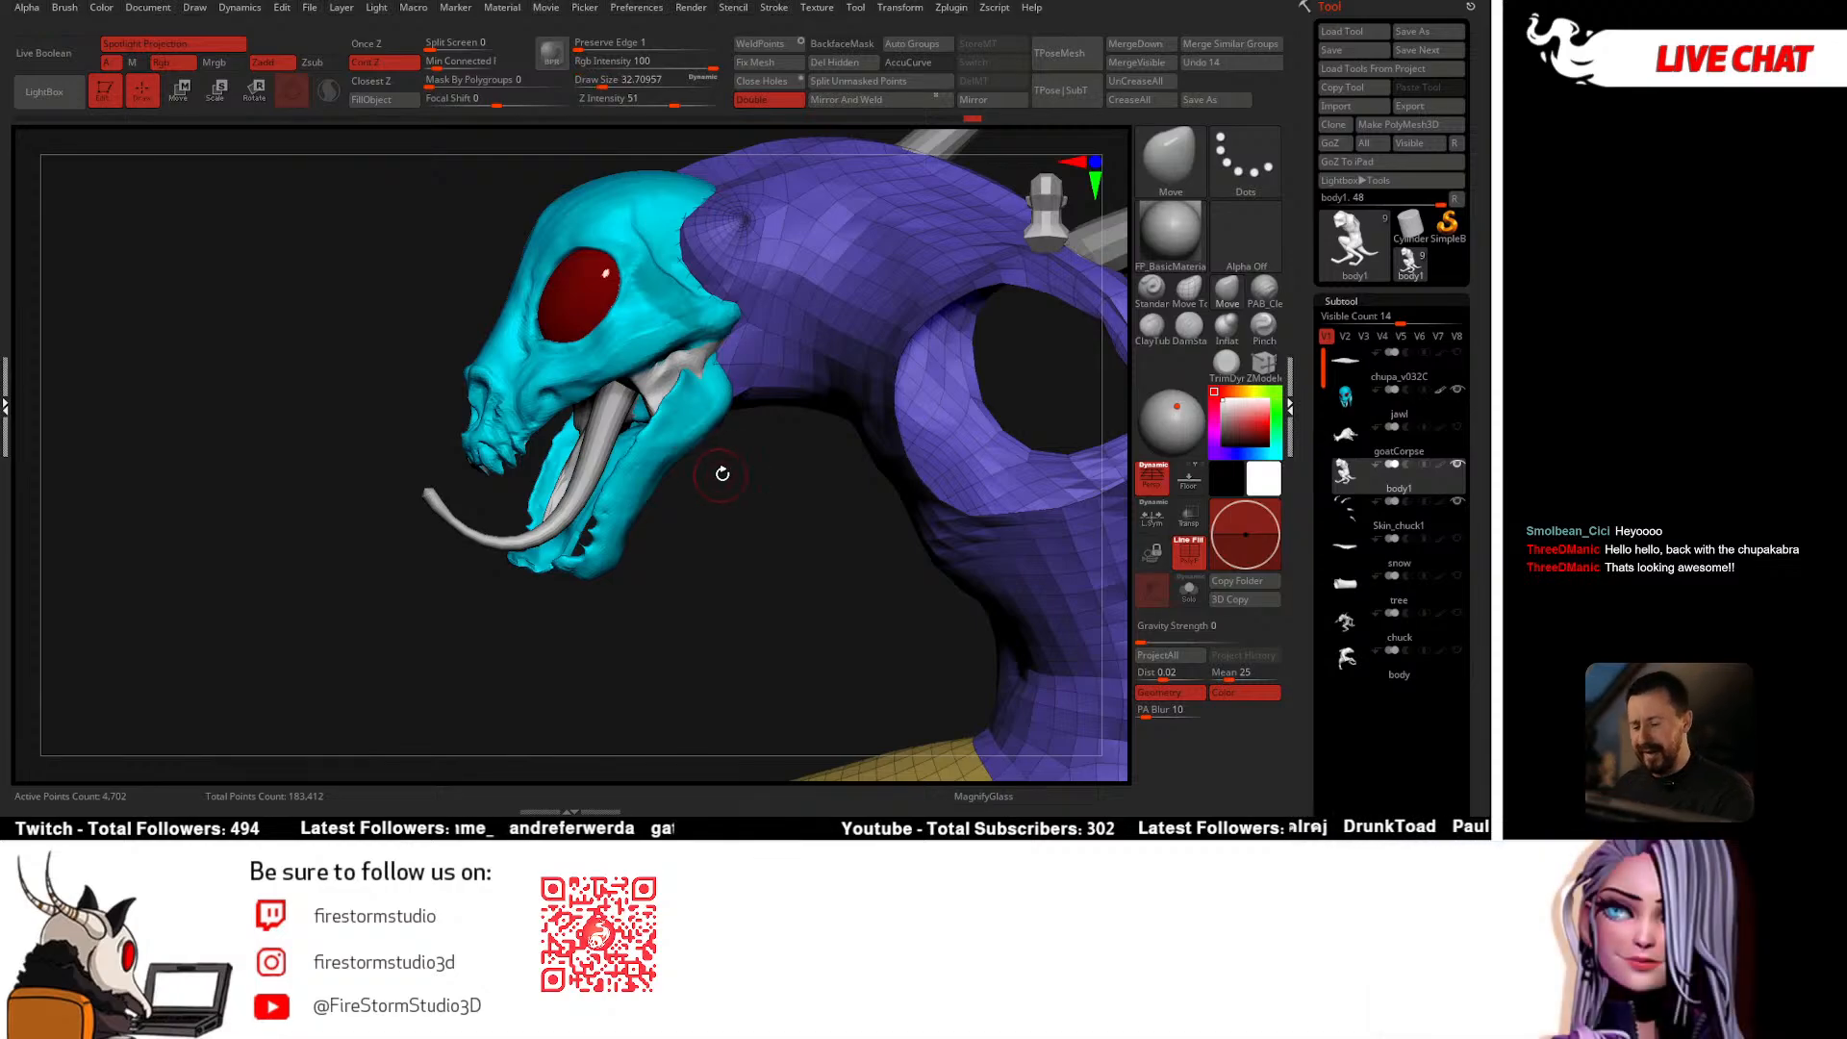
left_click_drag(721, 473, 731, 349)
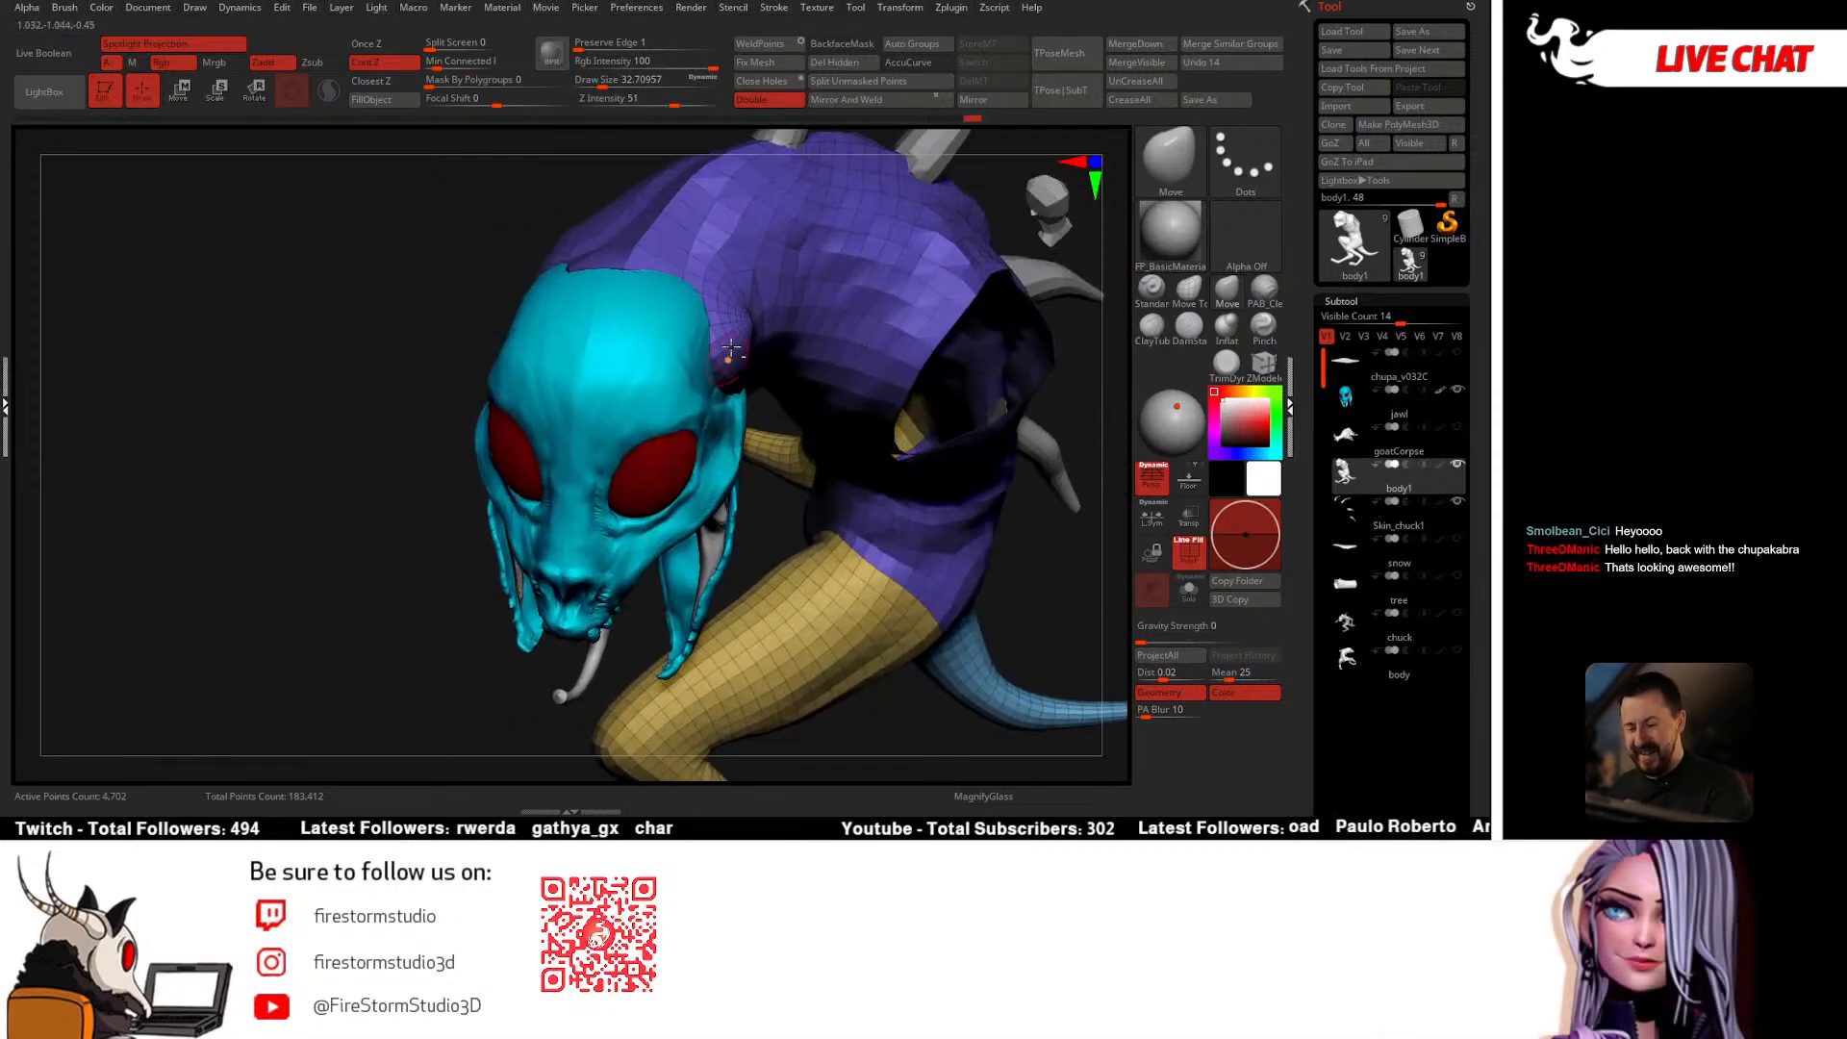
Step: Reshape the side of the neck and the back around the spines, using the Move brush at draw size about 80 on the back
right_click_drag(731, 348, 724, 384)
key("space")
left_click_drag(736, 358, 744, 358)
mouse_move(741, 337)
right_mouse_down()
mouse_move(672, 437)
mouse_move(786, 416)
mouse_move(643, 460)
right_mouse_up()
key("space")
left_click_drag(681, 366, 691, 365)
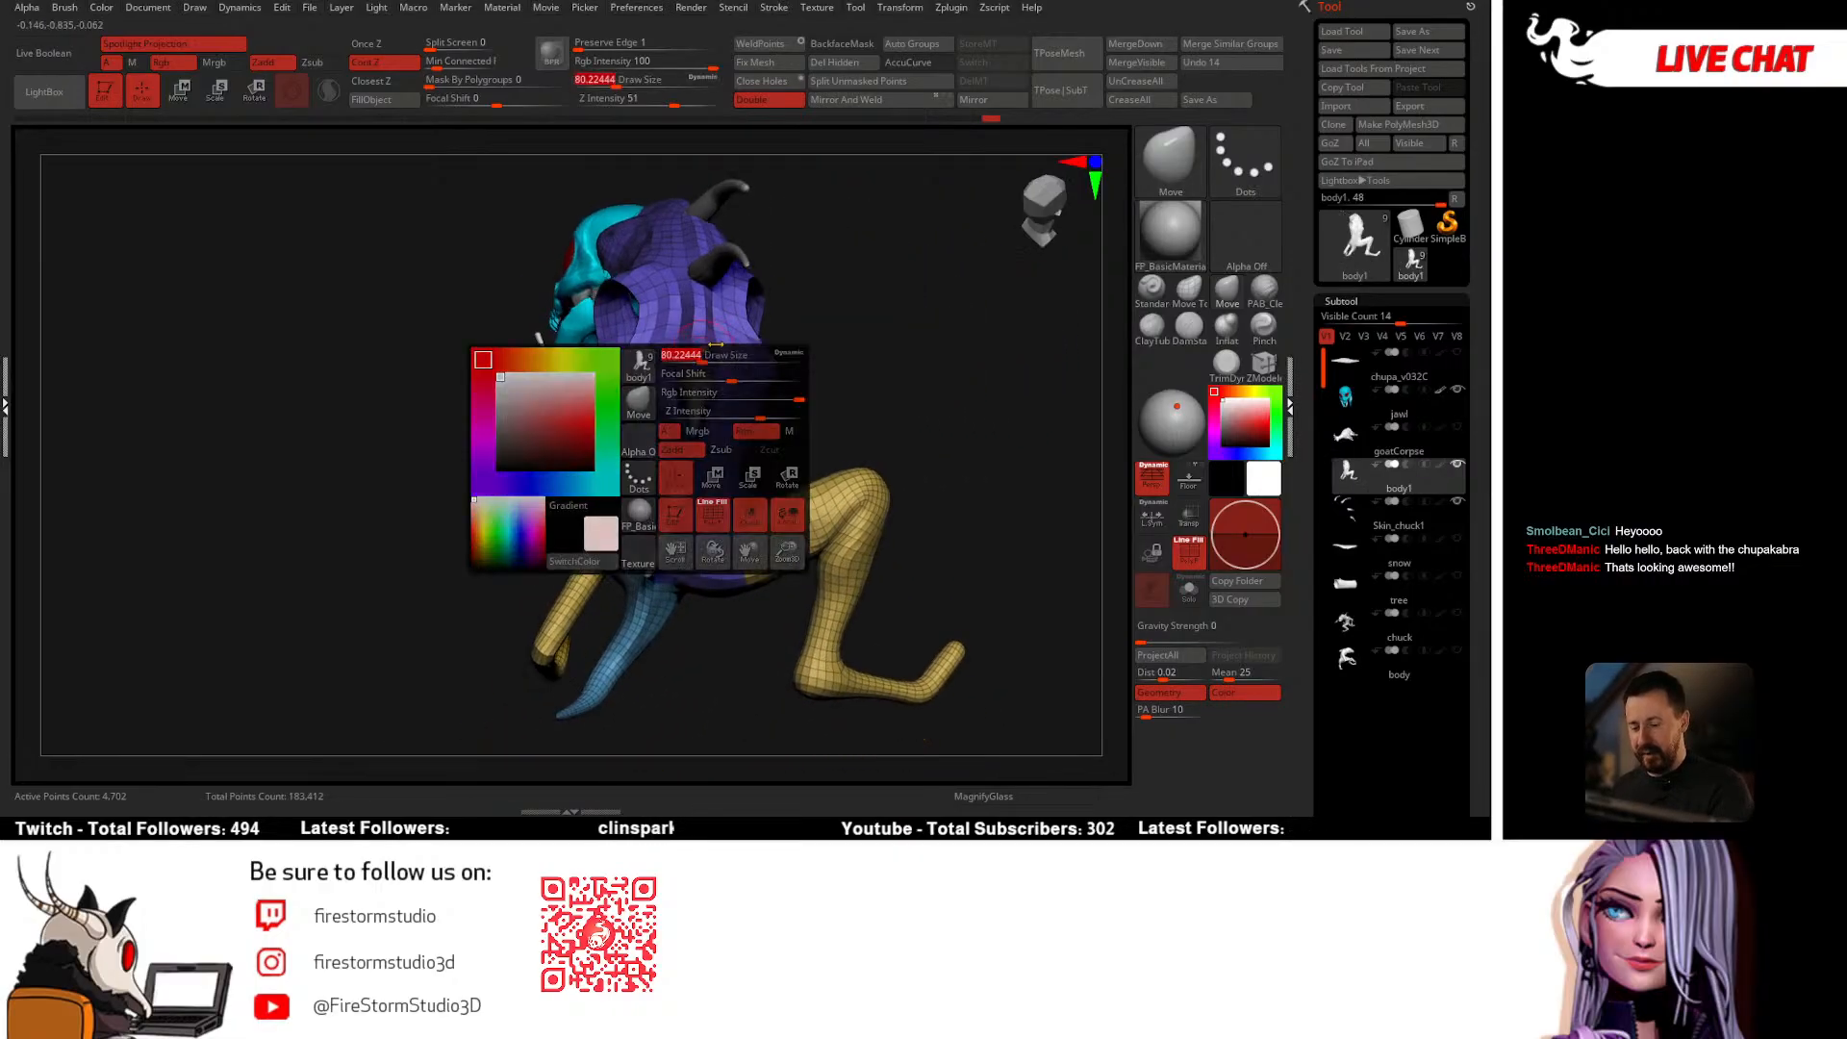
right_click_drag(698, 337, 735, 300)
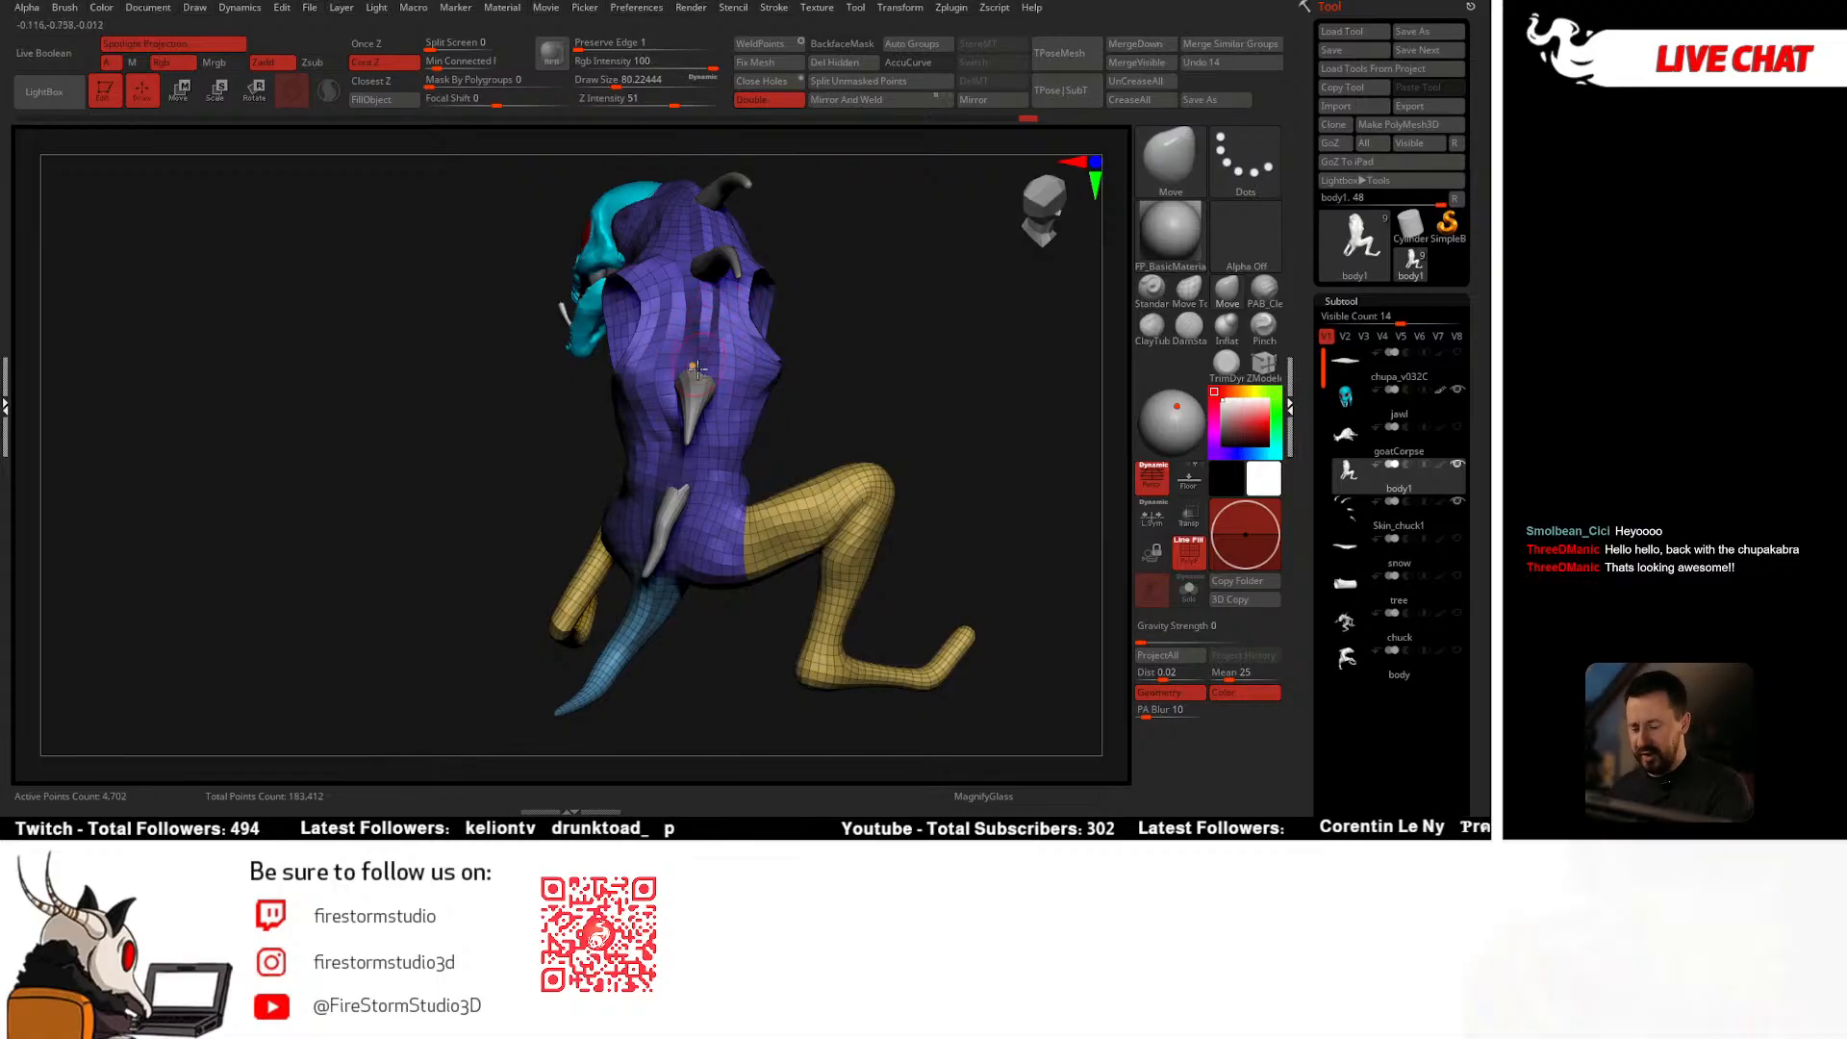
mouse_move(685, 339)
right_mouse_down()
mouse_move(715, 368)
mouse_move(704, 328)
right_mouse_up()
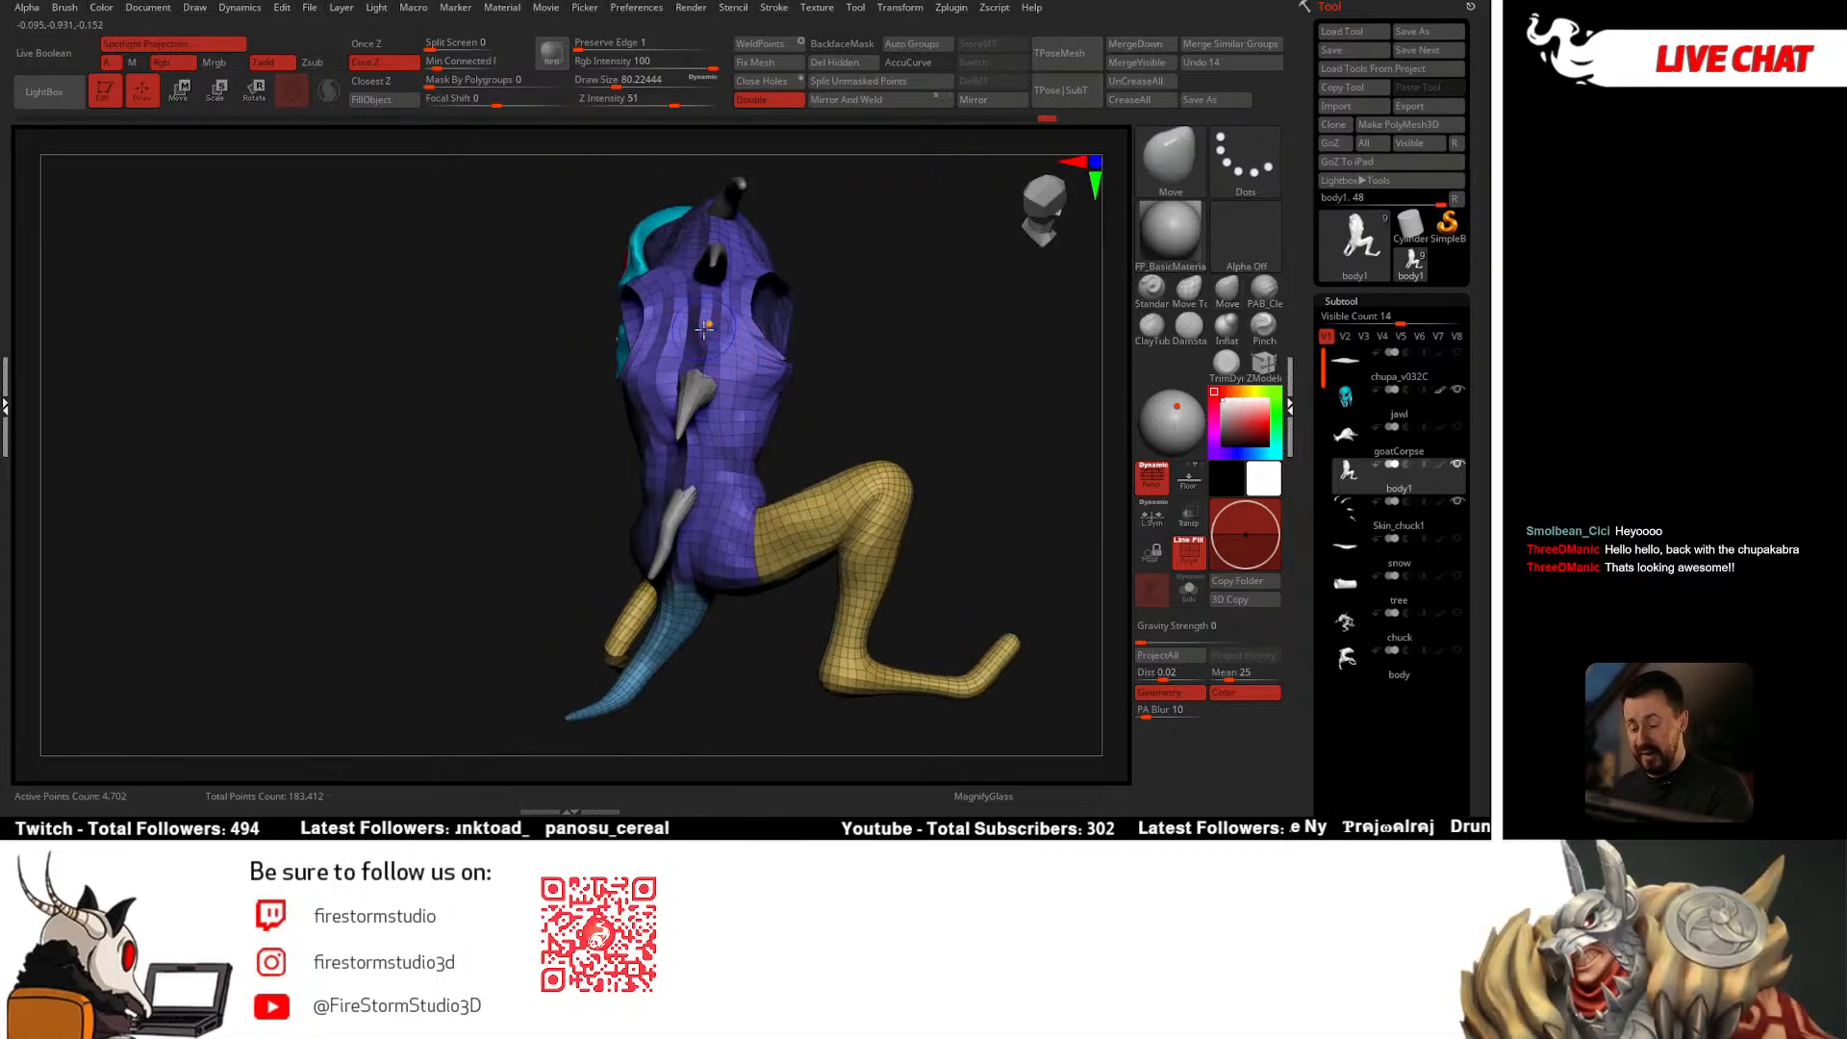
right_click_drag(700, 459, 695, 375)
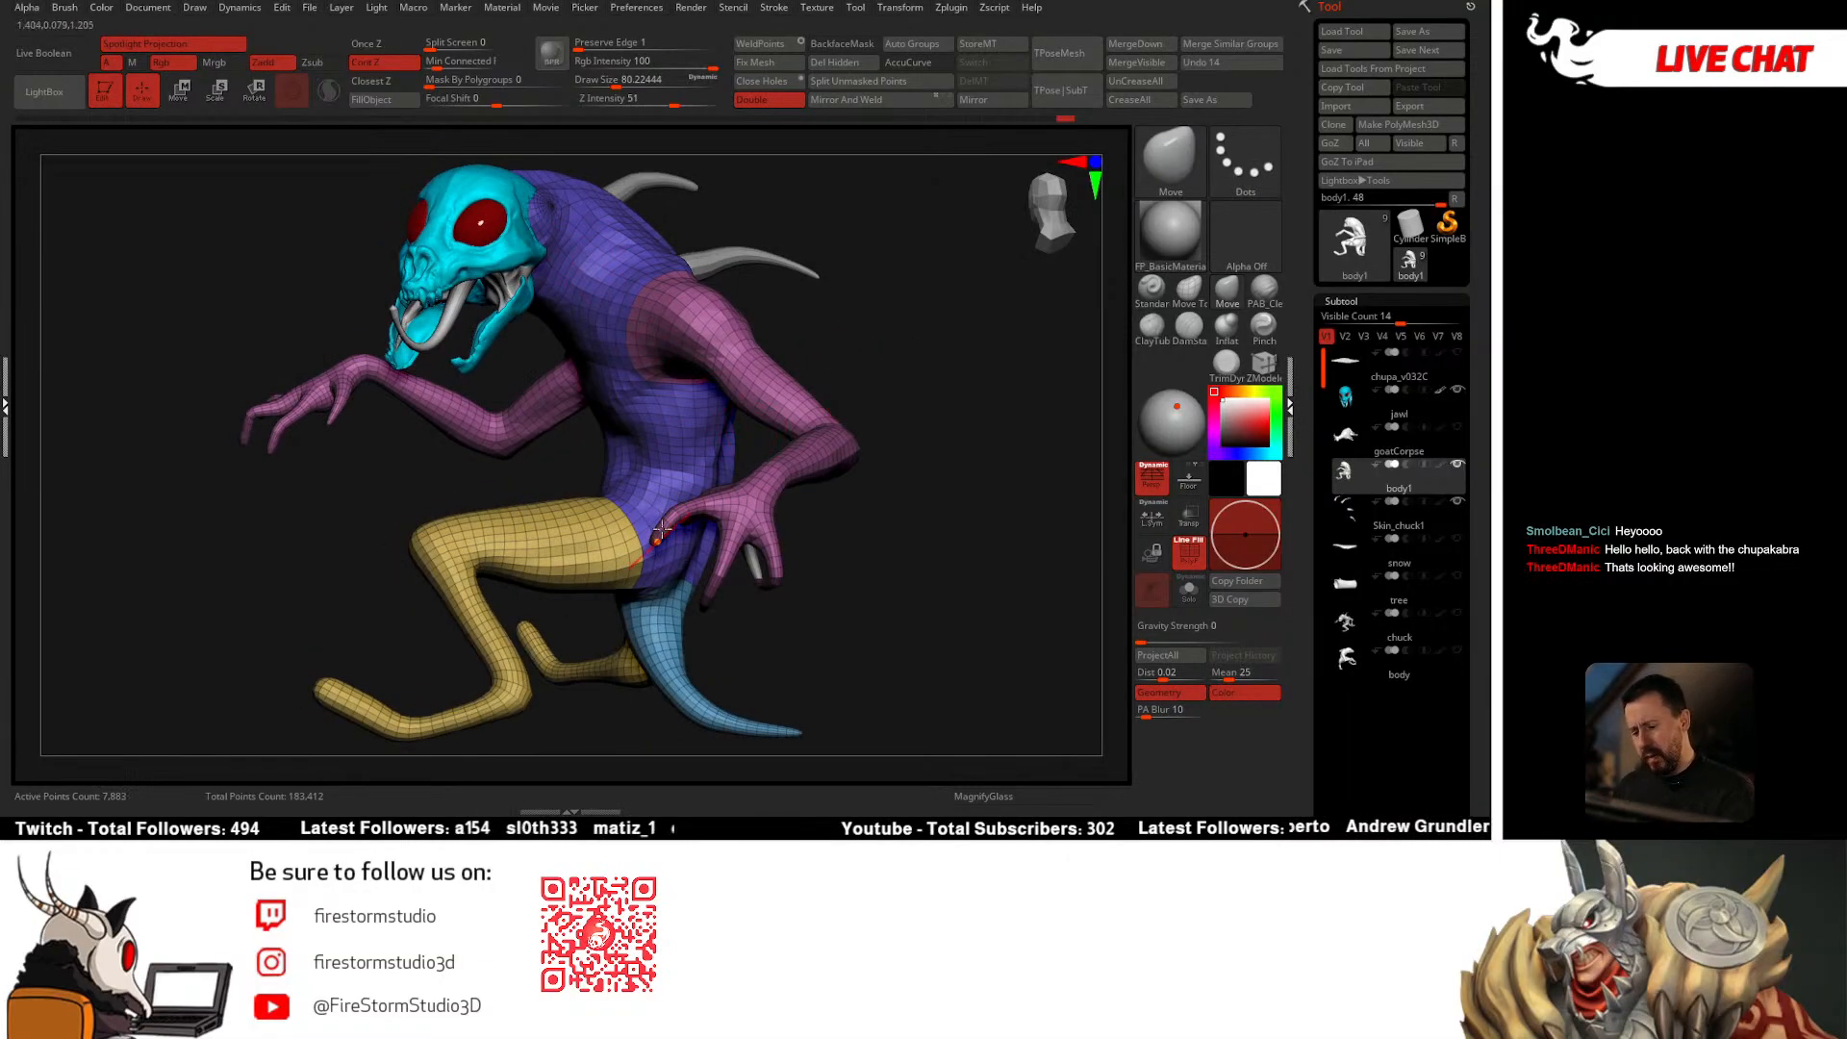
Step: Solo the body subtool, isolate its torso polygroup and set the Move brush's draw size to about 65
right_click_drag(662, 528, 705, 474)
mouse_move(807, 389)
right_mouse_down()
mouse_move(829, 413)
mouse_move(805, 378)
right_mouse_up()
key("space")
left_click_drag(805, 378, 798, 378)
mouse_move(798, 378)
right_mouse_down()
mouse_move(783, 330)
mouse_move(841, 404)
mouse_move(870, 401)
mouse_move(852, 365)
mouse_move(788, 384)
mouse_move(629, 537)
right_mouse_up()
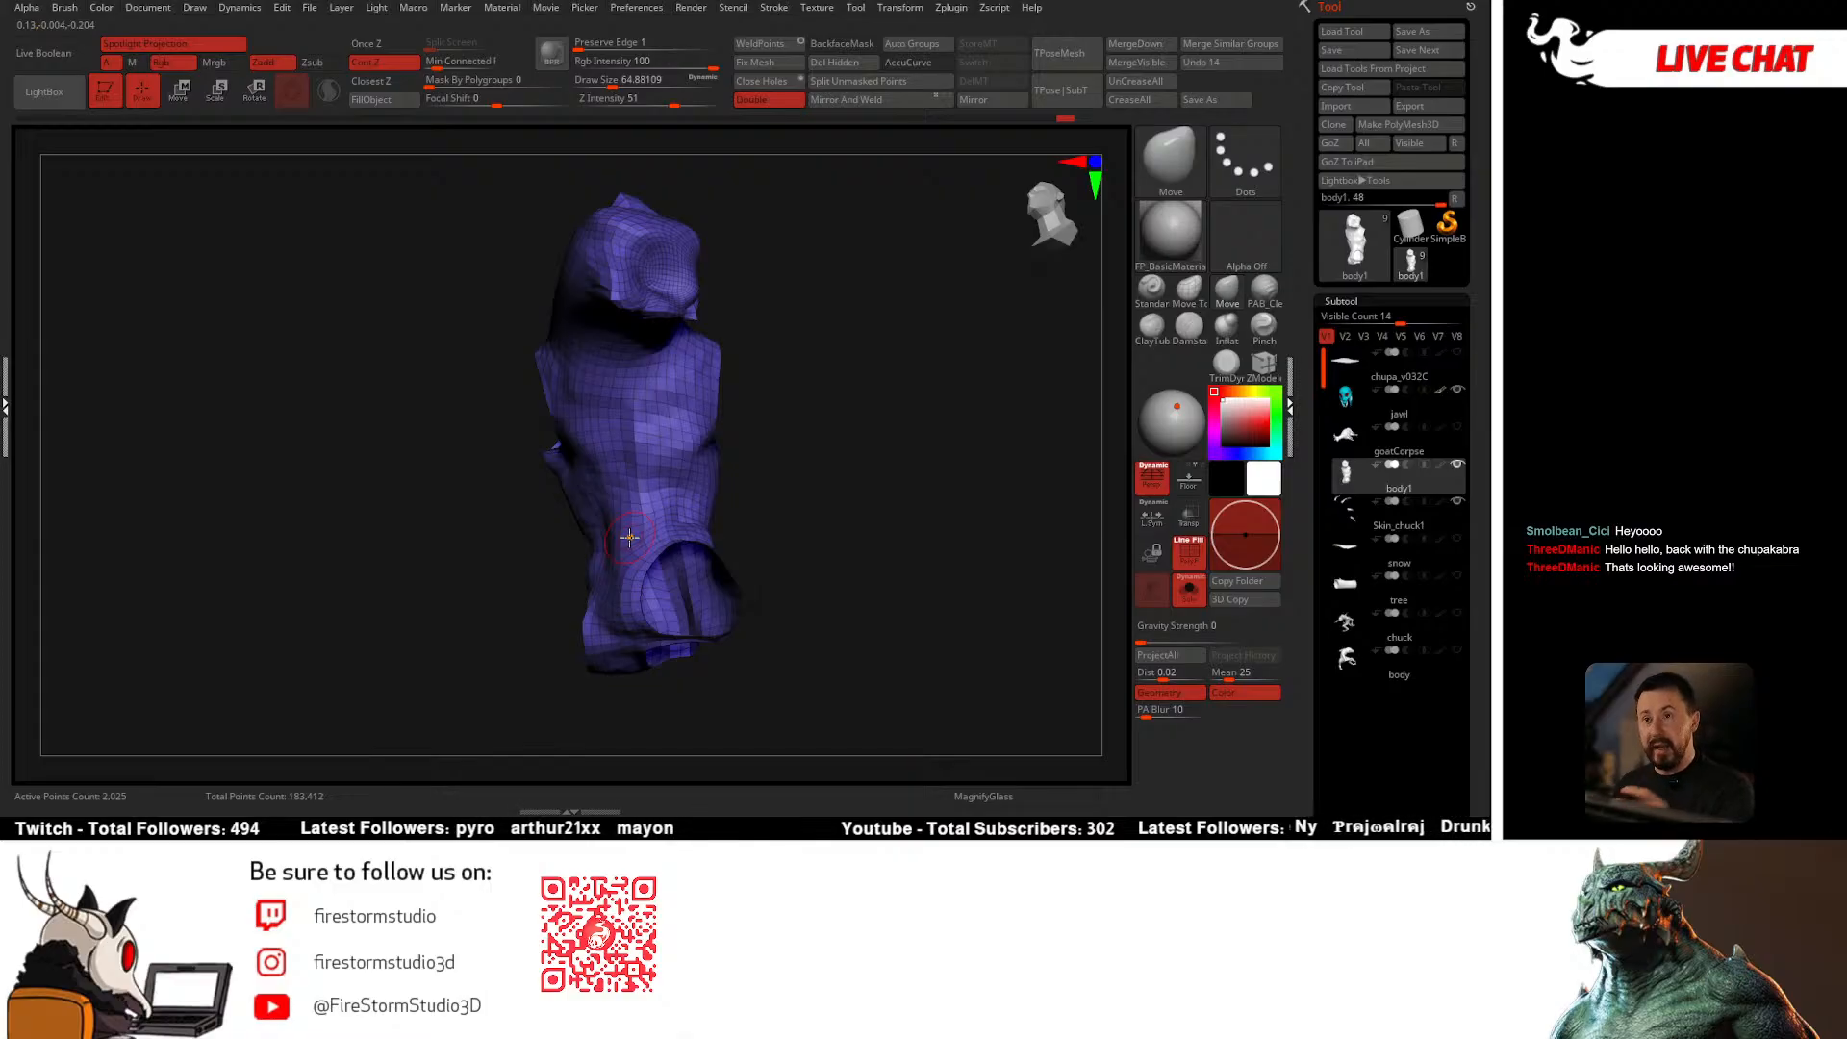
mouse_move(800, 410)
right_mouse_down()
mouse_move(619, 461)
mouse_move(854, 413)
mouse_move(778, 415)
mouse_move(846, 424)
mouse_move(775, 443)
mouse_move(845, 396)
mouse_move(858, 458)
mouse_move(796, 494)
mouse_move(831, 471)
right_mouse_up()
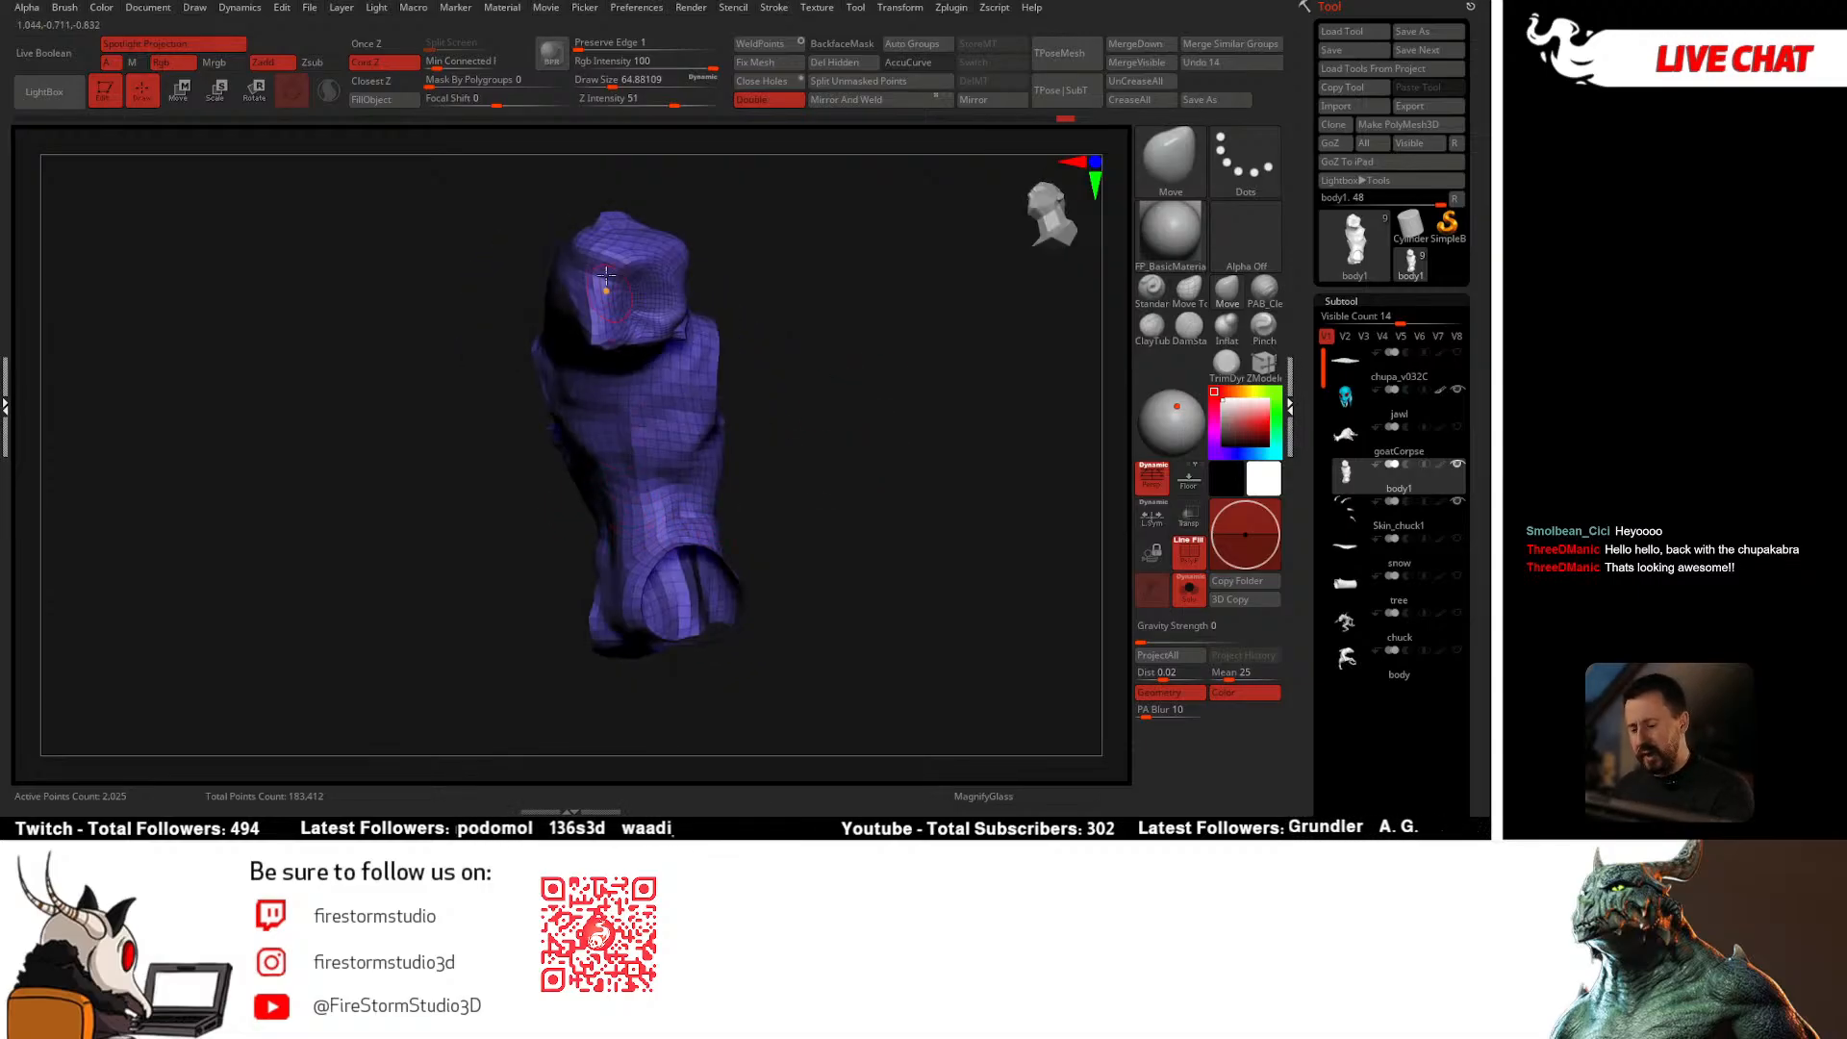
right_click_drag(715, 475, 829, 470)
Step: Show all hidden parts of the body, and isolate the torso polygroup again
left_click(870, 397, "ctrl+shift")
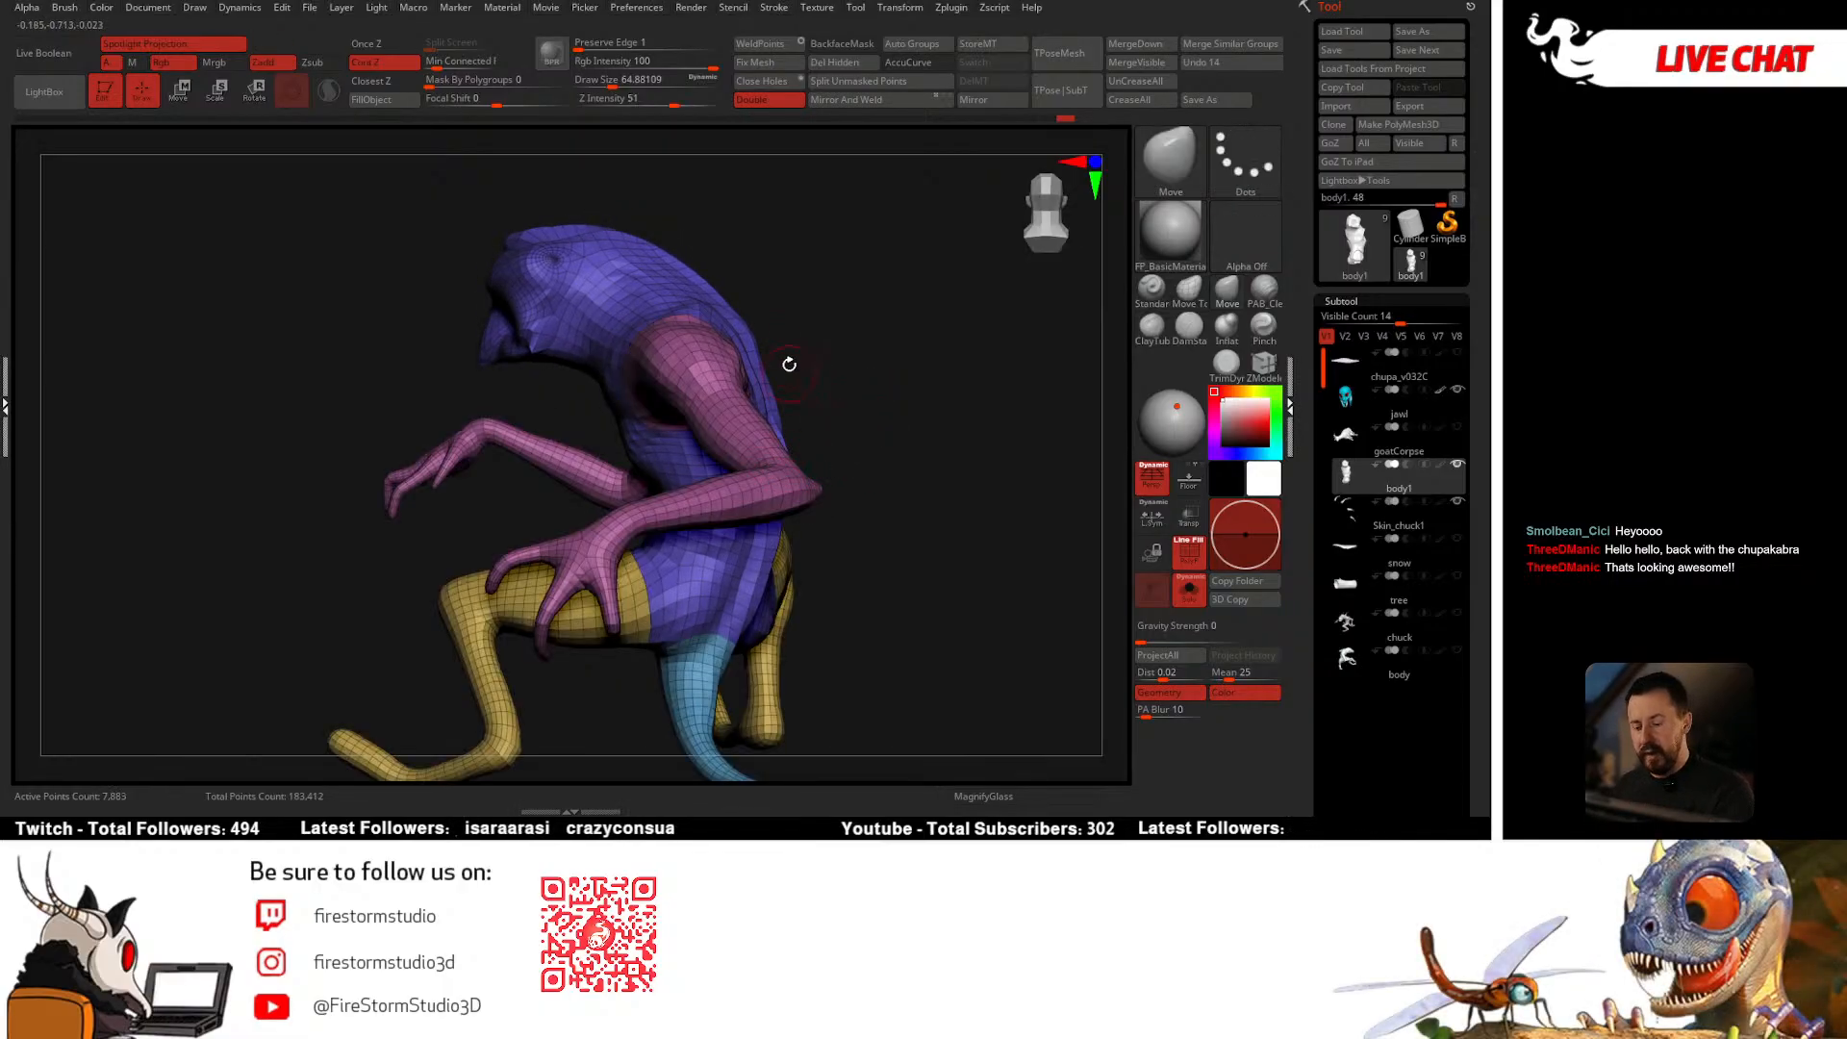
right_click_drag(788, 363, 741, 358)
key("ctrl+shift")
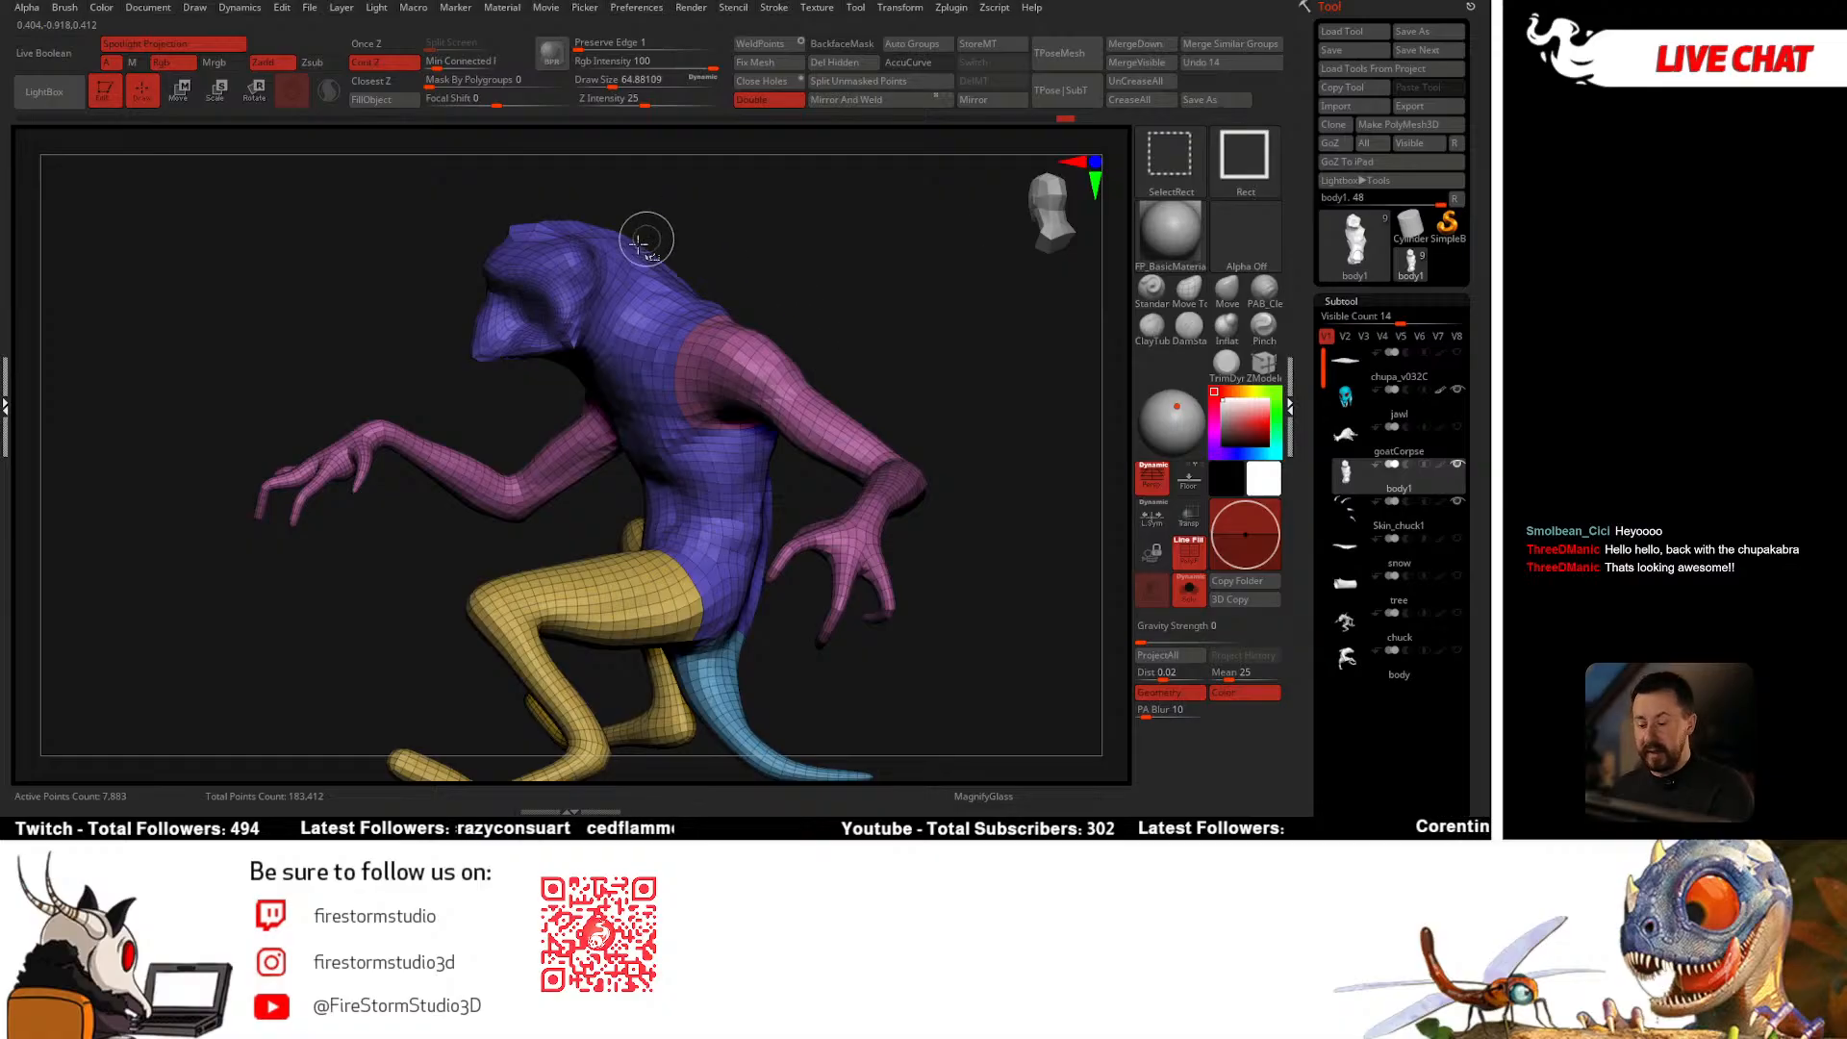
left_click(664, 309, "ctrl+shift")
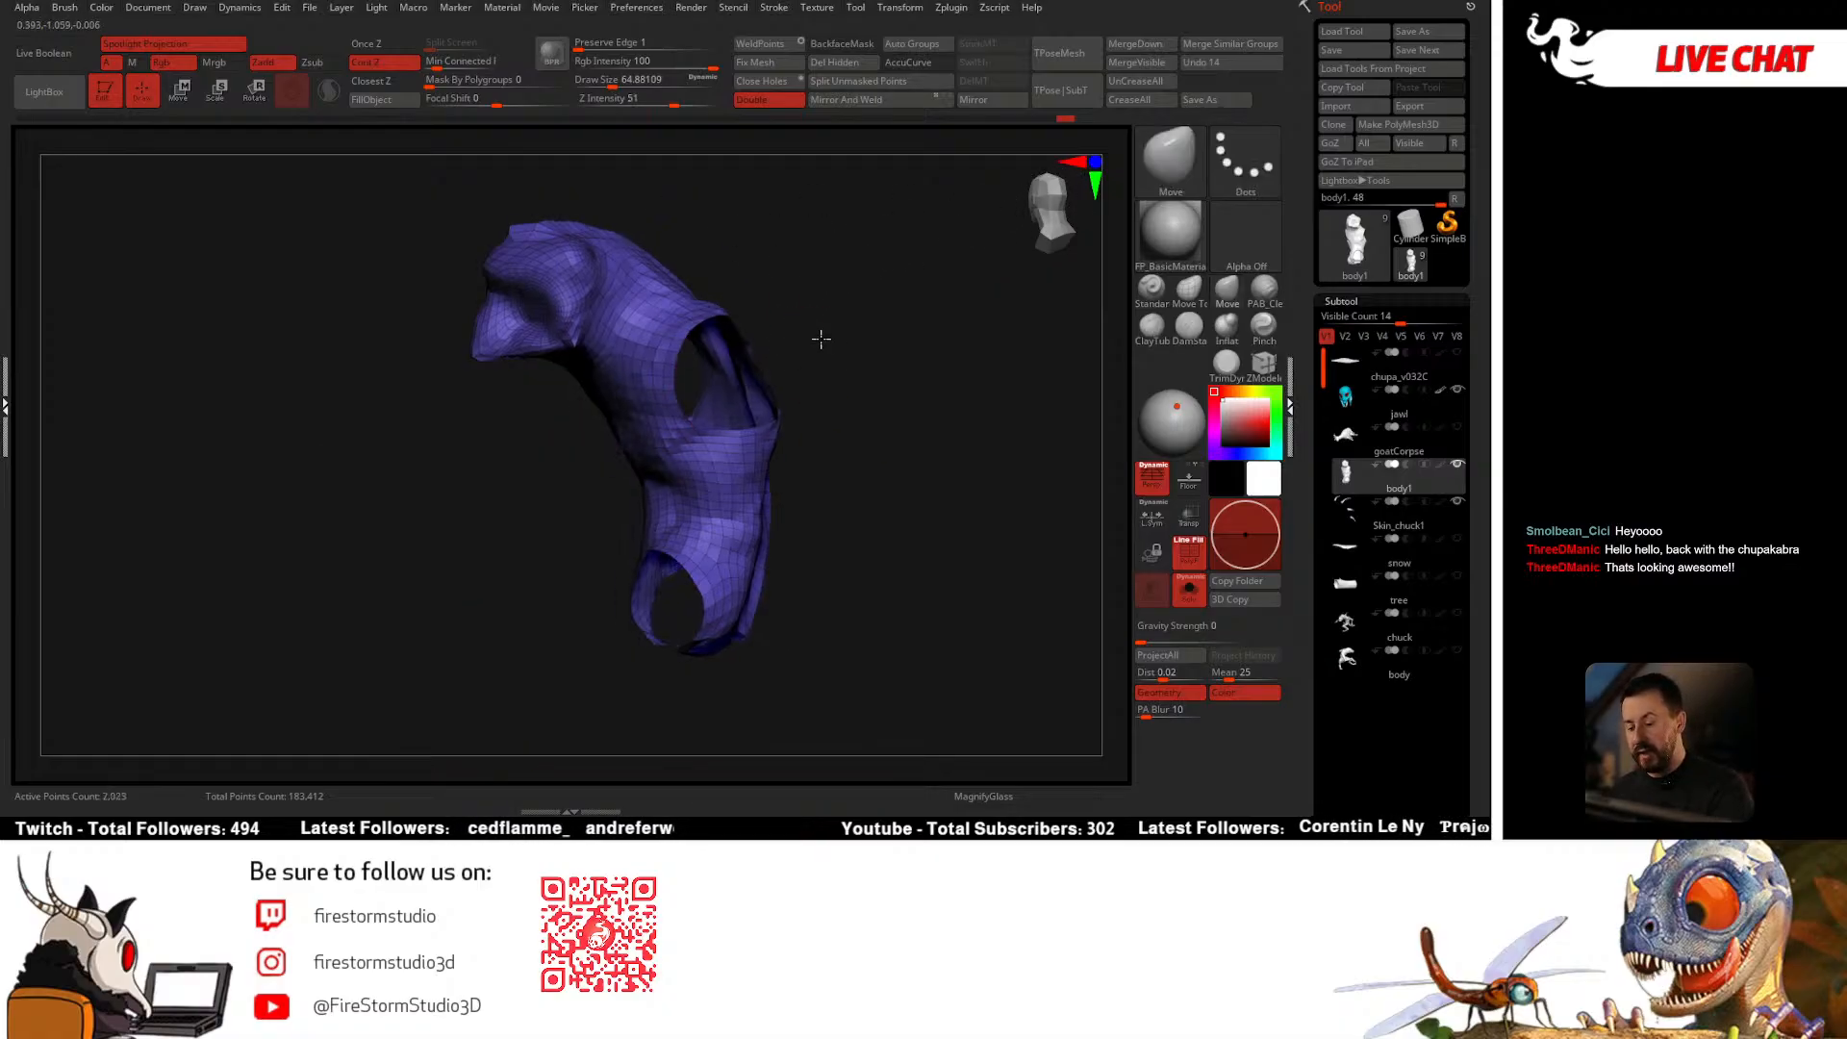
mouse_move(821, 337)
right_mouse_down()
mouse_move(1019, 366)
mouse_move(833, 379)
mouse_move(912, 395)
right_mouse_up()
key("ctrl+shift")
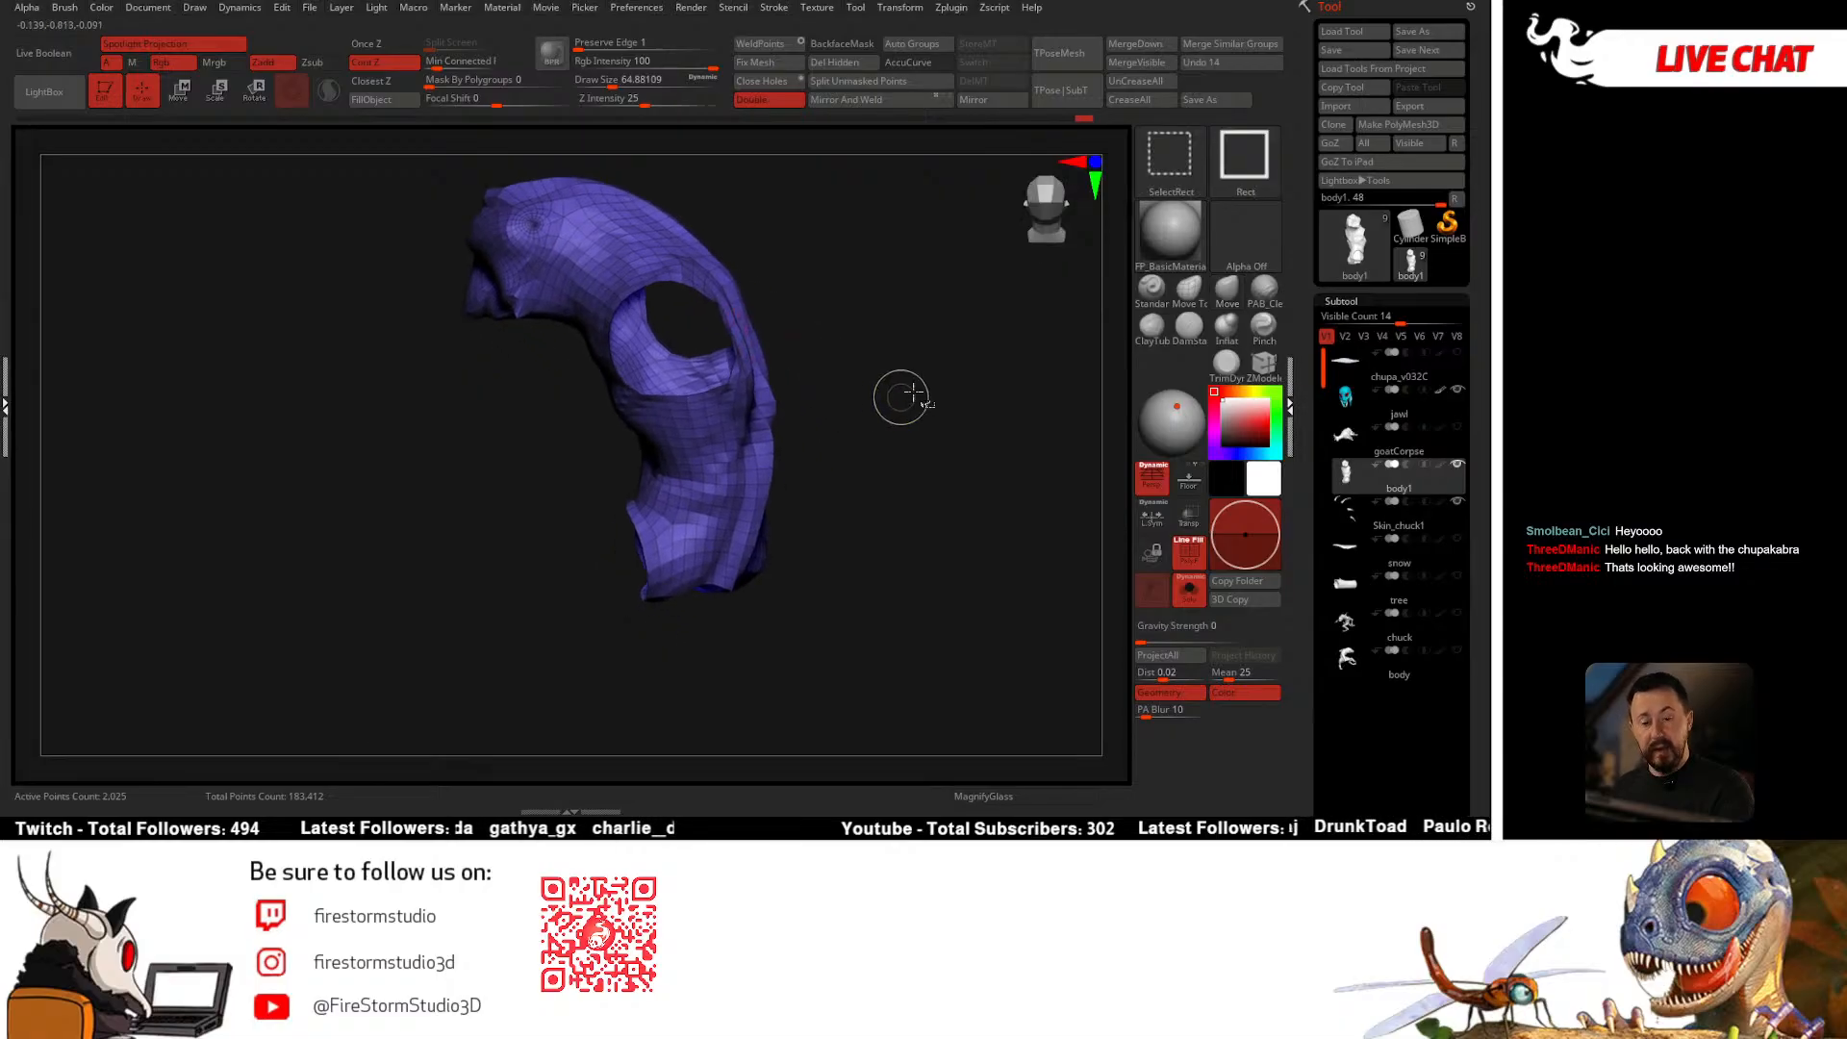
Step: Set the selection brush to SelectLasso in place of SelectRect
left_click(1167, 168)
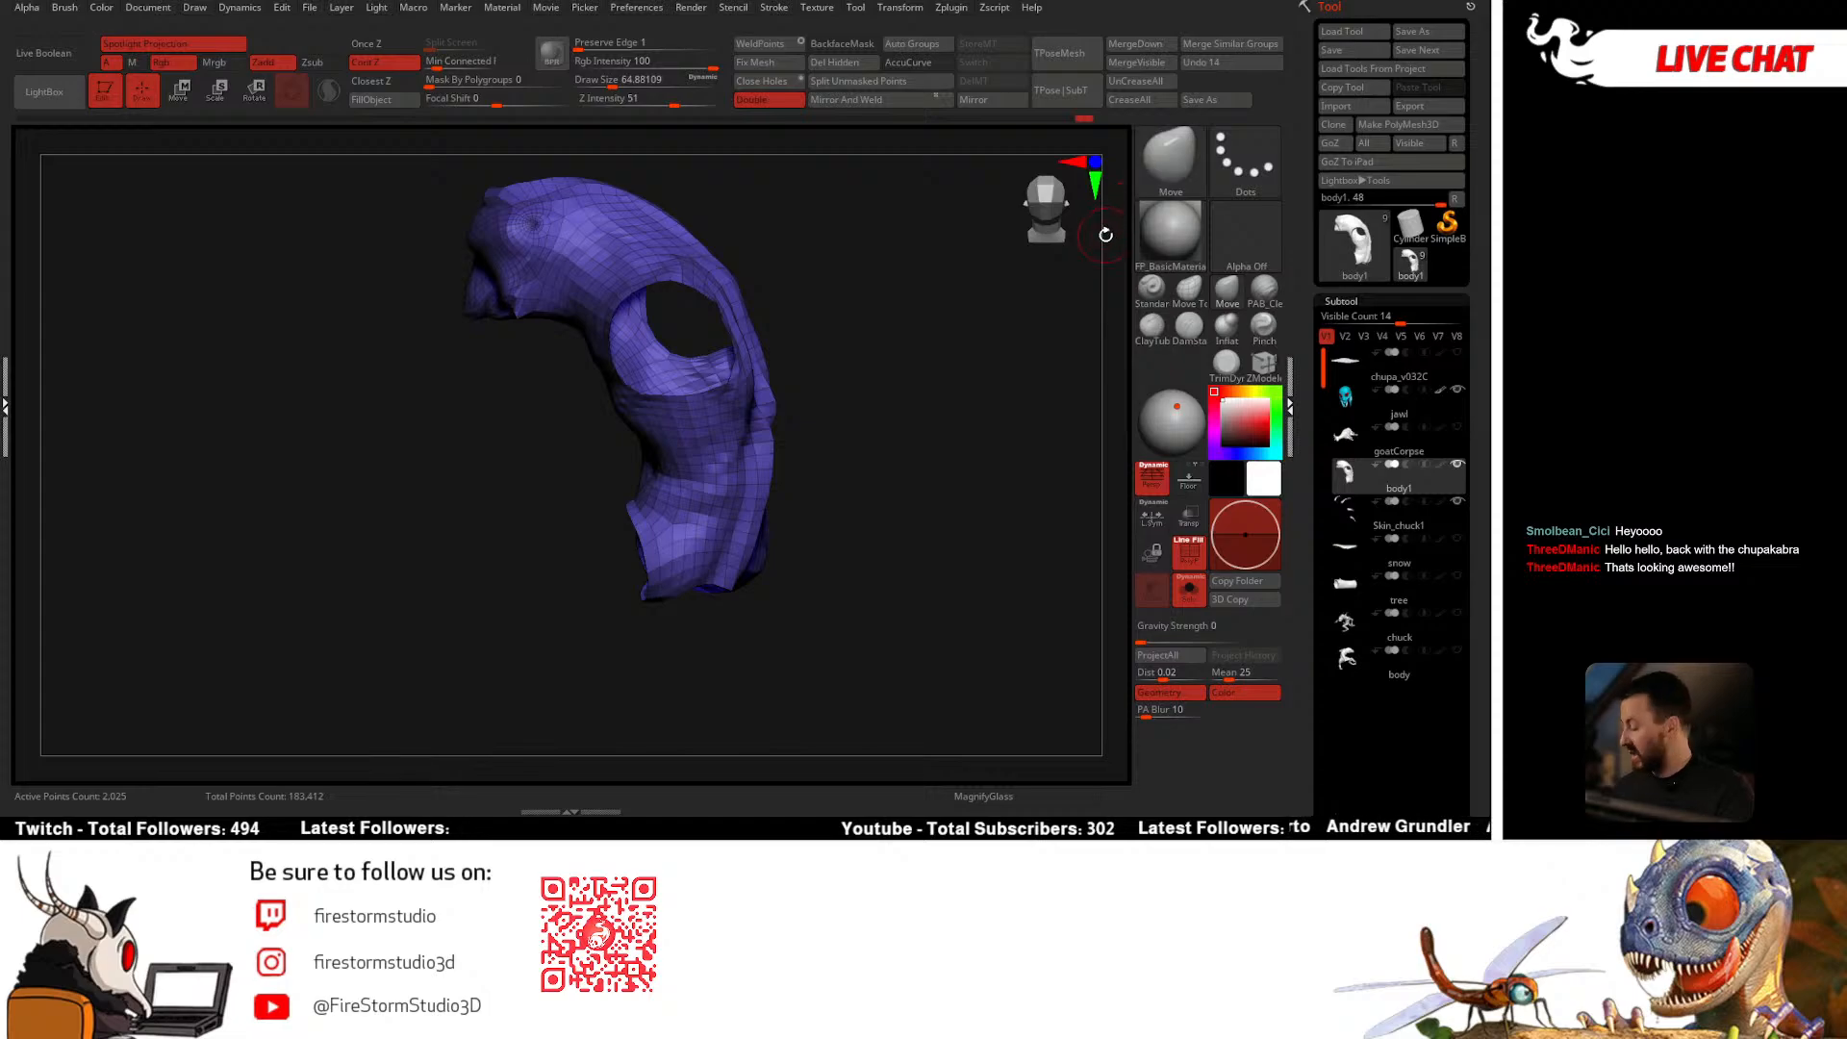
key("ctrl+shift")
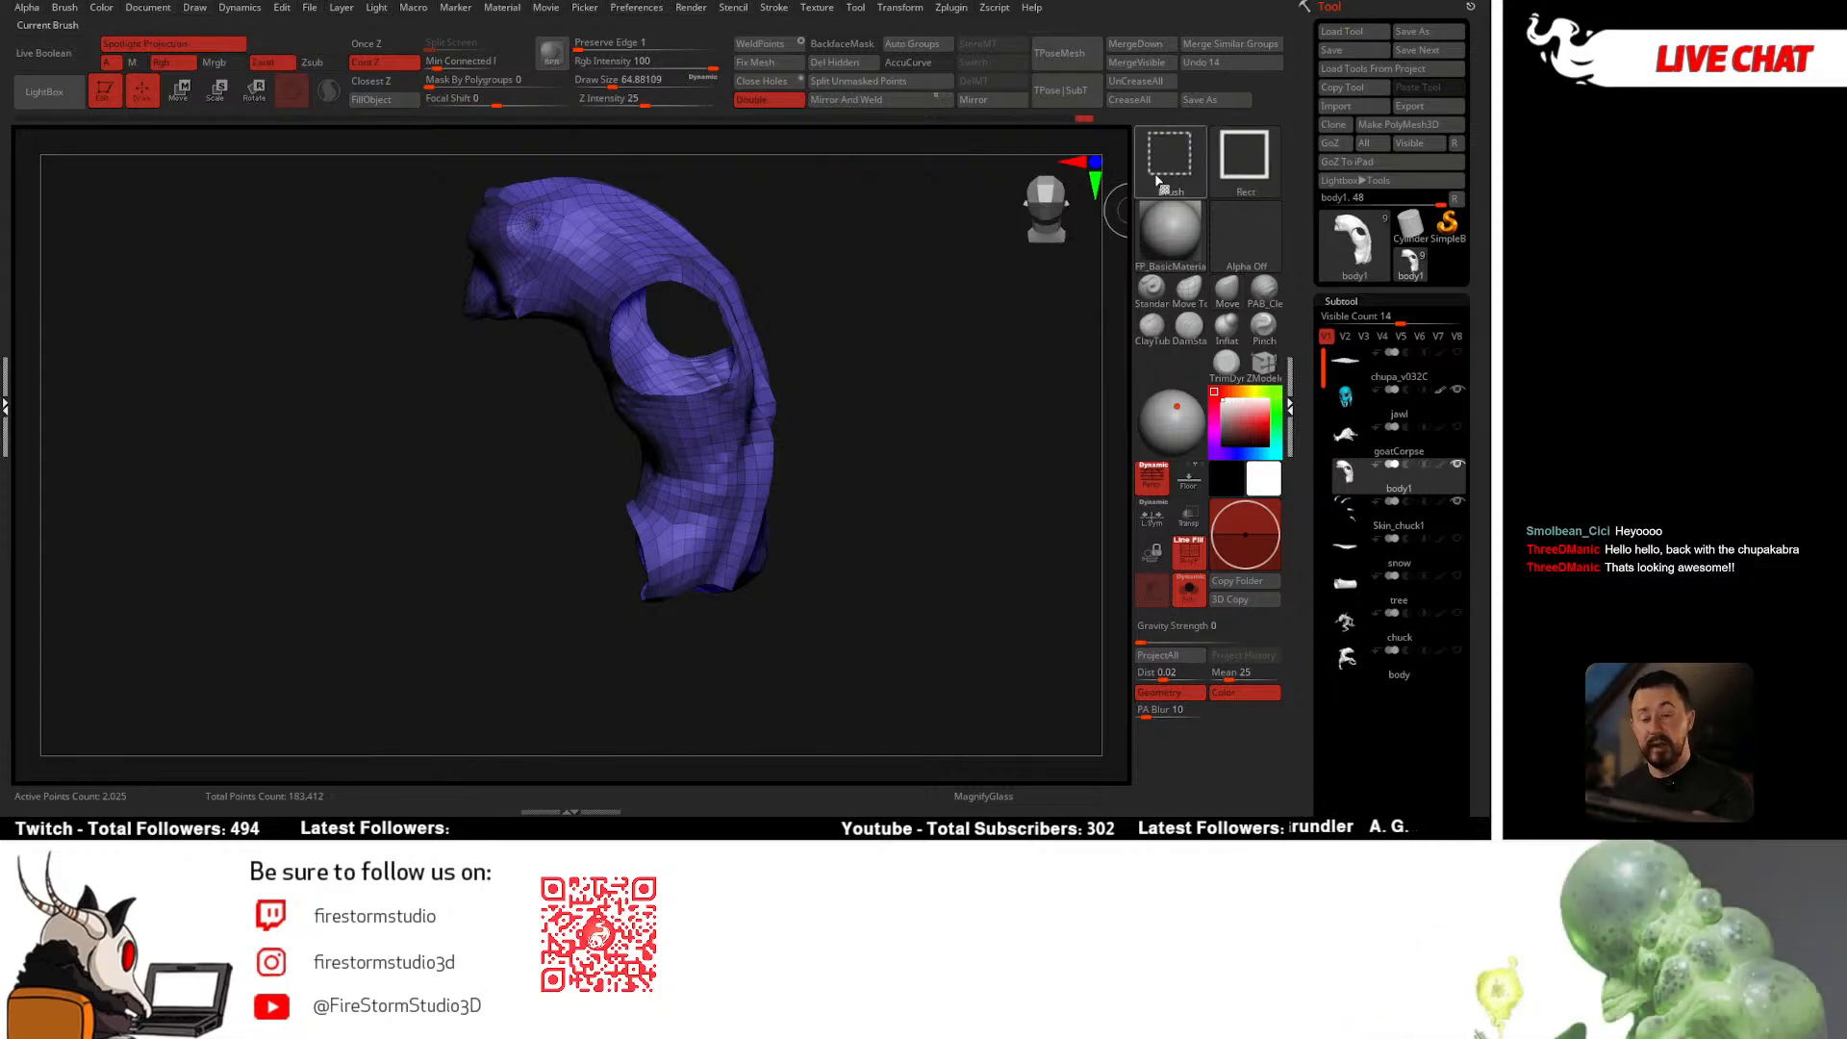
left_click(1159, 181)
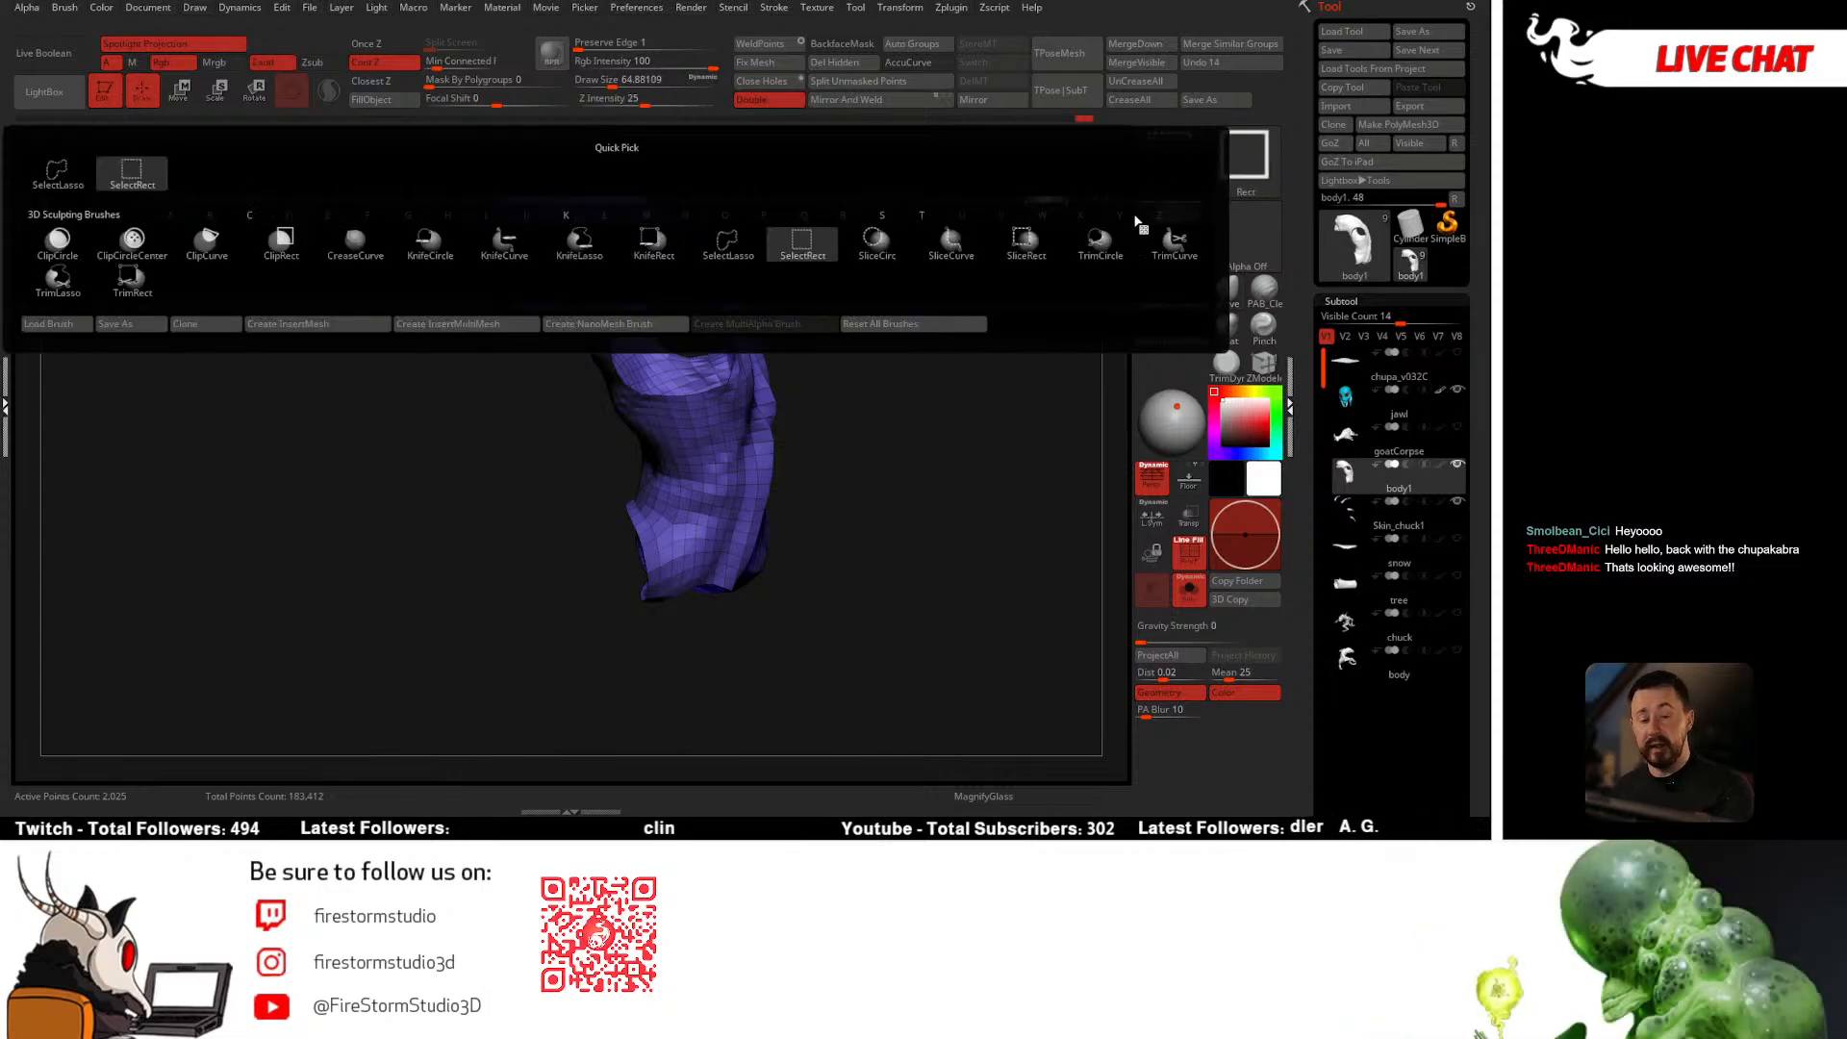
left_click(1173, 168)
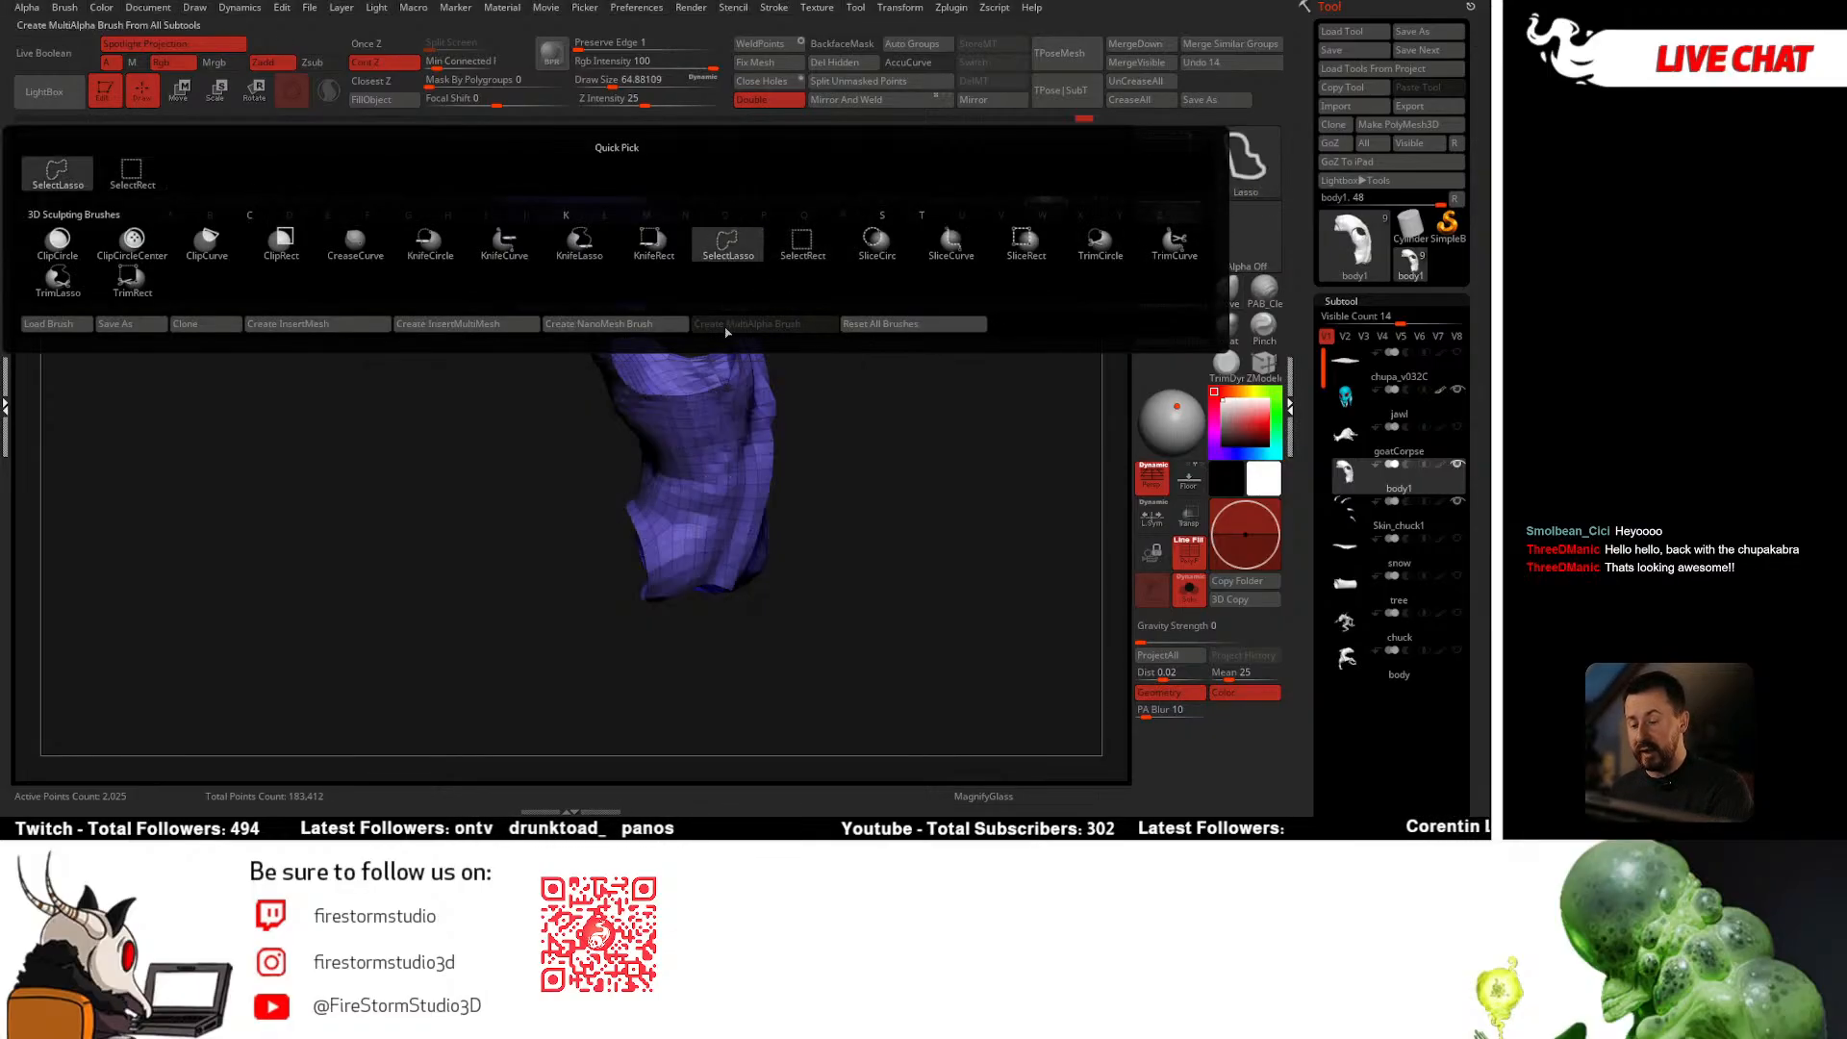
Step: Try hiding edge loops across the isolated torso with SelectLasso to divide it into sections, and show the whole body again
mouse_move(857, 445)
left_mouse_down()
mouse_move(862, 495)
mouse_move(791, 464)
mouse_move(853, 392)
mouse_move(849, 460)
mouse_move(879, 366)
mouse_move(854, 425)
mouse_move(938, 428)
mouse_move(863, 454)
mouse_move(771, 388)
left_mouse_up()
key("space")
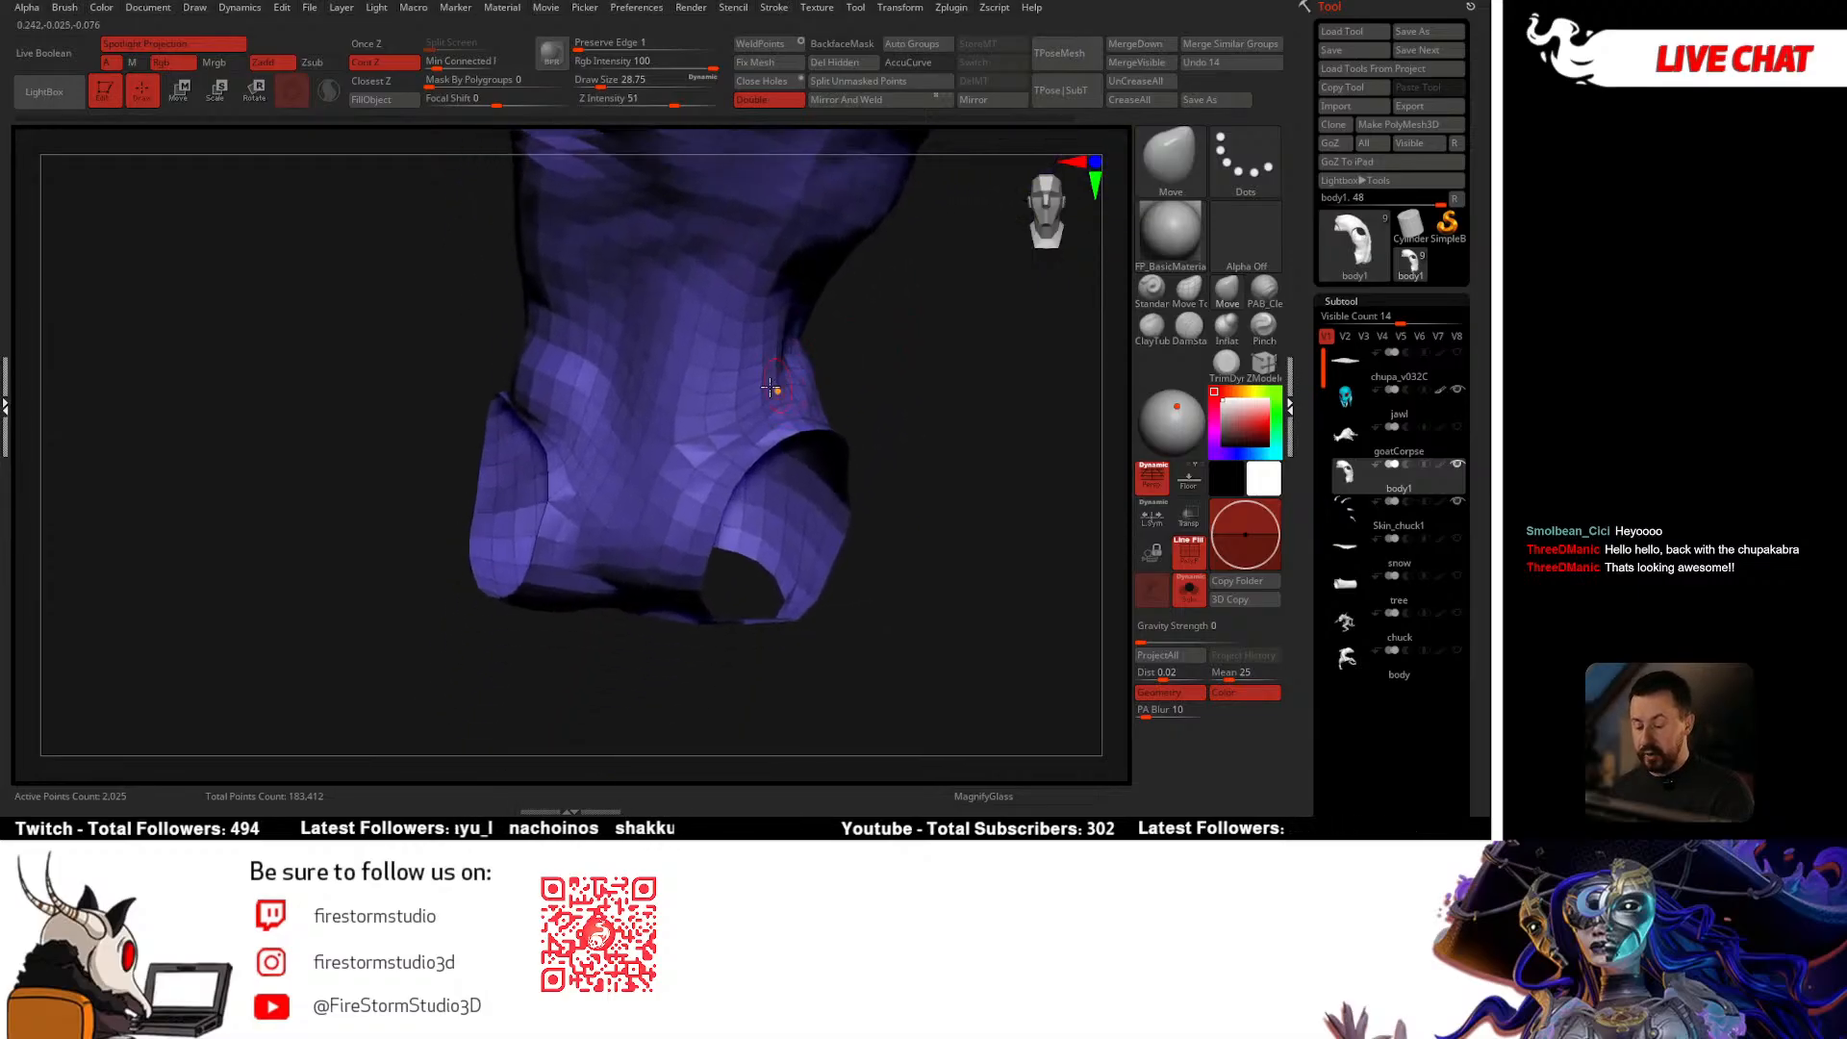
left_click(685, 373, "ctrl+shift")
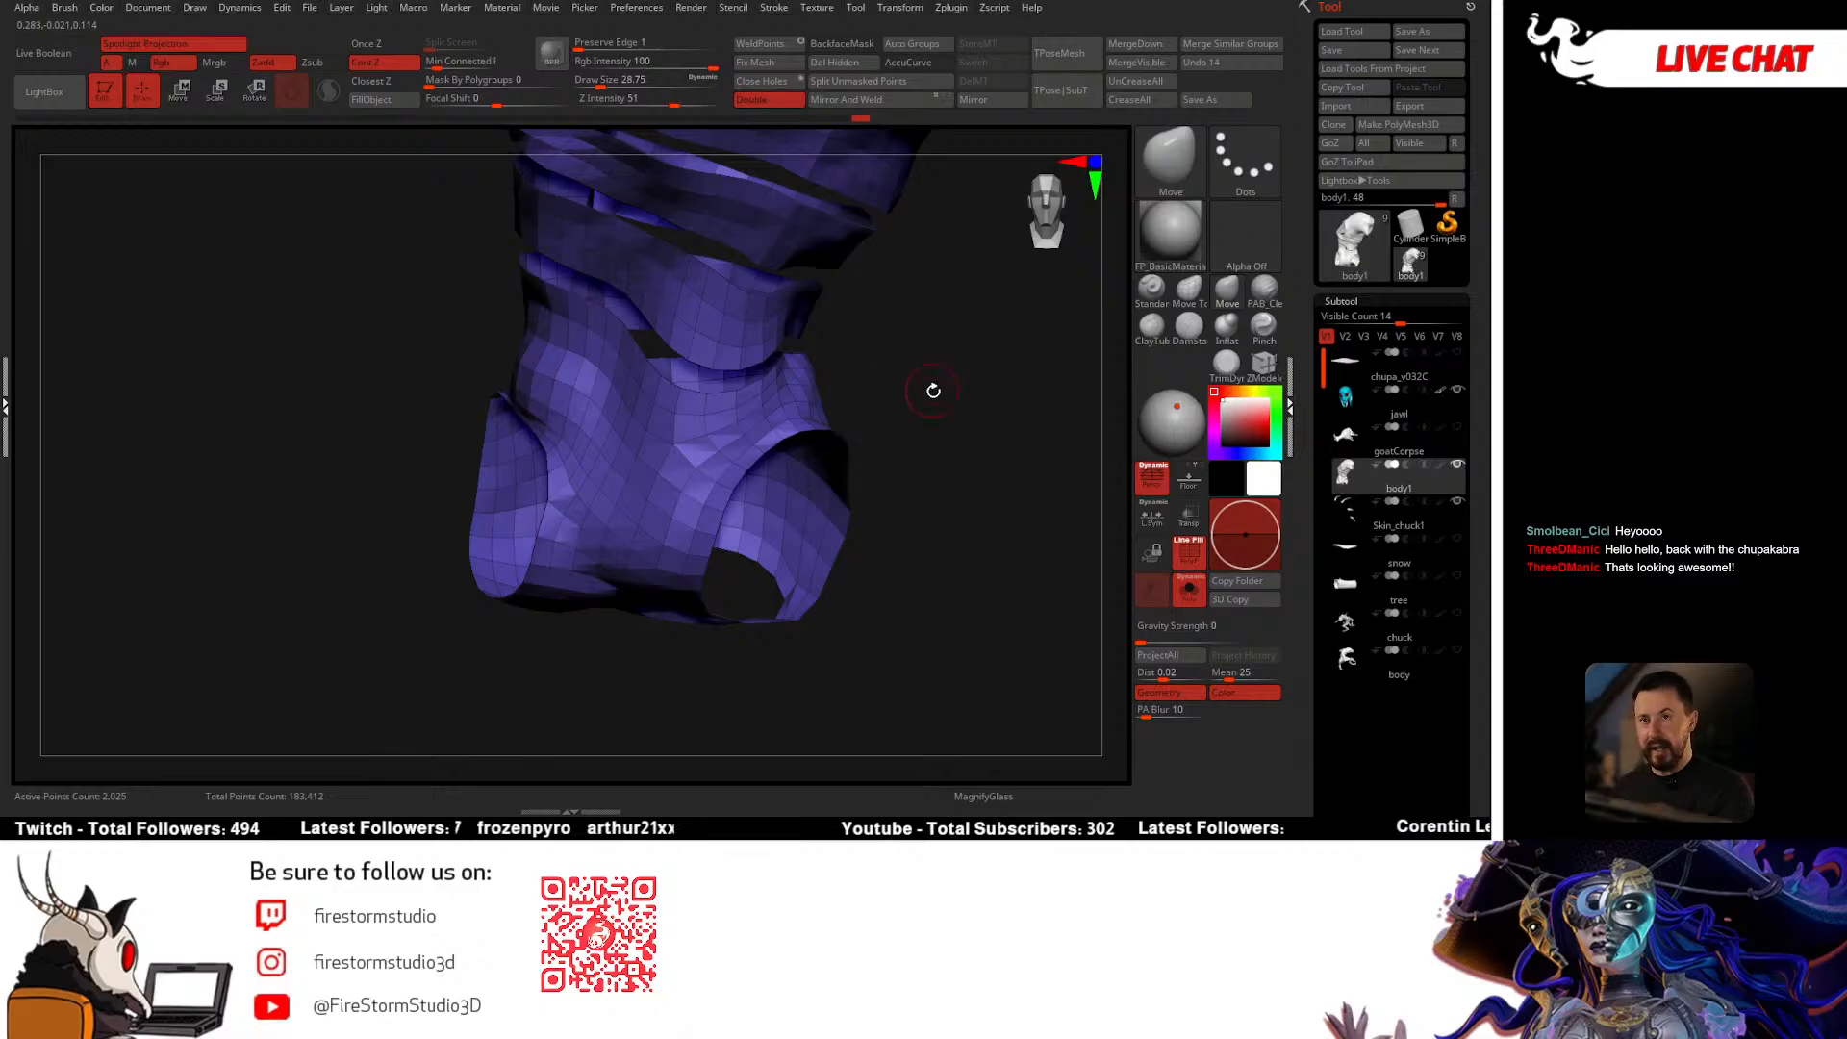
left_click_drag(933, 391, 593, 509)
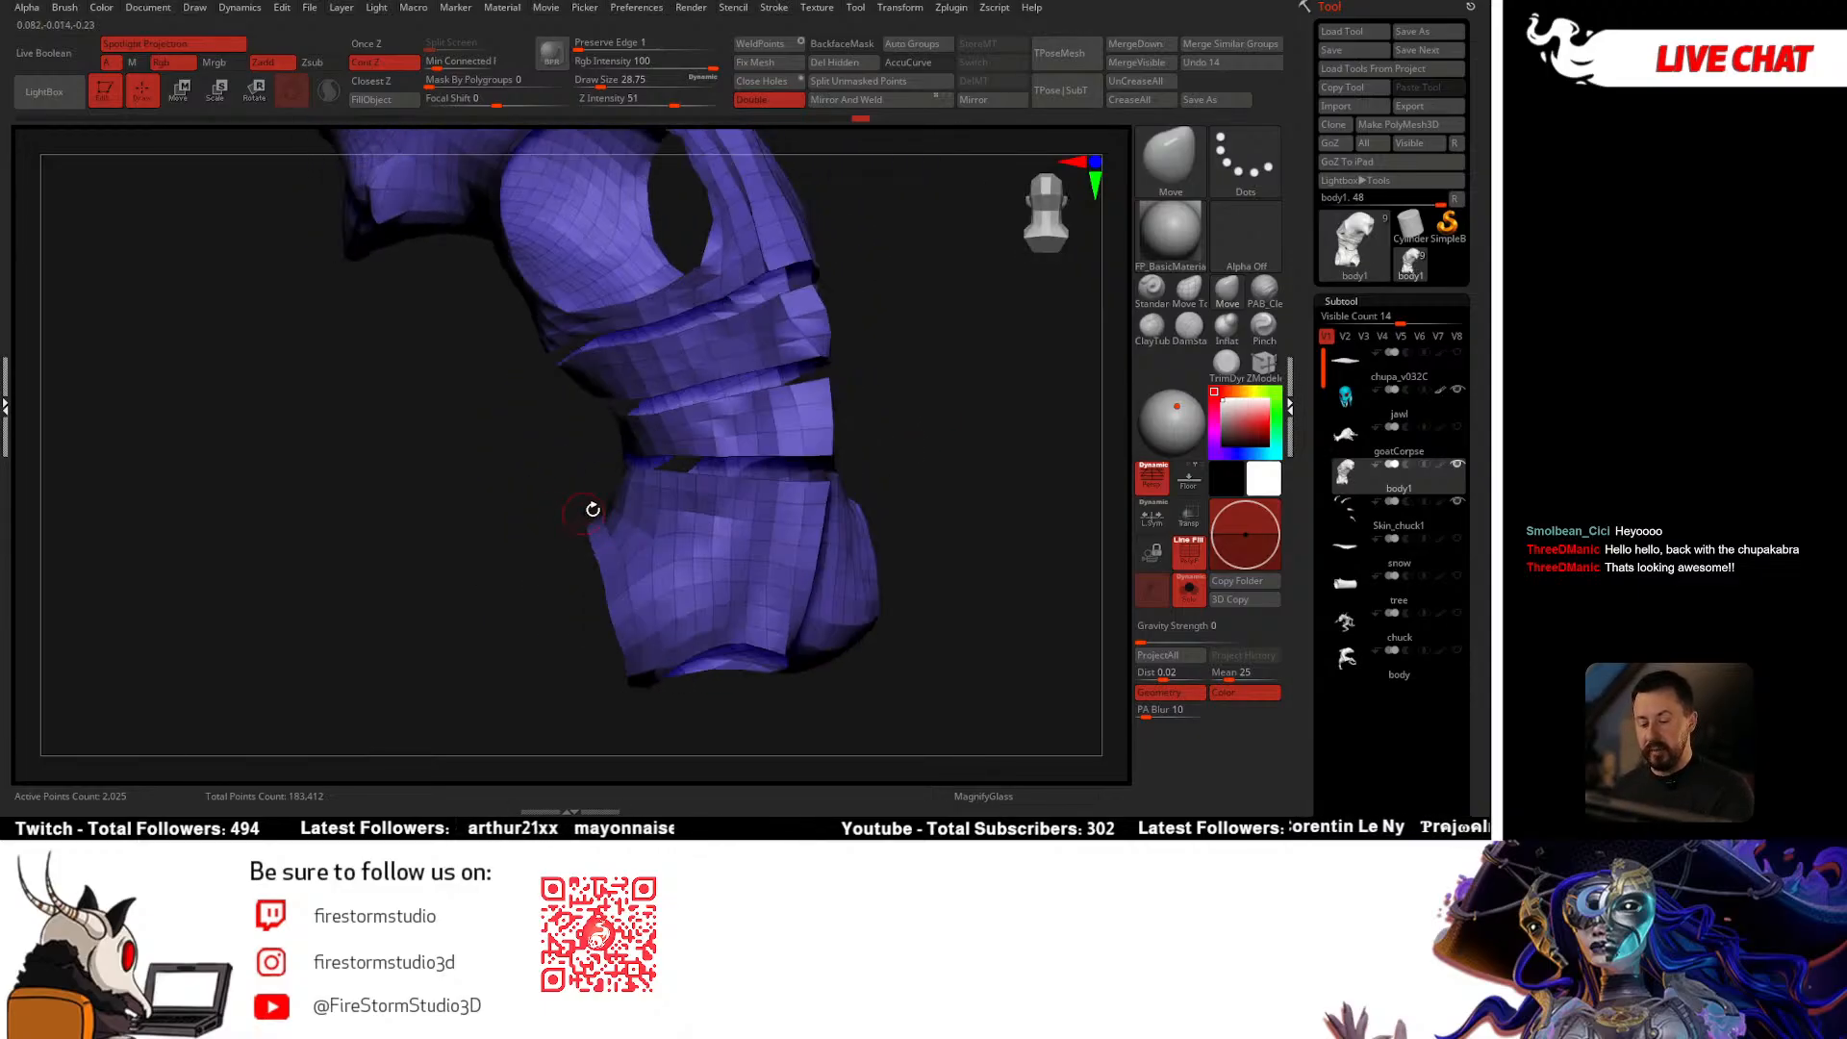
left_click_drag(899, 405, 450, 466)
left_click_drag(825, 463, 944, 464)
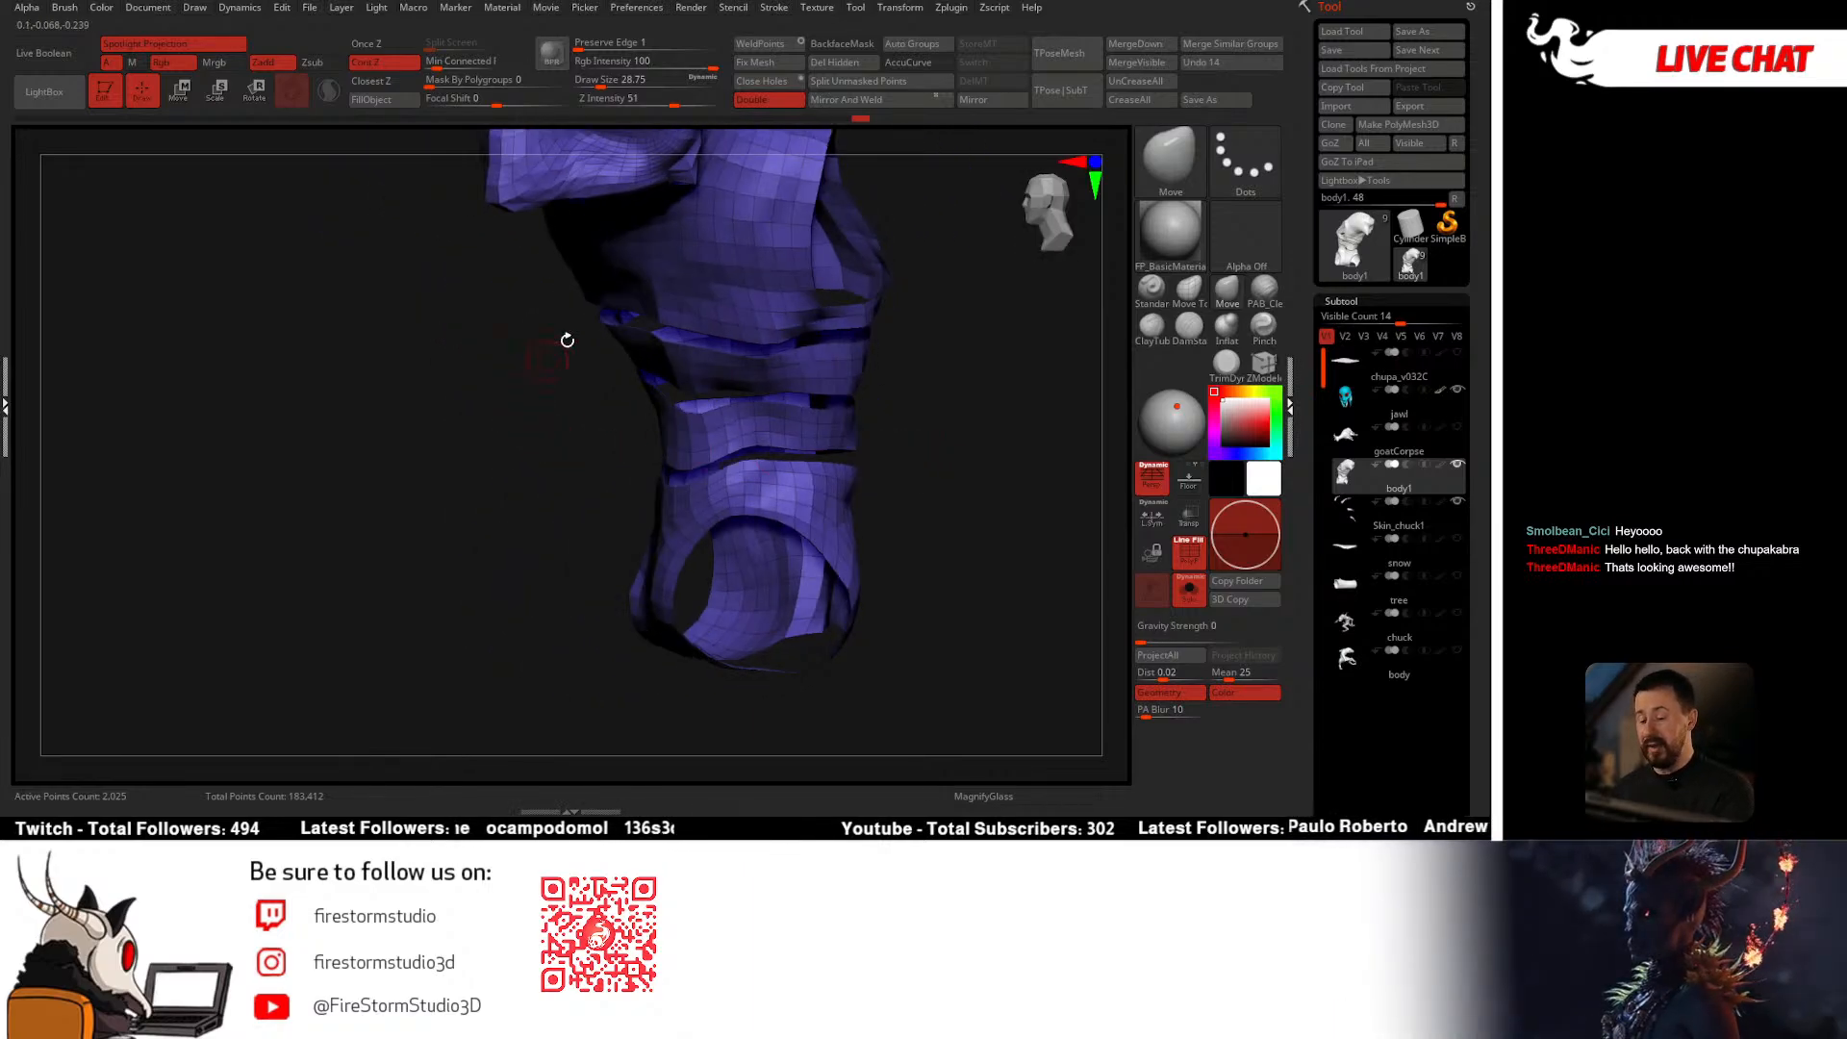
left_click_drag(668, 418, 747, 416)
left_click(891, 447, "ctrl+shift")
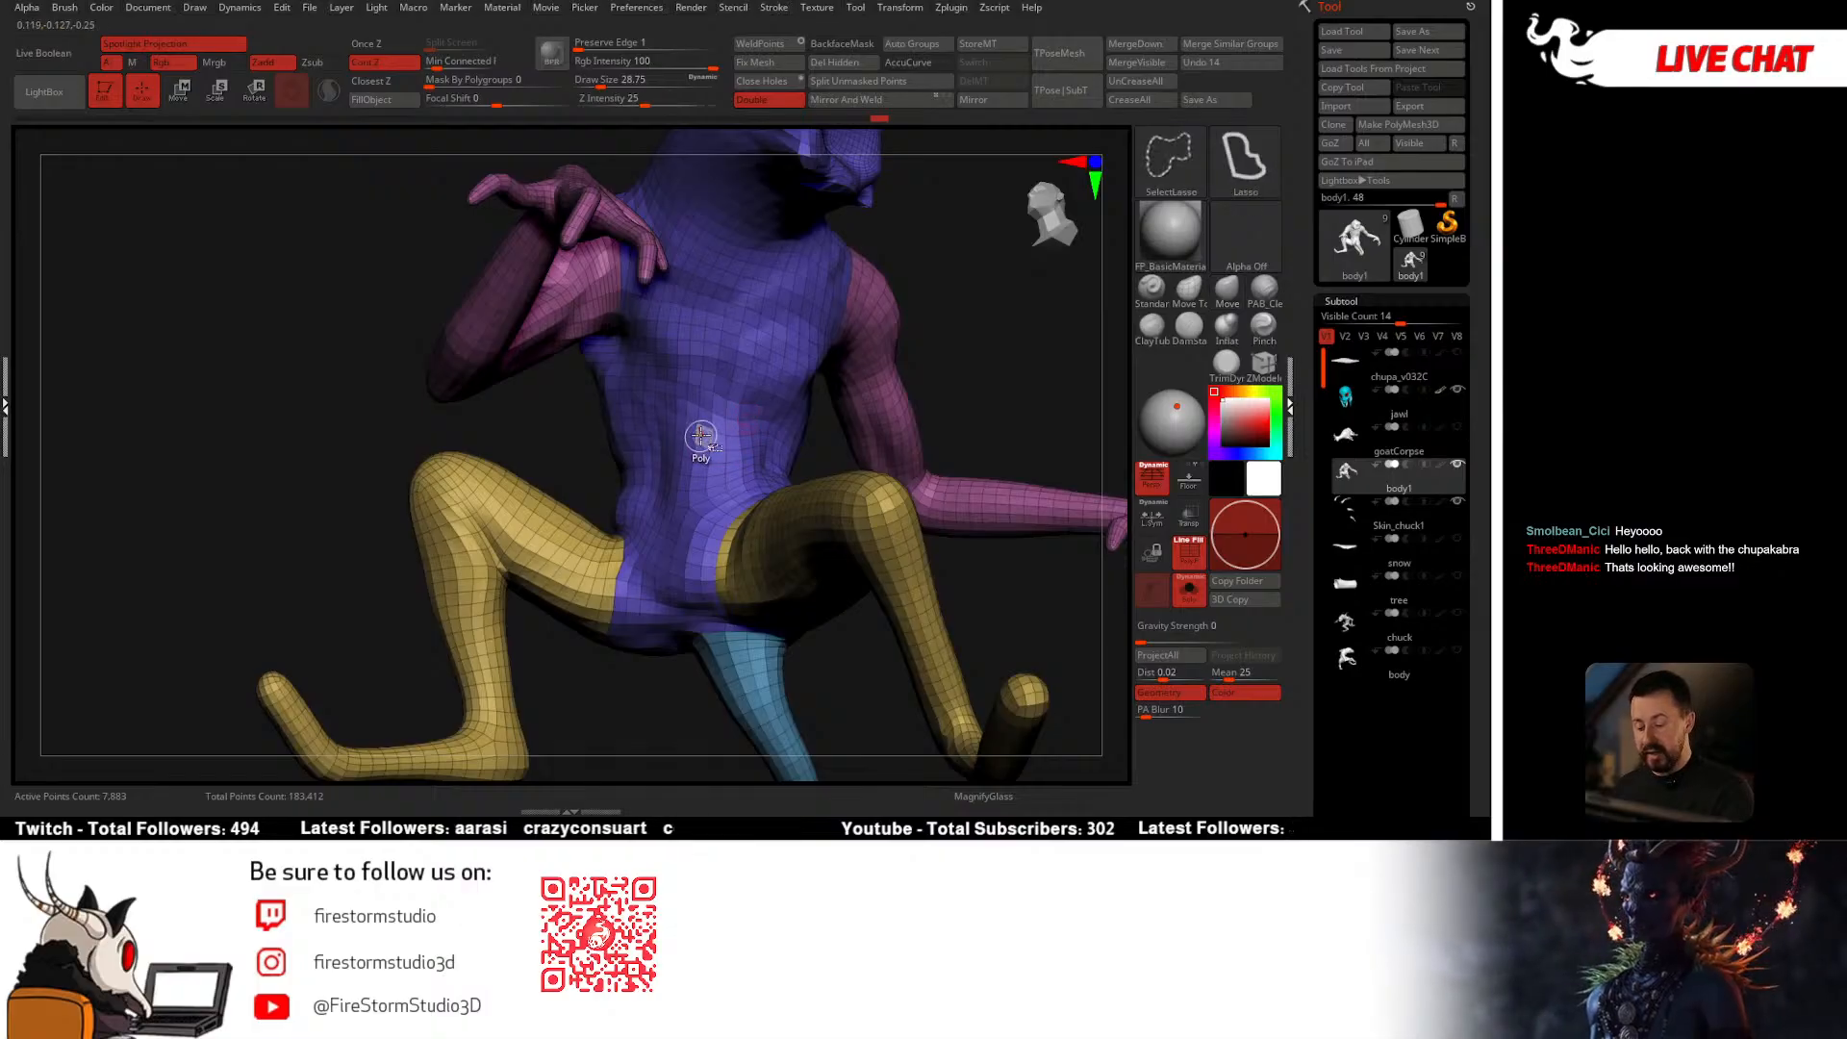
Step: Try hiding the torso's horizontal edge loops with the limbs visible, and restore all hidden parts of the body
left_click_drag(833, 466, 805, 461)
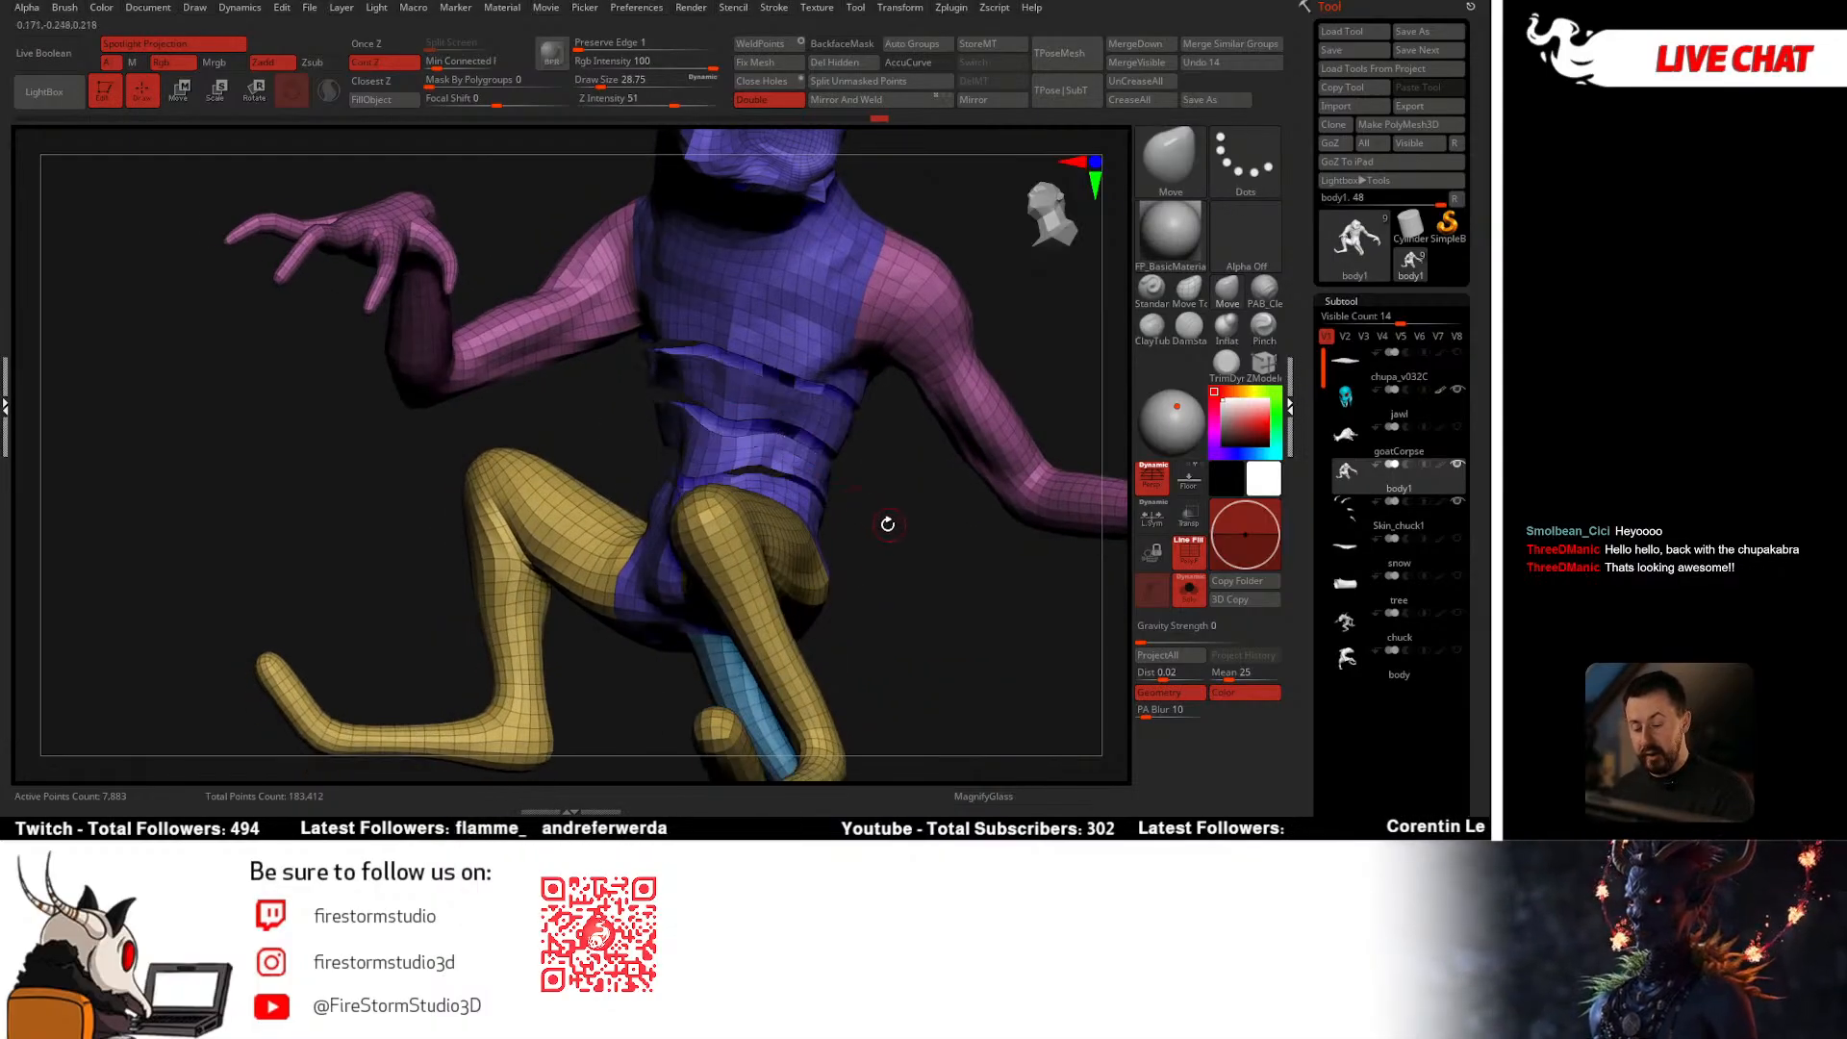
left_click_drag(887, 524, 754, 503)
left_click(977, 471, "ctrl+shift")
left_click_drag(978, 471, 852, 473)
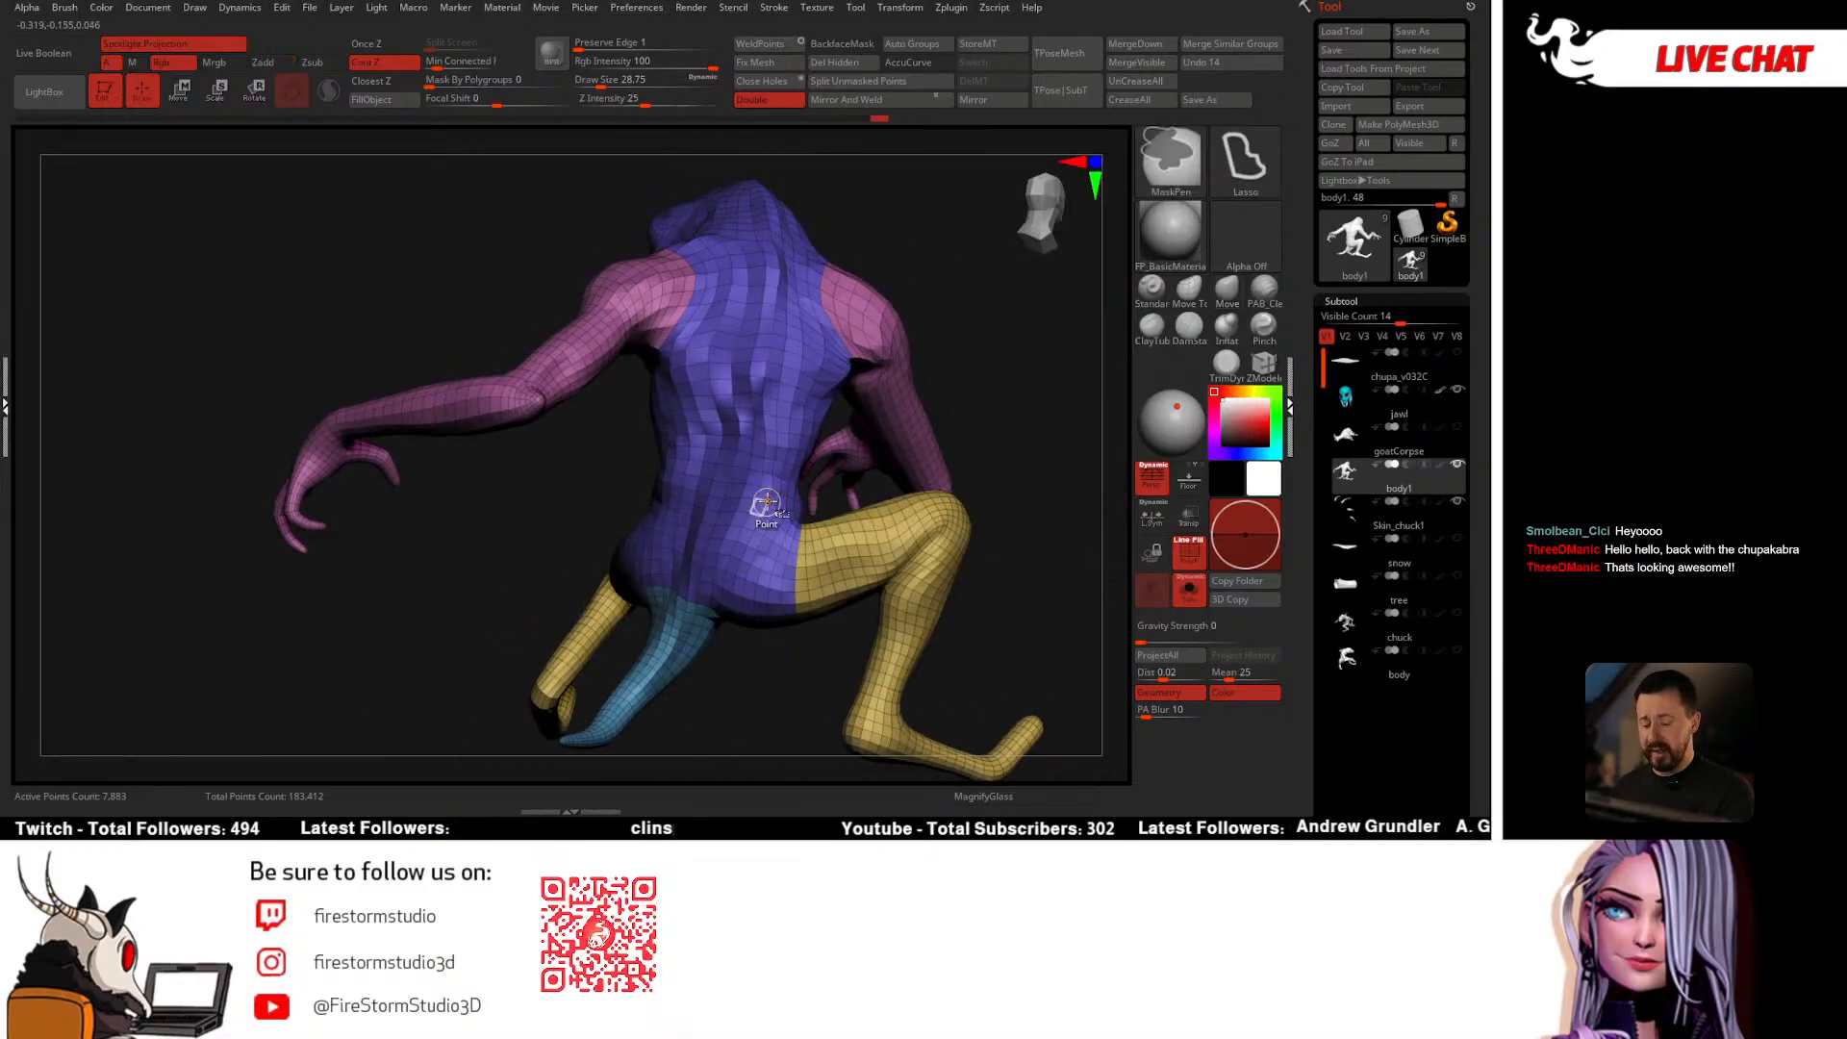
Step: Isolate the torso polygroup and hide its upper part with a lasso selection, keeping only the waist and hips
left_click(809, 494, "ctrl+shift")
mouse_move(854, 491)
left_mouse_down()
mouse_move(595, 642)
mouse_move(845, 458)
mouse_move(851, 403)
mouse_move(778, 376)
mouse_move(818, 327)
mouse_move(886, 413)
mouse_move(839, 443)
left_mouse_up()
key("ctrl+z")
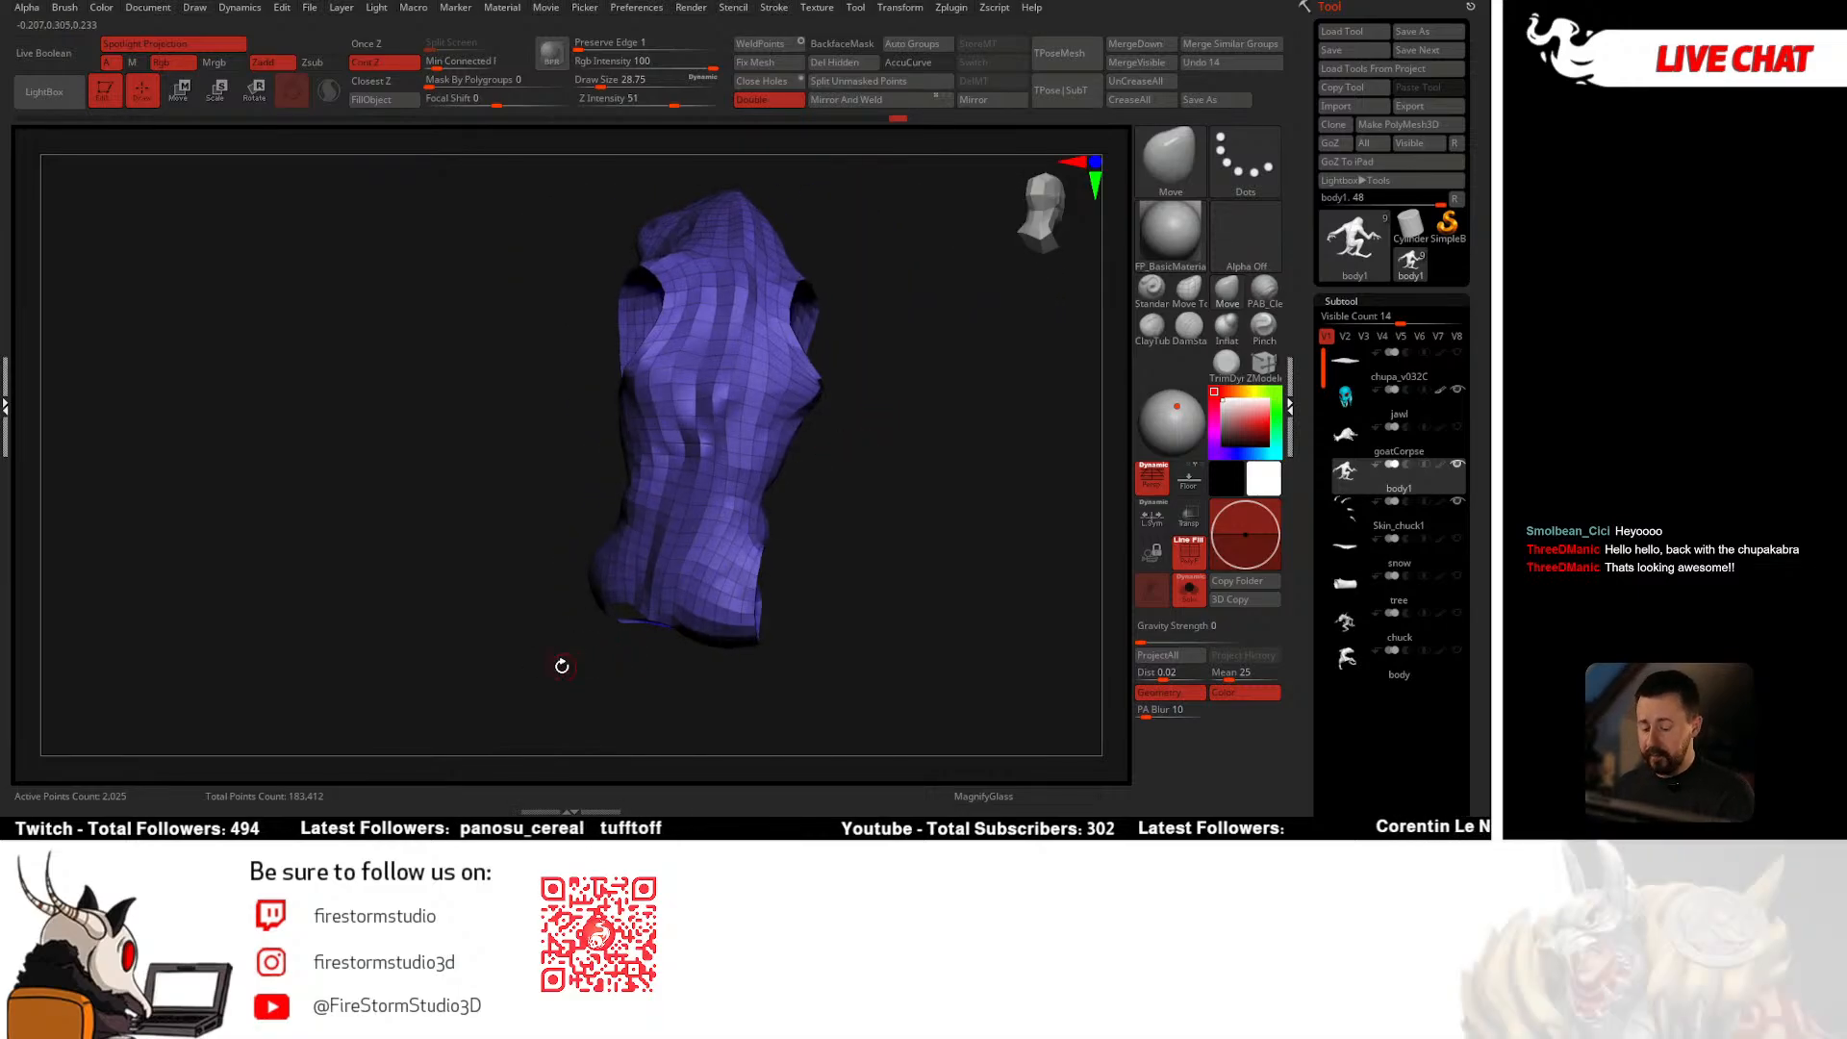
left_click_drag(561, 660, 573, 536)
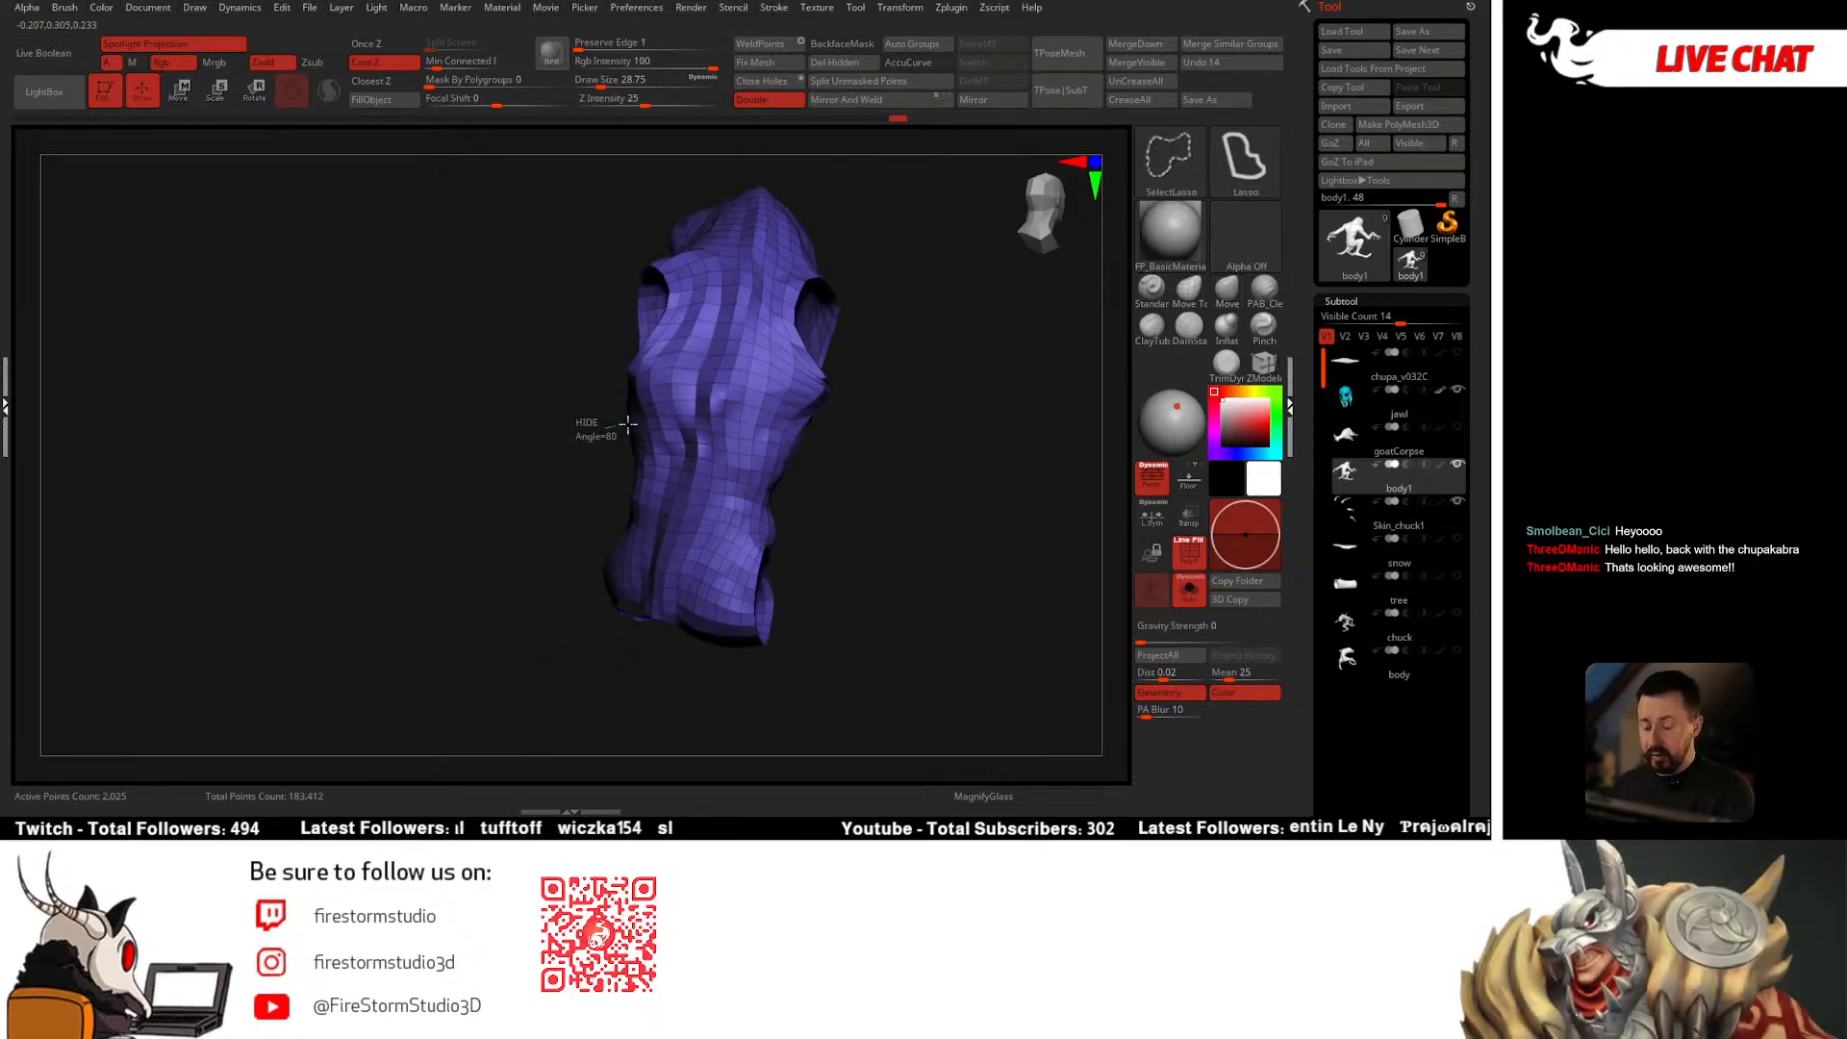
mouse_move(860, 480)
left_mouse_down("ctrl+shift")
mouse_move(846, 660)
mouse_move(592, 673)
mouse_move(524, 438)
left_mouse_up("ctrl+shift")
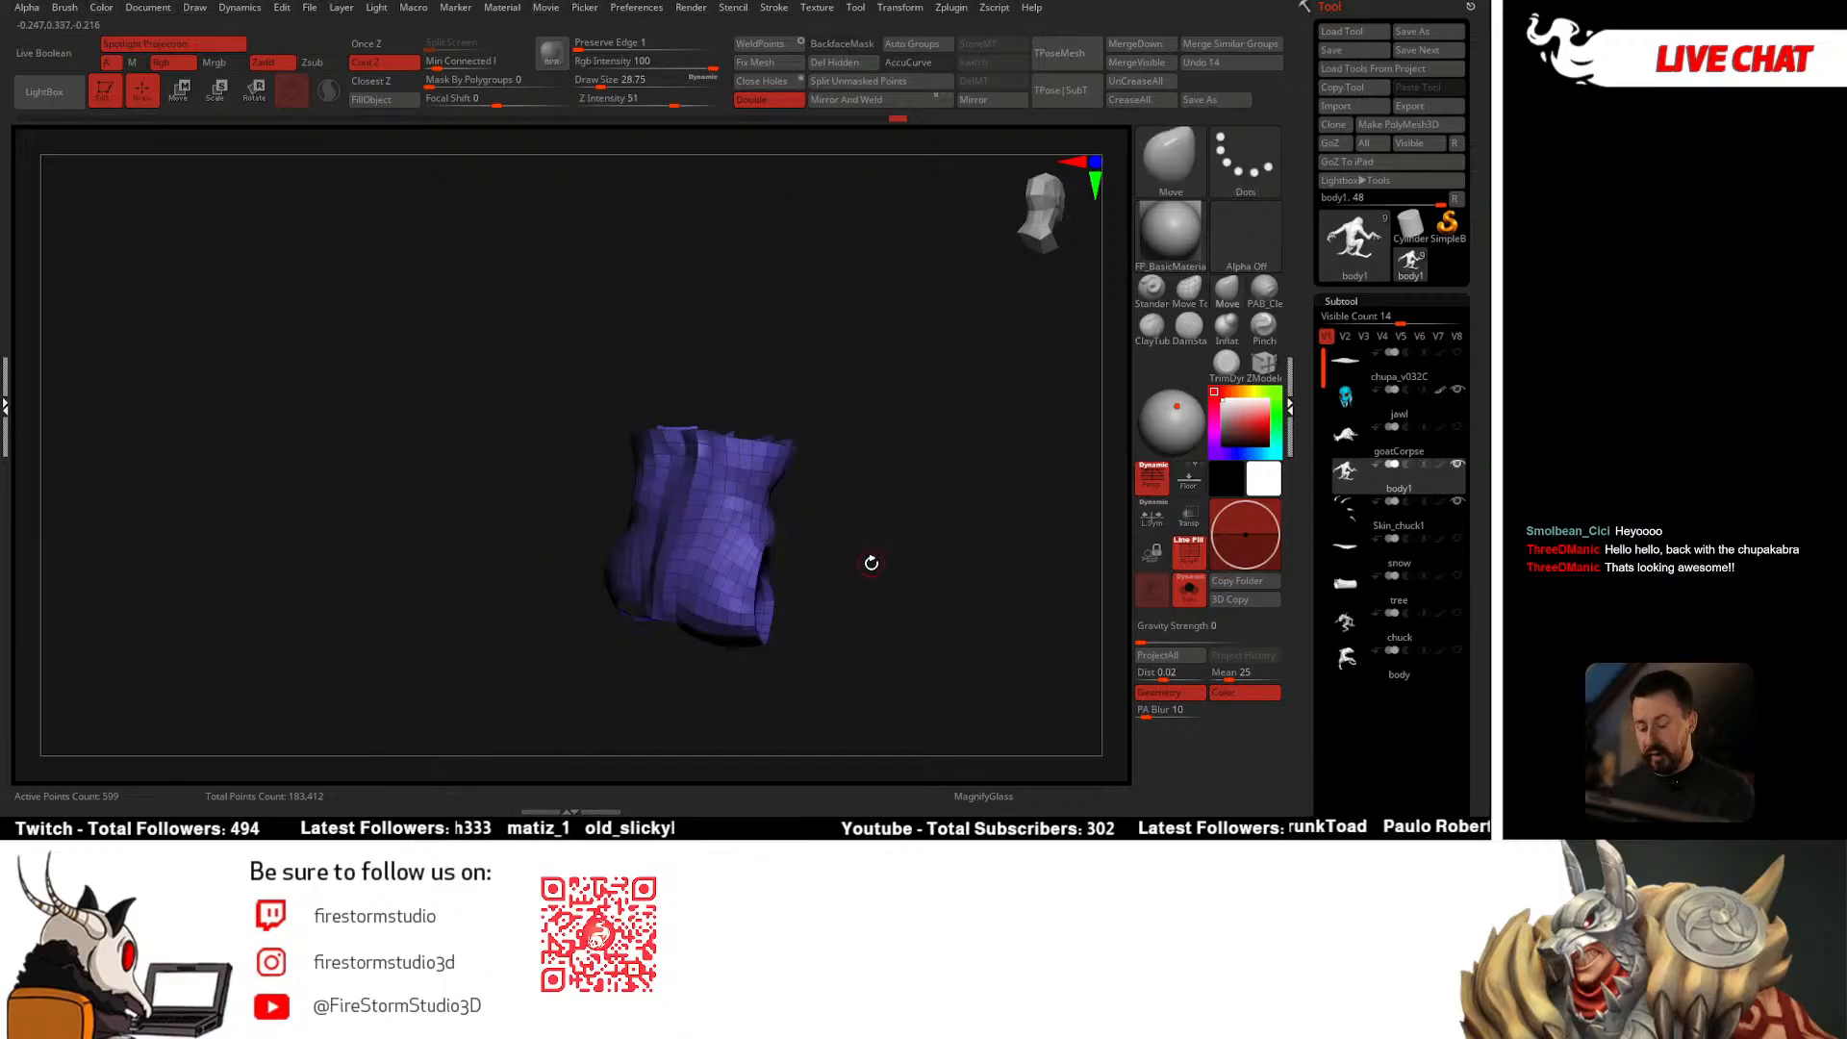
Step: Hide the stray polygons along the waist's upper edge, assign the lower torso its own polygroup and show the whole body
mouse_move(871, 563)
left_mouse_down()
mouse_move(913, 493)
mouse_move(895, 528)
mouse_move(799, 501)
mouse_move(755, 377)
mouse_move(773, 402)
left_mouse_up()
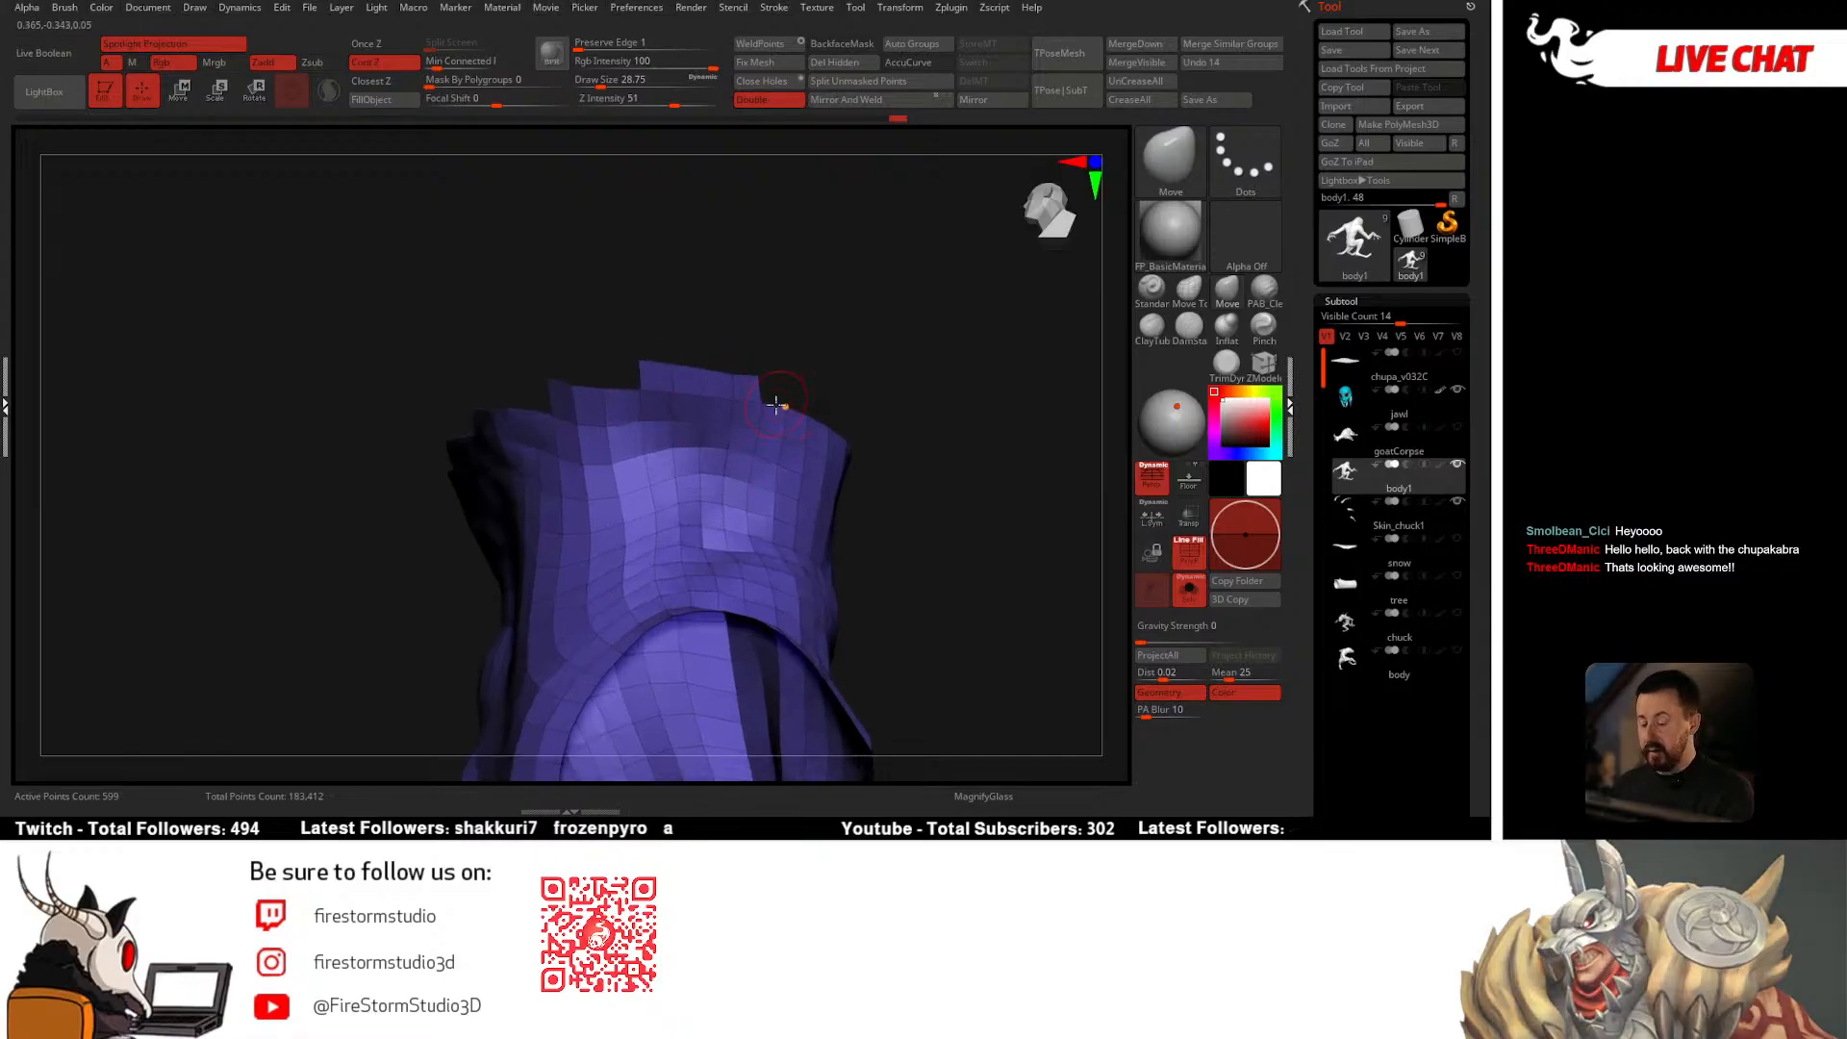
left_click_drag(625, 304, 608, 344, "ctrl+shift")
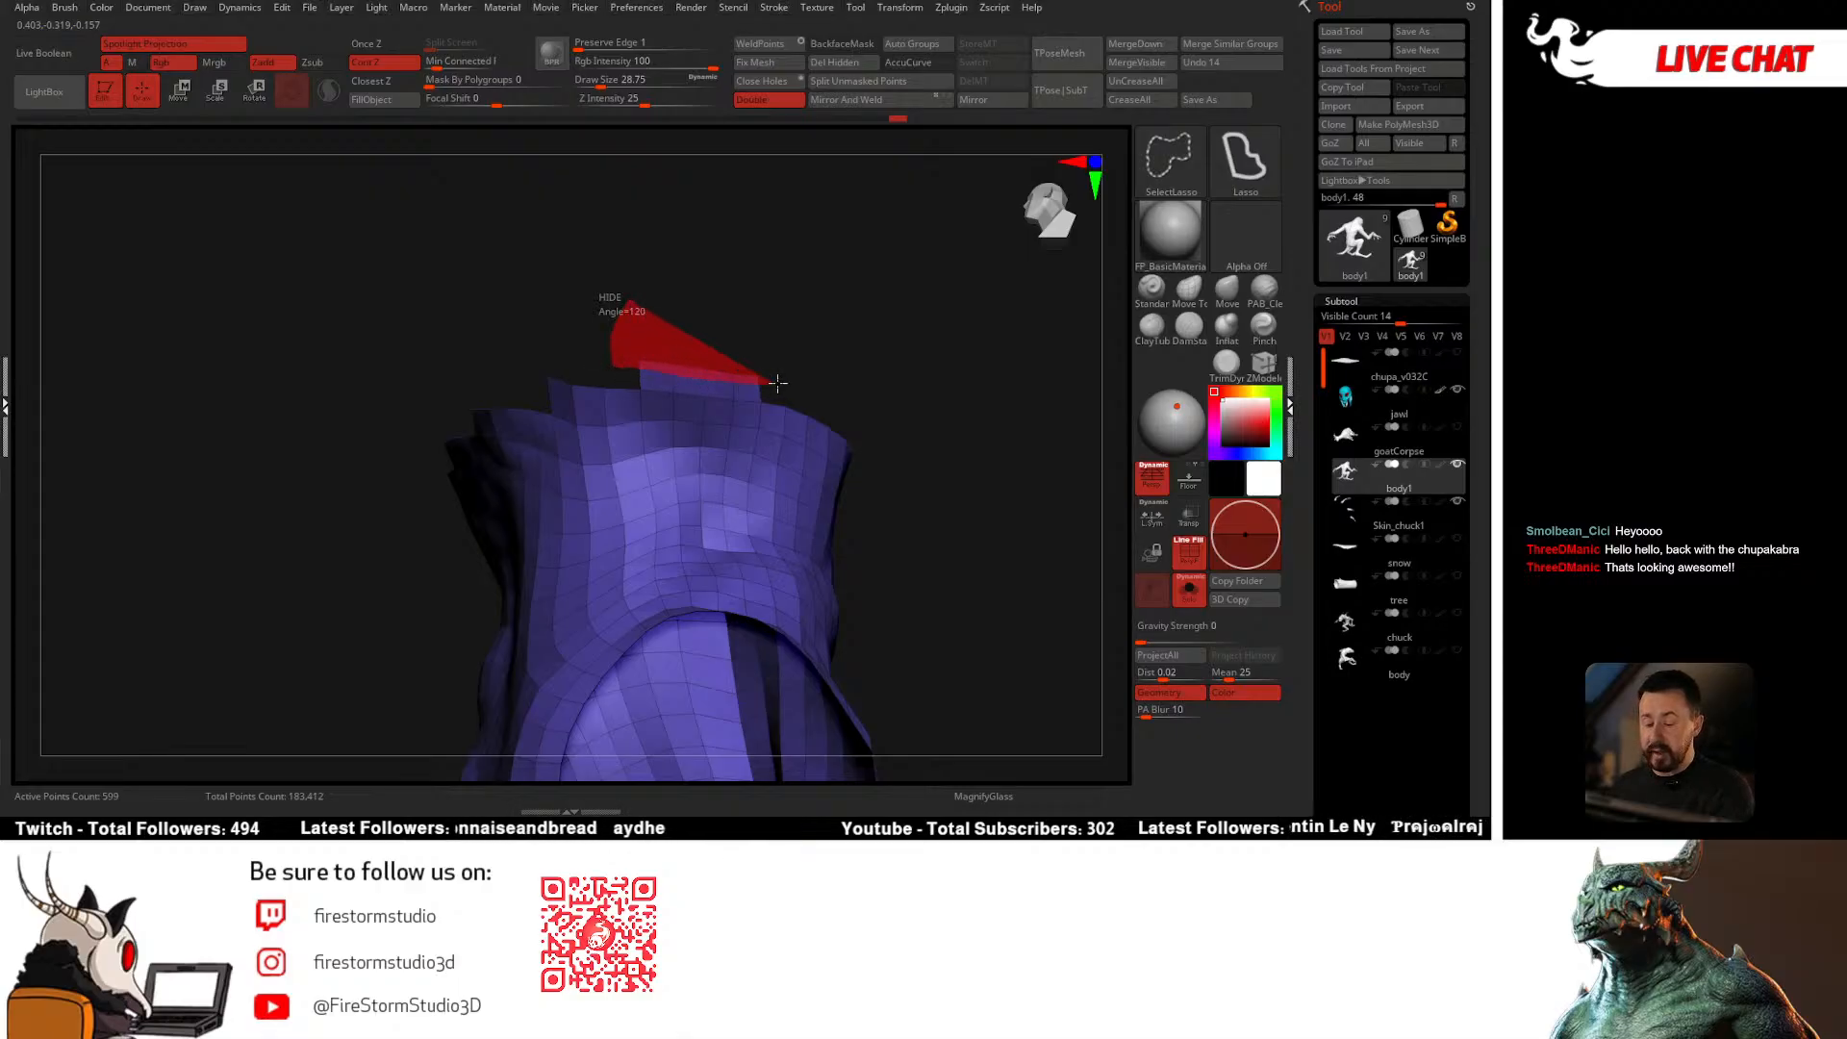
left_click_drag(772, 311, 772, 311, "ctrl+shift")
left_click_drag(891, 385, 830, 387)
mouse_move(836, 469)
left_mouse_down()
mouse_move(857, 413)
mouse_move(809, 379)
mouse_move(877, 402)
mouse_move(849, 481)
mouse_move(878, 450)
mouse_move(857, 446)
mouse_move(886, 471)
mouse_move(698, 472)
mouse_move(938, 462)
mouse_move(745, 467)
left_mouse_up()
left_click(863, 446, "ctrl+shift")
mouse_move(808, 508)
left_mouse_down("alt")
mouse_move(854, 392)
mouse_move(846, 414)
mouse_move(650, 427)
left_mouse_up("alt")
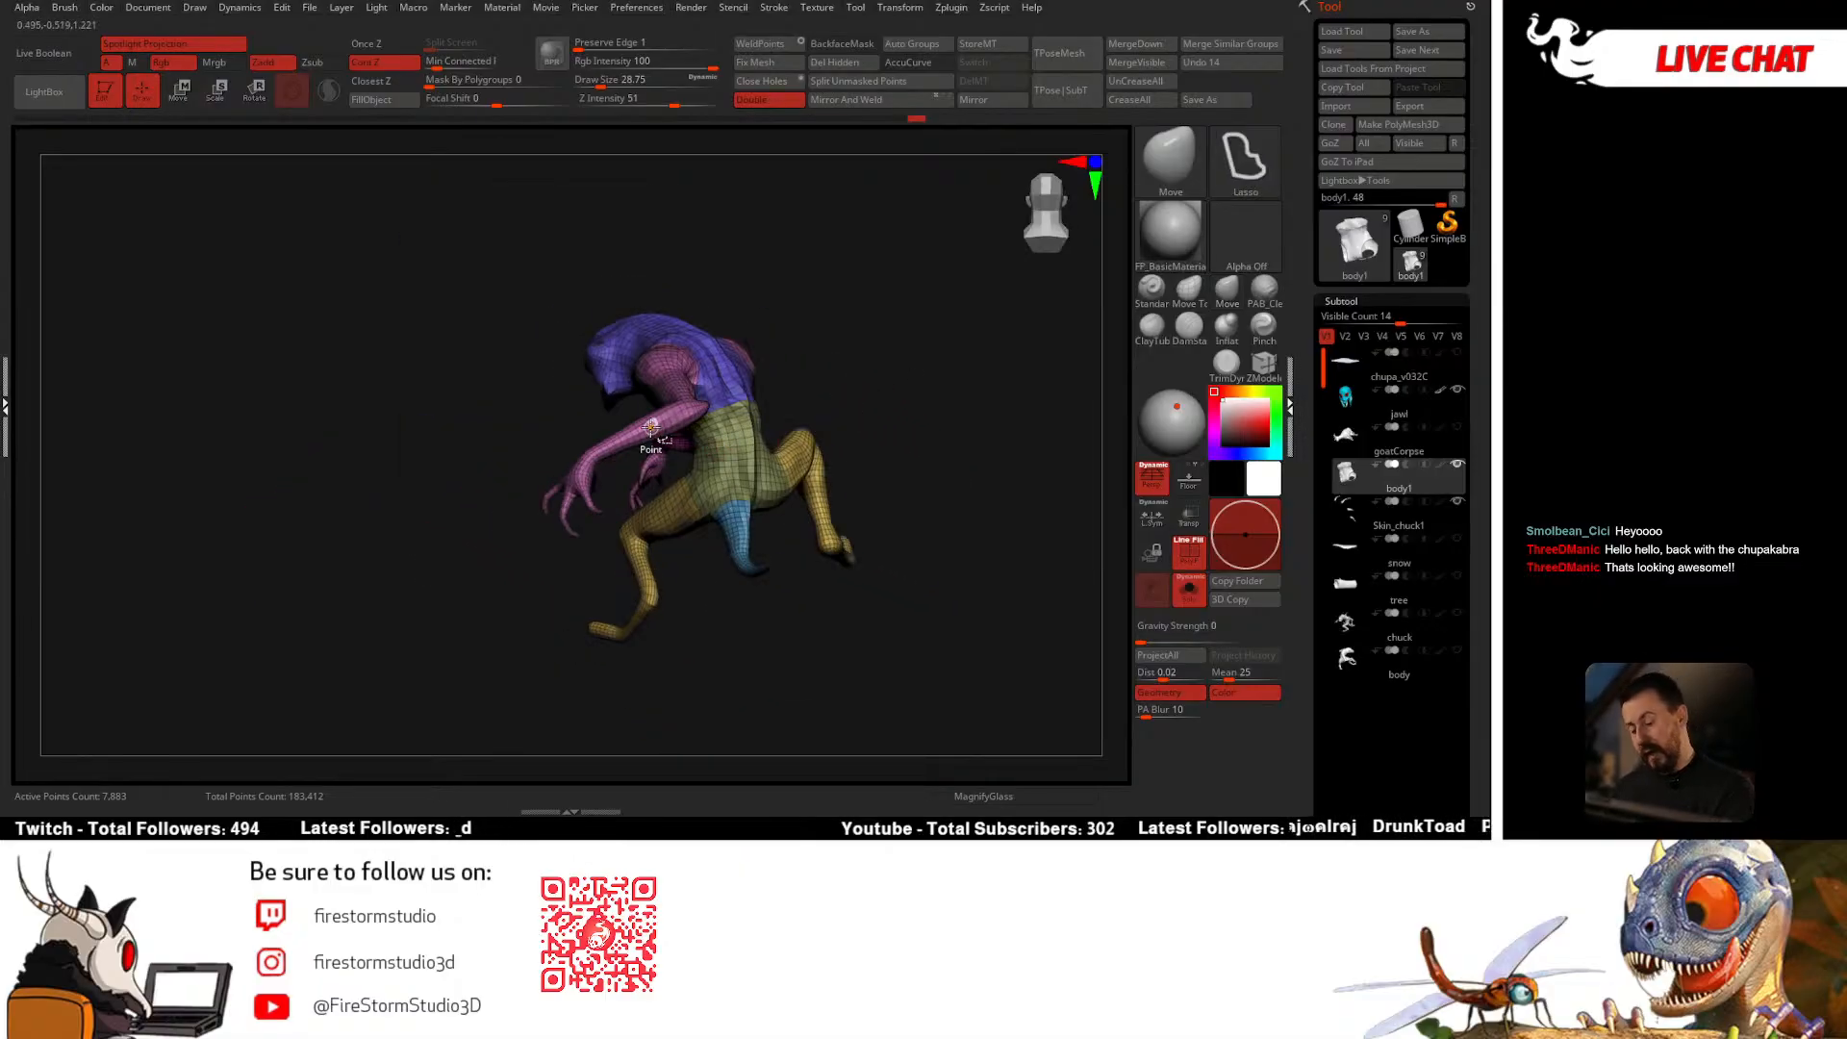
Step: Isolate the arms polygroup and hide an edge loop around each wrist to separate the hands from the forearms
key("ctrl+shift")
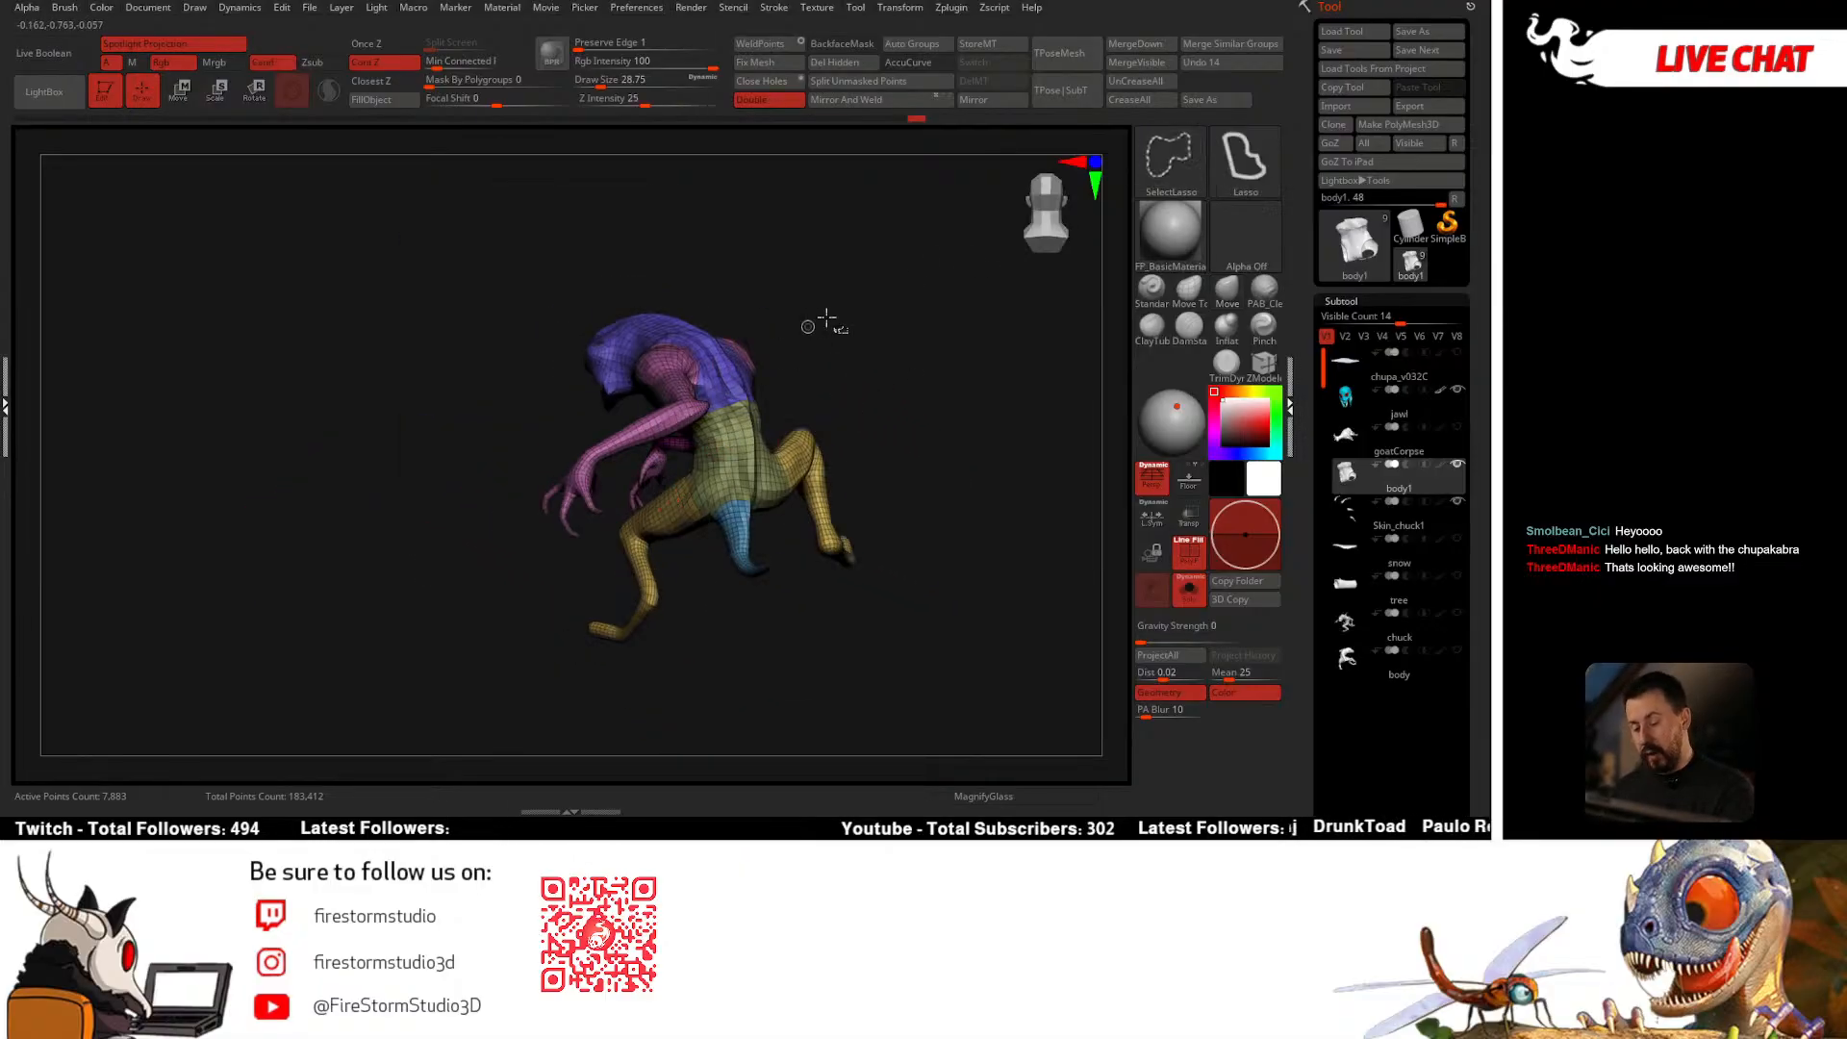
mouse_move(679, 387)
right_mouse_down()
mouse_move(678, 416)
mouse_move(687, 362)
right_mouse_up()
left_click(685, 358, "ctrl+shift")
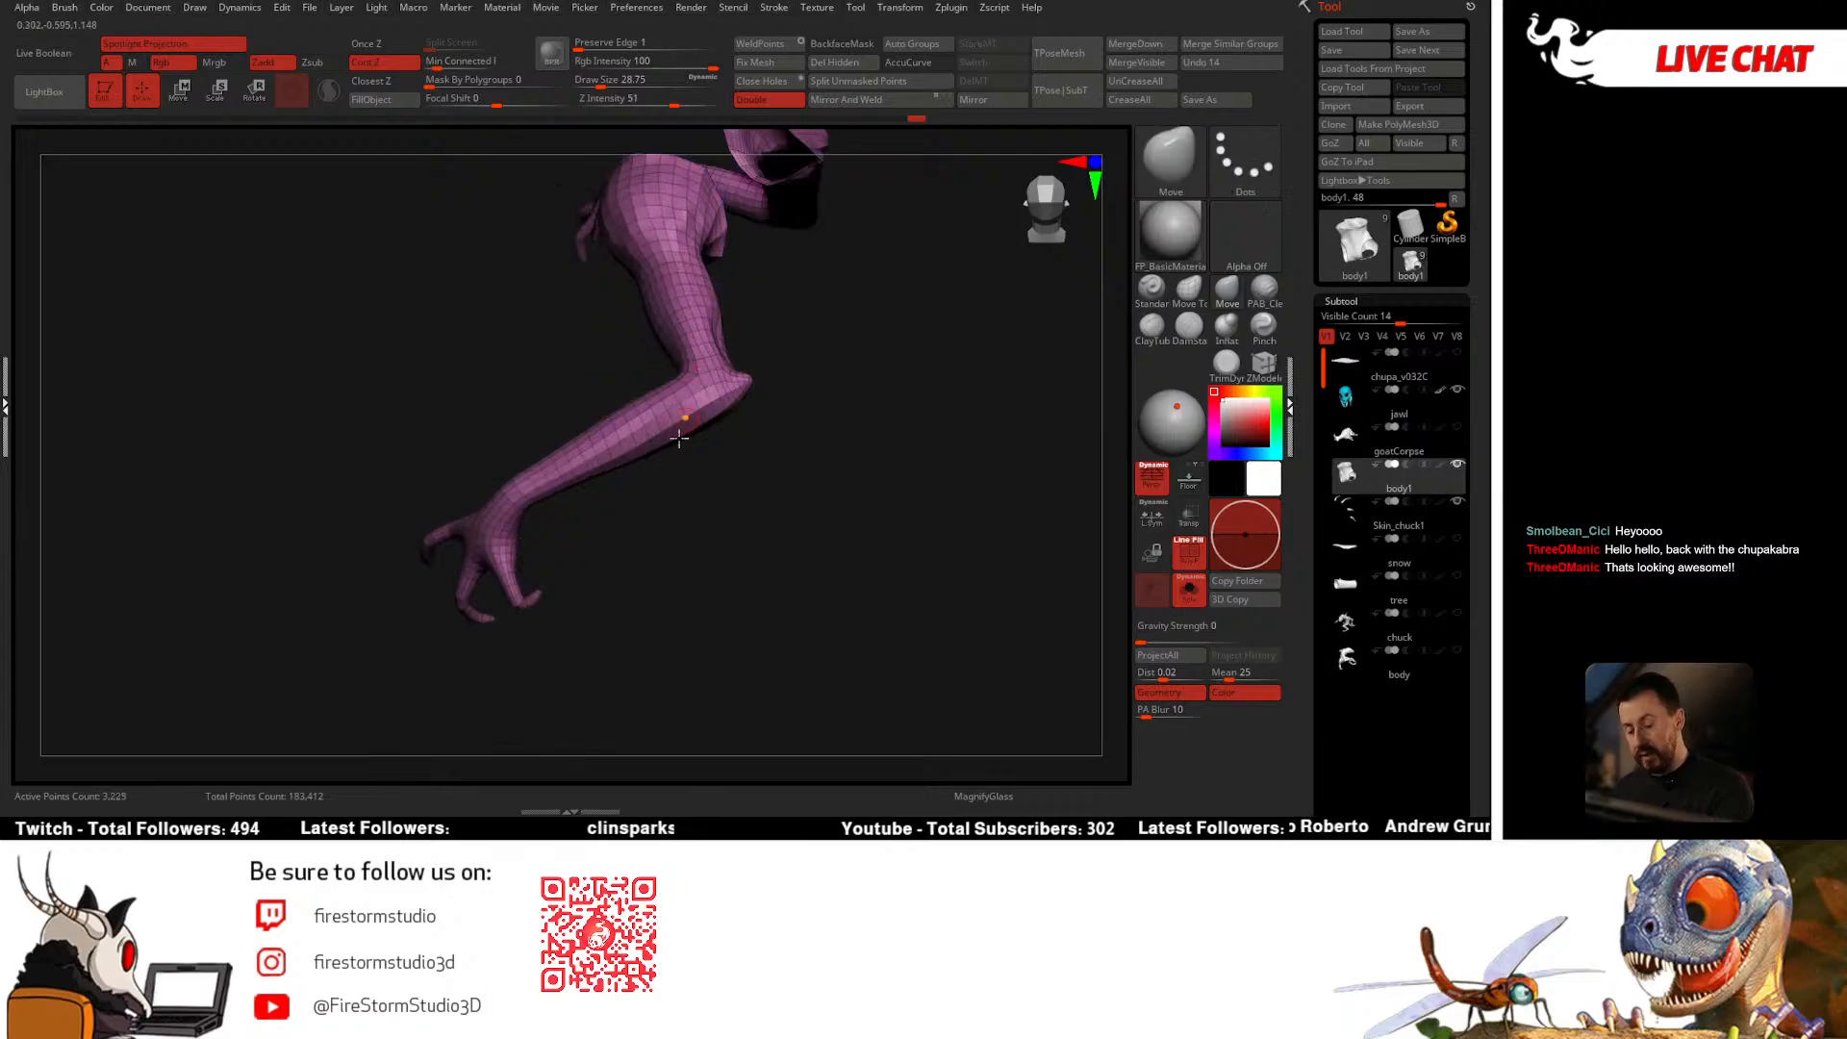
right_click_drag(680, 439, 580, 436)
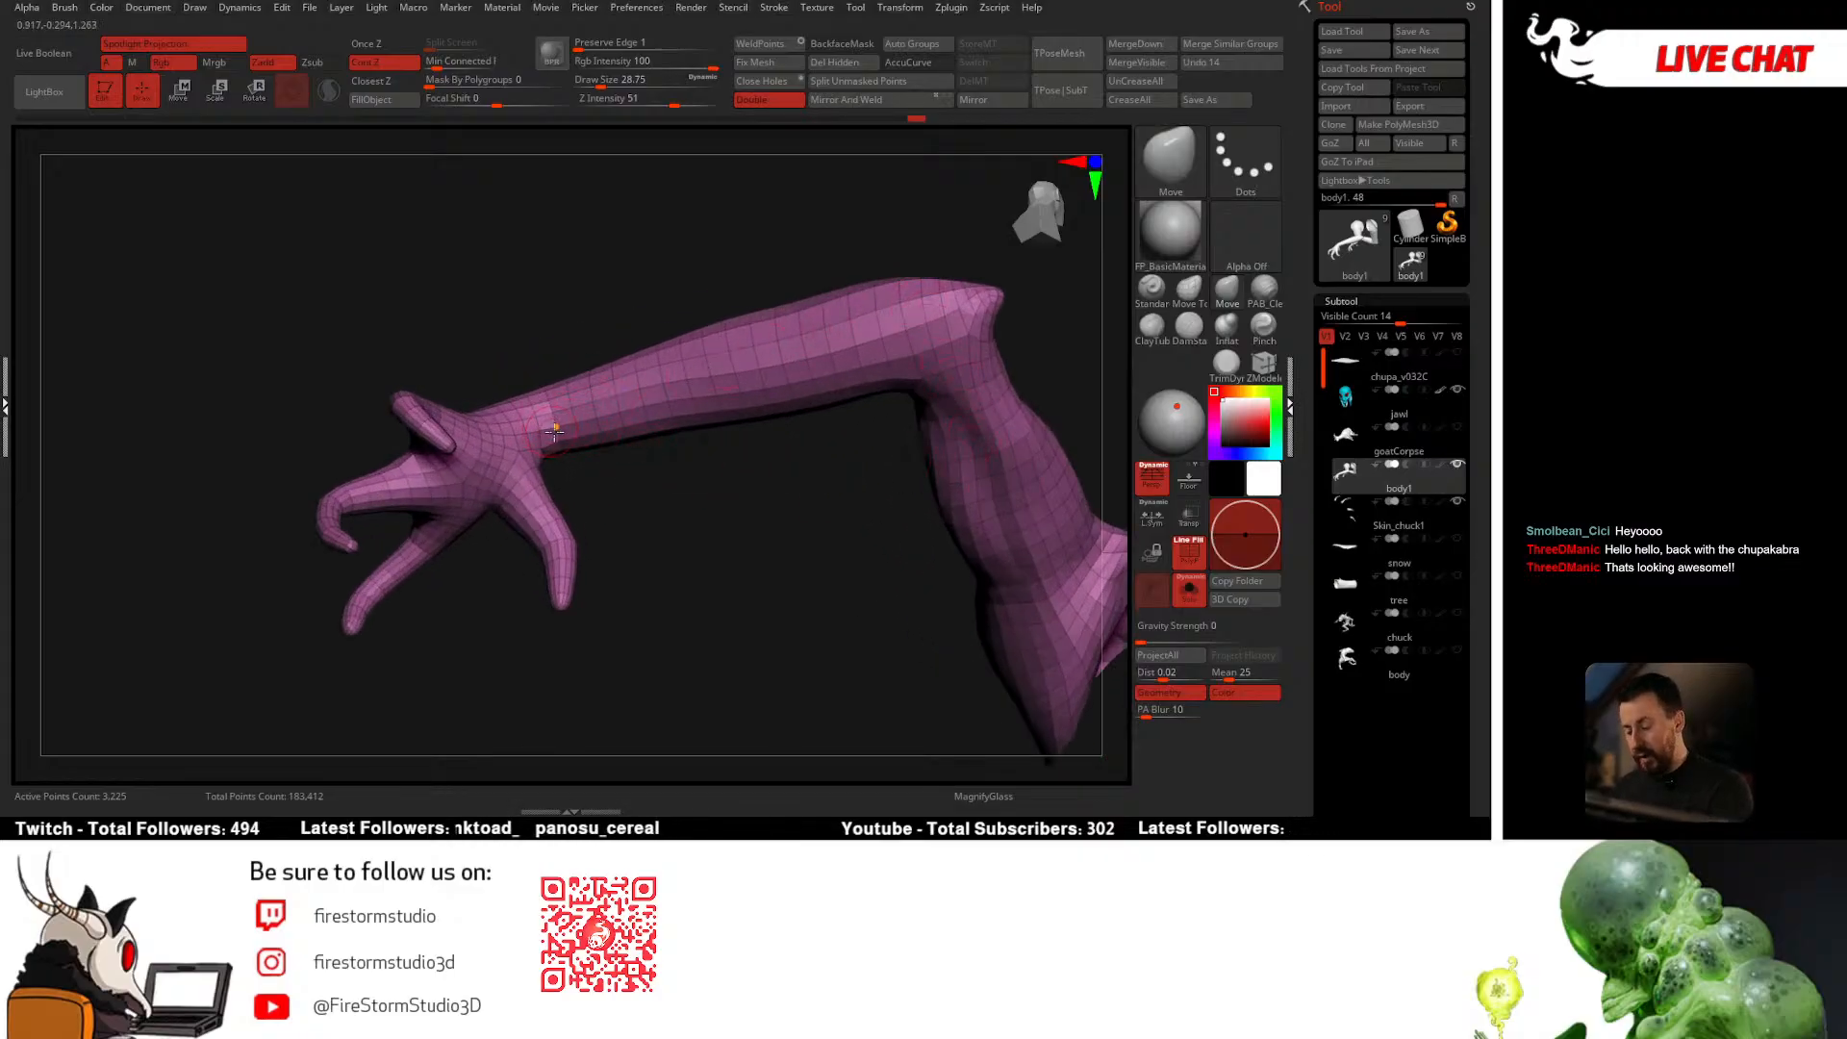
left_click(578, 627, "ctrl+shift")
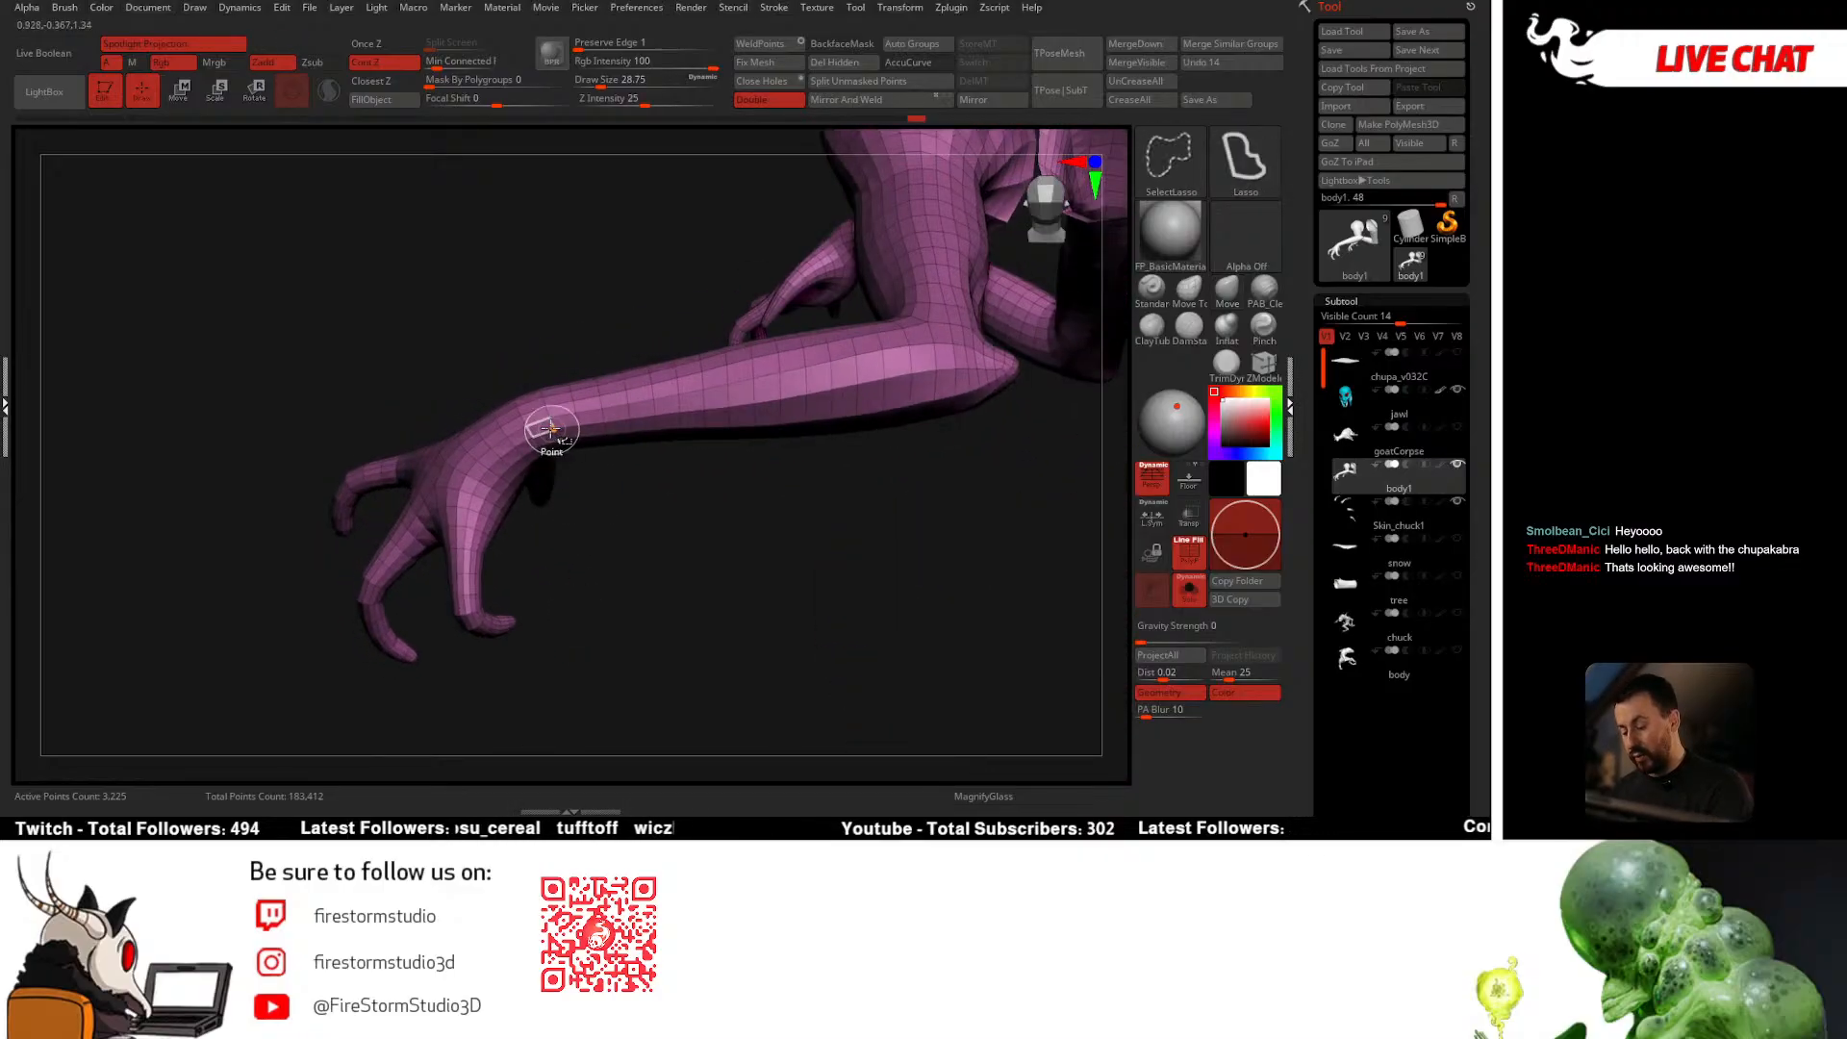
mouse_move(578, 474)
right_mouse_down()
mouse_move(595, 539)
mouse_move(565, 494)
mouse_move(590, 433)
mouse_move(692, 501)
mouse_move(763, 462)
mouse_move(1002, 494)
mouse_move(817, 355)
mouse_move(787, 387)
mouse_move(833, 470)
mouse_move(623, 478)
mouse_move(741, 462)
mouse_move(854, 478)
mouse_move(798, 511)
mouse_move(862, 478)
mouse_move(763, 433)
mouse_move(730, 441)
mouse_move(815, 391)
mouse_move(787, 387)
right_mouse_up()
right_click_drag(899, 421, 643, 519)
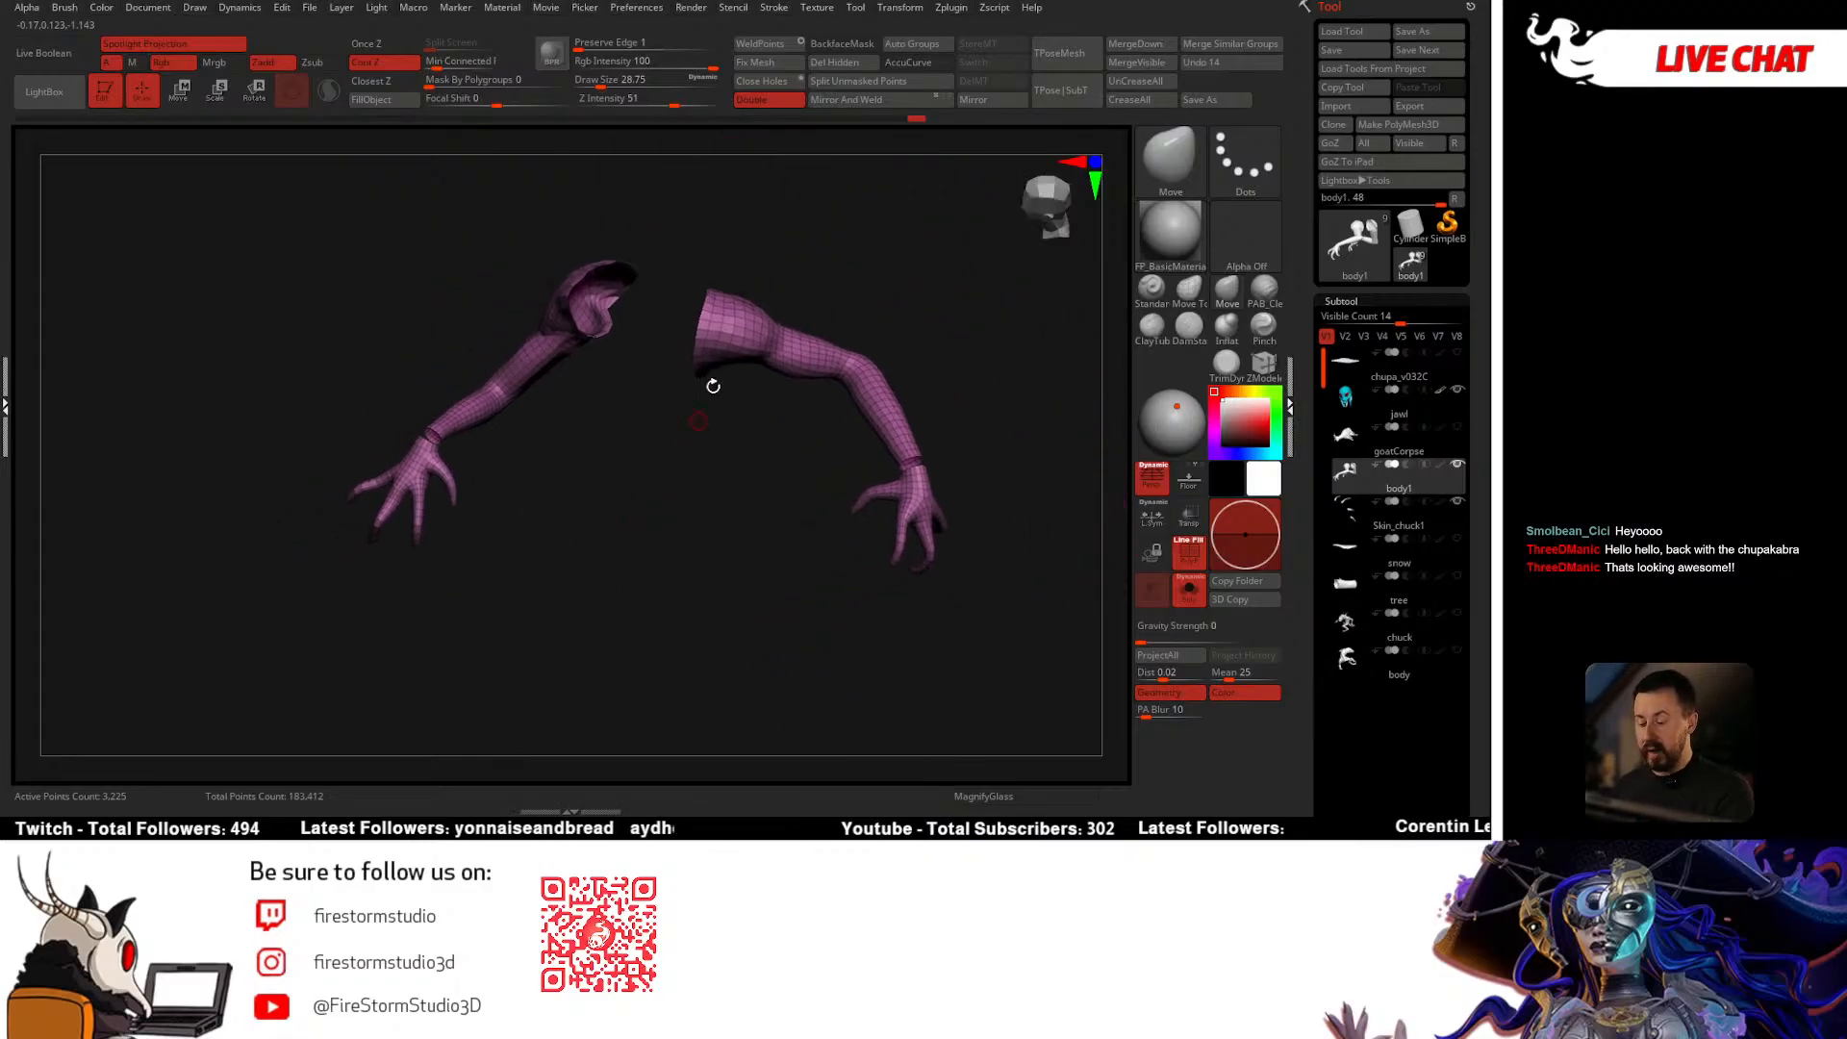
Step: Apply Auto Groups to the separated arms and hands, and show the whole body
left_click(920, 46)
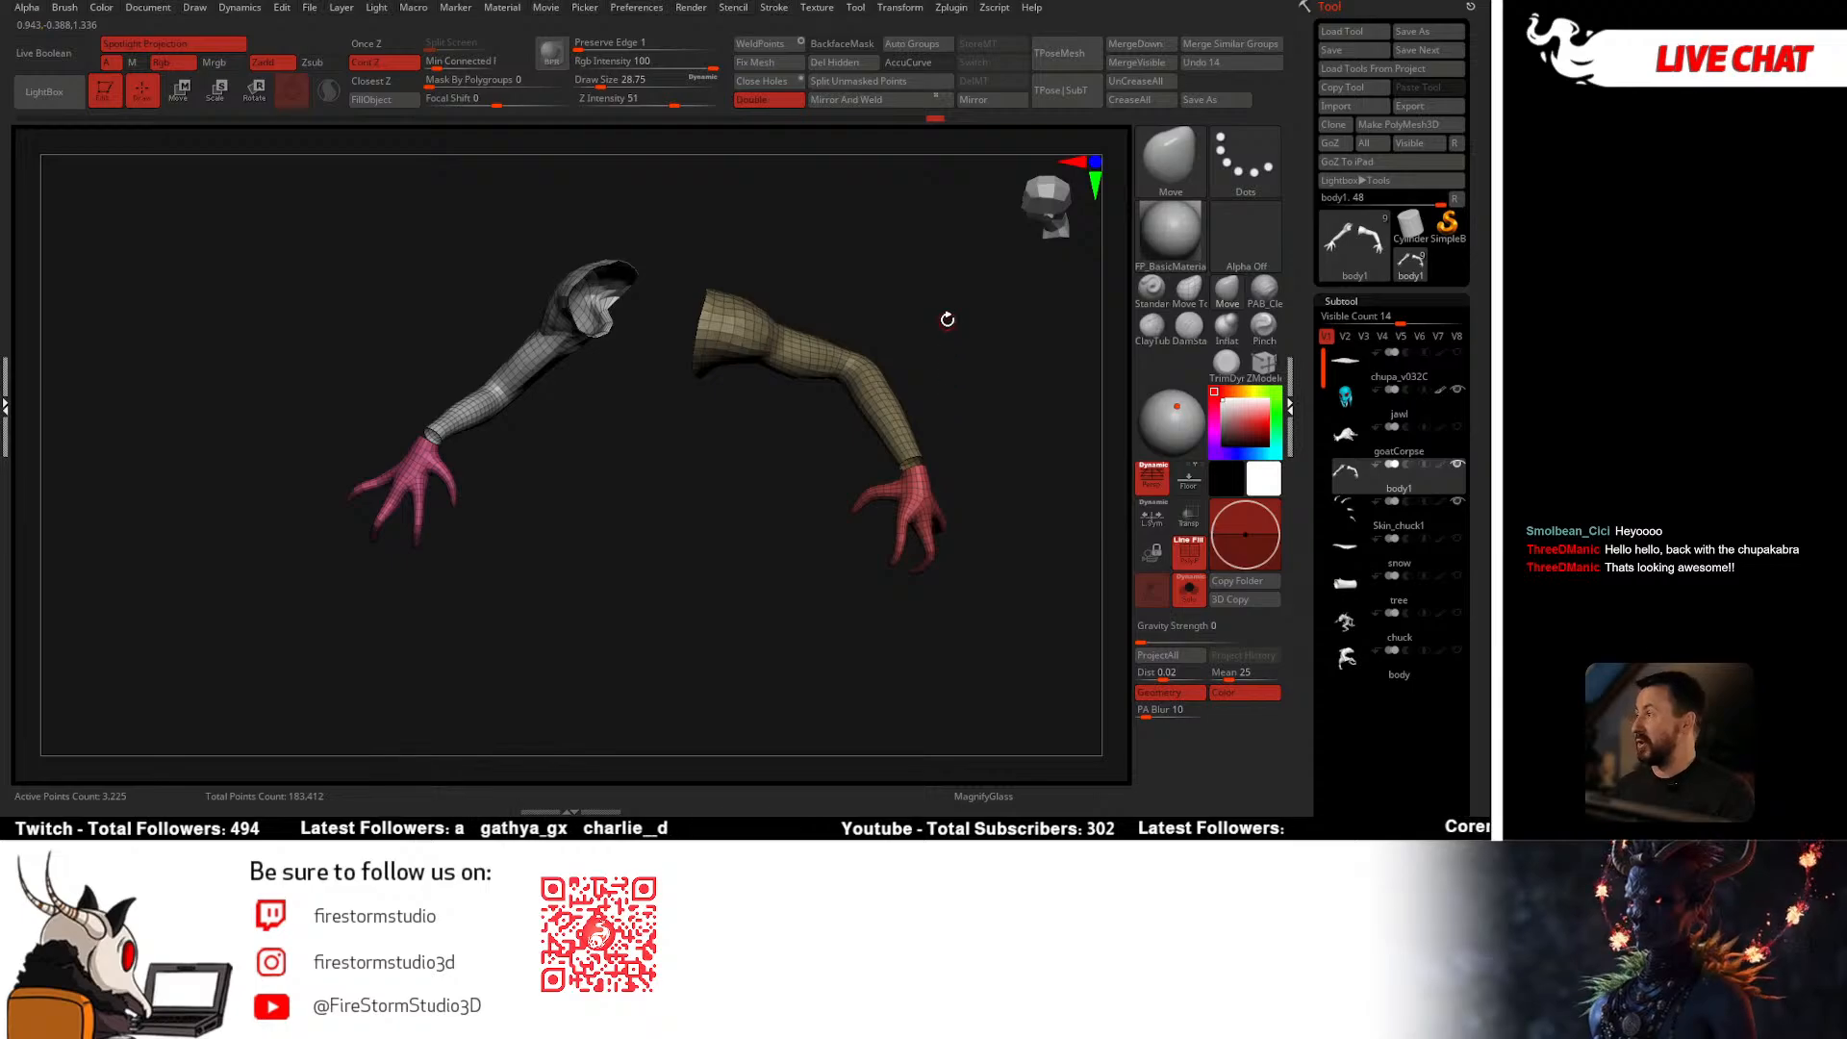
left_click_drag(949, 315, 947, 333, "alt")
left_click_drag(731, 563, 701, 569, "alt")
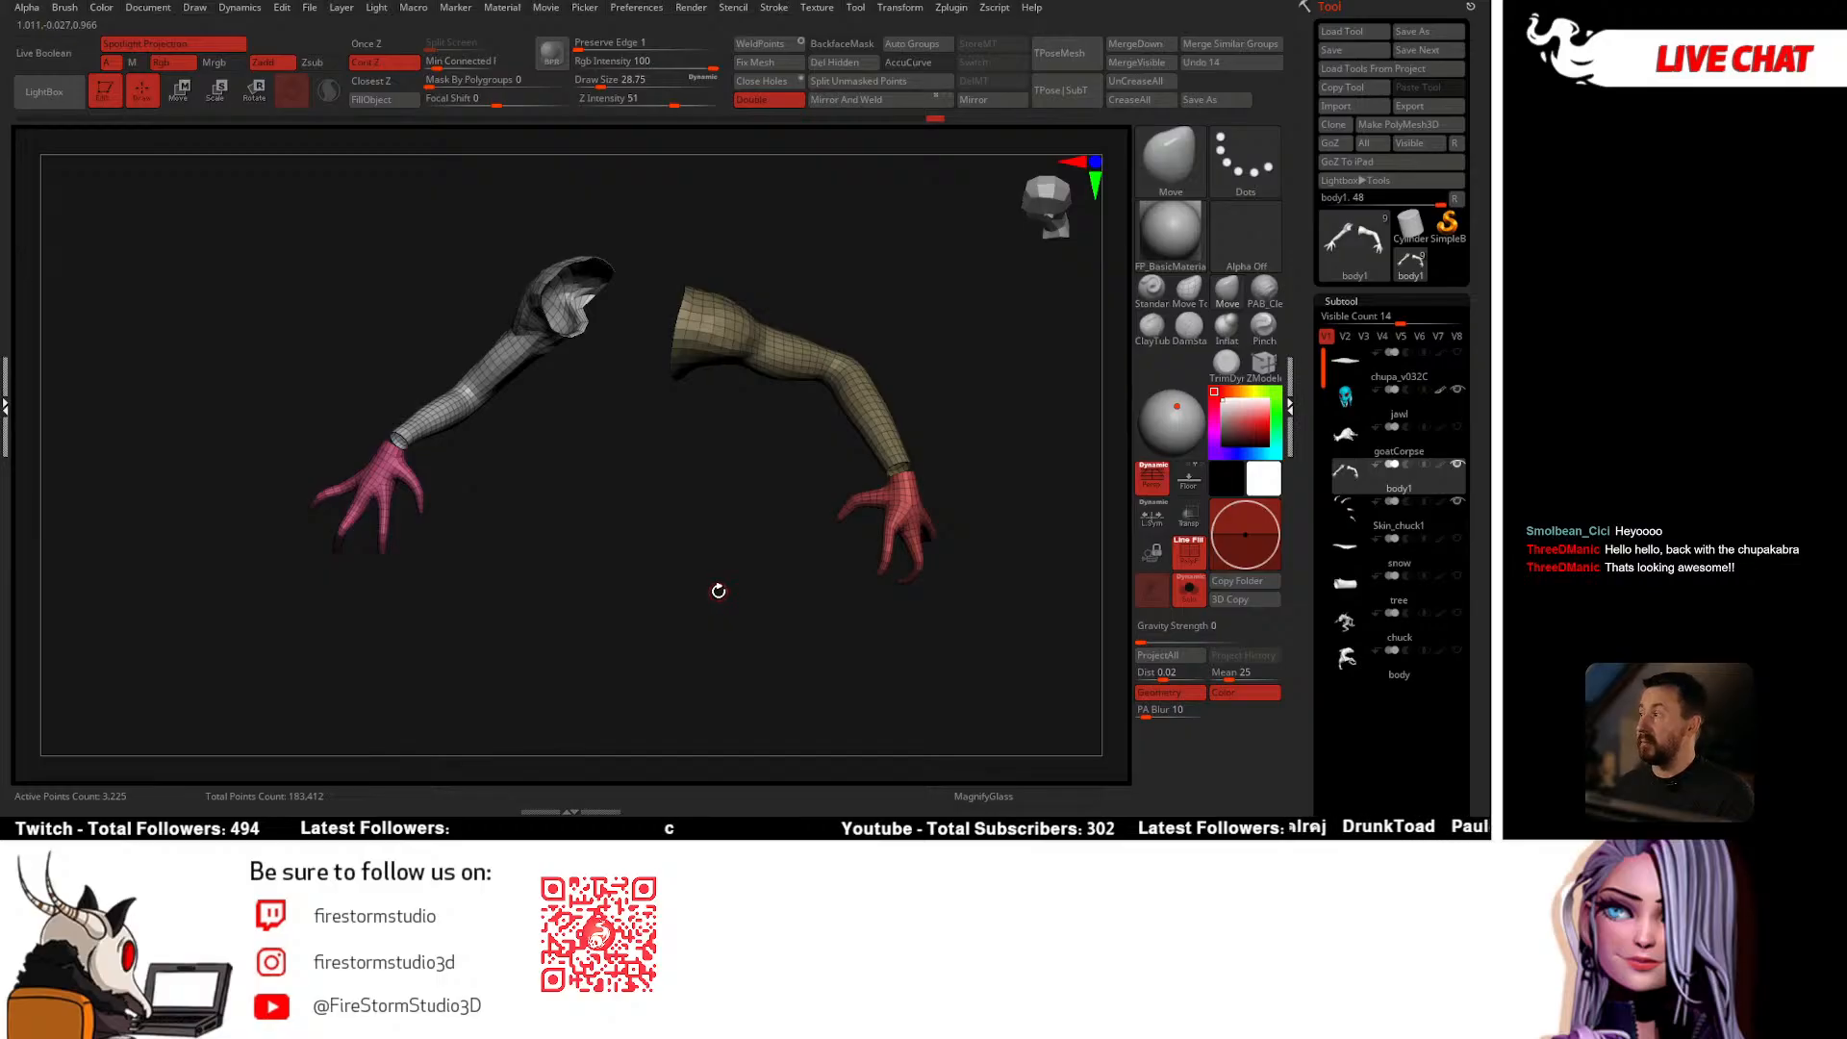
left_click_drag(719, 573, 801, 382, "alt")
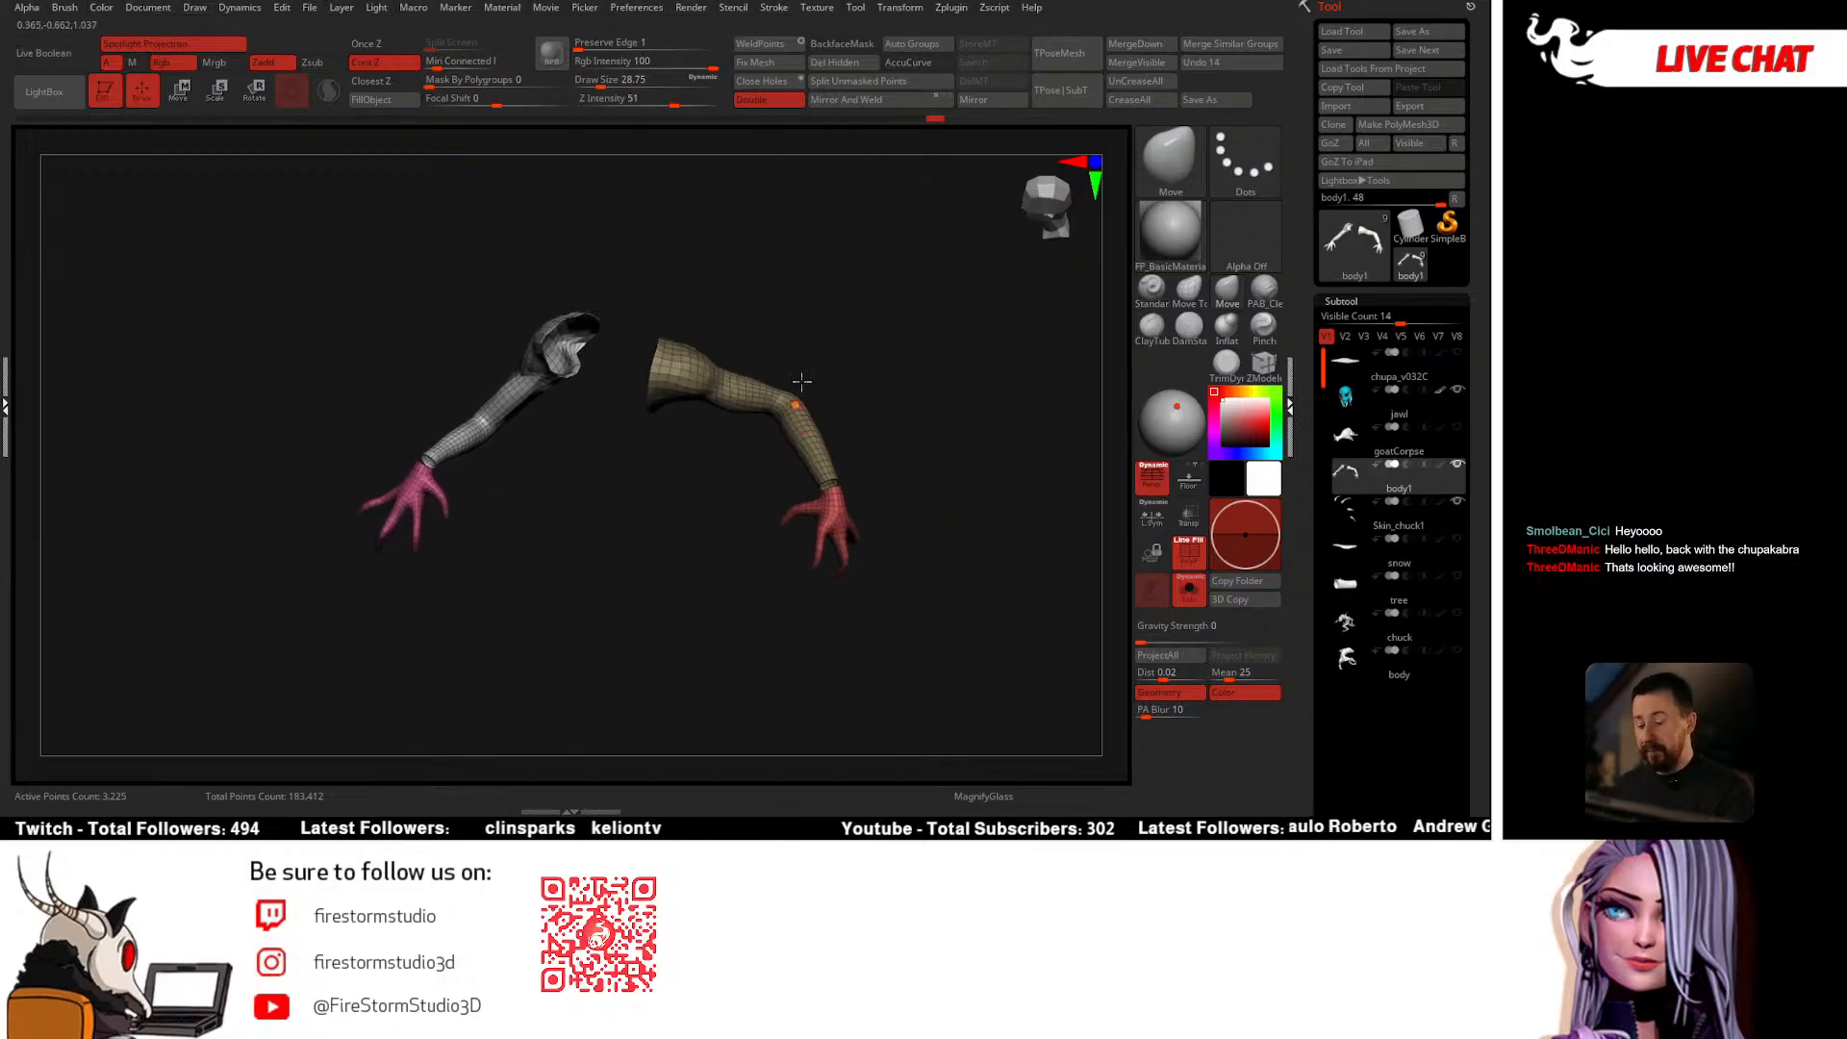
left_click(881, 400, "ctrl+shift")
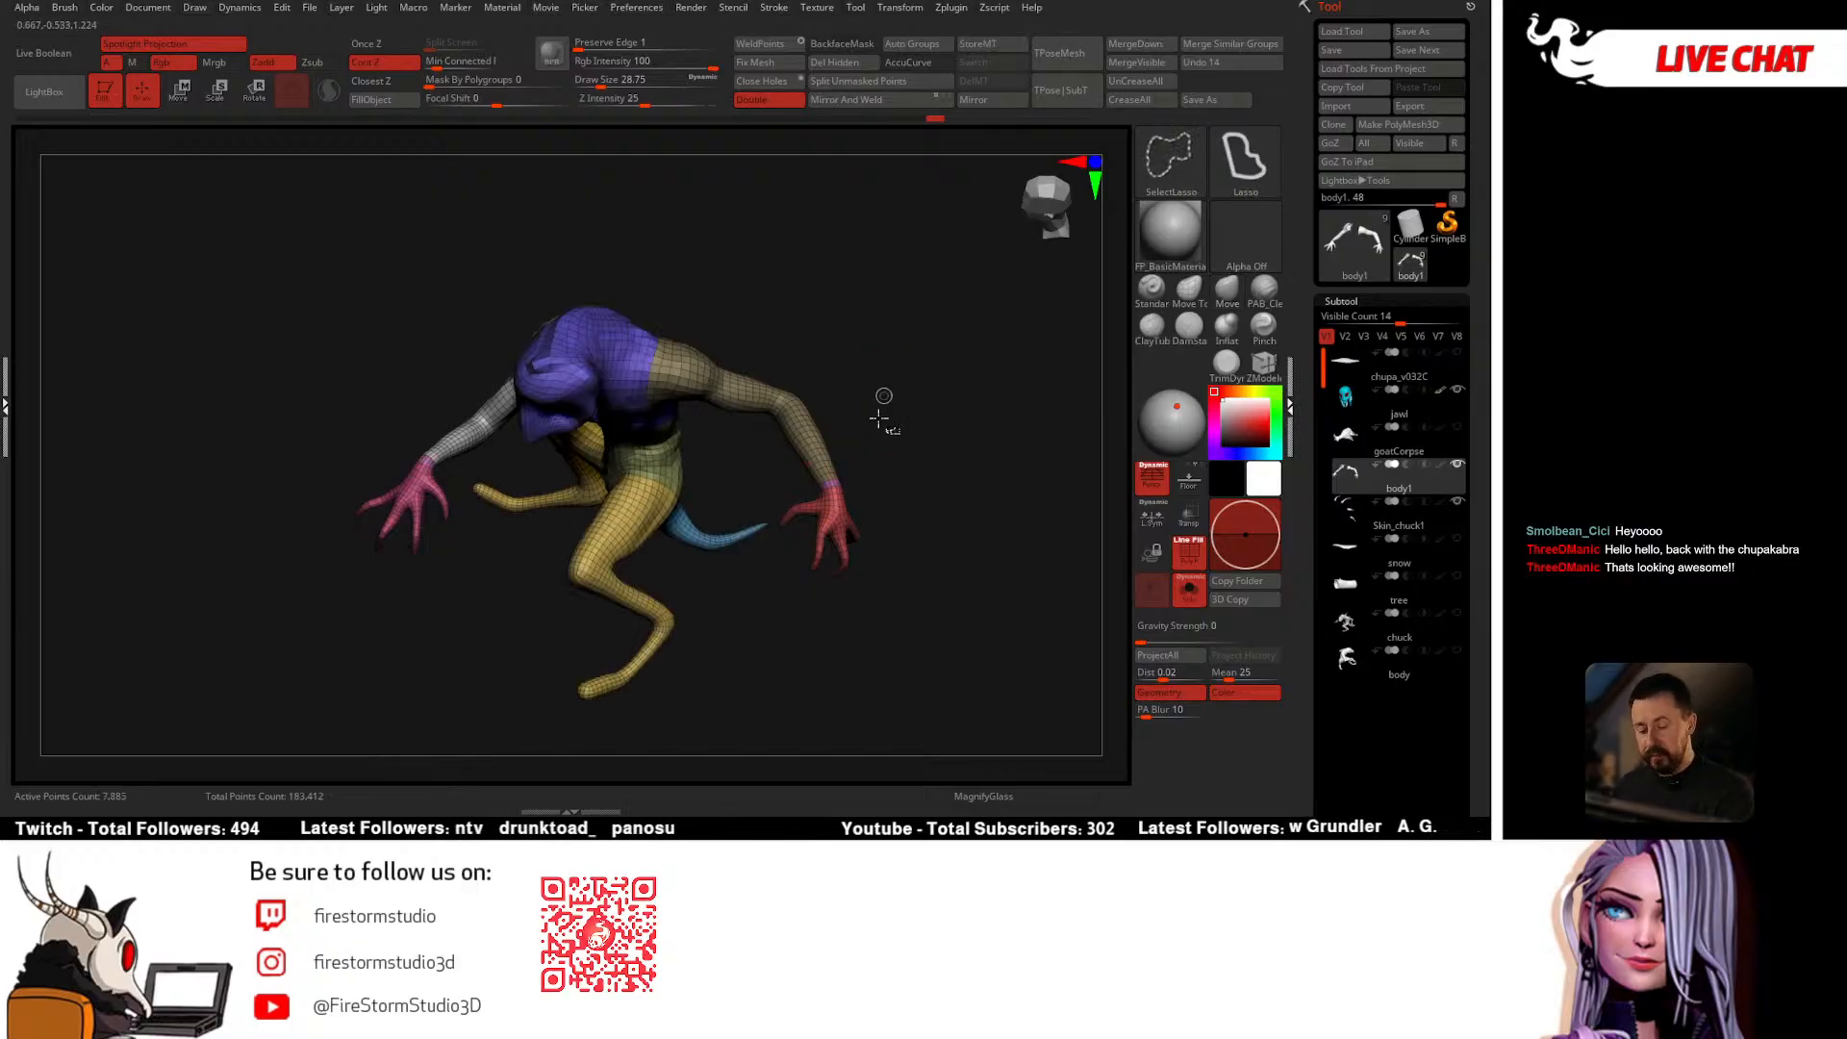
left_click_drag(863, 432, 856, 400)
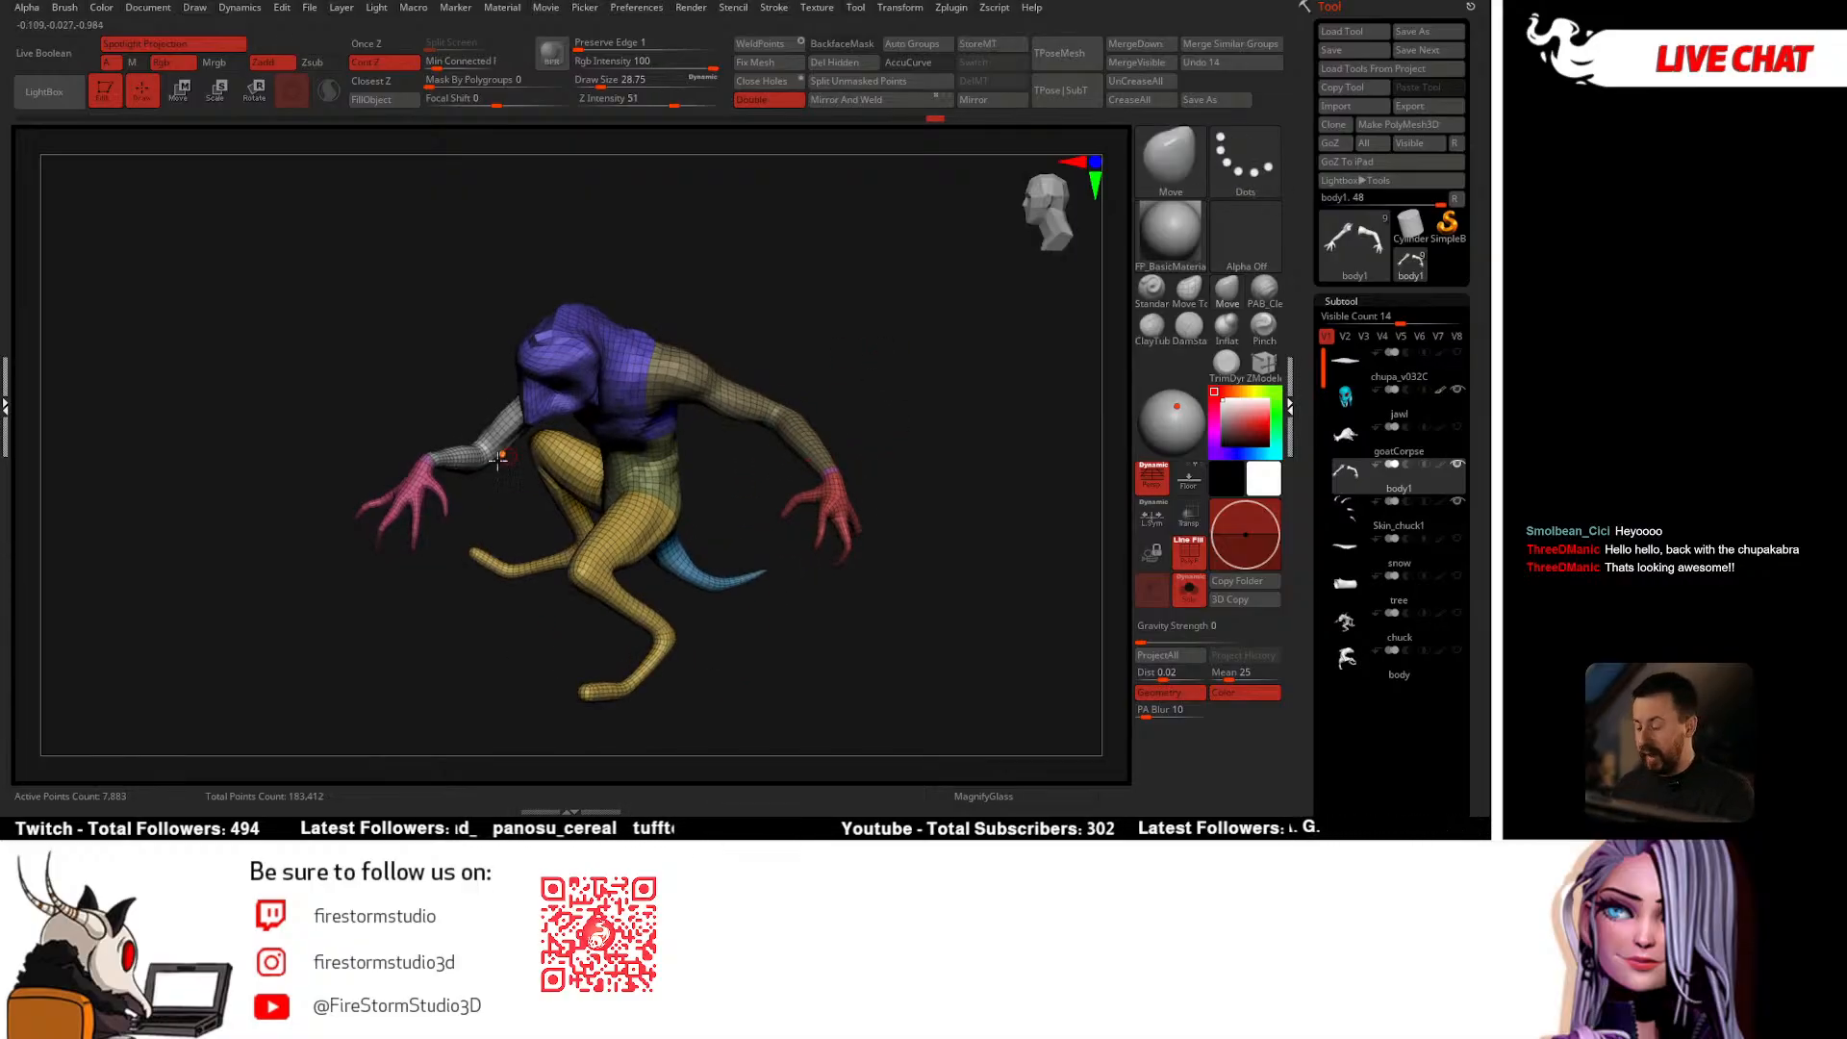
left_click_drag(498, 461, 567, 520)
left_click(444, 454, "ctrl+shift")
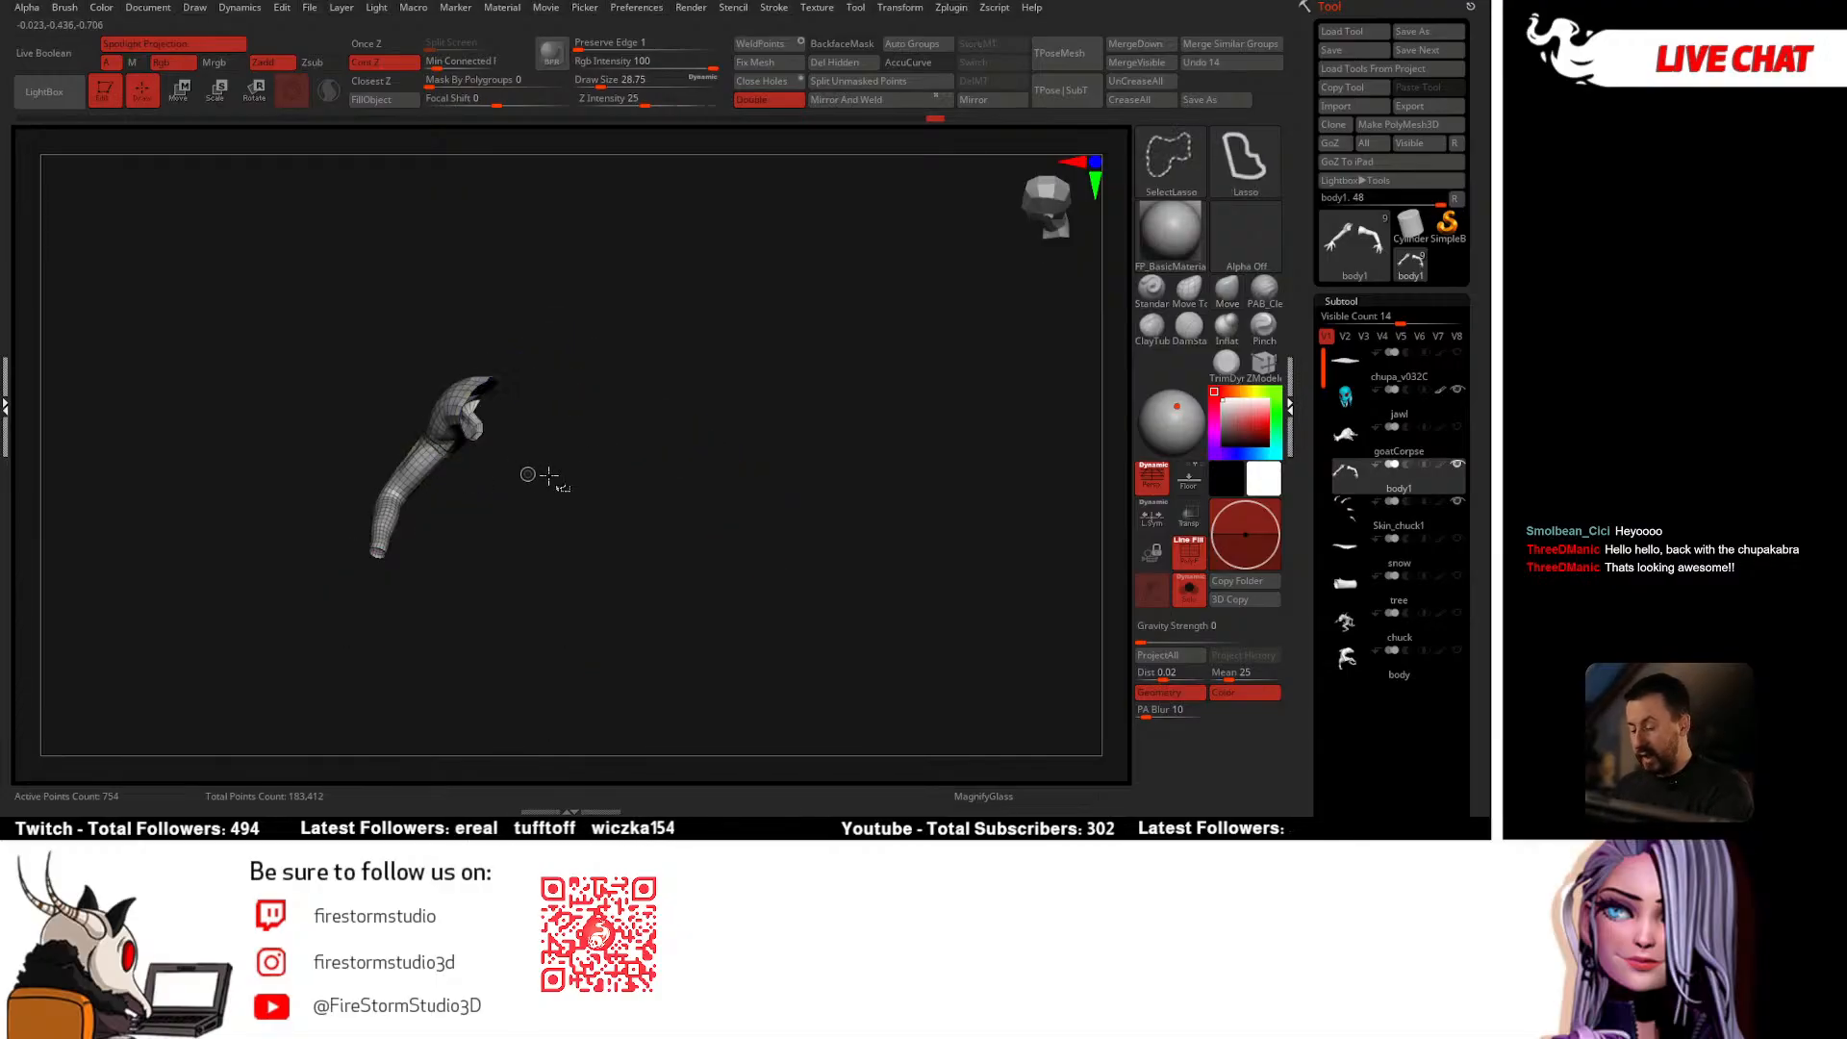
left_click(483, 385, "ctrl+shift")
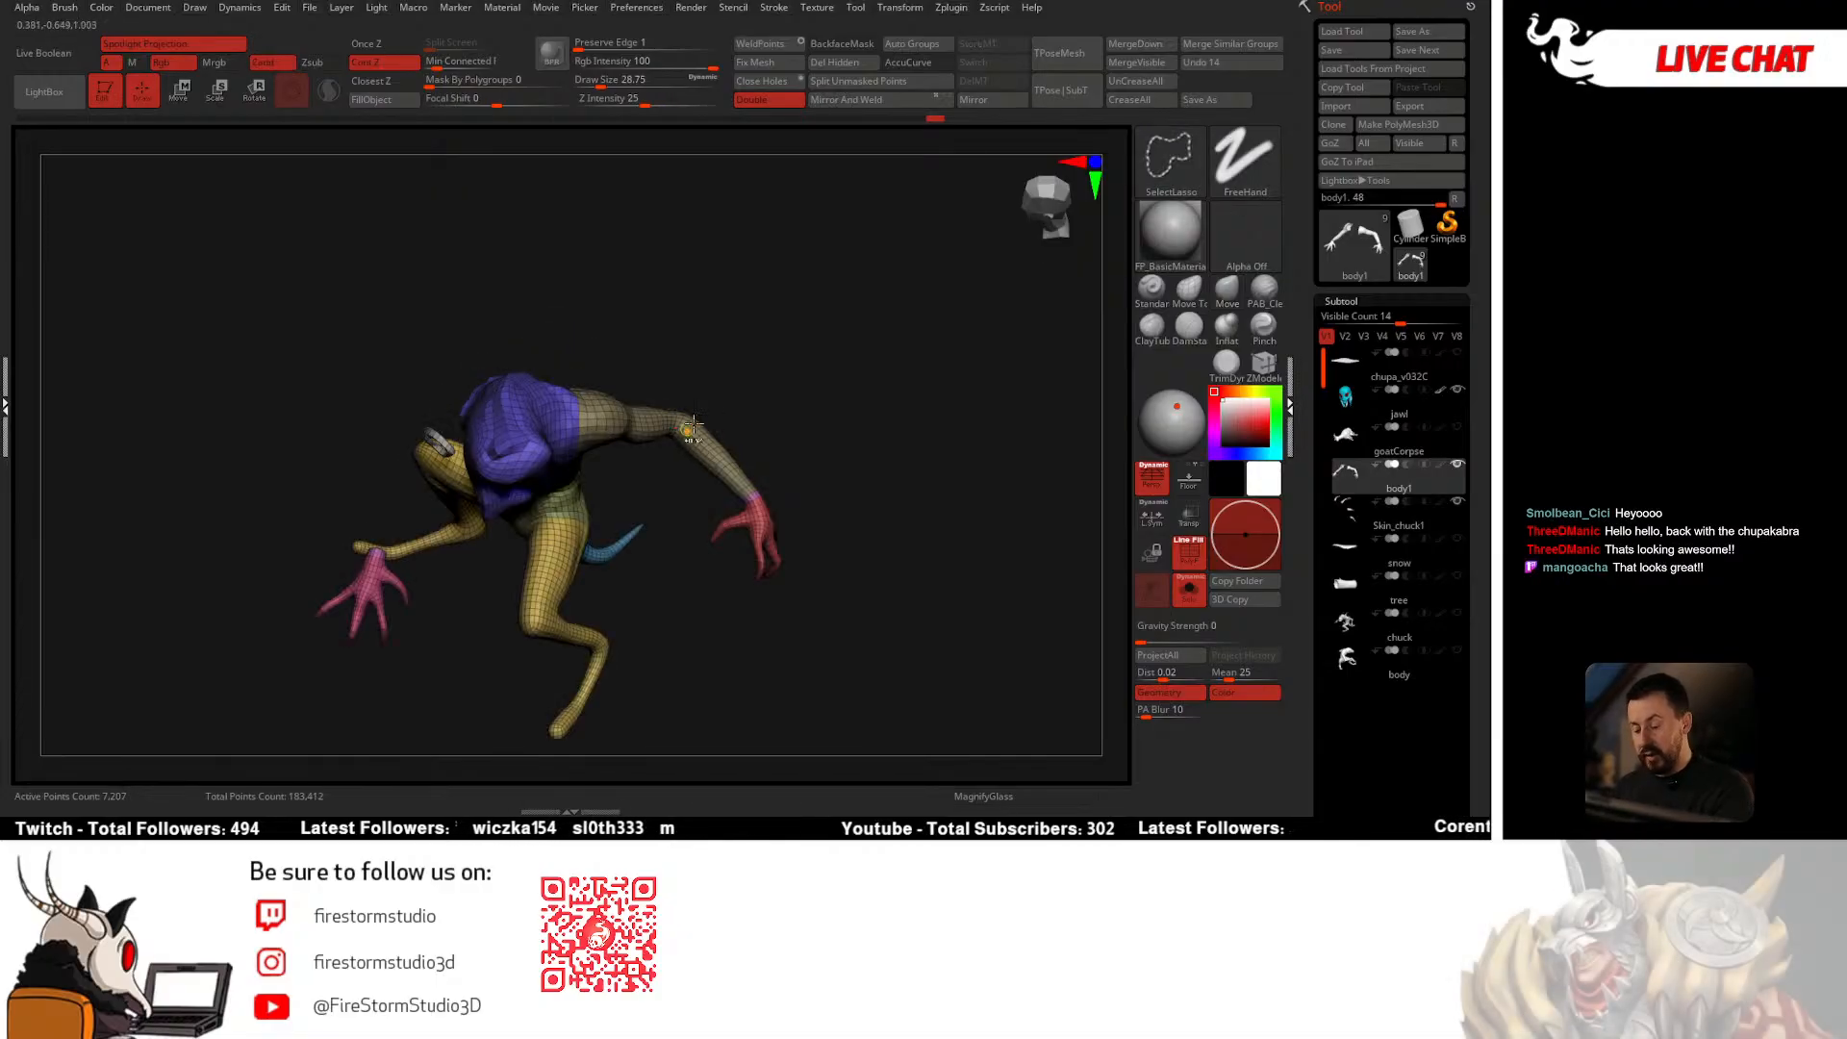
left_click_drag(818, 356, 852, 337, "ctrl+shift")
left_click(1072, 235, "ctrl+shift")
Step: Set the selection brush to SelectRect and hide both arm polygroups, leaving the hands and the rest of the body visible
left_click(1170, 160, "ctrl+shift")
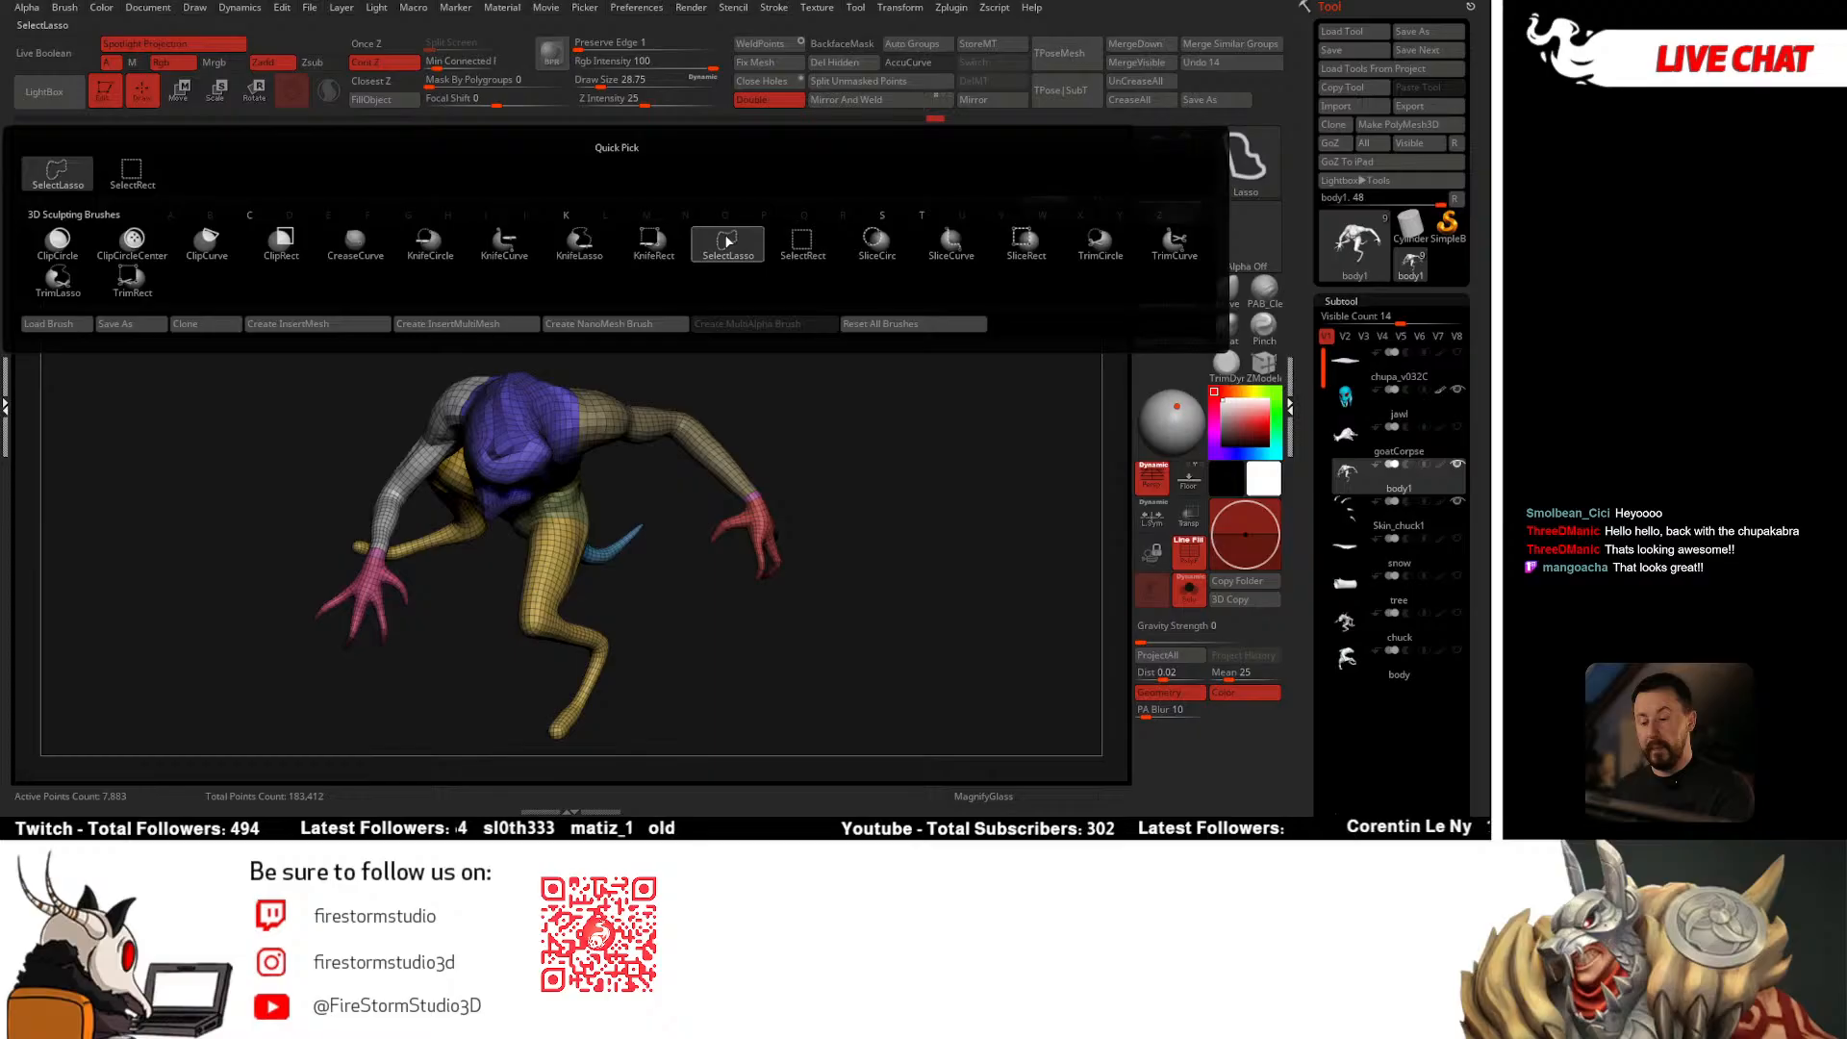
left_click(803, 248)
left_click(760, 423, "ctrl+shift")
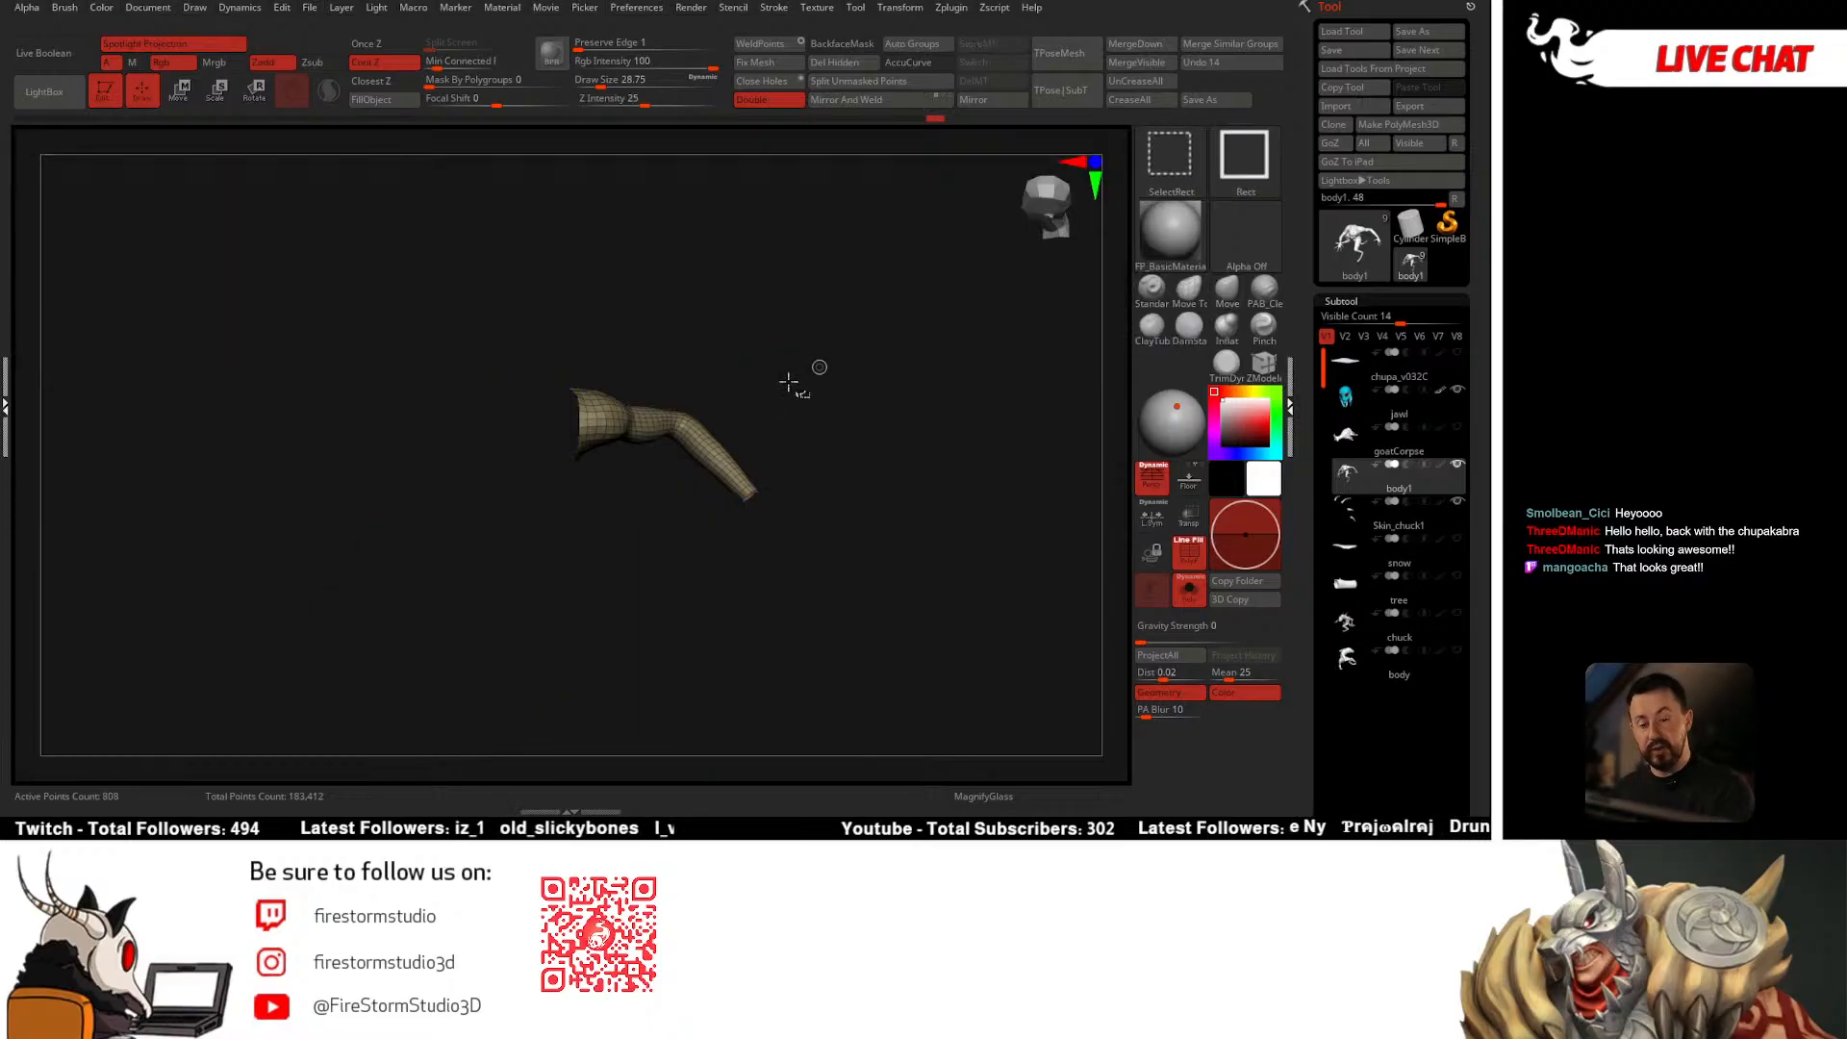
left_click(662, 423, "ctrl+shift")
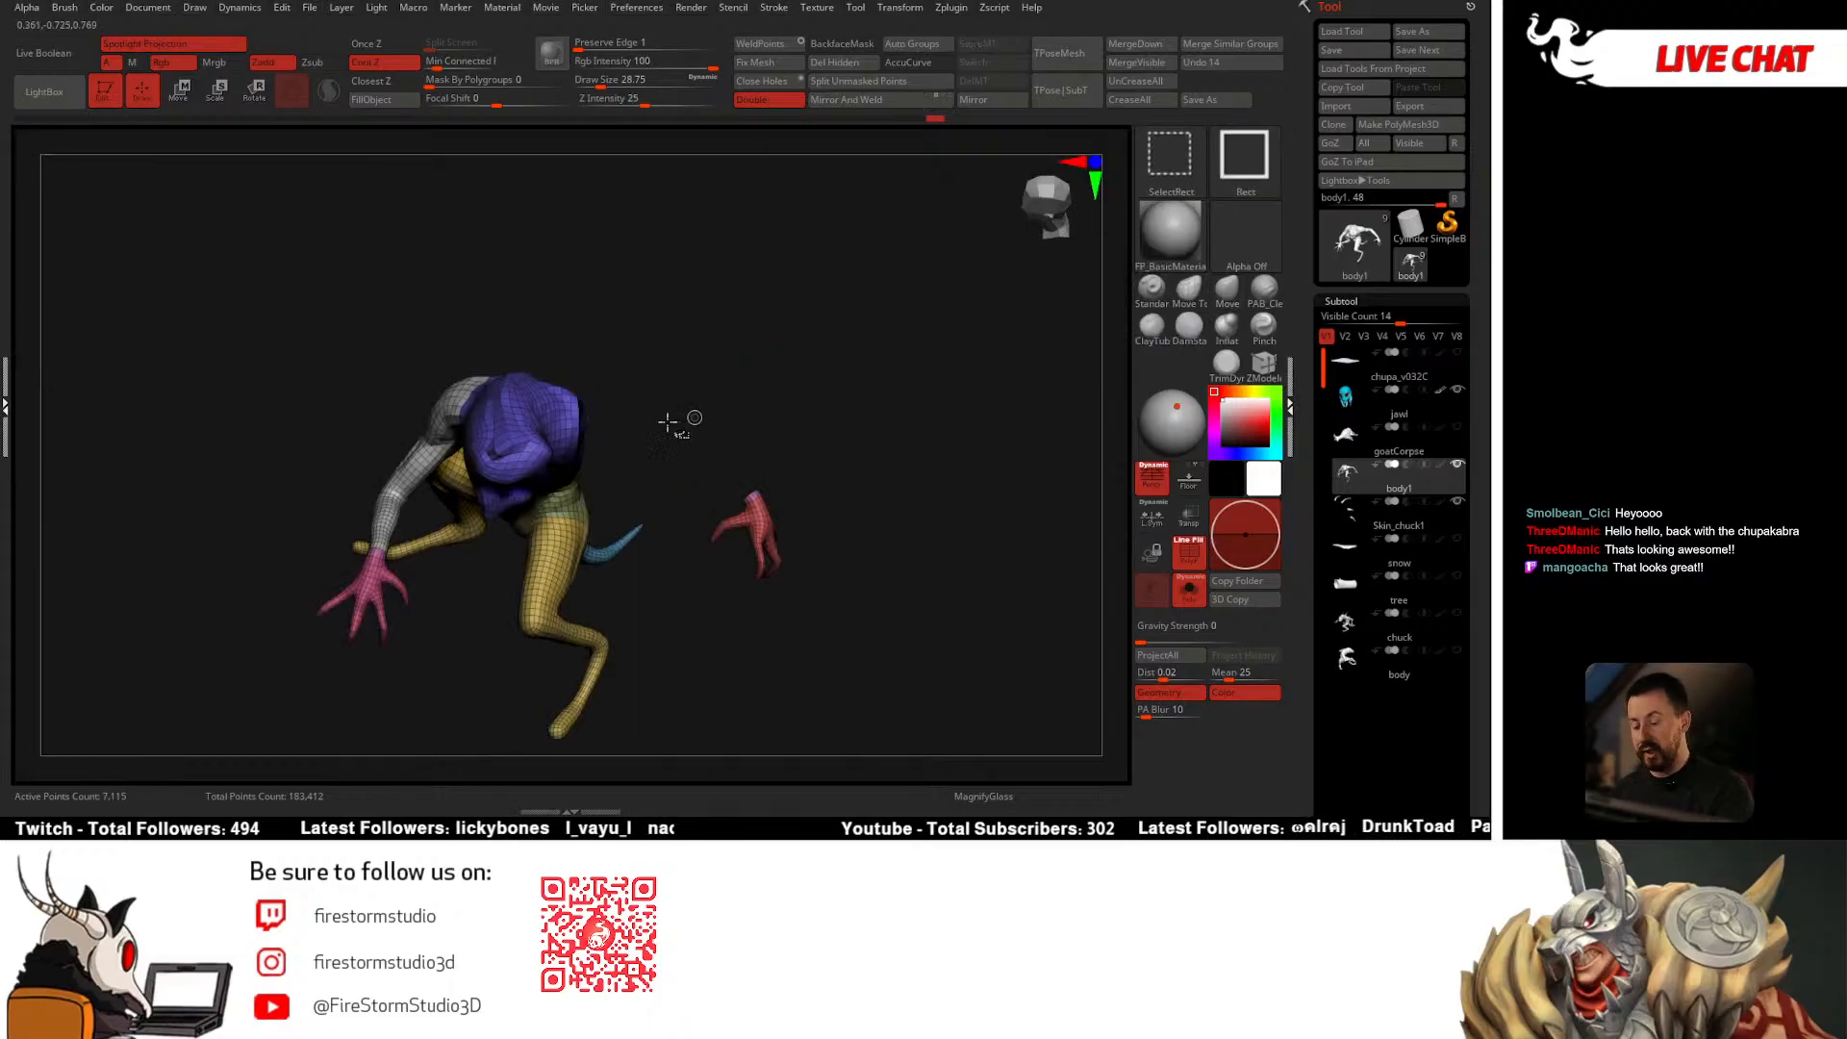
left_click(451, 396, "ctrl+shift")
Step: Hide the leftover polygroup strips at the wrists above the hands
mouse_move(800, 419)
left_mouse_down()
mouse_move(808, 437)
mouse_move(829, 330)
mouse_move(836, 365)
mouse_move(895, 383)
mouse_move(875, 430)
mouse_move(900, 384)
left_mouse_up()
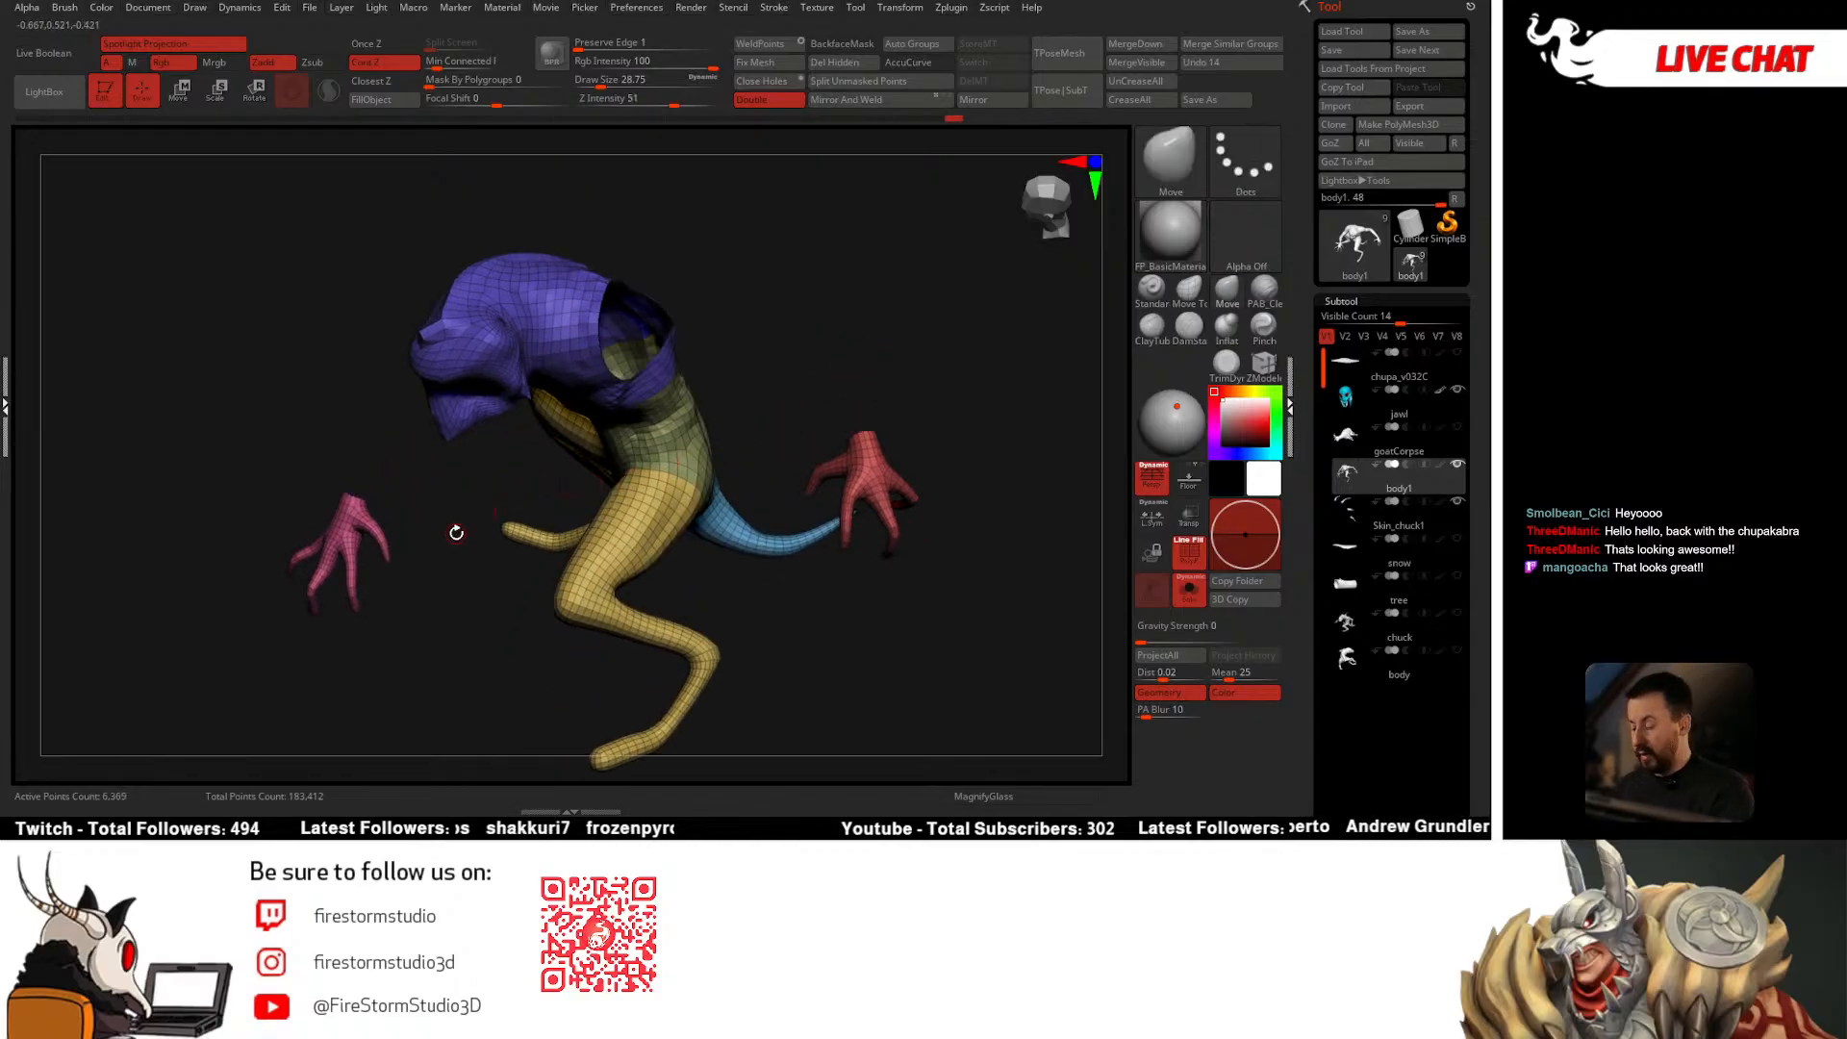
mouse_move(456, 532)
left_mouse_down()
mouse_move(445, 573)
mouse_move(458, 536)
left_mouse_up()
left_click_drag(891, 384, 689, 558)
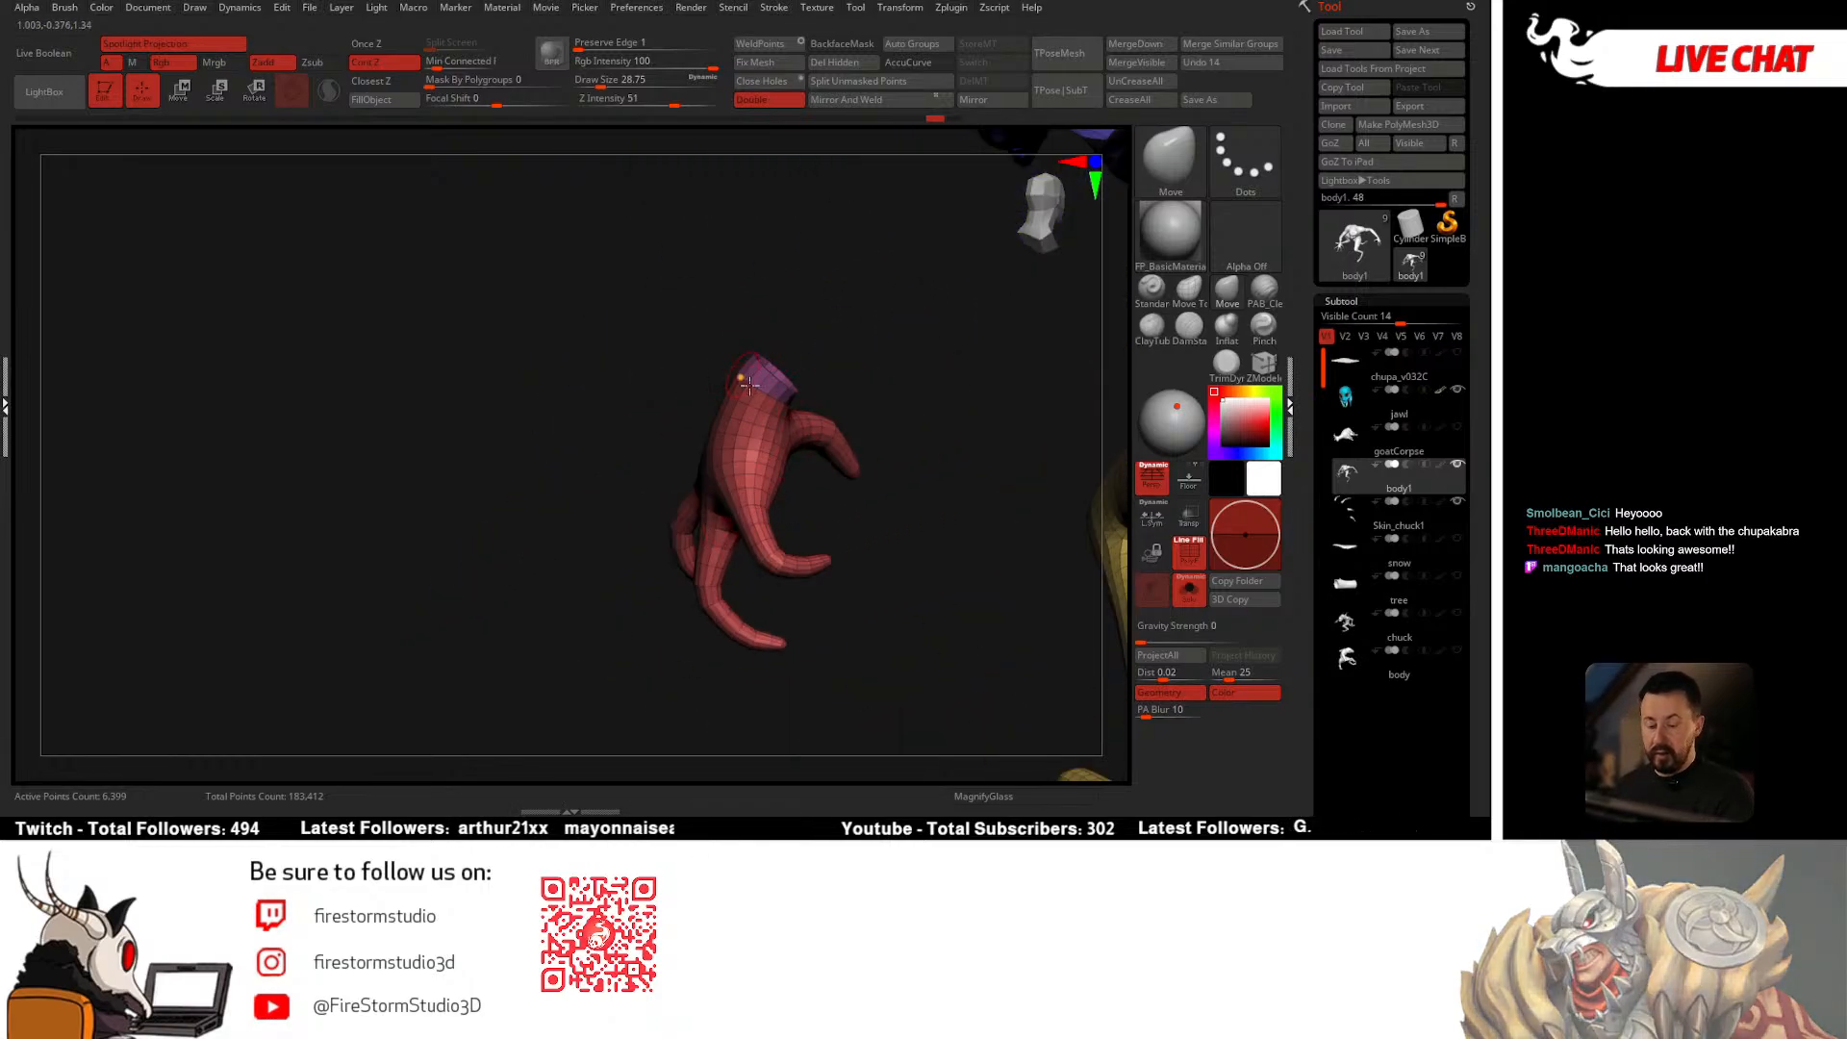
mouse_move(816, 359)
left_mouse_down()
mouse_move(927, 356)
mouse_move(808, 355)
mouse_move(829, 354)
mouse_move(784, 405)
mouse_move(803, 337)
left_mouse_up()
left_click(728, 450, "ctrl+shift")
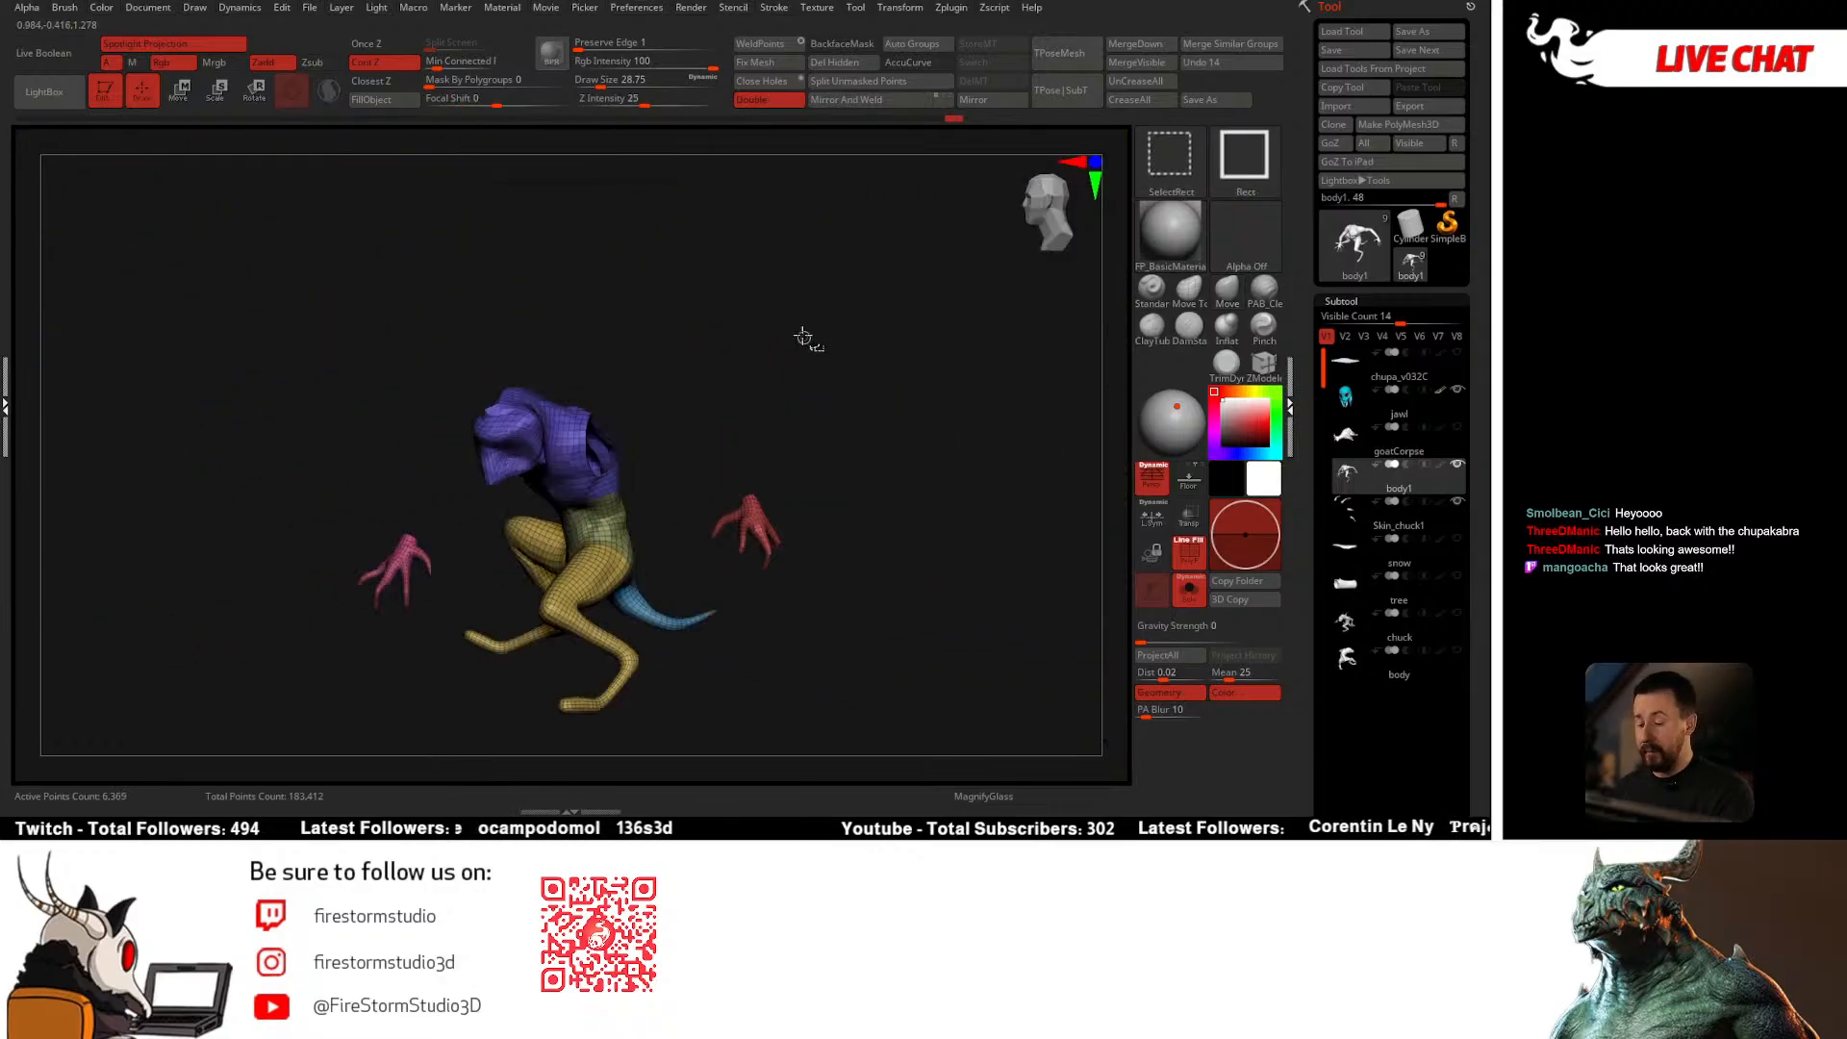
Step: Invert the visibility to isolate both arms, assign them a single polygroup and show the whole body
left_click_drag(805, 402, 909, 402, "ctrl+shift")
left_click_drag(913, 242, 866, 412)
key("ctrl+w")
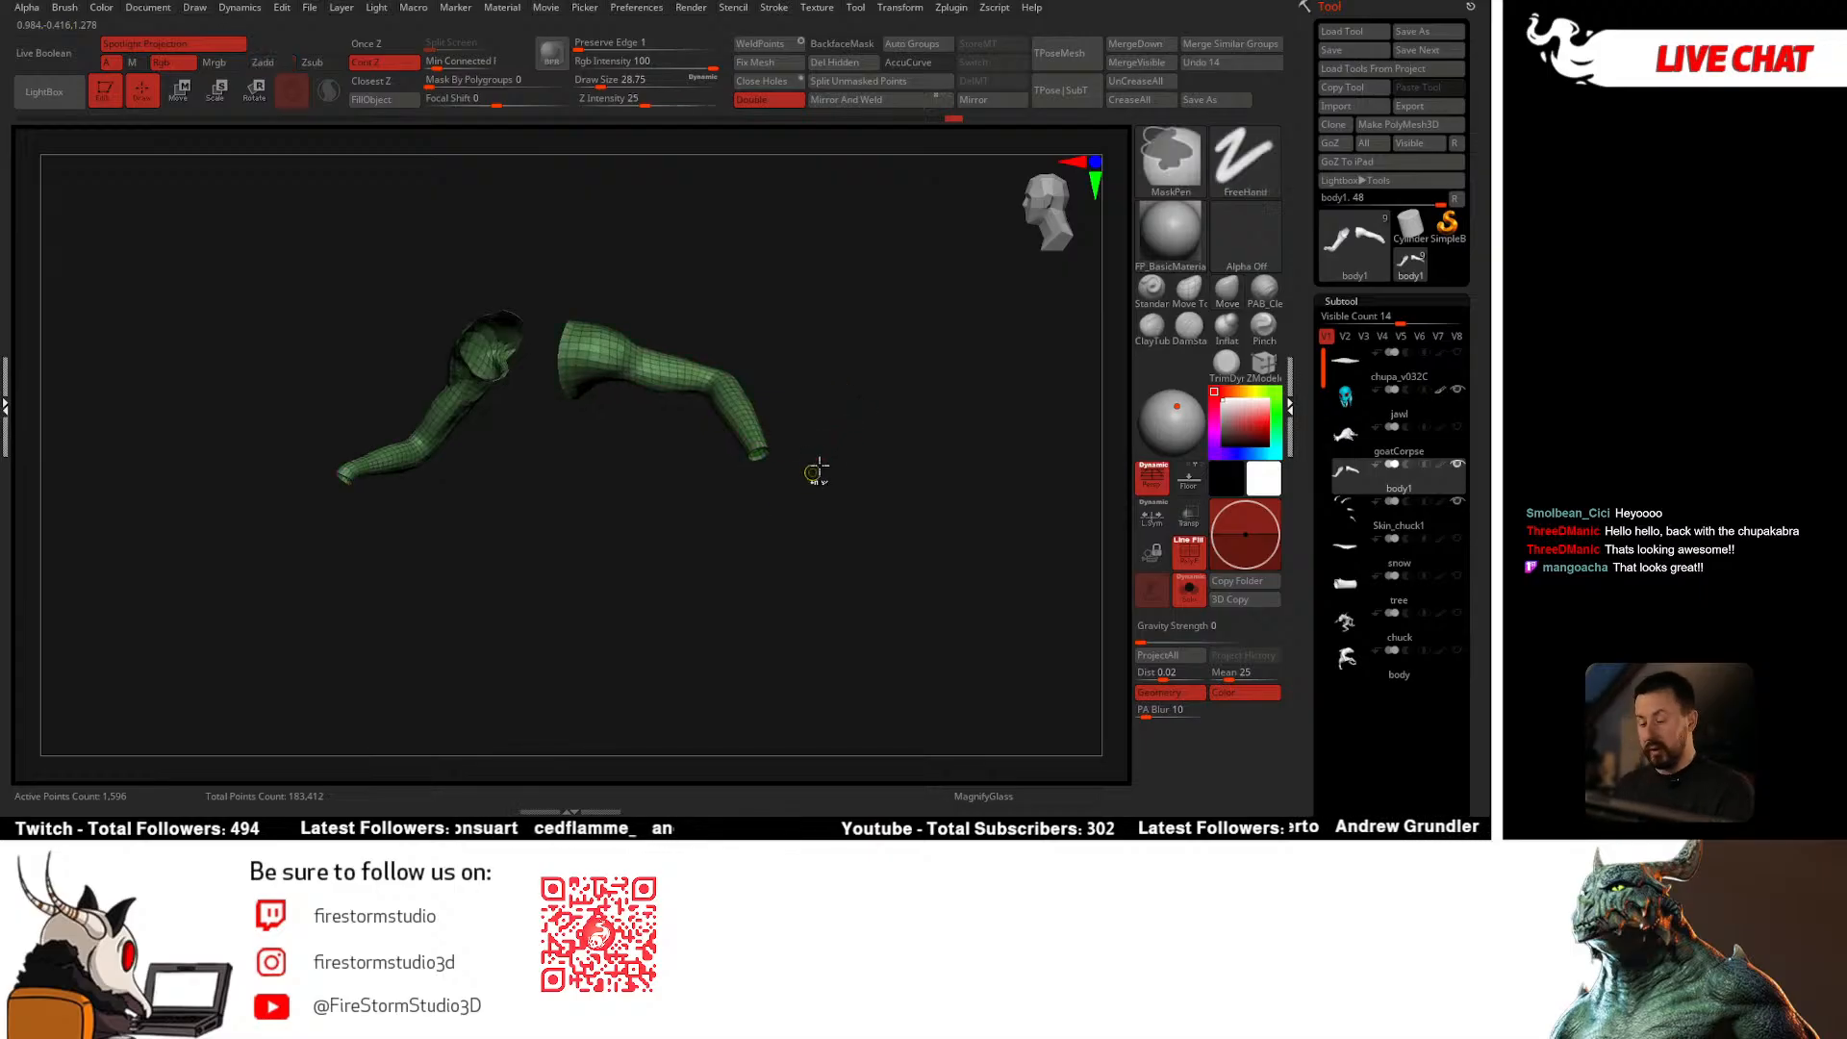
left_click(903, 436, "ctrl+shift")
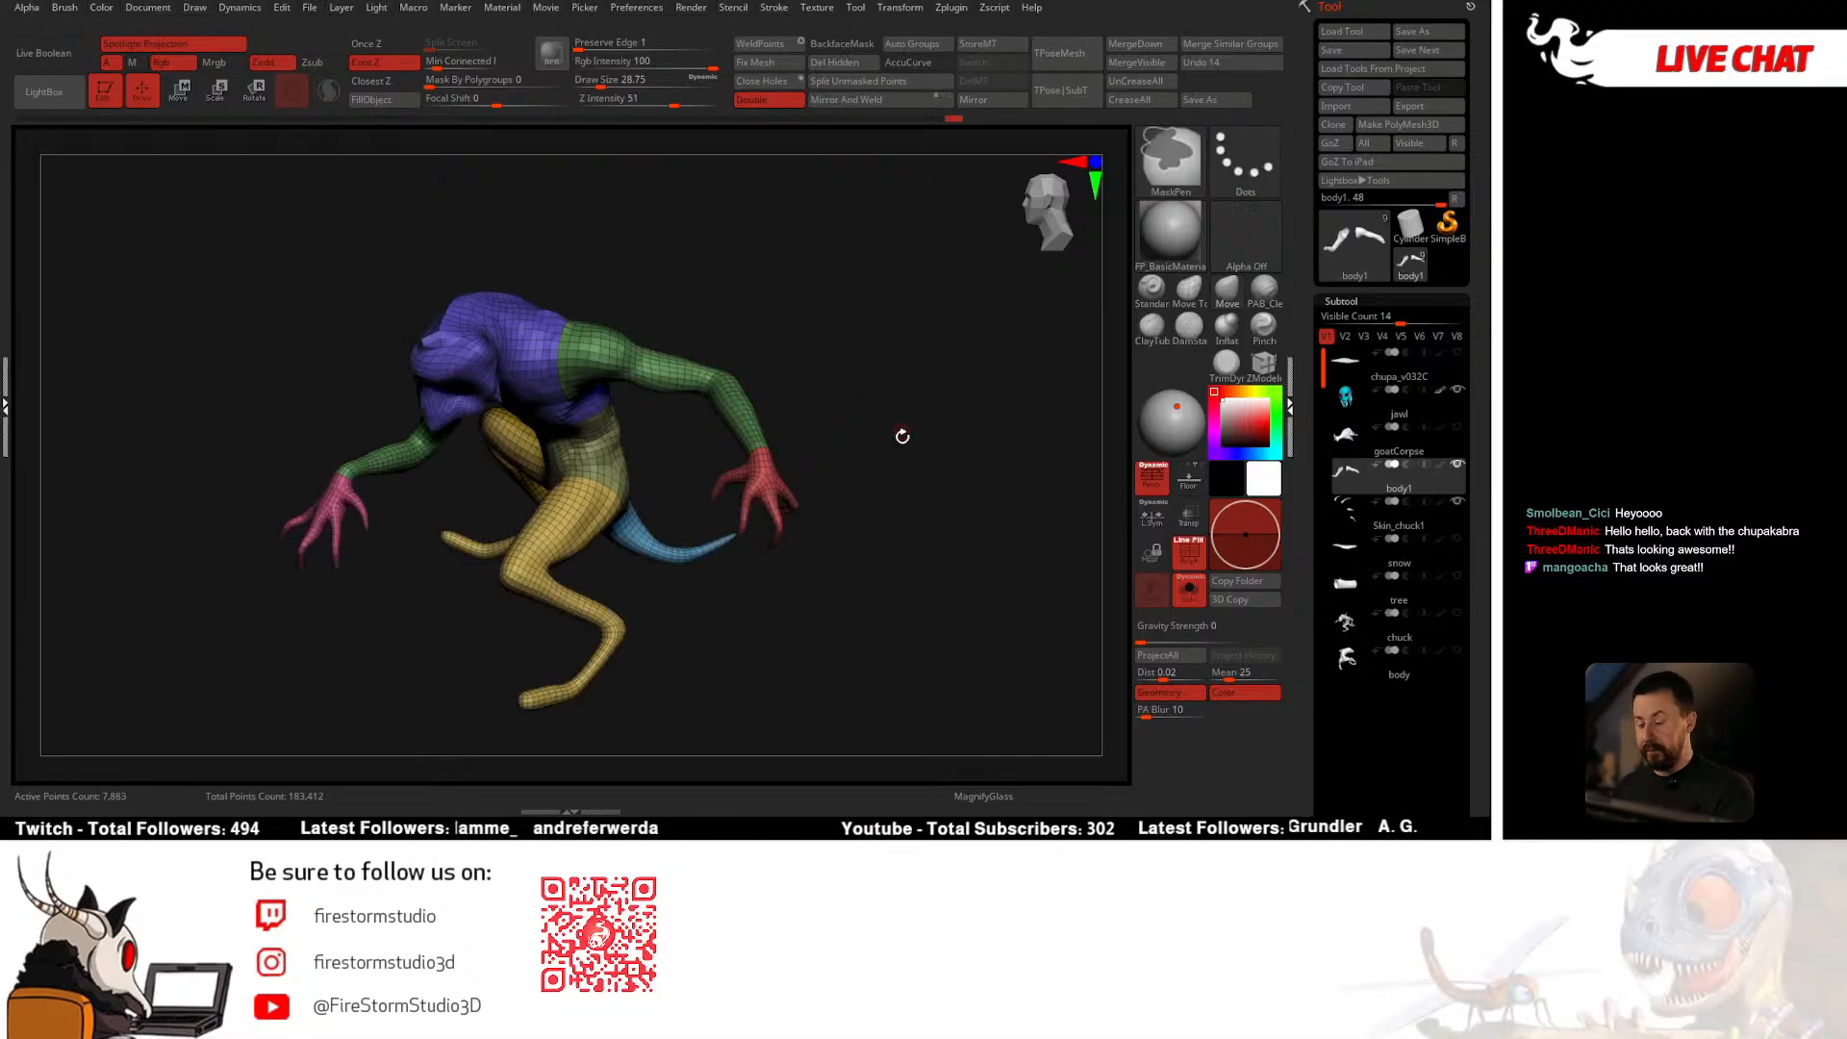
Step: Isolate the two hand polygroups from the rest of the body
left_click_drag(878, 453, 933, 450)
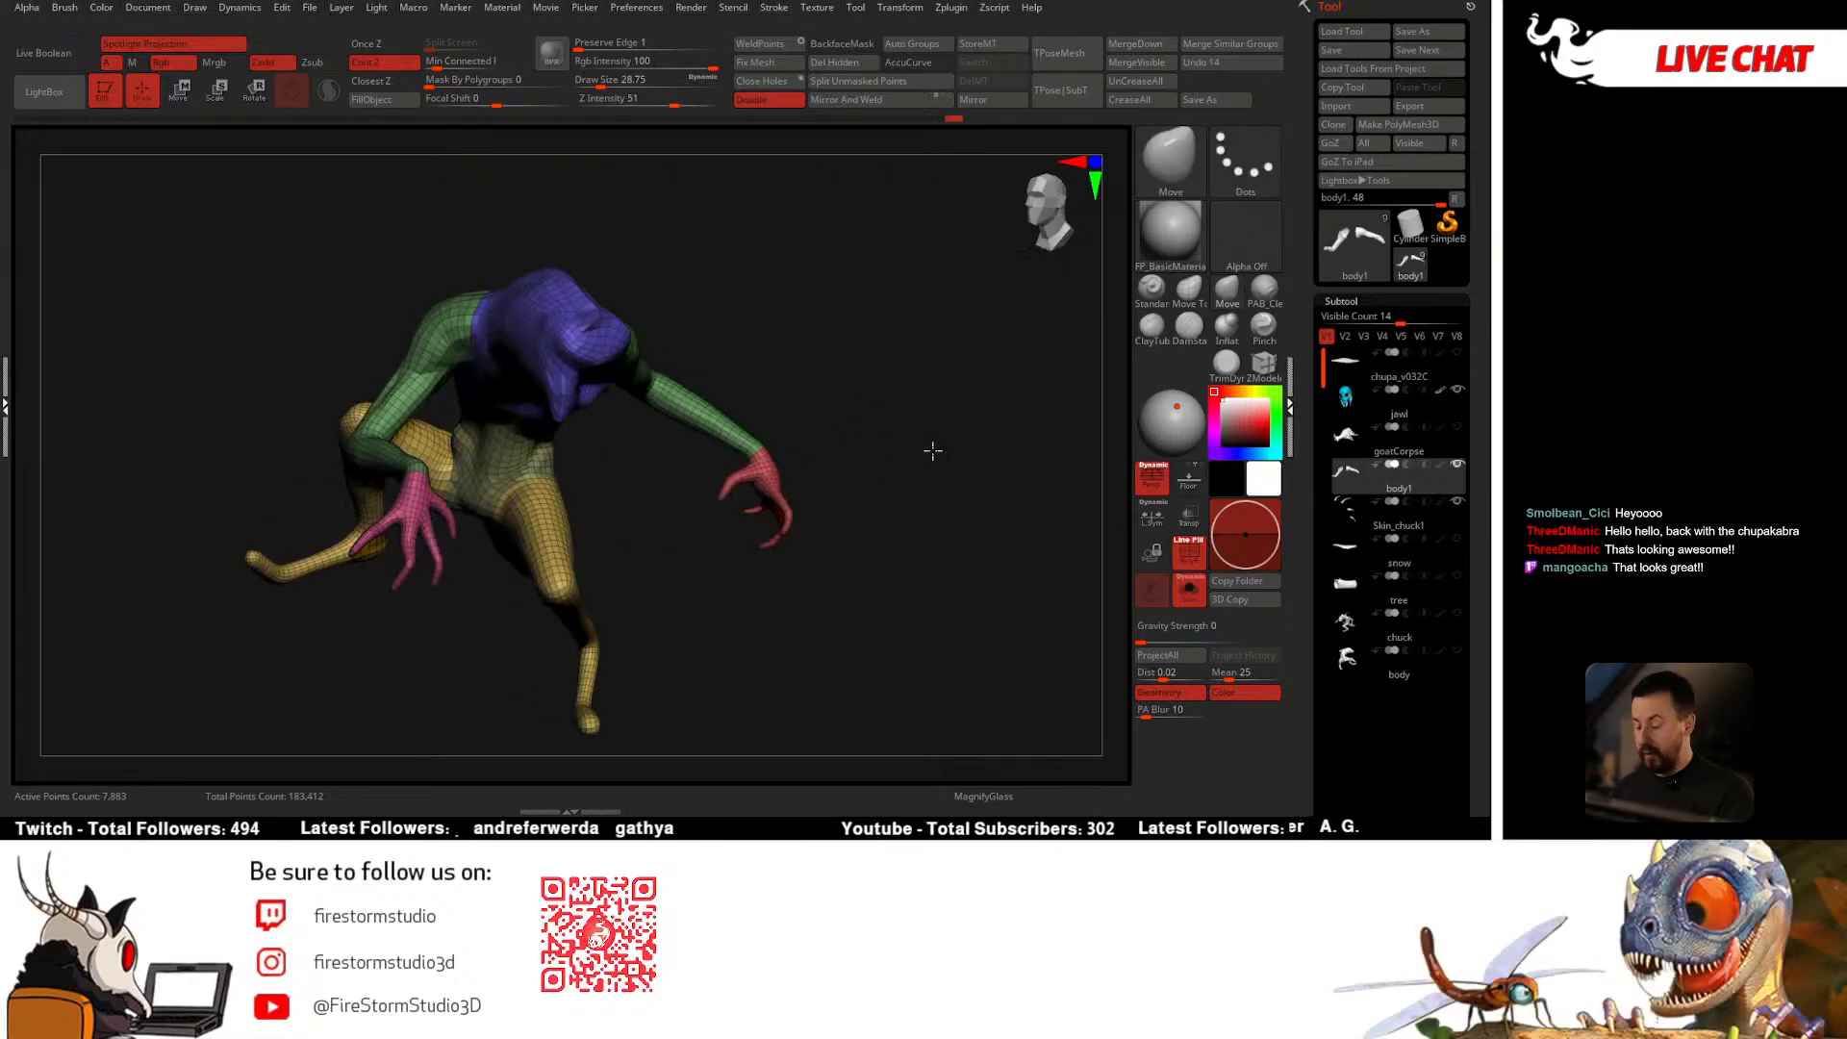
left_click(462, 551, "ctrl+shift")
left_click(443, 558, "ctrl+shift")
left_click(837, 487, "ctrl+shift")
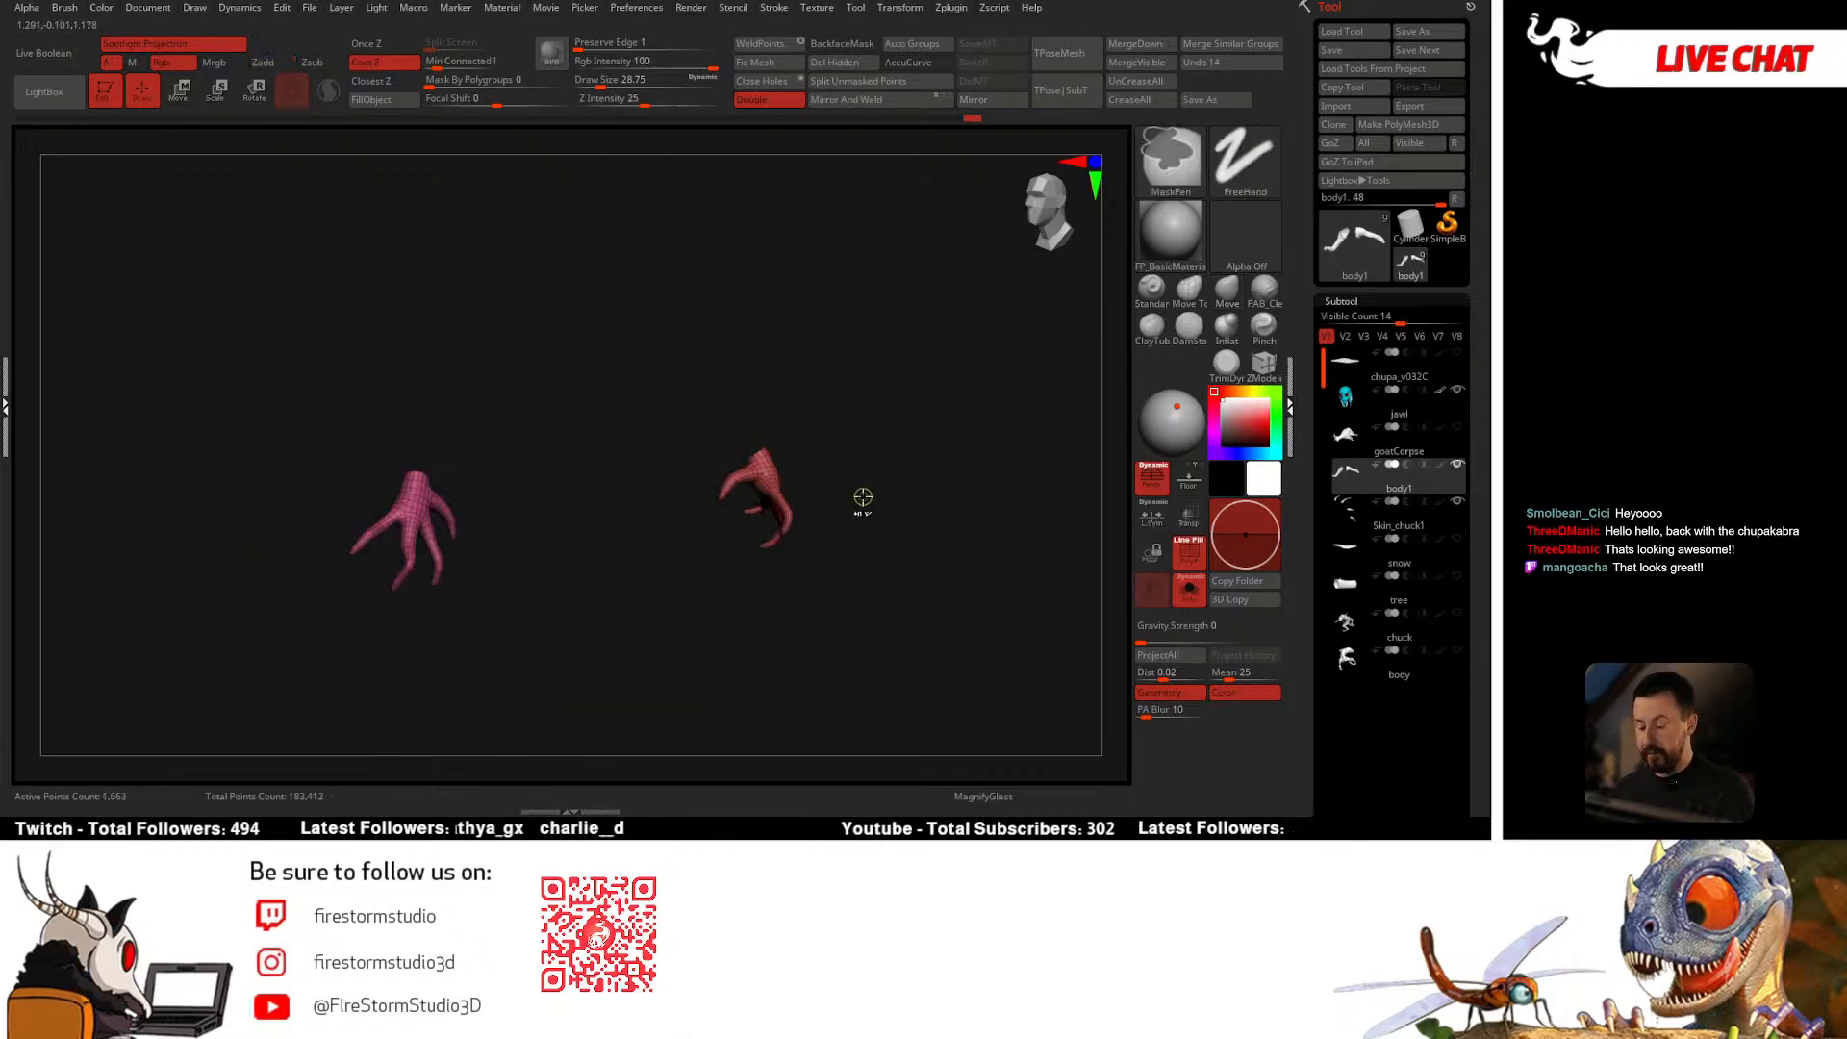
Step: Assign a single polygroup to both hands and show the whole creature again, including its skull and horns
left_click(926, 471, "ctrl+shift")
left_click(933, 482, "ctrl+shift")
left_click(933, 480, "ctrl+shift")
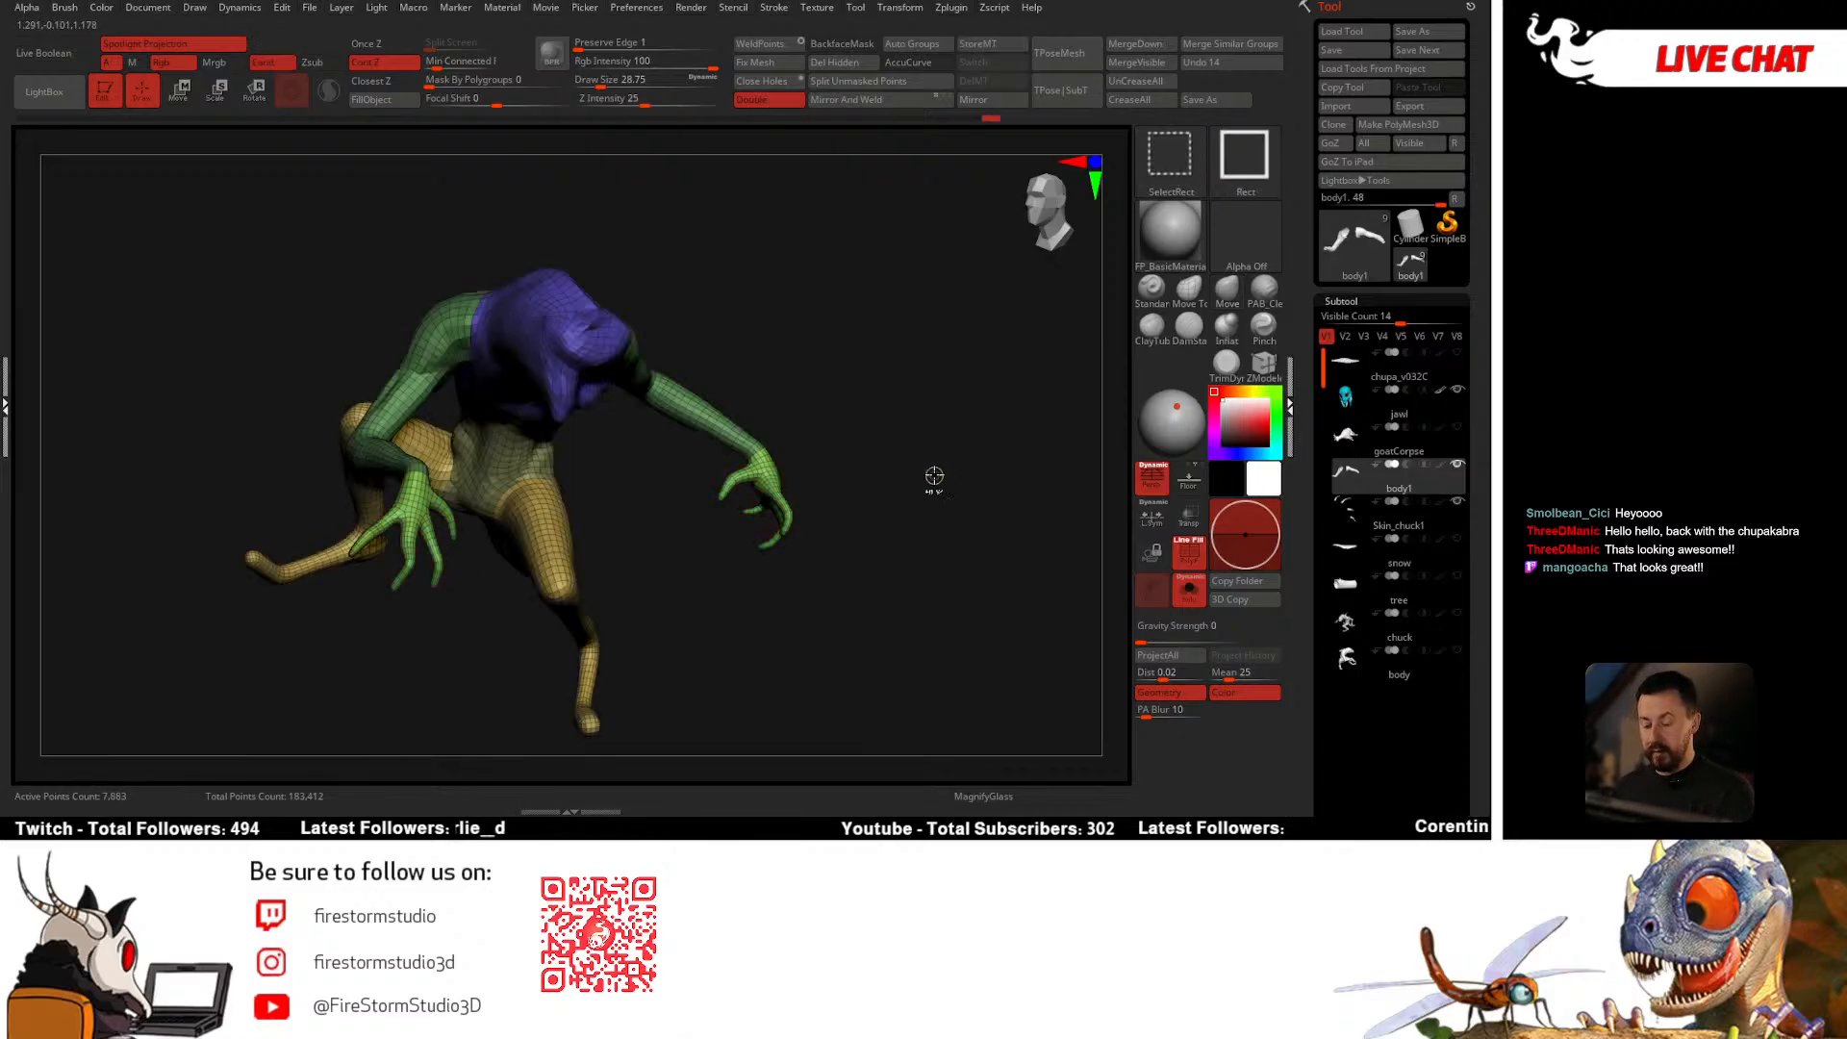
left_click(938, 499, "ctrl+shift")
left_click(935, 488, "ctrl+shift")
mouse_move(935, 488)
left_mouse_down()
mouse_move(728, 547)
mouse_move(534, 570)
mouse_move(630, 551)
left_mouse_up()
left_click_drag(870, 454, 865, 516)
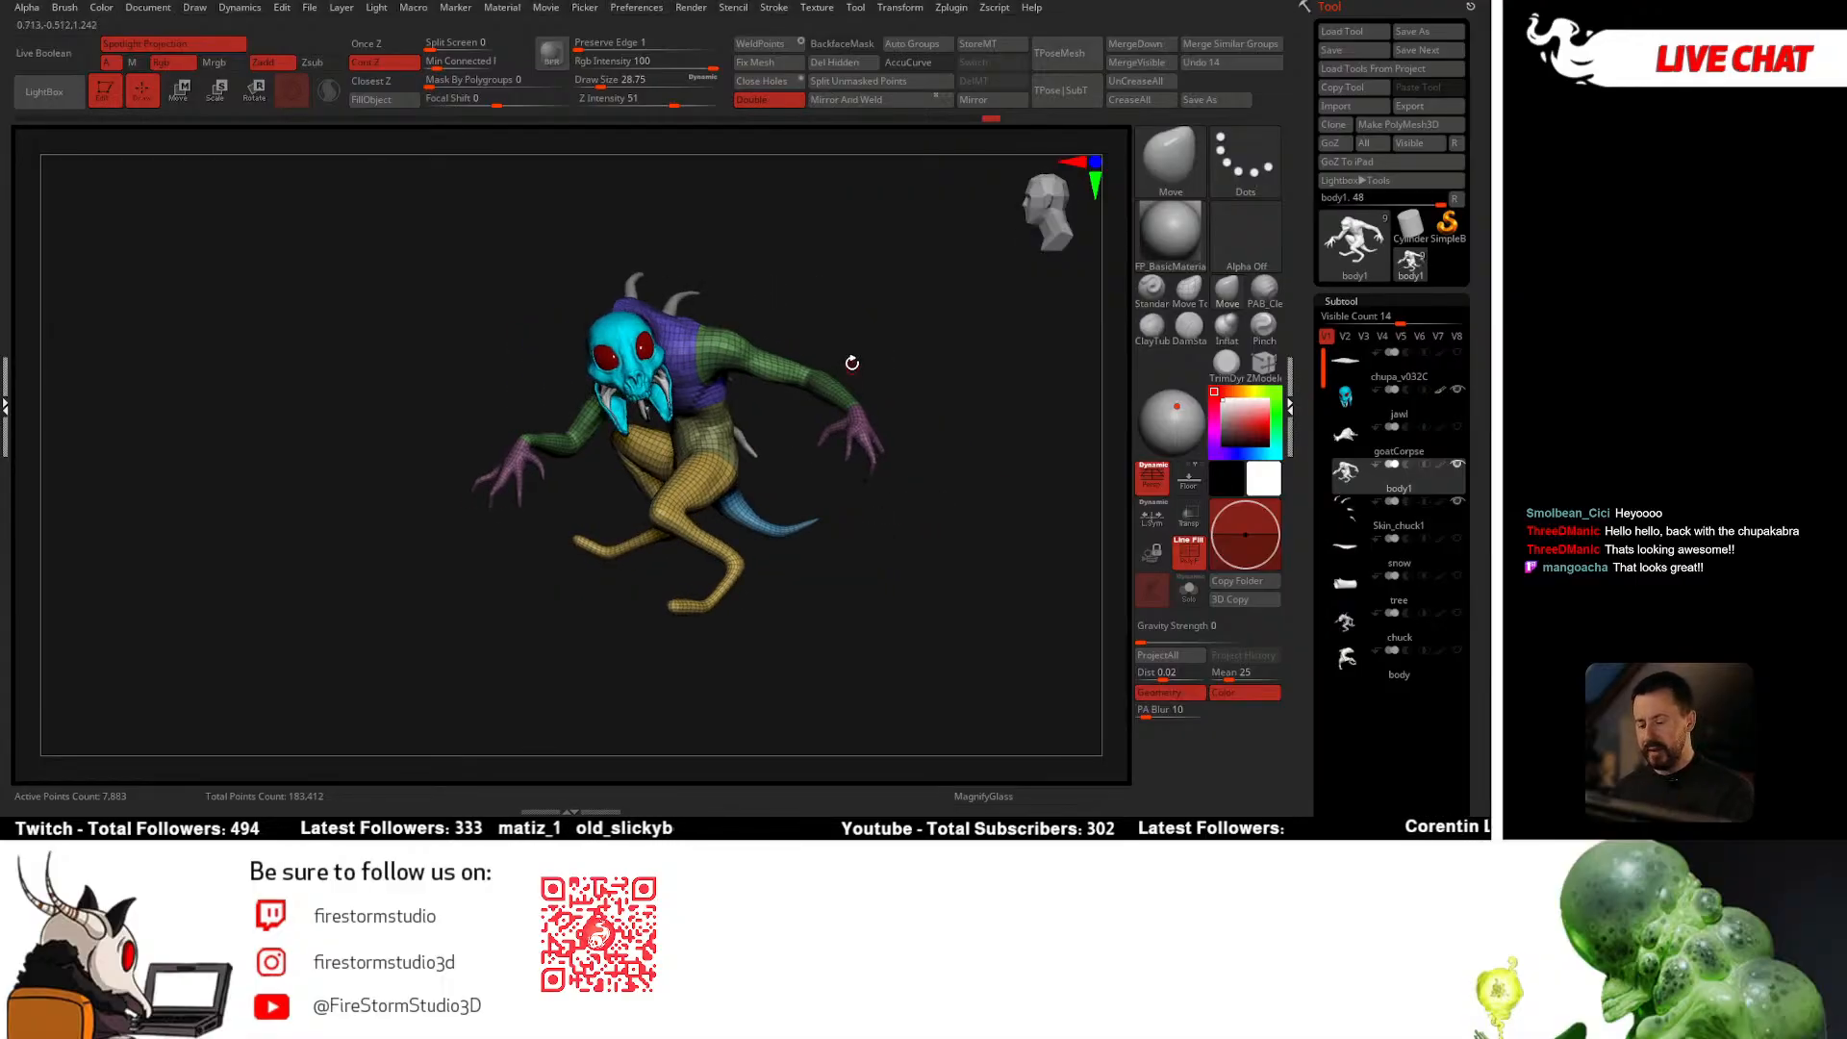
Step: Raise the body mesh by one subdivision level and turn off the polygroup wireframe display
left_click_drag(853, 363, 727, 445)
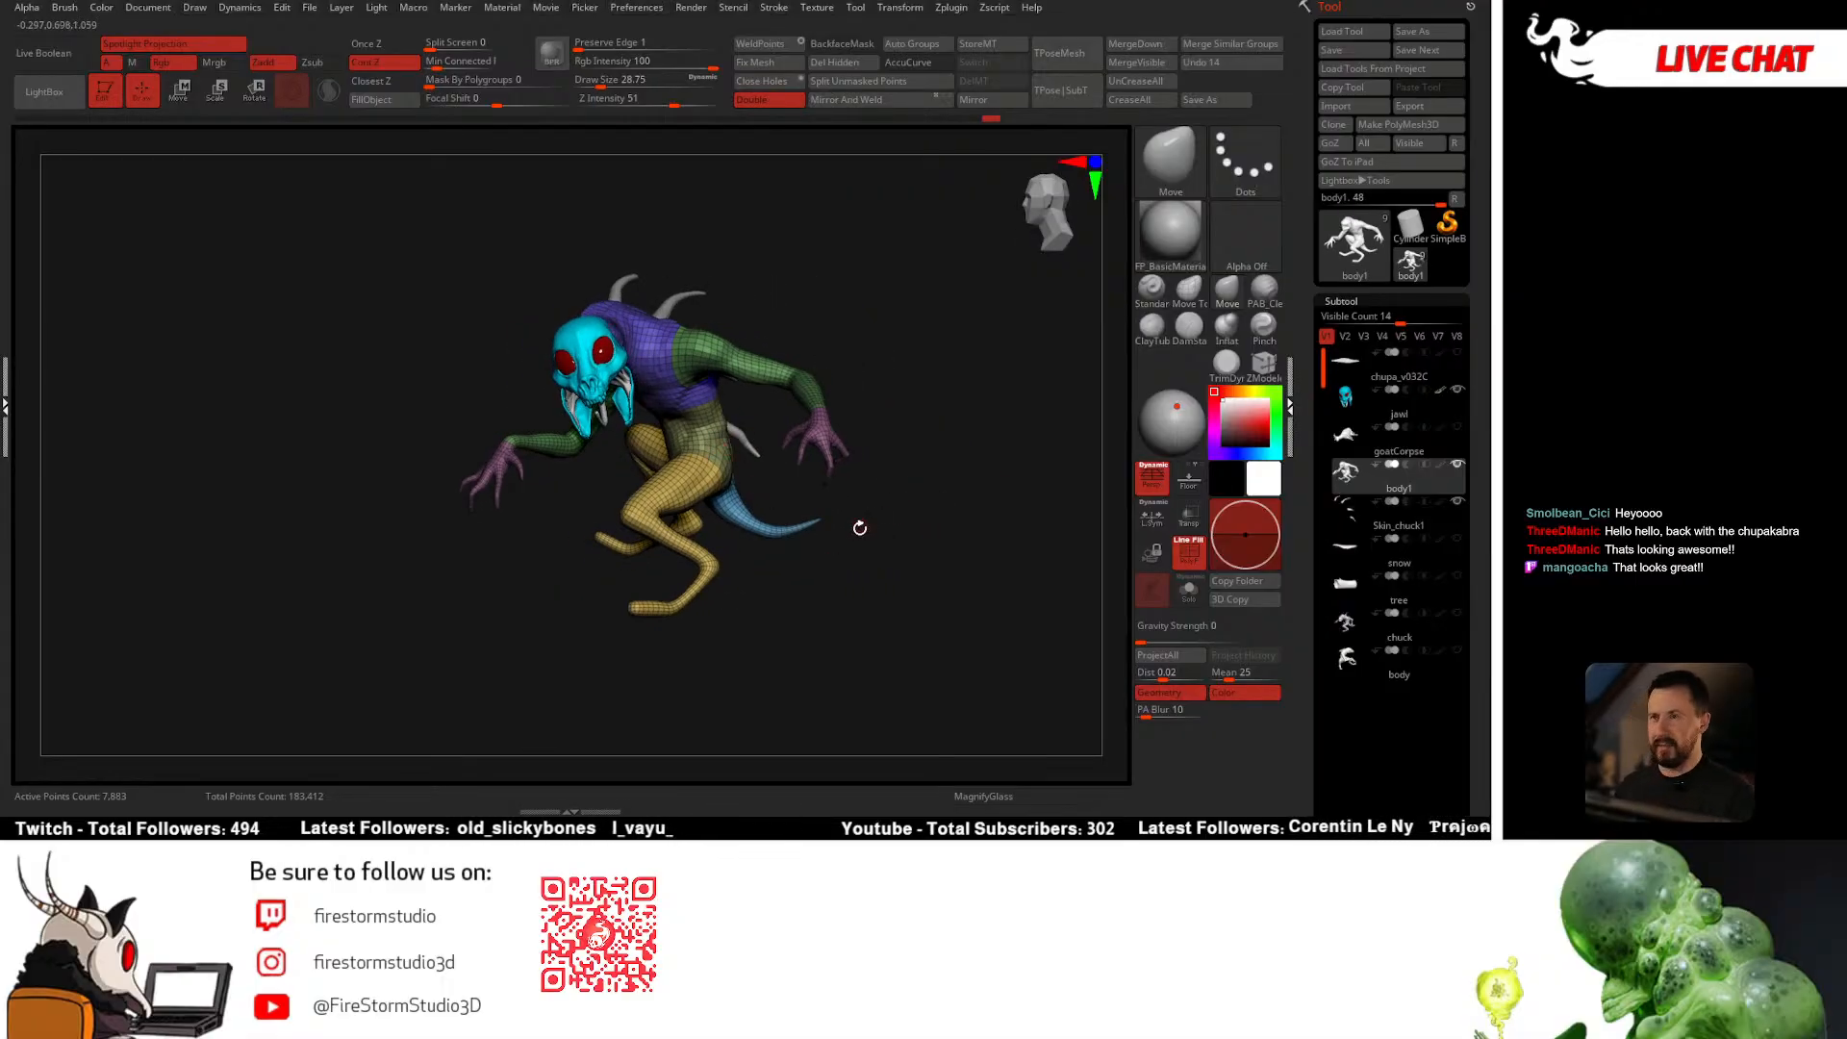
left_click(885, 535)
left_click_drag(902, 528, 926, 523)
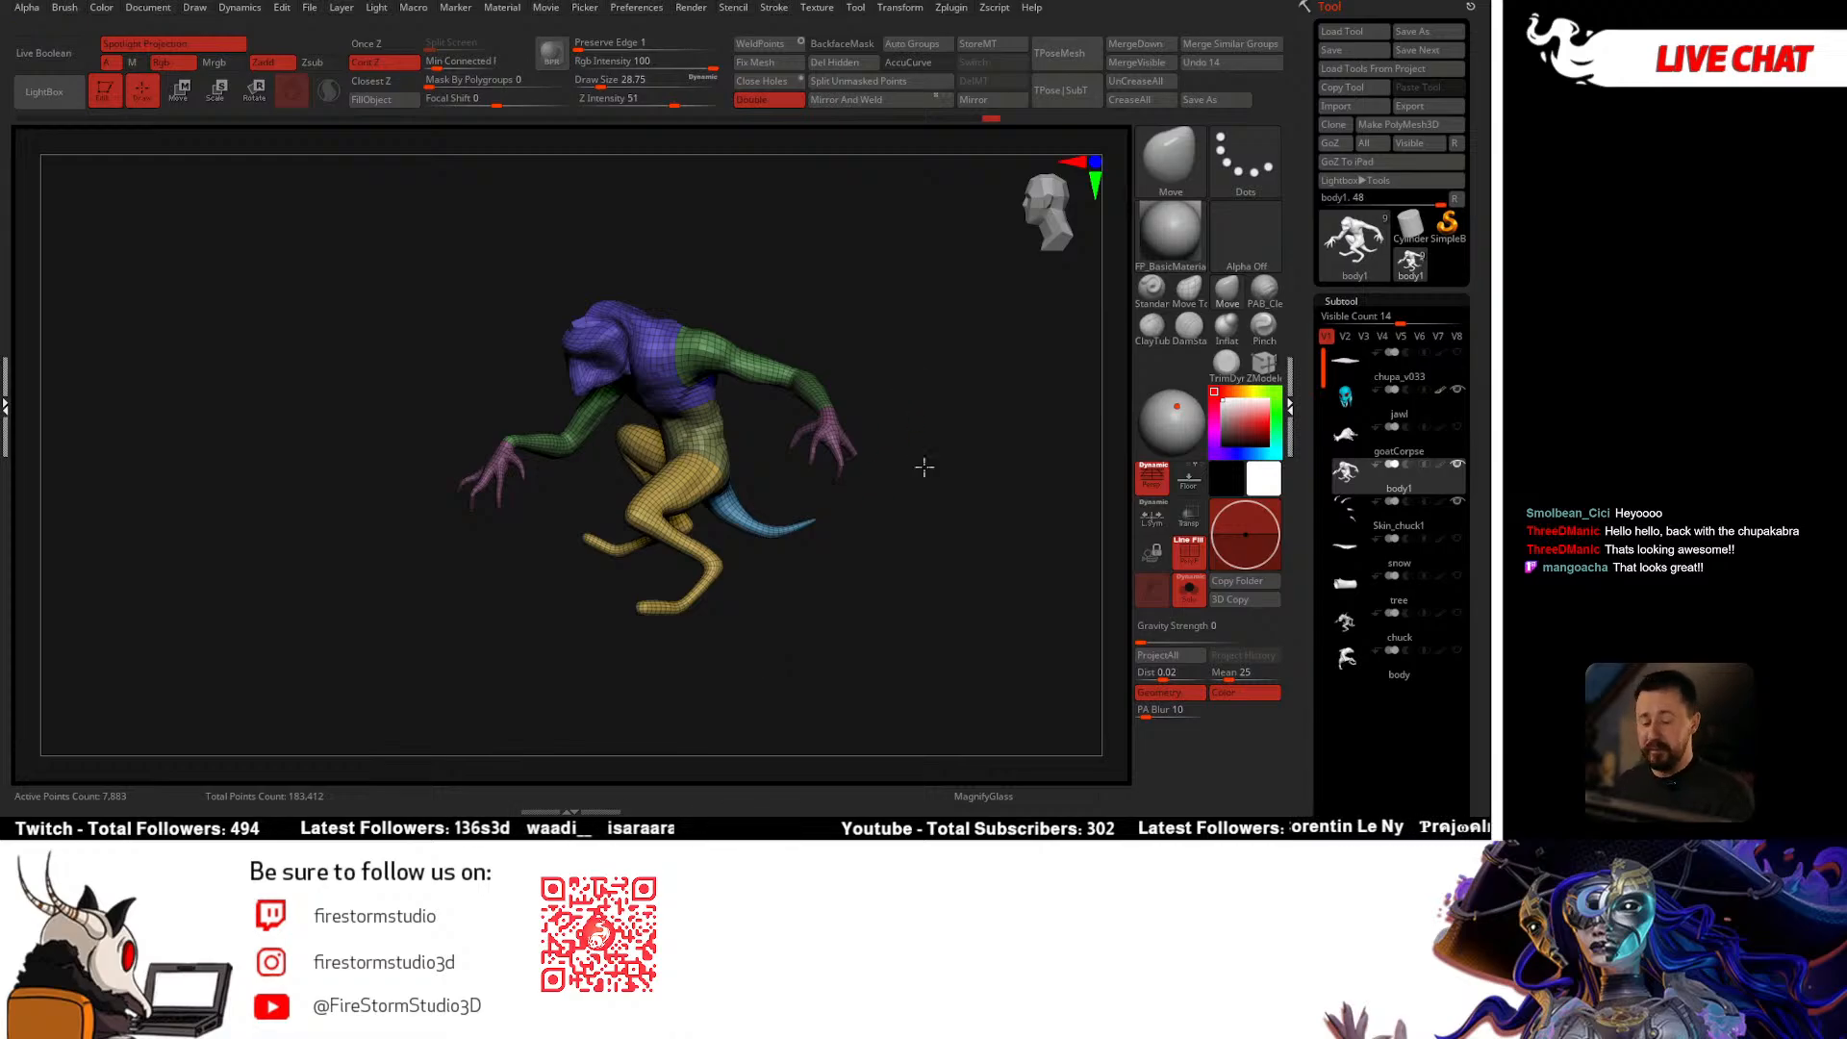
mouse_move(923, 466)
left_mouse_down("alt")
mouse_move(923, 536)
mouse_move(949, 520)
mouse_move(938, 477)
mouse_move(915, 495)
mouse_move(678, 402)
left_mouse_up("alt")
key("w")
left_click(947, 568)
key("q")
key("shift+f")
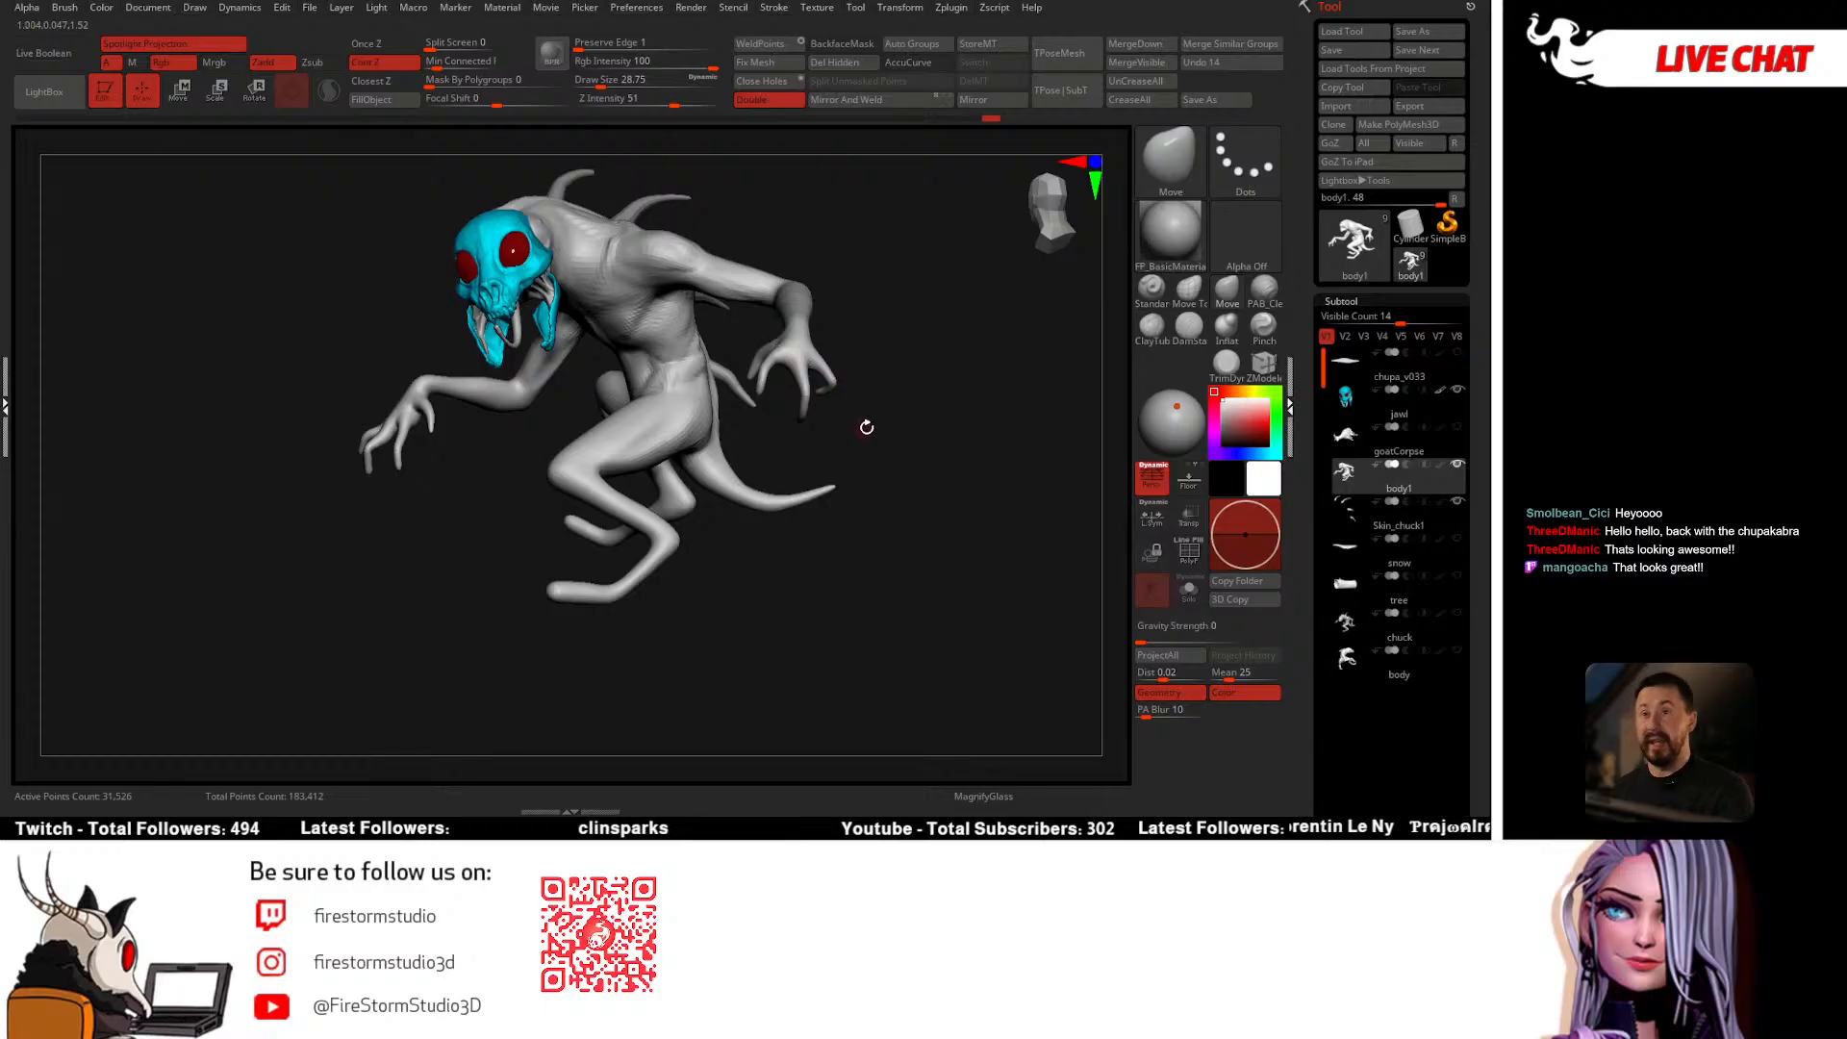
Step: Show only the body in Solo mode and set the Move brush's draw size to about 44
right_click_drag(880, 416, 897, 462, "alt")
mouse_move(690, 453)
right_mouse_down()
mouse_move(725, 458)
mouse_move(694, 433)
right_mouse_up()
right_click_drag(827, 488, 694, 462)
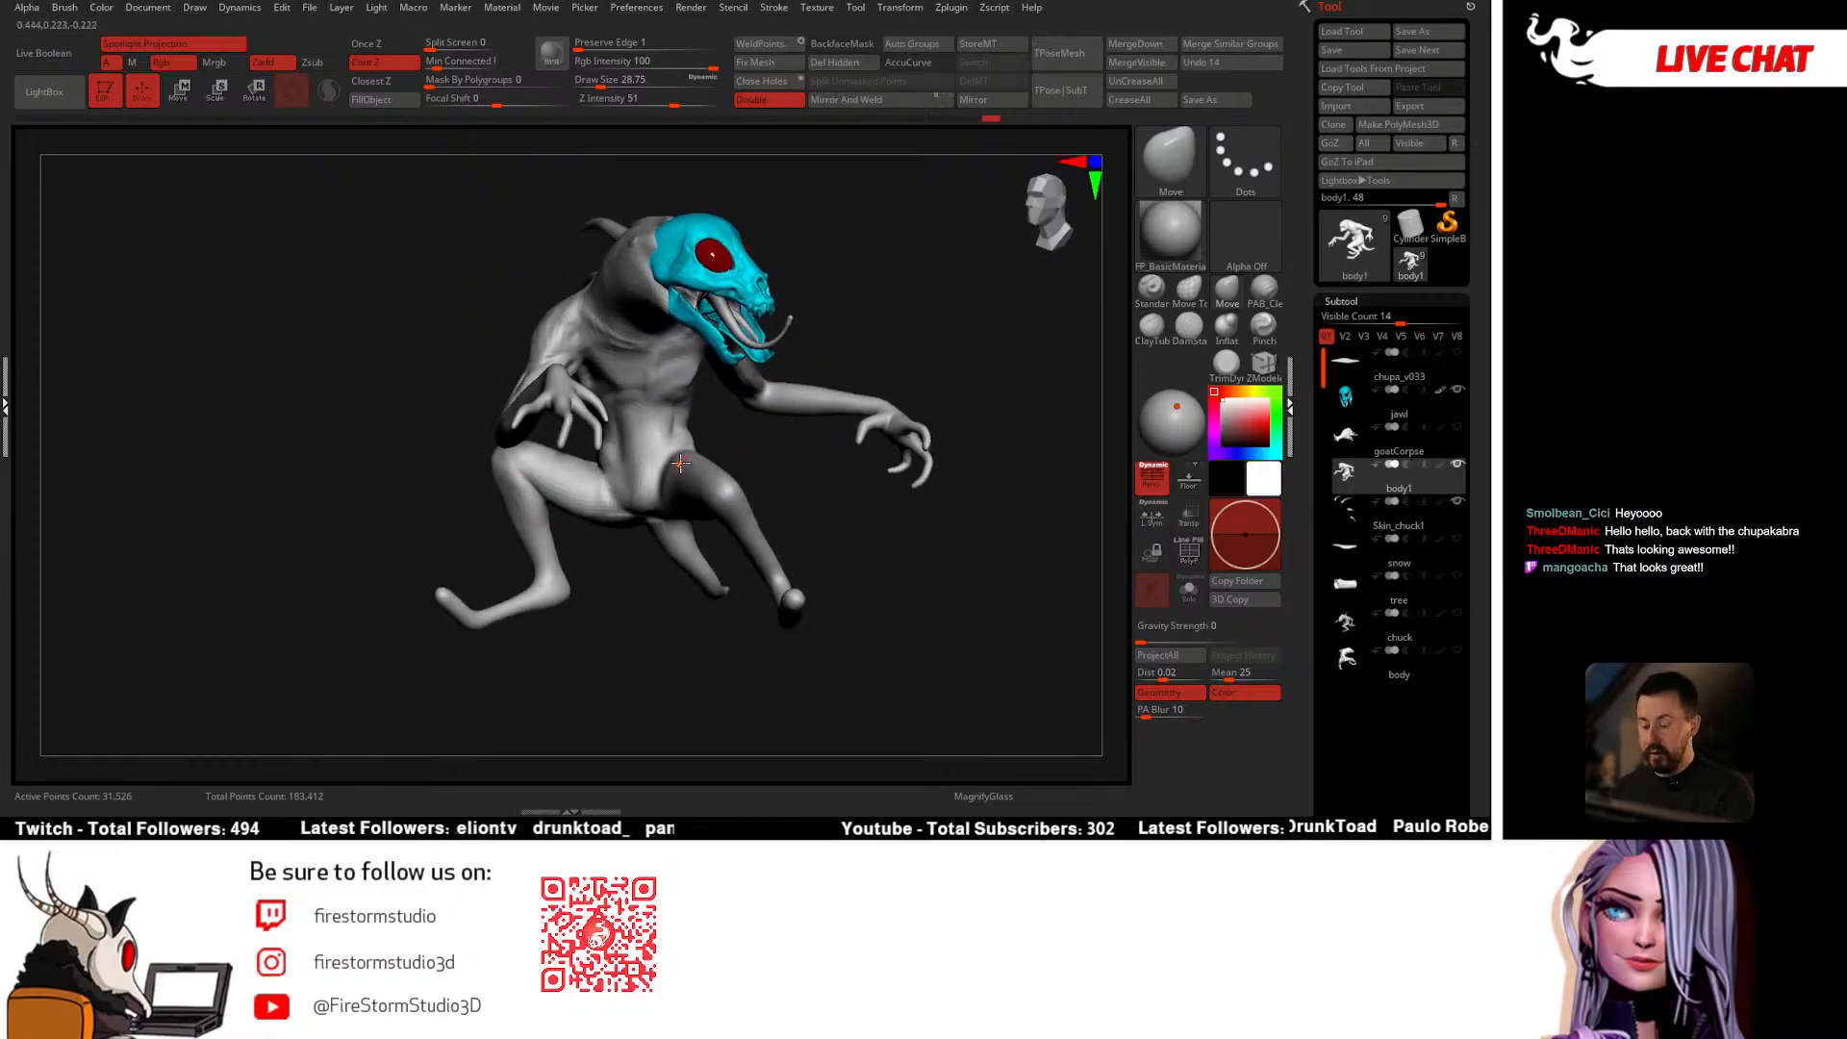
key("alt+s")
right_click_drag(746, 550, 691, 549)
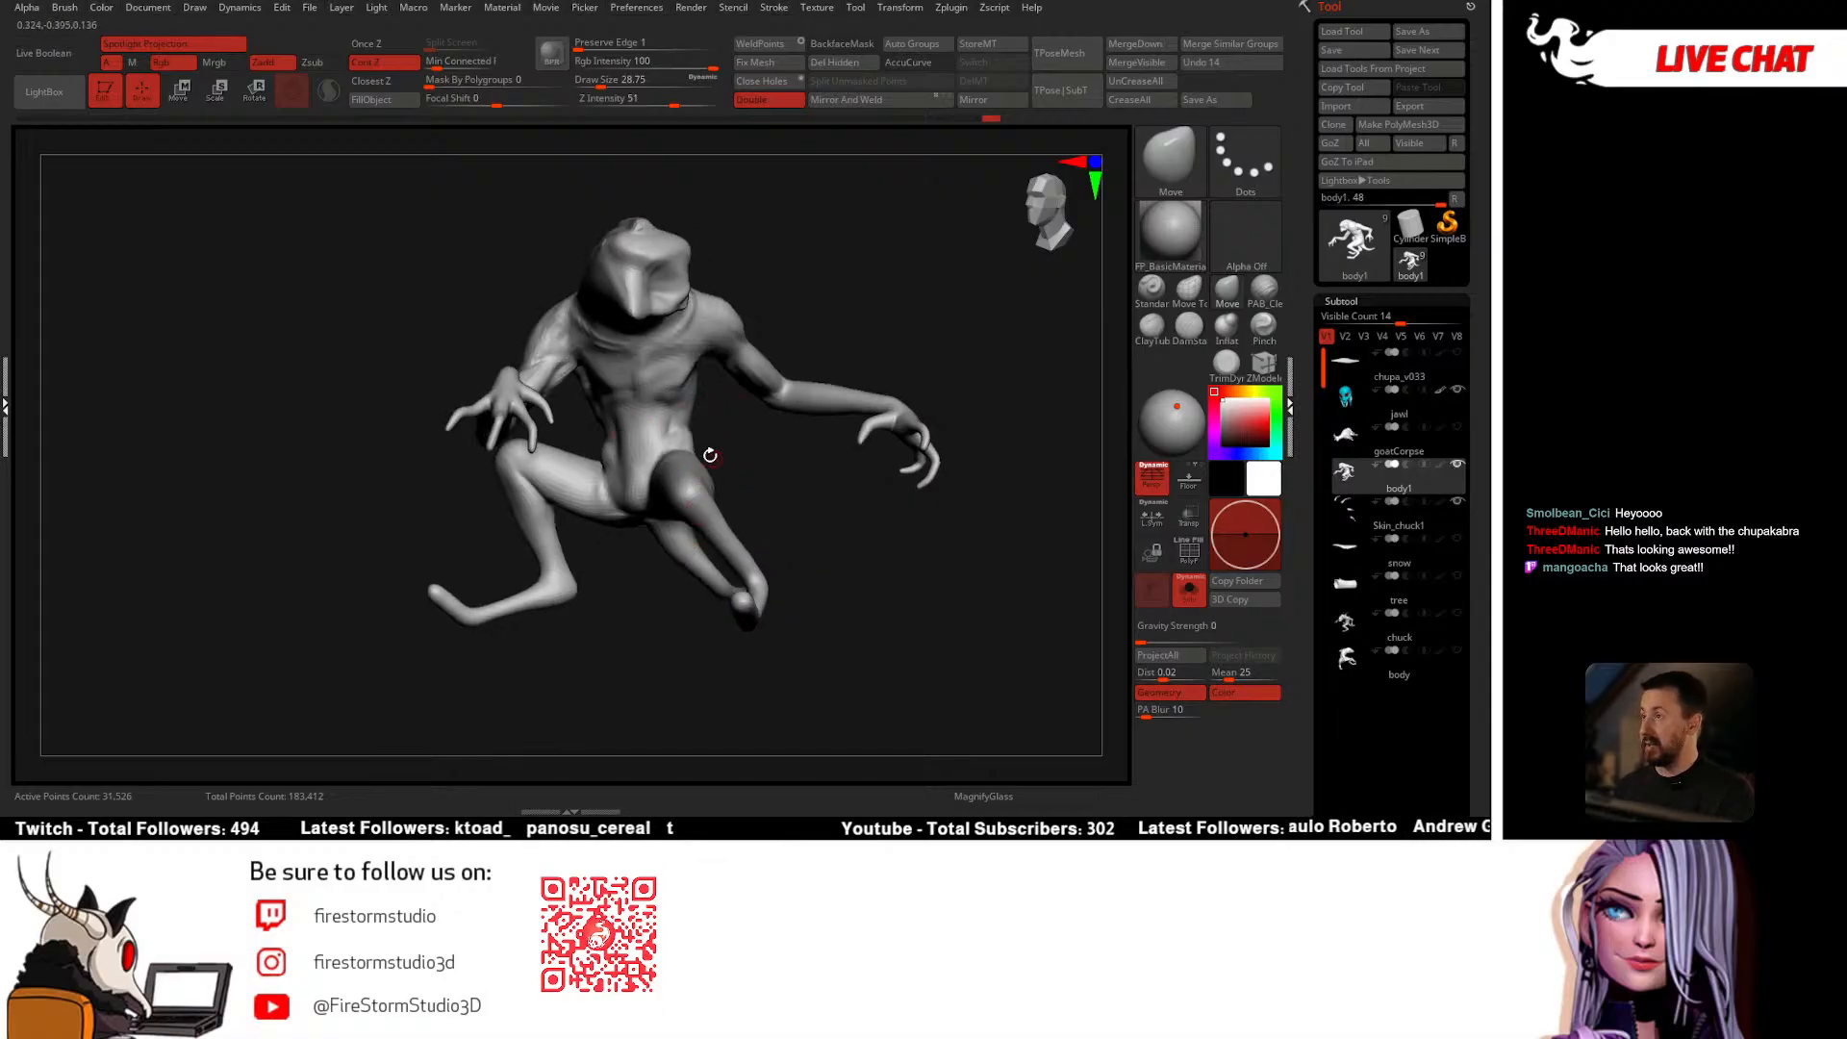
right_click_drag(710, 455, 709, 424, "ctrl")
key("space")
left_click_drag(686, 433, 693, 432)
right_click_drag(691, 424, 672, 385)
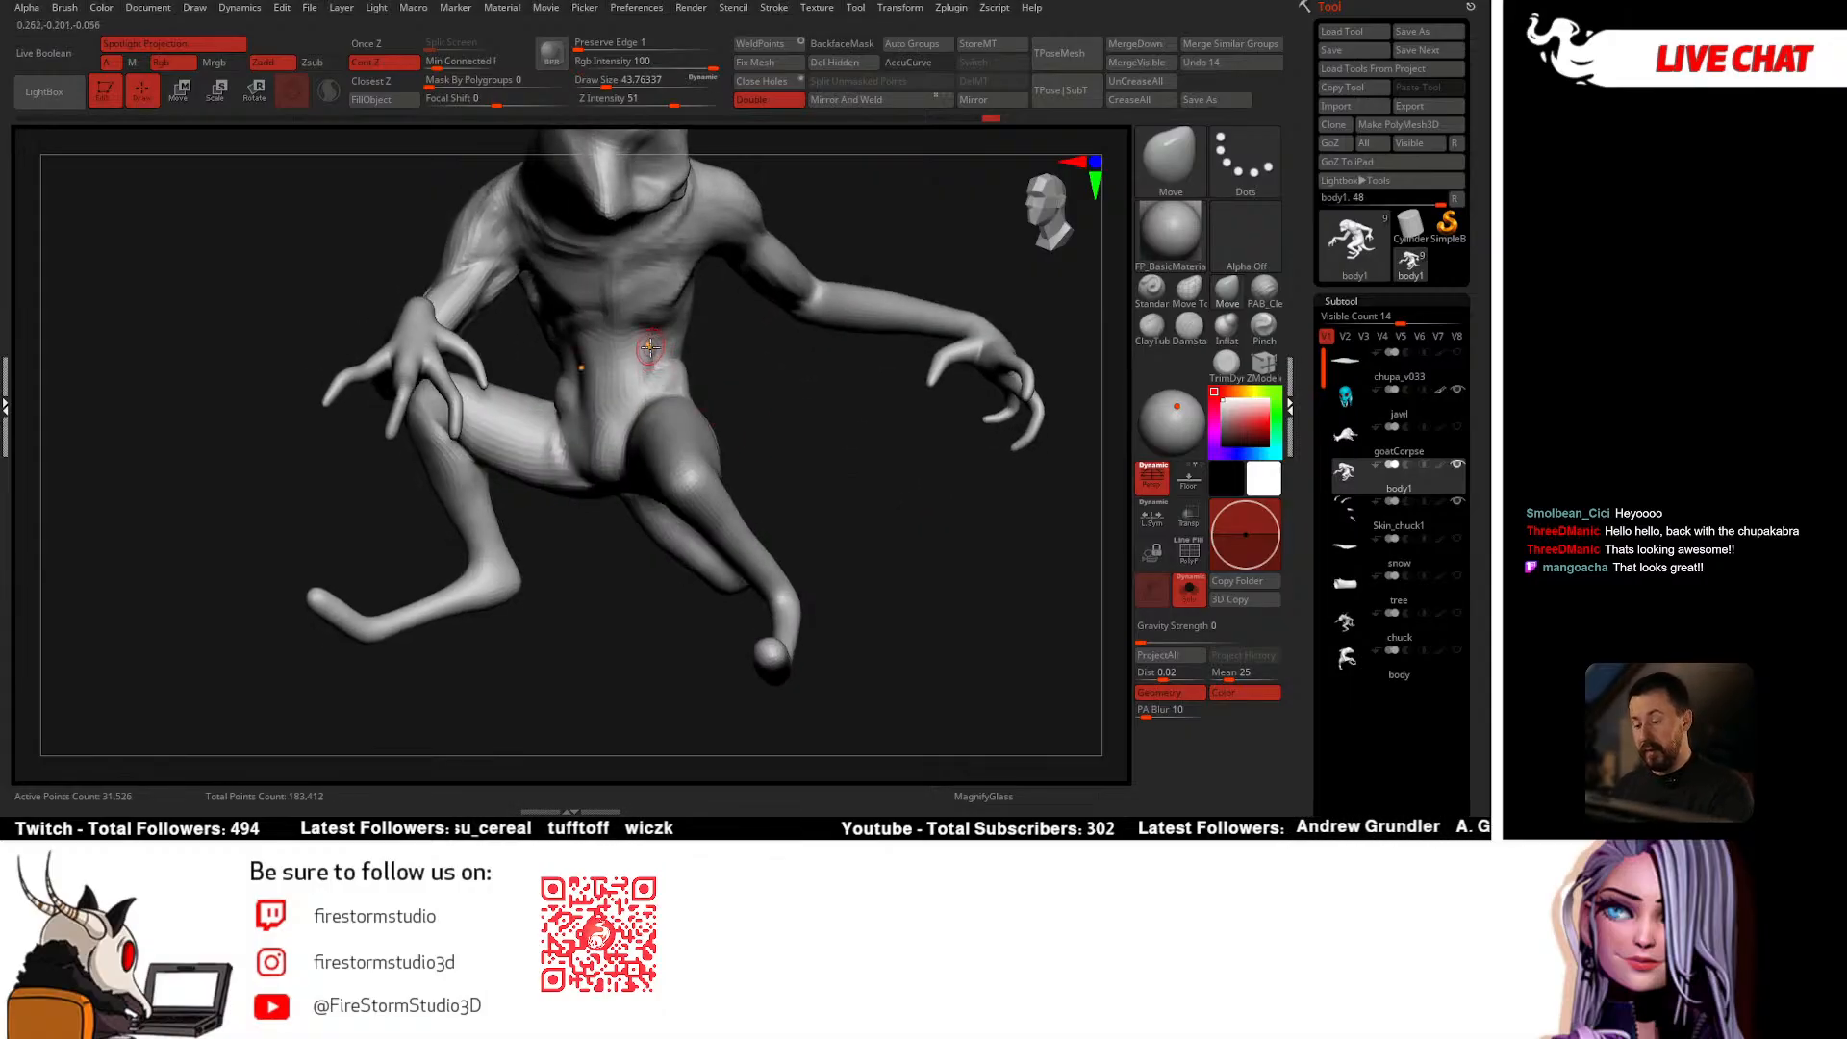
Step: Try to enable posable symmetry for the body mesh
left_click(824, 13)
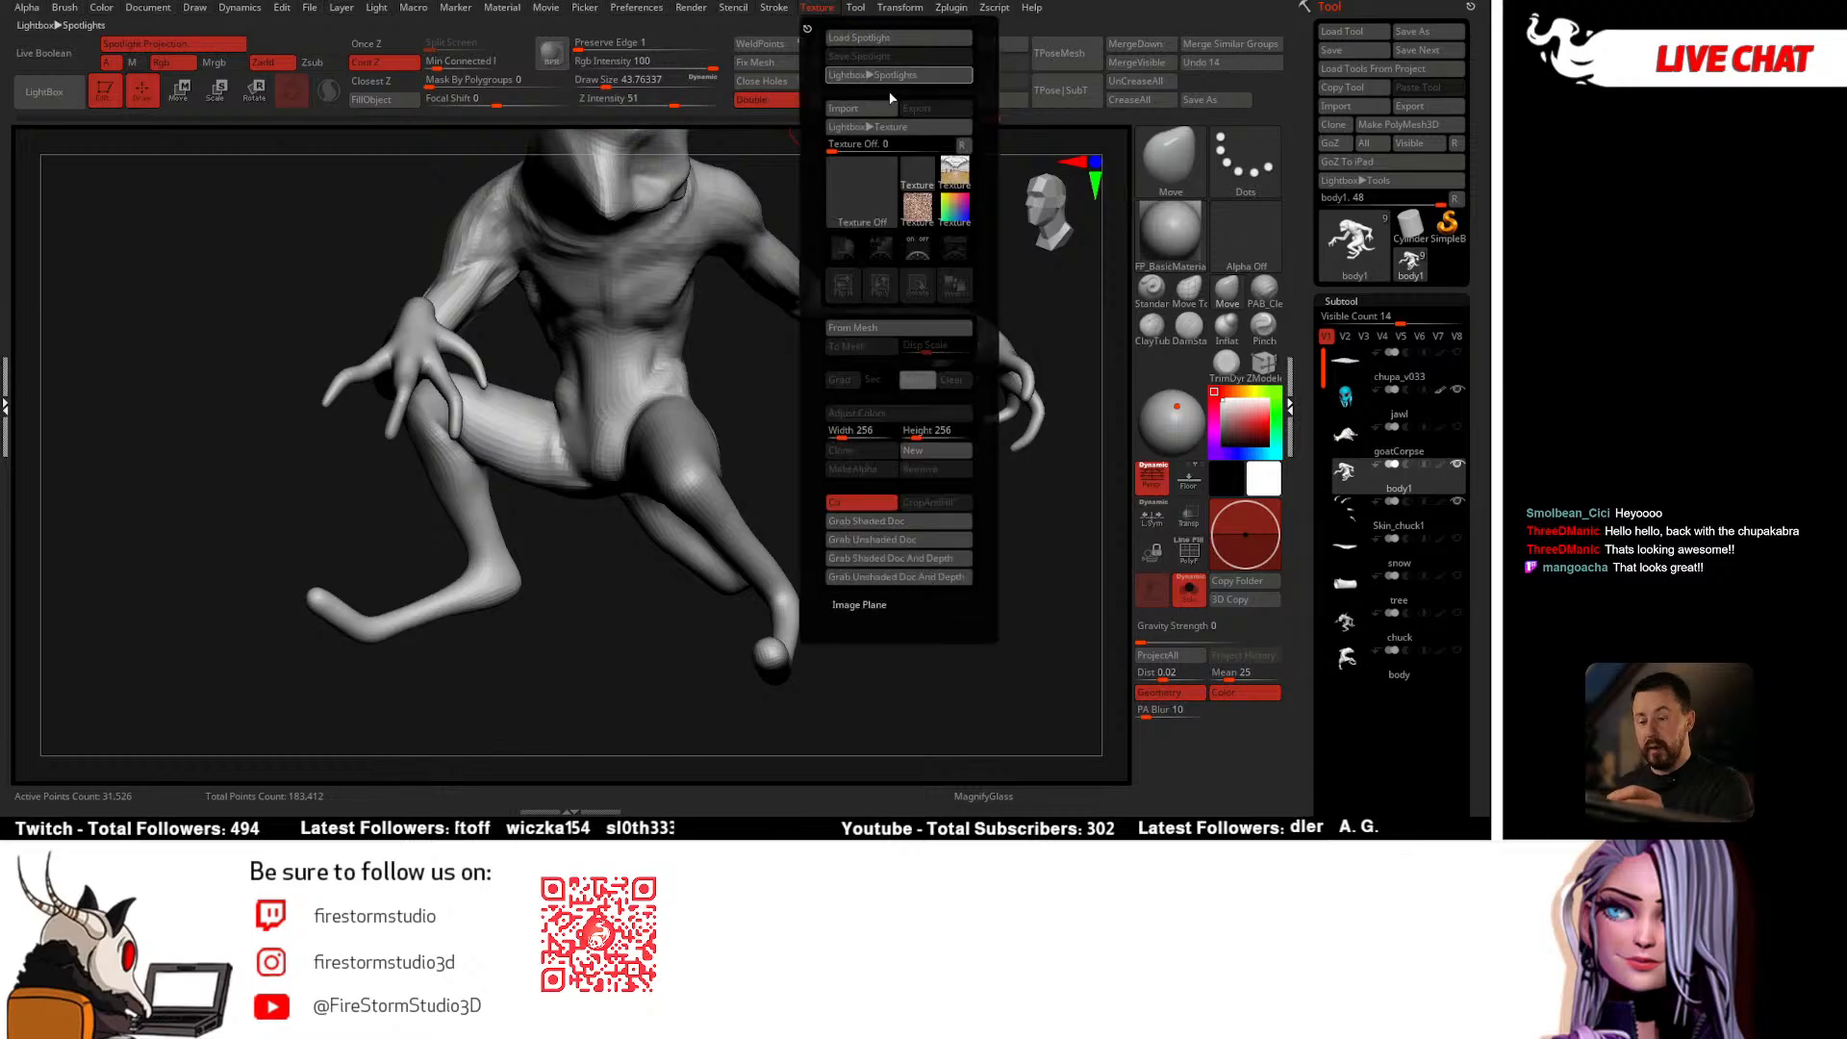
mouse_move(895, 13)
left_click(976, 506)
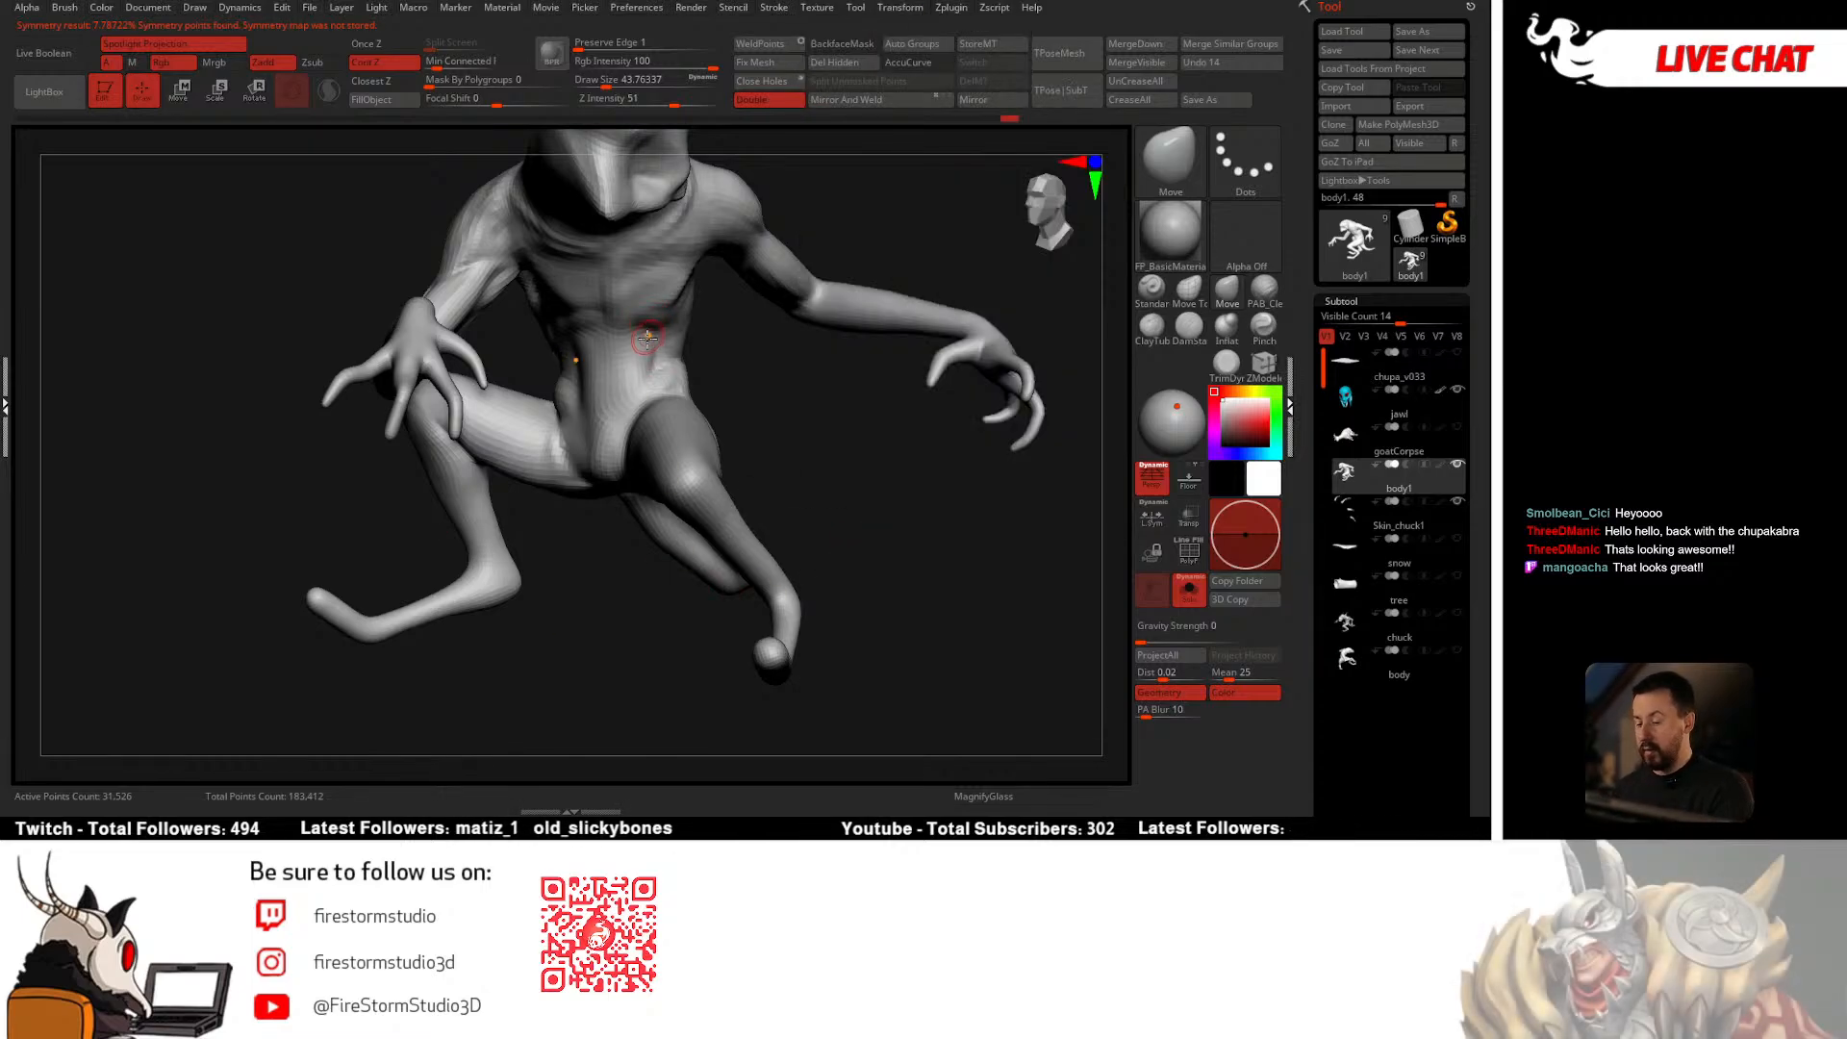
left_click(899, 7)
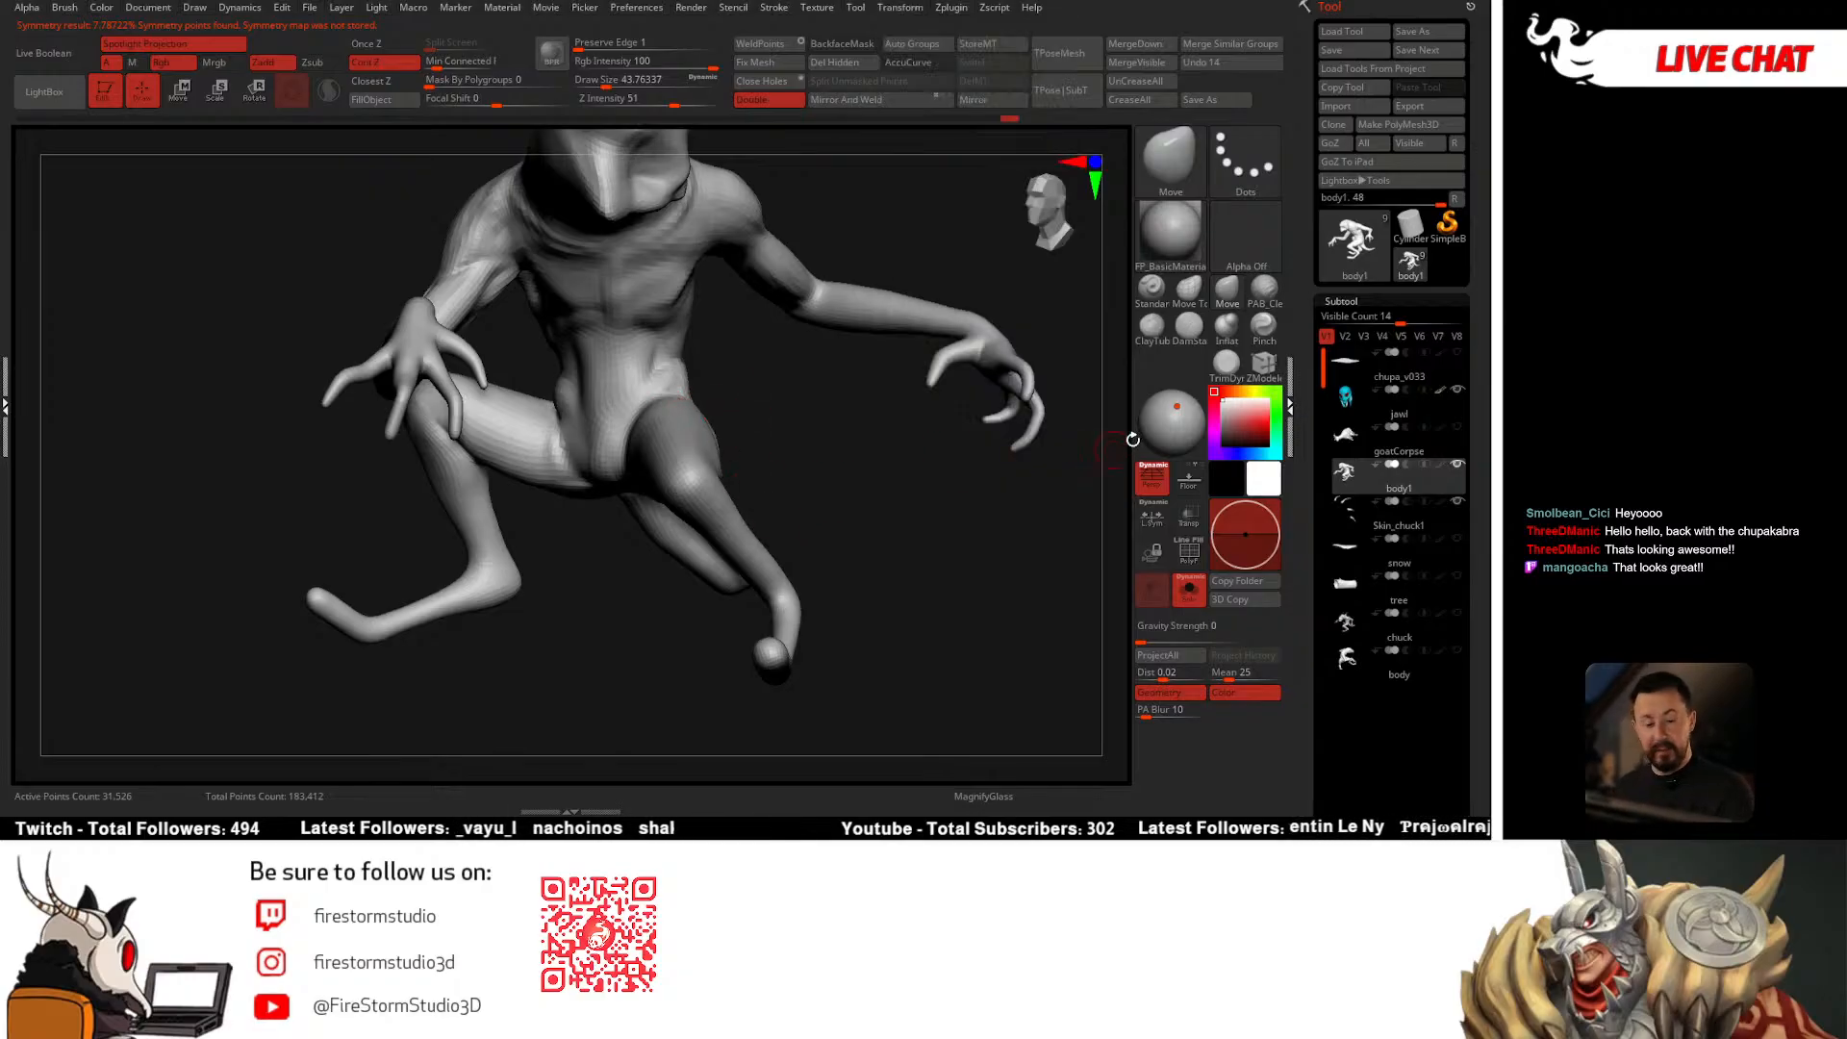
Step: Build up the belly and the sides of the waist with the PAB_CleanBuildup brush, ending at a draw size of about 62
left_click_drag(1172, 411, 1151, 443)
left_click_drag(831, 468, 851, 462)
left_click(1264, 288)
key("space")
left_click_drag(648, 318, 655, 318)
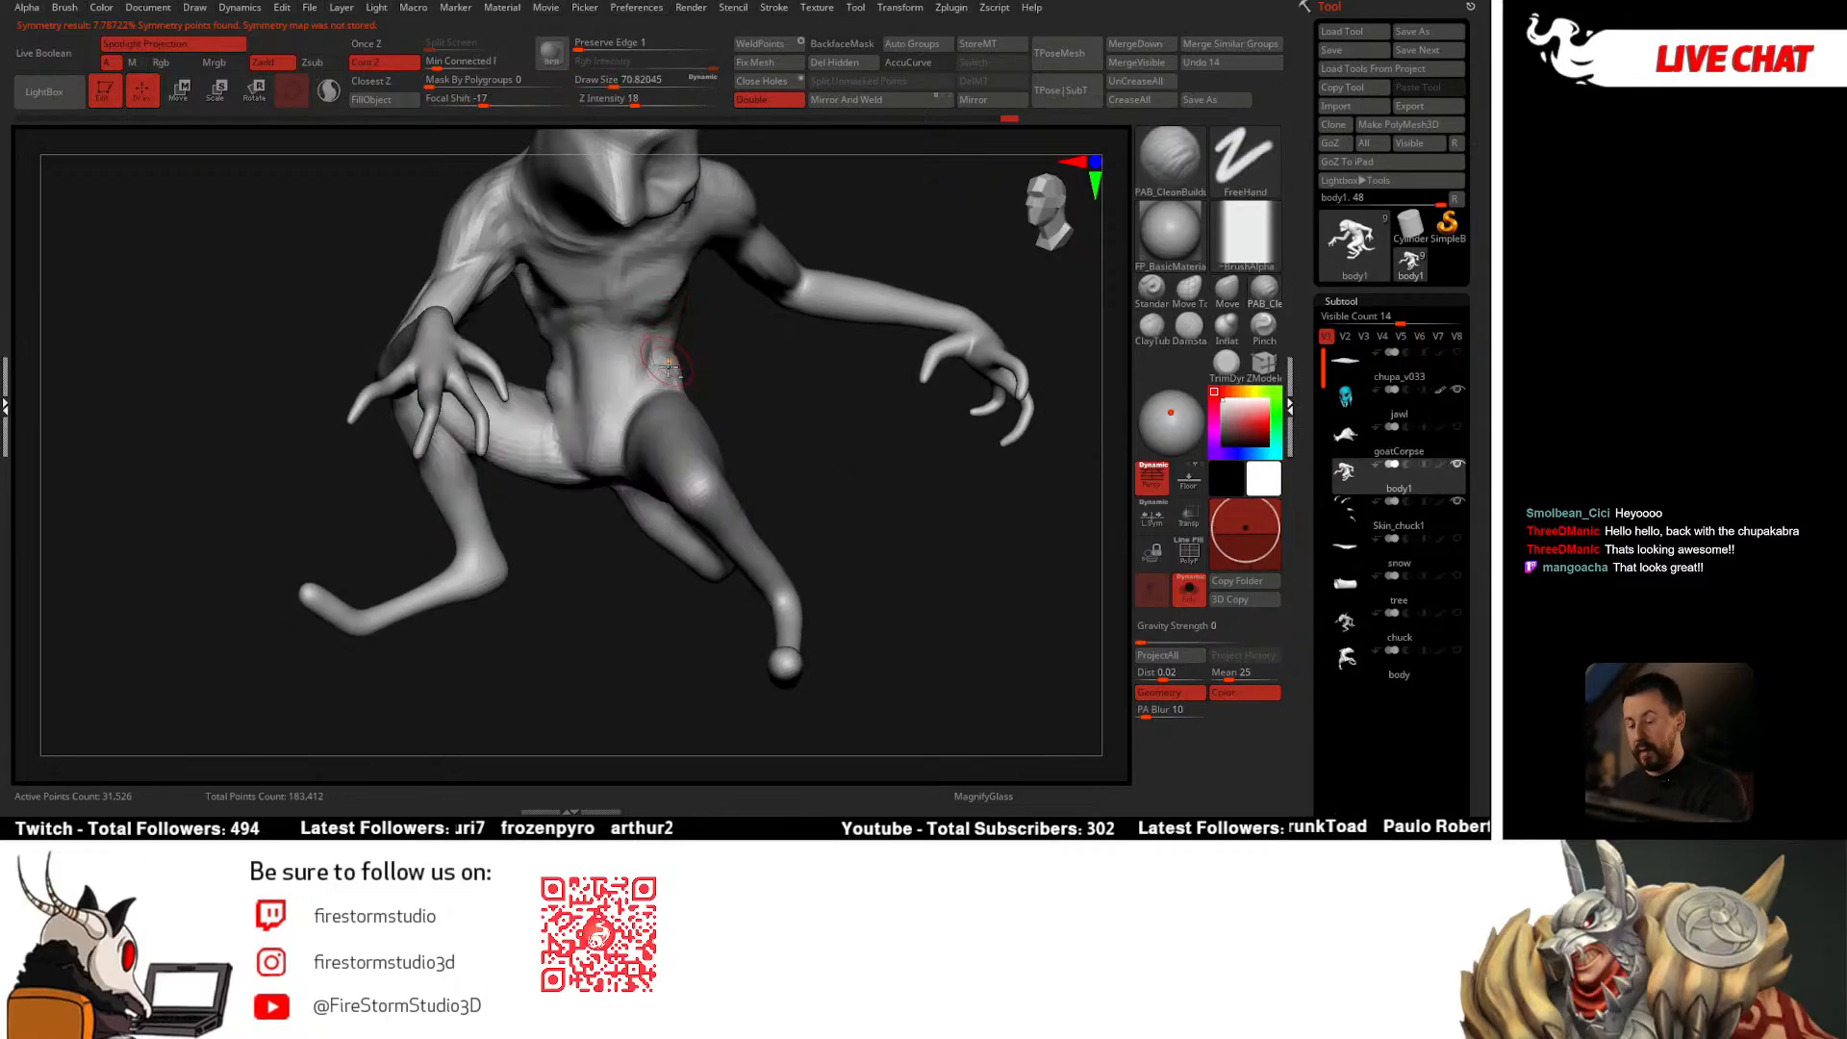
right_click_drag(660, 362, 646, 332)
key("space")
left_click_drag(662, 374, 656, 373)
mouse_move(707, 374)
right_mouse_down()
mouse_move(642, 362)
mouse_move(664, 370)
right_mouse_up()
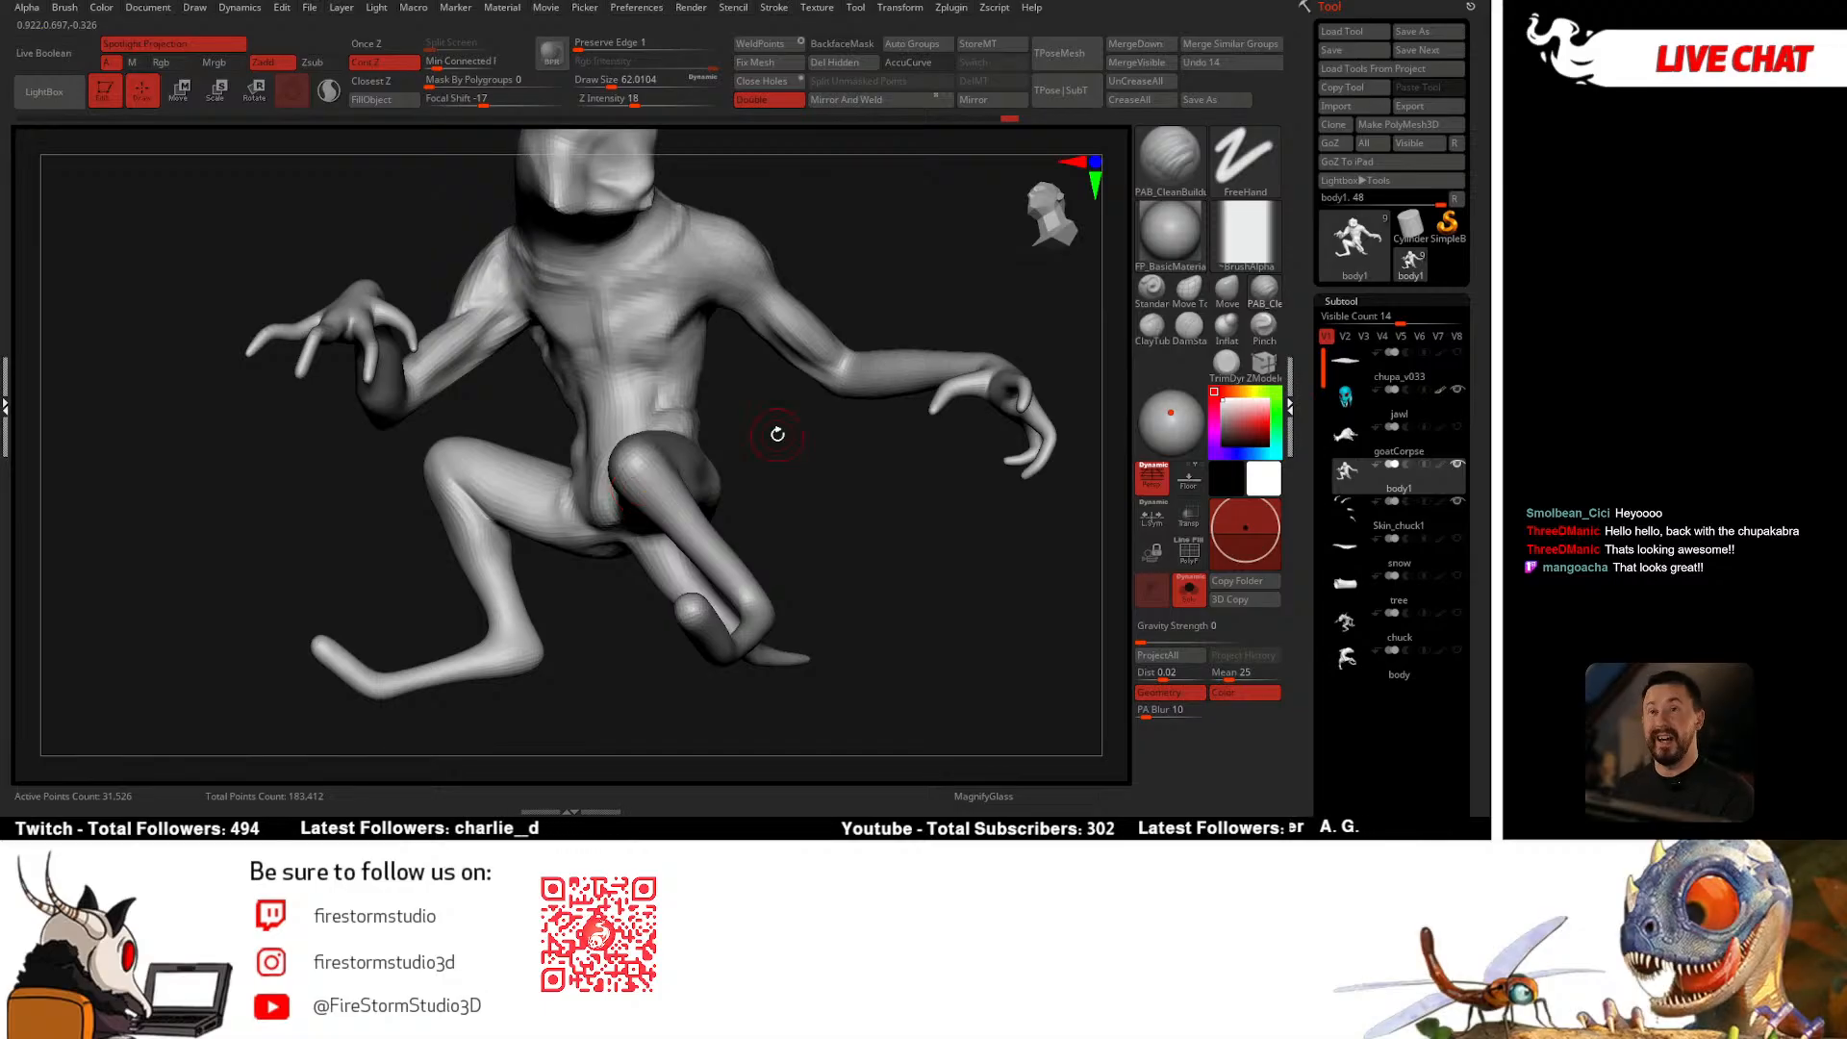
mouse_move(810, 459)
left_mouse_down()
mouse_move(766, 458)
mouse_move(644, 361)
mouse_move(665, 345)
left_mouse_up()
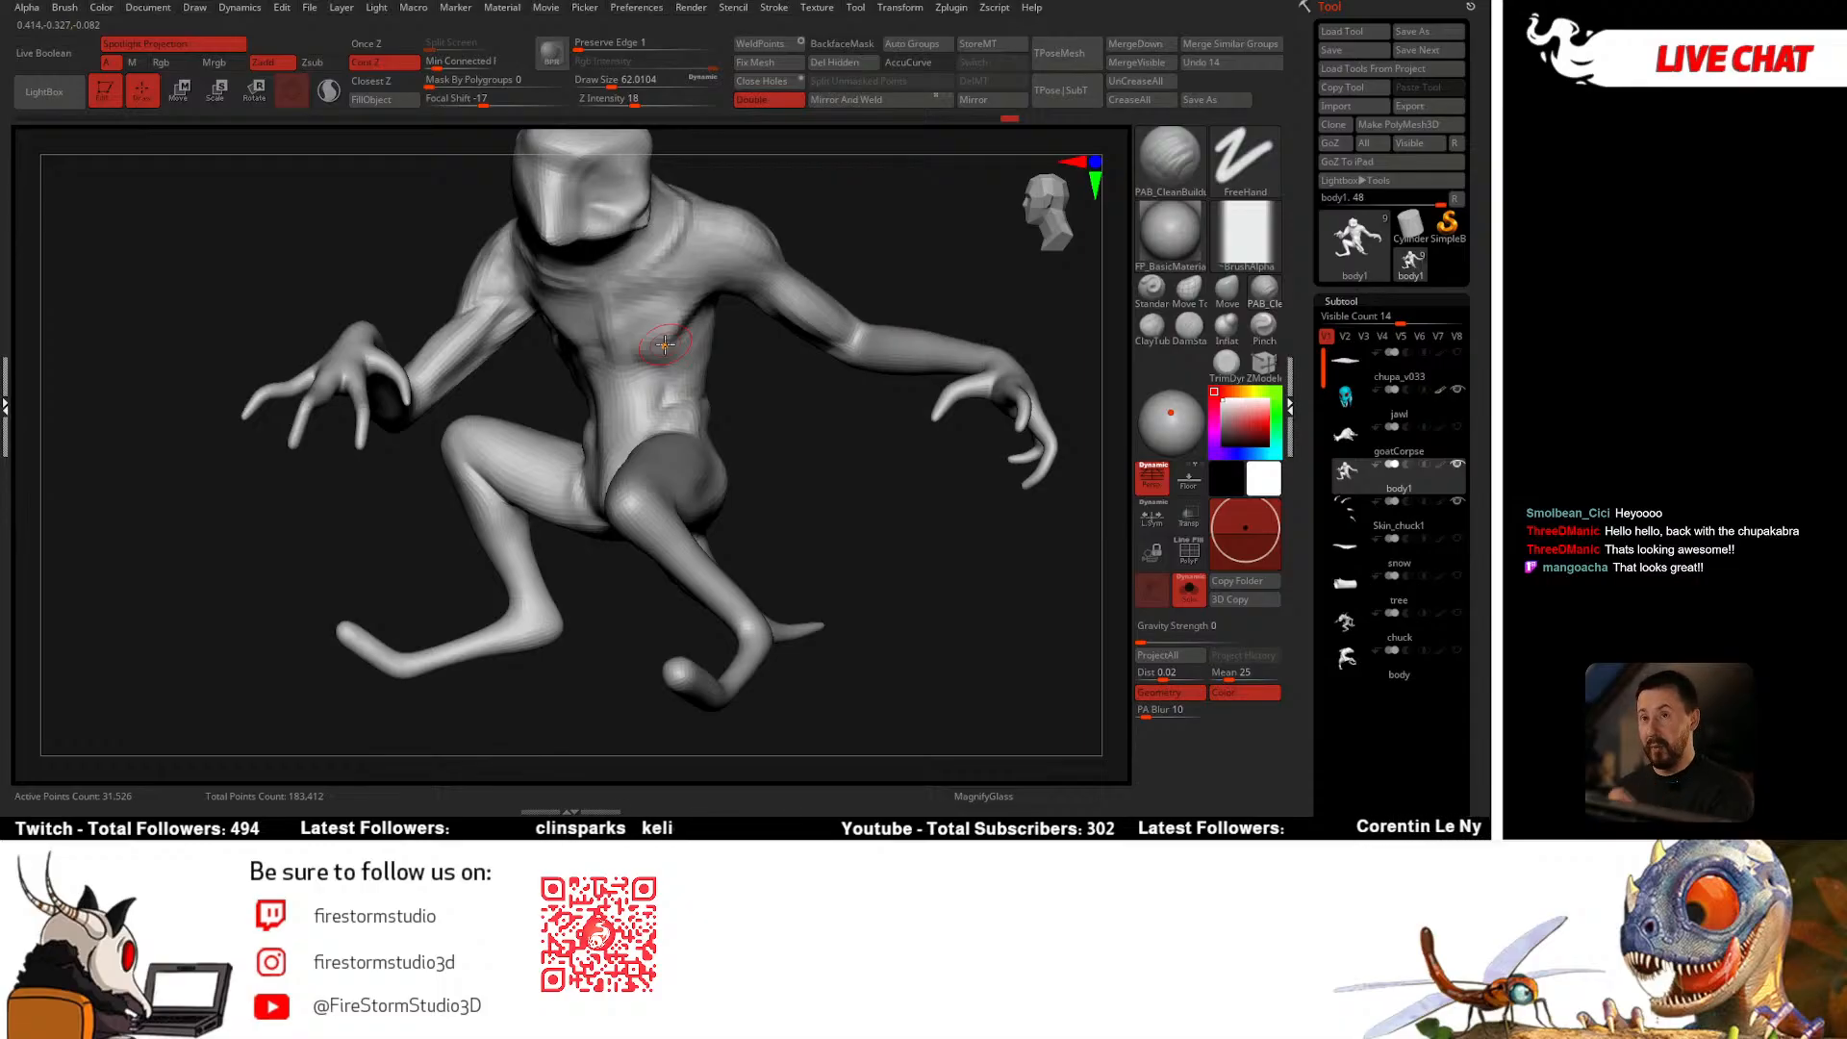
left_click_drag(795, 429, 662, 332)
Step: Sculpt the chest and upper ribcage with the clean buildup brush, using draw sizes of about 68 and 49
right_click_drag(662, 332, 691, 323, "alt")
key("space")
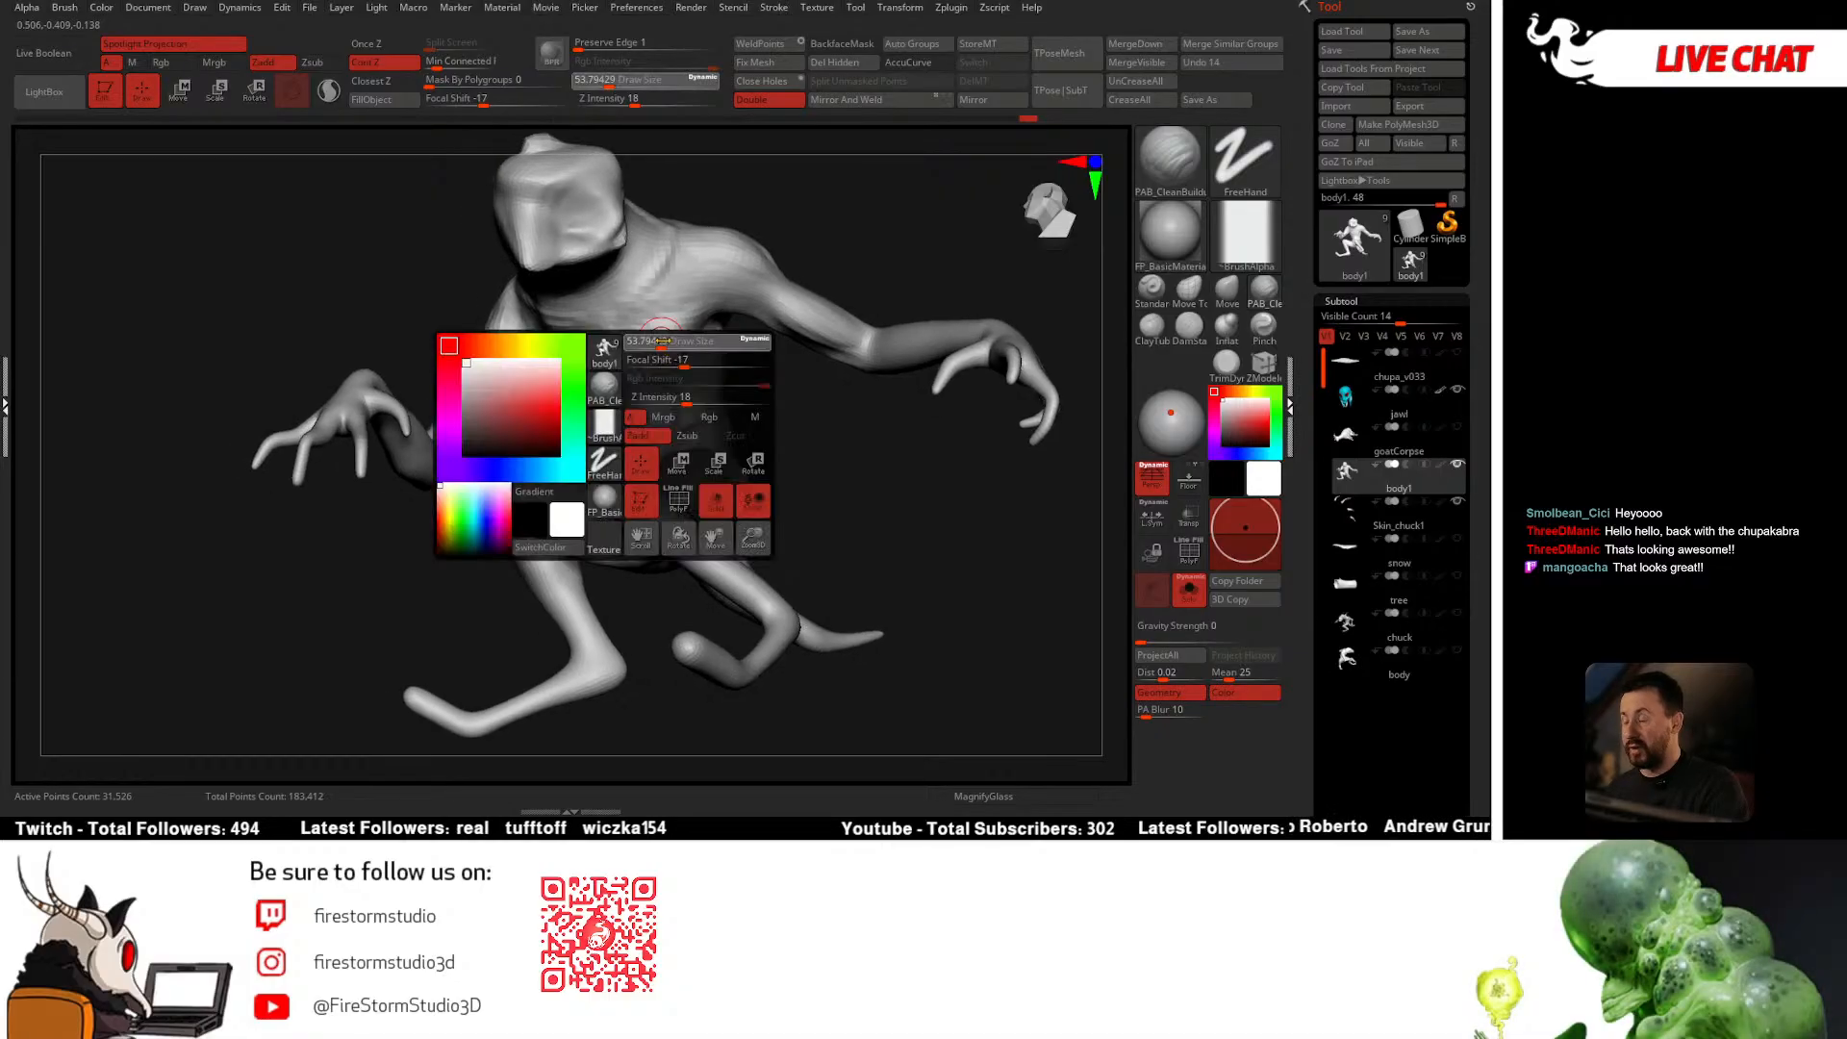
left_click_drag(683, 339, 689, 338)
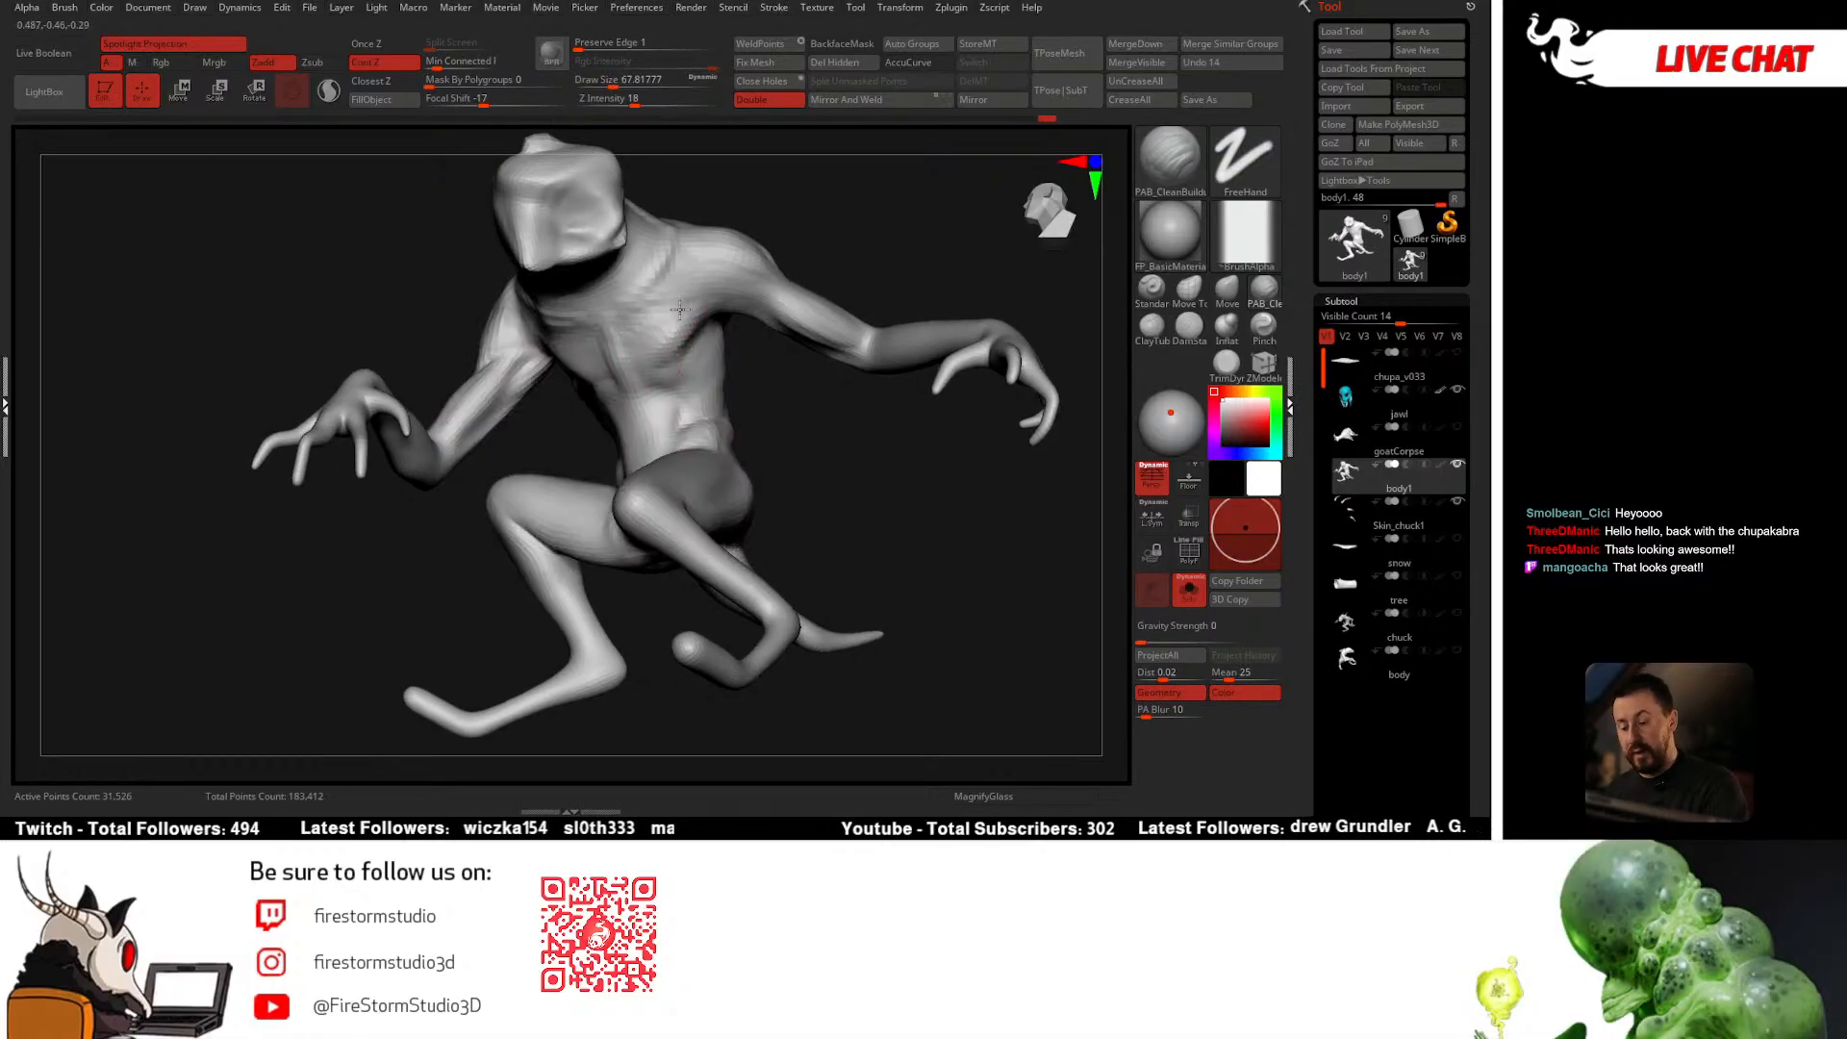
mouse_move(677, 332)
right_mouse_down()
mouse_move(638, 340)
mouse_move(647, 371)
right_mouse_up()
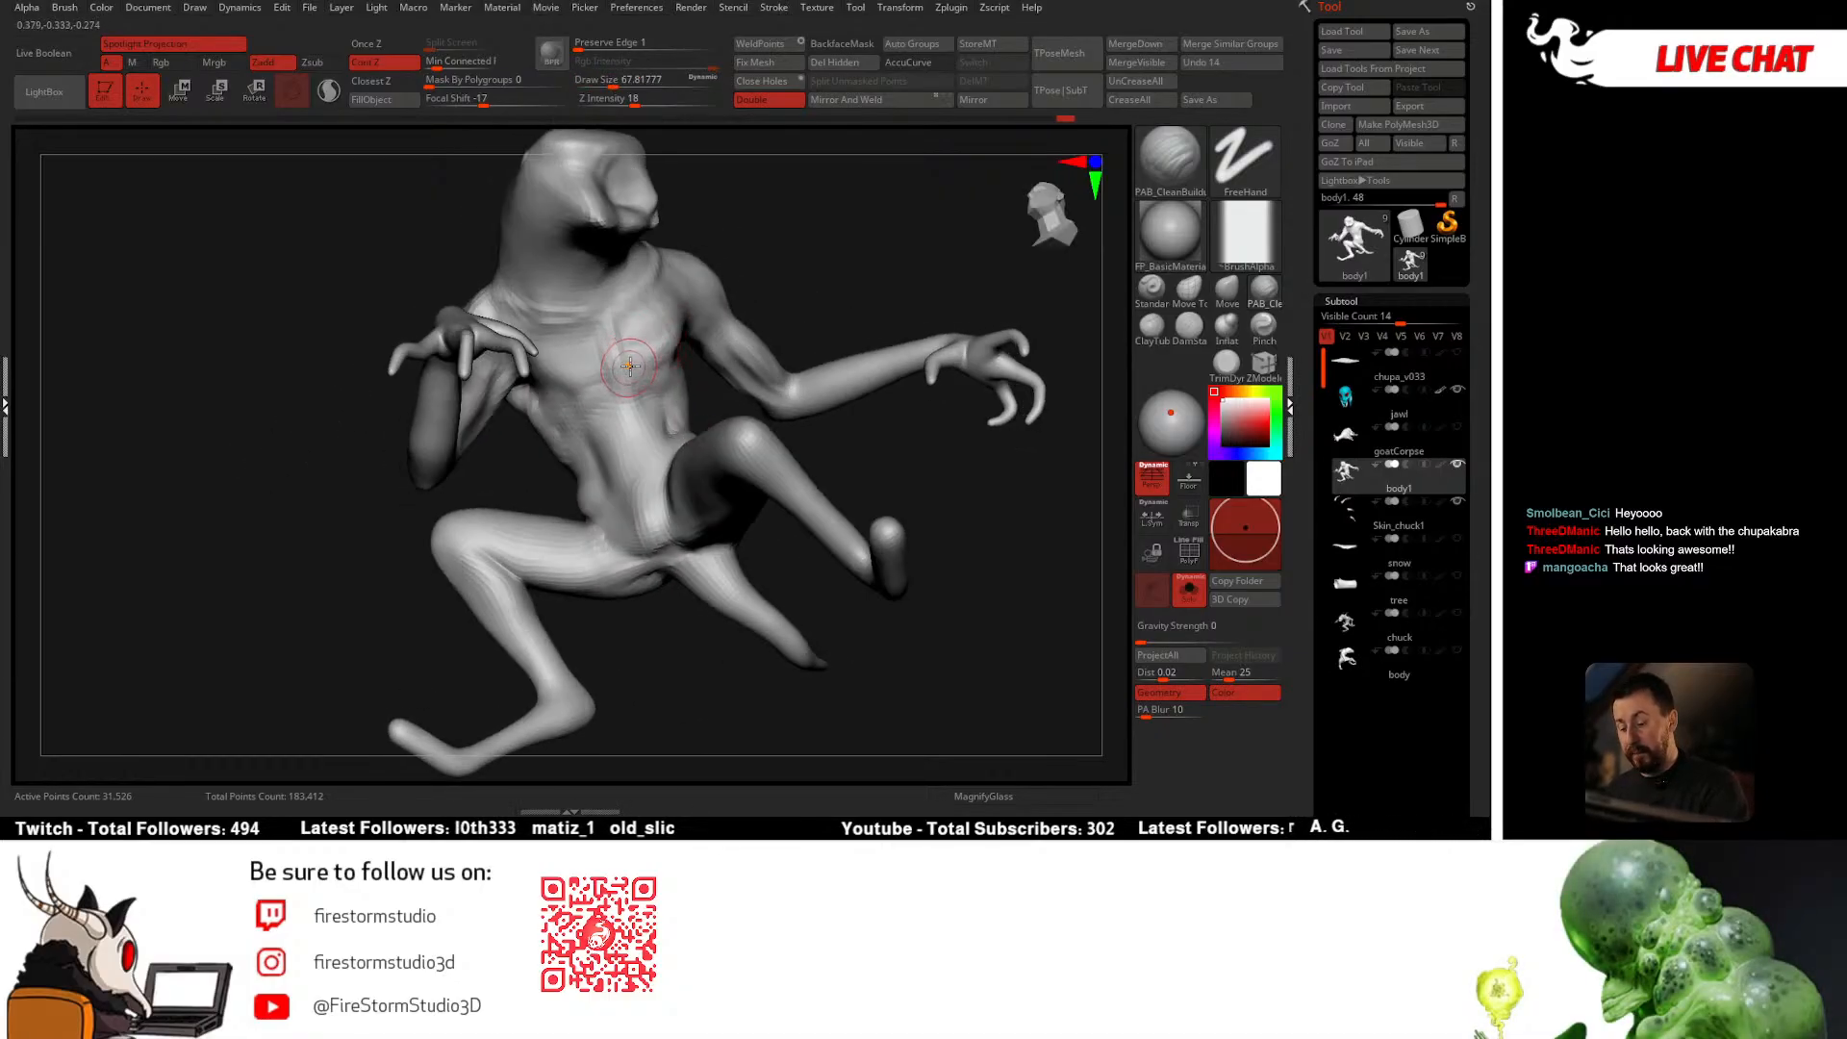
key("space")
left_click_drag(690, 294, 684, 293)
right_click_drag(684, 292, 638, 313)
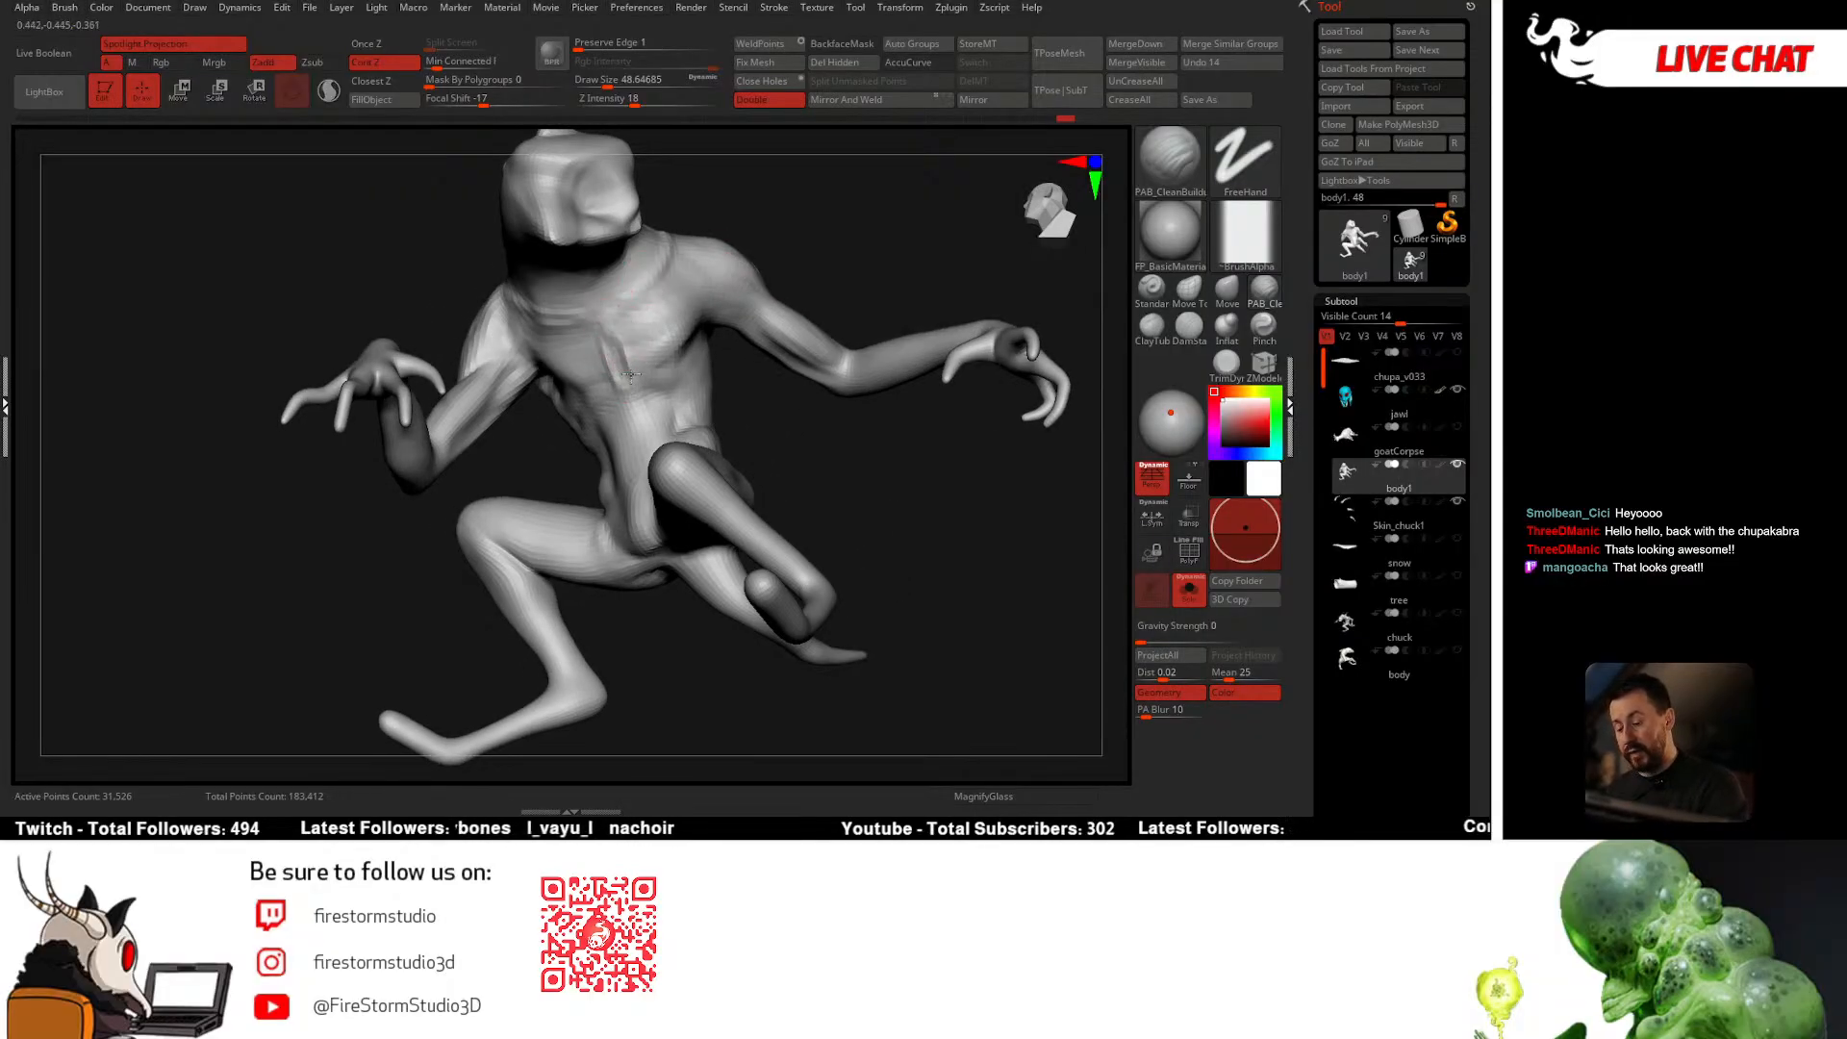
Step: Reshape the ribcage from below with the Move brush and build up its side and lower edge with PAB_CleanBuildup at draw size about 51
mouse_move(605, 373)
right_mouse_down()
mouse_move(689, 398)
mouse_move(707, 375)
mouse_move(678, 391)
mouse_move(665, 375)
mouse_move(741, 377)
mouse_move(729, 389)
mouse_move(767, 408)
mouse_move(668, 401)
mouse_move(684, 466)
mouse_move(793, 430)
mouse_move(689, 470)
mouse_move(701, 495)
mouse_move(816, 416)
mouse_move(679, 419)
mouse_move(783, 429)
mouse_move(788, 414)
right_mouse_up()
left_click(1228, 291)
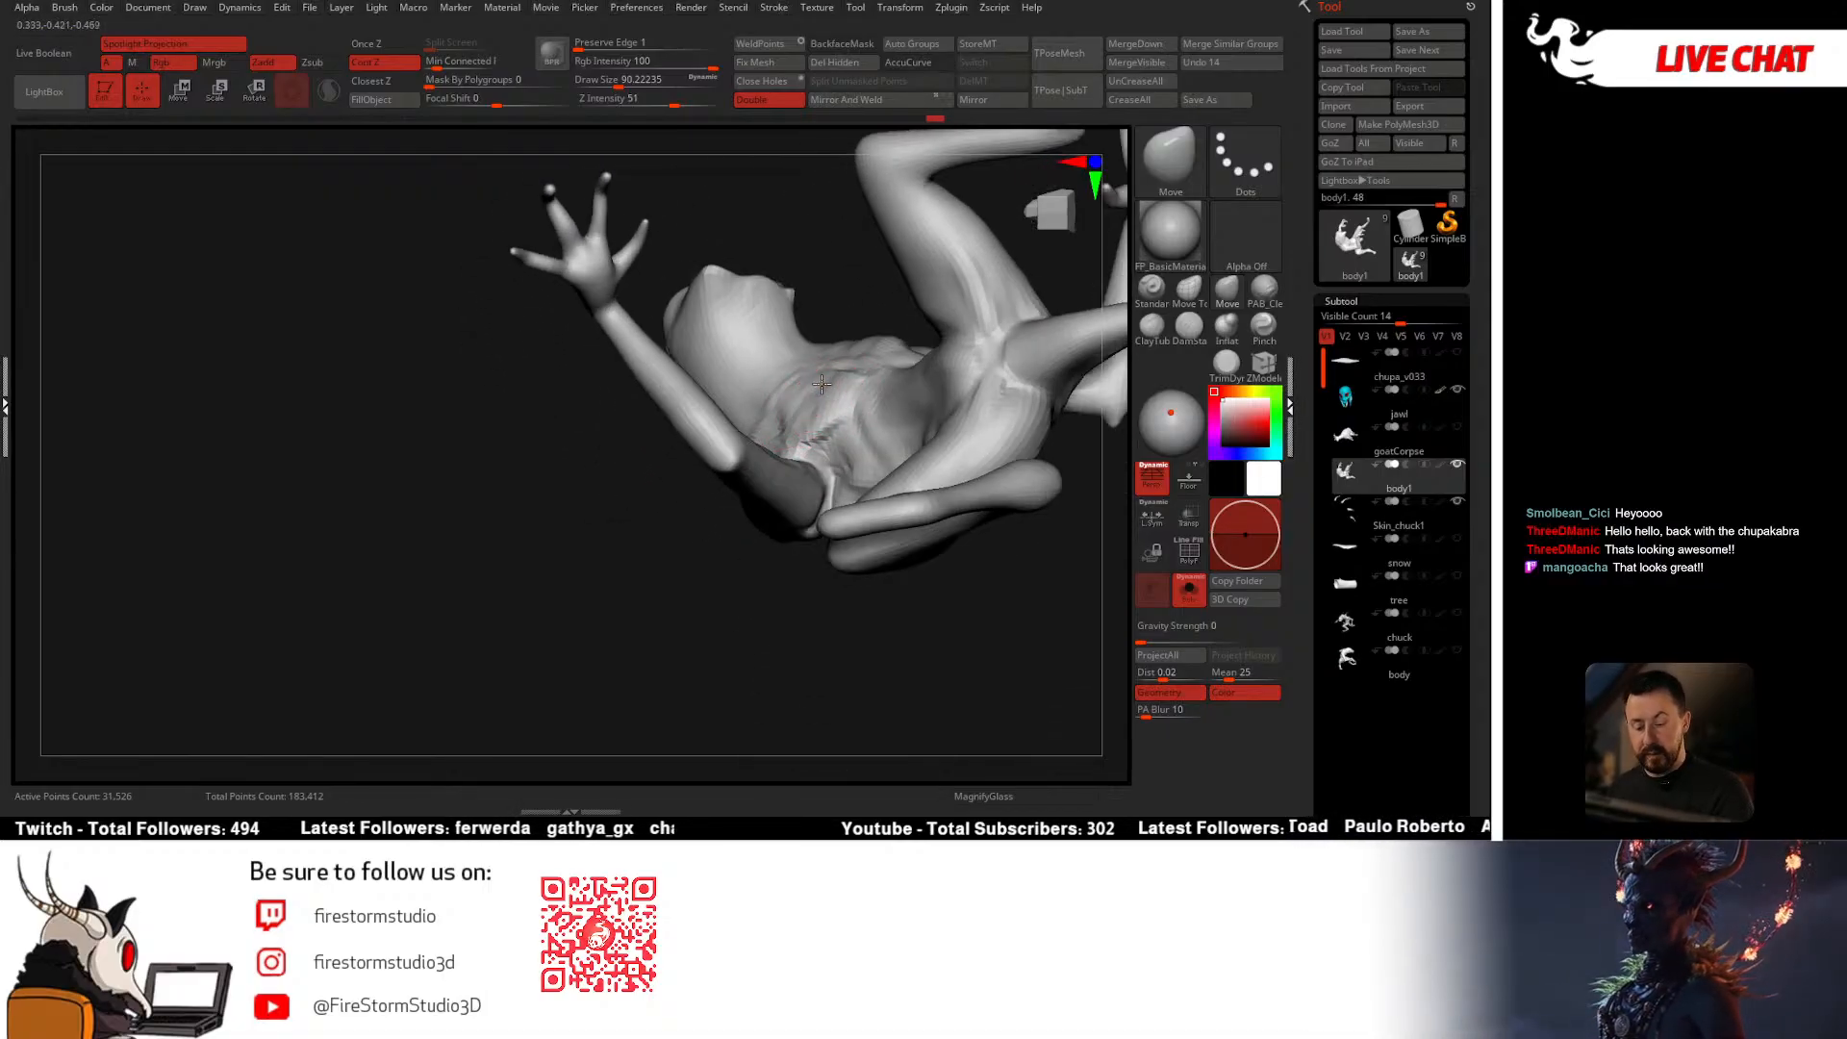
left_click(1264, 290)
right_click_drag(777, 416, 806, 418)
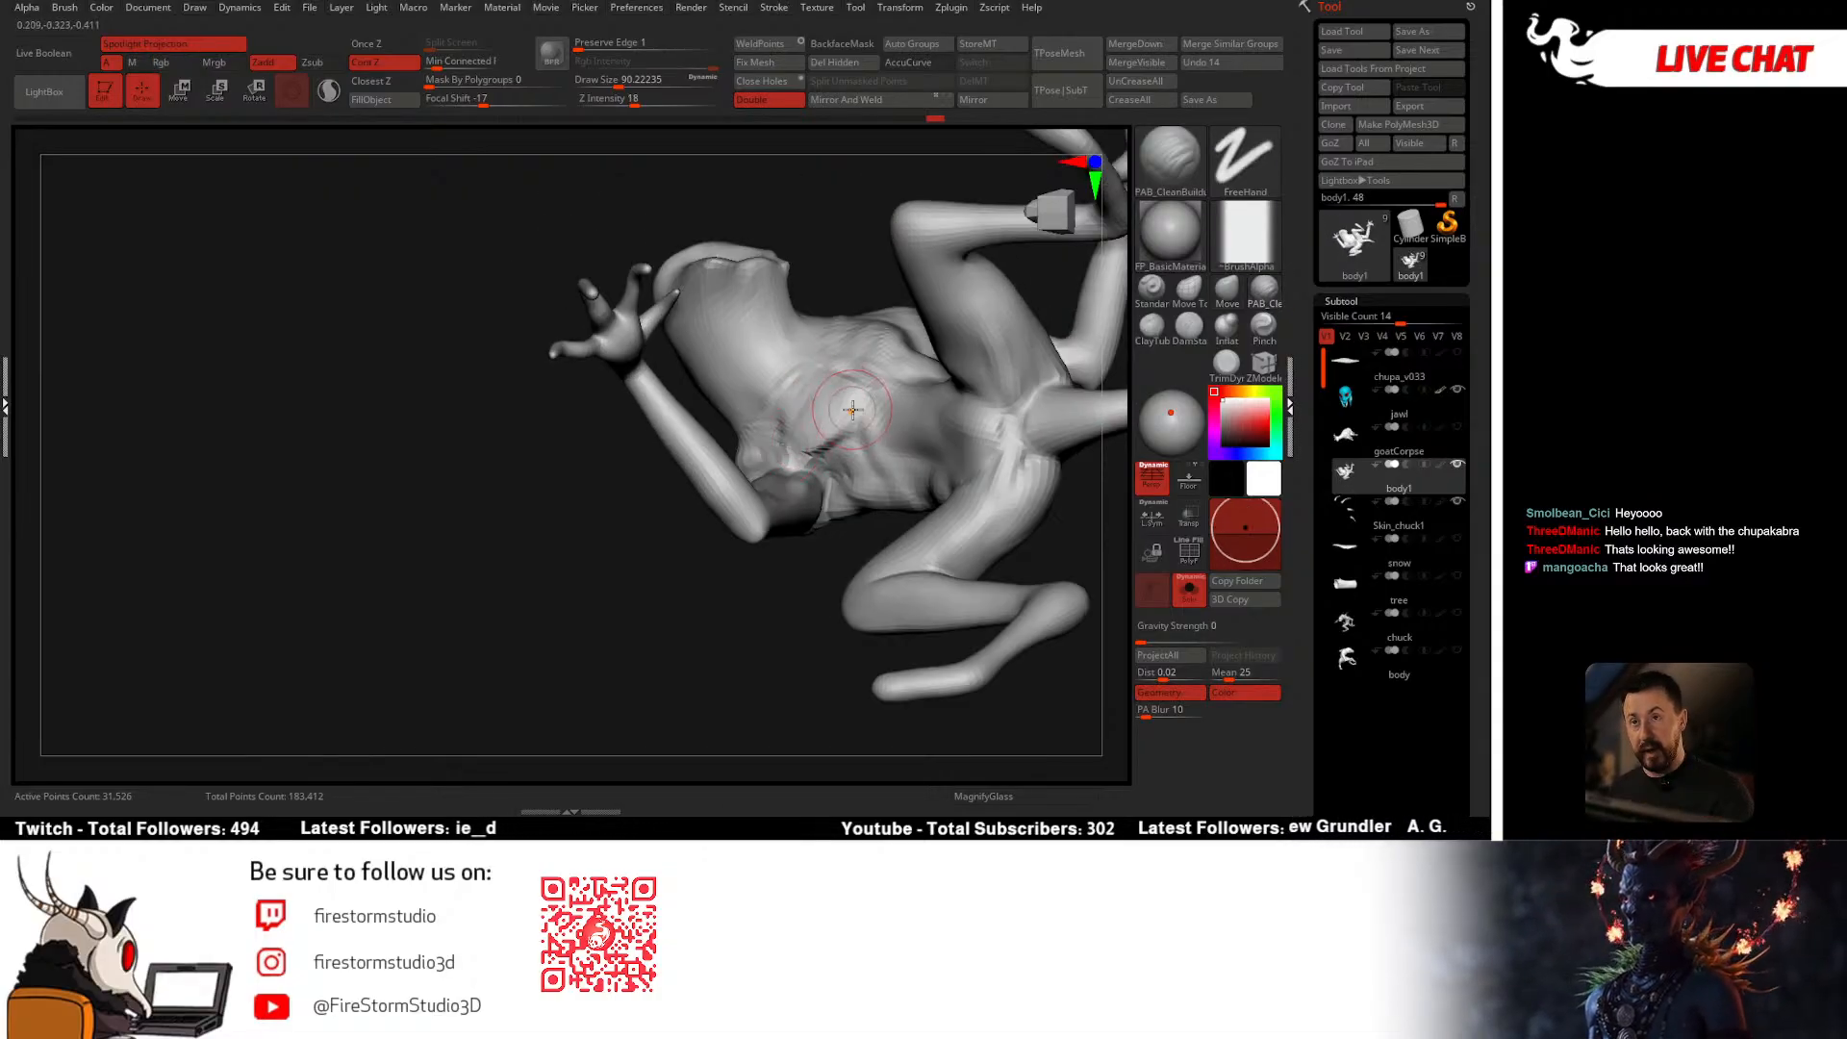
key("space")
left_click_drag(842, 419, 833, 420)
right_click_drag(829, 356, 856, 442)
mouse_move(871, 359)
right_mouse_down()
mouse_move(825, 382)
mouse_move(821, 408)
right_mouse_up()
key("space")
key("space")
left_click_drag(830, 416, 813, 416)
key("space")
mouse_move(811, 413)
right_mouse_down()
mouse_move(778, 362)
mouse_move(784, 385)
mouse_move(719, 421)
mouse_move(665, 364)
mouse_move(694, 345)
mouse_move(648, 404)
mouse_move(670, 377)
mouse_move(635, 390)
mouse_move(672, 420)
mouse_move(651, 392)
mouse_move(626, 416)
mouse_move(716, 385)
mouse_move(743, 326)
mouse_move(751, 358)
mouse_move(767, 342)
mouse_move(612, 299)
right_mouse_up()
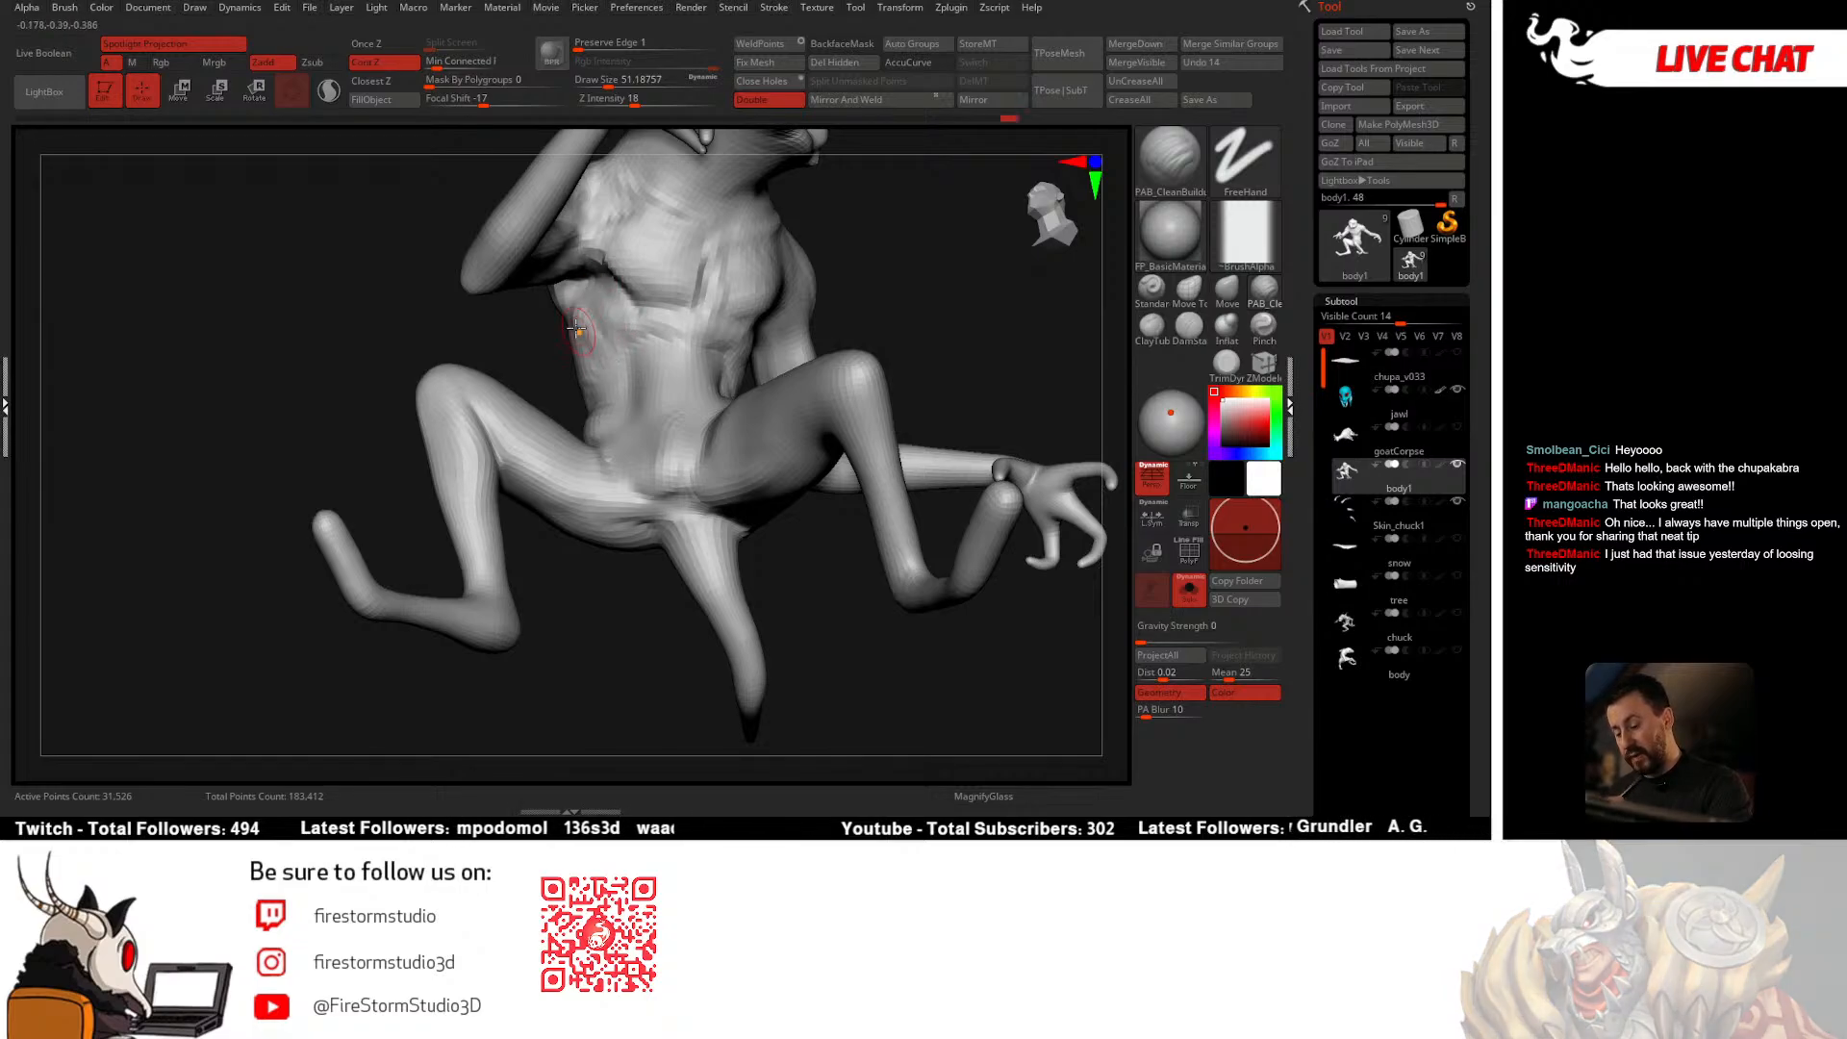
Step: Define the abdomen and build up the upper rim of the pelvis, increasing the draw size to about 65
mouse_move(725, 344)
right_mouse_down()
mouse_move(709, 400)
mouse_move(769, 339)
mouse_move(770, 375)
mouse_move(699, 354)
mouse_move(643, 386)
mouse_move(674, 367)
right_mouse_up()
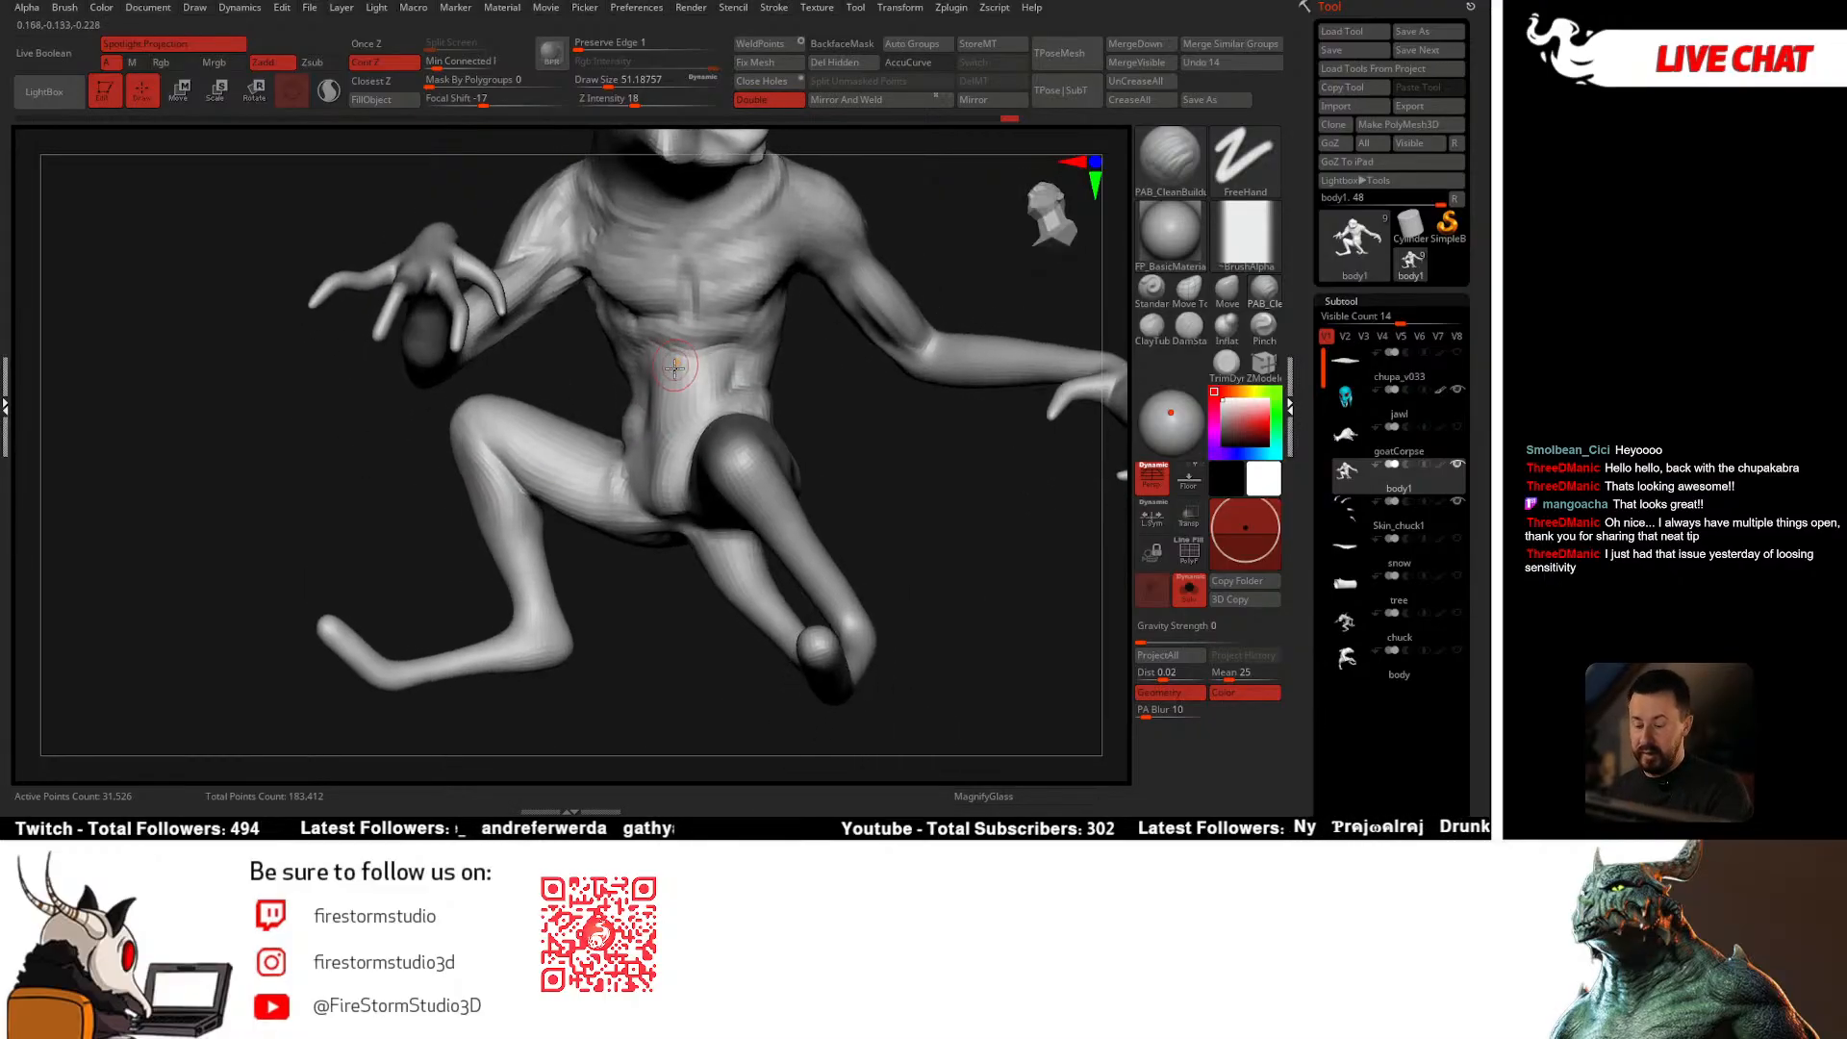
right_click_drag(652, 445, 725, 372)
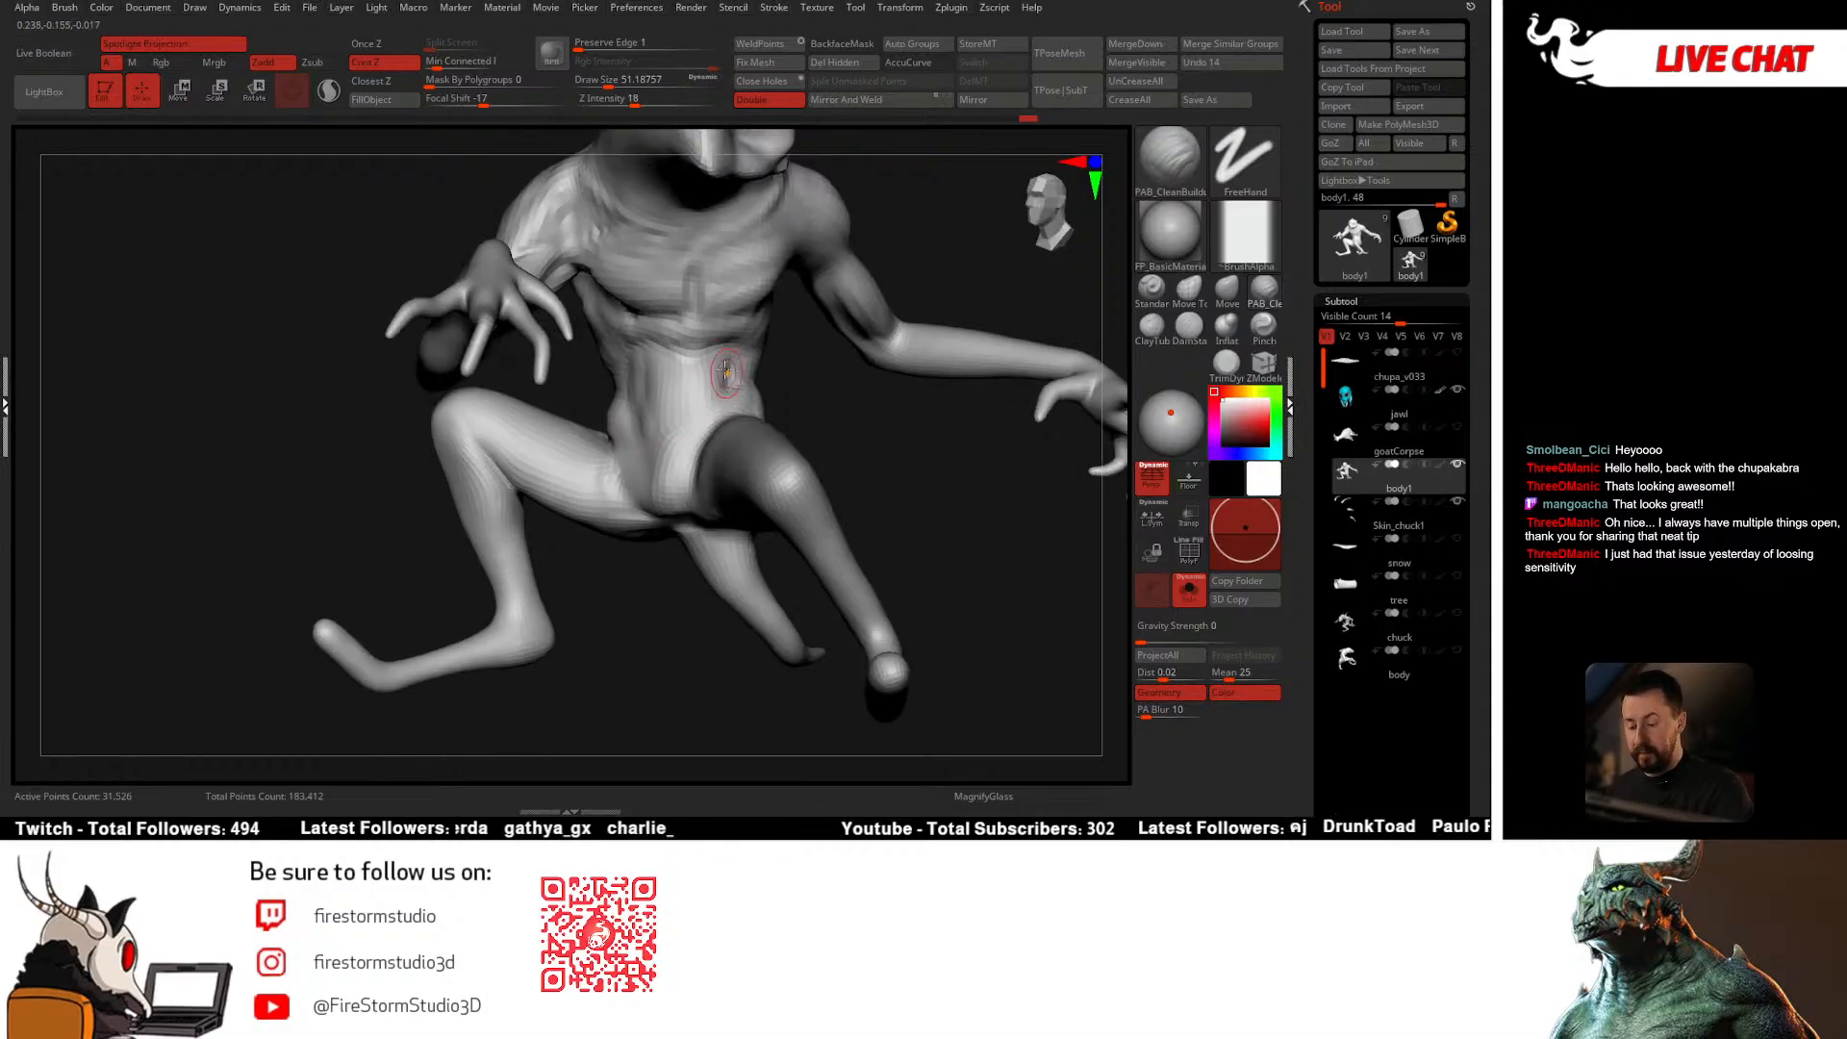
right_click_drag(678, 435, 723, 406)
key("space")
left_click_drag(700, 412, 709, 411)
mouse_move(731, 409)
right_mouse_down()
mouse_move(673, 363)
mouse_move(697, 395)
mouse_move(675, 364)
mouse_move(654, 412)
right_mouse_up()
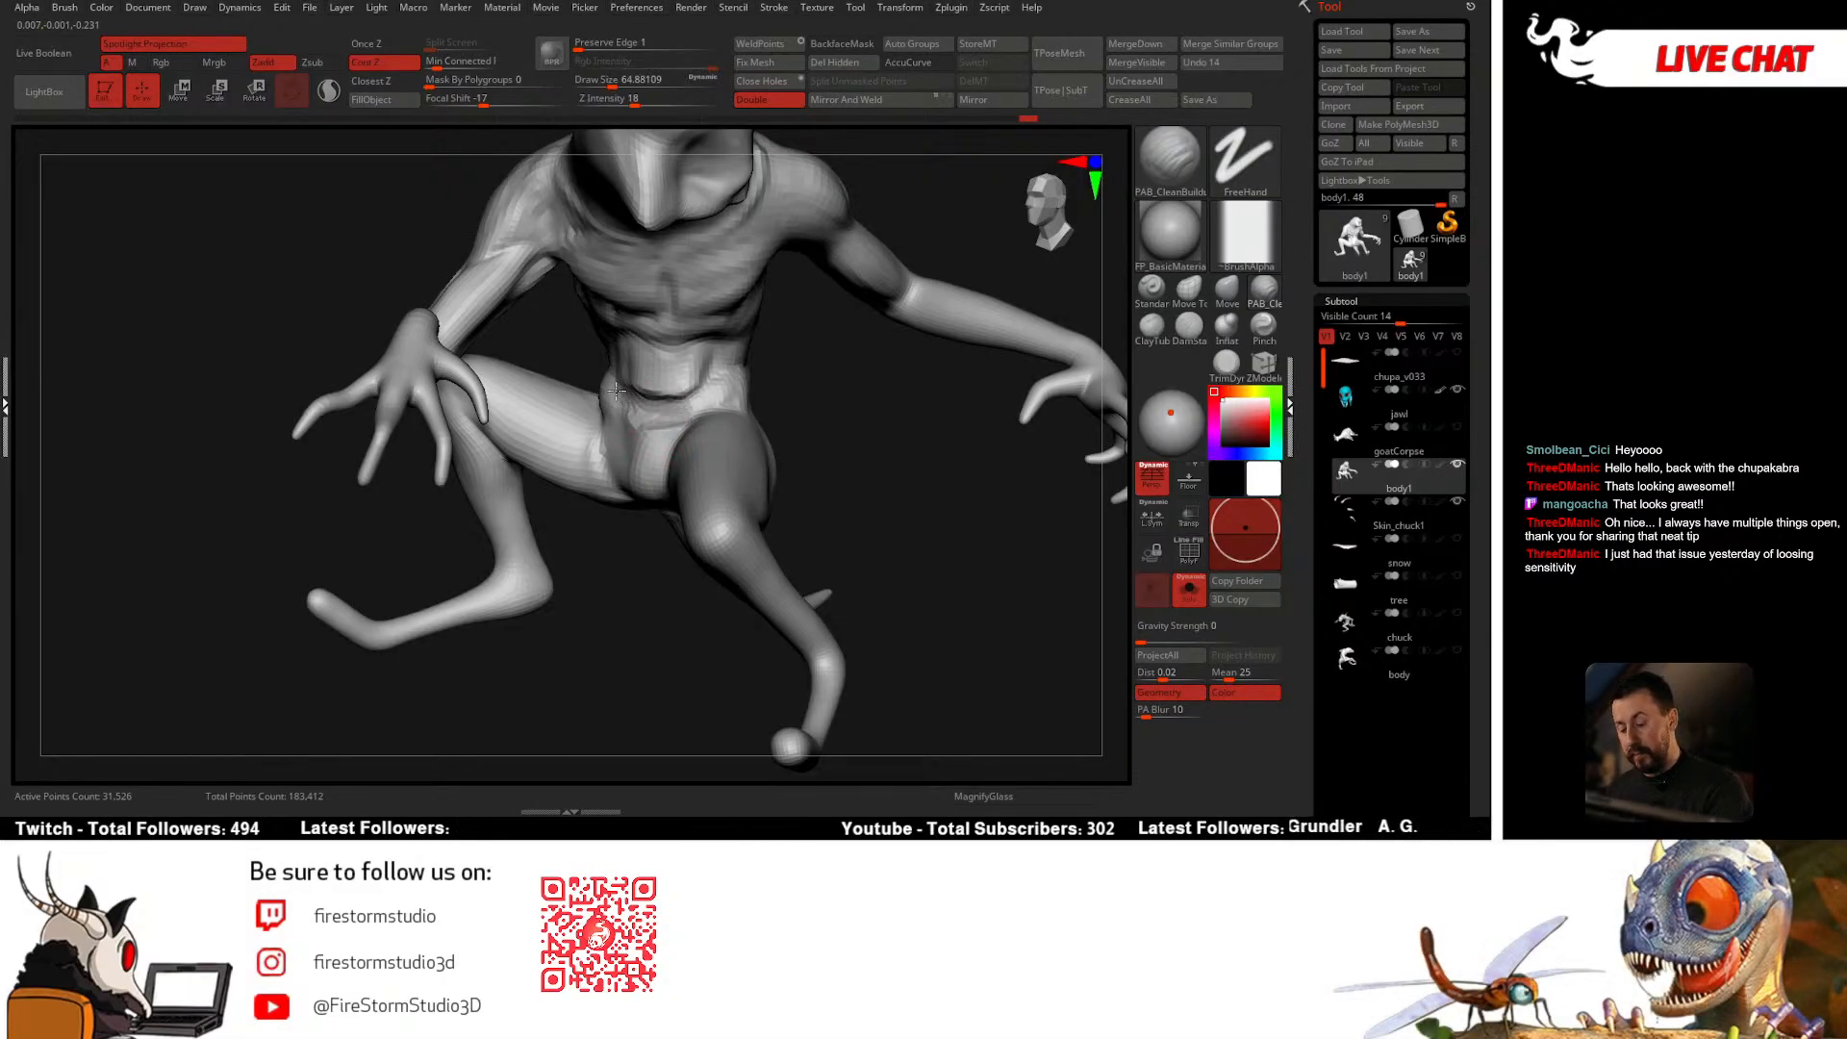
Step: Sculpt the hip bones and the folds running from the waist down to the groin
right_click_drag(693, 409, 744, 377)
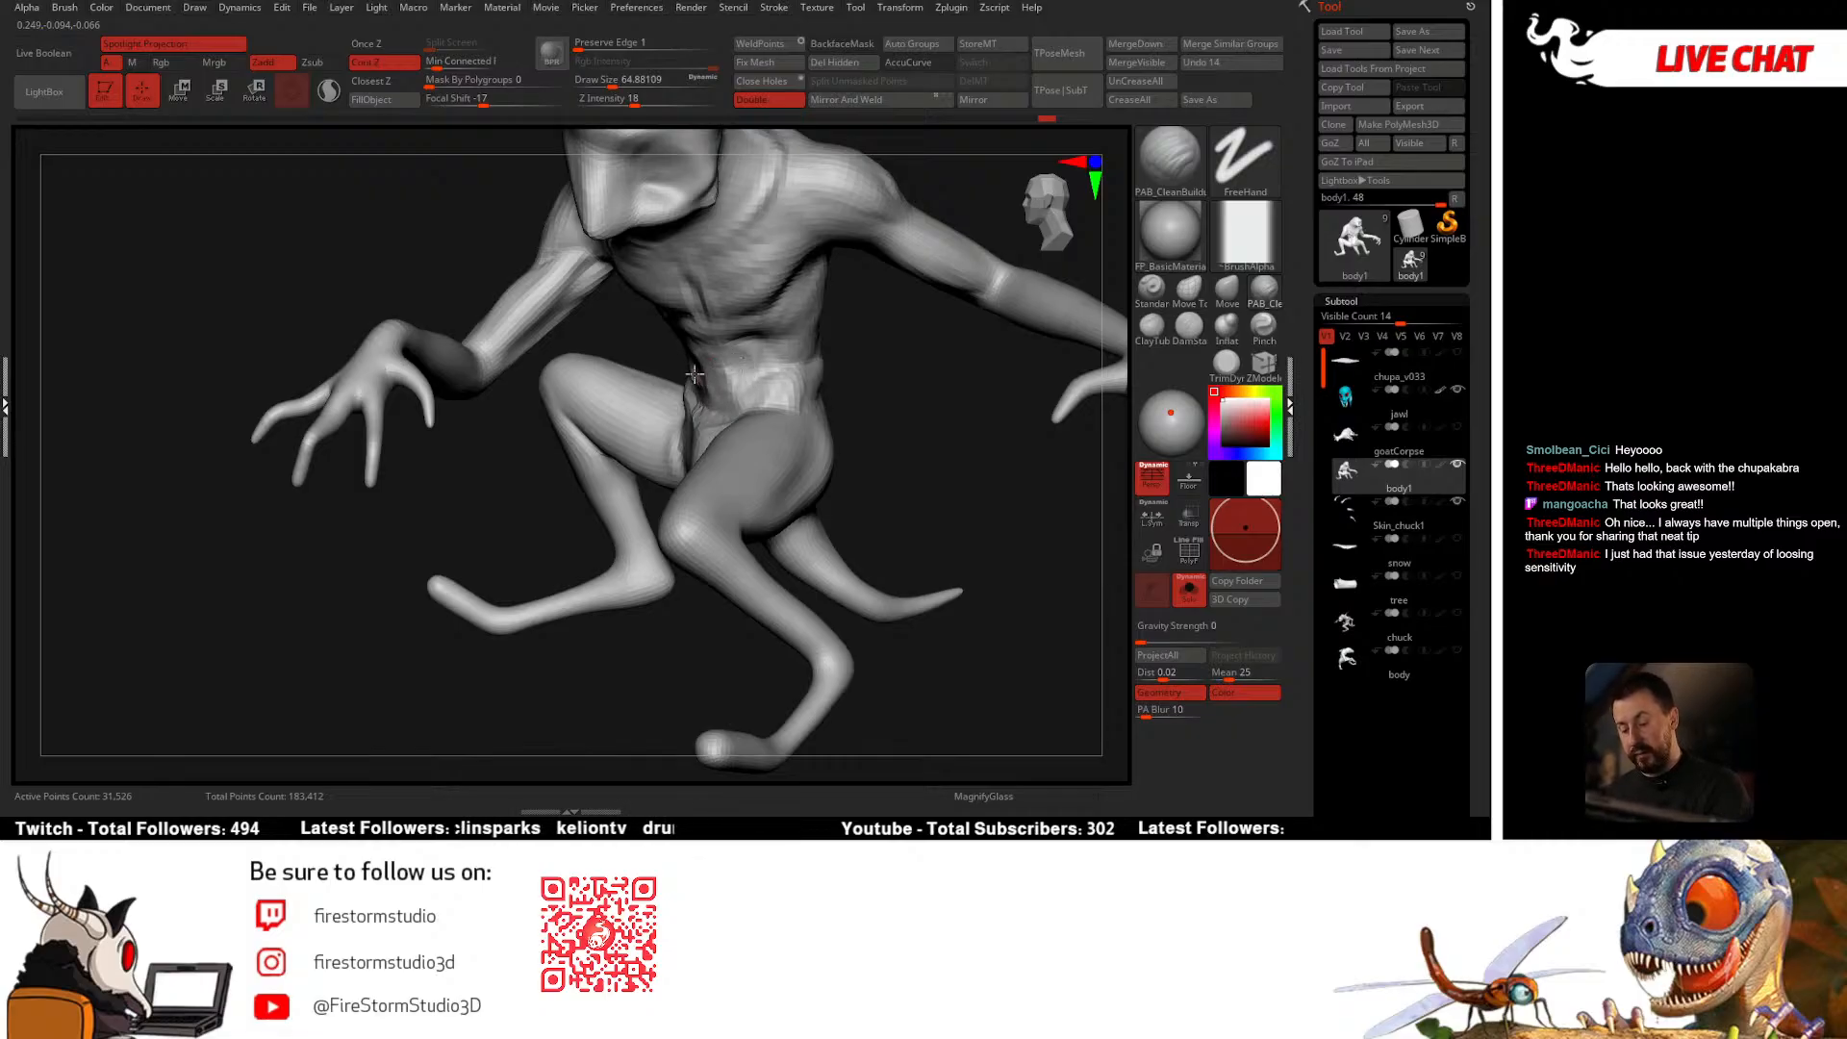
mouse_move(694, 364)
right_mouse_down()
mouse_move(678, 380)
mouse_move(748, 410)
mouse_move(655, 408)
right_mouse_up()
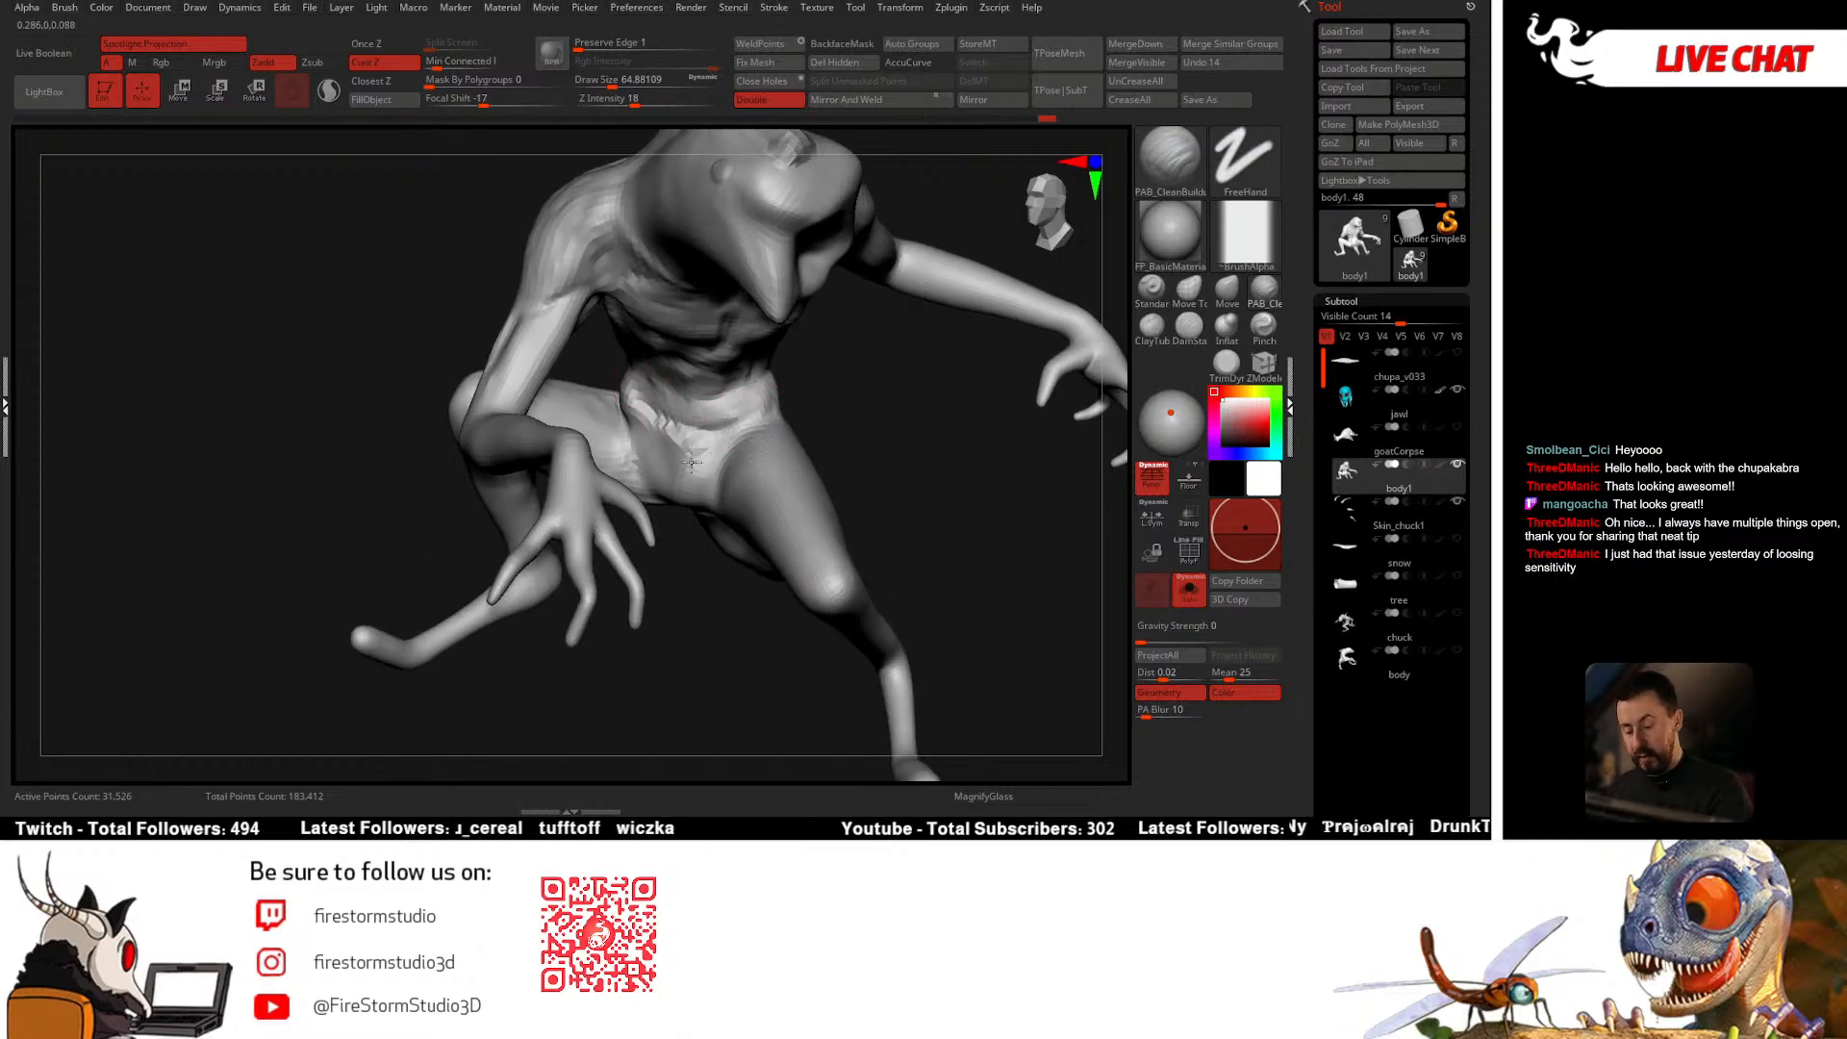
right_click_drag(682, 470, 689, 520)
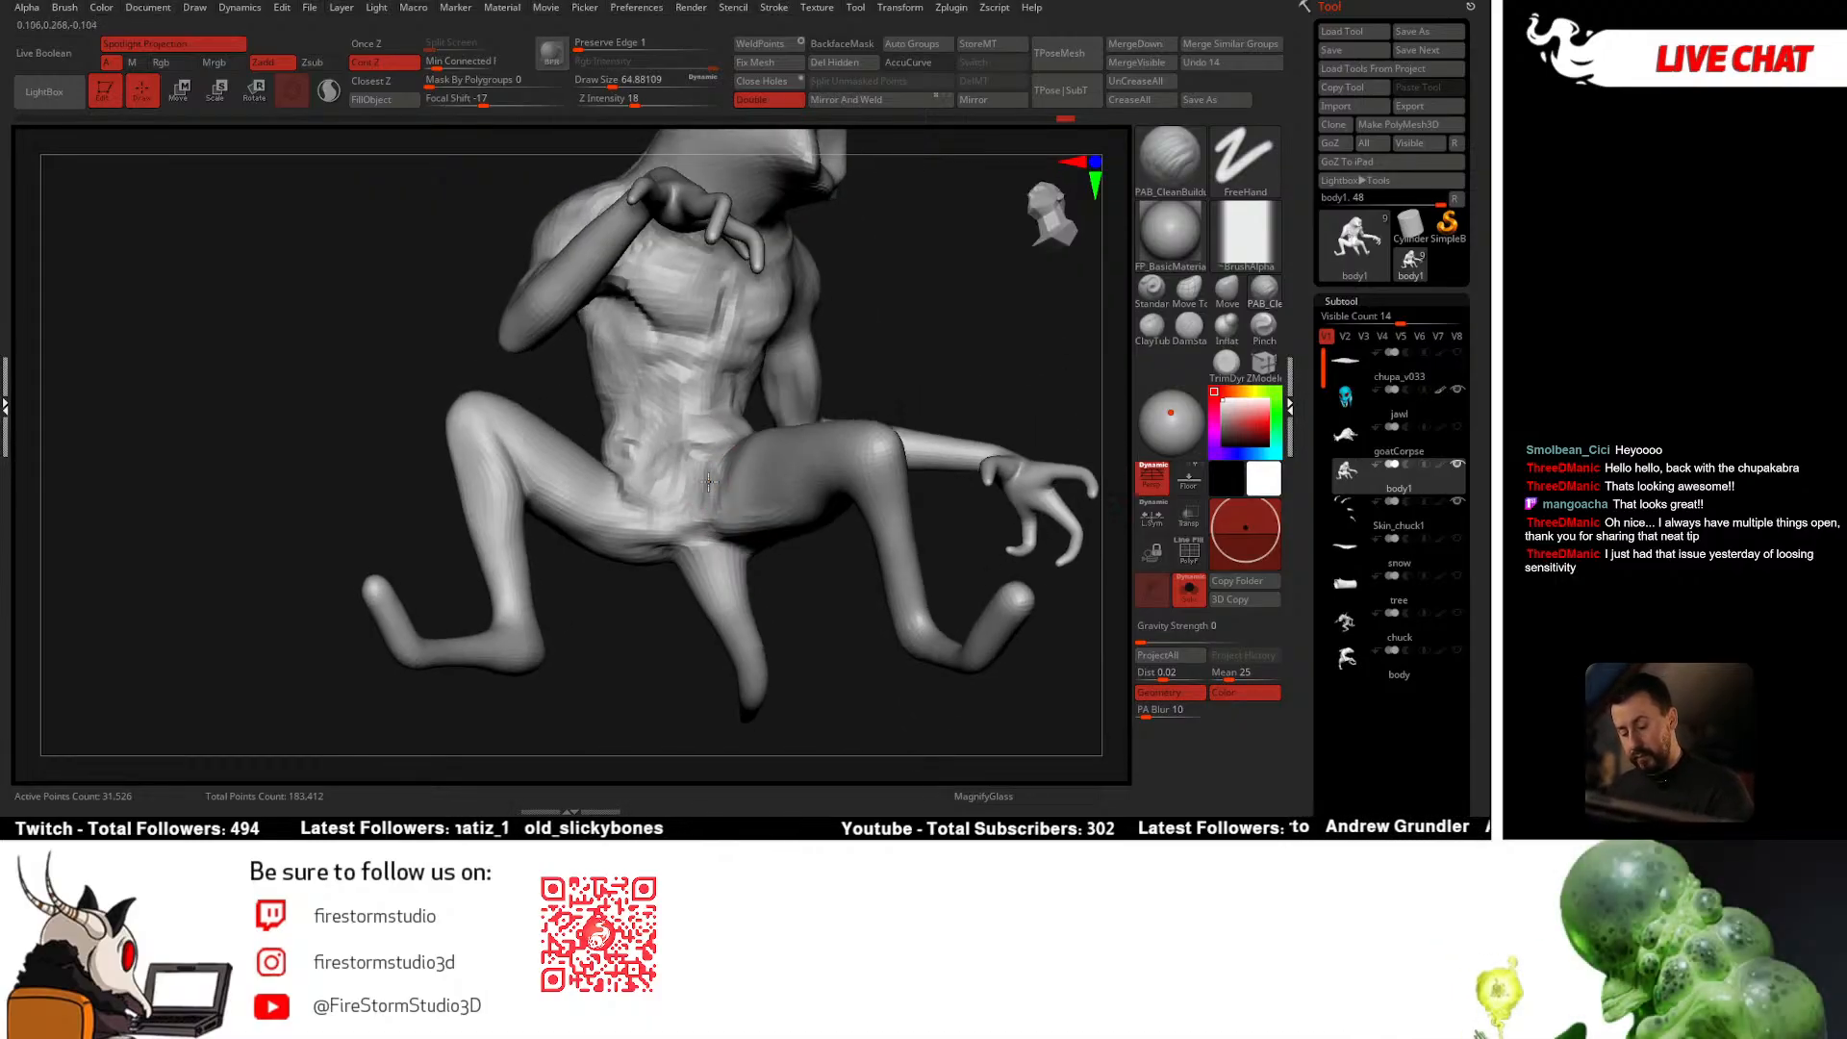
mouse_move(688, 514)
right_mouse_down()
mouse_move(673, 544)
mouse_move(671, 468)
mouse_move(696, 443)
mouse_move(693, 492)
right_mouse_up()
Step: Set the draw size to about 59 and smooth the crease where the thigh meets the hip
key("shift")
key("space")
left_click_drag(719, 487, 712, 487)
right_click_drag(697, 519, 664, 493)
left_click_drag(709, 469, 702, 455, "shift")
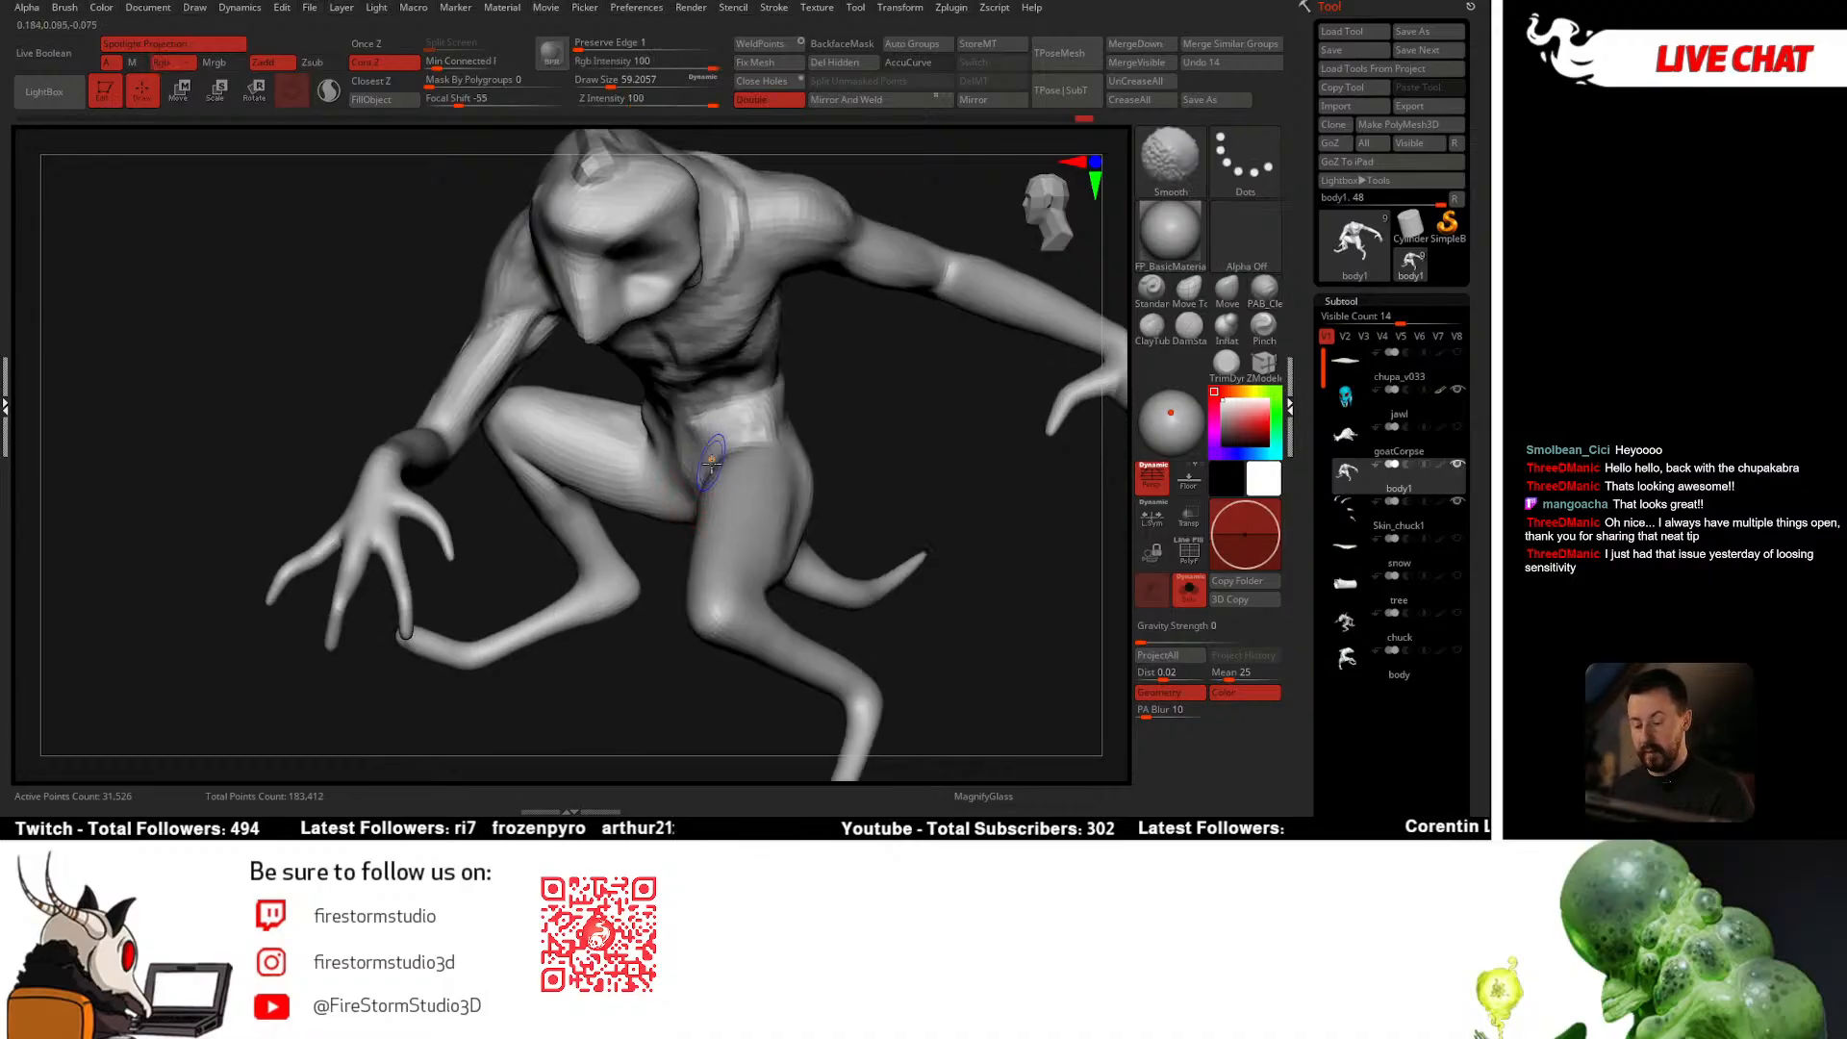
right_click_drag(703, 455, 673, 452)
Step: Hide the arm and hand polygroups, leaving the torso, legs and tail visible
key("ctrl+shift")
left_click(931, 280, "ctrl+shift")
left_click(931, 280, "ctrl+shift")
left_click(932, 280, "ctrl+shift")
right_click_drag(930, 280, 890, 279)
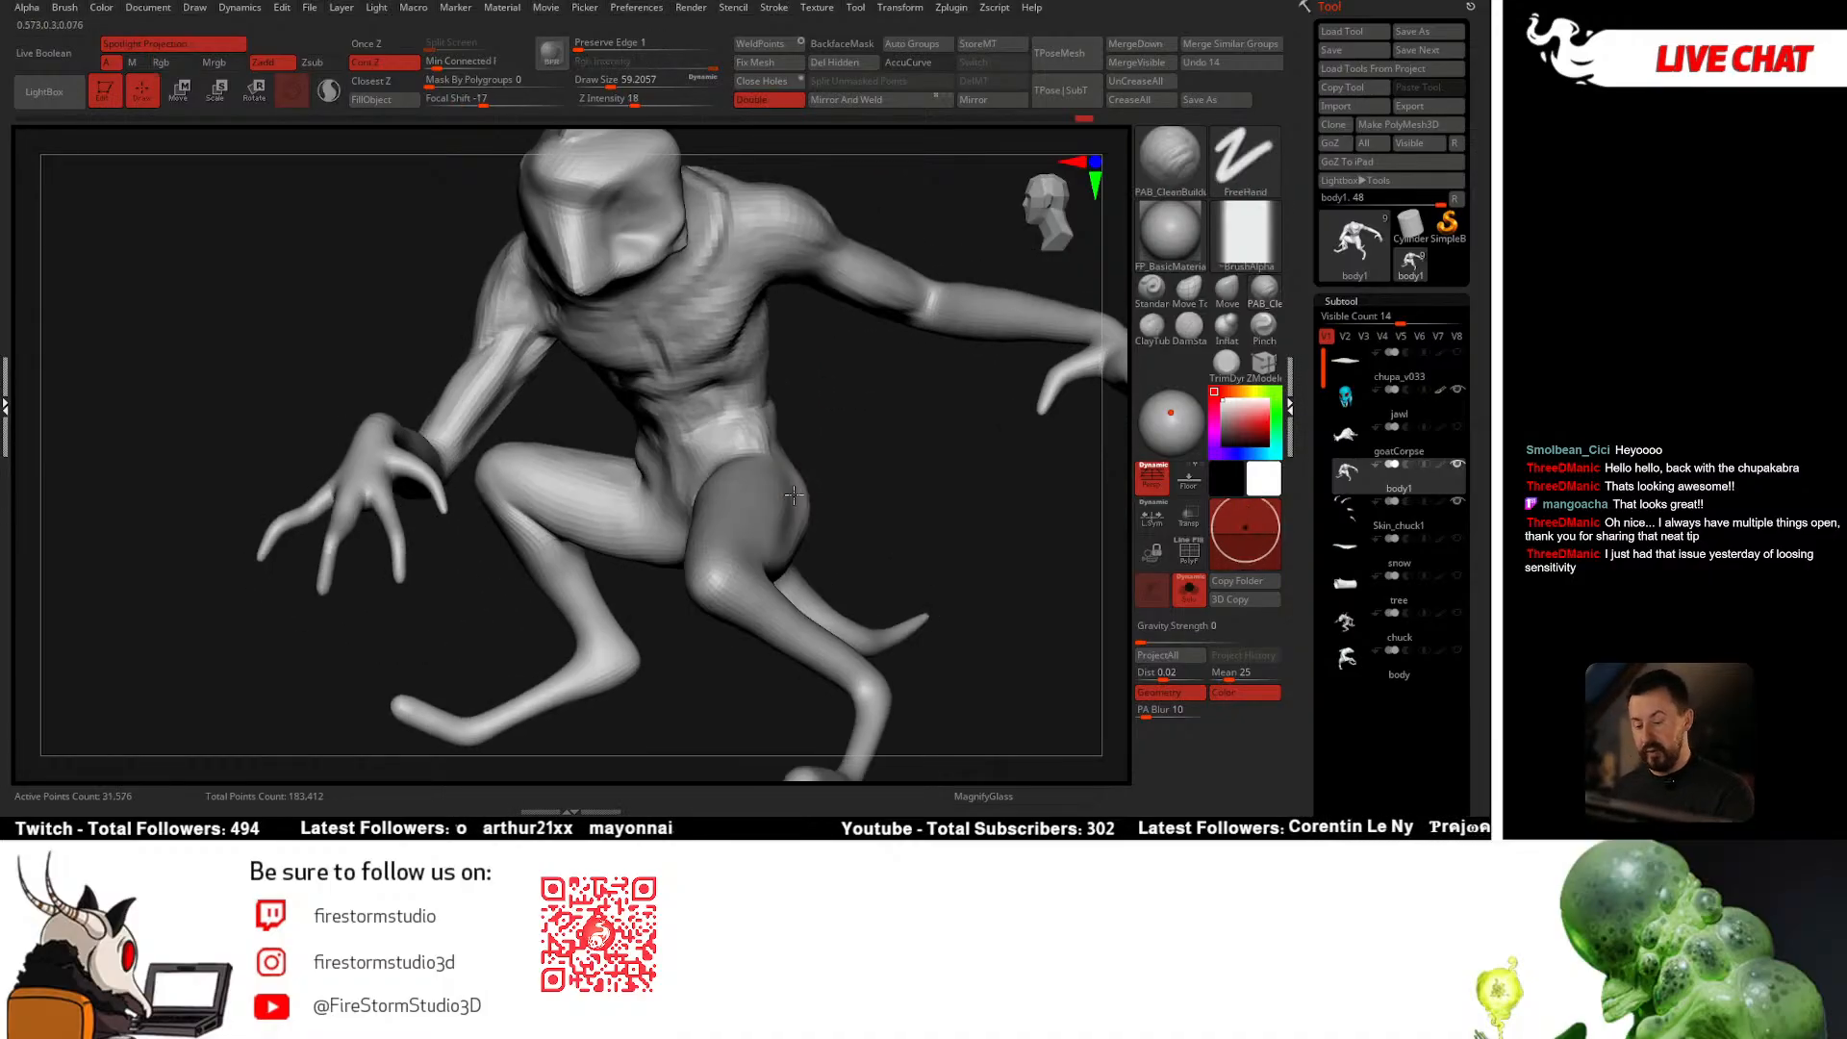
left_click(868, 286, "ctrl+shift")
left_click(870, 287, "ctrl+shift")
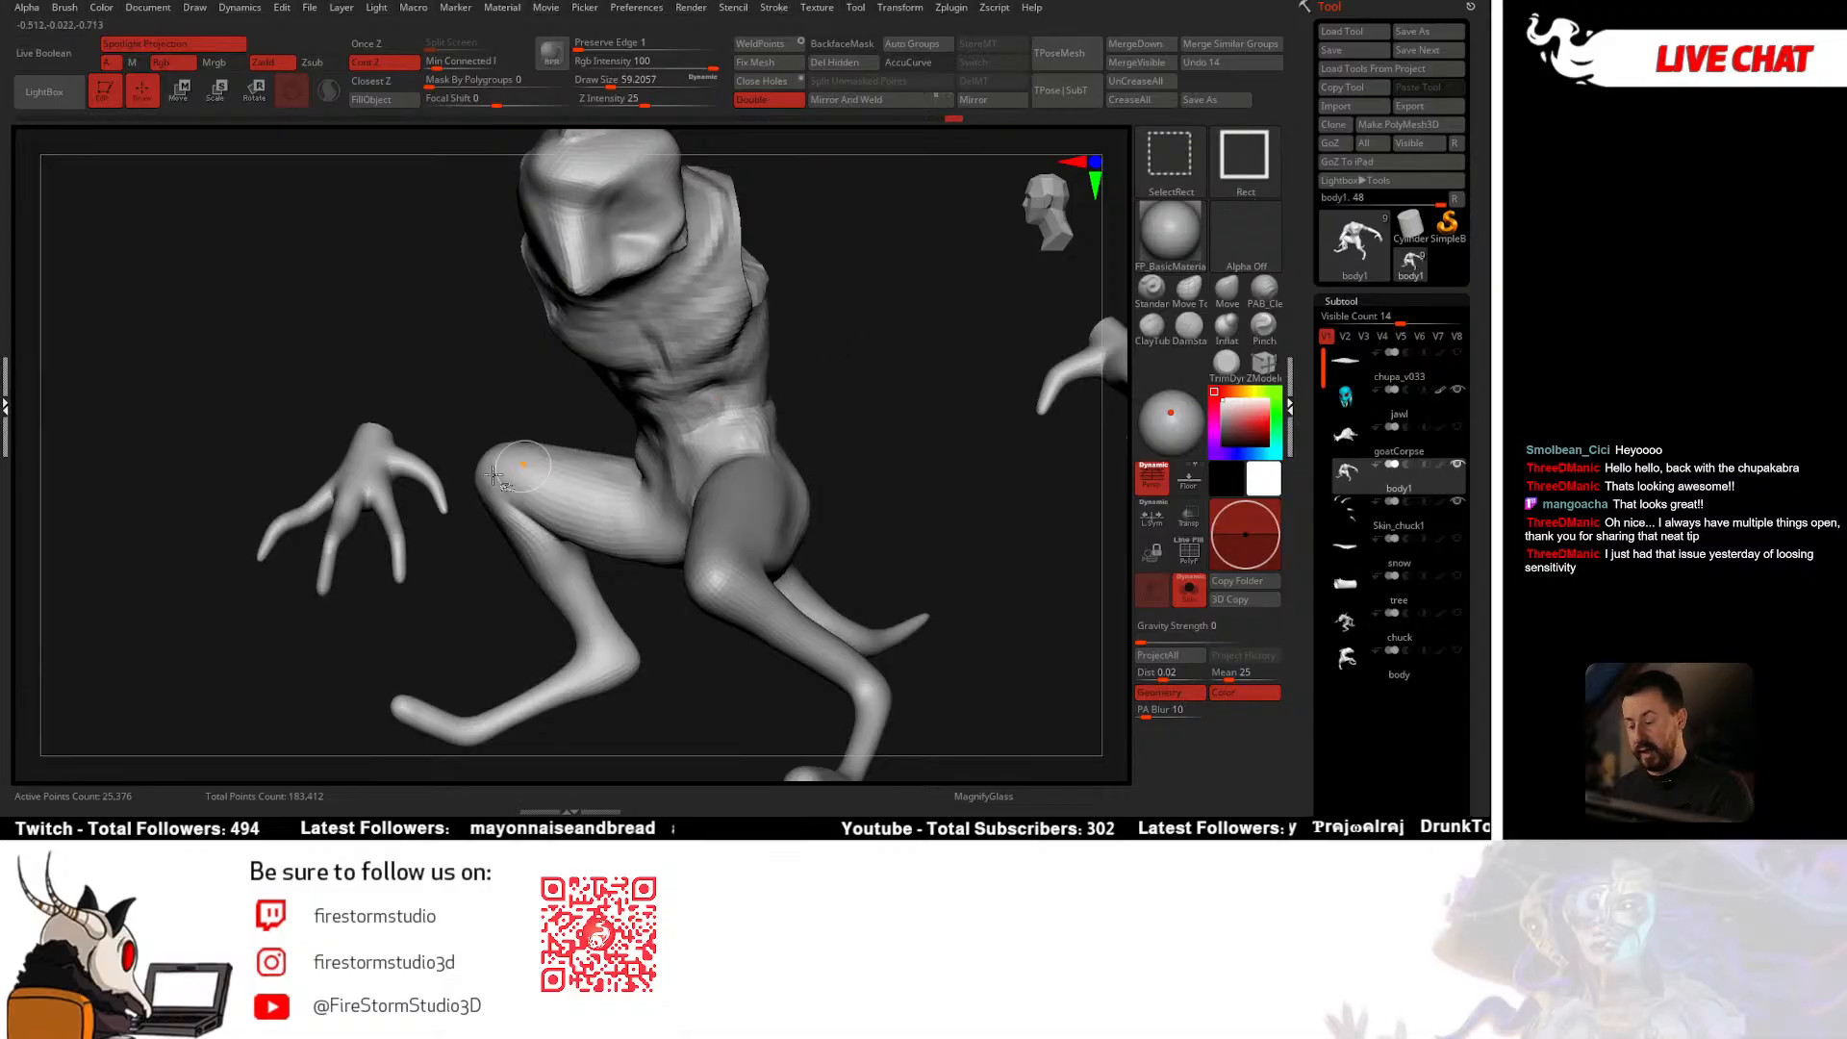
left_click(375, 491, "ctrl+shift")
mouse_move(498, 466)
right_mouse_down("ctrl")
mouse_move(747, 484)
mouse_move(662, 520)
mouse_move(630, 501)
mouse_move(673, 471)
right_mouse_up("ctrl")
right_click_drag(674, 472, 782, 489, "ctrl")
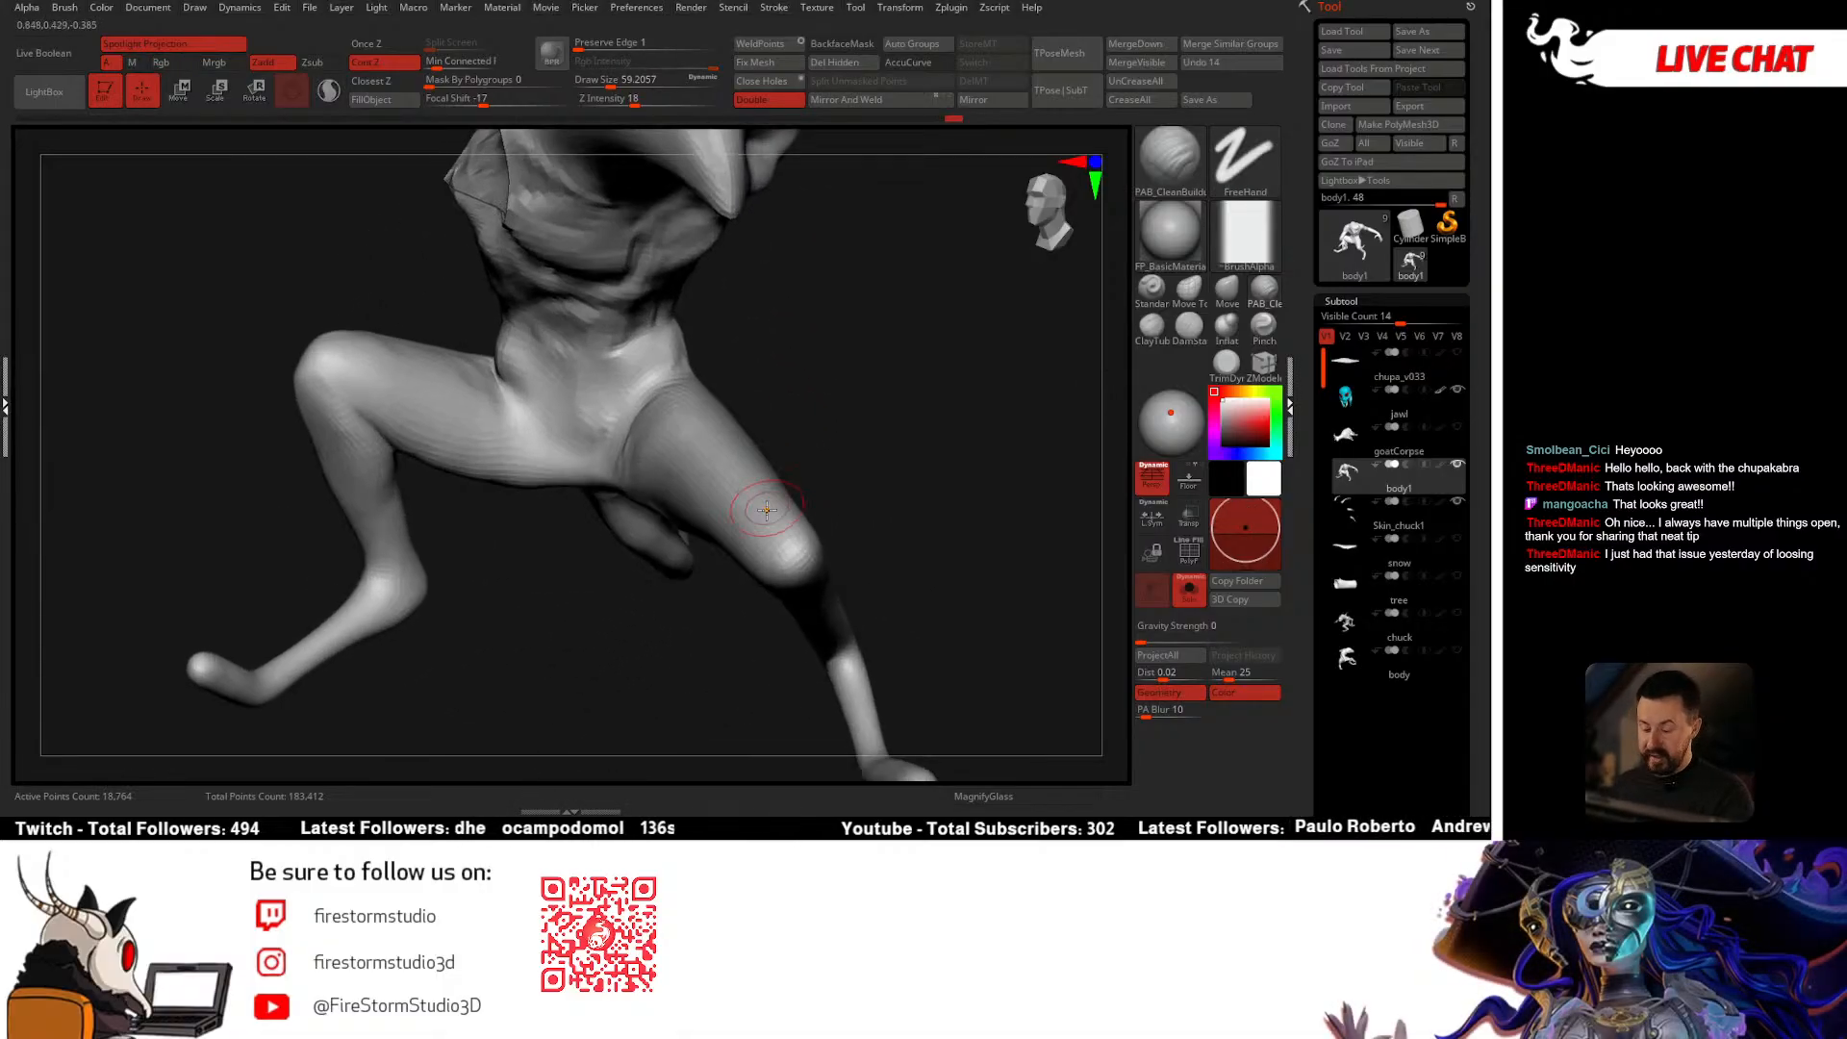
left_click(772, 495, "ctrl+shift")
key("ctrl+z")
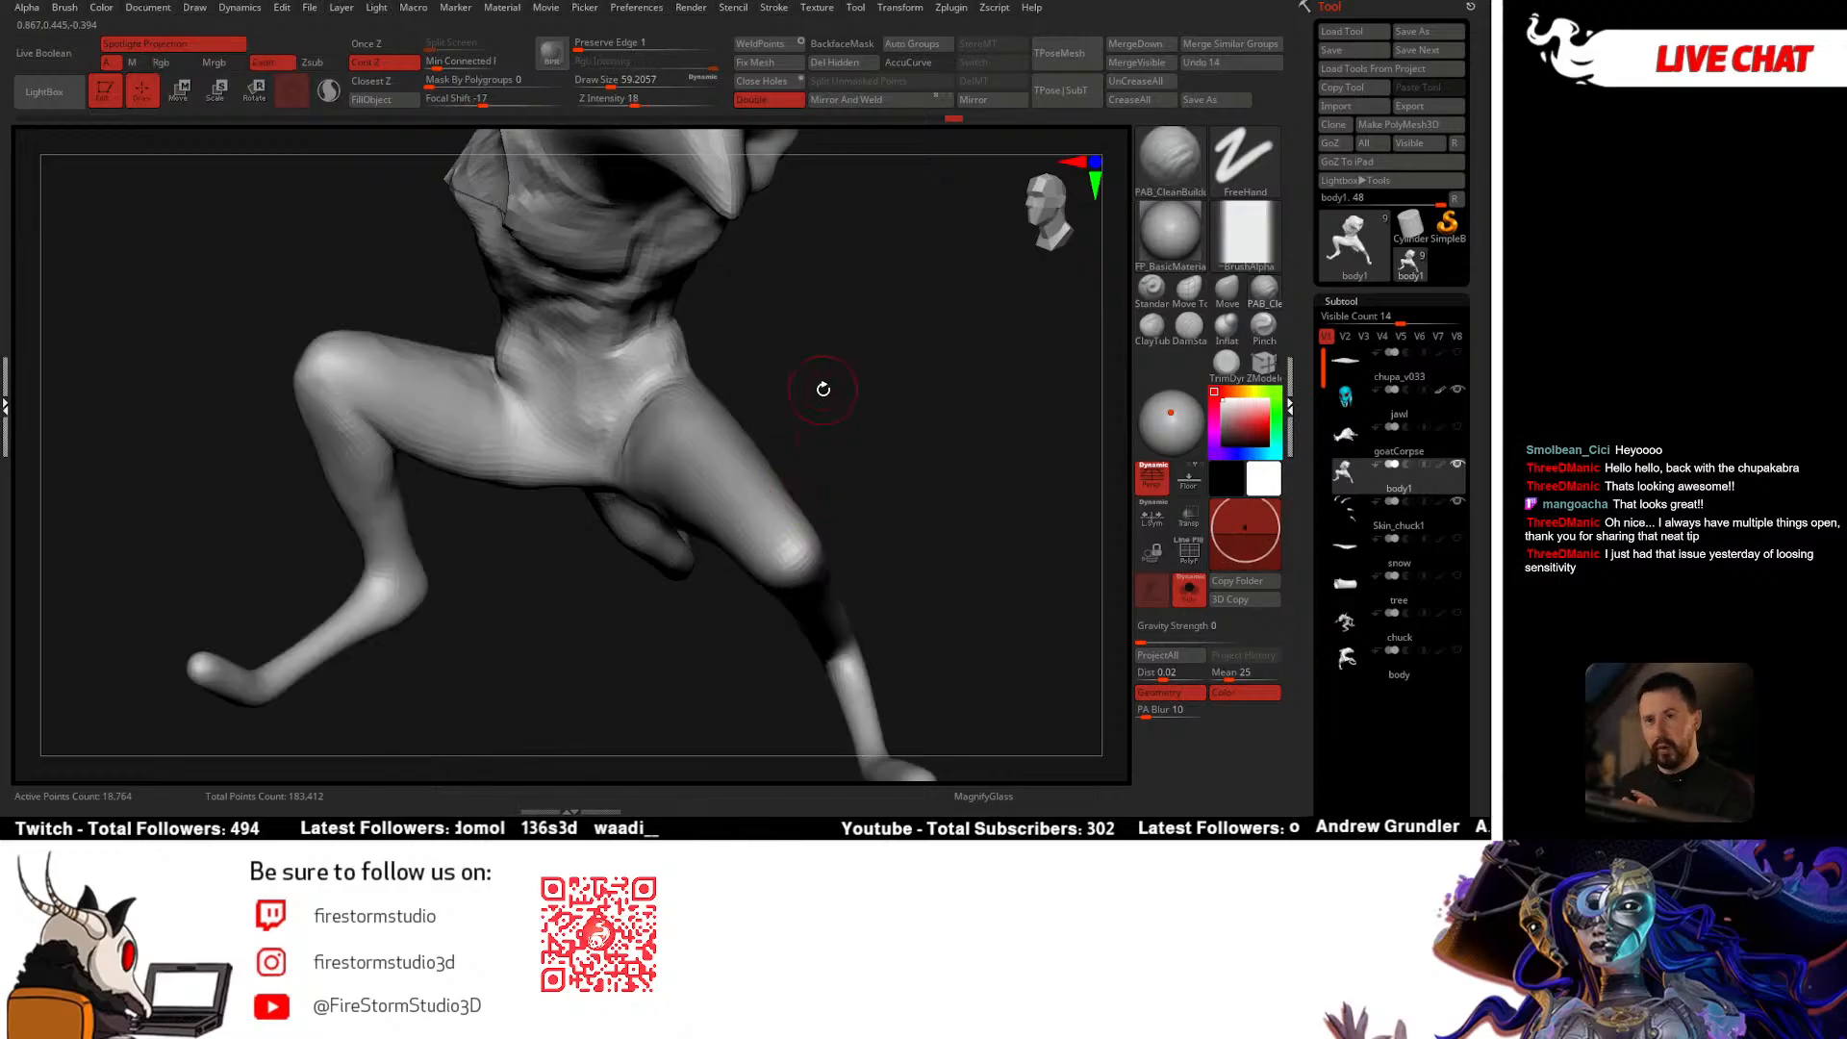
Step: Reduce the draw size to about 49 and refine the groin and the hip-to-thigh transitions with the clean buildup brush
mouse_move(801, 425)
right_mouse_down()
mouse_move(790, 404)
mouse_move(734, 400)
mouse_move(602, 511)
mouse_move(651, 528)
right_mouse_up()
key("space")
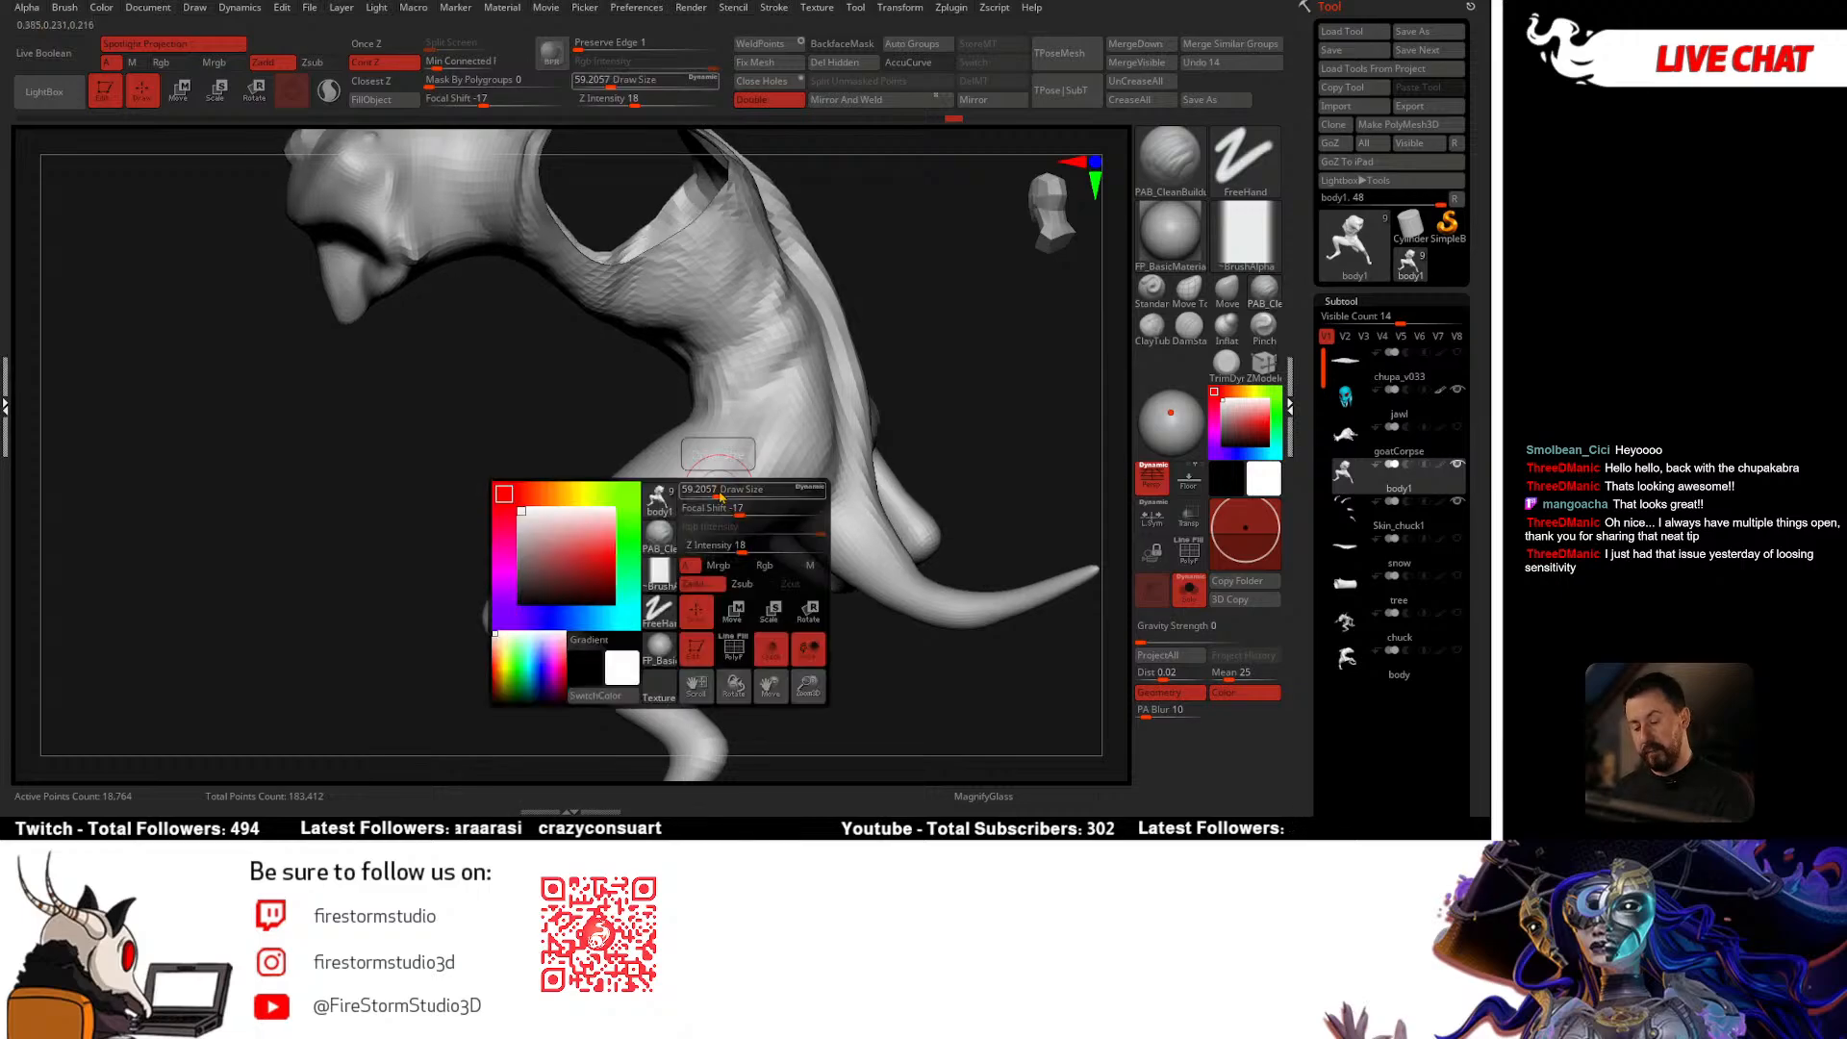
mouse_move(680, 455)
right_mouse_down()
mouse_move(751, 436)
mouse_move(722, 462)
mouse_move(805, 466)
mouse_move(702, 471)
right_mouse_up()
key("space")
left_click_drag(624, 546, 617, 547)
mouse_move(760, 445)
right_mouse_down()
mouse_move(791, 406)
mouse_move(771, 433)
right_mouse_up()
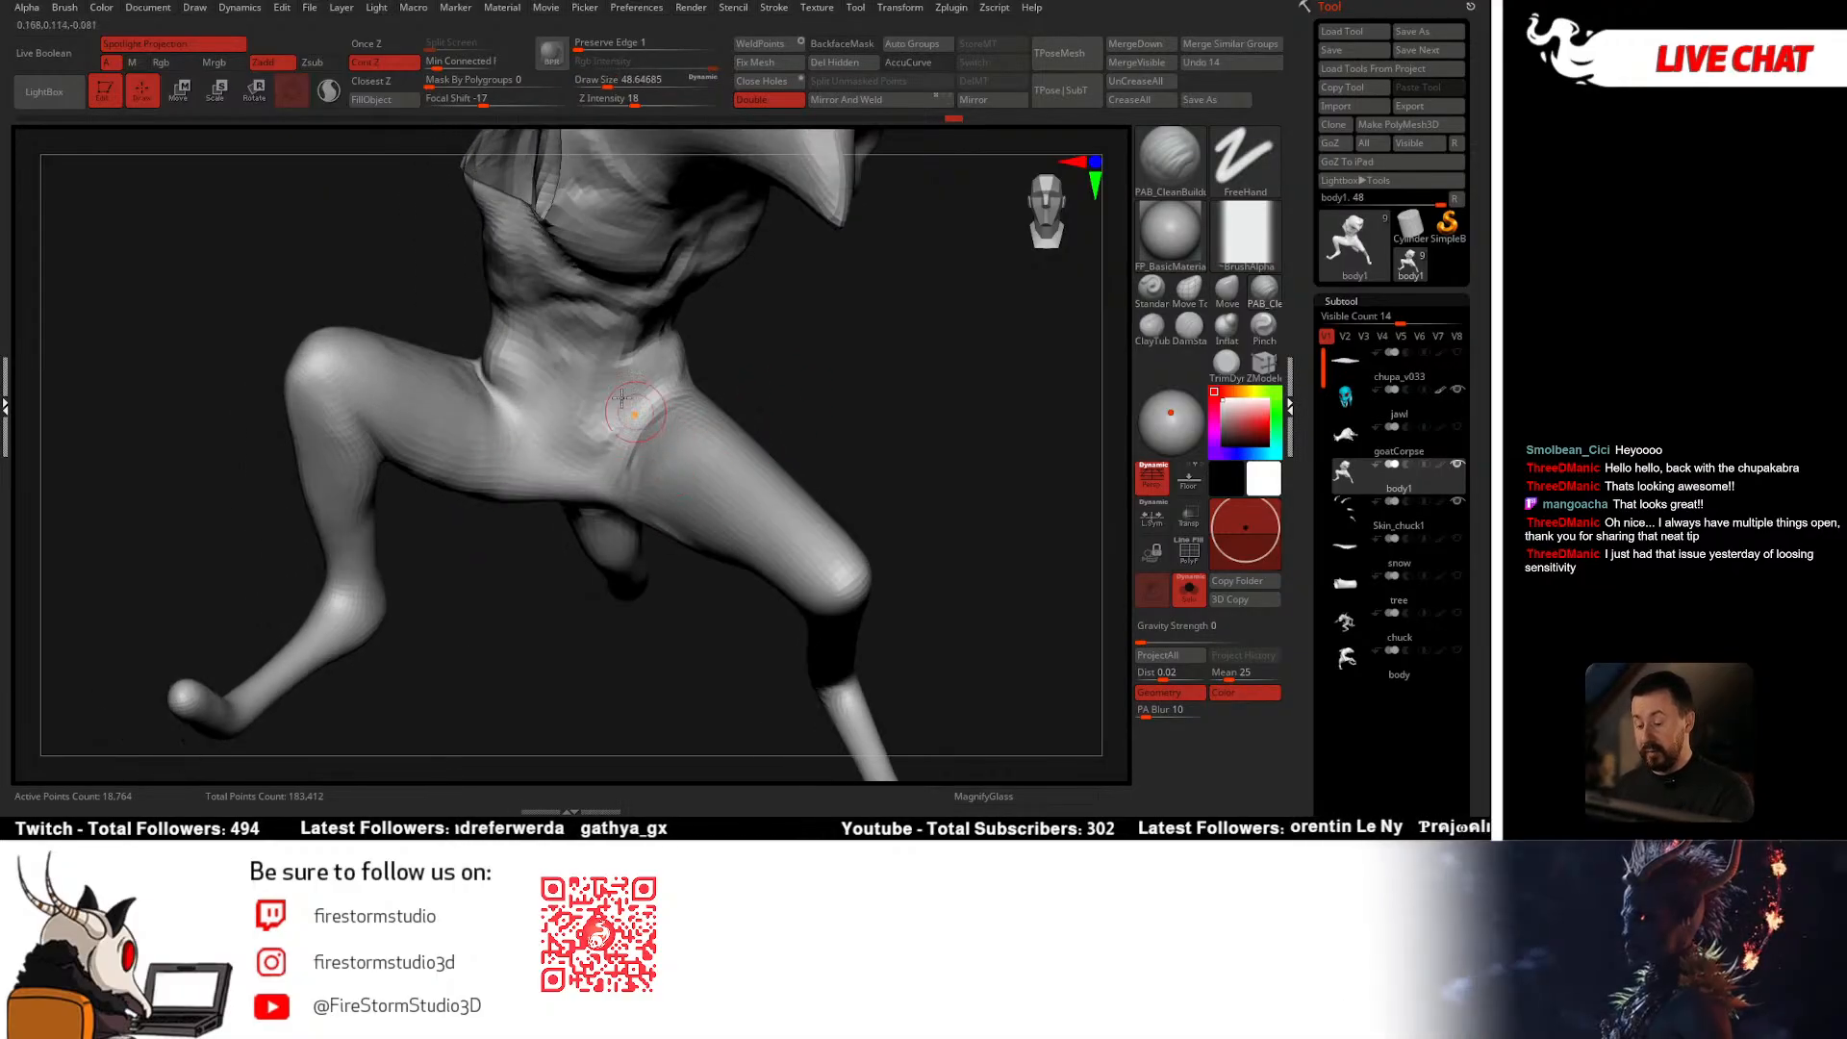
right_click_drag(567, 433, 596, 434, "alt")
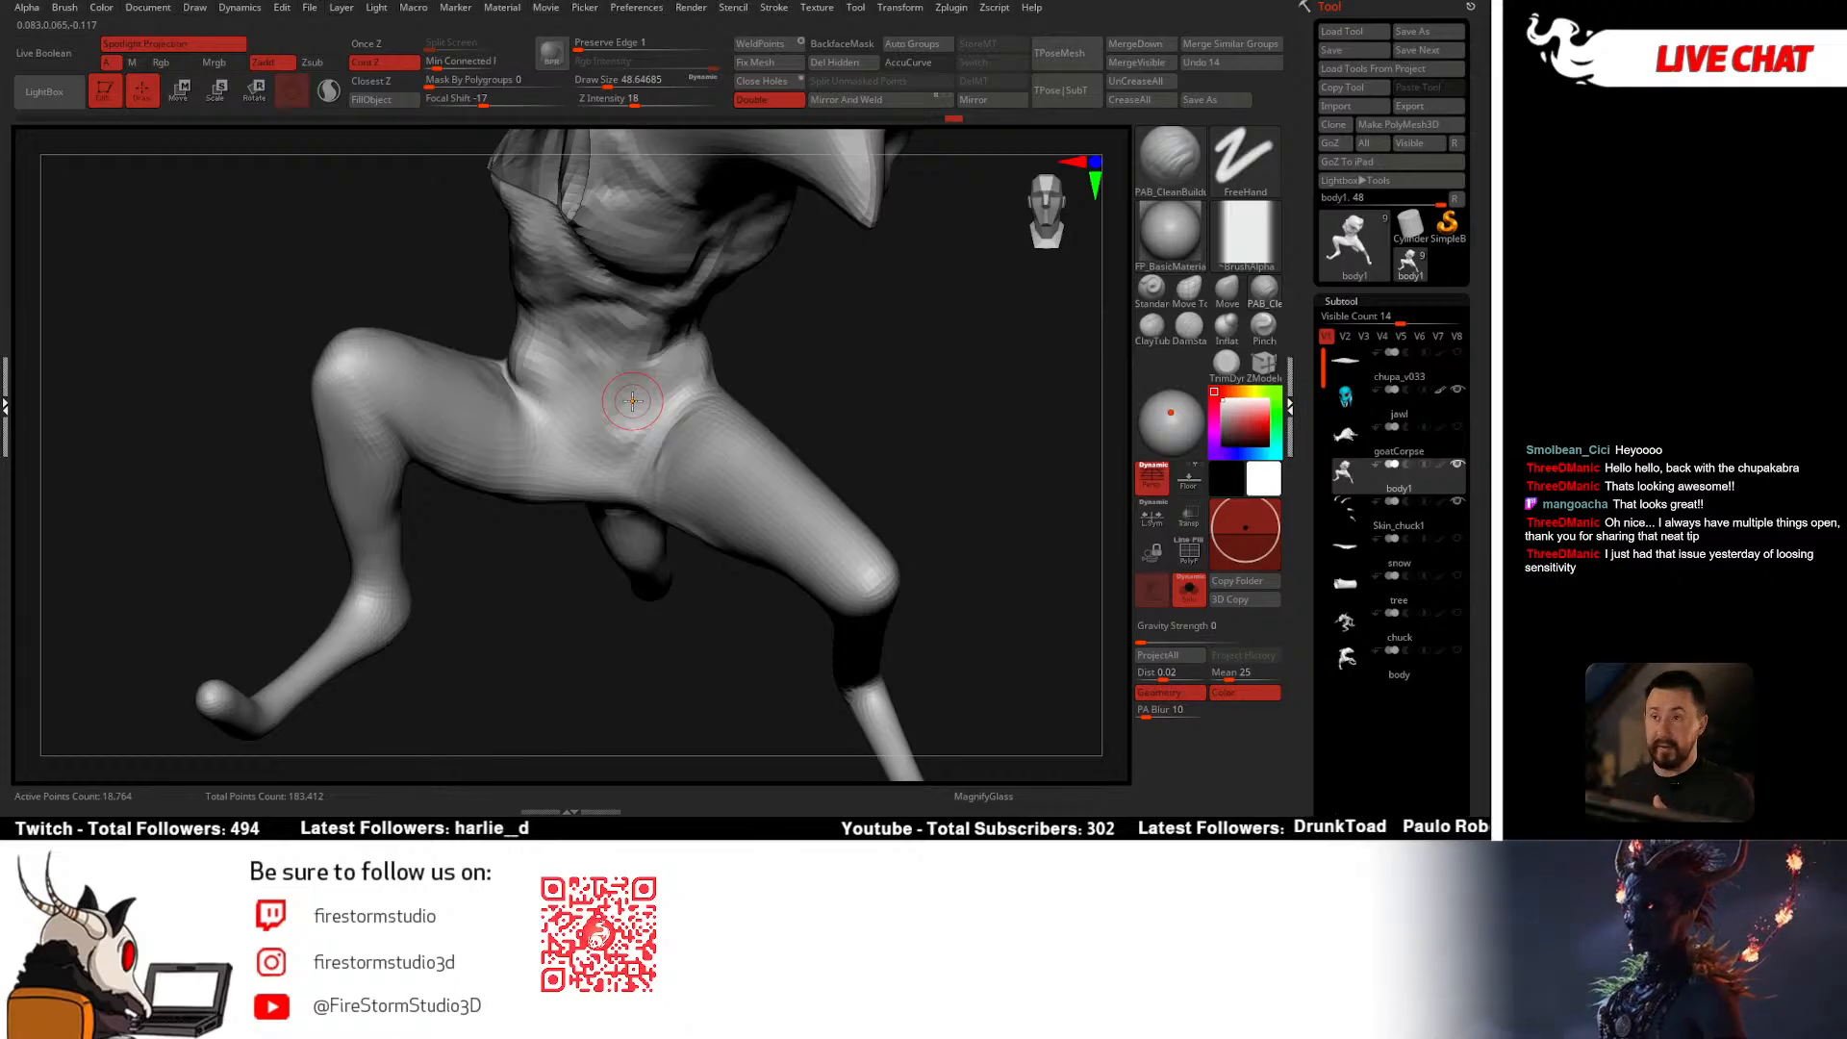
Step: Build up the side of the bent knee at the end of the thigh with the clean buildup brush
mouse_move(804, 408)
right_mouse_down()
mouse_move(783, 395)
mouse_move(794, 360)
mouse_move(799, 391)
right_mouse_up()
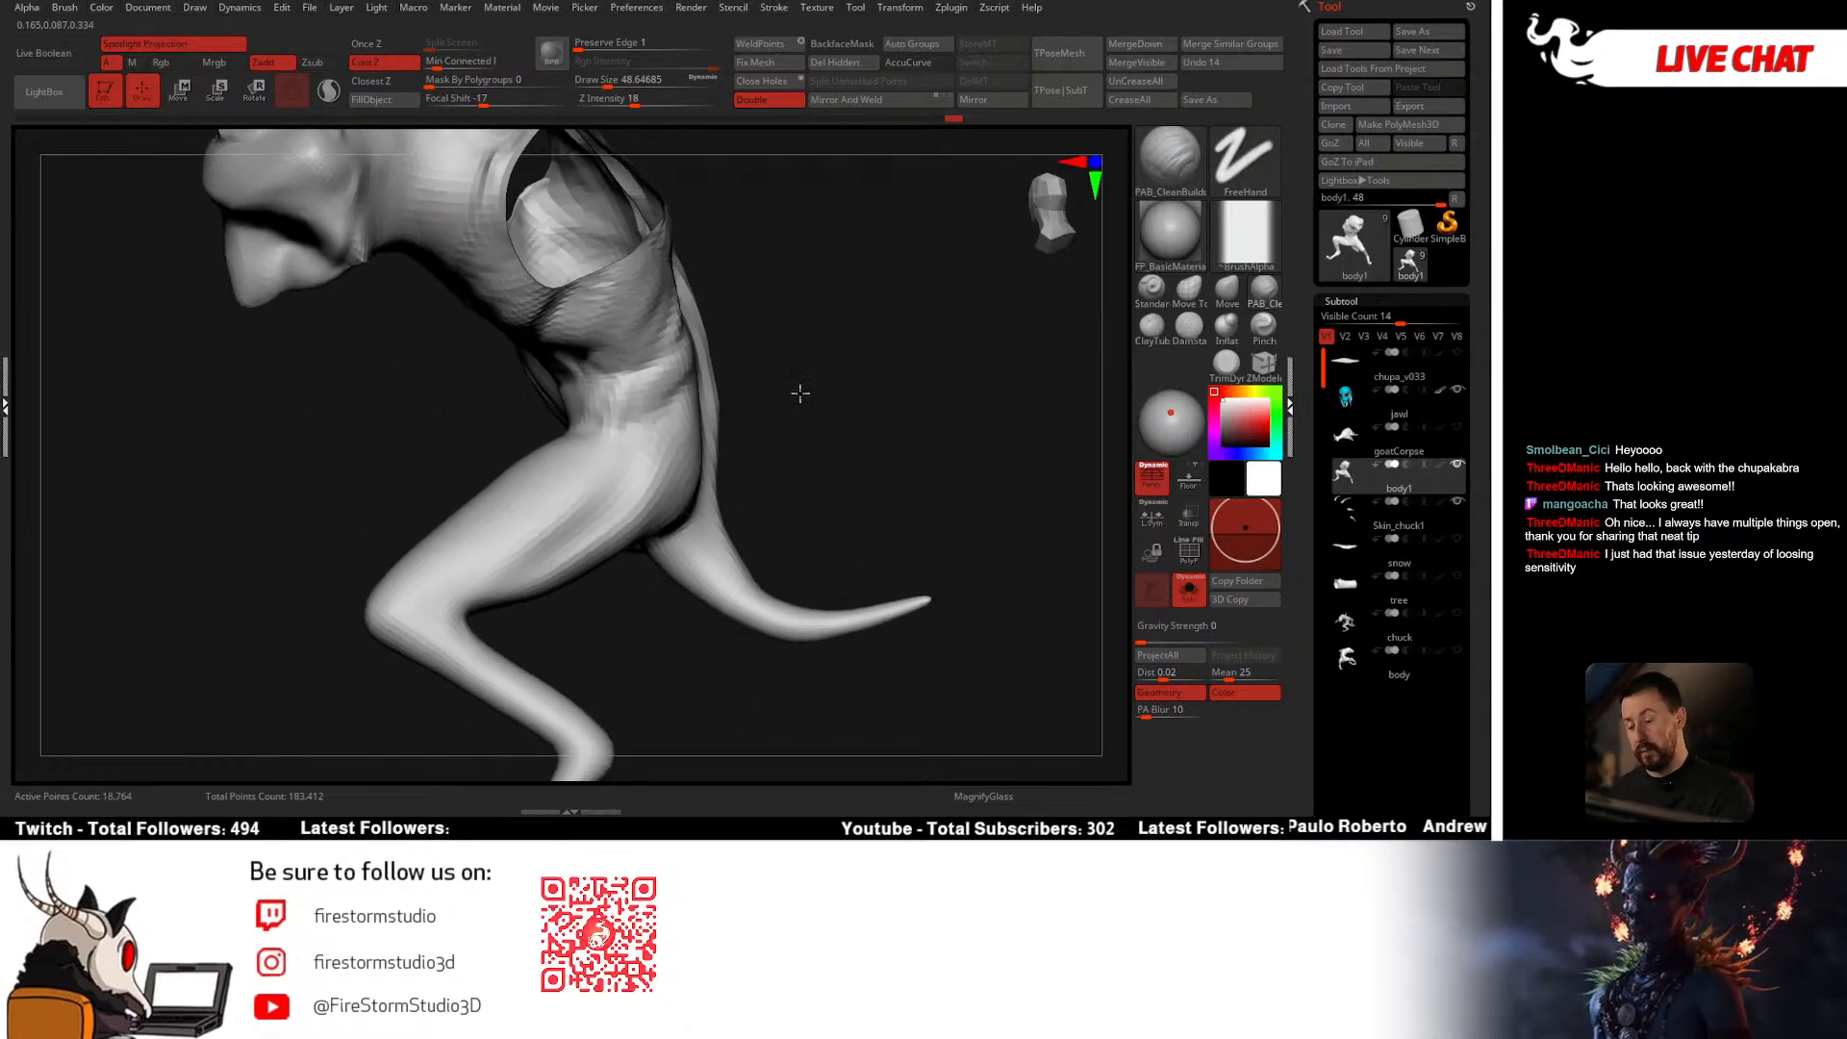
mouse_move(643, 466)
right_mouse_down()
mouse_move(710, 429)
mouse_move(799, 414)
mouse_move(807, 430)
right_mouse_up()
mouse_move(454, 575)
left_mouse_down()
mouse_move(418, 614)
mouse_move(435, 575)
left_mouse_up()
mouse_move(439, 571)
right_mouse_down()
mouse_move(460, 616)
mouse_move(483, 581)
right_mouse_up()
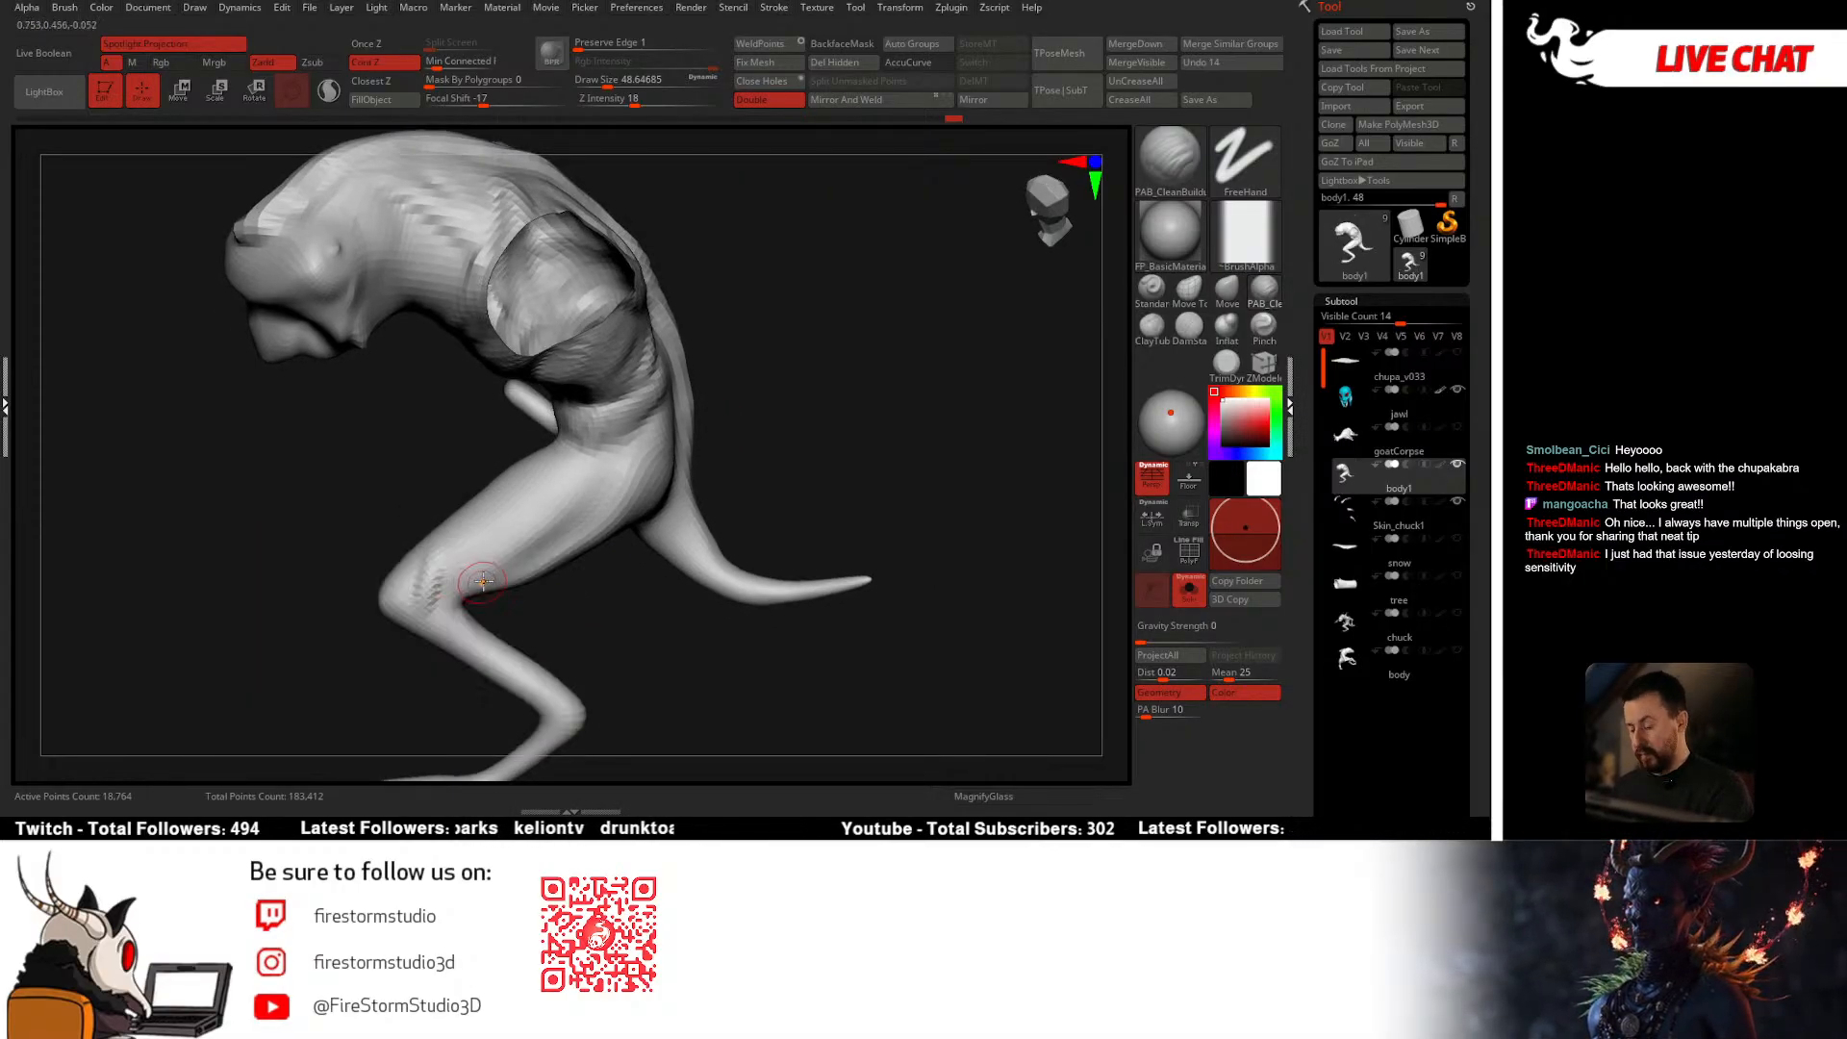
Step: Set the draw size to about 56 and refine the outer hip and the junction between thigh and pelvis
key("space")
left_click_drag(466, 565, 474, 565)
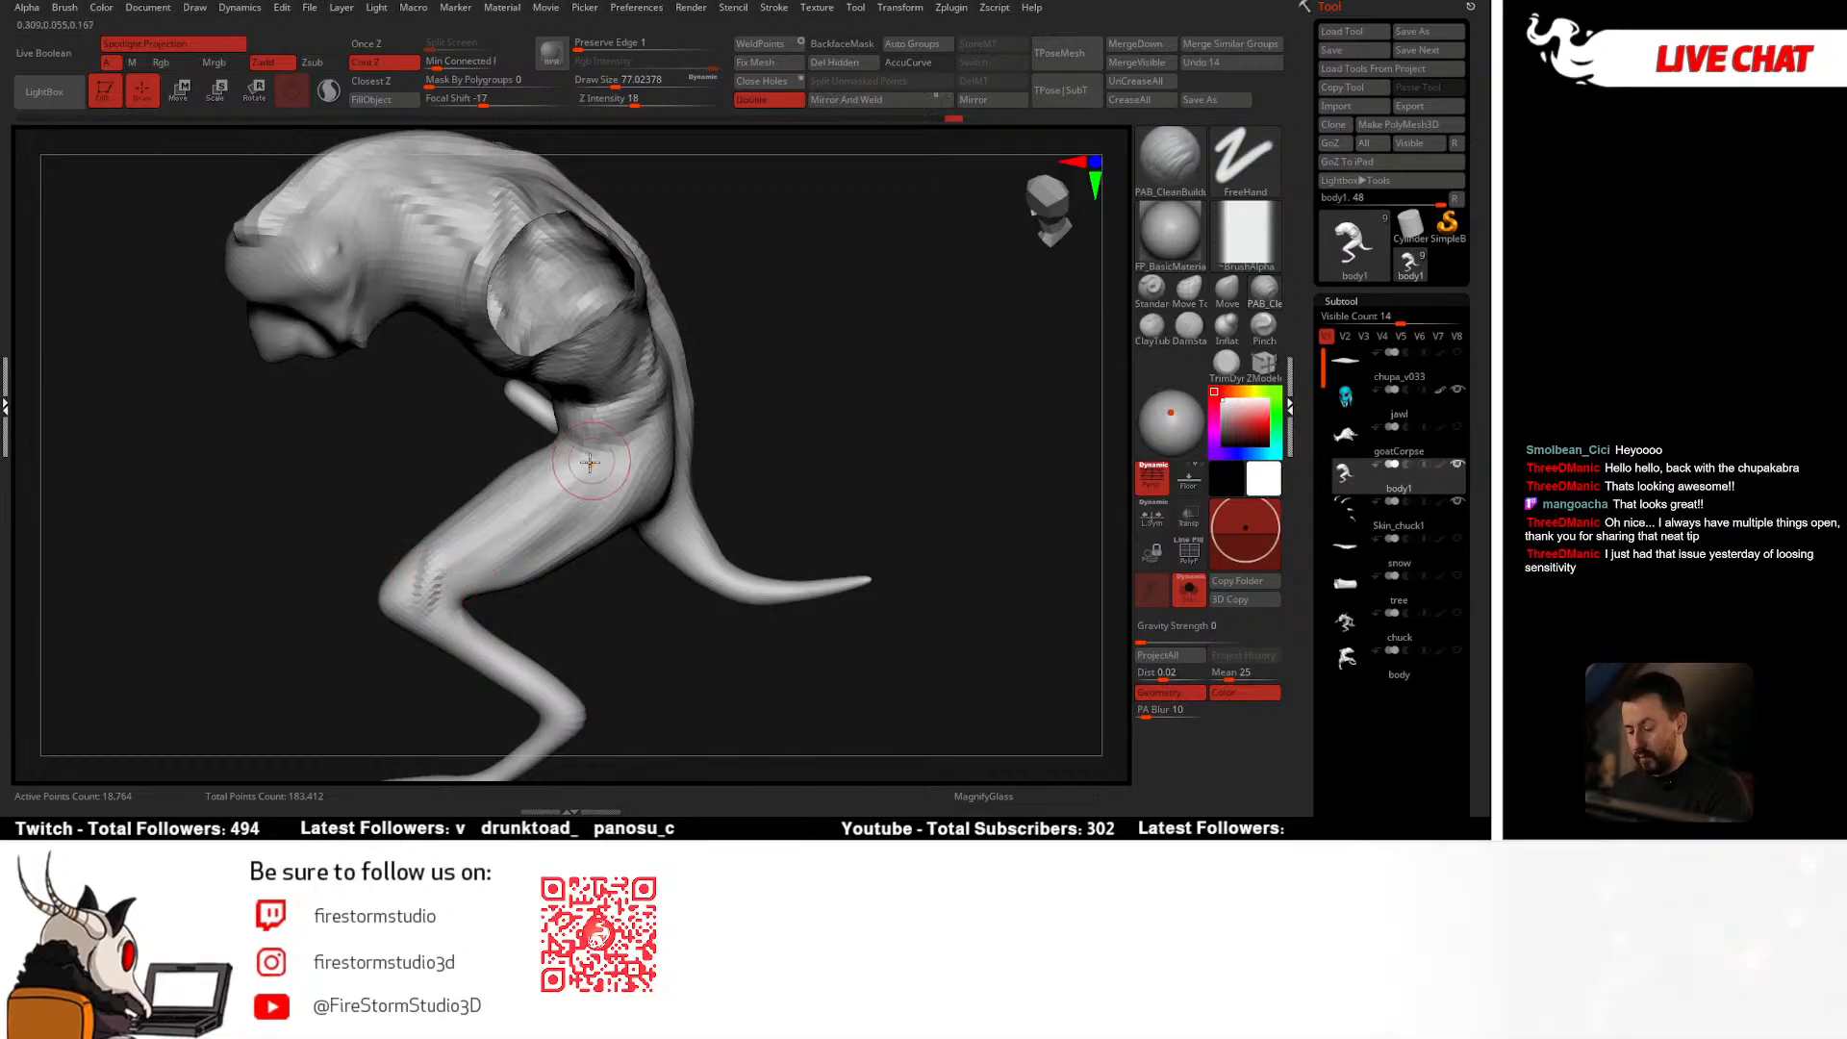
right_click_drag(532, 546, 493, 550)
key("space")
left_click_drag(532, 524, 524, 524)
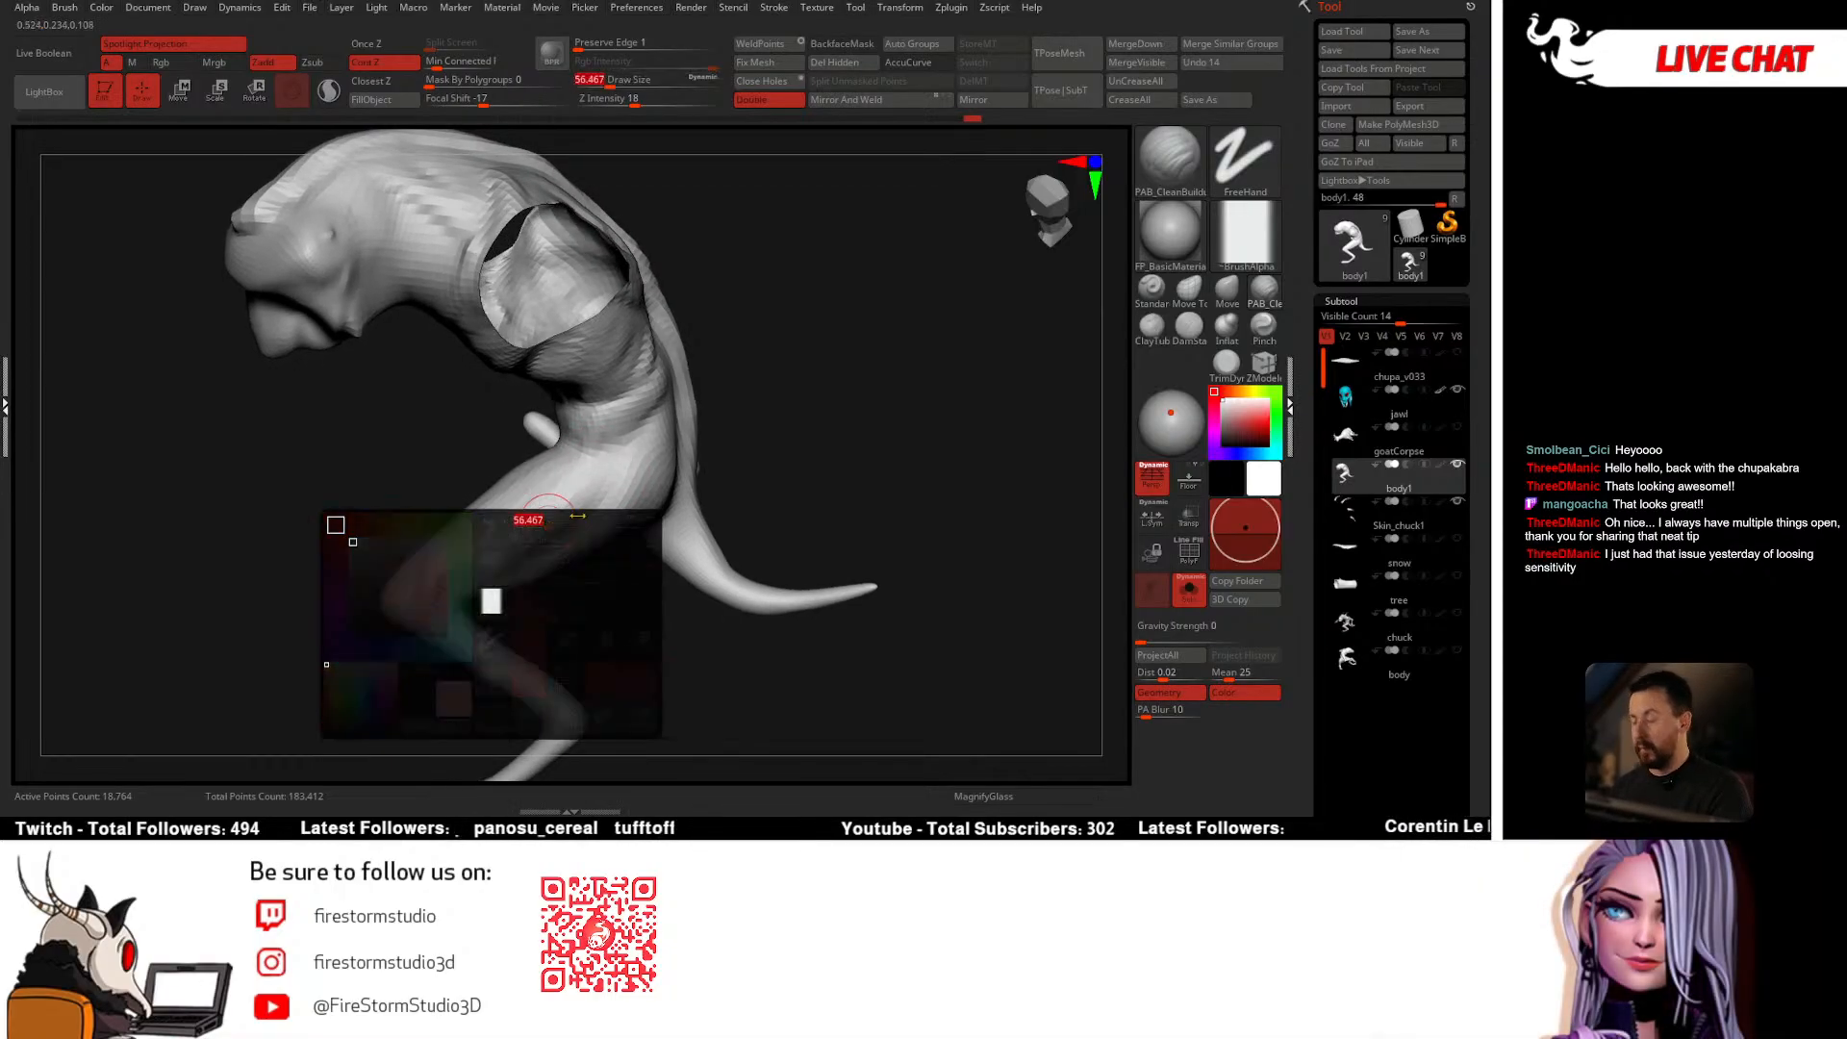
right_click_drag(577, 524, 524, 541)
left_click_drag(660, 477, 630, 481)
mouse_move(650, 486)
right_mouse_down()
mouse_move(647, 421)
mouse_move(637, 471)
mouse_move(808, 464)
right_mouse_up()
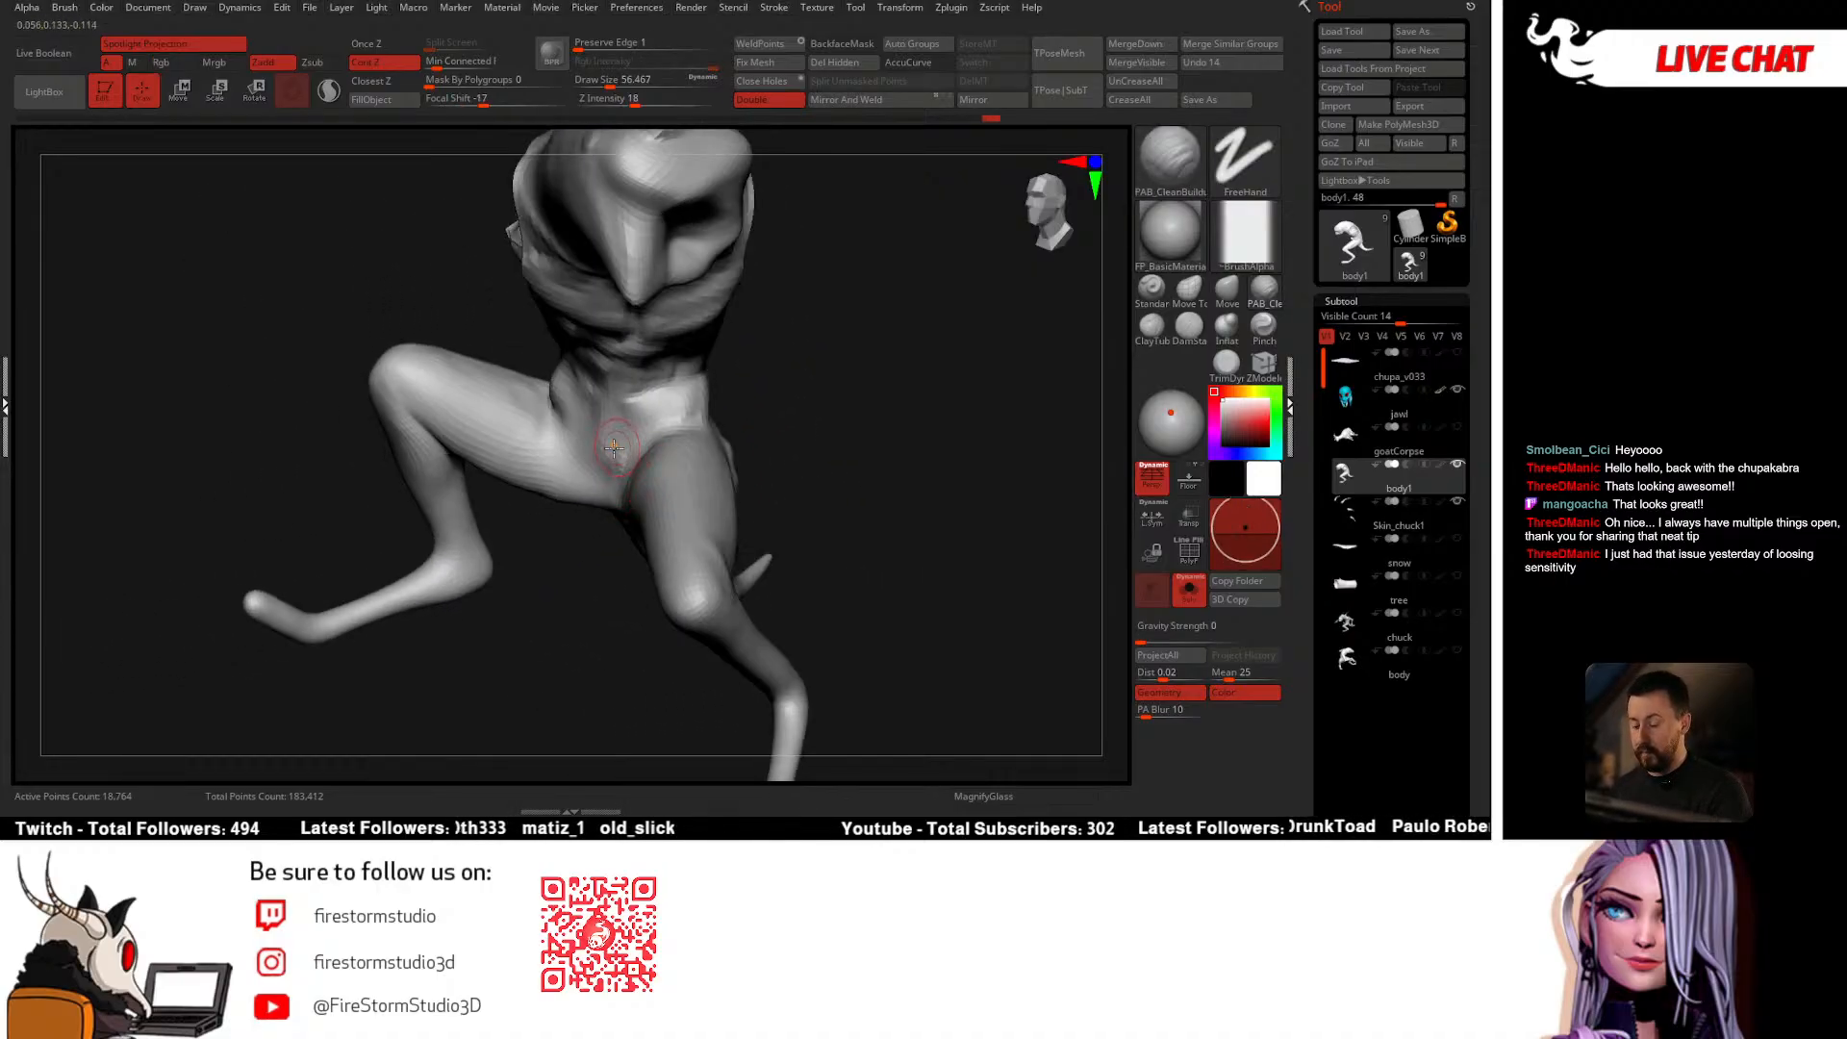
mouse_move(618, 445)
right_mouse_down()
mouse_move(616, 373)
mouse_move(696, 414)
mouse_move(689, 372)
mouse_move(646, 339)
right_mouse_up()
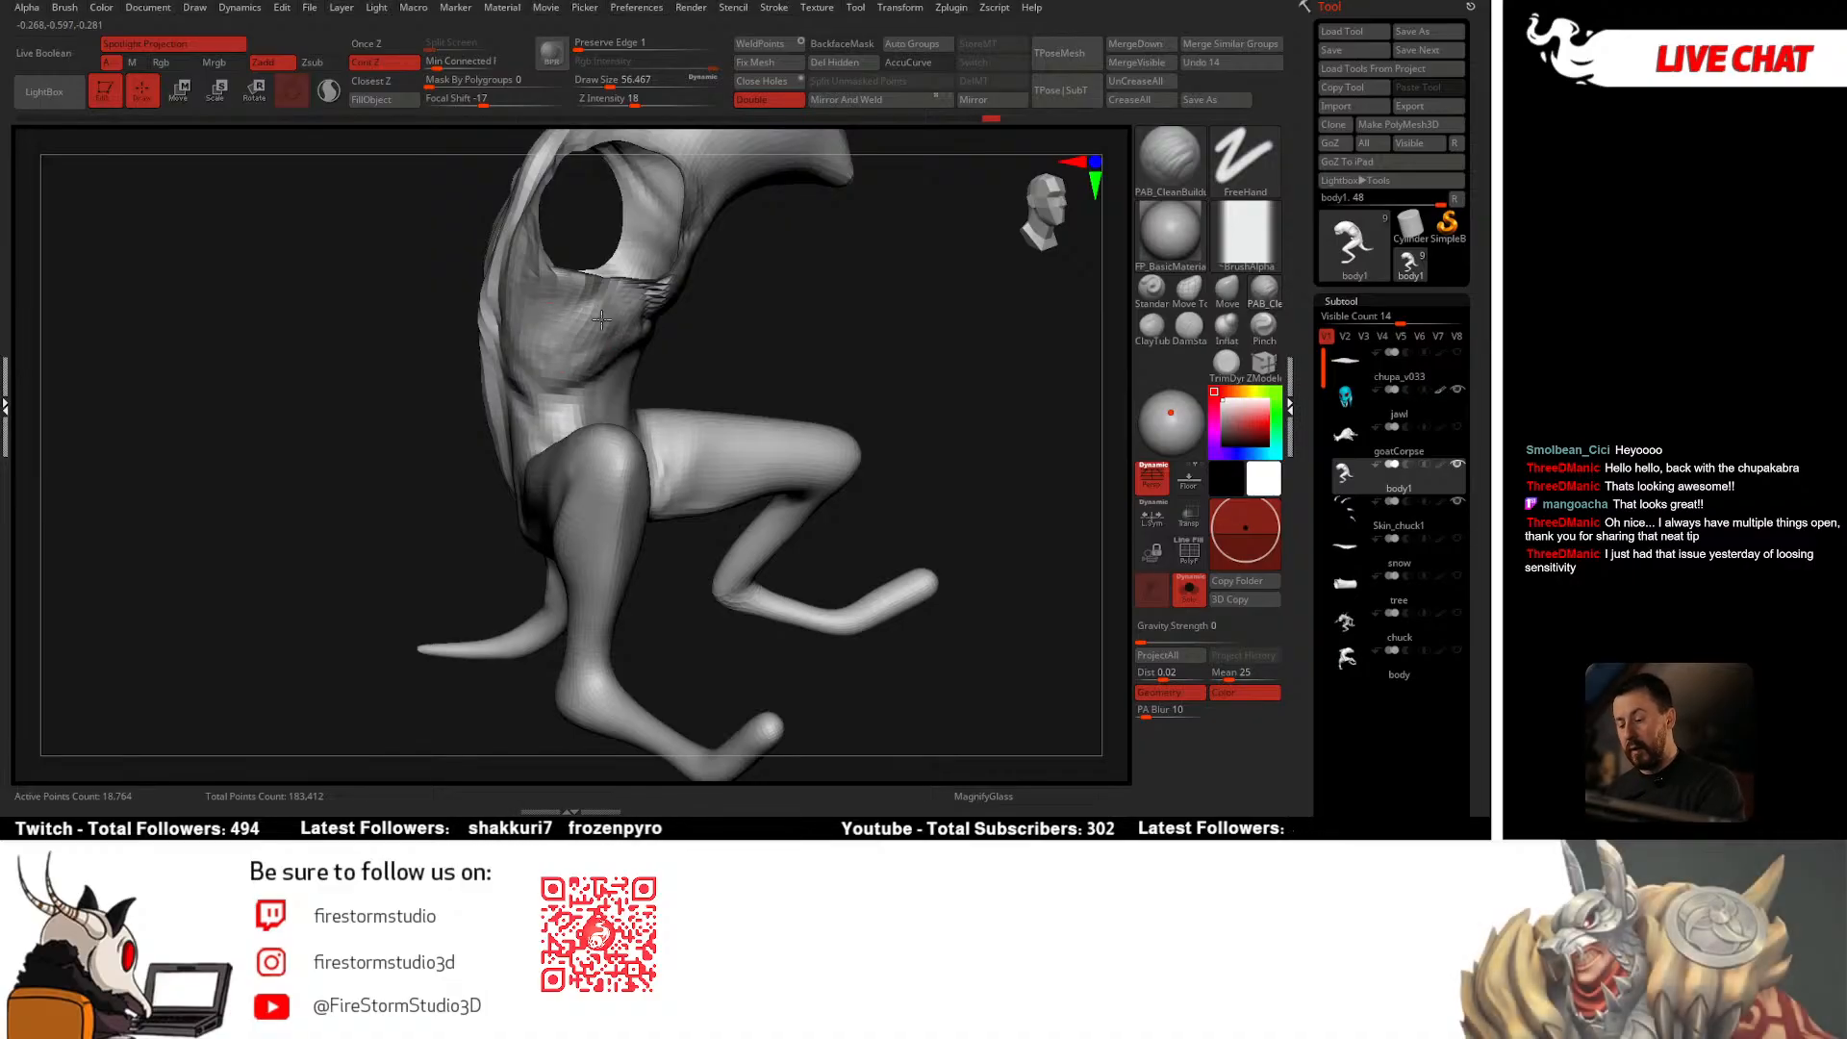
Step: Smooth and sculpt the flank and the lower edge of the ribcage with a draw size of about 54
key("shift")
mouse_move(576, 347)
right_mouse_down()
mouse_move(662, 424)
mouse_move(742, 363)
mouse_move(736, 320)
mouse_move(820, 309)
mouse_move(744, 275)
mouse_move(736, 322)
mouse_move(824, 280)
mouse_move(805, 318)
mouse_move(737, 354)
mouse_move(722, 271)
right_mouse_up()
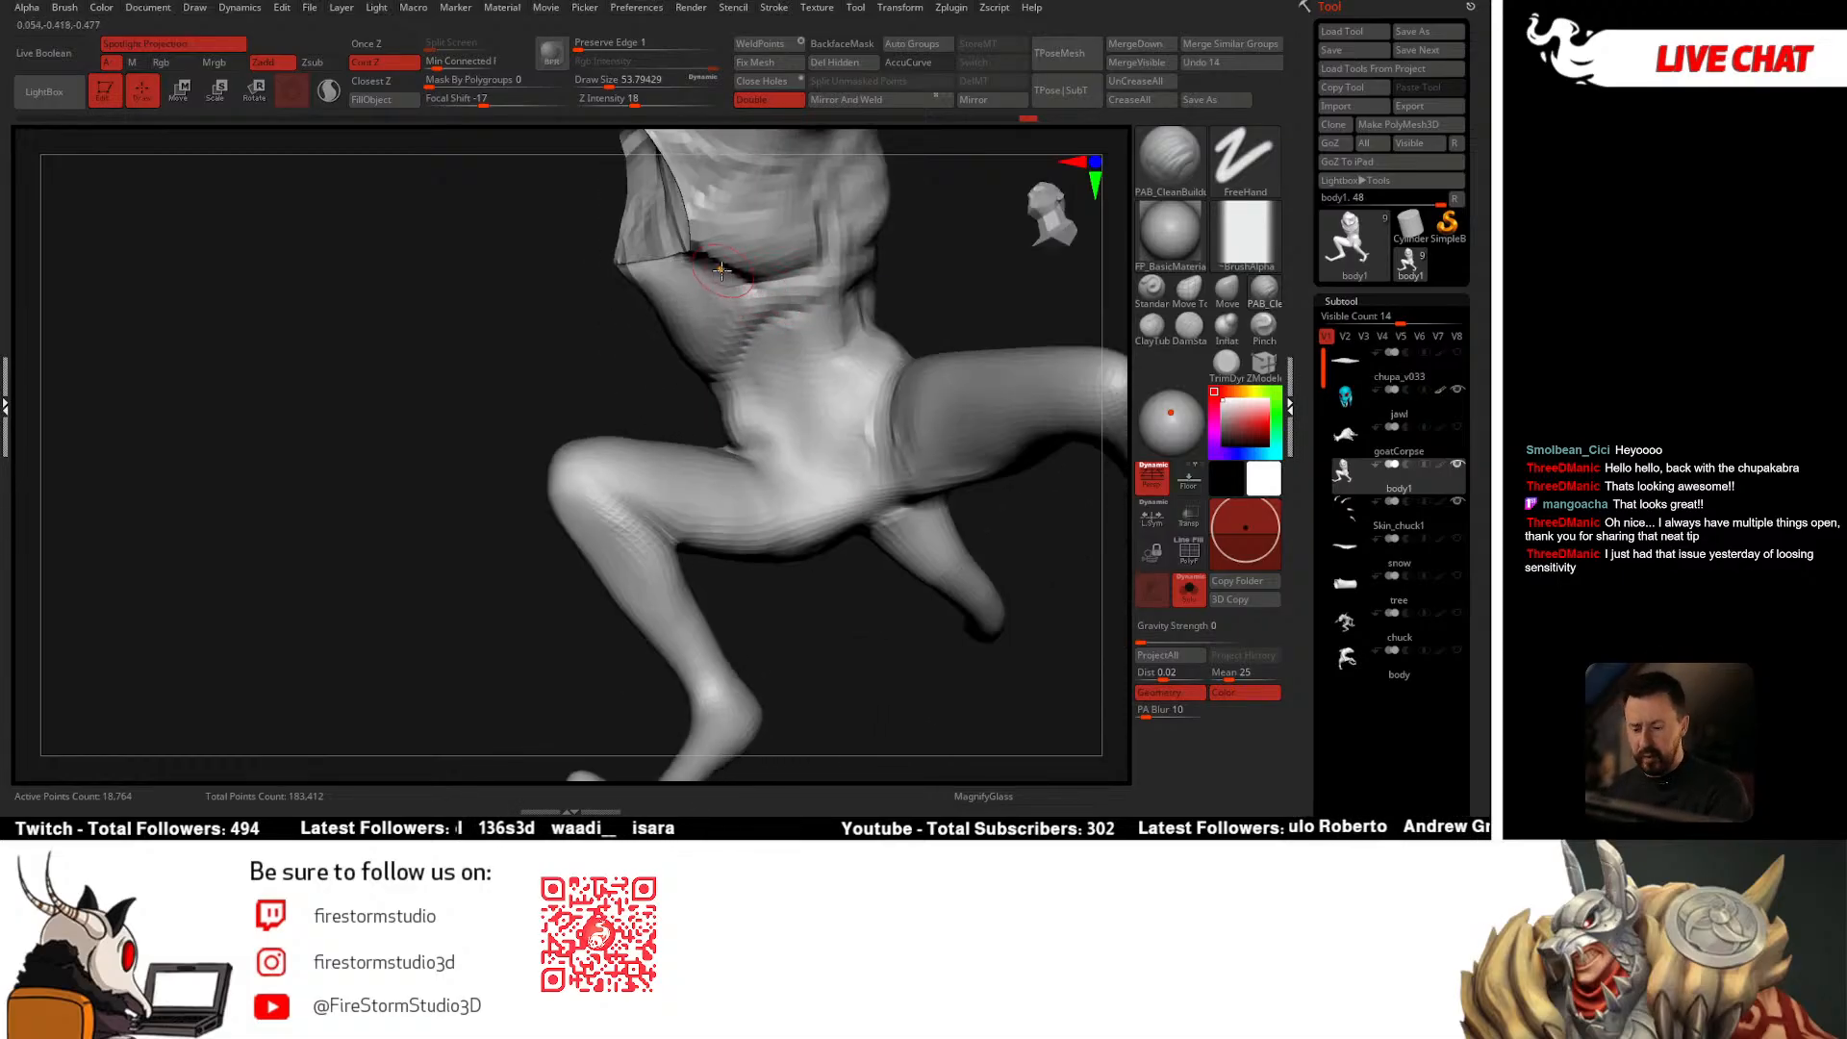
right_click_drag(763, 345, 729, 347)
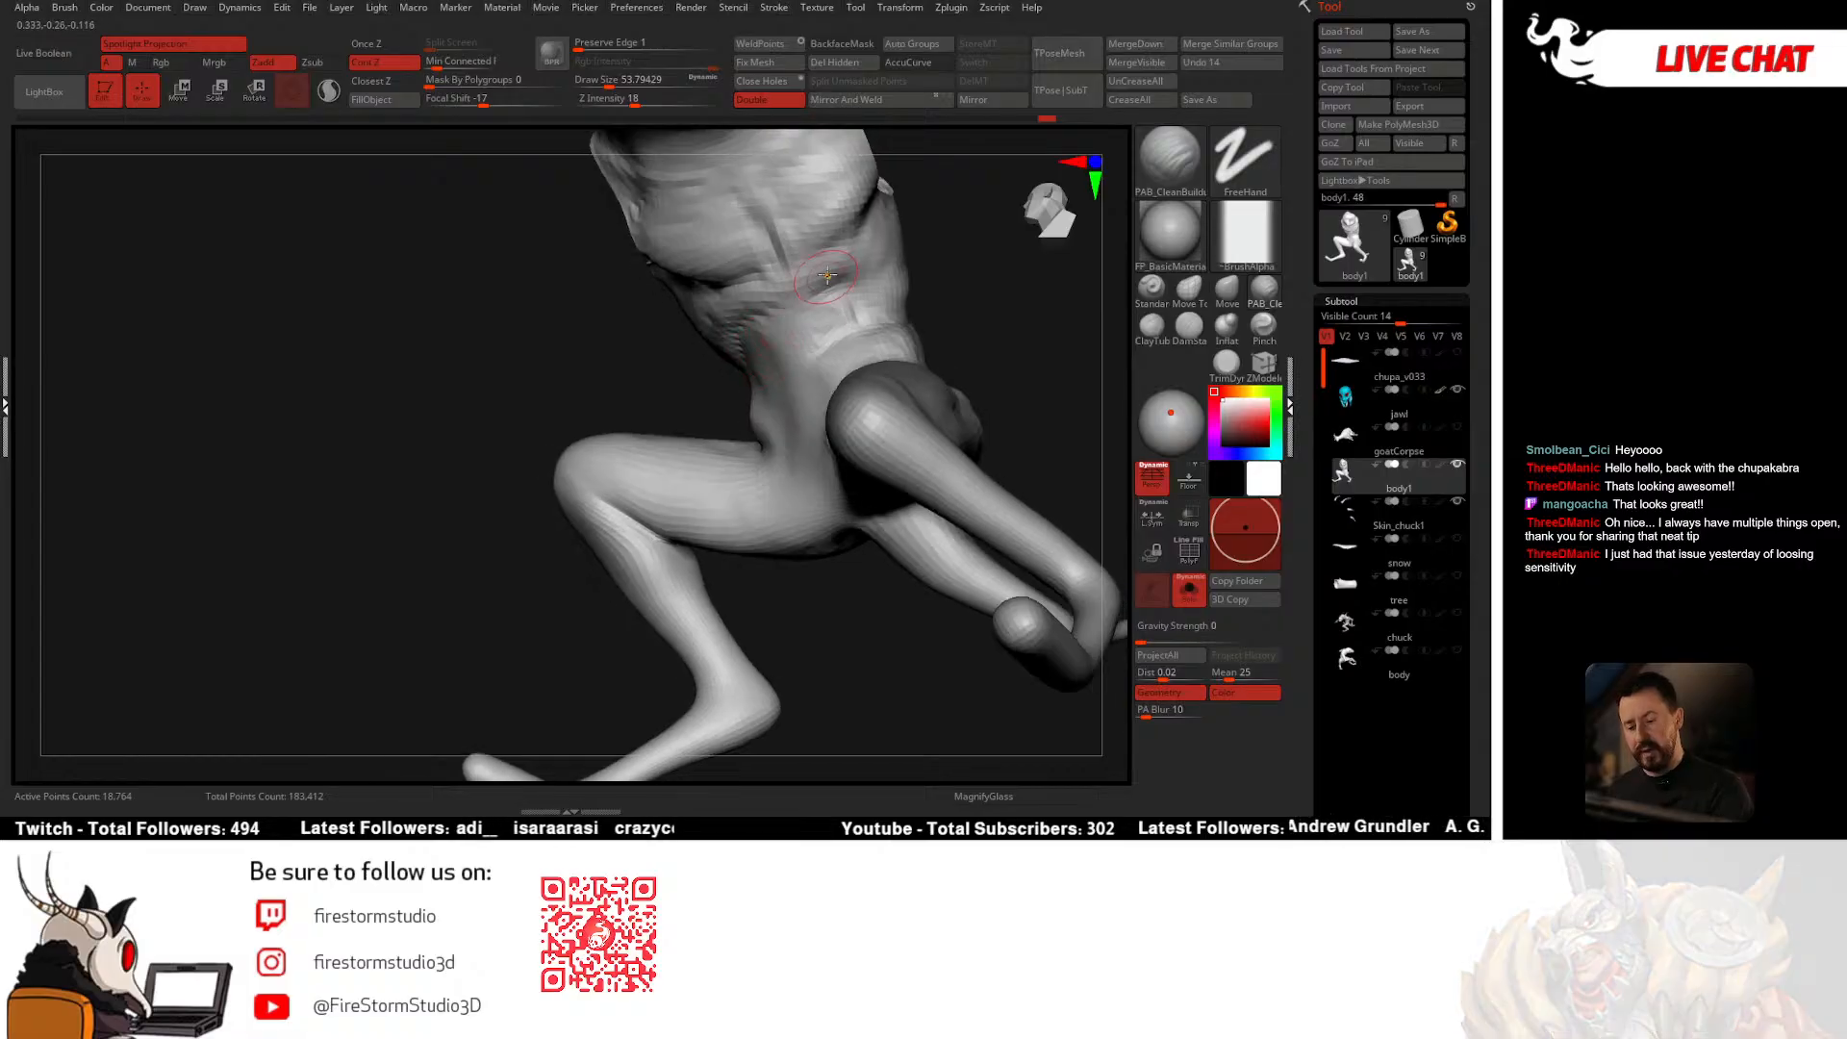
mouse_move(850, 296)
left_mouse_down()
mouse_move(869, 285)
mouse_move(864, 302)
left_mouse_up()
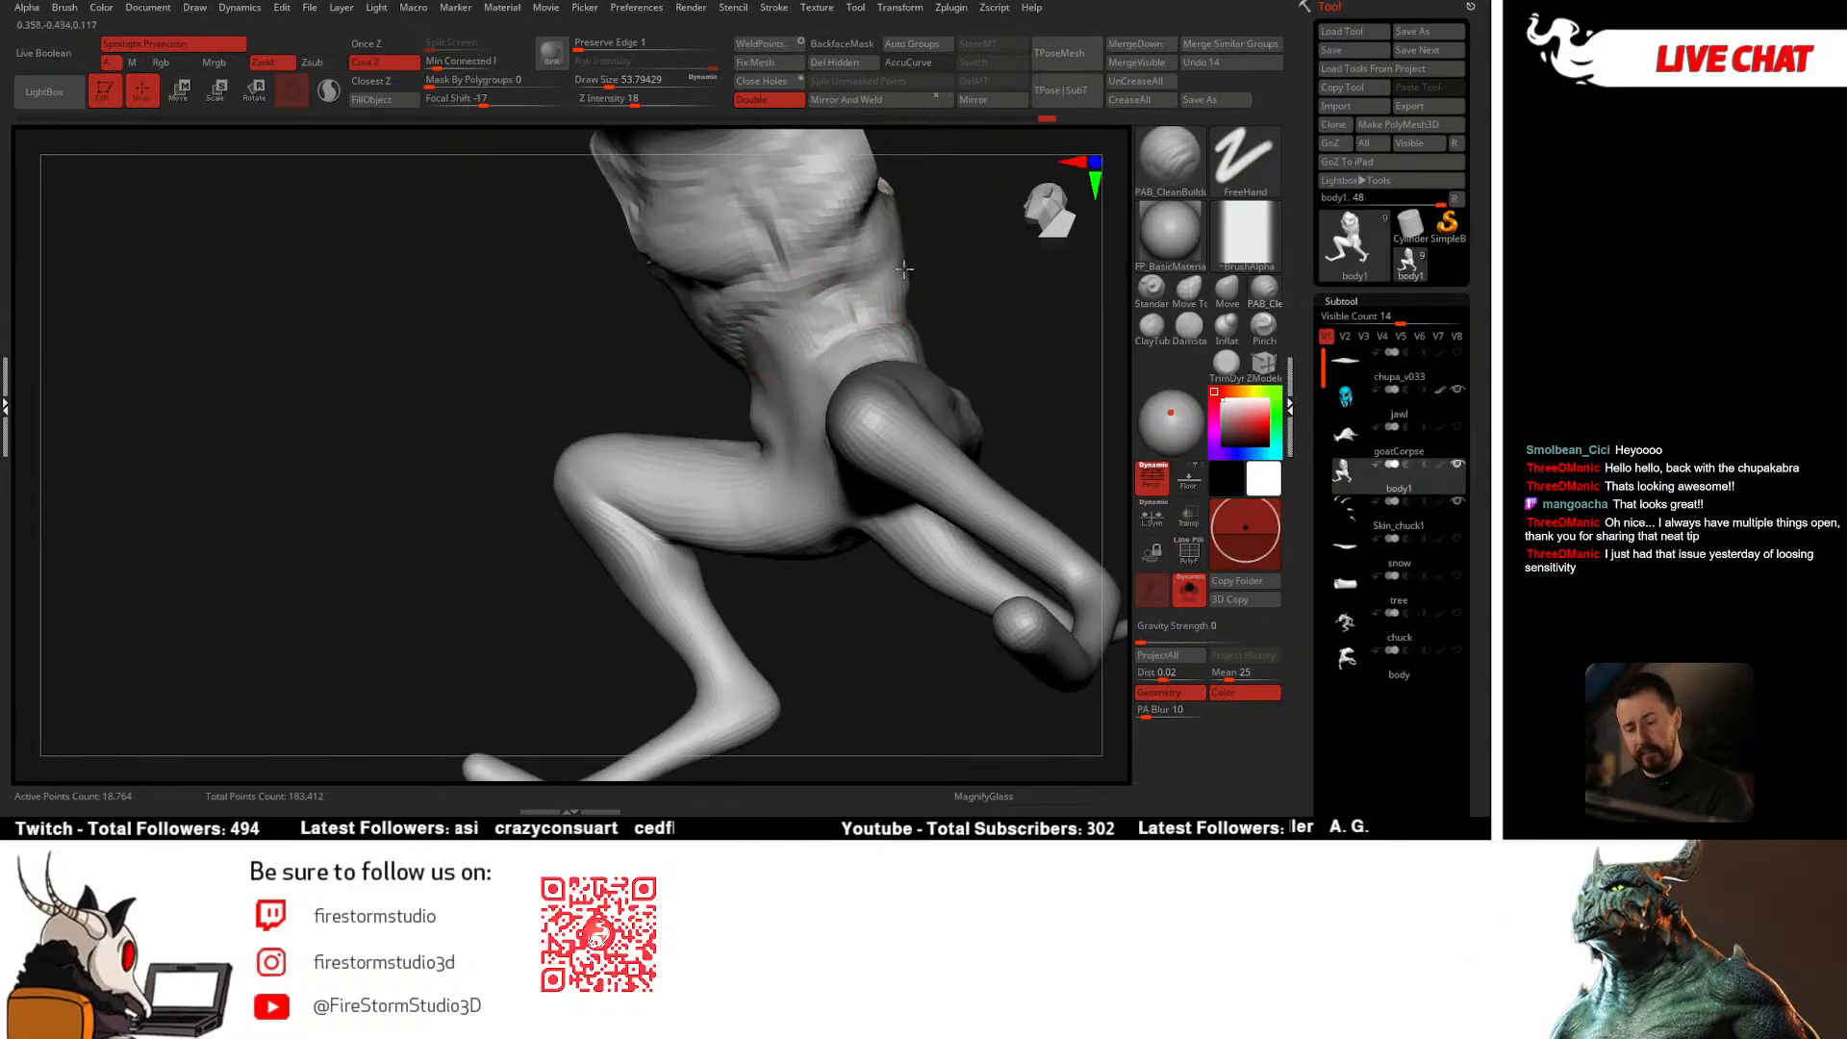
mouse_move(897, 289)
right_mouse_down()
mouse_move(784, 310)
mouse_move(923, 318)
mouse_move(880, 298)
right_mouse_up()
mouse_move(738, 305)
right_mouse_down()
mouse_move(790, 310)
mouse_move(760, 361)
mouse_move(694, 242)
mouse_move(759, 342)
mouse_move(703, 324)
right_mouse_up()
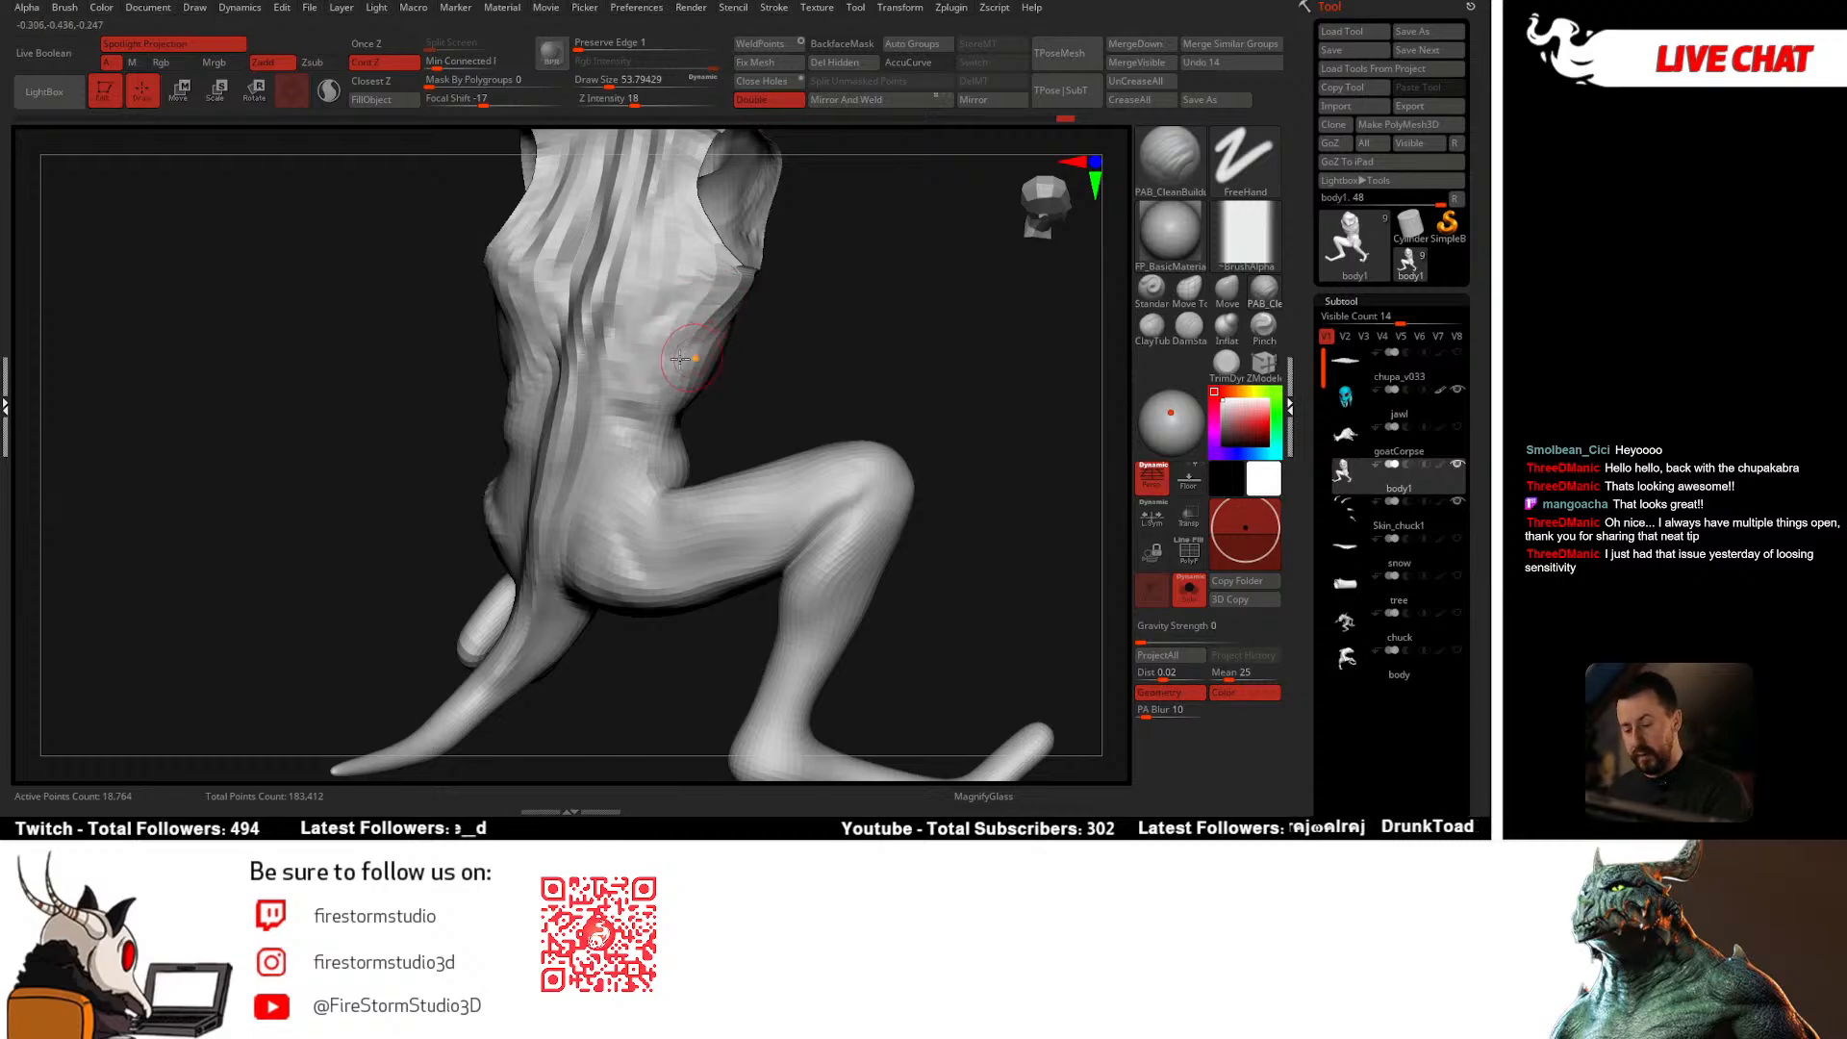
Step: Set the draw size to about 56 and refine the back and sides of the lower ribcage
mouse_move(680, 359)
right_mouse_down()
mouse_move(702, 331)
mouse_move(684, 429)
mouse_move(755, 474)
mouse_move(648, 491)
mouse_move(723, 281)
mouse_move(752, 344)
mouse_move(886, 362)
mouse_move(830, 445)
right_mouse_up()
key("space")
left_click_drag(807, 376, 804, 375)
mouse_move(804, 376)
right_mouse_down()
mouse_move(856, 357)
mouse_move(830, 337)
mouse_move(820, 364)
right_mouse_up()
key("space")
mouse_move(793, 371)
left_mouse_down()
mouse_move(836, 371)
mouse_move(775, 359)
left_mouse_up()
key("space")
key("space")
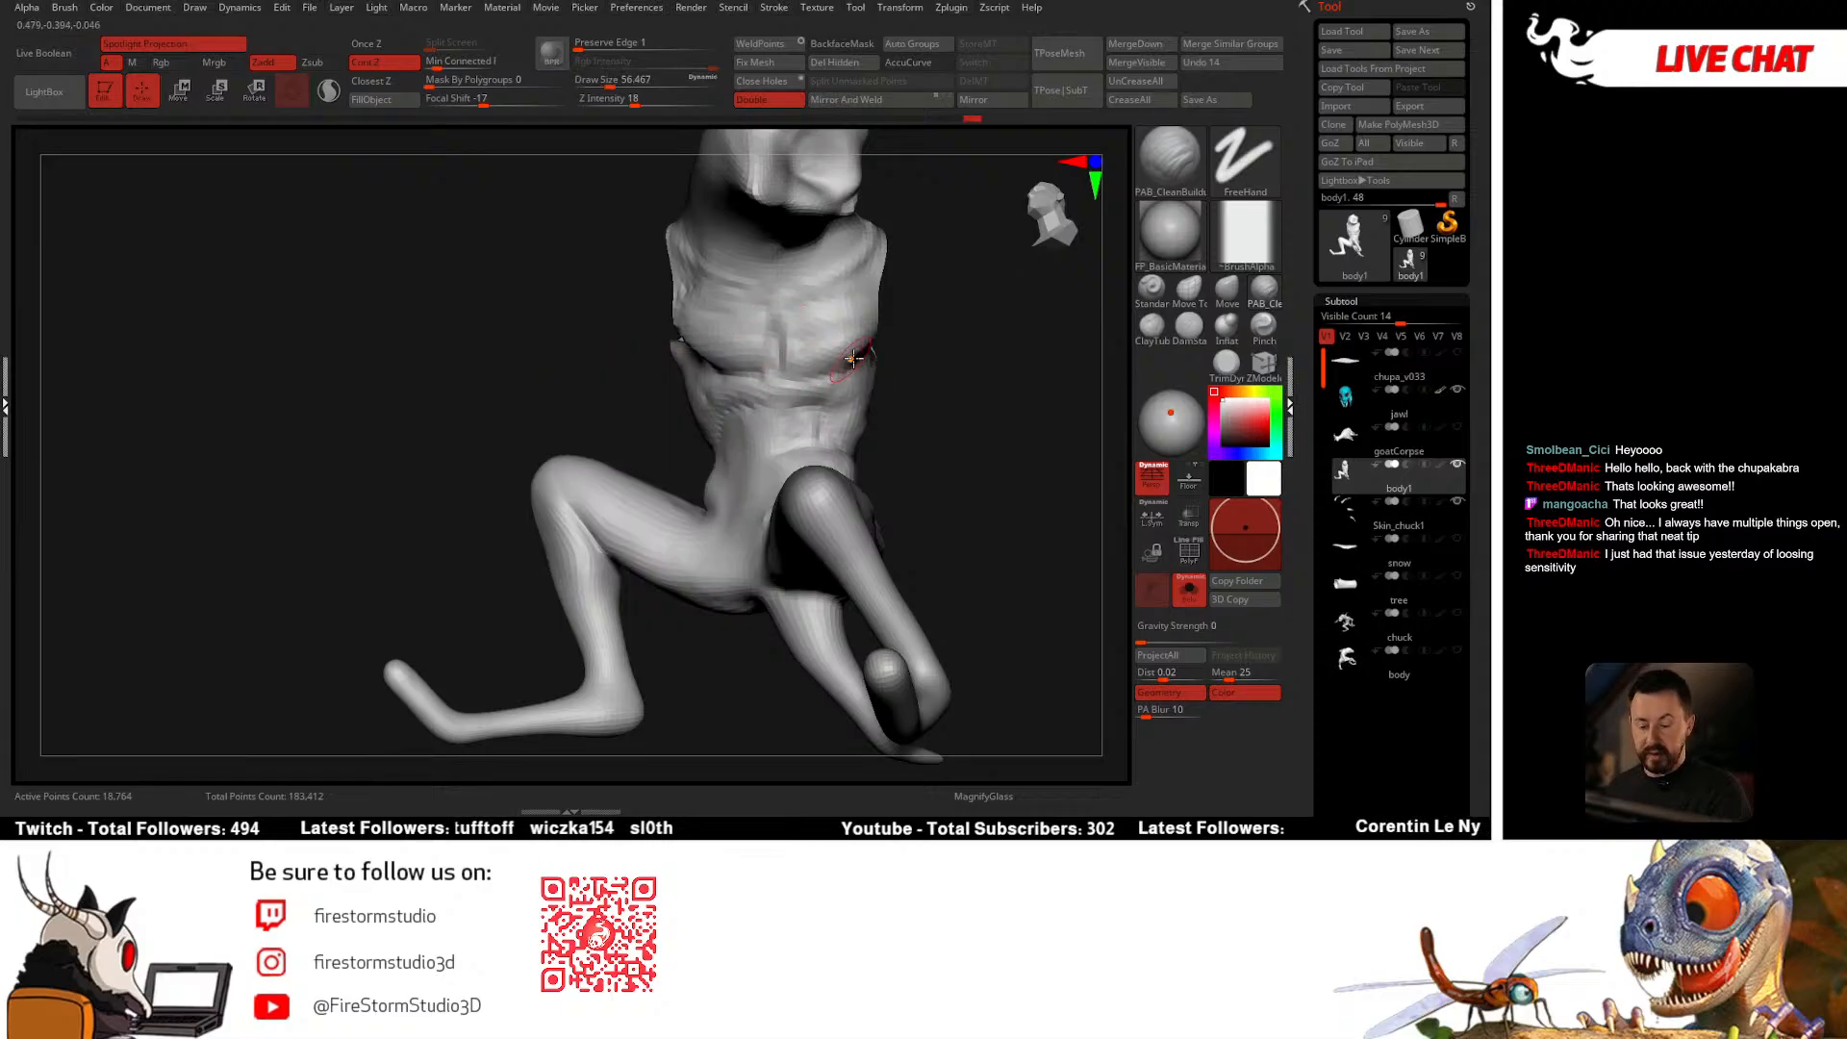
Step: Show the hidden arms and hands again and smooth the base of the chest above the abdomen
left_click(952, 397, "ctrl+shift")
mouse_move(952, 397)
right_mouse_down()
mouse_move(875, 462)
mouse_move(816, 373)
mouse_move(687, 317)
mouse_move(674, 337)
mouse_move(759, 364)
mouse_move(678, 414)
mouse_move(686, 449)
right_mouse_up()
right_click(686, 448)
mouse_move(751, 352)
left_mouse_down("shift")
mouse_move(742, 313)
mouse_move(748, 381)
left_mouse_up("shift")
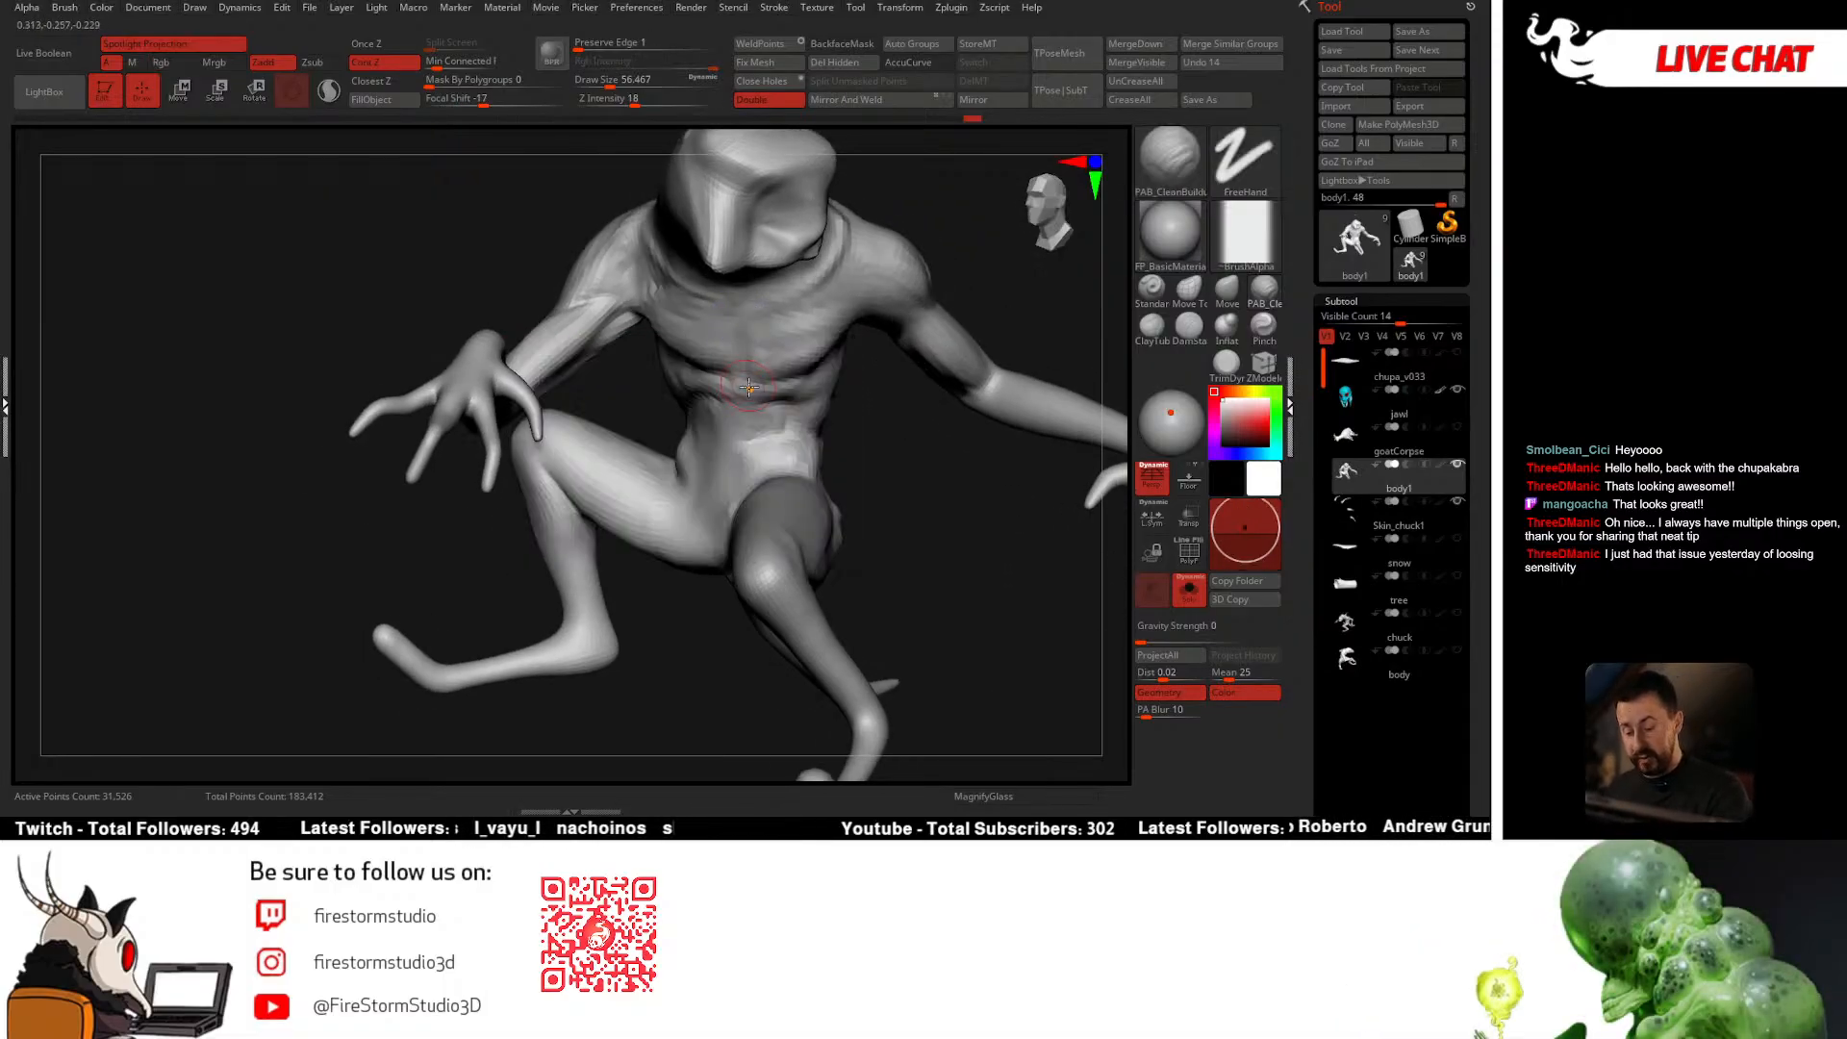
right_click_drag(831, 367, 758, 377)
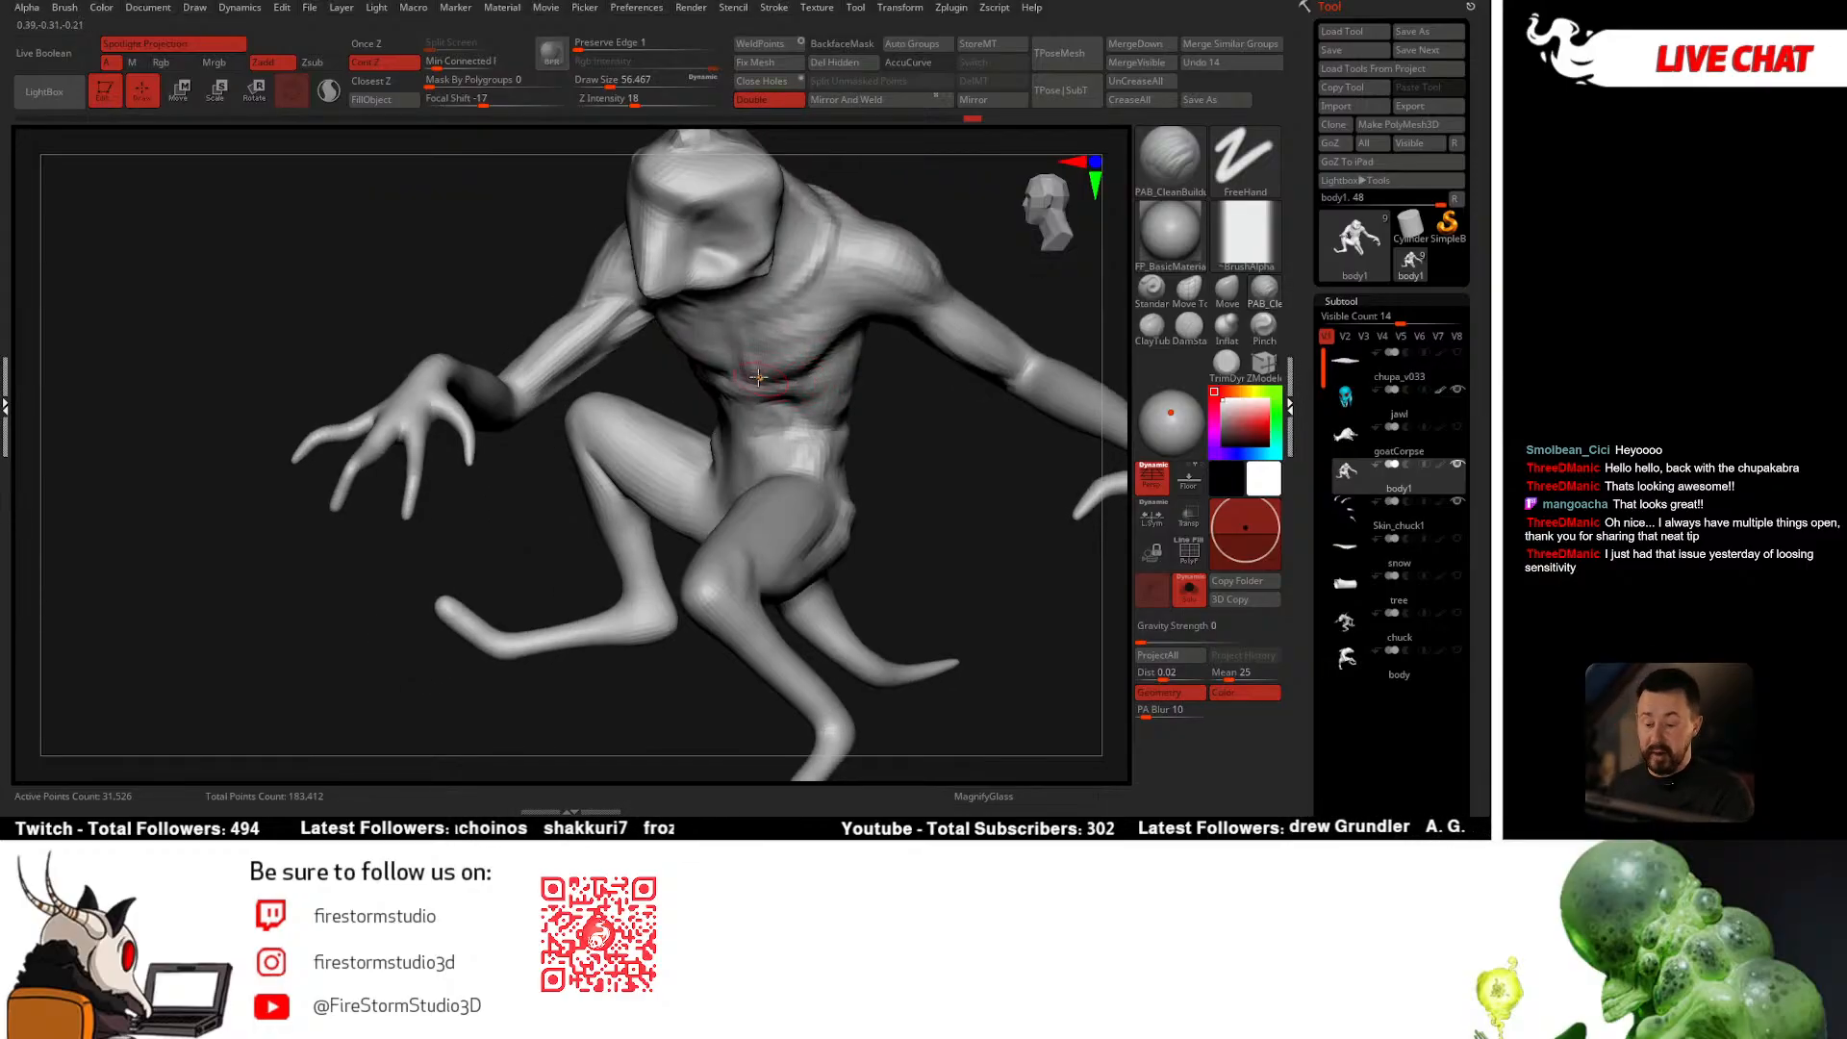
Step: Reduce the draw size to about 46 and sculpt the side of the ribcage beneath the armpit
right_click_drag(879, 316, 783, 357)
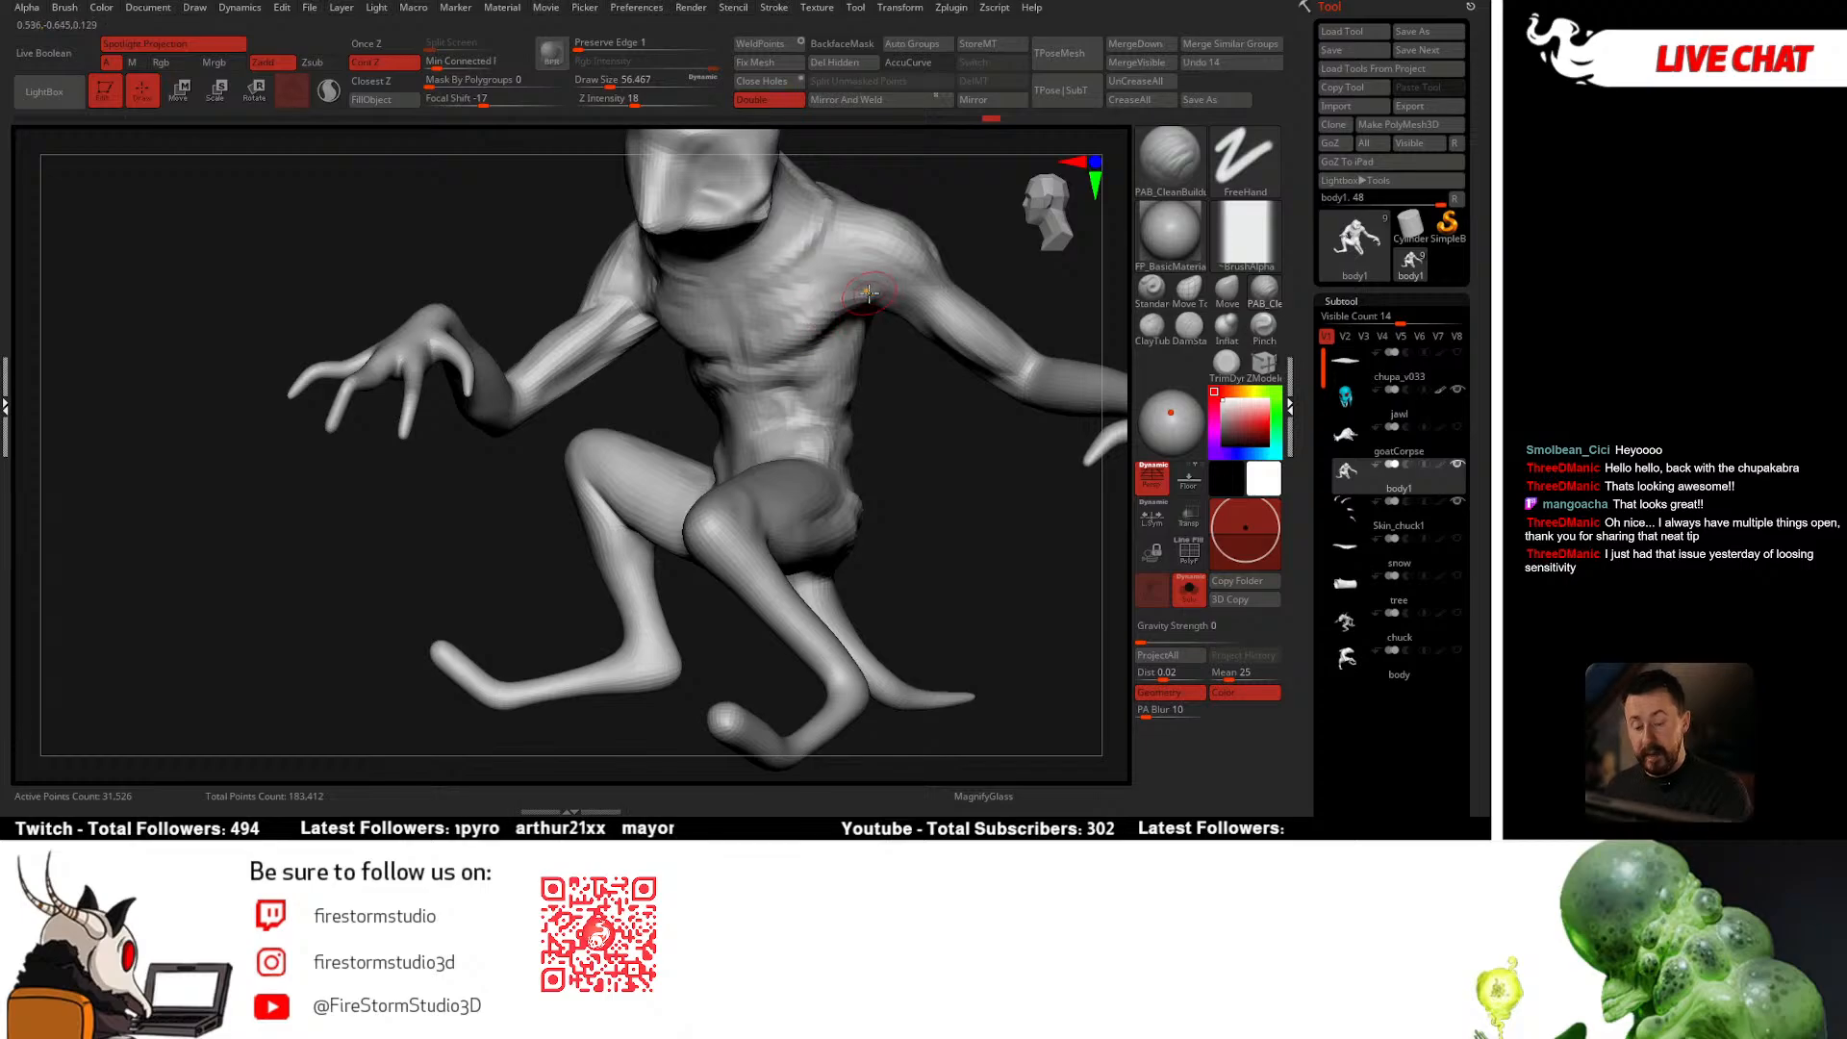
right_click_drag(869, 291, 813, 375)
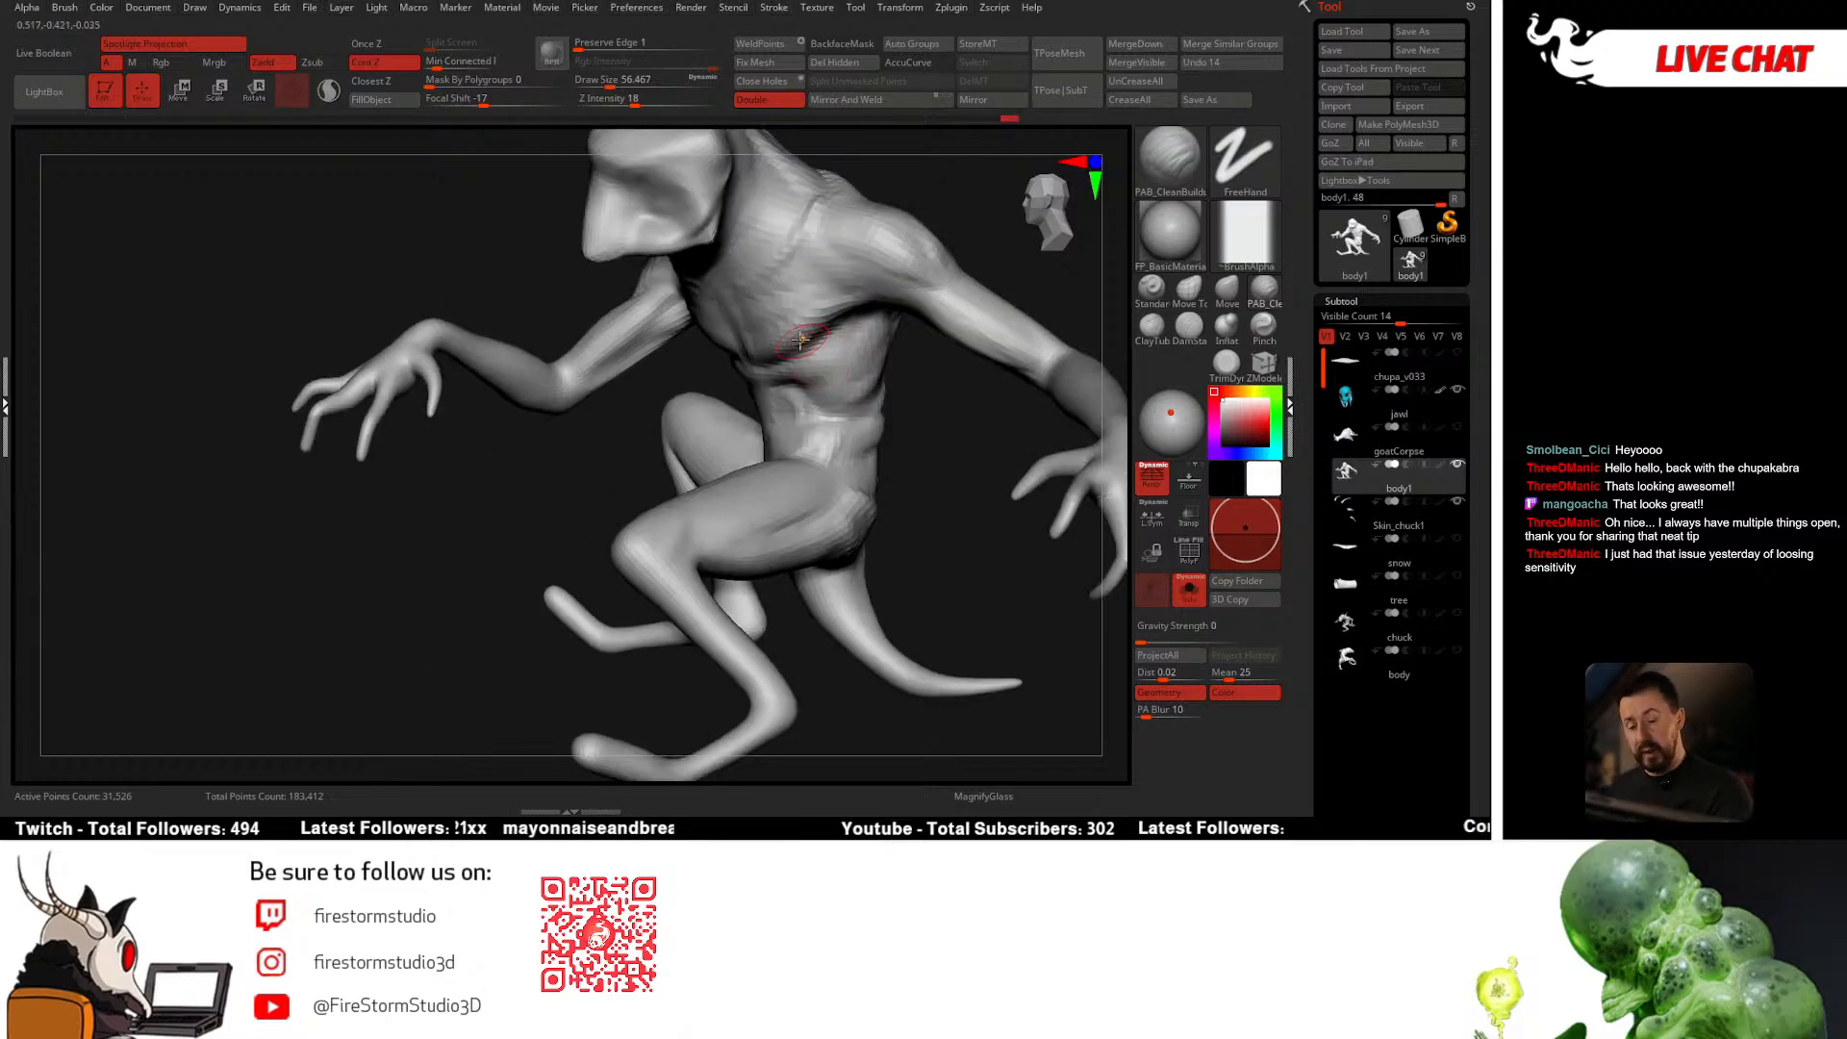
mouse_move(885, 320)
right_mouse_down()
mouse_move(784, 364)
mouse_move(866, 313)
mouse_move(817, 388)
mouse_move(832, 370)
right_mouse_up()
key("space")
left_click(785, 343)
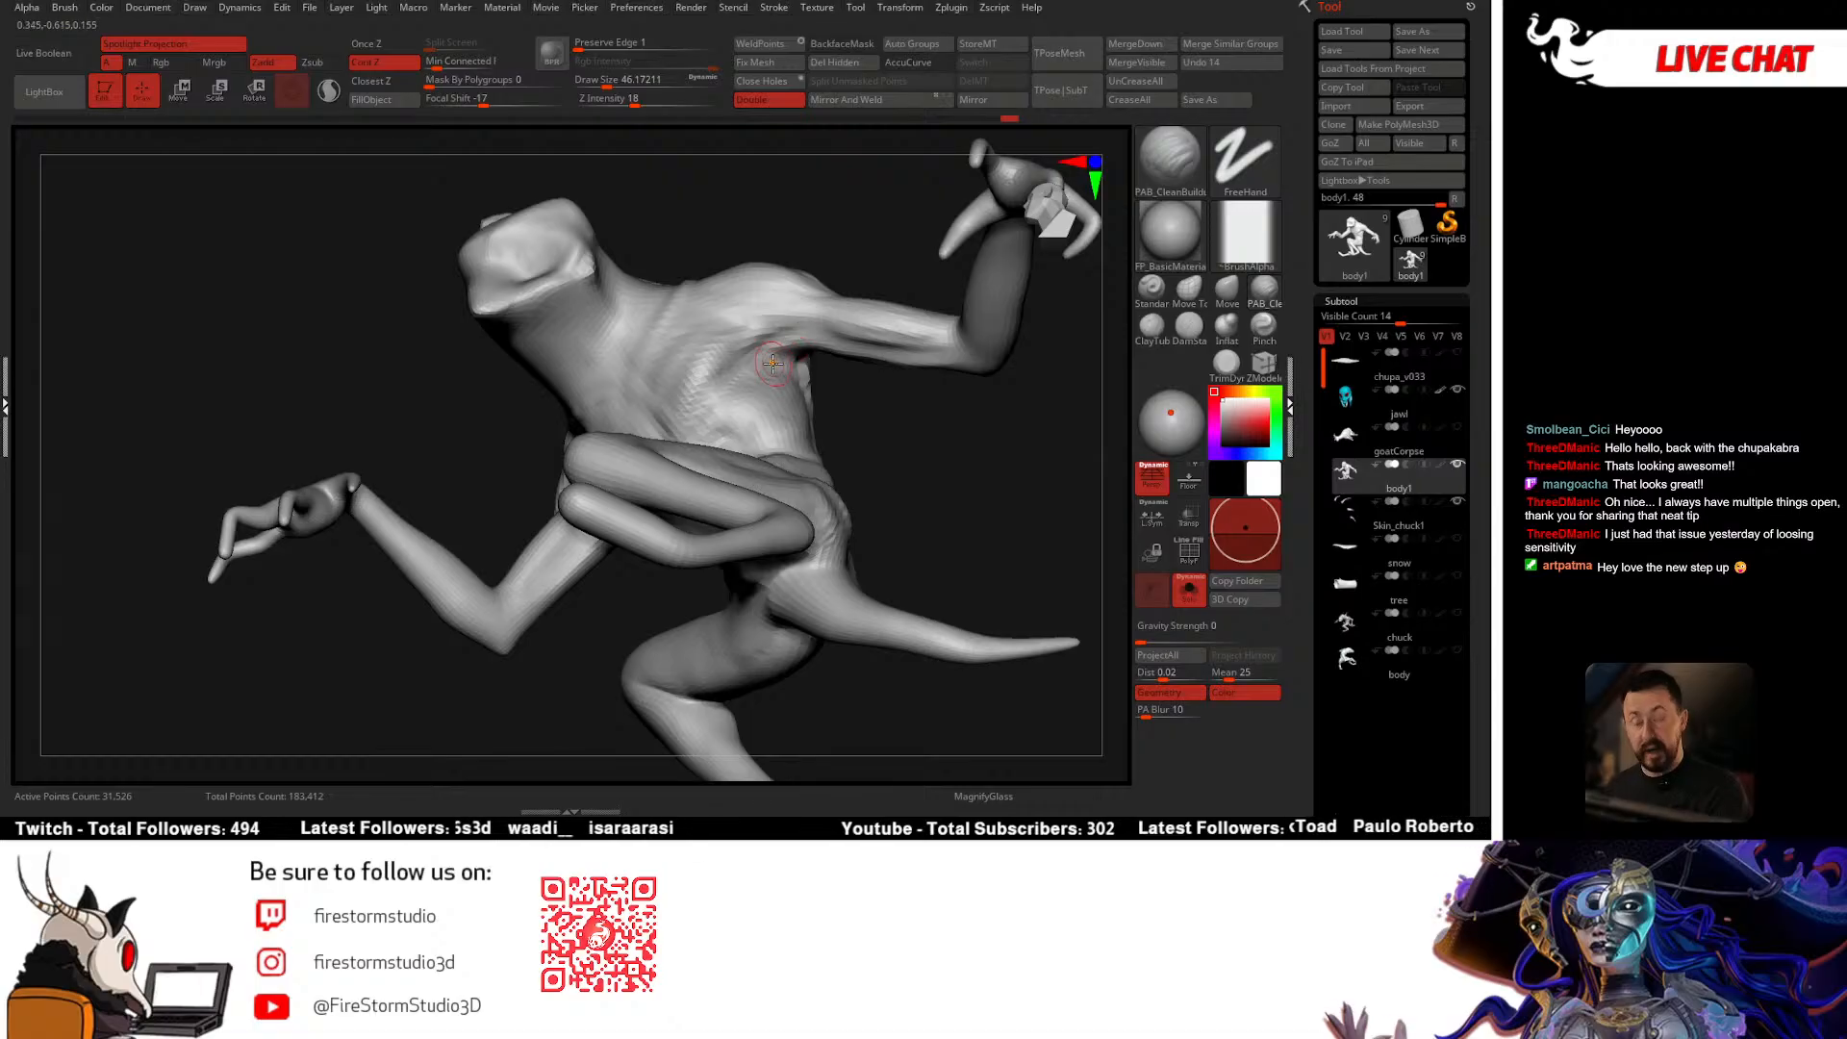
Step: Set the draw size to about 49 and refine the shoulder and its connection to the upper arm and ribcage
right_click_drag(821, 397, 876, 423)
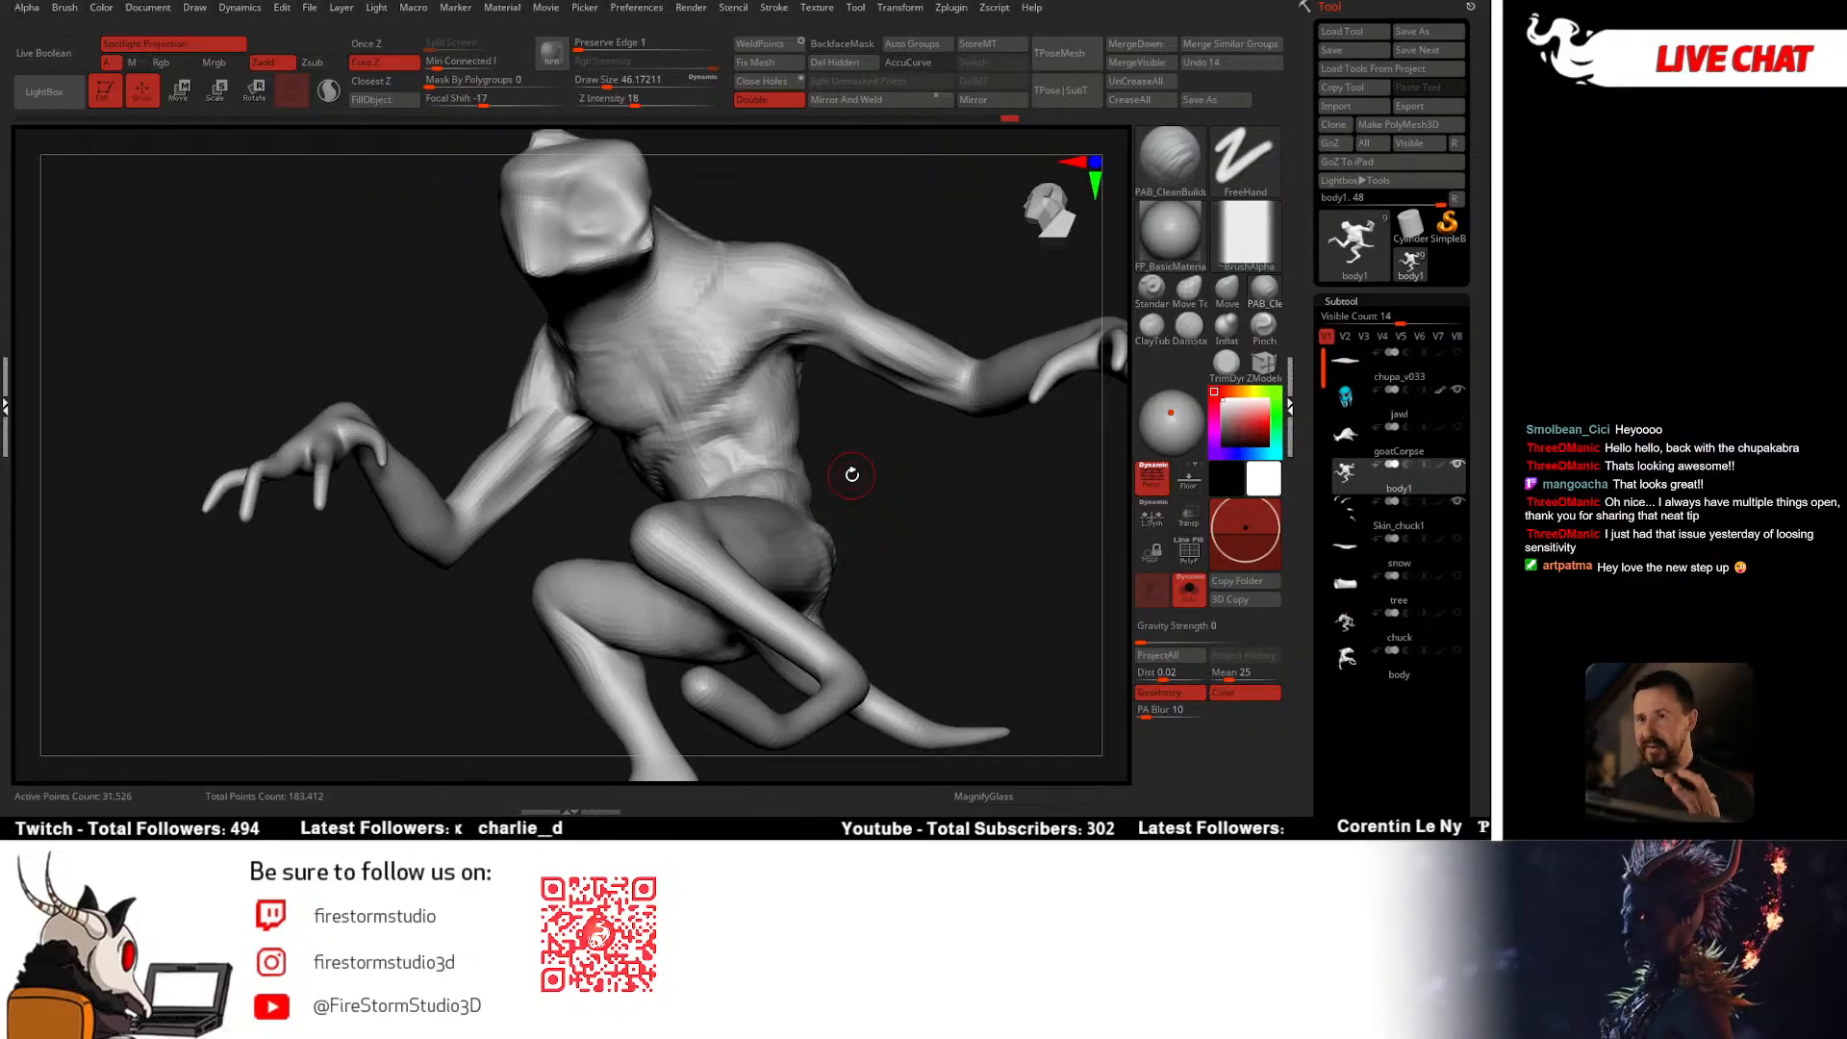
mouse_move(897, 446)
left_mouse_down()
mouse_move(846, 429)
mouse_move(762, 451)
mouse_move(763, 416)
left_mouse_up()
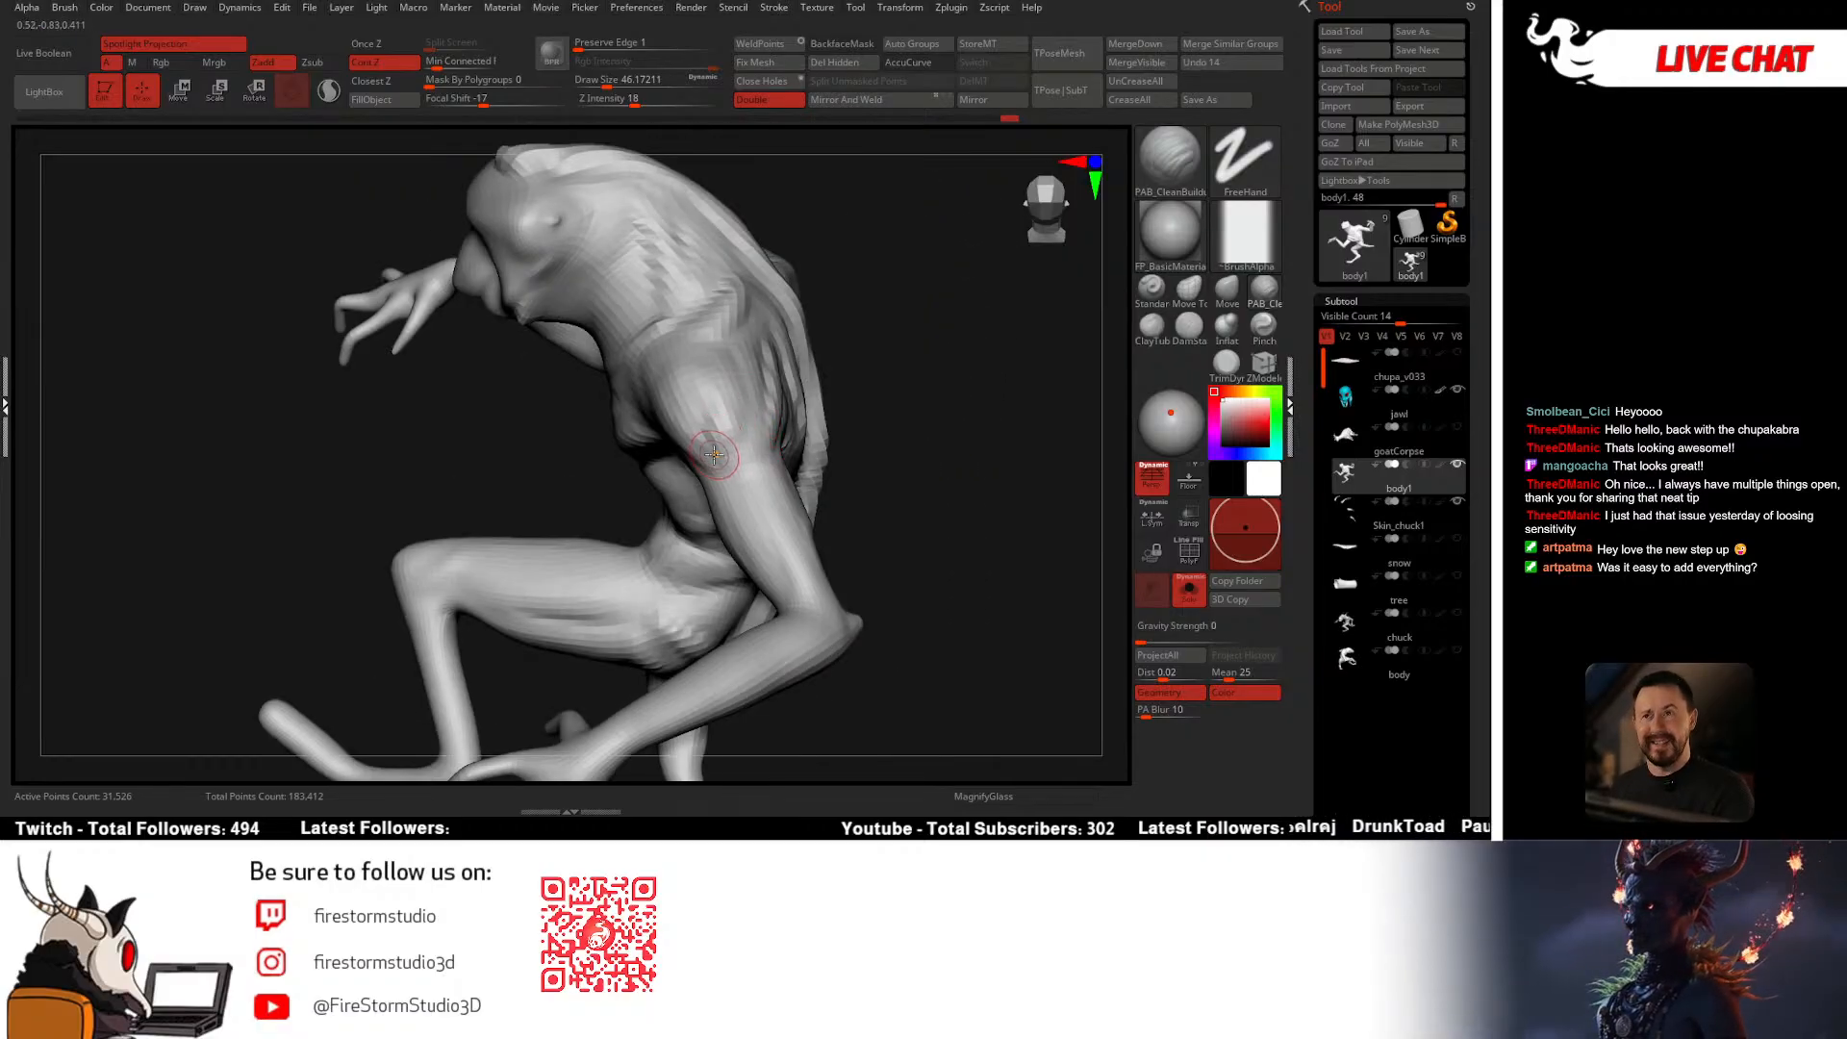
right_click_drag(726, 433, 773, 348, "alt")
mouse_move(750, 453)
right_mouse_down("alt")
mouse_move(748, 558)
mouse_move(775, 394)
mouse_move(770, 453)
mouse_move(734, 384)
mouse_move(763, 424)
mouse_move(726, 421)
mouse_move(750, 414)
mouse_move(770, 443)
mouse_move(779, 428)
mouse_move(812, 482)
mouse_move(801, 355)
mouse_move(735, 437)
mouse_move(763, 401)
mouse_move(718, 400)
mouse_move(807, 416)
mouse_move(807, 370)
mouse_move(828, 444)
right_mouse_up("alt")
key("space")
key("space")
left_click_drag(828, 445, 820, 444)
right_click_drag(820, 423, 868, 352)
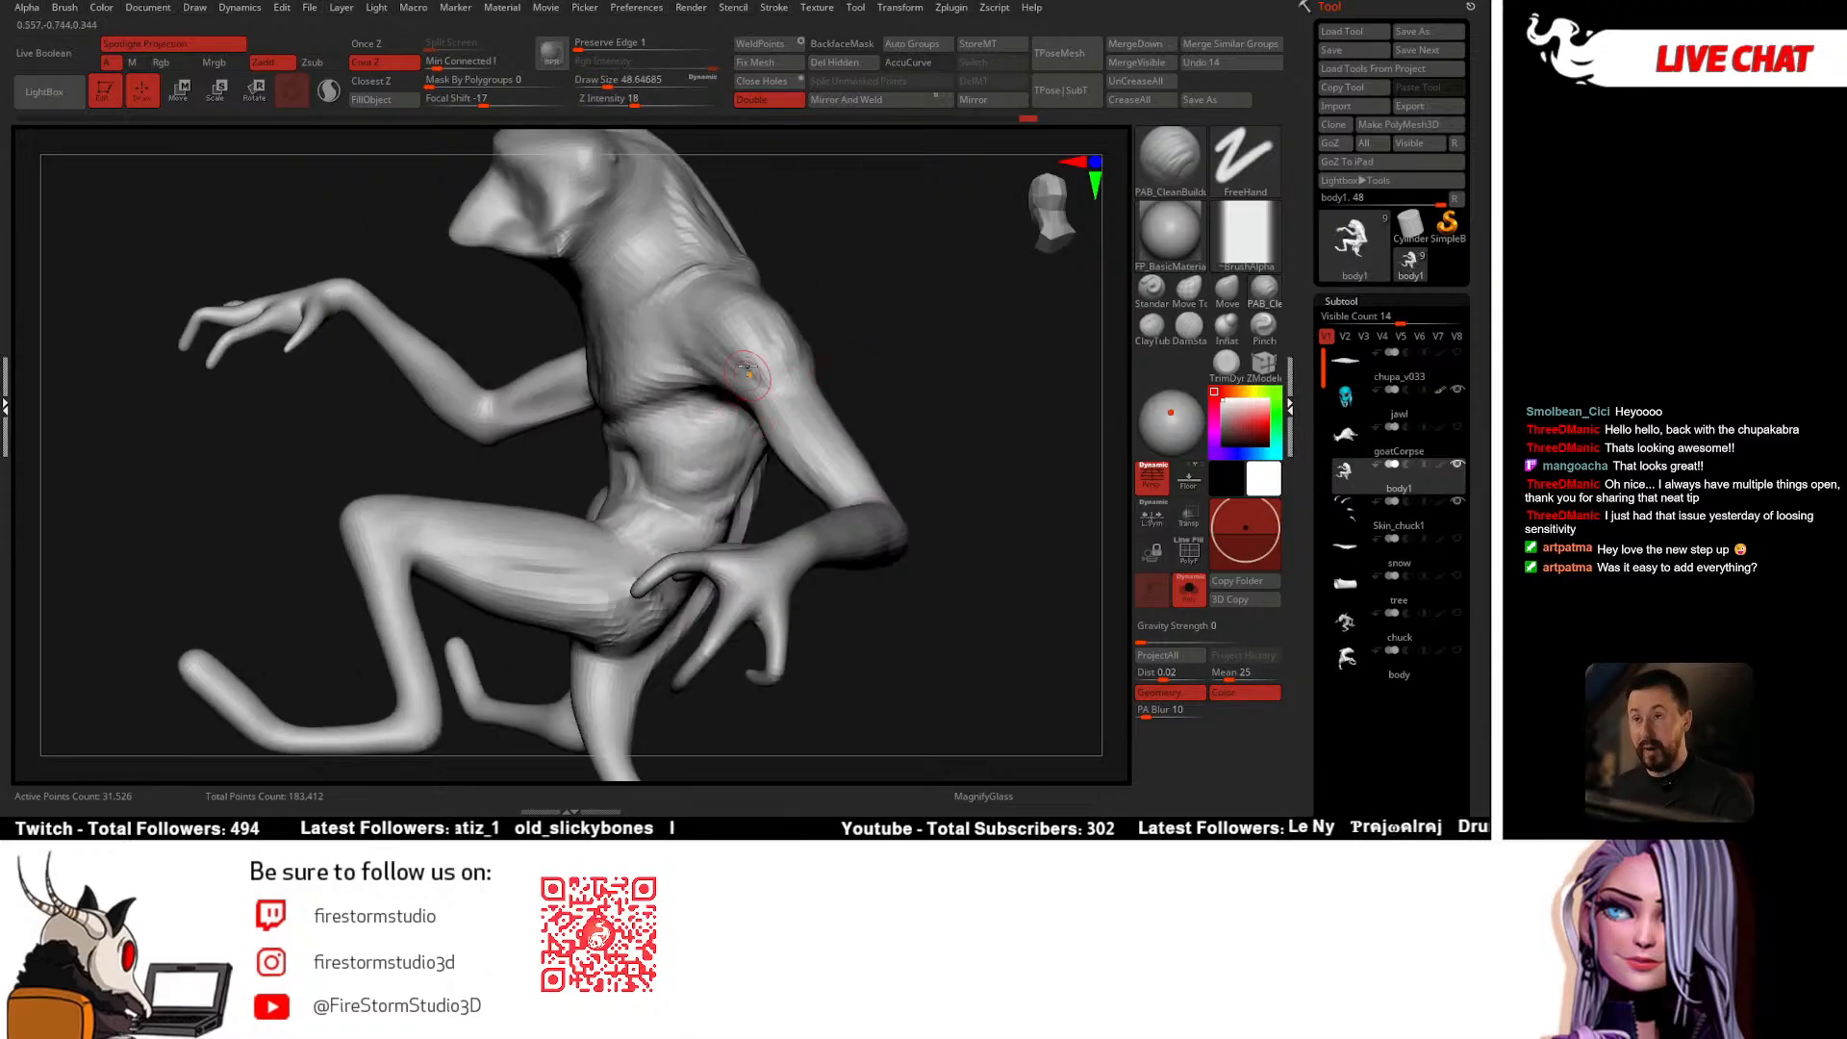
Step: Raise the draw size to about 71 and smooth the shoulder and the adjoining upper torso
mouse_move(756, 402)
right_mouse_down()
mouse_move(707, 342)
mouse_move(760, 321)
mouse_move(759, 416)
mouse_move(651, 425)
mouse_move(693, 416)
mouse_move(745, 429)
mouse_move(680, 419)
mouse_move(693, 441)
mouse_move(751, 447)
mouse_move(783, 416)
mouse_move(757, 427)
mouse_move(812, 433)
mouse_move(792, 464)
mouse_move(853, 439)
mouse_move(674, 481)
mouse_move(670, 404)
mouse_move(700, 420)
mouse_move(674, 389)
mouse_move(698, 414)
right_mouse_up()
right_click(685, 416)
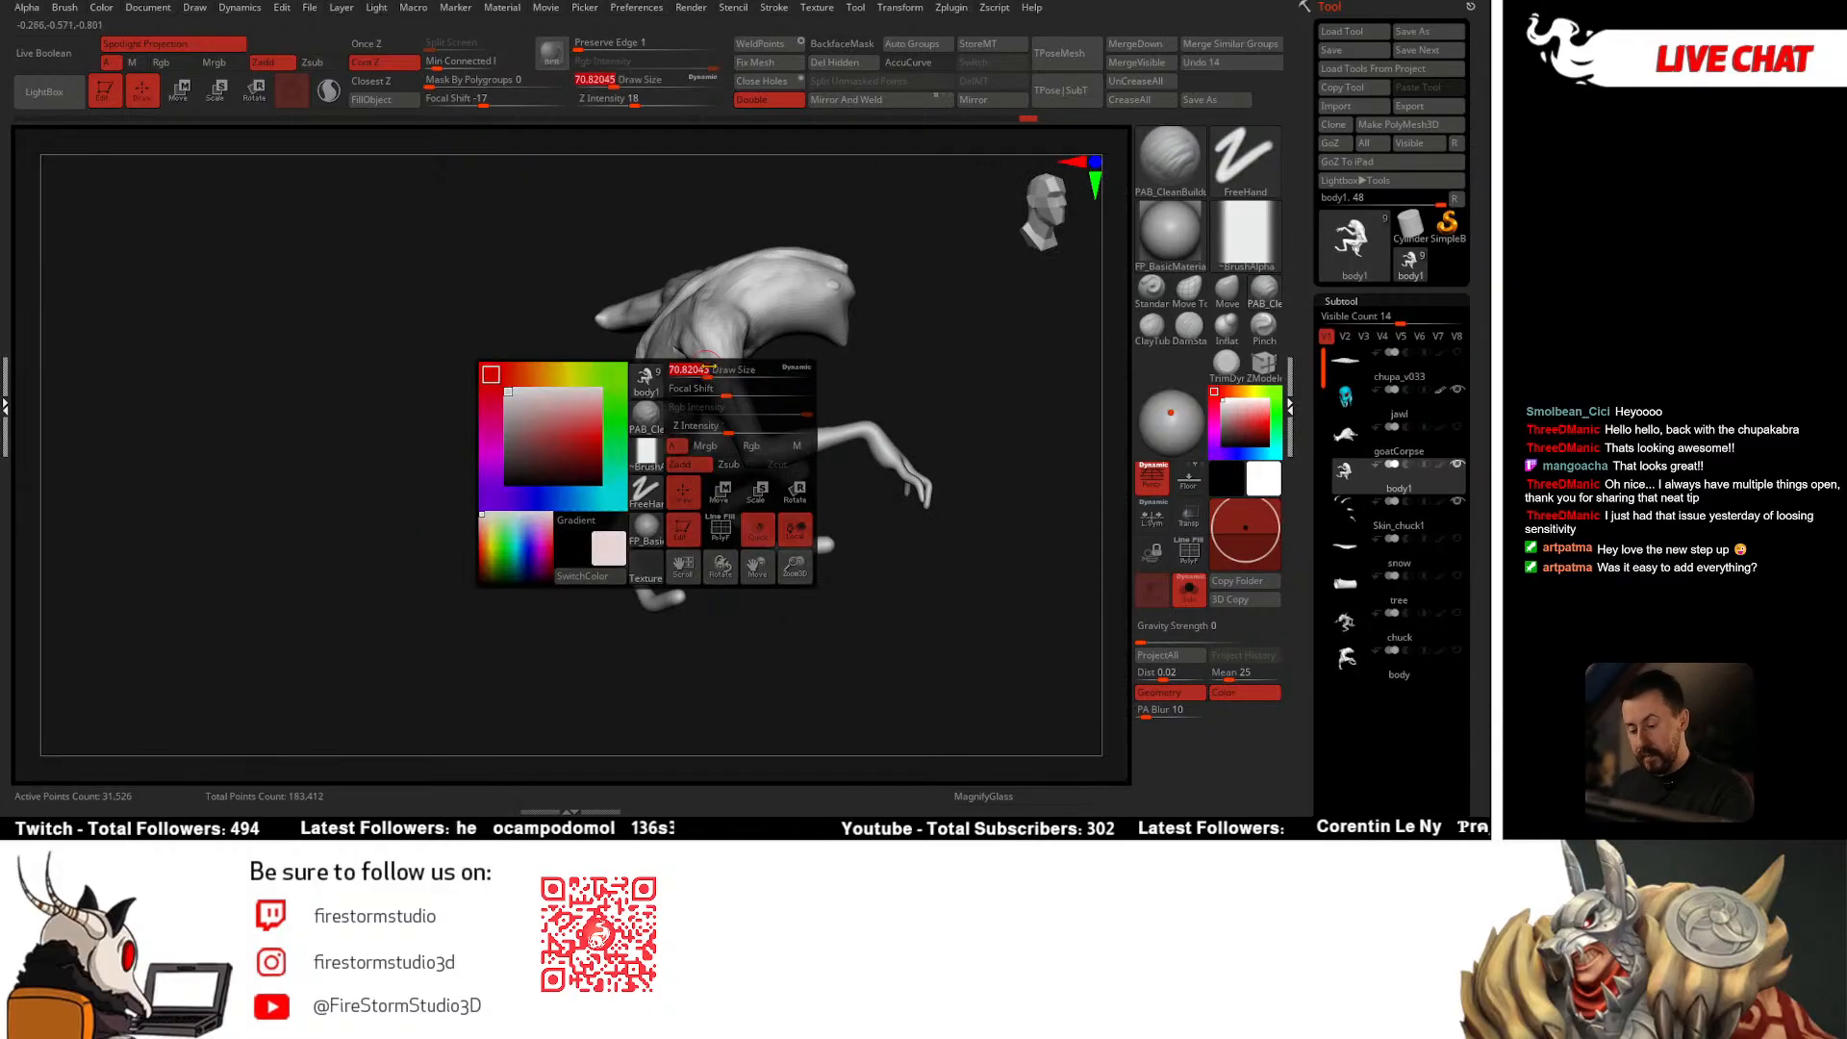
mouse_move(702, 327)
right_mouse_down()
mouse_move(742, 385)
mouse_move(710, 392)
right_mouse_up()
right_click_drag(710, 392, 717, 408)
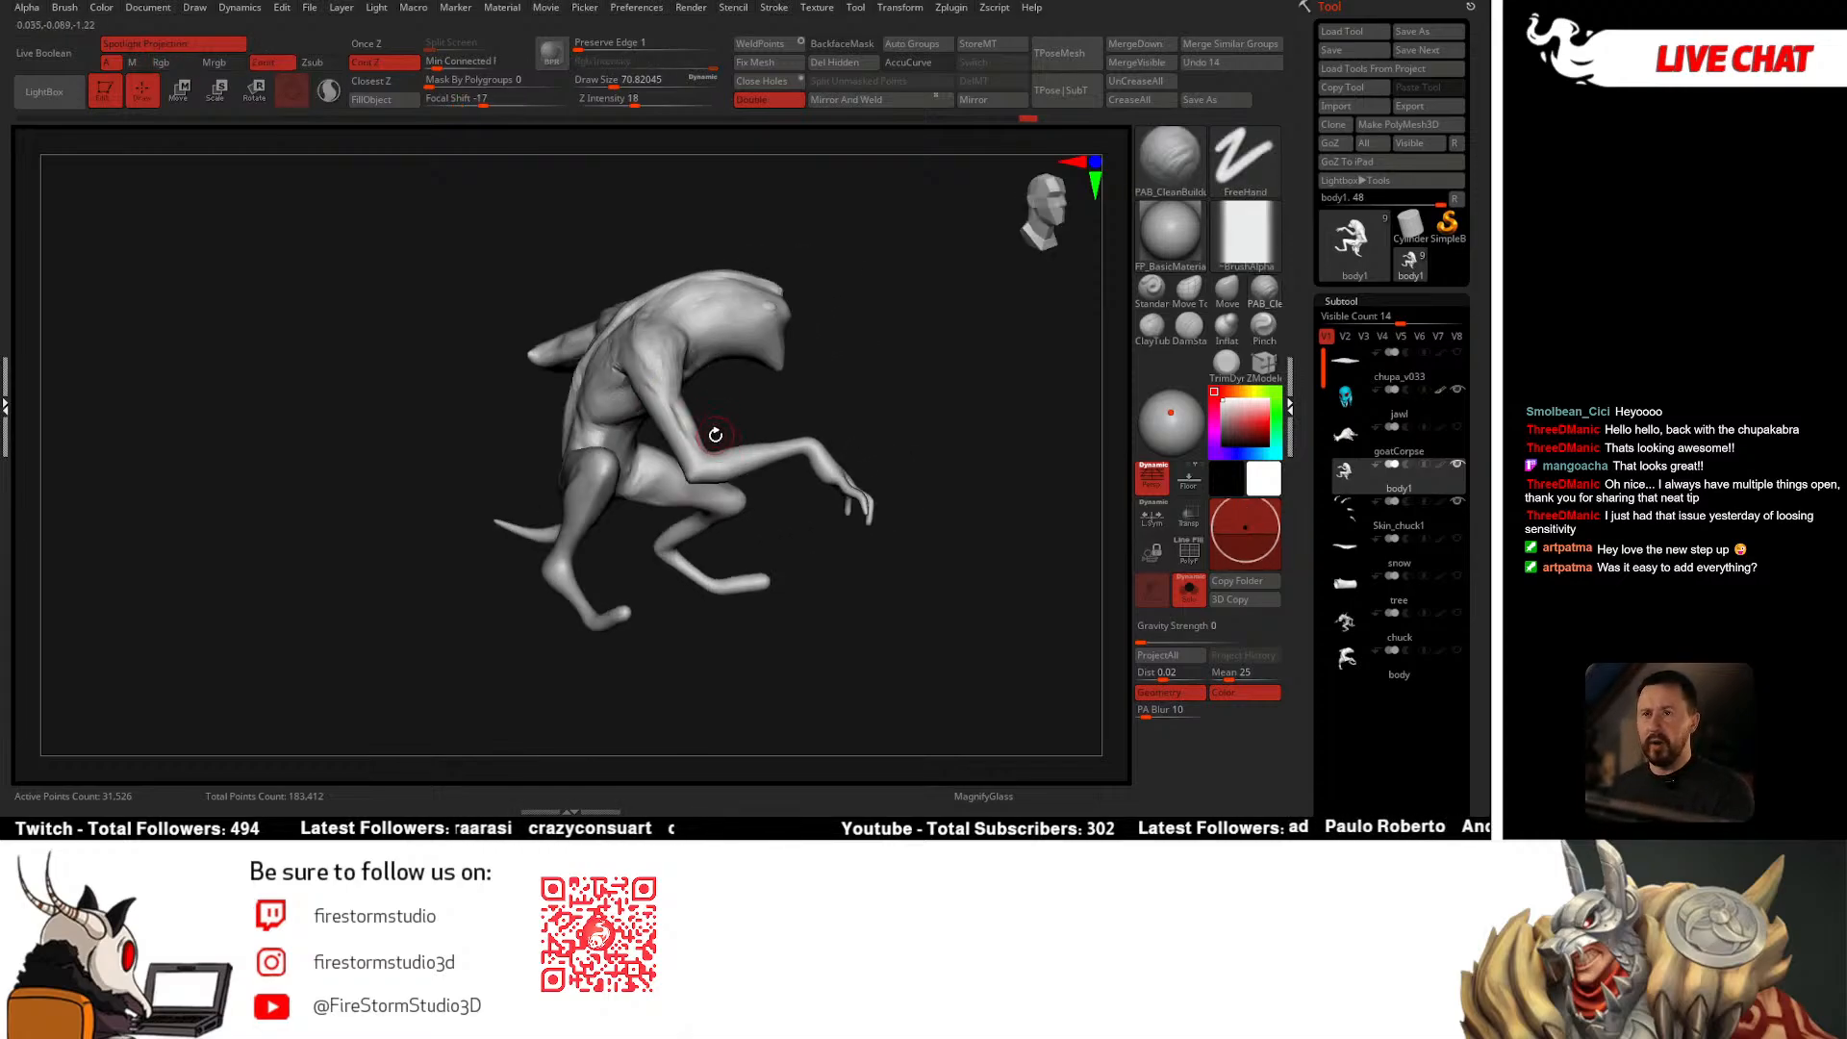
right_click_drag(736, 435, 705, 460)
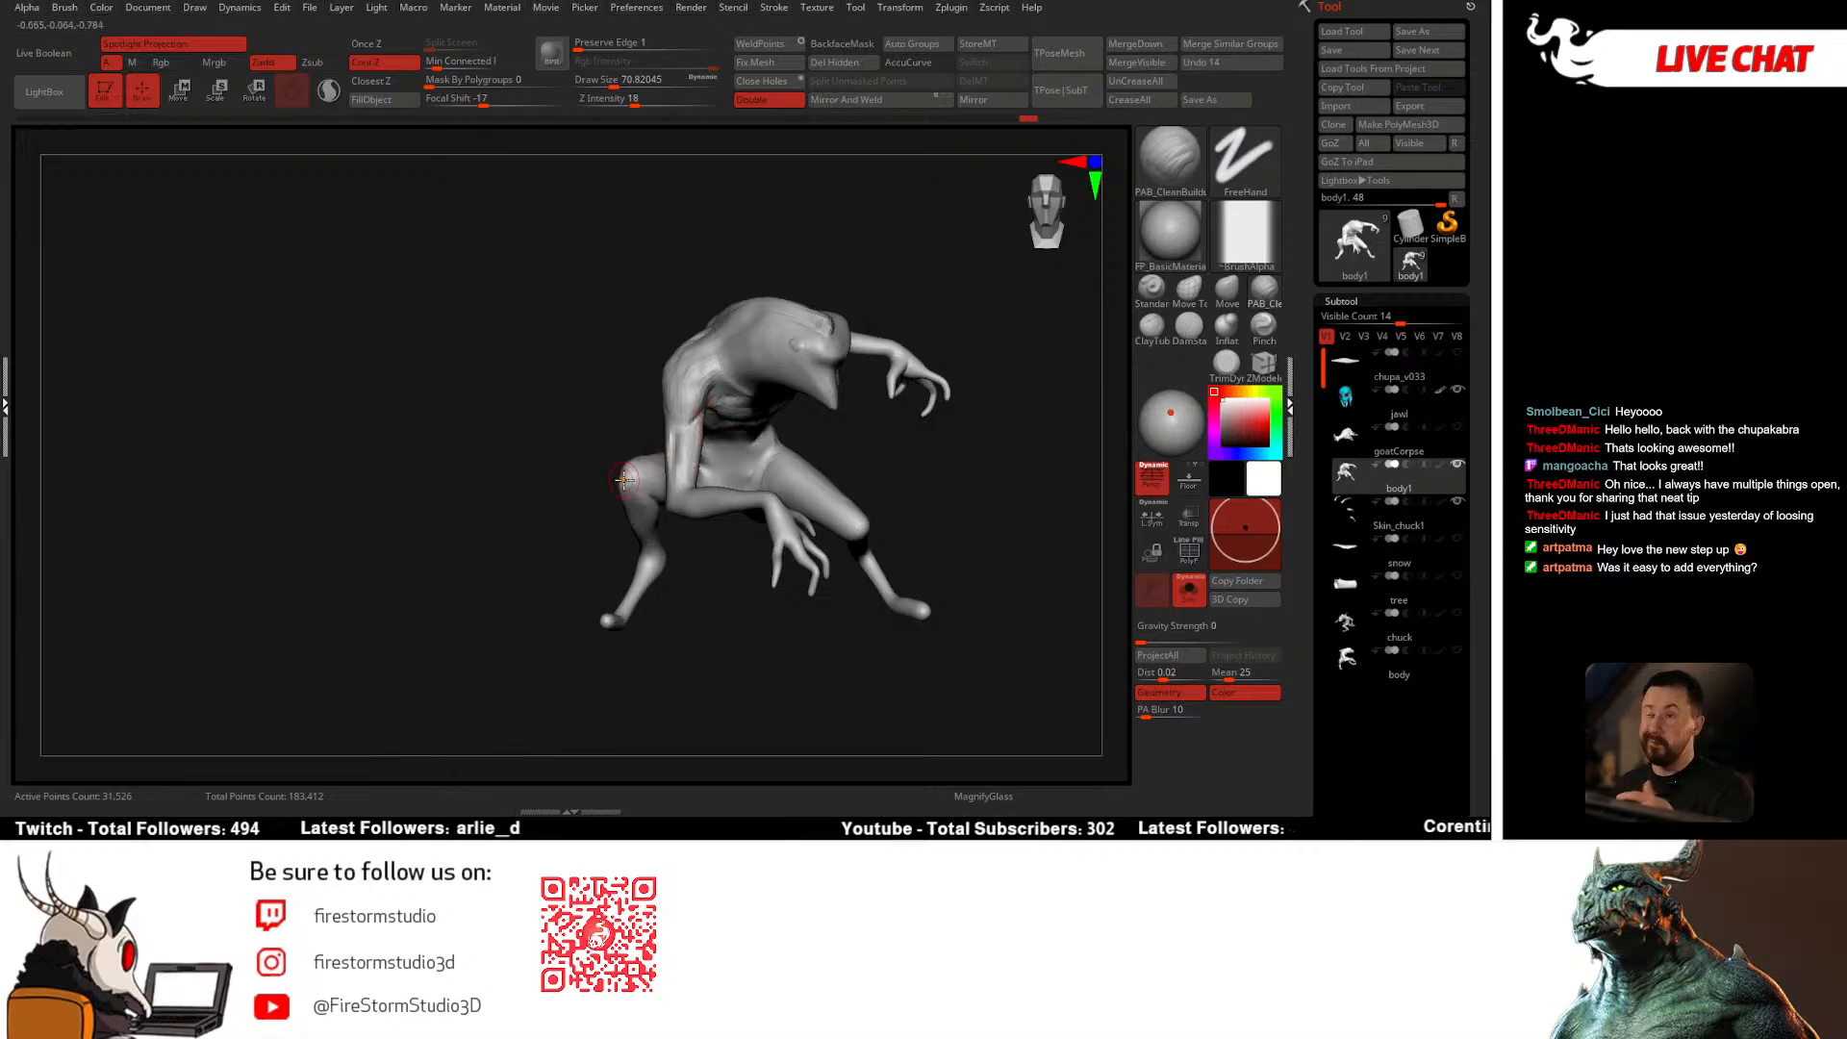
mouse_move(711, 419)
right_mouse_down()
mouse_move(713, 385)
mouse_move(733, 384)
mouse_move(713, 371)
right_mouse_up()
left_click_drag(710, 360, 722, 403, "shift")
right_click_drag(736, 399, 702, 389)
left_click_drag(745, 368, 745, 393, "shift")
right_click_drag(760, 409, 717, 500)
mouse_move(590, 380)
right_mouse_down()
mouse_move(639, 284)
mouse_move(673, 366)
mouse_move(734, 417)
mouse_move(680, 512)
mouse_move(710, 443)
mouse_move(751, 433)
mouse_move(703, 422)
mouse_move(846, 417)
mouse_move(759, 442)
mouse_move(808, 441)
mouse_move(806, 326)
mouse_move(805, 408)
mouse_move(774, 462)
mouse_move(663, 493)
mouse_move(665, 534)
mouse_move(640, 500)
right_mouse_up()
Step: Switch to the Move brush, set the draw size to about 62 and adjust the body's silhouette around the hips
left_click(1229, 294)
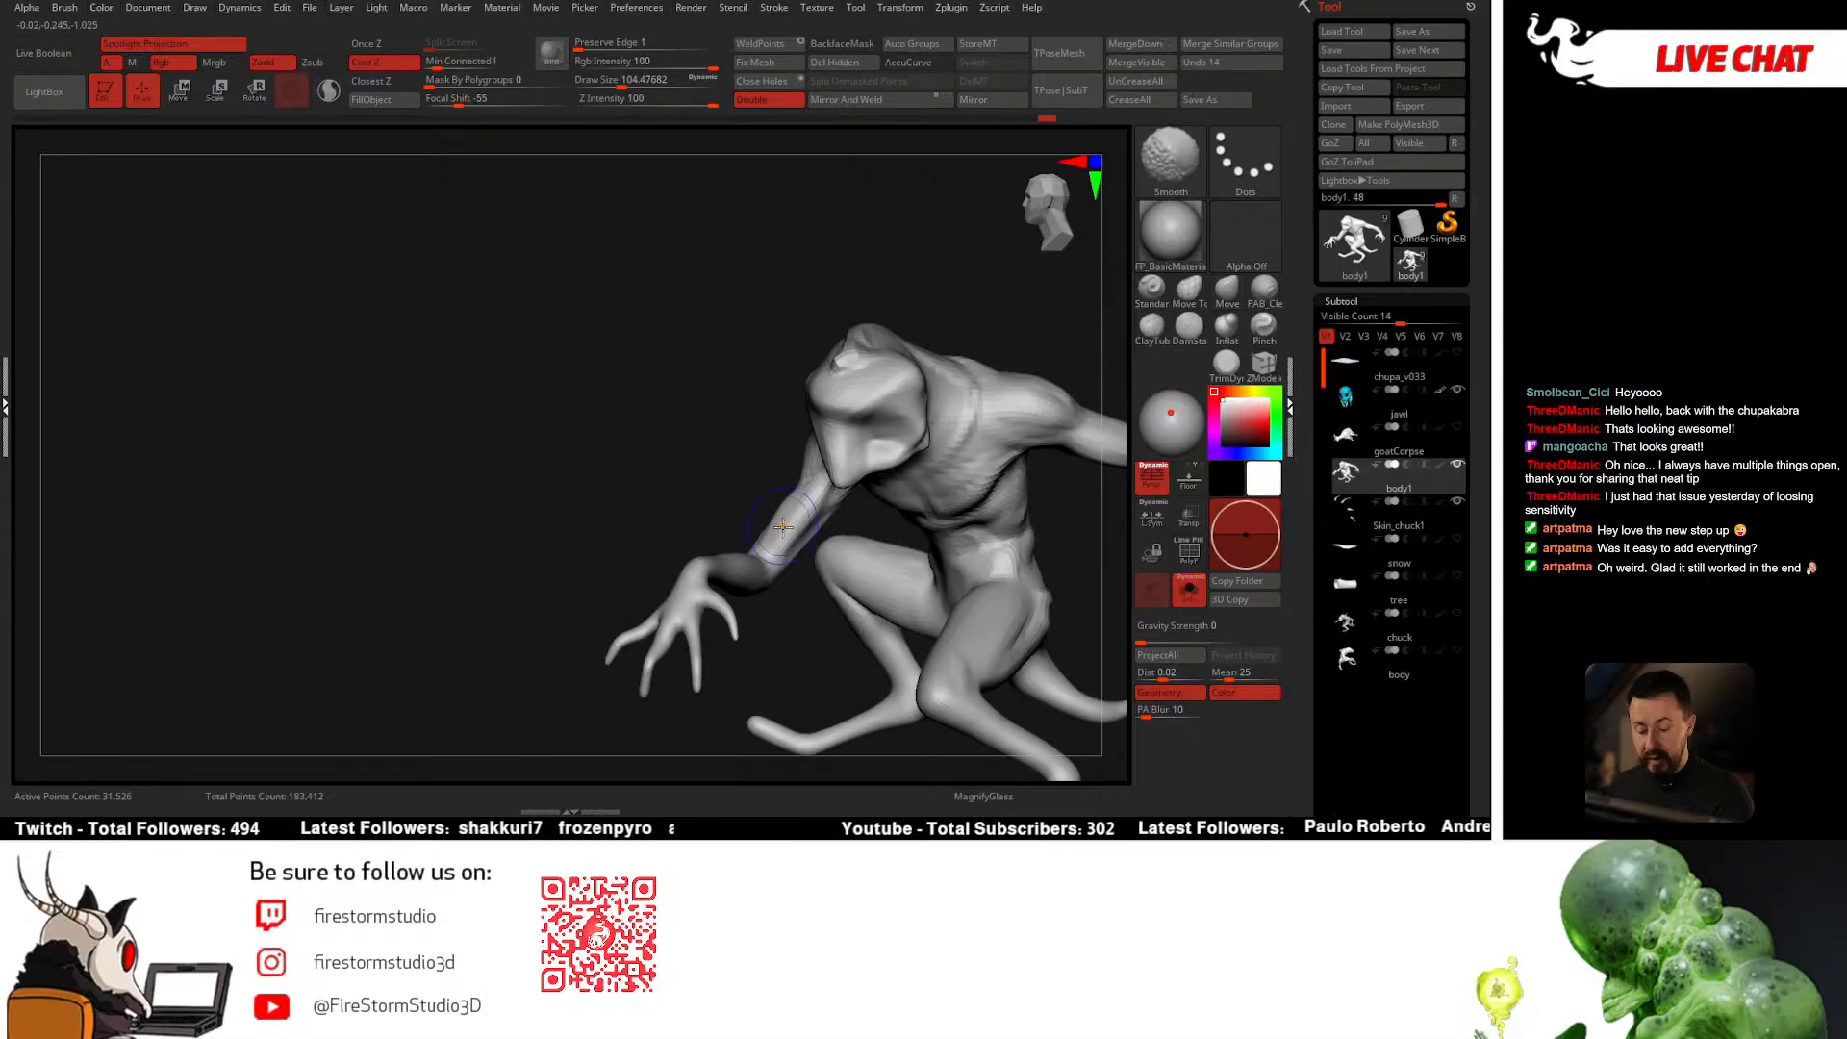
mouse_move(783, 526)
right_mouse_down()
mouse_move(671, 450)
mouse_move(830, 248)
mouse_move(808, 356)
right_mouse_up()
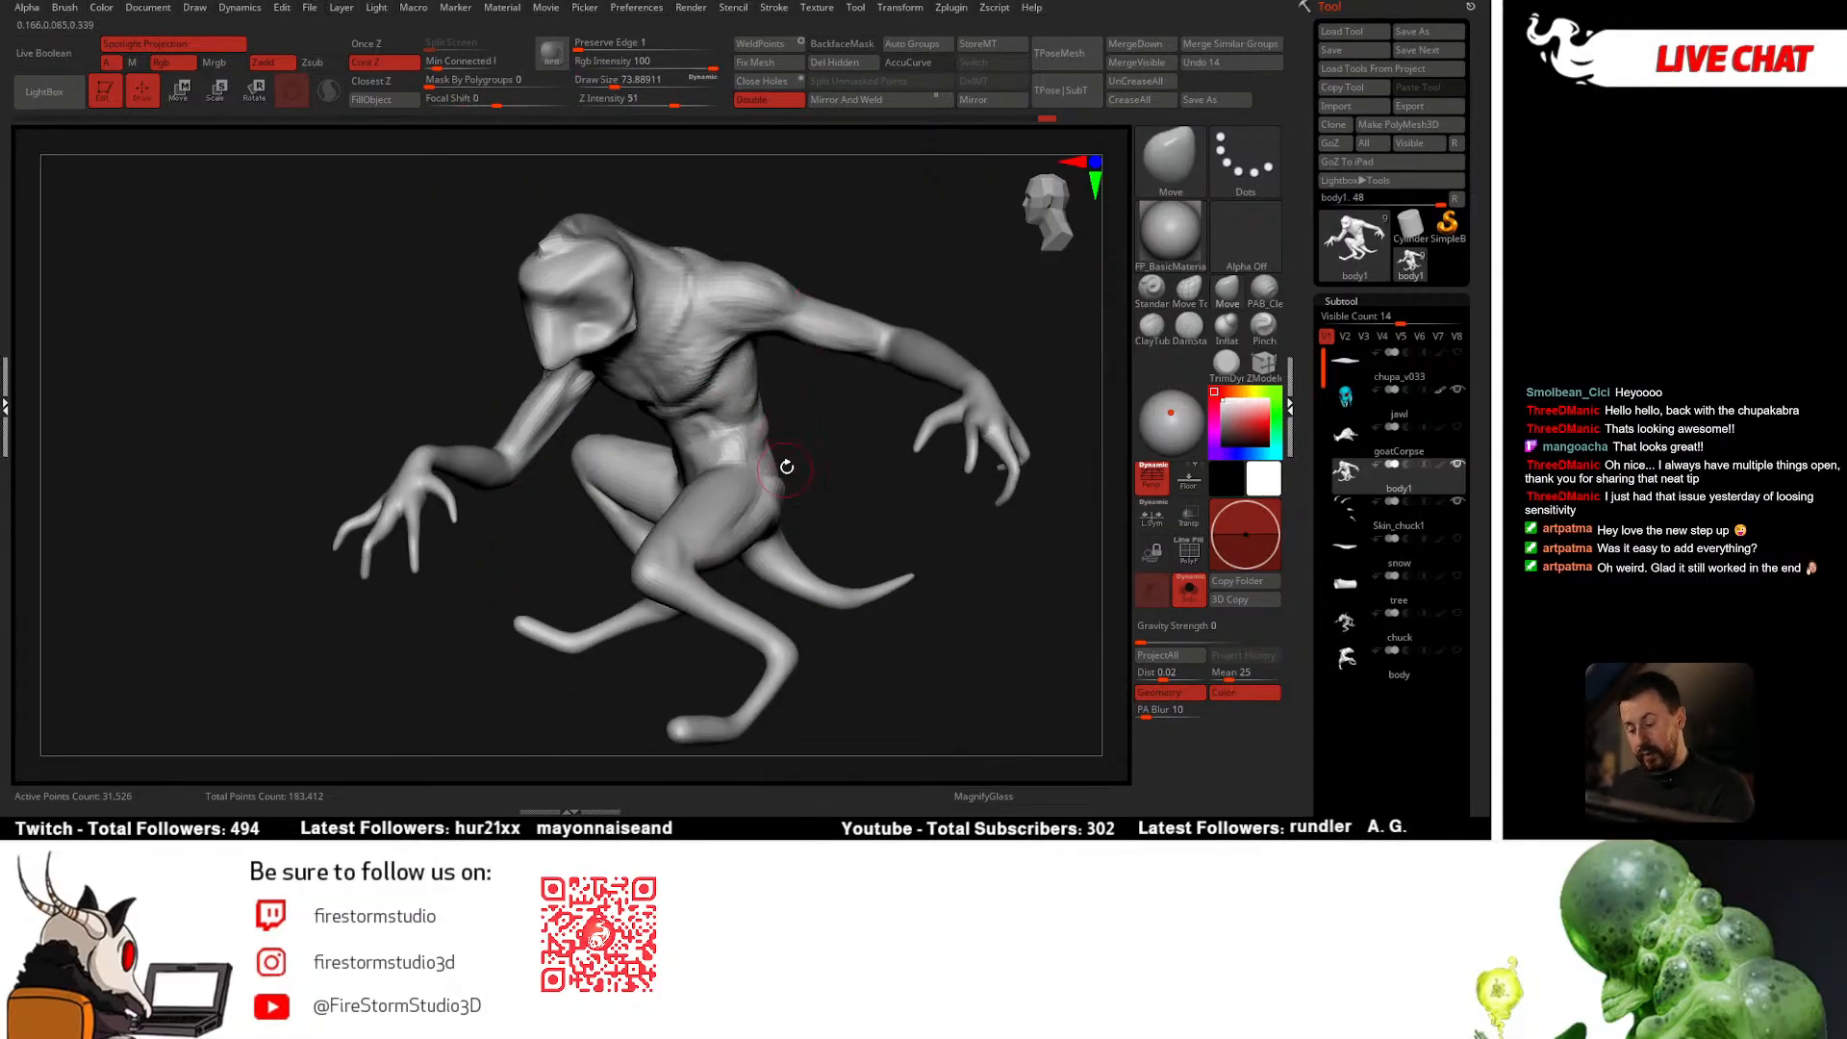
right_click_drag(783, 466, 720, 539)
key("space")
left_click_drag(755, 539, 743, 539)
right_click_drag(870, 424, 815, 436)
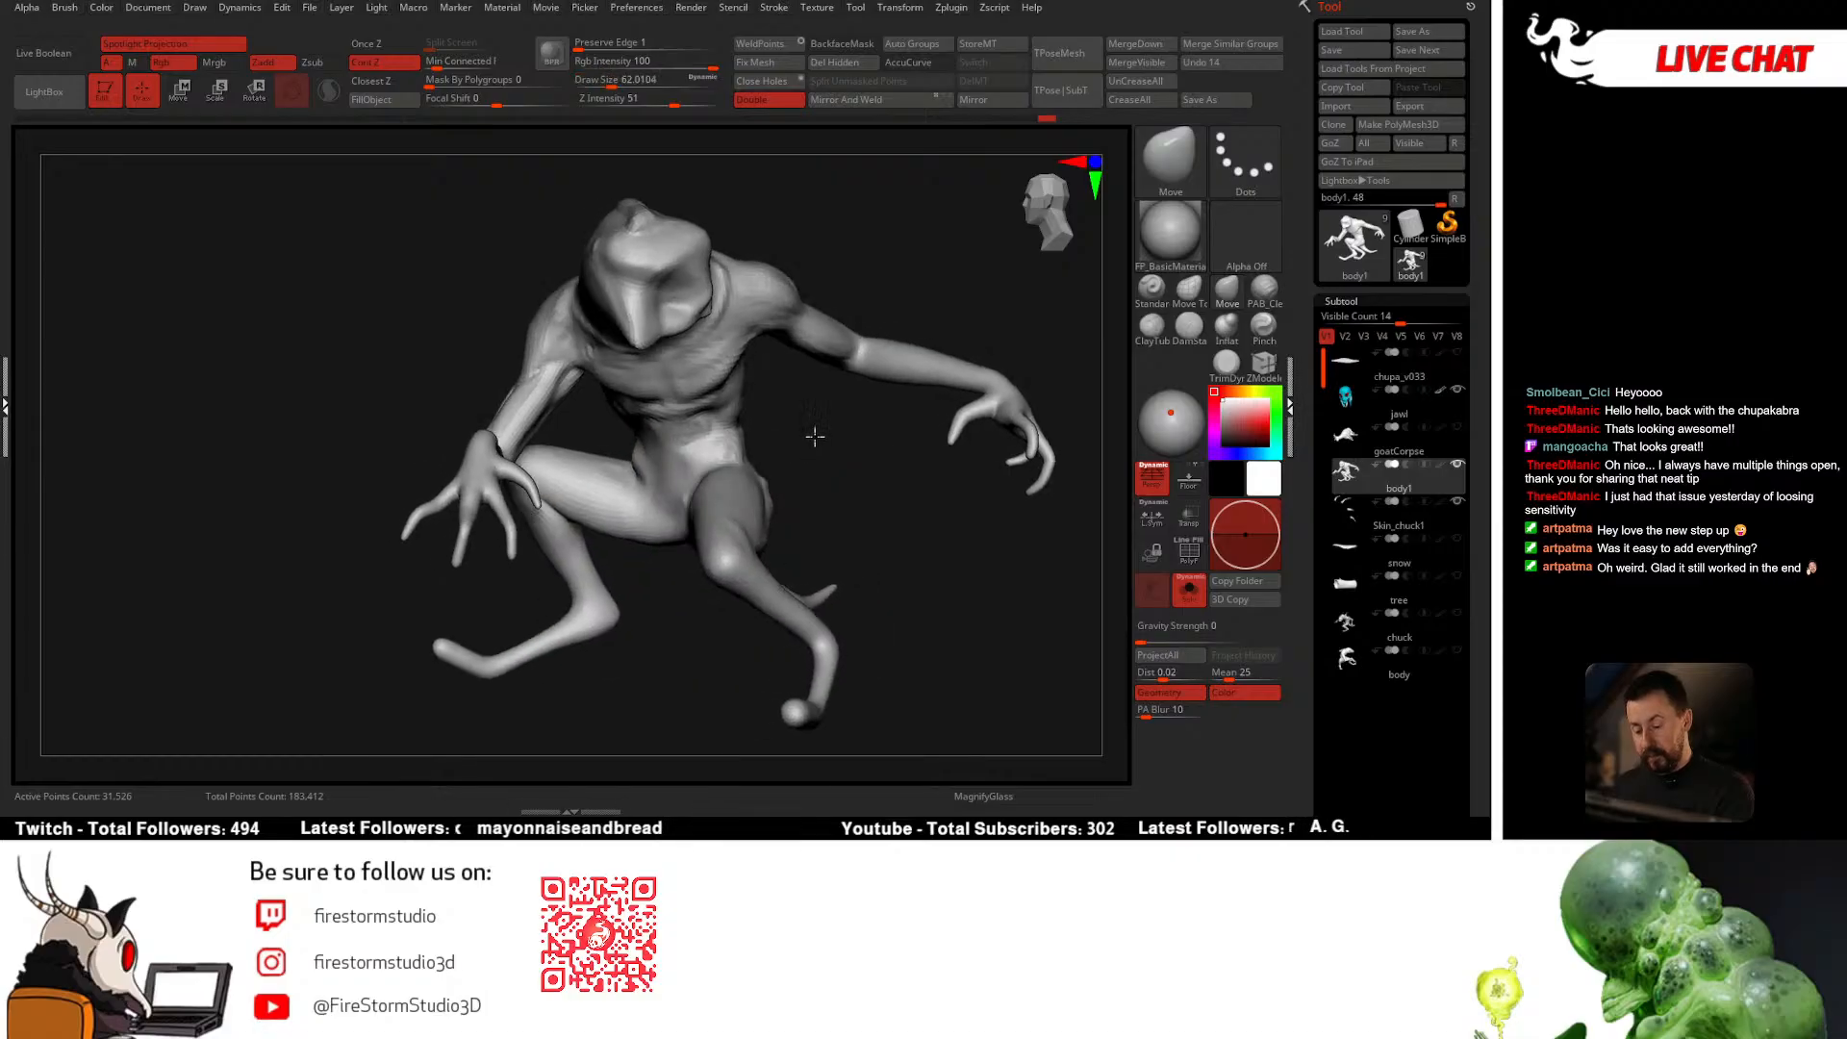
Step: Return to the clean buildup brush at a draw size of about 59 and refine the lower abdomen
left_click(1265, 300)
key("space")
left_click_drag(765, 493, 756, 493)
mouse_move(746, 462)
right_mouse_down()
mouse_move(805, 435)
mouse_move(717, 448)
right_mouse_up()
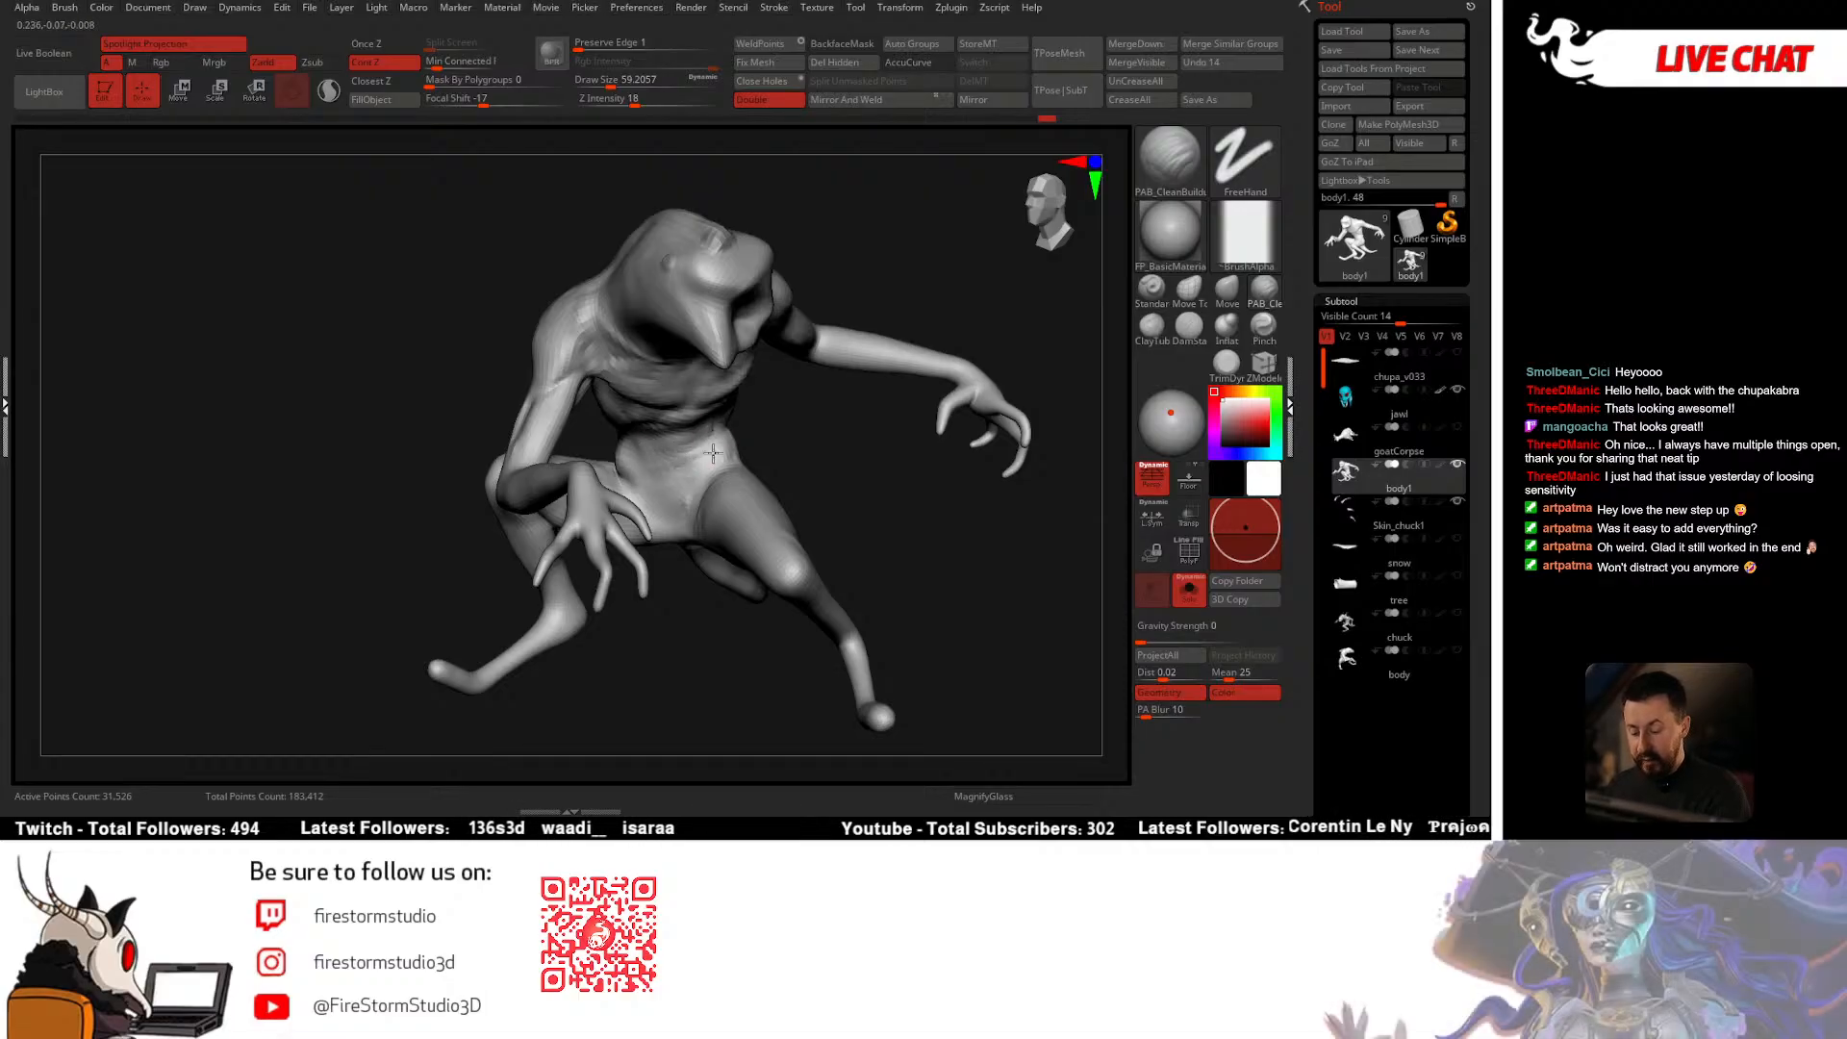
Step: Hide the arm polygroups to clear the view of the waist and pelvis
right_click_drag(672, 488, 792, 456)
left_click(739, 472, "ctrl+shift")
left_click(736, 472, "ctrl+shift")
left_click(732, 473, "ctrl+shift")
left_click(731, 471, "ctrl+shift")
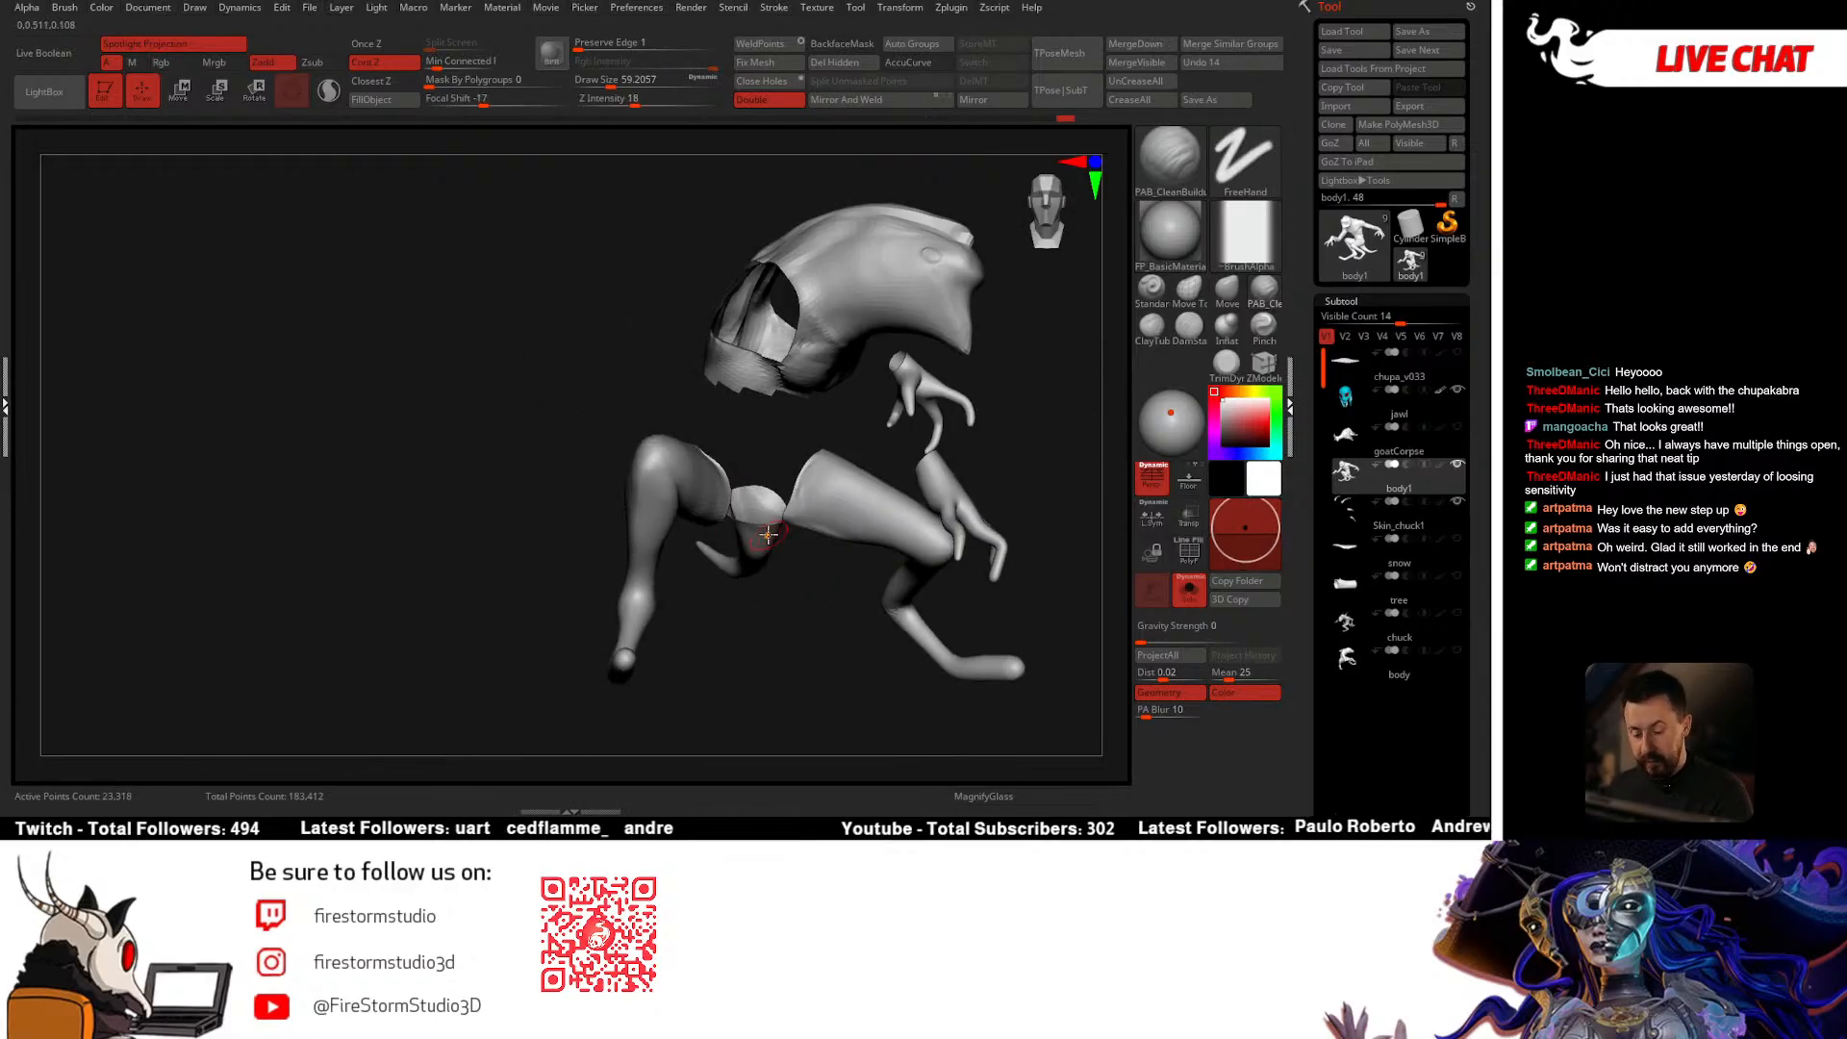
left_click(872, 448, "ctrl+shift")
left_click(767, 445, "ctrl+shift")
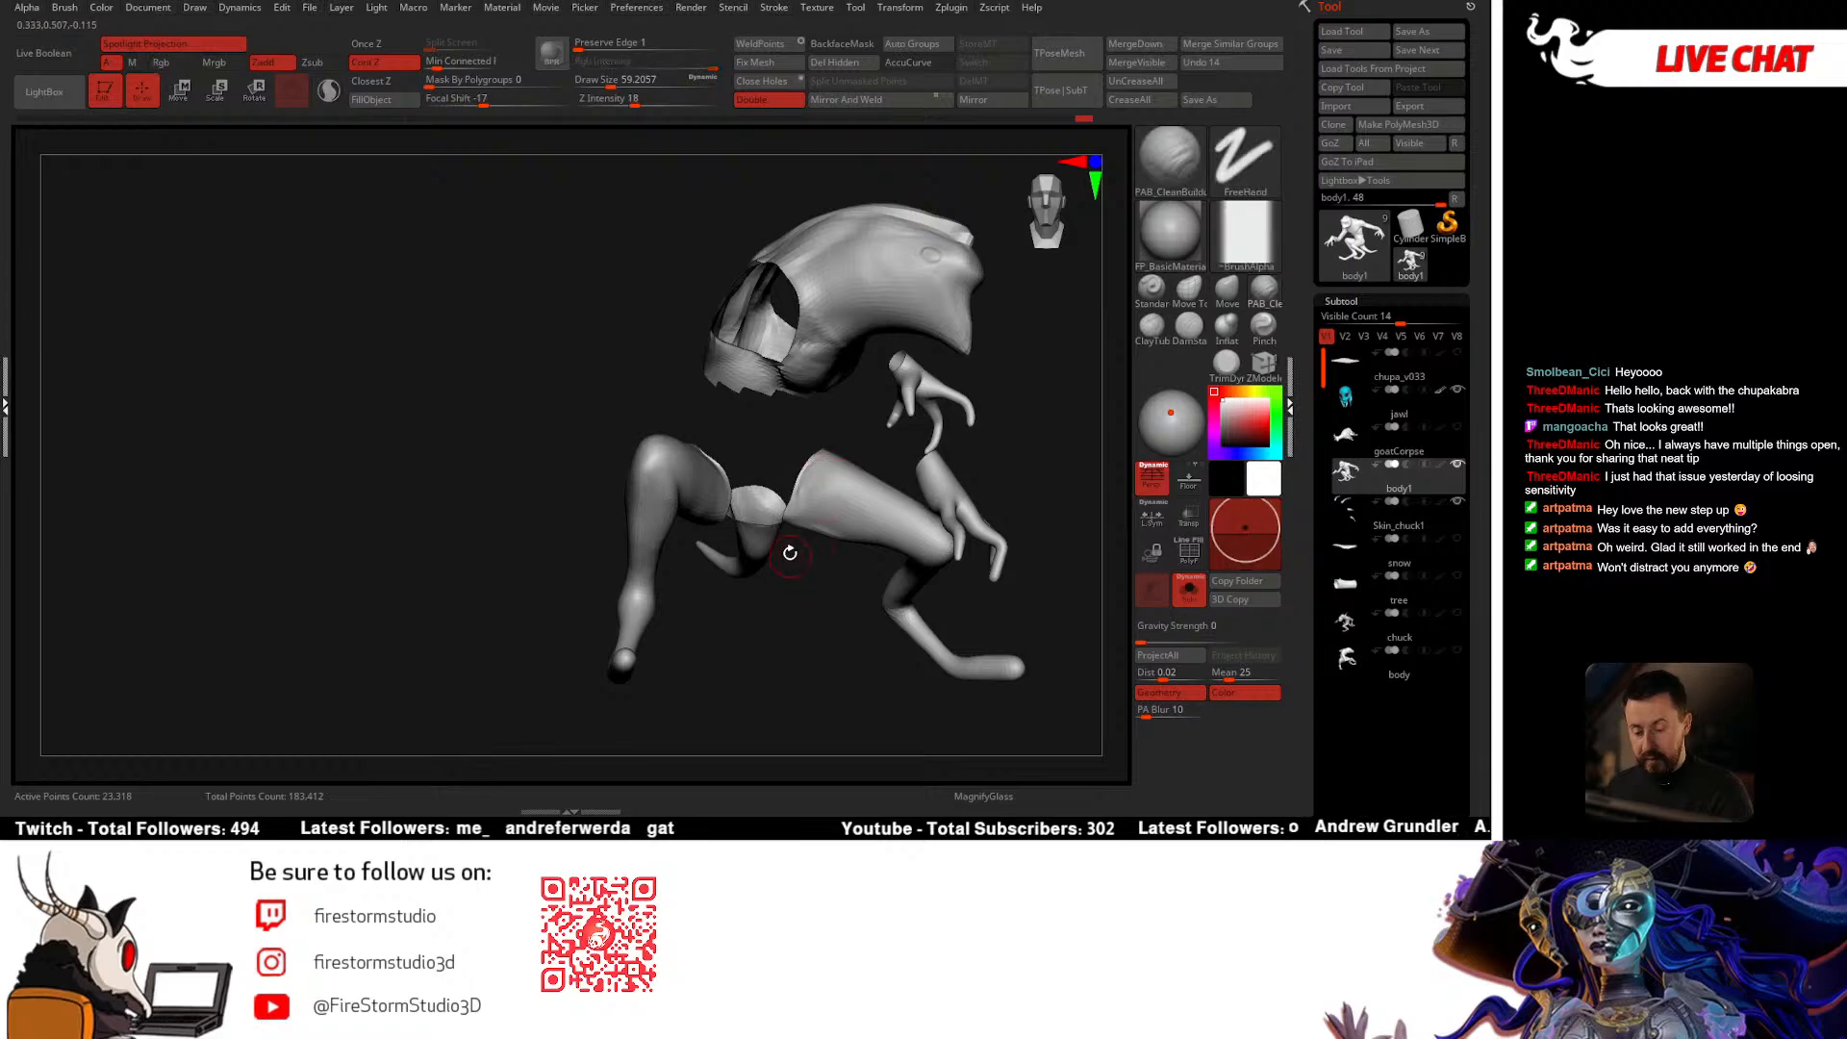
Step: Restore the waist and upper torso polygroups and hide the hands, leaving the torso, legs and tail visible
left_click(1008, 425, "ctrl+shift")
left_click(754, 342, "ctrl+shift")
left_click(756, 327, "ctrl+shift")
left_click(756, 310, "ctrl+shift")
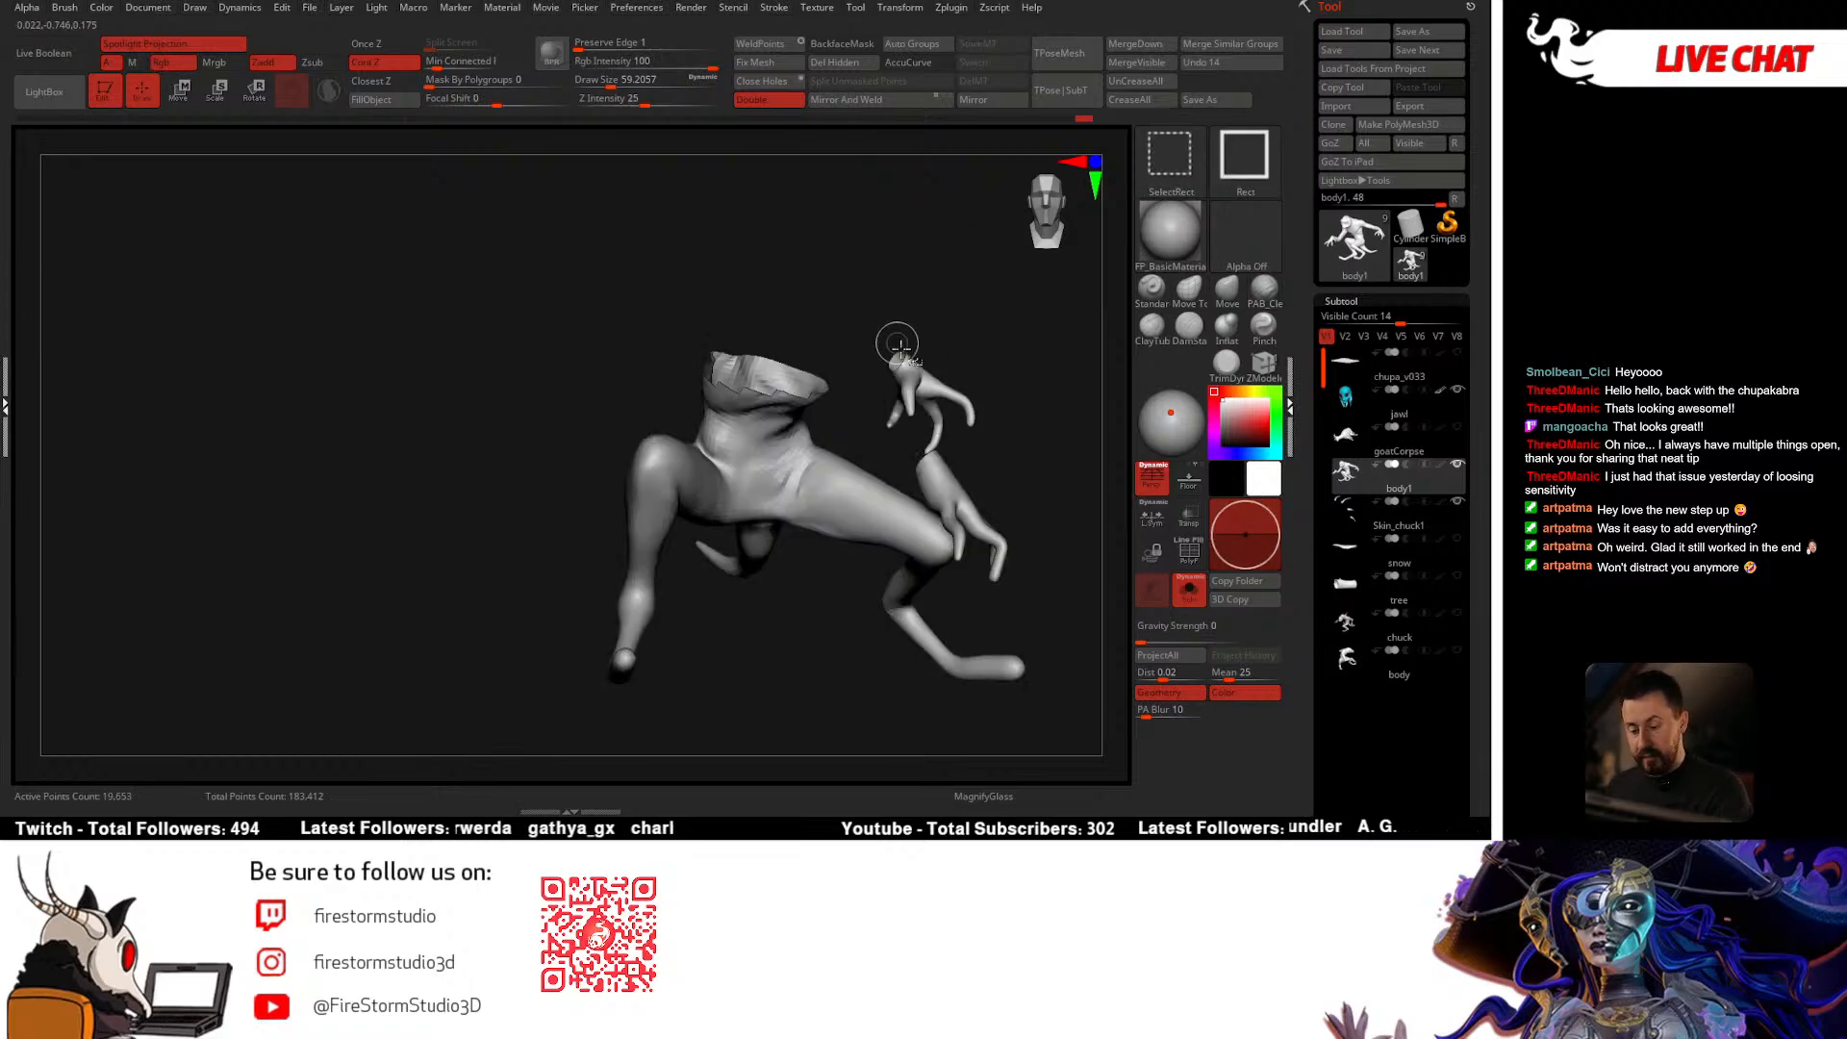
key("ctrl+z")
right_click_drag(804, 411, 717, 495)
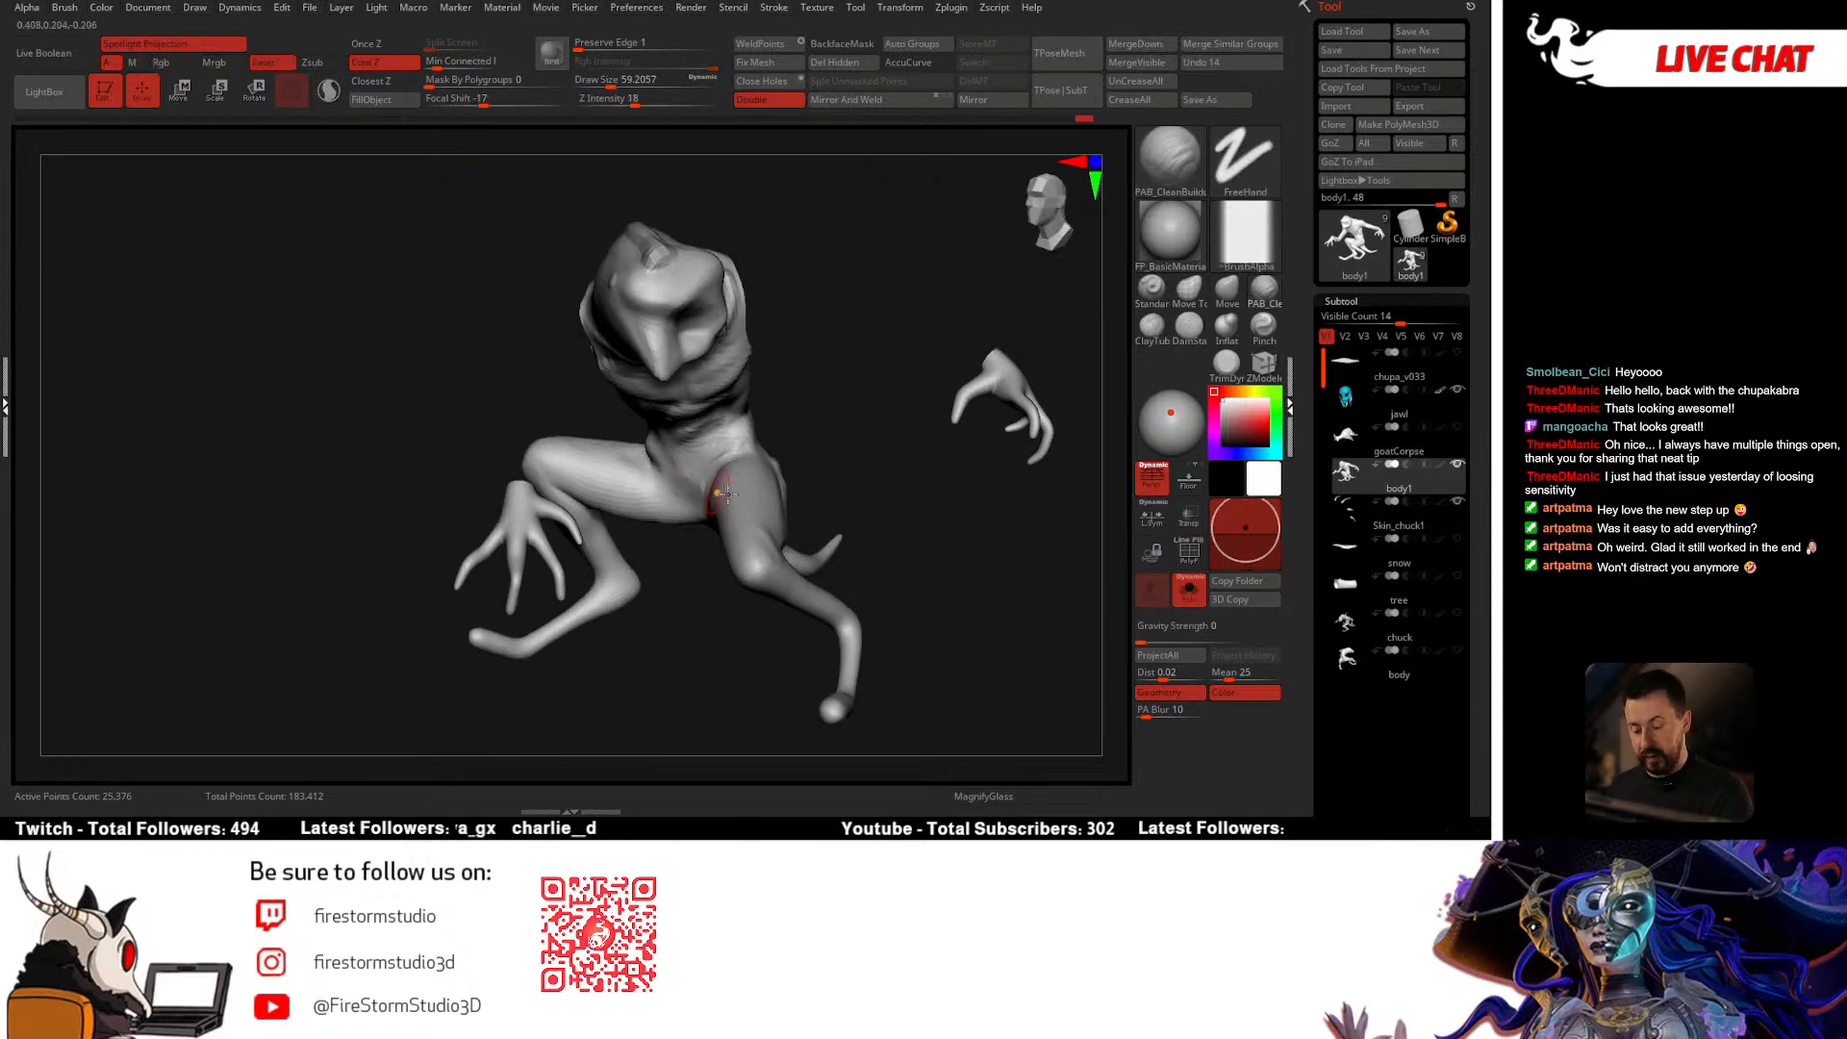
left_click(1006, 384, "ctrl+shift")
Step: Reduce the draw size to about 39 and sculpt the lower abdomen and the creases where the thighs meet the groin
right_click_drag(789, 416, 705, 410)
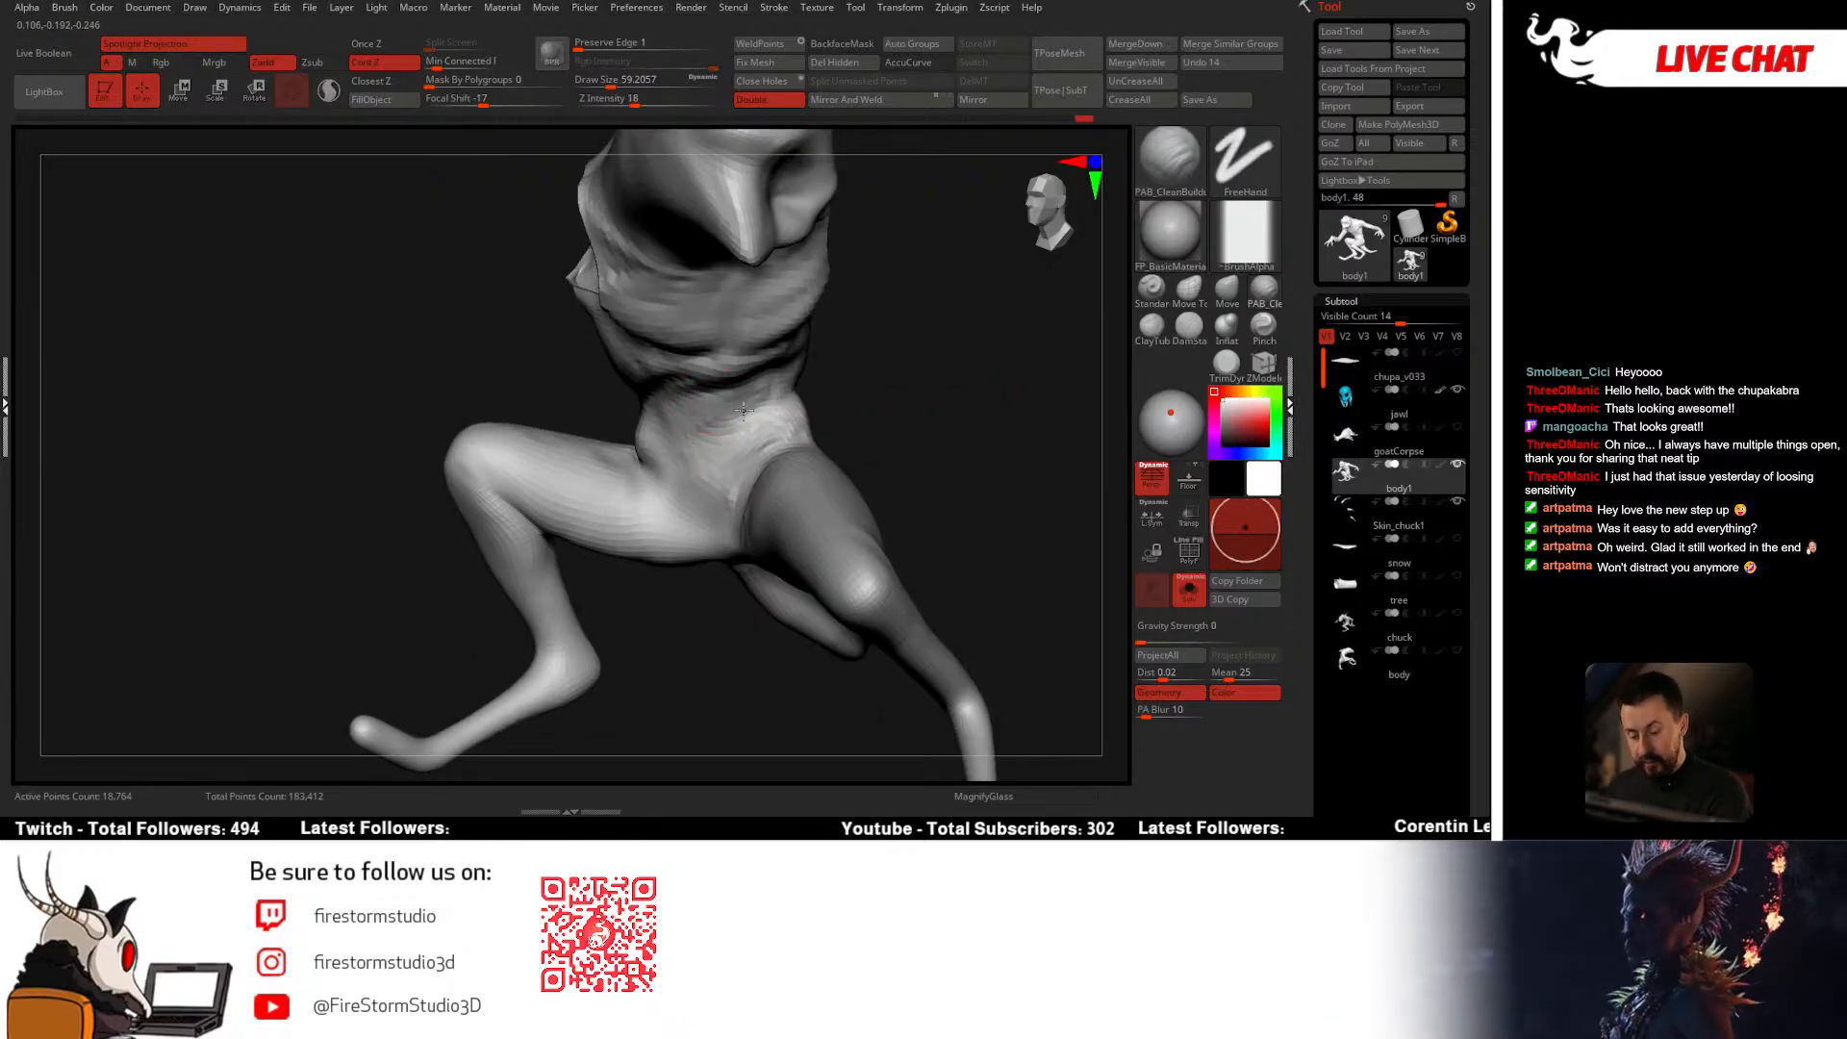
mouse_move(699, 389)
right_mouse_down()
mouse_move(728, 397)
mouse_move(672, 424)
mouse_move(707, 409)
mouse_move(674, 481)
right_mouse_up()
key("space")
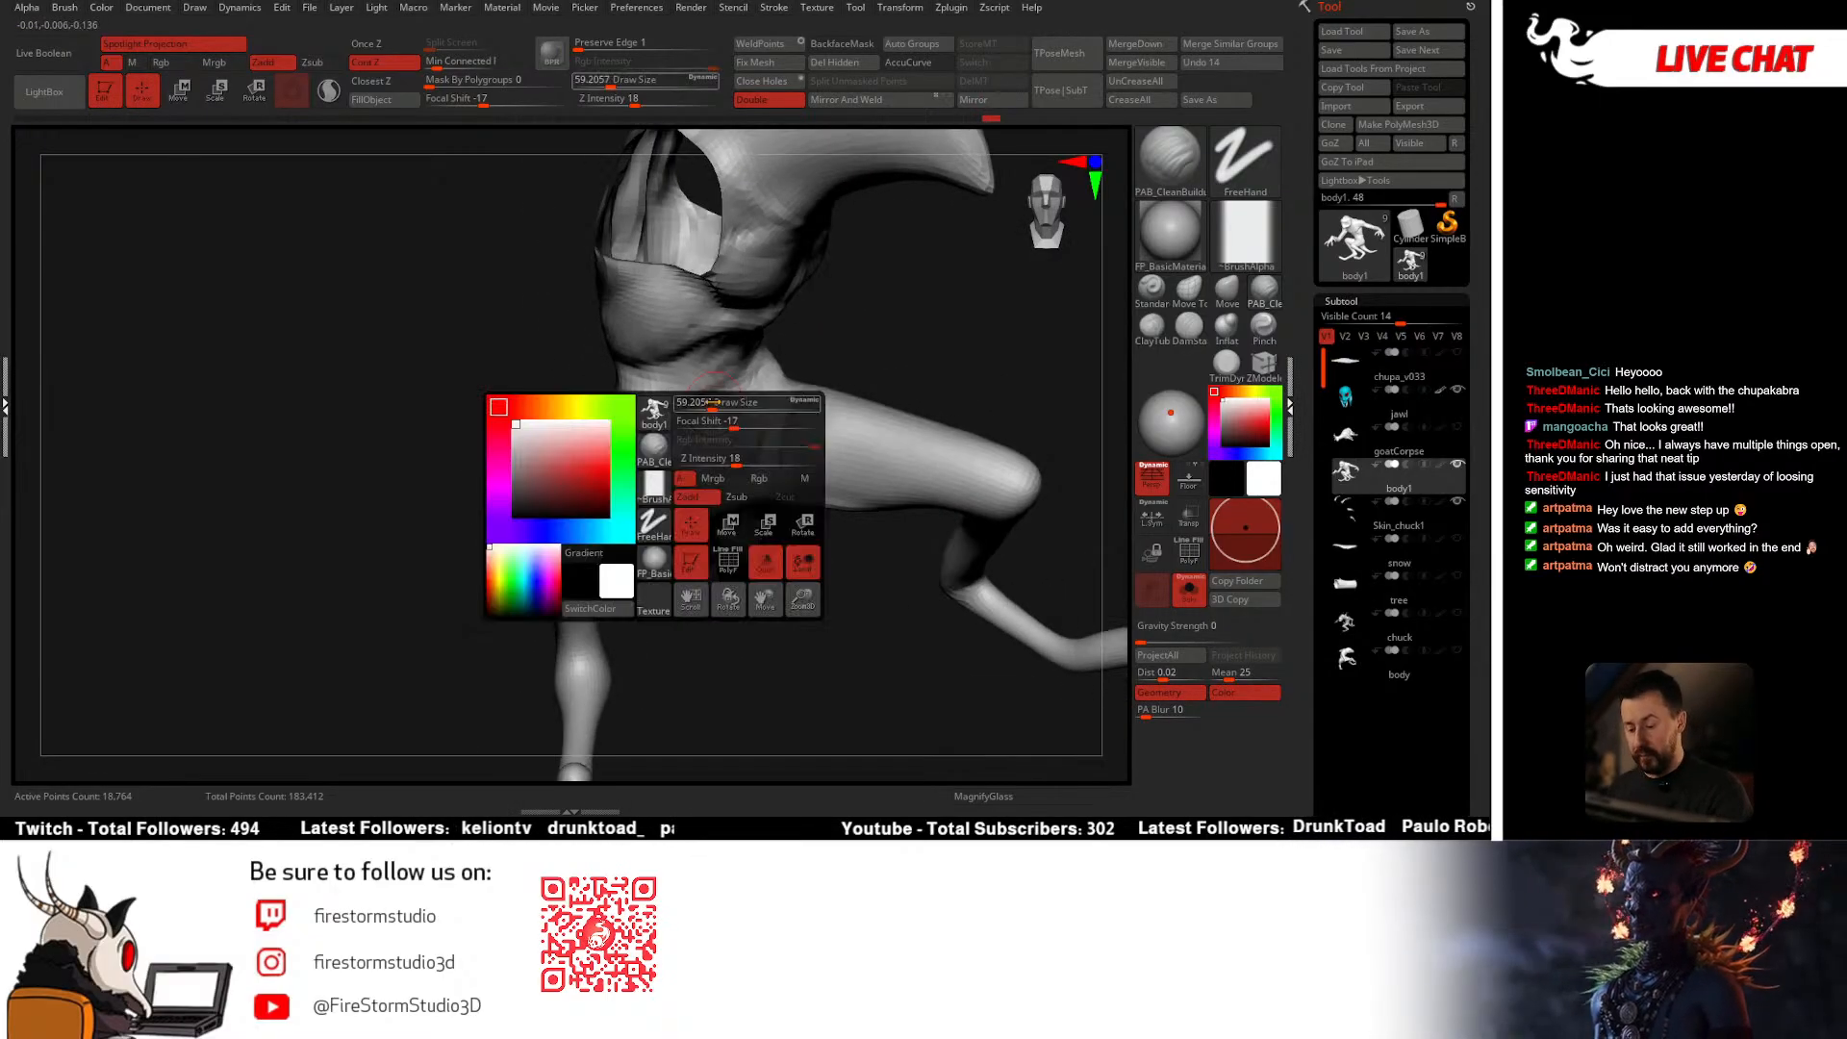
left_click_drag(739, 416, 730, 416)
mouse_move(808, 370)
right_mouse_down()
mouse_move(826, 352)
mouse_move(800, 356)
right_mouse_up()
right_click_drag(674, 431, 650, 433)
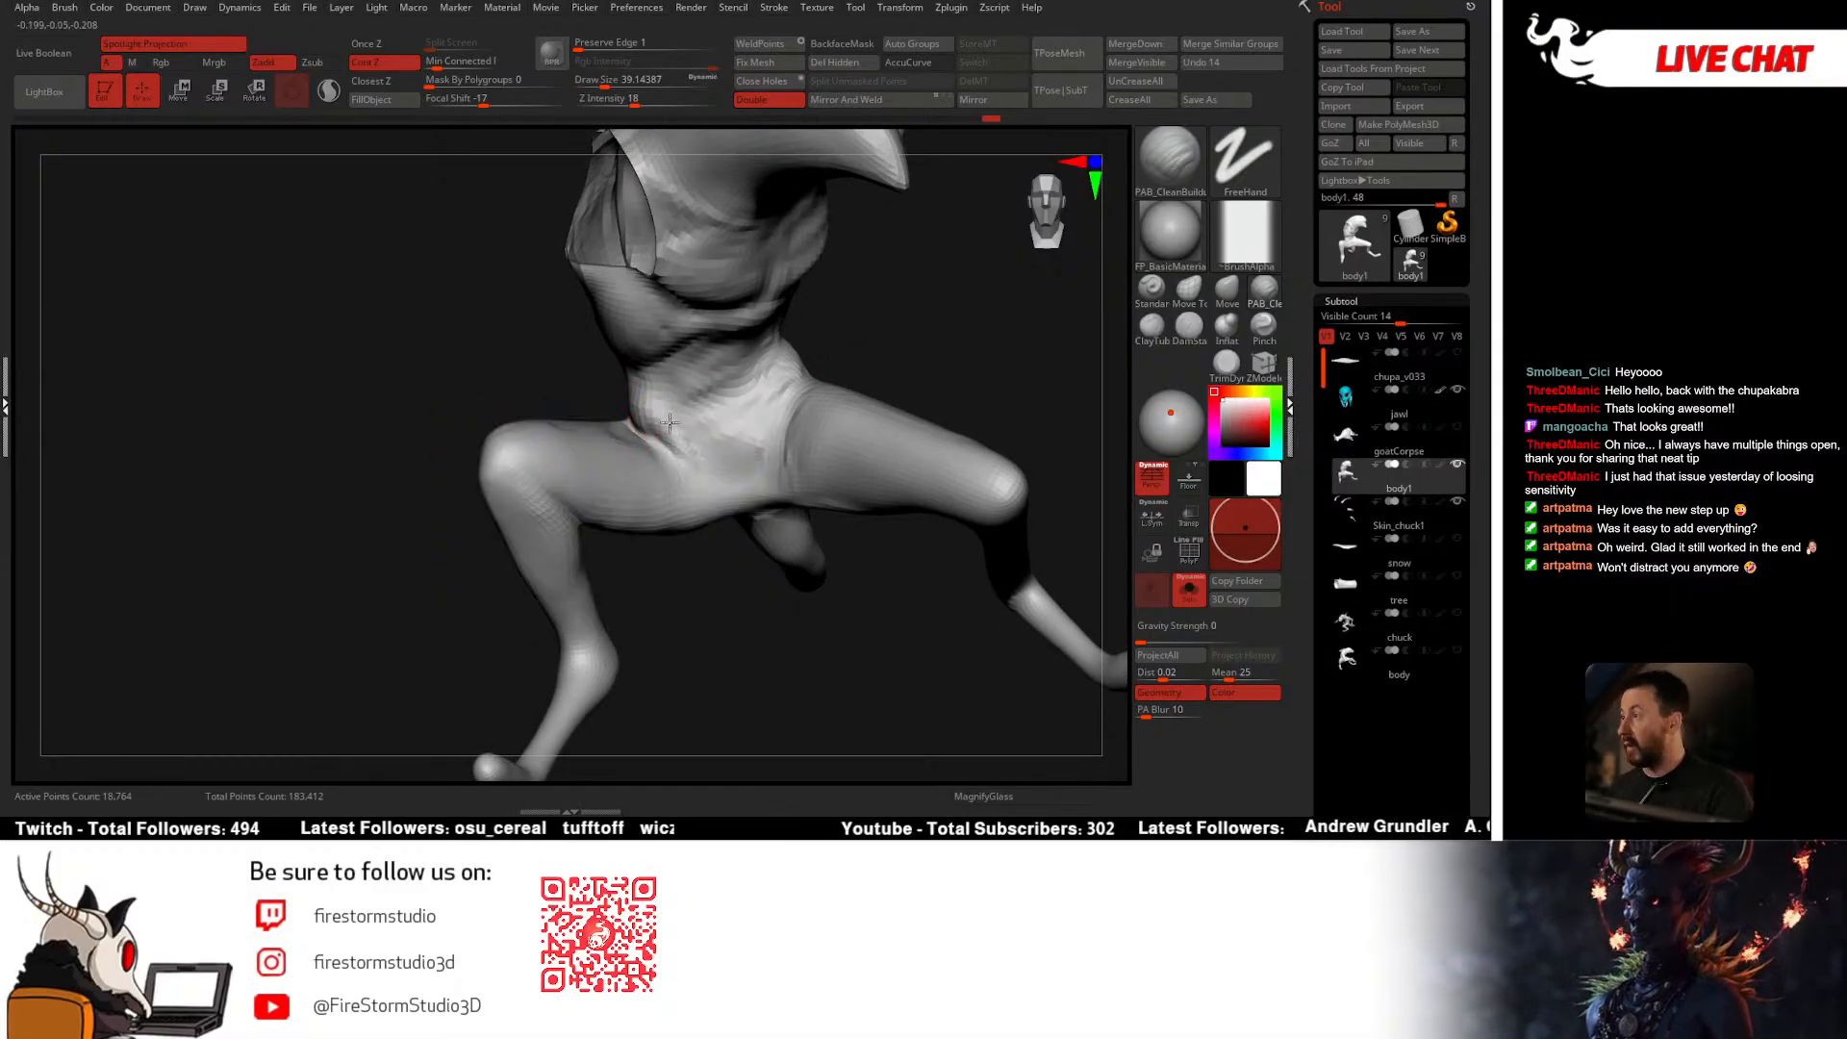
Step: Set the draw size to about 56 and build up the hip bone, buttock and lower back near the tail base
key("space")
left_click_drag(739, 526, 748, 526)
mouse_move(746, 423)
right_mouse_down()
mouse_move(813, 404)
mouse_move(857, 350)
mouse_move(812, 347)
mouse_move(811, 369)
mouse_move(784, 376)
mouse_move(813, 361)
mouse_move(835, 378)
mouse_move(786, 371)
mouse_move(840, 368)
mouse_move(768, 418)
right_mouse_up()
key("space")
left_click(776, 382)
key("space")
left_click(823, 365)
key("space")
left_click(818, 375)
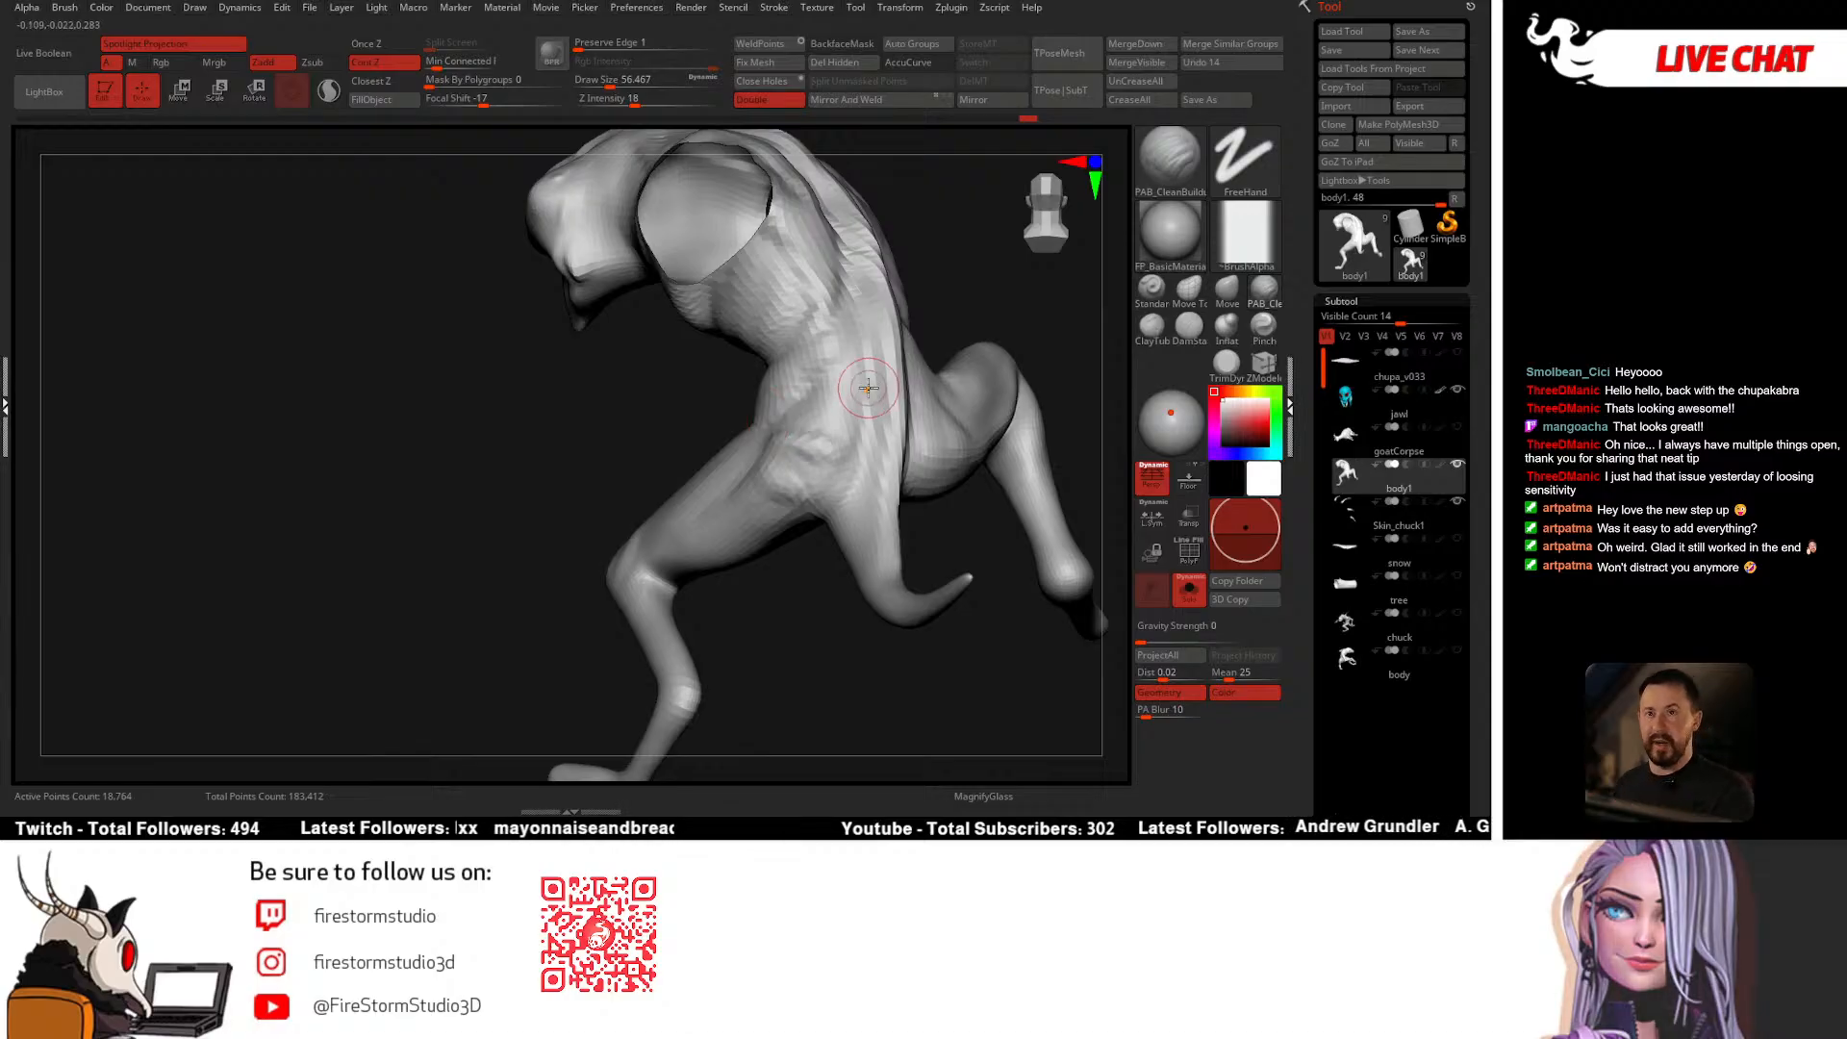
mouse_move(856, 373)
right_mouse_down()
mouse_move(829, 367)
mouse_move(867, 365)
right_mouse_up()
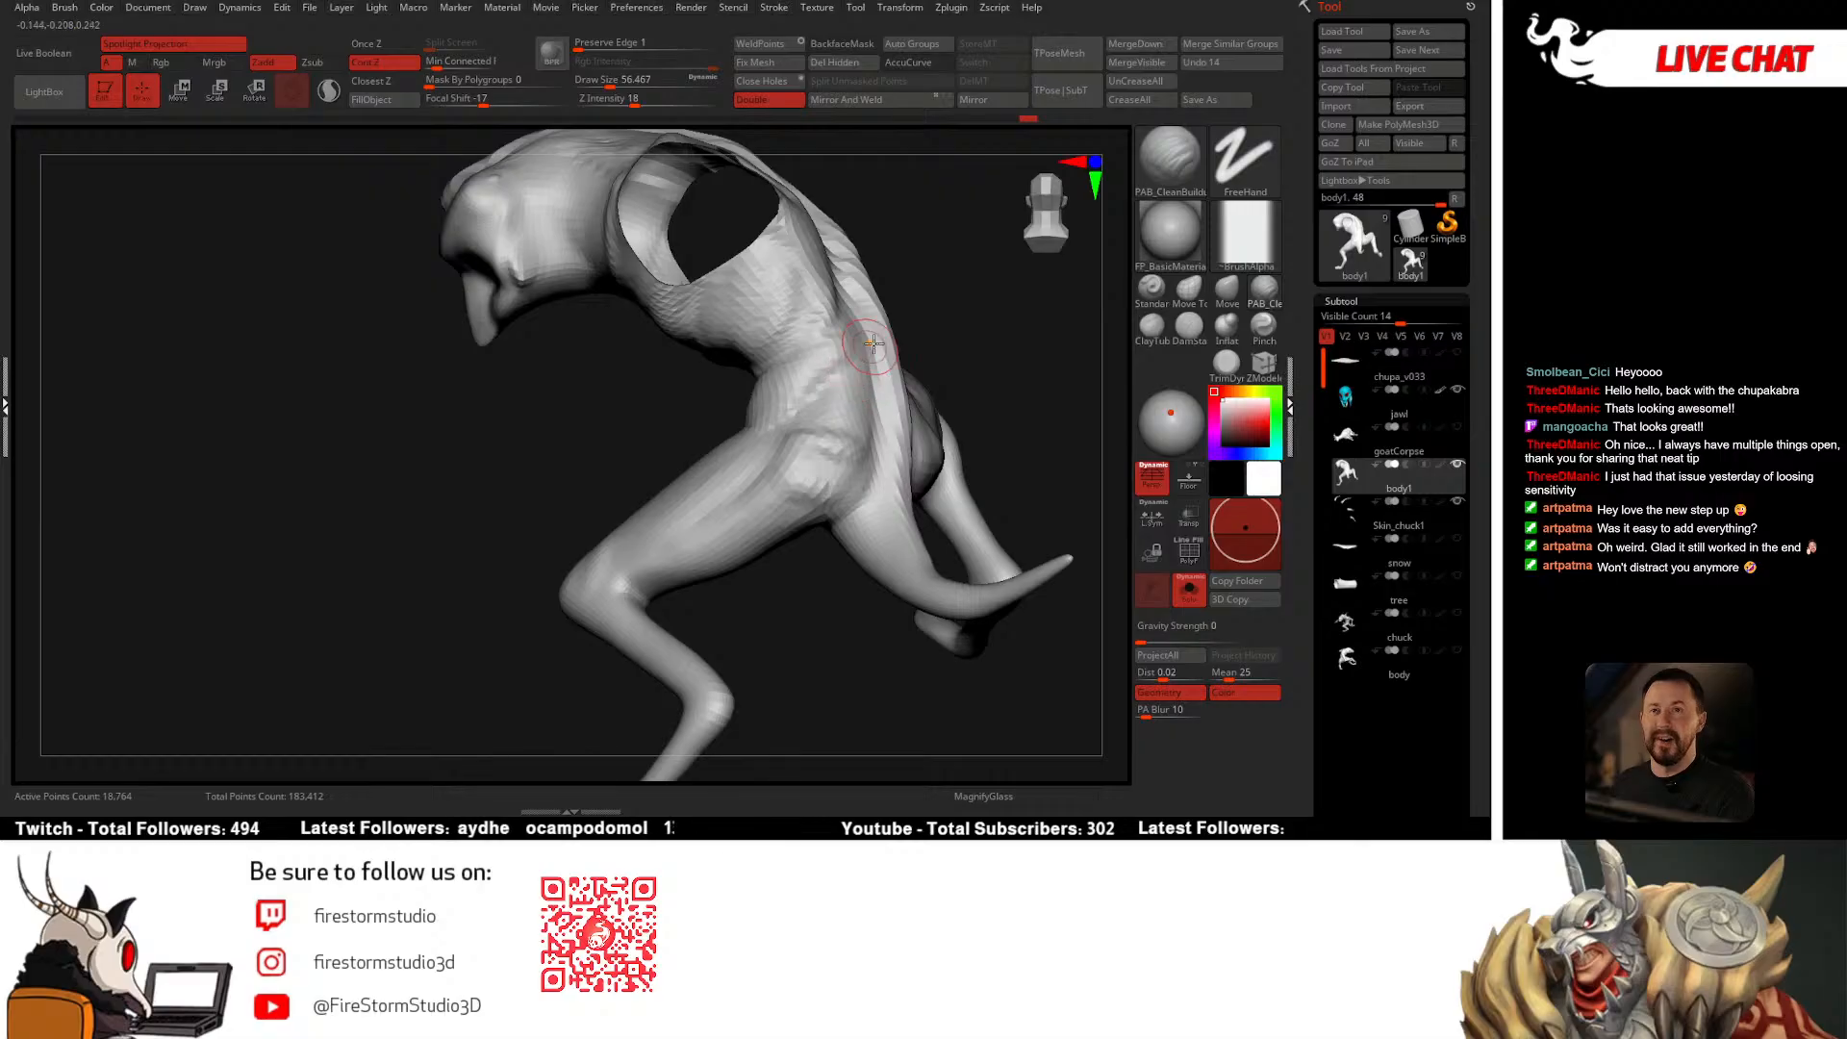
Step: Refine the creases and muscle forms around the hip, waist and lower back with the DamStandard and PAB_CleanBuild brushes
right_click_drag(885, 329, 938, 315)
mouse_move(857, 403)
right_mouse_down()
mouse_move(874, 392)
mouse_move(857, 430)
mouse_move(972, 356)
mouse_move(789, 428)
mouse_move(847, 404)
mouse_move(835, 363)
mouse_move(664, 378)
right_mouse_up()
left_click(1189, 326)
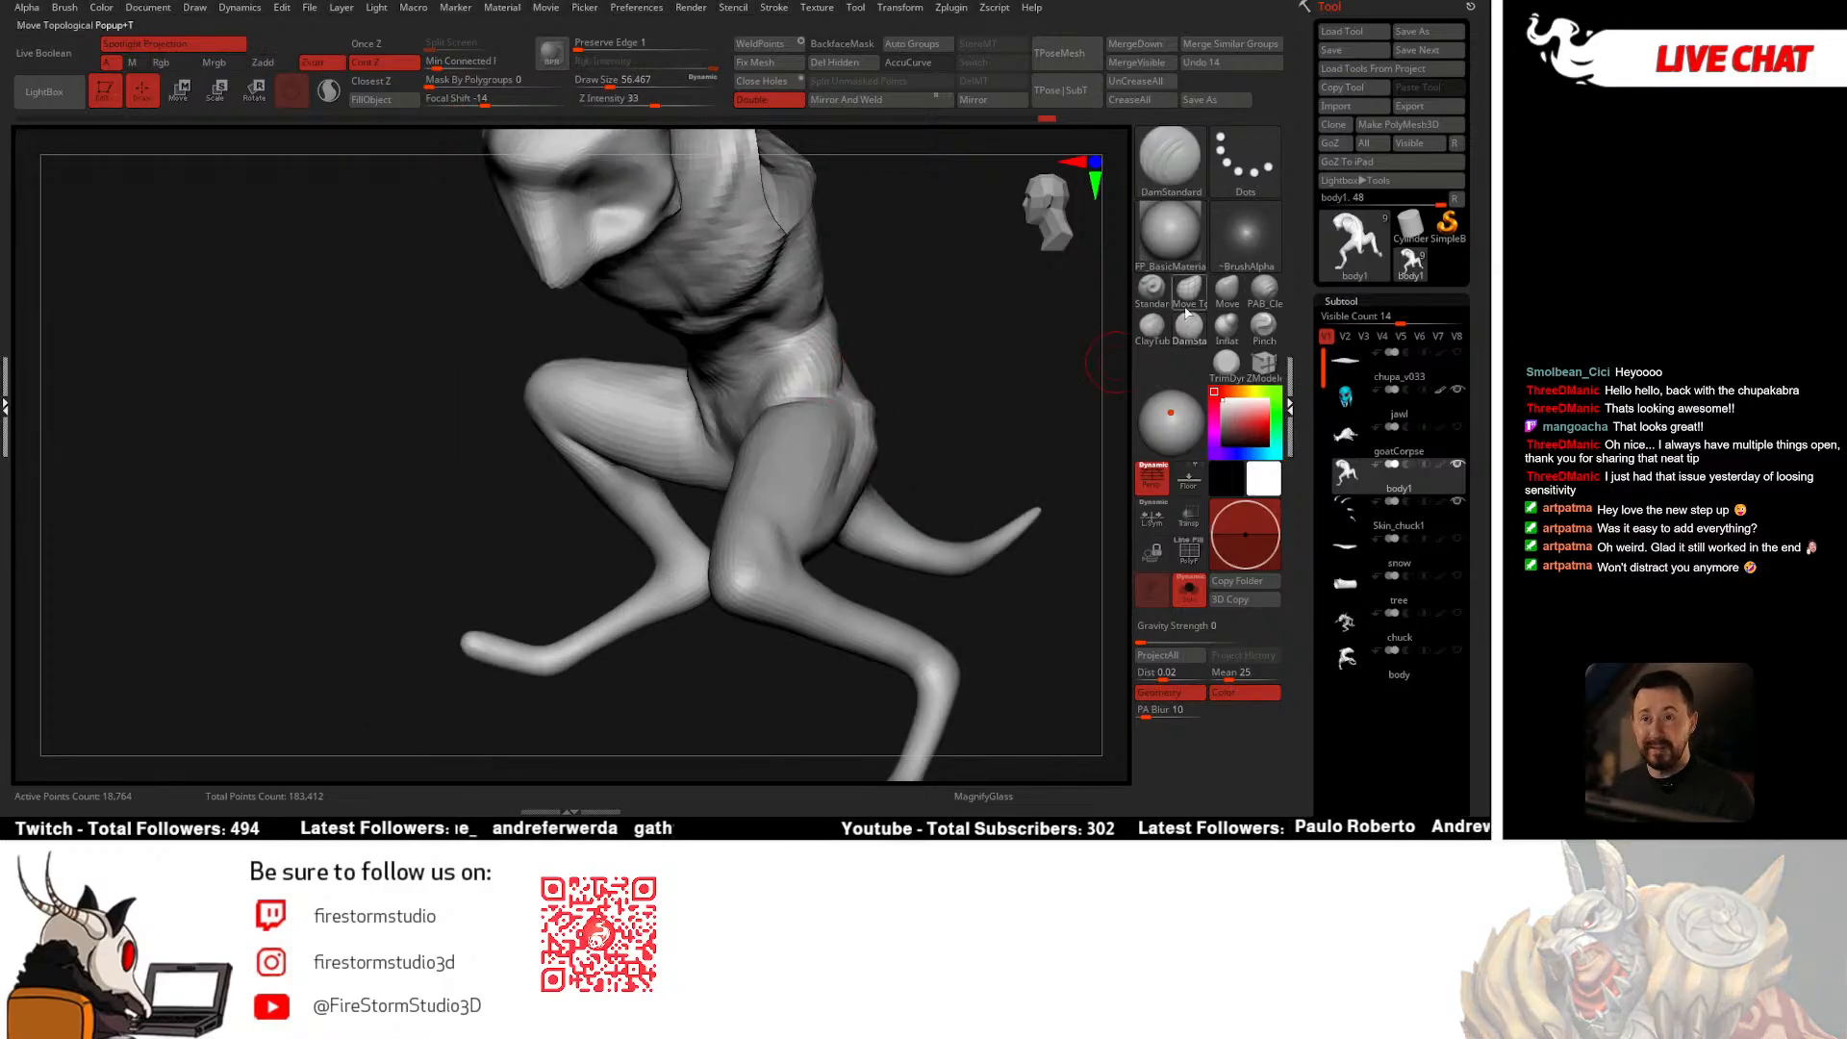
left_click(1262, 290)
mouse_move(1020, 360)
right_mouse_down()
mouse_move(799, 351)
mouse_move(622, 407)
mouse_move(805, 359)
right_mouse_up()
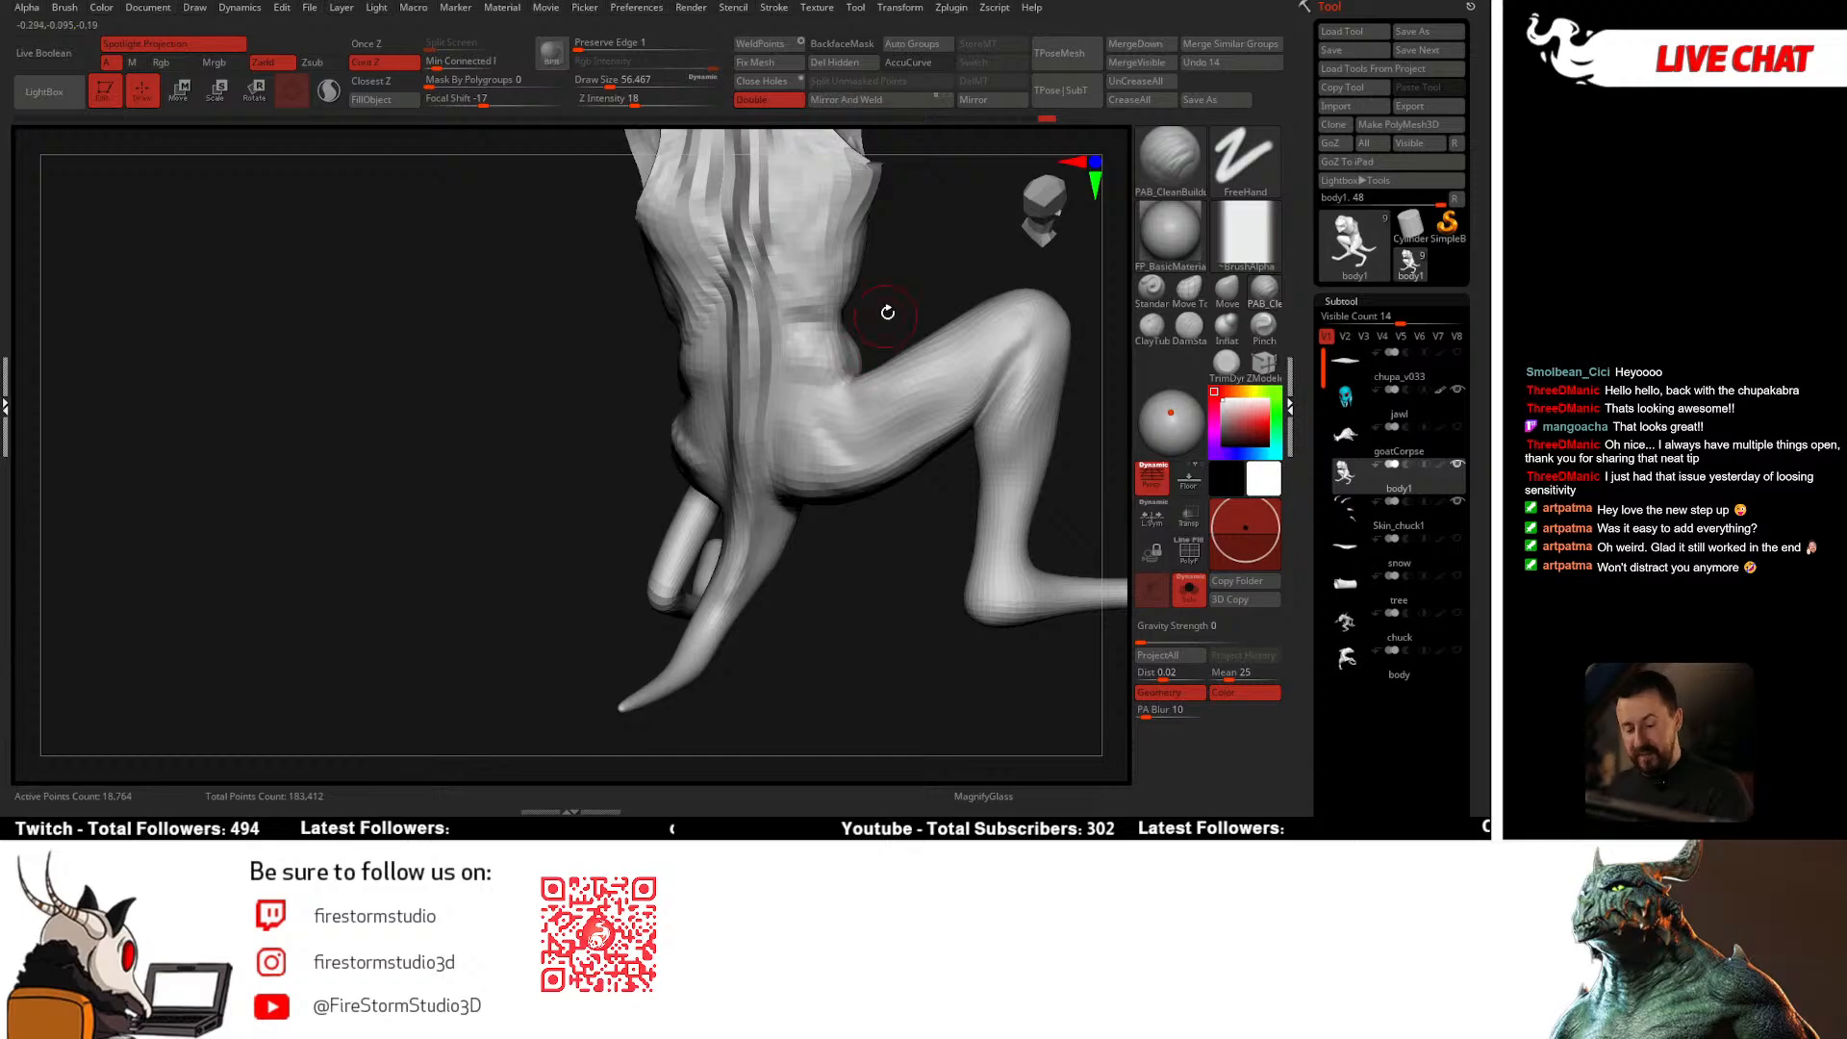
mouse_move(887, 312)
right_mouse_down()
mouse_move(845, 347)
mouse_move(837, 320)
mouse_move(740, 349)
mouse_move(841, 309)
mouse_move(746, 183)
right_mouse_up()
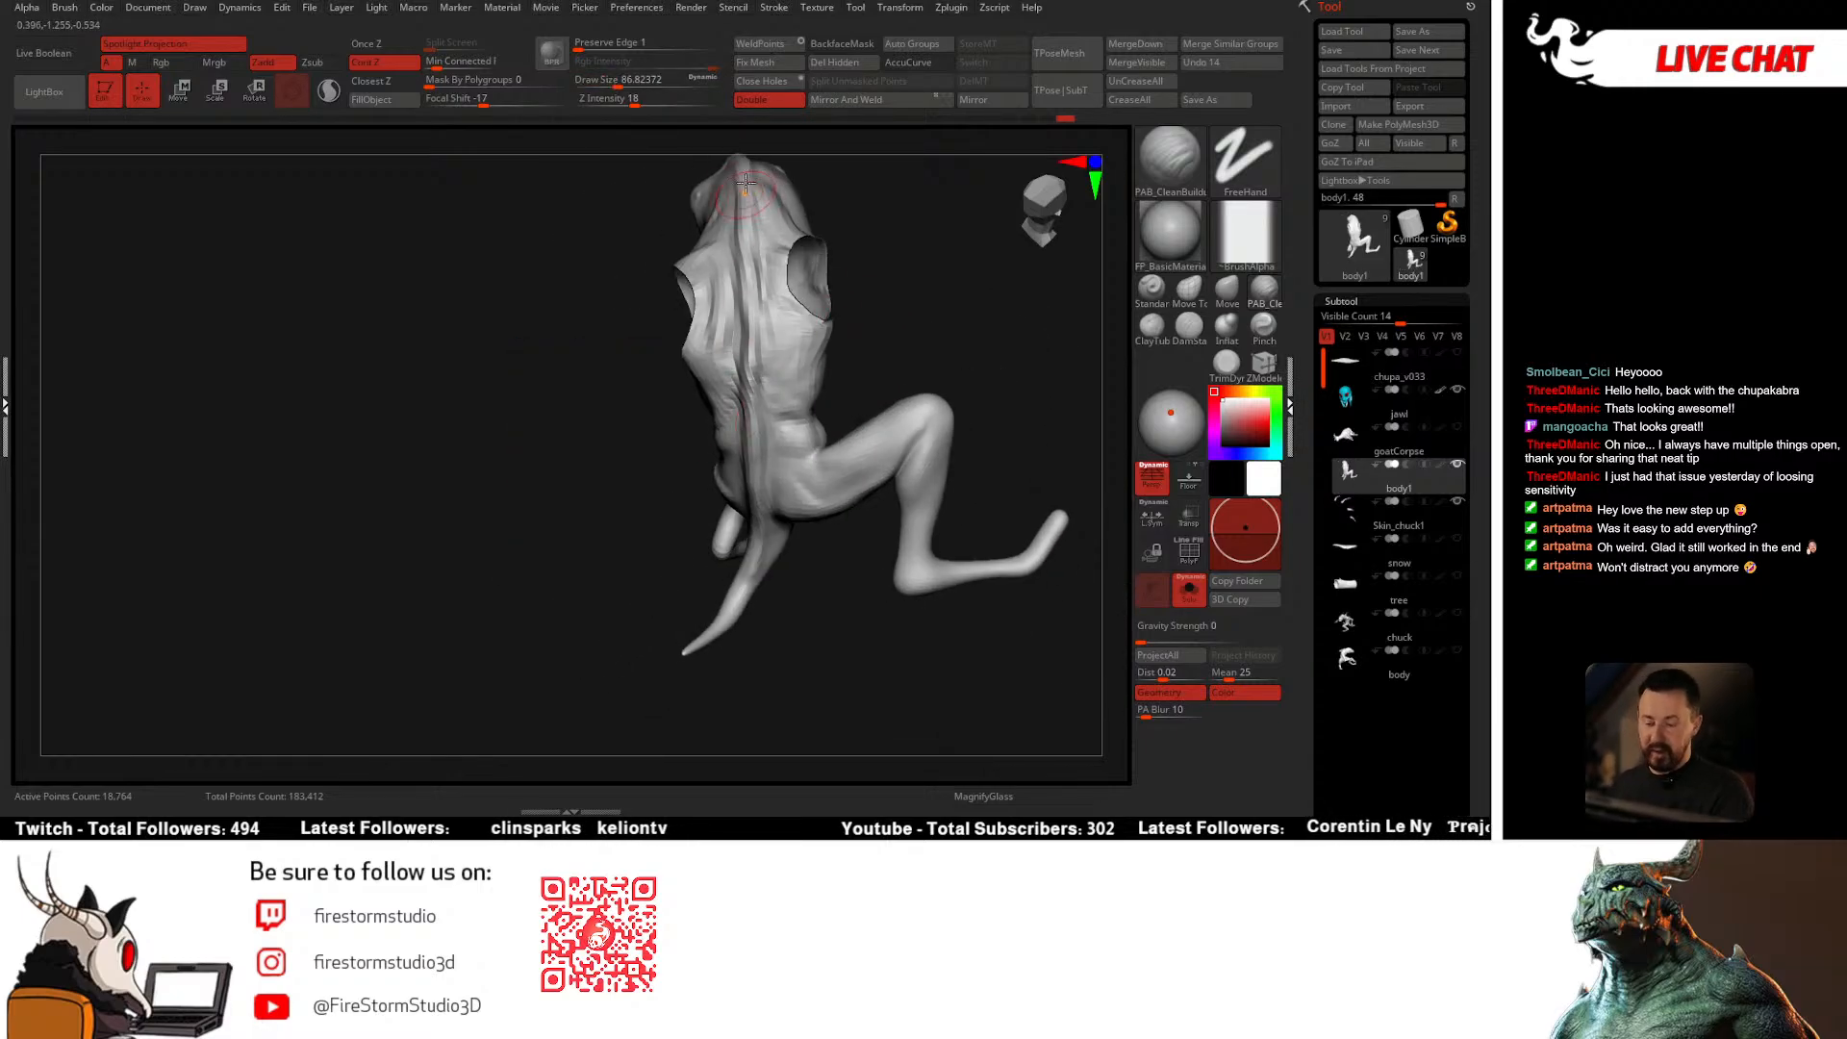
Step: Reshape the spine ridge and the back with the Move brush at a draw size of 112
left_click(1227, 289)
right_click(739, 341)
left_click_drag(740, 339, 747, 340)
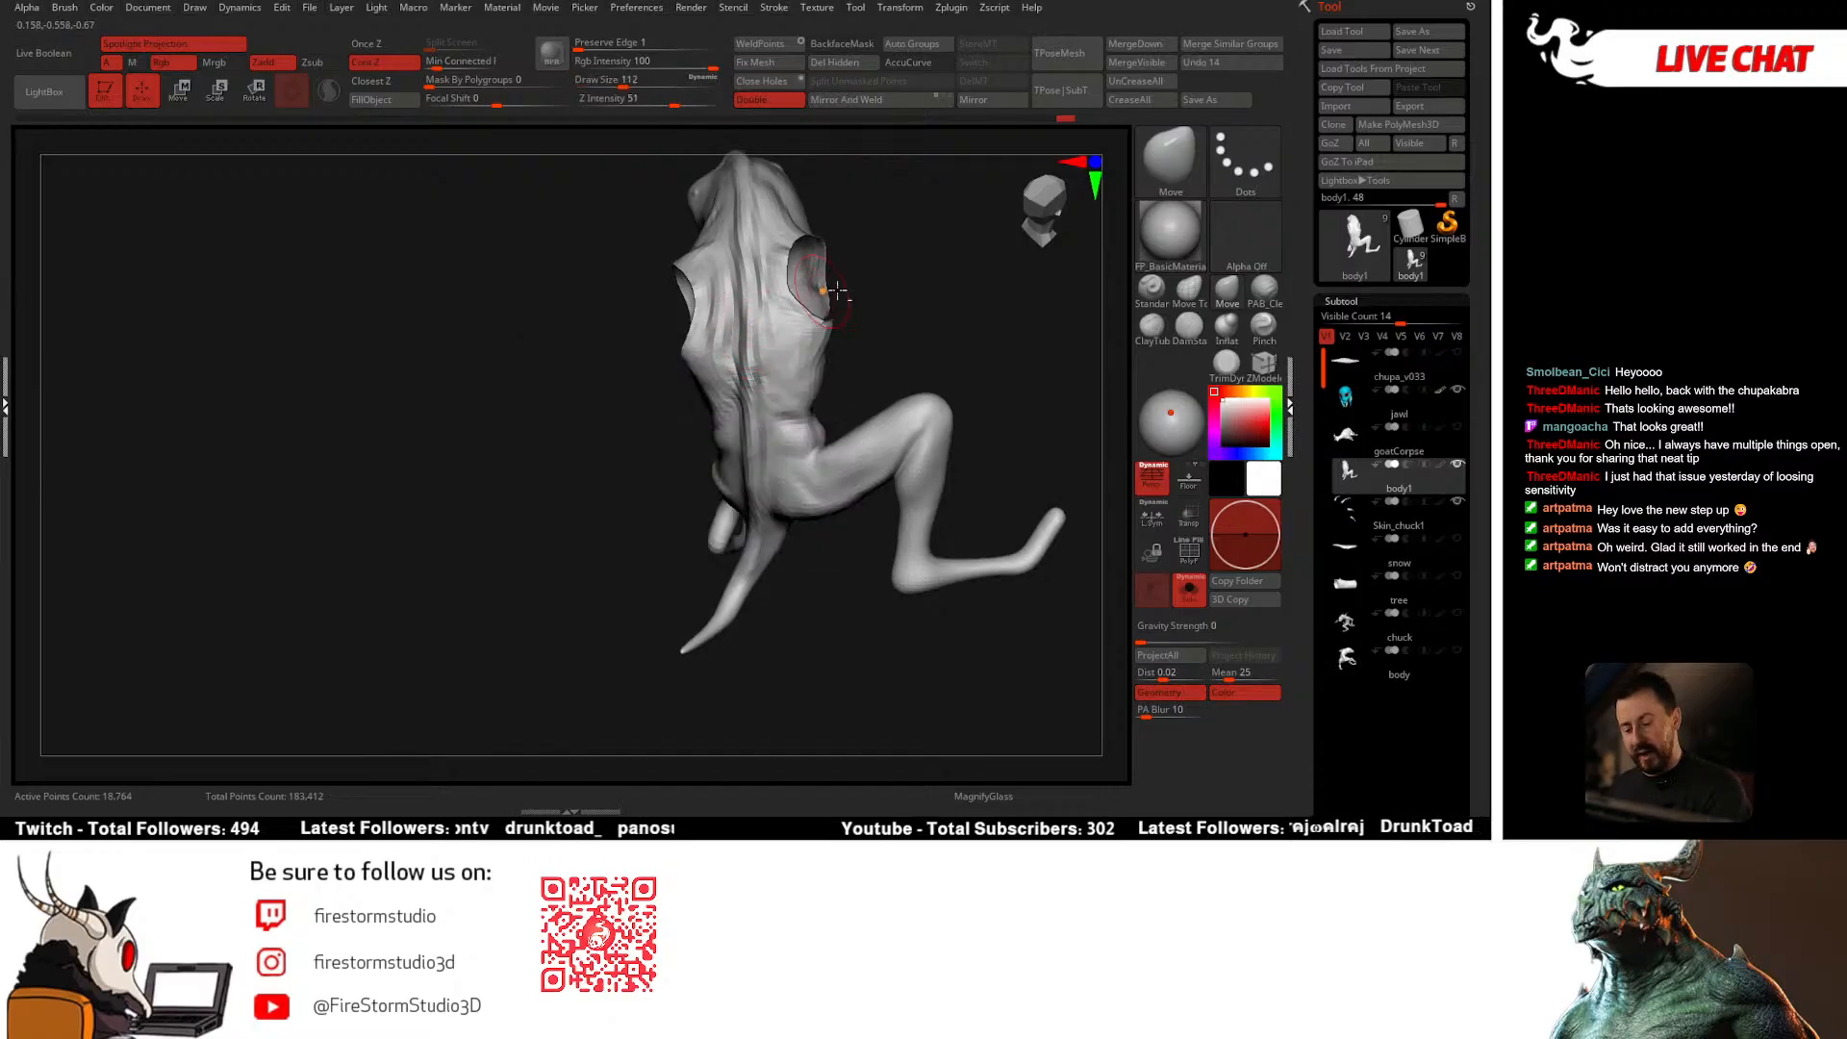
right_click_drag(838, 291, 725, 437)
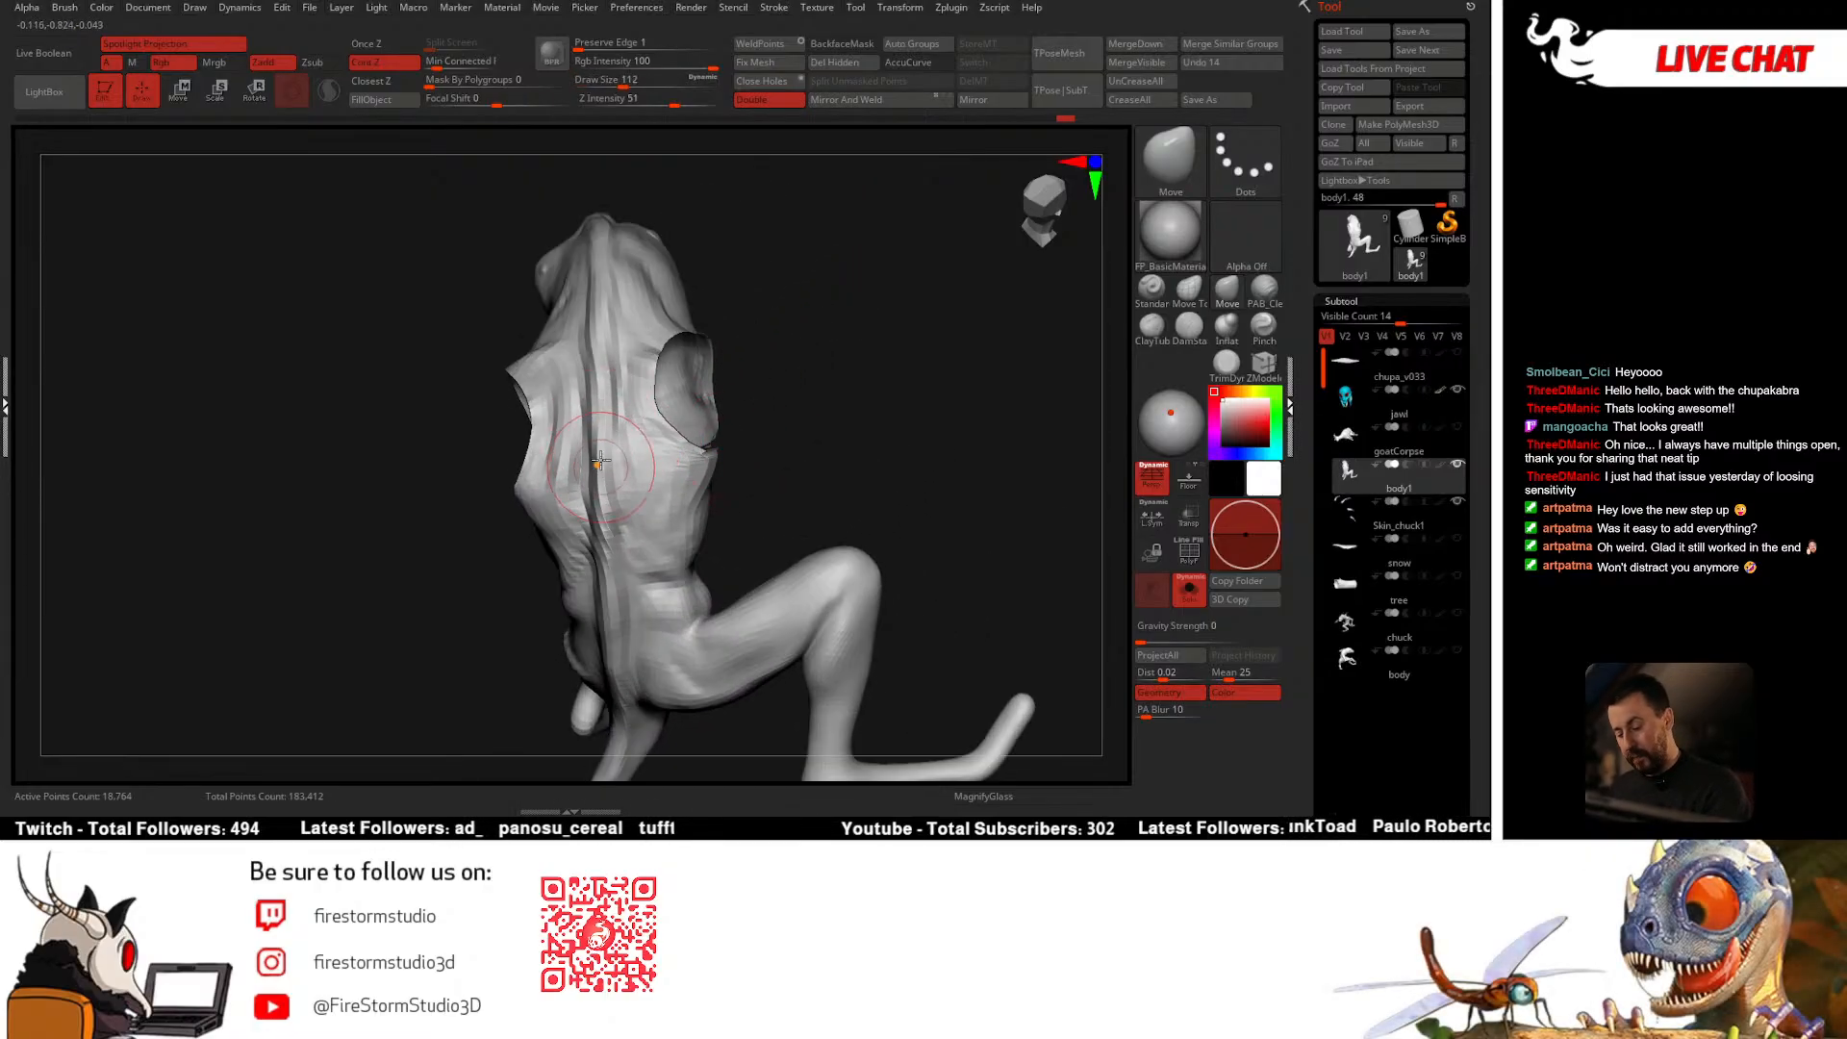
mouse_move(610, 335)
right_mouse_down()
mouse_move(672, 319)
mouse_move(593, 344)
right_mouse_up()
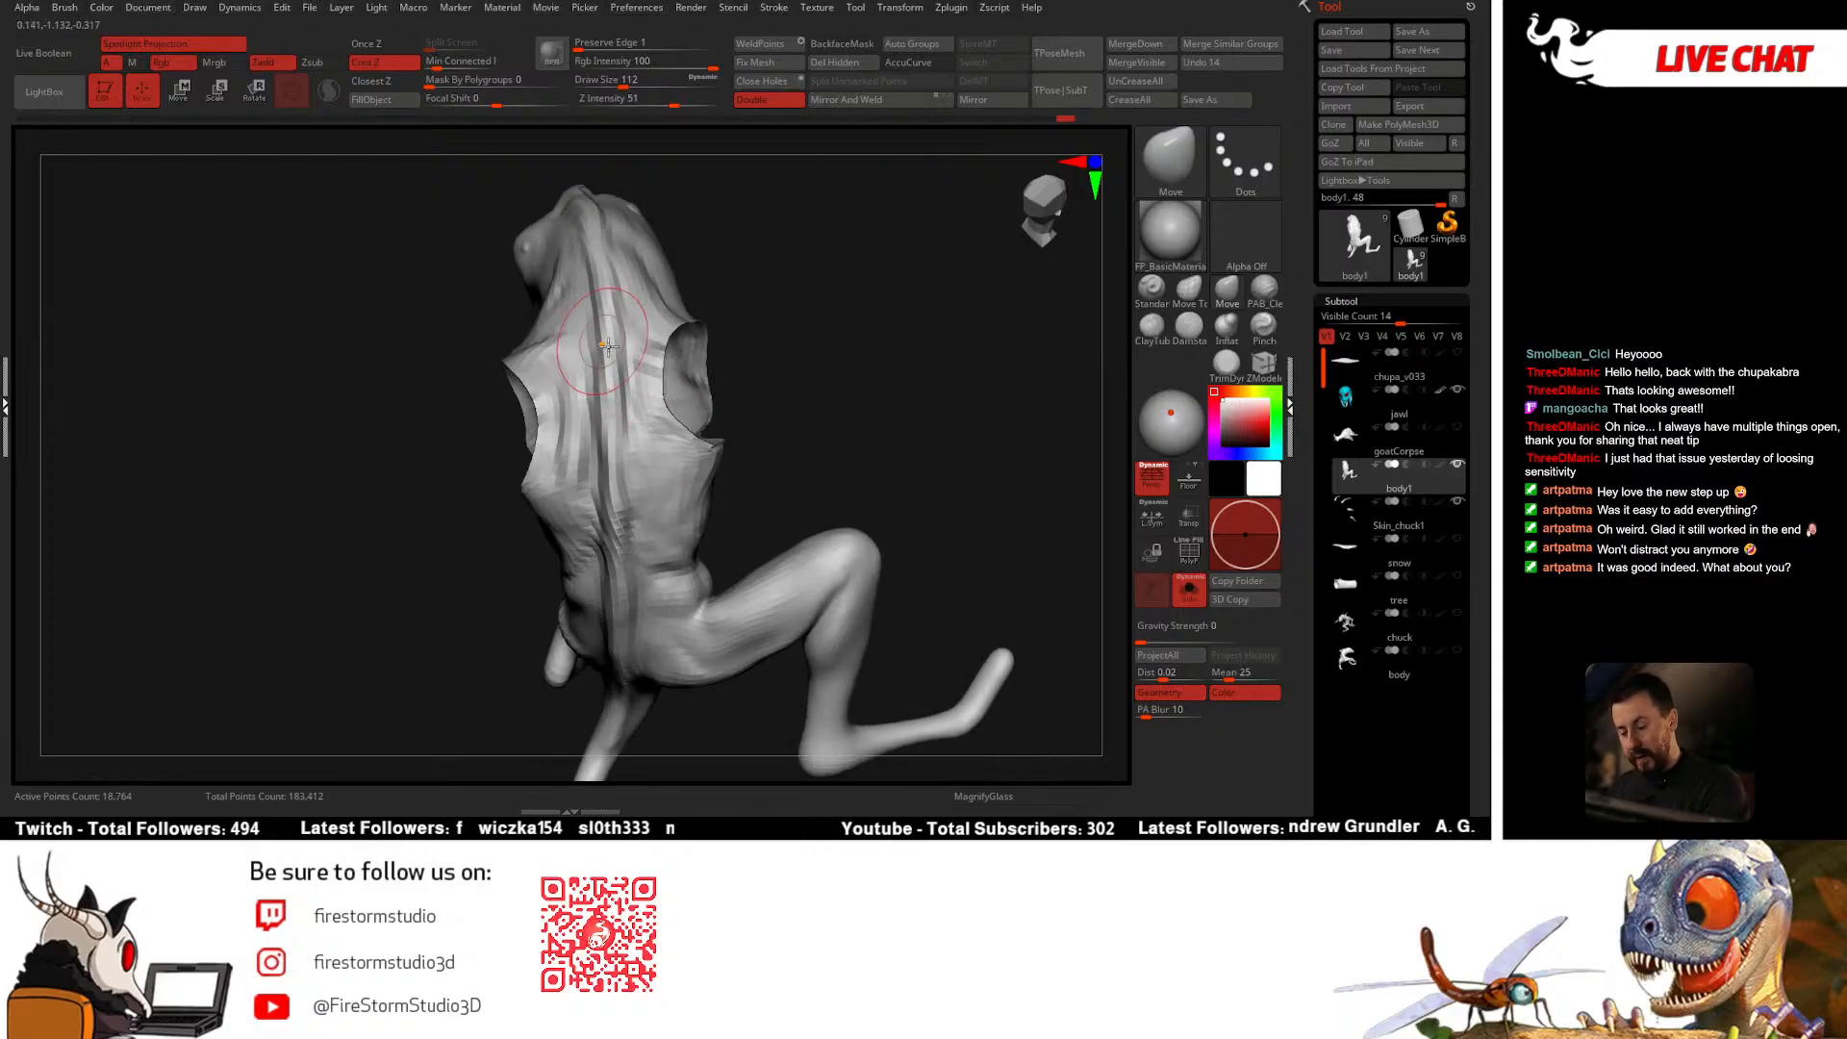
left_click_drag(606, 346, 611, 457)
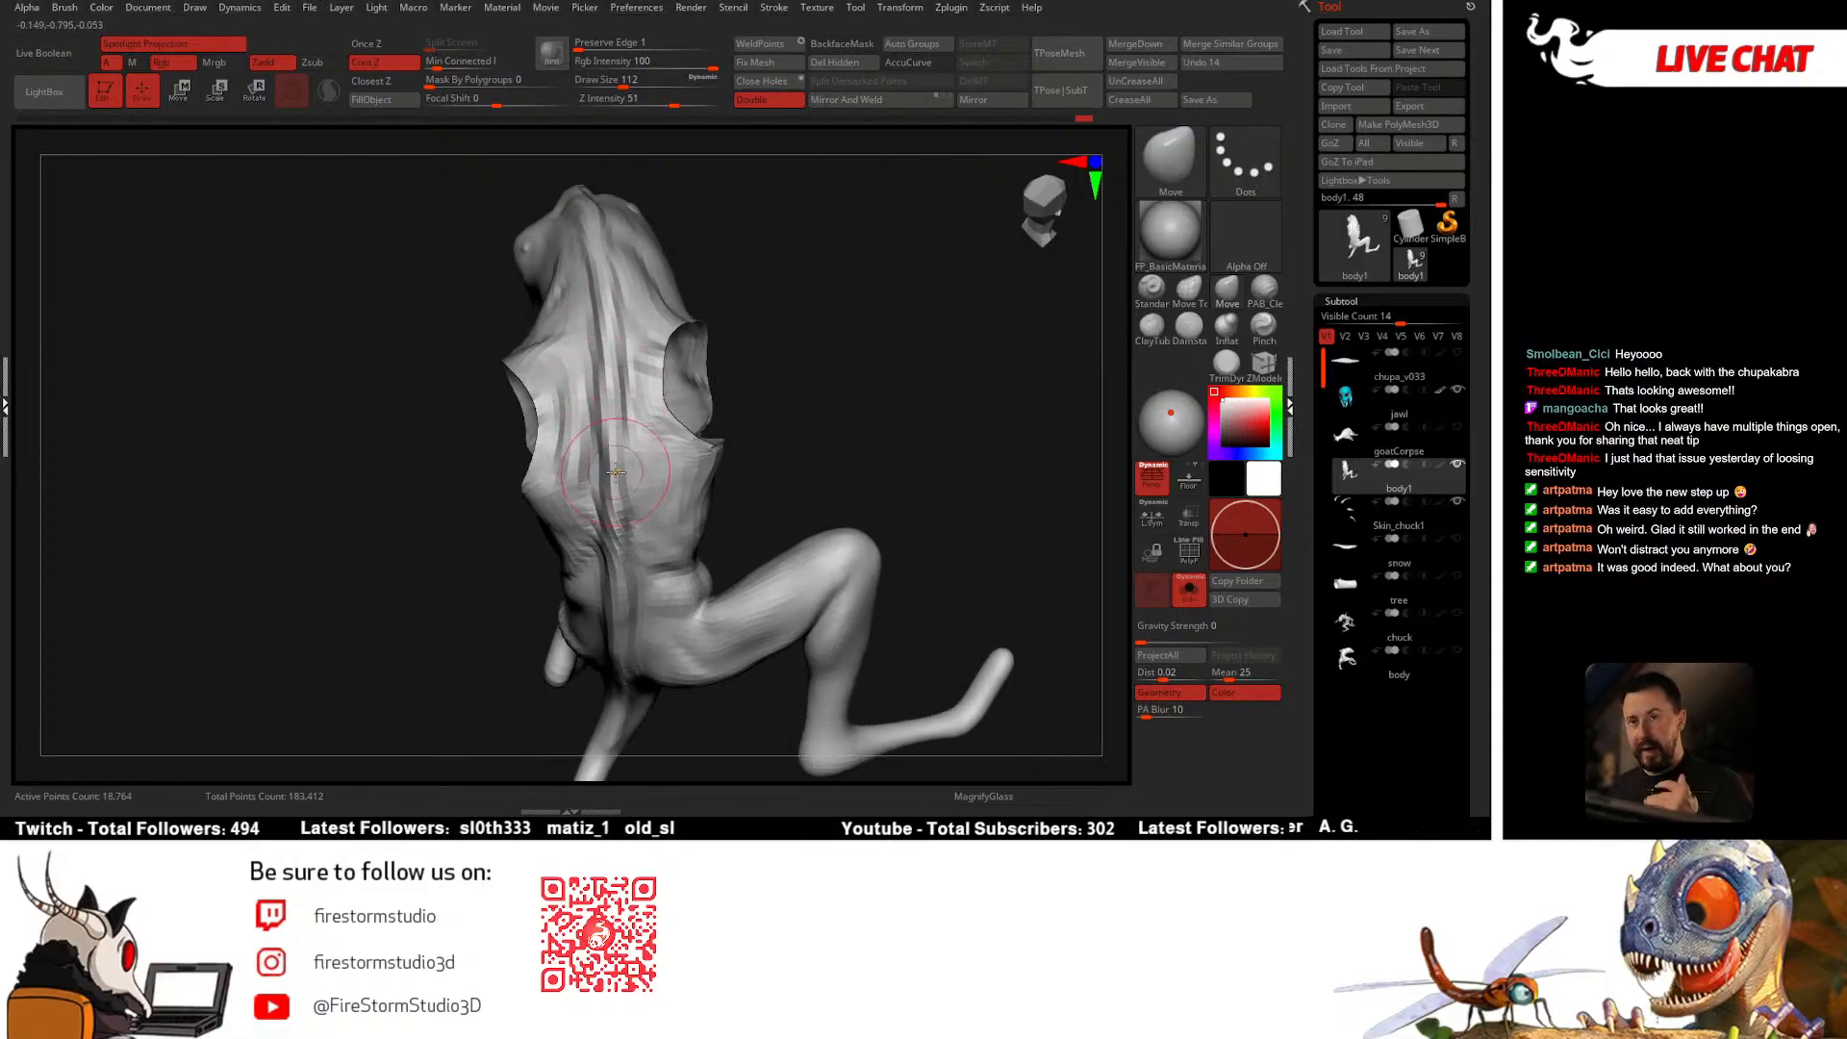
mouse_move(616, 471)
right_mouse_down()
mouse_move(768, 366)
mouse_move(601, 477)
right_mouse_up()
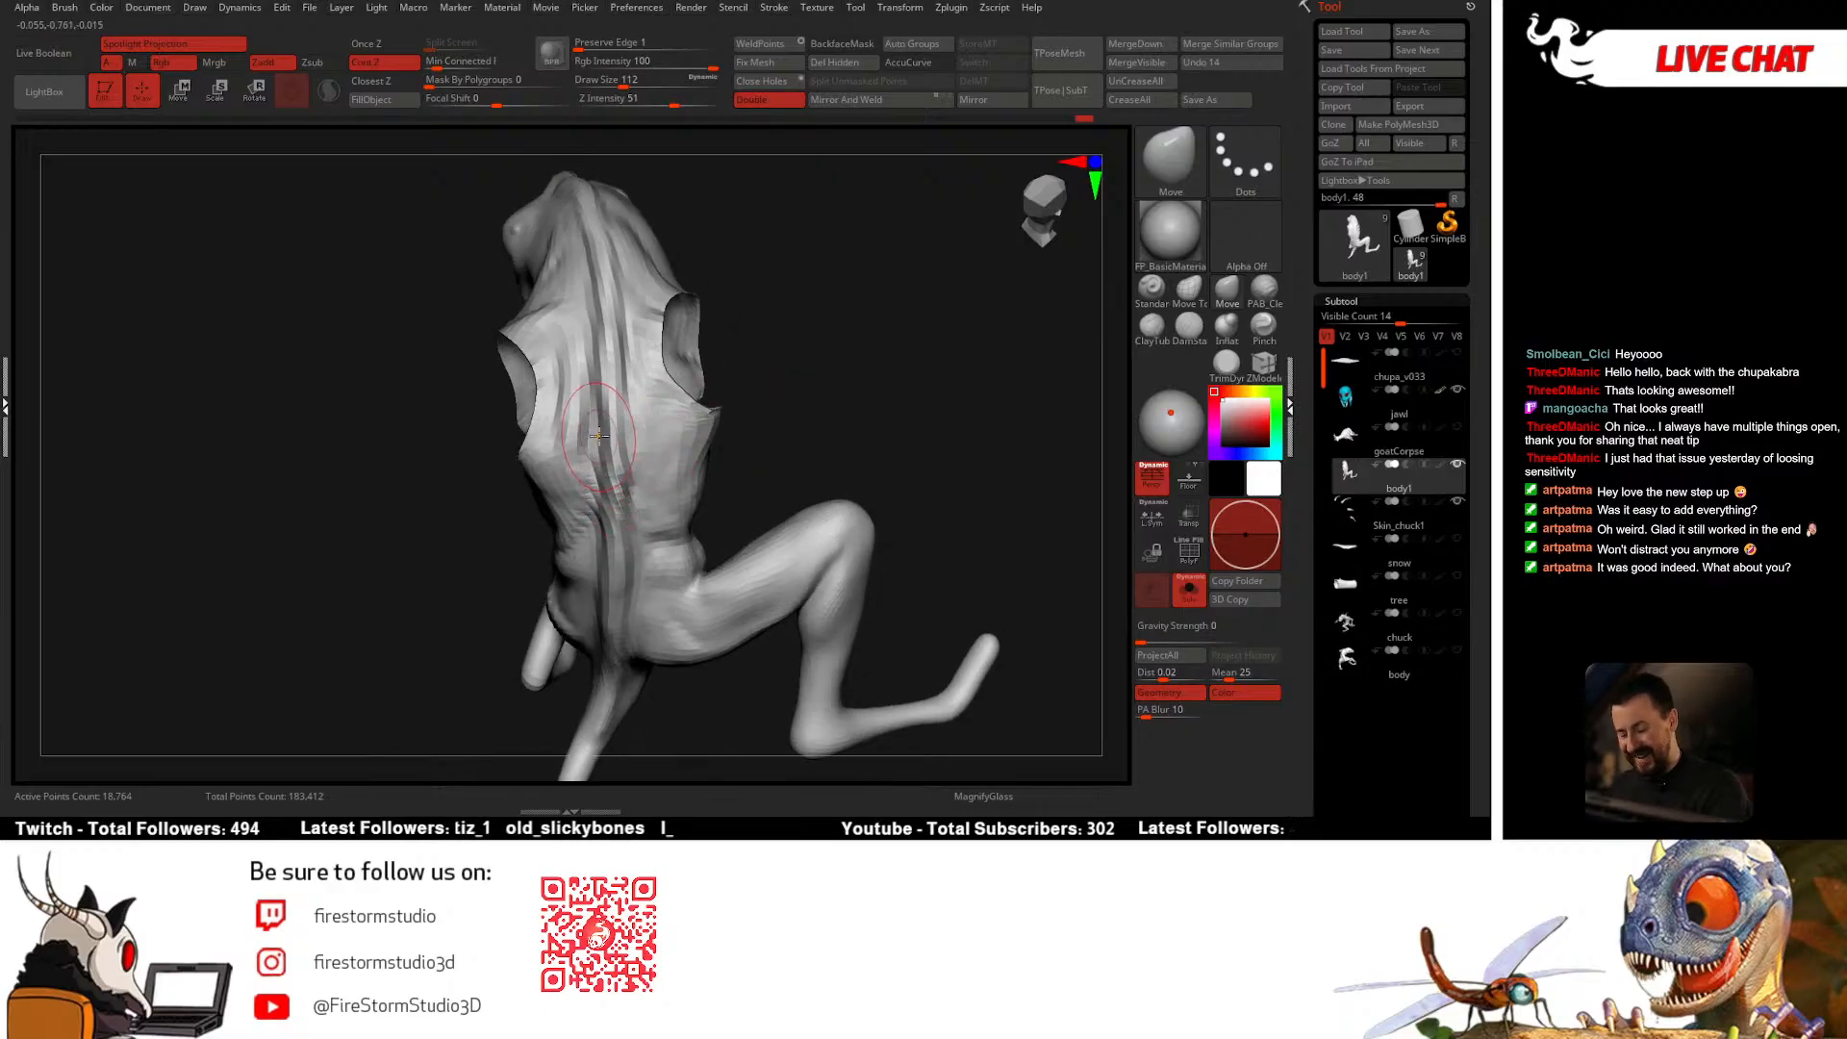
left_click_drag(781, 306, 780, 417, "alt")
Step: Build up the spine ridge along the upper and middle back with the PAB_CleanBuild brush at a draw size of about 77
left_click(1265, 290)
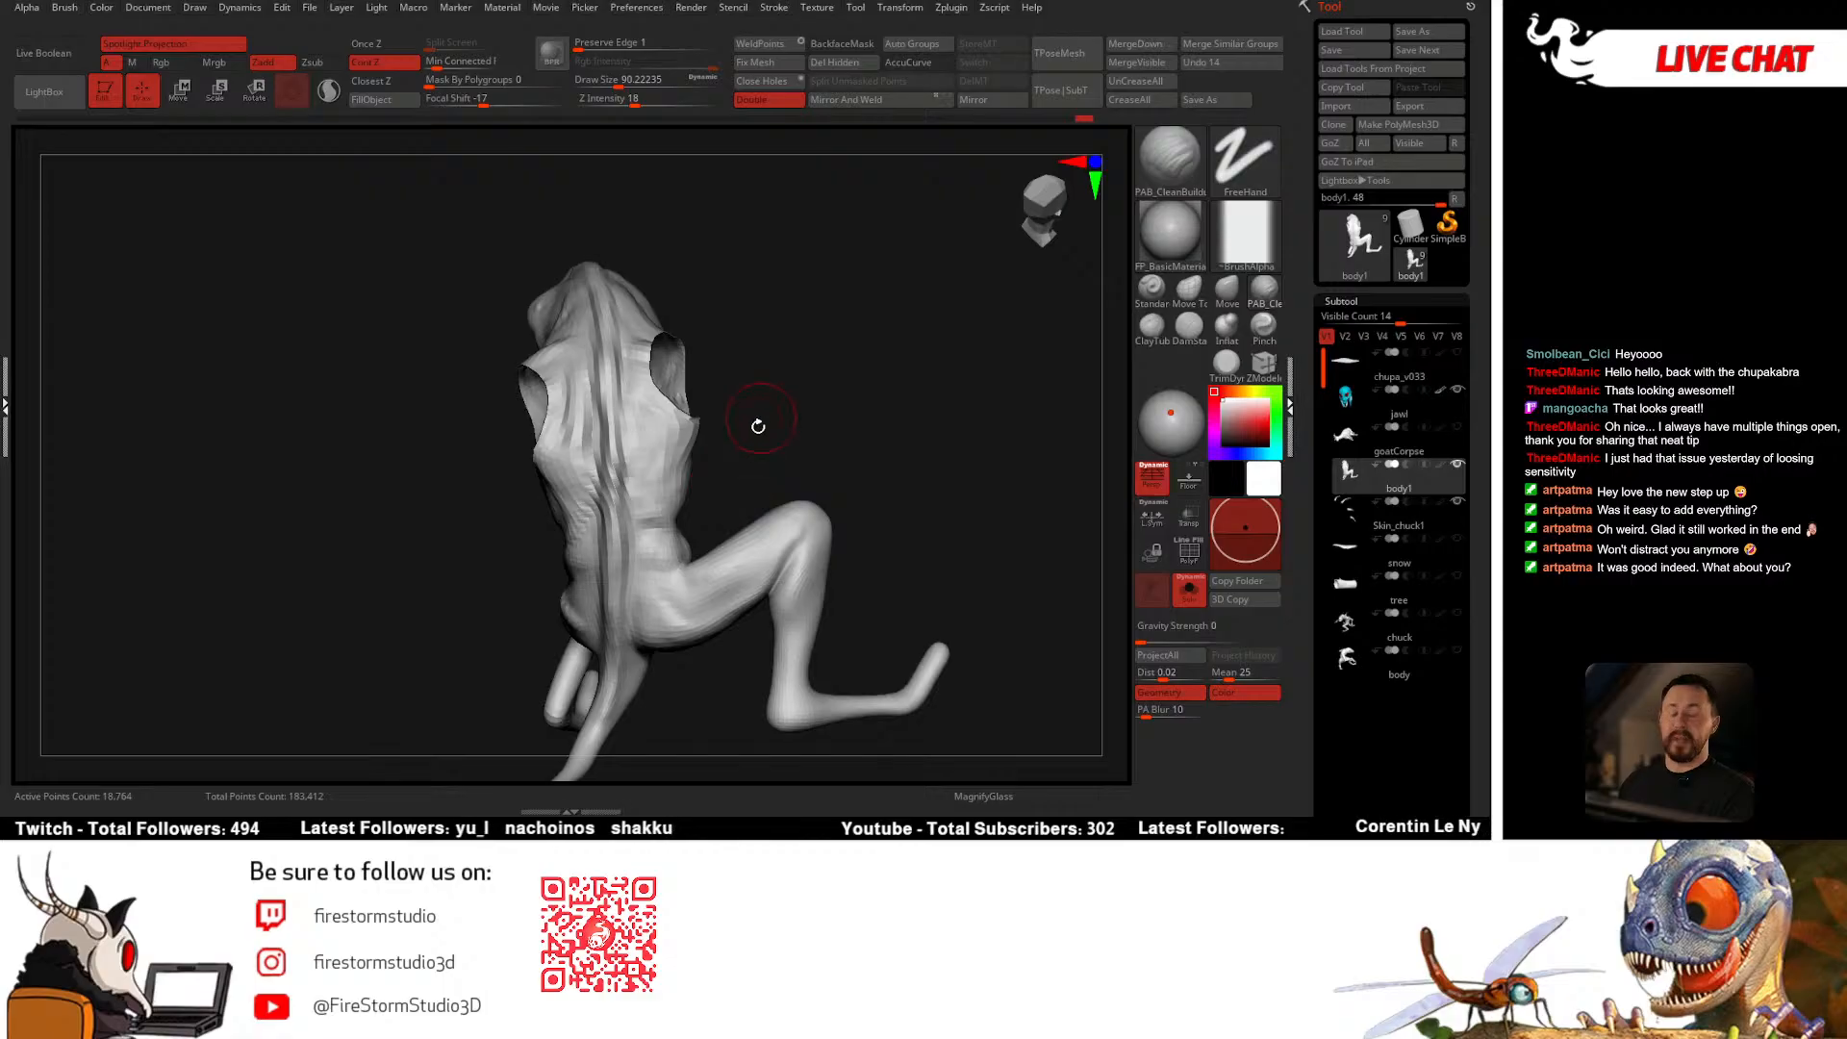
left_click_drag(758, 426, 725, 458)
key("space")
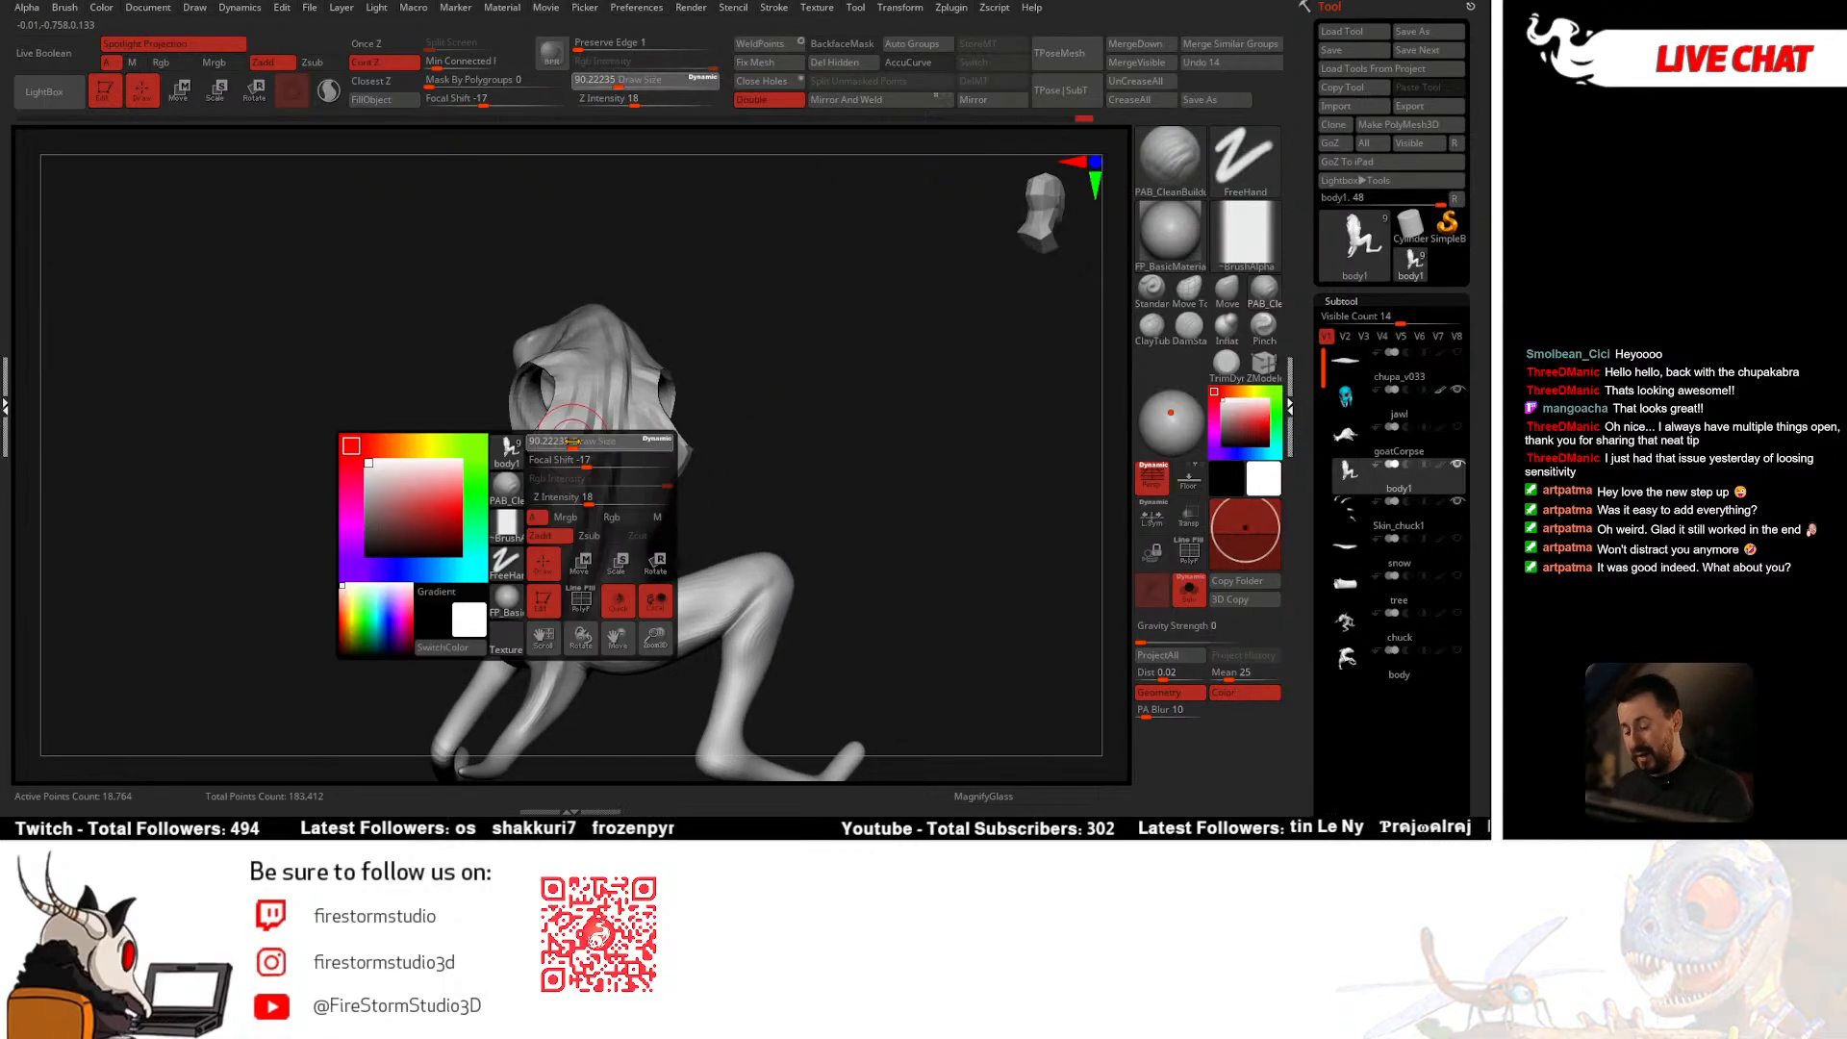
left_click_drag(573, 442, 569, 441)
left_click_drag(756, 433, 750, 470)
left_click_drag(581, 420, 592, 515)
left_click_drag(768, 476, 683, 481)
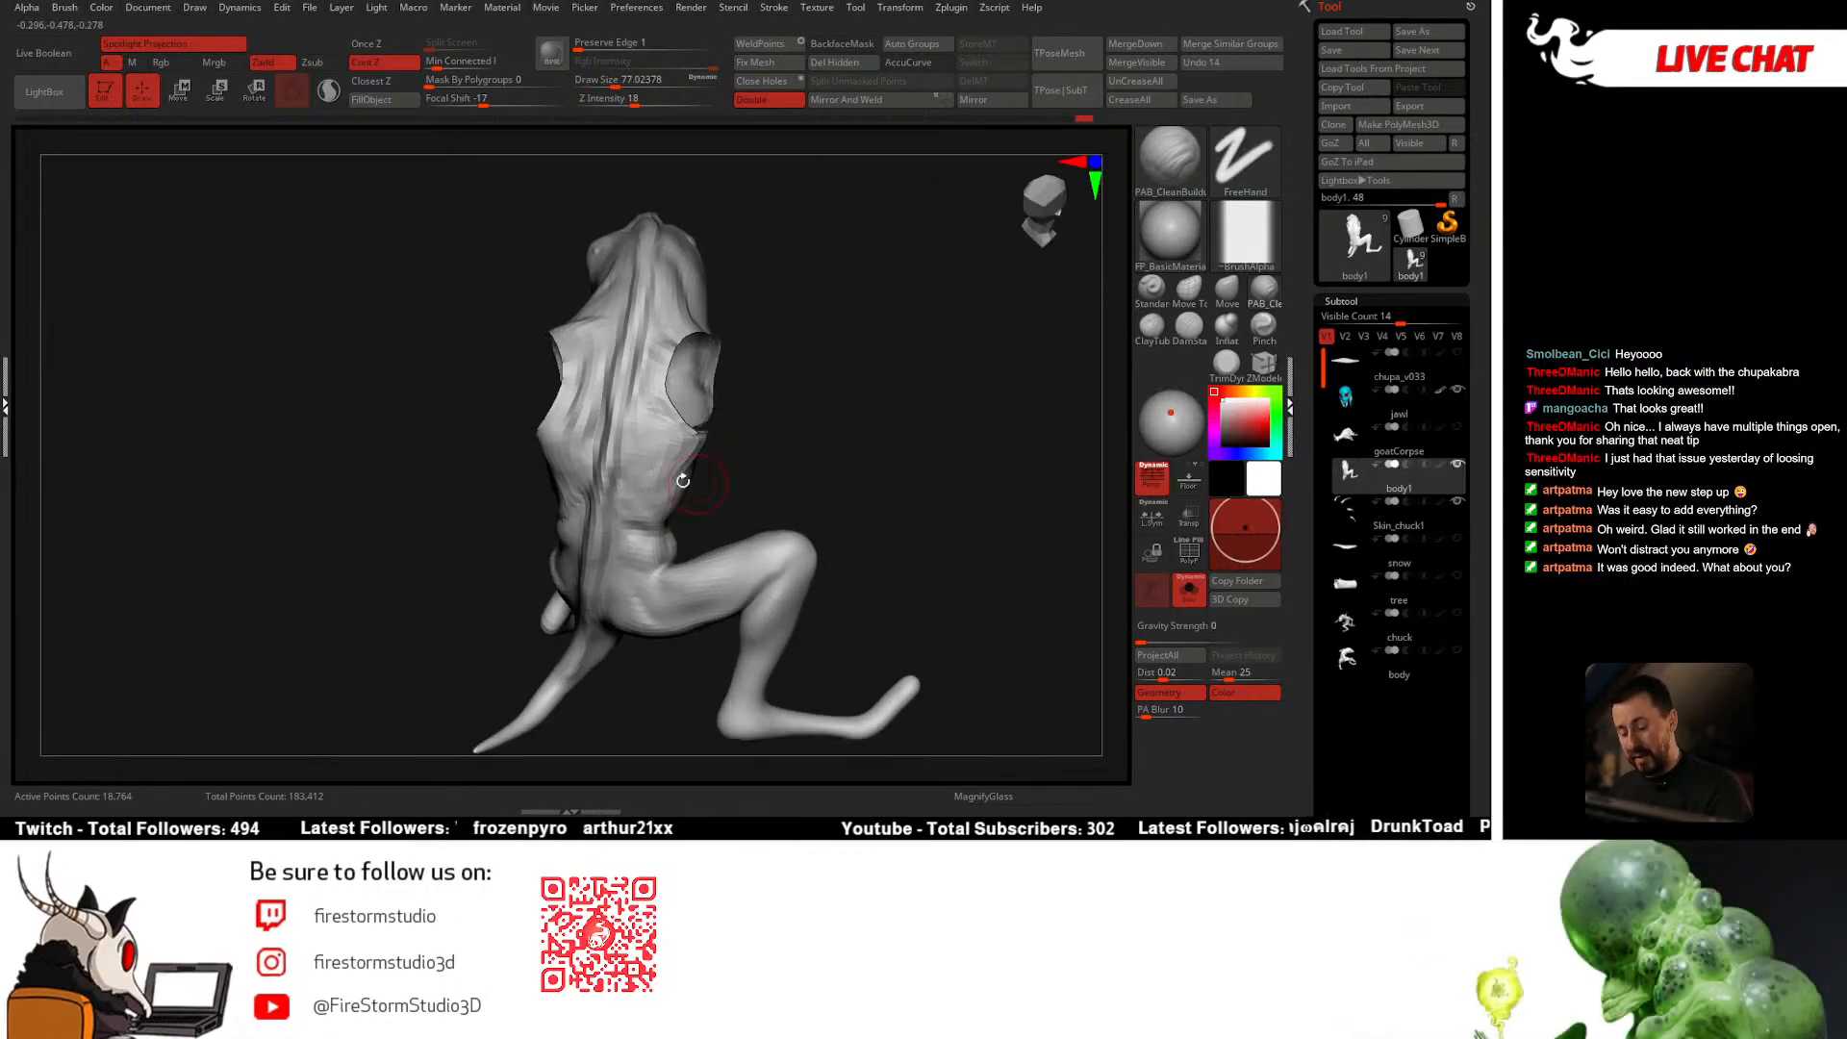
Step: Adjust the line of the spine with the Move brush and build up the lower back muscles beside it
left_click(1220, 296)
right_click_drag(606, 445, 635, 439)
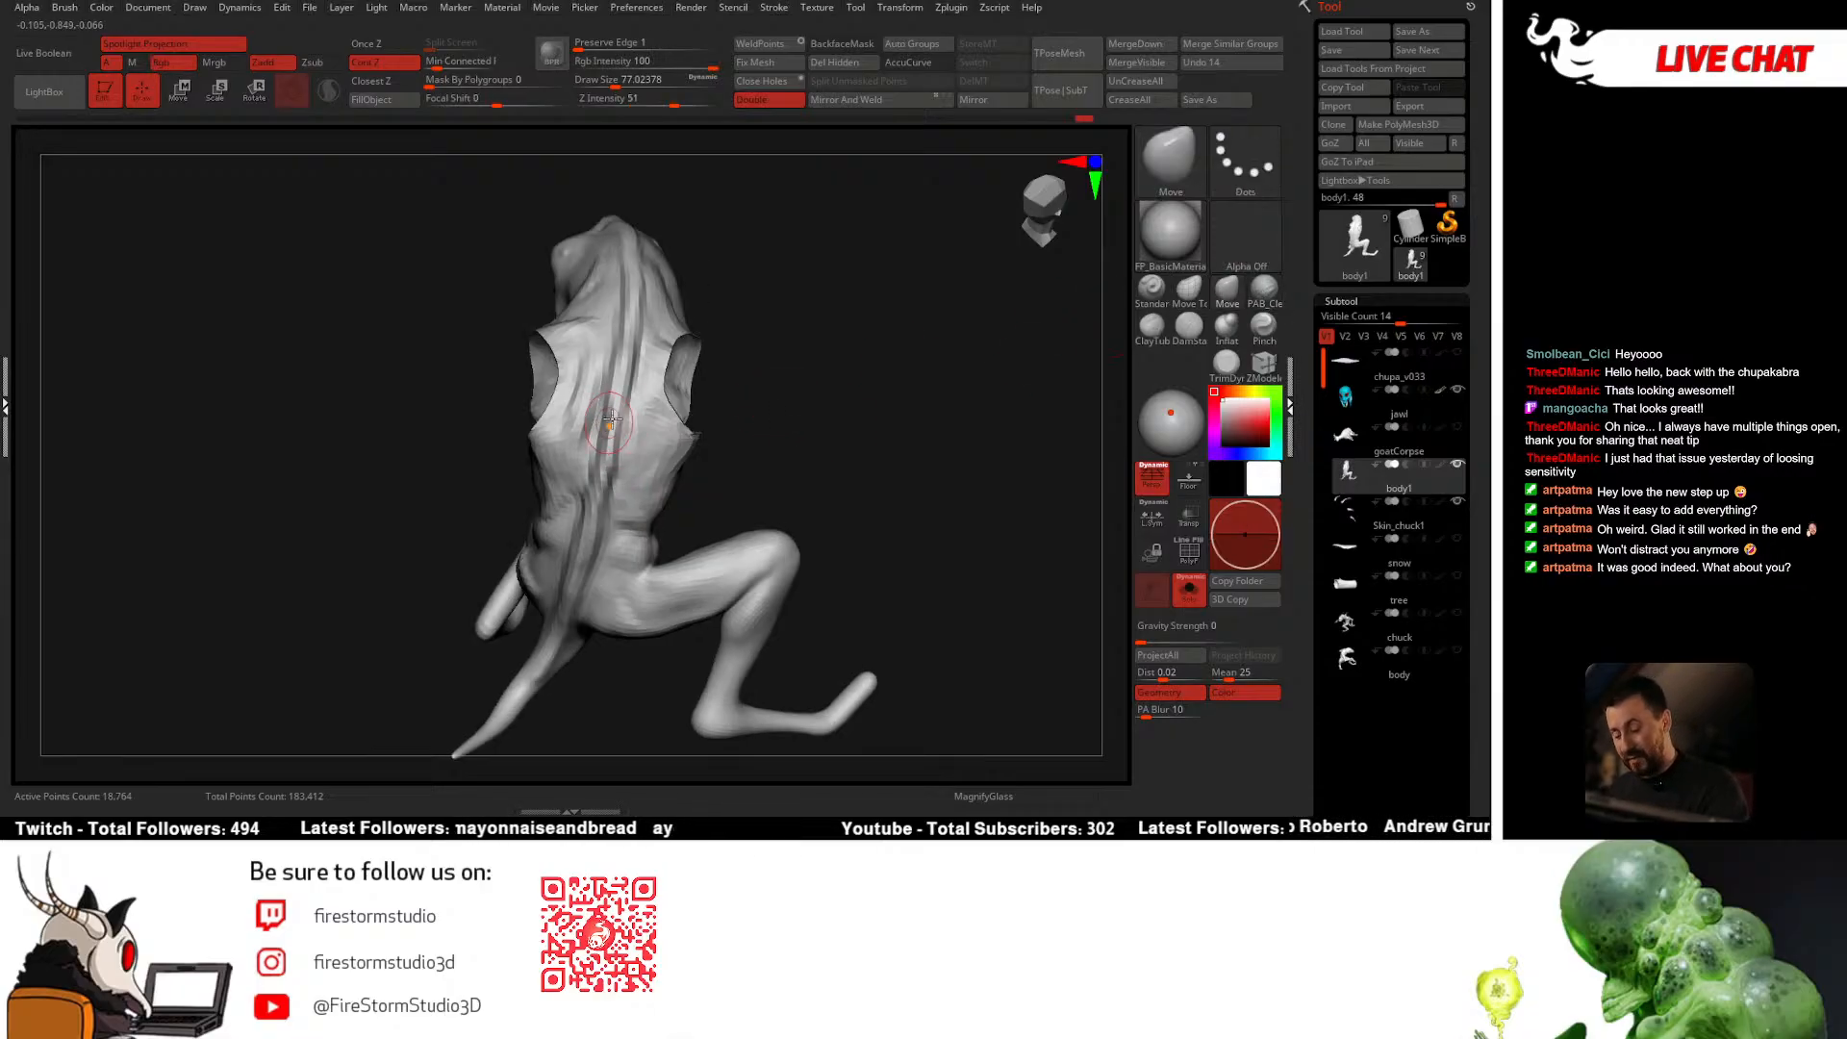
left_click(1265, 289)
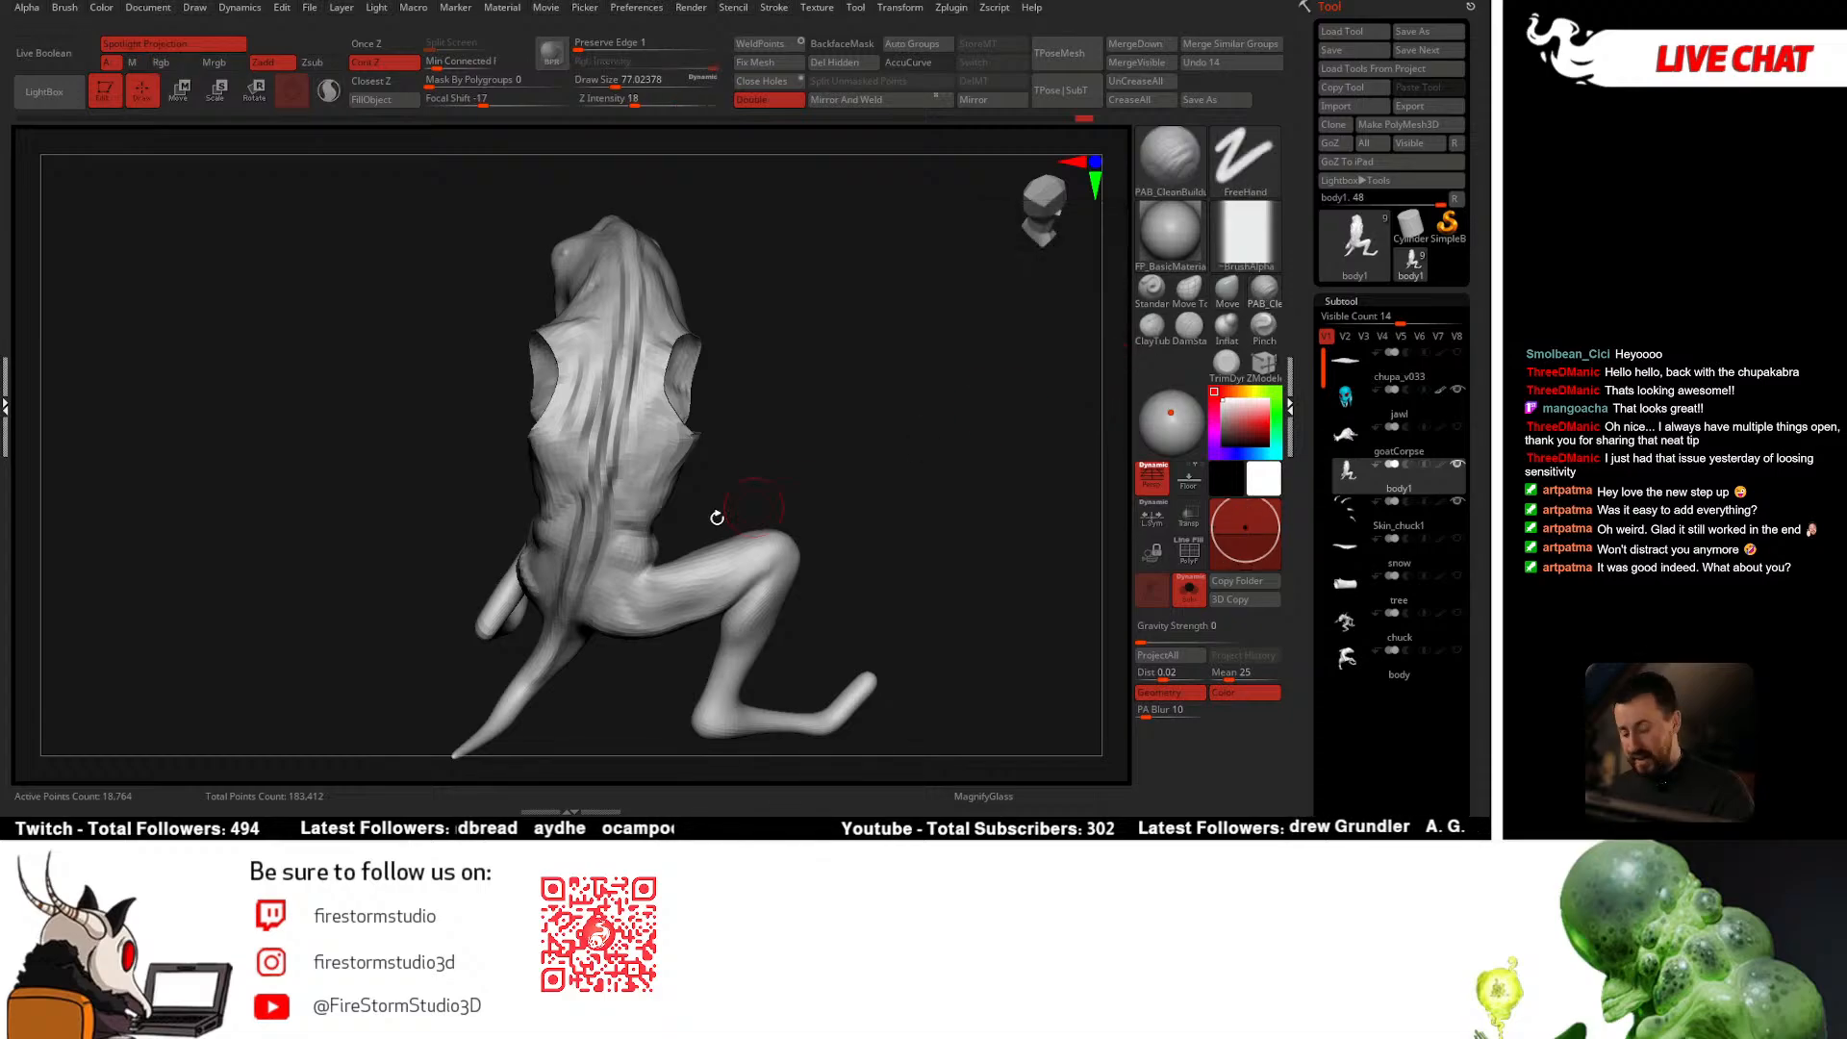
mouse_move(584, 506)
right_mouse_down()
mouse_move(569, 484)
mouse_move(622, 530)
mouse_move(630, 486)
right_mouse_up()
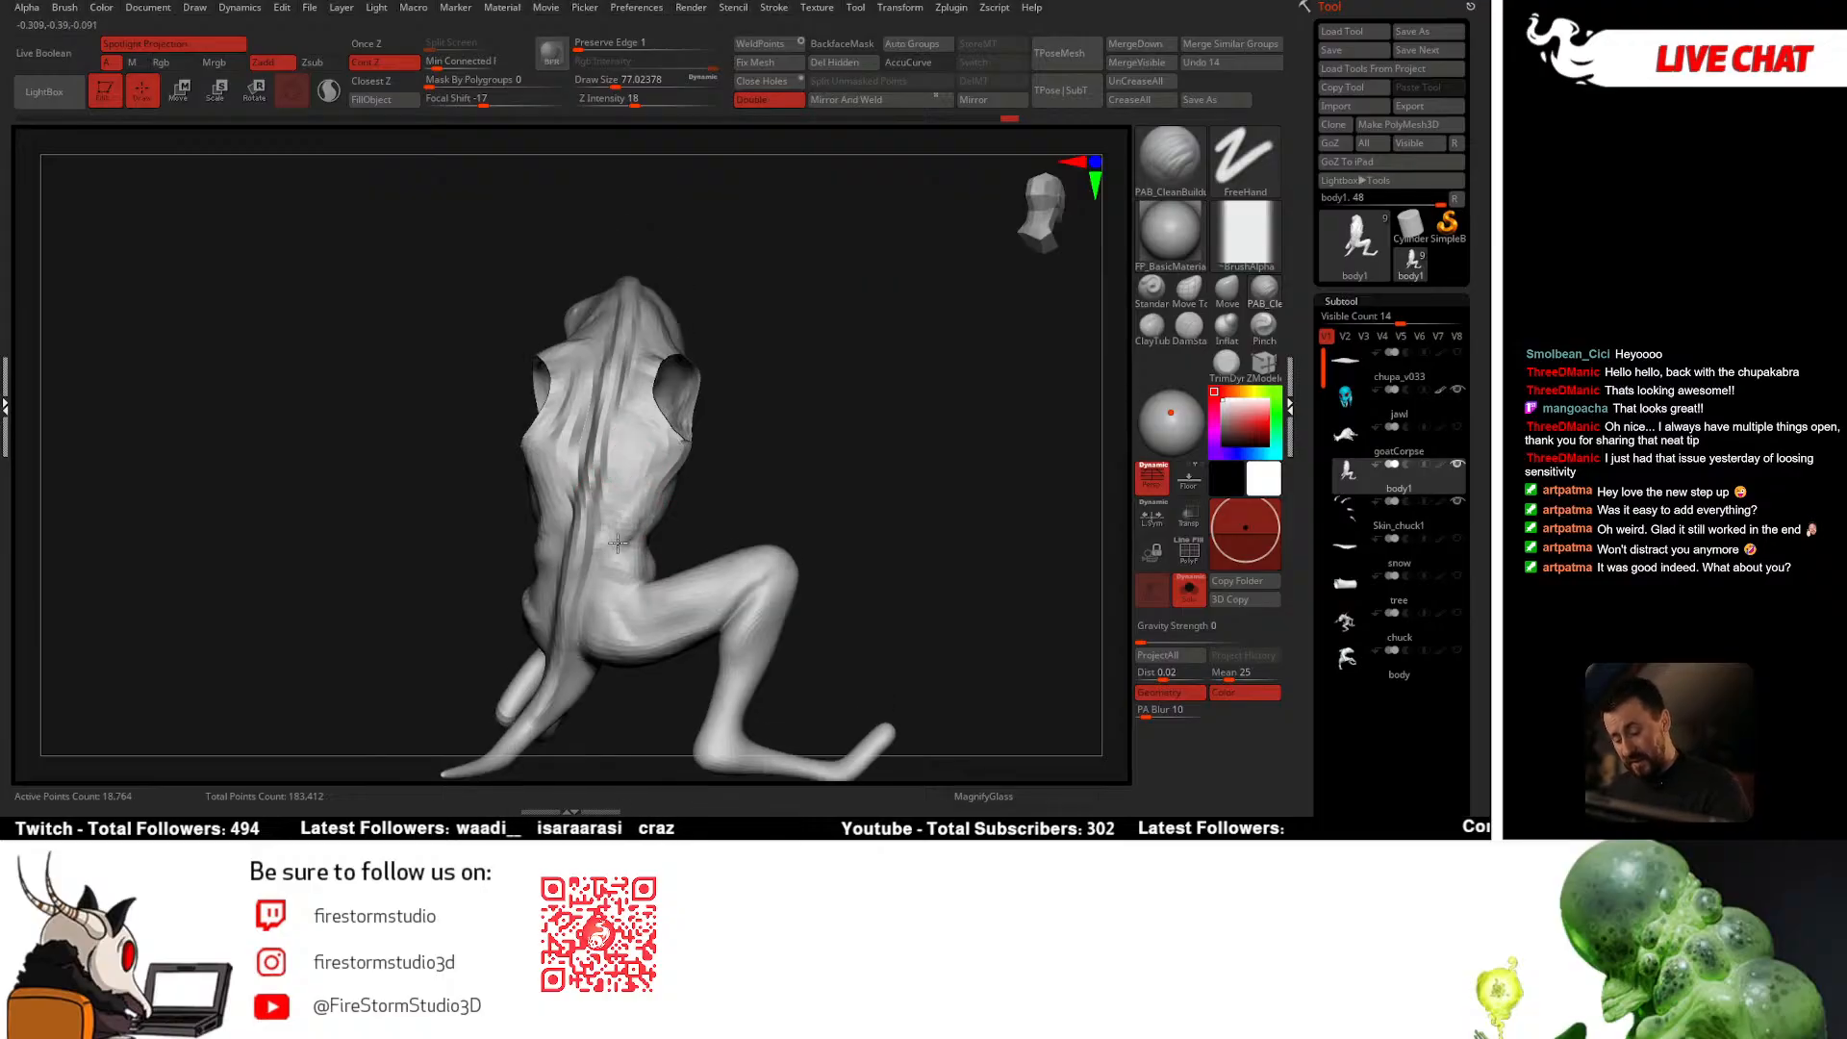
mouse_move(618, 543)
right_mouse_down()
mouse_move(678, 469)
mouse_move(624, 551)
mouse_move(551, 493)
mouse_move(758, 460)
right_mouse_up()
Step: Sculpt the muscles along the side of the ribcage, the lower back and the tail base
right_click_drag(633, 425, 620, 365)
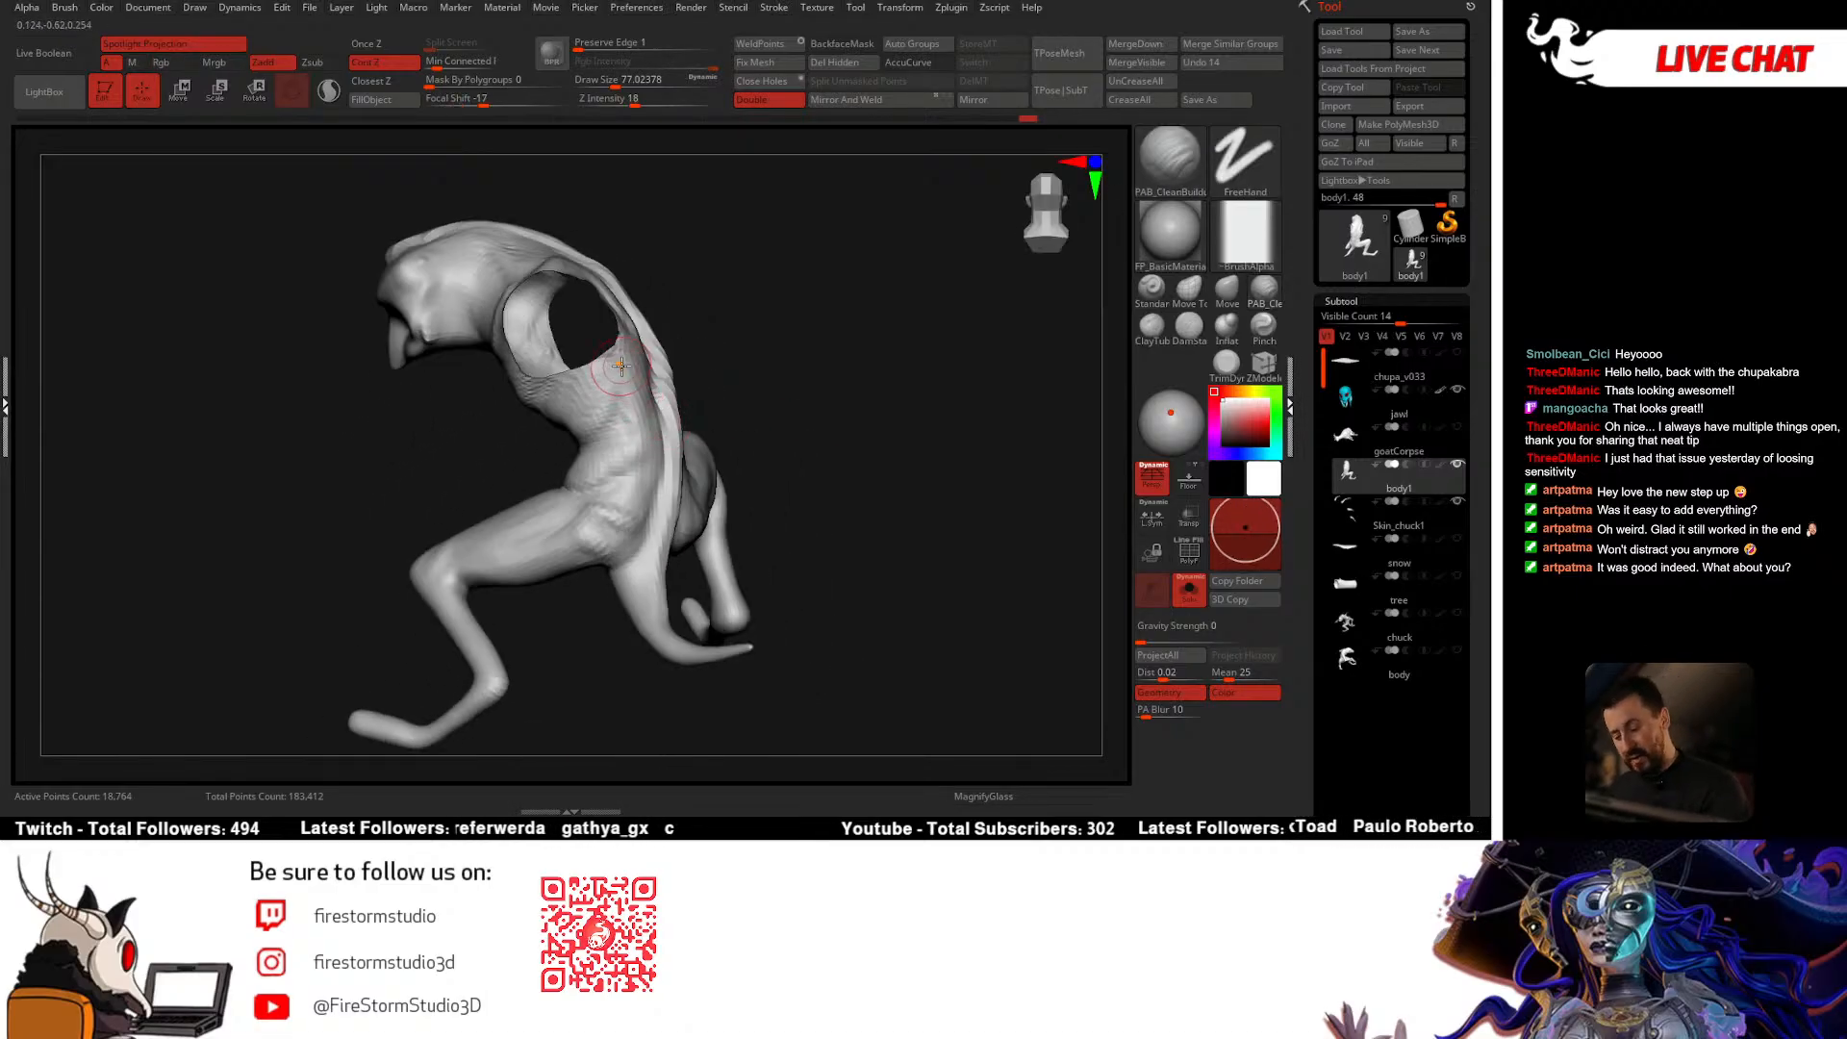
right_click_drag(724, 434, 671, 455)
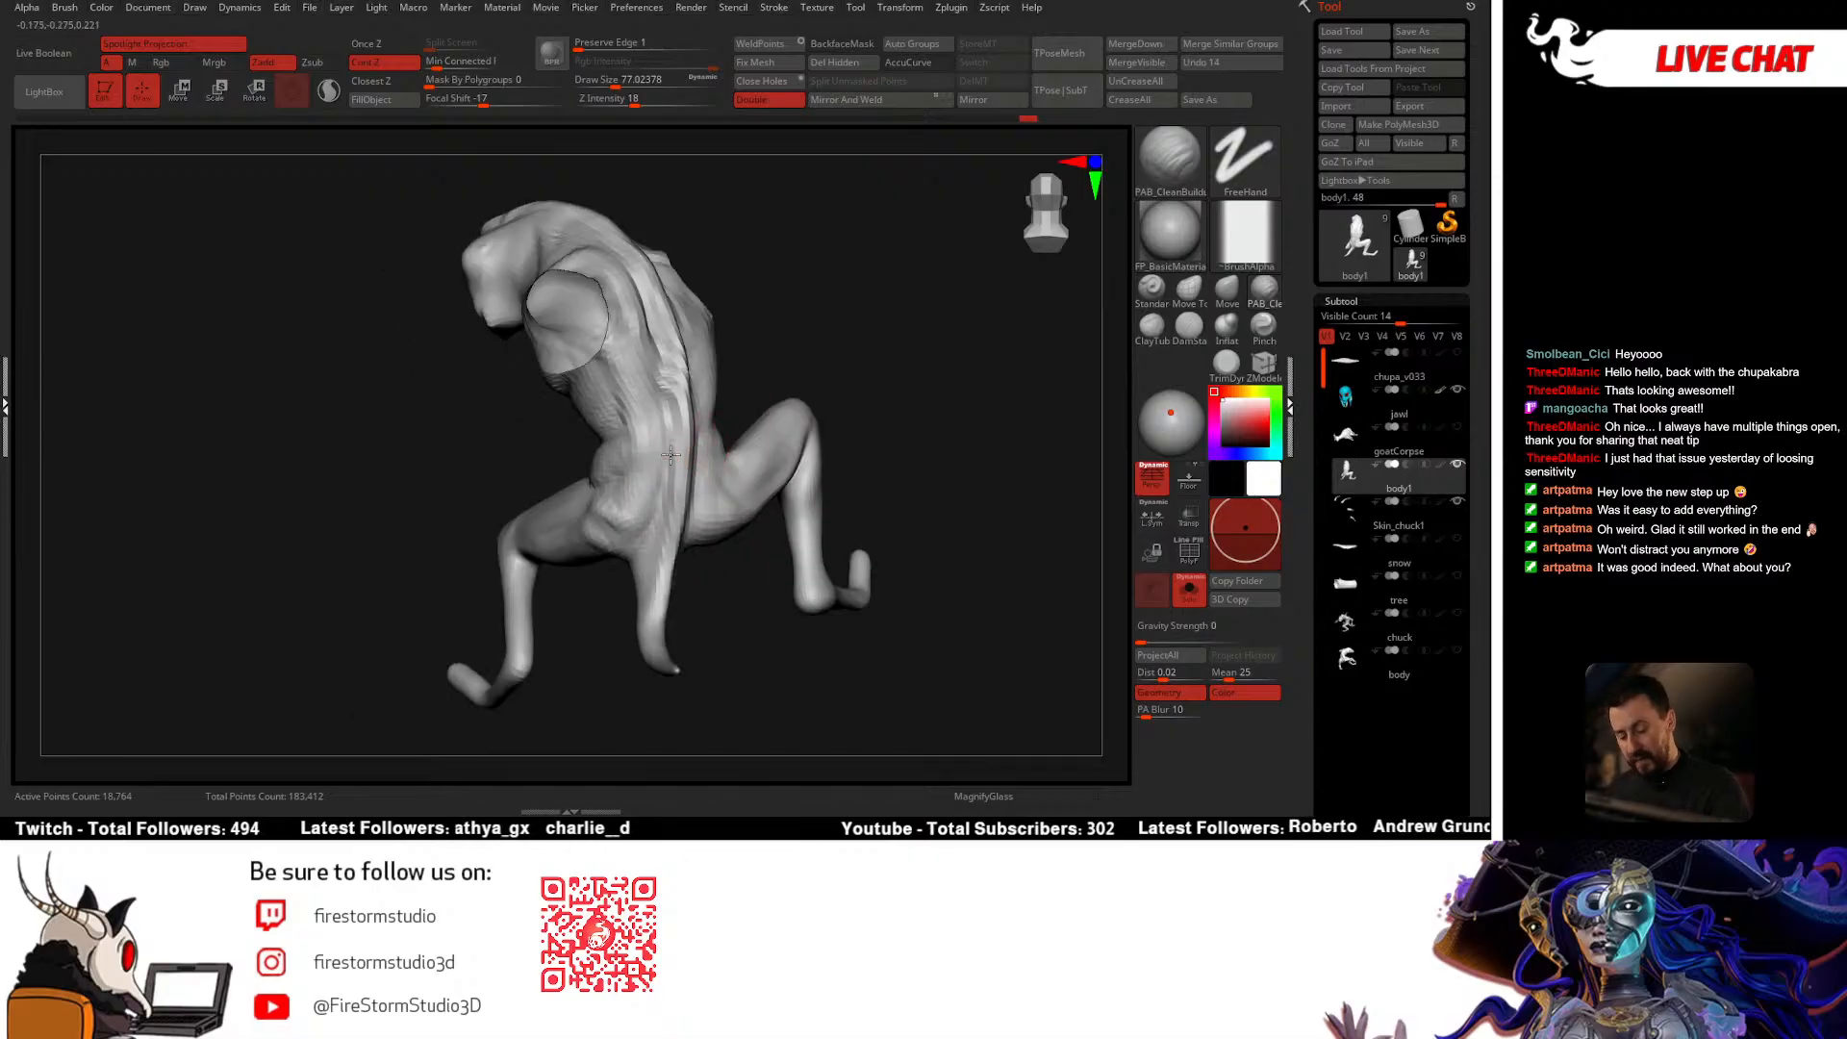
mouse_move(652, 516)
right_mouse_down()
mouse_move(734, 400)
mouse_move(796, 459)
mouse_move(717, 445)
mouse_move(774, 394)
mouse_move(746, 400)
mouse_move(837, 362)
mouse_move(854, 376)
mouse_move(654, 362)
mouse_move(825, 375)
mouse_move(663, 335)
mouse_move(688, 373)
mouse_move(778, 327)
mouse_move(681, 368)
right_mouse_up()
right_click_drag(835, 403, 759, 330)
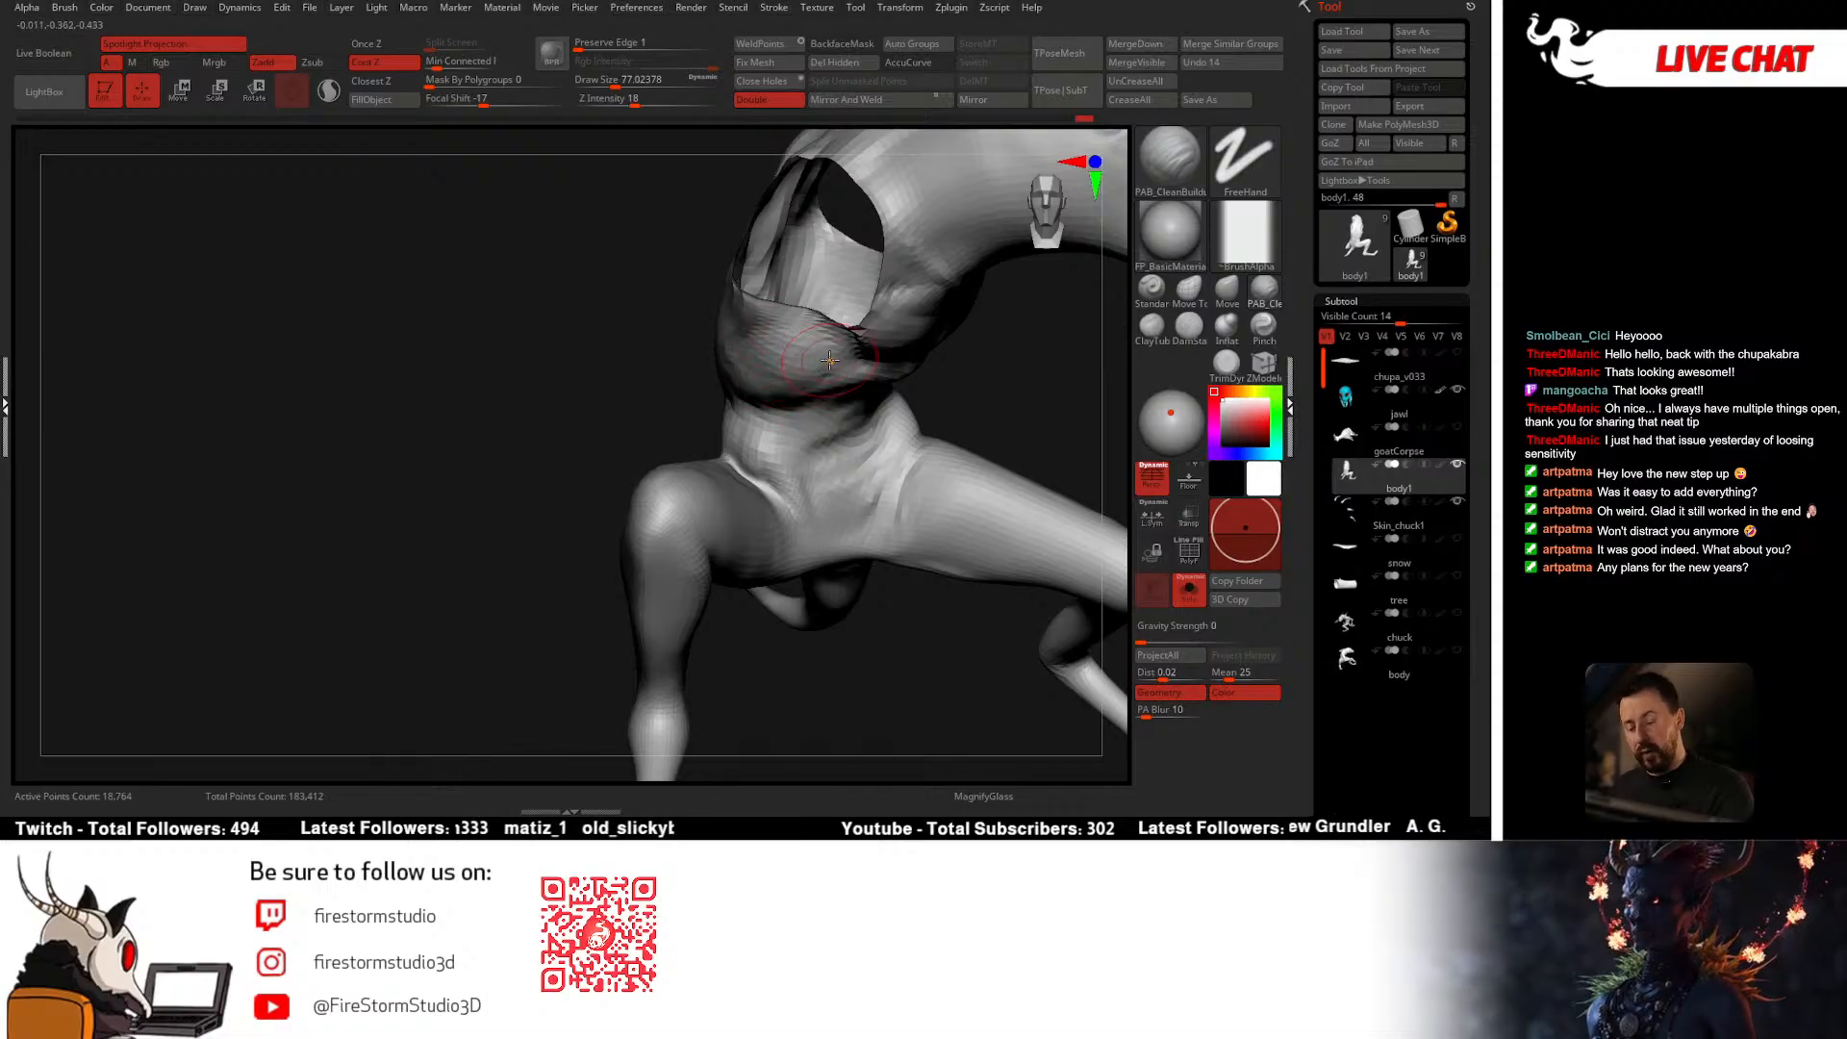
Step: Build up the flank muscles between ribcage and hip, and refine the buttock with a smaller draw size
right_click_drag(829, 360, 705, 334)
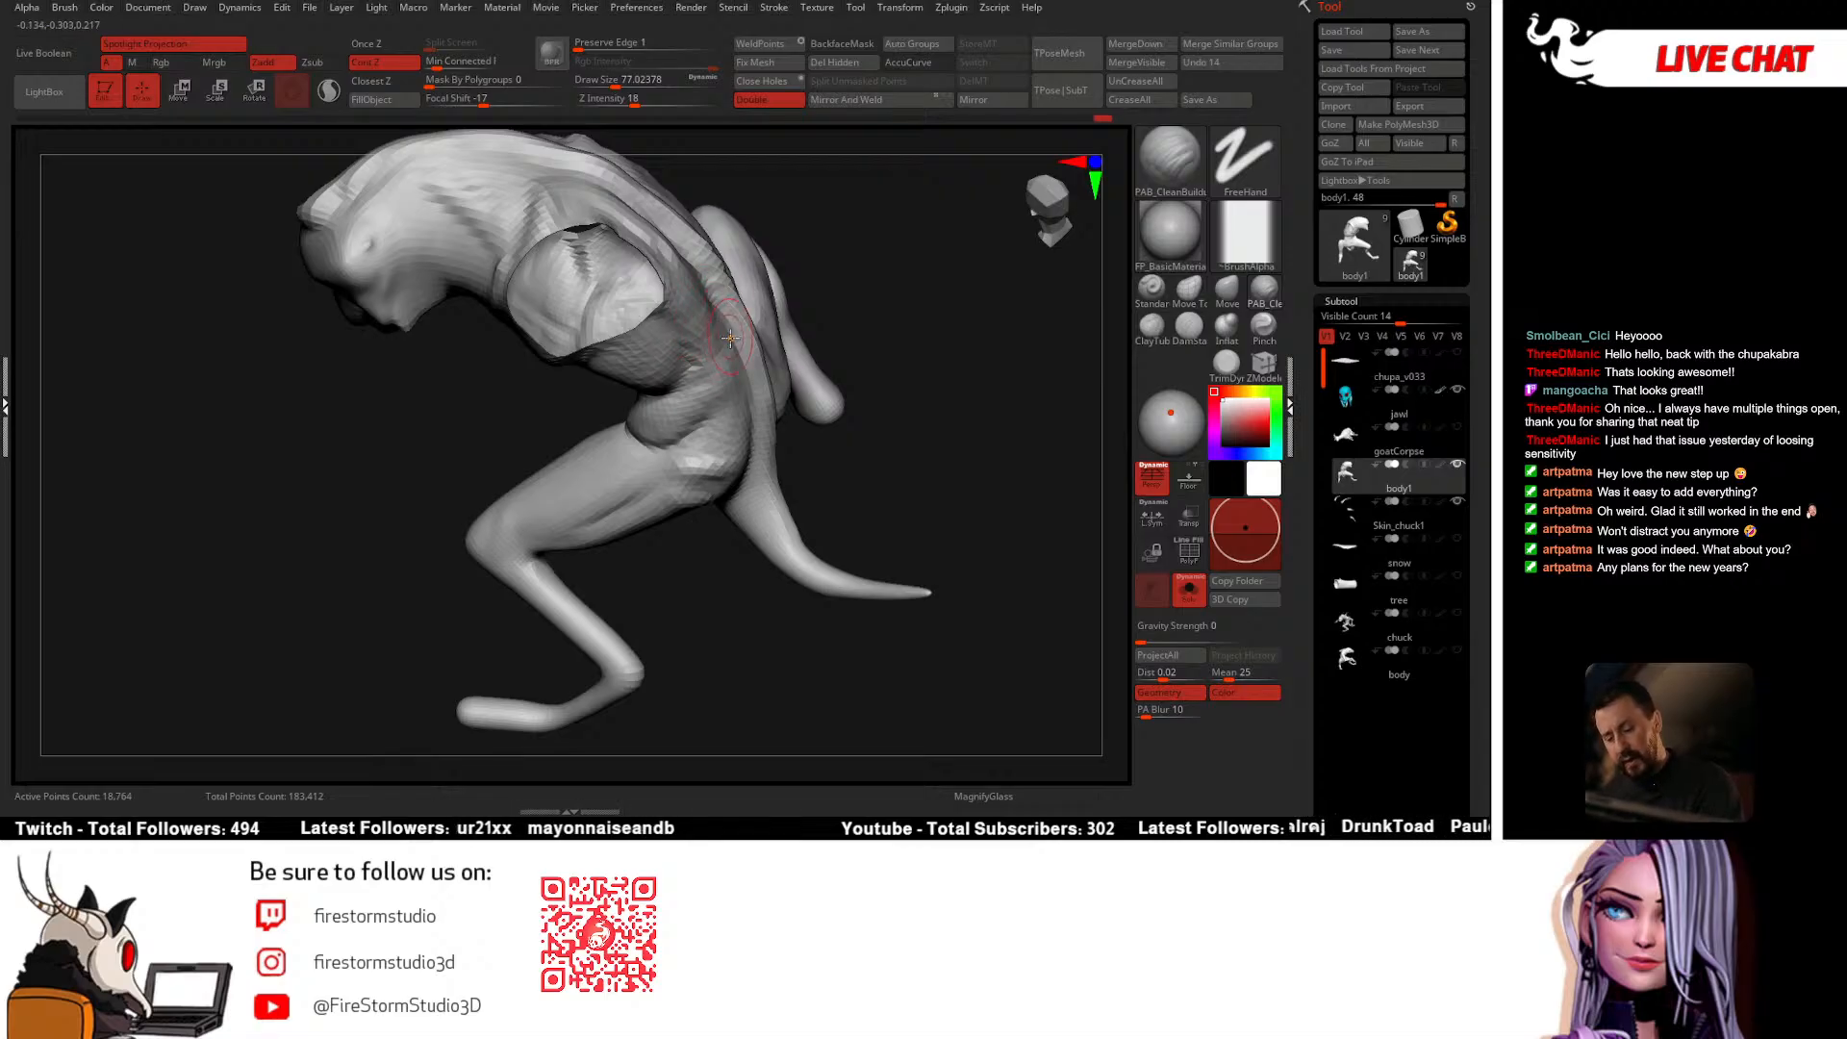
right_click_drag(714, 367, 683, 329)
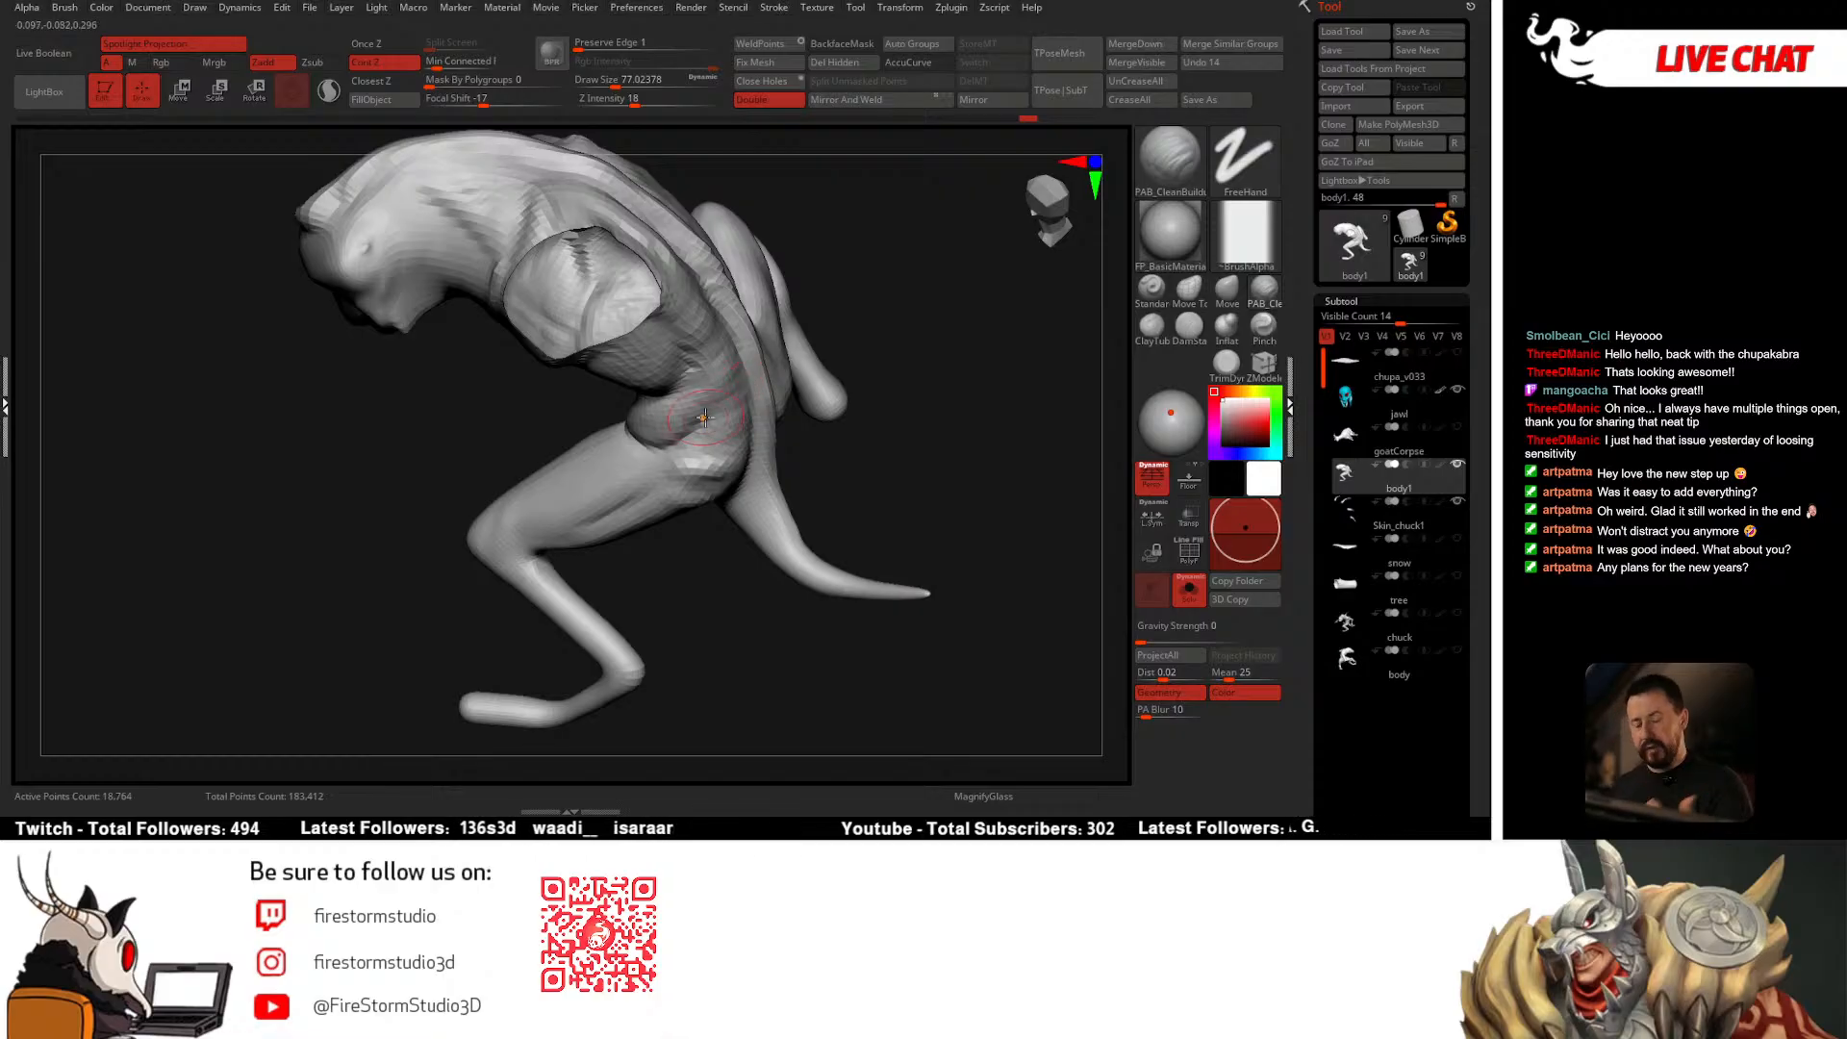
right_click_drag(704, 417, 687, 331)
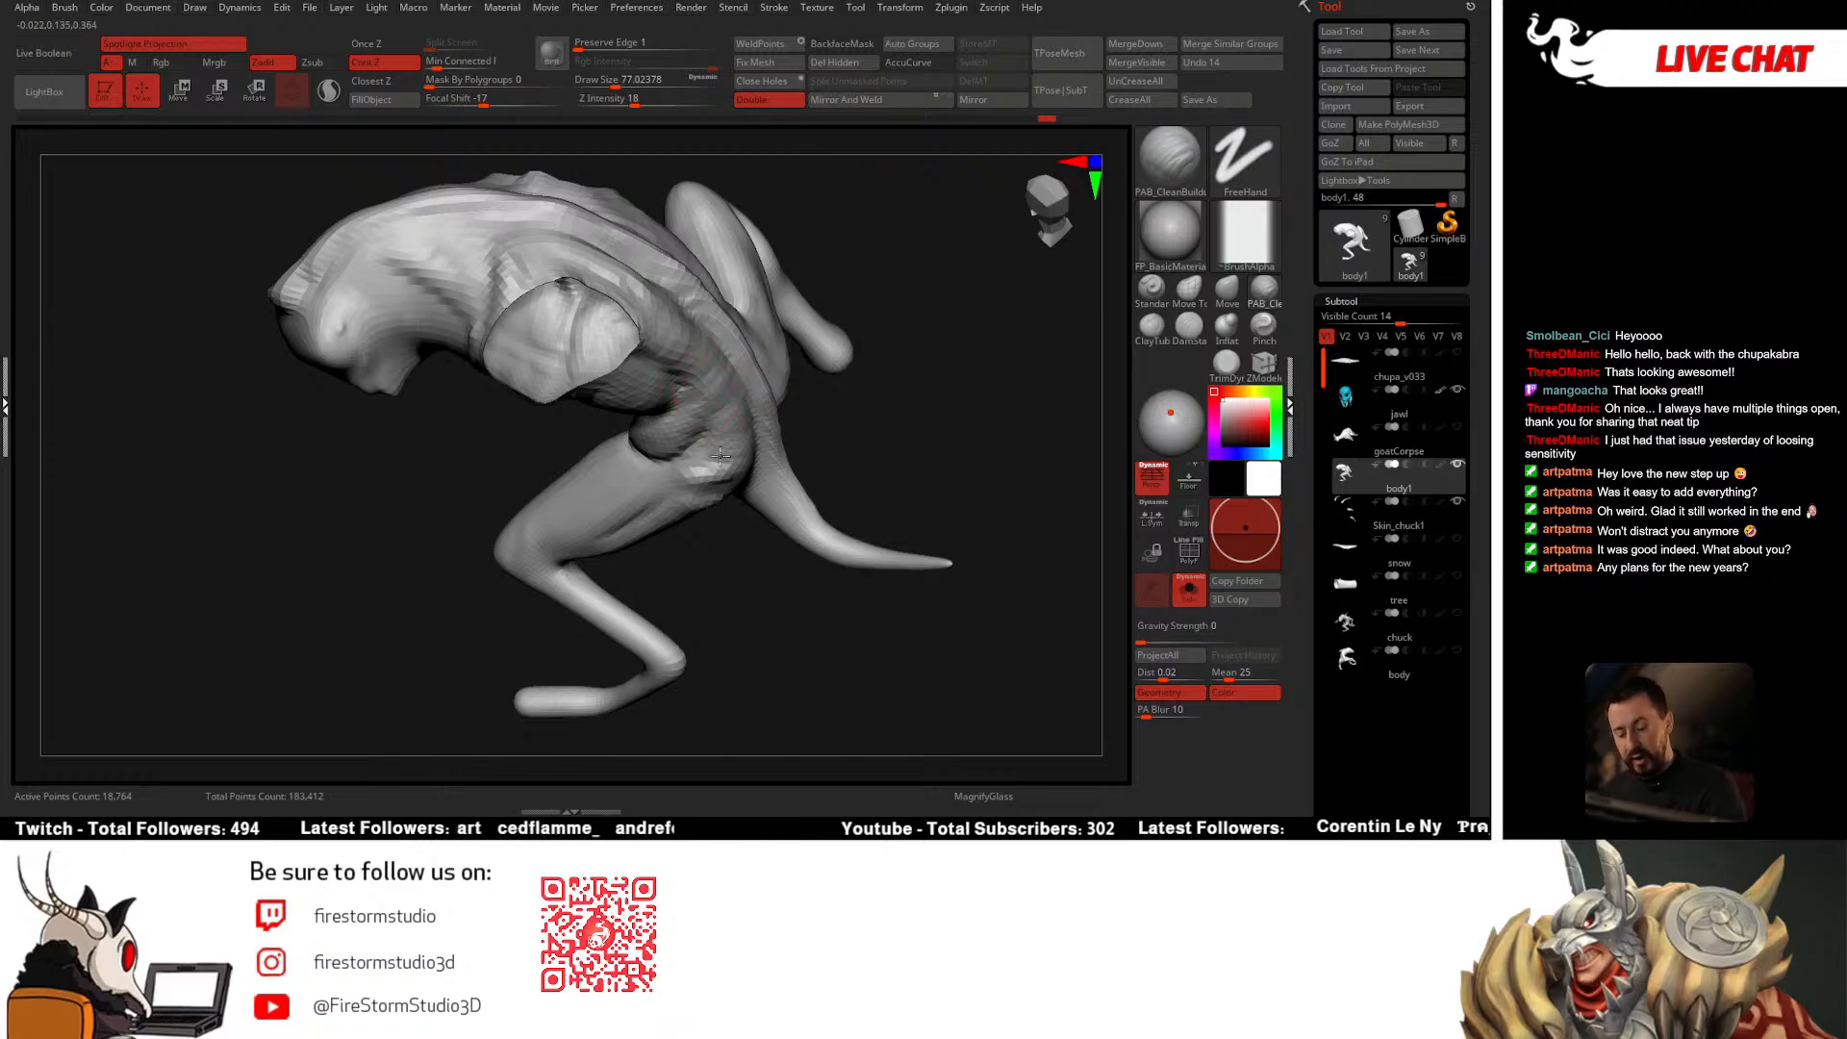
right_click_drag(718, 472, 791, 344)
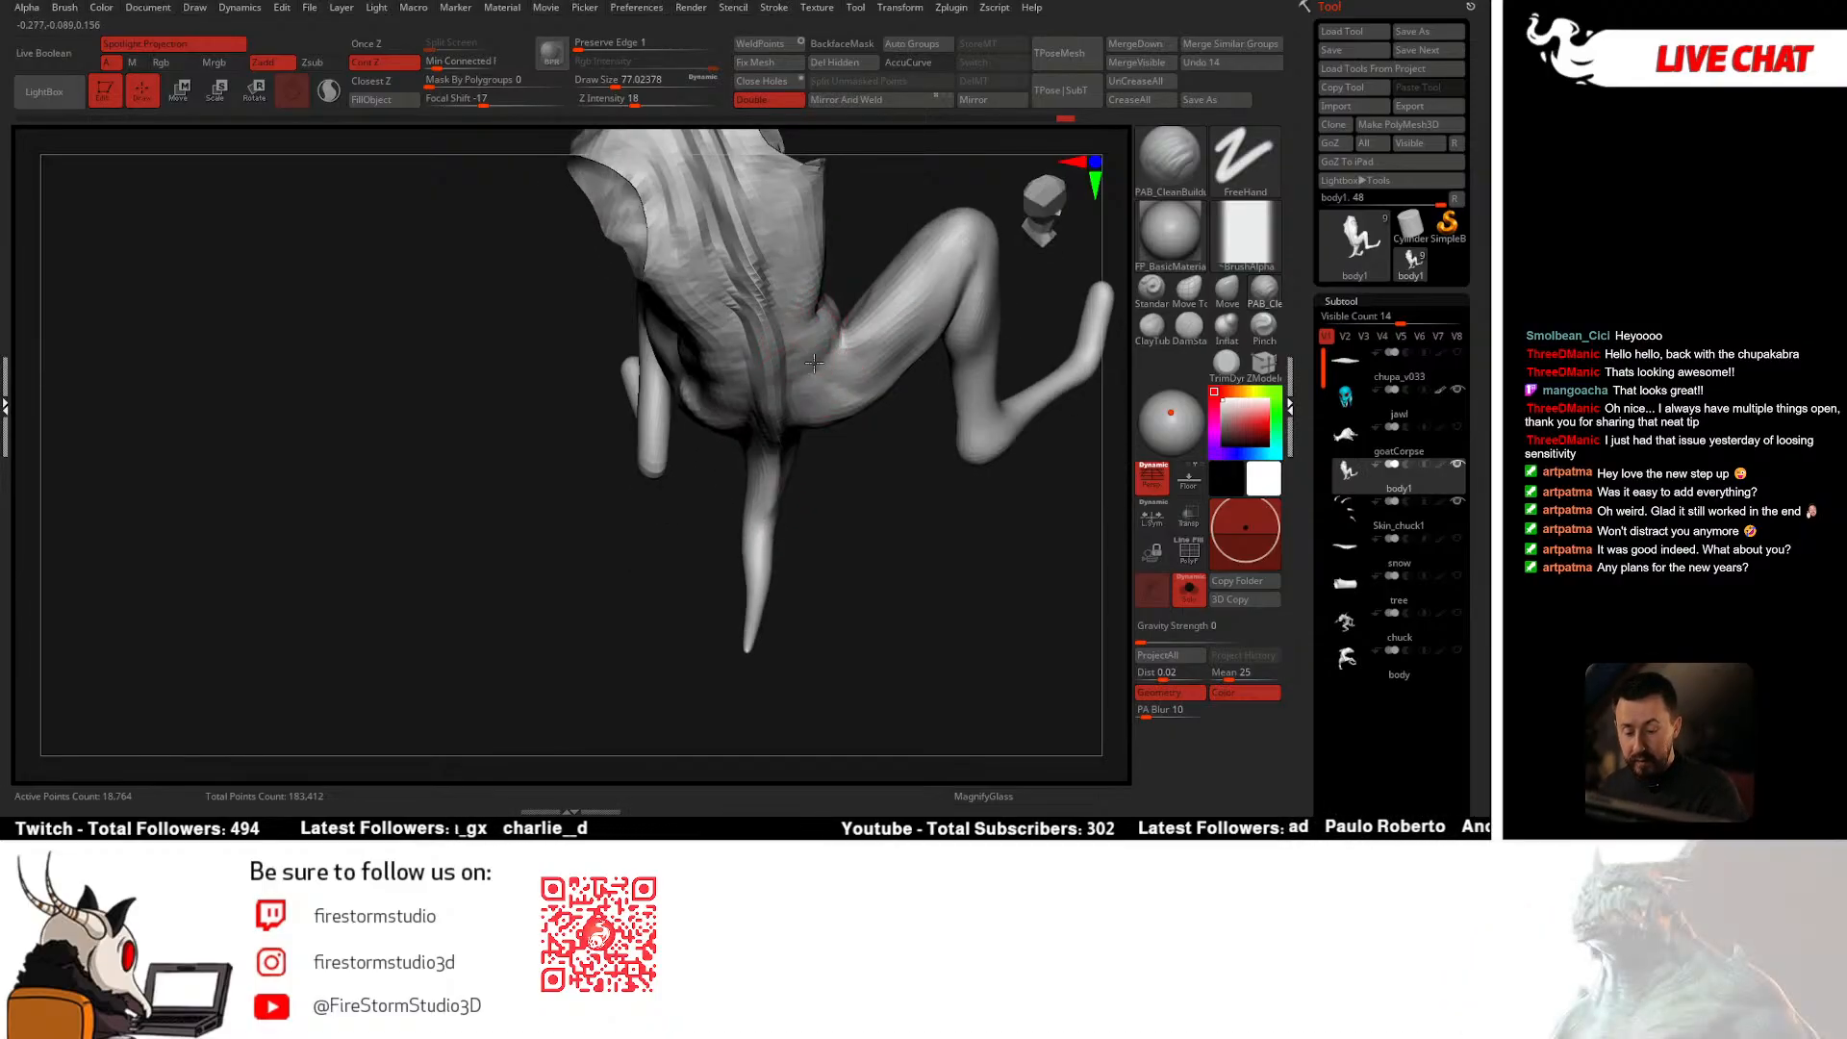
mouse_move(821, 401)
right_mouse_down()
mouse_move(754, 412)
mouse_move(857, 417)
mouse_move(726, 522)
mouse_move(842, 431)
mouse_move(820, 380)
mouse_move(837, 396)
mouse_move(806, 396)
mouse_move(812, 361)
mouse_move(816, 389)
right_mouse_up()
key("space")
left_click_drag(760, 364, 743, 362)
mouse_move(821, 362)
right_mouse_down()
mouse_move(861, 266)
mouse_move(945, 436)
right_mouse_up()
Step: Reshape the lower ribcage and waist with the Move Topological brush at a draw size of about 90
left_click(1196, 298)
key("space")
left_click_drag(712, 383, 725, 383)
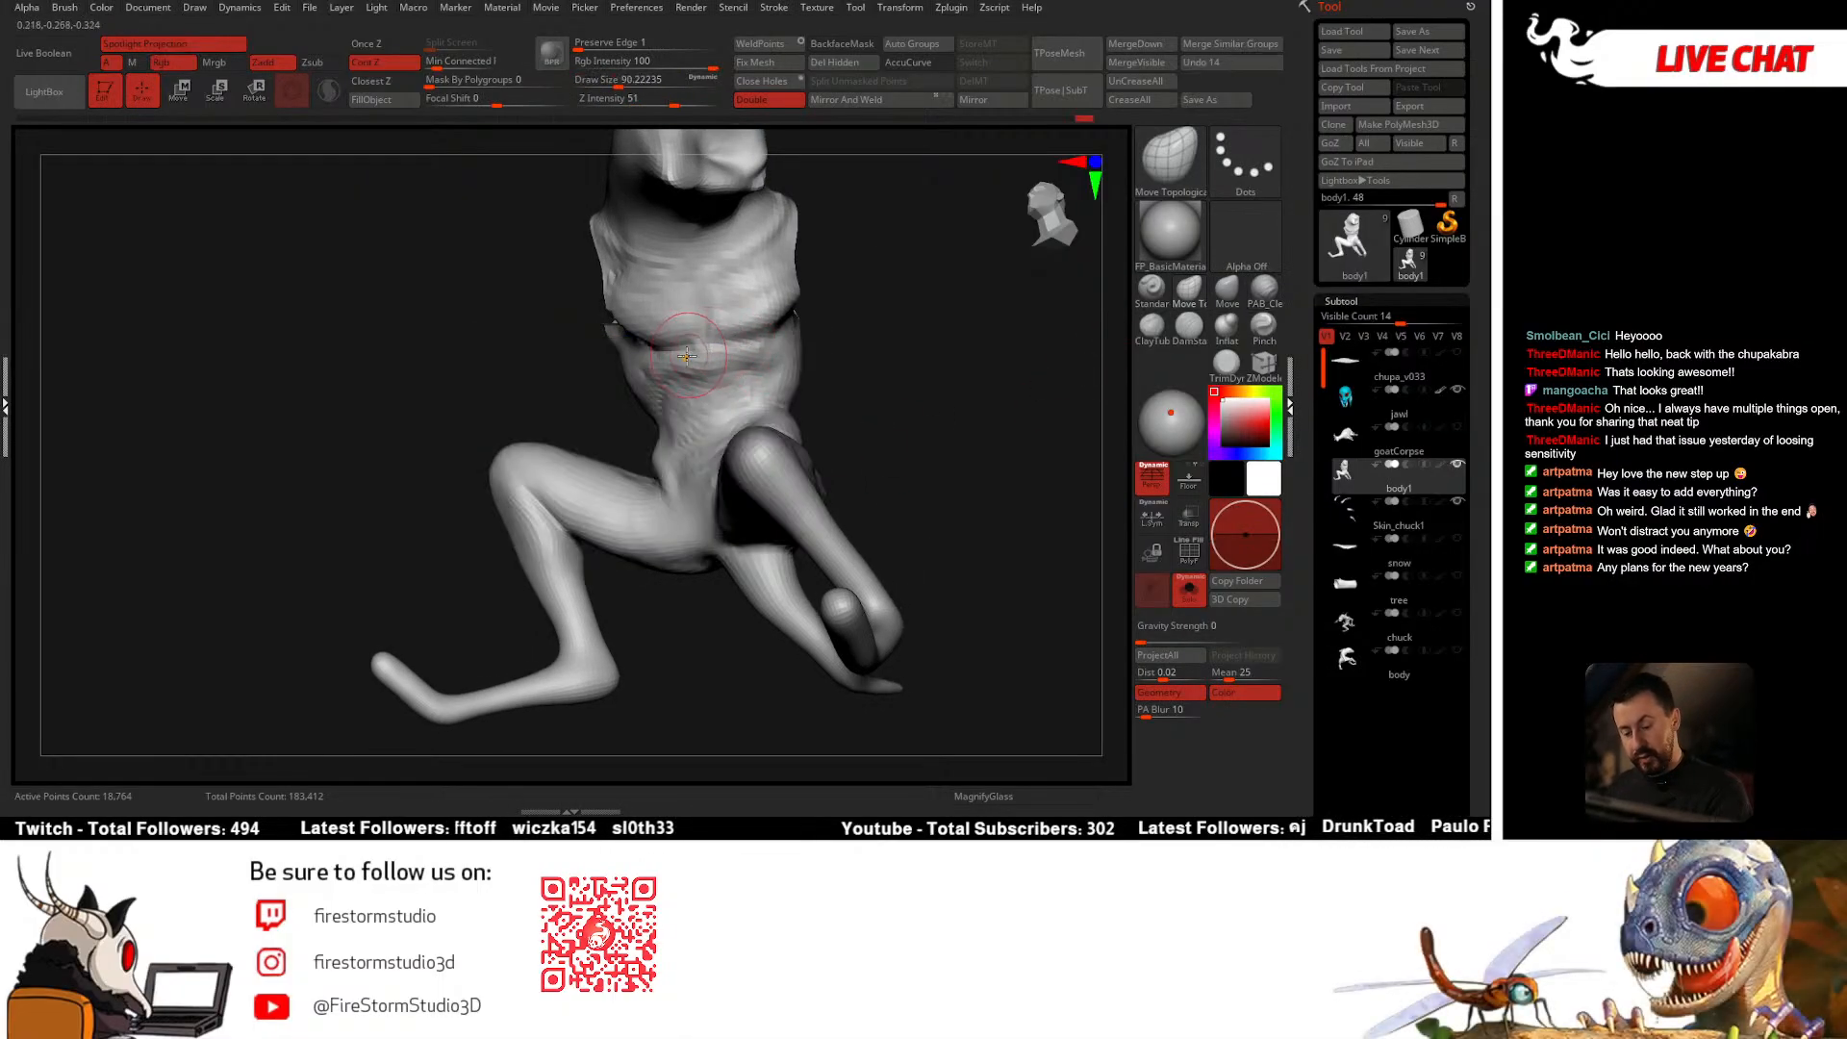
Step: Sculpt the lower ribs, abdomen and side of the waist with the PAB_CleanBuild brush
left_click(1262, 304)
mouse_move(972, 399)
right_mouse_down()
mouse_move(854, 392)
mouse_move(845, 433)
mouse_move(903, 425)
mouse_move(747, 382)
right_mouse_up()
right_click(746, 382)
mouse_move(937, 367)
right_mouse_down()
mouse_move(876, 372)
mouse_move(915, 322)
mouse_move(961, 363)
mouse_move(785, 413)
mouse_move(738, 462)
right_mouse_up()
right_click(749, 481)
right_click(736, 465)
Step: Reduce the draw size to about 39, refine the chest and abdomen, and show the head and other subtools again
left_click_drag(794, 363, 787, 362)
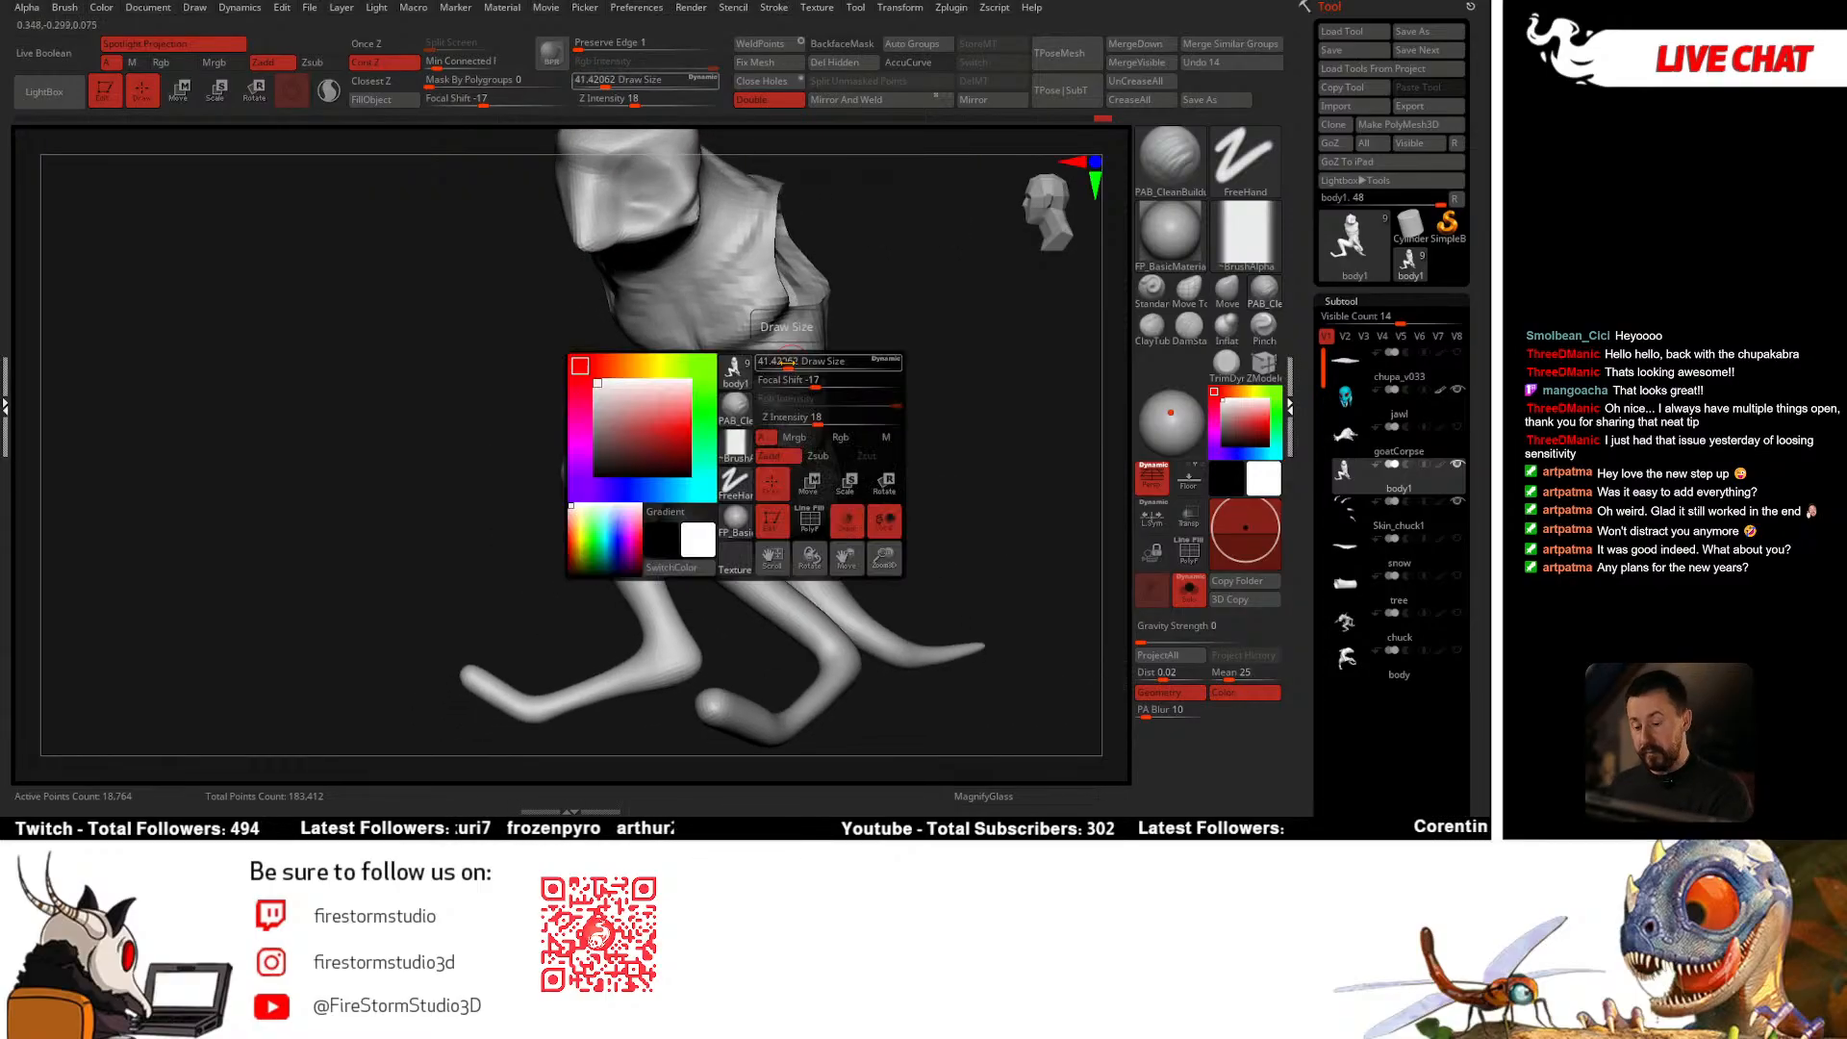
mouse_move(895, 352)
right_mouse_down()
mouse_move(891, 326)
mouse_move(854, 379)
mouse_move(837, 298)
mouse_move(801, 304)
mouse_move(835, 298)
right_mouse_up()
right_click(796, 306)
mouse_move(662, 344)
right_mouse_down()
mouse_move(625, 351)
mouse_move(674, 385)
right_mouse_up()
right_click(673, 414)
left_click_drag(731, 311, 738, 311)
mouse_move(797, 318)
right_mouse_down()
mouse_move(828, 301)
mouse_move(742, 317)
right_mouse_up()
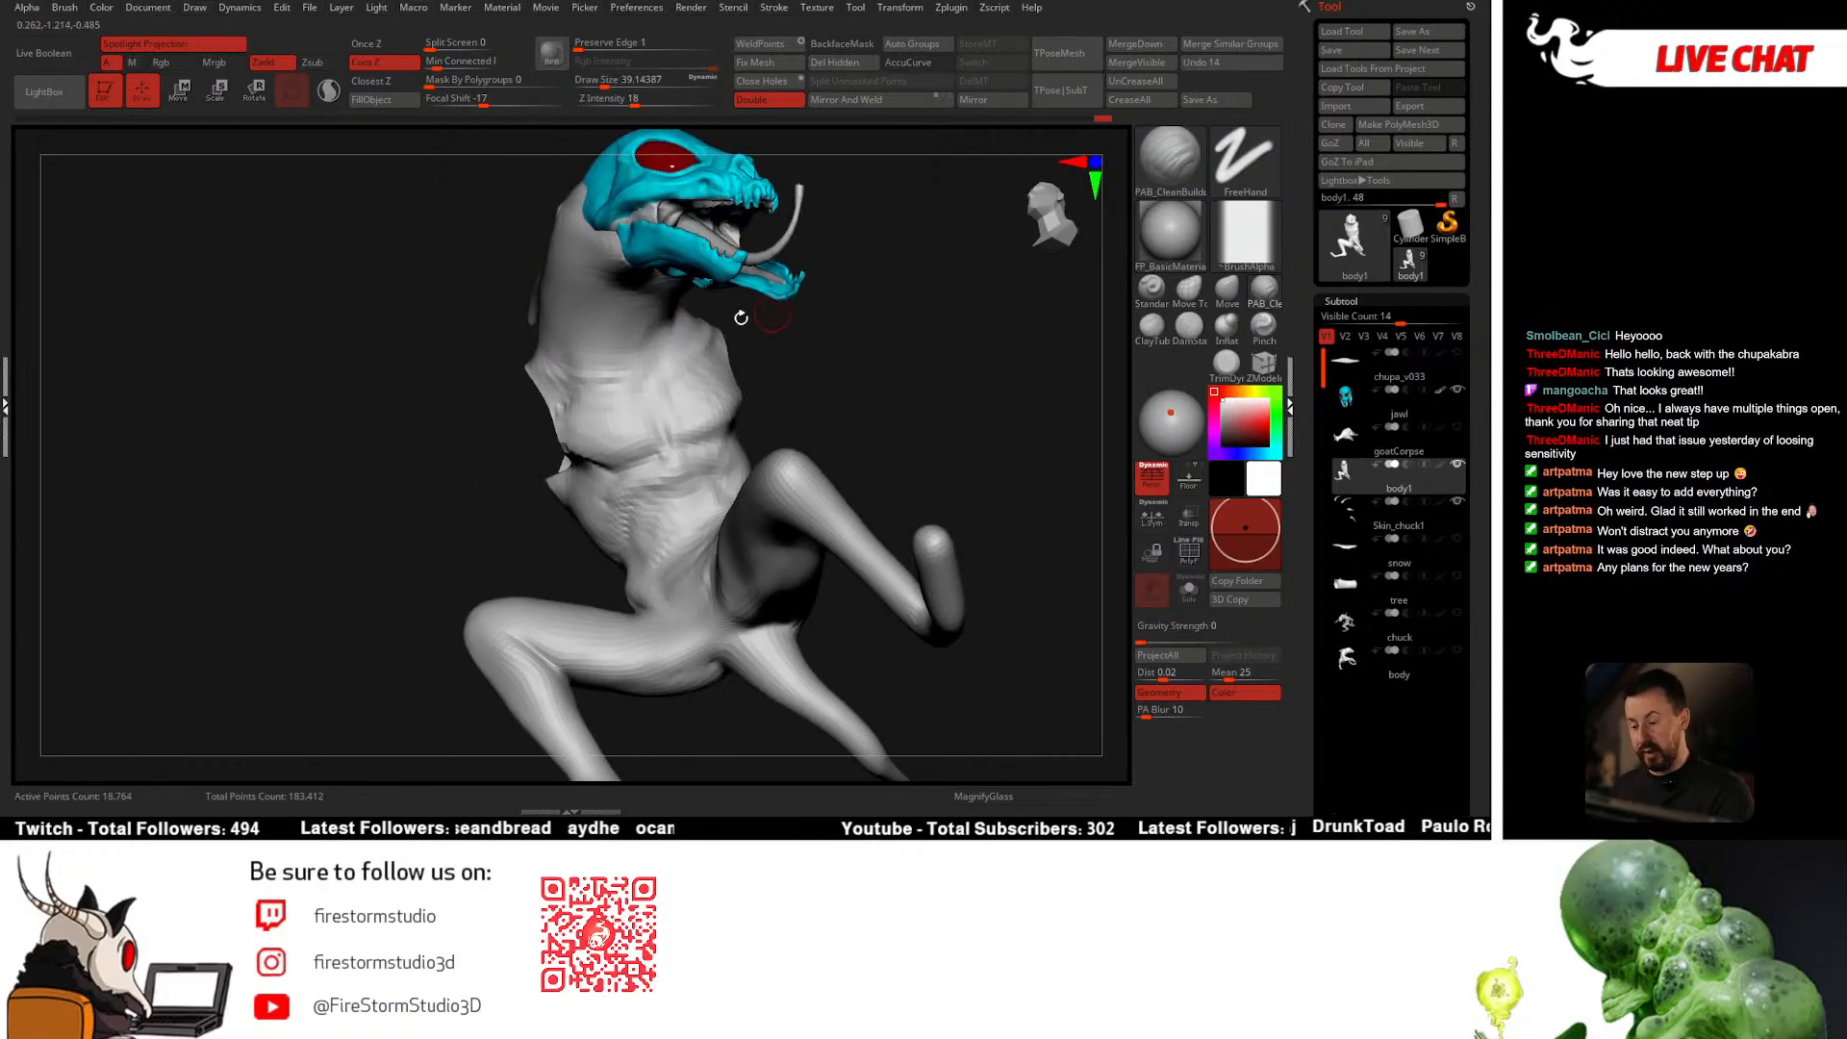
Step: Set the draw size to about 59 and sculpt the muscles running from the chest up the neck to the skull
right_click(594, 406)
left_click_drag(656, 308, 670, 308)
right_click_drag(746, 343, 778, 339)
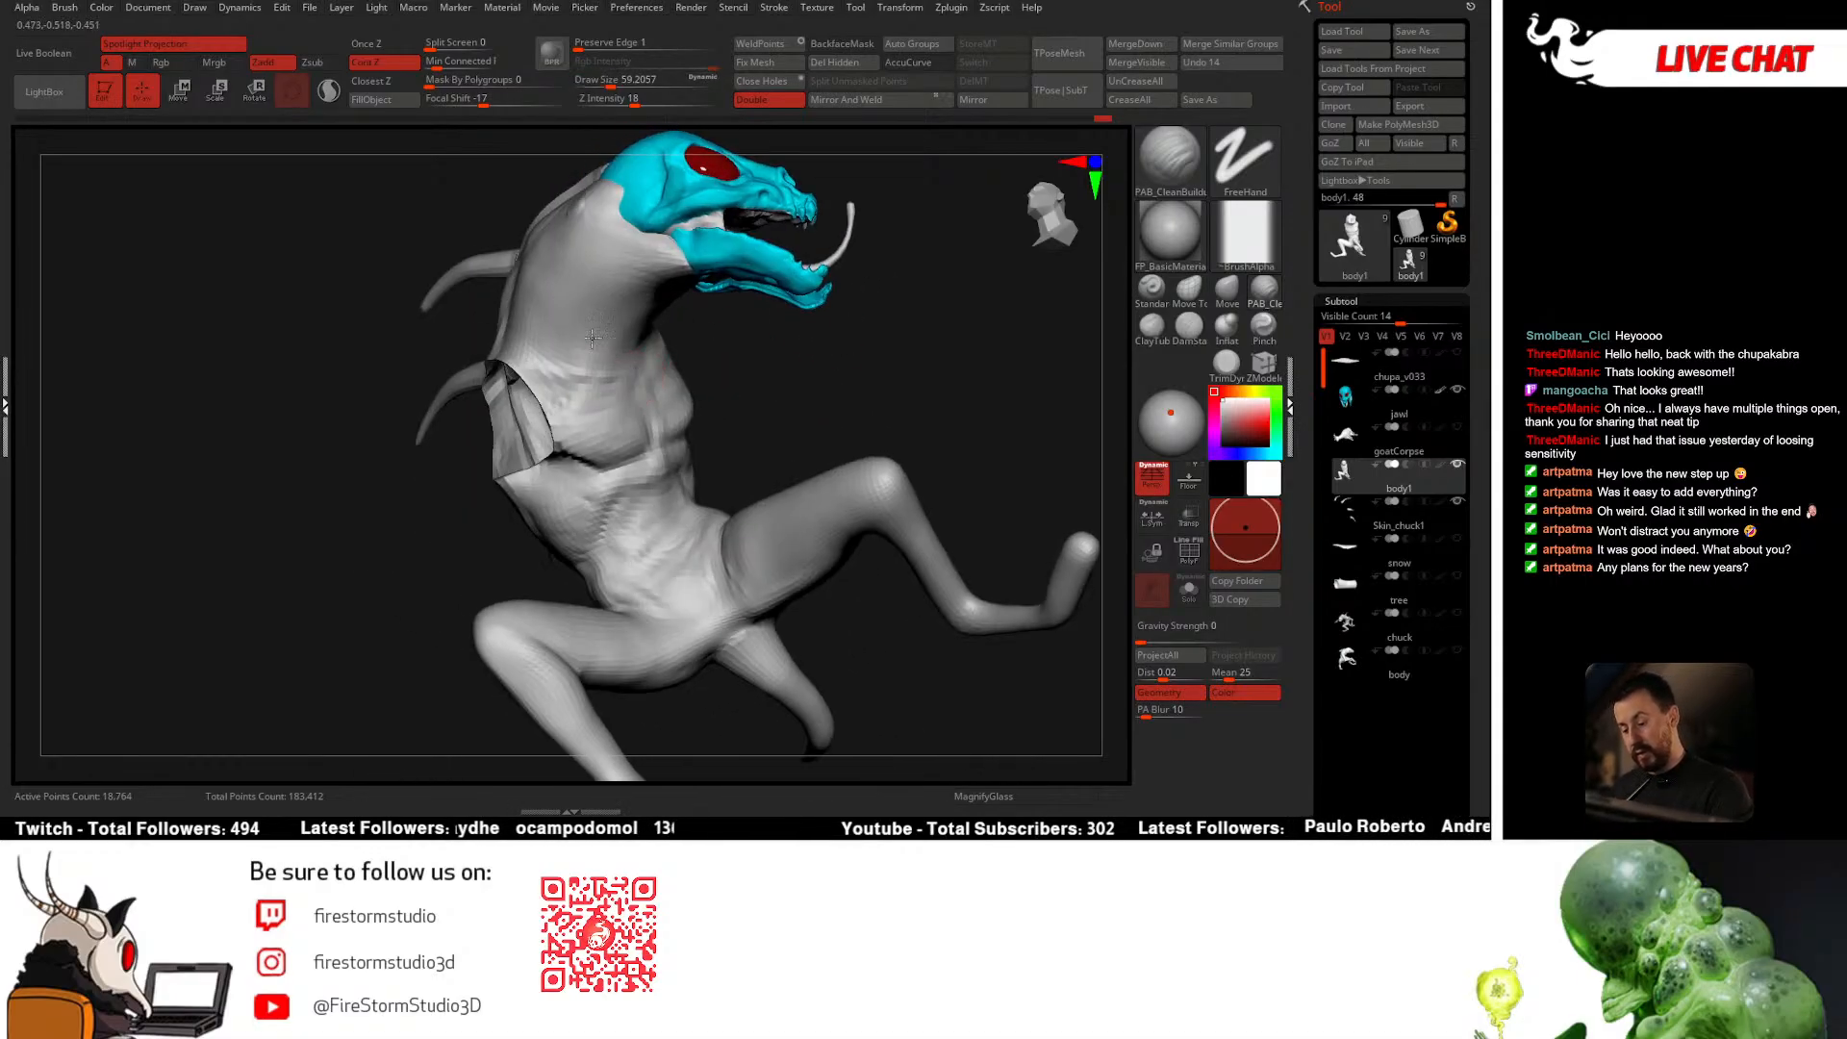
right_click_drag(623, 368, 664, 373)
right_click_drag(703, 238, 698, 333)
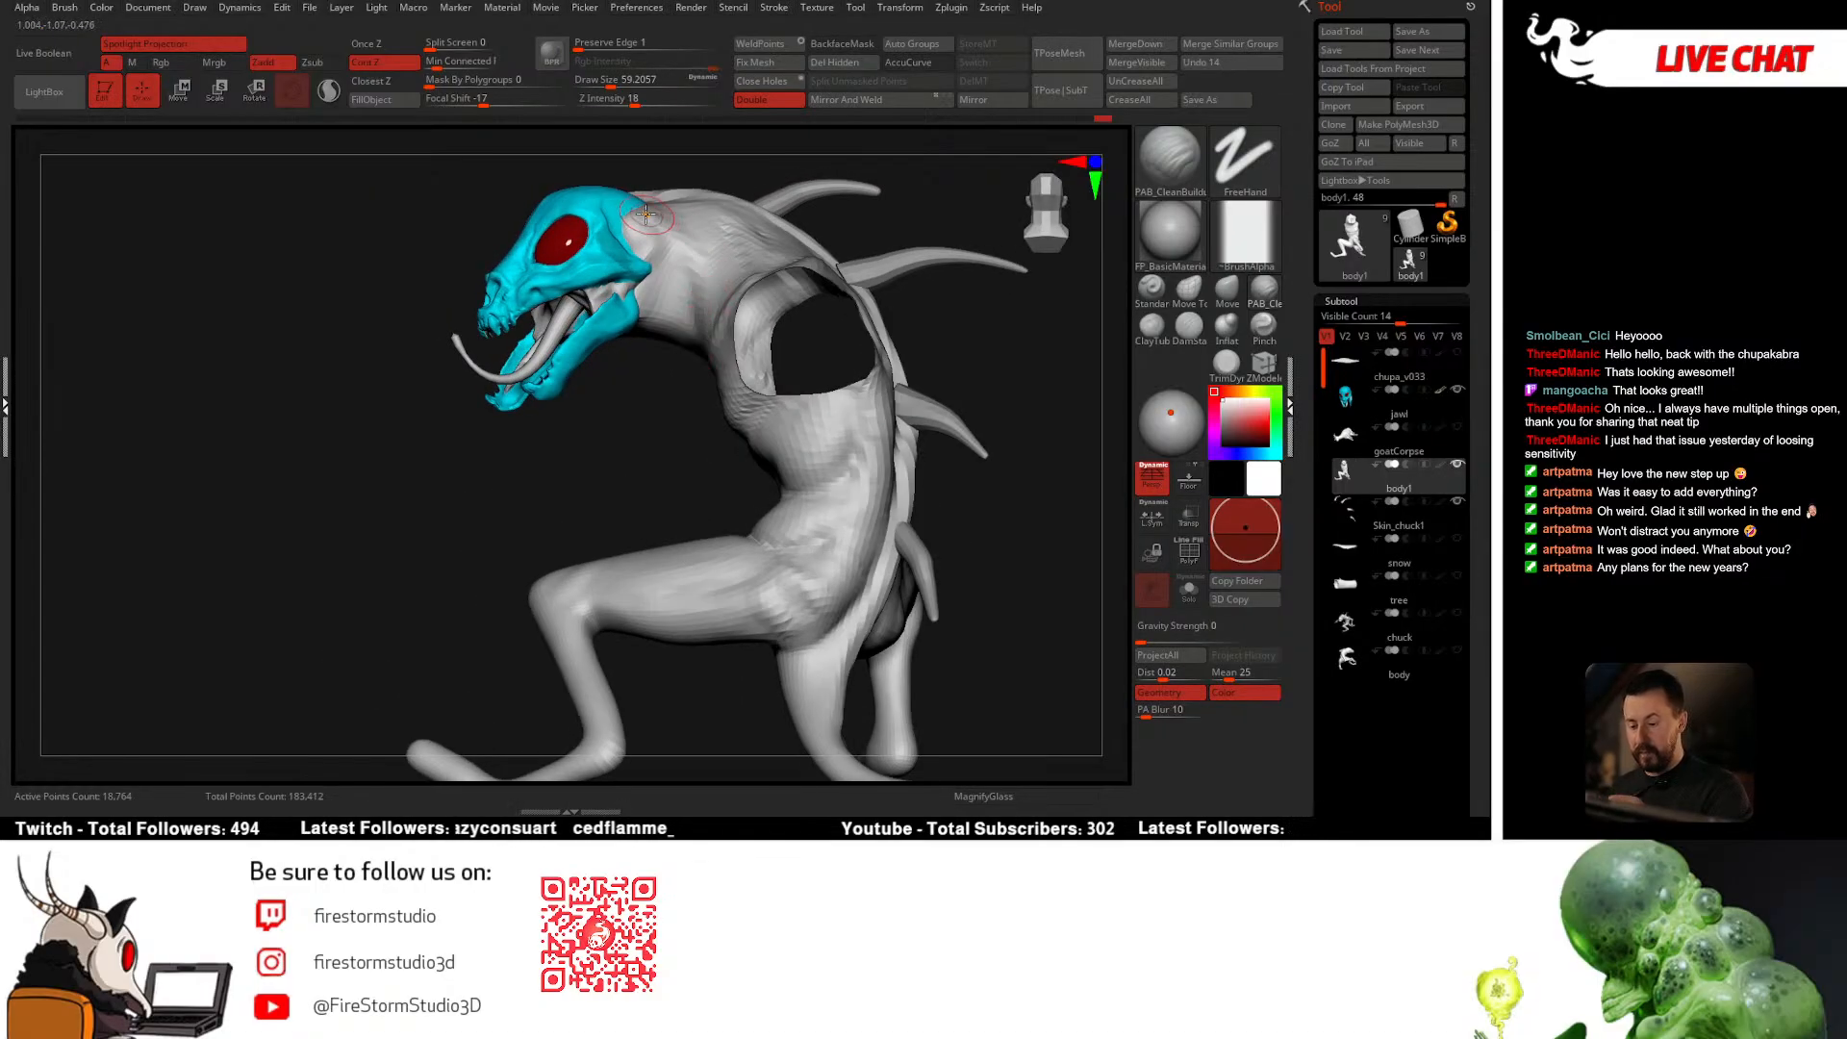
right_click_drag(646, 213, 692, 250)
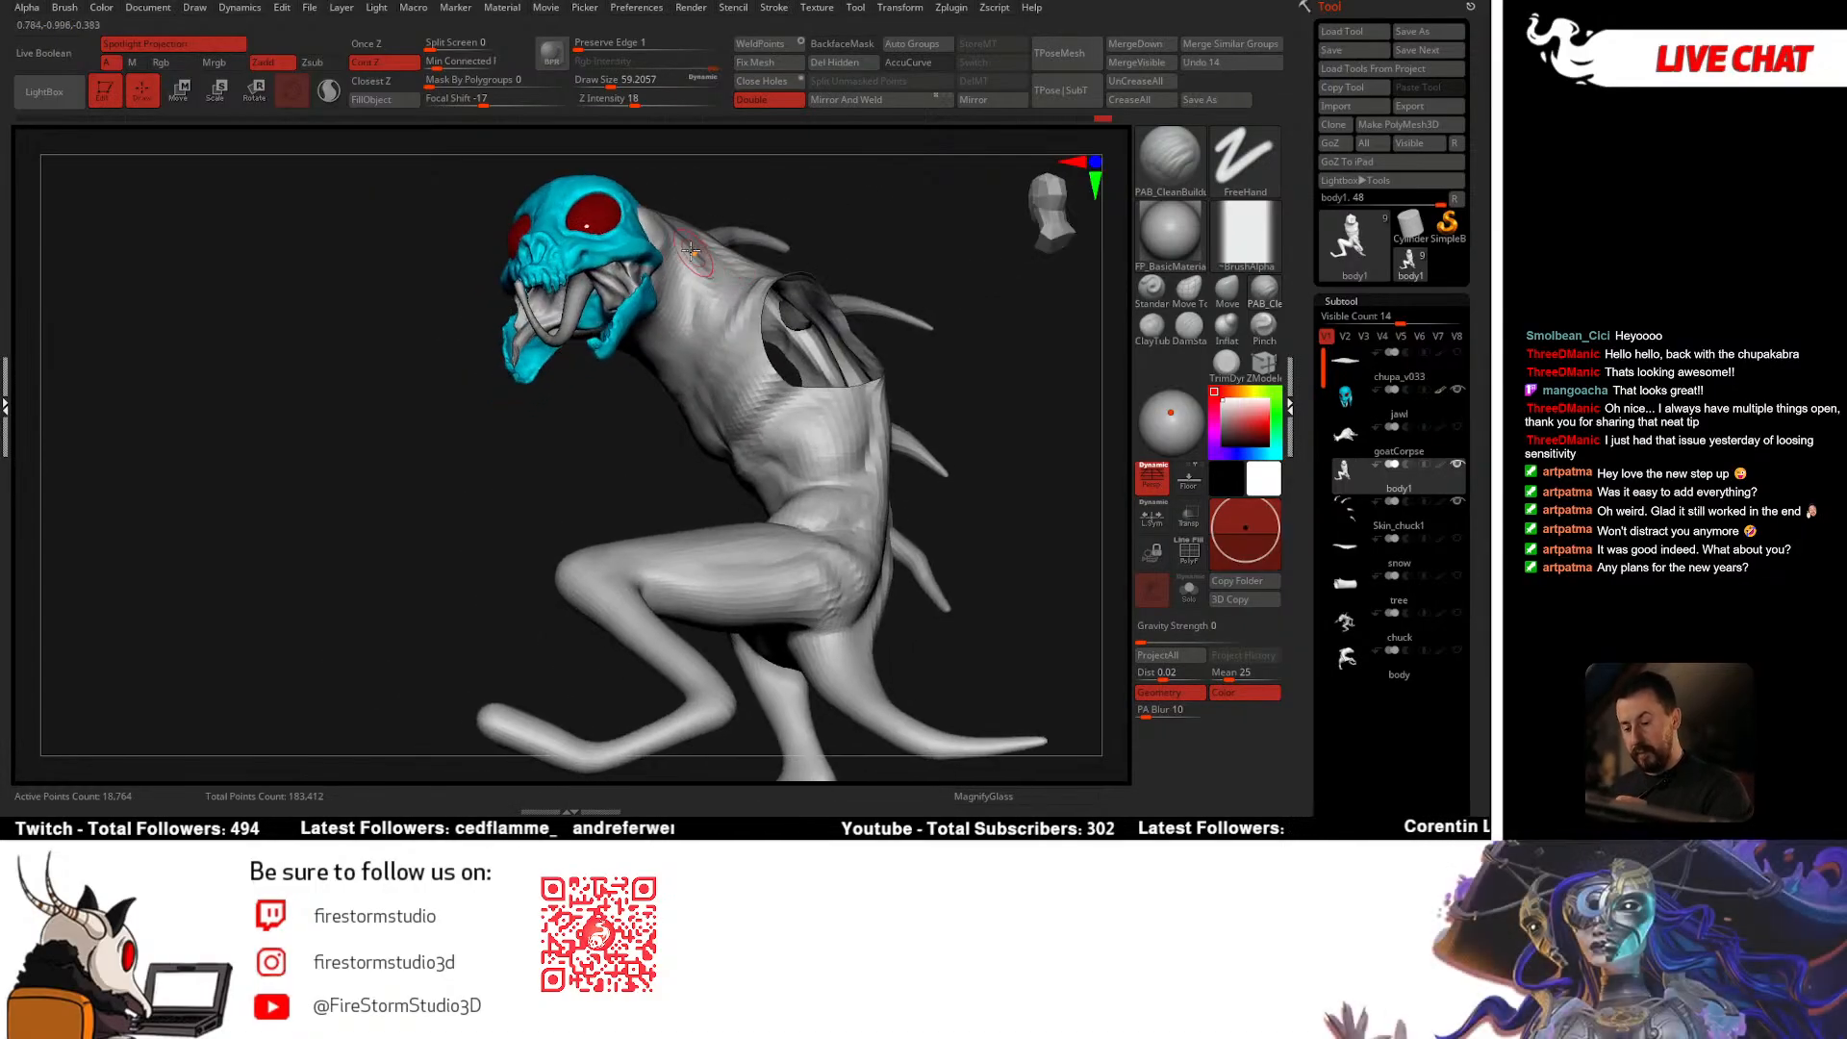
Step: Set the draw size to about 65 and build up the neck and shoulder muscles behind the skull
right_click_drag(700, 342, 695, 318)
key("space")
left_click_drag(707, 332, 701, 331)
mouse_move(701, 322)
right_mouse_down()
mouse_move(699, 275)
mouse_move(742, 215)
mouse_move(651, 399)
mouse_move(626, 383)
mouse_move(675, 327)
right_mouse_up()
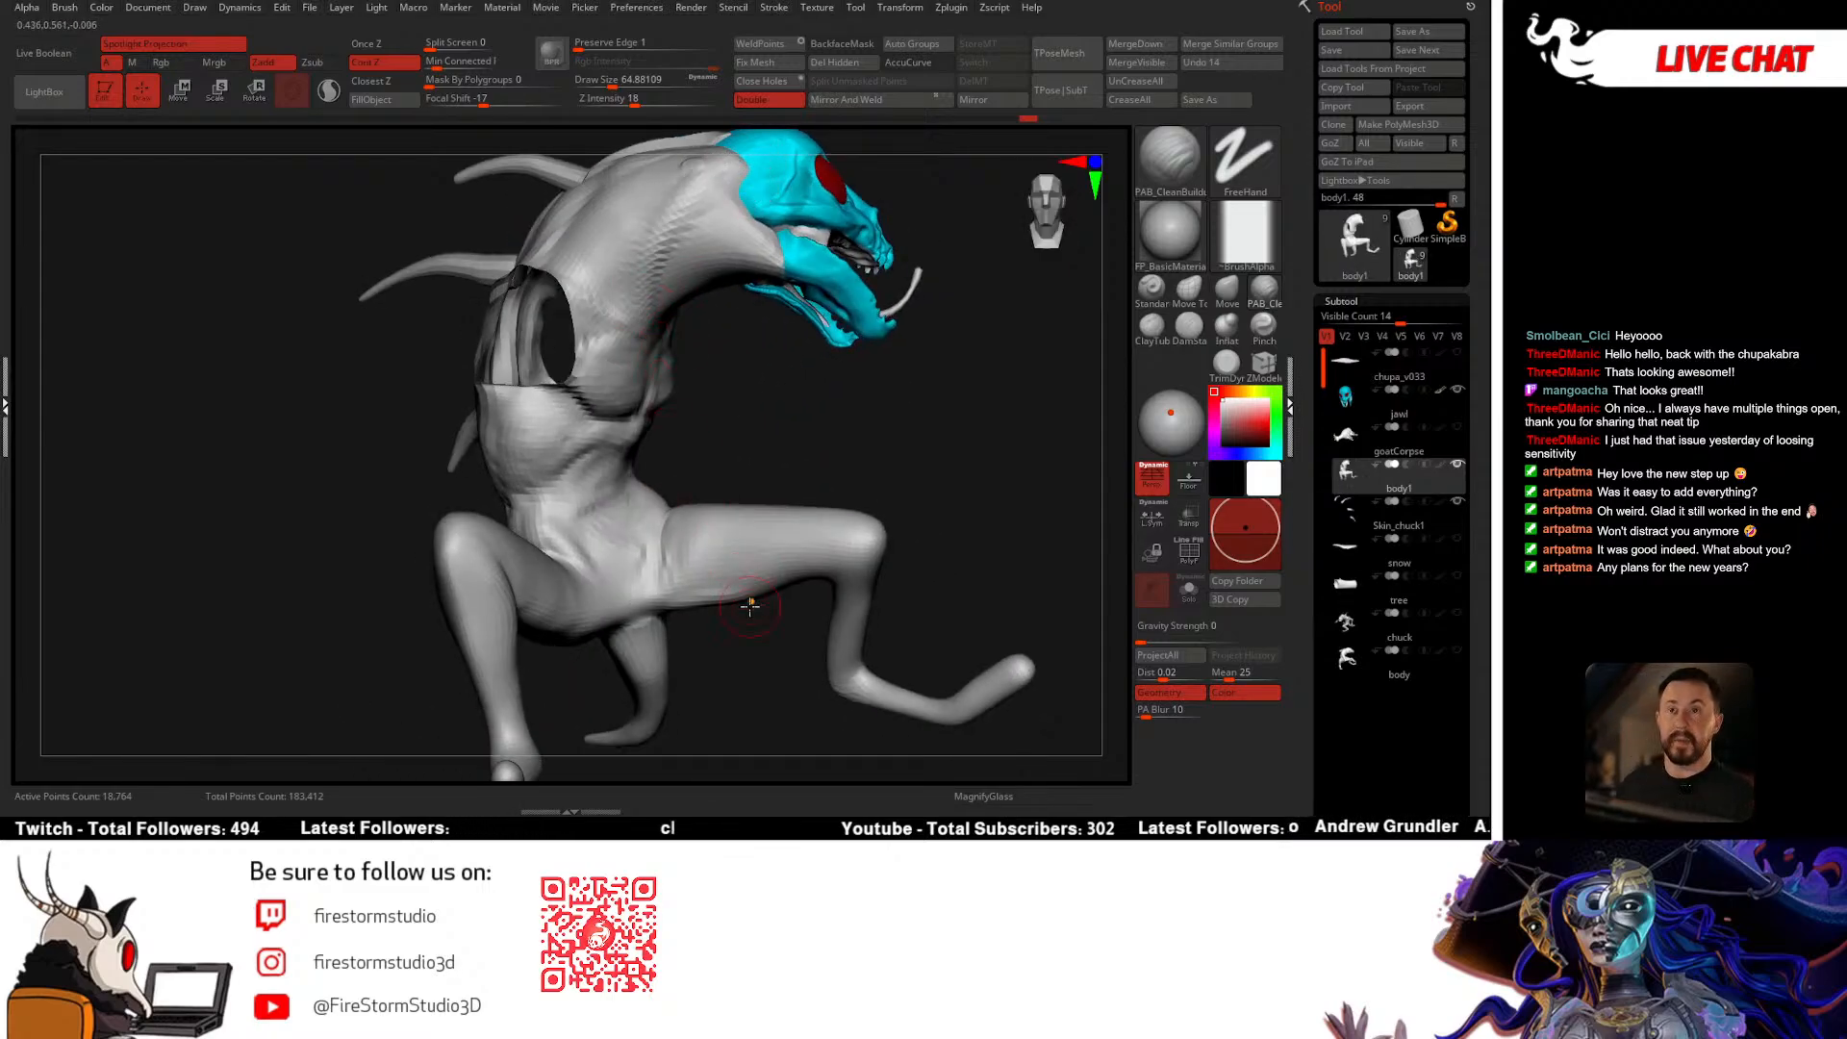
right_click_drag(801, 423, 690, 433)
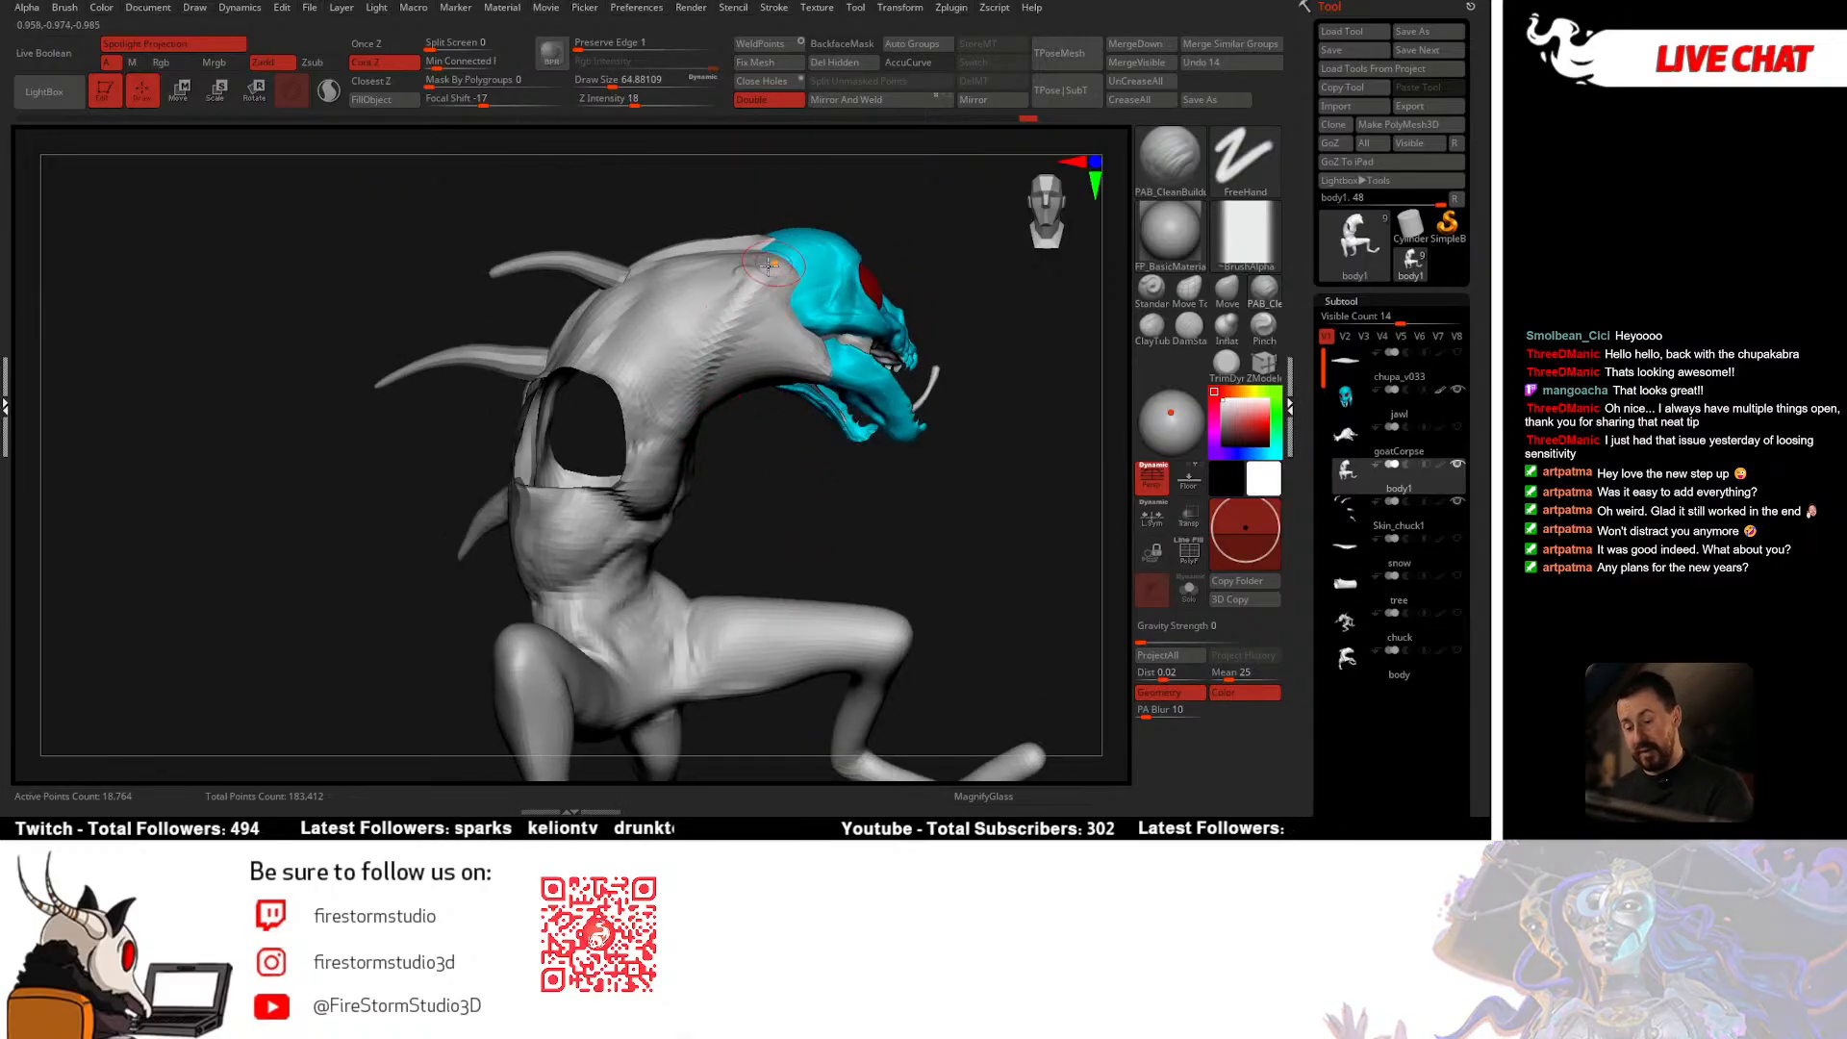
right_click_drag(751, 334, 792, 236)
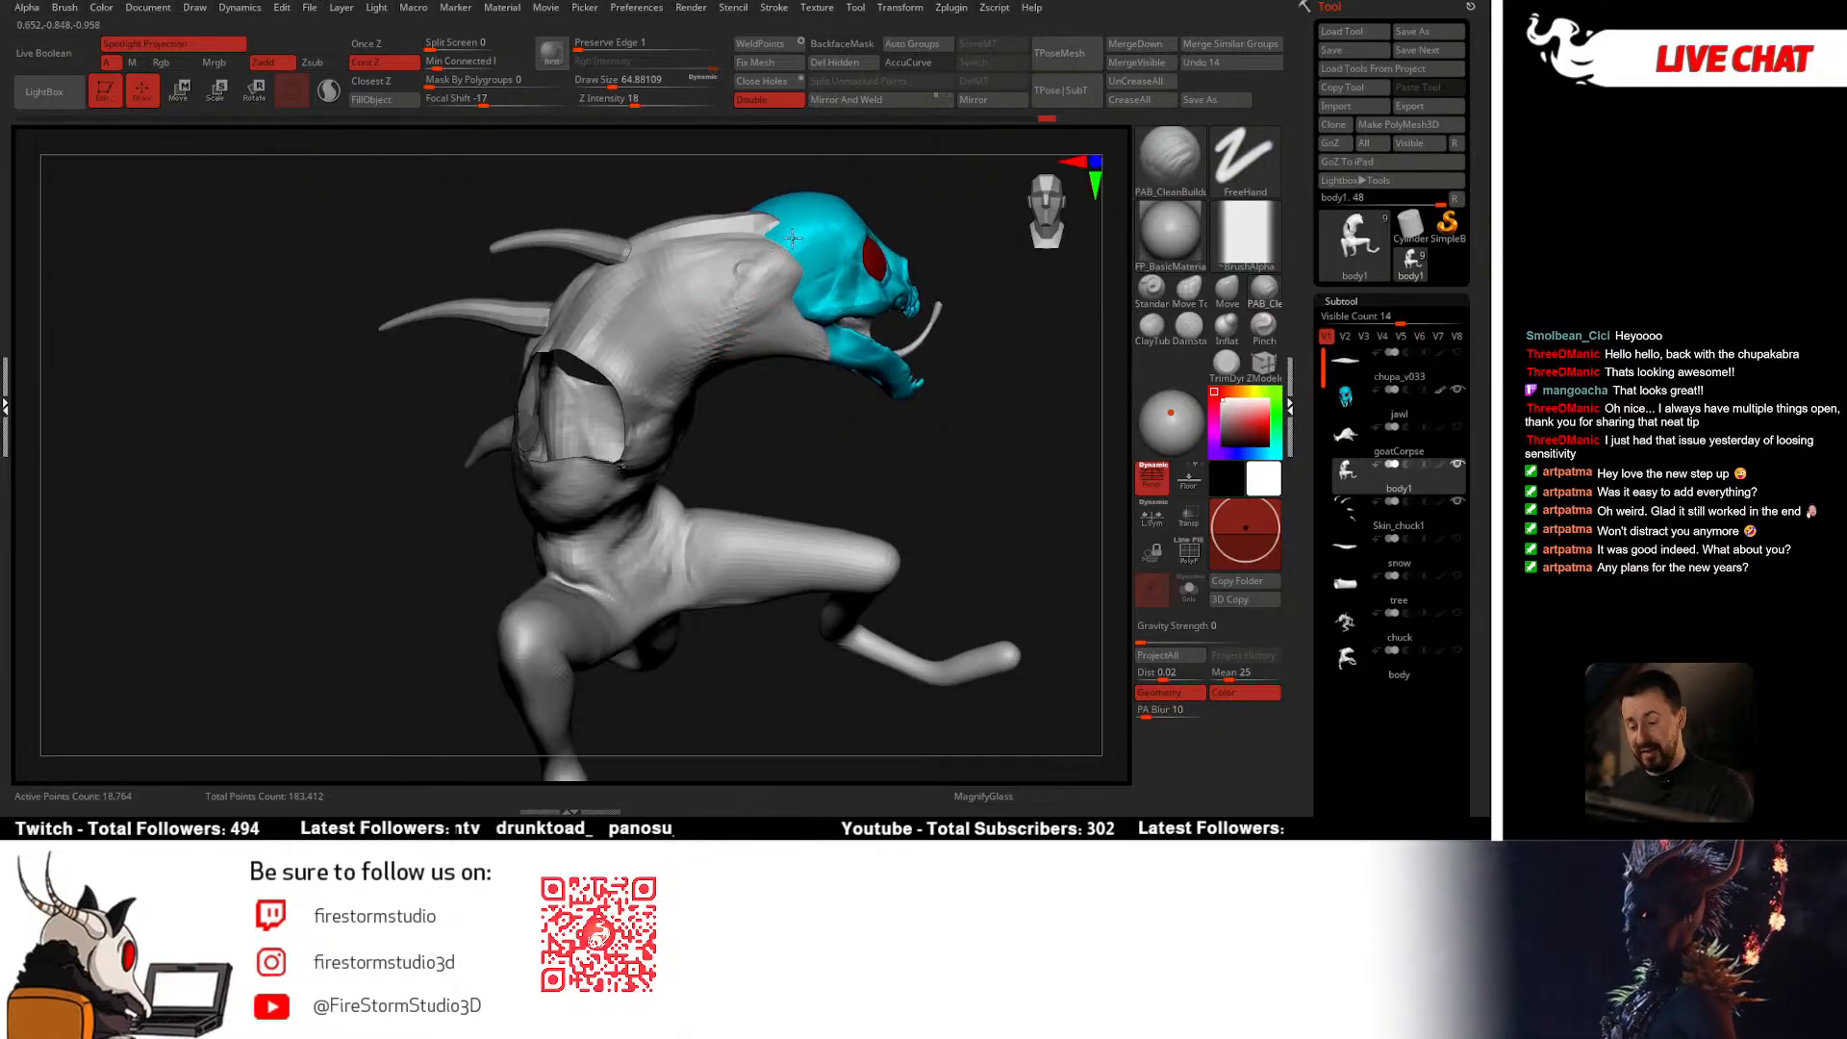
right_click_drag(676, 416, 878, 257)
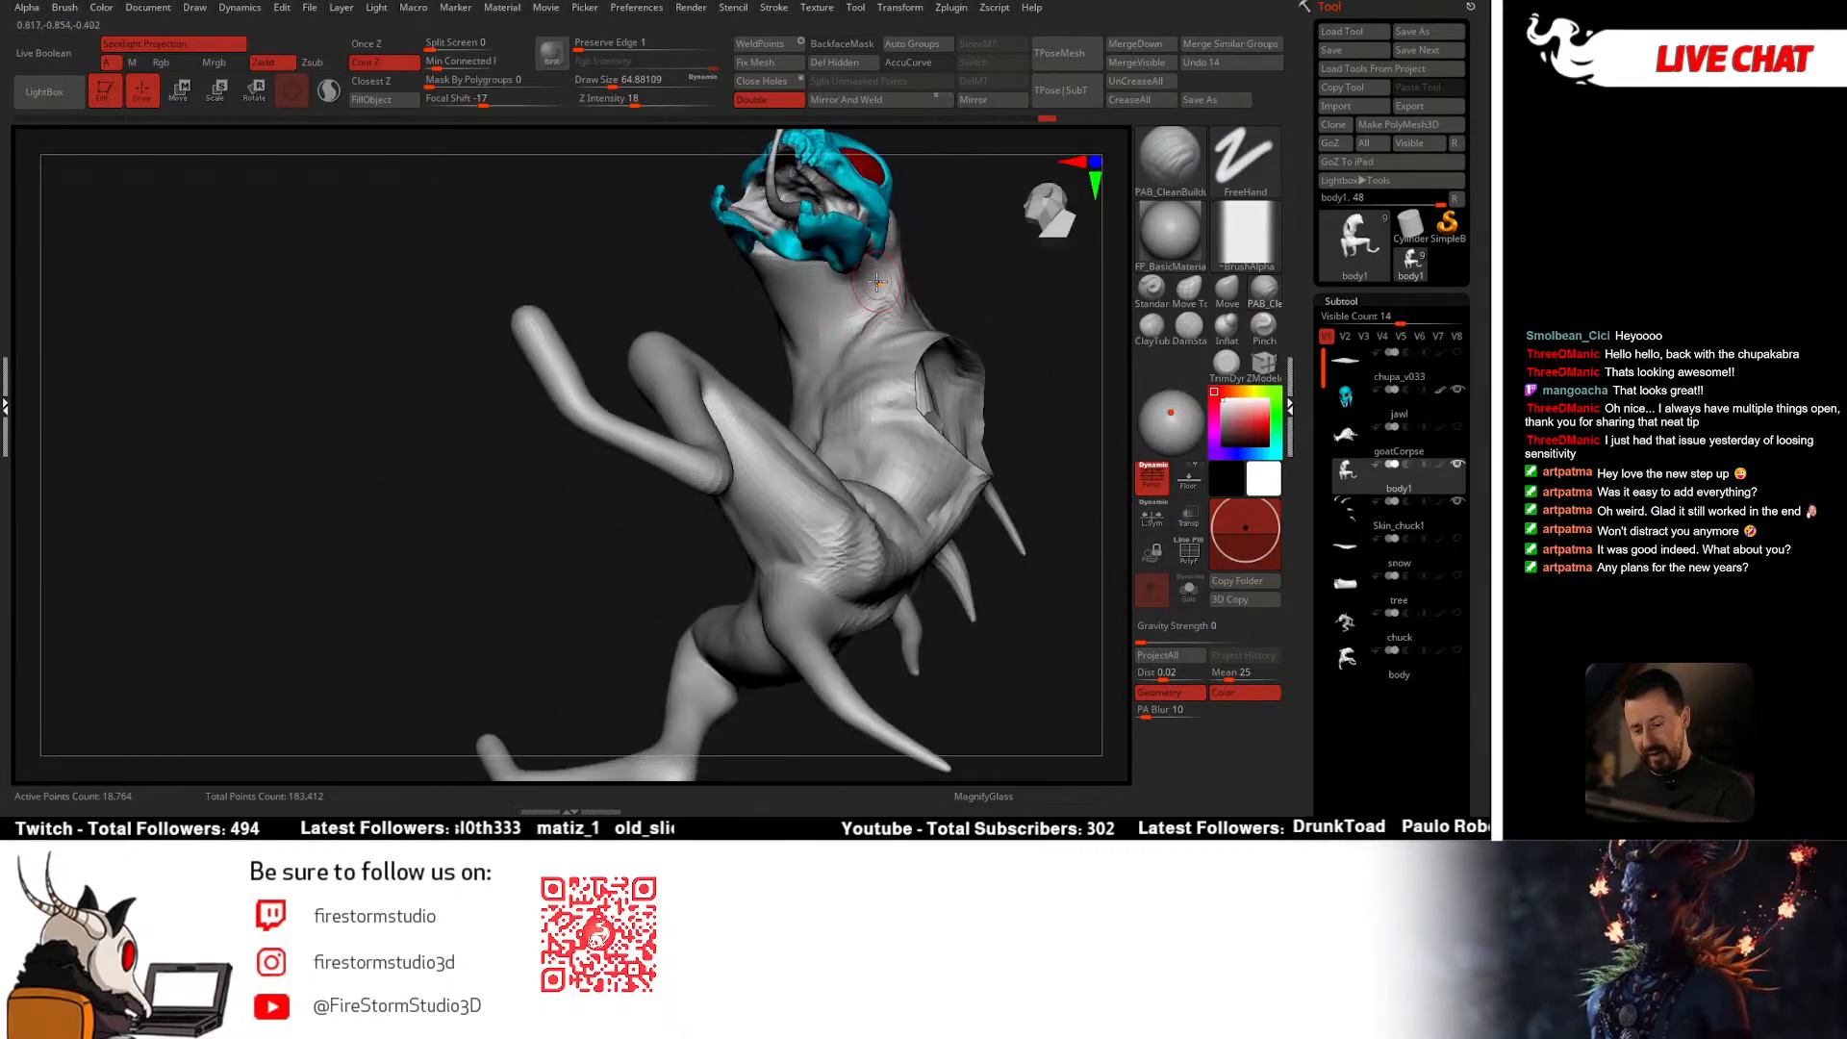
Step: Refine the throat and neck muscles below the jaw and around to the nape
right_click_drag(835, 356, 749, 263)
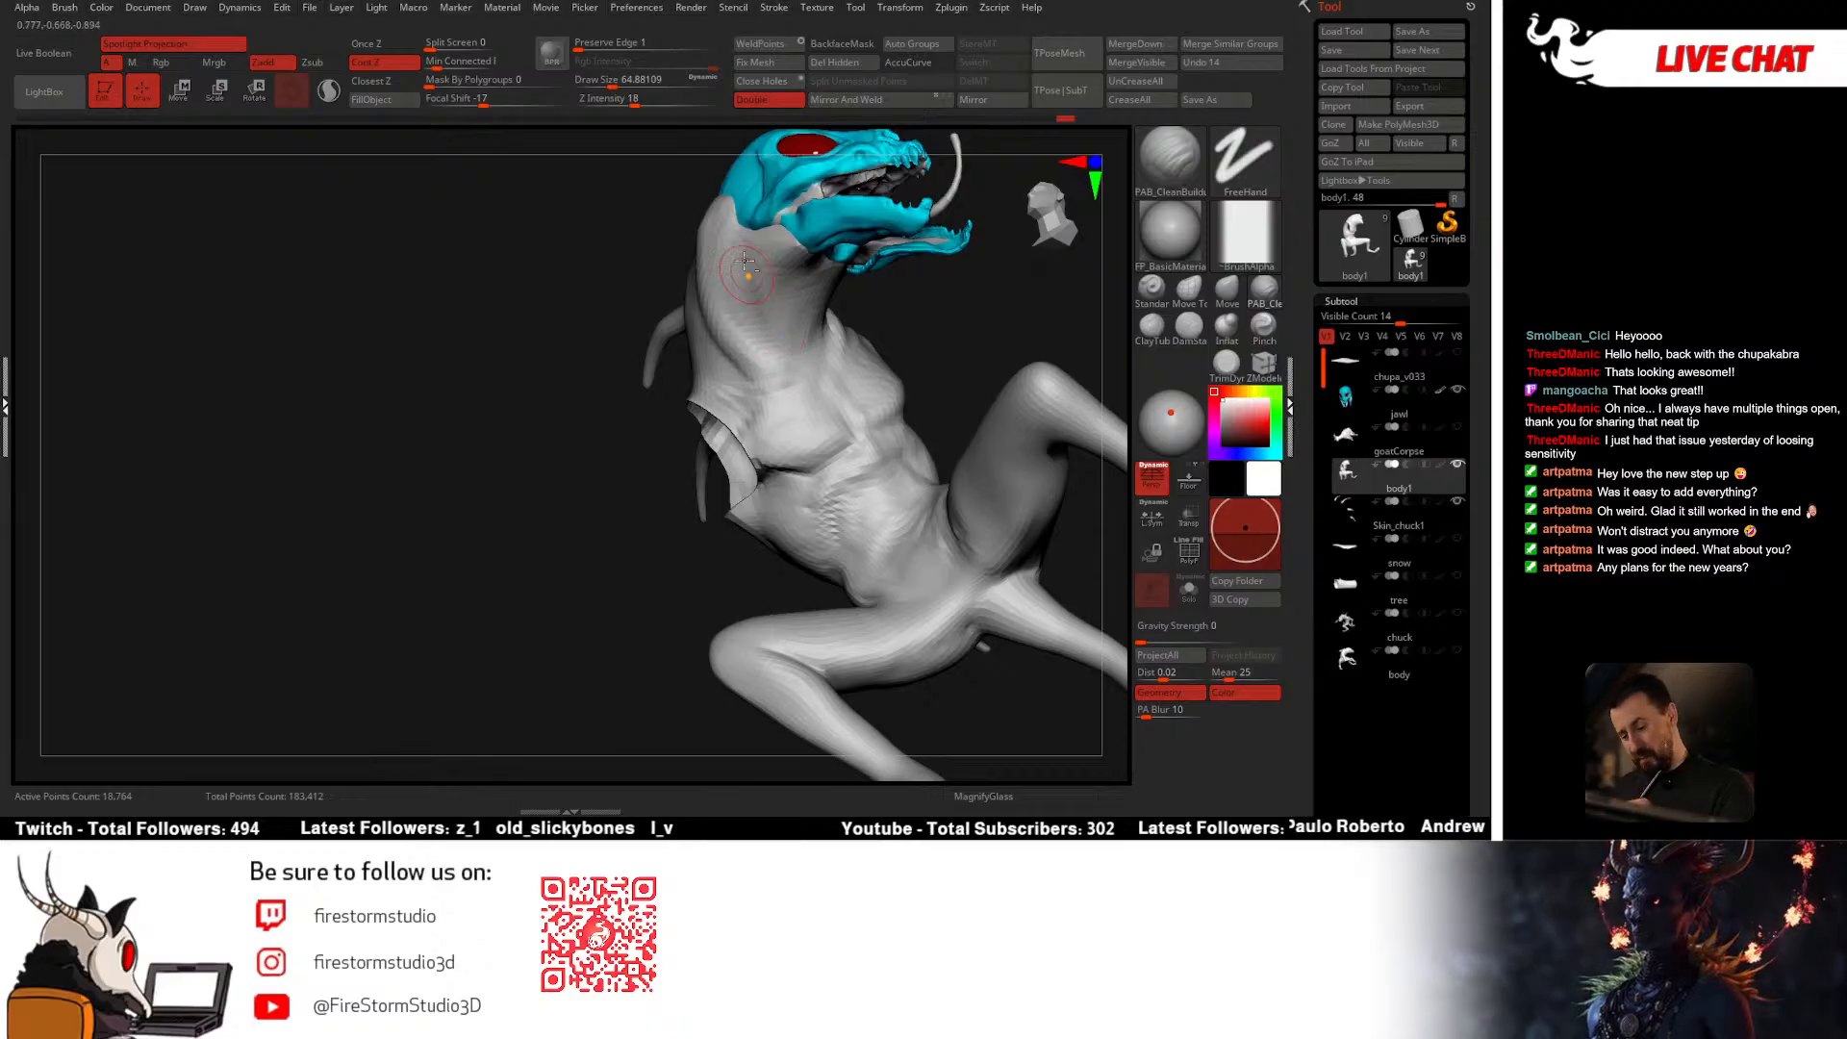
right_click_drag(762, 336, 765, 255)
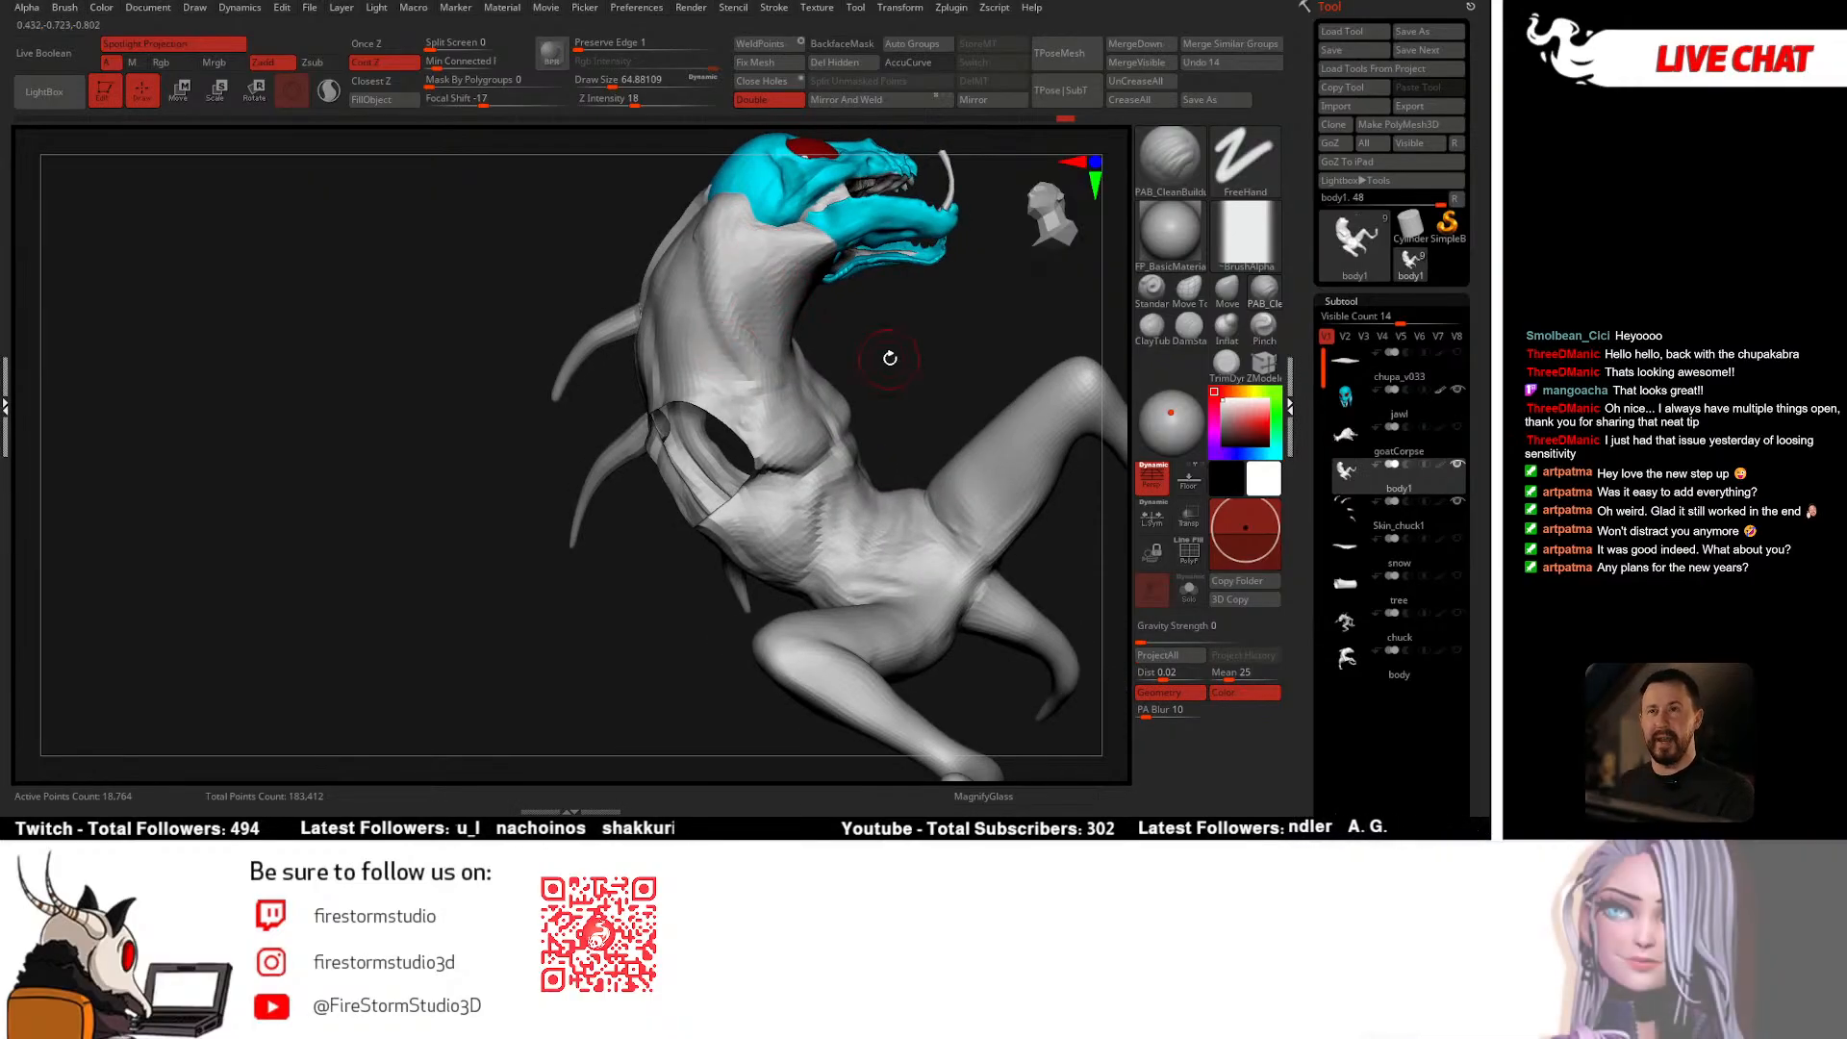
right_click_drag(890, 358, 789, 284)
right_click_drag(794, 348, 863, 270)
left_click_drag(867, 258, 728, 295)
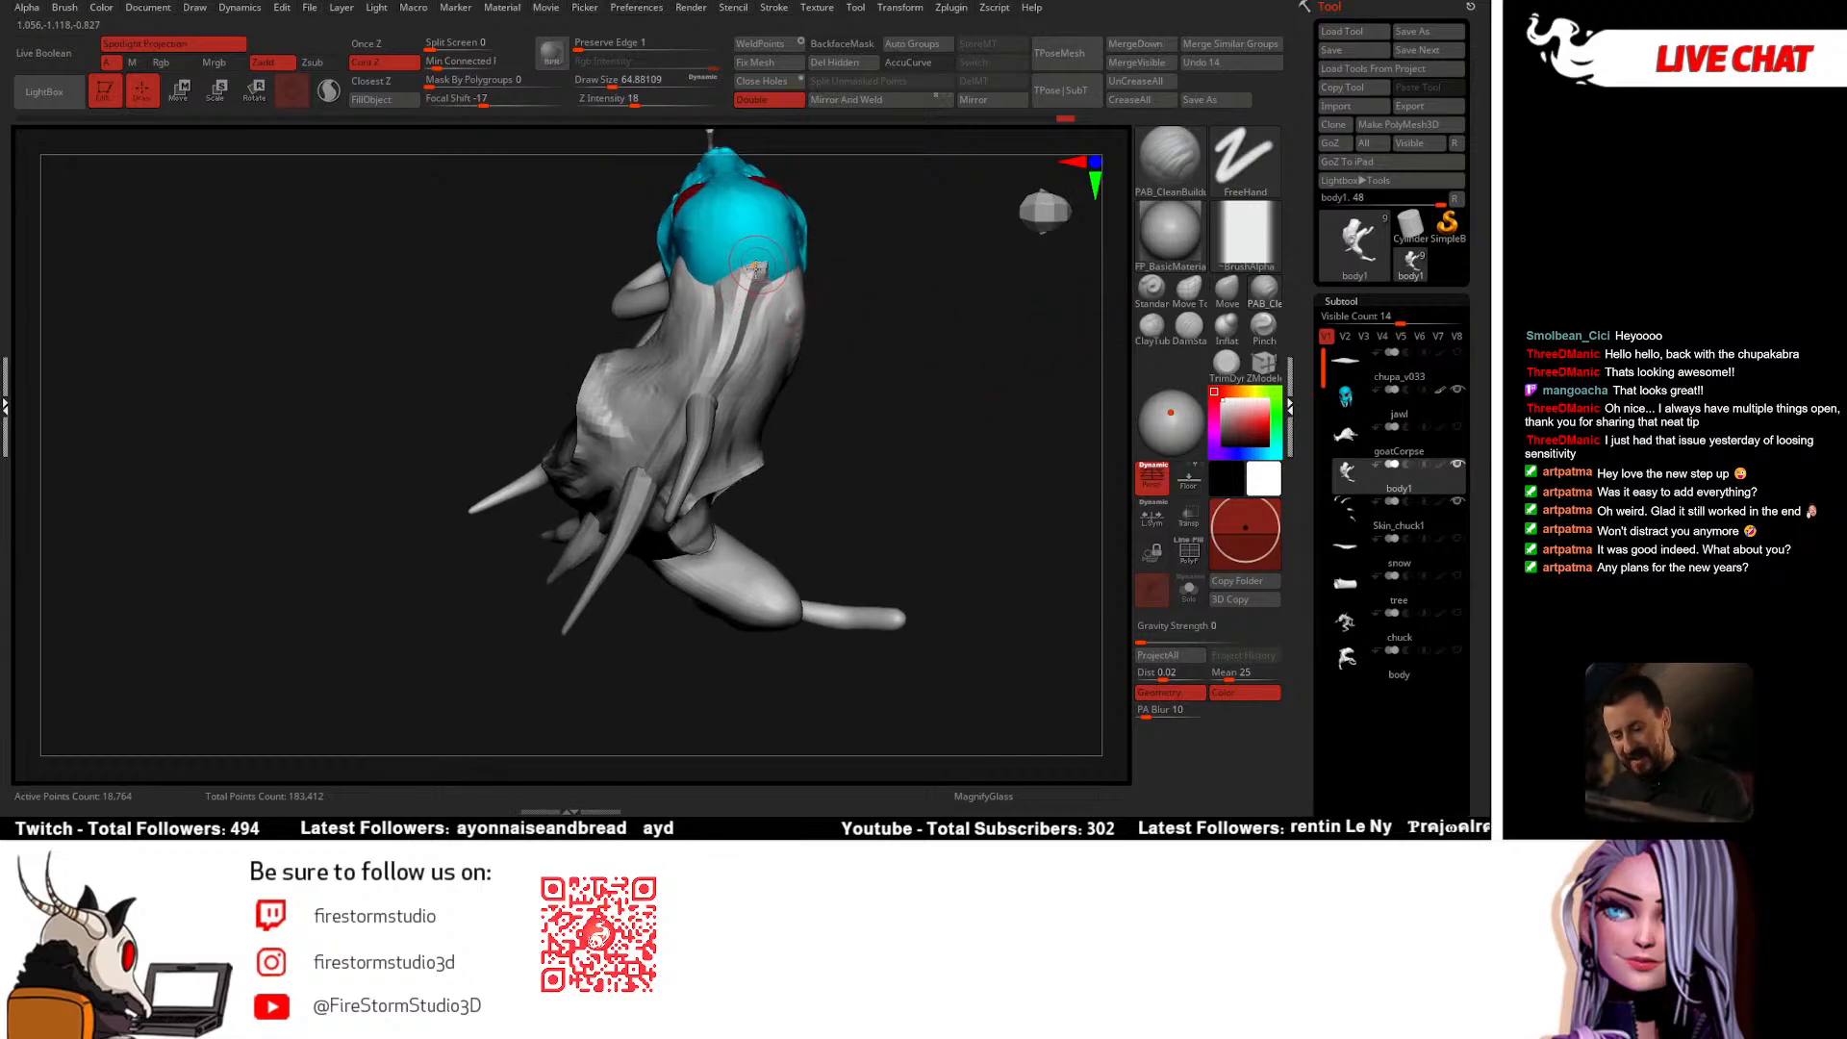
Step: Reshape the nape and upper back with the Move brush at a draw size of about 97
left_click(1237, 300)
key("space")
left_click_drag(748, 397, 760, 396)
mouse_move(760, 317)
right_mouse_down()
mouse_move(727, 304)
mouse_move(870, 359)
mouse_move(841, 367)
mouse_move(958, 363)
mouse_move(933, 471)
mouse_move(771, 484)
mouse_move(571, 550)
mouse_move(760, 423)
mouse_move(772, 458)
mouse_move(820, 425)
mouse_move(841, 433)
right_mouse_up()
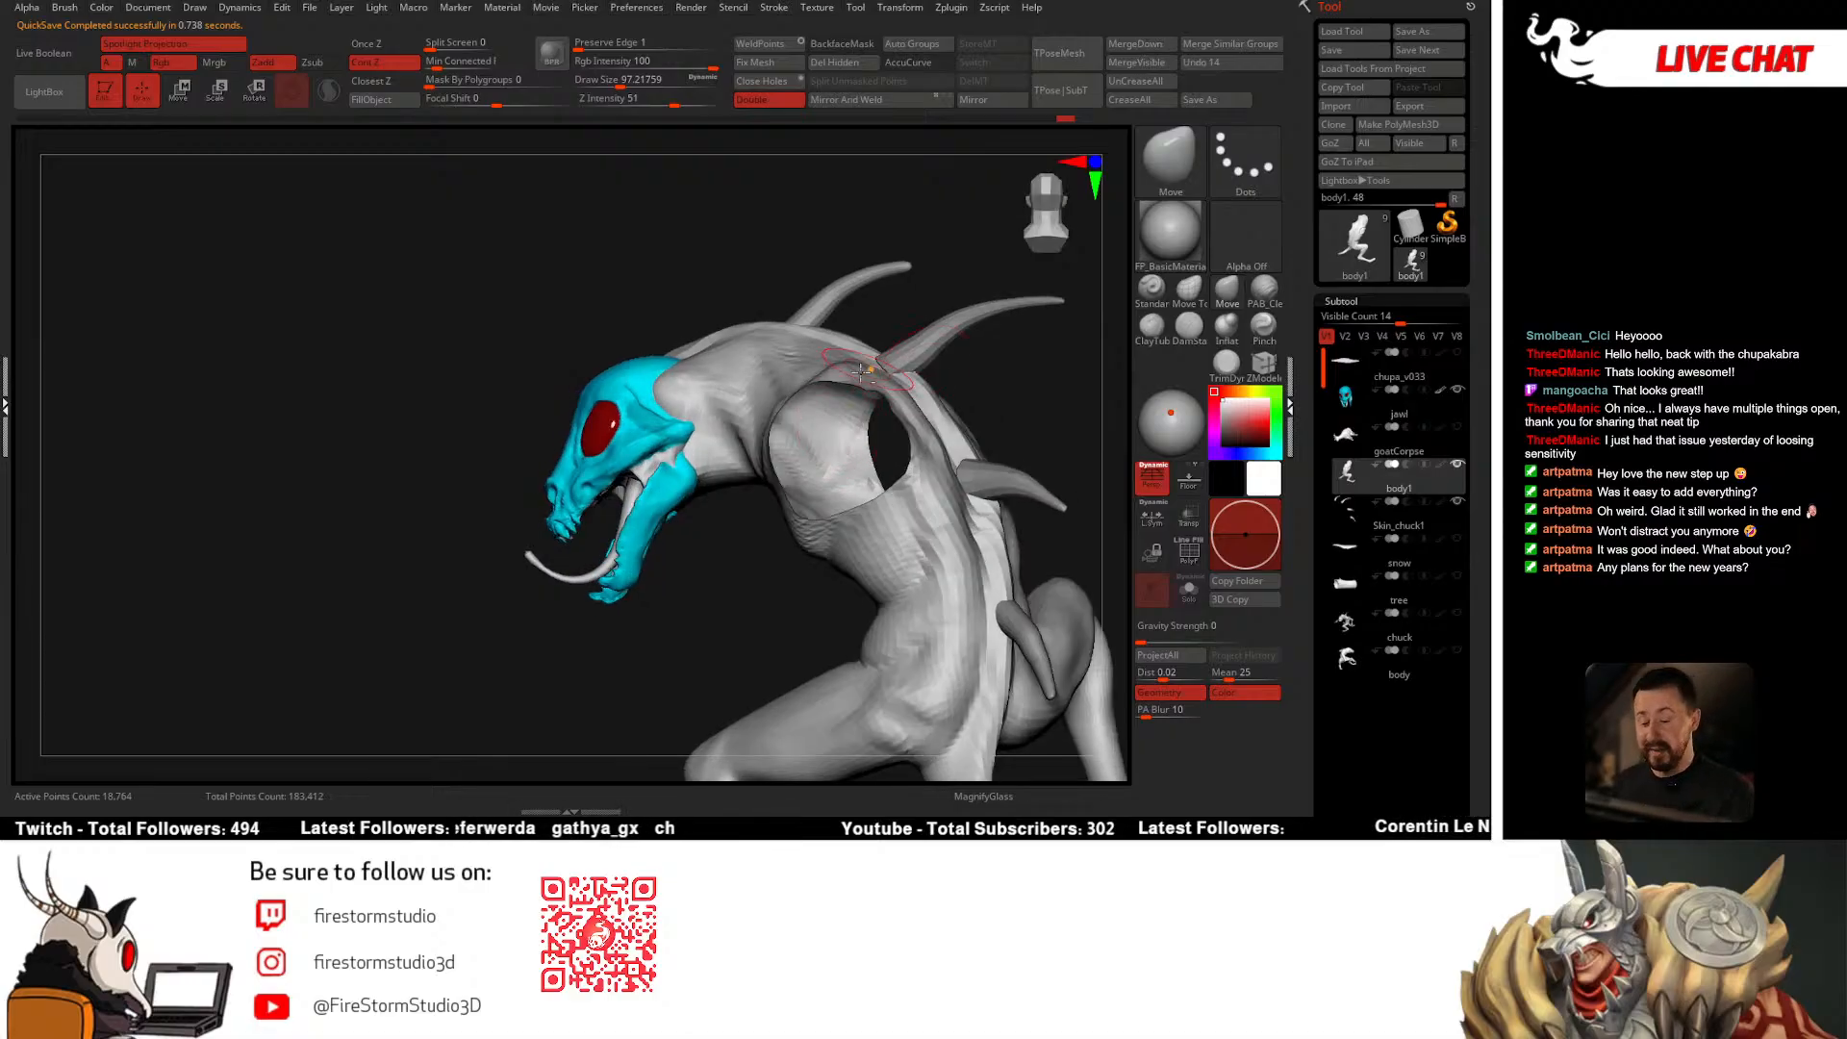
Step: Refine the contours of the nape and upper back with the Move brush at a draw size of about 87
right_click_drag(861, 371, 635, 361)
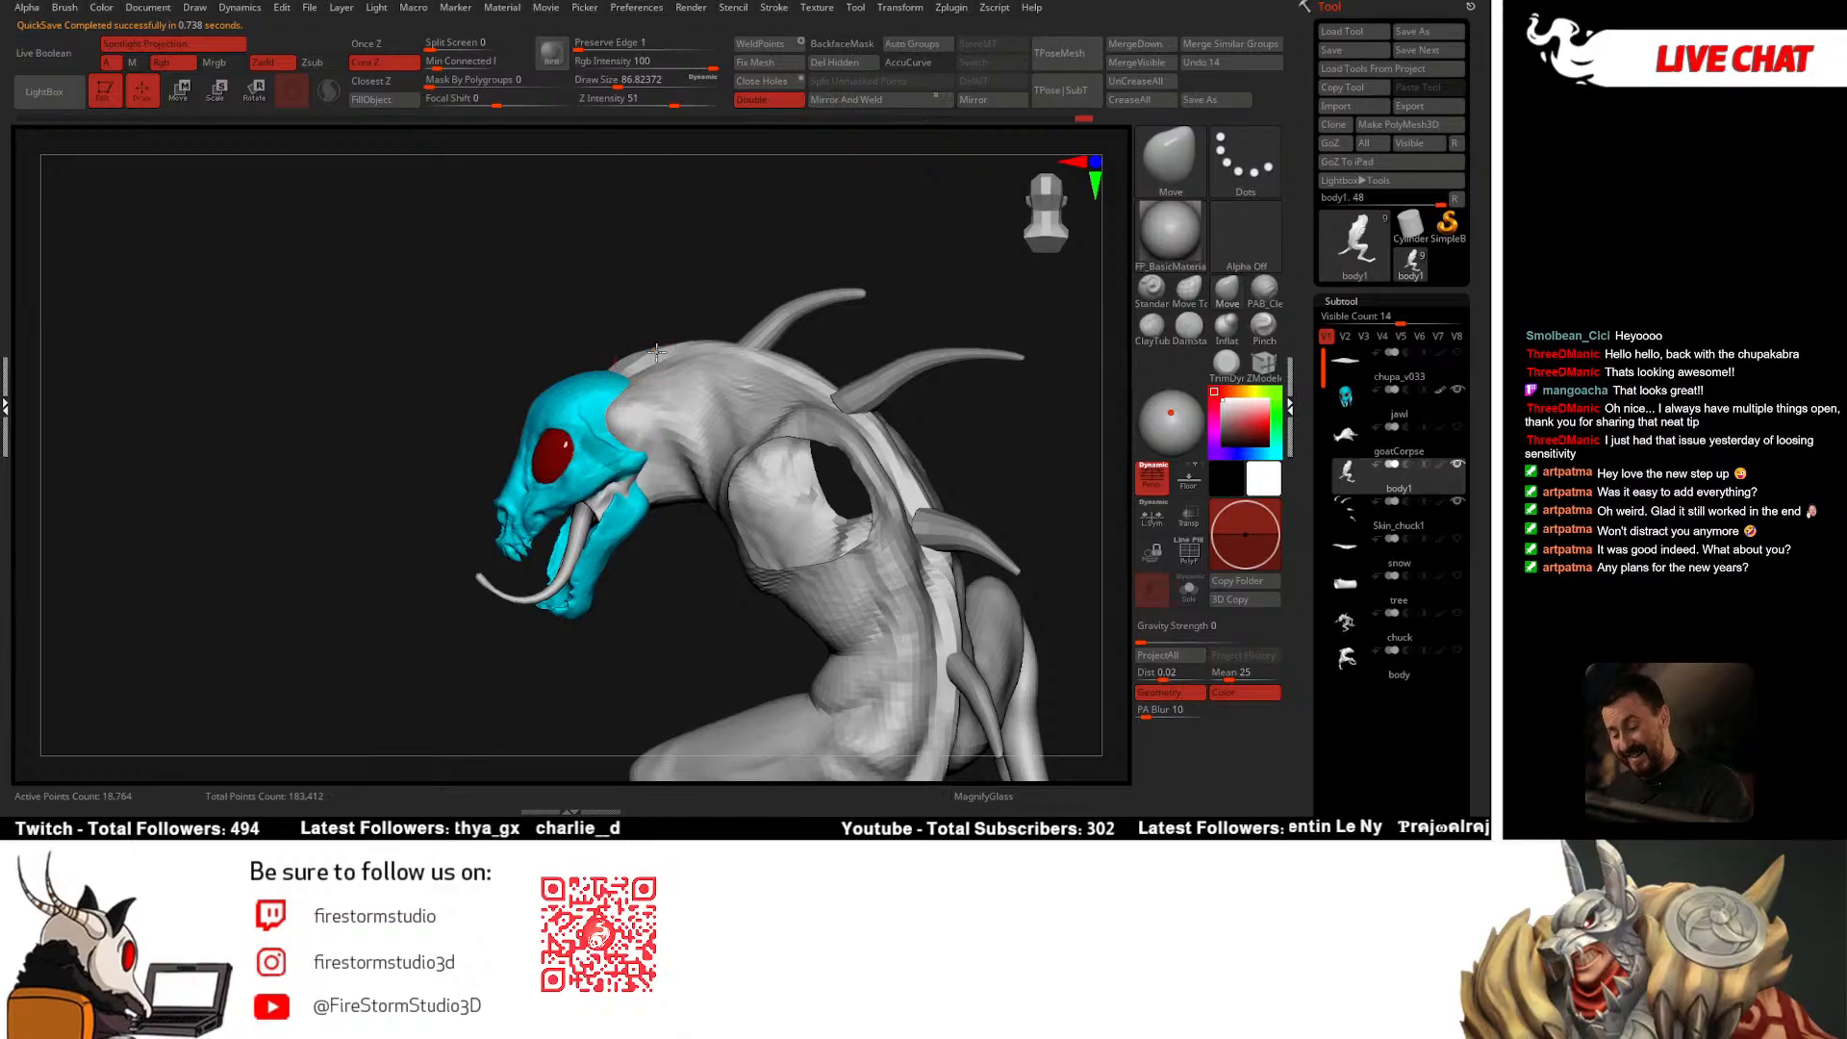
right_click_drag(867, 370, 664, 383)
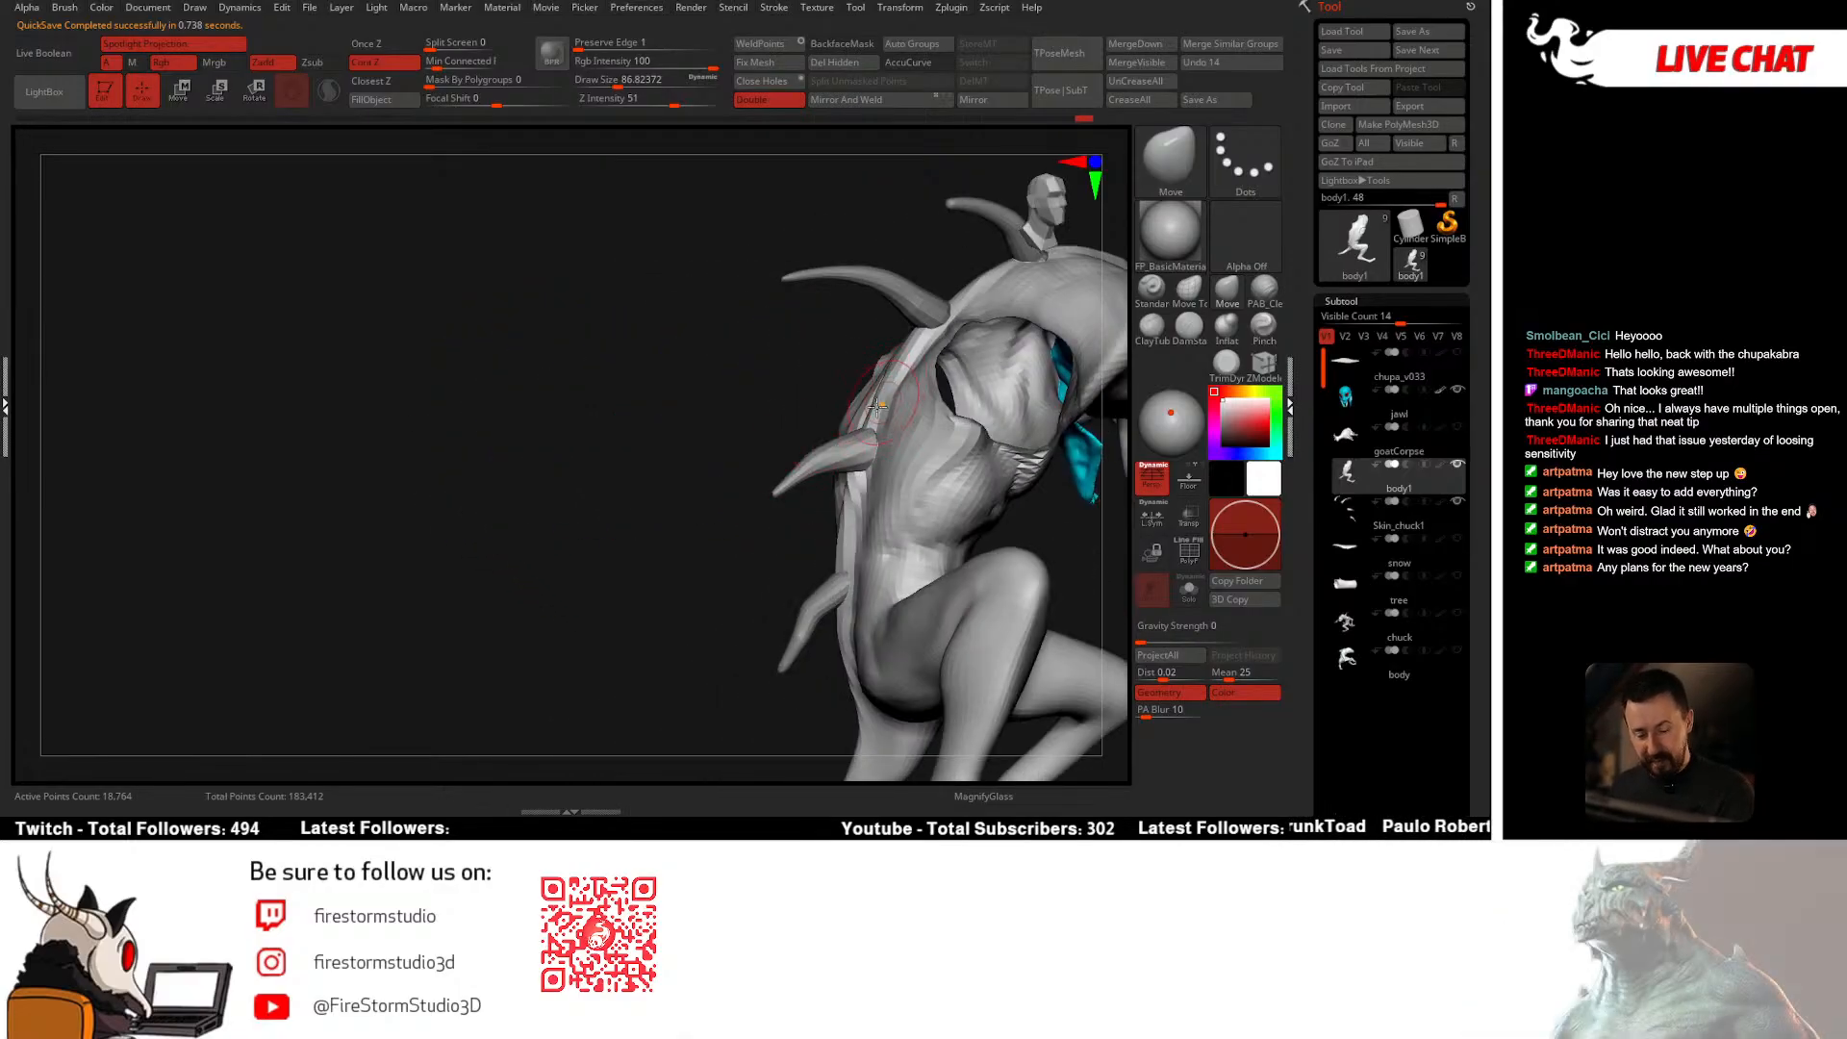
right_click_drag(883, 391, 924, 496)
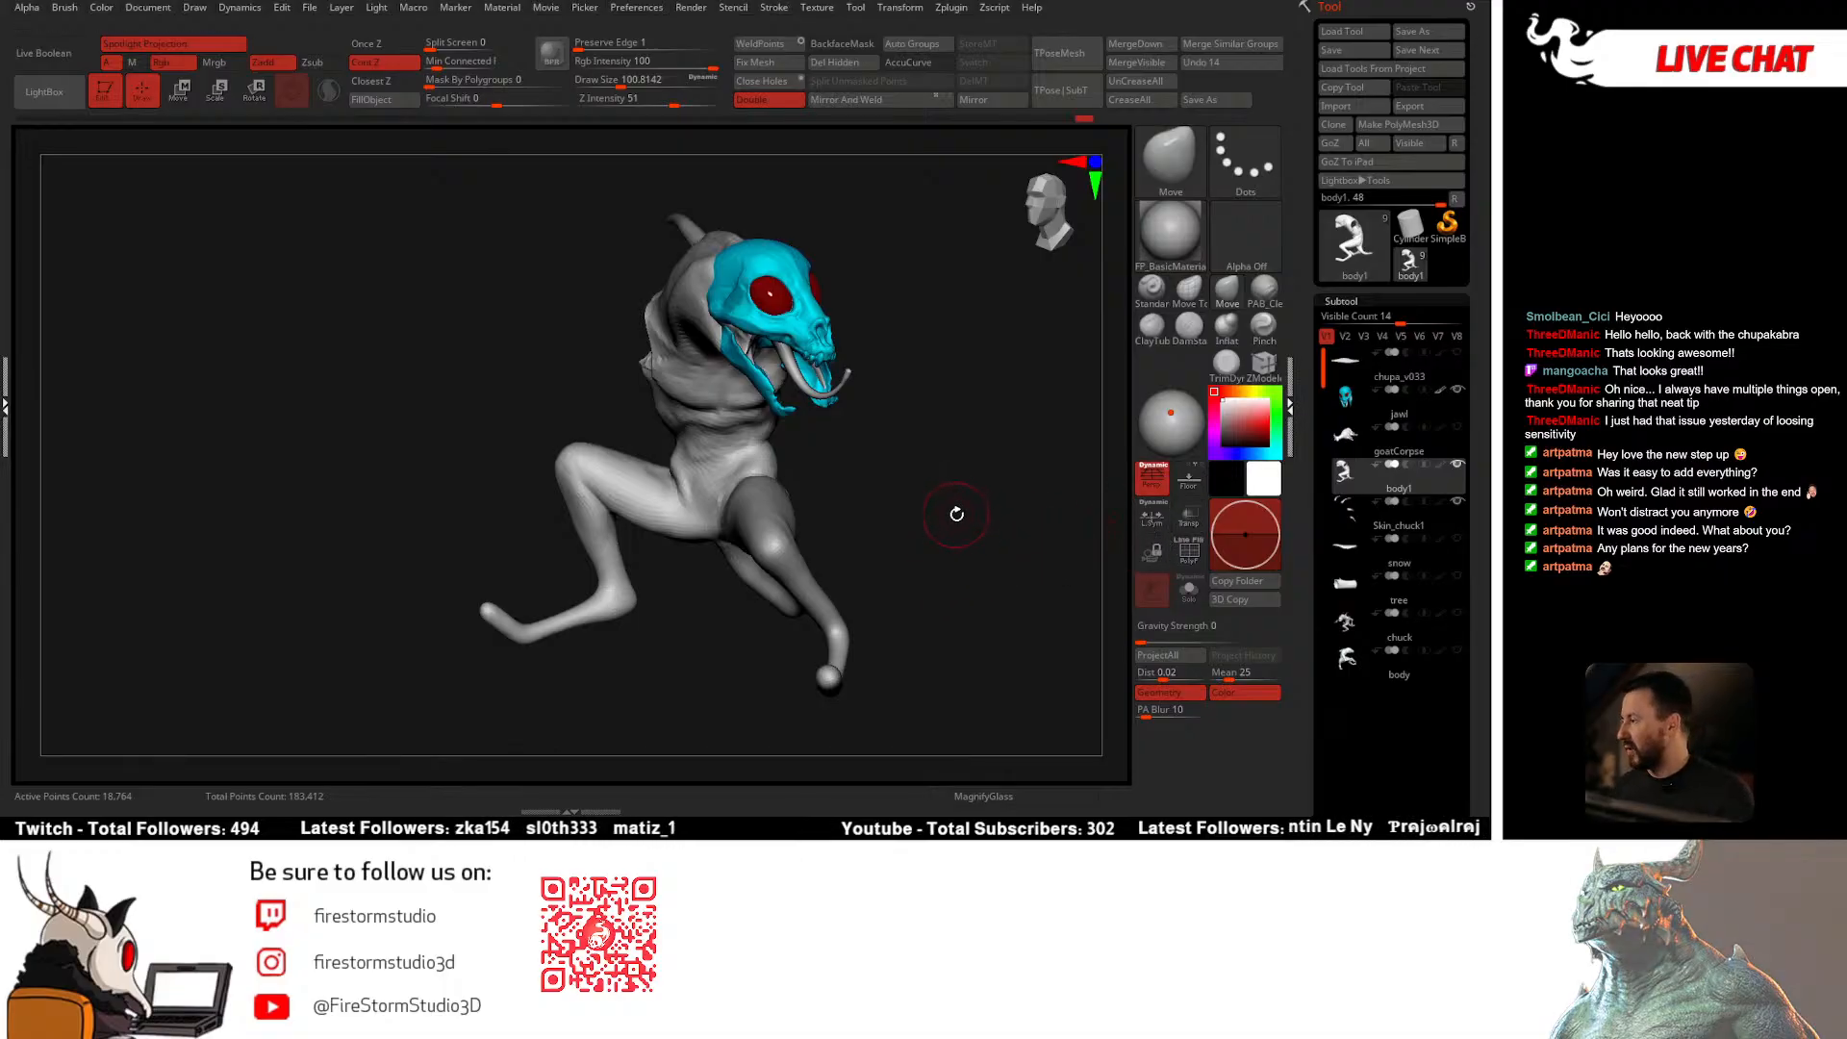
right_click_drag(957, 512, 931, 534)
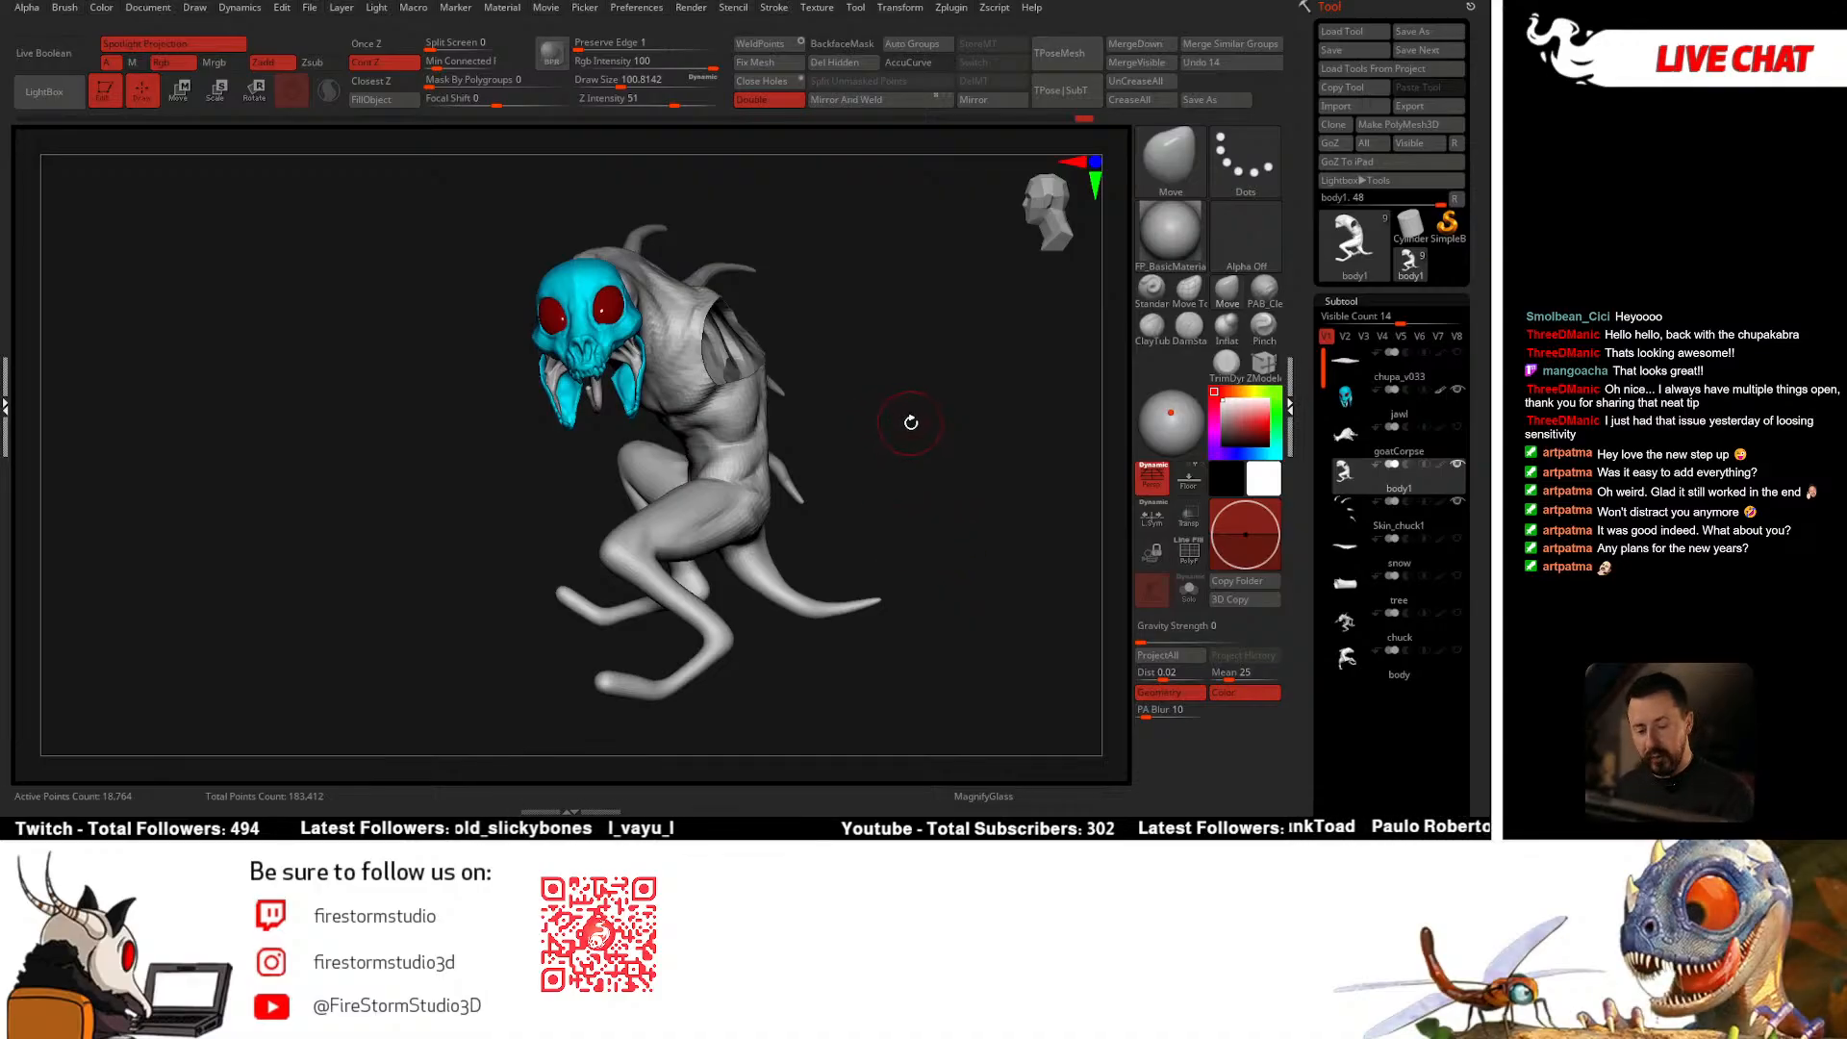
right_click_drag(911, 422, 923, 478)
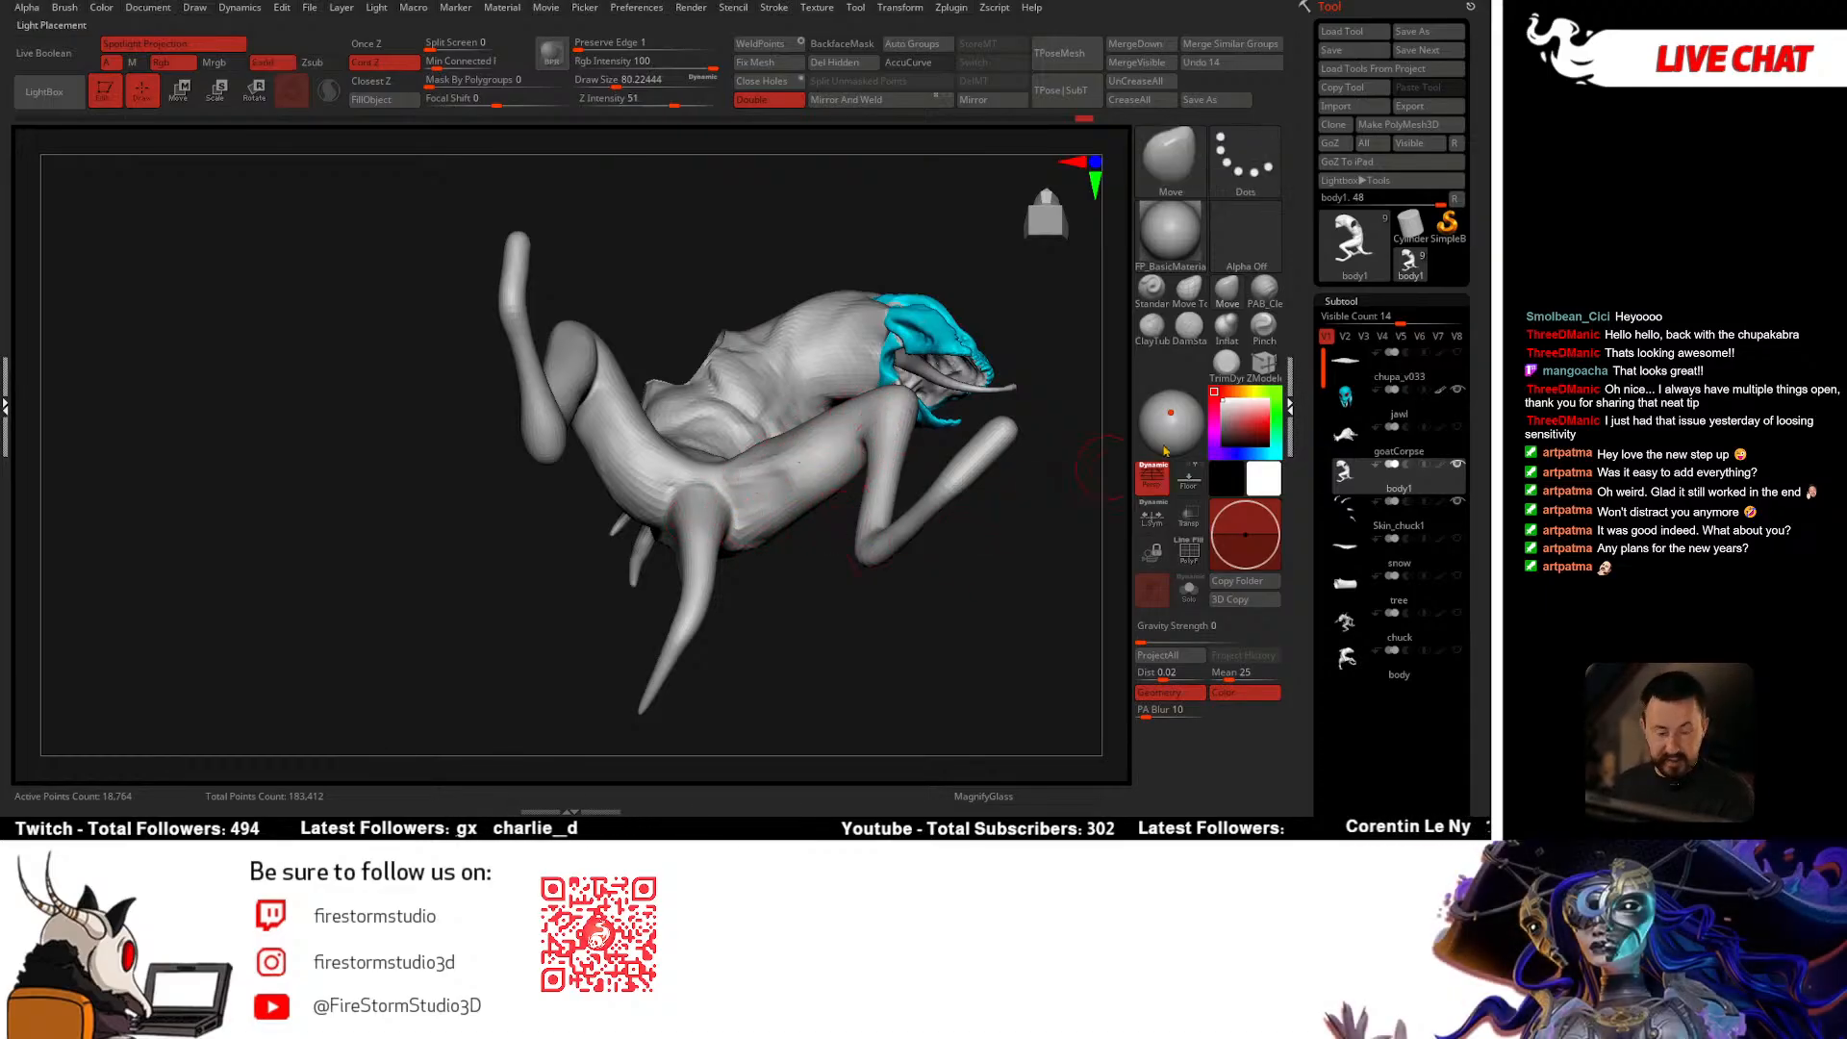
Step: Set the Move brush's draw size to about 104 and hide the torso and tail so only the limbs show
left_click(1234, 292)
right_click_drag(737, 515, 748, 514)
key("space")
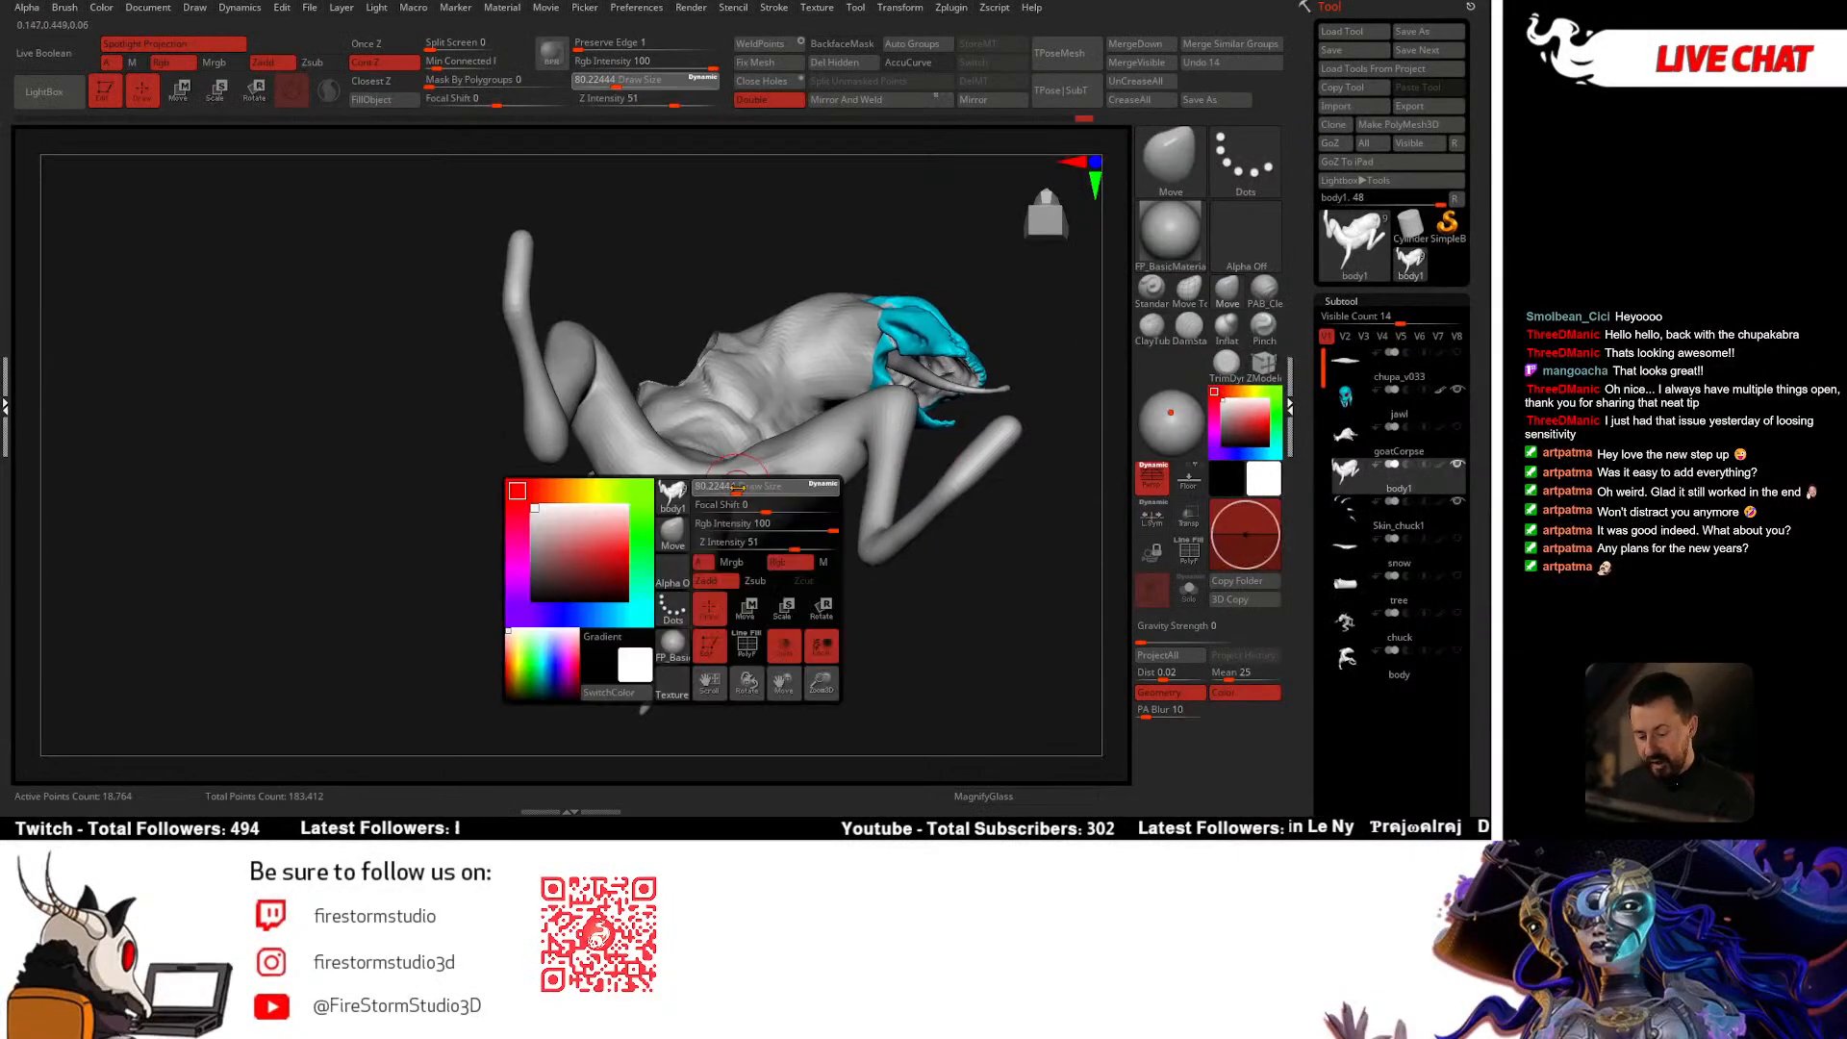
left_click_drag(749, 489, 769, 486)
mouse_move(771, 477)
right_mouse_down()
mouse_move(796, 487)
mouse_move(808, 466)
mouse_move(777, 513)
right_mouse_up()
left_click(775, 513)
left_click(747, 613)
left_click(907, 491)
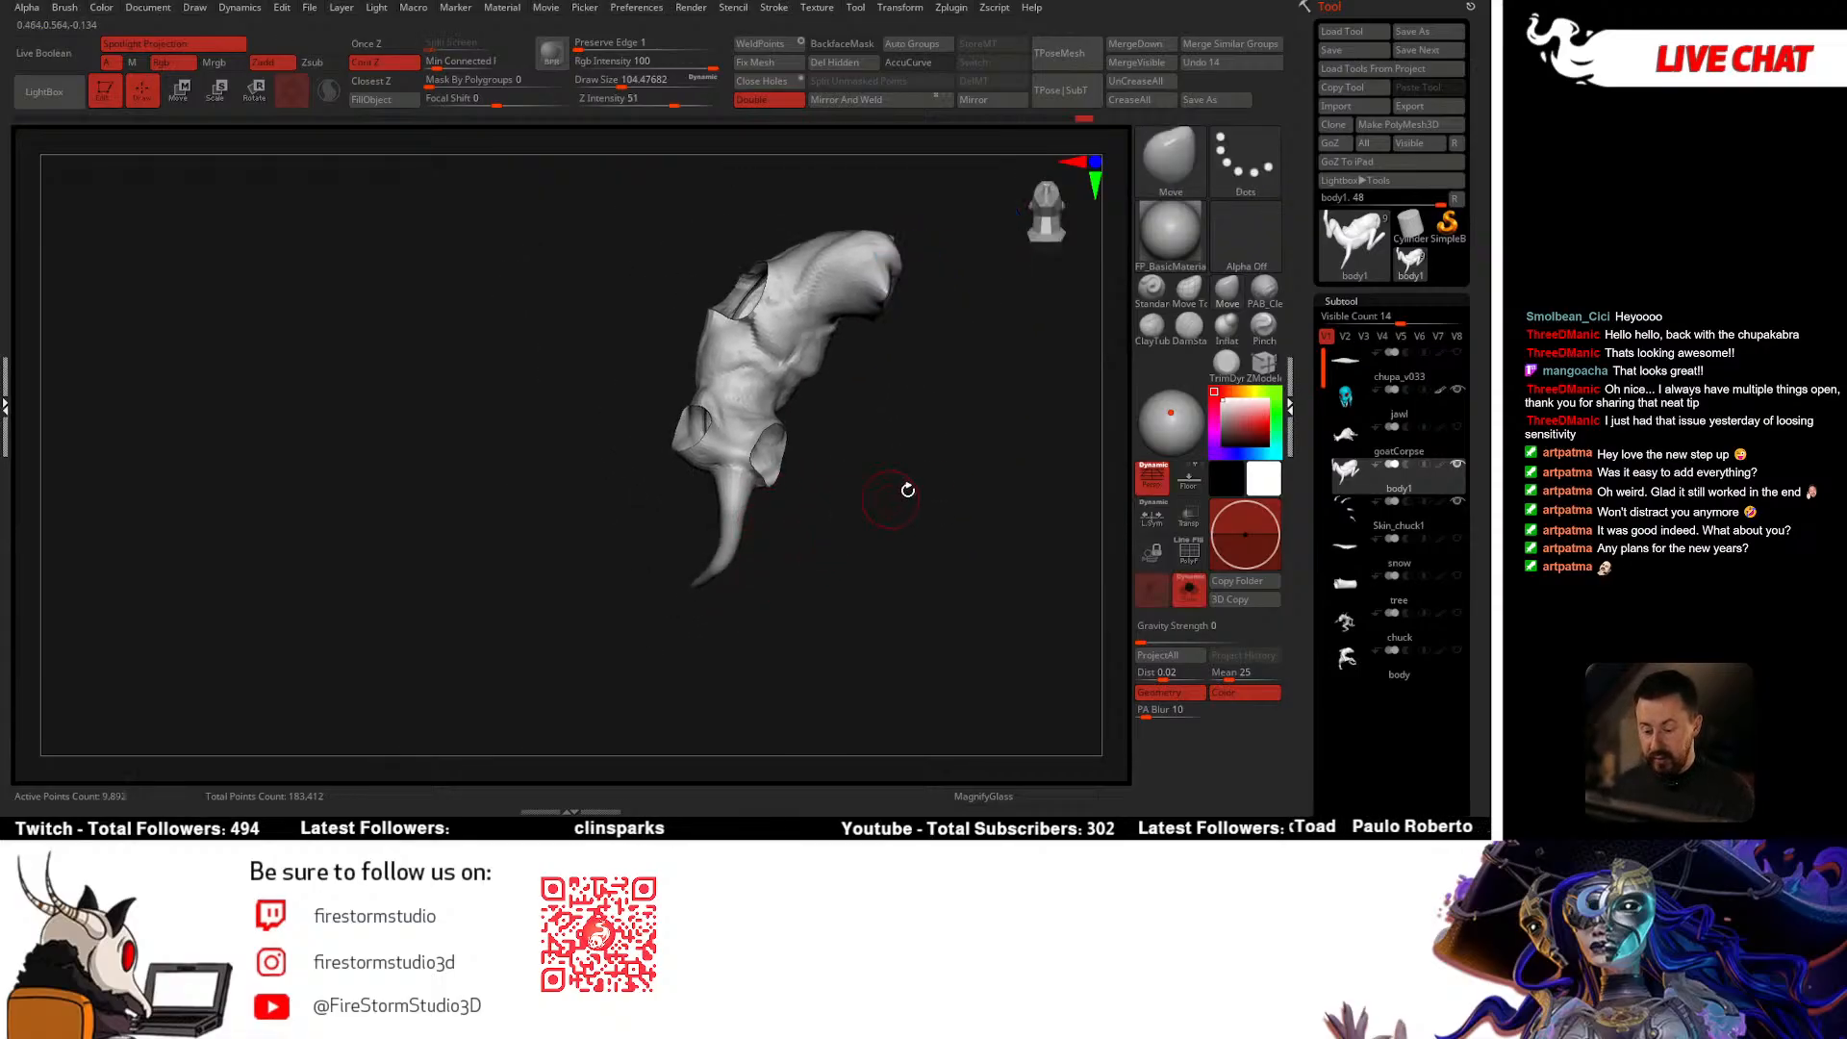
left_click_drag(907, 491, 914, 477, "ctrl+shift")
mouse_move(914, 477)
right_mouse_down()
mouse_move(956, 557)
mouse_move(875, 603)
right_mouse_up()
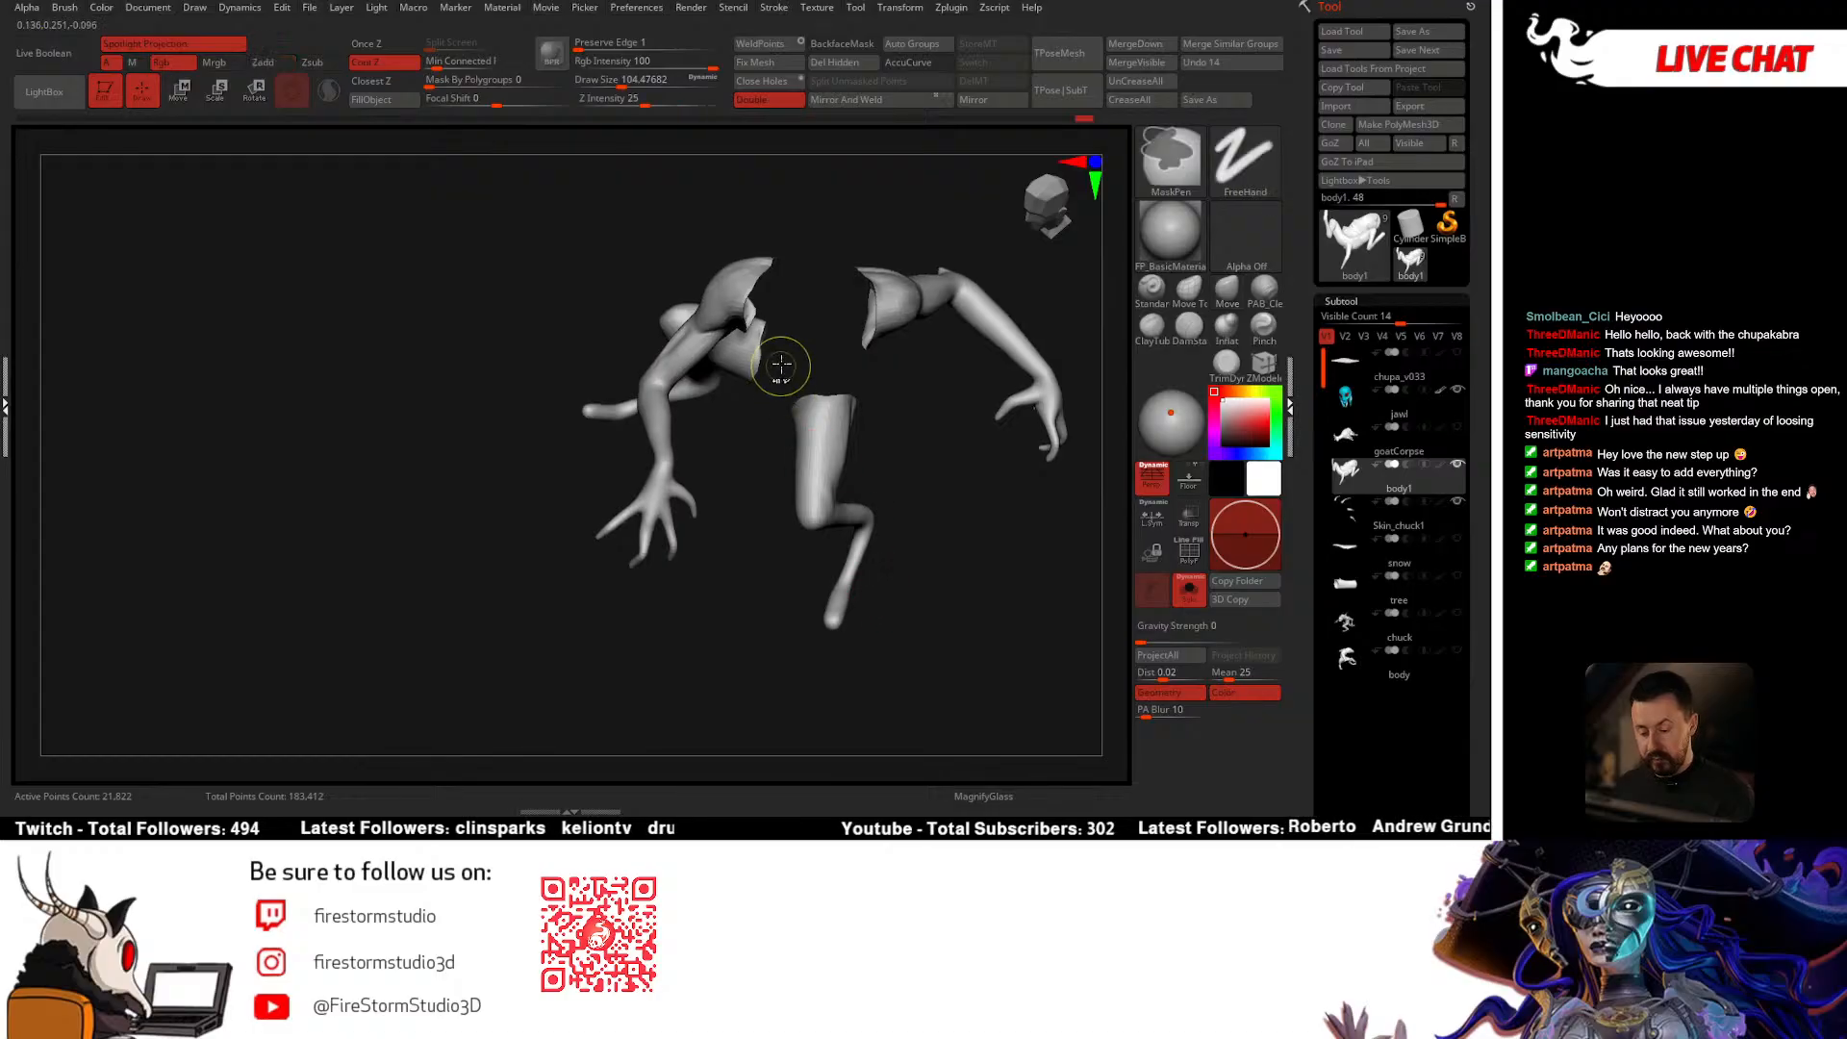
Step: Mask the whole body except the creature's left leg and soften the mask edge at the hip
left_click_drag(837, 640, 900, 685, "ctrl")
left_click(932, 656, "ctrl+shift")
left_click(970, 611, "ctrl")
mouse_move(971, 597)
right_mouse_down()
mouse_move(977, 528)
mouse_move(805, 519)
mouse_move(770, 577)
mouse_move(720, 607)
right_mouse_up()
left_click(806, 493, "ctrl")
Step: Lower the body's subdivision level and reshape the unmasked thigh and hip with the Move brush at a draw size of about 132
key("space")
left_click_drag(787, 502, 784, 492)
key("shift+d")
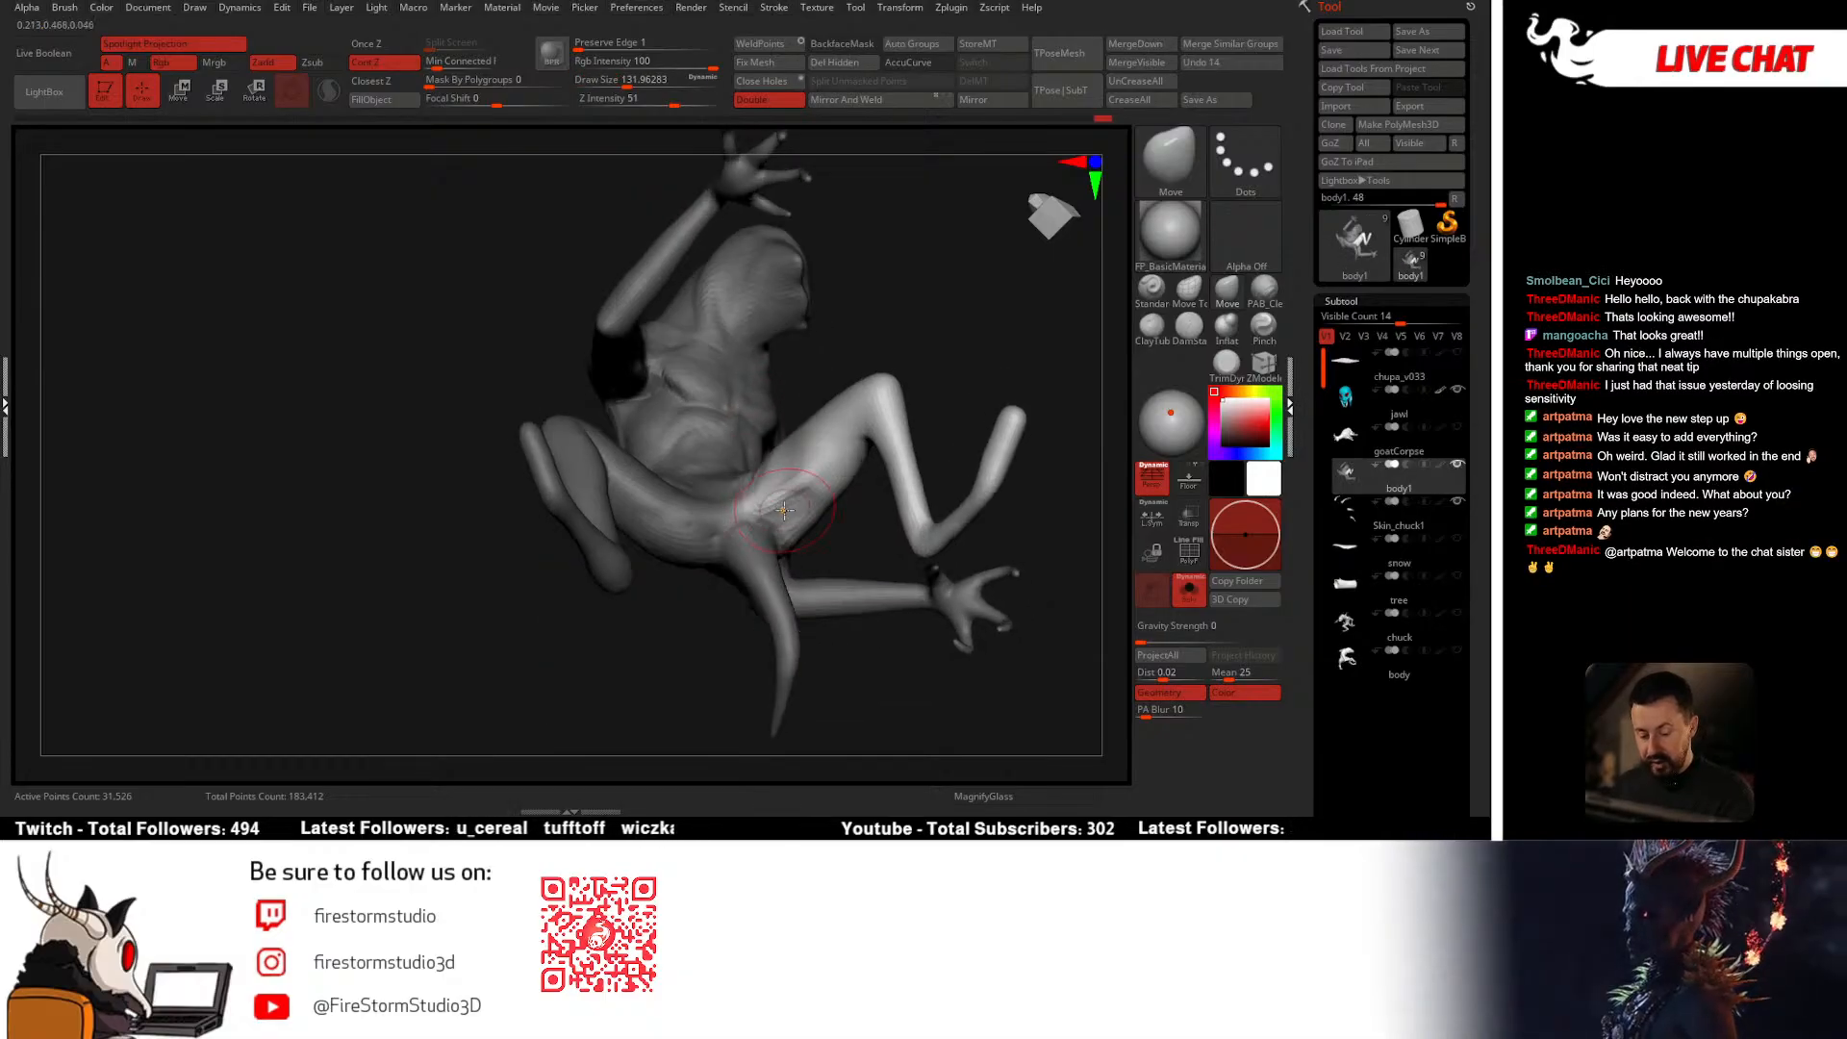
mouse_move(784, 493)
right_mouse_down()
mouse_move(773, 460)
mouse_move(762, 497)
mouse_move(806, 440)
right_mouse_up()
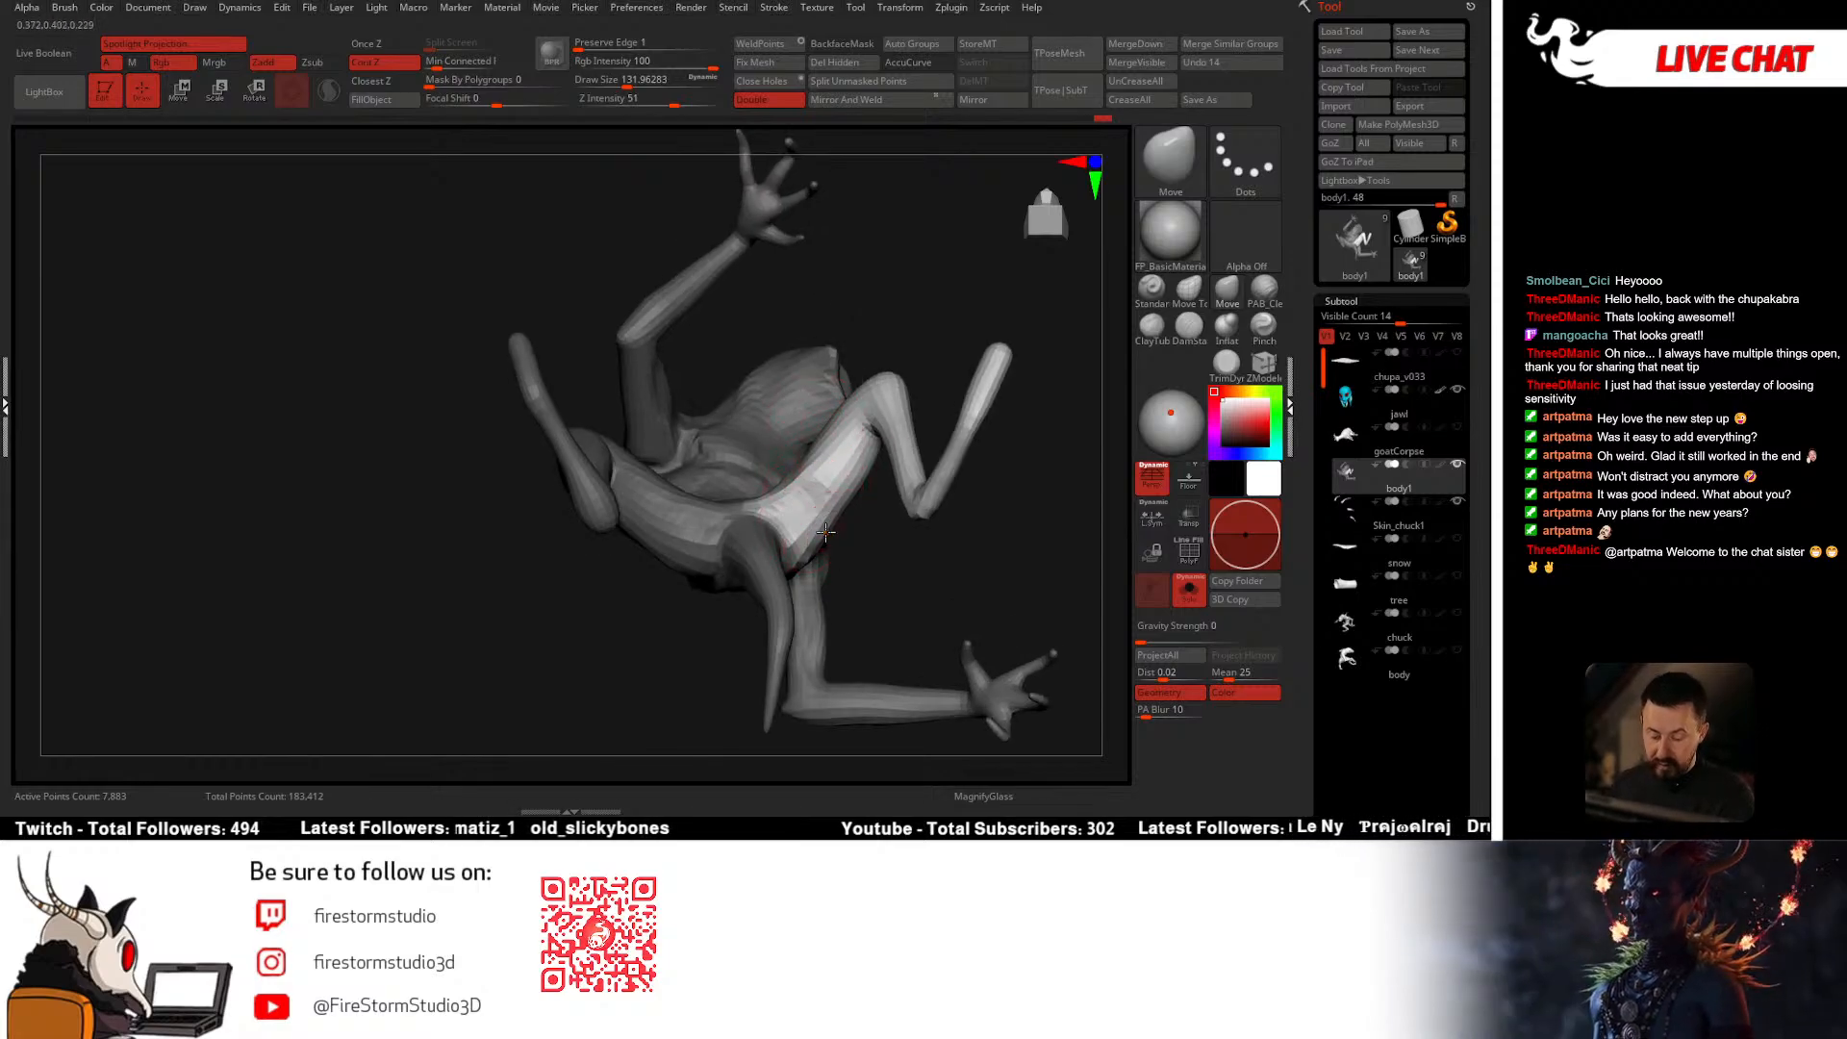
mouse_move(801, 468)
right_mouse_down()
mouse_move(750, 619)
mouse_move(772, 464)
mouse_move(778, 491)
mouse_move(800, 455)
mouse_move(720, 542)
right_mouse_up()
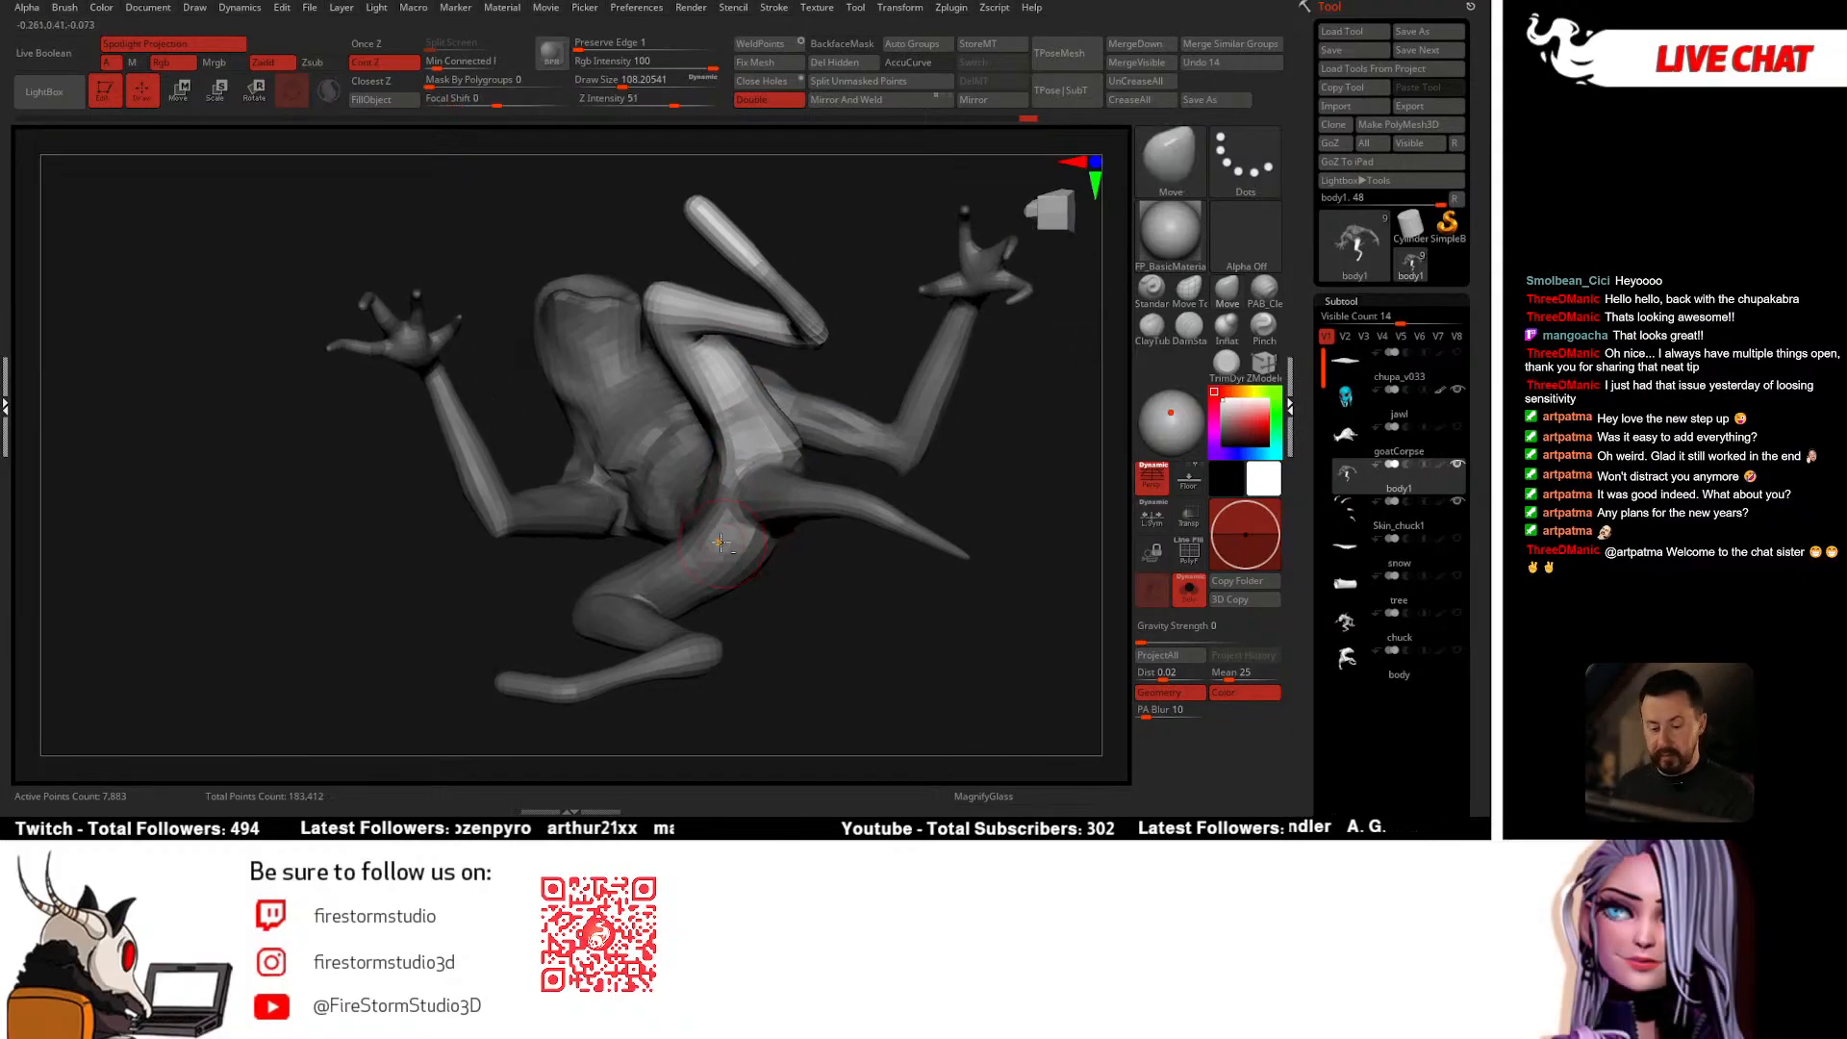
Step: Switch to the Anchors brush in Rotate mode and set the anchors from the left hip to the knee
left_click(1169, 166)
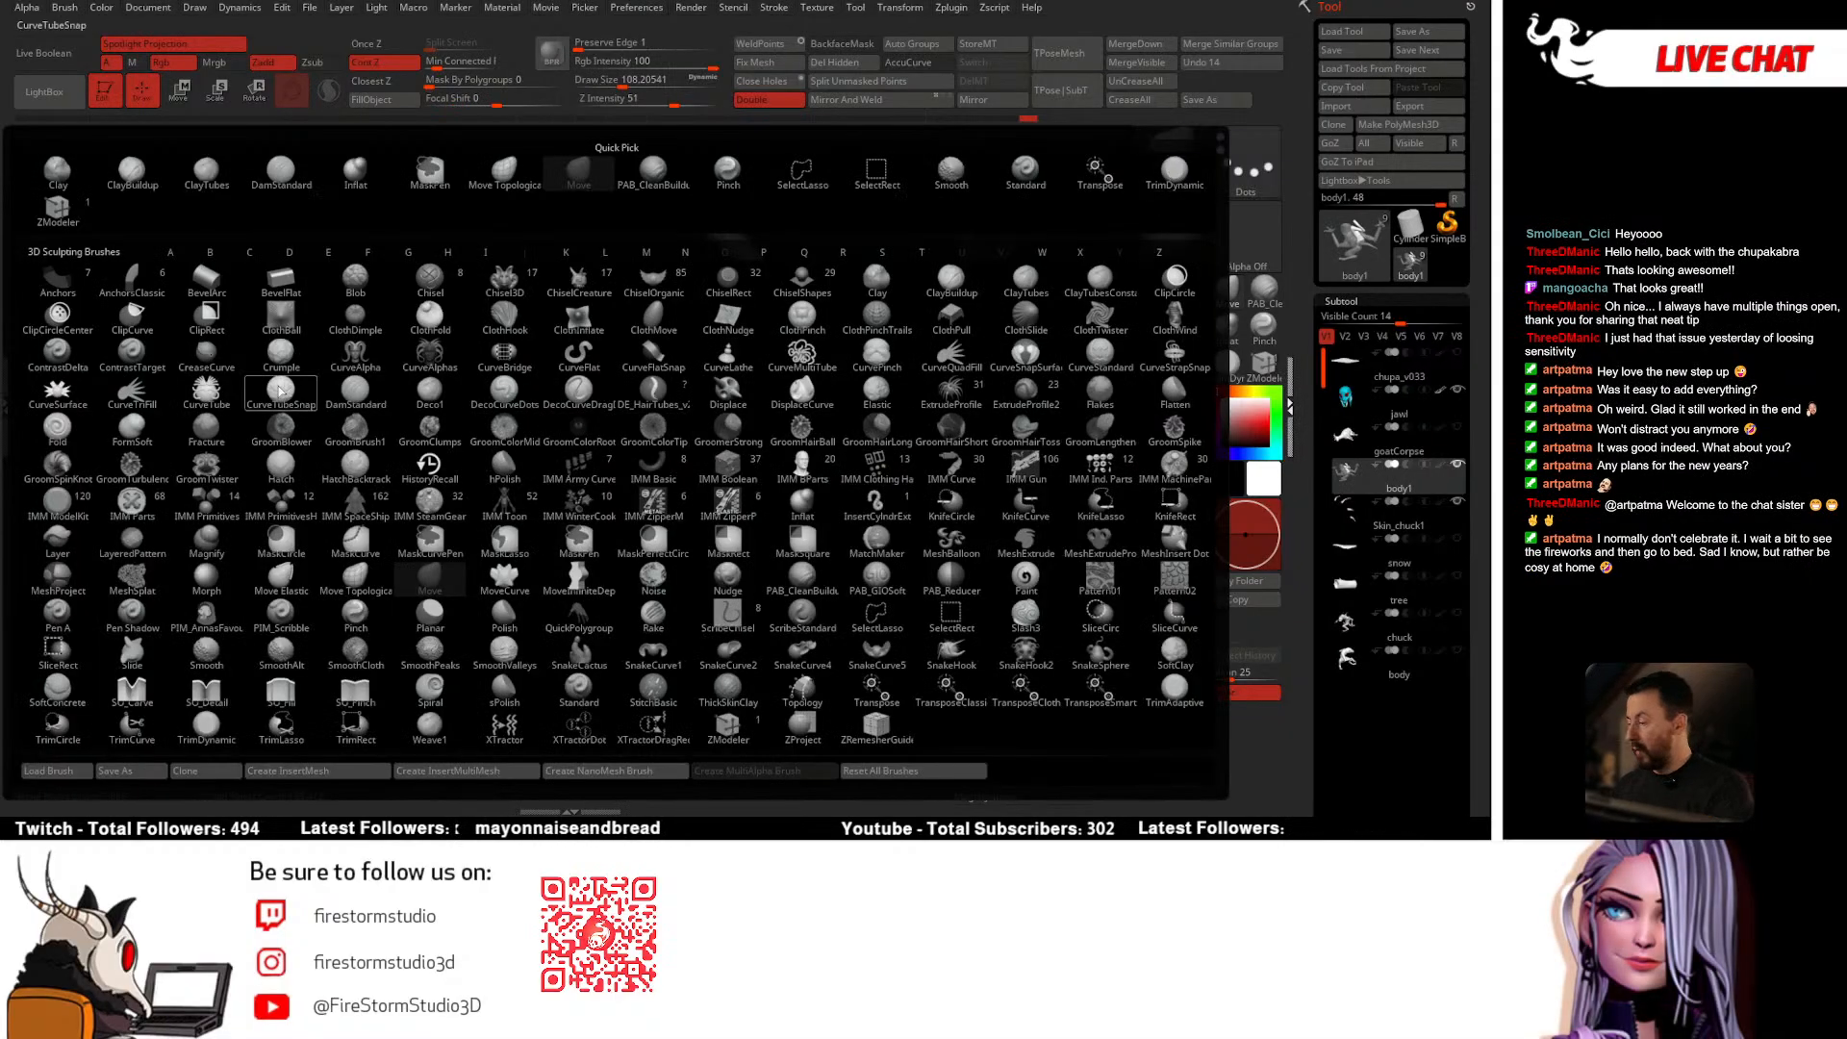
left_click(134, 284)
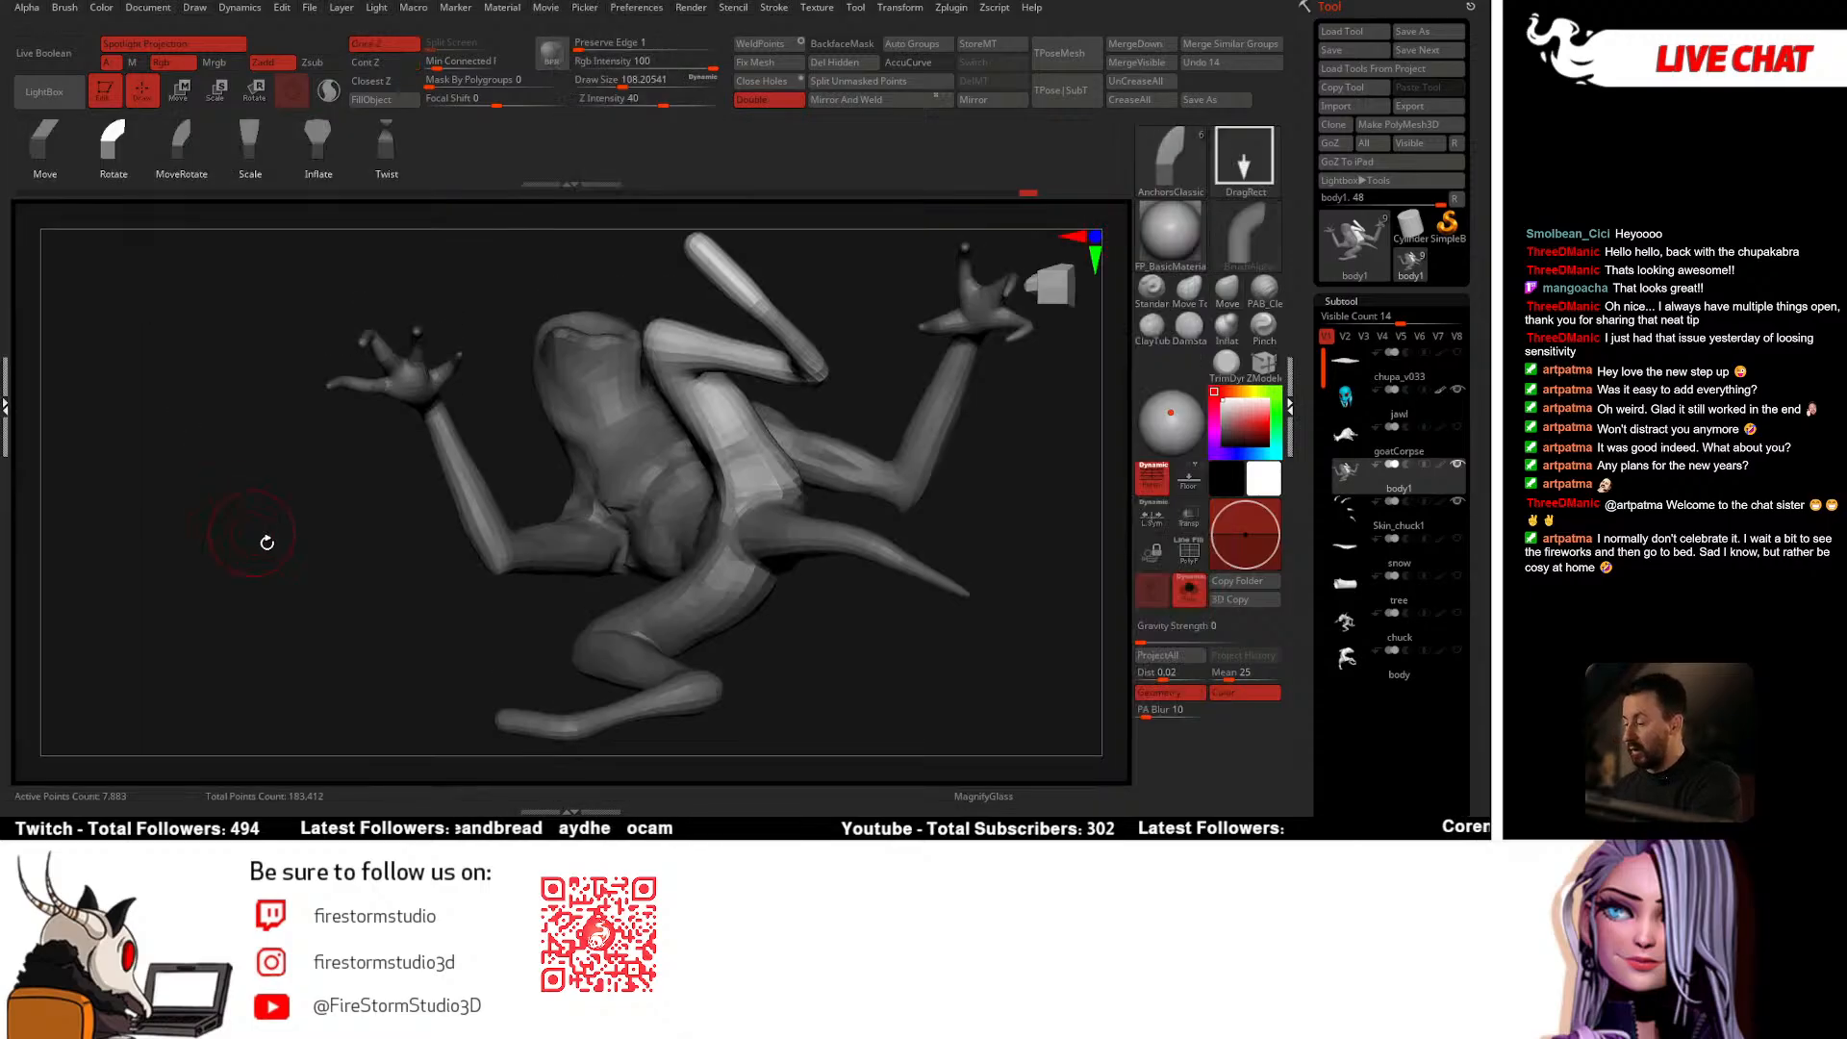
left_click(1149, 191)
left_click(57, 281)
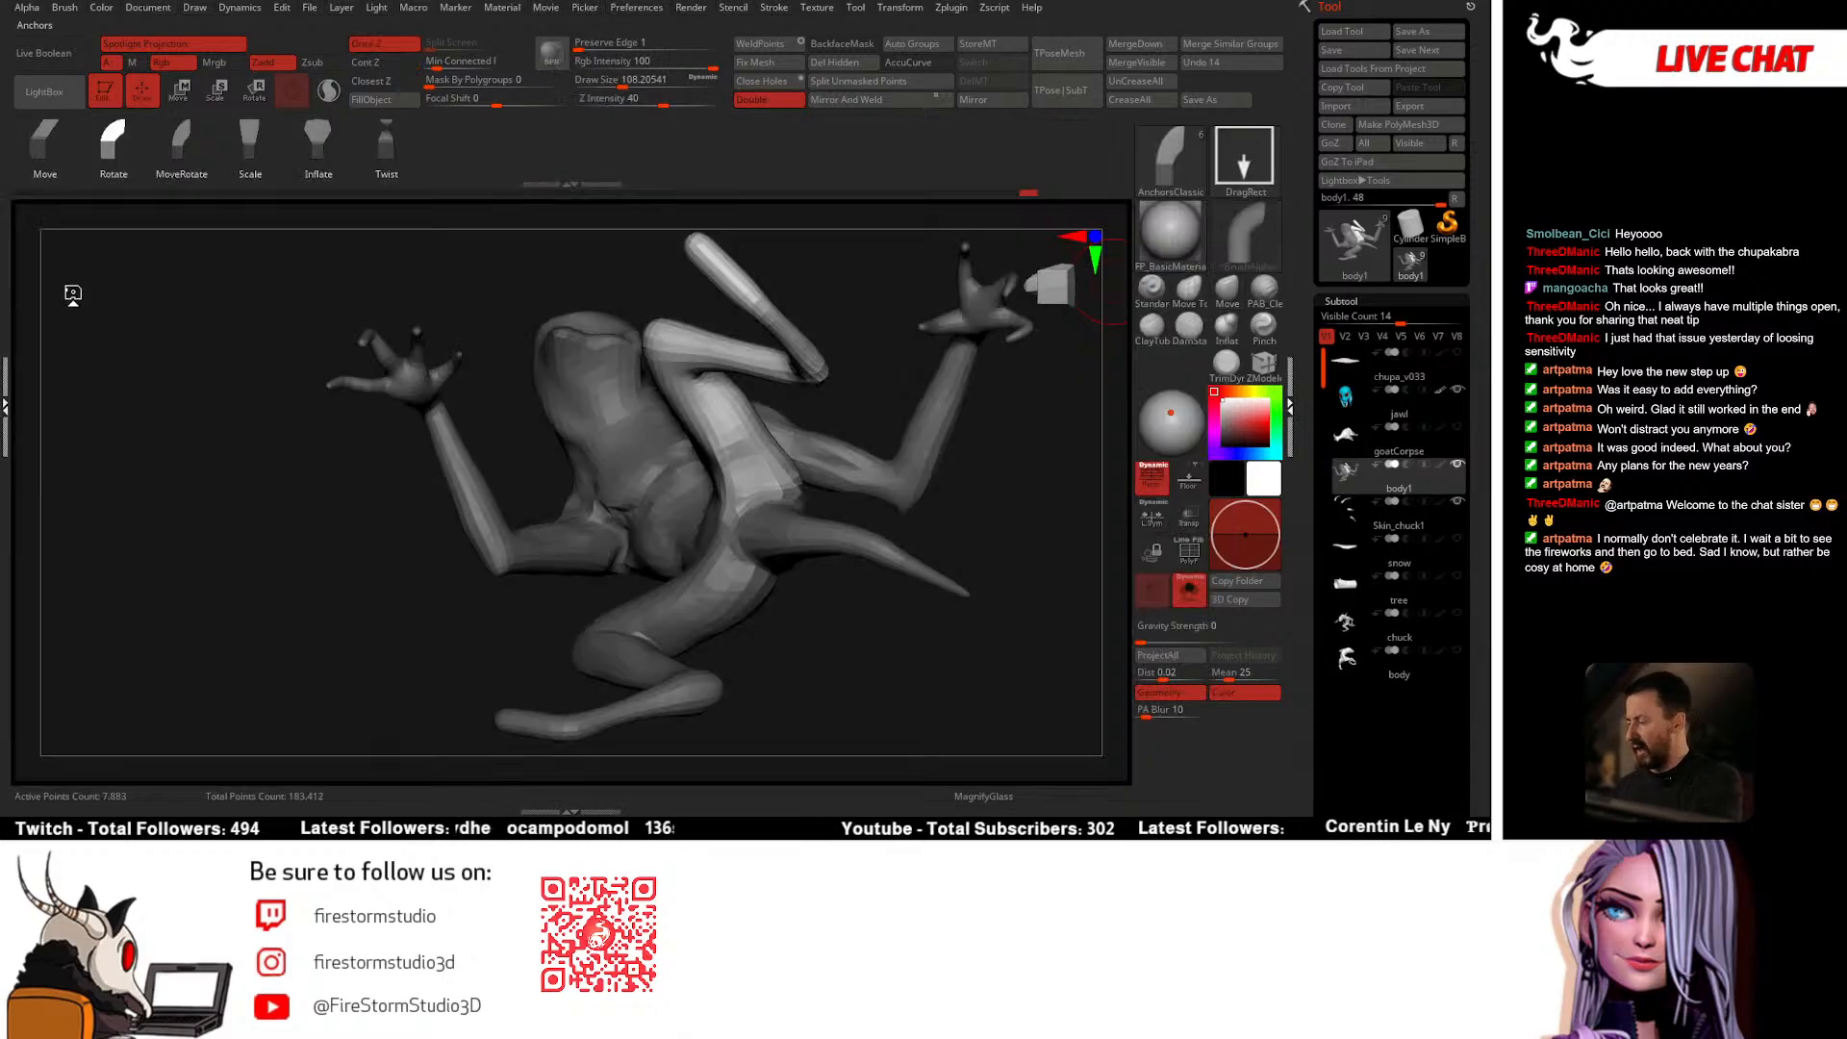
left_click(114, 161)
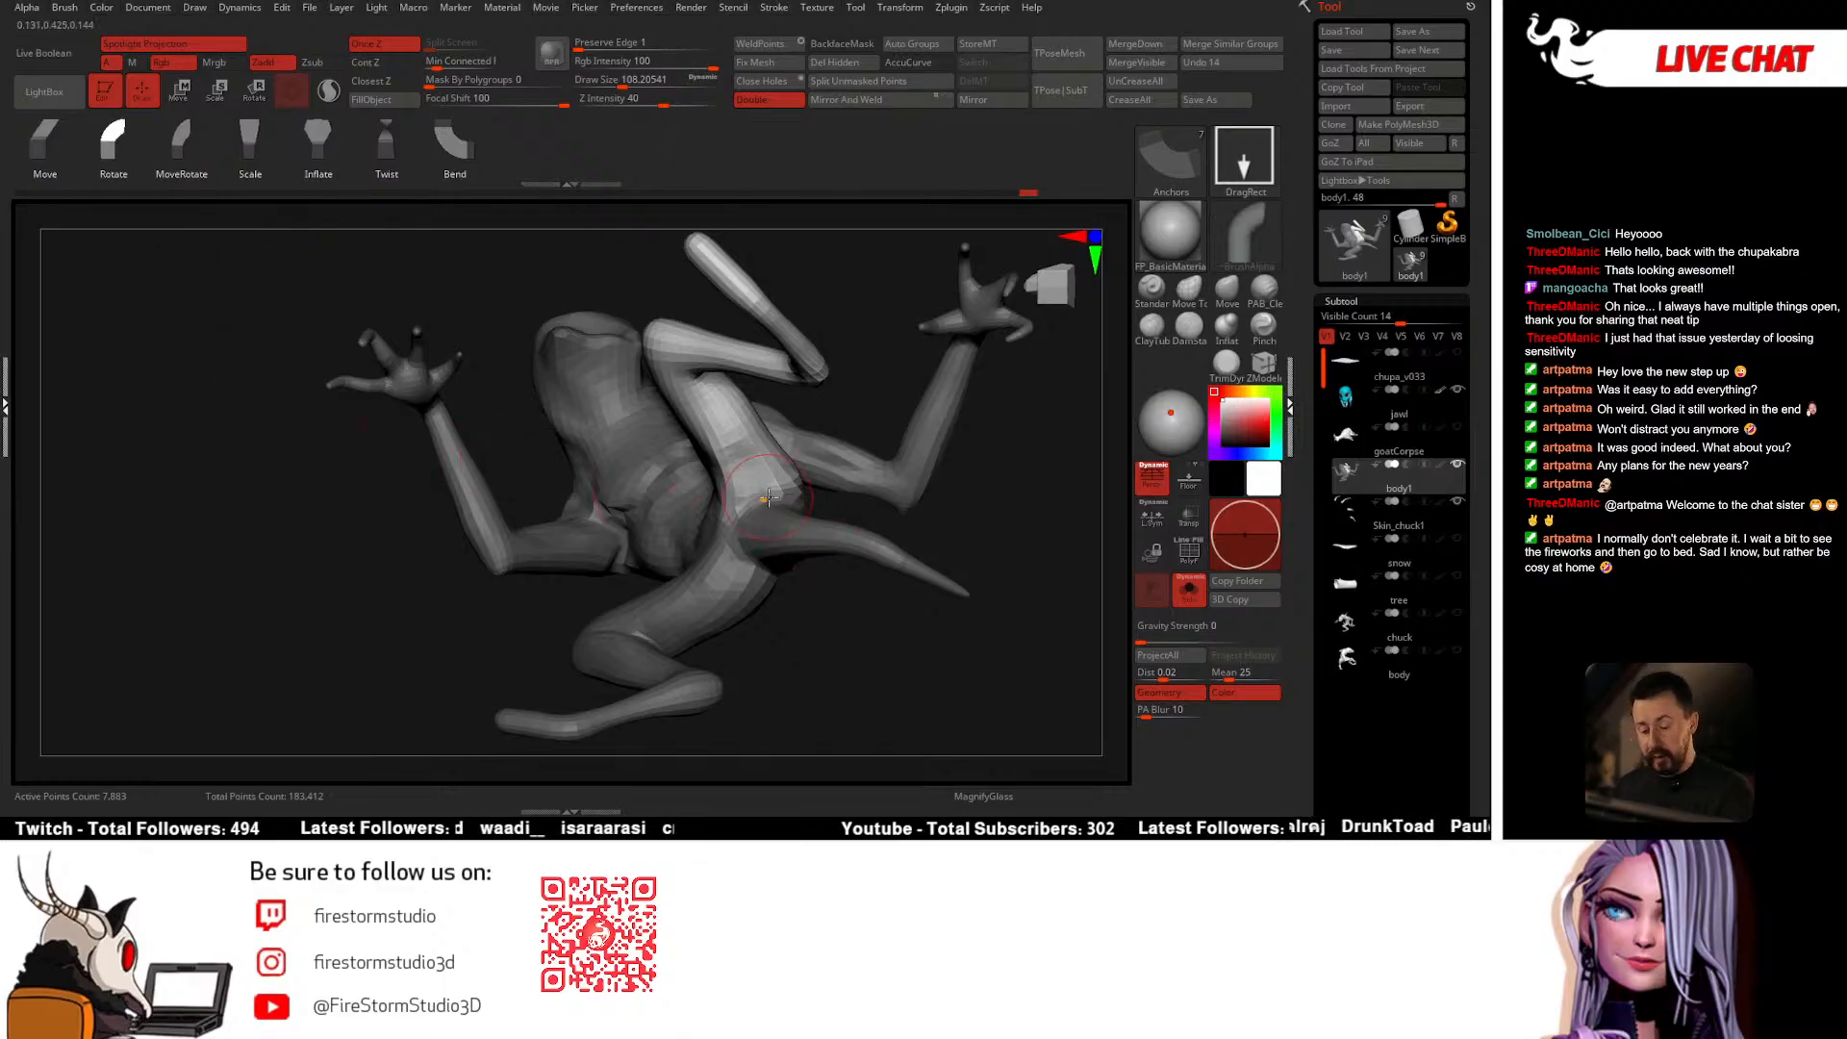
left_click_drag(769, 491, 660, 330)
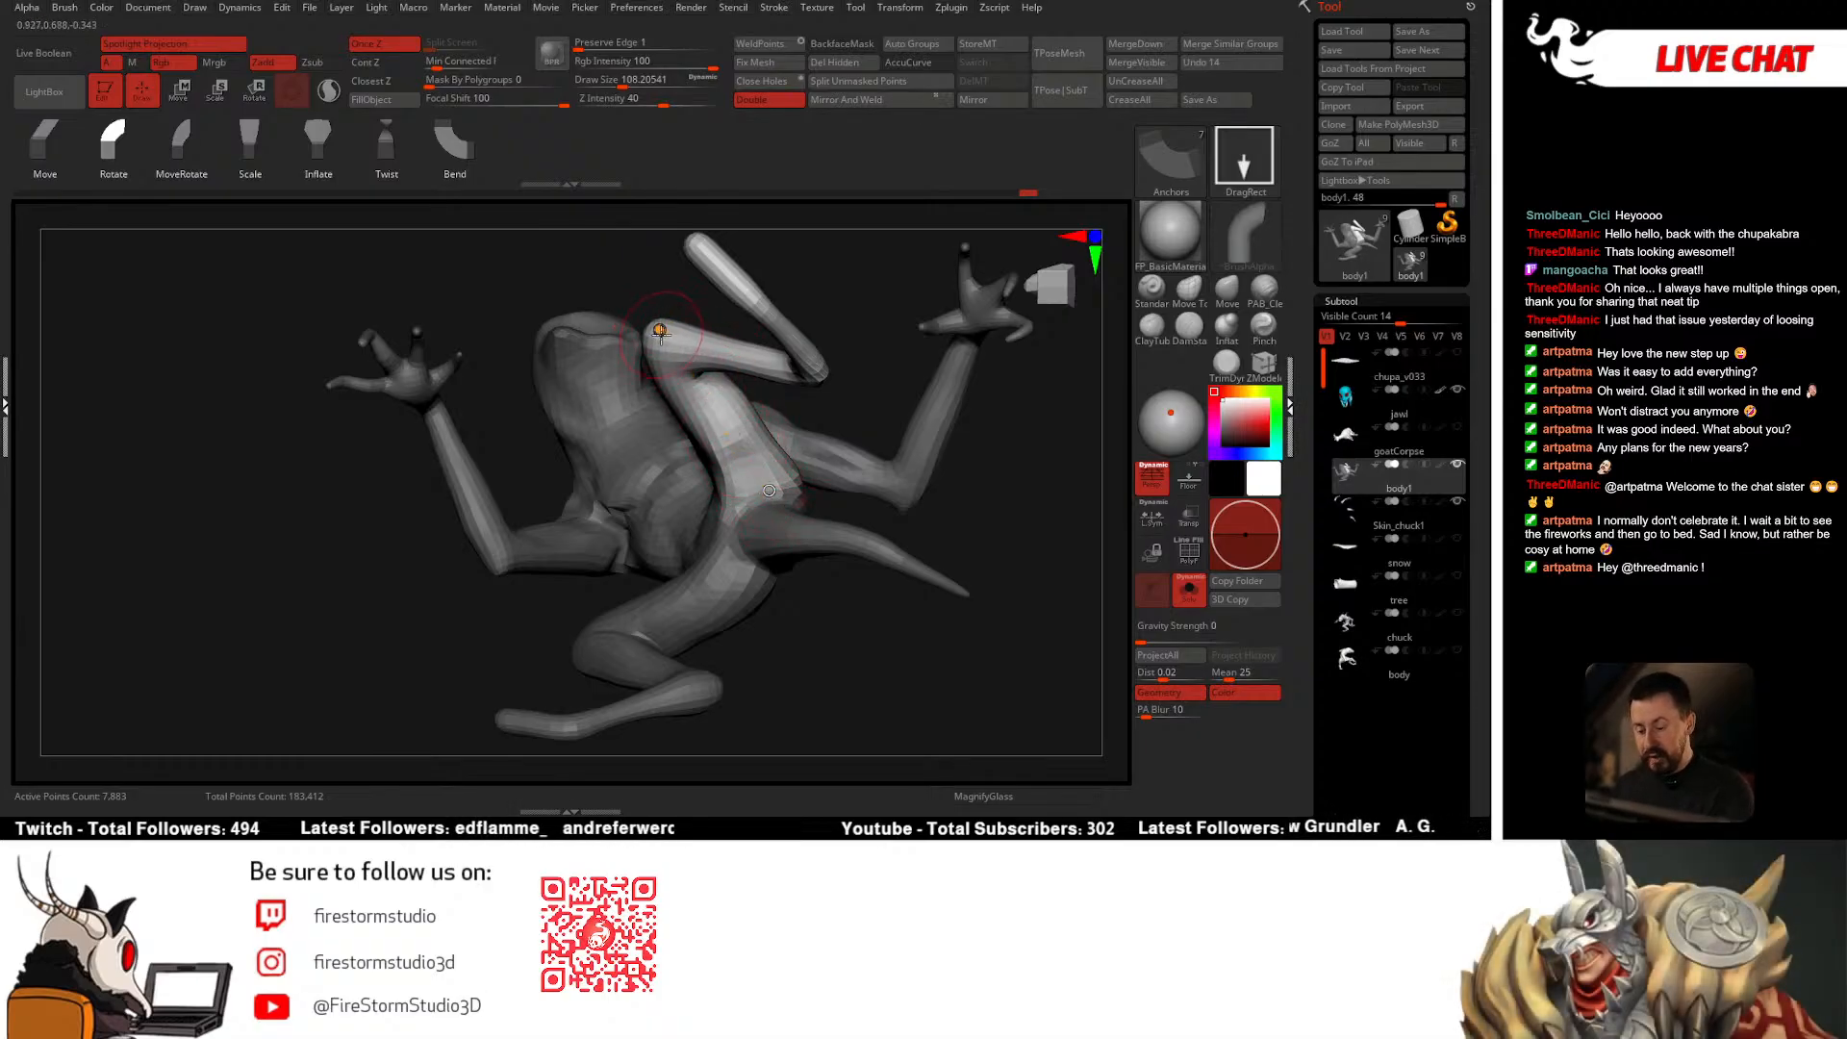
Step: Rotate the left leg around its hip anchor to repose it, softening the mask at the thigh
left_click_drag(661, 330, 687, 313)
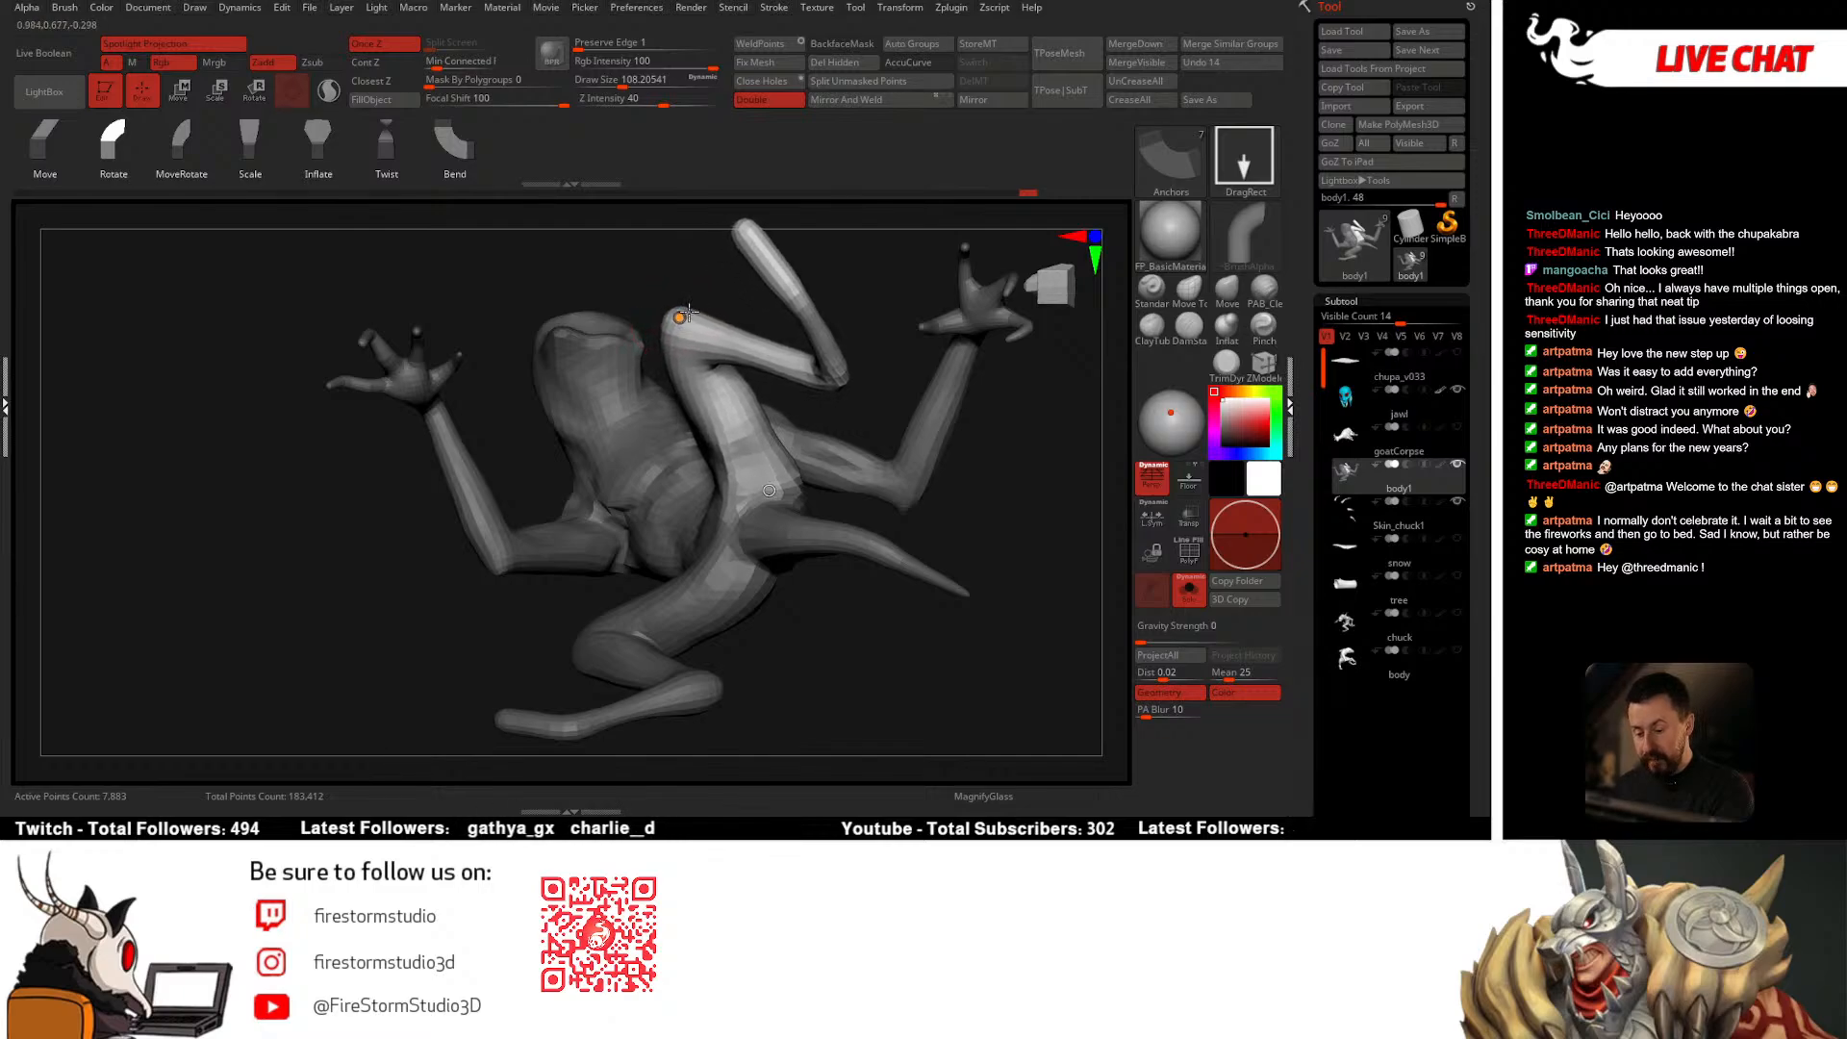
left_click_drag(820, 324, 765, 392)
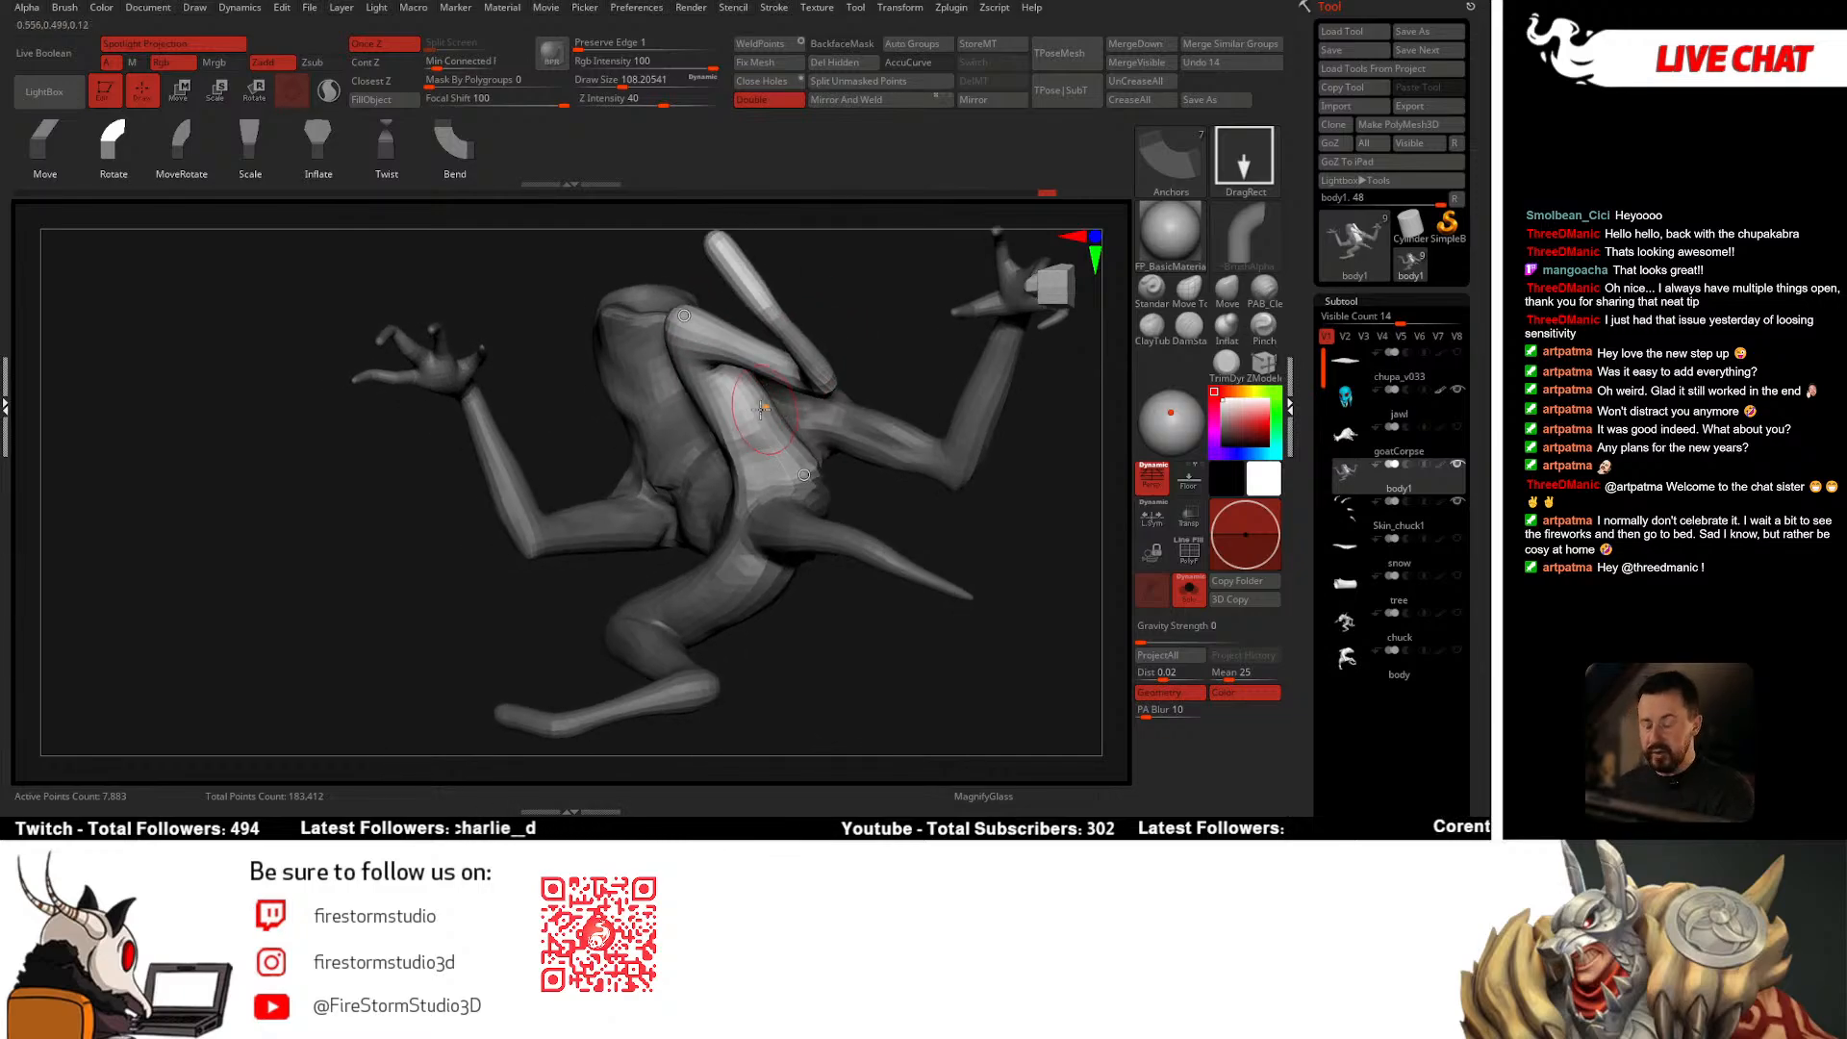
mouse_move(761, 410)
right_mouse_down()
mouse_move(765, 664)
mouse_move(744, 599)
mouse_move(766, 336)
mouse_move(755, 500)
mouse_move(738, 305)
mouse_move(754, 387)
right_mouse_up()
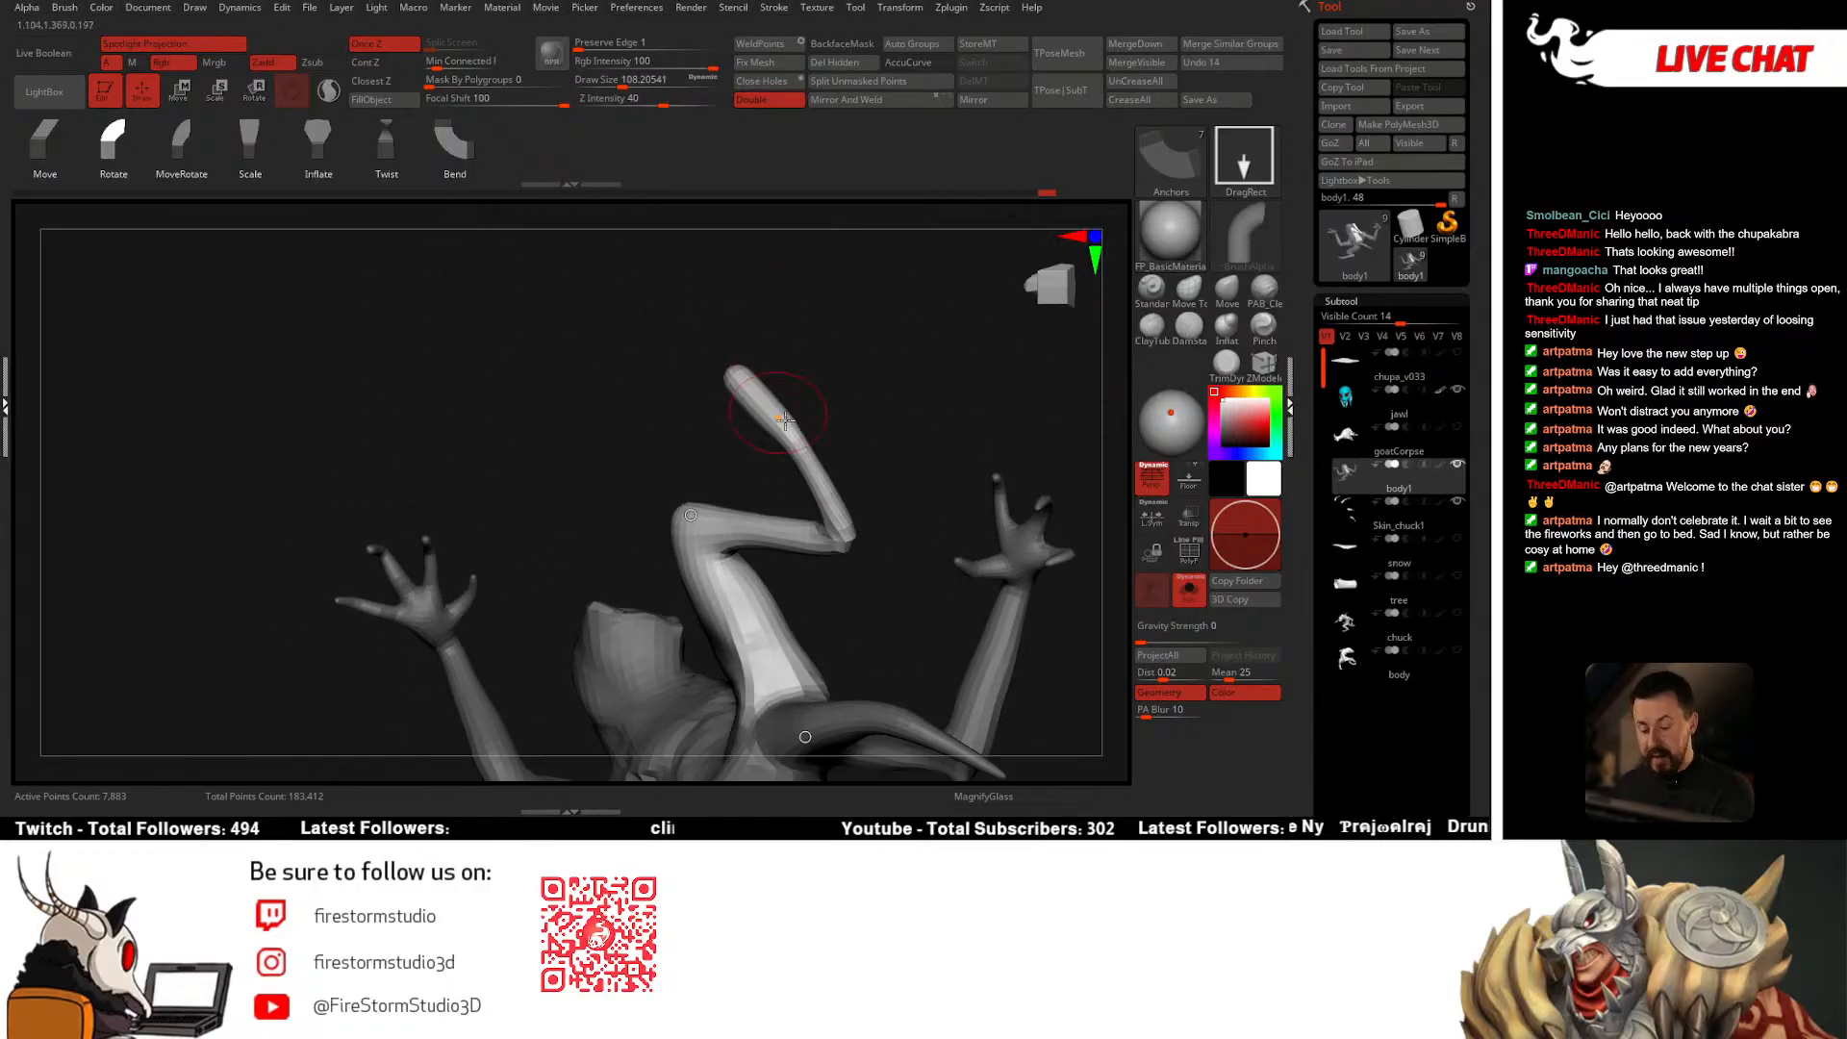
right_click_drag(879, 495, 825, 576, "shift")
left_click(744, 580, "ctrl")
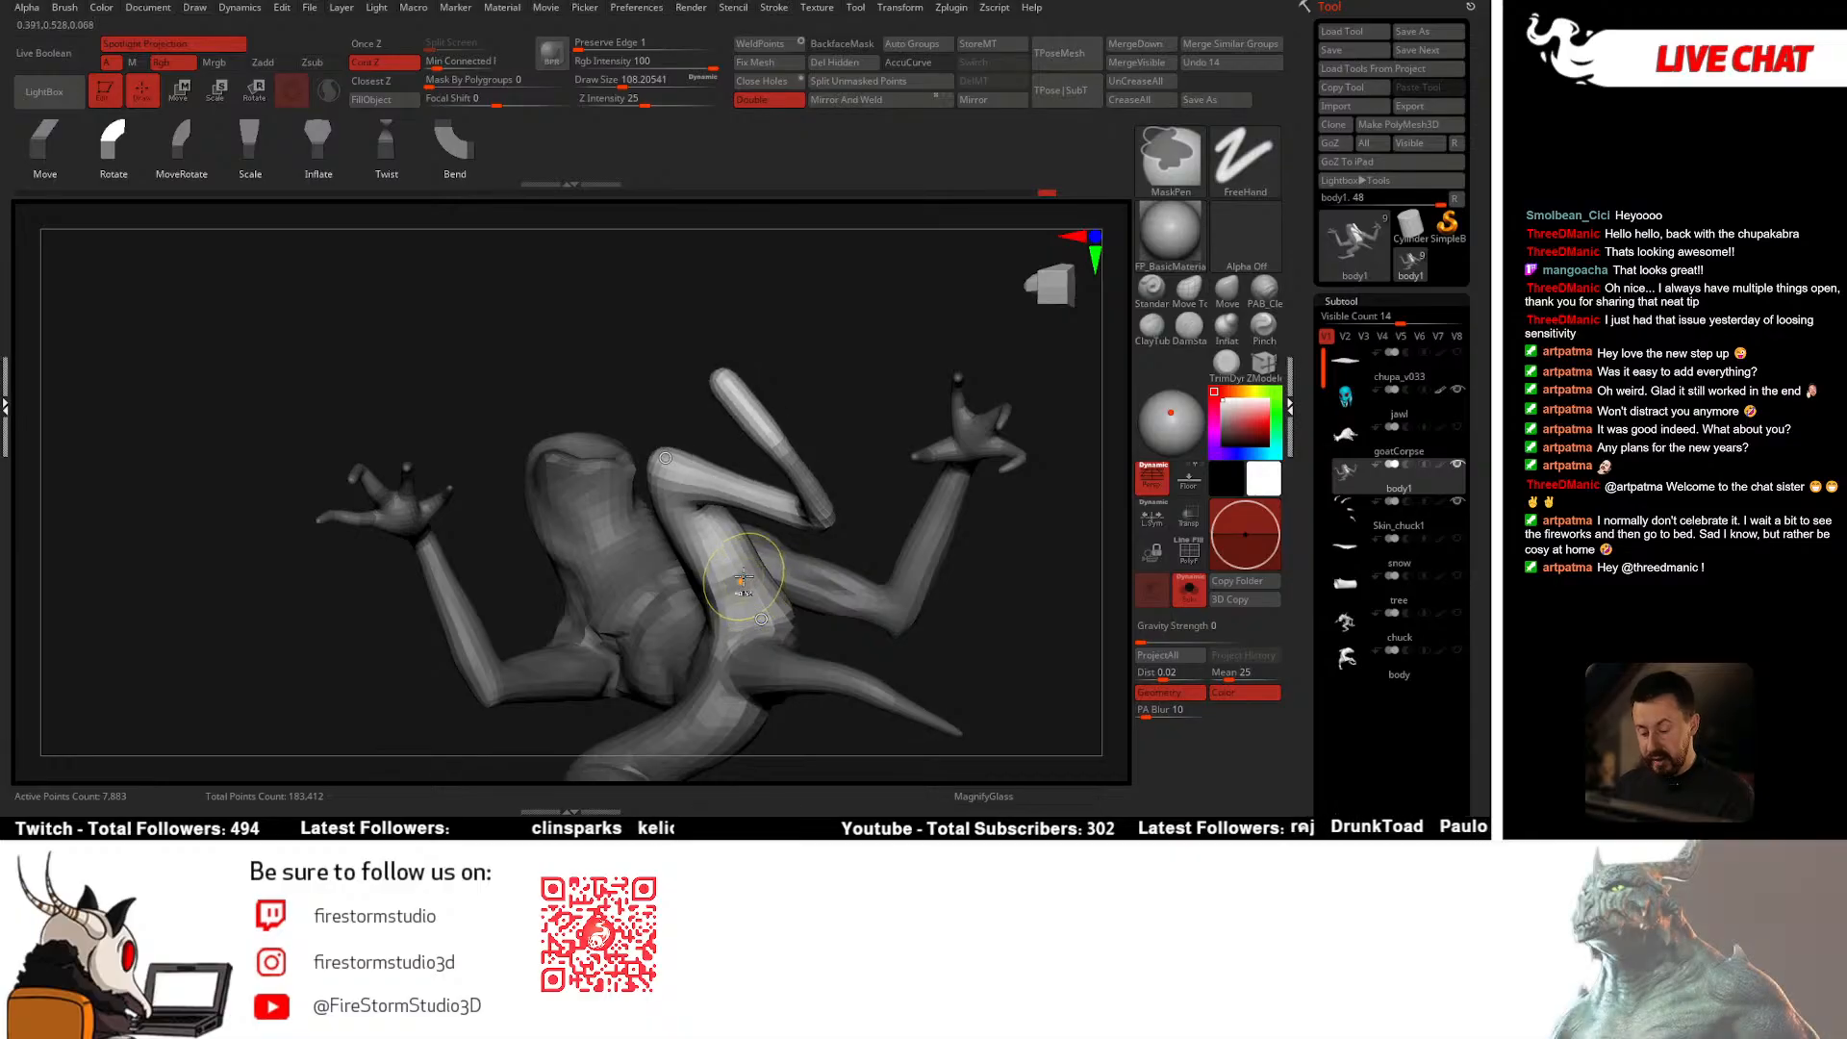
left_click_drag(665, 456, 642, 488)
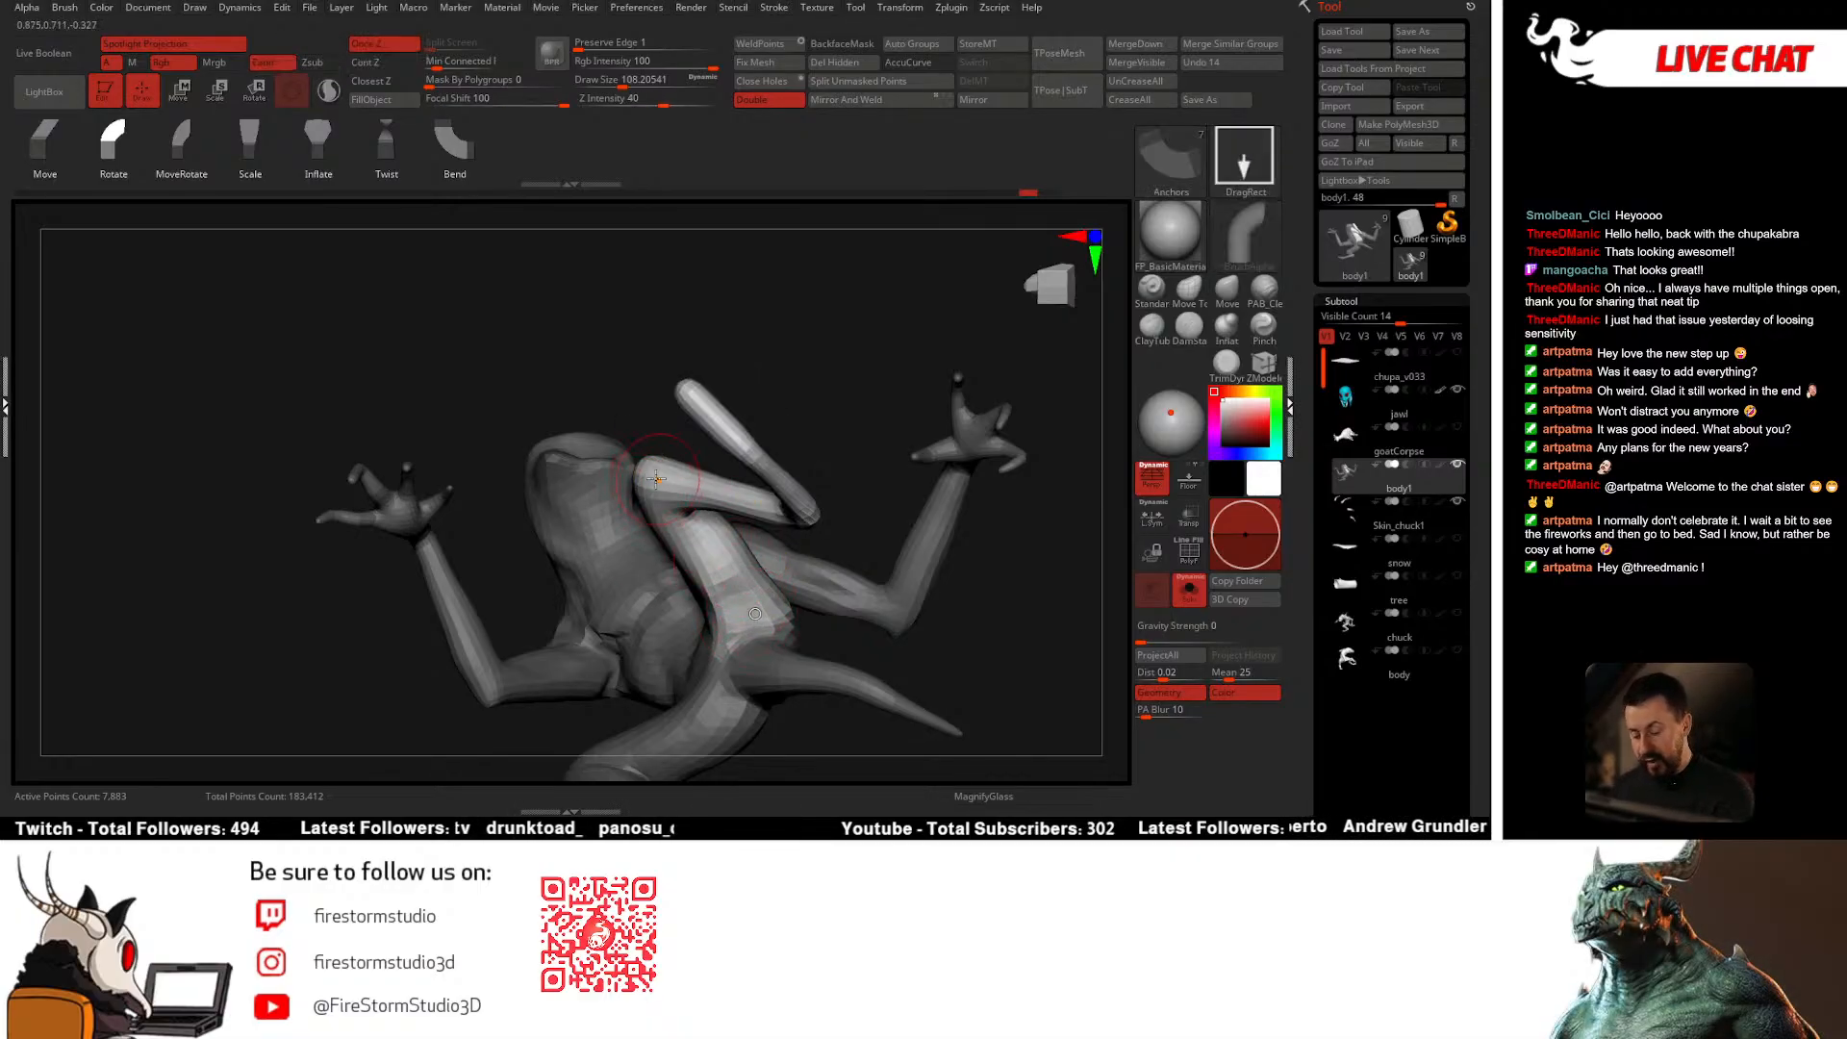
mouse_move(651, 469)
left_mouse_down()
mouse_move(709, 438)
mouse_move(676, 452)
left_mouse_up()
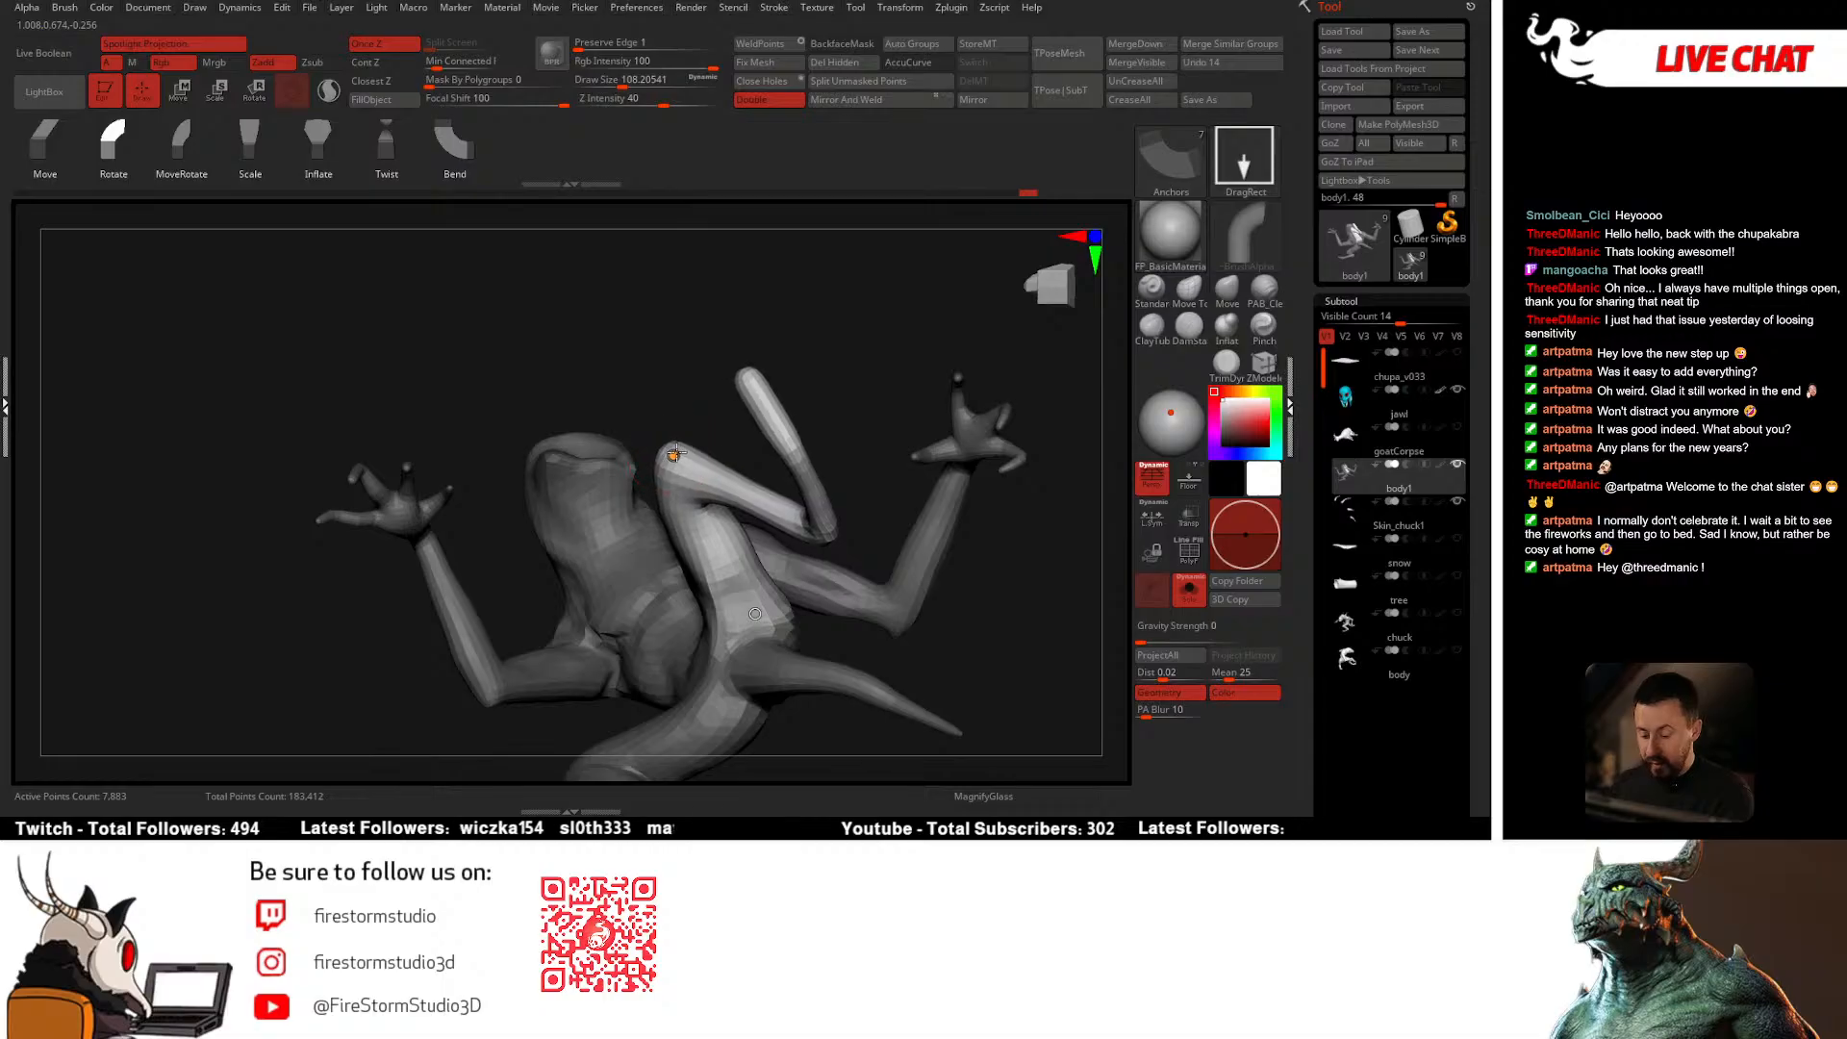
mouse_move(808, 395)
left_mouse_down()
mouse_move(837, 384)
mouse_move(829, 574)
mouse_move(857, 536)
mouse_move(897, 552)
mouse_move(874, 536)
mouse_move(874, 495)
mouse_move(912, 507)
mouse_move(812, 573)
mouse_move(822, 390)
mouse_move(843, 597)
left_mouse_up()
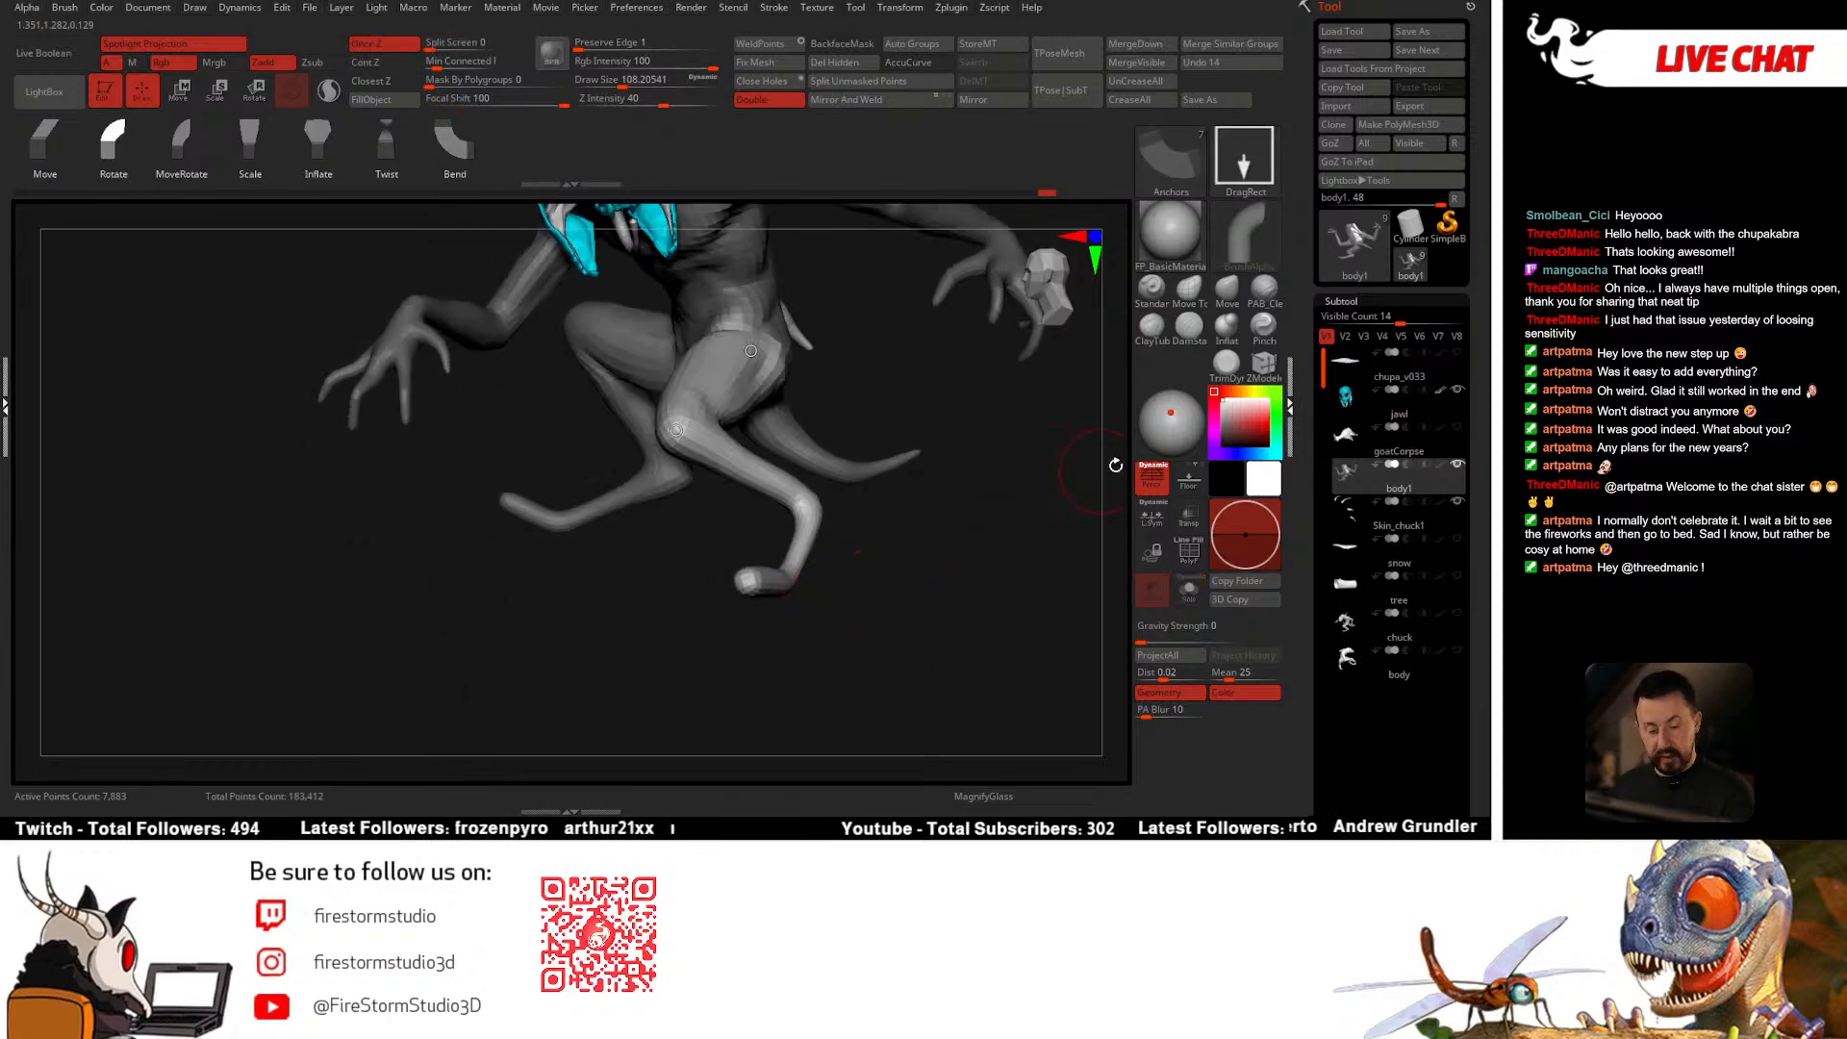
Step: Show the ground base and adjust the left shin and foot against it with the Move brush at a draw size of about 132
left_click(1458, 354)
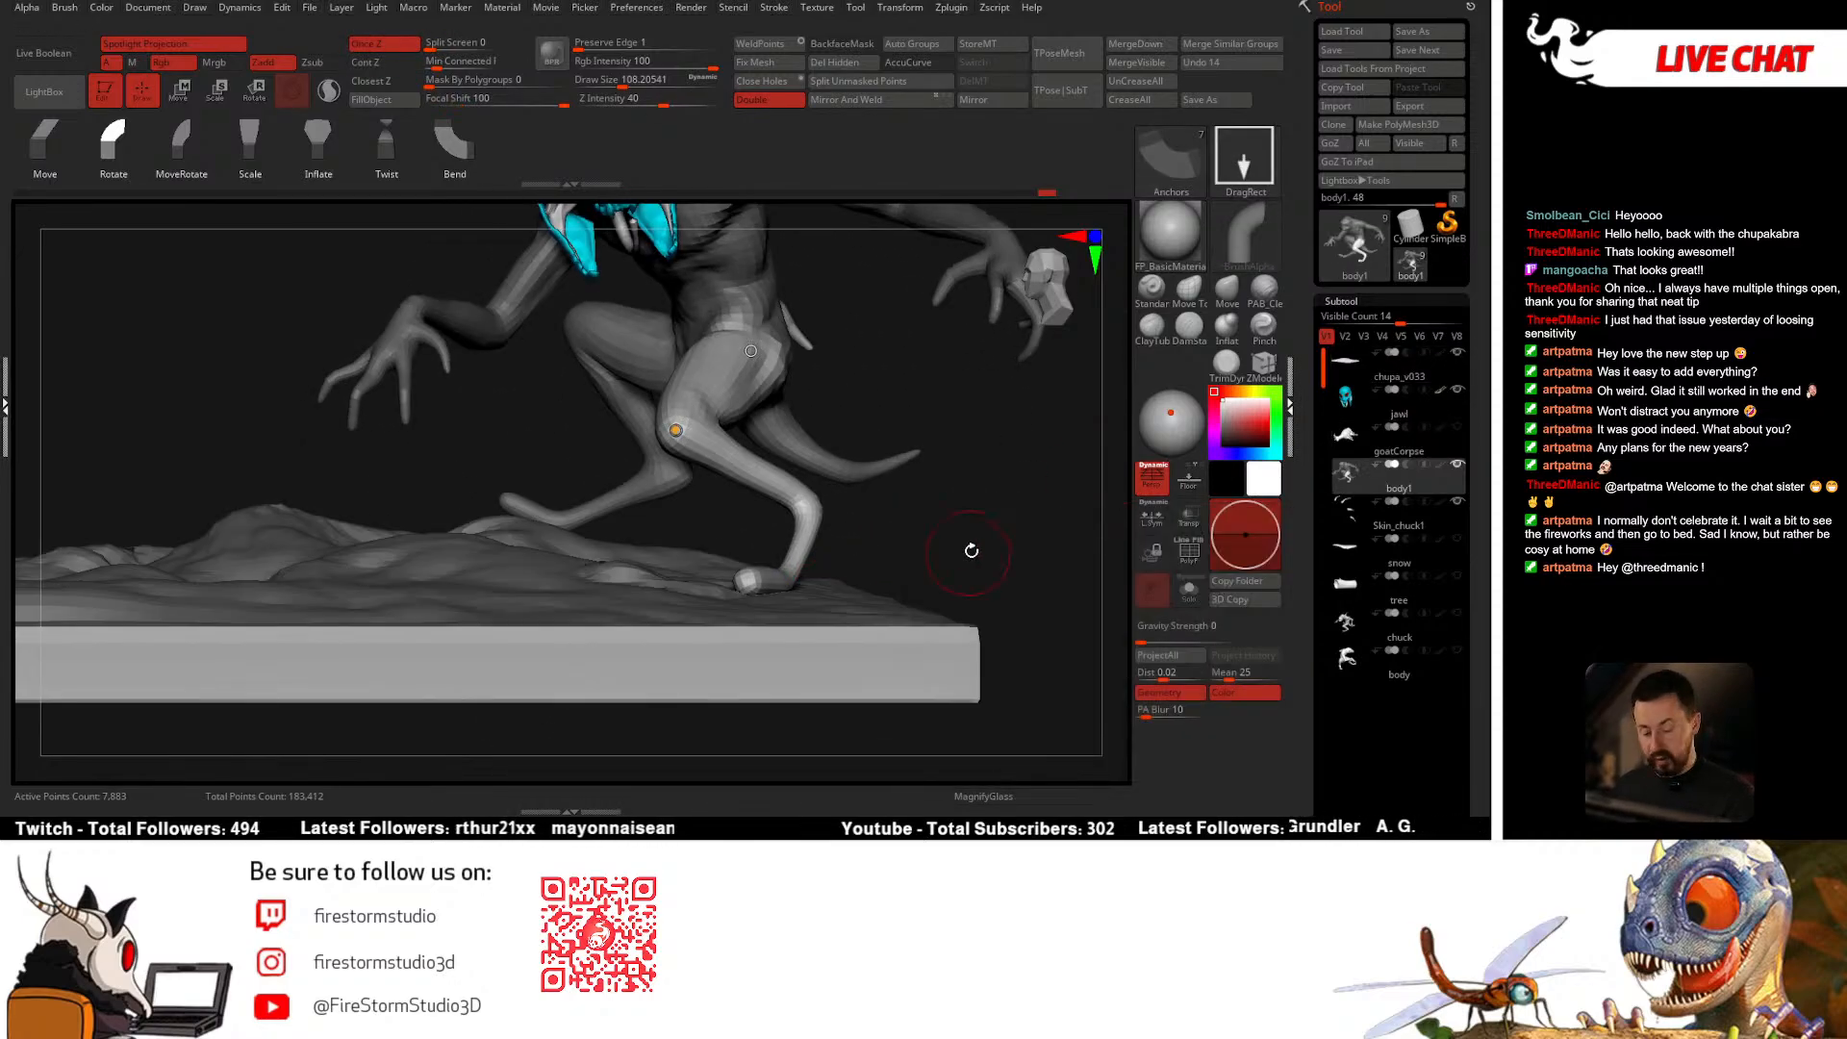
left_click_drag(972, 549, 651, 554)
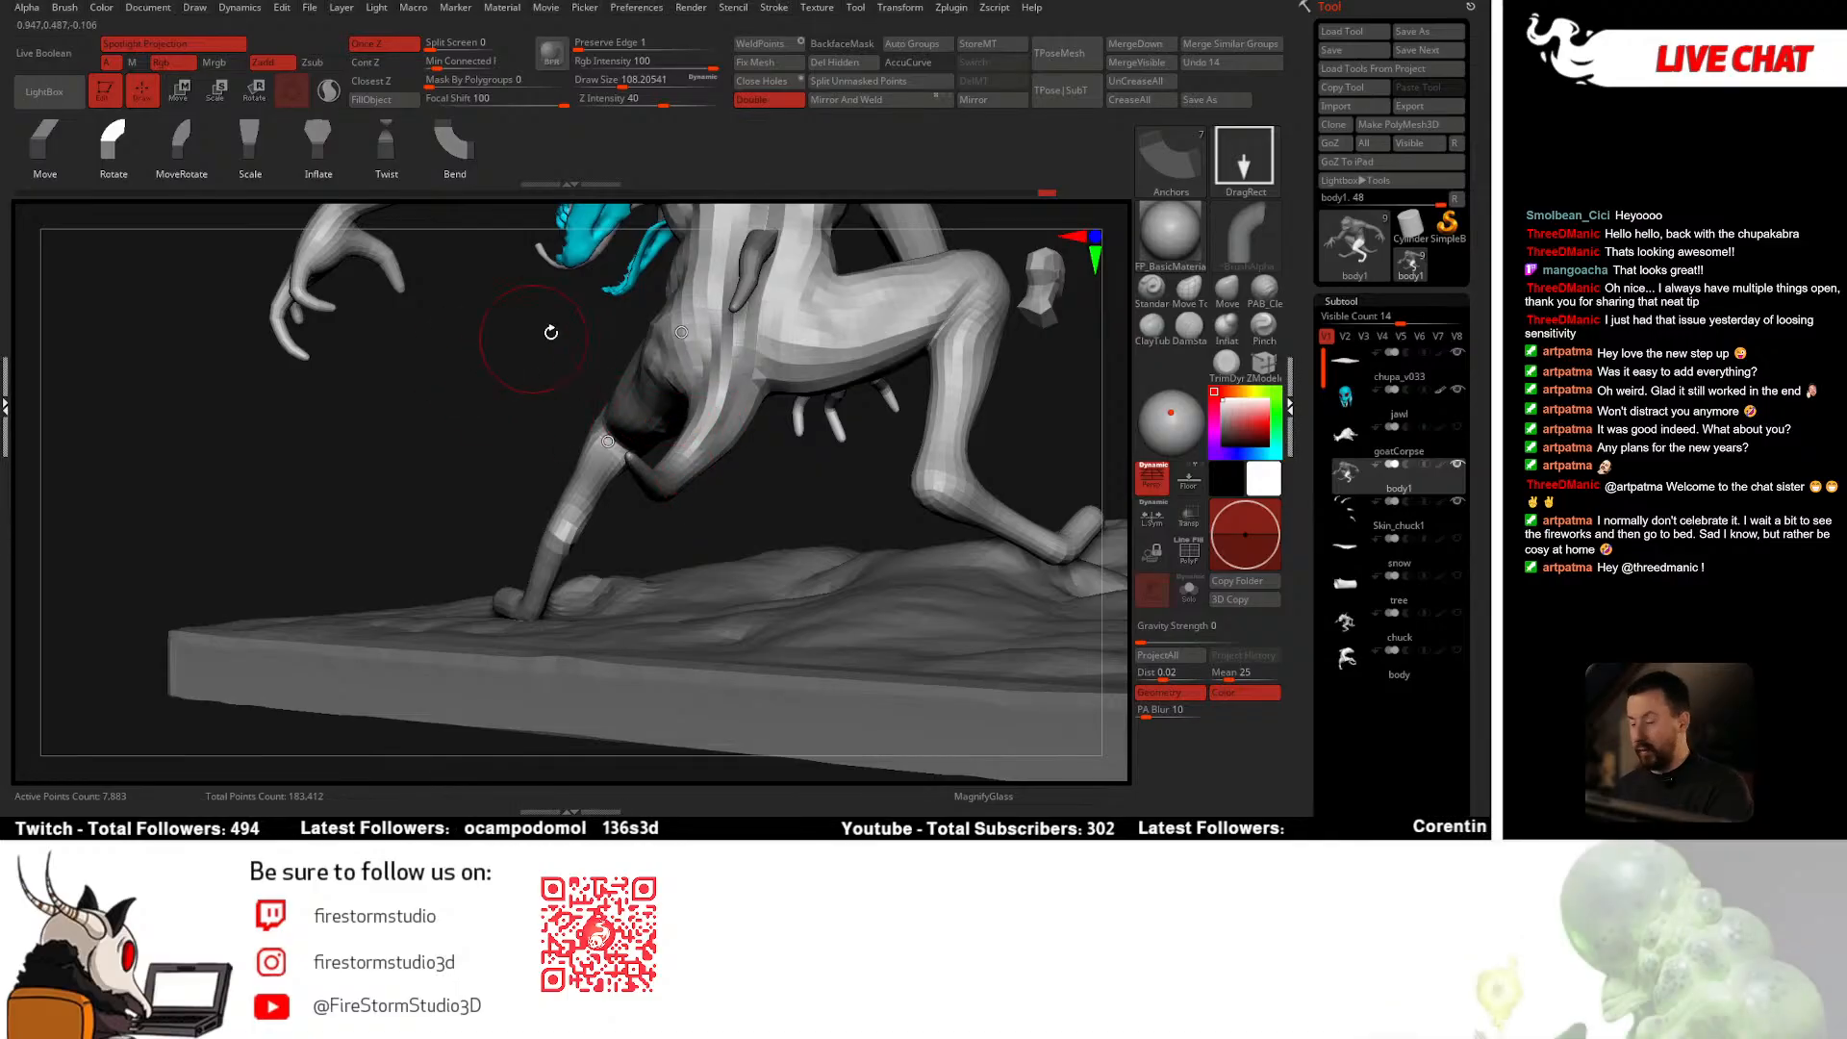
left_click(1226, 301)
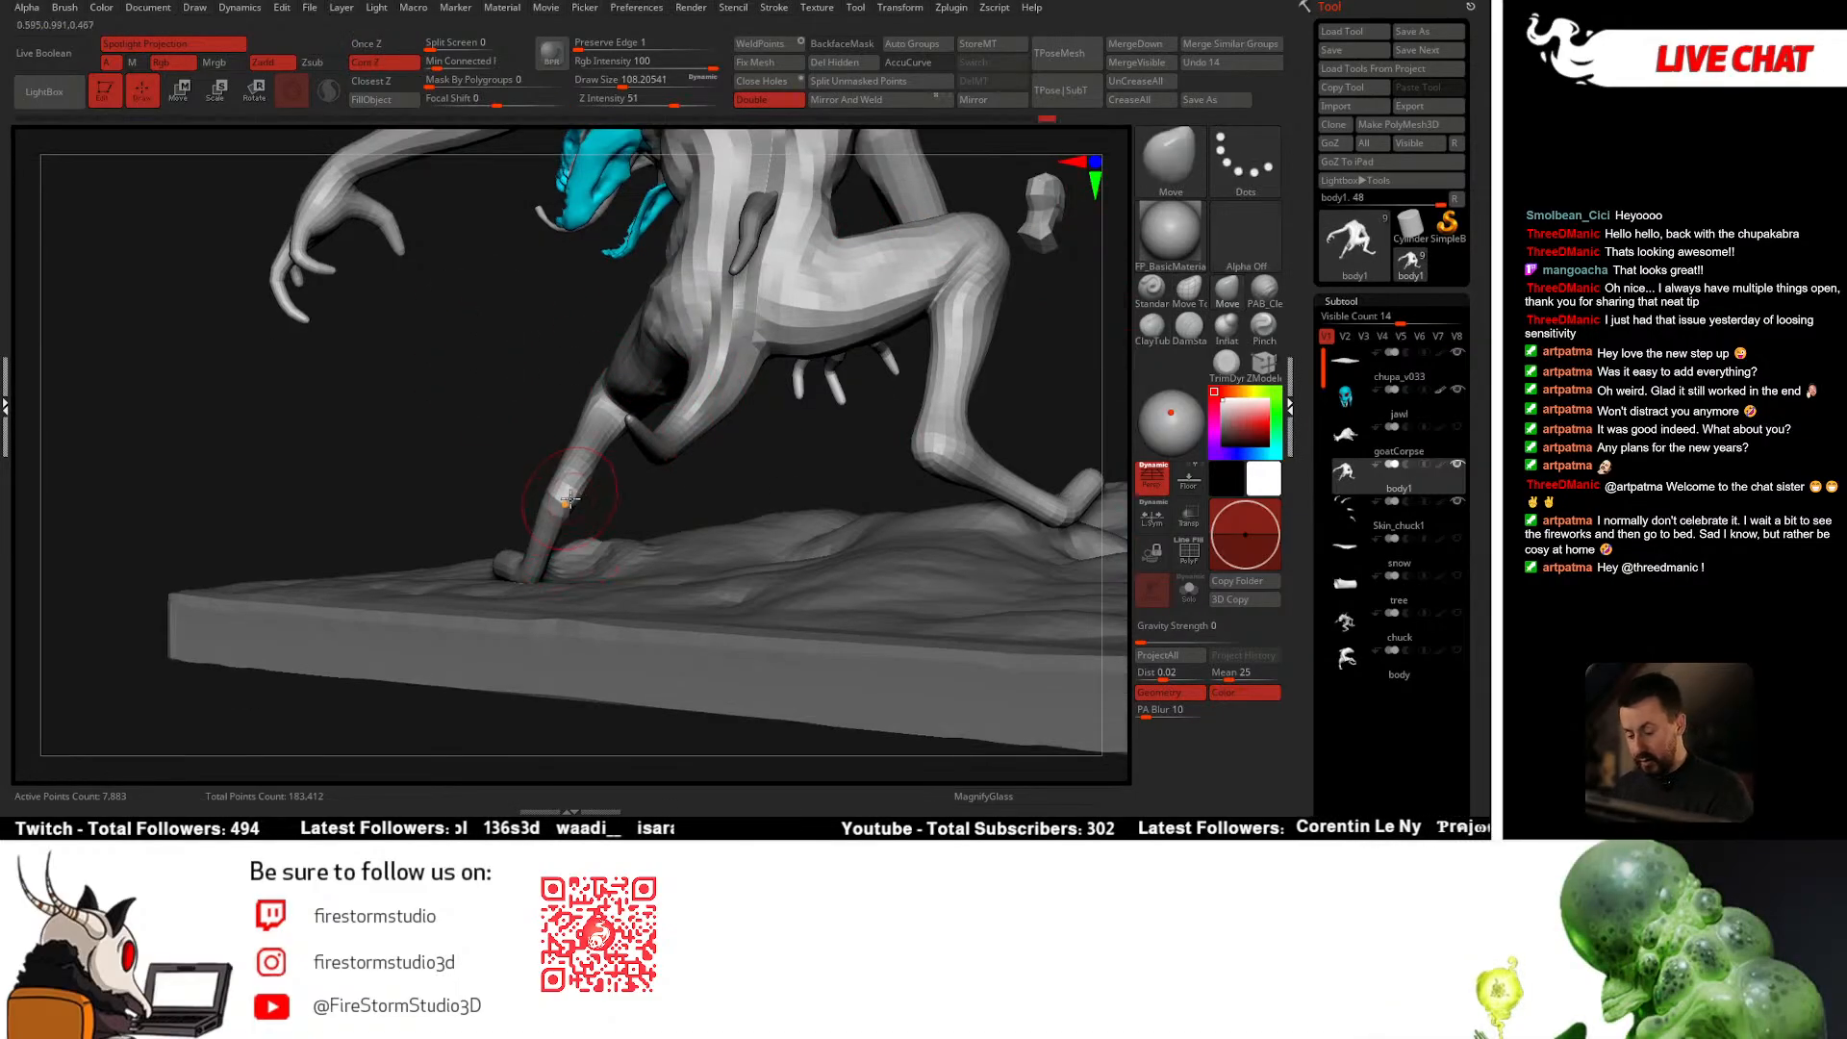
right_click_drag(570, 499, 556, 544, "alt")
key("bracketright")
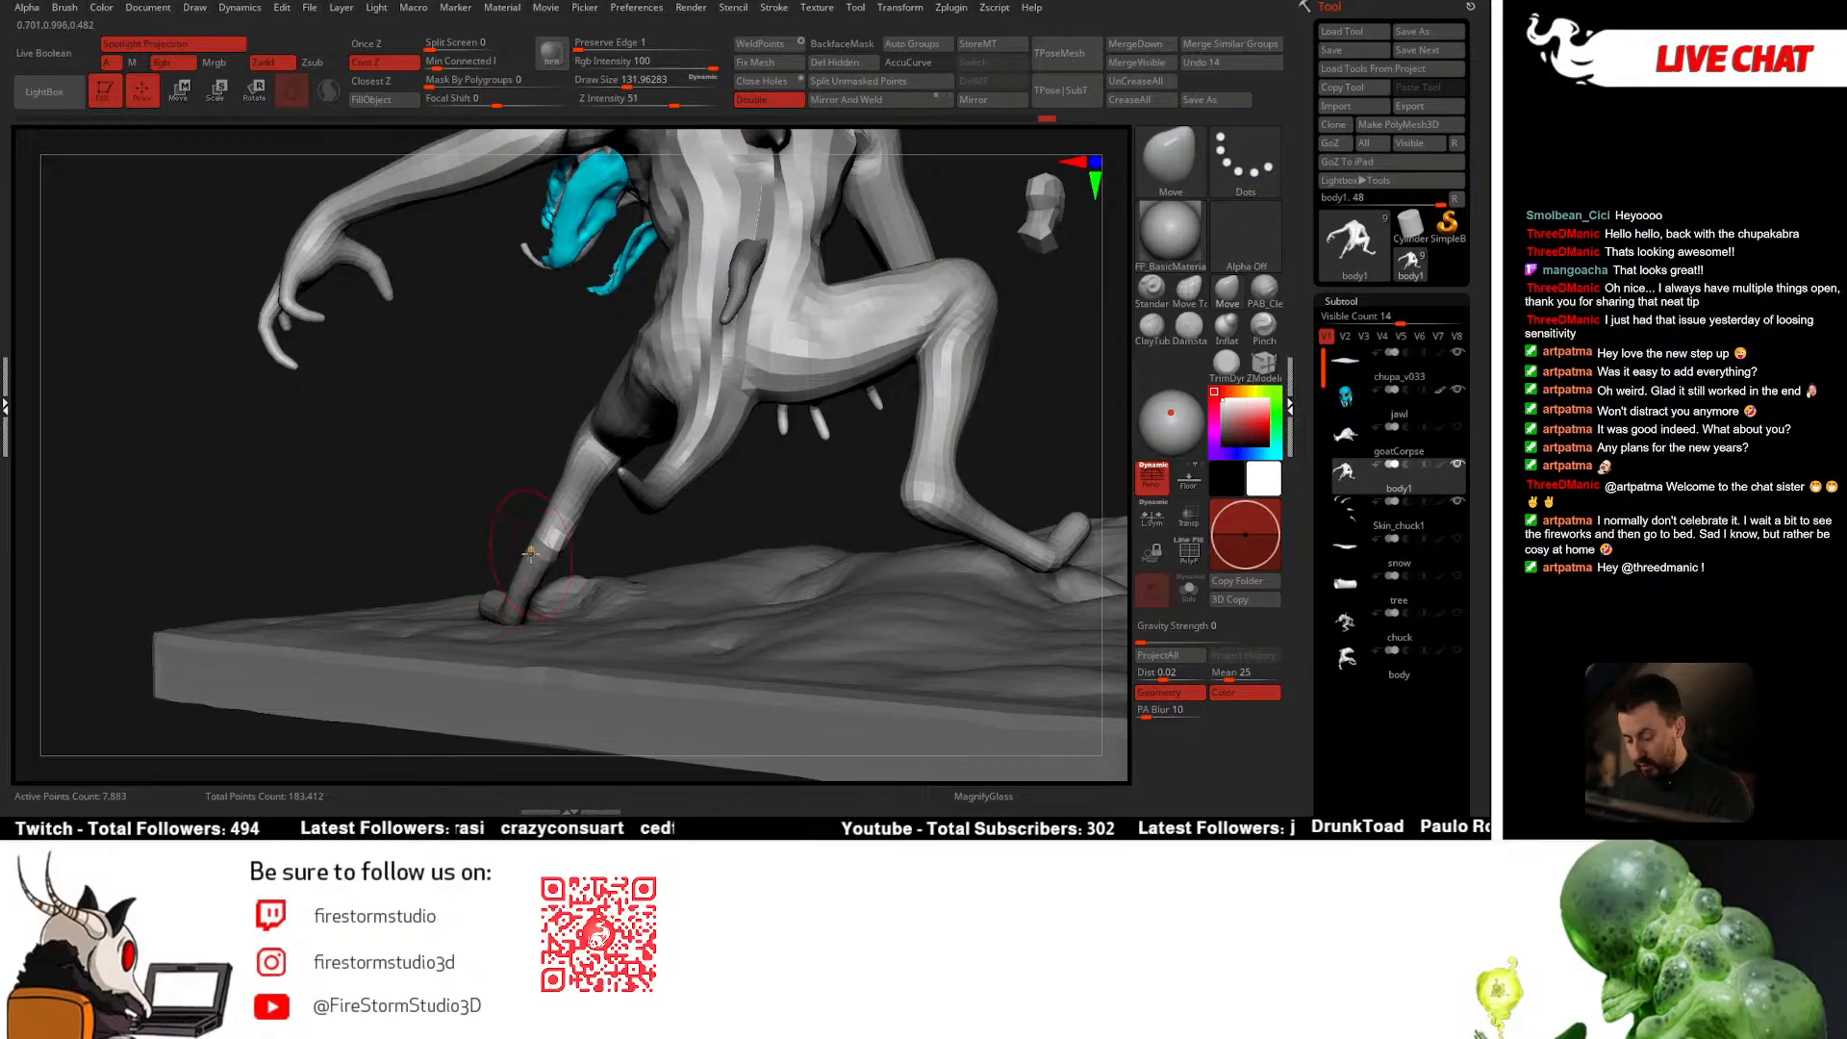
right_click_drag(530, 554, 479, 574)
right_click_drag(527, 508, 689, 500)
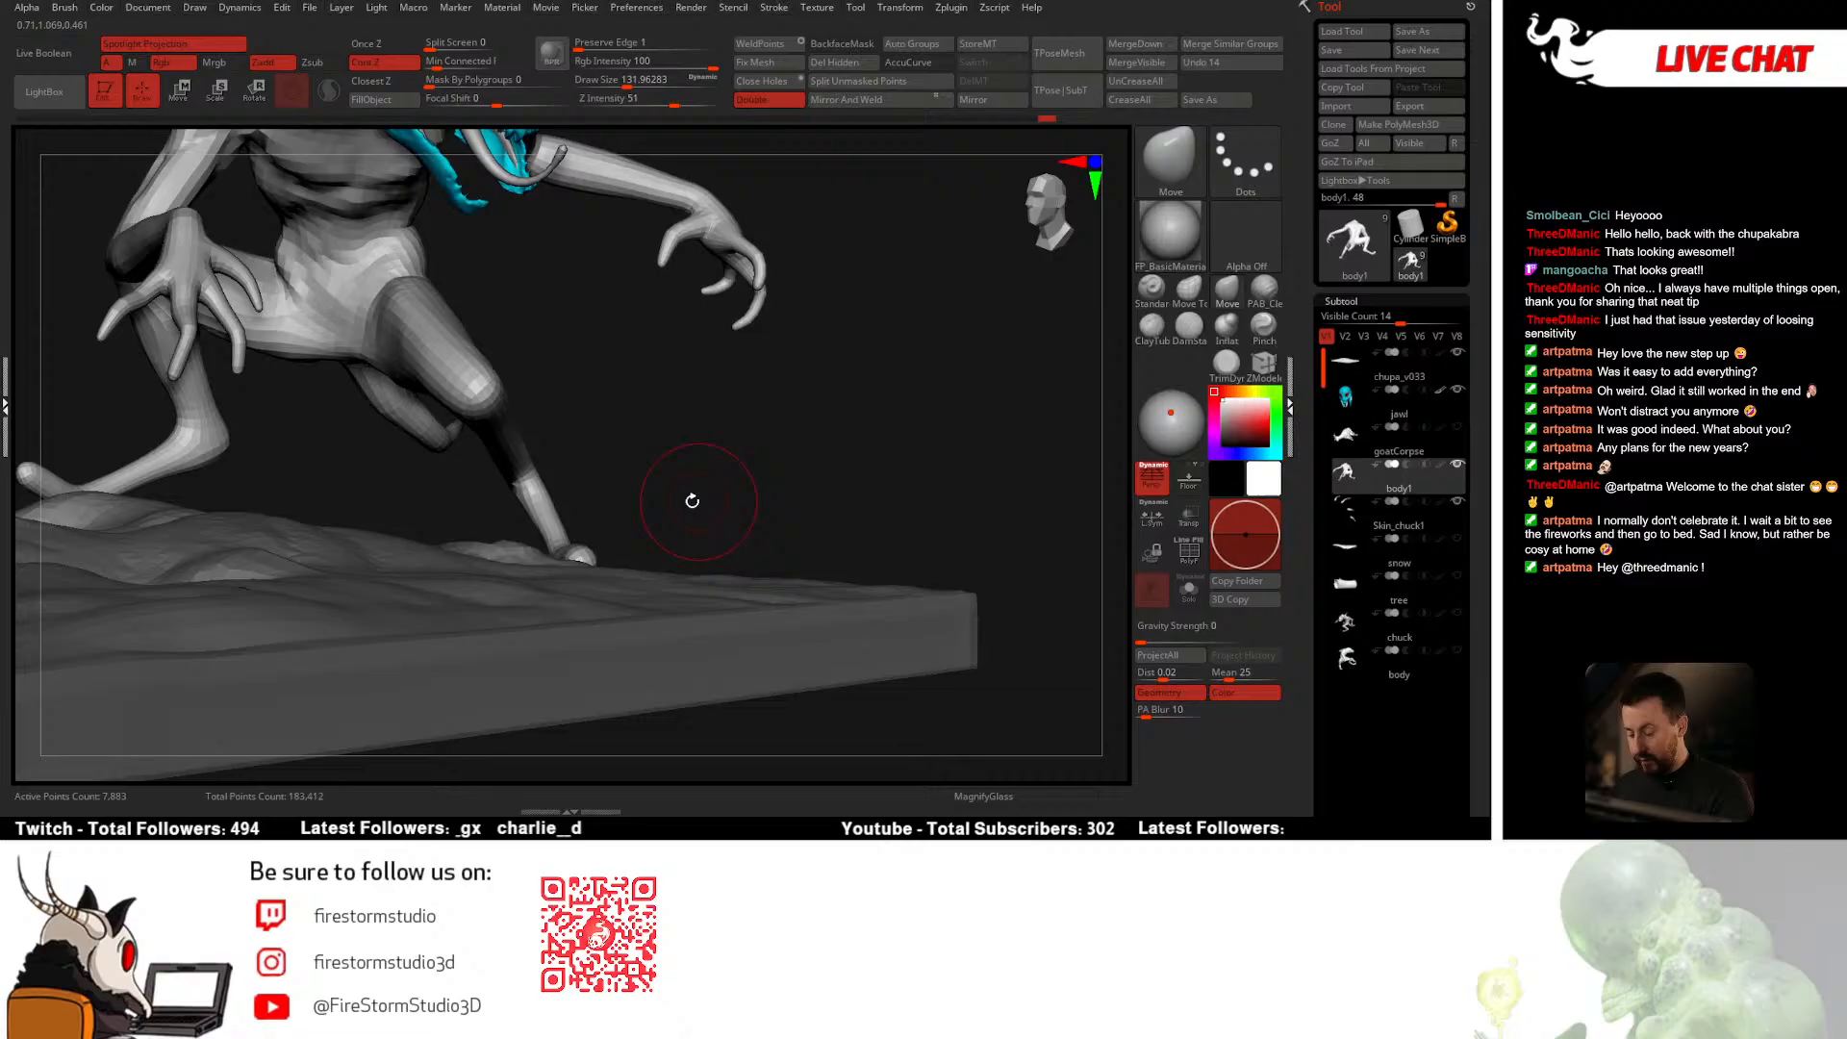
Step: Reshape the left knee and lower leg with the Move brush, raising the draw size from about 154 to about 197
key("space")
left_click(513, 446)
key("space")
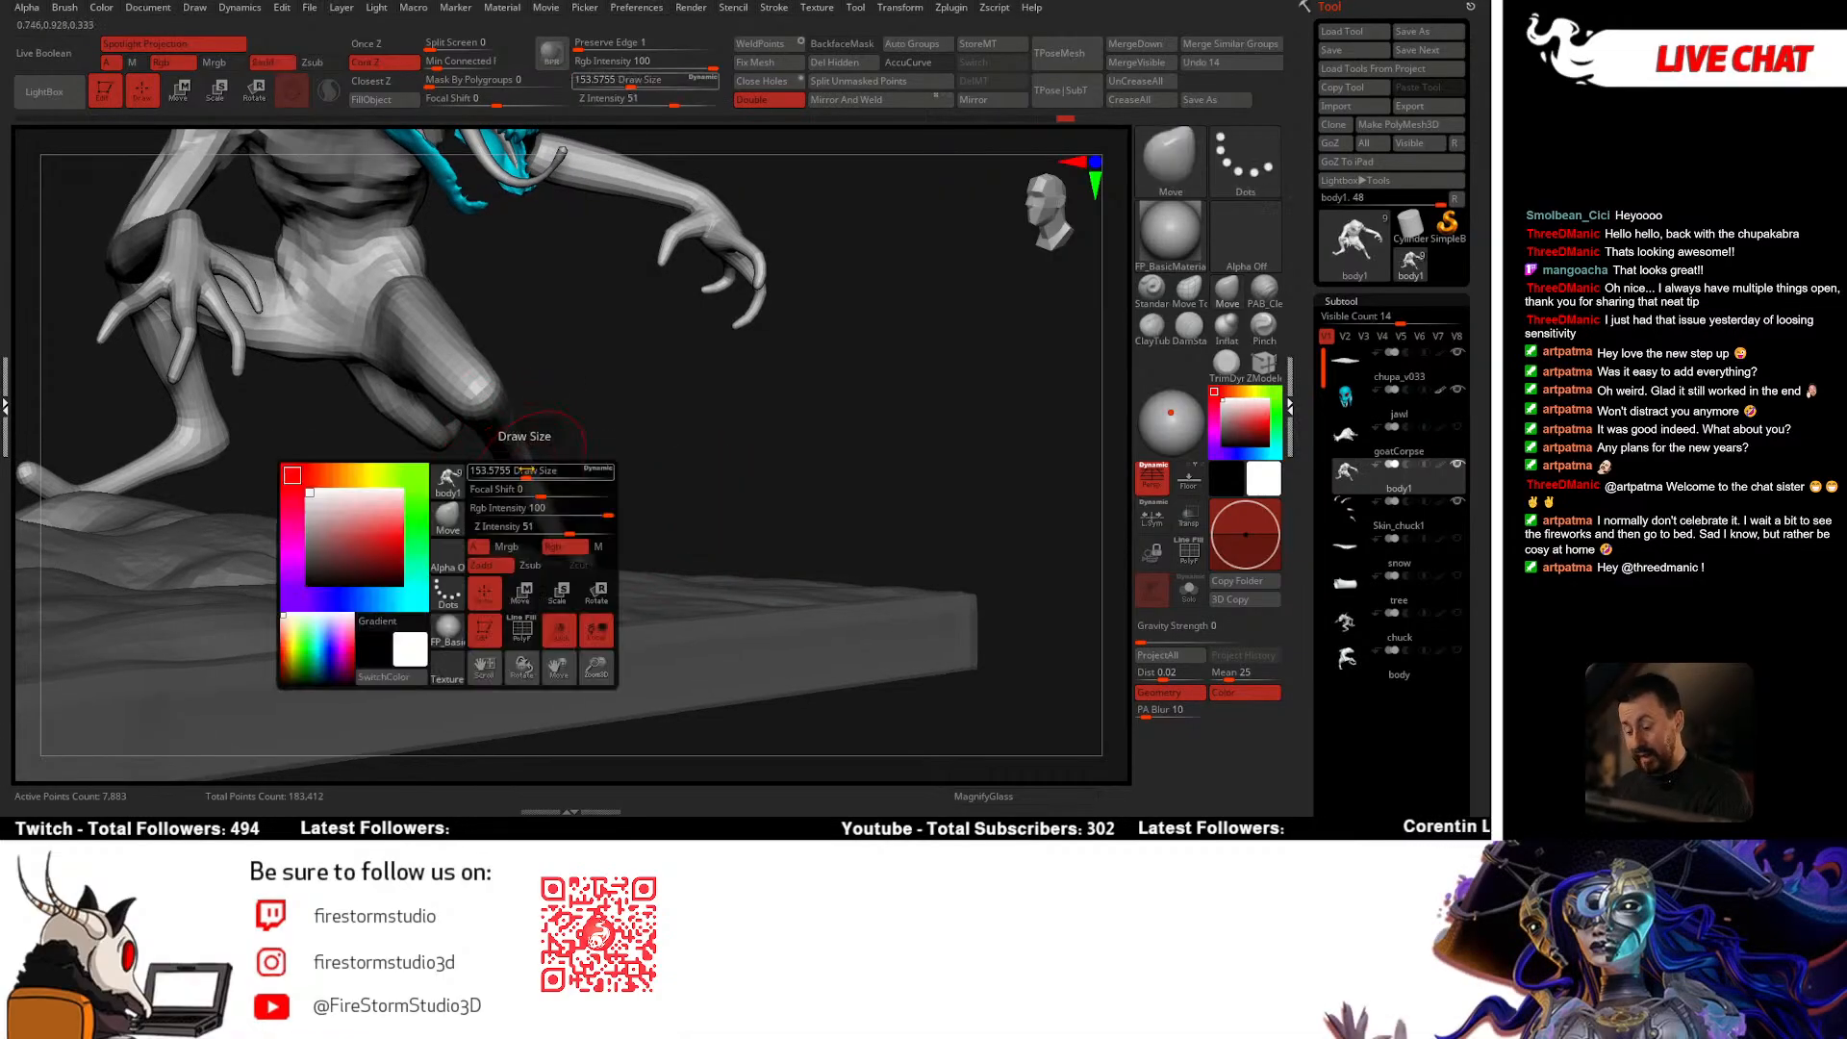
left_click(505, 453)
right_click_drag(517, 483, 399, 529)
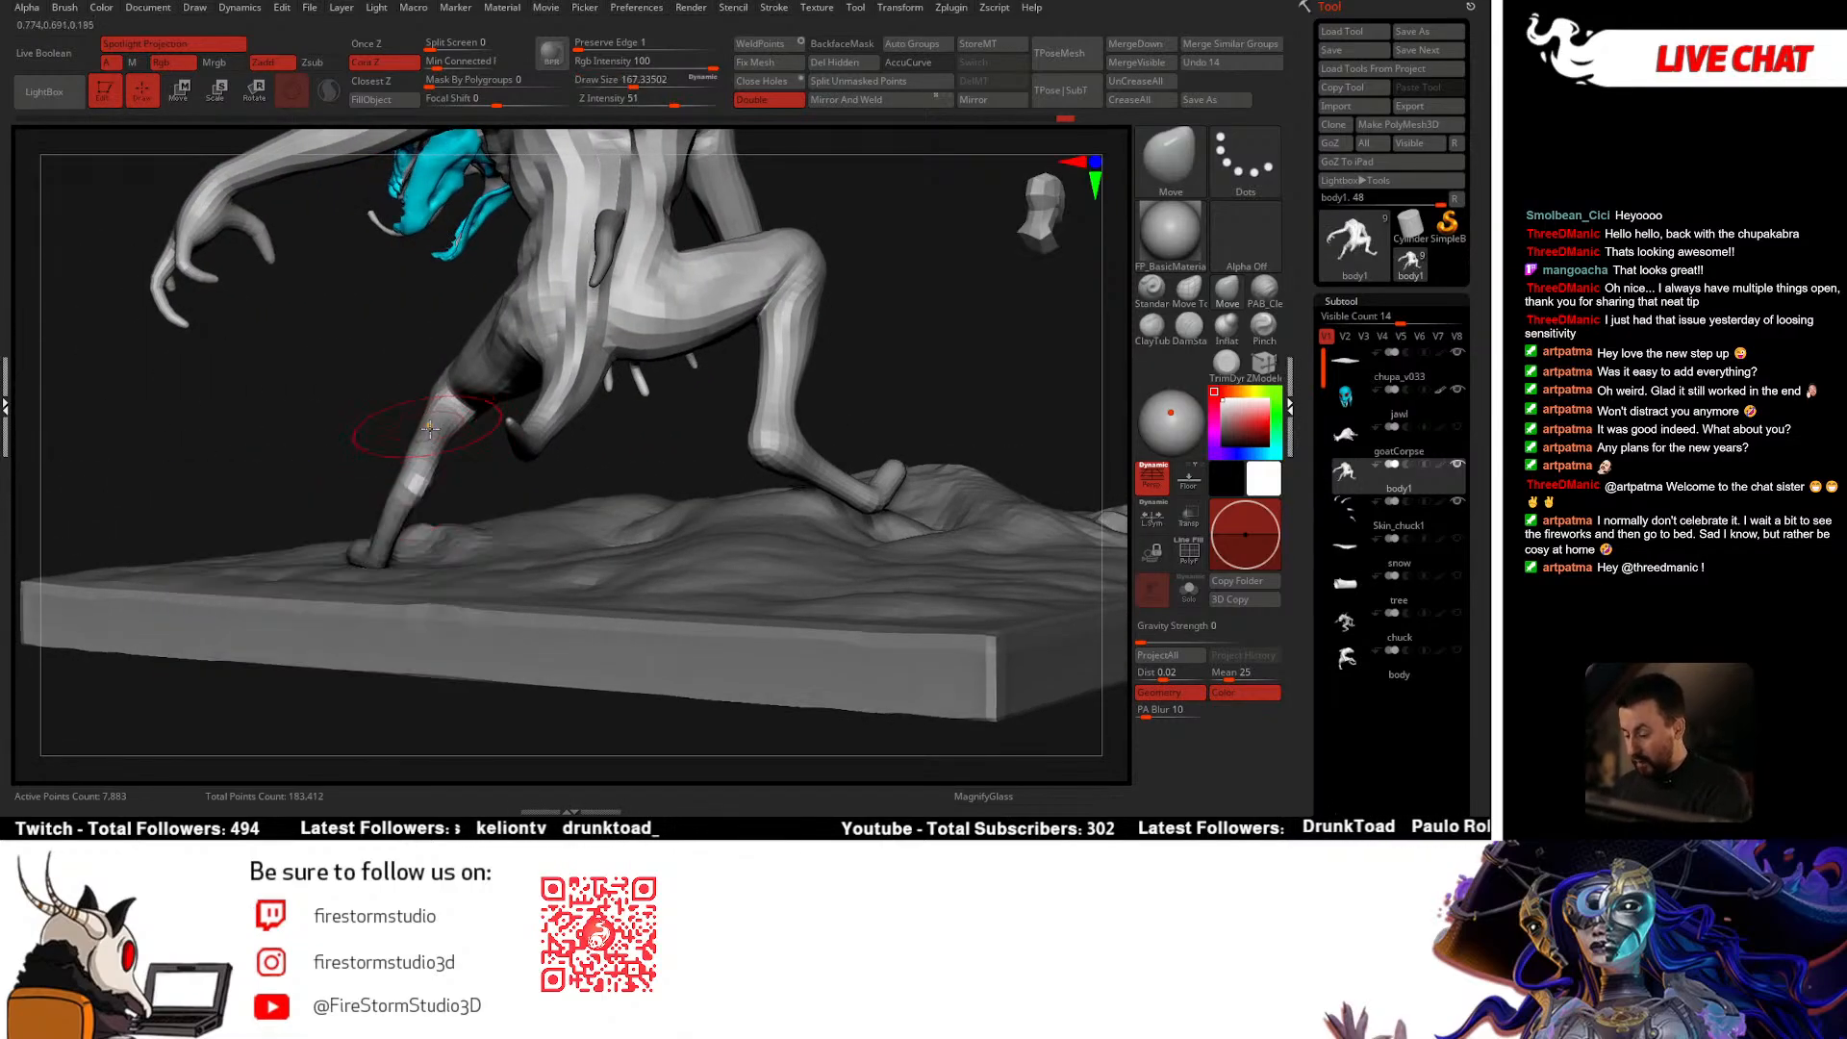
key("space")
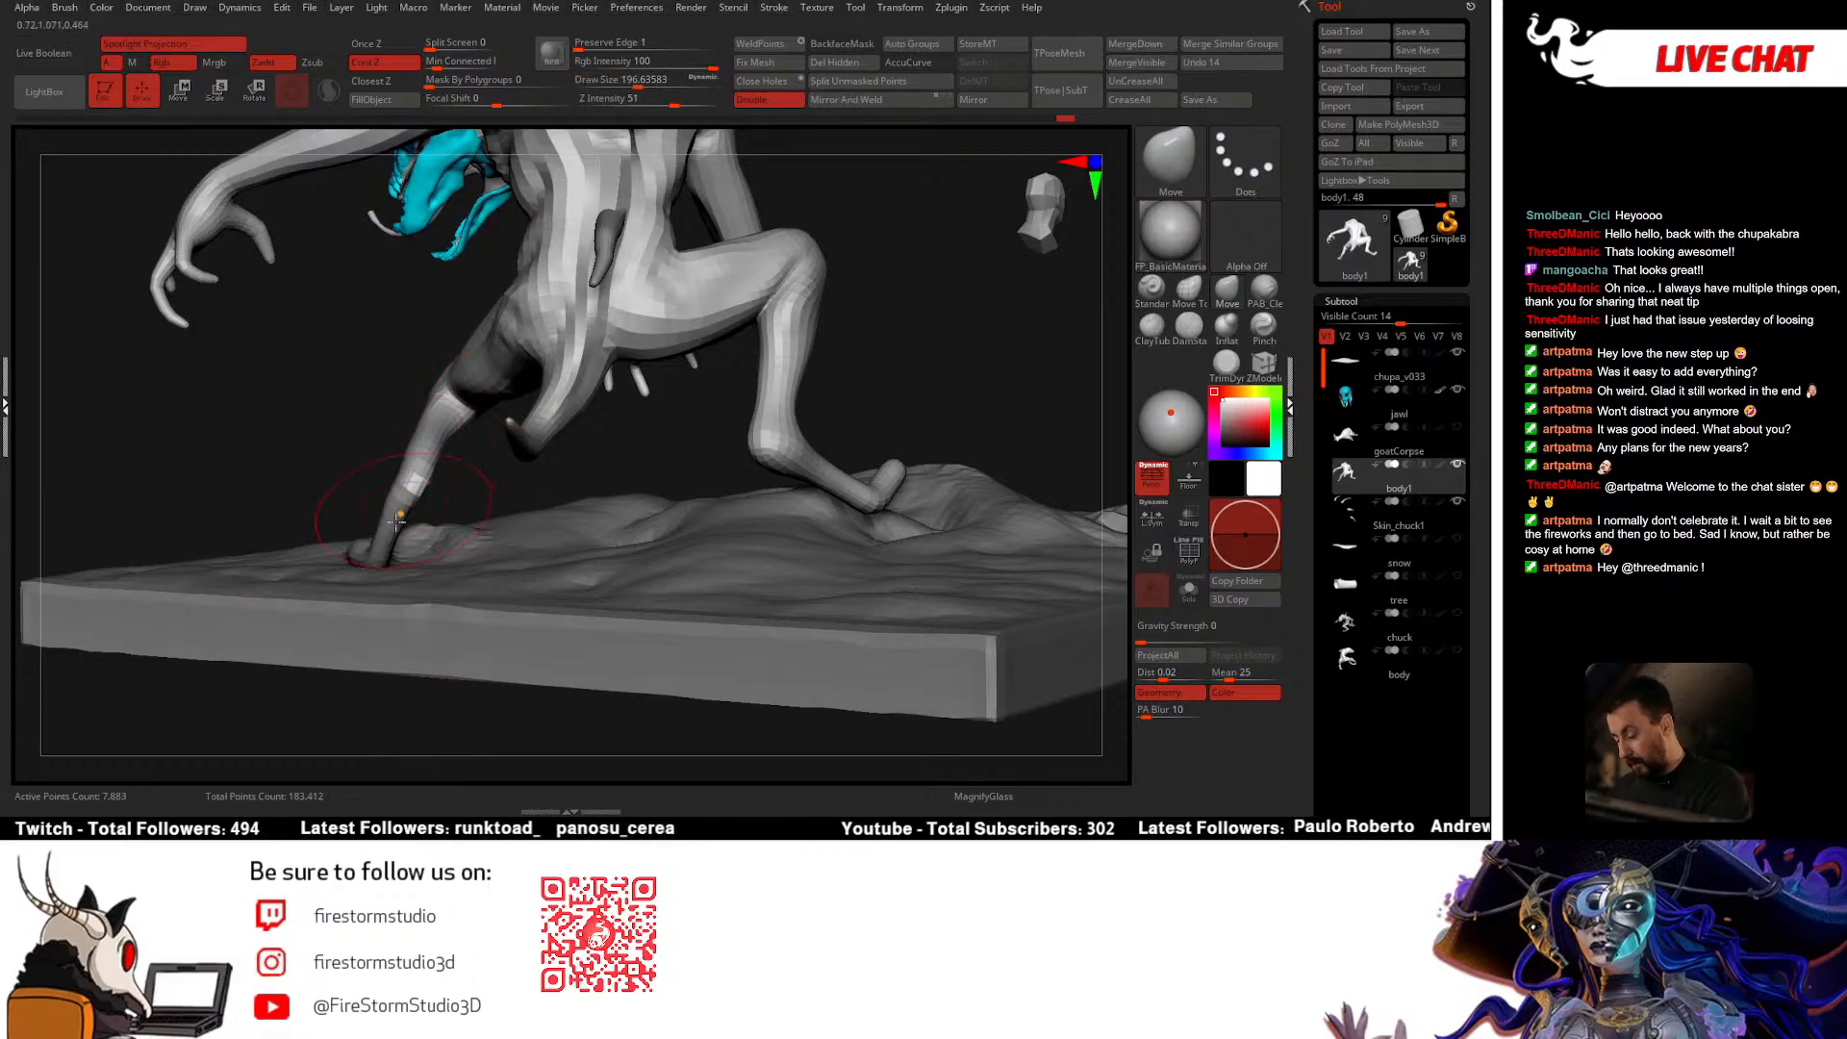
right_click_drag(375, 505, 636, 486)
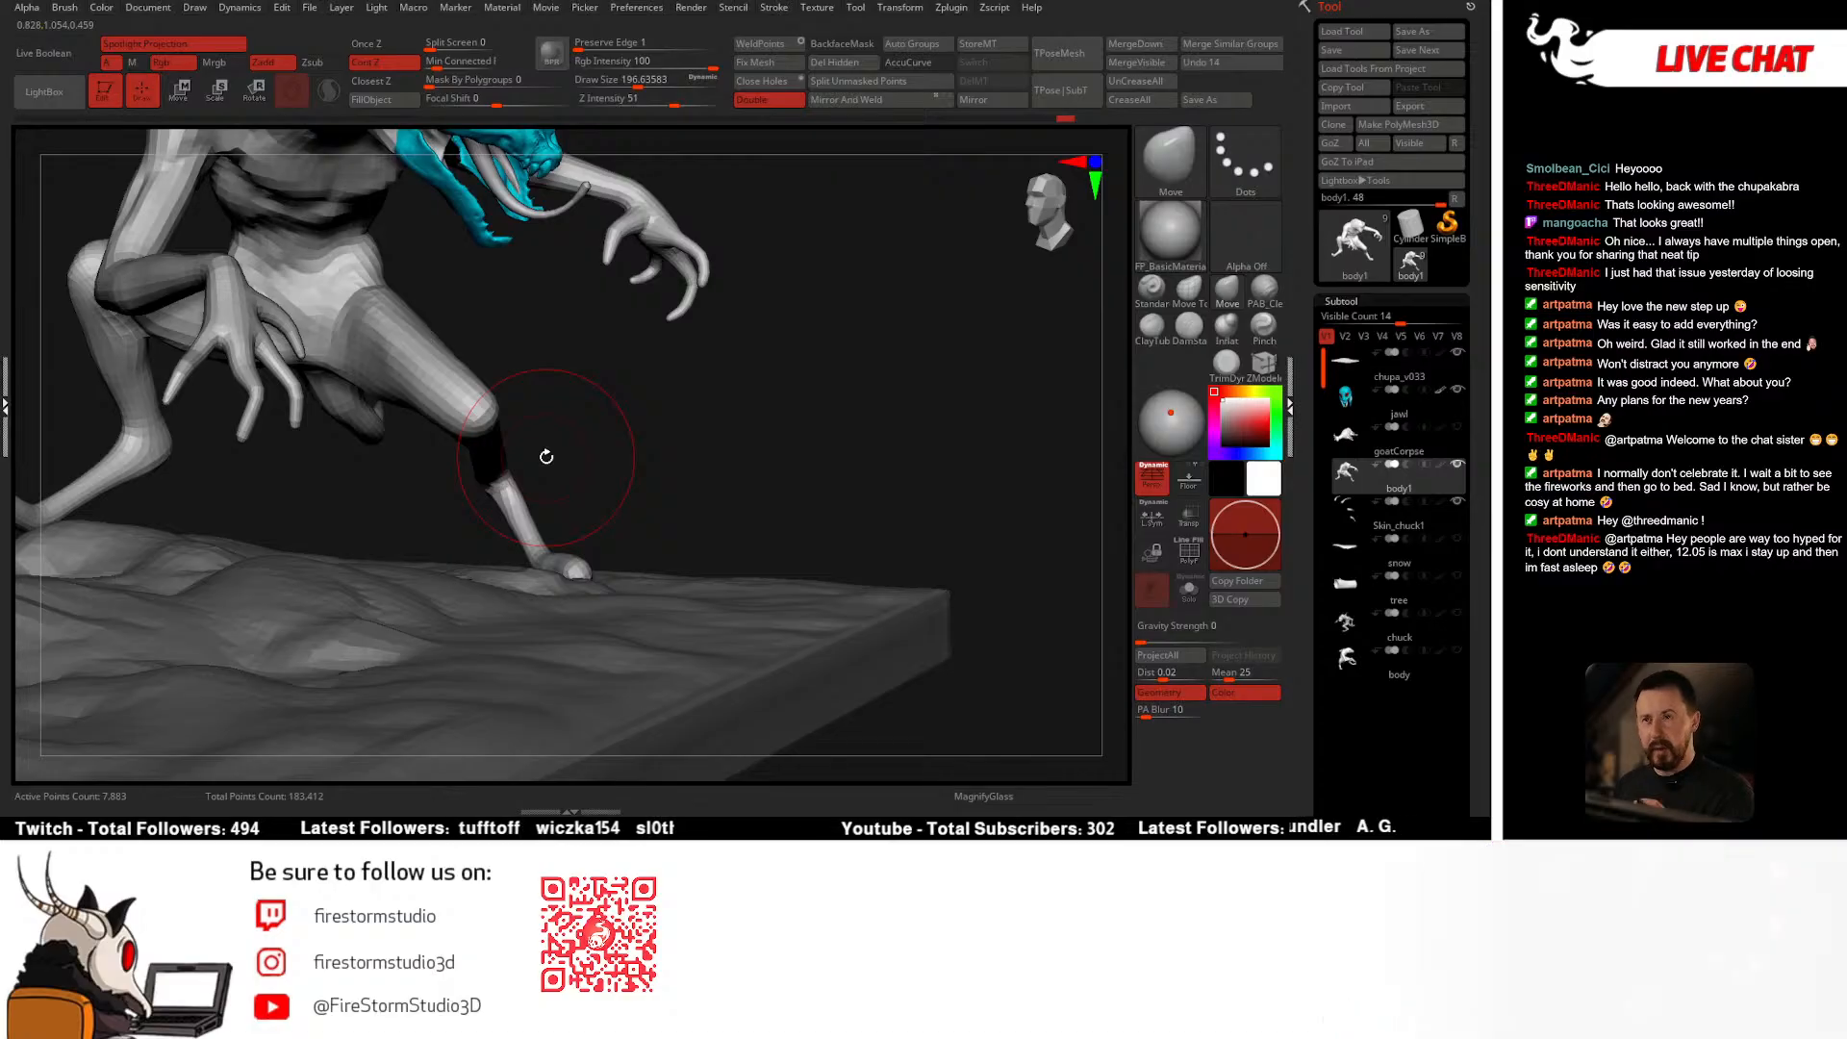
mouse_move(544, 475)
right_mouse_down()
mouse_move(577, 516)
mouse_move(610, 458)
mouse_move(577, 515)
mouse_move(573, 495)
mouse_move(544, 520)
mouse_move(598, 523)
mouse_move(662, 492)
right_mouse_up()
Step: Pull out and shape the left foot on the ground with the Move brush at a draw size of about 120
right_click_drag(667, 569, 666, 564)
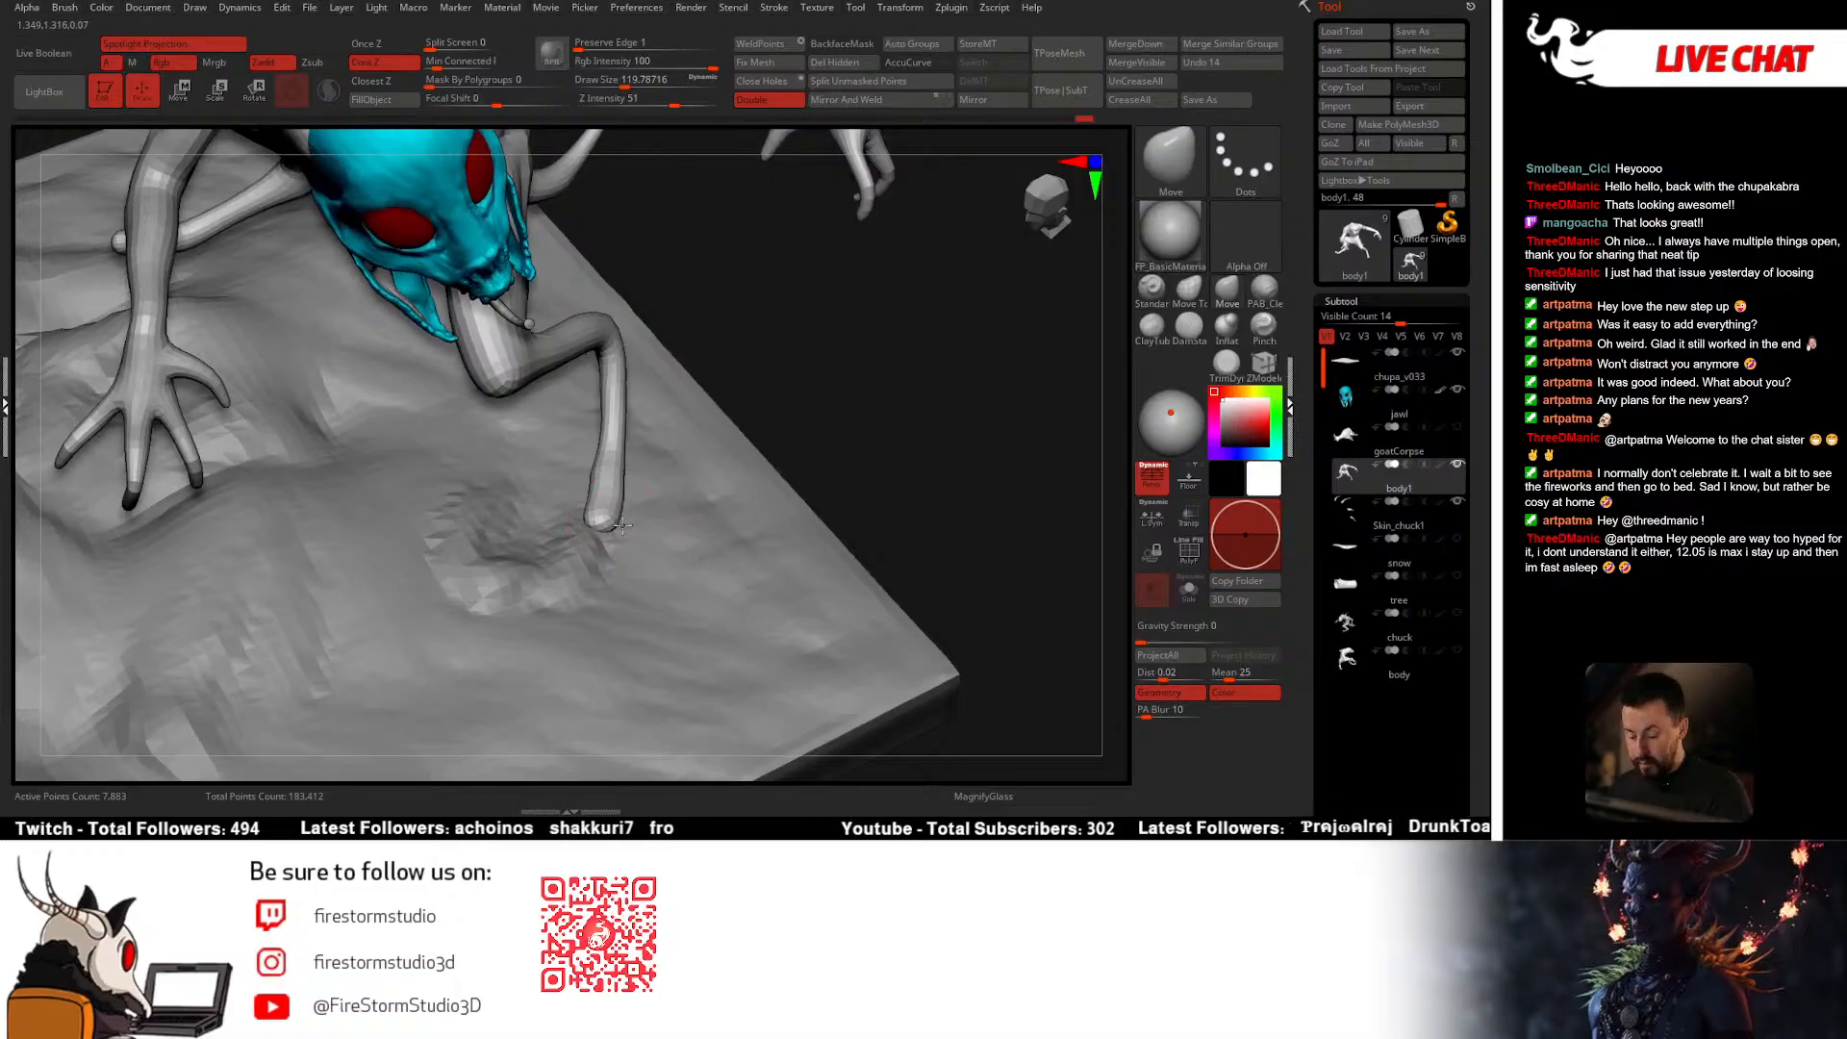
mouse_move(591, 522)
left_mouse_down()
mouse_move(633, 533)
mouse_move(573, 522)
mouse_move(633, 521)
mouse_move(598, 479)
left_mouse_up()
right_click_drag(708, 472, 749, 294)
right_click(601, 513, "shift")
mouse_move(777, 501)
right_mouse_down("shift")
mouse_move(616, 515)
mouse_move(585, 493)
mouse_move(670, 492)
mouse_move(639, 523)
mouse_move(591, 495)
right_mouse_up("shift")
right_click(571, 464)
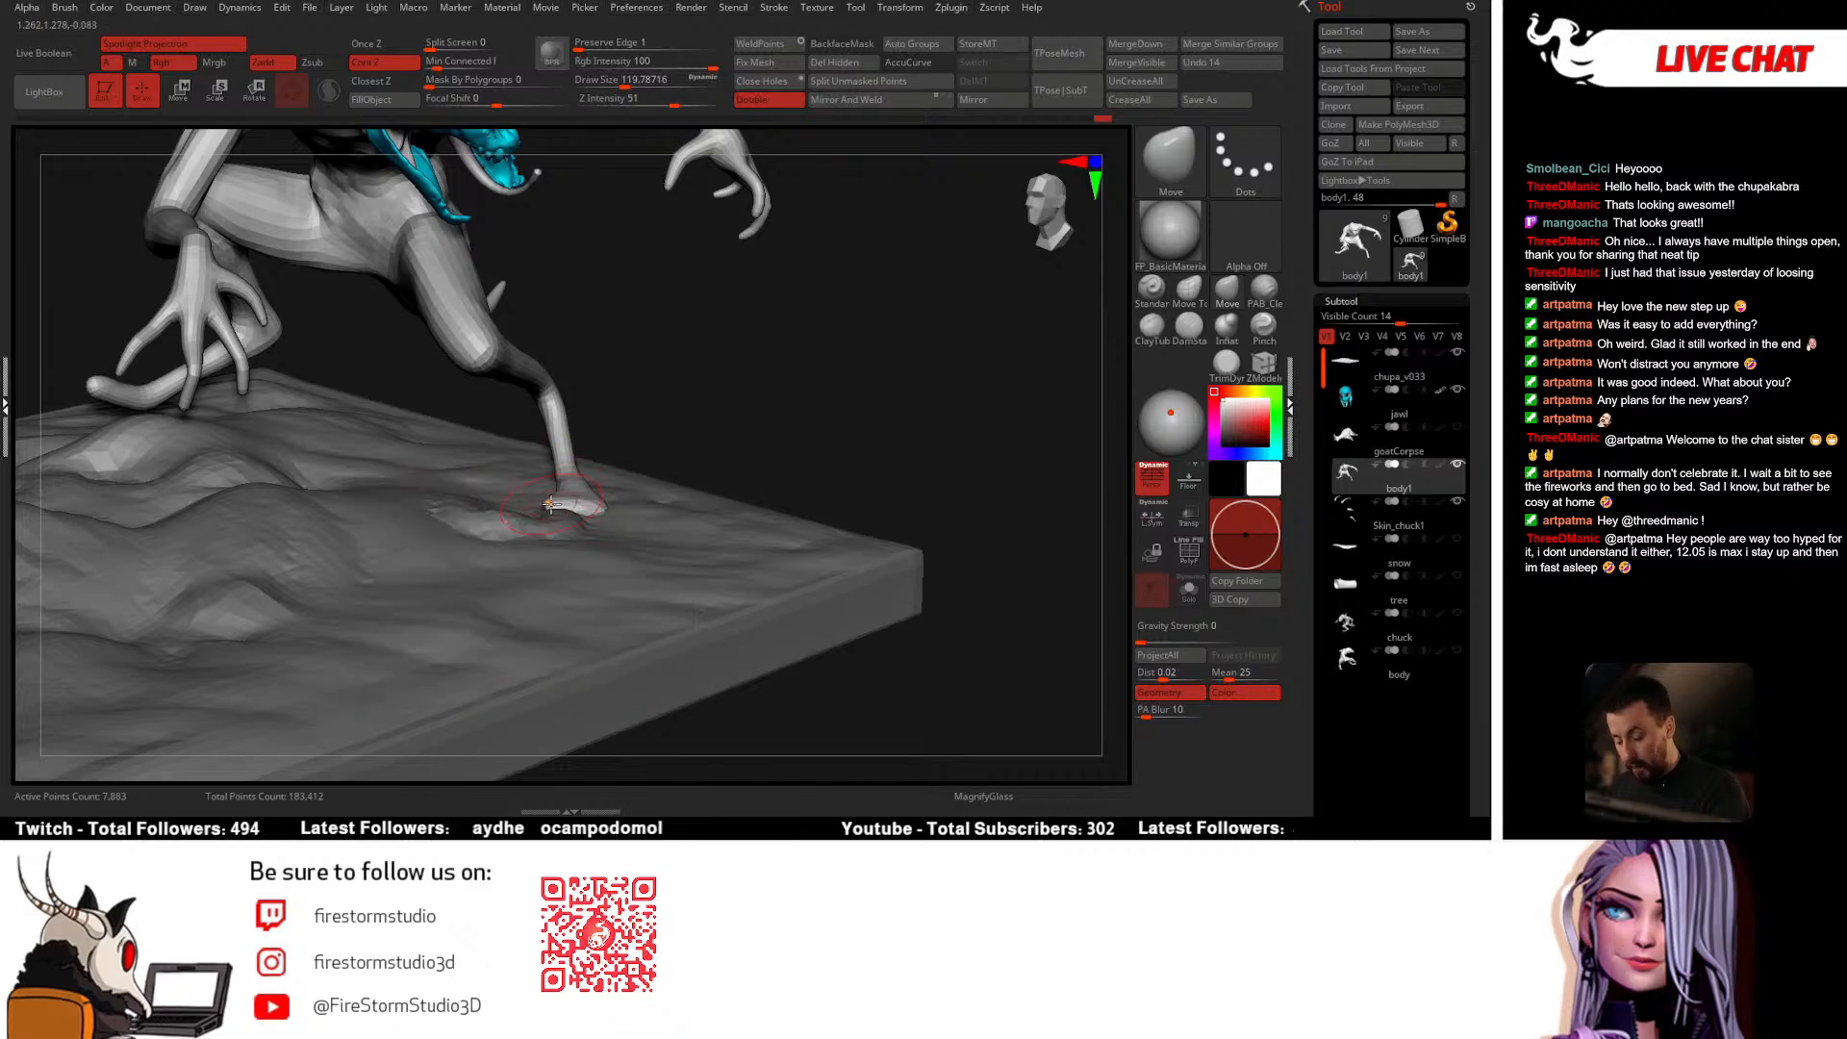
mouse_move(650, 406)
right_mouse_down()
mouse_move(569, 476)
mouse_move(604, 521)
mouse_move(598, 468)
right_mouse_up()
key("bracketleft")
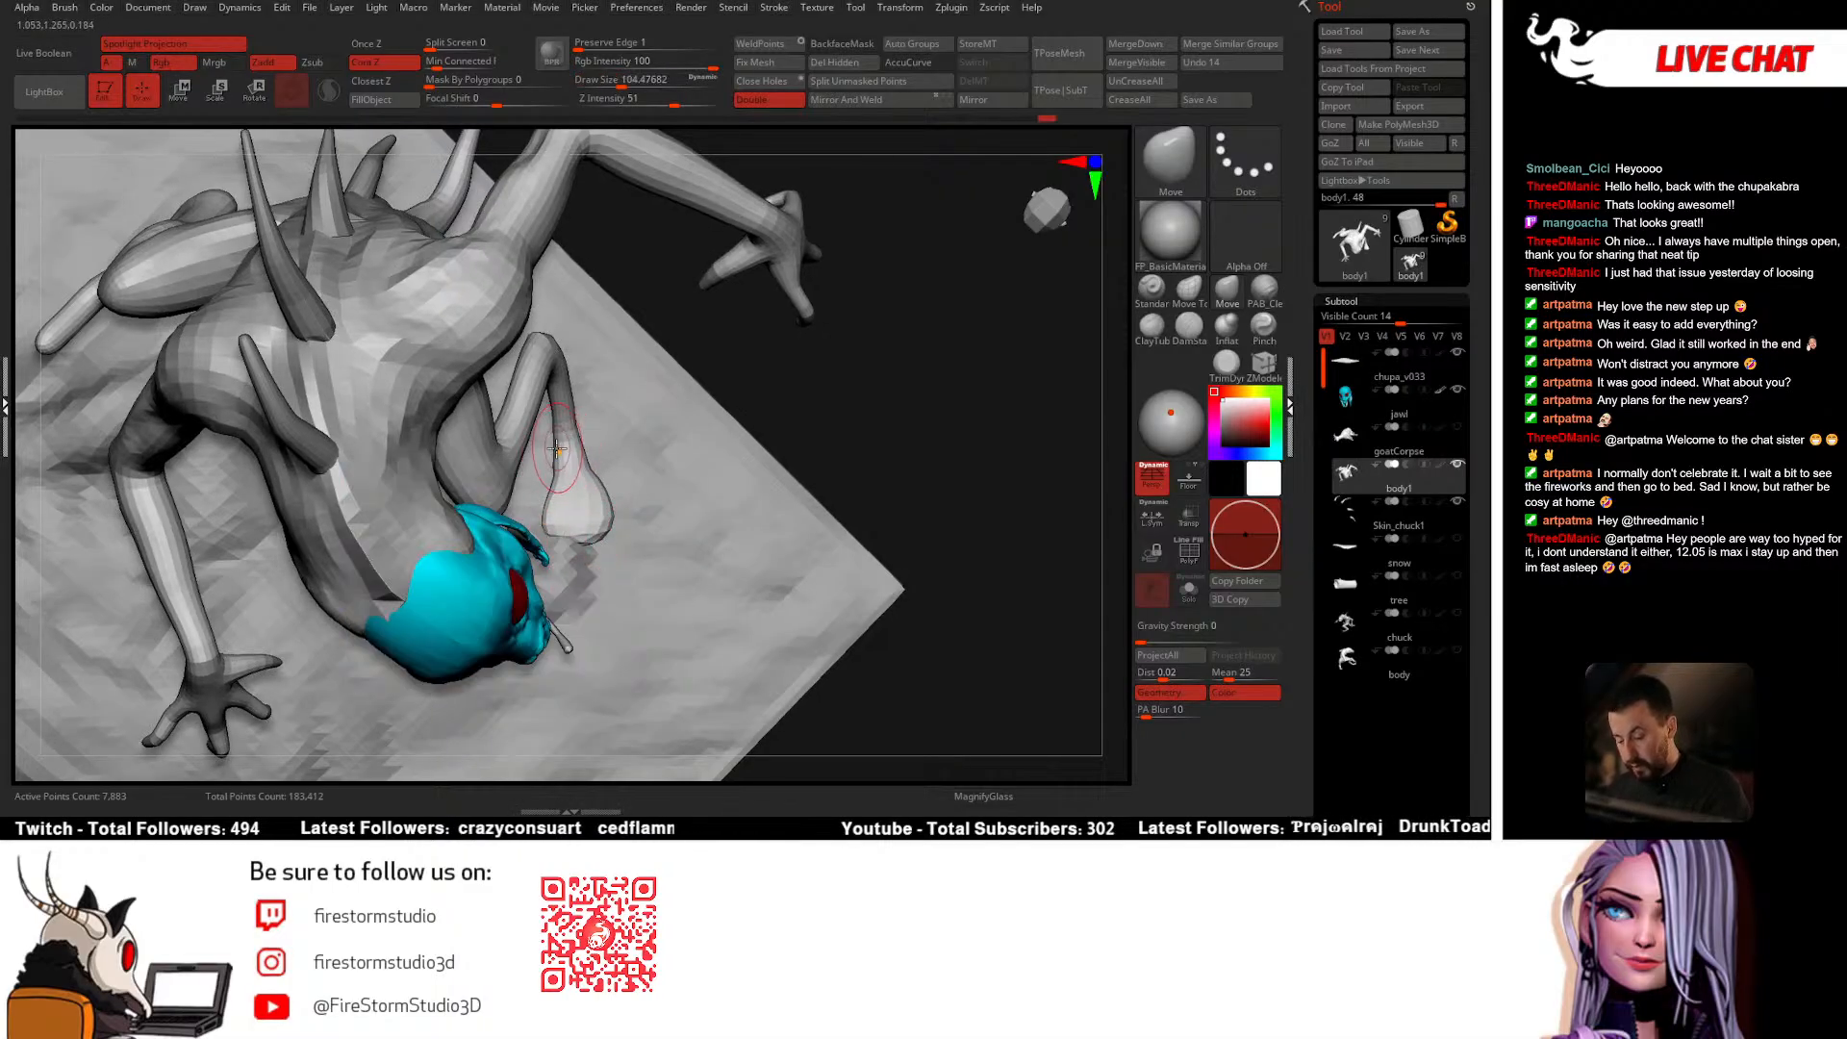
Step: Adjust the left shin just above the grounded foot with the Move brush, raising the draw size to about 120
mouse_move(596, 418)
right_mouse_down()
mouse_move(579, 450)
mouse_move(563, 416)
mouse_move(595, 404)
mouse_move(665, 432)
mouse_move(599, 442)
right_mouse_up()
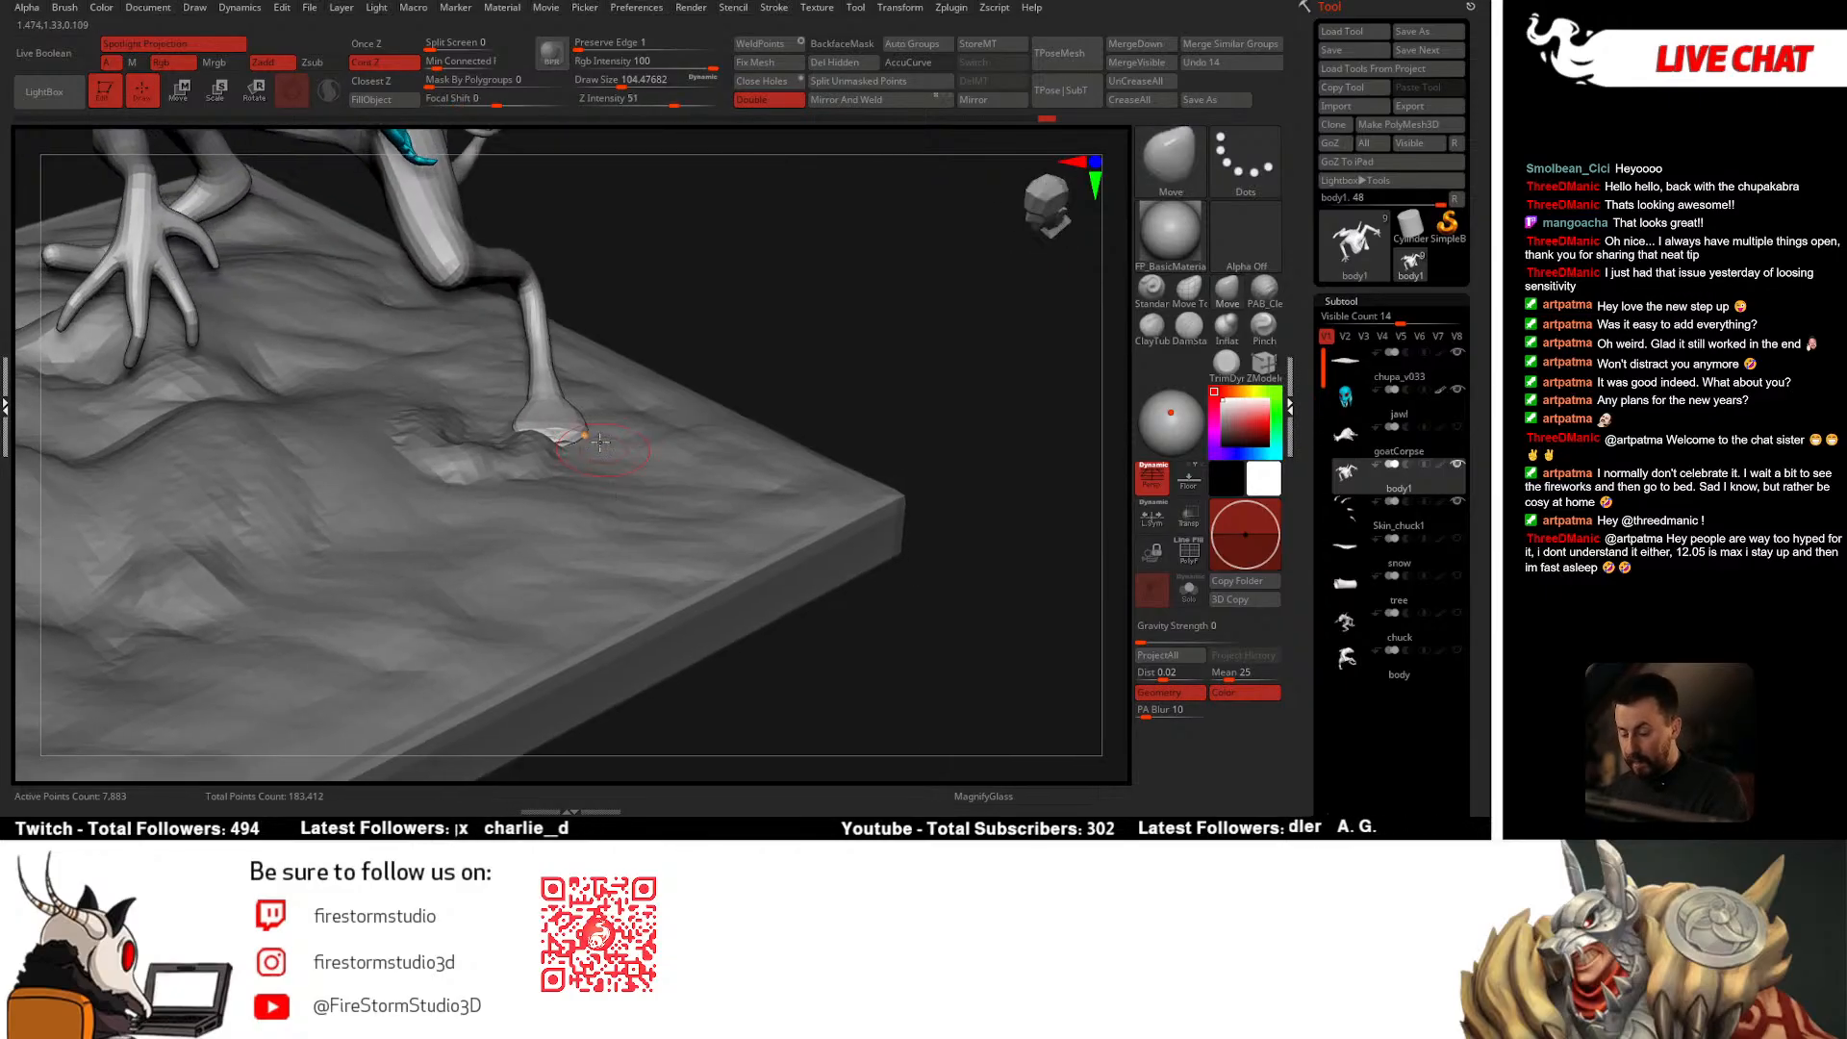
mouse_move(566, 298)
right_mouse_down()
mouse_move(570, 266)
mouse_move(543, 288)
right_mouse_up()
key("space")
key("space")
left_click_drag(543, 289, 550, 288)
right_click_drag(701, 288, 780, 303, "alt")
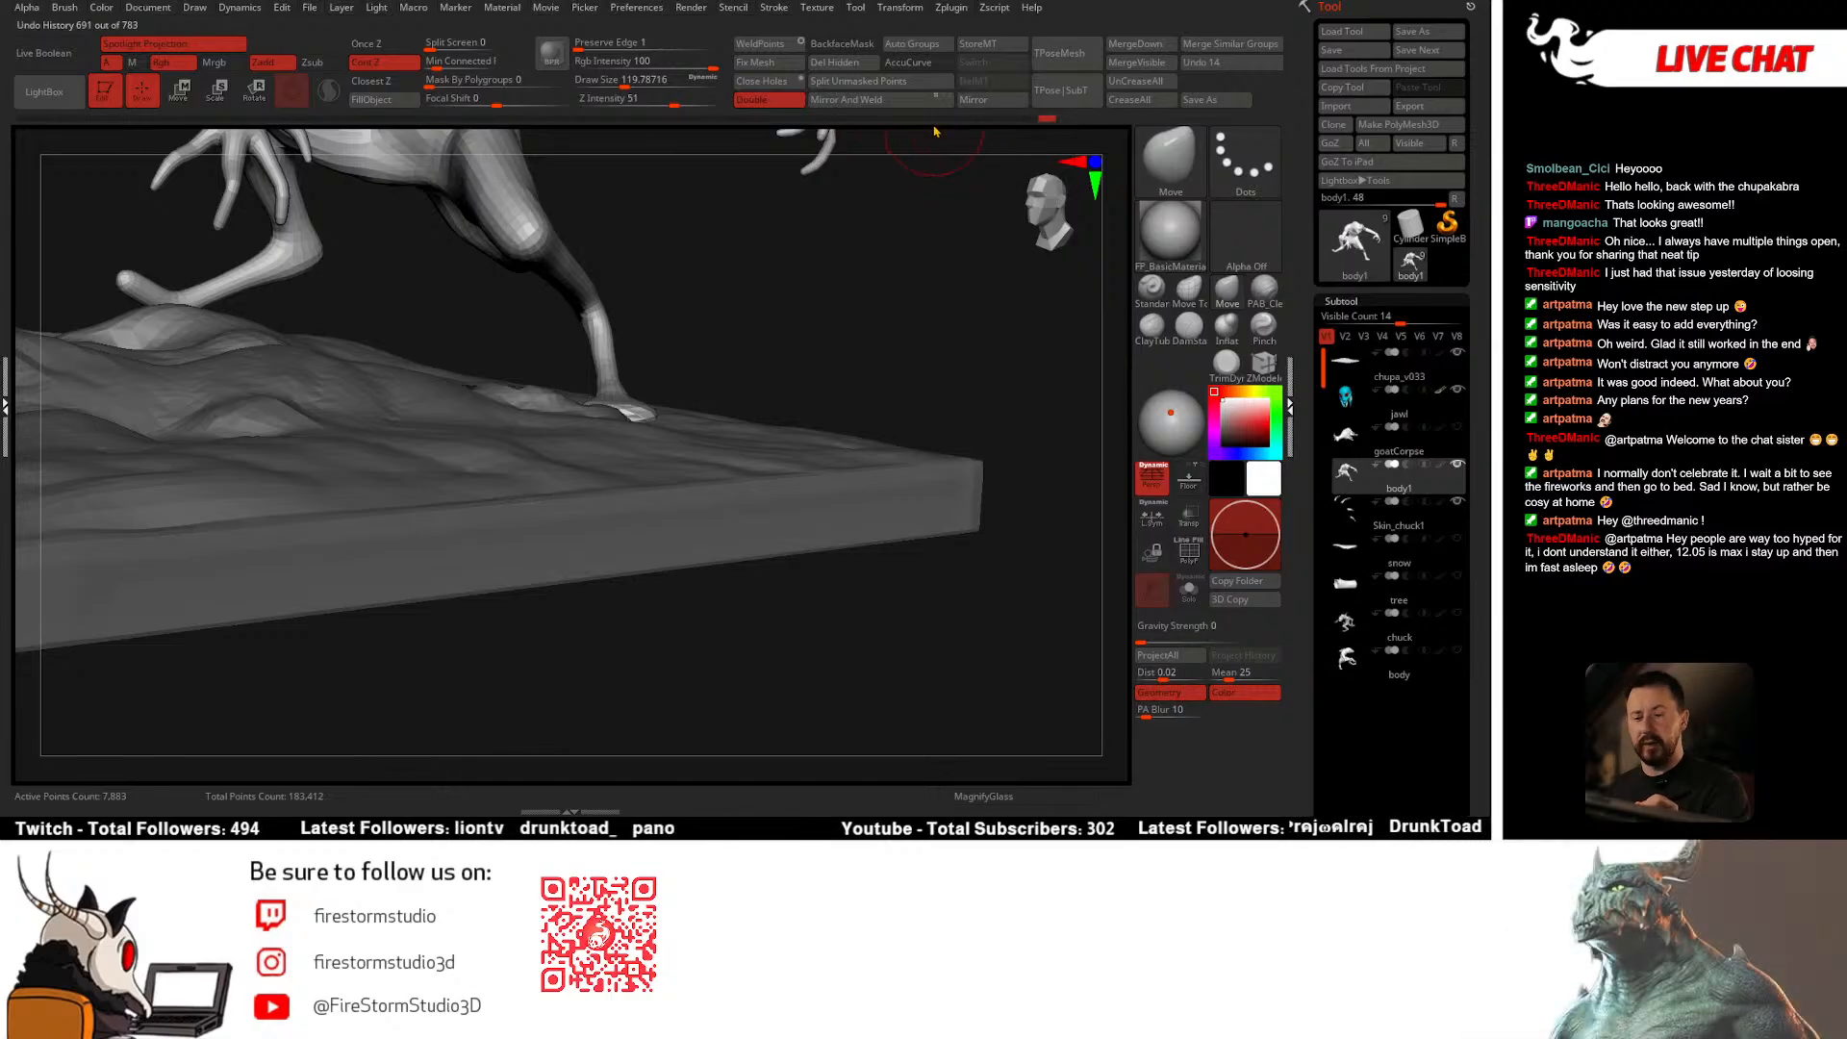
Step: Turn on AccuCurve and reshape the left shin and ankle with the Move brush at draw sizes of about 177 and 163
left_click(900, 67)
key("bracketright")
right_click_drag(660, 338, 584, 410)
key("space")
left_click_drag(583, 410, 589, 410)
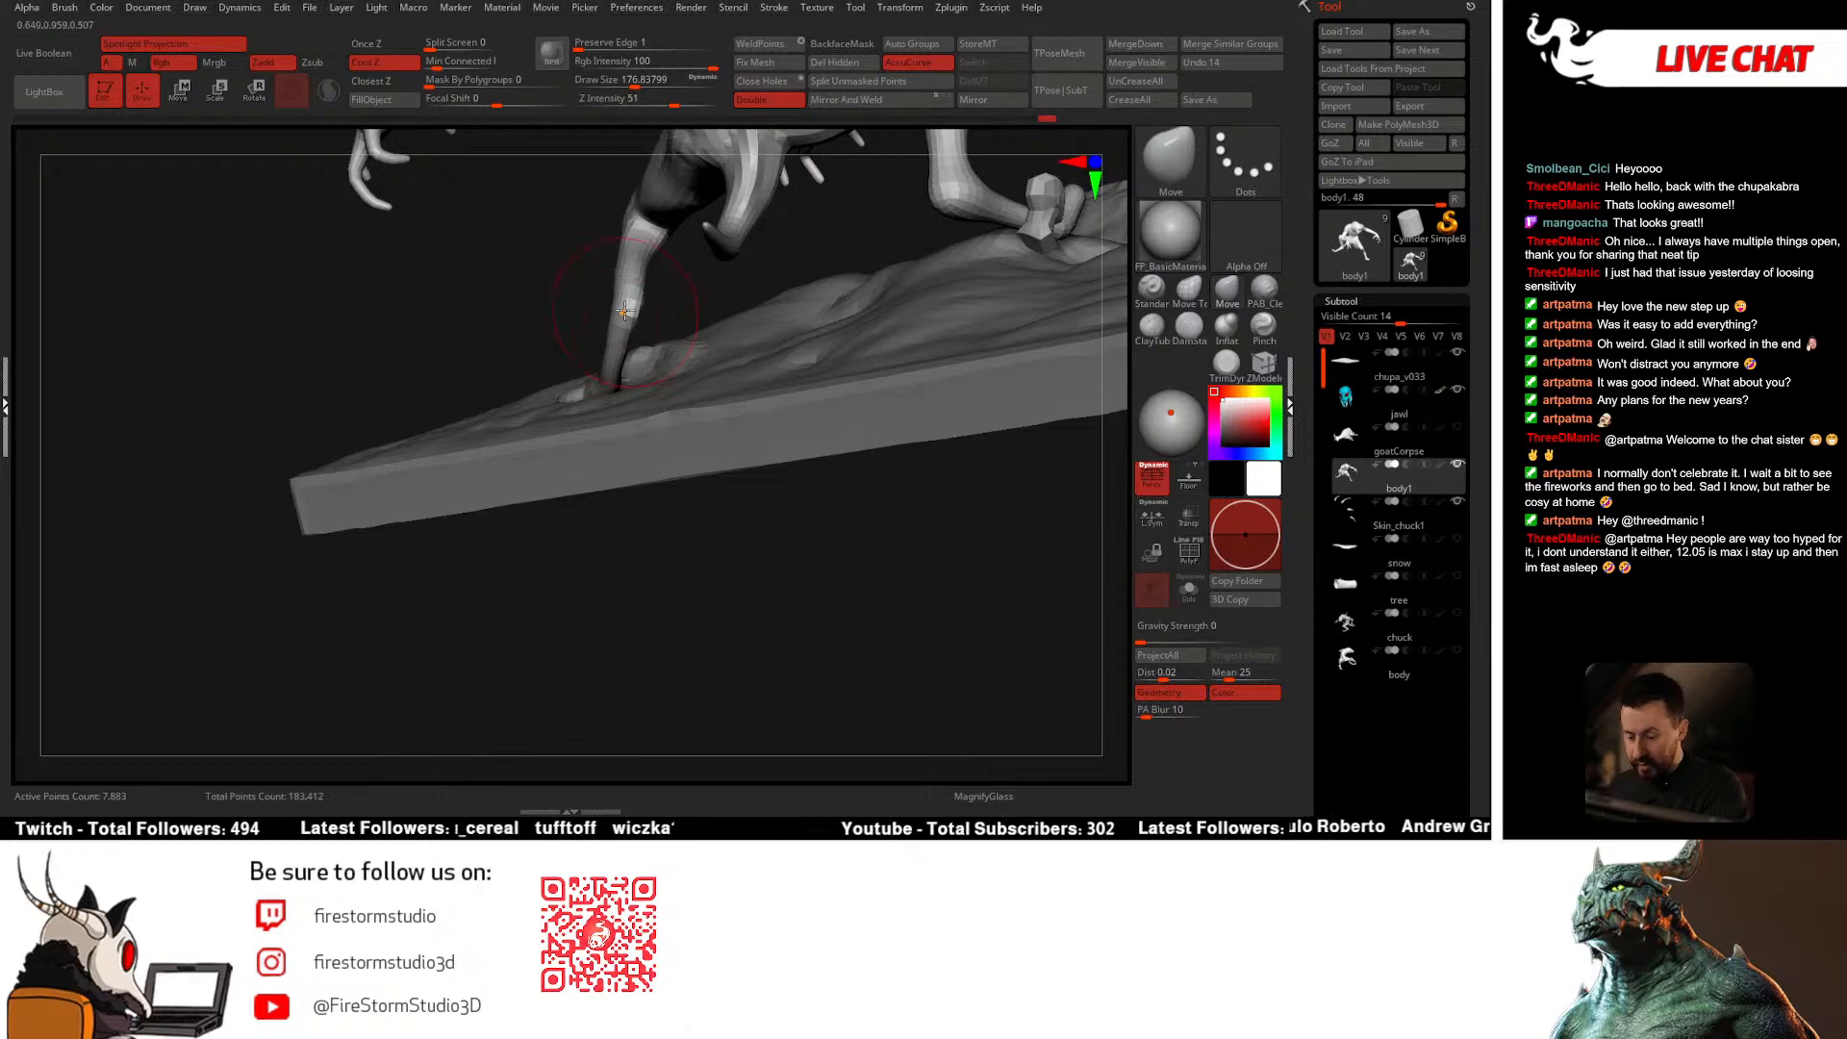
right_click_drag(619, 328, 596, 369)
mouse_move(634, 287)
right_mouse_down()
mouse_move(629, 259)
mouse_move(680, 274)
mouse_move(748, 417)
mouse_move(808, 409)
mouse_move(789, 486)
right_mouse_up()
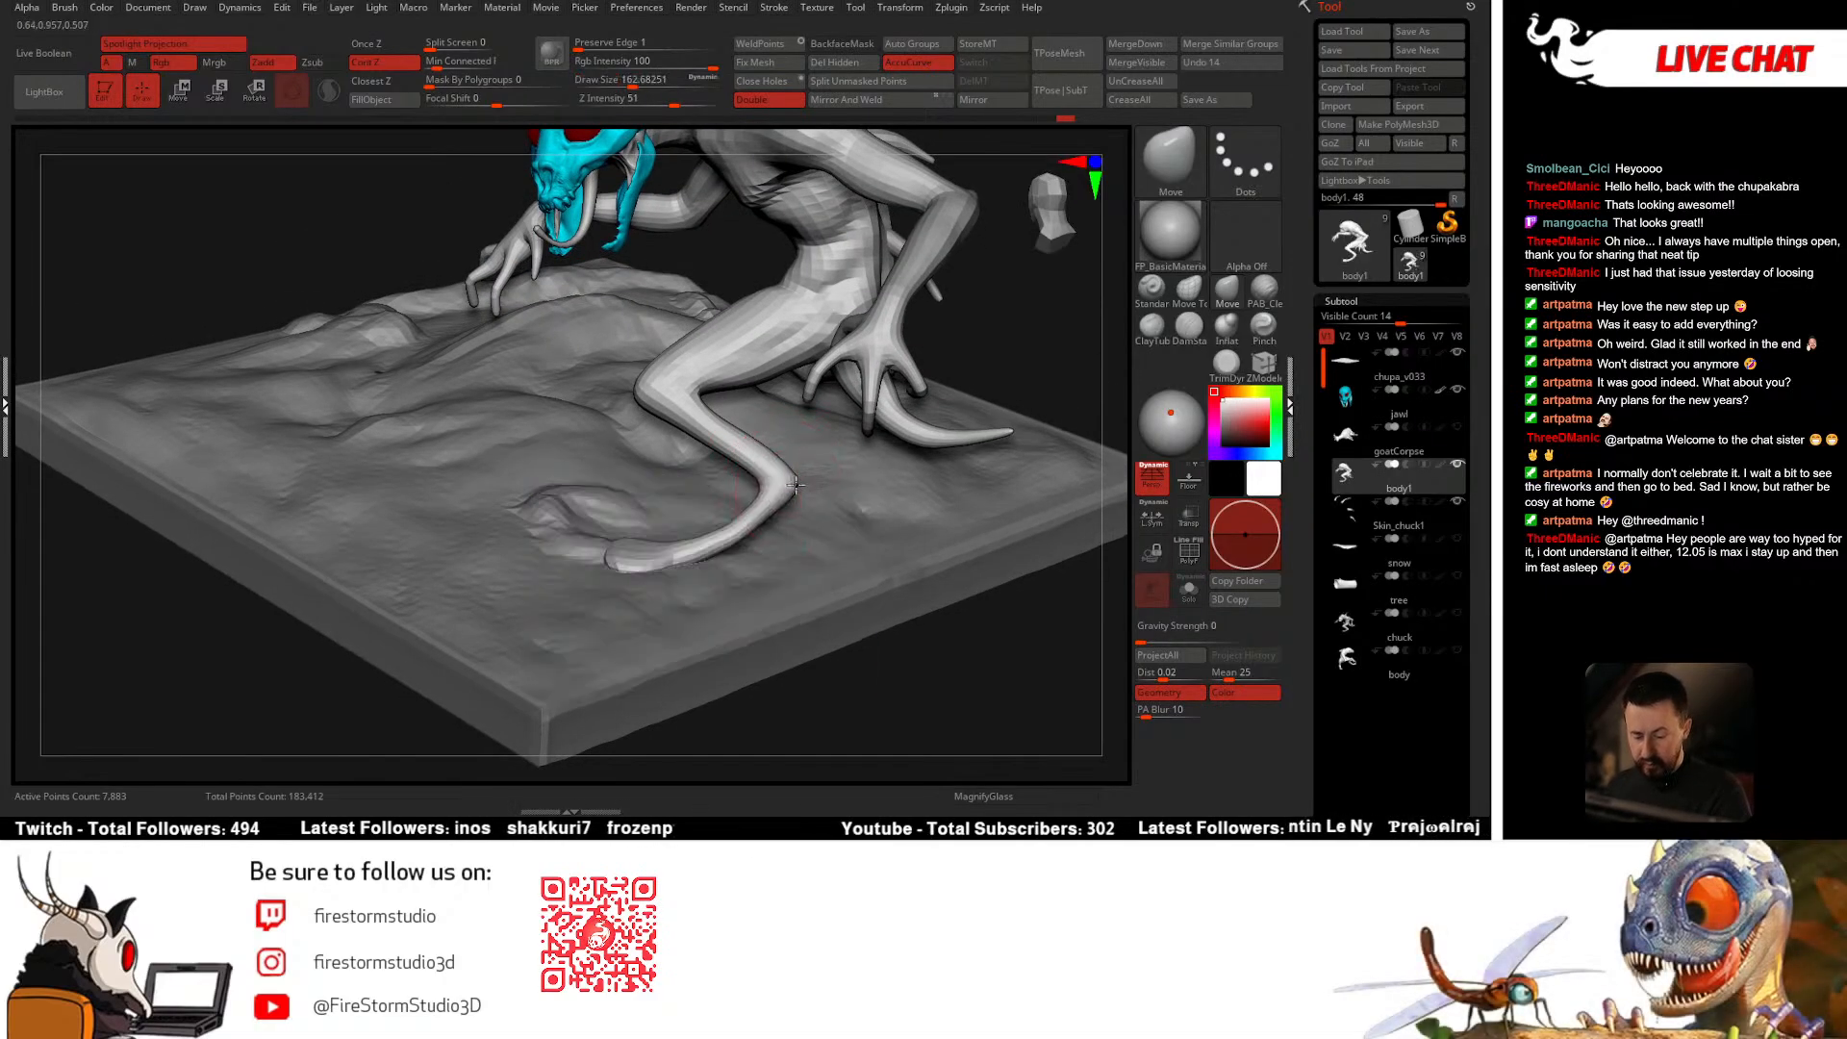
left_click_drag(738, 533, 731, 525)
Step: Work over the left ankle with the Inflat brush, finishing by reselecting the Move brush
mouse_move(732, 525)
right_mouse_down()
mouse_move(689, 439)
mouse_move(741, 527)
mouse_move(726, 508)
mouse_move(845, 500)
mouse_move(1116, 337)
right_mouse_up()
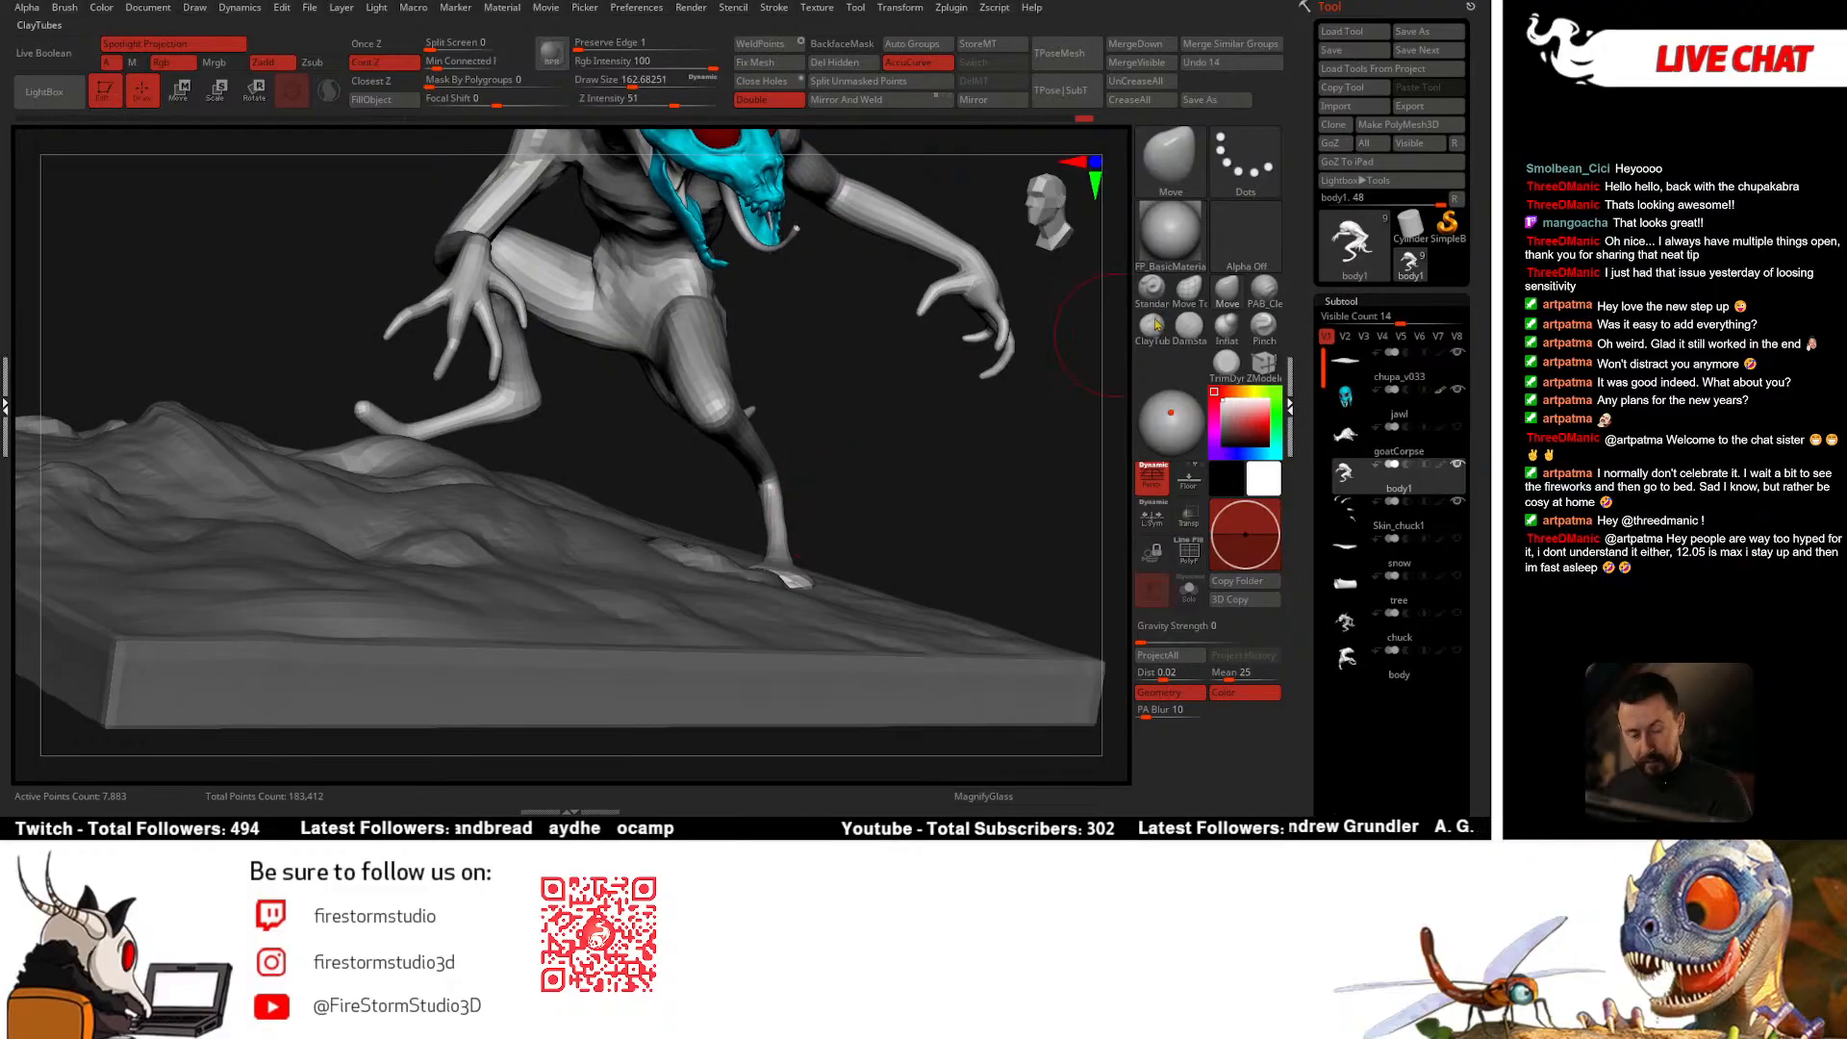
left_click(1228, 328)
mouse_move(760, 510)
right_mouse_down()
mouse_move(775, 486)
mouse_move(749, 540)
mouse_move(767, 531)
right_mouse_up()
left_click_drag(767, 525, 753, 539)
left_click(1227, 289)
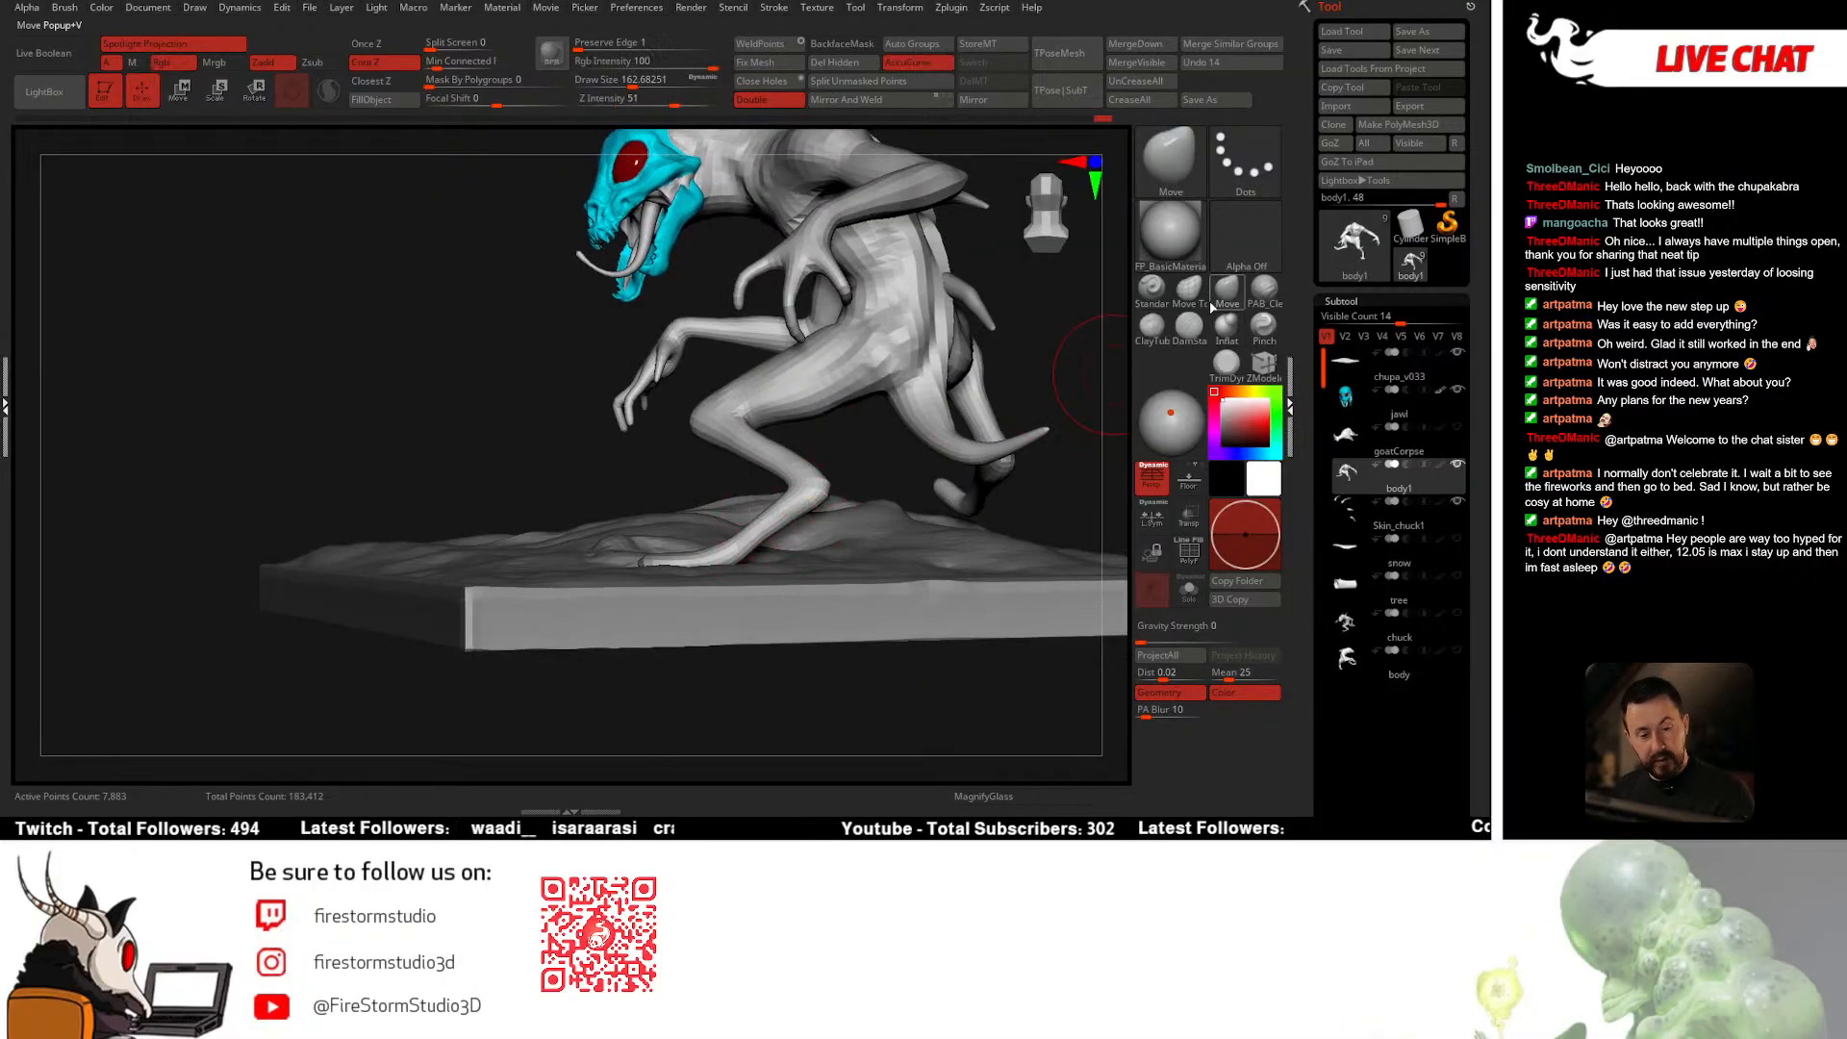
Step: Refine the left heel and ankle bend with the Move brush, reducing the draw size from about 132 to about 116
mouse_move(760, 528)
right_mouse_down()
mouse_move(797, 527)
mouse_move(1097, 282)
right_mouse_up()
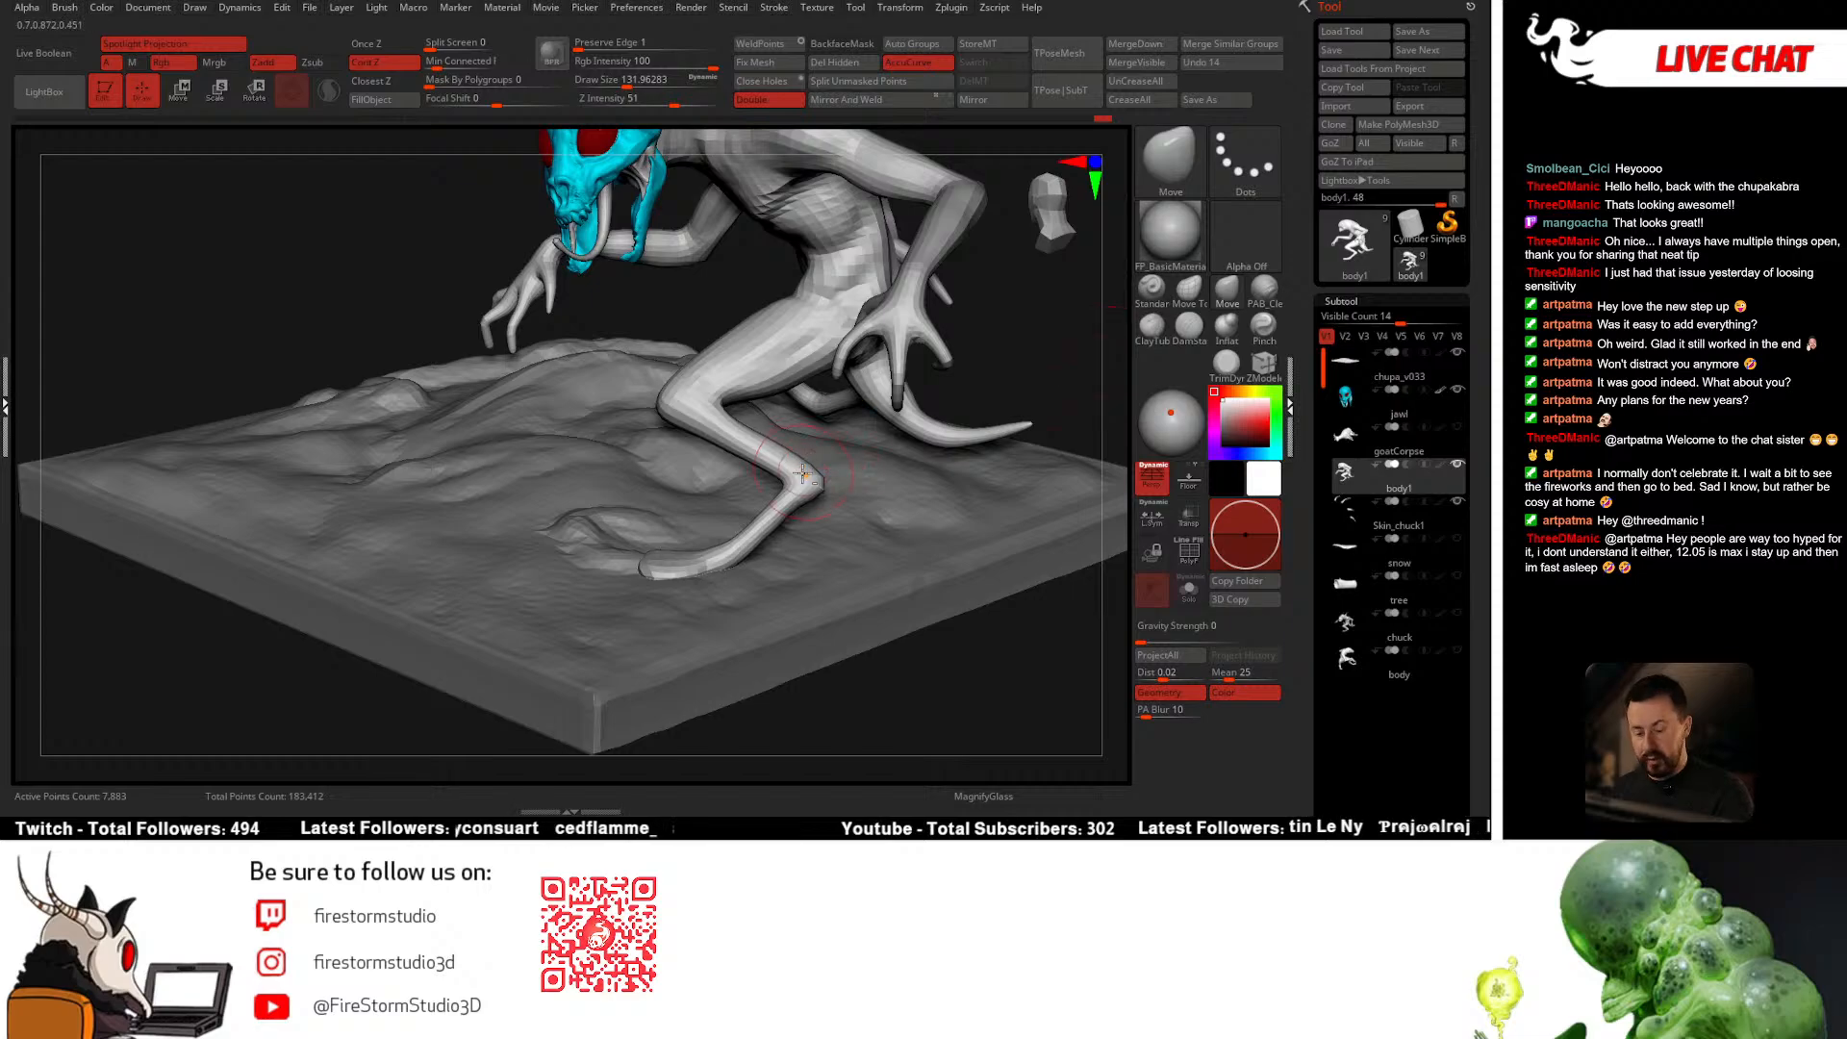
key("space")
left_click_drag(802, 474, 797, 475)
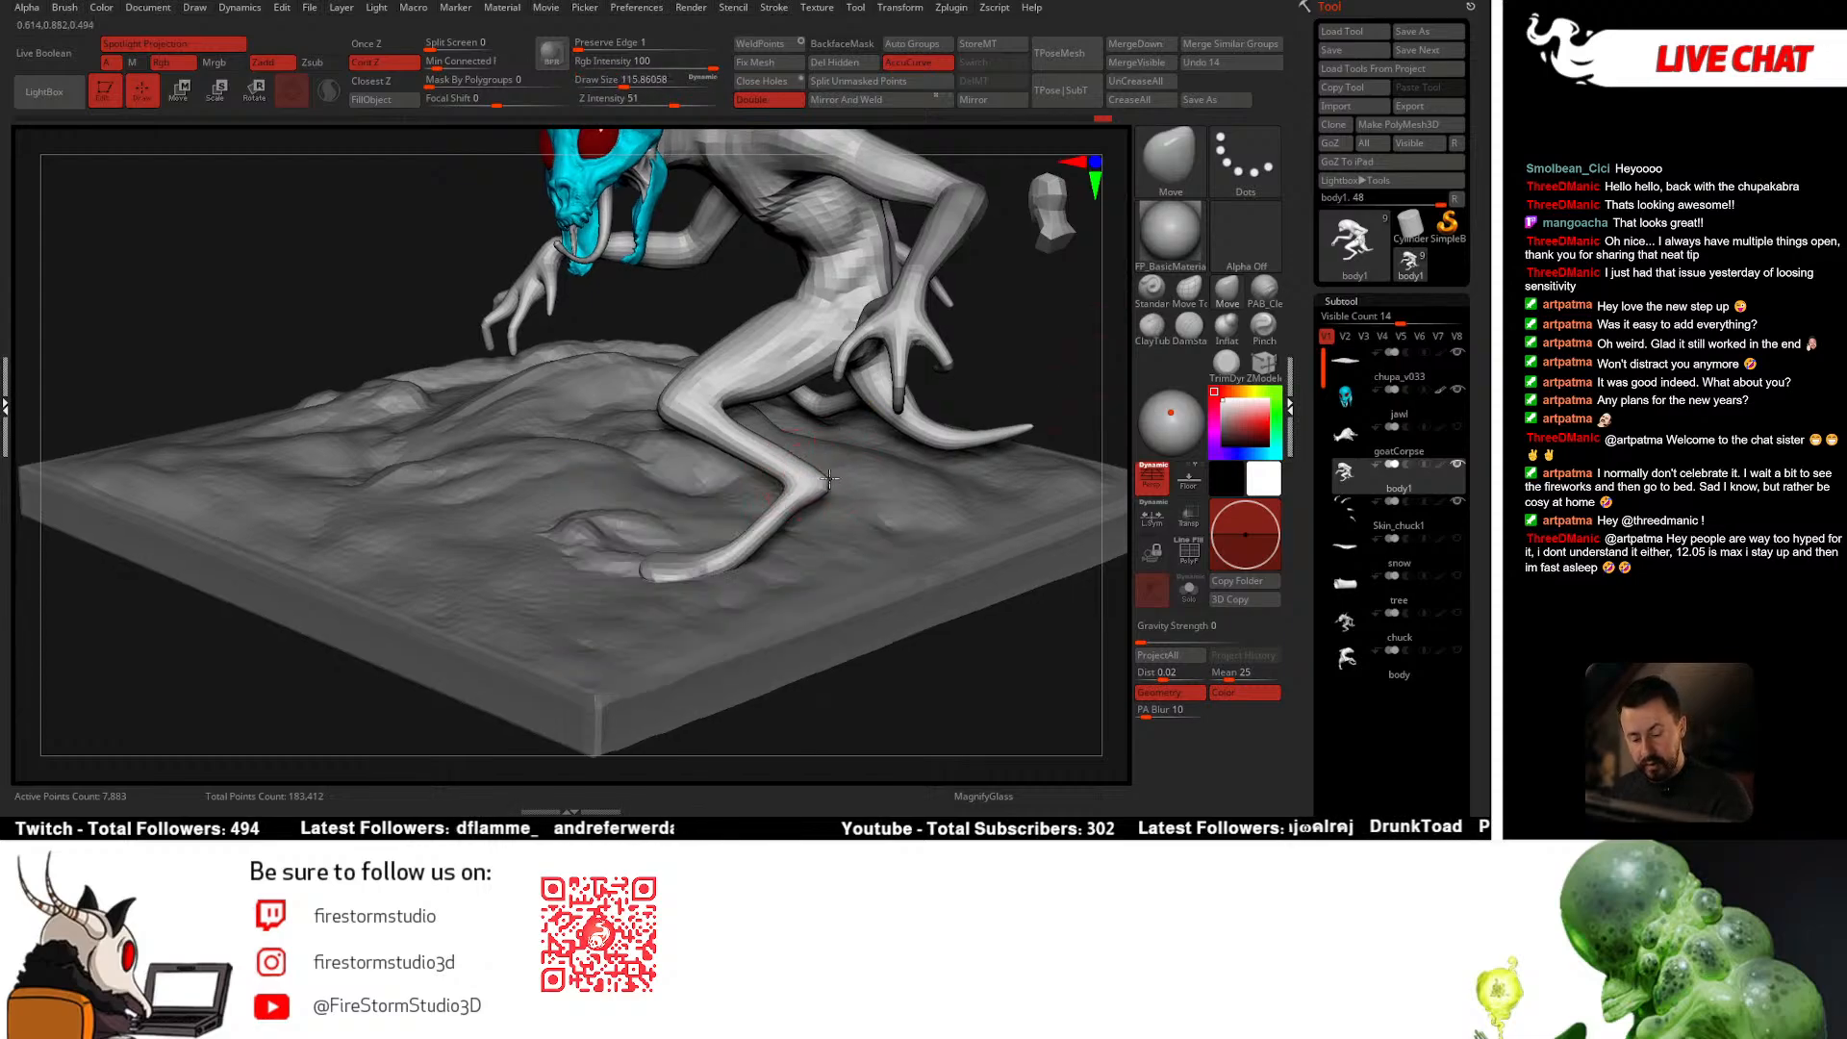
mouse_move(828, 478)
right_mouse_down()
mouse_move(717, 568)
mouse_move(799, 500)
mouse_move(837, 511)
mouse_move(806, 510)
right_mouse_up()
Step: Enlarge the Move brush to a draw size of about 324 and adjust the left leg against the whole pose
key("space")
key("space")
left_click_drag(807, 512, 800, 511)
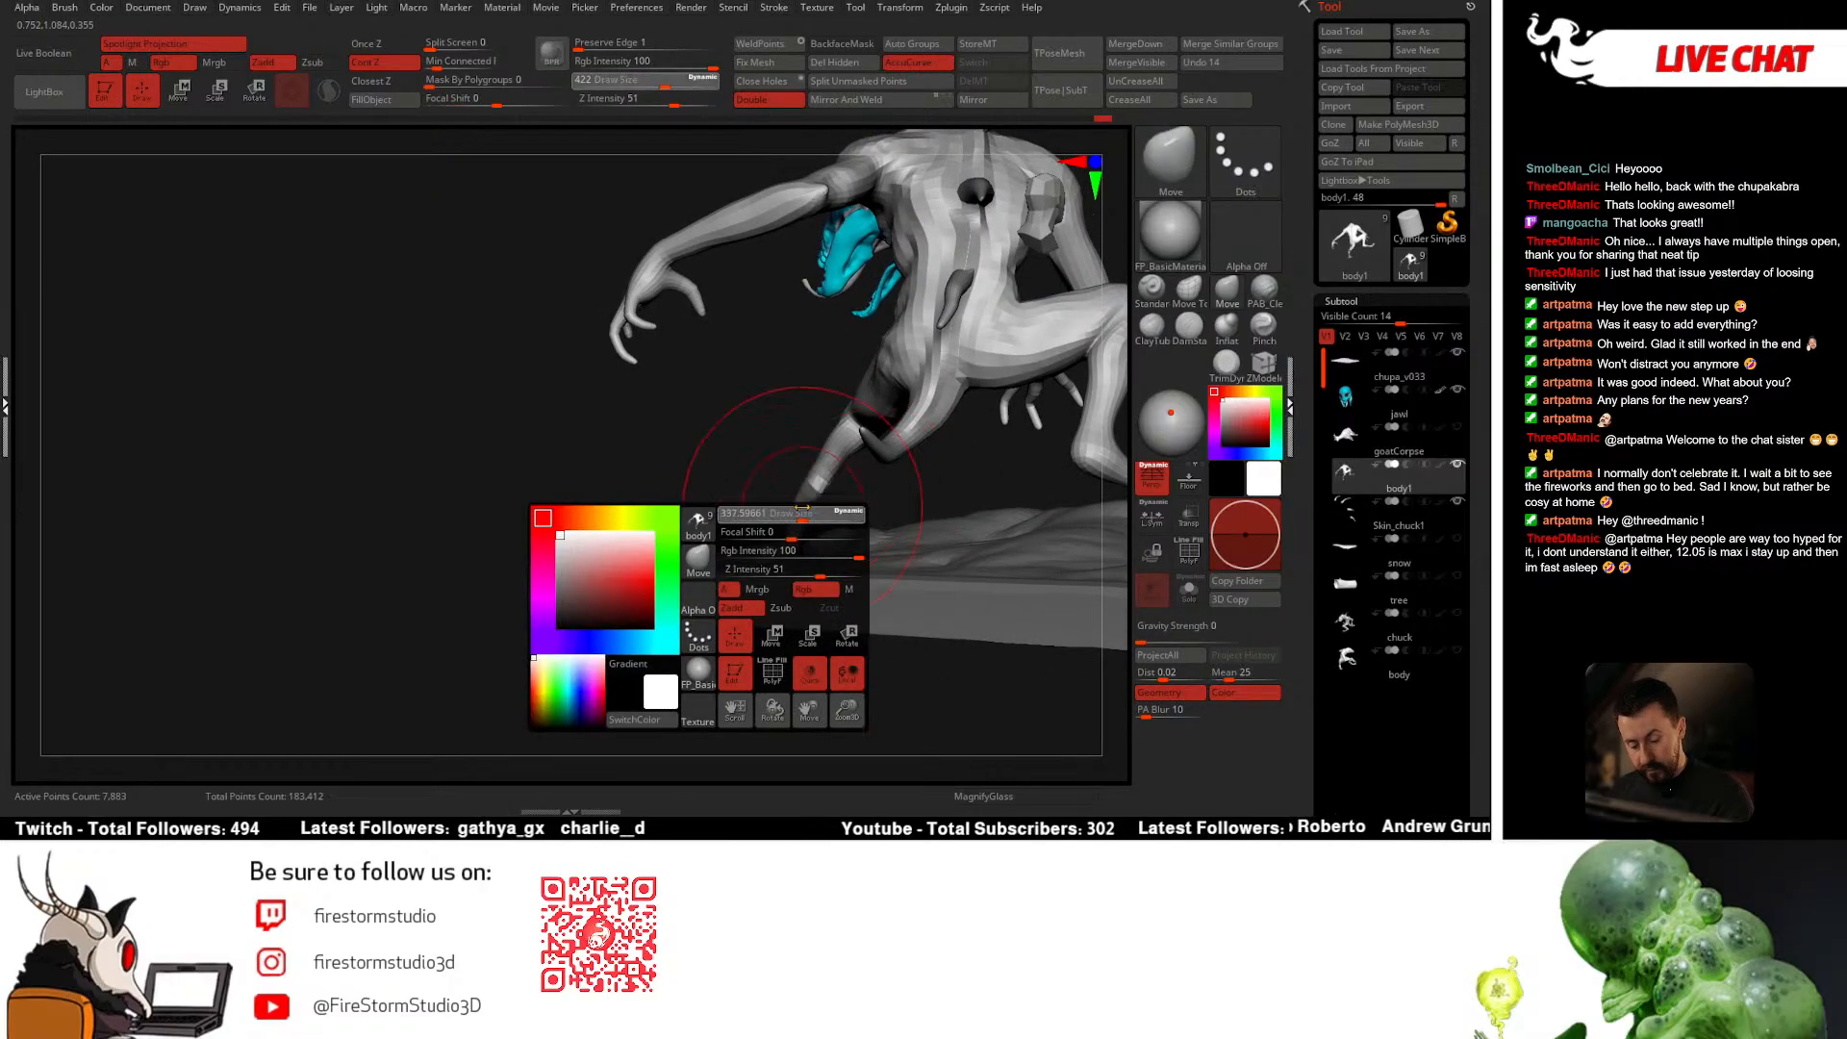
mouse_move(801, 512)
right_mouse_down()
mouse_move(665, 545)
mouse_move(876, 537)
mouse_move(675, 569)
mouse_move(866, 543)
right_mouse_up()
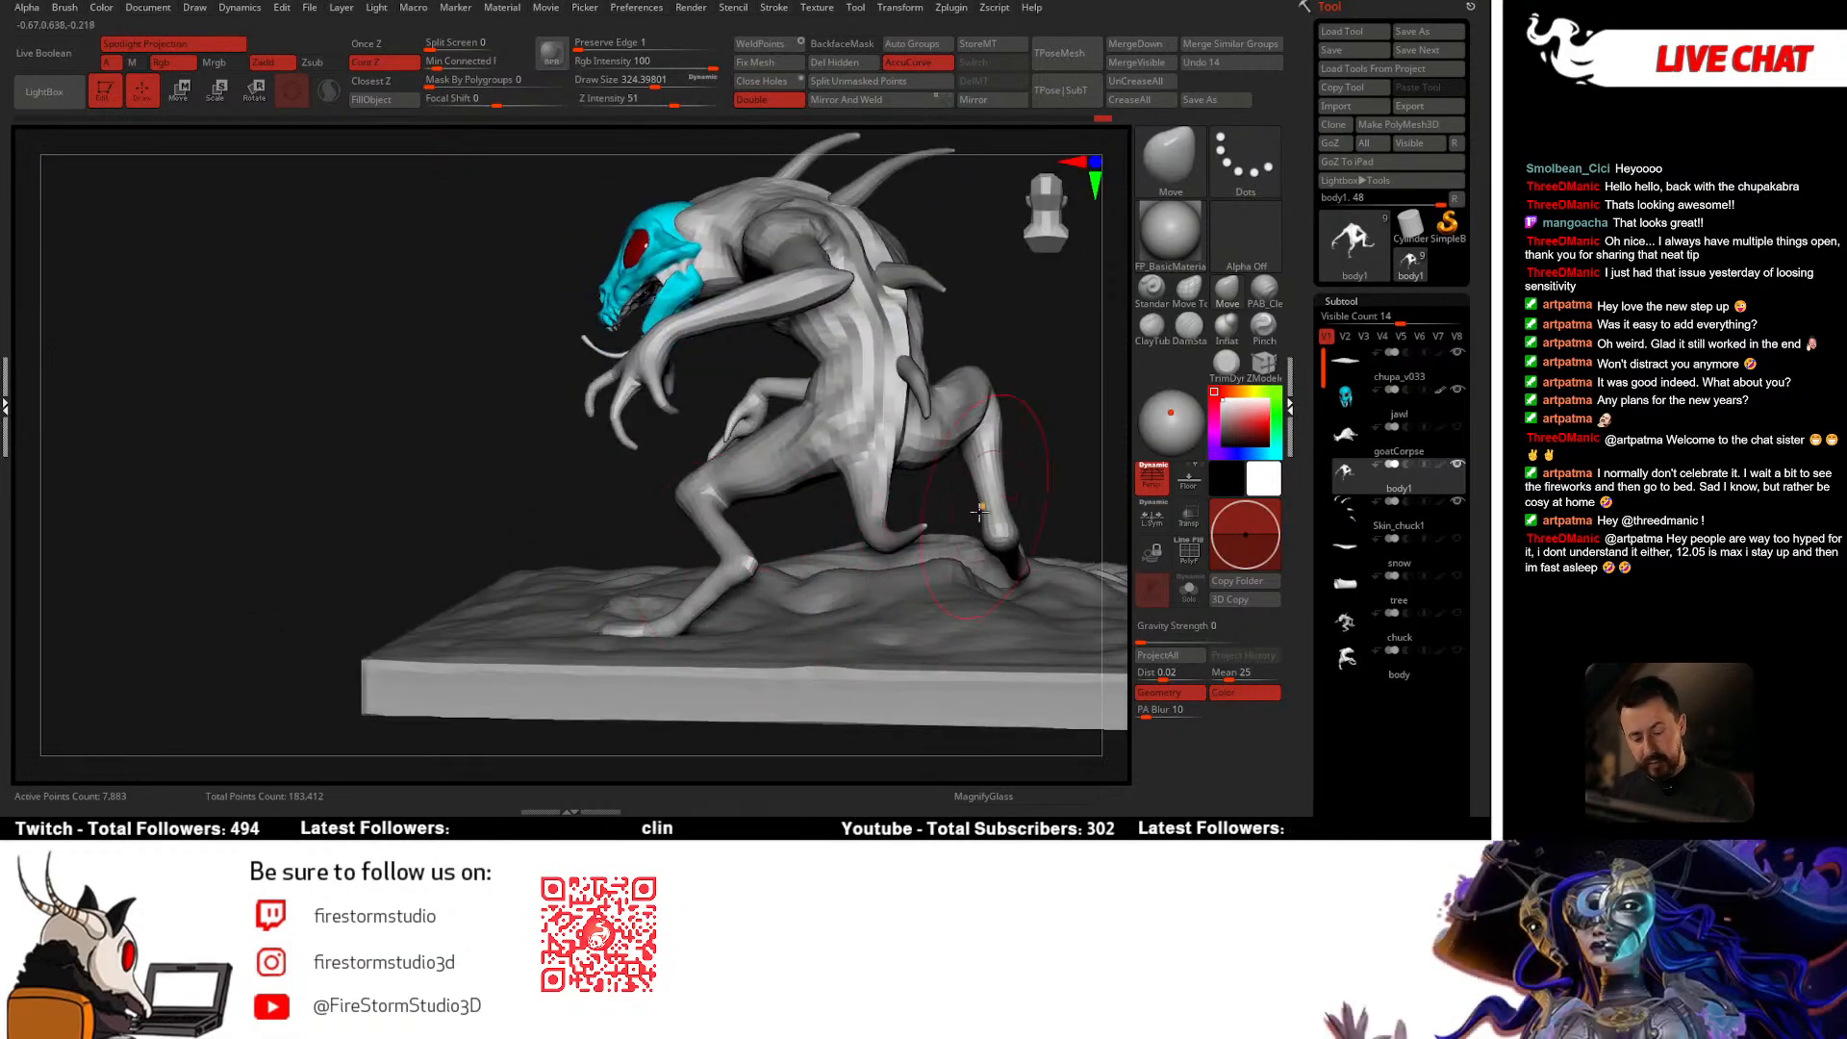
right_click_drag(981, 512, 916, 510)
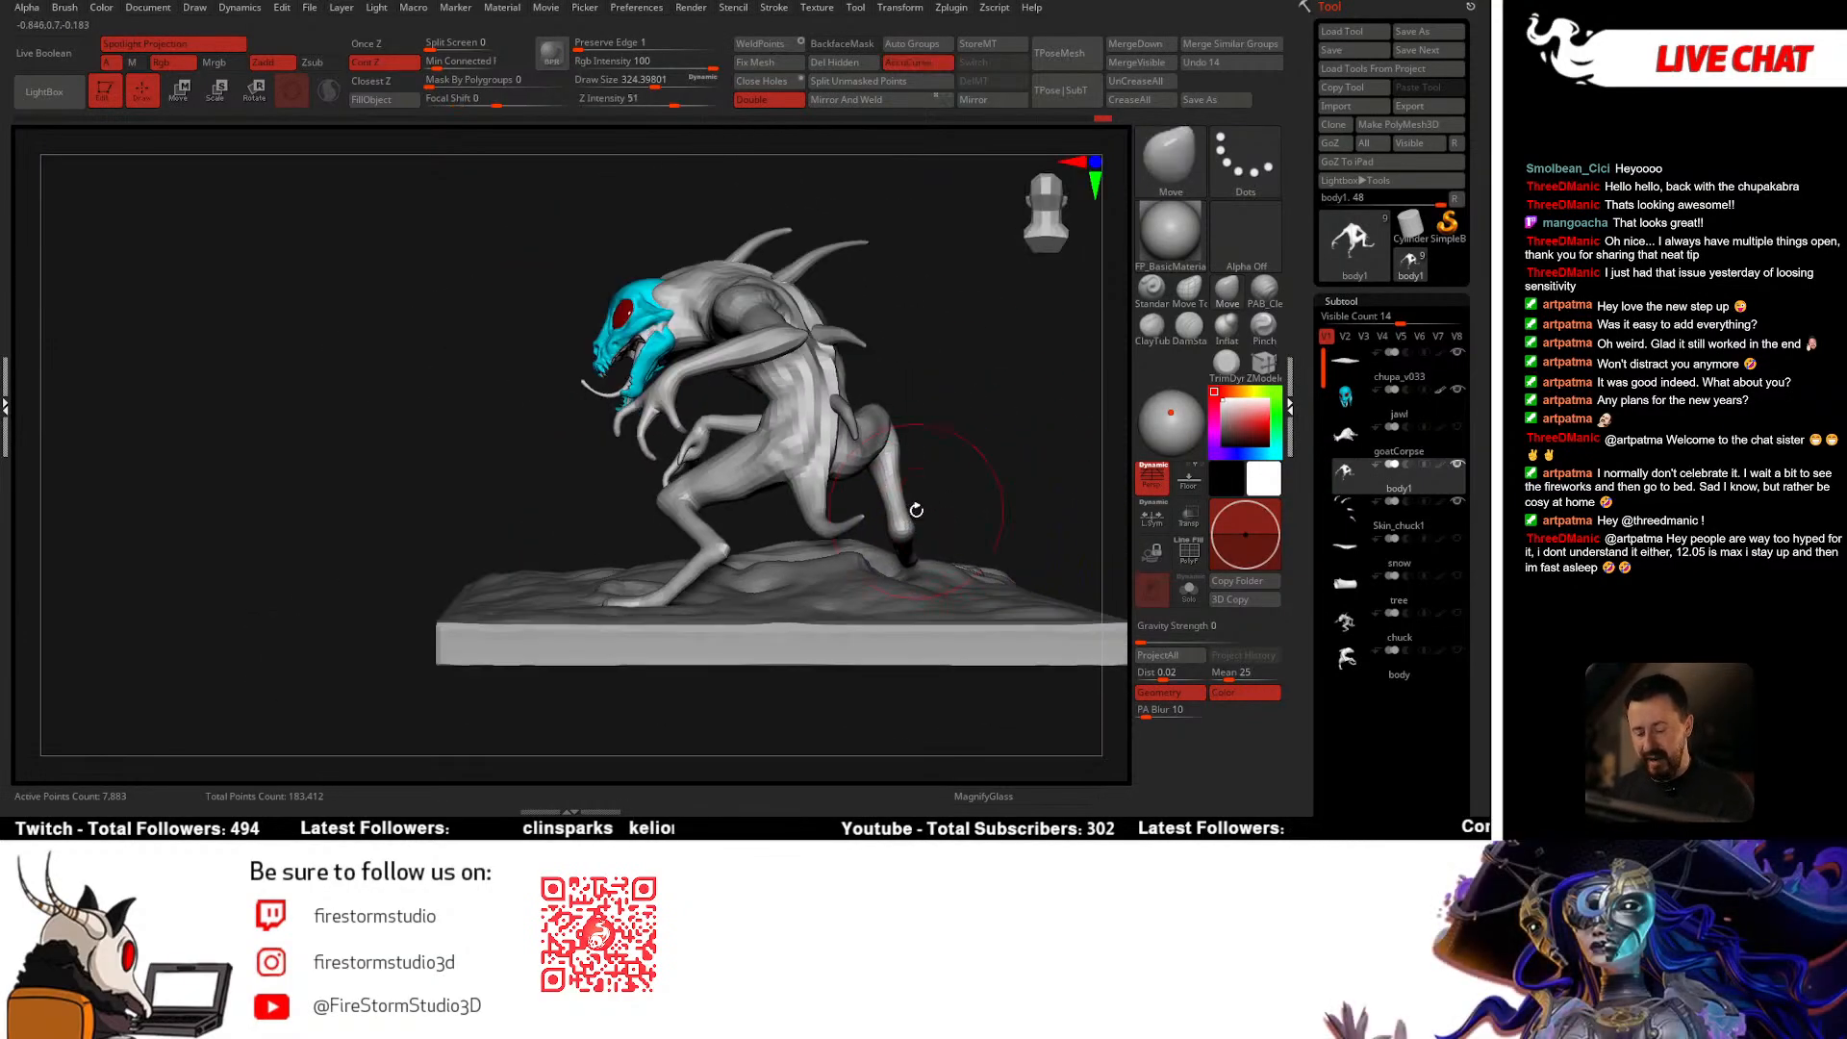
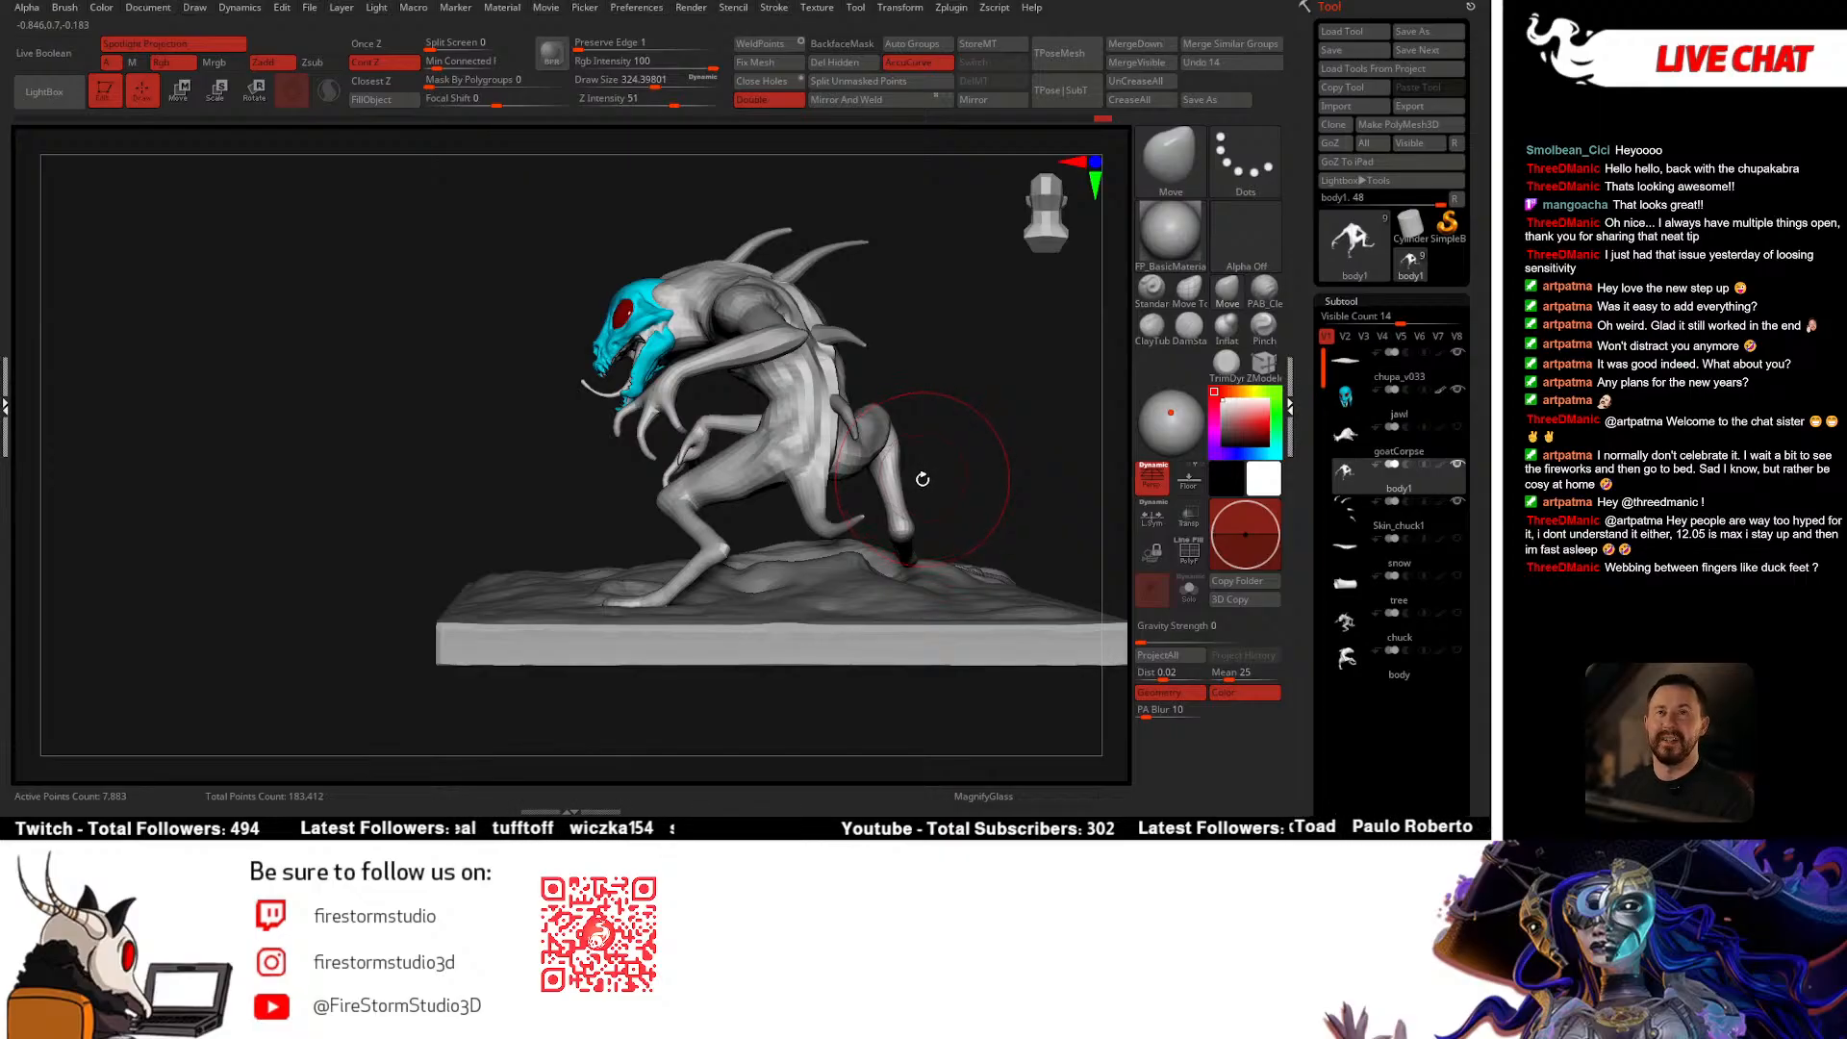
Step: Raise the body to its next subdivision level and switch to the PAB_CleanBuildup brush with a draw size of about 132
left_click_drag(934, 431, 848, 441, "alt")
key("space")
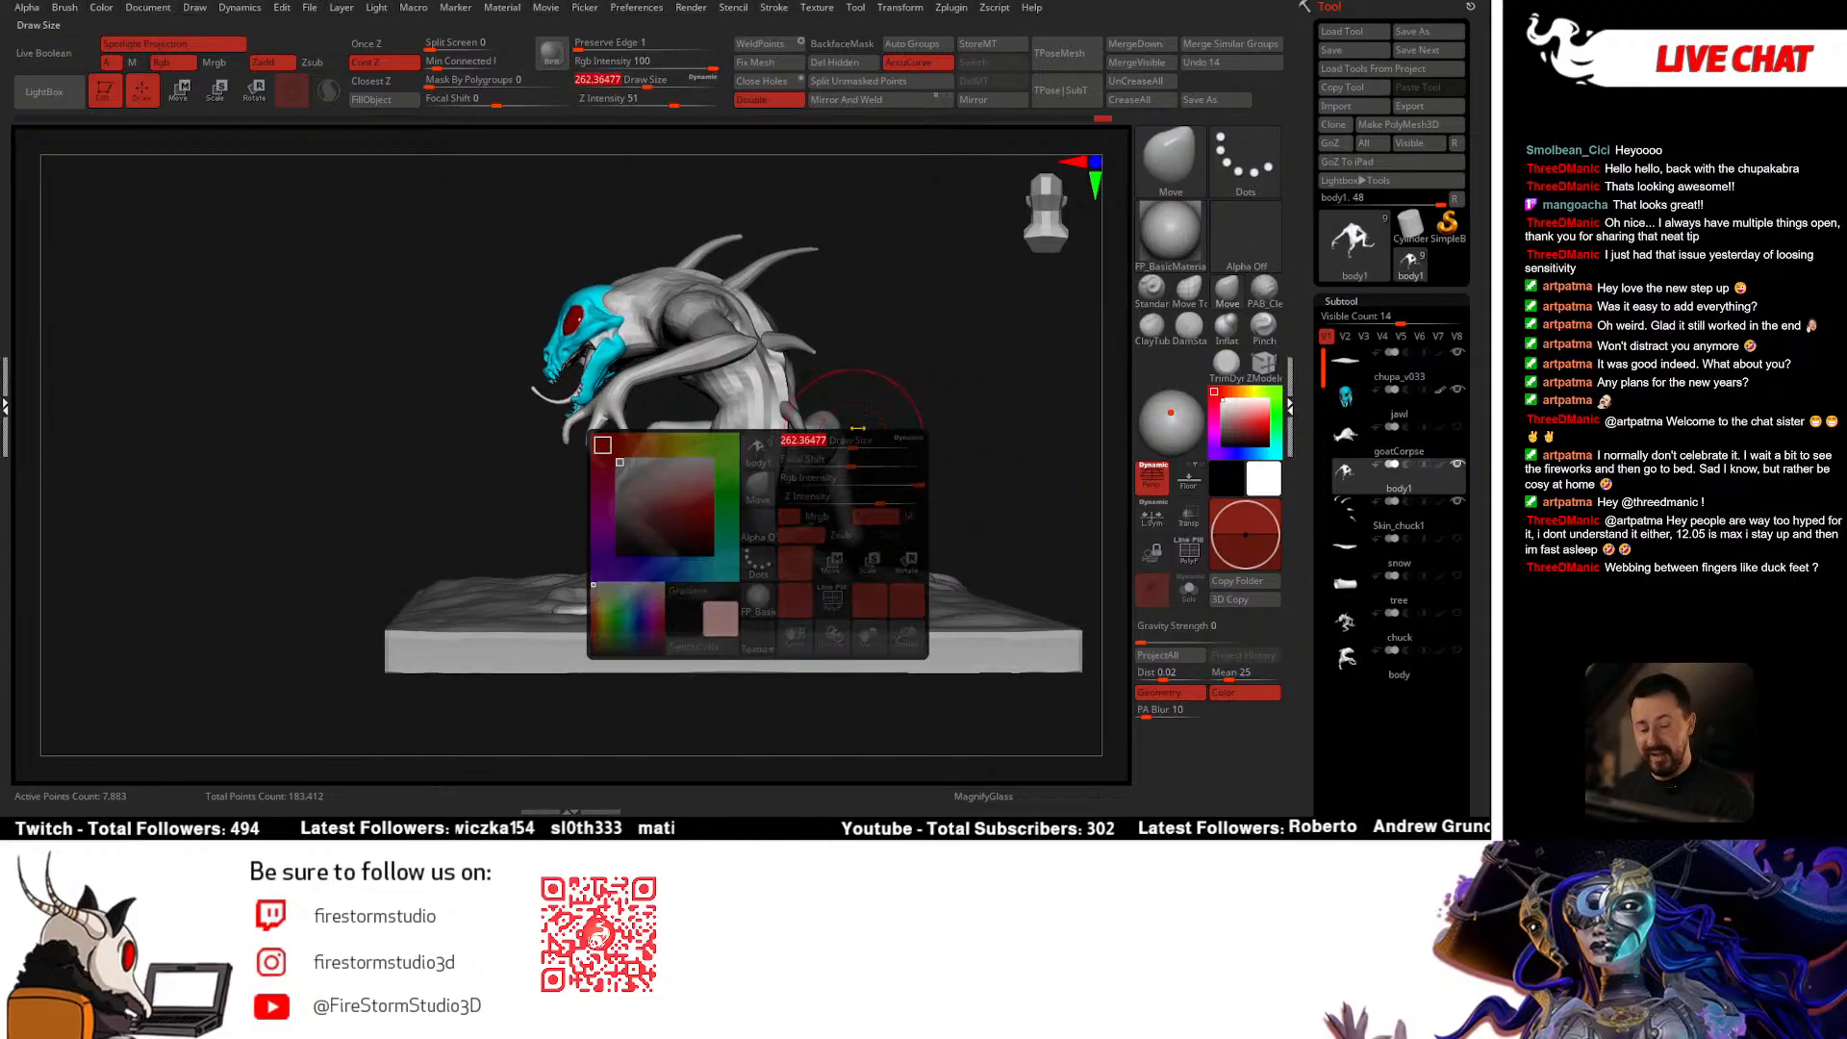
left_click(1264, 291)
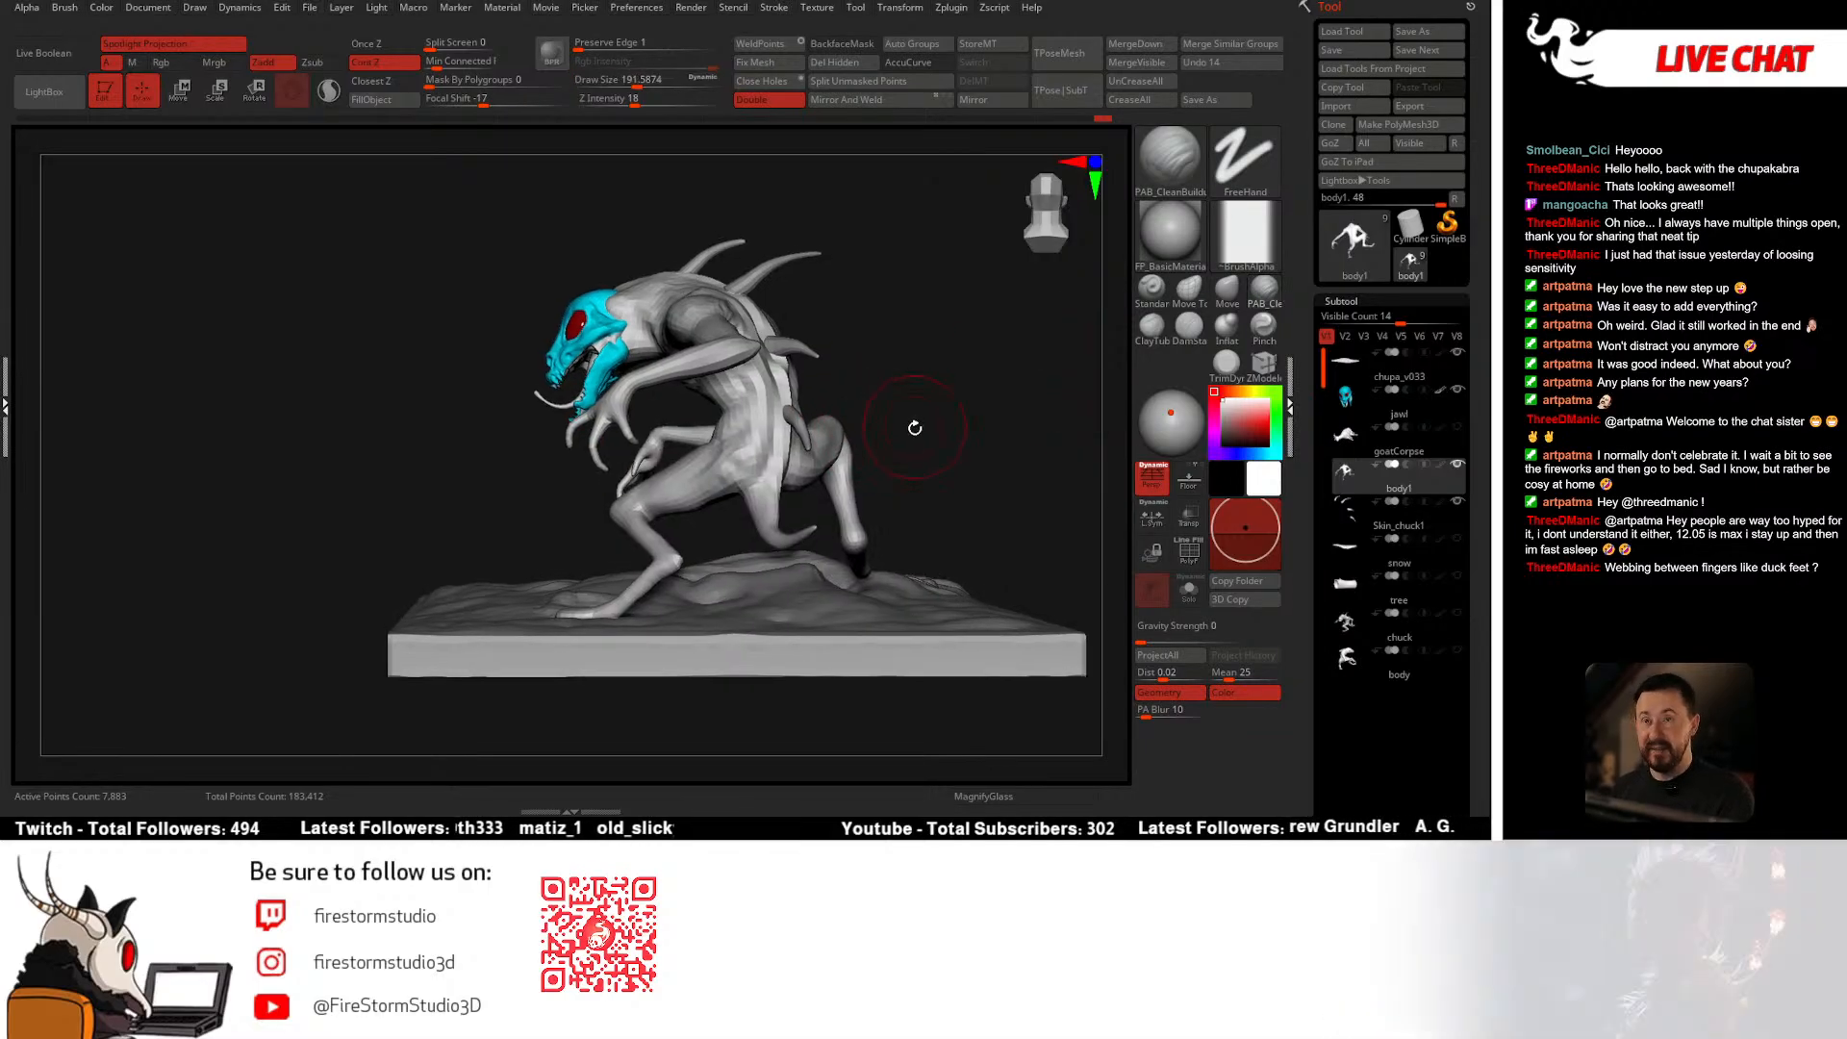
key("e")
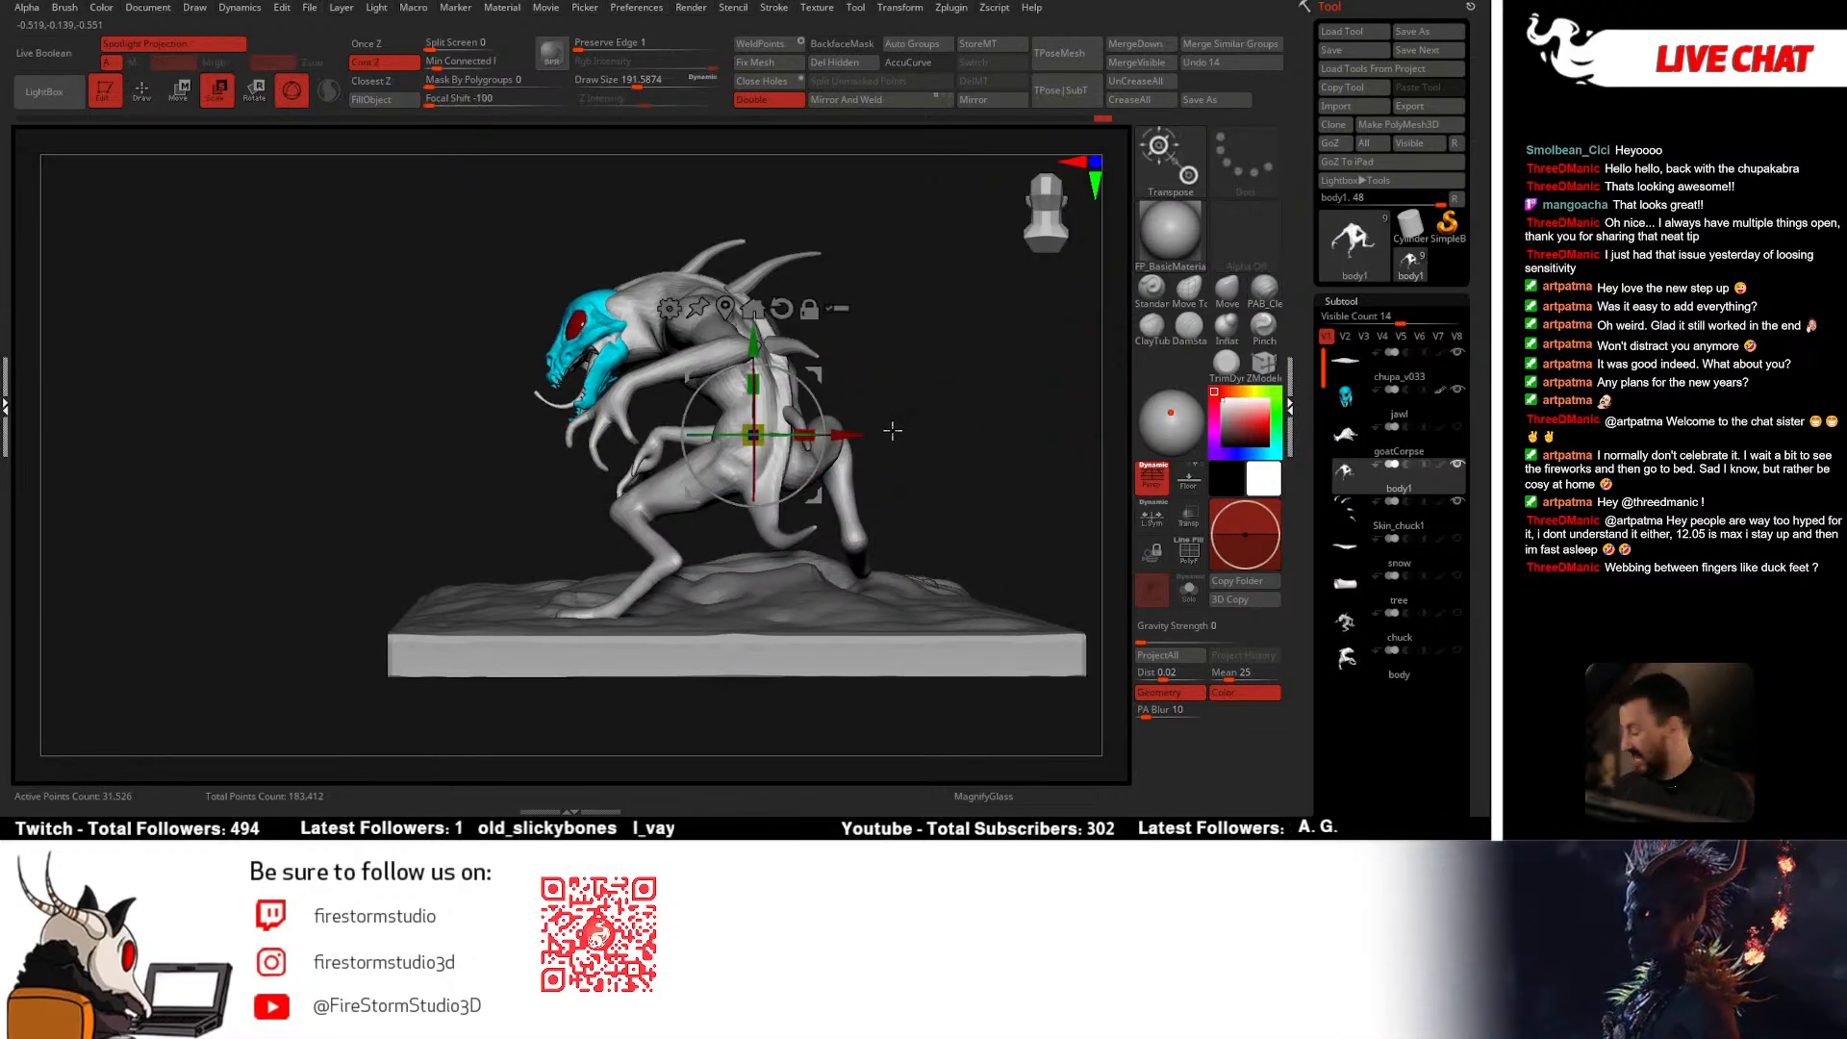
key("q")
mouse_move(895, 424)
left_mouse_down()
mouse_move(883, 445)
mouse_move(919, 424)
mouse_move(834, 445)
mouse_move(921, 413)
left_mouse_up()
key("space")
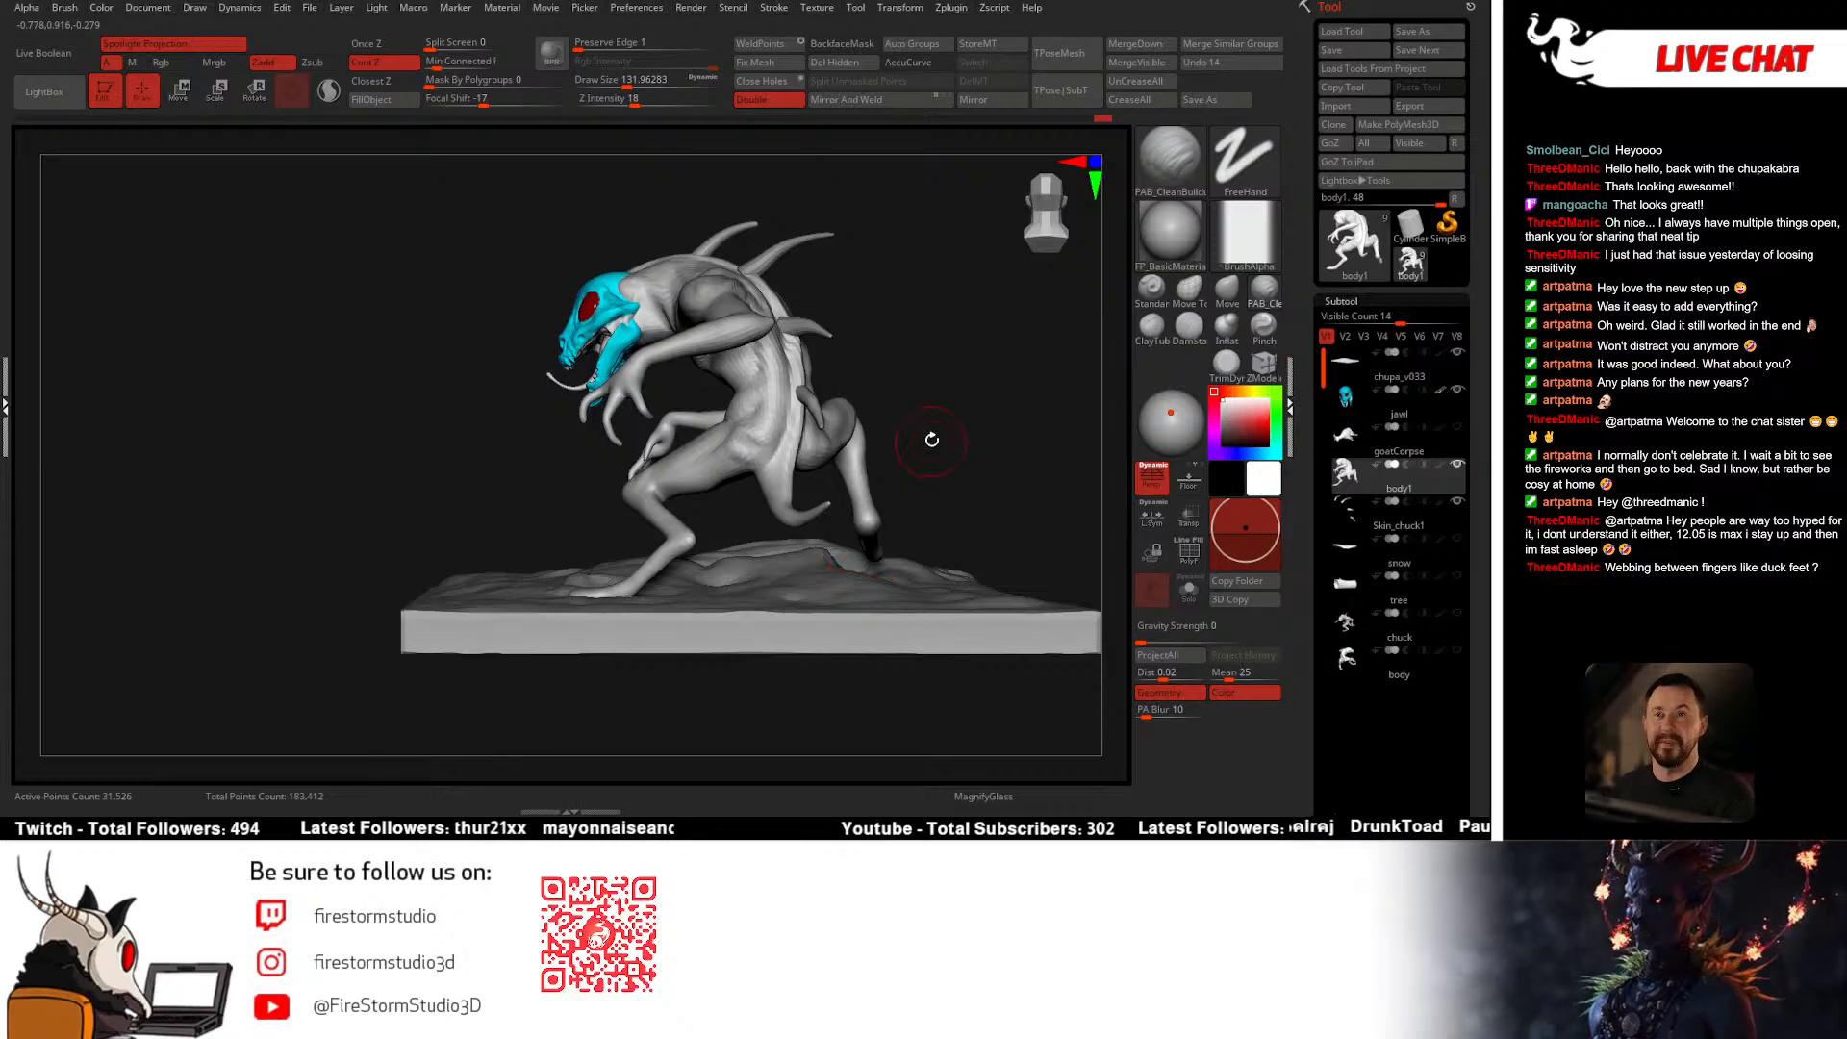
left_click_drag(932, 440, 911, 429)
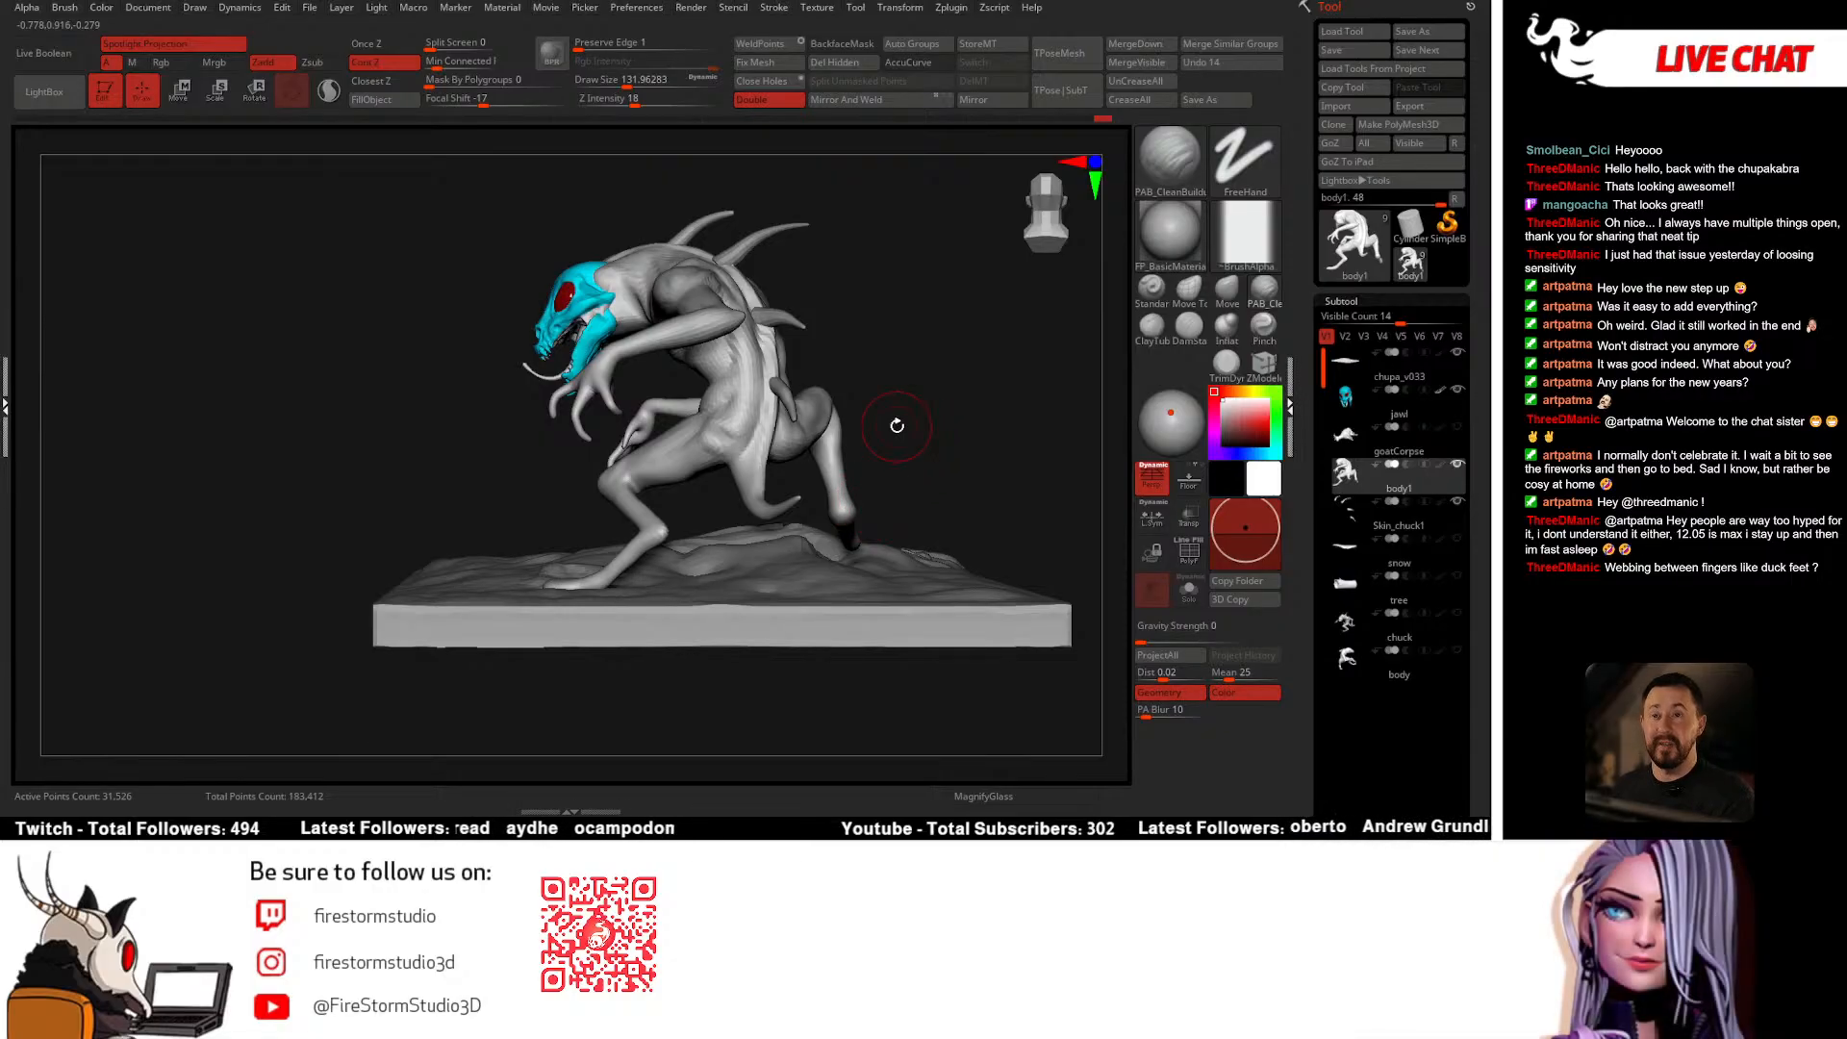
left_click_drag(897, 425, 943, 411)
Step: Build up form on the left thigh and knee with the PAB_CleanBuildup brush, reducing the draw size from about 77 to about 68
mouse_move(819, 448)
left_mouse_down()
mouse_move(886, 453)
mouse_move(928, 424)
mouse_move(924, 494)
mouse_move(938, 453)
mouse_move(870, 494)
mouse_move(903, 516)
mouse_move(803, 510)
left_mouse_up()
key("space")
mouse_move(853, 488)
left_mouse_down()
mouse_move(911, 465)
mouse_move(789, 501)
mouse_move(716, 591)
mouse_move(528, 590)
mouse_move(694, 613)
mouse_move(898, 548)
mouse_move(683, 607)
mouse_move(662, 634)
left_mouse_up()
right_click(818, 540)
left_click_drag(907, 527, 887, 524)
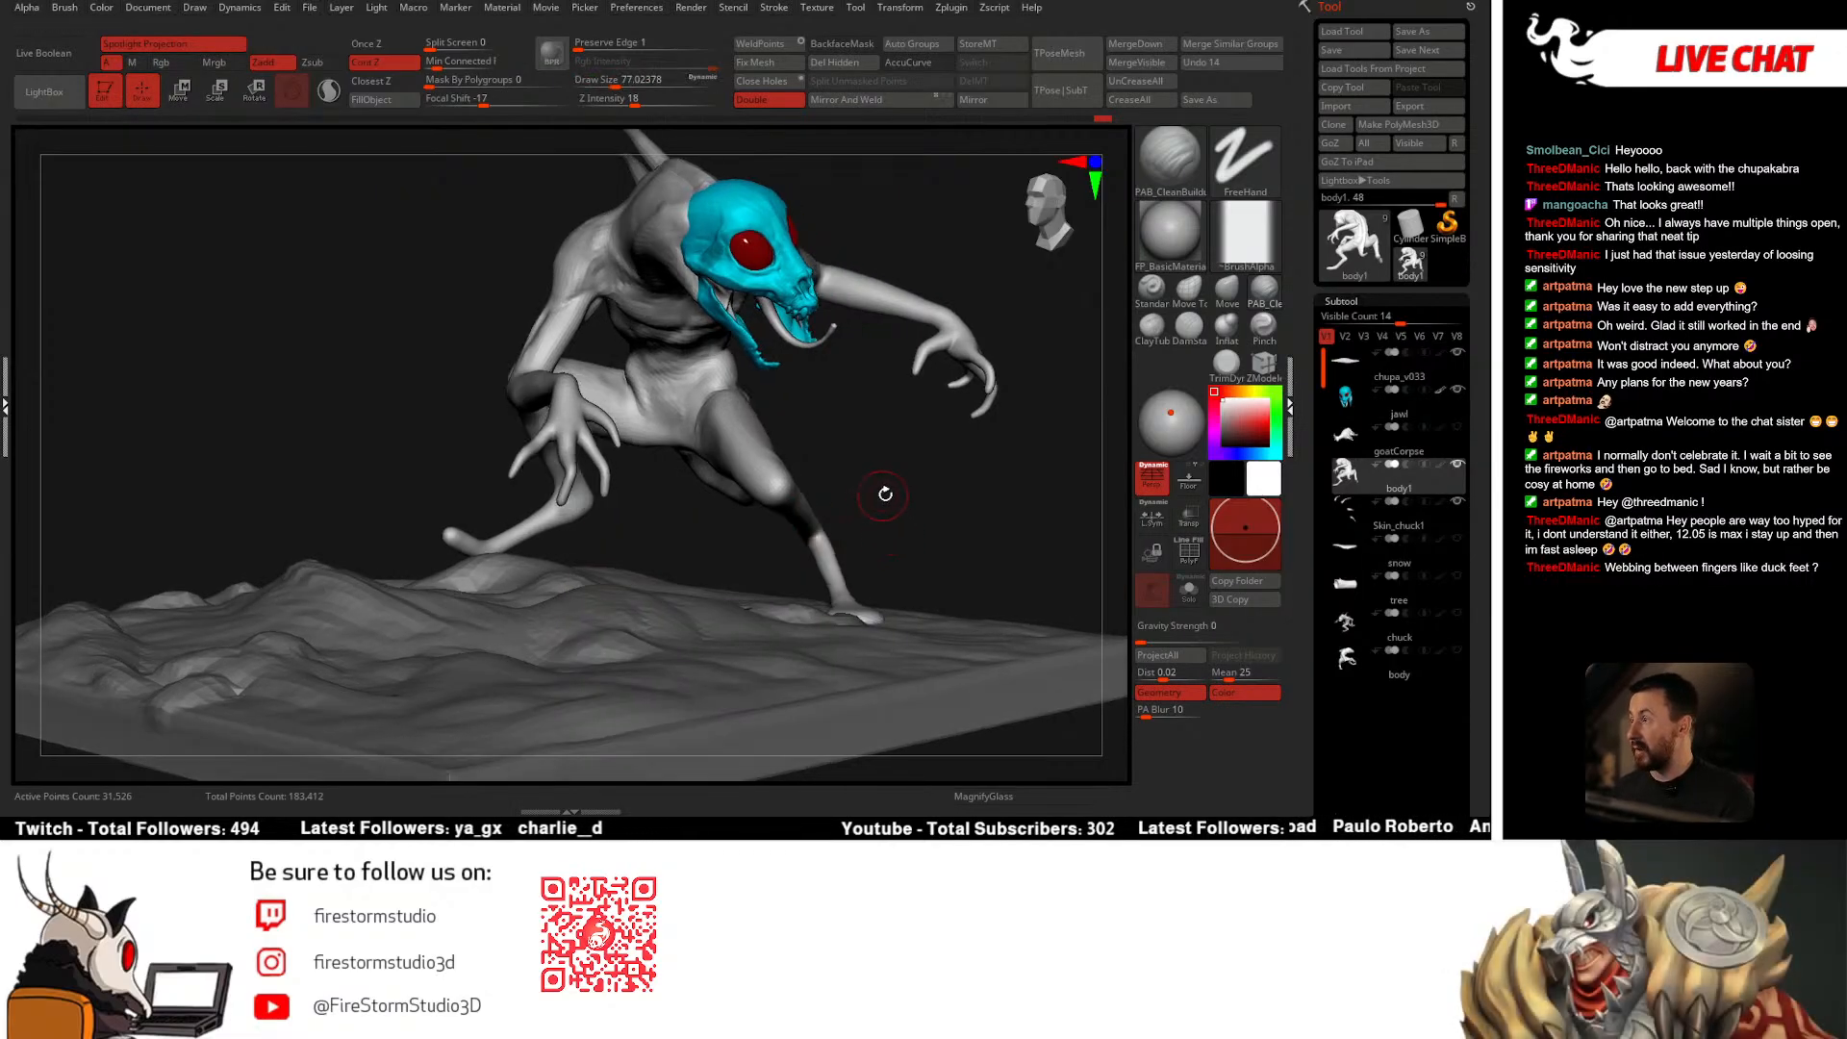
right_click_drag(886, 494, 700, 578)
right_click(700, 578)
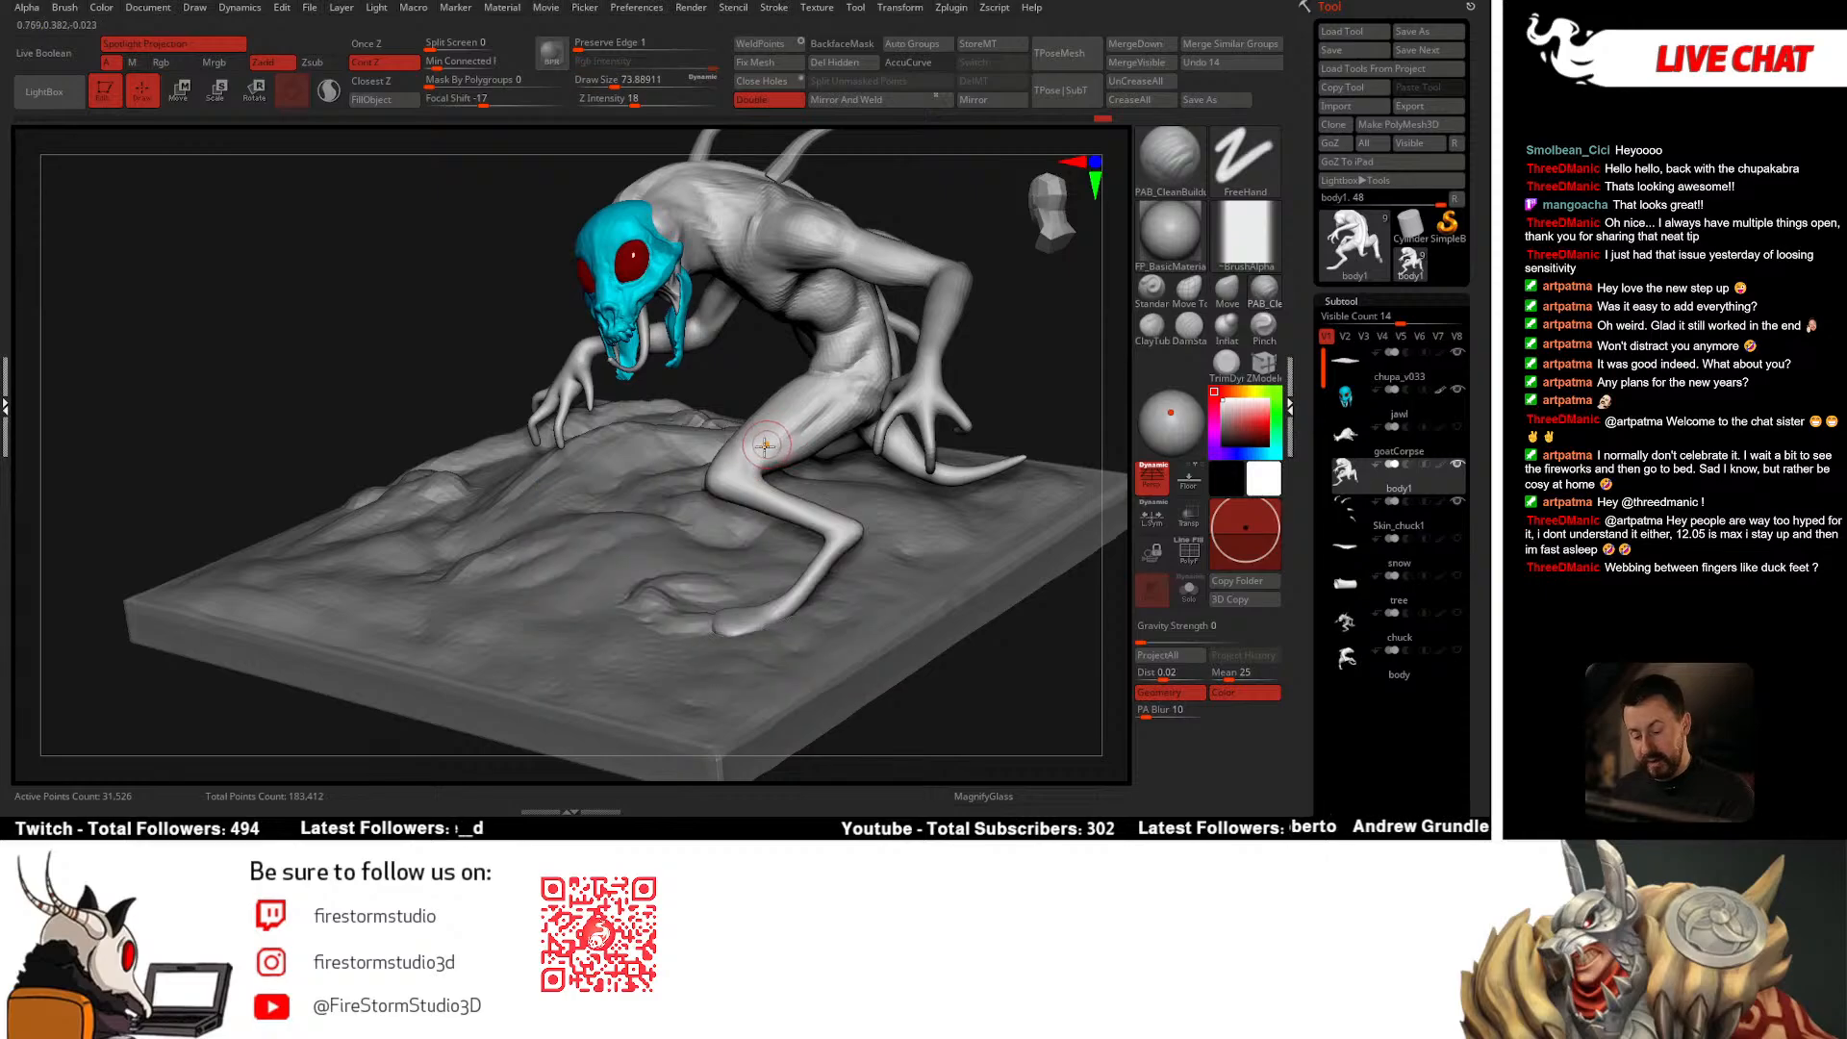
right_click(700, 558)
left_click_drag(700, 558, 695, 558)
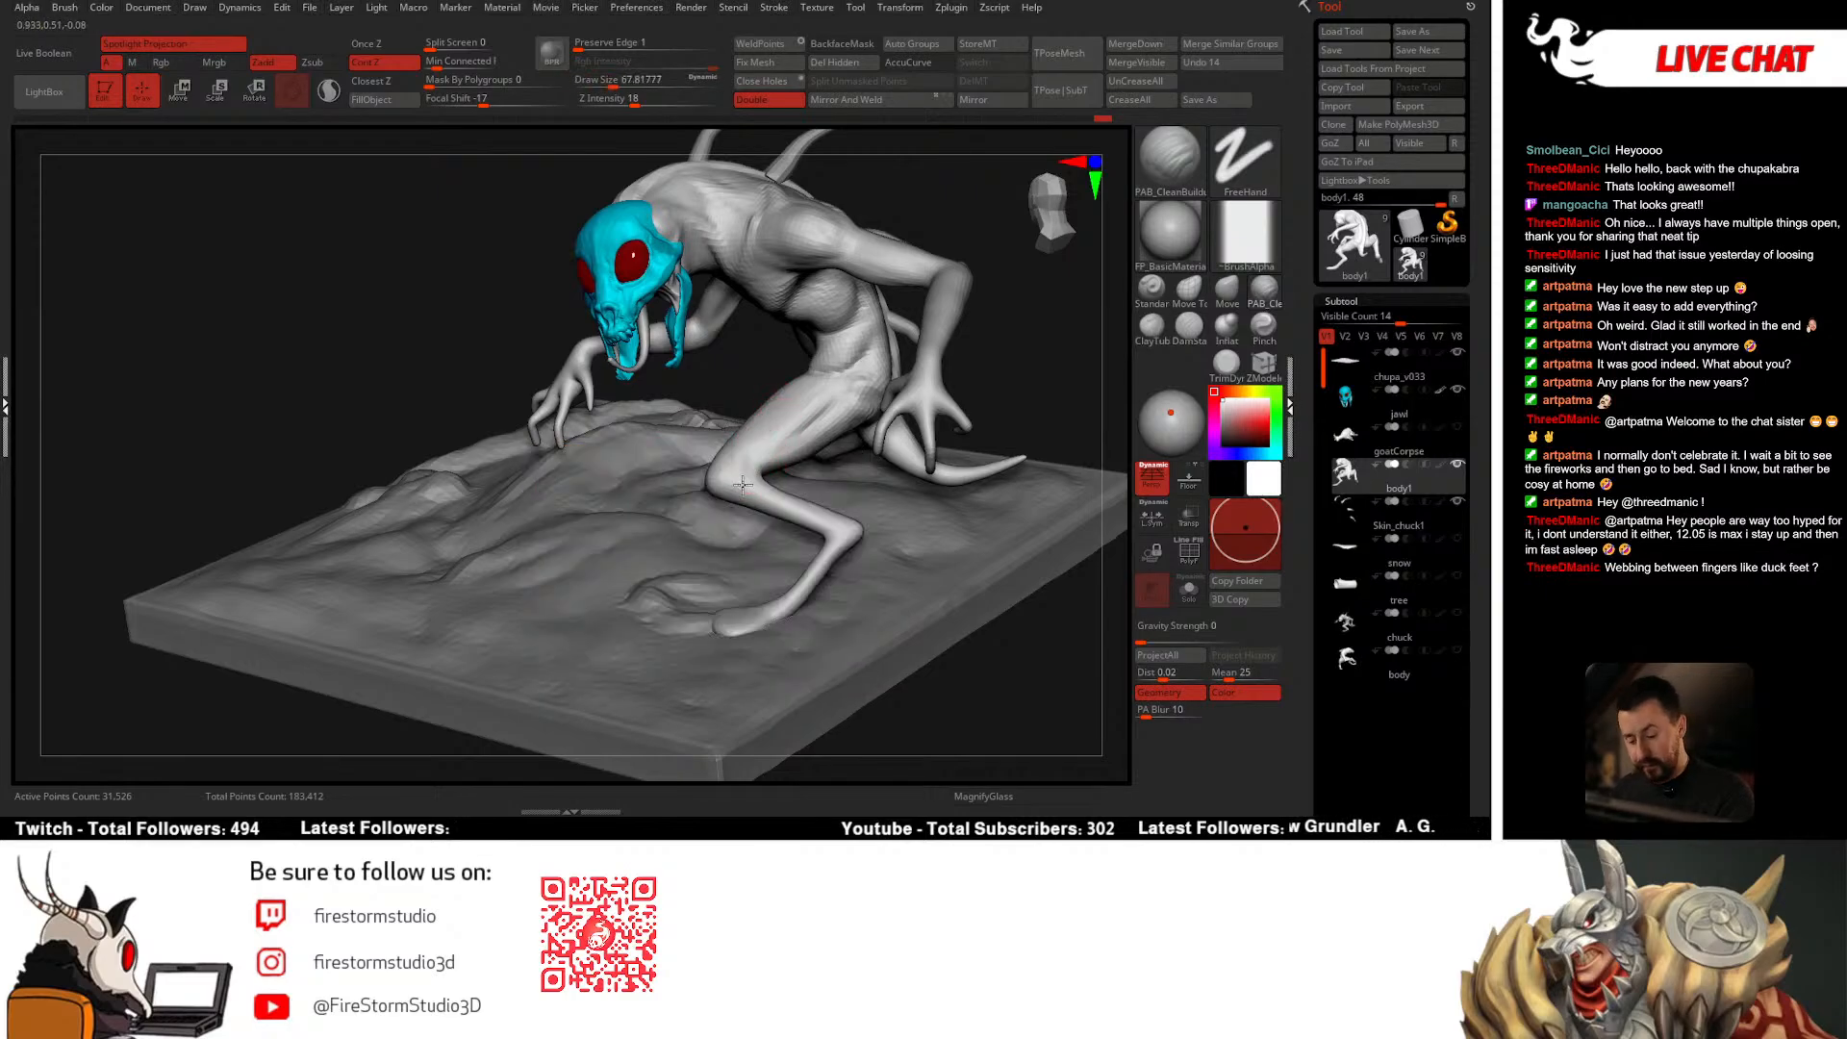
Step: Reduce the PAB_CleanBuildup draw size to about 20 for the left knee and hide the ground base
left_click(1263, 290)
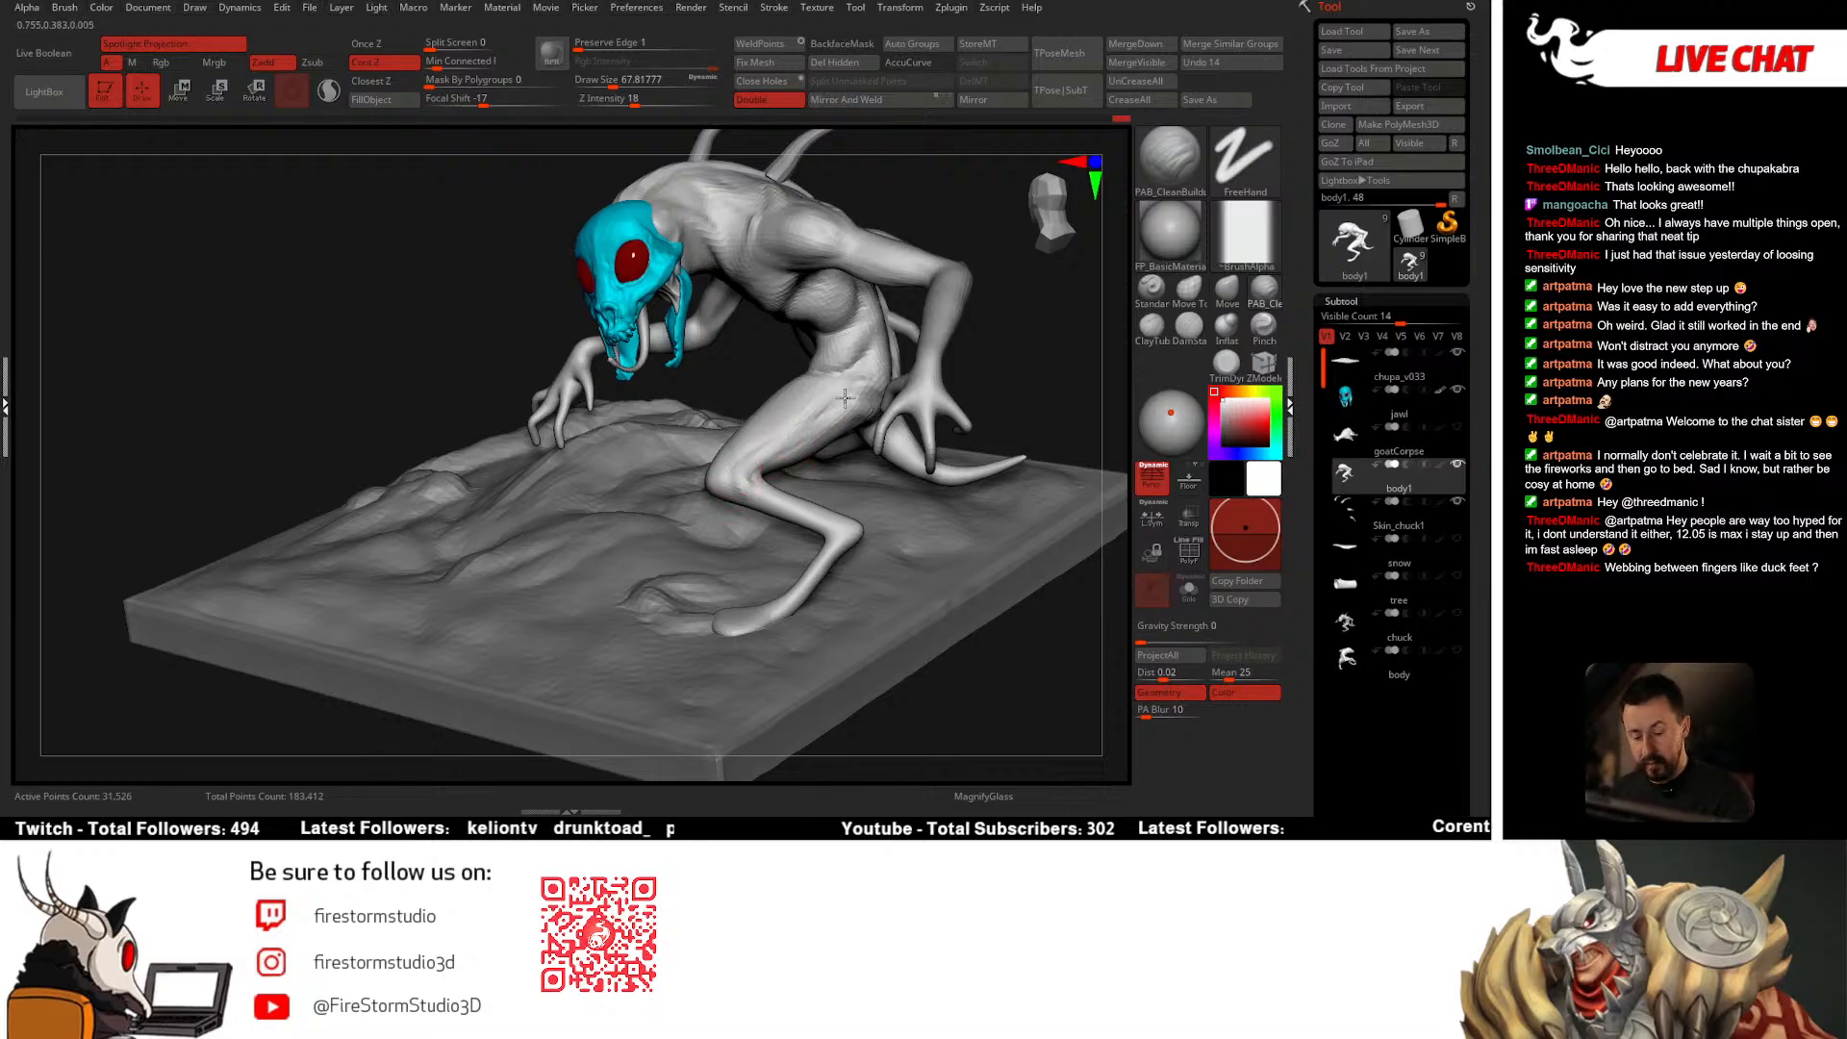
mouse_move(825, 404)
right_mouse_down()
mouse_move(775, 452)
mouse_move(796, 436)
right_mouse_up()
key("space")
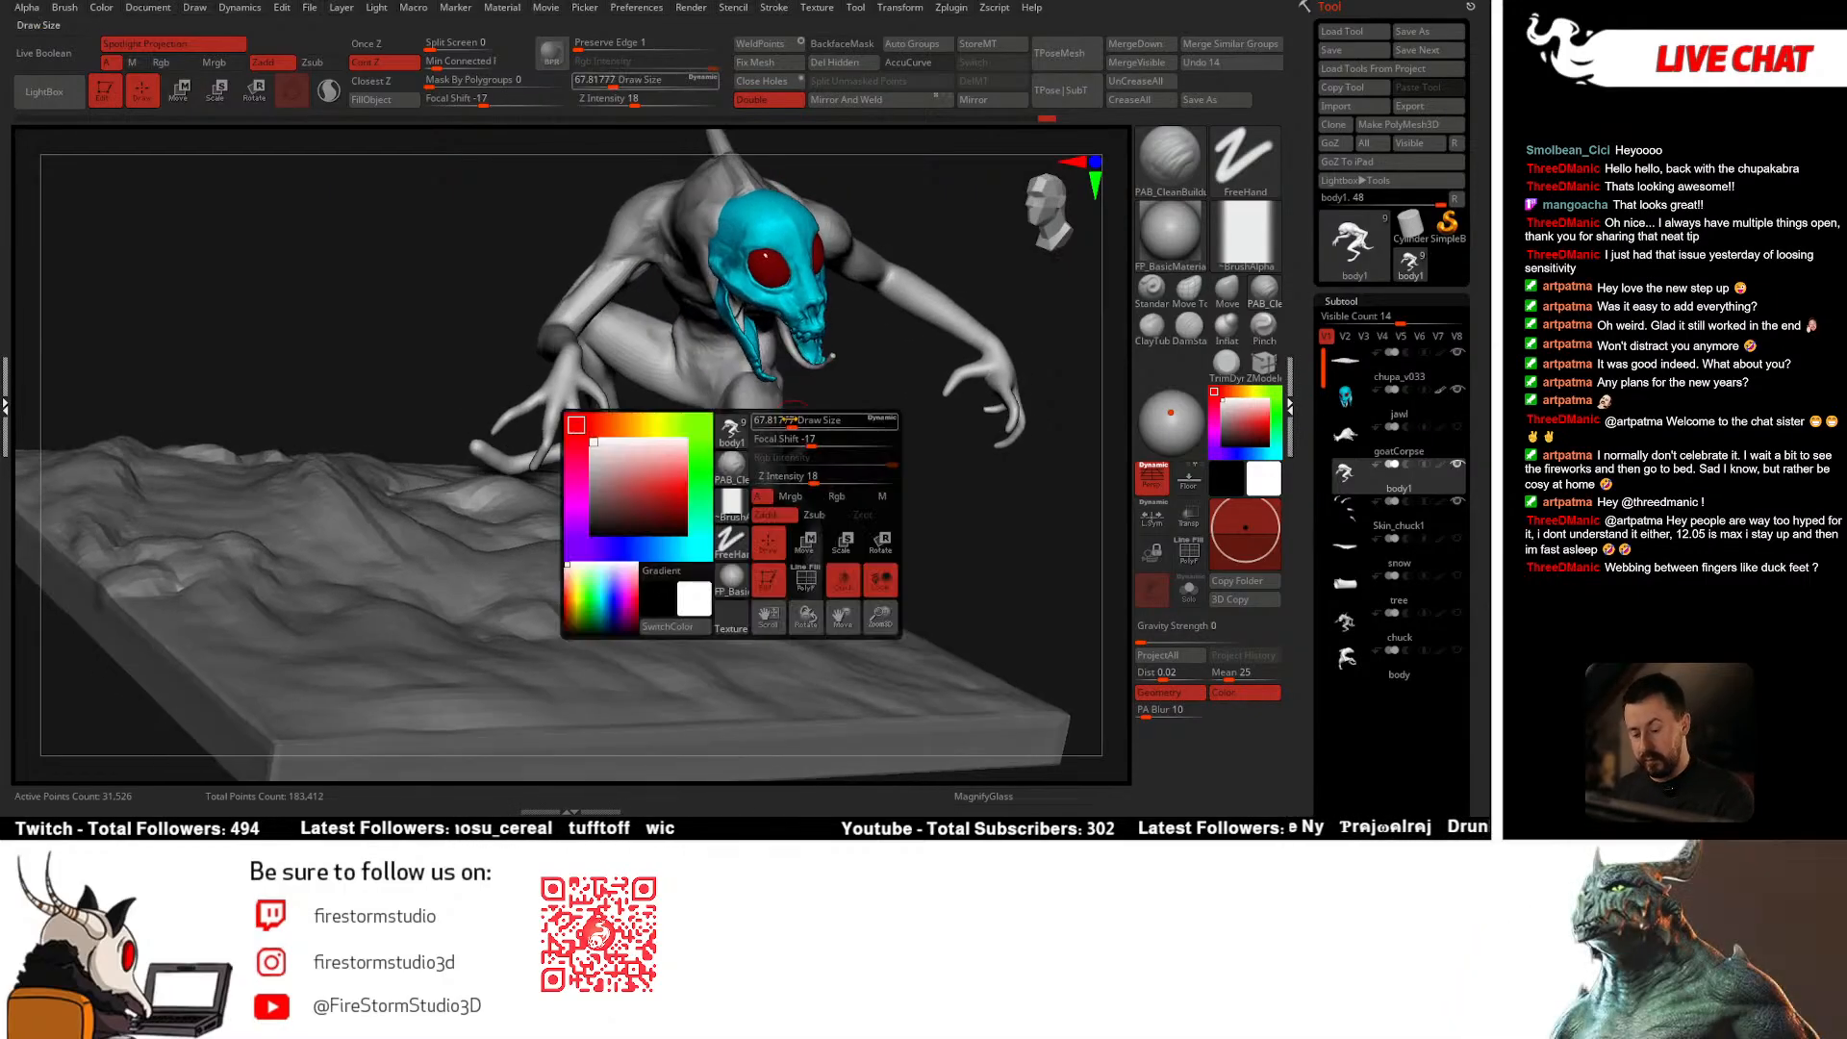
left_click_drag(789, 419, 775, 419)
right_click_drag(810, 419, 799, 422)
key("space")
left_click_drag(788, 406, 767, 405)
right_click_drag(771, 441, 762, 404, "alt")
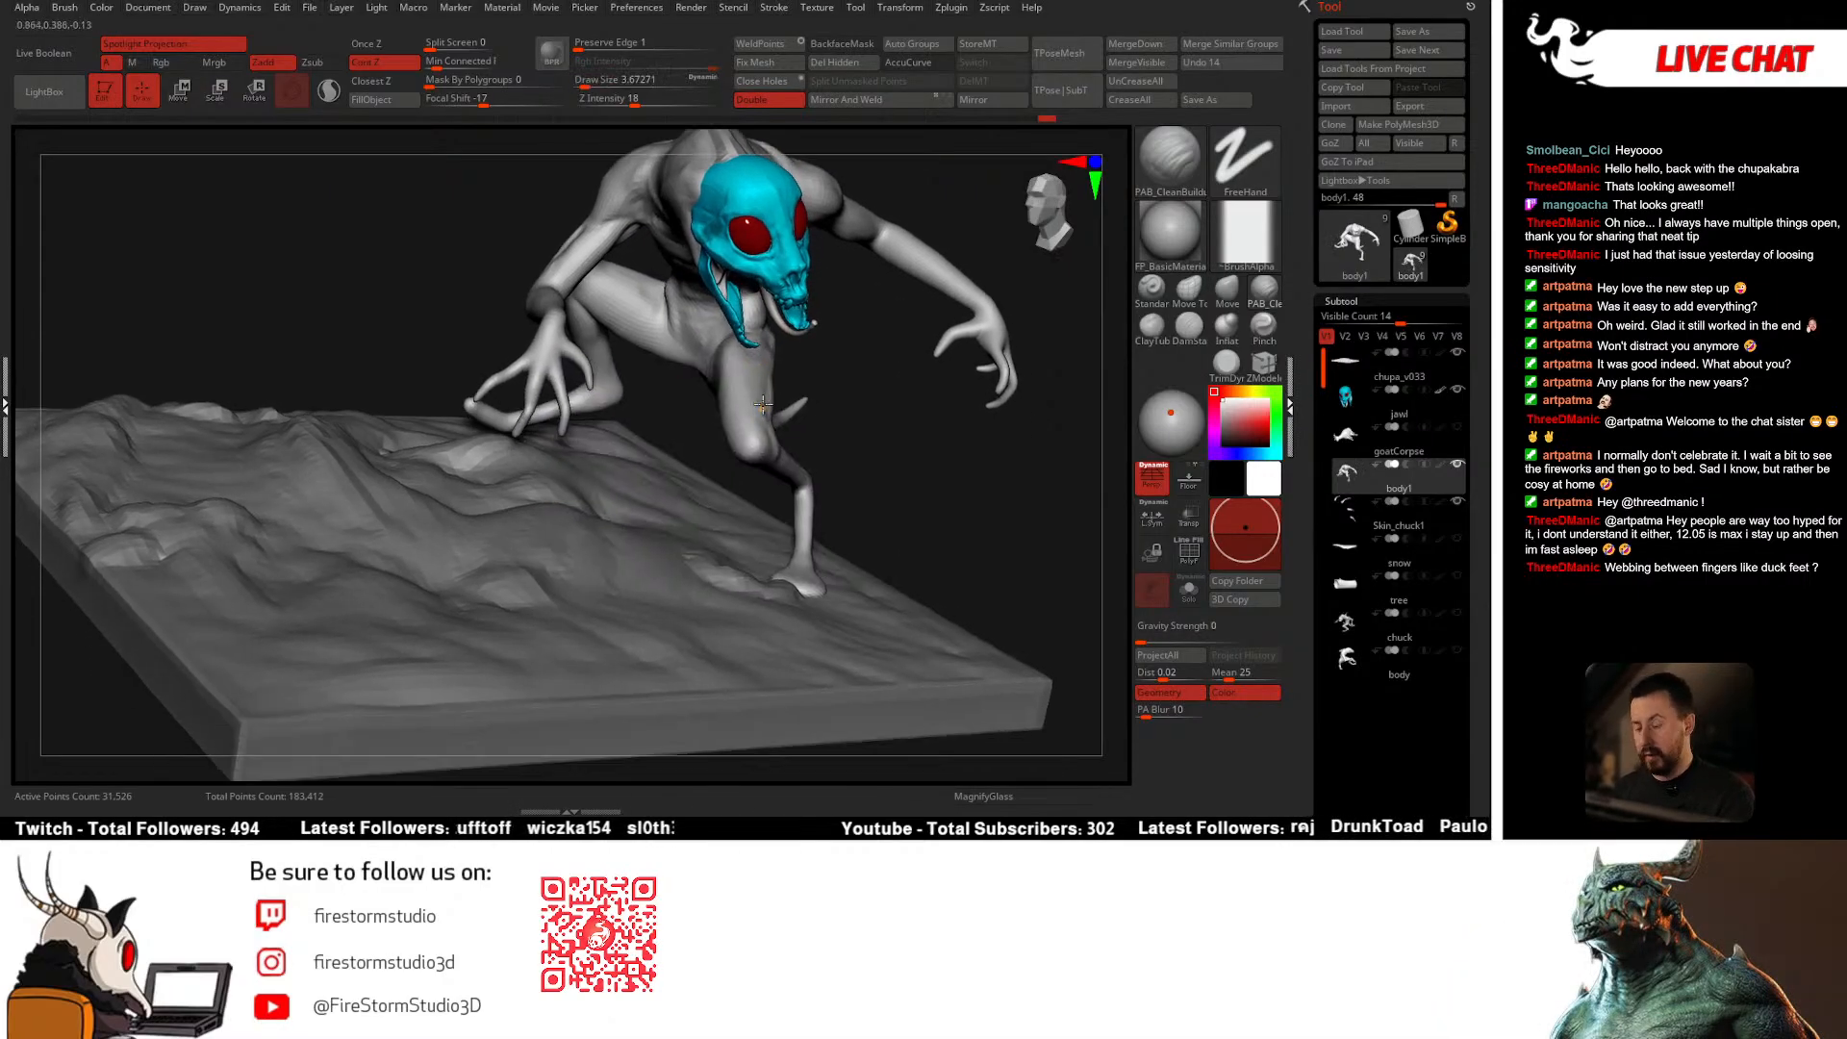
key("space")
left_click_drag(754, 438, 808, 439)
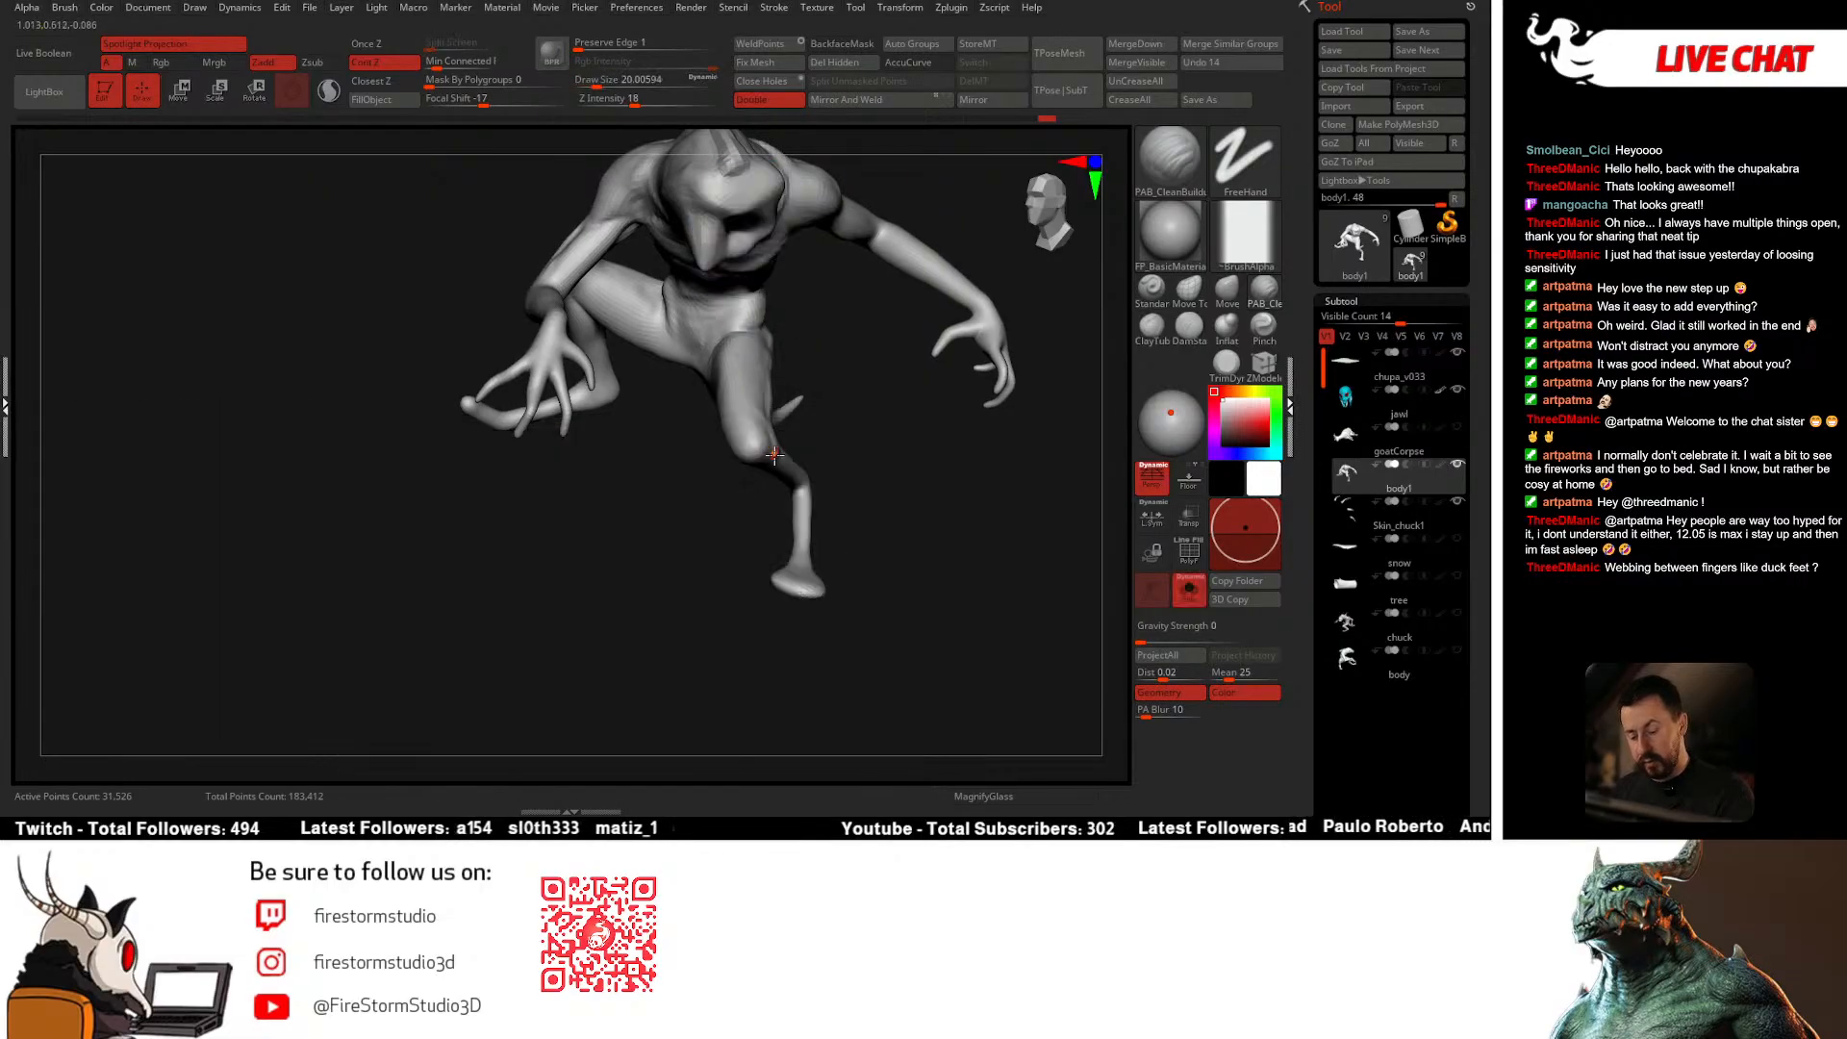
left_click(1457, 356)
Step: Reshape the left thigh's outline with the Move brush at a draw size of about 163
mouse_move(817, 499)
right_mouse_down("ctrl")
mouse_move(813, 539)
mouse_move(726, 393)
right_mouse_up("ctrl")
key("space")
left_click(1185, 306)
key("space")
left_click_drag(733, 394, 767, 393)
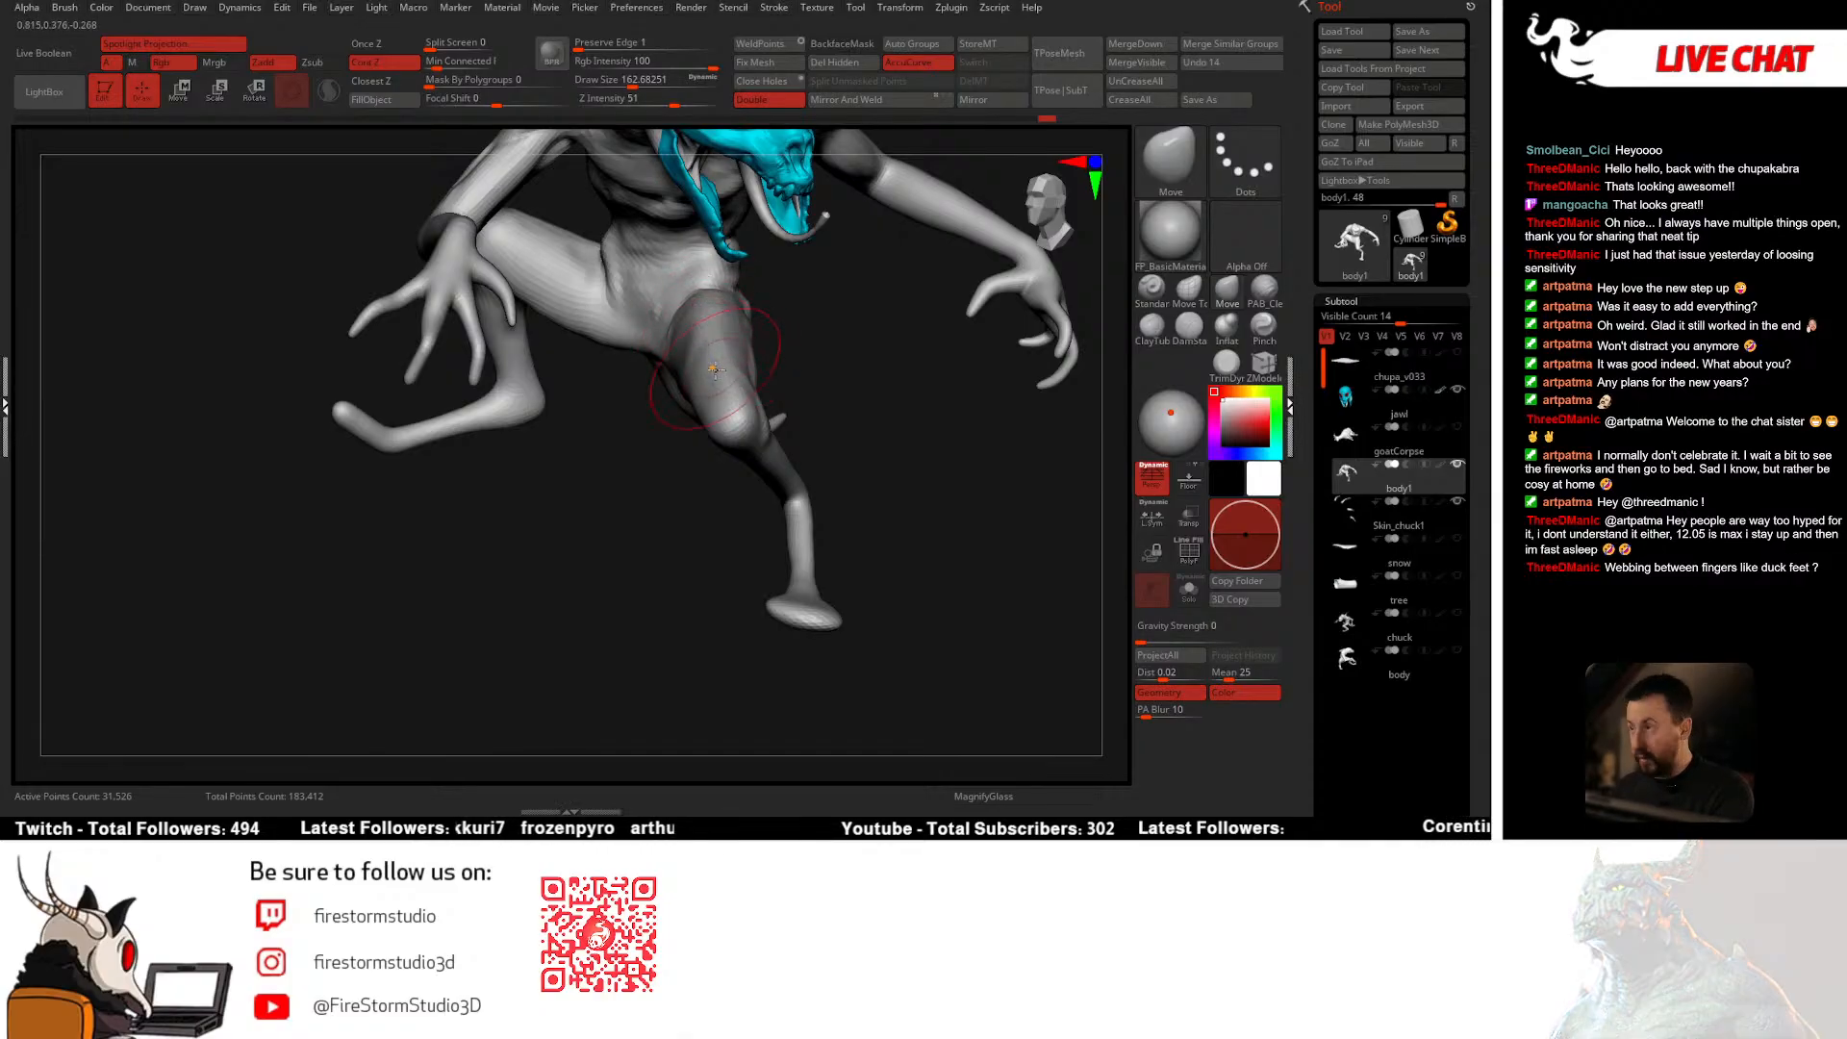
left_click_drag(746, 383, 725, 394)
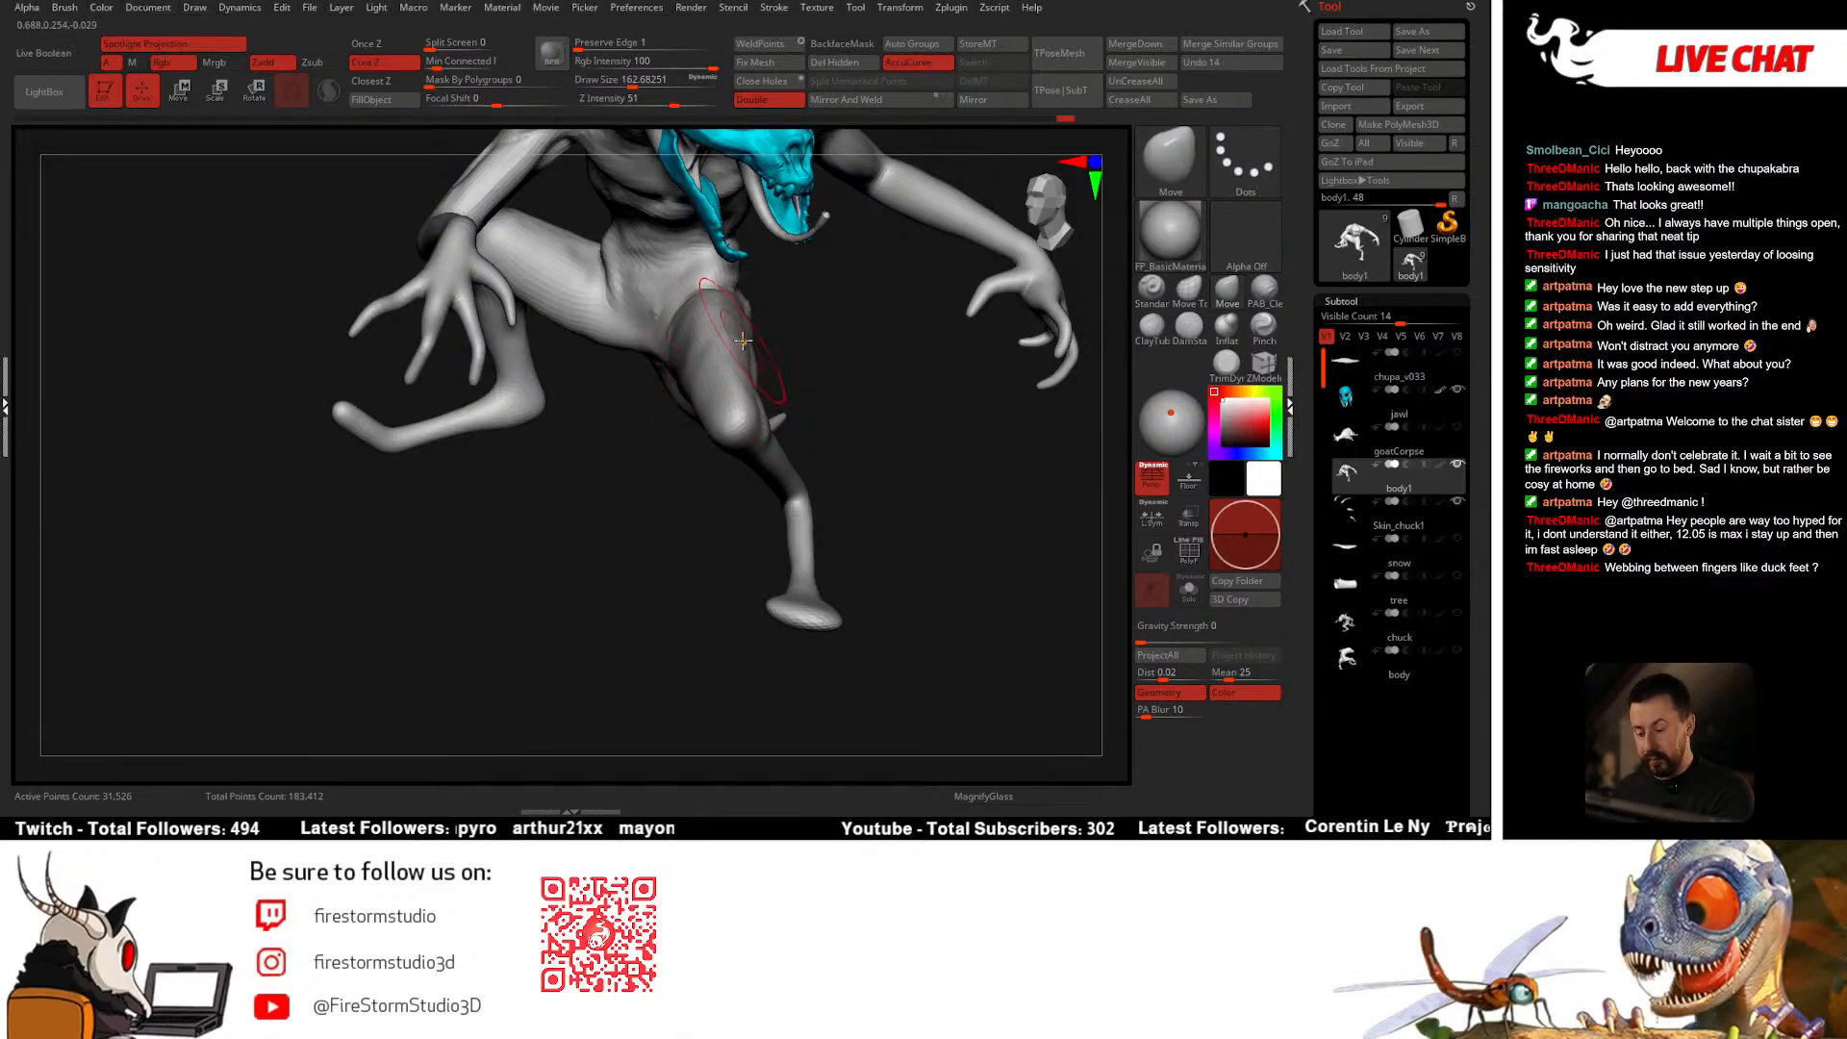
right_click_drag(746, 407, 635, 395)
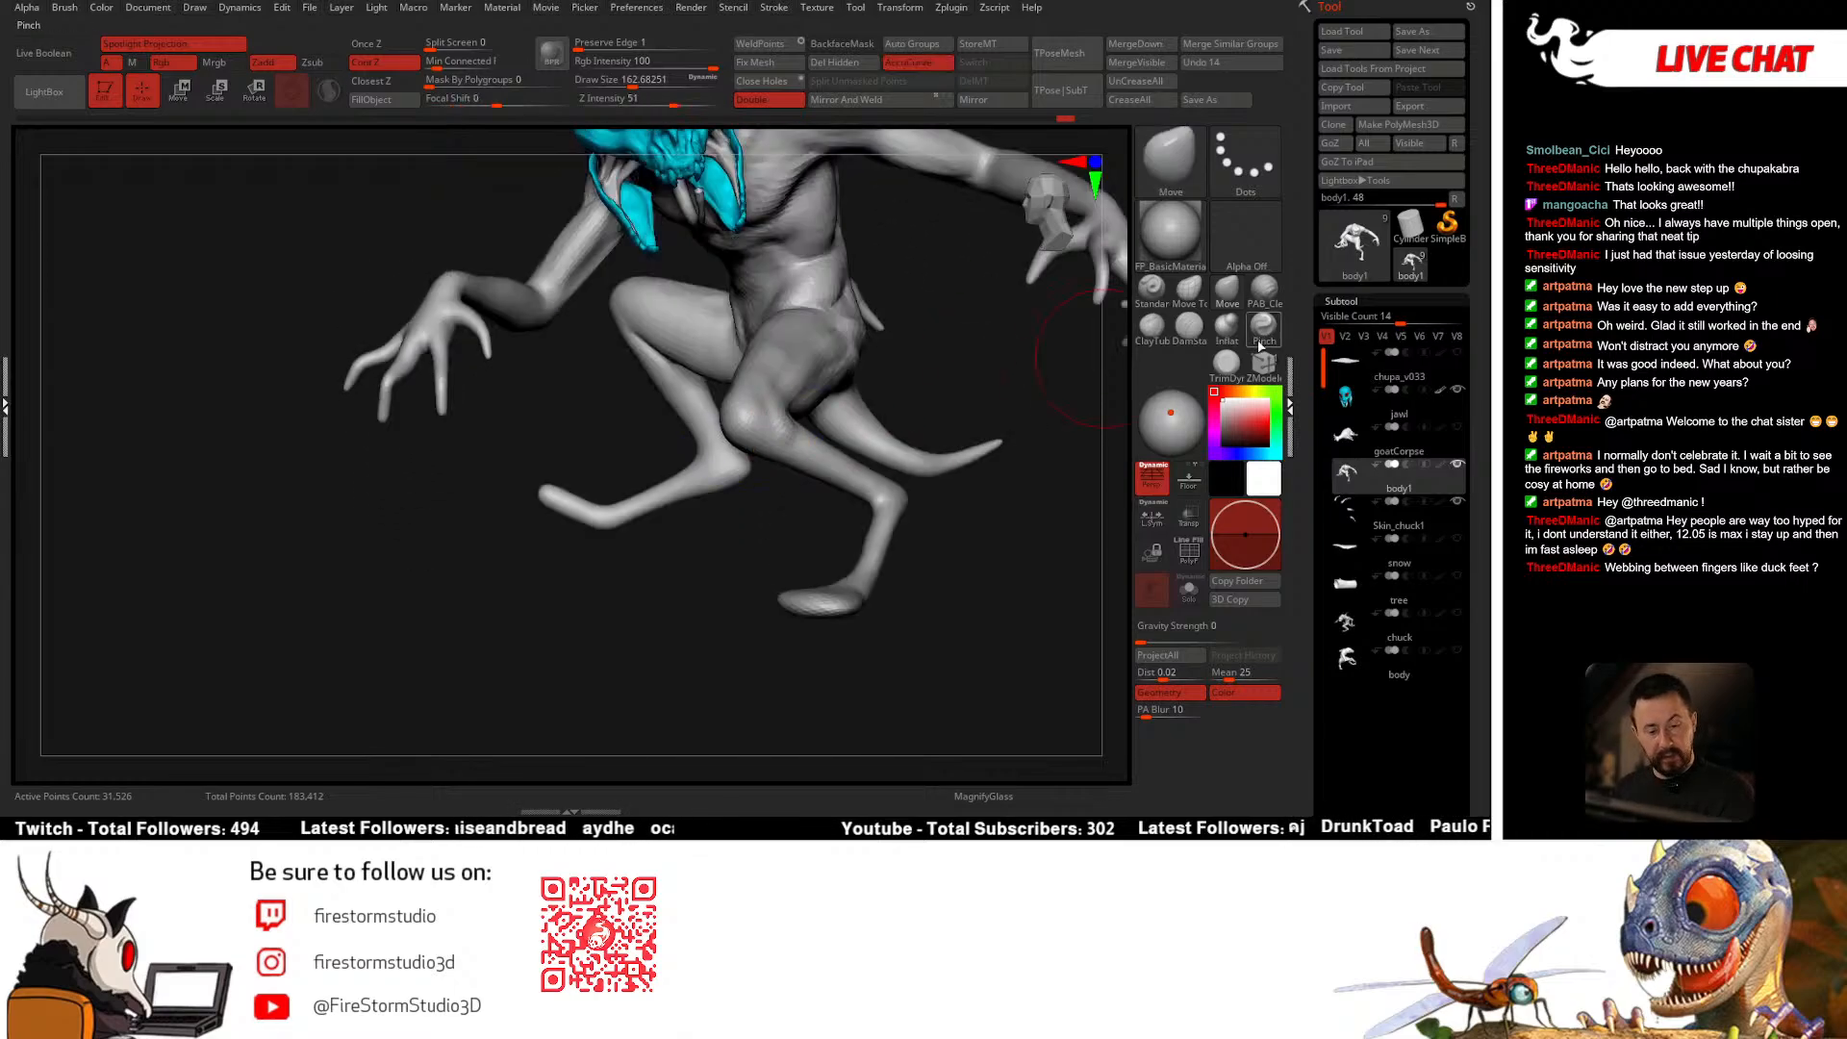
Step: Sculpt the left kneecap with the PAB_CleanBuildup brush at a draw size of about 51
left_click(1262, 337)
left_click(1271, 305)
right_click_drag(846, 377, 763, 415)
key("space")
key("space")
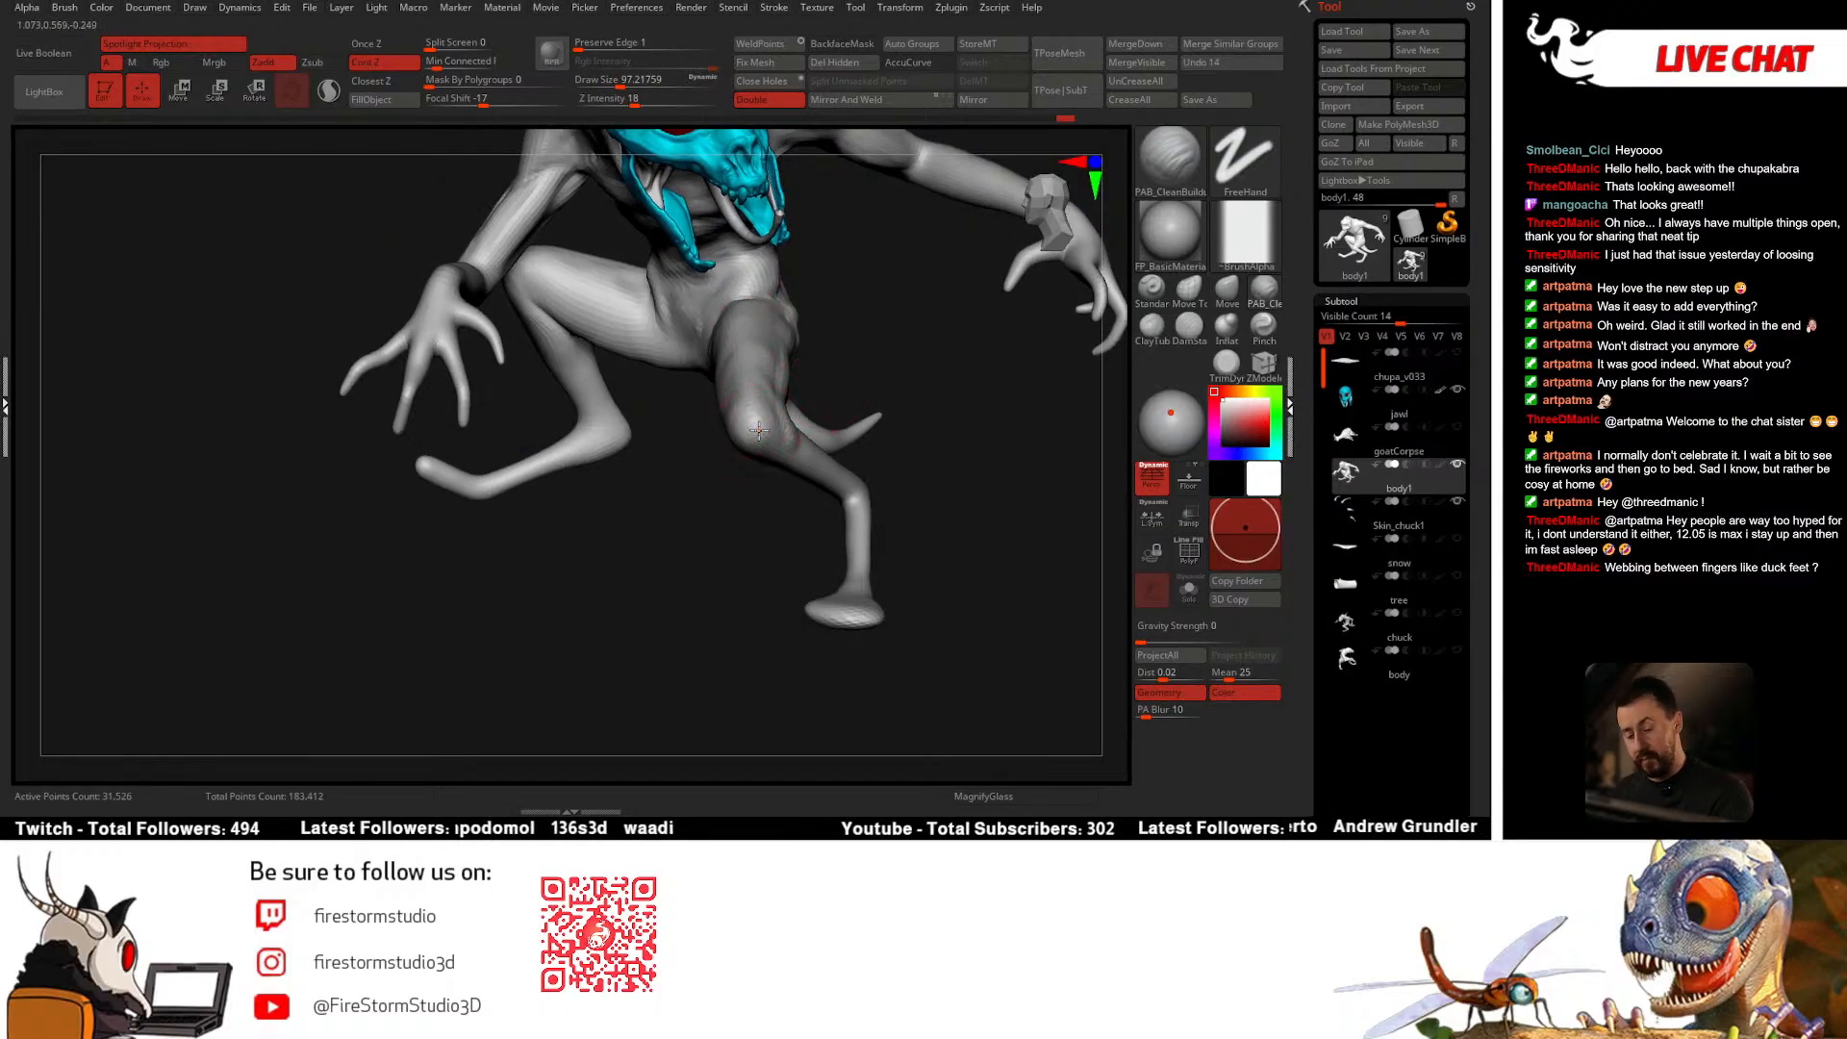
key("space")
left_click_drag(764, 429, 749, 431)
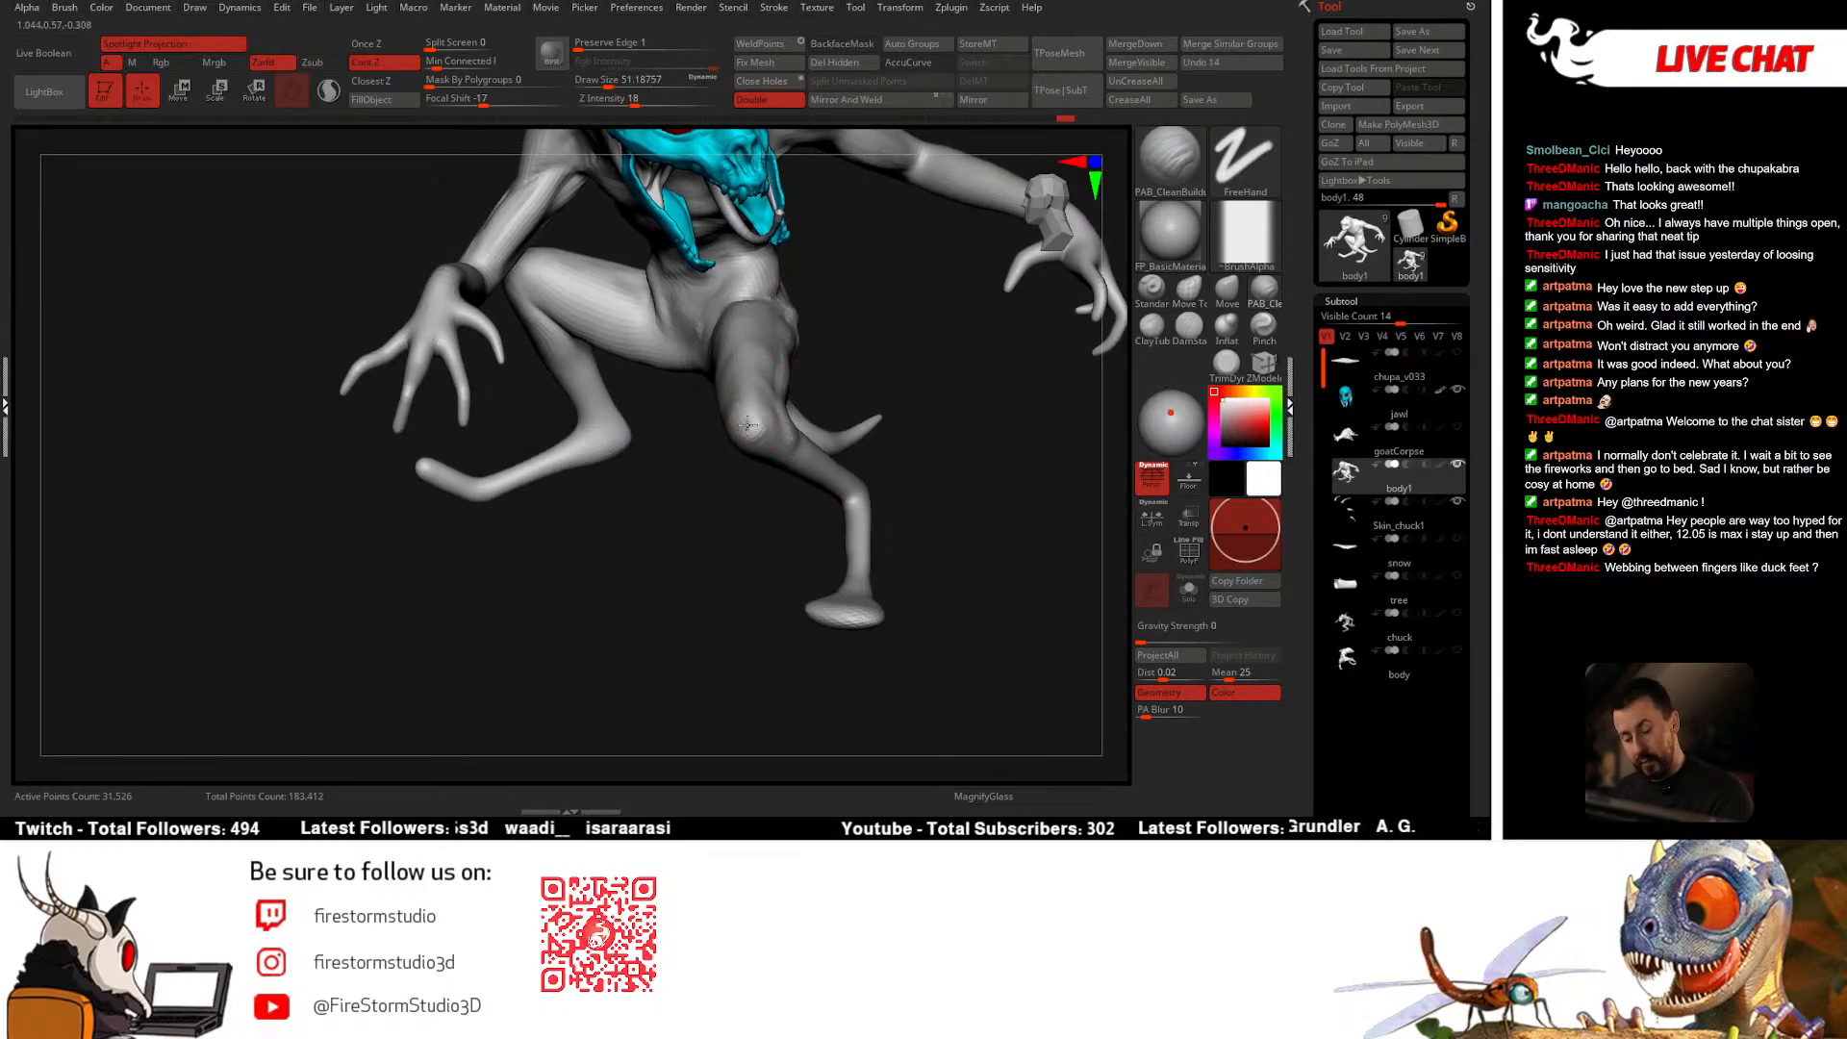
right_click_drag(789, 435, 787, 412)
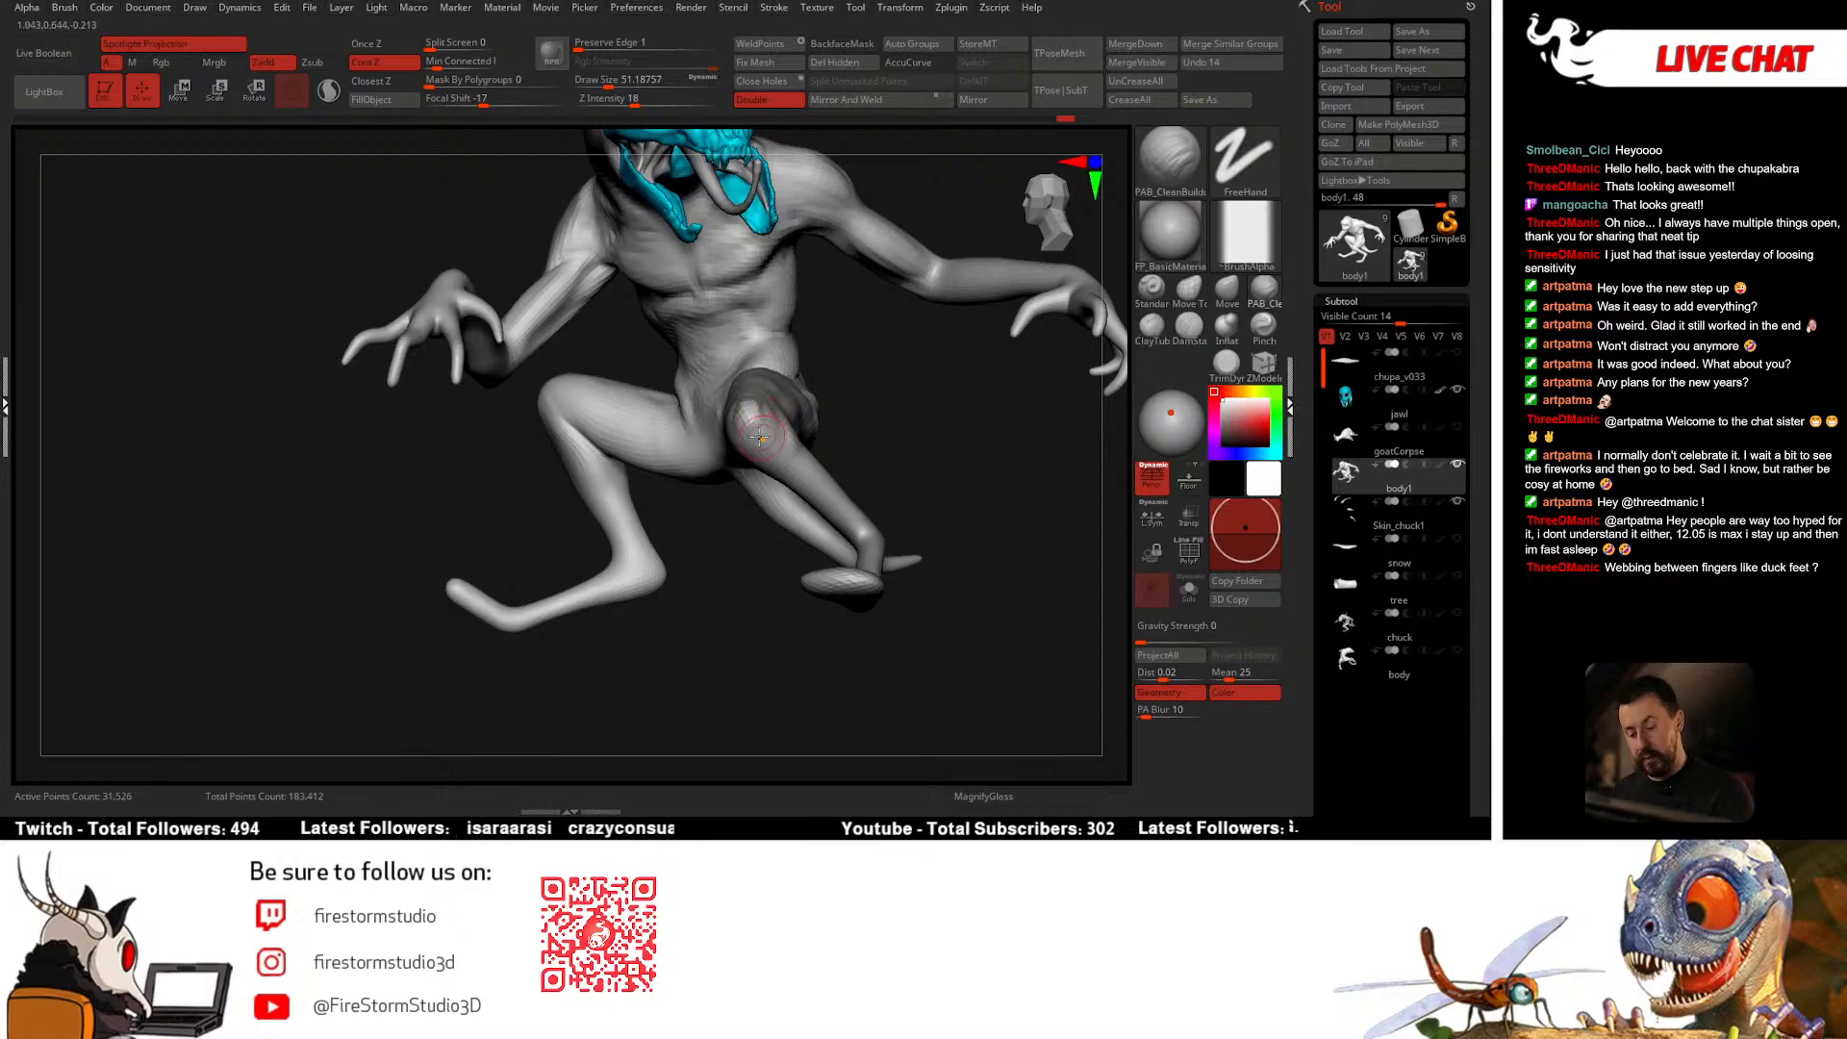
left_click_drag(747, 412, 772, 442)
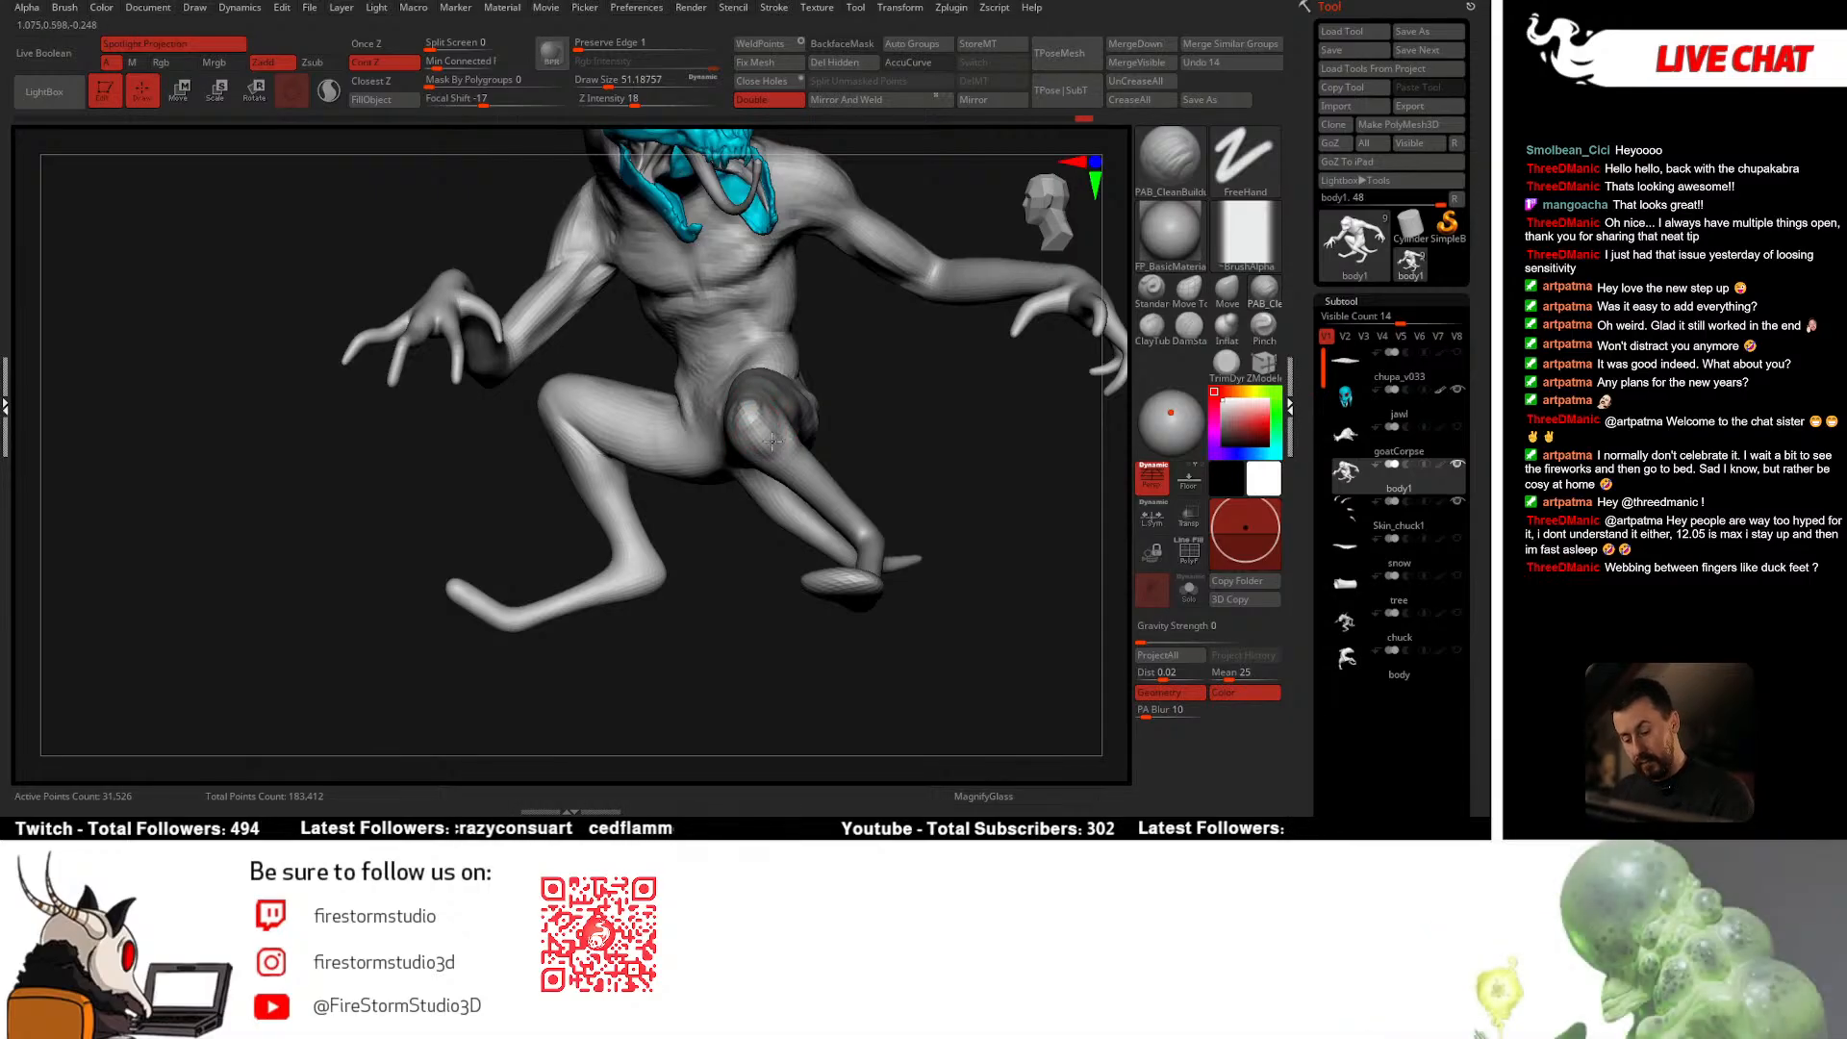
Step: Build up muscle forms along the left thigh above the knee with PAB_CleanBuildup at a draw size of about 54
right_click_drag(771, 442, 814, 411)
right_click(739, 512)
left_click_drag(812, 393, 821, 422)
right_click_drag(765, 484, 778, 488)
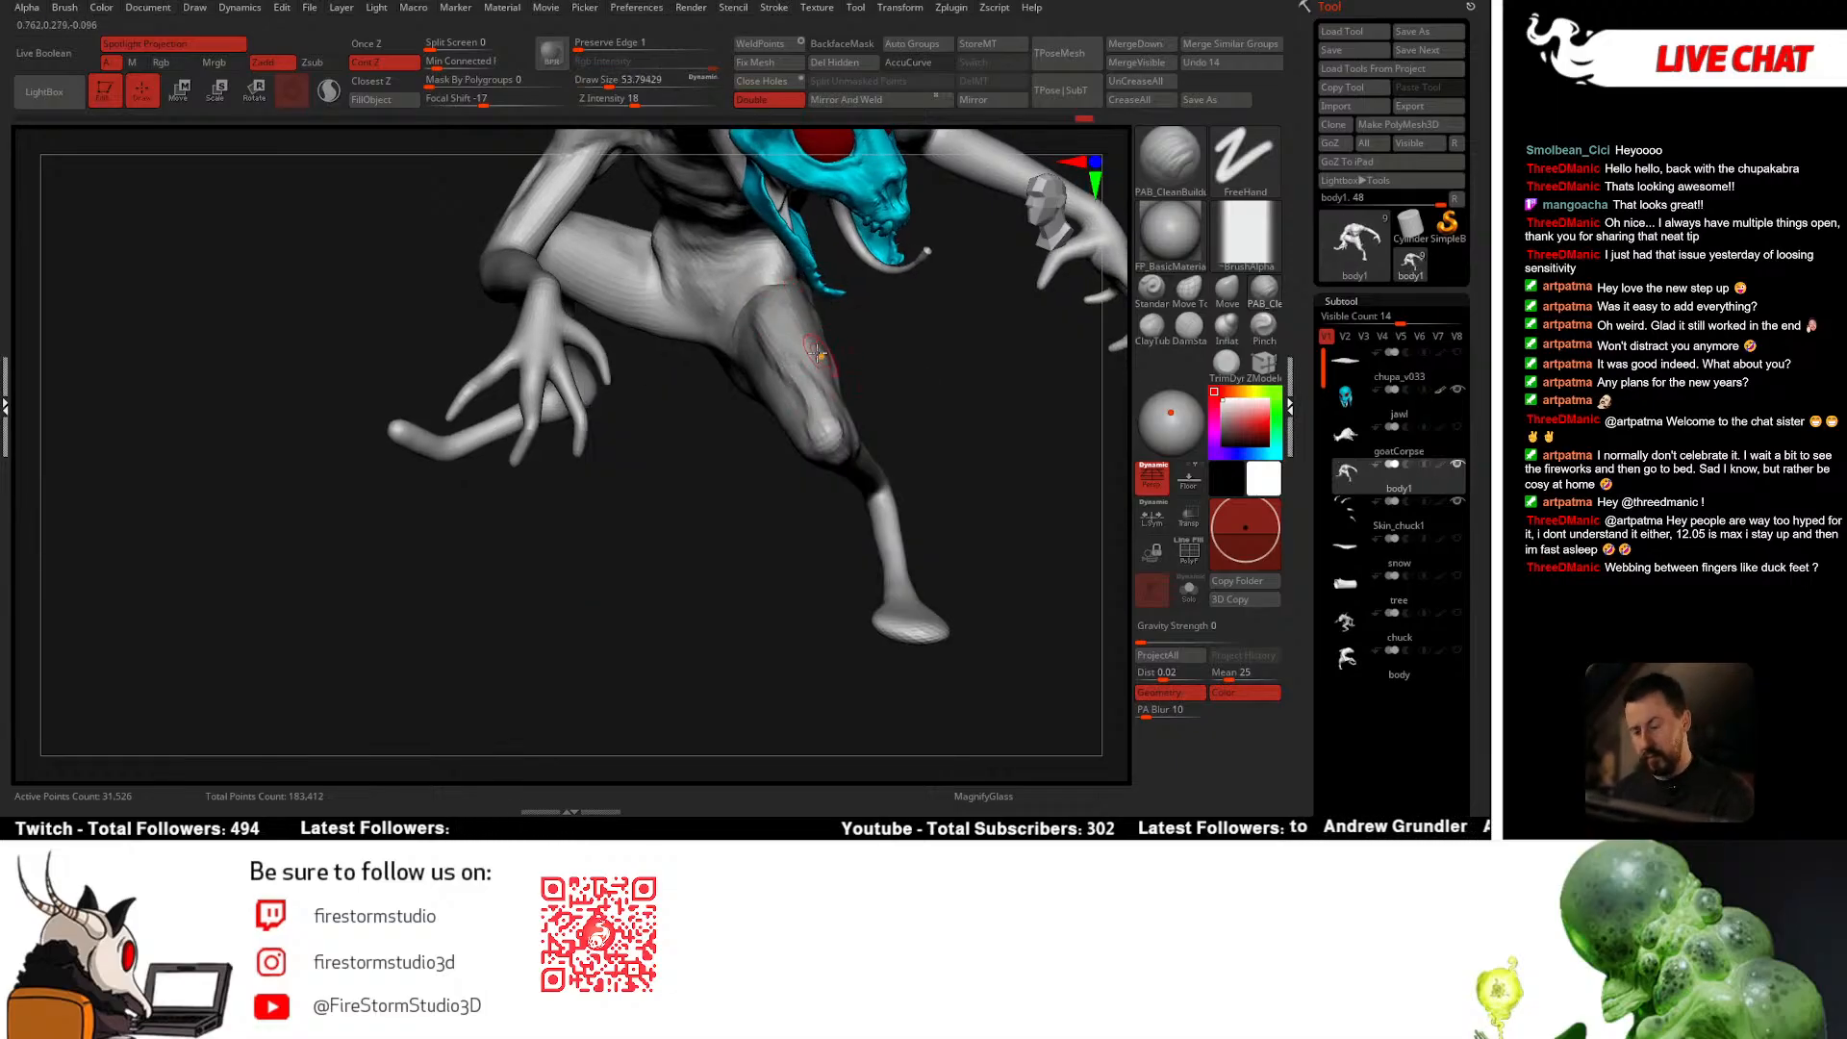
mouse_move(816, 353)
right_mouse_down()
mouse_move(777, 330)
mouse_move(793, 355)
mouse_move(819, 278)
mouse_move(811, 311)
mouse_move(763, 272)
mouse_move(762, 392)
mouse_move(786, 298)
right_mouse_up()
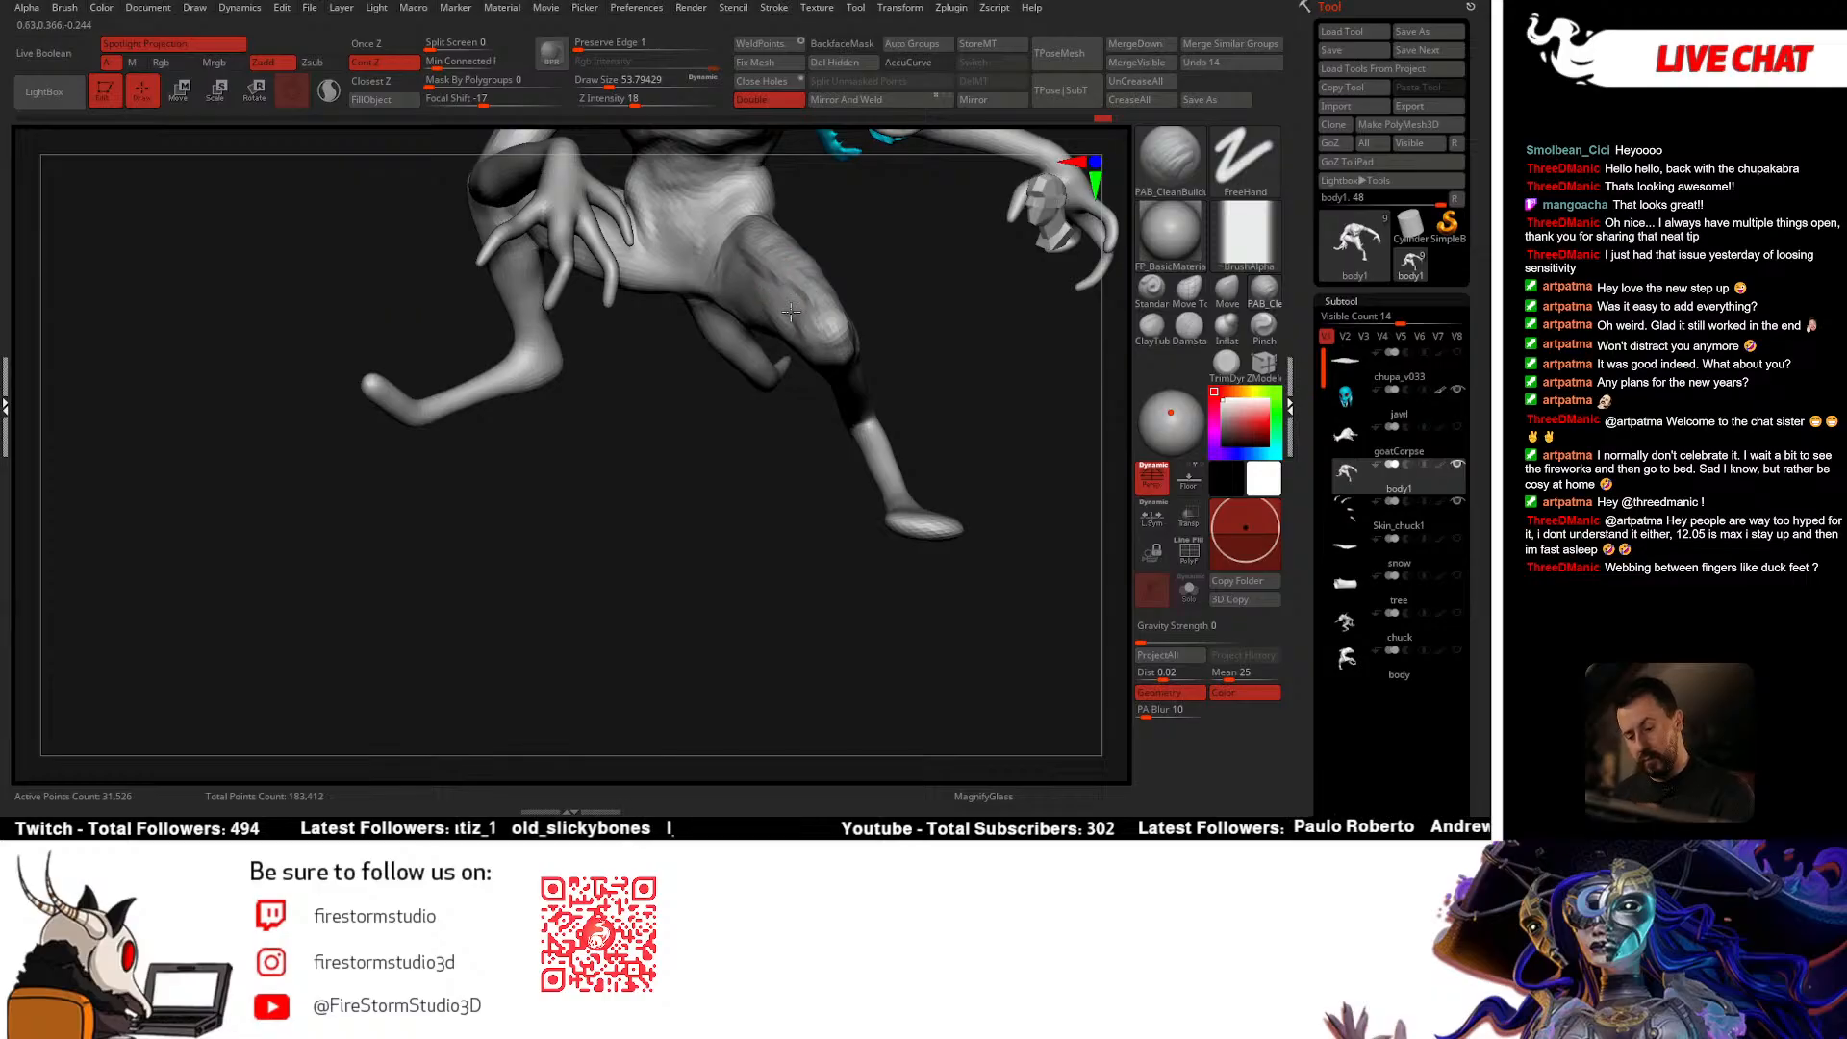
right_click_drag(791, 313, 837, 313)
left_click_drag(796, 310, 818, 336)
Step: Sculpt muscle strands on the inner left thigh and its junction with the groin, using a draw size of about 46
mouse_move(857, 323)
right_mouse_down()
mouse_move(789, 319)
mouse_move(843, 325)
mouse_move(875, 364)
right_mouse_up()
mouse_move(870, 364)
left_mouse_down()
mouse_move(809, 349)
mouse_move(833, 364)
left_mouse_up()
mouse_move(831, 376)
right_mouse_down("alt")
mouse_move(798, 338)
mouse_move(844, 302)
mouse_move(769, 306)
mouse_move(728, 287)
mouse_move(742, 273)
right_mouse_up("alt")
key("space")
left_click_drag(736, 262, 717, 260)
right_click_drag(713, 248, 715, 240)
key("space")
left_click_drag(703, 274, 691, 274)
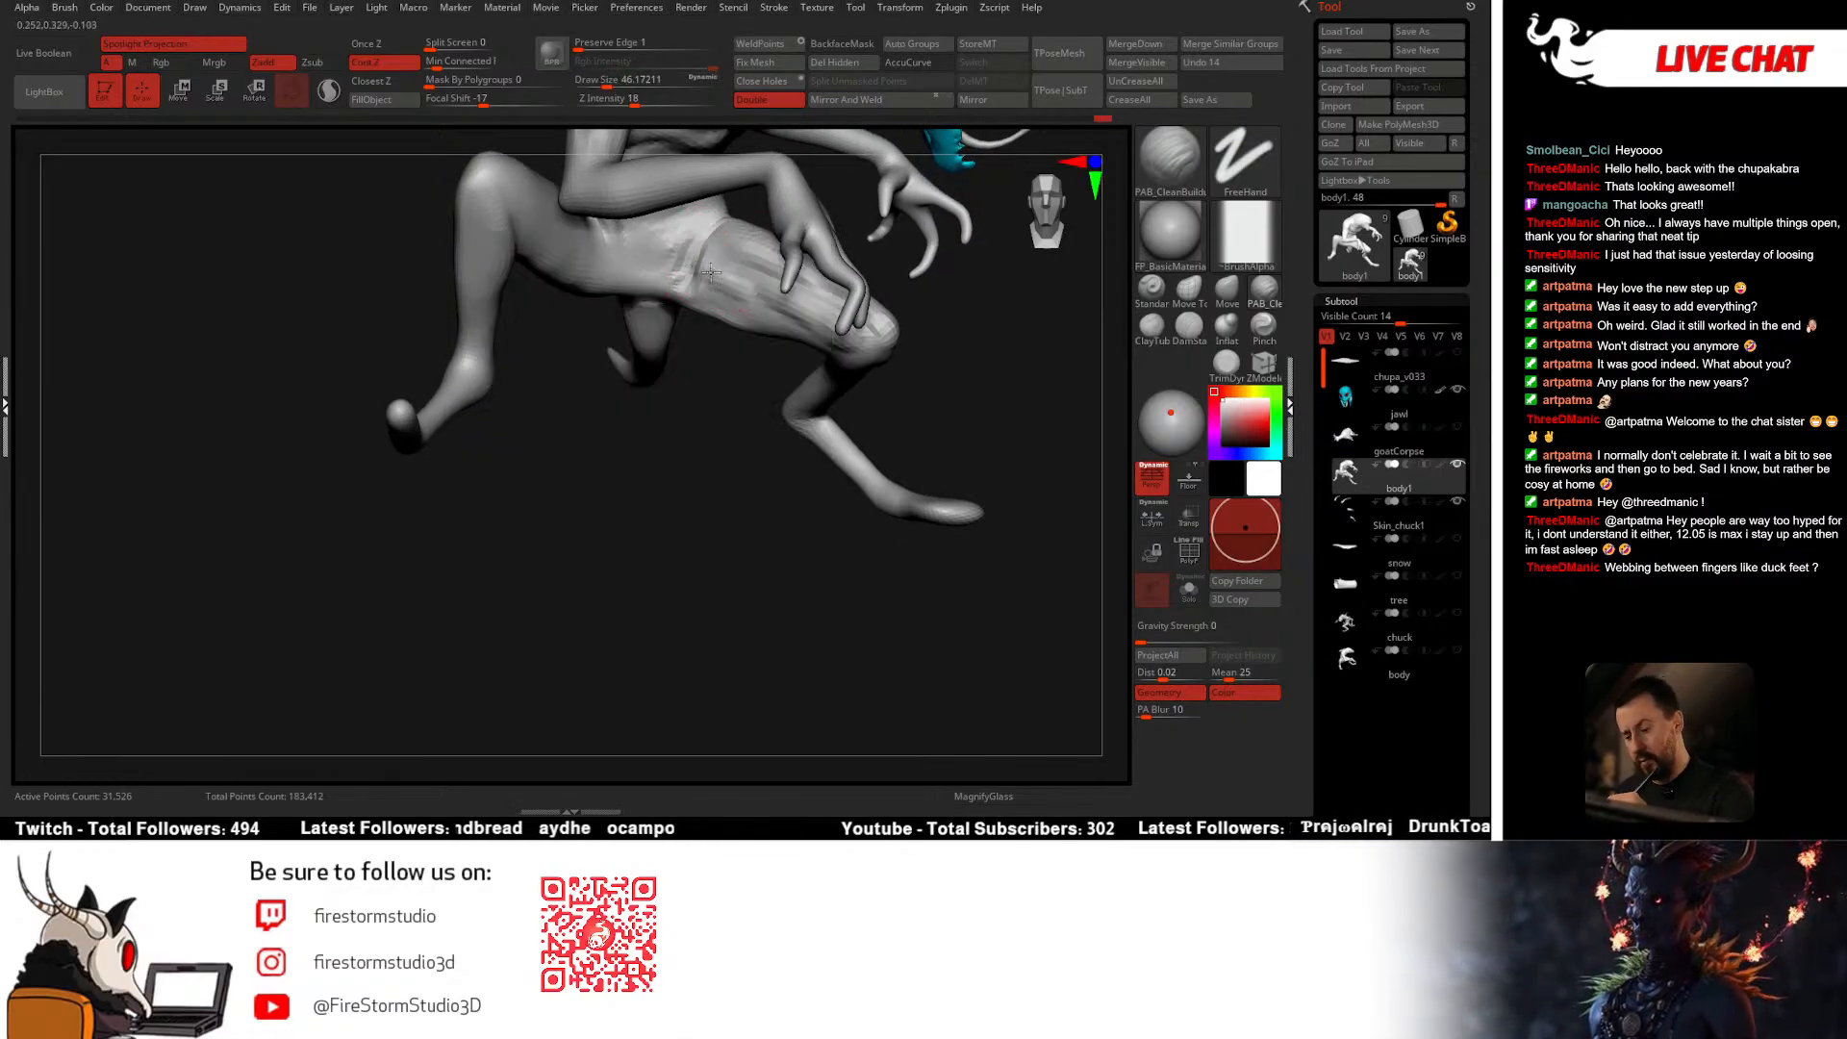
mouse_move(793, 343)
right_mouse_down()
mouse_move(796, 287)
mouse_move(748, 339)
mouse_move(699, 327)
mouse_move(662, 380)
mouse_move(753, 377)
mouse_move(760, 352)
right_mouse_up()
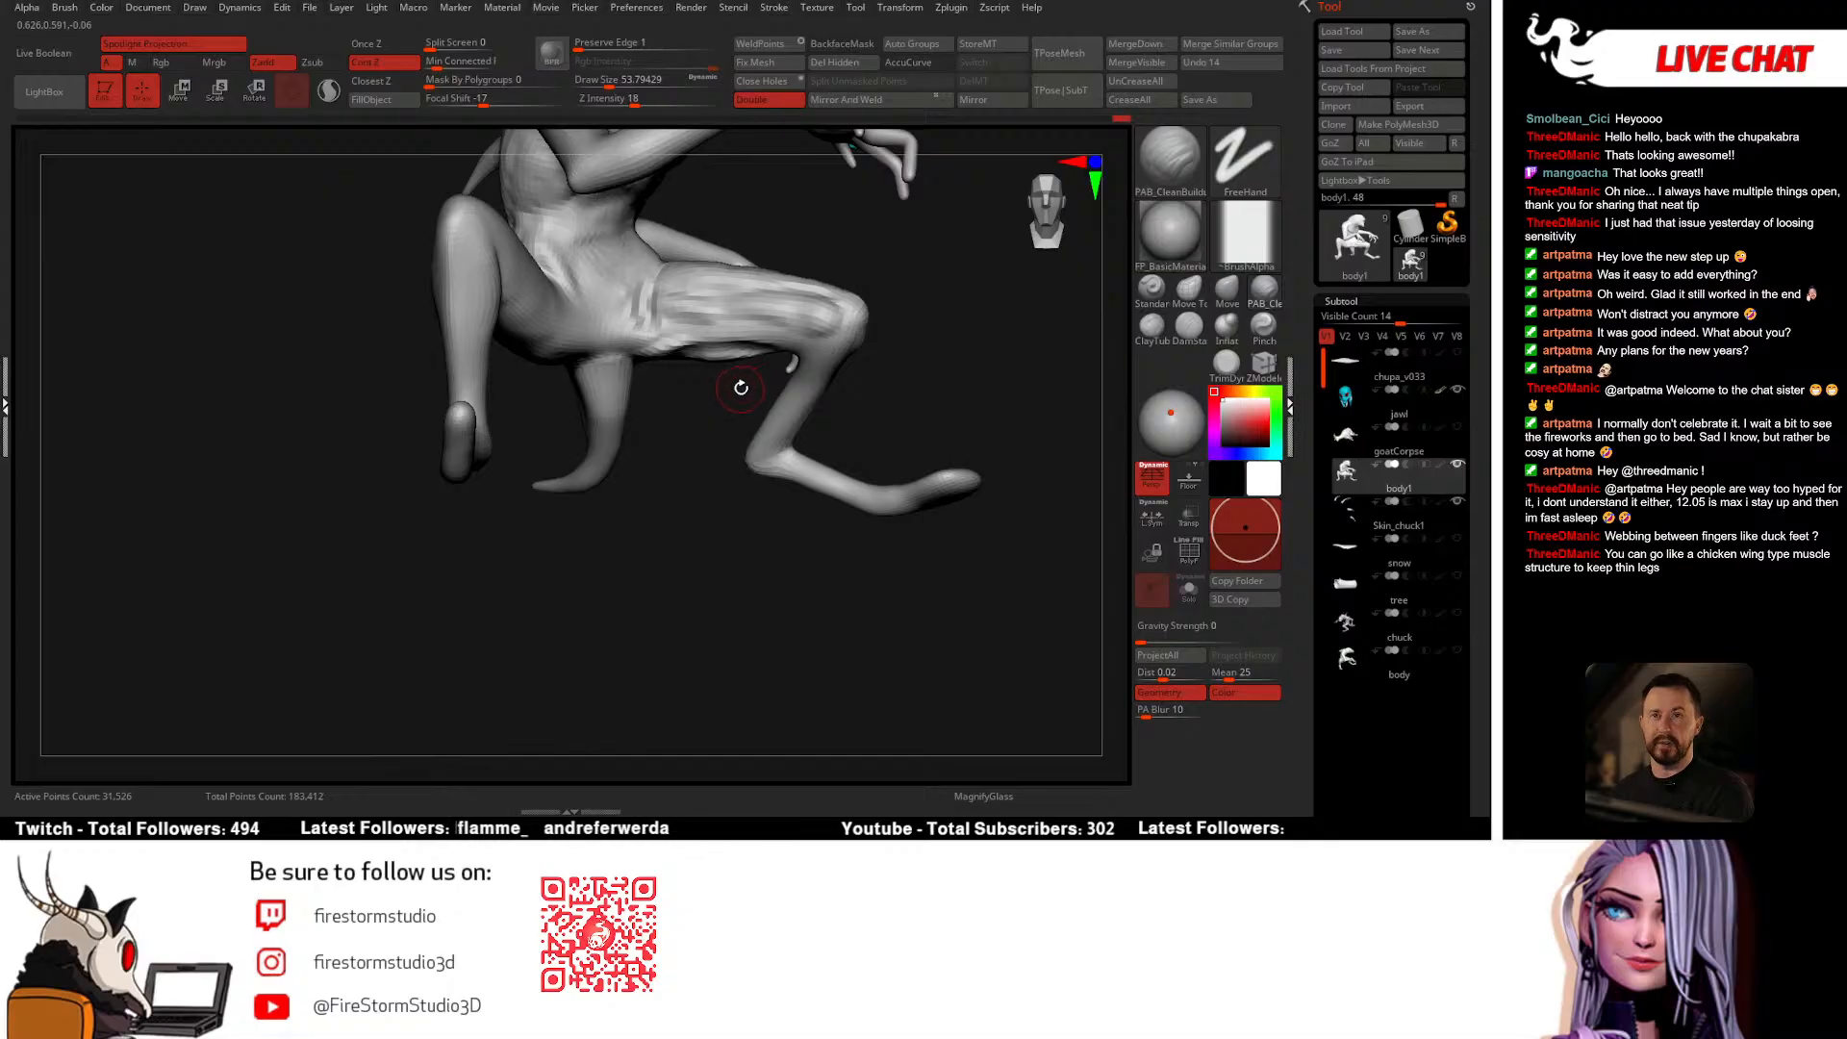
Step: Smooth the muscle strands along the inner left thigh with the Smooth brush at a draw size of about 54
key("shift")
right_click_drag(728, 353, 746, 369)
left_click_drag(709, 309, 803, 313, "shift")
mouse_move(832, 324)
right_mouse_down()
mouse_move(747, 414)
mouse_move(747, 442)
mouse_move(821, 429)
mouse_move(777, 397)
right_mouse_up()
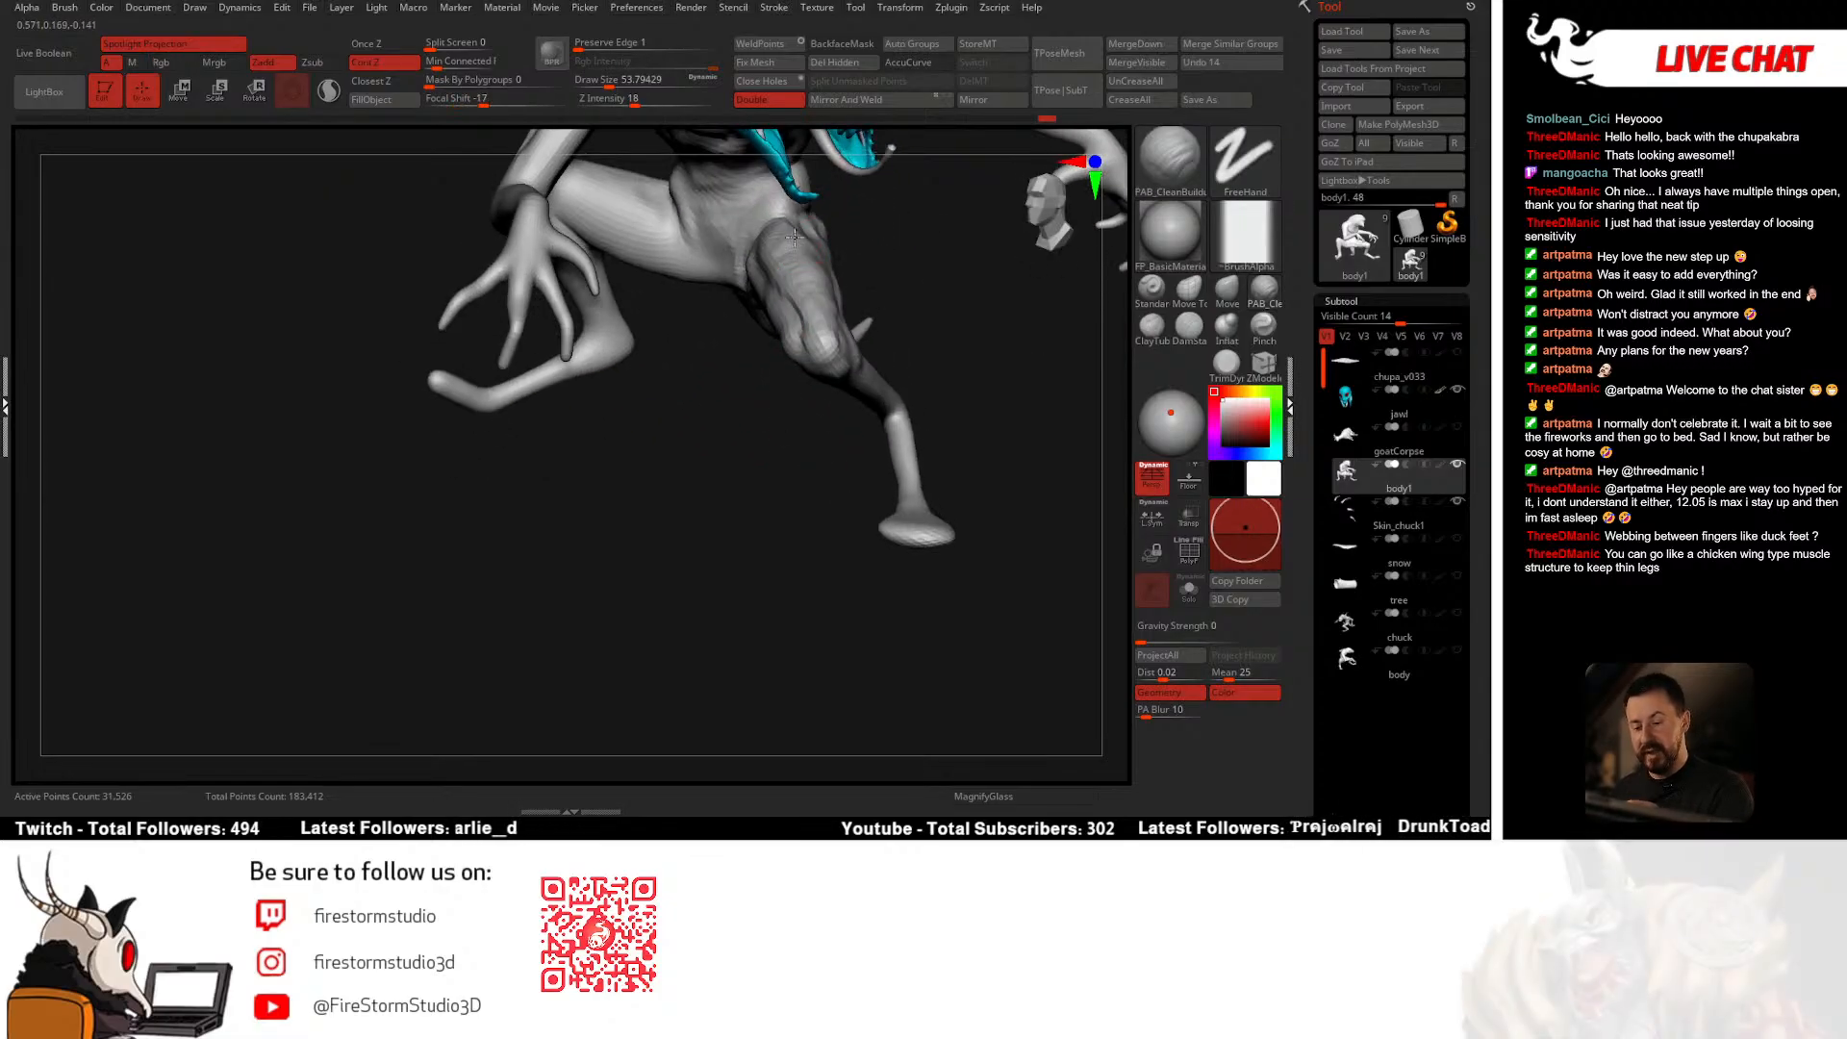
mouse_move(804, 252)
right_mouse_down()
mouse_move(804, 236)
mouse_move(854, 297)
mouse_move(823, 307)
mouse_move(781, 279)
mouse_move(754, 318)
mouse_move(800, 426)
mouse_move(891, 385)
right_mouse_up()
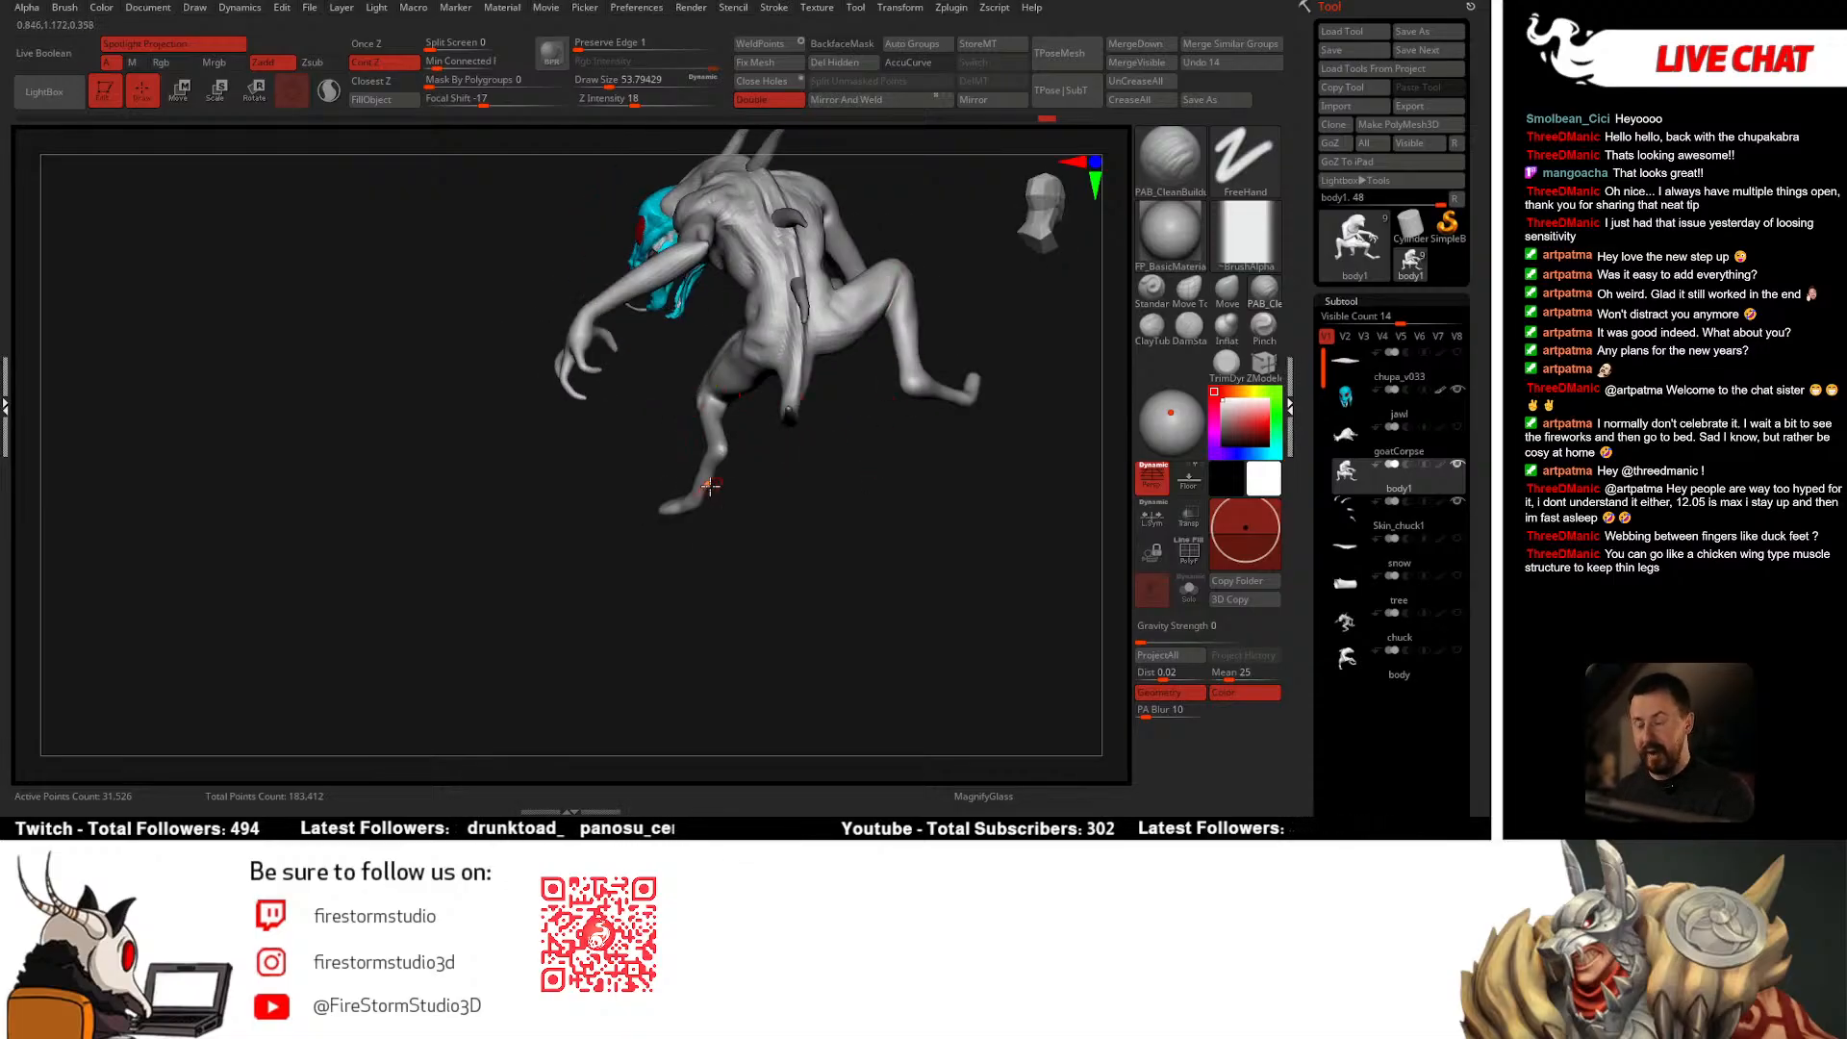
Step: Isolate the pelvis and hind legs by hiding the rest of the body with SelectRect
right_click_drag(848, 451, 717, 413)
right_click_drag(685, 331, 796, 560)
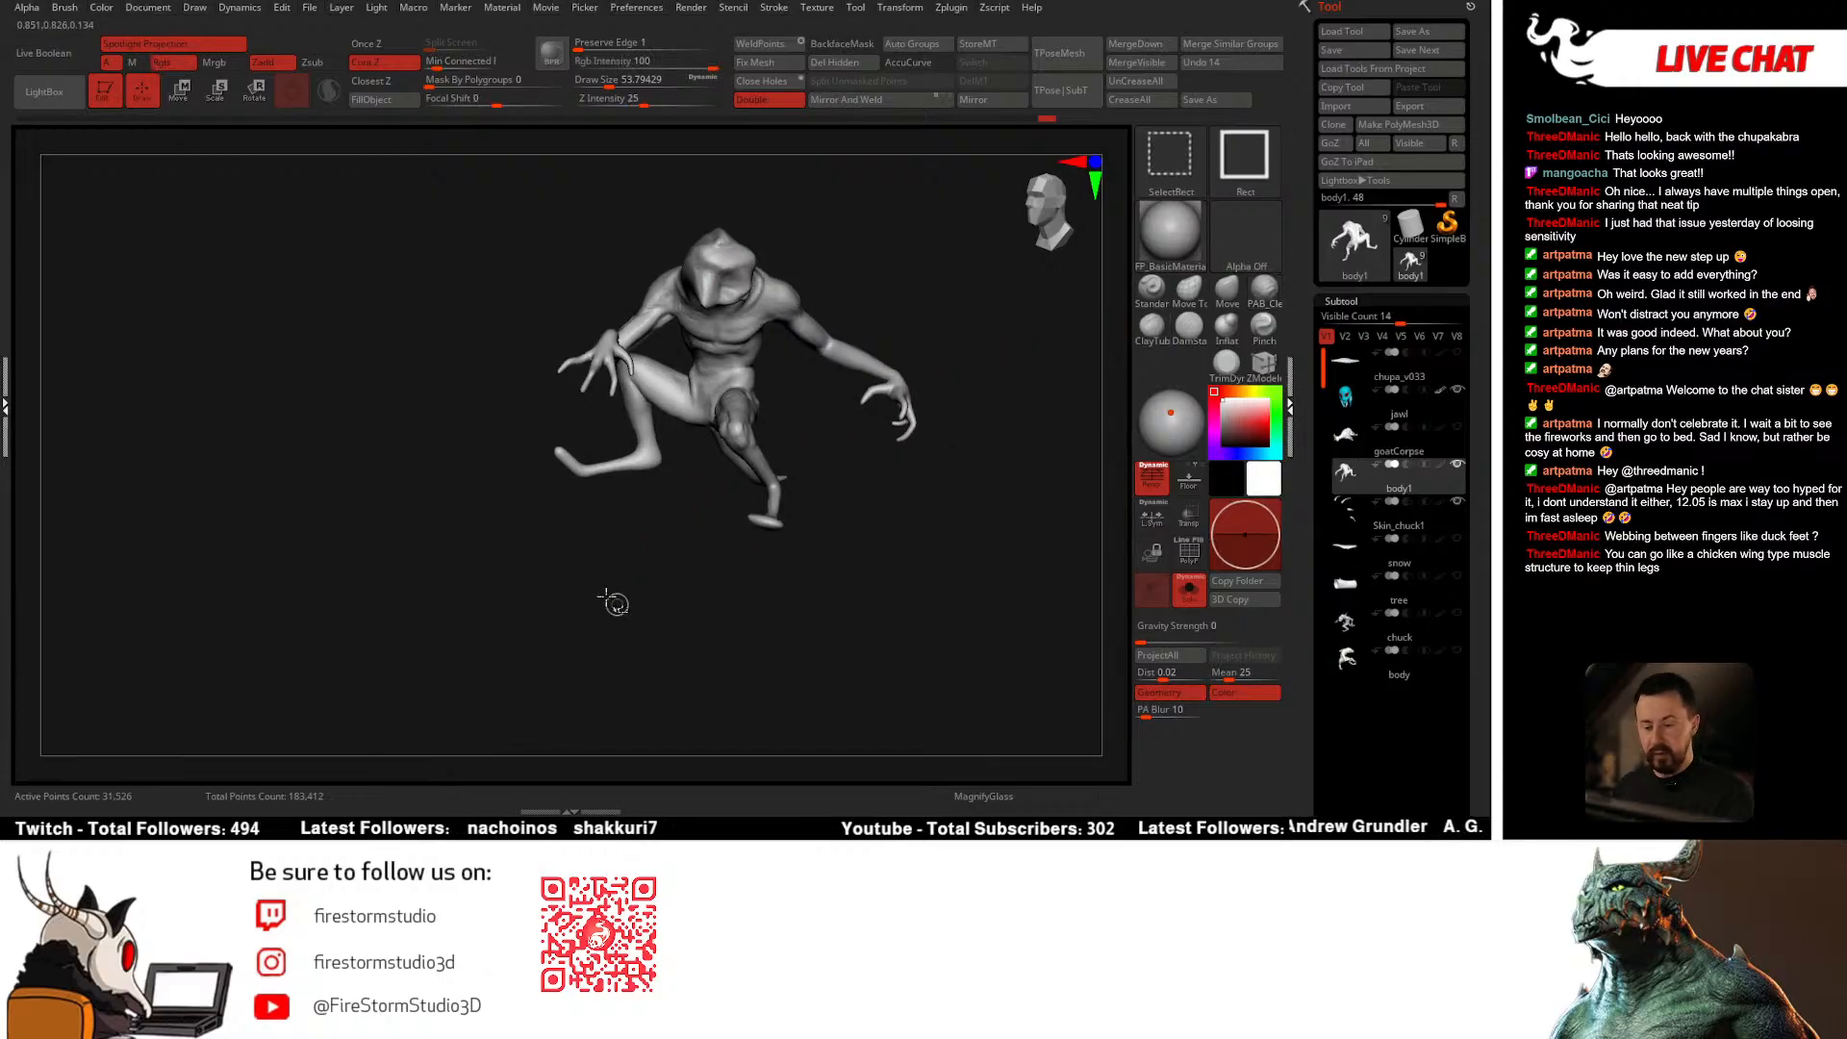
key("ctrl+shift+b")
left_click(724, 258)
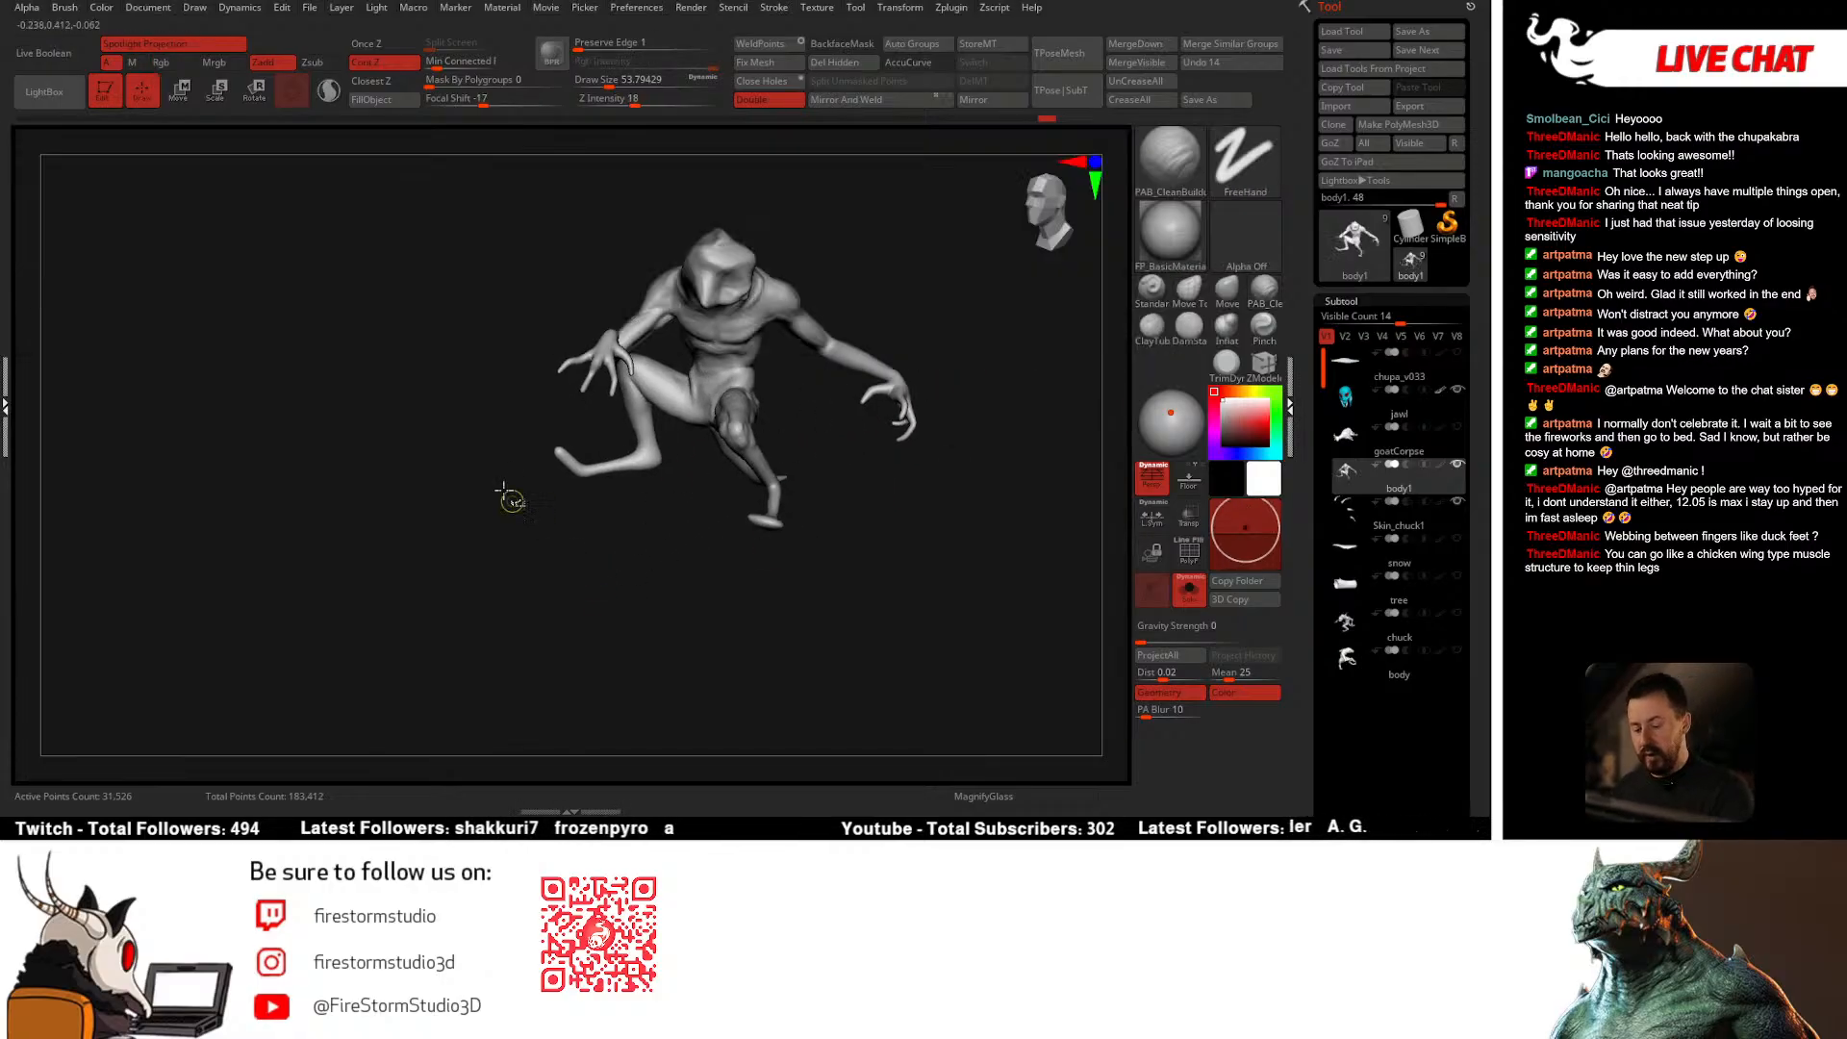
mouse_move(507, 494)
left_mouse_down("ctrl+shift")
mouse_move(681, 493)
mouse_move(828, 433)
mouse_move(869, 210)
mouse_move(486, 423)
mouse_move(489, 457)
left_mouse_up("ctrl+shift")
mouse_move(735, 516)
right_mouse_down()
mouse_move(875, 441)
mouse_move(881, 484)
mouse_move(763, 504)
mouse_move(807, 453)
right_mouse_up()
mouse_move(716, 354)
right_mouse_down()
mouse_move(742, 420)
mouse_move(834, 453)
mouse_move(837, 400)
mouse_move(907, 389)
mouse_move(957, 425)
mouse_move(855, 414)
mouse_move(714, 450)
right_mouse_up()
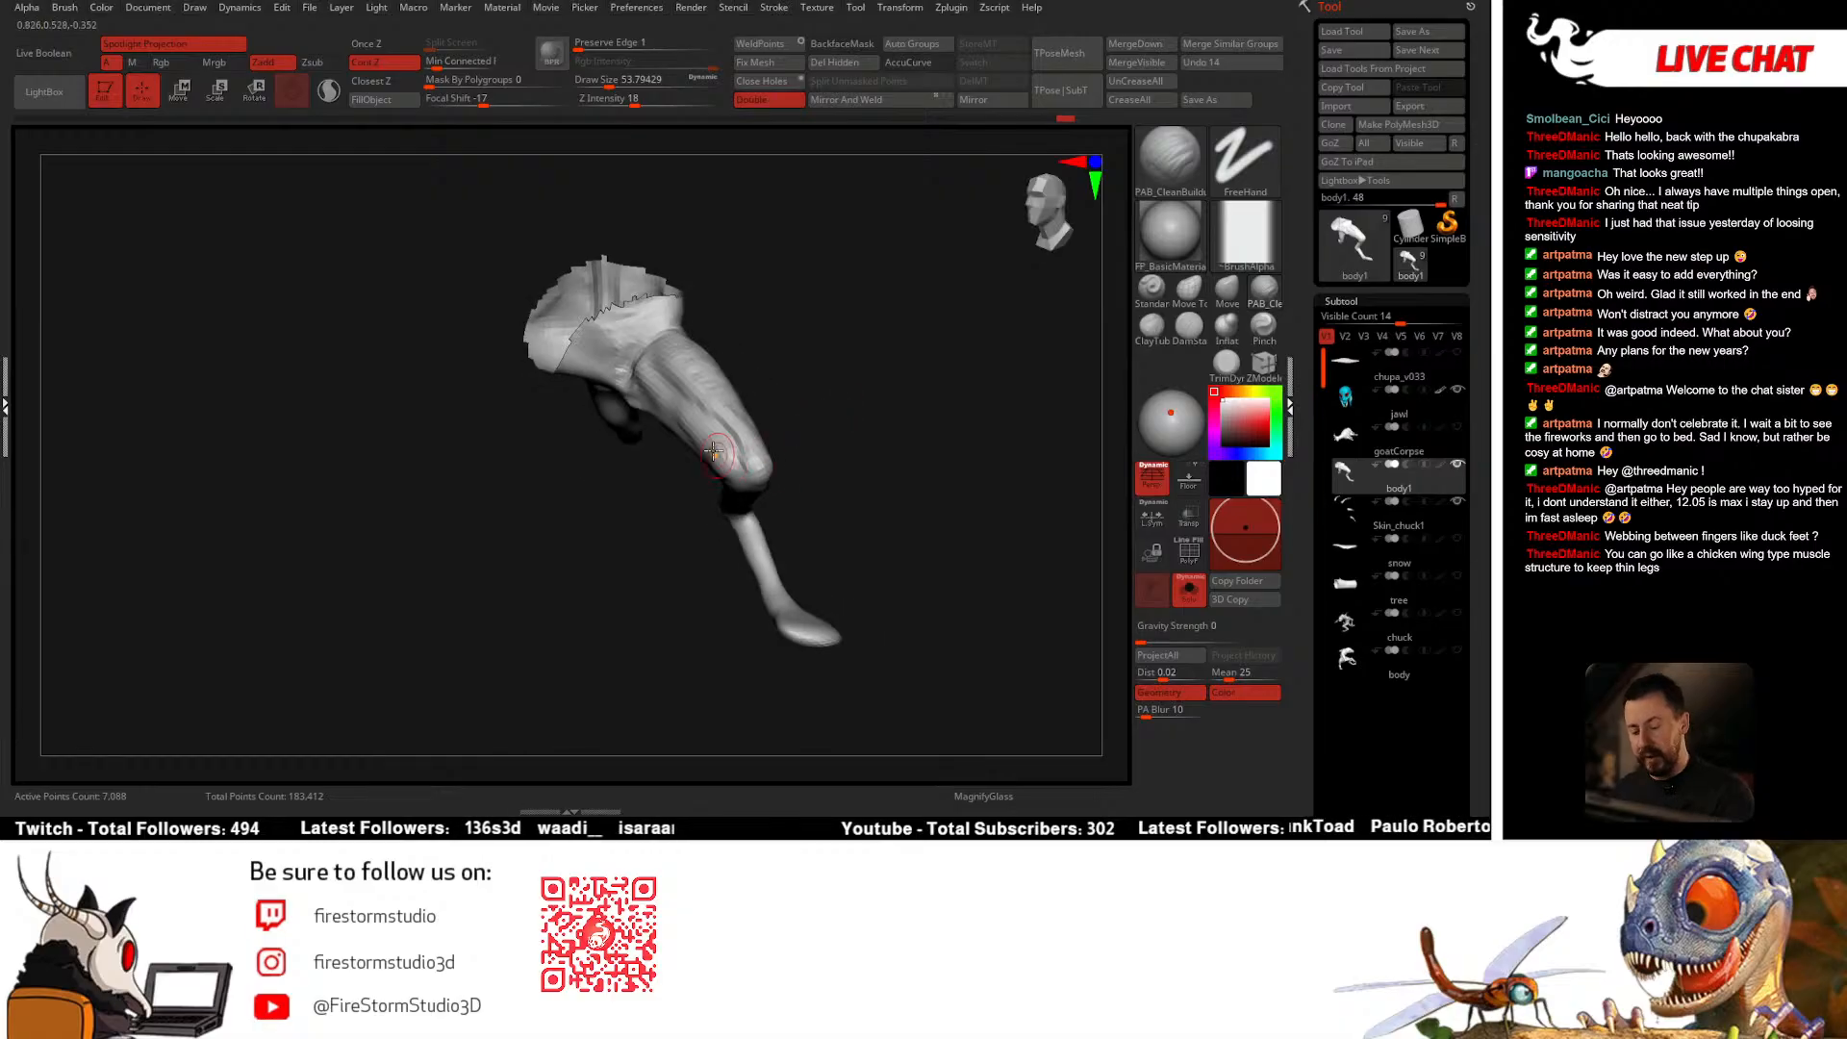
Step: Sculpt the front of the left thigh with PAB_CleanBuildup at Z Intensity 13 and a draw size of about 54
key("b")
key("Escape")
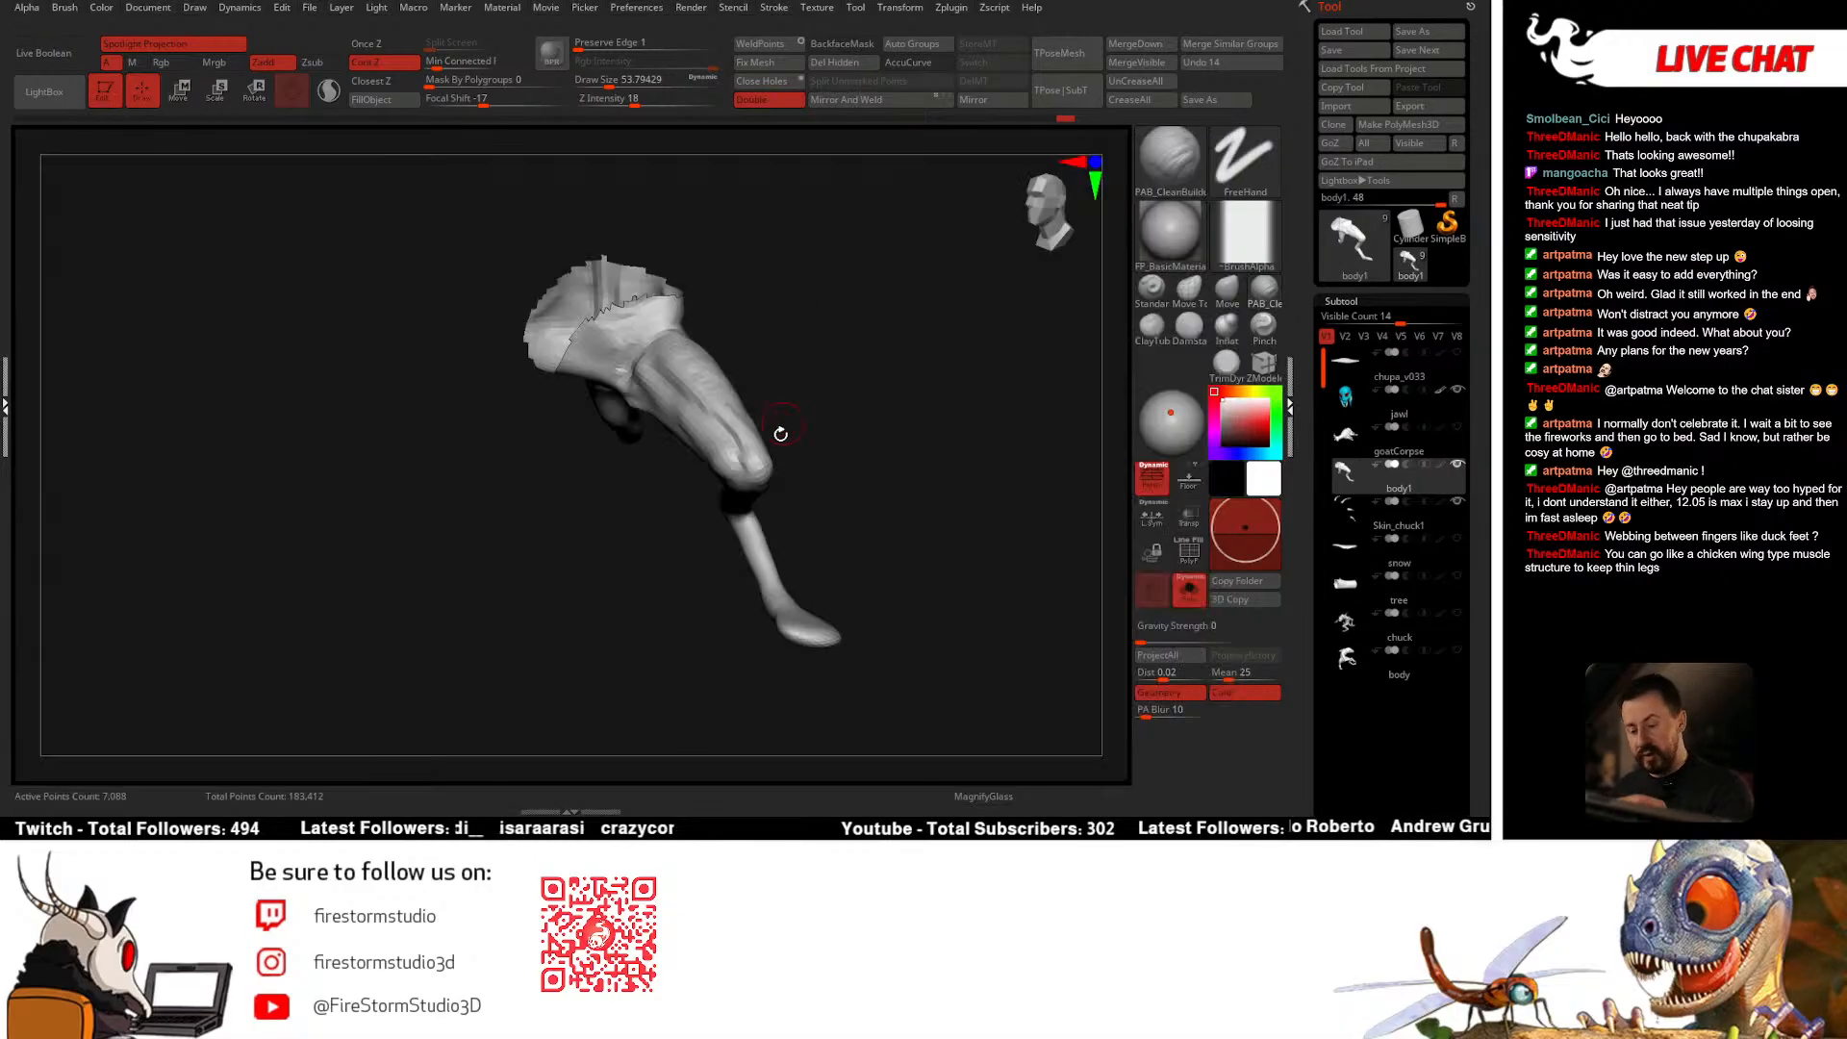
key("space")
left_click_drag(783, 426, 778, 427)
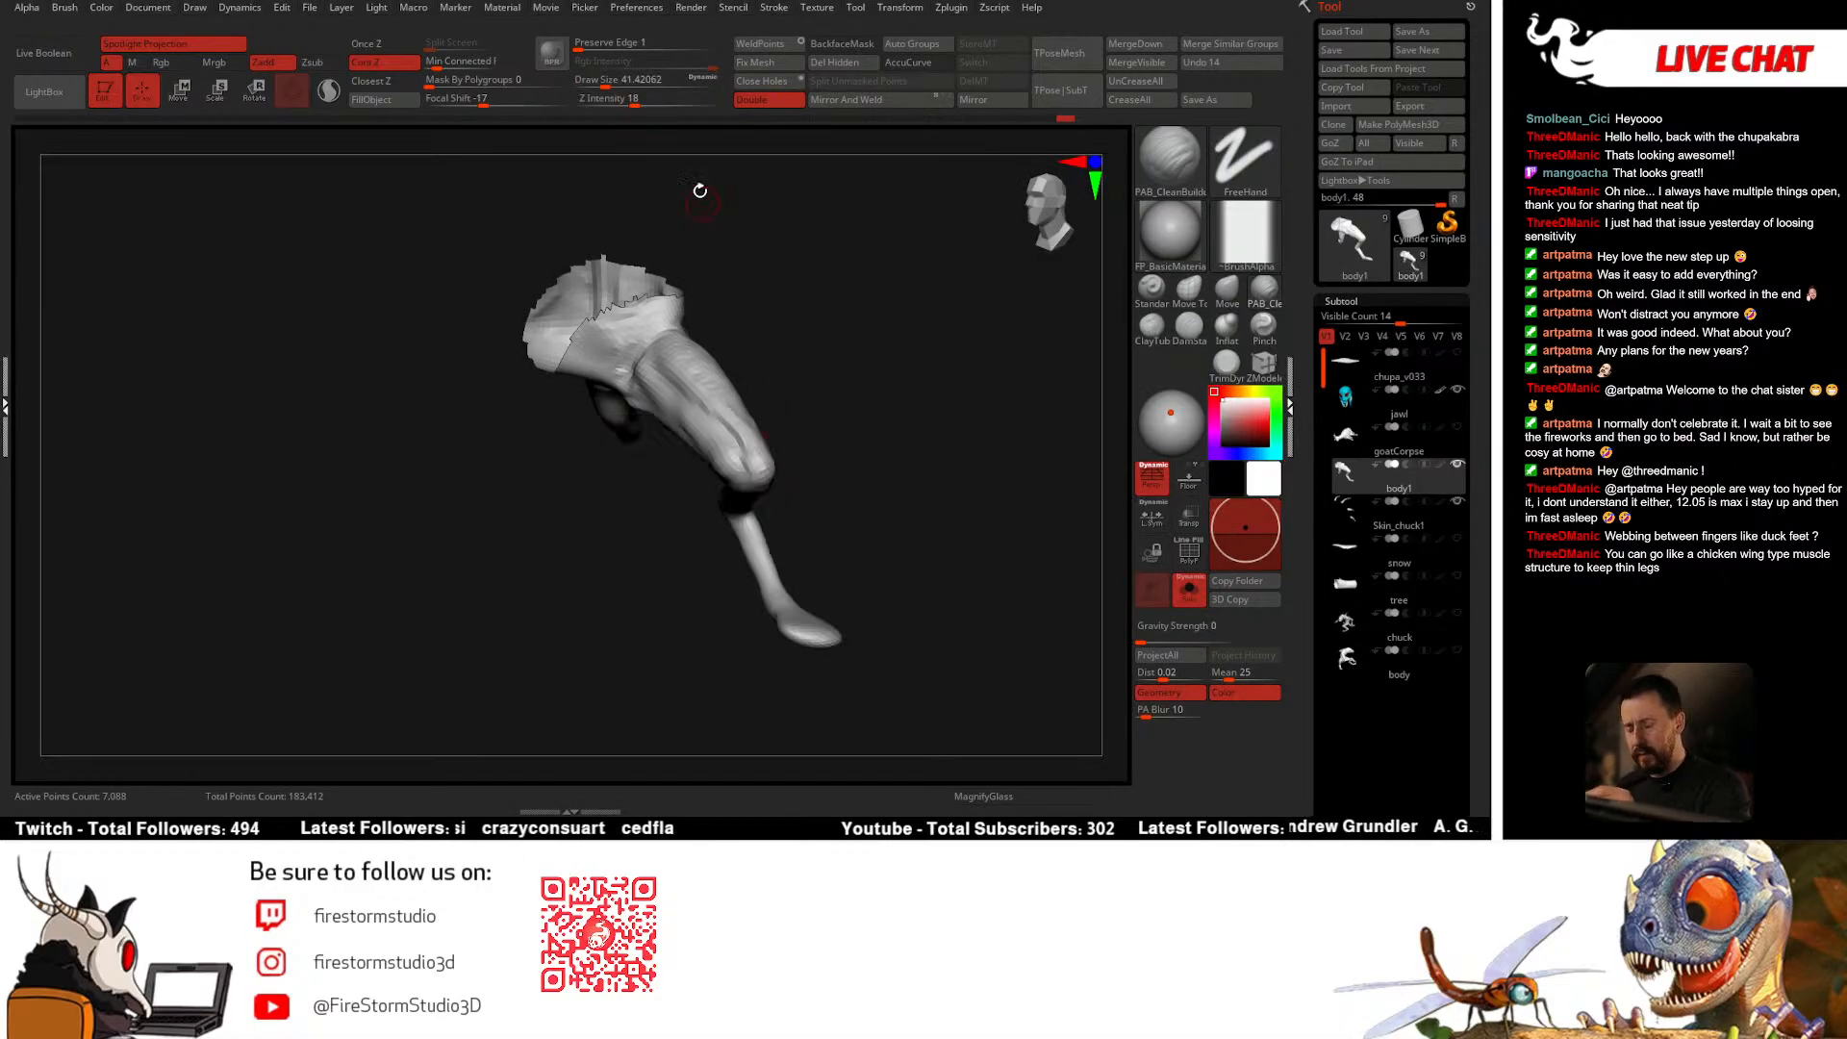
left_click_drag(632, 99, 625, 99)
right_click_drag(786, 303, 837, 346)
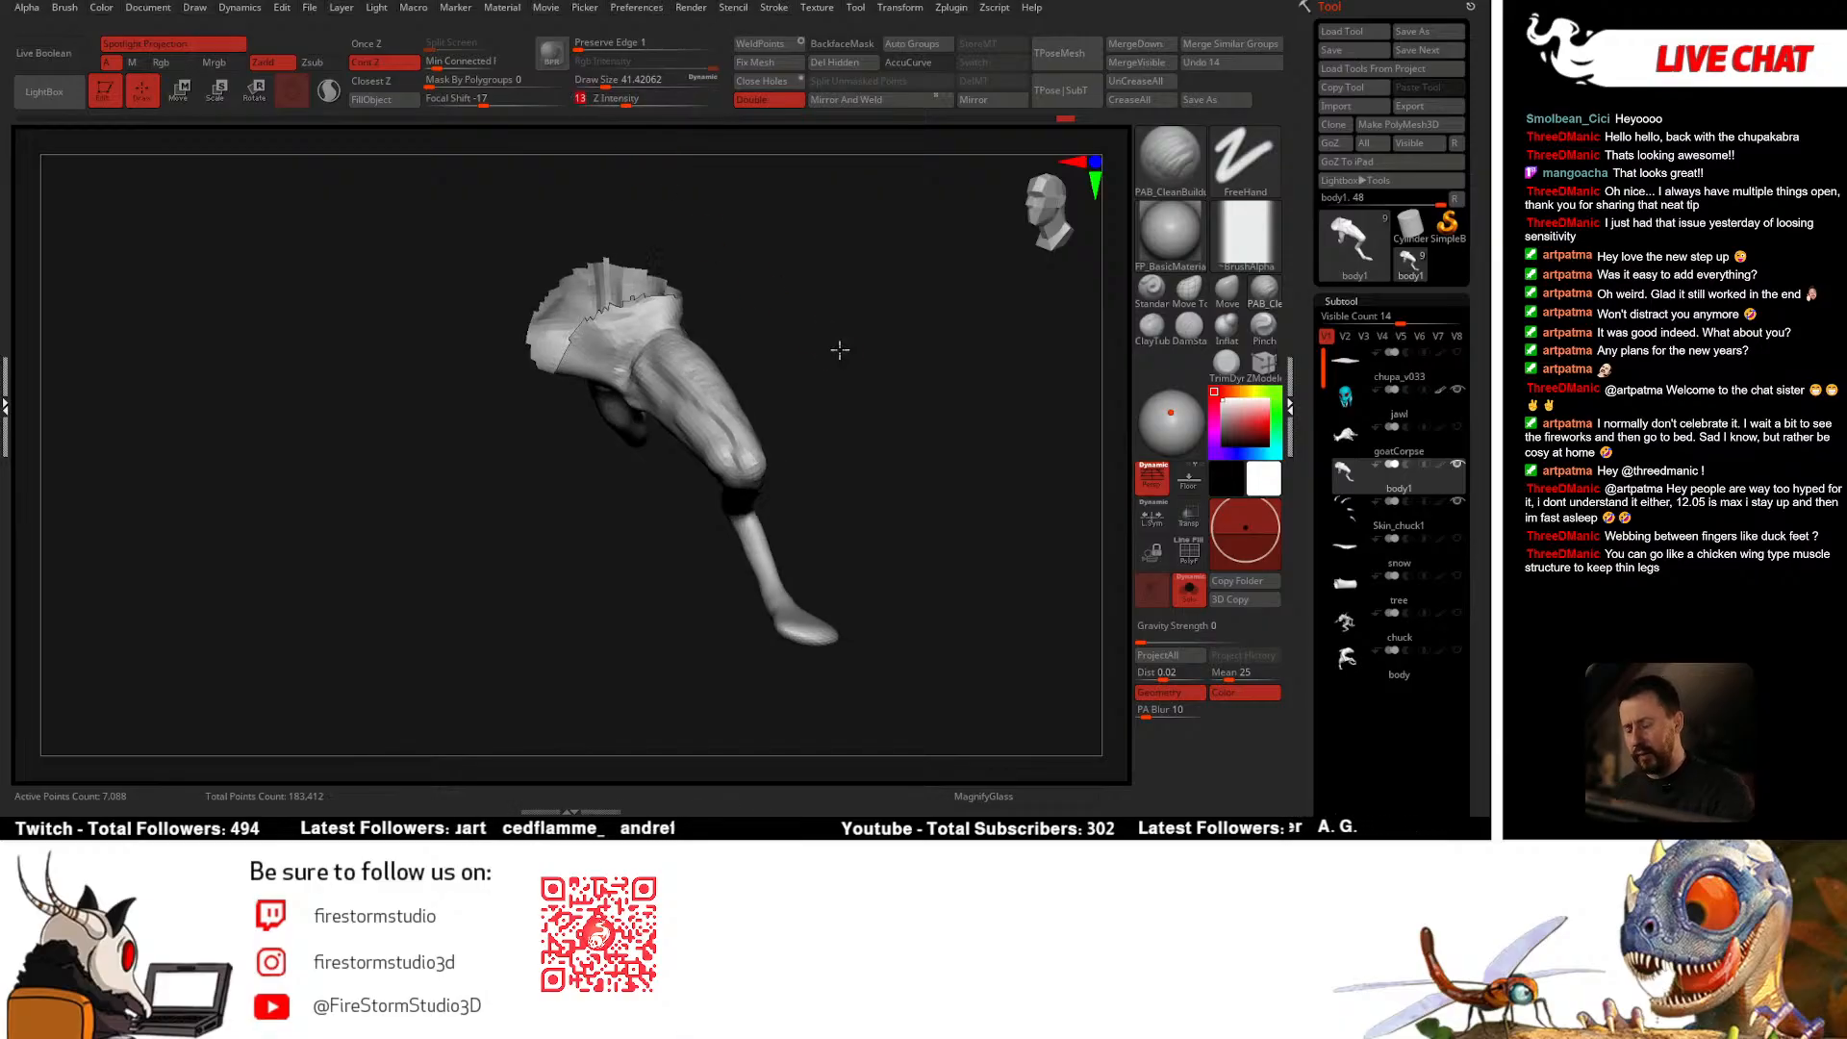
mouse_move(868, 247)
right_mouse_down()
mouse_move(837, 359)
mouse_move(858, 400)
mouse_move(808, 342)
mouse_move(757, 380)
mouse_move(866, 363)
mouse_move(870, 391)
right_mouse_up()
key("space")
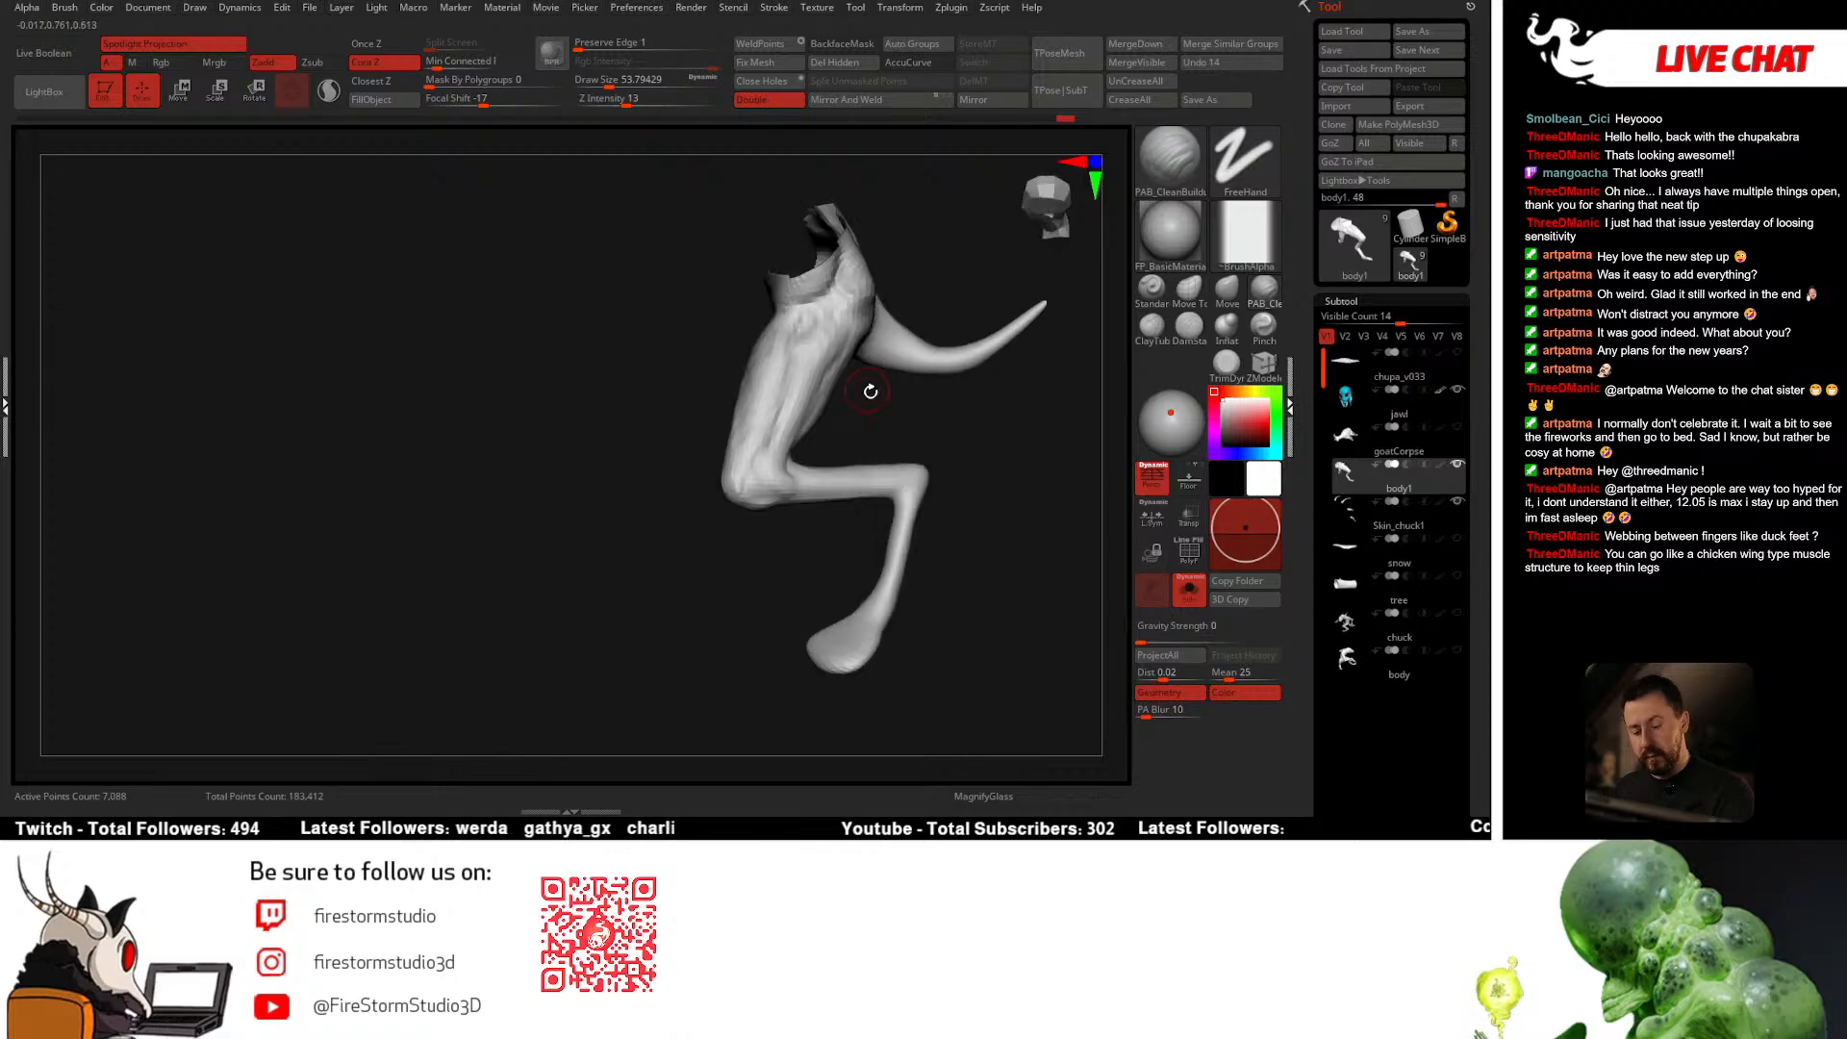
right_click_drag(740, 483, 704, 316)
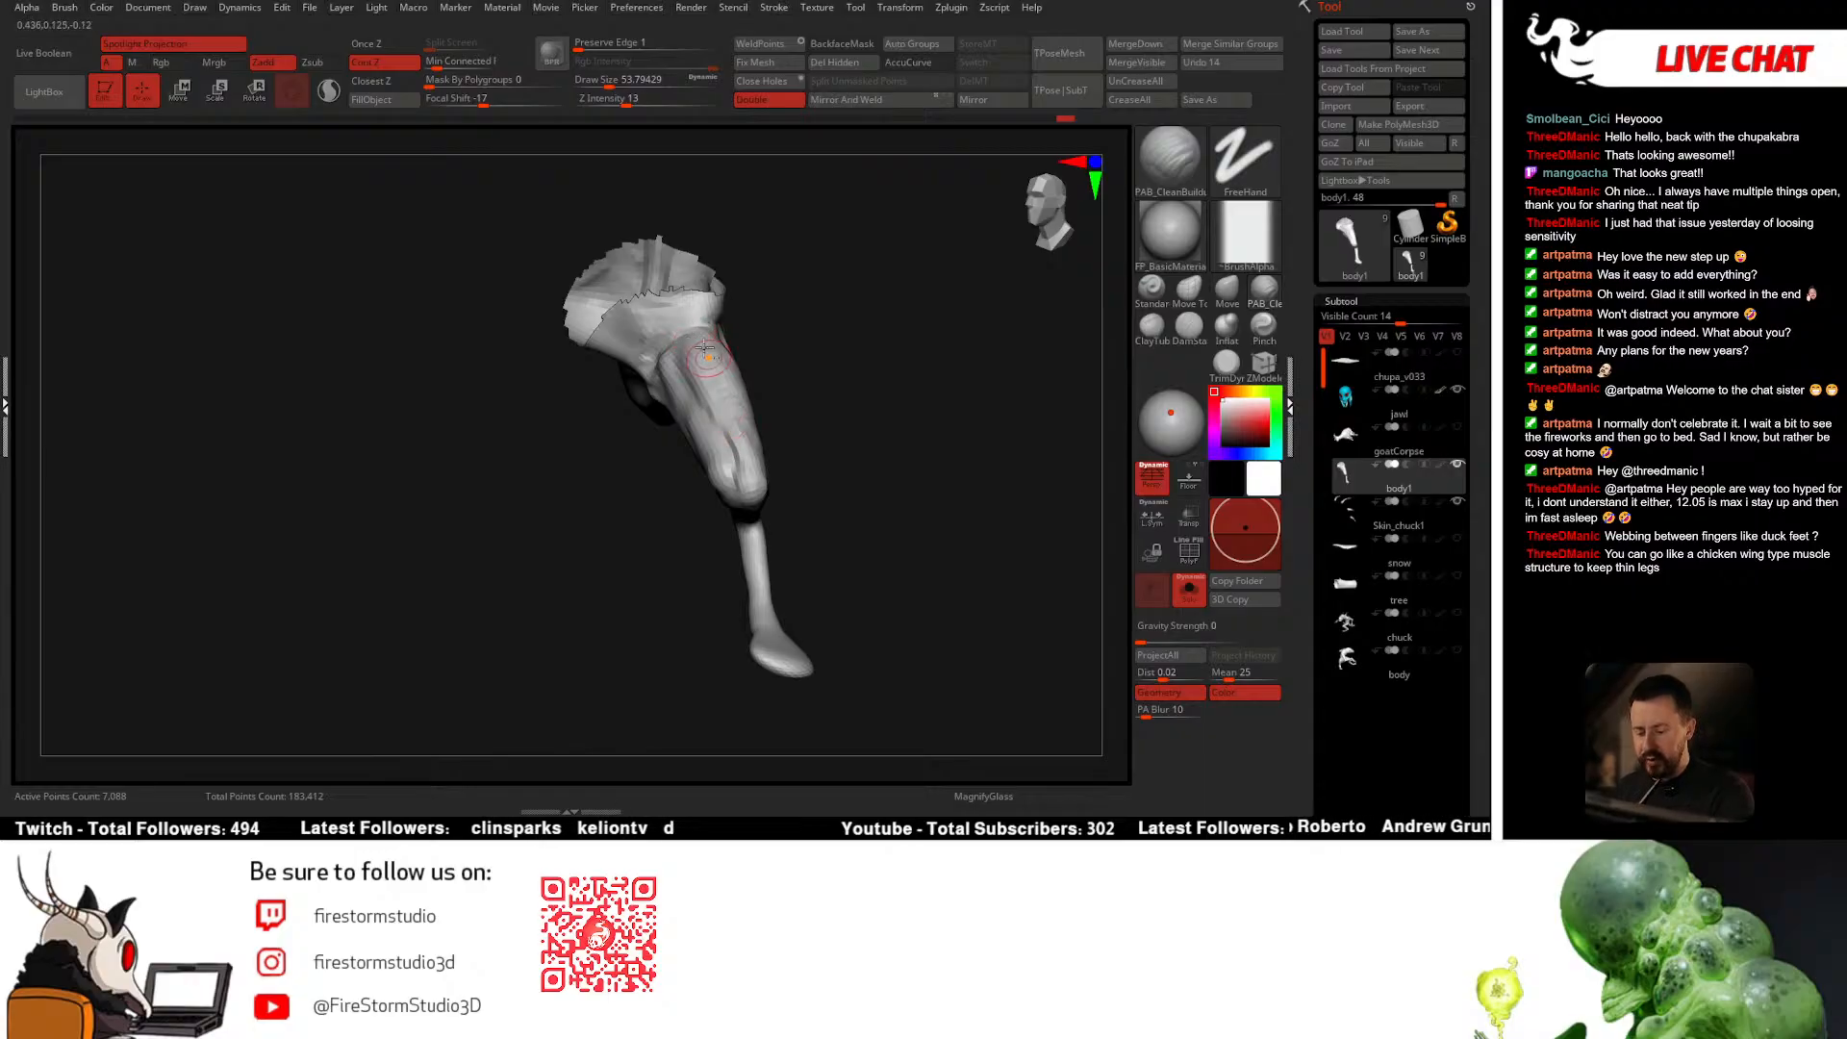
mouse_move(823, 407)
right_mouse_down()
mouse_move(792, 402)
mouse_move(808, 450)
mouse_move(723, 399)
right_mouse_up()
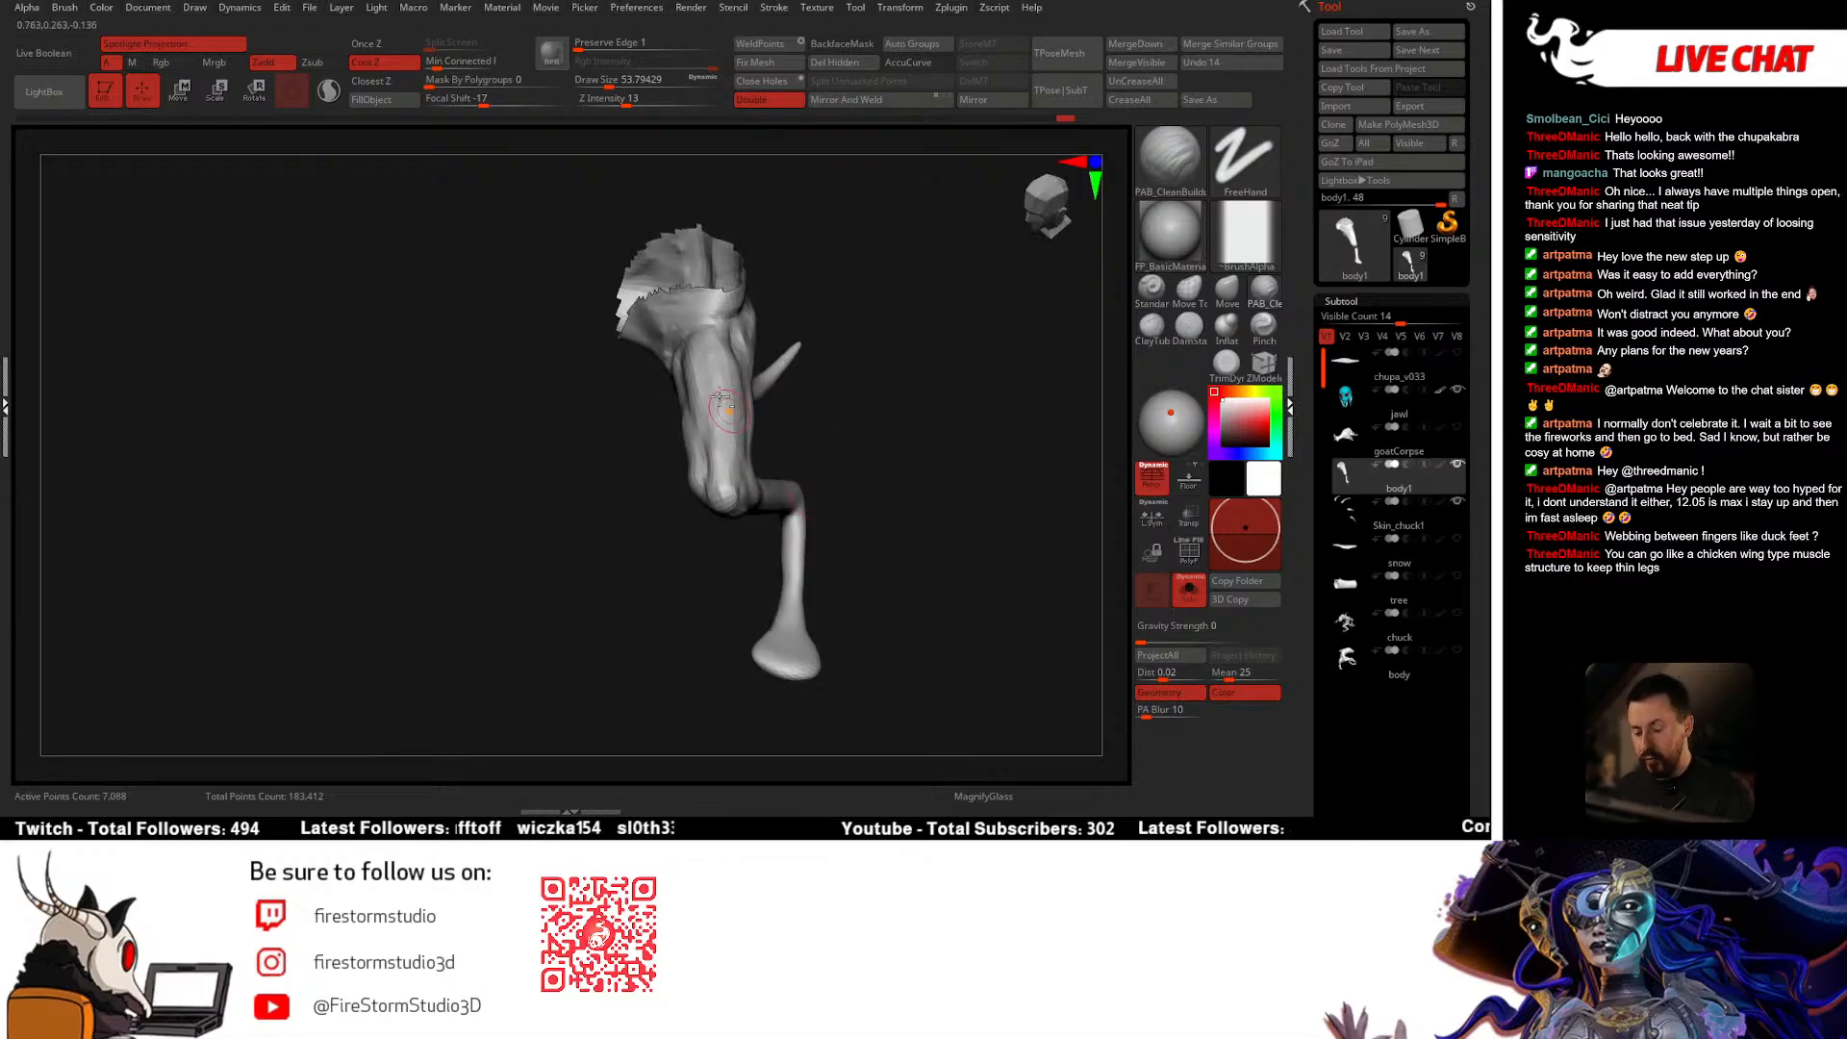
mouse_move(719, 330)
right_mouse_down()
mouse_move(733, 366)
mouse_move(742, 335)
right_mouse_up()
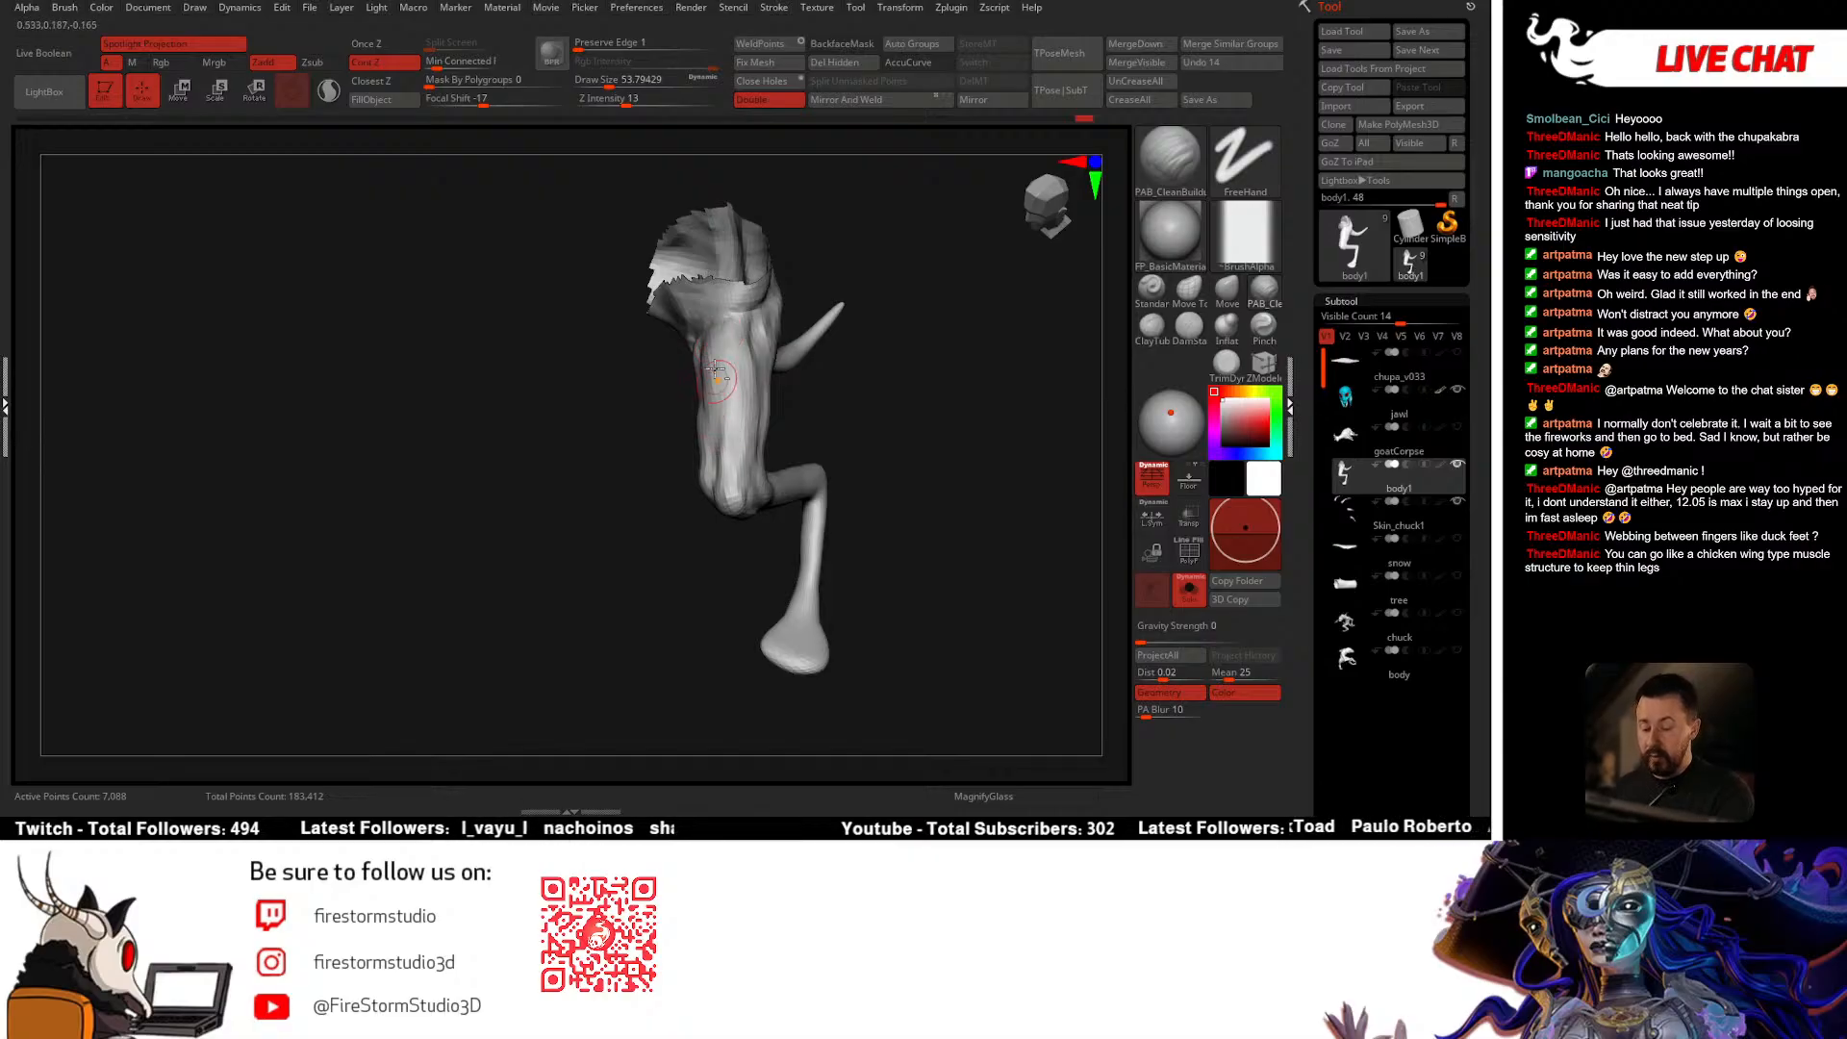
Step: Refine the long muscle forms between the left hip and knee with PAB_CleanBuildup, working around the front and outer thigh
right_click_drag(726, 398, 709, 380)
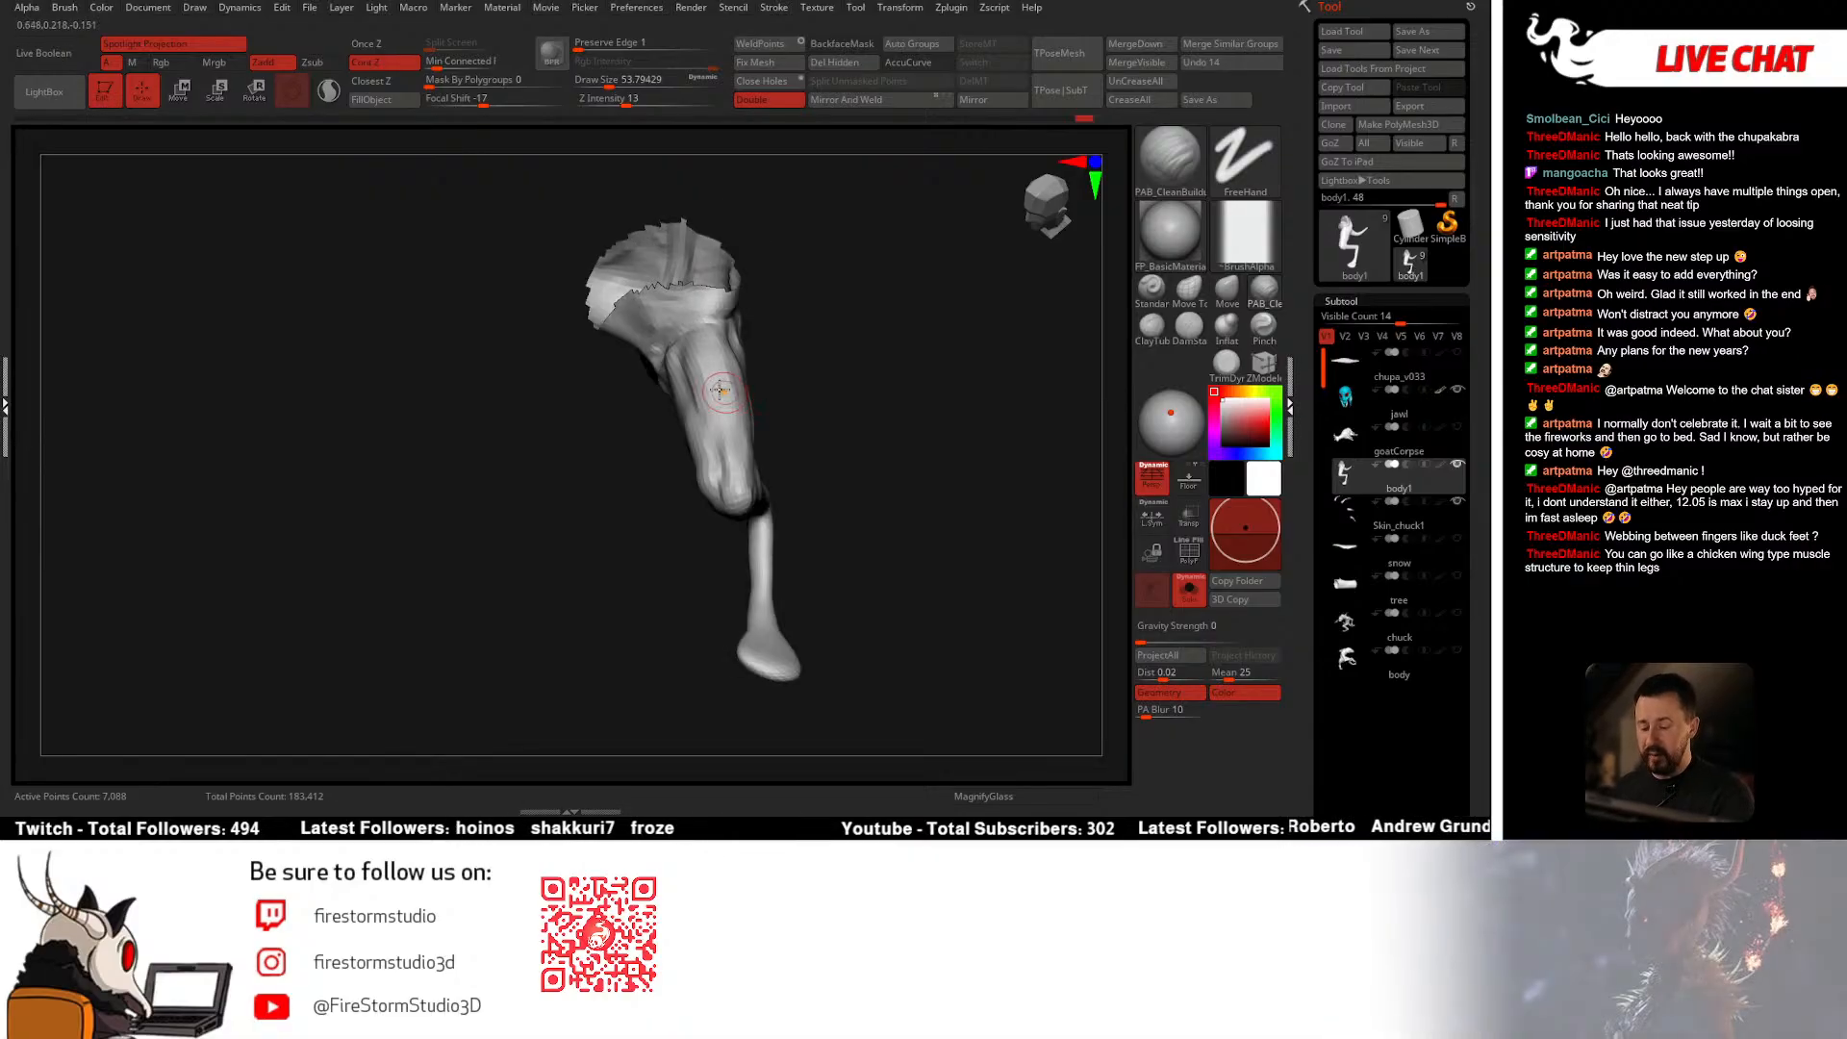
mouse_move(796, 453)
right_mouse_down()
mouse_move(715, 473)
mouse_move(862, 420)
mouse_move(750, 386)
right_mouse_up()
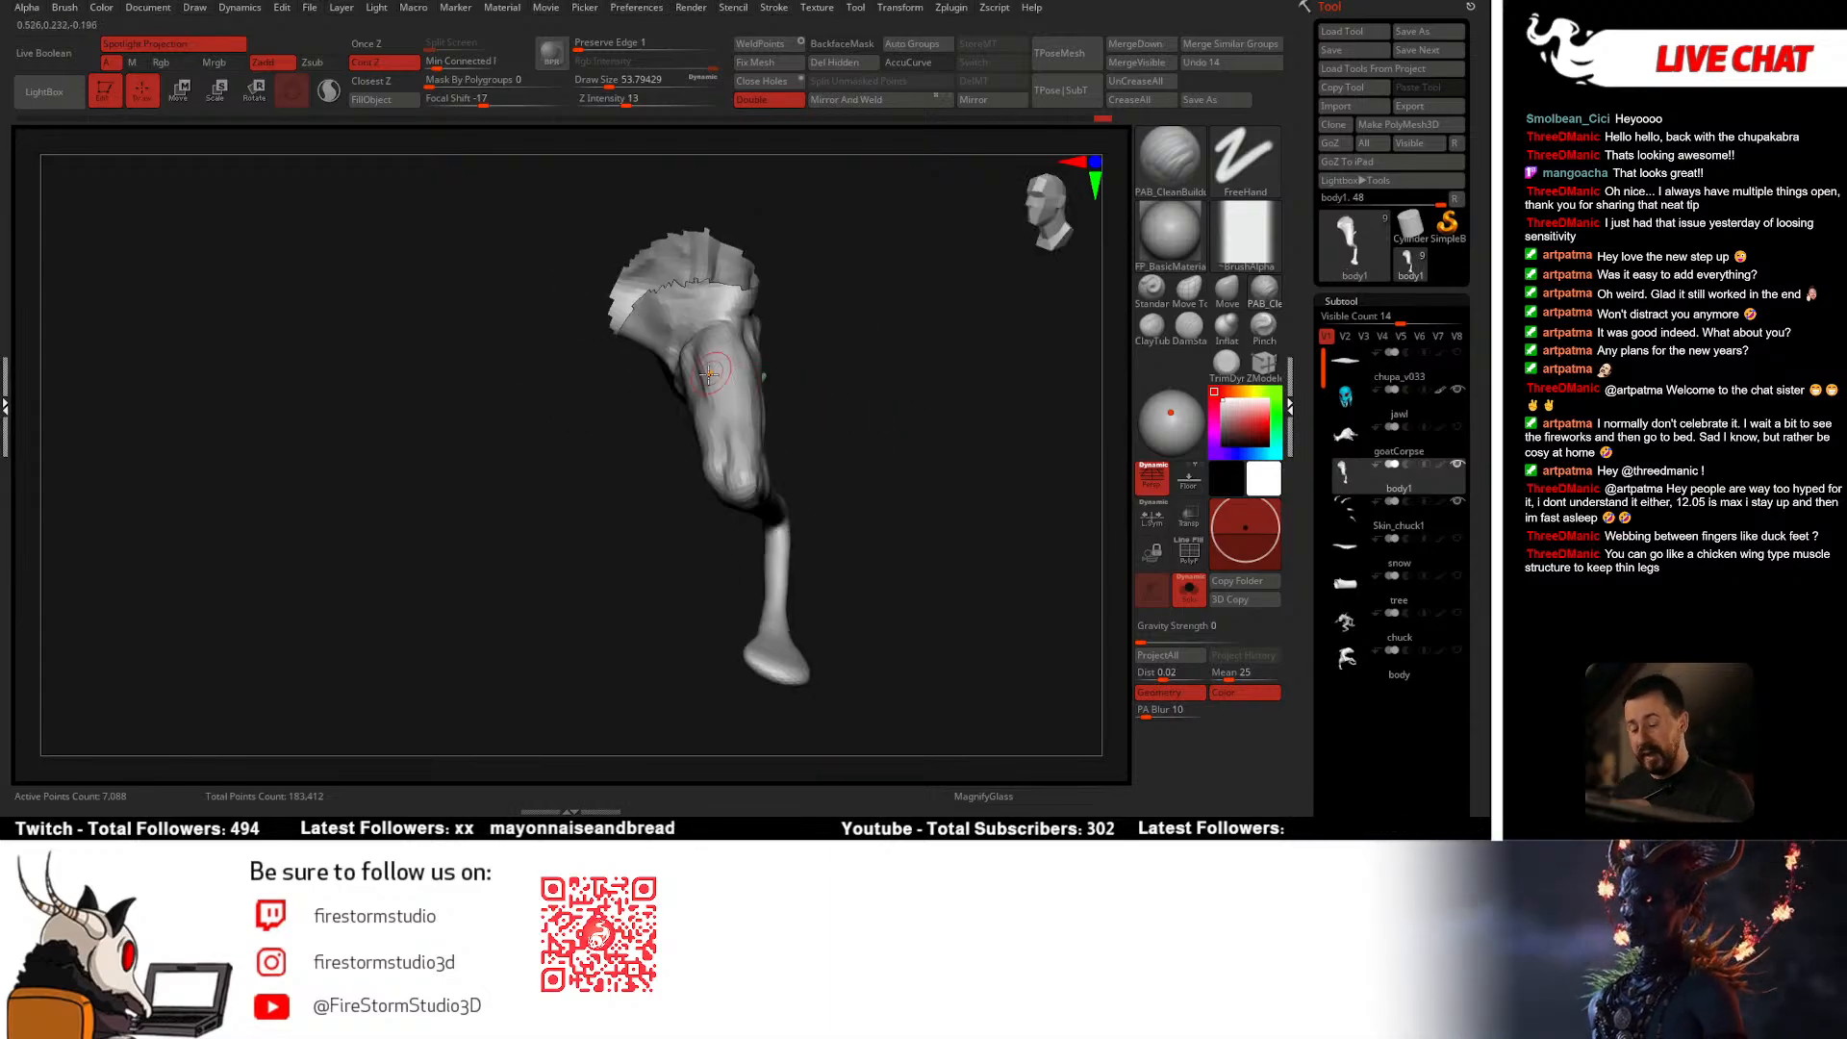
left_click_drag(711, 413, 699, 345)
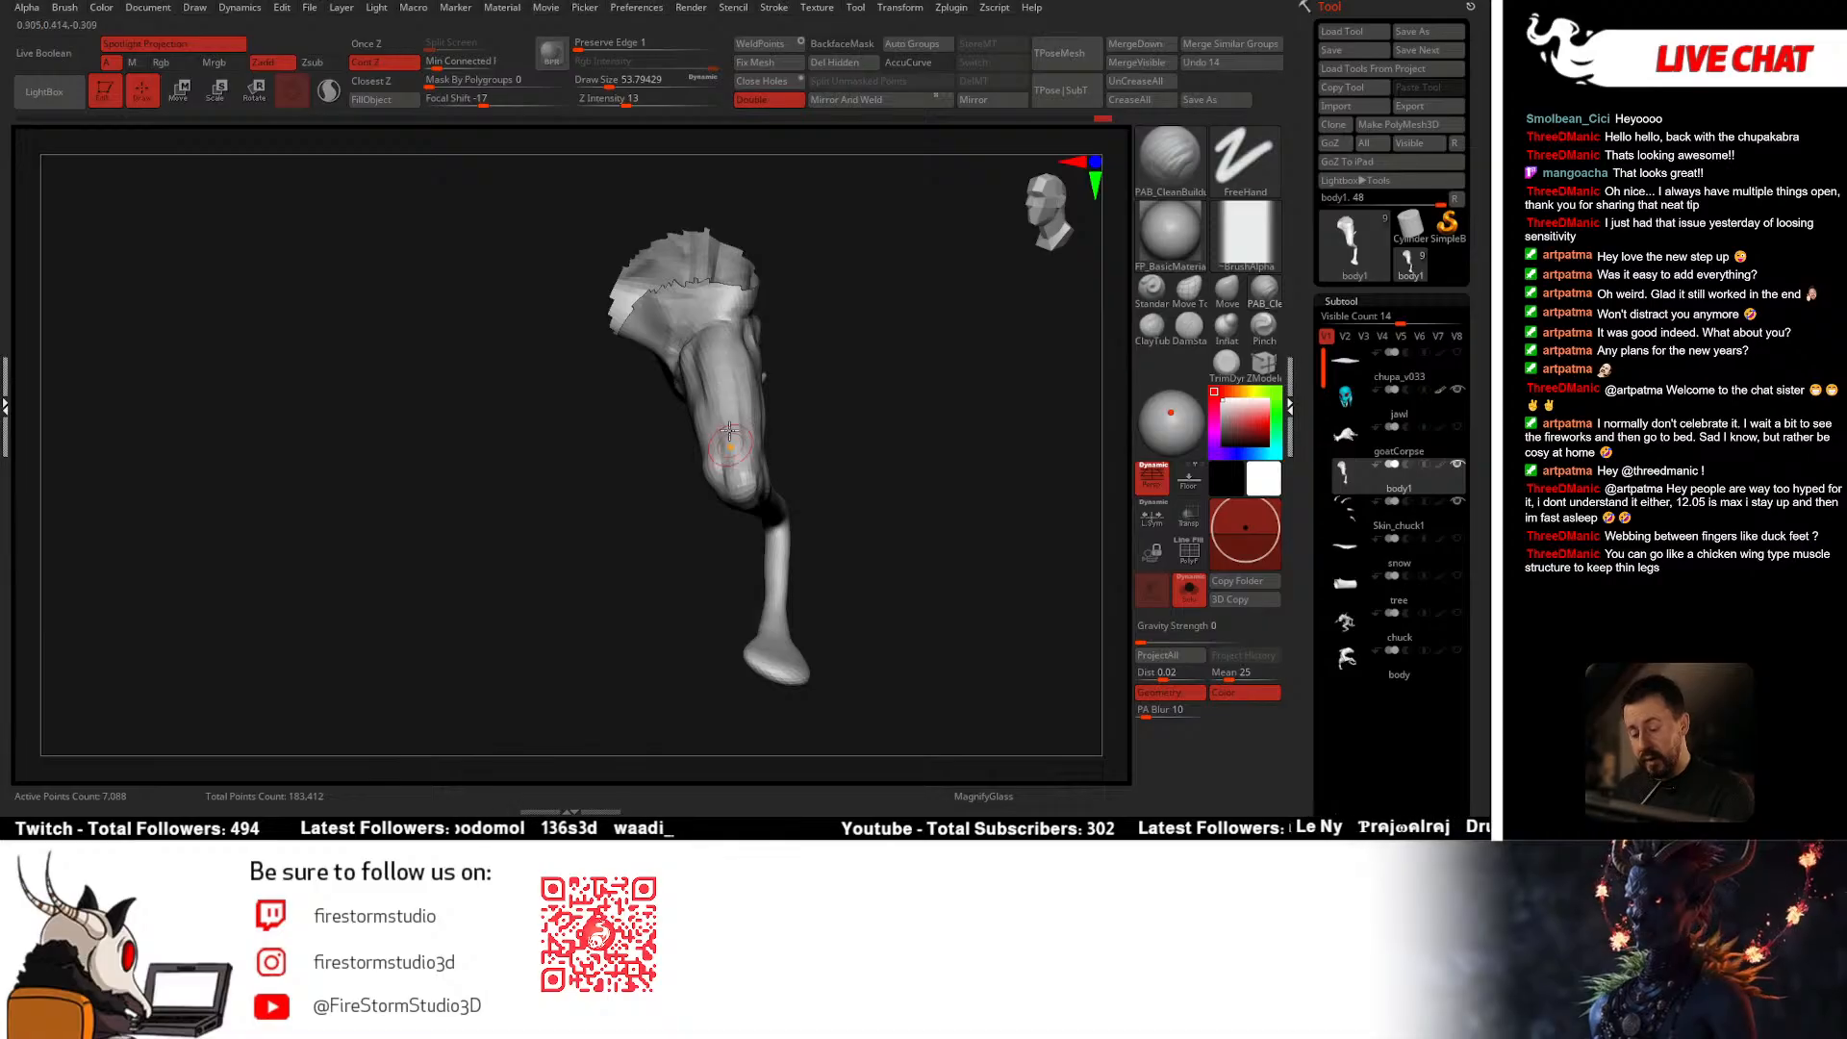
right_click_drag(742, 455, 758, 345)
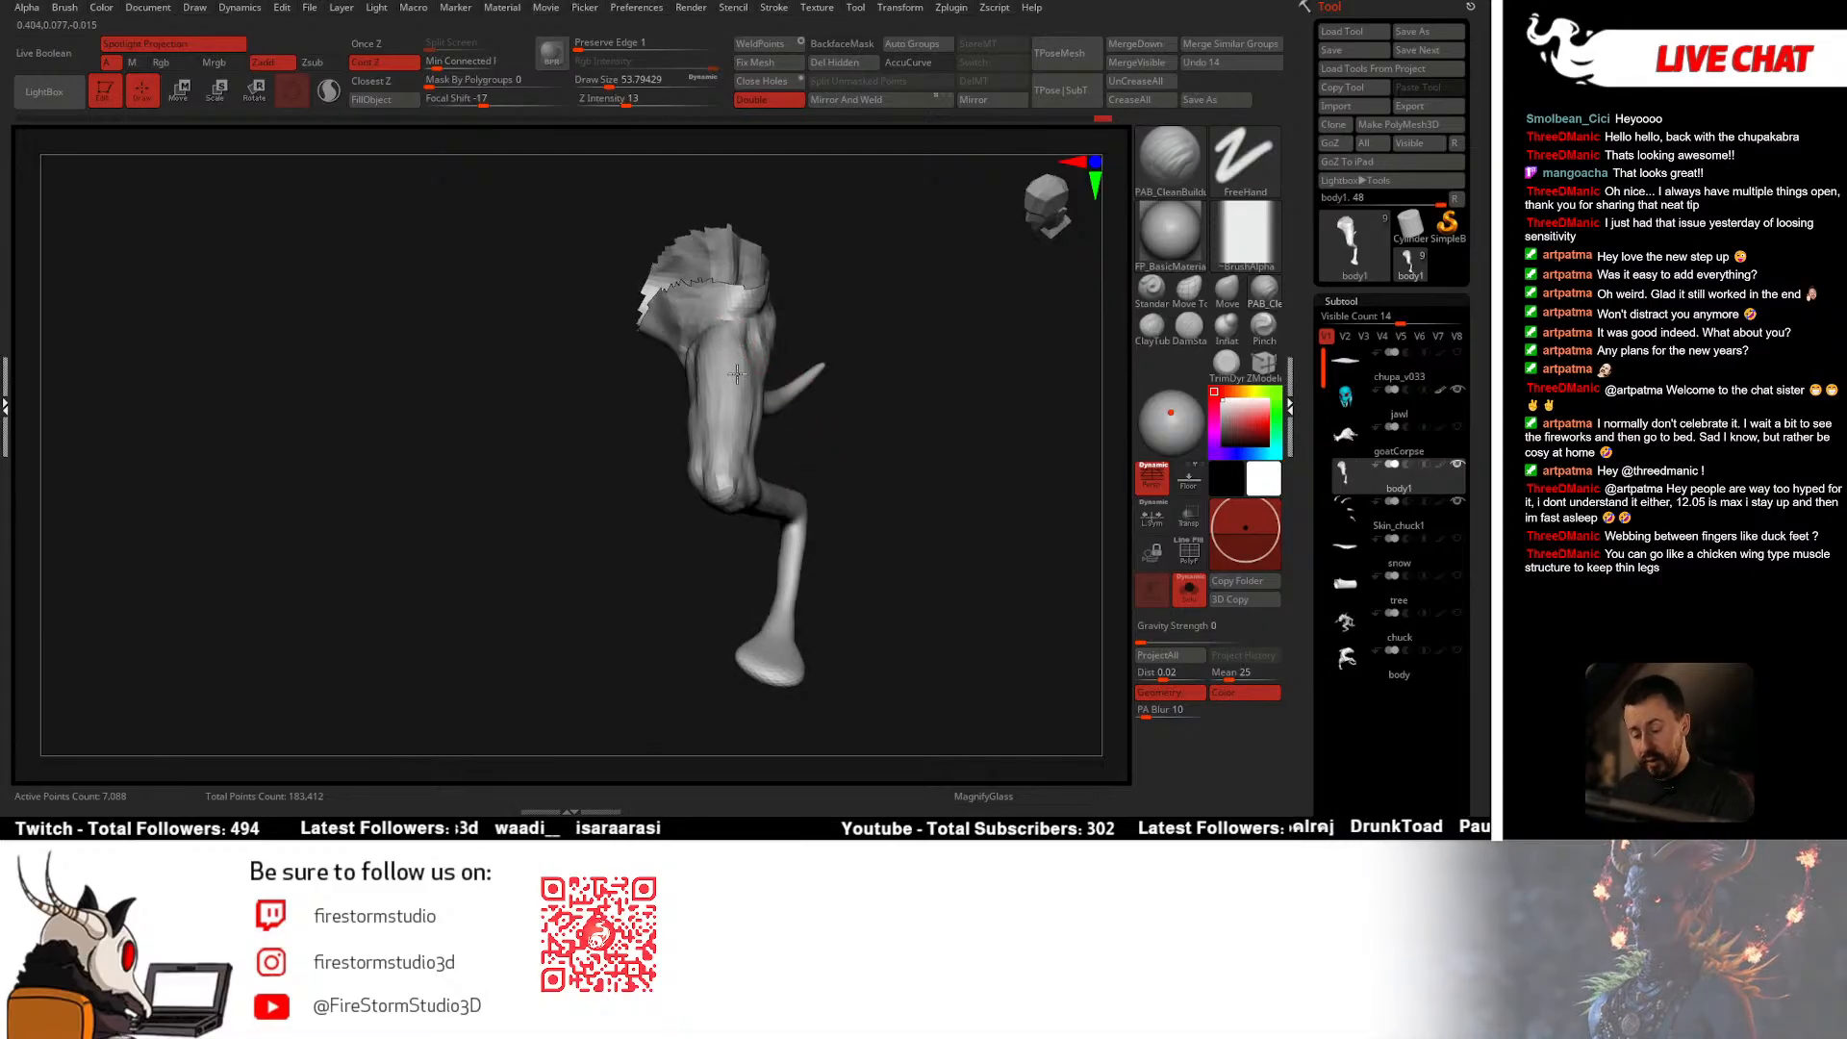
mouse_move(733, 469)
right_mouse_down()
mouse_move(770, 413)
mouse_move(742, 364)
right_mouse_up()
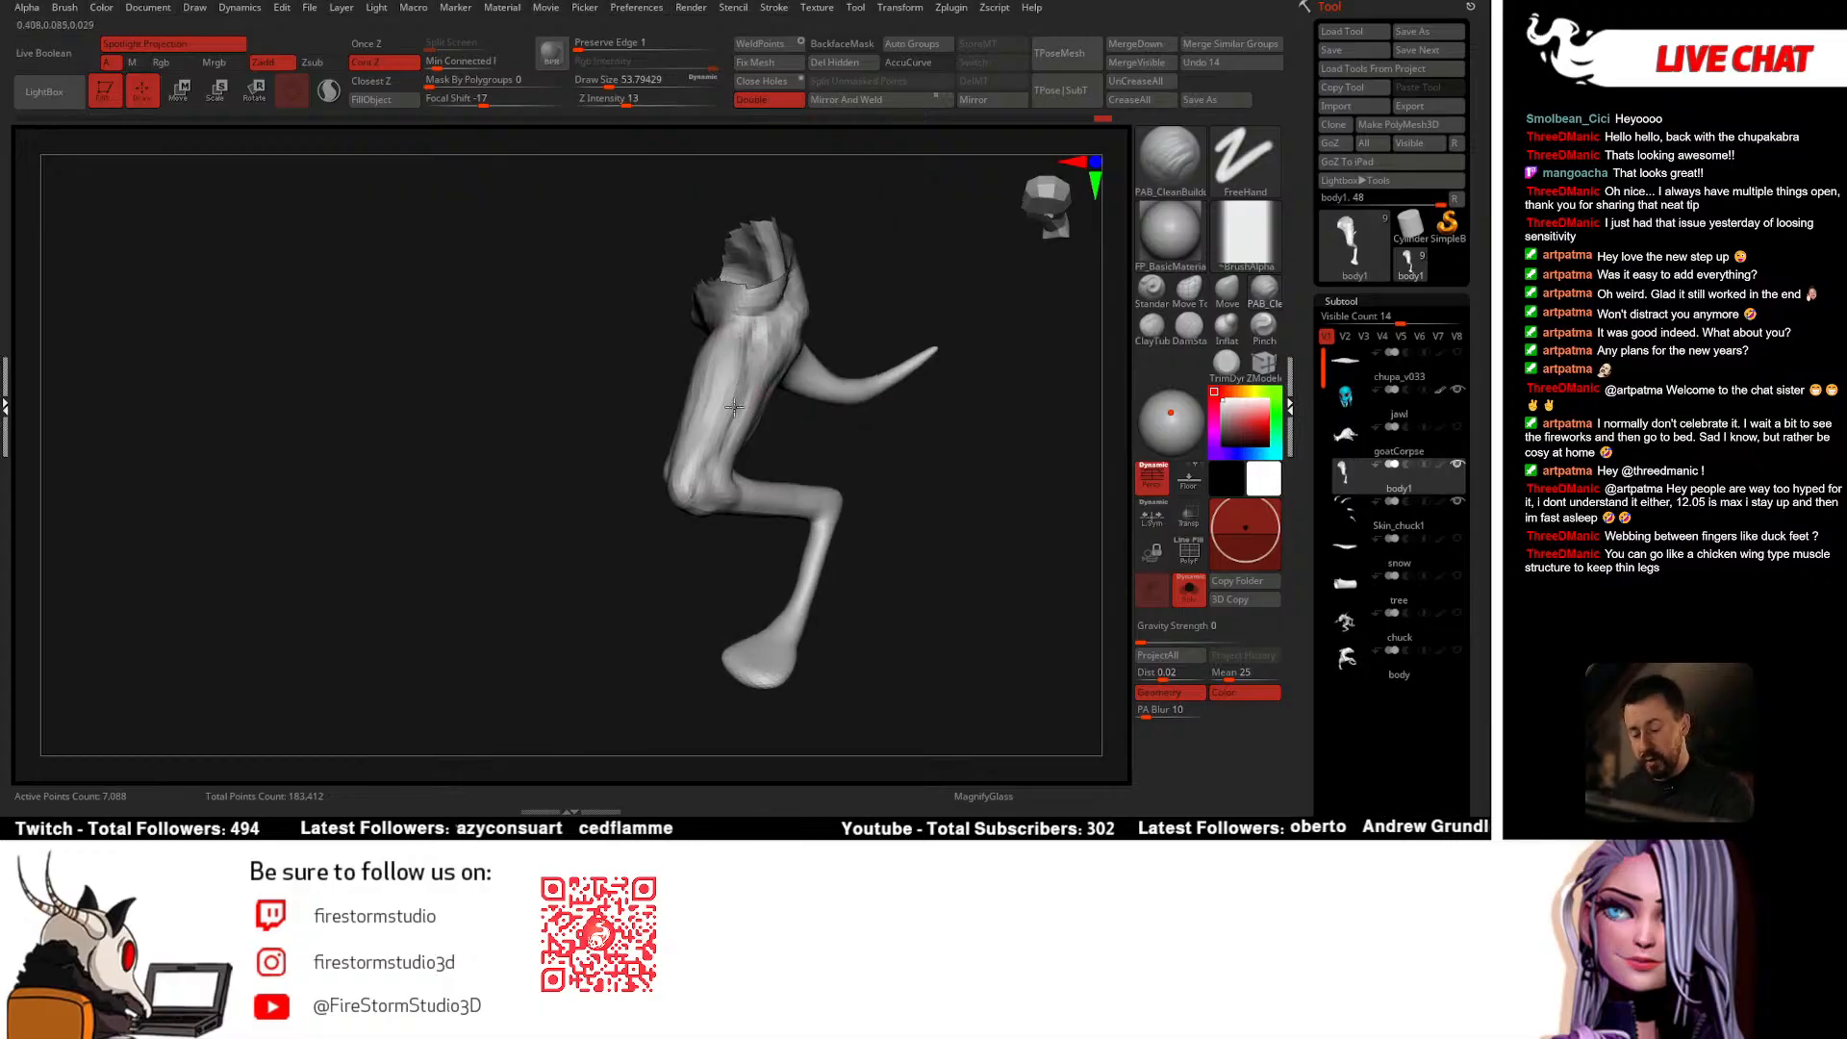
right_click_drag(712, 458, 727, 340)
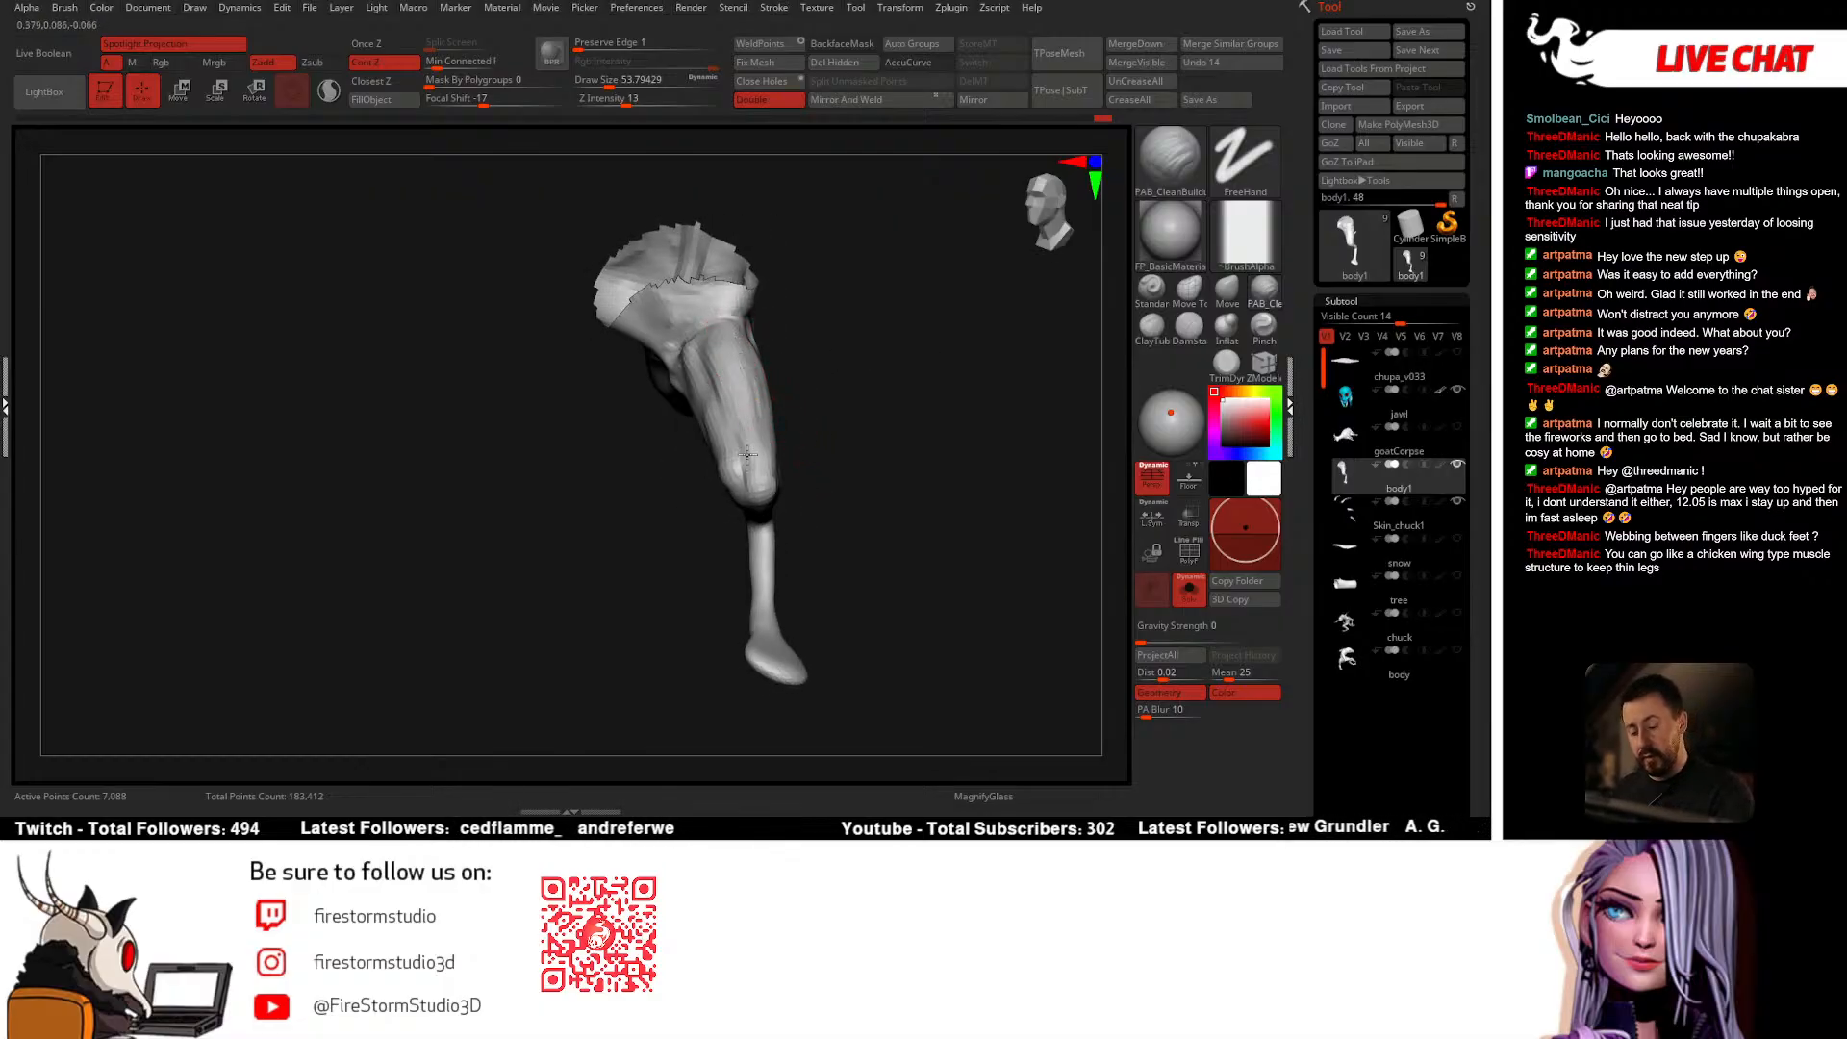
Step: Smooth and blend the left thigh's muscle forms down to the kneecap using the Smooth brush
right_click_drag(748, 454, 782, 394)
key("shift")
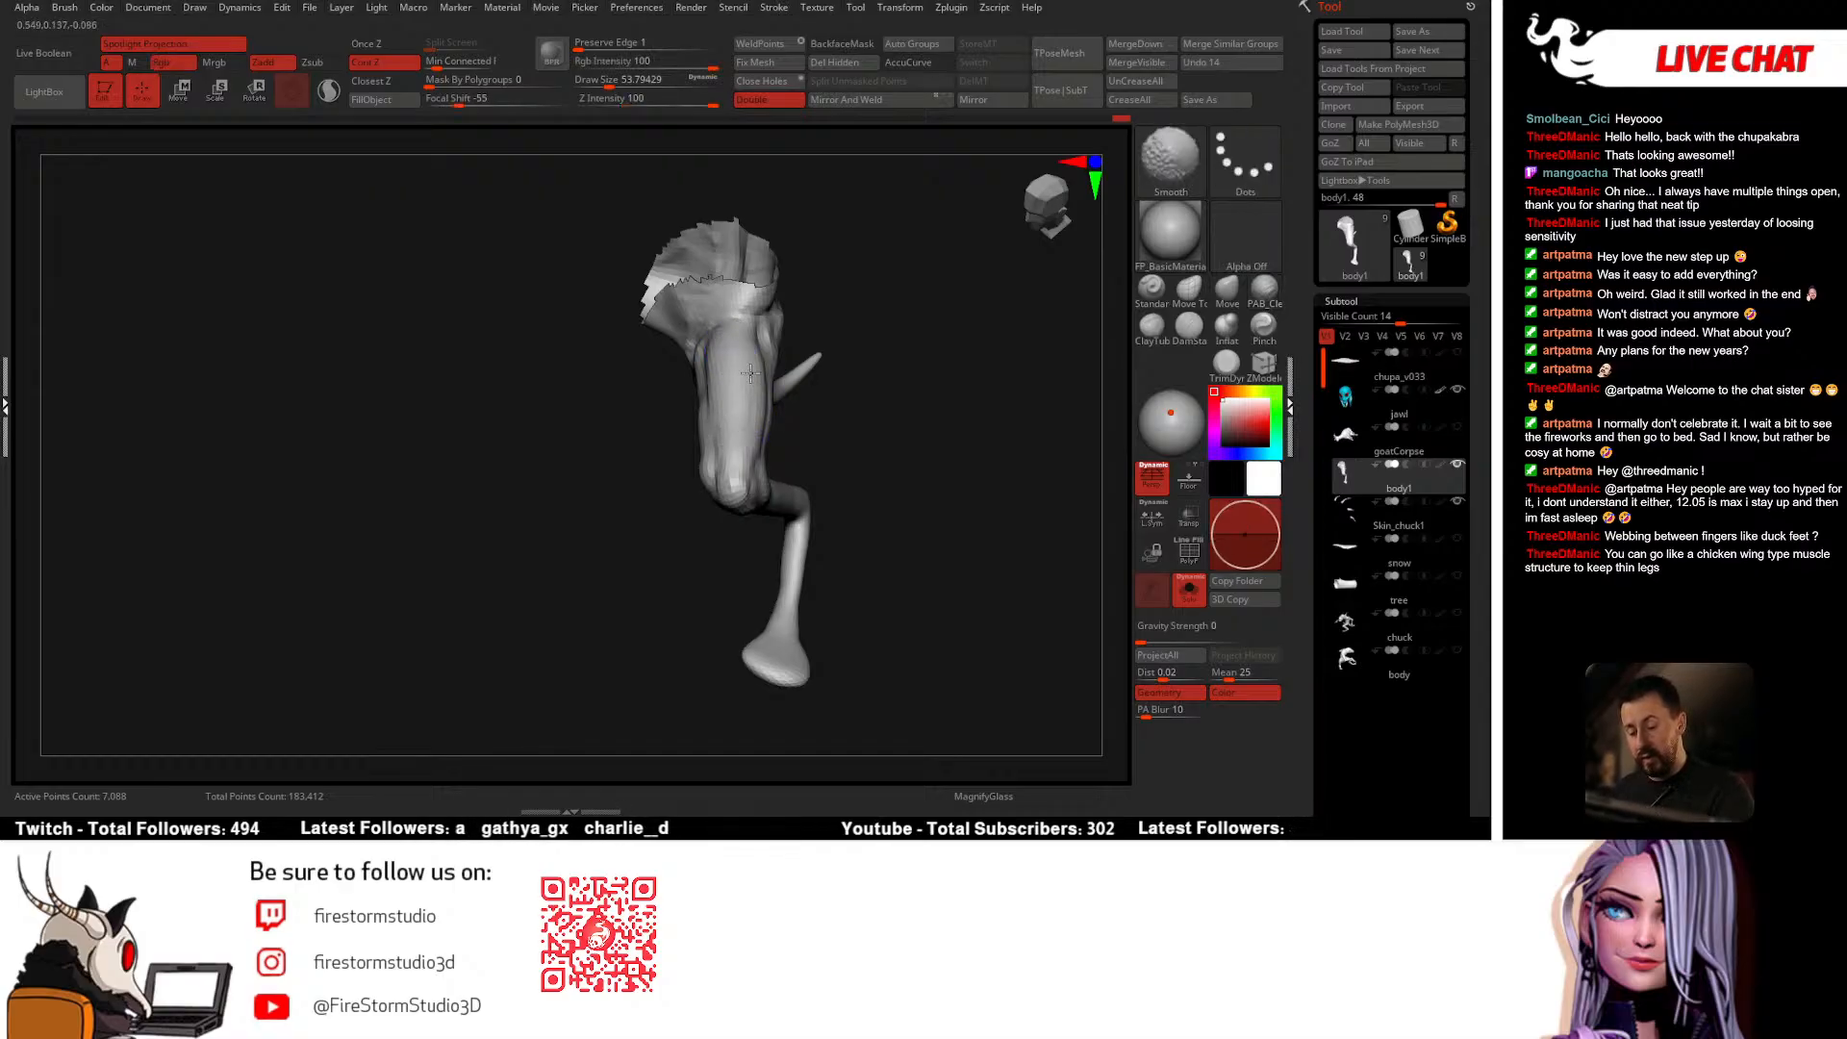
right_click_drag(808, 440, 741, 369)
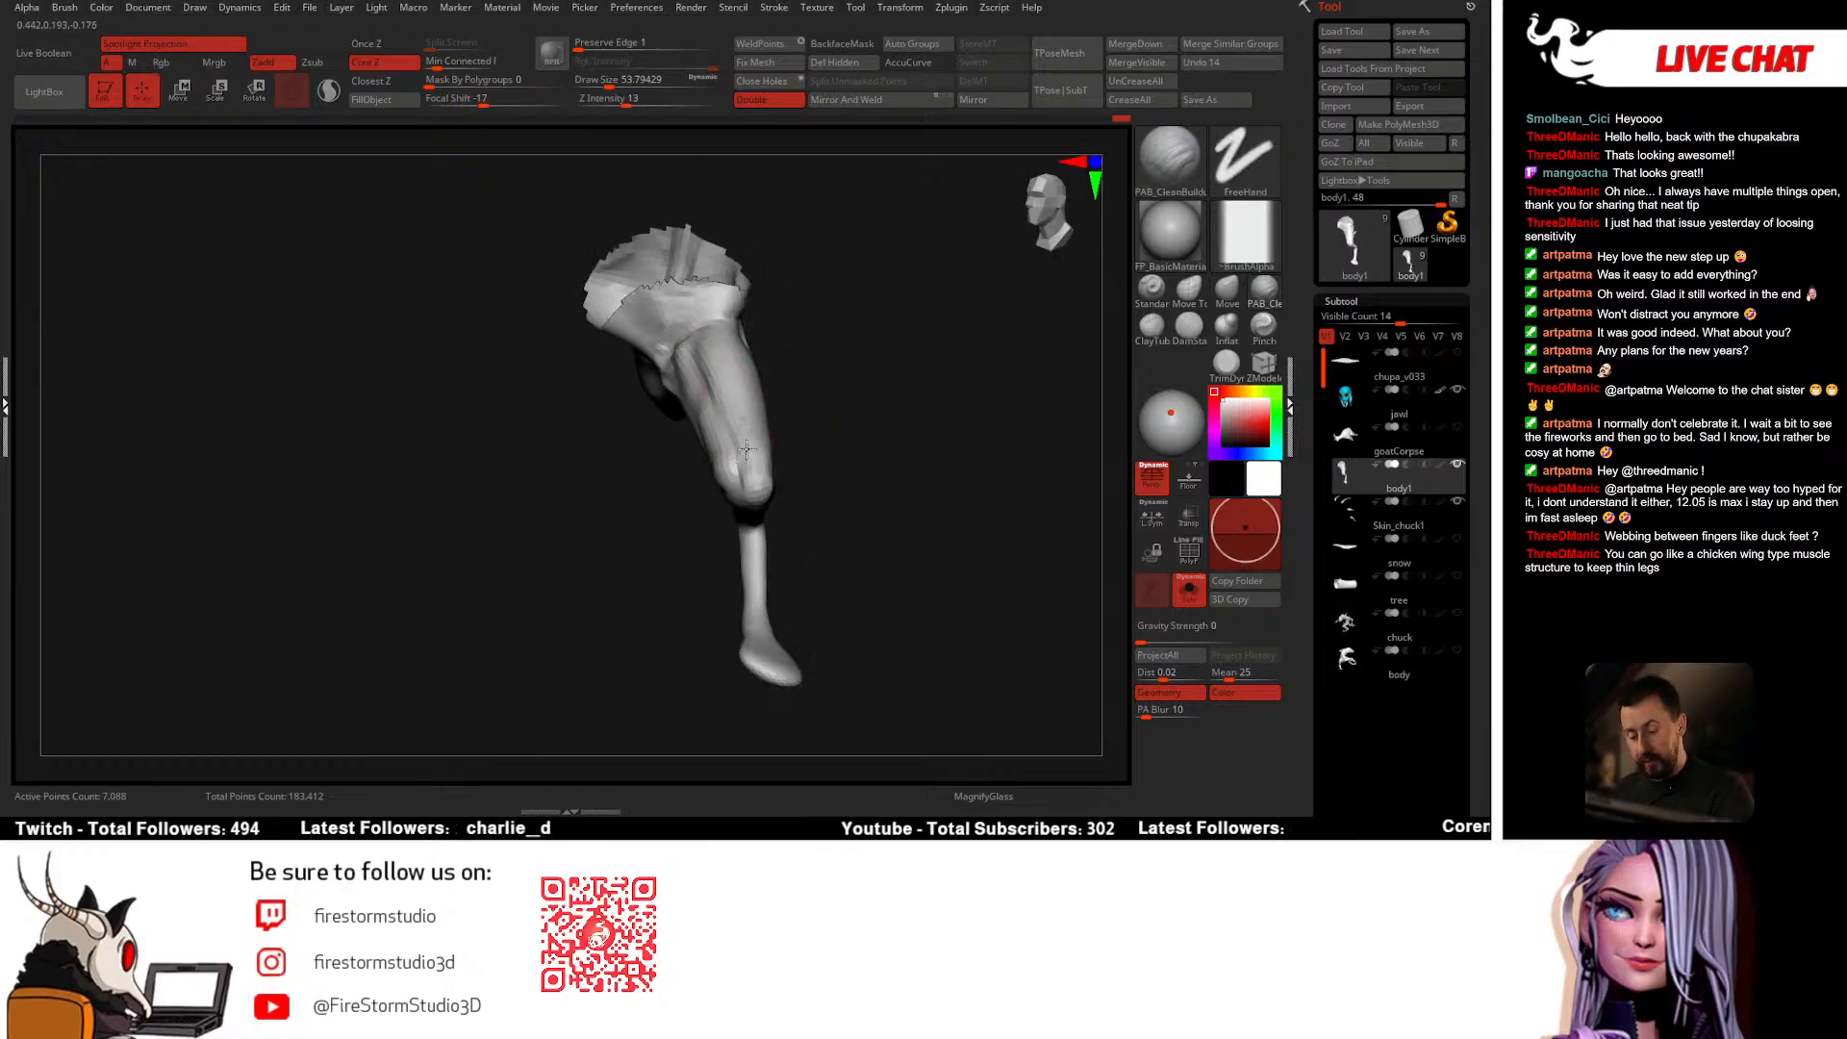
mouse_move(820, 468)
right_mouse_down()
mouse_move(766, 426)
mouse_move(725, 457)
right_mouse_up()
left_click_drag(777, 335, 724, 453)
right_click_drag(724, 452, 758, 406)
right_click(758, 406)
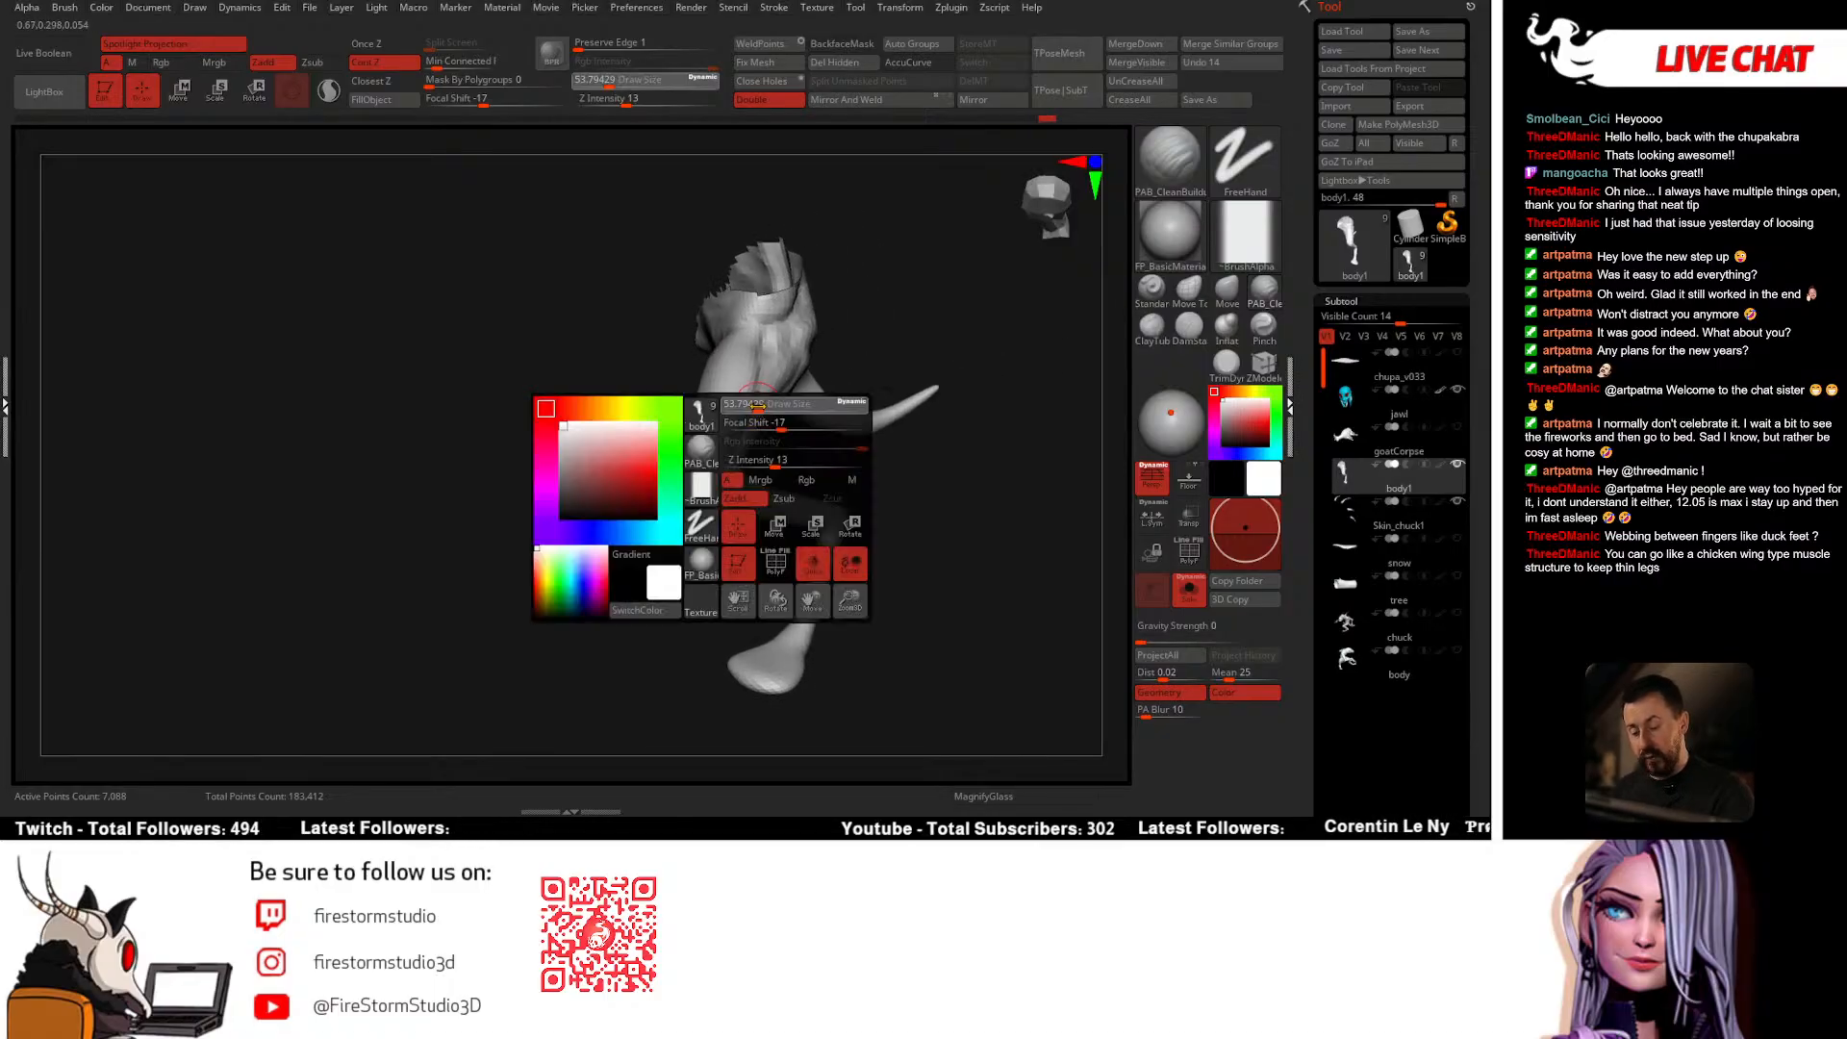
right_click_drag(859, 338, 834, 412)
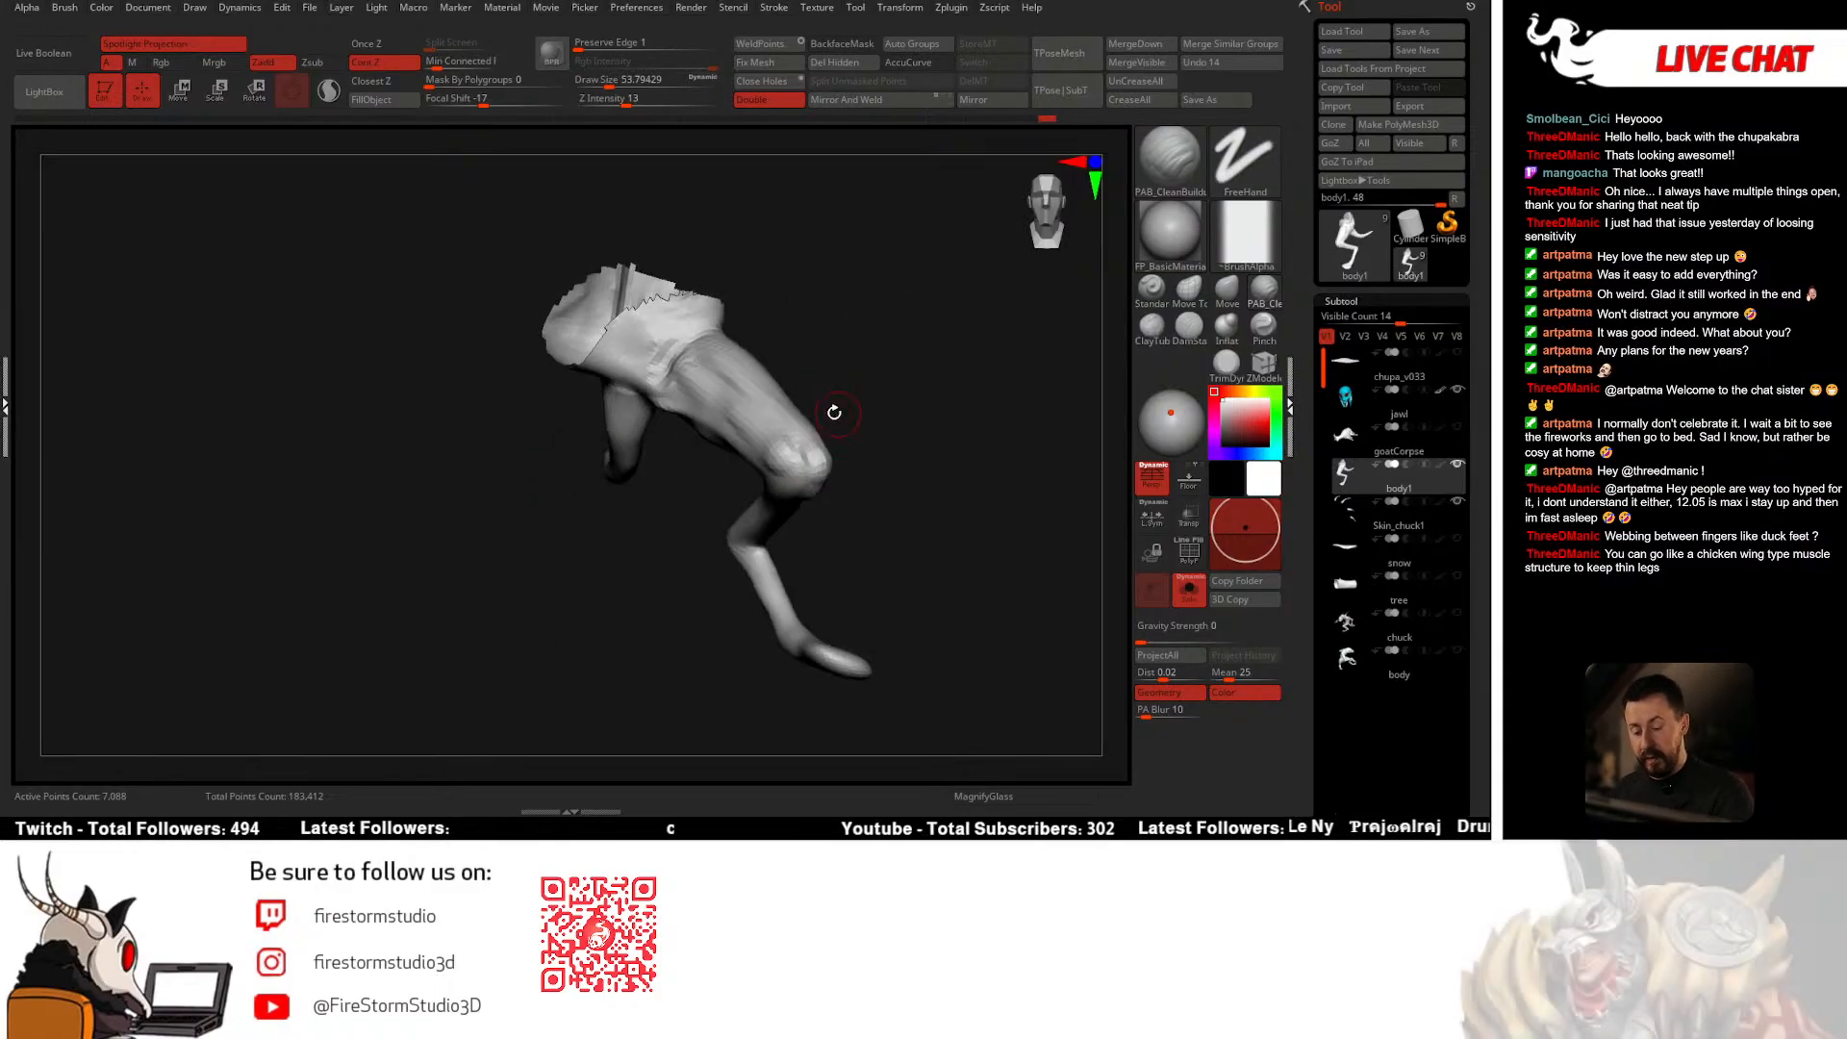
key("shift")
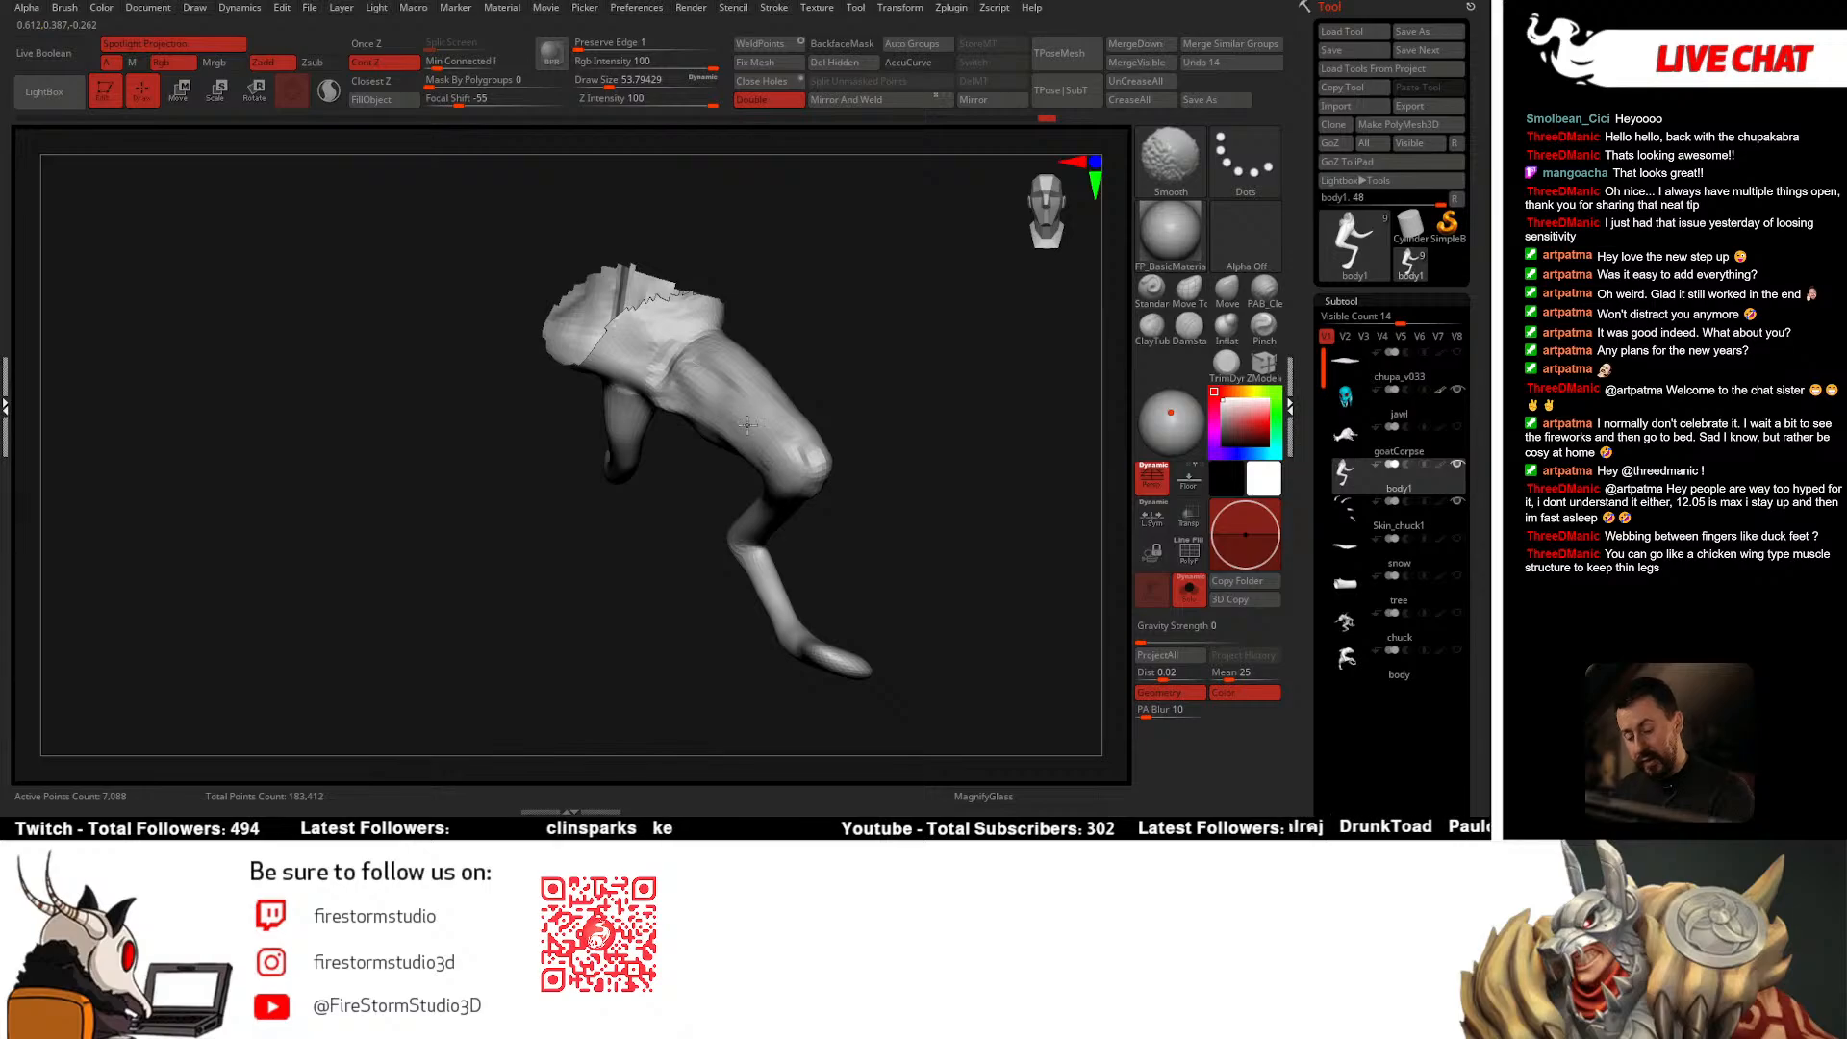
Step: Mask the long muscle strips on the left thigh with MaskPen at a draw size of about 44, and invert the mask
mouse_move(862, 437)
right_mouse_down()
mouse_move(763, 381)
mouse_move(856, 427)
mouse_move(805, 384)
mouse_move(787, 411)
mouse_move(746, 397)
mouse_move(792, 413)
right_mouse_up()
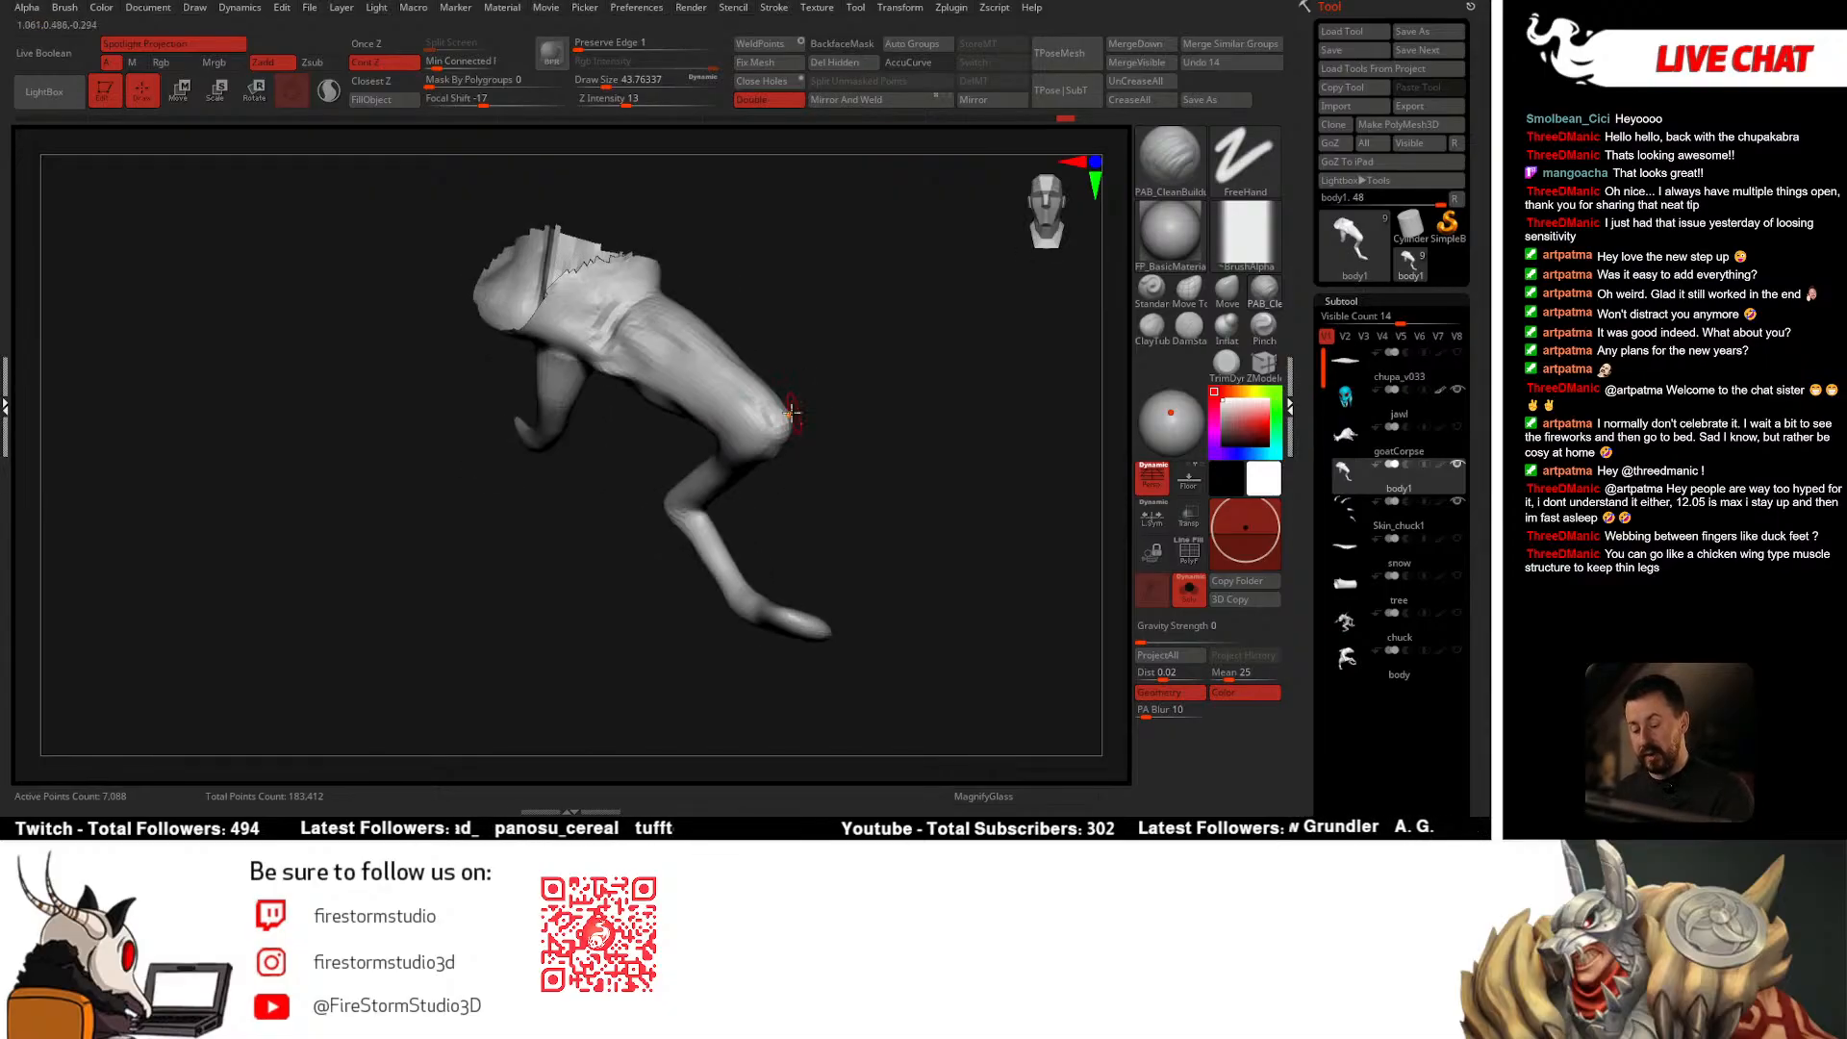
key("ctrl")
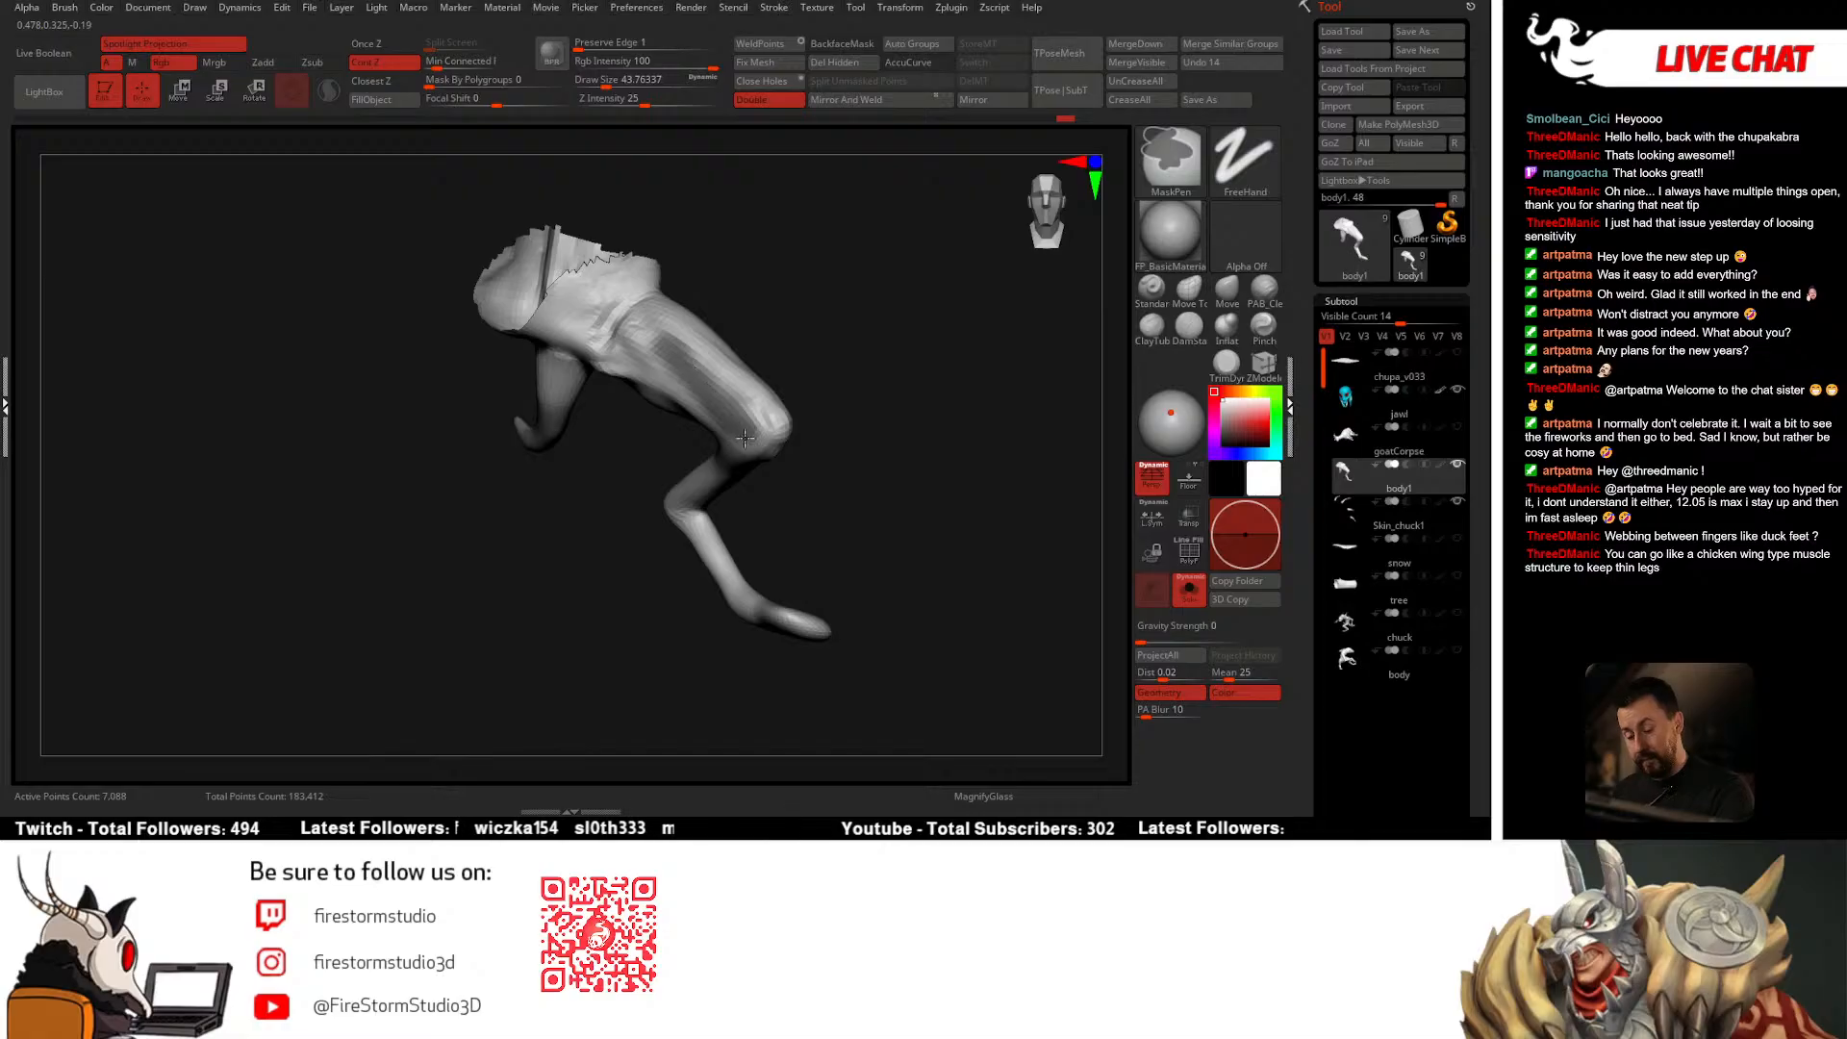
right_click_drag(713, 383, 776, 359)
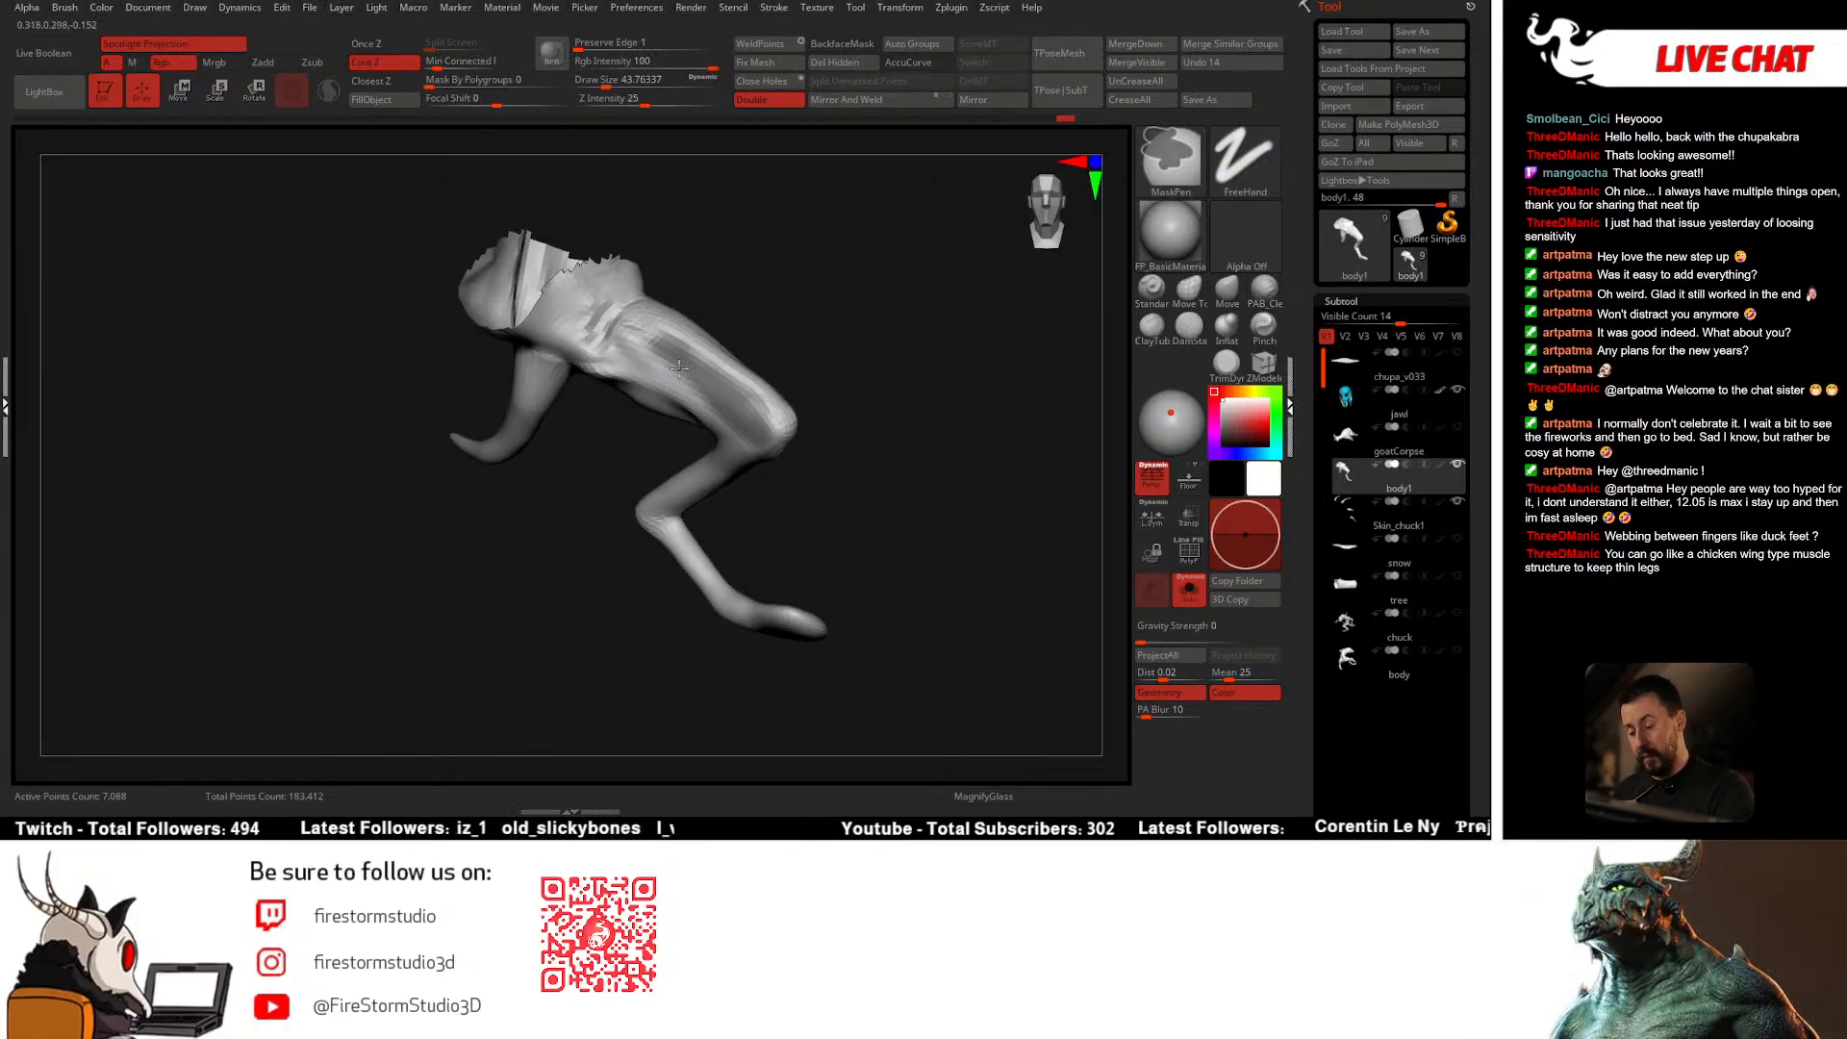
mouse_move(724, 362)
right_mouse_down()
mouse_move(800, 342)
mouse_move(742, 359)
mouse_move(791, 360)
right_mouse_up()
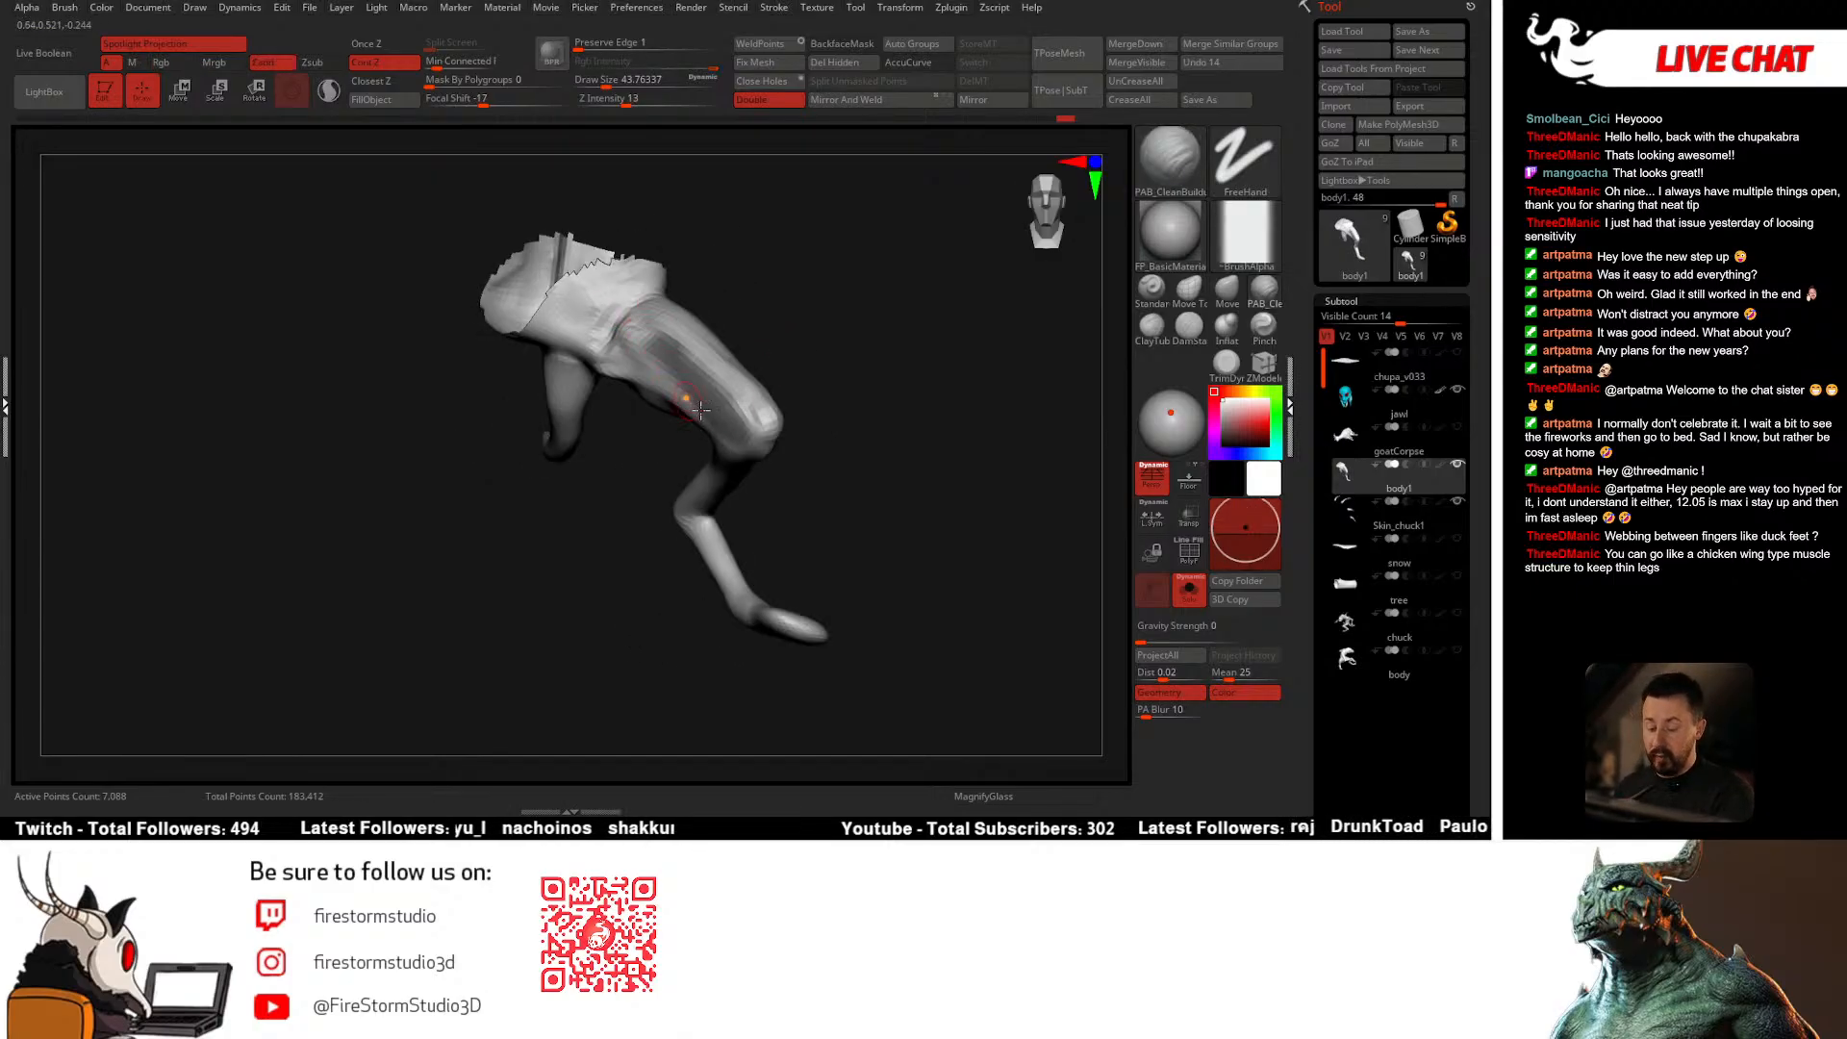
mouse_move(701, 411)
right_mouse_down()
mouse_move(833, 374)
mouse_move(780, 385)
mouse_move(808, 359)
mouse_move(742, 415)
mouse_move(824, 390)
mouse_move(708, 389)
mouse_move(809, 400)
mouse_move(707, 327)
mouse_move(710, 372)
right_mouse_up()
key("ctrl")
key("ctrl")
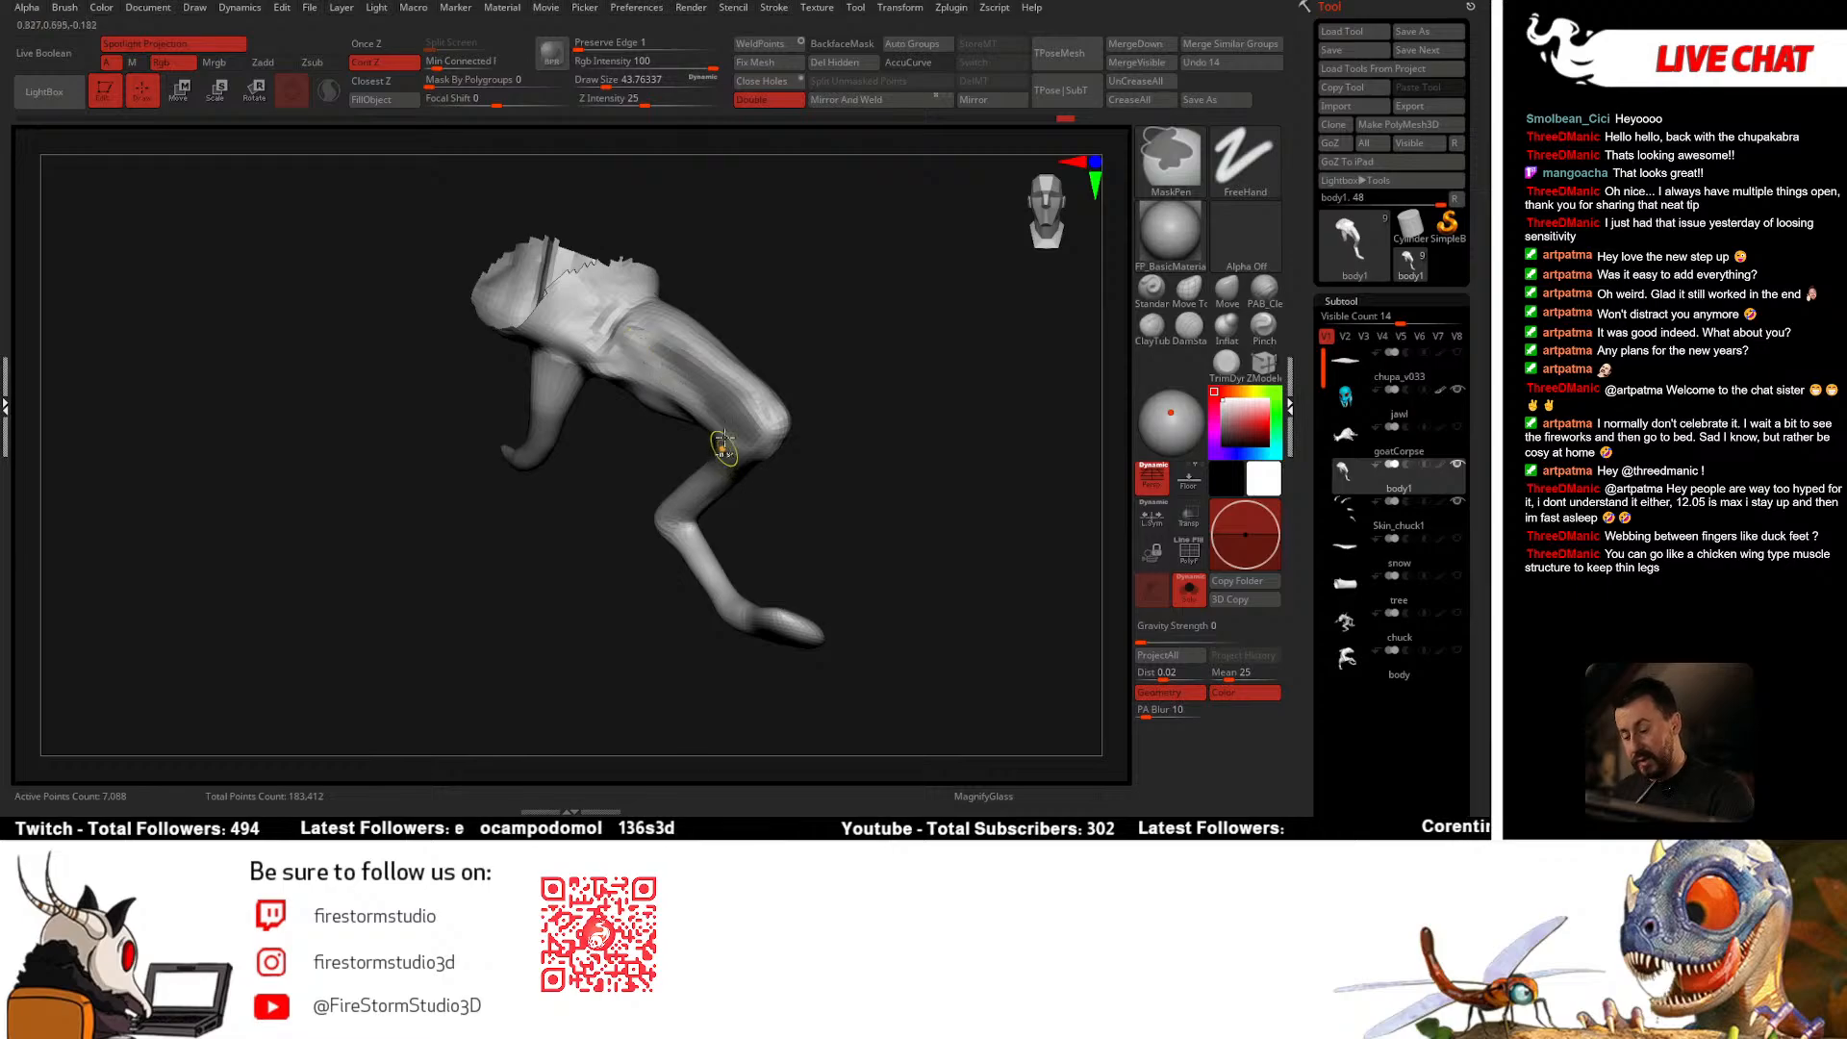
mouse_move(723, 448)
right_mouse_down()
mouse_move(899, 367)
mouse_move(918, 390)
right_mouse_up()
right_click_drag(907, 462, 760, 421)
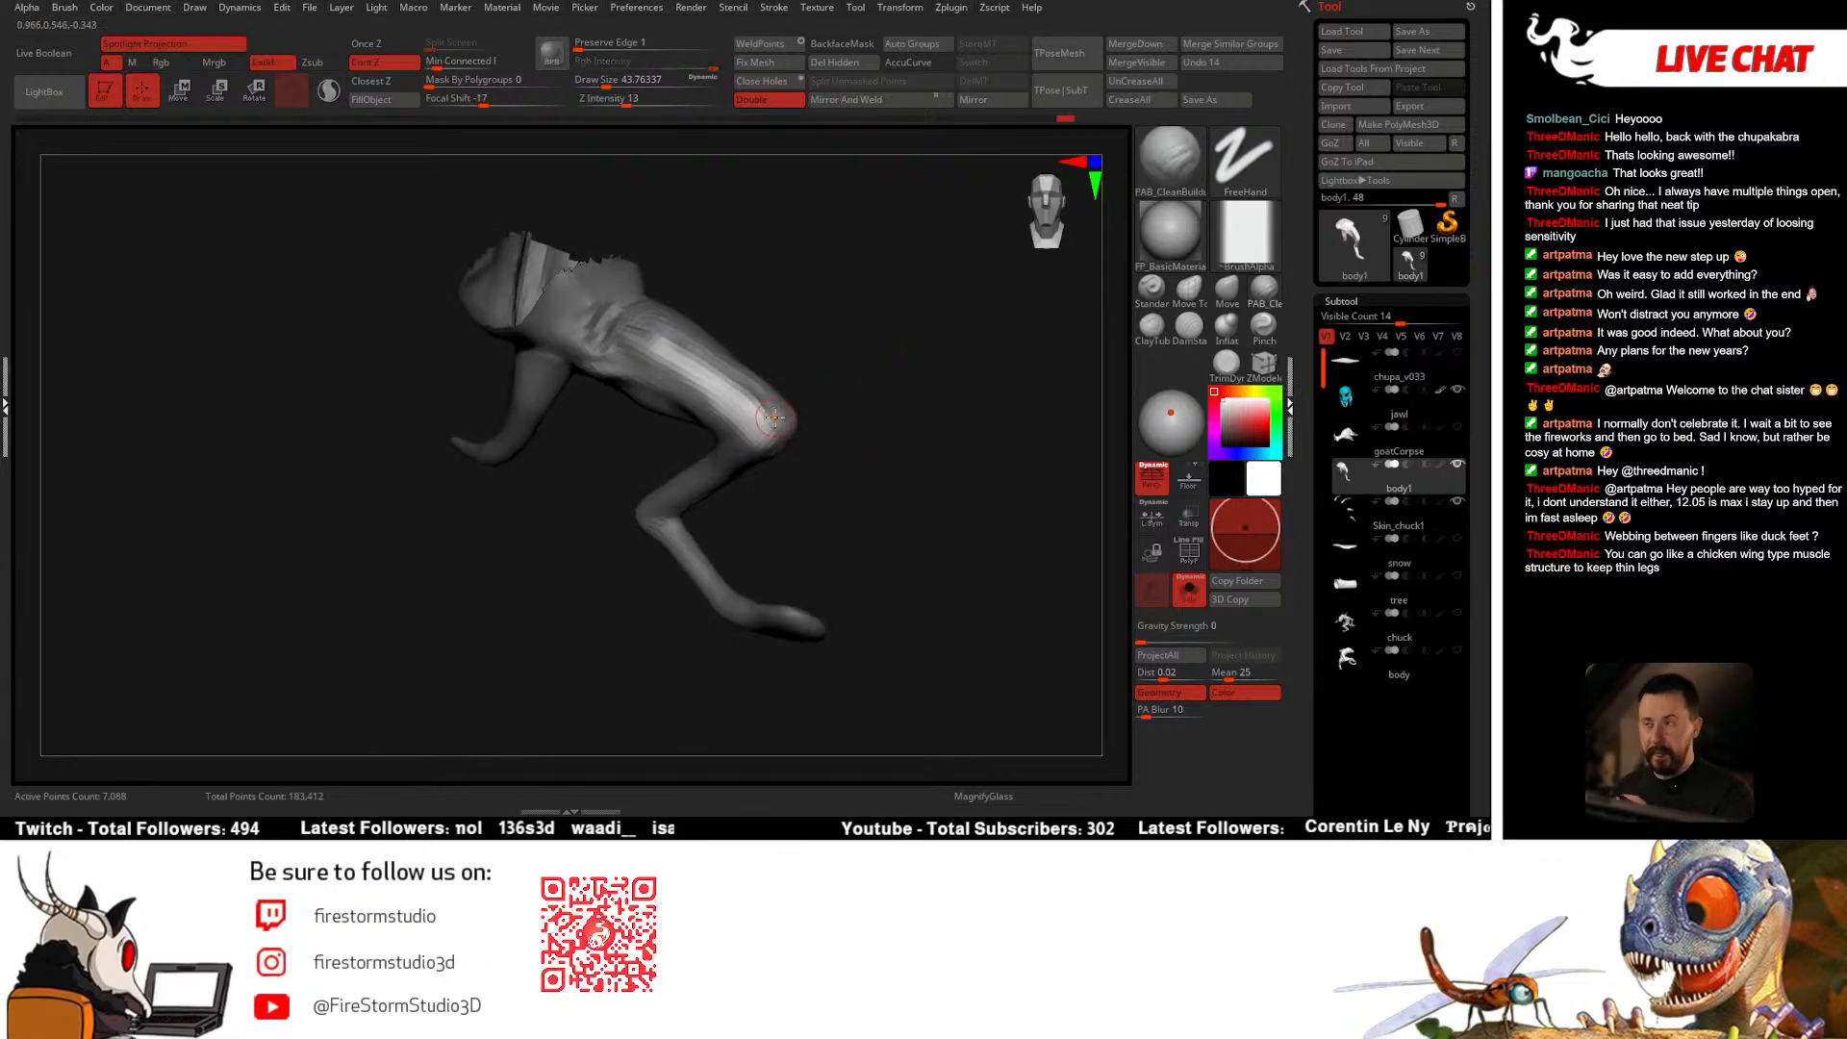
Step: Try building up the unmasked thigh strips with PAB_CleanBuildup at a draw size of about 71, and undo the stroke
key("space")
mouse_move(700, 373)
left_mouse_down()
mouse_move(689, 362)
mouse_move(738, 390)
mouse_move(822, 504)
left_mouse_up()
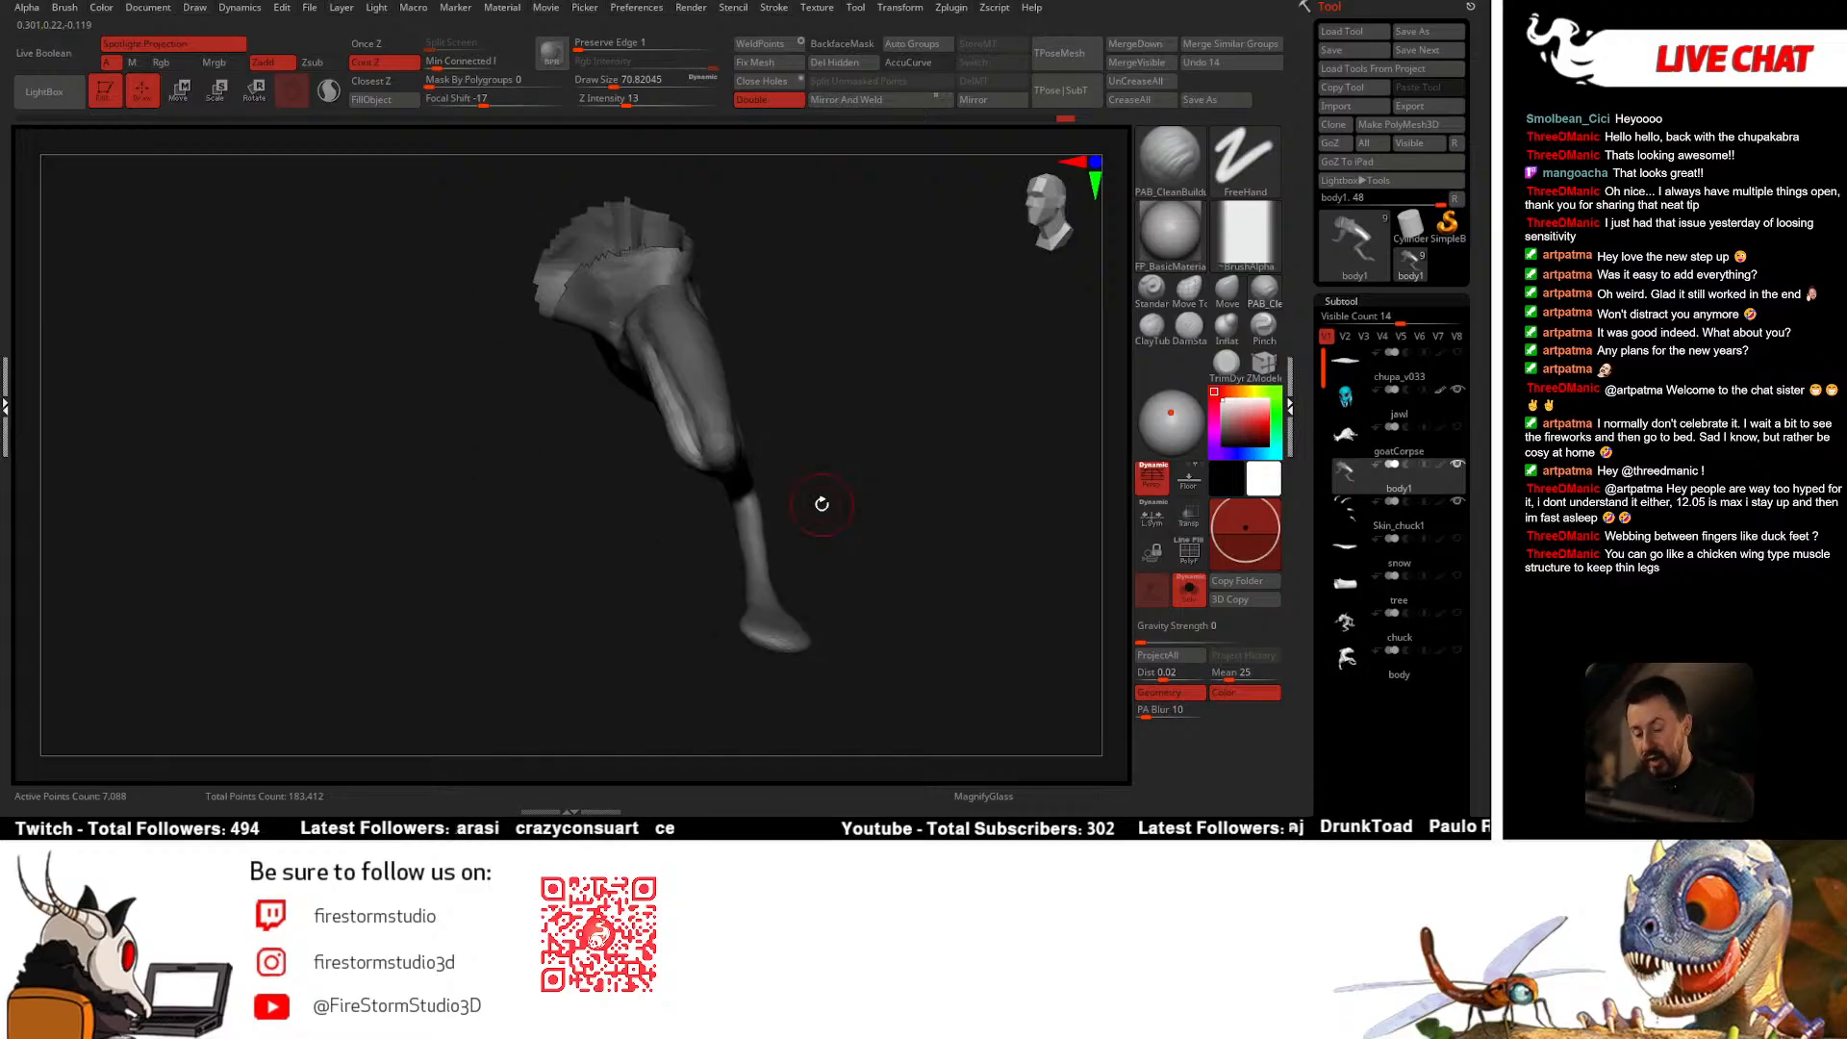
key("ctrl+z")
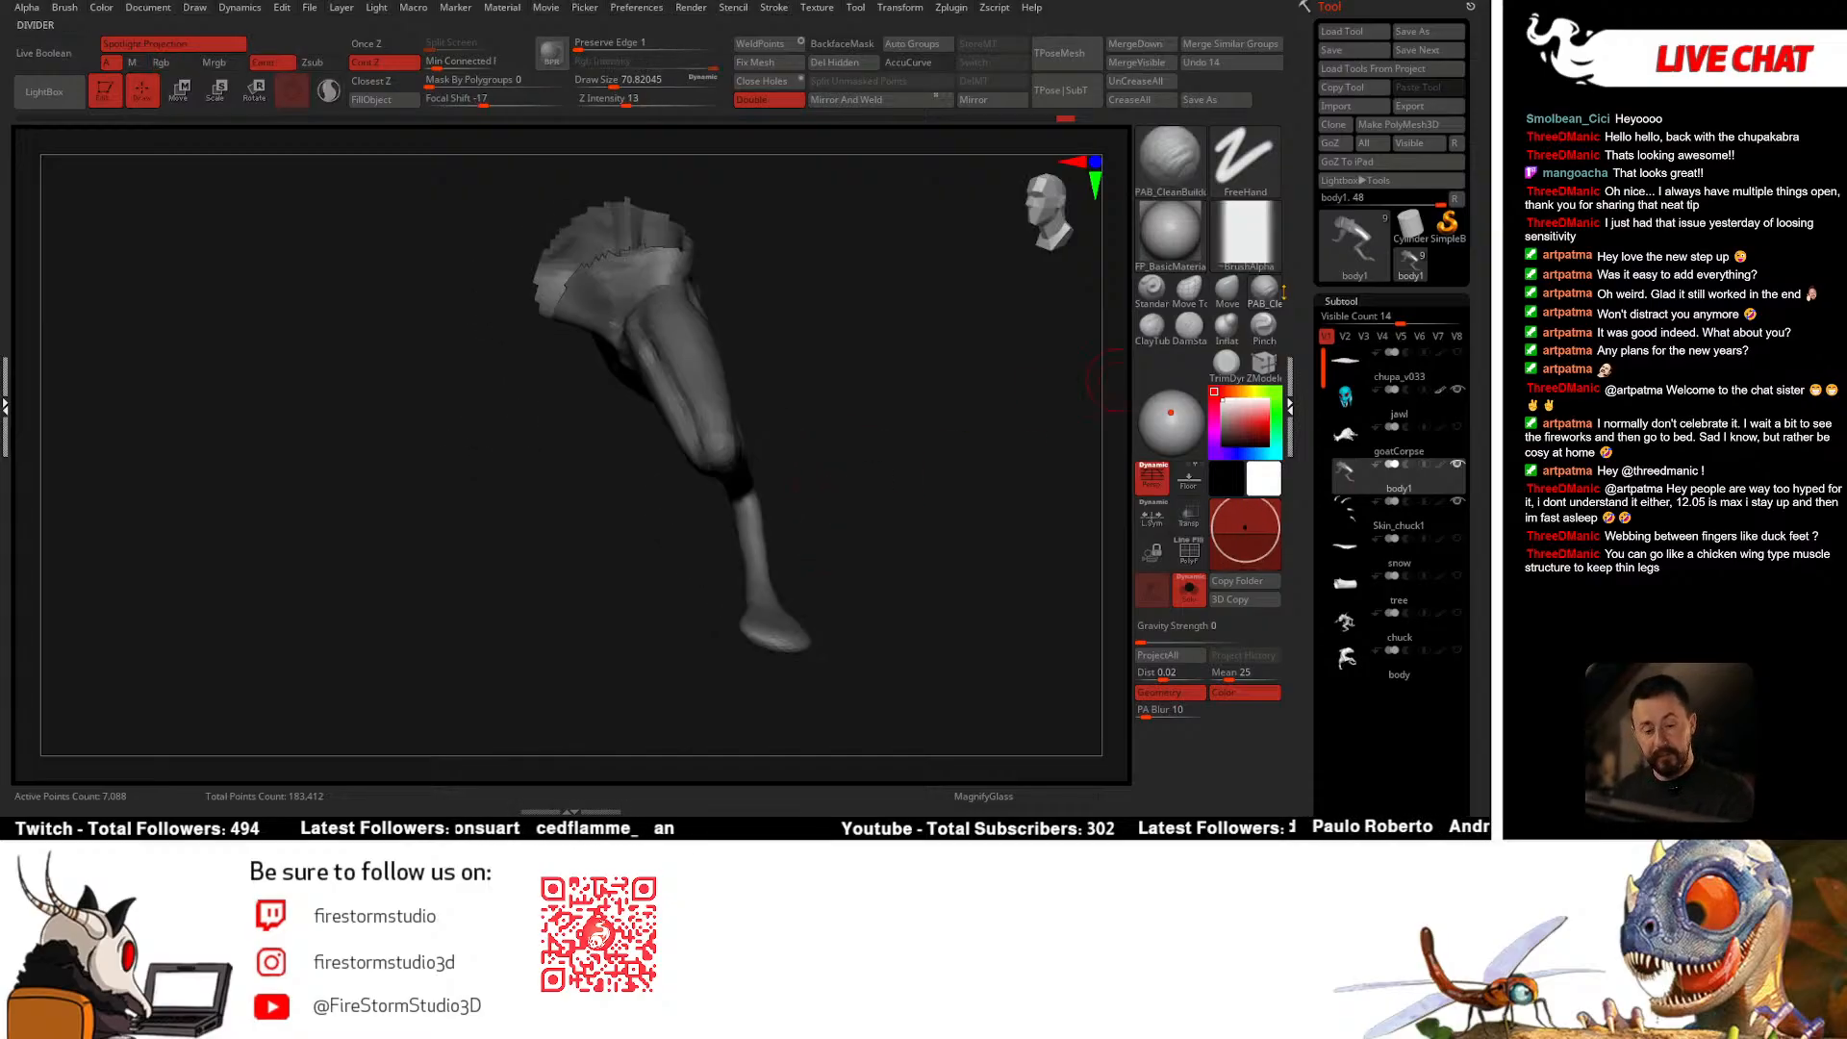
Step: Inflate the unmasked muscle strips on the left thigh with the Inflat brush at a draw size of about 97
left_click(1227, 327)
mouse_move(783, 495)
left_mouse_down()
mouse_move(688, 350)
mouse_move(623, 344)
left_mouse_up()
key("space")
key("space")
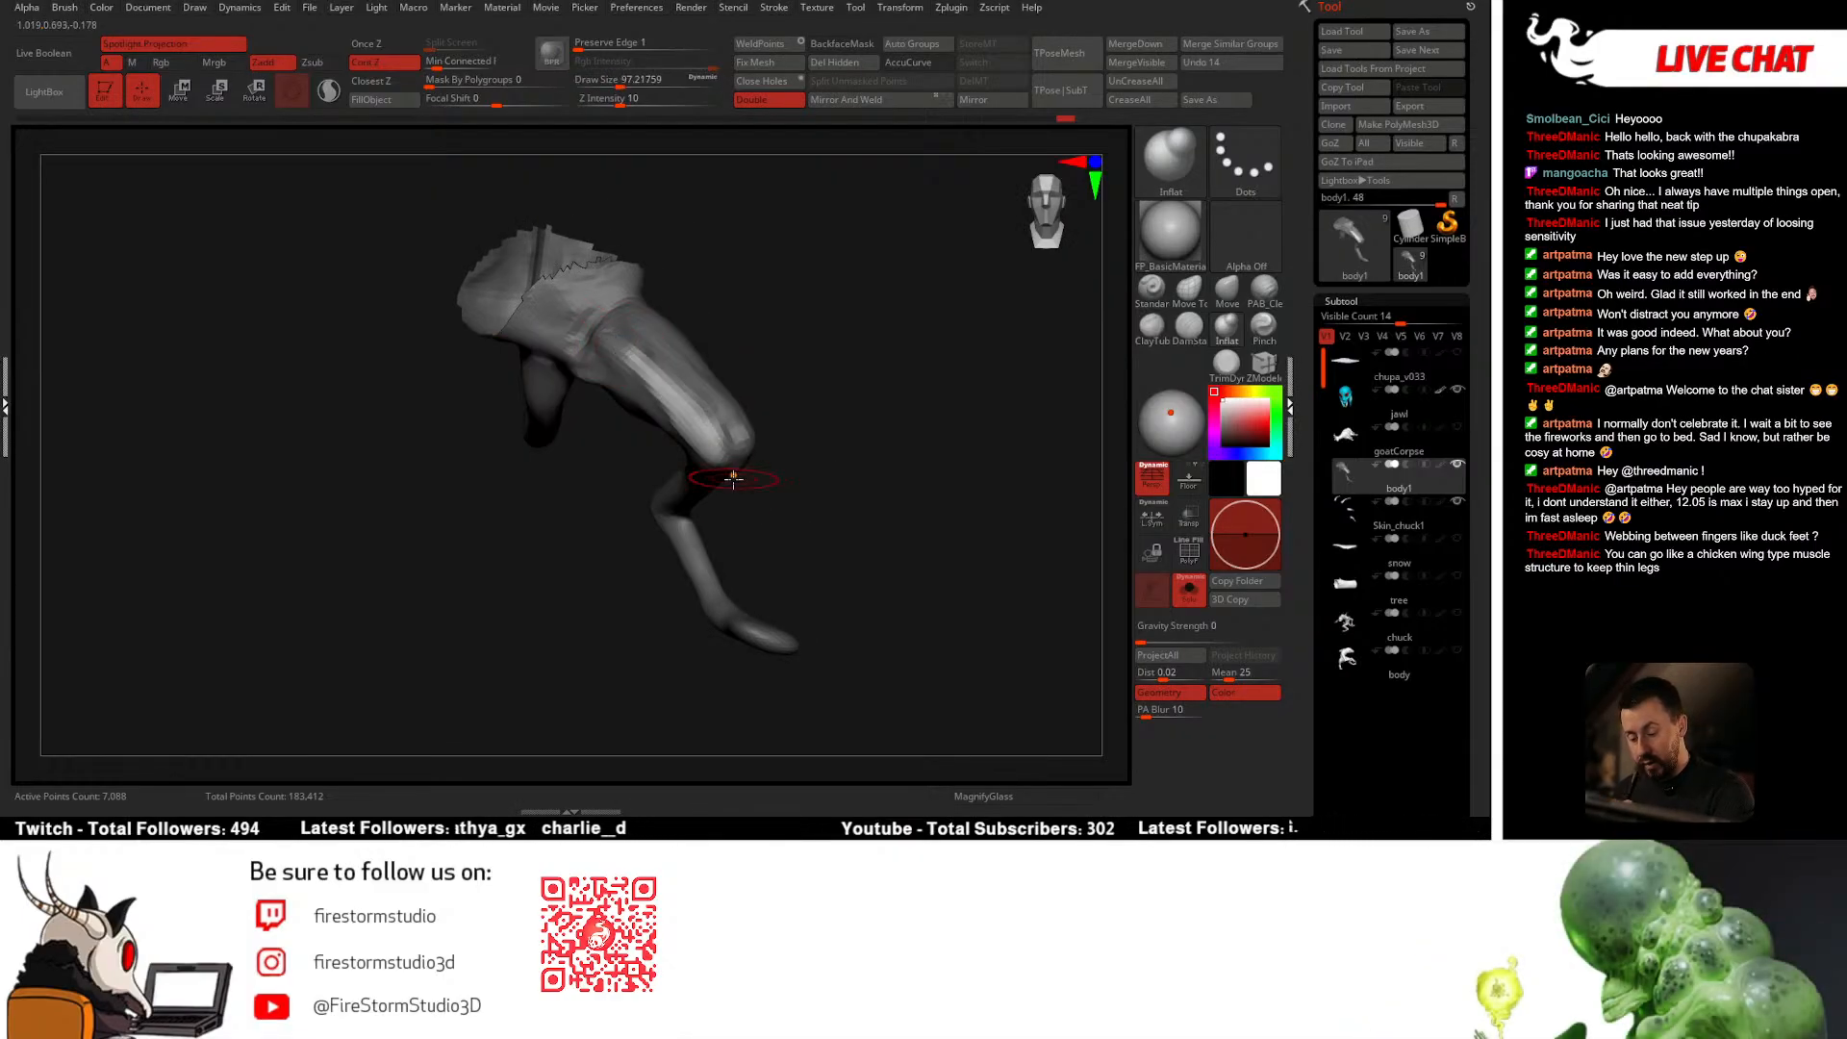
mouse_move(843, 511)
left_mouse_down()
mouse_move(824, 552)
mouse_move(745, 570)
mouse_move(722, 553)
left_mouse_up()
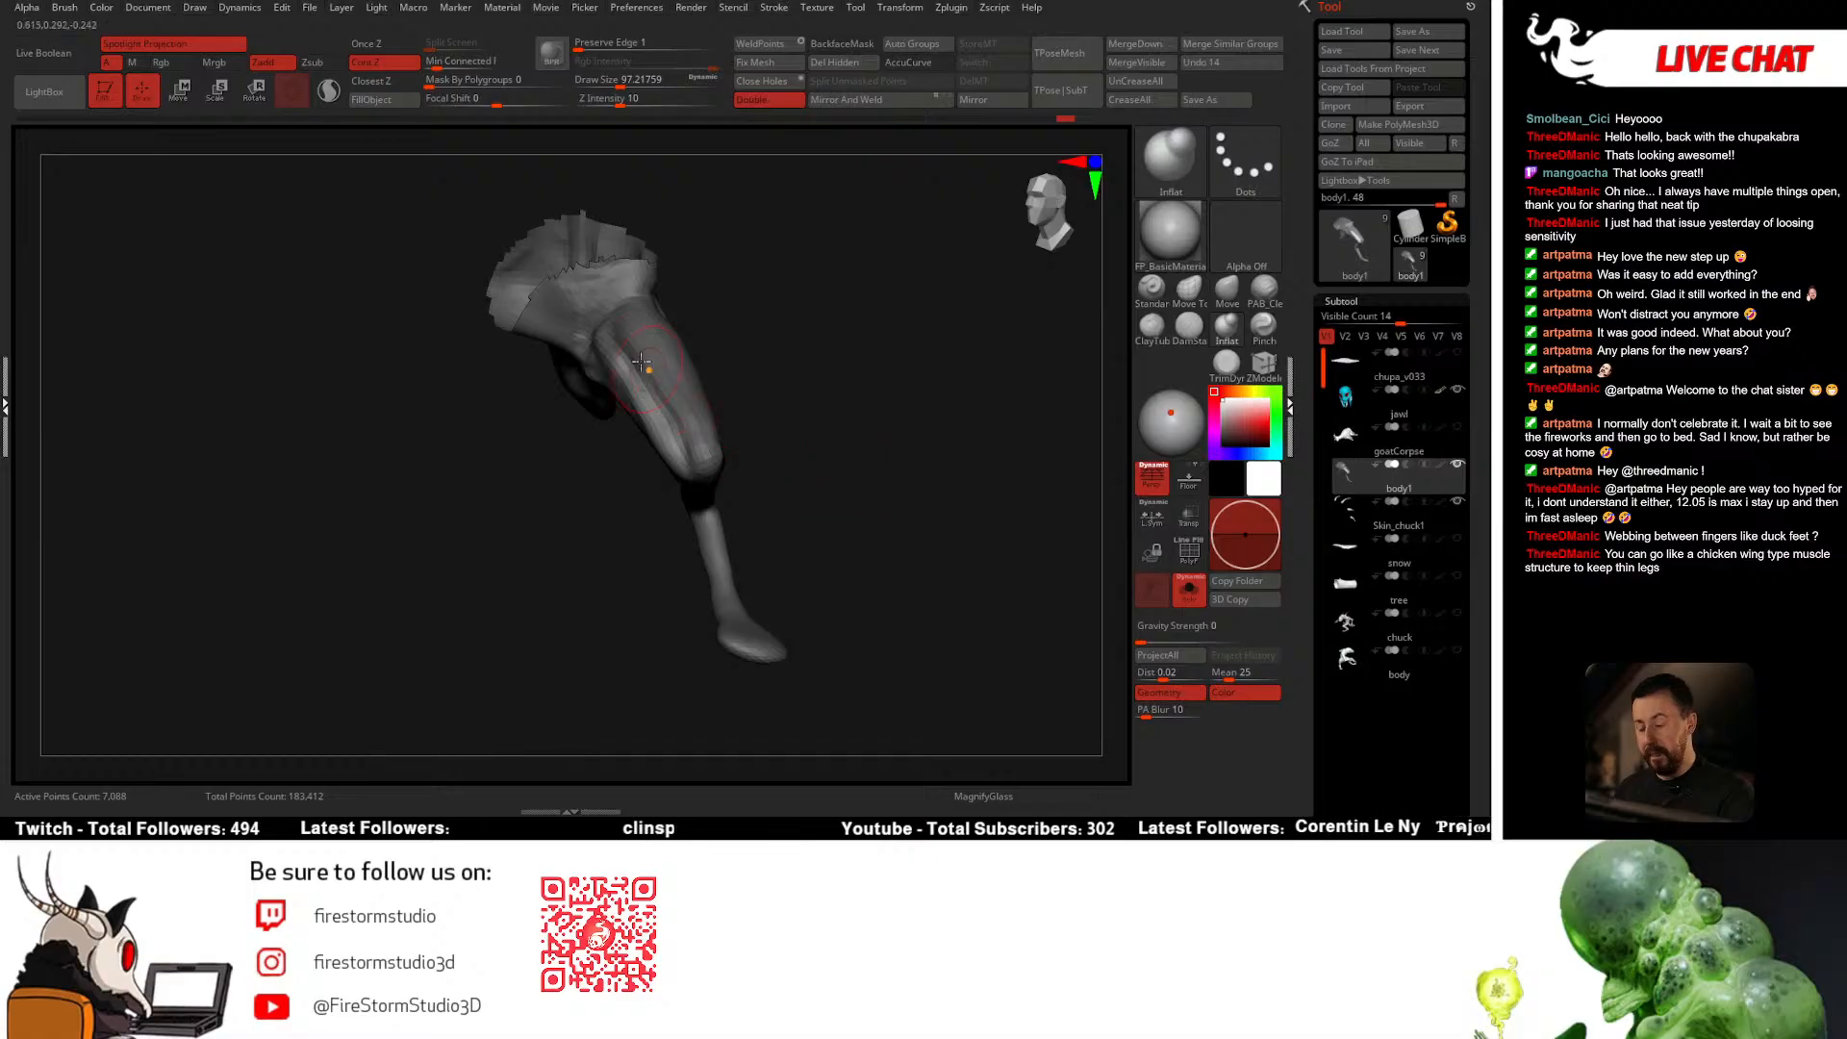
mouse_move(795, 484)
left_mouse_down()
mouse_move(920, 462)
mouse_move(809, 471)
mouse_move(692, 436)
left_mouse_up()
key("ctrl")
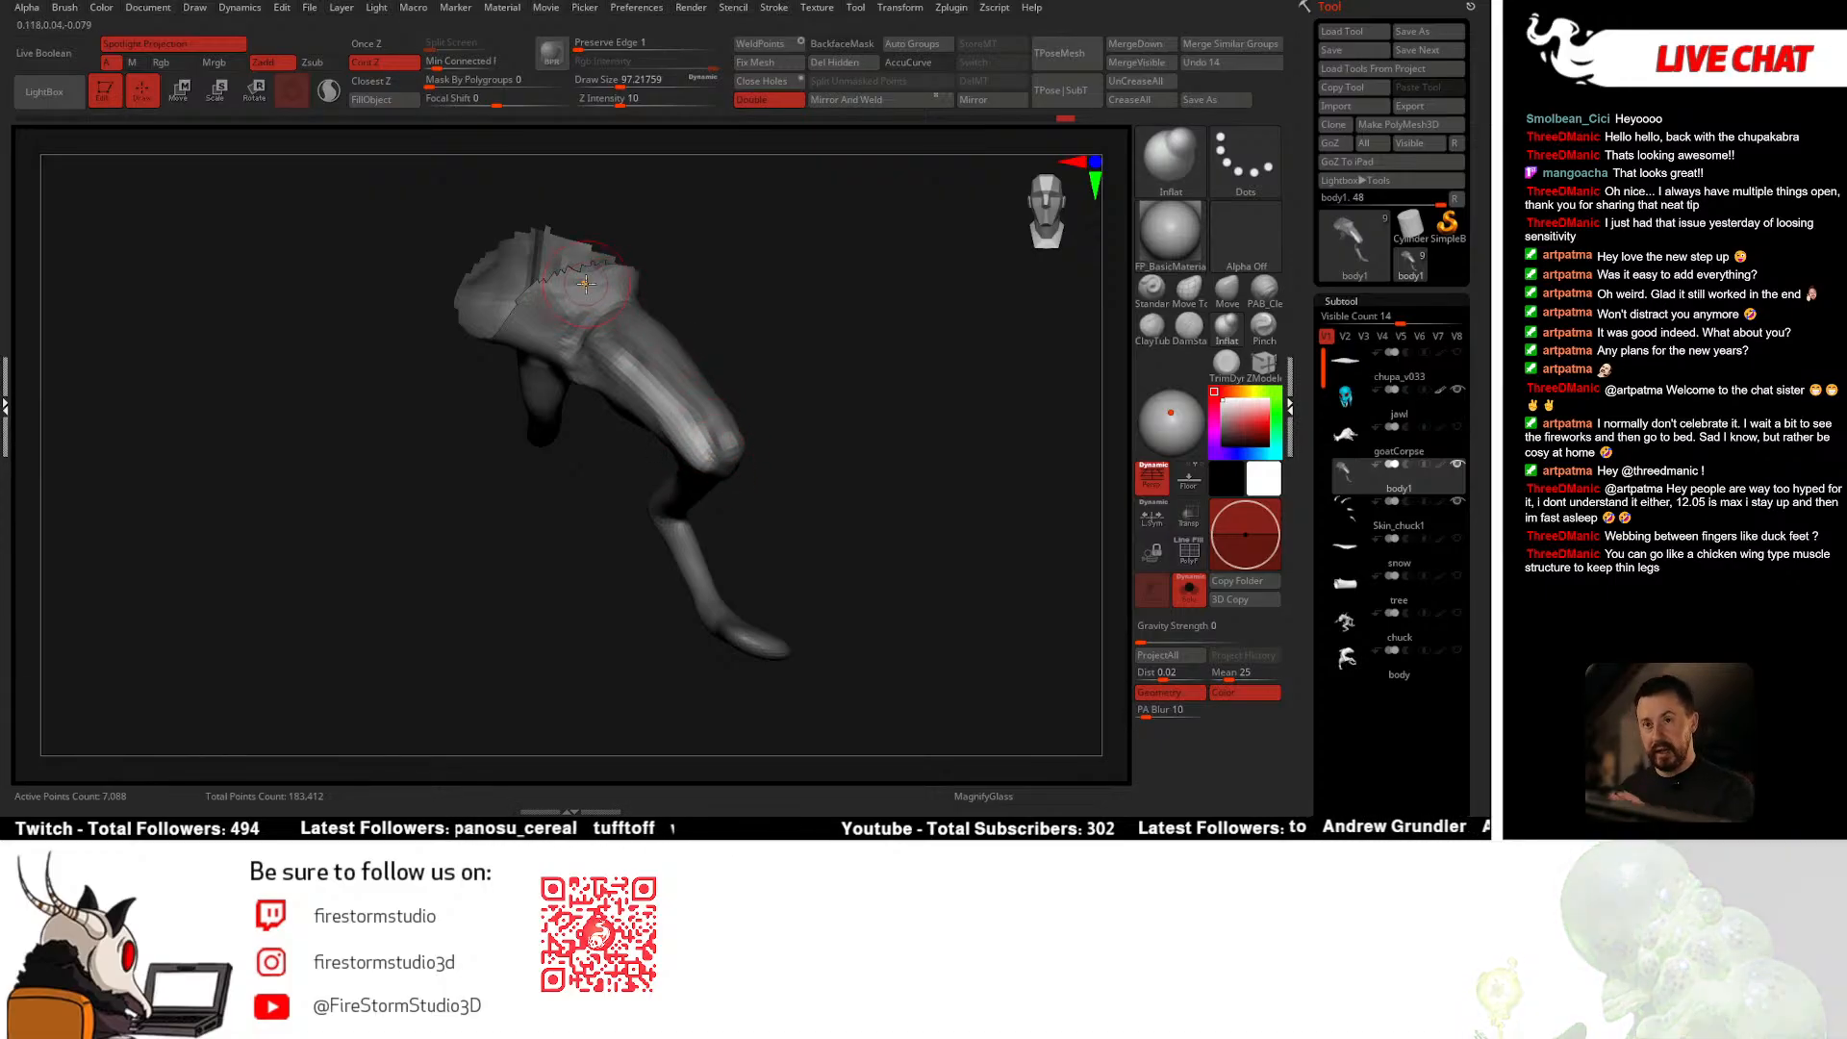
left_click_drag(783, 417, 748, 442)
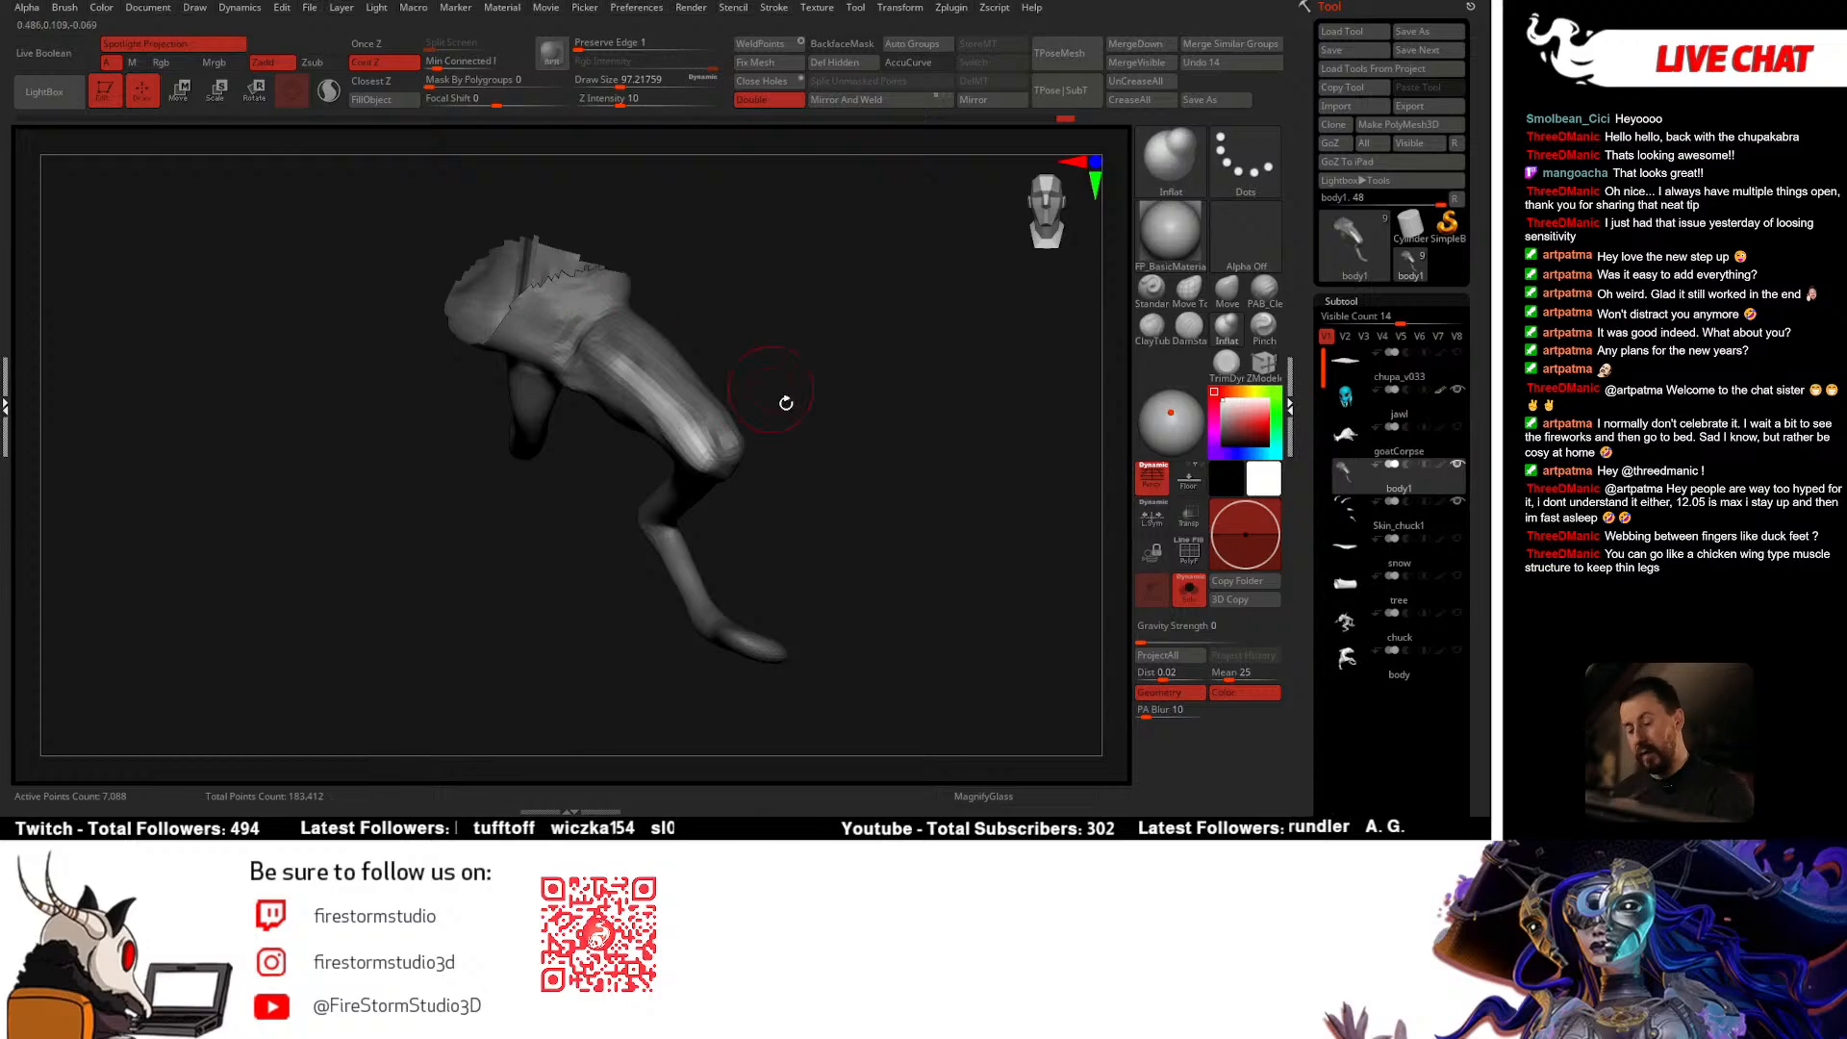
Step: Smooth the inflated muscle strips along the left thigh with the Smooth brush, and undo the last stroke
mouse_move(786, 402)
left_mouse_down()
mouse_move(776, 363)
mouse_move(829, 420)
mouse_move(685, 424)
mouse_move(751, 494)
mouse_move(646, 519)
left_mouse_up()
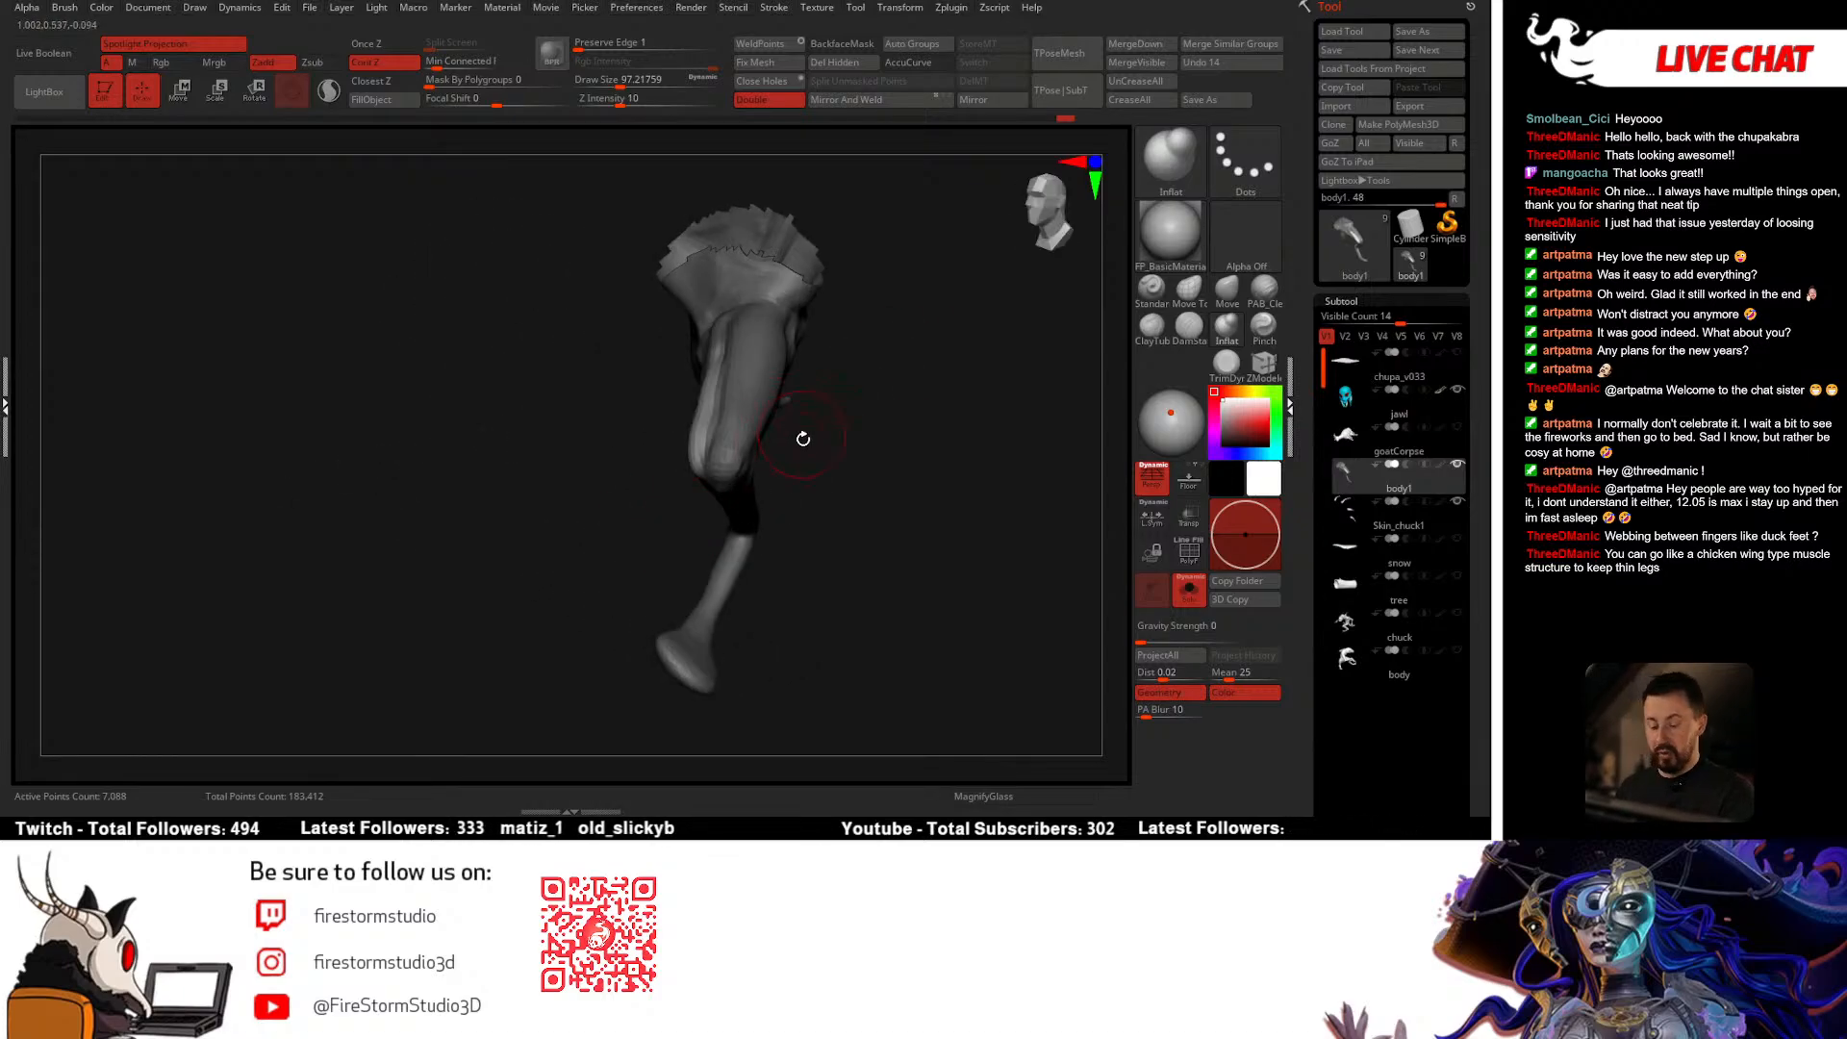
mouse_move(804, 439)
left_mouse_down()
mouse_move(699, 461)
mouse_move(725, 495)
left_mouse_up()
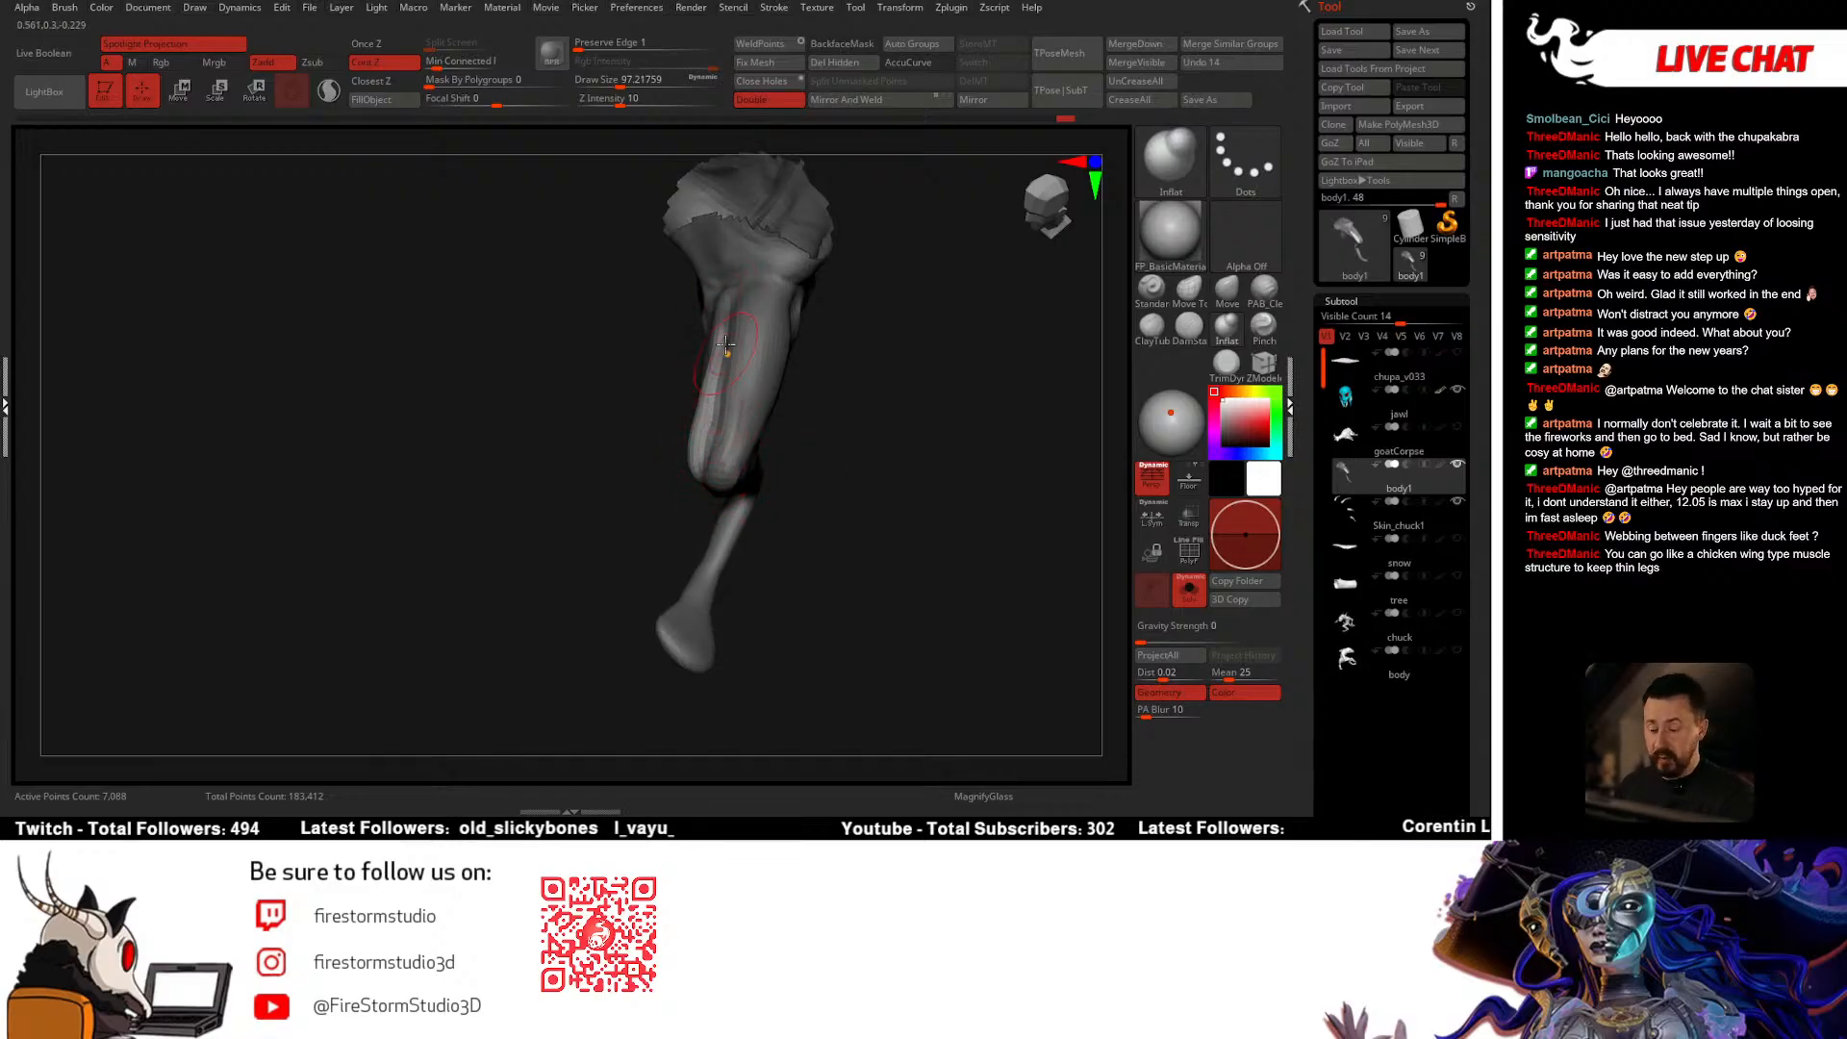
left_click_drag(739, 298, 694, 441, "shift")
left_click_drag(796, 485, 870, 433)
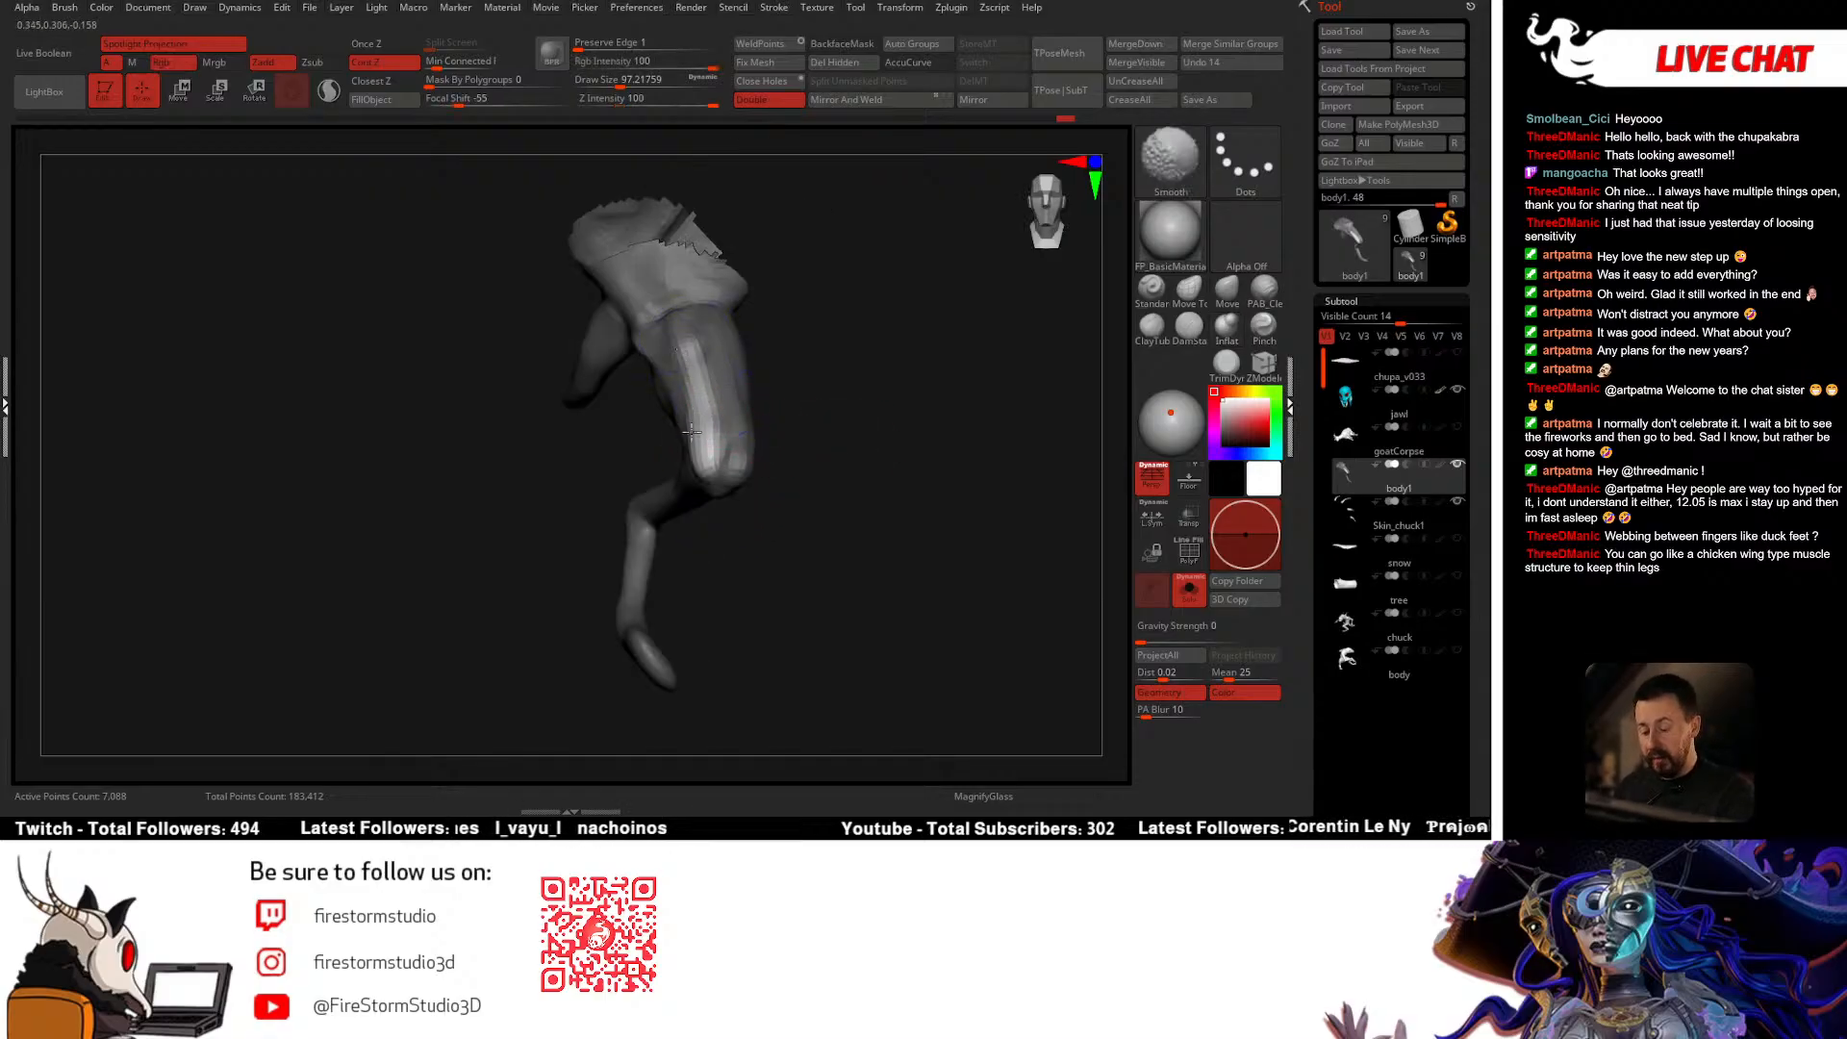
left_click_drag(778, 356, 808, 408, "shift")
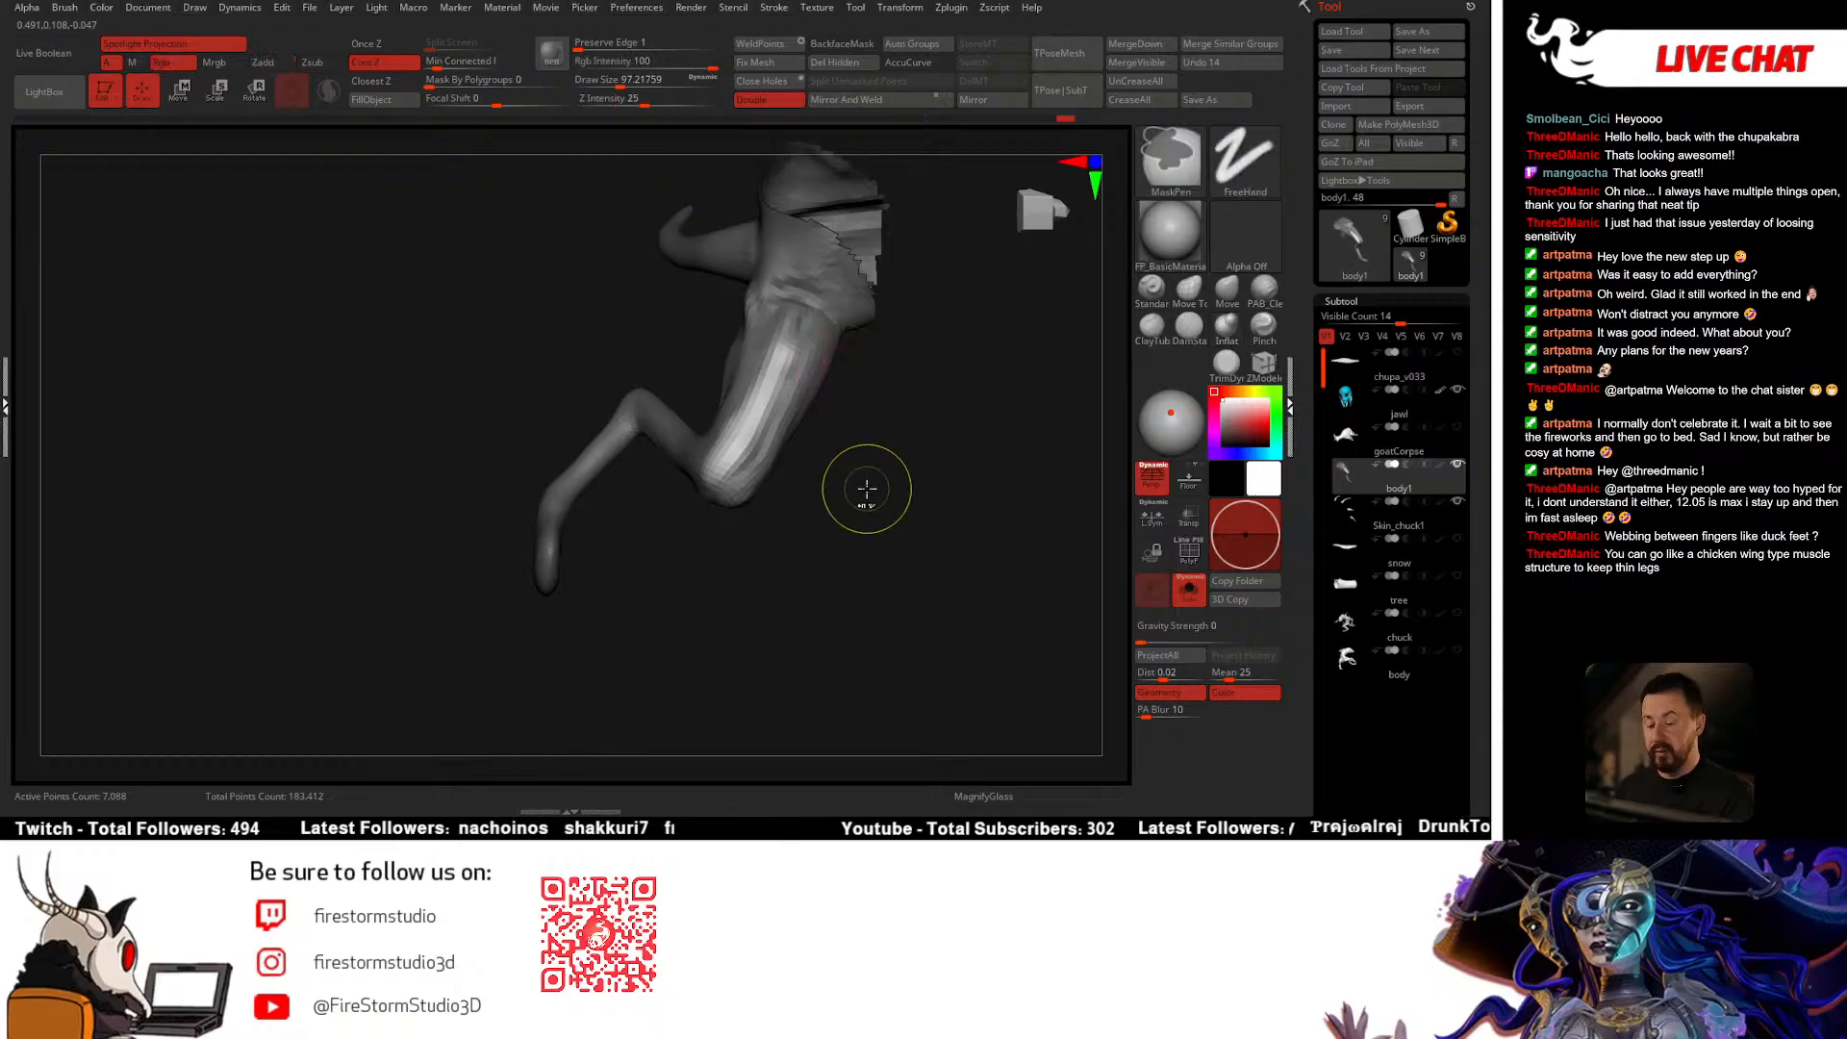
key("ctrl+z")
mouse_move(870, 508)
left_mouse_down()
mouse_move(906, 449)
mouse_move(952, 499)
mouse_move(900, 517)
mouse_move(914, 491)
left_mouse_up()
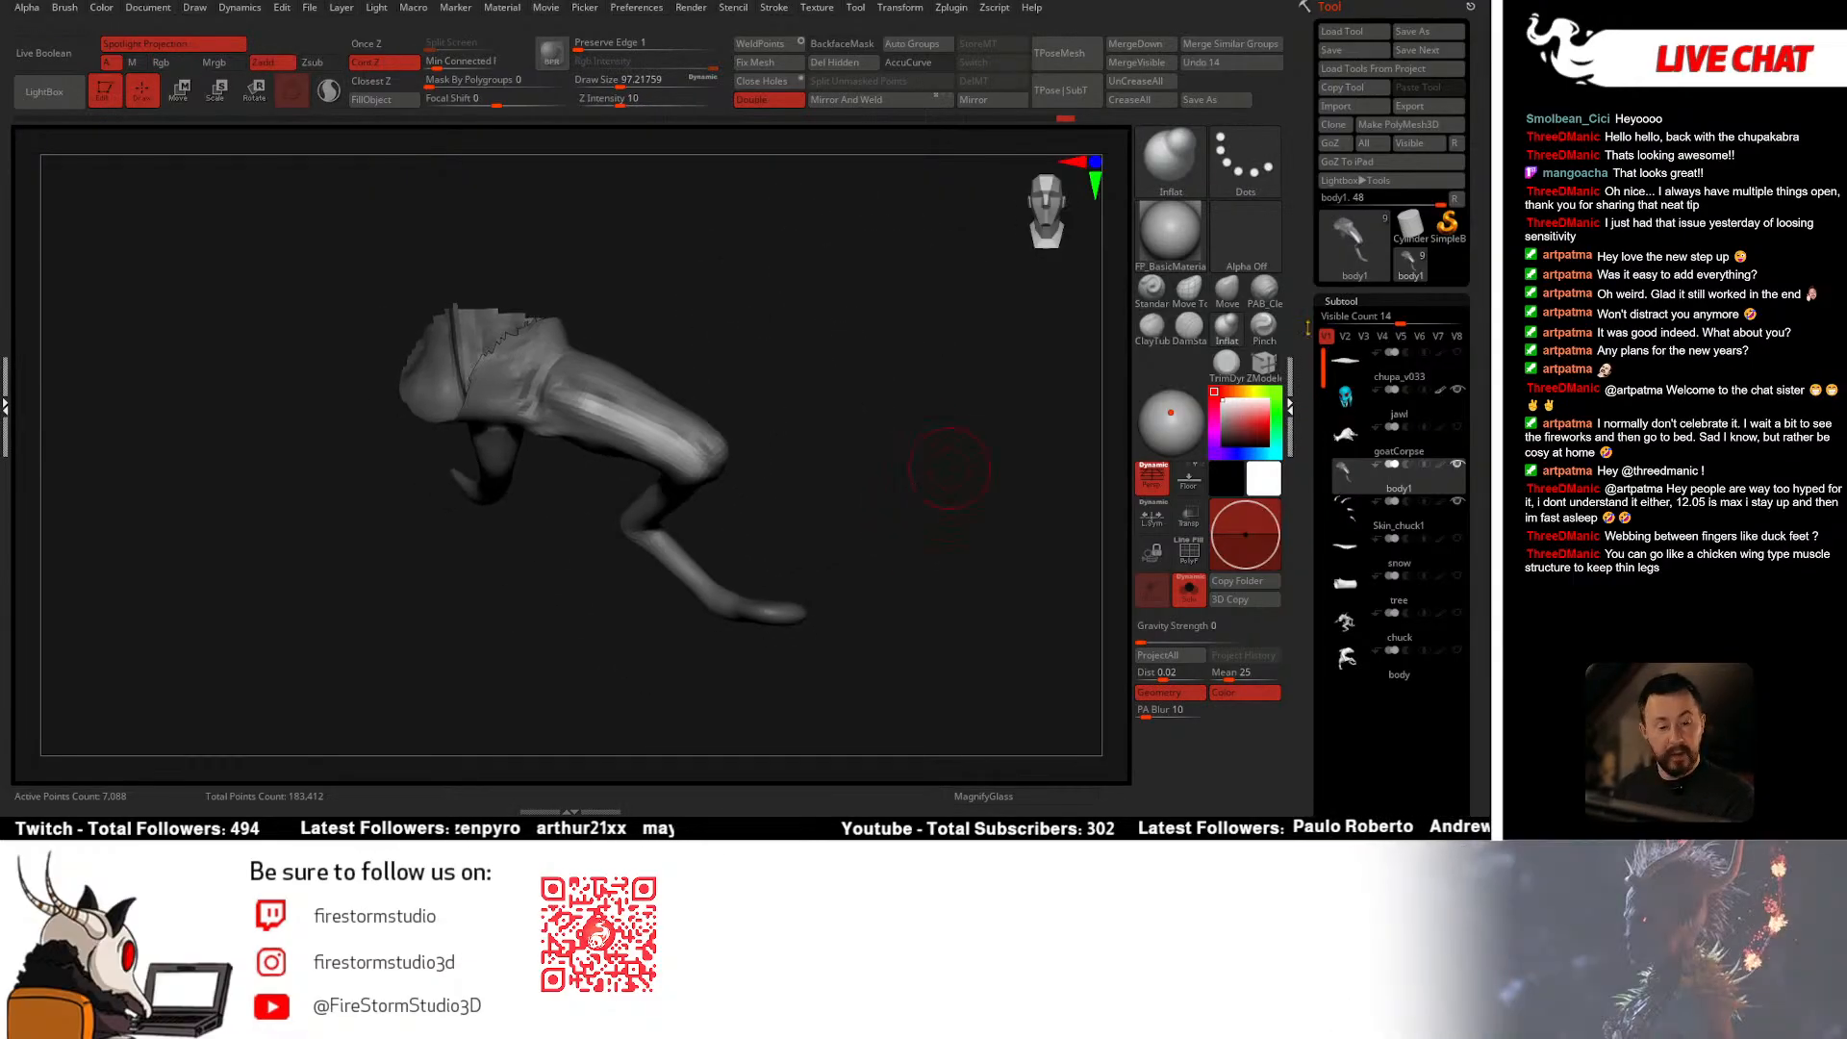
Step: Open the Deformation settings of the body1 subtool and apply Inflate at 14 to the unmasked thigh strips
left_click(1347, 302)
left_click_drag(1415, 212, 1418, 156)
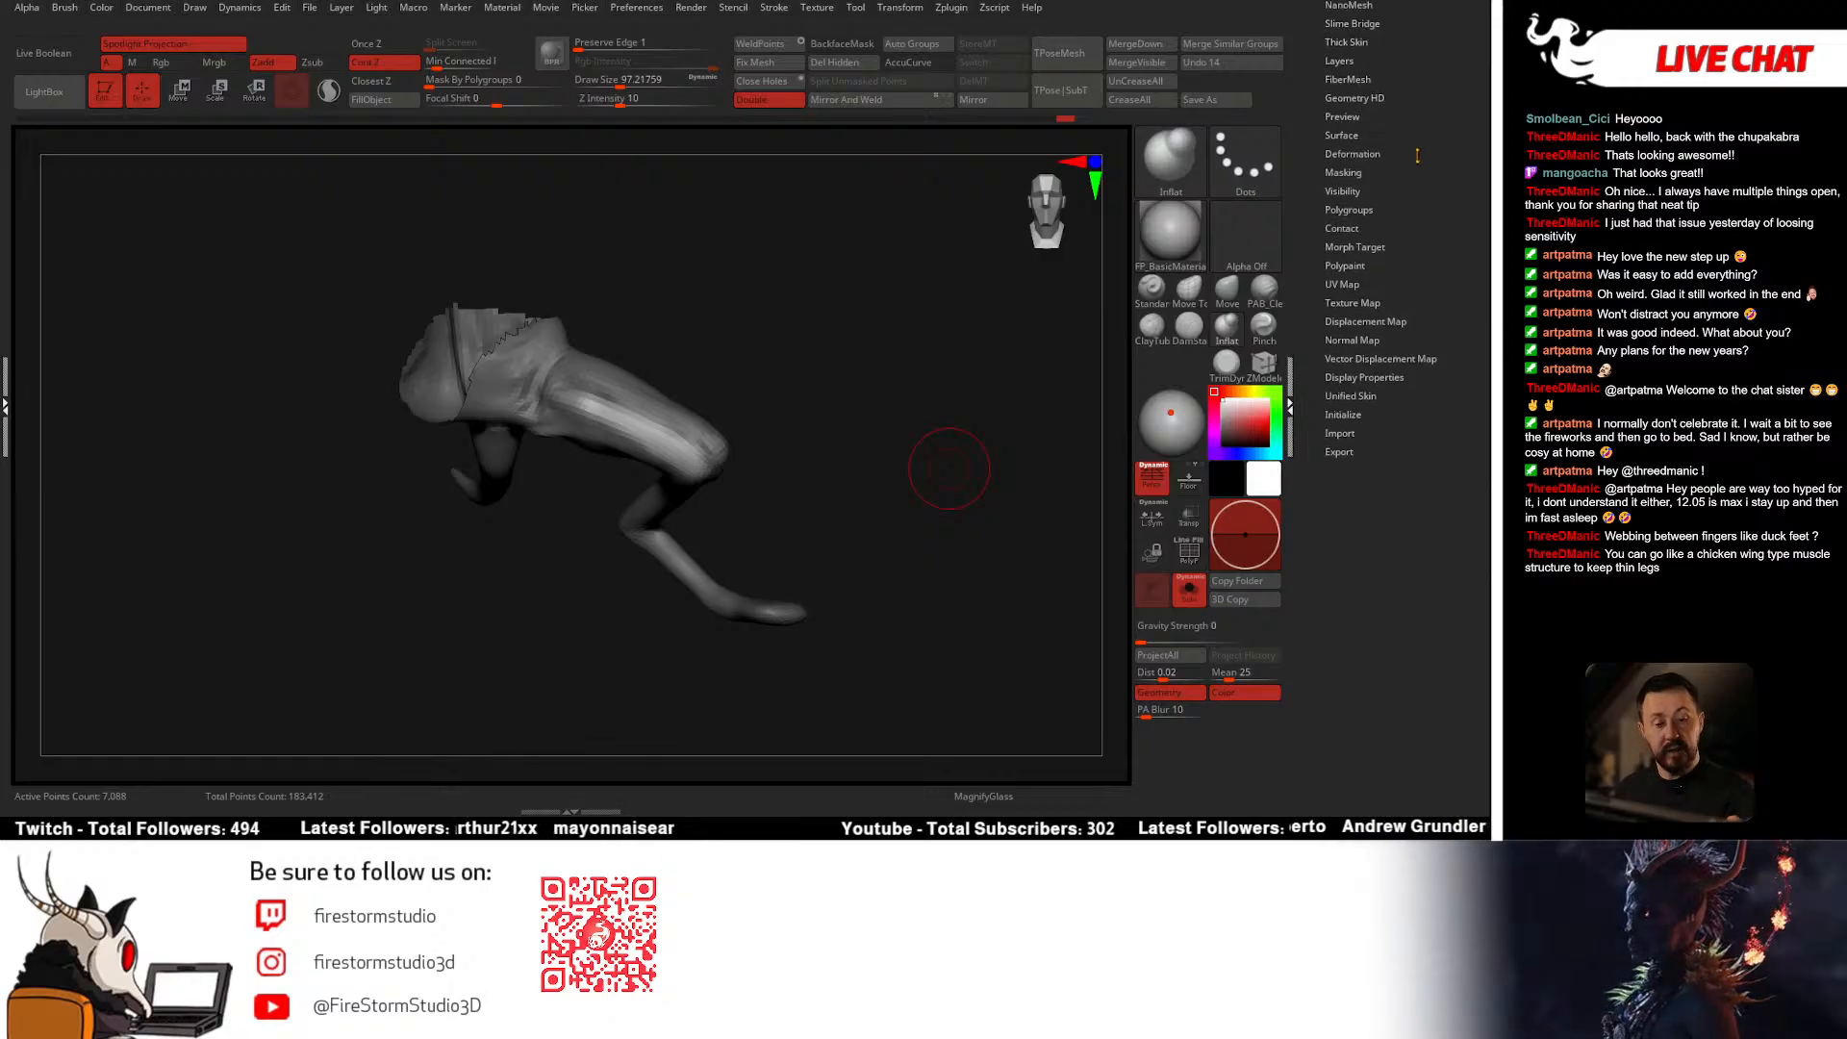
left_click(1352, 154)
left_click_drag(1456, 288, 1457, 99)
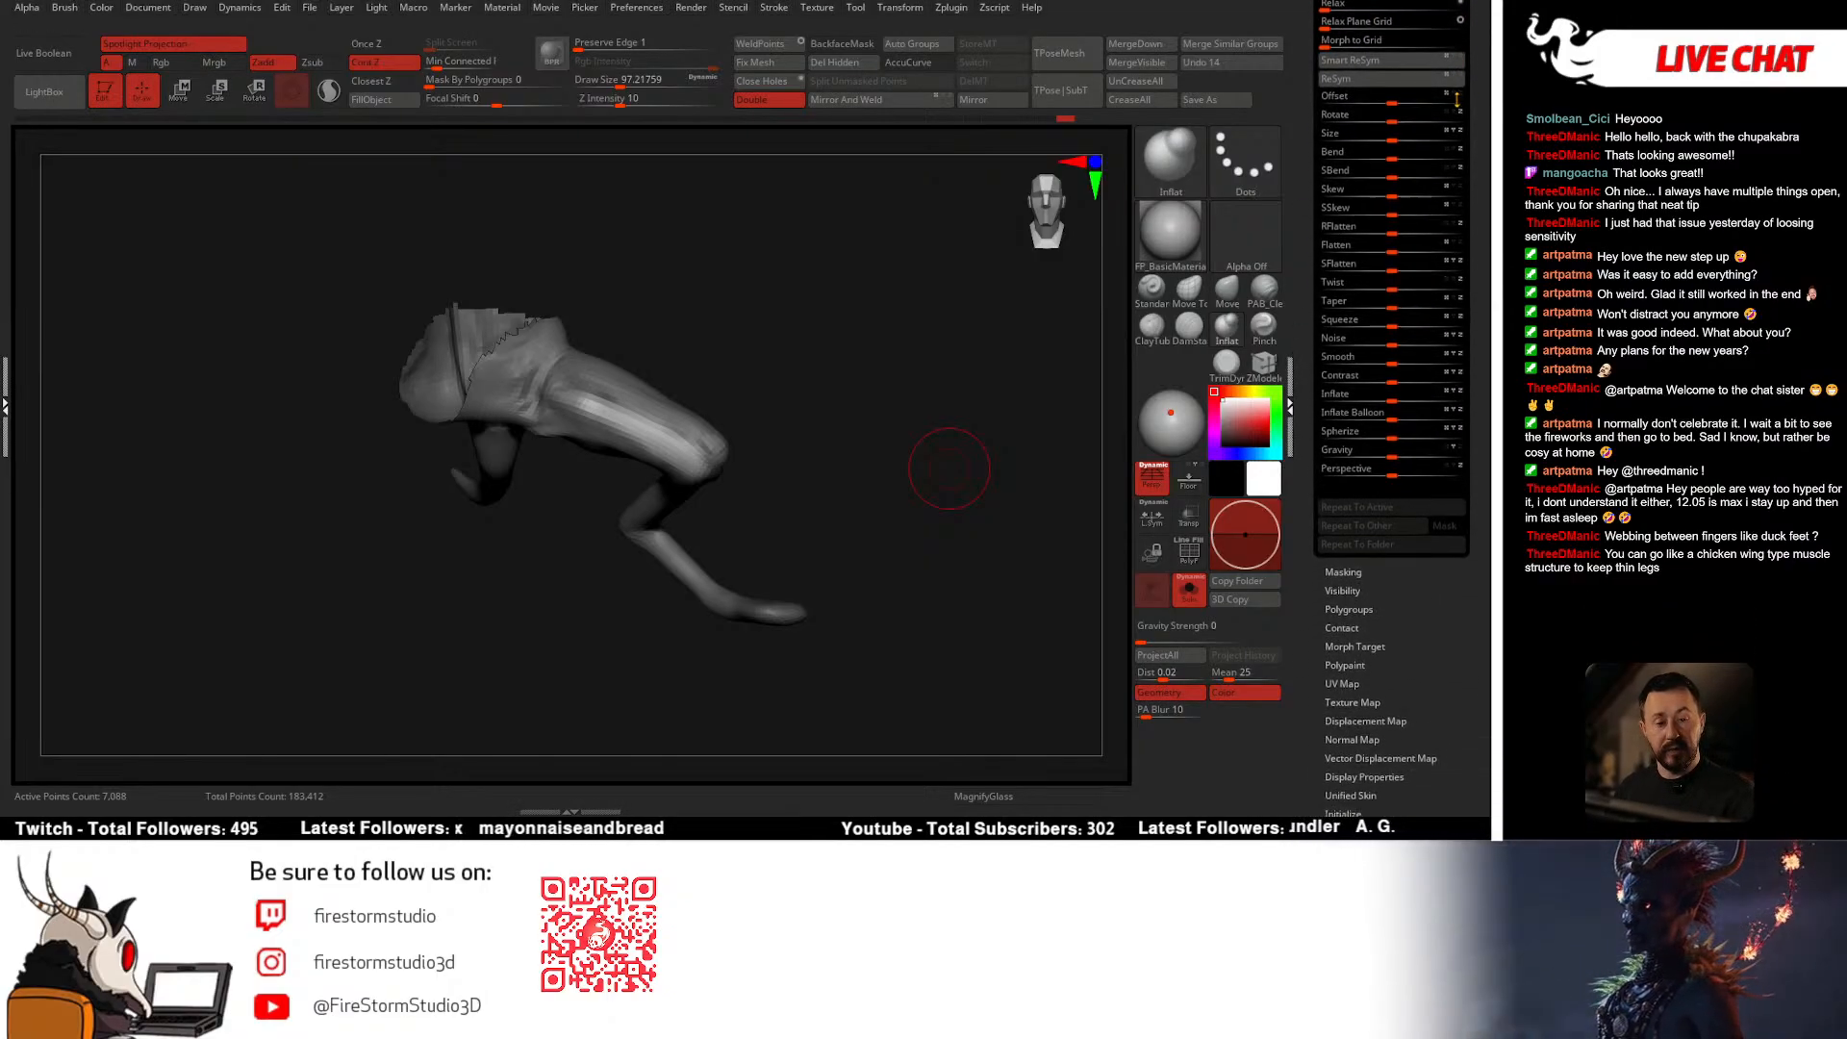
left_click_drag(1479, 313, 1479, 299)
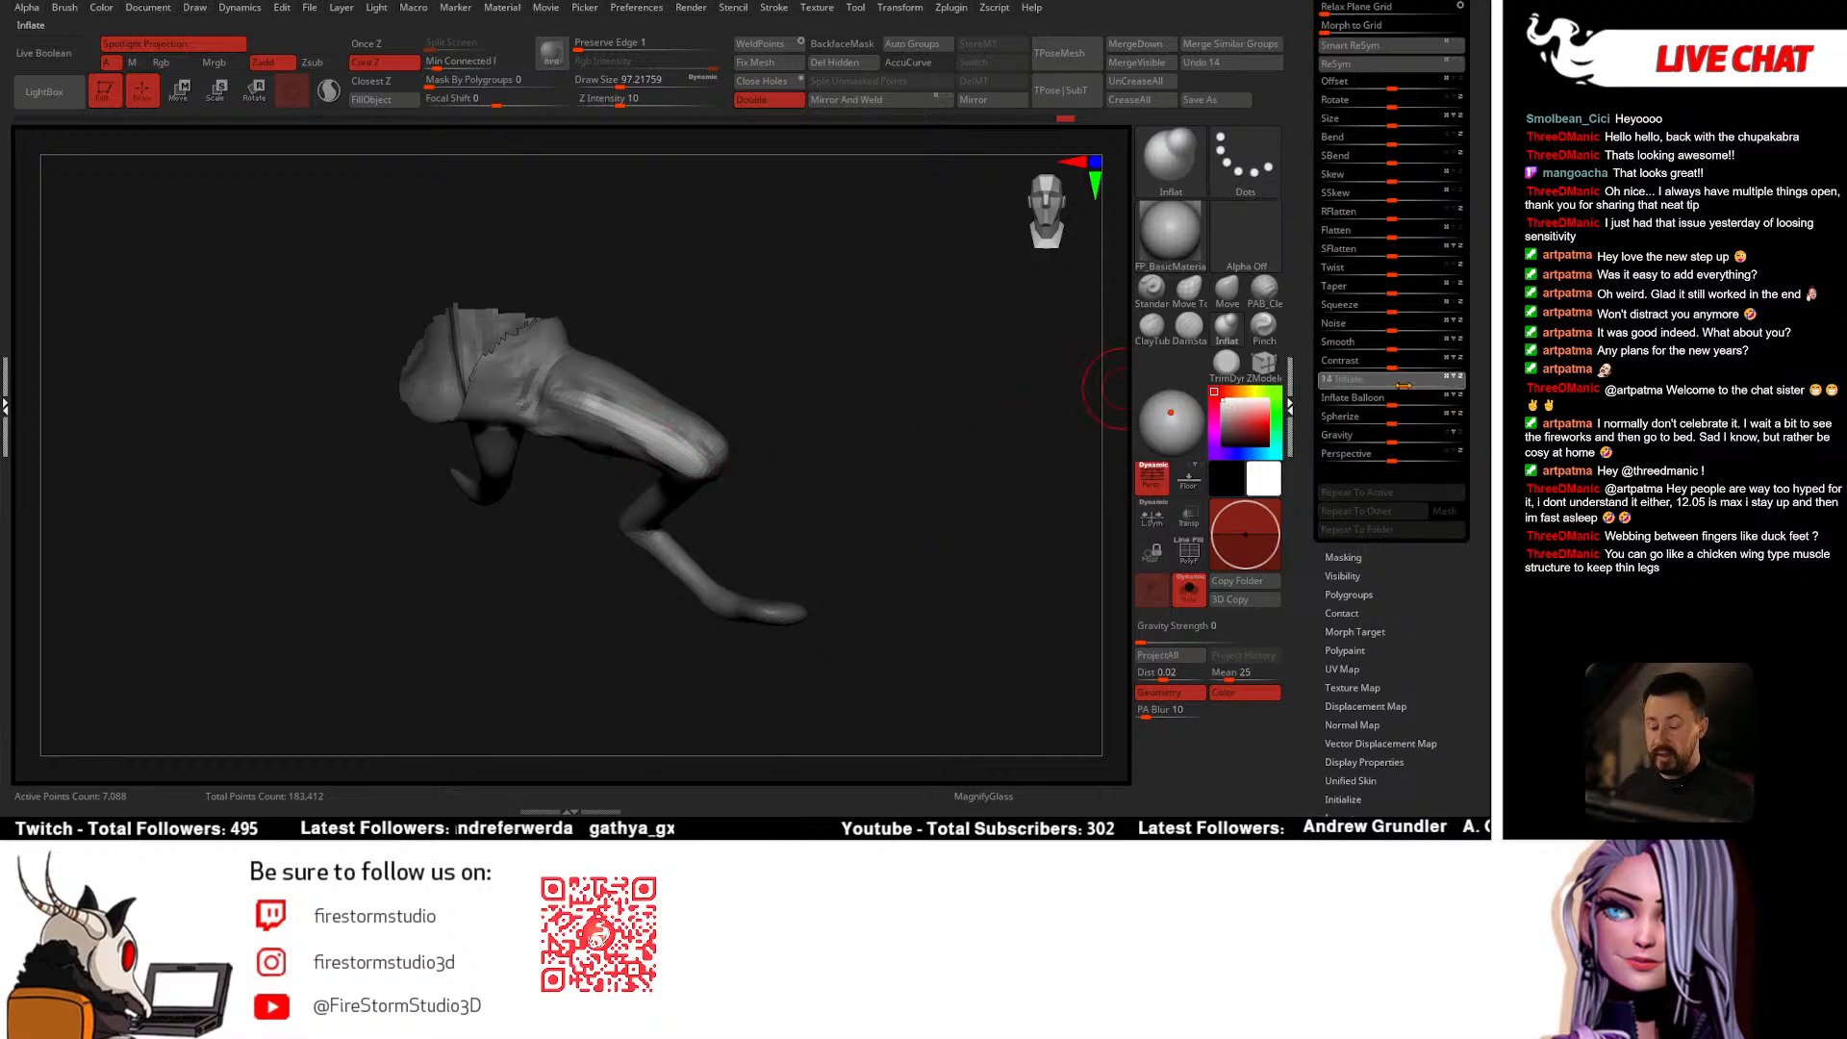
left_click_drag(1019, 486, 938, 513)
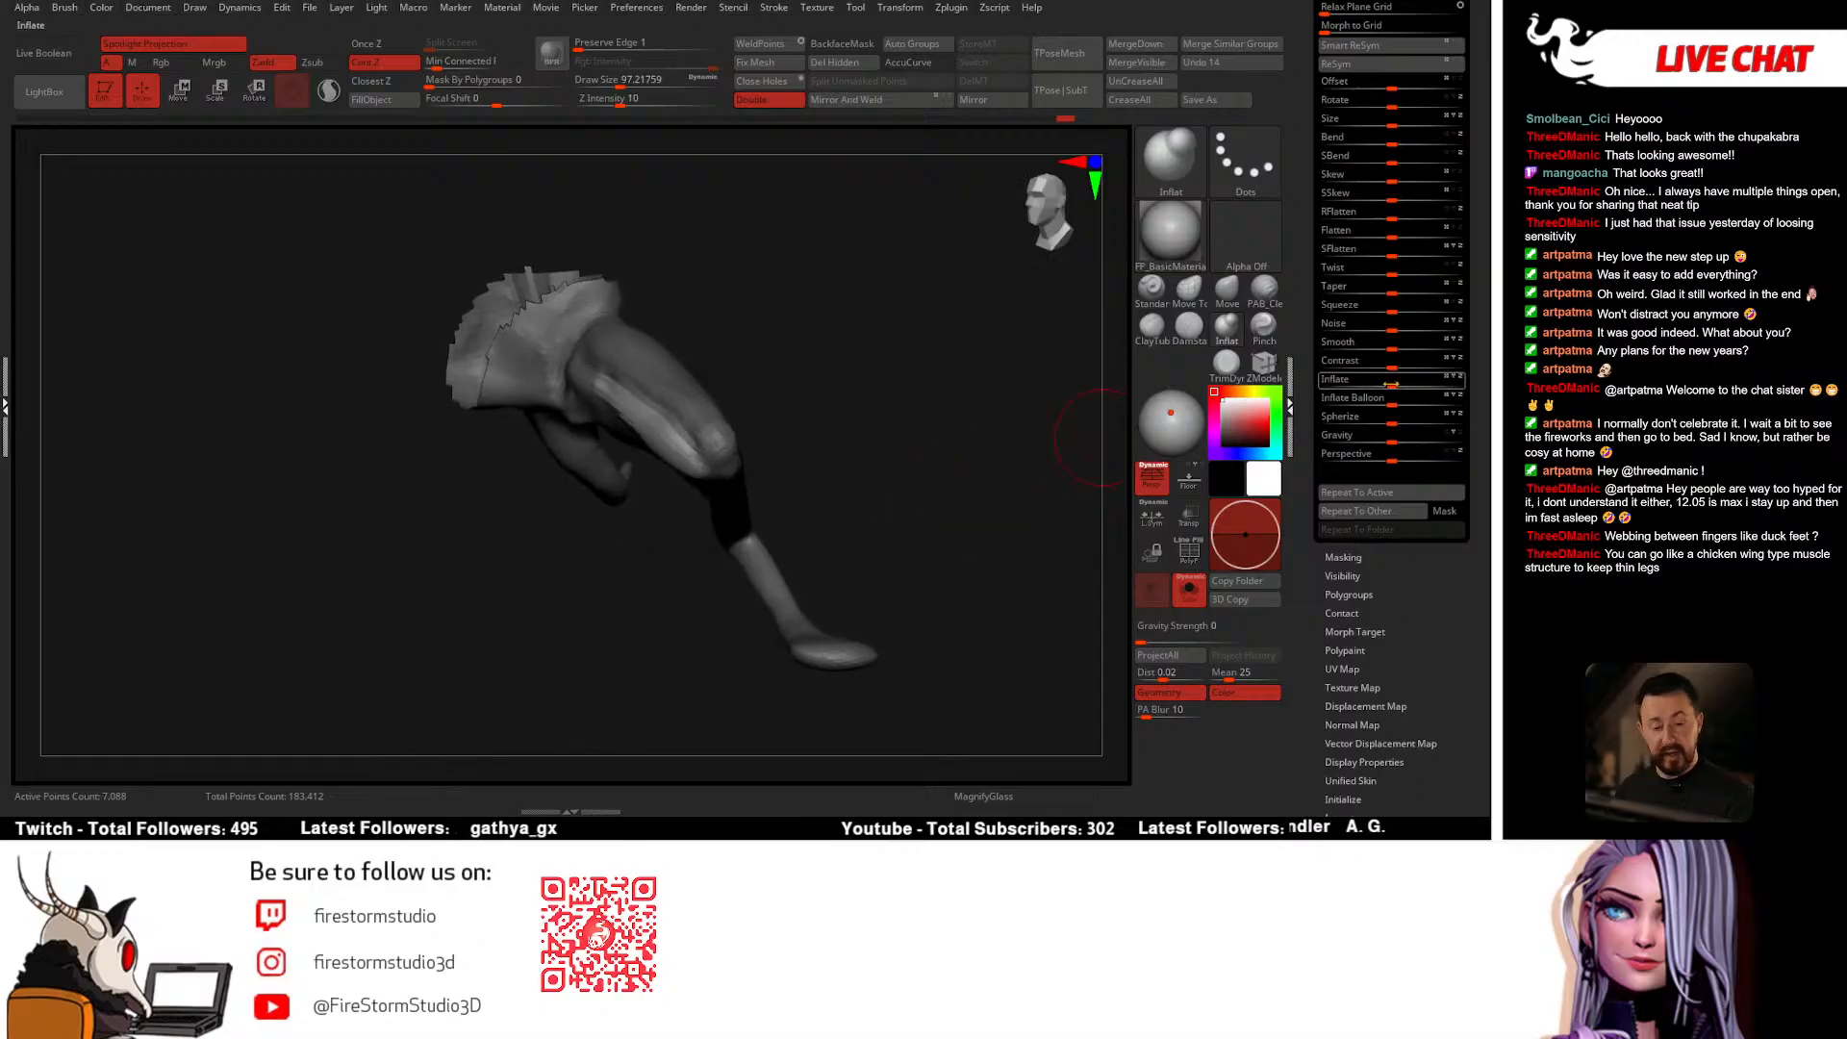
left_click_drag(1394, 386, 1394, 385)
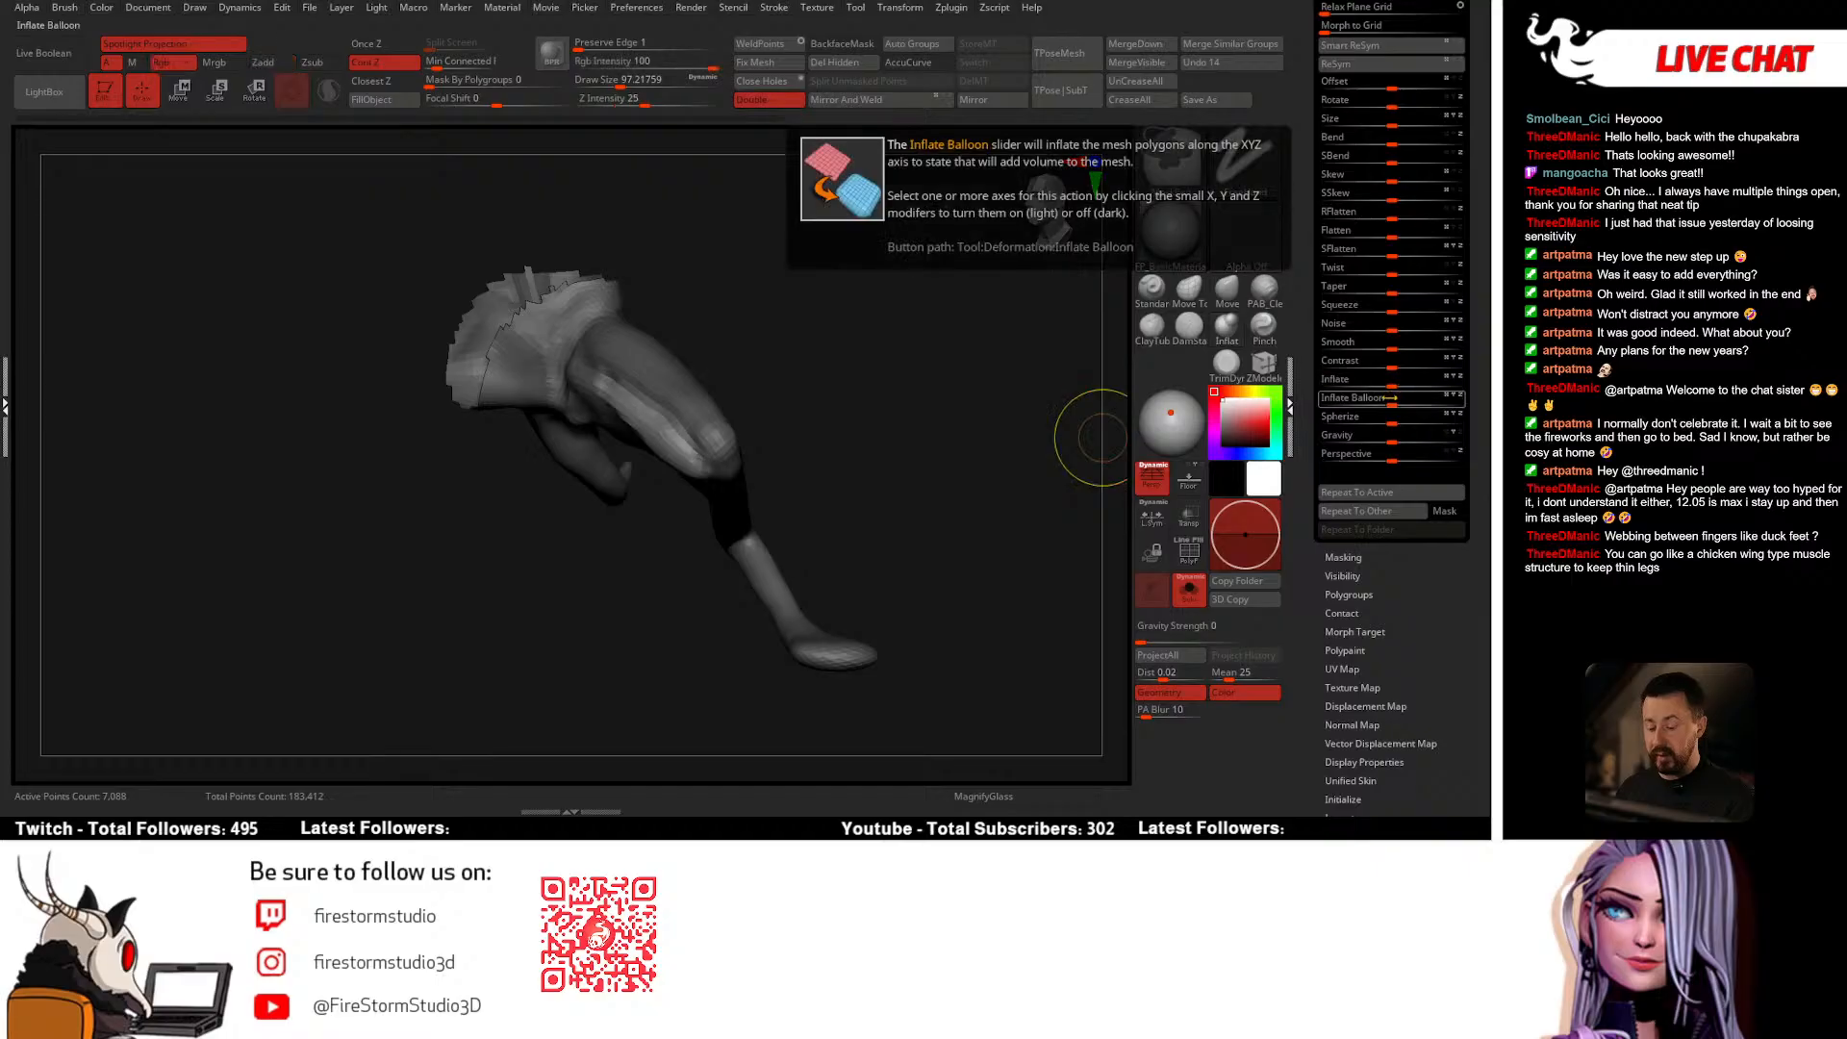
Step: Try bulking up the unmasked thigh strips with Inflate Balloon at 4, and compare it with Inflate at 11
left_click(1398, 404)
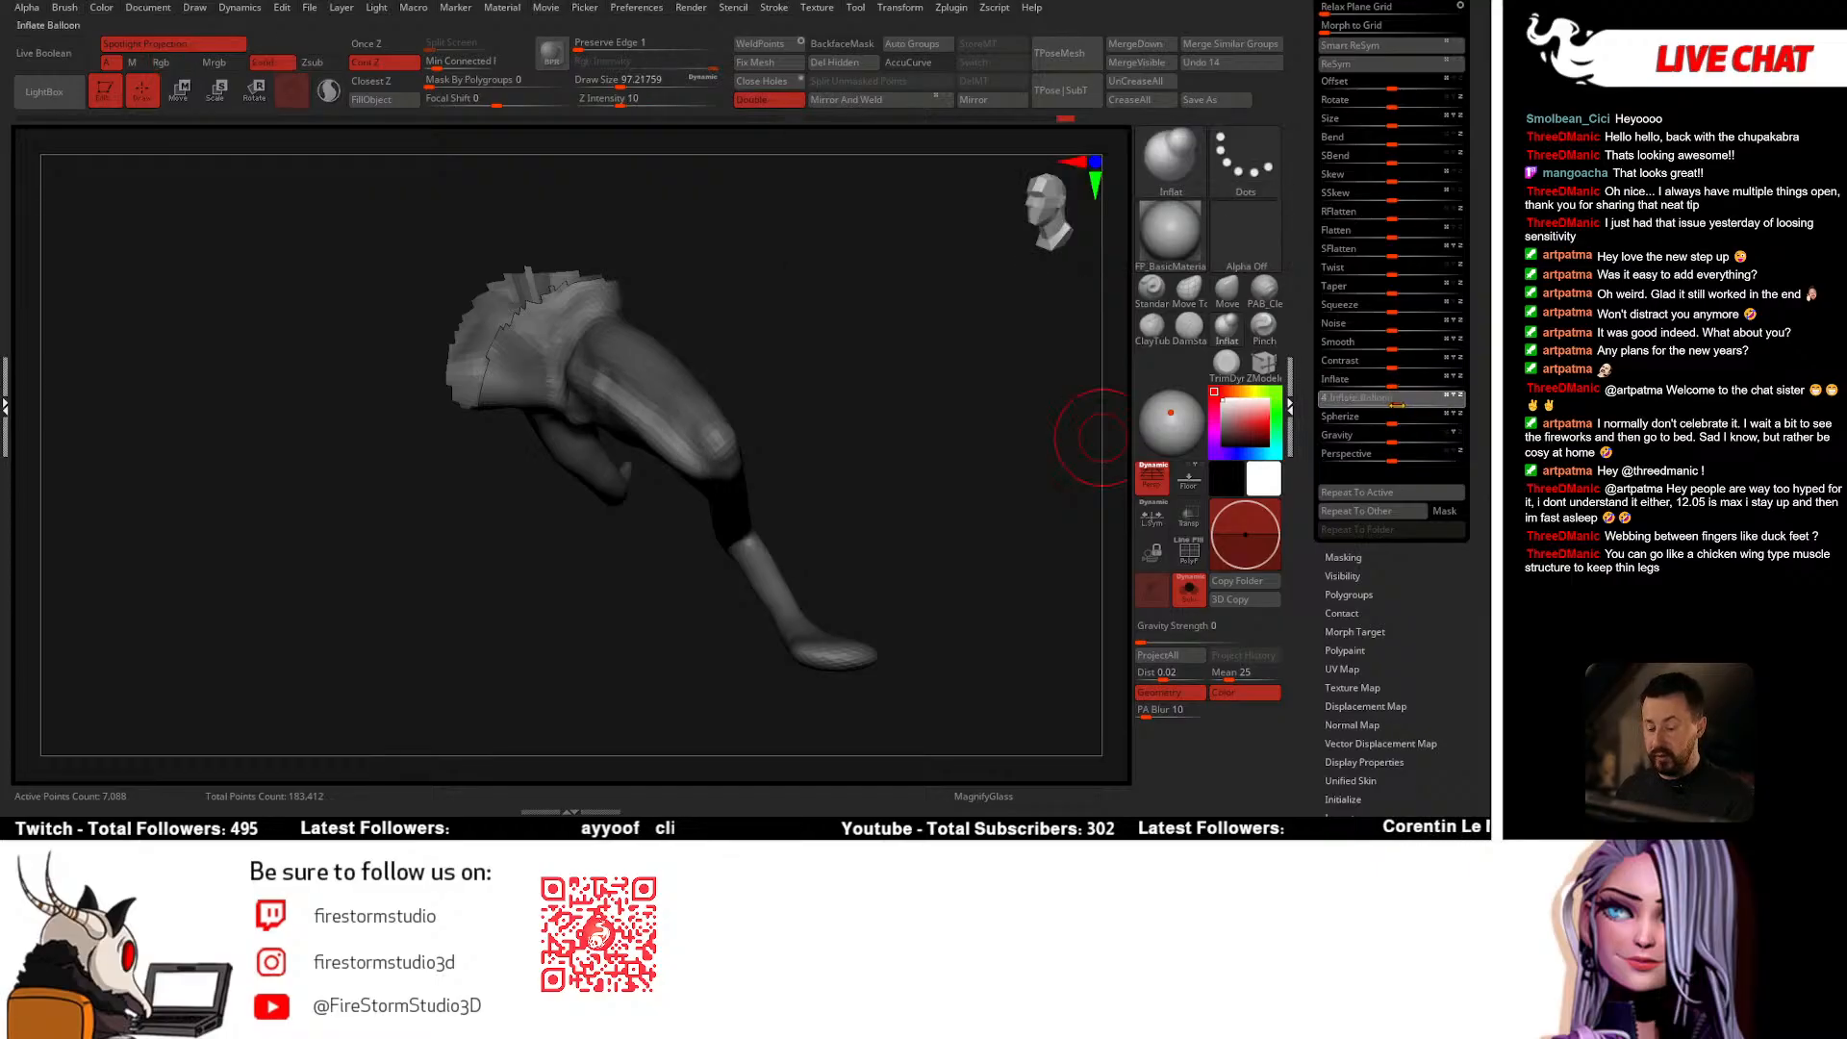
left_click_drag(1402, 405, 1397, 387)
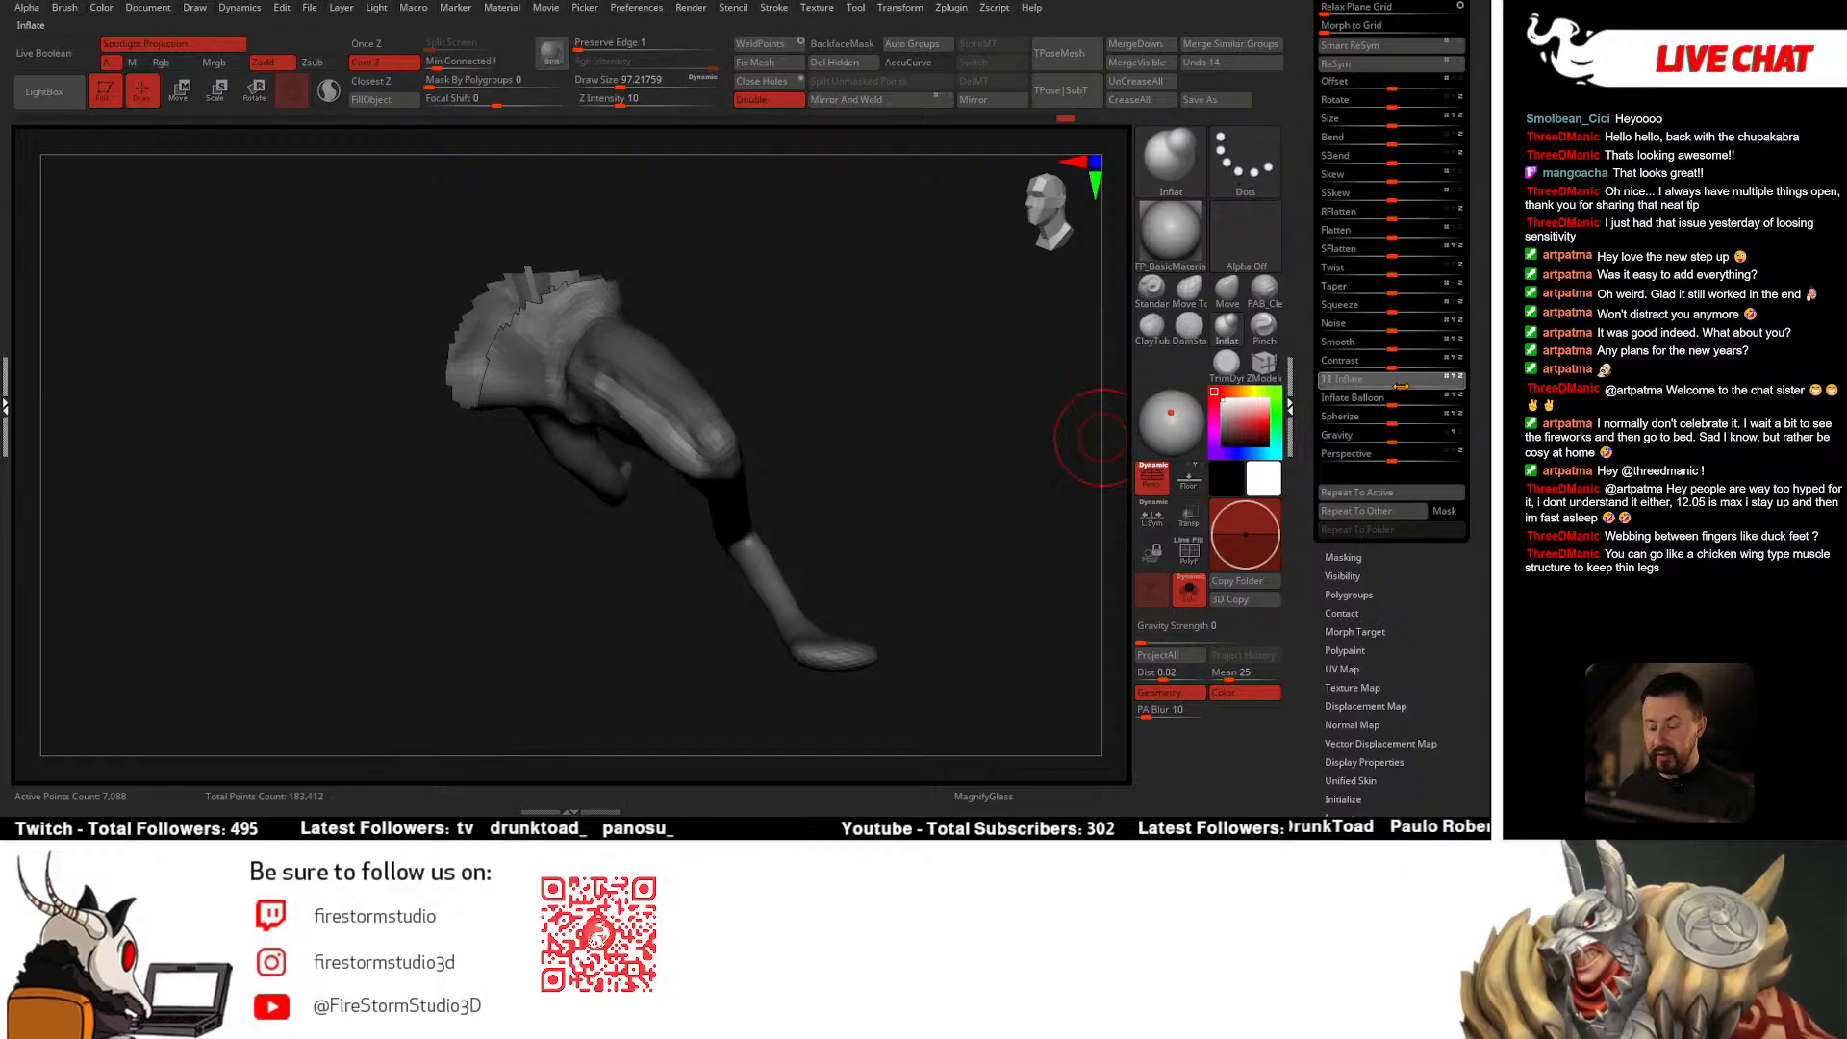
left_click_drag(1401, 386, 1401, 386)
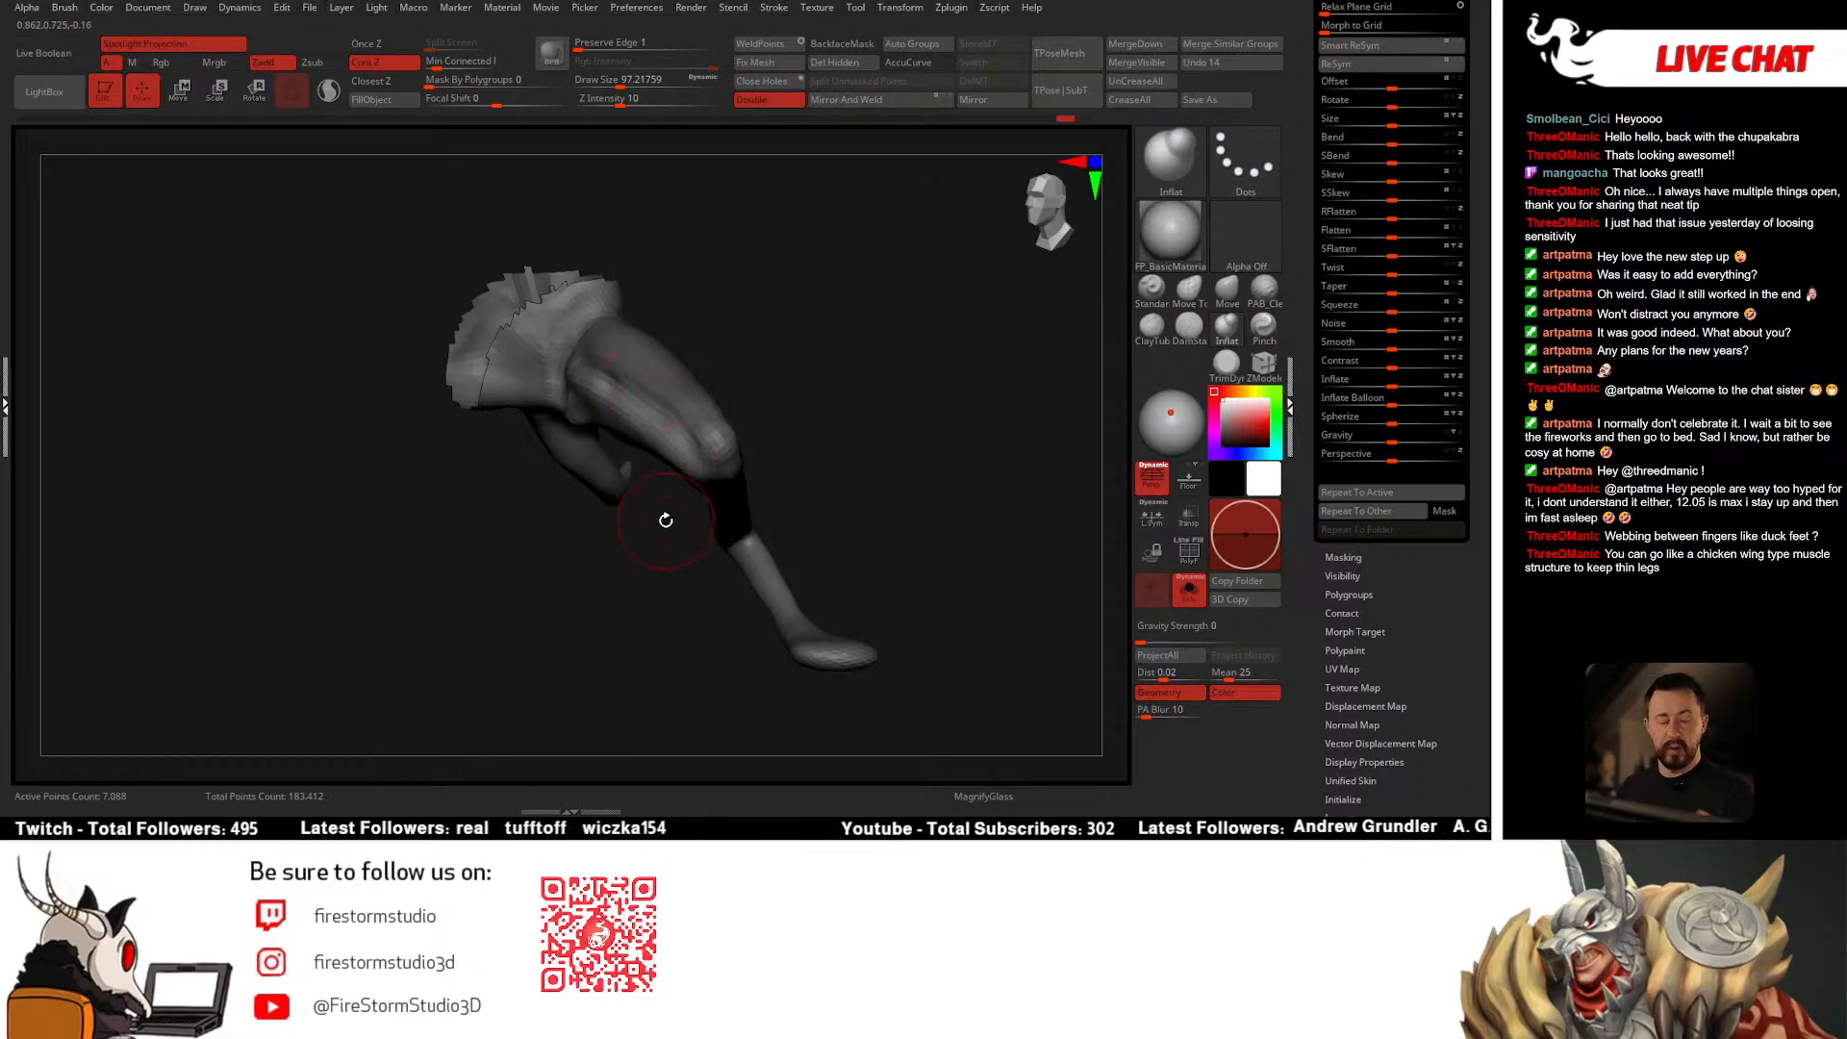
left_click_drag(1395, 386, 776, 521)
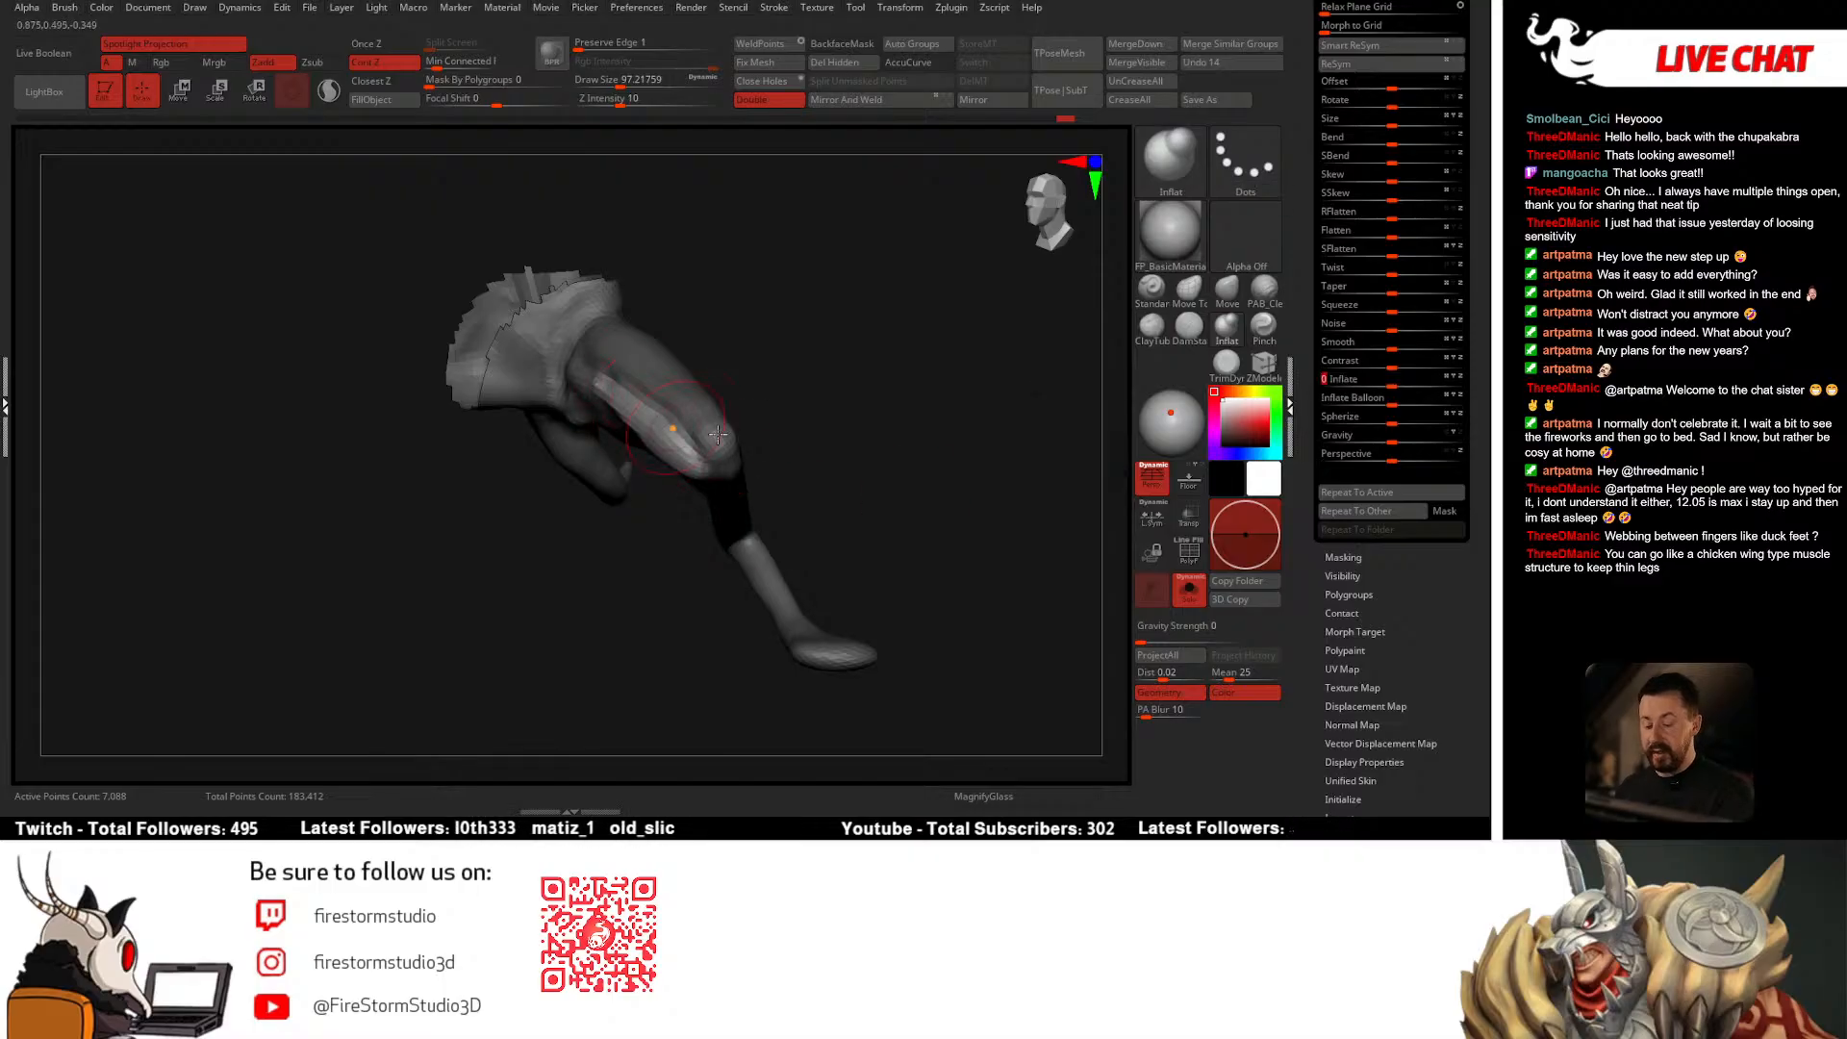
Step: Bulk up the unmasked muscle strips on the left thigh with the Inflate deformation, and check the leg from several angles
left_click_drag(1396, 405, 1400, 406)
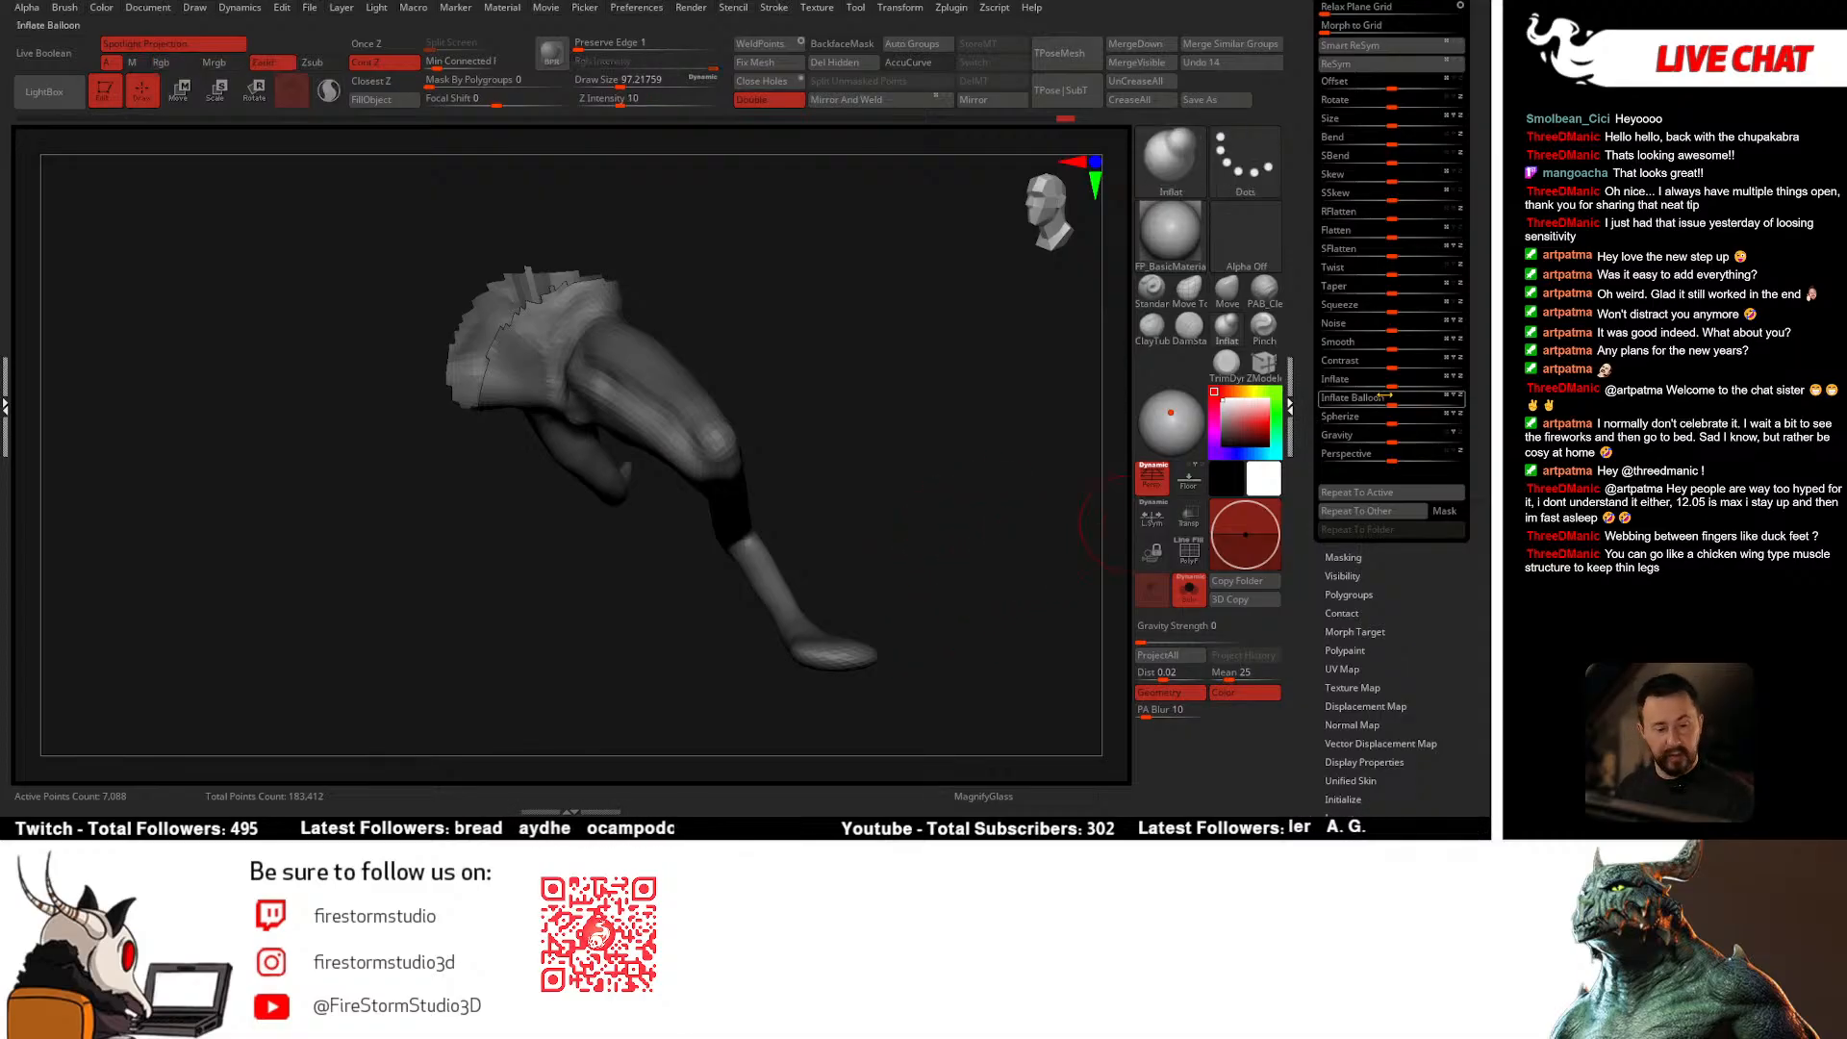
left_click_drag(1395, 384, 1399, 385)
mouse_move(872, 568)
left_mouse_down()
mouse_move(867, 429)
mouse_move(857, 494)
mouse_move(920, 417)
mouse_move(872, 475)
left_mouse_up()
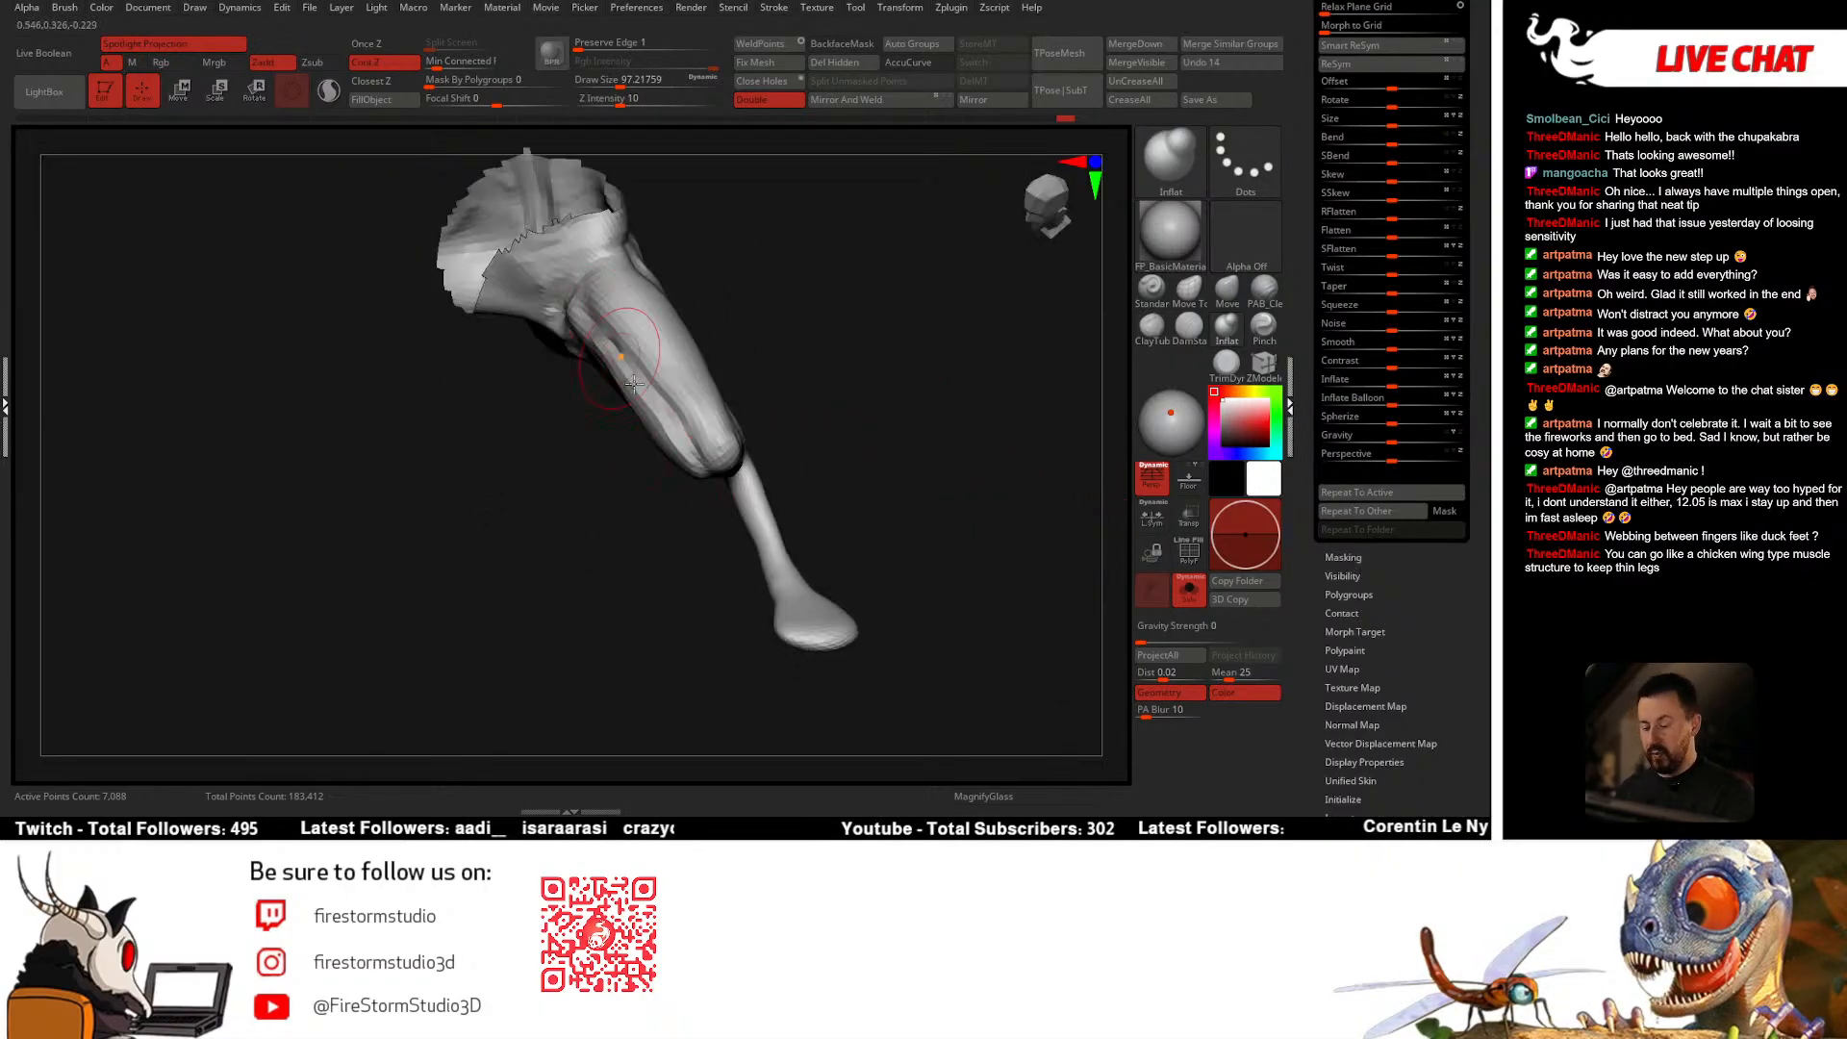
left_click_drag(871, 539, 887, 454)
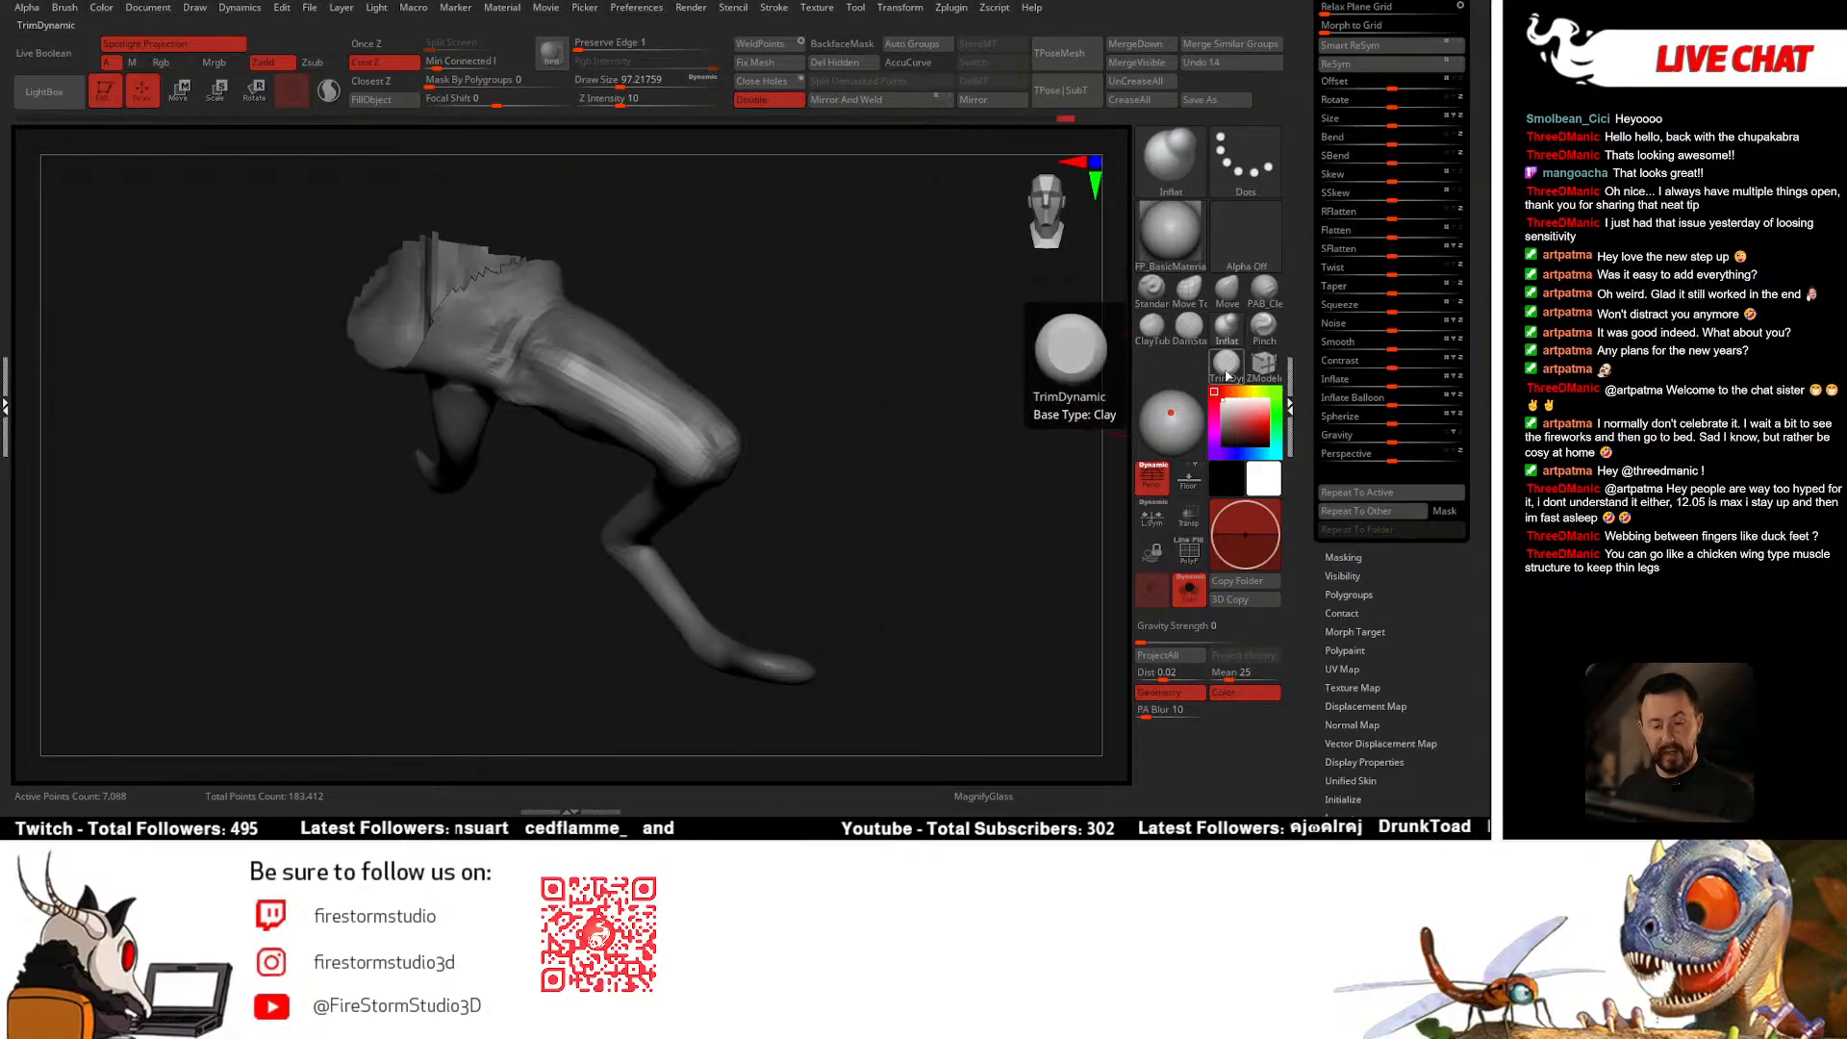
left_click(1212, 335)
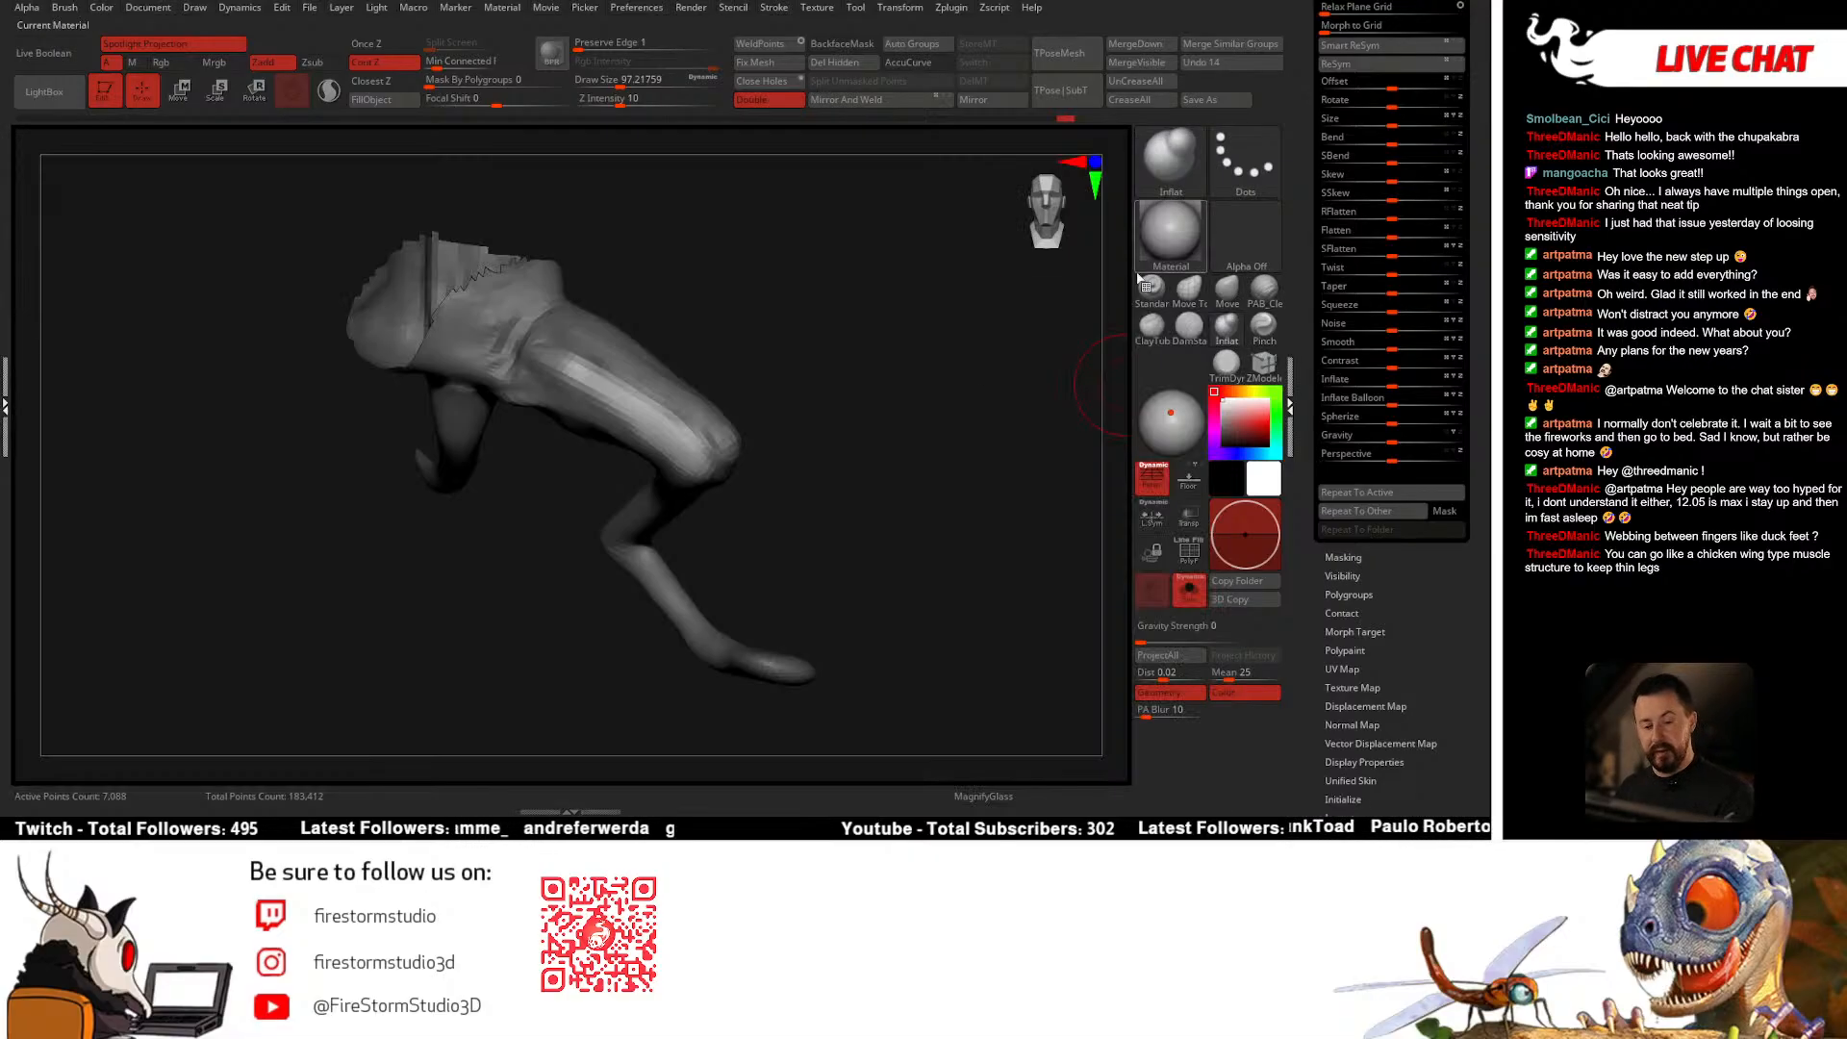
Step: Inflate the muscles along the thigh with the Inflat brush at a draw size of about 68 and smooth them
mouse_move(811, 460)
left_mouse_down()
mouse_move(755, 469)
mouse_move(779, 476)
mouse_move(755, 462)
left_mouse_up()
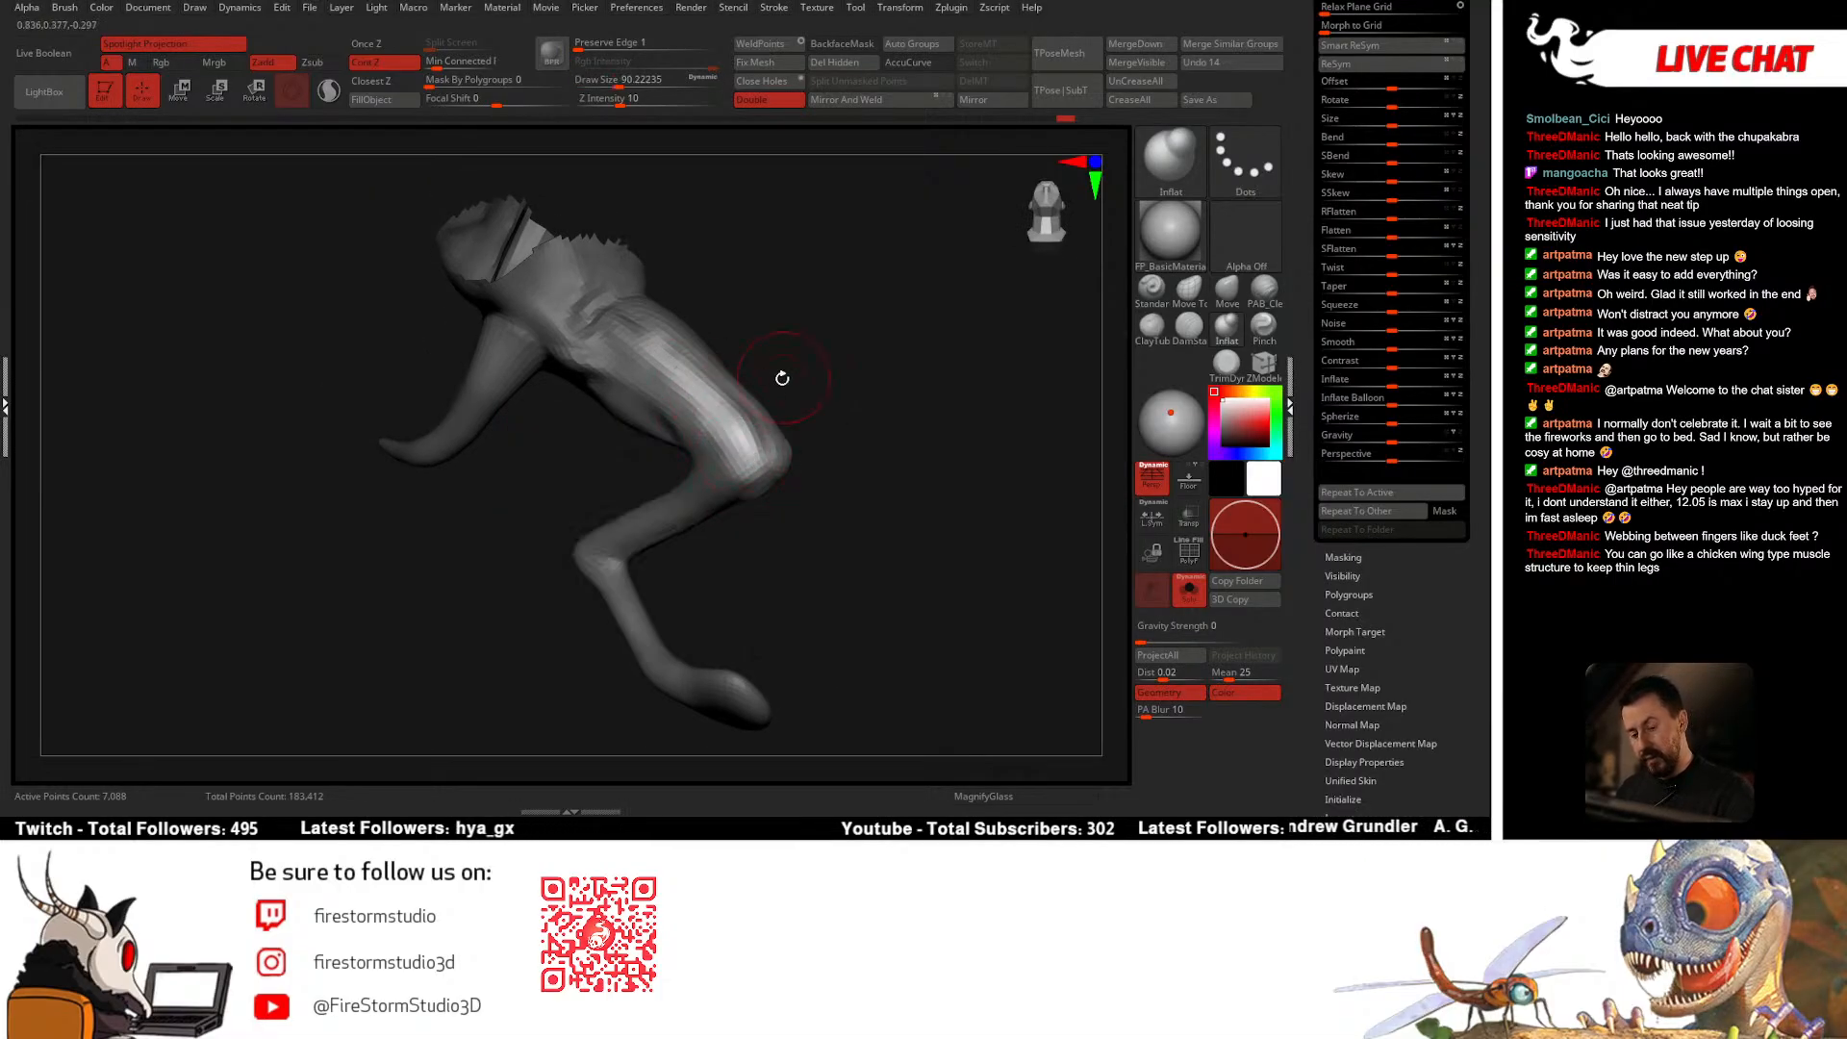
left_click_drag(783, 379, 748, 446)
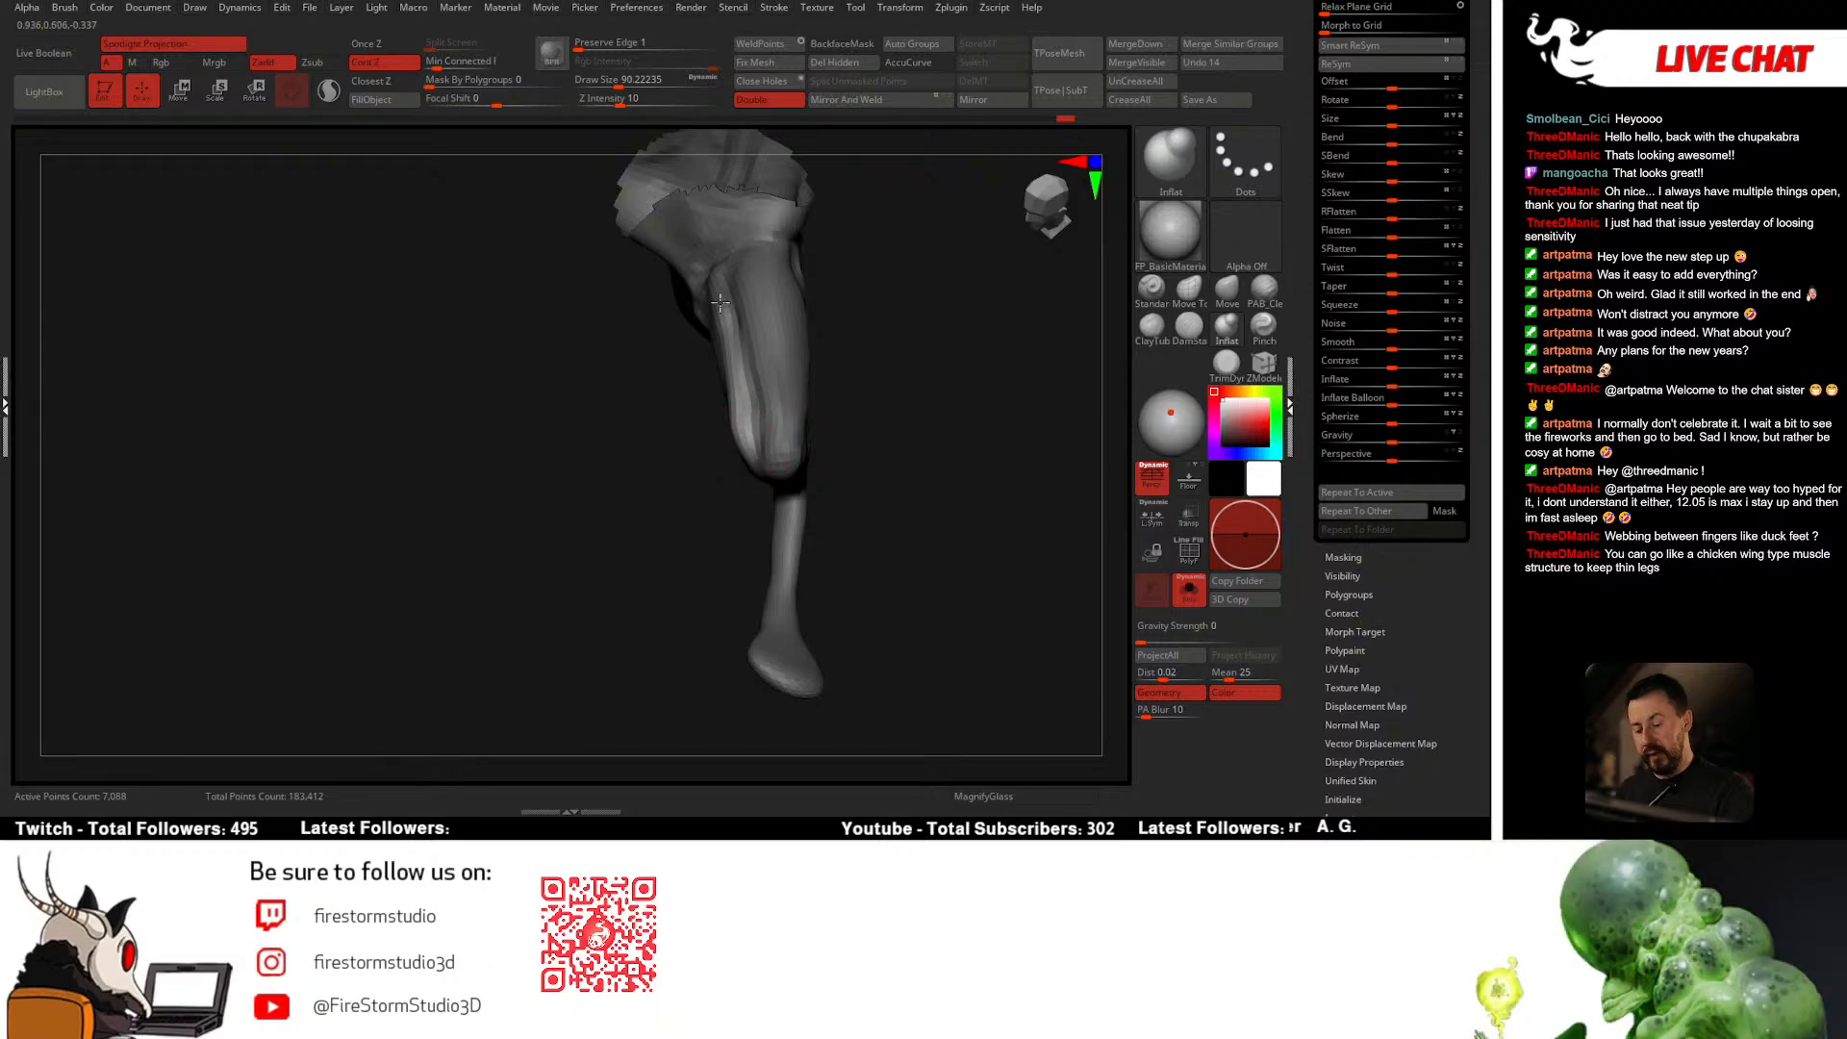
mouse_move(892, 401)
left_mouse_down()
mouse_move(905, 385)
mouse_move(835, 389)
left_mouse_up()
key("space")
left_click_drag(728, 408, 722, 408)
left_click_drag(669, 345, 666, 332, "shift")
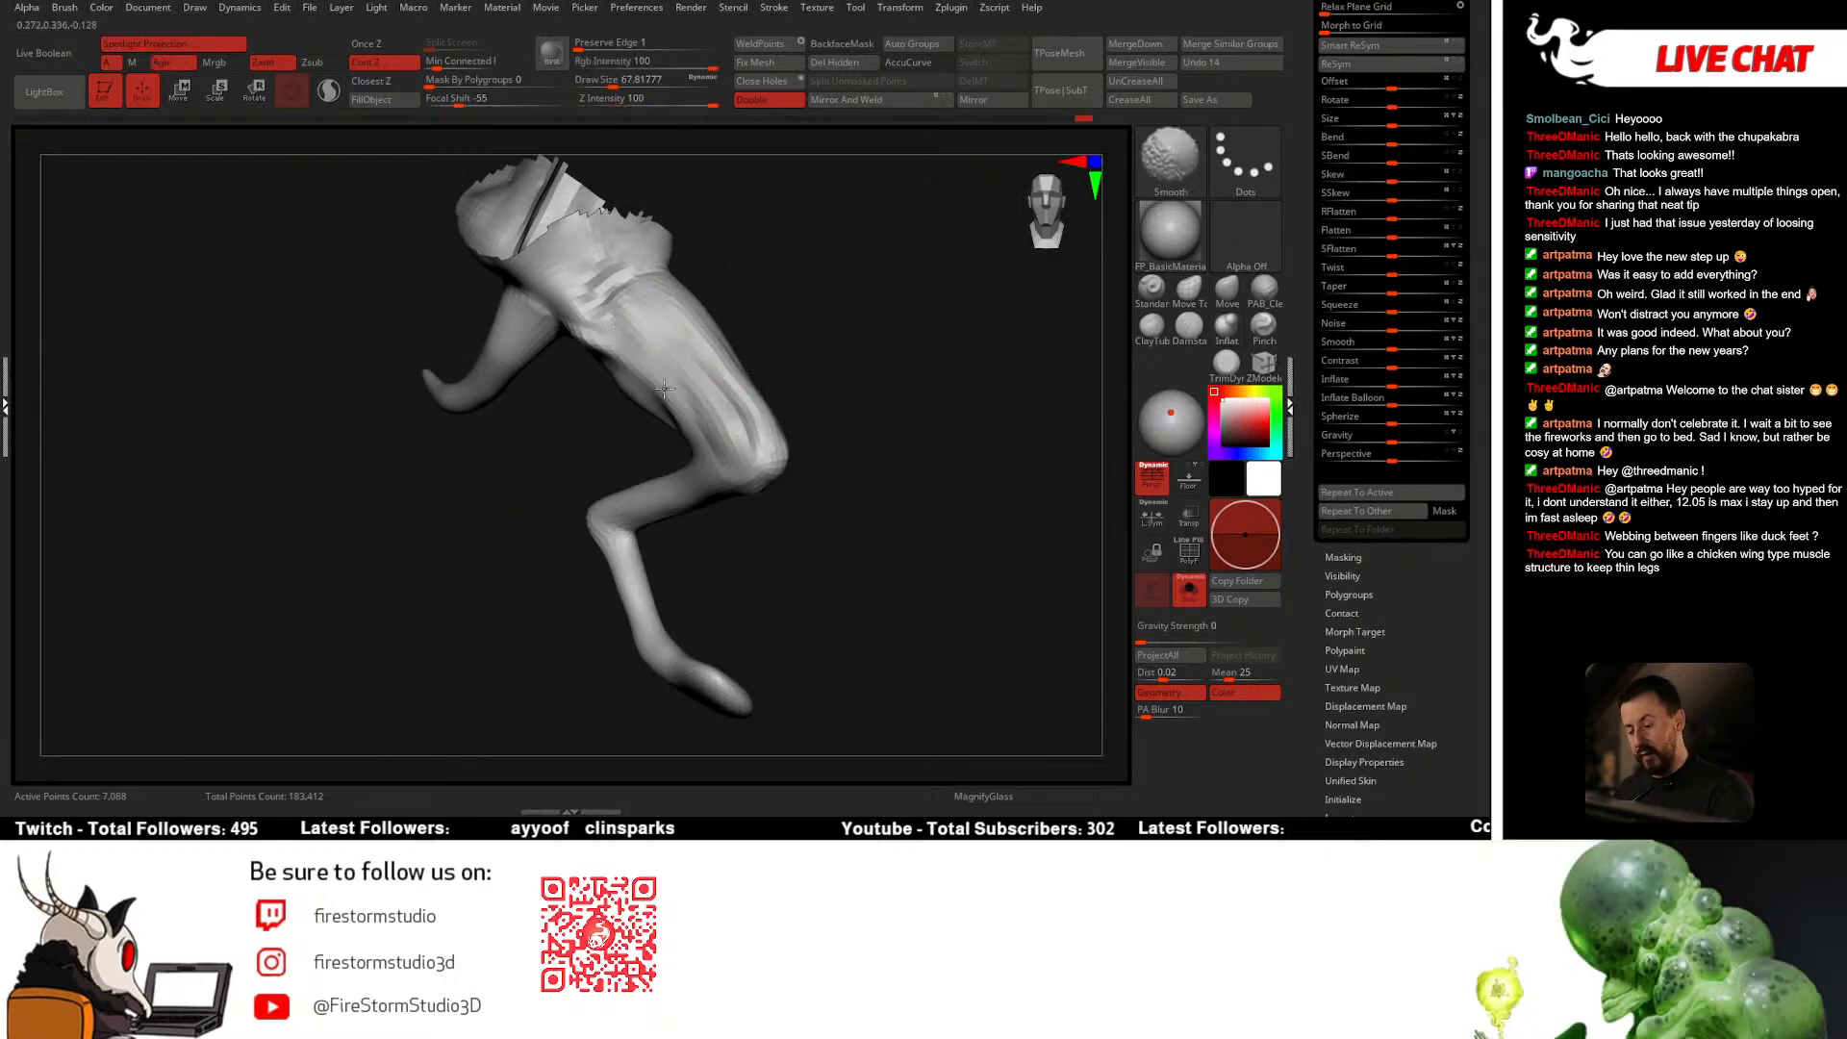
right_click_drag(748, 405, 739, 376)
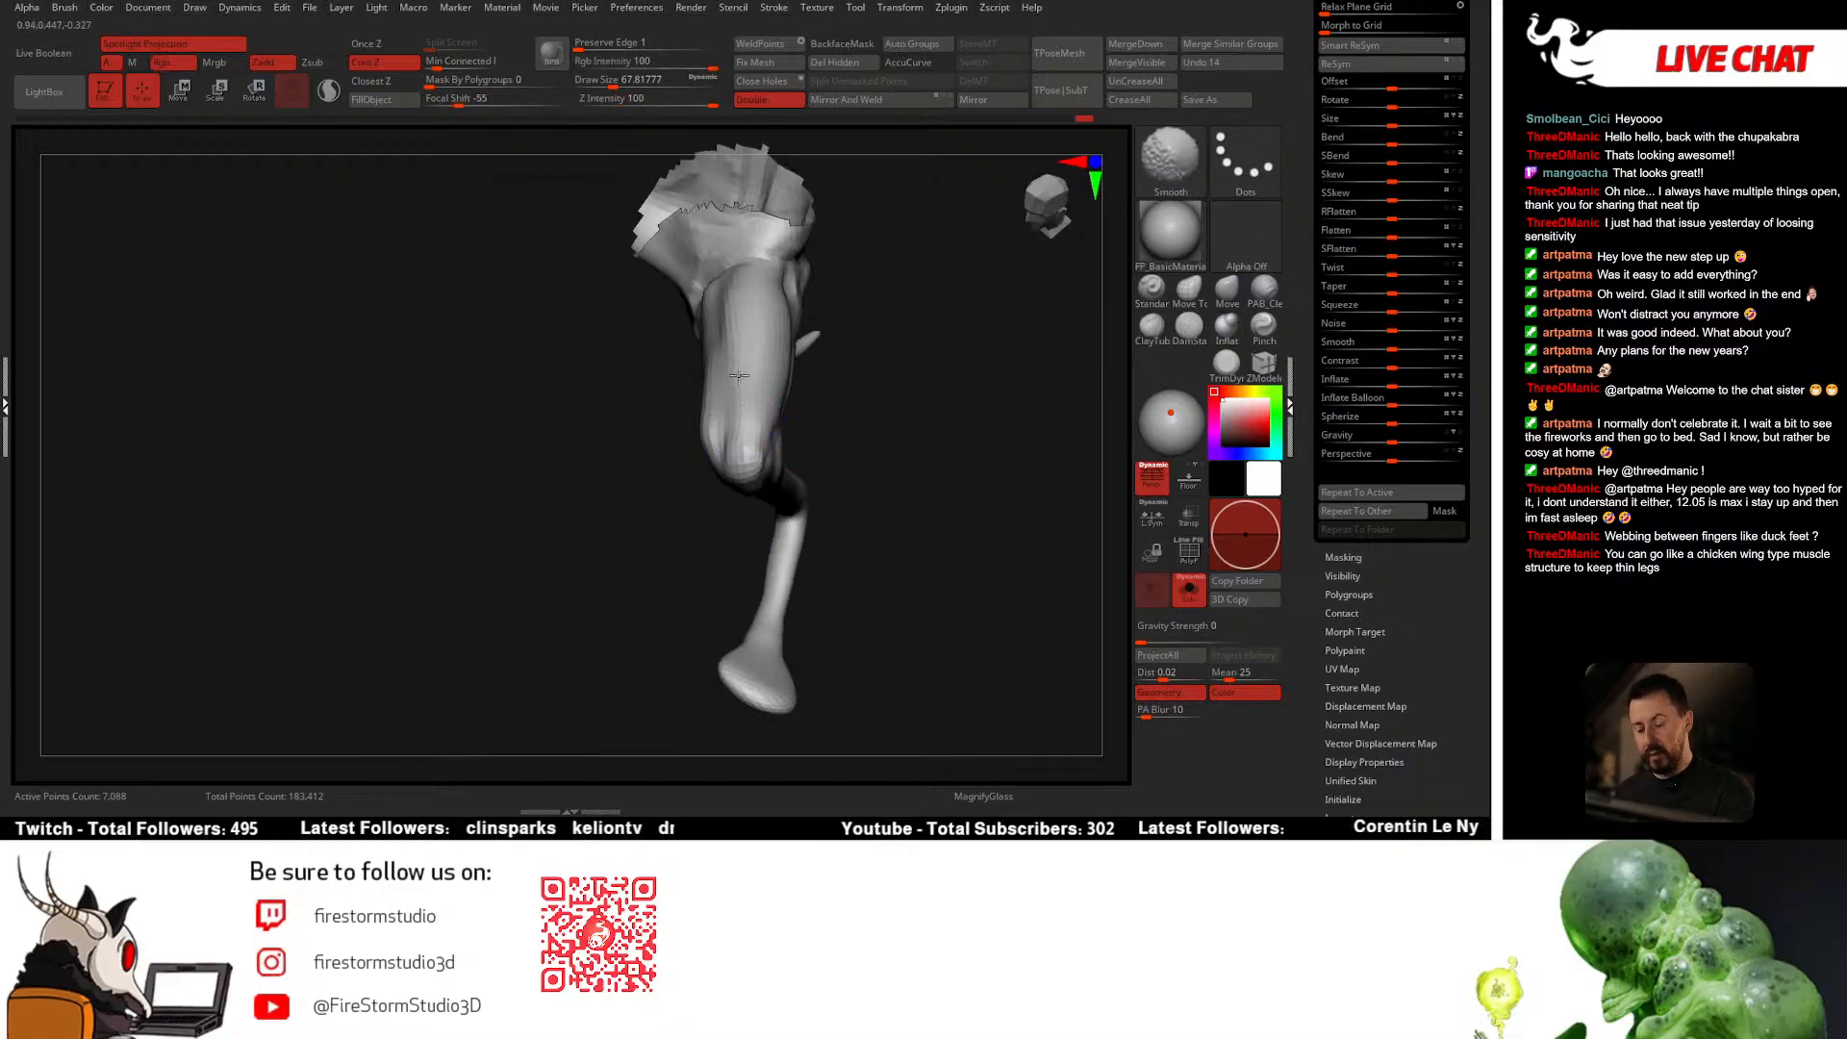
Step: Carve muscle separation lines down the front of the thigh with the DamStandard brush at a draw size of about 54
left_click(1193, 337)
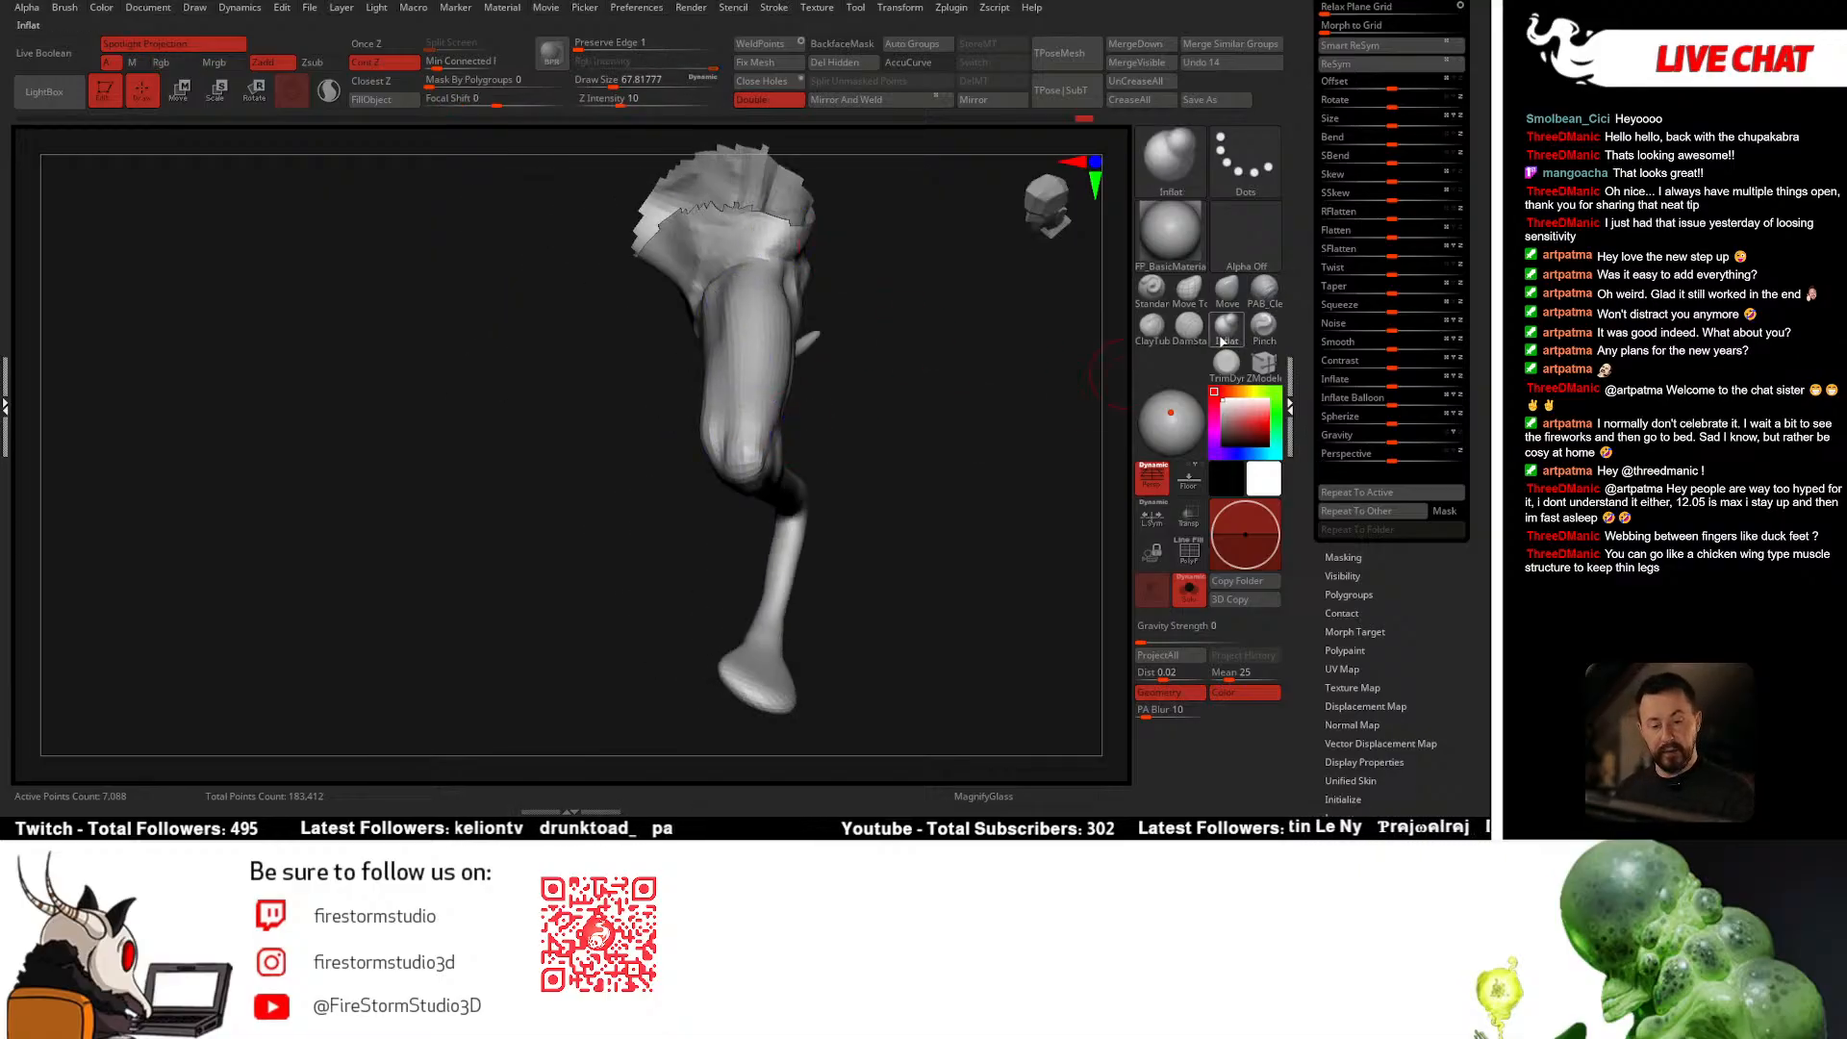
left_click(1190, 327)
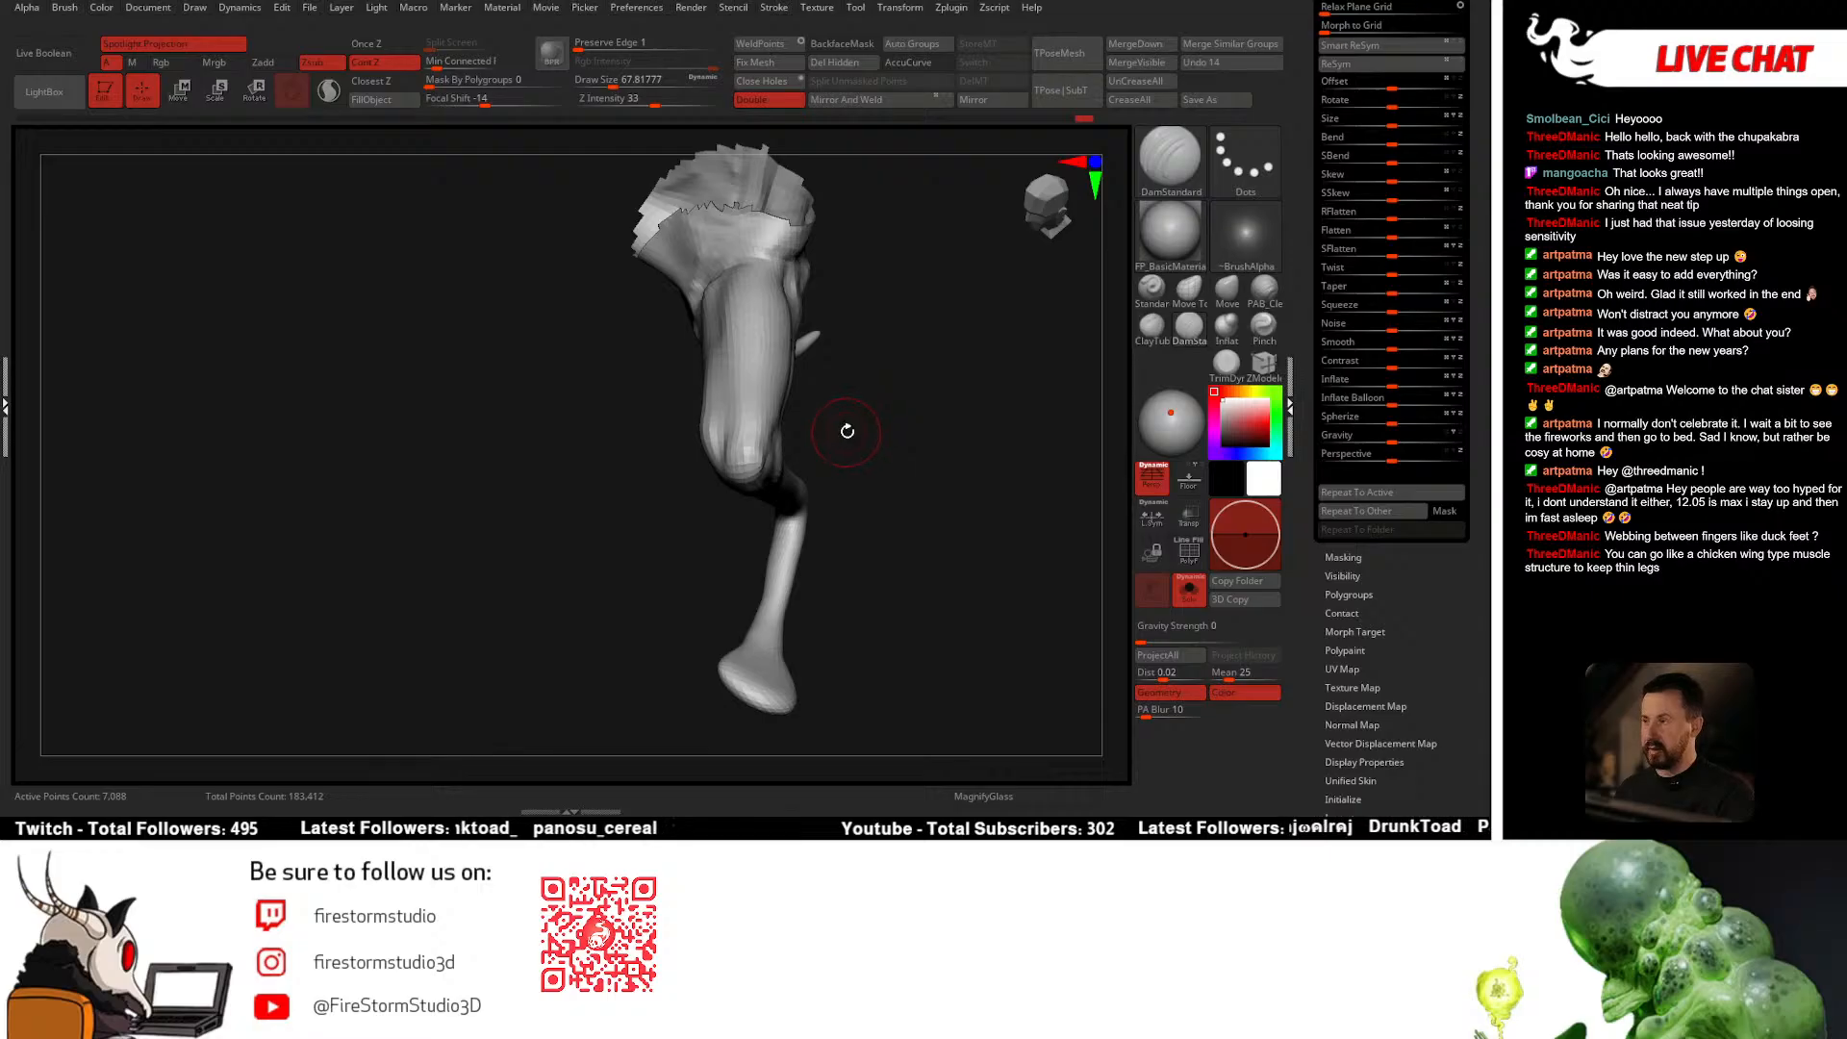
right_click_drag(753, 339, 734, 335)
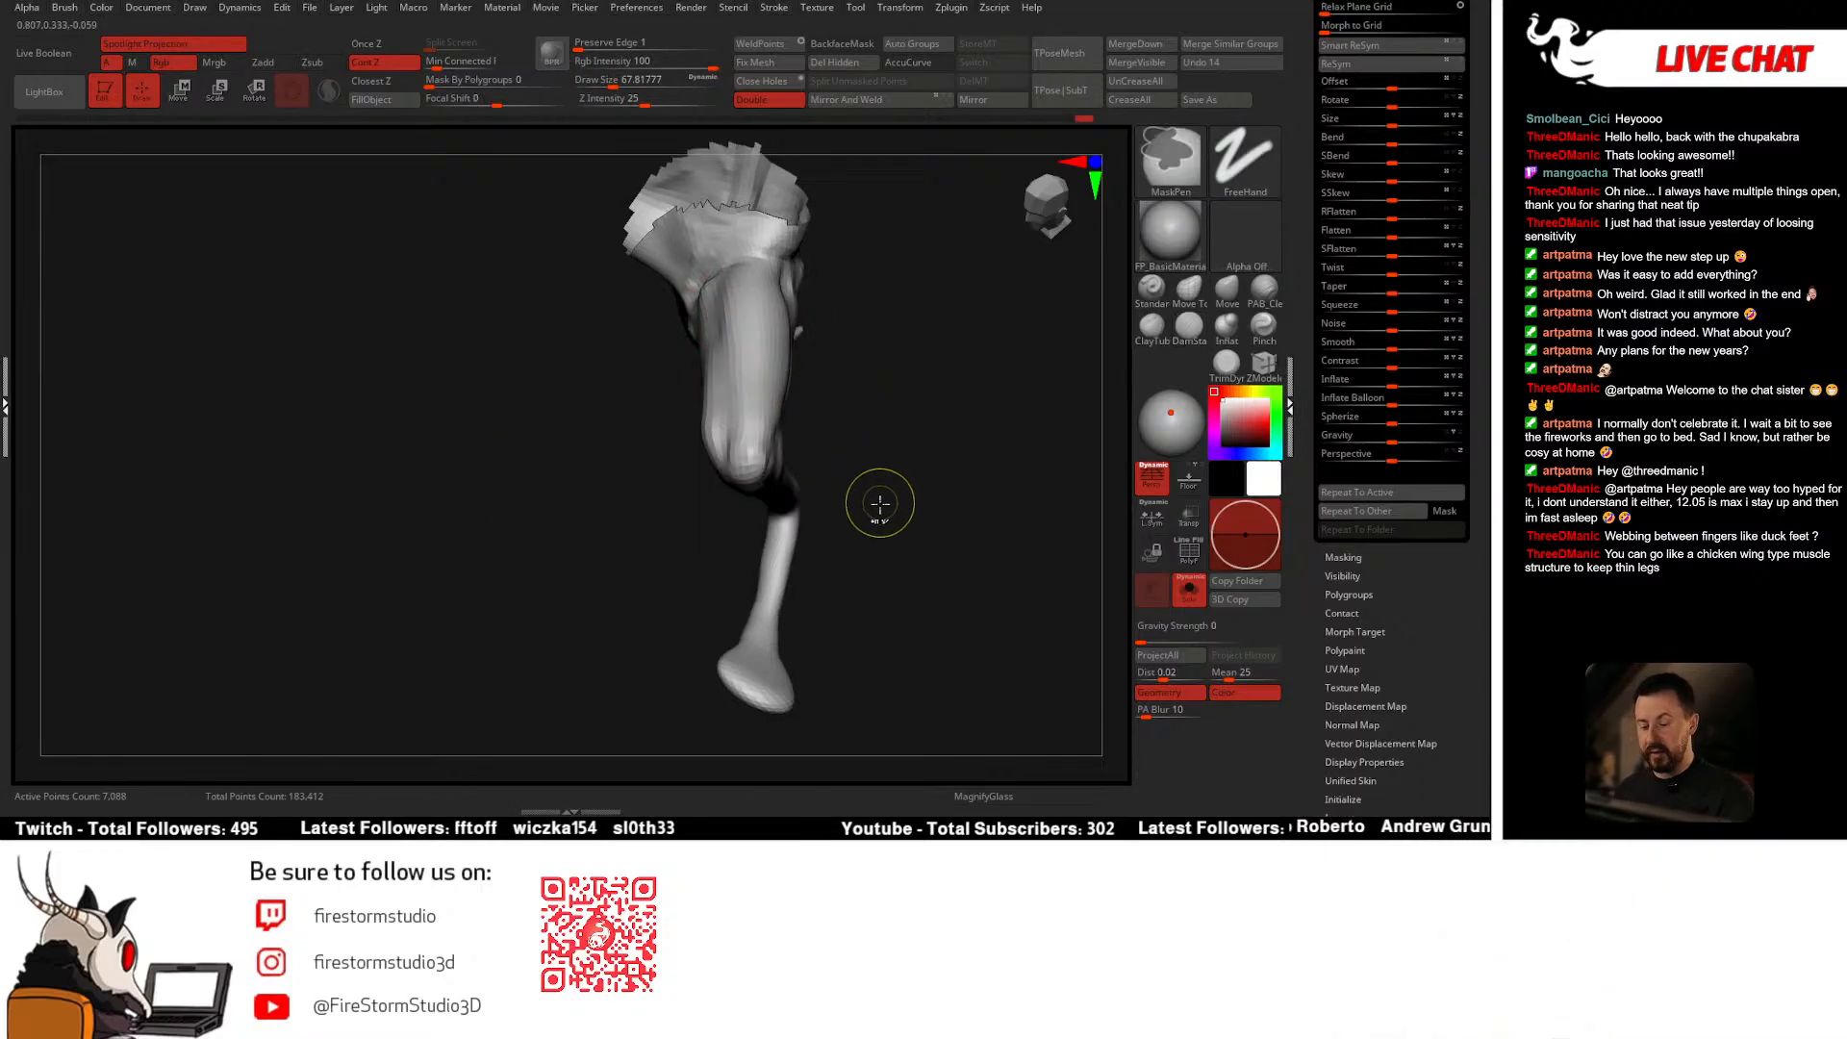
left_click(1191, 335)
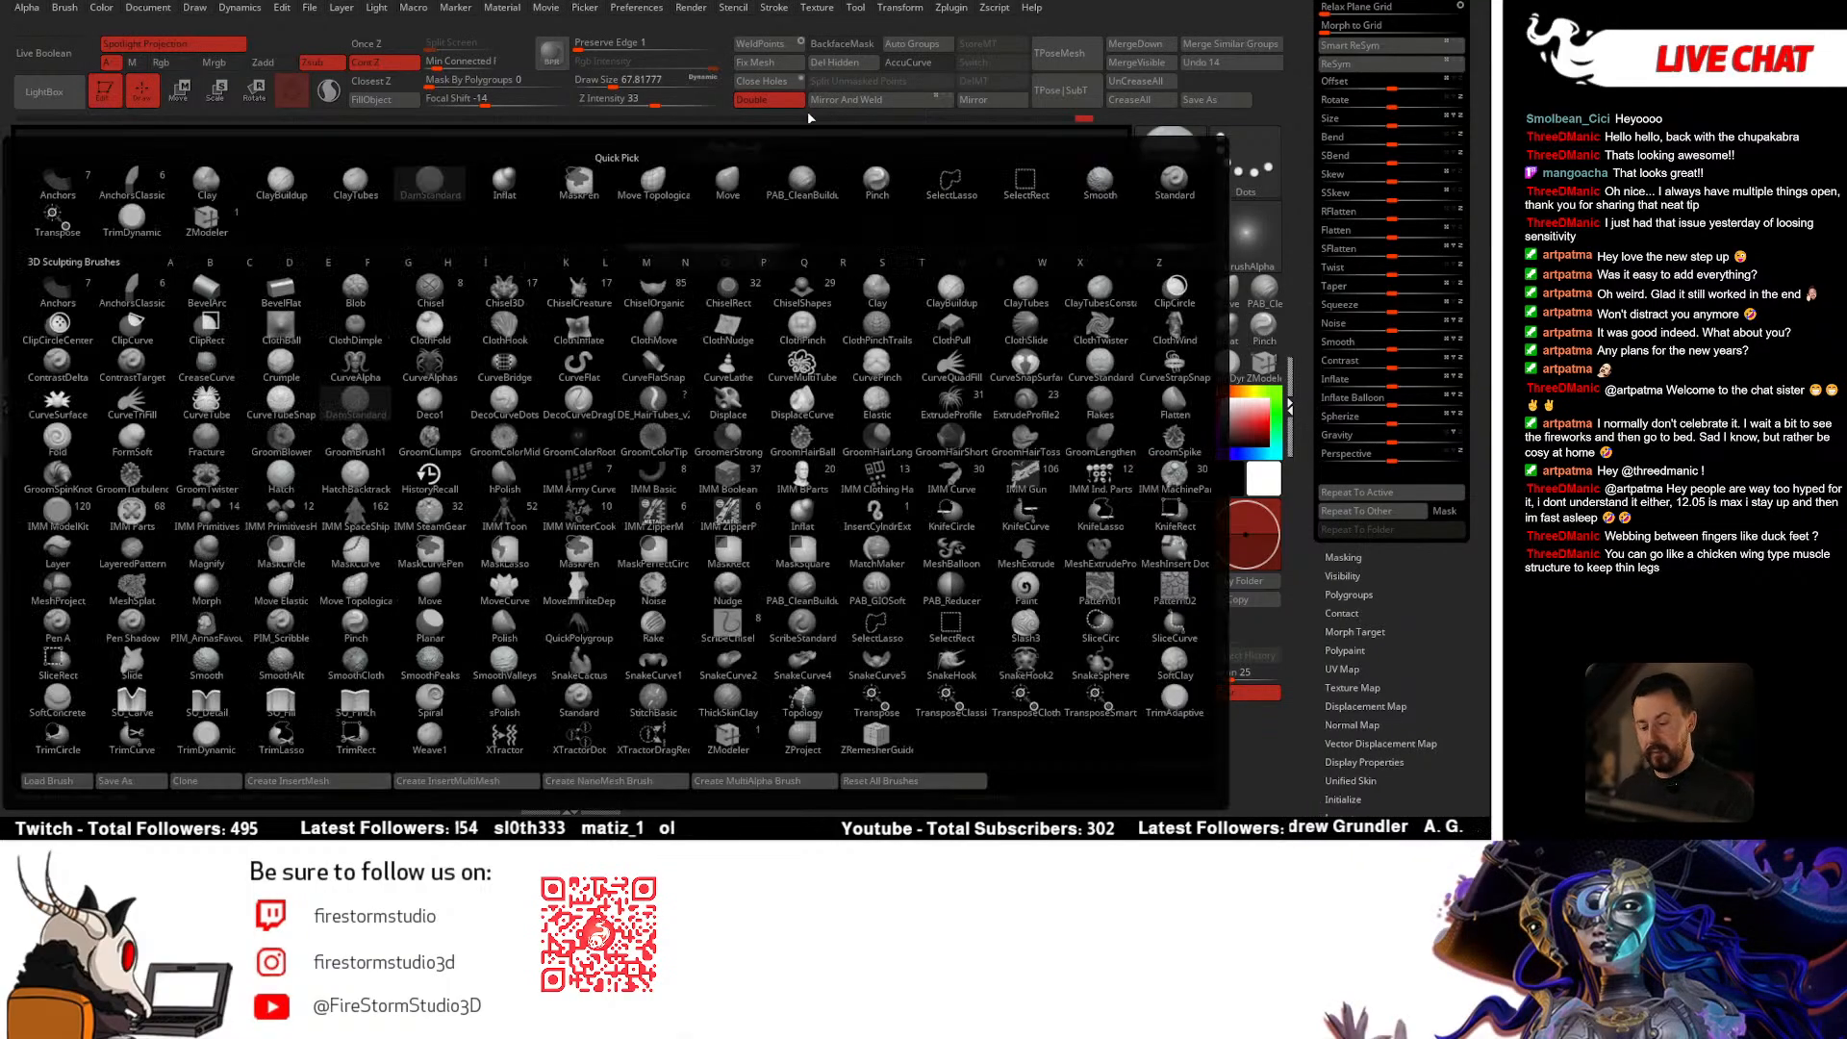
right_click_drag(754, 383, 731, 394)
left_click_drag(717, 414, 707, 414)
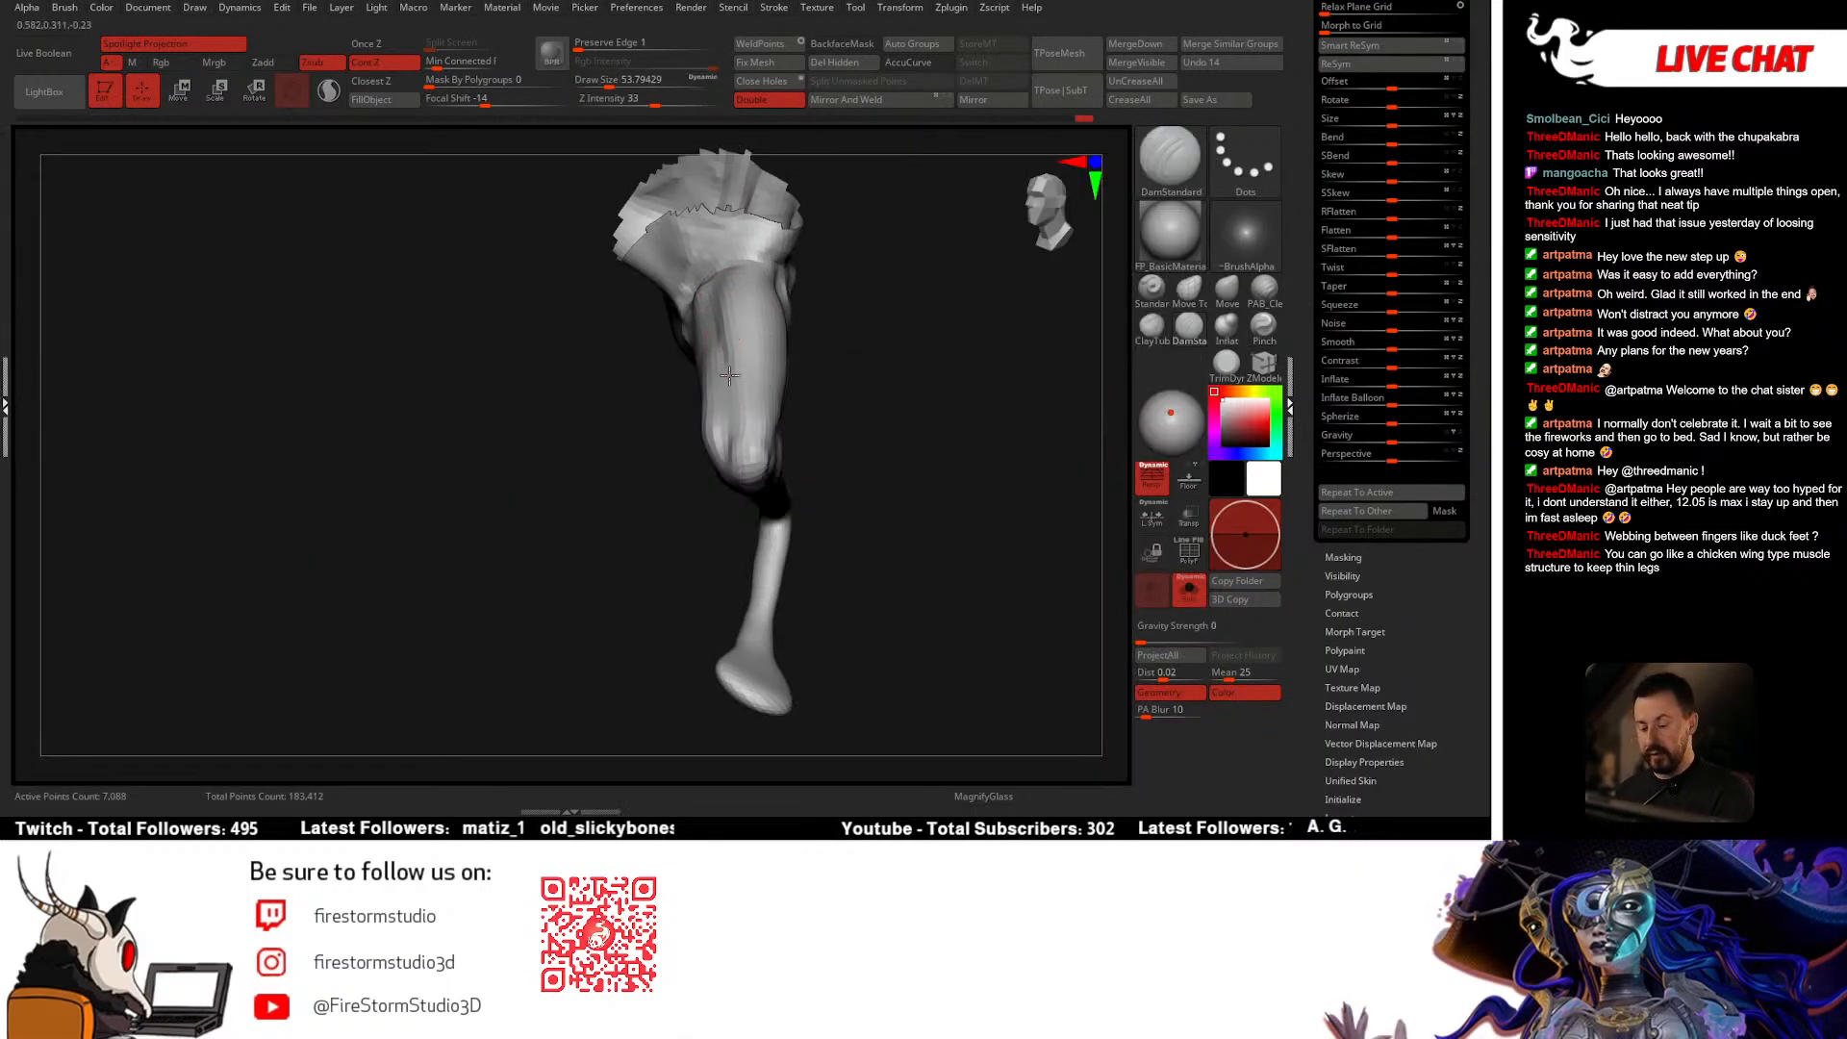
right_click_drag(725, 371, 719, 323, "alt")
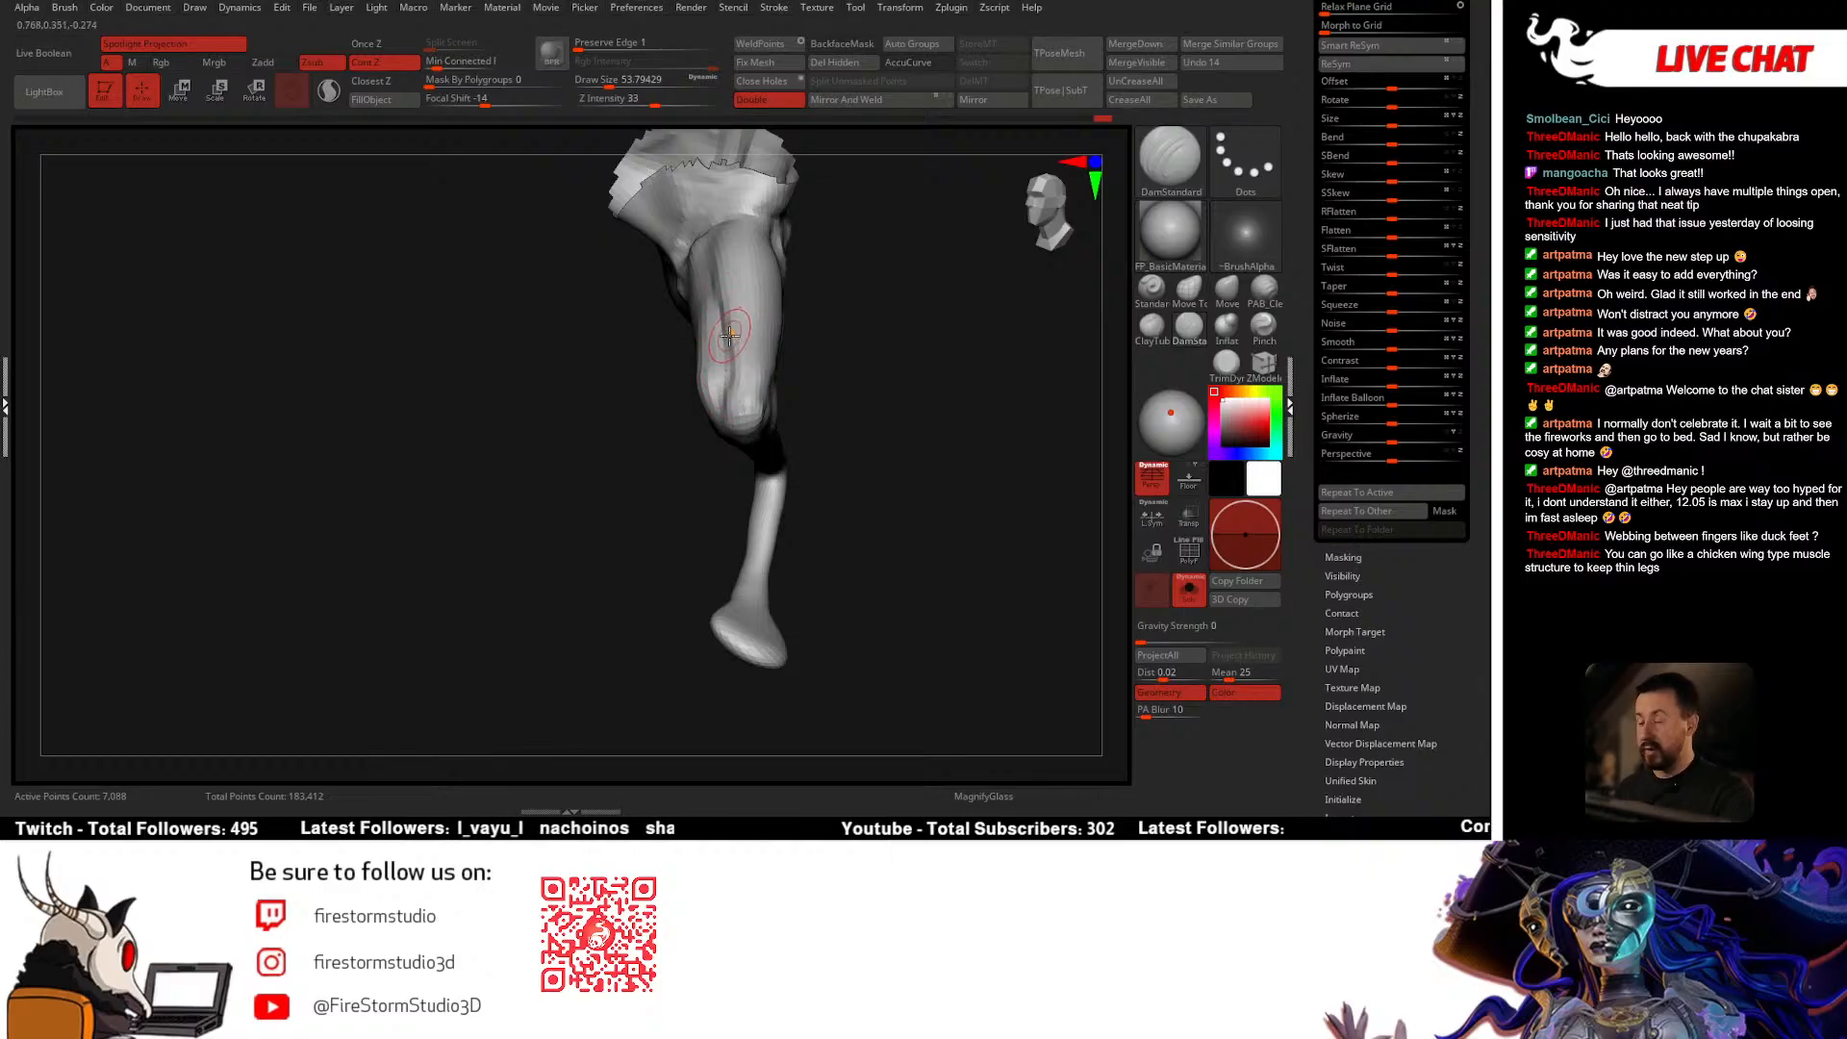
Step: Adjust the outline of the thigh with the Move brush at a draw size of about 97
left_click(1227, 286)
key("space")
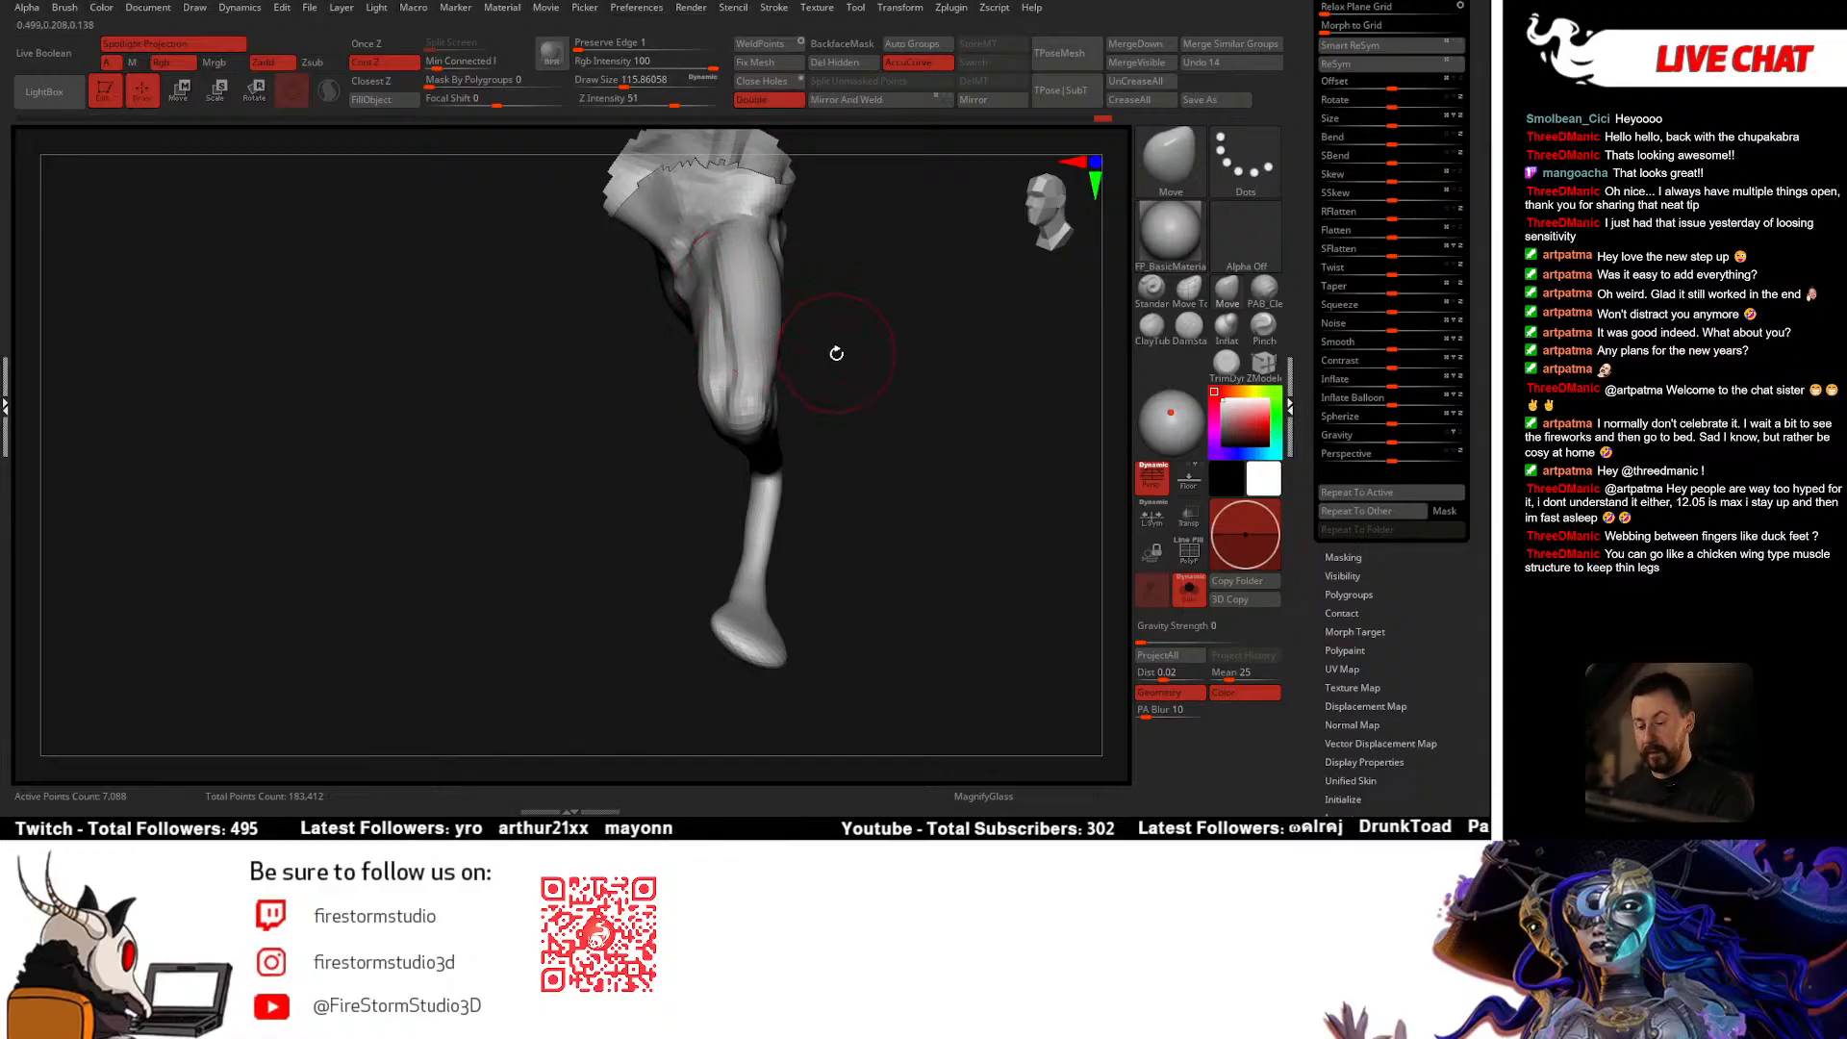
left_click_drag(836, 353, 791, 344)
key("space")
left_click_drag(695, 433, 685, 433)
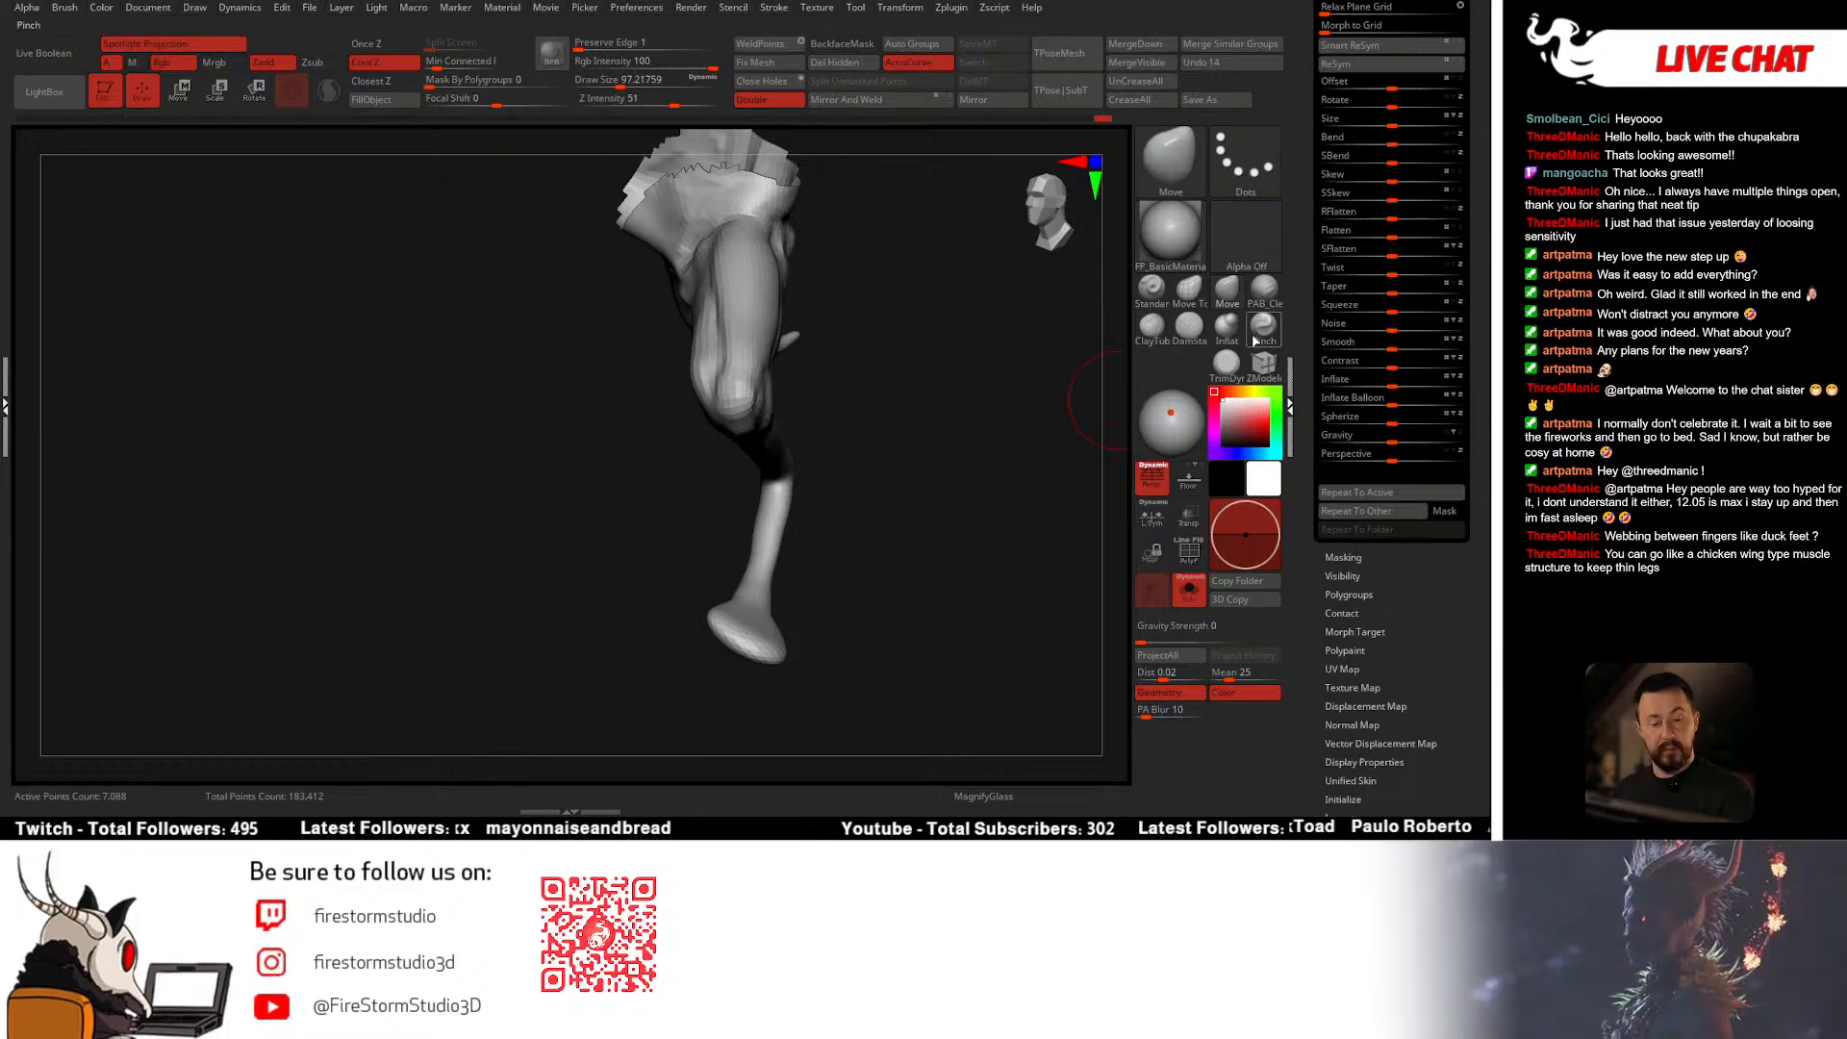
Step: Cut creases along the outer thigh up to the hip with the DamStandard brush at a draw size of about 49 and smooth them
left_click(1260, 332)
left_click(1193, 329)
key("space")
mouse_move(781, 270)
left_mouse_down()
mouse_move(814, 273)
mouse_move(757, 274)
left_mouse_up()
key("space")
key("space")
left_click_drag(852, 268, 804, 289)
mouse_move(767, 299)
right_mouse_down()
mouse_move(787, 235)
mouse_move(768, 307)
right_mouse_up()
key("space")
left_click_drag(788, 295, 783, 294)
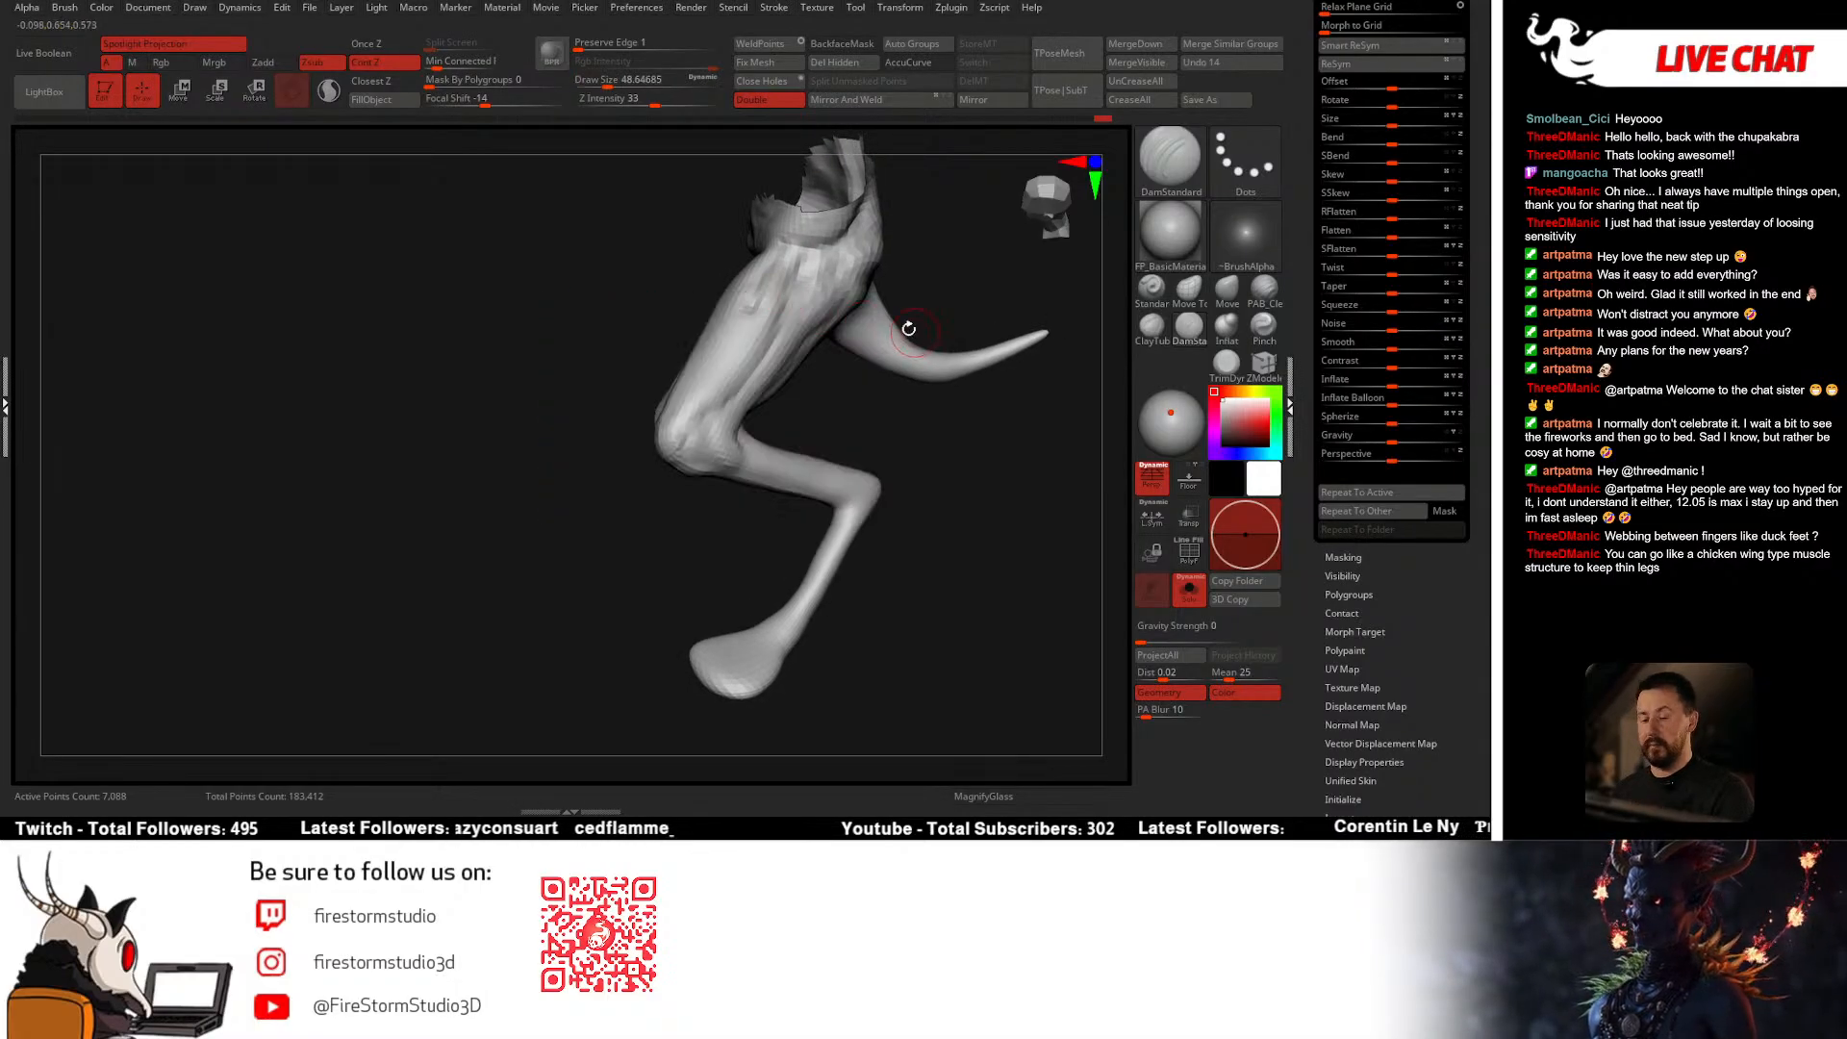
right_click_drag(904, 272, 932, 274)
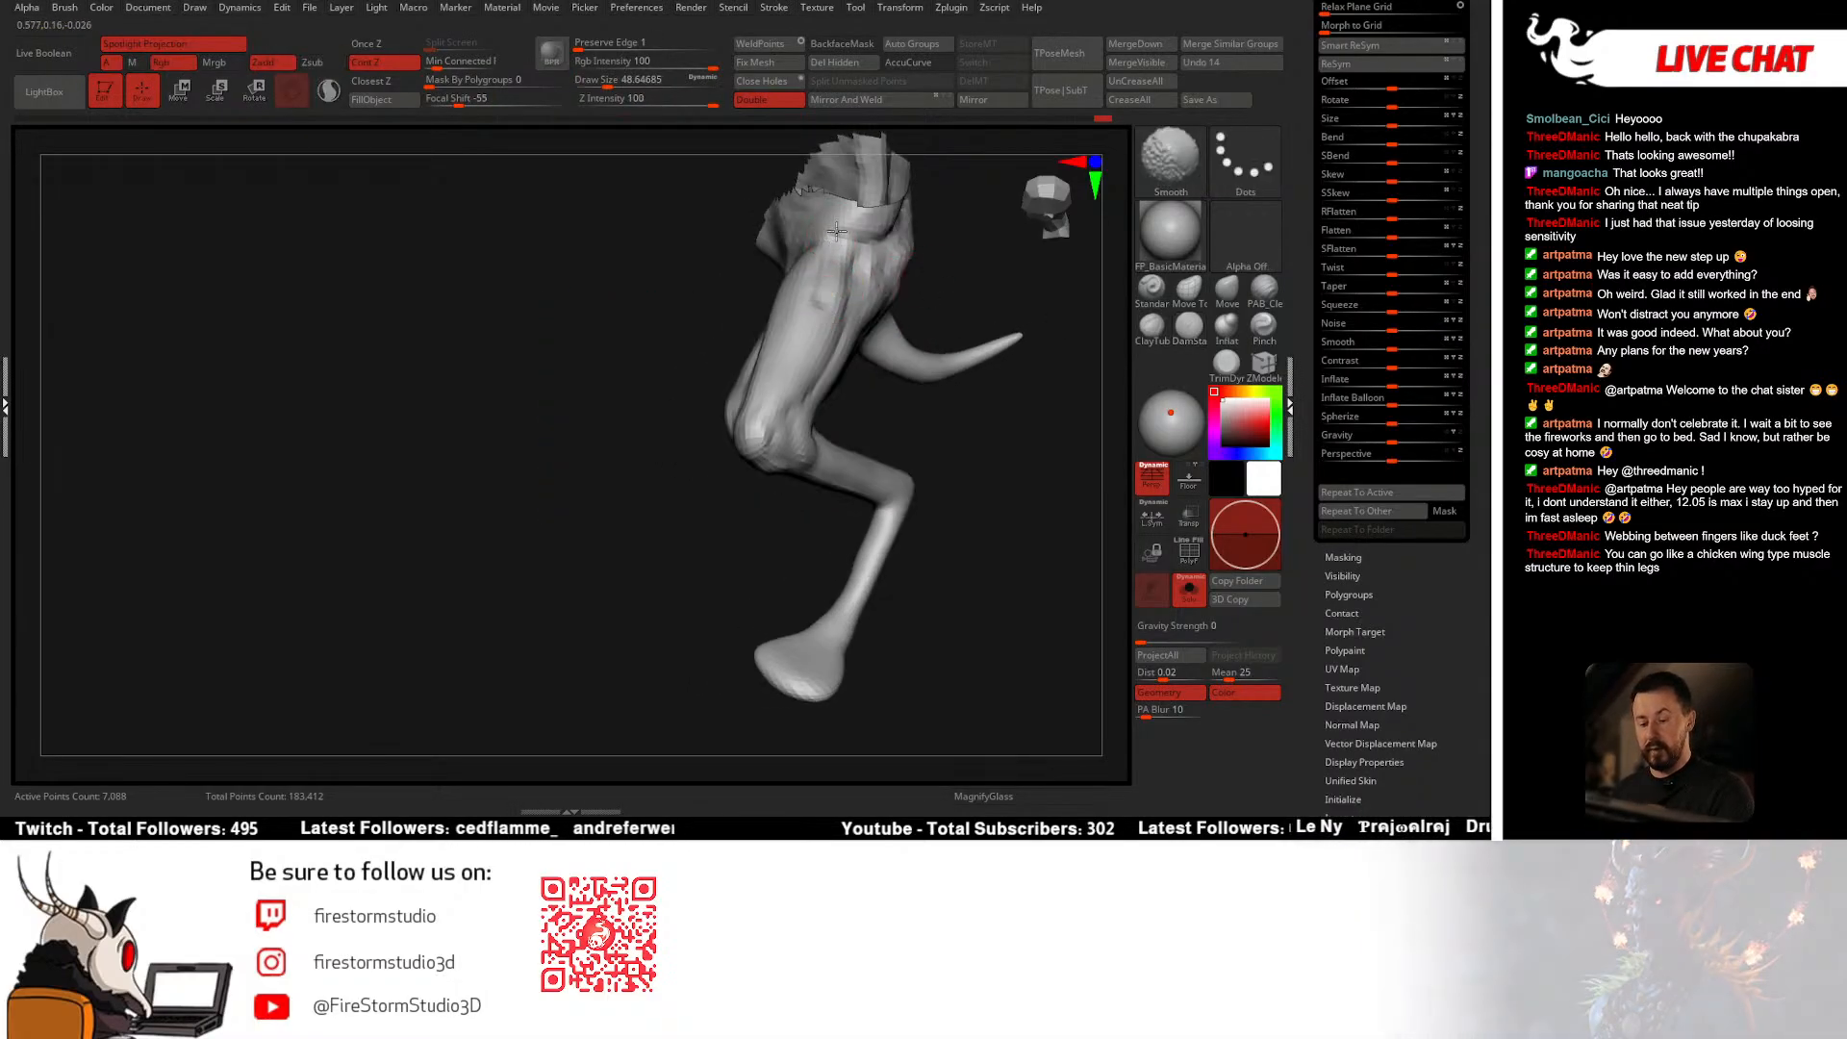
Step: Build up the upper thigh and hip with the PAB_CleanBuild brush and unhide the rest of the body
left_click(1264, 291)
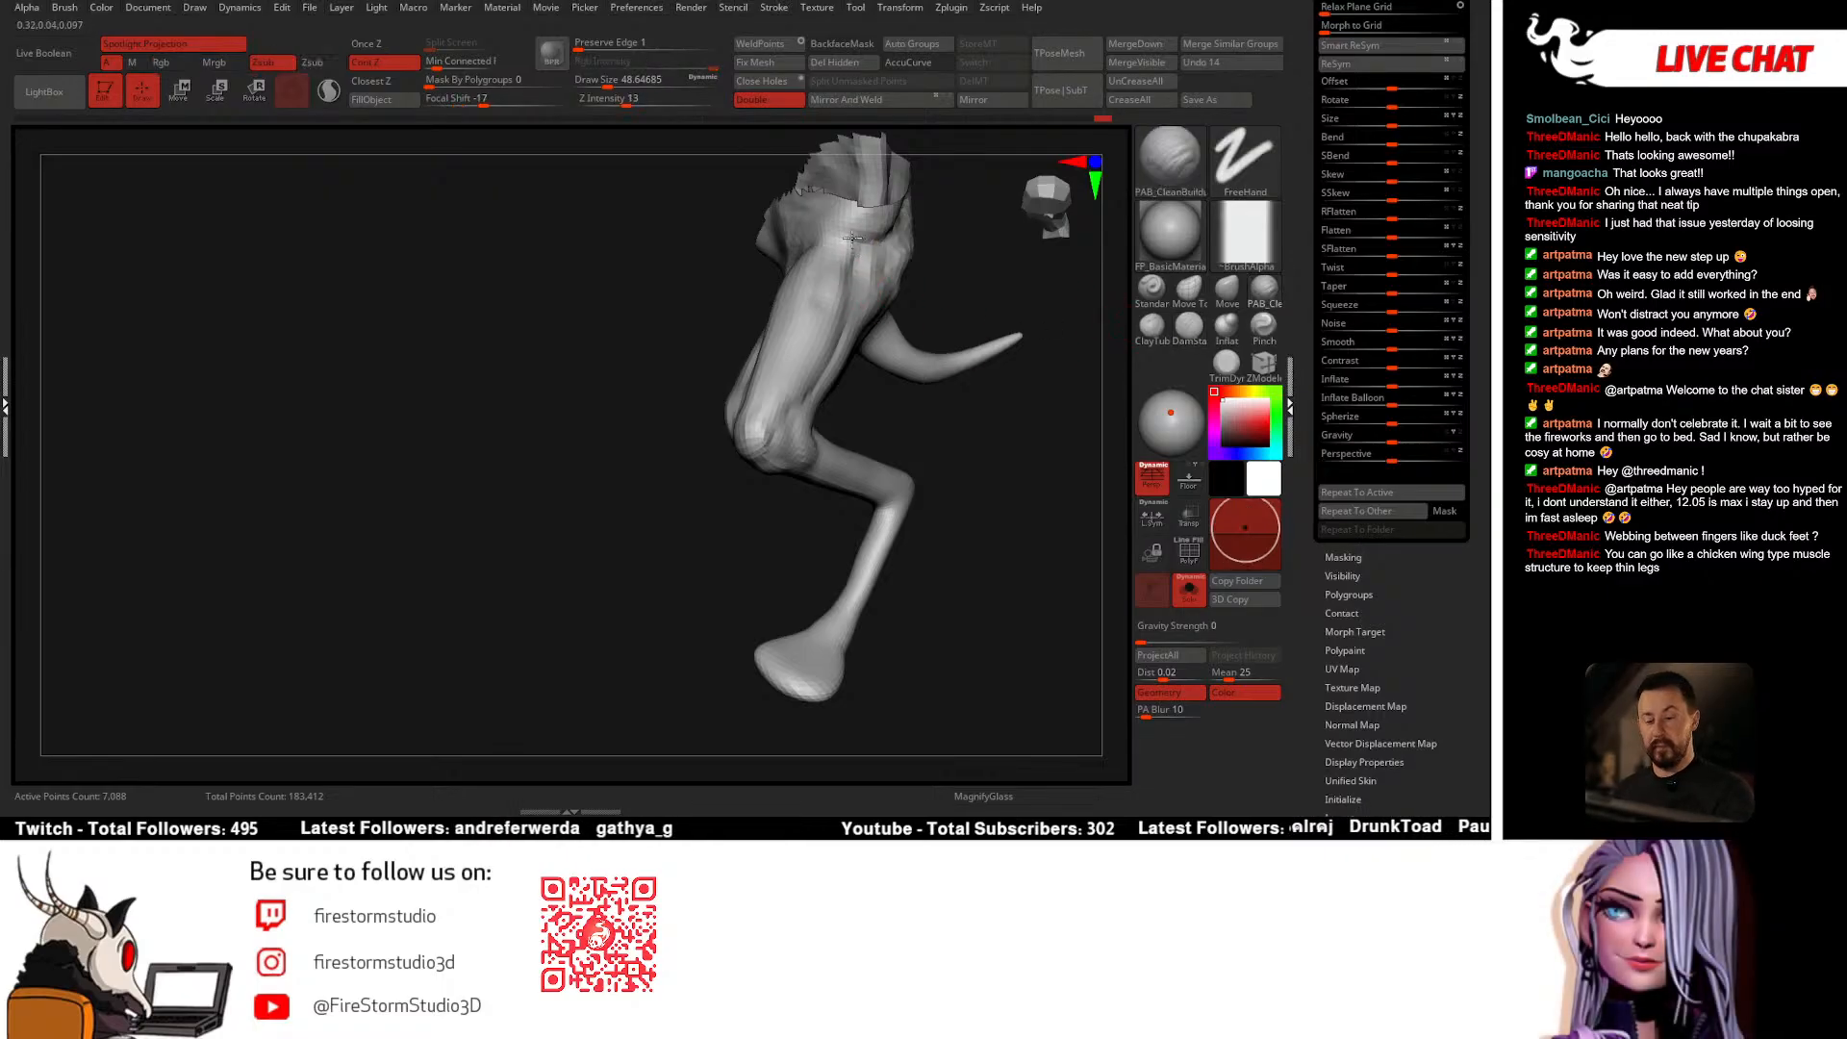
right_click_drag(837, 275, 855, 330)
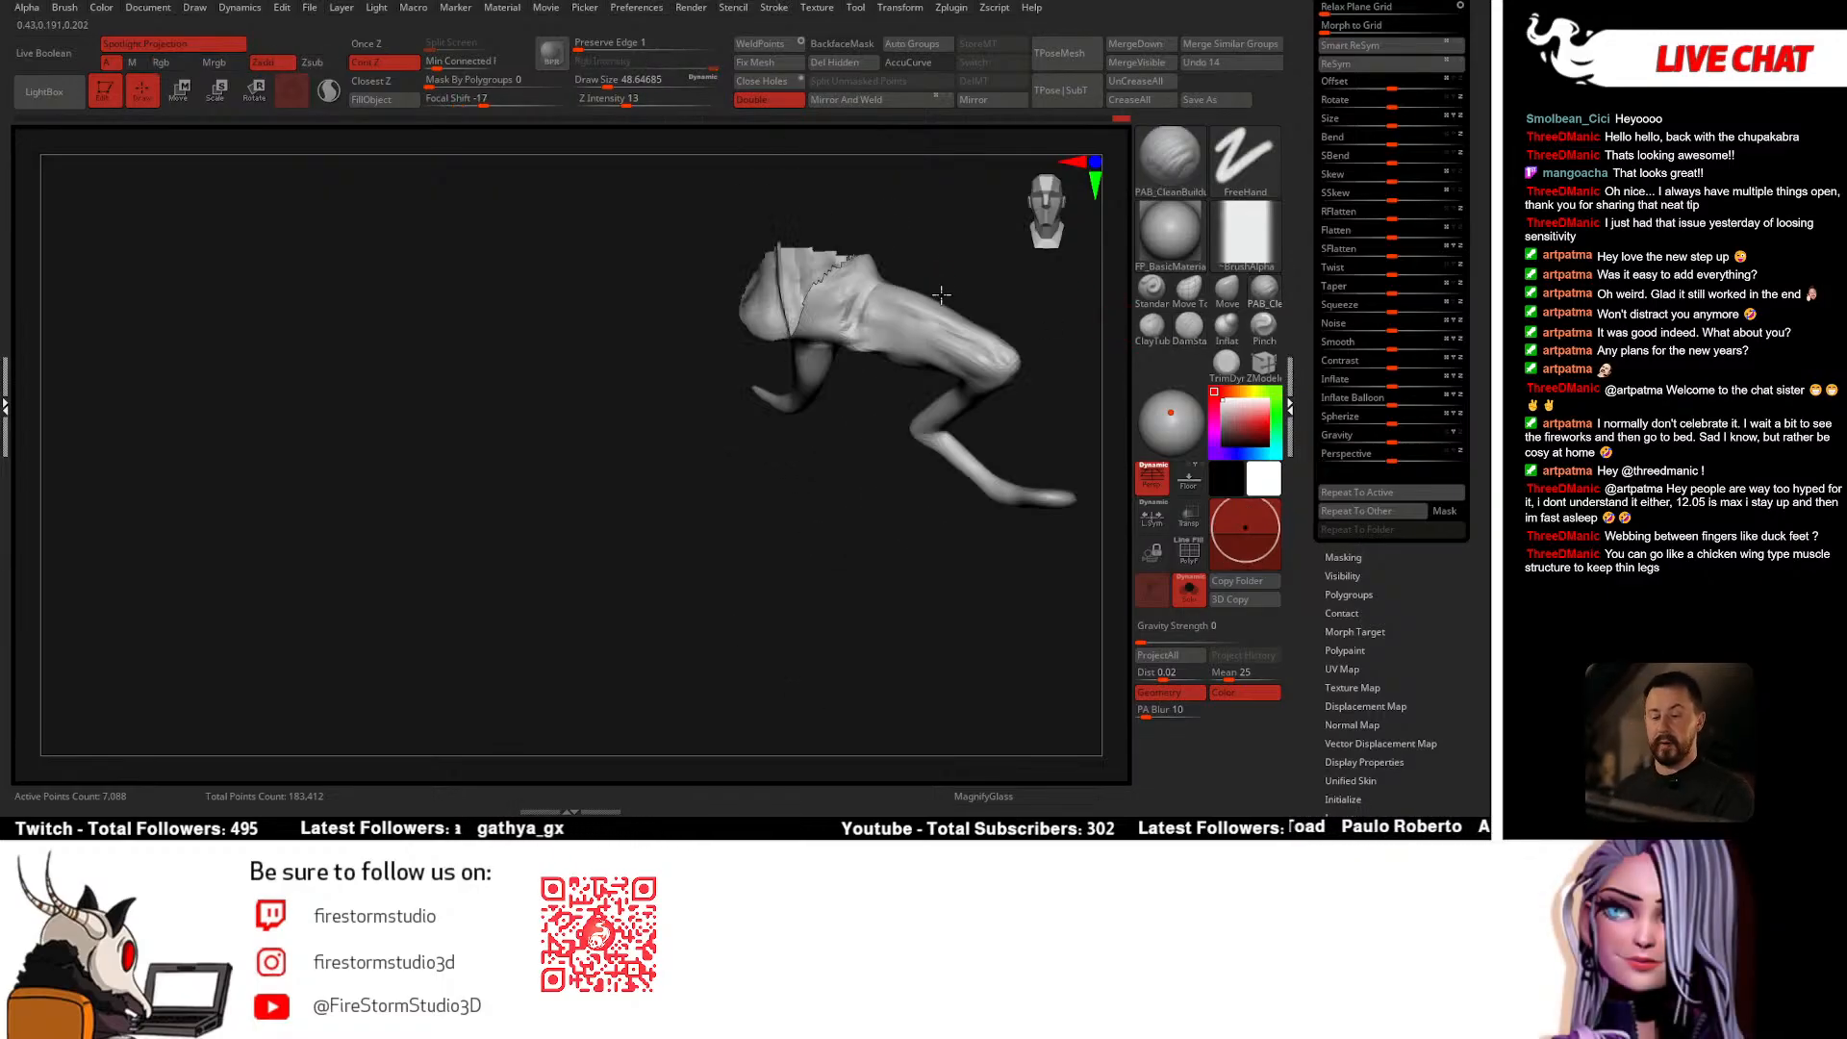
key("shift")
left_click(846, 556, "ctrl+shift")
mouse_move(869, 600)
right_mouse_down()
mouse_move(659, 610)
mouse_move(747, 560)
mouse_move(738, 545)
mouse_move(766, 573)
right_mouse_up()
Step: Reshape the thigh and knee on the full body with the Move brush at a draw size of about 116
left_click(1228, 289)
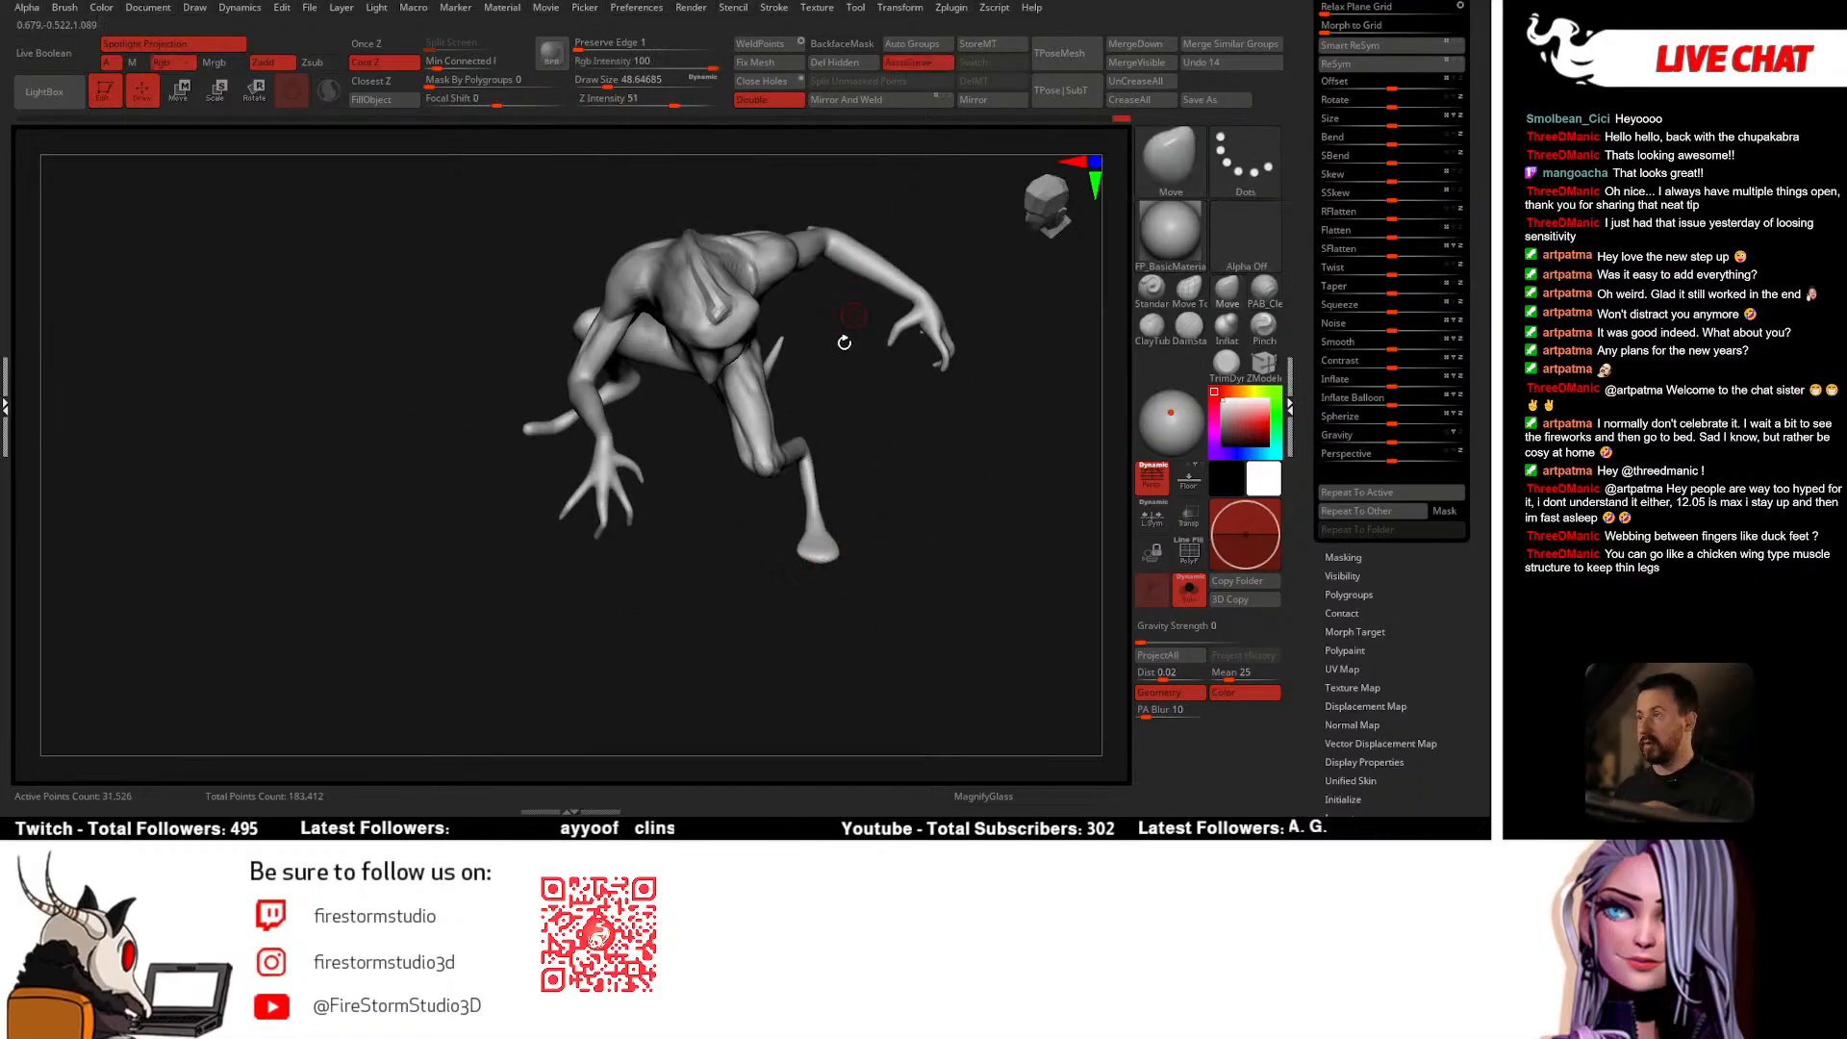
key("space")
left_click_drag(769, 510, 754, 474)
key("space")
right_click_drag(797, 412, 787, 406)
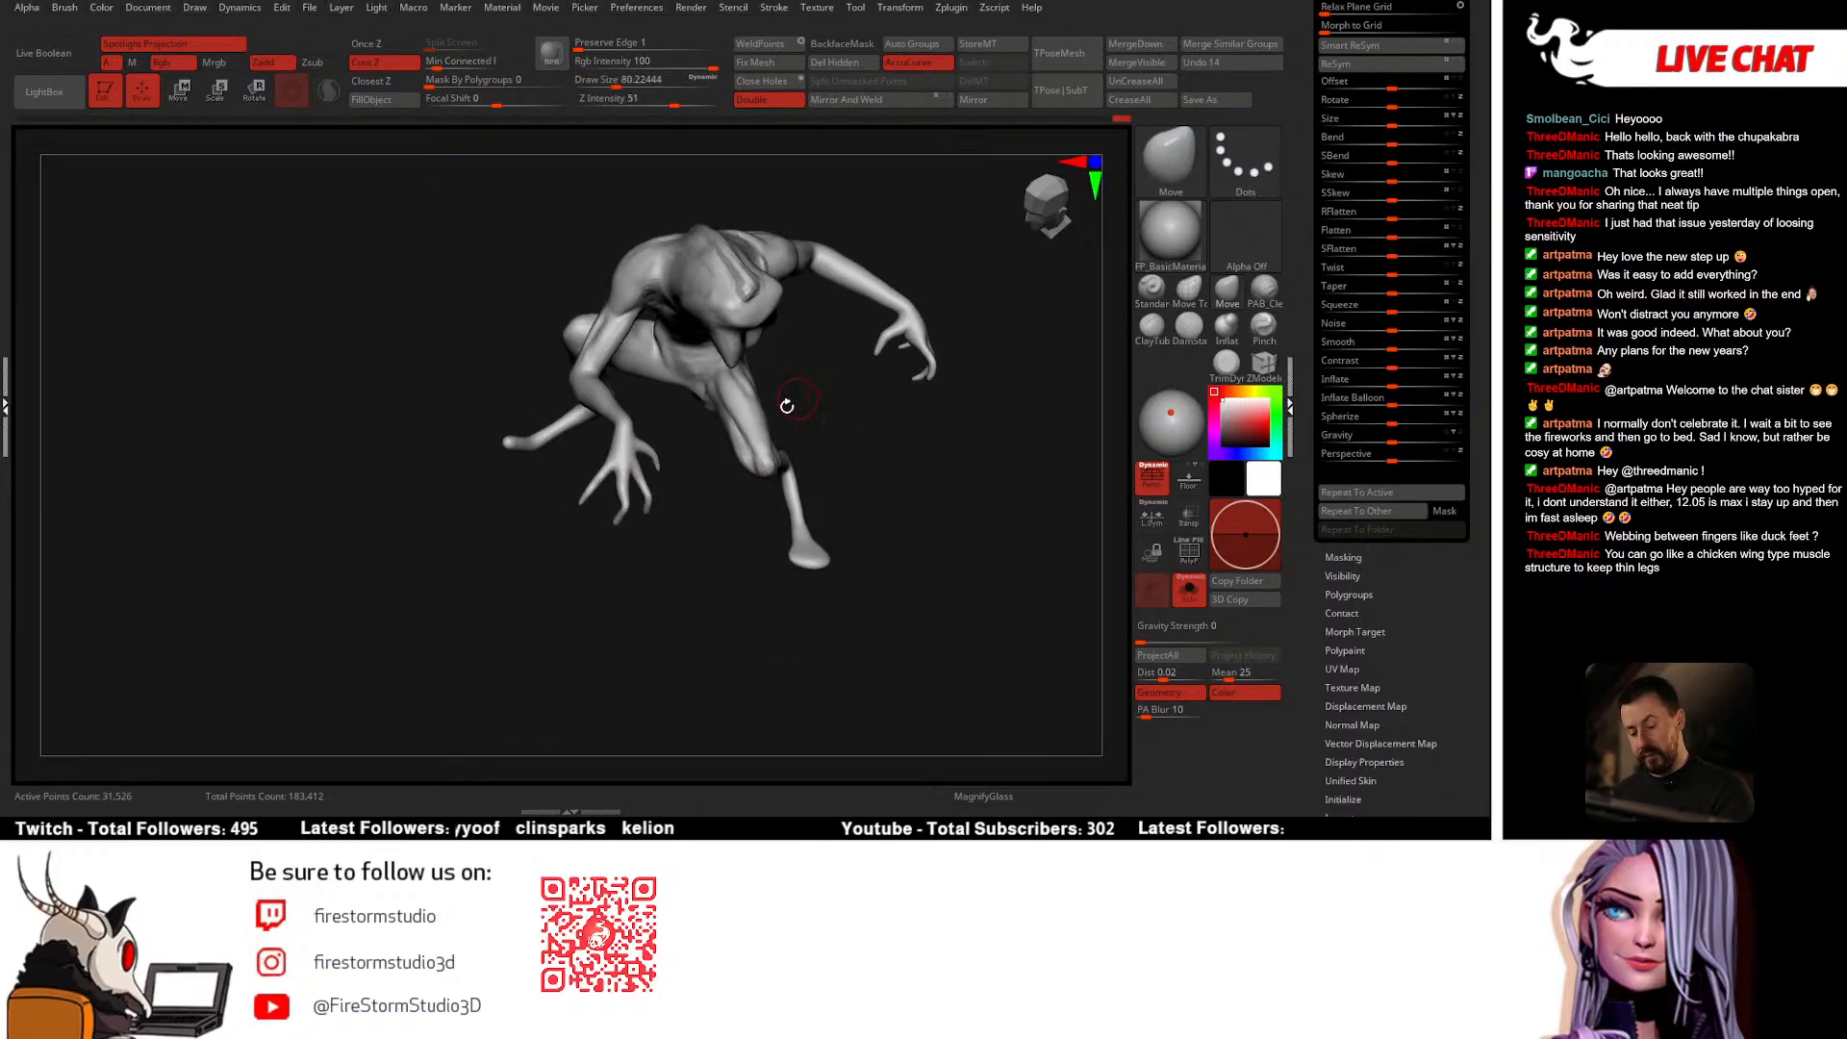
key("space")
mouse_move(720, 435)
left_mouse_down()
mouse_move(750, 427)
mouse_move(725, 424)
left_mouse_up()
key("space")
Step: Turn AccuCurve off to refine and smooth the thigh and knee, and turn it back on for the Move brush
left_click(916, 64)
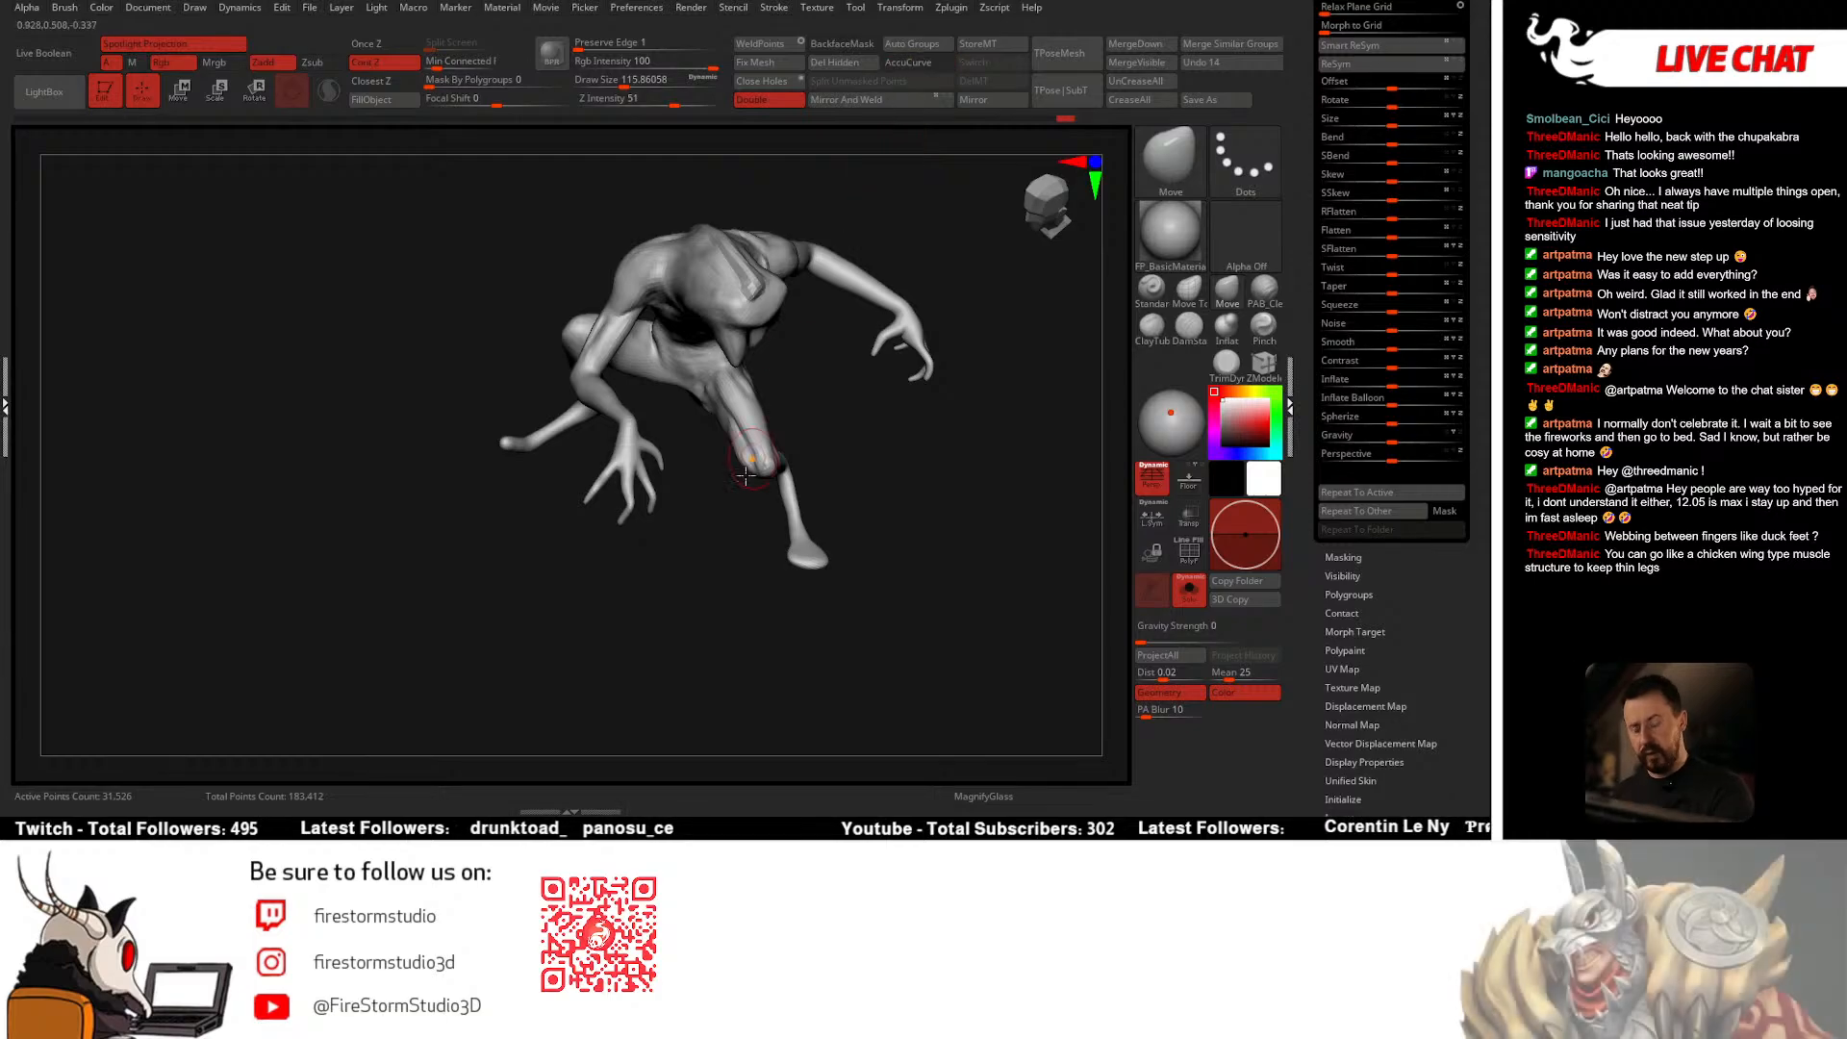
mouse_move(729, 426)
right_mouse_down()
mouse_move(812, 462)
mouse_move(834, 424)
mouse_move(858, 449)
mouse_move(696, 381)
mouse_move(790, 346)
right_mouse_up()
left_click_drag(717, 370, 739, 370, "shift")
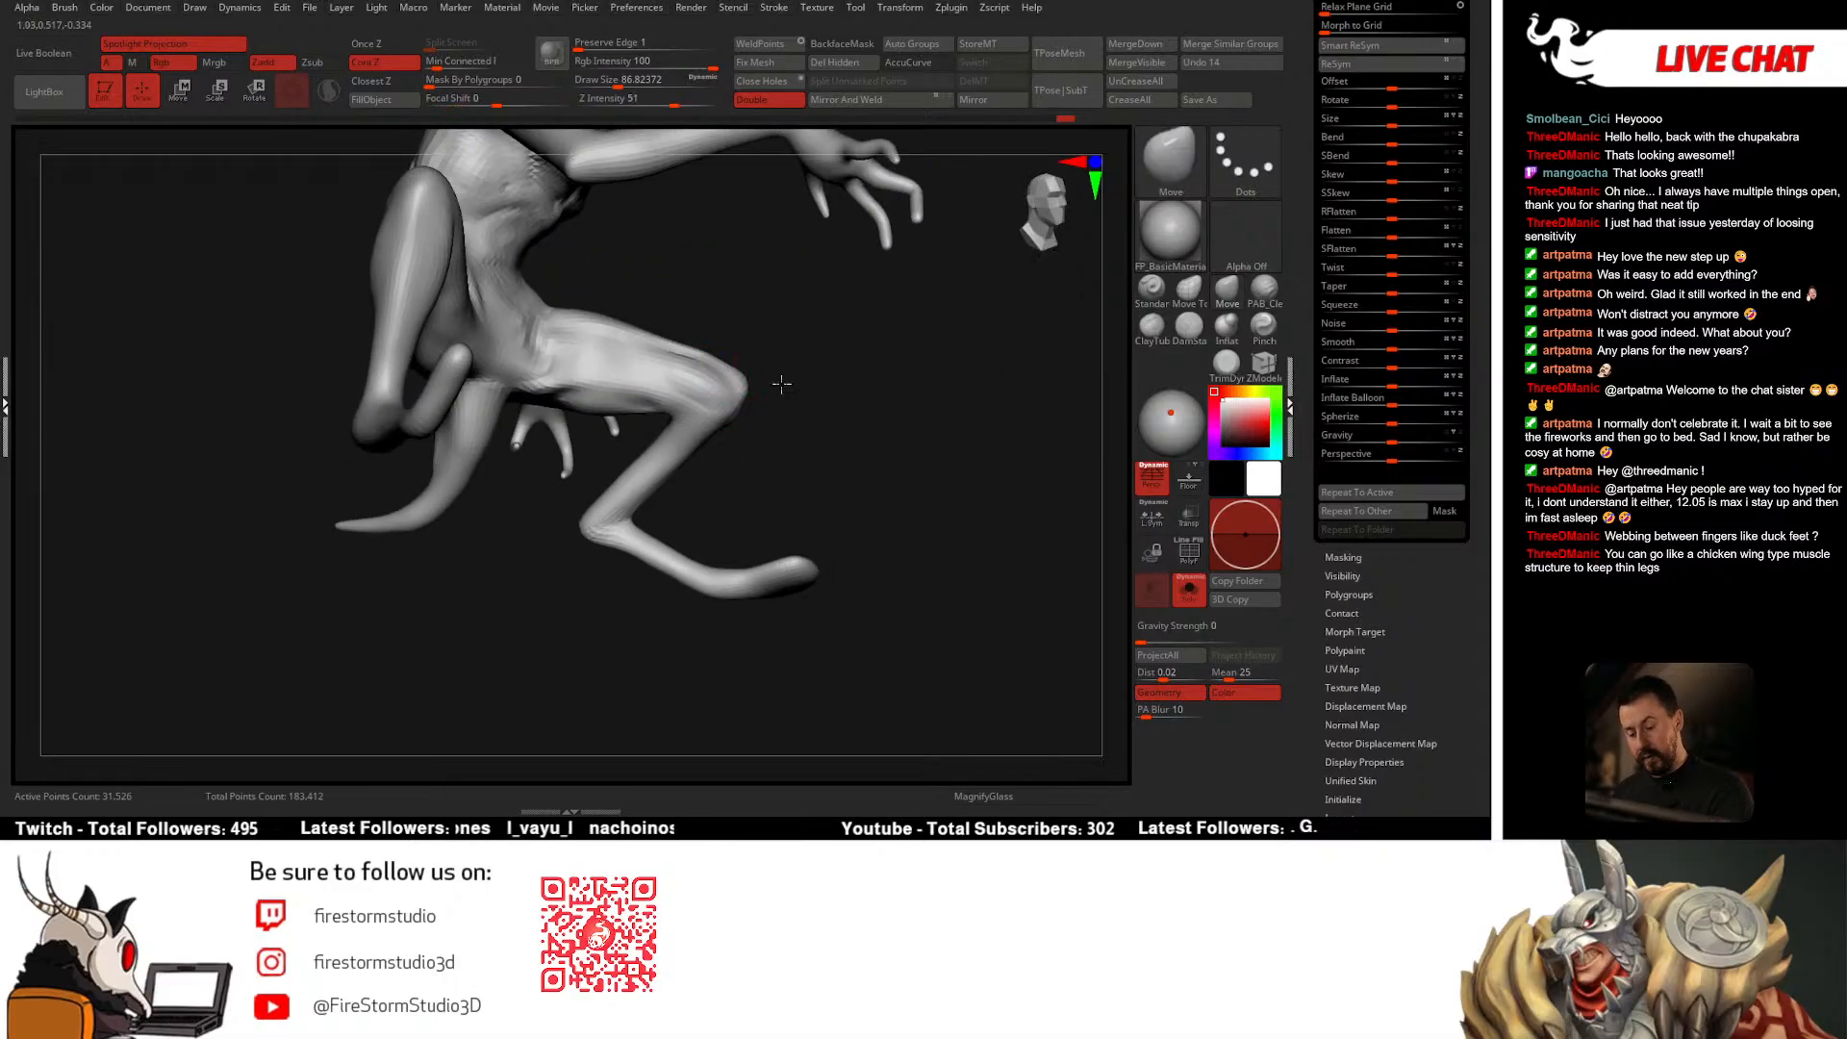
mouse_move(825, 374)
right_mouse_down()
mouse_move(856, 364)
mouse_move(755, 390)
mouse_move(728, 422)
mouse_move(739, 389)
mouse_move(760, 415)
mouse_move(742, 426)
mouse_move(869, 413)
mouse_move(828, 439)
mouse_move(846, 441)
mouse_move(840, 410)
mouse_move(818, 398)
right_mouse_up()
left_click(921, 65)
right_click(755, 408)
Step: Build up form around the knee and lower leg with the PAB_CleanBuild brush, enlarging its draw size
key("2")
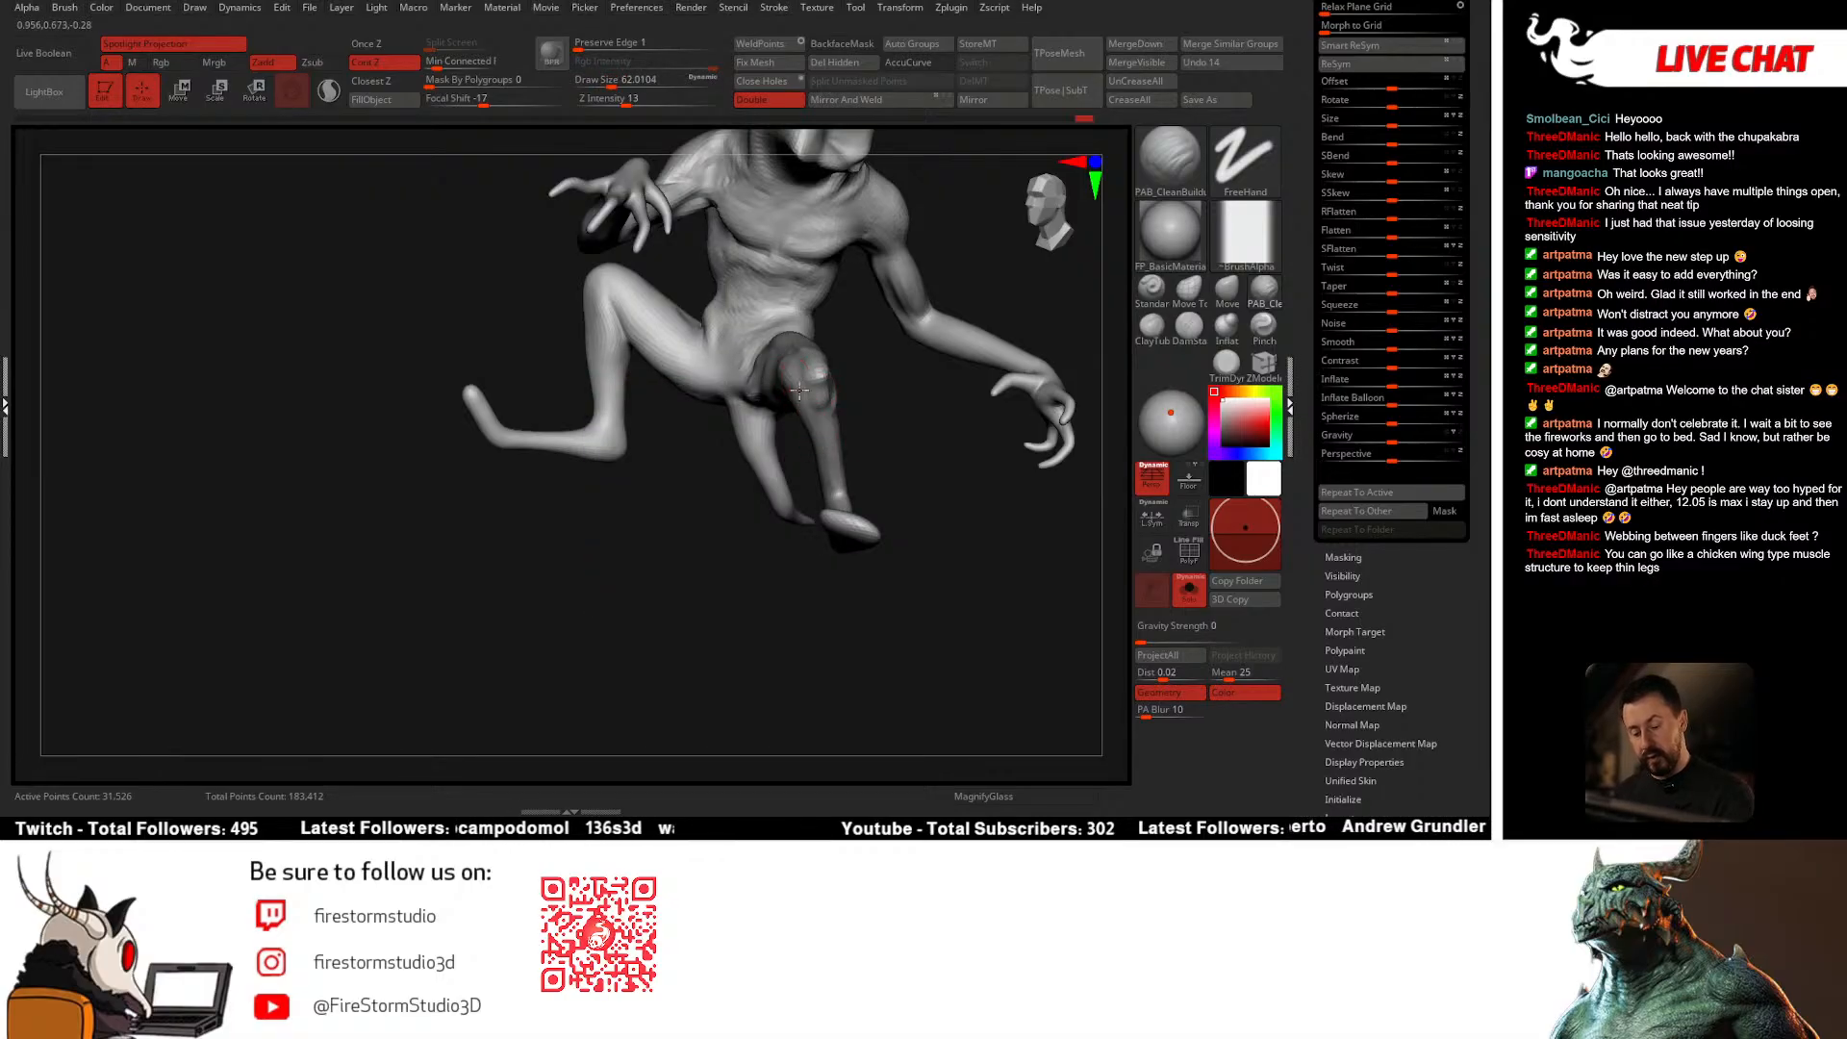
key("space")
left_click_drag(808, 500, 800, 500)
mouse_move(878, 408)
right_mouse_down("alt")
mouse_move(870, 379)
mouse_move(824, 404)
mouse_move(813, 462)
mouse_move(1008, 399)
right_mouse_up("alt")
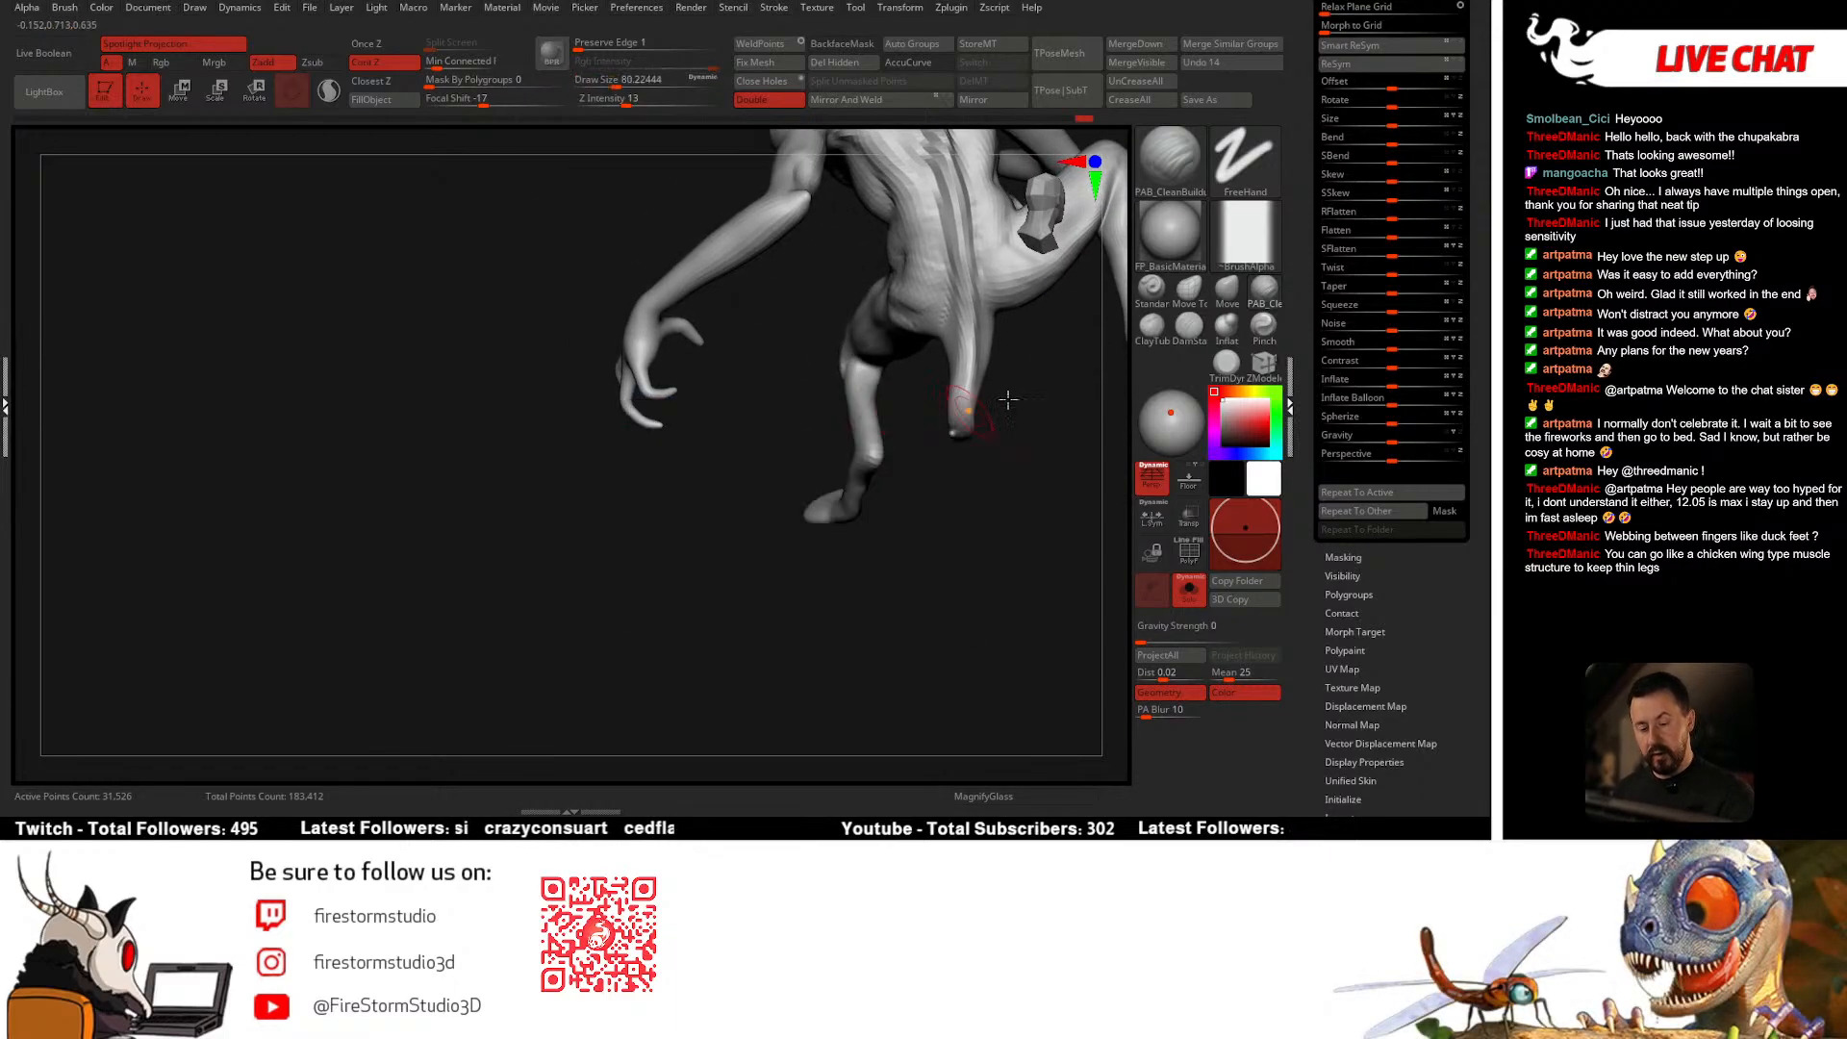
Step: Inflate the calf with the Inflat brush at a draw size of about 154
left_click(1231, 331)
right_click_drag(828, 452, 808, 457)
key("space")
left_click_drag(854, 386, 868, 387)
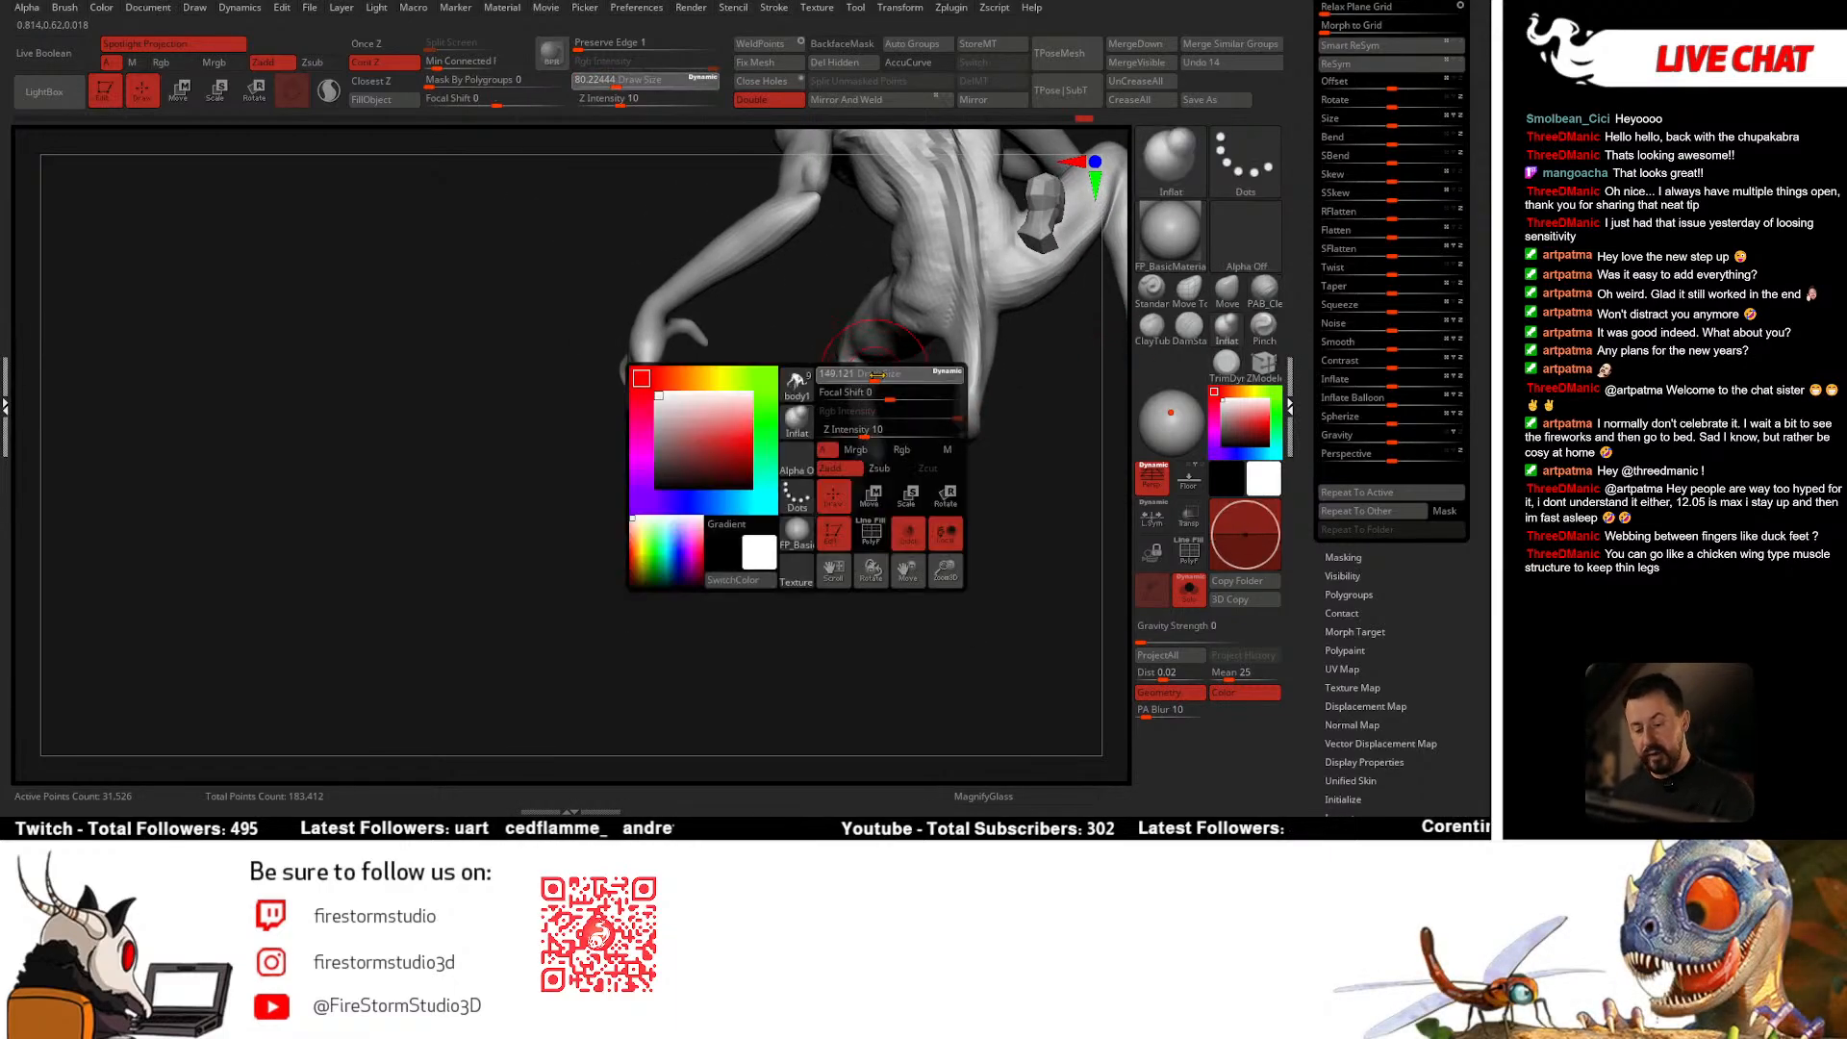
mouse_move(868, 387)
right_mouse_down()
mouse_move(904, 406)
mouse_move(881, 393)
mouse_move(920, 385)
right_mouse_up()
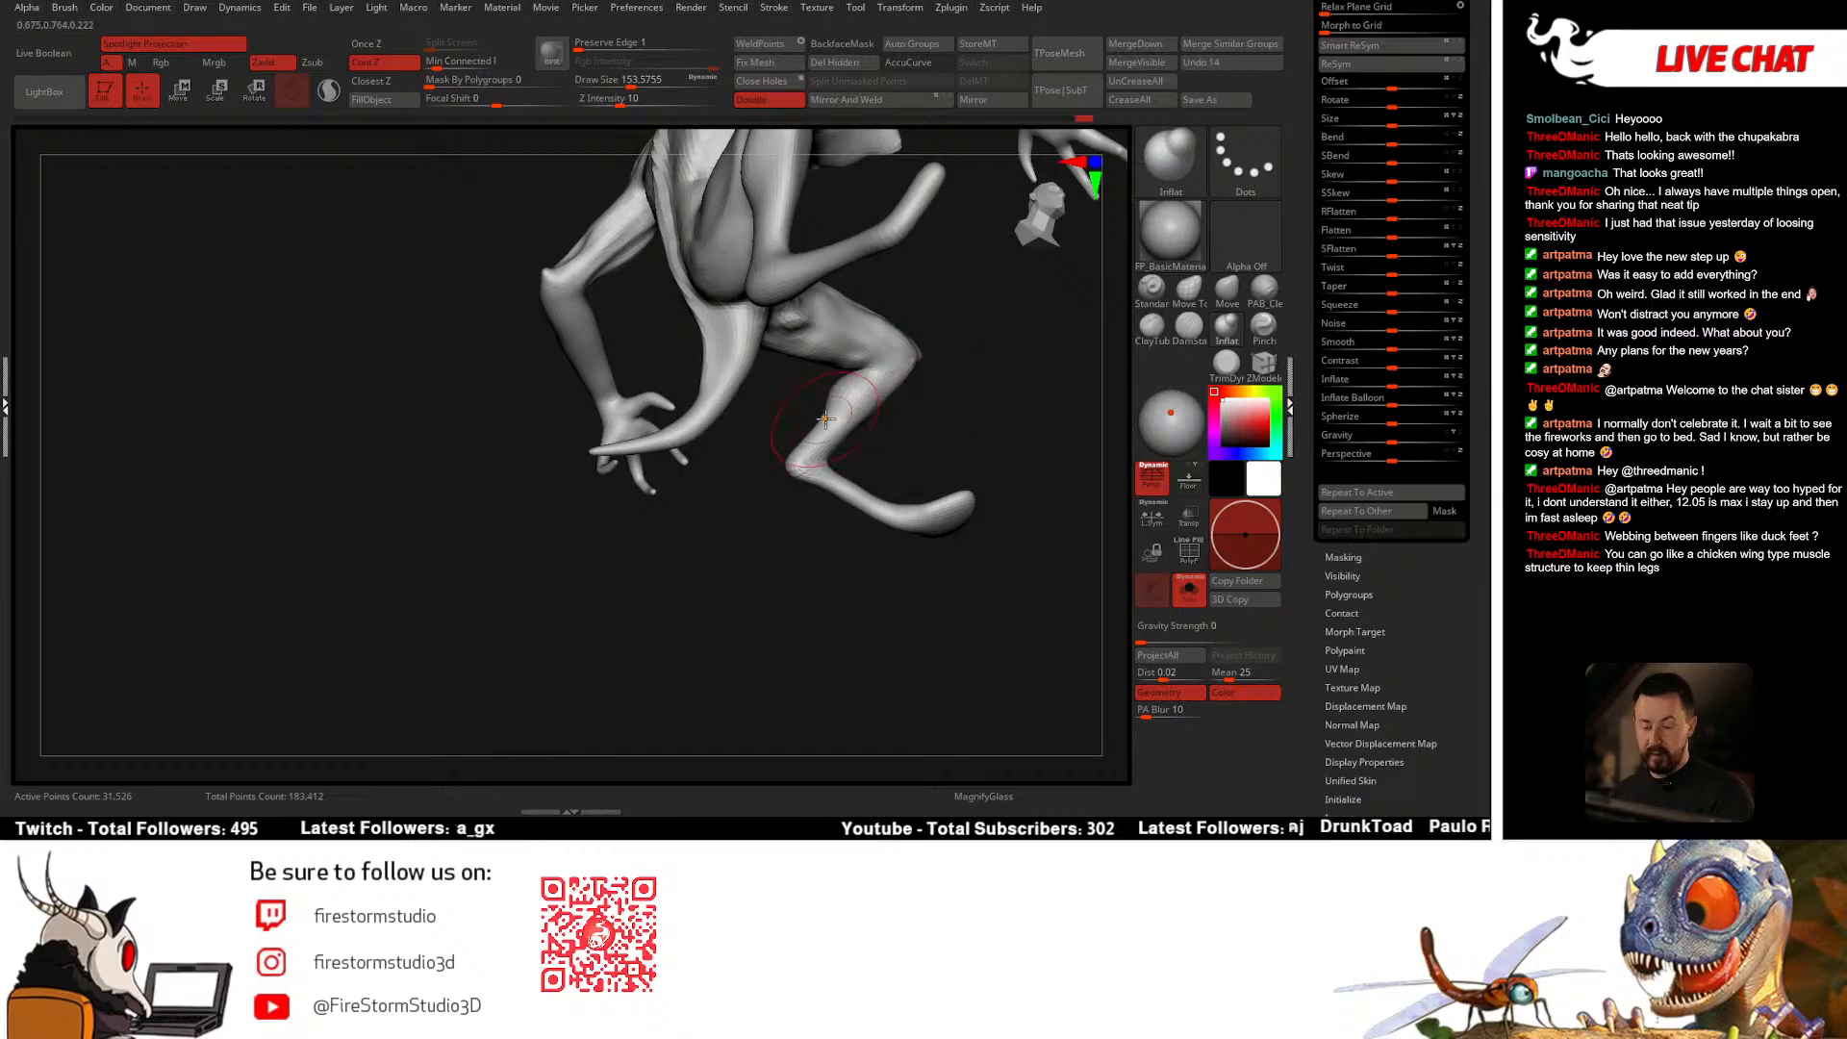
mouse_move(825, 419)
right_mouse_down()
mouse_move(850, 456)
mouse_move(895, 431)
mouse_move(826, 399)
mouse_move(945, 348)
mouse_move(987, 413)
mouse_move(967, 435)
mouse_move(1093, 490)
right_mouse_up()
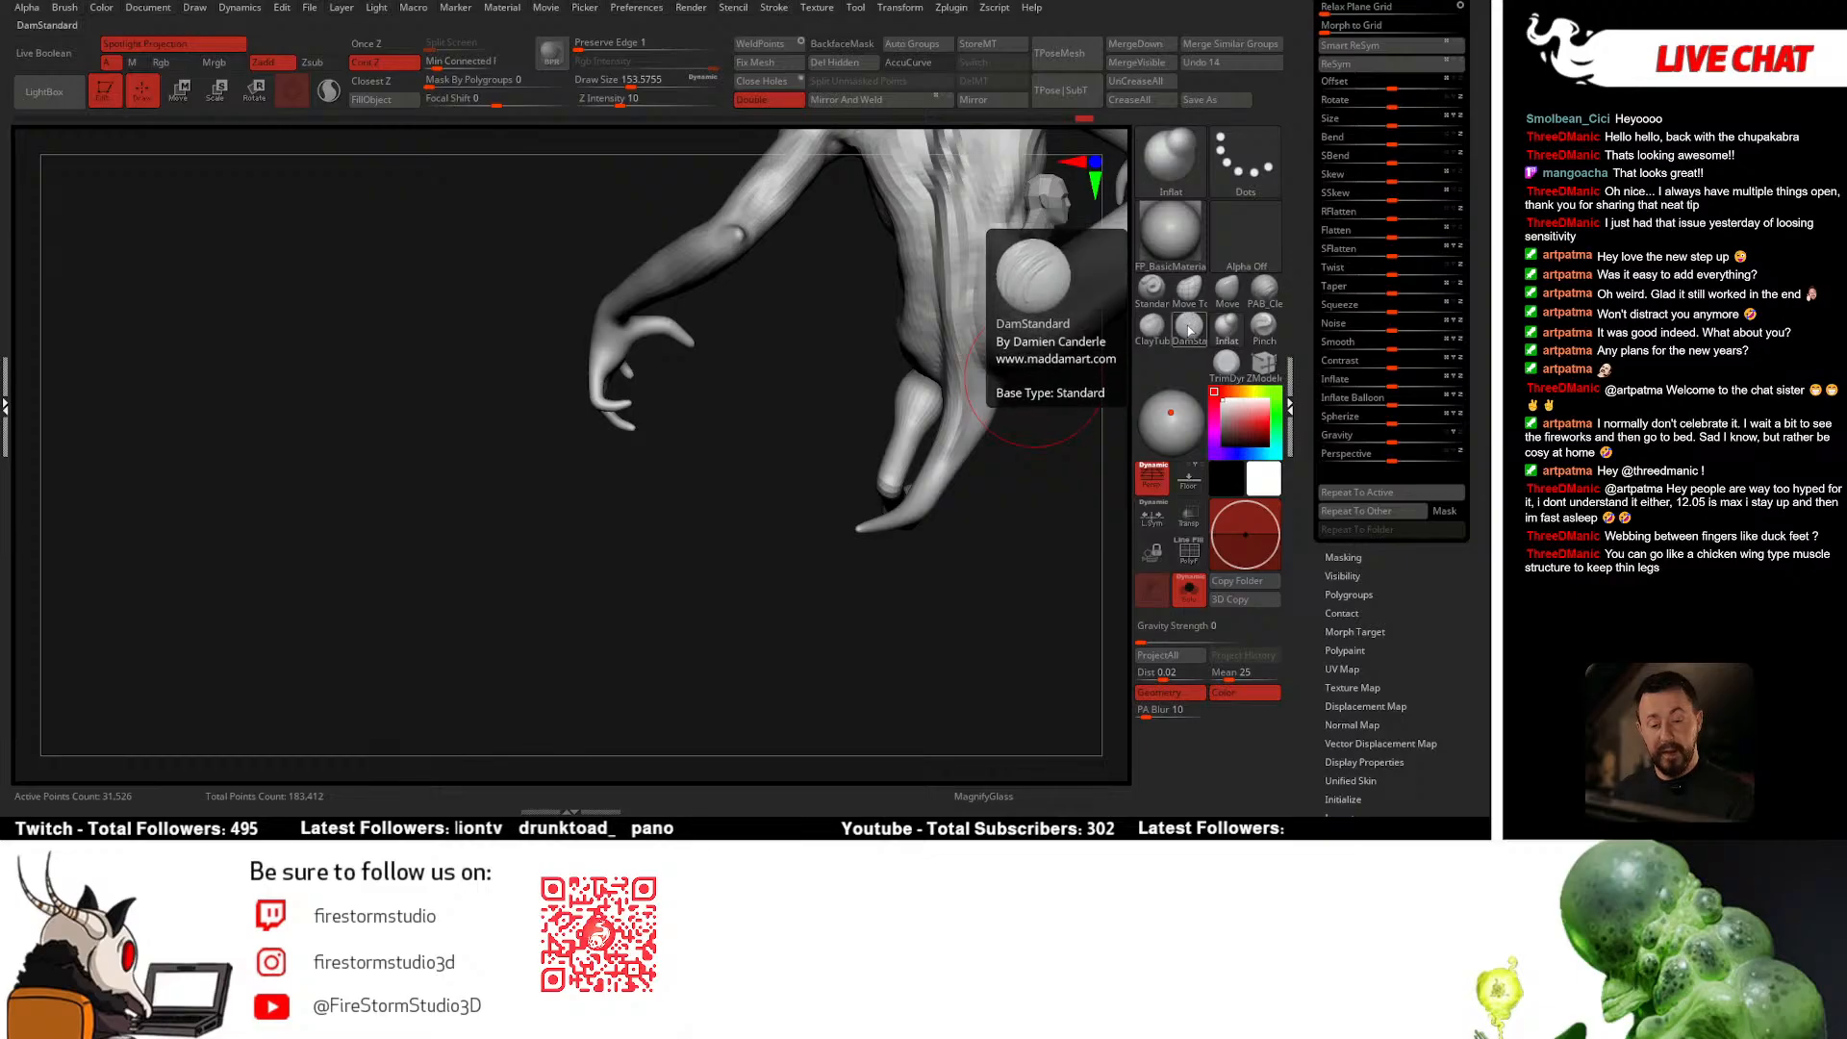
Step: Carve muscle creases into the back of the calf with the DamStandard brush
left_click(1189, 330)
left_click_drag(864, 468, 818, 529)
key("space")
left_click_drag(896, 428, 854, 501)
key("space")
left_click_drag(930, 399, 924, 392)
left_click_drag(839, 483, 876, 507)
key("space")
left_click_drag(951, 405, 947, 405)
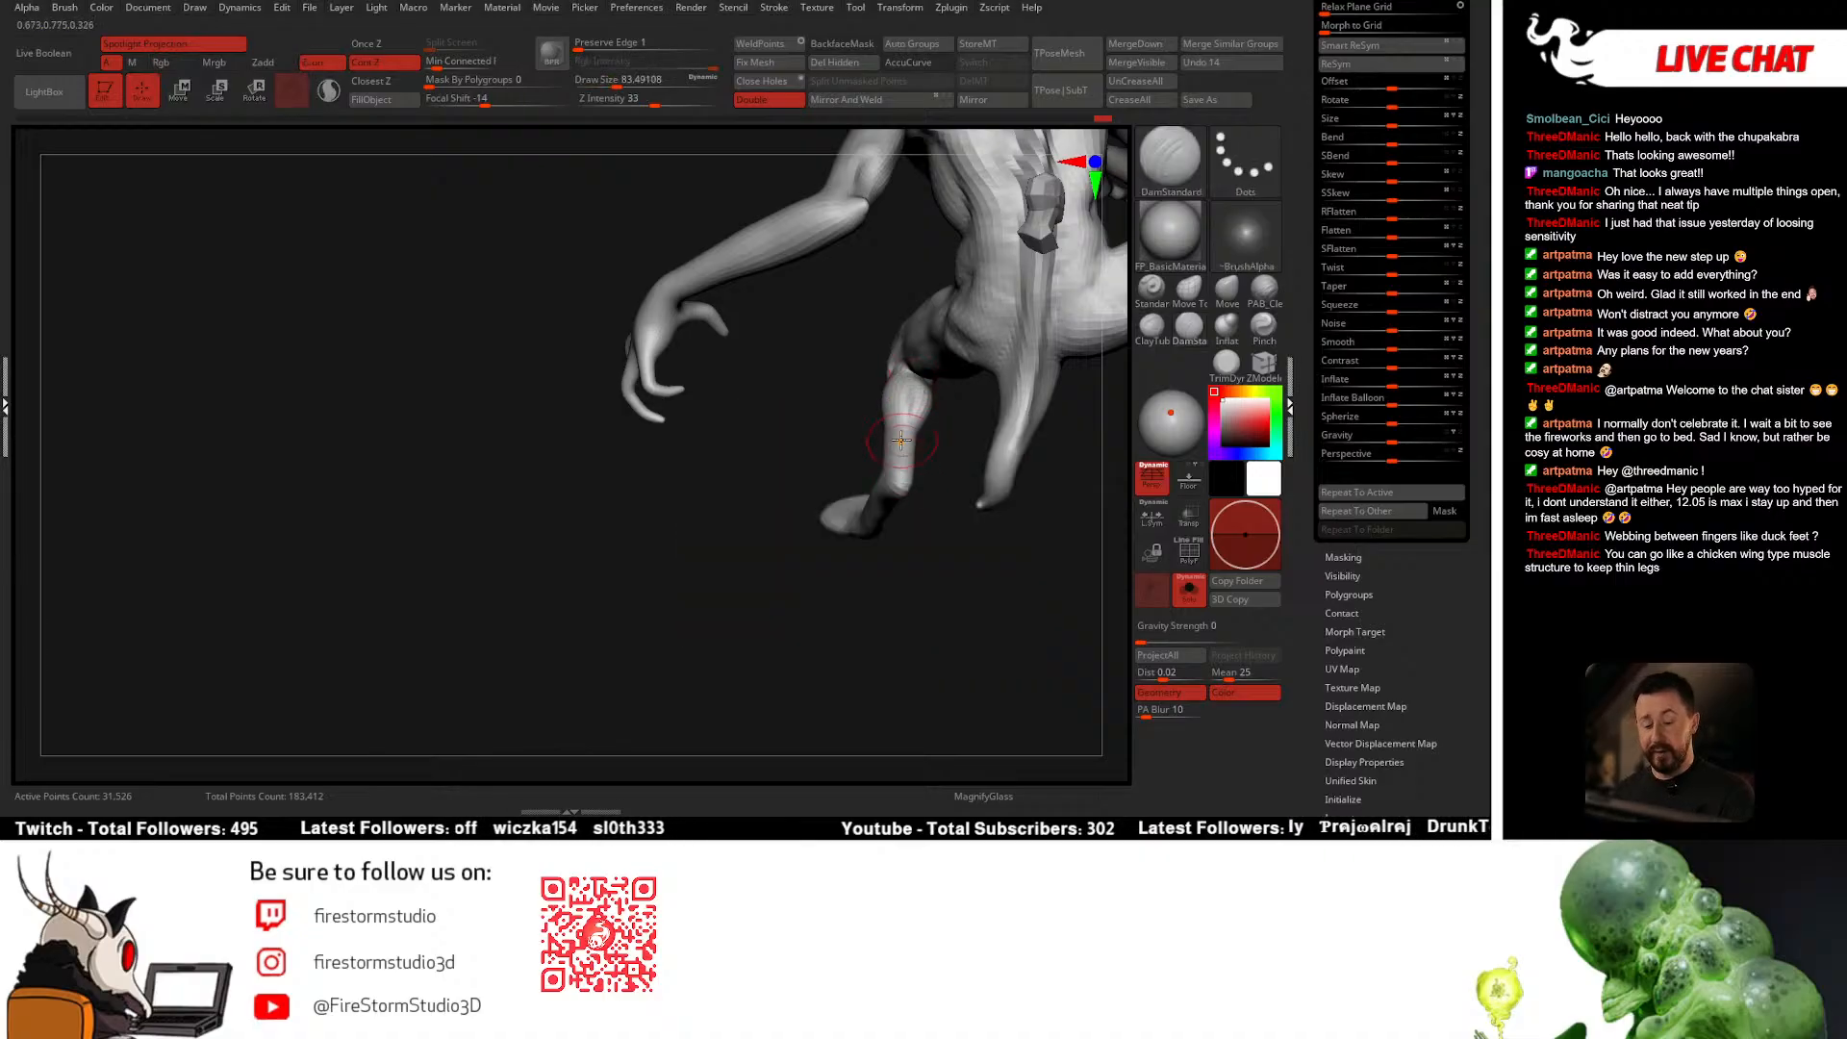
Step: Deepen the creases toward the ankle with a resized DamStandard brush and smooth the calf surface
left_click_drag(833, 470, 846, 506)
key("space")
left_click_drag(922, 405, 901, 471)
mouse_move(847, 438)
left_mouse_down()
mouse_move(973, 433)
mouse_move(986, 457)
mouse_move(924, 414)
mouse_move(880, 433)
left_mouse_up()
left_click_drag(936, 386, 947, 399, "shift")
left_click_drag(837, 423, 804, 444)
Step: Reshape the calf and lower leg silhouette with the Move brush at a draw size of about 145
key("b")
key("m")
key("v")
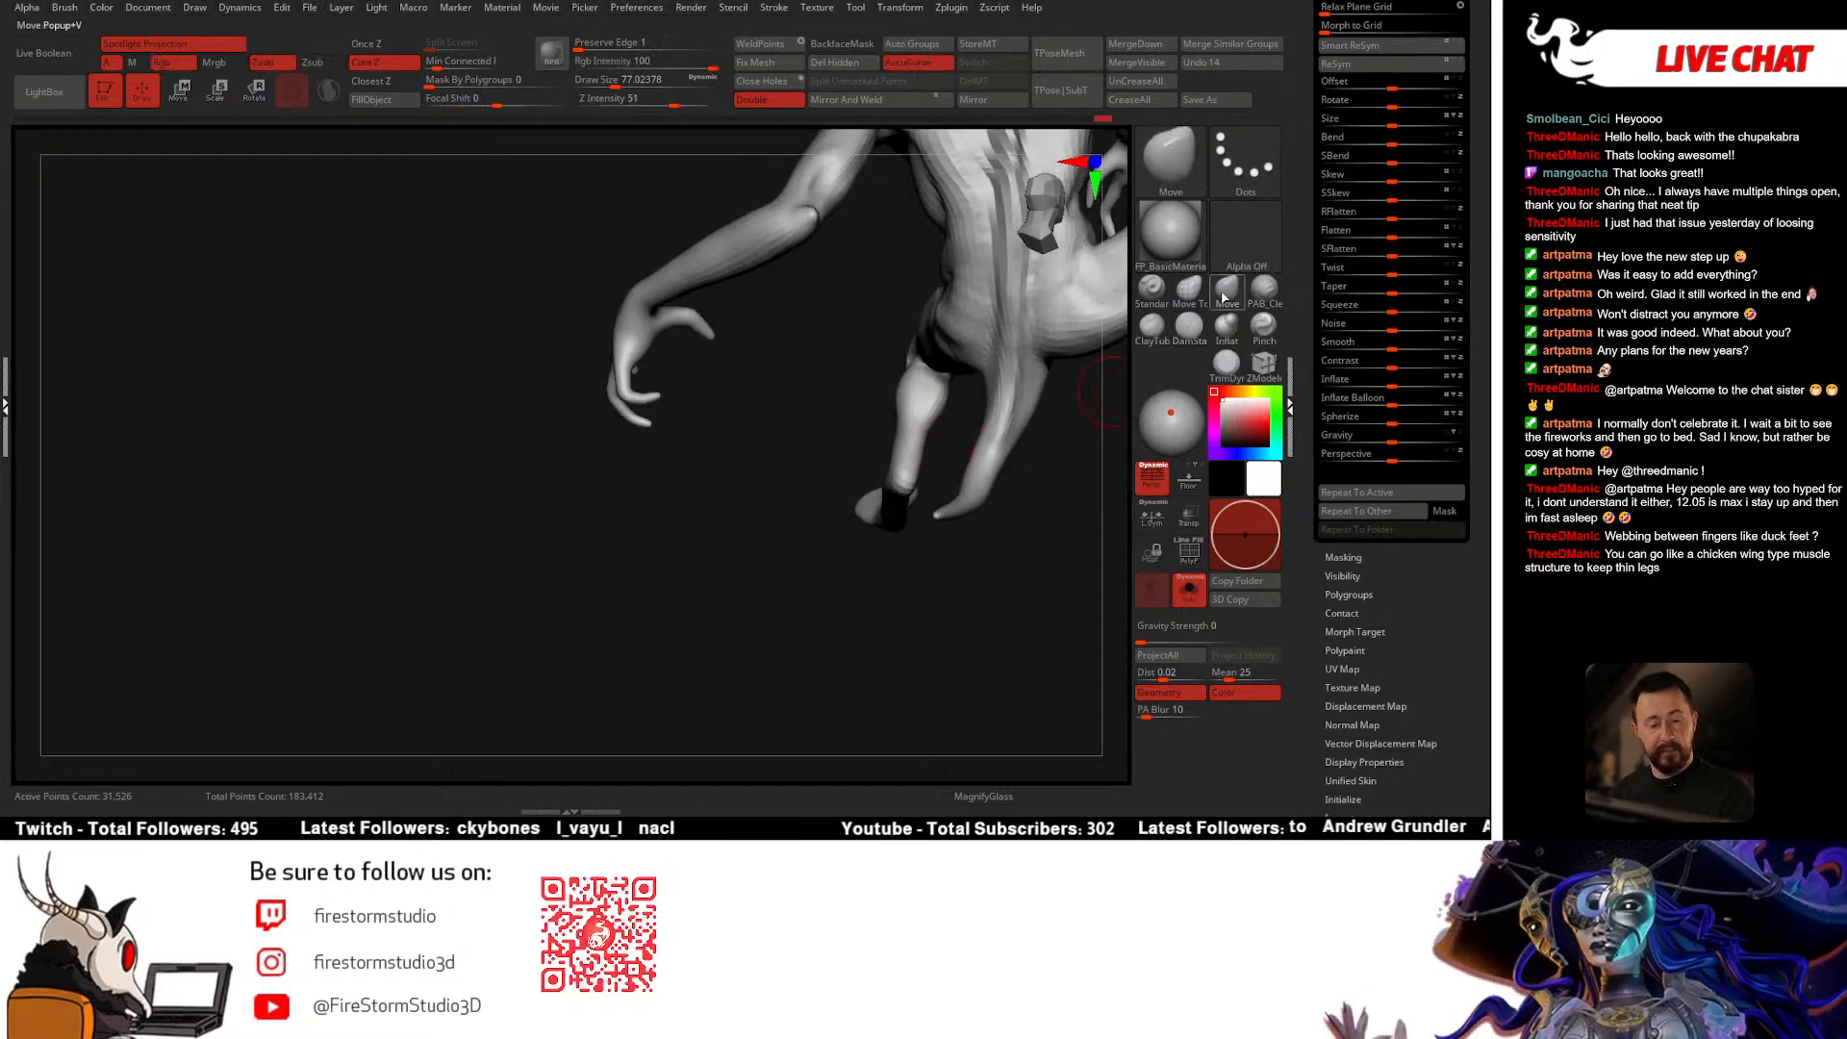
key("space")
mouse_move(894, 390)
left_mouse_down()
mouse_move(997, 404)
mouse_move(967, 515)
left_mouse_up()
mouse_move(854, 520)
left_mouse_down()
mouse_move(891, 450)
mouse_move(823, 383)
left_mouse_up()
right_click_drag(852, 309, 866, 306)
key("s")
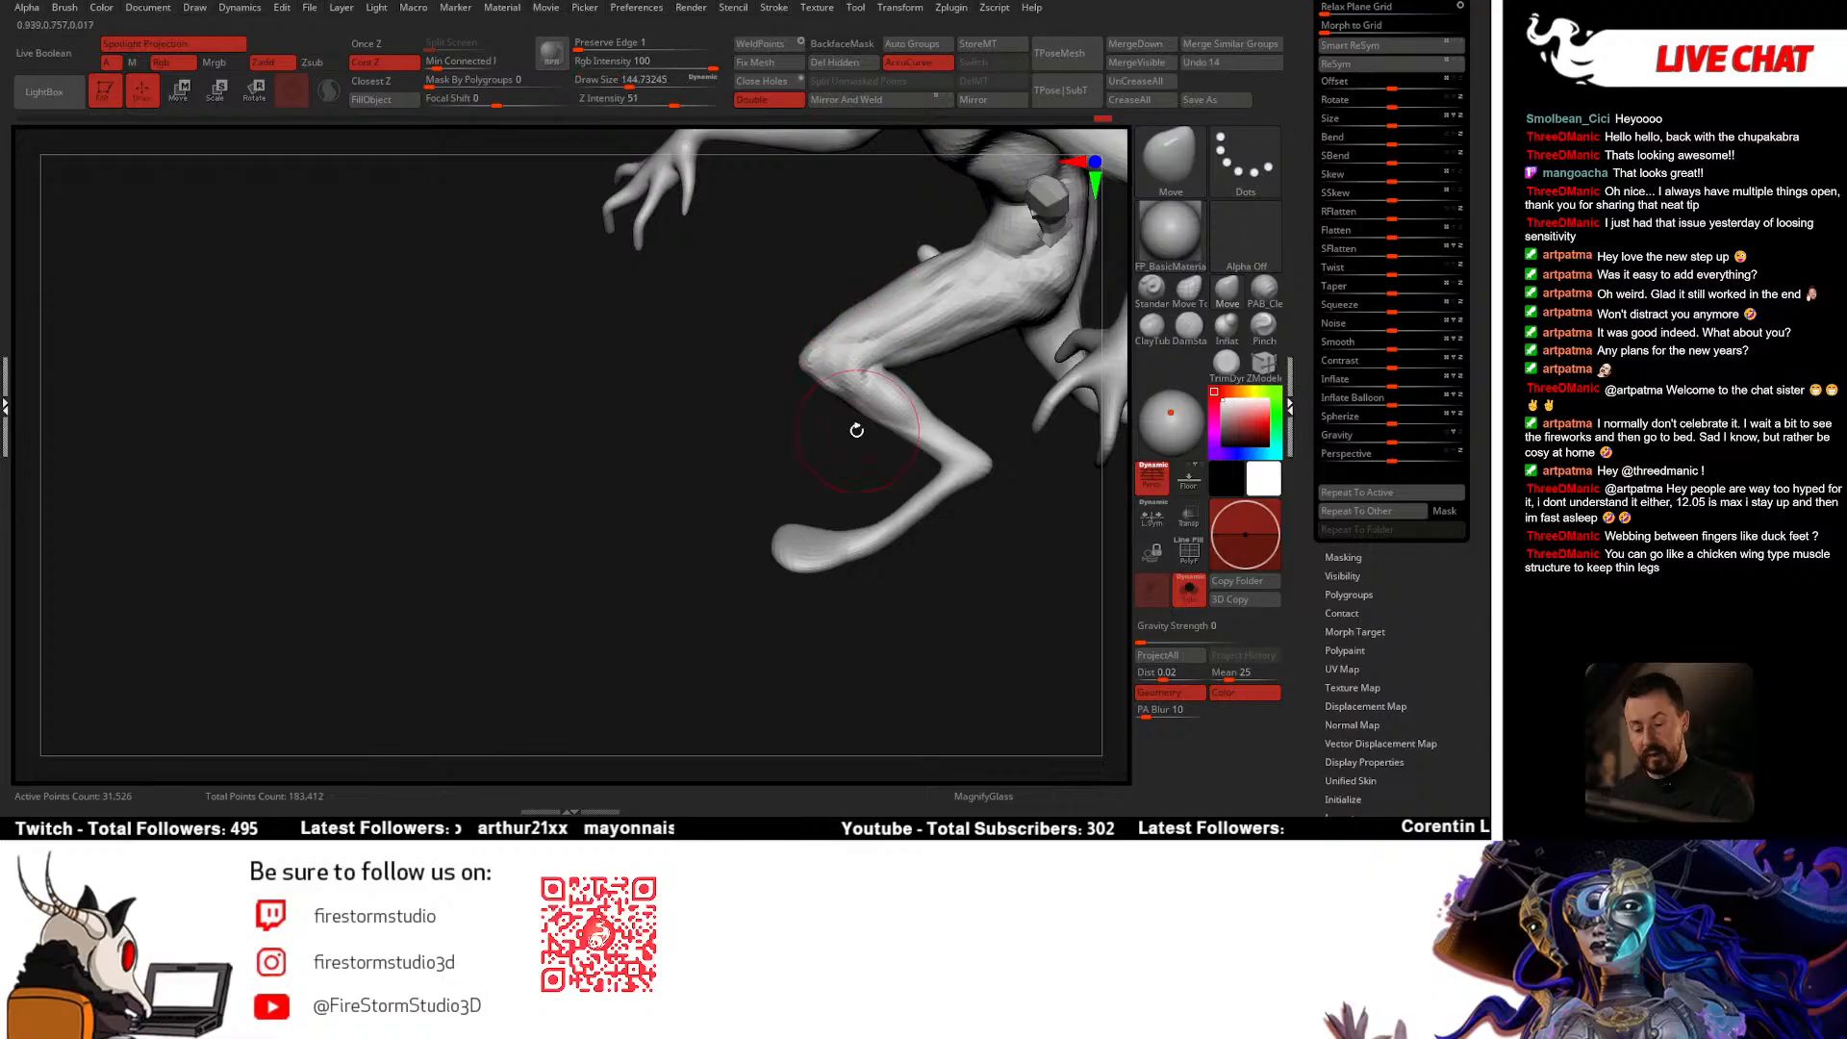
left_click_drag(856, 431, 815, 508)
Step: Frame the body, turn off Solo mode to show all subtools, and collapse the Deformation settings
key("f")
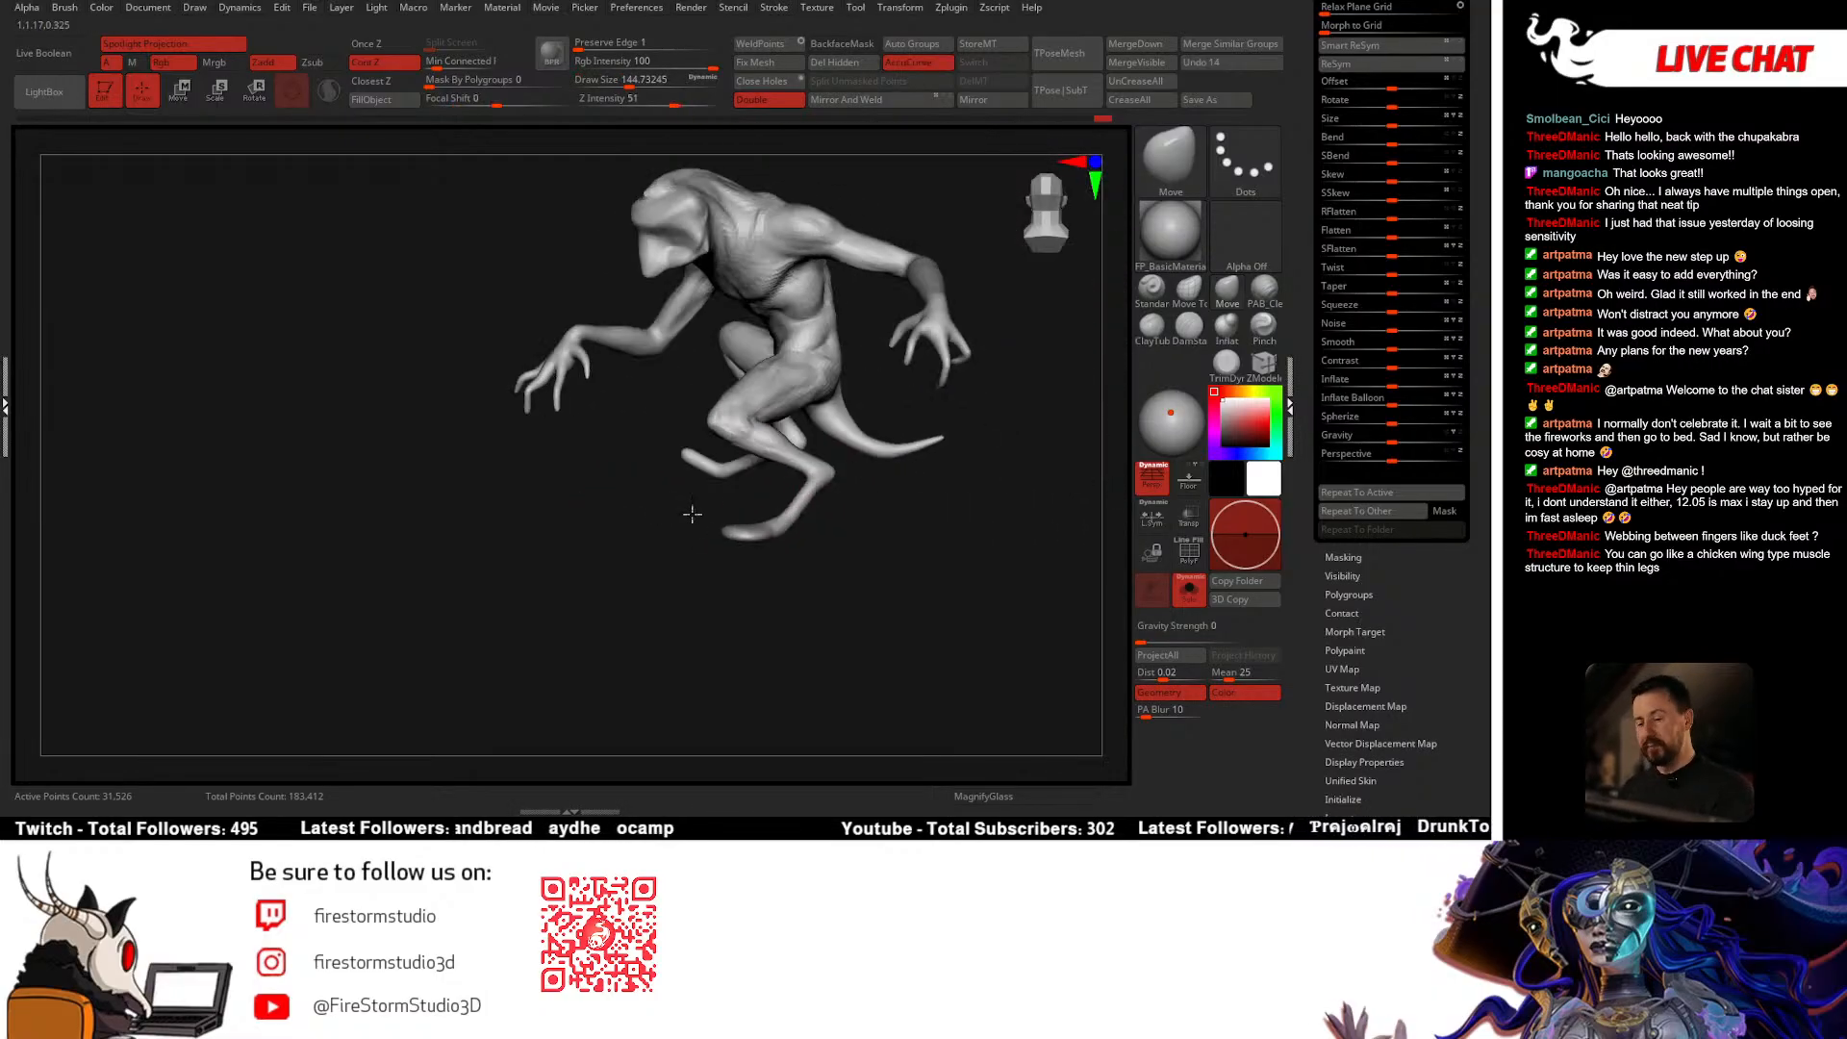
left_click_drag(692, 514, 900, 510)
key("alt+s")
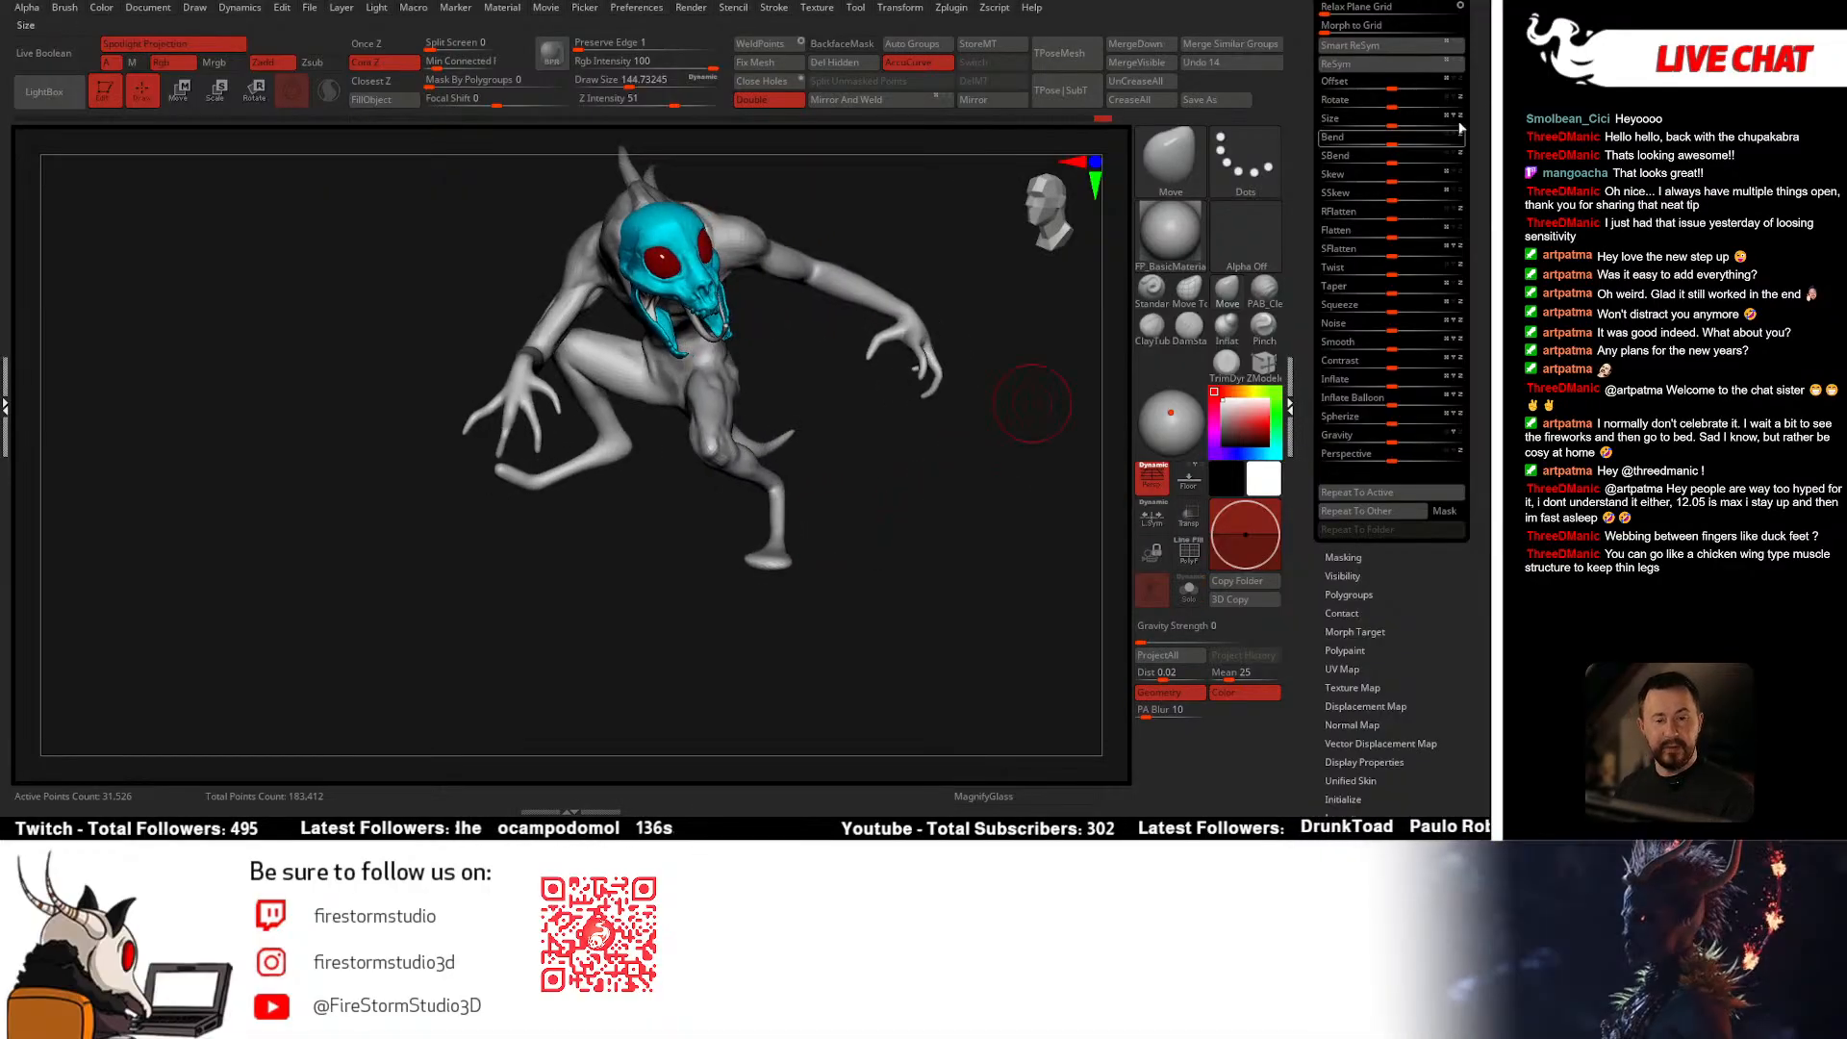
left_click_drag(1475, 135, 1475, 346)
left_click(1359, 191)
left_click_drag(1427, 111, 1425, 237)
left_click_drag(973, 479, 938, 581)
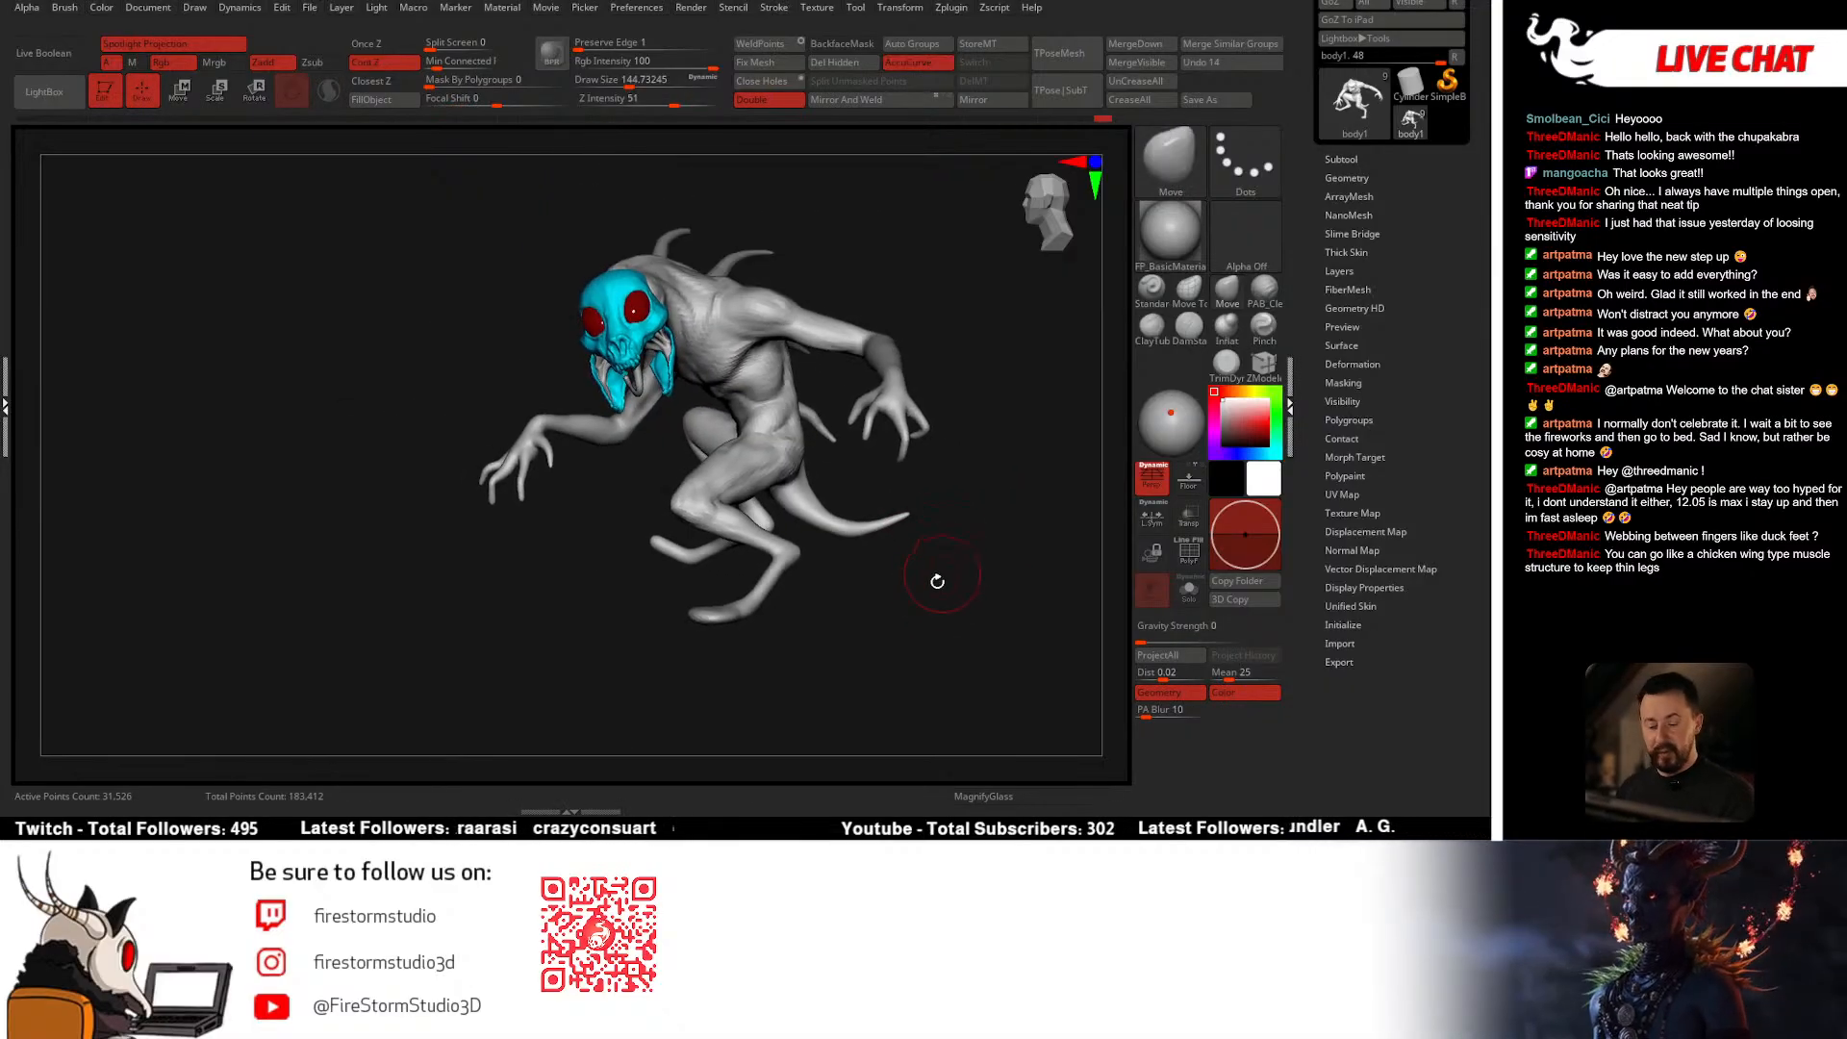
Step: Adjust the thigh and hip proportions against the whole creature with the Move brush at a draw size of about 136
left_click(1241, 287)
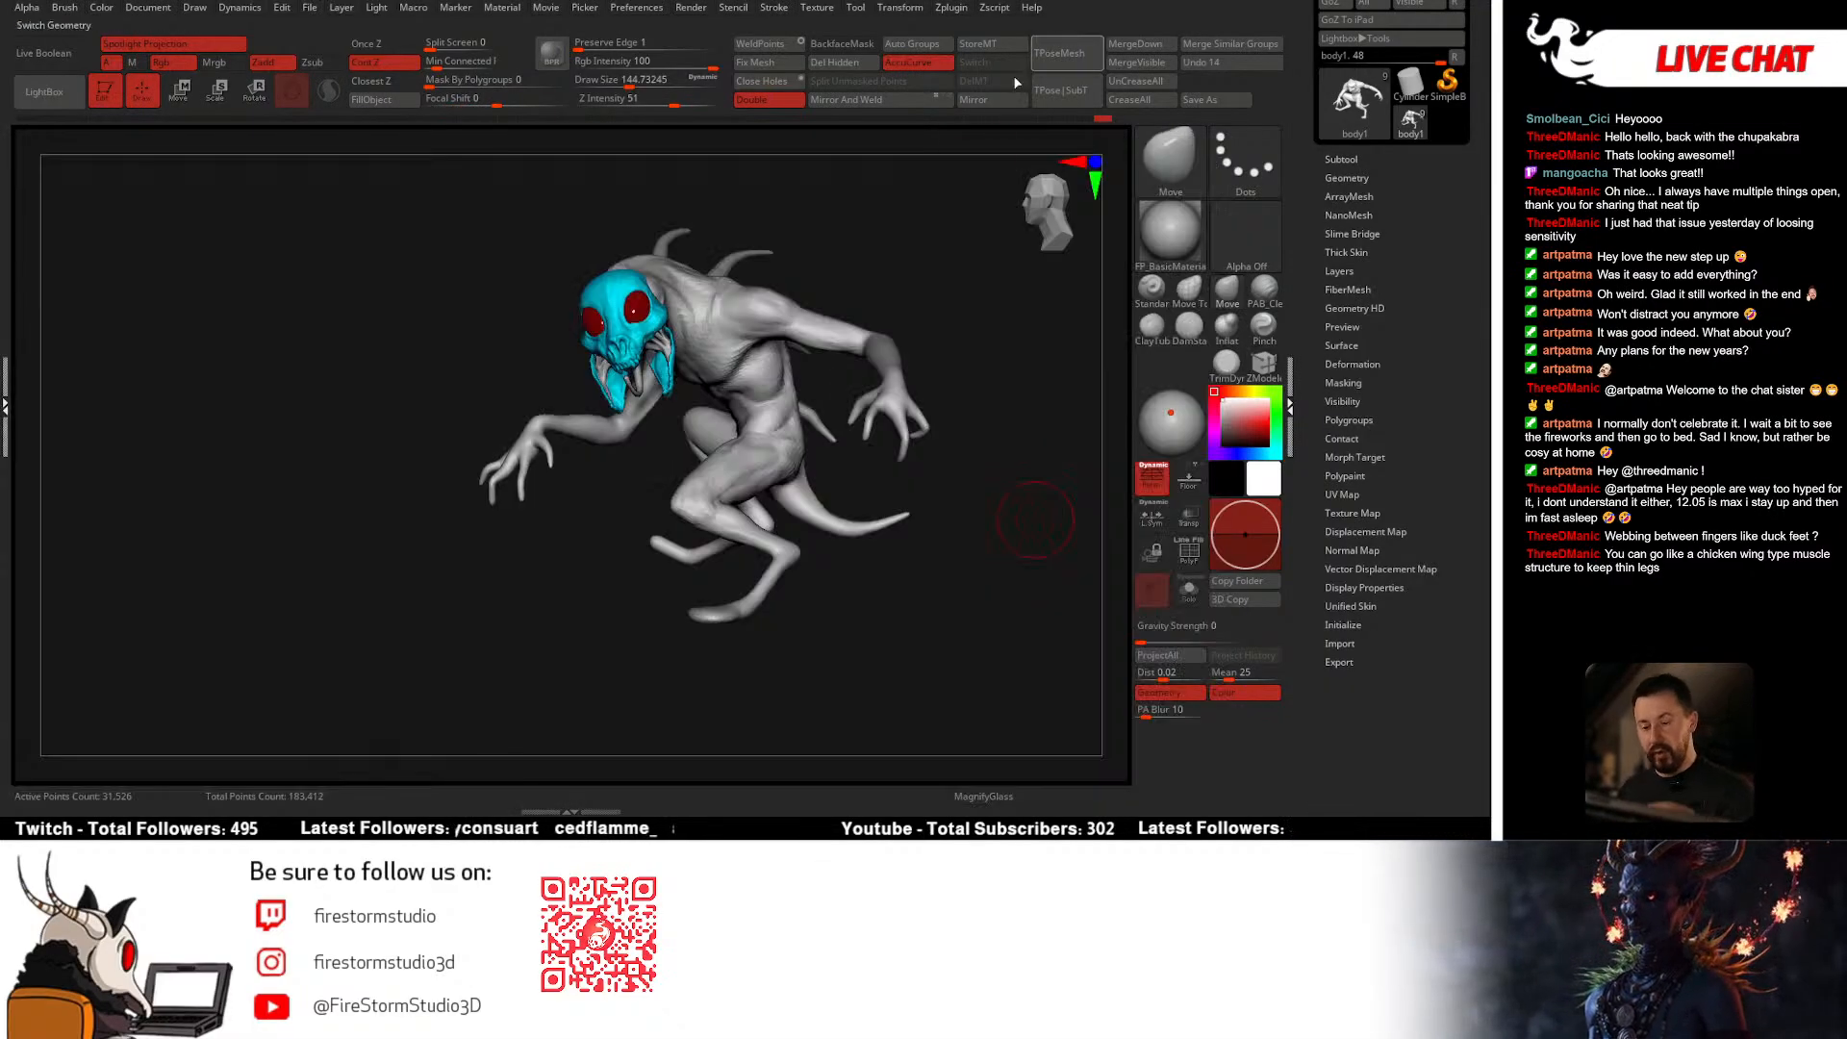
left_click_drag(885, 466, 752, 488)
key("space")
right_click_drag(719, 475, 735, 458, "ctrl")
key("space")
left_click_drag(734, 458, 730, 456)
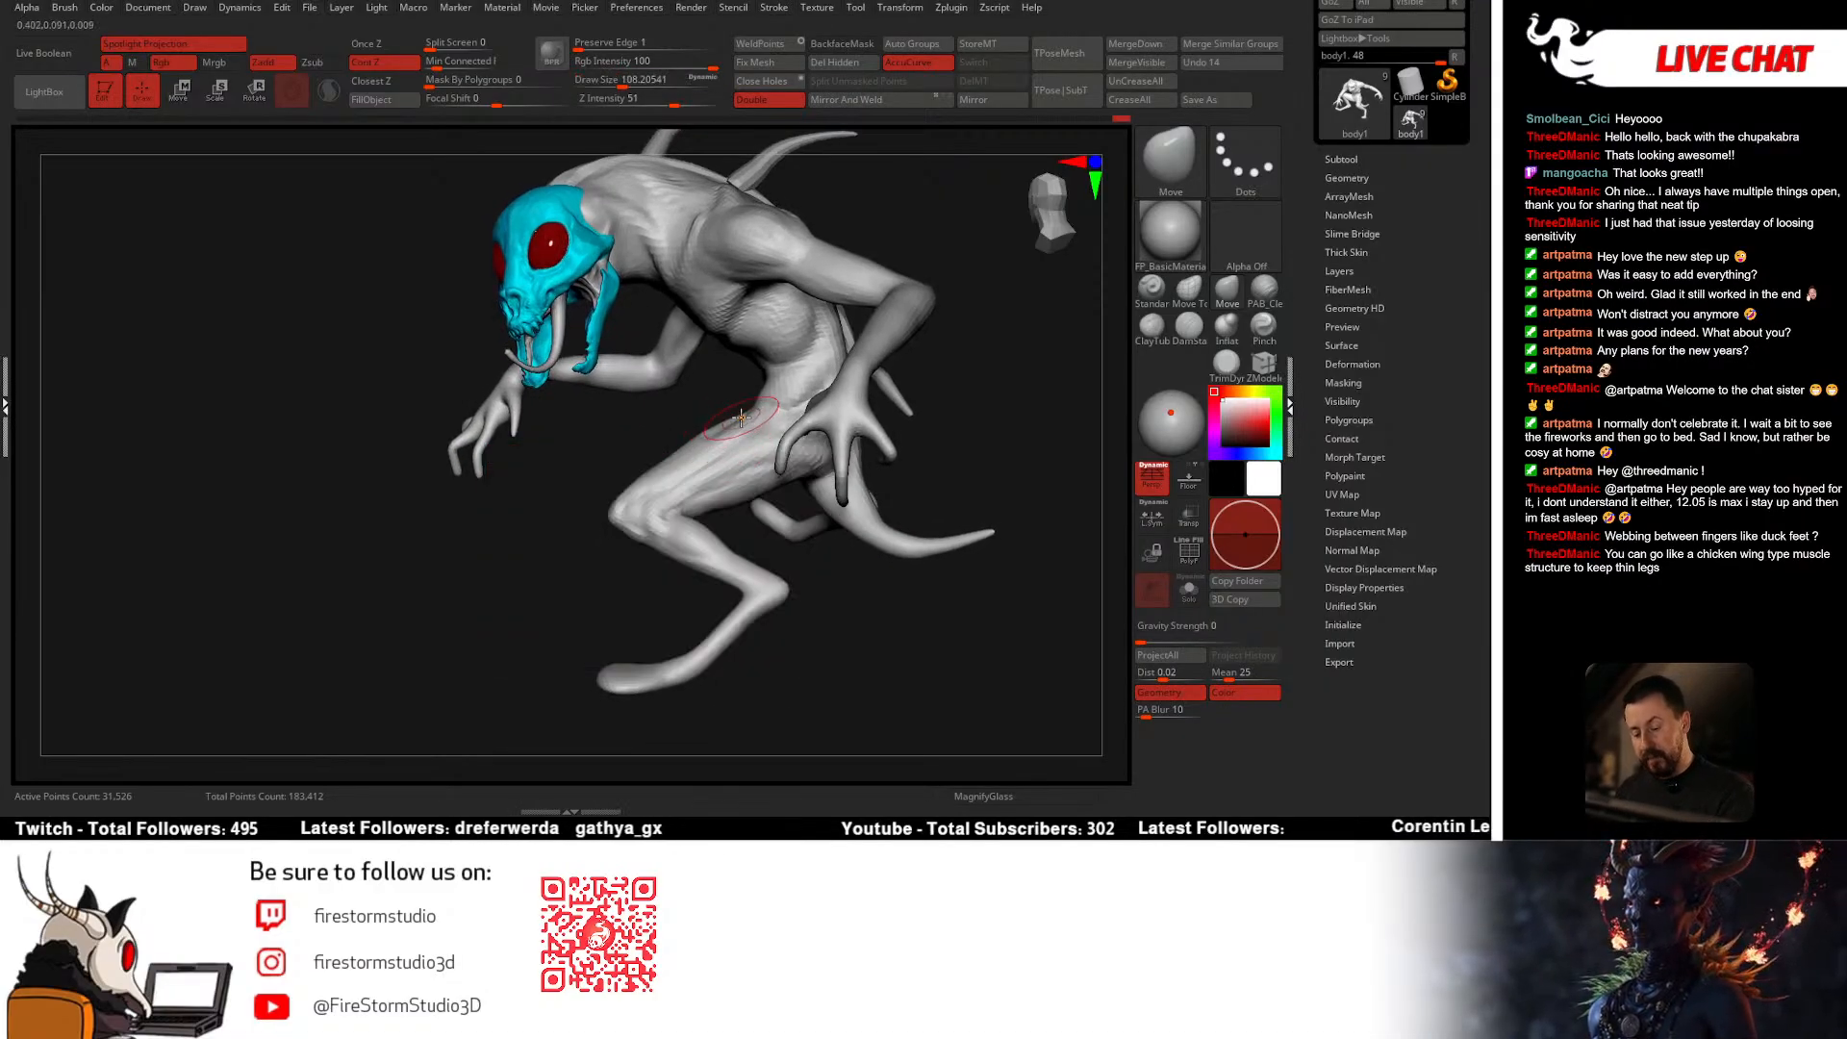
mouse_move(771, 410)
right_mouse_down()
mouse_move(840, 407)
mouse_move(781, 411)
mouse_move(810, 421)
mouse_move(884, 366)
mouse_move(703, 595)
right_mouse_up()
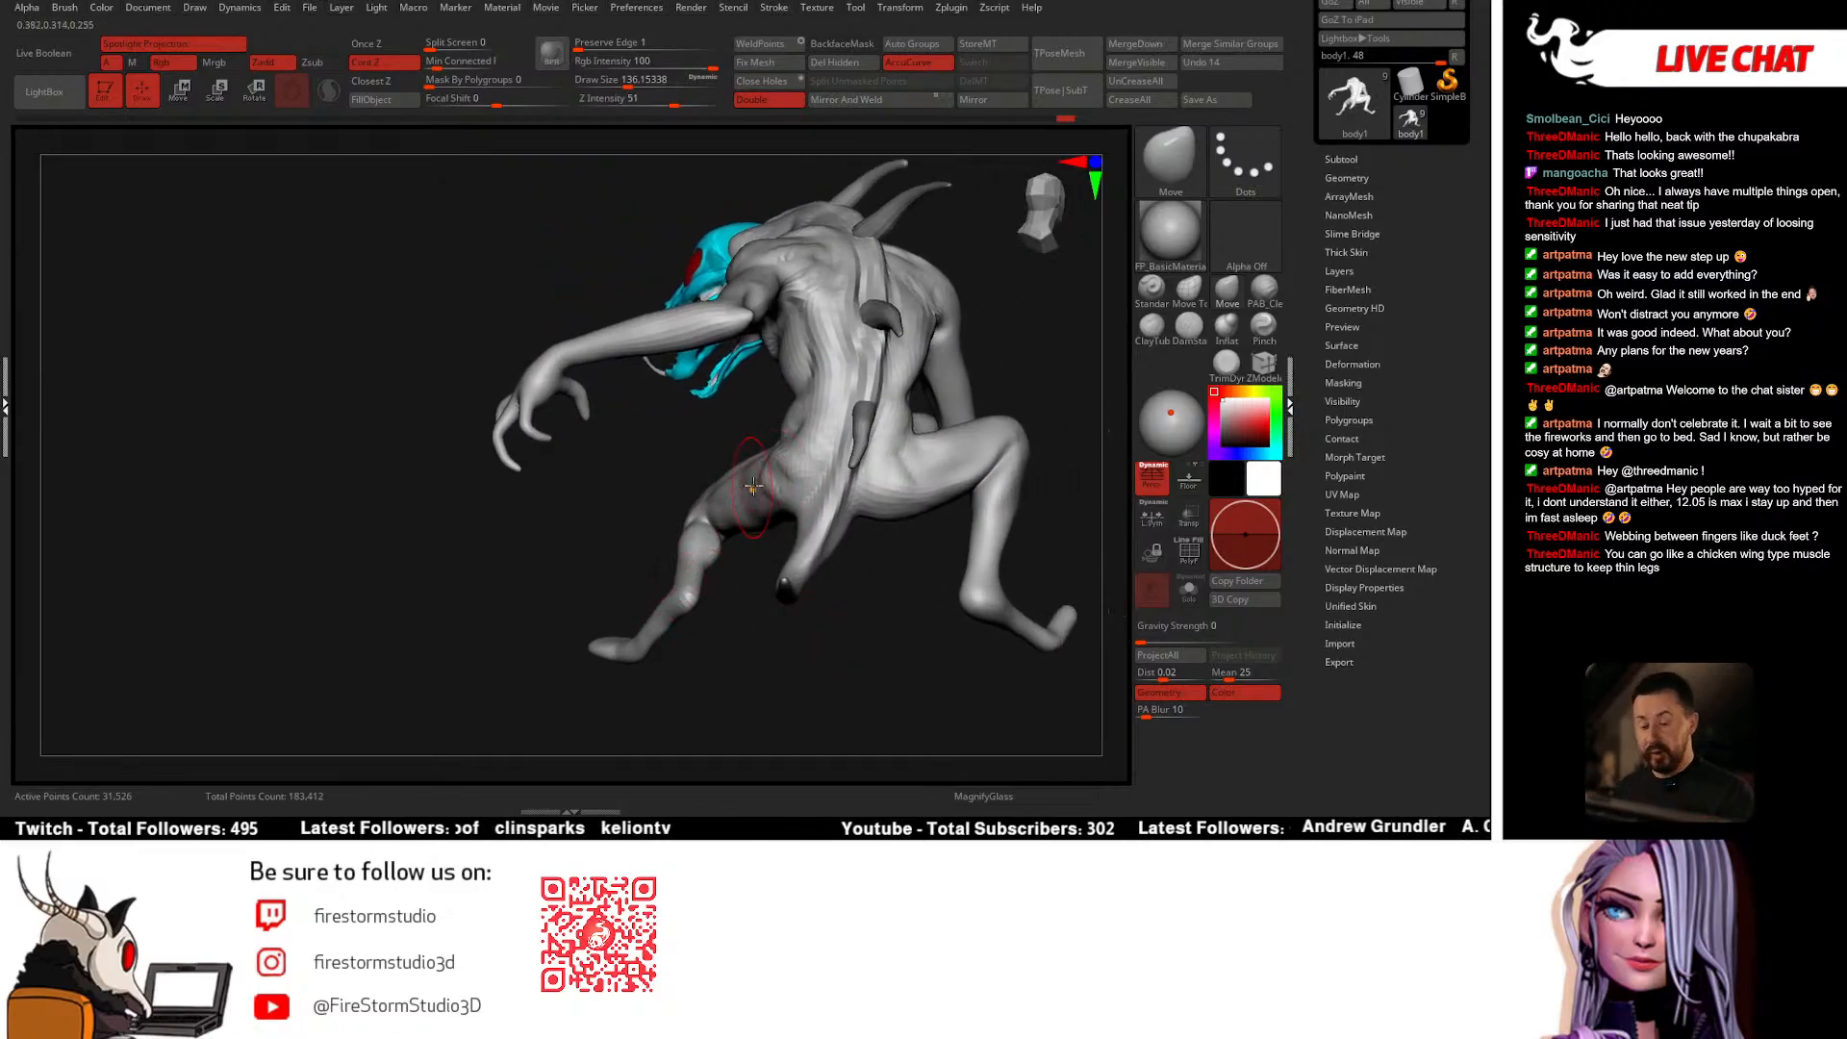
mouse_move(753, 486)
right_mouse_down()
mouse_move(899, 491)
mouse_move(792, 471)
mouse_move(768, 503)
mouse_move(845, 432)
mouse_move(949, 524)
mouse_move(839, 438)
mouse_move(887, 516)
mouse_move(858, 507)
mouse_move(968, 523)
right_mouse_up()
right_click(768, 502)
Step: Build up the hip and upper thigh muscles with the PAB_CleanBuildup brush at a draw size of about 90
left_click(1264, 290)
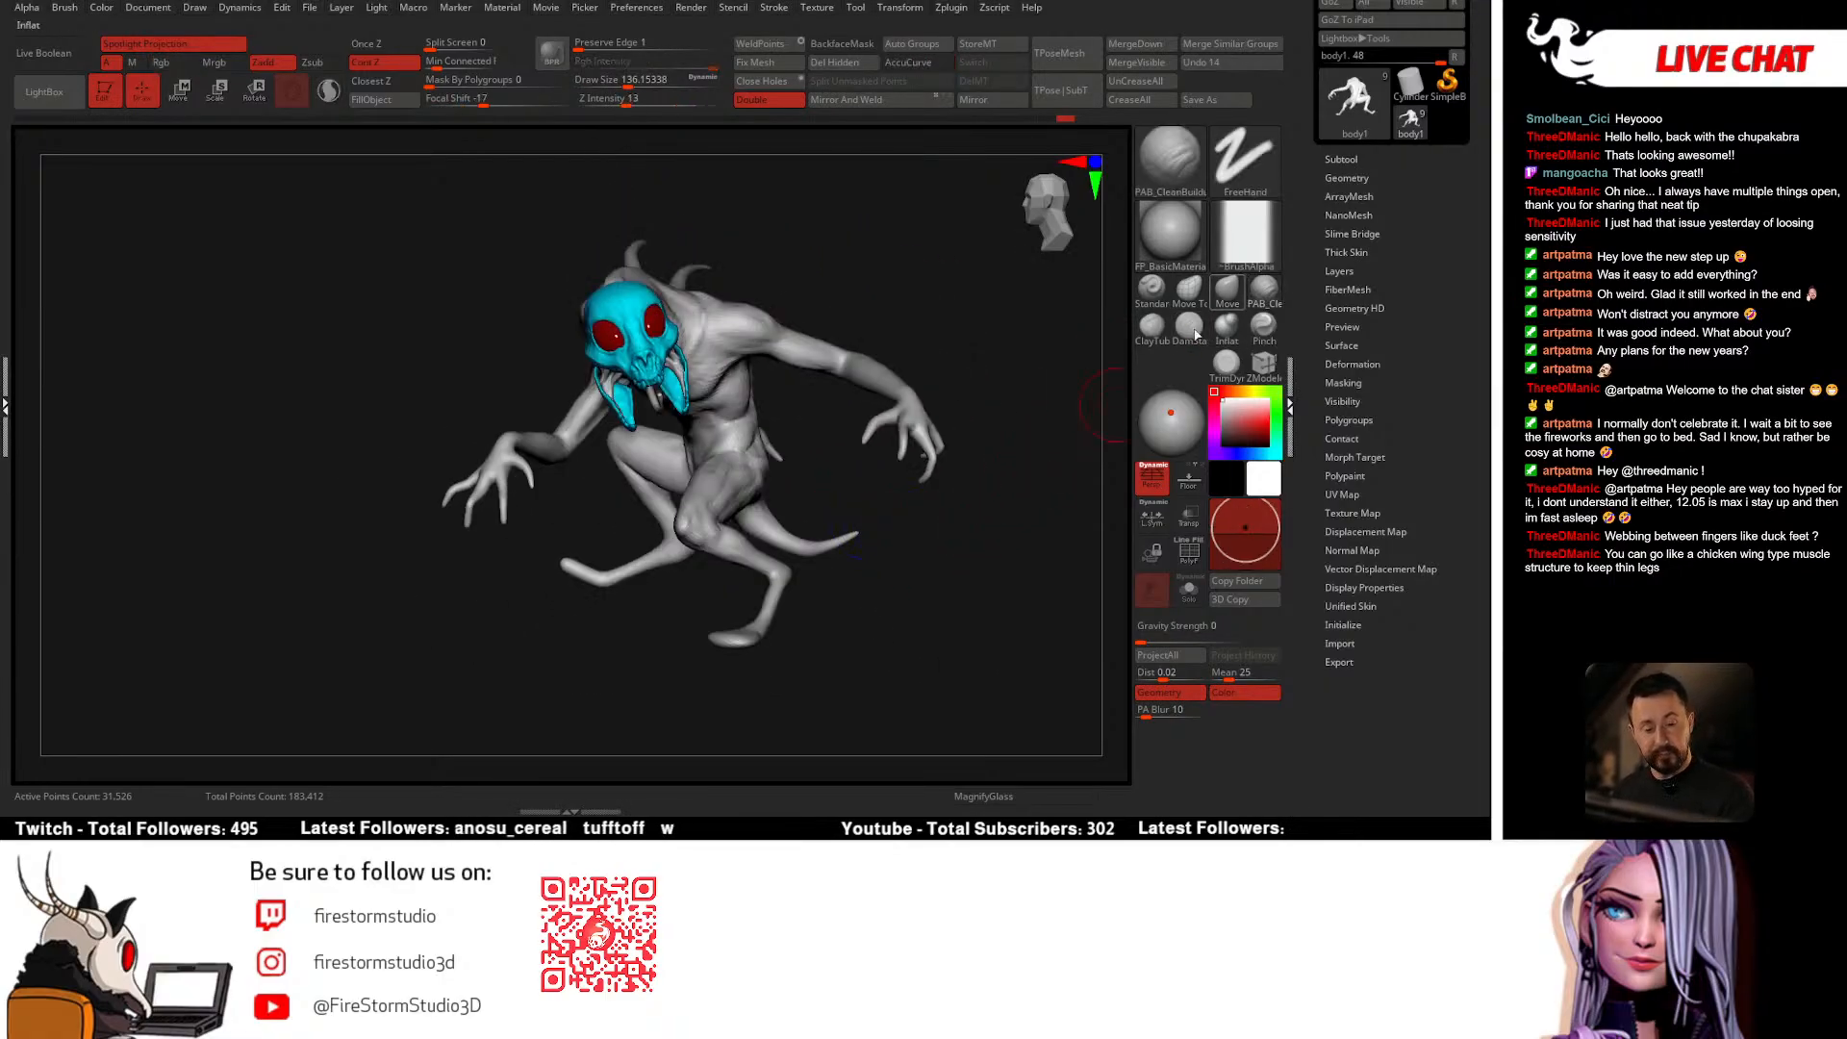
right_click(685, 578)
mouse_move(685, 578)
right_mouse_down()
mouse_move(796, 483)
mouse_move(747, 539)
right_mouse_up()
right_click(677, 616)
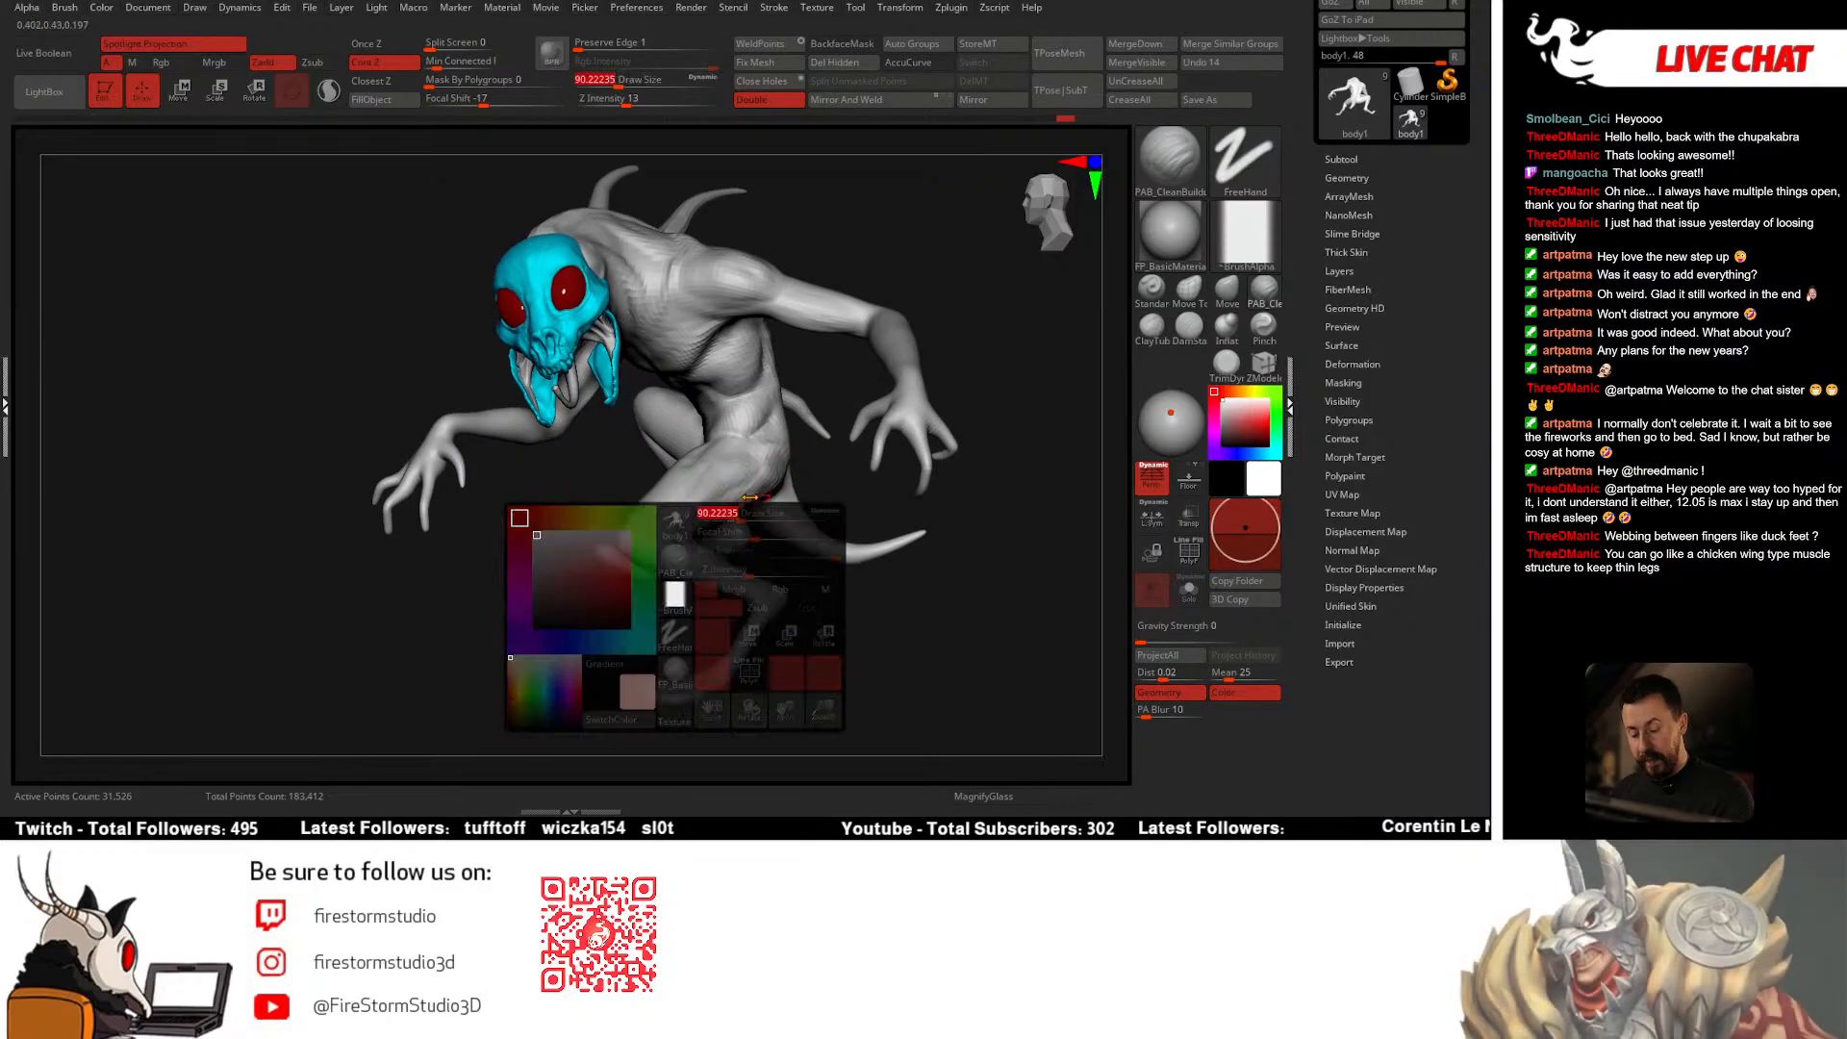
left_click_drag(753, 563, 742, 563)
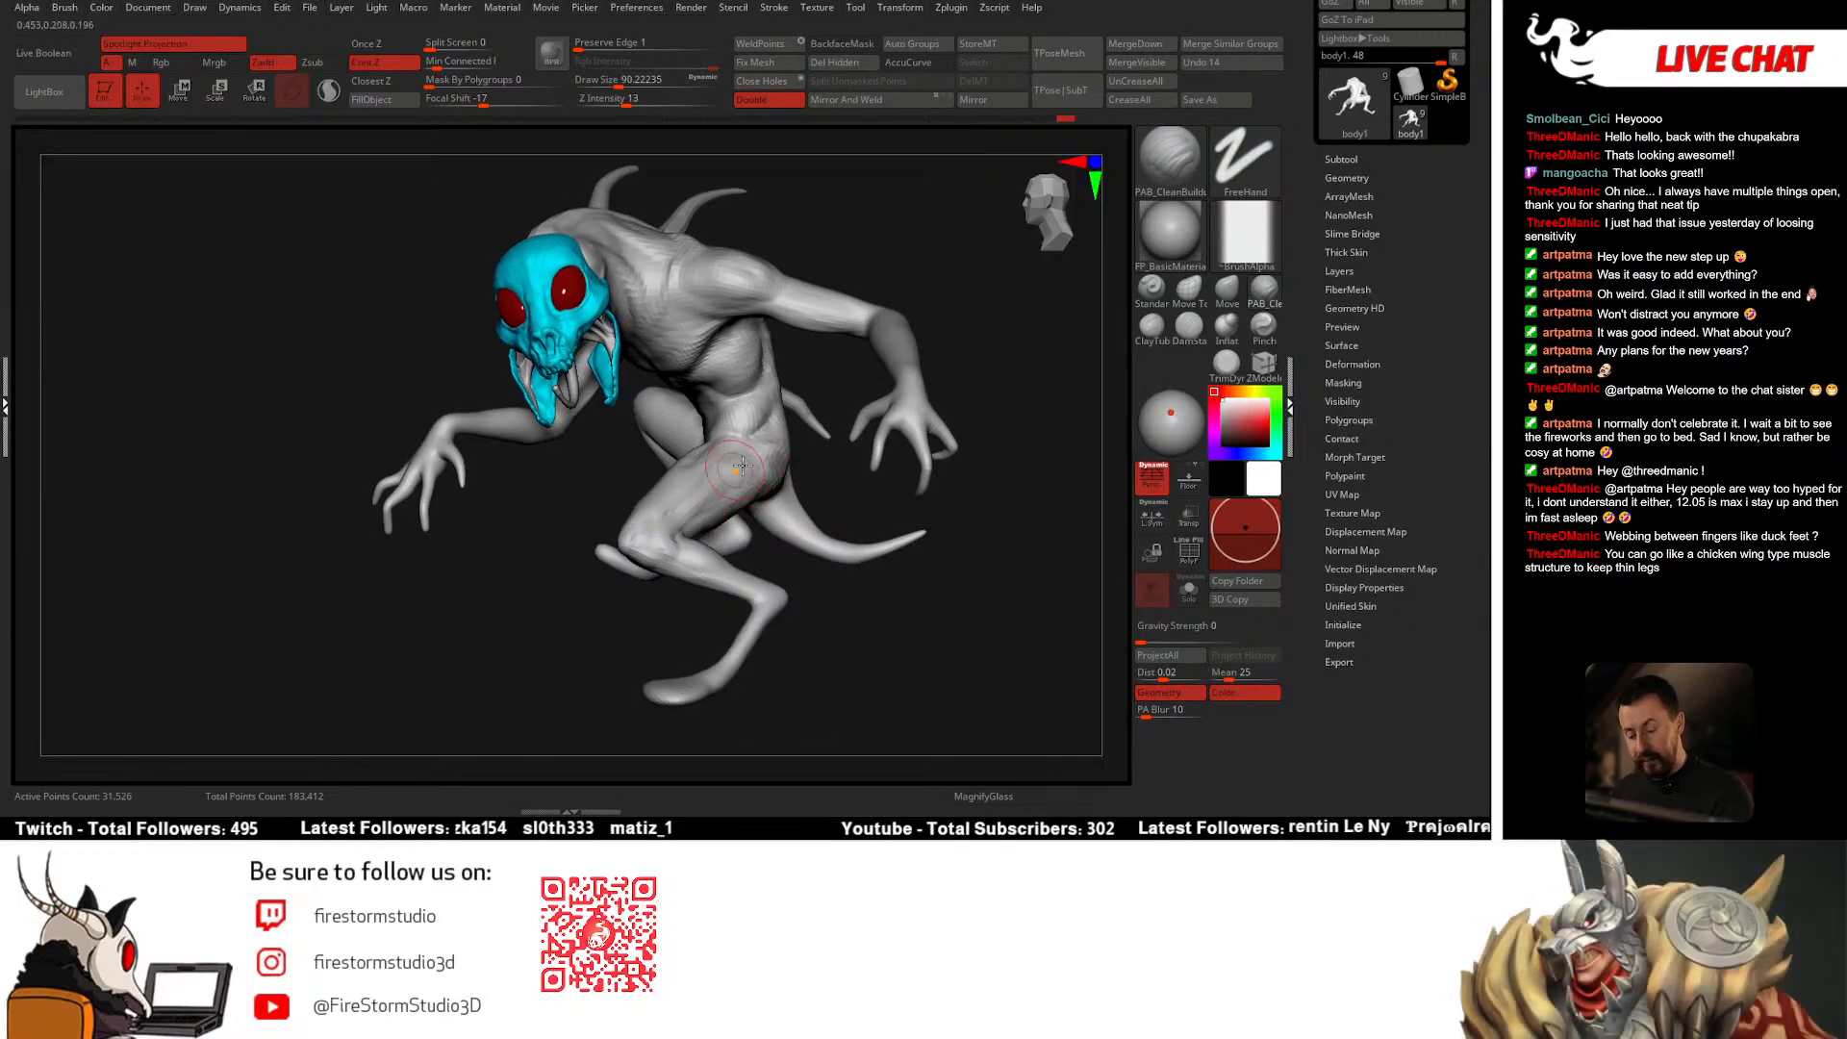
right_click_drag(741, 468, 807, 534)
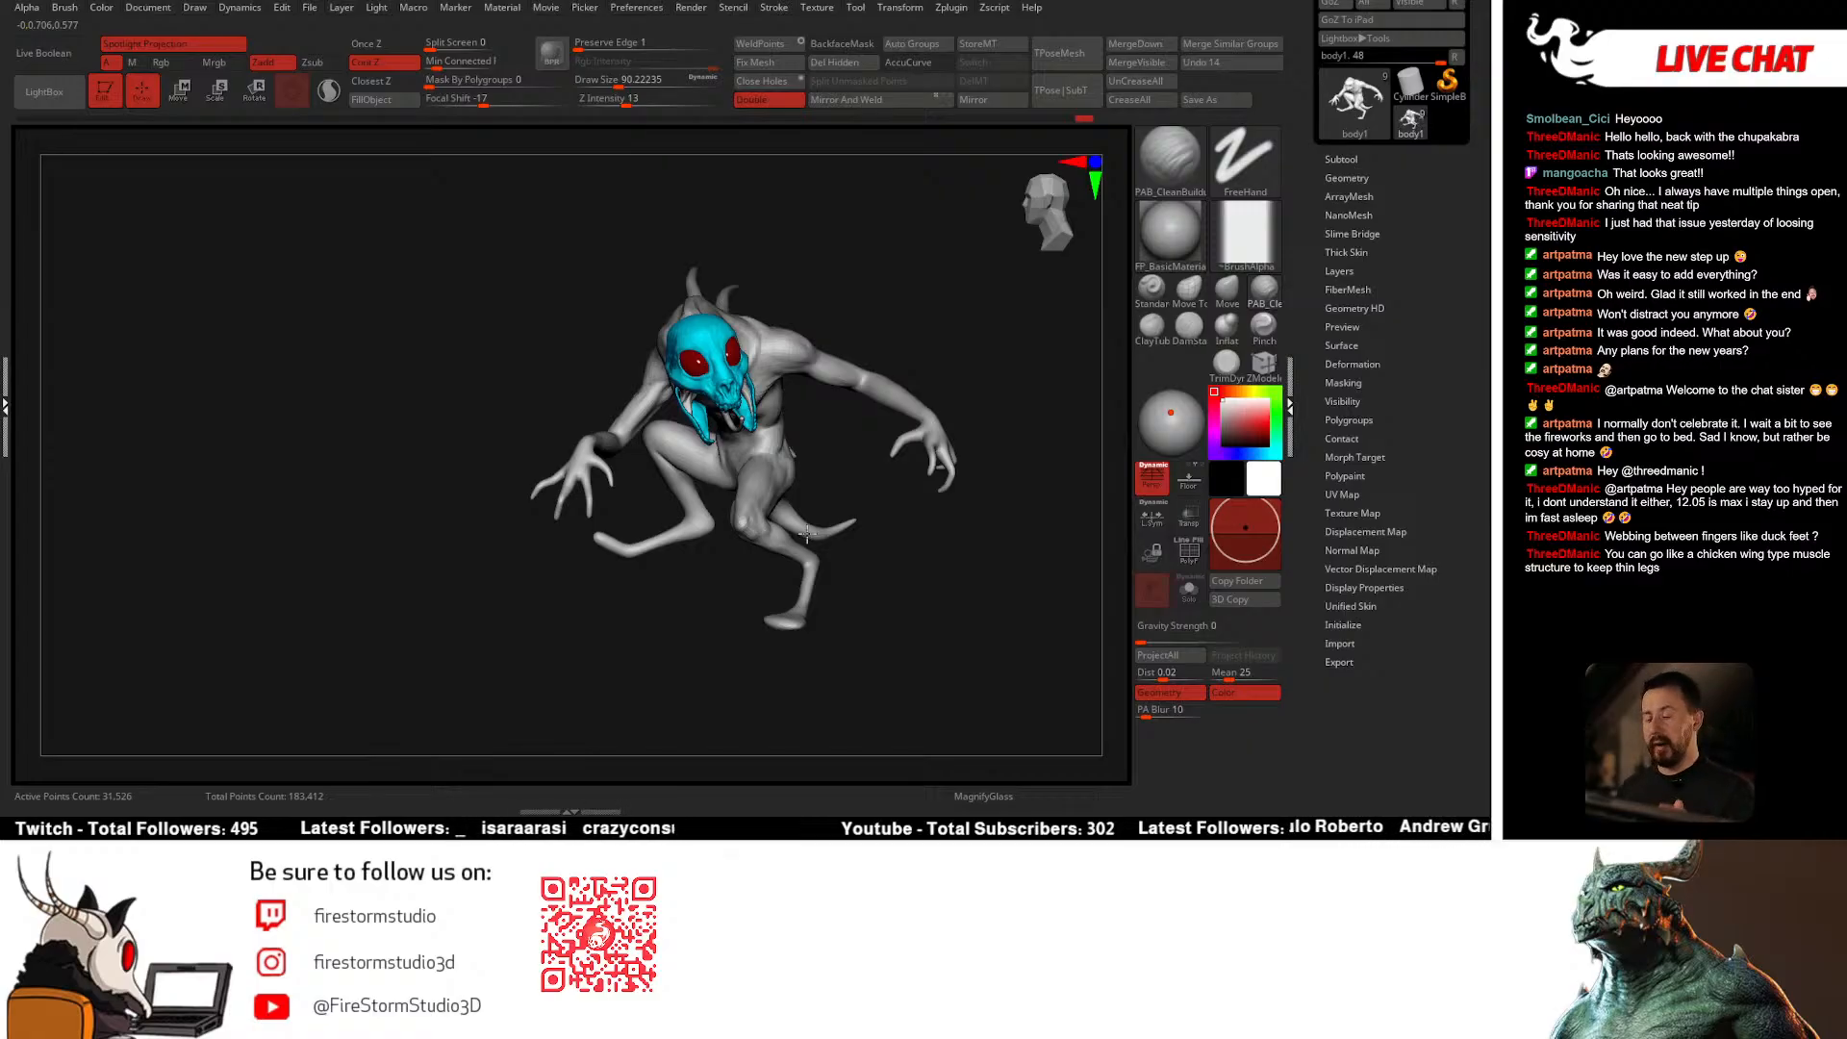
right_click_drag(819, 523, 857, 520)
right_click_drag(856, 519, 789, 556)
Step: Sculpt the side of the waist with the clean buildup brush at a draw size of about 59
key("space")
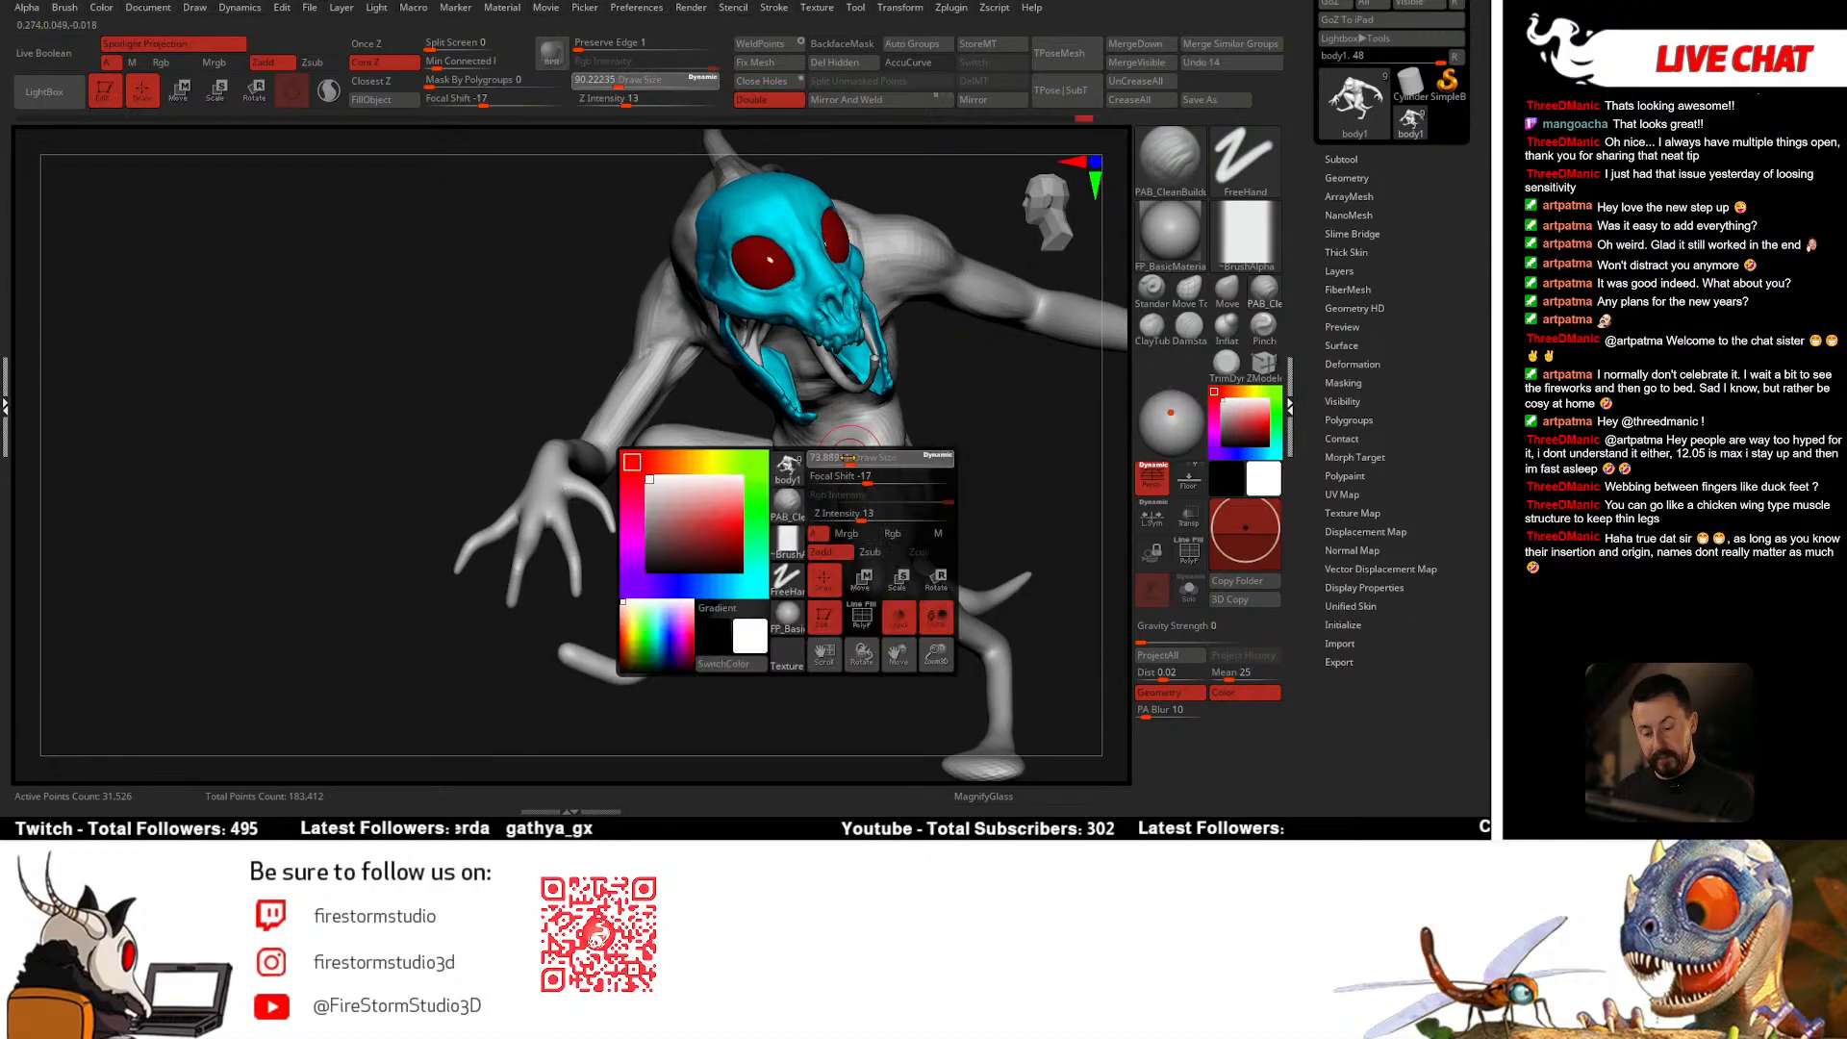
left_click_drag(870, 479, 858, 479)
mouse_move(858, 479)
right_mouse_down()
mouse_move(894, 433)
mouse_move(835, 516)
right_mouse_up()
key("space")
left_click_drag(914, 435, 902, 435)
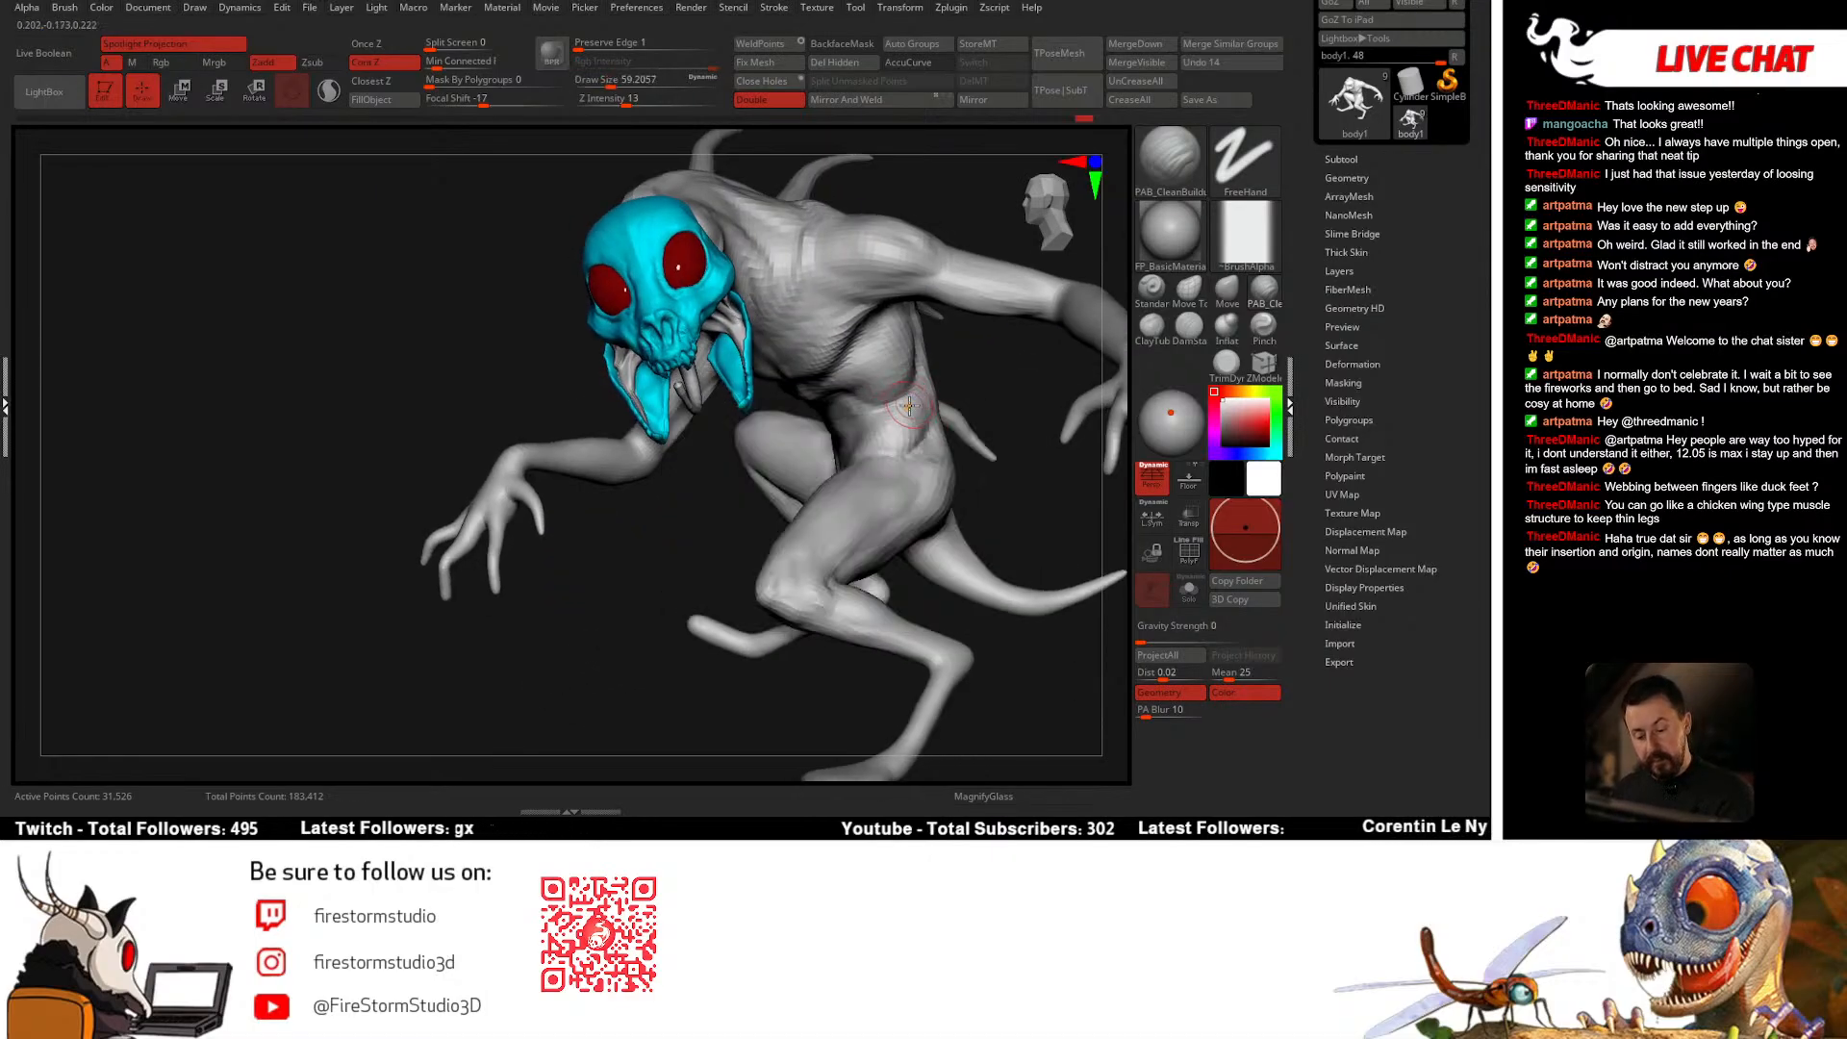
mouse_move(909, 405)
right_mouse_down()
mouse_move(951, 388)
mouse_move(895, 395)
right_mouse_up()
Step: Undo the last waist stroke and refine the flank and lower ribs at a draw size of about 49
key("ctrl+z")
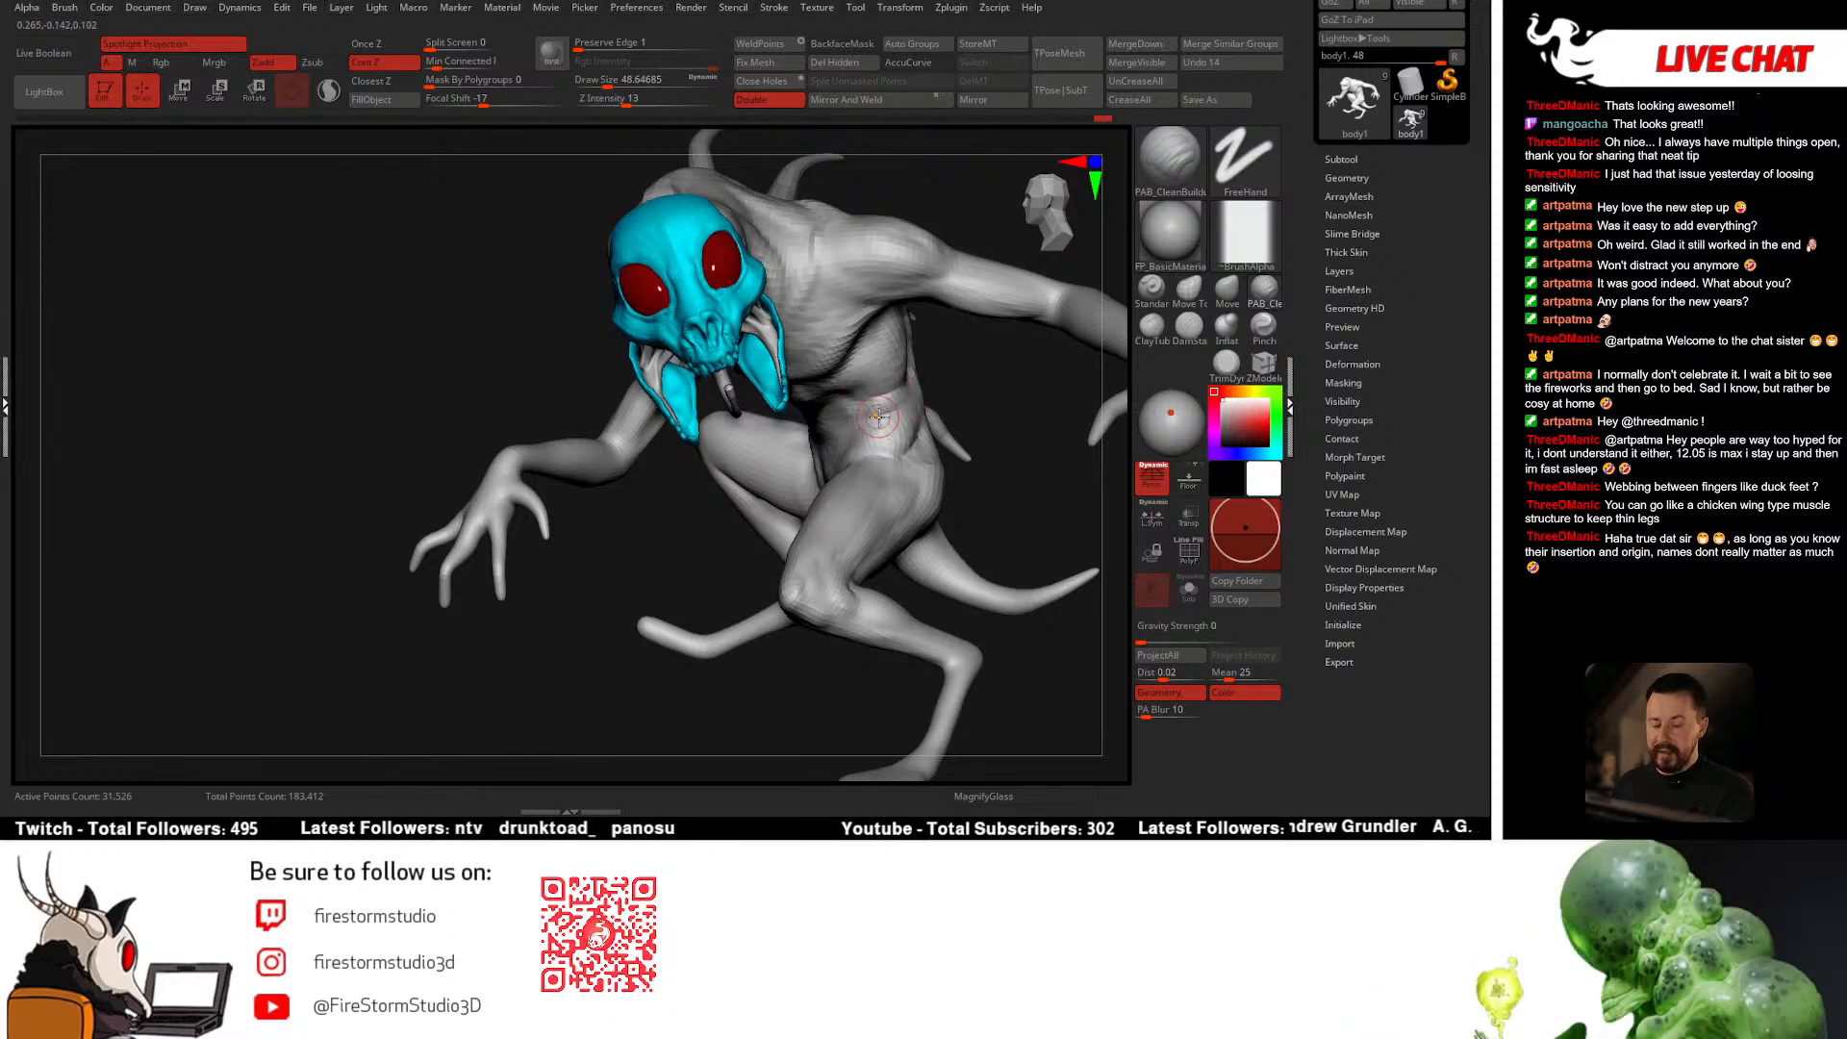
mouse_move(877, 415)
right_mouse_down()
mouse_move(897, 383)
mouse_move(895, 434)
right_mouse_up()
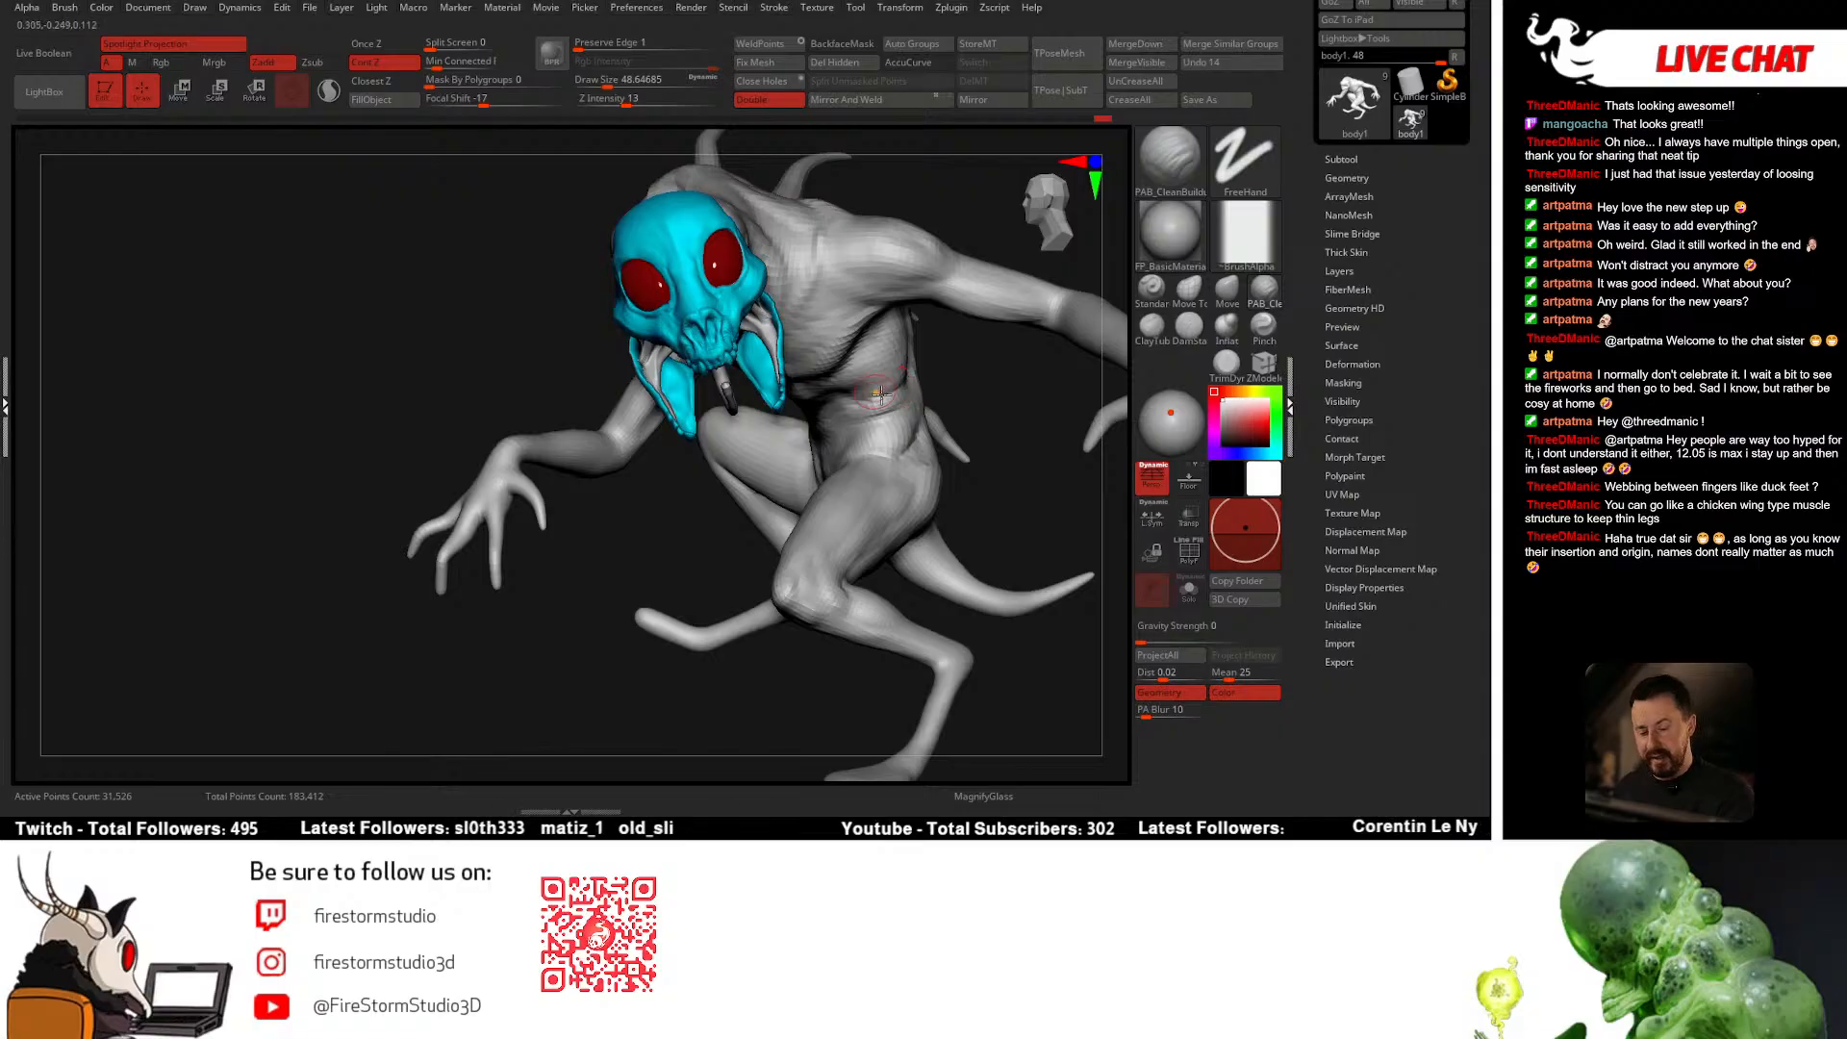
right_click(909, 414)
mouse_move(879, 393)
right_mouse_down()
mouse_move(927, 416)
mouse_move(895, 397)
mouse_move(922, 409)
mouse_move(952, 518)
mouse_move(1040, 474)
mouse_move(971, 452)
mouse_move(929, 478)
mouse_move(854, 446)
mouse_move(870, 411)
mouse_move(879, 435)
mouse_move(818, 414)
mouse_move(870, 438)
mouse_move(911, 501)
mouse_move(887, 483)
mouse_move(938, 452)
mouse_move(880, 539)
mouse_move(905, 500)
mouse_move(853, 485)
right_mouse_up()
Step: Isolate the legs by polygroup, mask them, and show the whole body again with the Move brush active
left_click(1224, 290)
right_click(873, 554)
left_click(912, 495, "ctrl+shift")
left_click(938, 497, "ctrl+shift")
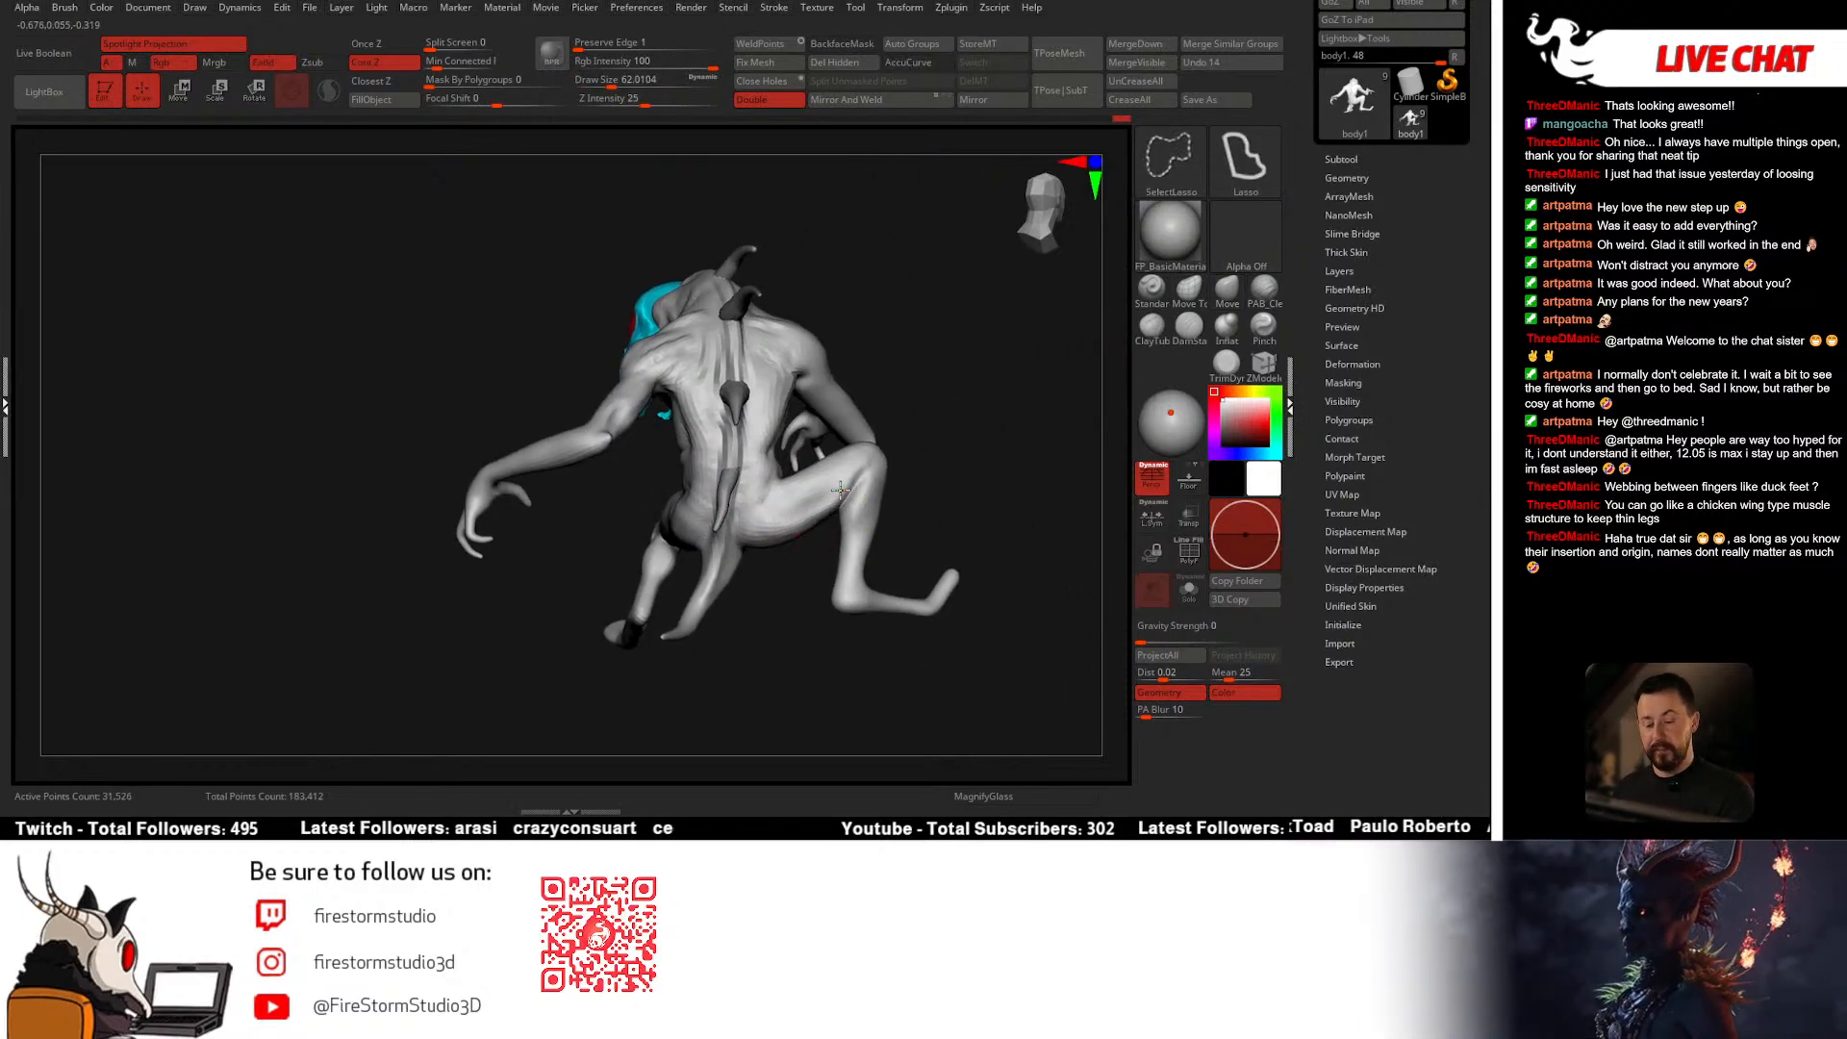
left_click(884, 455, "ctrl+shift")
left_click_drag(1012, 389, 767, 700, "ctrl")
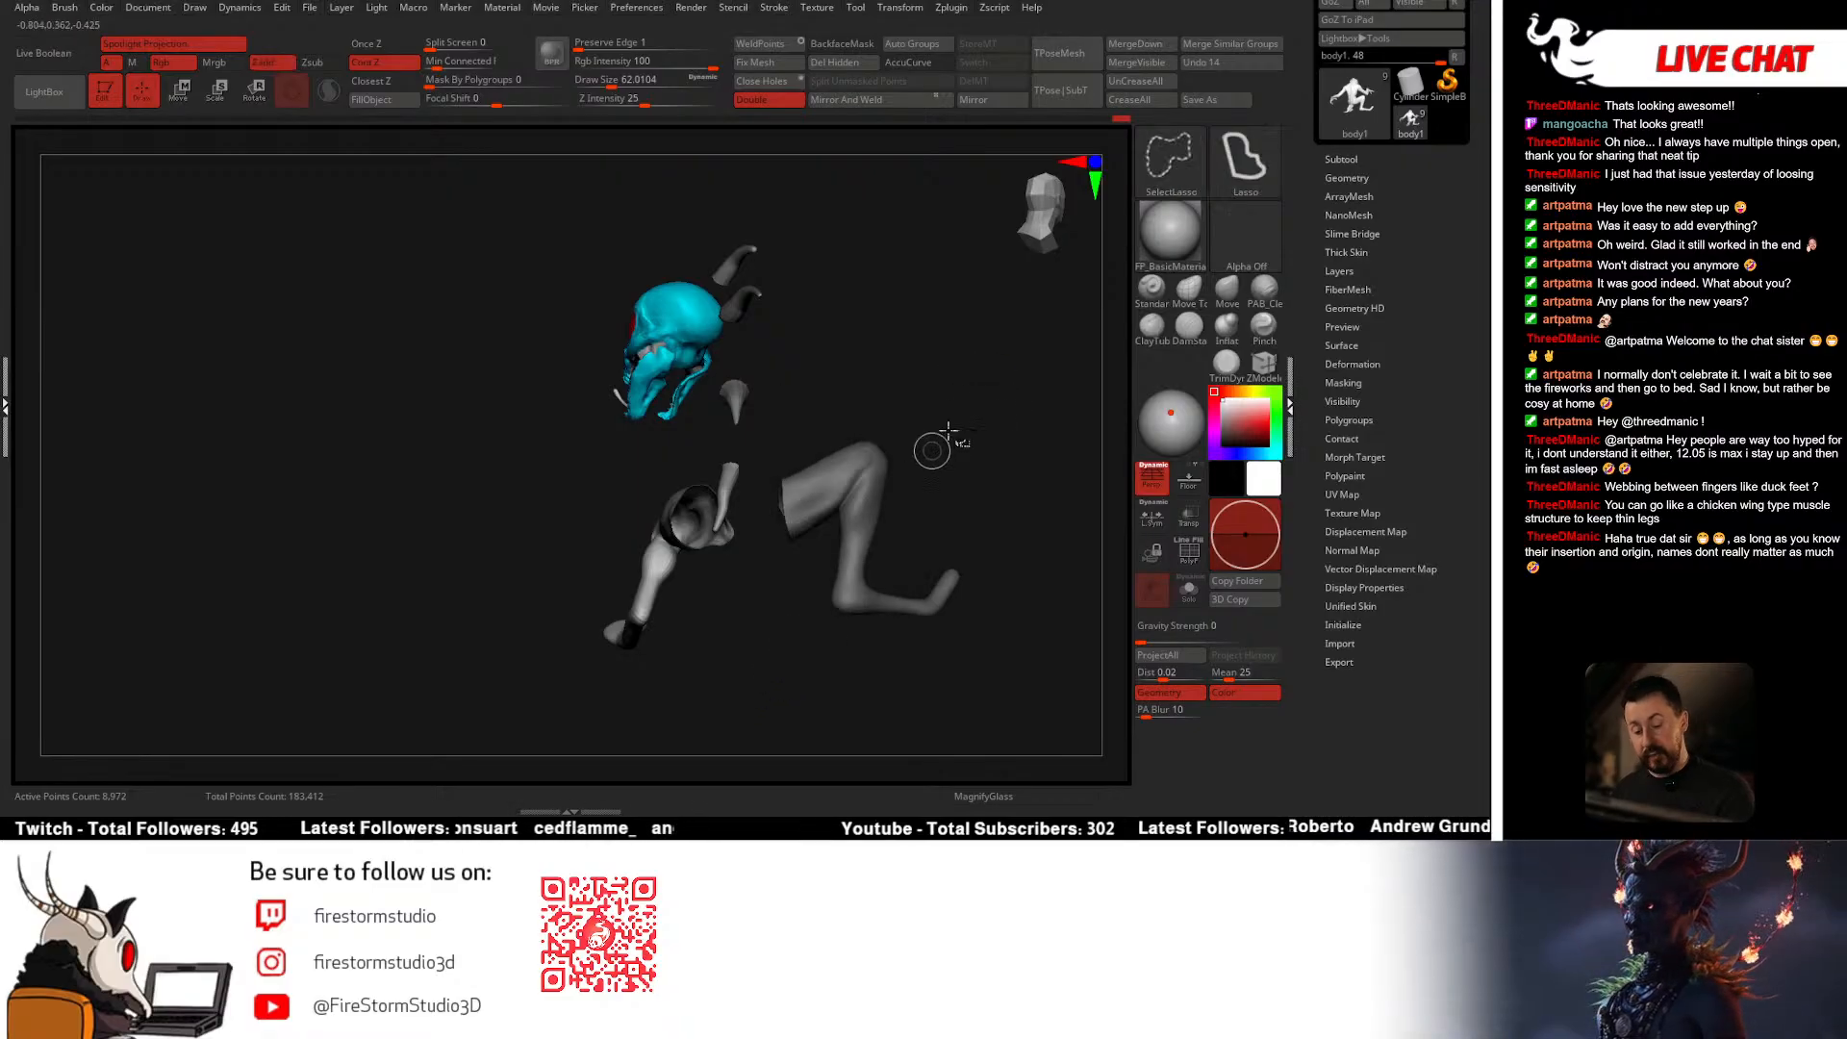
left_click(974, 441, "ctrl+shift")
left_click(990, 439, "ctrl")
left_click(859, 498, "ctrl")
left_click(947, 470, "ctrl")
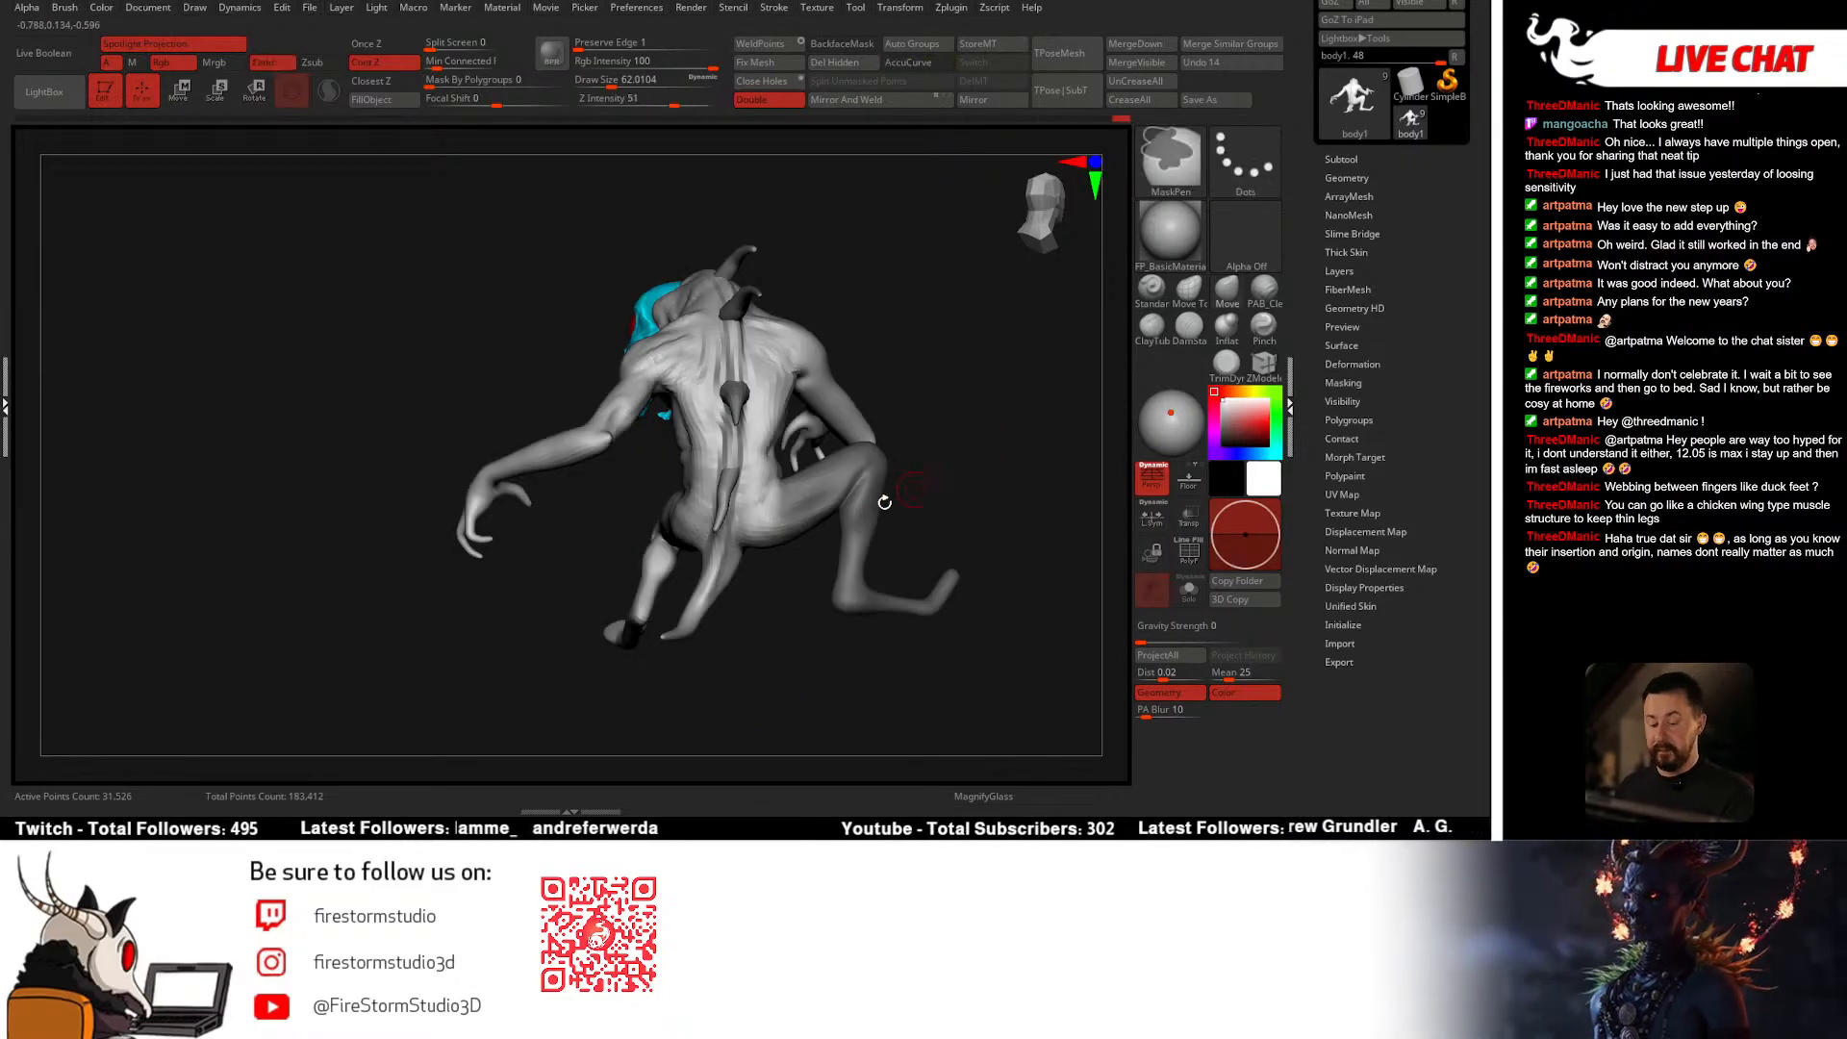
mouse_move(803, 479)
right_mouse_down("ctrl")
mouse_move(791, 514)
mouse_move(778, 474)
right_mouse_up("ctrl")
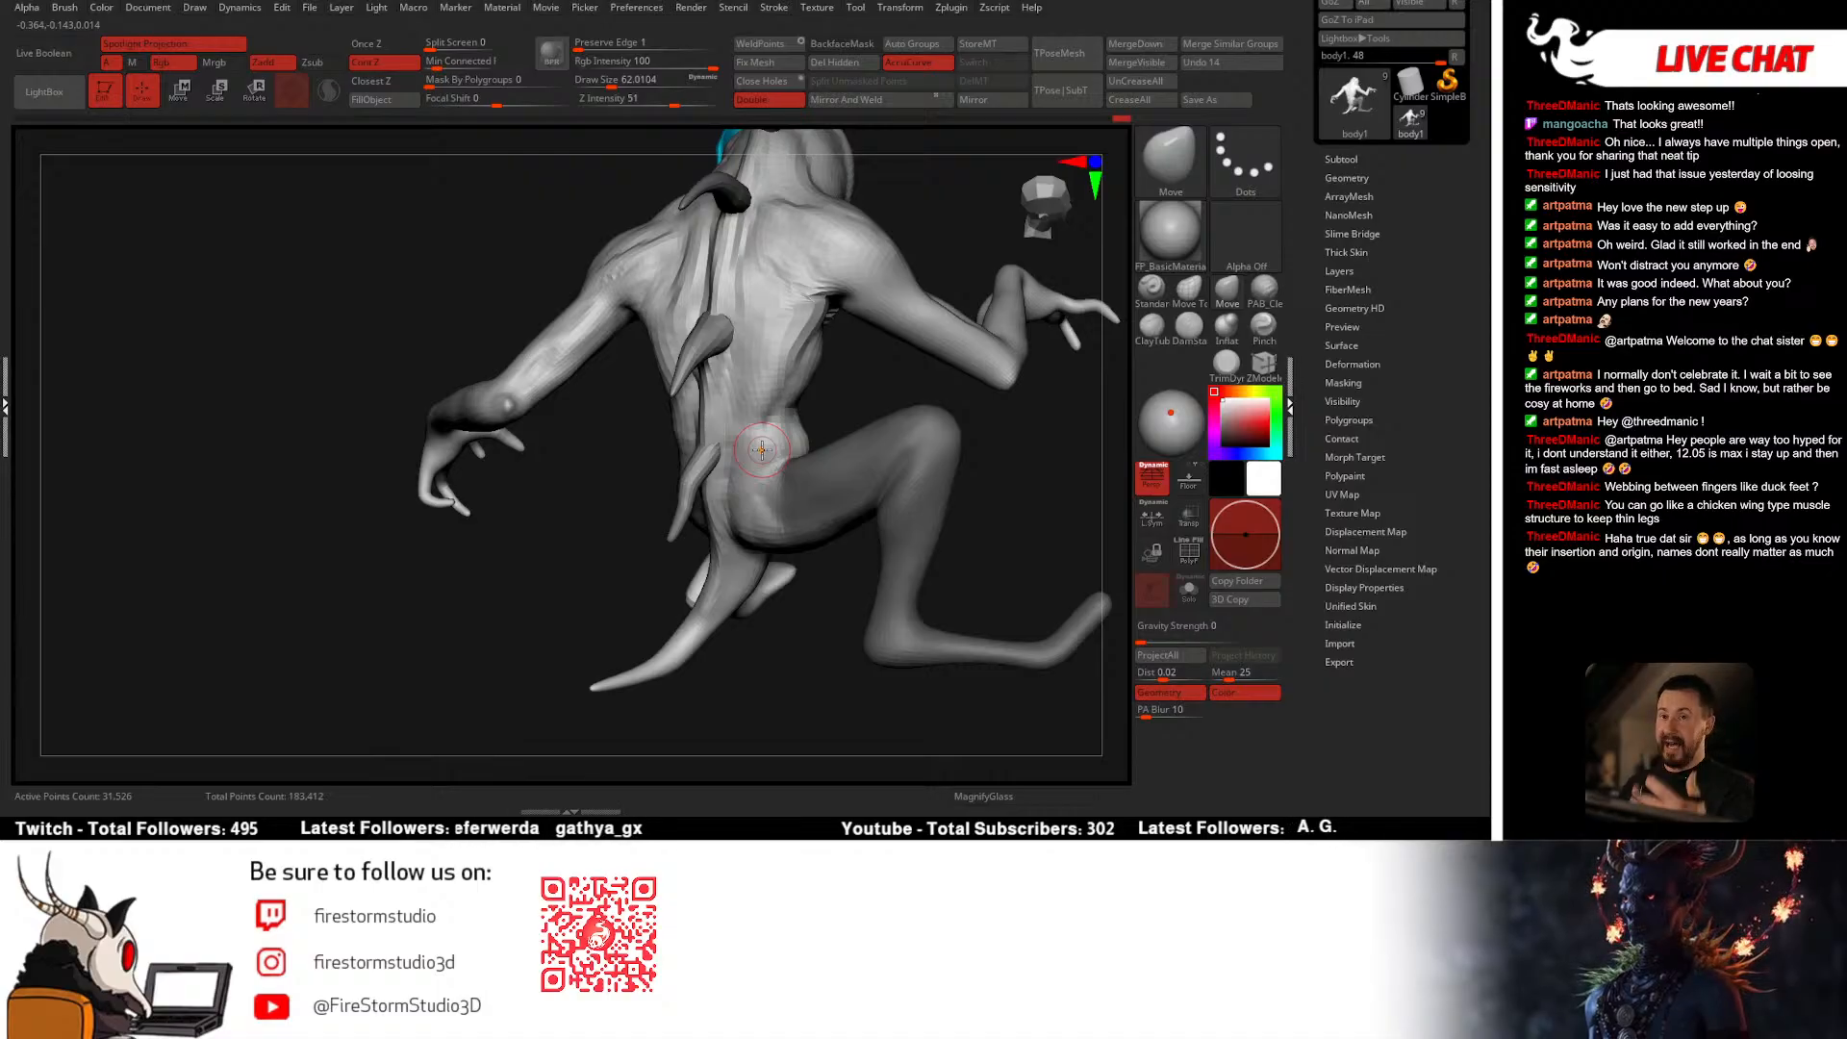
Step: Reshape the waist and hips around the masked legs with the Move brush at a draw size of about 132
right_click_drag(819, 556, 721, 472)
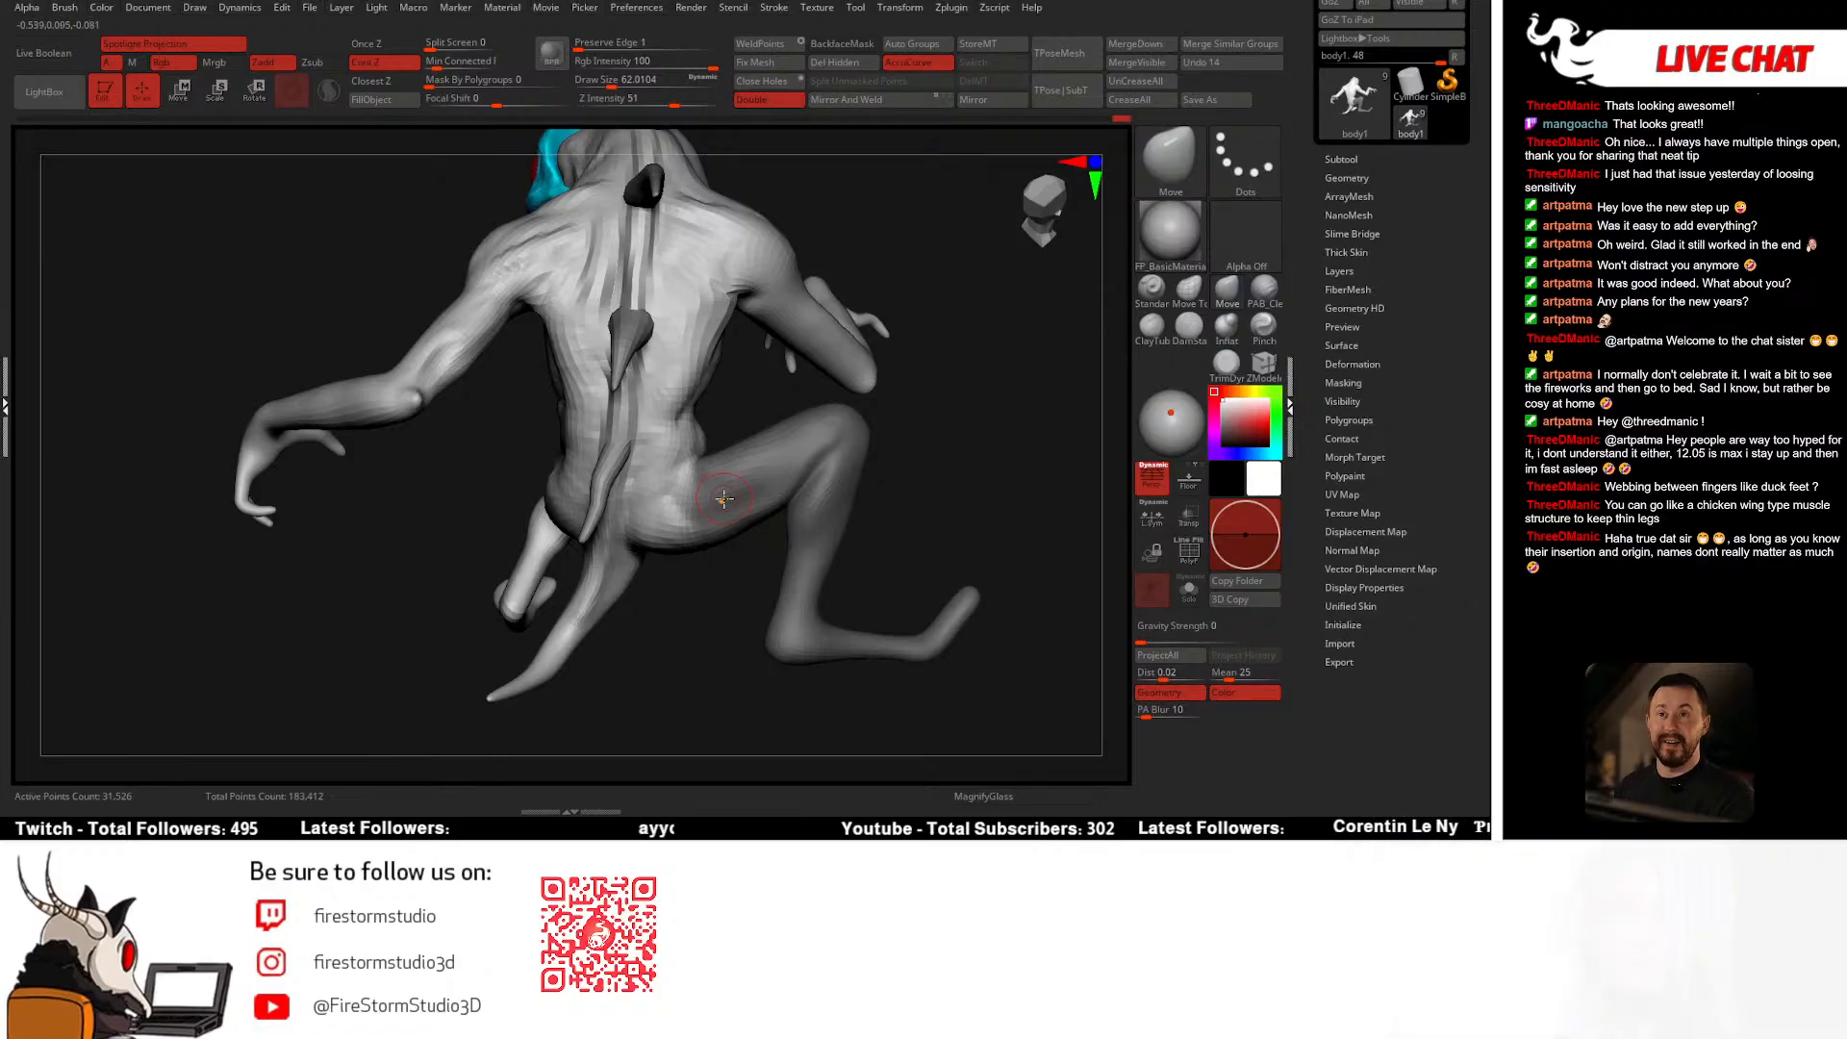
right_click_drag(745, 498, 884, 506)
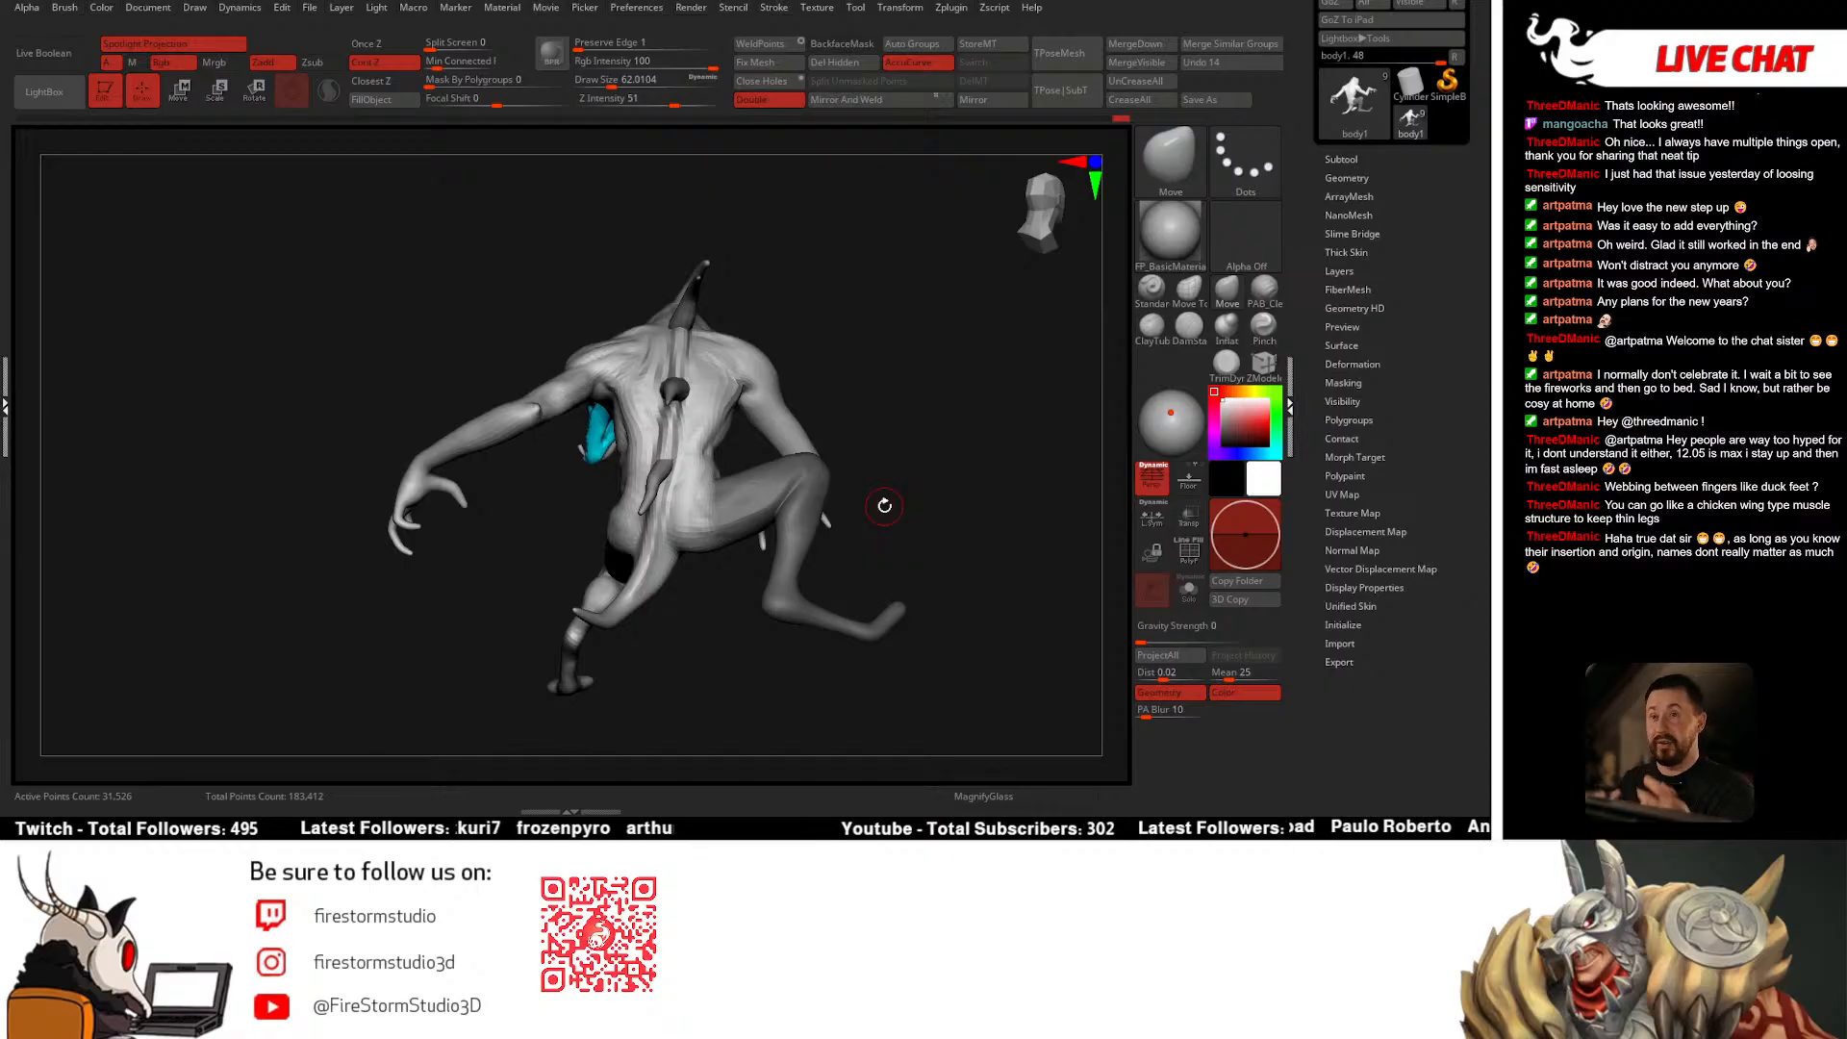
mouse_move(854, 424)
left_mouse_down()
mouse_move(866, 385)
mouse_move(894, 556)
left_mouse_up()
key("b")
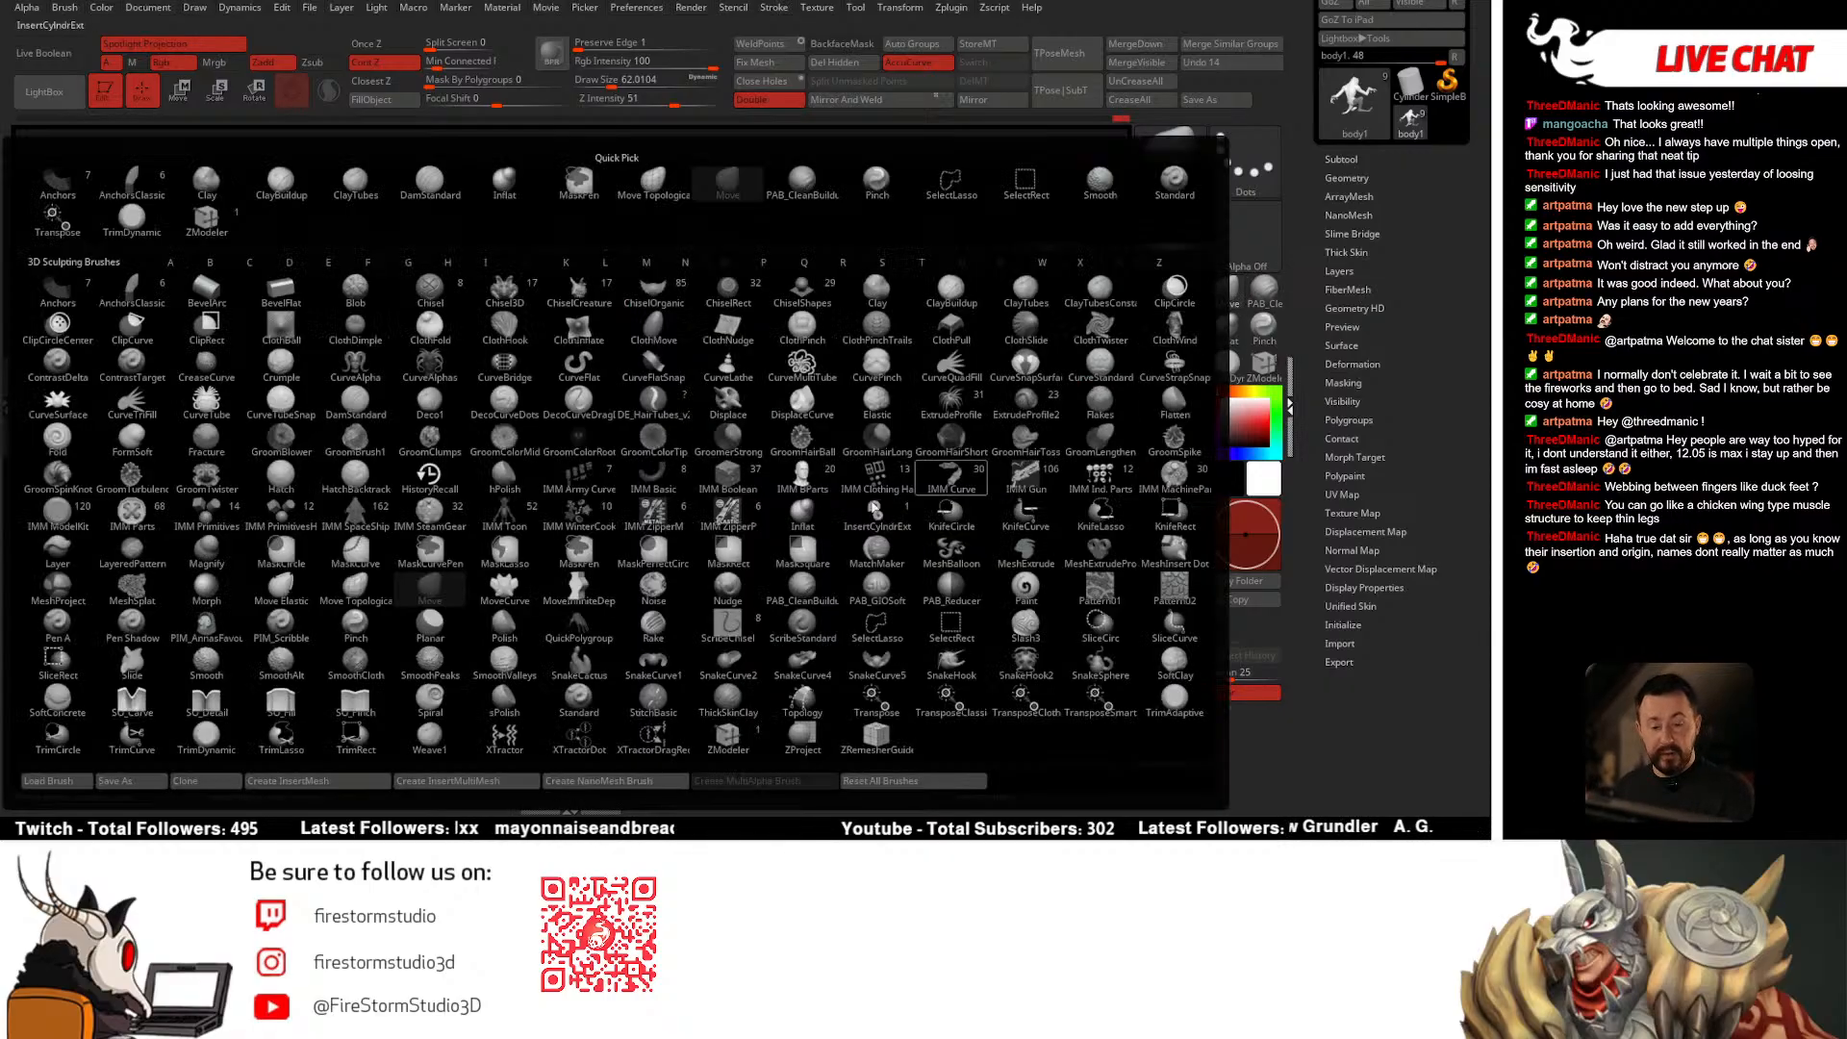
key("m")
key("v")
mouse_move(805, 297)
left_mouse_down()
mouse_move(736, 495)
mouse_move(742, 466)
left_mouse_up()
key("space")
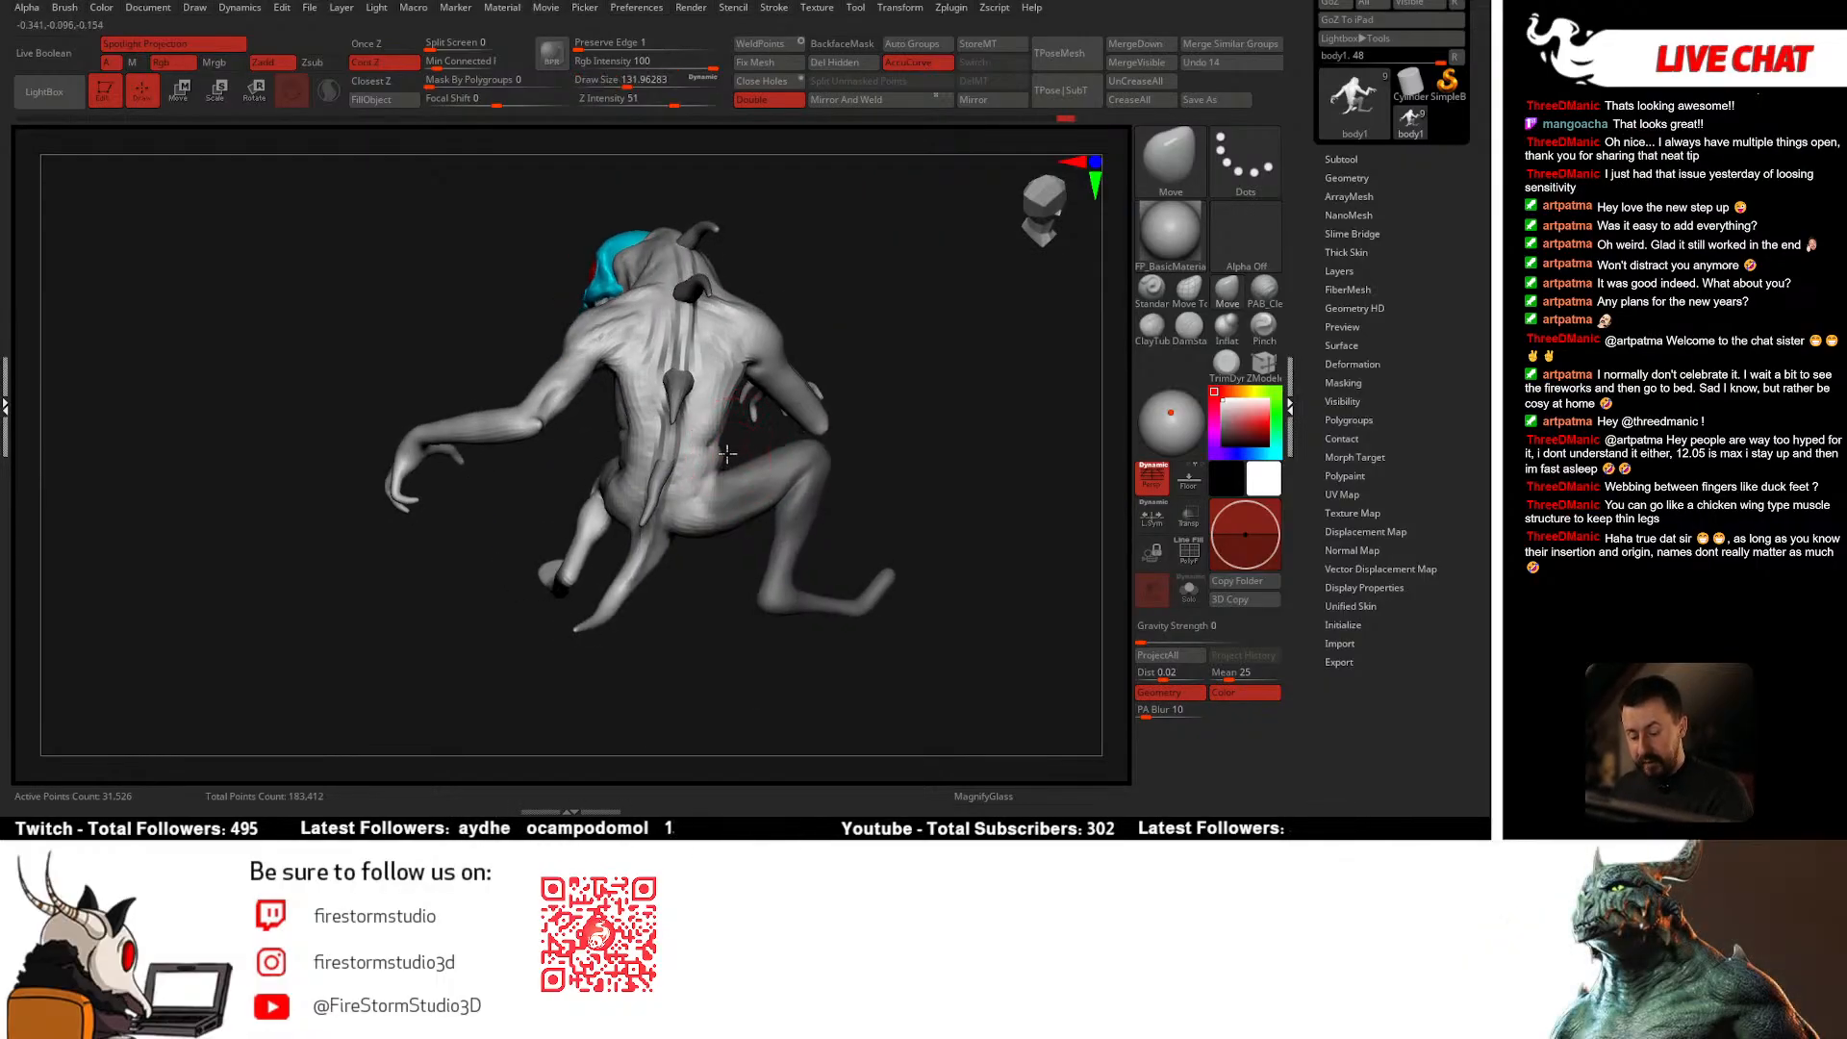
mouse_move(740, 447)
left_mouse_down()
mouse_move(501, 443)
mouse_move(539, 457)
left_mouse_up()
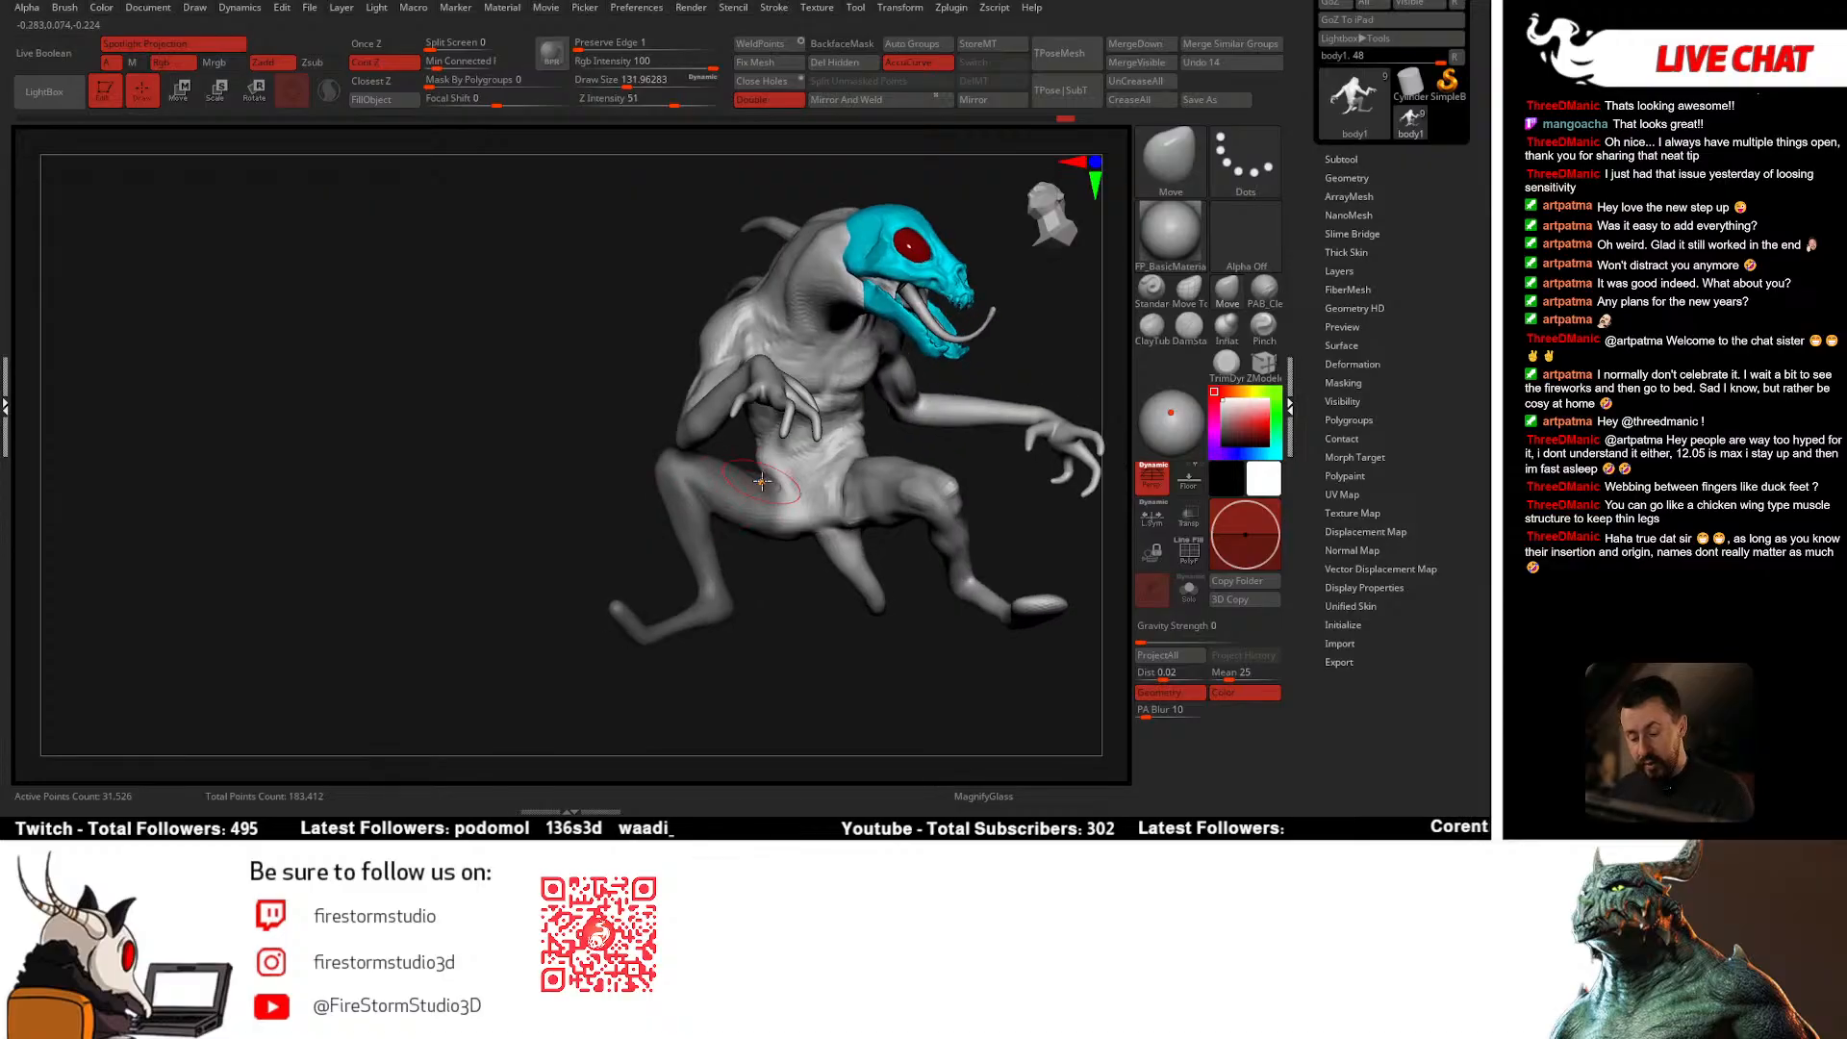
Step: Adjust the waist contour beside the masked thigh with the Move brush at a draw size of about 149
right_click_drag(759, 470, 953, 423)
key("space")
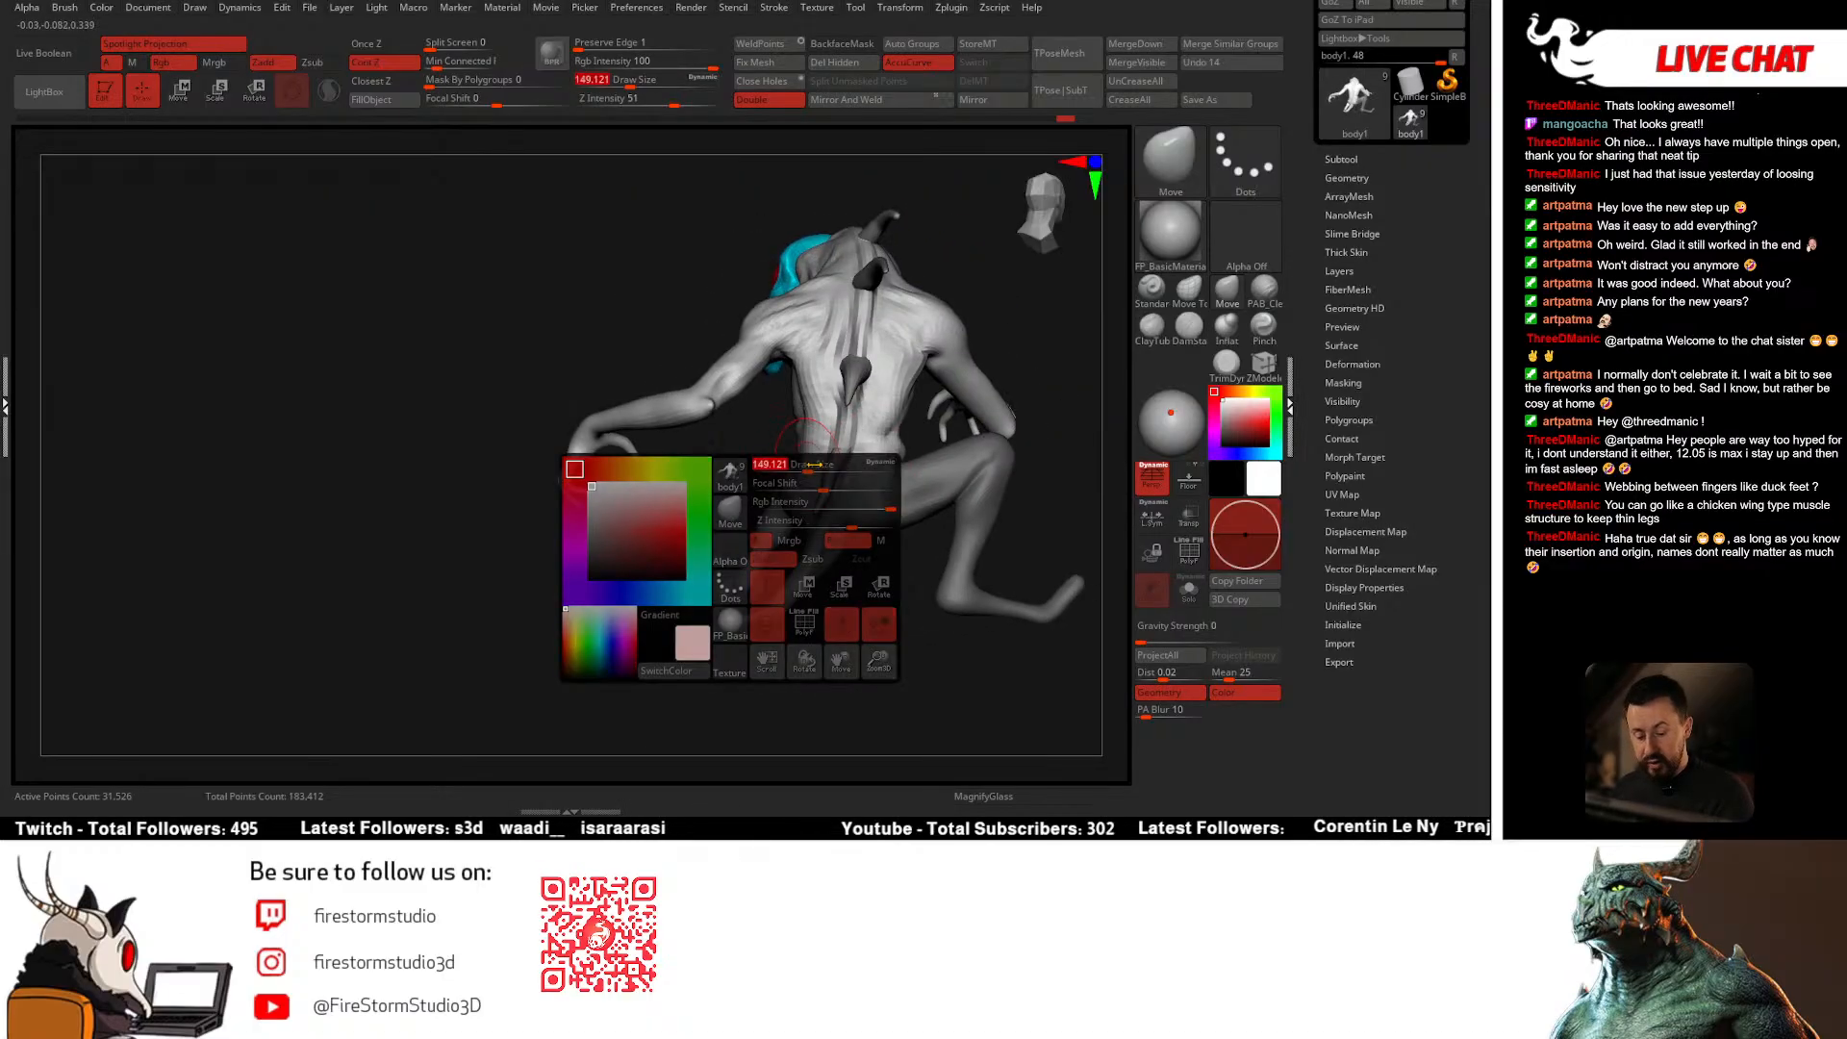
left_click_drag(747, 546, 754, 545)
right_click_drag(755, 539, 823, 474)
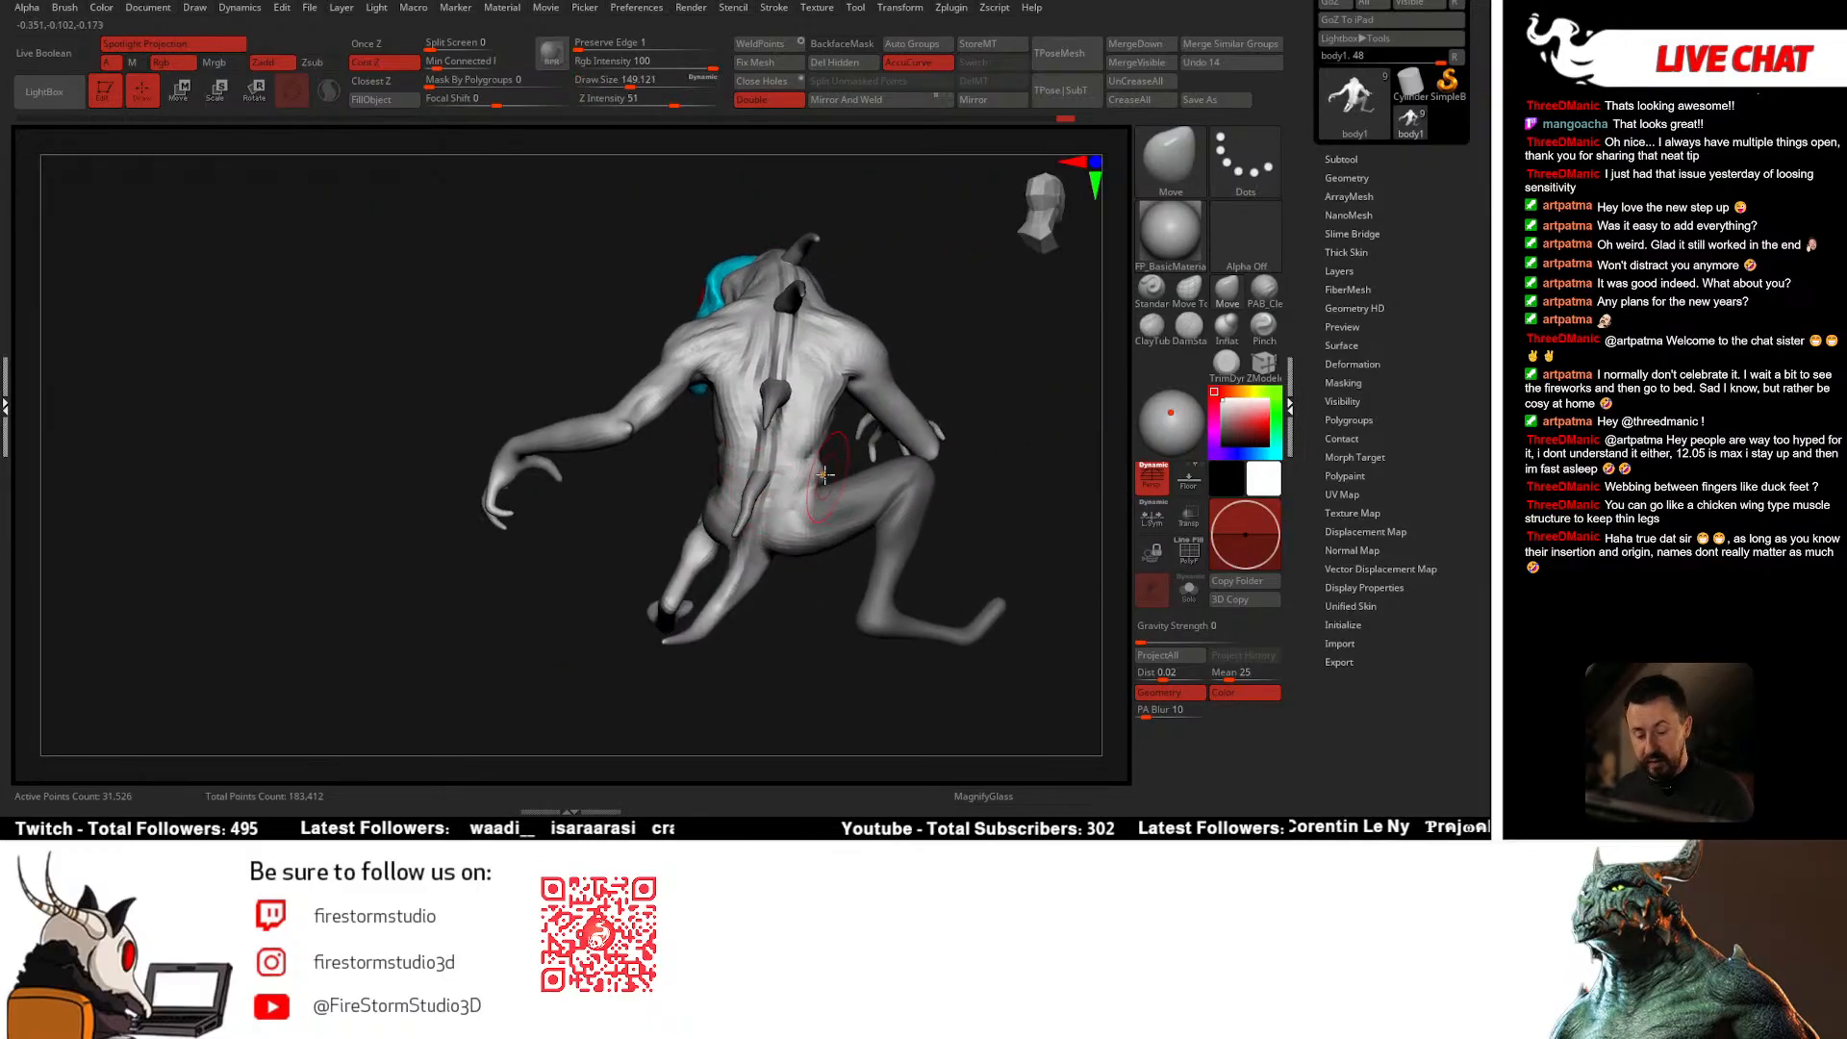
Step: Invert the mask to free the legs and add volume to the upper thigh with the Inflat brush
left_click(812, 588, "ctrl")
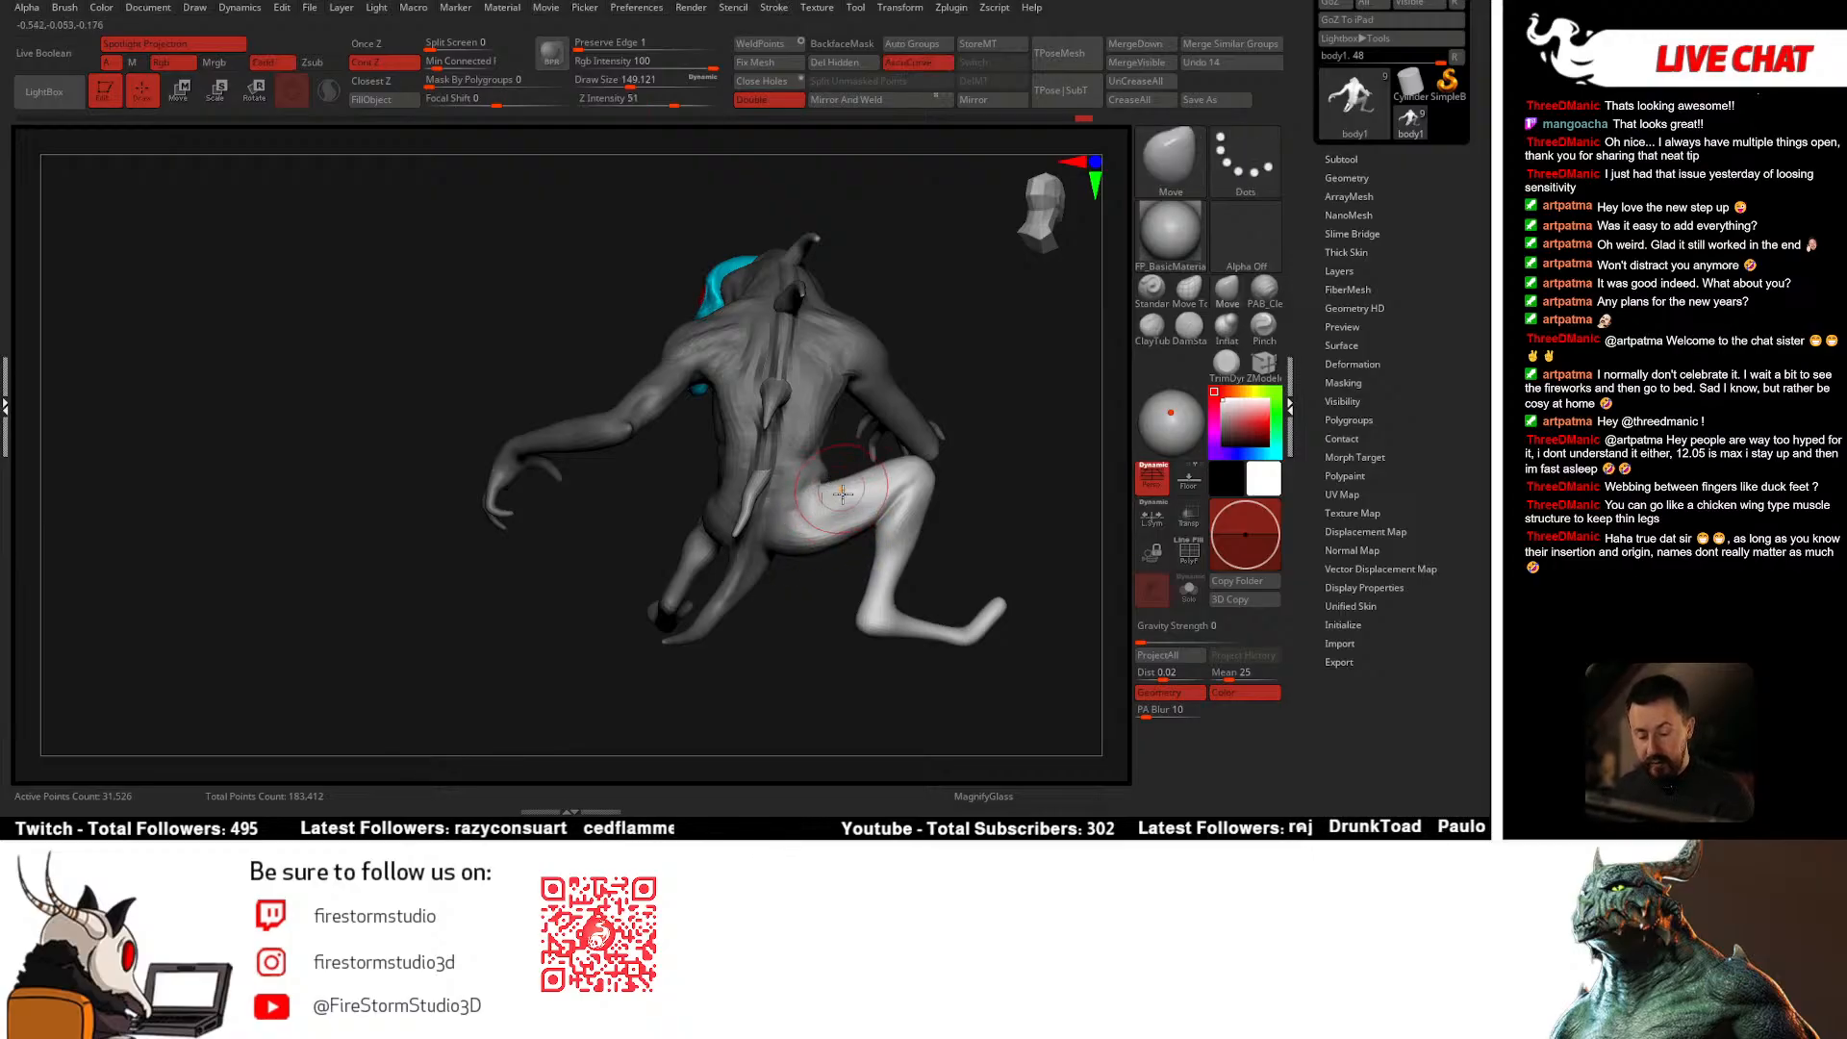
left_click(1227, 328)
mouse_move(972, 404)
right_mouse_down()
mouse_move(831, 478)
mouse_move(846, 508)
right_mouse_up()
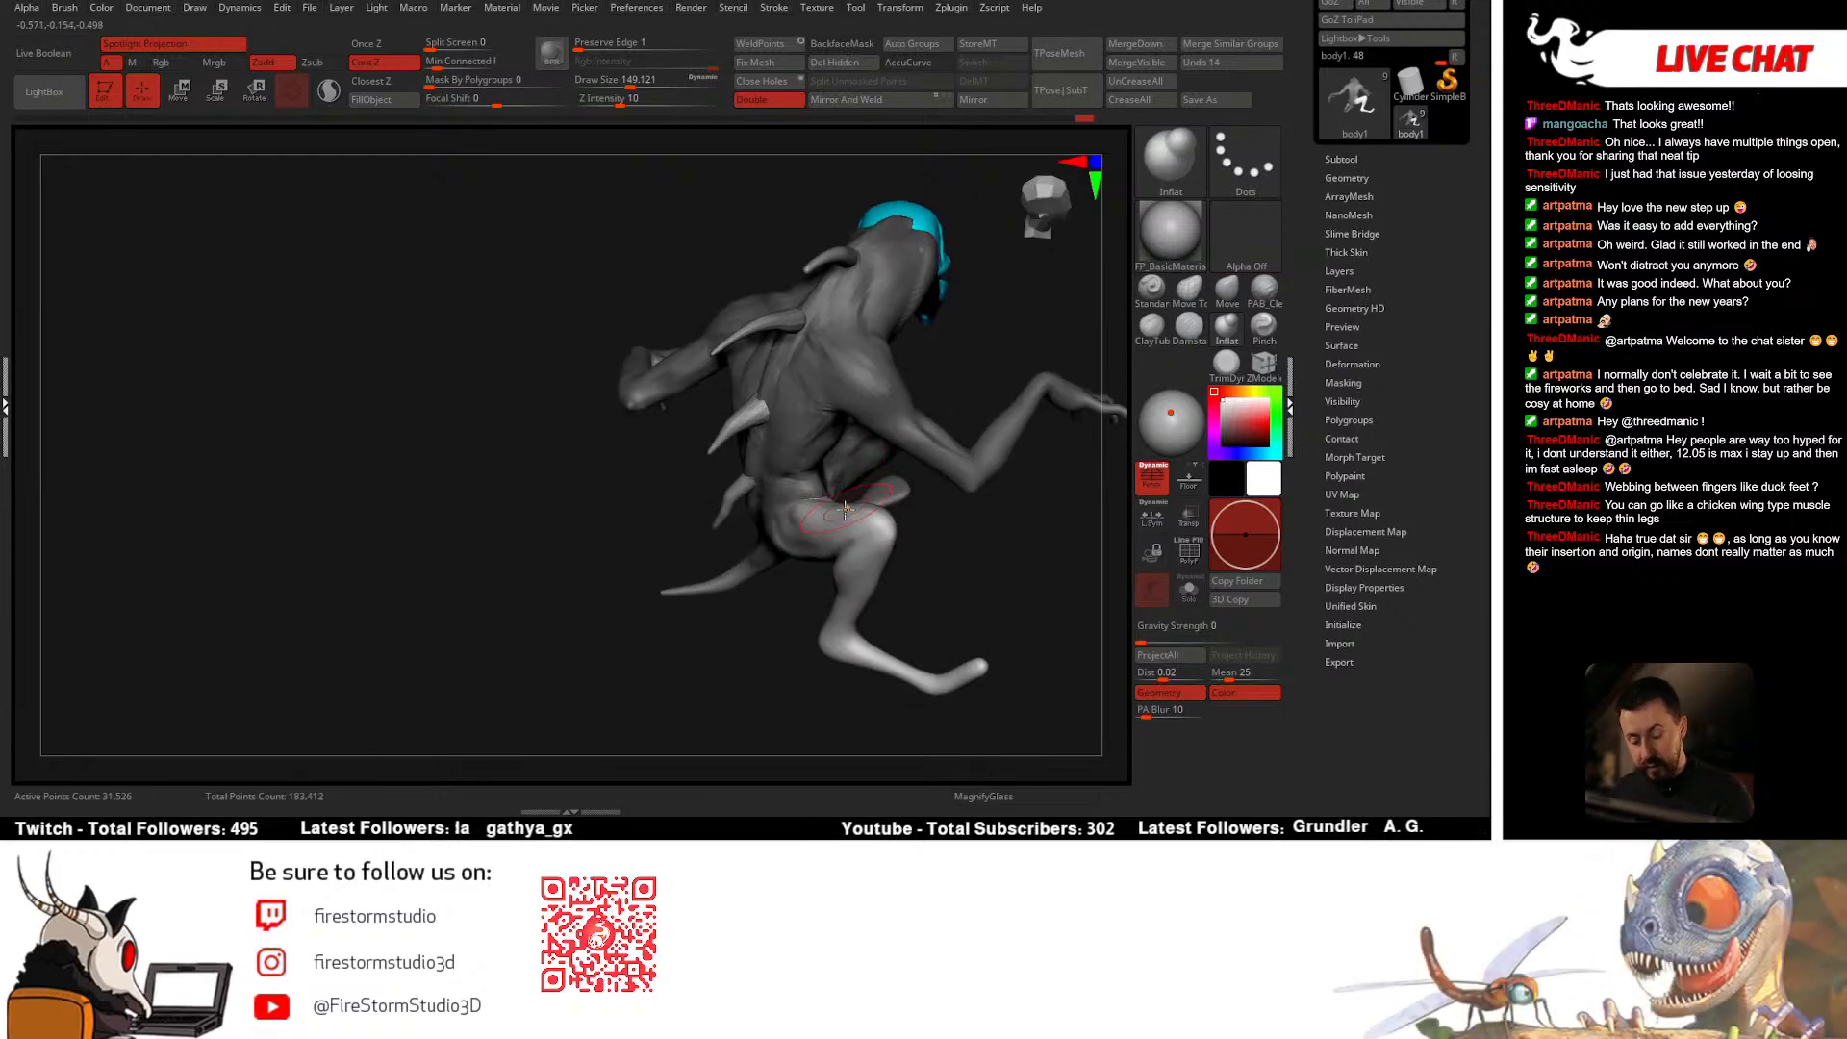
right_click(755, 604)
right_click_drag(755, 604, 922, 535)
Step: Invert and clear the leg mask, and switch the body to a lower subdivision level
left_click(924, 536, "ctrl")
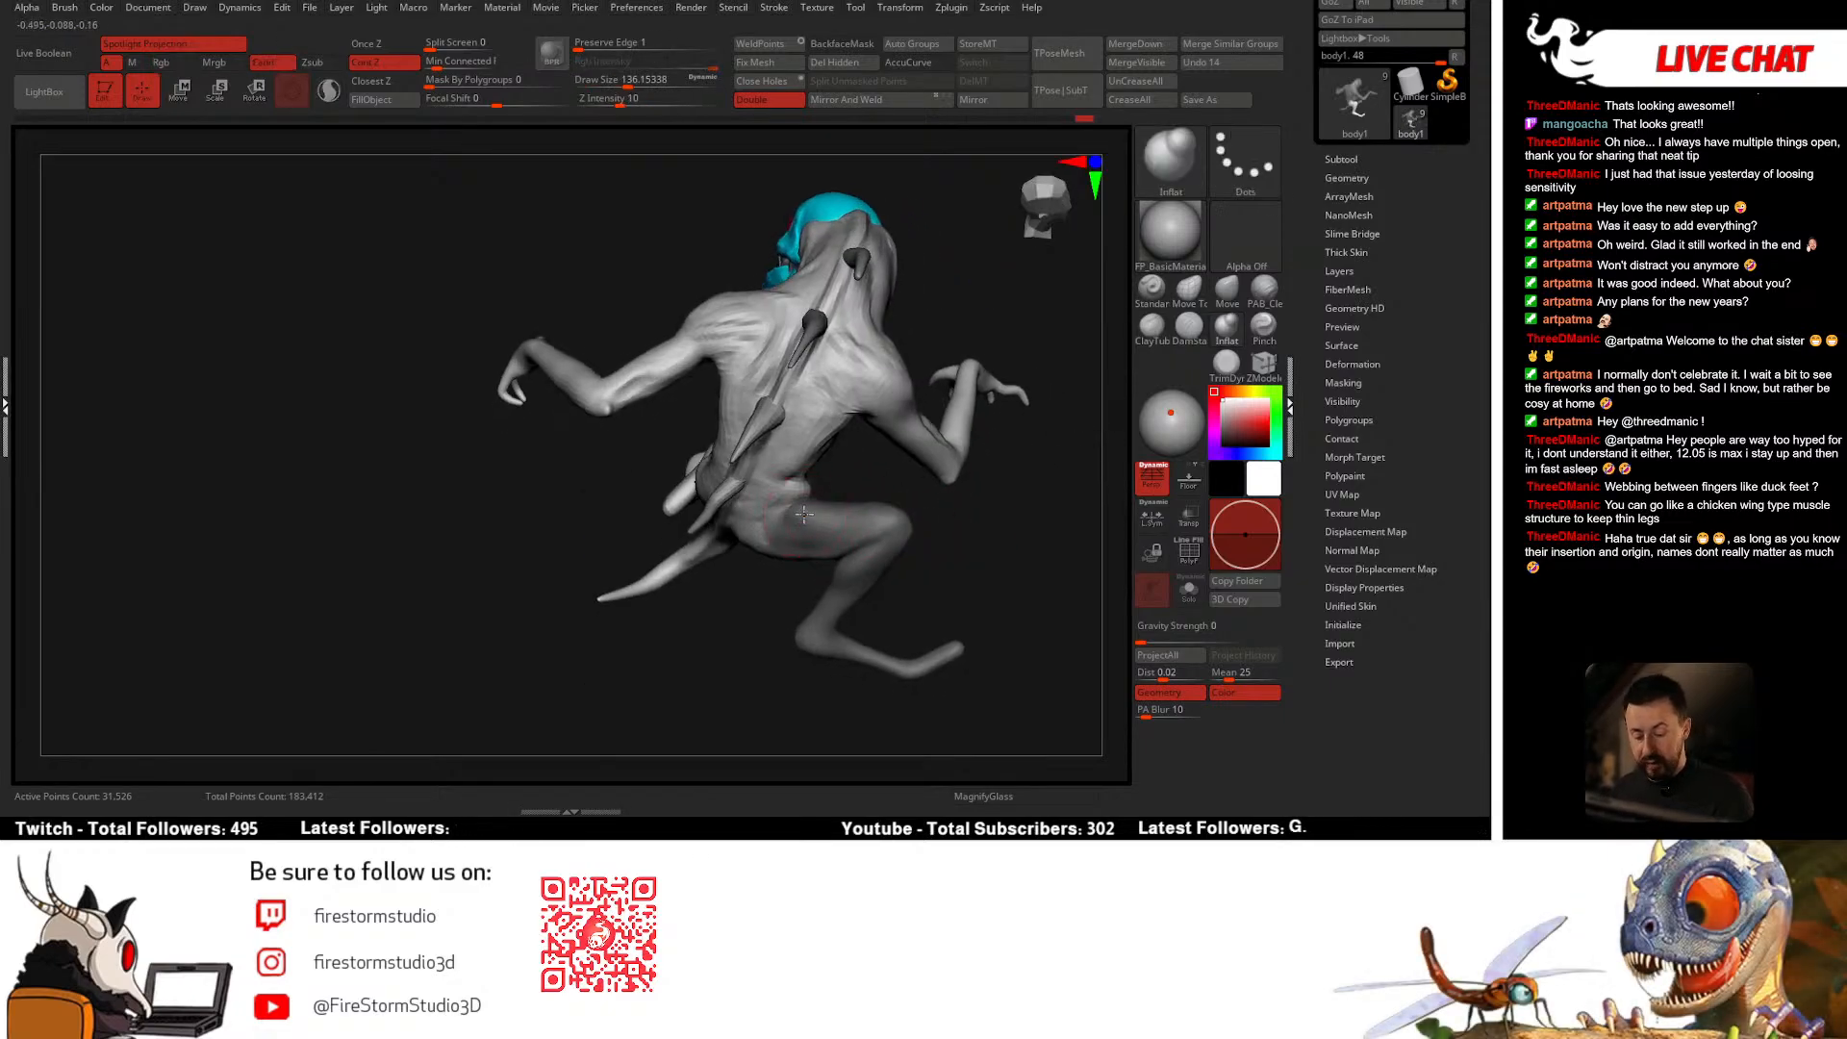
mouse_move(837, 483)
left_mouse_down("ctrl")
mouse_move(851, 476)
mouse_move(830, 492)
left_mouse_up("ctrl")
mouse_move(837, 484)
right_mouse_down()
mouse_move(810, 496)
mouse_move(844, 484)
right_mouse_up()
key("shift+d")
mouse_move(942, 489)
left_mouse_down()
mouse_move(828, 511)
mouse_move(751, 501)
left_mouse_up()
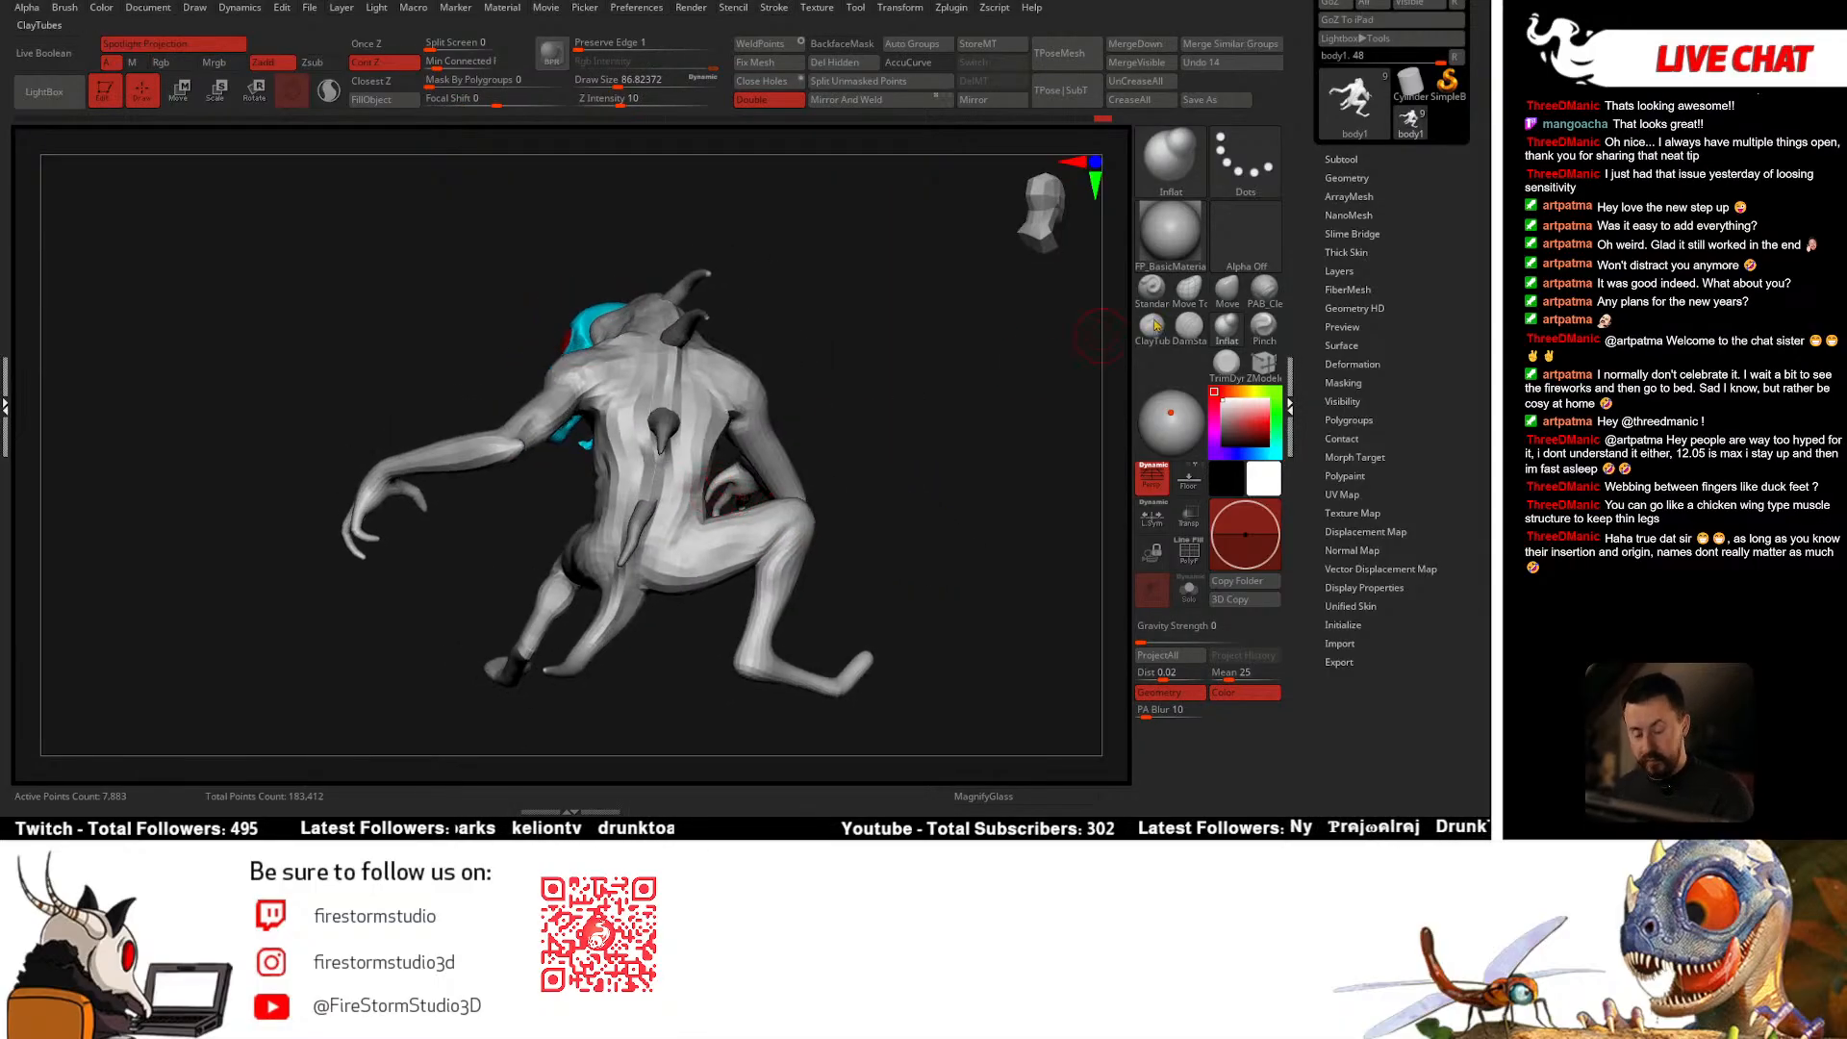
Step: Reshape the waist and back silhouette on the low-resolution body with the Move brush at a draw size of about 140
left_click(1227, 288)
left_click_drag(871, 429, 847, 453)
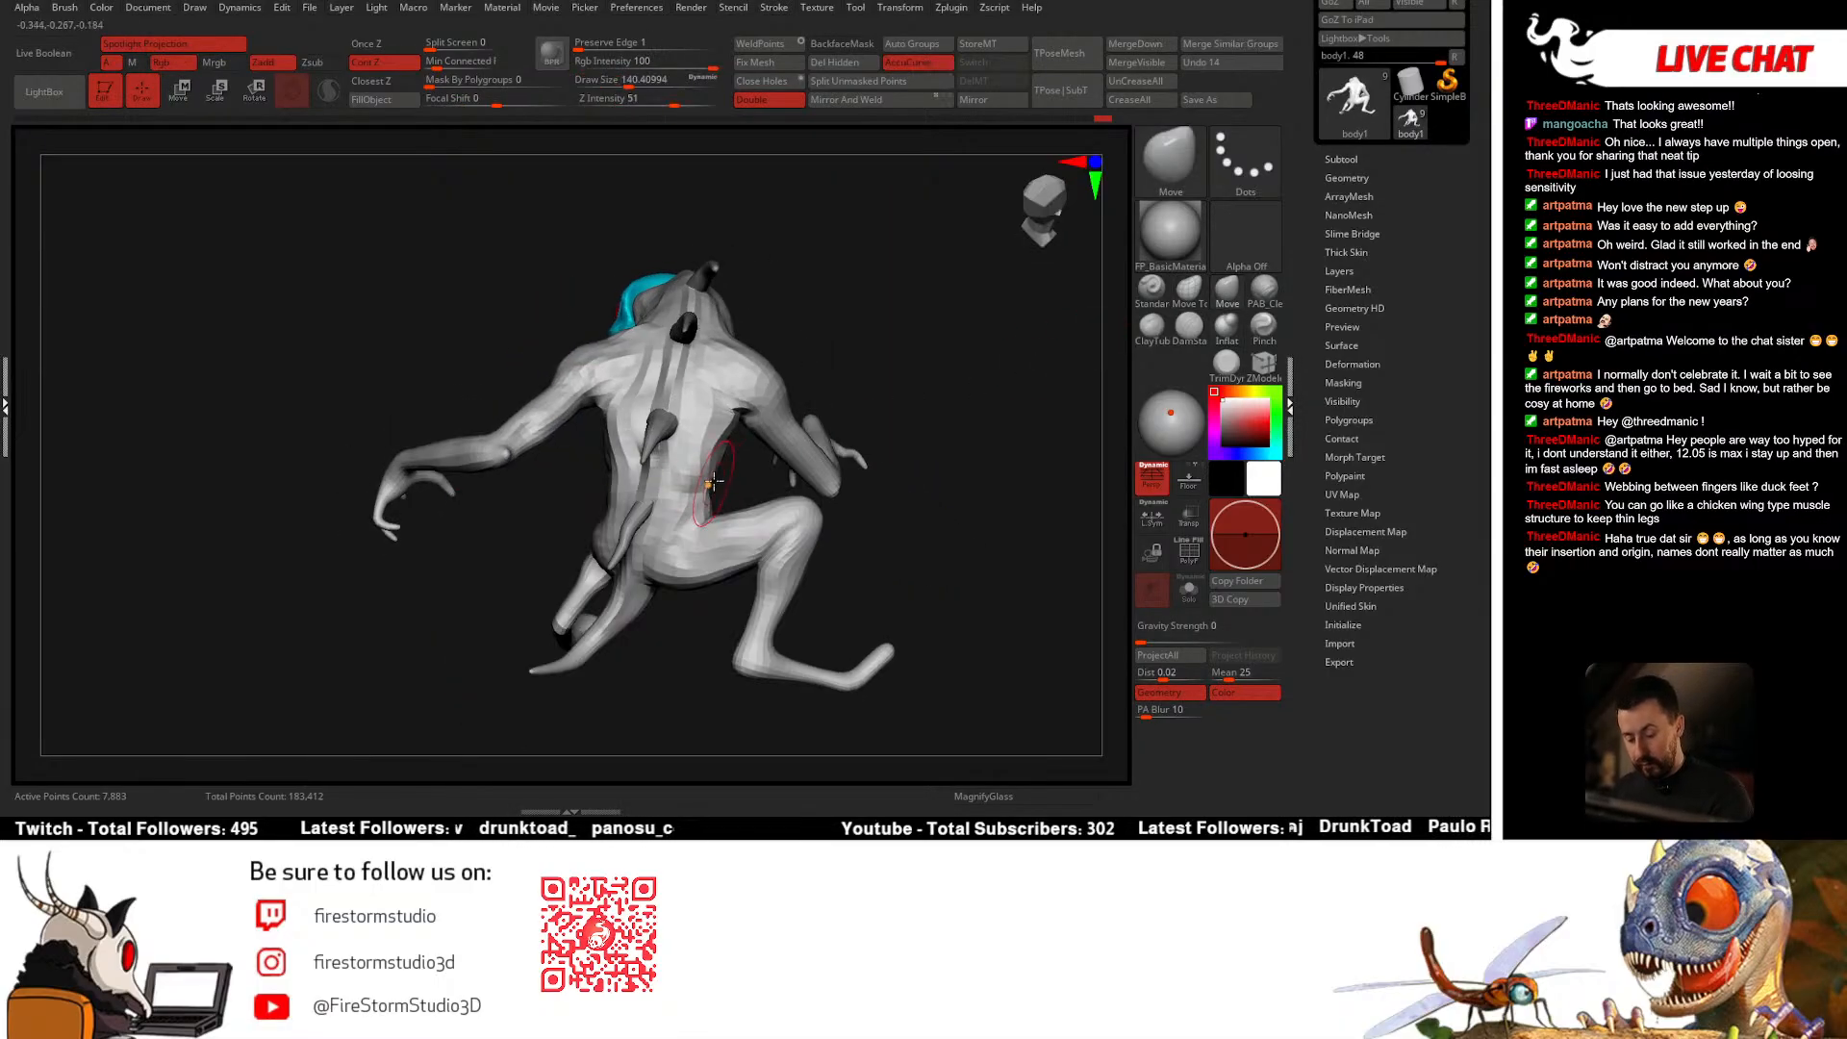
left_click_drag(721, 449, 738, 429)
key("space")
left_click_drag(839, 393, 945, 393, "alt")
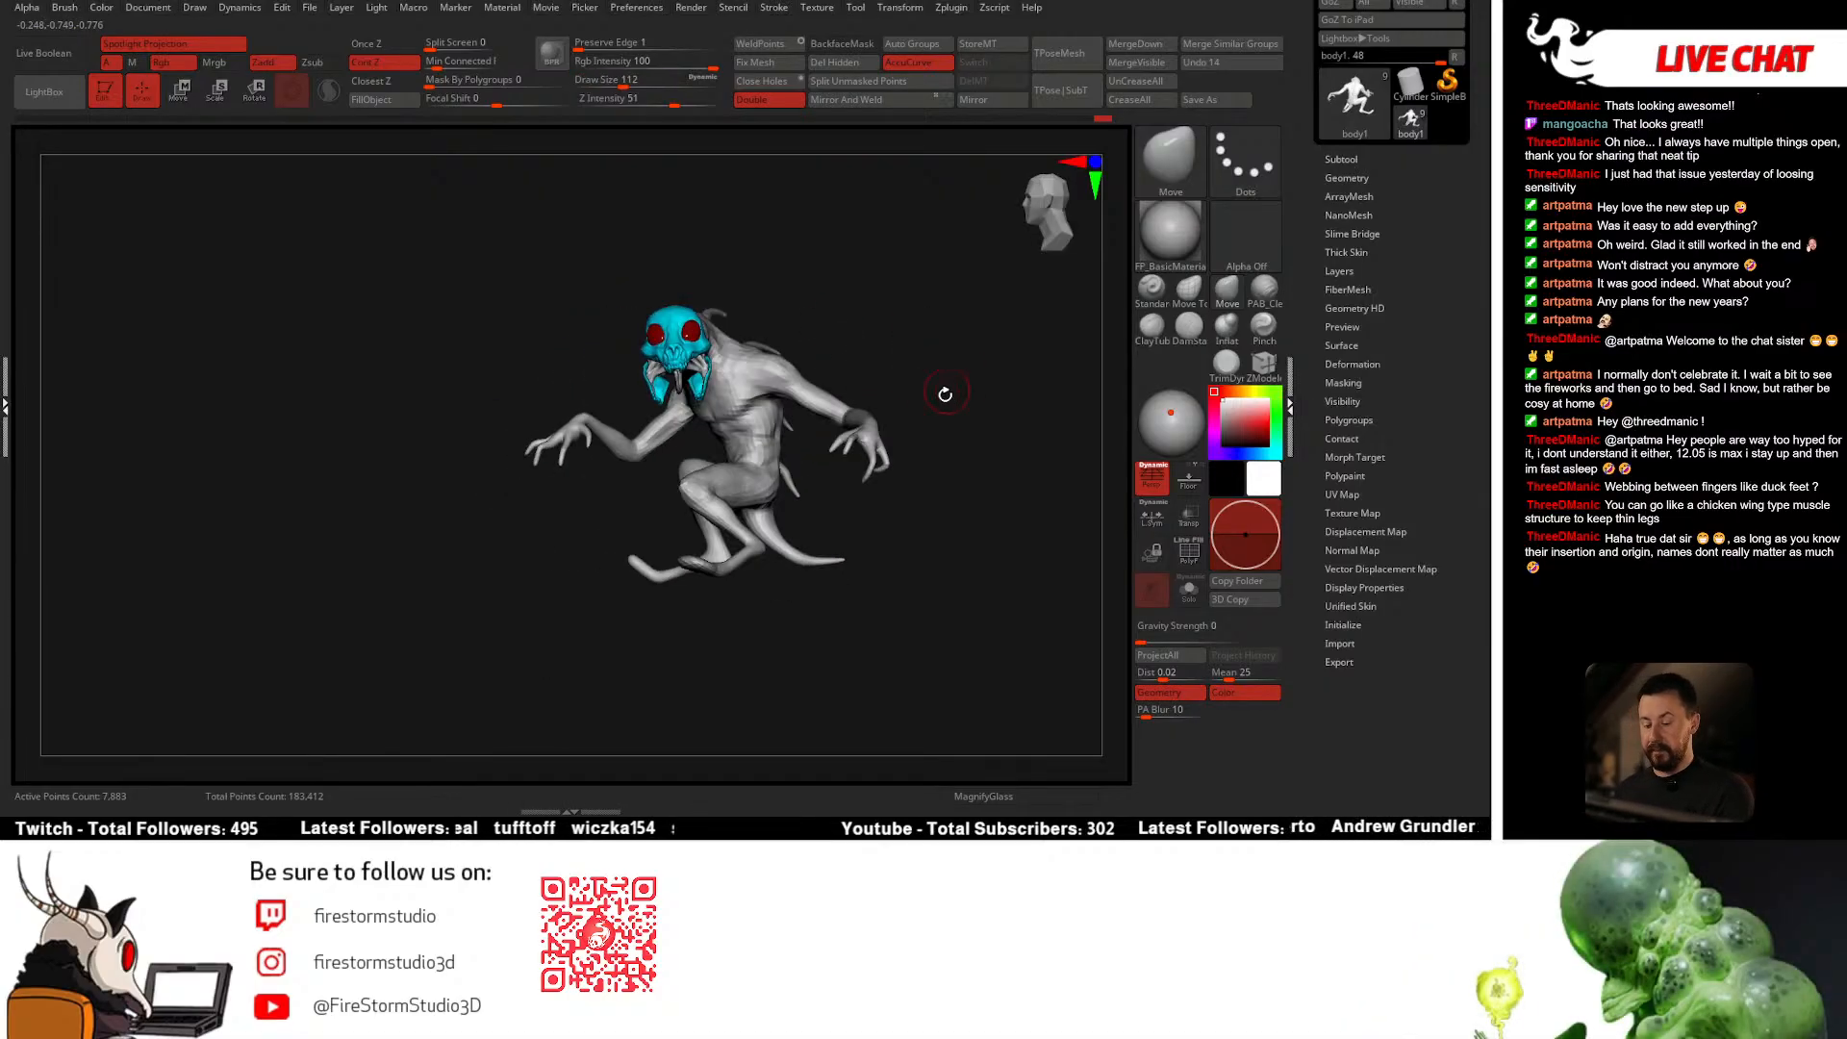
Step: Adjust the hips and thighs from the front with a smaller Move brush and return to the higher subdivision level
mouse_move(943, 541)
left_mouse_down()
mouse_move(920, 590)
mouse_move(947, 608)
left_mouse_up()
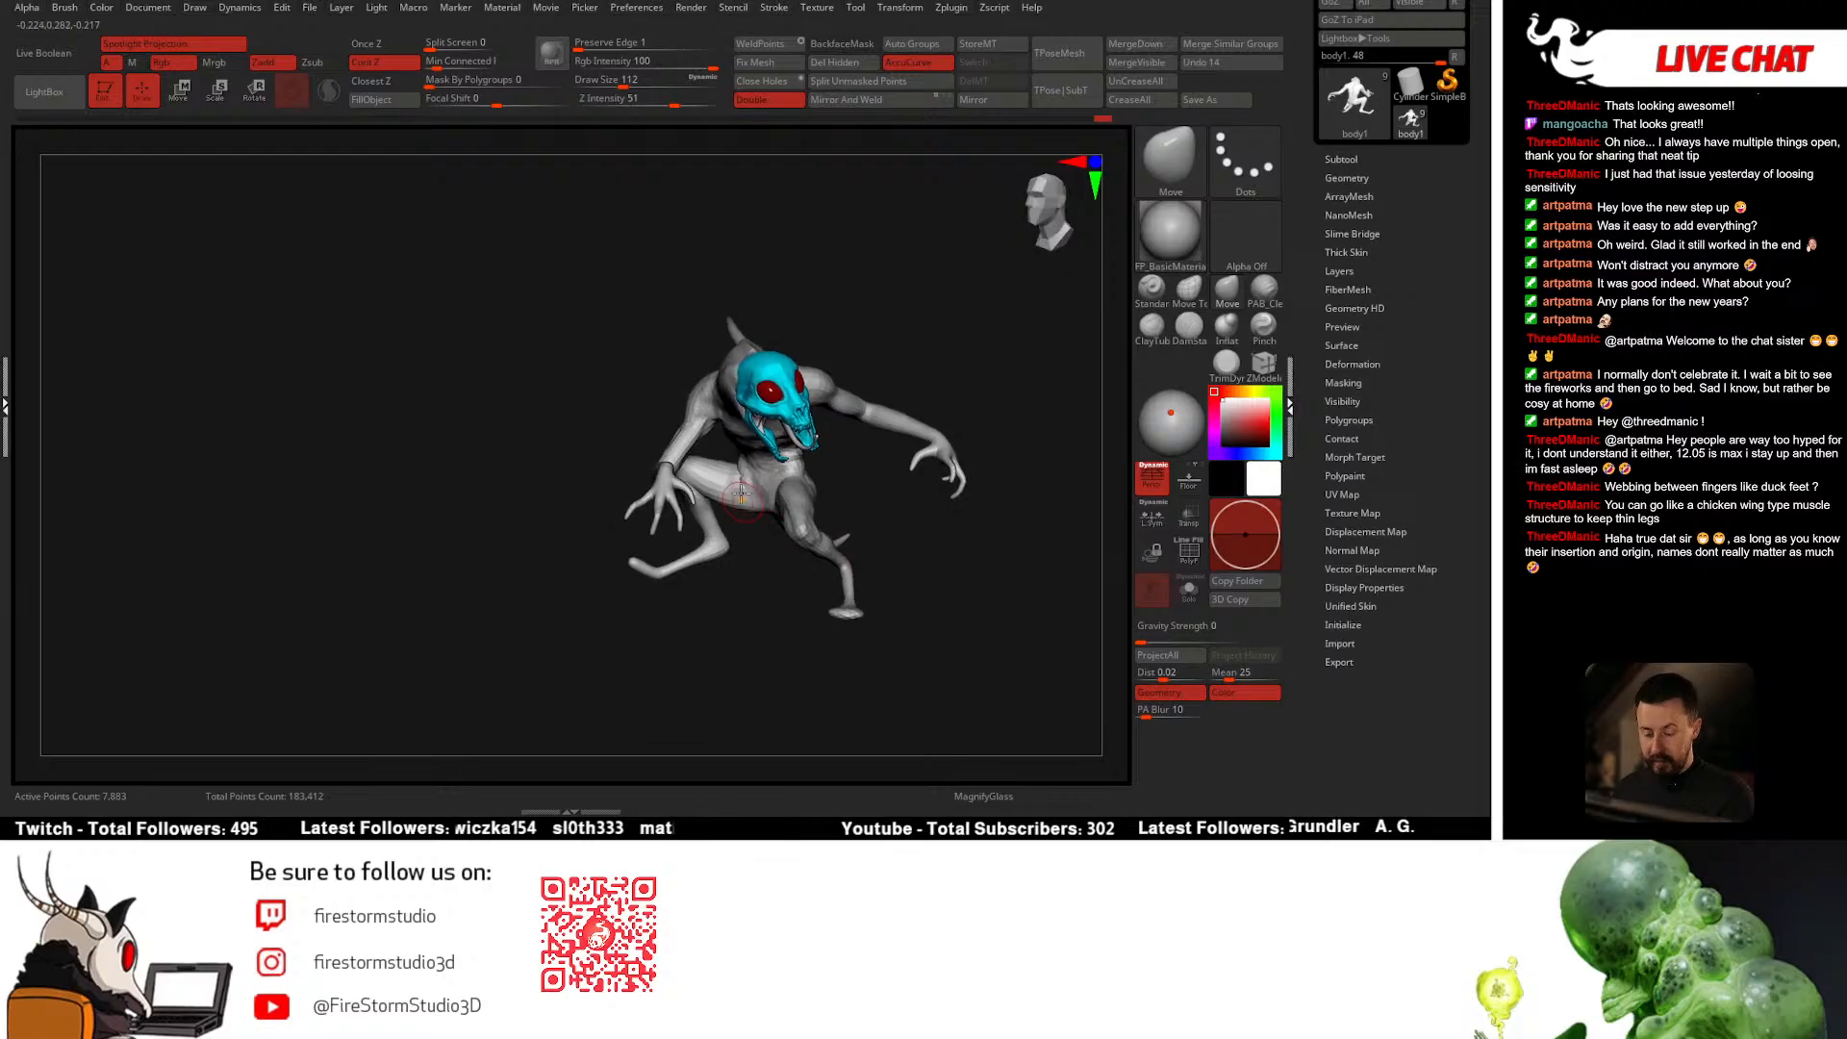
mouse_move(866, 536)
left_mouse_down()
mouse_move(891, 573)
mouse_move(709, 592)
mouse_move(713, 632)
mouse_move(747, 528)
mouse_move(586, 544)
mouse_move(660, 581)
mouse_move(770, 587)
mouse_move(814, 560)
mouse_move(795, 500)
left_mouse_up()
key("space")
key("d")
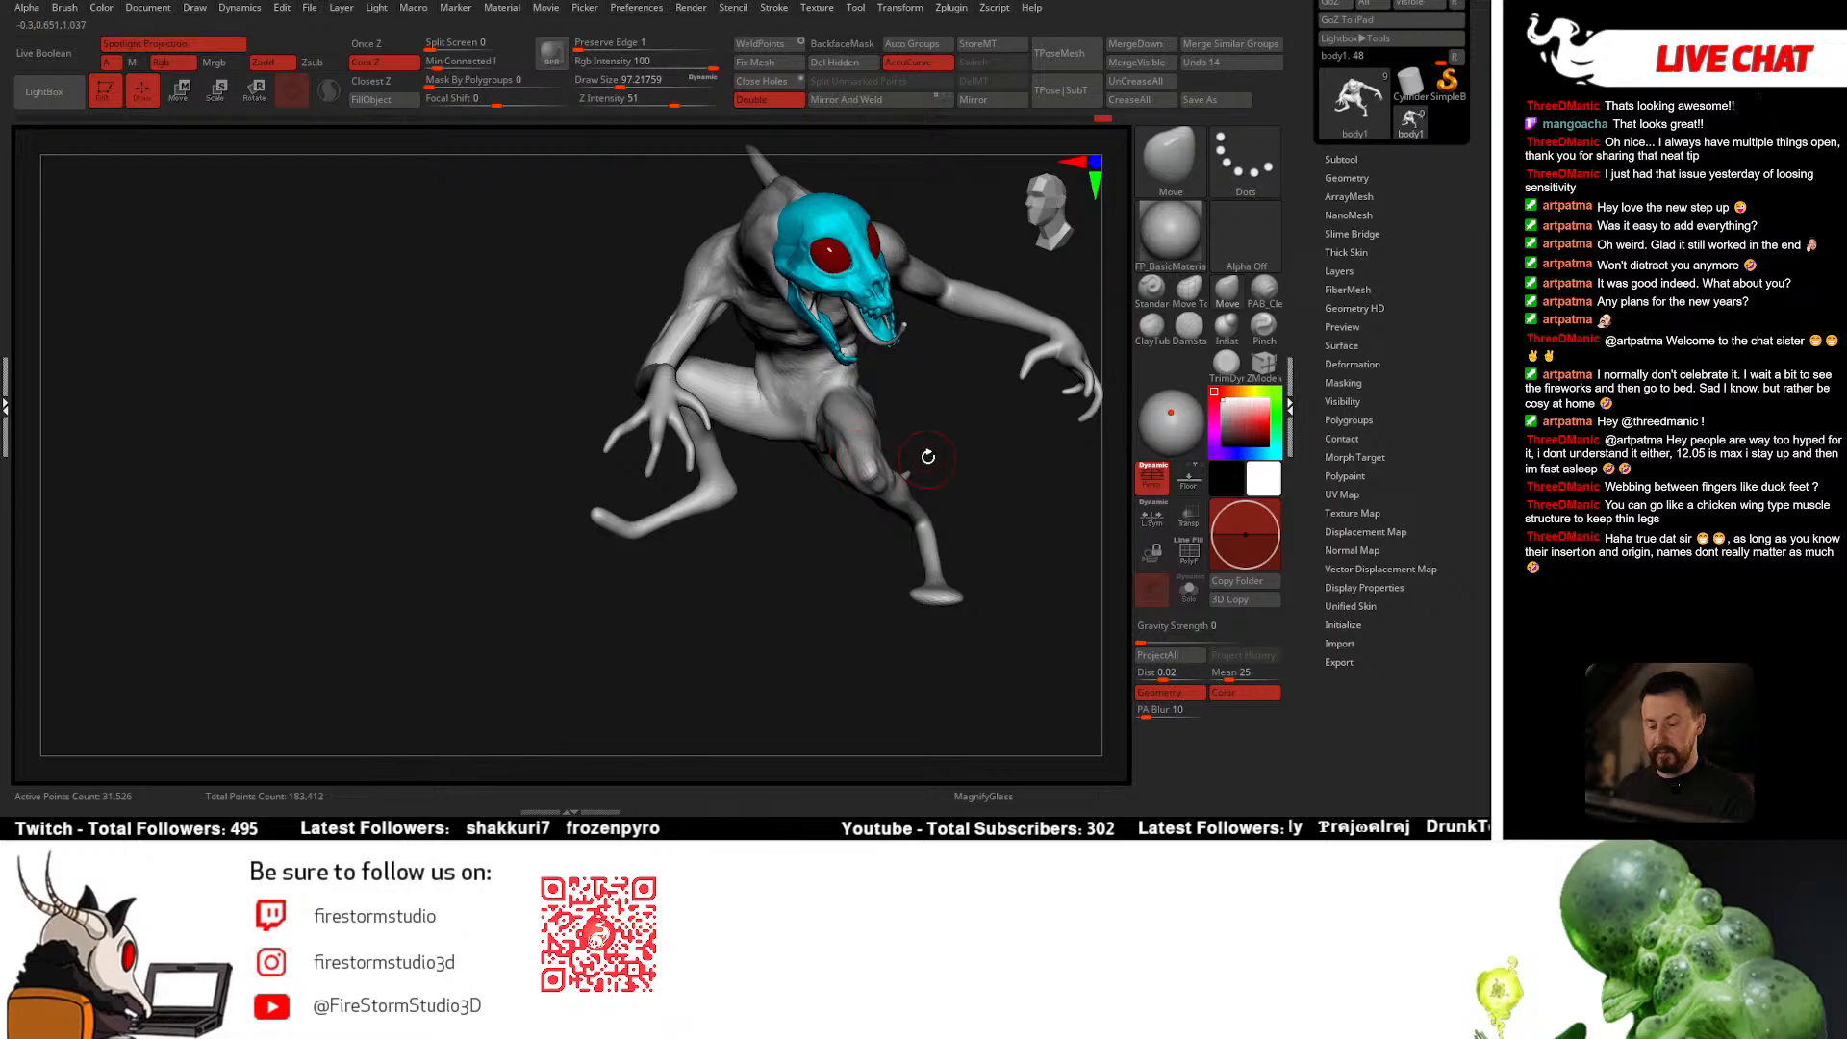
Step: Sculpt the lower abdomen and groin muscles with the PAB_CleanBuildup brush at a draw size of about 68
mouse_move(927, 456)
left_mouse_down()
mouse_move(996, 445)
mouse_move(929, 458)
left_mouse_up()
left_click(1260, 294)
key("space")
left_click_drag(805, 407, 801, 407)
left_click_drag(856, 435, 801, 408)
key("space")
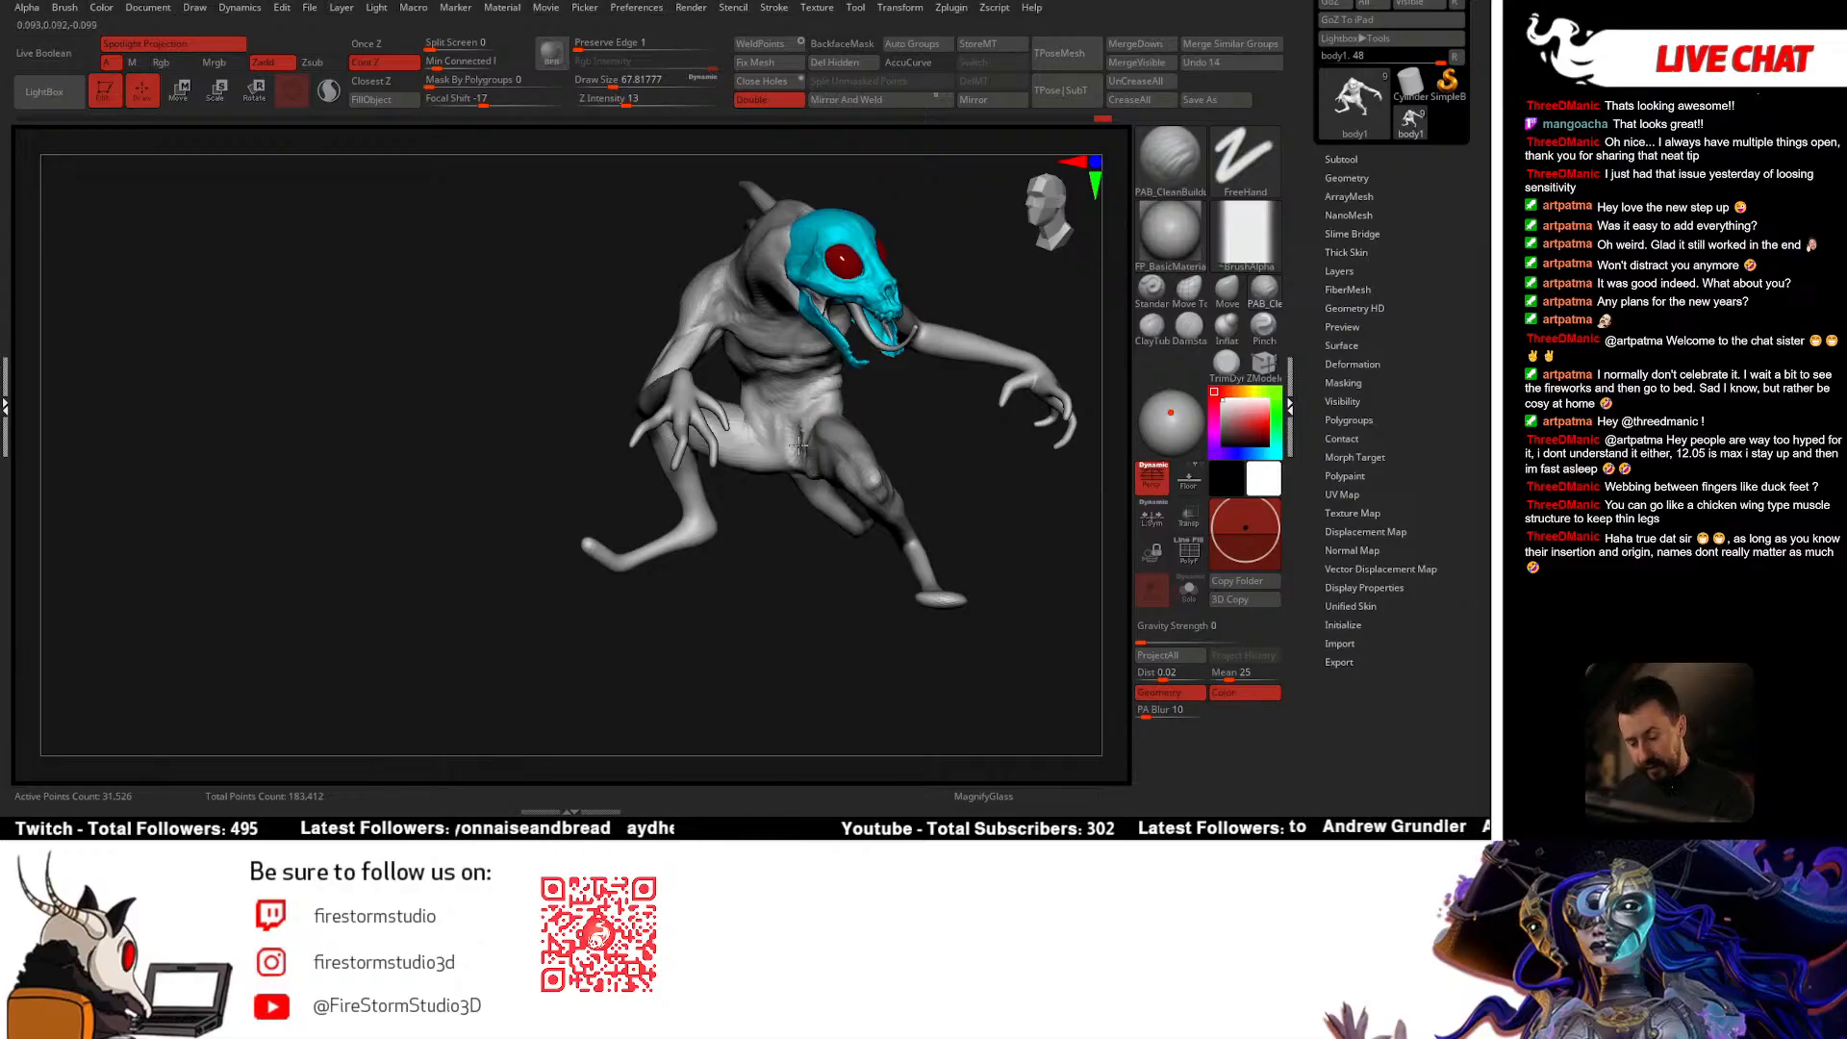
mouse_move(905, 445)
left_mouse_down()
mouse_move(910, 387)
mouse_move(801, 383)
mouse_move(816, 450)
mouse_move(906, 421)
mouse_move(910, 390)
left_mouse_up()
left_click_drag(777, 392, 765, 387)
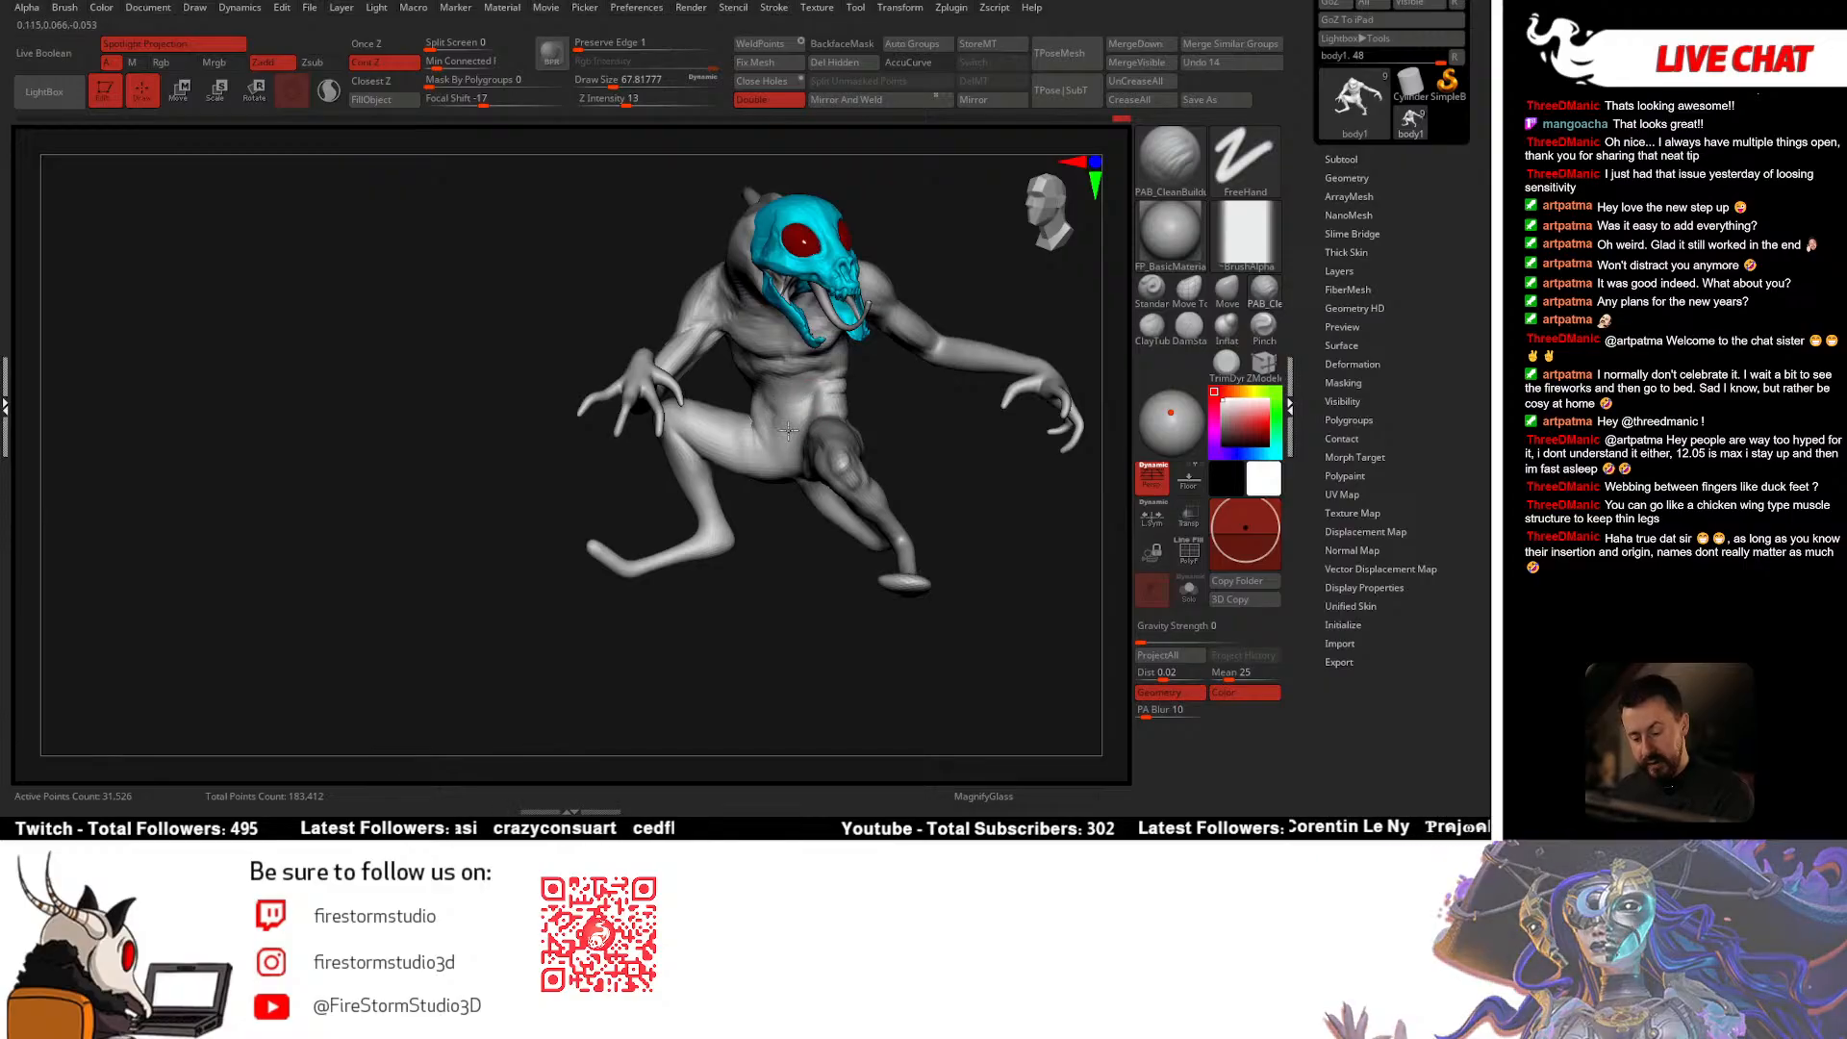
mouse_move(787, 421)
left_mouse_down()
mouse_move(833, 445)
mouse_move(708, 438)
mouse_move(725, 490)
mouse_move(718, 470)
mouse_move(711, 545)
mouse_move(751, 517)
mouse_move(687, 469)
mouse_move(713, 562)
mouse_move(664, 416)
left_mouse_up()
Step: Smooth the groin and define its creases with the DamStandard and PAB_CleanBuildup brushes
key("shift")
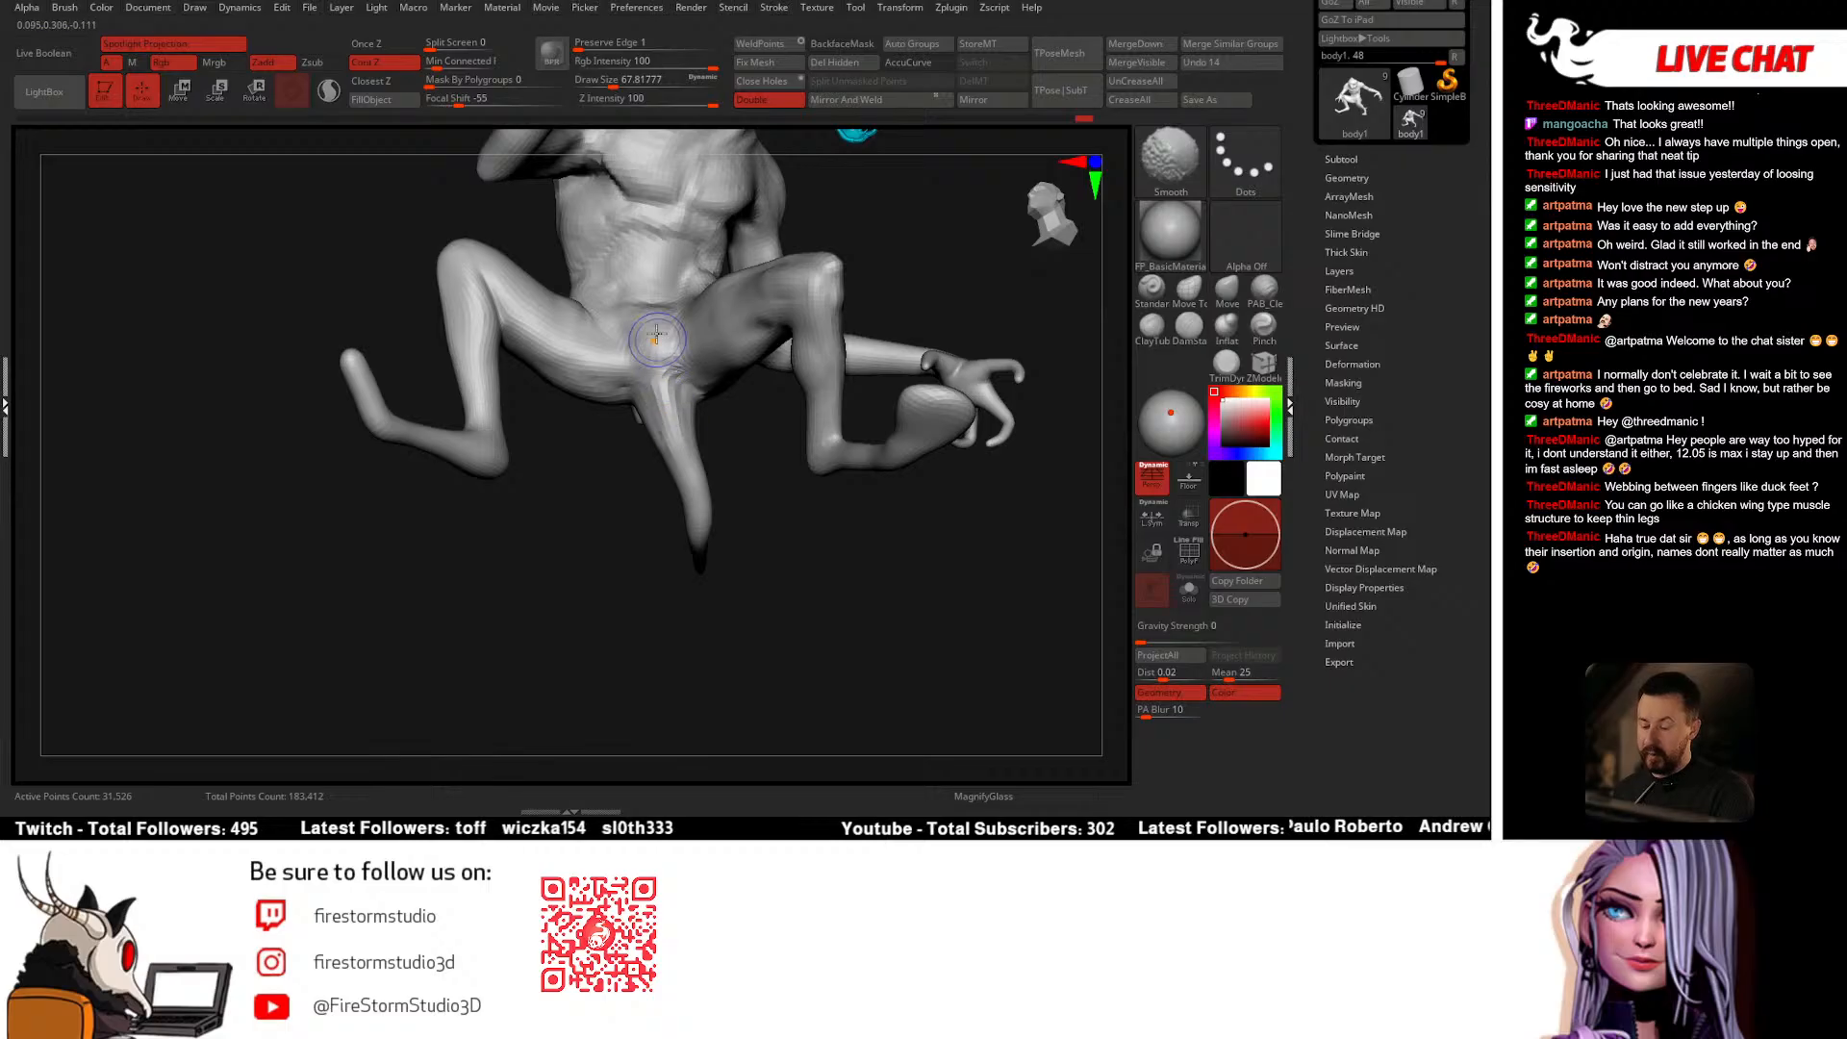
mouse_move(657, 334)
right_mouse_down()
mouse_move(656, 398)
mouse_move(679, 326)
right_mouse_up()
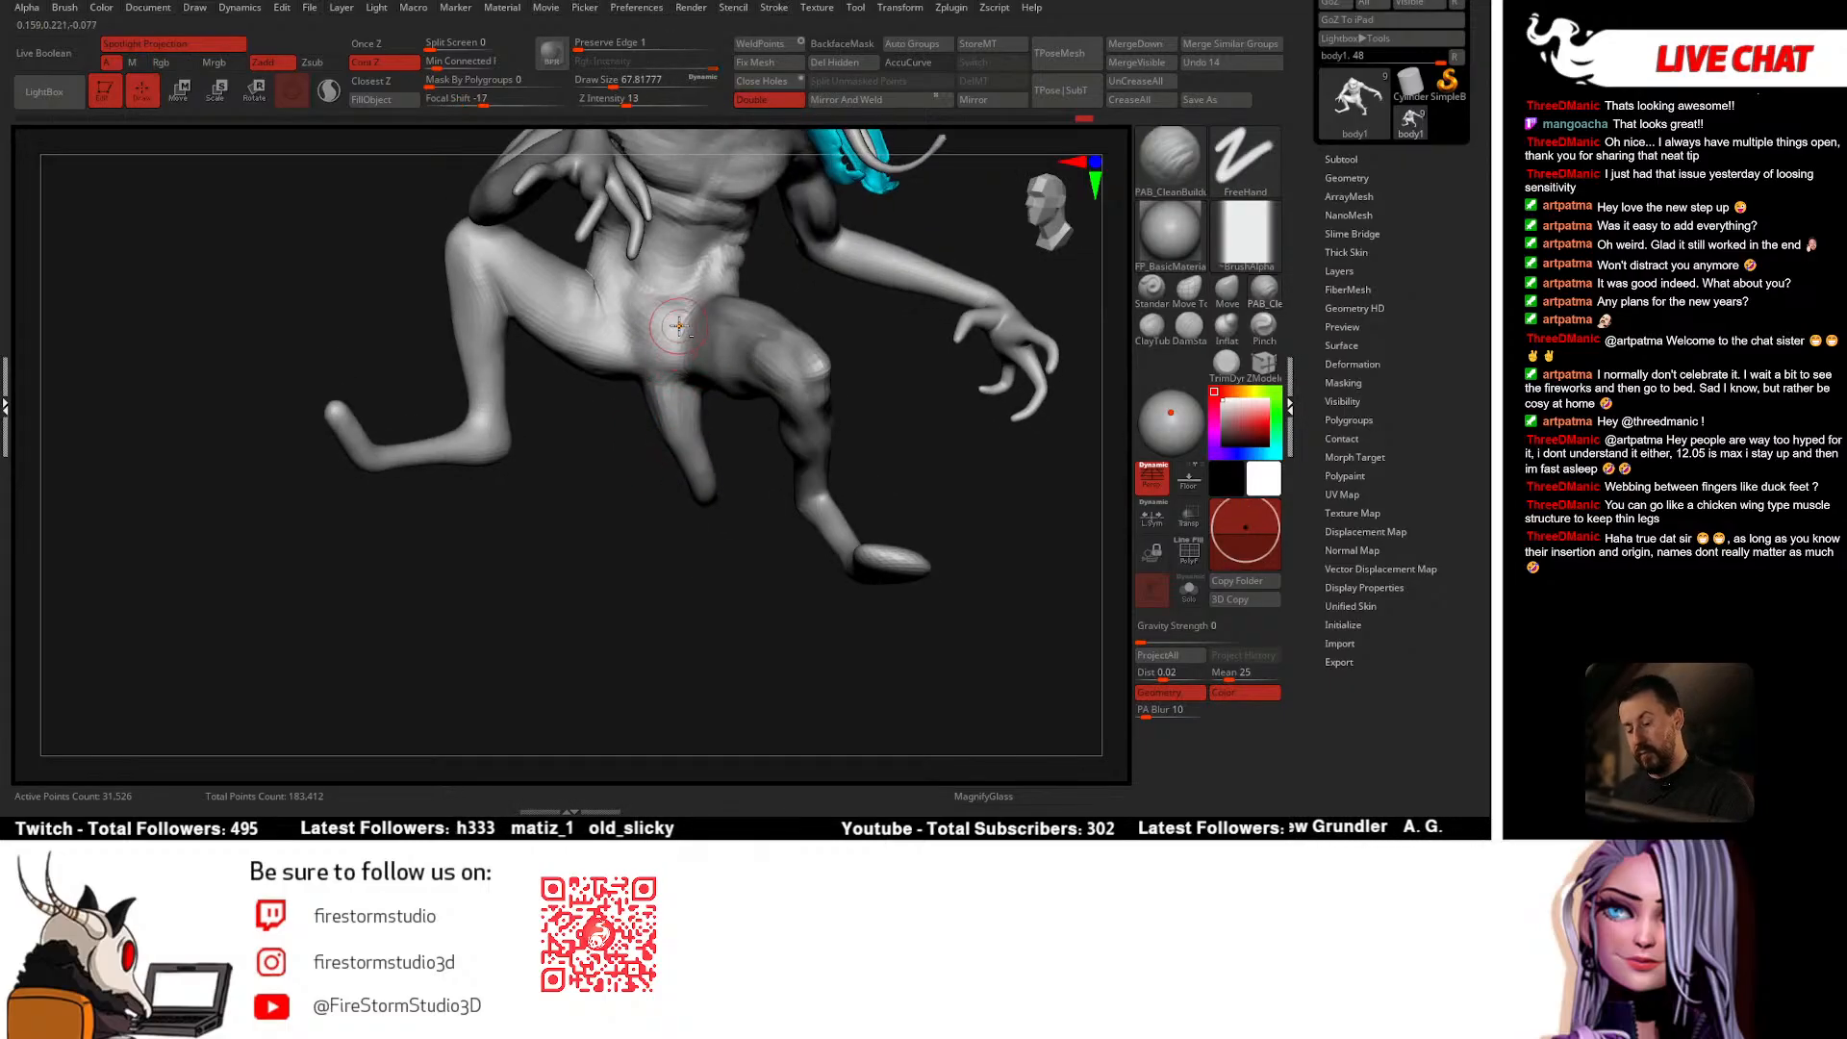
left_click(1192, 327)
mouse_move(690, 321)
right_mouse_down()
mouse_move(668, 428)
mouse_move(707, 397)
mouse_move(624, 373)
mouse_move(677, 420)
mouse_move(688, 386)
mouse_move(640, 389)
mouse_move(750, 385)
mouse_move(706, 381)
mouse_move(671, 338)
mouse_move(695, 339)
mouse_move(695, 291)
mouse_move(731, 301)
mouse_move(724, 333)
mouse_move(704, 325)
mouse_move(681, 233)
mouse_move(847, 260)
mouse_move(870, 371)
mouse_move(846, 417)
mouse_move(1123, 348)
right_mouse_up()
left_click(1264, 300)
key("shift")
right_click(853, 362)
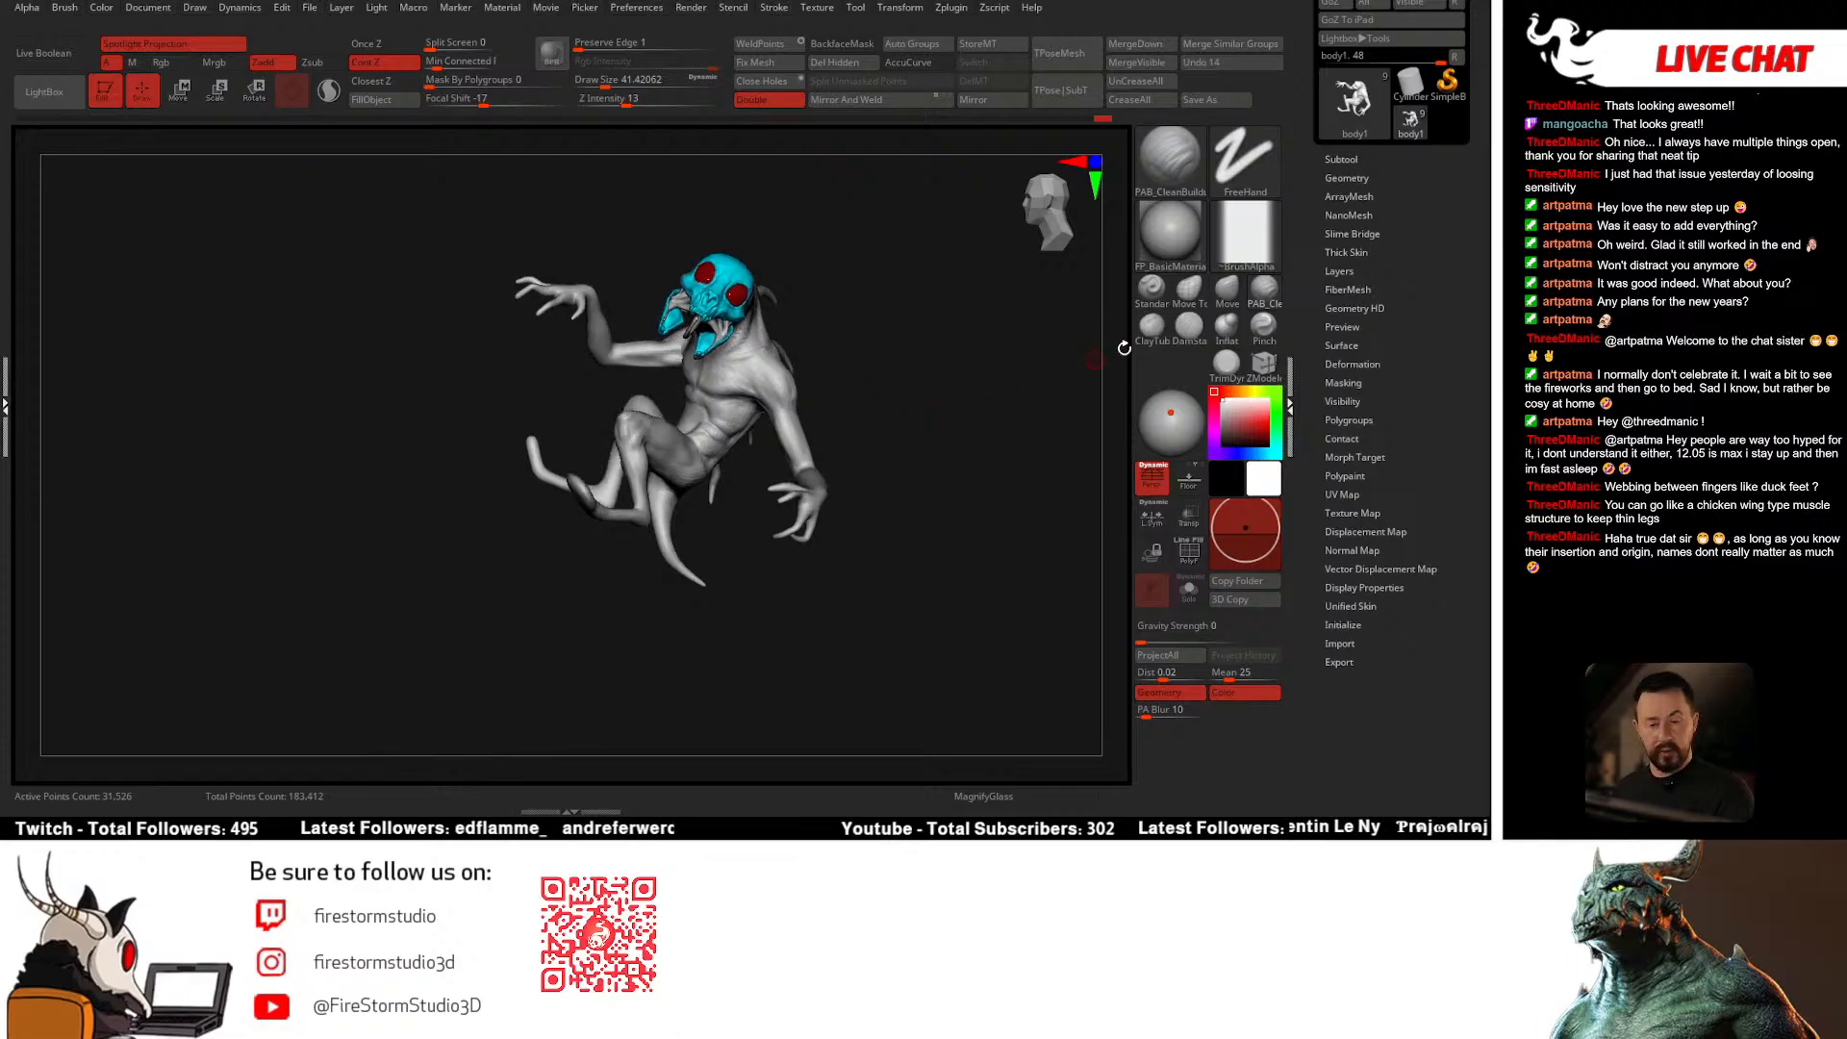
Step: Work on the chest forms with the Standard brush at a draw size of about 41
left_click(1162, 297)
mouse_move(890, 385)
right_mouse_down()
mouse_move(971, 380)
mouse_move(923, 452)
right_mouse_up()
right_click(686, 349)
left_click_drag(720, 372, 708, 372)
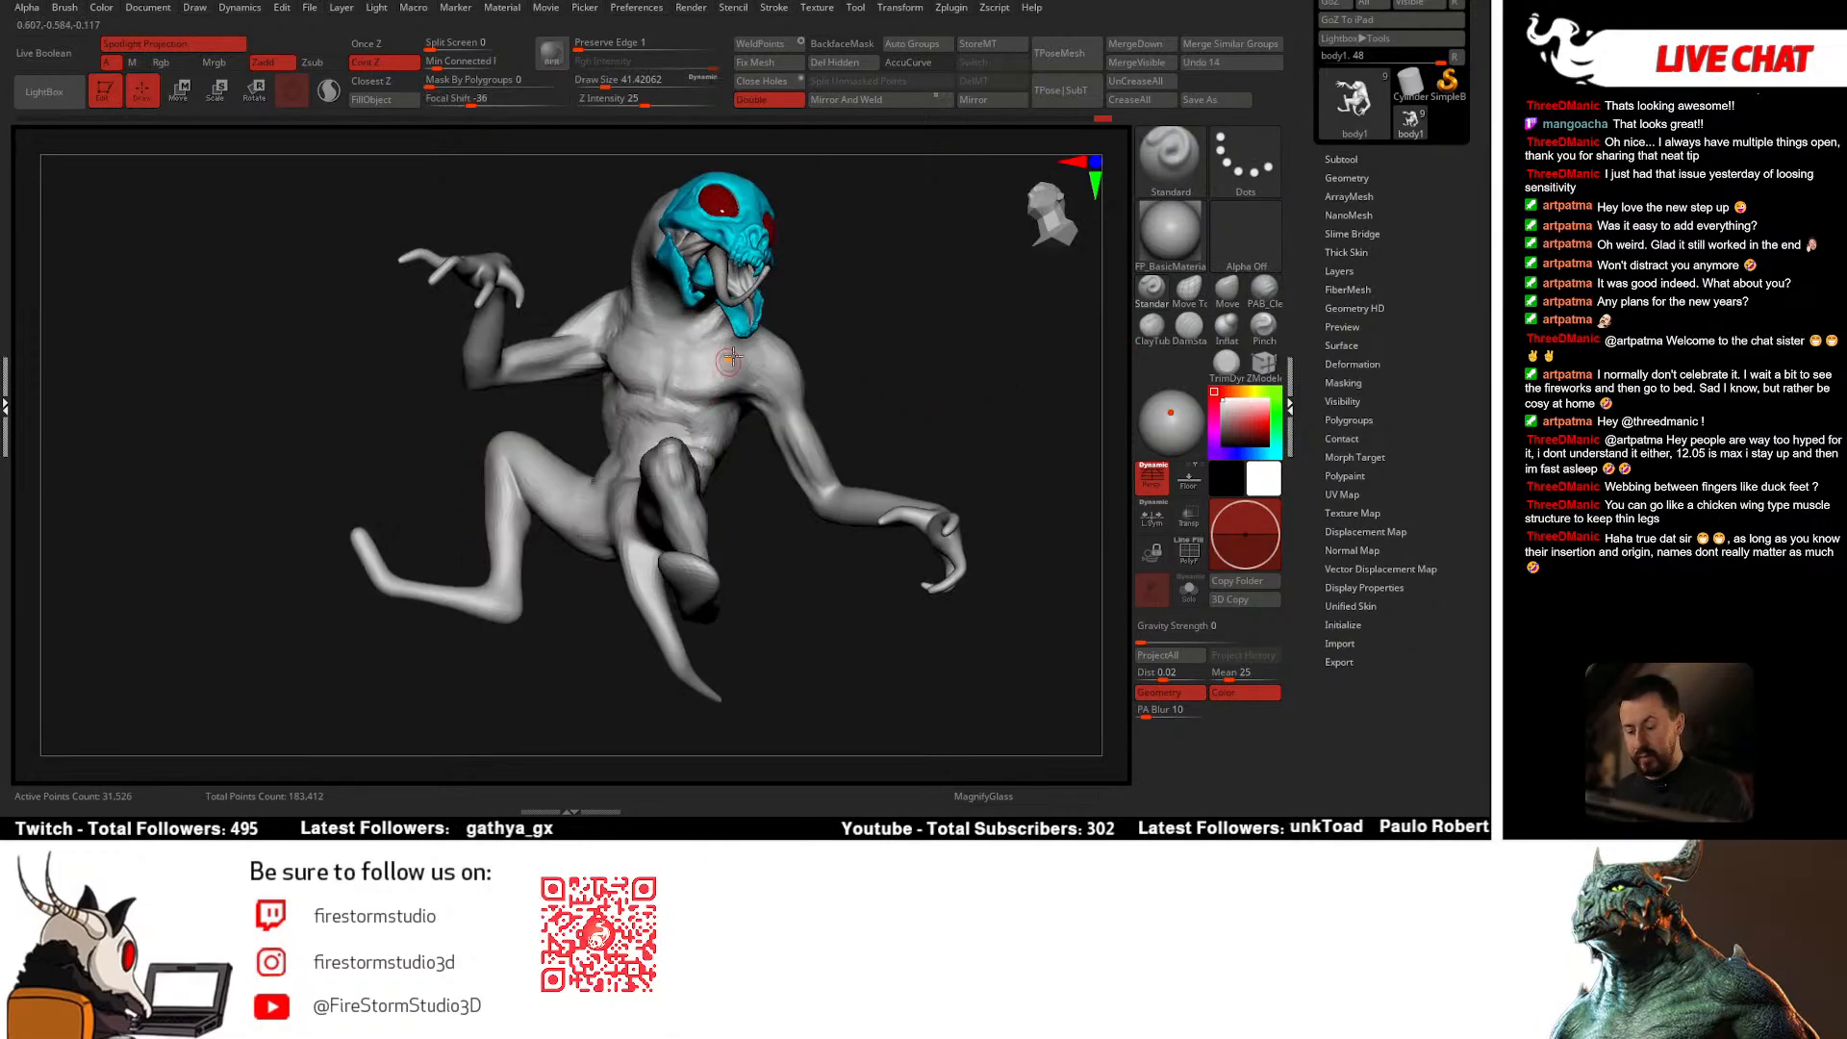
Step: Expand the subtool list and hide the skull so the neck and chest of the body are exposed
left_click(1341, 160)
left_click(1458, 94)
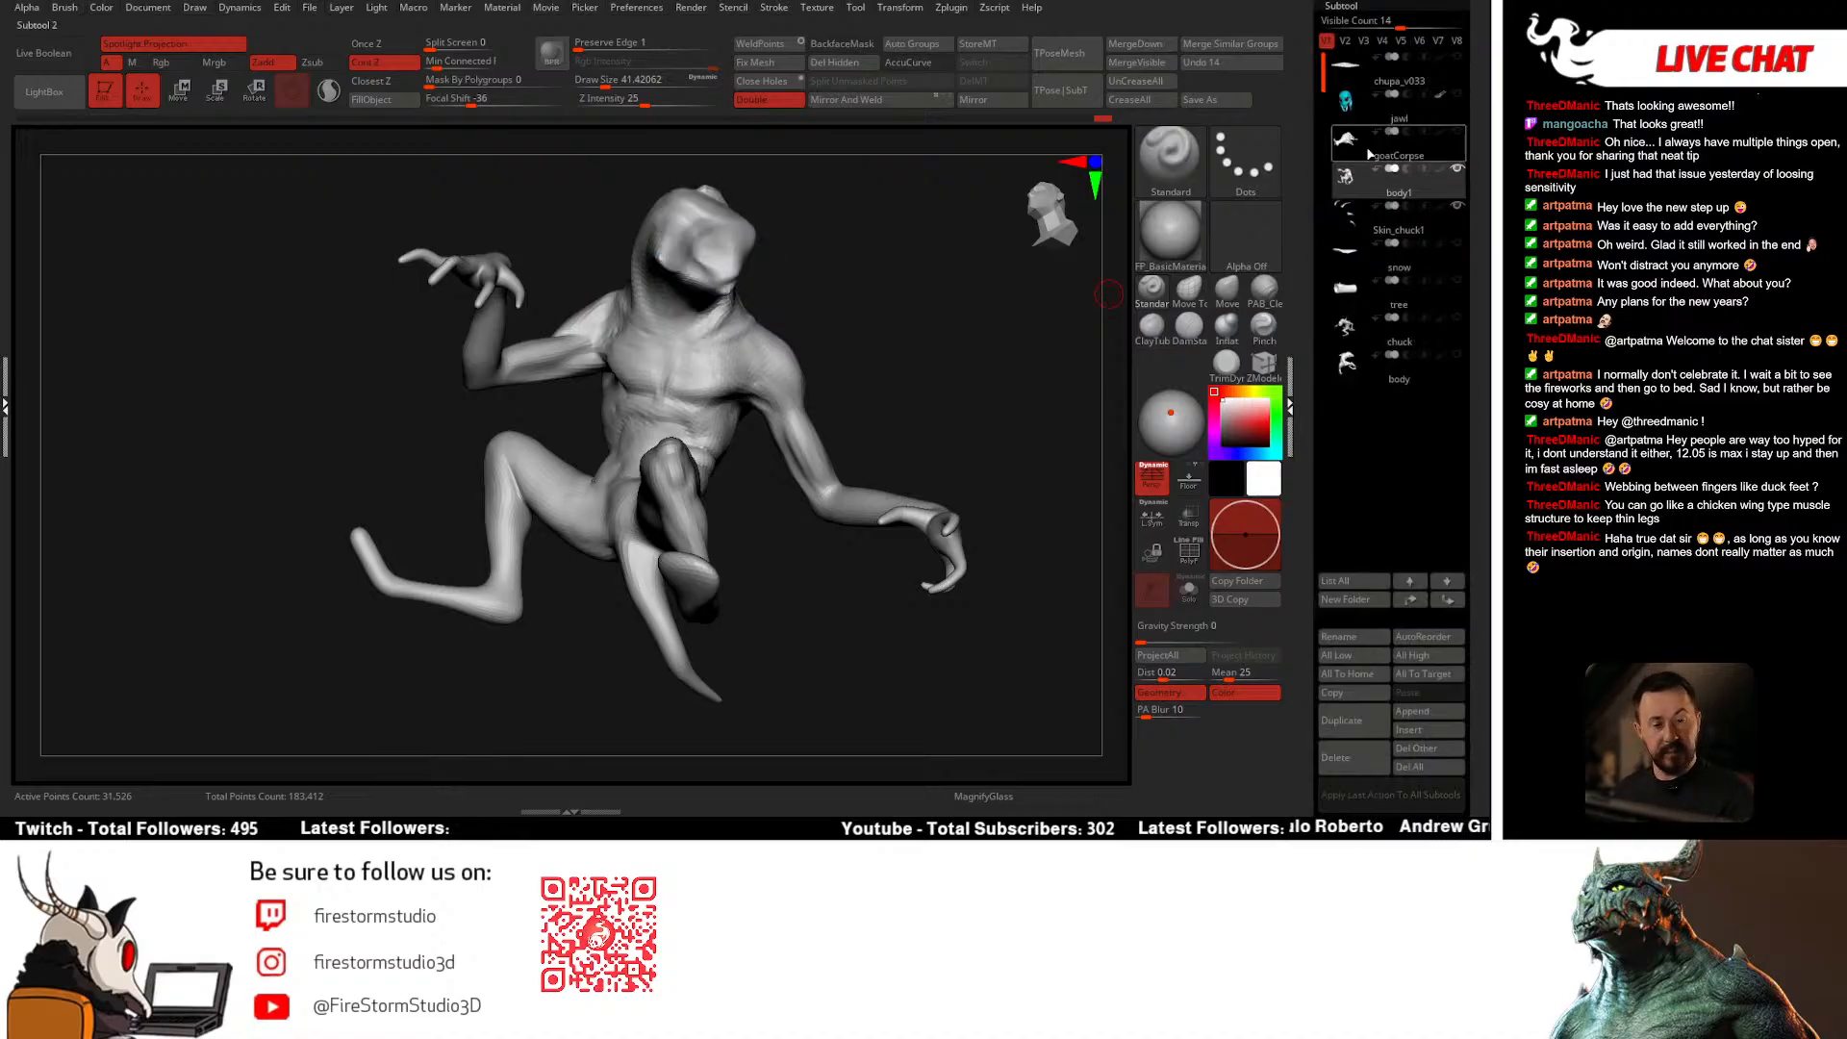
mouse_move(813, 336)
right_mouse_down()
mouse_move(894, 365)
mouse_move(756, 396)
mouse_move(741, 472)
mouse_move(727, 452)
right_mouse_up()
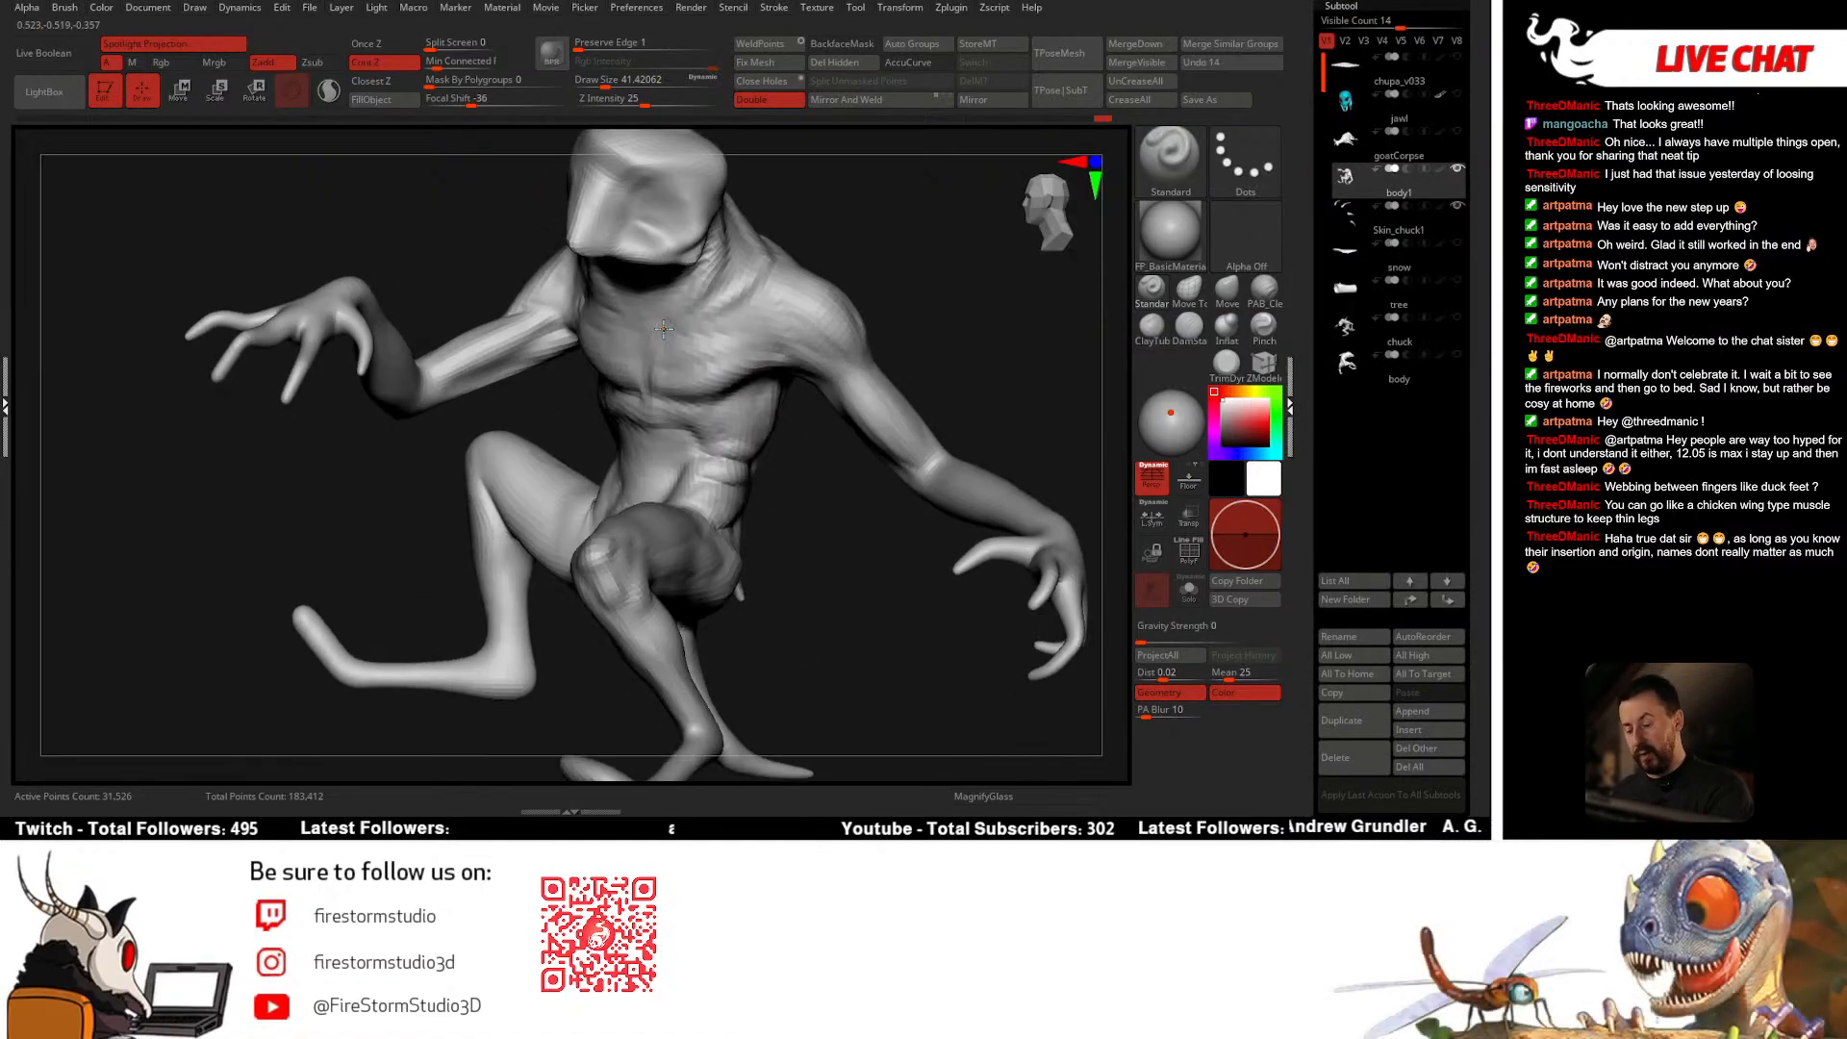
Step: Sculpt the neck folds and the top of the shoulder with the Standard brush at a draw size of about 29
right_click(677, 331)
left_click_drag(707, 376, 698, 376)
right_click_drag(701, 345, 665, 330)
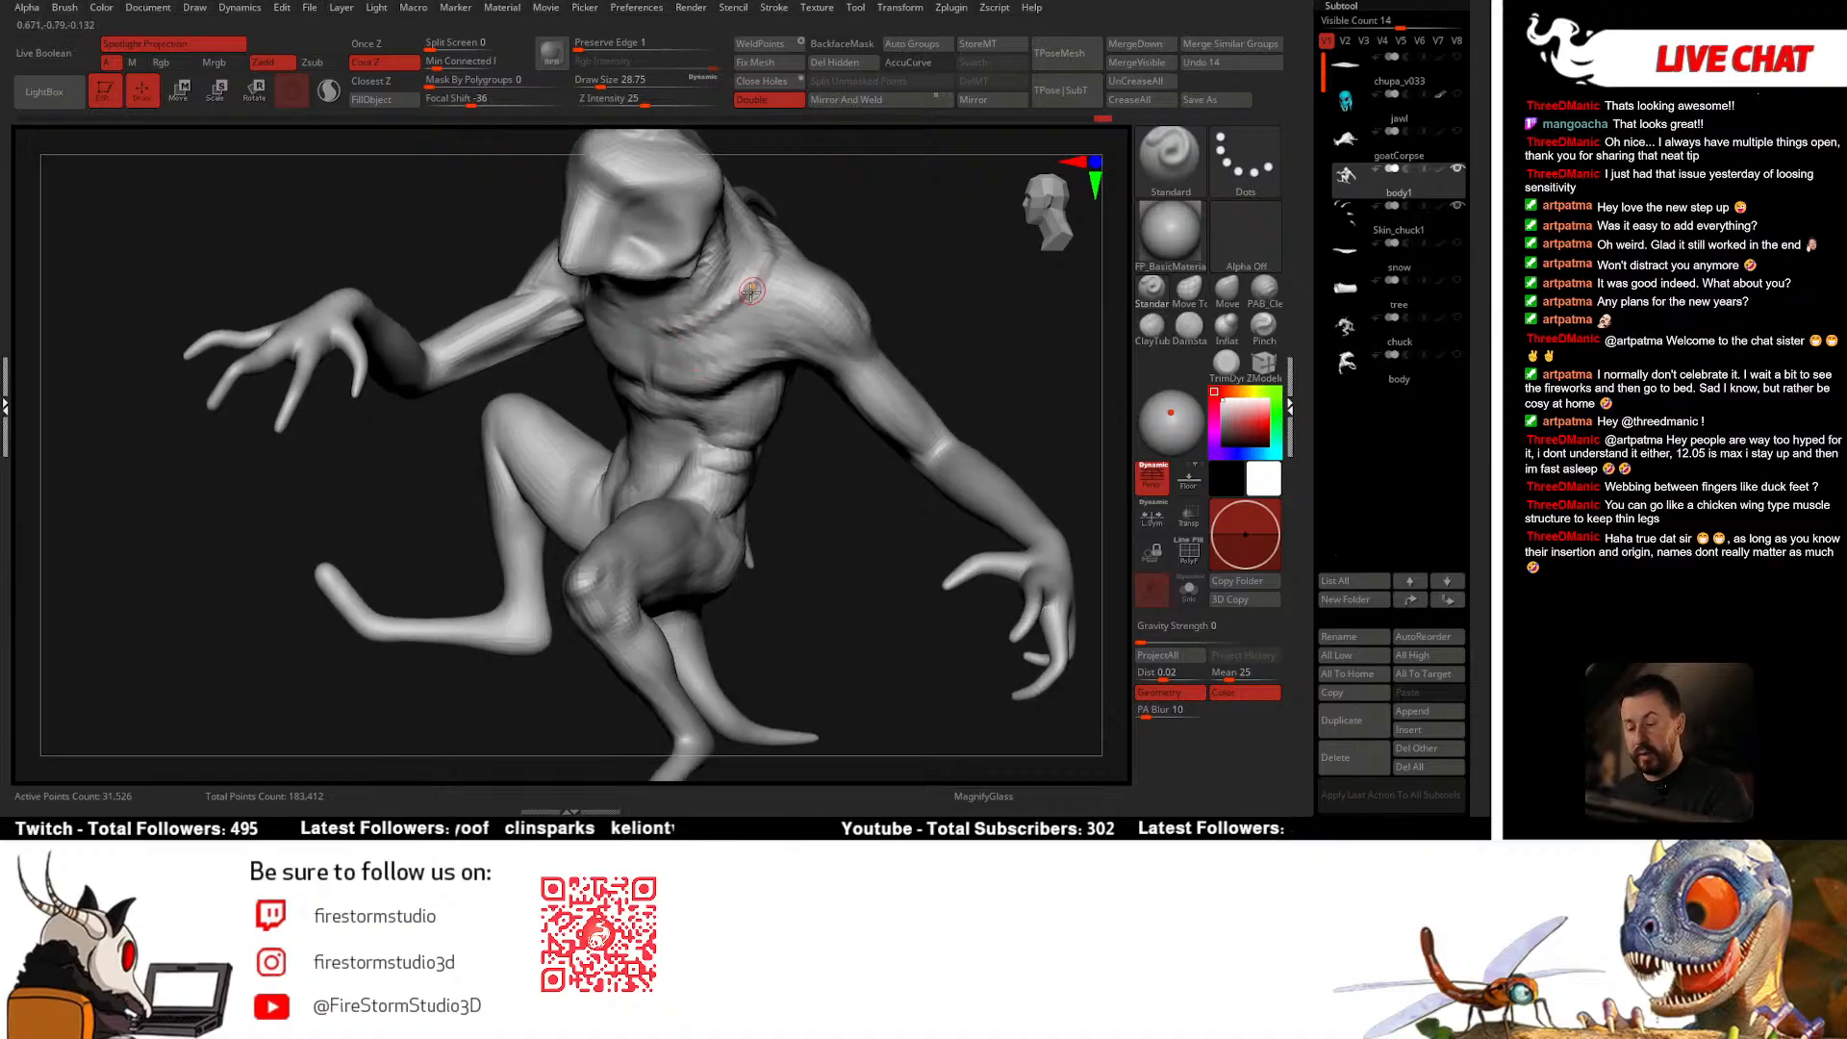
mouse_move(751, 290)
right_mouse_down()
mouse_move(710, 335)
mouse_move(751, 303)
mouse_move(765, 318)
mouse_move(764, 298)
right_mouse_up()
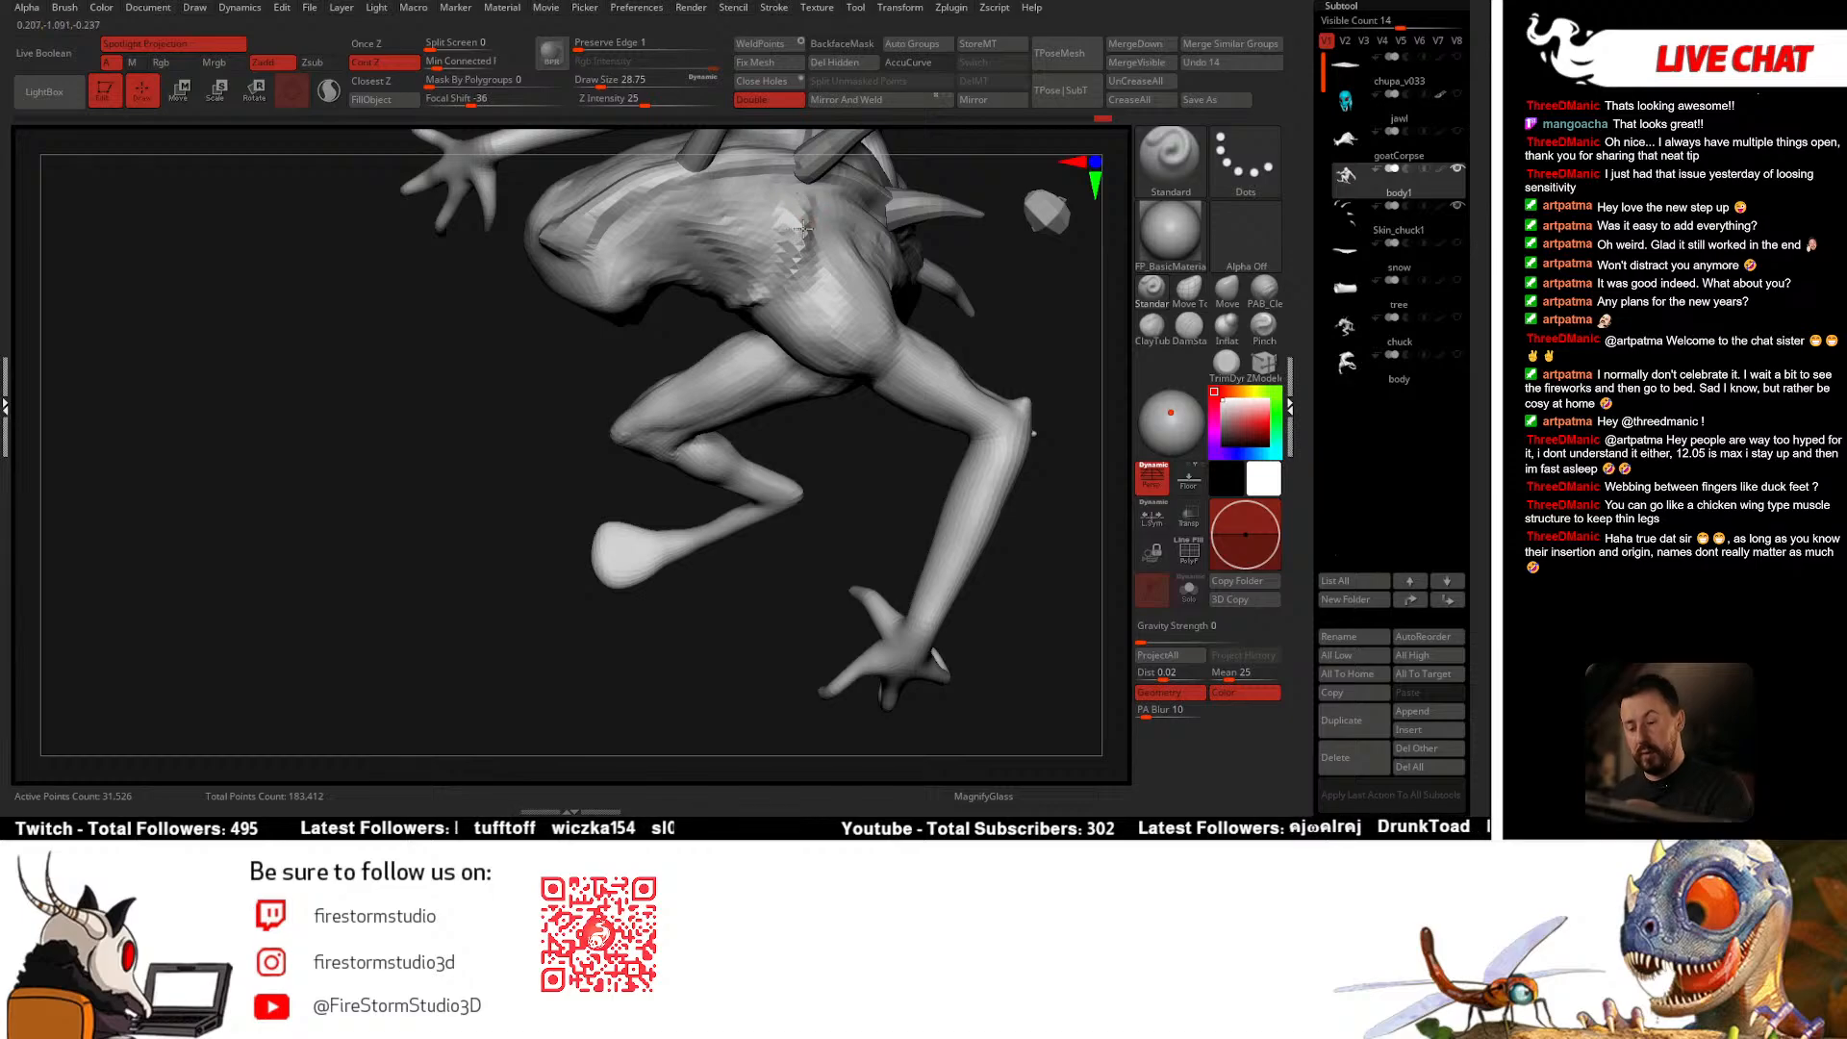
left_click_drag(796, 207, 785, 264)
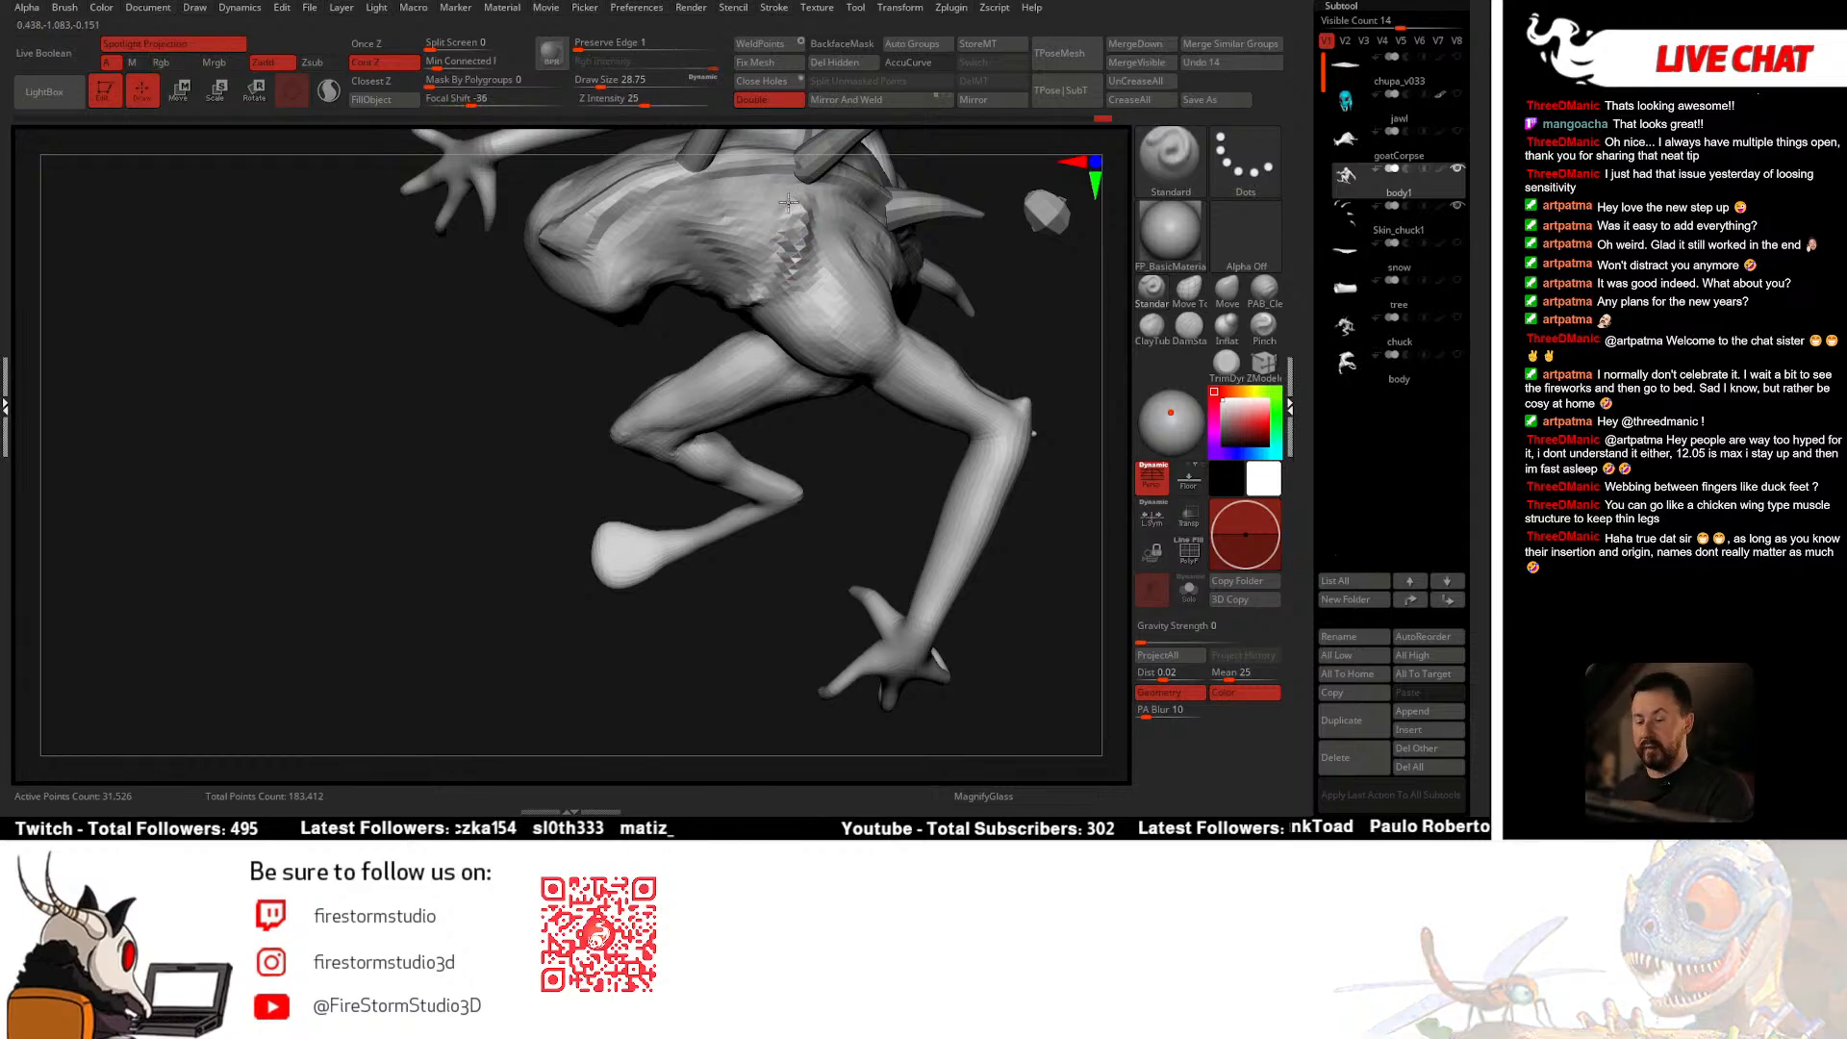
Step: Refine the base of the neck, the collarbone area and the upper chest with the Standard brush
key("shift+f")
key("shift+f")
mouse_move(829, 437)
right_mouse_down()
mouse_move(745, 244)
mouse_move(812, 205)
mouse_move(675, 374)
right_mouse_up()
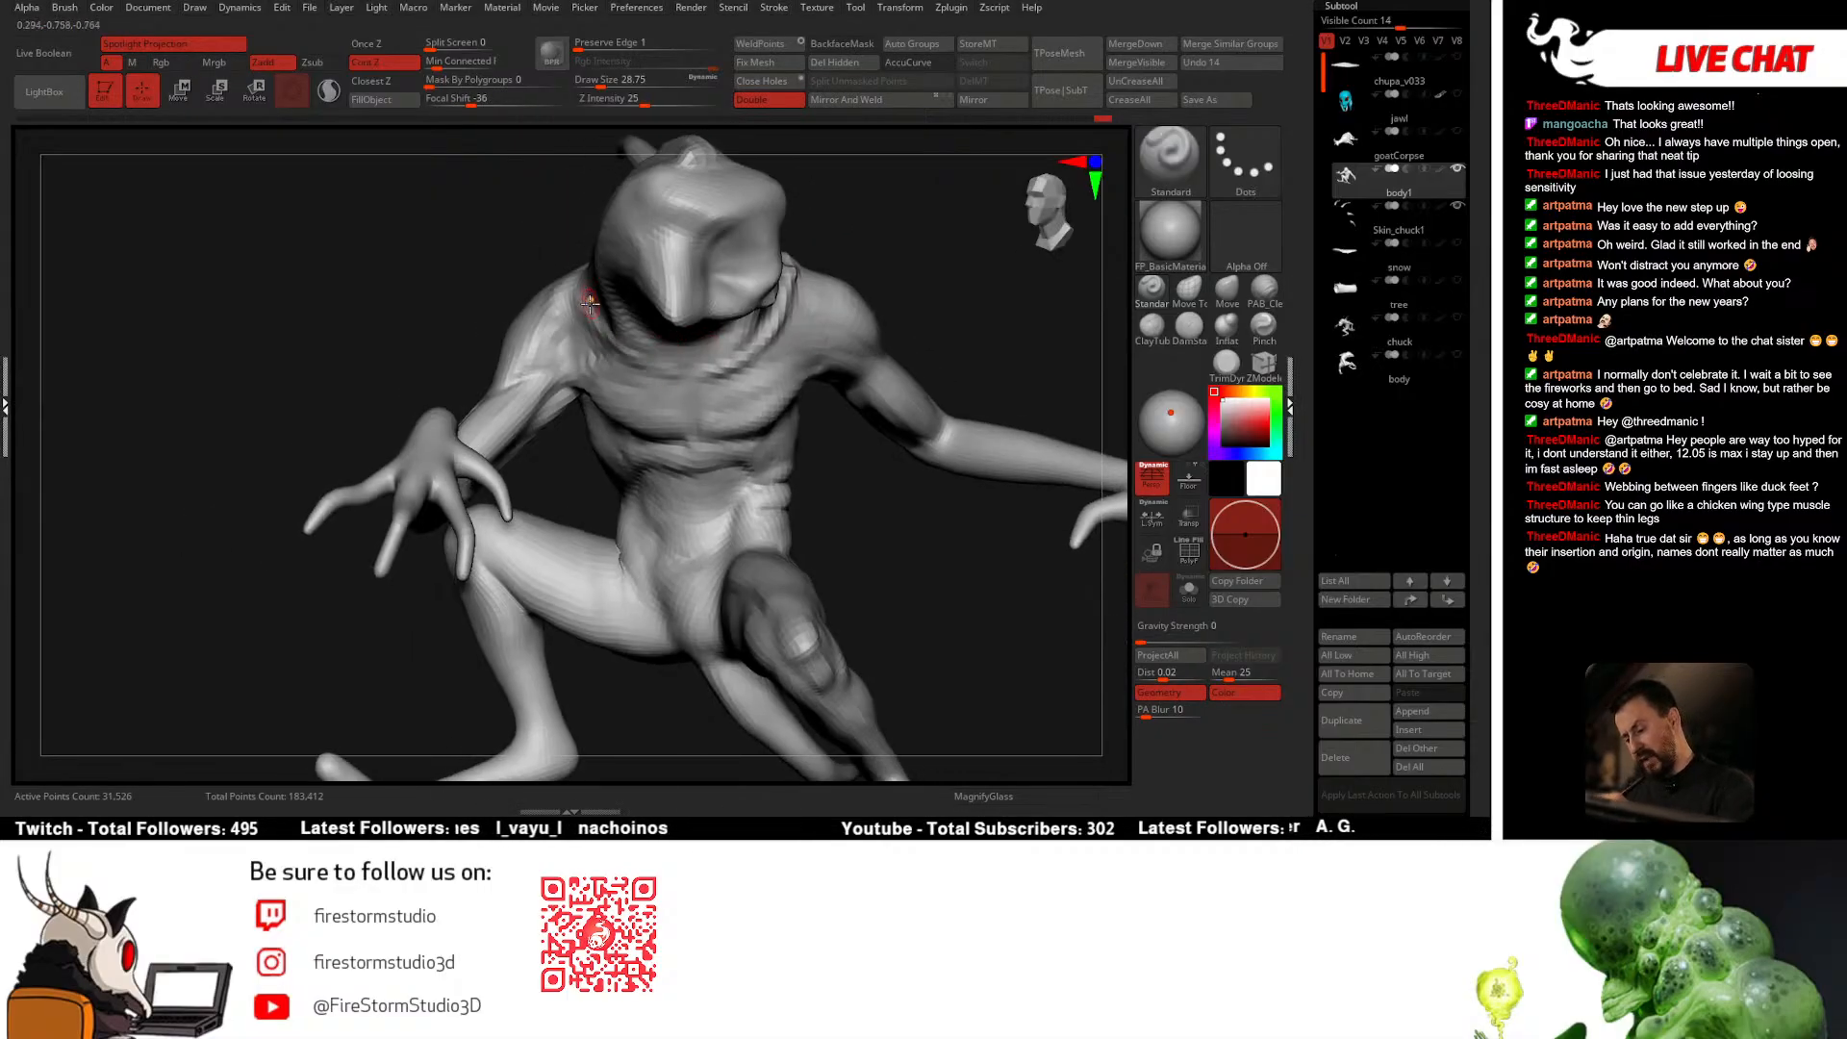
right_click_drag(590, 303, 599, 325)
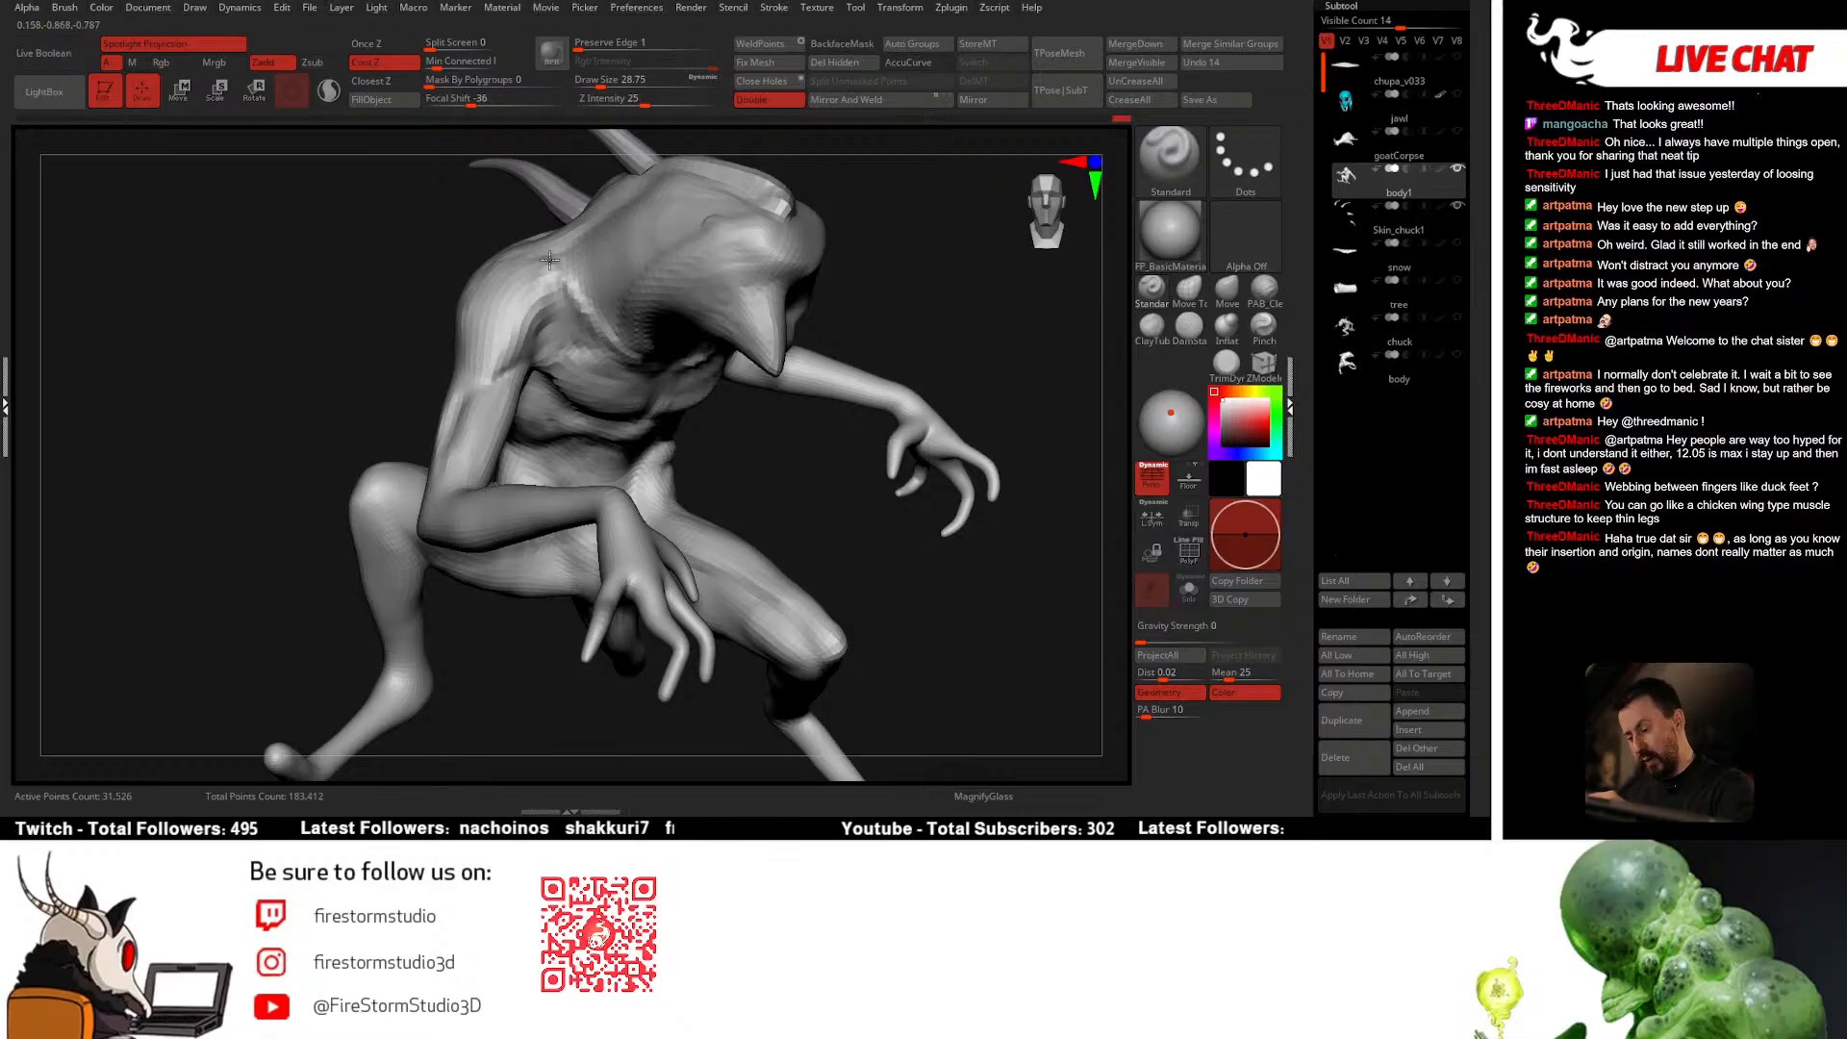
right_click_drag(550, 259, 586, 253)
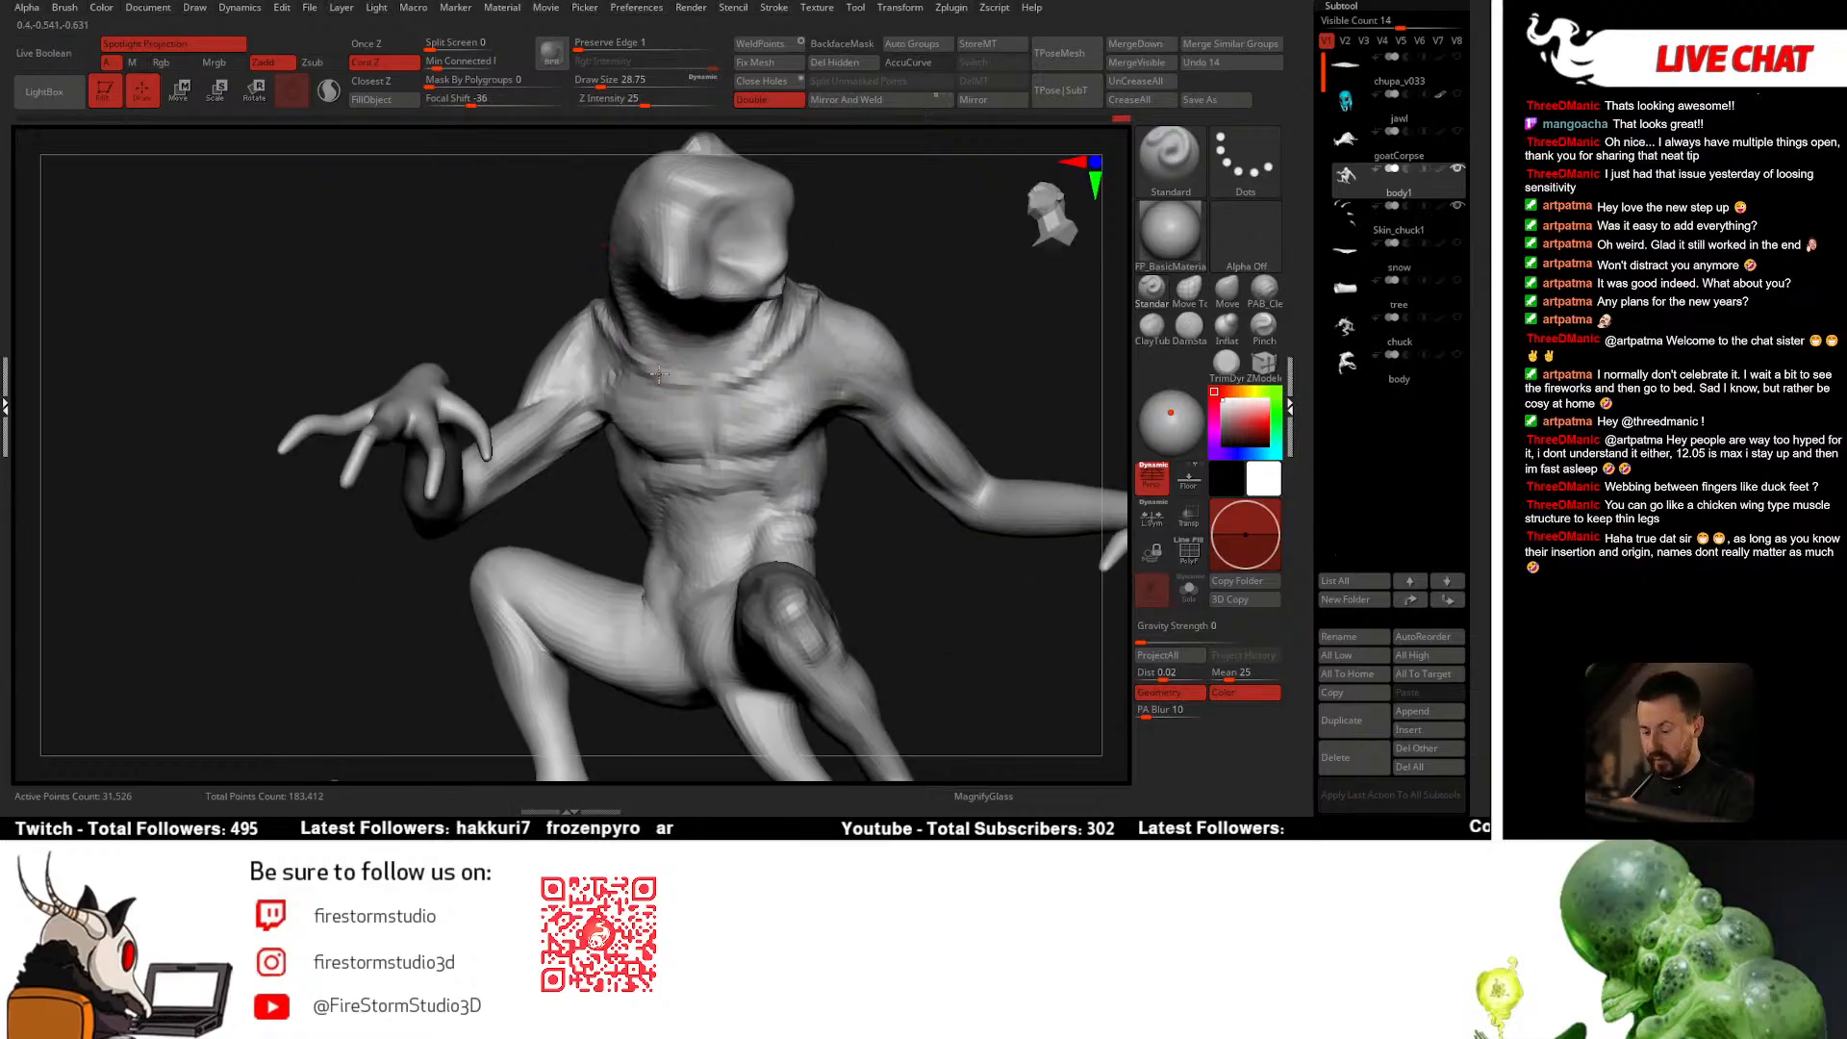
mouse_move(660, 374)
right_mouse_down()
mouse_move(693, 346)
mouse_move(625, 358)
mouse_move(548, 273)
mouse_move(645, 327)
mouse_move(641, 378)
mouse_move(579, 323)
mouse_move(612, 415)
mouse_move(591, 377)
mouse_move(653, 383)
mouse_move(681, 417)
mouse_move(575, 335)
mouse_move(655, 404)
right_mouse_up()
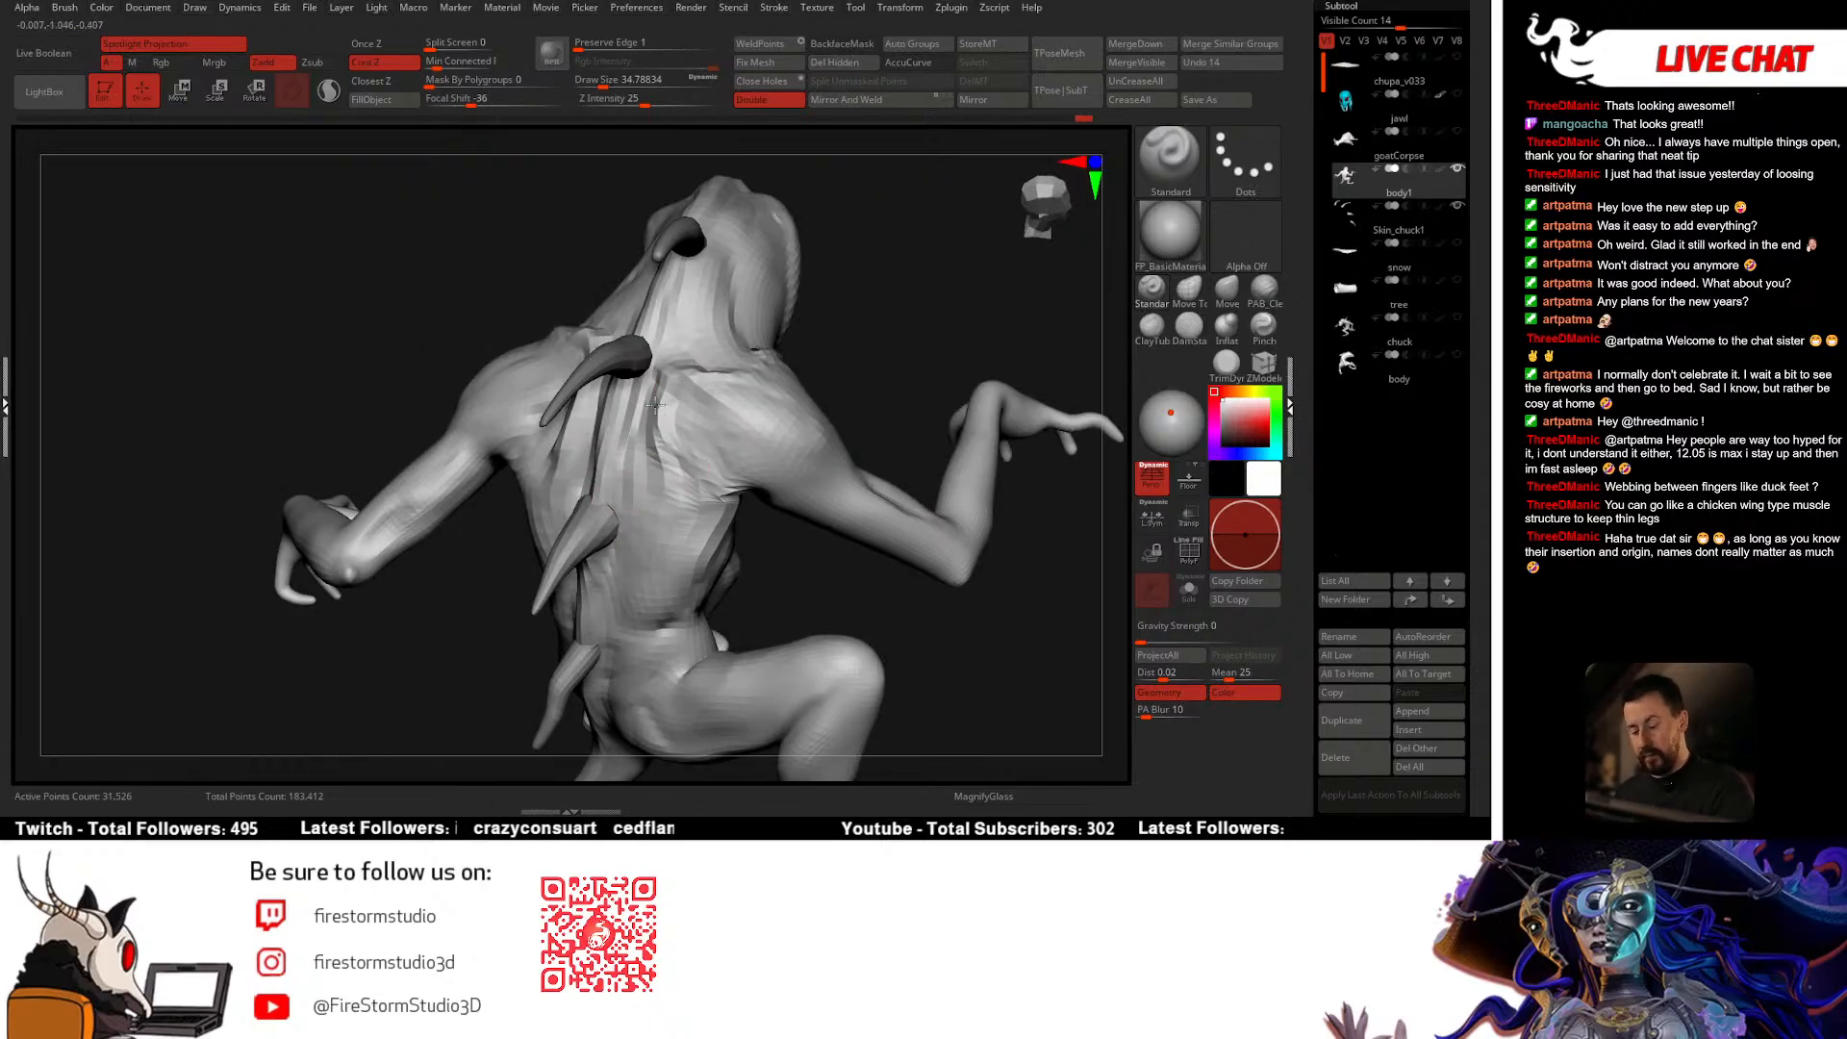
Step: Build up the muscles between neck, shoulders and upper back with the PAB_CleanBuildup brush at a draw size of about 54
mouse_move(668, 519)
right_mouse_down()
mouse_move(749, 488)
mouse_move(702, 423)
mouse_move(653, 436)
mouse_move(644, 500)
right_mouse_up()
left_click(1265, 288)
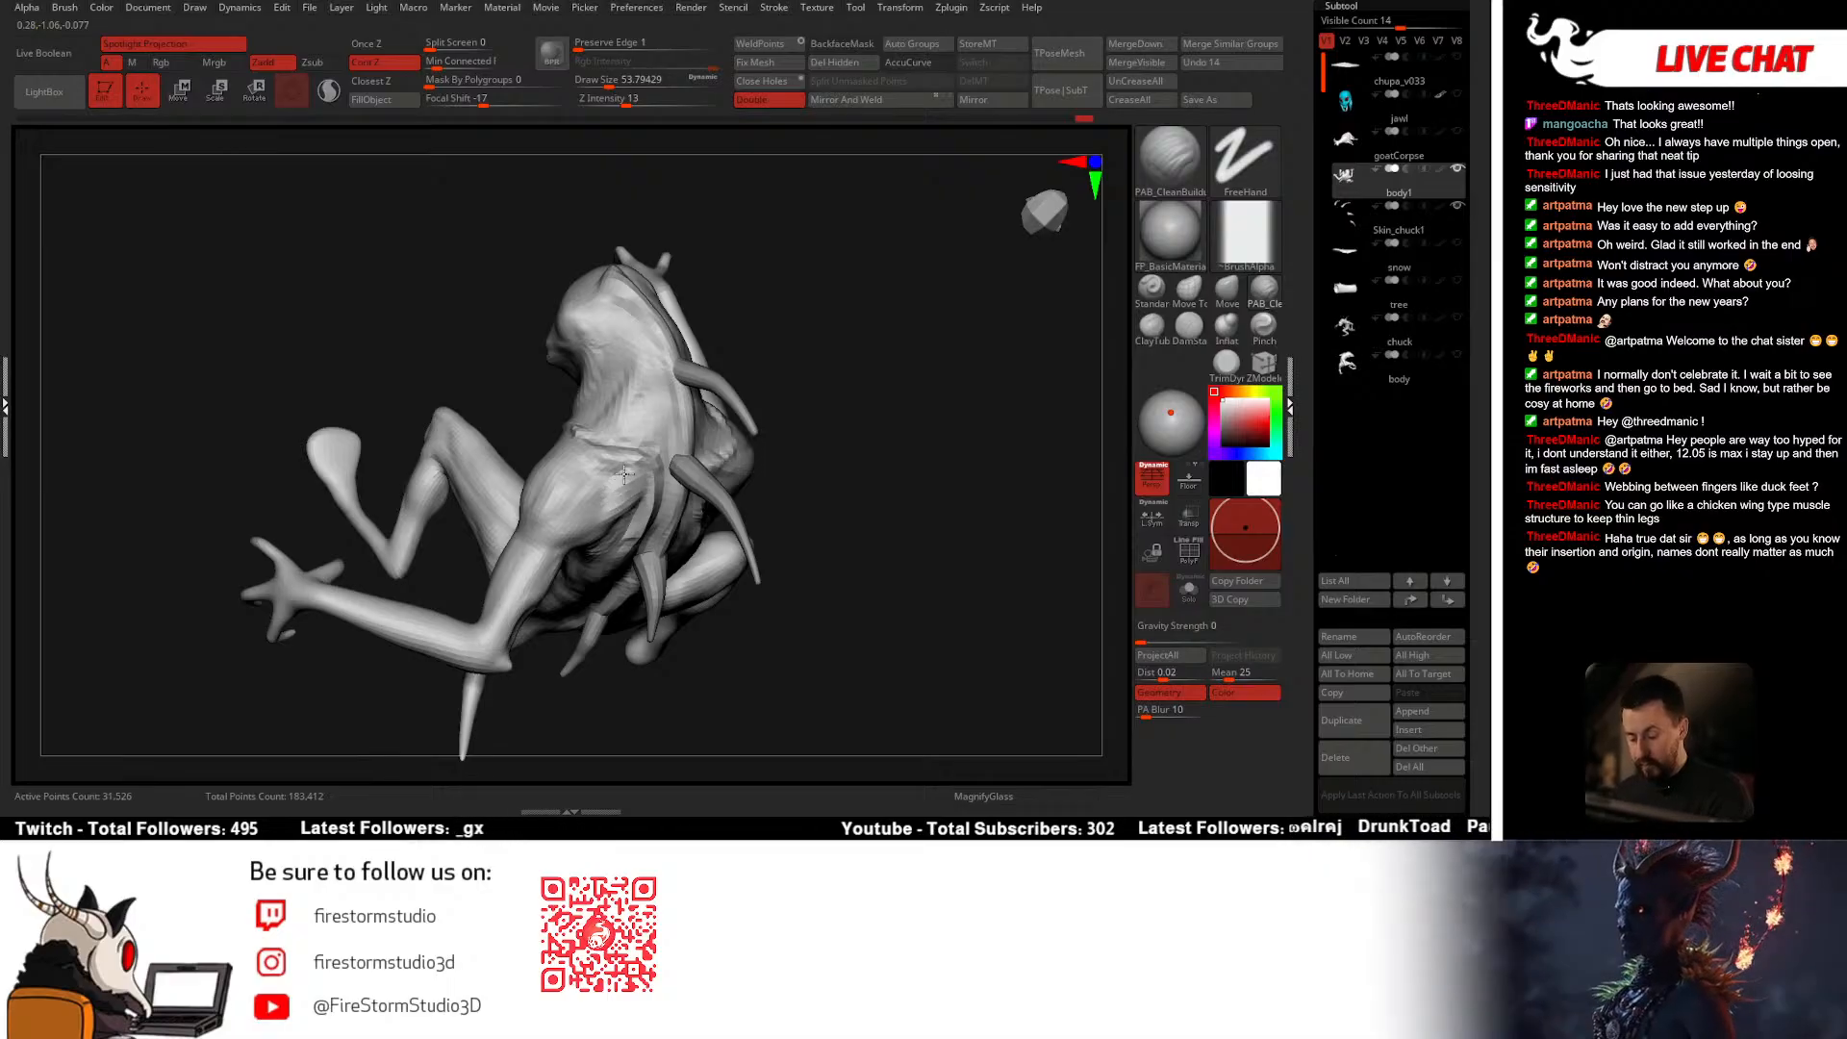
mouse_move(623, 474)
right_mouse_down()
mouse_move(771, 507)
mouse_move(747, 540)
mouse_move(689, 486)
mouse_move(722, 466)
mouse_move(593, 440)
mouse_move(635, 479)
right_mouse_up()
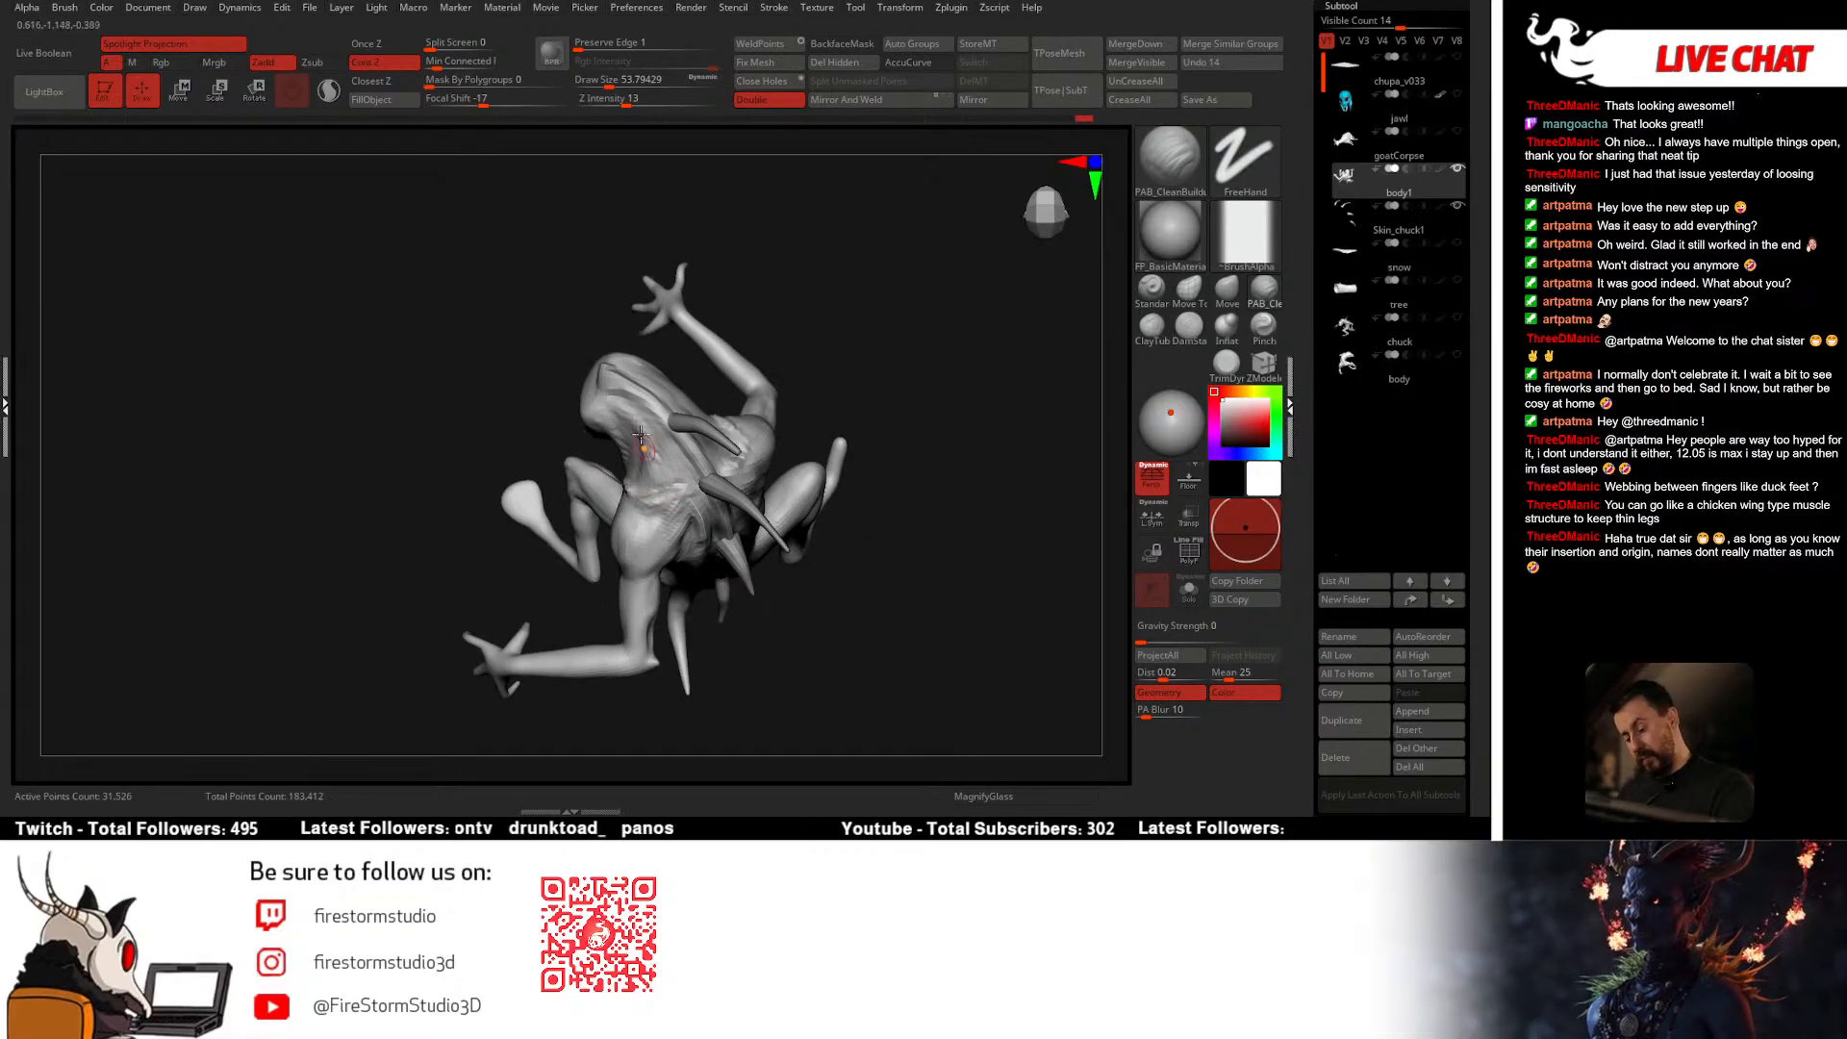
right_click_drag(673, 454, 681, 367)
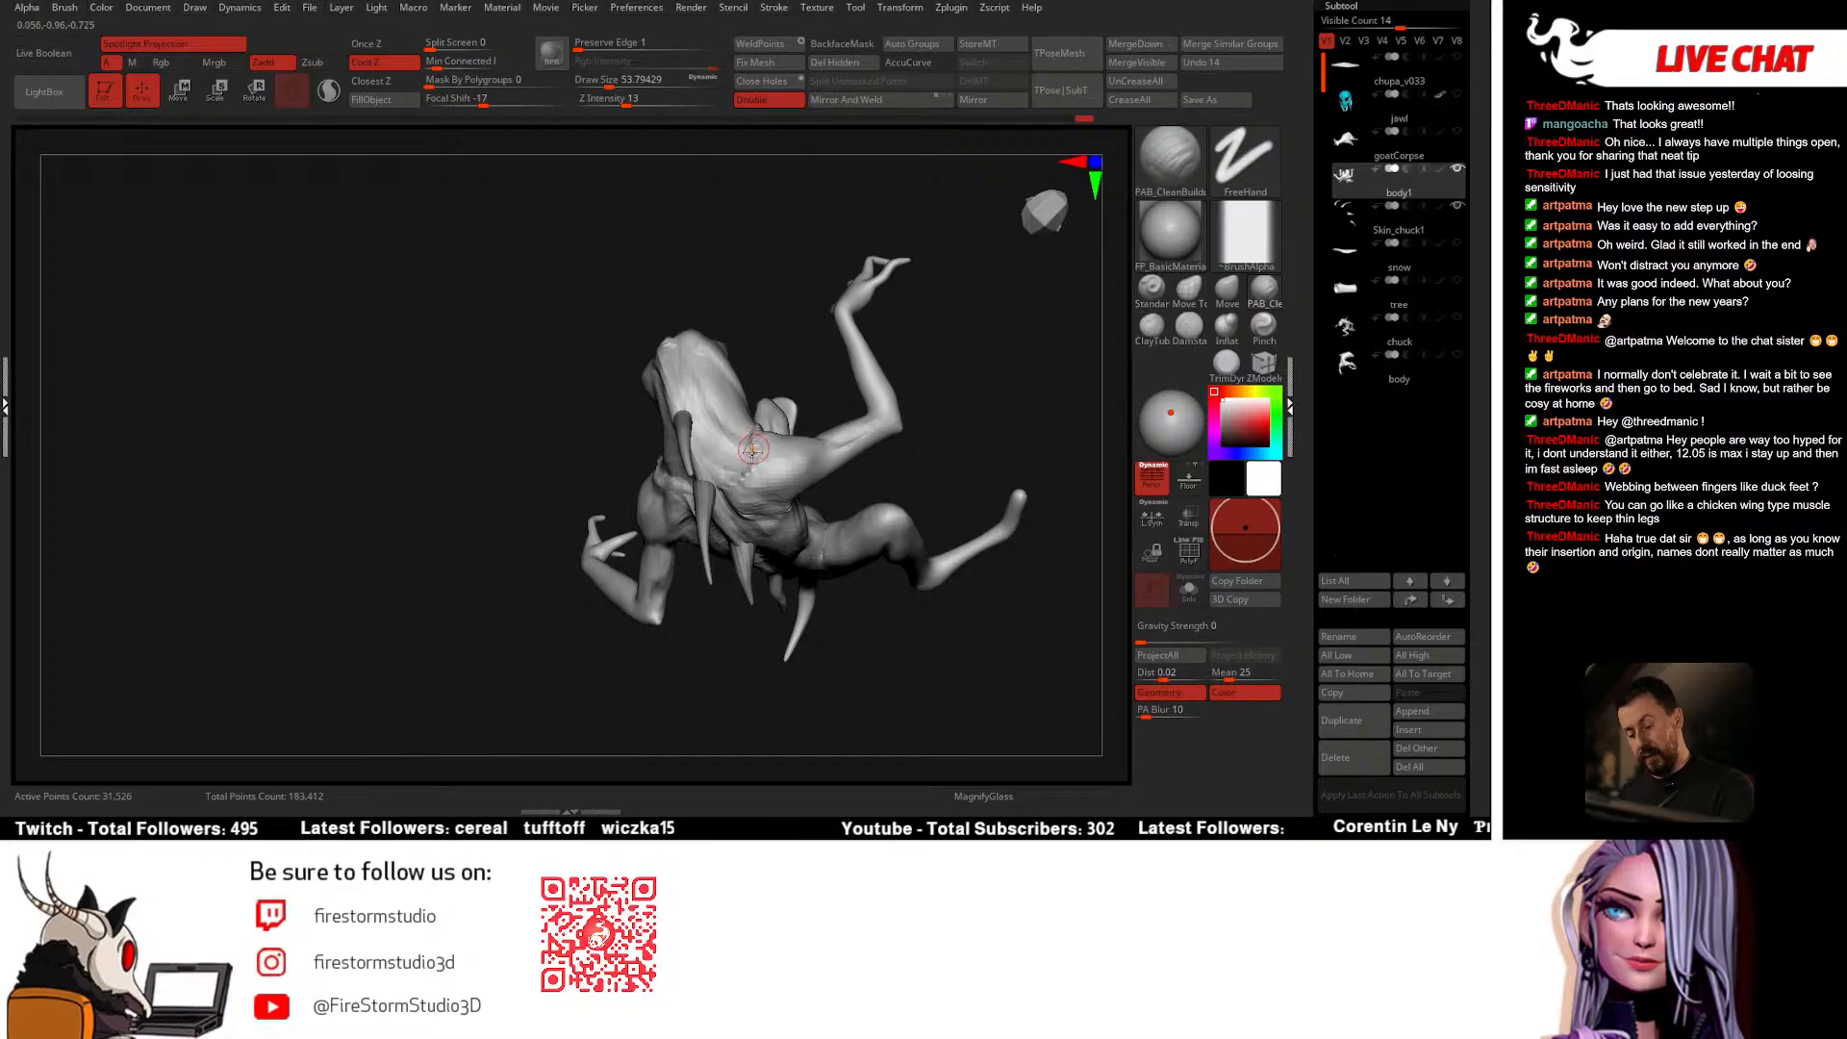
mouse_move(753, 449)
right_mouse_down()
mouse_move(728, 433)
mouse_move(718, 460)
mouse_move(699, 397)
mouse_move(732, 439)
right_mouse_up()
Step: Hide the back spikes and sculpt and smooth the upper back where they were attached
left_click(1451, 192)
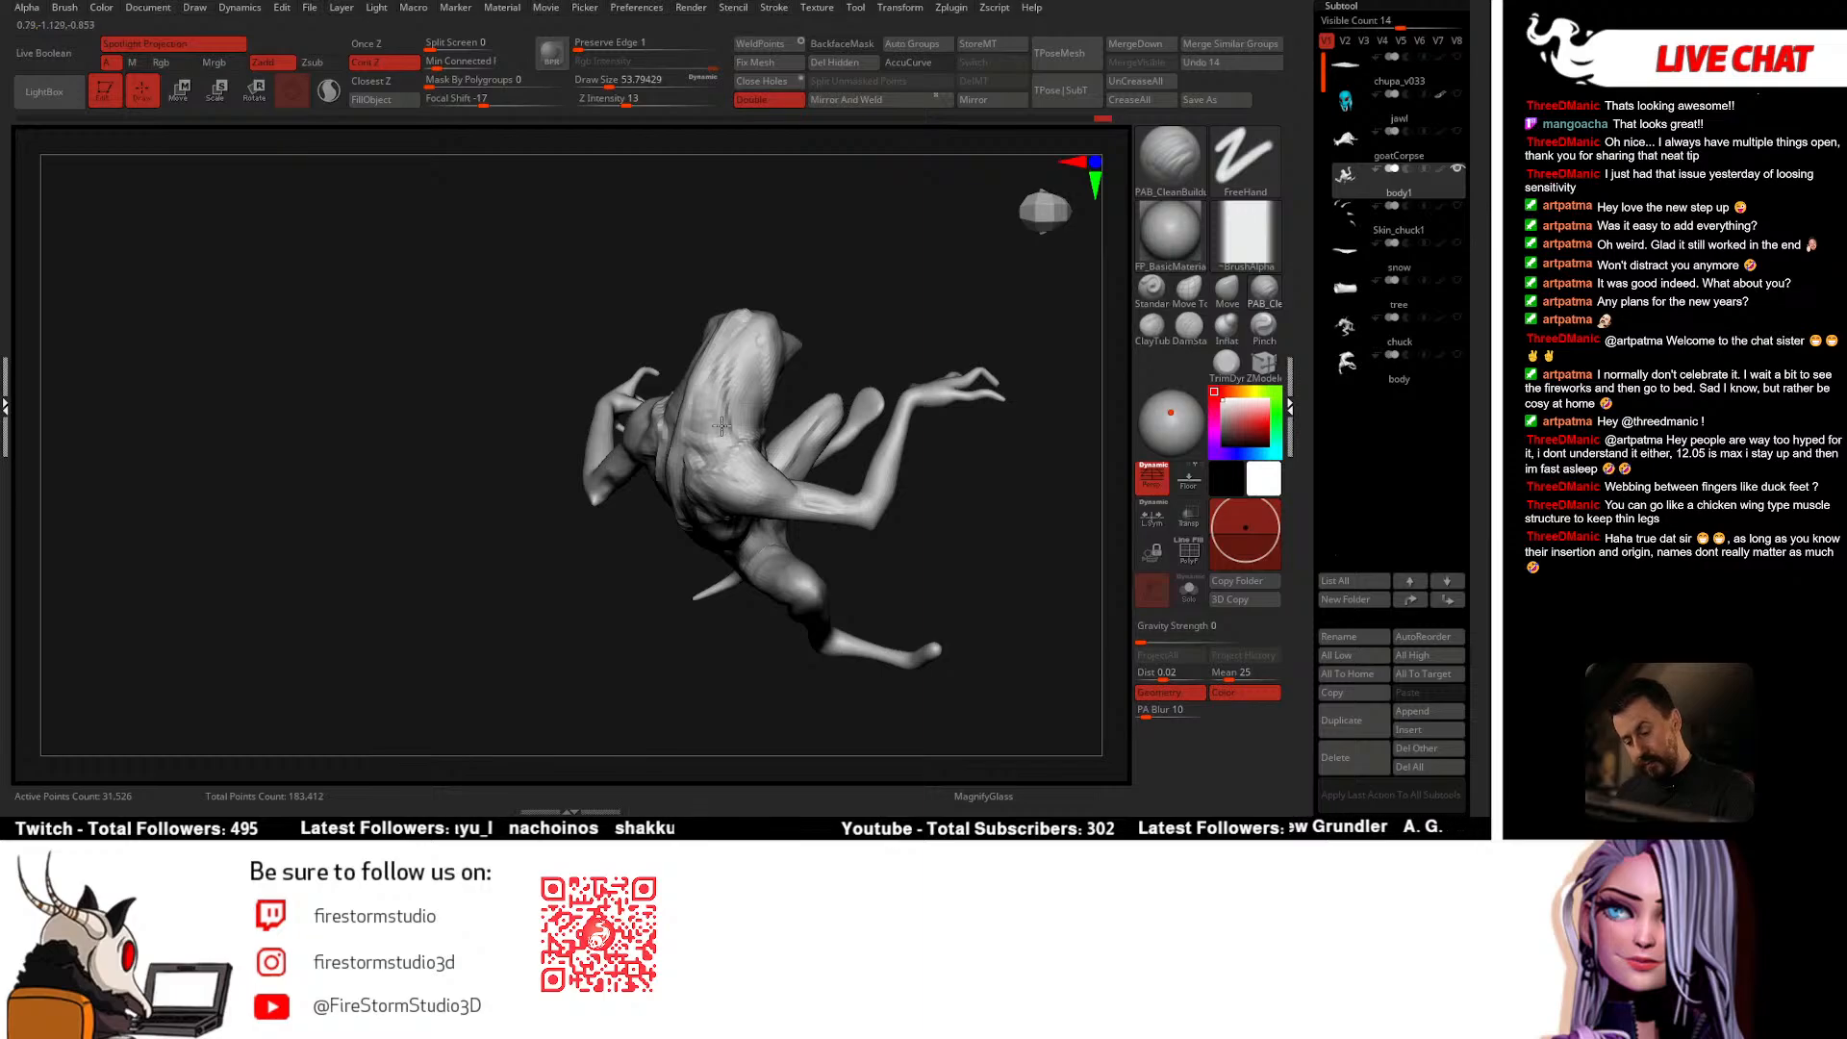
mouse_move(731, 348)
right_mouse_down()
mouse_move(714, 320)
mouse_move(667, 388)
right_mouse_up()
key("shift")
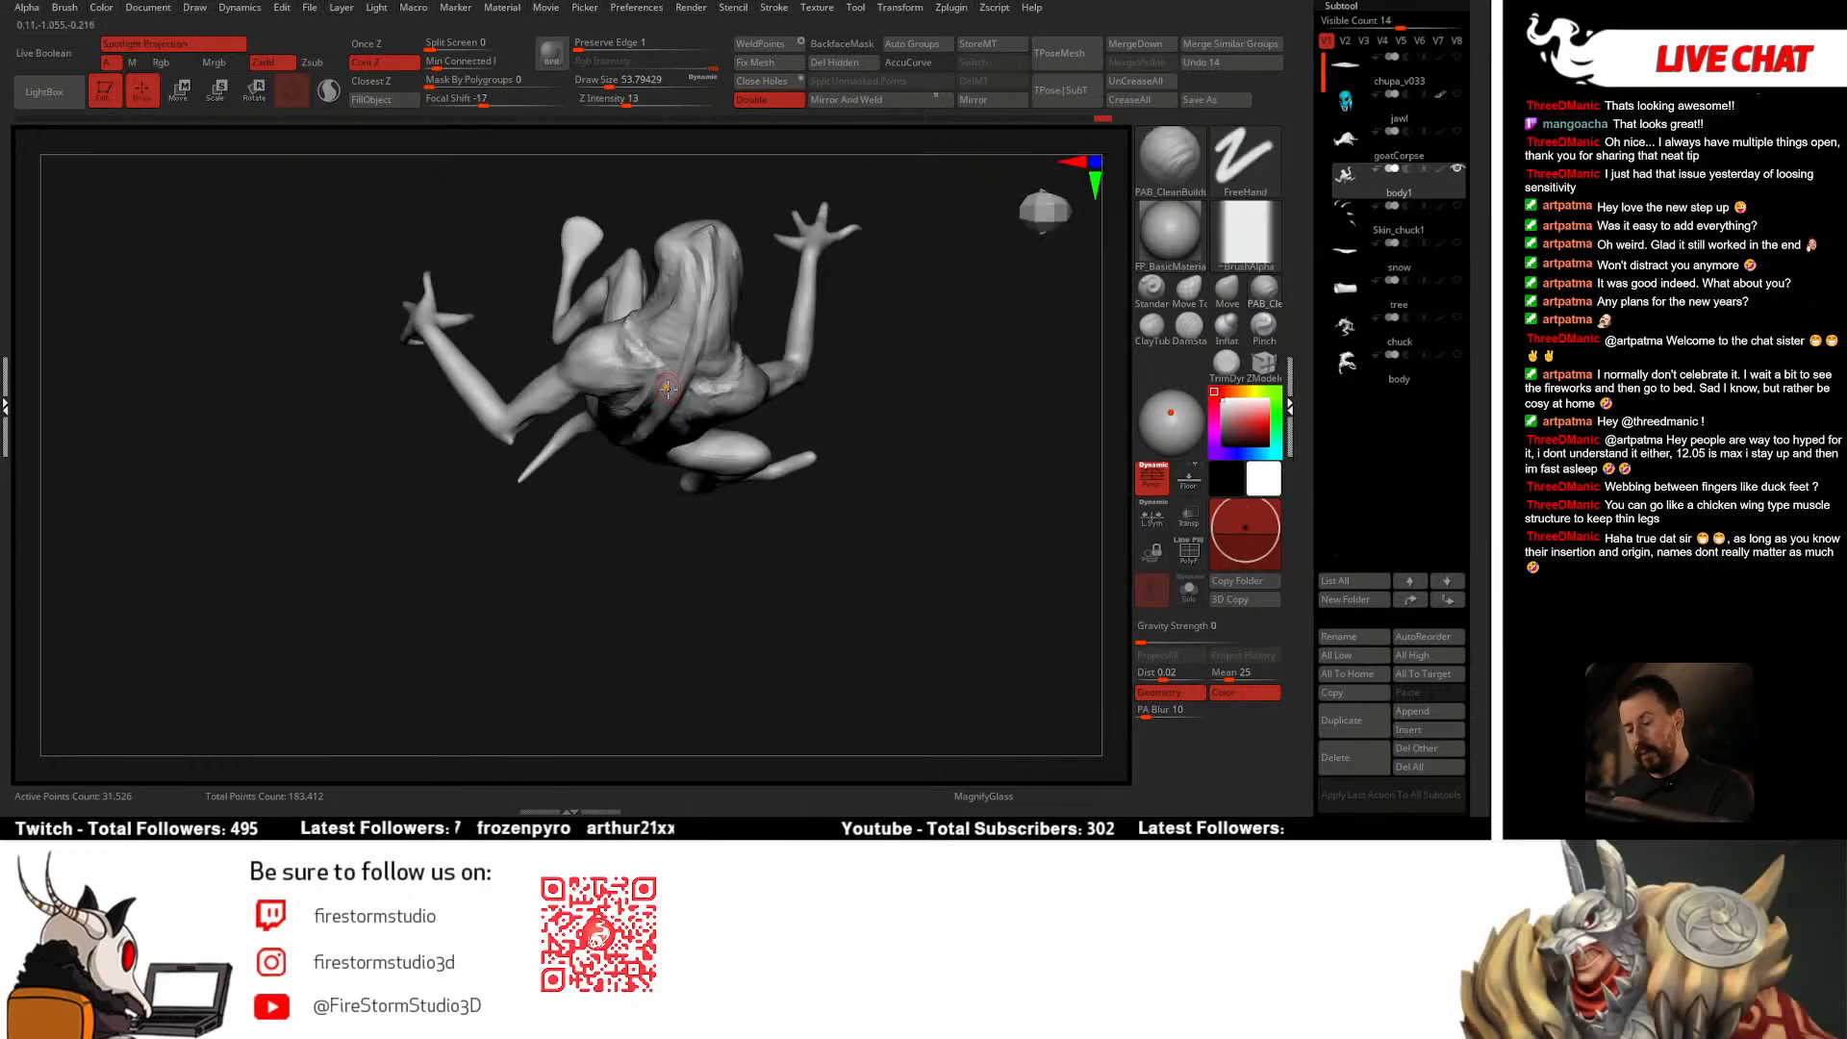
Step: Reshape the back of the head and neck with the Move brush at draw sizes of about 83 and 104
left_click(1219, 297)
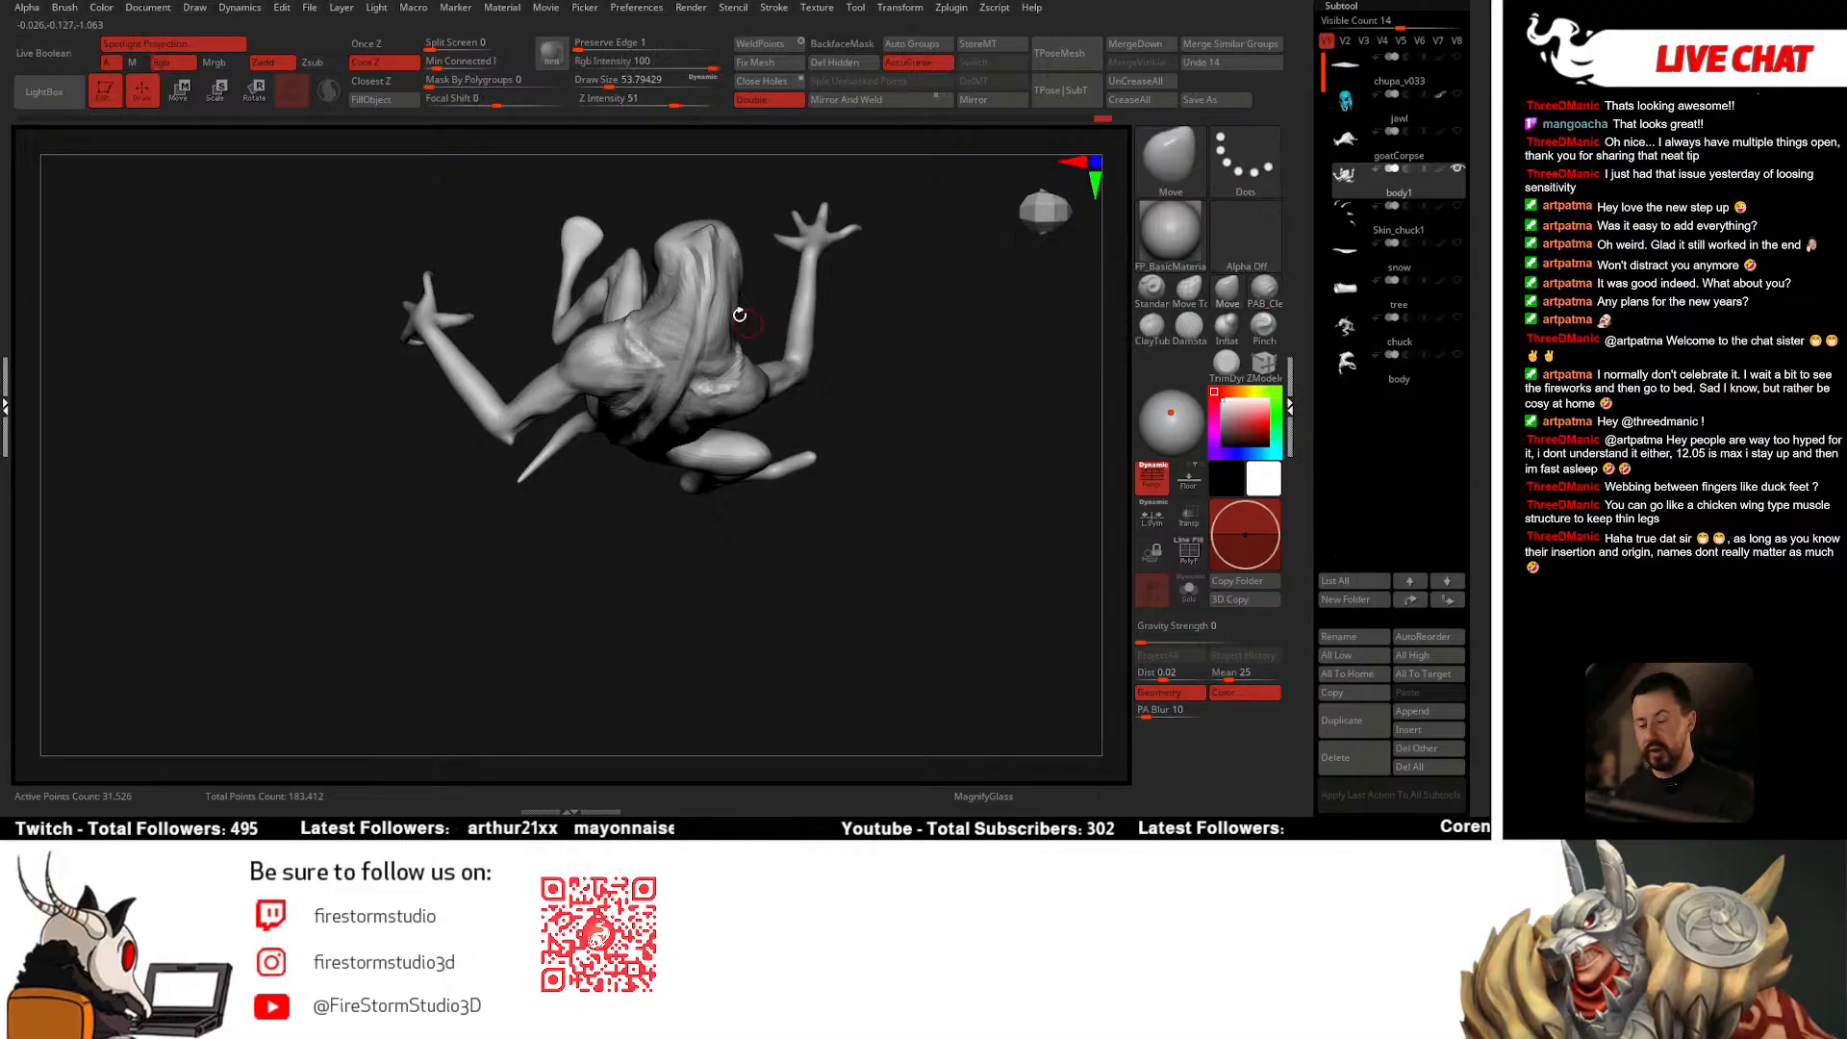
right_click_drag(739, 314, 647, 381)
key("space")
left_click_drag(706, 283, 716, 277)
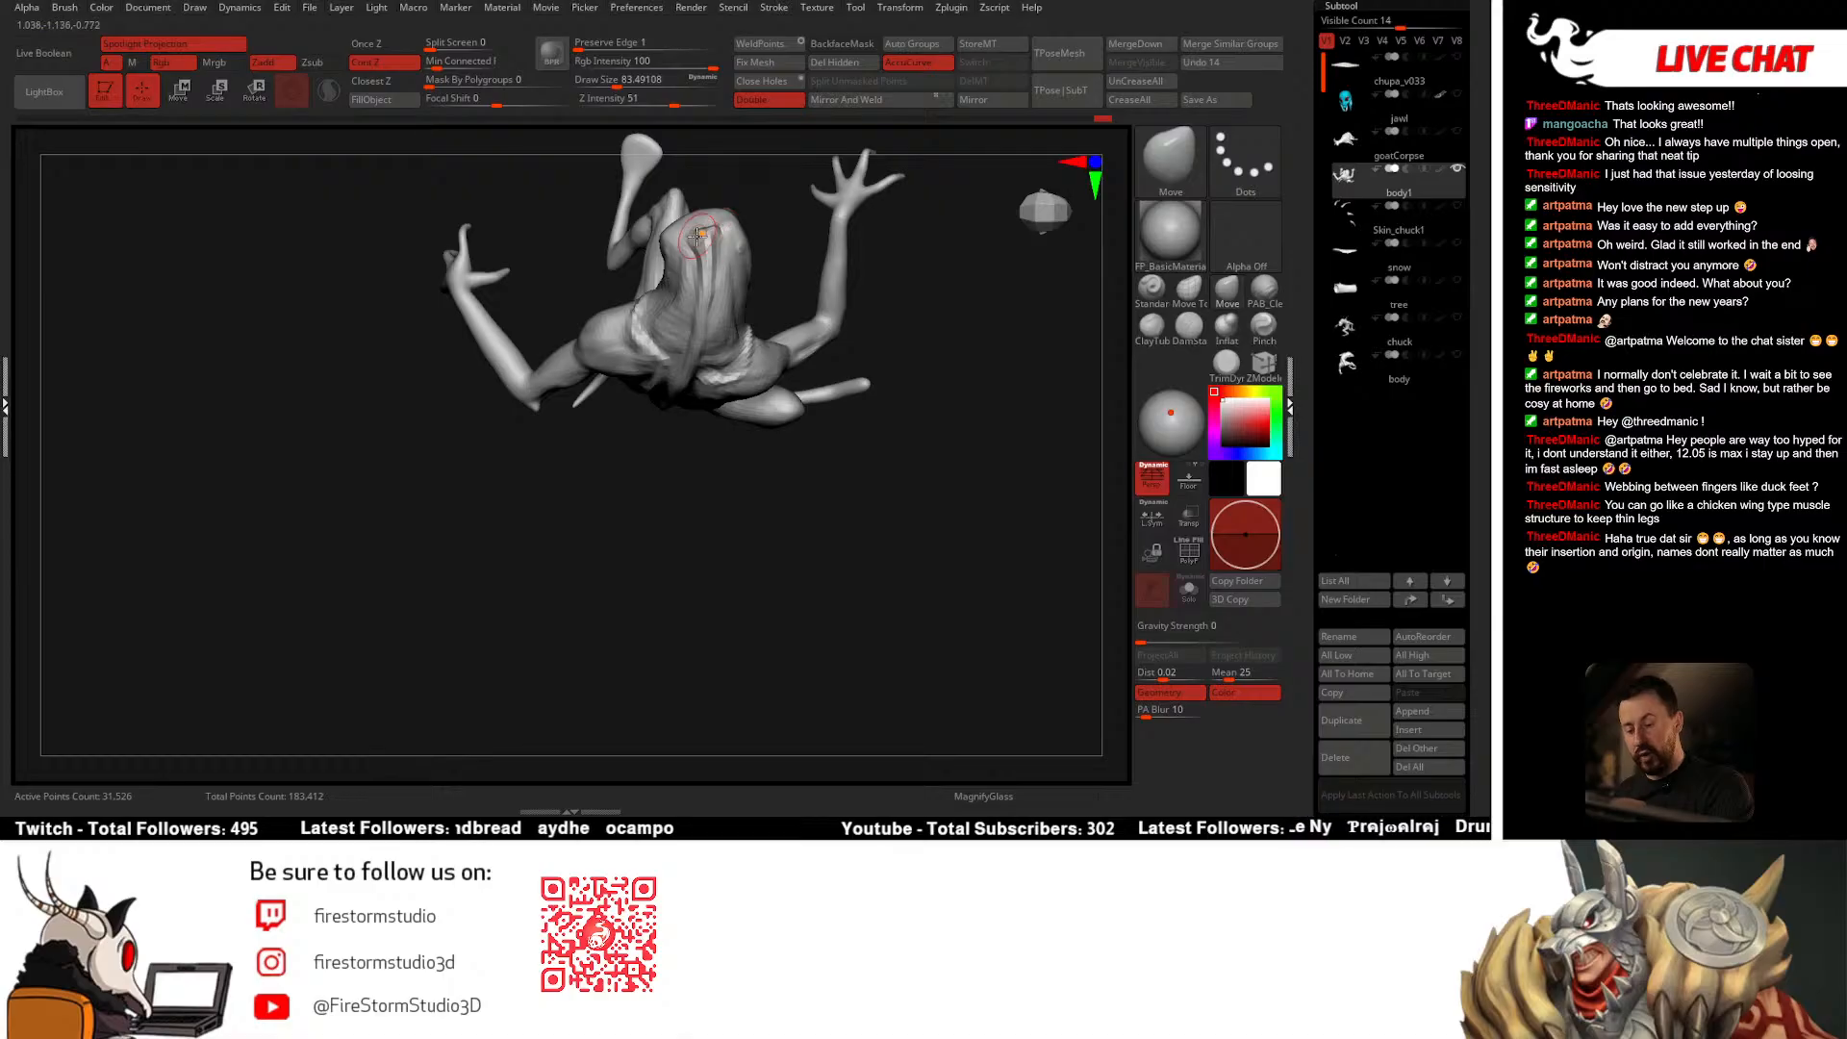
right_click_drag(703, 319, 689, 288)
key("space")
left_click_drag(685, 295, 693, 294)
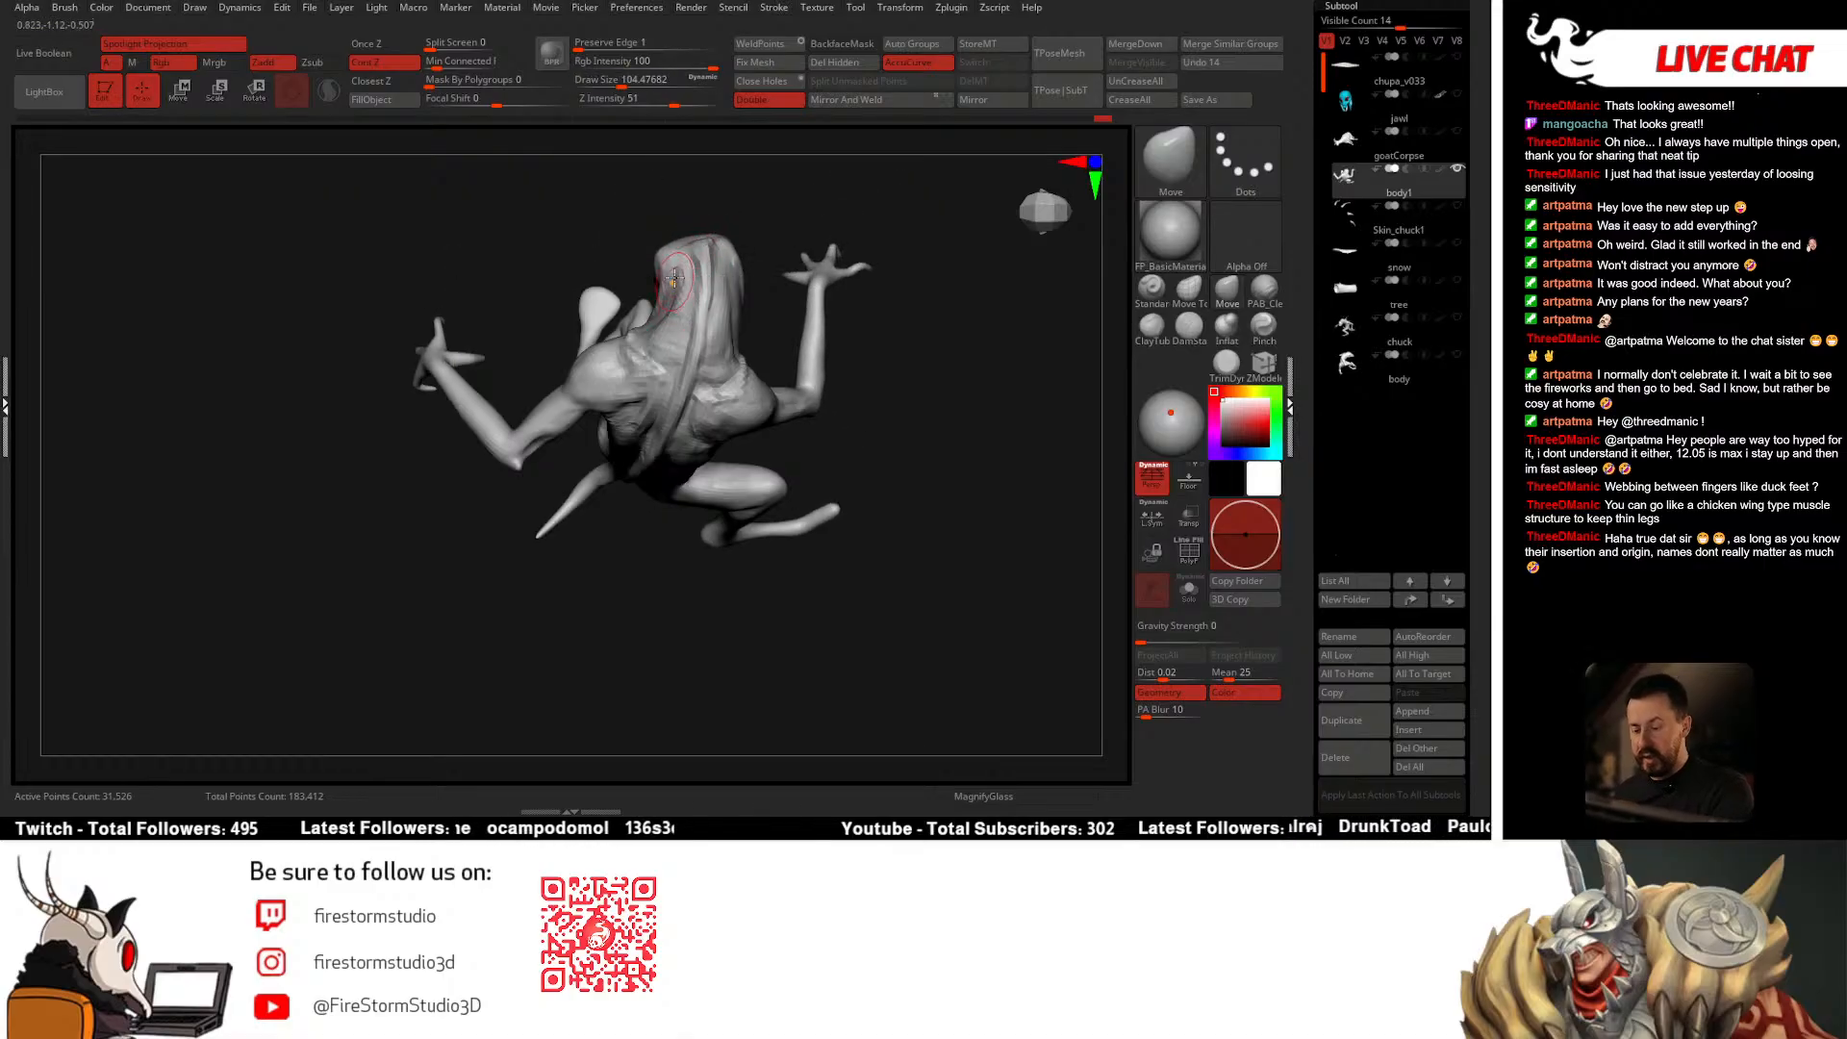
mouse_move(707, 409)
right_mouse_down()
mouse_move(721, 360)
mouse_move(767, 436)
mouse_move(858, 417)
right_mouse_up()
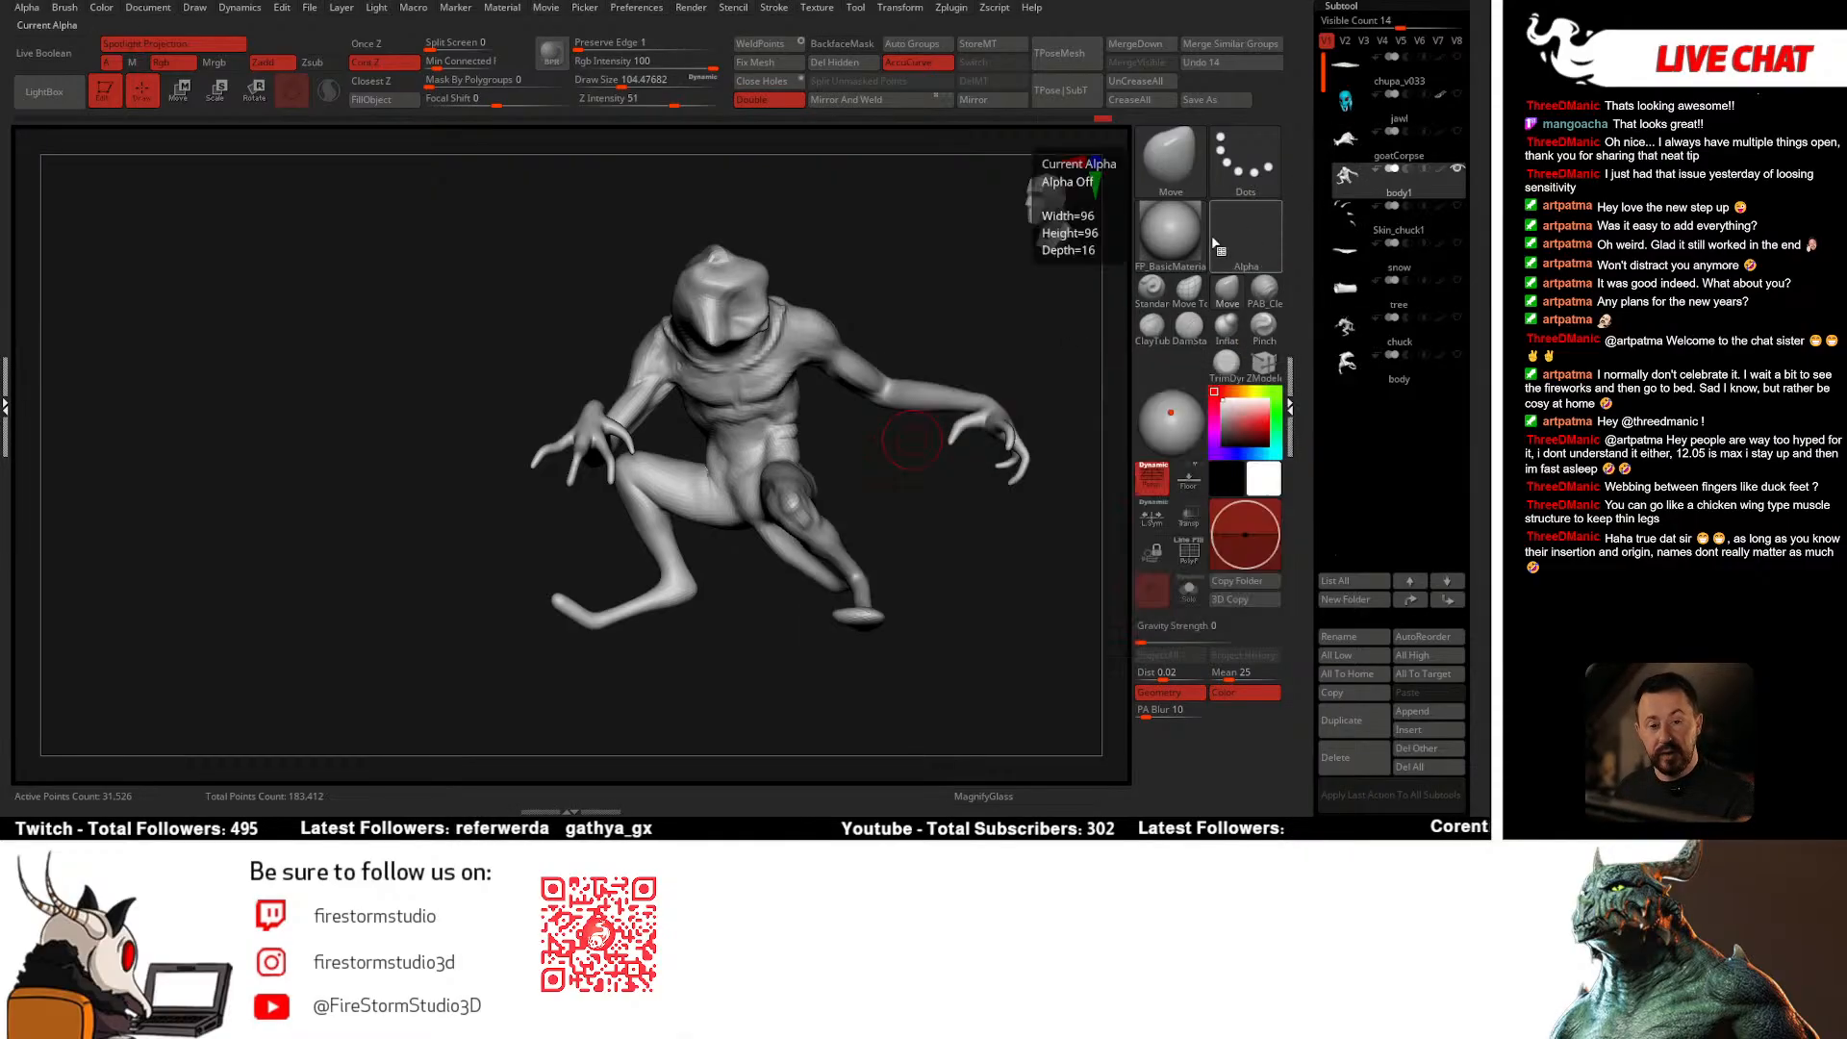
Step: Build up the shoulder muscles with the PAB_CleanBuildup brush, reducing the draw size to about 62 and 51
left_click(1263, 293)
key("space")
left_click_drag(774, 397, 769, 398)
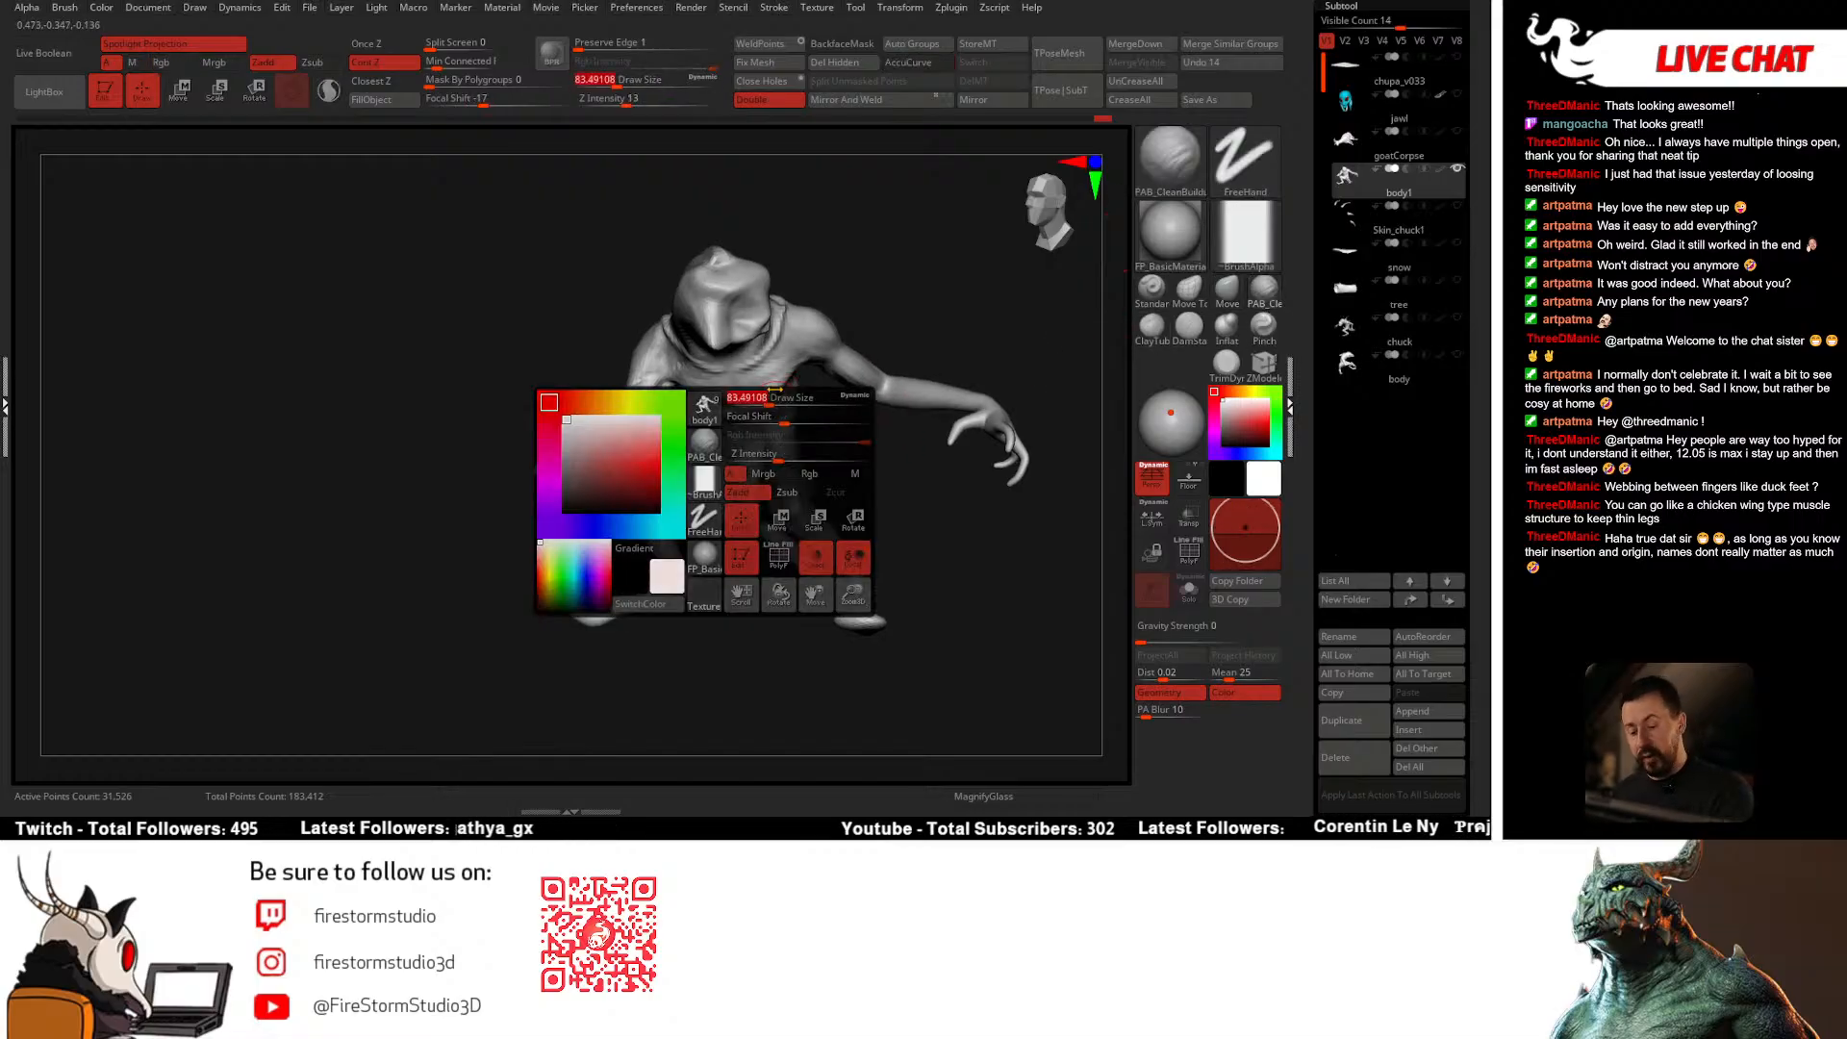
mouse_move(962, 318)
left_mouse_down()
mouse_move(872, 341)
mouse_move(821, 412)
mouse_move(904, 334)
mouse_move(887, 340)
left_mouse_up()
key("space")
key("space")
left_click_drag(887, 340, 848, 342)
left_click_drag(803, 424, 837, 267)
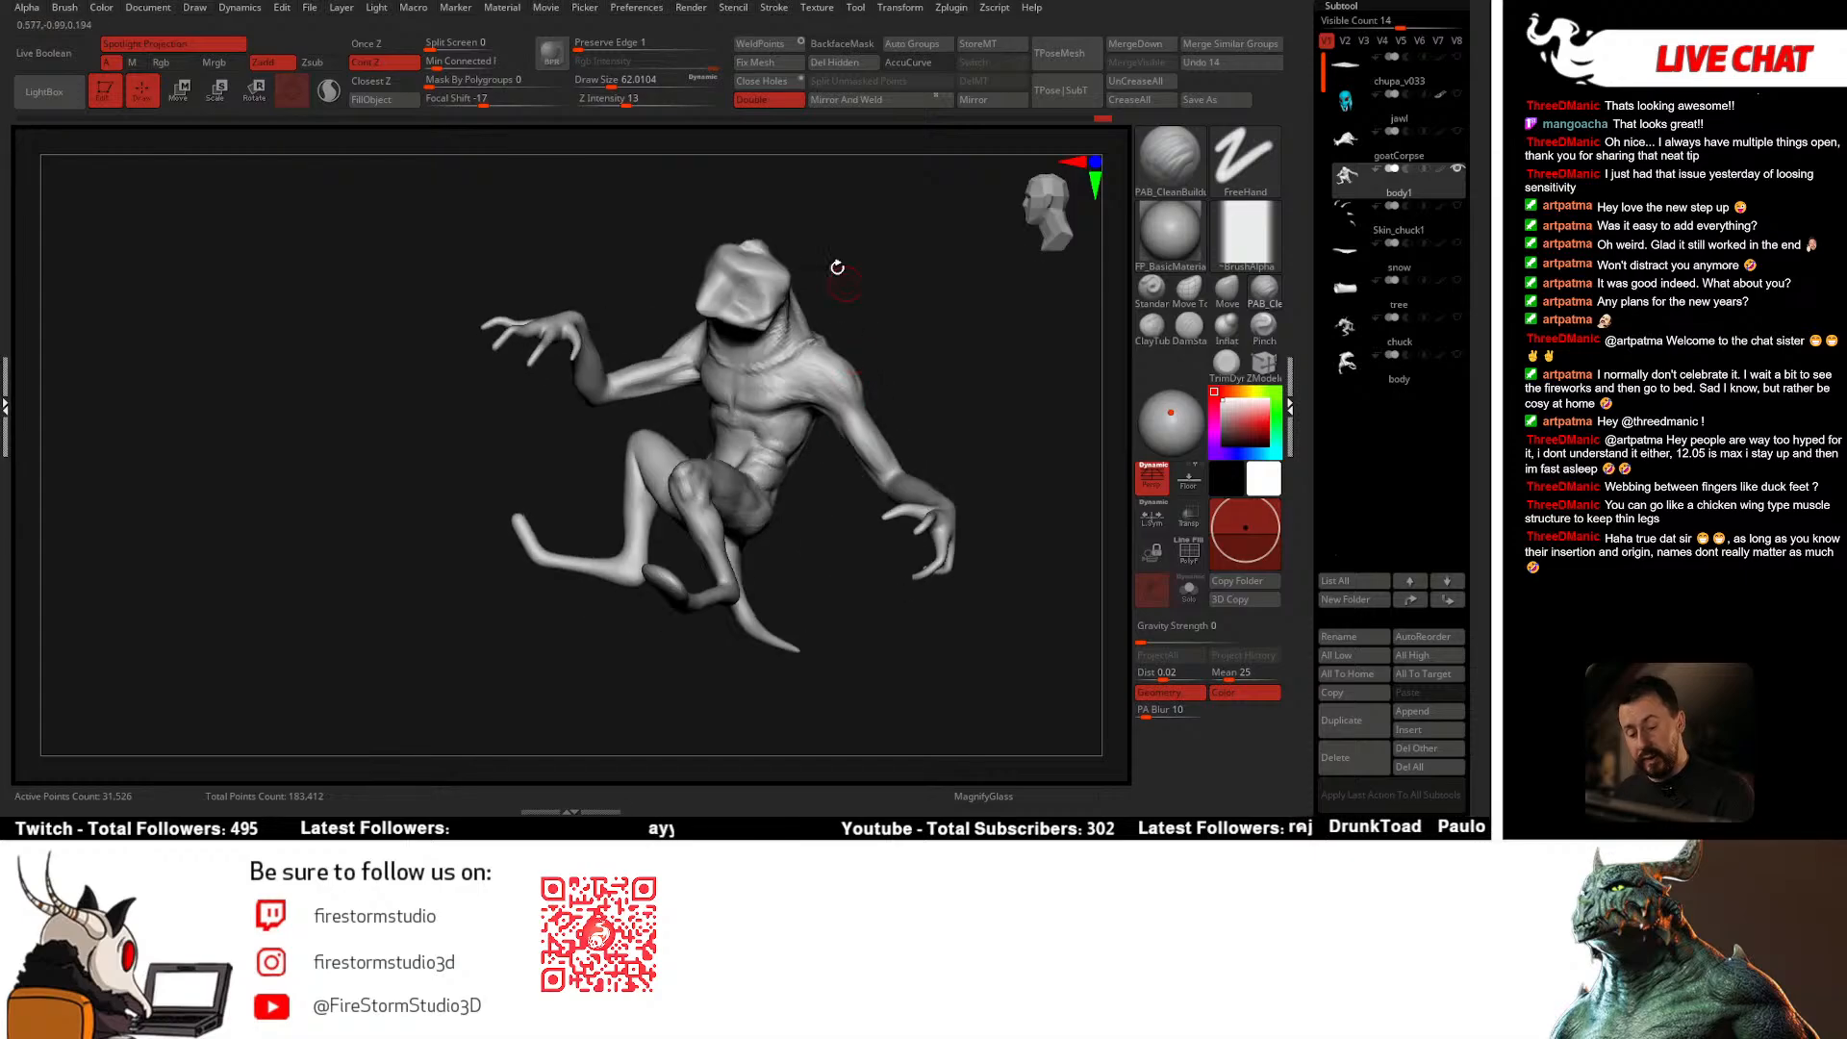
right_click_drag(870, 346, 846, 373, "ctrl")
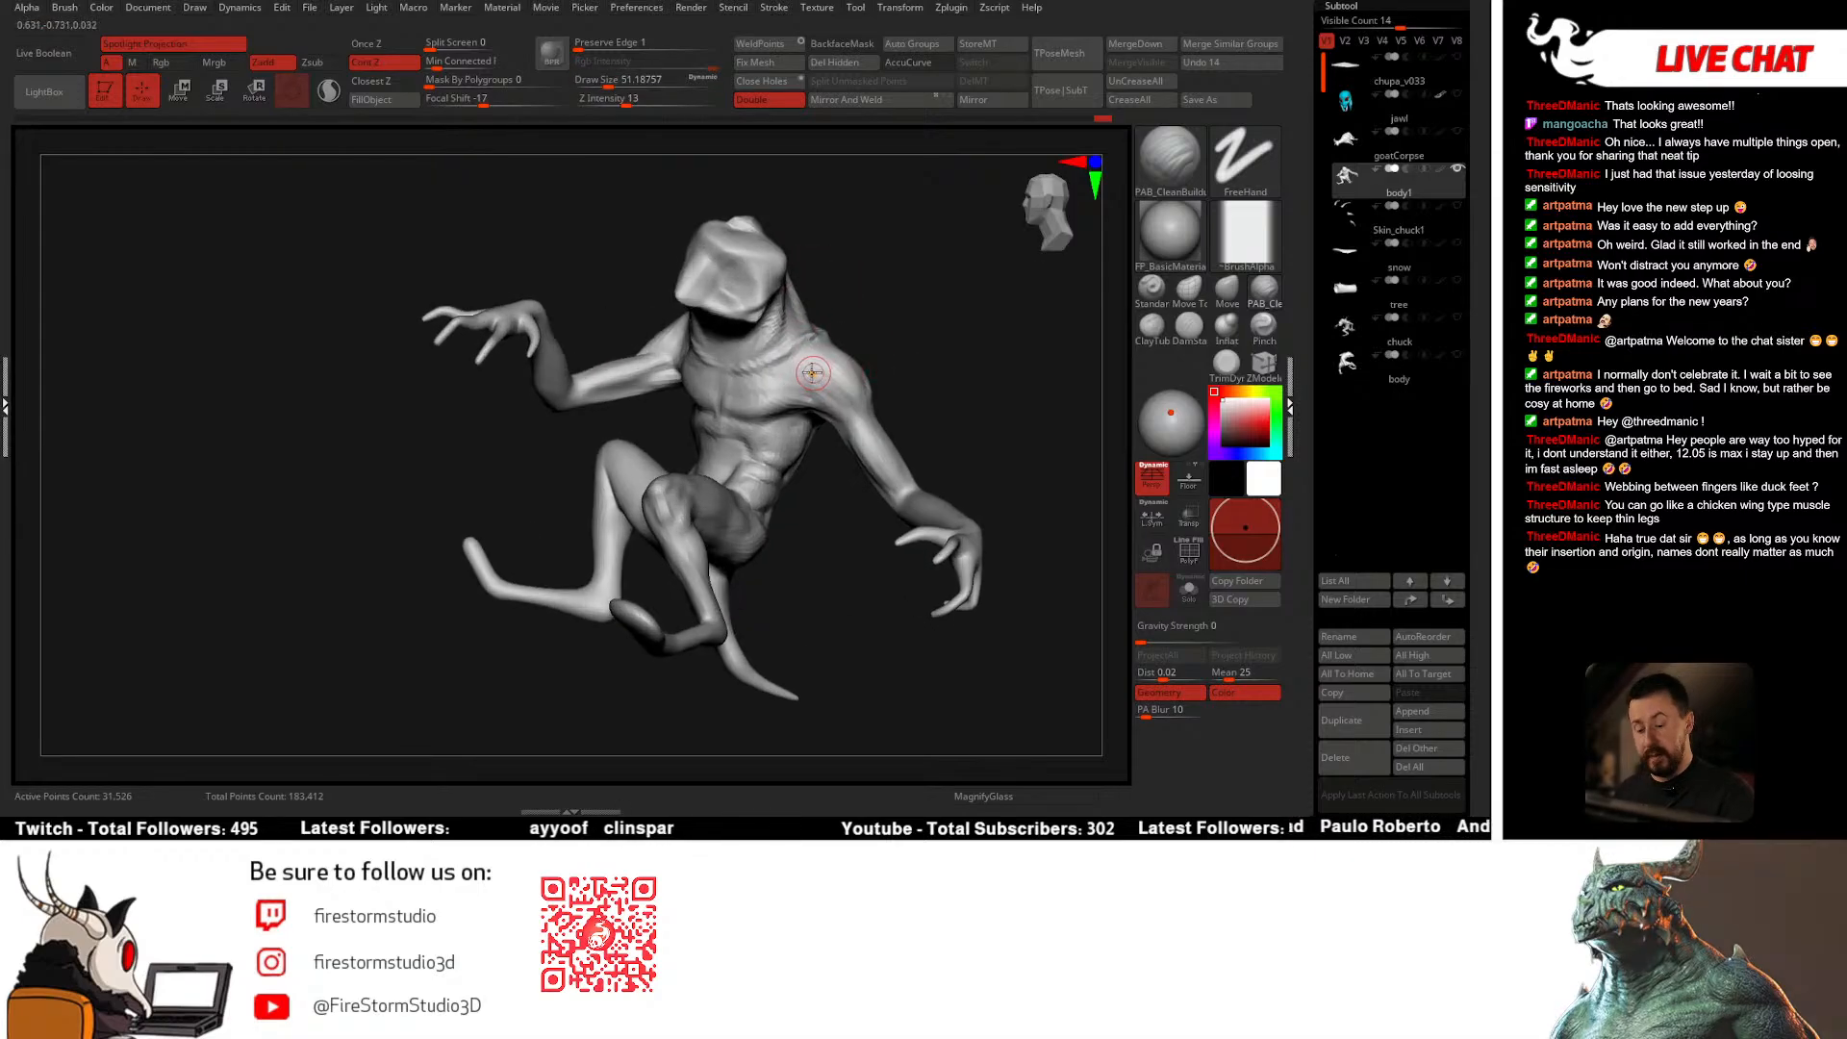
left_click_drag(830, 373, 795, 359)
mouse_move(892, 348)
right_mouse_down()
mouse_move(804, 411)
mouse_move(810, 320)
mouse_move(840, 385)
mouse_move(981, 391)
right_mouse_up()
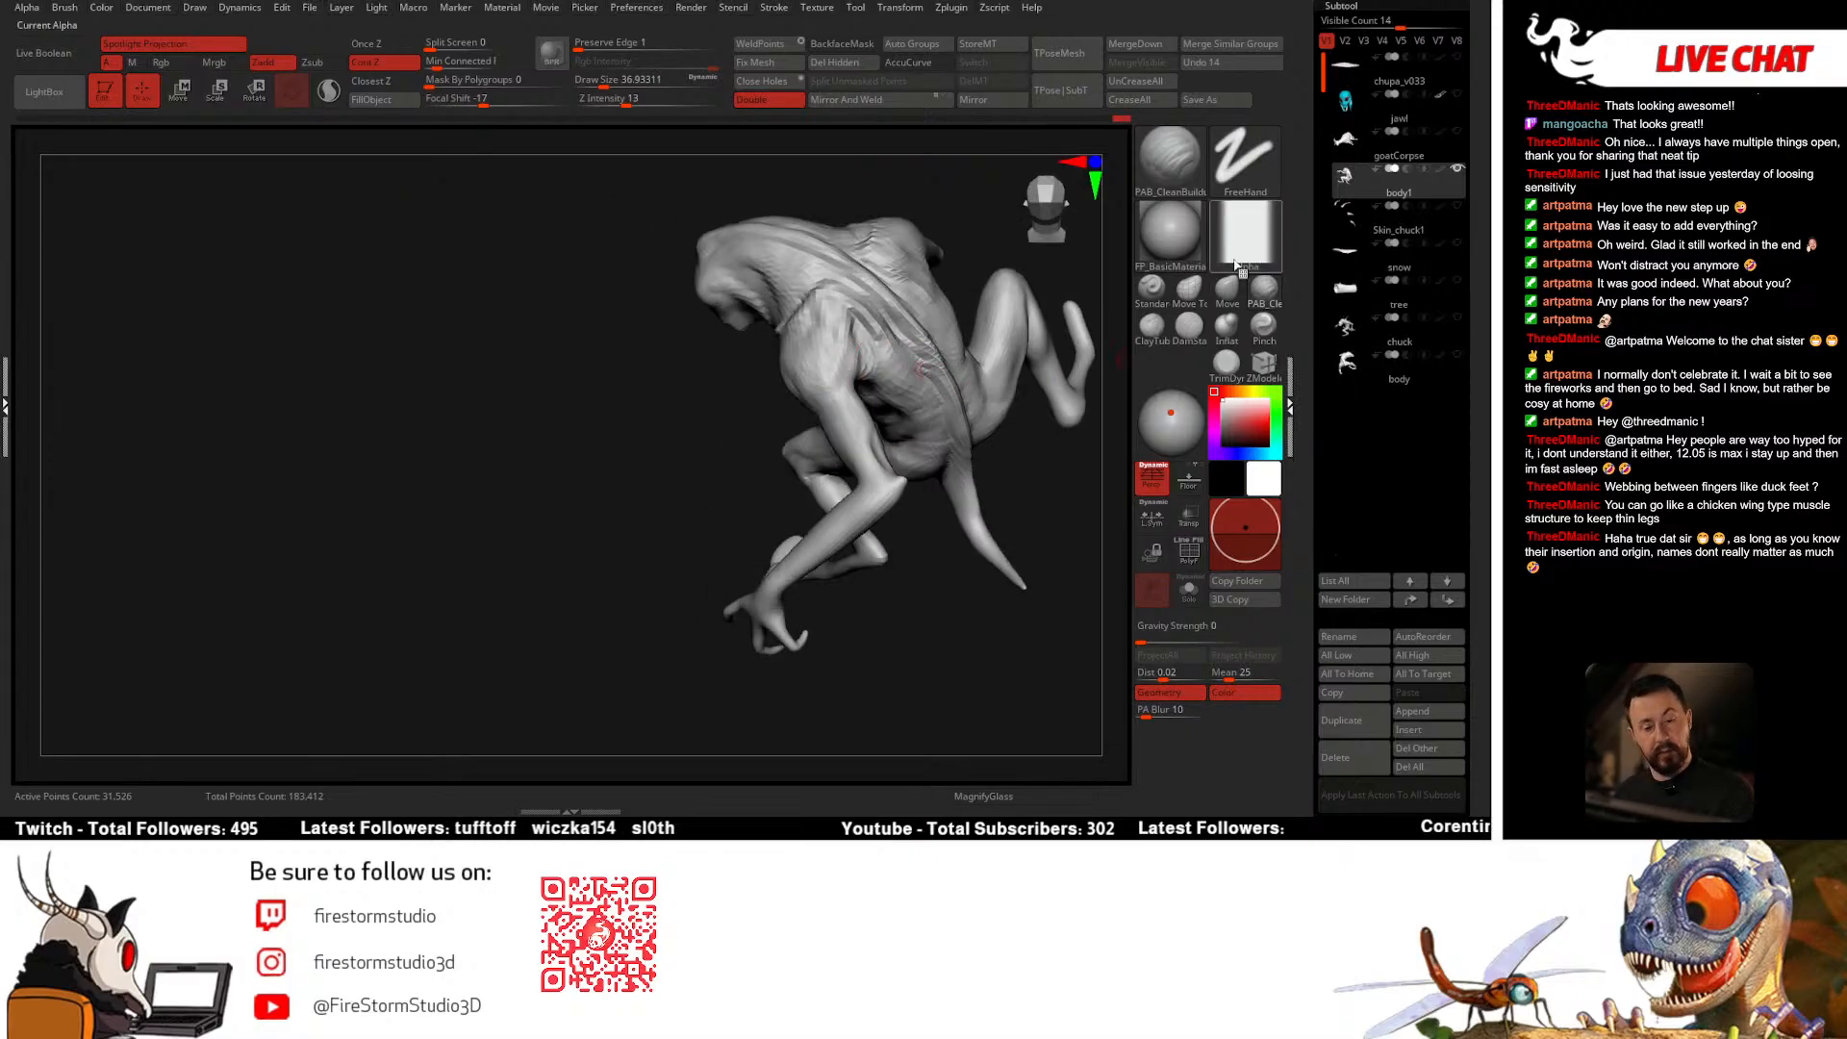
Step: Adjust and build up the area behind the armpit with the Move and PAB_CleanBuildup brushes at a draw size of about 68, and quick-save
left_click(1228, 289)
mouse_move(844, 370)
right_mouse_down()
mouse_move(895, 405)
mouse_move(848, 382)
right_mouse_up()
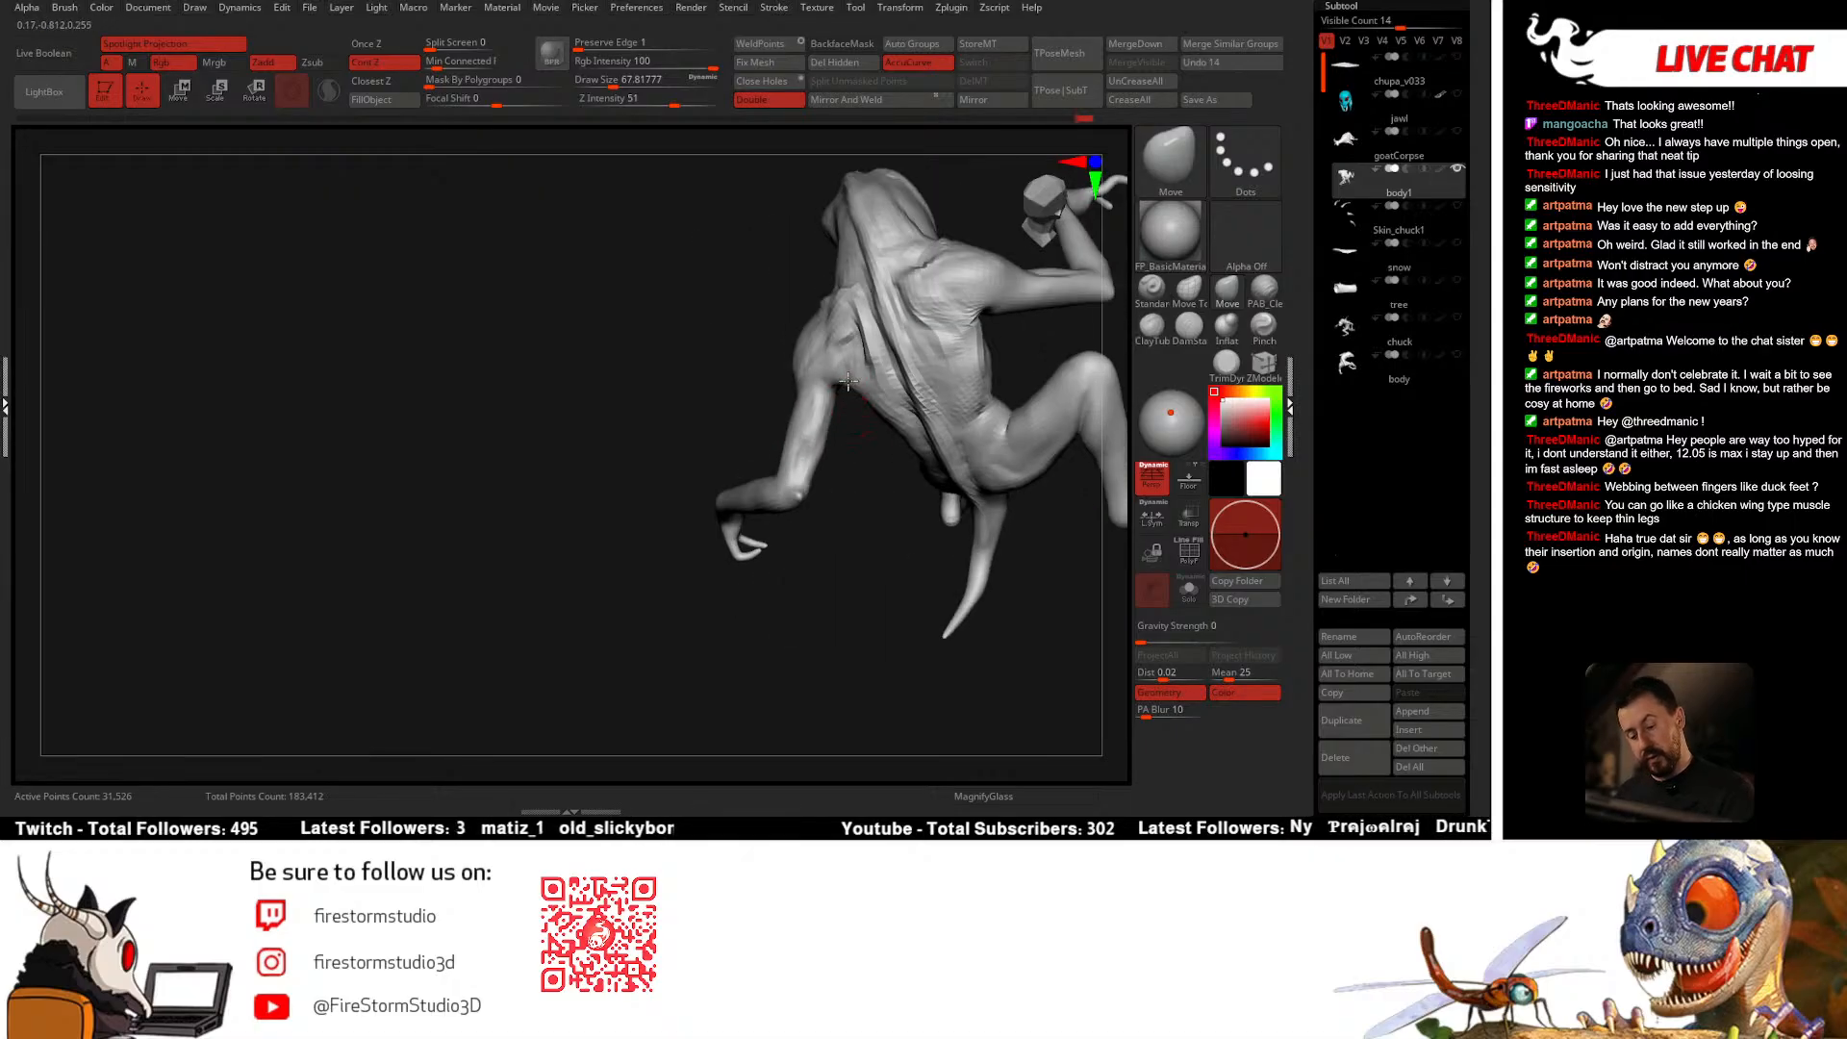
left_click(1254, 302)
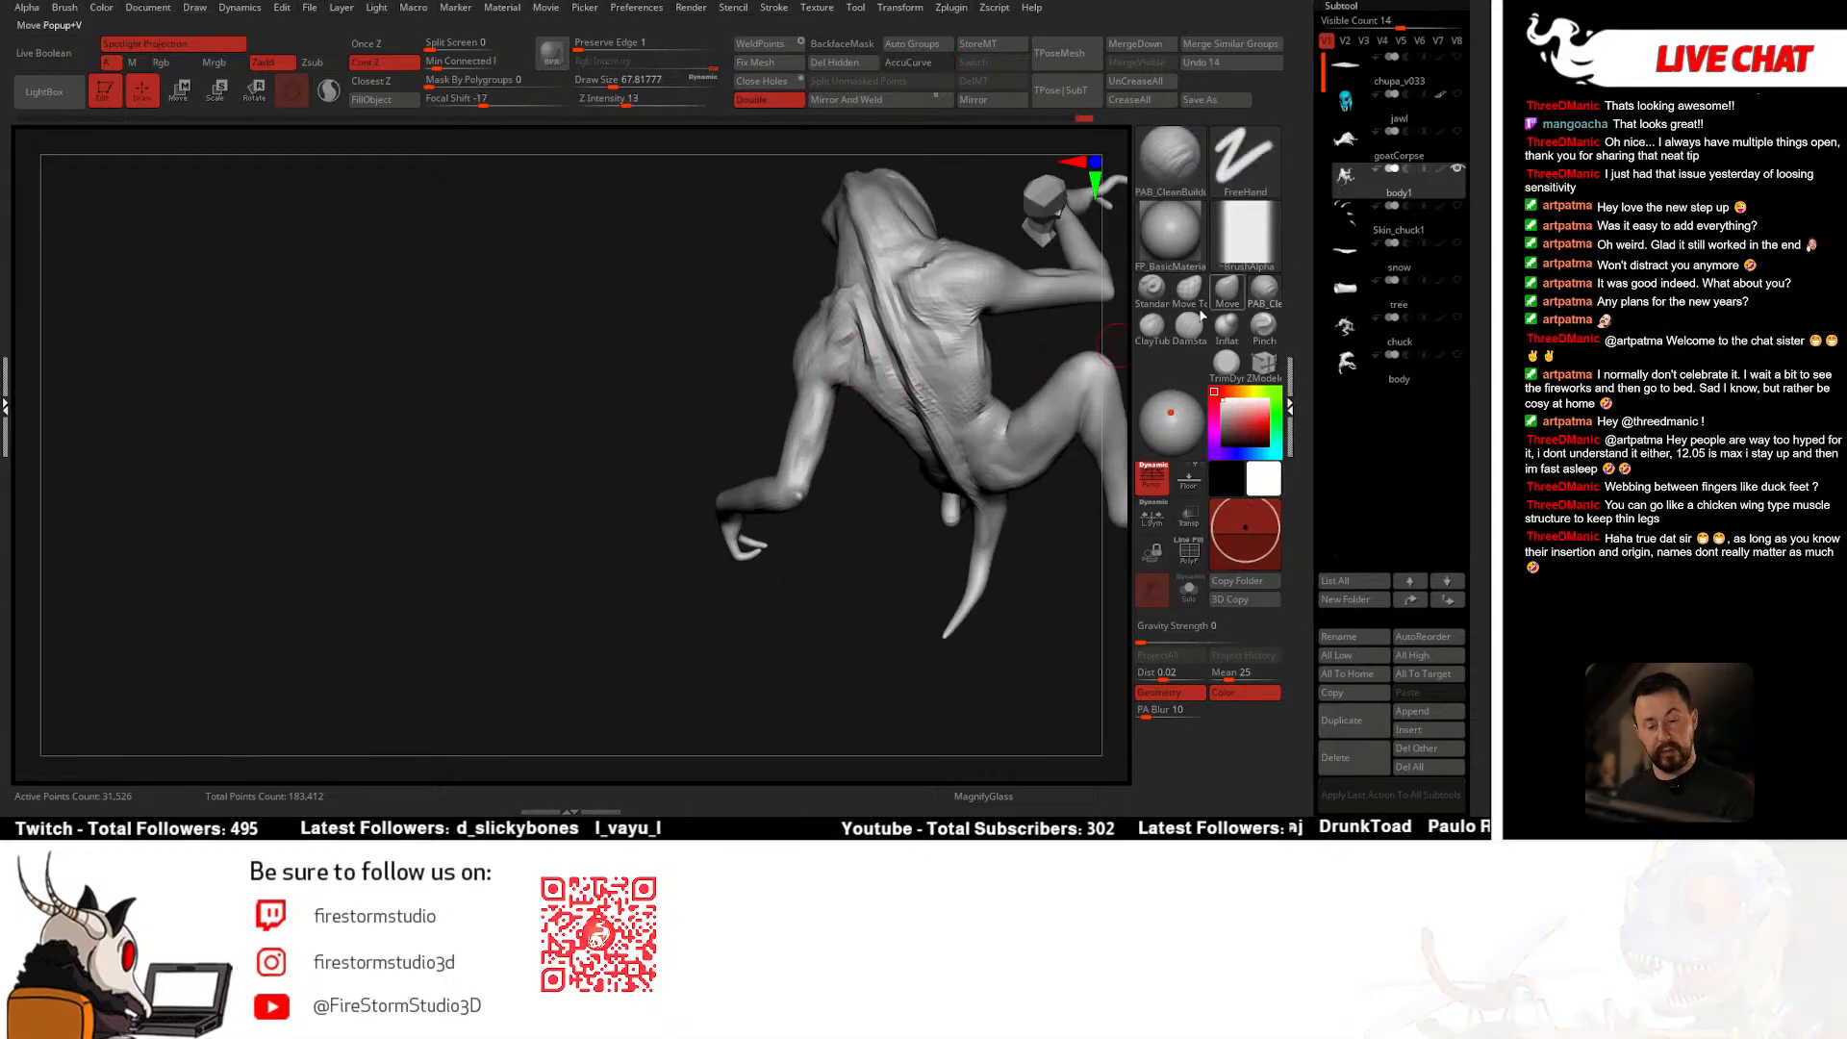
left_click_drag(847, 357, 833, 376)
key("9")
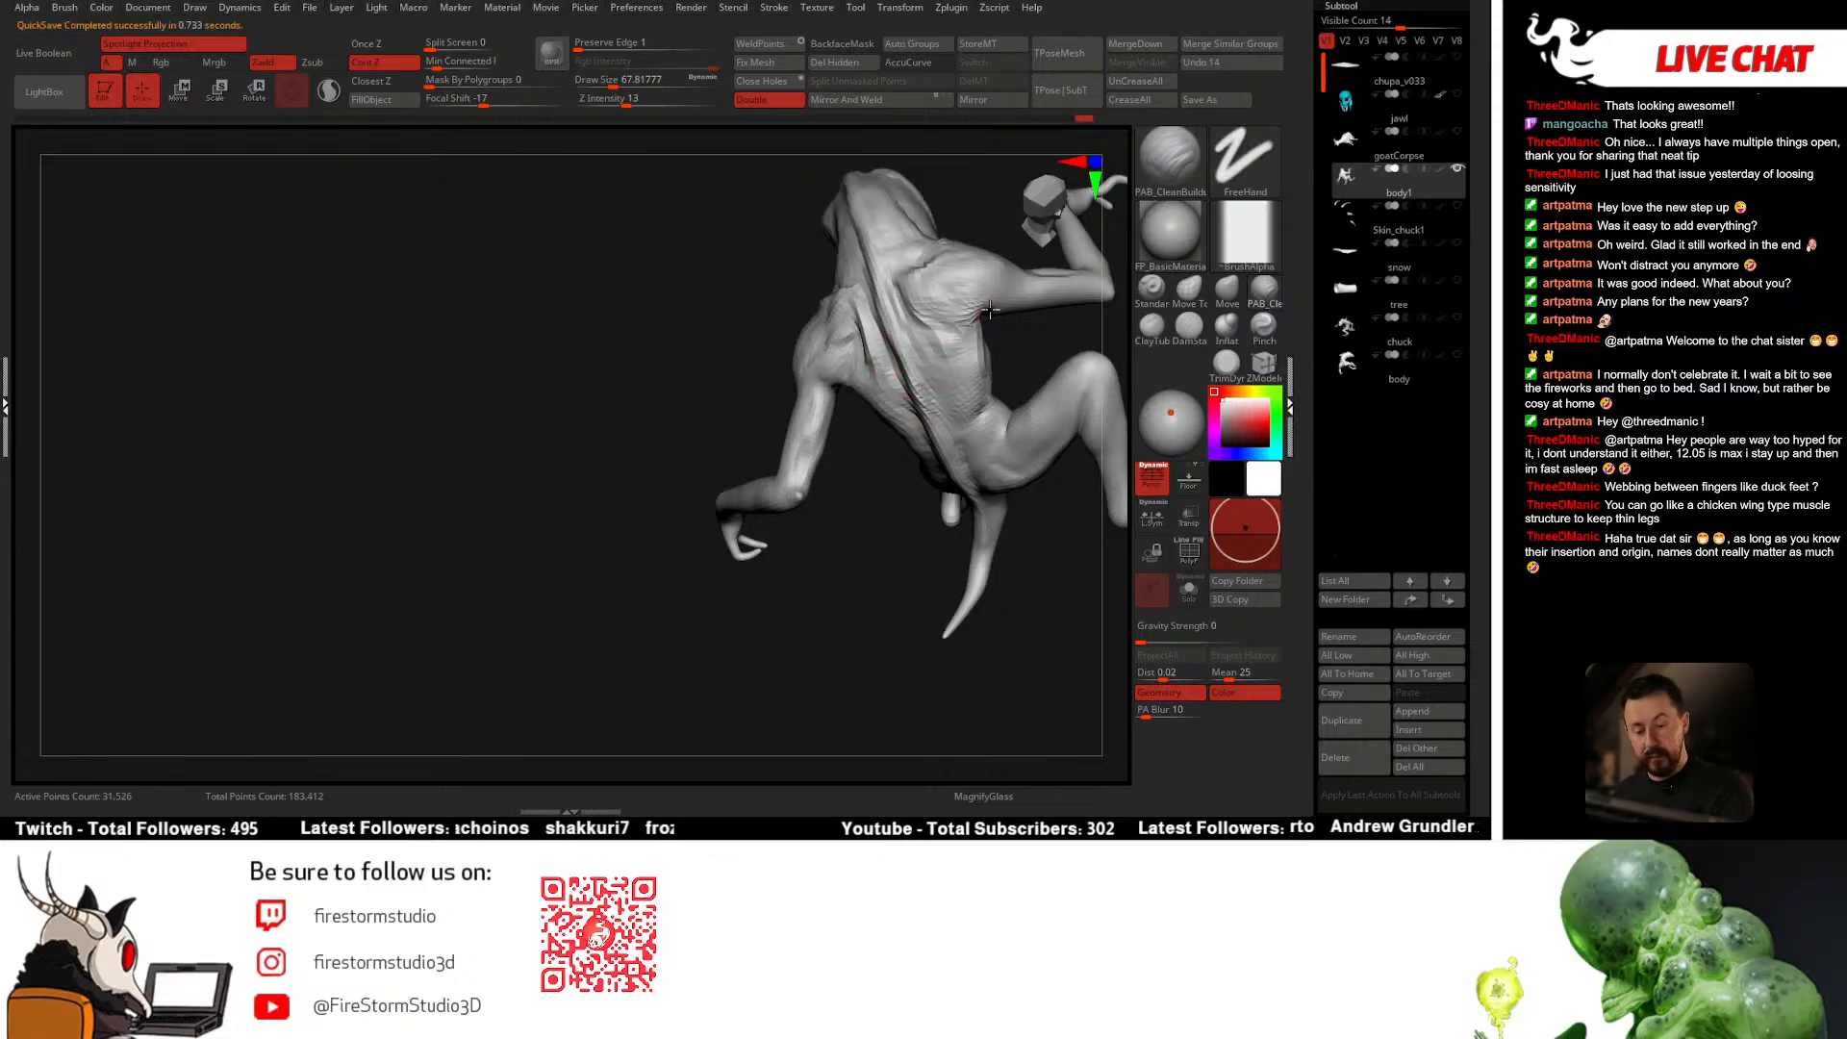
Step: Sculpt the shoulder and upper arm muscles with the PAB_CleanBuildup brush at a draw size of about 59
right_click_drag(990, 310, 814, 494)
mouse_move(760, 419)
right_mouse_down()
mouse_move(749, 367)
mouse_move(743, 400)
right_mouse_up()
key("space")
left_click_drag(666, 486, 659, 486)
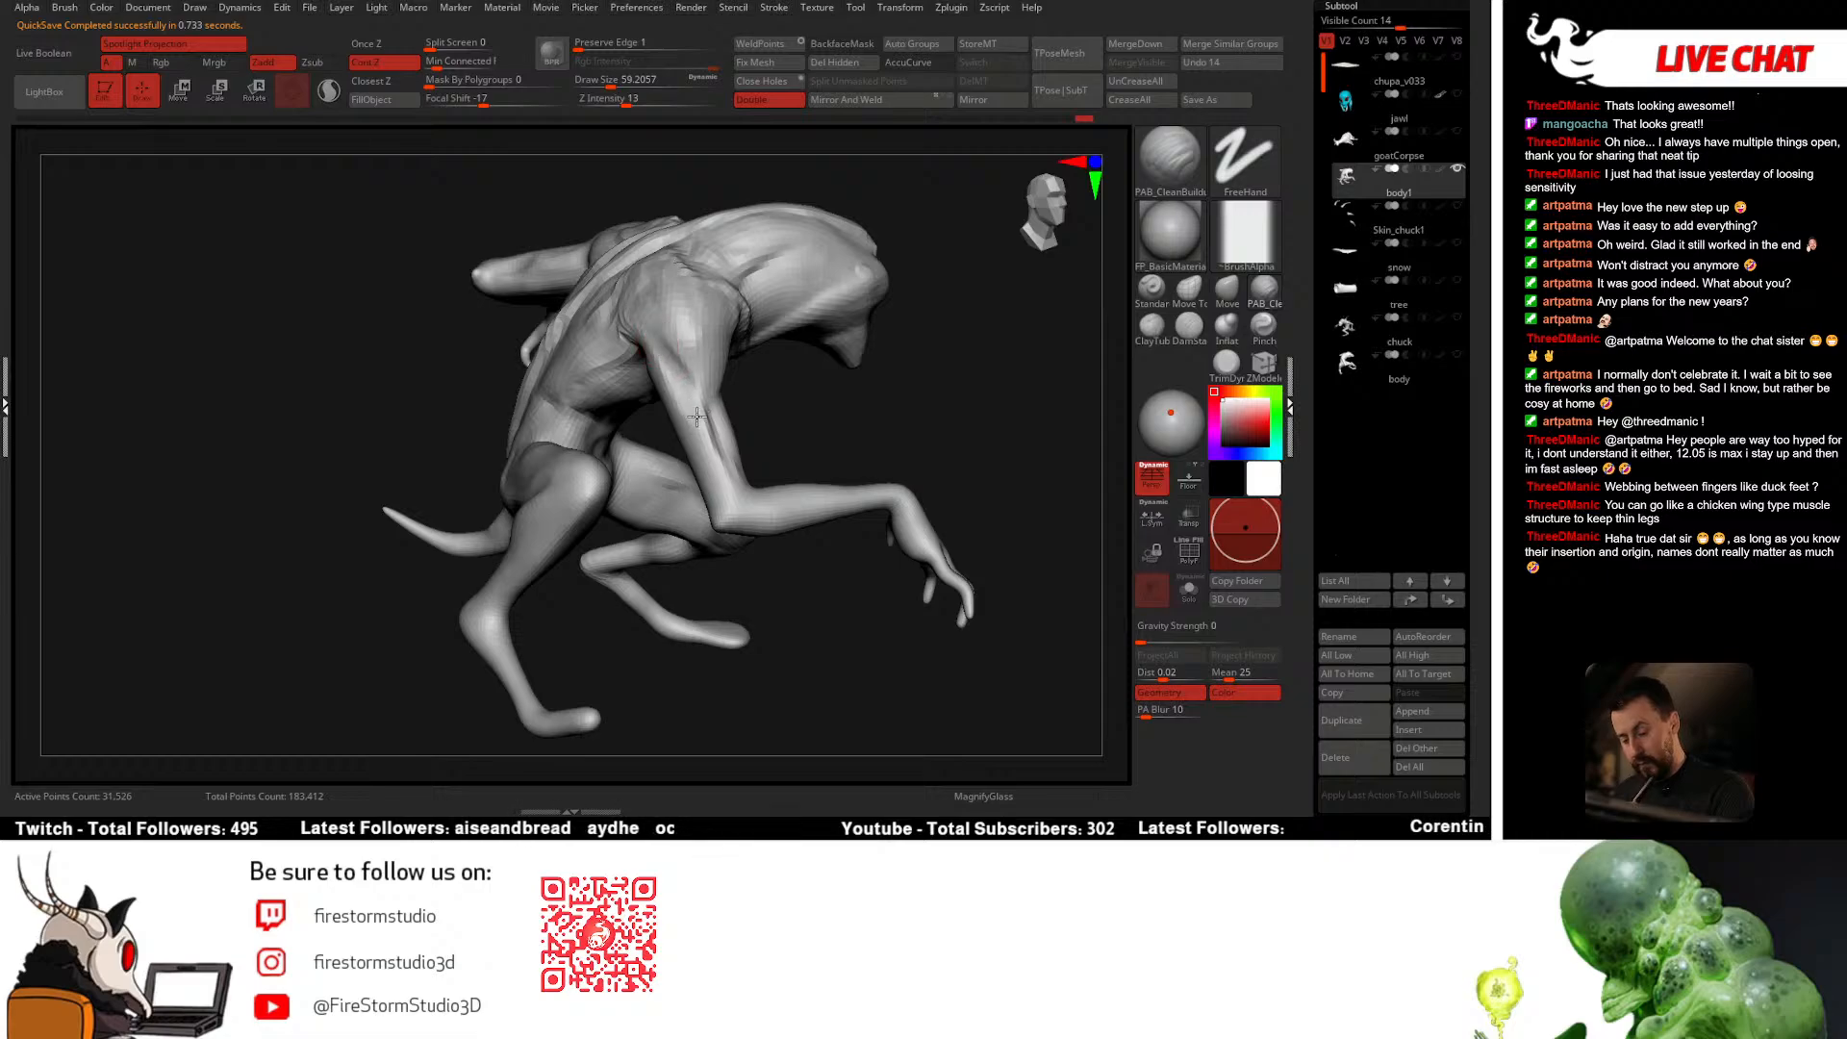
mouse_move(664, 330)
right_mouse_down()
mouse_move(702, 361)
mouse_move(830, 392)
mouse_move(765, 308)
right_mouse_up()
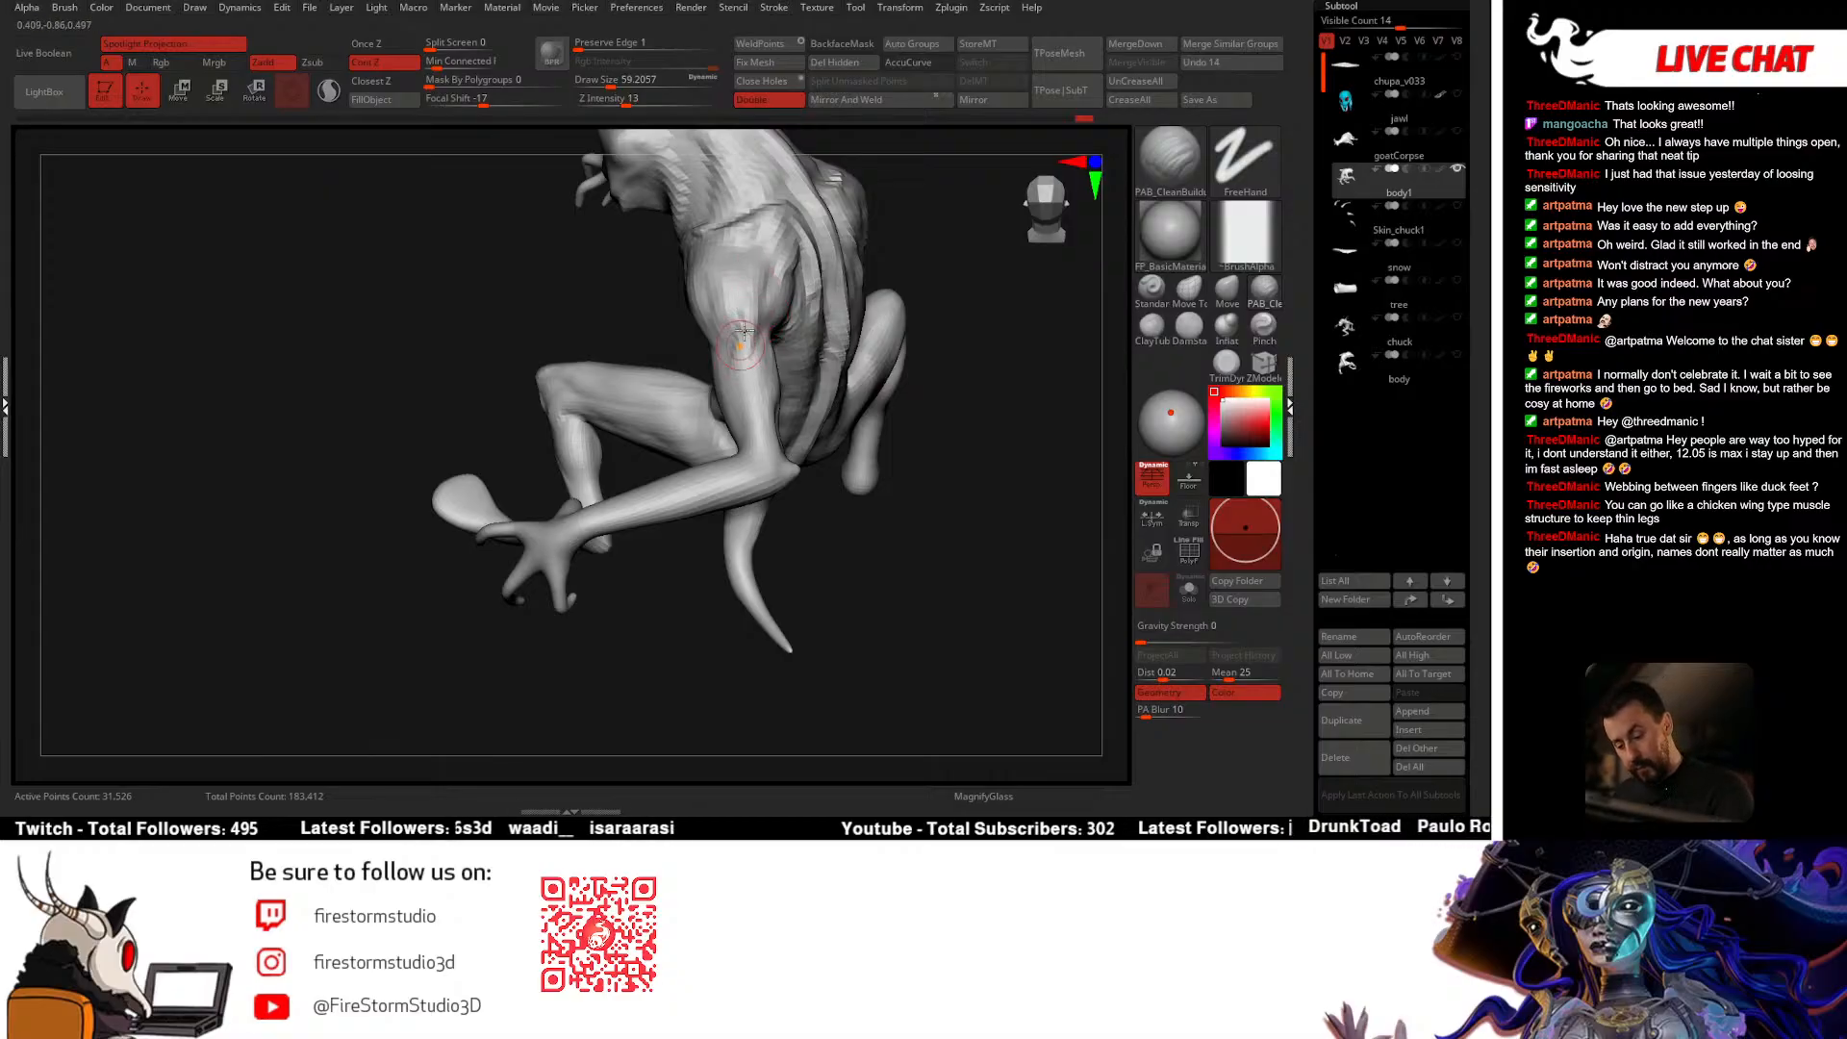
right_click_drag(746, 360, 746, 306)
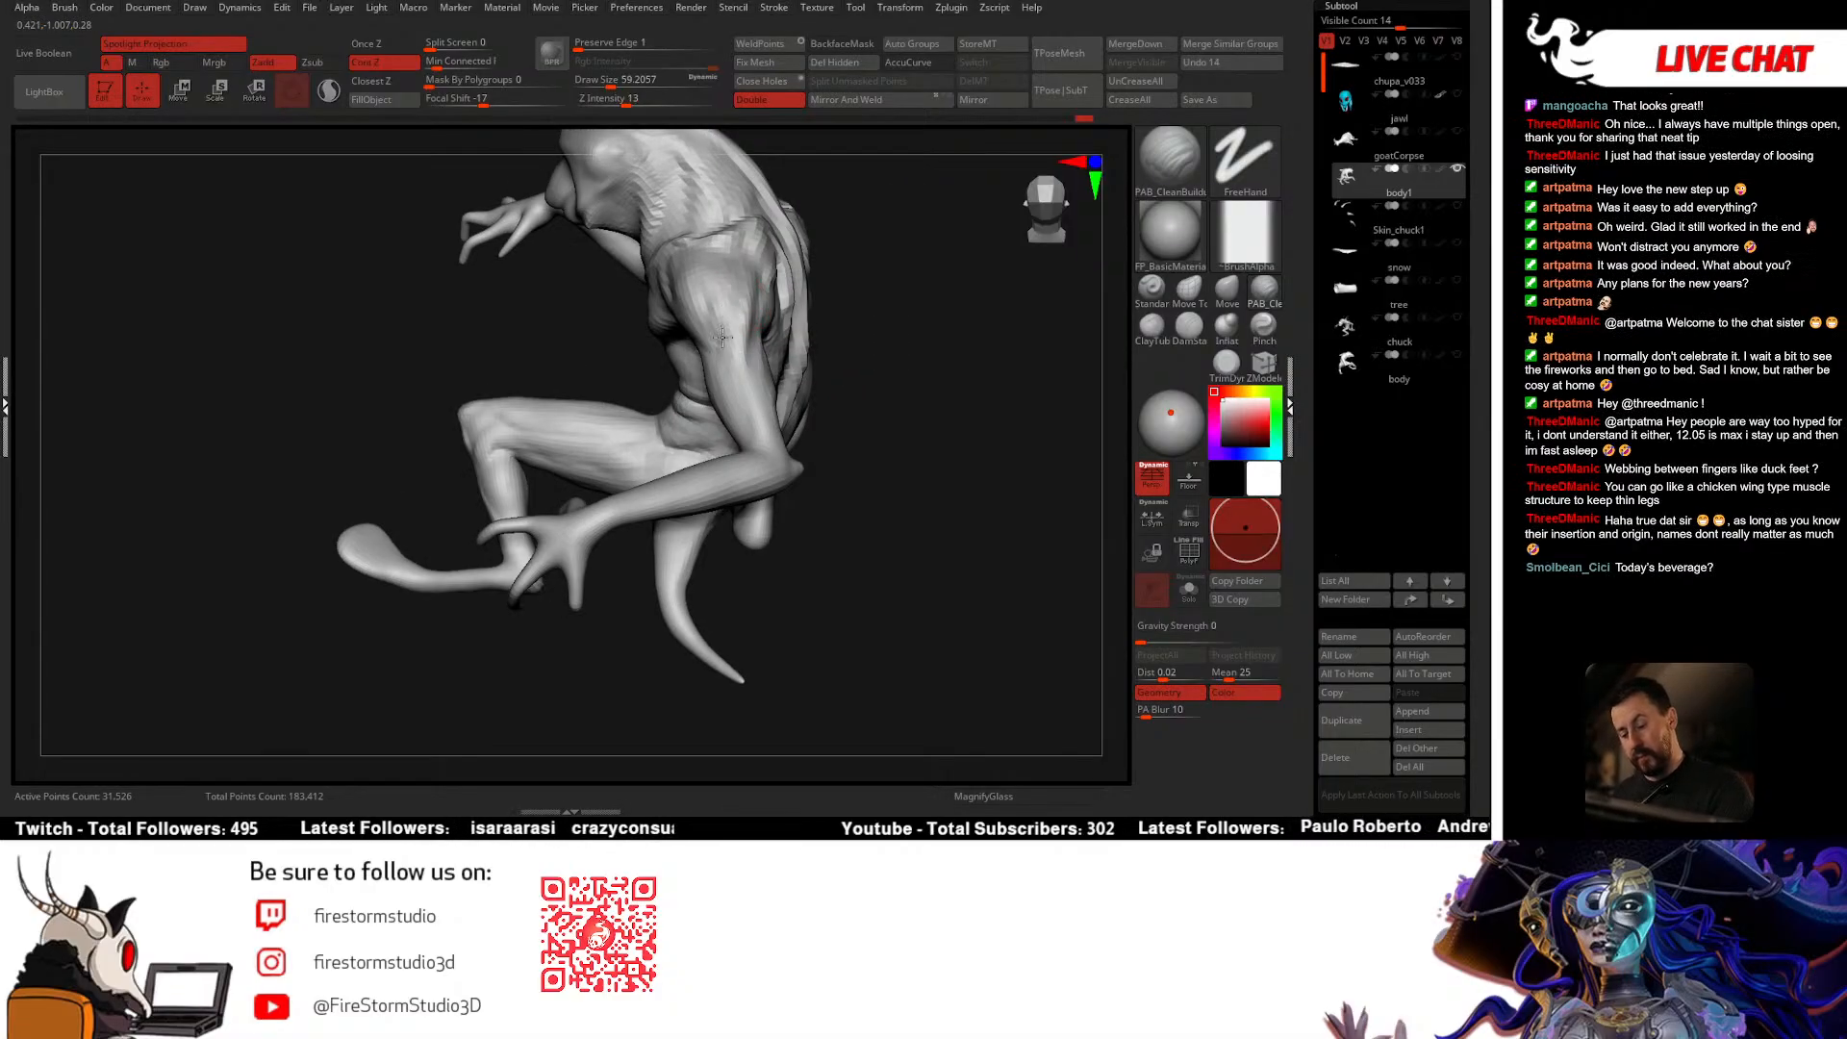
right_click_drag(732, 375, 747, 359)
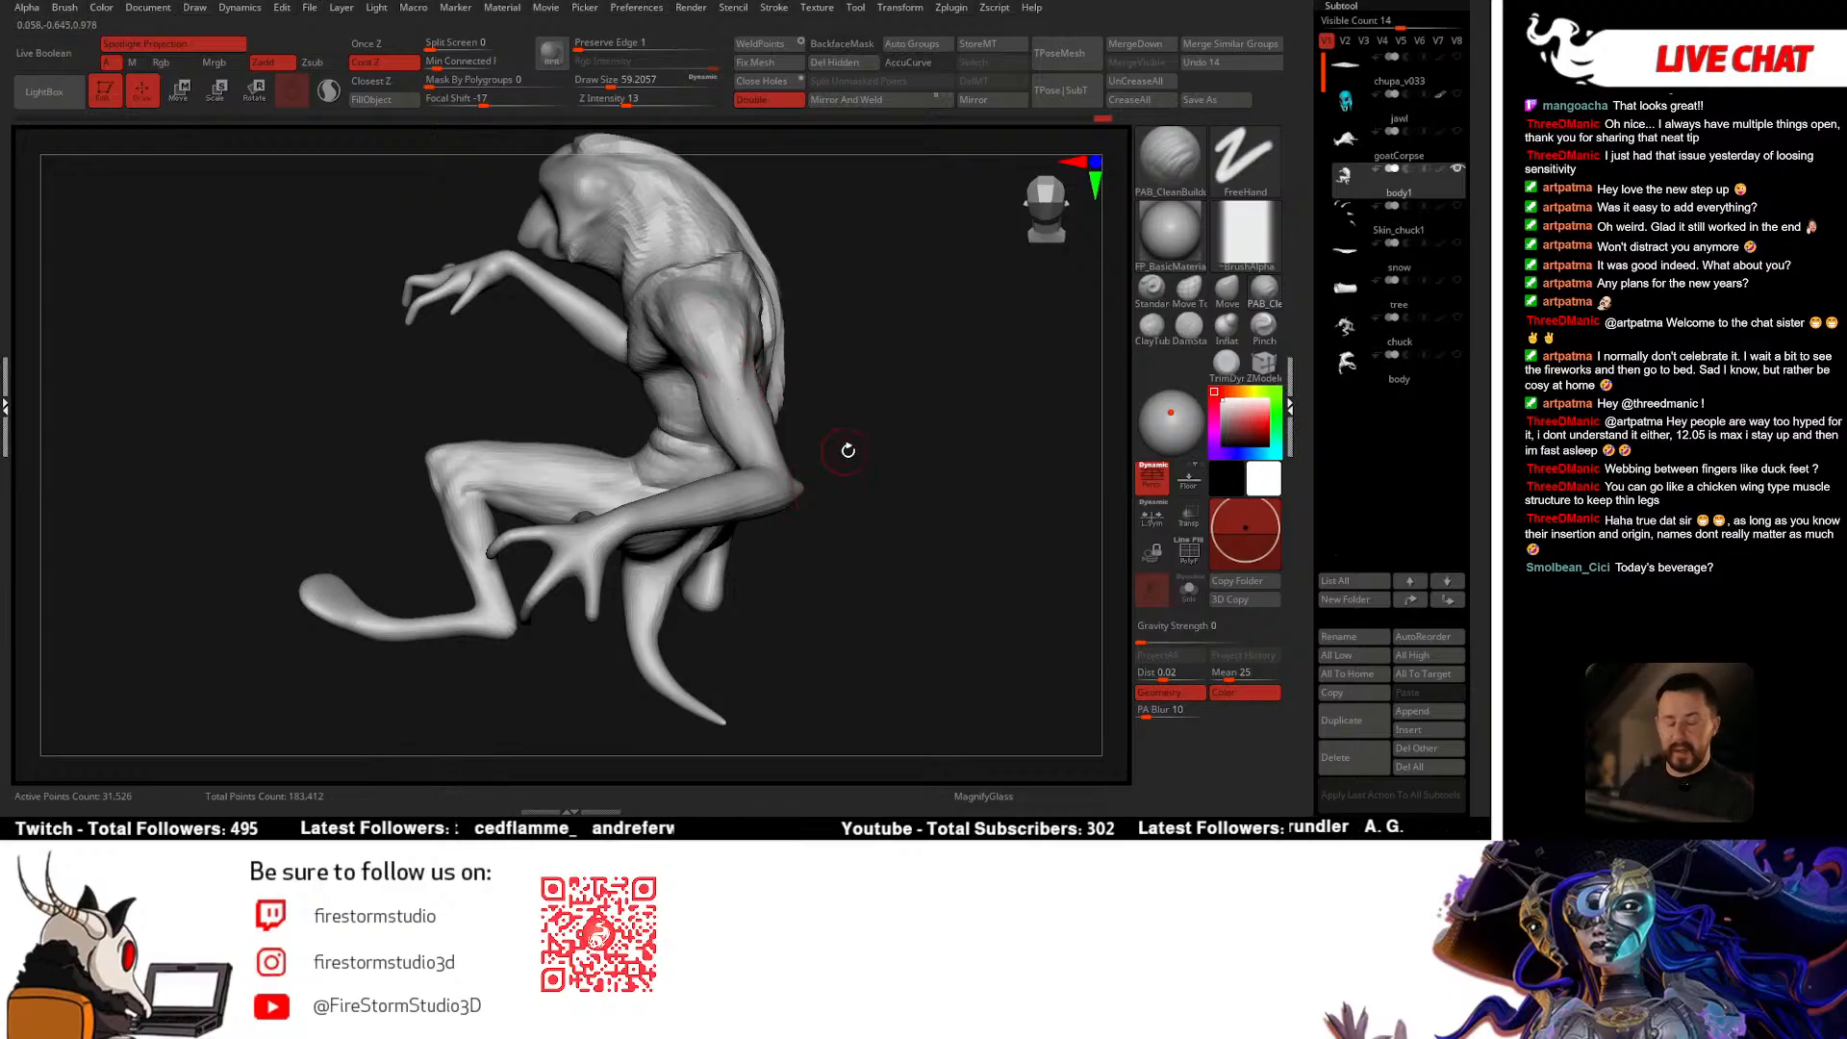
mouse_move(848, 450)
right_mouse_down()
mouse_move(859, 298)
mouse_move(805, 329)
right_mouse_up()
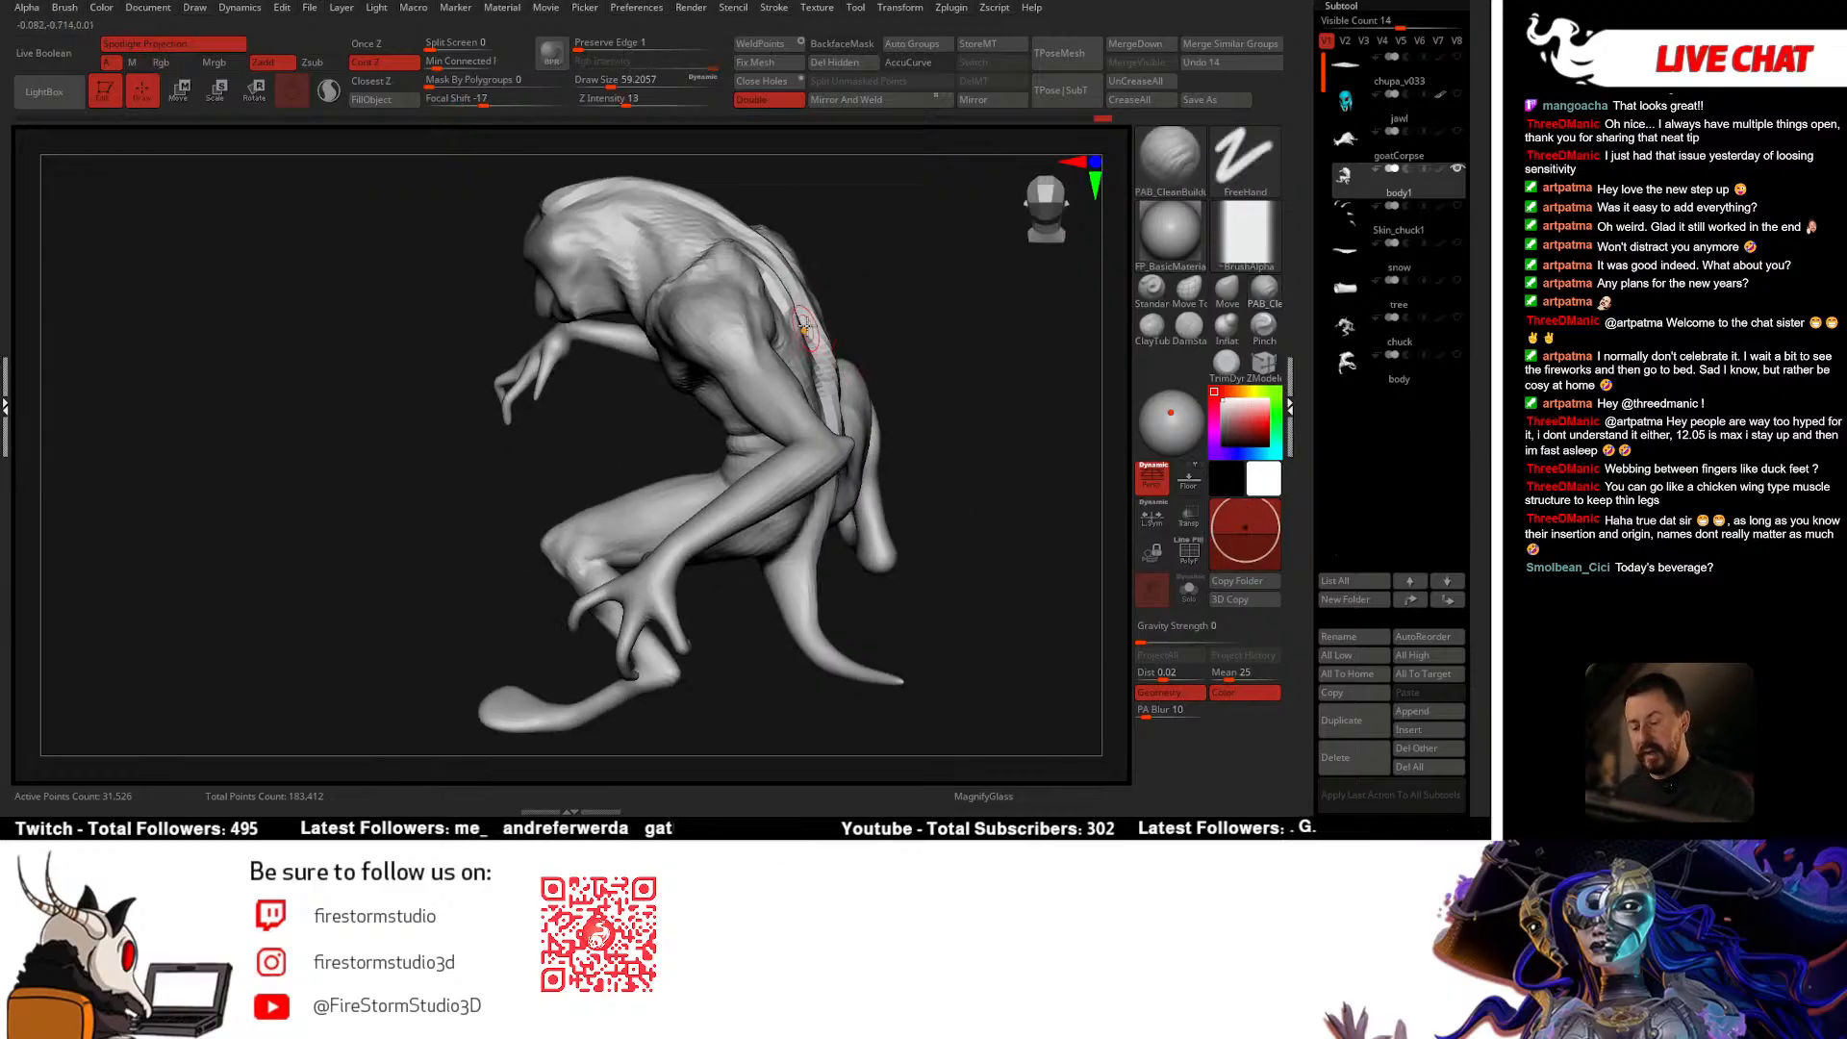
Step: Flatten the back forms with the TrimDynamic brush and build them up with PAB_CleanBuildup at a draw size of about 83
left_click(1227, 364)
mouse_move(915, 341)
right_mouse_down()
mouse_move(866, 273)
mouse_move(748, 349)
mouse_move(891, 289)
mouse_move(651, 386)
mouse_move(682, 380)
mouse_move(792, 449)
mouse_move(705, 412)
mouse_move(815, 407)
right_mouse_up()
left_click(1262, 292)
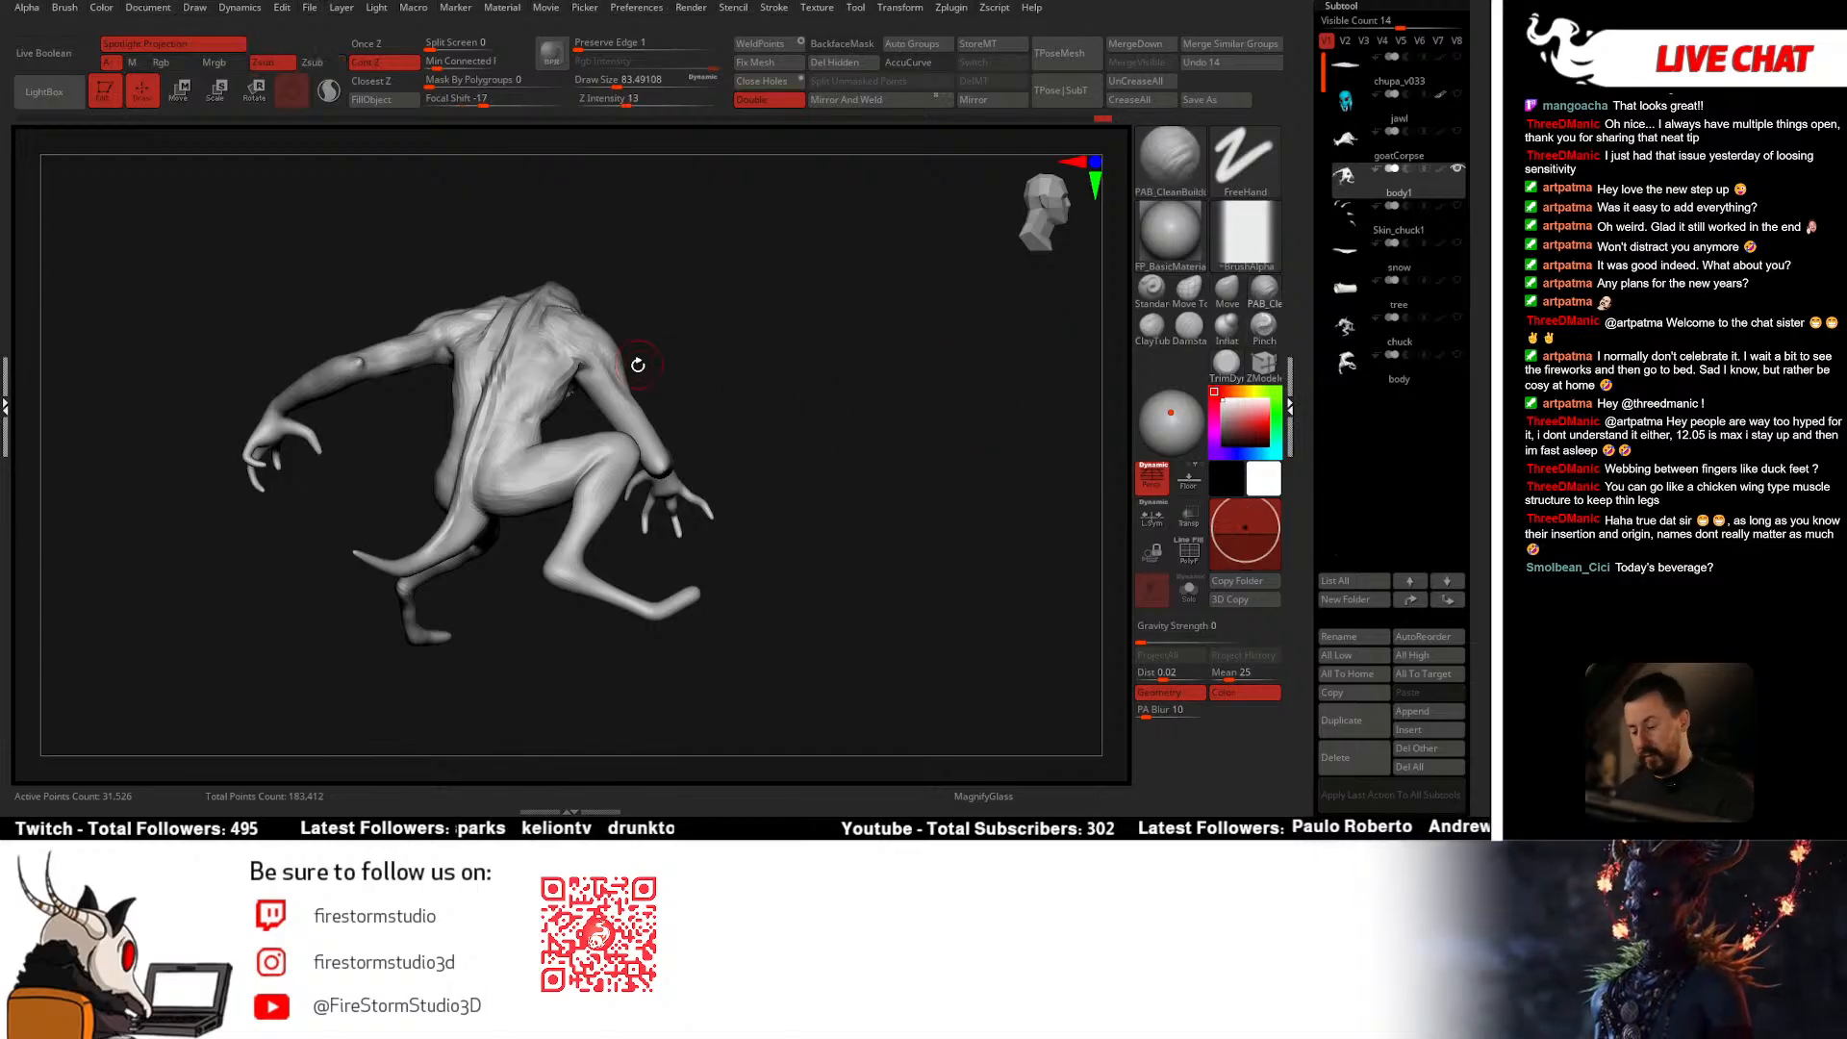
mouse_move(638, 365)
right_mouse_down()
mouse_move(616, 404)
mouse_move(628, 425)
mouse_move(715, 393)
mouse_move(614, 419)
mouse_move(625, 374)
mouse_move(673, 528)
mouse_move(709, 404)
mouse_move(957, 402)
mouse_move(885, 436)
mouse_move(765, 445)
mouse_move(671, 382)
mouse_move(568, 404)
mouse_move(549, 440)
mouse_move(779, 333)
mouse_move(742, 342)
mouse_move(746, 408)
mouse_move(800, 408)
mouse_move(762, 400)
mouse_move(819, 442)
mouse_move(792, 470)
mouse_move(712, 495)
mouse_move(716, 481)
mouse_move(670, 539)
mouse_move(849, 519)
right_mouse_up()
right_click(549, 440)
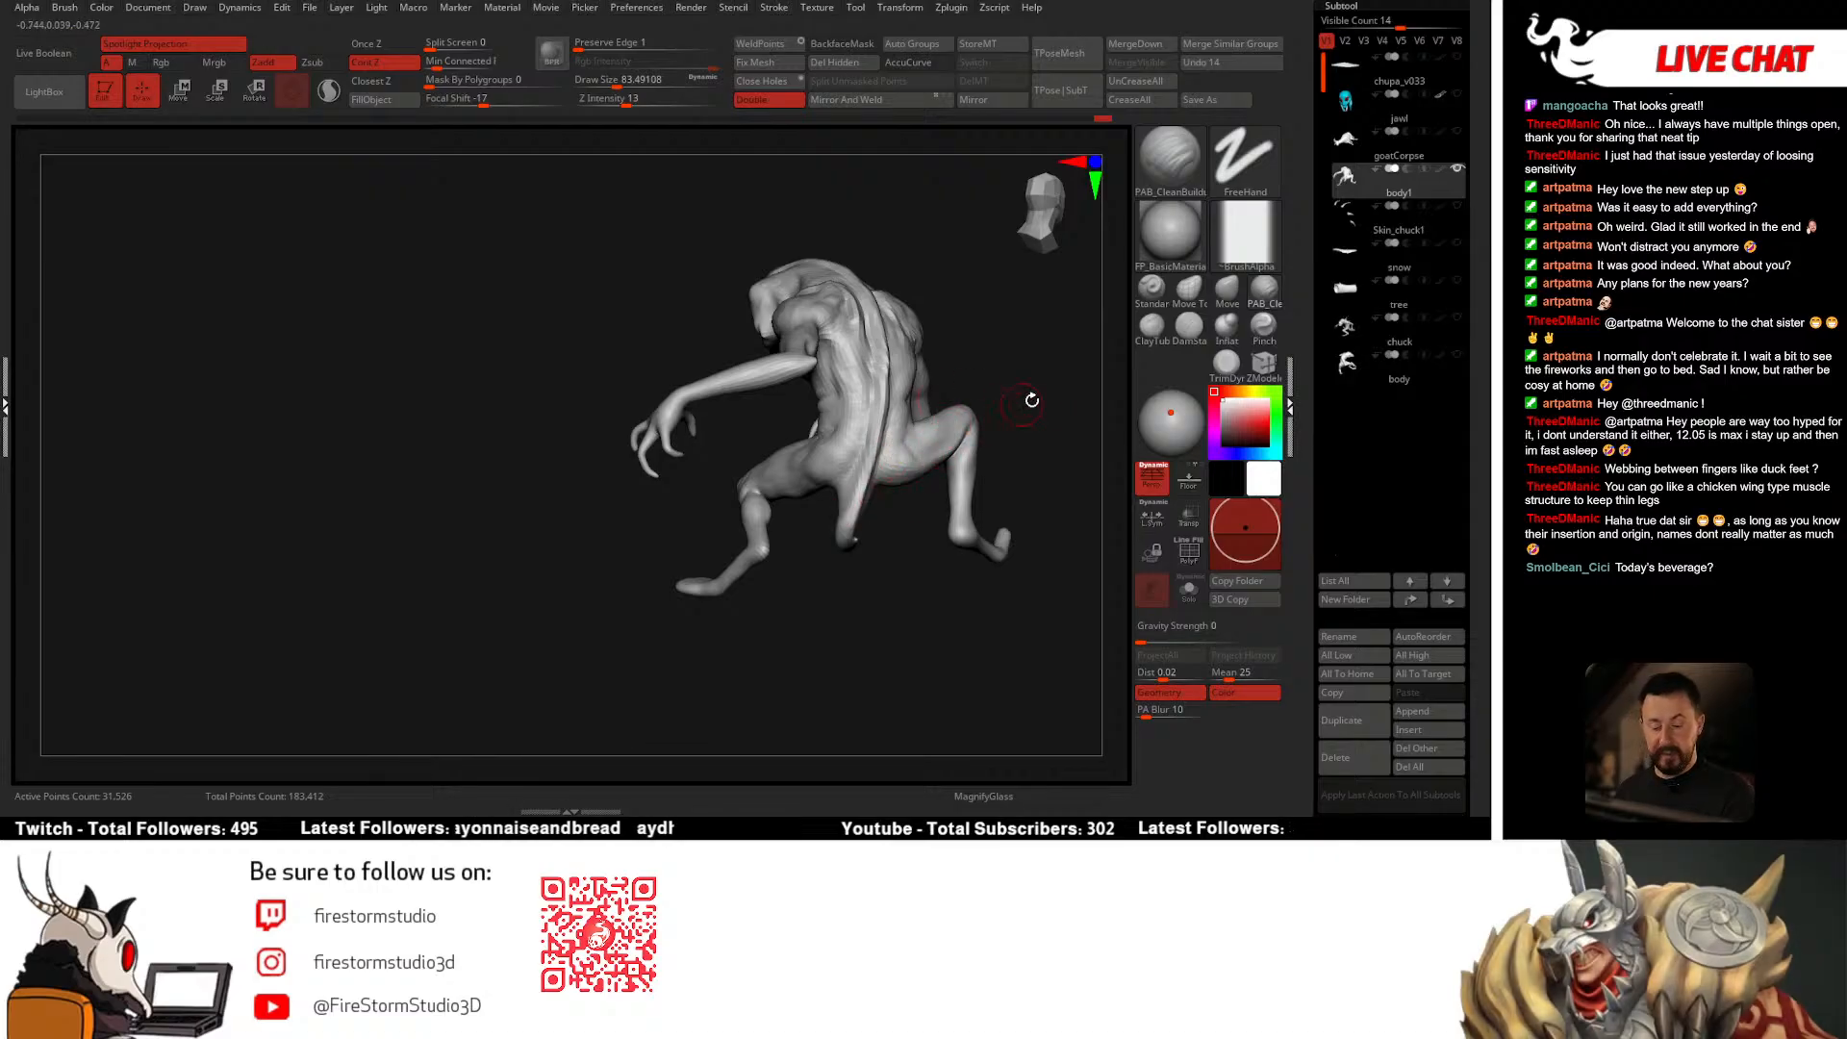
Step: Work on the hip and thigh forms with the PAB_CleanBuildup brush at a draw size of about 68
mouse_move(1031, 400)
right_mouse_down()
mouse_move(847, 466)
mouse_move(712, 567)
right_mouse_up()
key("space")
left_click_drag(743, 502, 738, 501)
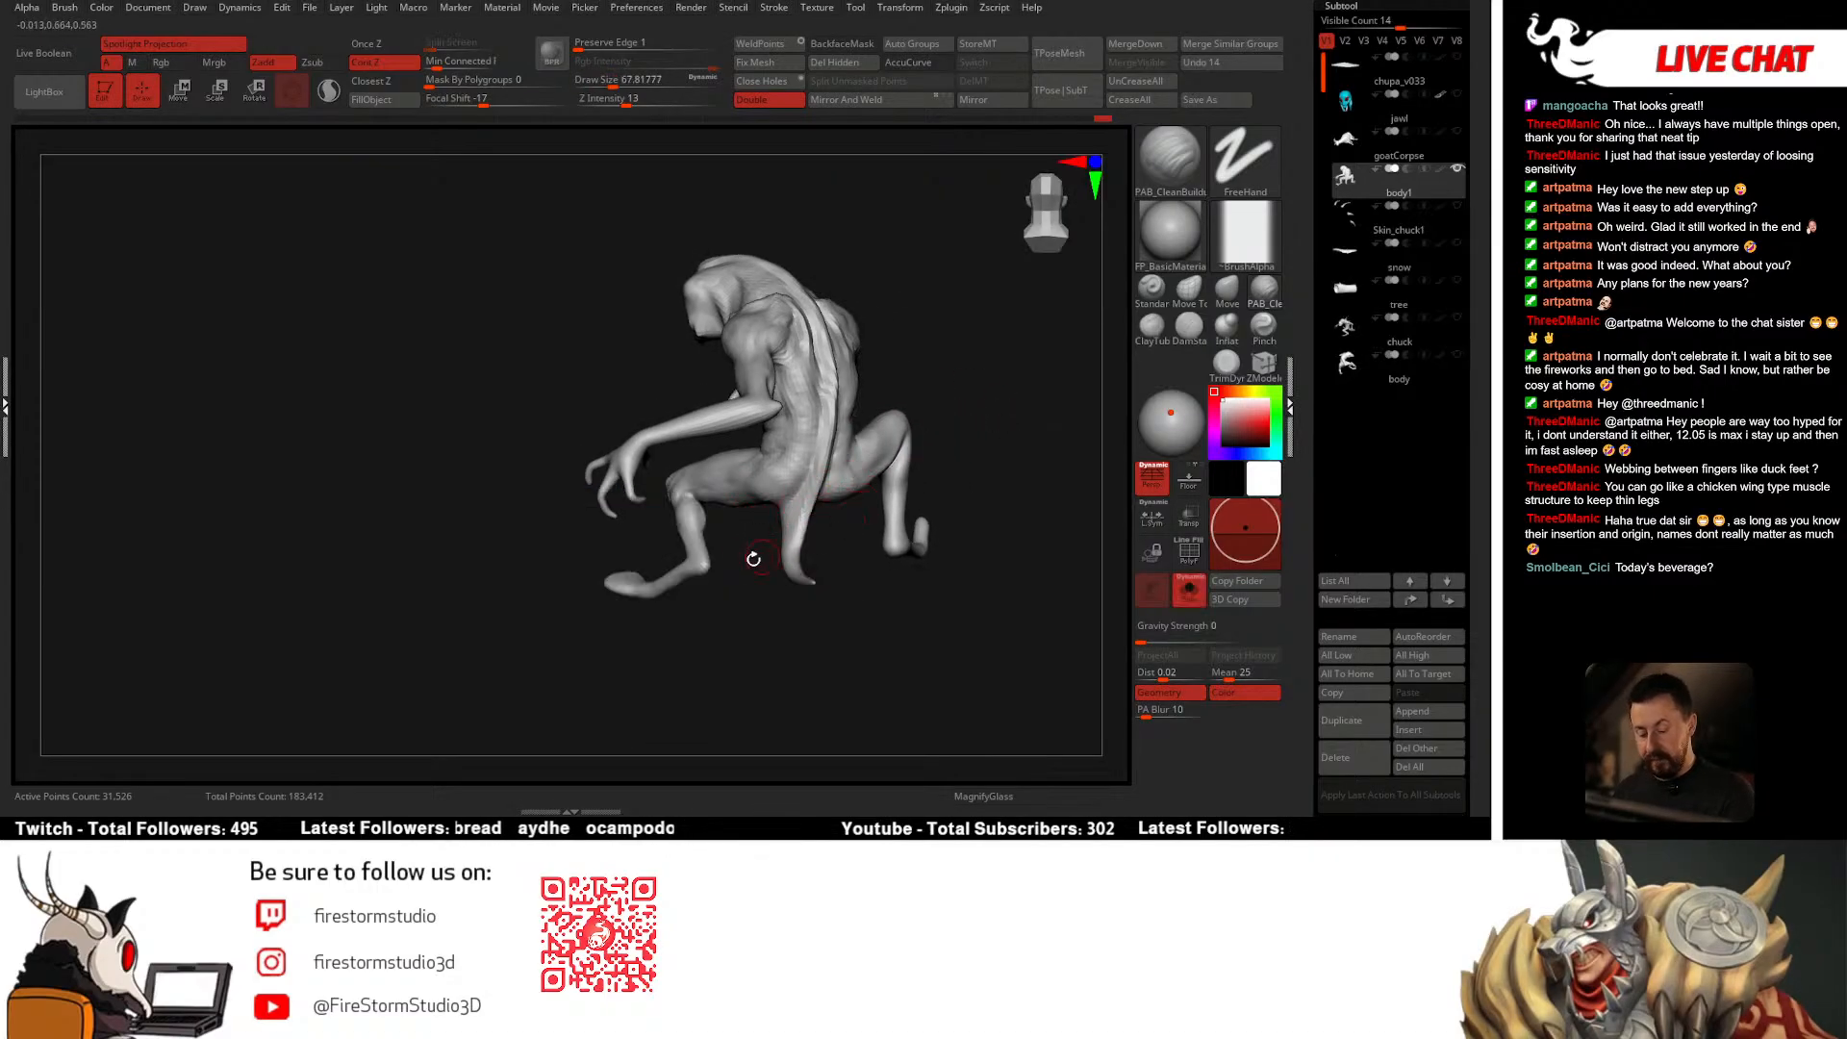
right_click_drag(753, 559, 761, 548)
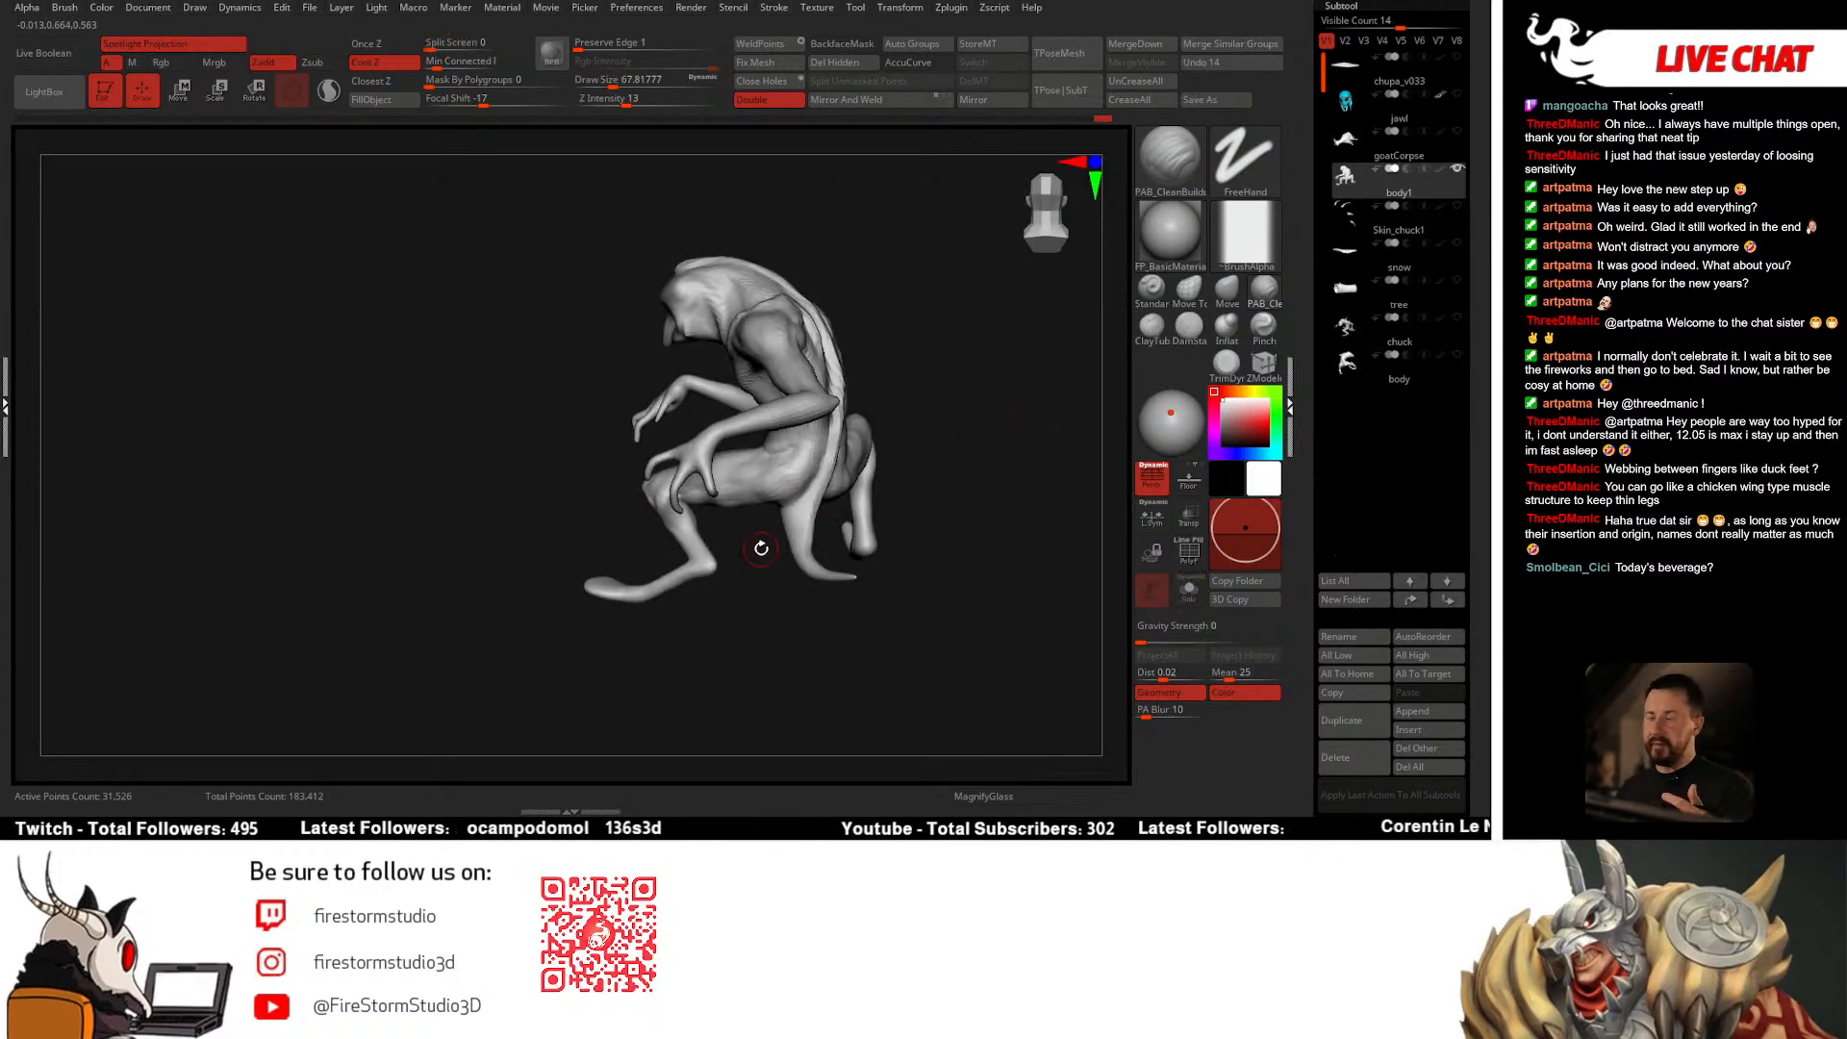
right_click_drag(919, 412, 901, 458)
Step: Show the skull again and check the creature's overall proportions
left_click(1457, 96)
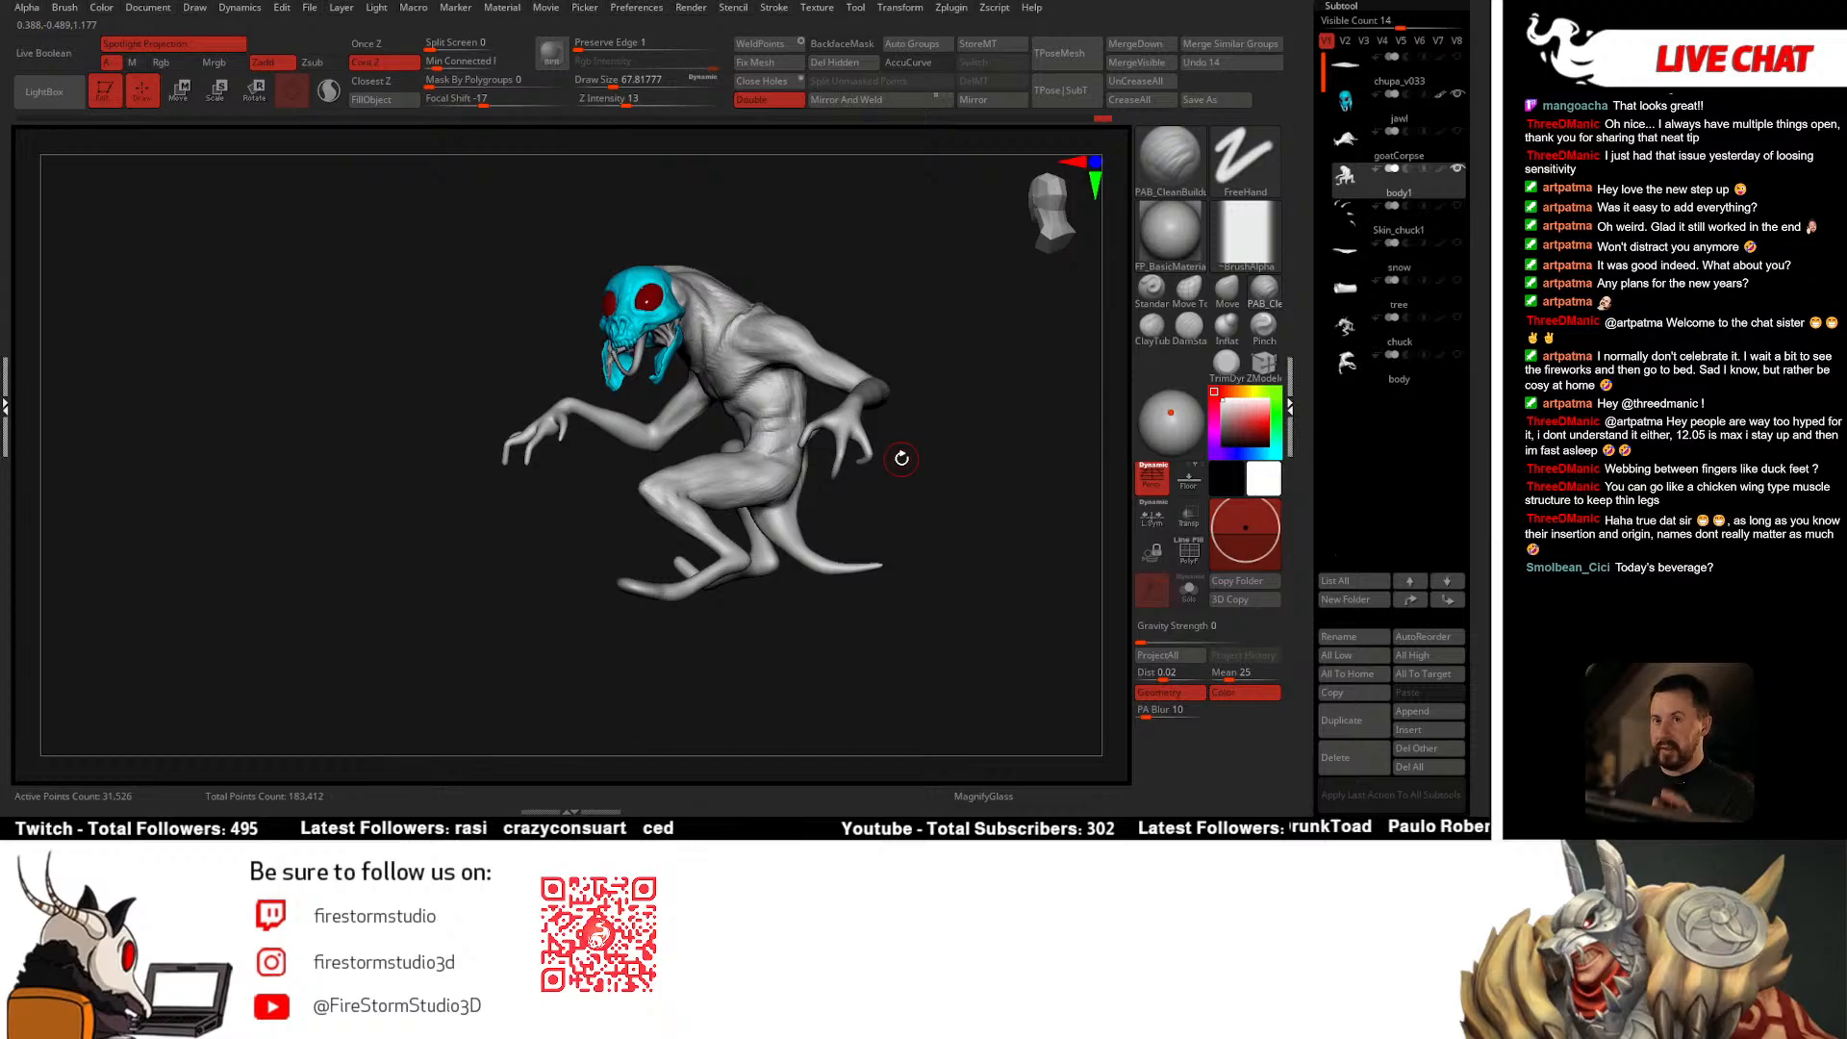
right_click_drag(880, 496, 932, 510)
mouse_move(736, 549)
right_mouse_down()
mouse_move(766, 520)
mouse_move(739, 529)
mouse_move(729, 492)
right_mouse_up()
Step: Reshape the bent leg's thigh and knee with the Move brush at a draw size of about 104
left_click(1226, 291)
key("space")
key("space")
left_click_drag(689, 500, 678, 501)
right_click_drag(656, 487, 650, 478)
key("space")
left_click_drag(650, 478, 659, 472)
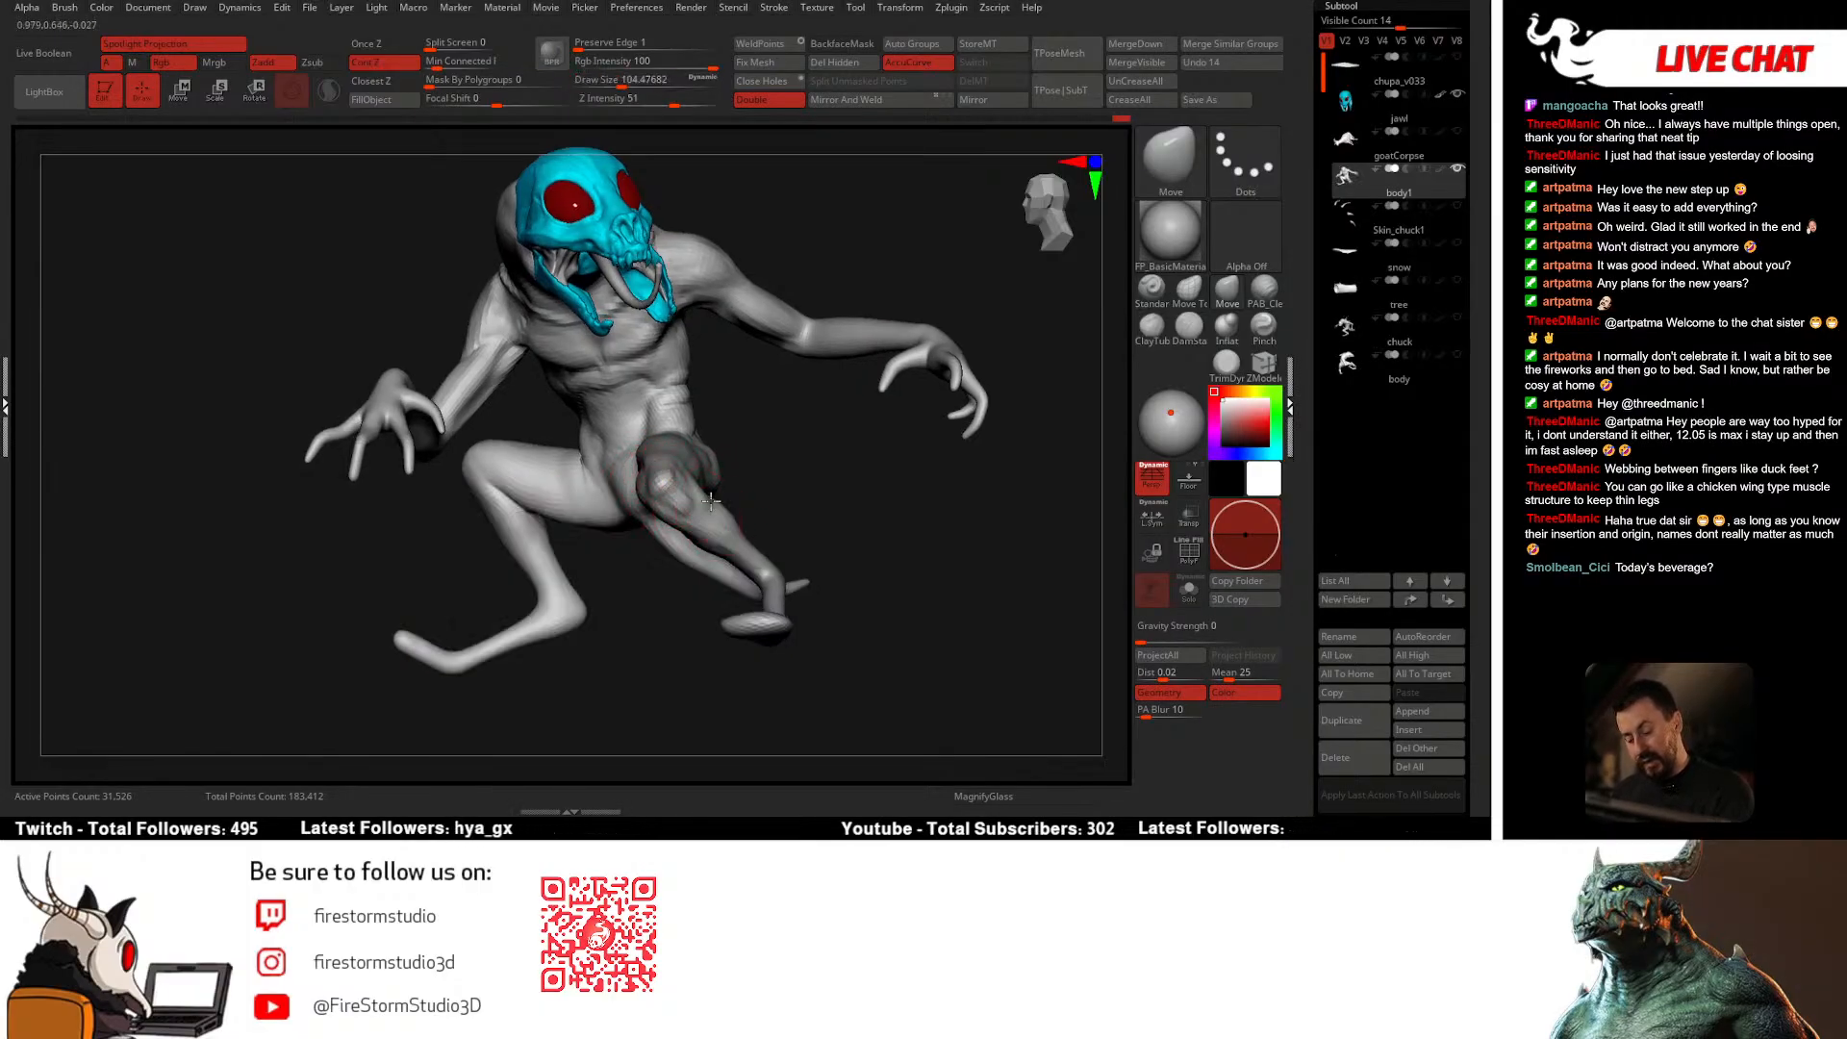
Step: Isolate the legs and set the Move brush to a draw size of about 90 for work on the knee
key("shift")
mouse_move(711, 499)
right_mouse_down()
mouse_move(792, 502)
mouse_move(739, 527)
mouse_move(814, 612)
mouse_move(809, 511)
mouse_move(771, 408)
mouse_move(700, 503)
mouse_move(655, 627)
mouse_move(689, 619)
mouse_move(773, 472)
mouse_move(738, 424)
right_mouse_up()
left_click(818, 614, "ctrl+shift")
key("alt+s")
key("s")
left_click_drag(740, 436, 736, 435)
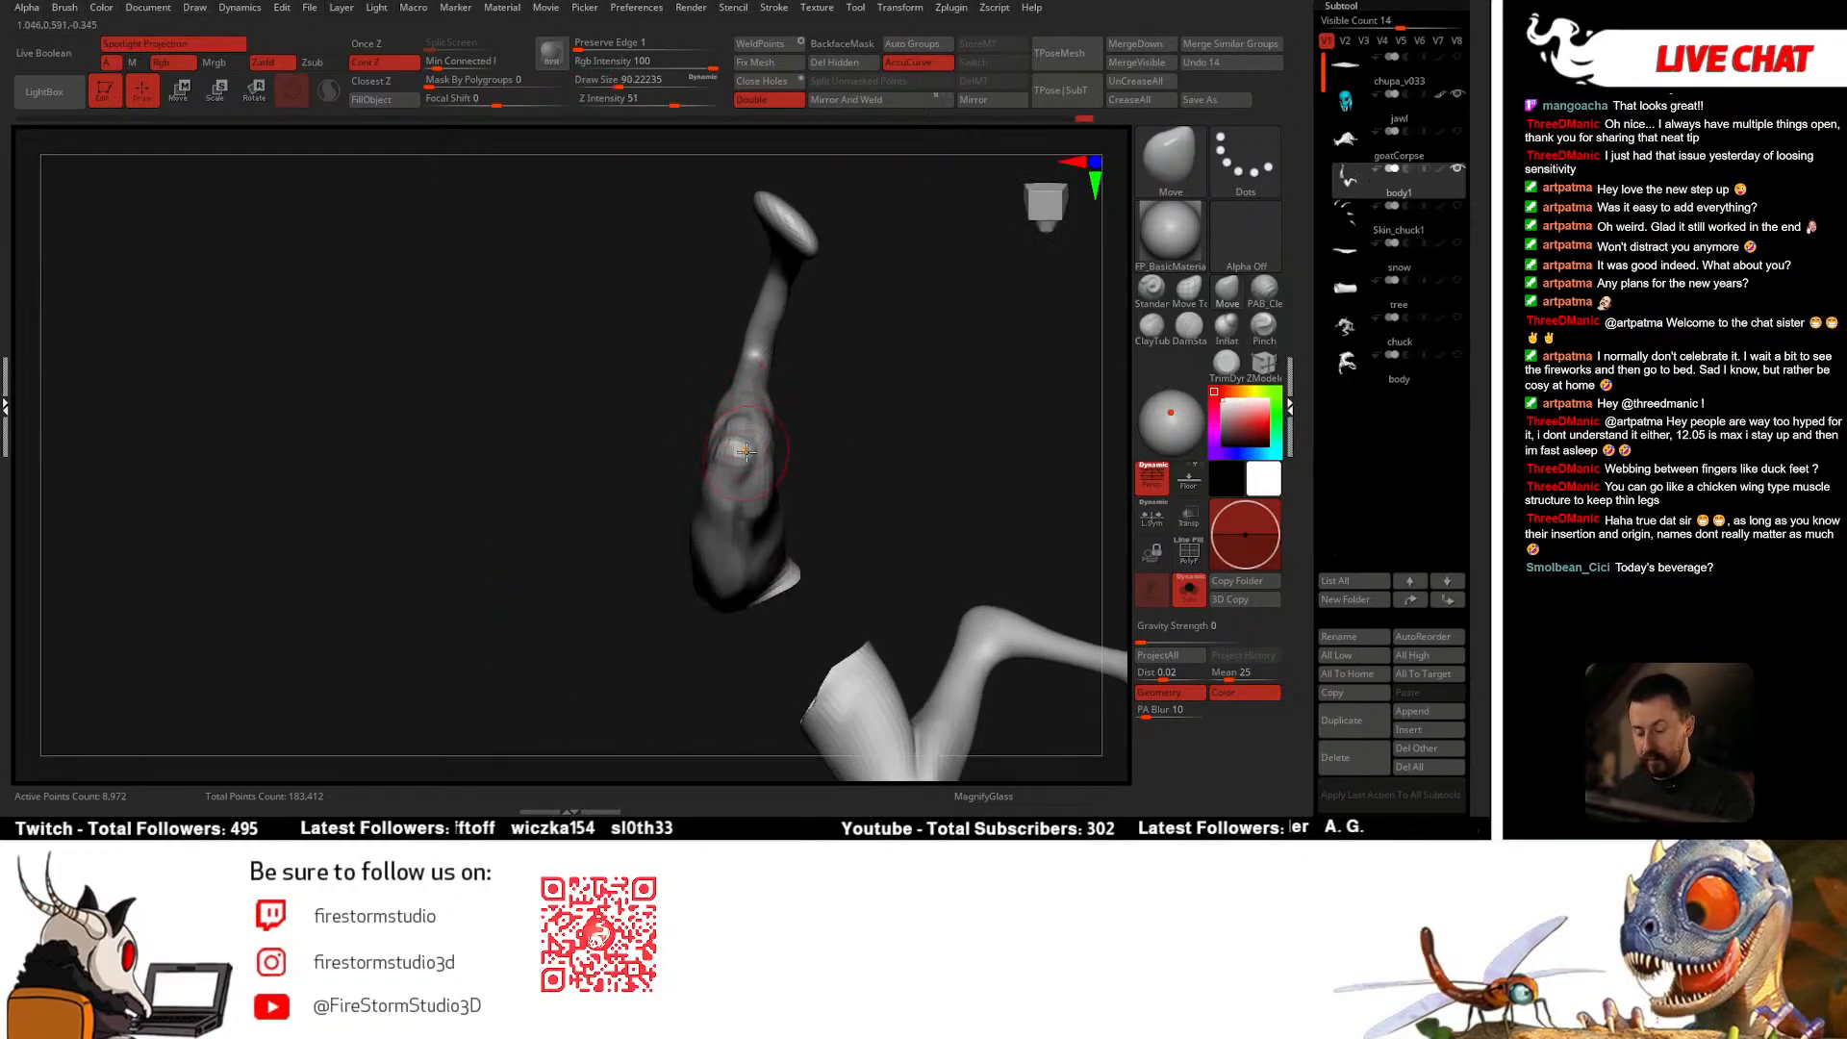
Step: Reshape the isolated leg's knee and thigh with the Move brush at a draw size of about 104, then unhide the whole body
right_click_drag(736, 486, 787, 465)
key("space")
left_click_drag(728, 504, 731, 503)
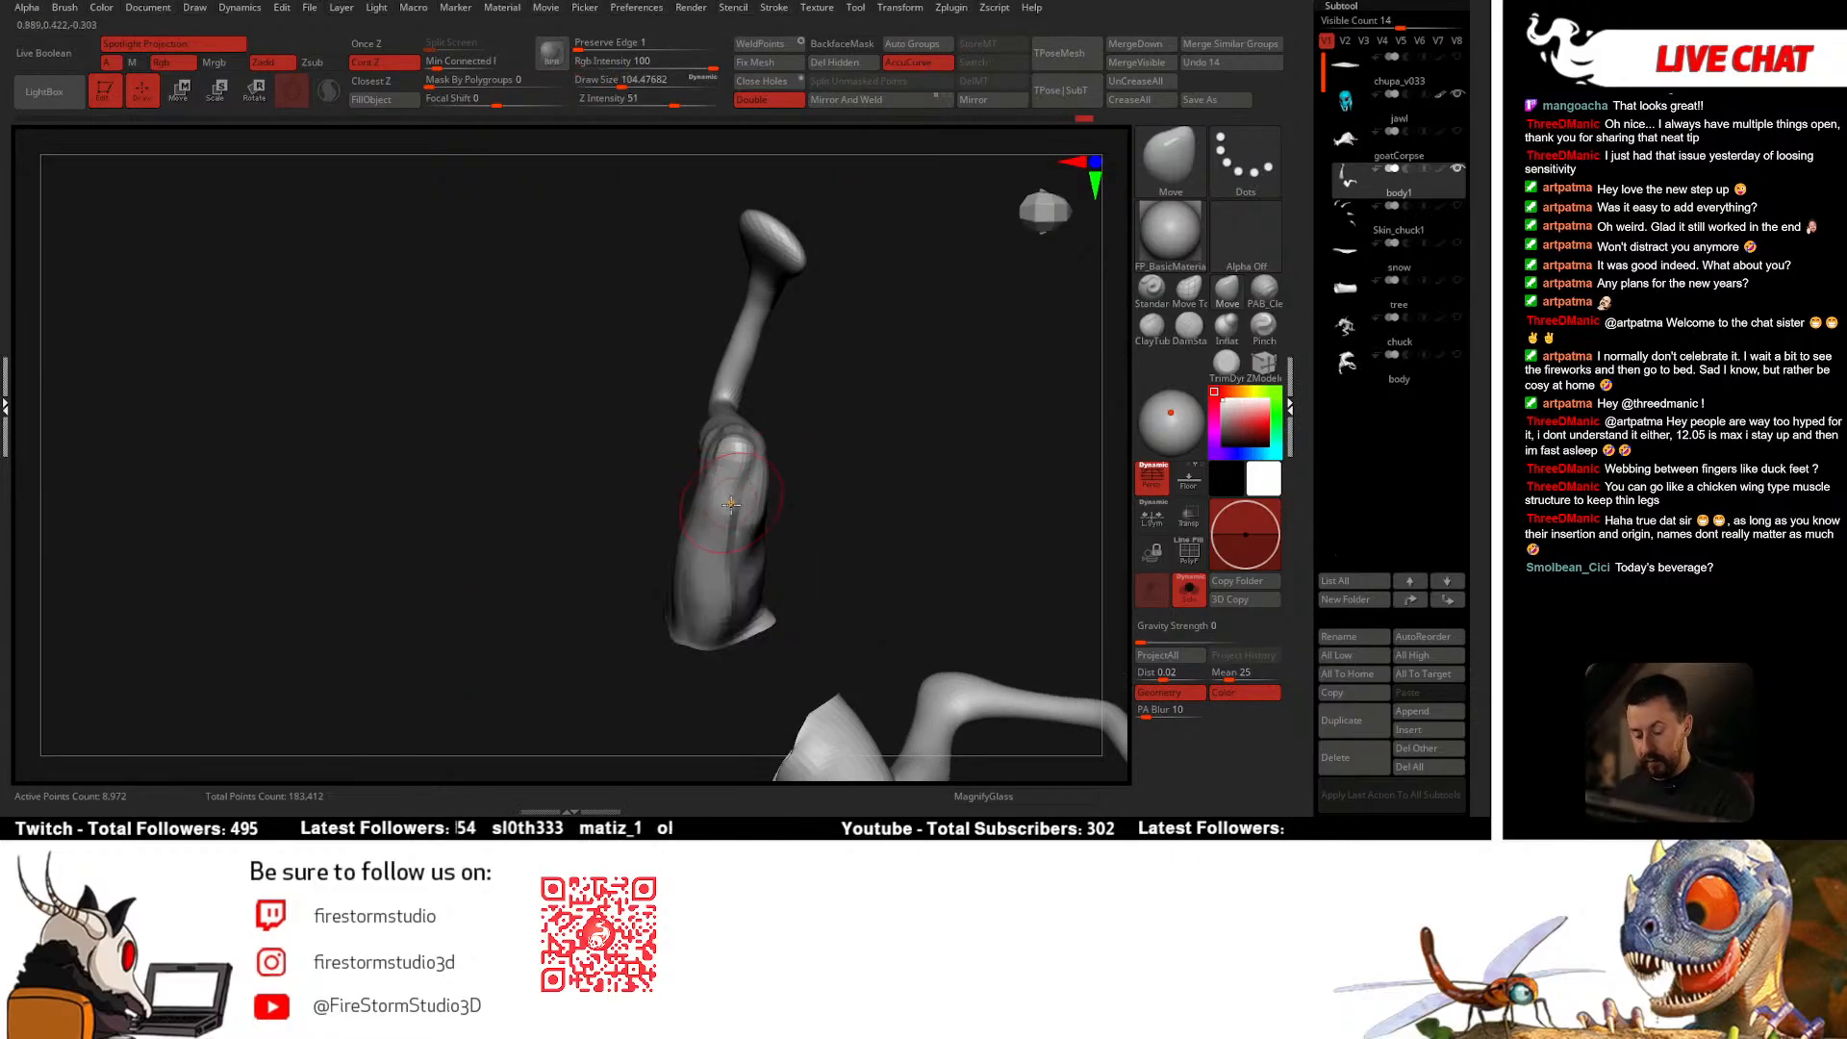
right_click_drag(747, 502, 729, 544)
right_click_drag(824, 507, 820, 652)
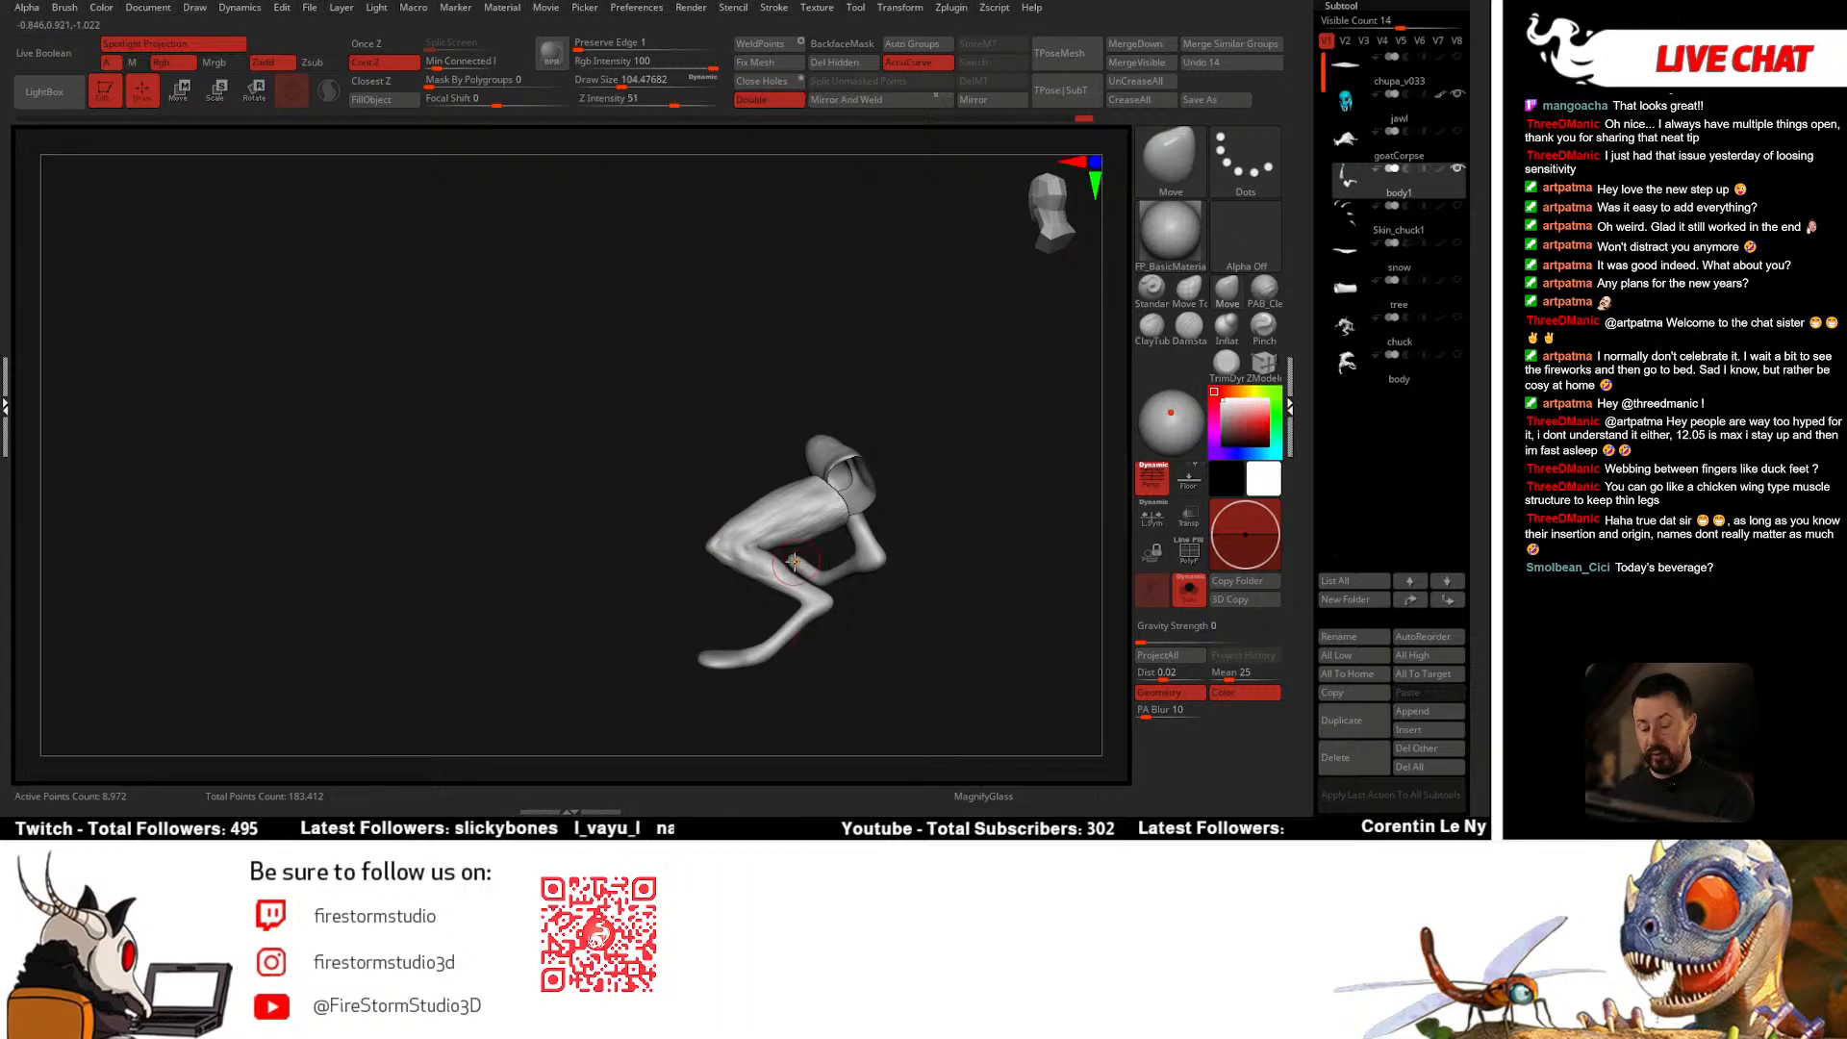
right_click_drag(859, 518, 850, 620)
left_click(989, 508, "ctrl+shift")
Step: Build up the forward leg's knee and lower thigh with the PAB_CleanBuildup brush, reducing the draw size from about 97 to 77
mouse_move(994, 495)
right_mouse_down()
mouse_move(858, 510)
mouse_move(916, 536)
mouse_move(909, 500)
mouse_move(832, 536)
mouse_move(877, 485)
mouse_move(948, 493)
right_mouse_up()
left_click(1265, 291)
right_click(823, 541)
right_click(726, 595)
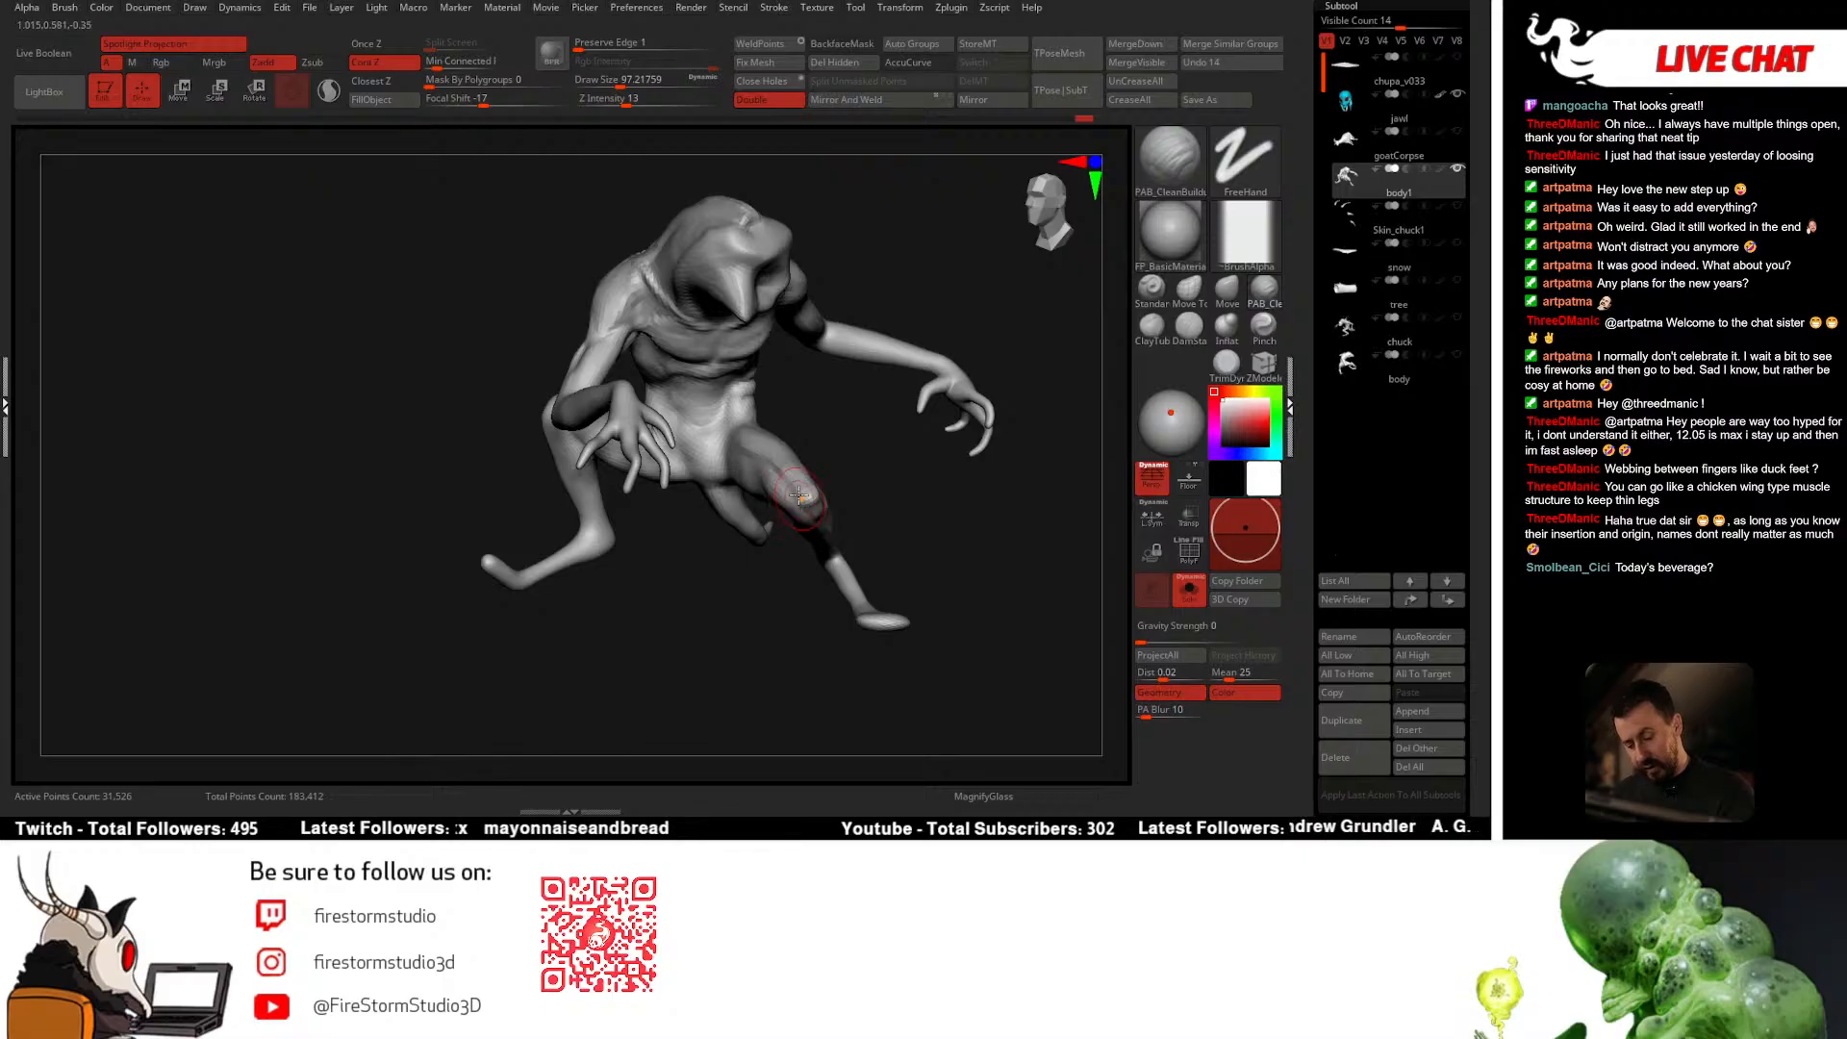
right_click_drag(800, 494, 824, 444)
right_click(731, 507)
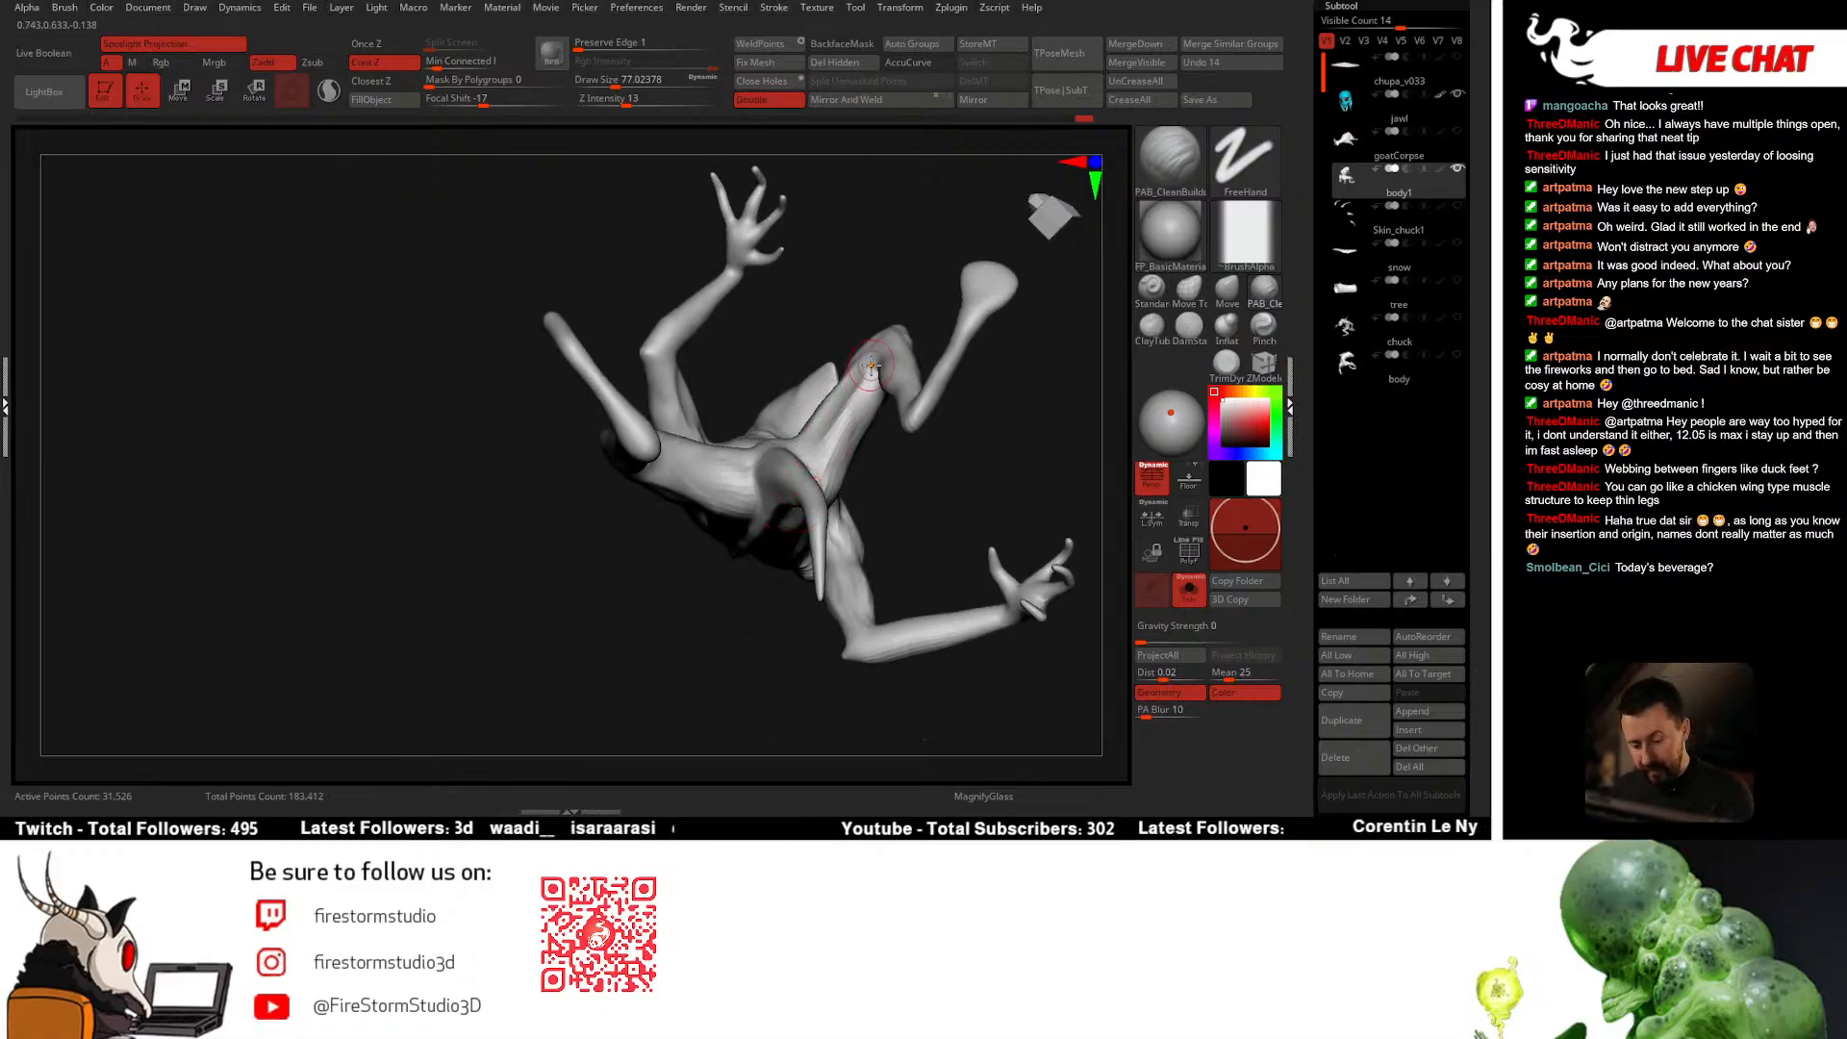
Step: Refine the inner thigh and the area around the knee with the PAB_CleanBuildup brush at a draw size of about 71
right_click_drag(853, 435, 743, 415)
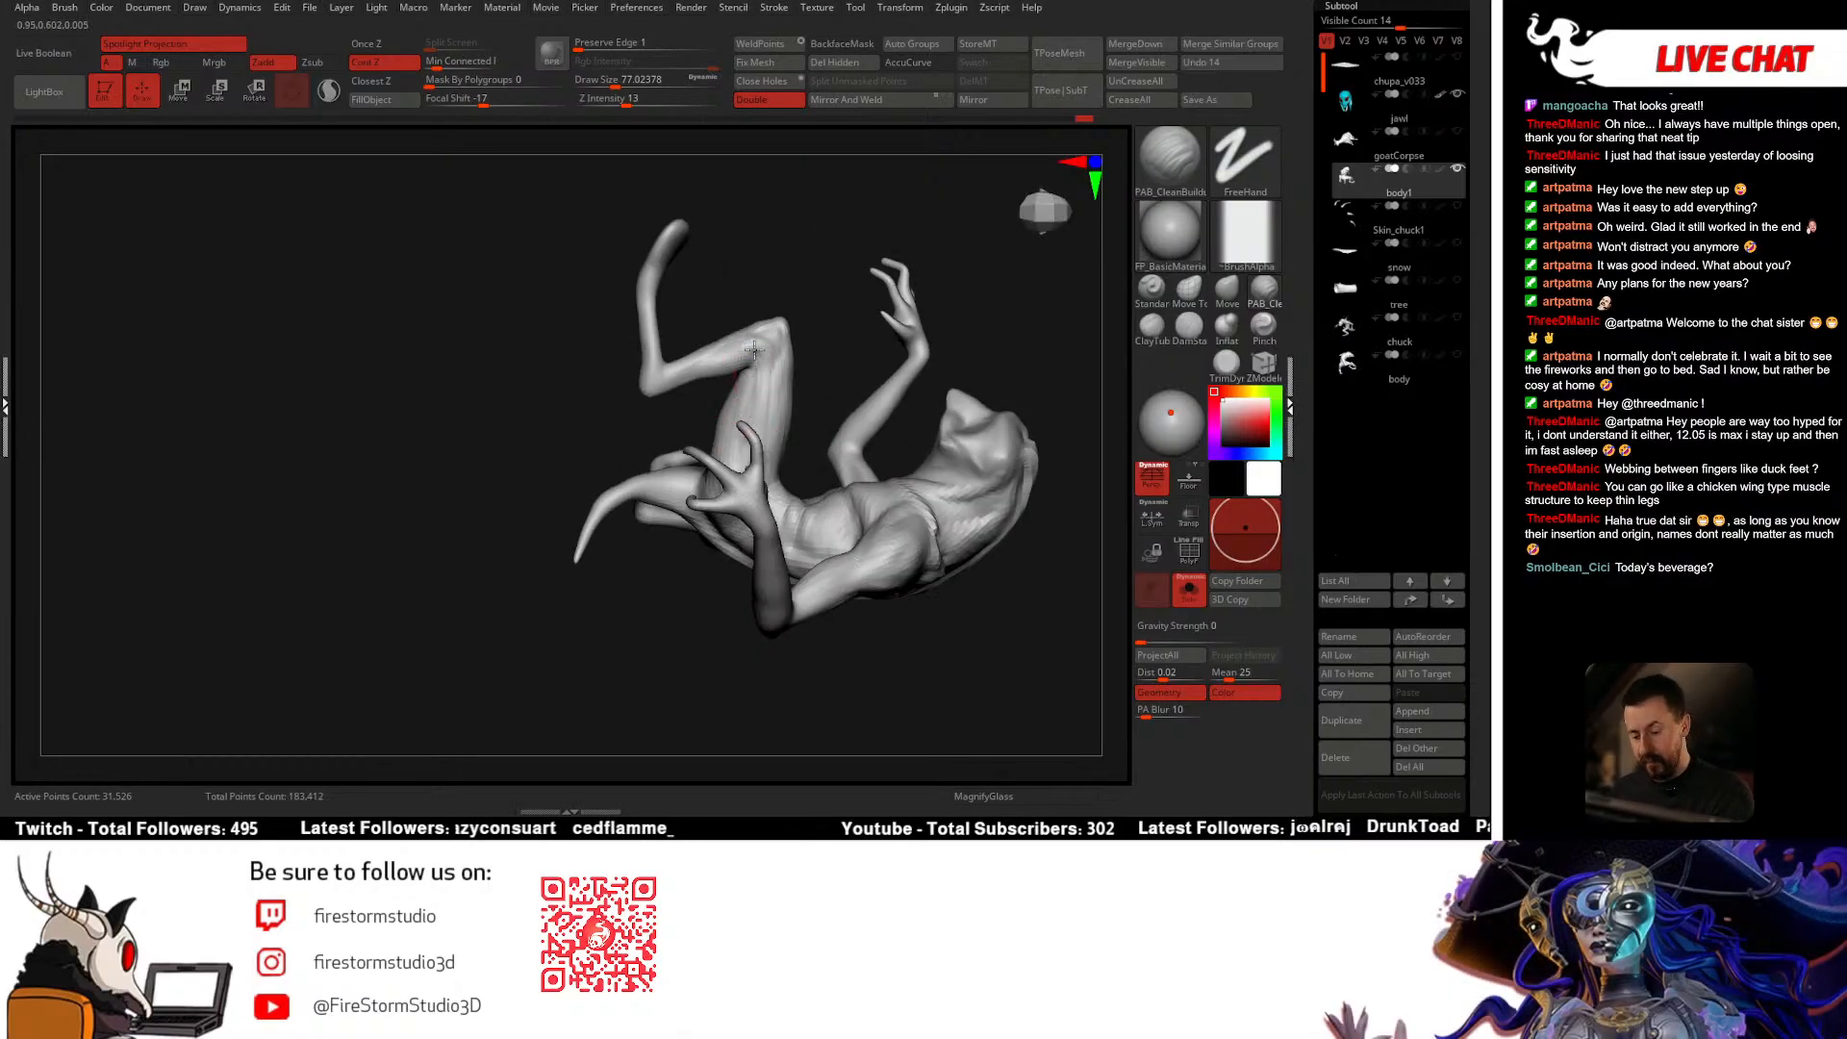
key("space")
left_click_drag(762, 384, 757, 384)
right_click_drag(859, 365, 757, 343)
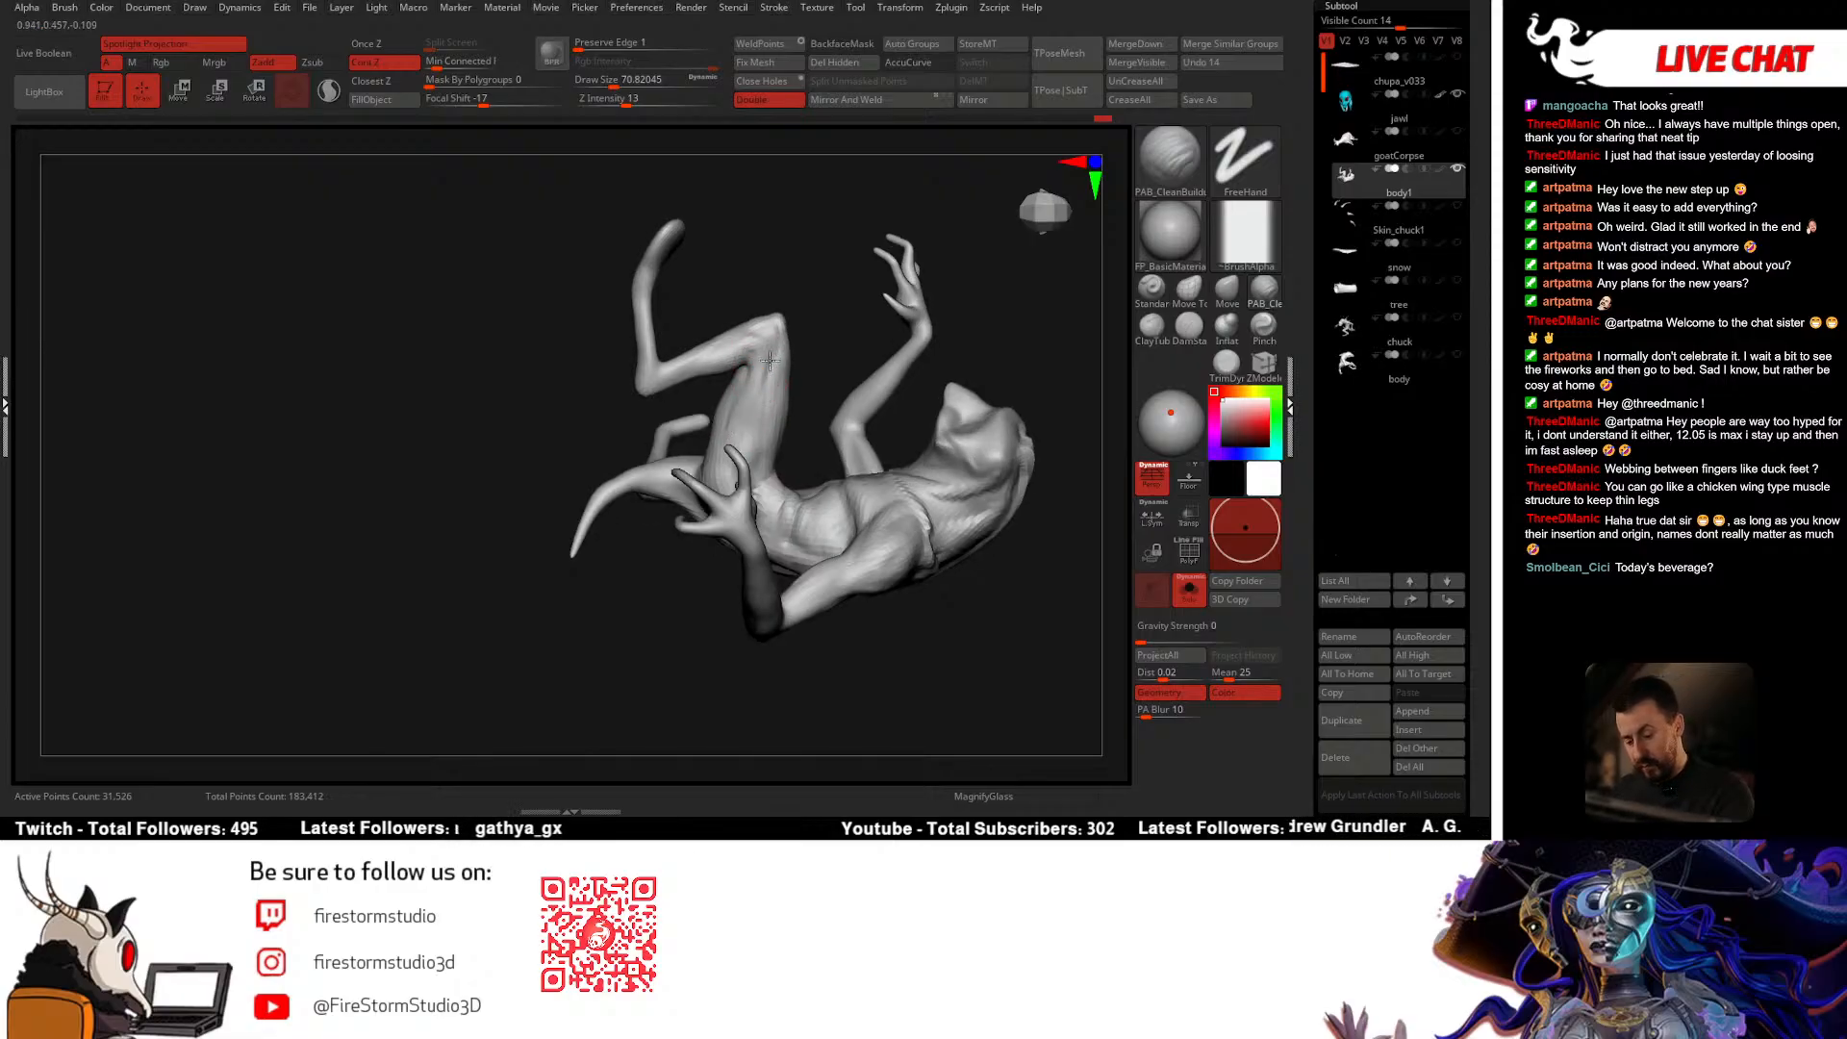
mouse_move(759, 451)
right_mouse_down()
mouse_move(804, 336)
mouse_move(846, 587)
mouse_move(660, 576)
mouse_move(673, 461)
mouse_move(749, 537)
mouse_move(661, 460)
mouse_move(779, 429)
mouse_move(698, 511)
mouse_move(790, 419)
right_mouse_up()
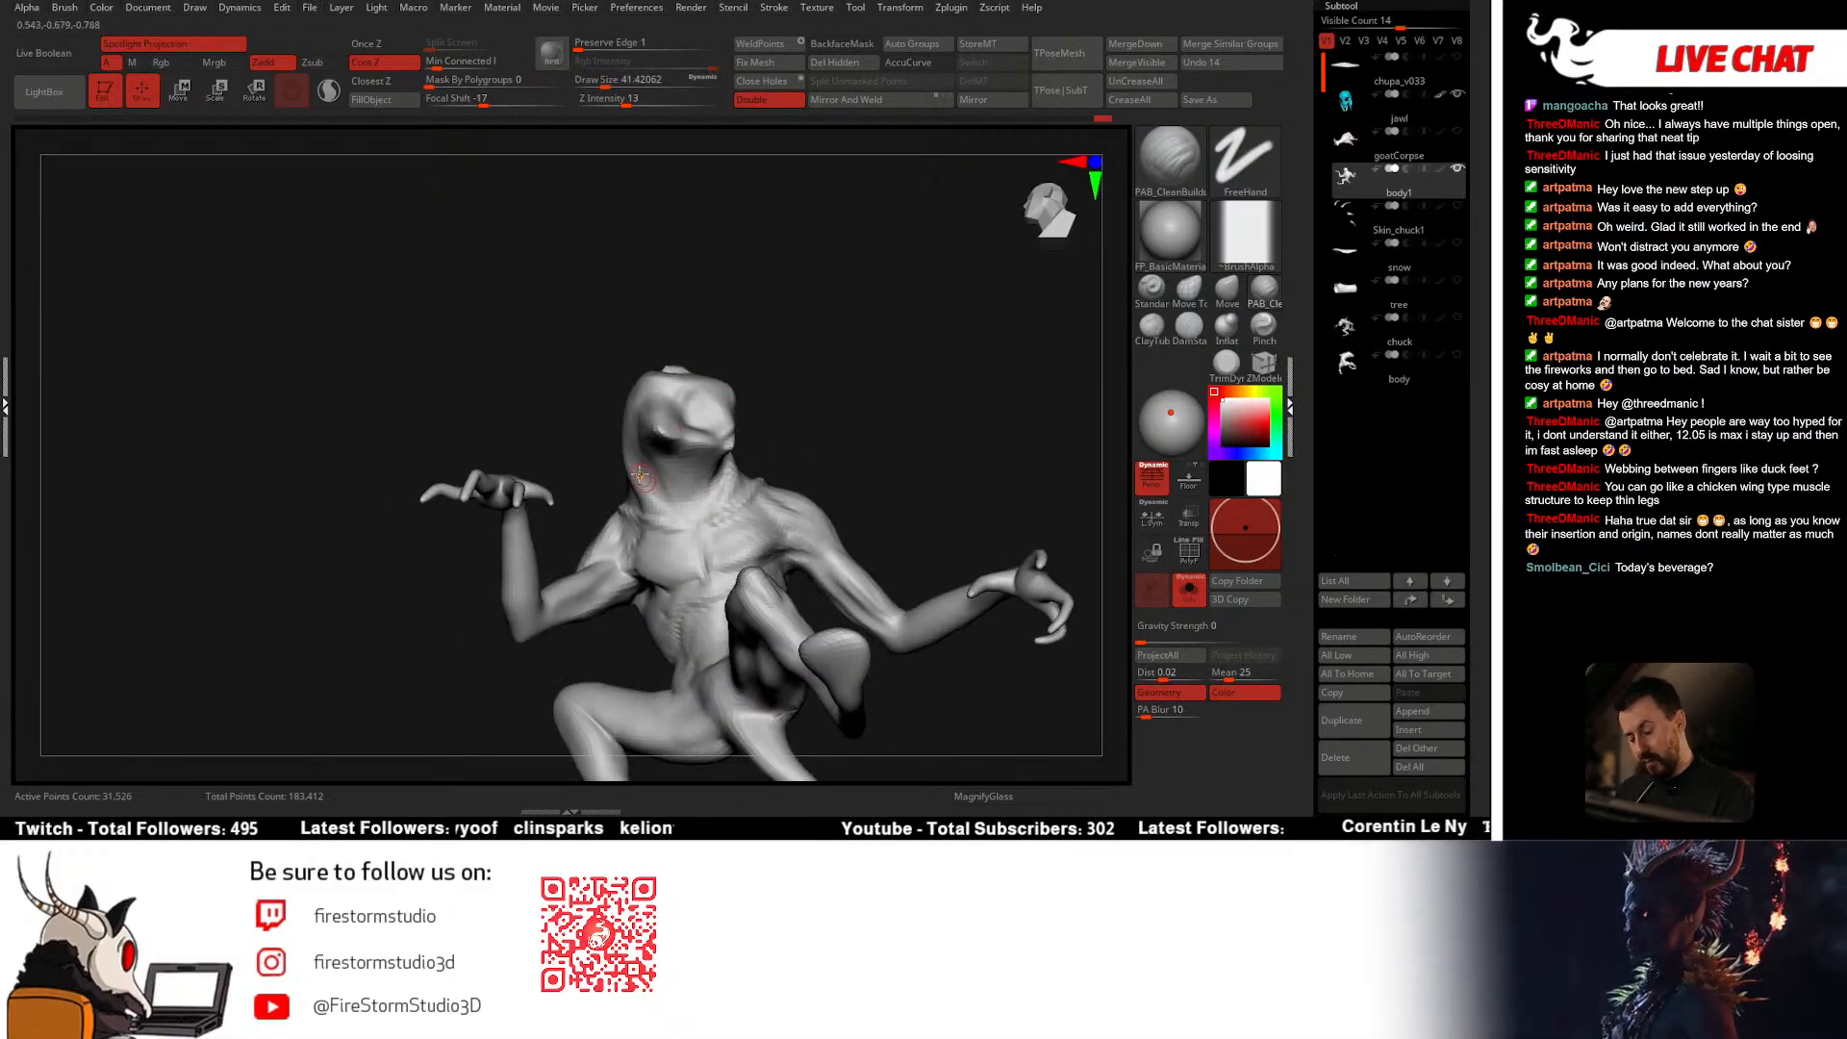
Step: Sculpt the throat and neck muscles down to the collarbone with the PAB_CleanBuildup brush at a draw size of about 44
mouse_move(619, 439)
right_mouse_down()
mouse_move(674, 511)
mouse_move(626, 428)
mouse_move(720, 484)
mouse_move(754, 383)
mouse_move(770, 397)
mouse_move(664, 451)
mouse_move(659, 548)
right_mouse_up()
right_click(659, 549)
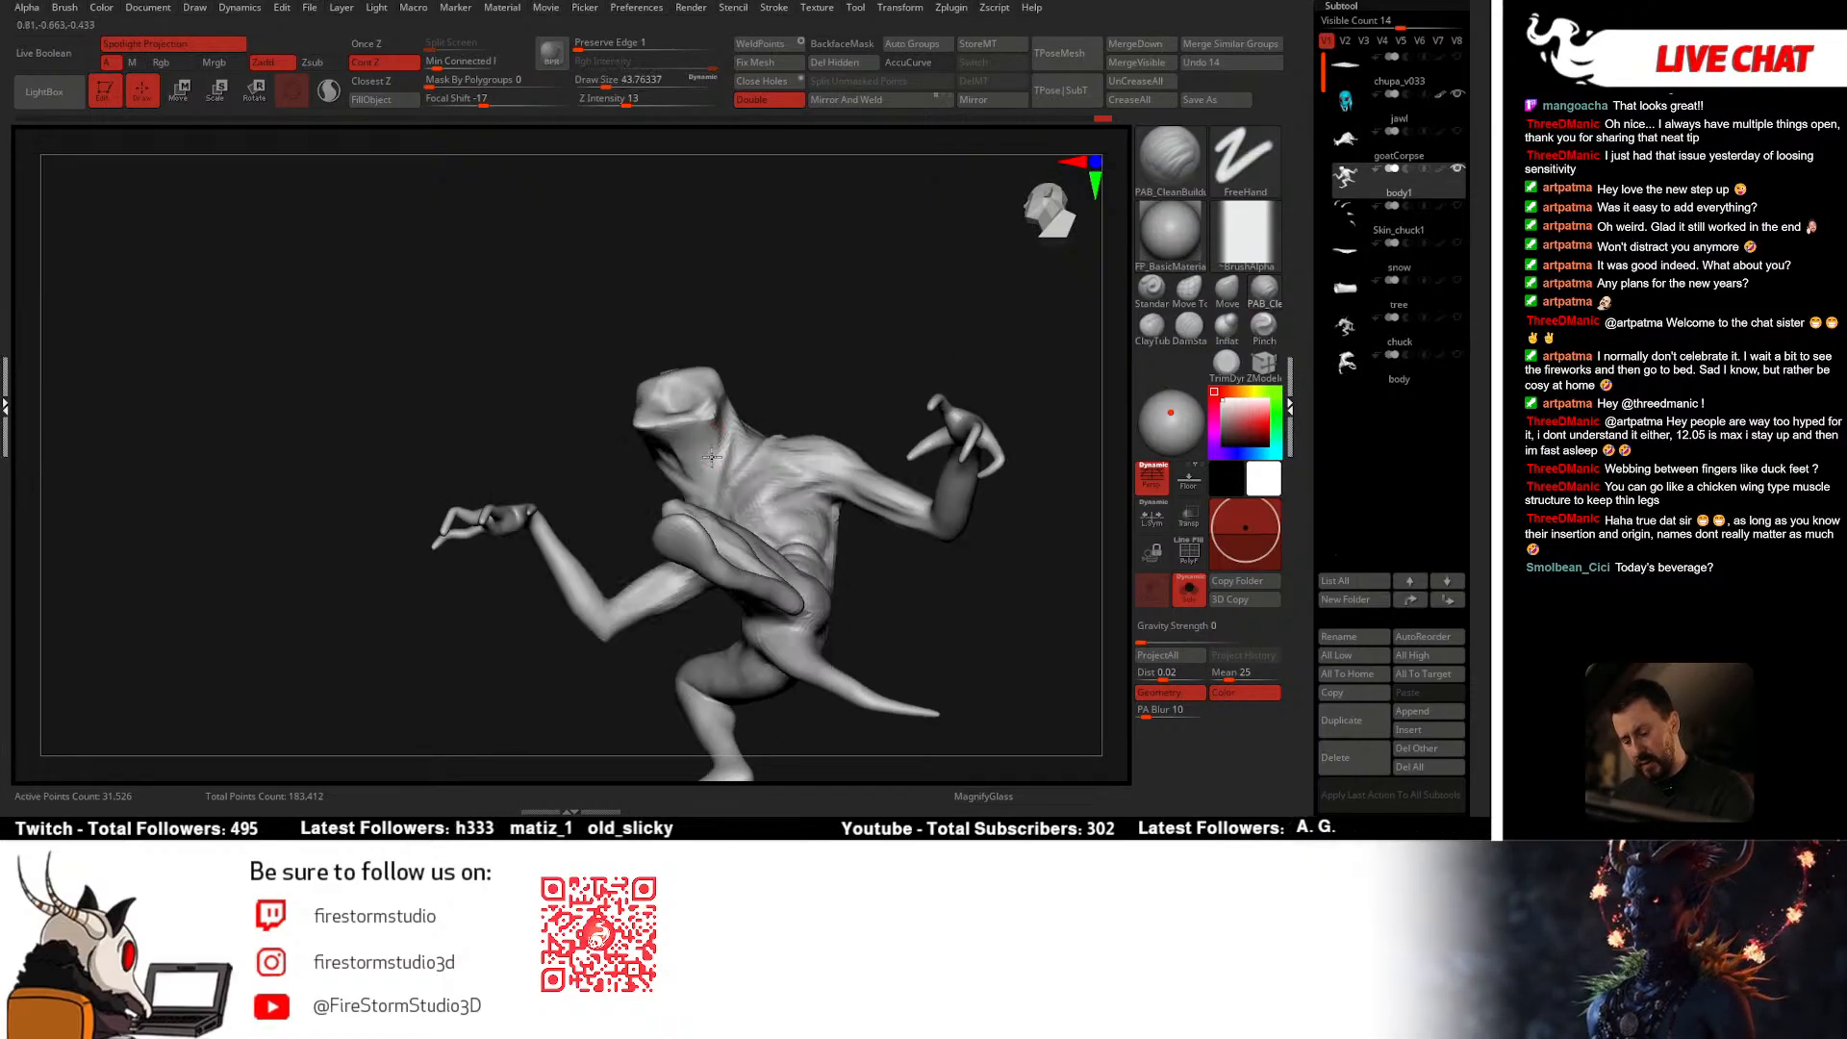
right_click_drag(712, 429, 721, 476)
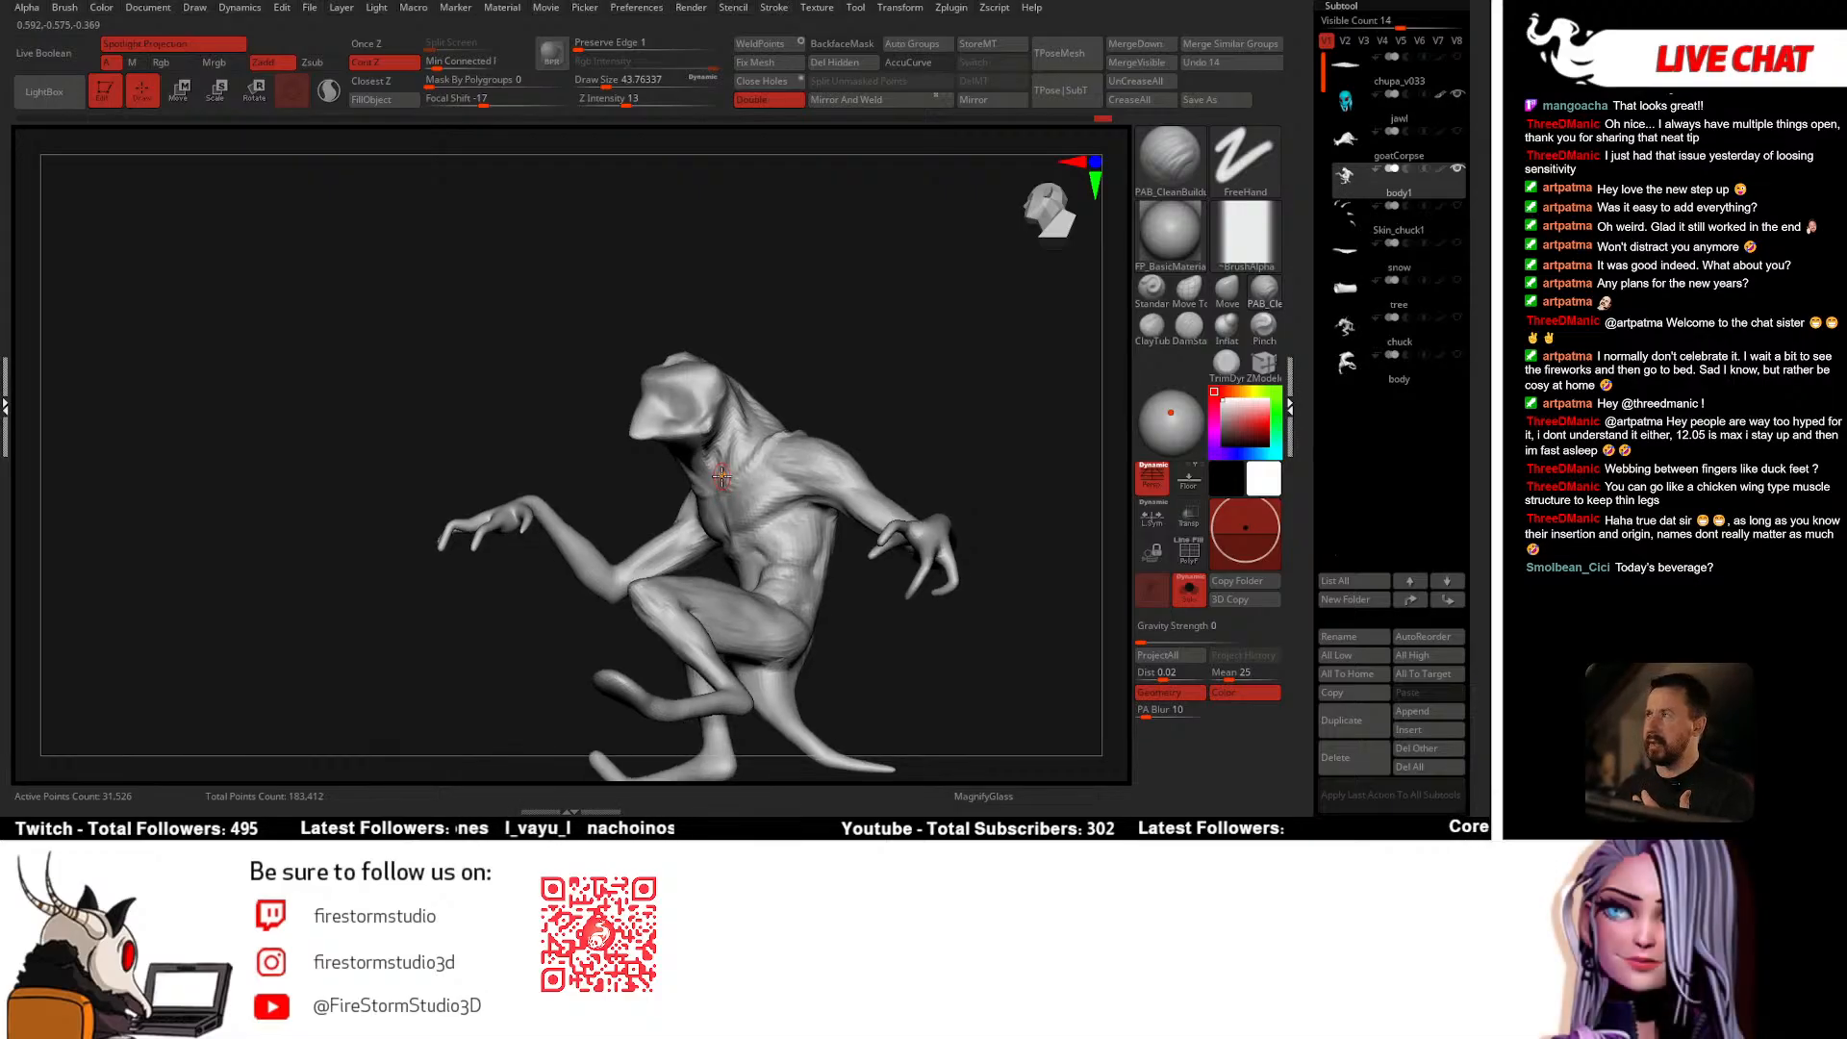
mouse_move(721, 477)
right_mouse_down()
mouse_move(760, 453)
mouse_move(686, 448)
mouse_move(697, 480)
mouse_move(720, 455)
mouse_move(687, 448)
mouse_move(746, 450)
mouse_move(784, 397)
mouse_move(797, 411)
mouse_move(763, 485)
mouse_move(746, 432)
mouse_move(915, 379)
mouse_move(936, 404)
mouse_move(970, 393)
mouse_move(824, 489)
mouse_move(750, 476)
right_mouse_up()
Step: Show the skull again and adjust the upper body with the Move Topological brush at a draw size of about 77
left_click(1189, 327)
left_click(1459, 93)
left_click(1199, 296)
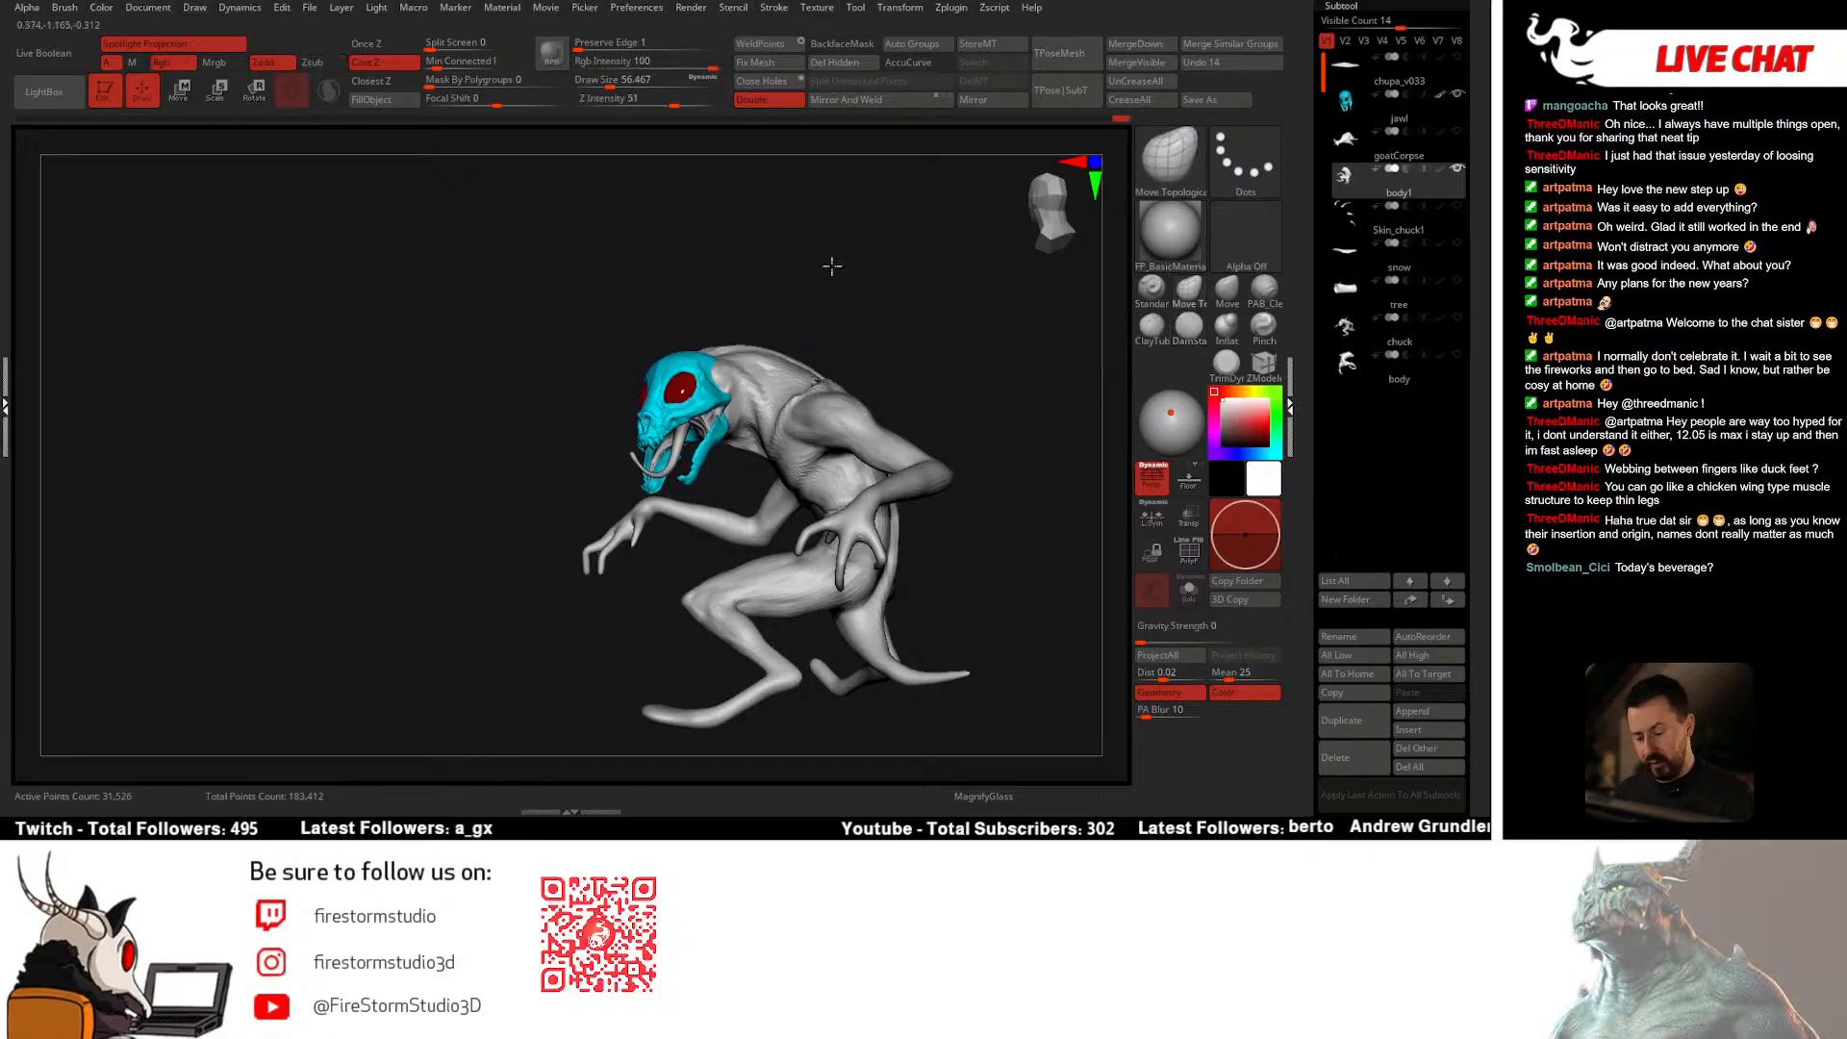
left_click_drag(828, 266, 695, 281)
key("space")
mouse_move(745, 466)
left_mouse_down()
mouse_move(829, 414)
mouse_move(957, 377)
mouse_move(883, 395)
left_mouse_up()
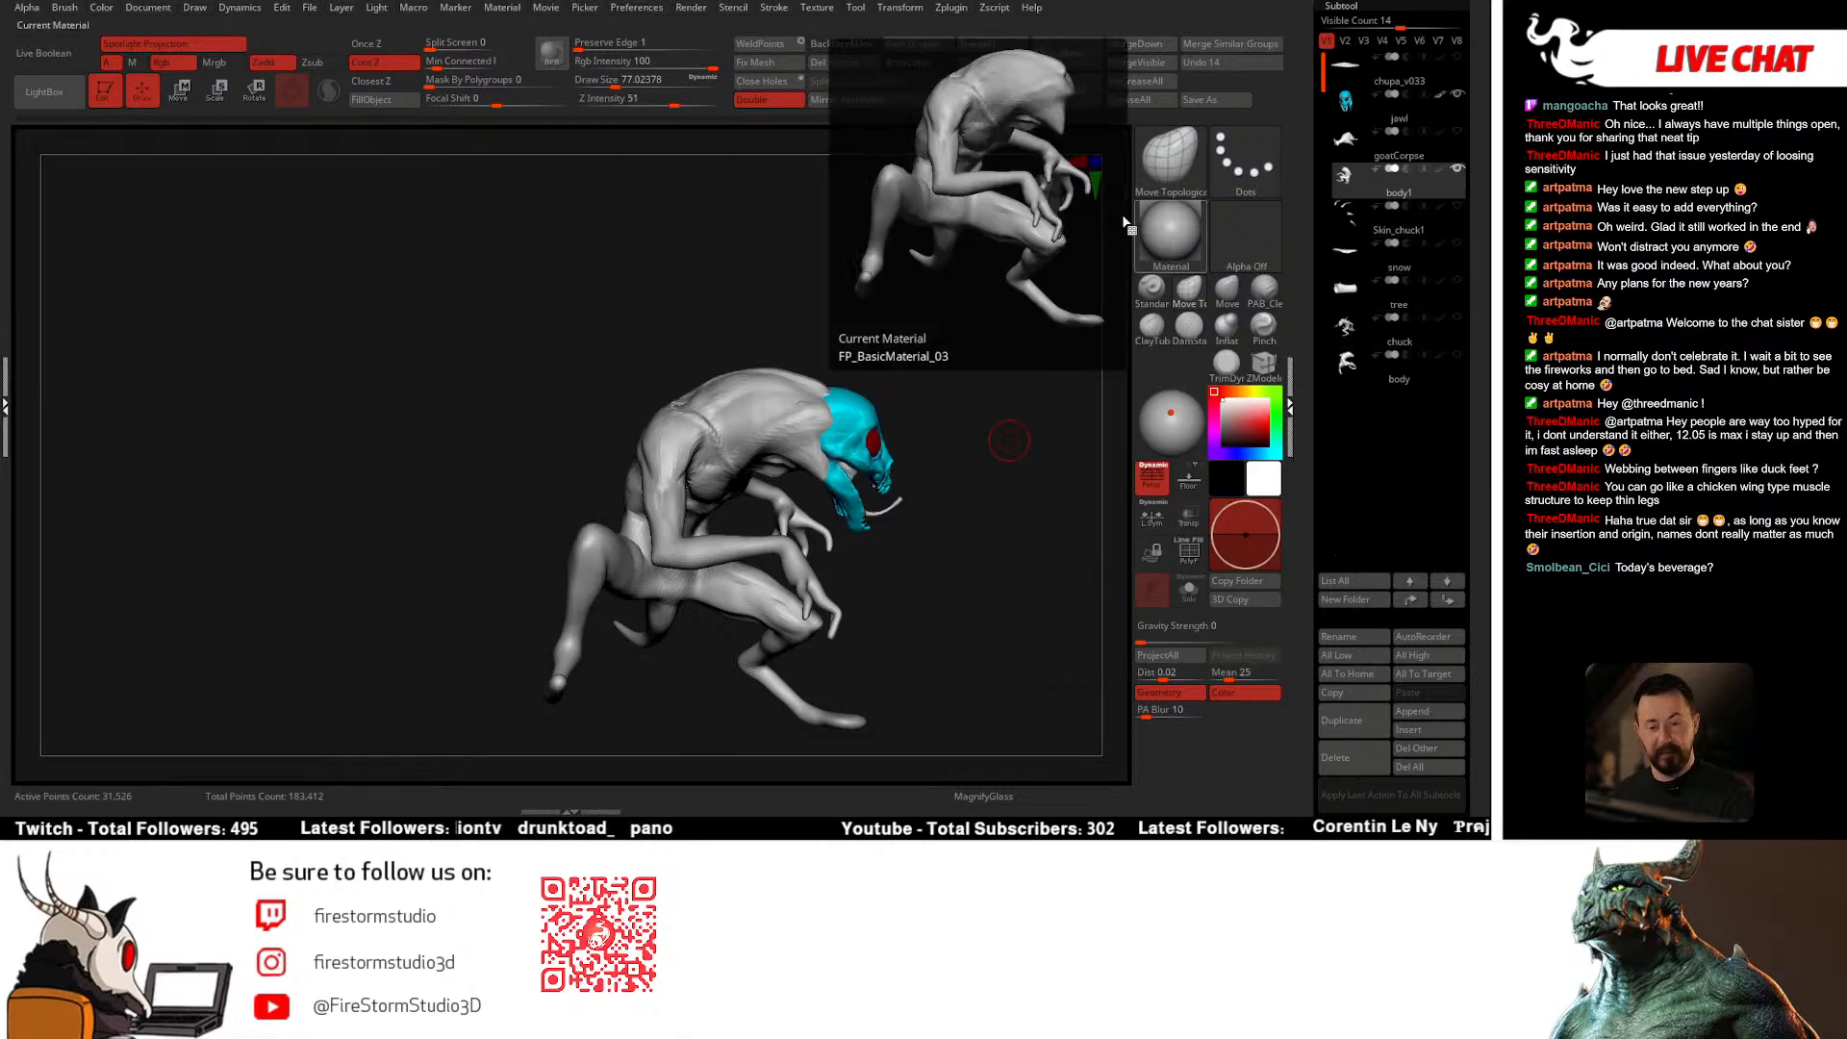
Step: Reshape the back of the head with the Move brush at a draw size of about 149 and mask everything except the neck ridges
left_click(1227, 291)
key("space")
left_click_drag(965, 376, 868, 420)
left_click_drag(924, 404, 868, 389)
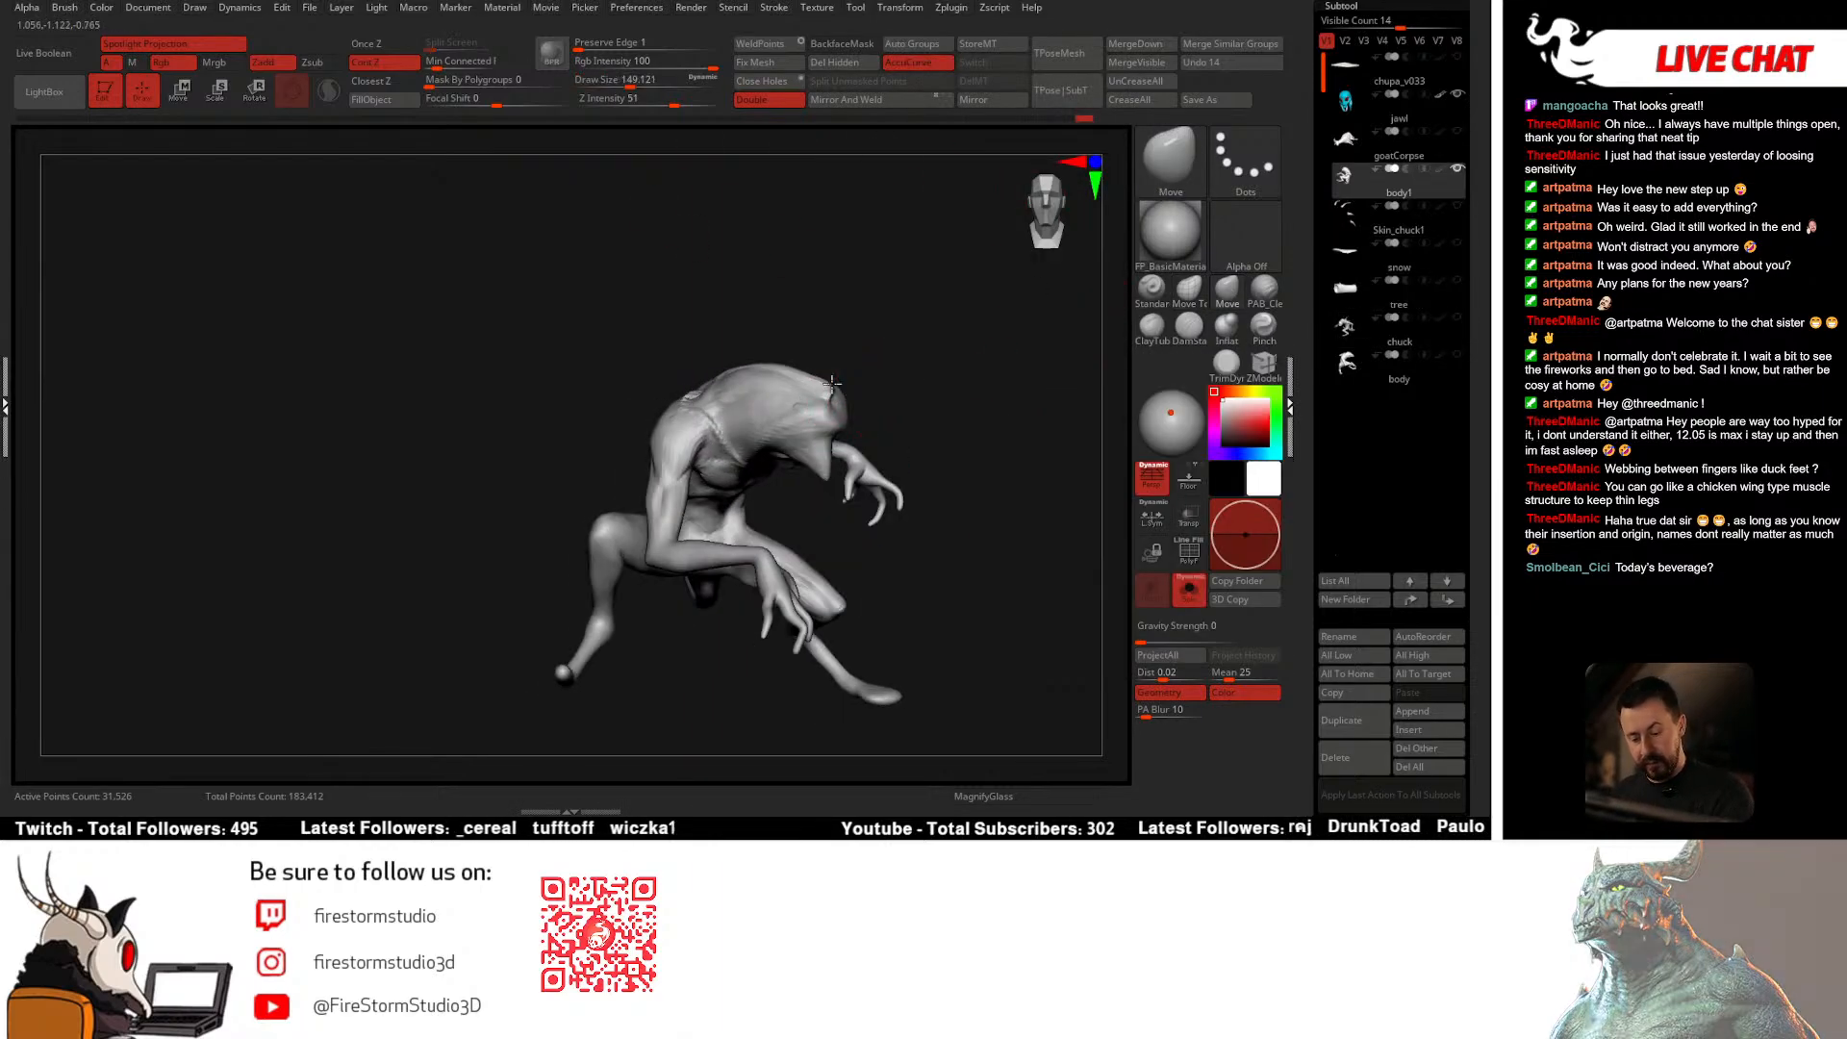
left_click_drag(899, 136, 843, 379)
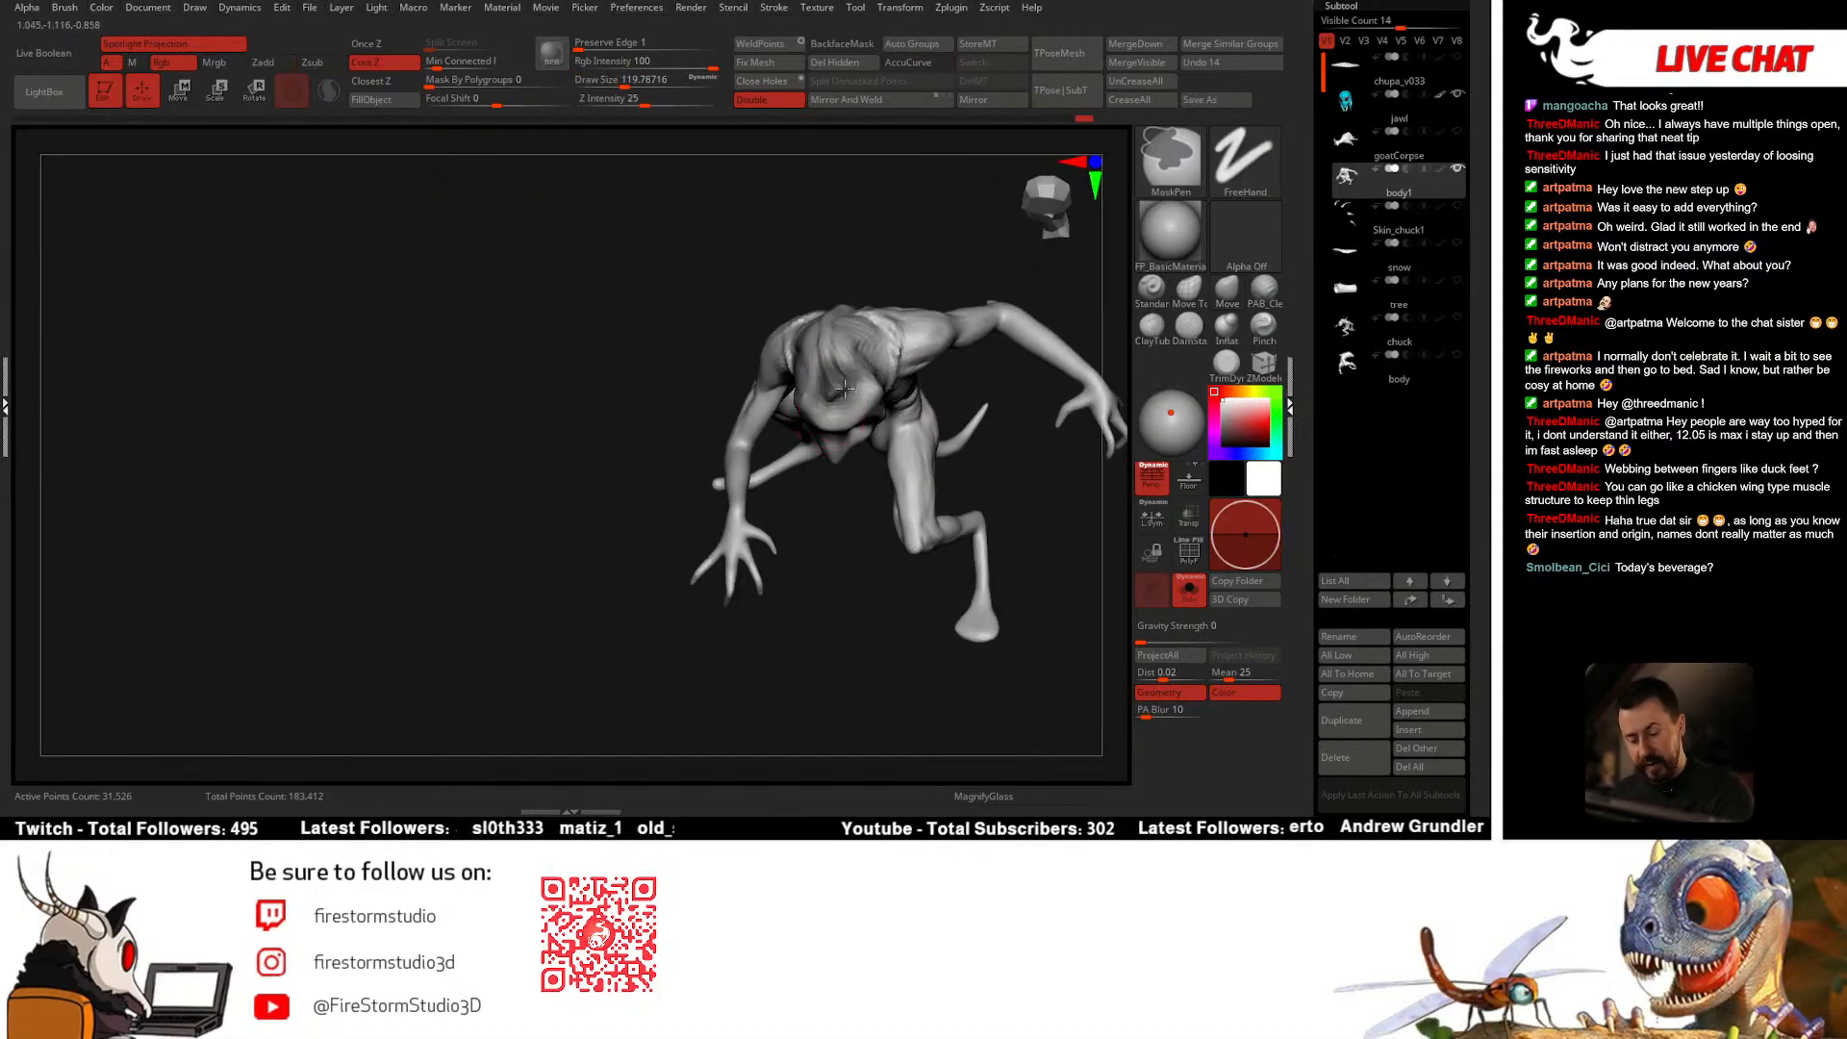
left_click(900, 260, "ctrl")
Step: Pull the unmasked neck ridges over the back of the skull with the Move brush at a draw size of about 80 to 94, then clear the mask
left_click(804, 479)
mouse_move(621, 505)
left_mouse_down()
mouse_move(668, 470)
mouse_move(797, 496)
mouse_move(1056, 426)
left_mouse_up()
left_click_drag(874, 402, 698, 420)
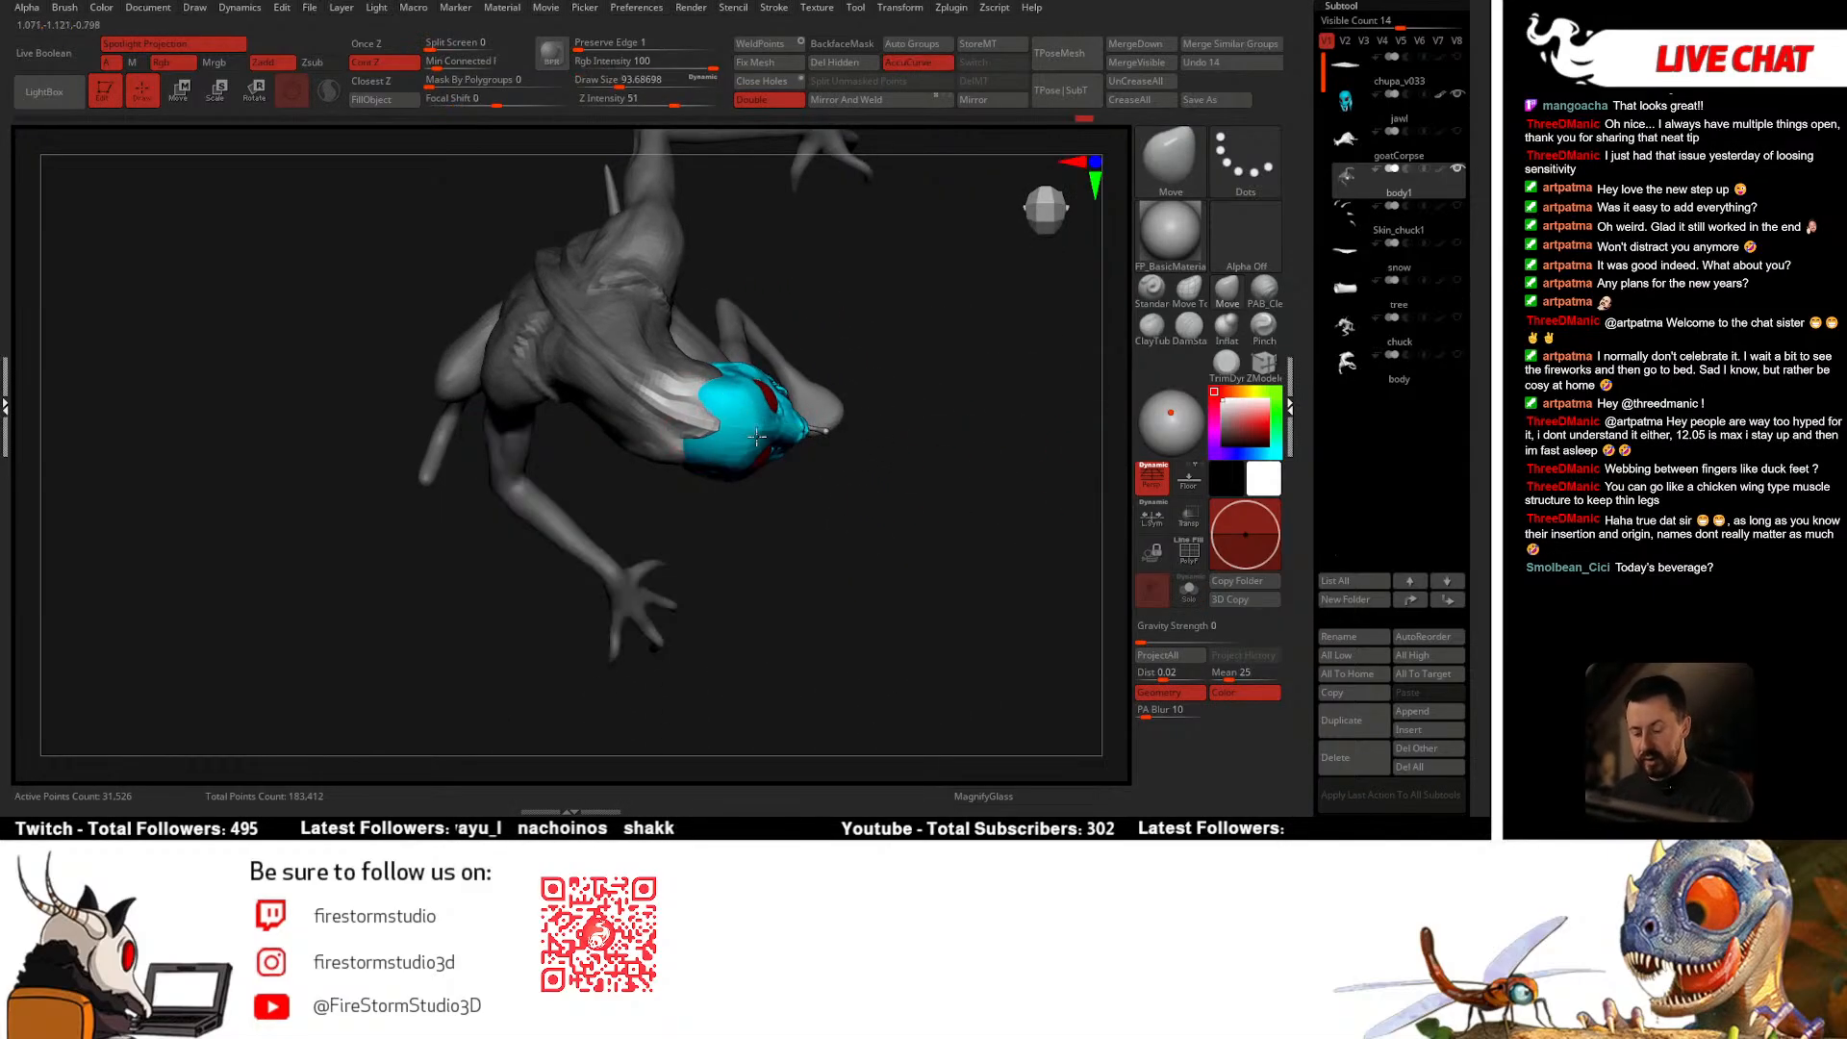
left_click_drag(816, 444, 763, 461)
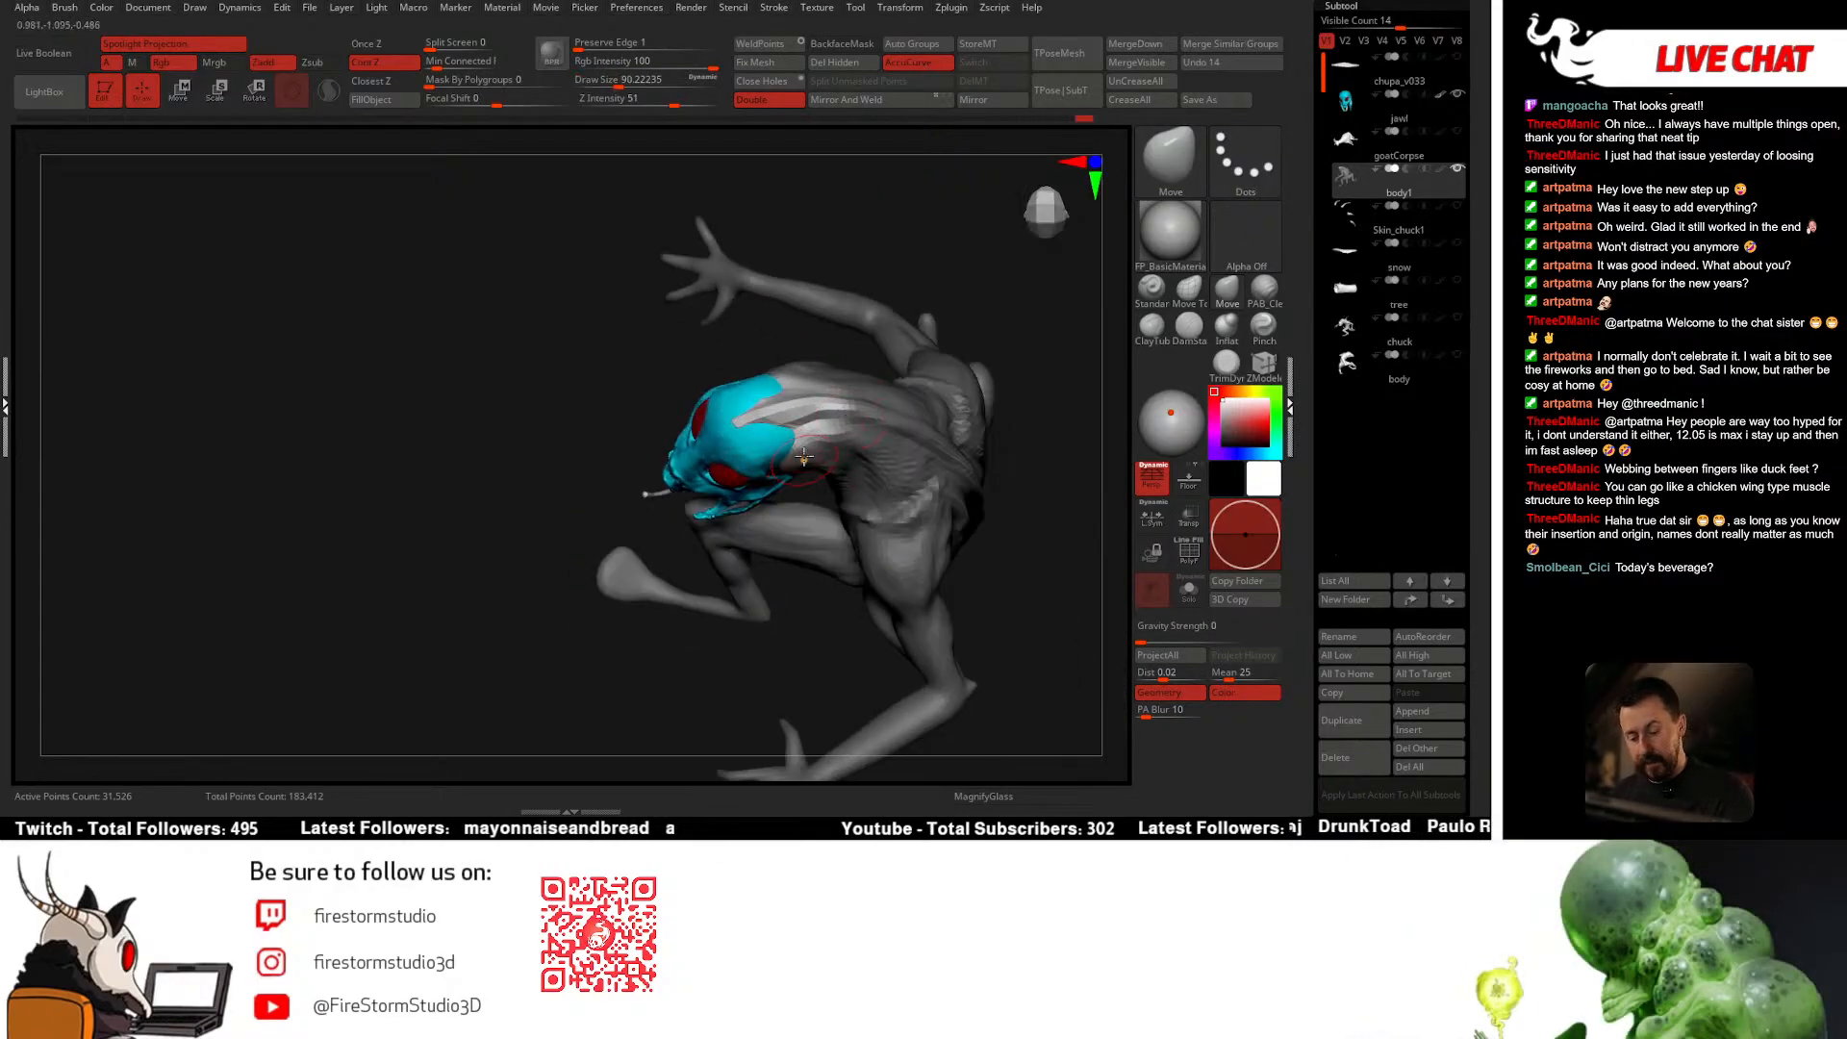
right_click_drag(804, 457, 814, 437)
key("space")
left_click_drag(816, 430, 812, 430)
mouse_move(816, 396)
right_mouse_down()
mouse_move(874, 309)
mouse_move(892, 336)
right_mouse_up()
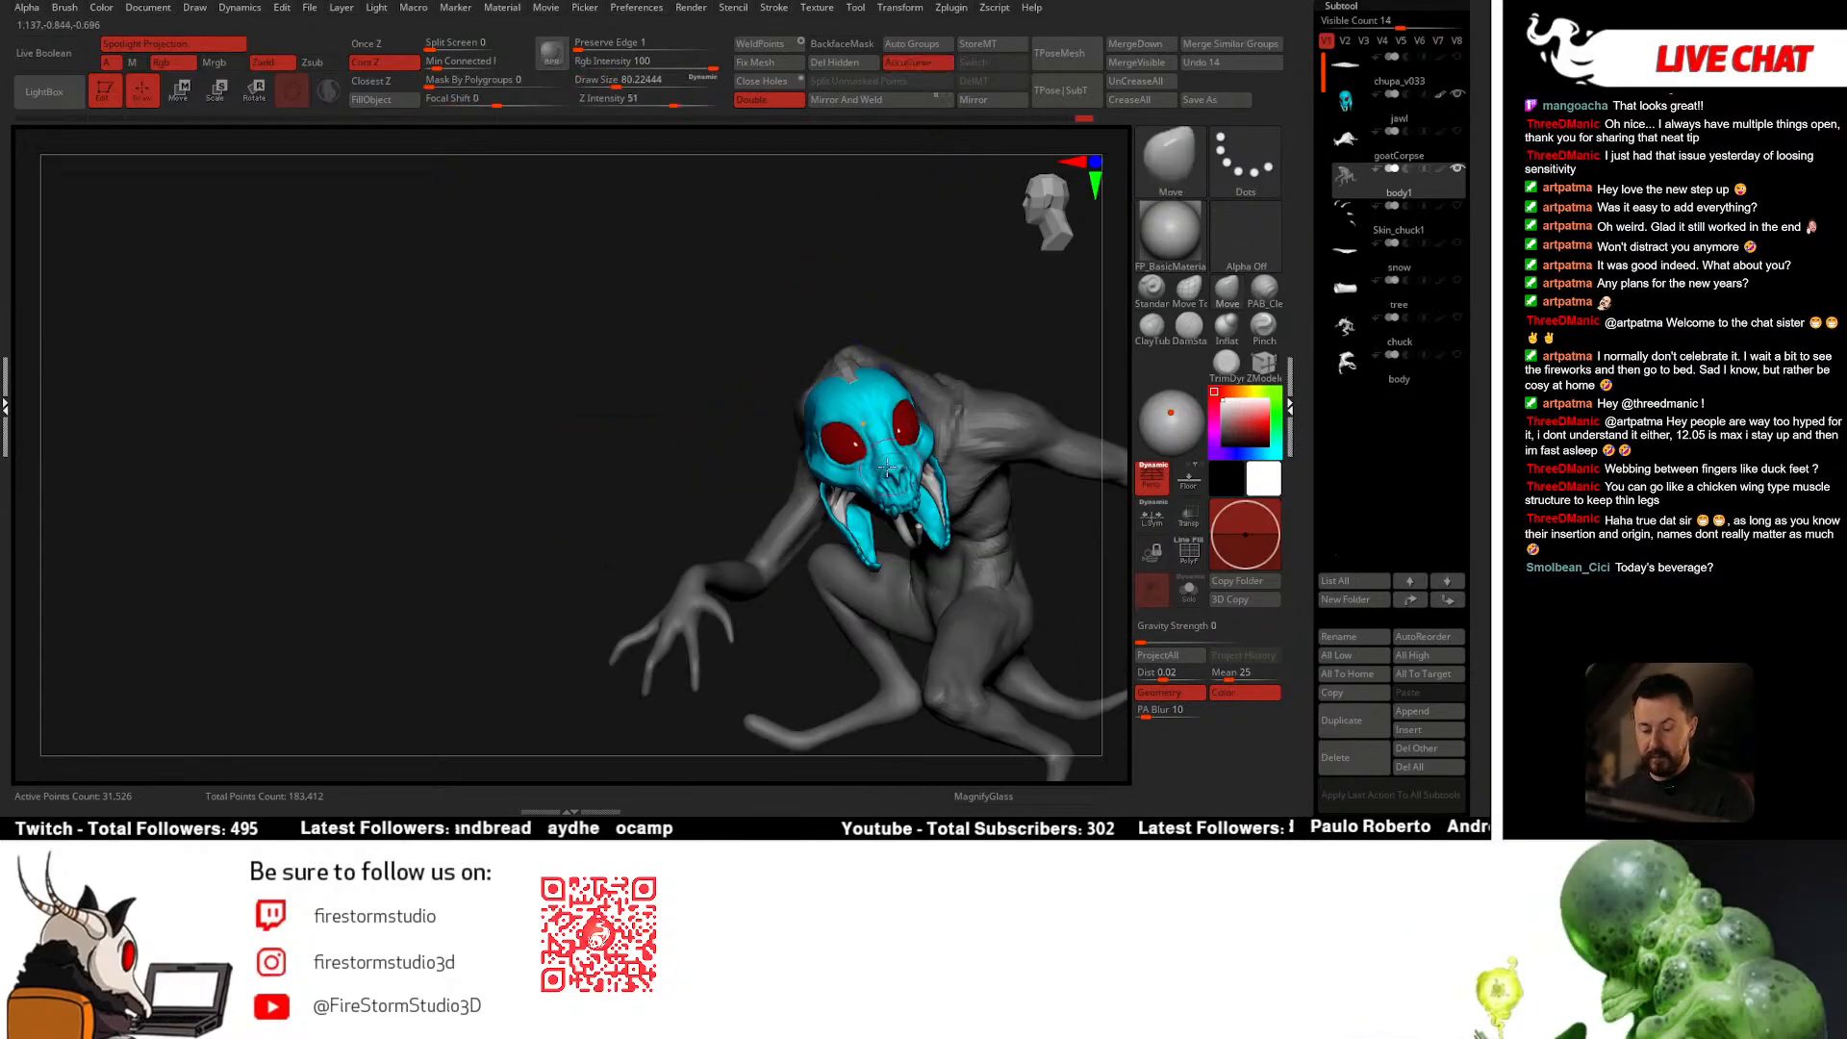
right_click_drag(887, 469, 791, 322)
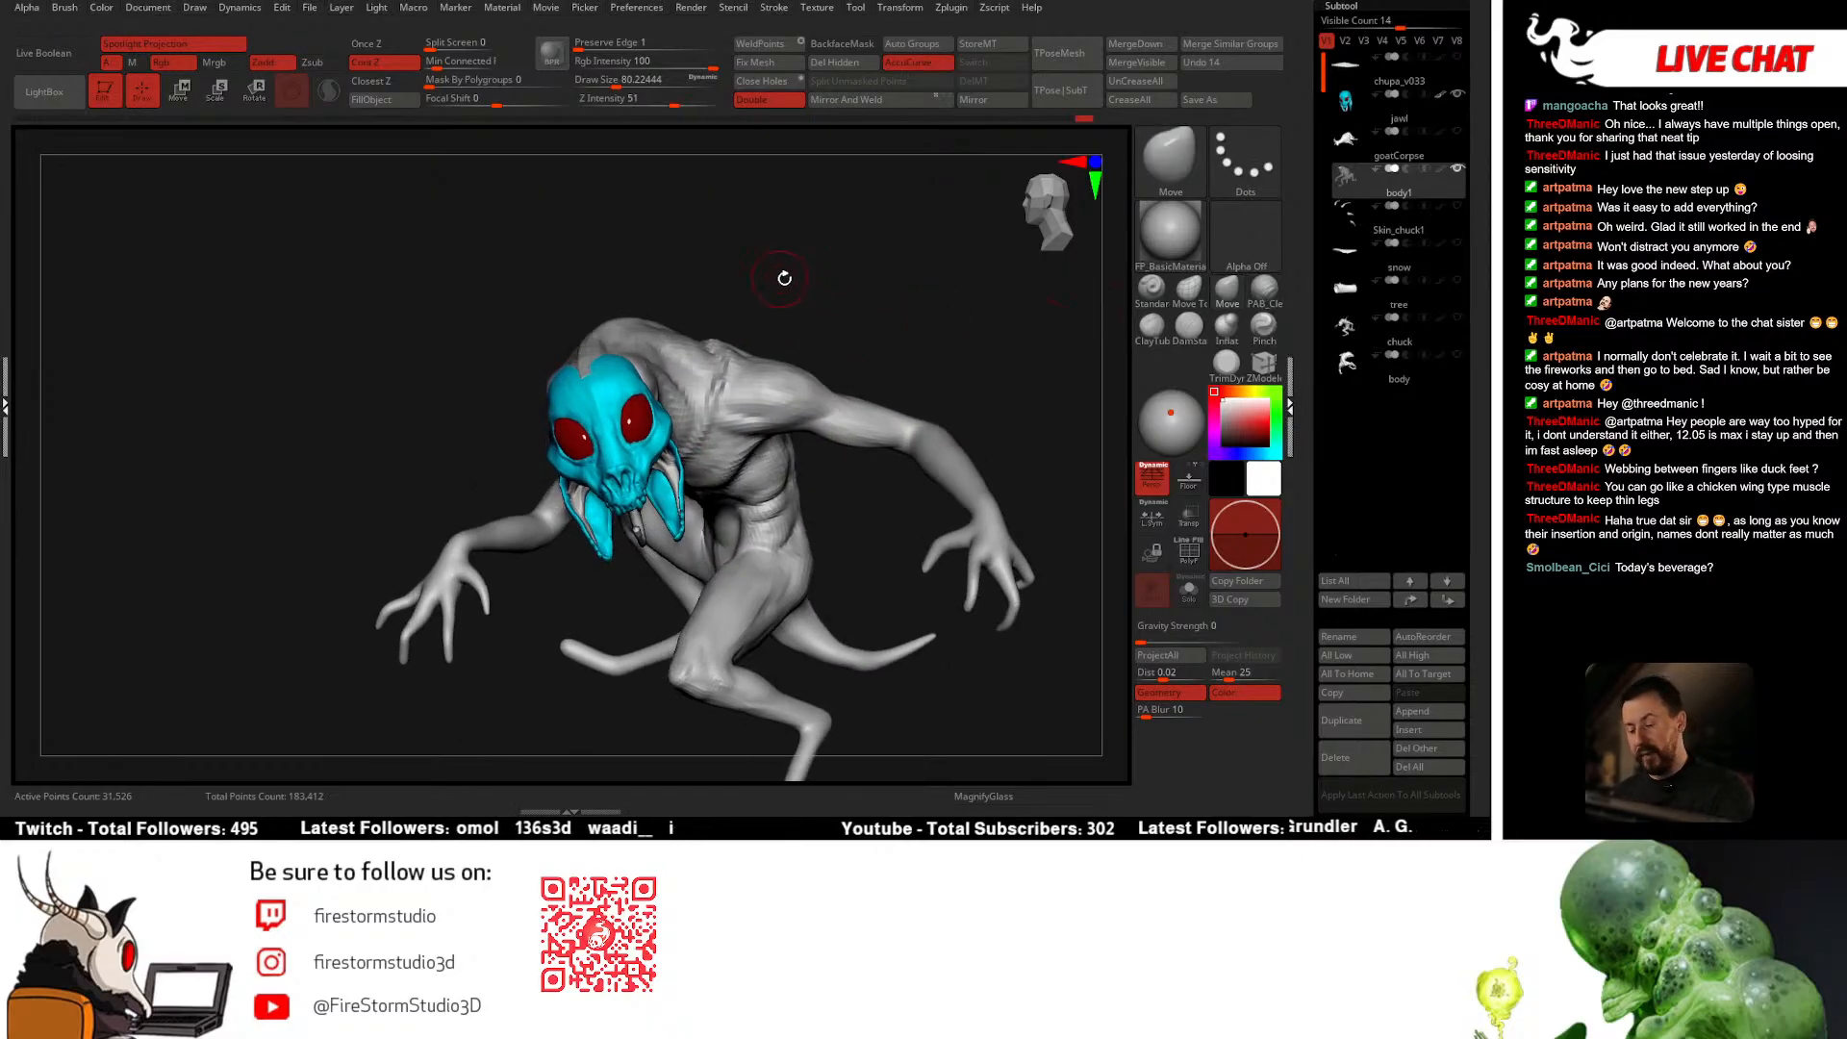
Step: Sculpt the ridges running from the neck onto the skull with the PAB_CleanBuildup brush at a draw size of about 51
left_click(1264, 289)
right_click_drag(731, 243, 549, 435)
key("space")
left_click_drag(549, 430, 540, 430)
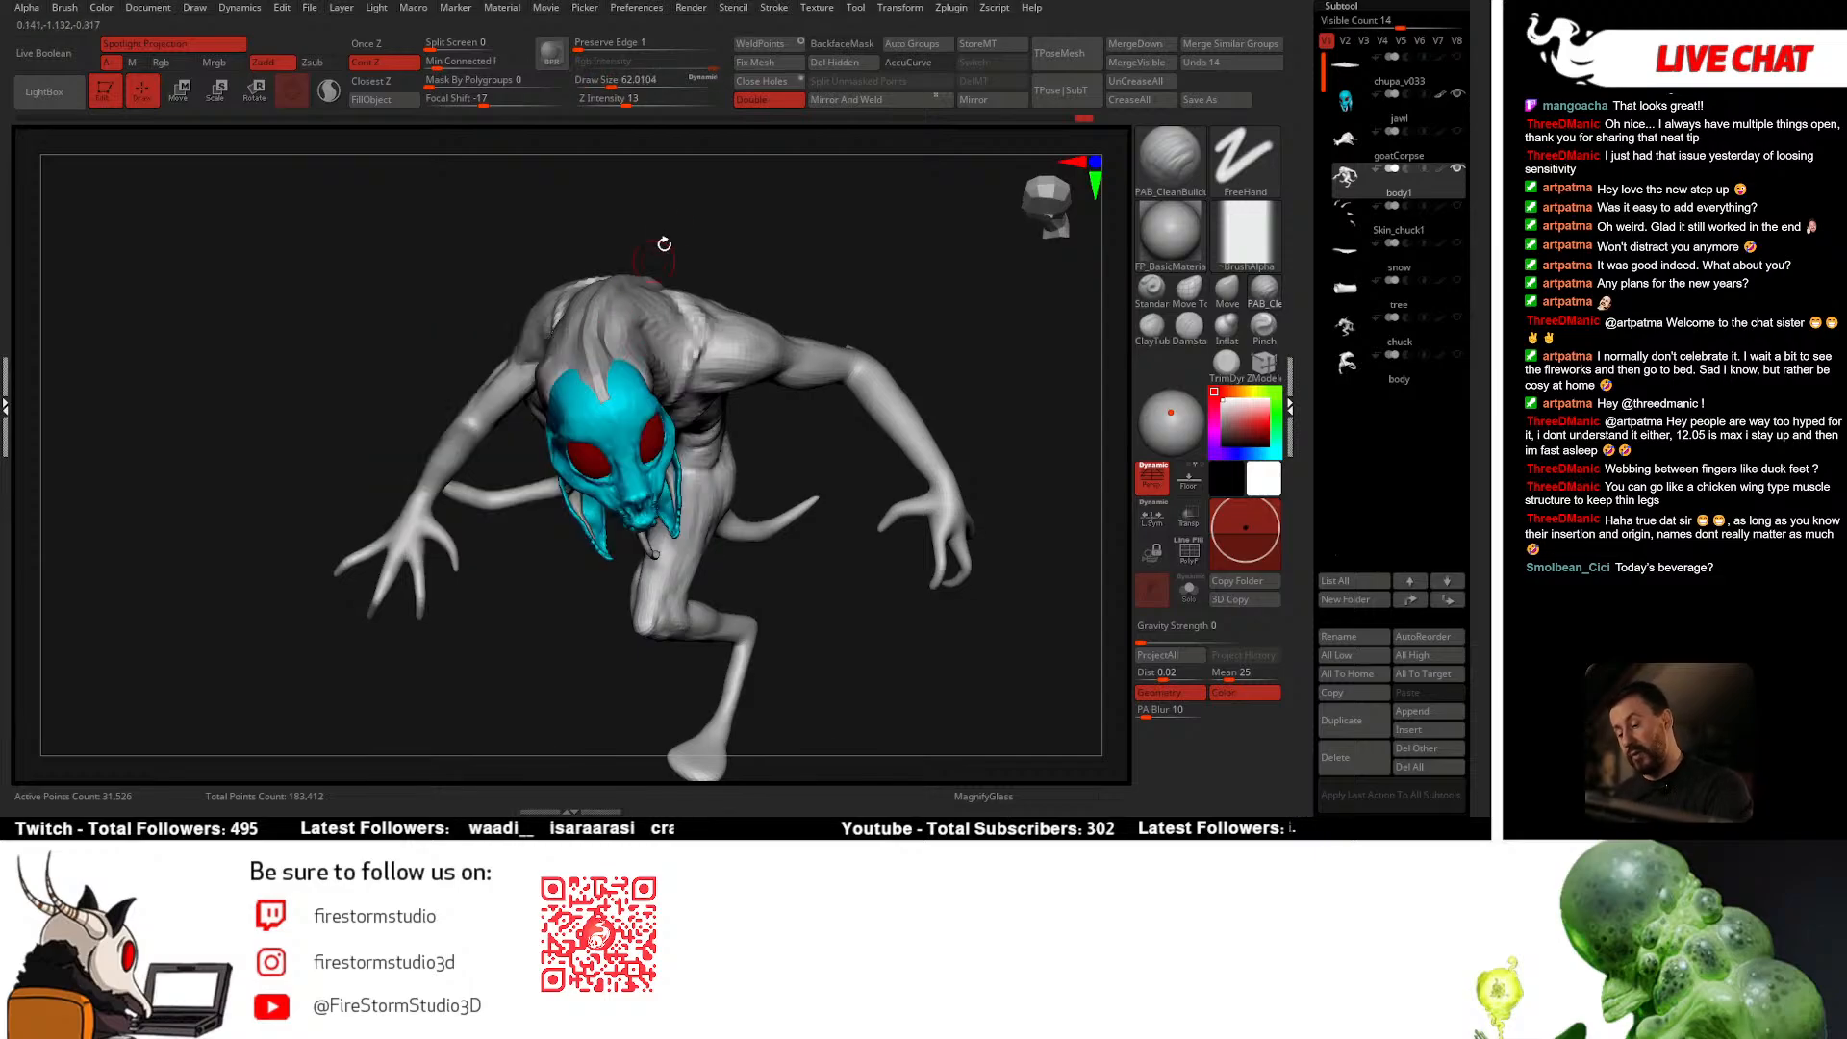
right_click_drag(661, 245, 601, 346)
key("[")
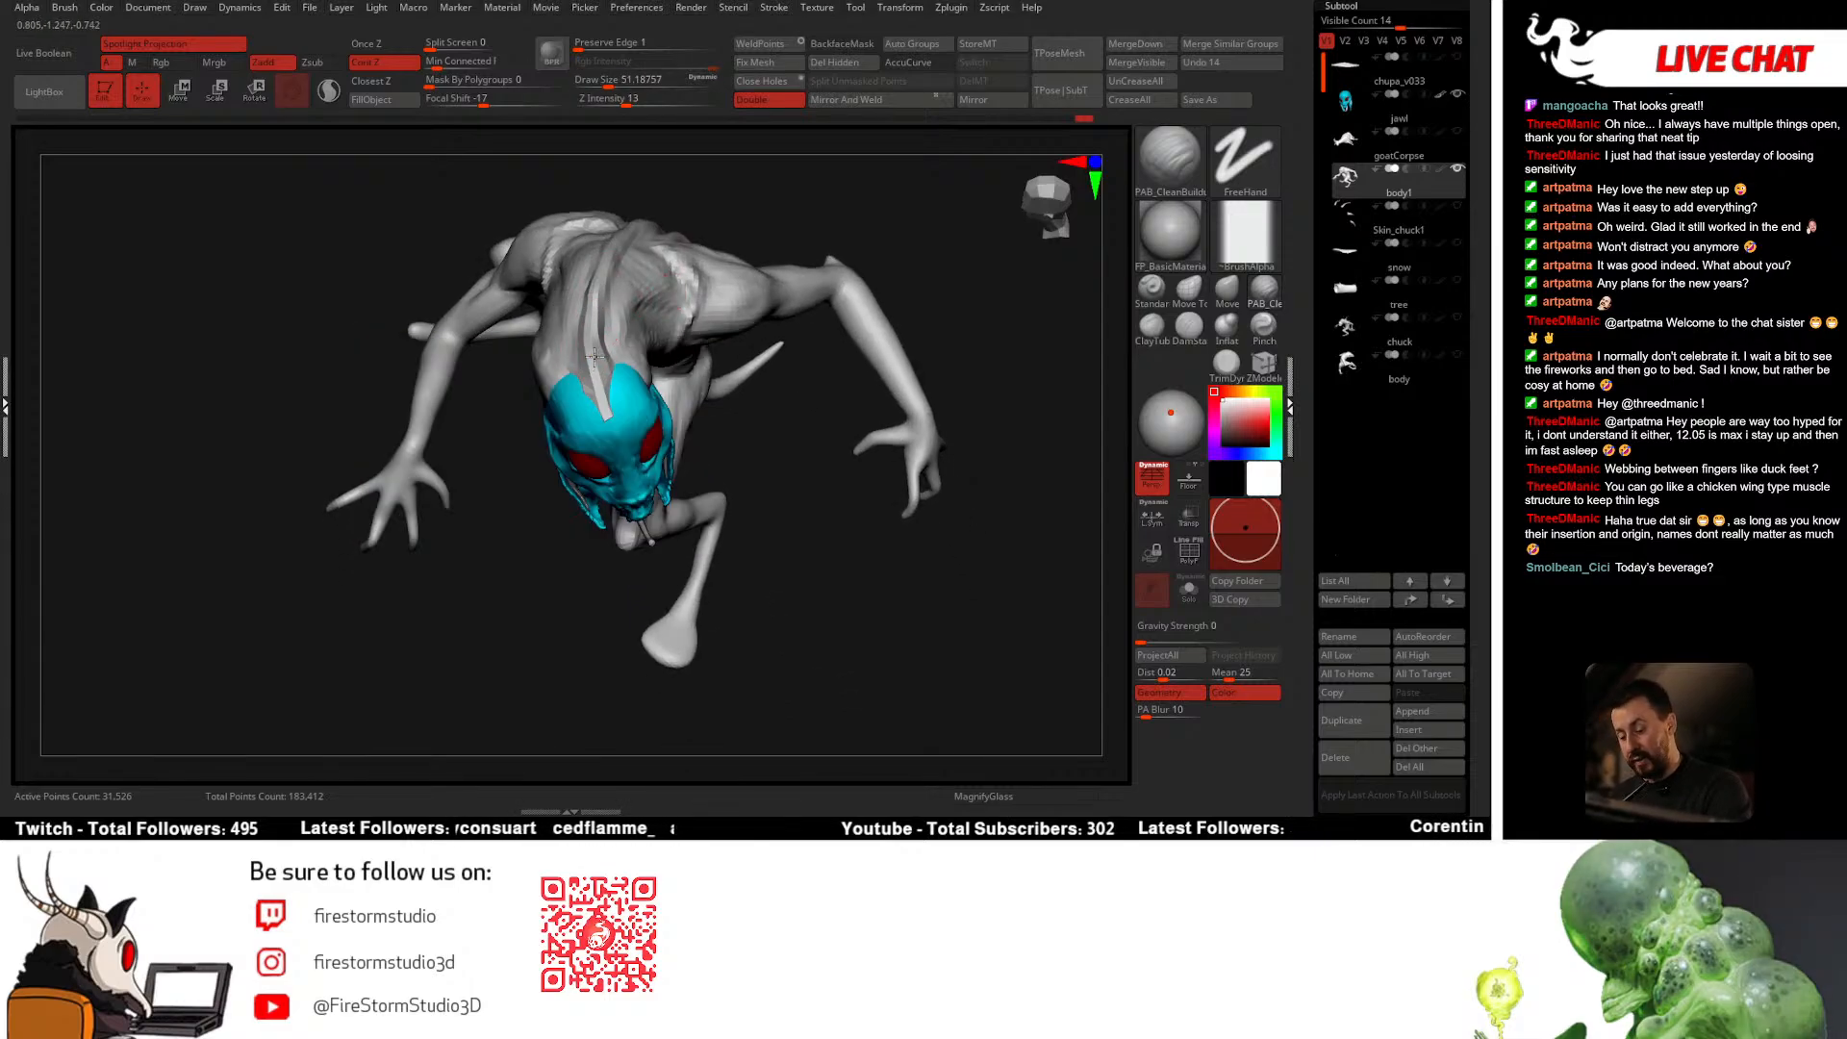
right_click_drag(594, 306, 760, 301)
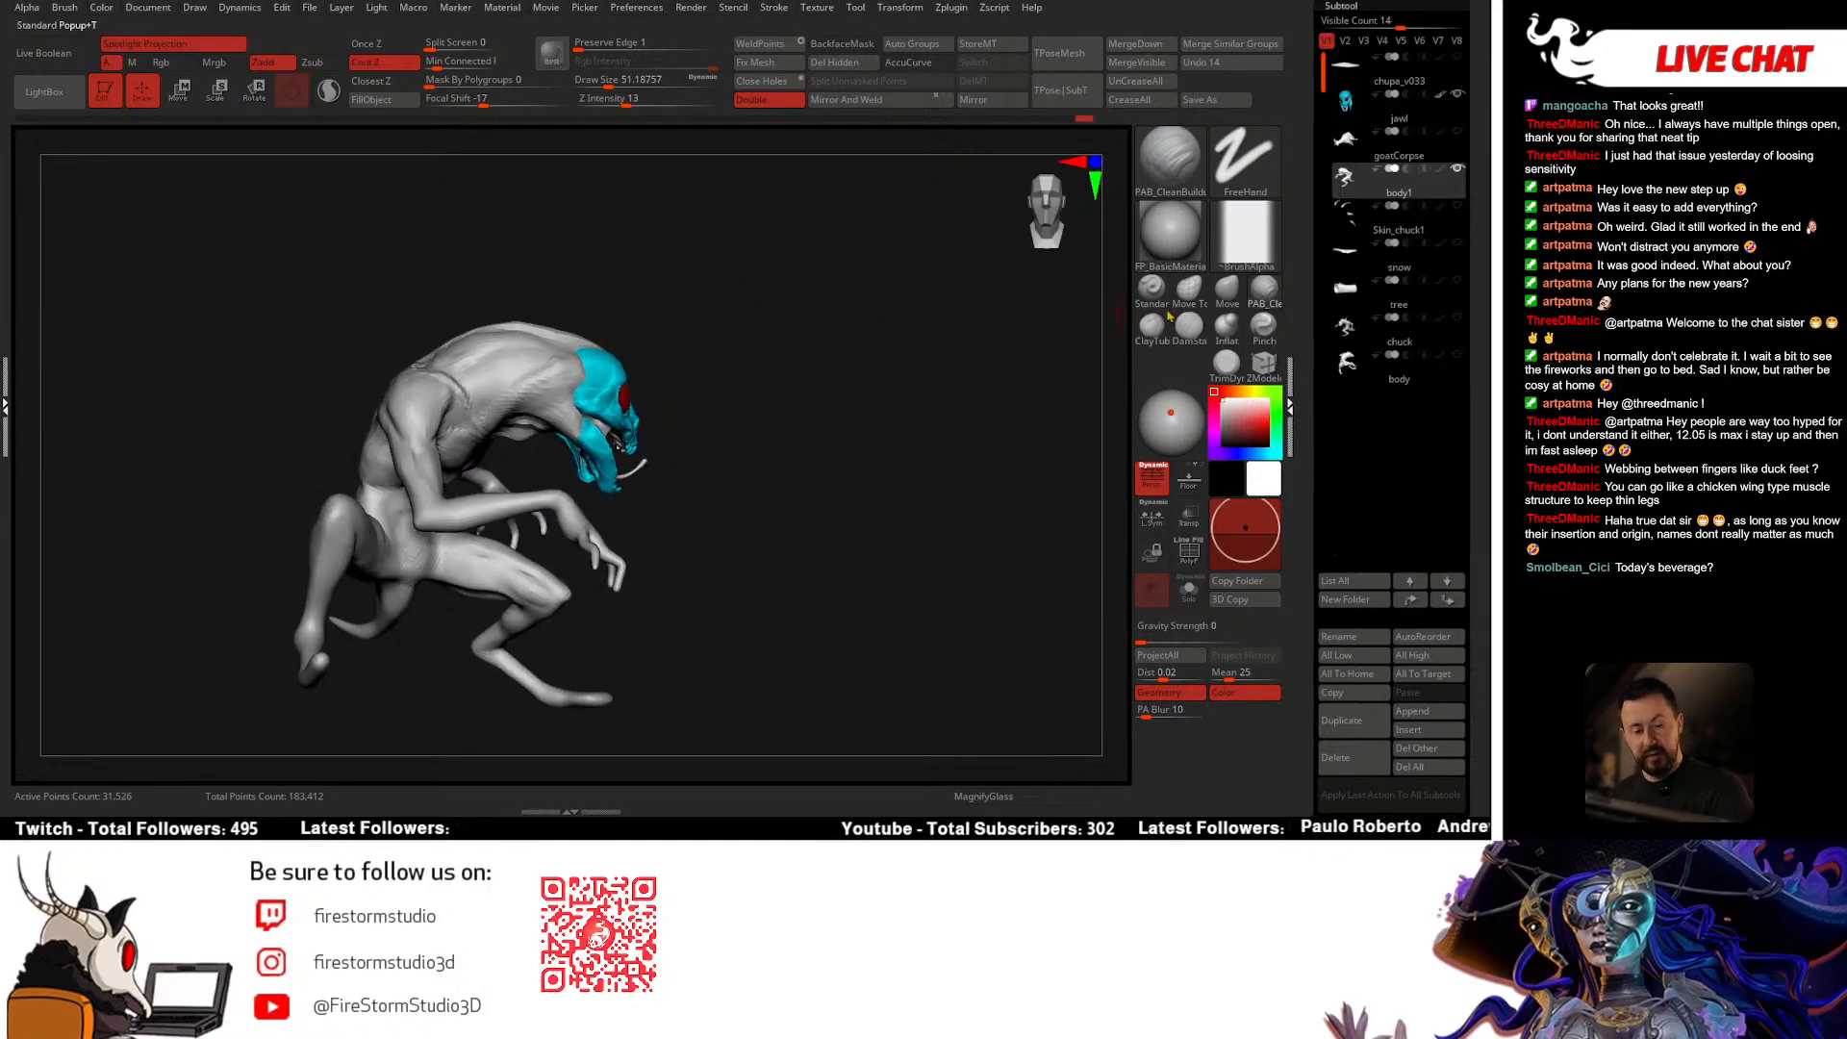
Step: Adjust the silhouette of the hunched neck and upper back with the Move brush at a draw size of about 94
left_click(1227, 291)
right_click_drag(563, 334, 568, 333)
key("space")
mouse_move(556, 331)
left_mouse_down()
mouse_move(626, 321)
mouse_move(635, 295)
left_mouse_up()
key("space")
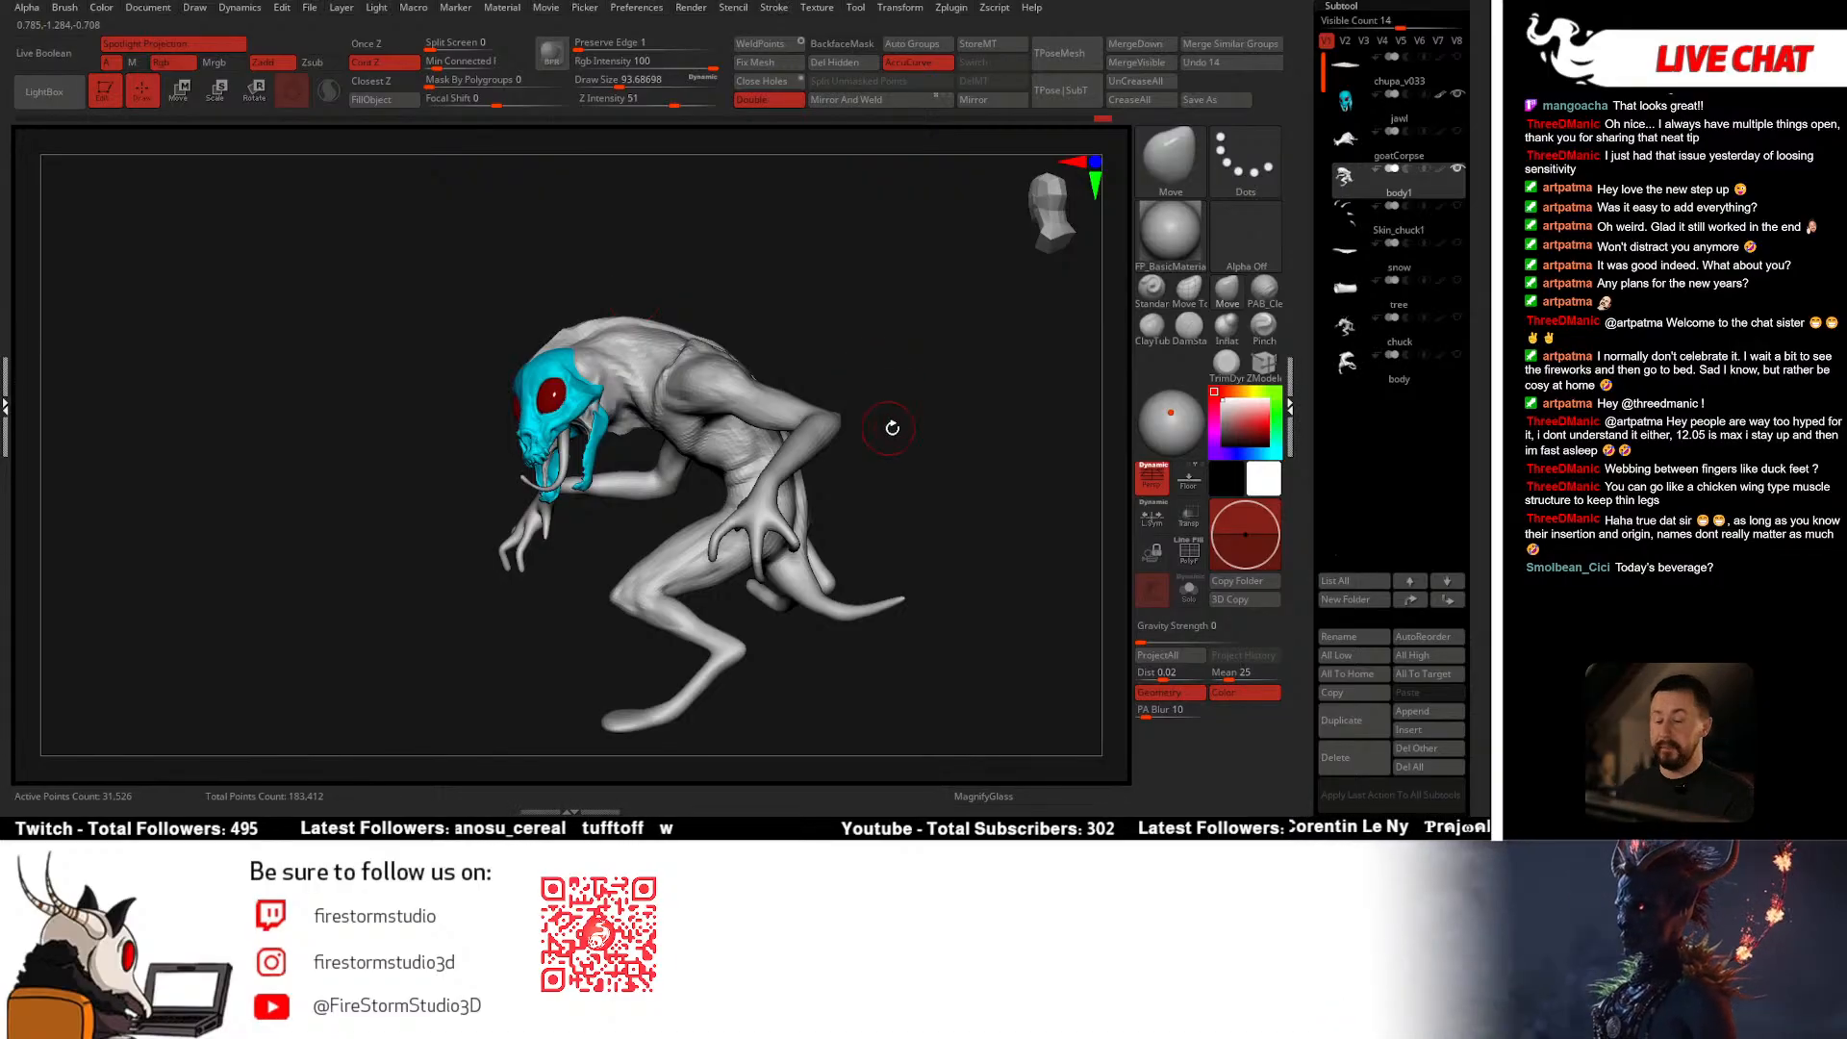
left_click_drag(872, 429, 860, 431)
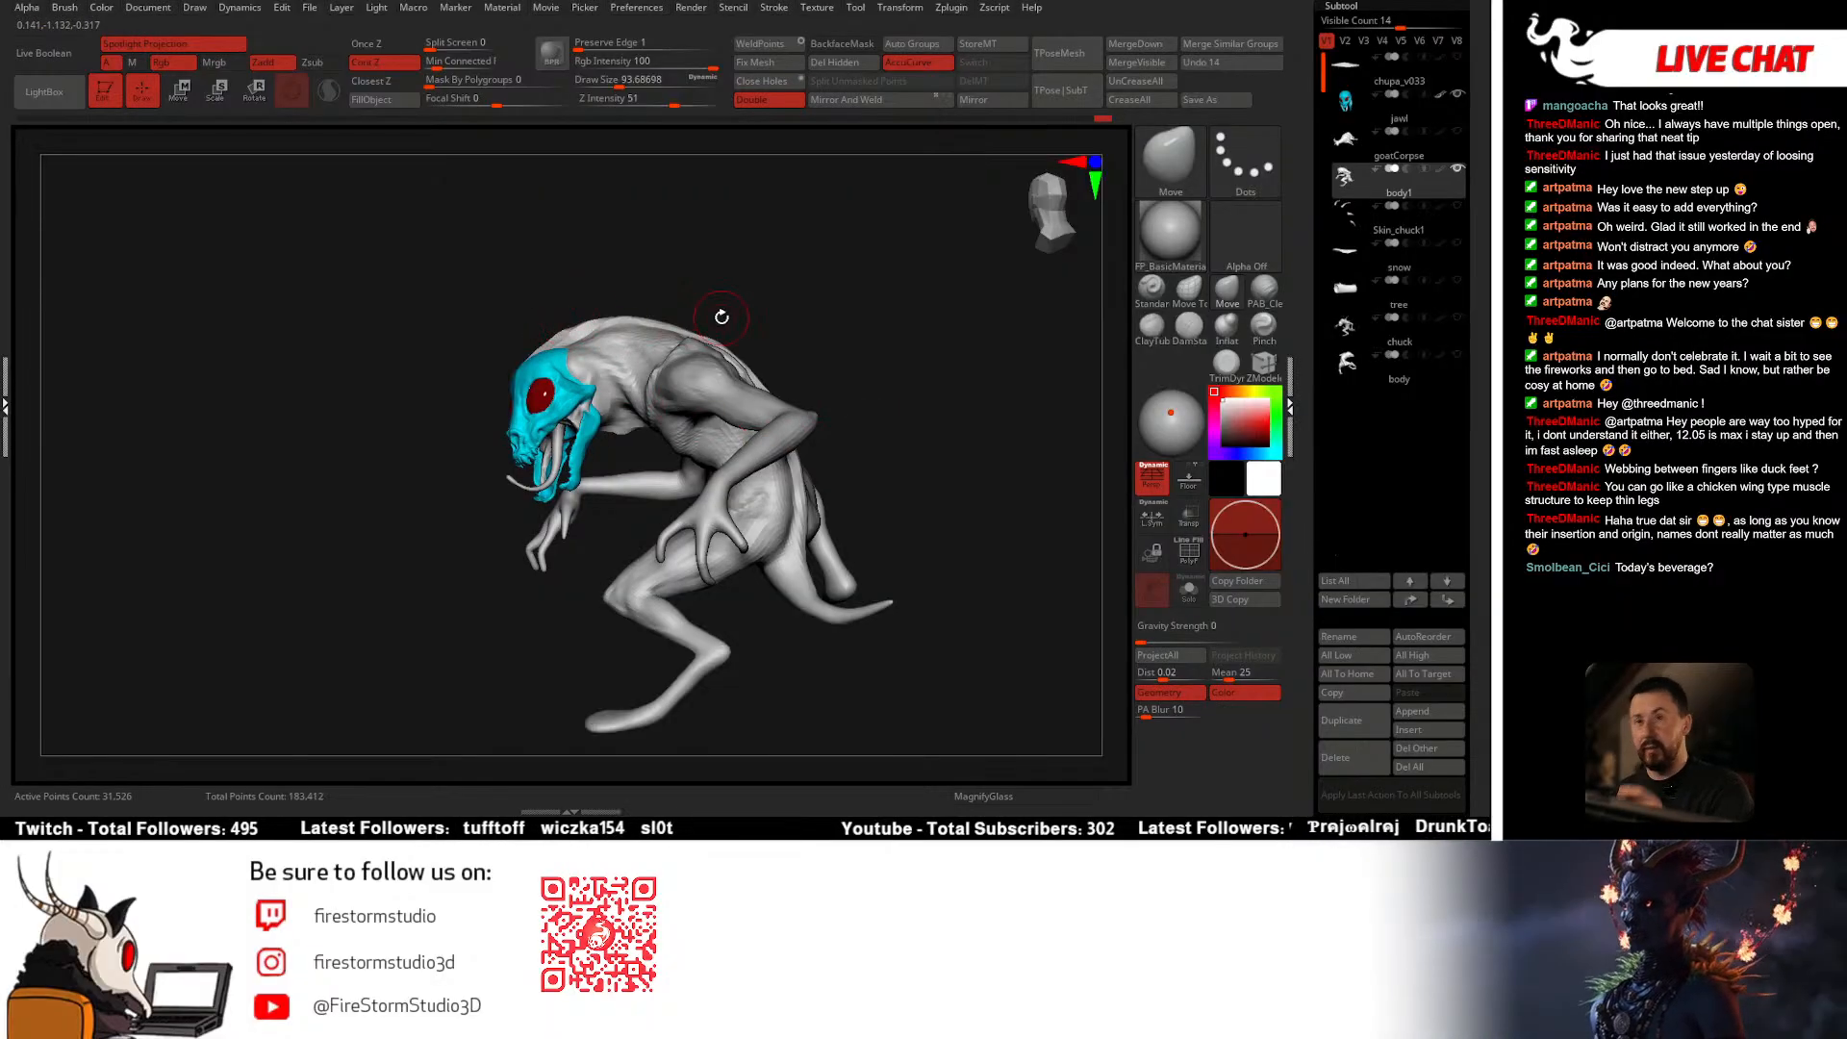
left_click_drag(853, 364, 737, 353)
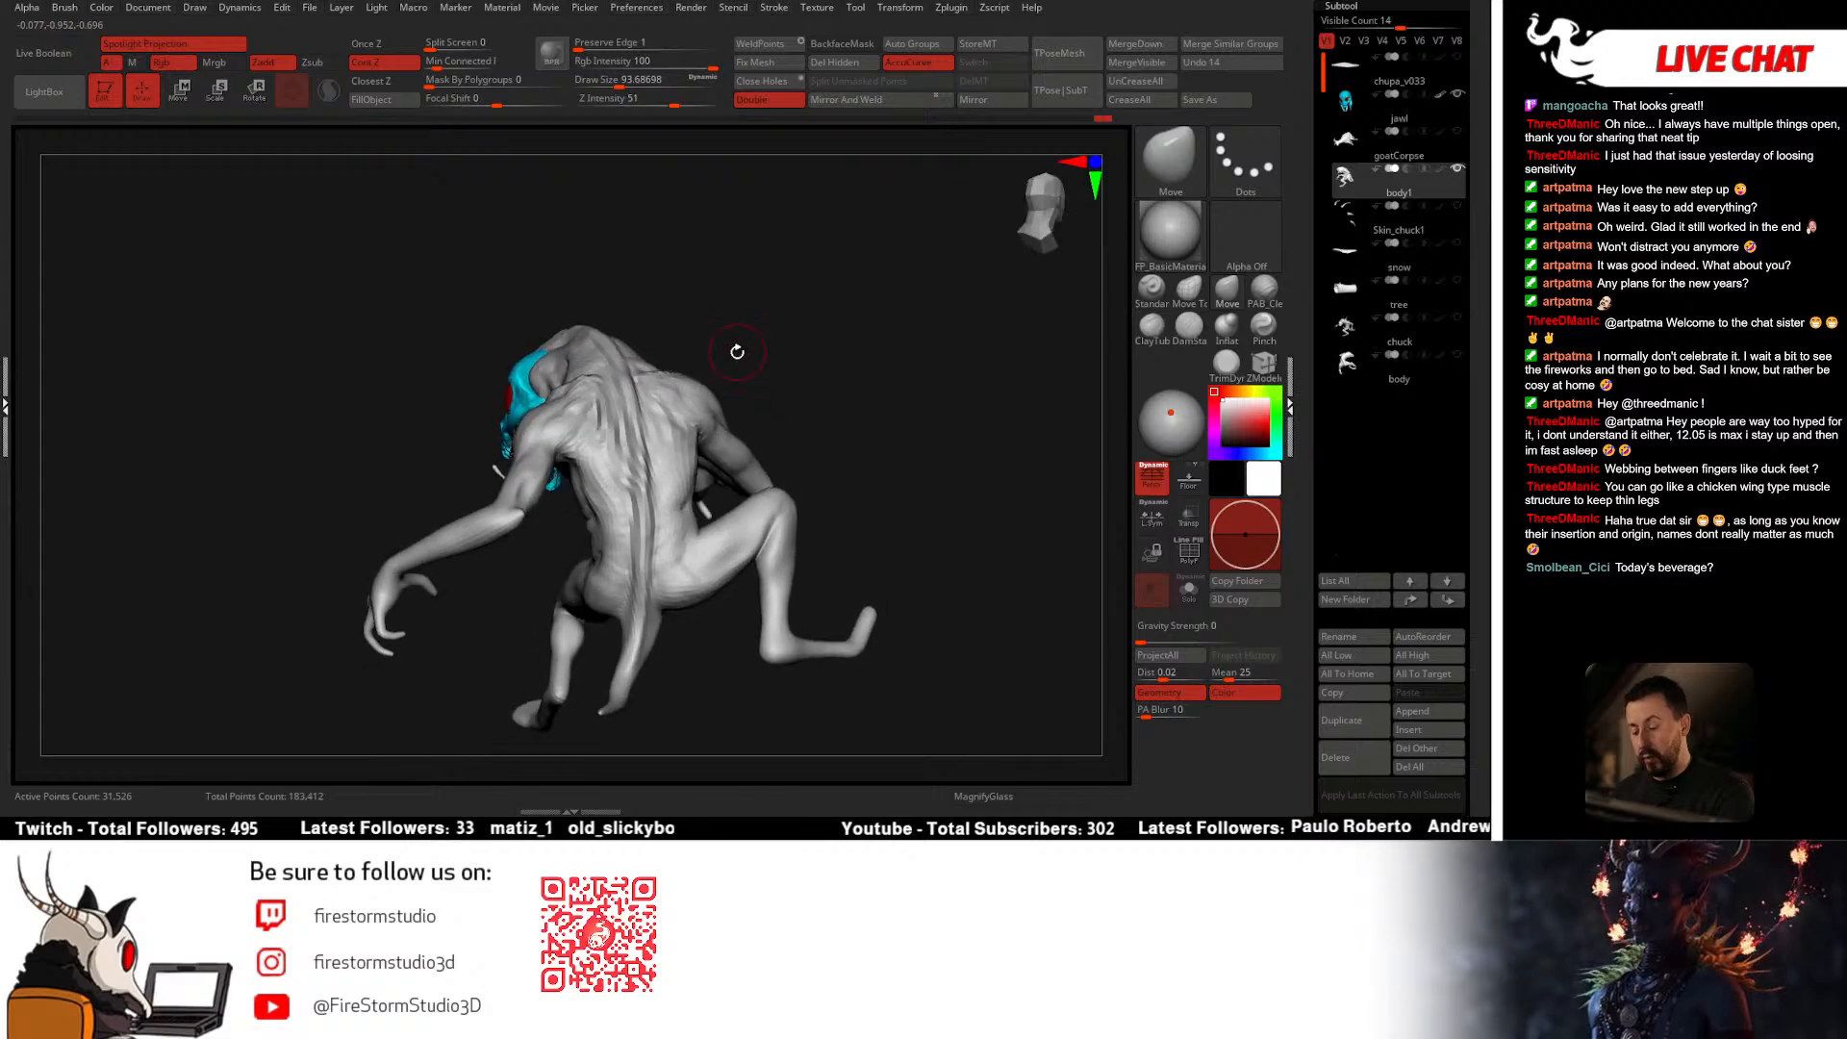
Step: Build up the muscles of the back and shoulder with the PAB_CleanBuildup brush at a draw size of about 71
left_click(1261, 303)
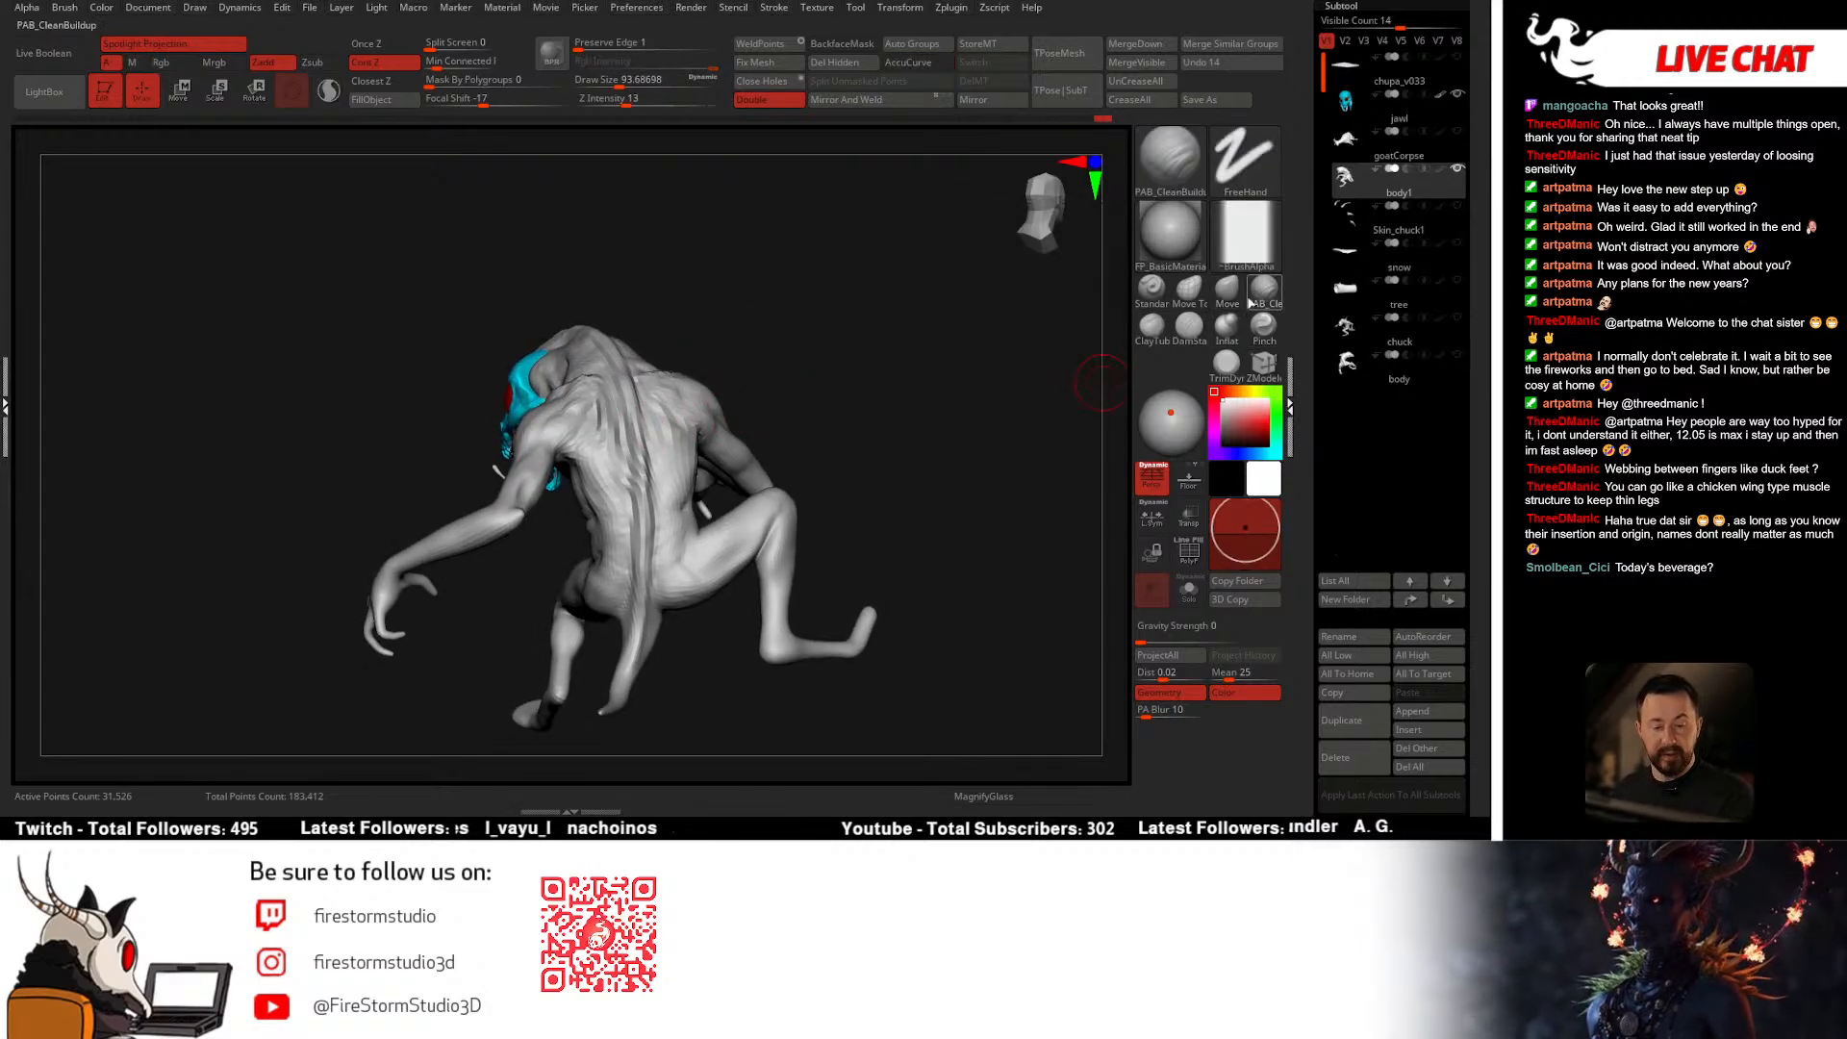
mouse_move(789, 371)
right_mouse_down()
mouse_move(747, 362)
mouse_move(673, 433)
mouse_move(774, 437)
right_mouse_up()
right_click(643, 516)
right_click(598, 557)
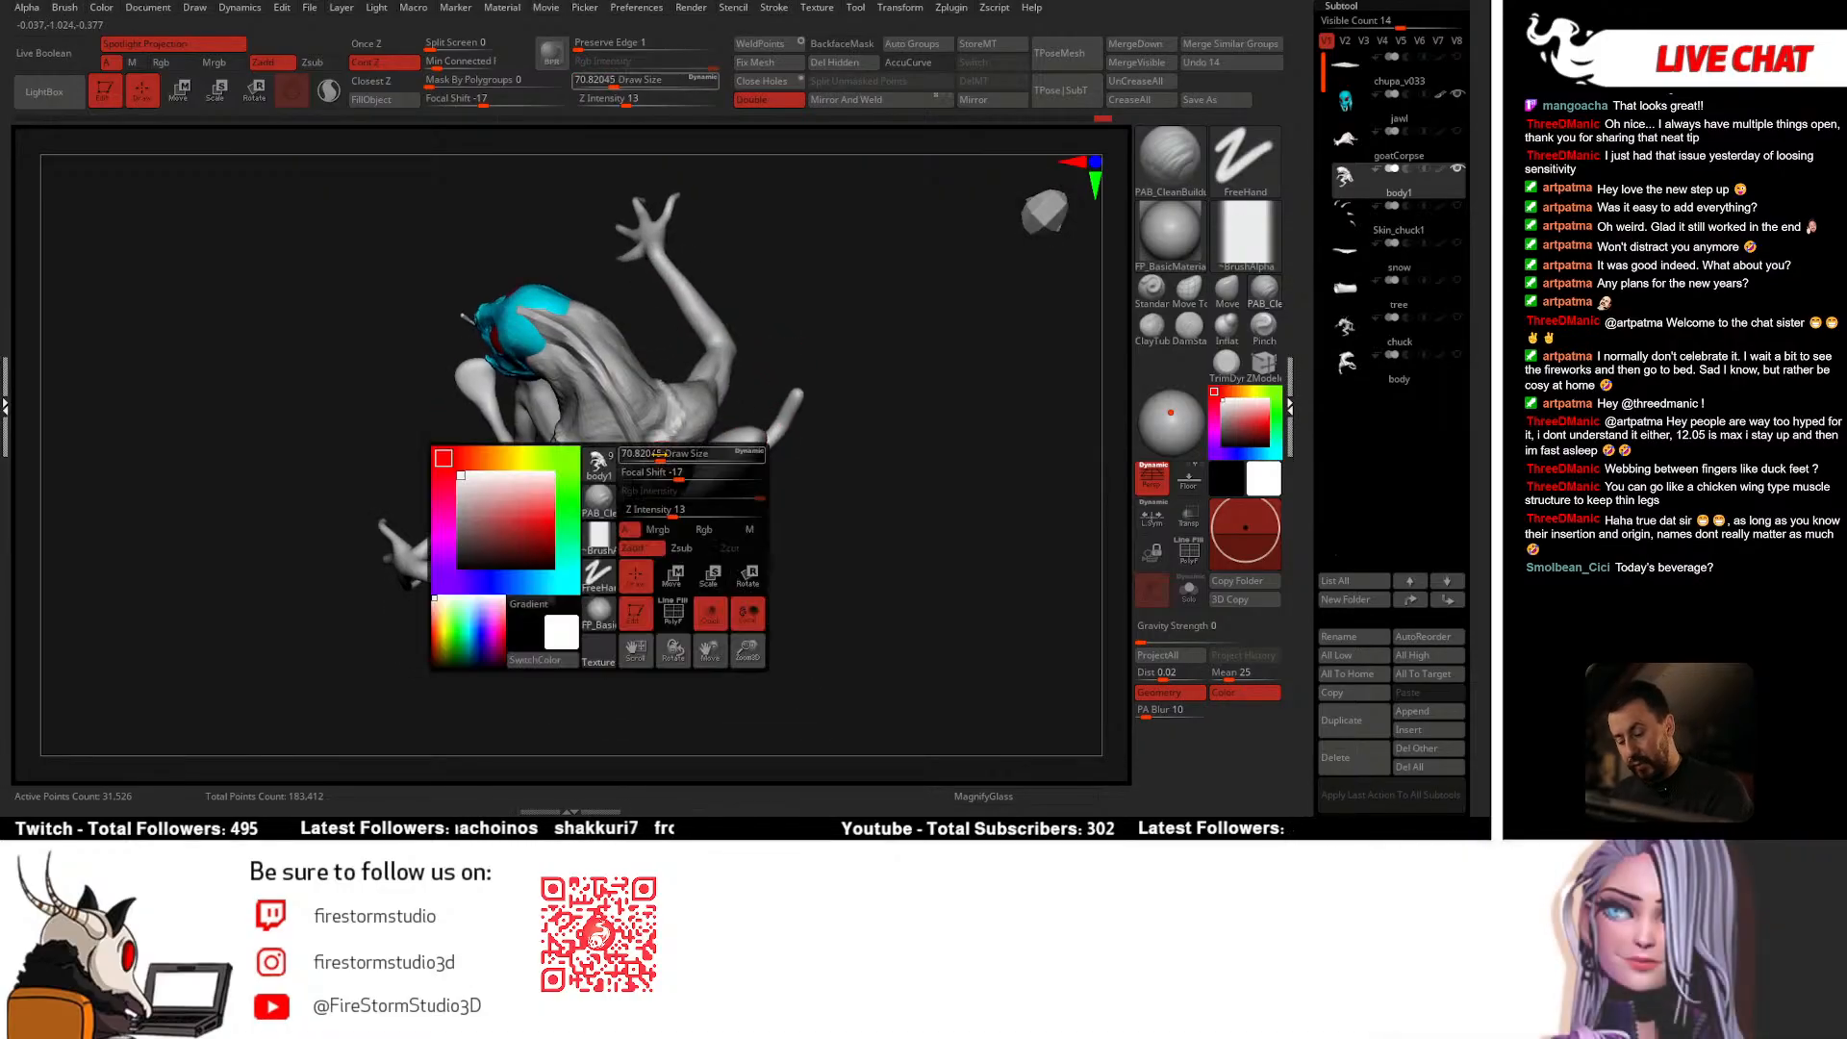
left_click_drag(673, 535, 661, 535)
right_click_drag(782, 359, 686, 387)
right_click_drag(576, 407, 752, 389)
right_click(616, 547)
Step: Reshape the shoulder and armpit with the Move brush, raising the draw size from about 87 to 128
left_click(1229, 306)
mouse_move(847, 319)
right_mouse_down()
mouse_move(796, 330)
mouse_move(708, 458)
right_mouse_up()
right_click(598, 535)
left_click_drag(643, 464, 654, 463)
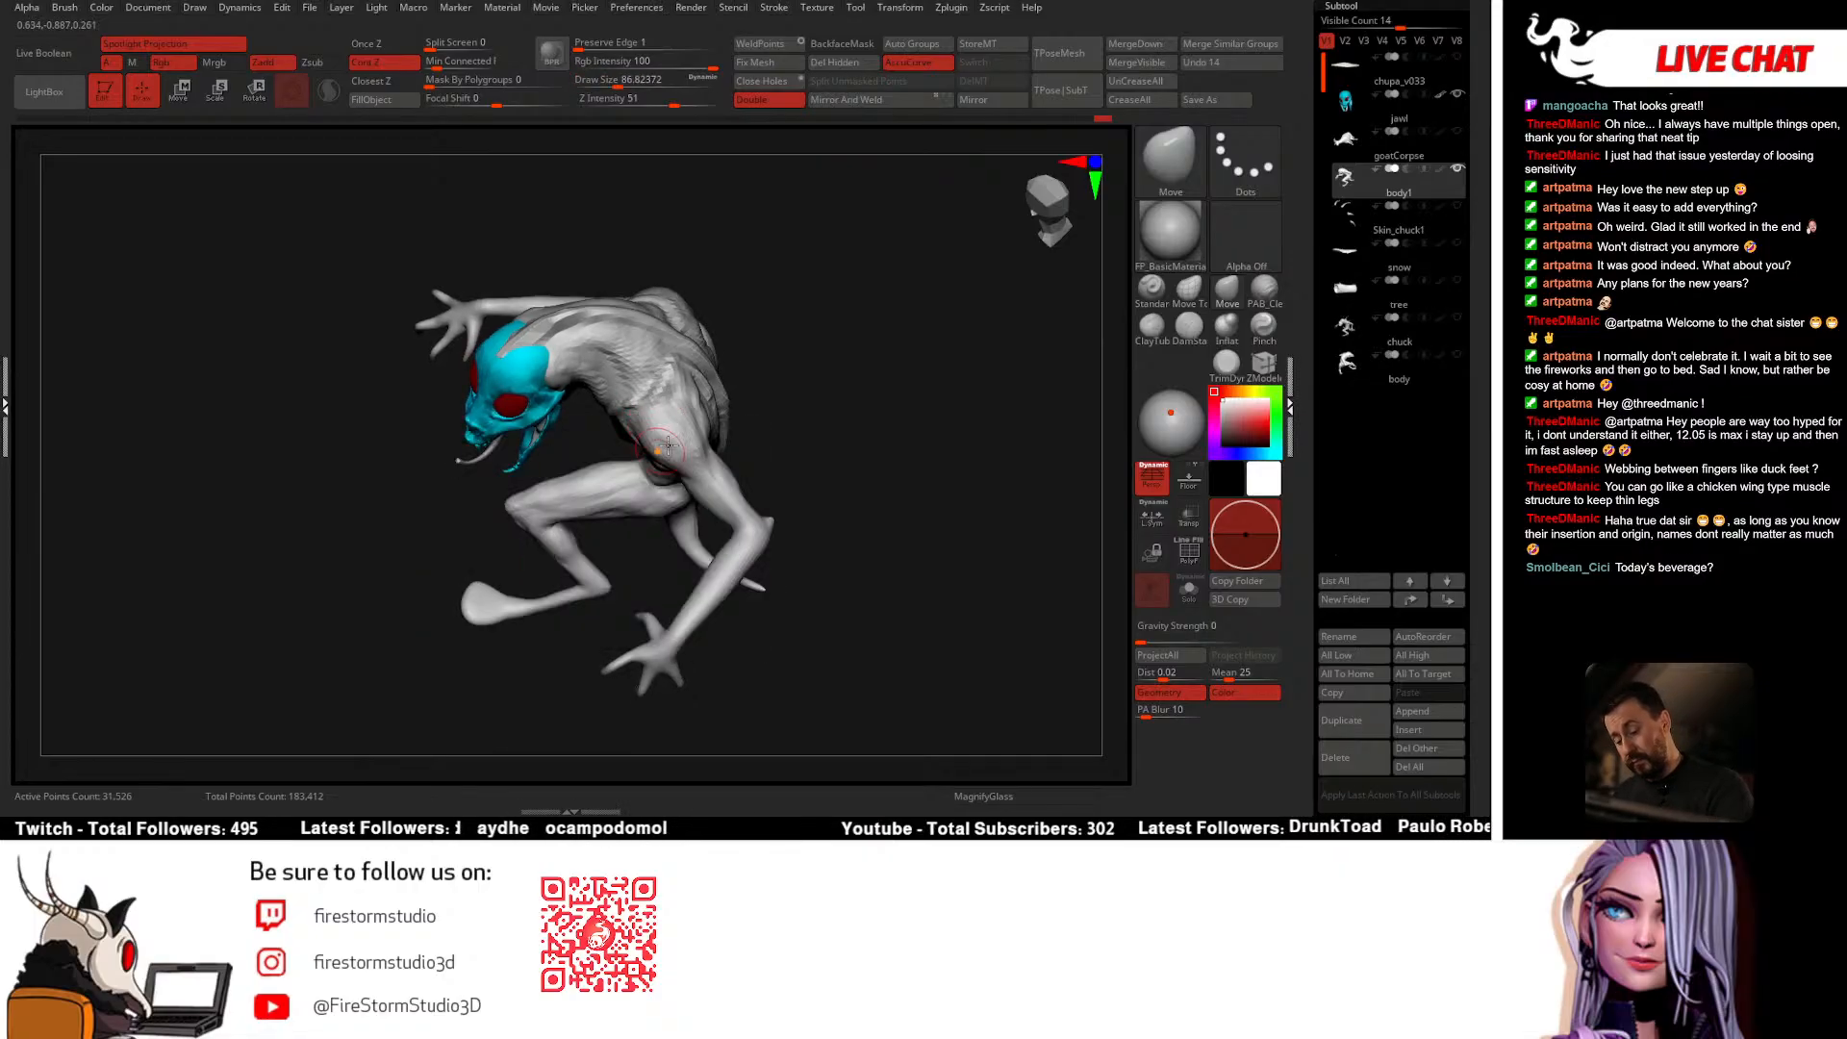
mouse_move(783, 364)
right_mouse_down()
mouse_move(621, 430)
mouse_move(604, 520)
right_mouse_up()
right_click(598, 544)
left_click_drag(649, 464, 659, 465)
mouse_move(775, 424)
right_mouse_down()
mouse_move(750, 321)
mouse_move(671, 521)
right_mouse_up()
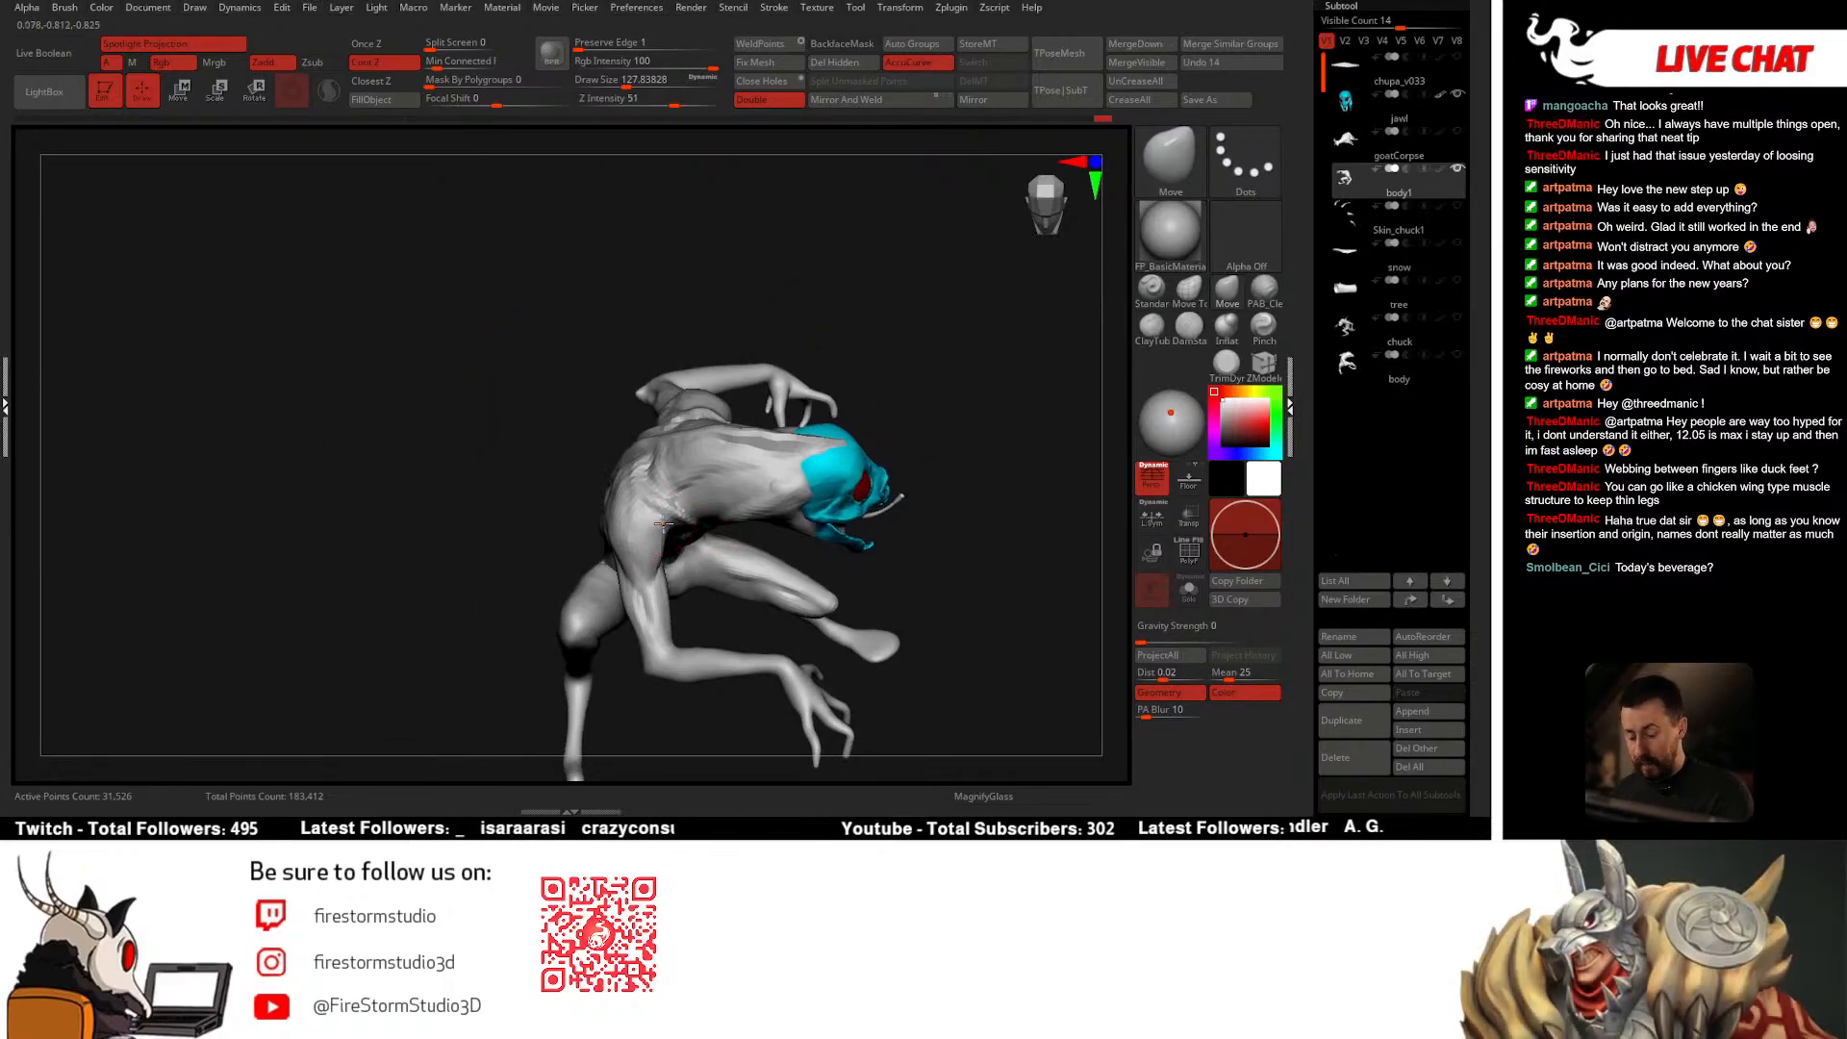
Step: Adjust the other shoulder and its transition into the back with the Move brush at a draw size of about 124
right_click(663, 536)
right_click_drag(553, 577, 621, 539)
right_click(621, 538)
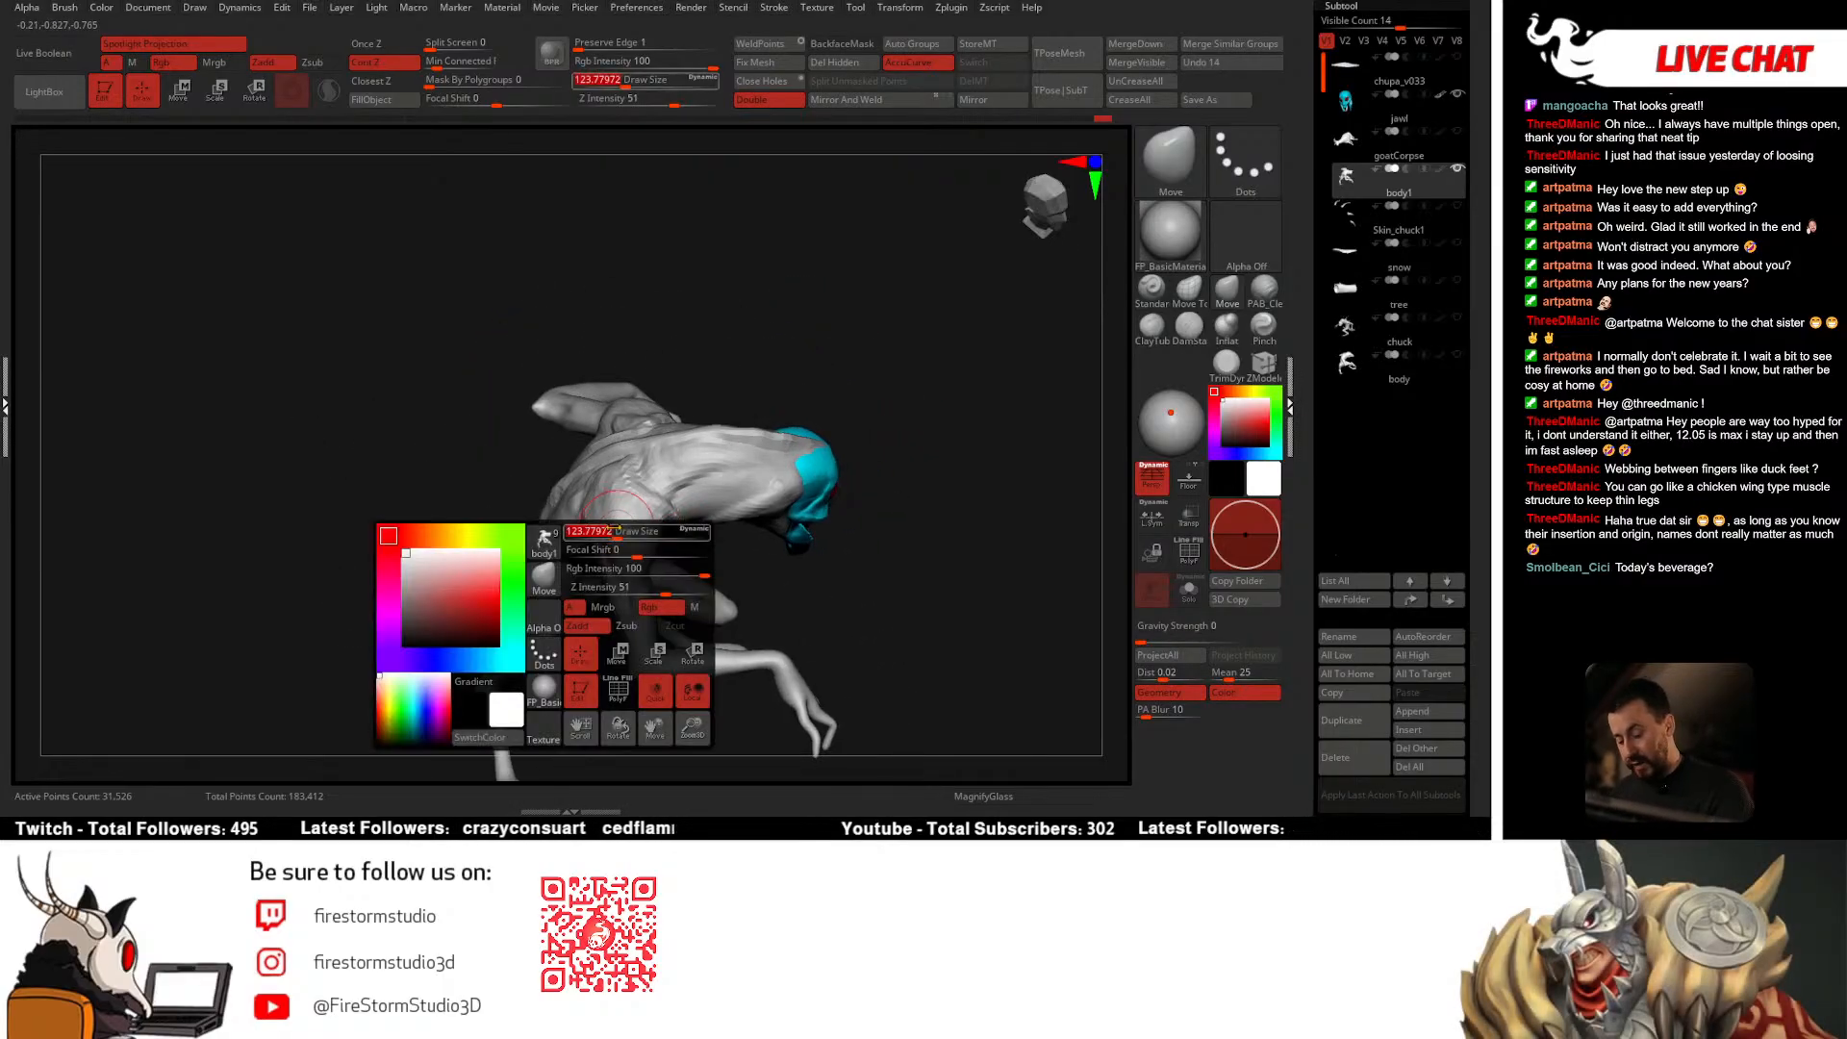
left_click_drag(620, 536, 616, 537)
right_click_drag(589, 507, 653, 532)
right_click_drag(860, 421, 676, 388)
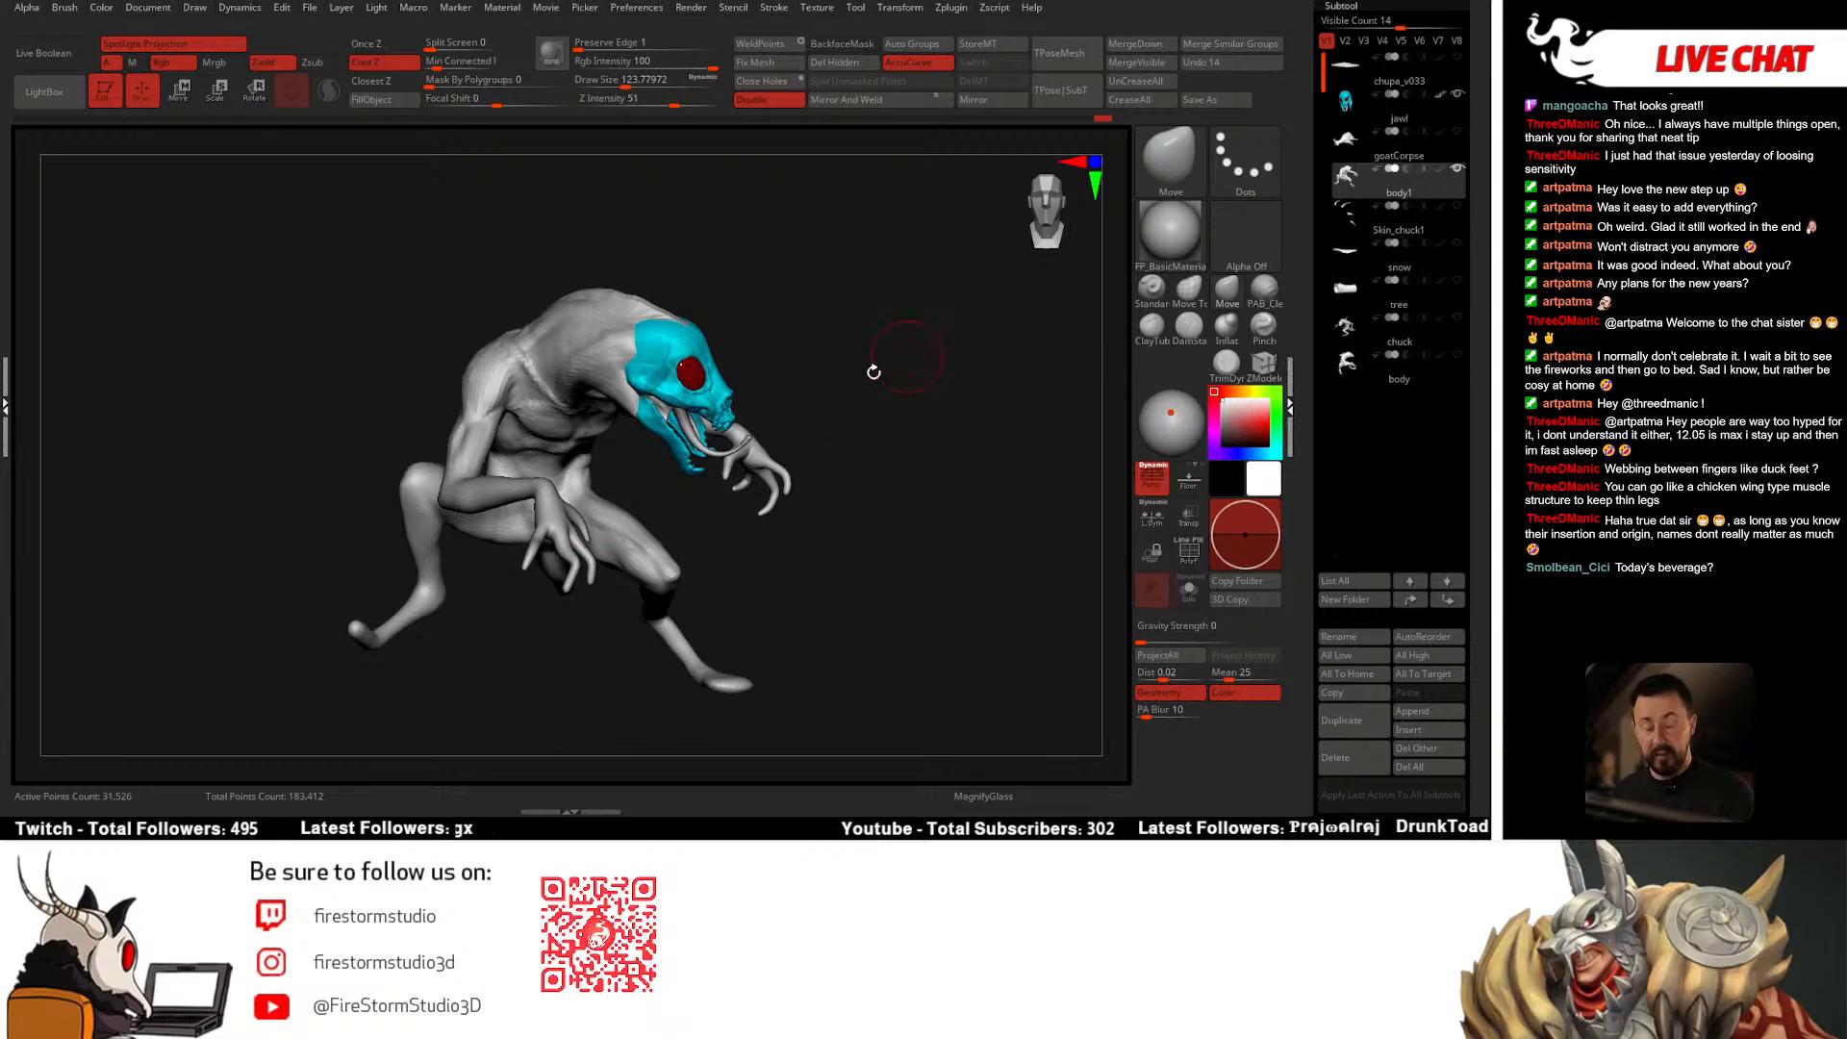
Step: Work on the abdomen and waist, building up form with the PAB_CleanBuildup brush at a draw size of about 83
mouse_move(906, 407)
right_mouse_down()
mouse_move(837, 414)
mouse_move(847, 380)
mouse_move(933, 333)
mouse_move(866, 337)
mouse_move(967, 306)
right_mouse_up()
key("space")
left_click_drag(833, 453, 772, 464)
left_click(1264, 290)
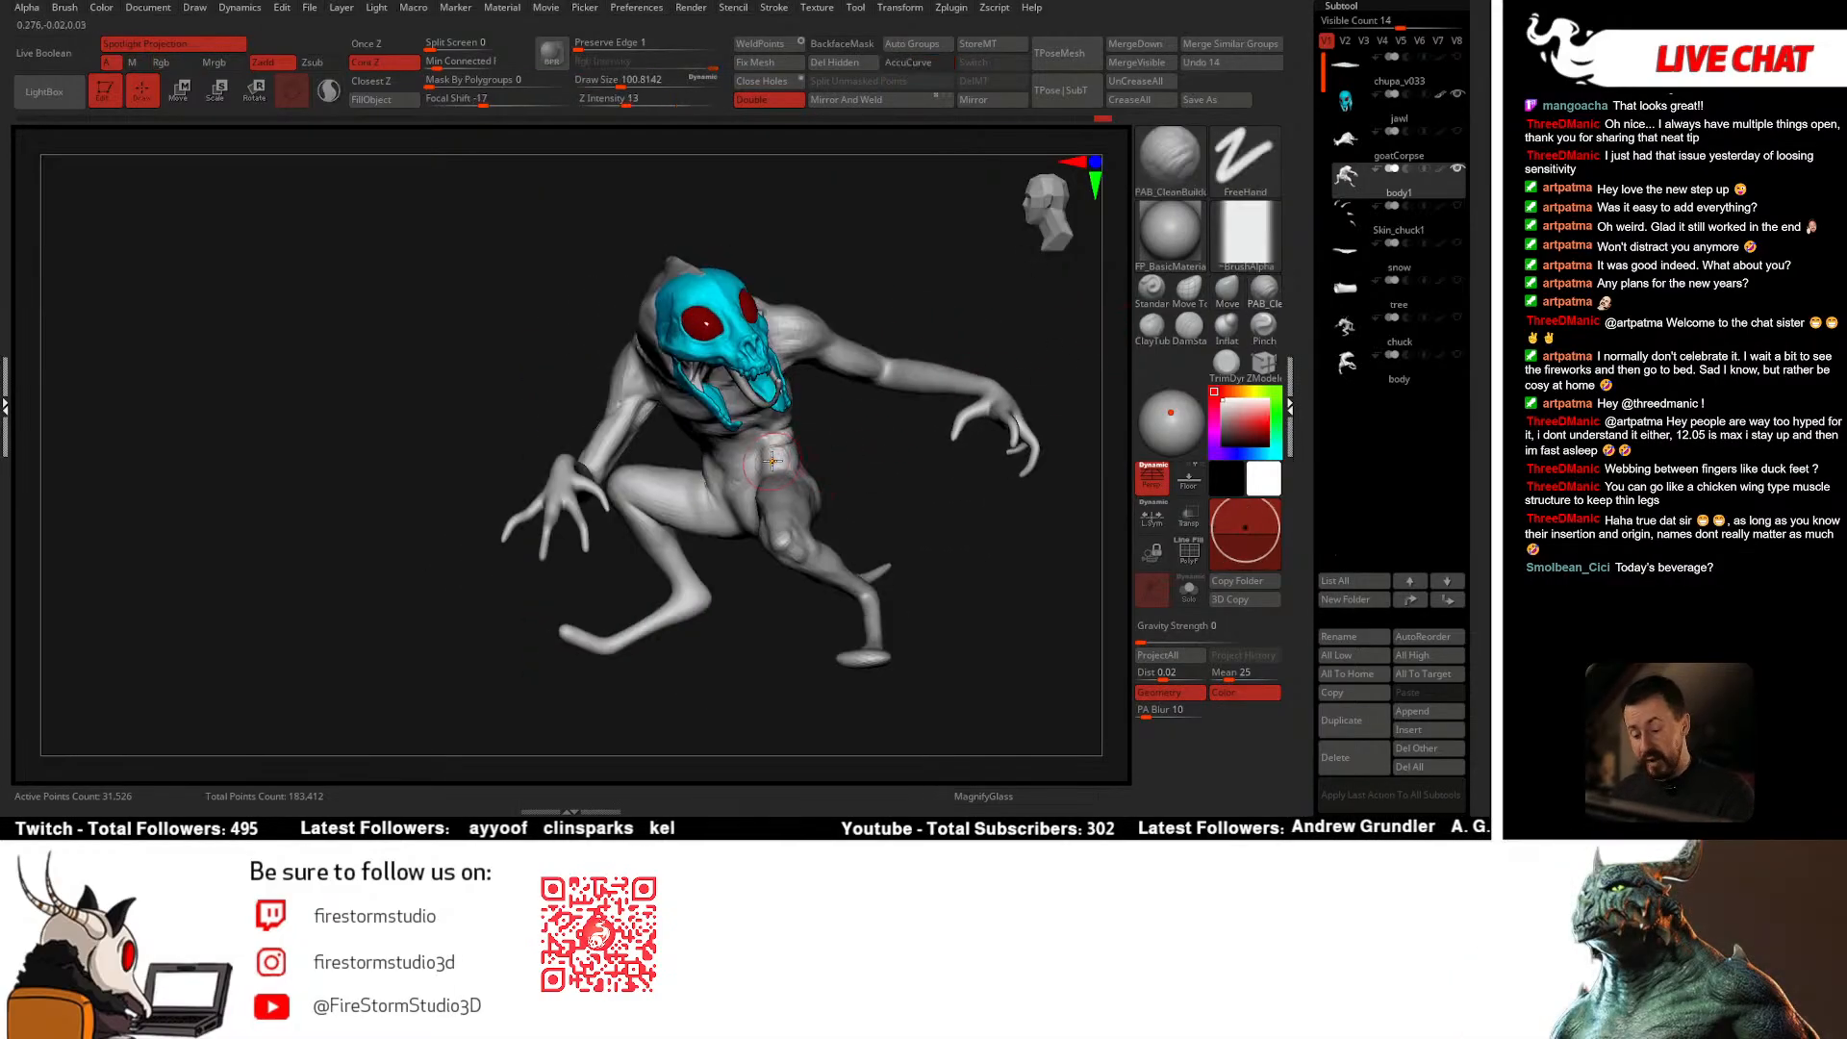
key("space")
right_click_drag(828, 434, 720, 420)
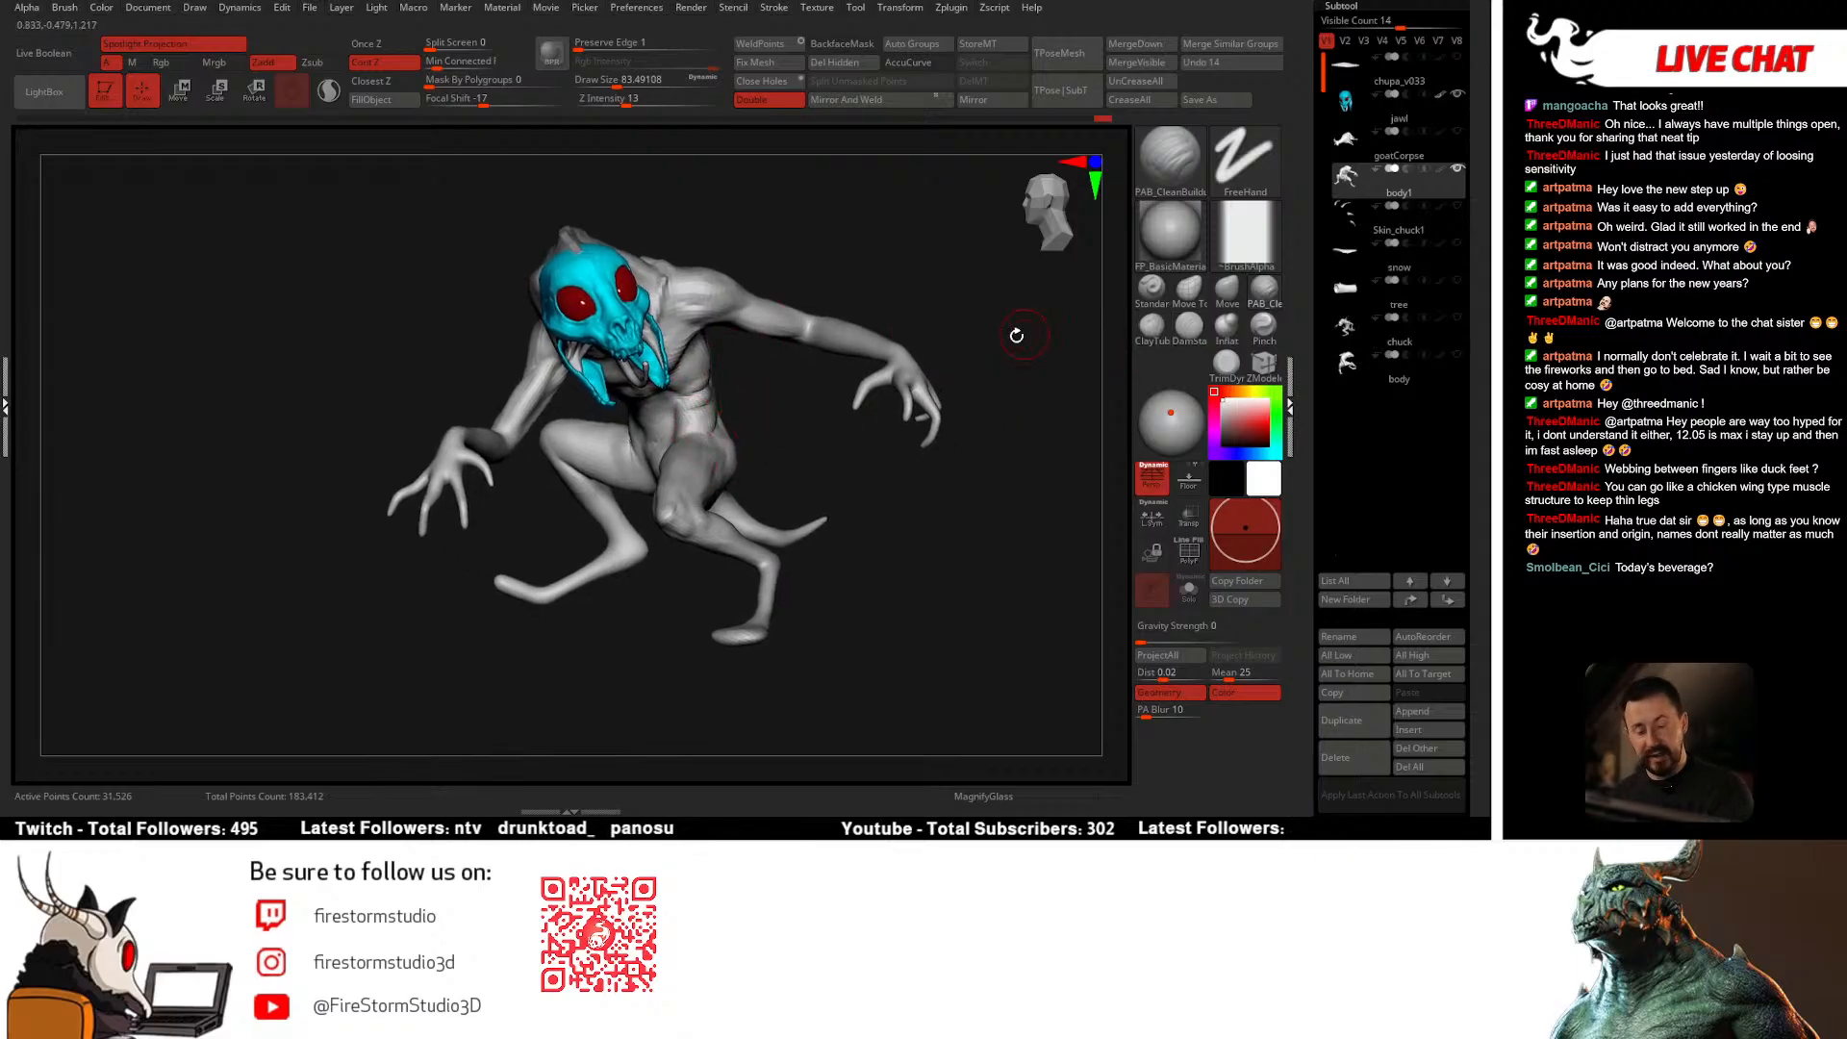
Step: Refine the flank above the hip with the PAB_CleanBuildup brush at a draw size of about 59 and smooth the strokes
key("space")
left_click_drag(795, 423, 776, 424)
mouse_move(775, 424)
right_mouse_down()
mouse_move(783, 400)
mouse_move(831, 426)
right_mouse_up()
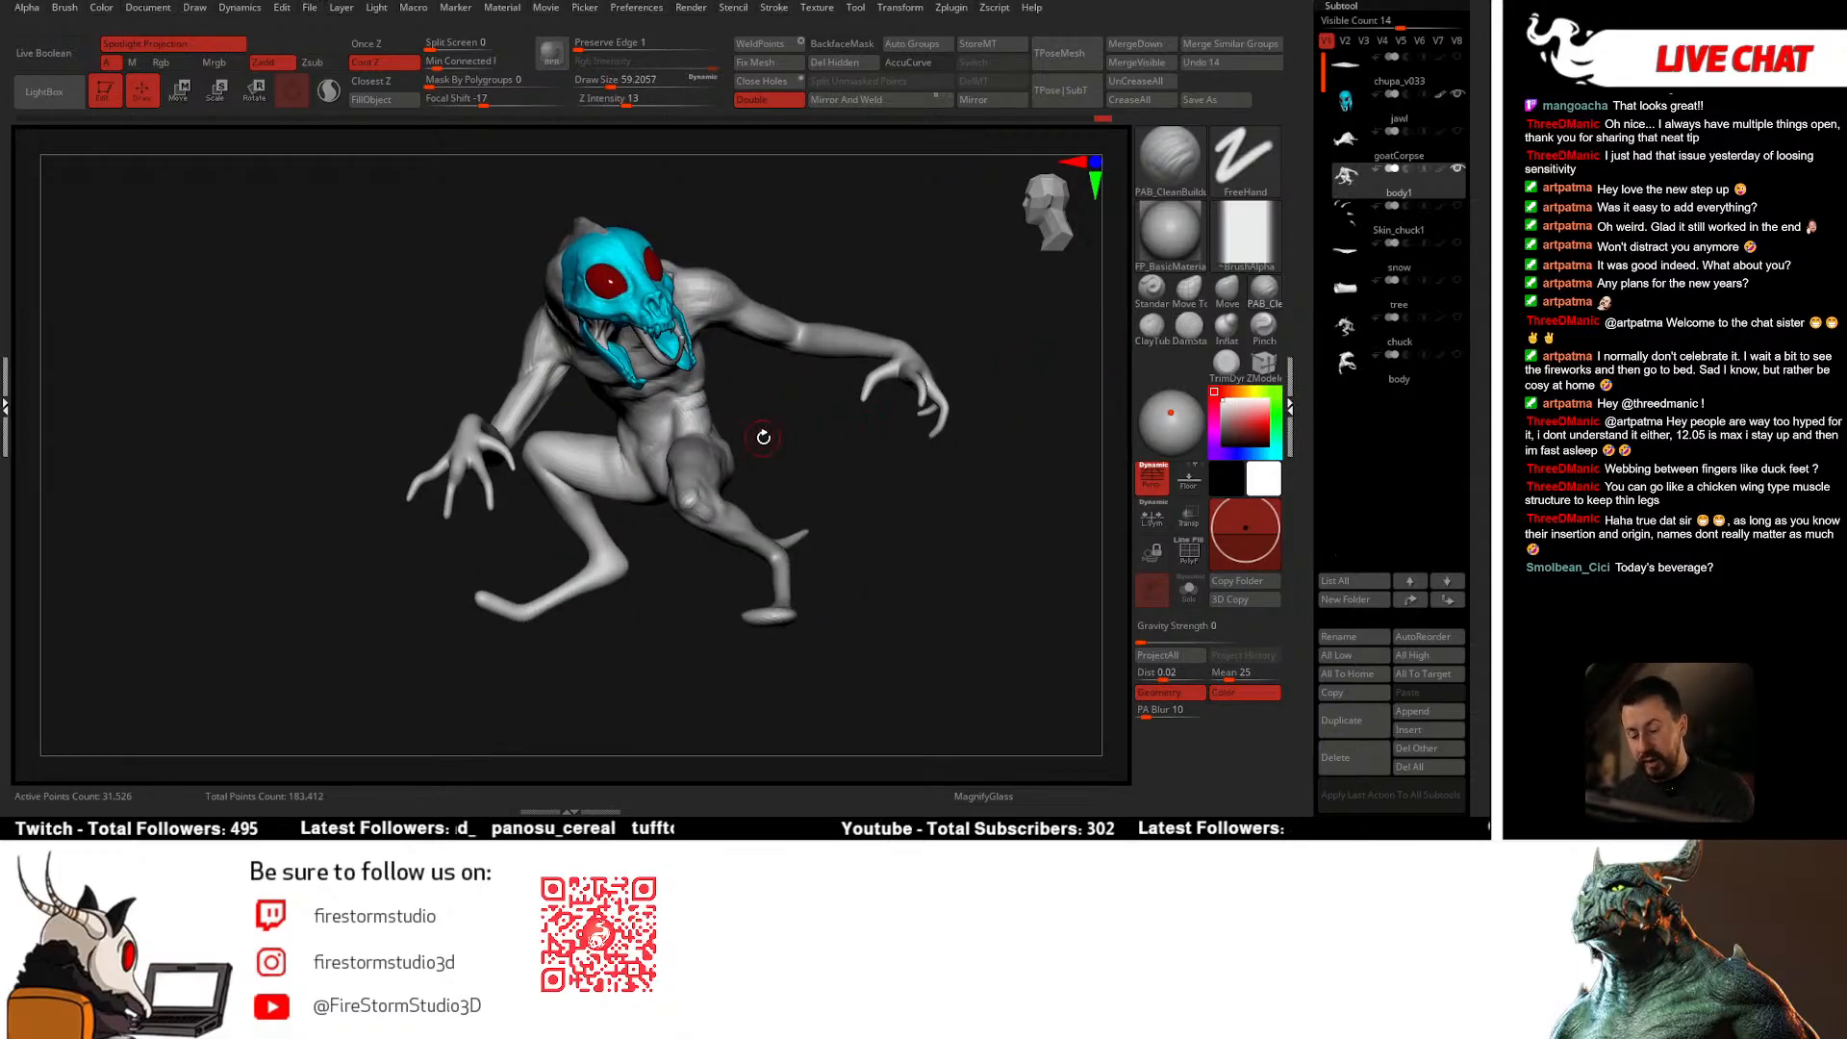
right_click_drag(951, 379, 832, 387)
key("shift")
left_click_drag(716, 363, 696, 399, "shift")
right_click_drag(900, 380, 828, 385)
left_click_drag(720, 384, 714, 408, "shift")
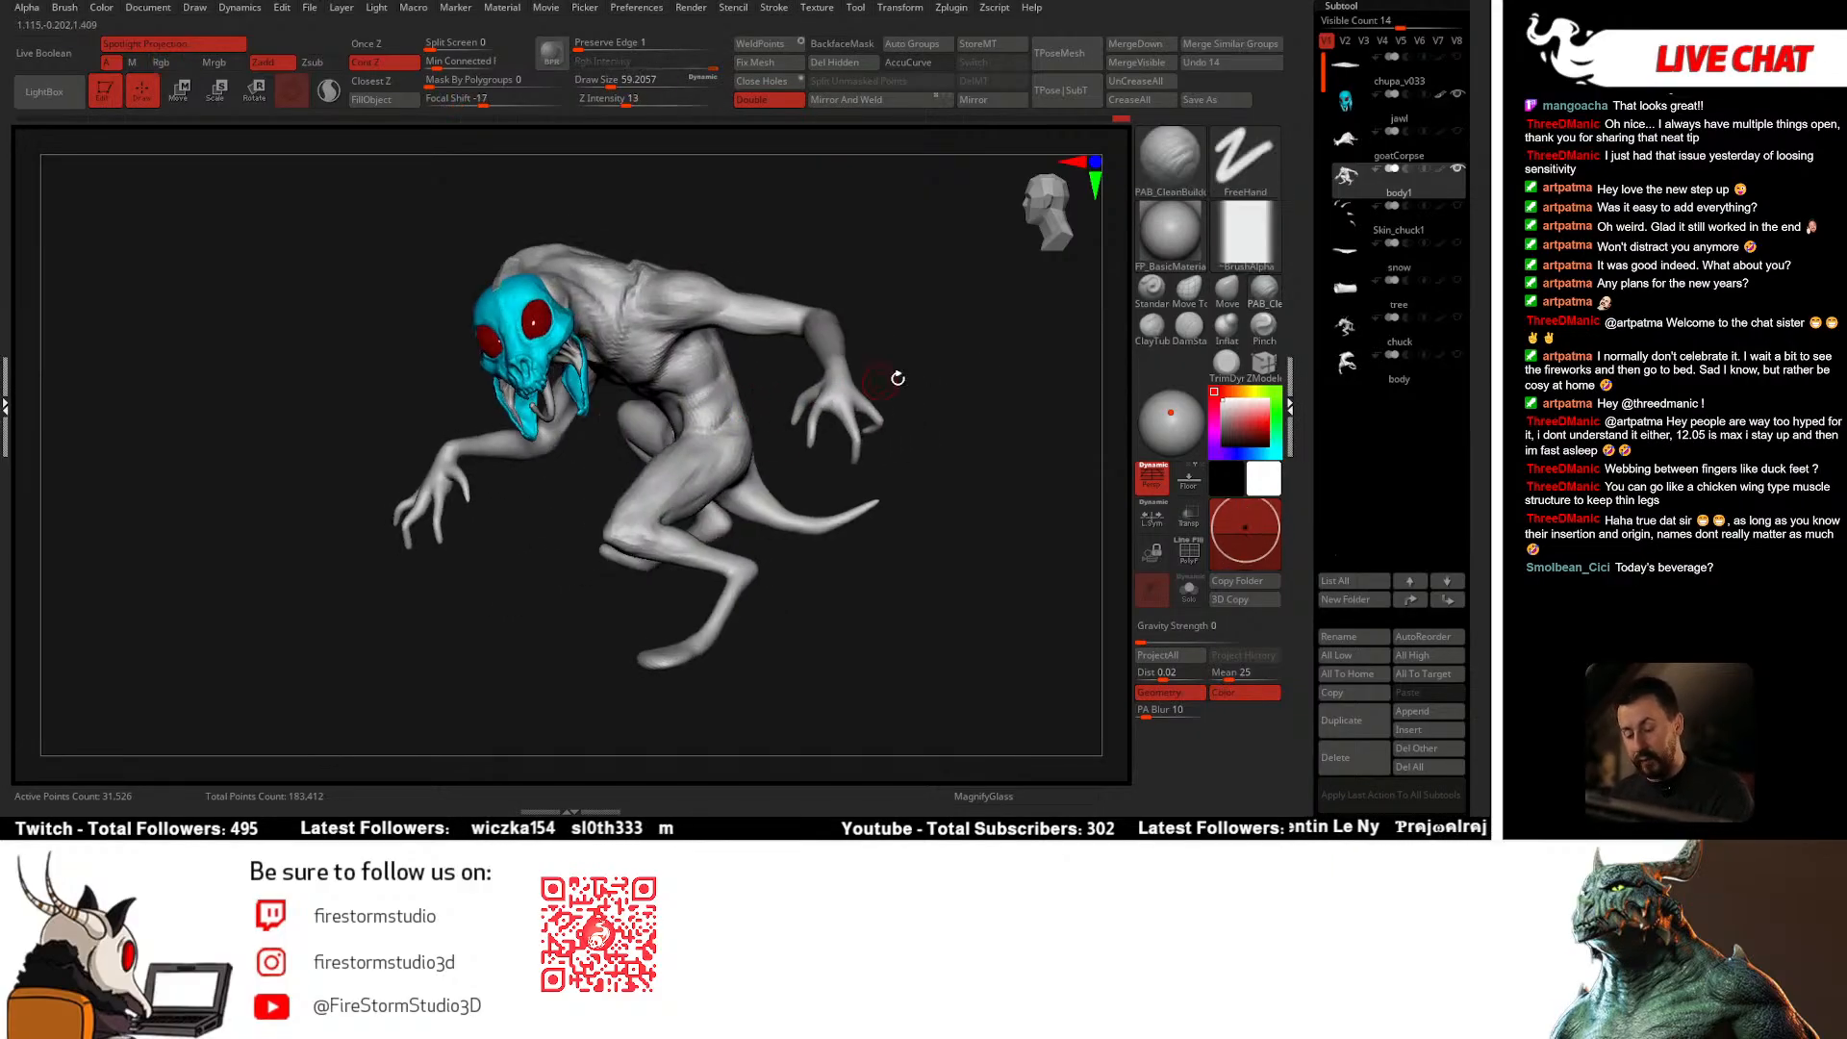
mouse_move(898, 379)
right_mouse_down()
mouse_move(801, 426)
mouse_move(814, 356)
mouse_move(864, 363)
mouse_move(849, 421)
mouse_move(838, 366)
mouse_move(860, 376)
mouse_move(806, 392)
mouse_move(859, 391)
mouse_move(868, 412)
mouse_move(825, 411)
right_mouse_up()
Step: Refine the waist and hip crease with the PAB_CleanBuildup brush at a draw size of about 49, smoothing between strokes
left_click(1251, 296)
key("Escape")
key("shift")
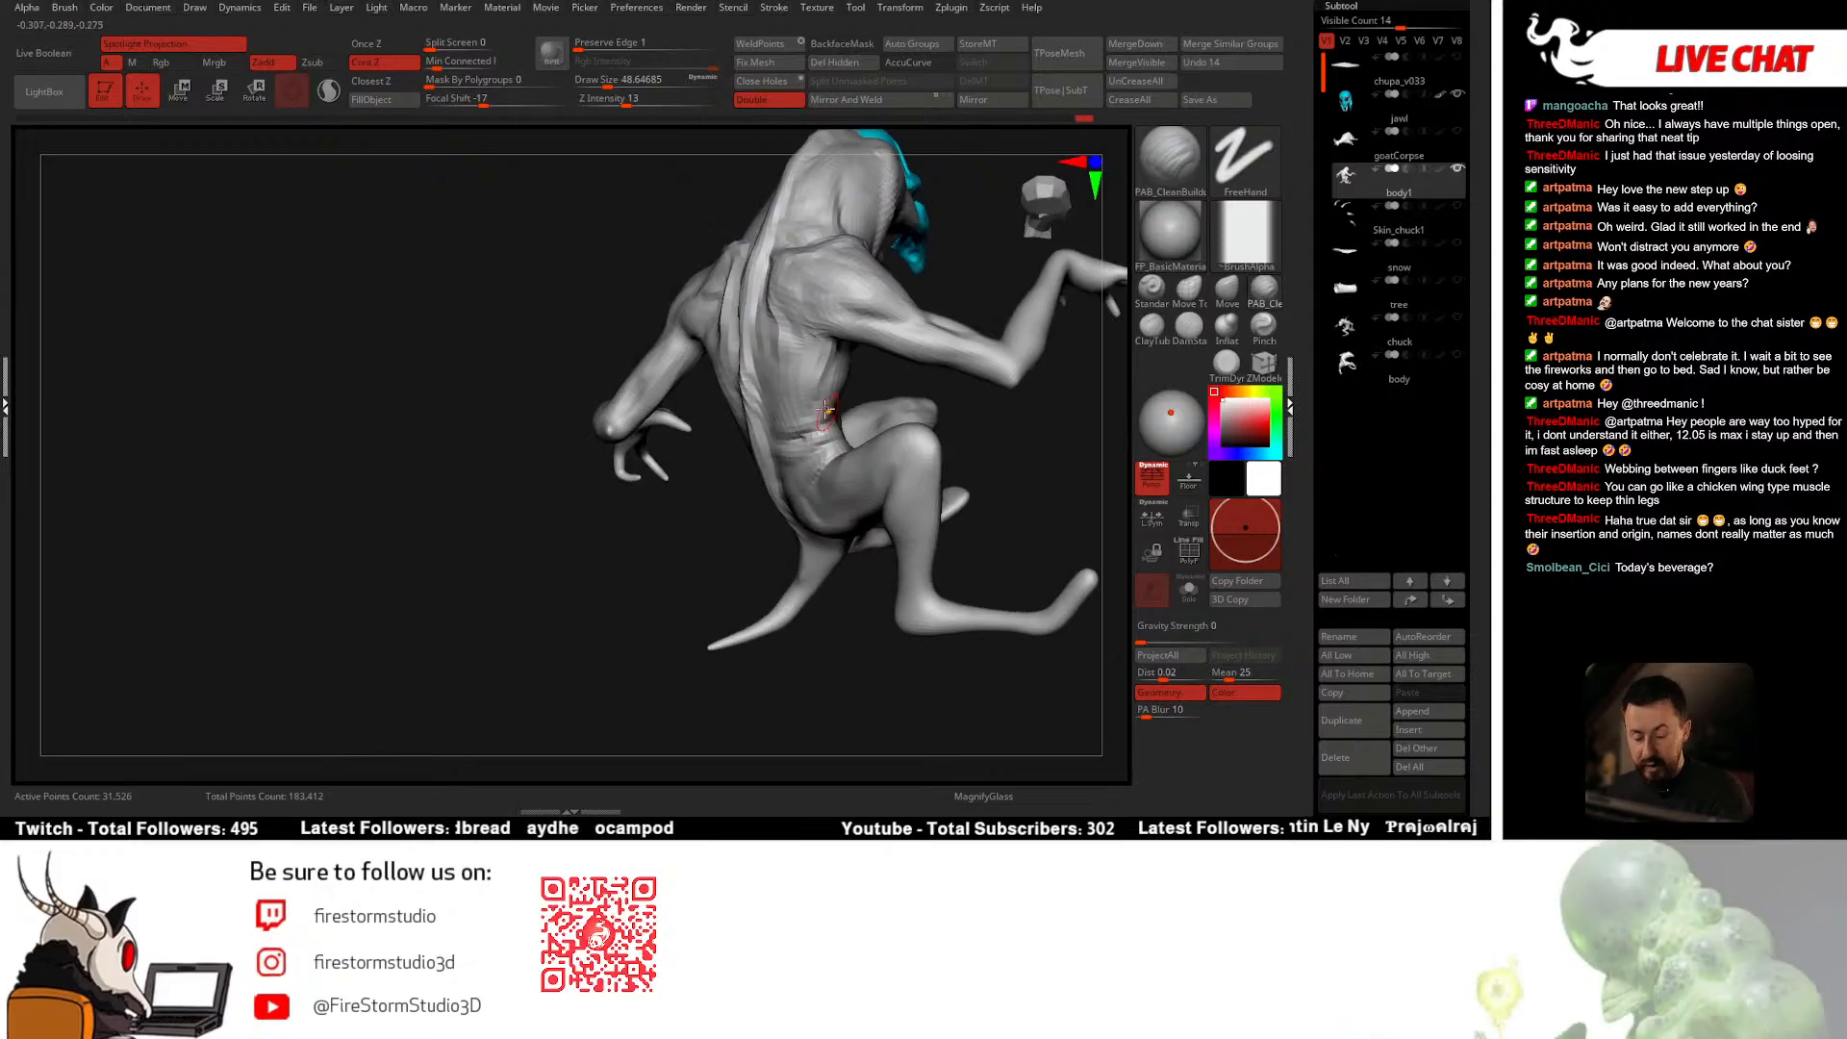
mouse_move(813, 491)
right_mouse_down()
mouse_move(721, 555)
mouse_move(760, 409)
right_mouse_up()
key("shift")
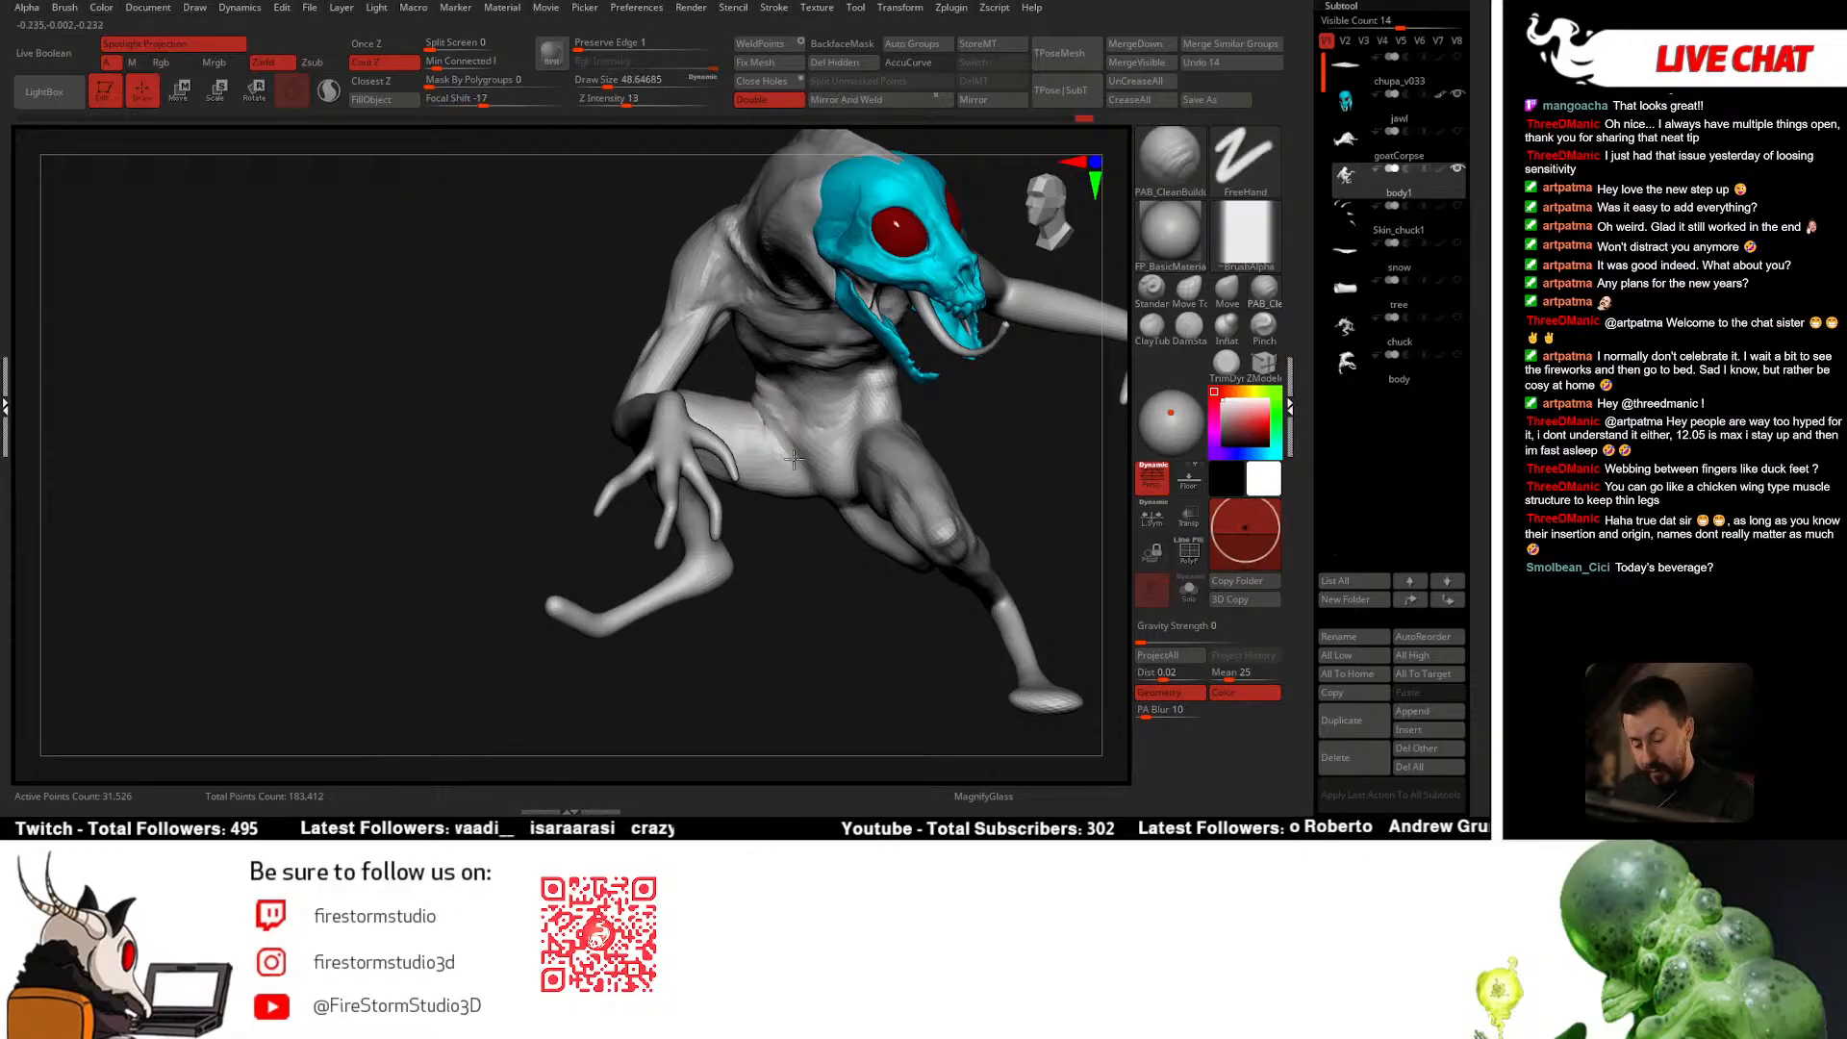
mouse_move(833, 501)
right_mouse_down()
mouse_move(787, 457)
mouse_move(771, 515)
mouse_move(767, 495)
mouse_move(841, 495)
mouse_move(913, 454)
mouse_move(857, 496)
right_mouse_up()
right_click(767, 496)
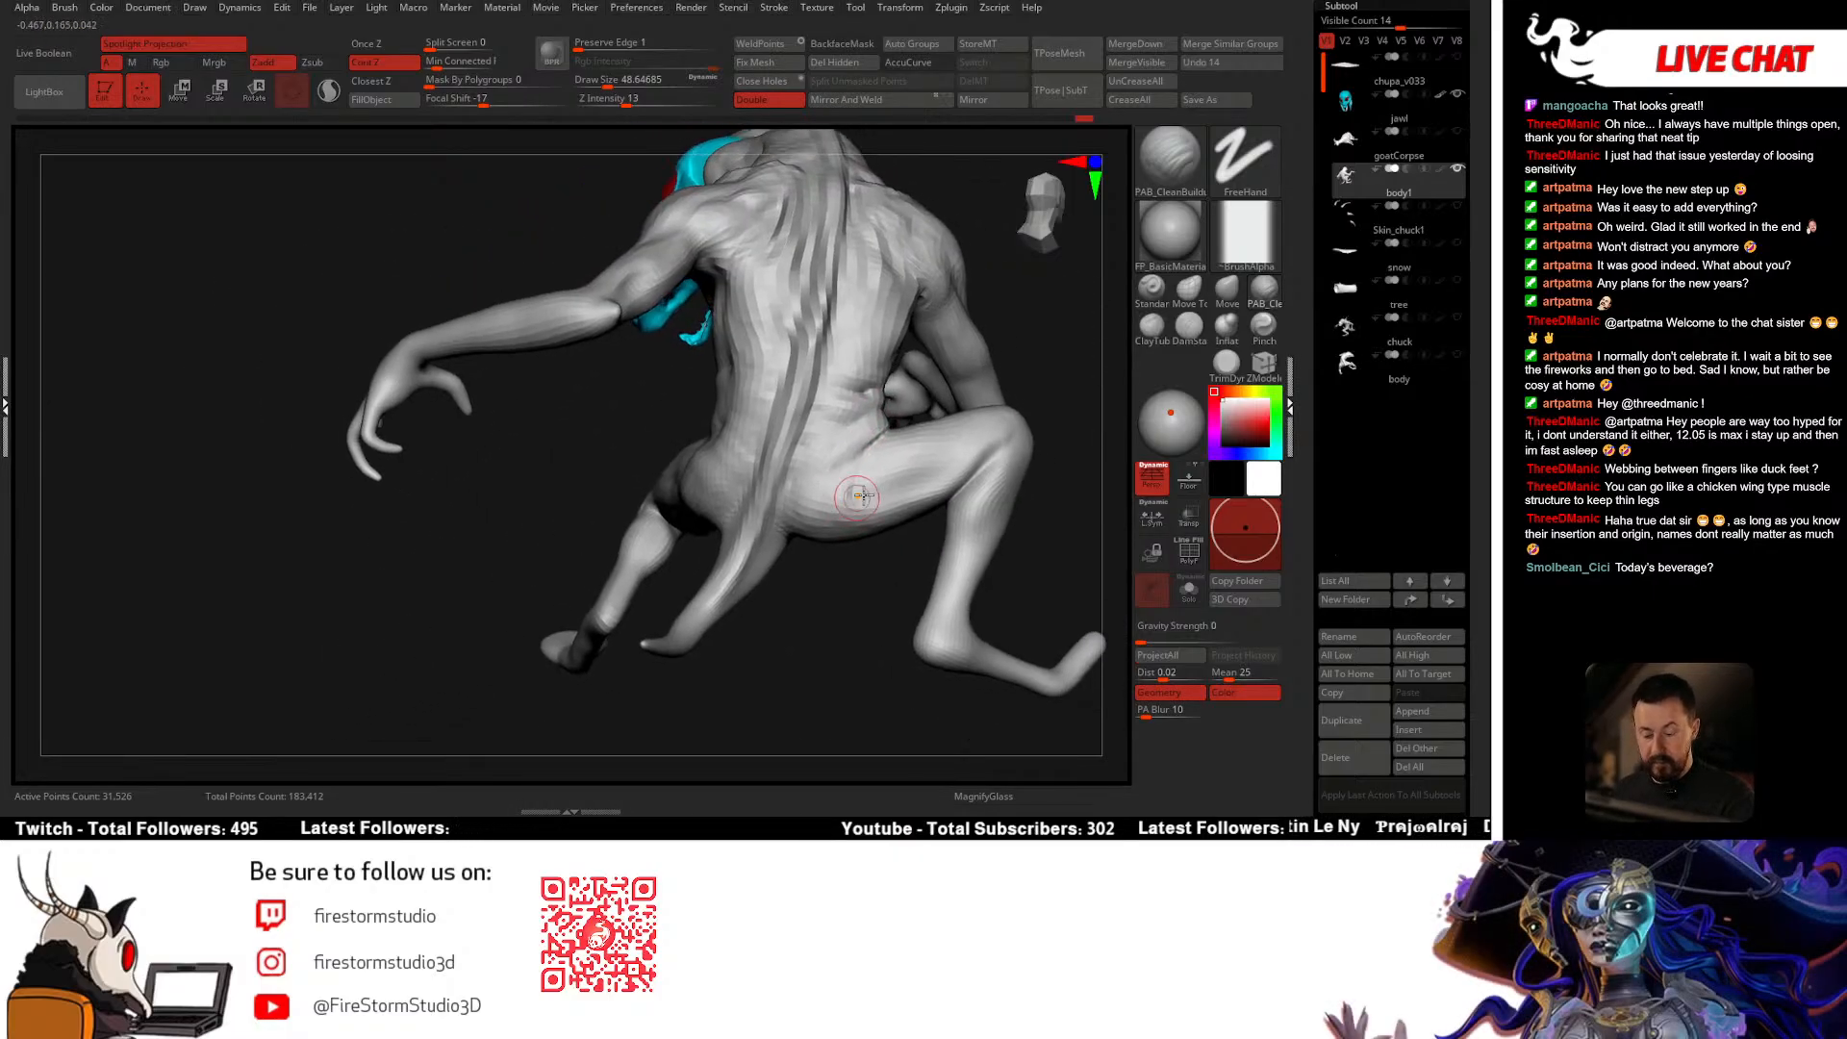
Step: Shape the buttock and upper thigh from behind and the side, reducing the PAB_CleanBuildup draw size to about 31
left_click_drag(854, 488, 856, 475)
mouse_move(855, 475)
right_mouse_down("alt")
mouse_move(823, 421)
mouse_move(852, 414)
right_mouse_up("alt")
mouse_move(664, 418)
right_mouse_down()
mouse_move(793, 426)
mouse_move(854, 405)
mouse_move(810, 408)
right_mouse_up()
right_click(793, 426)
mouse_move(922, 400)
right_mouse_down()
mouse_move(945, 412)
mouse_move(909, 458)
mouse_move(740, 428)
mouse_move(760, 401)
right_mouse_up()
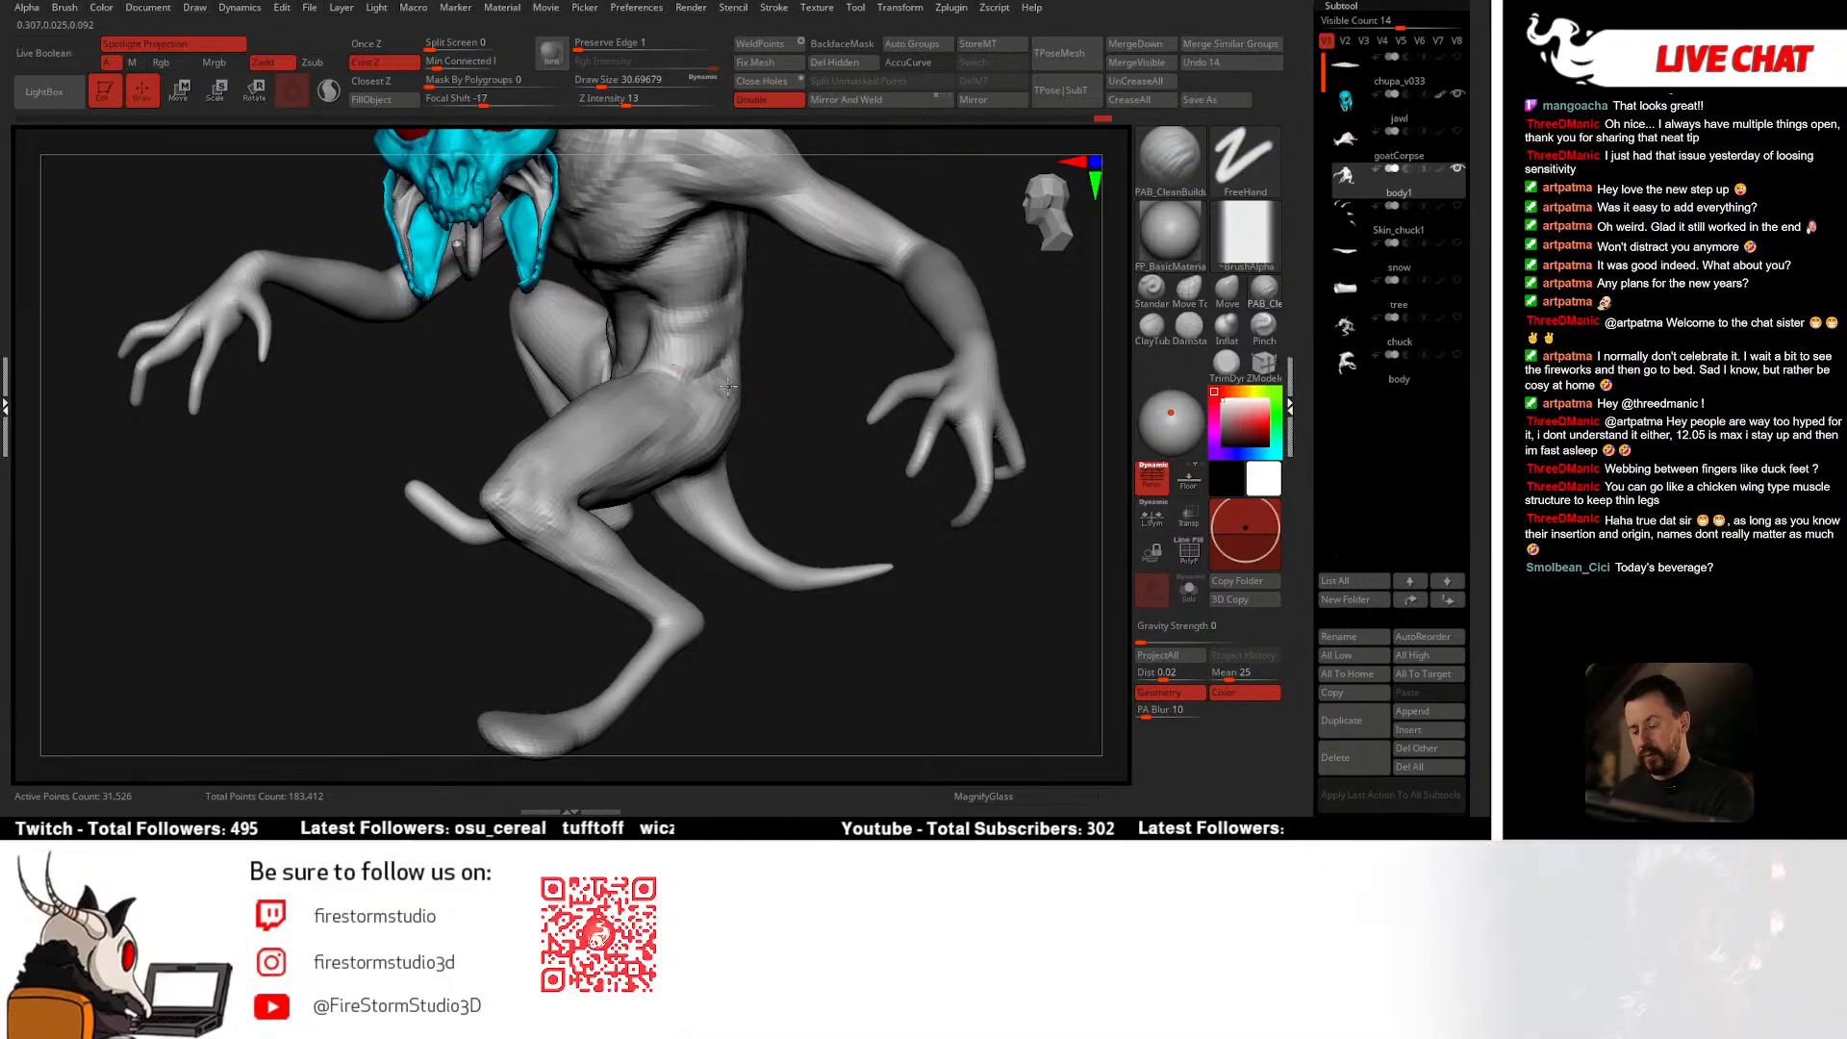
Step: Sculpt the pelvis, lower back and tail base with the PAB_CleanBuildup brush at a draw size of about 31
mouse_move(763, 409)
right_mouse_down()
mouse_move(728, 418)
mouse_move(722, 476)
mouse_move(932, 574)
mouse_move(587, 567)
right_mouse_up()
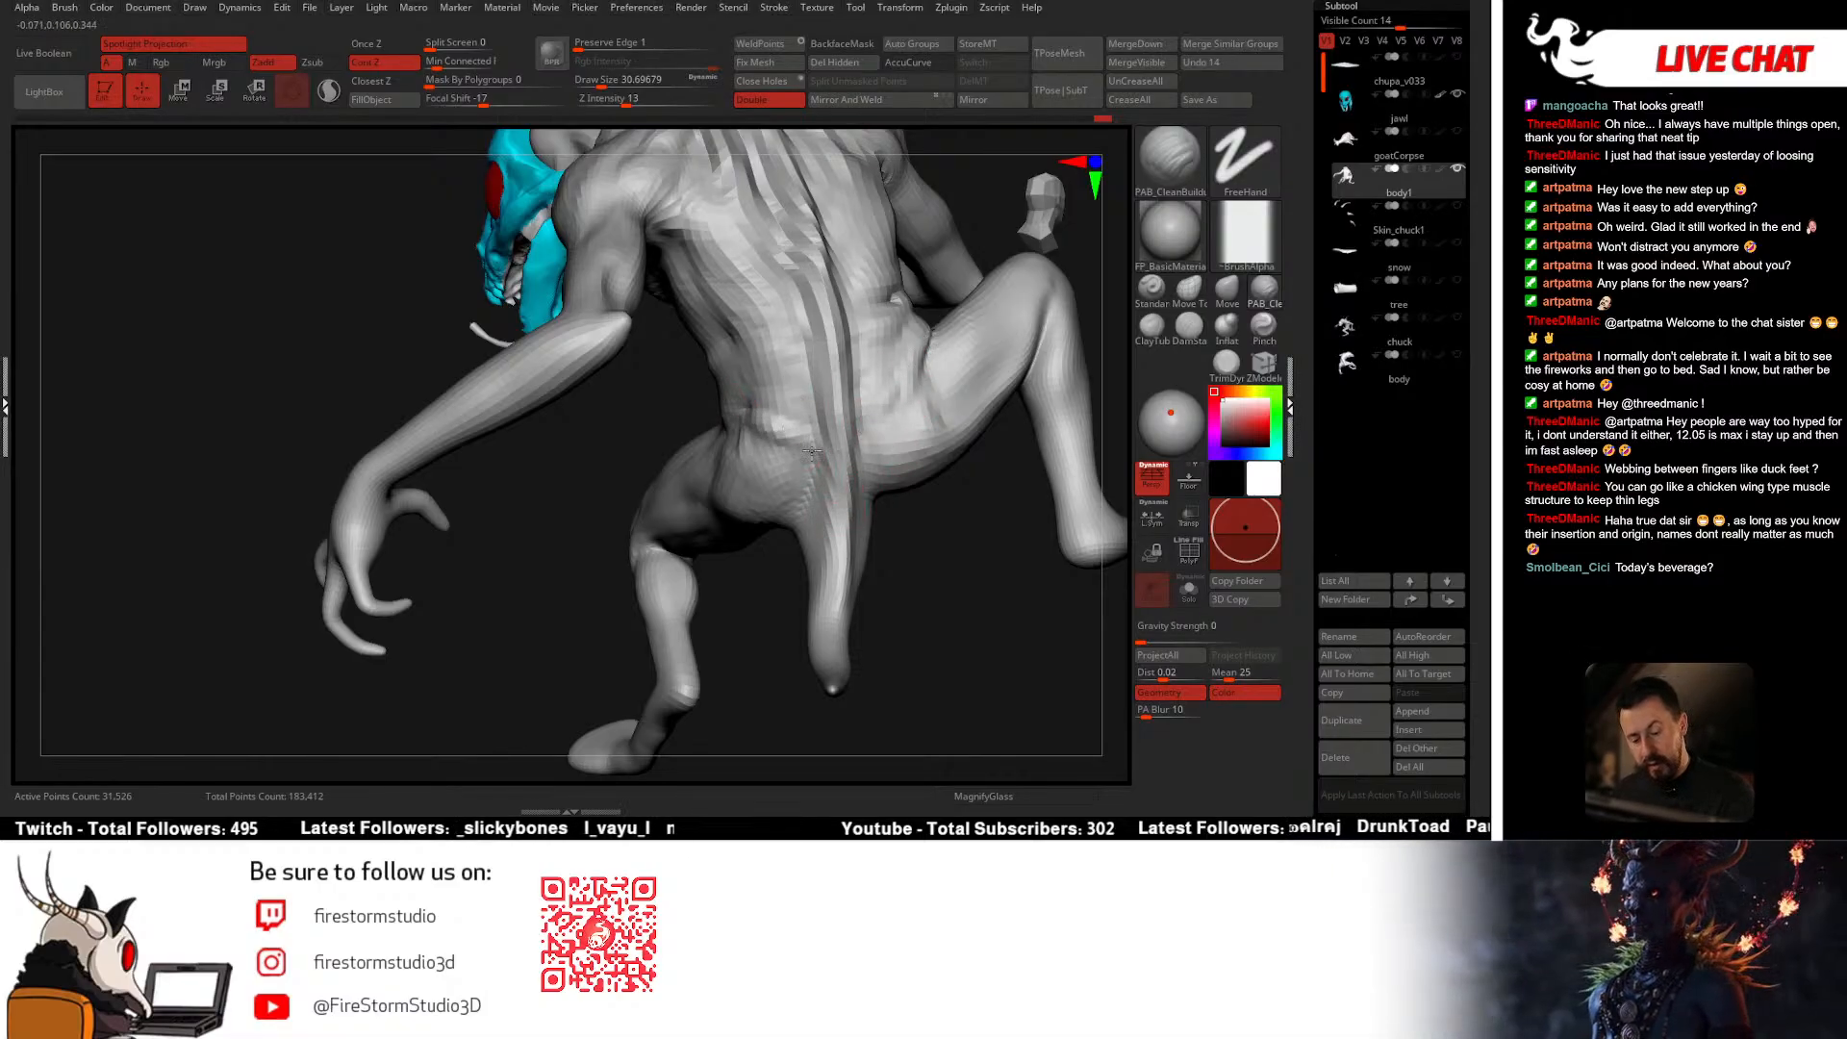
right_click_drag(746, 446, 748, 416)
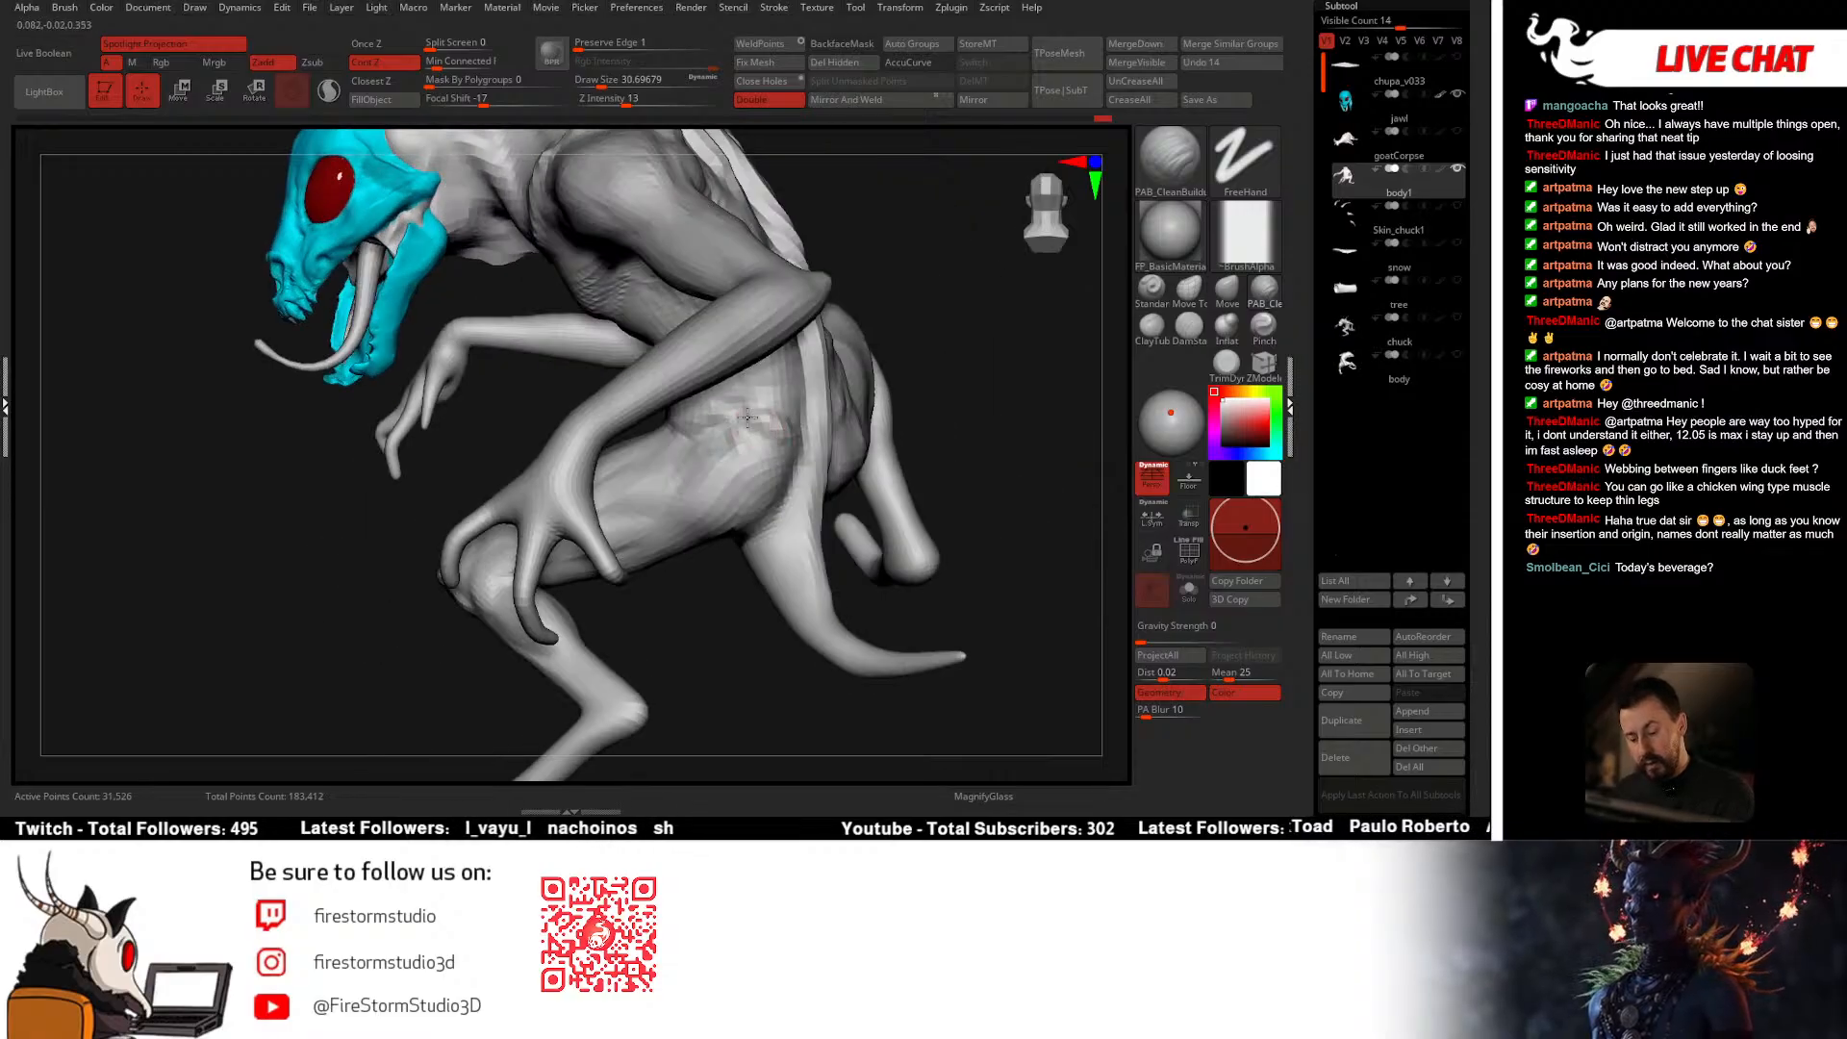
left_click_drag(781, 446, 767, 431)
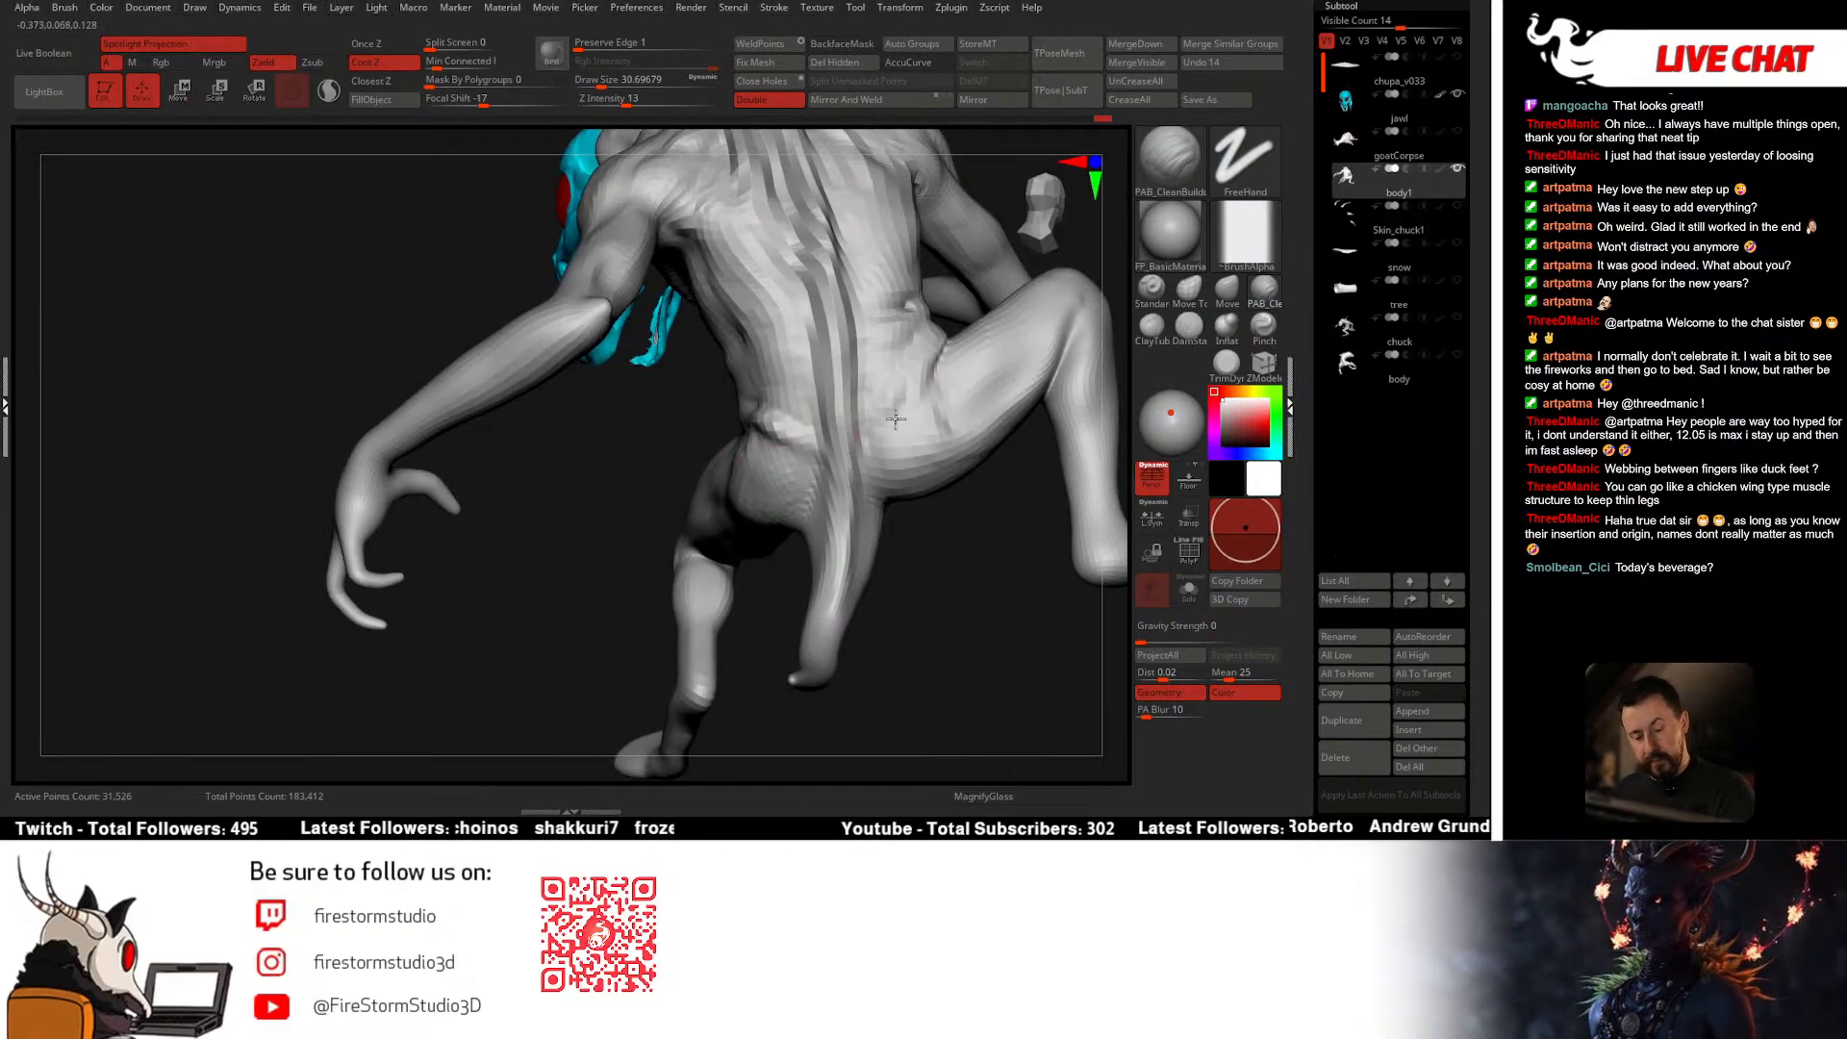
right_click_drag(901, 400, 799, 402)
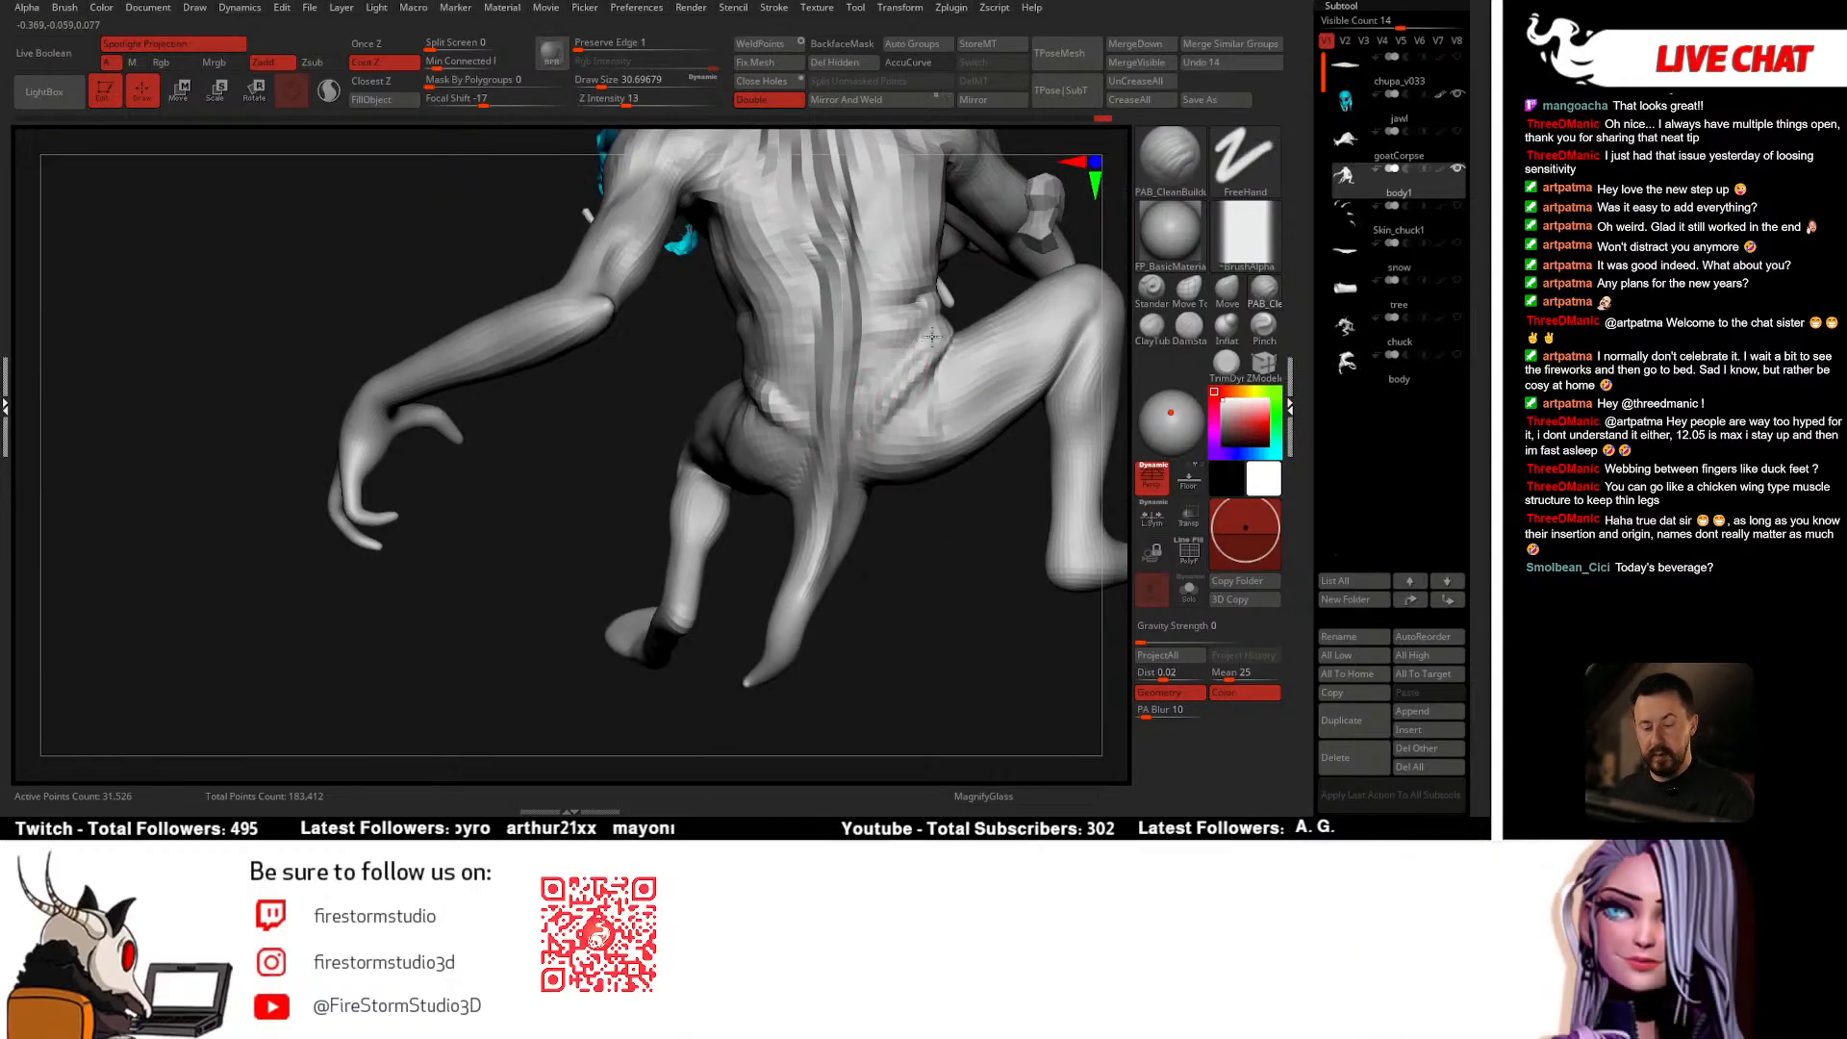
right_click_drag(938, 336, 901, 458)
Step: Raise the draw size to about 44 and continue working on the hip beside the tail base
key("space")
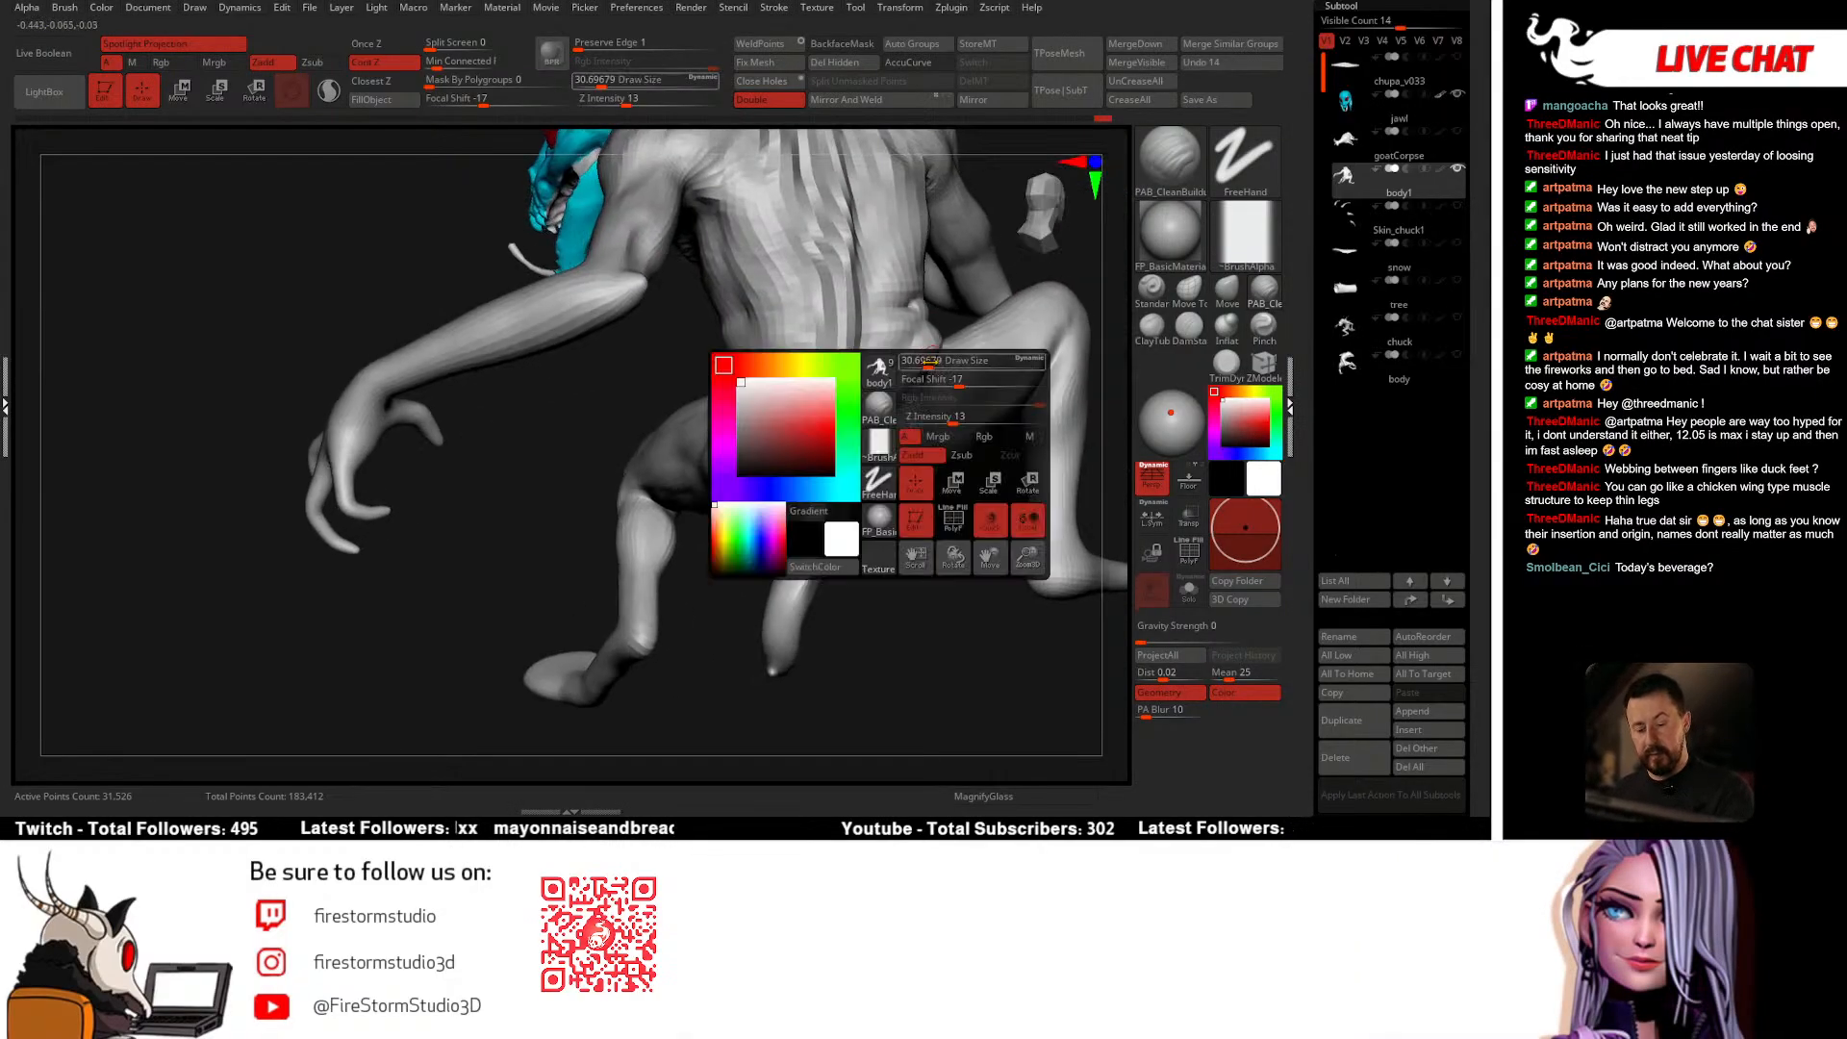
left_click_drag(903, 458, 920, 456)
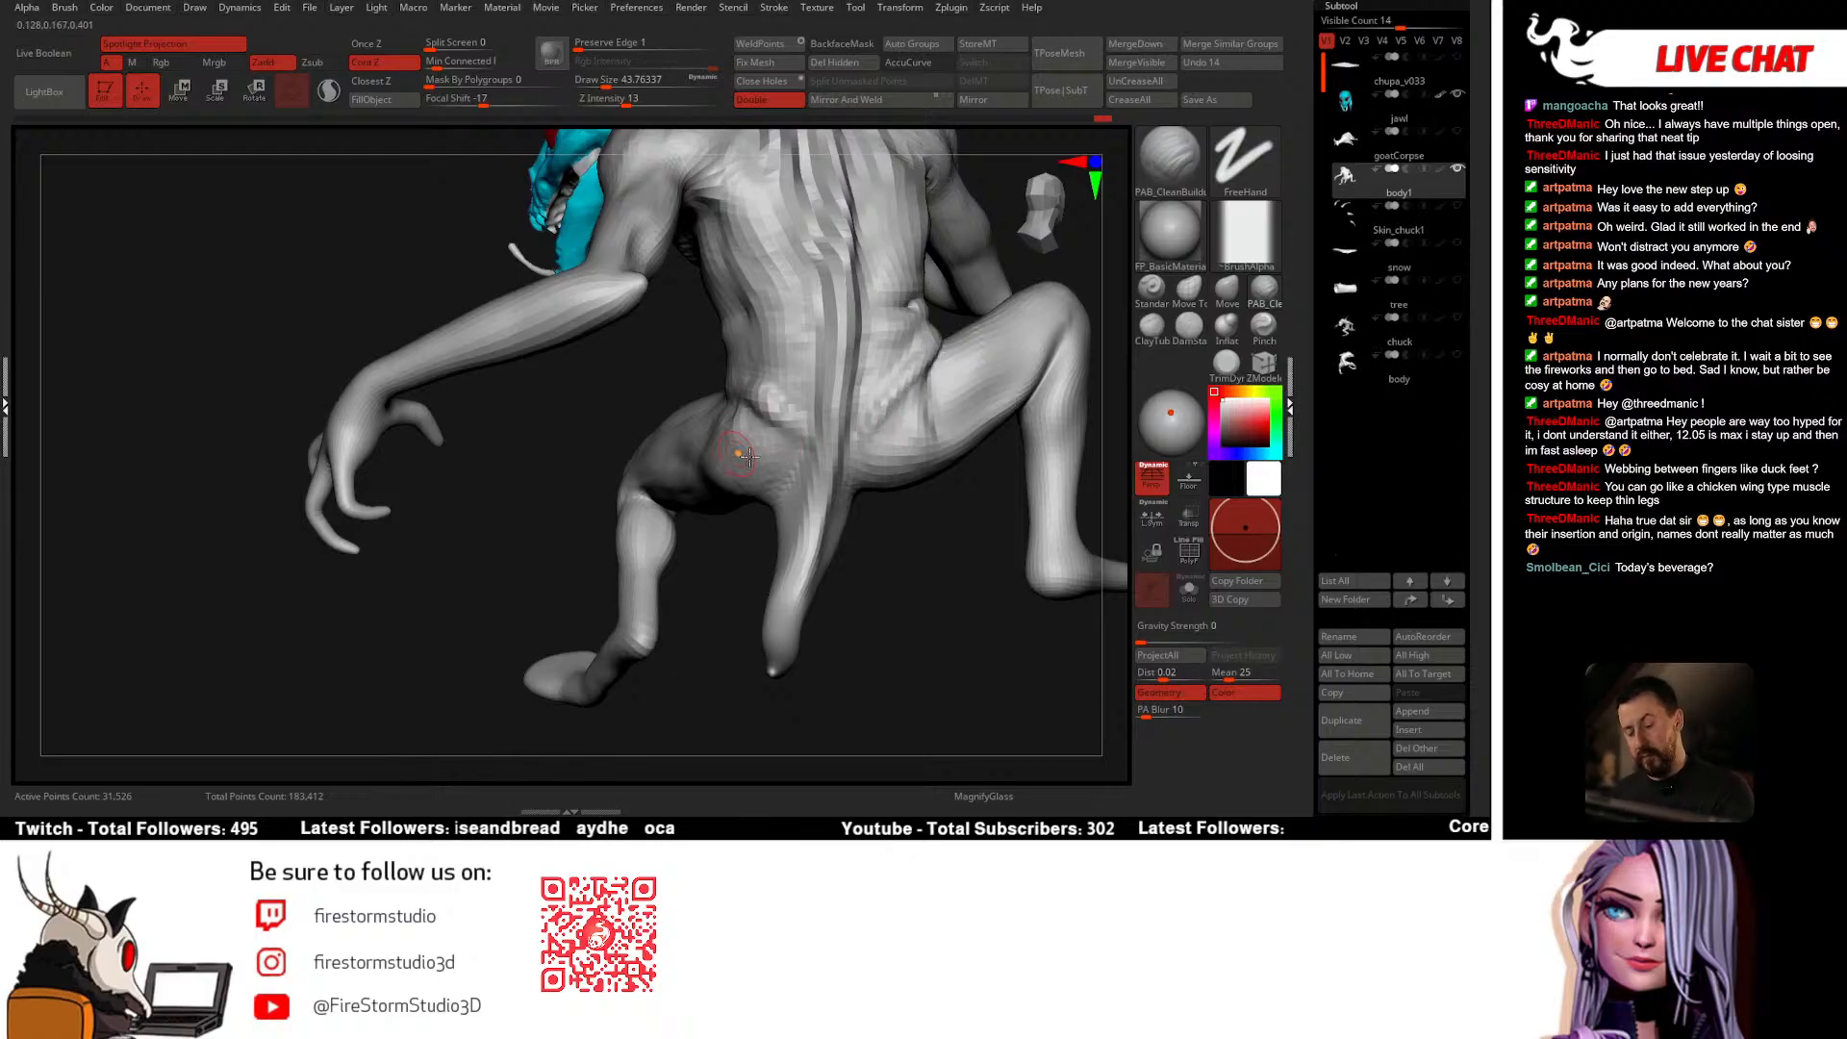
mouse_move(749, 456)
right_mouse_down()
mouse_move(760, 506)
mouse_move(804, 485)
mouse_move(847, 528)
mouse_move(825, 511)
mouse_move(837, 536)
mouse_move(797, 550)
right_mouse_up()
Step: Show the Skin_chuck1 subtool on the creature and save the tool as the new version chupa_v034
left_click(1456, 206)
right_click_drag(1039, 424, 828, 482)
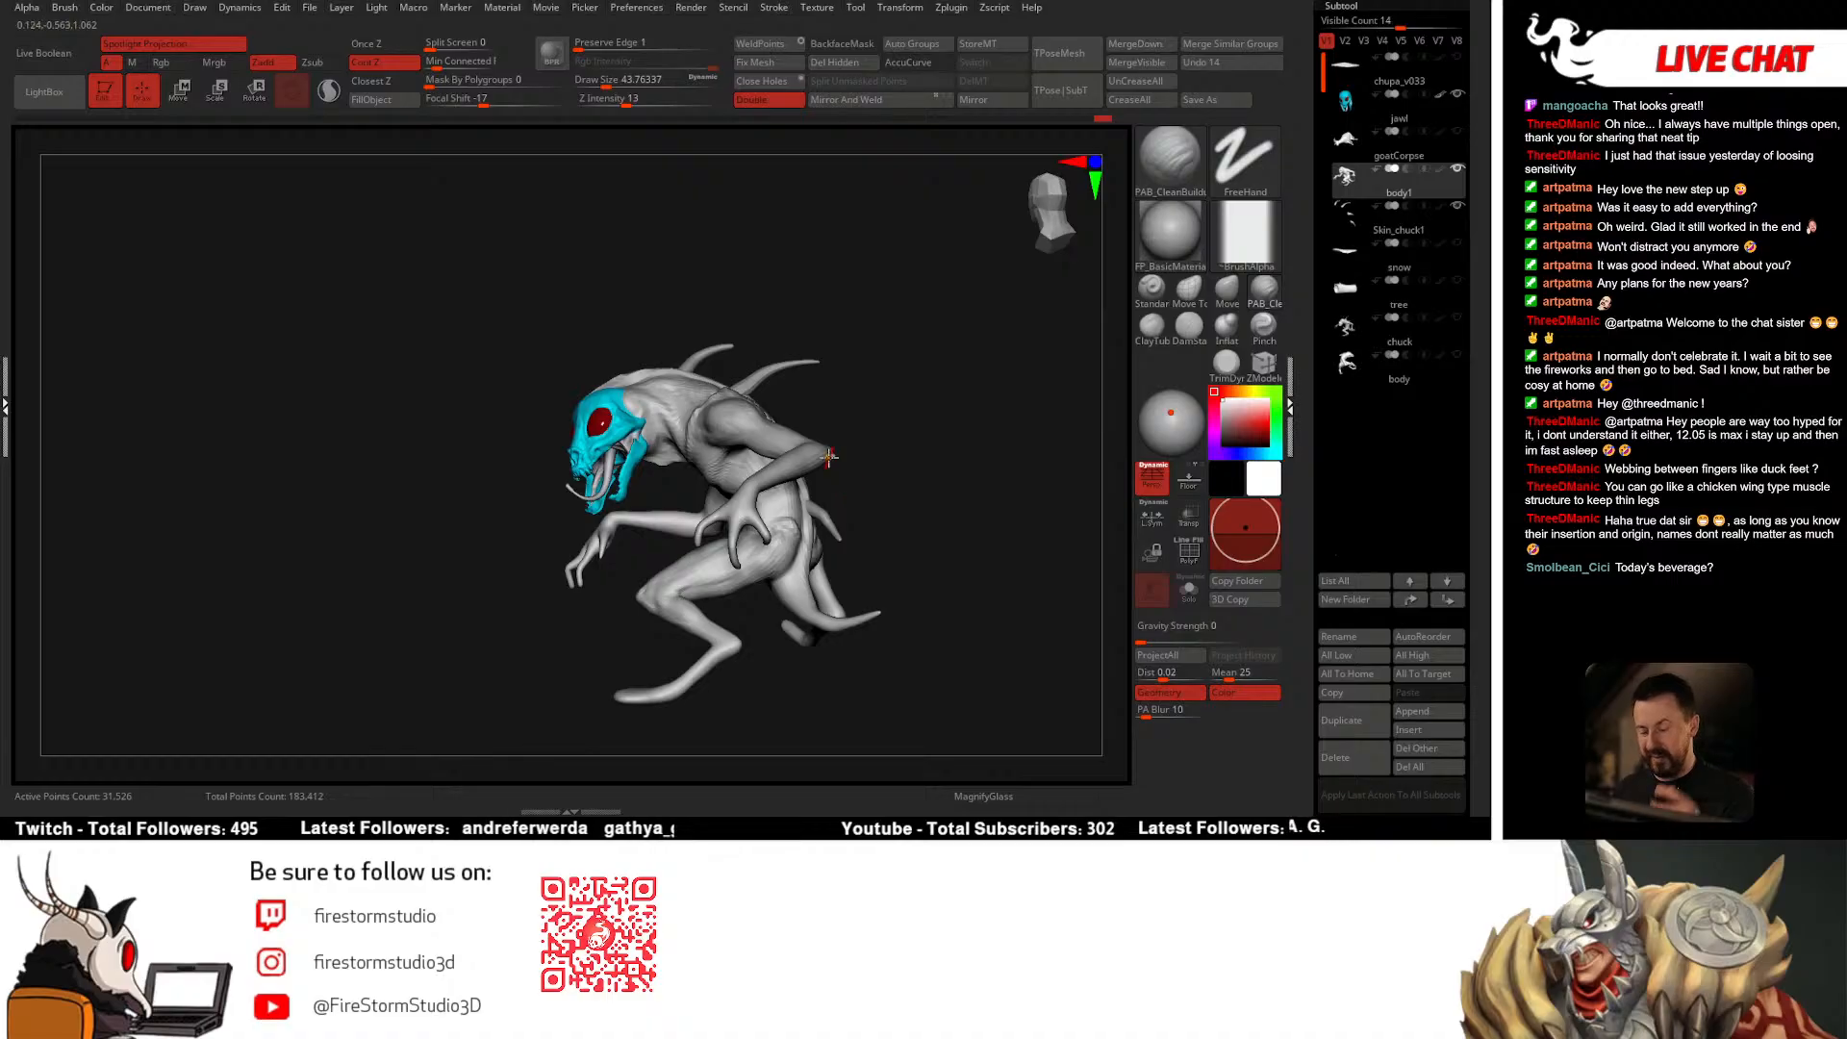
left_click_drag(911, 498, 991, 405, "alt")
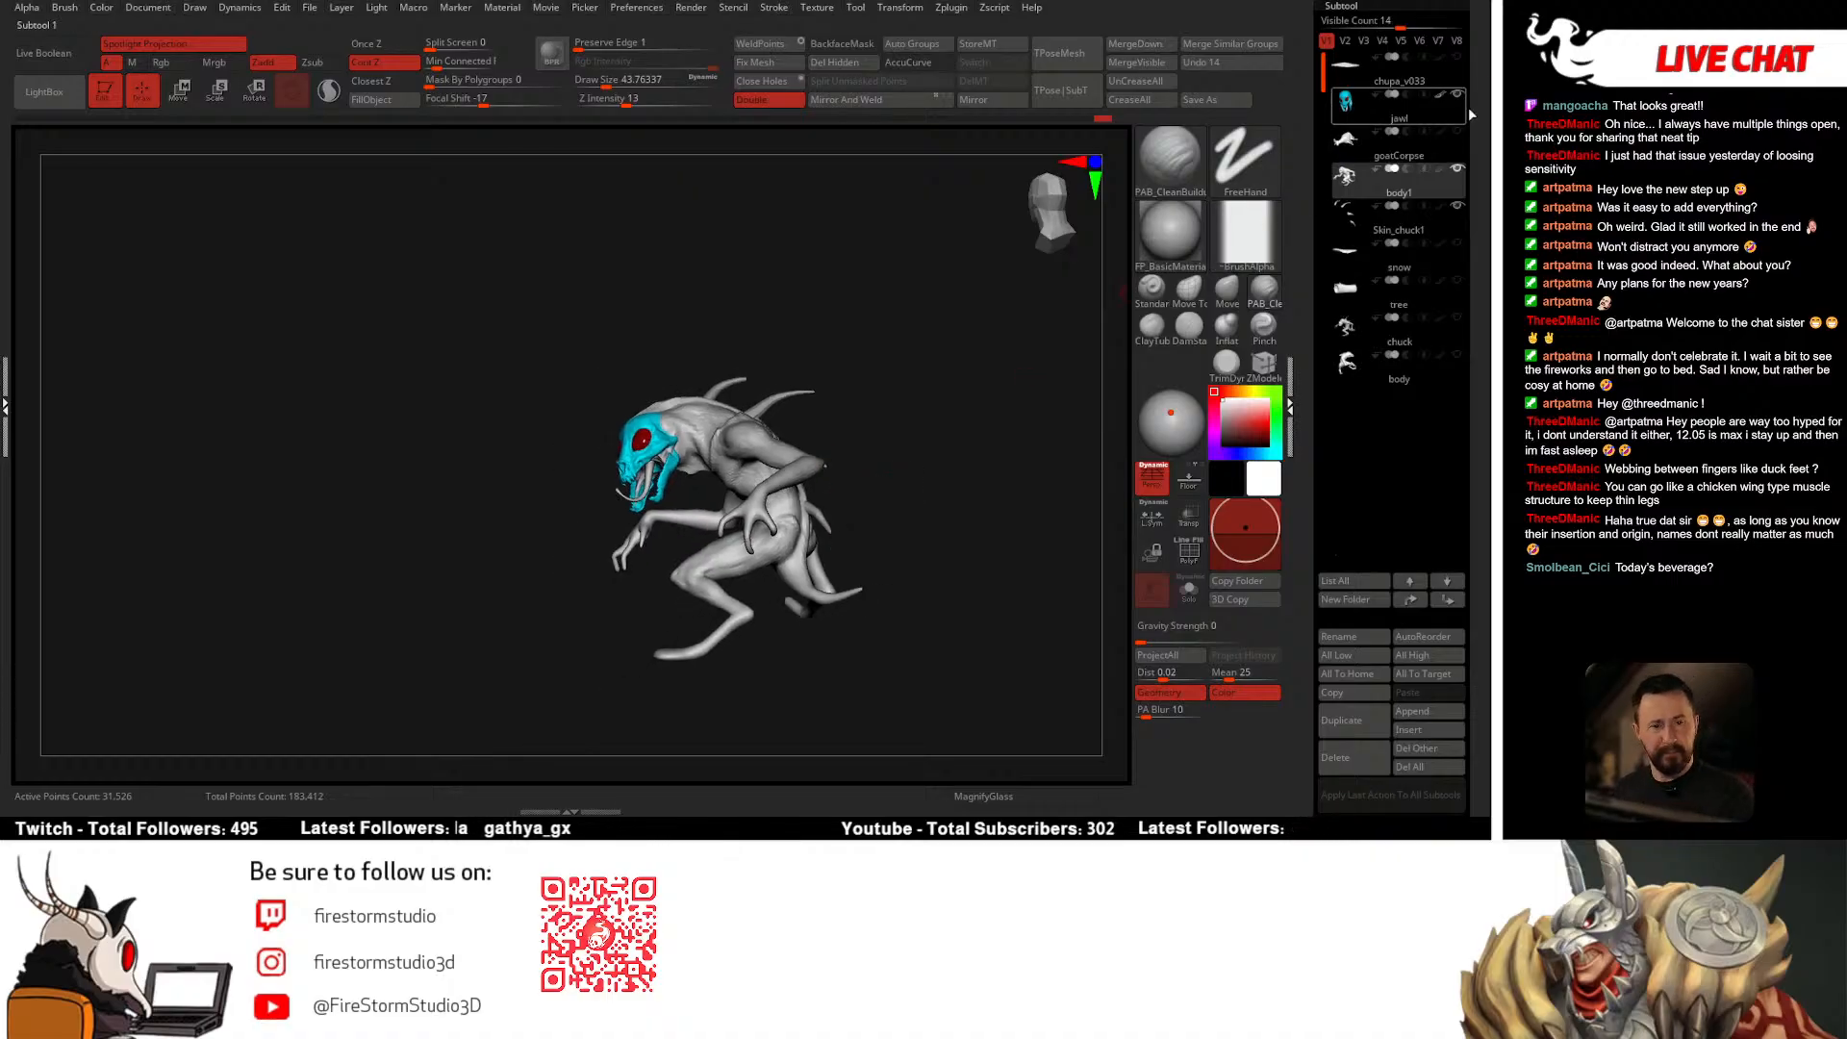
left_click_drag(1467, 108, 1440, 252)
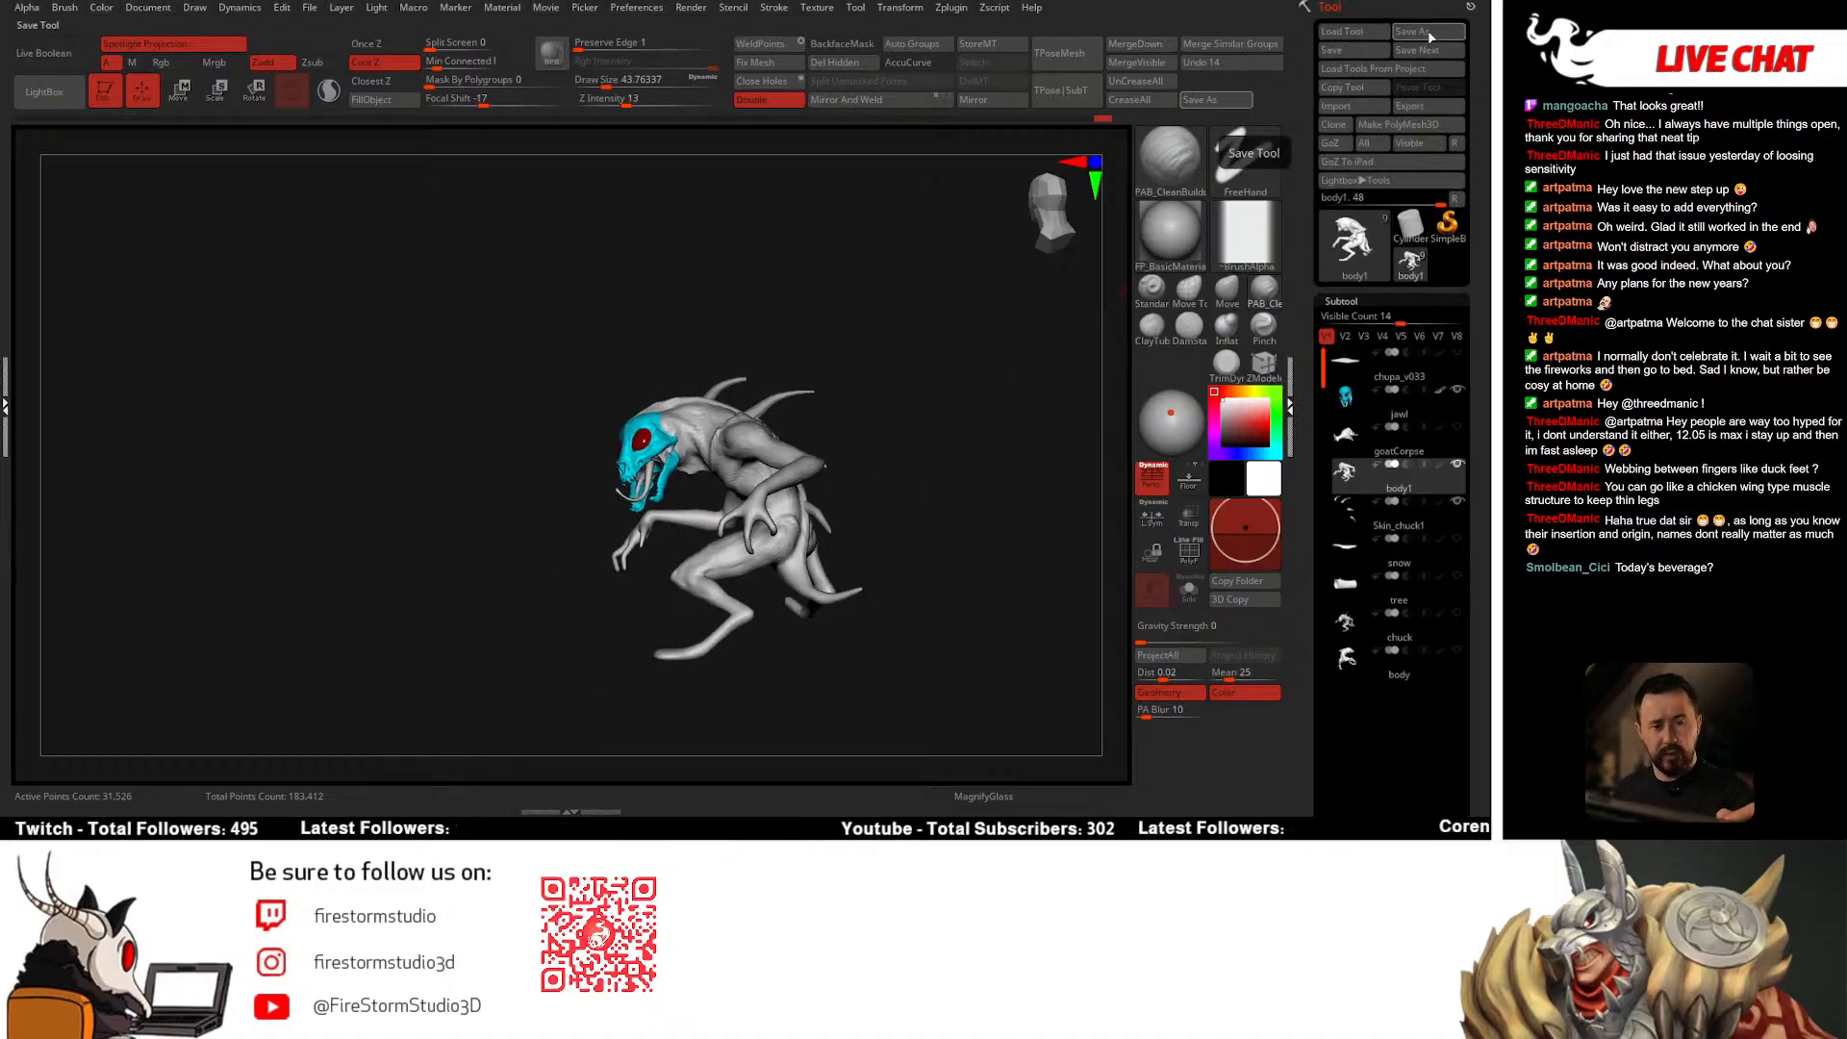
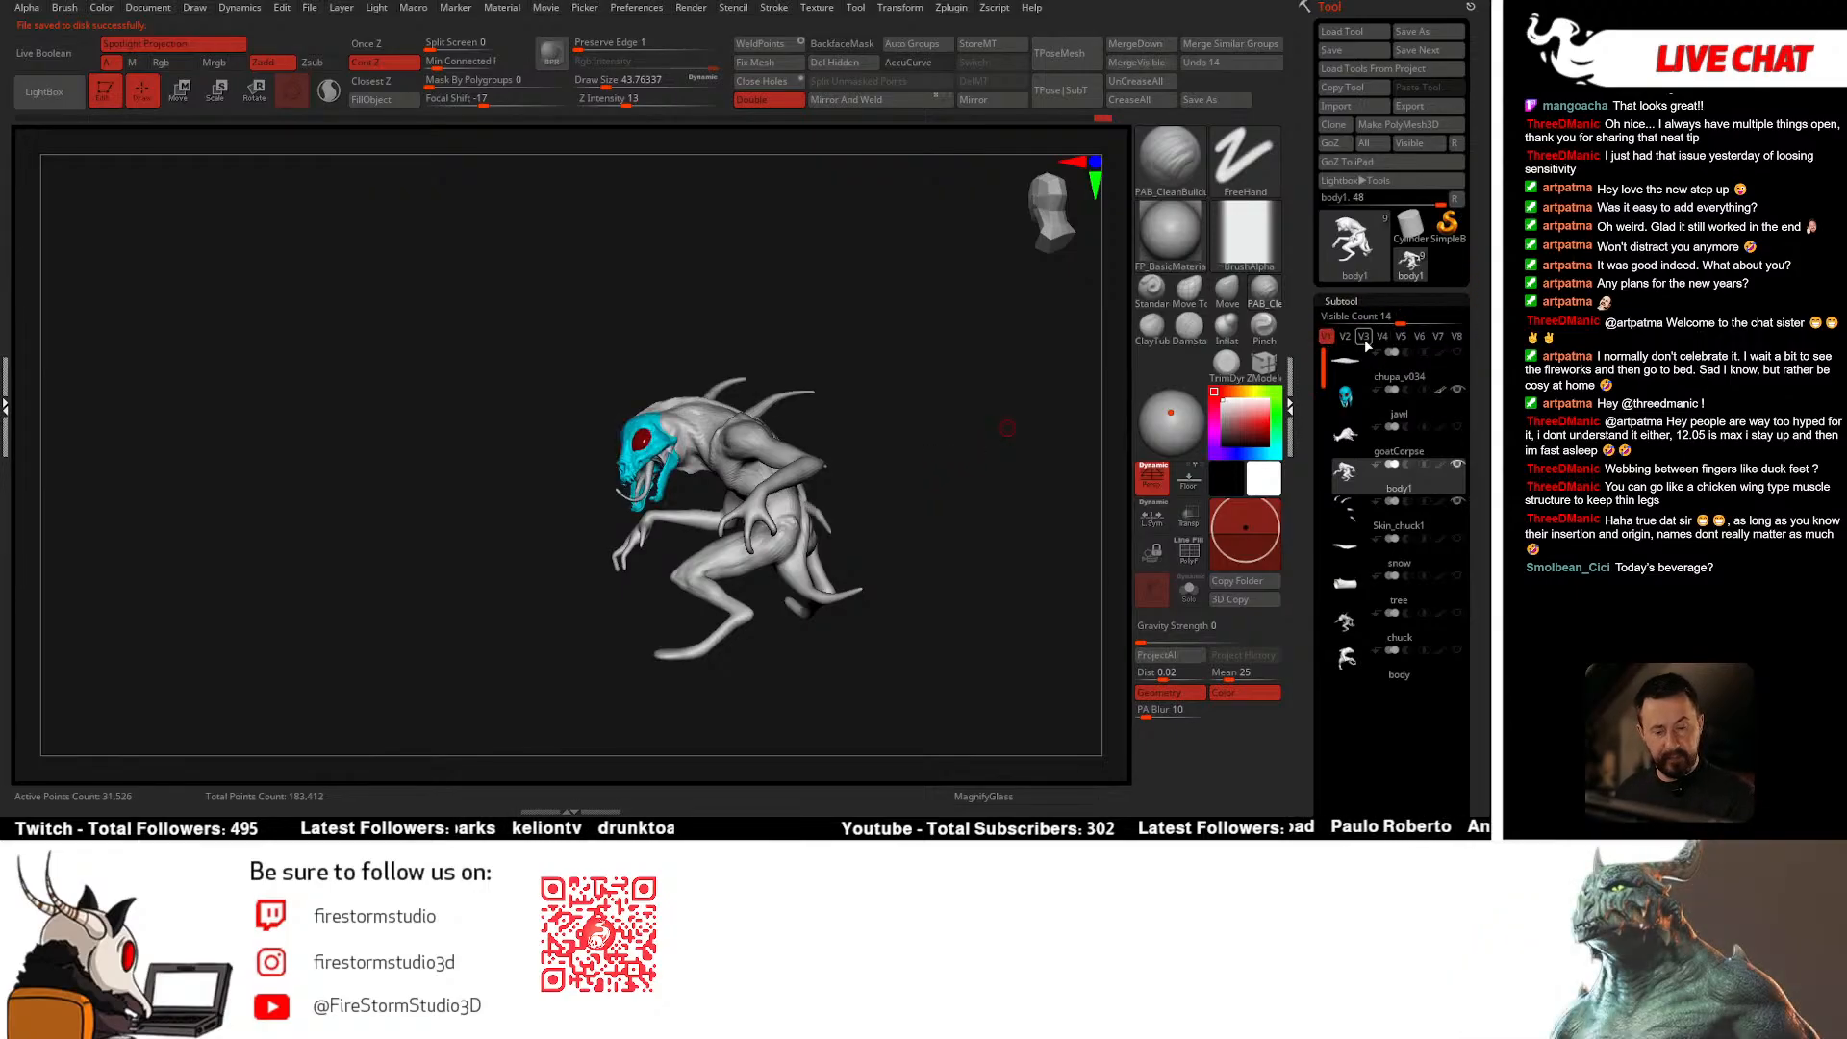
Step: Append a Cube3D mesh to the creature as a new subtool
scroll(1463, 211, "down", 6)
left_click(1428, 374)
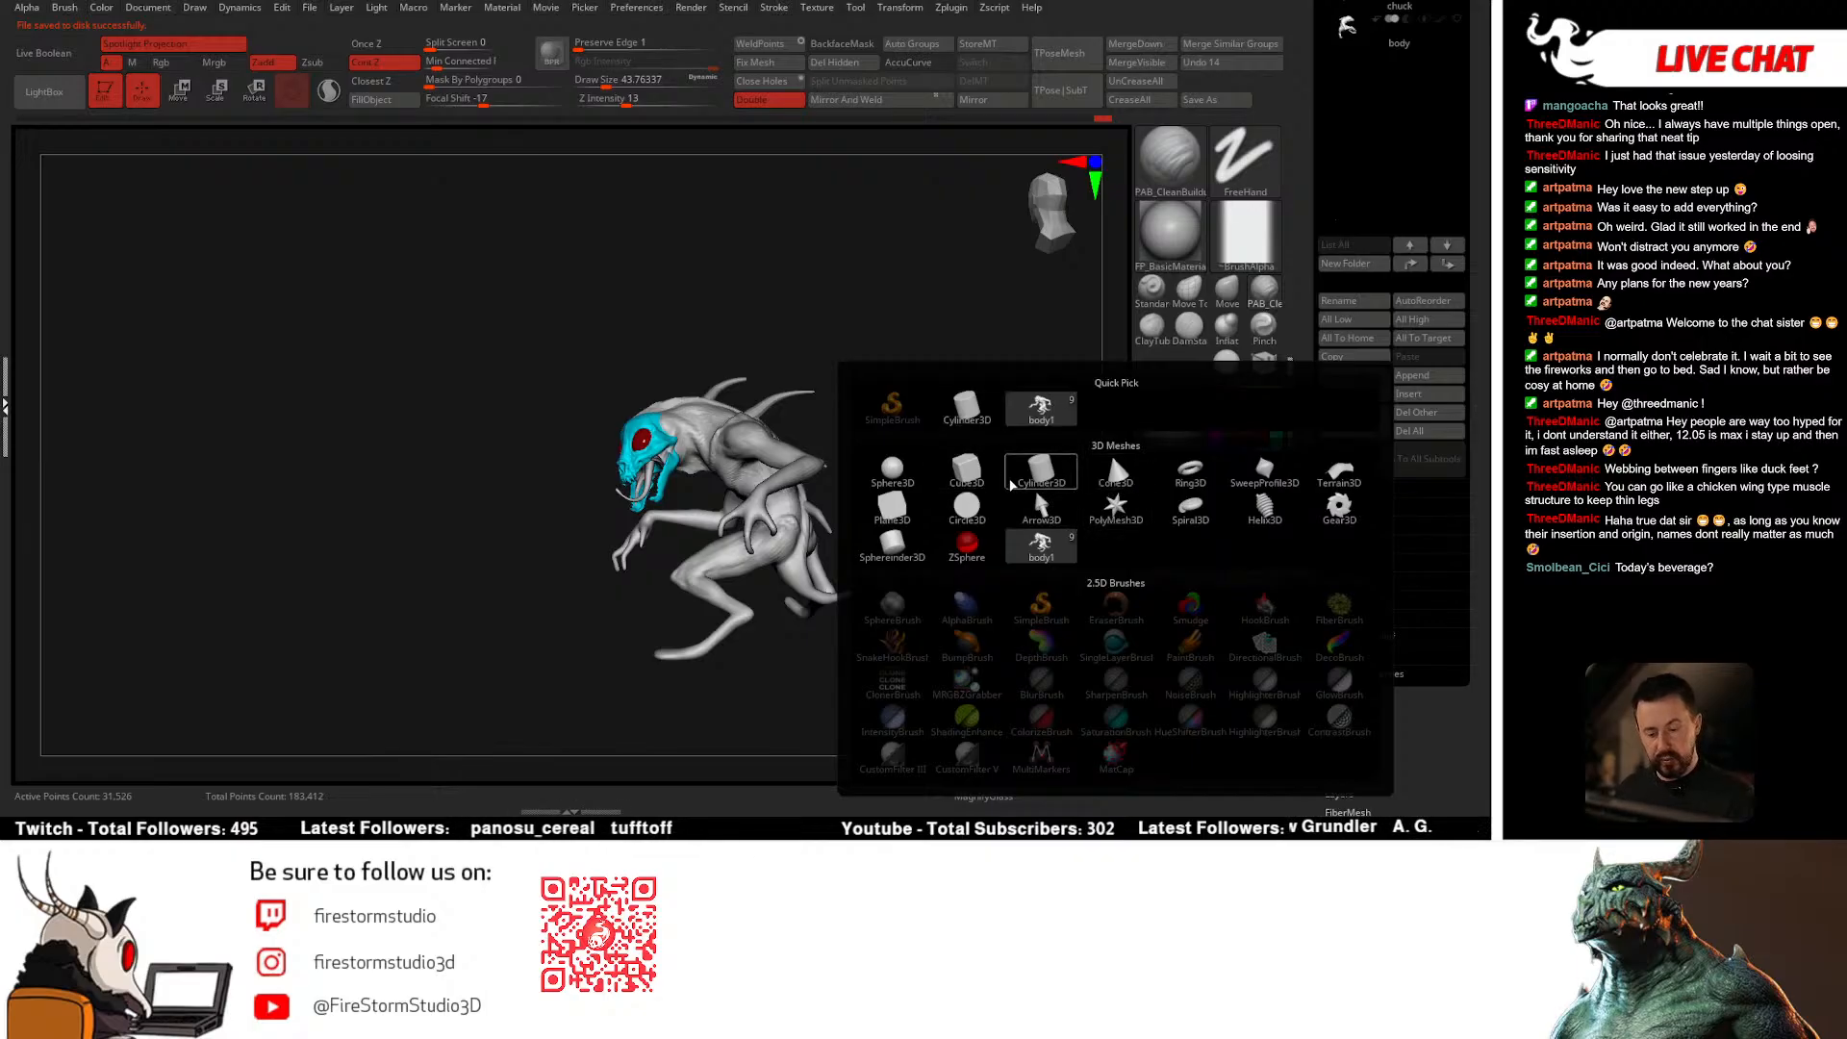
left_click(969, 473)
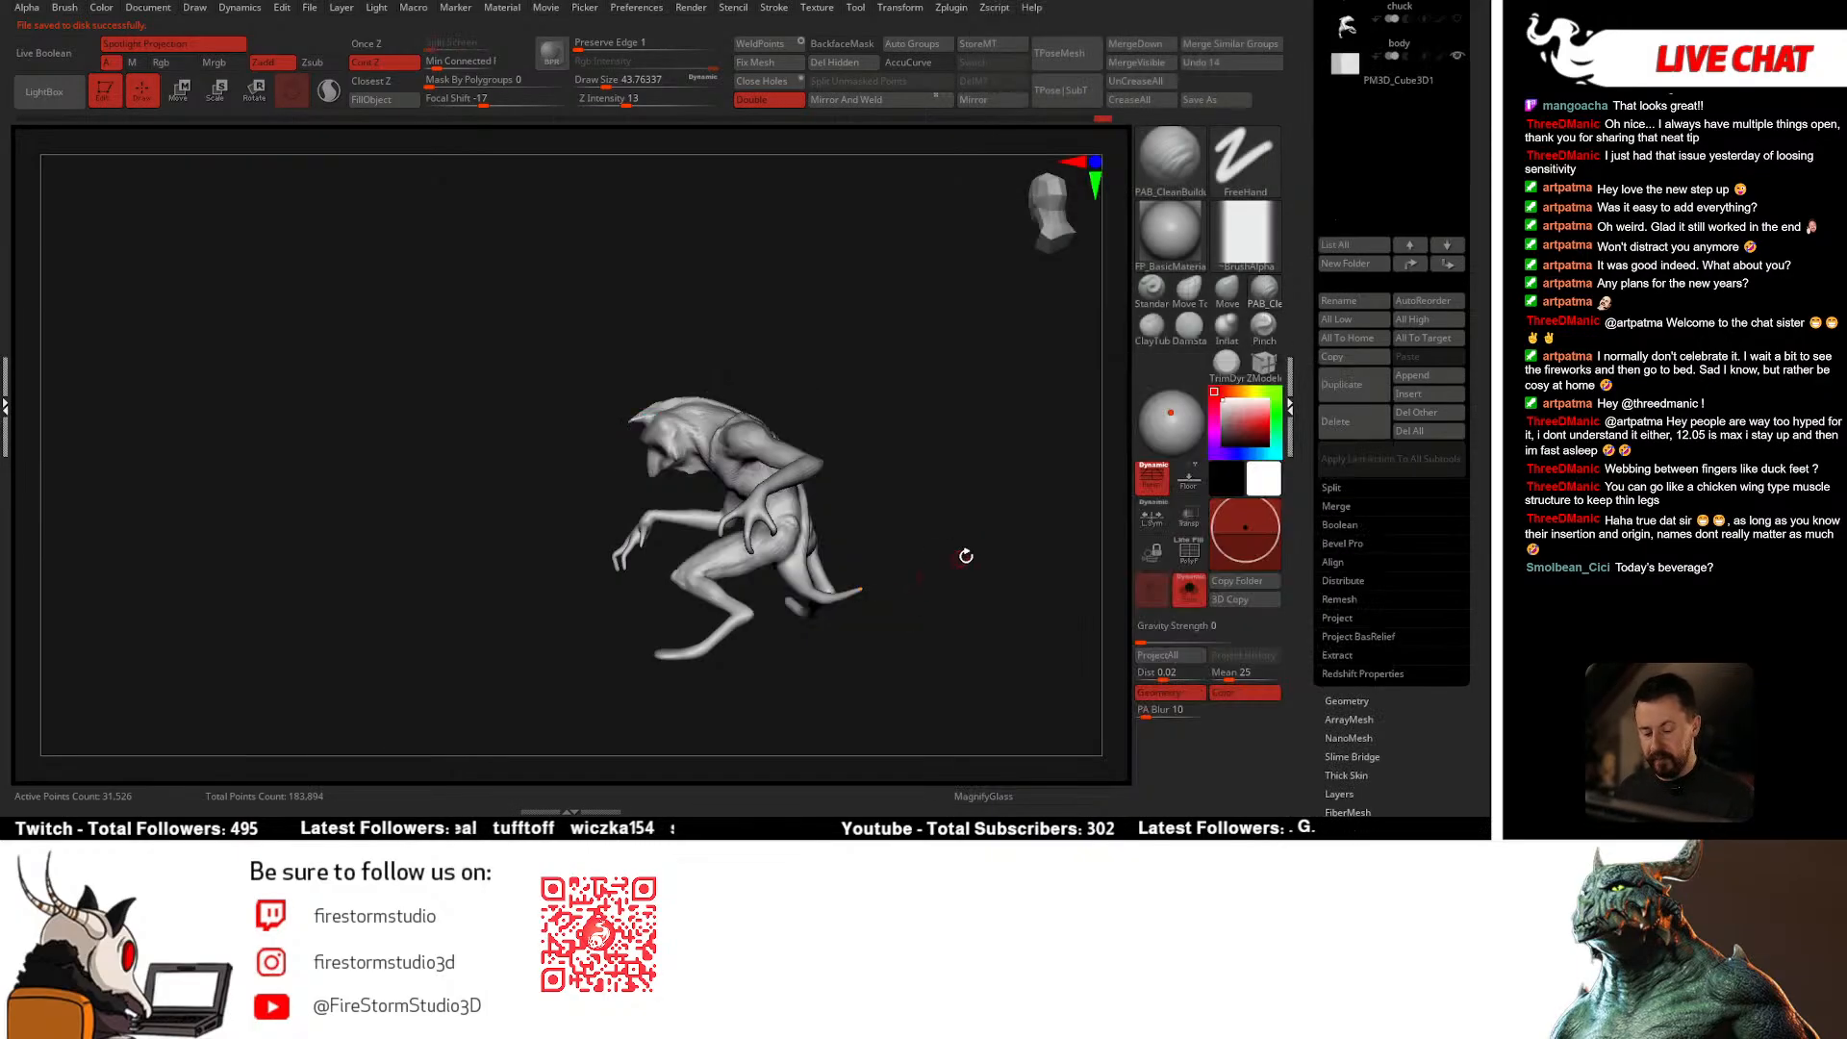
left_click_drag(960, 561, 833, 594)
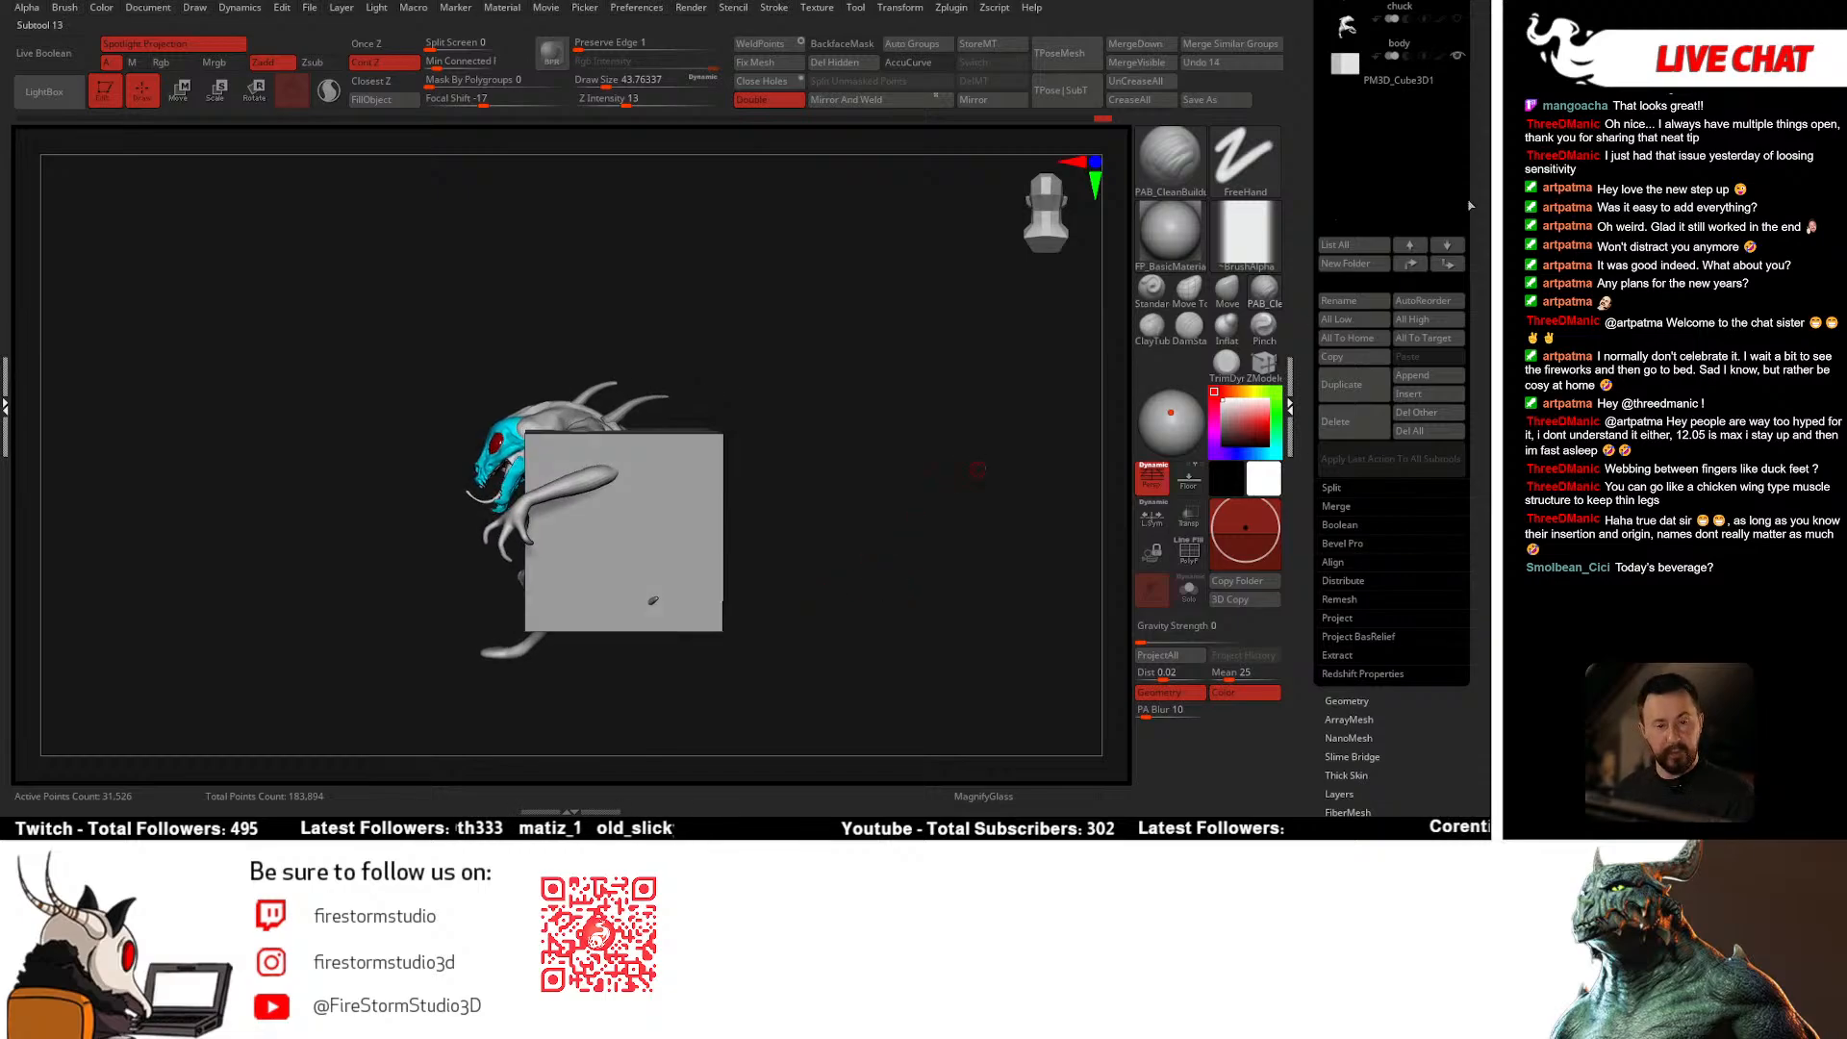
Step: Isolate the PM3D_Cube3D1 subtool by hiding all the others and display its polyframe
scroll(1469, 205, "up", 3)
left_click(1458, 227, "shift")
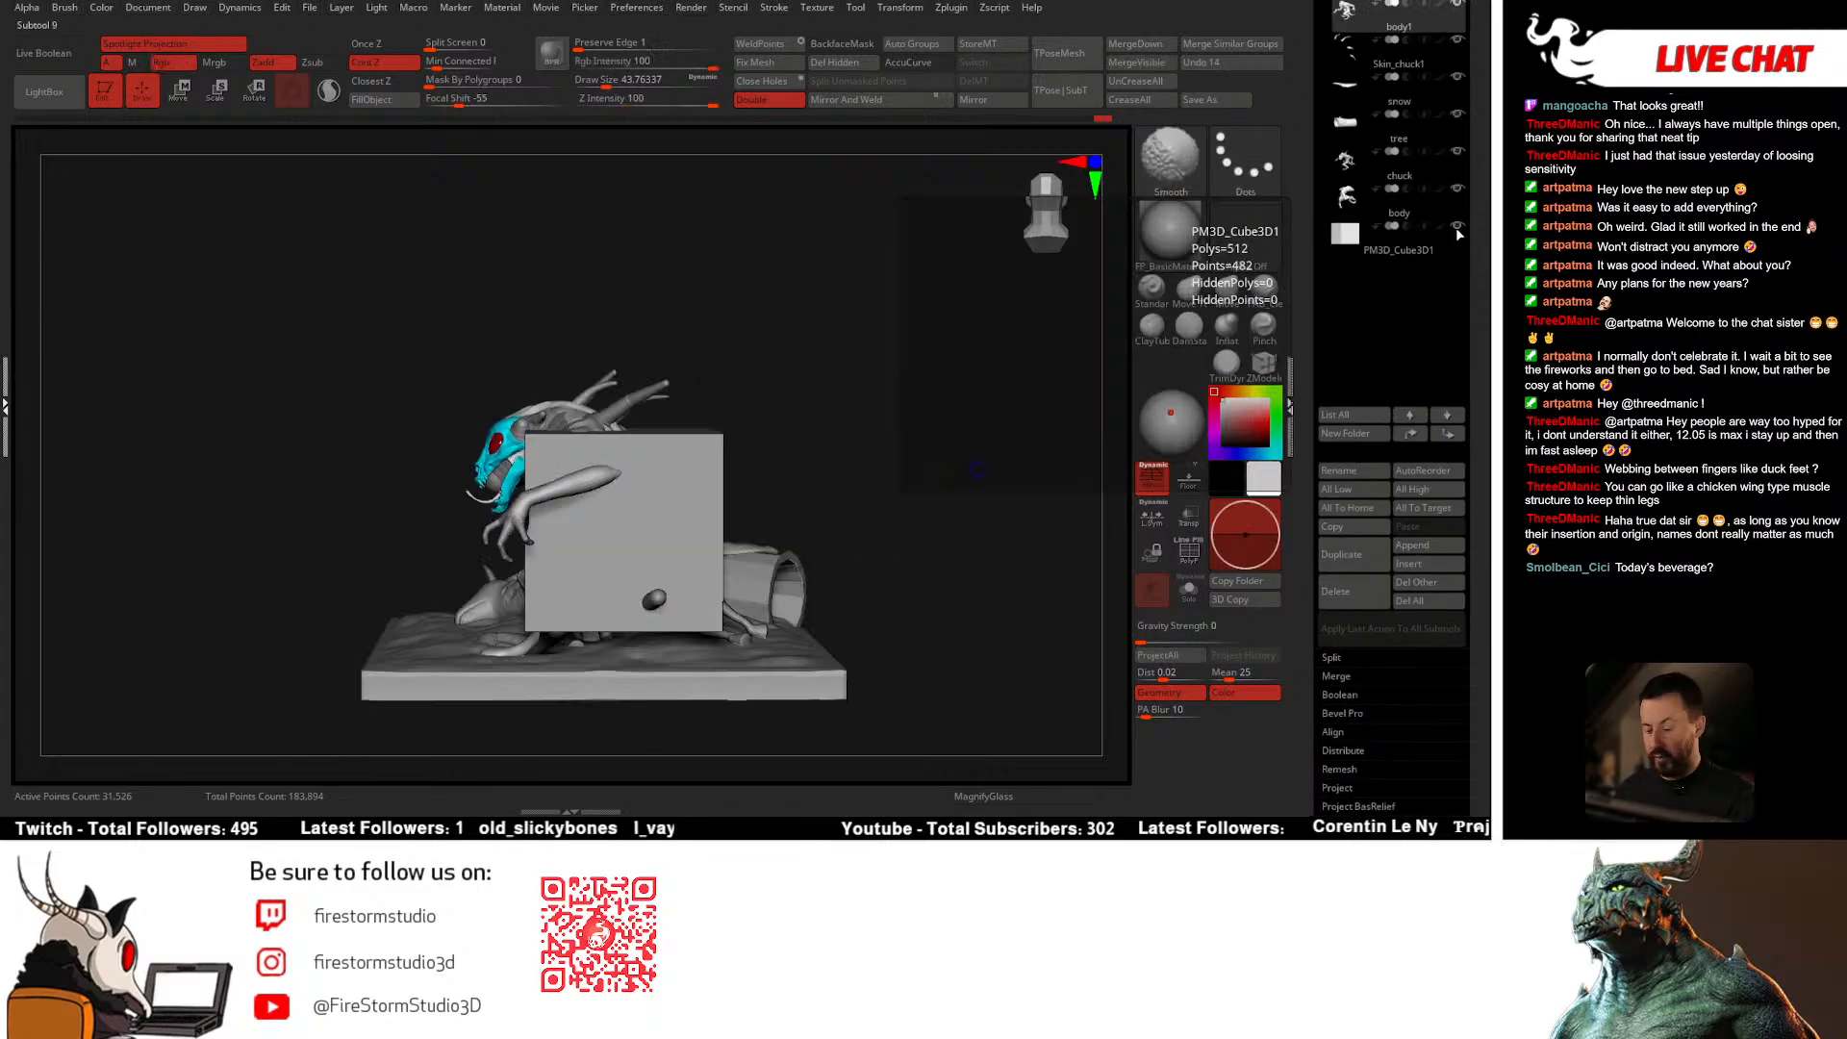
left_click(1457, 229, "shift")
left_click_drag(925, 558, 915, 564, "shift")
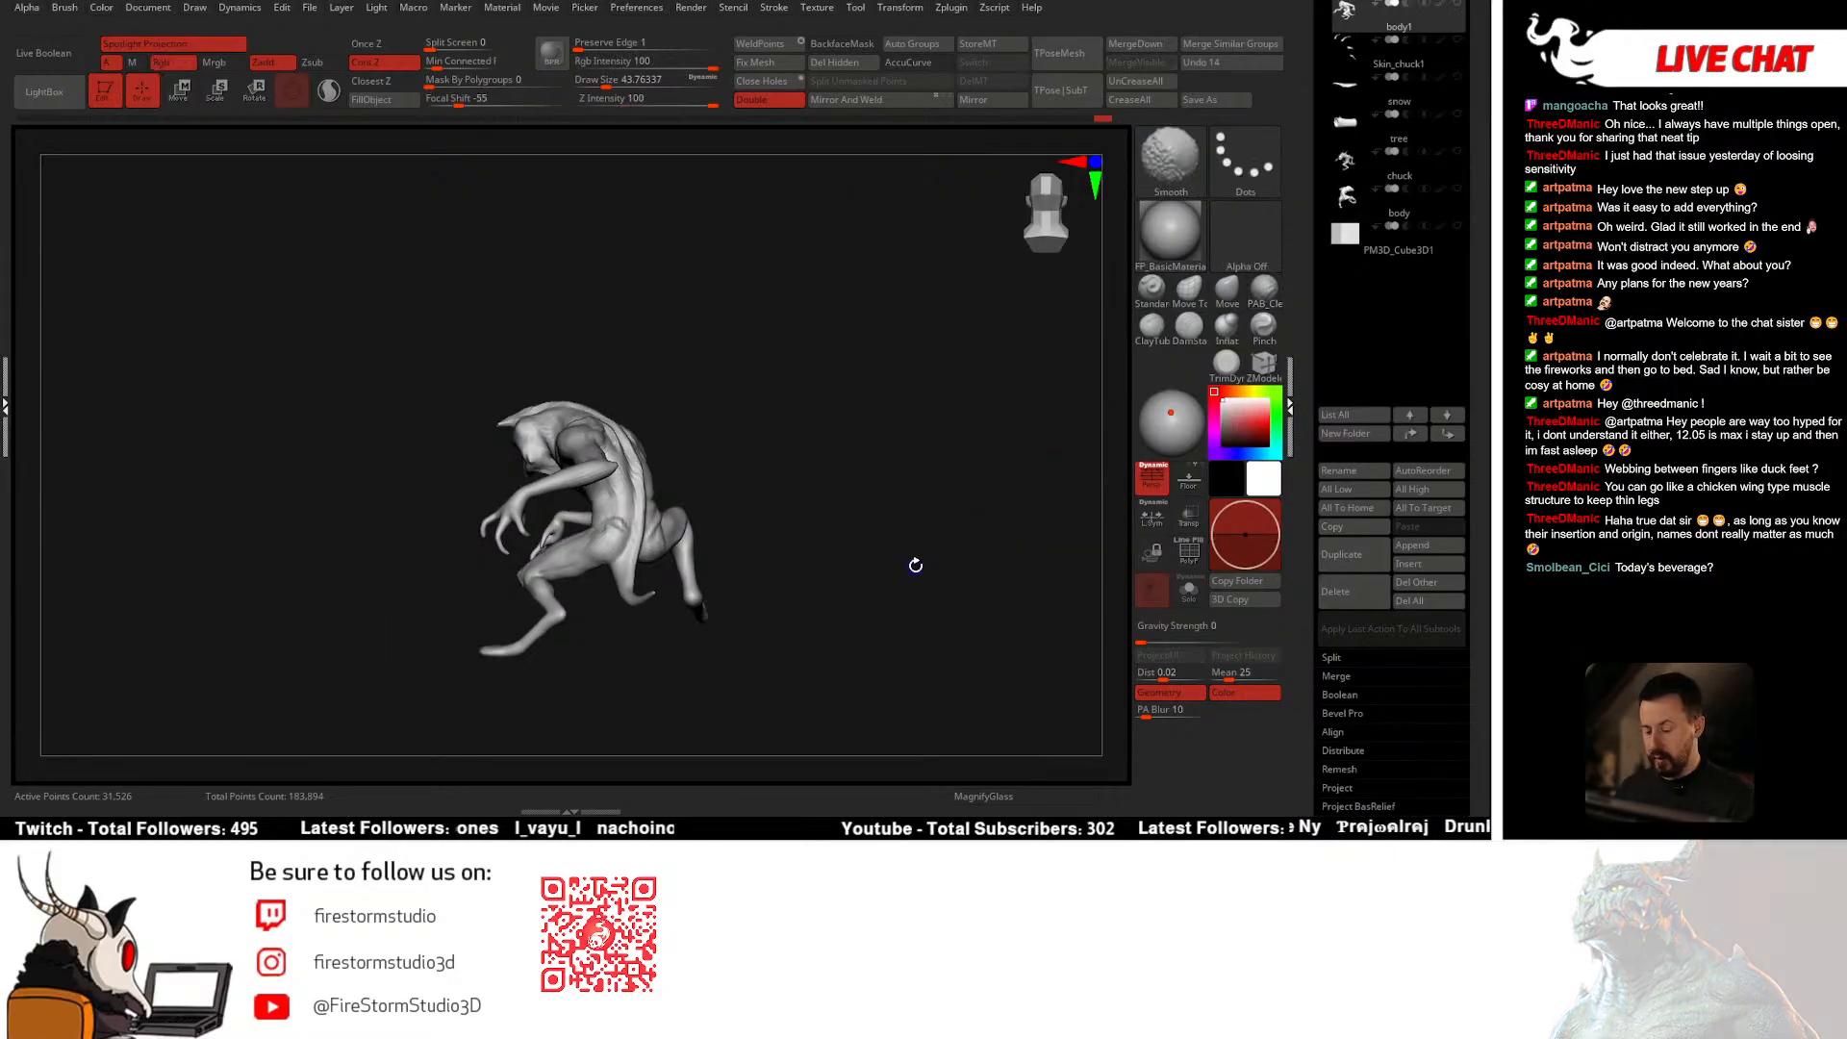
left_click(1401, 239)
key("shift+f")
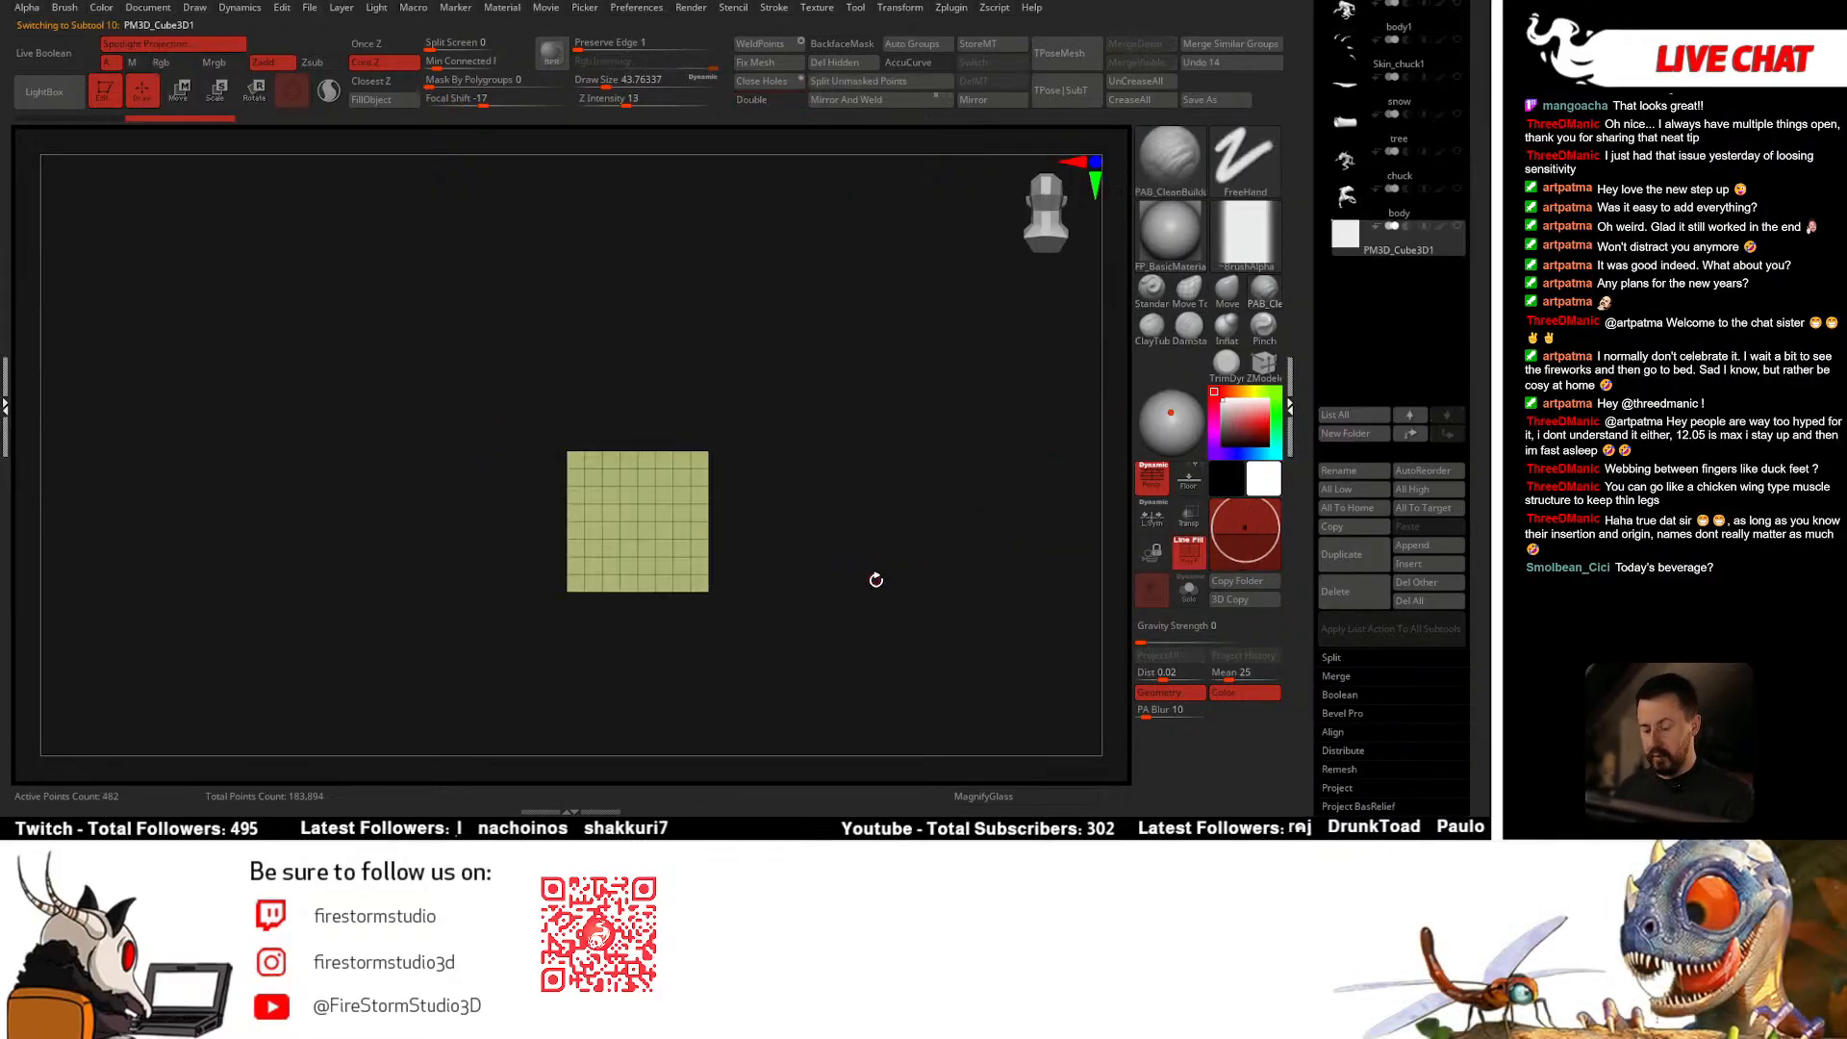
Step: Initialize the cube subtool as a QCube with X, Y and Z resolution of 2
scroll(1430, 438, "down", 8)
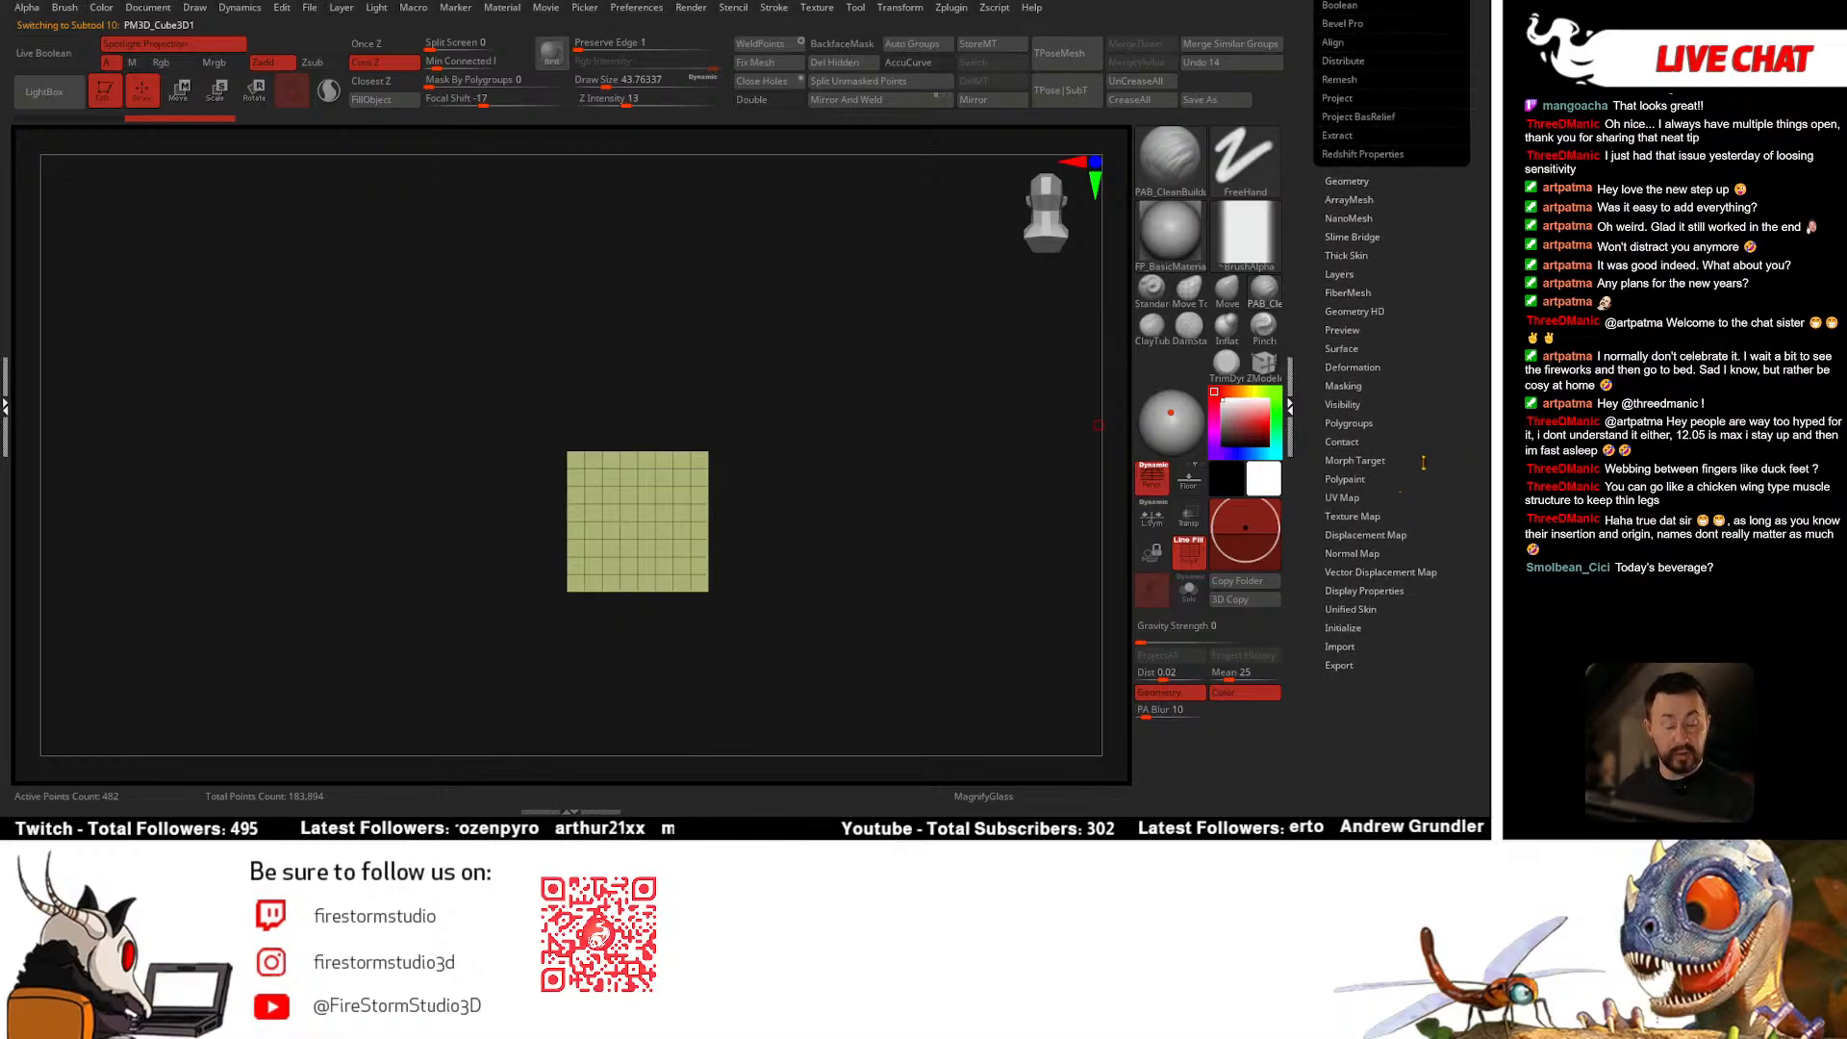
scroll(1382, 380, "up", 2)
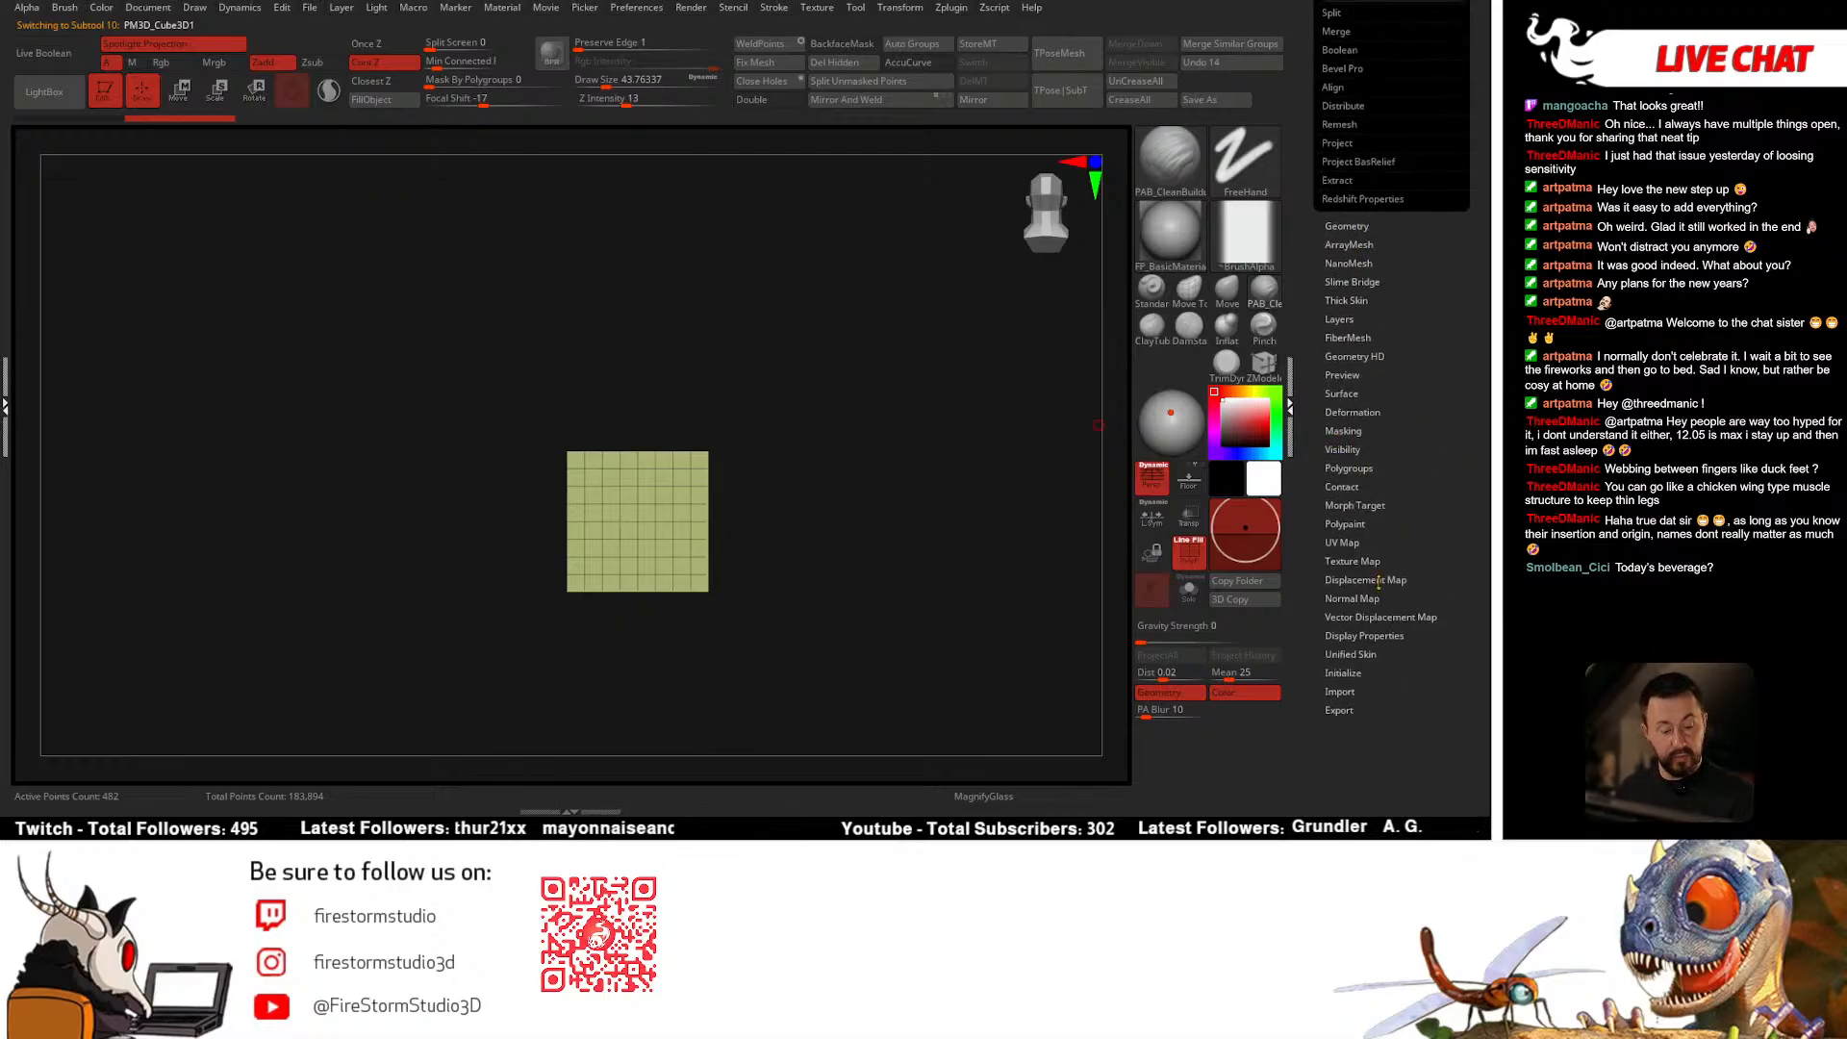
left_click(1352, 672)
left_click_drag(1447, 294, 1321, 403)
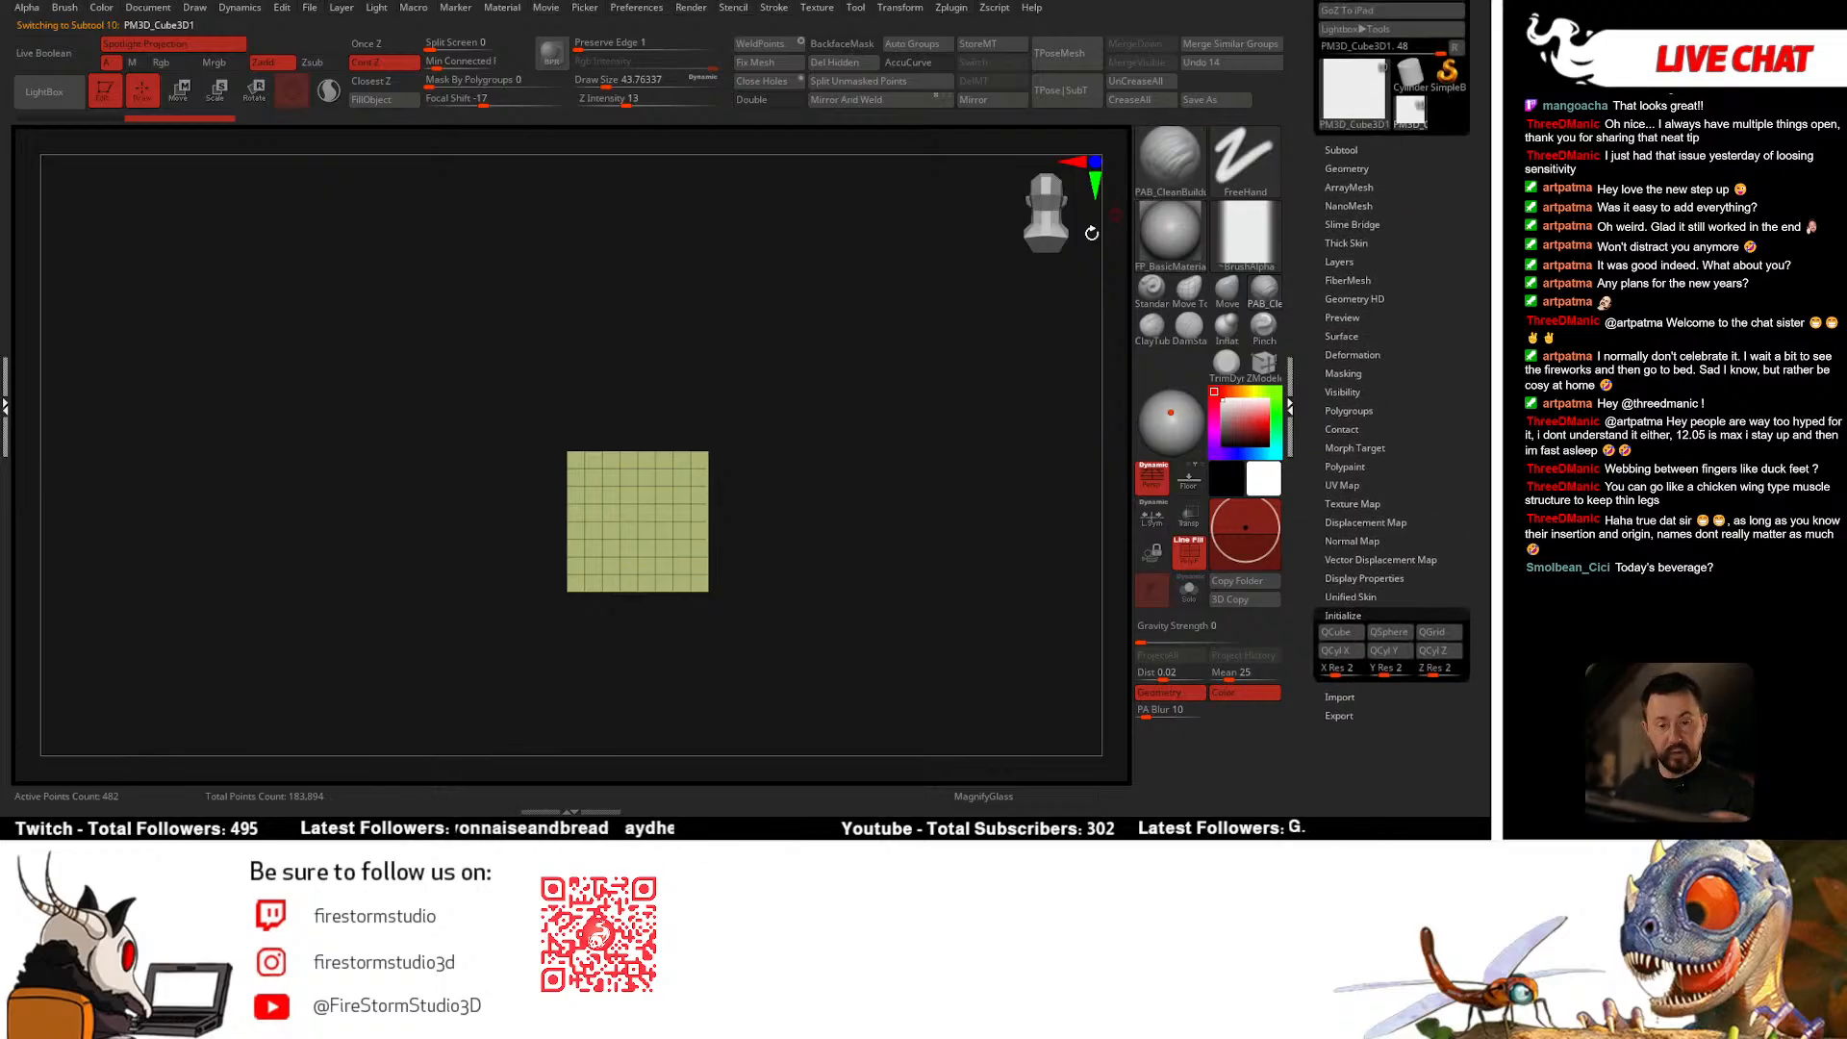
left_click_drag(1456, 361, 1420, 324)
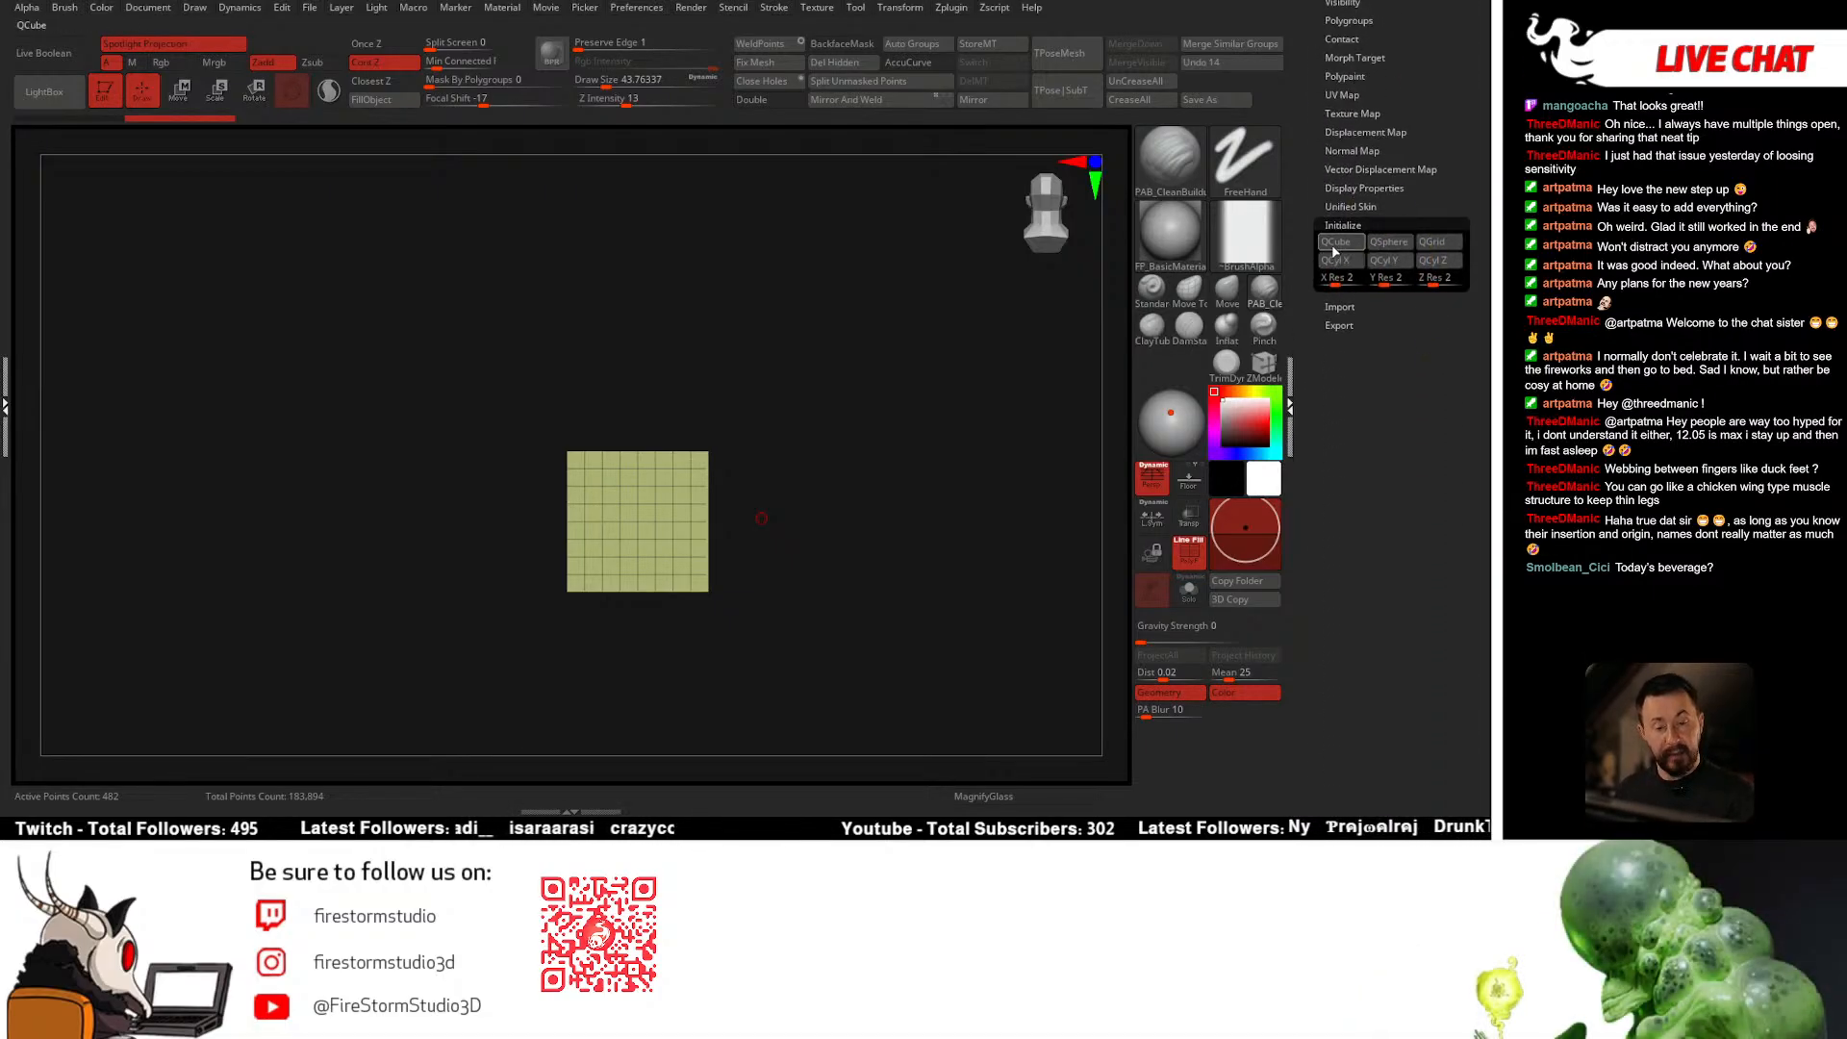
left_click(1344, 245)
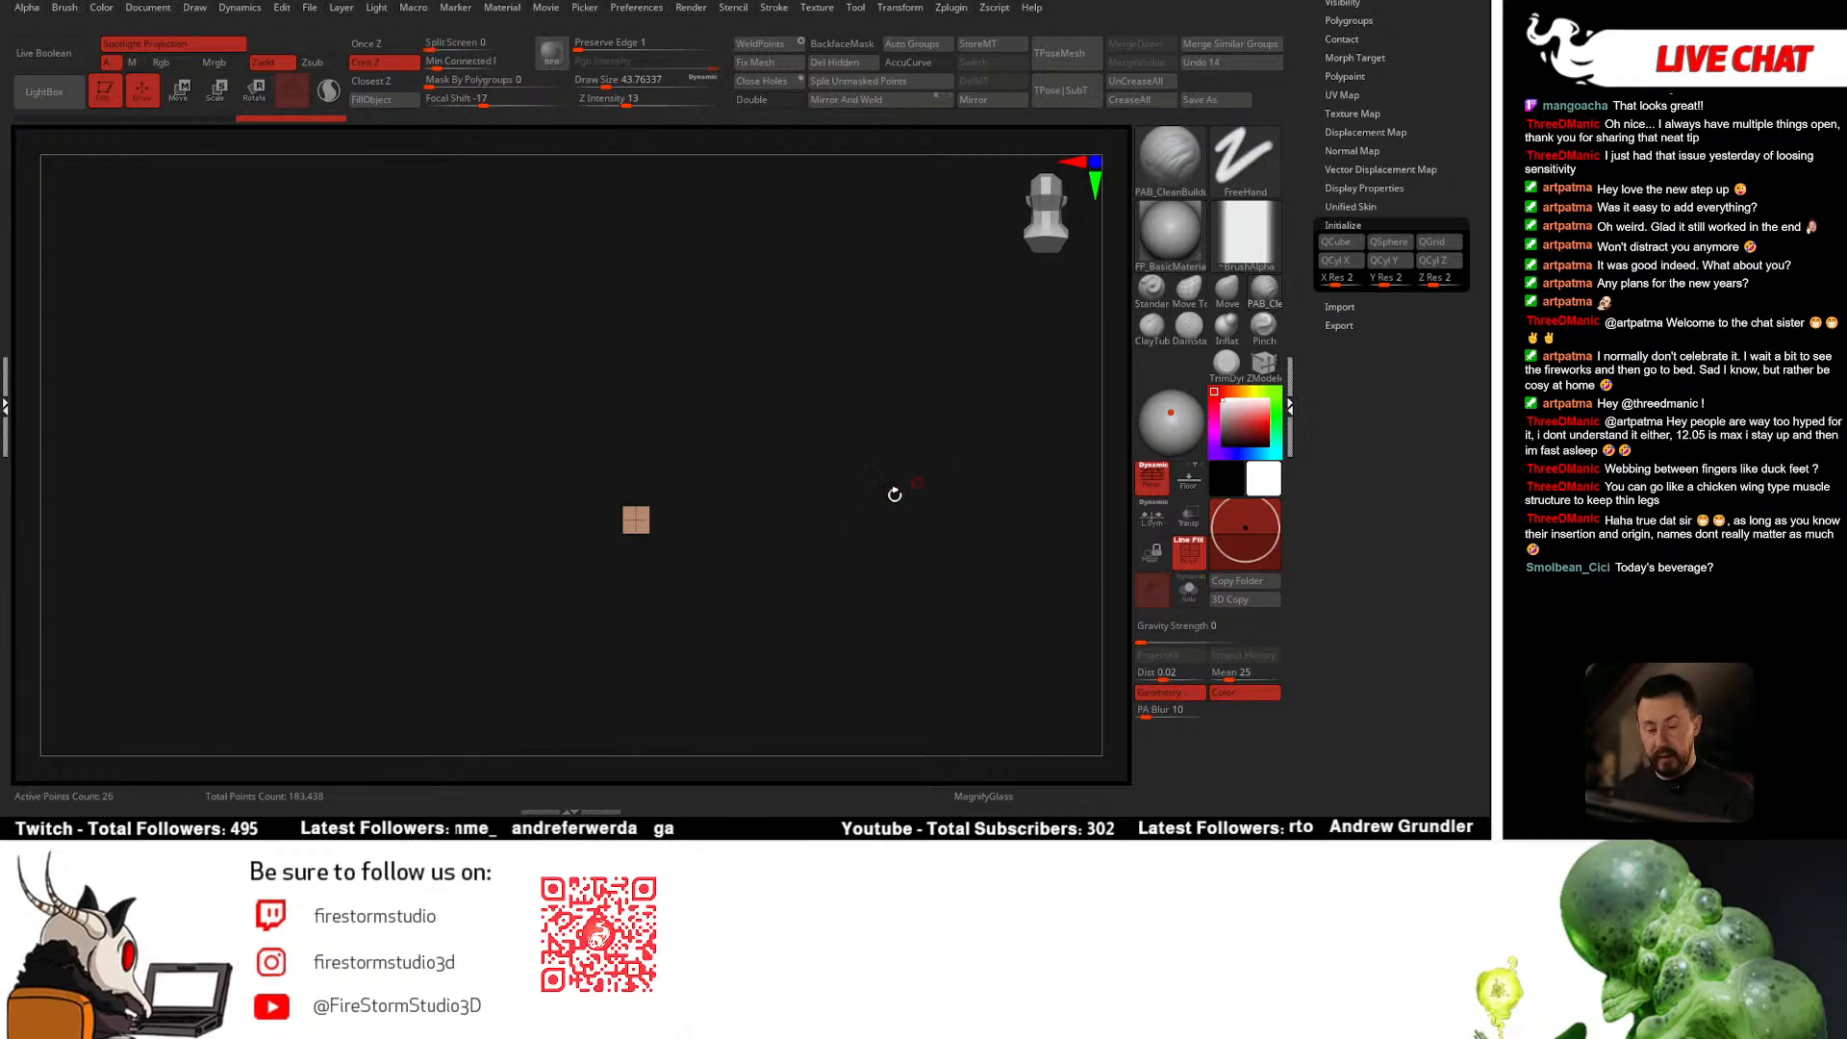
Step: Delete the cube's middle edge loops with the ZModeler brush so each side is a single face, using a draw size of about 18
left_click_drag(749, 554, 761, 569, "alt")
key("d")
left_click(852, 499)
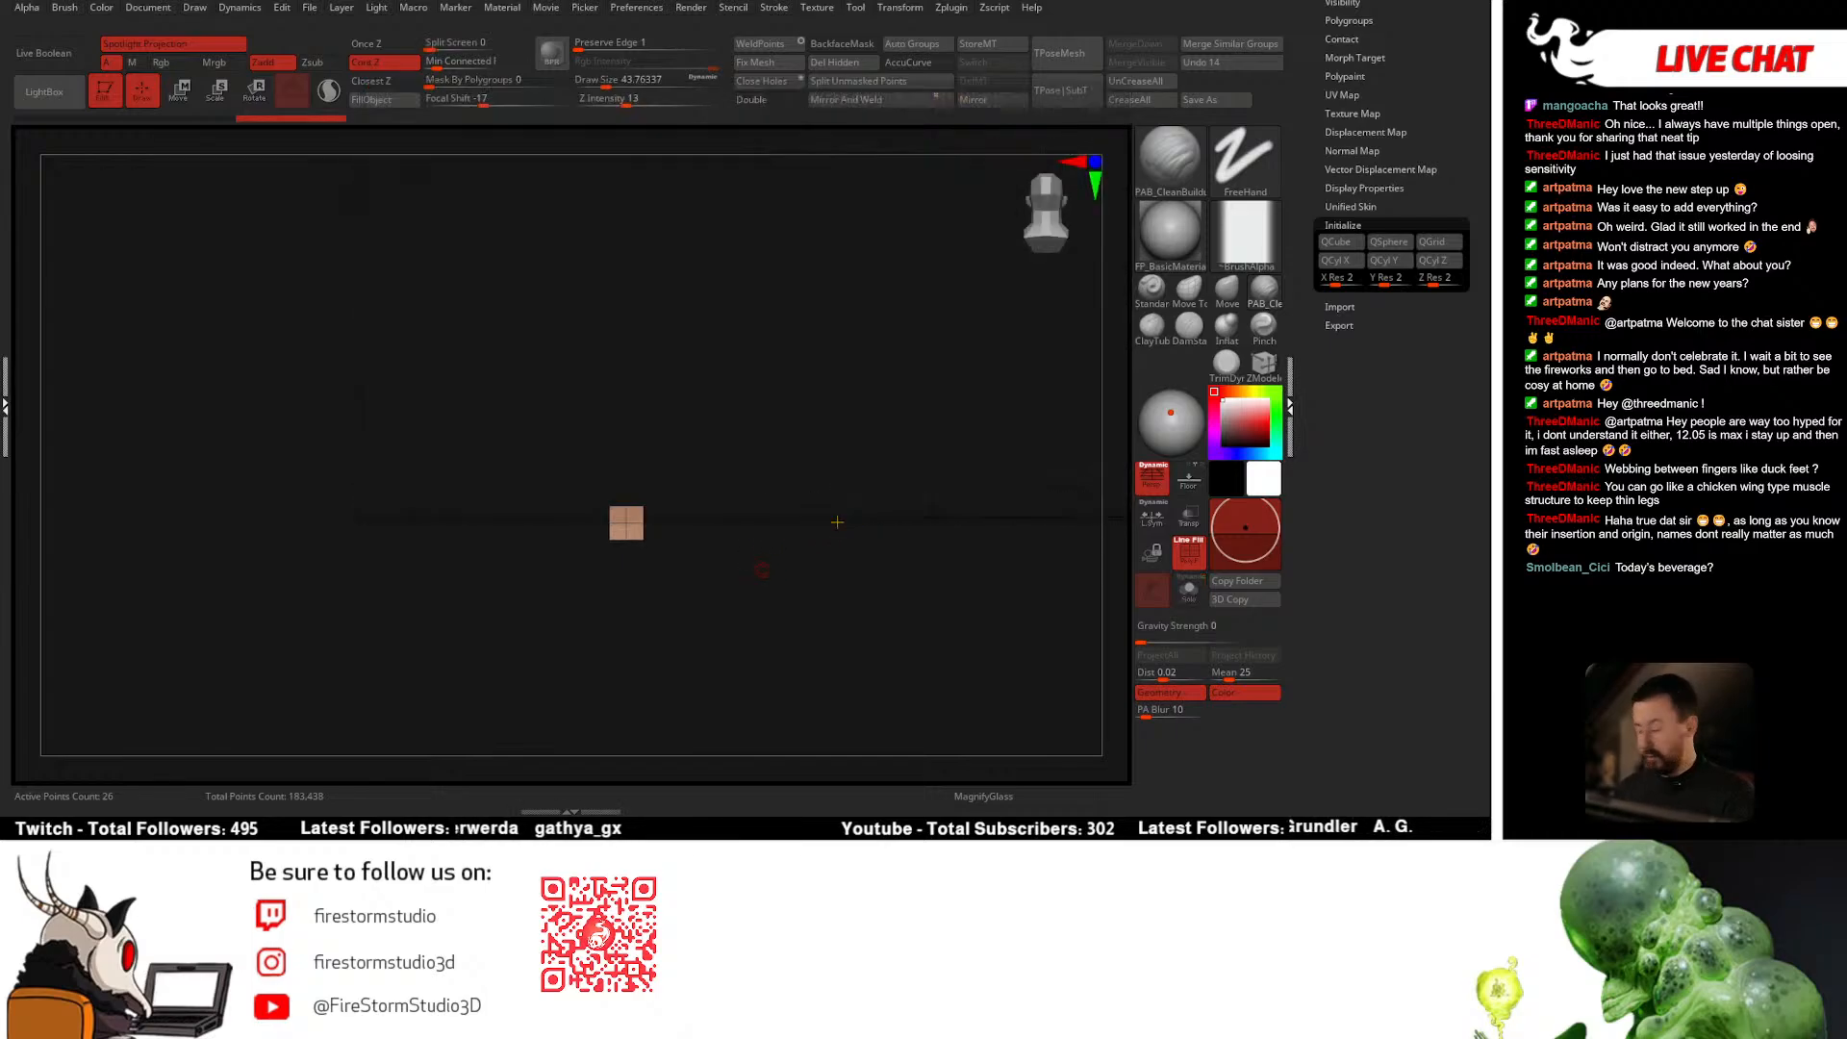
key("f")
right_click_drag(871, 491, 741, 476, "ctrl")
right_click_drag(741, 476, 739, 525)
key("space")
left_click_drag(744, 479, 730, 480)
mouse_move(850, 441)
left_mouse_down("shift")
mouse_move(898, 475)
mouse_move(882, 507)
mouse_move(924, 519)
left_mouse_up("shift")
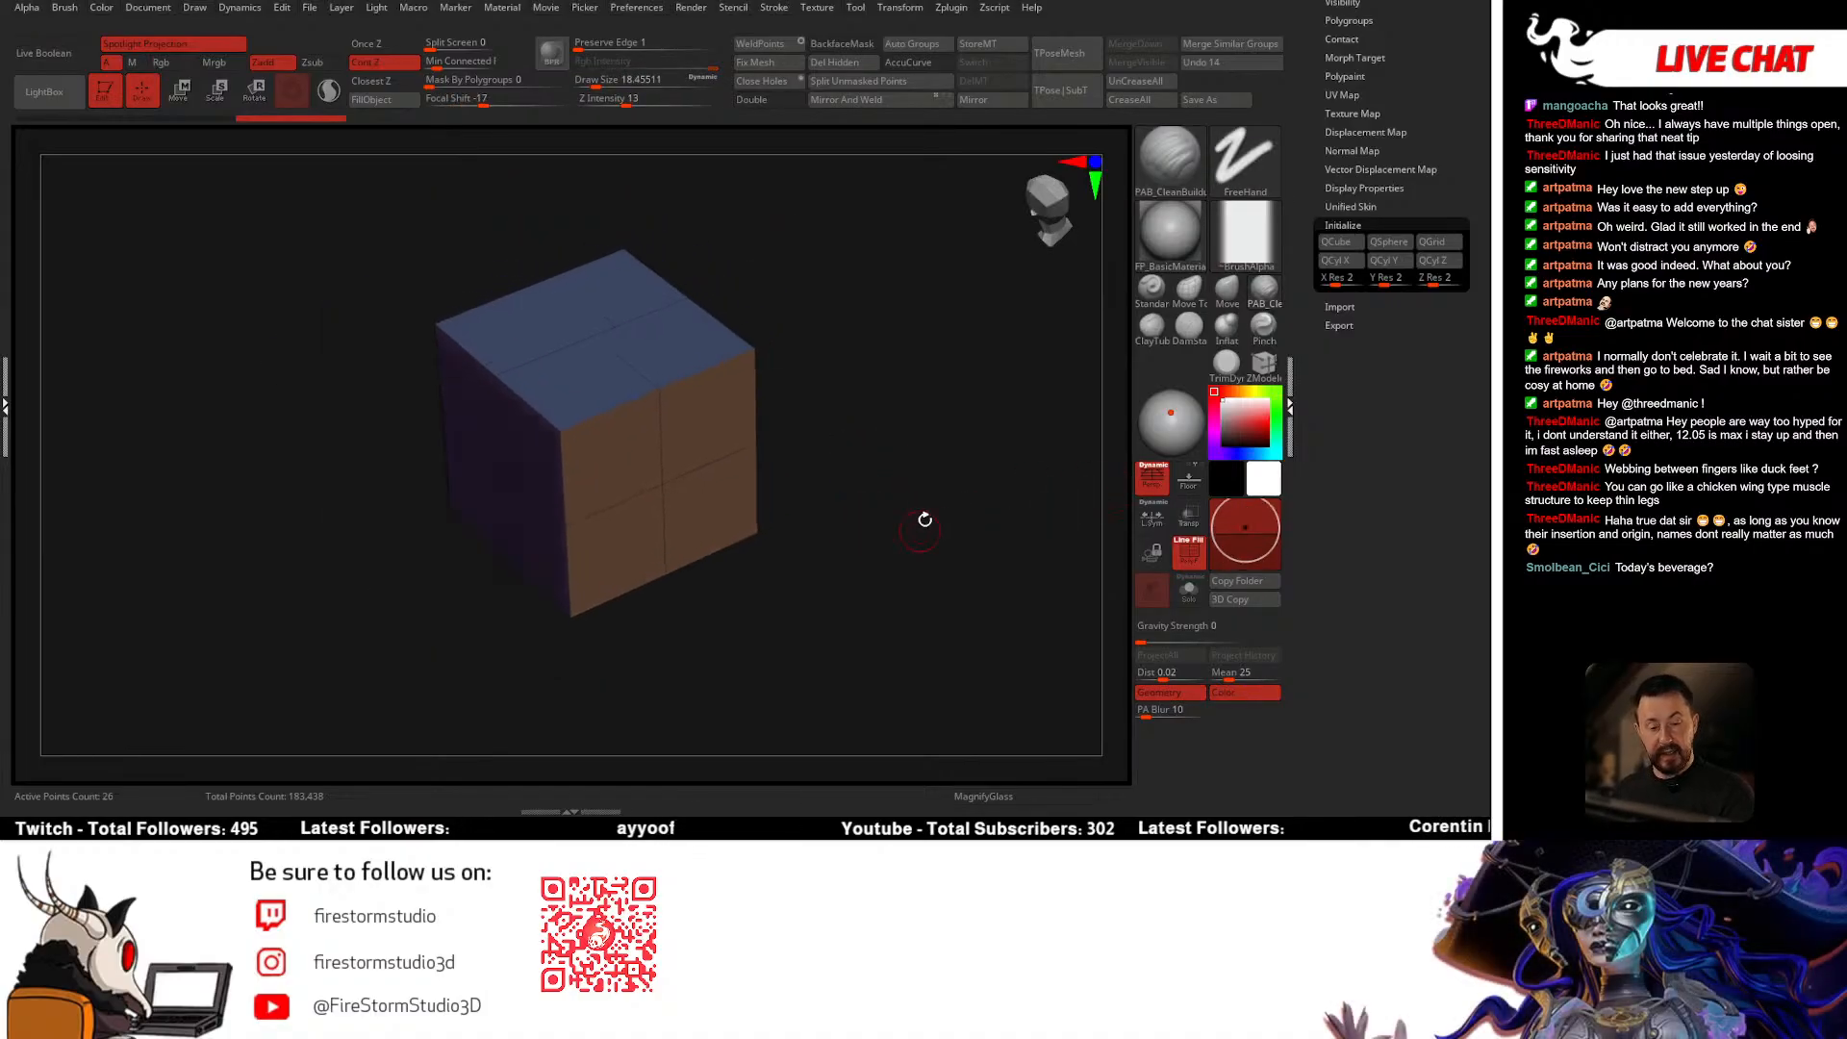
left_click(1270, 370)
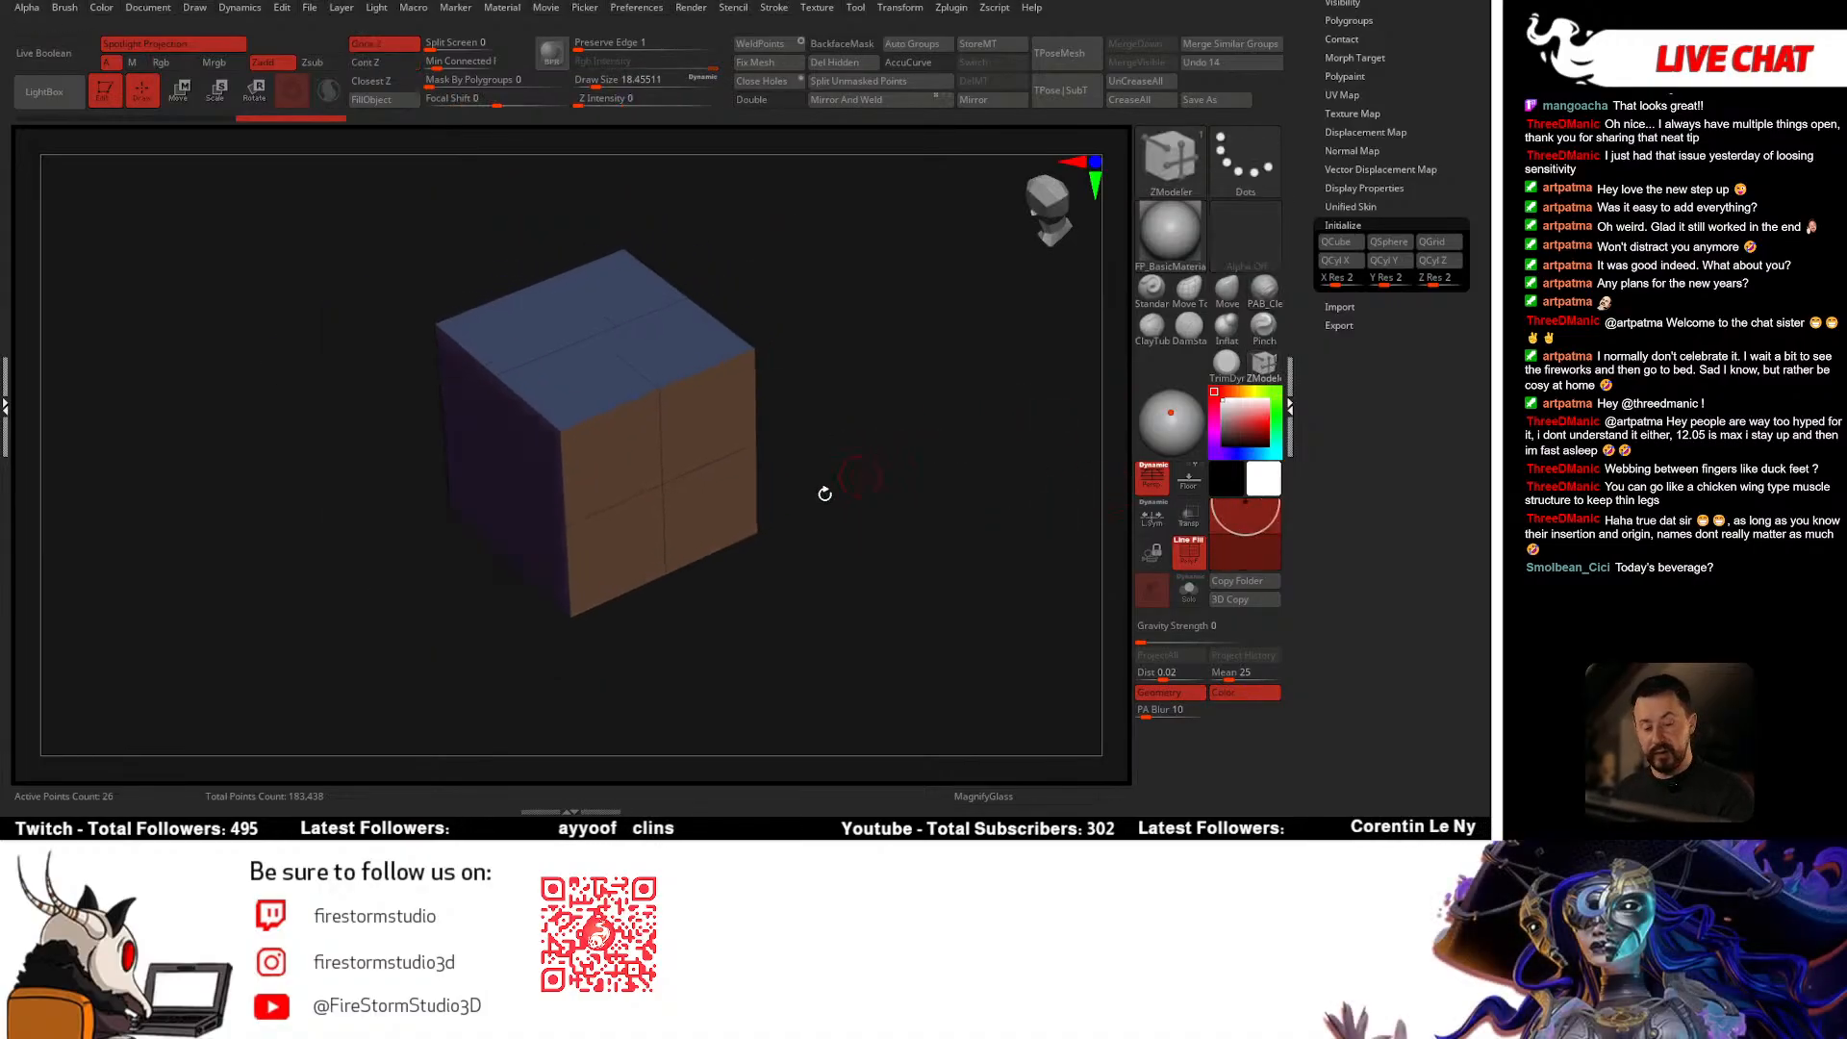
left_click(661, 433, "alt")
left_click(670, 478, "alt")
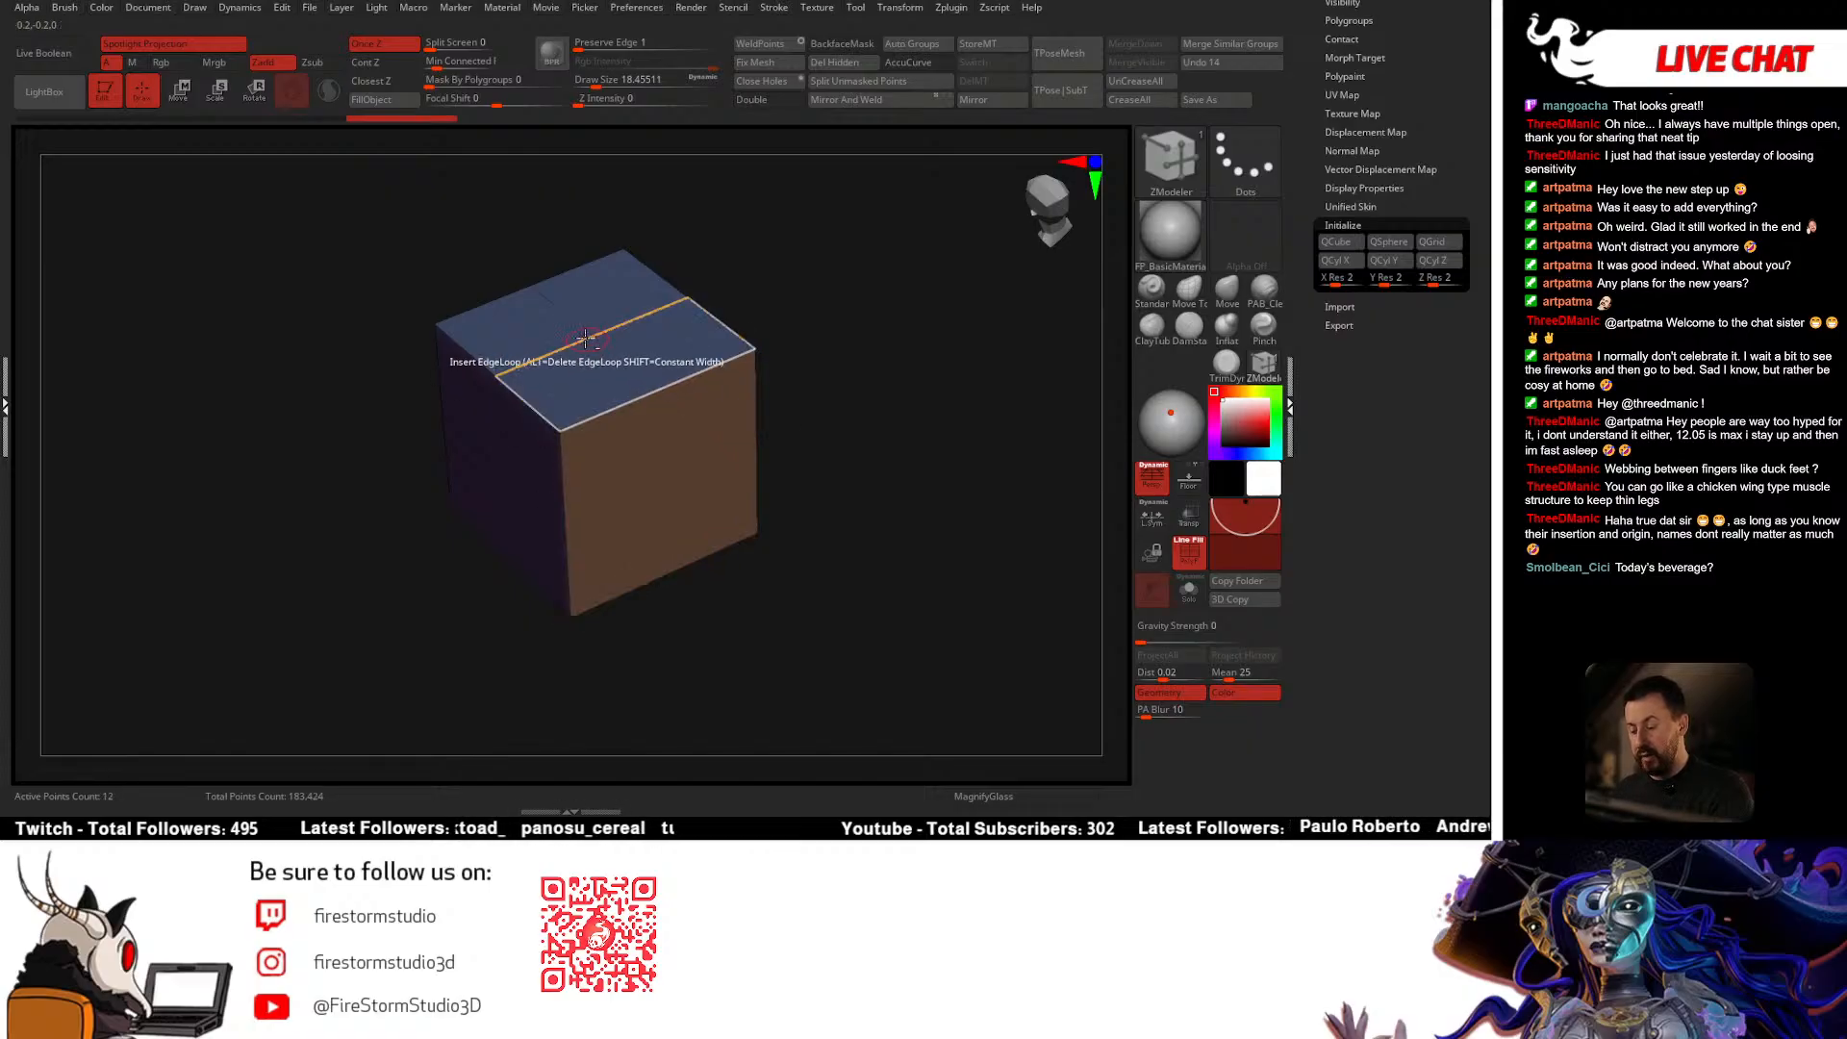
left_click(656, 370, "alt")
left_click_drag(809, 487, 842, 523)
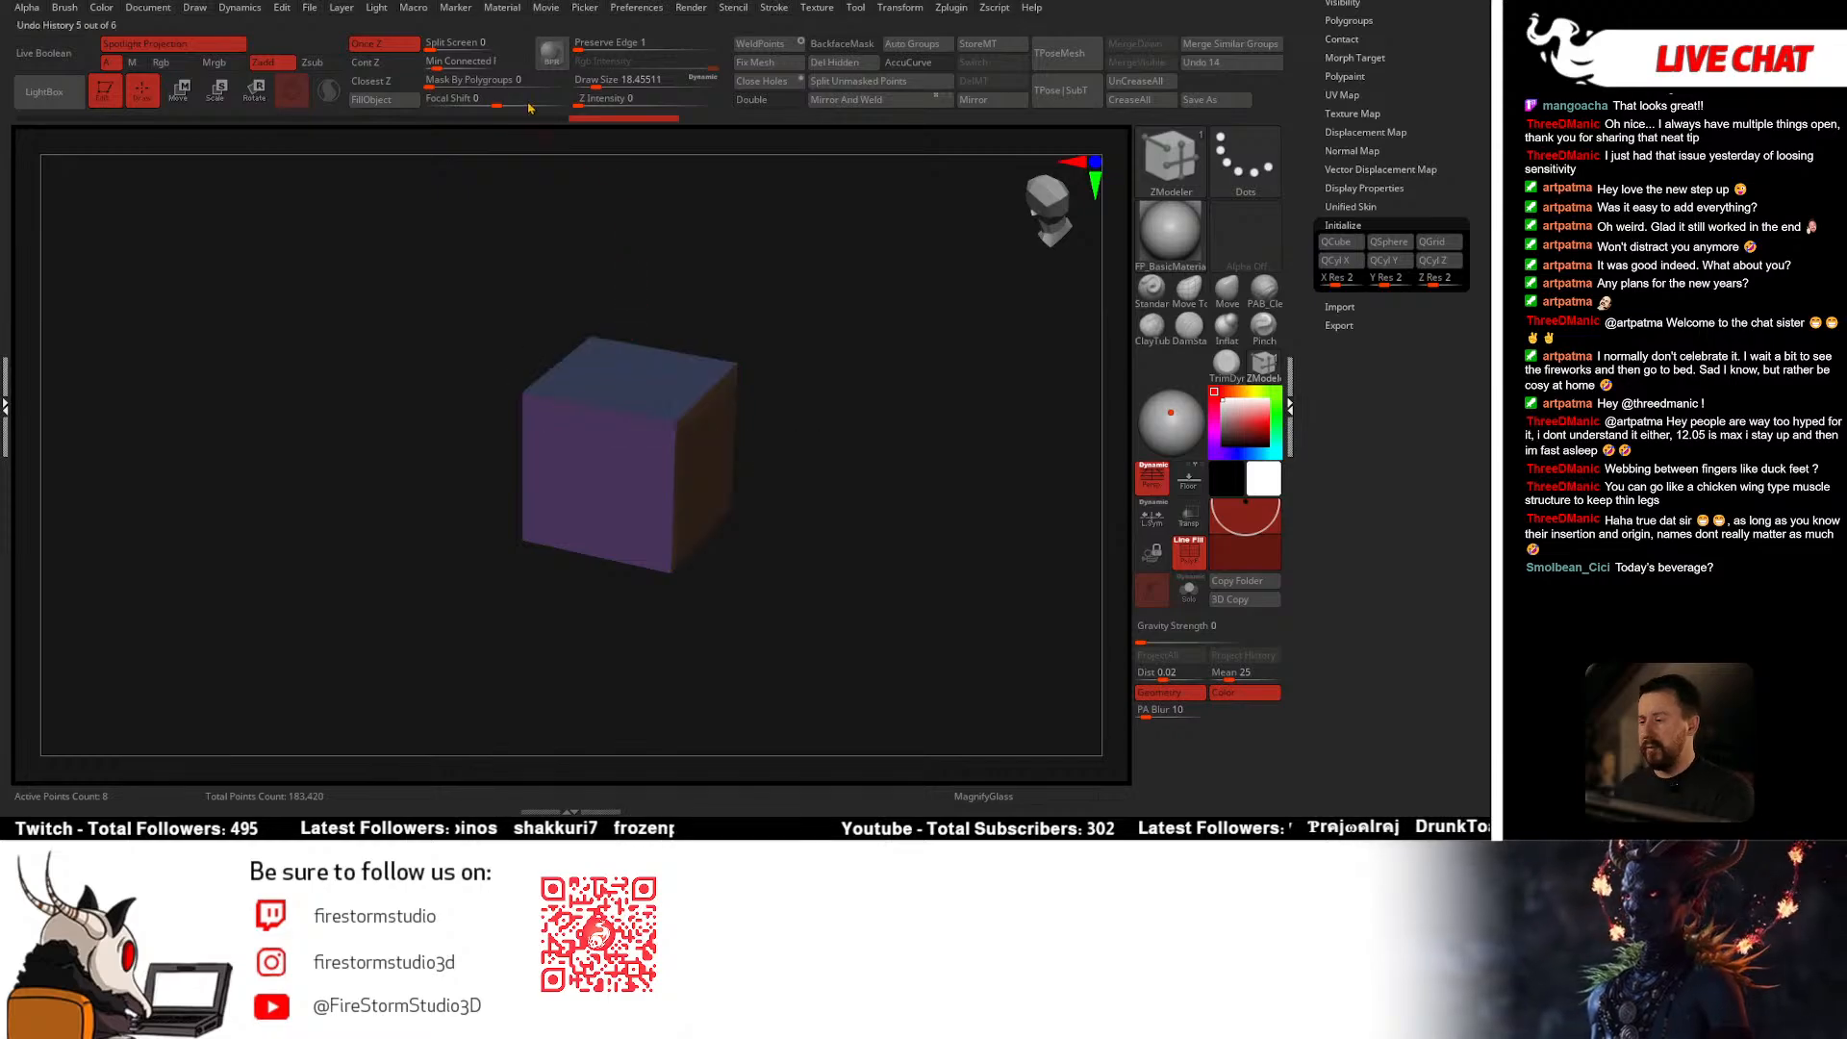
Step: Run the custom macro that adds a ready-made low-resolution PolyMesh3D cube as a new subtool
left_click(457, 7)
left_click(411, 11)
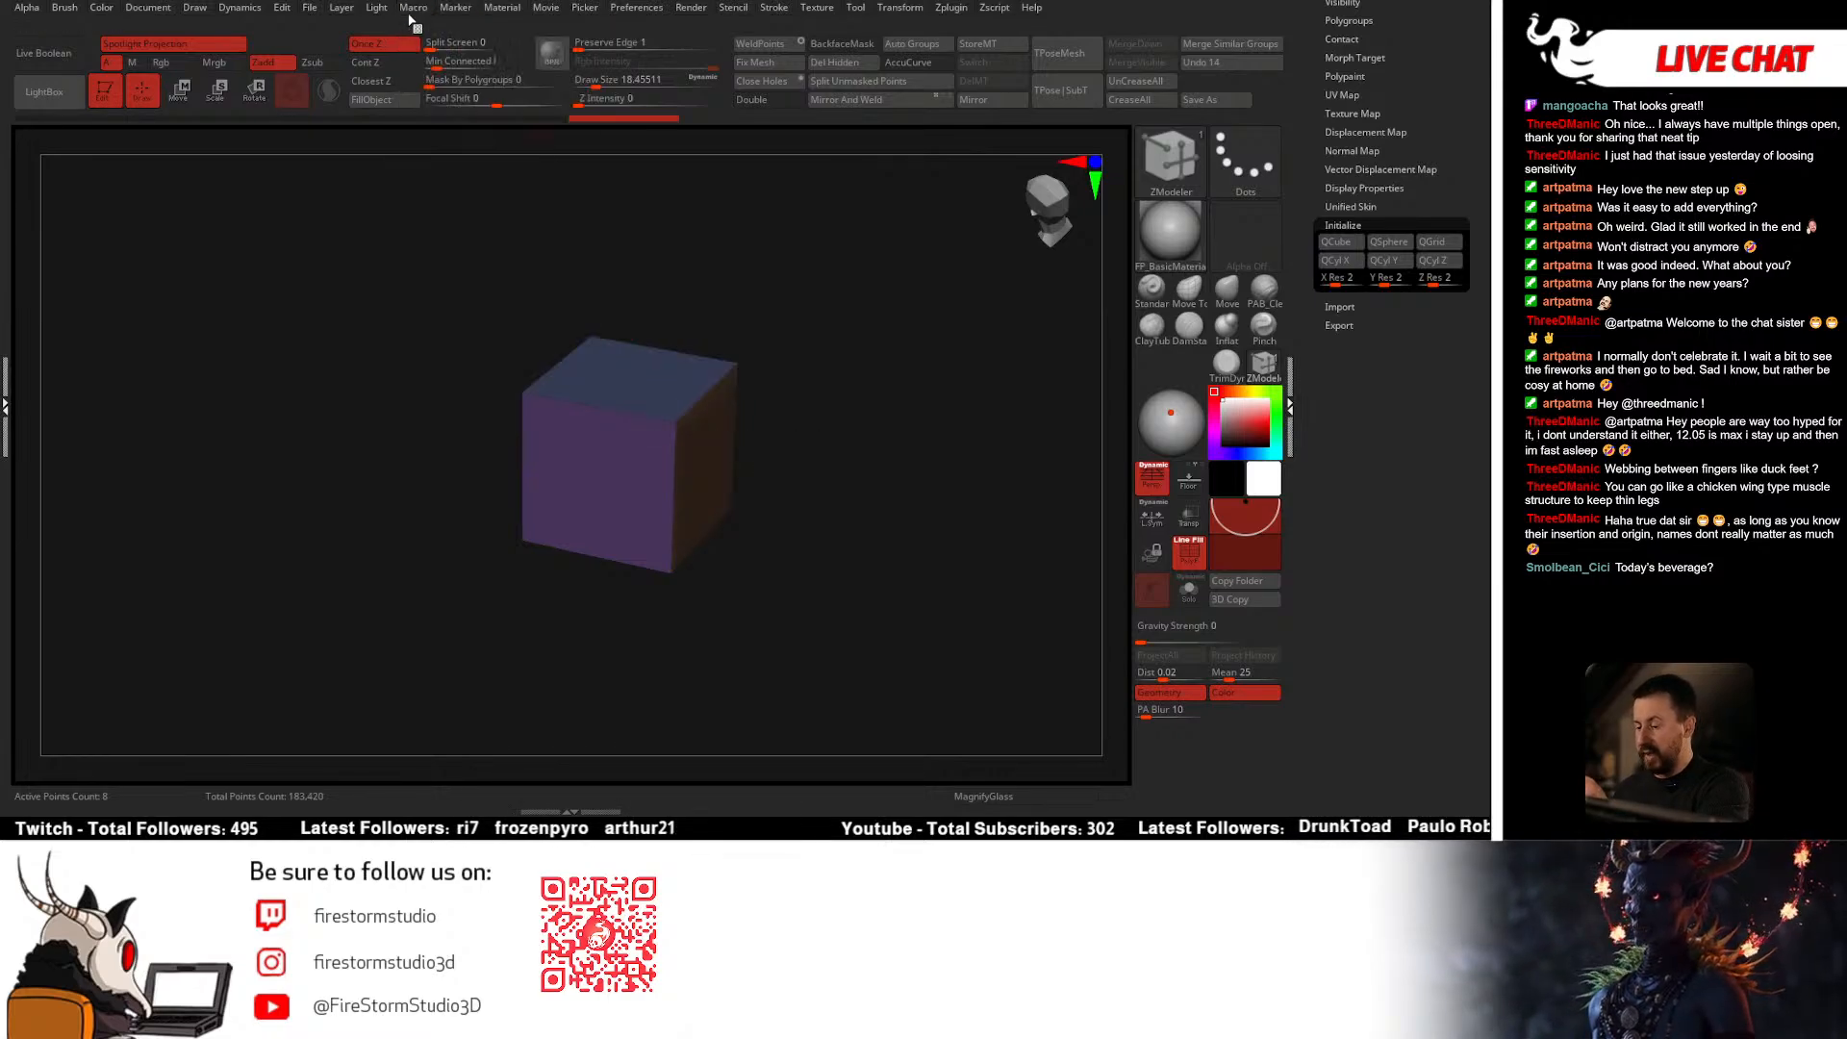
left_click(413, 10)
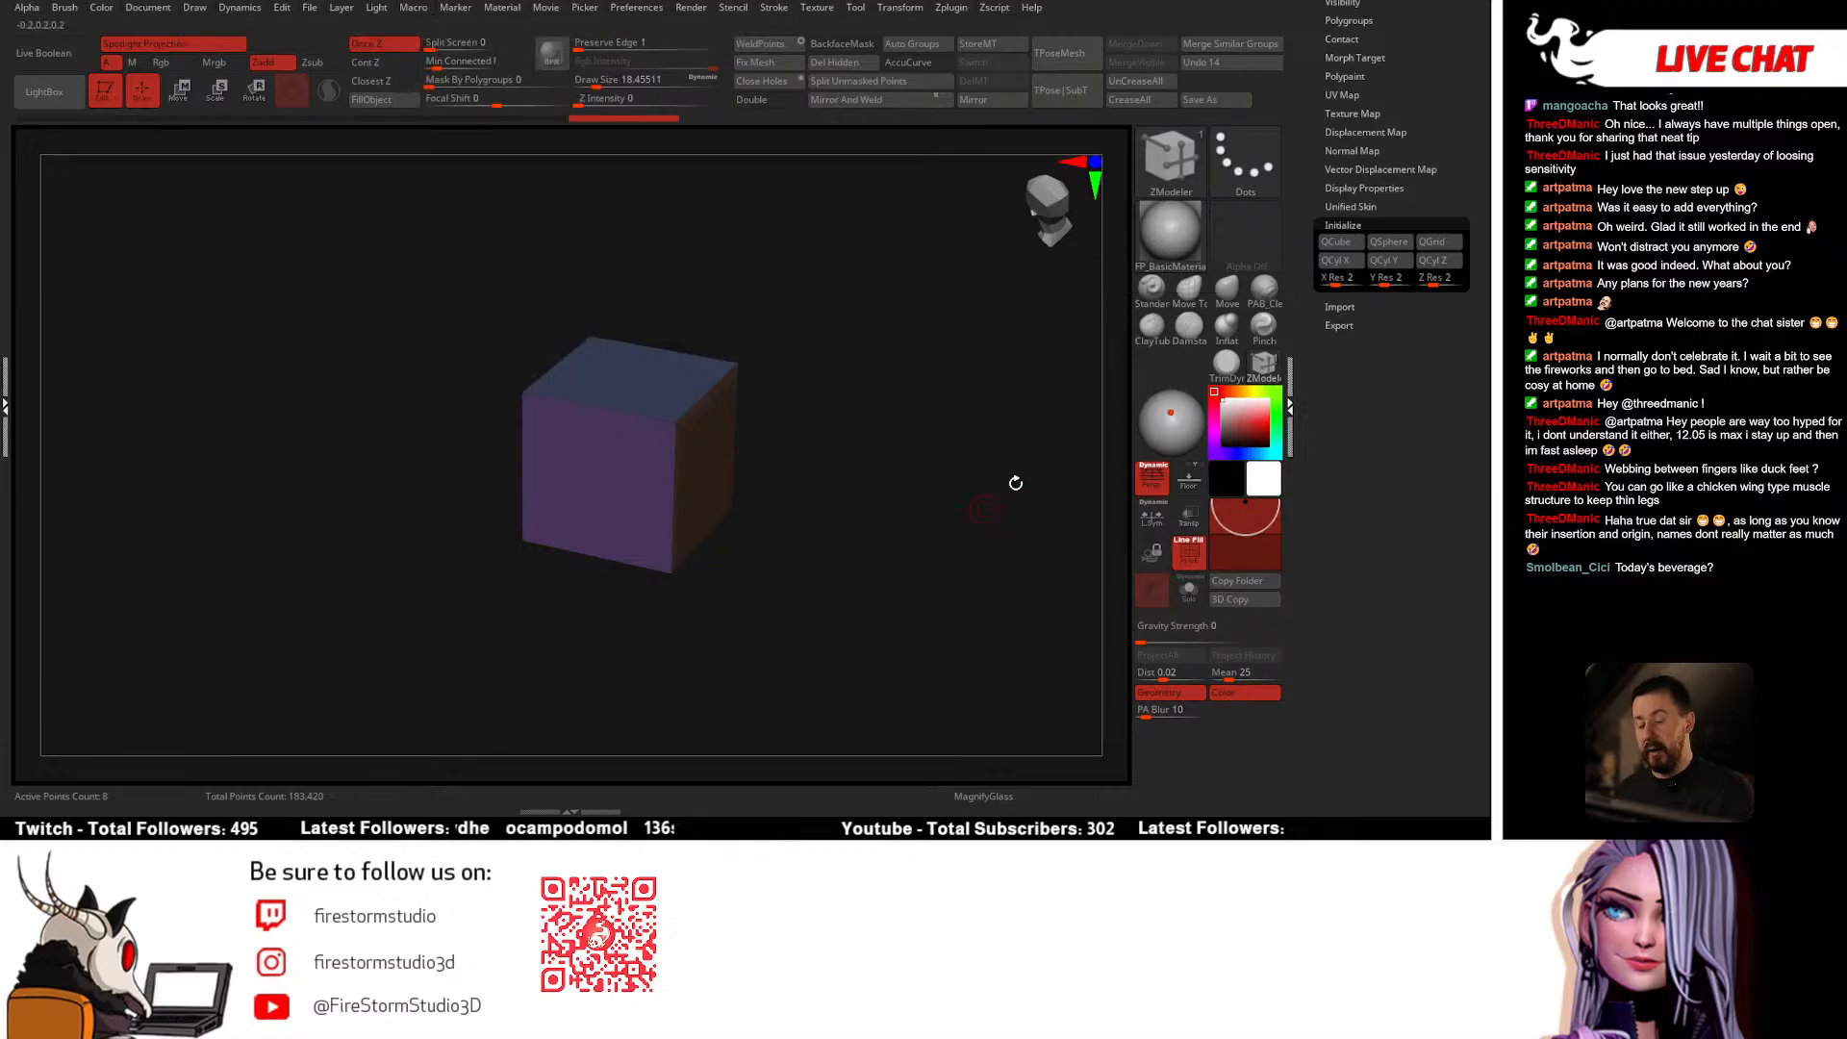
left_click_drag(1475, 248, 1413, 536)
left_click(1353, 251)
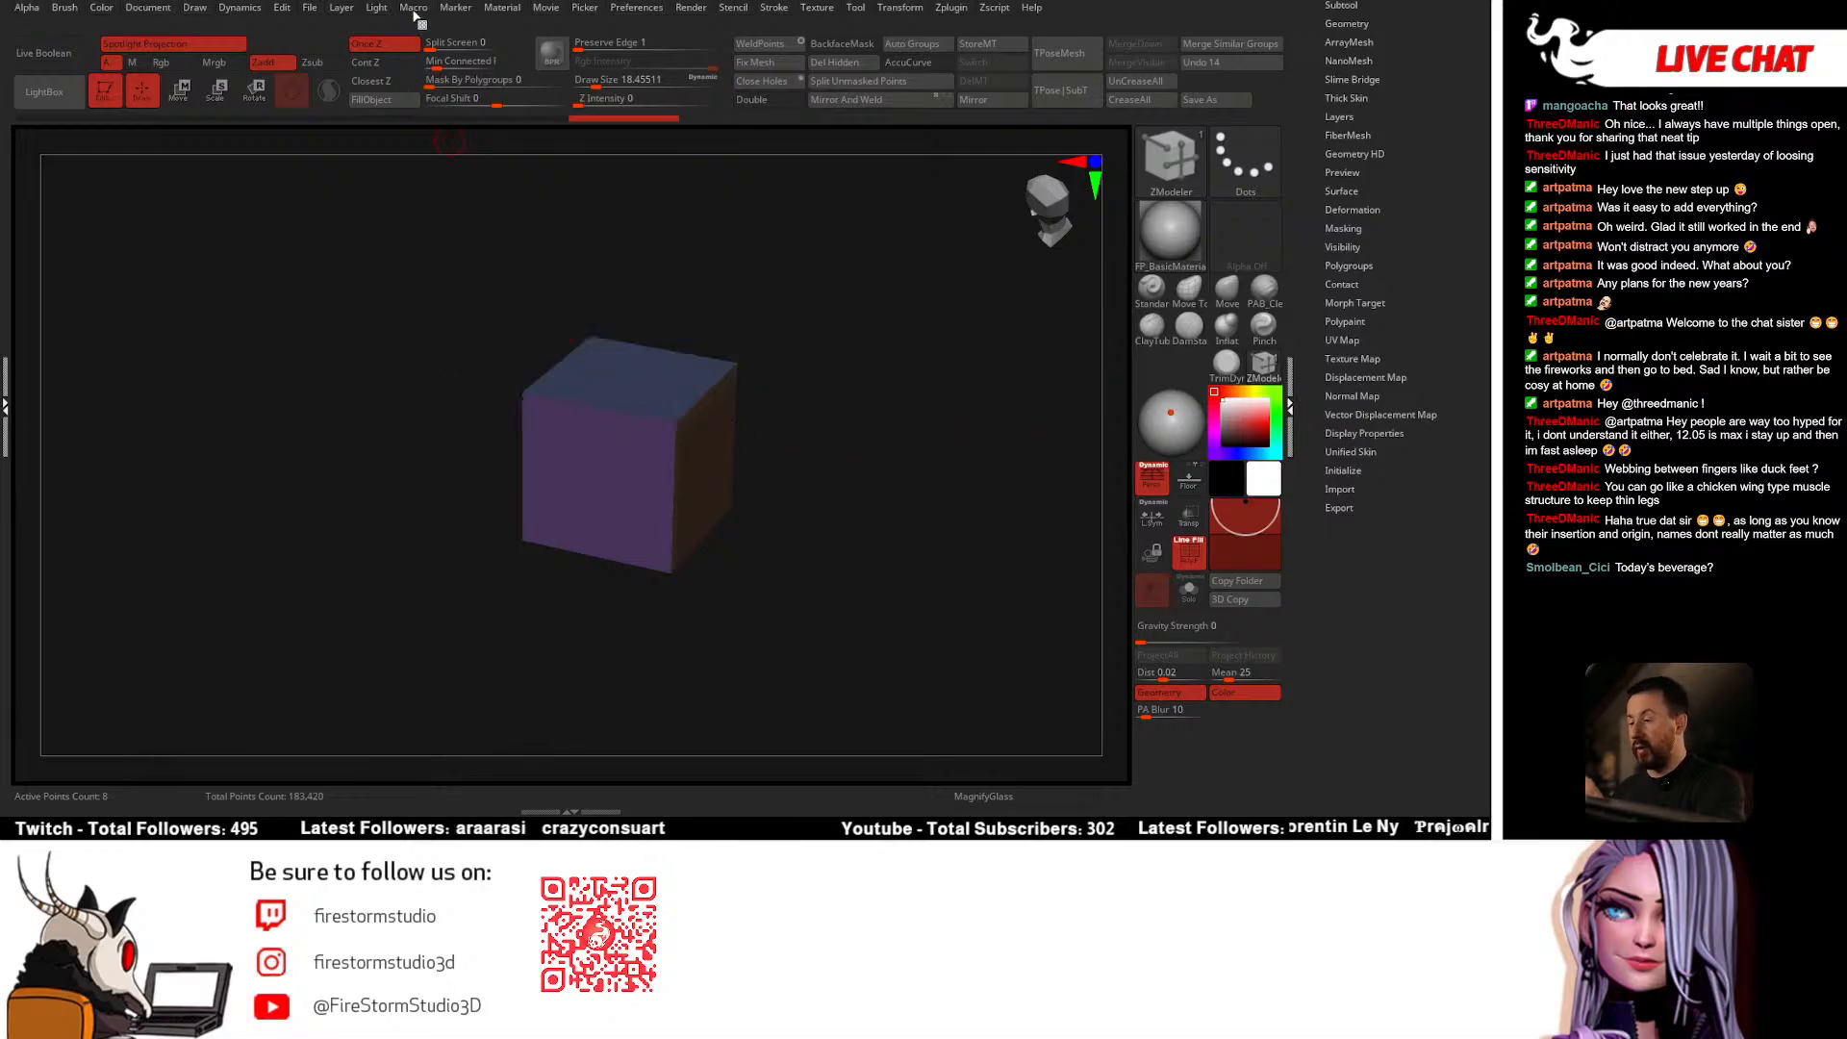
mouse_move(416, 14)
left_click(478, 119)
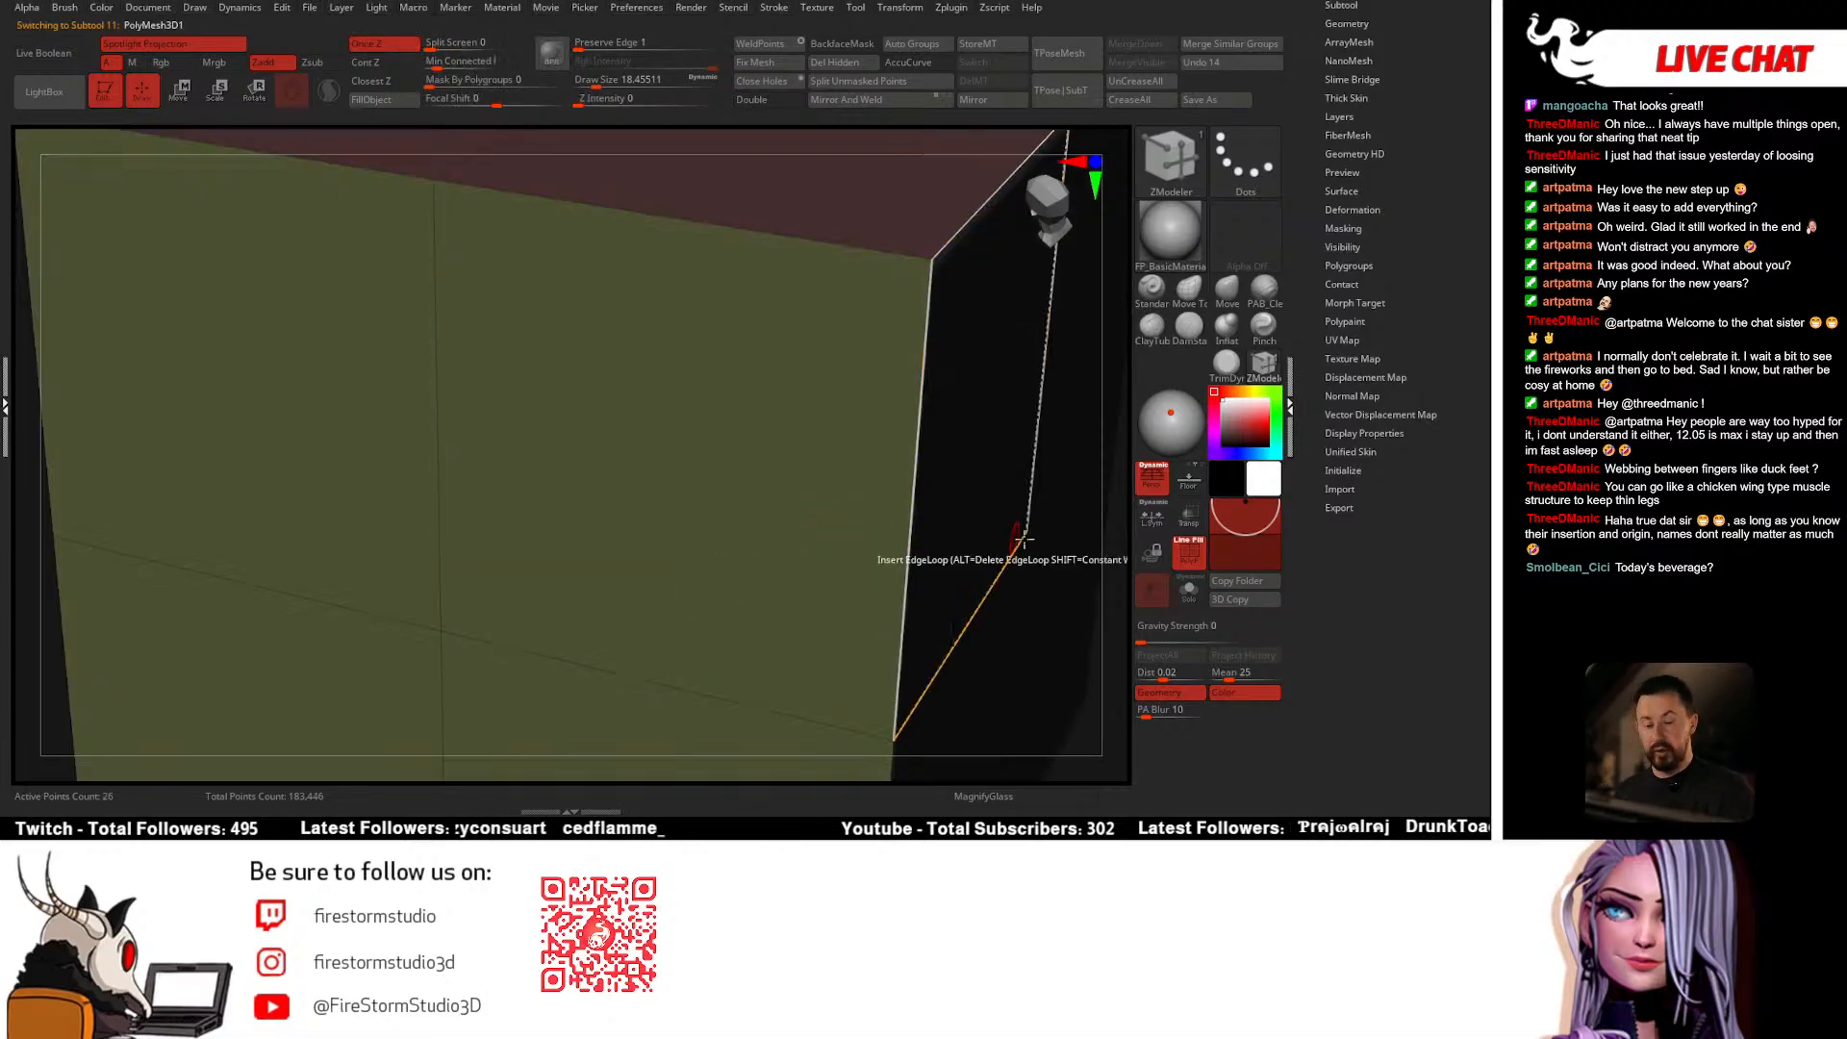
right_click_drag(1025, 541, 693, 338, "ctrl")
left_click_drag(1395, 44, 1389, 339)
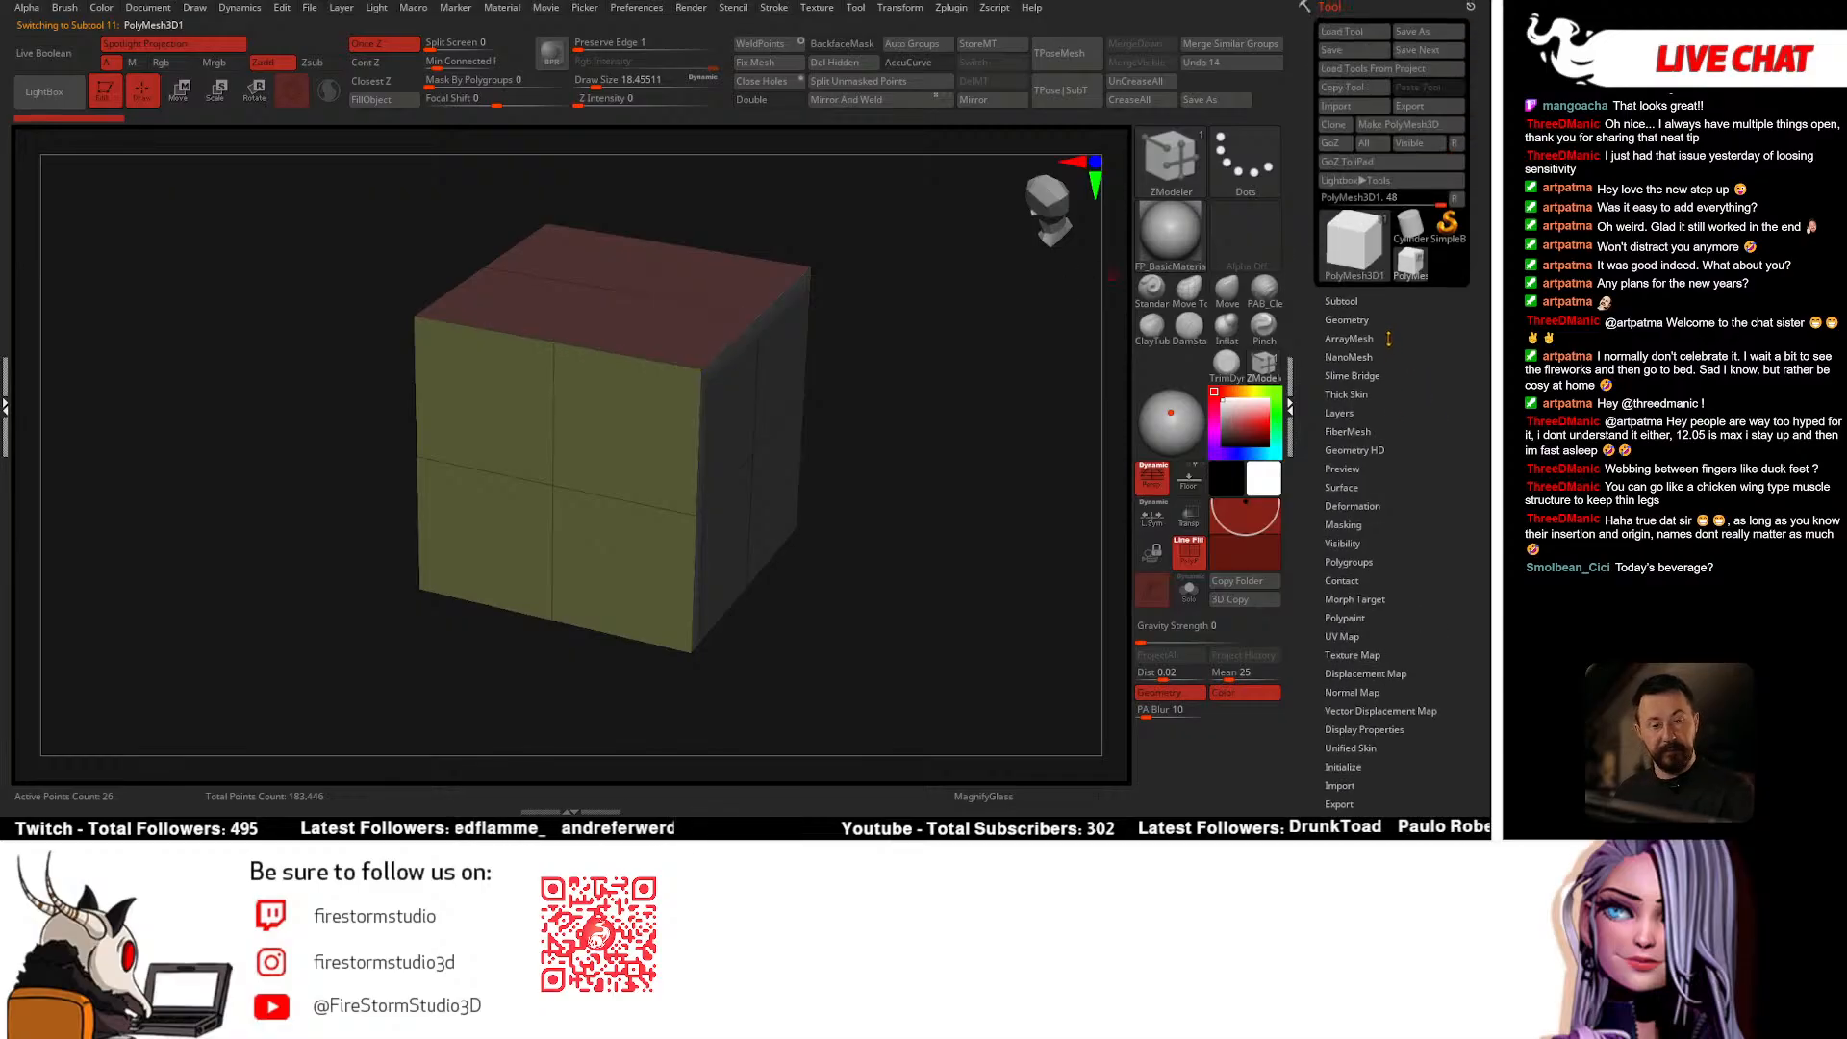
Step: Compare the two cube subtools' sizes in a straight-on view and delete the PolyMesh3D1 subtool
left_click(1342, 301)
left_click(1360, 418)
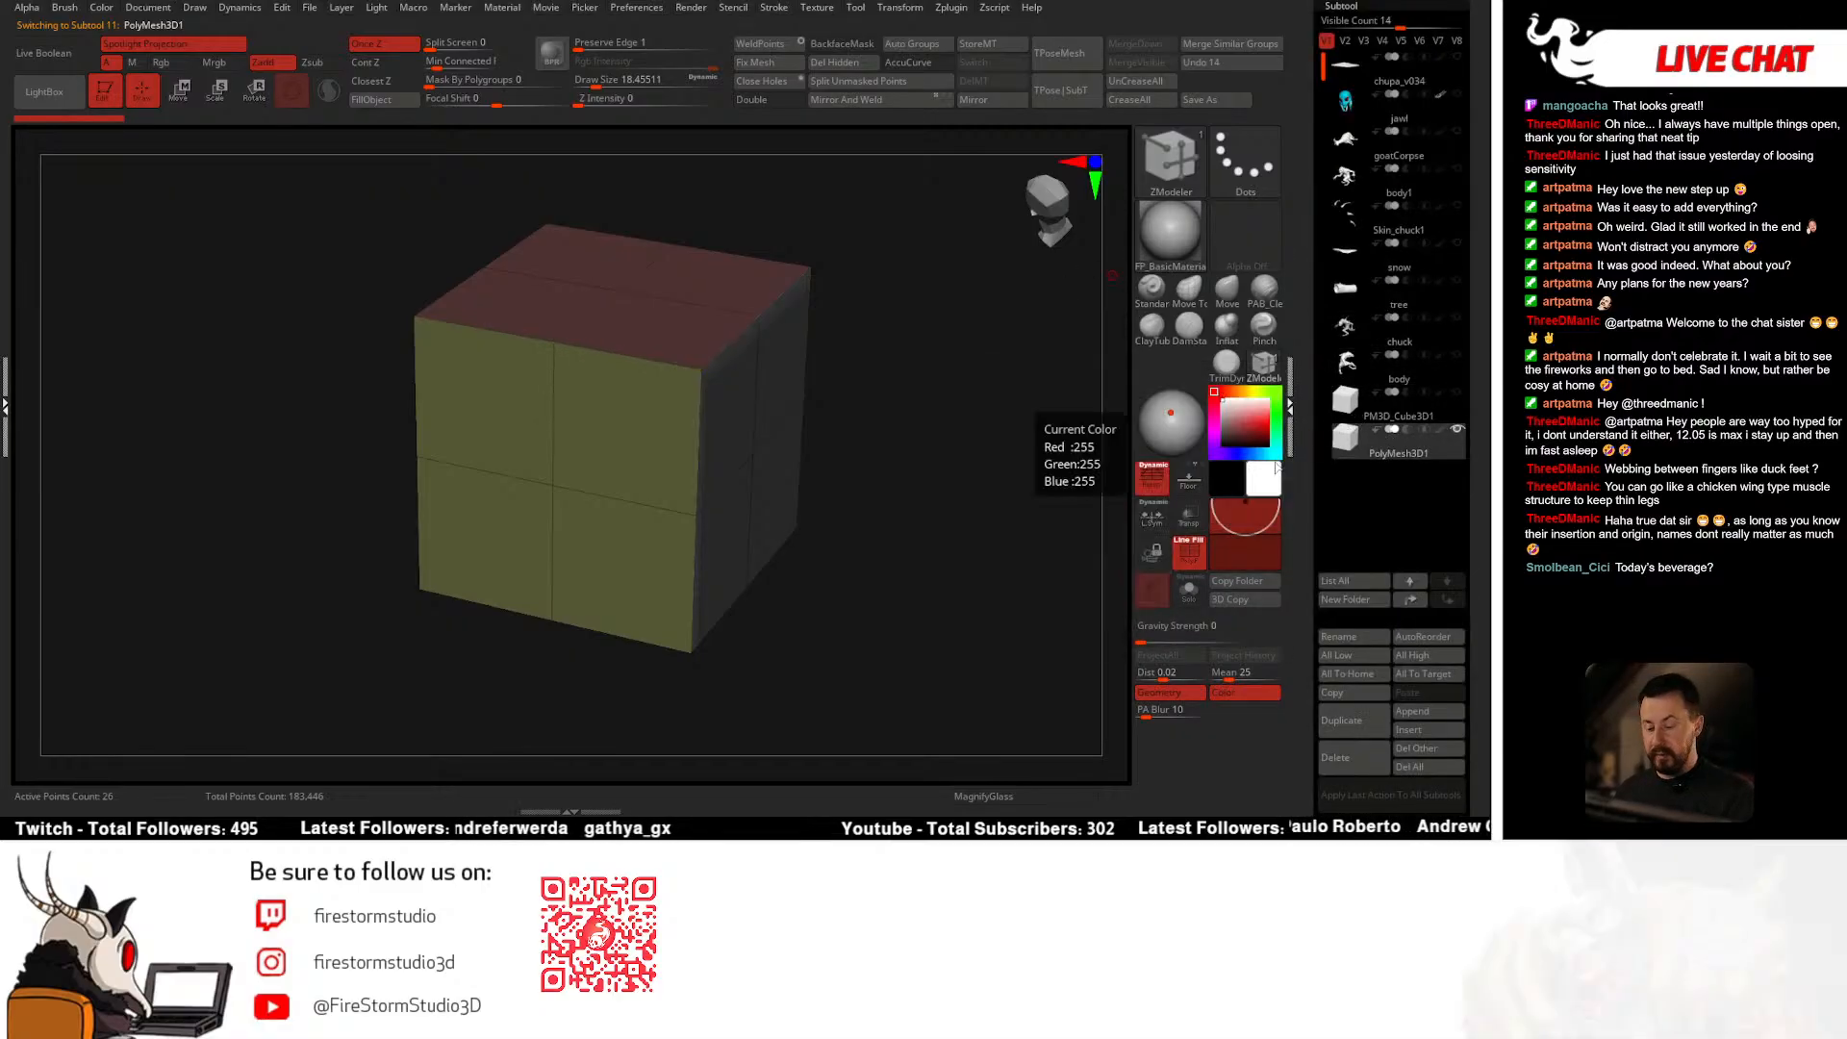
left_click(1190, 521)
right_click_drag(903, 583, 836, 530, "shift")
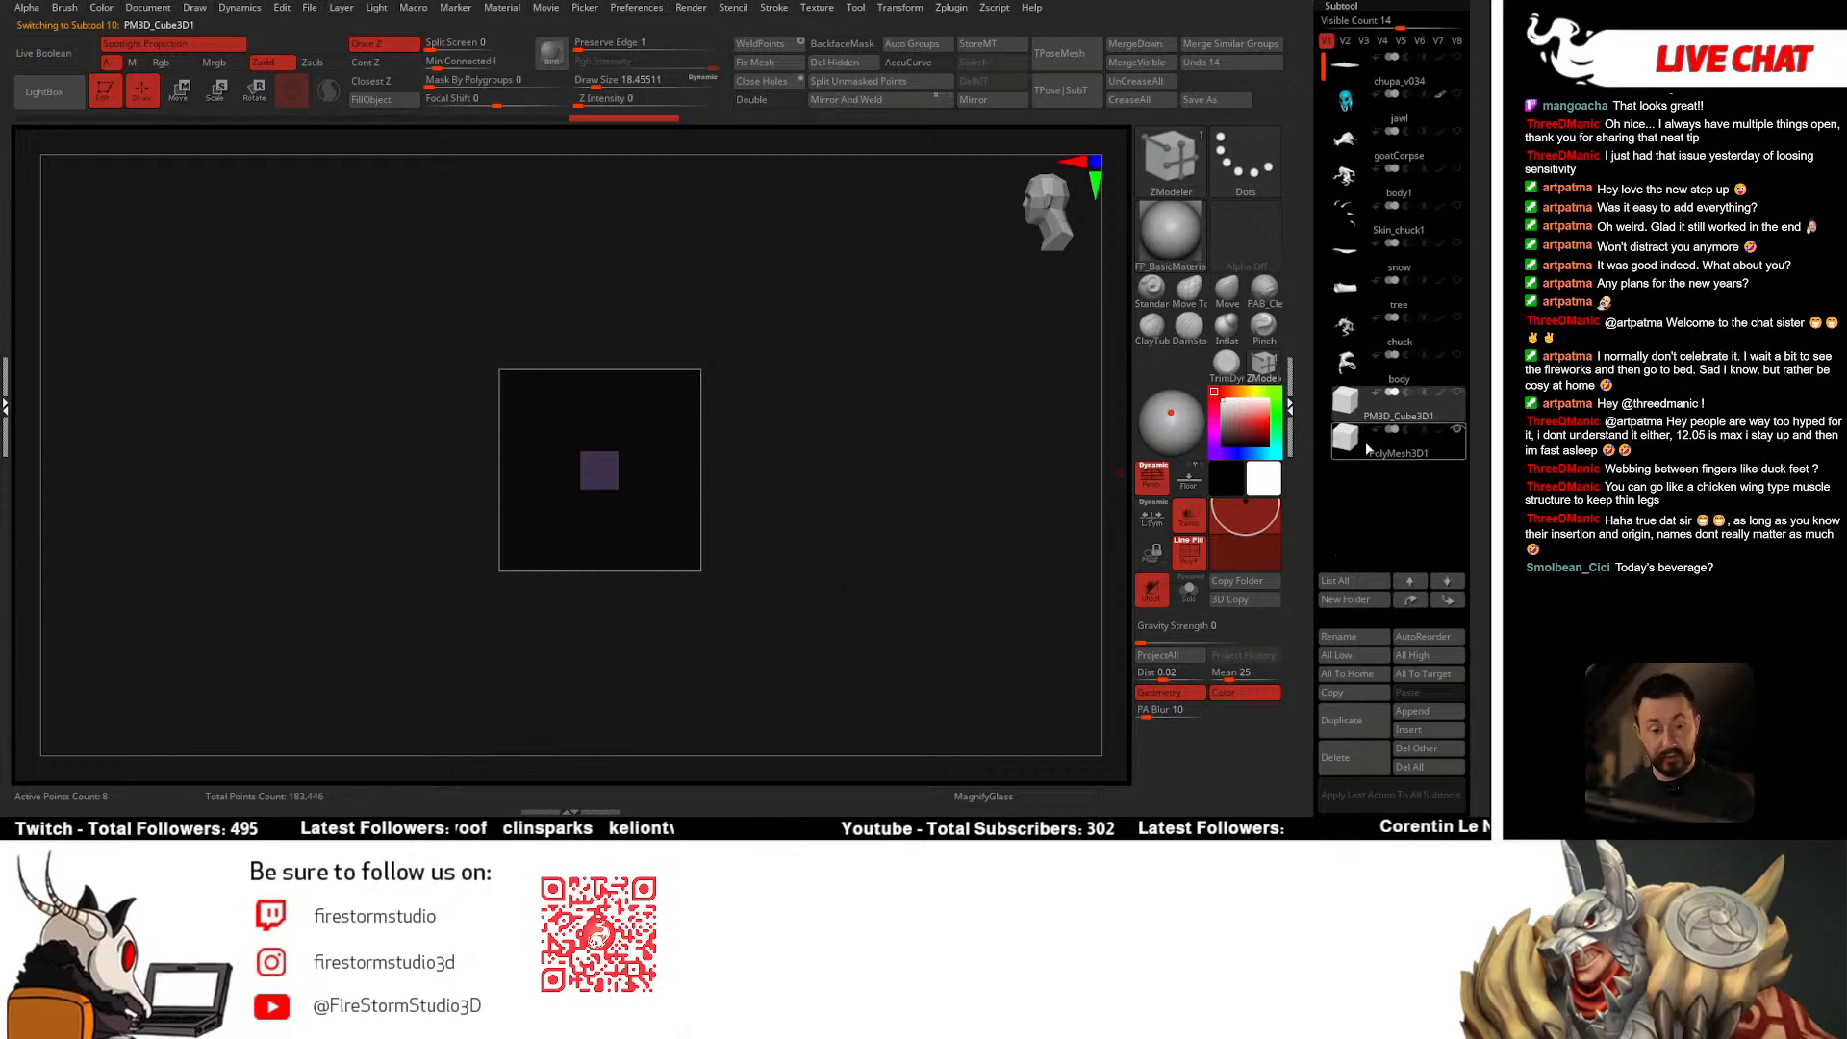
left_click(1397, 444)
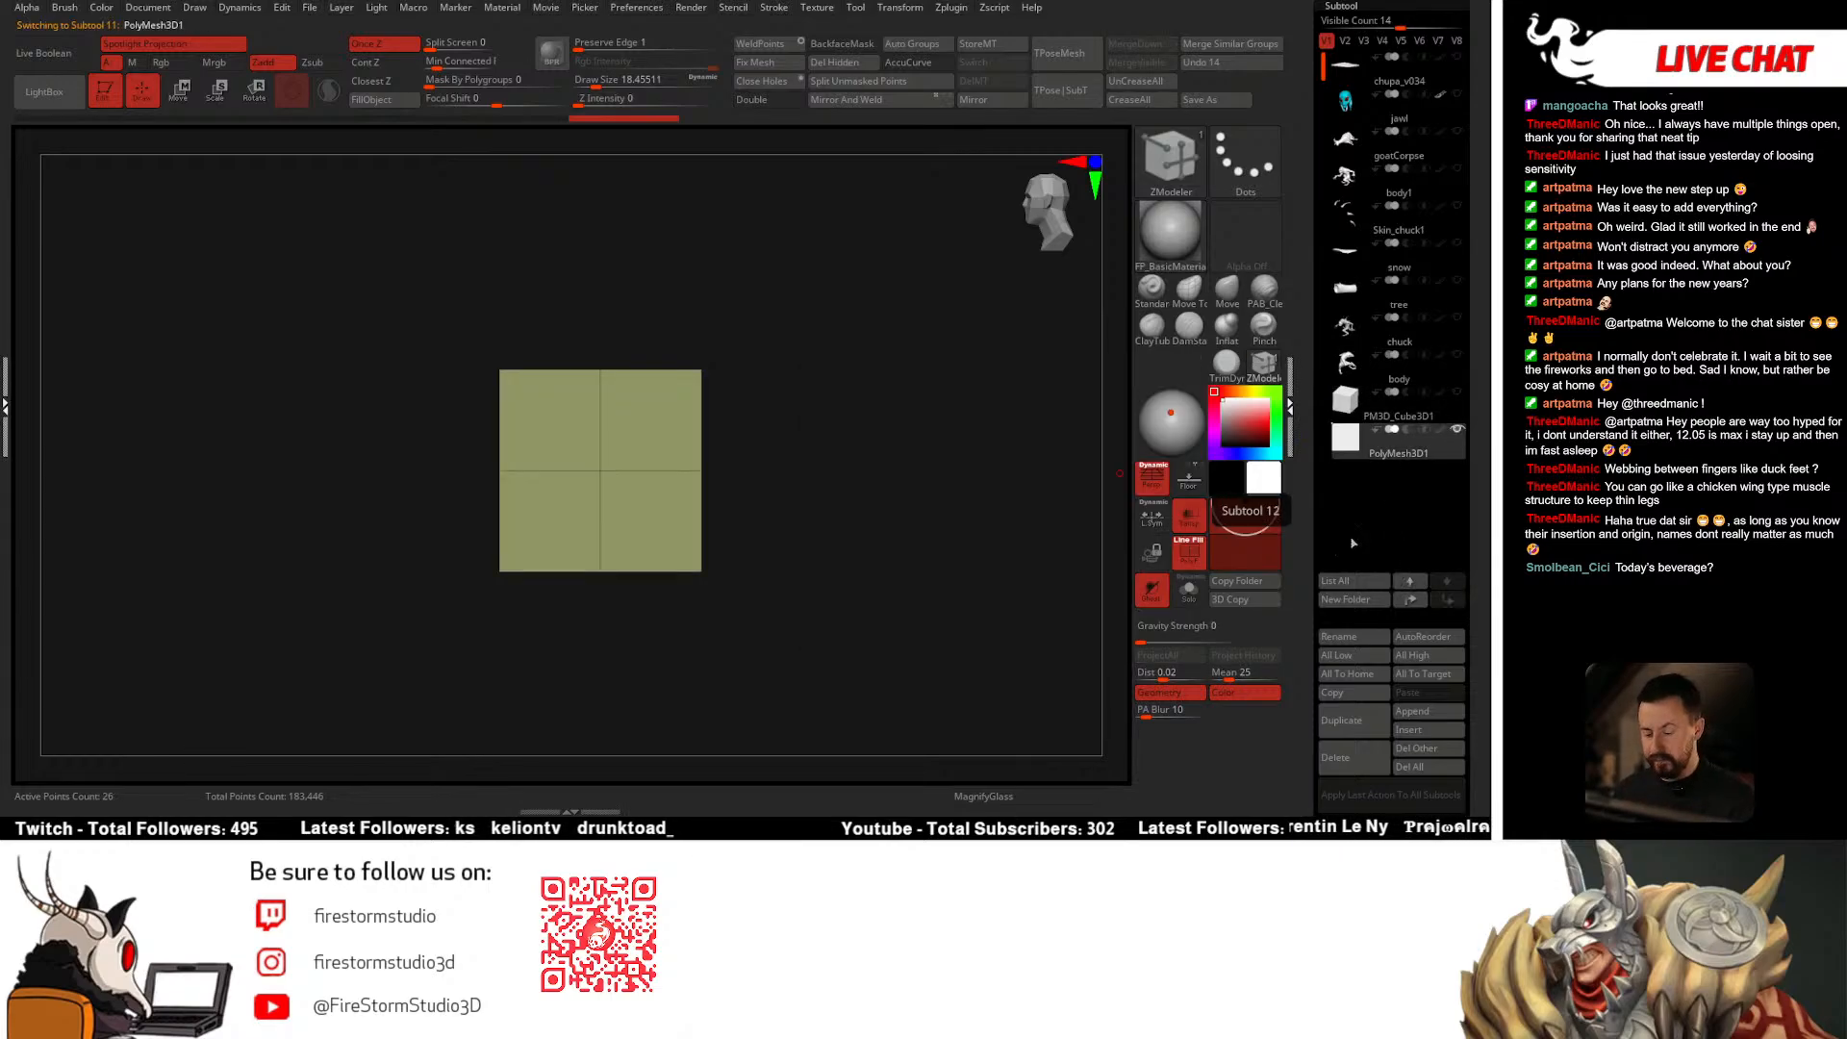
left_click(1336, 757)
left_click(1211, 795)
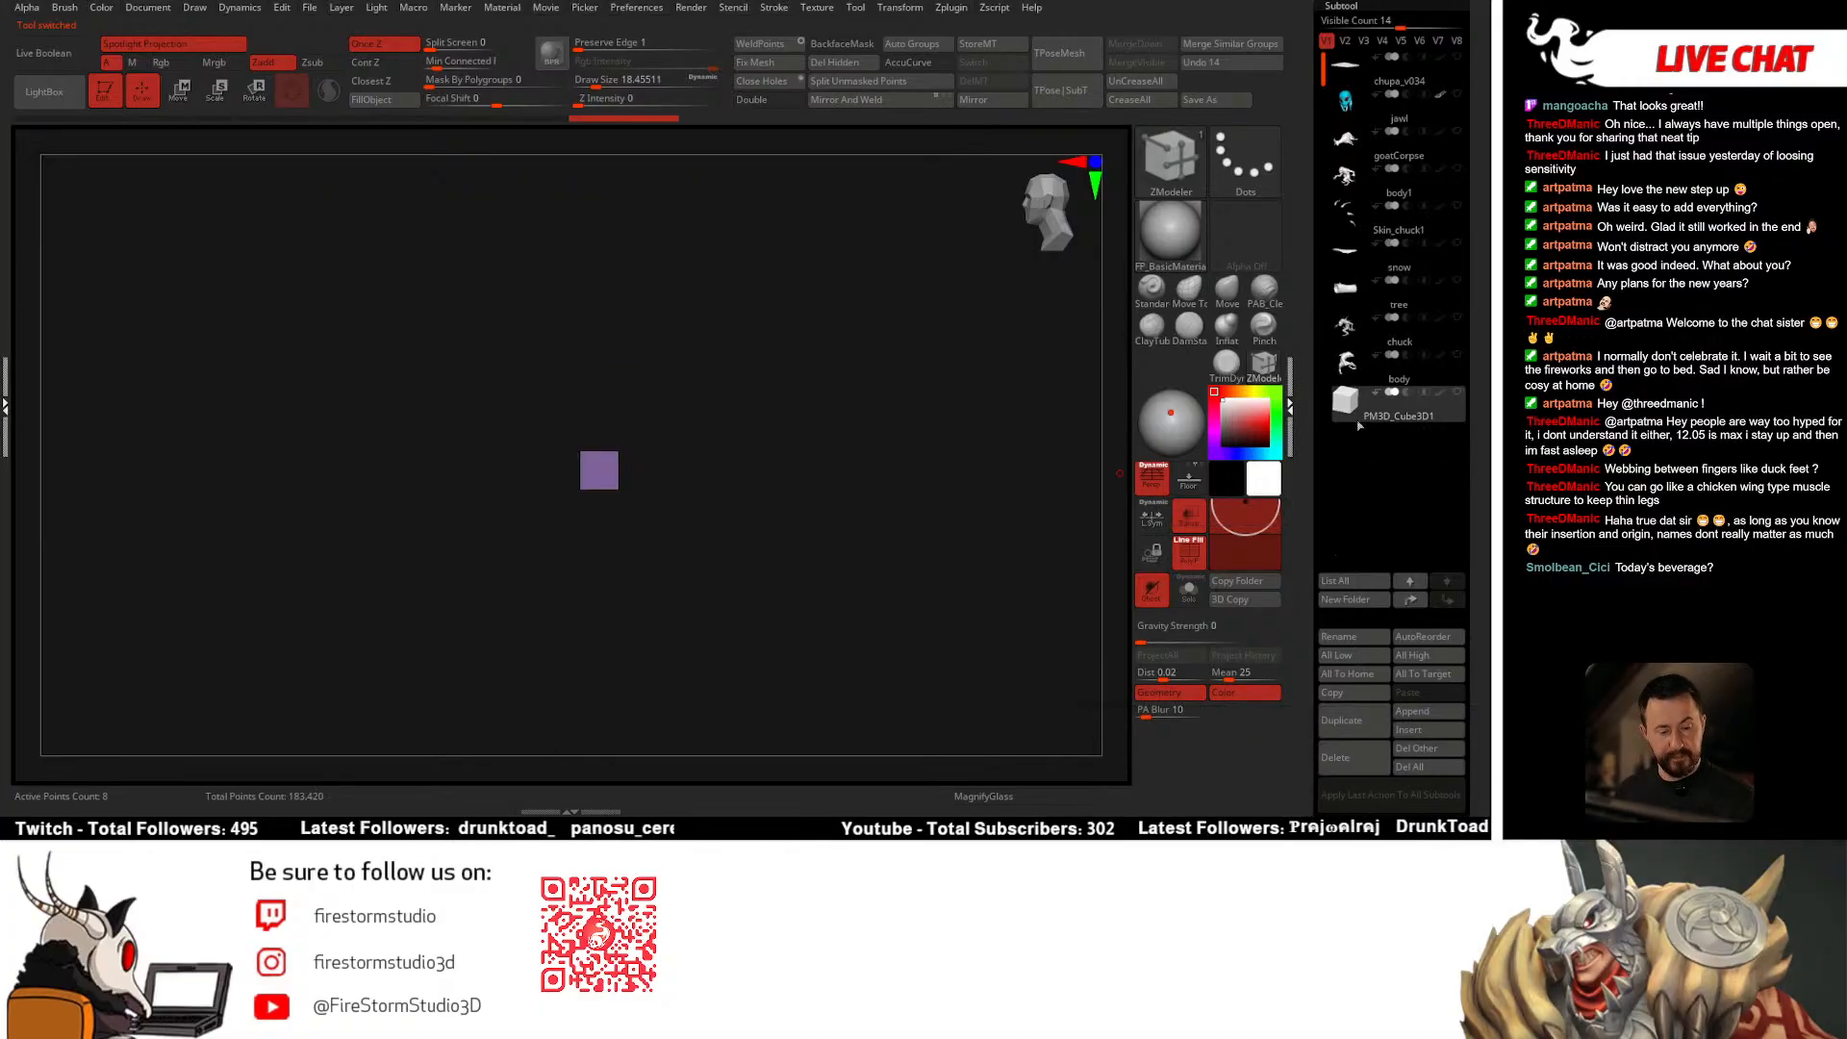
Step: Divide the PM3D_Cube3D1 cube up to subdivision level 3 and delete its lower subdivision levels
left_click_drag(758, 524, 729, 568)
key("f")
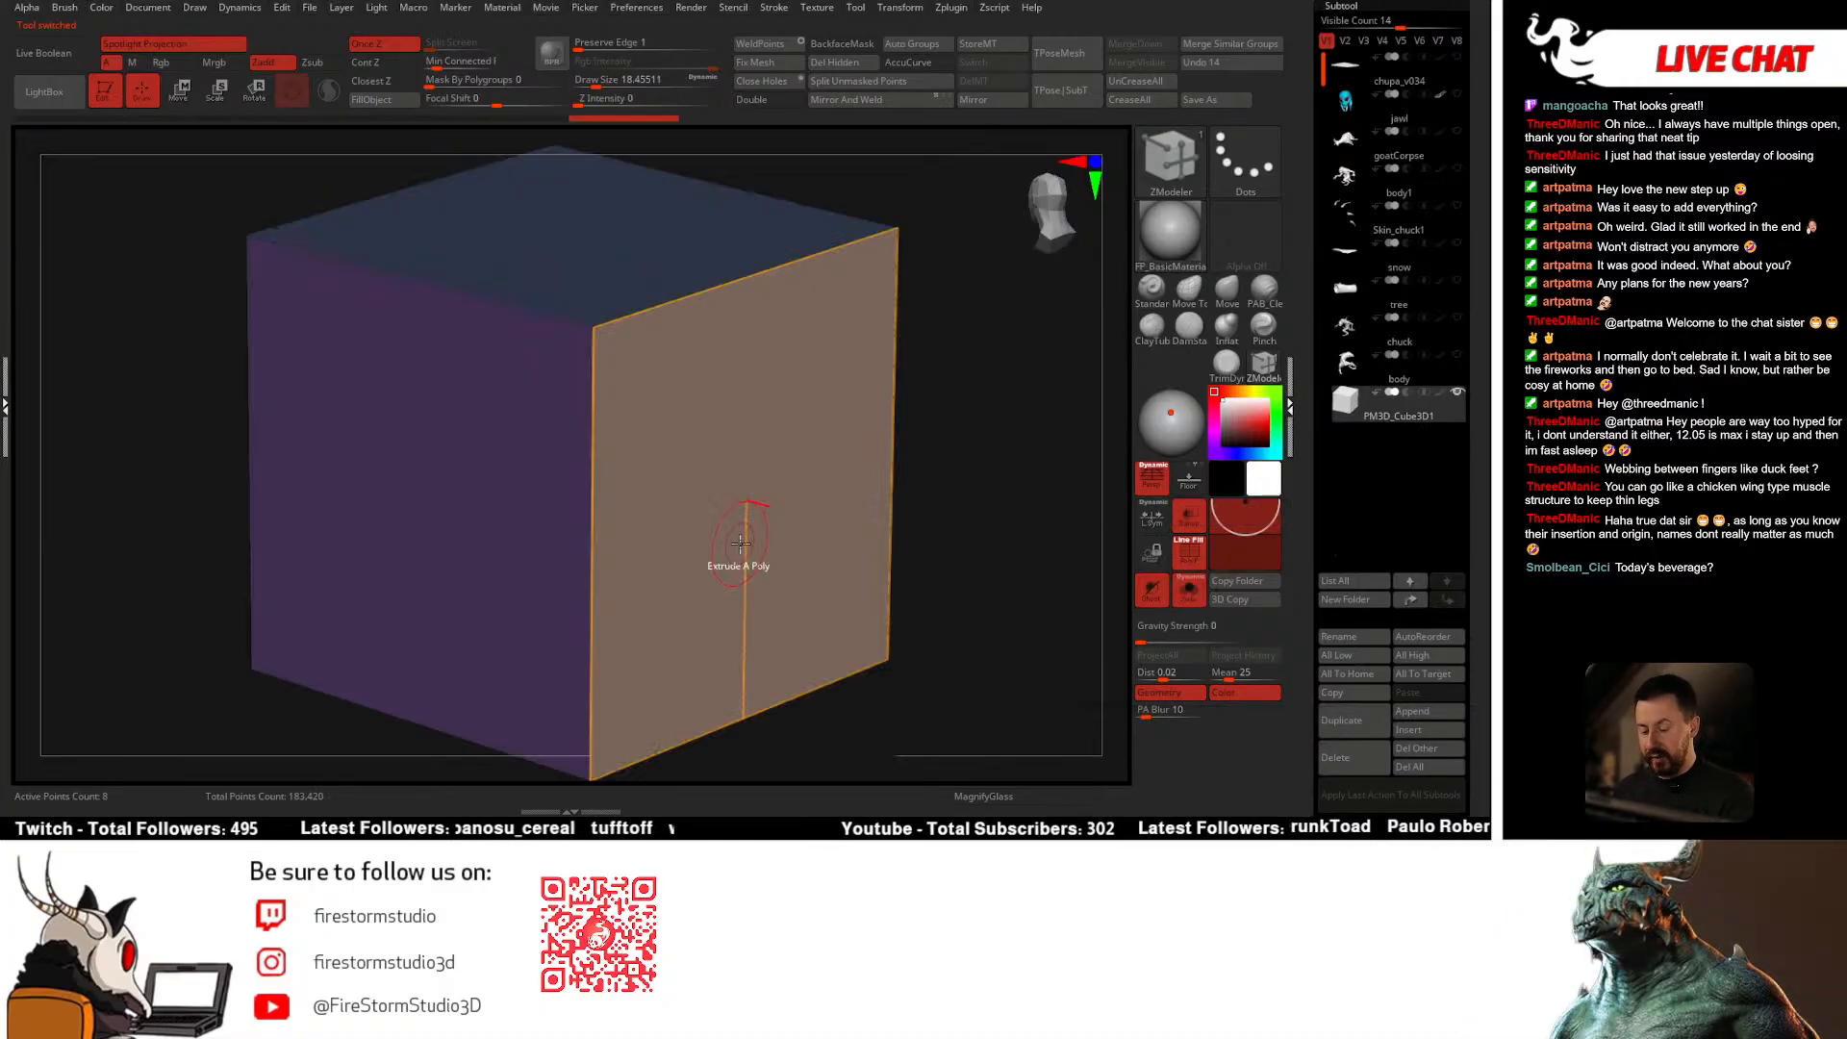
right_click_drag(746, 517, 592, 429, "ctrl")
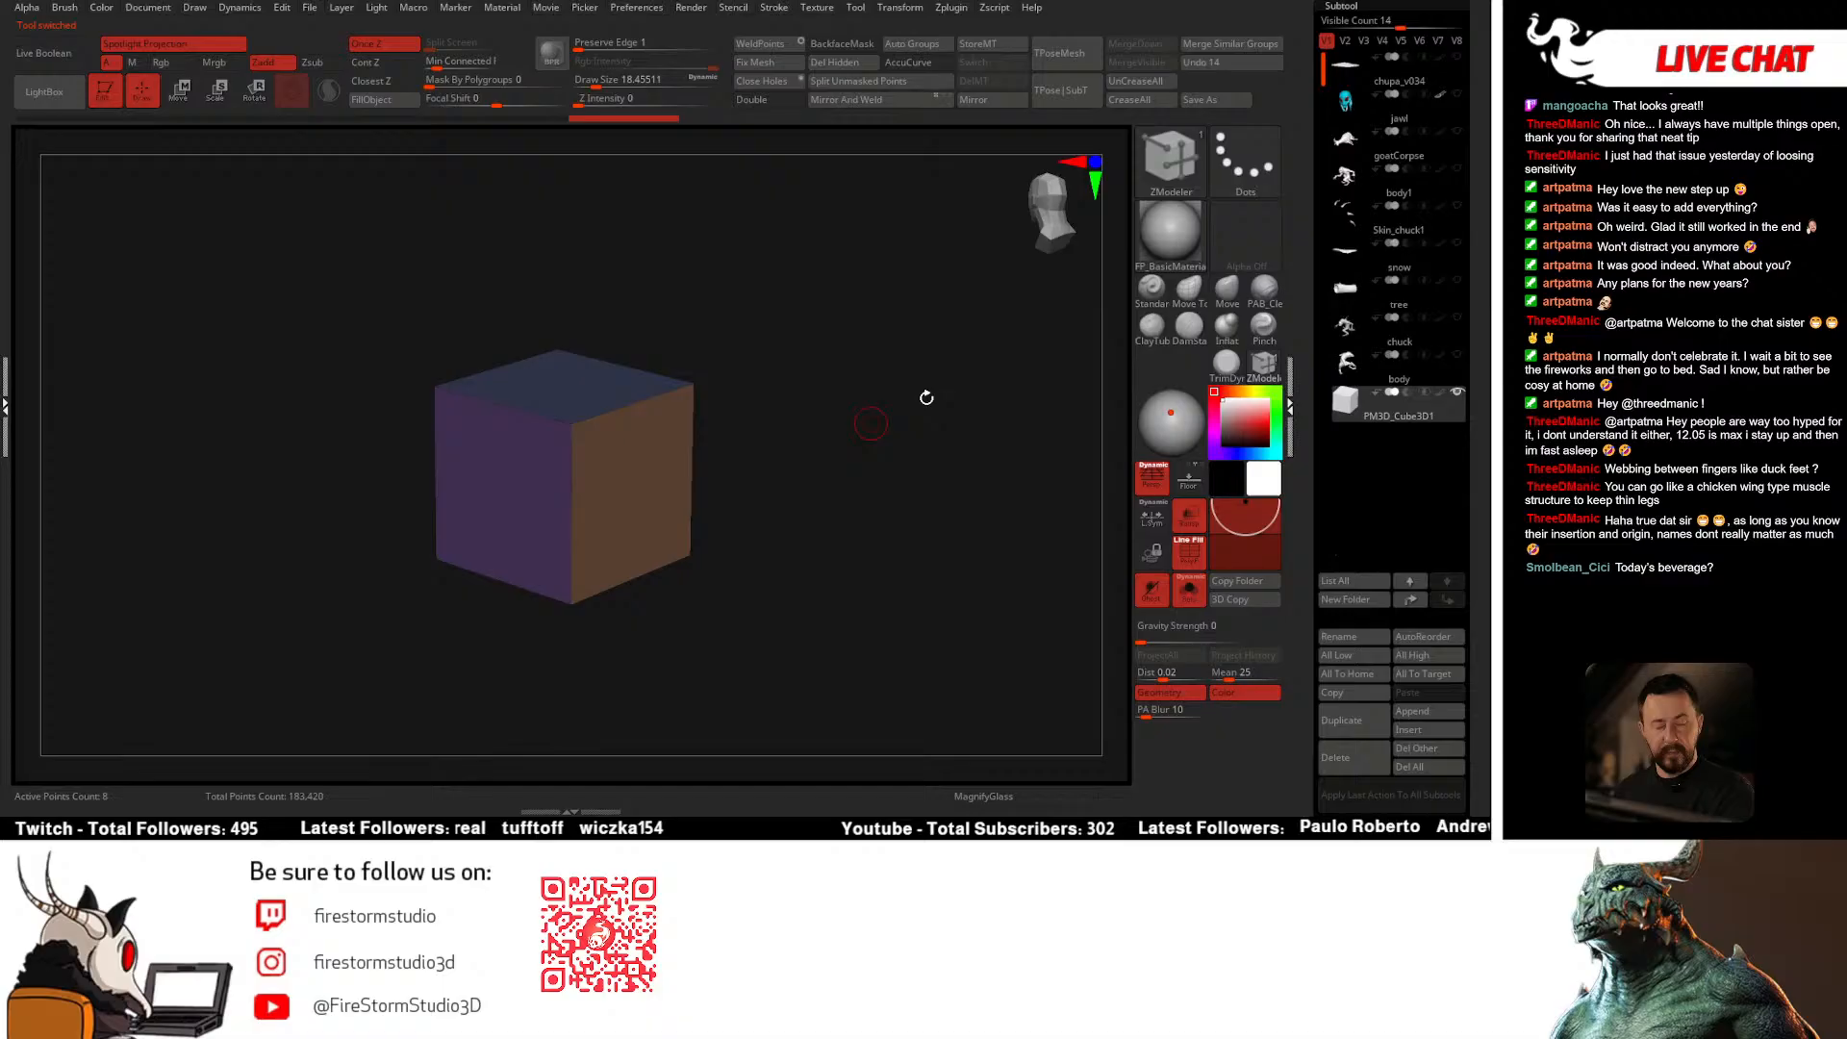
left_click(1348, 7)
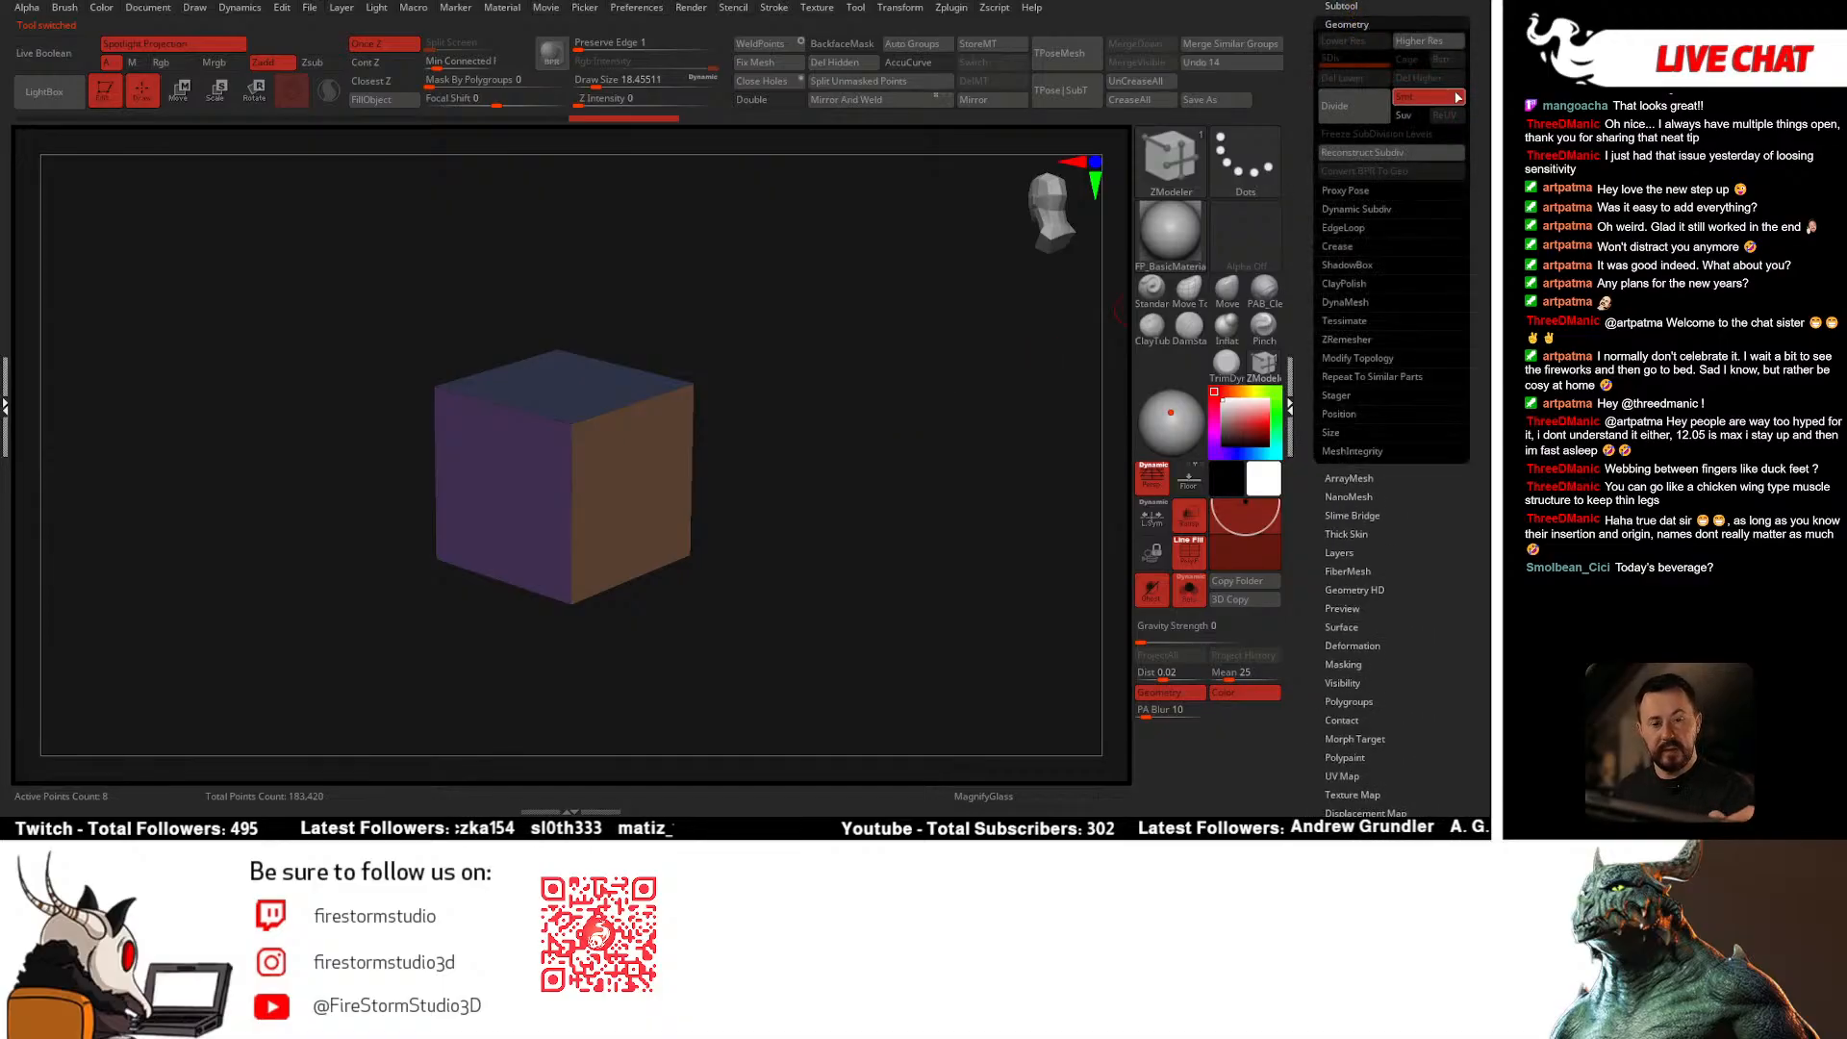
scroll(1457, 98, "up", 2)
left_click(1345, 202)
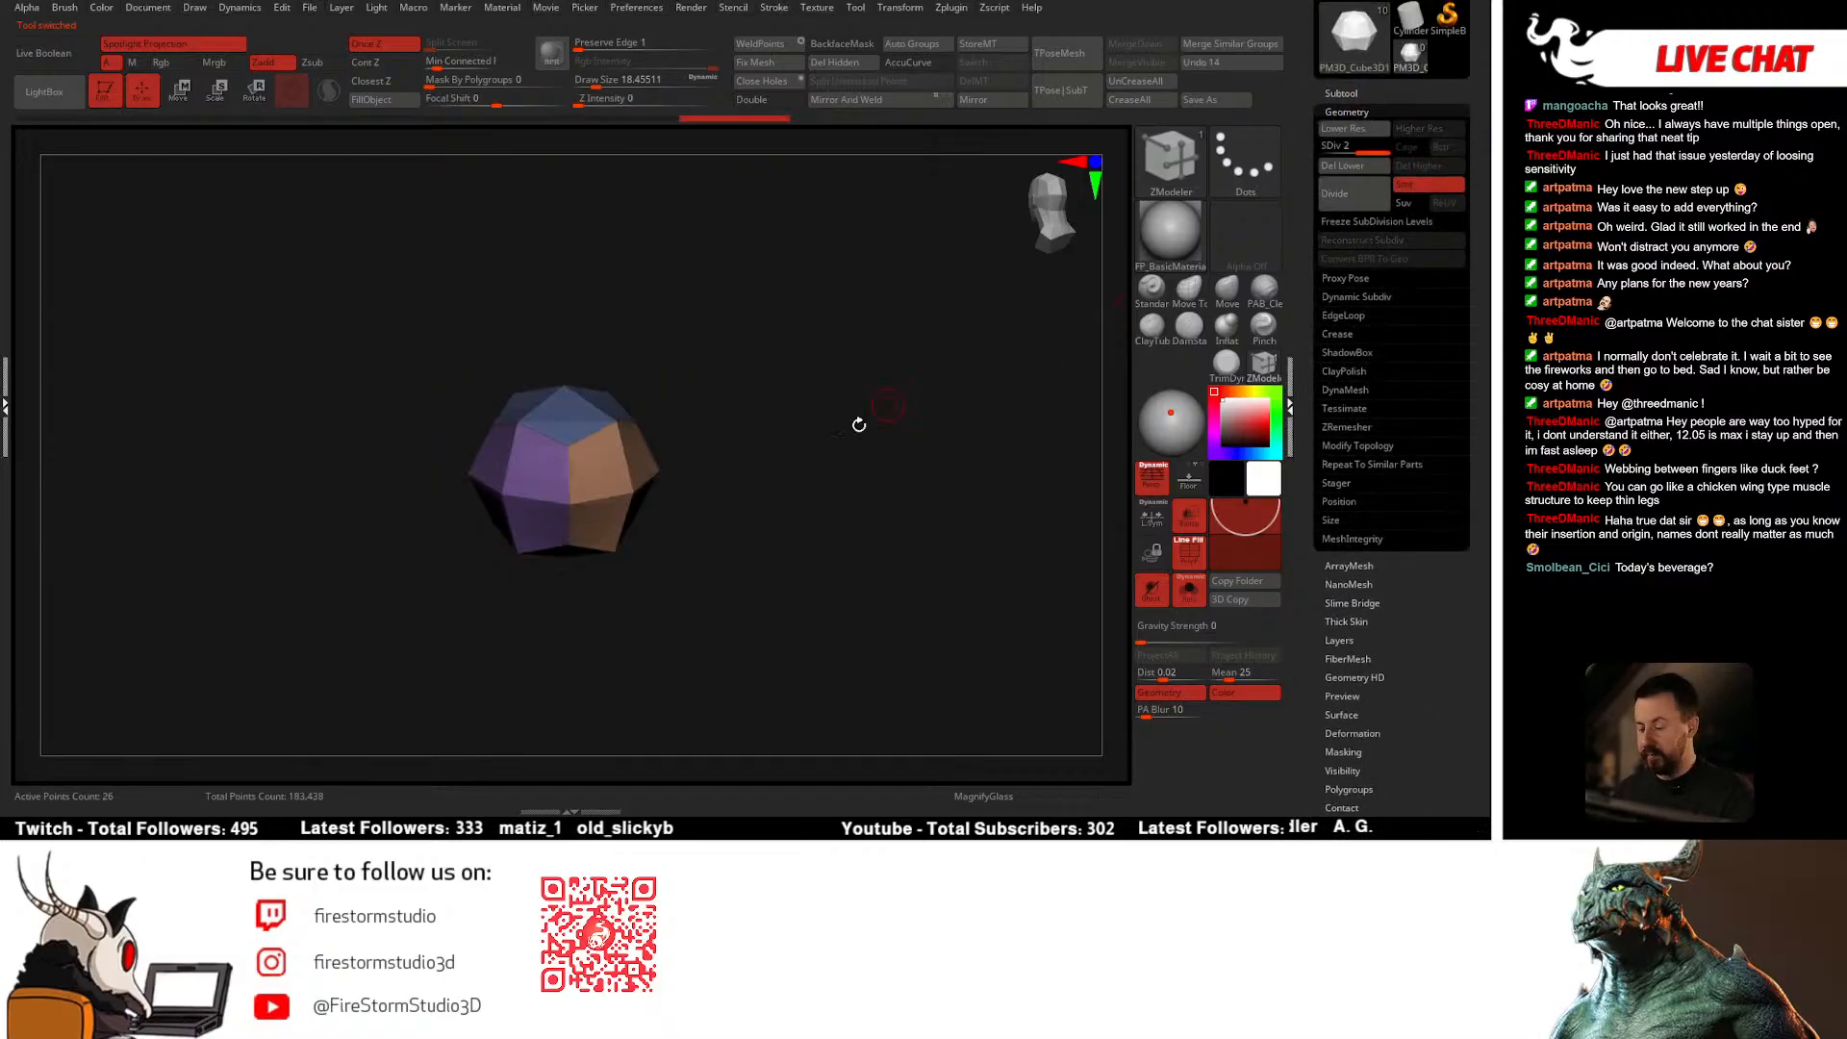
left_click_drag(812, 491, 833, 555)
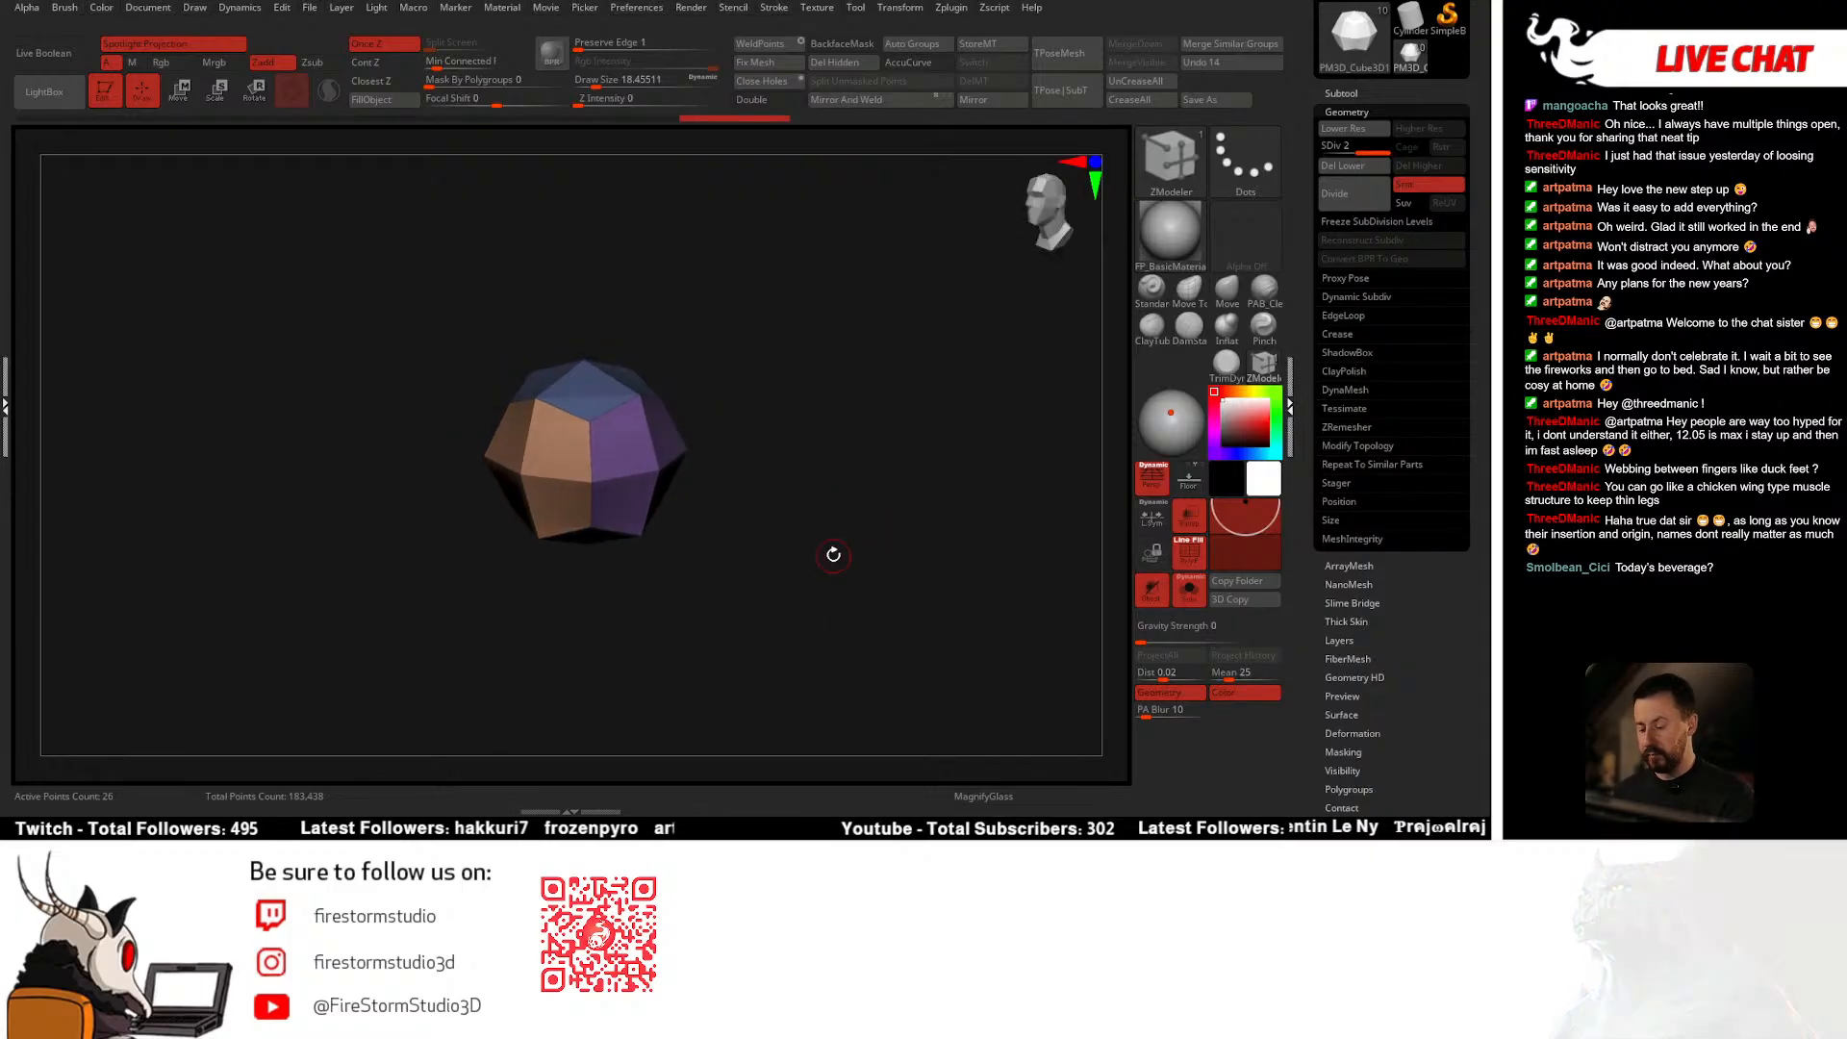
left_click(1345, 192)
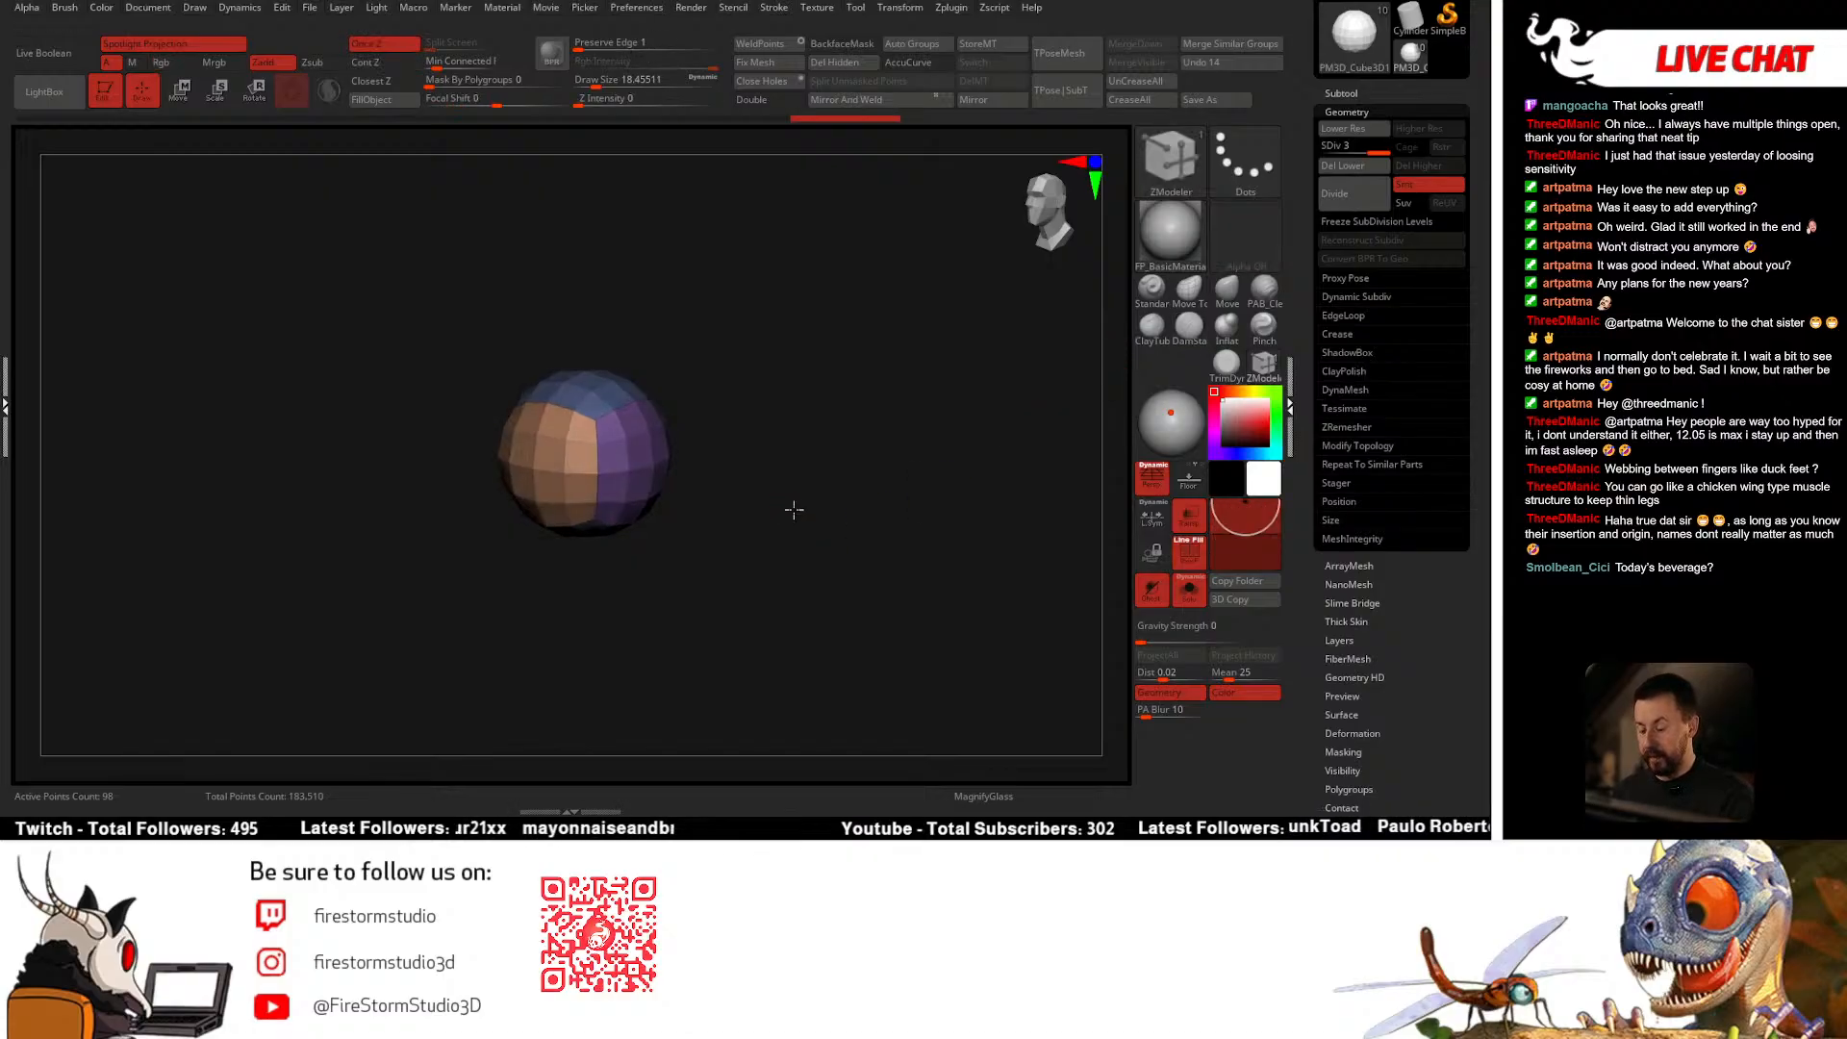
left_click_drag(794, 510, 533, 615)
left_click(1345, 168)
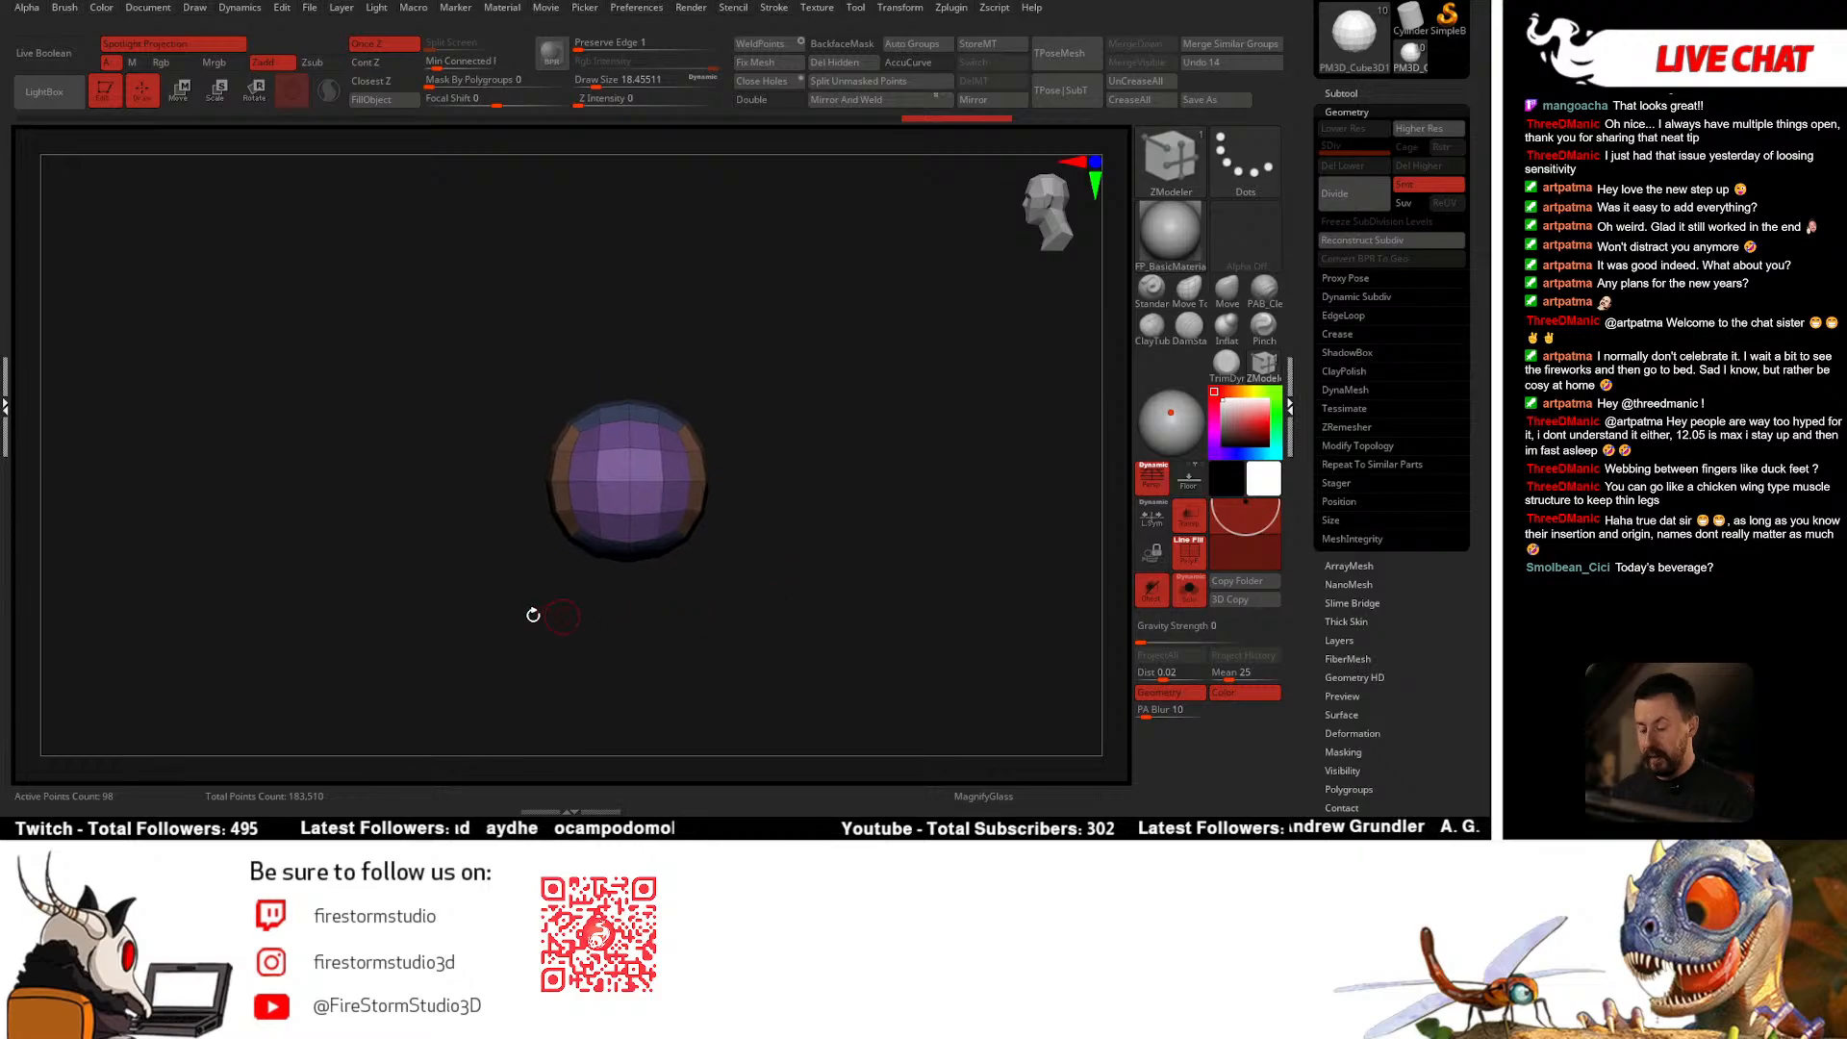
Step: Hide the lower half of the rounded cube with the SelectRect brush and delete the hidden faces
left_click(1168, 173, "ctrl+shift")
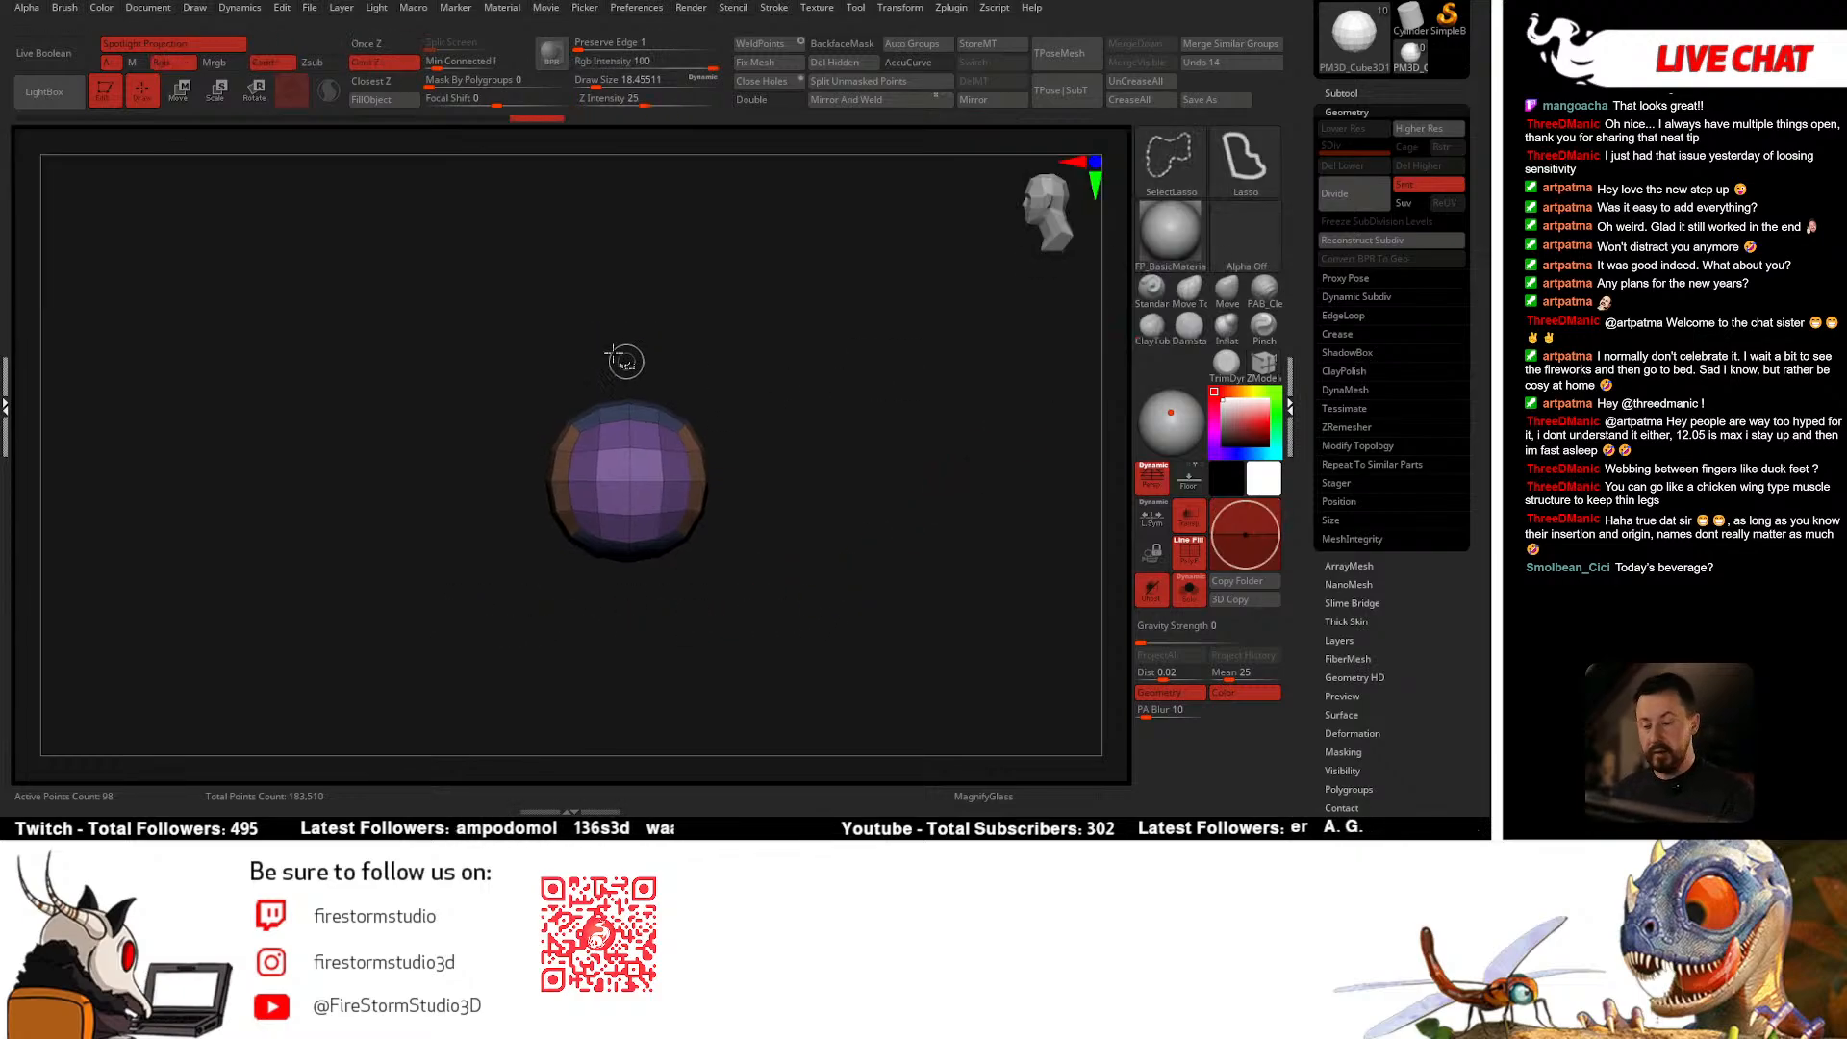
left_click(1159, 170)
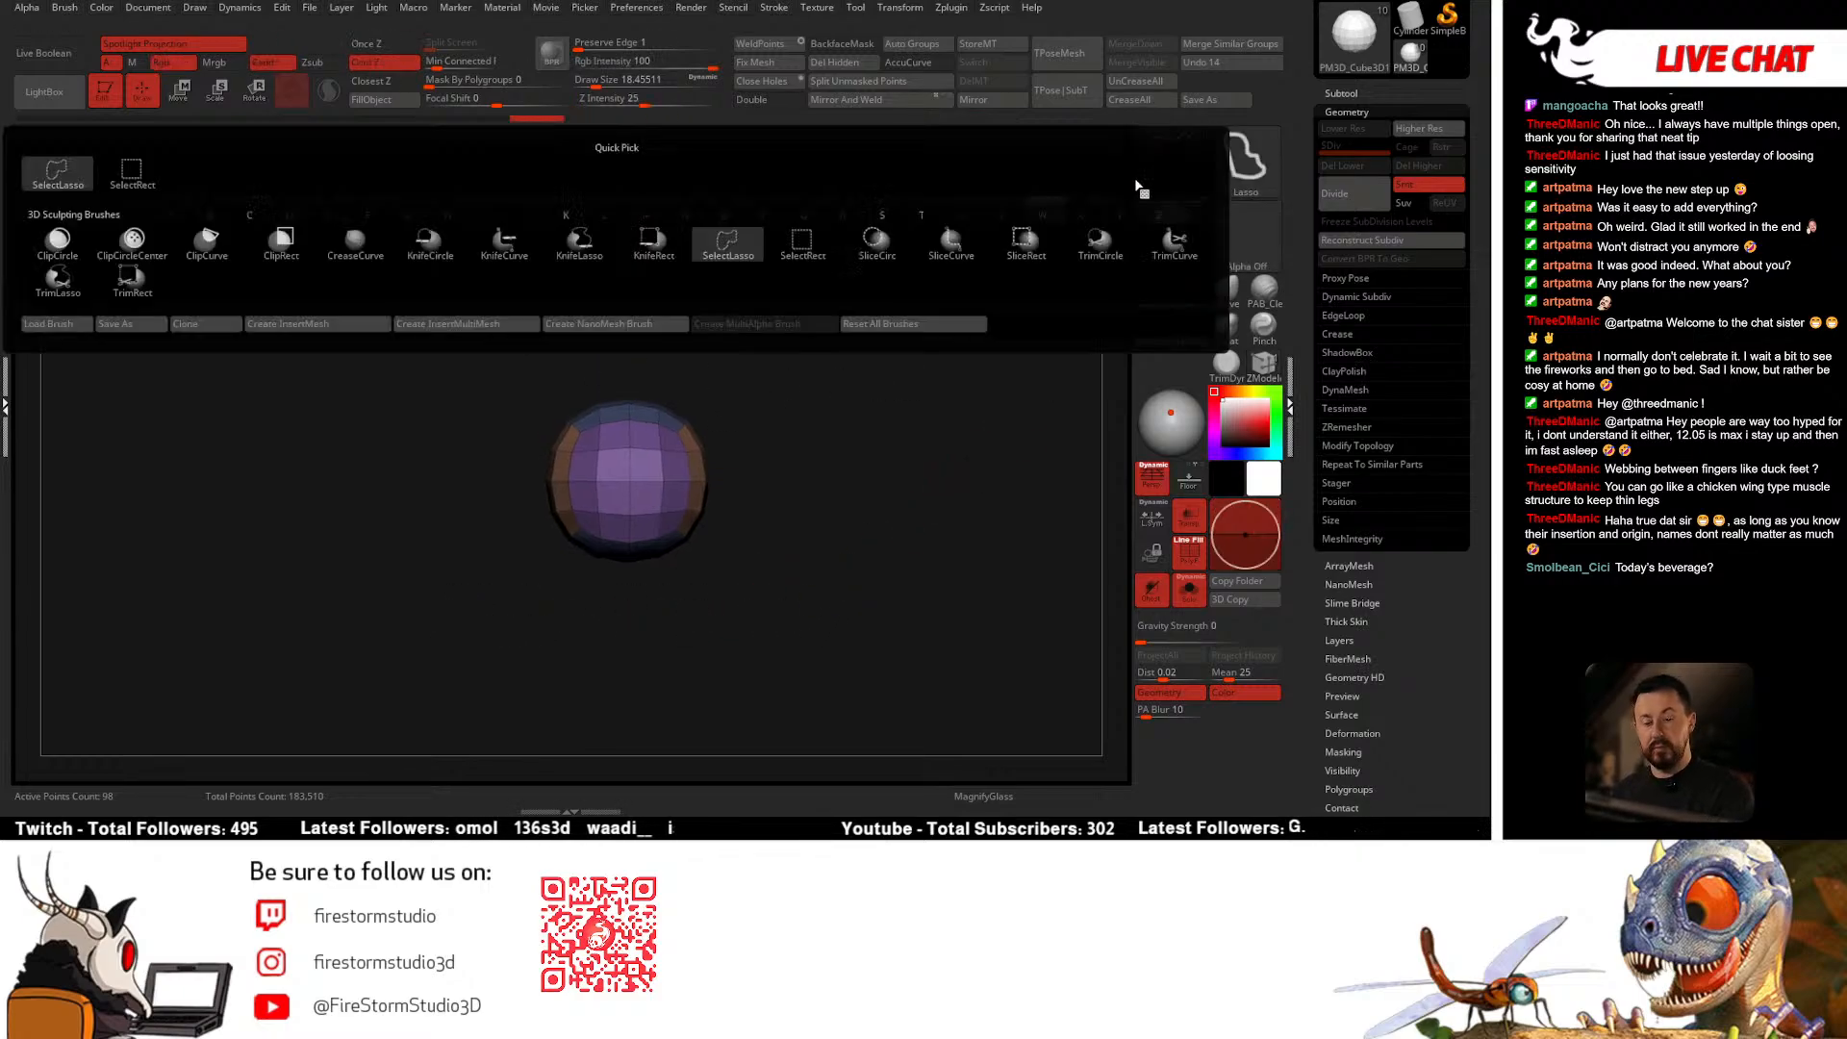
left_click(799, 255)
left_click_drag(437, 602, 834, 414, "ctrl+alt+shift")
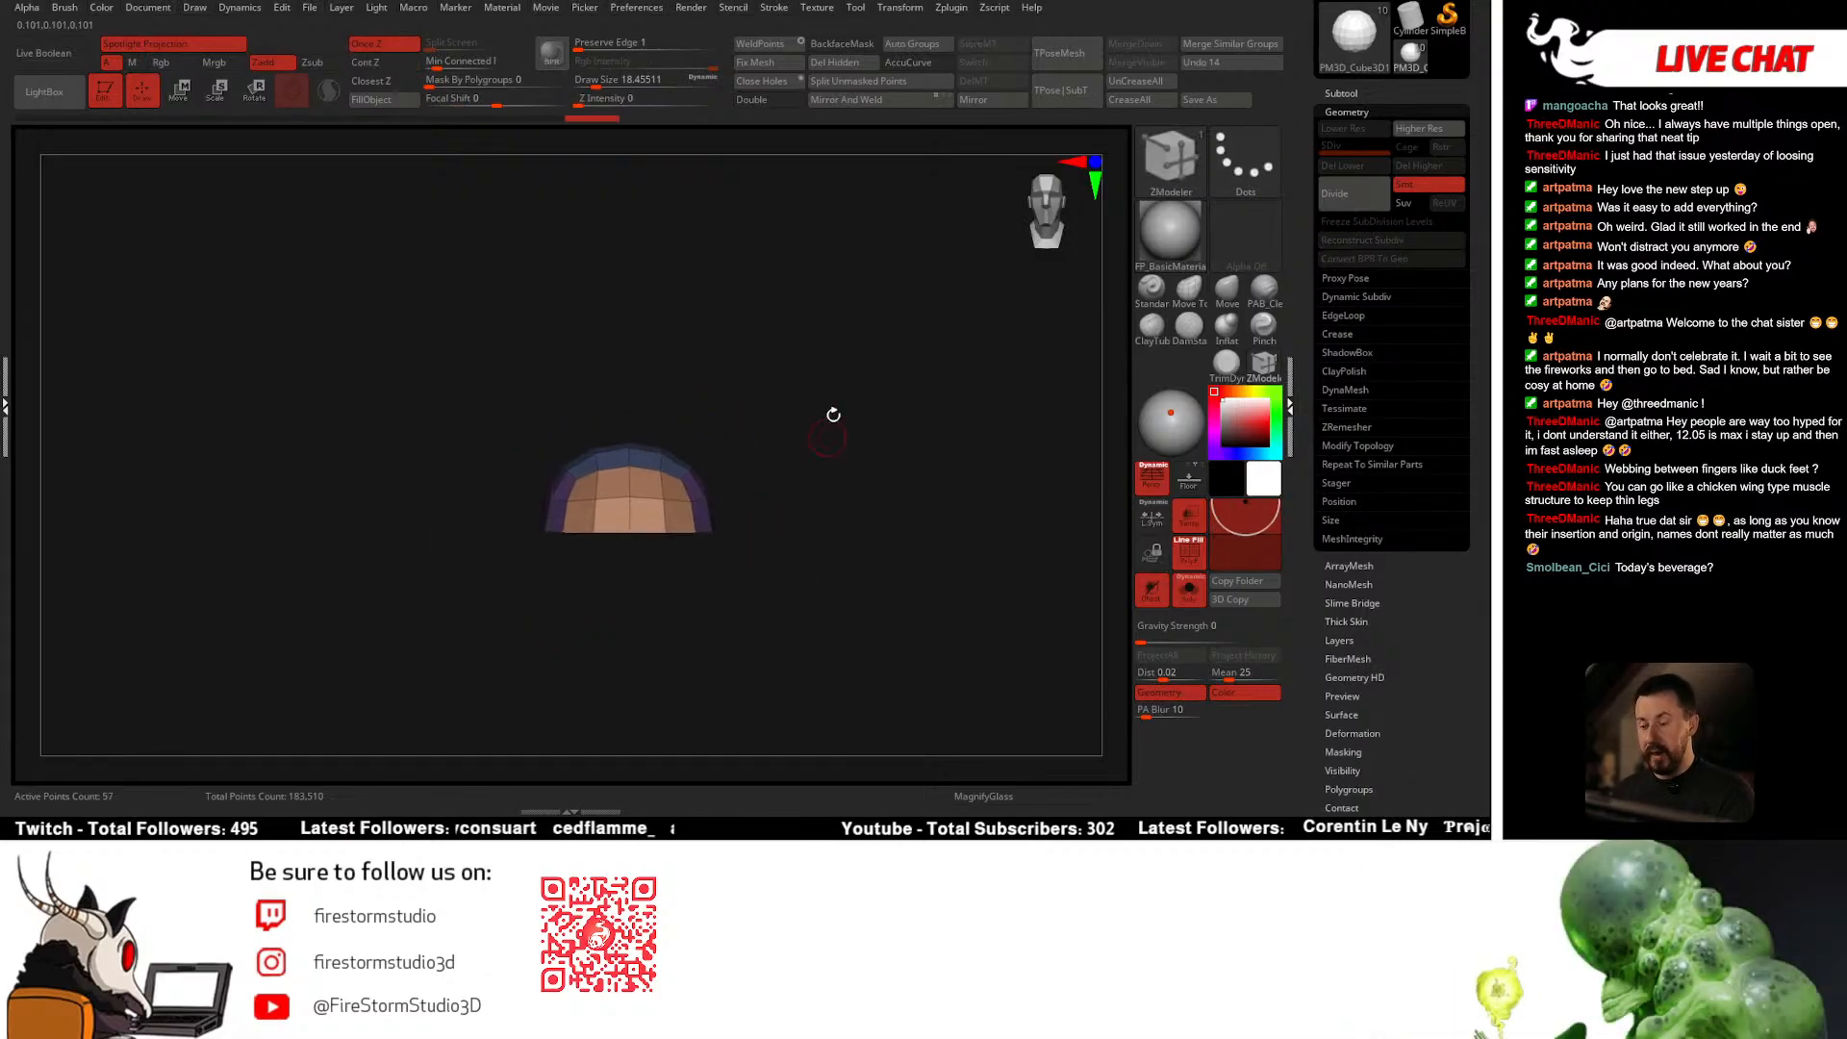
left_click(835, 62)
Step: Turn on double-sided display and extrude the dome's open border inward with ZModeler, using Extrude on the EdgeLoop target
left_click_drag(780, 594, 924, 473)
left_click_drag(794, 199, 845, 545)
left_click(1266, 351)
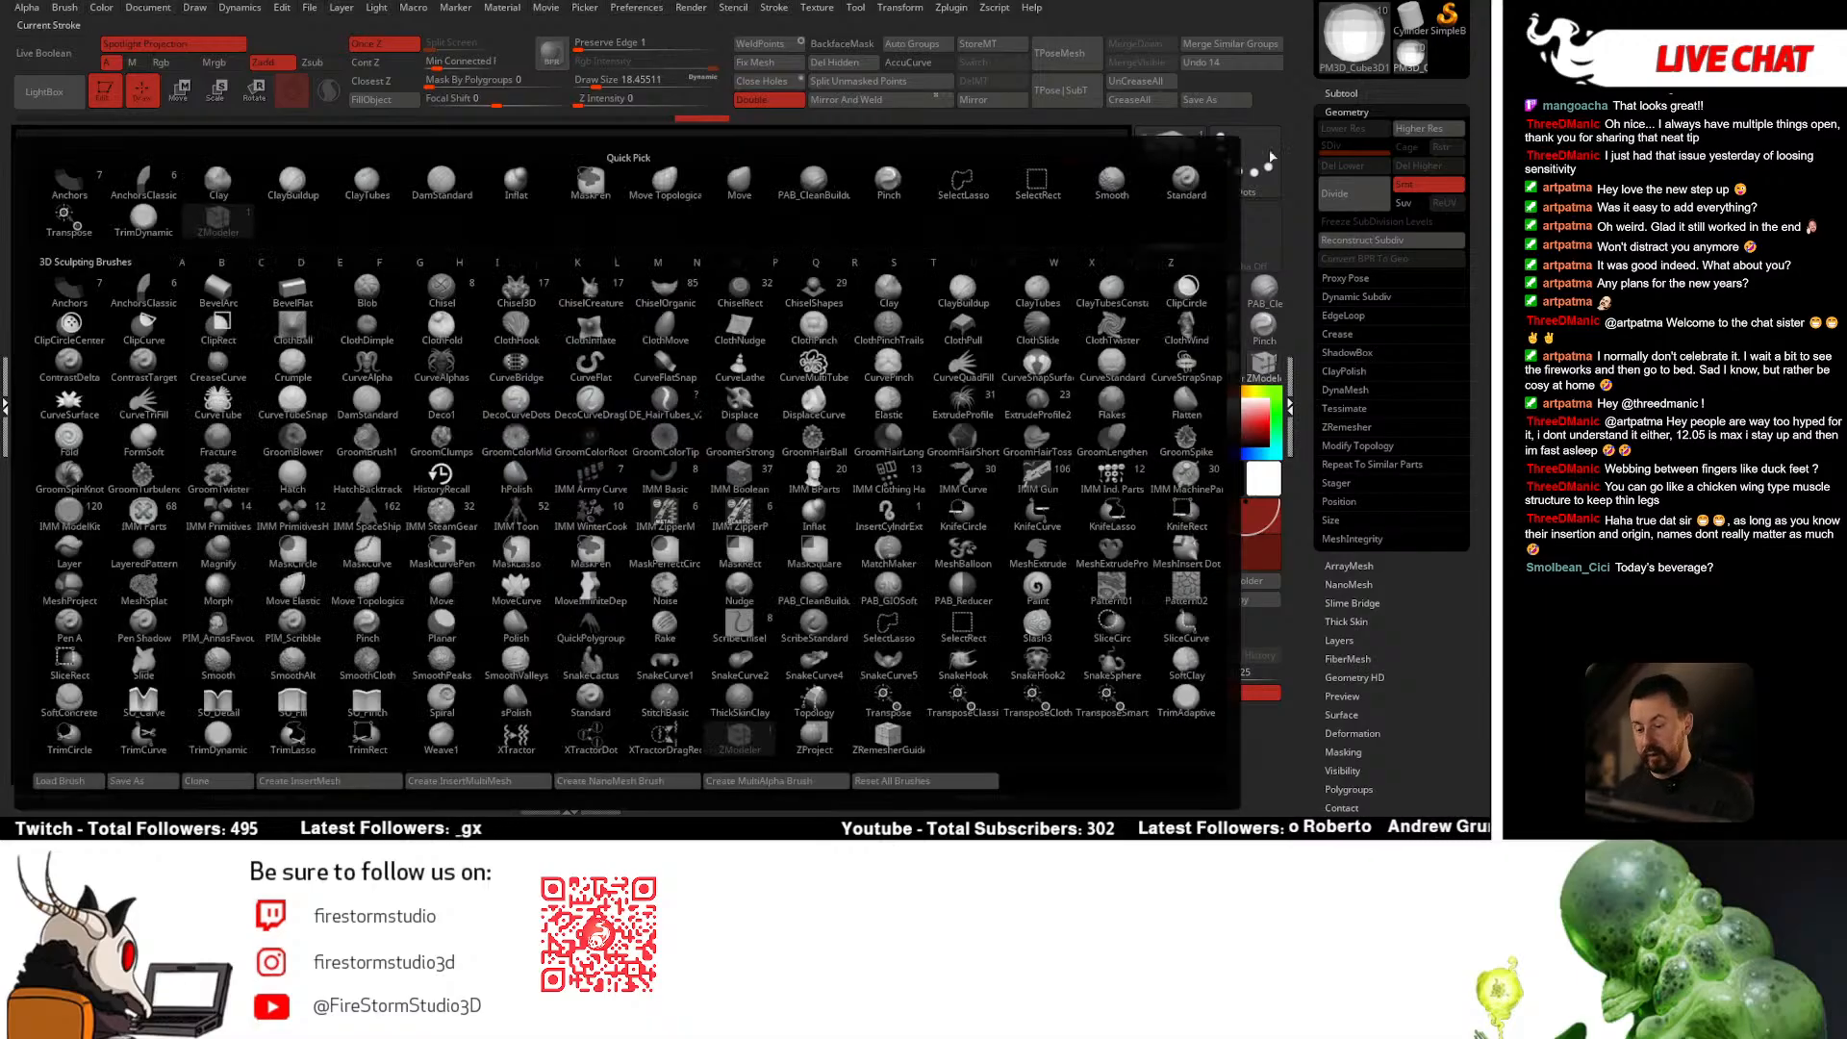
key("space")
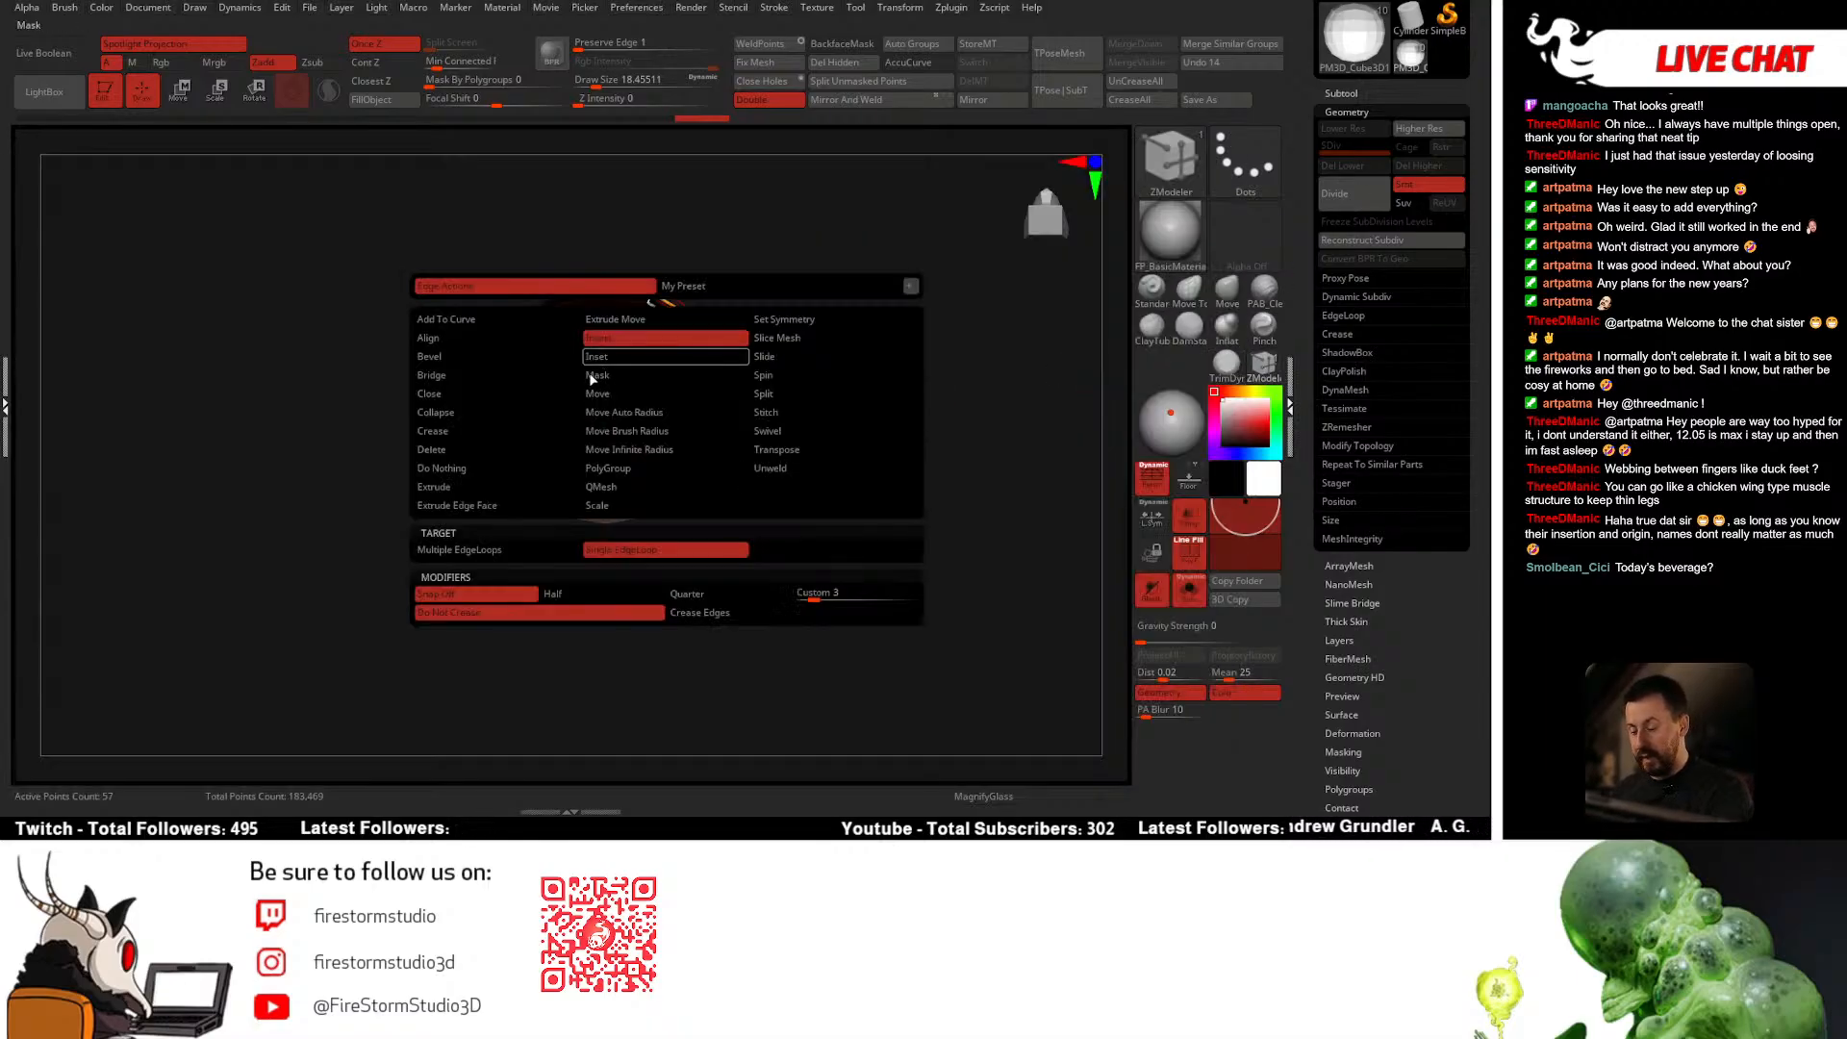
left_click(496, 487)
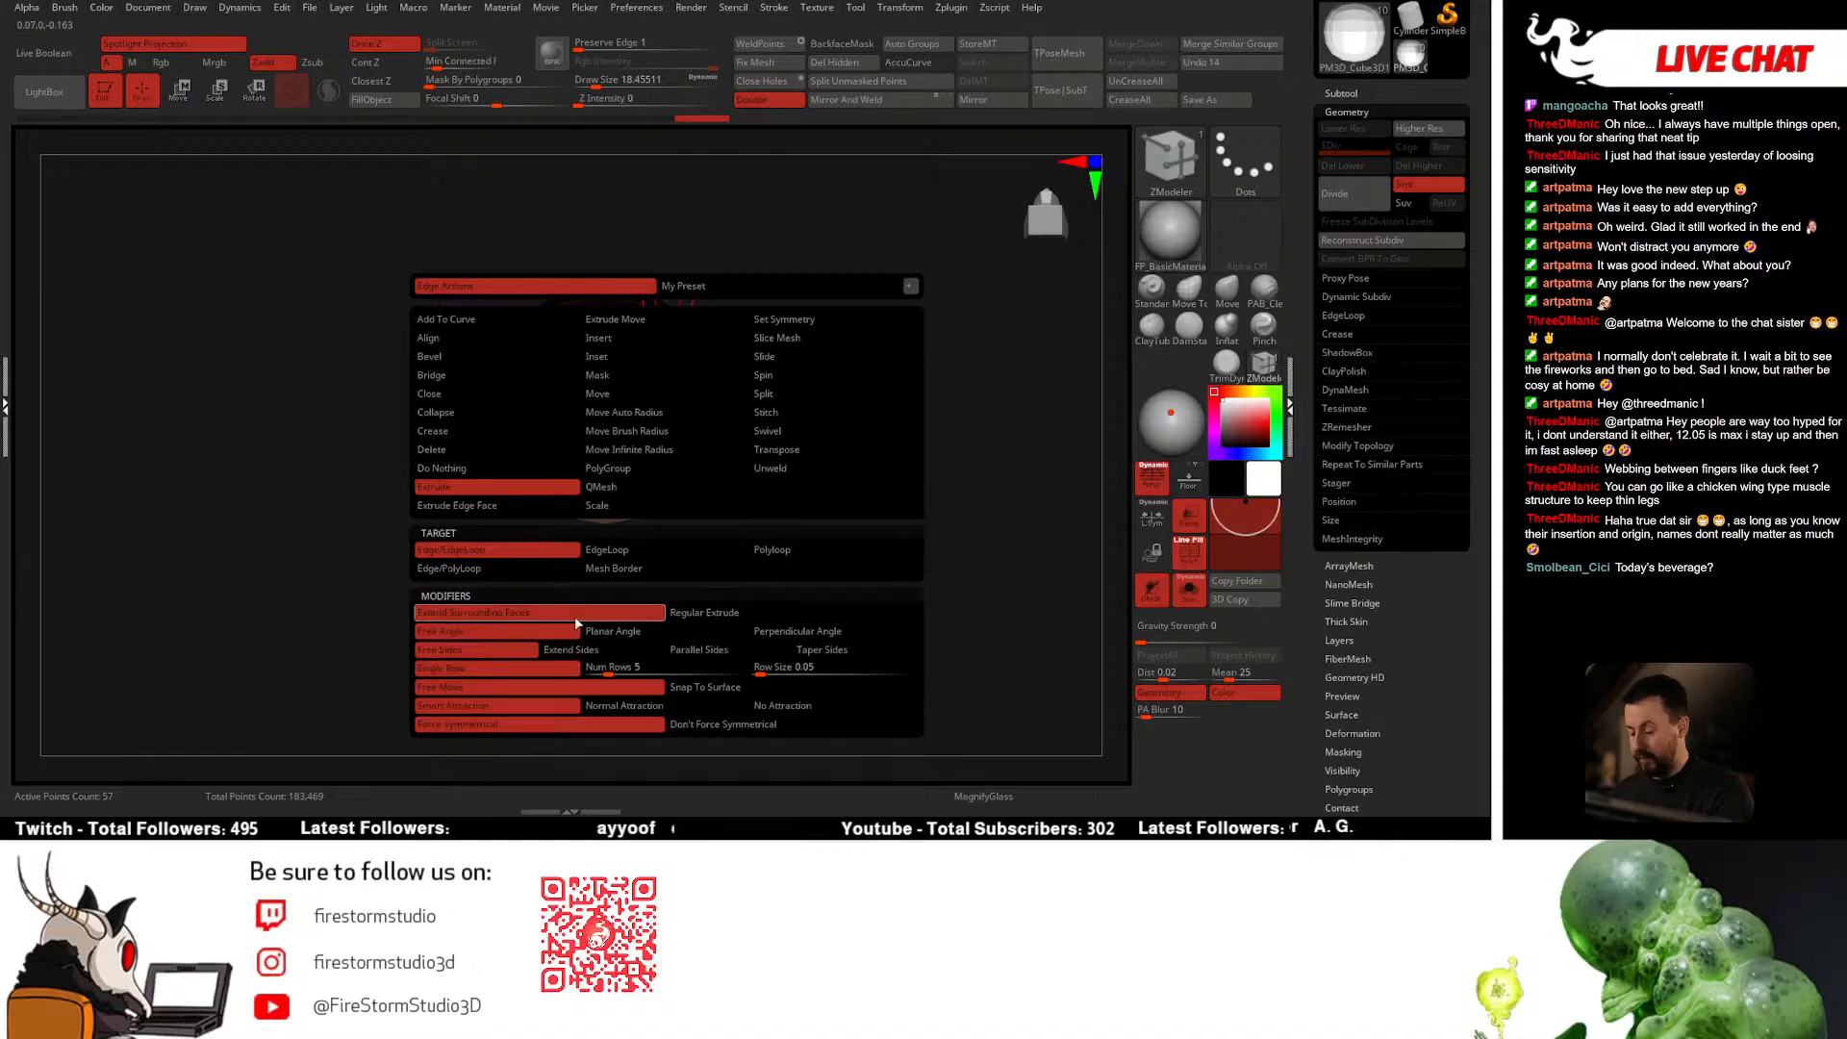
left_click(590, 553)
left_click(664, 325)
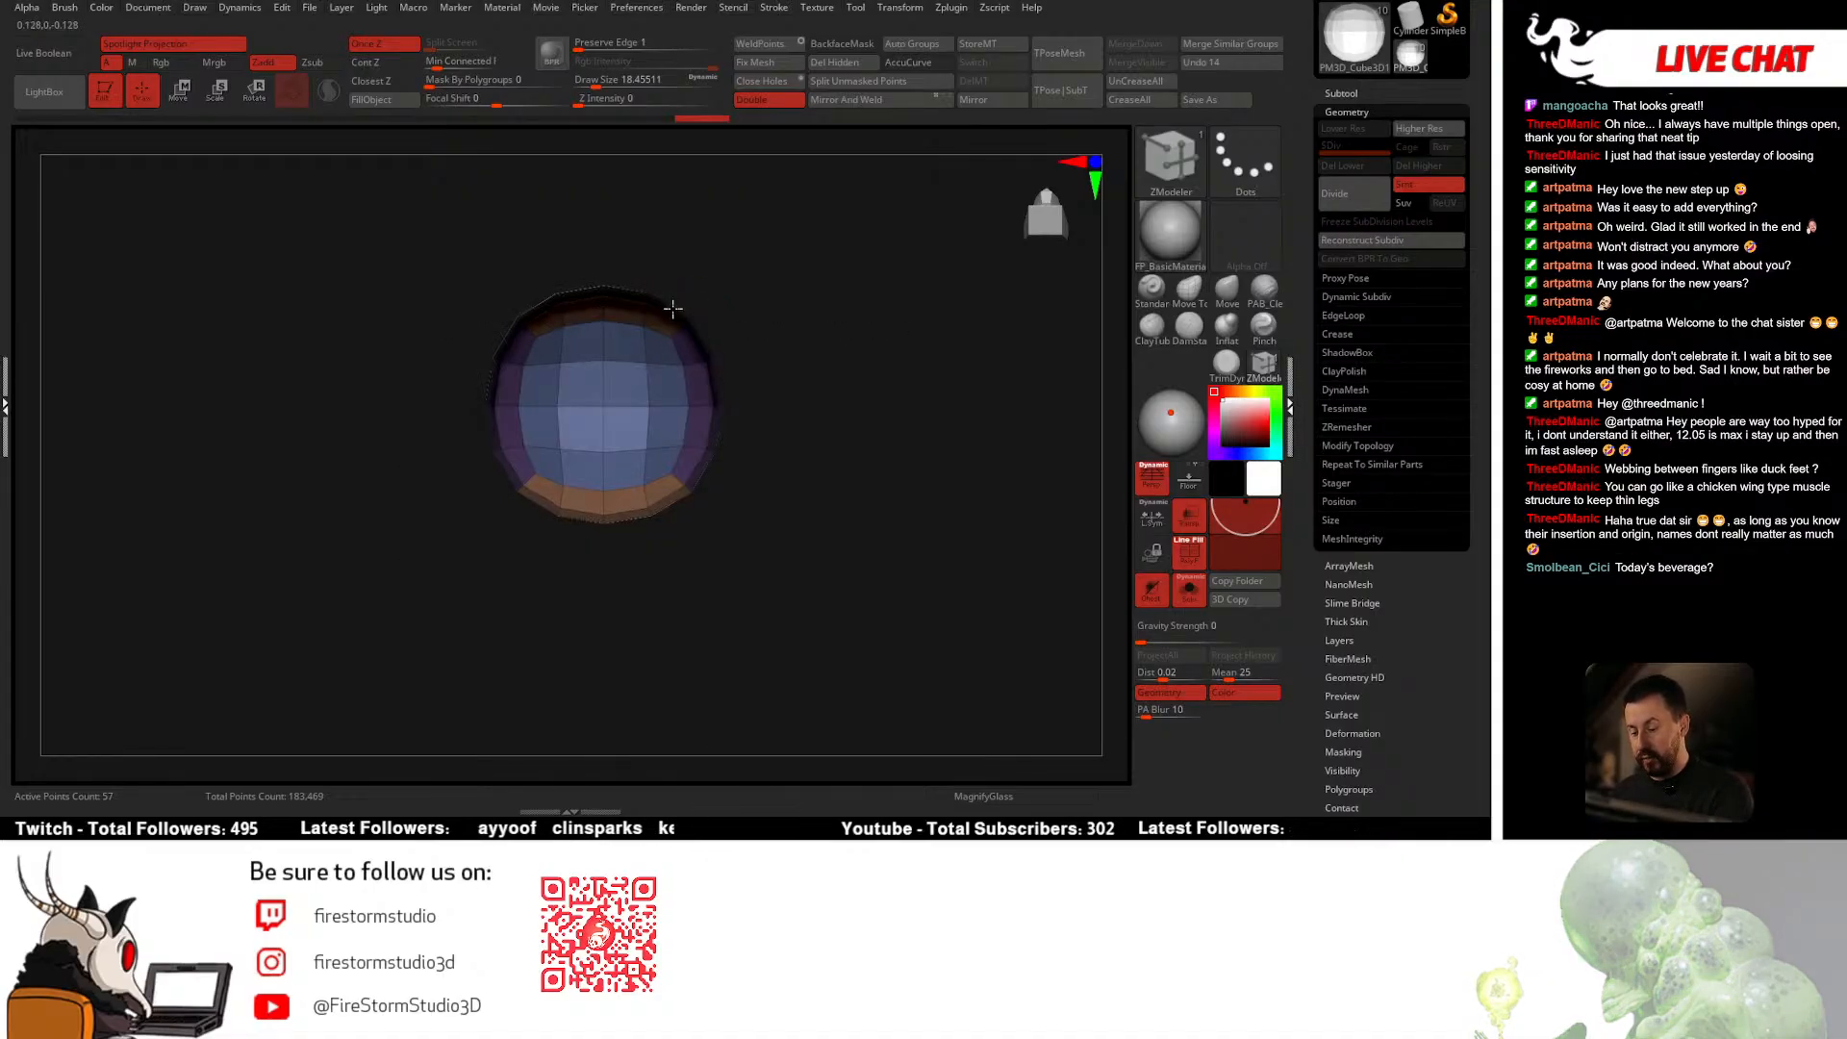
left_click_drag(664, 325, 645, 350)
left_click_drag(766, 373, 780, 485, "alt")
left_click_drag(839, 471, 950, 401, "alt")
Step: Bridge the opposite inner edges of the opening with four strips and insert one edge loop across their middle
key("space")
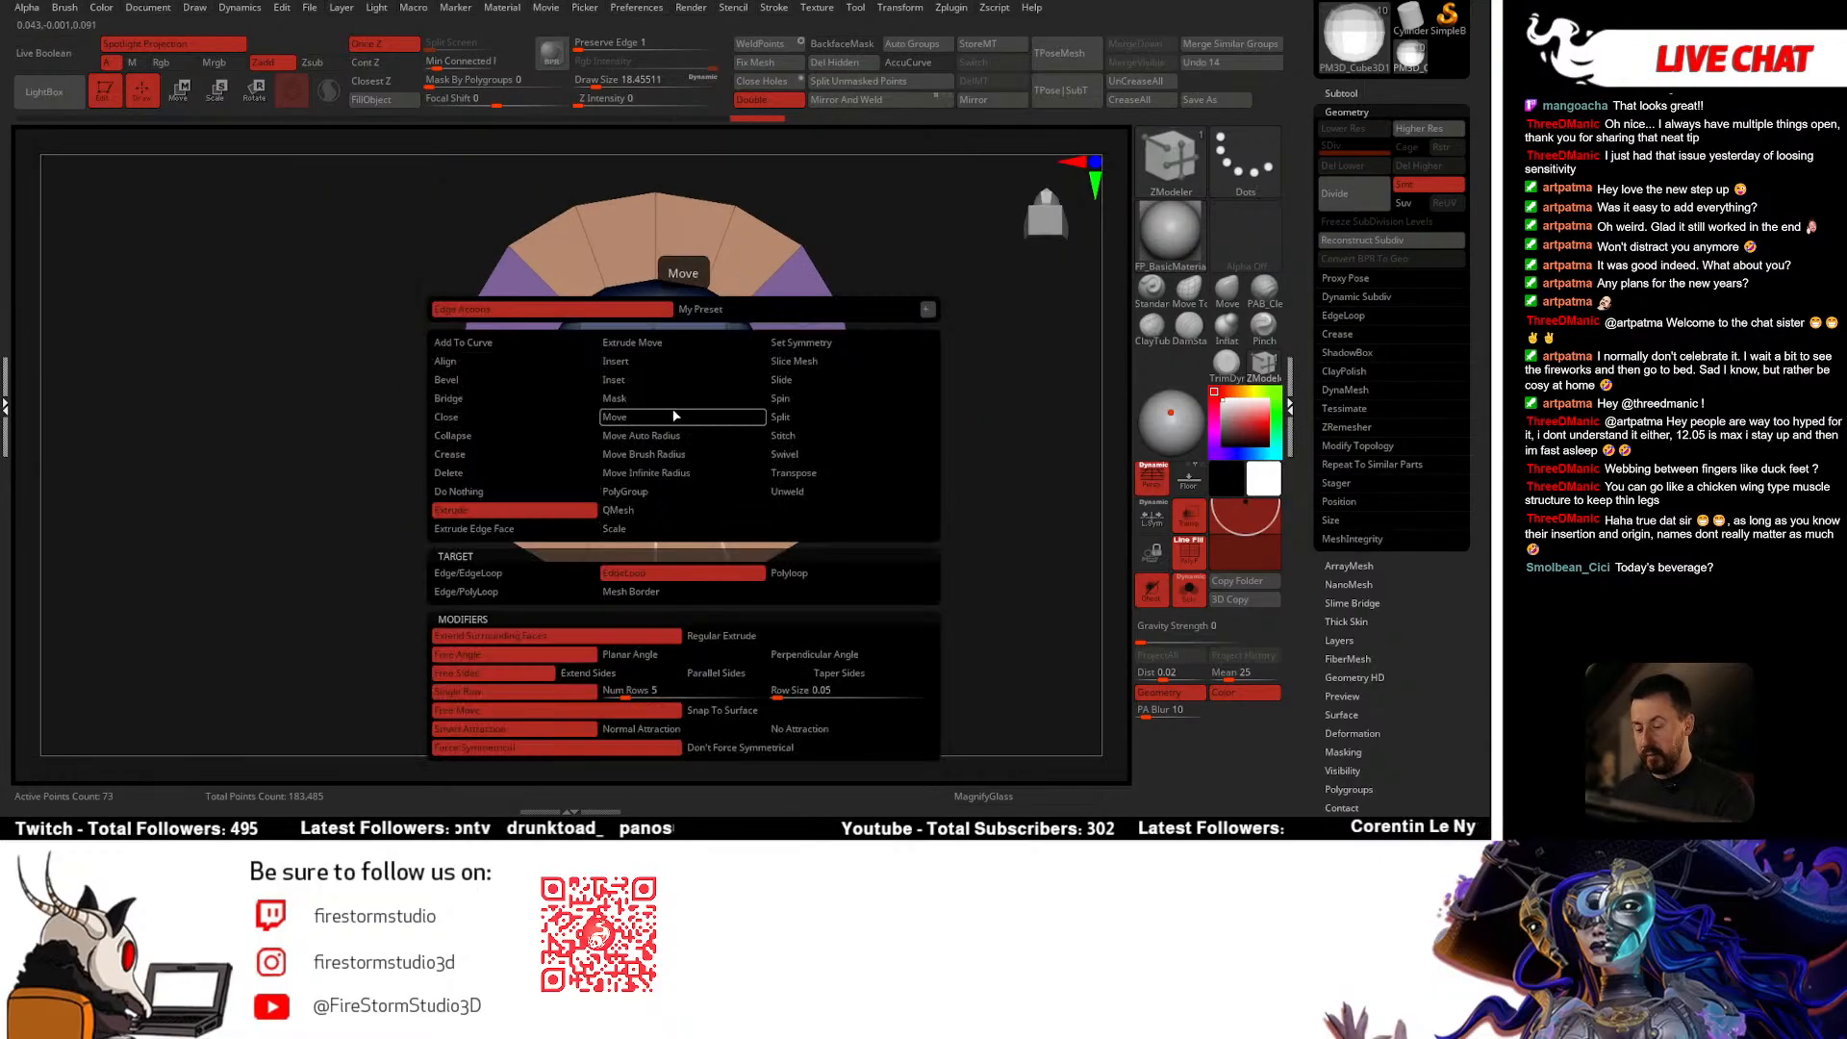
left_click(506, 423)
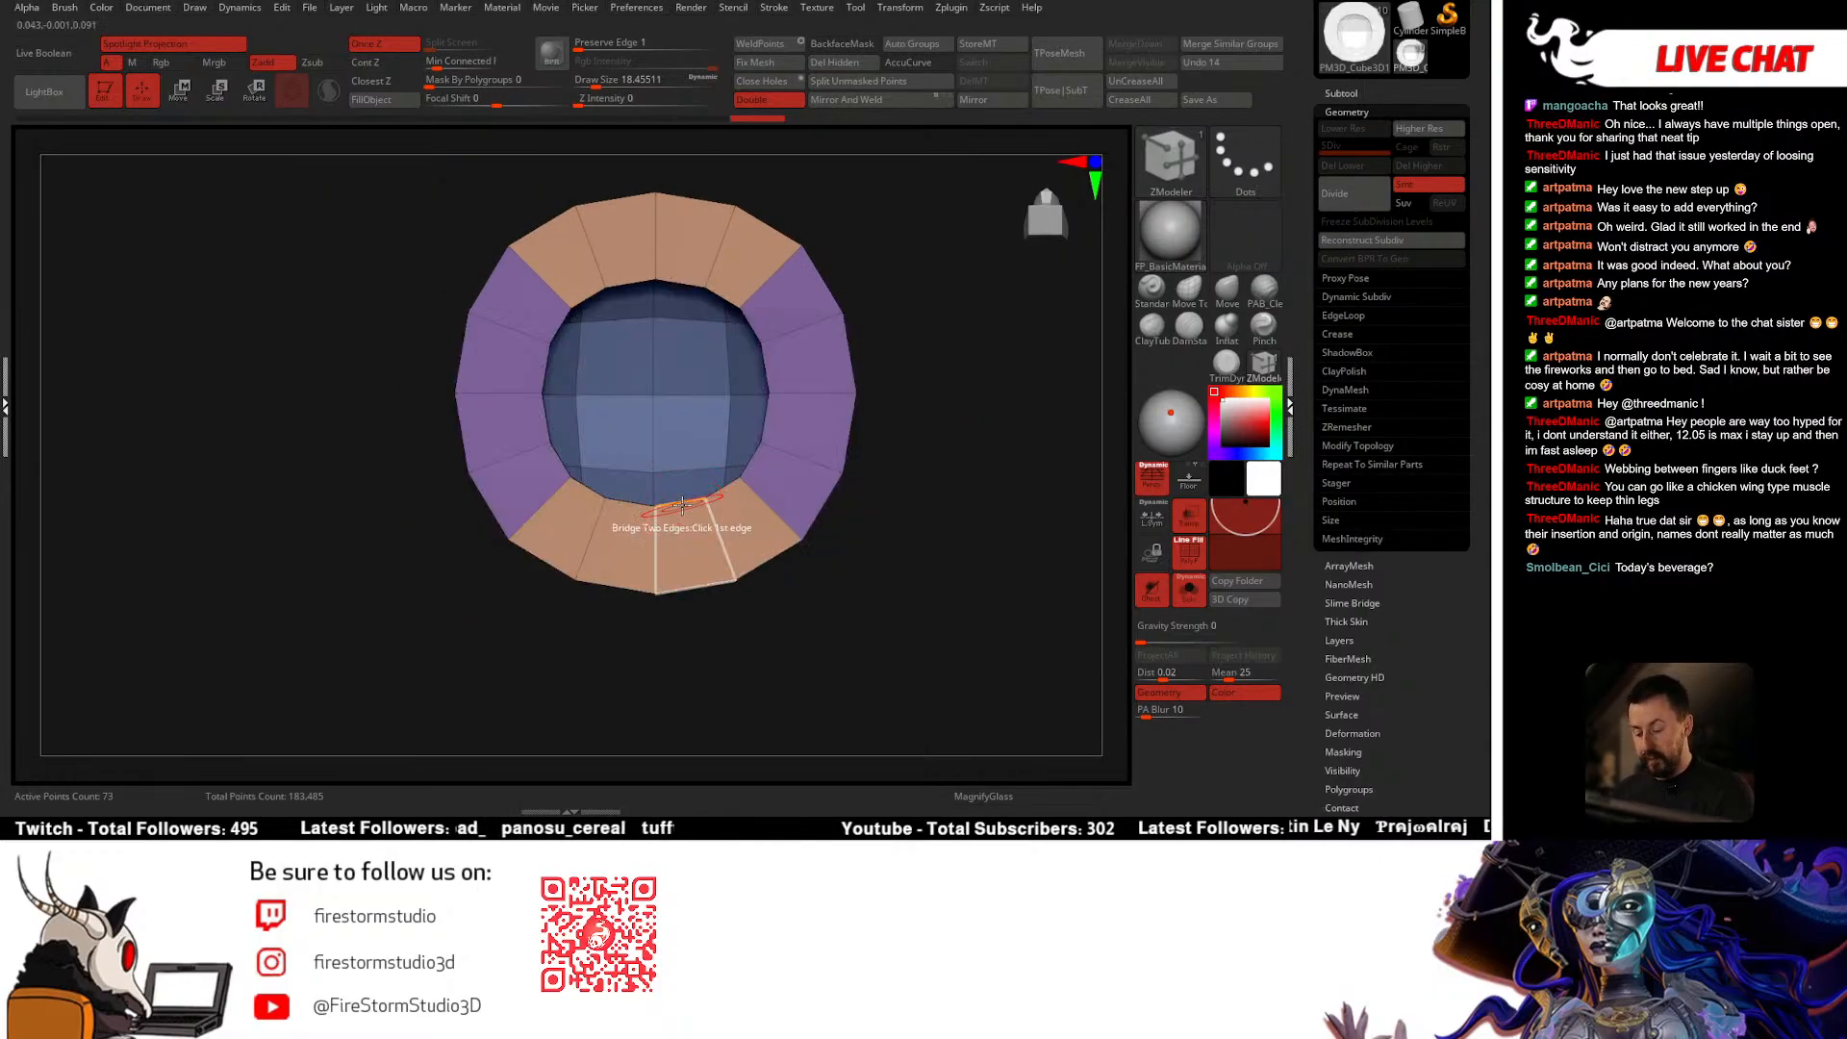
left_click(682, 283)
left_click(632, 284)
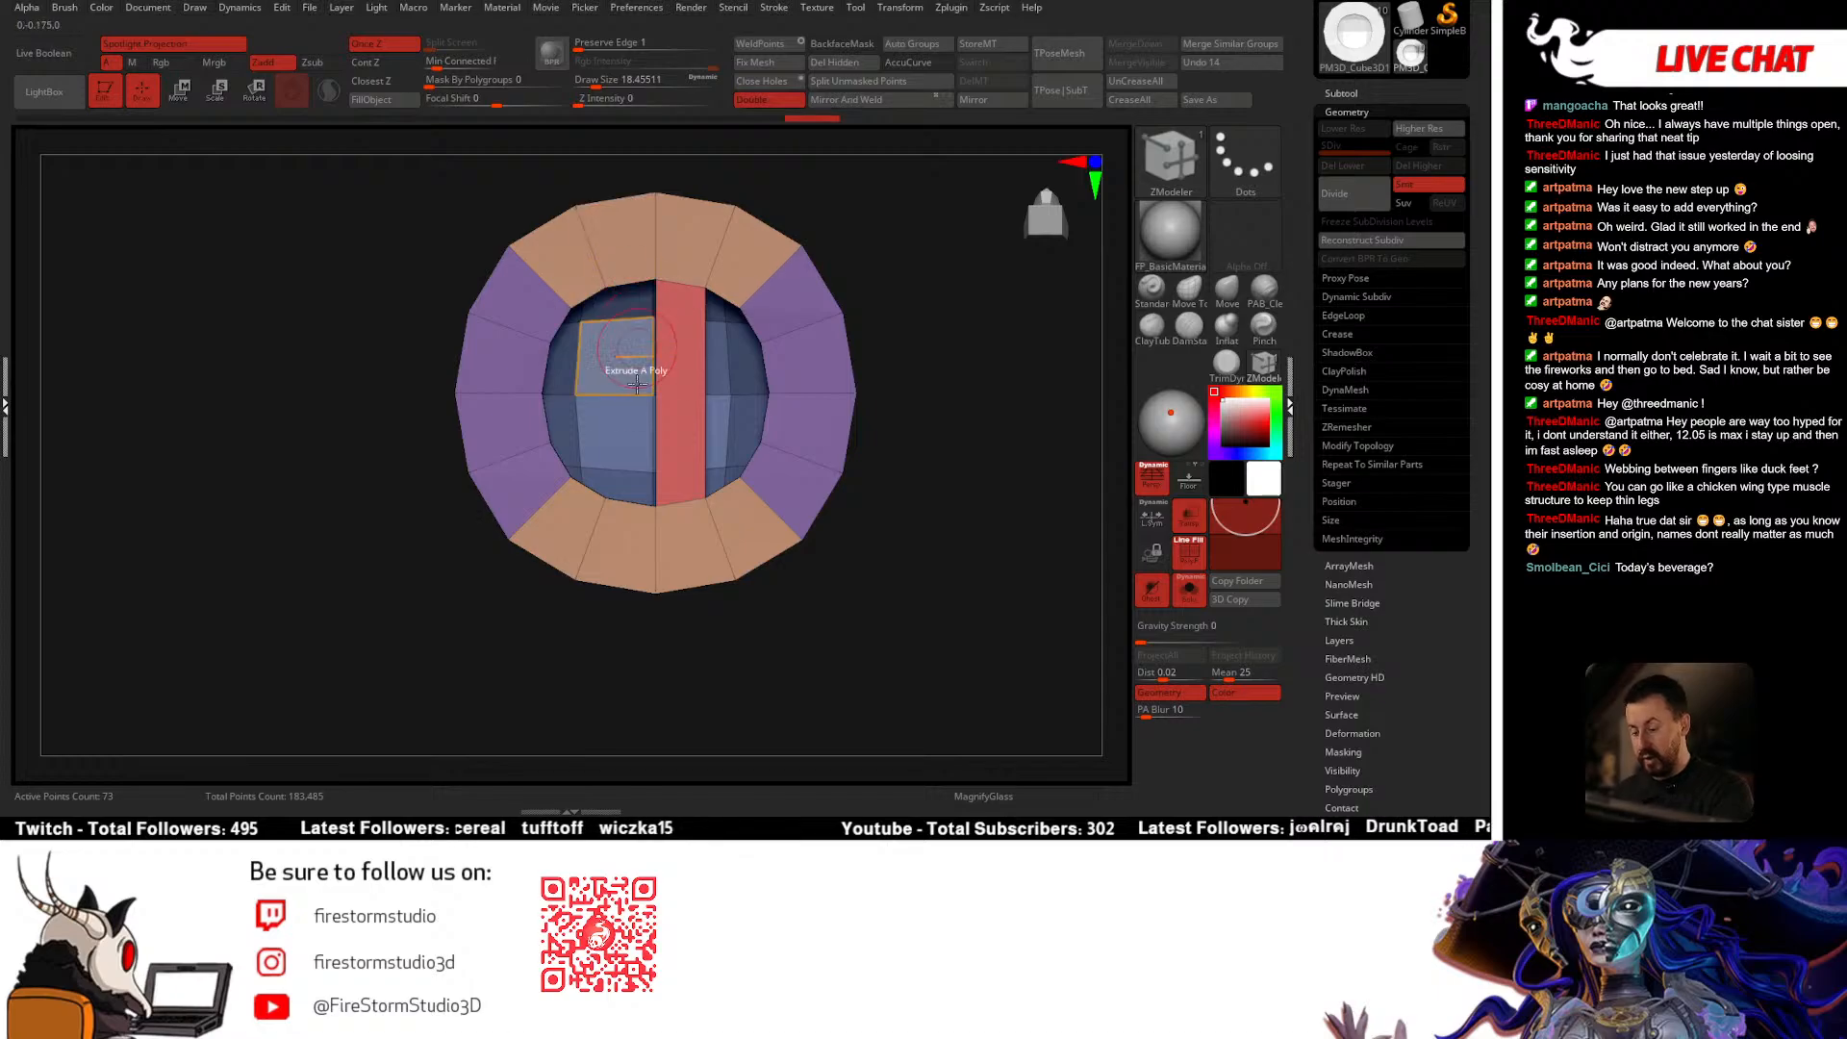
left_click(627, 503)
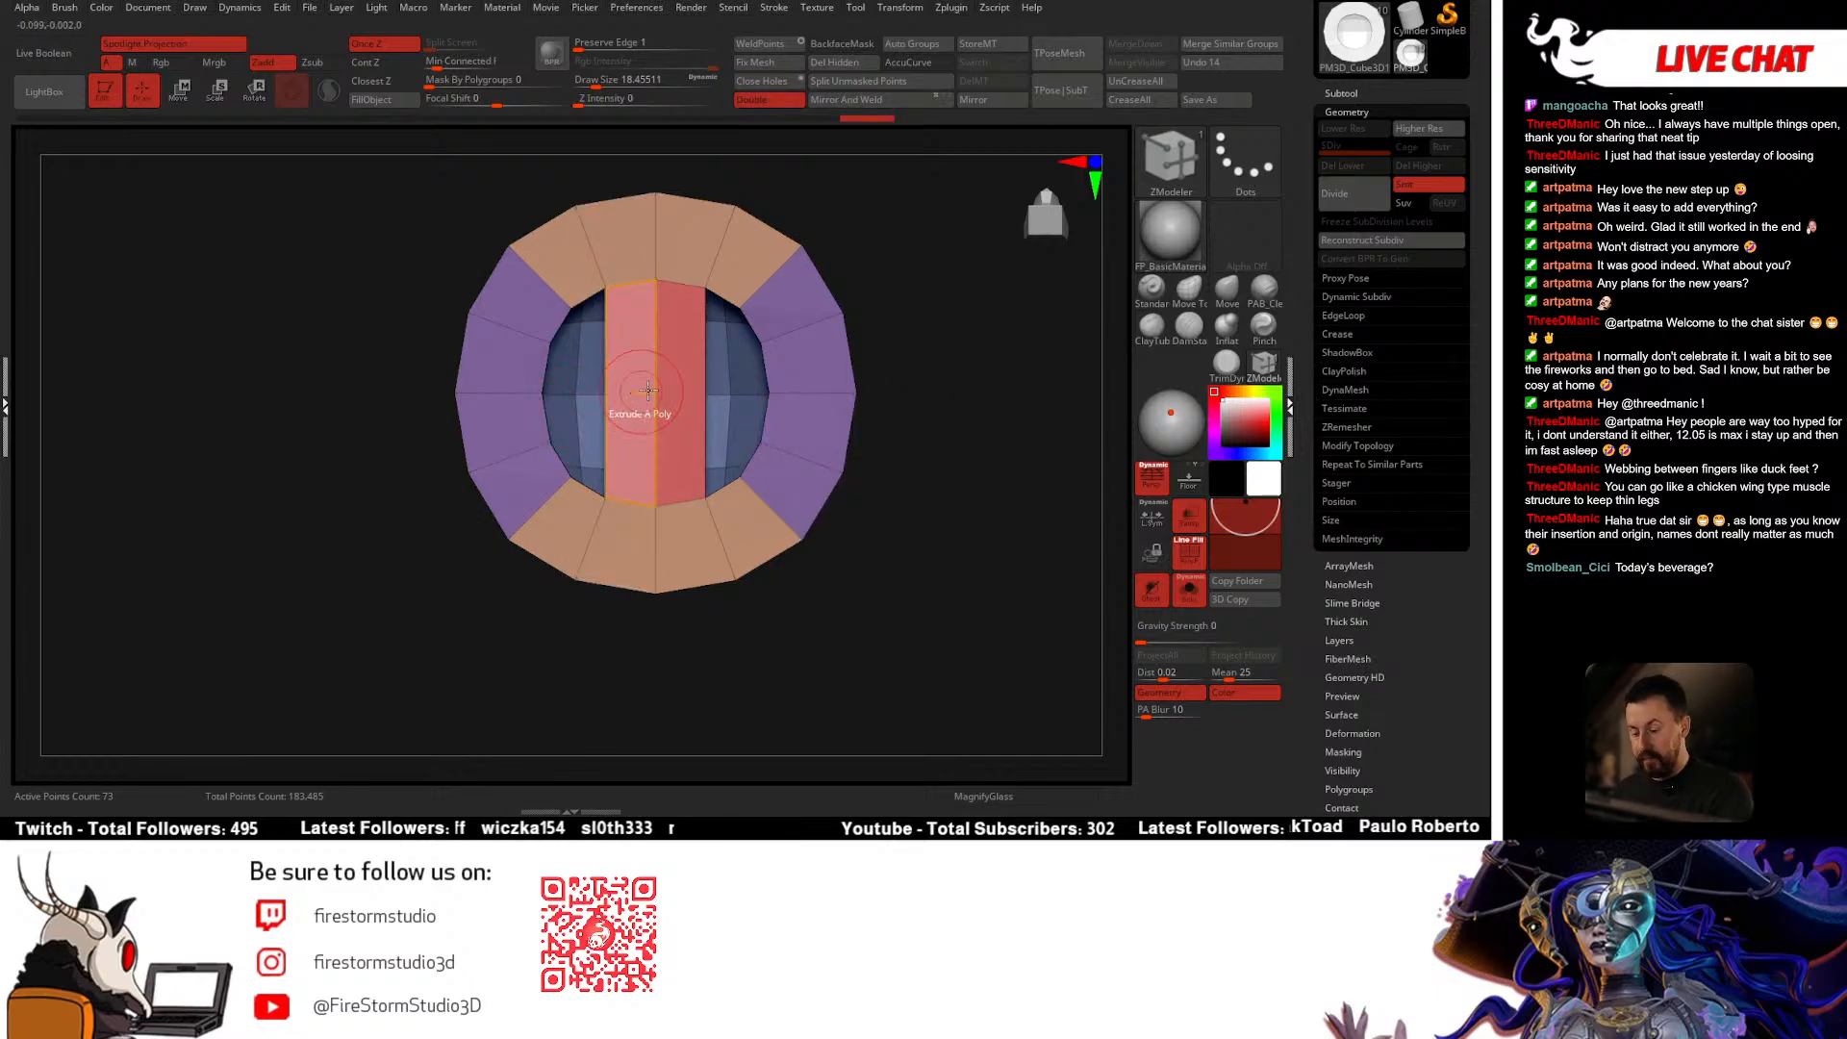
left_click(584, 297)
left_click(586, 489)
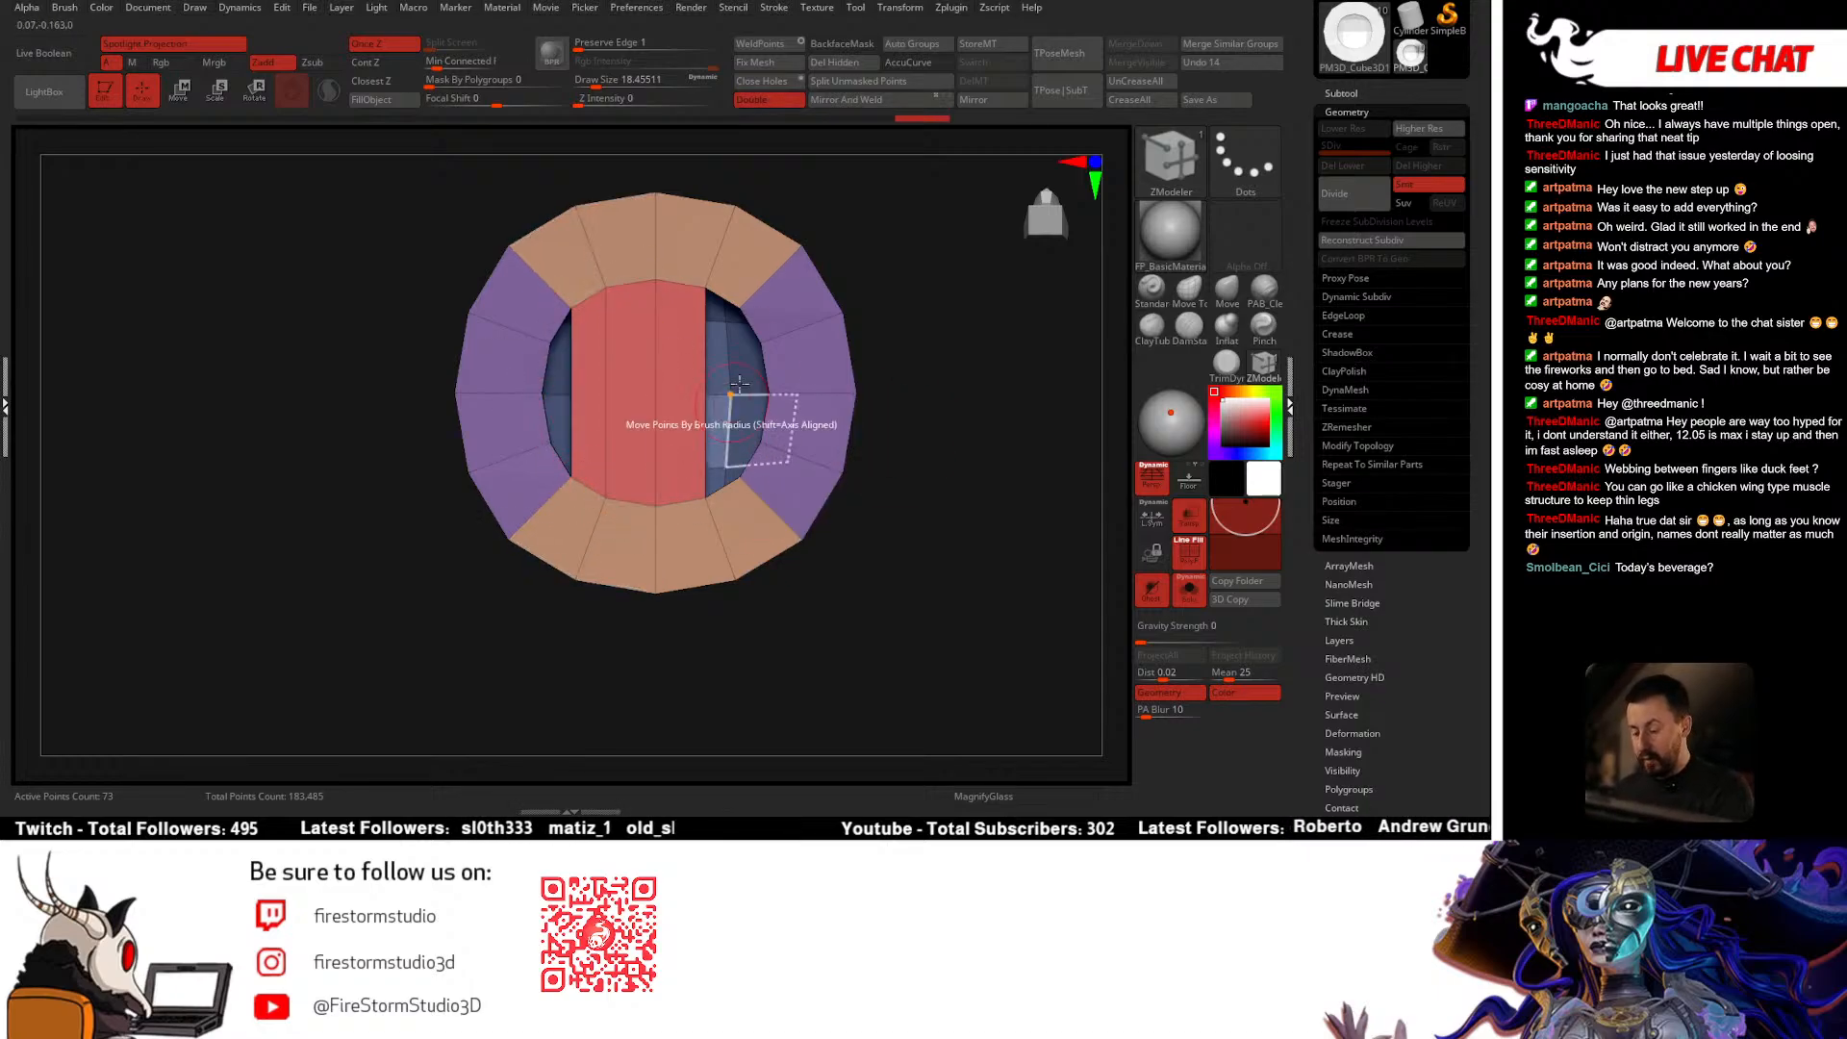
left_click(723, 297)
left_click(723, 487)
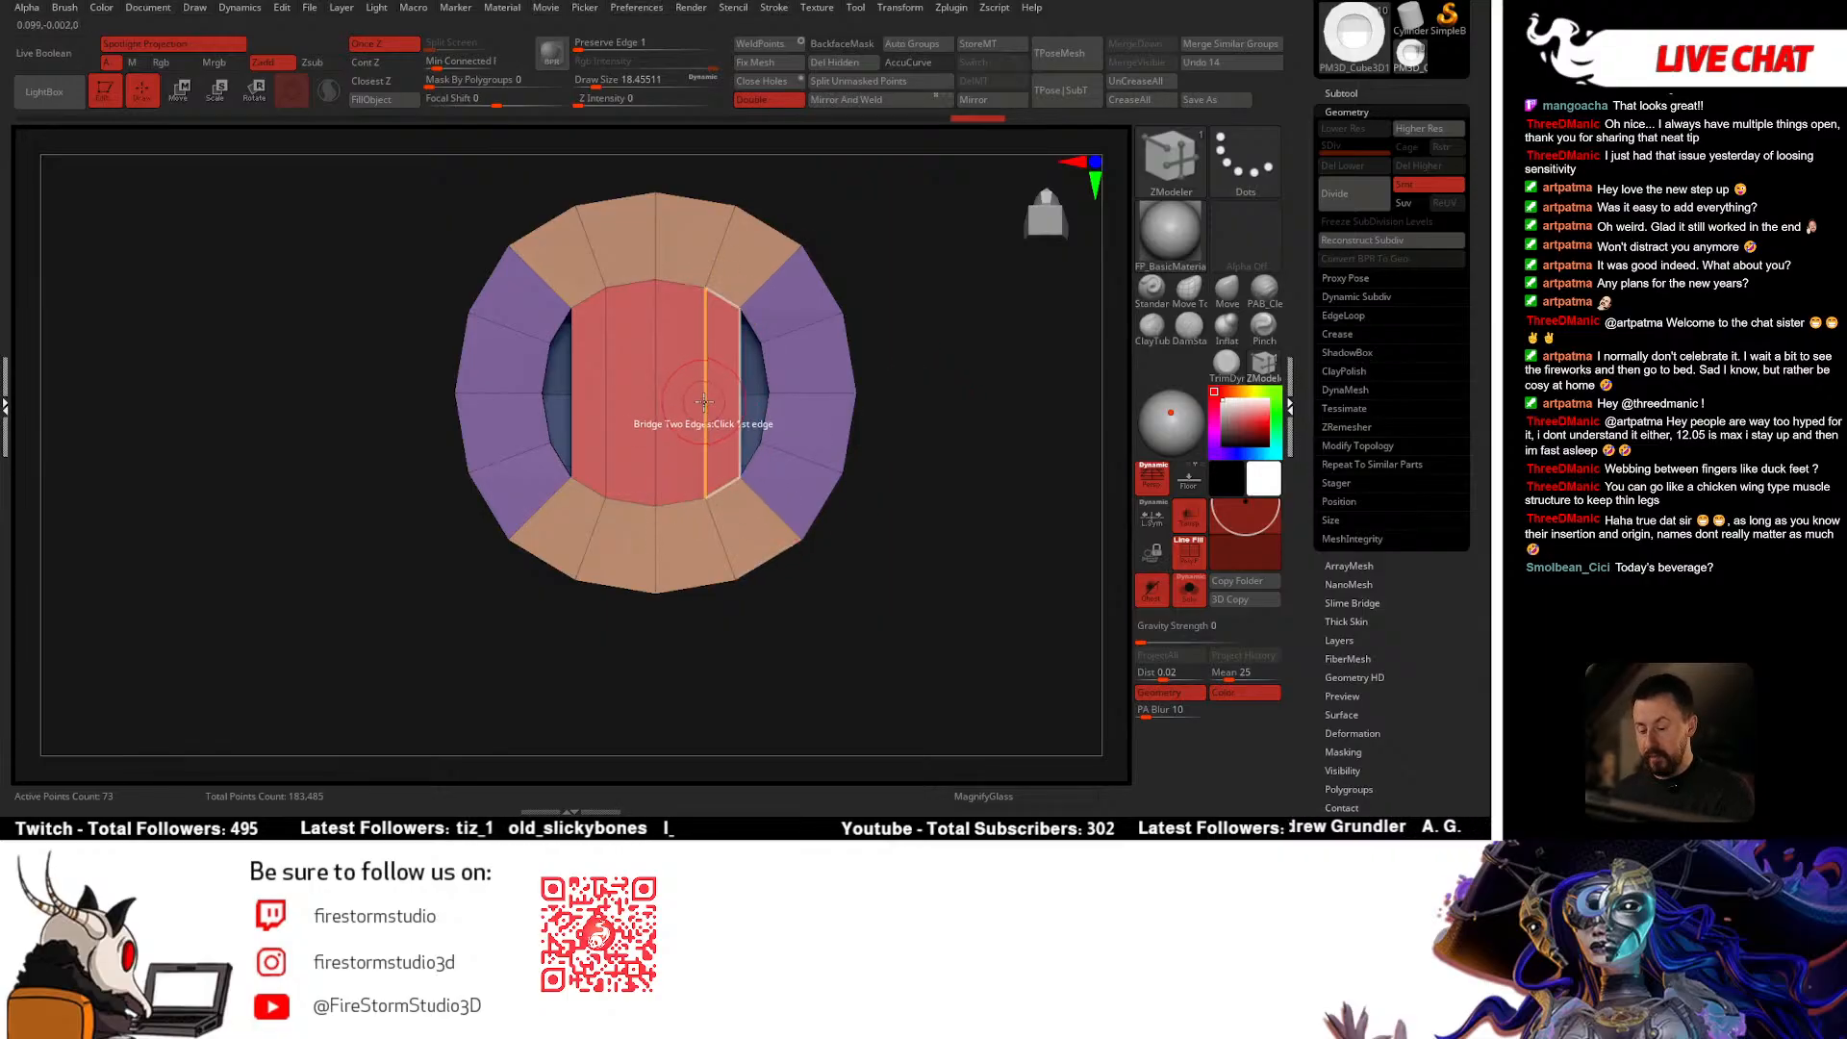
key("space")
left_click(670, 439)
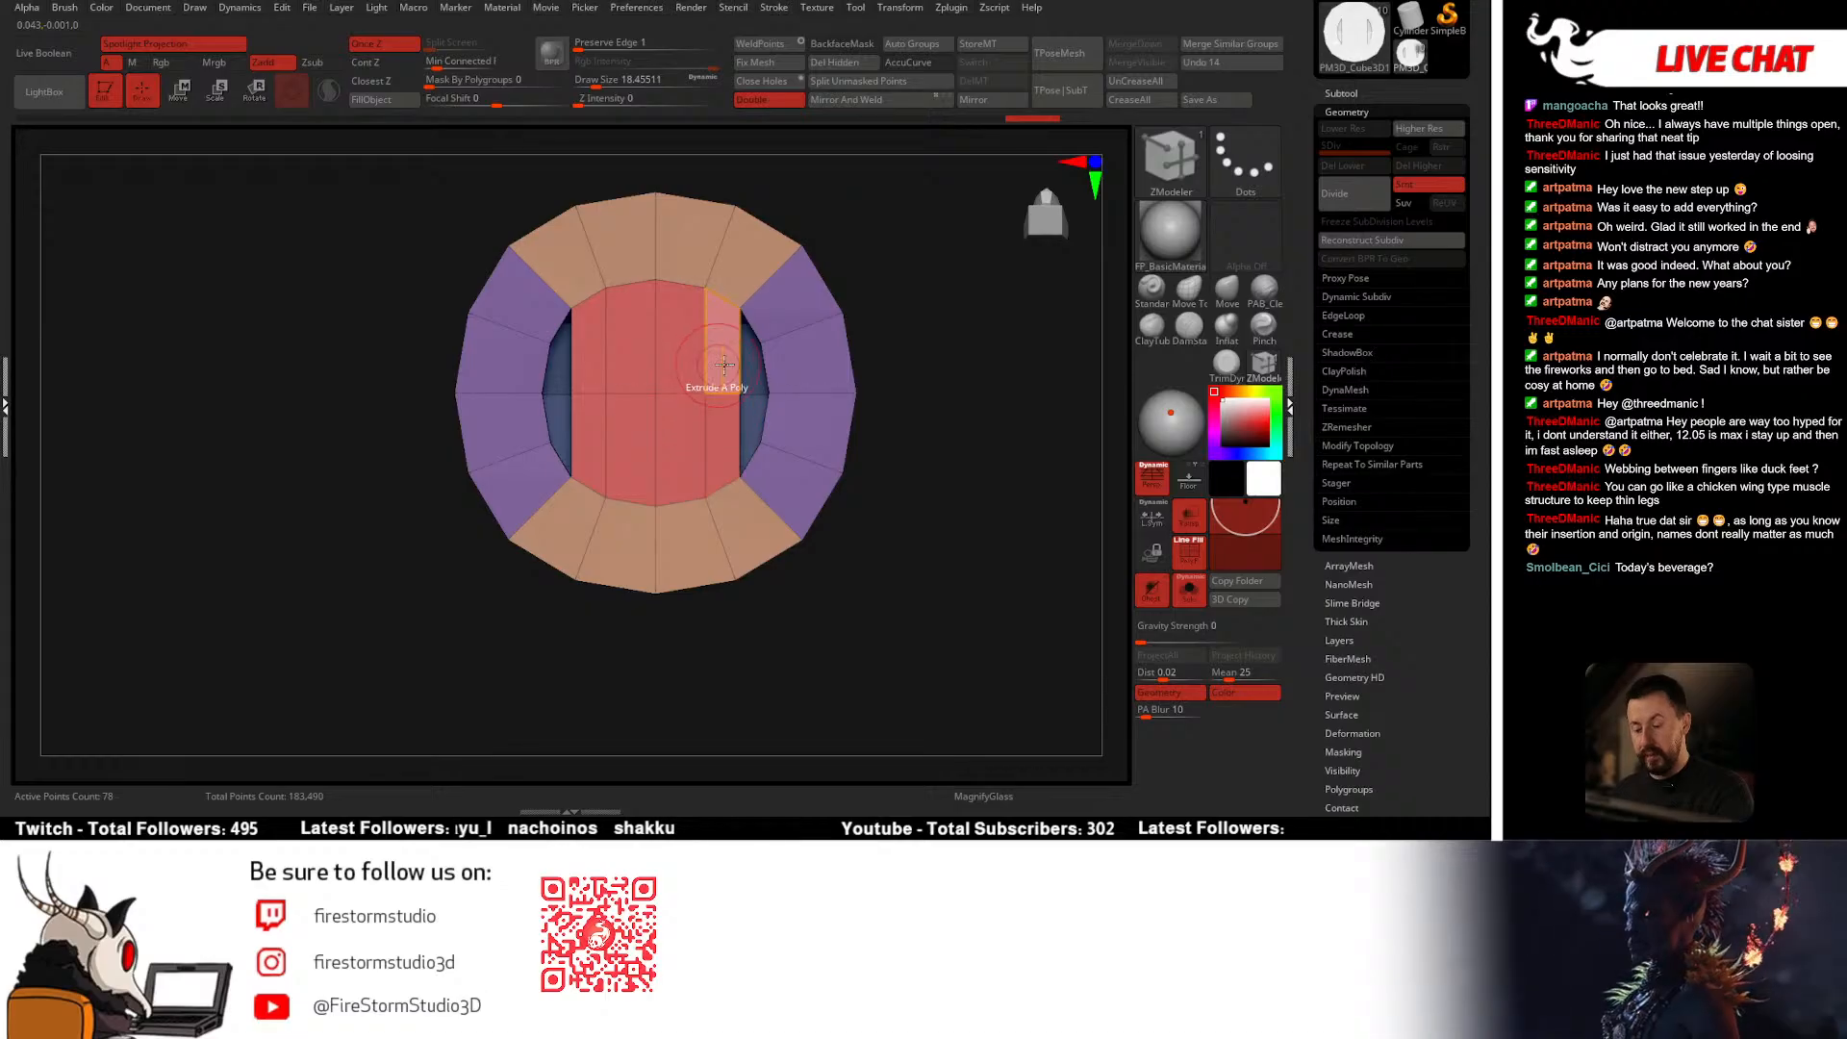
key("space")
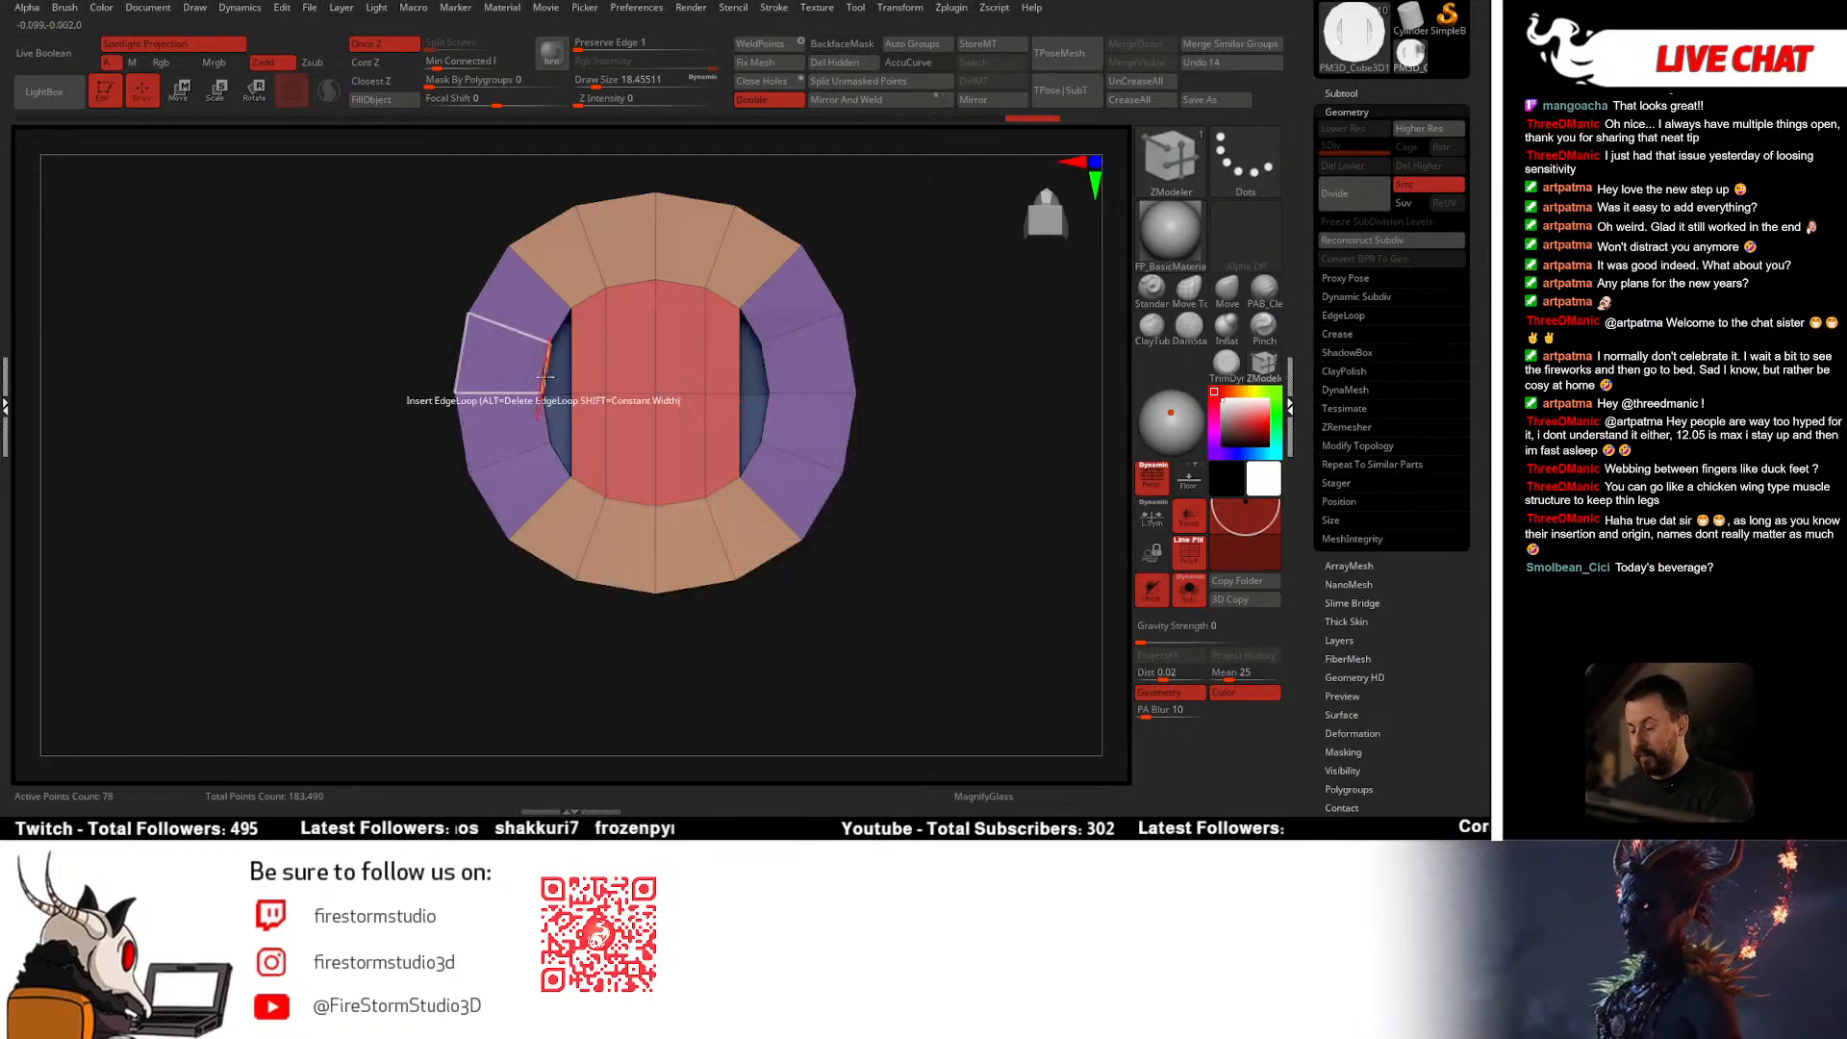
left_click(572, 360)
left_click(547, 367)
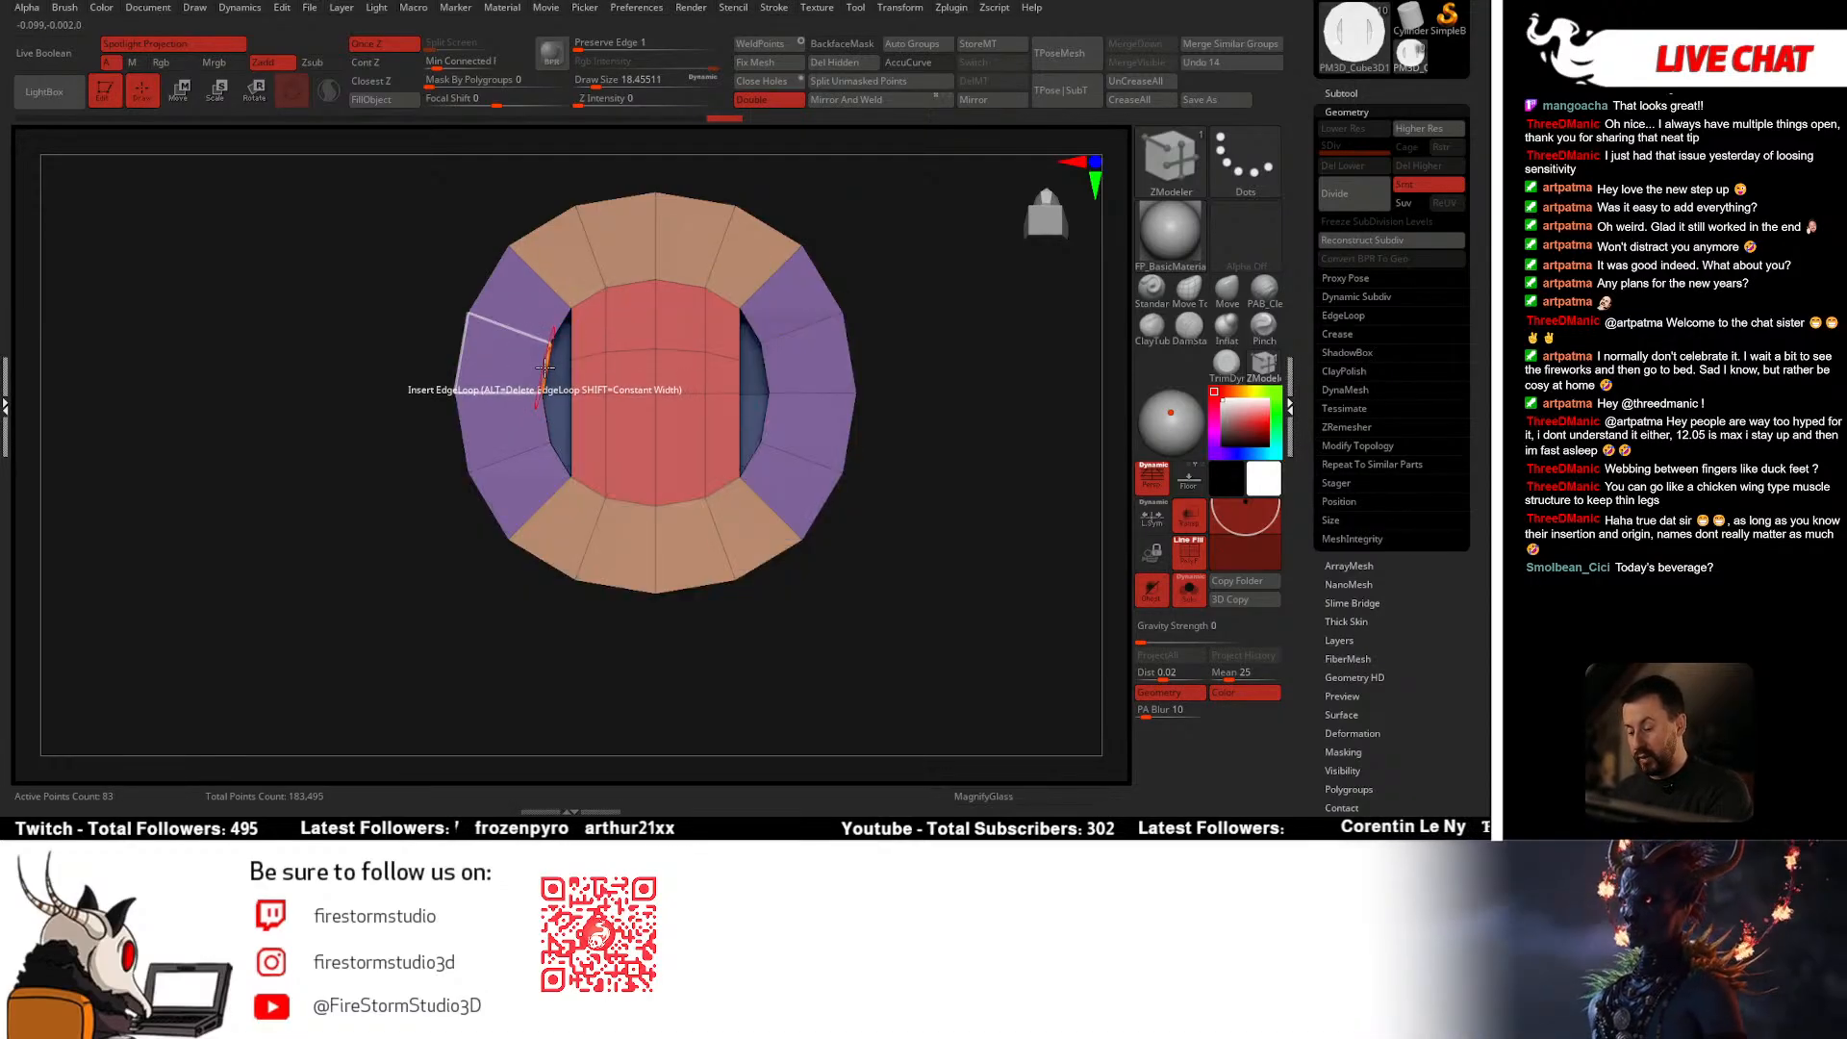
key("ctrl+z")
key("ctrl+z")
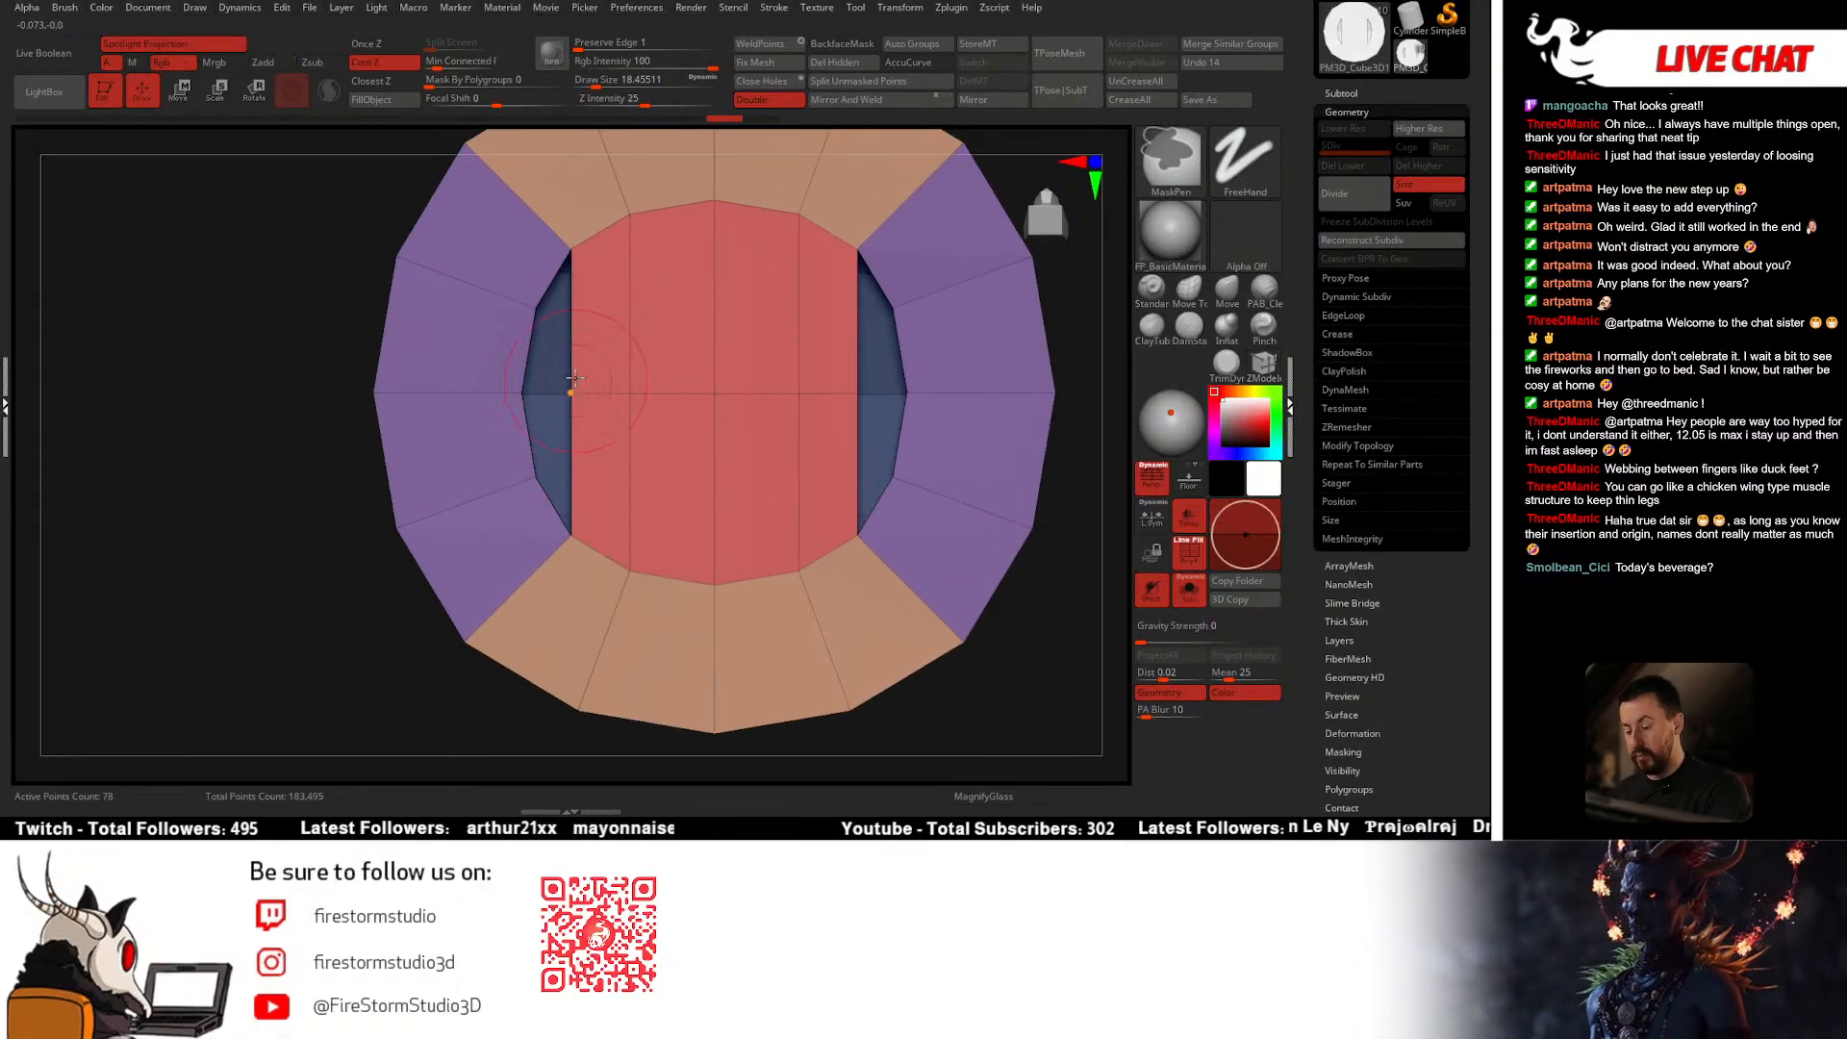
Step: Bridge the two upper side gaps between the central strips and the inner ring with ZModeler's edge Bridge
key("space")
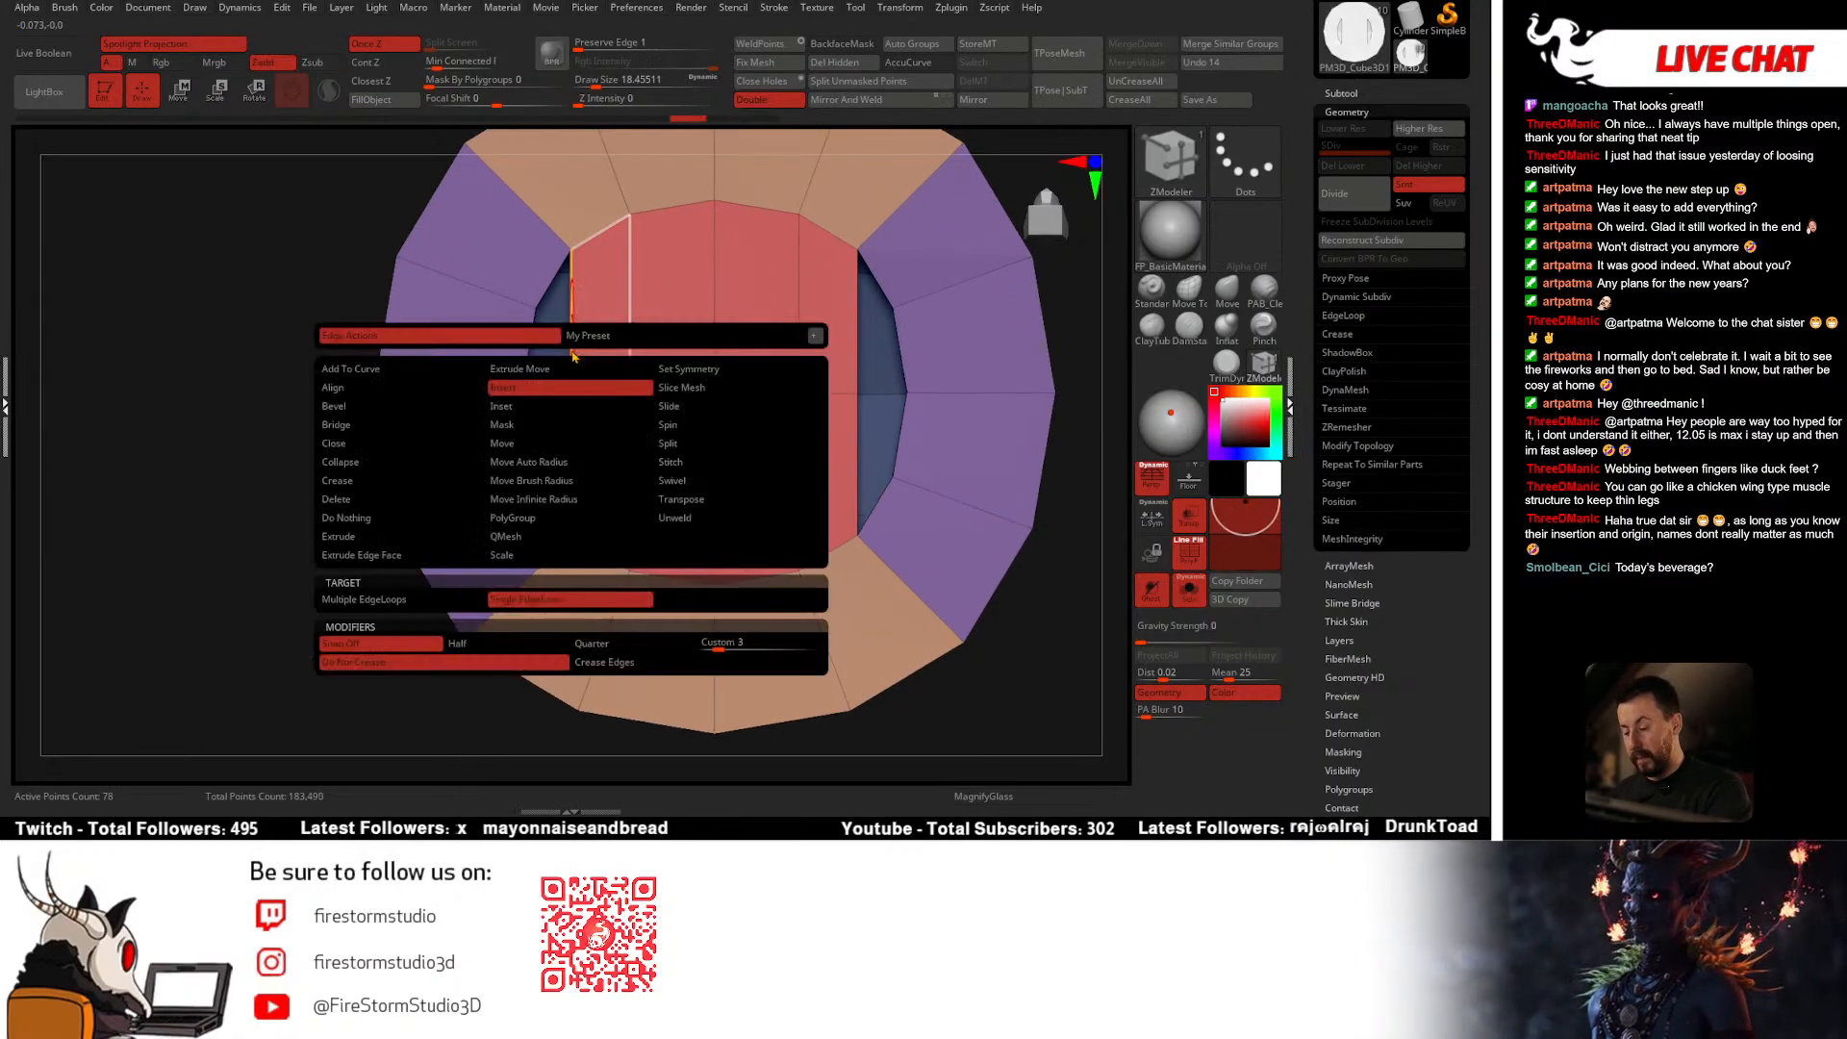
left_click(435, 426)
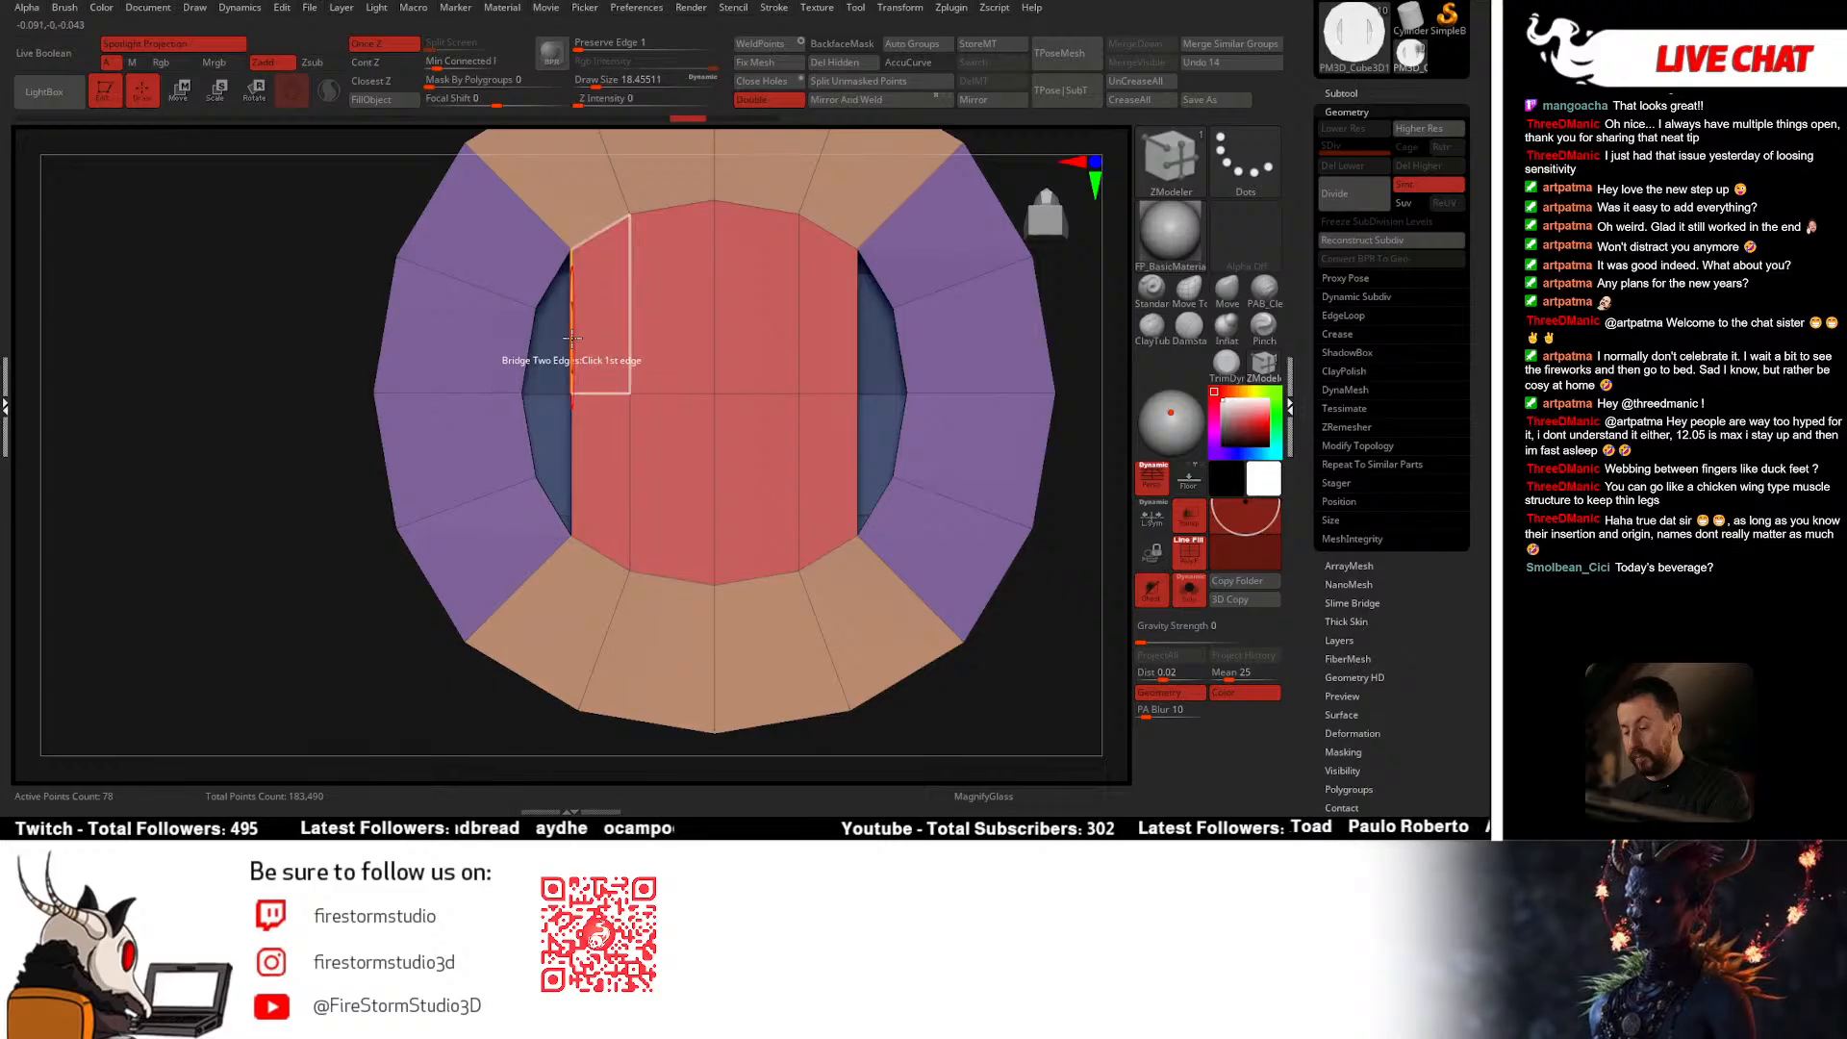
left_click(573, 339)
left_click(528, 357)
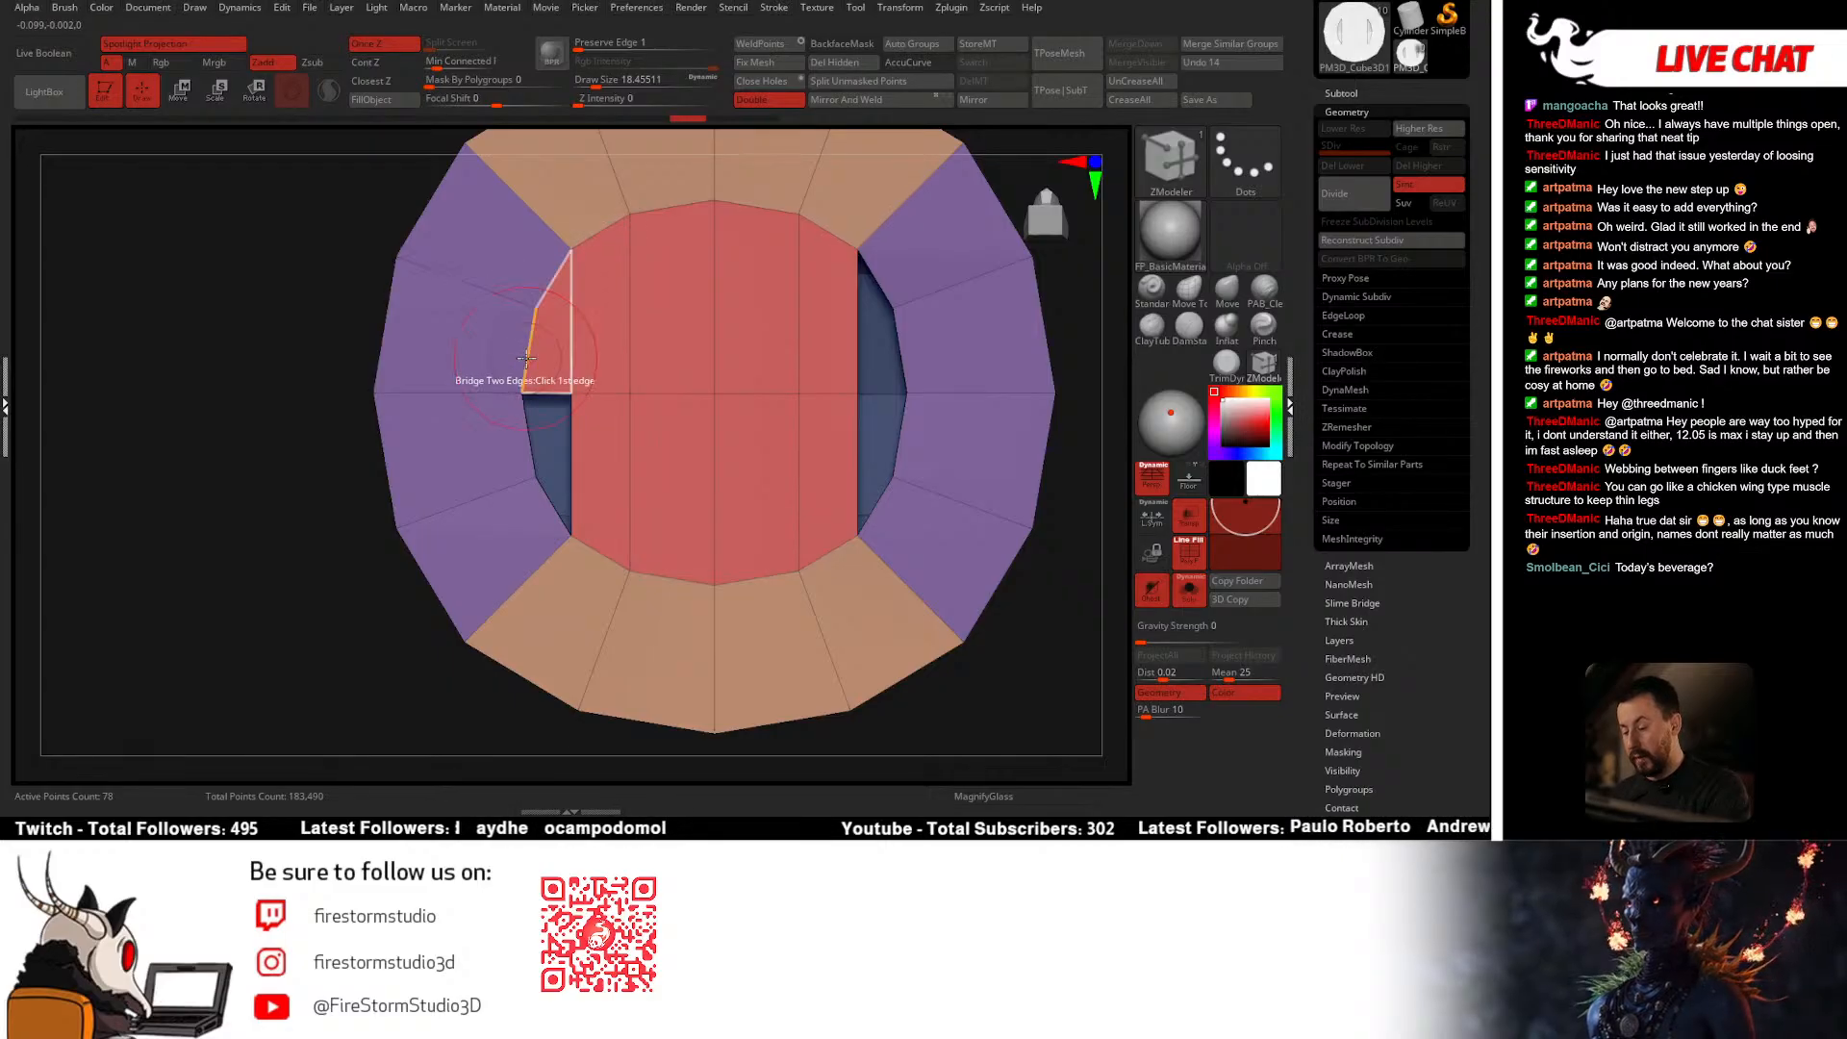
left_click(856, 349)
left_click(897, 347)
key("ctrl+z")
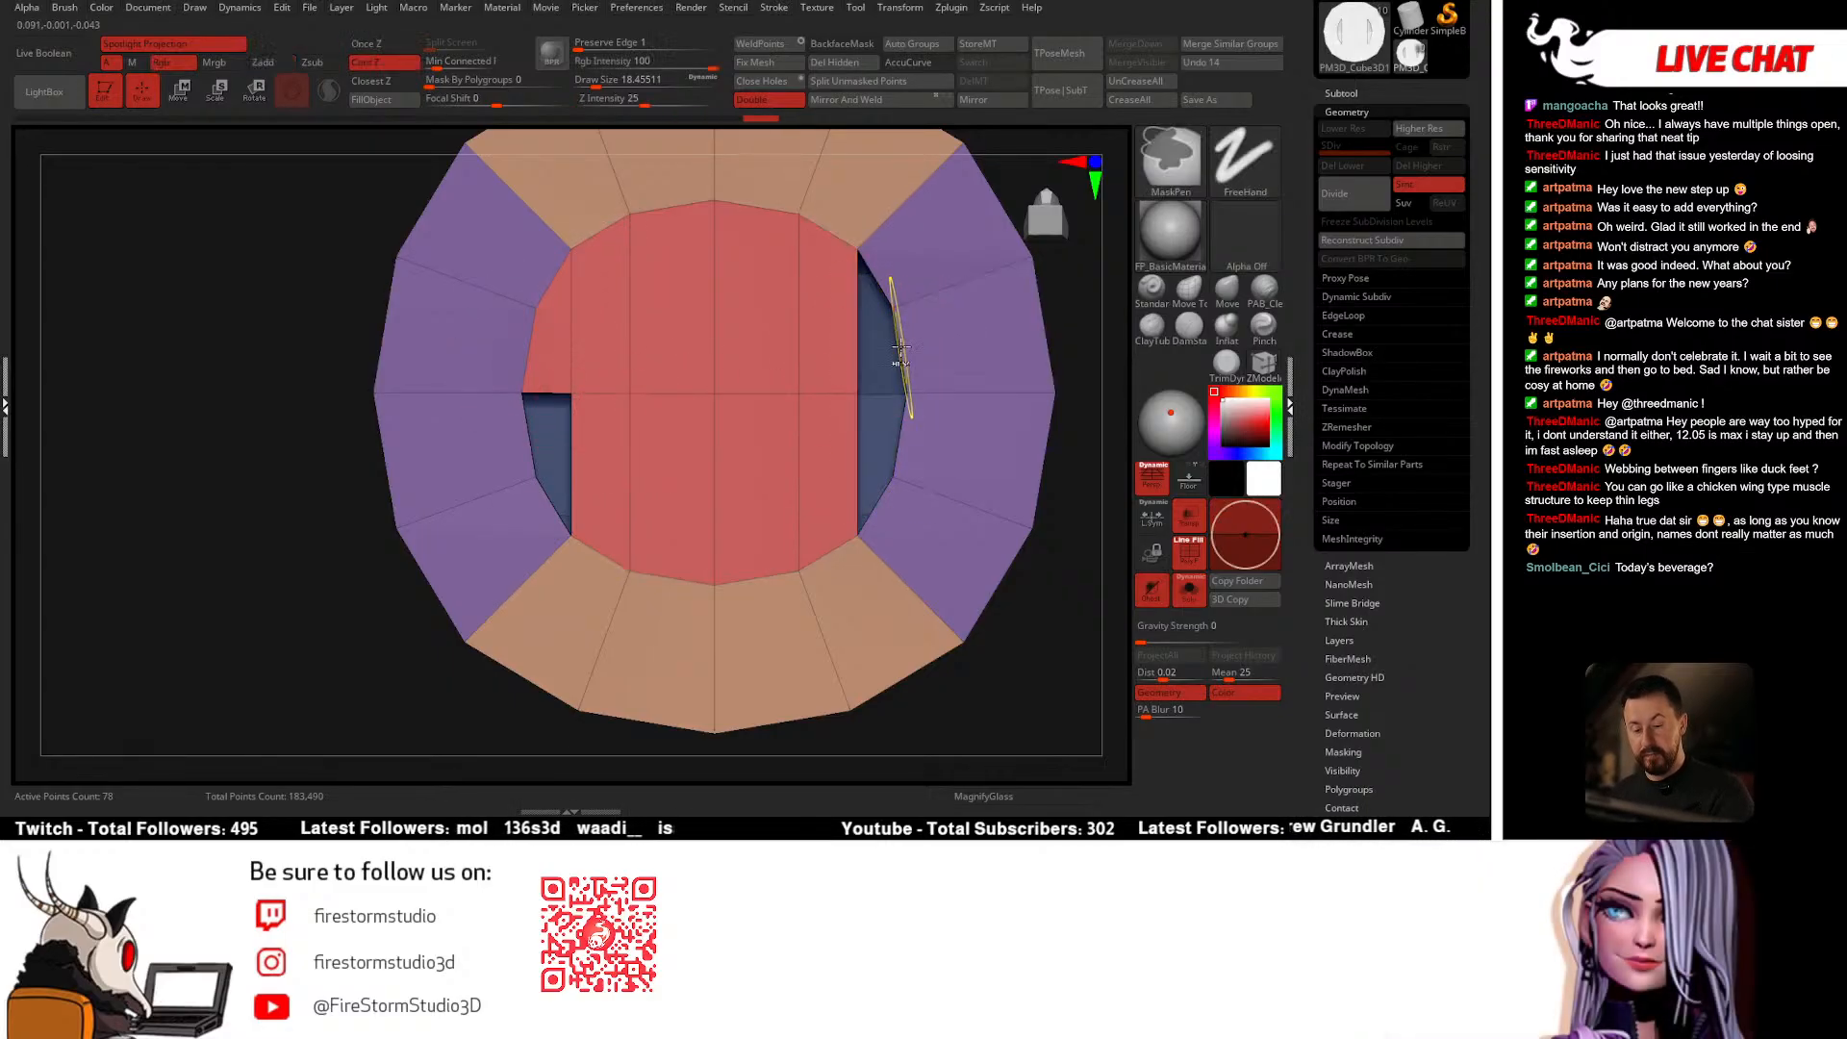
left_click(899, 346)
left_click(858, 345)
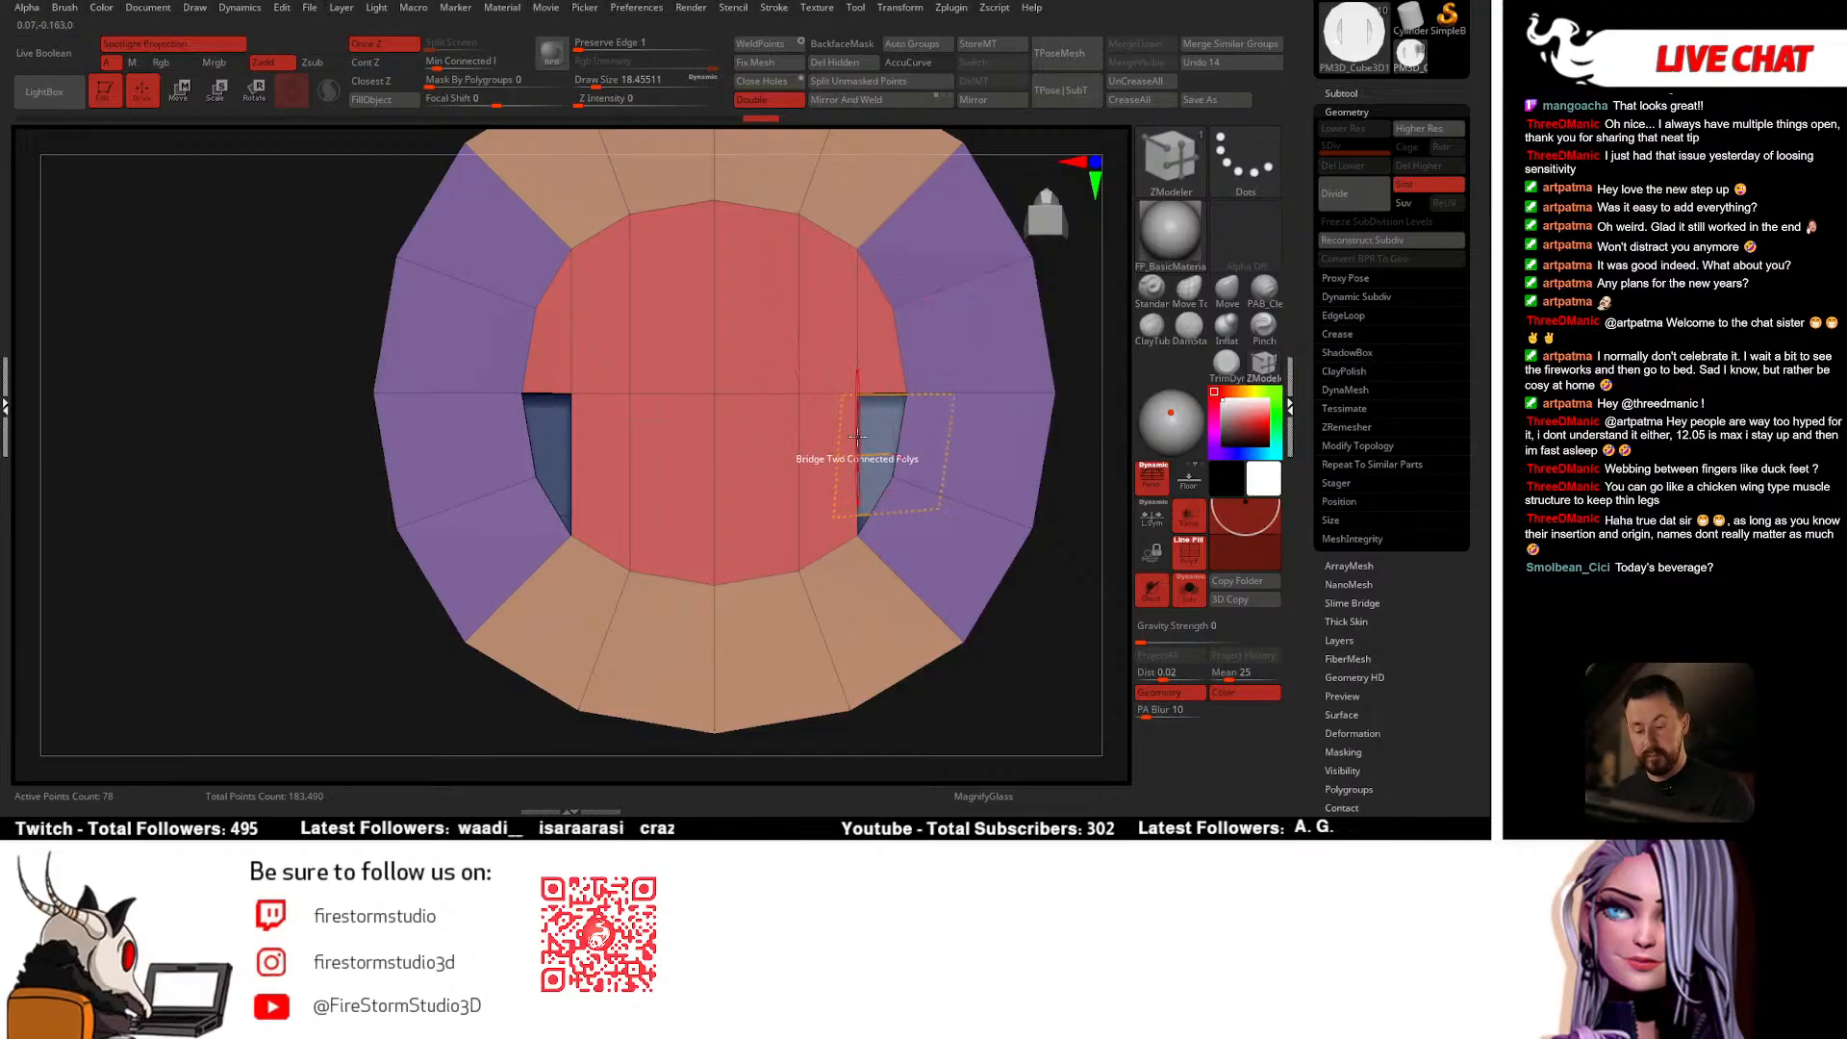
Step: Bridge the two lower side gaps to close the half-sphere's flat cap, and turn off perspective
left_click(856, 439)
left_click(902, 436)
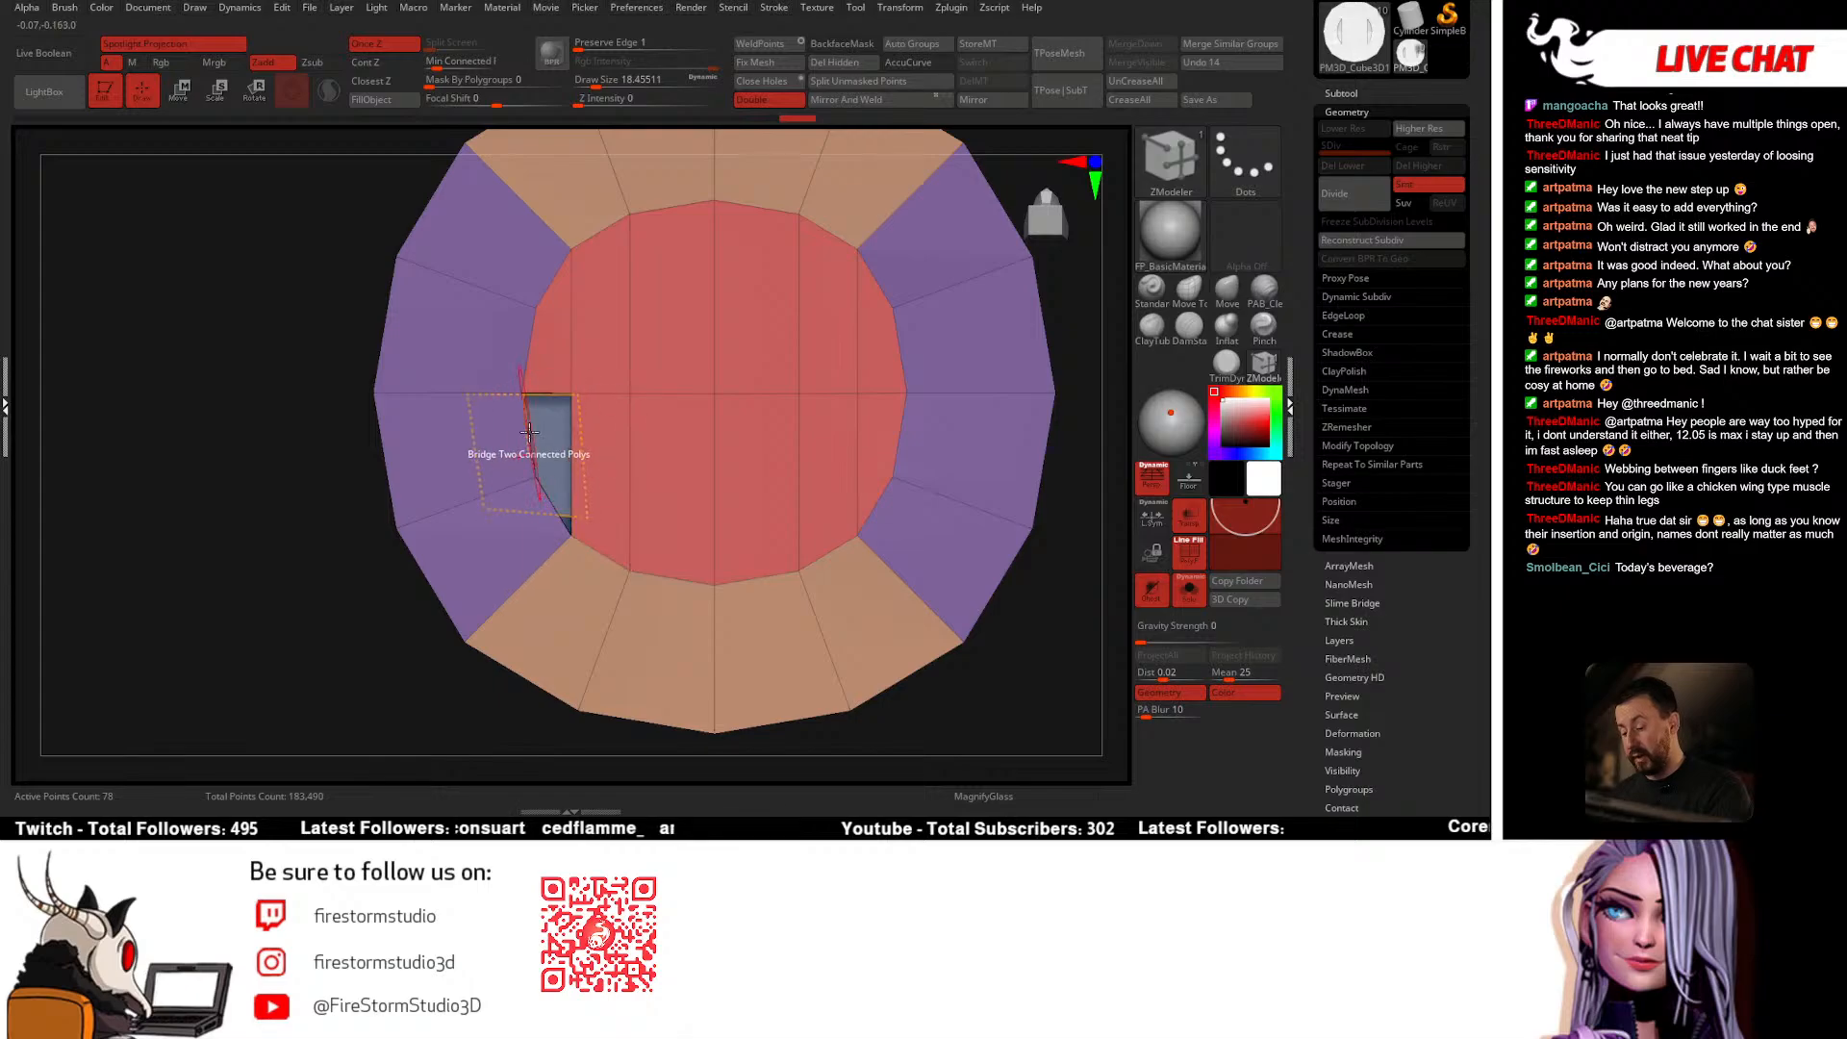
left_click(545, 459)
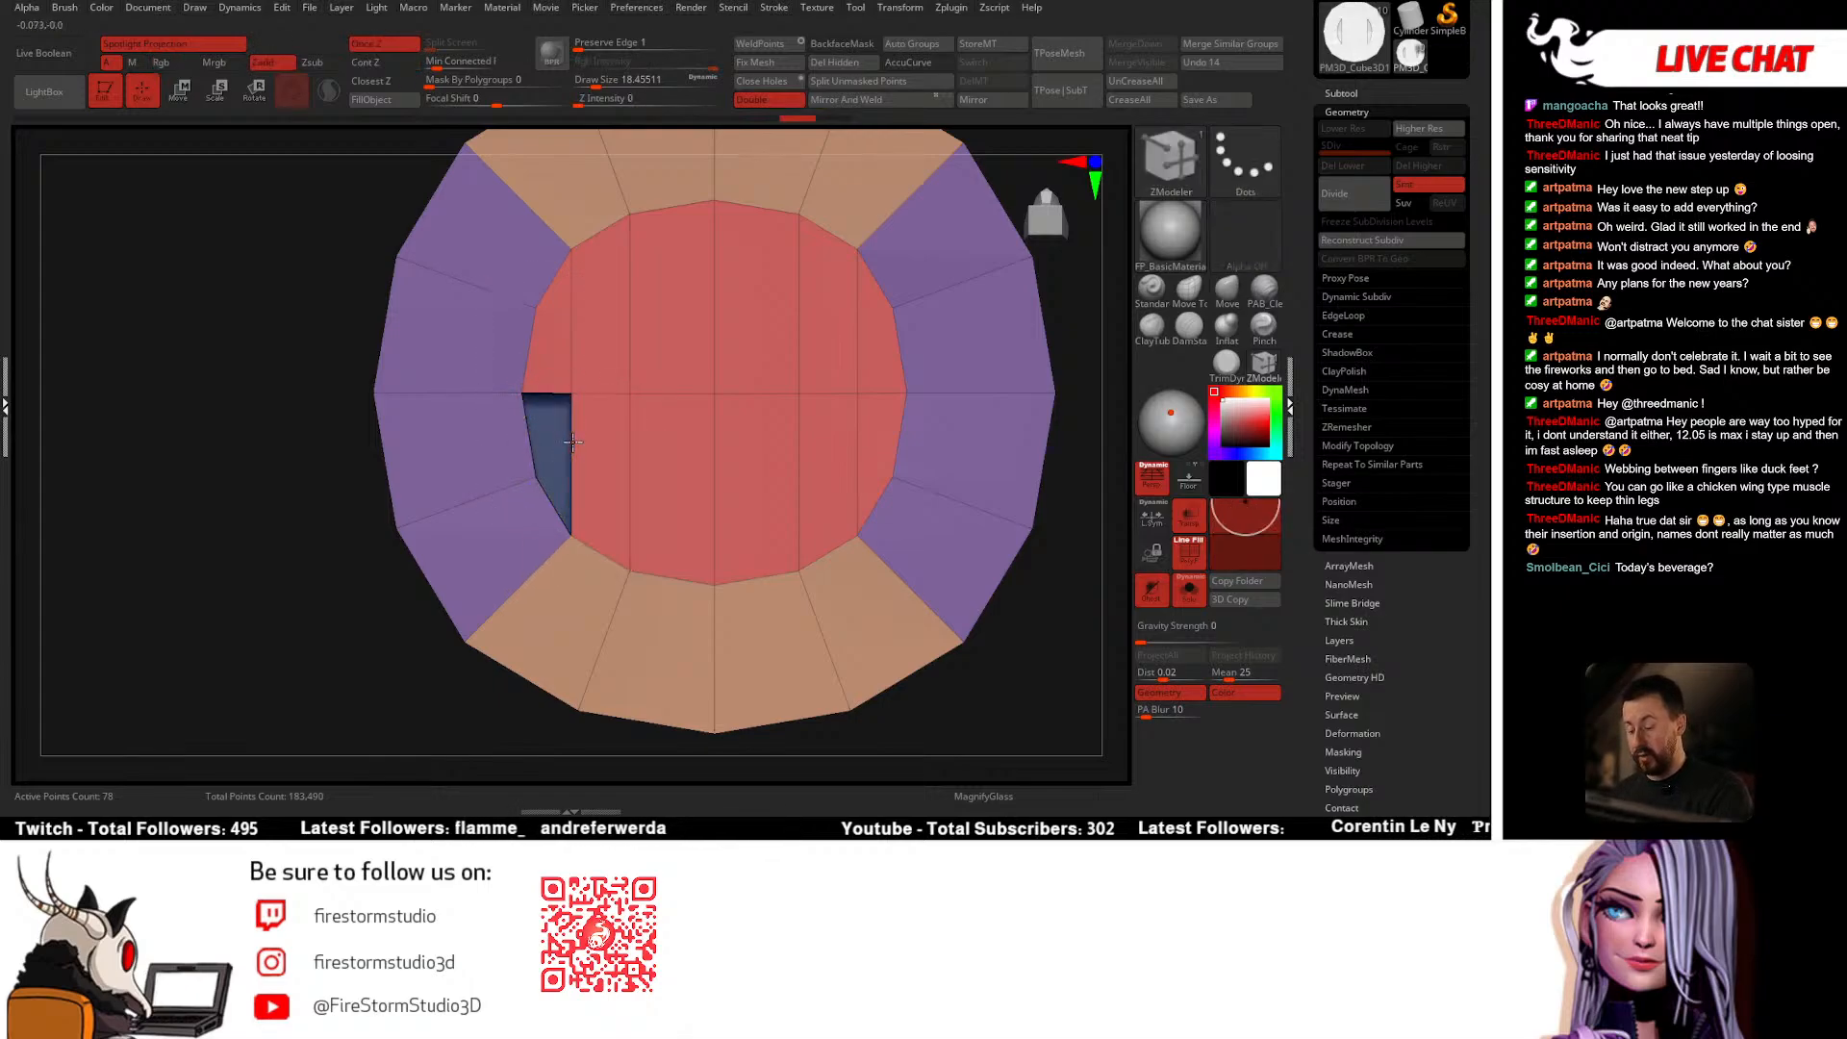
left_click(528, 430)
left_click(530, 469)
right_click_drag(675, 592, 765, 537, "ctrl")
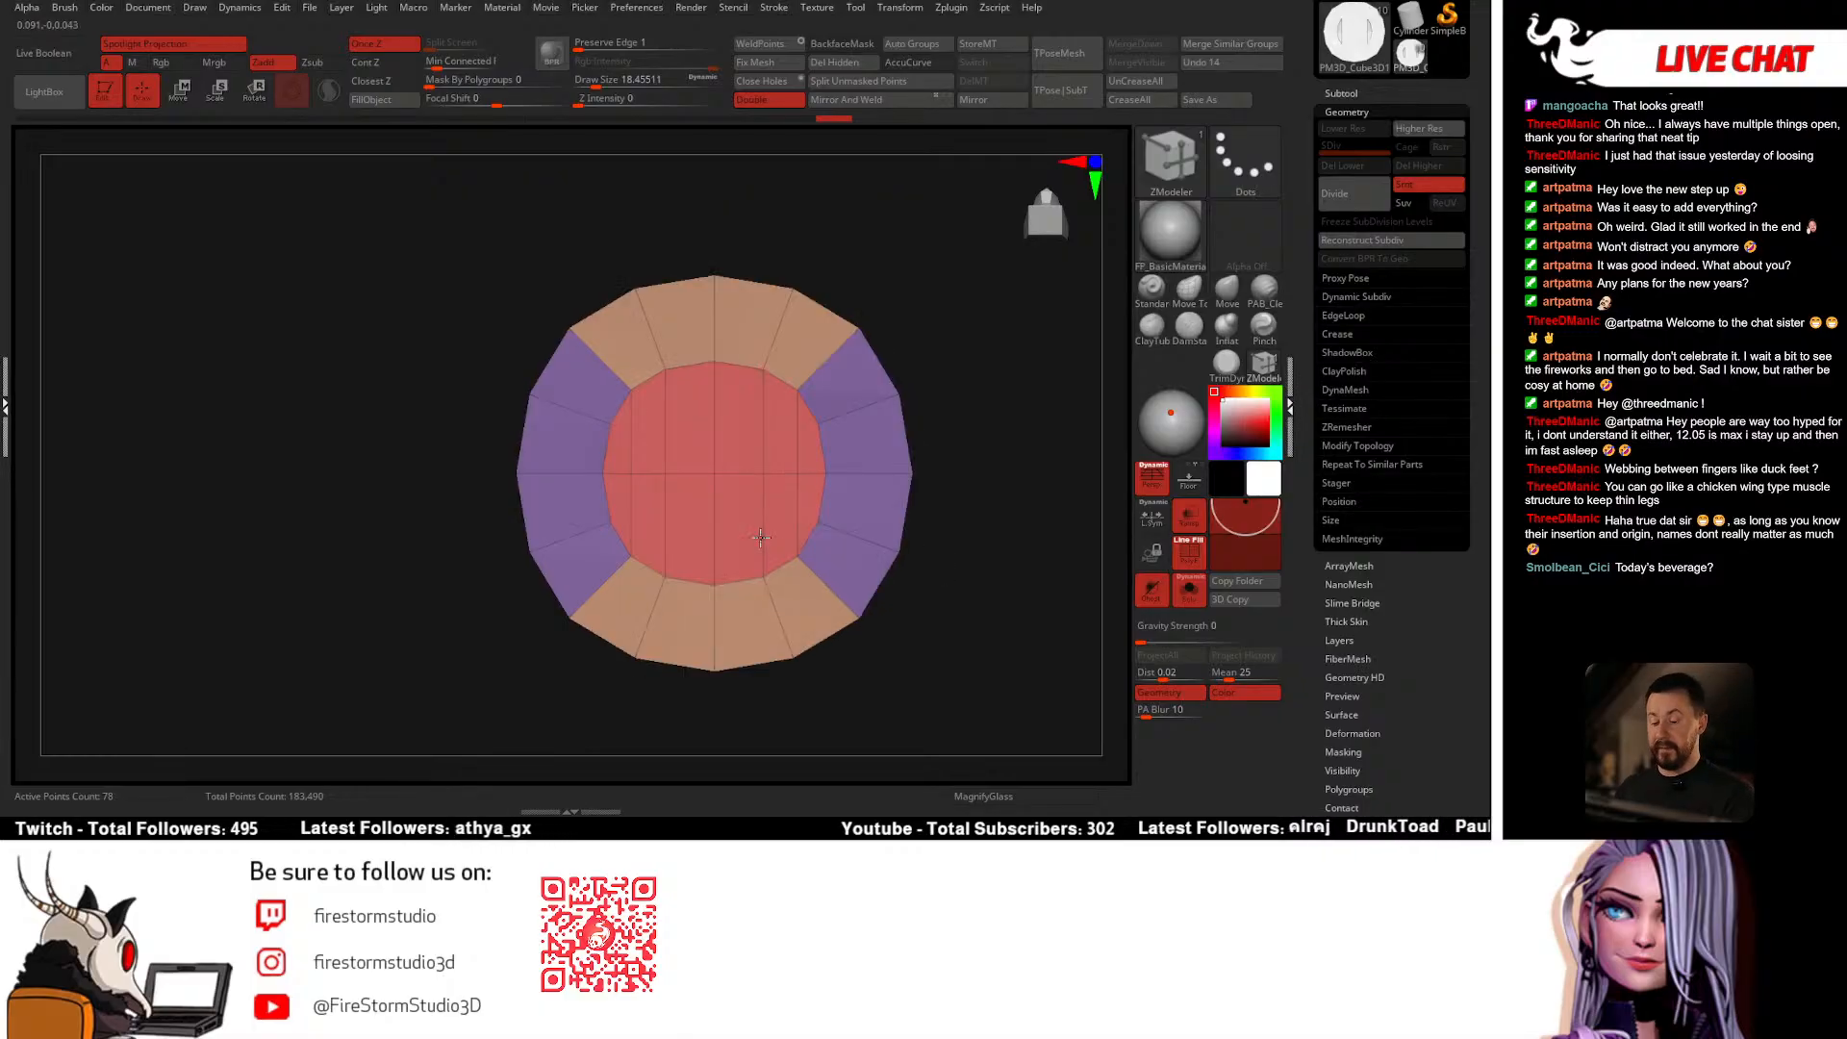
mouse_move(713, 330)
right_mouse_down()
mouse_move(713, 285)
mouse_move(768, 442)
mouse_move(750, 413)
mouse_move(726, 421)
right_mouse_up()
left_click(1151, 475)
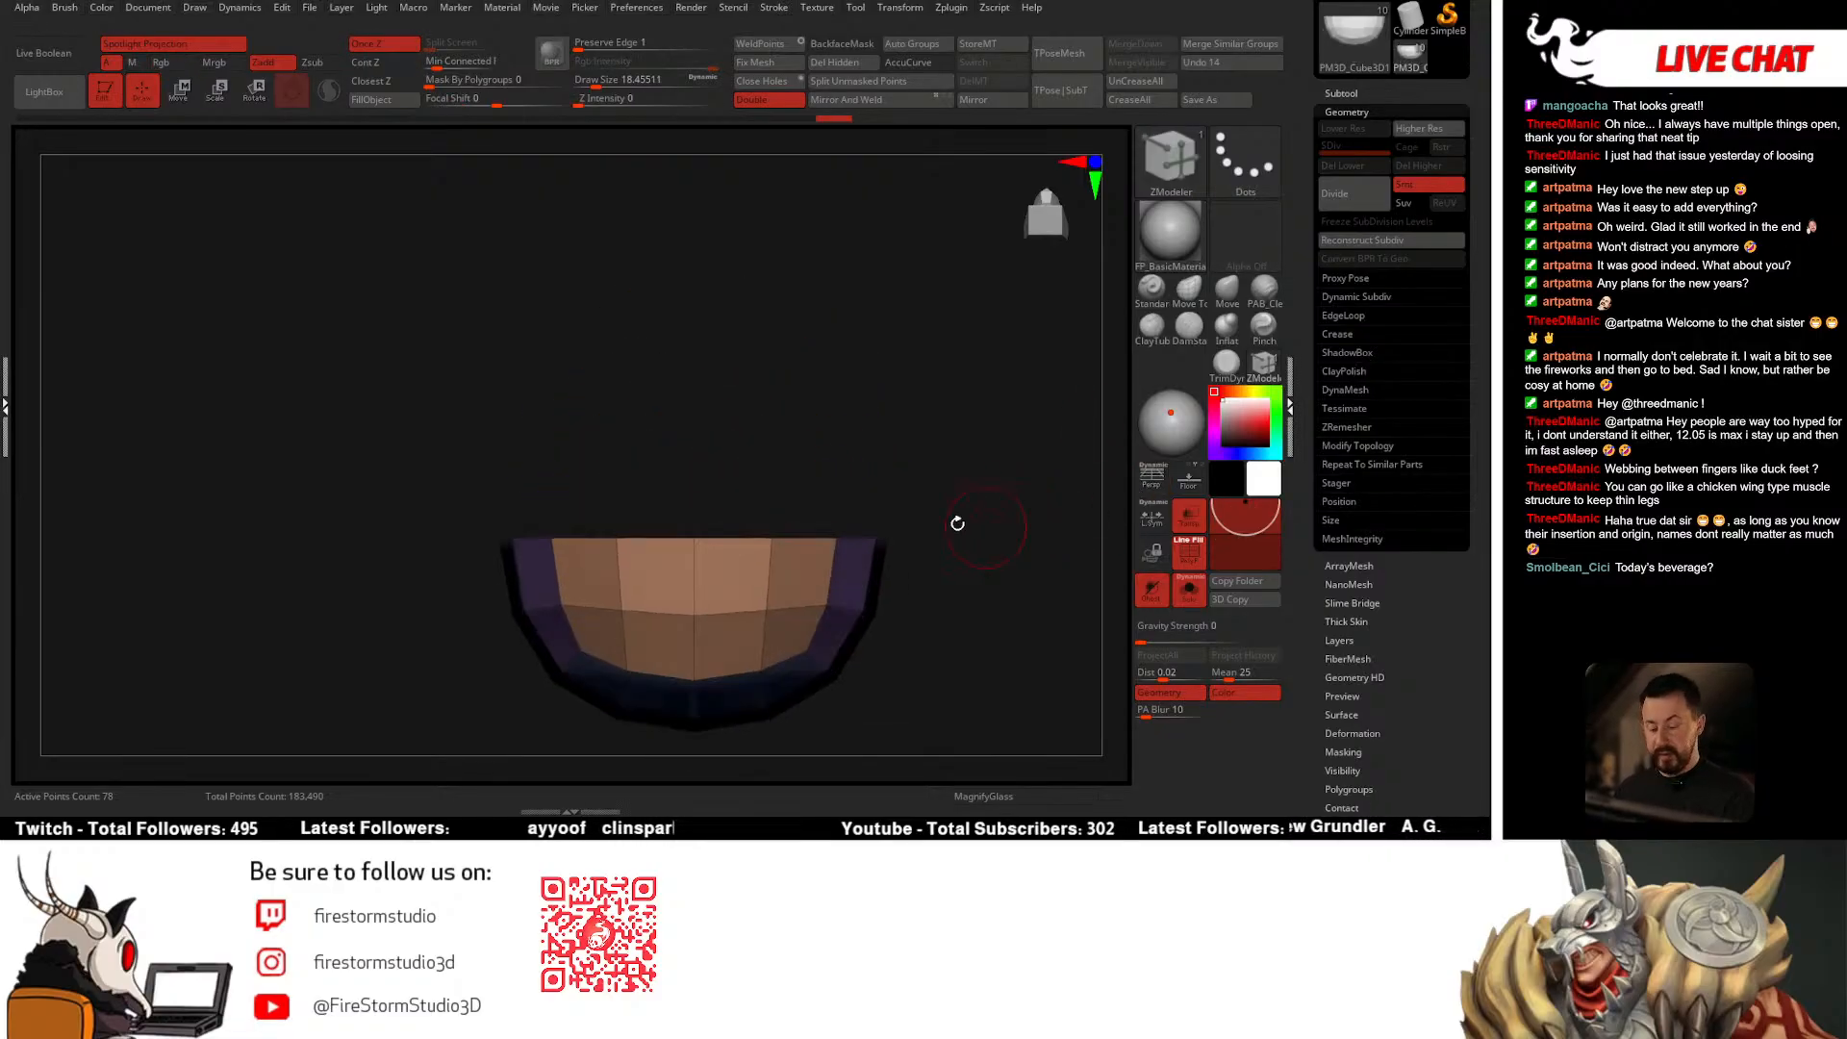
right_click_drag(876, 420, 840, 346, "alt")
left_click_drag(387, 389, 975, 505, "ctrl")
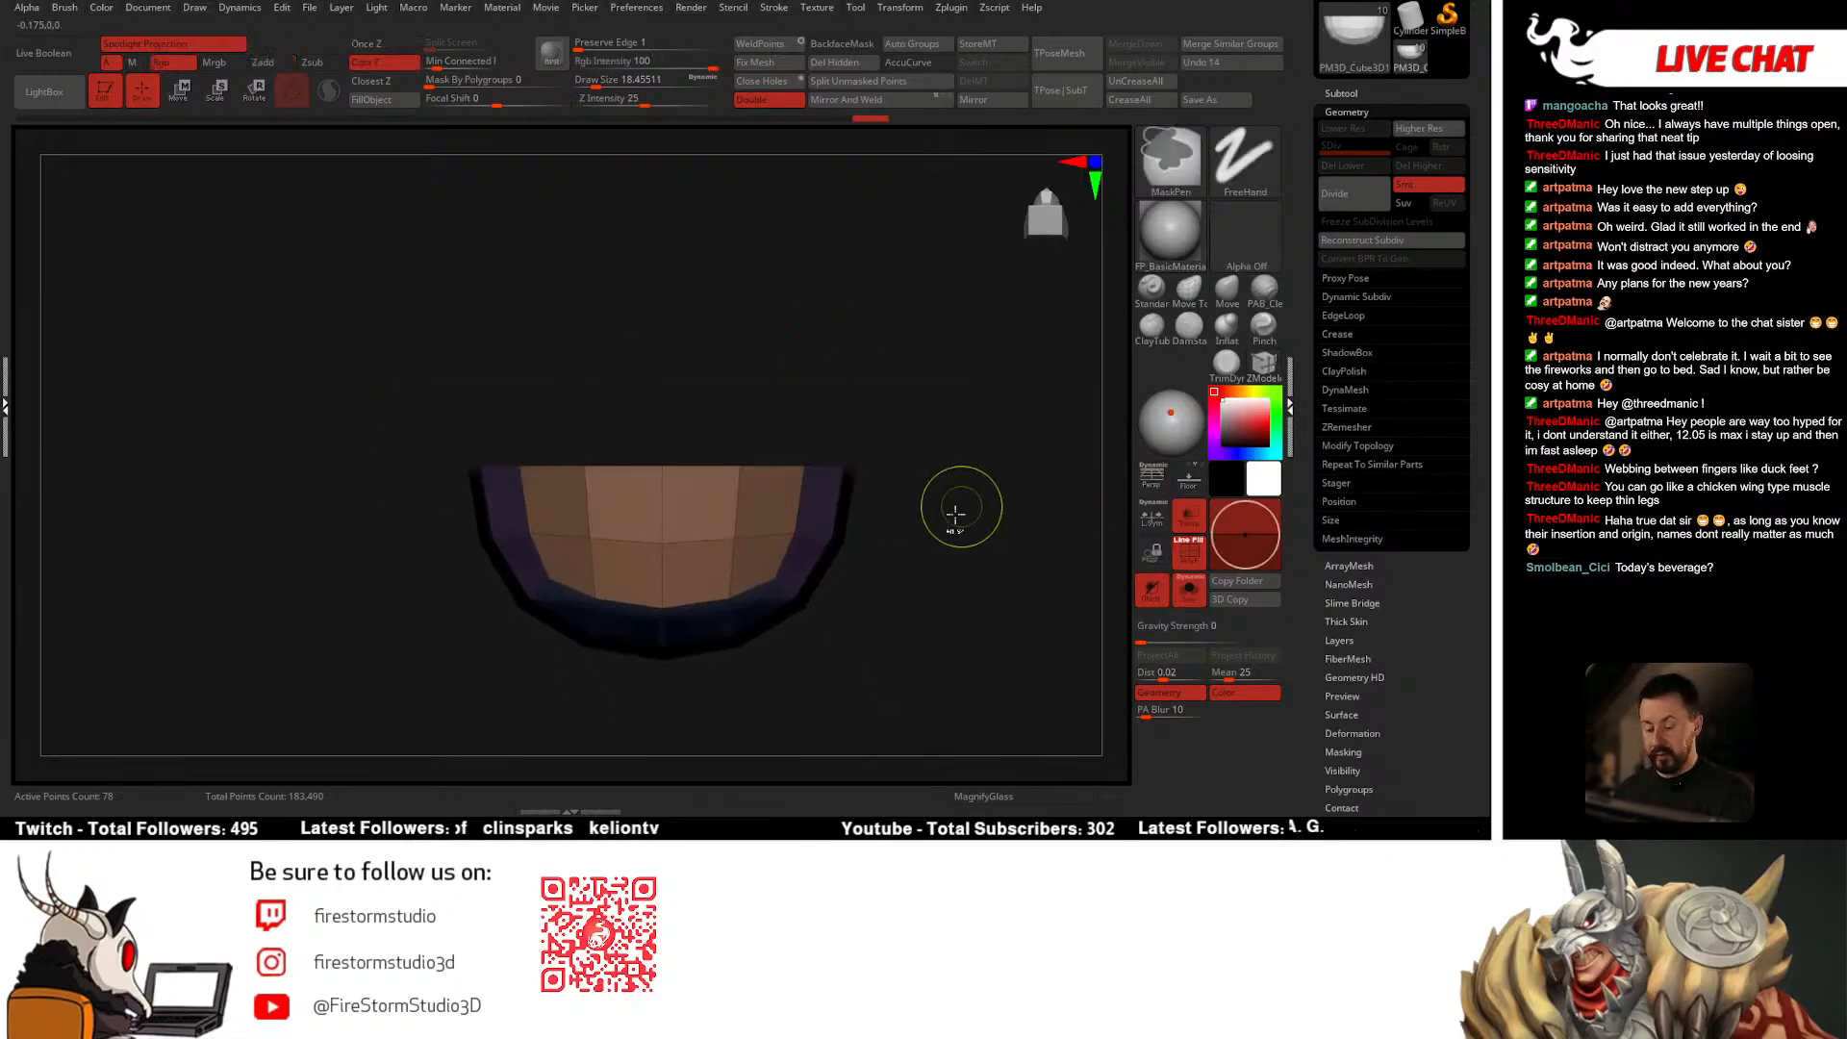
key("r")
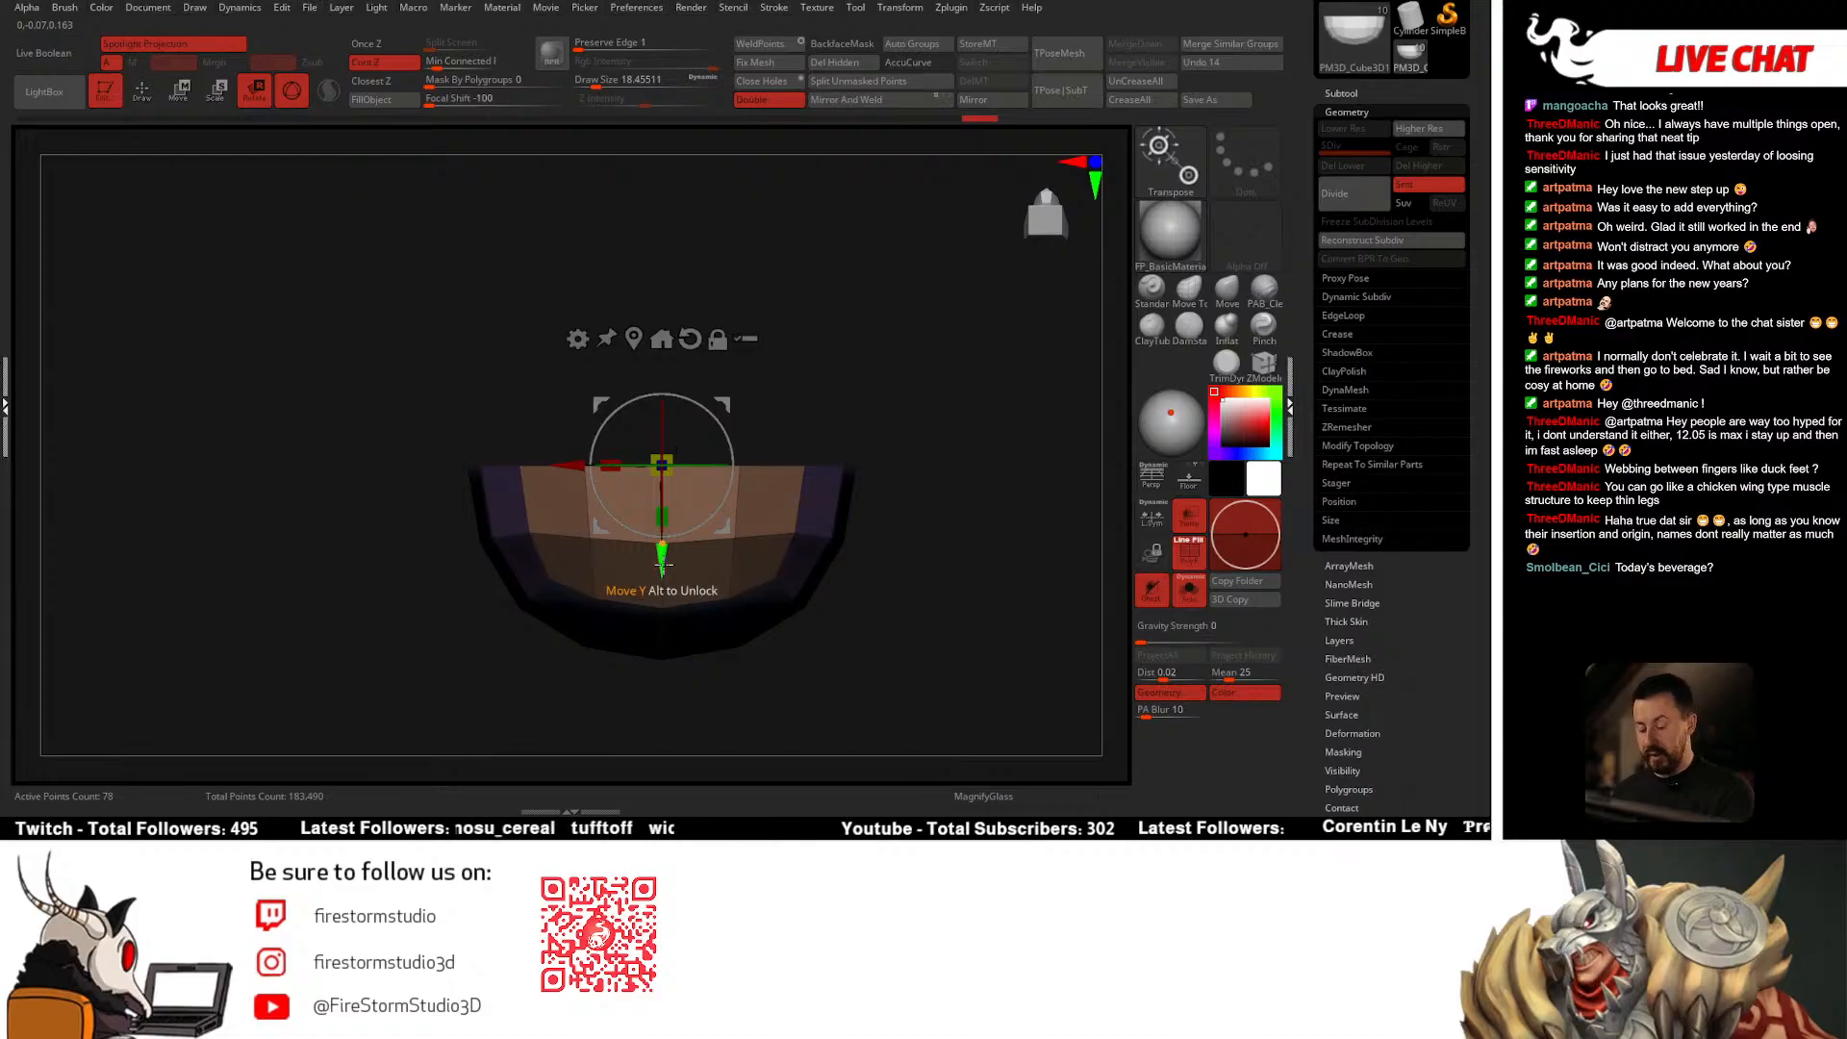
left_click_drag(662, 565, 673, 430)
key("ctrl+z")
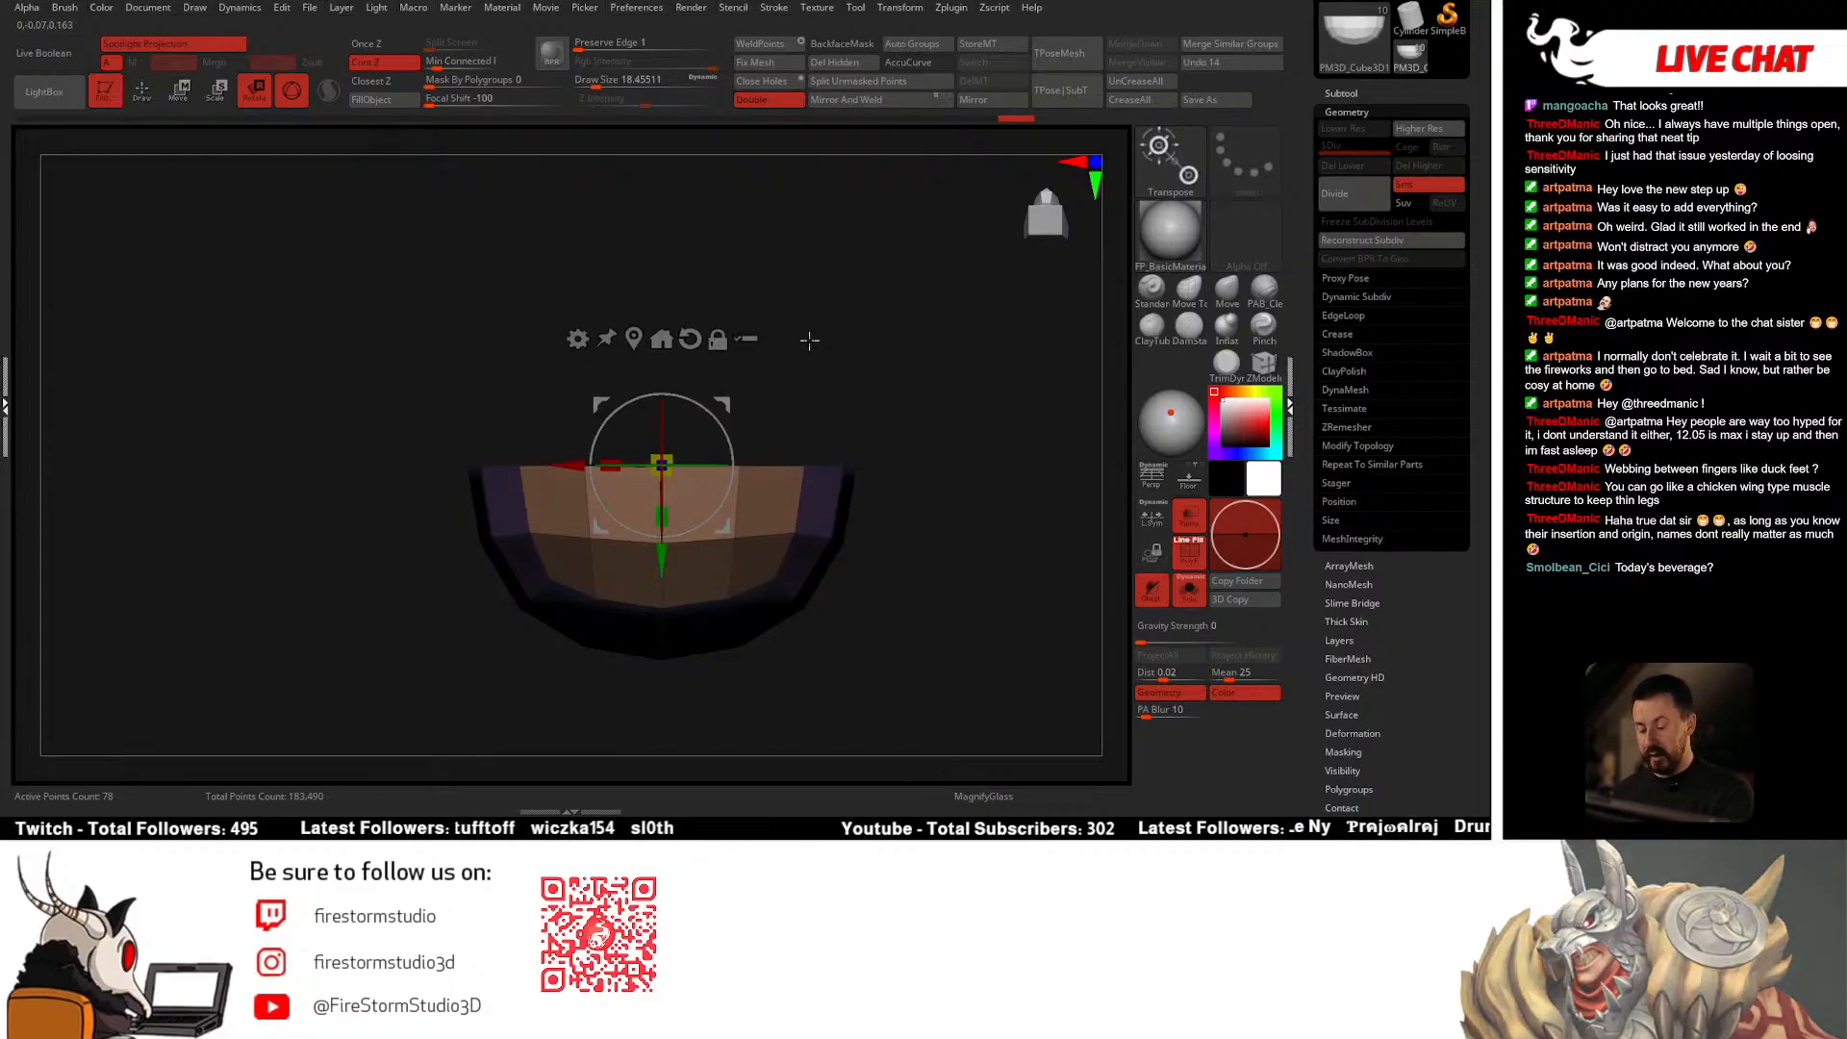
left_click_drag(808, 338, 828, 395)
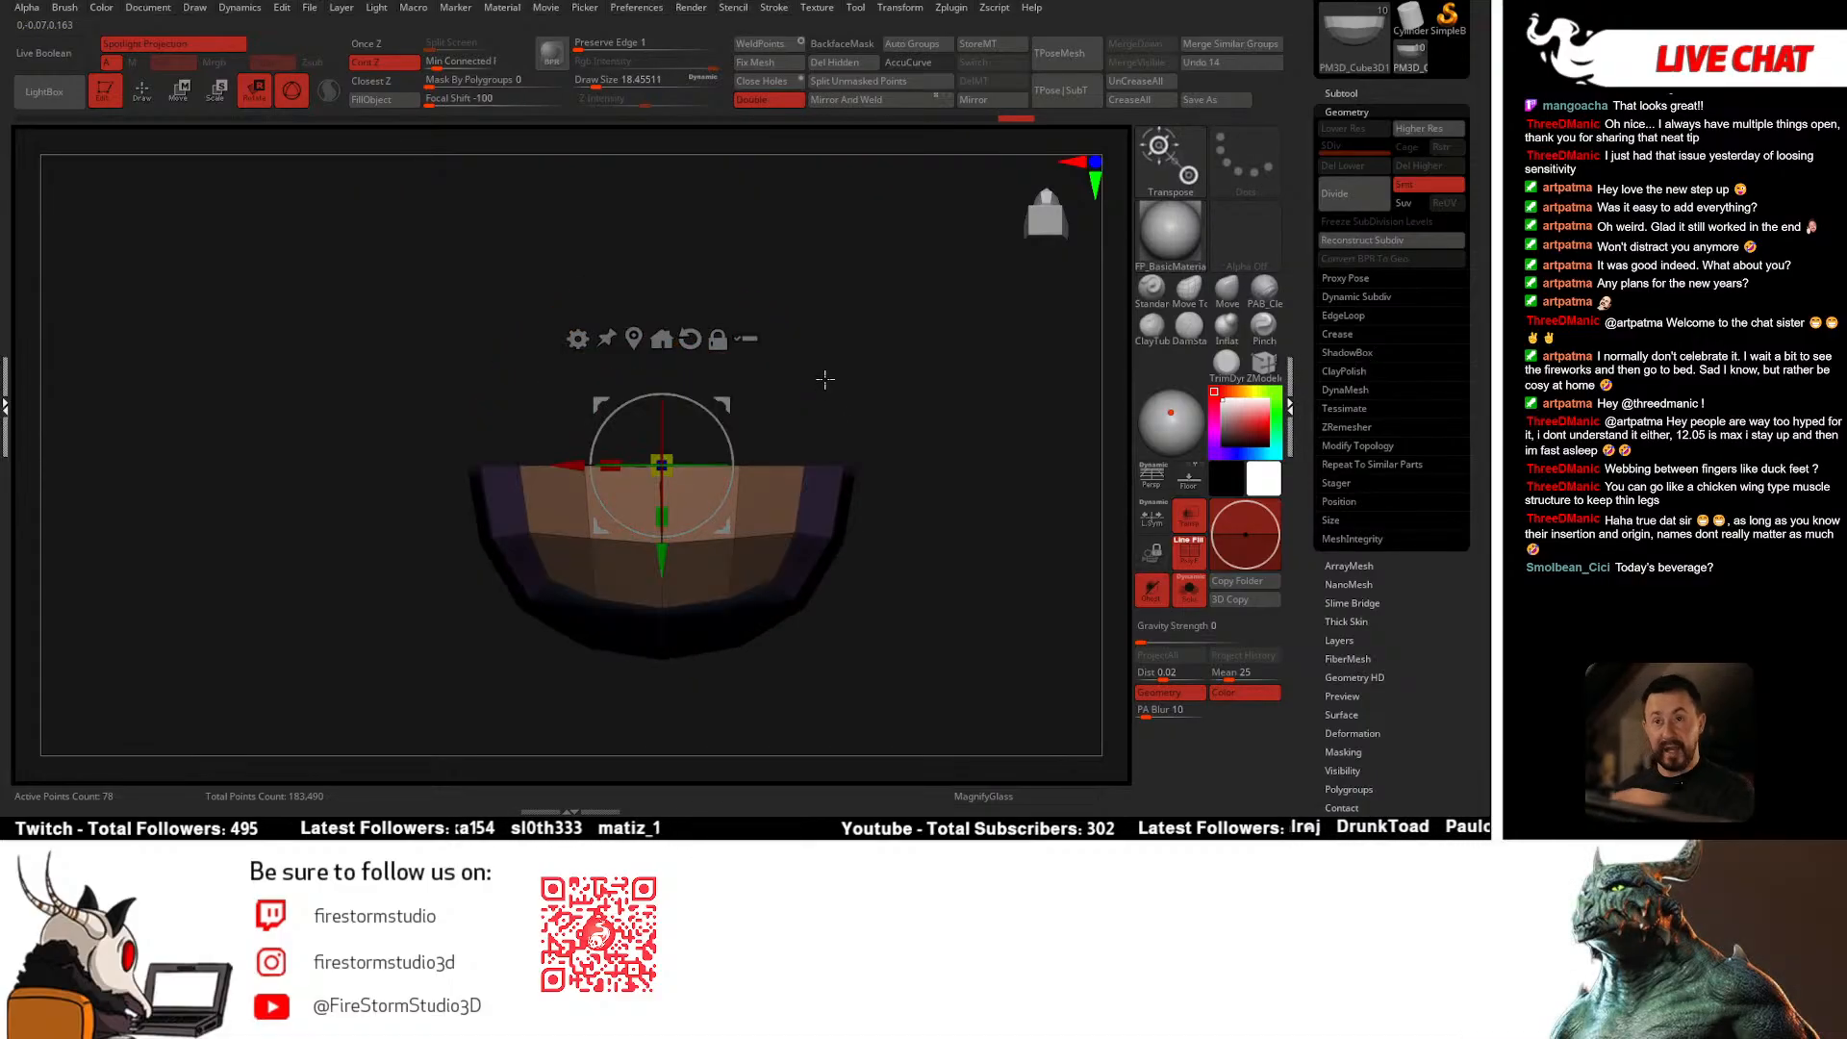
key("q")
Step: Insert three supporting edge loops around the half-sphere's rim with ZModeler, on the flat cap and on the outer side
left_click_drag(899, 414, 876, 522)
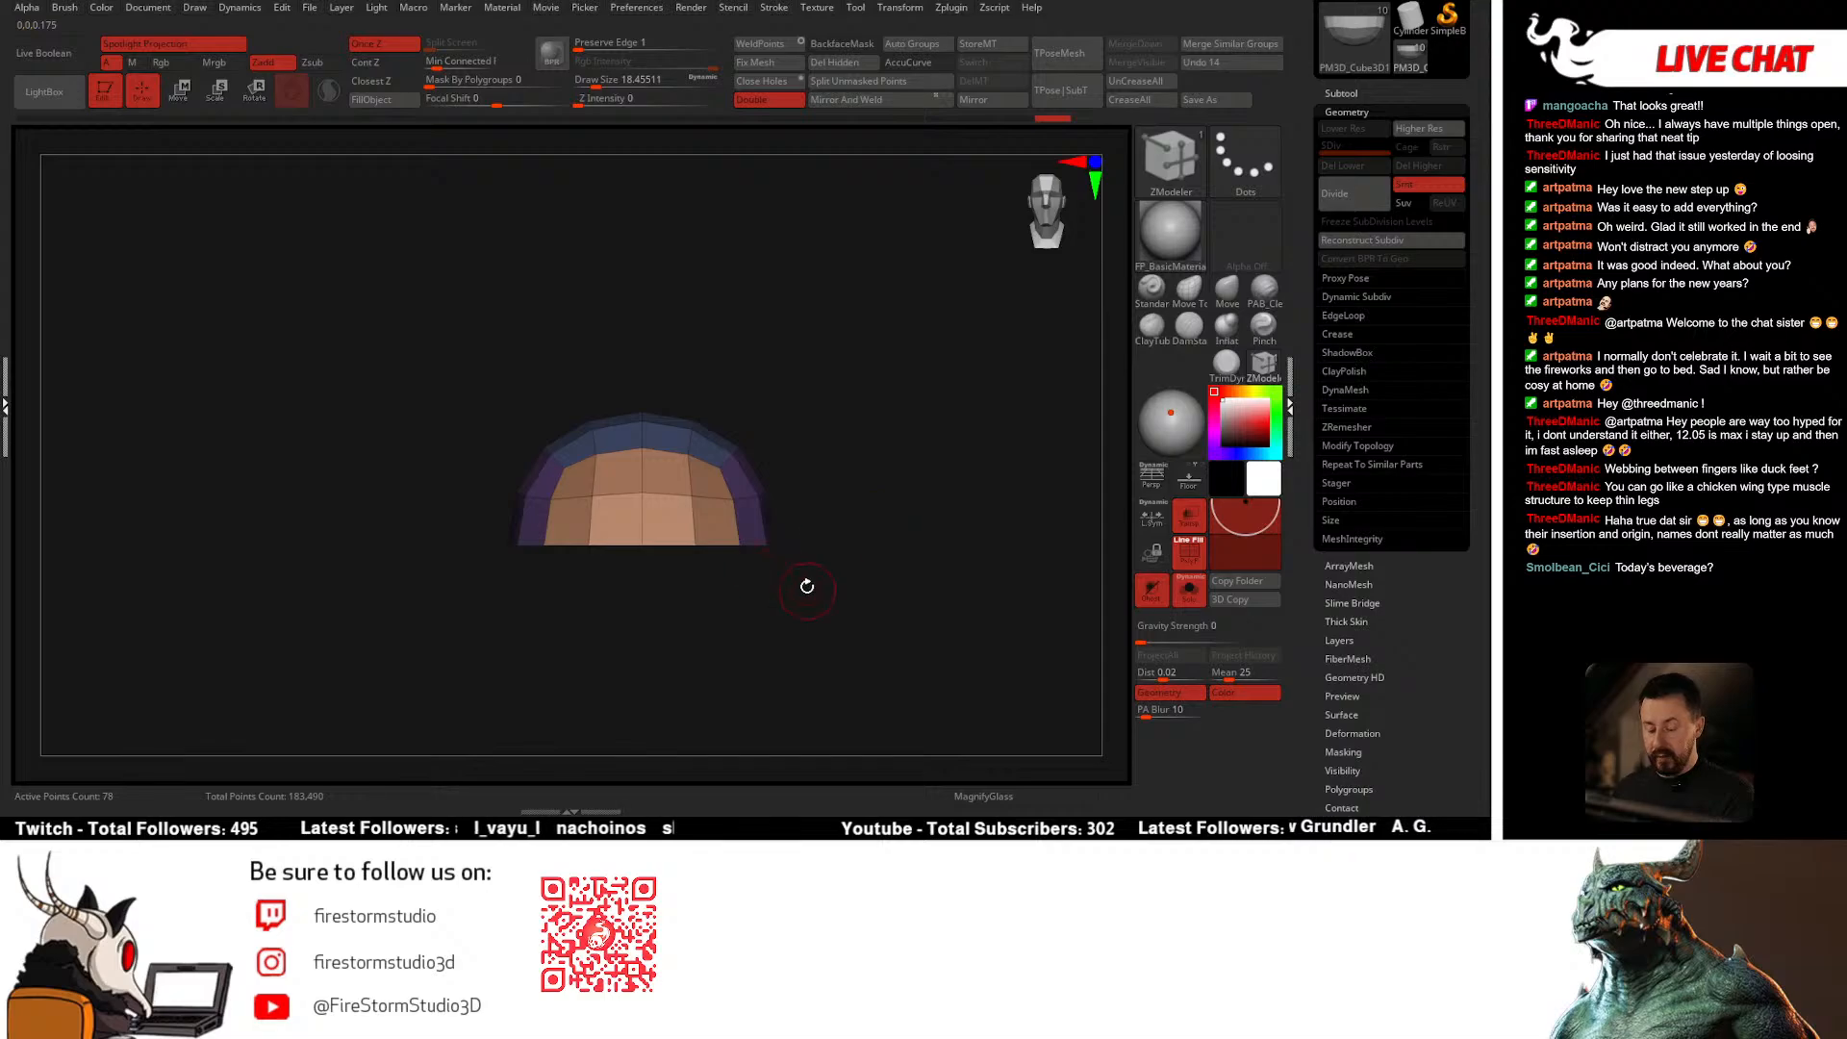
left_click_drag(808, 586, 804, 412, "shift")
left_click(1266, 370)
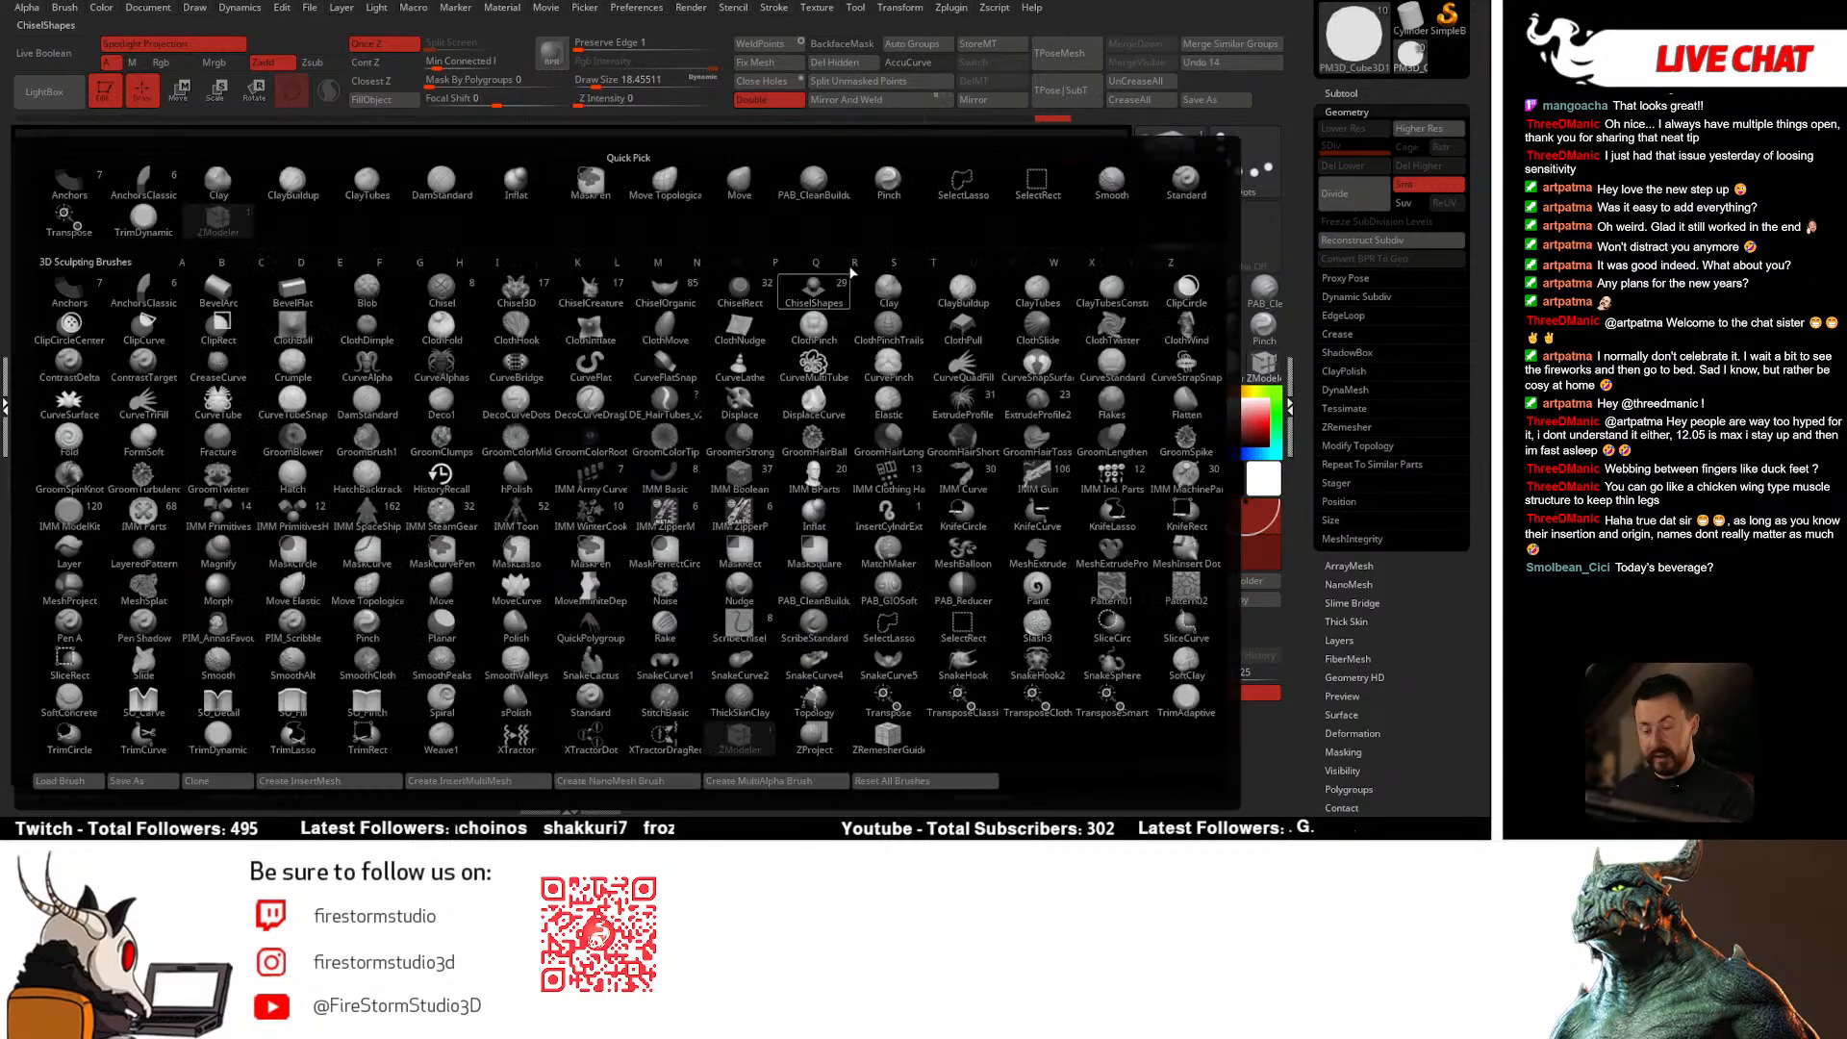
key("space")
left_click(656, 512)
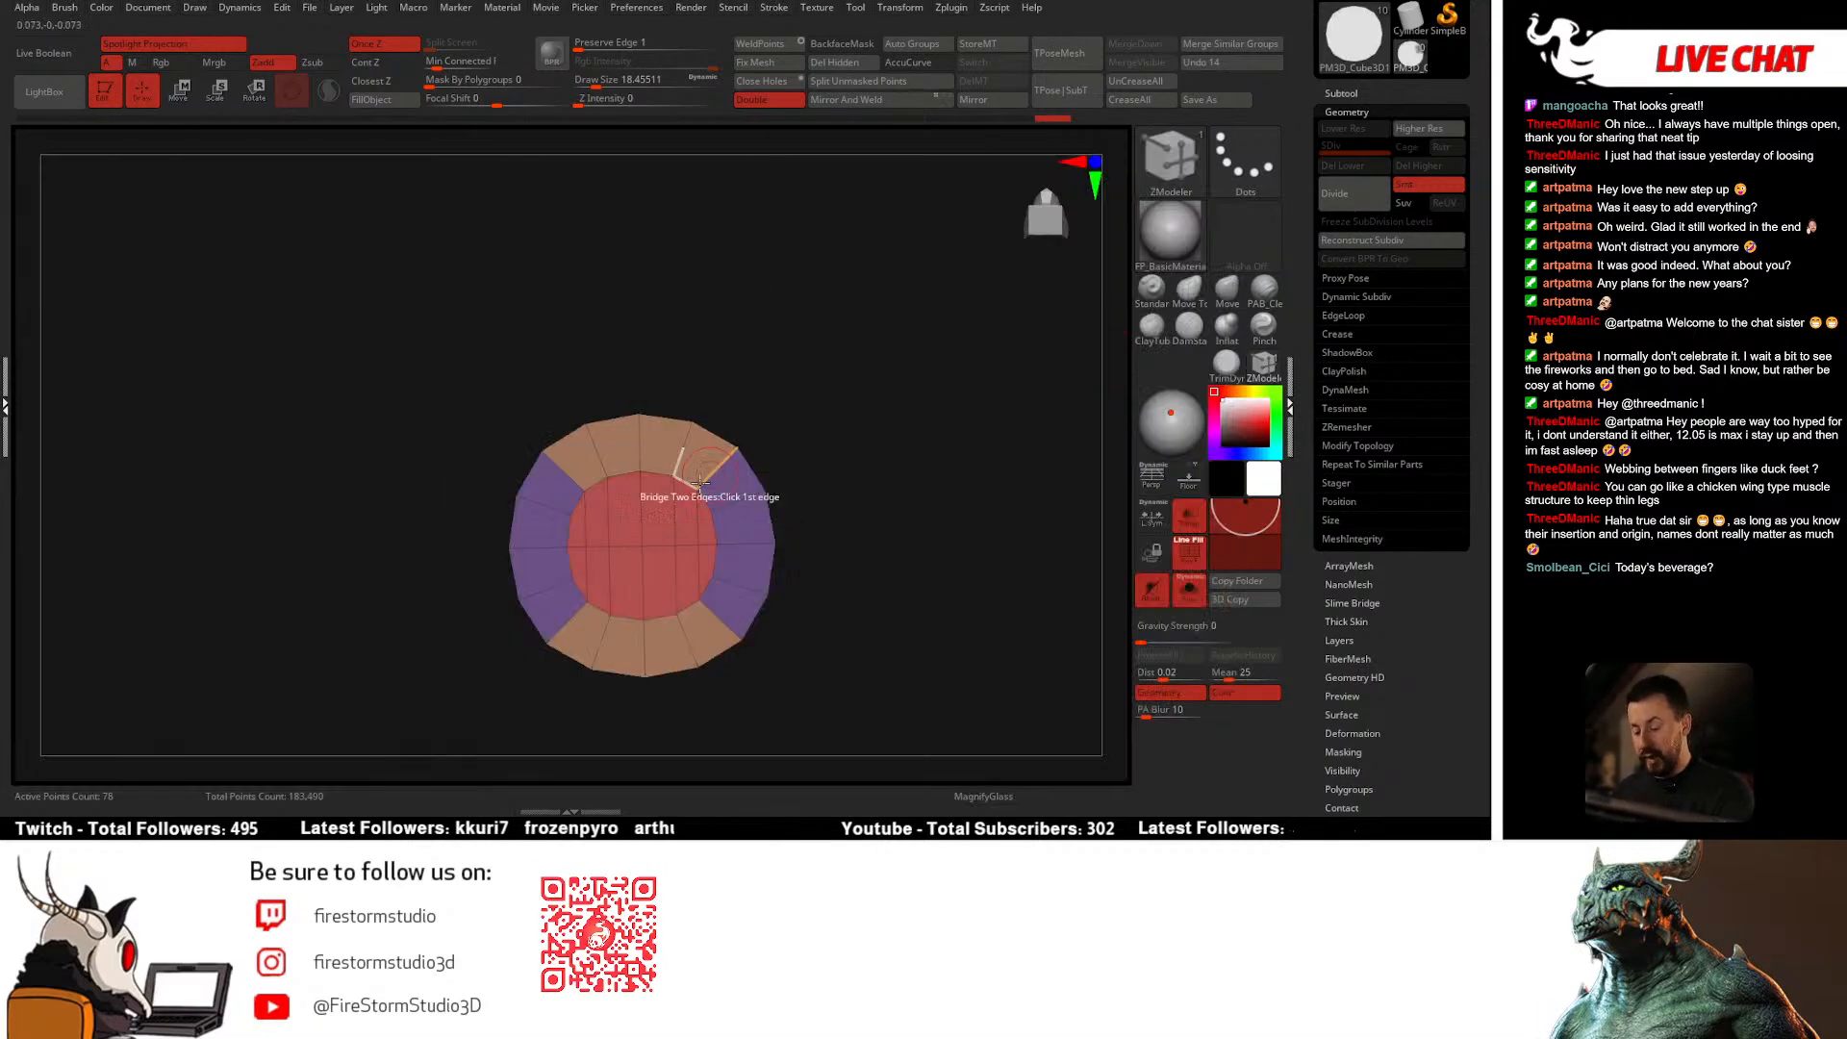
right_click_drag(717, 476, 789, 404, "ctrl")
left_click(789, 404)
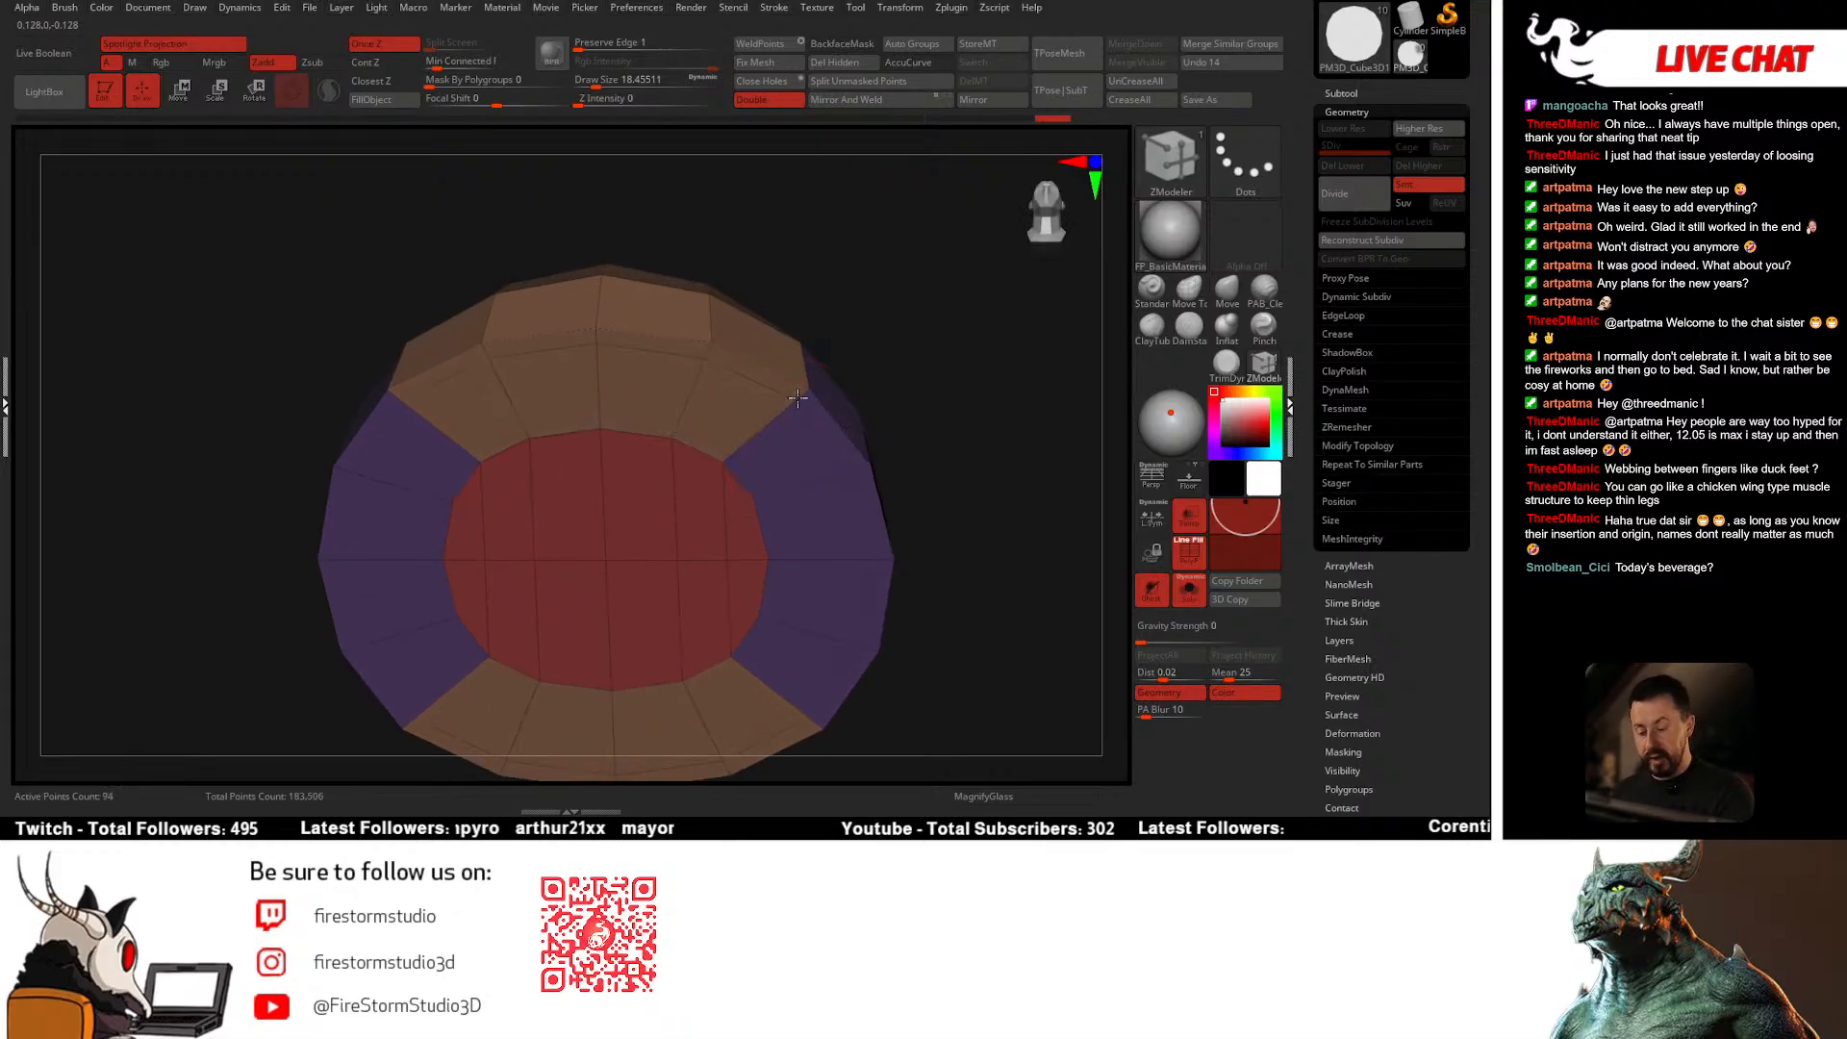
left_click(791, 408)
right_click_drag(700, 447, 704, 487)
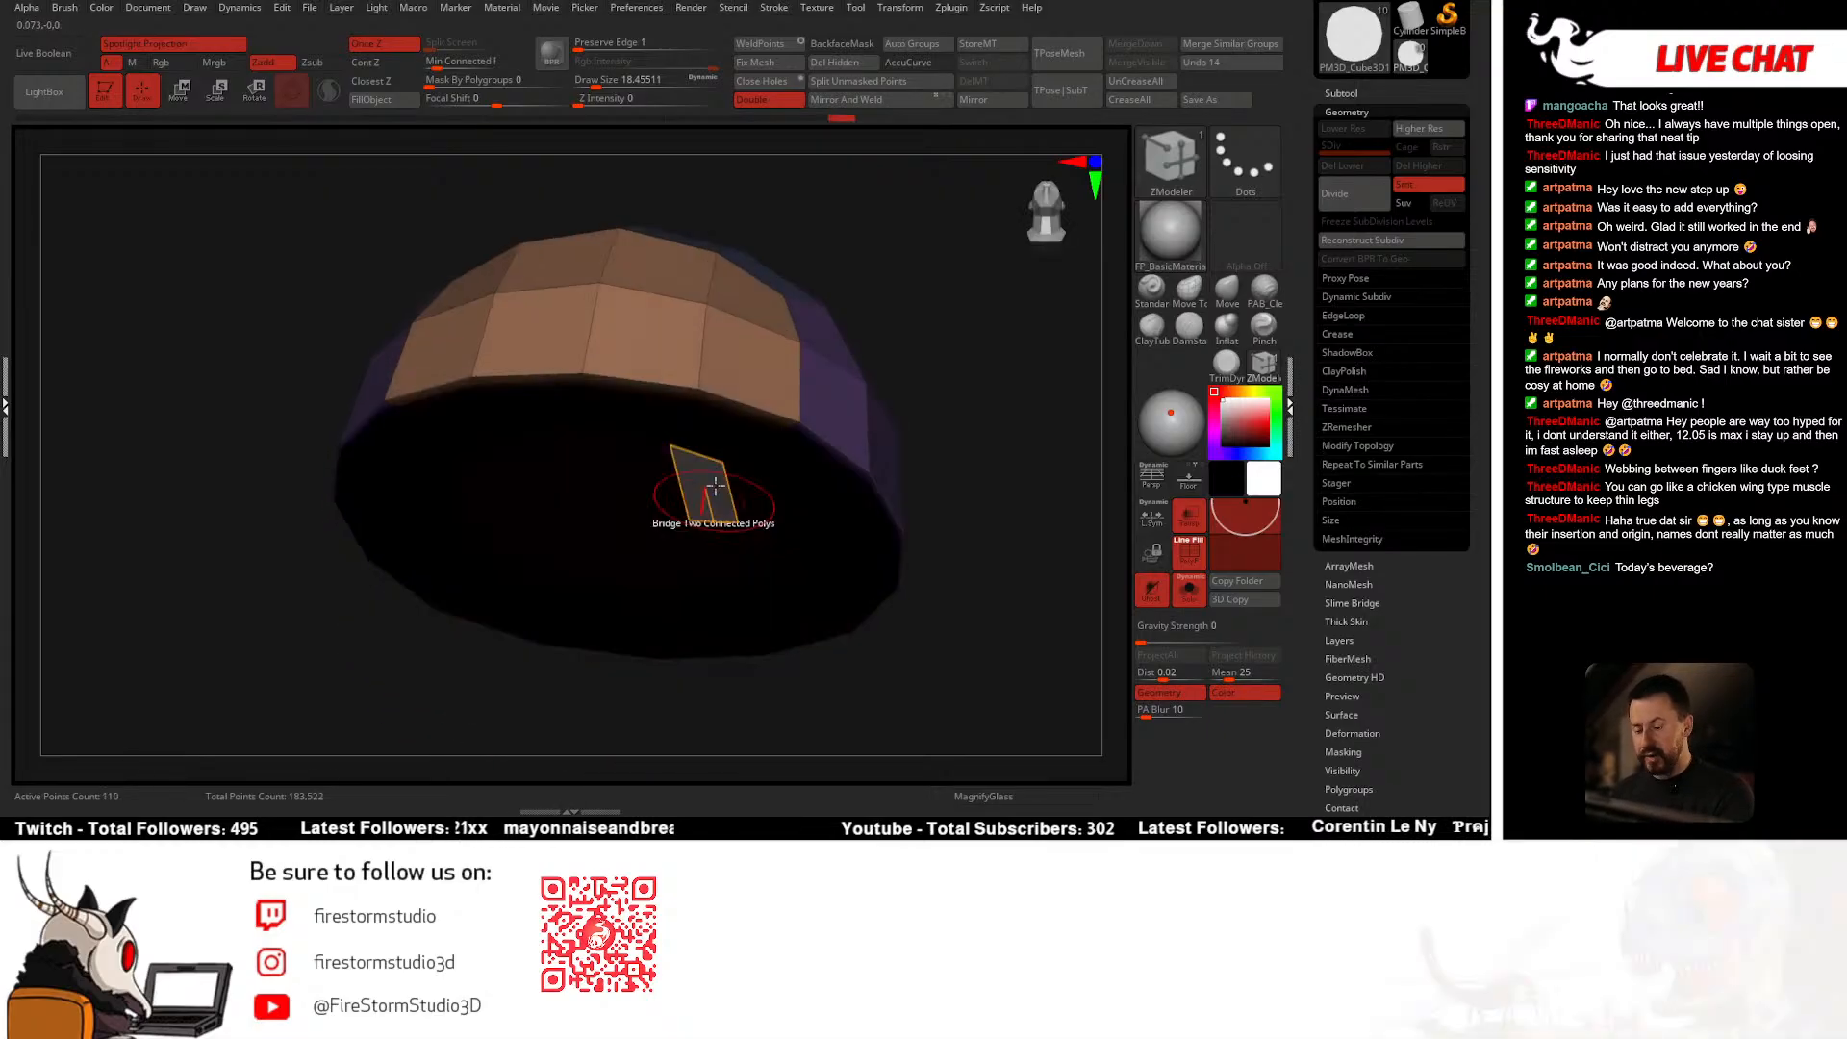
left_click(701, 370)
right_click_drag(701, 380, 767, 511)
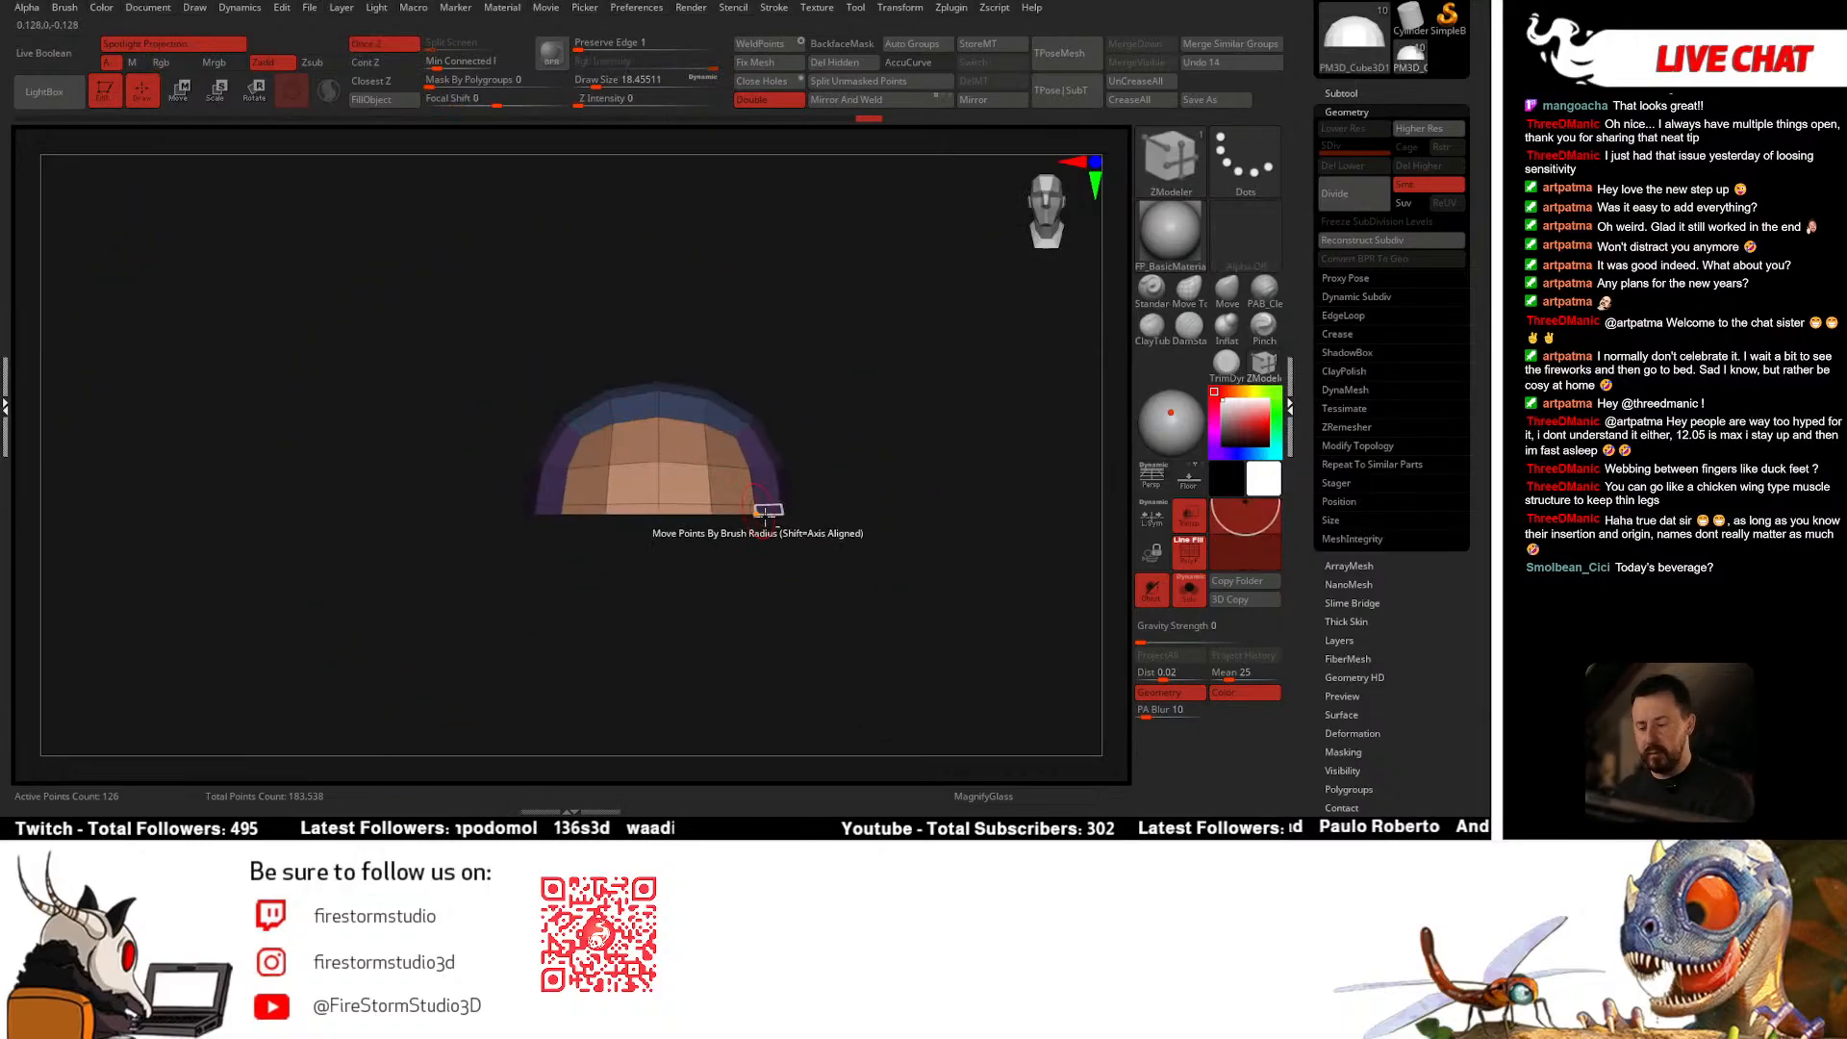
Step: Isolate the blue polygroup on the dome's top, mask it, show the whole mesh and invert the mask
right_click_drag(910, 480, 851, 484)
right_click_drag(853, 553, 829, 557)
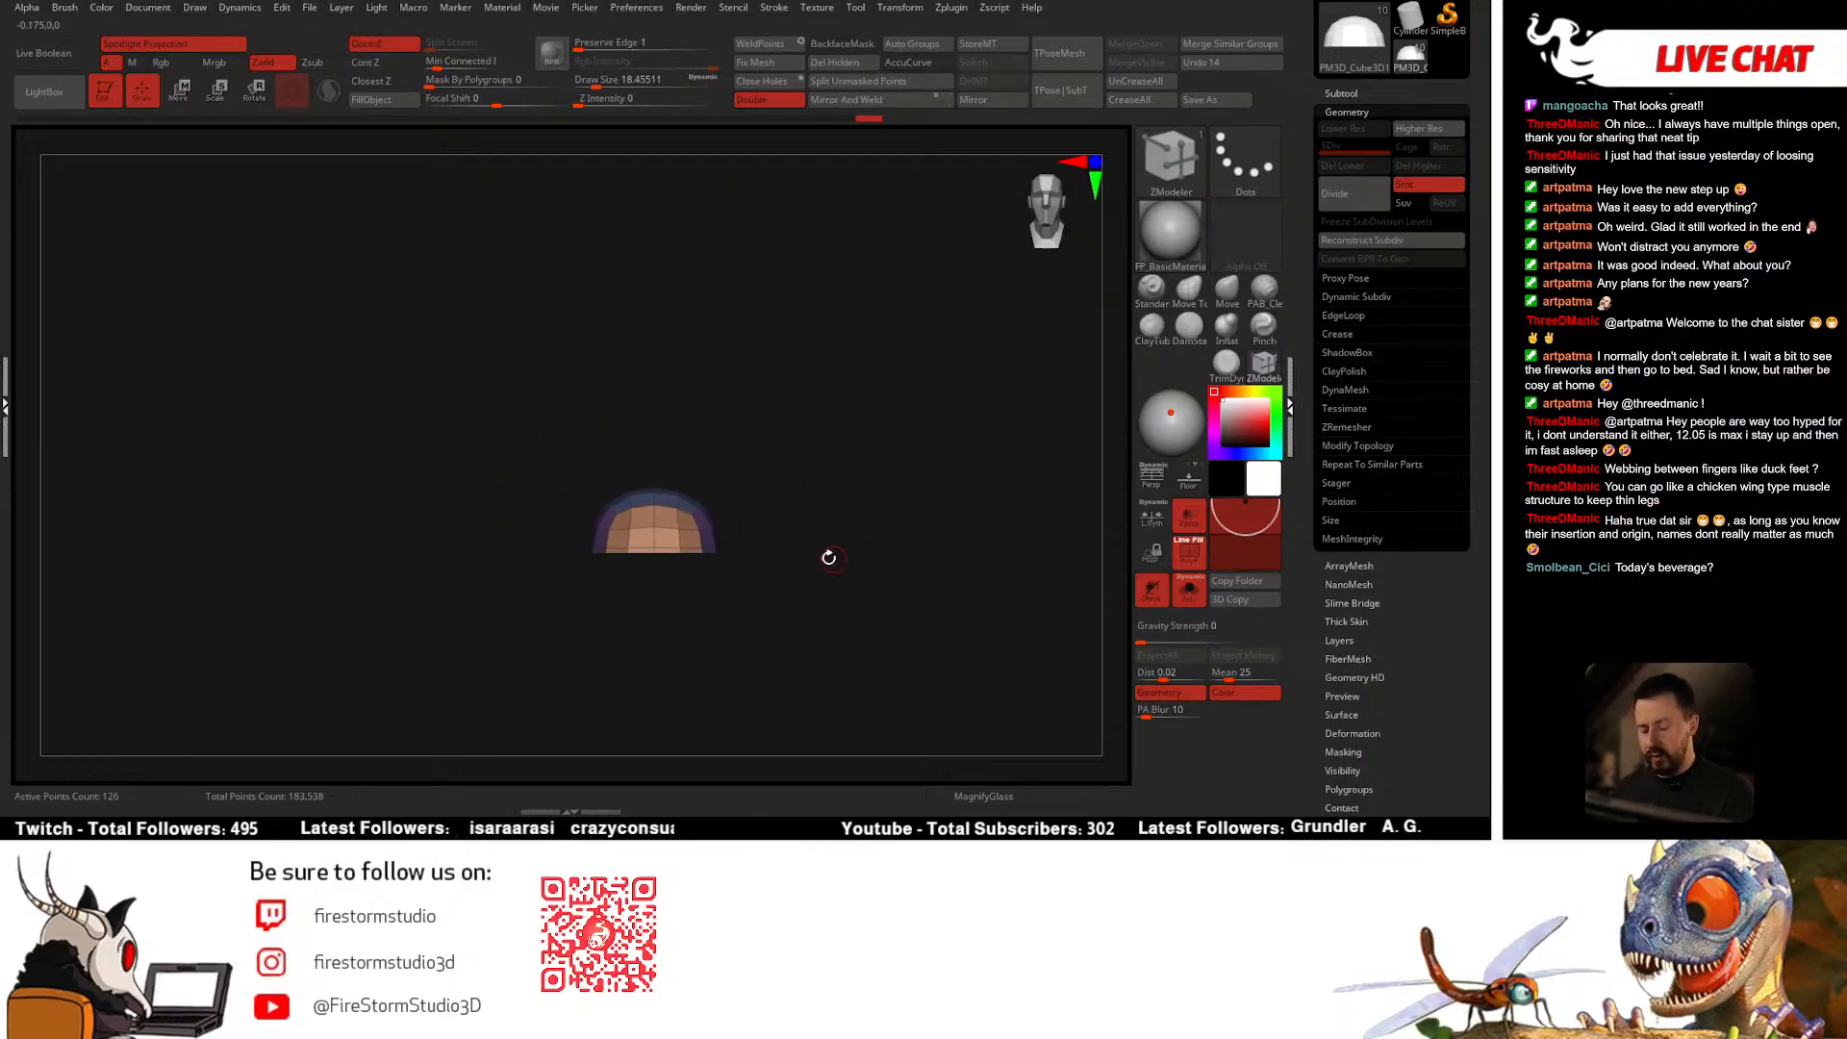
mouse_move(780, 478)
right_mouse_down()
mouse_move(776, 610)
mouse_move(776, 540)
right_mouse_up()
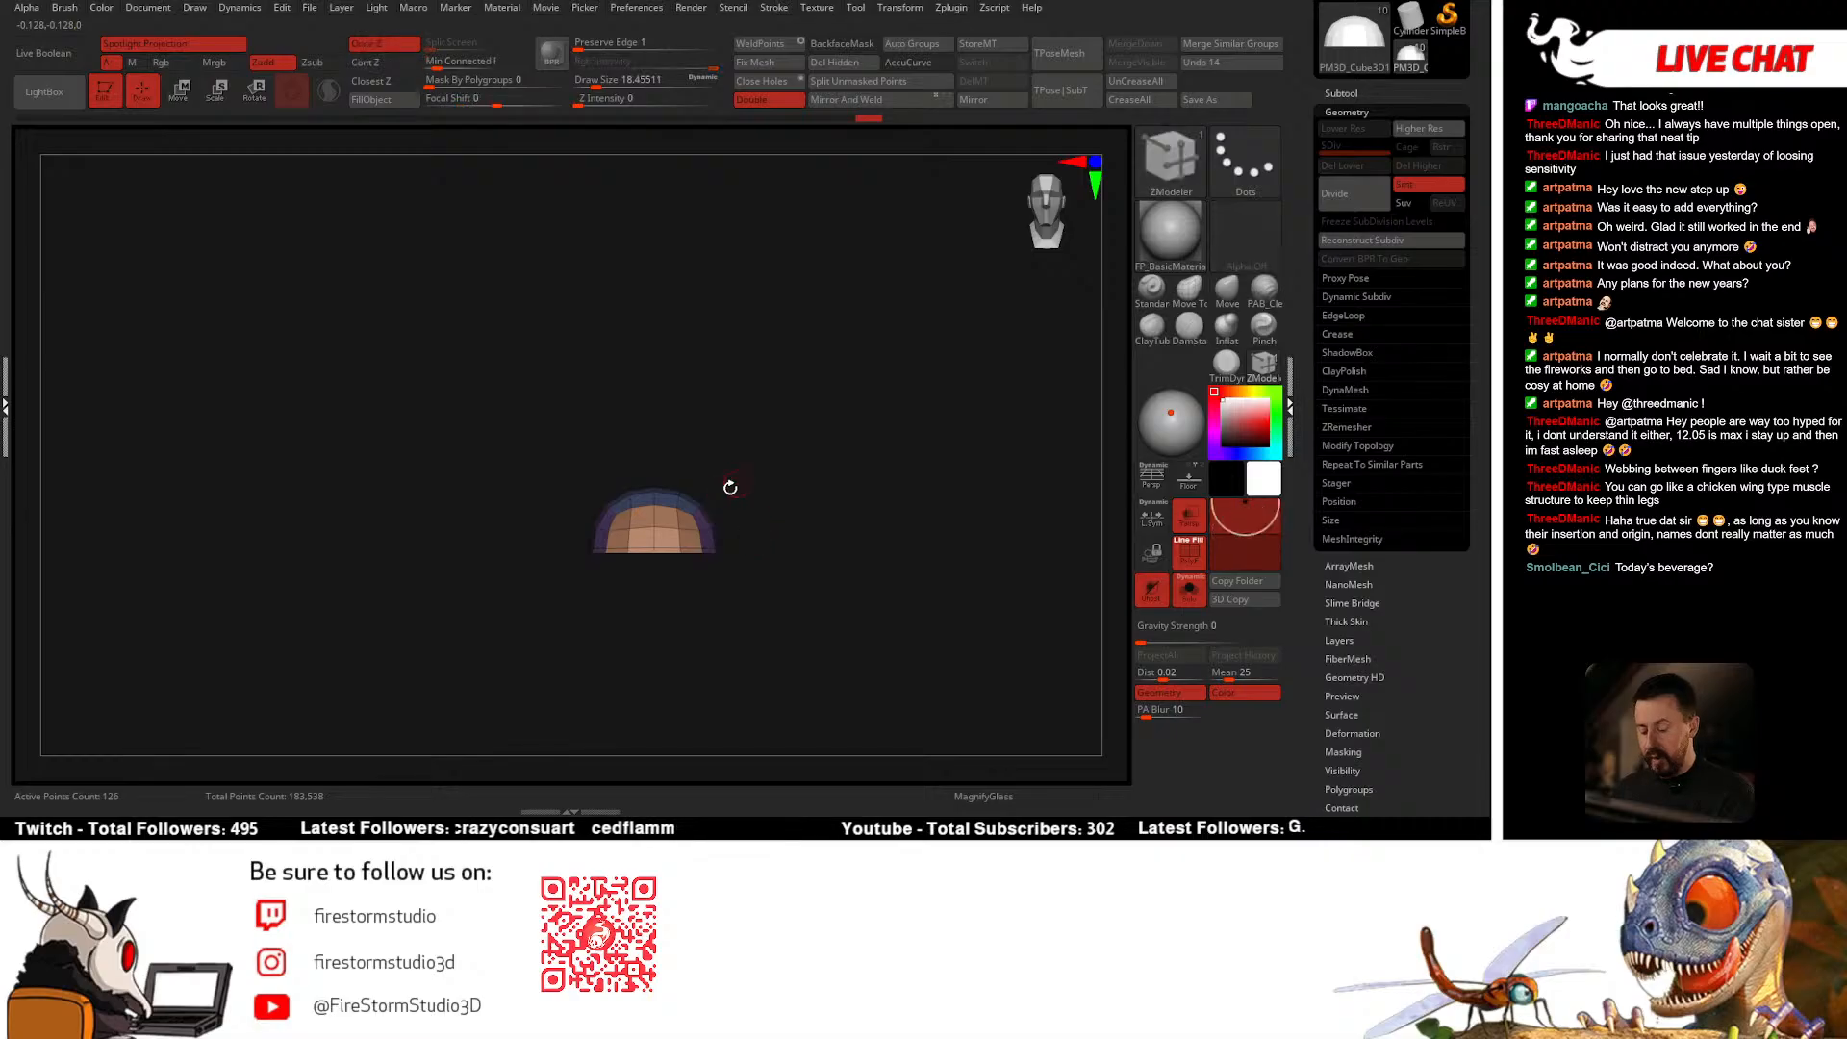
left_click(655, 496, "ctrl+shift")
right_click_drag(751, 471, 748, 545)
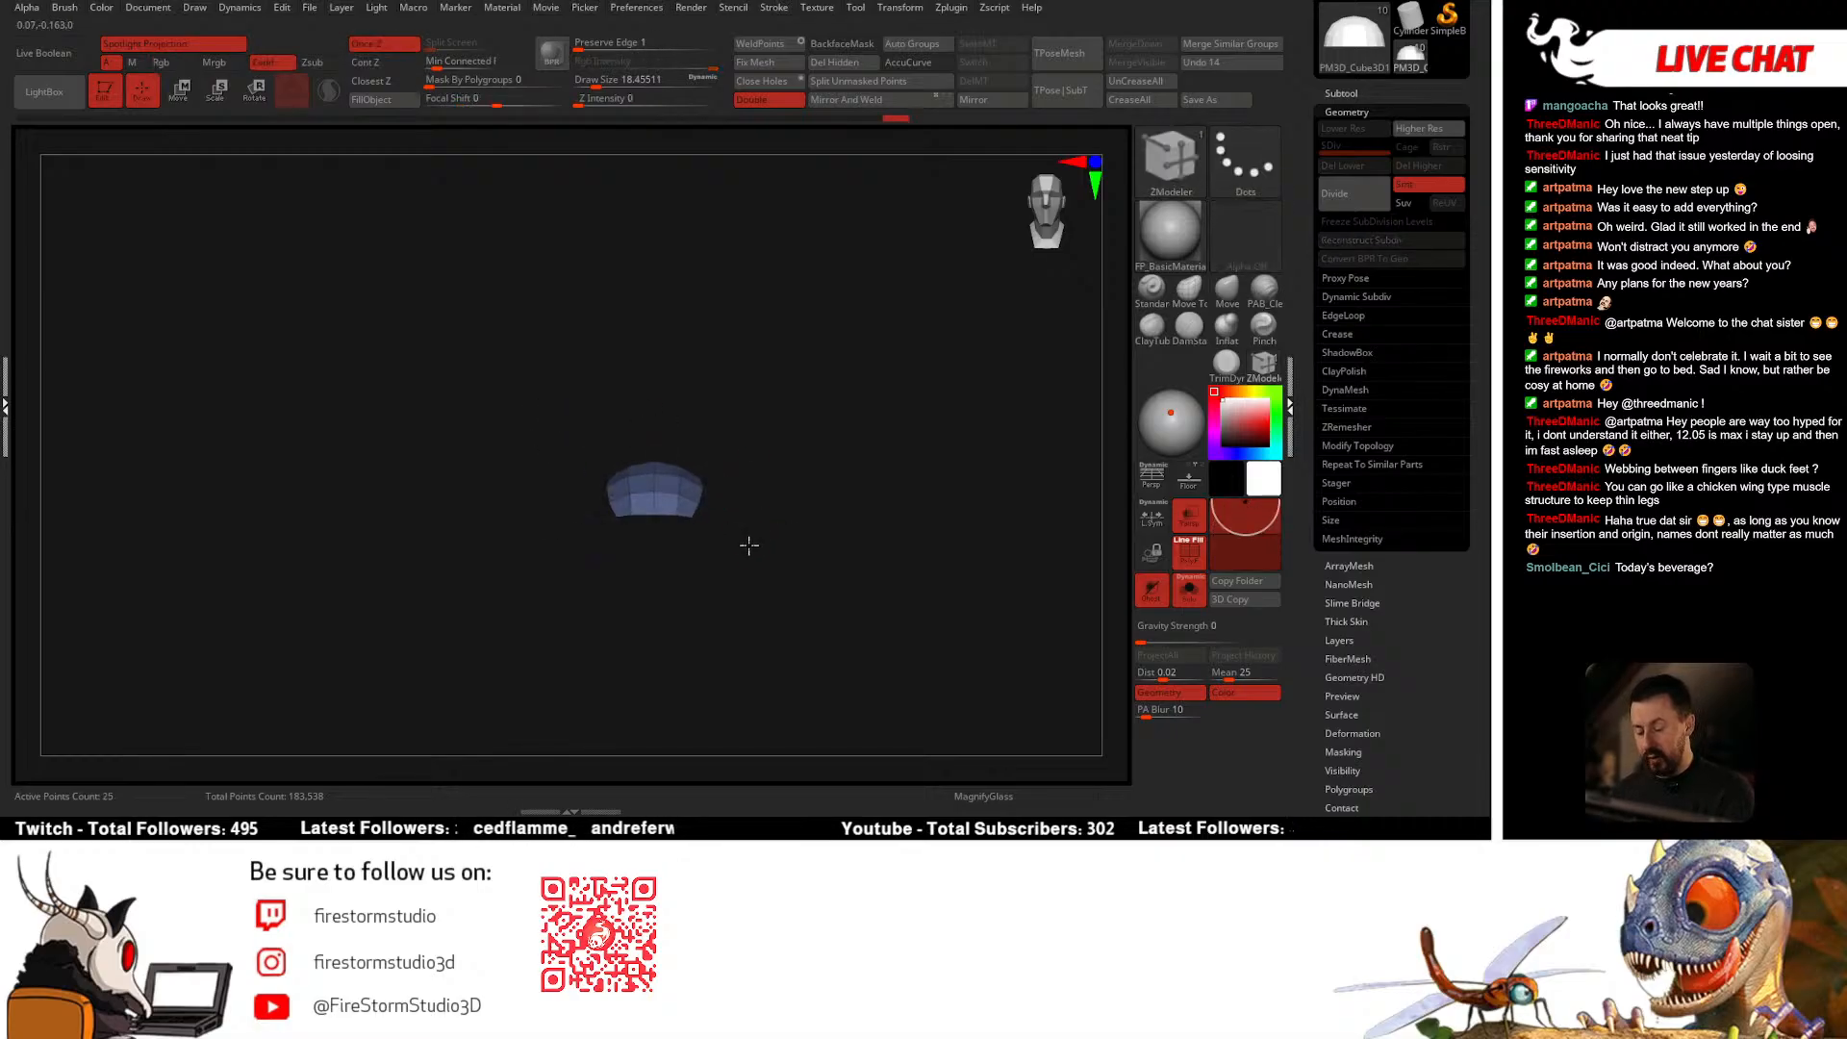
left_click_drag(583, 412, 776, 573, "ctrl")
left_click(802, 475, "ctrl+shift")
left_click(839, 483, "ctrl")
Step: Move the unmasked dome top upward and scale it down to form a tall tapered cone
key("w")
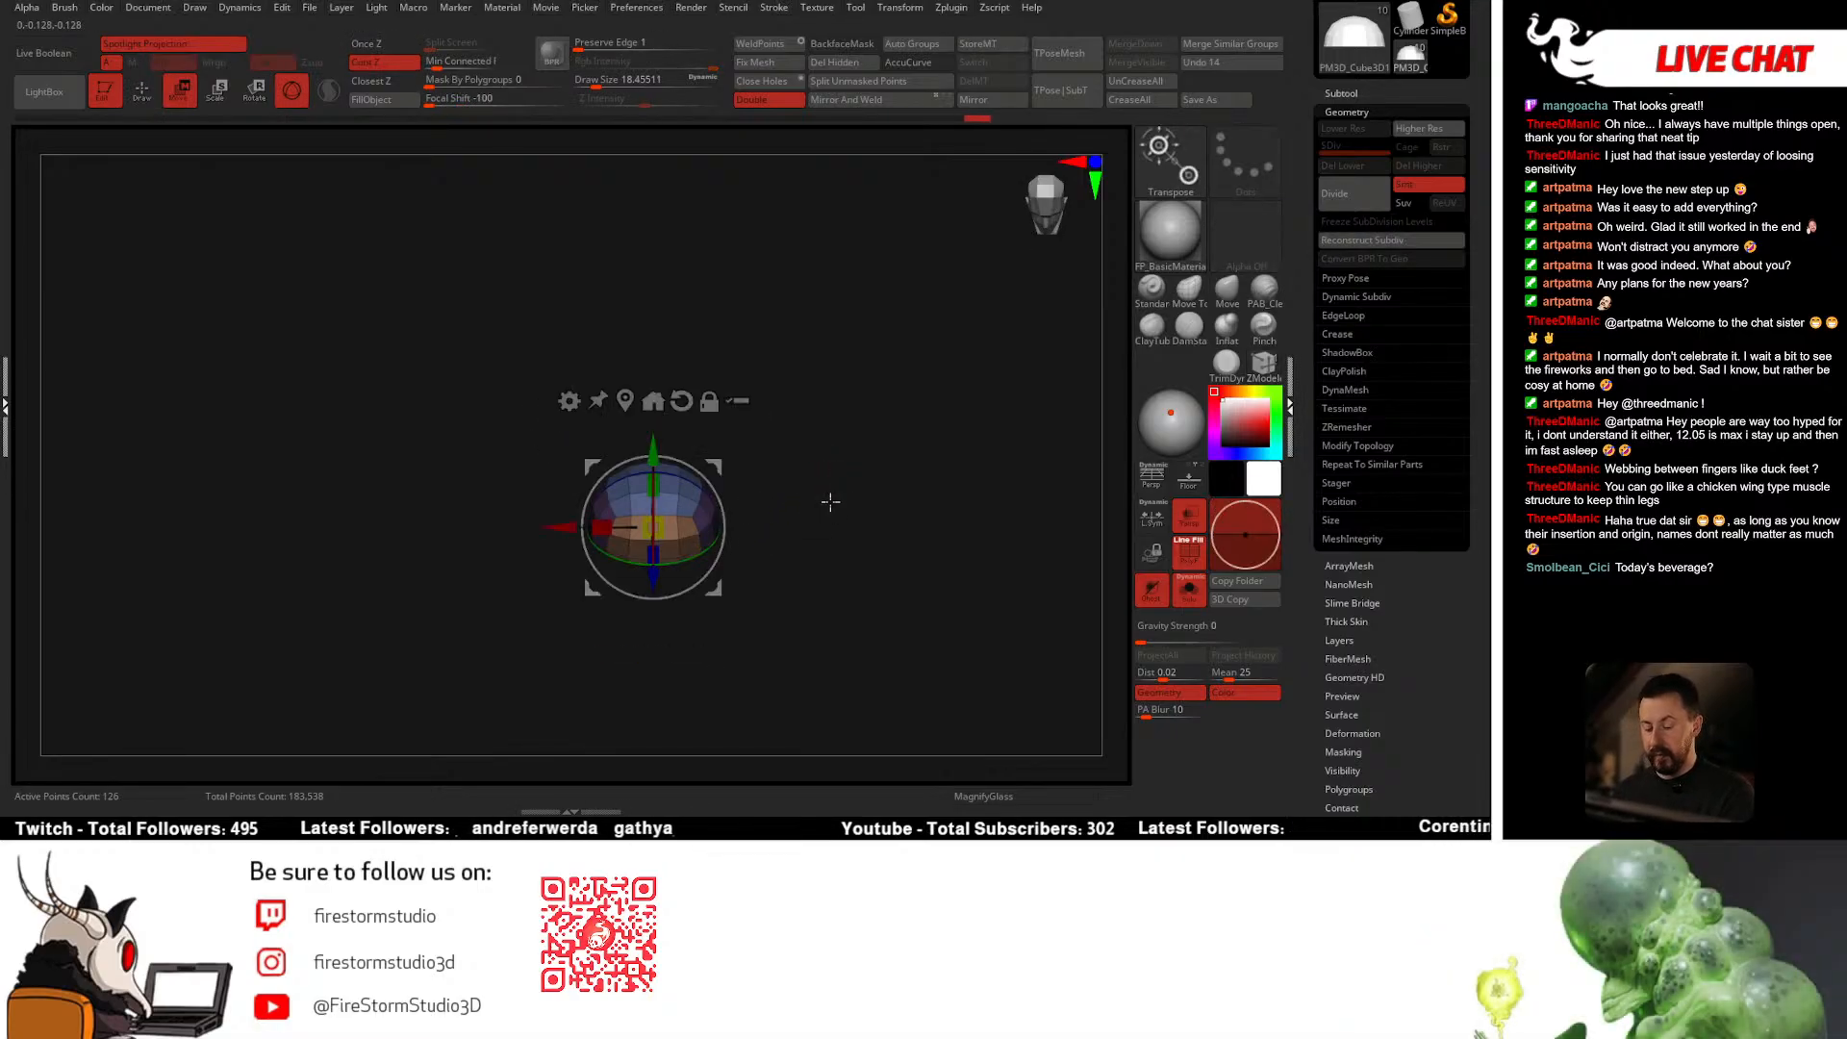
right_click_drag(829, 500, 803, 443, "shift")
left_click_drag(658, 441, 660, 264)
left_click_drag(662, 351, 642, 359)
right_click_drag(785, 362, 821, 370)
mouse_move(791, 449)
right_mouse_down()
mouse_move(734, 449)
mouse_move(775, 468)
mouse_move(763, 481)
right_mouse_up()
key("q")
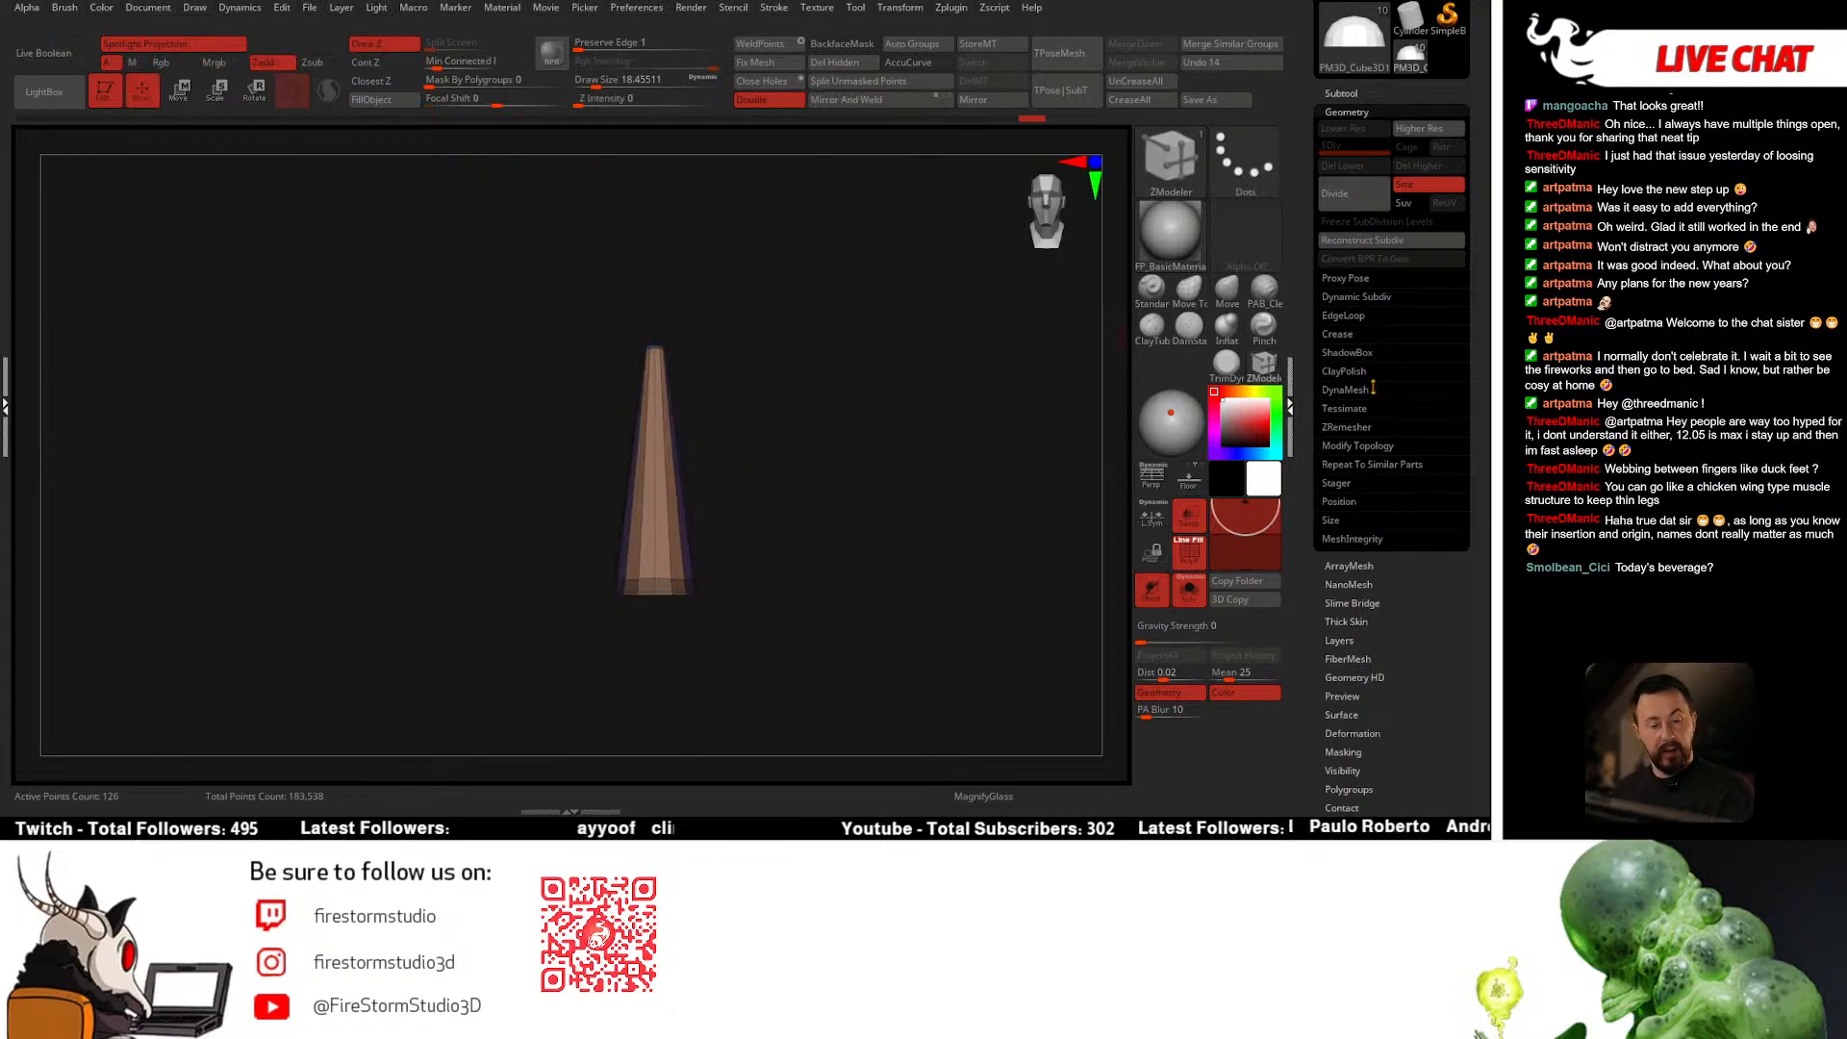
Step: Apply slight Relax and Polish deformations to the tapered cone and clear its mask
scroll(1373, 387, "down", 5)
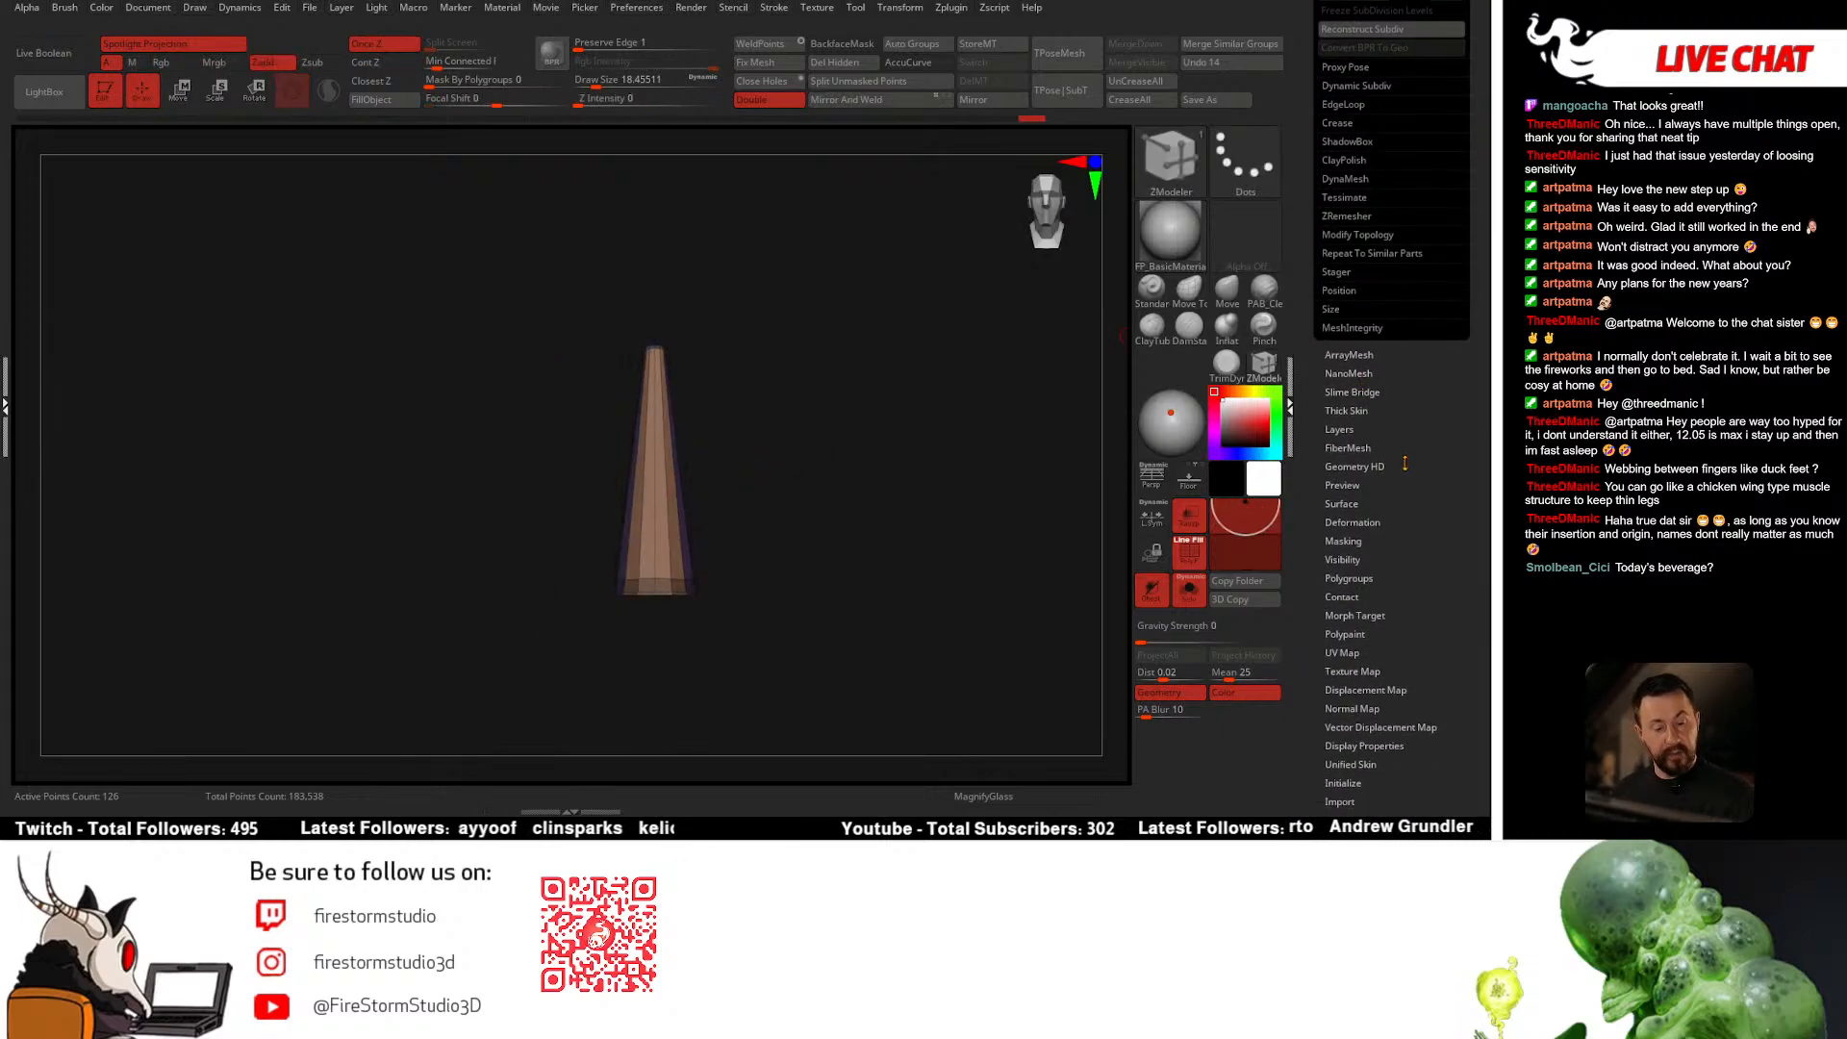
left_click(1385, 523)
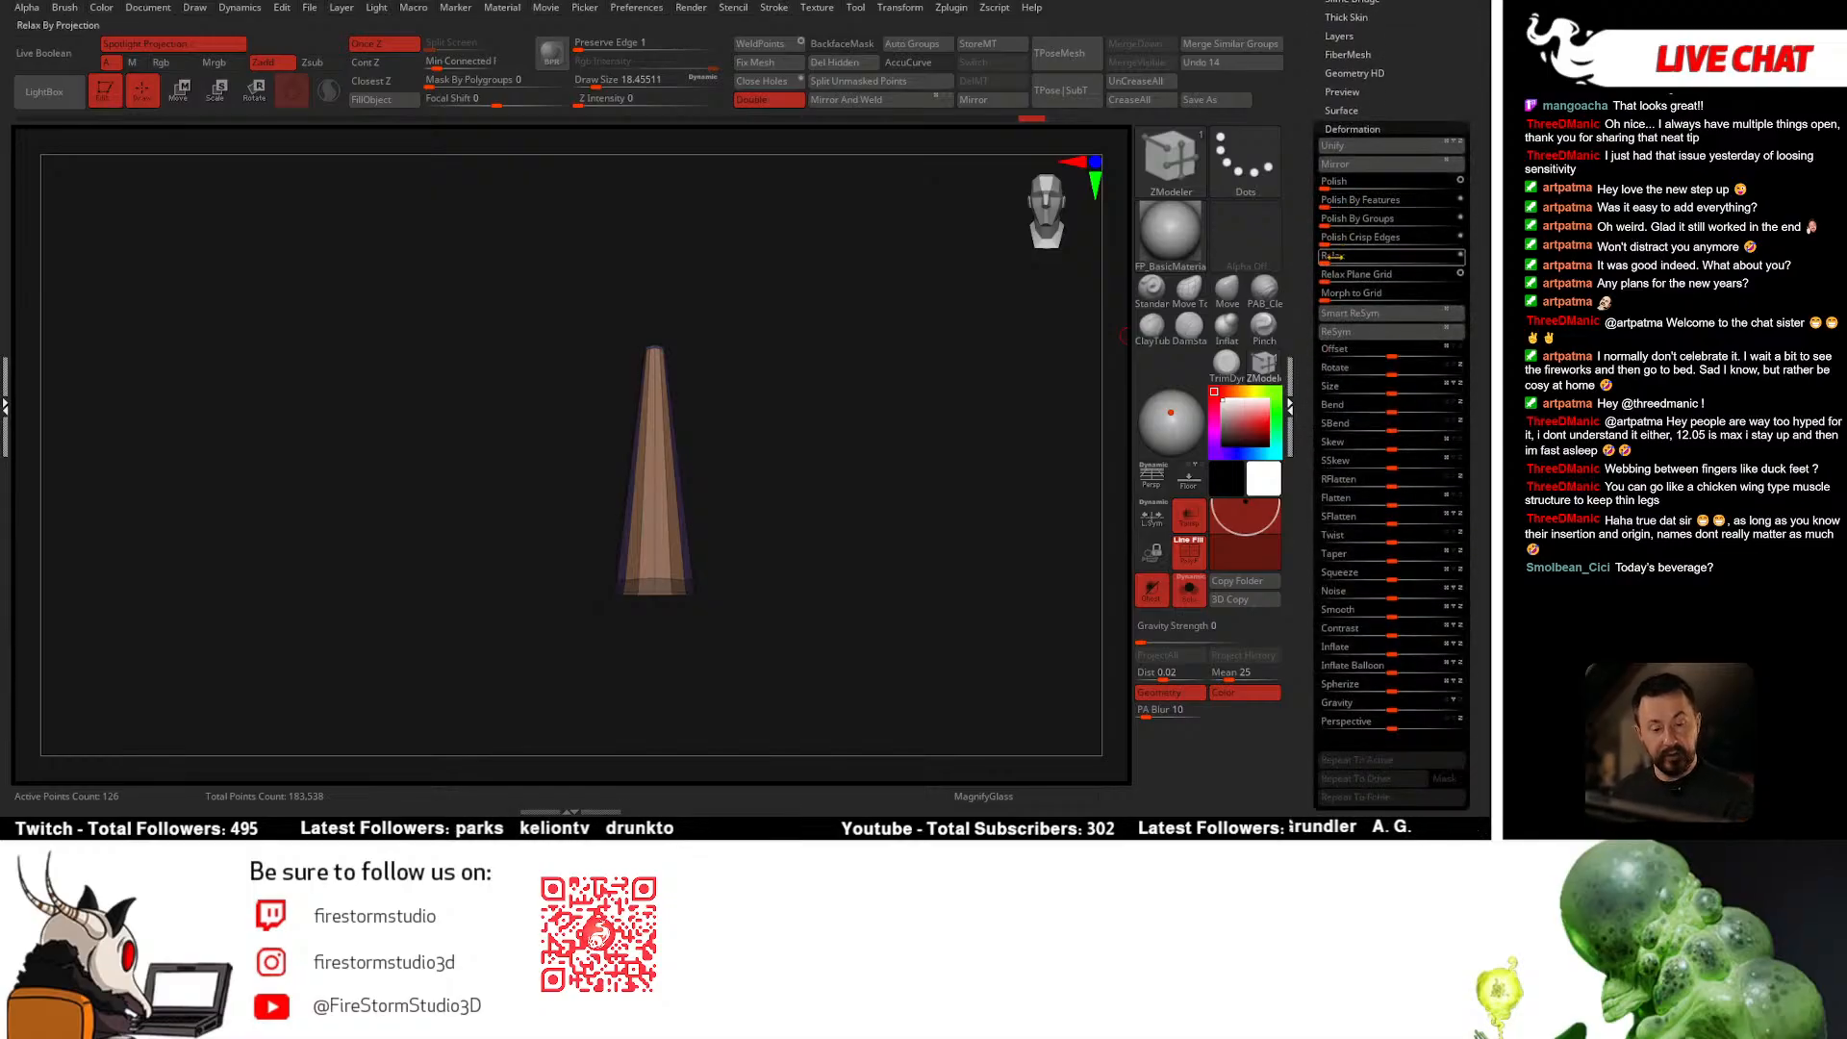
left_click_drag(1336, 261, 1339, 261)
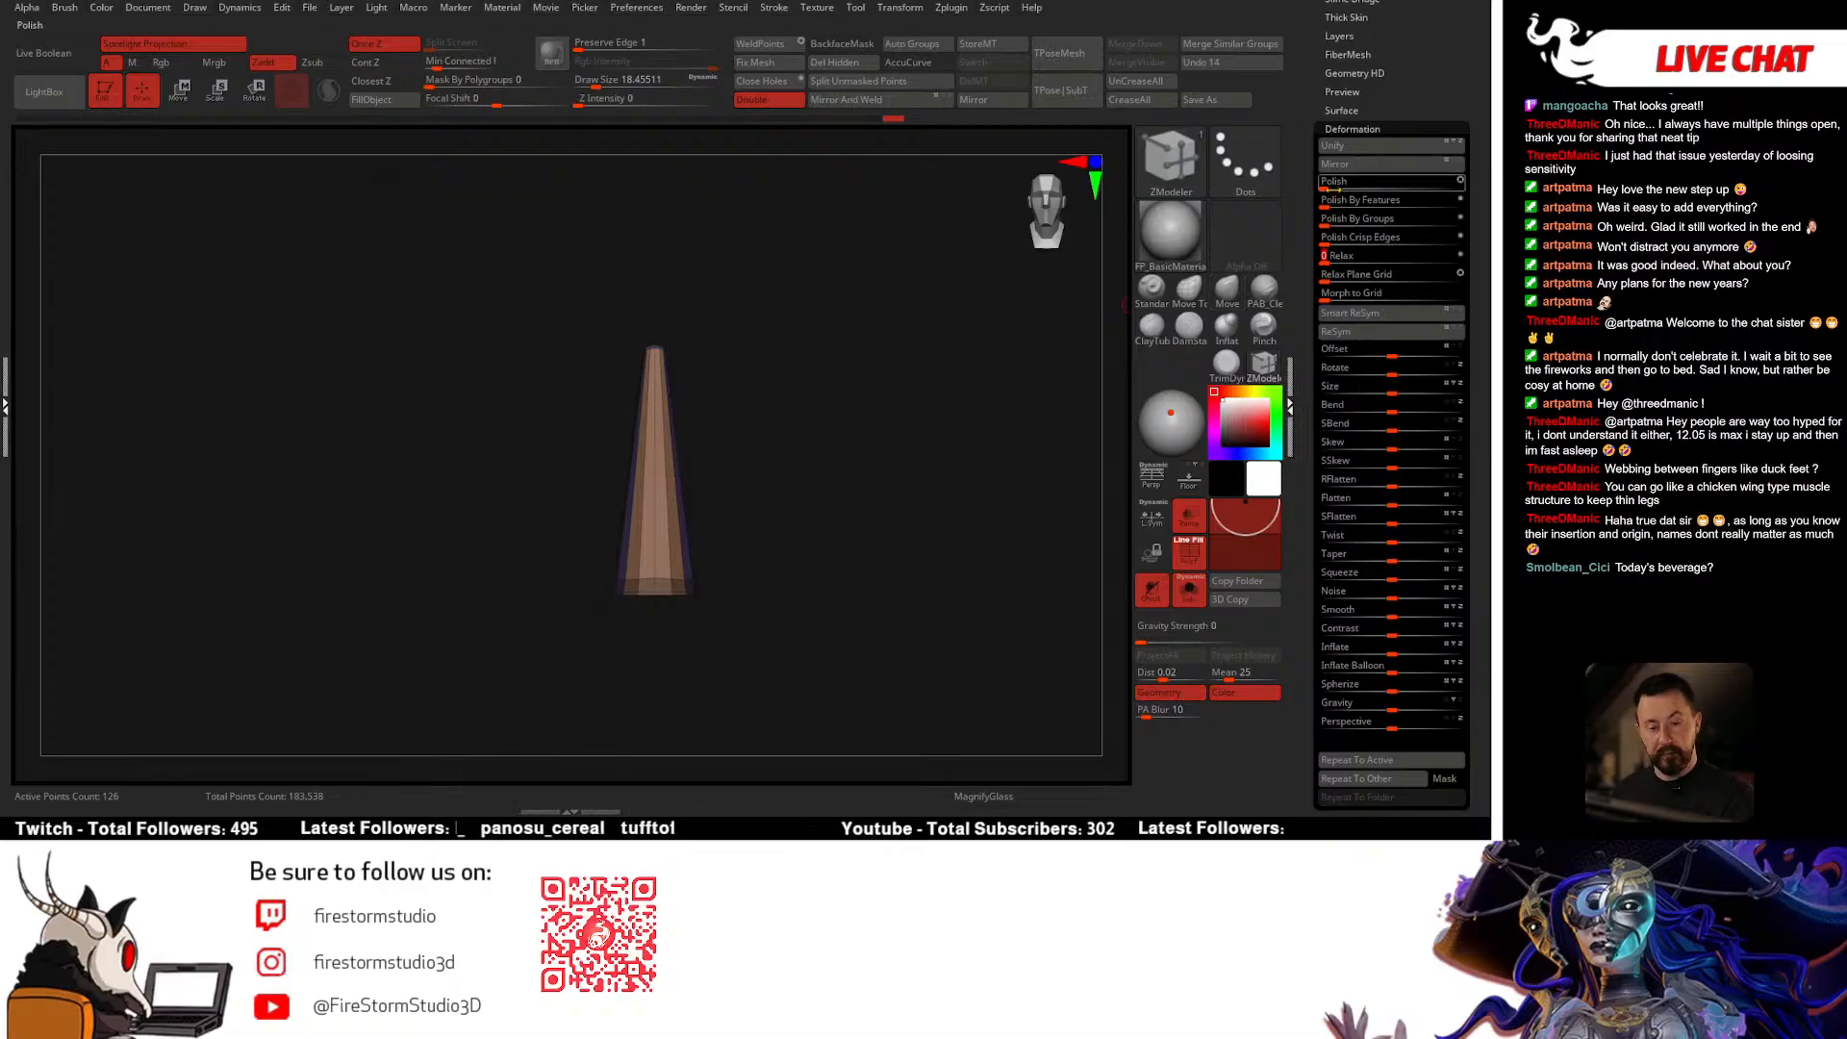
left_click_drag(1332, 185, 1333, 185)
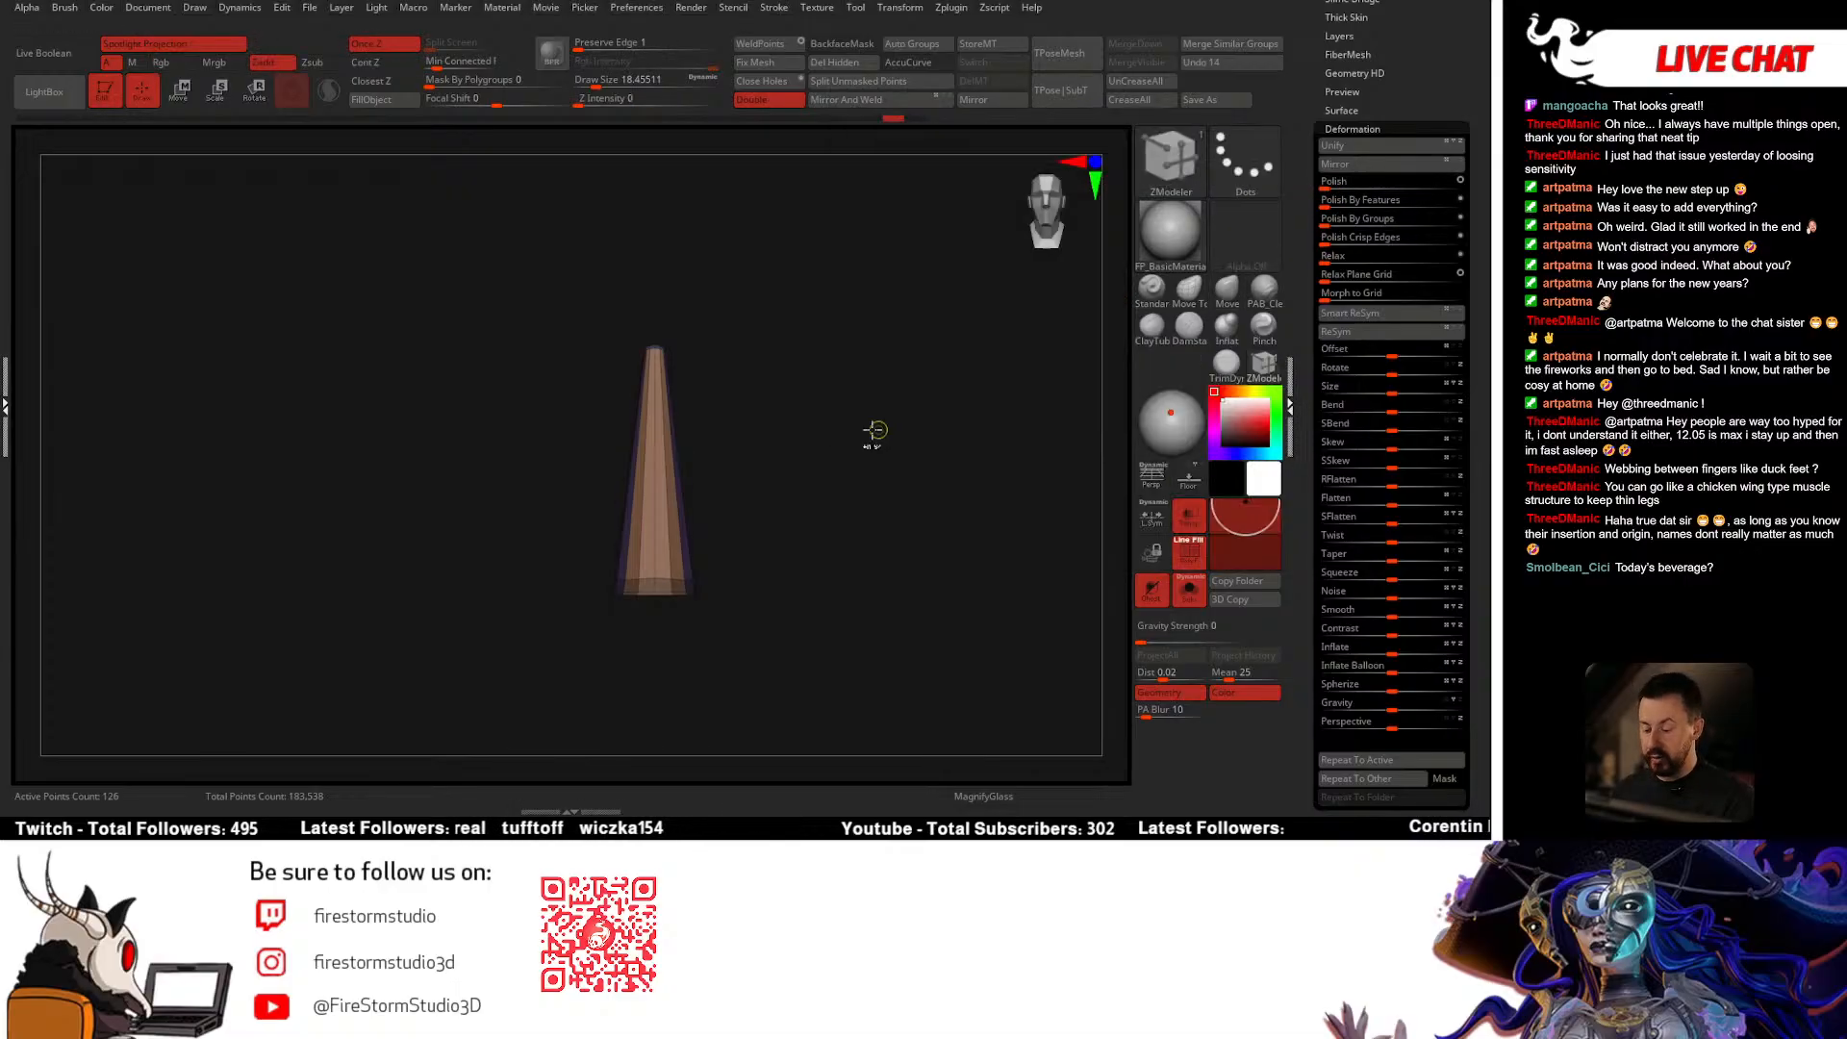
left_click_drag(1328, 186, 1330, 186)
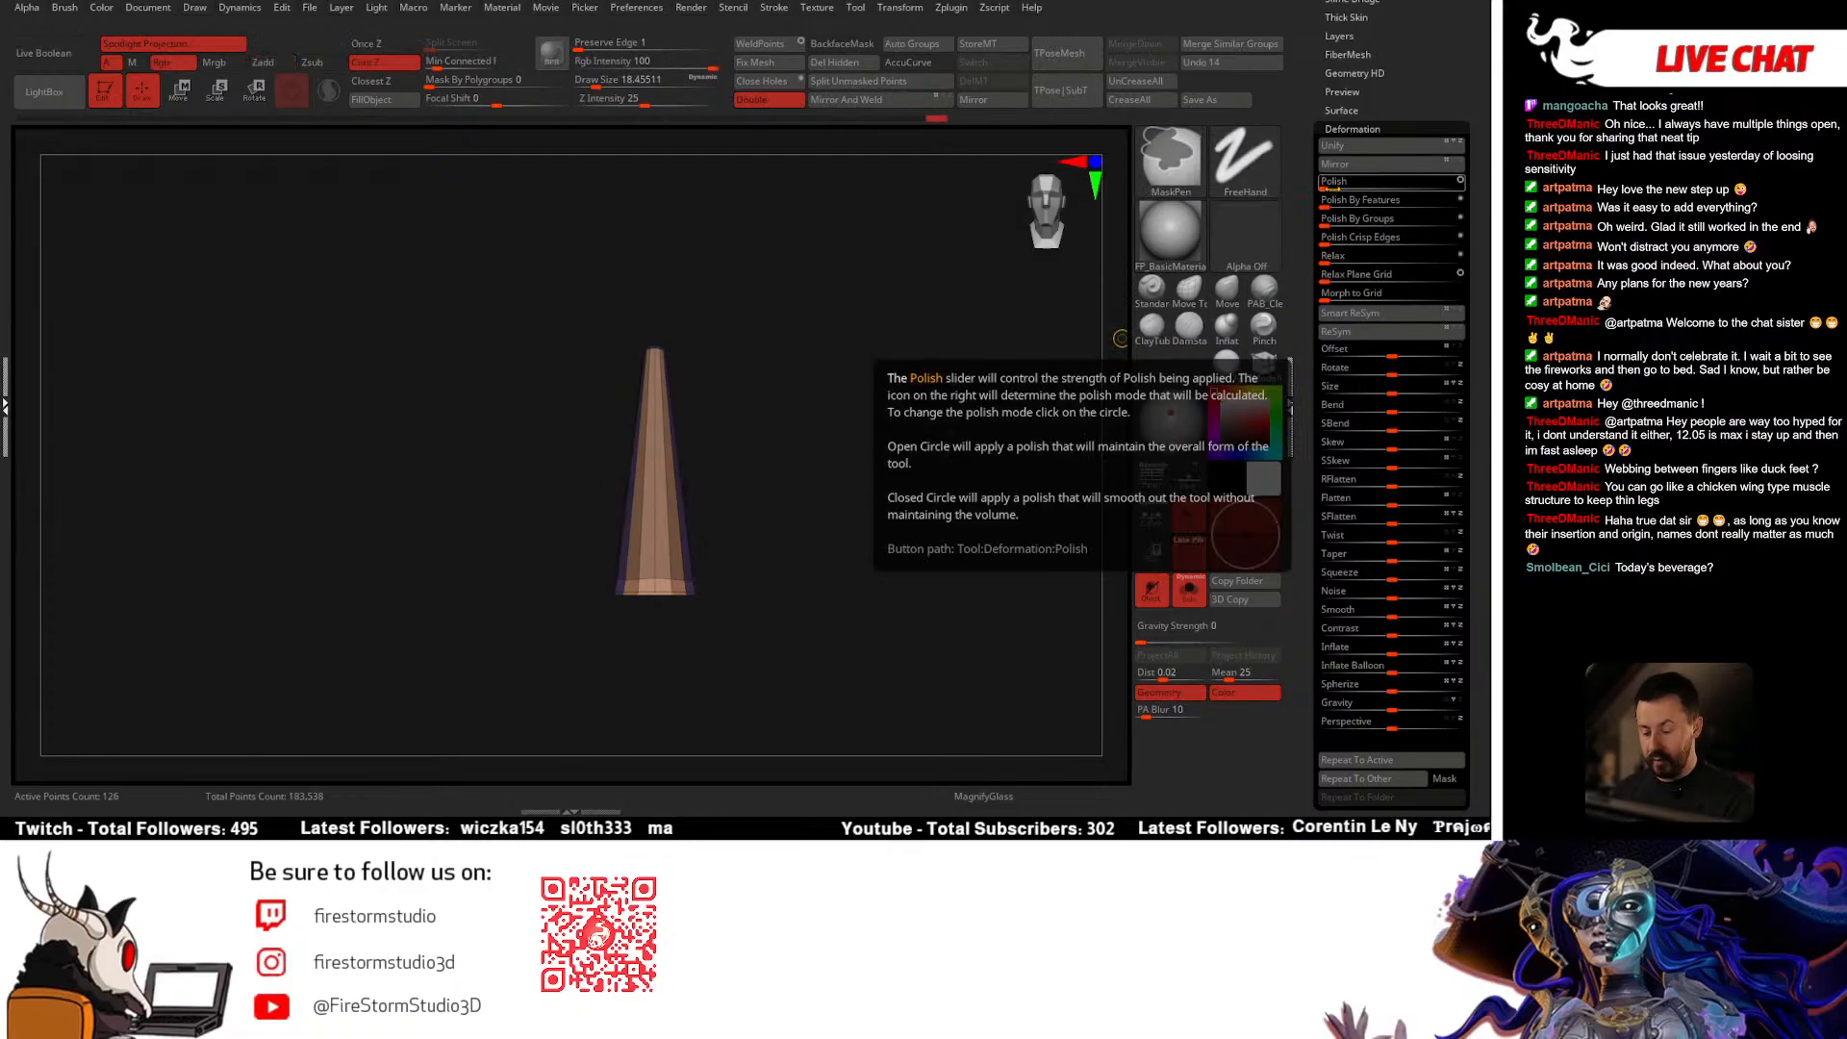
left_click_drag(1325, 255, 1329, 258)
Step: Insert evenly spaced edge loops along the cone's length, using ZModeler's Insert with the Multiple EdgeLoops target
mouse_move(806, 511)
left_mouse_down()
mouse_move(792, 524)
mouse_move(823, 540)
left_mouse_up()
left_click_drag(824, 541, 825, 558, "alt")
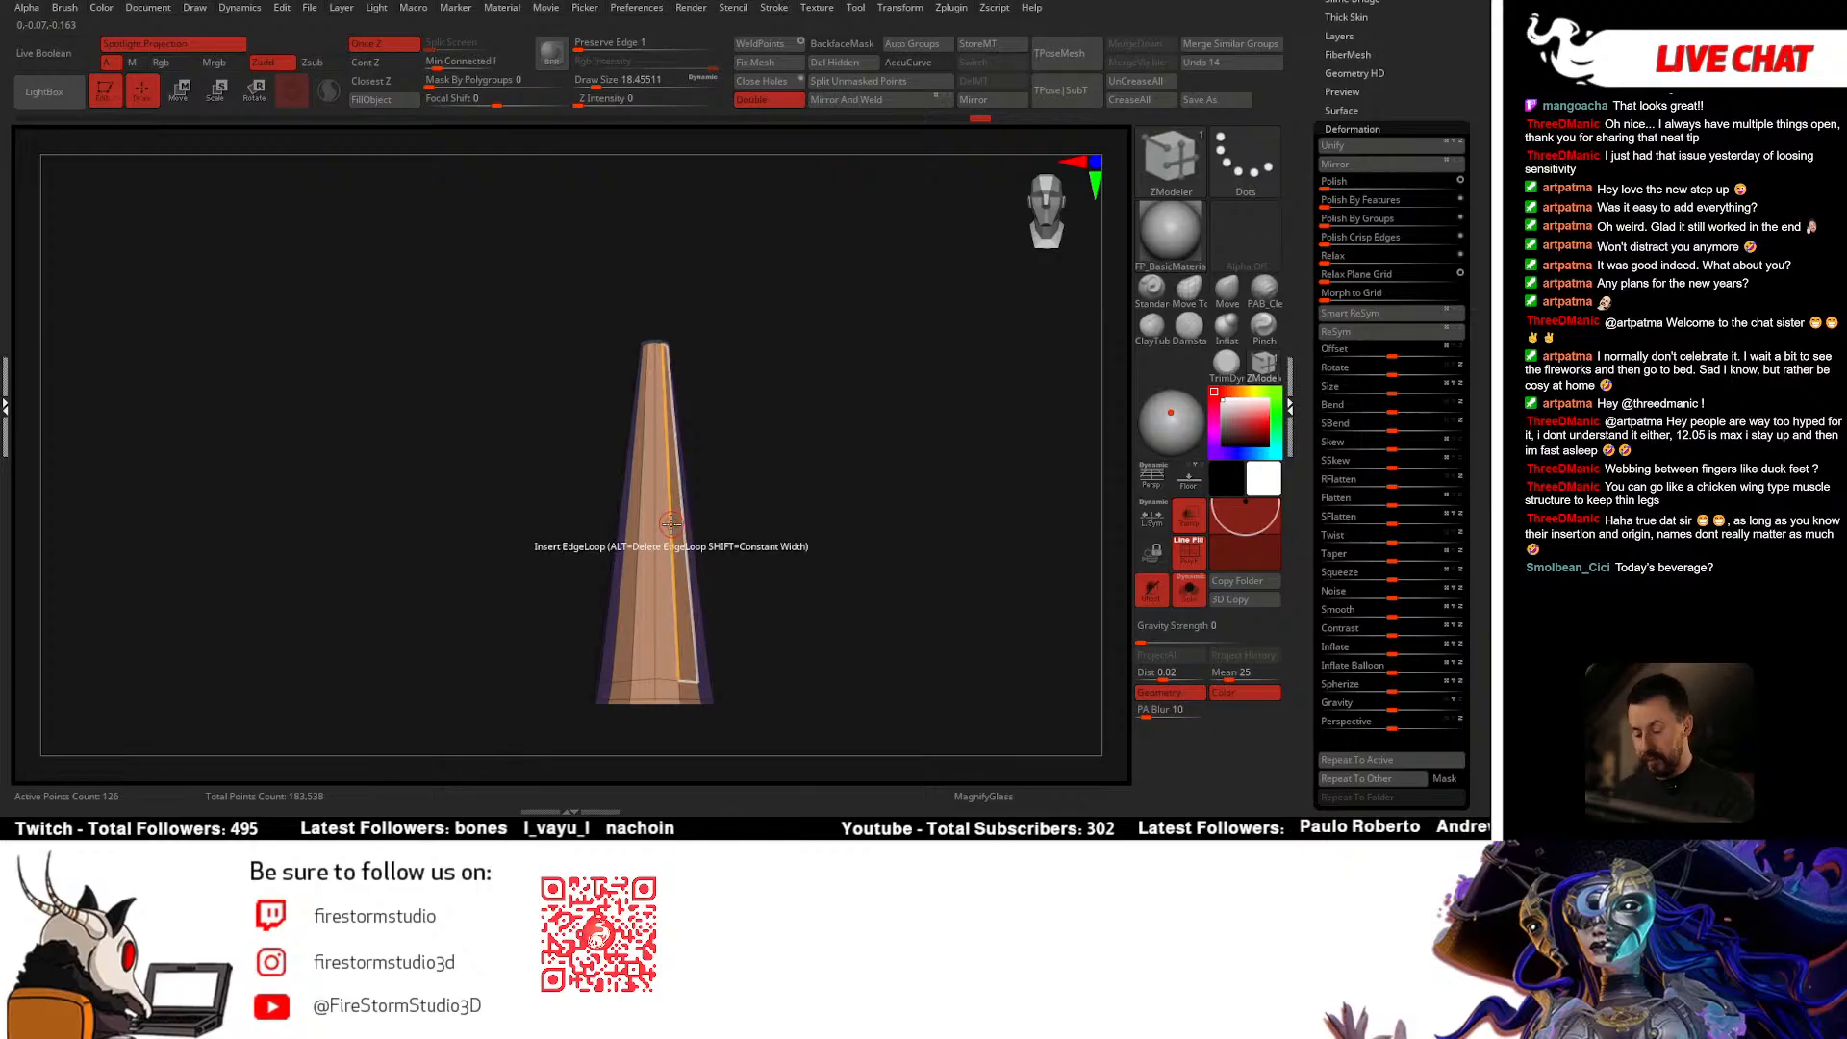
key("space")
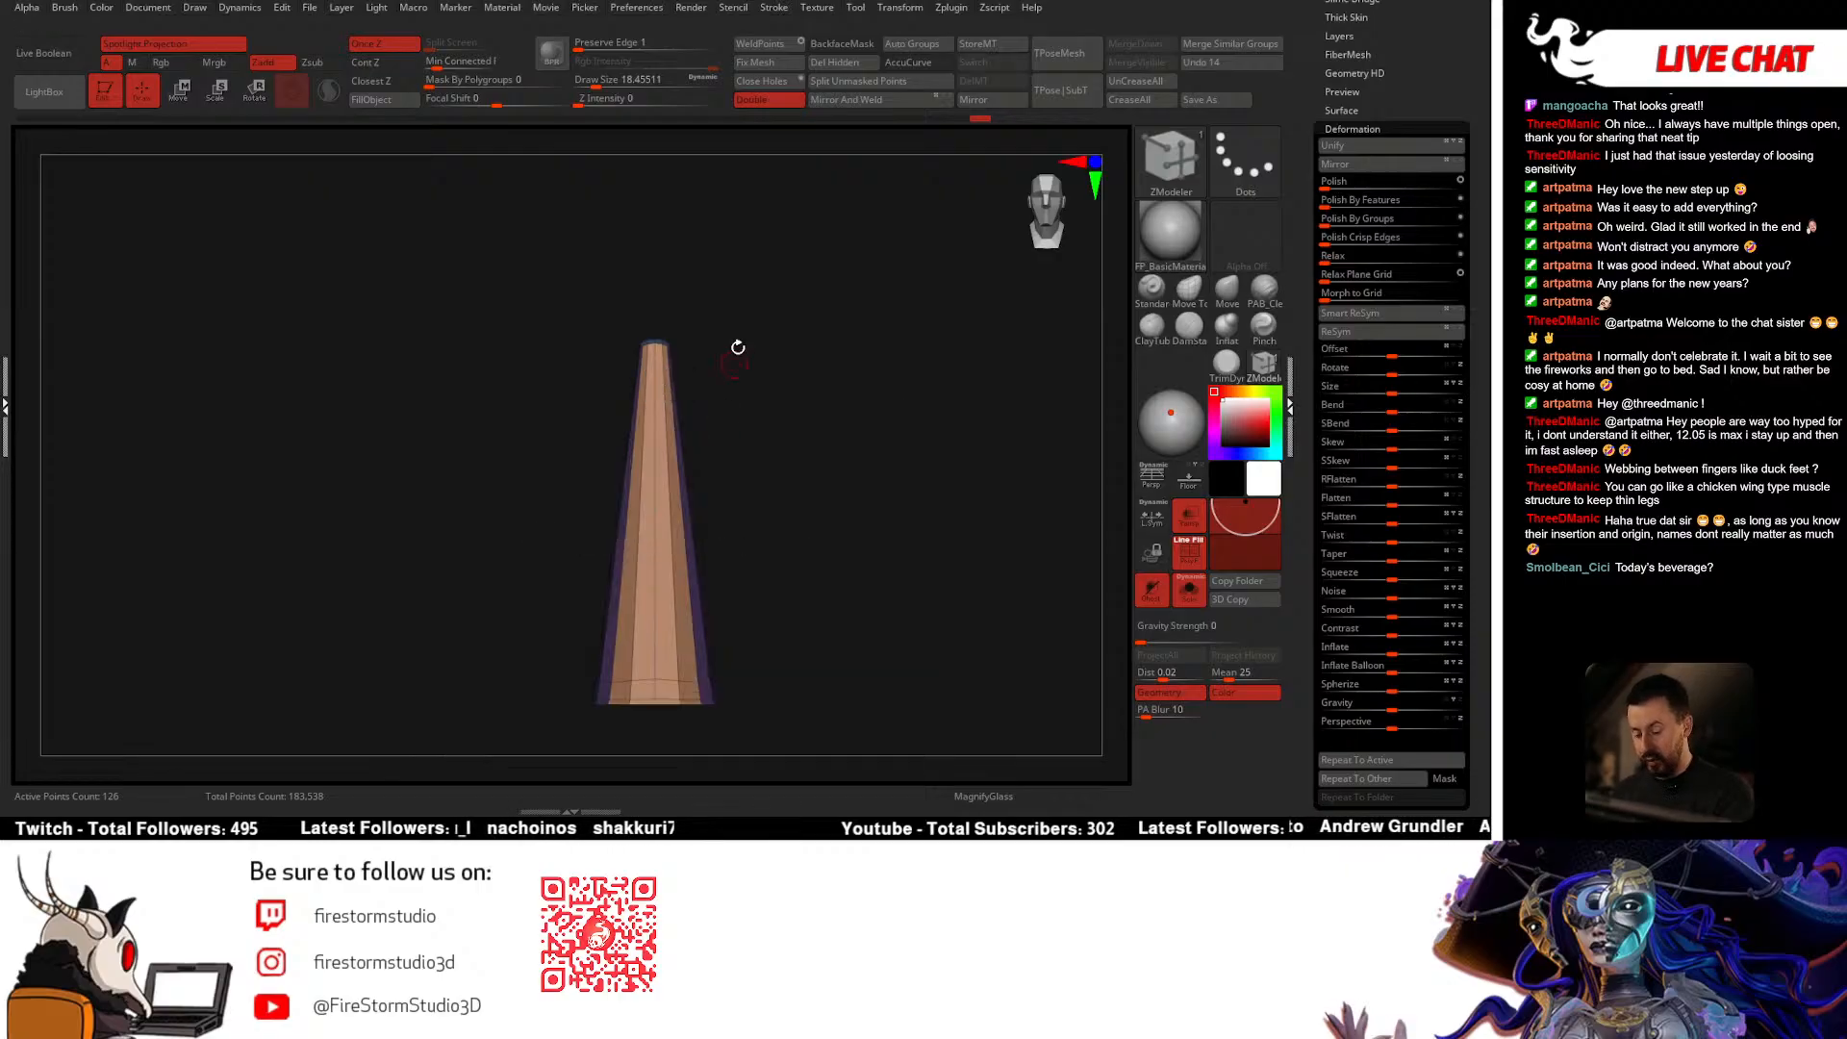
left_click_drag(738, 372, 720, 280, "alt")
key("space")
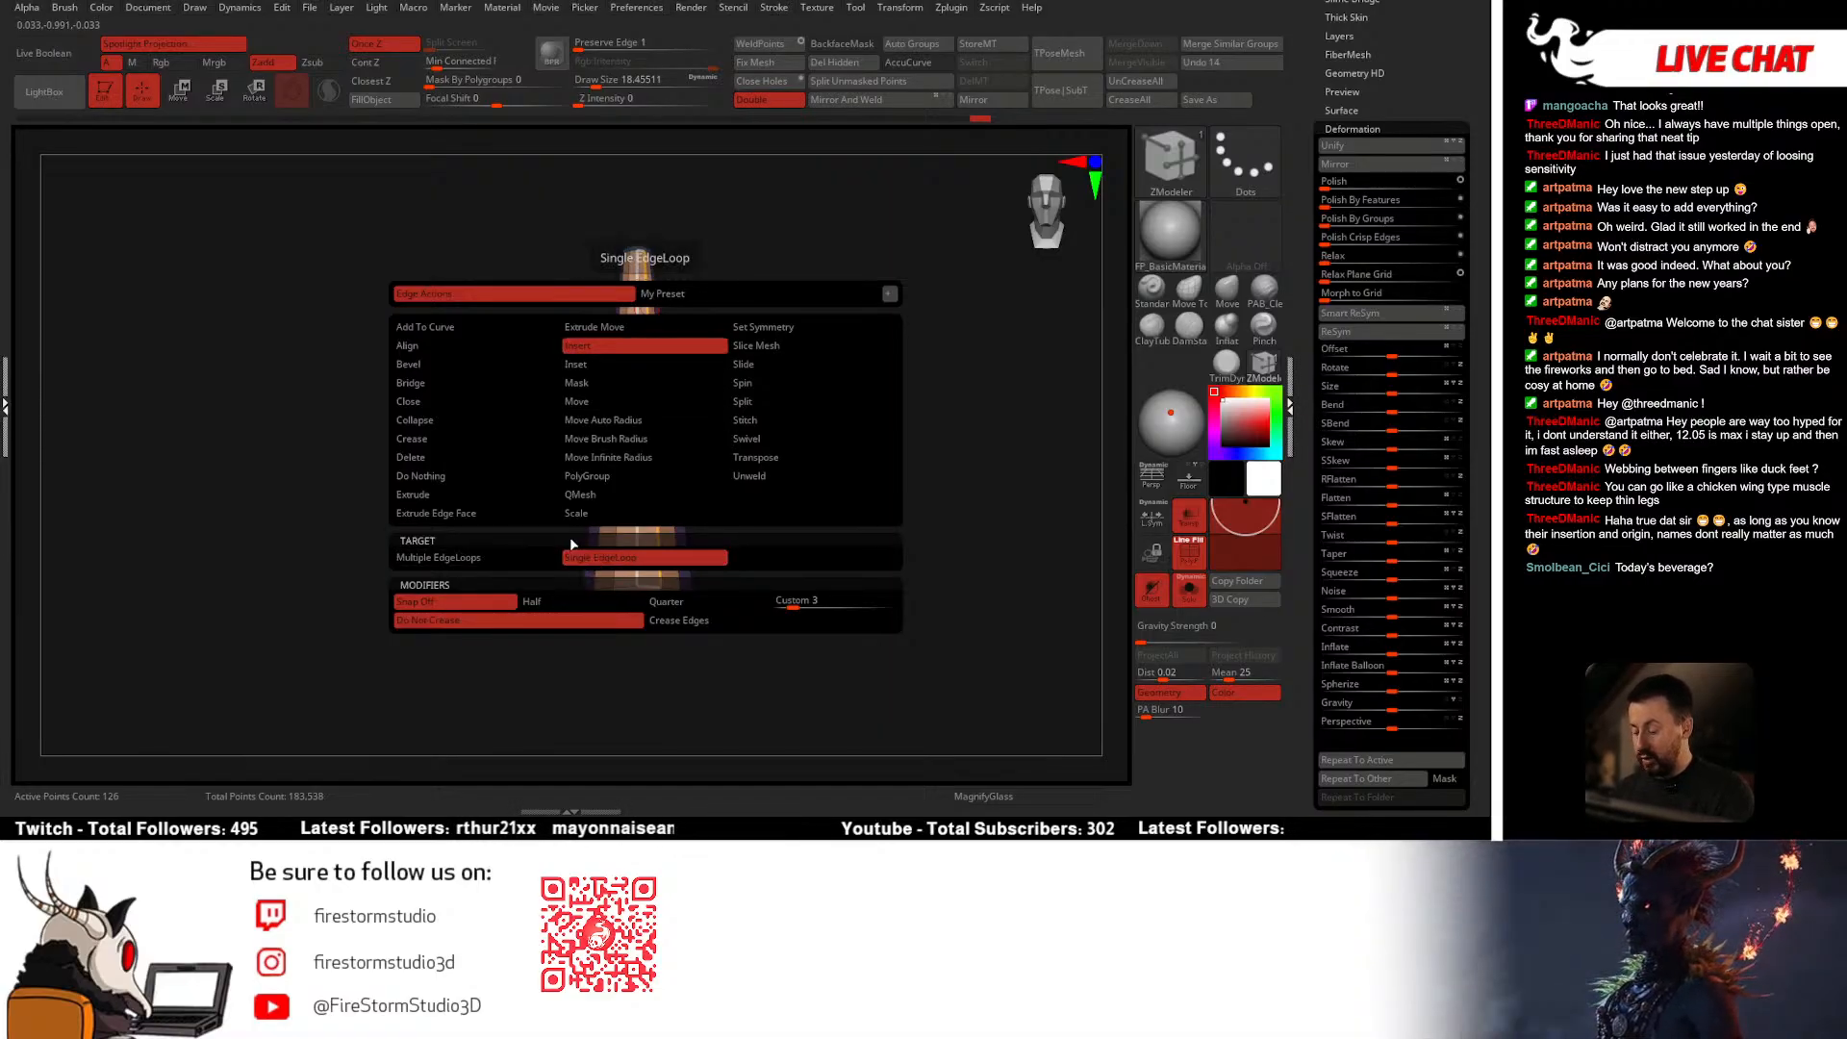
left_click(471, 559)
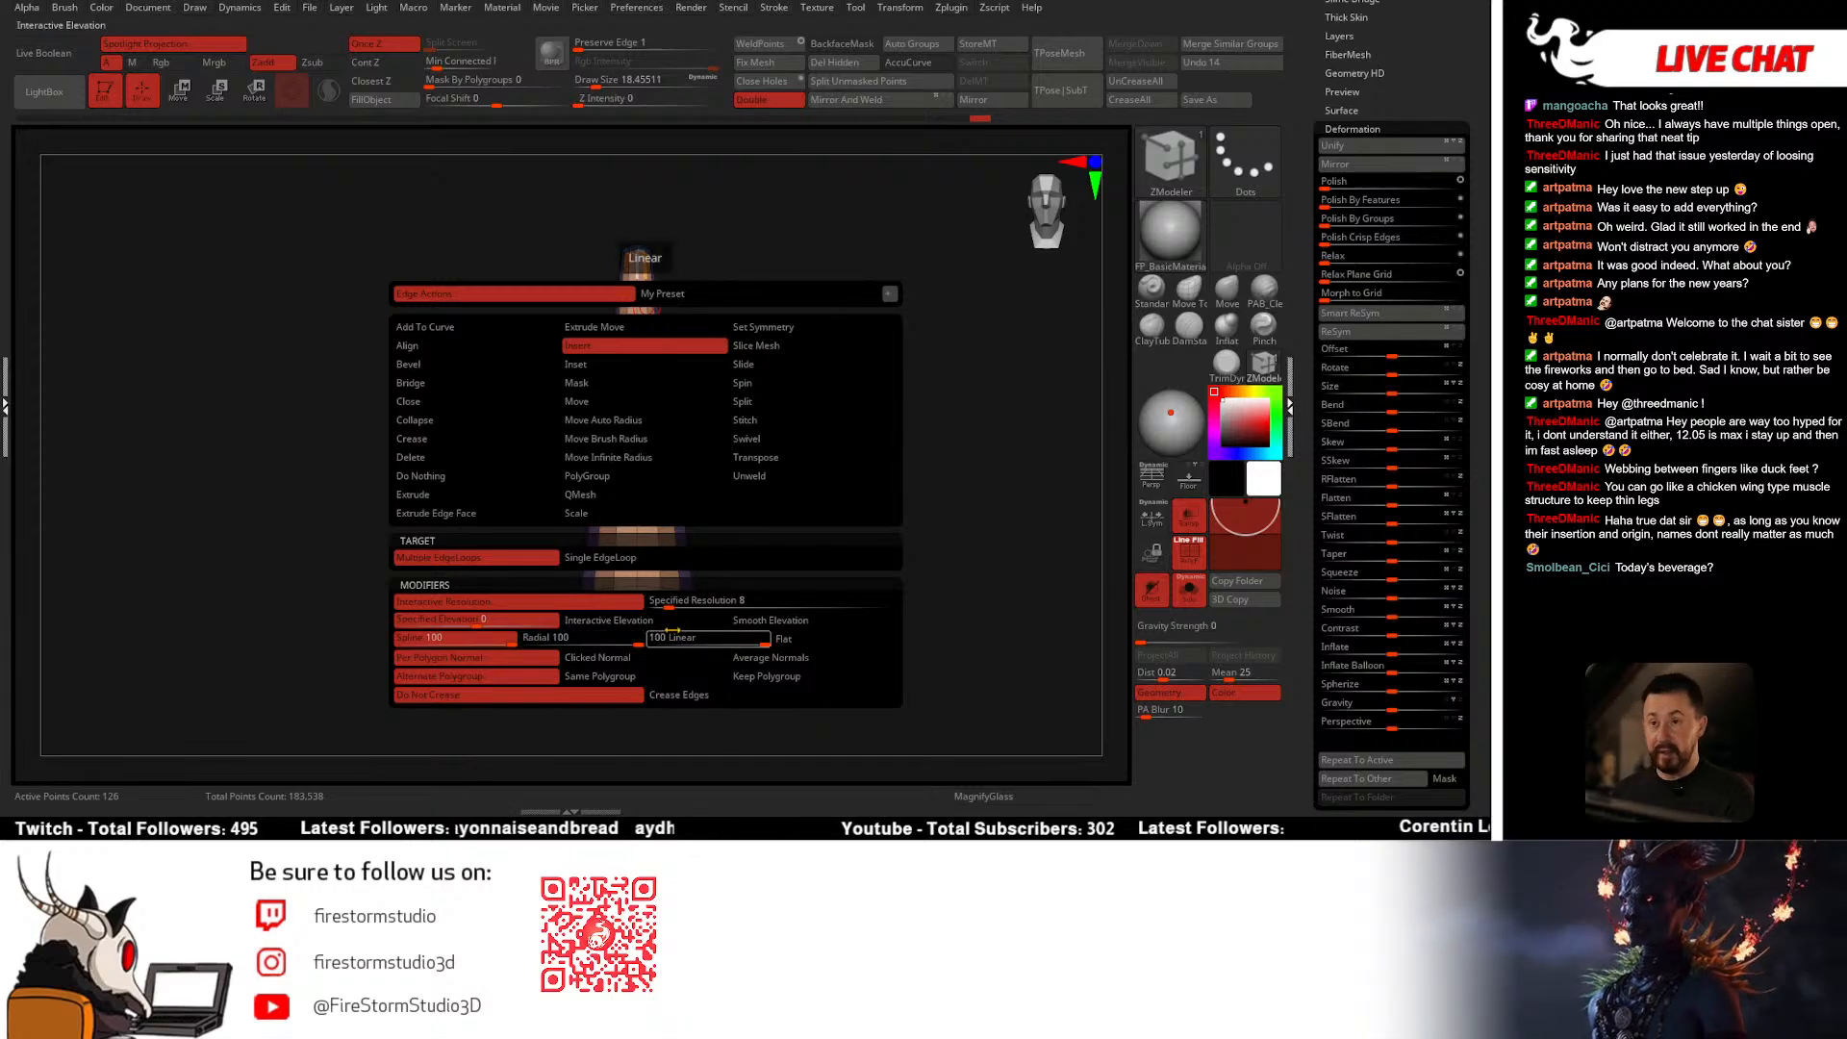
left_click(651, 337)
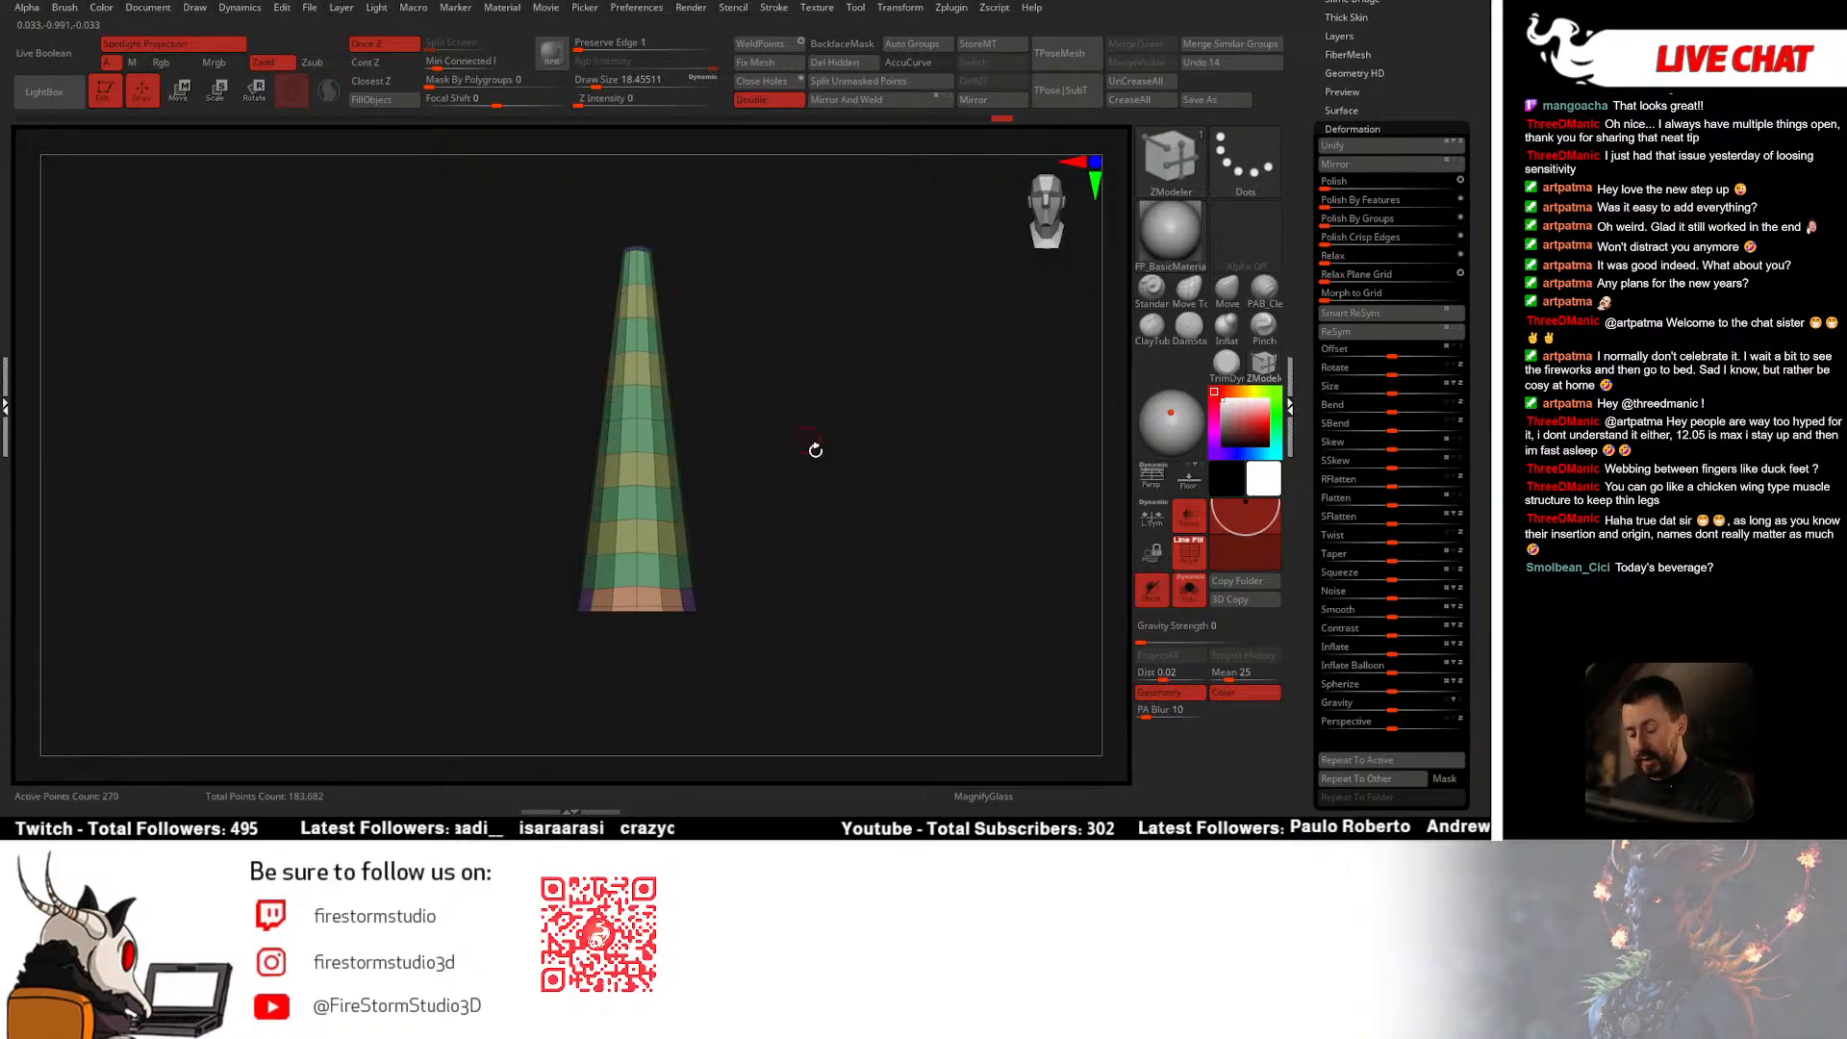
left_click_drag(812, 446, 791, 522)
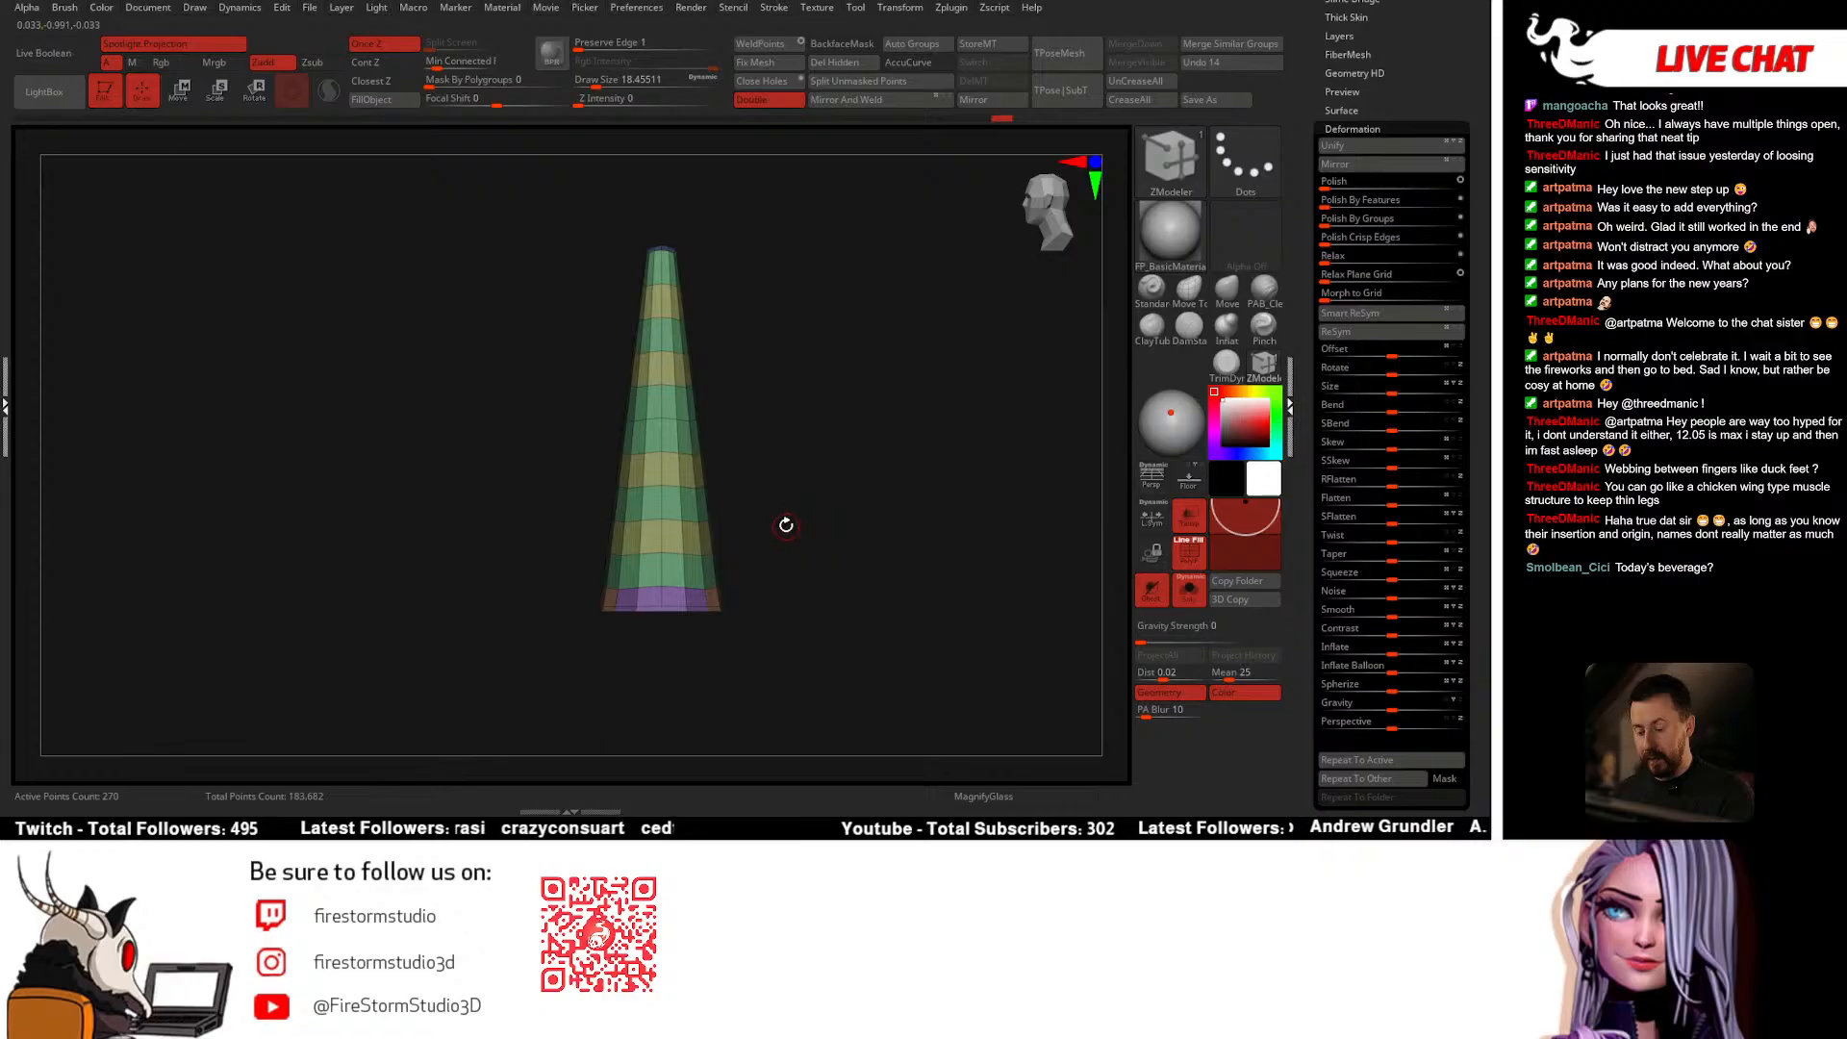
Step: Apply a slight Relax deformation to the whole looped cone
left_click(1326, 261)
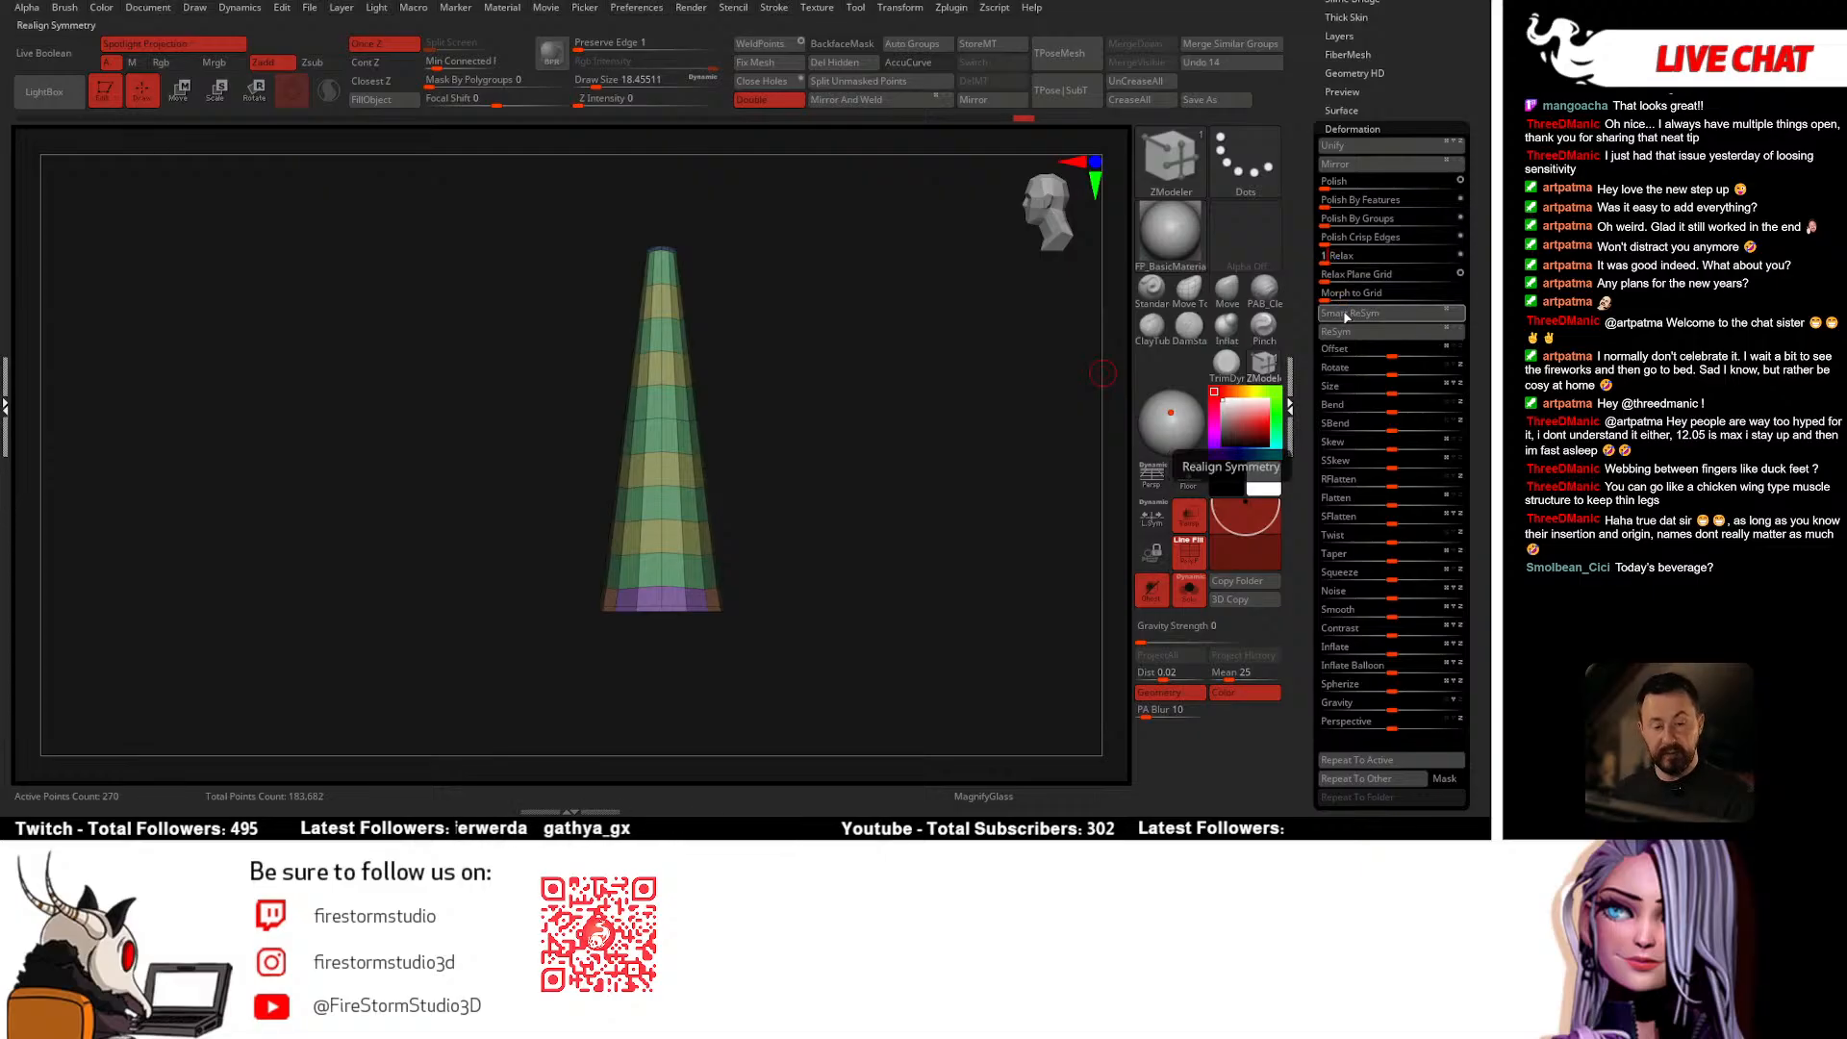
left_click_drag(812, 478, 680, 582)
key("shift+f")
key("shift+f")
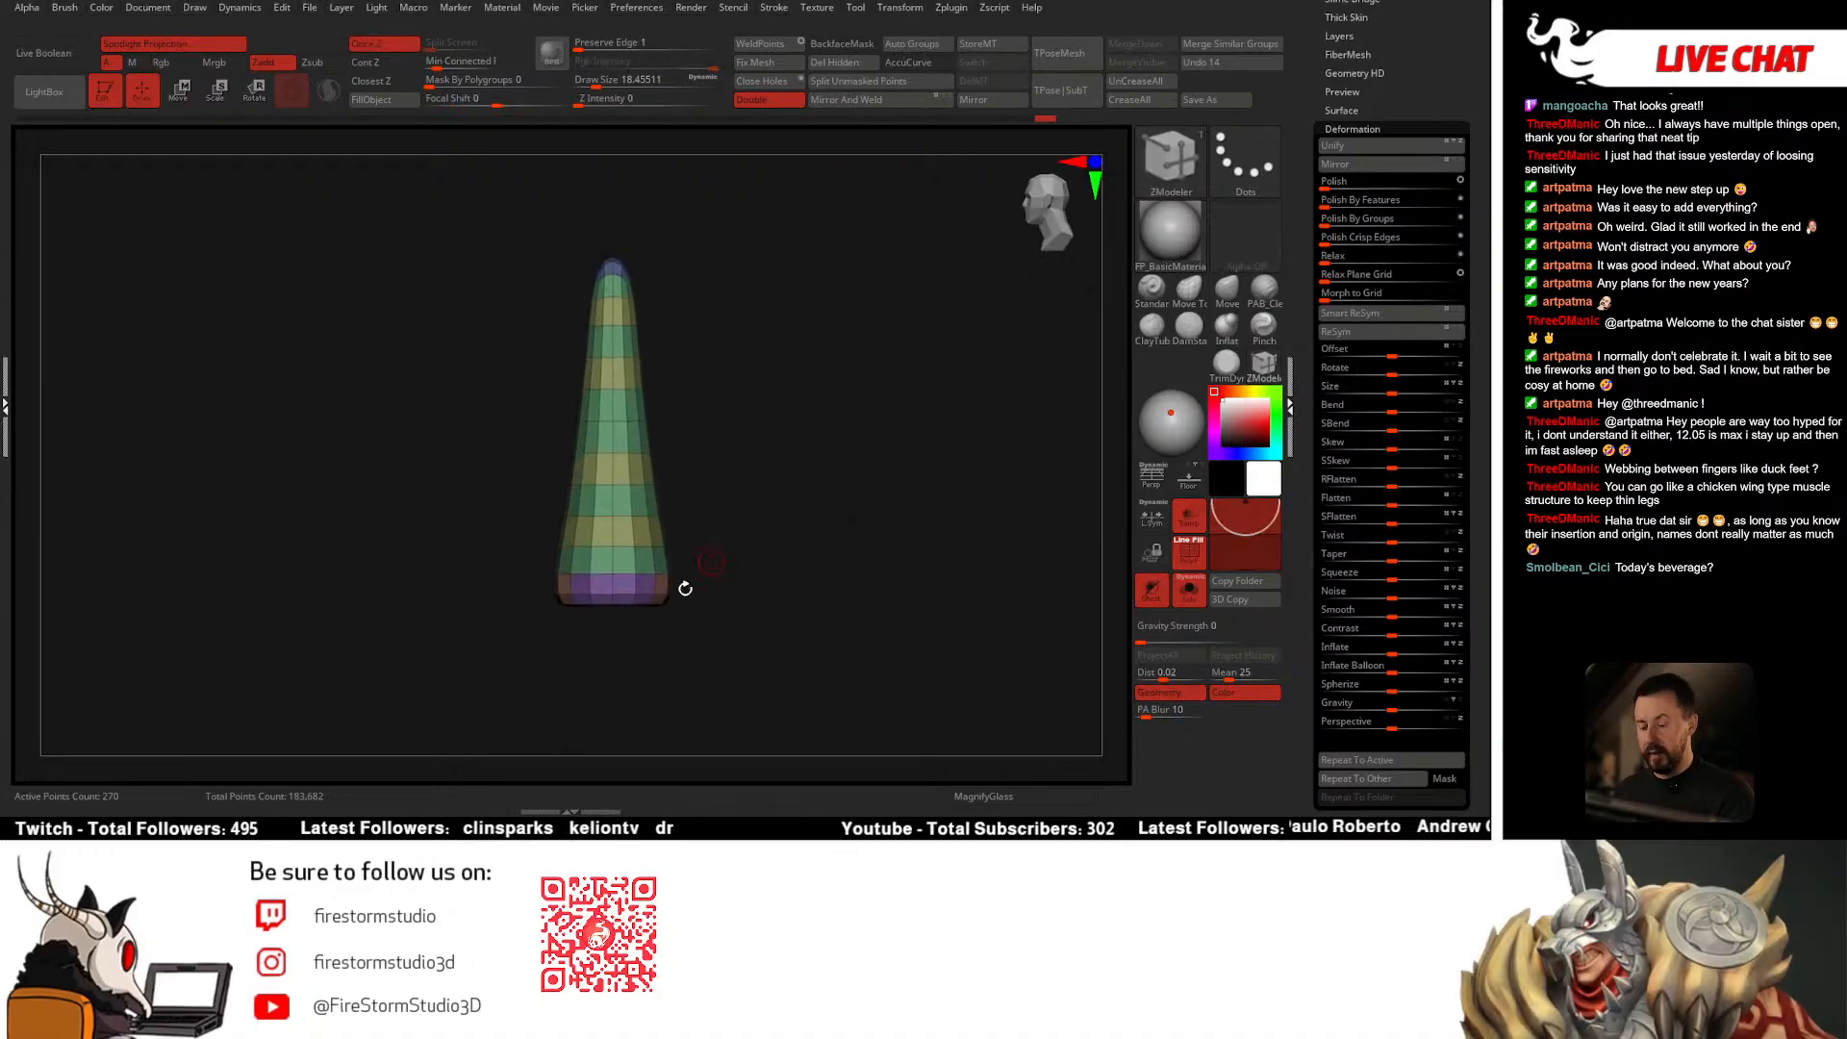
key("w")
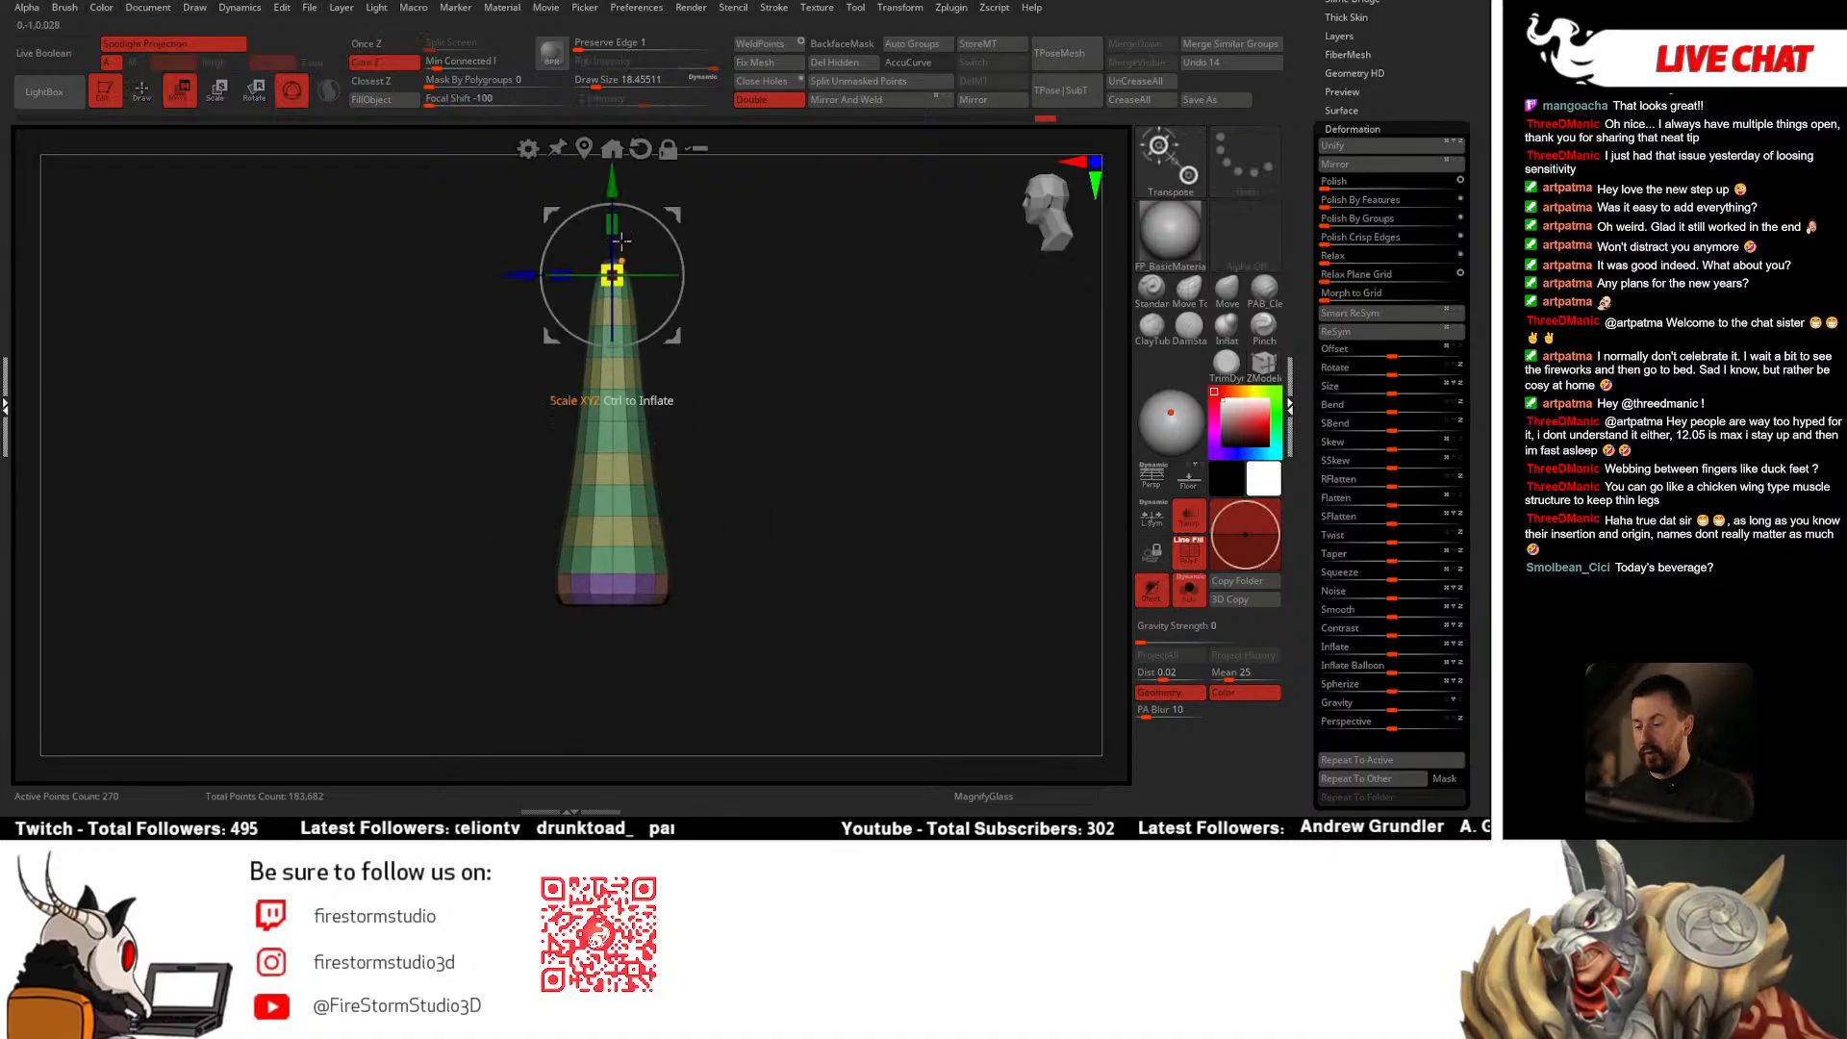
left_click(528, 148)
left_click(687, 312)
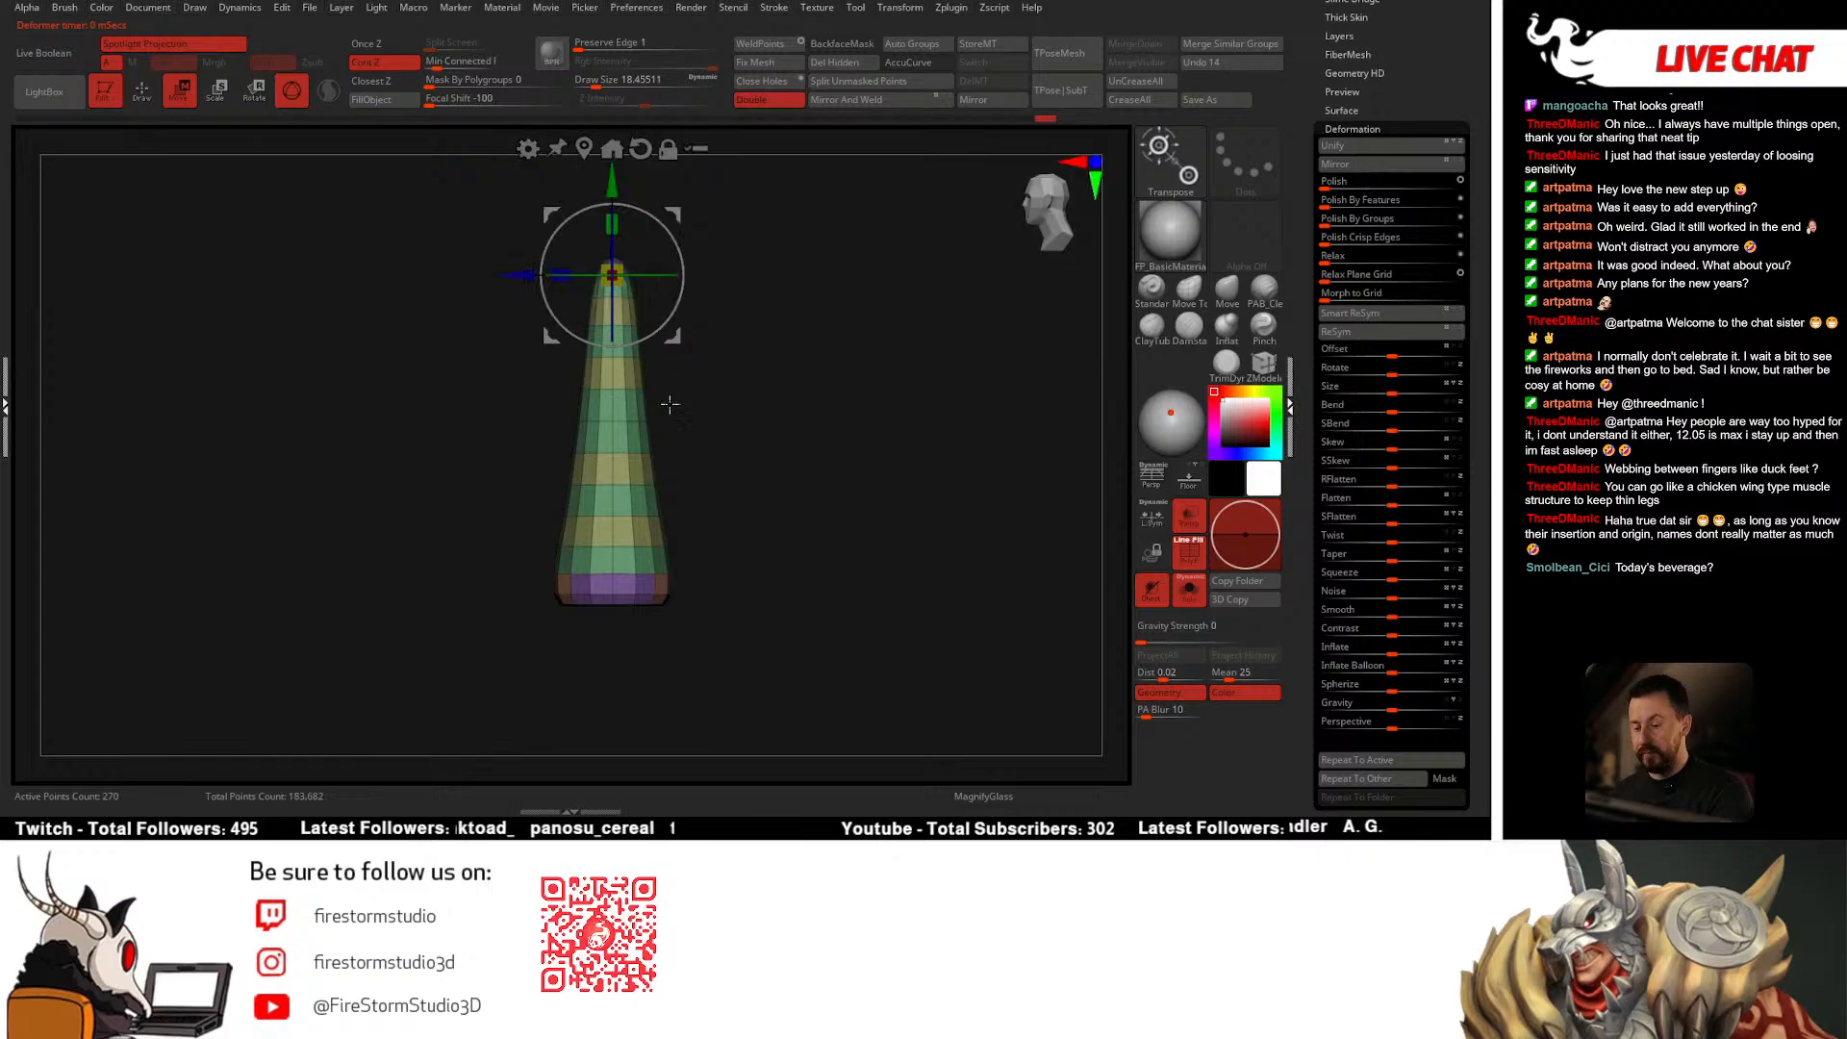
key("q")
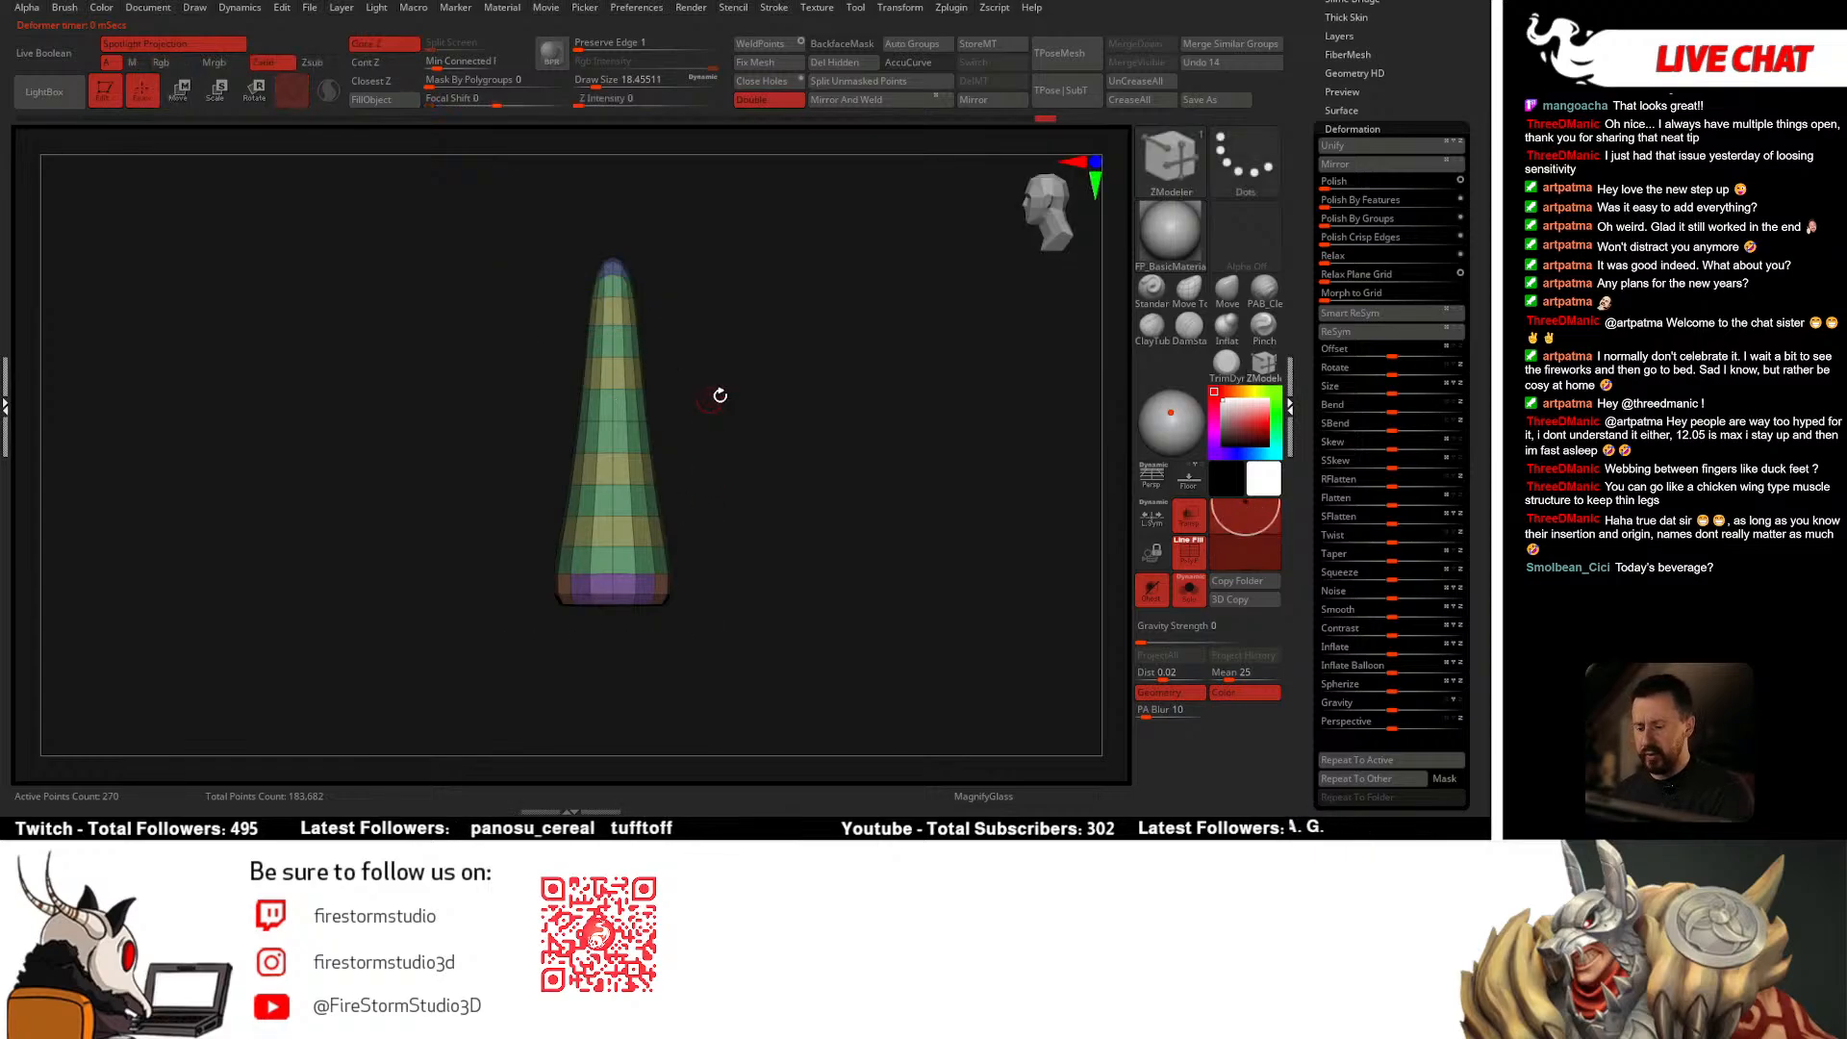
Step: Try to thicken the cone's middle with the Inflat brush at a large draw size and Z Intensity 10
left_click(1229, 335)
key("space")
mouse_move(656, 448)
left_mouse_down()
mouse_move(673, 447)
mouse_move(614, 323)
mouse_move(627, 236)
mouse_move(741, 326)
left_mouse_up()
key("space")
key("ctrl+z")
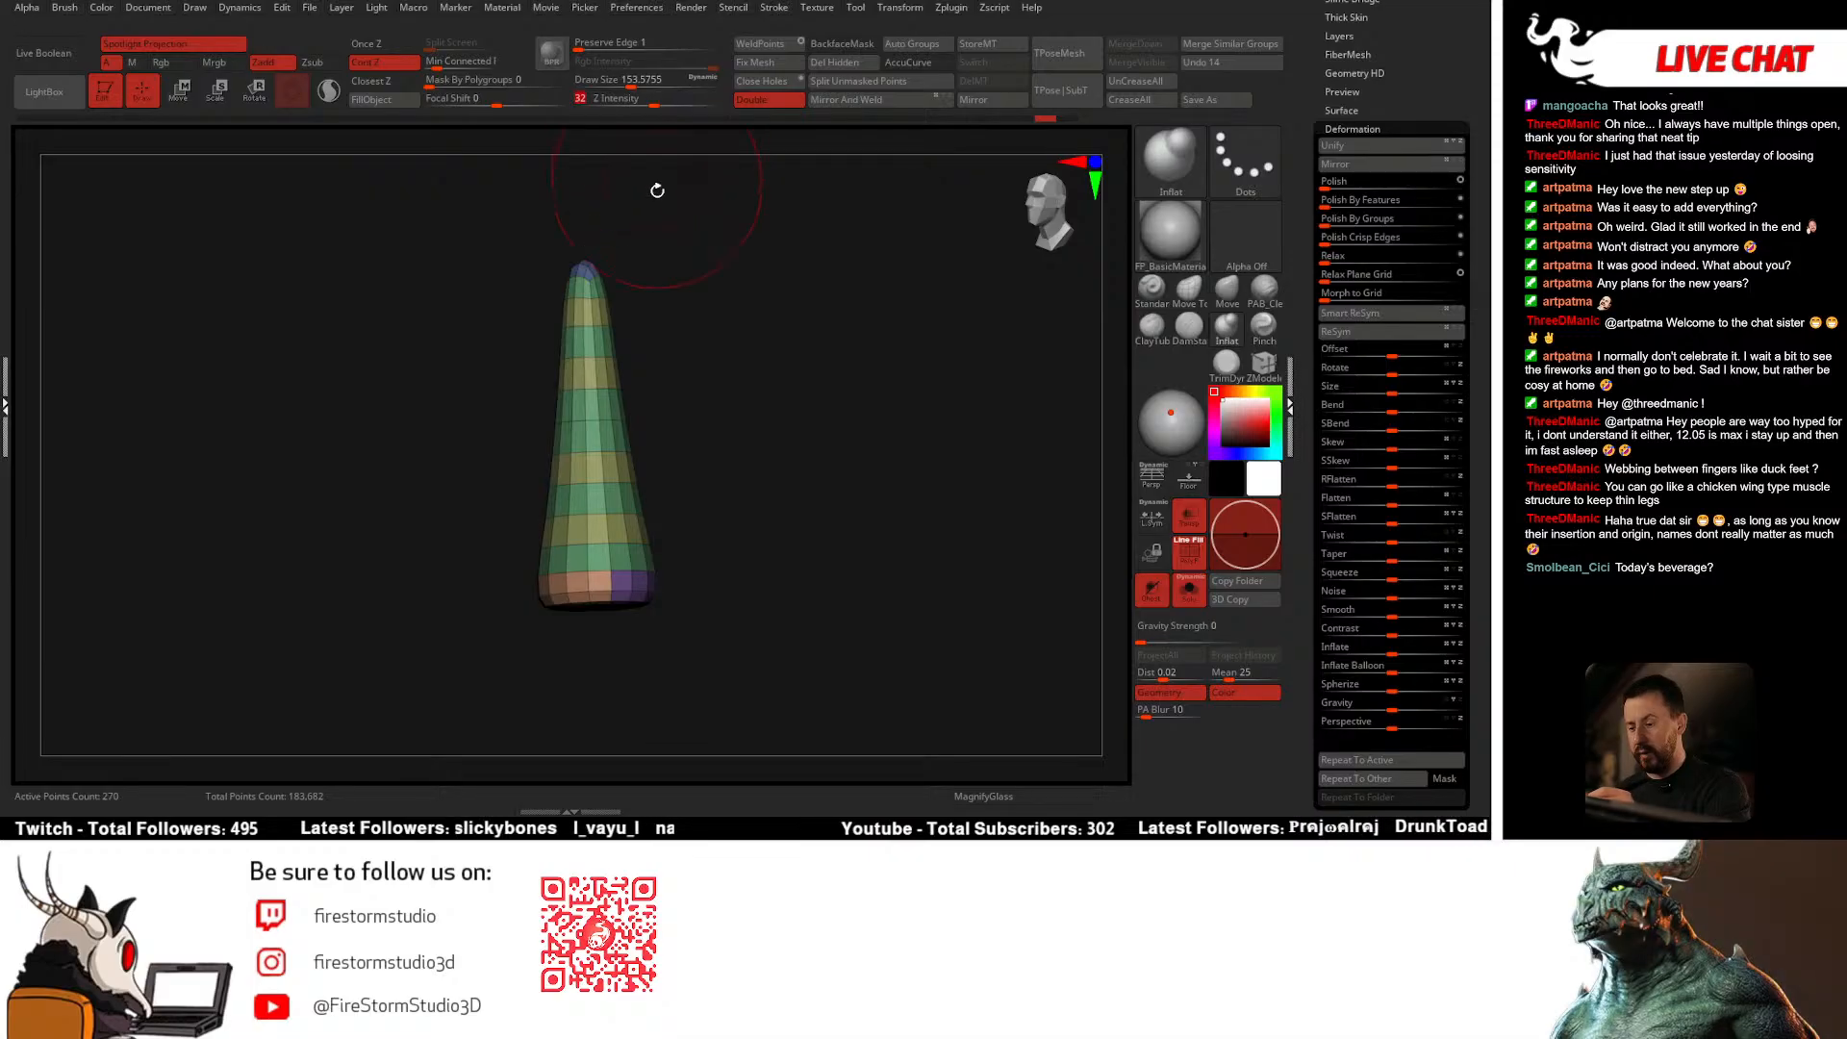
left_click_drag(655, 186, 654, 130, "shift")
left_click(642, 102)
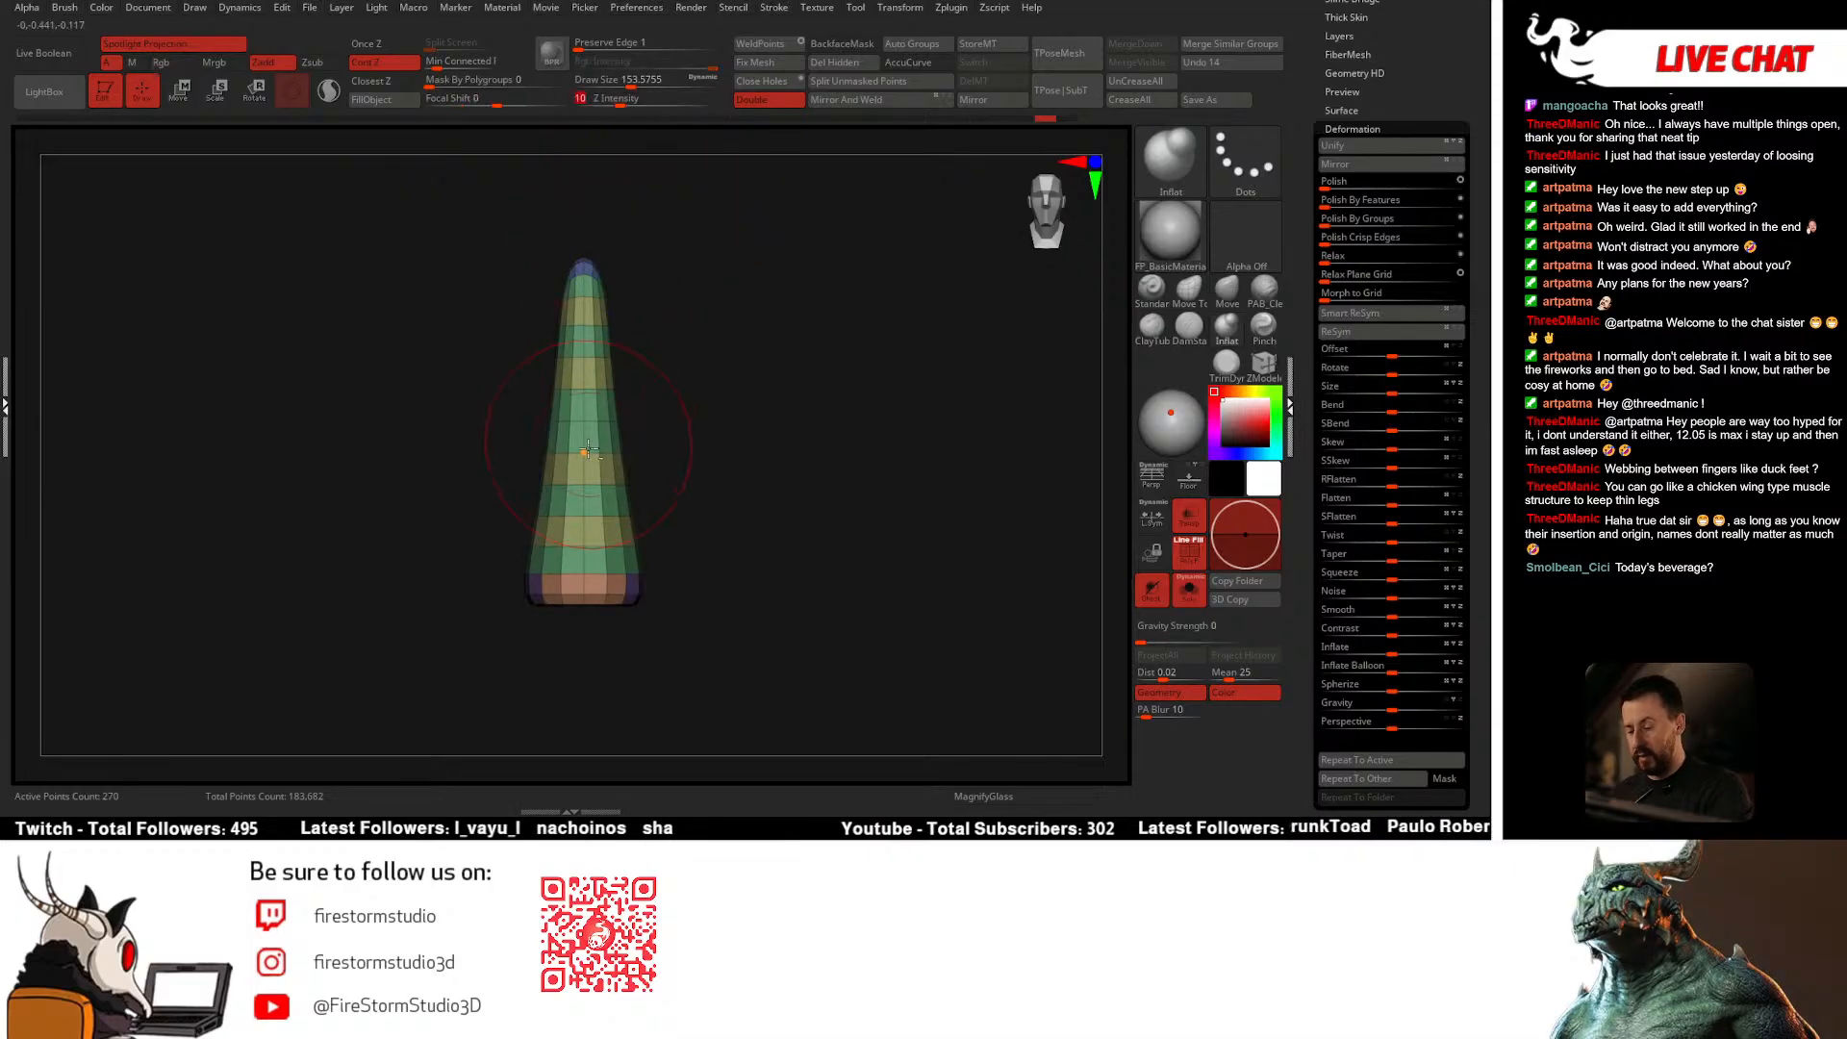
mouse_move(584, 462)
left_mouse_down()
mouse_move(583, 274)
mouse_move(598, 398)
left_mouse_up()
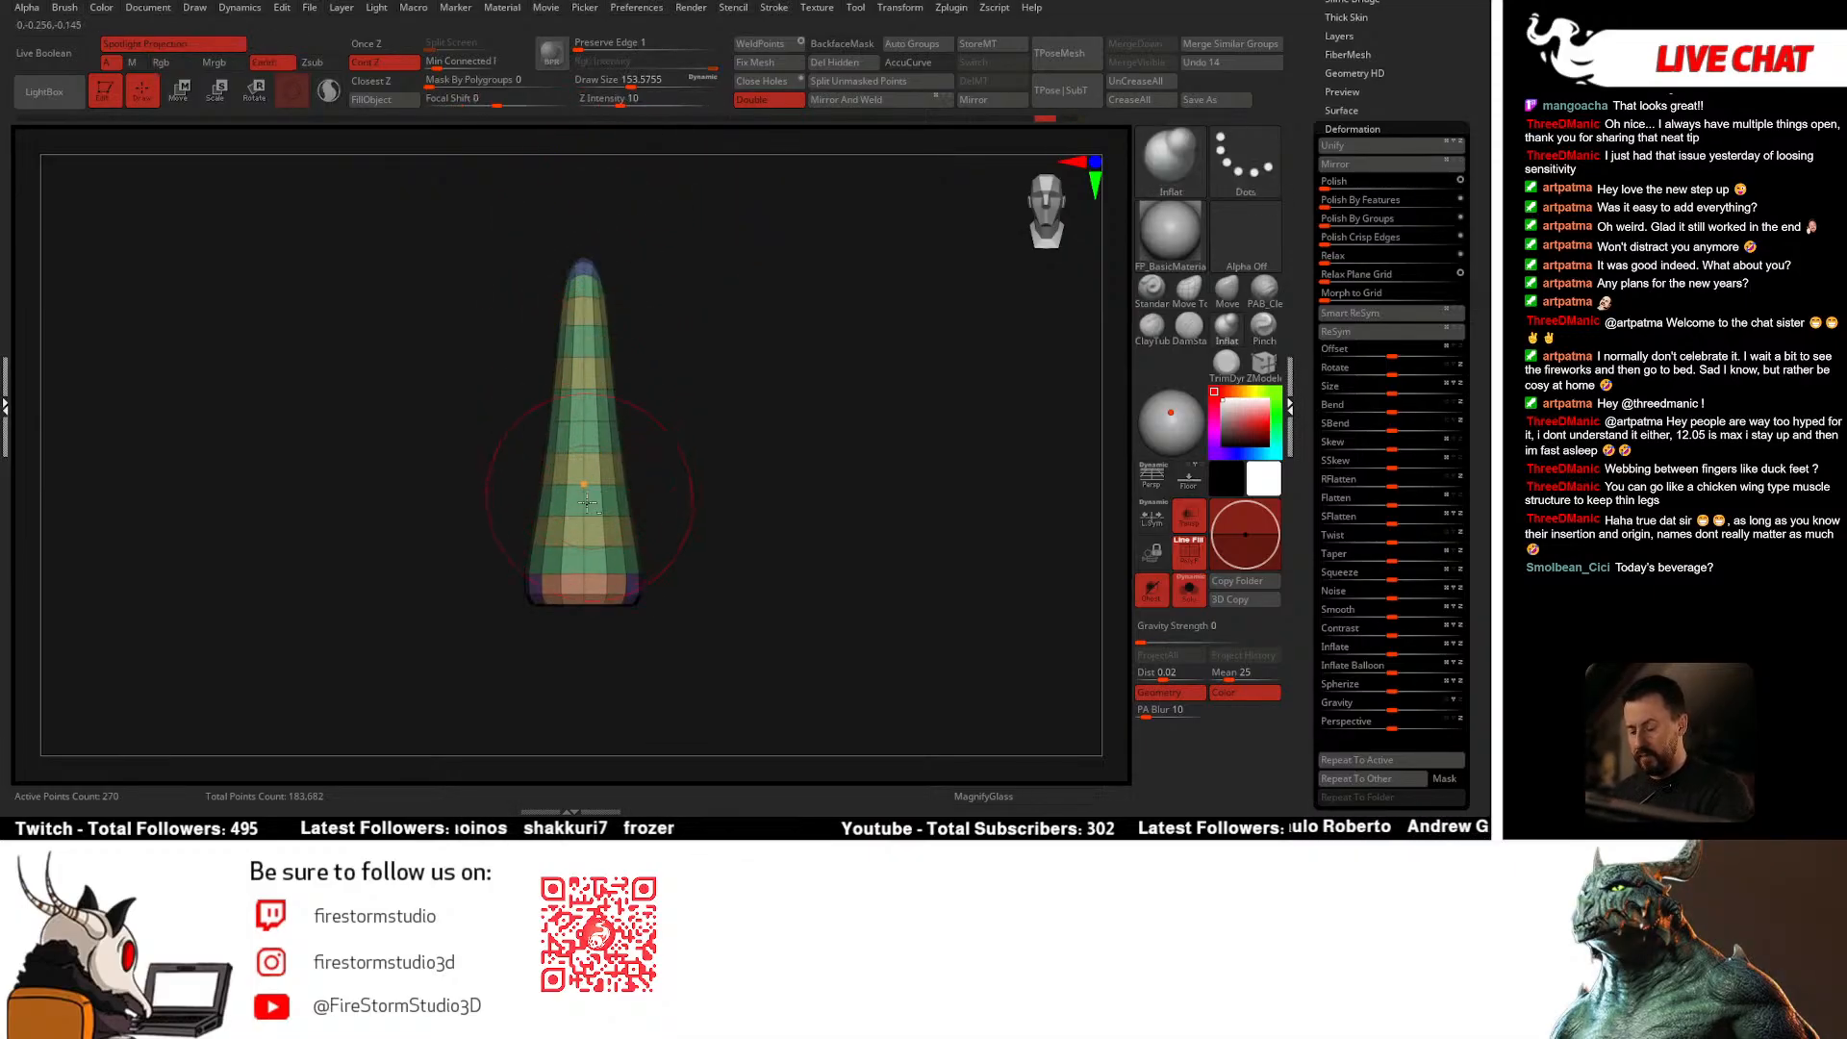
Step: Start the Taper deformer on the cone and squeeze its upper end to about -0.586 for a sharp tip
key("w")
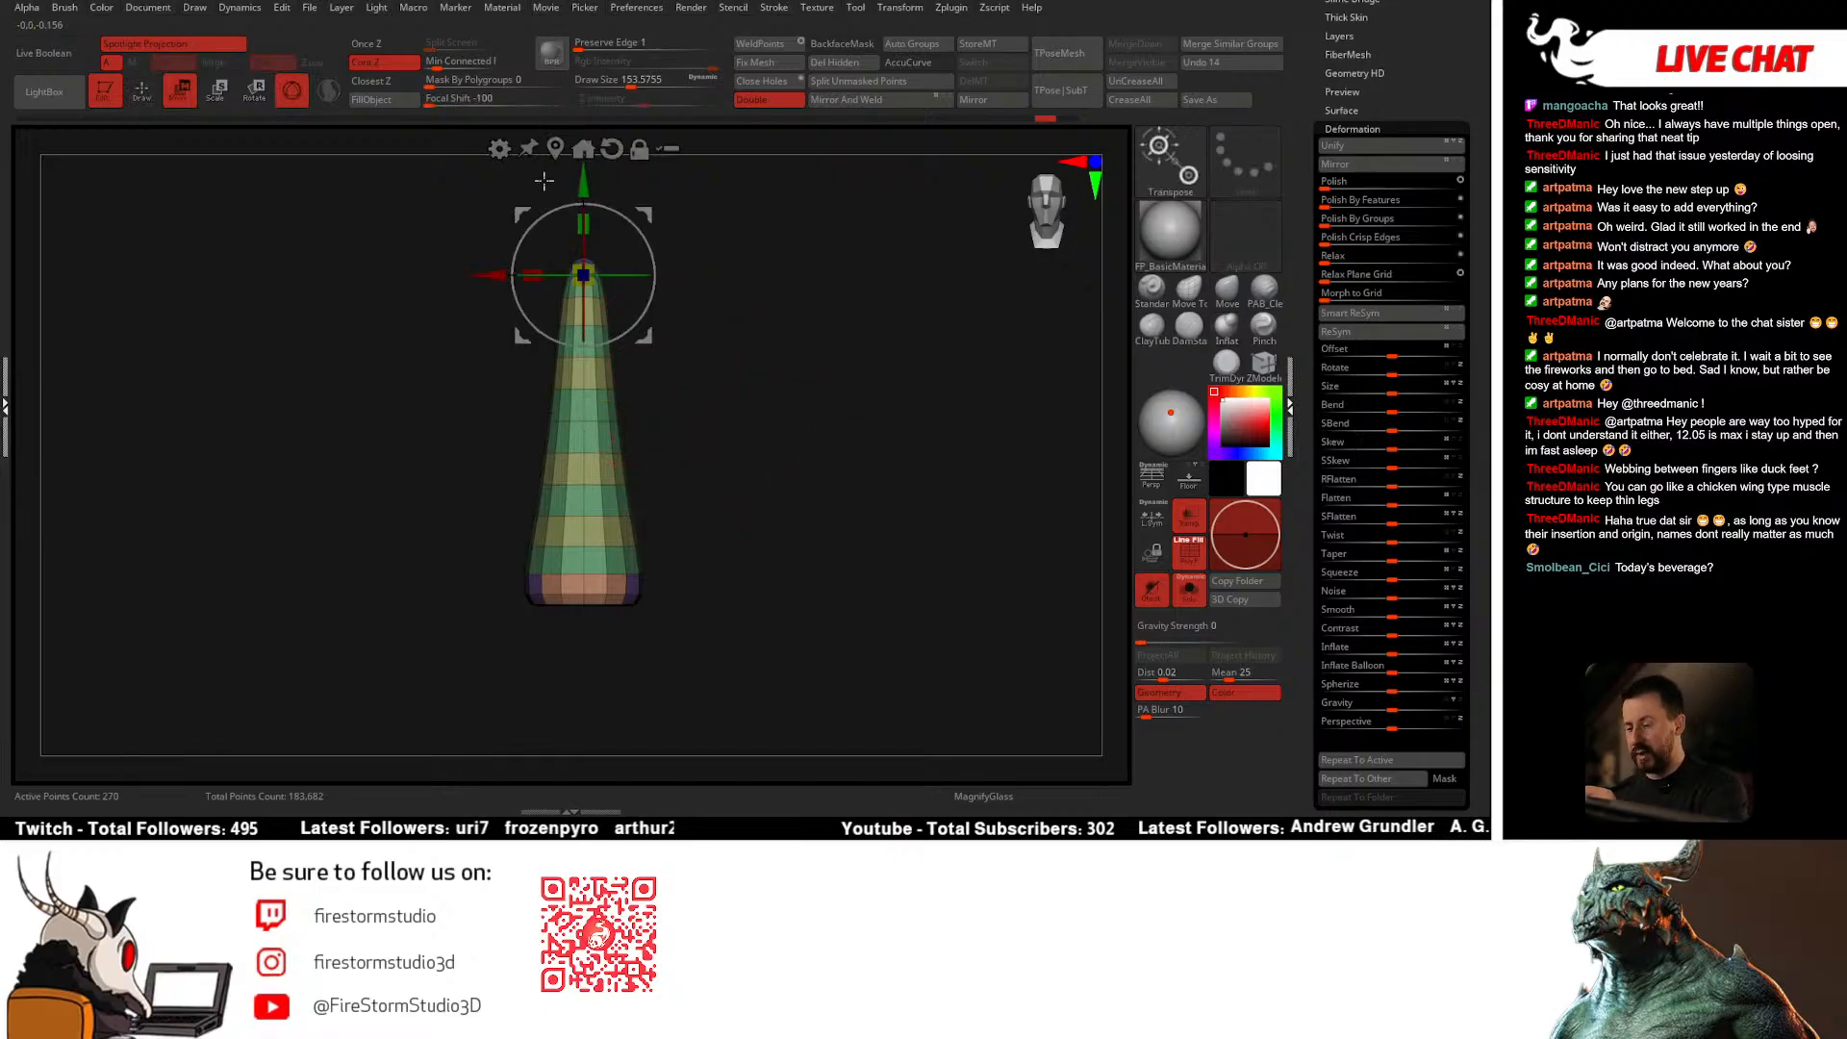
left_click(500, 148)
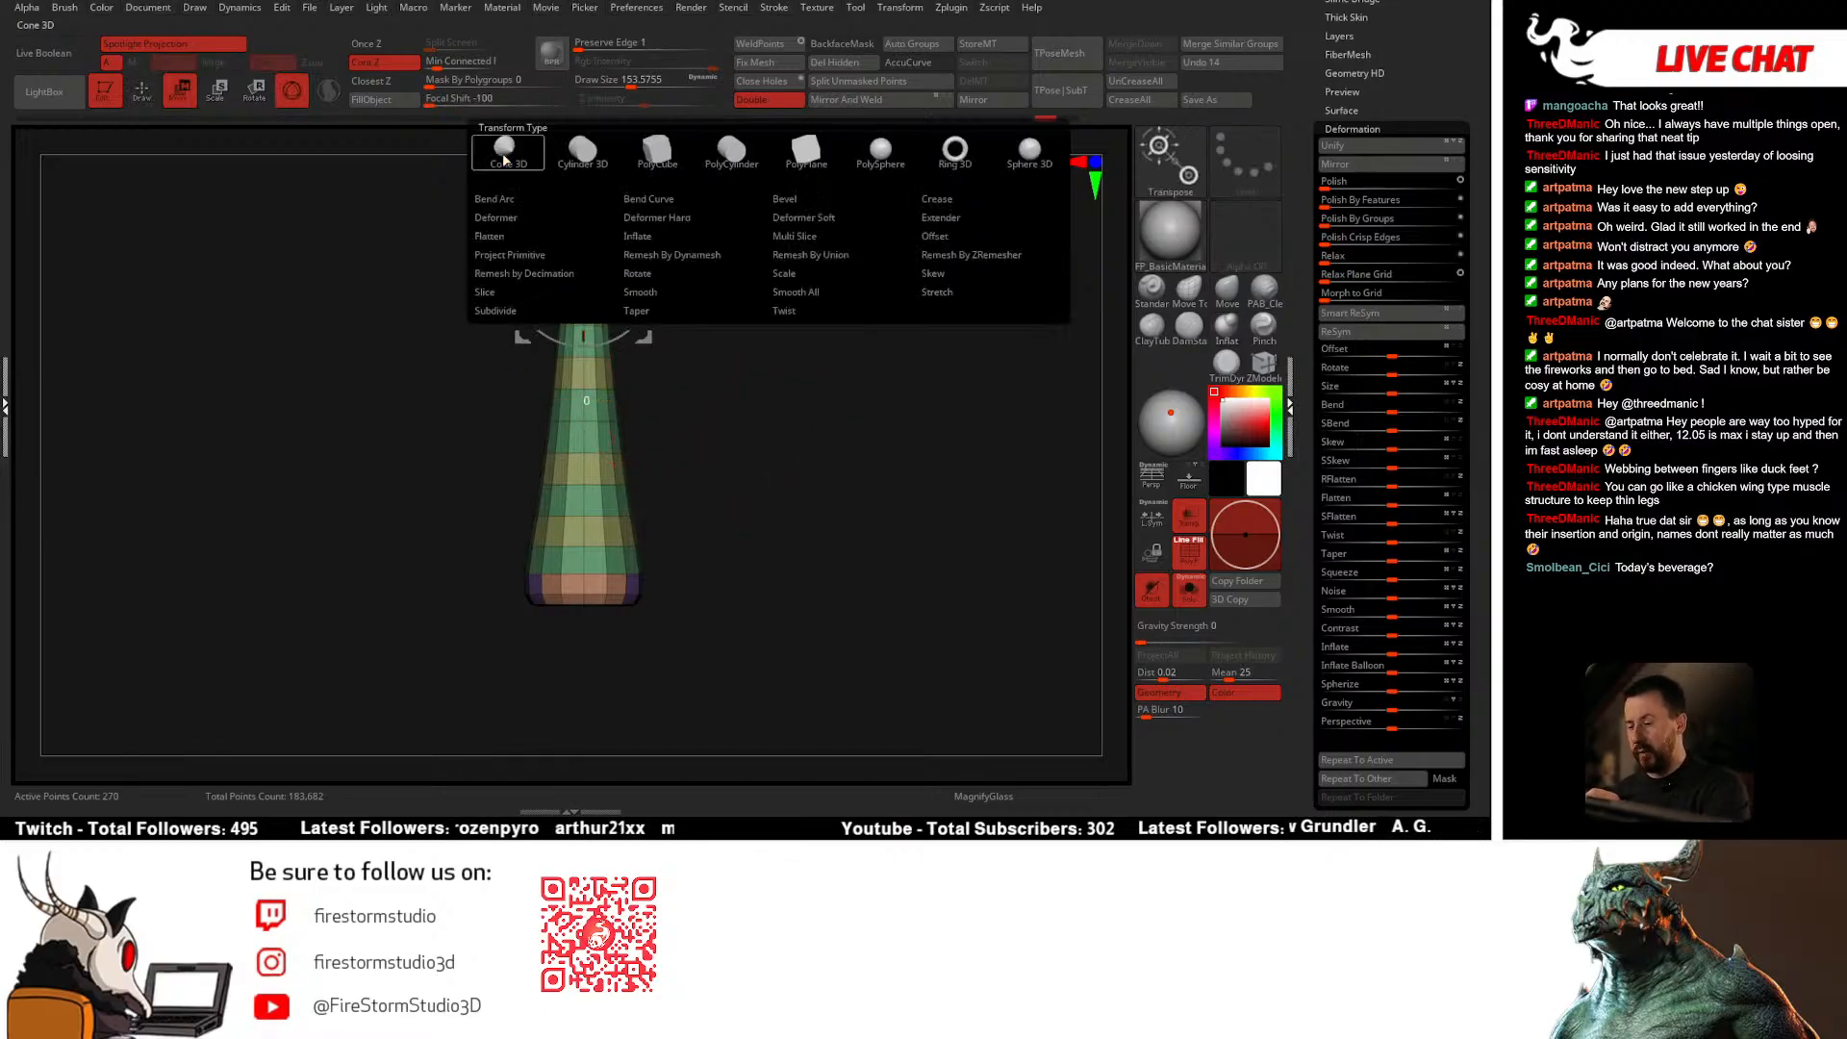
left_click(729, 312)
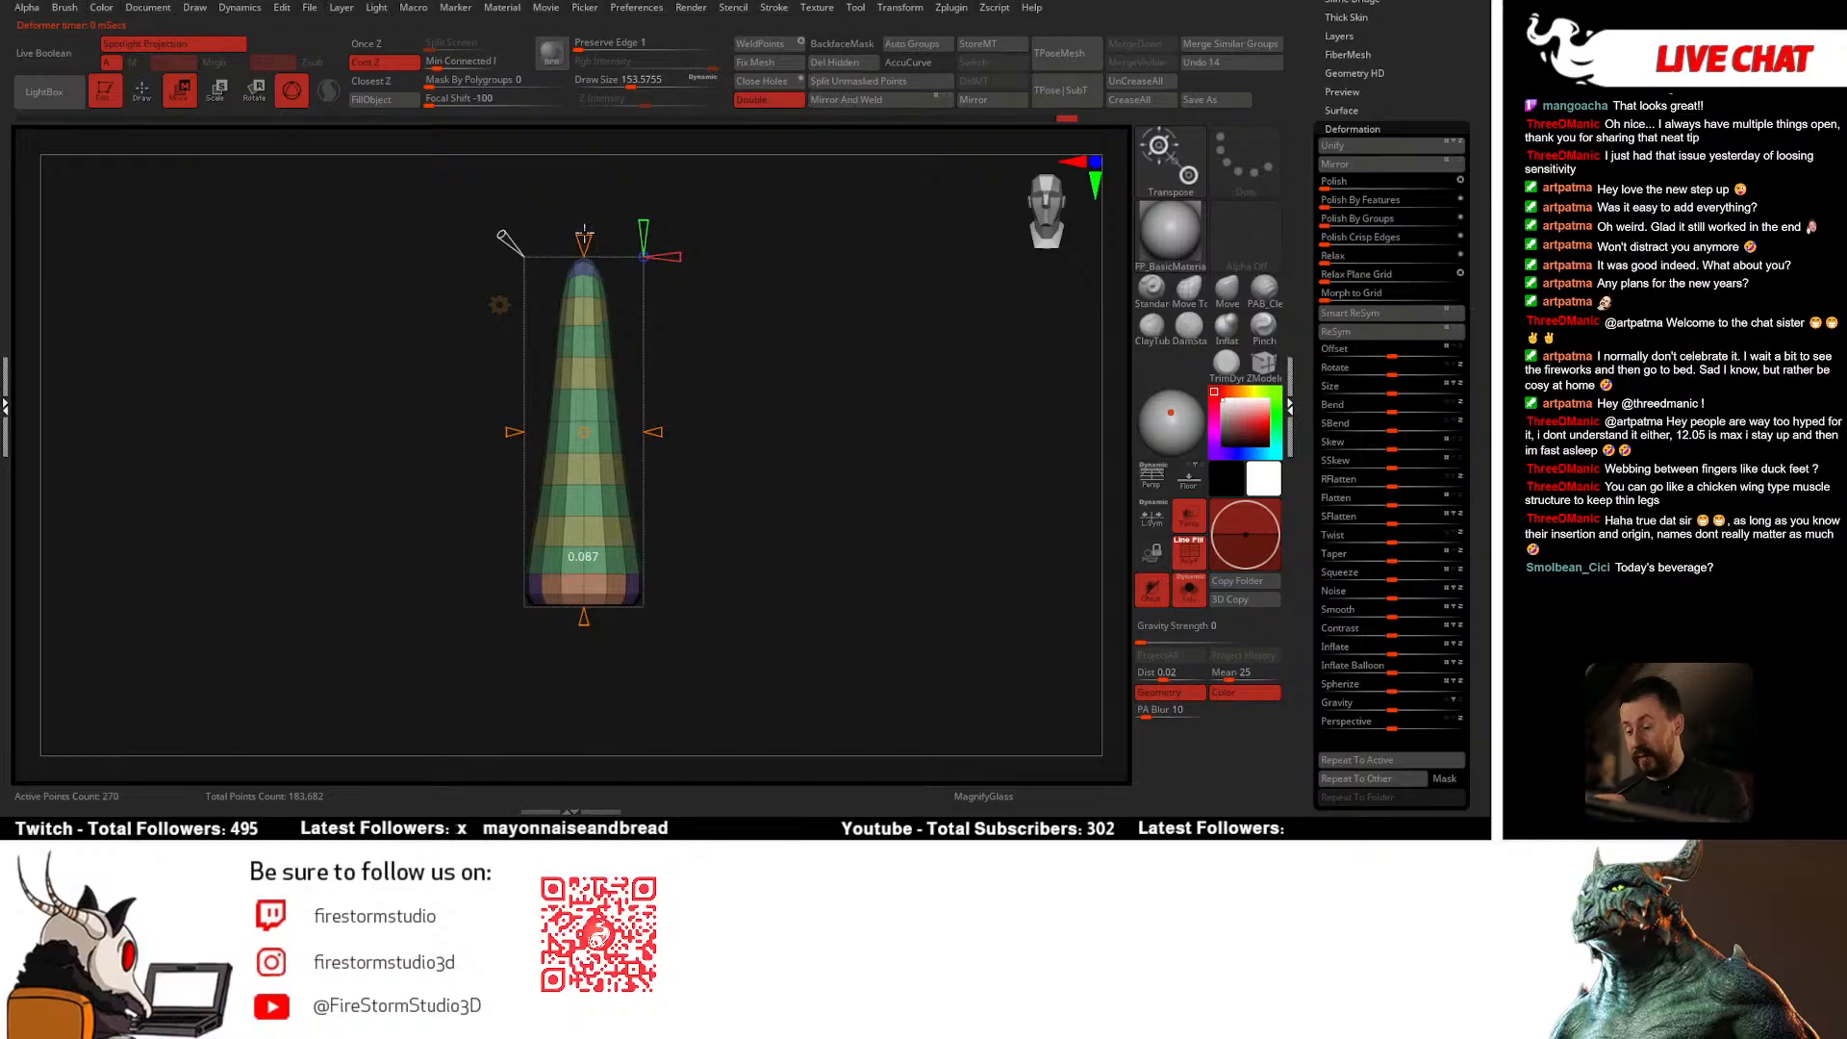
left_click_drag(583, 273, 583, 295)
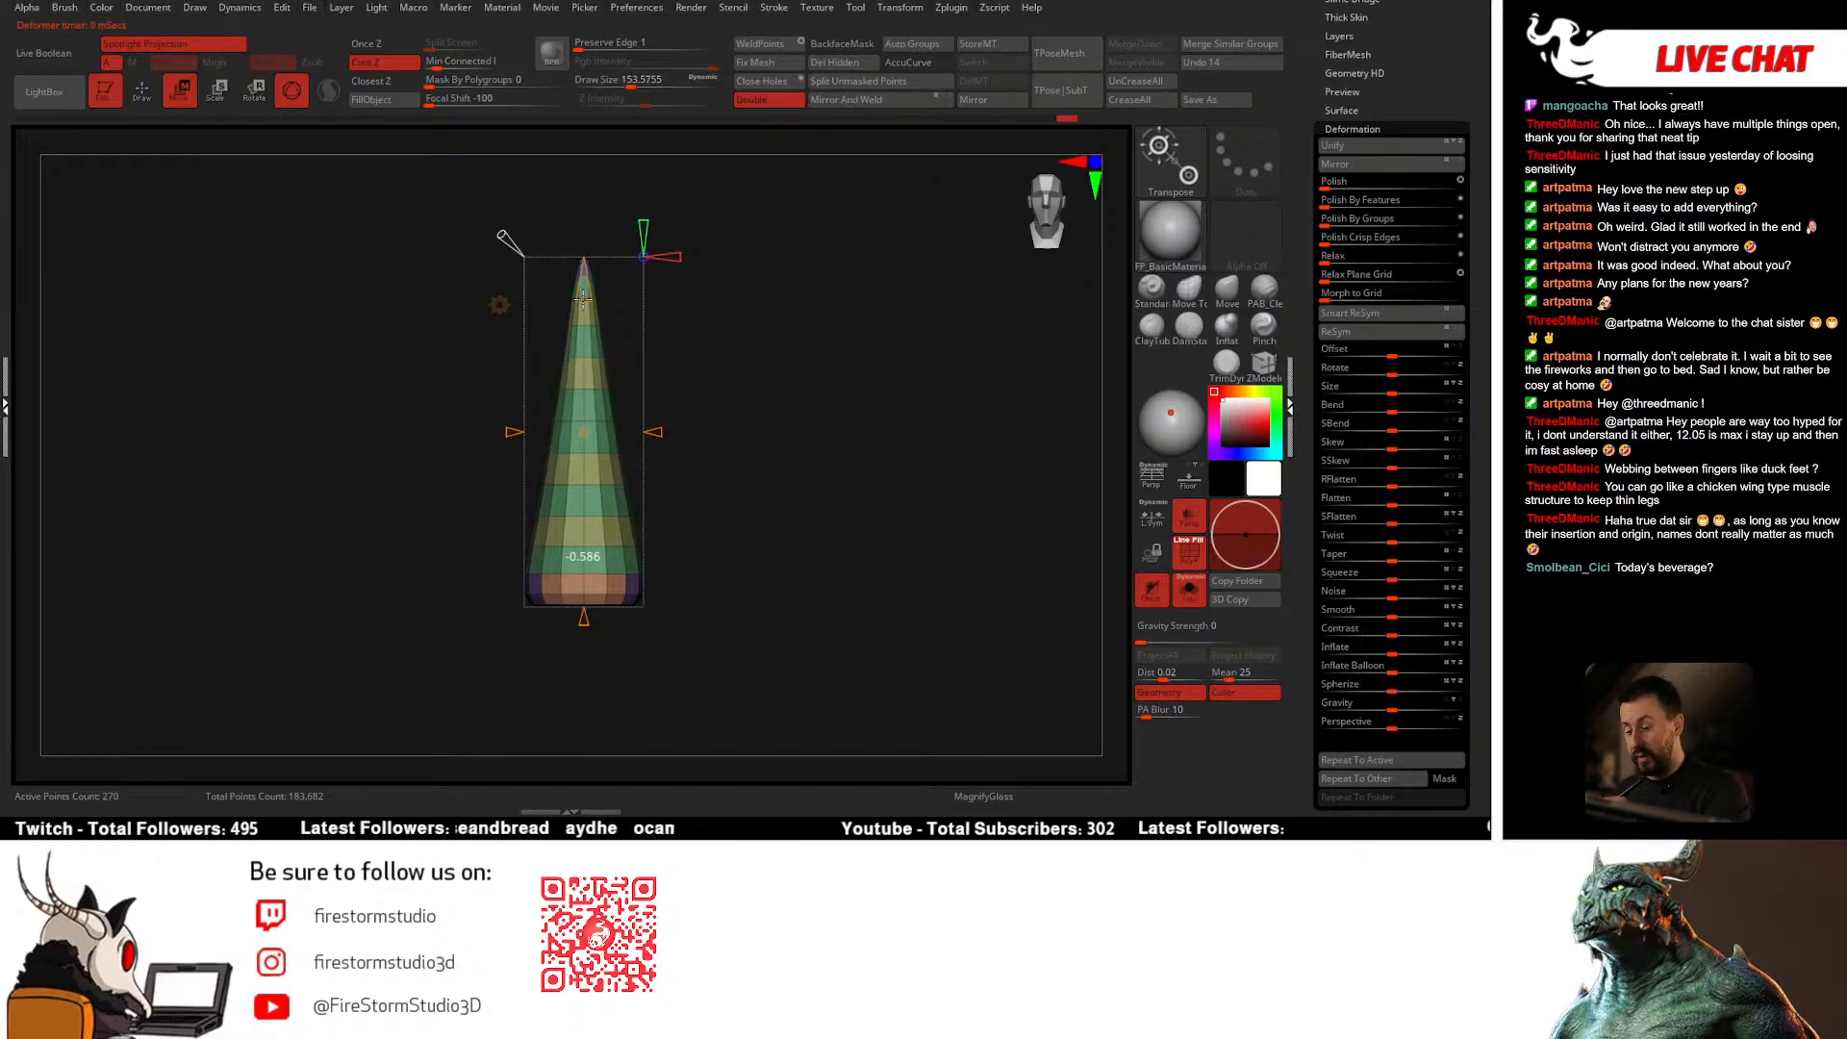
mouse_move(694, 343)
left_mouse_down()
mouse_move(751, 347)
mouse_move(716, 354)
left_mouse_up()
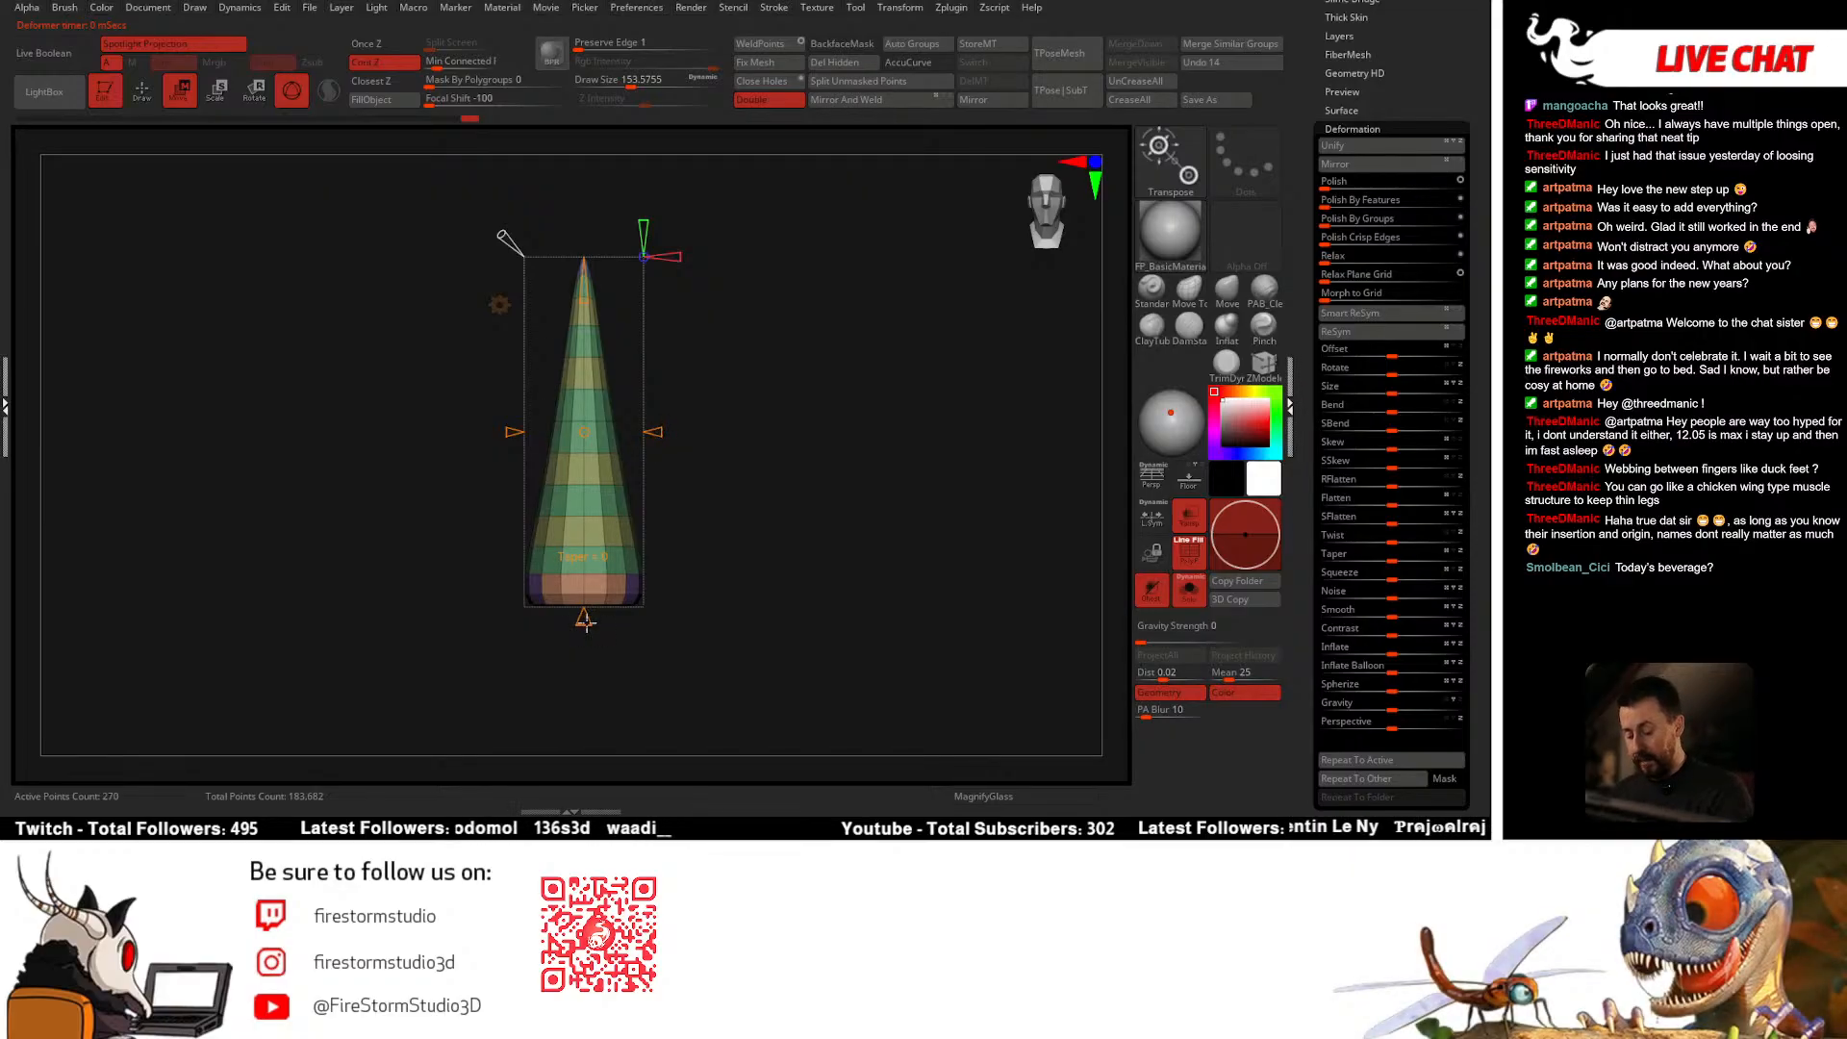
Step: Slim the whole cone down to its base with the Taper deformer's white corner control at -1, and accept the deformation
left_click_drag(653, 432, 716, 428)
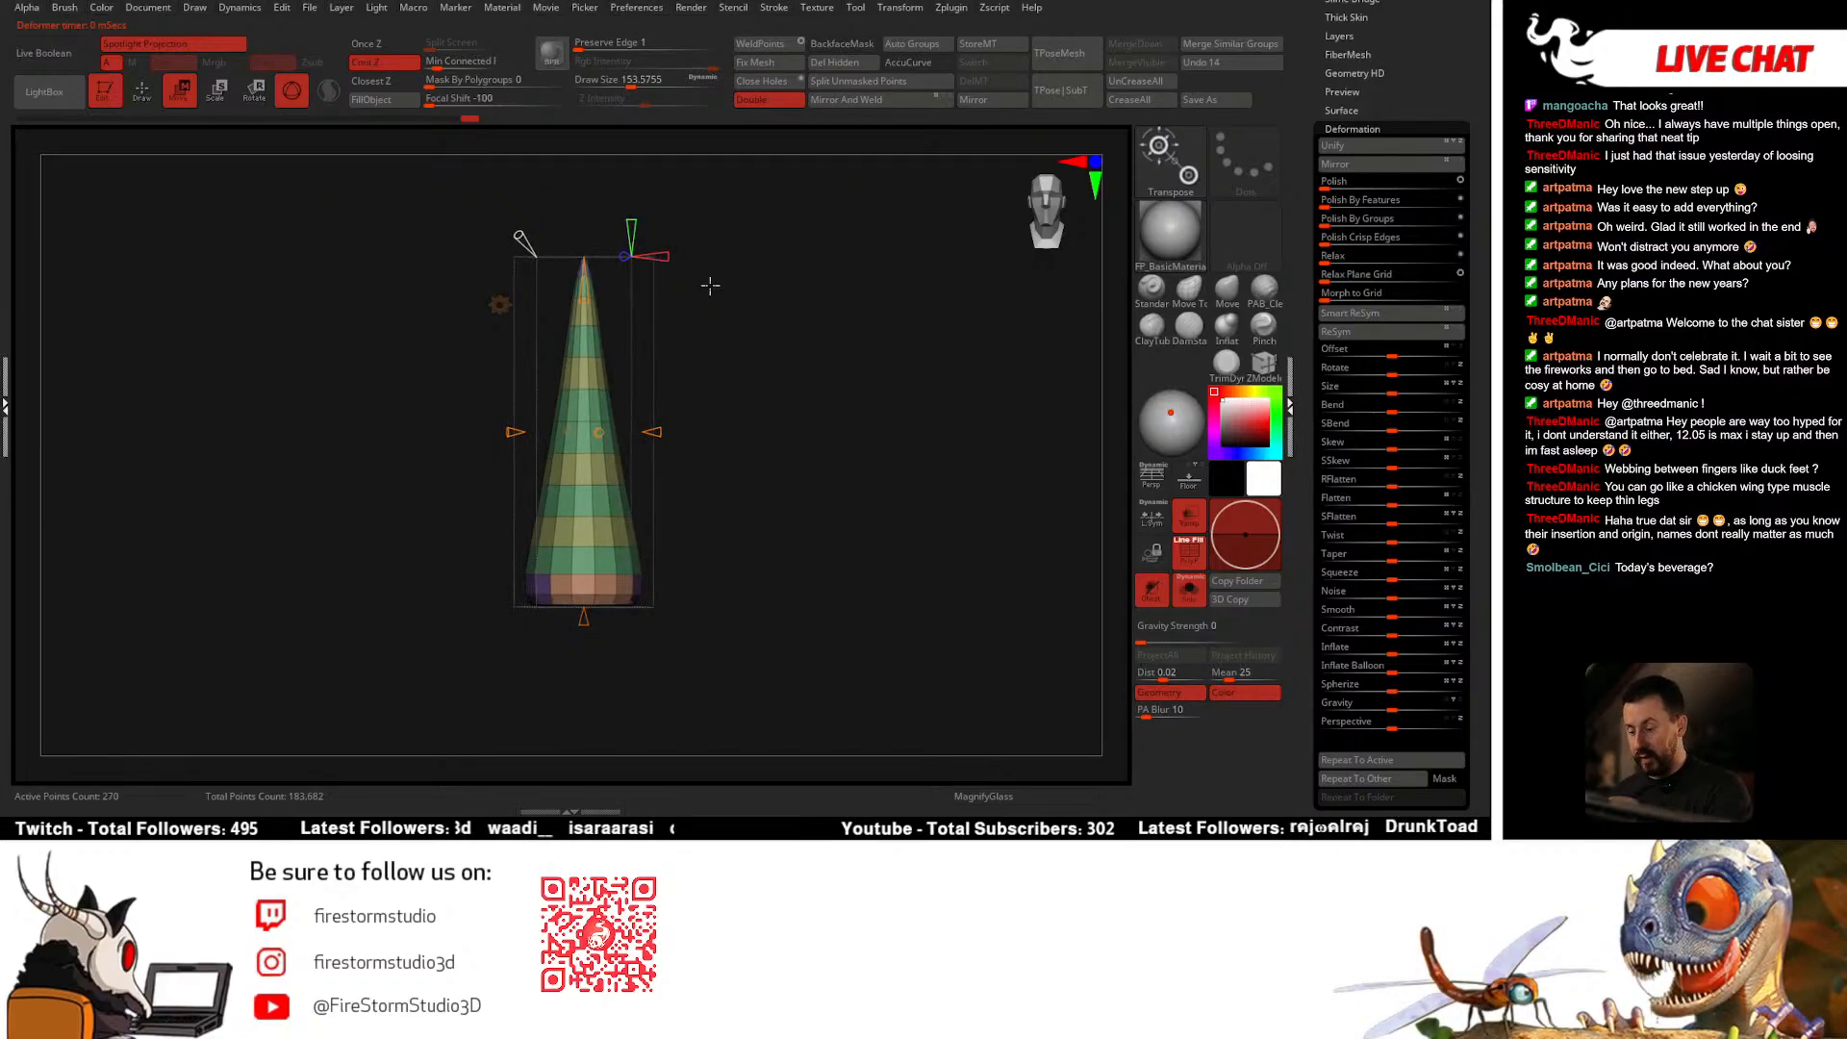
key("ctrl+z")
left_click_drag(503, 235, 534, 295)
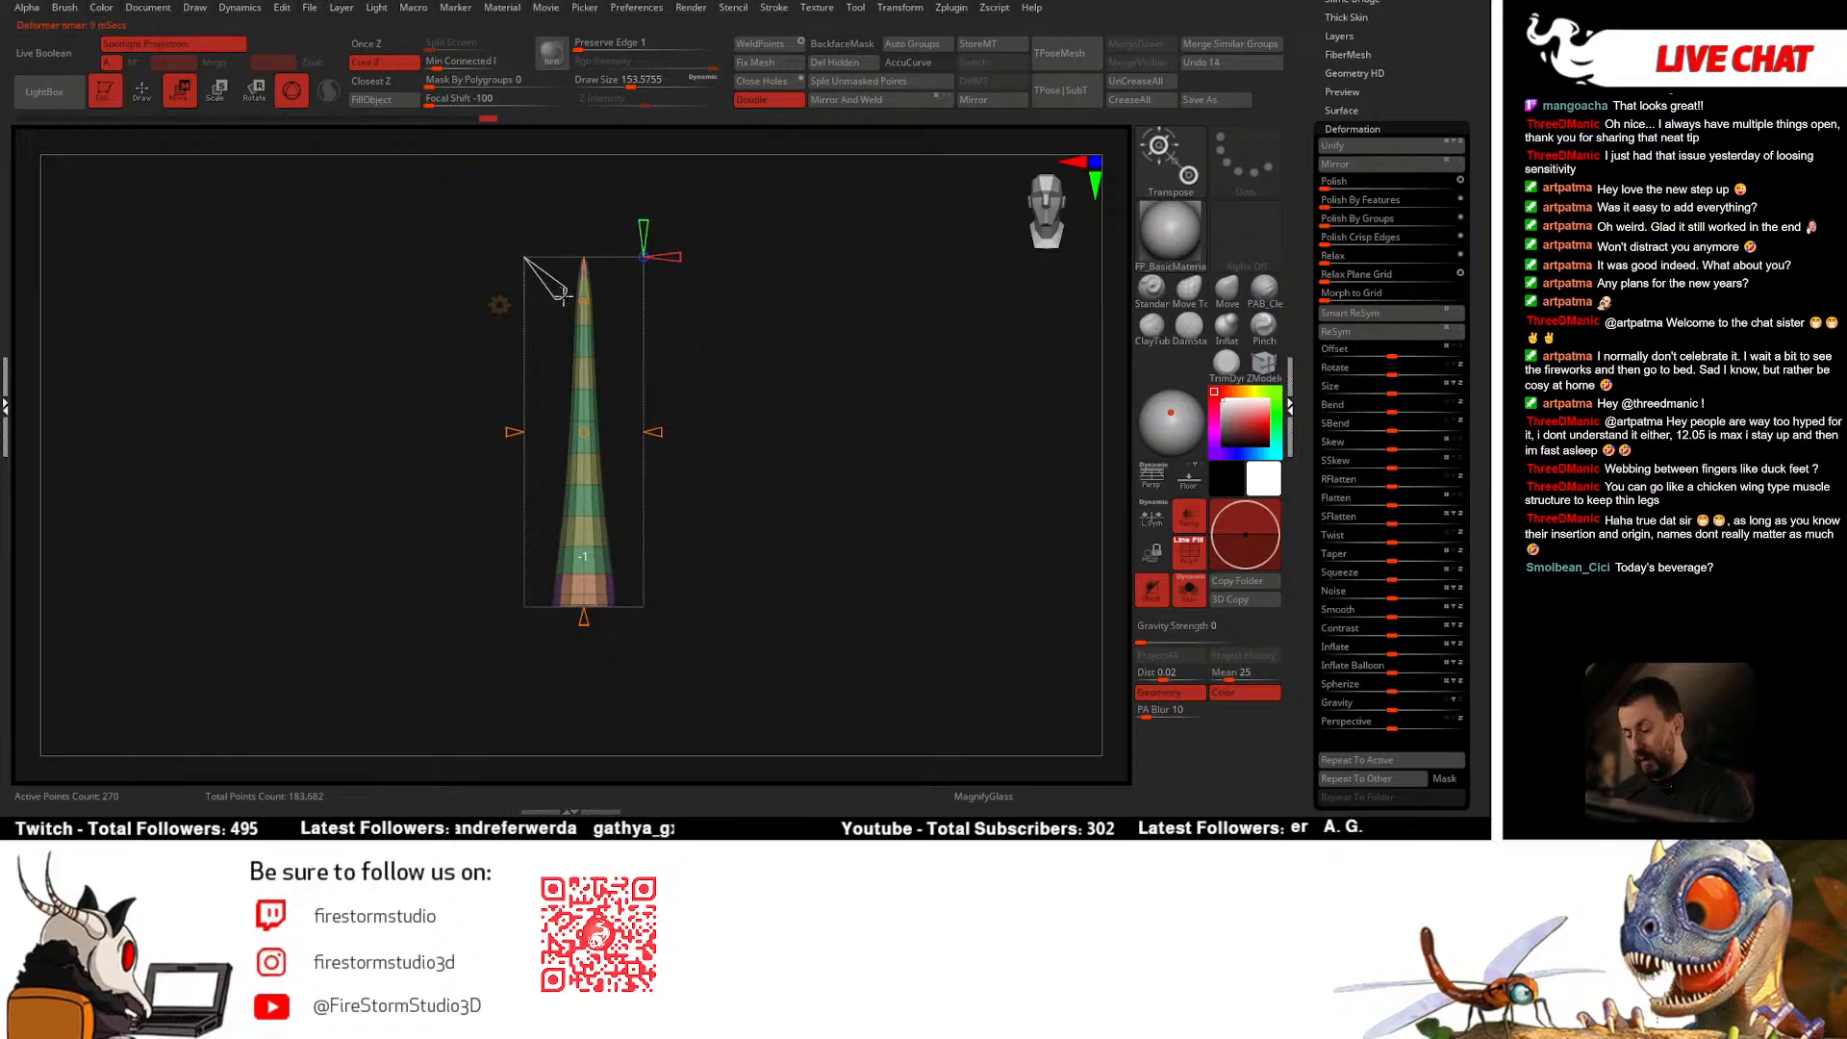
left_click_drag(720, 384, 745, 418)
mouse_move(812, 474)
left_mouse_down()
mouse_move(846, 462)
mouse_move(820, 474)
left_mouse_up()
left_click(535, 306)
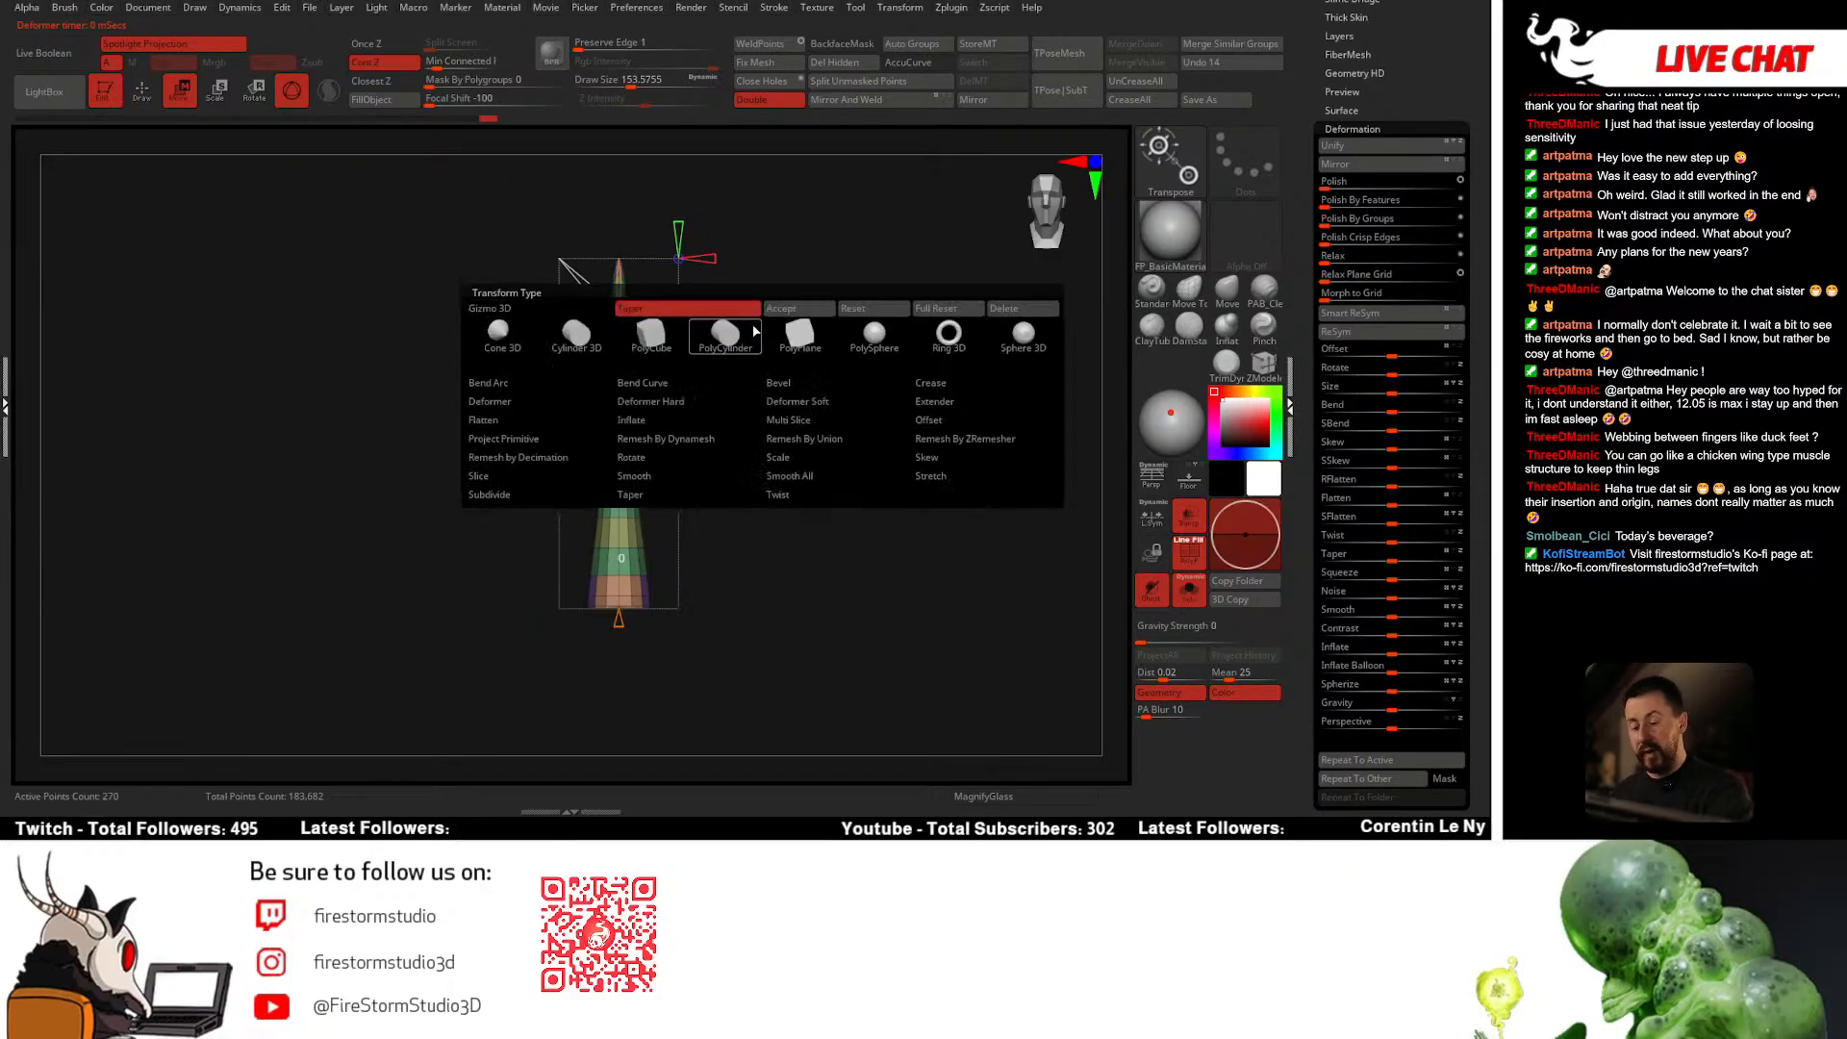
left_click(778, 310)
left_click(533, 305)
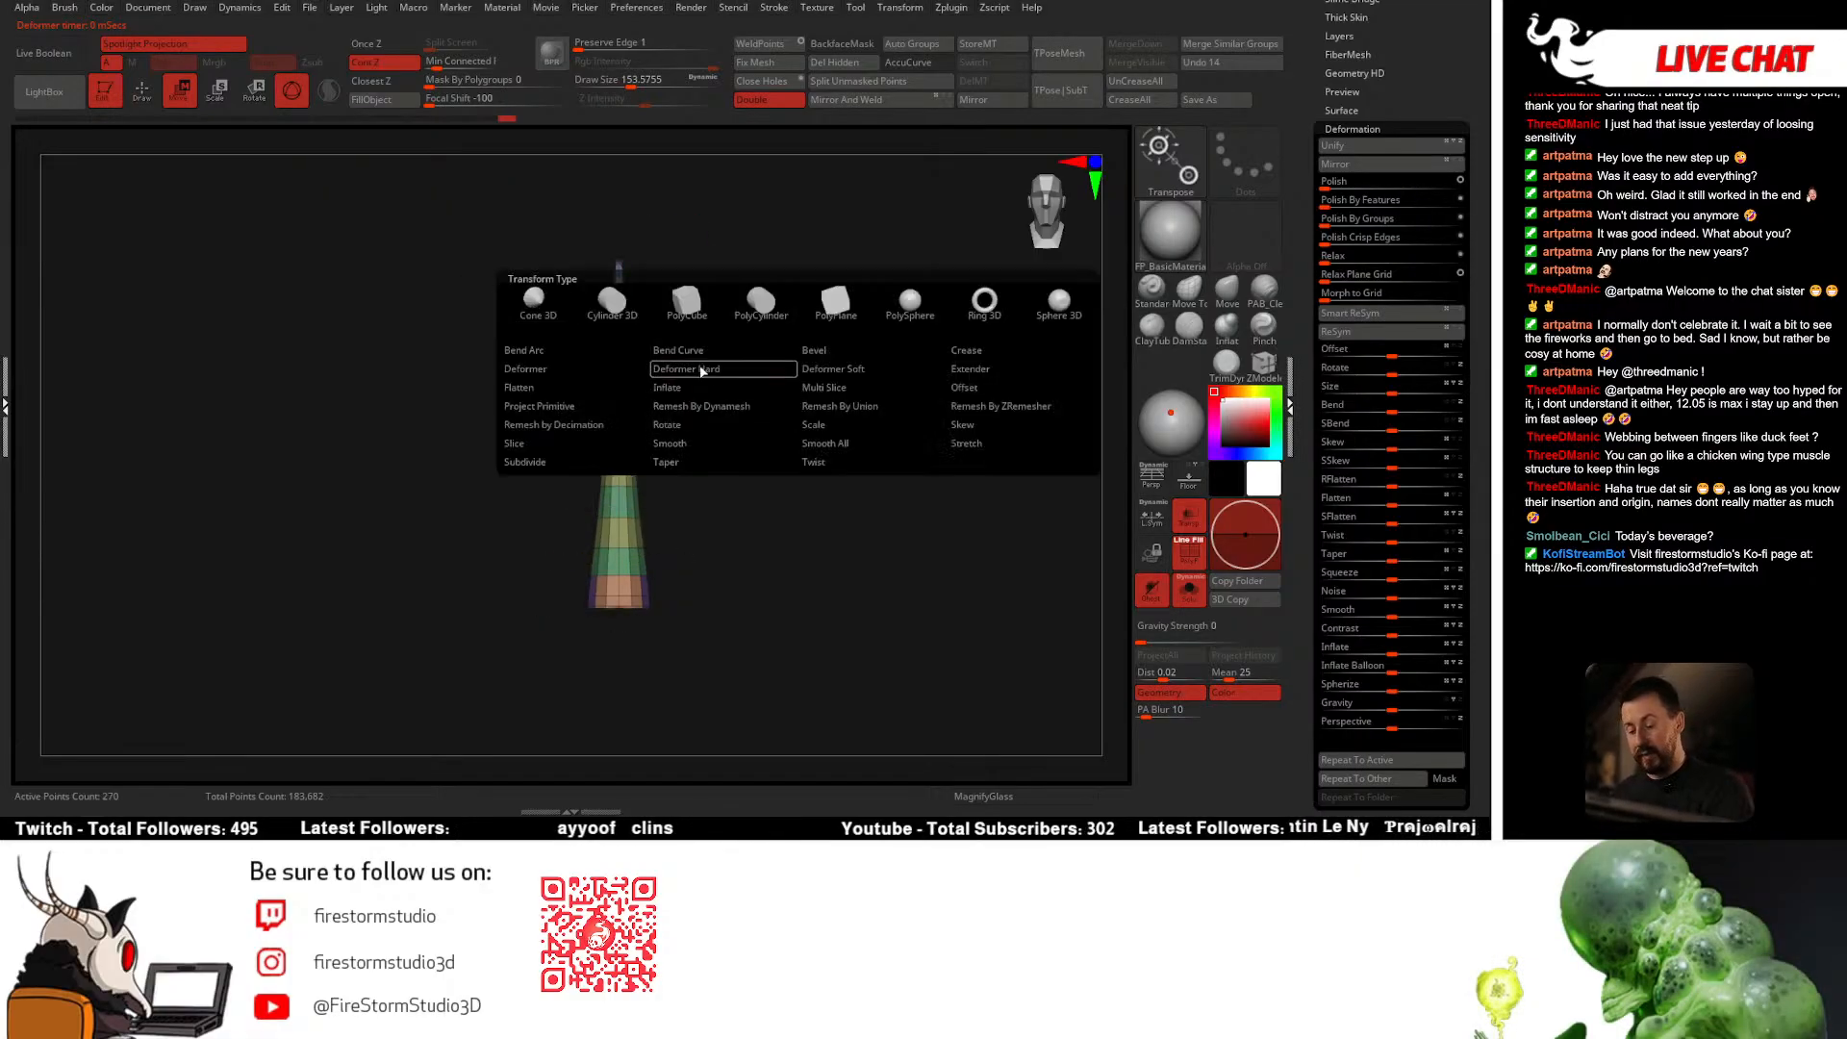
left_click(689, 461)
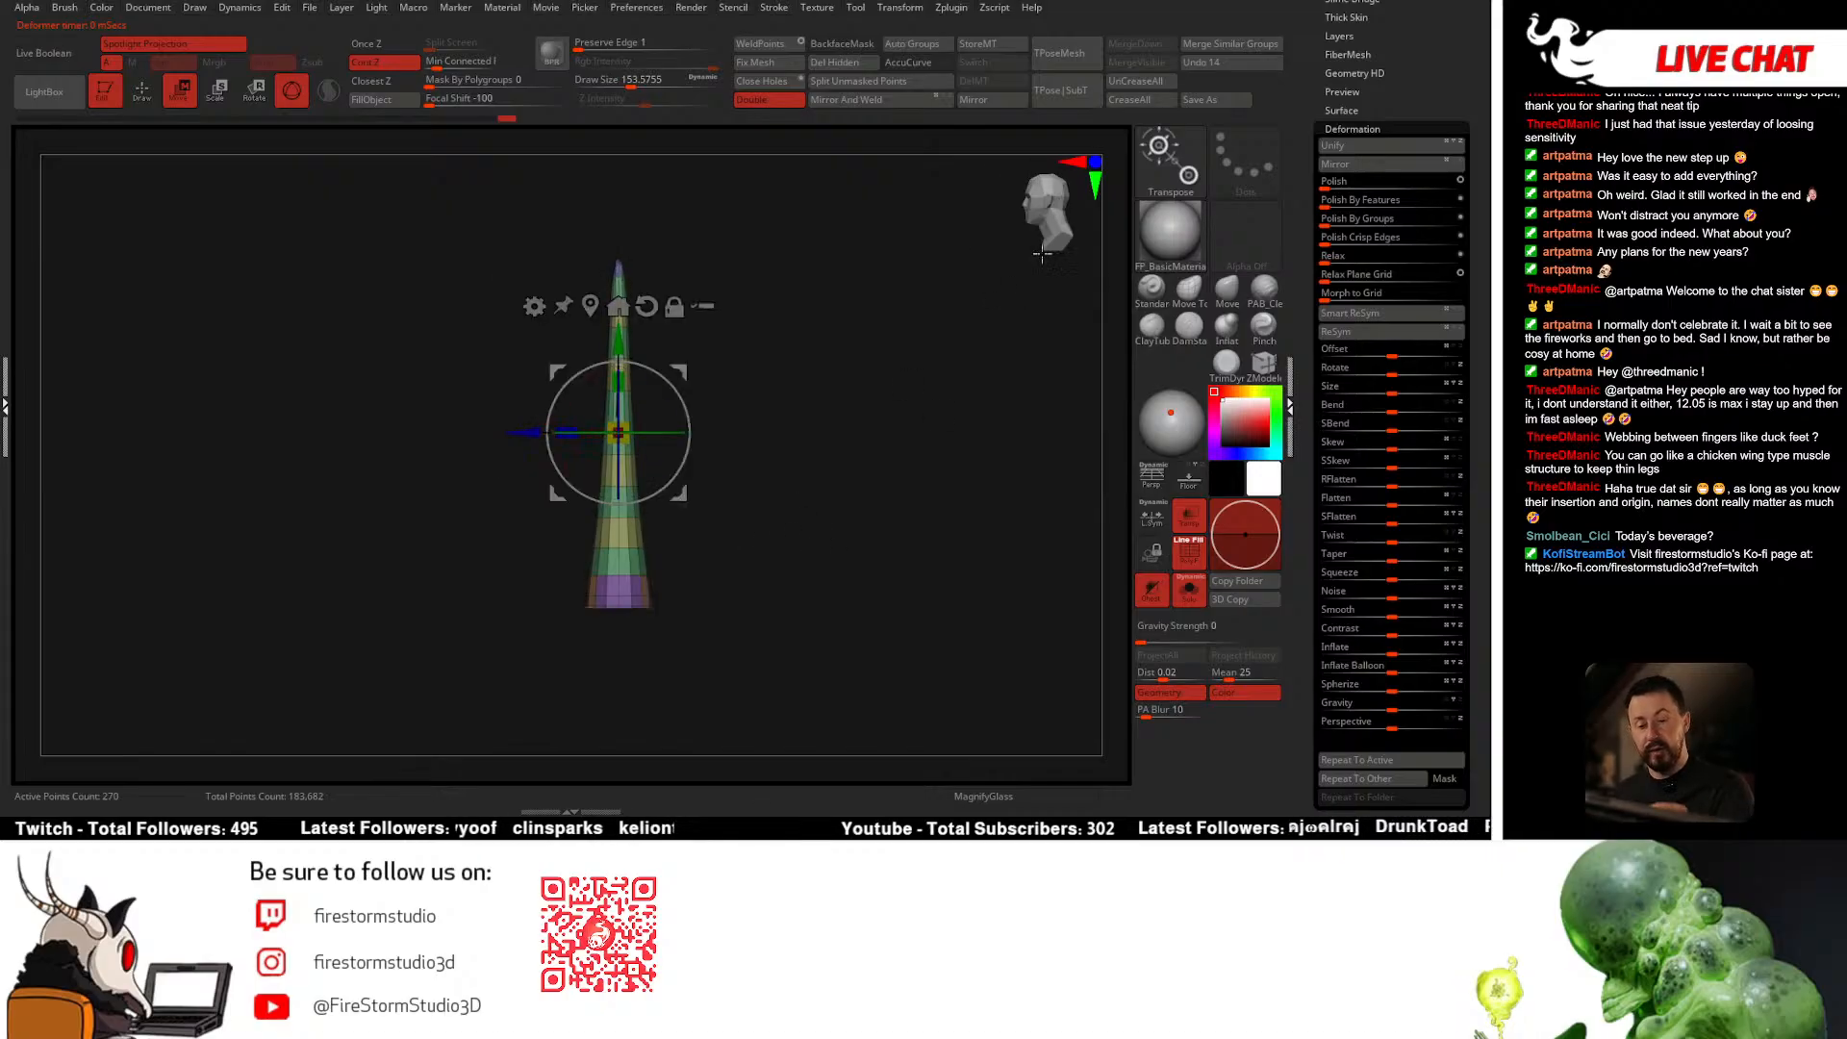
key("q")
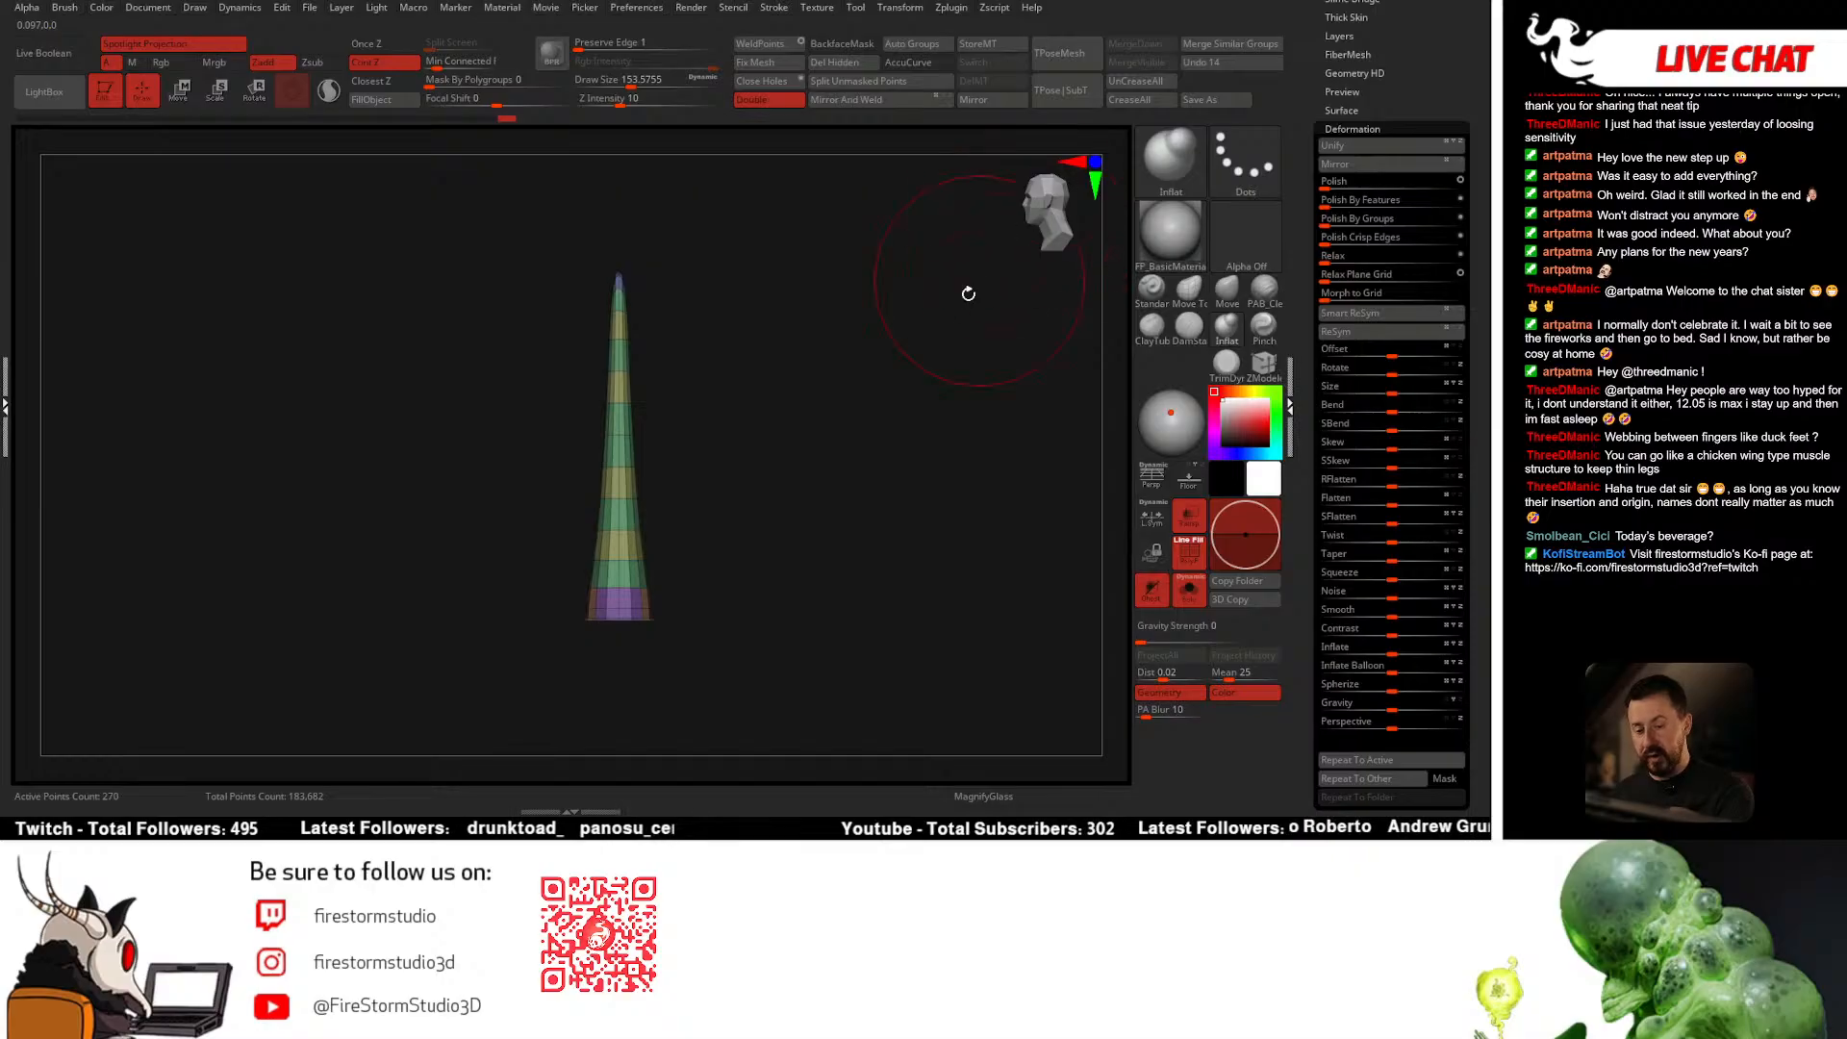
left_click_drag(969, 294, 784, 491)
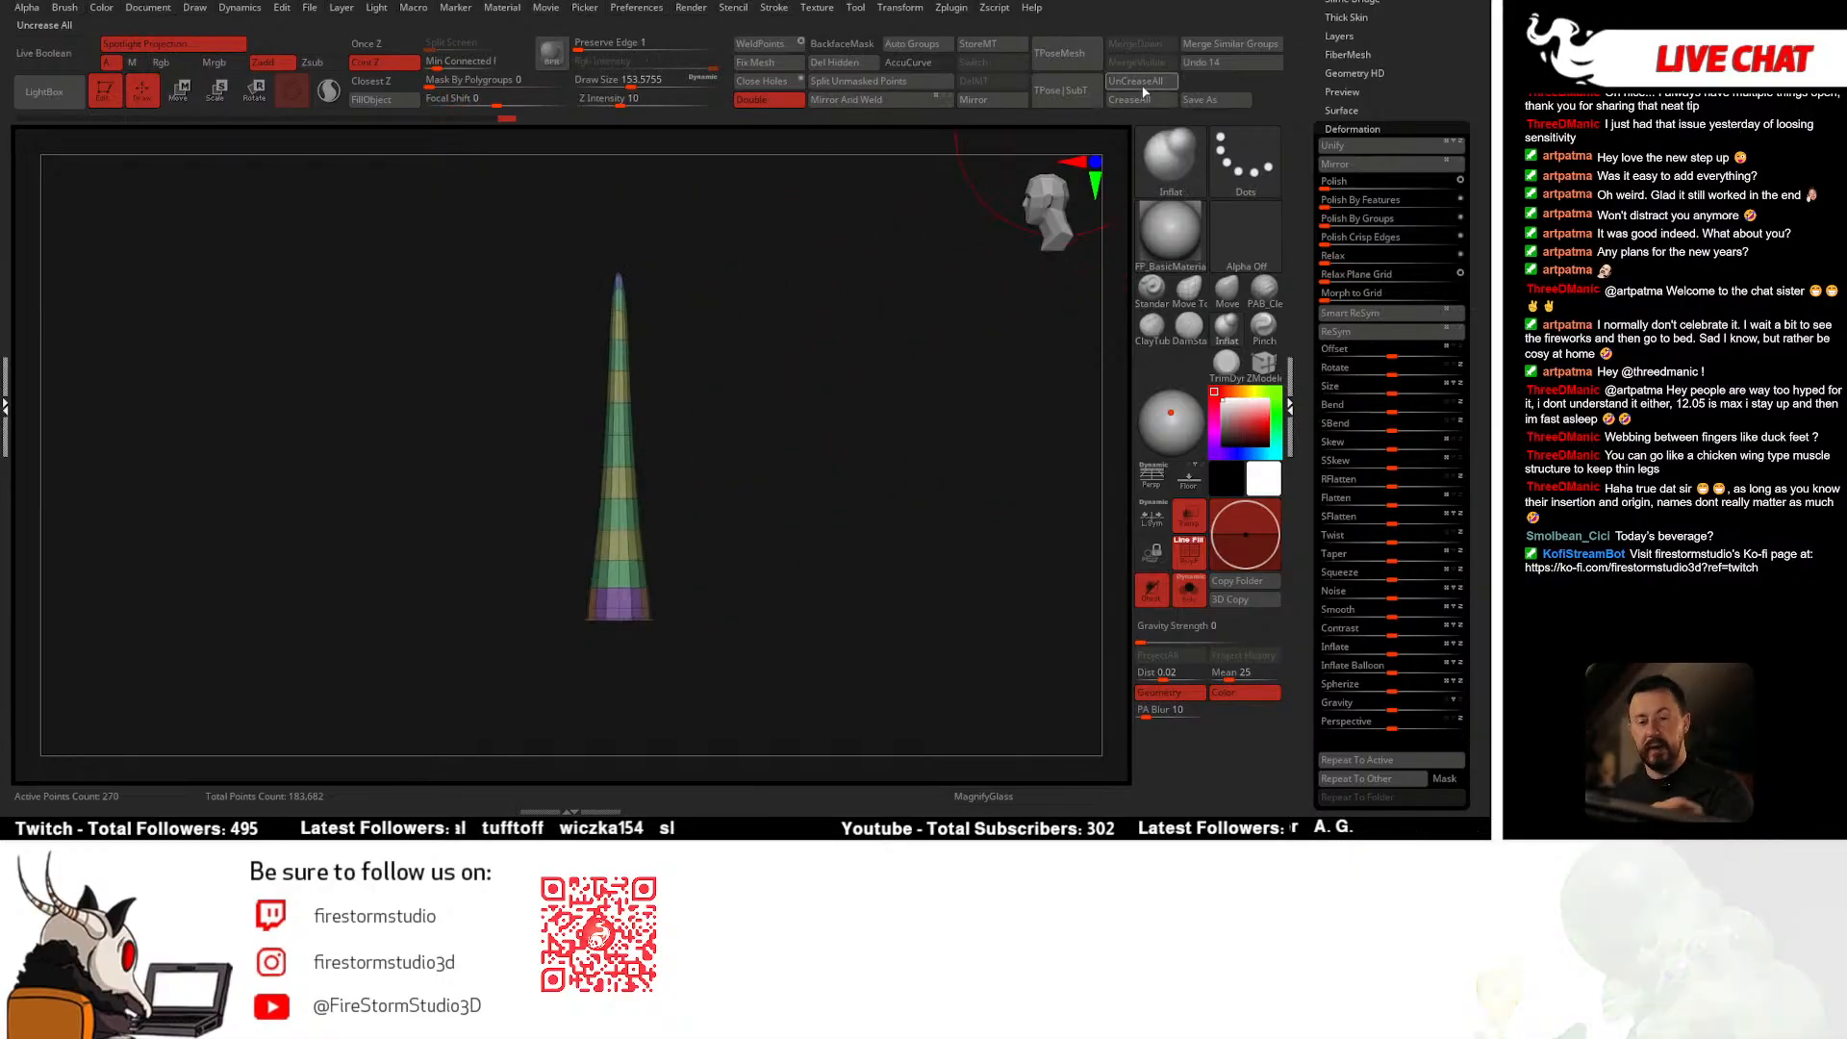
Step: Start the Bend Curve deformer on the slim cone and shift its upper control points sideways into a curved horn
key("w")
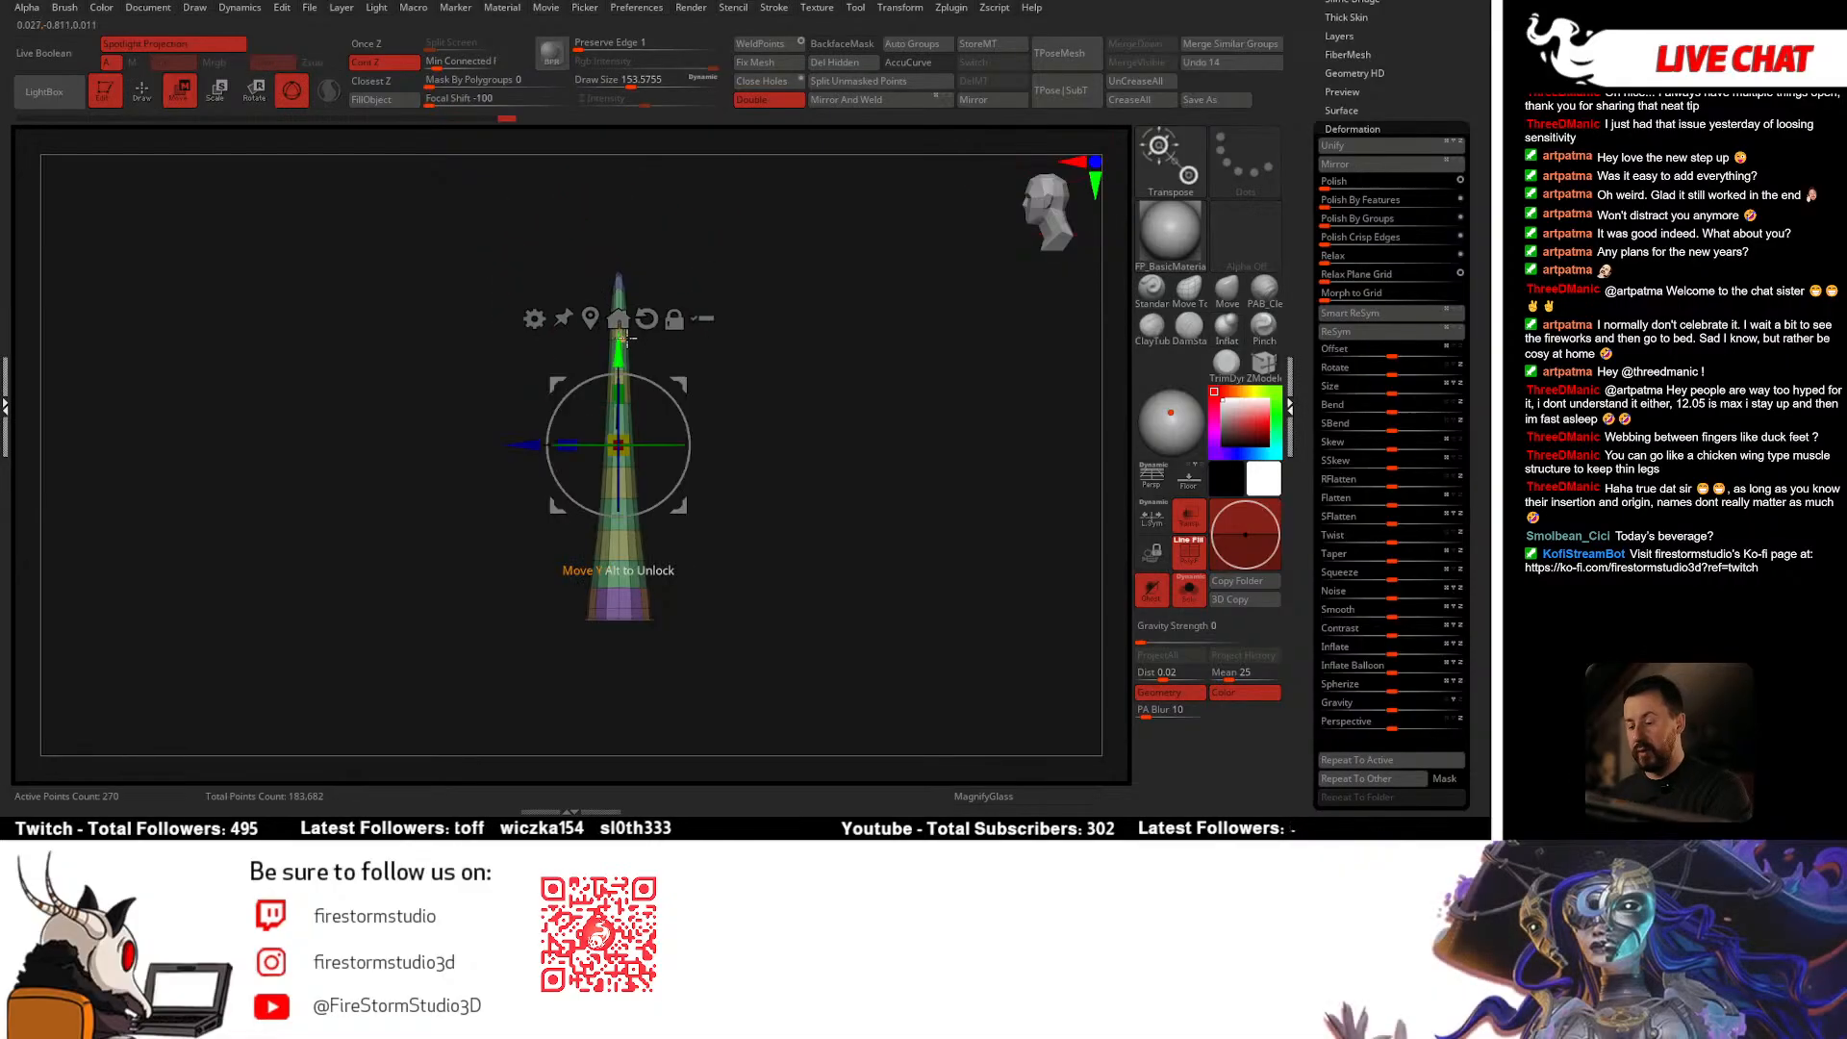
left_click(534, 317)
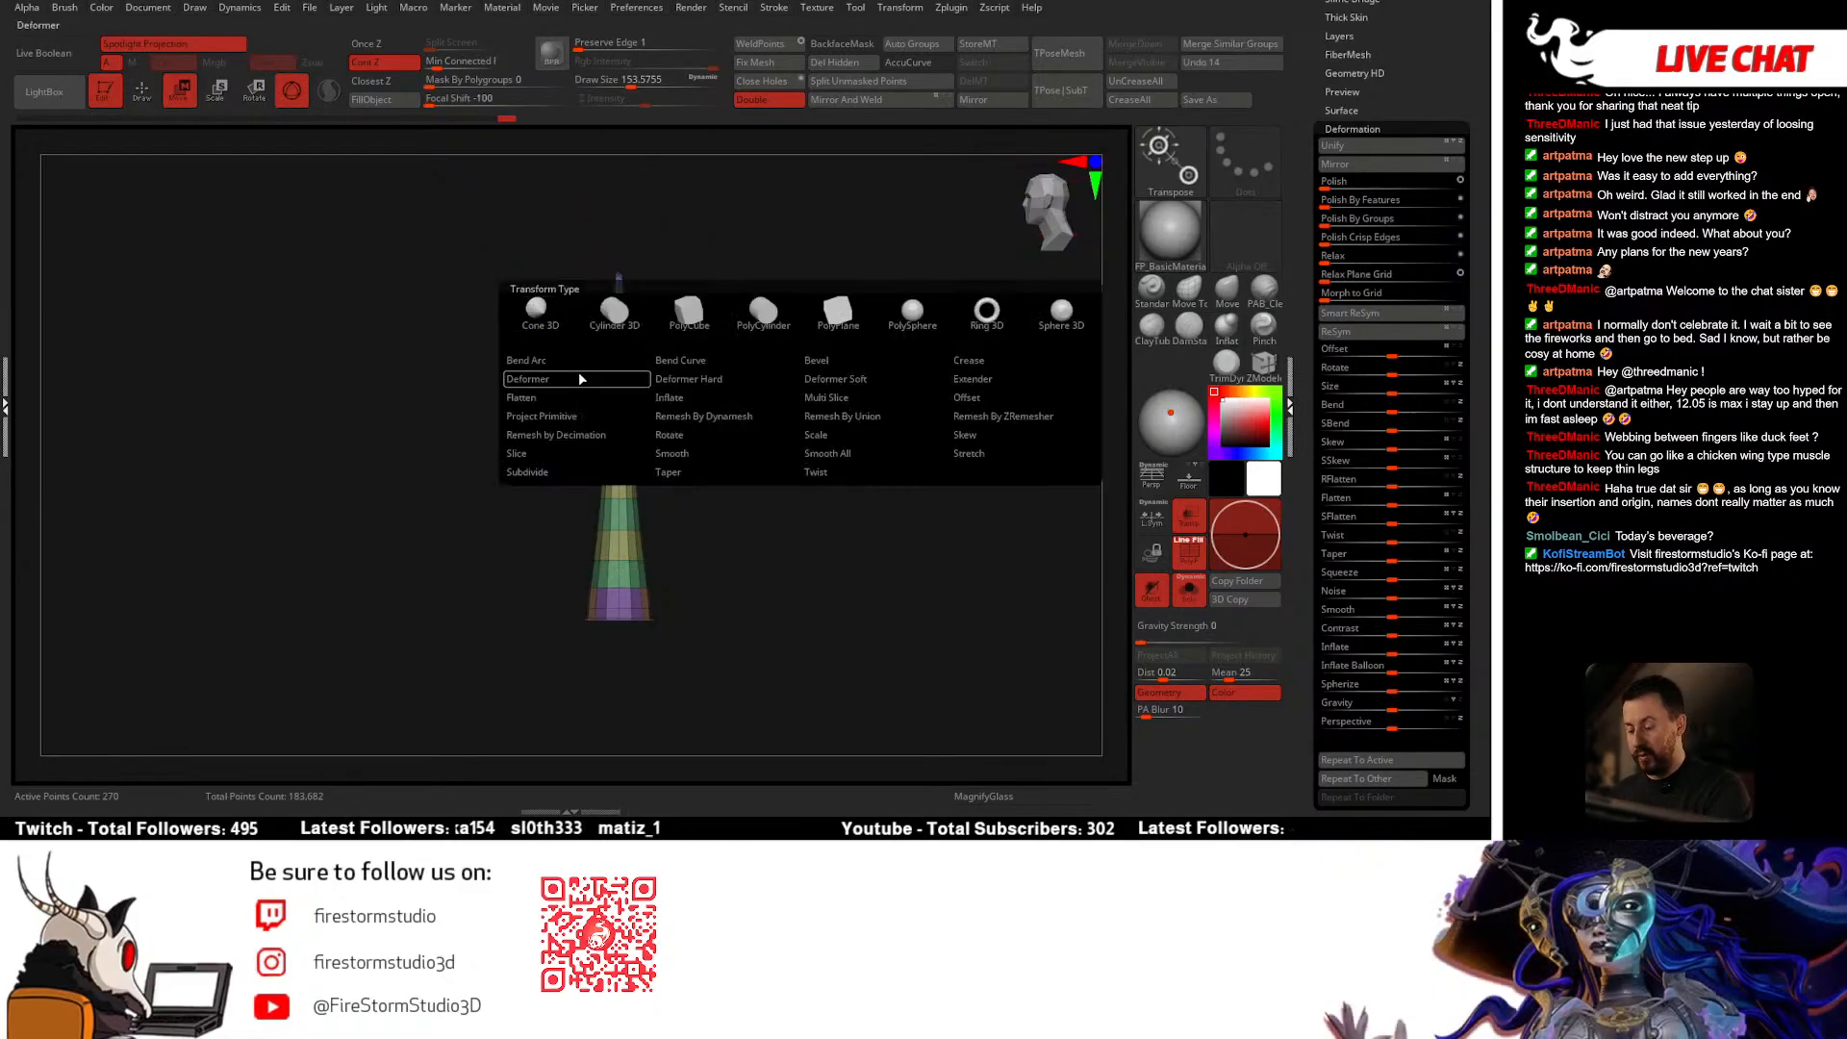
left_click(691, 380)
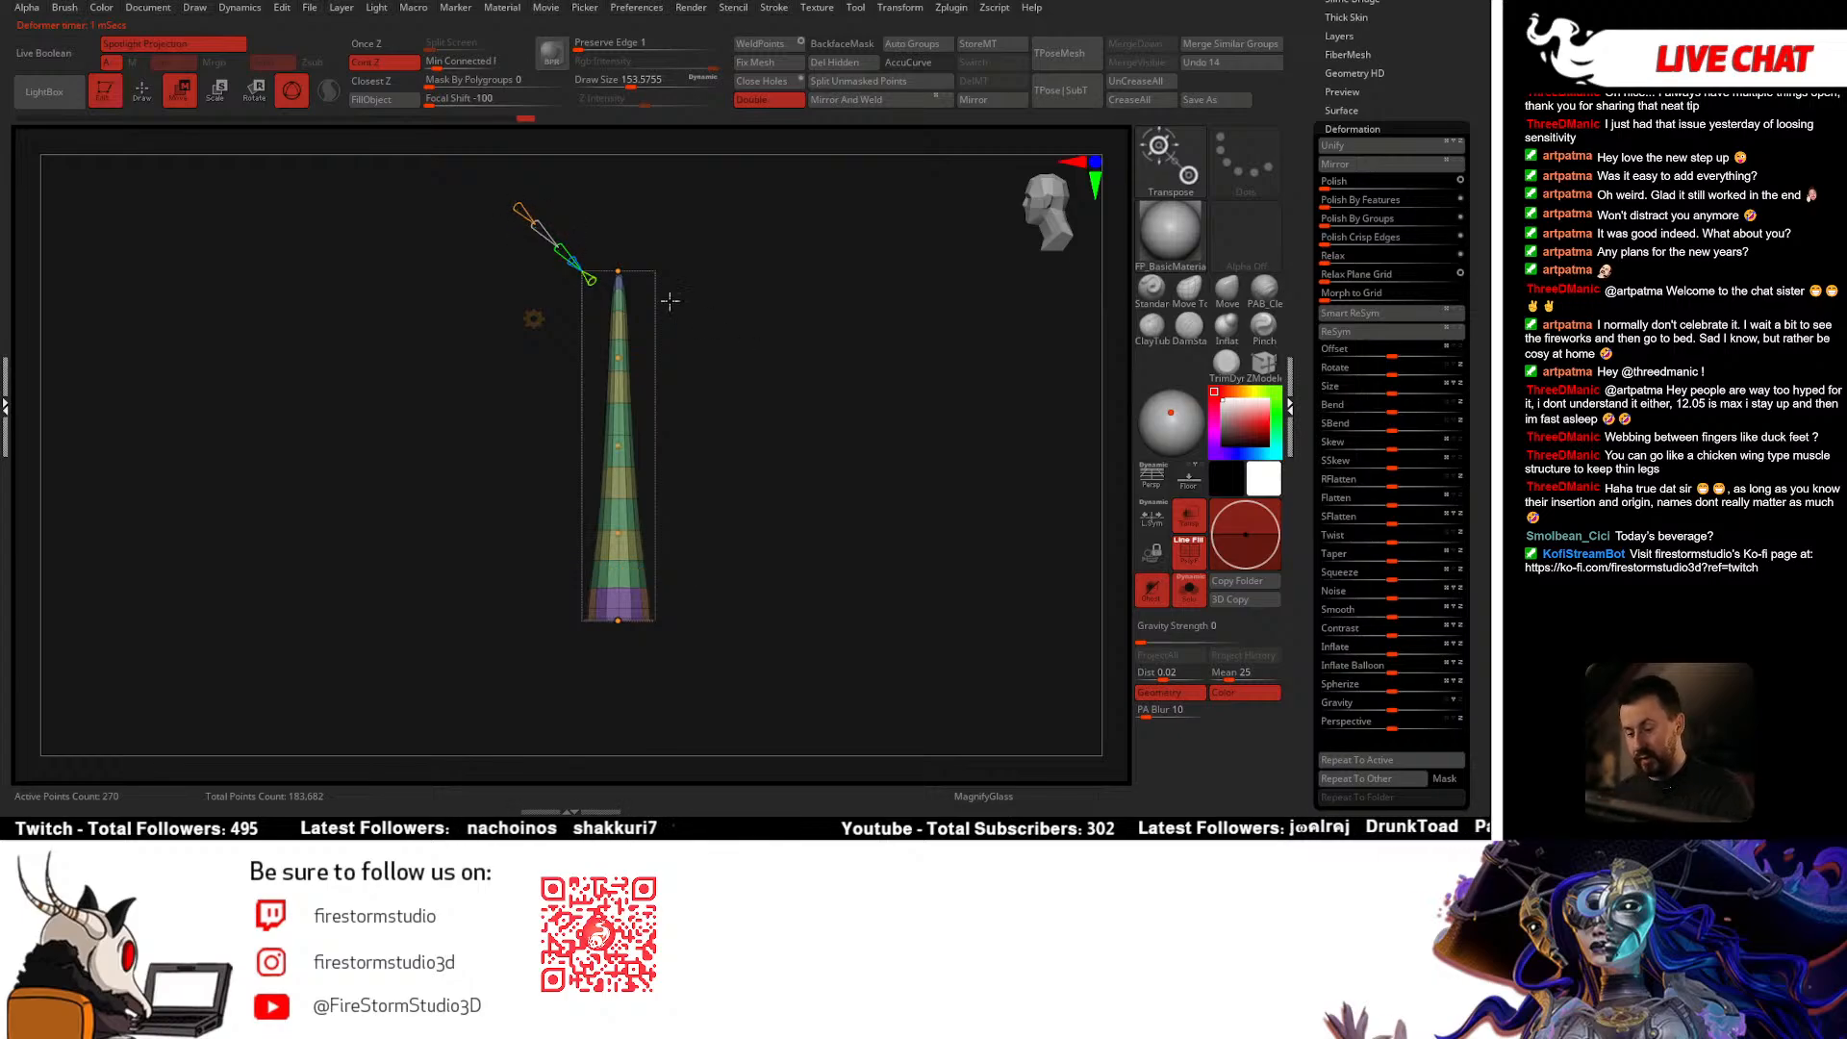
left_click_drag(620, 270, 716, 272)
left_click_drag(630, 358, 655, 358)
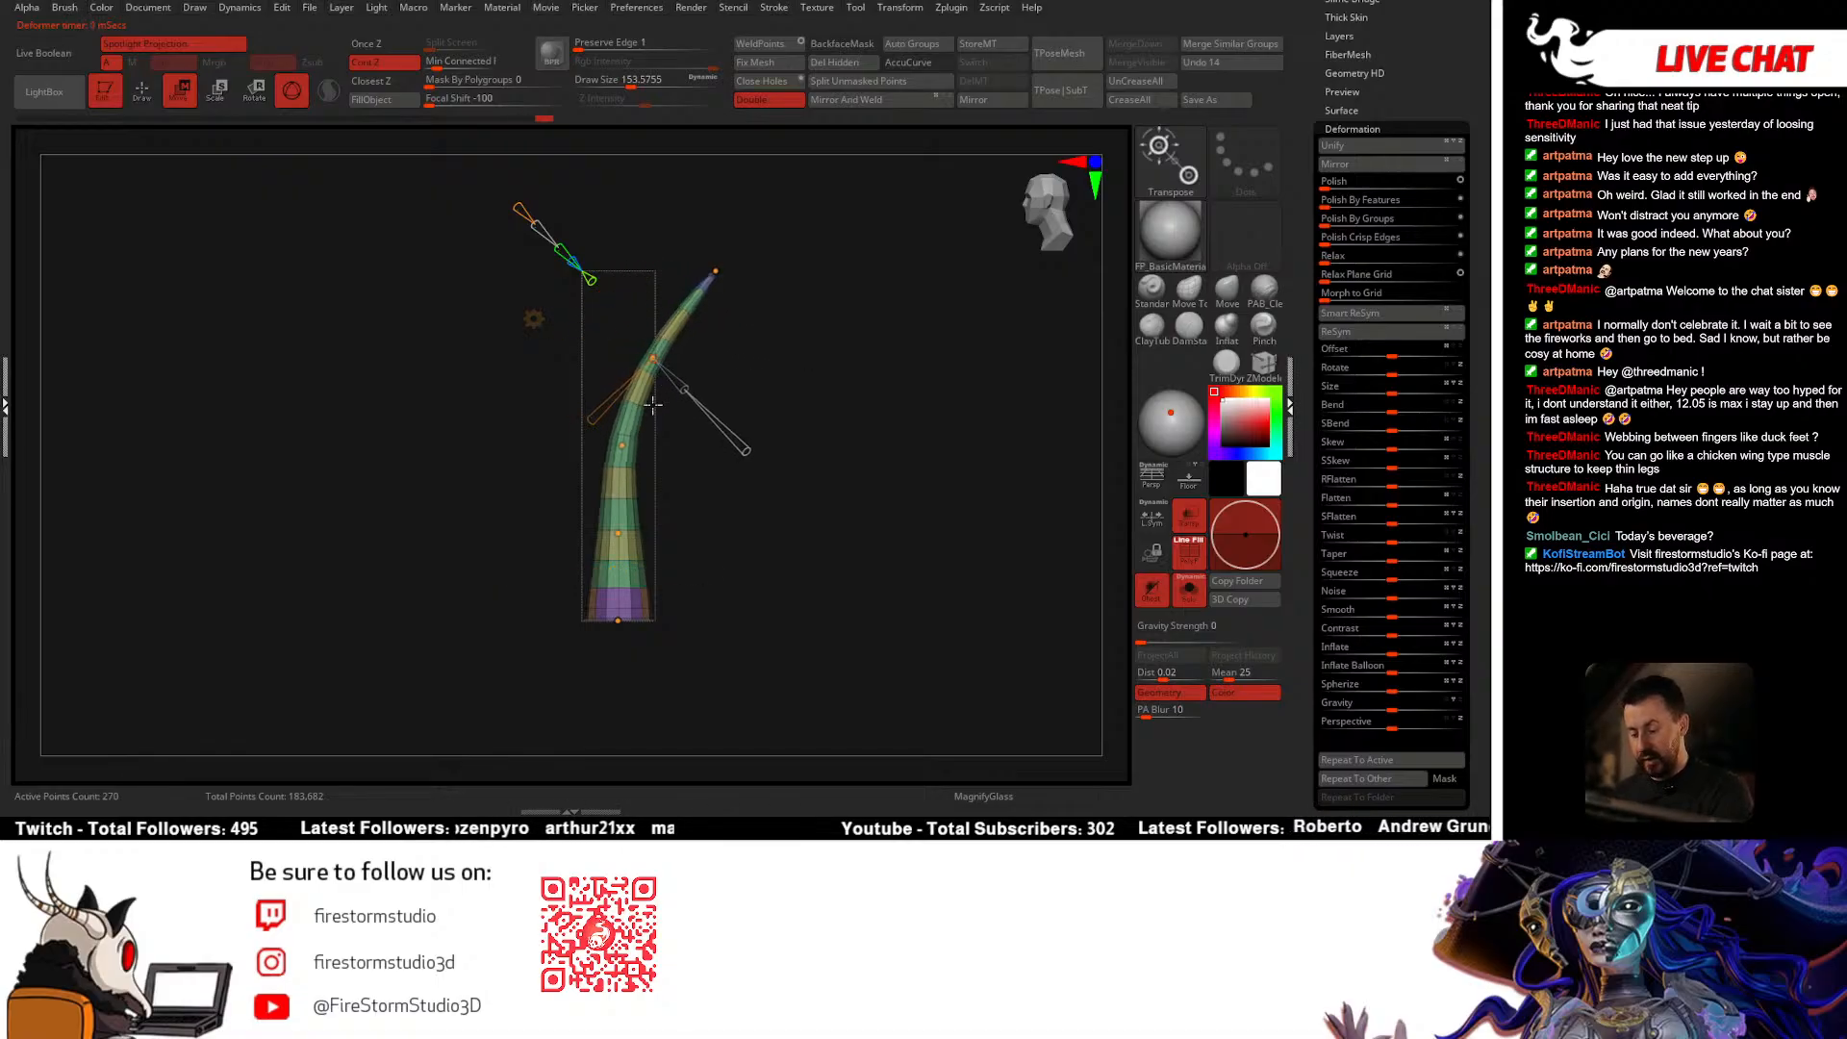
left_click_drag(621, 446, 638, 446)
left_click_drag(660, 374, 676, 387)
left_click_drag(715, 272, 790, 326)
left_click_drag(683, 382, 690, 388)
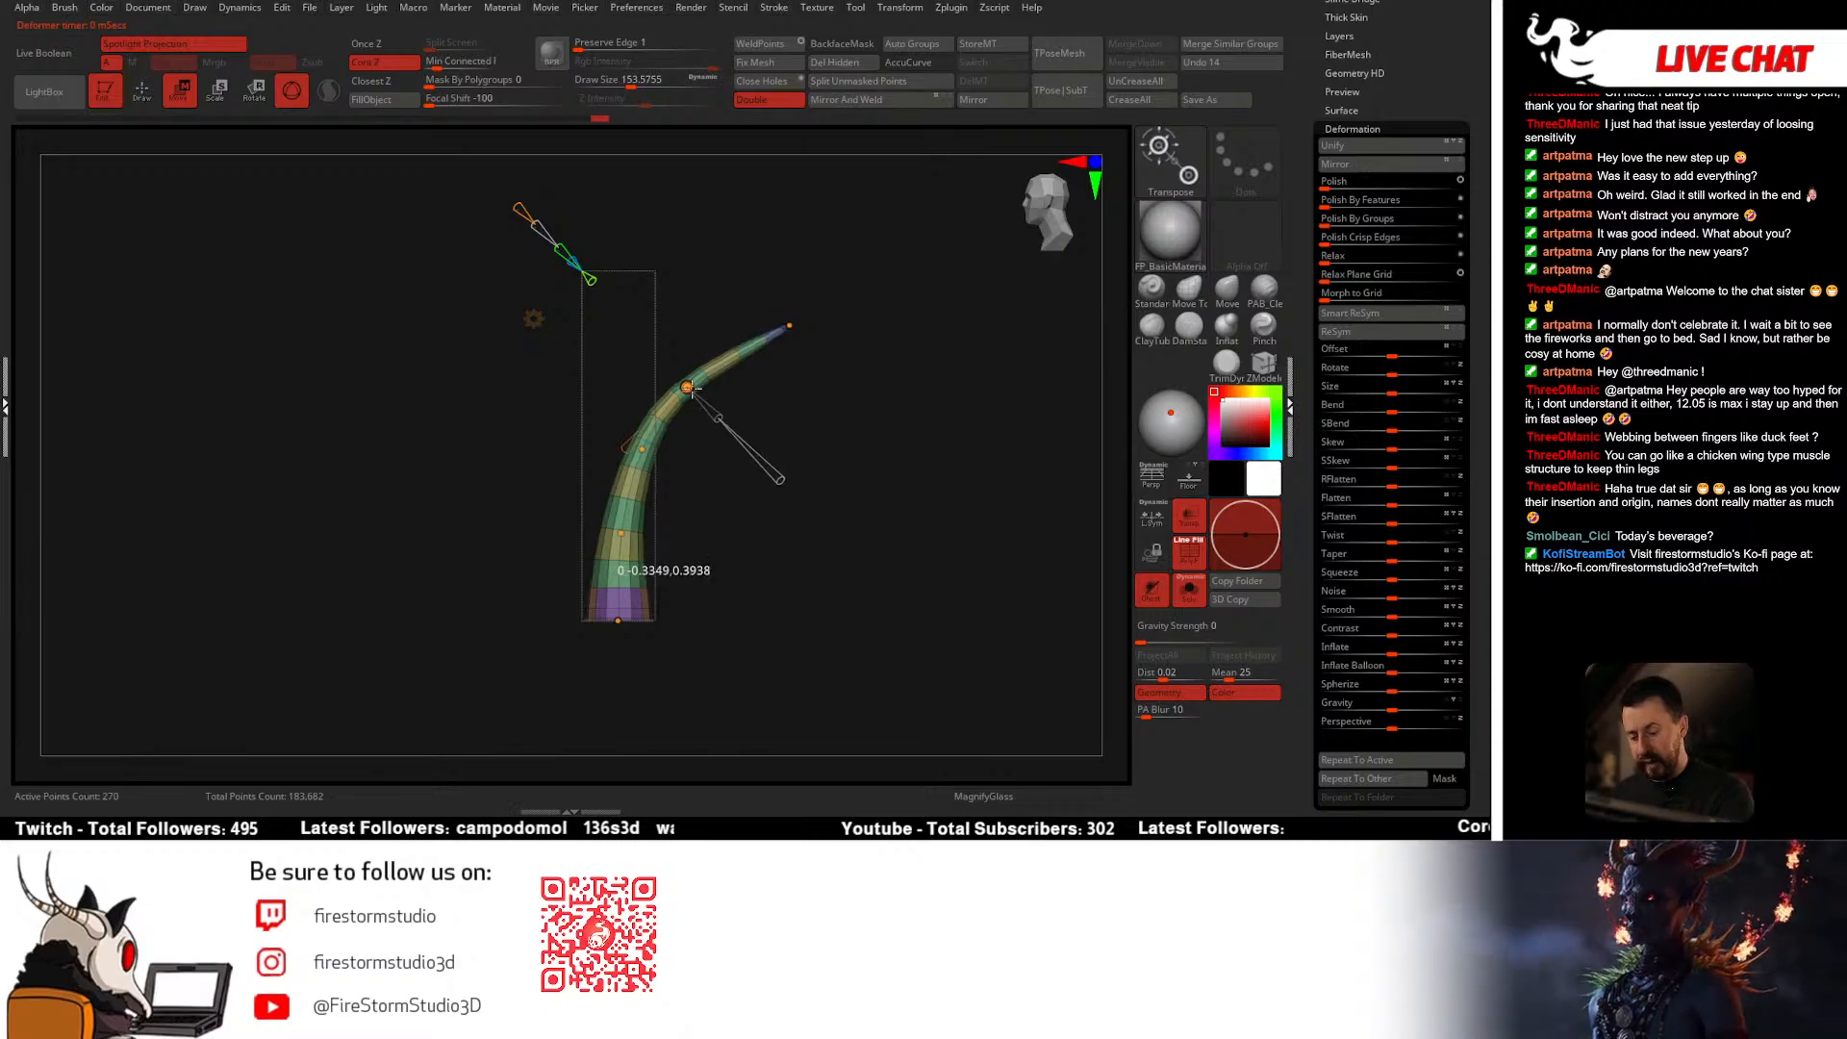
Step: Smooth the horn's arc by nudging its middle and upper curve points sideways and lowering the tip point
left_click_drag(641, 450, 646, 453)
left_click_drag(621, 533, 626, 535)
left_click_drag(646, 453, 647, 456)
left_click_drag(687, 391, 694, 392)
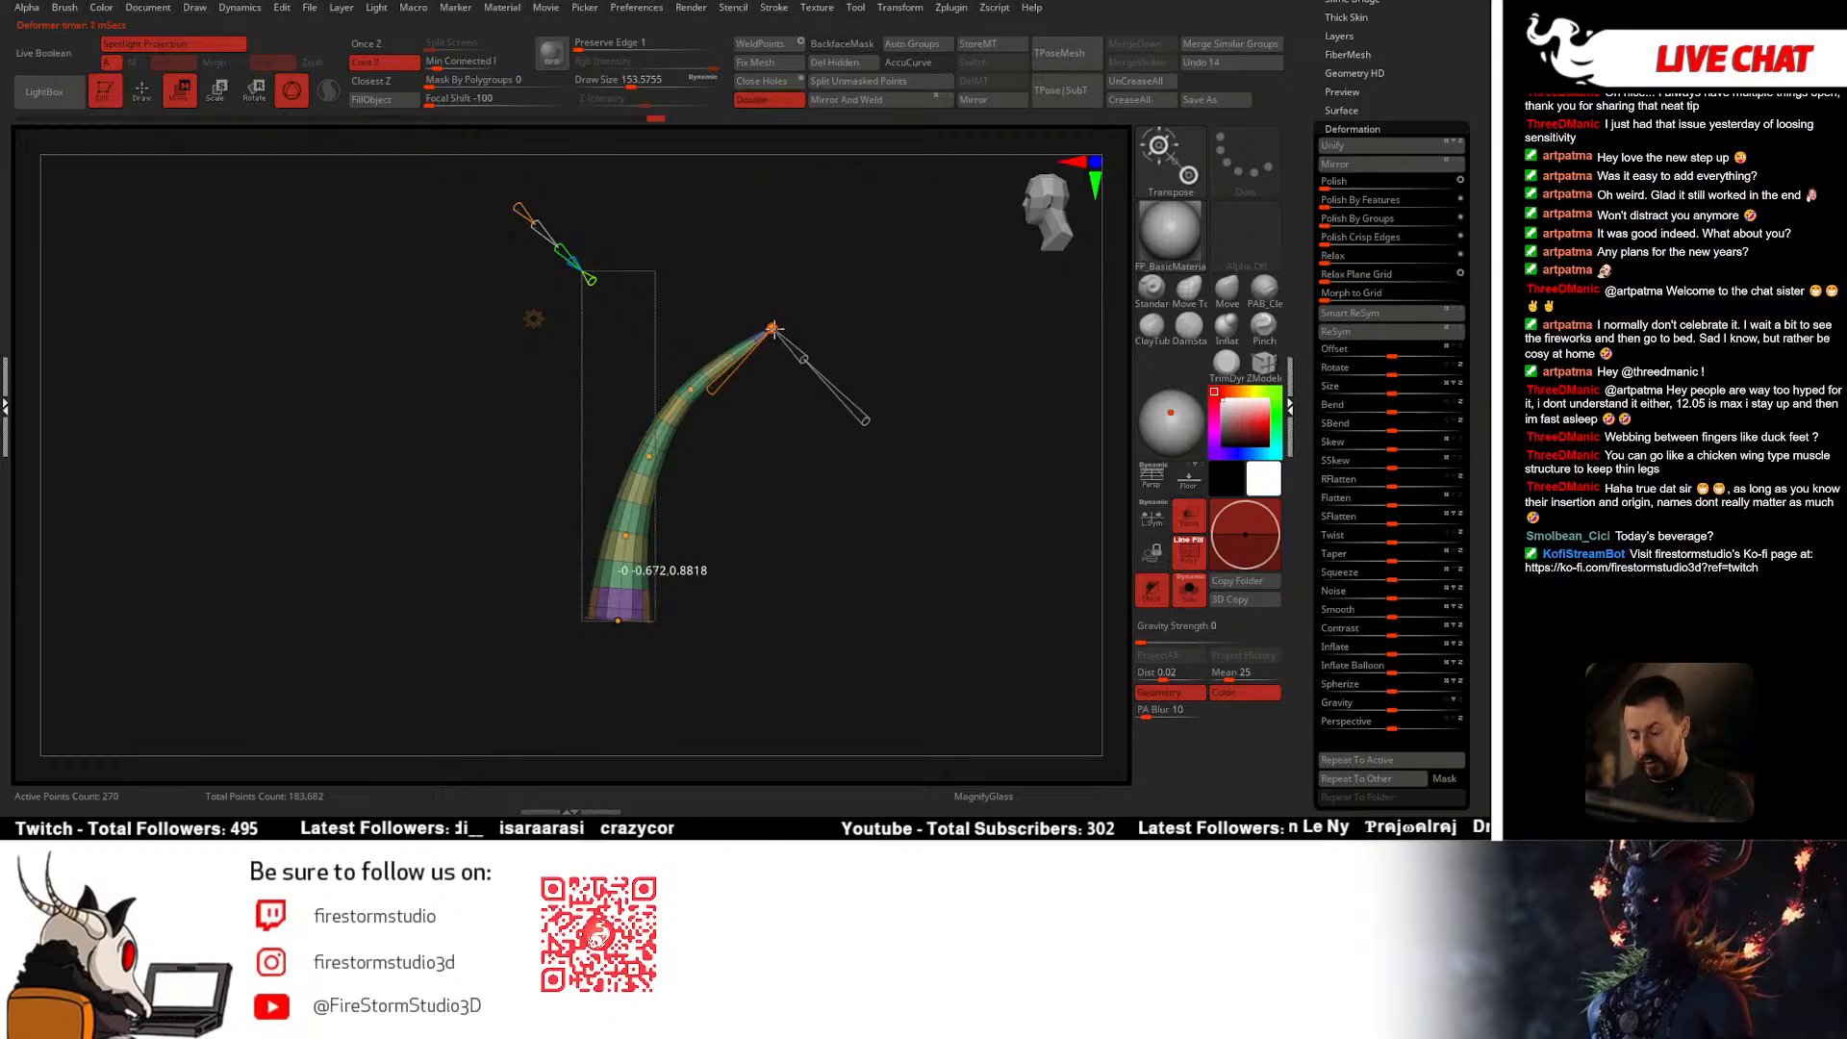
left_click_drag(789, 326, 781, 352)
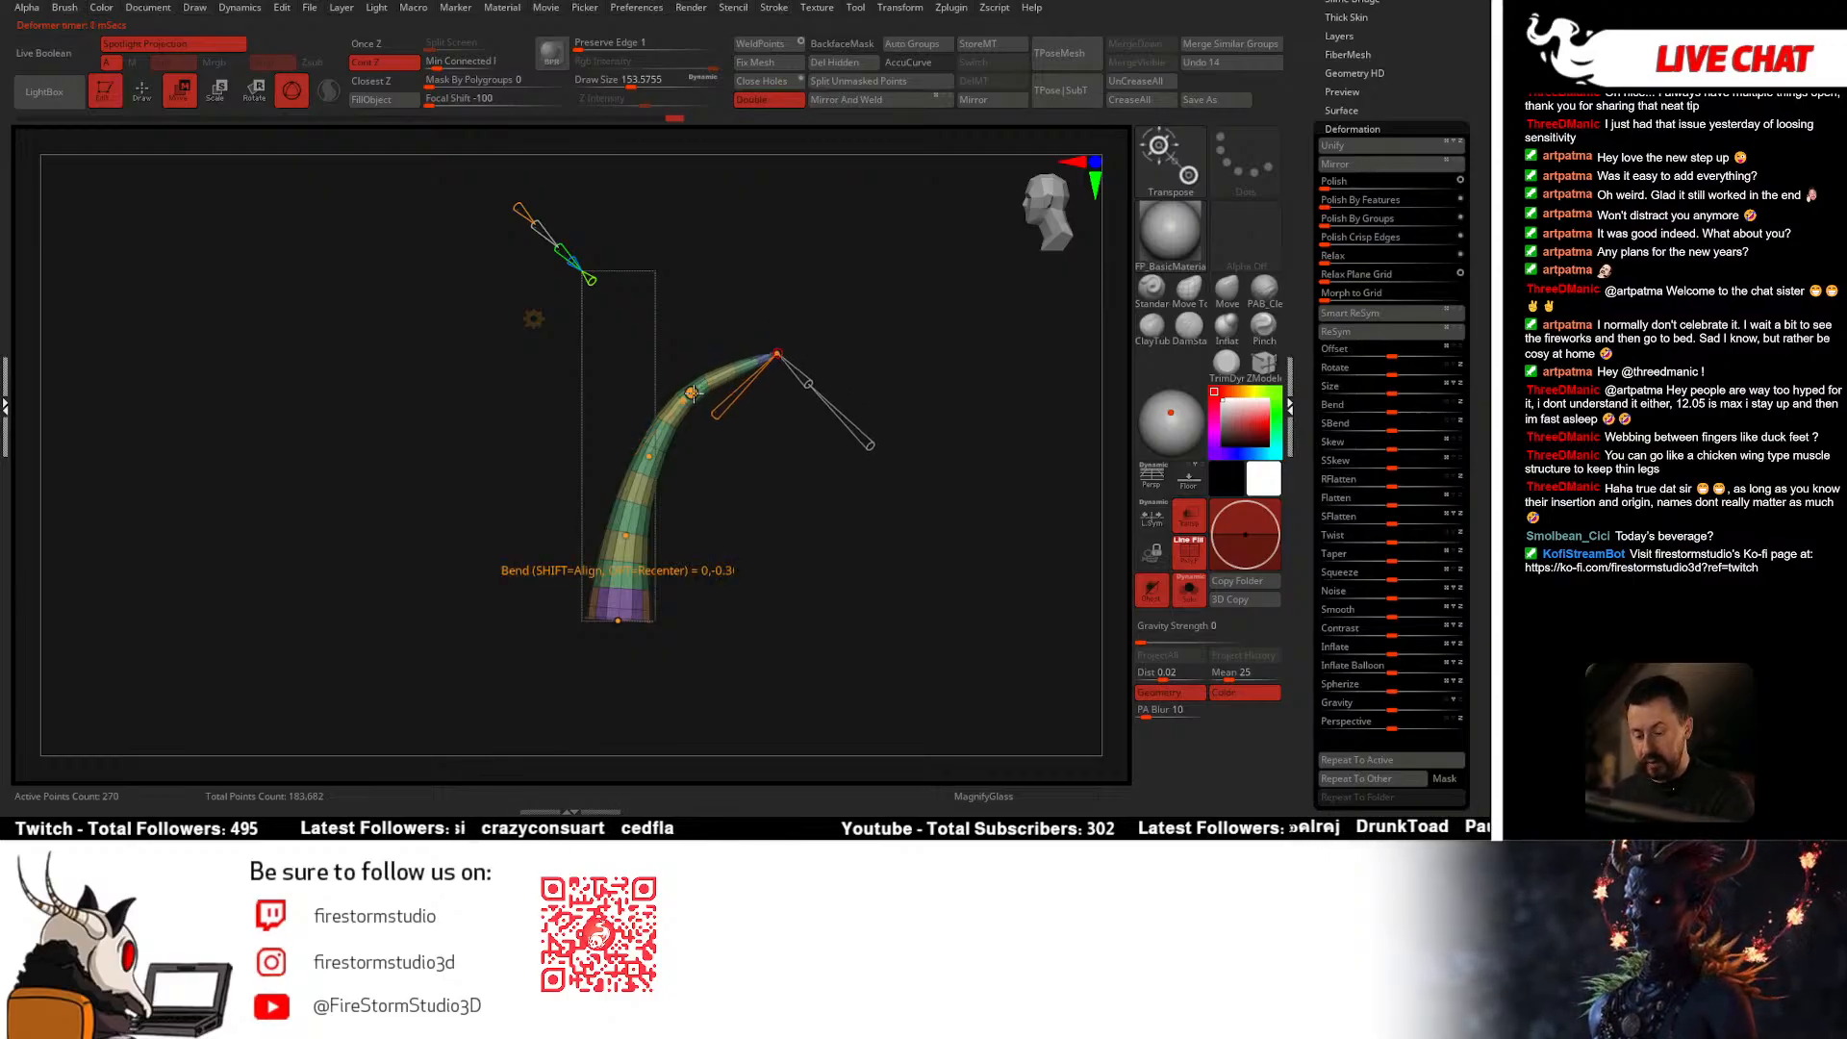
left_click_drag(692, 393, 695, 389)
mouse_move(839, 361)
left_mouse_down()
mouse_move(767, 375)
mouse_move(851, 363)
left_mouse_up()
Step: Adjust the horn's thickness at the tip and upper curve points and lower the tip slightly
left_click_drag(851, 556, 716, 592)
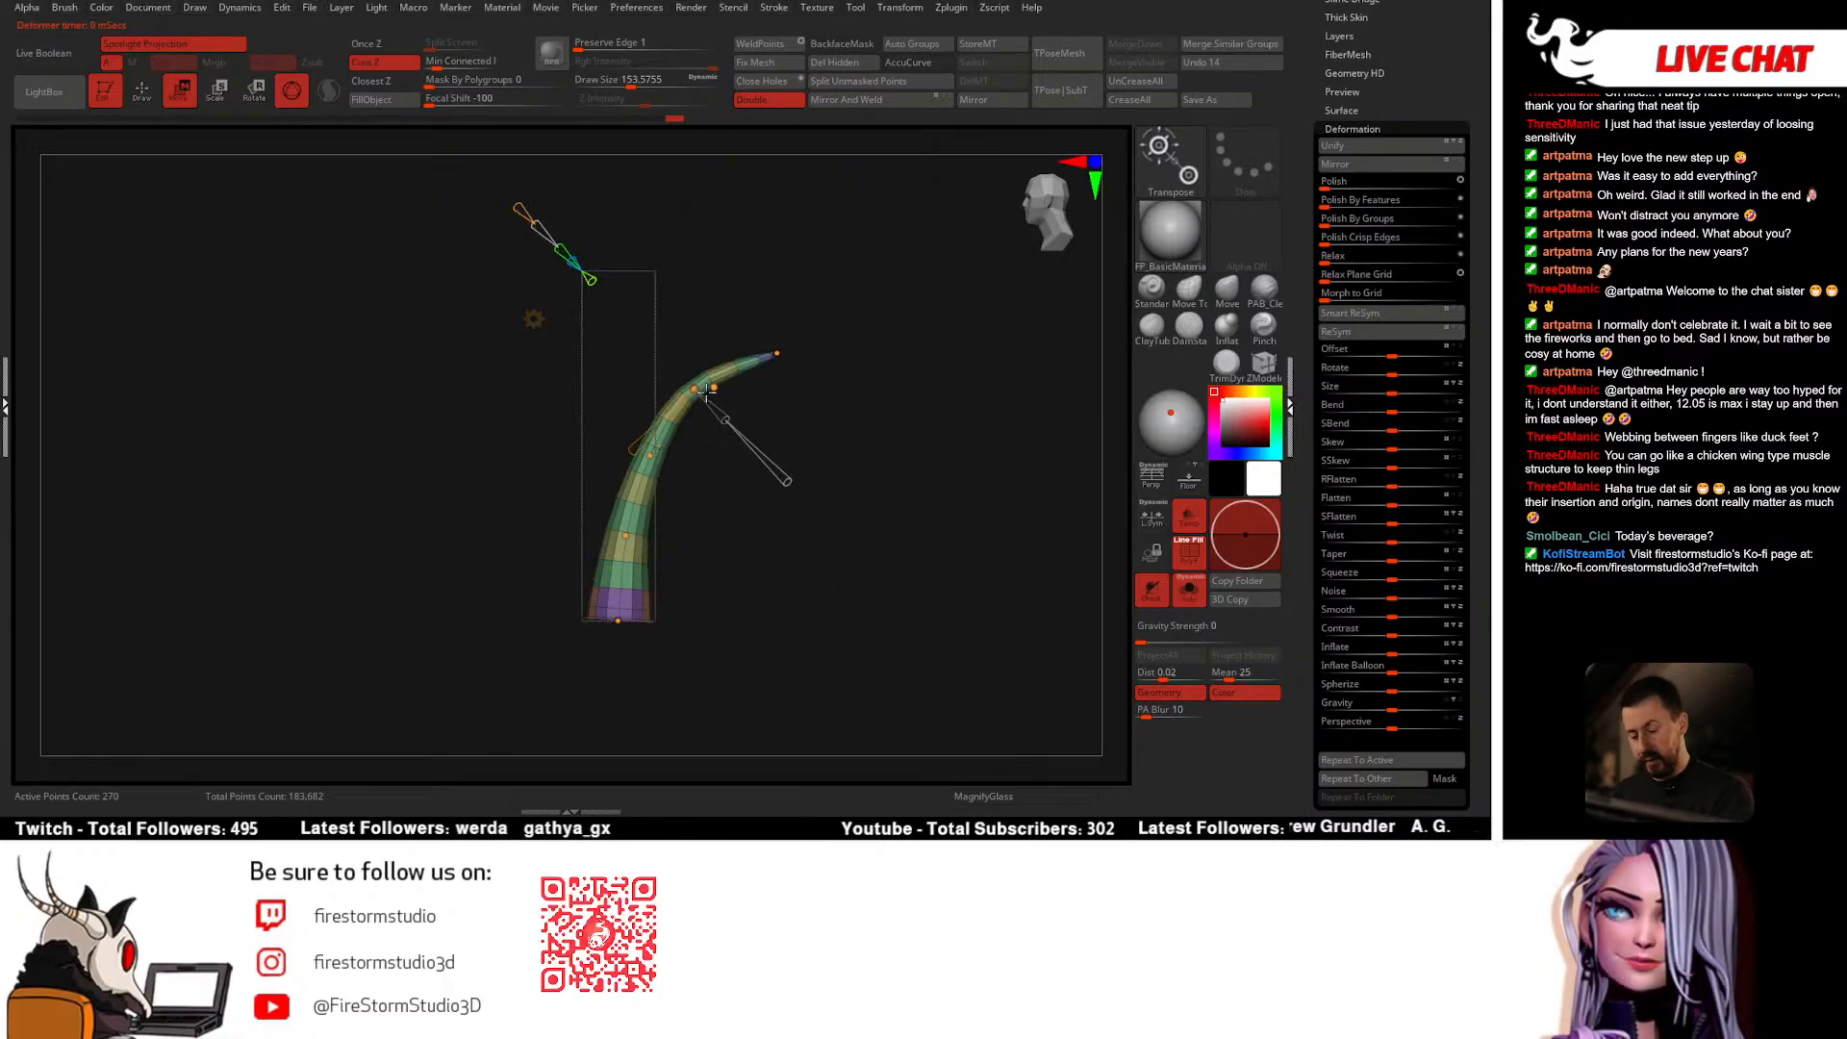
left_click_drag(707, 391, 702, 400)
left_click(779, 355)
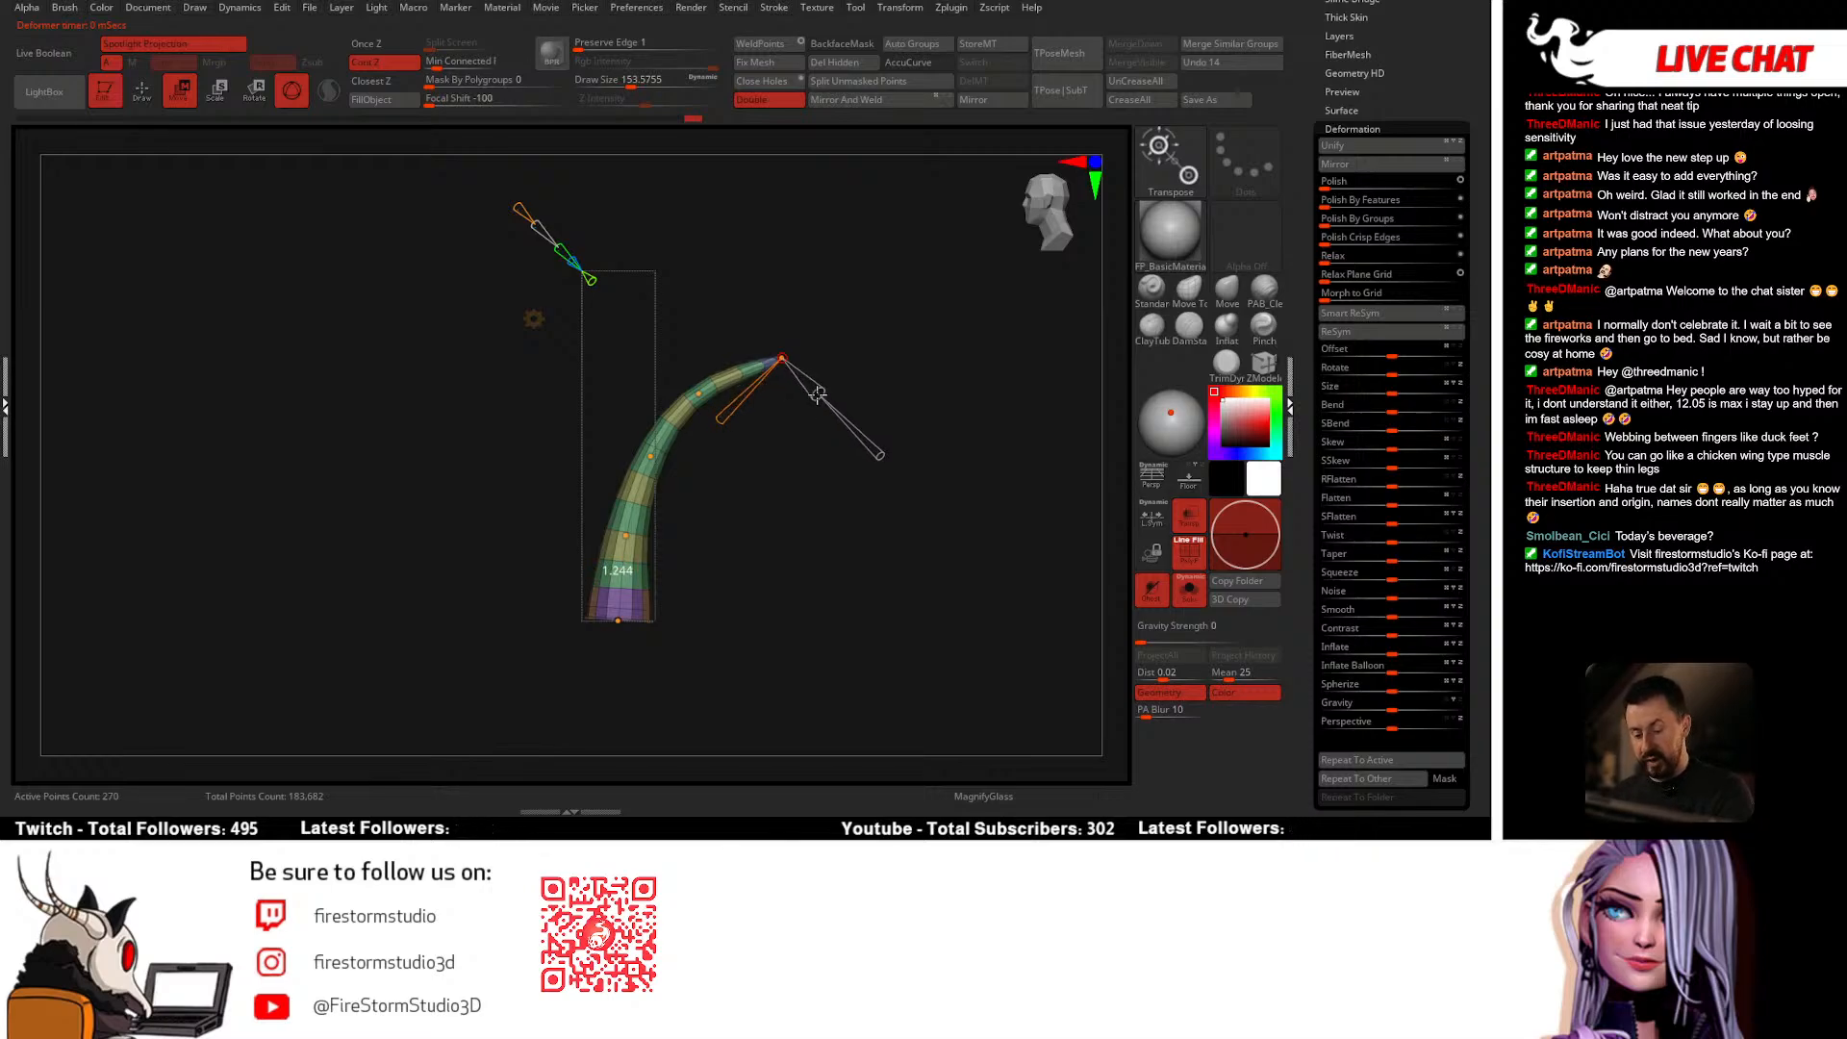
mouse_move(817, 394)
left_mouse_down()
mouse_move(789, 363)
mouse_move(814, 390)
left_mouse_up()
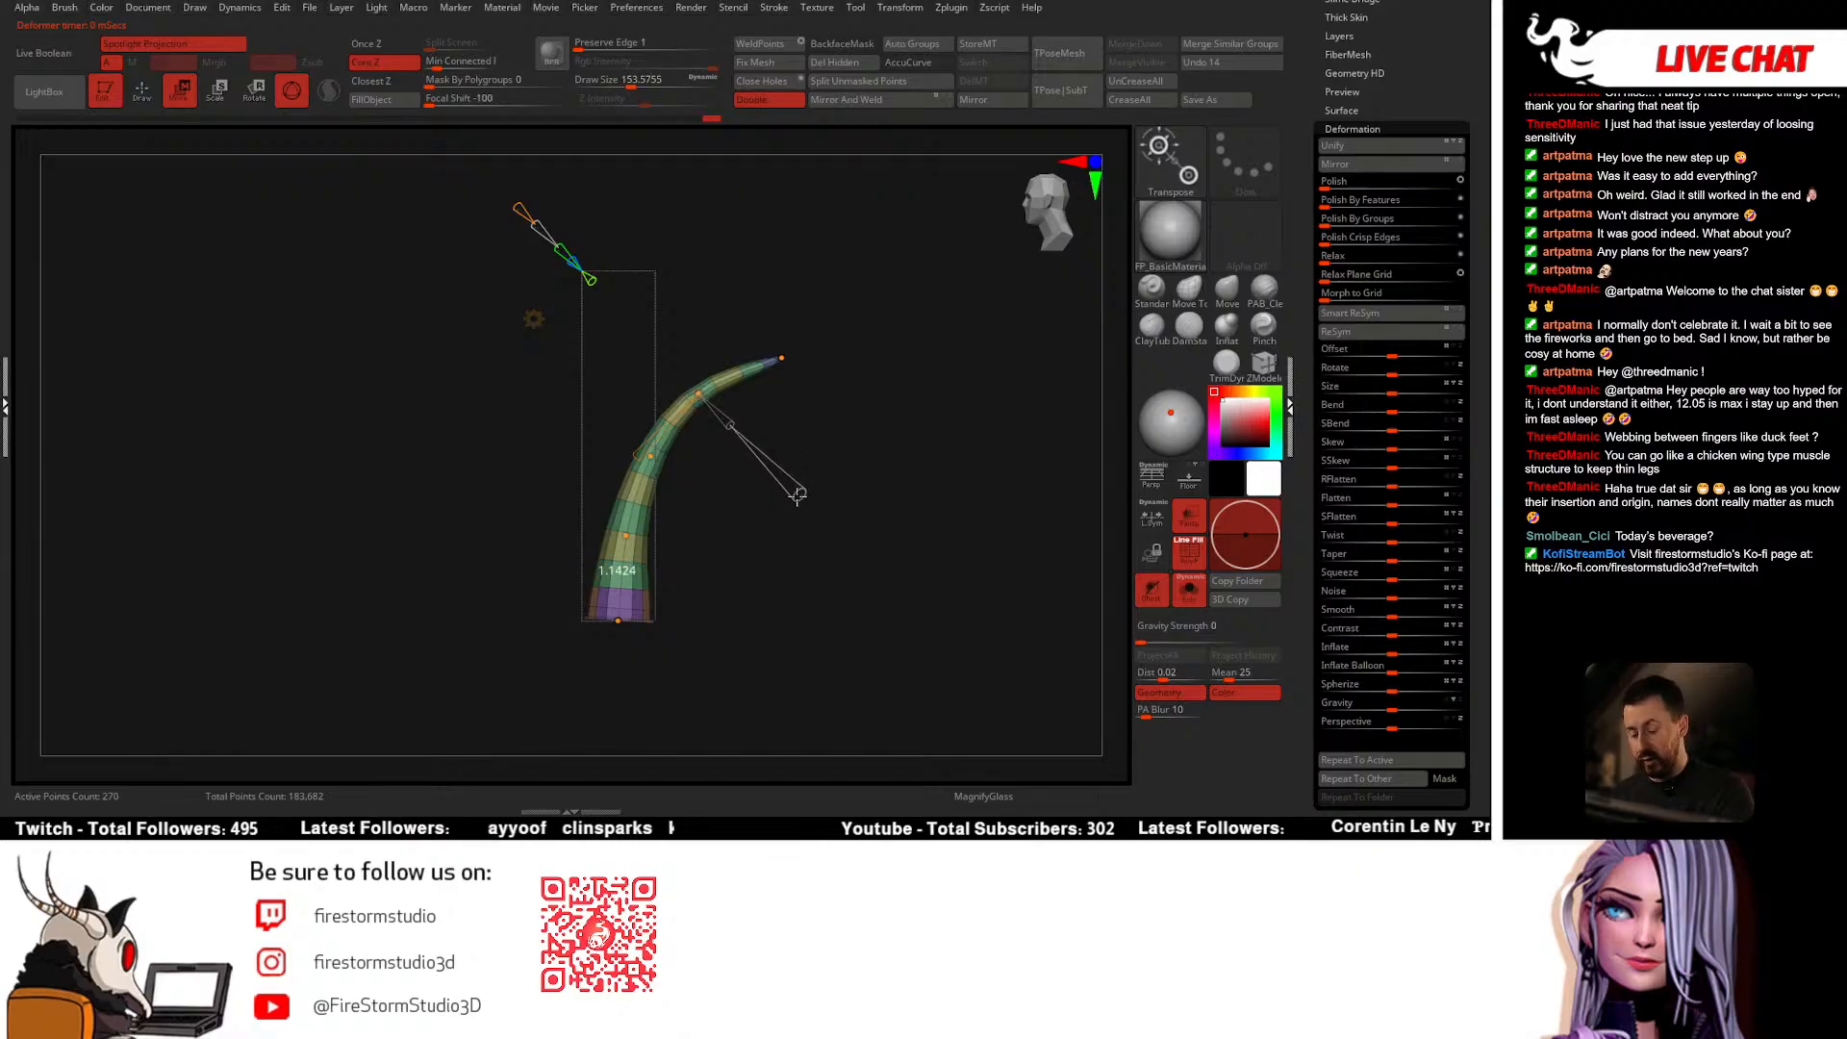
left_click_drag(797, 494, 791, 487)
left_click_drag(698, 394, 785, 369)
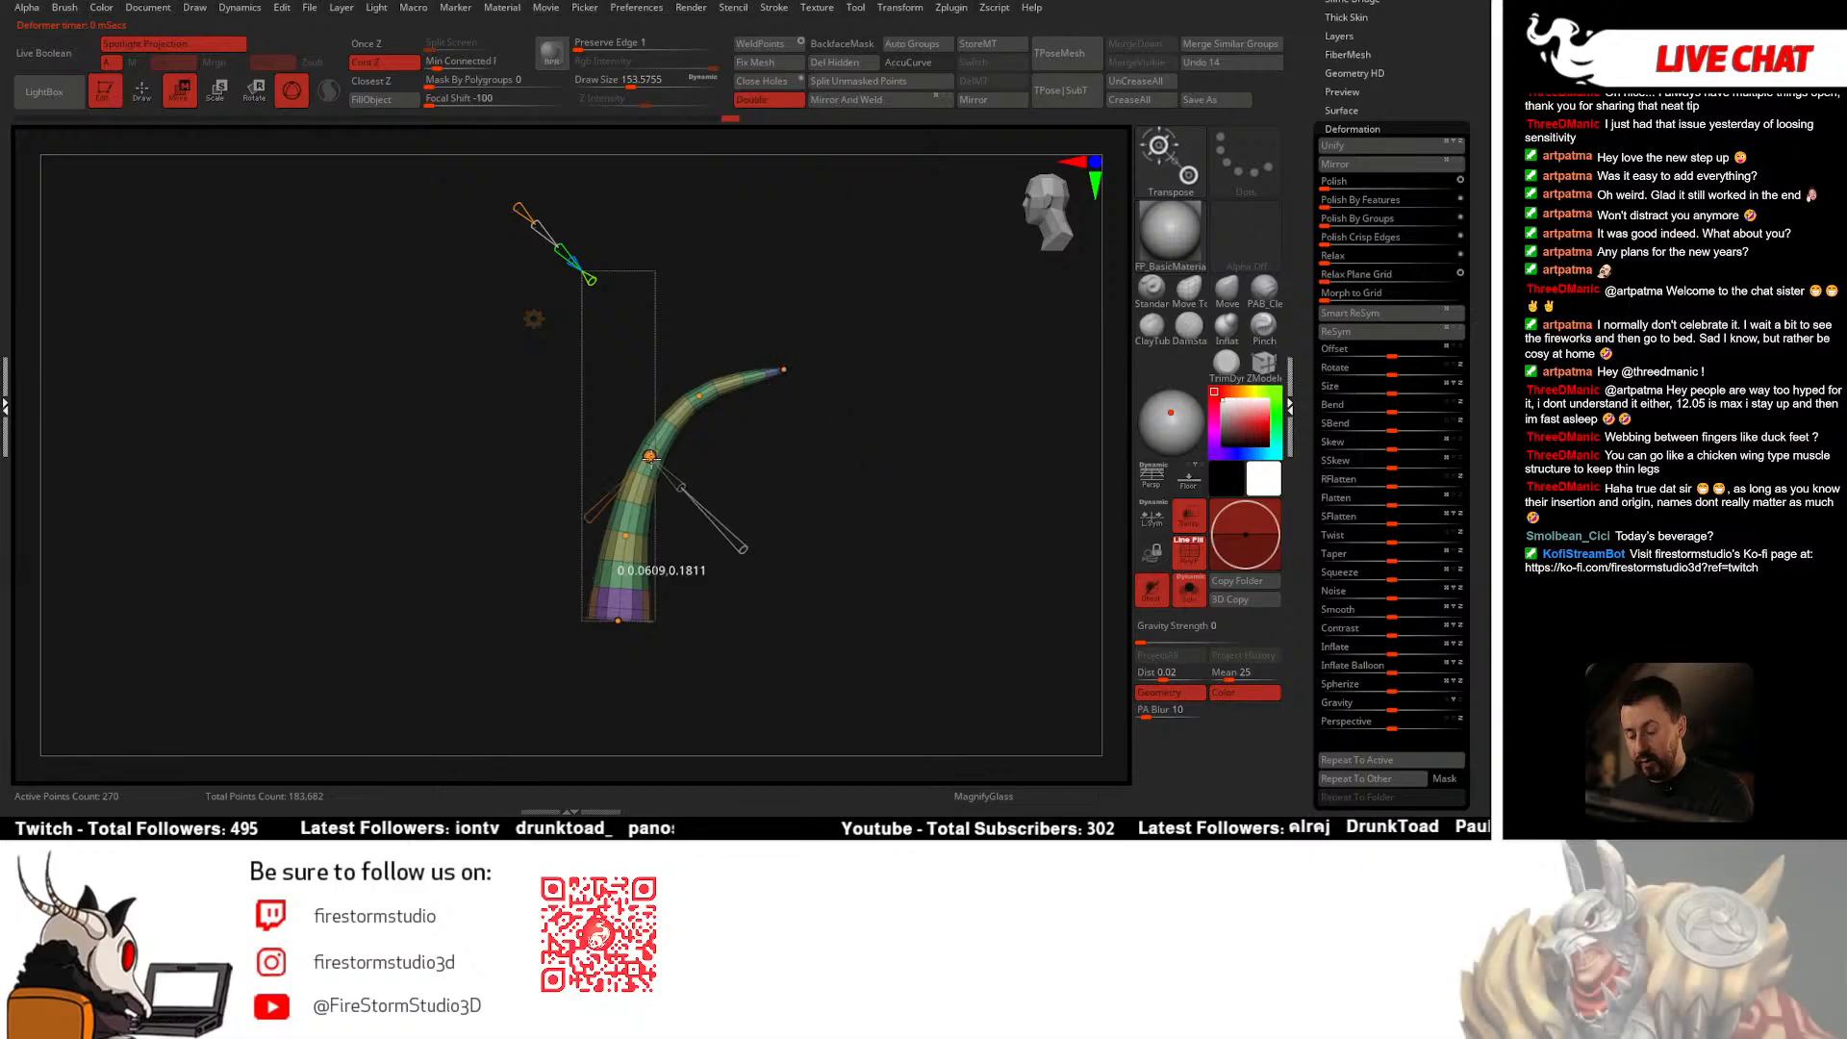
Step: Fine-tune the horn's lower, middle and tip curve points for an even bend
left_click(617, 614)
left_click(651, 458)
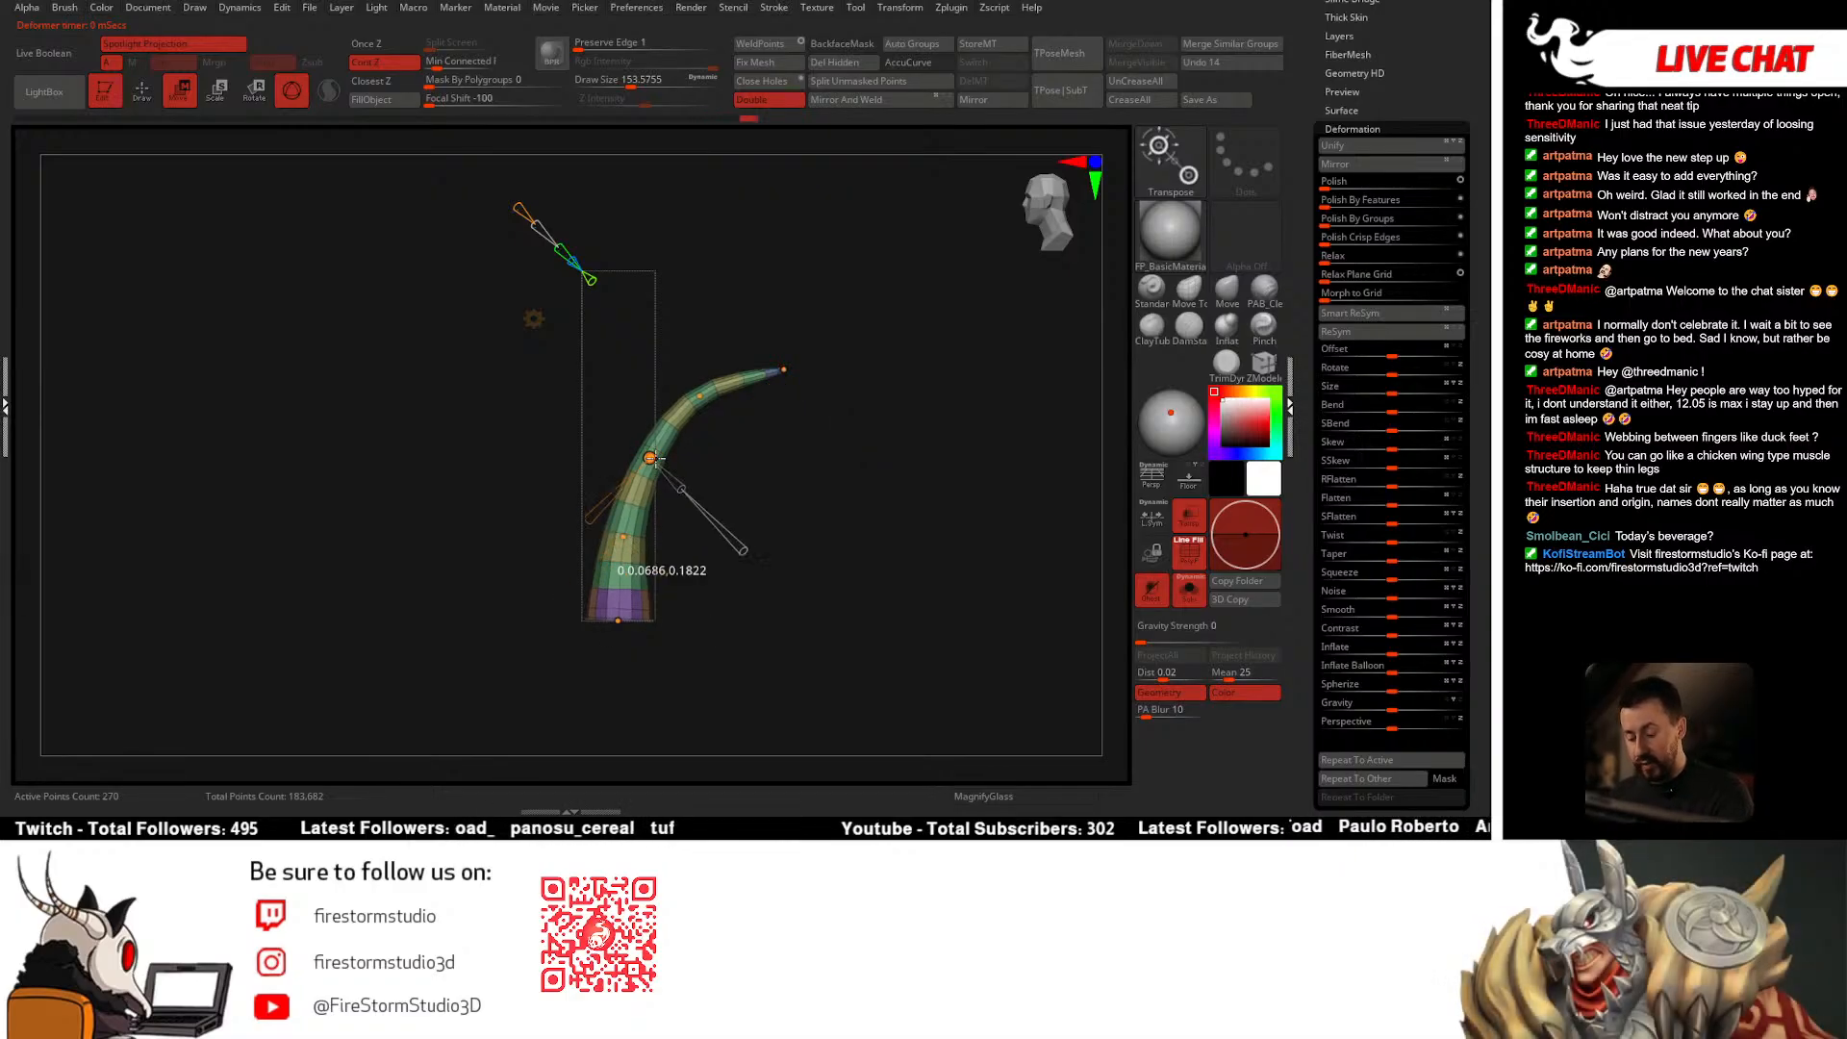
left_click(784, 371)
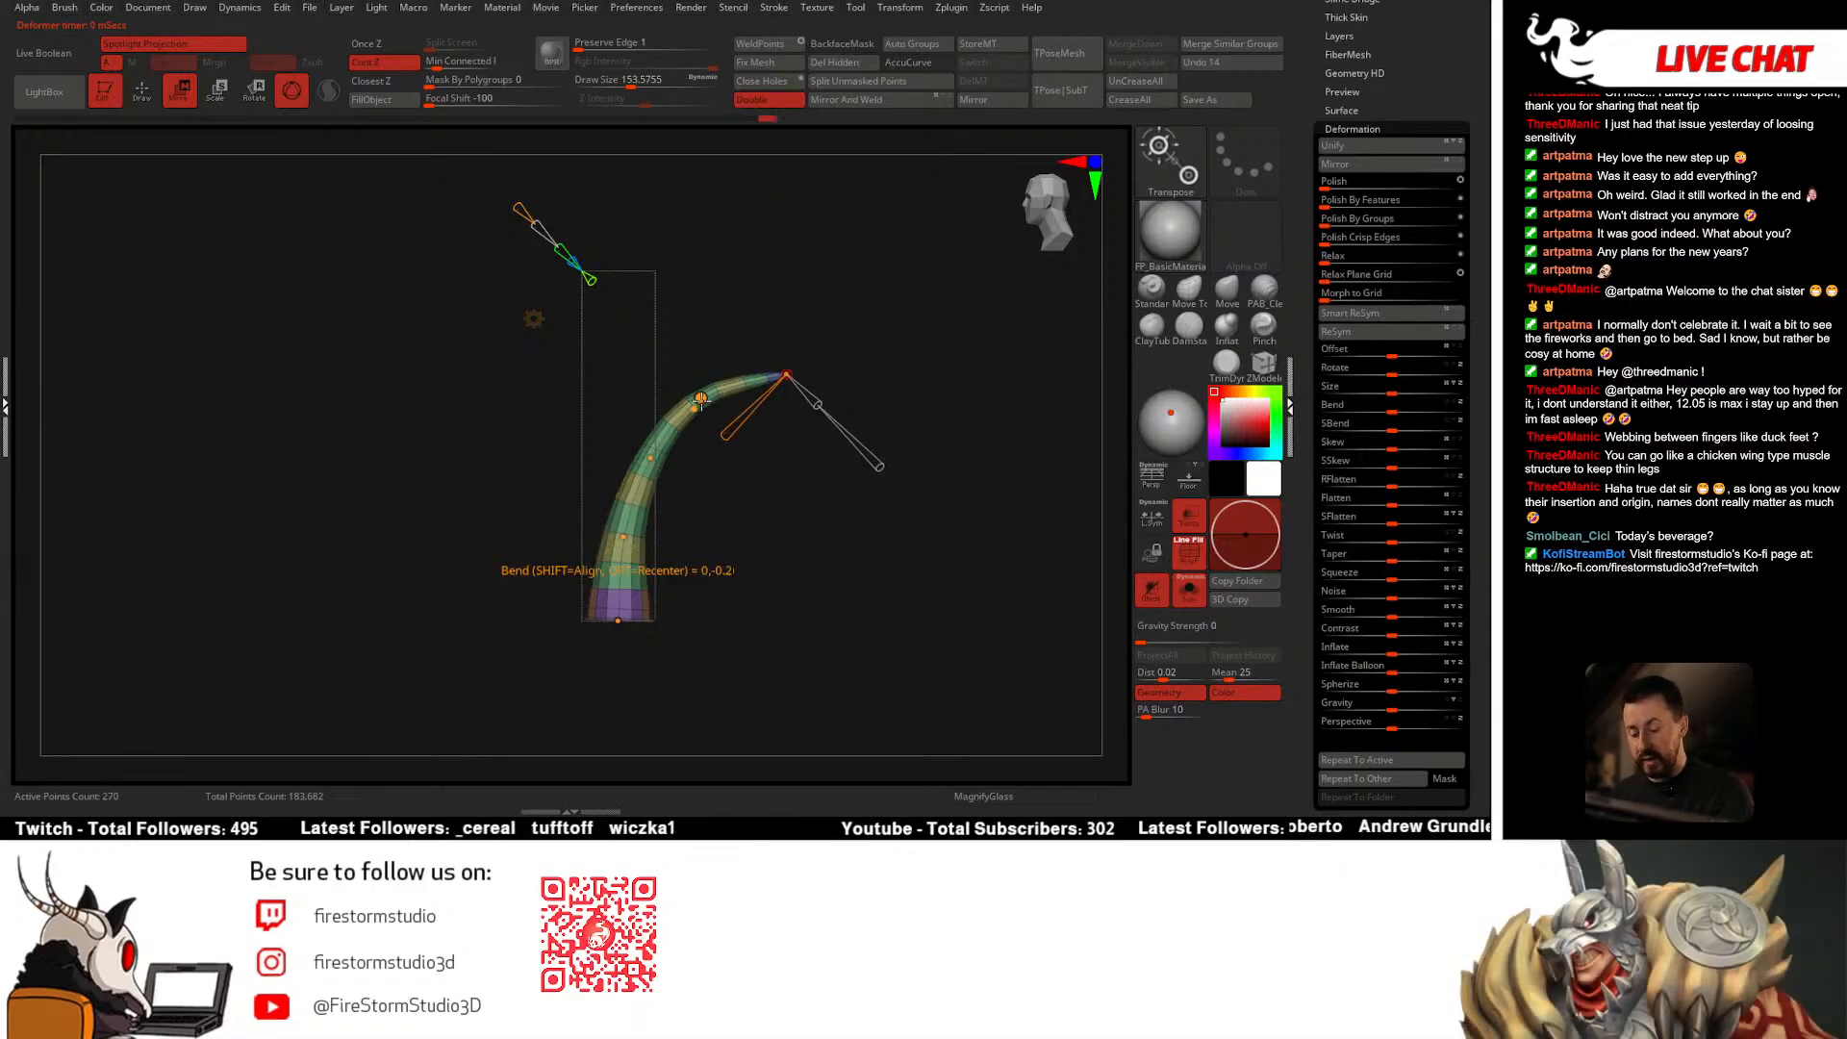
left_click(651, 458)
Step: Undo the last curve adjustment and scale down the horn's thickness at its base control point
left_click_drag(828, 521, 846, 557)
left_click(592, 592)
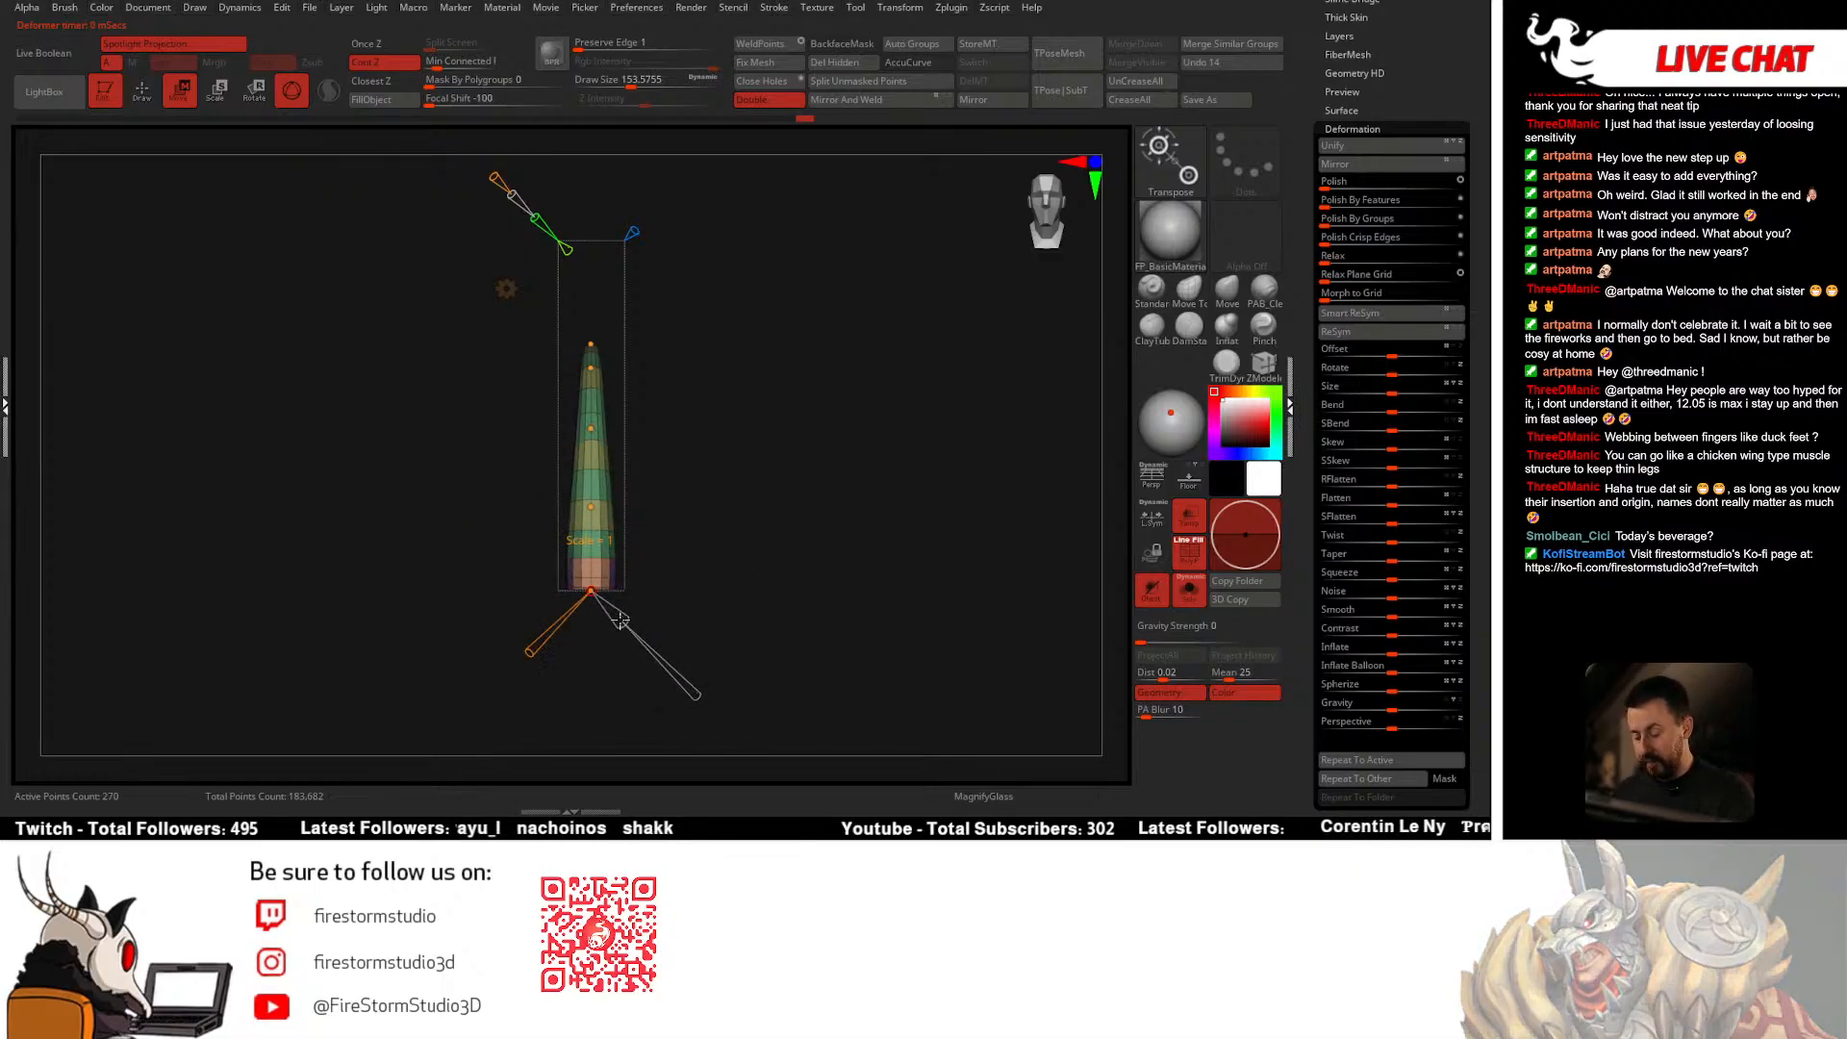
key("ctrl+z")
left_click_drag(623, 621, 637, 603)
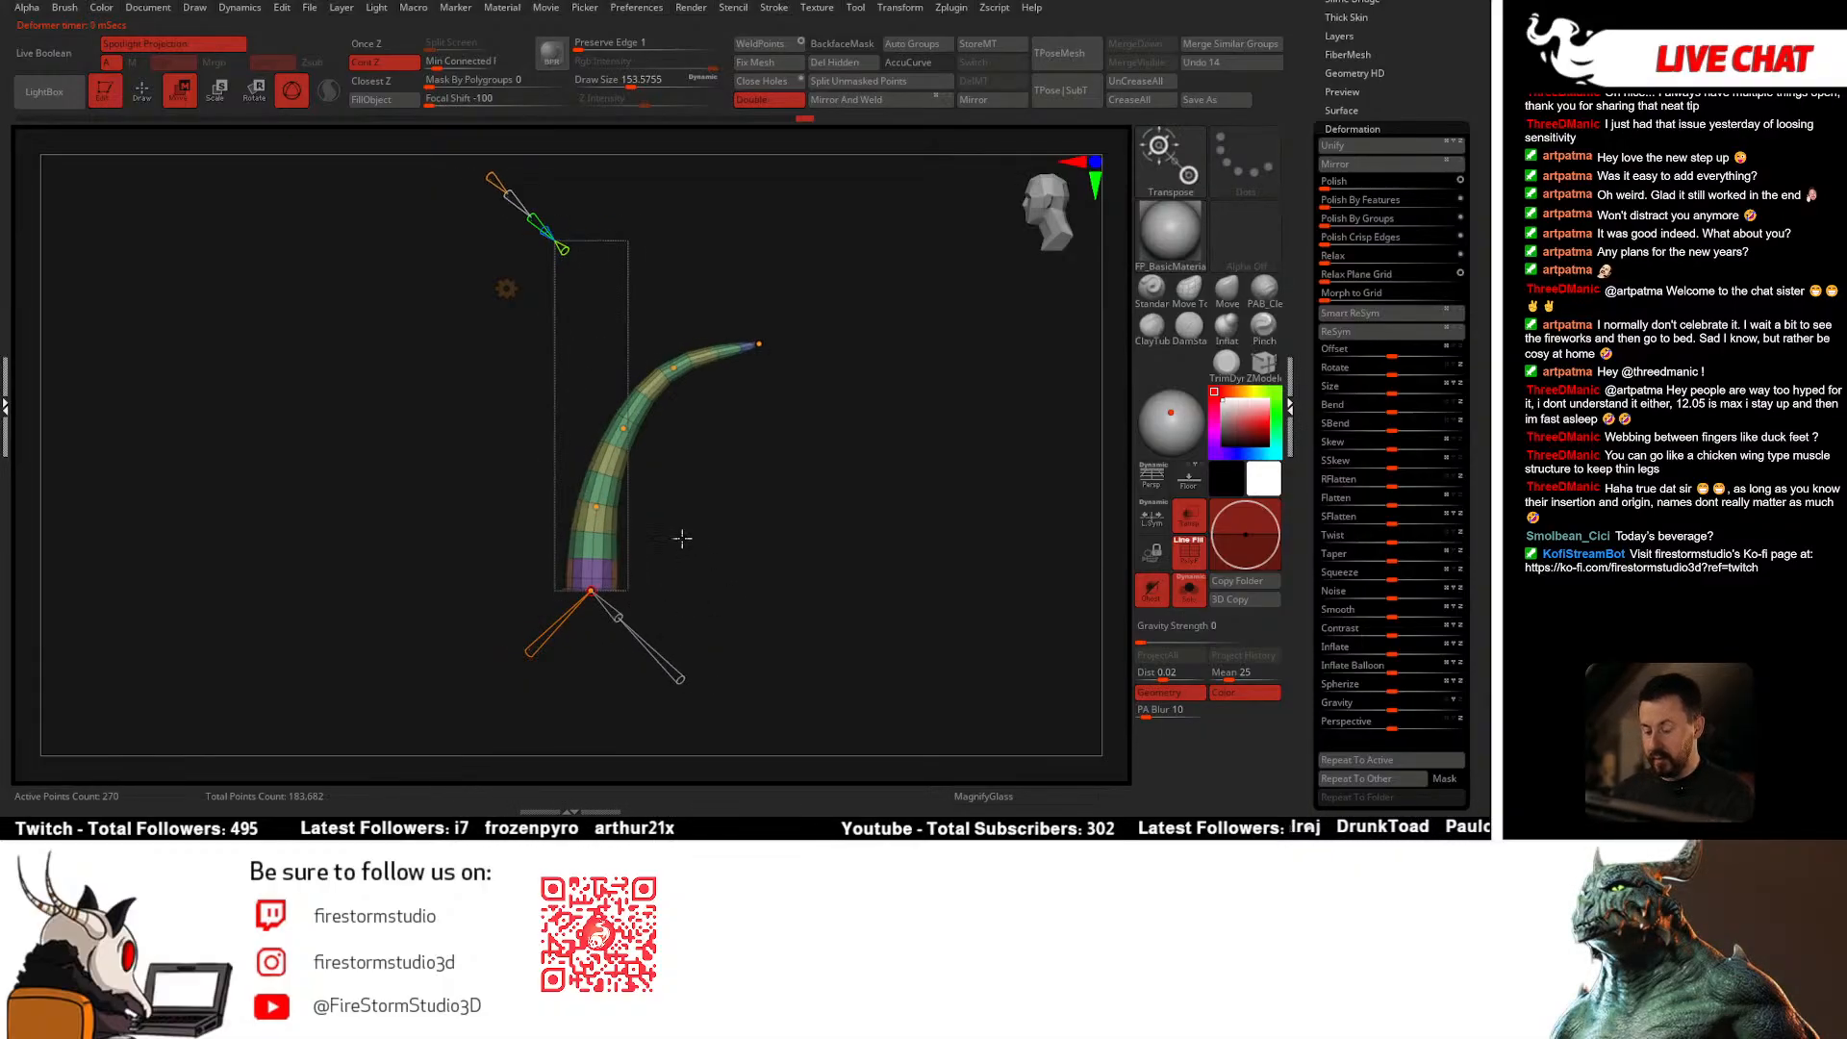
Step: Nudge the horn's middle, upper and tip curve points, and accept the bend-curve deformation
left_click_drag(624, 429, 616, 439)
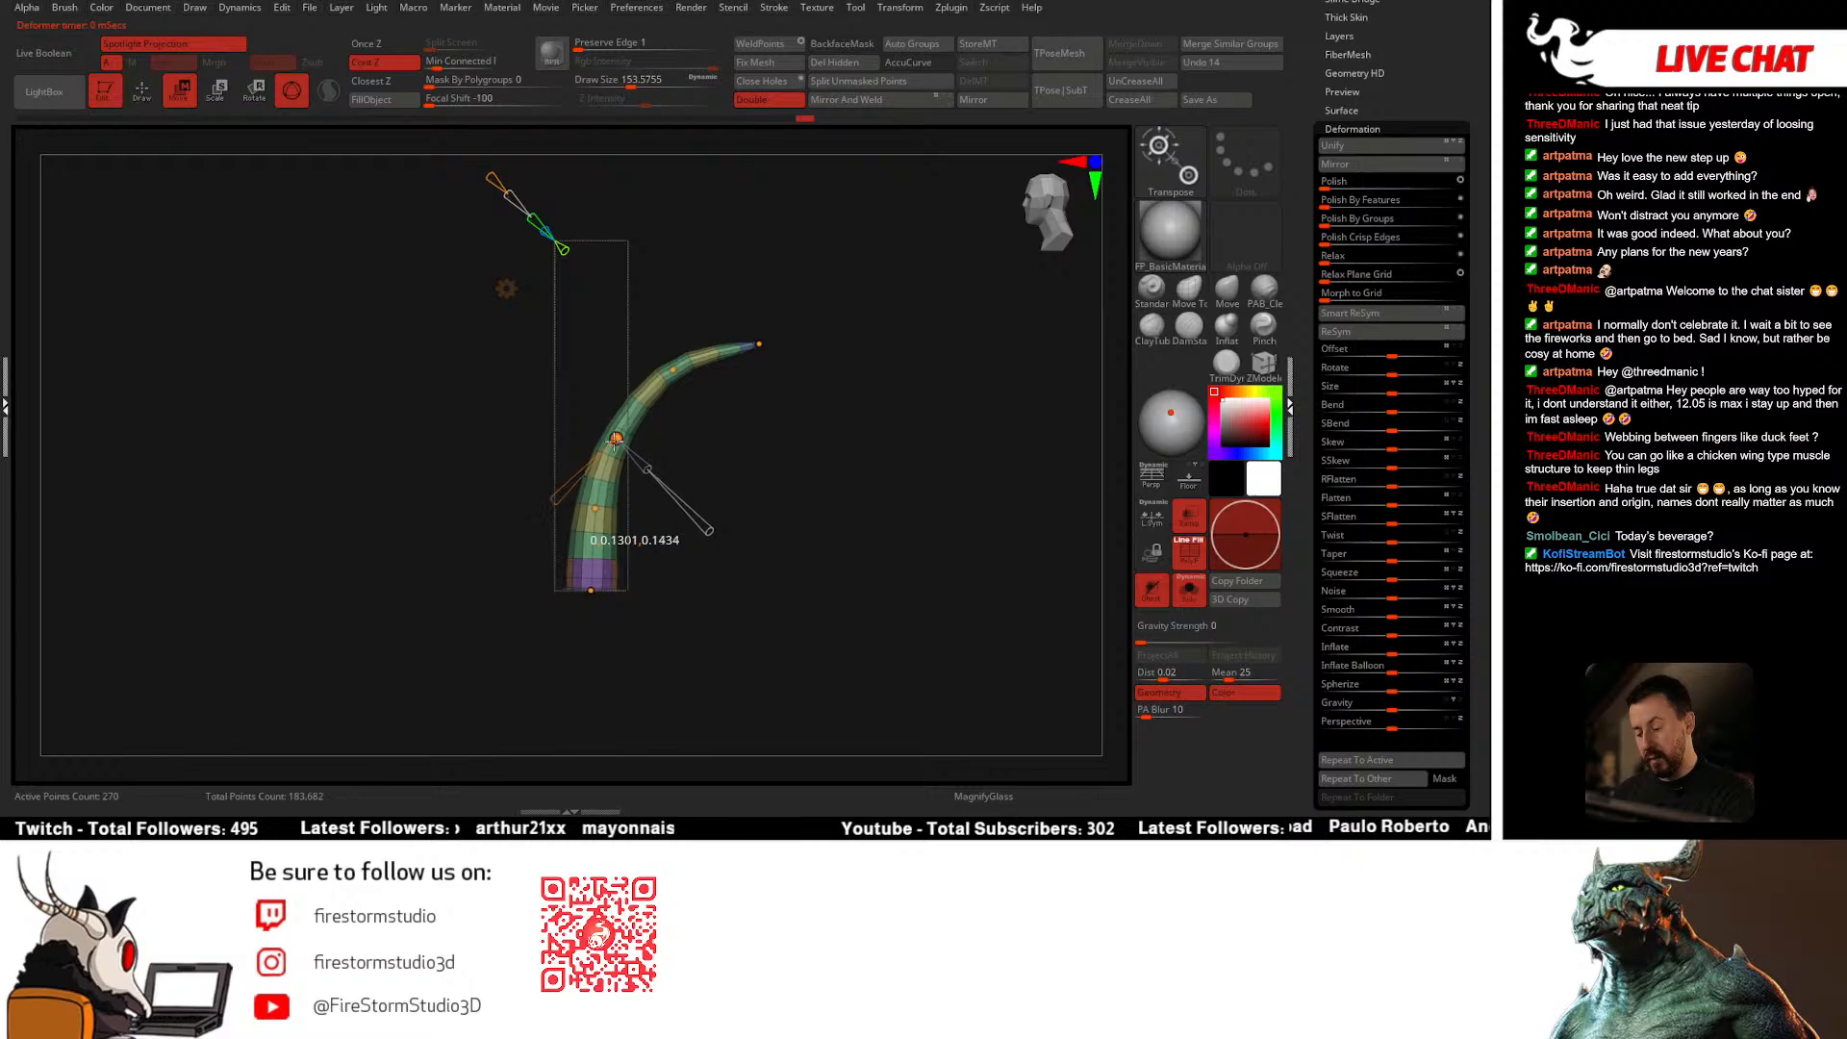
left_click_drag(674, 373, 756, 338)
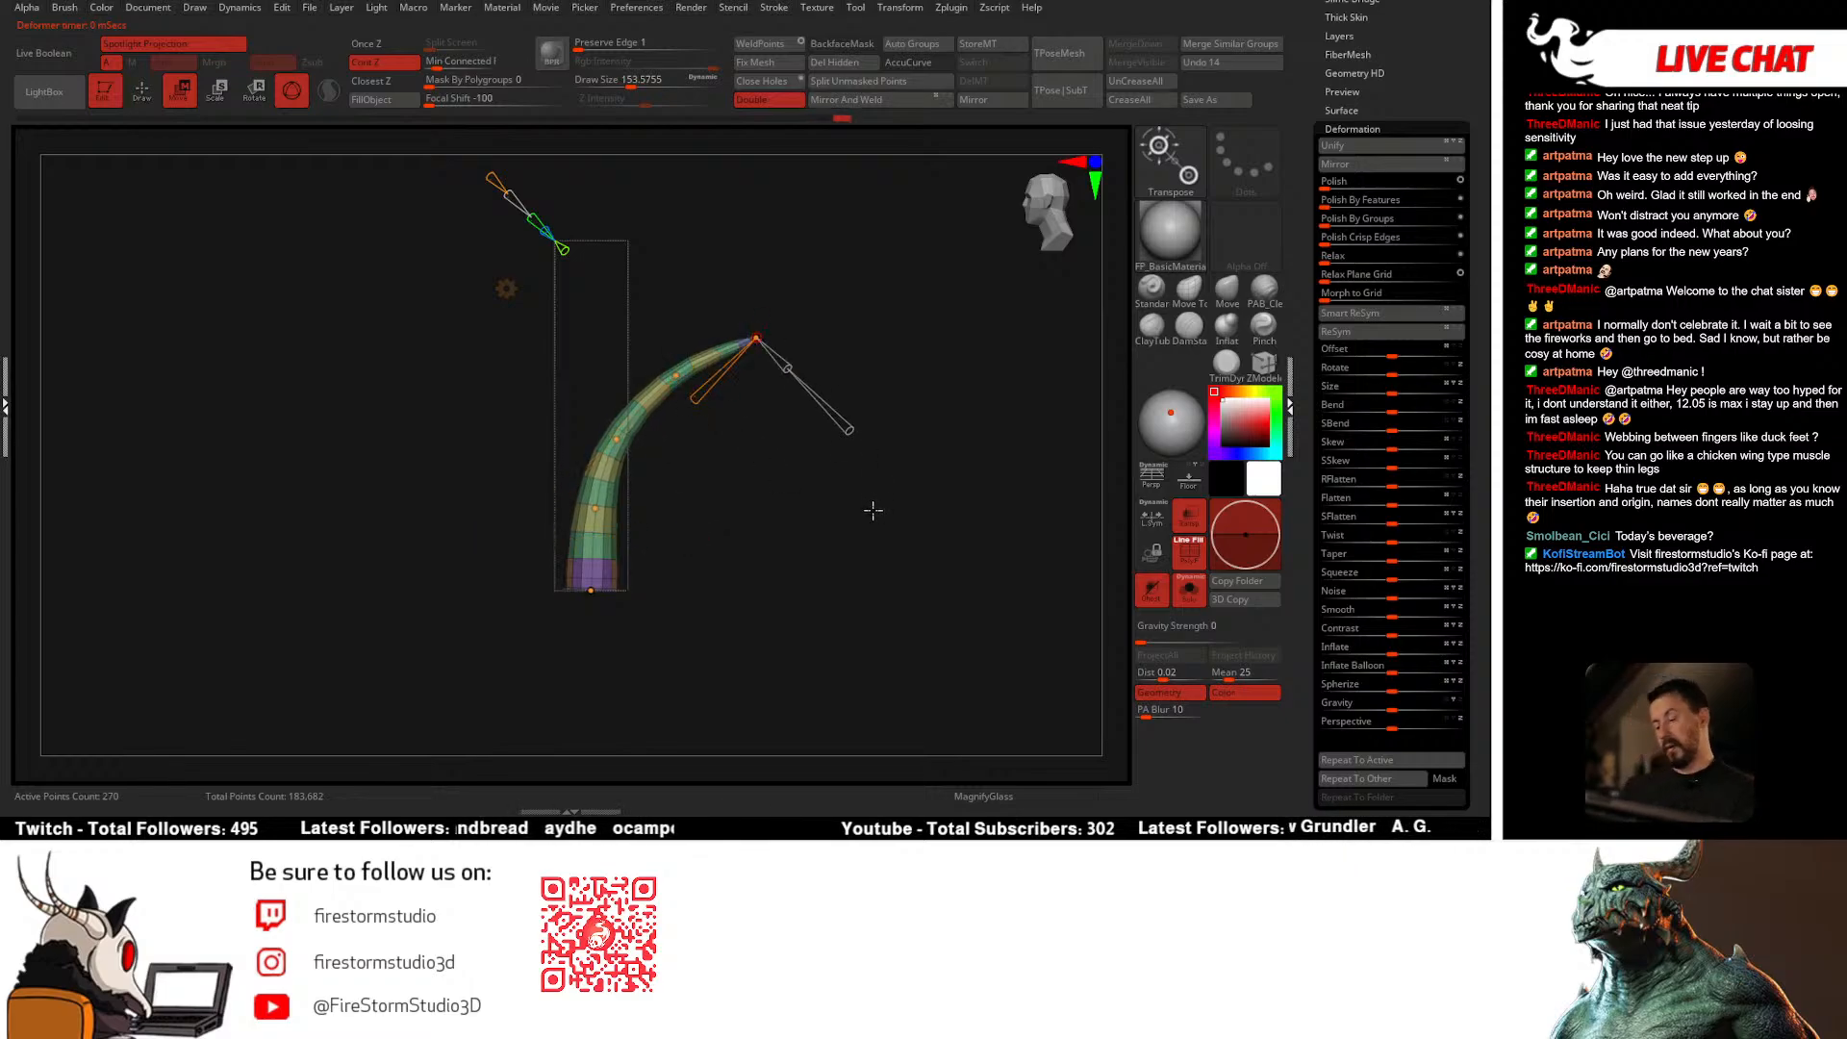
key("q")
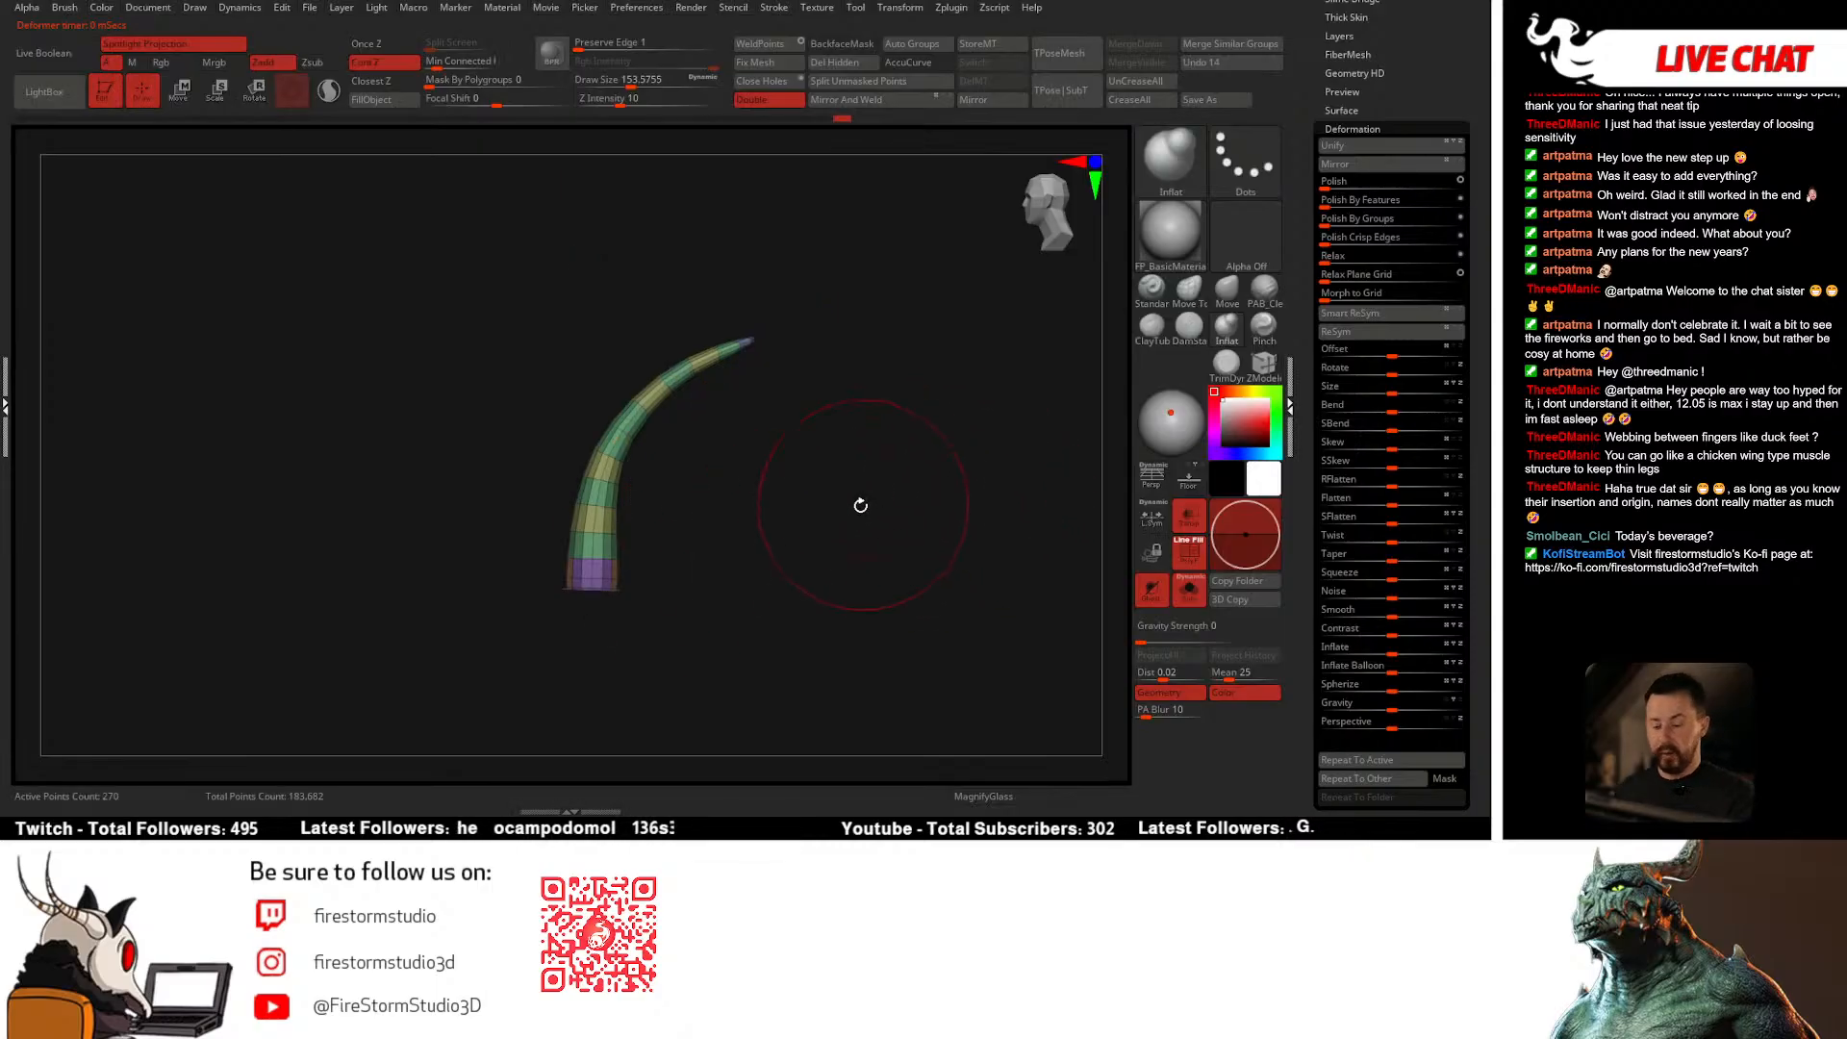
key("w")
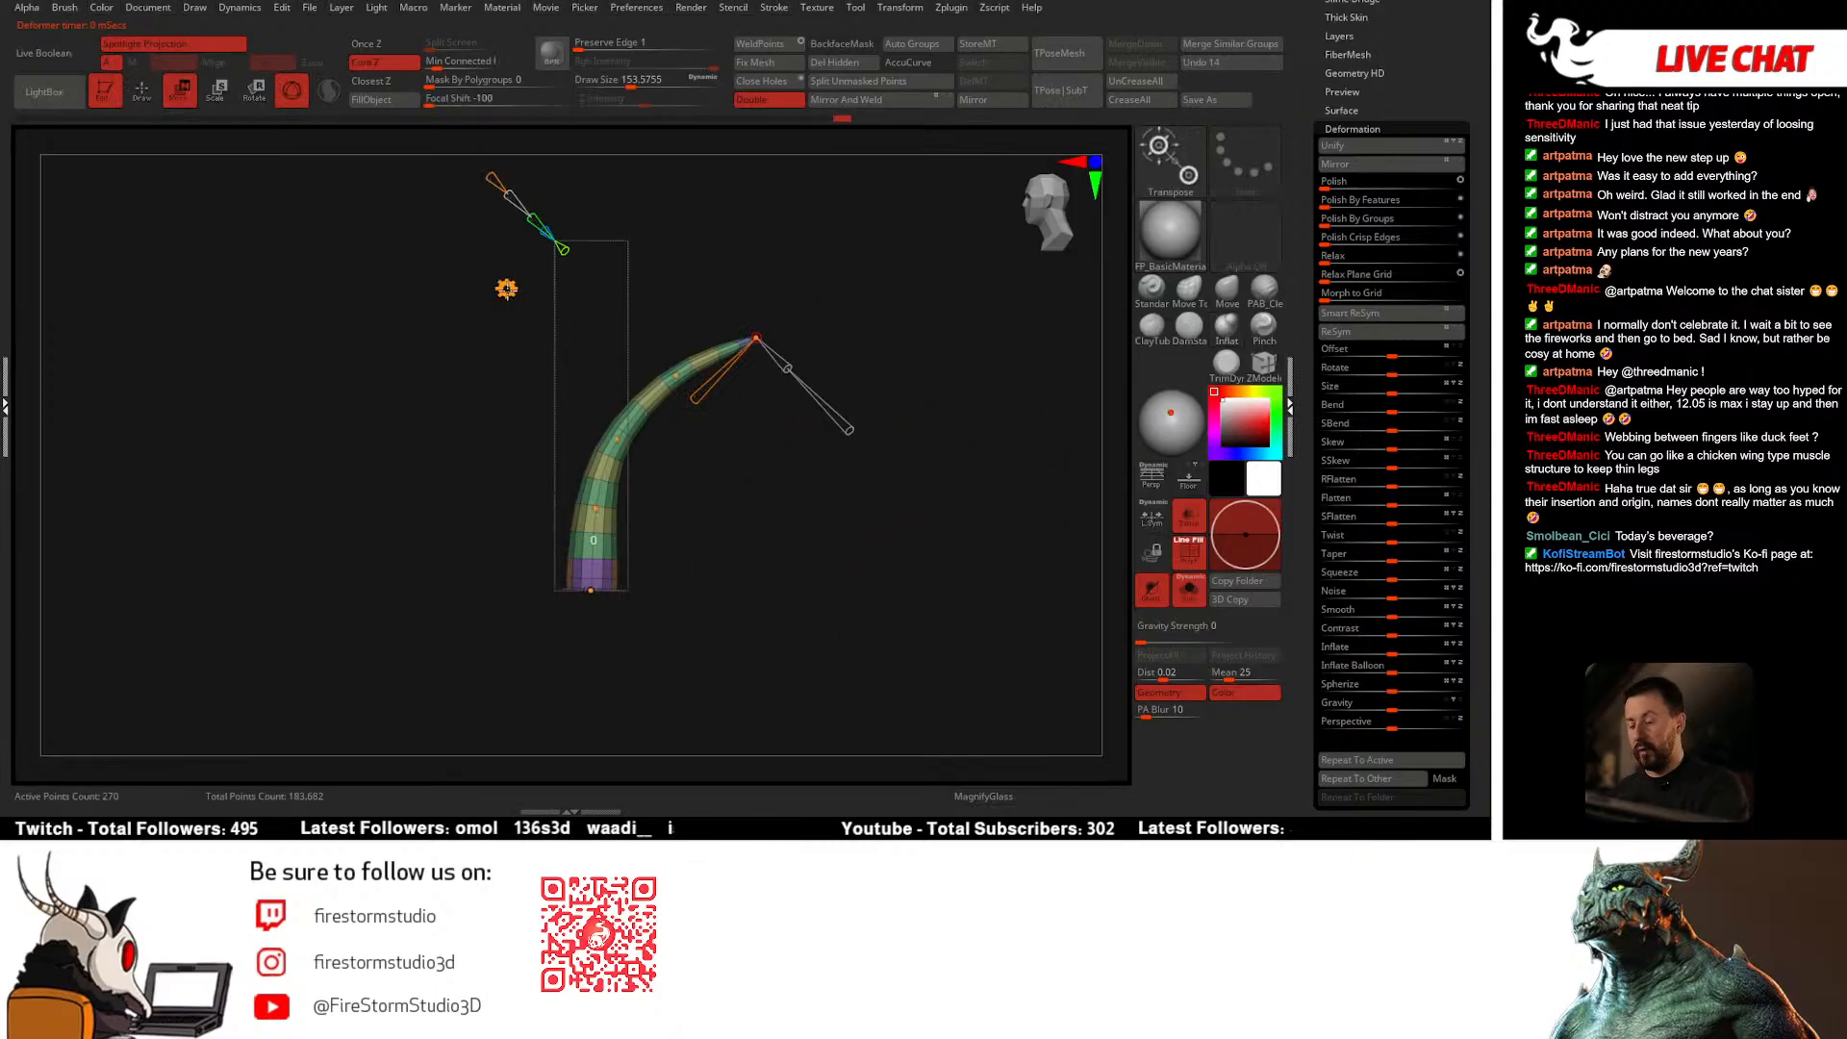
left_click(507, 289)
left_click(626, 321)
right_click_drag(789, 348, 804, 474, "ctrl")
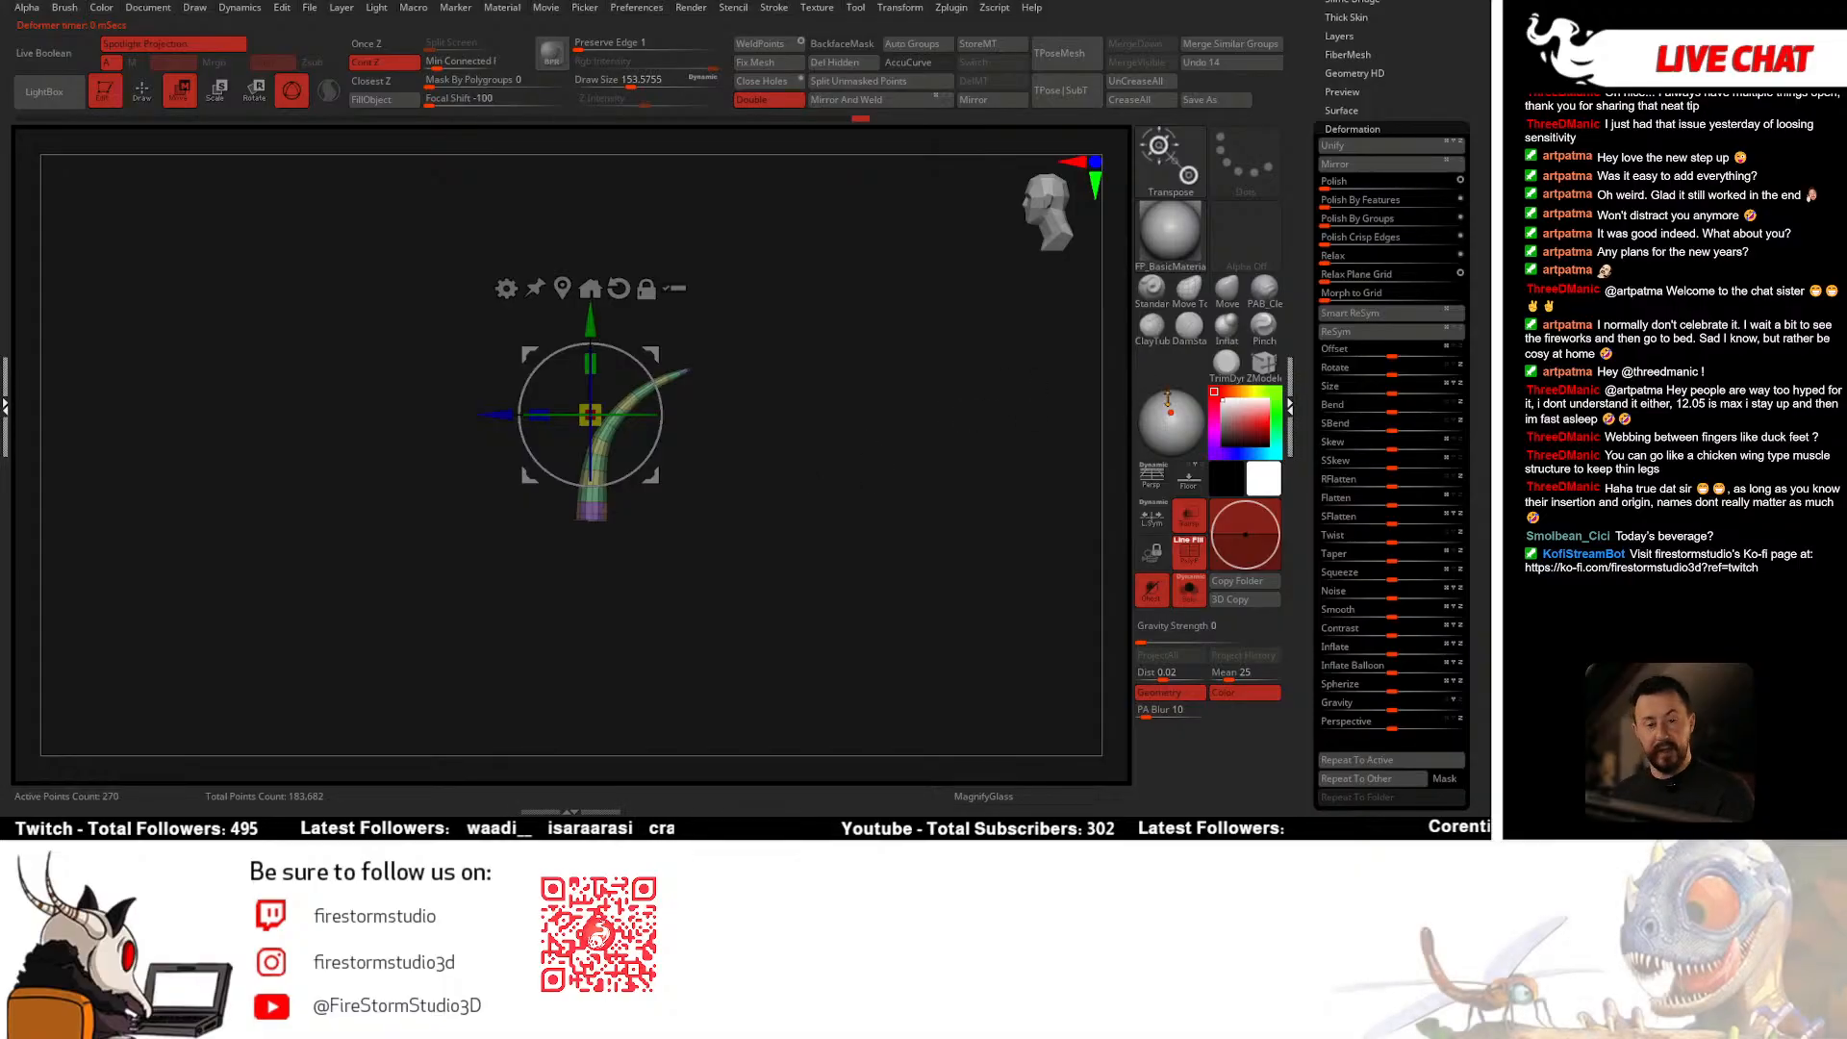
Step: Make all subtools of the creature scene visible and turn off the ghosted transparency display
left_click(1385, 129)
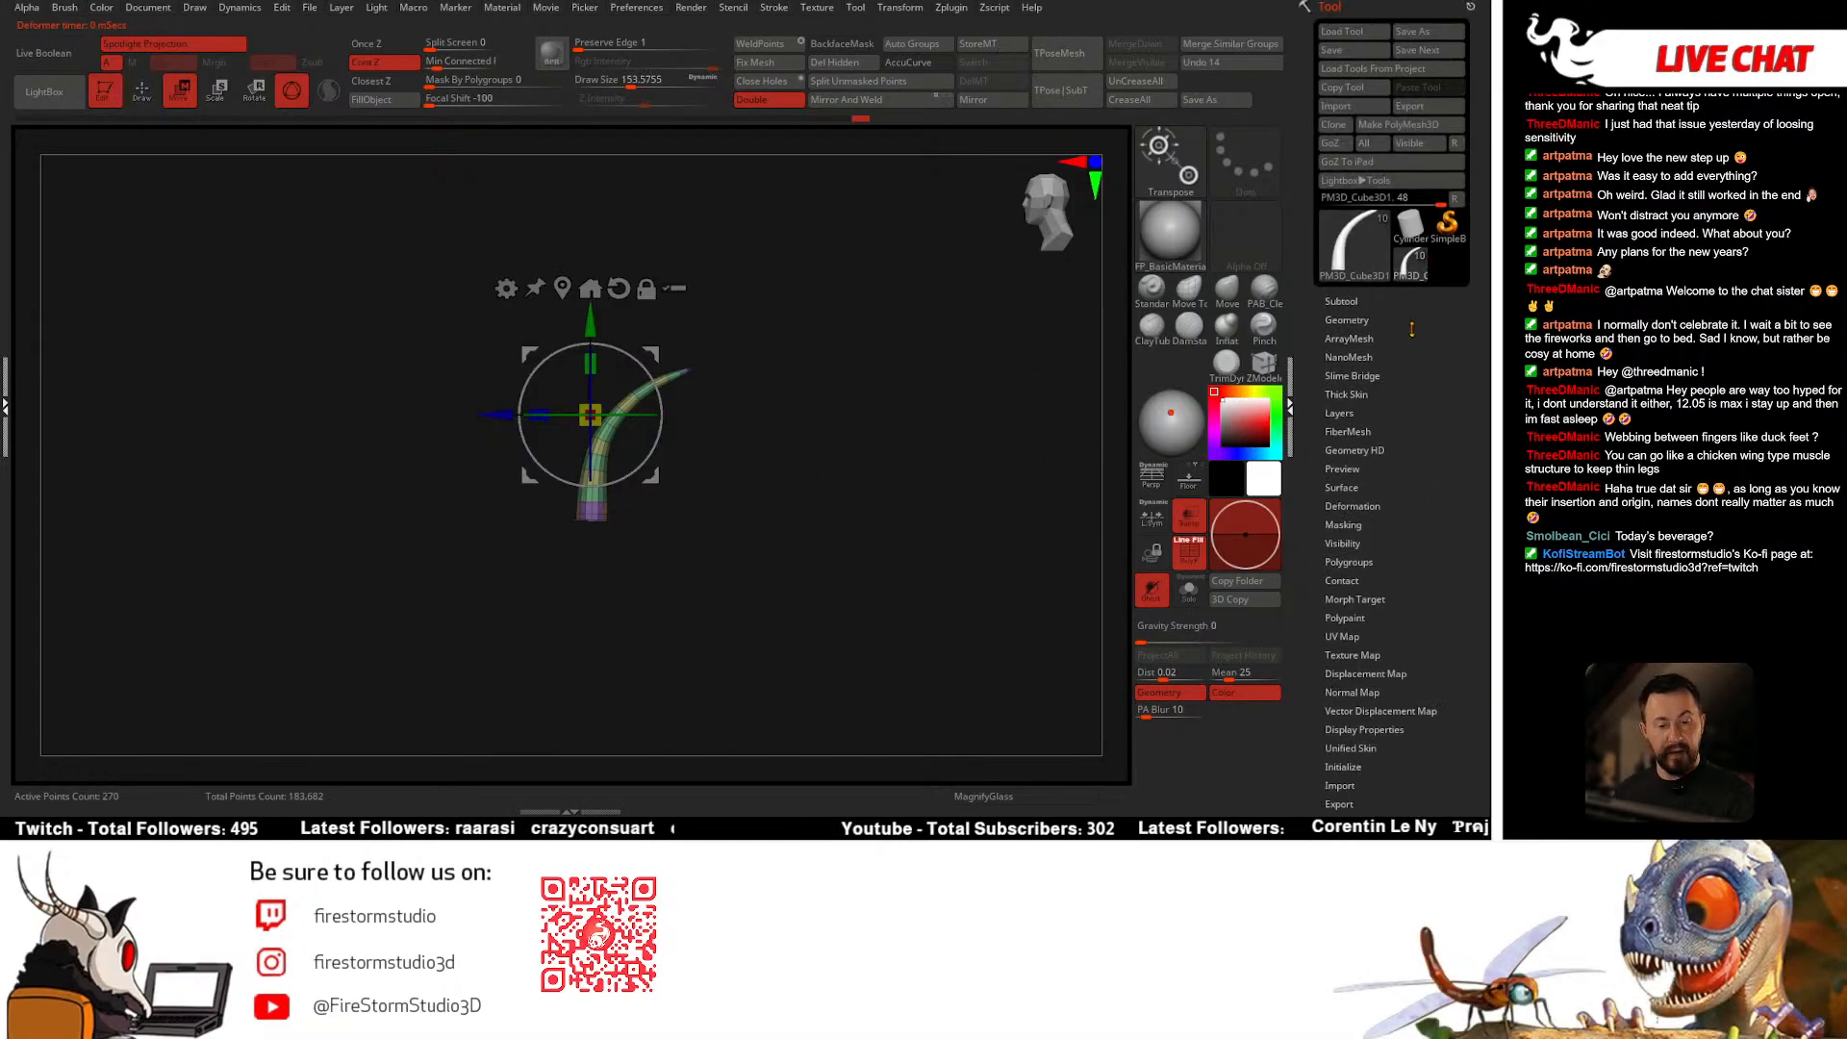
left_click(1357, 301)
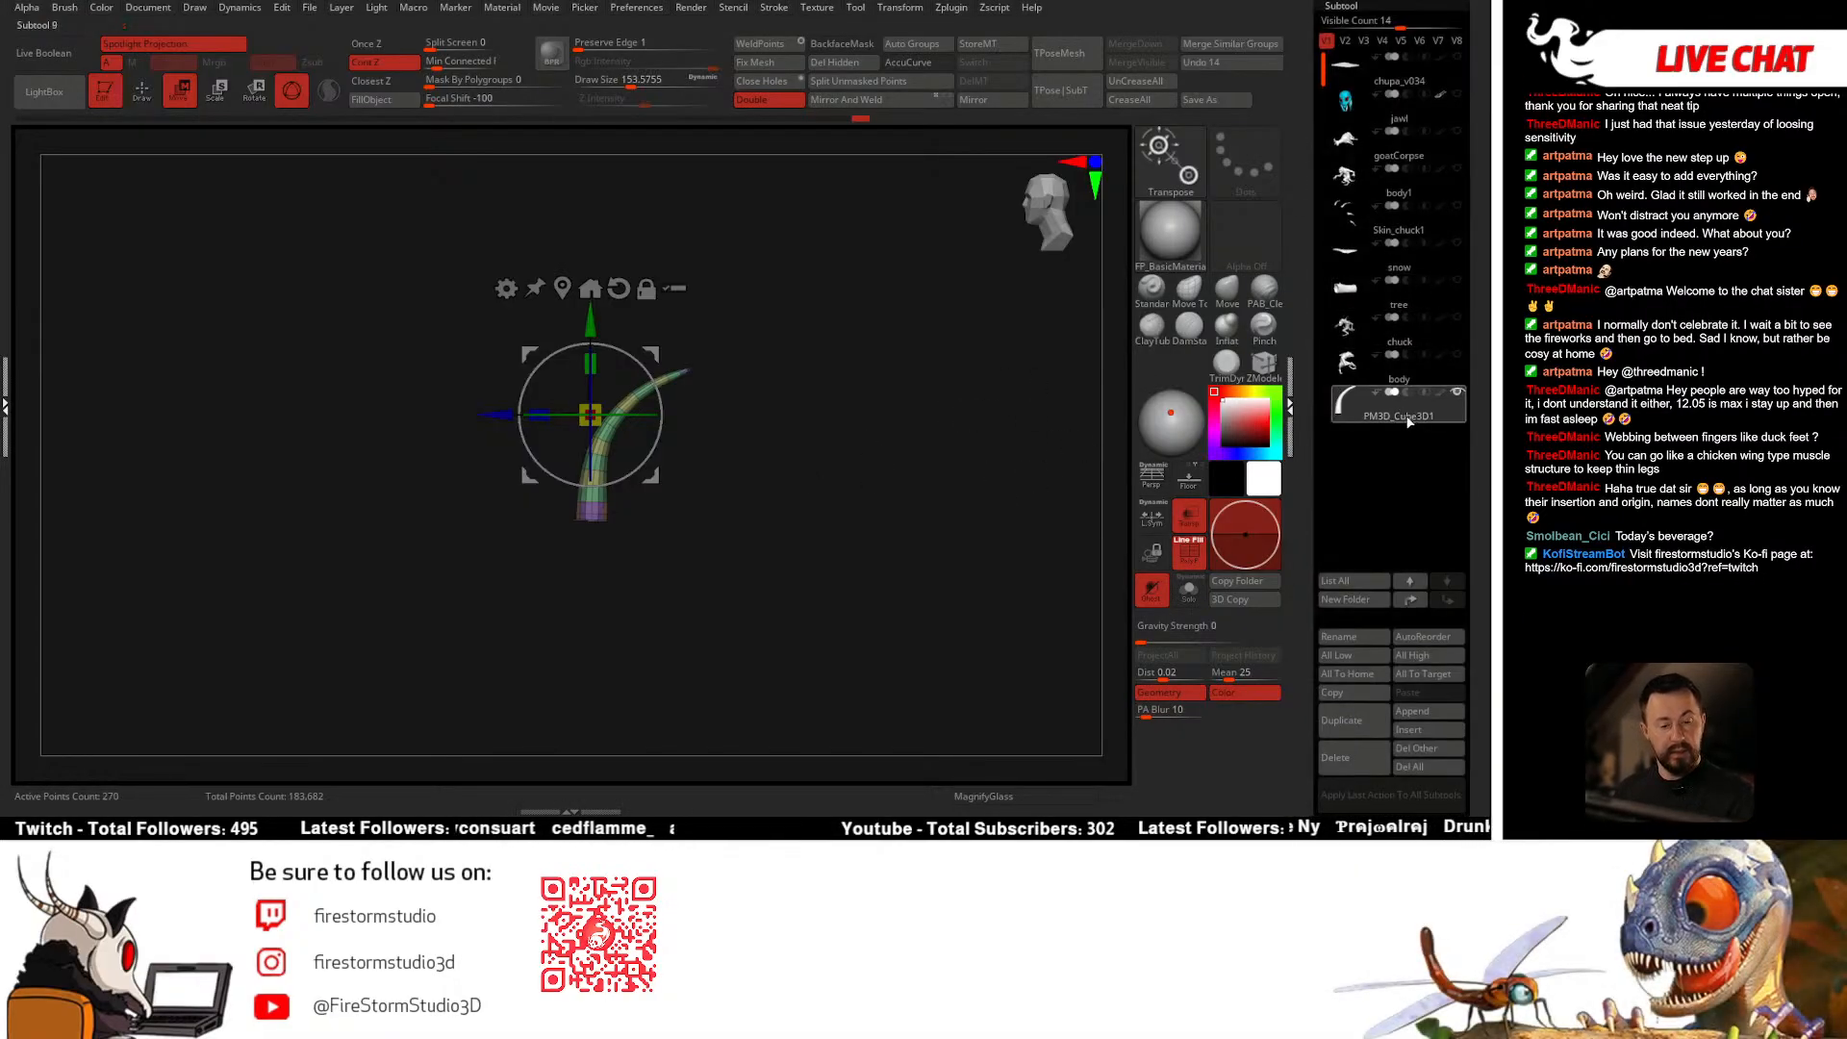
left_click(1455, 102)
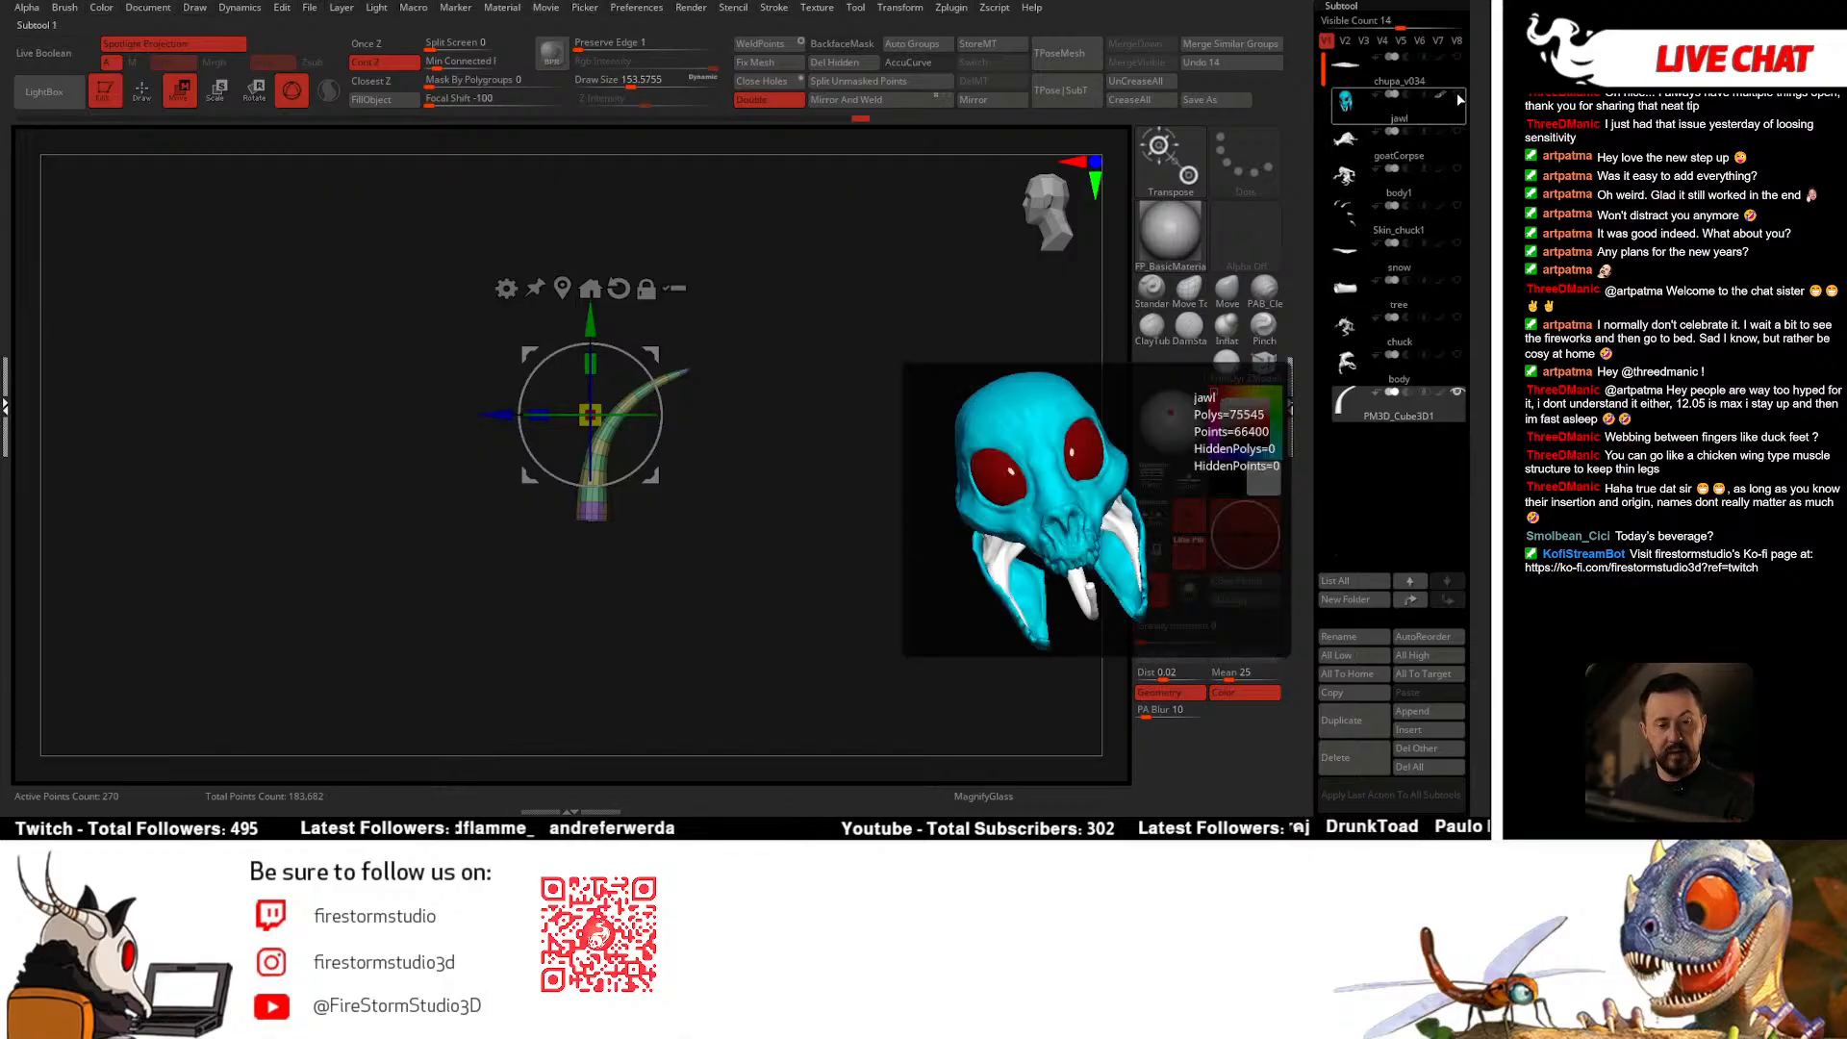
left_click(1430, 139)
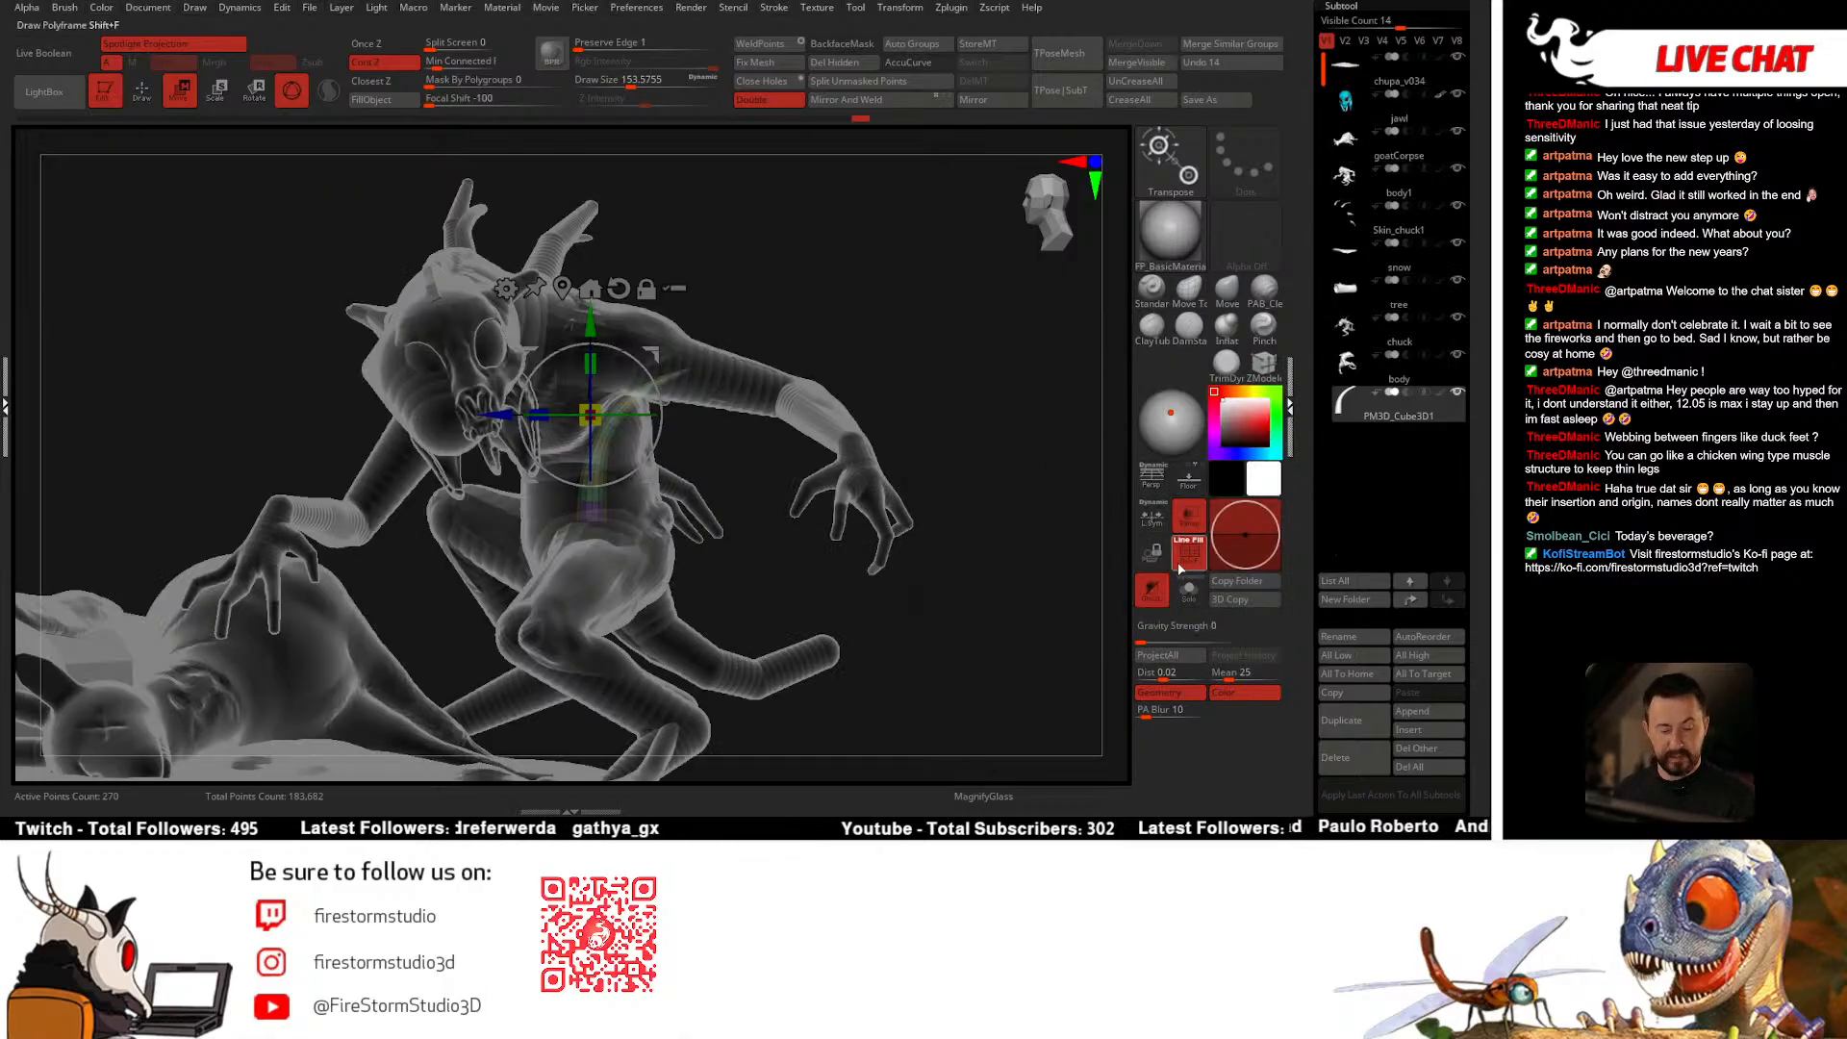
left_click(1152, 589)
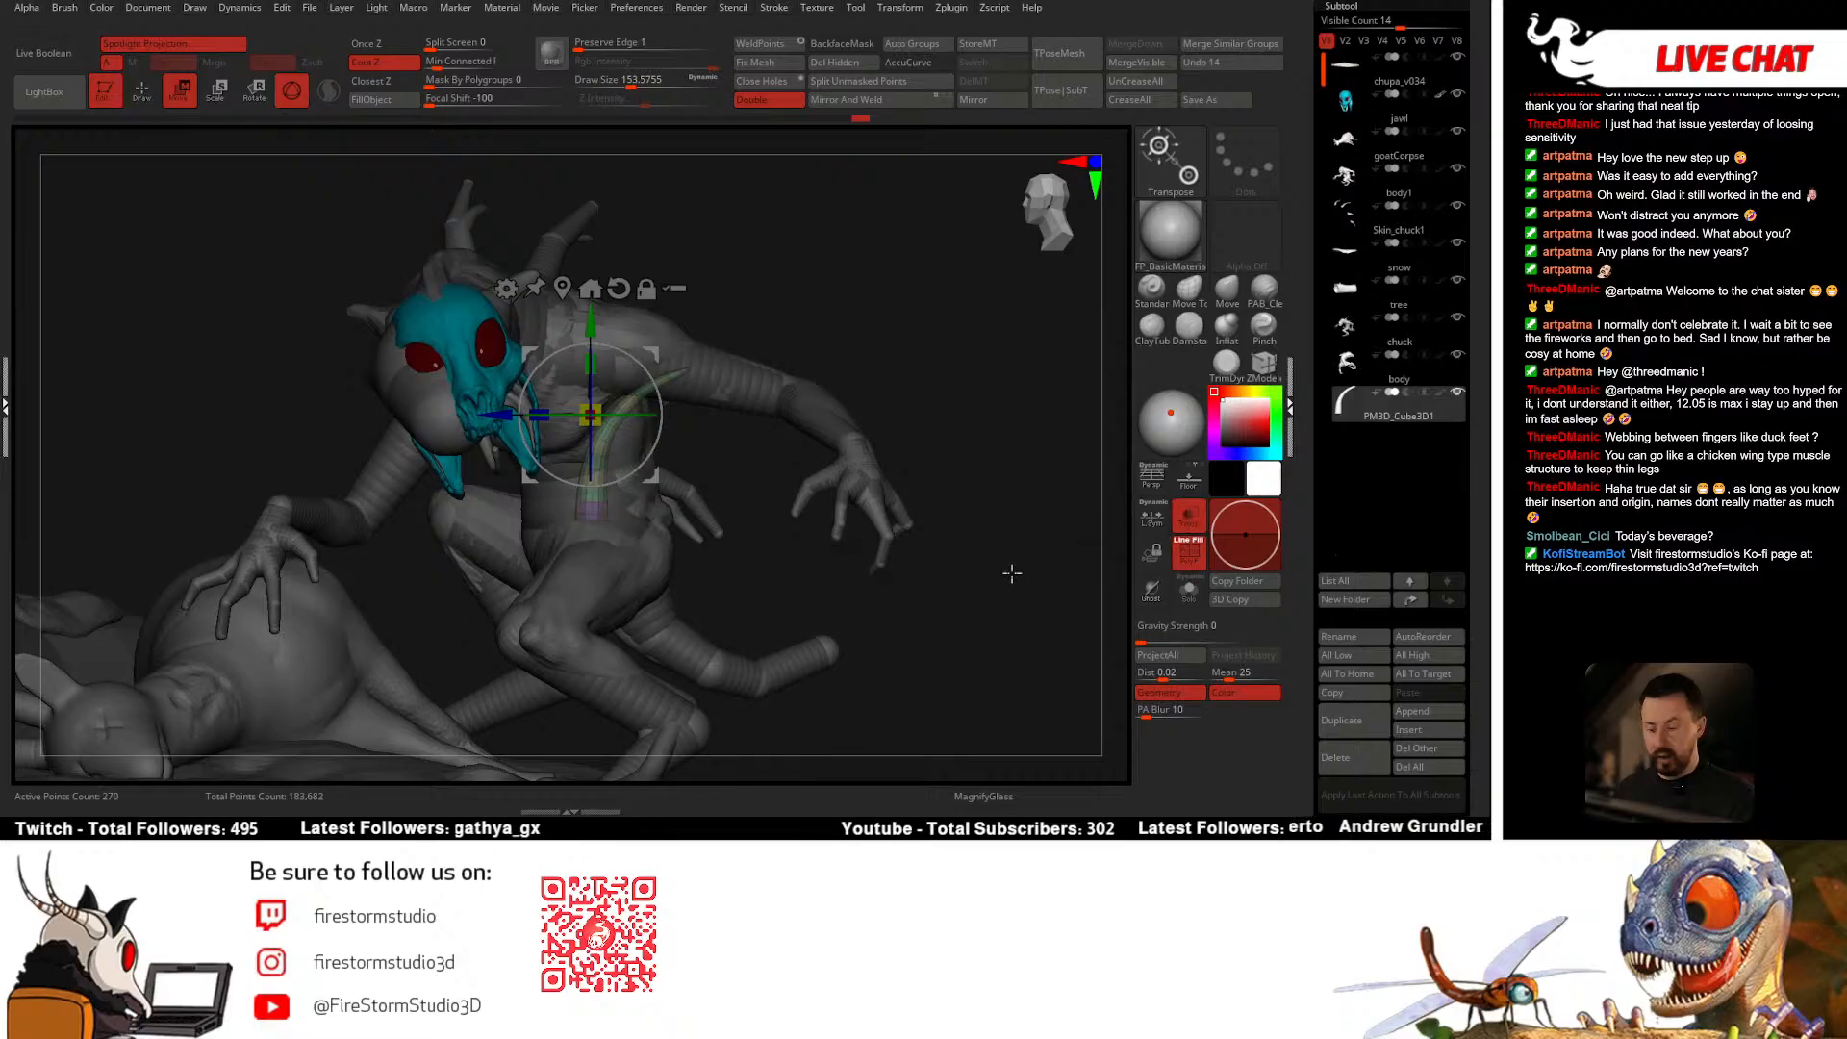
left_click_drag(1006, 577, 954, 585)
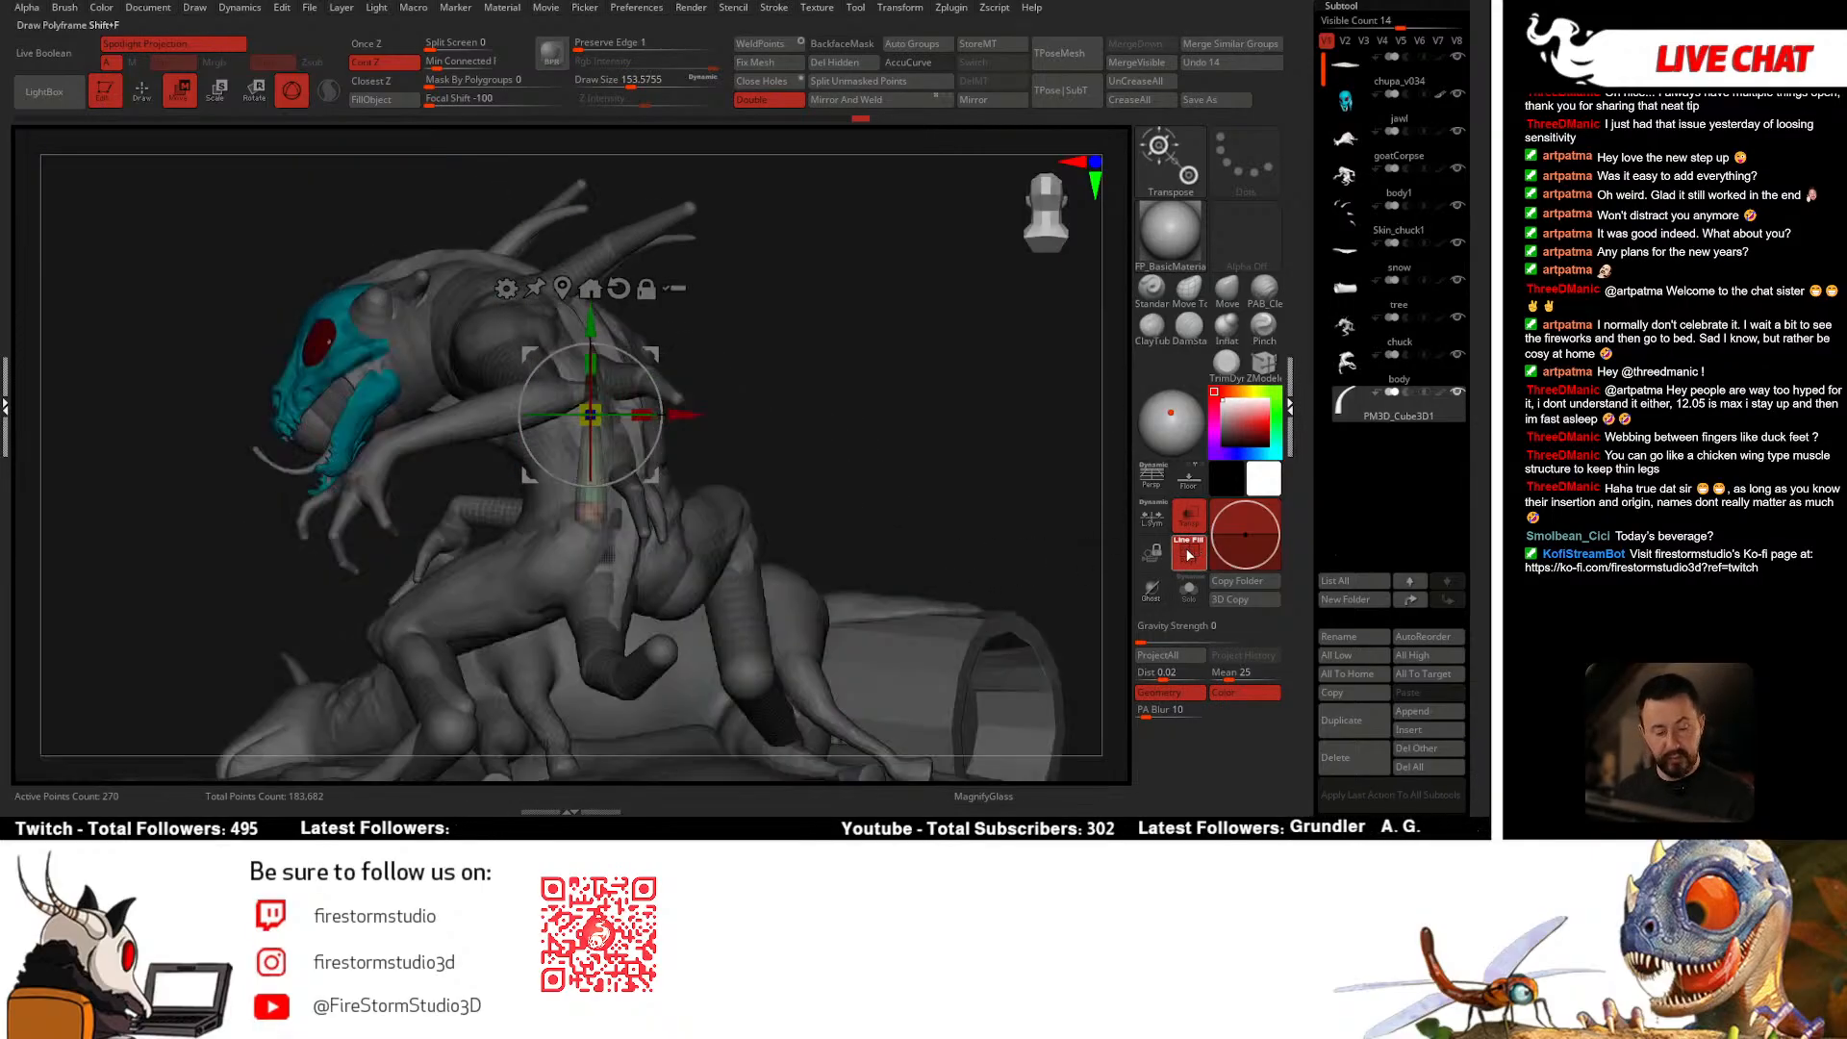
left_click(1188, 521)
left_click_drag(892, 527, 1054, 448)
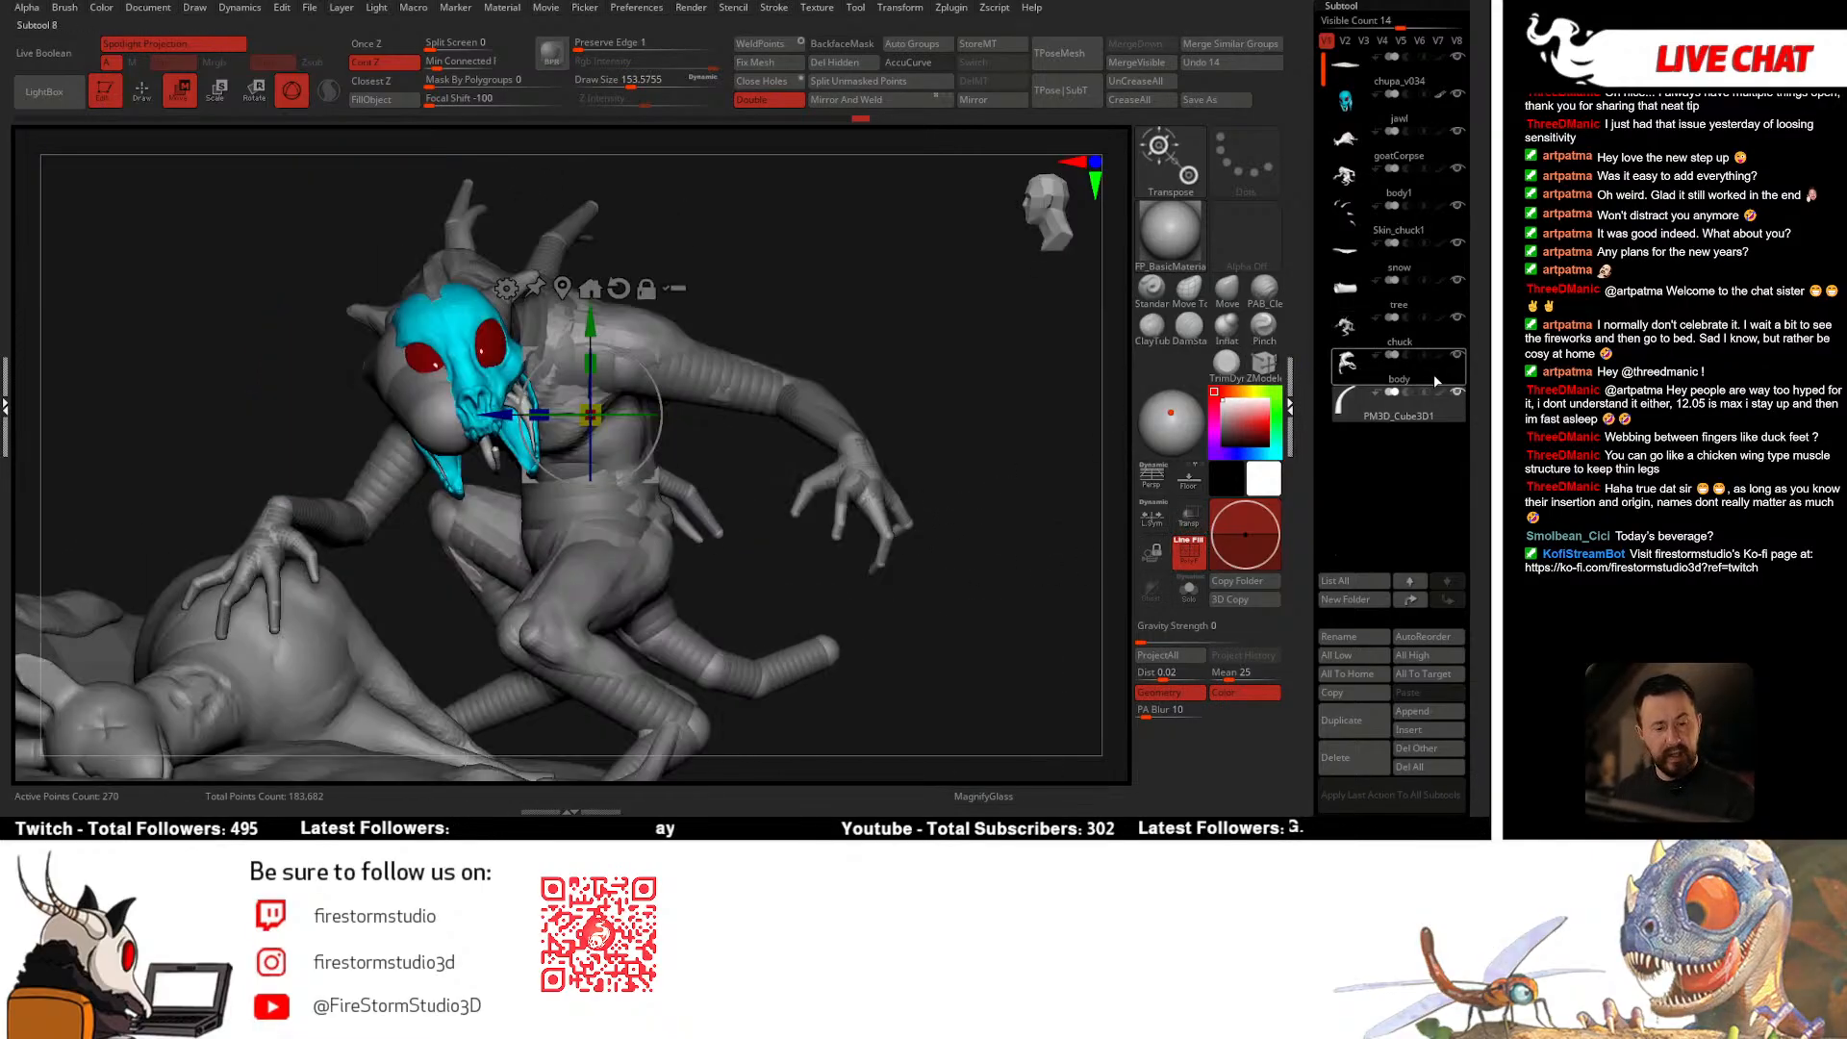
Step: Reorder the horn subtool to sit below body1 and group chuck, body and Skin_chuck1 in a new folder
left_click_drag(1434, 408, 1430, 210)
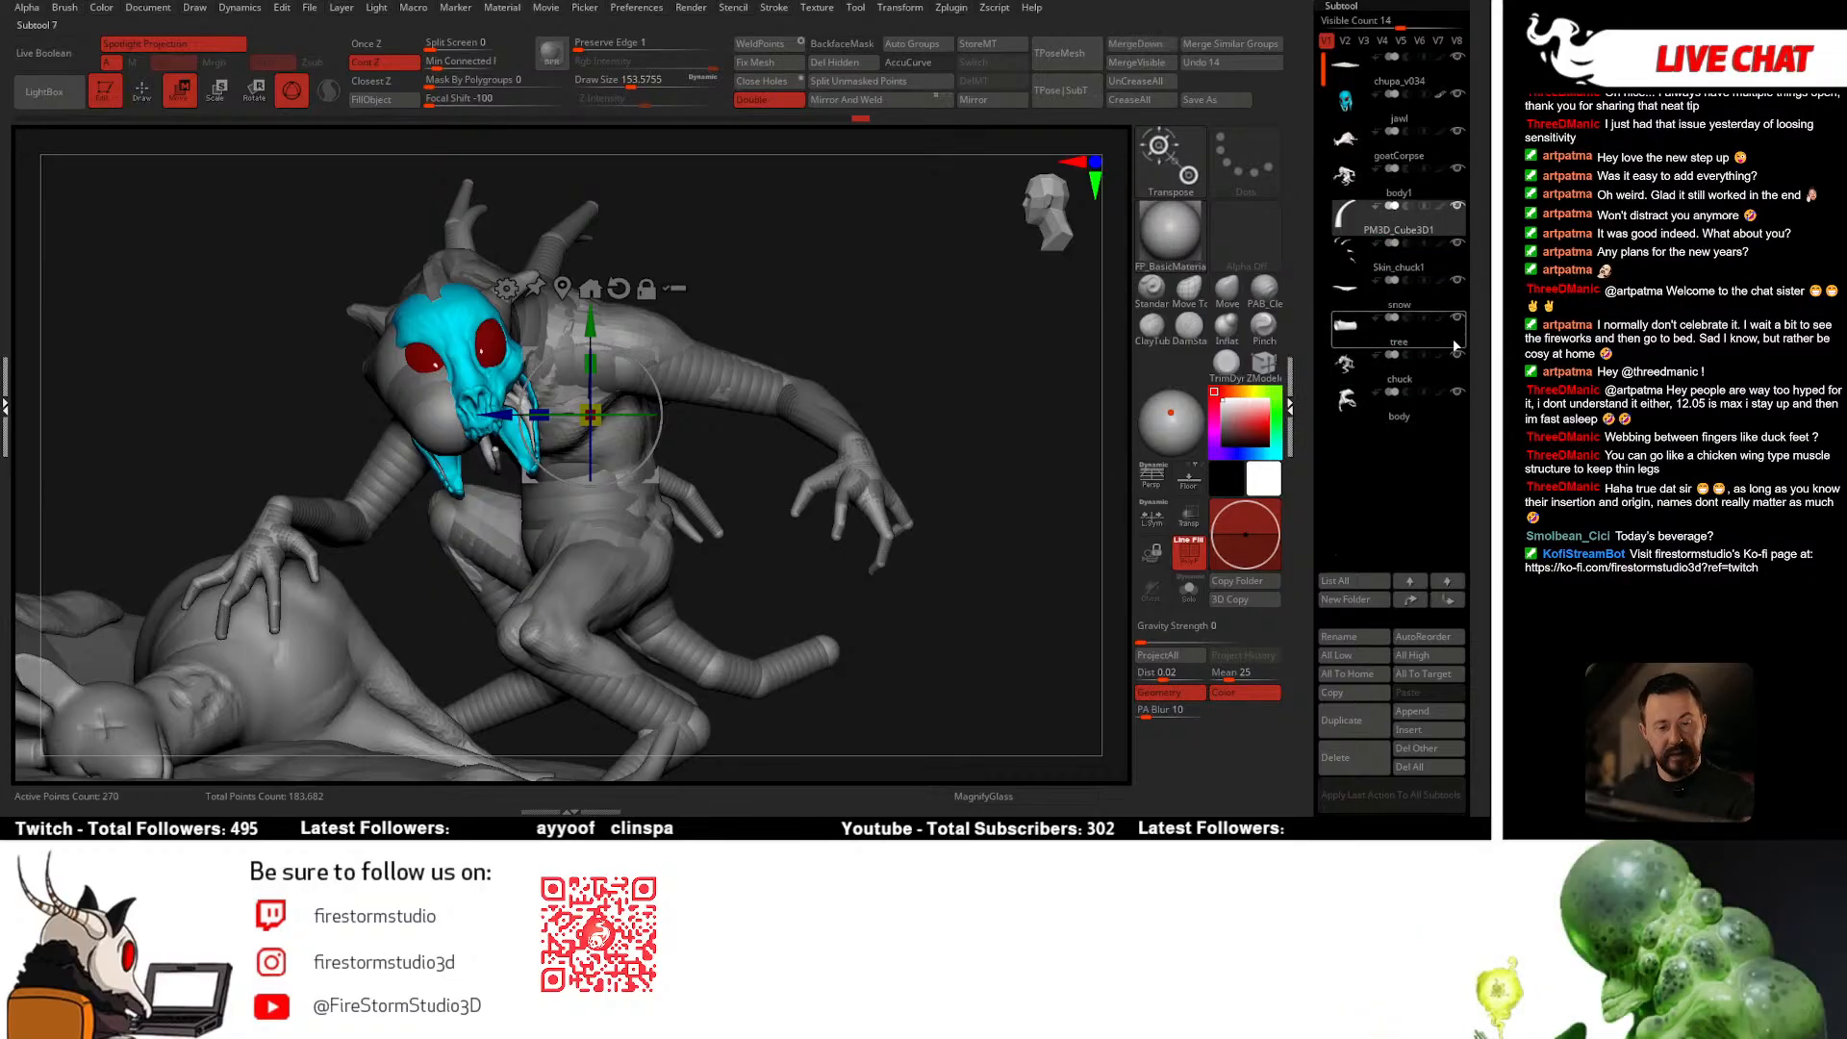
left_click(1355, 377)
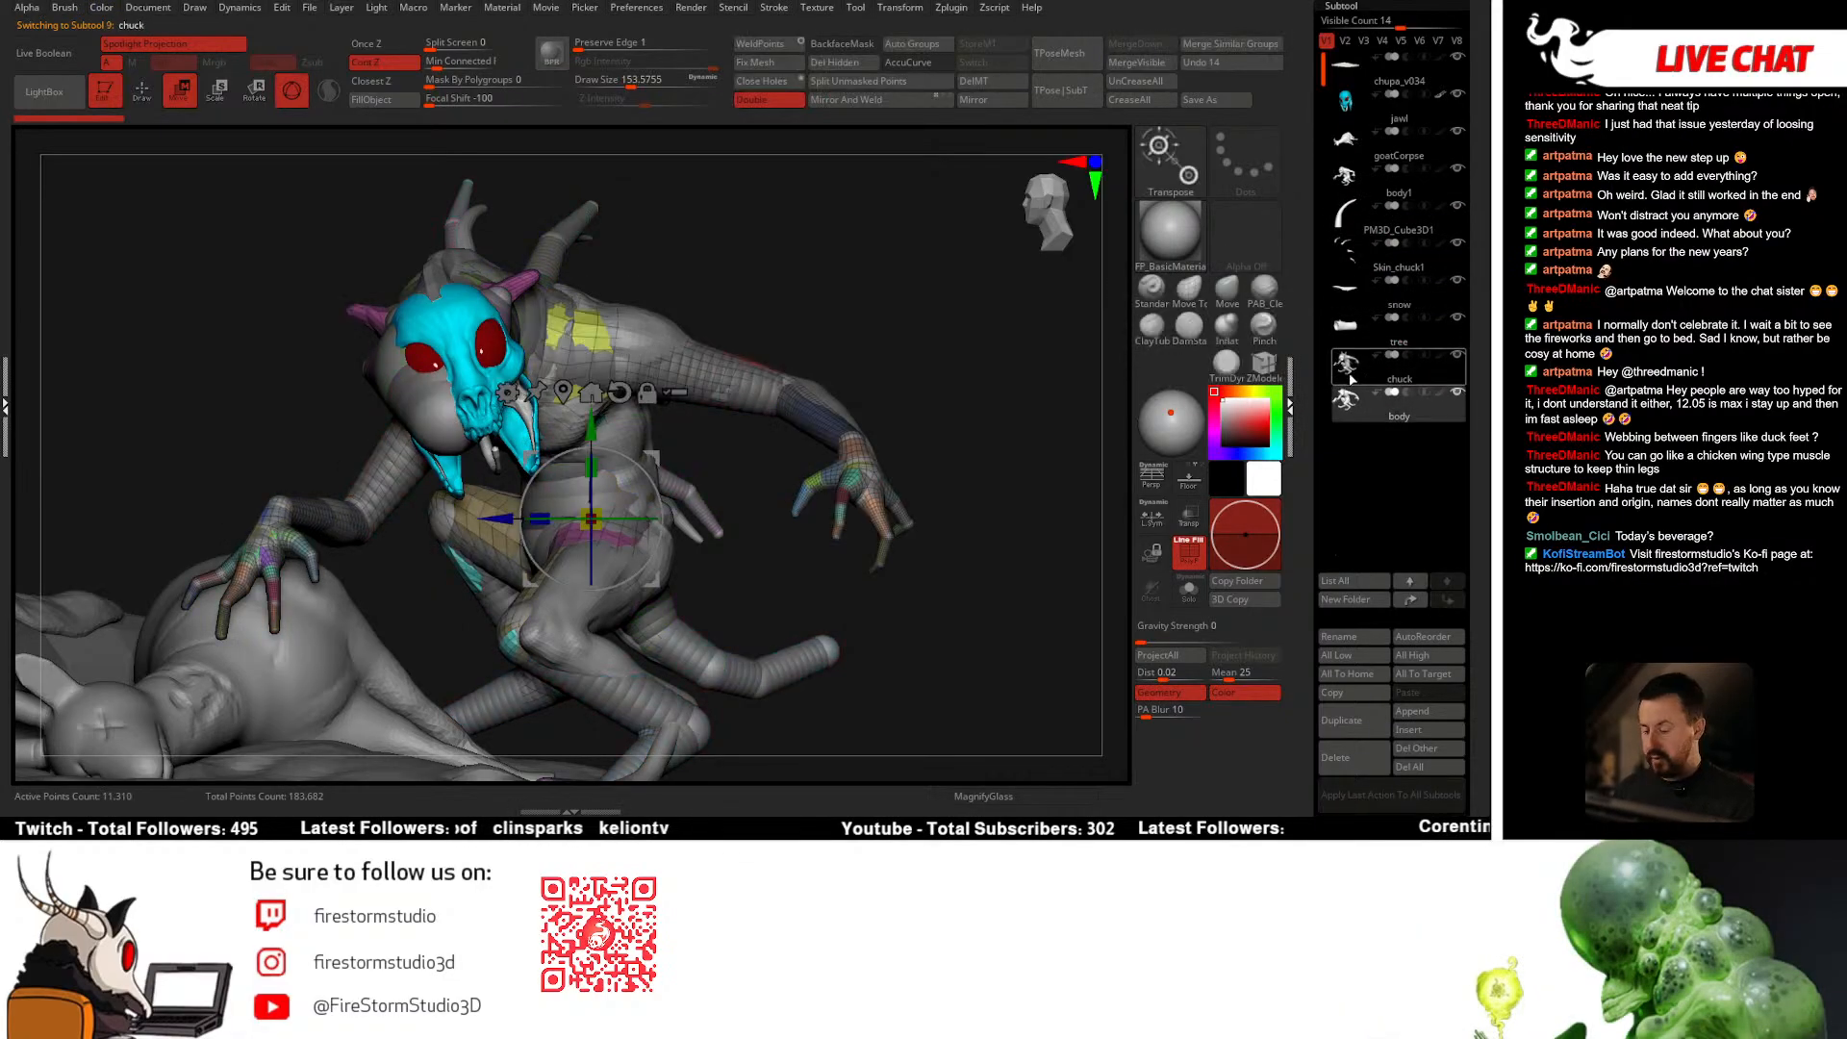
left_click(1355, 599)
key("Return")
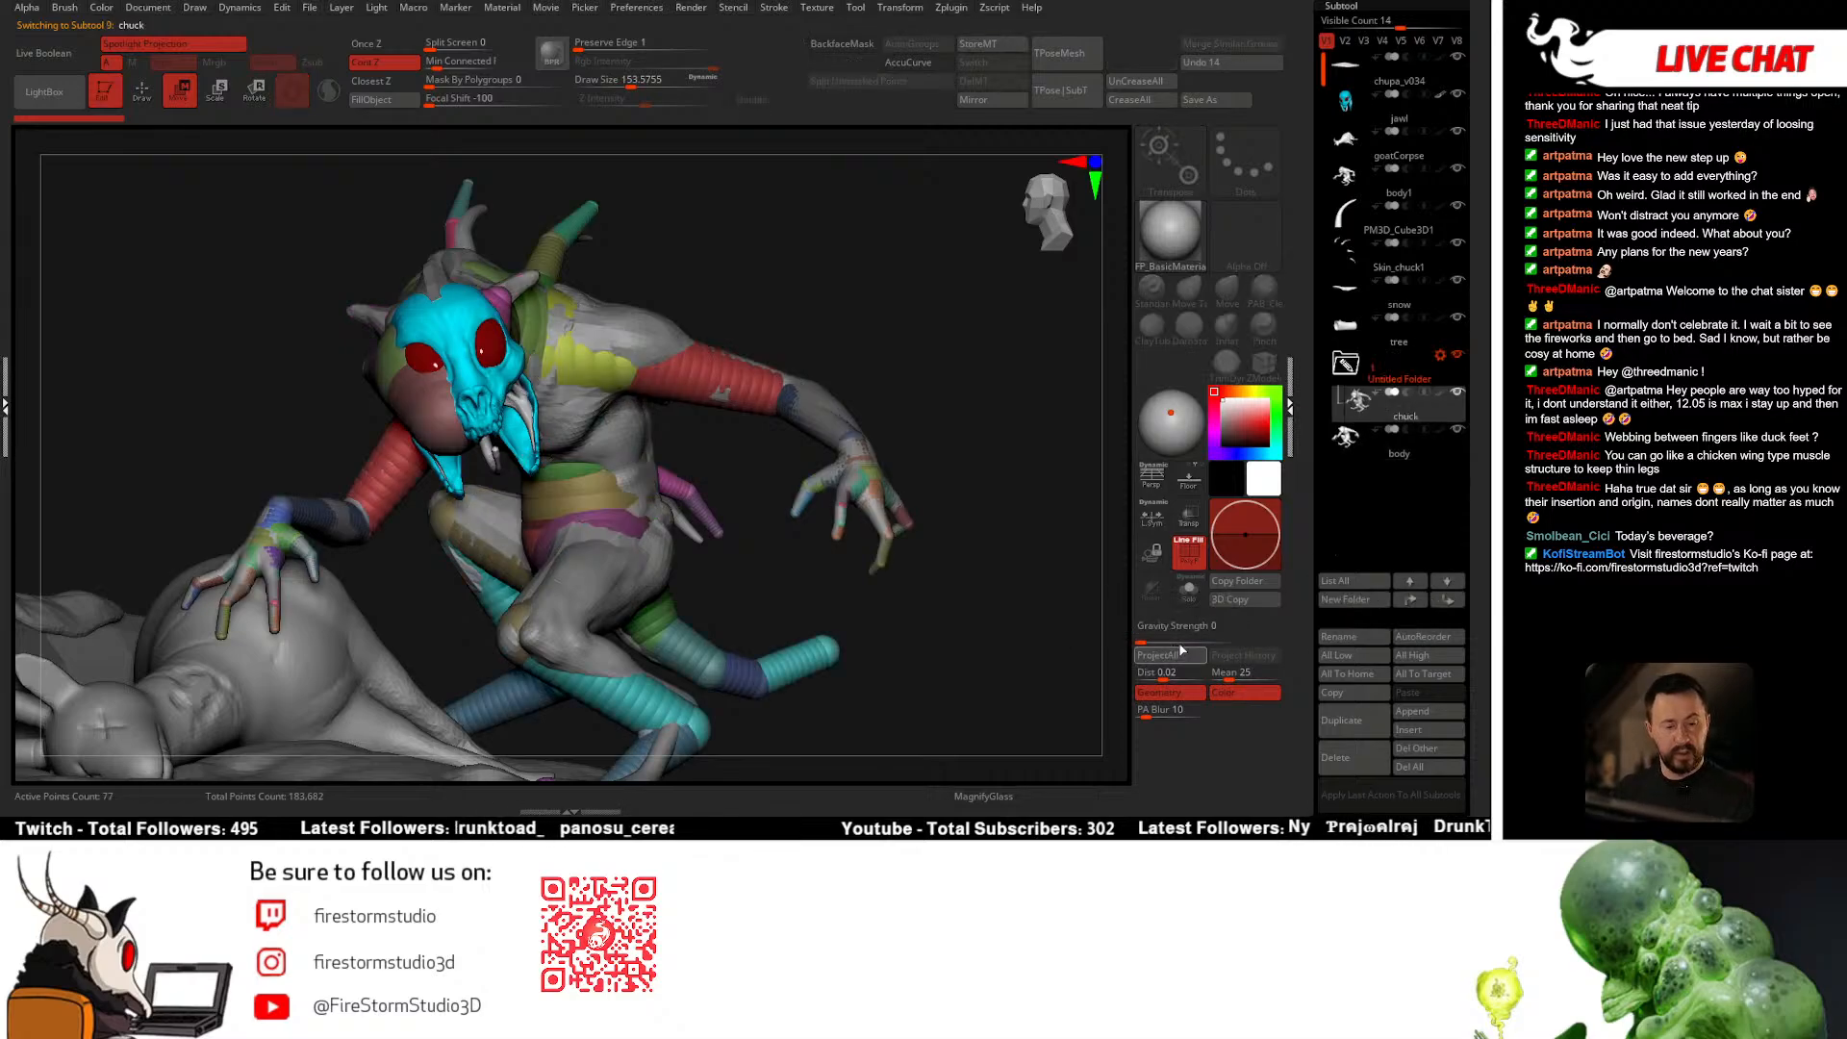
left_click_drag(1357, 438, 1354, 406)
left_click(1345, 364)
left_click(1403, 261)
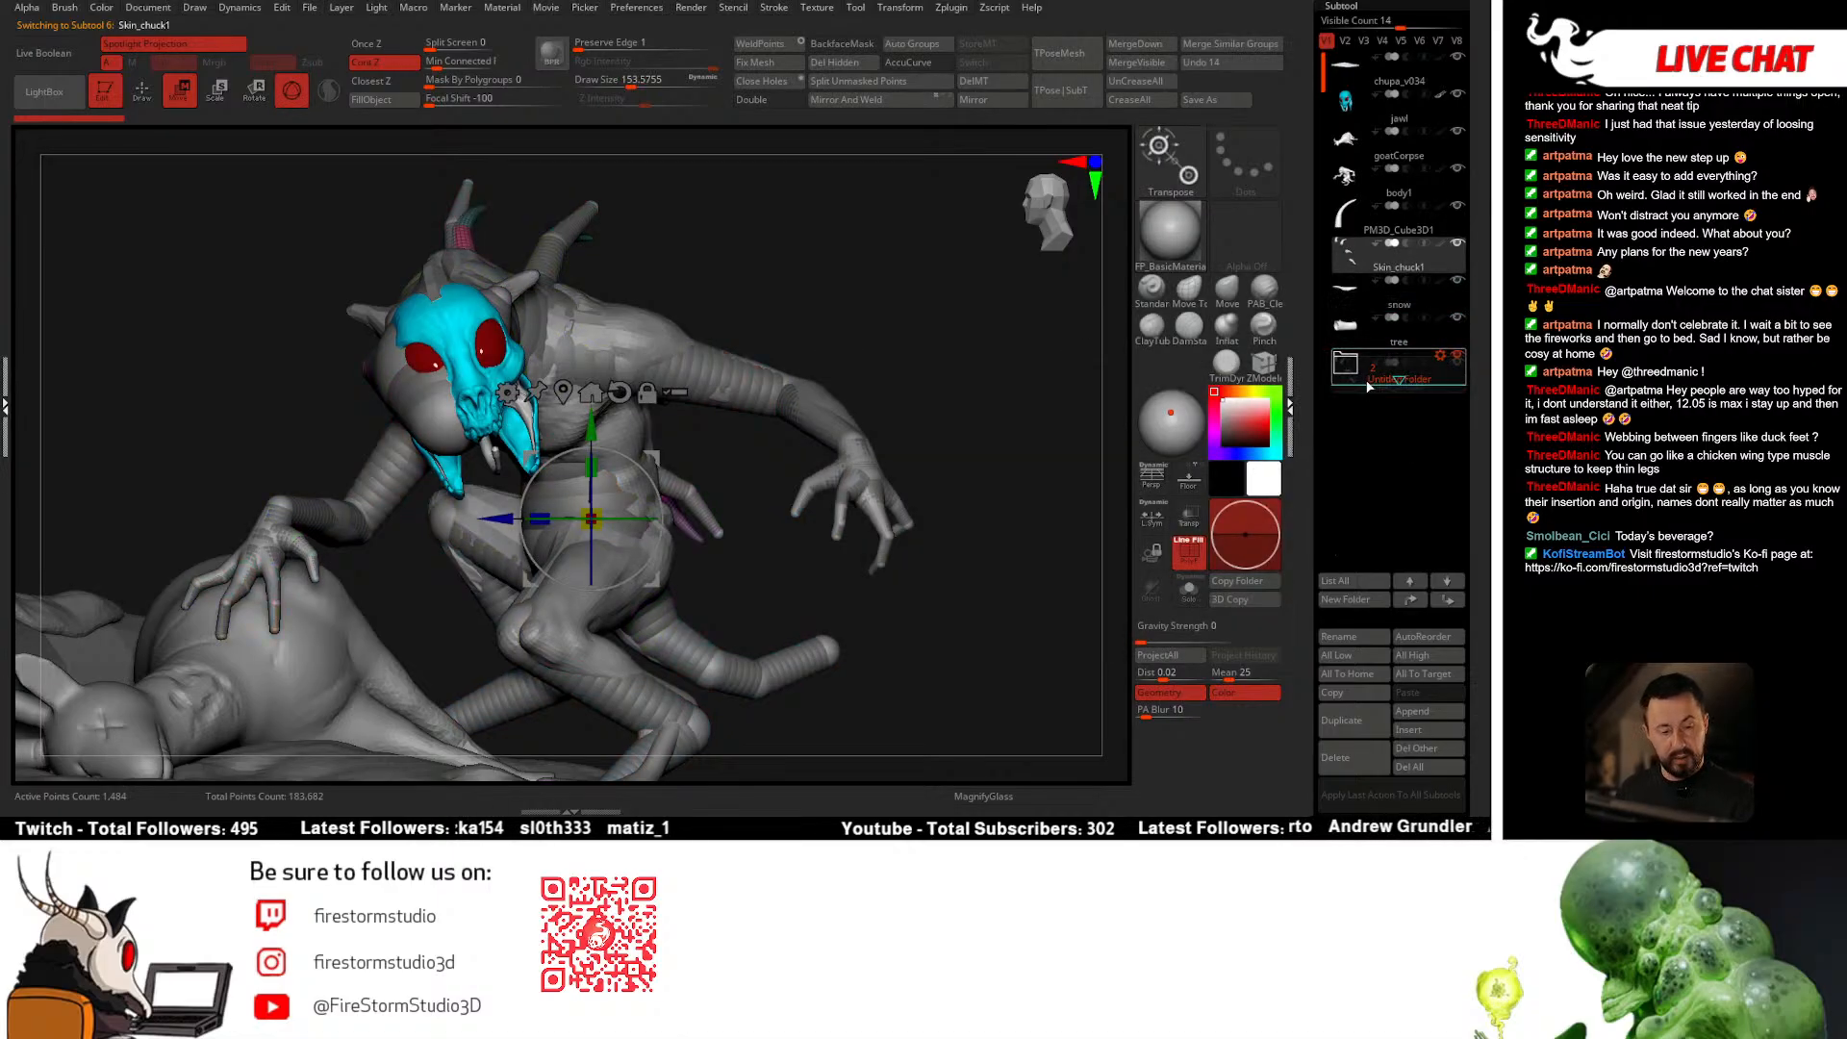
left_click_drag(1368, 386, 1366, 381)
Step: Hide the new folder's subtools and the polyframe lines, leaving the horn subtool selected
left_click_drag(1058, 437, 1039, 404)
left_click(1385, 182)
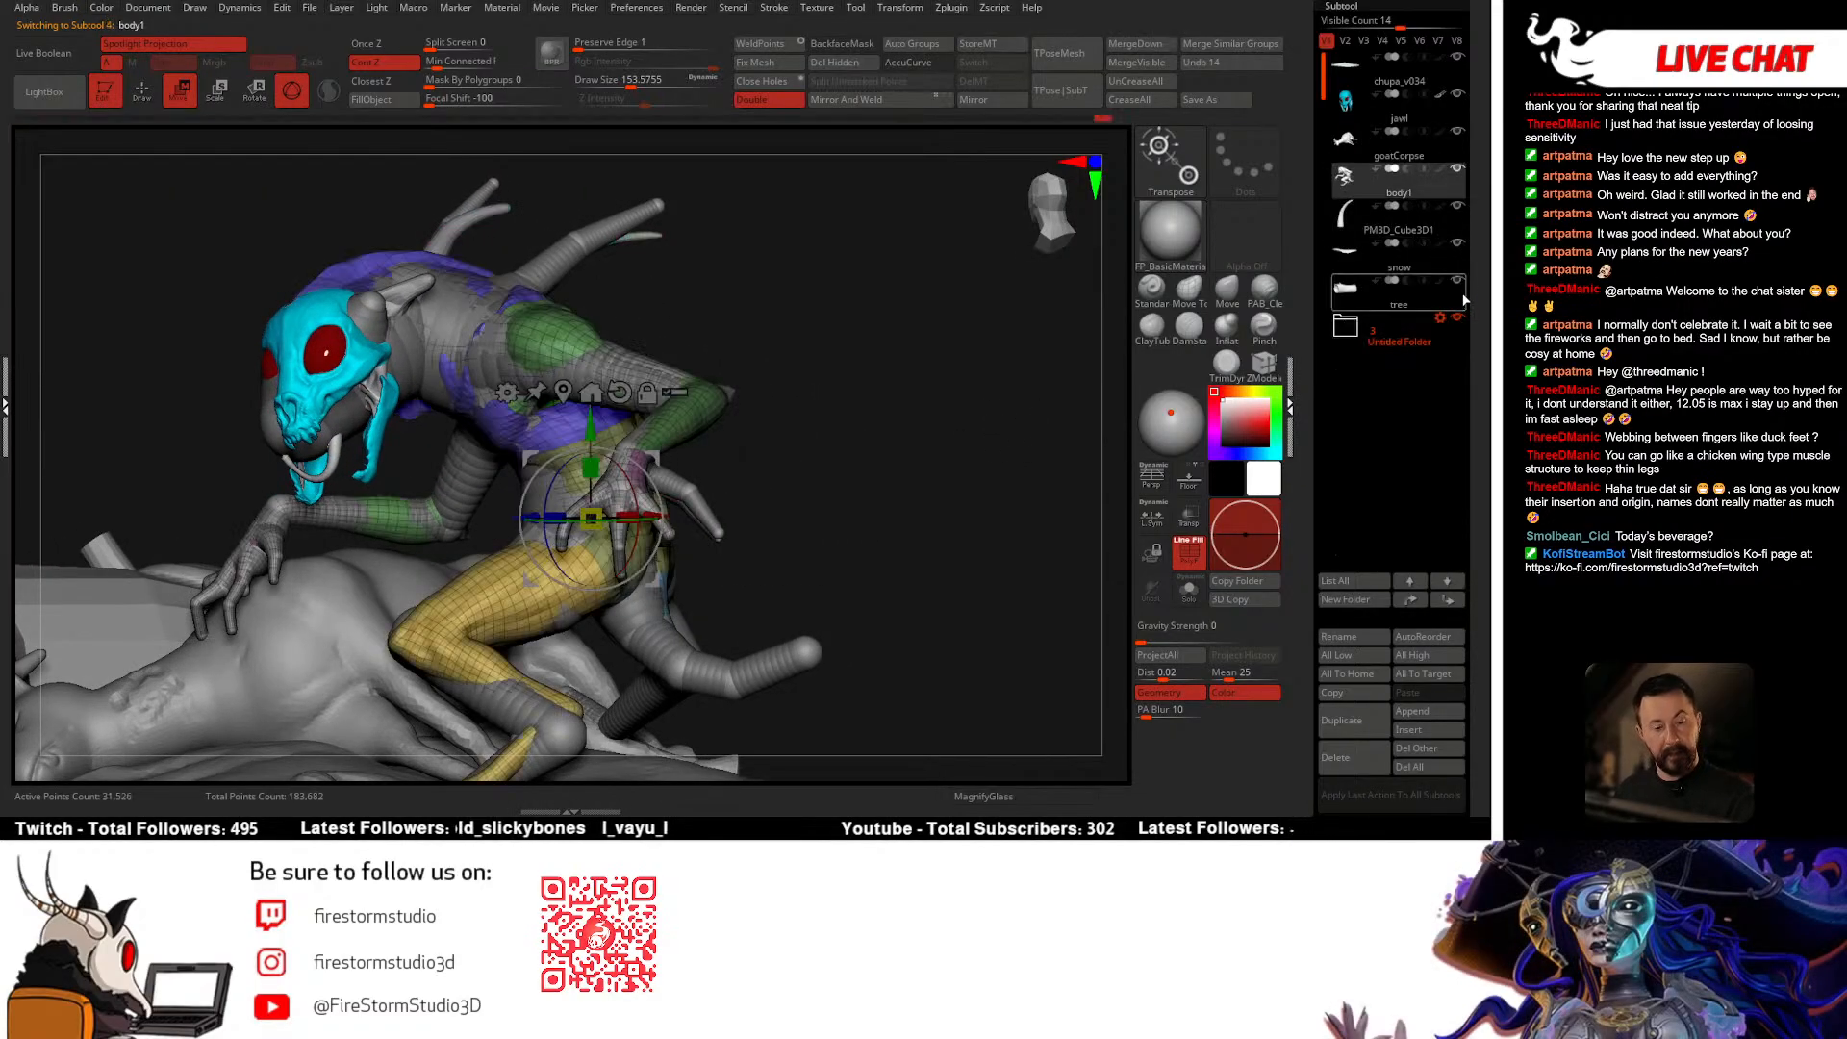
left_click(1459, 317)
left_click_drag(957, 449, 808, 404)
key("shift+f")
left_click(1351, 236)
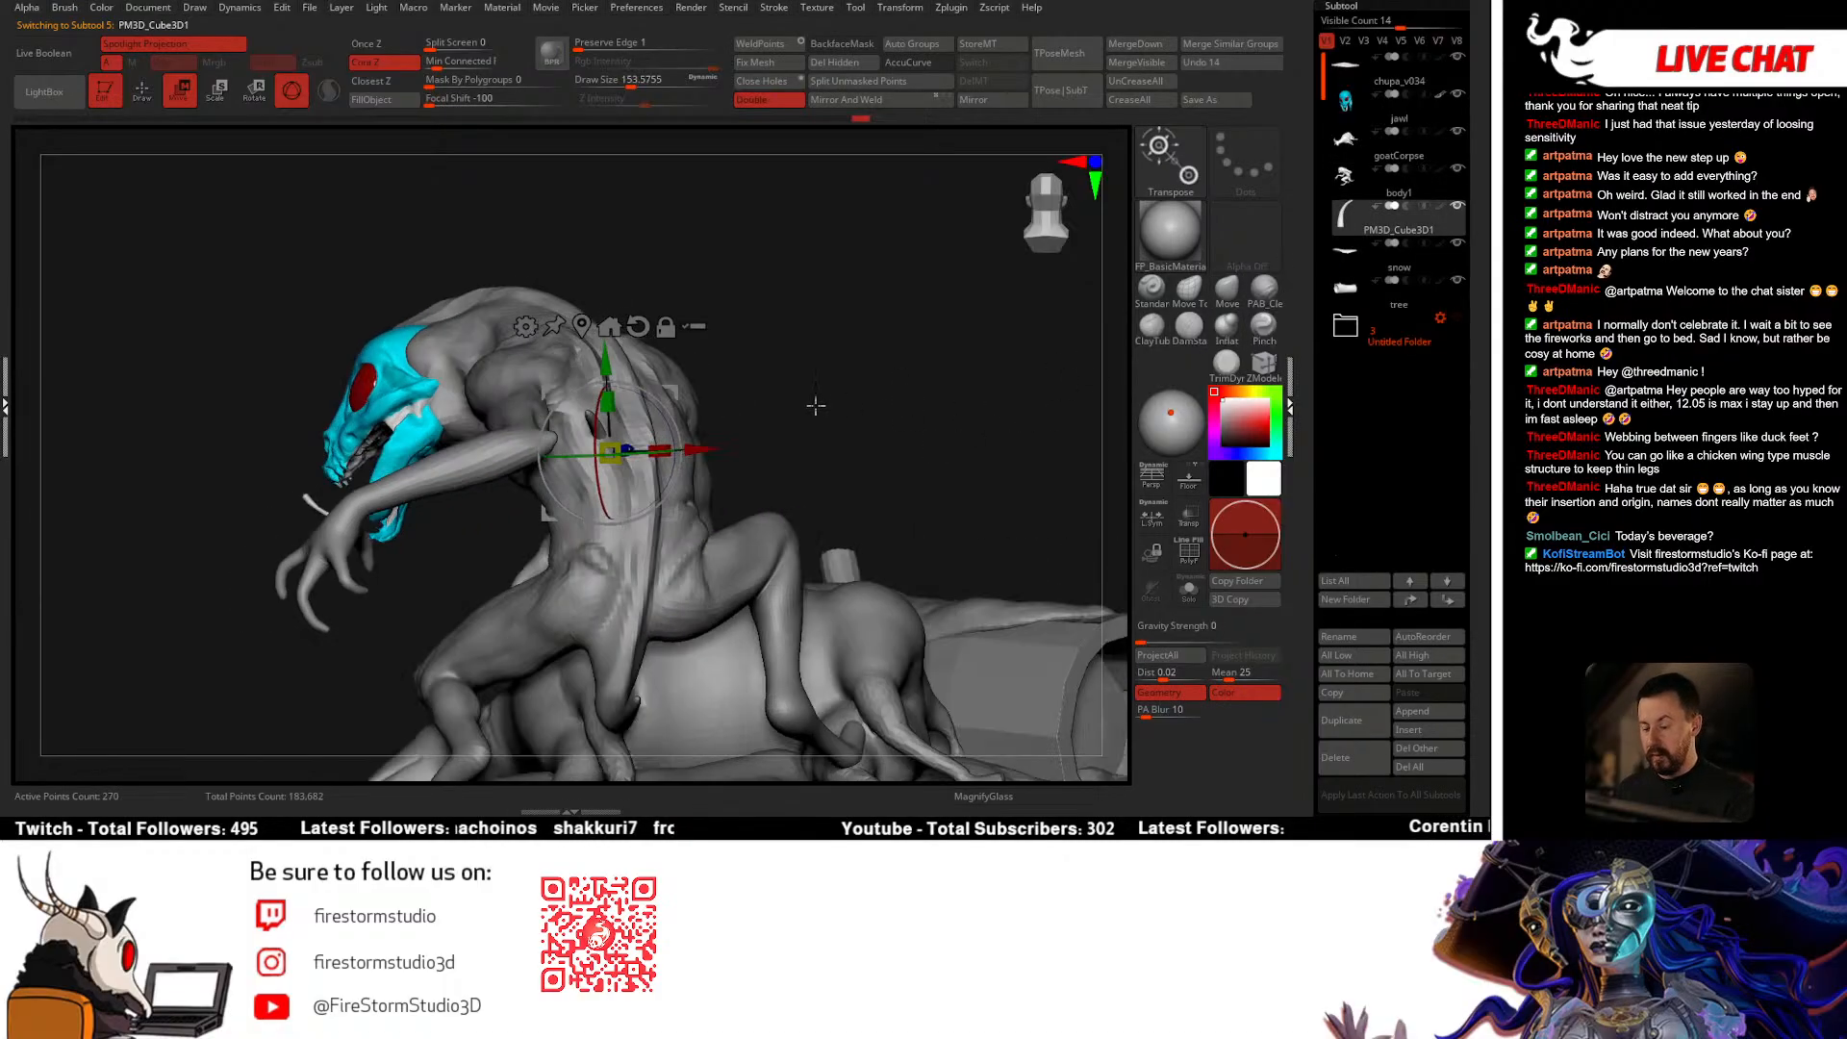
Step: Try to move the horn up and across the creature's back with the gizmo, and undo the moves
left_click_drag(799, 285, 665, 190)
left_click_drag(700, 255, 925, 358)
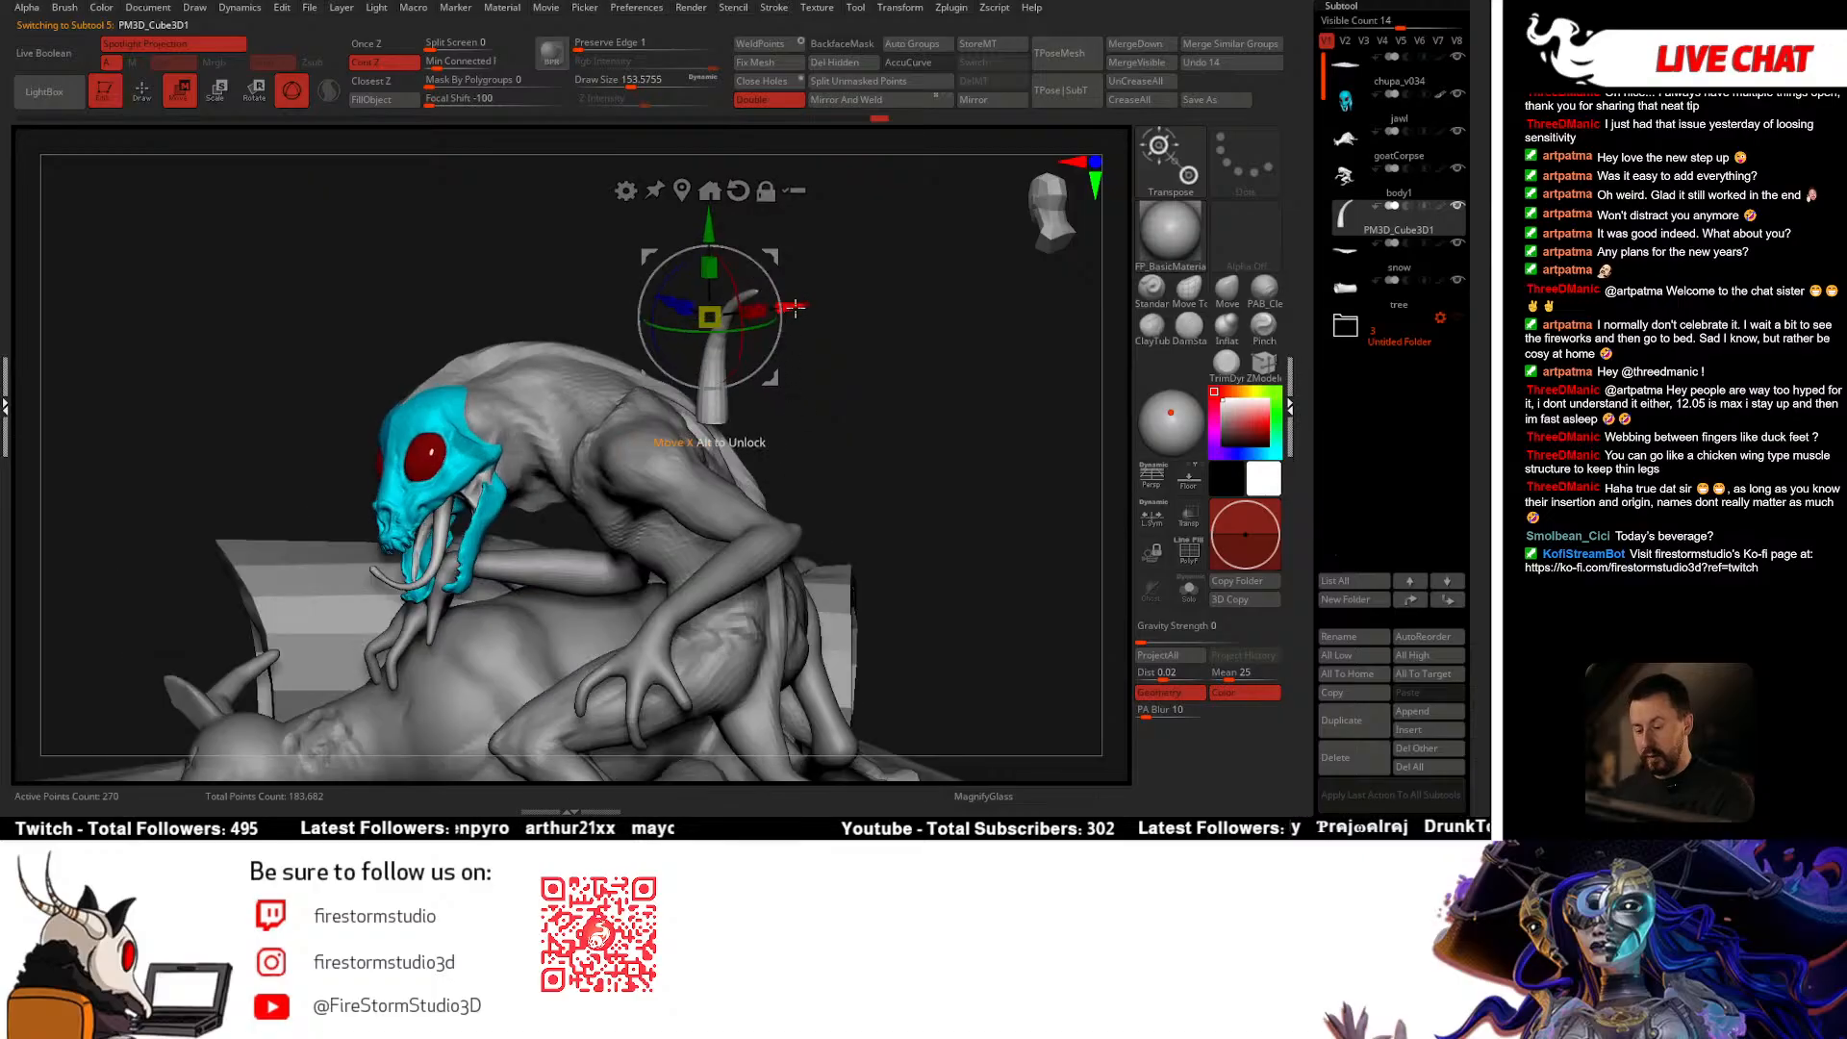
left_click_drag(791, 308, 804, 363)
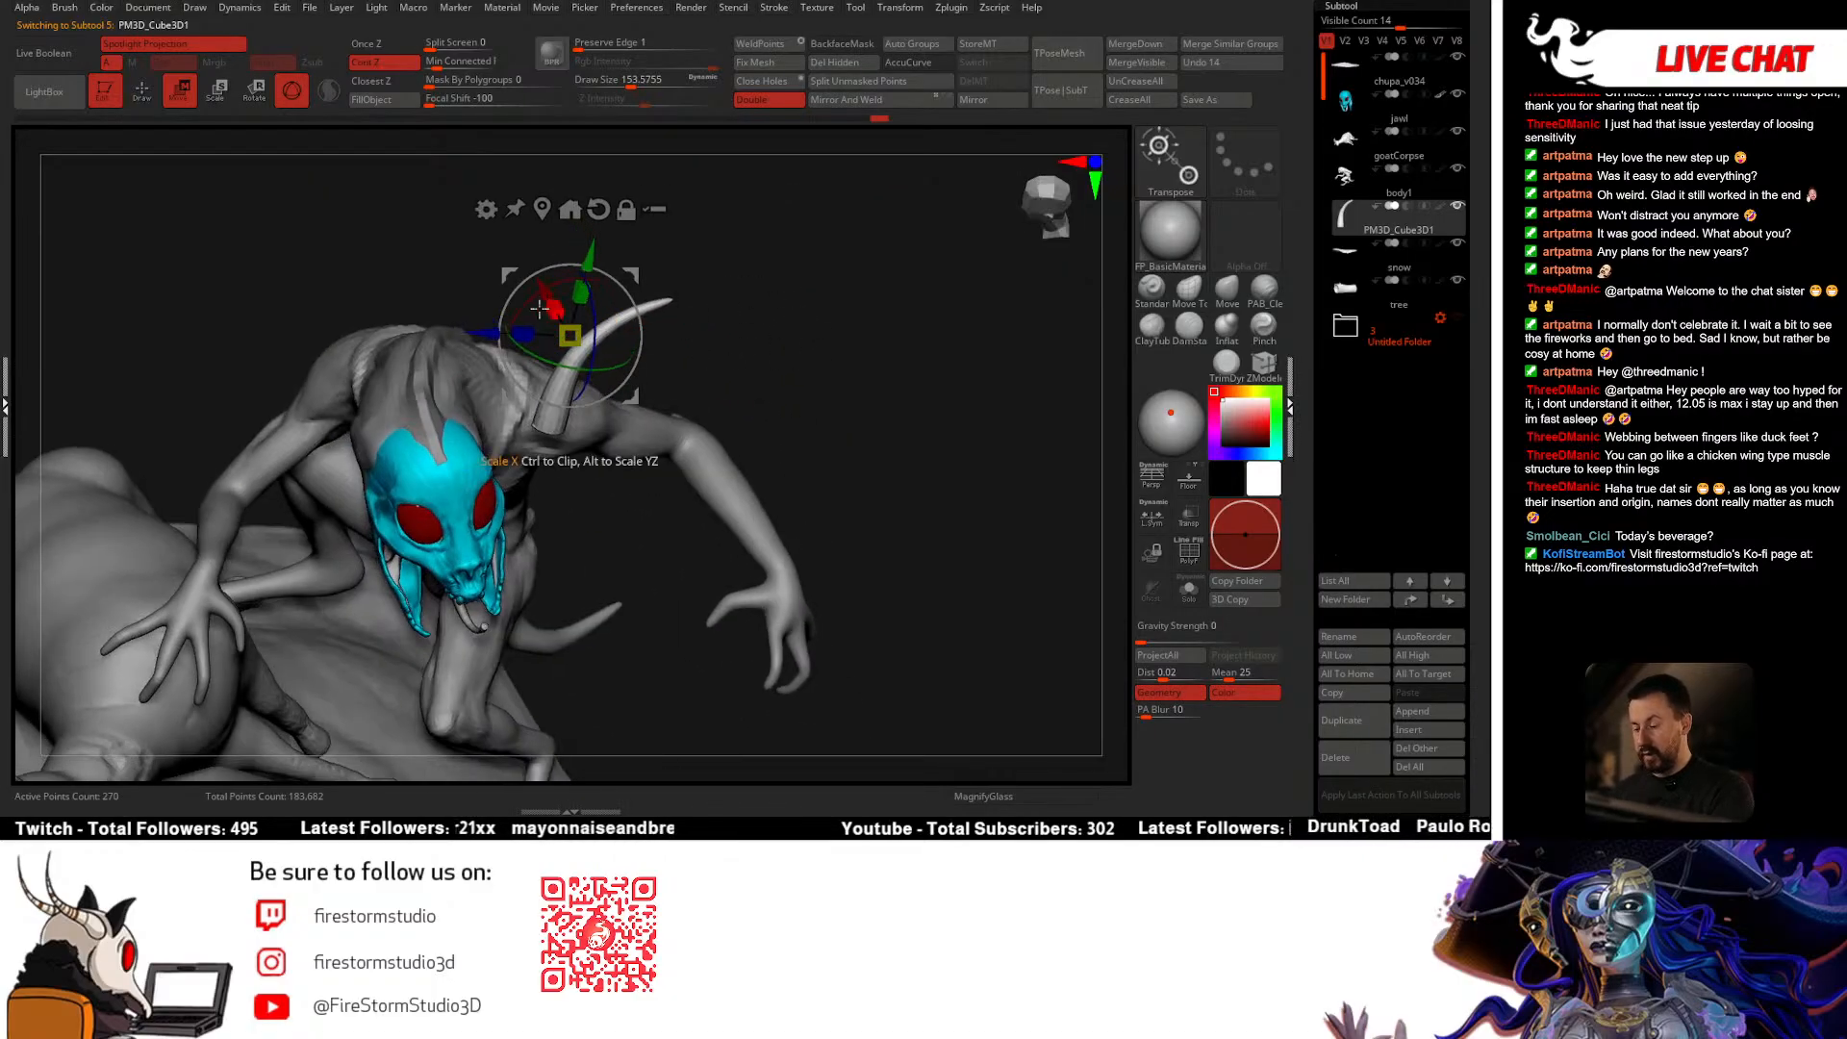
left_click_drag(488, 332, 347, 330)
left_click_drag(748, 378, 869, 487, "alt")
key("ctrl+z")
key("ctrl+z")
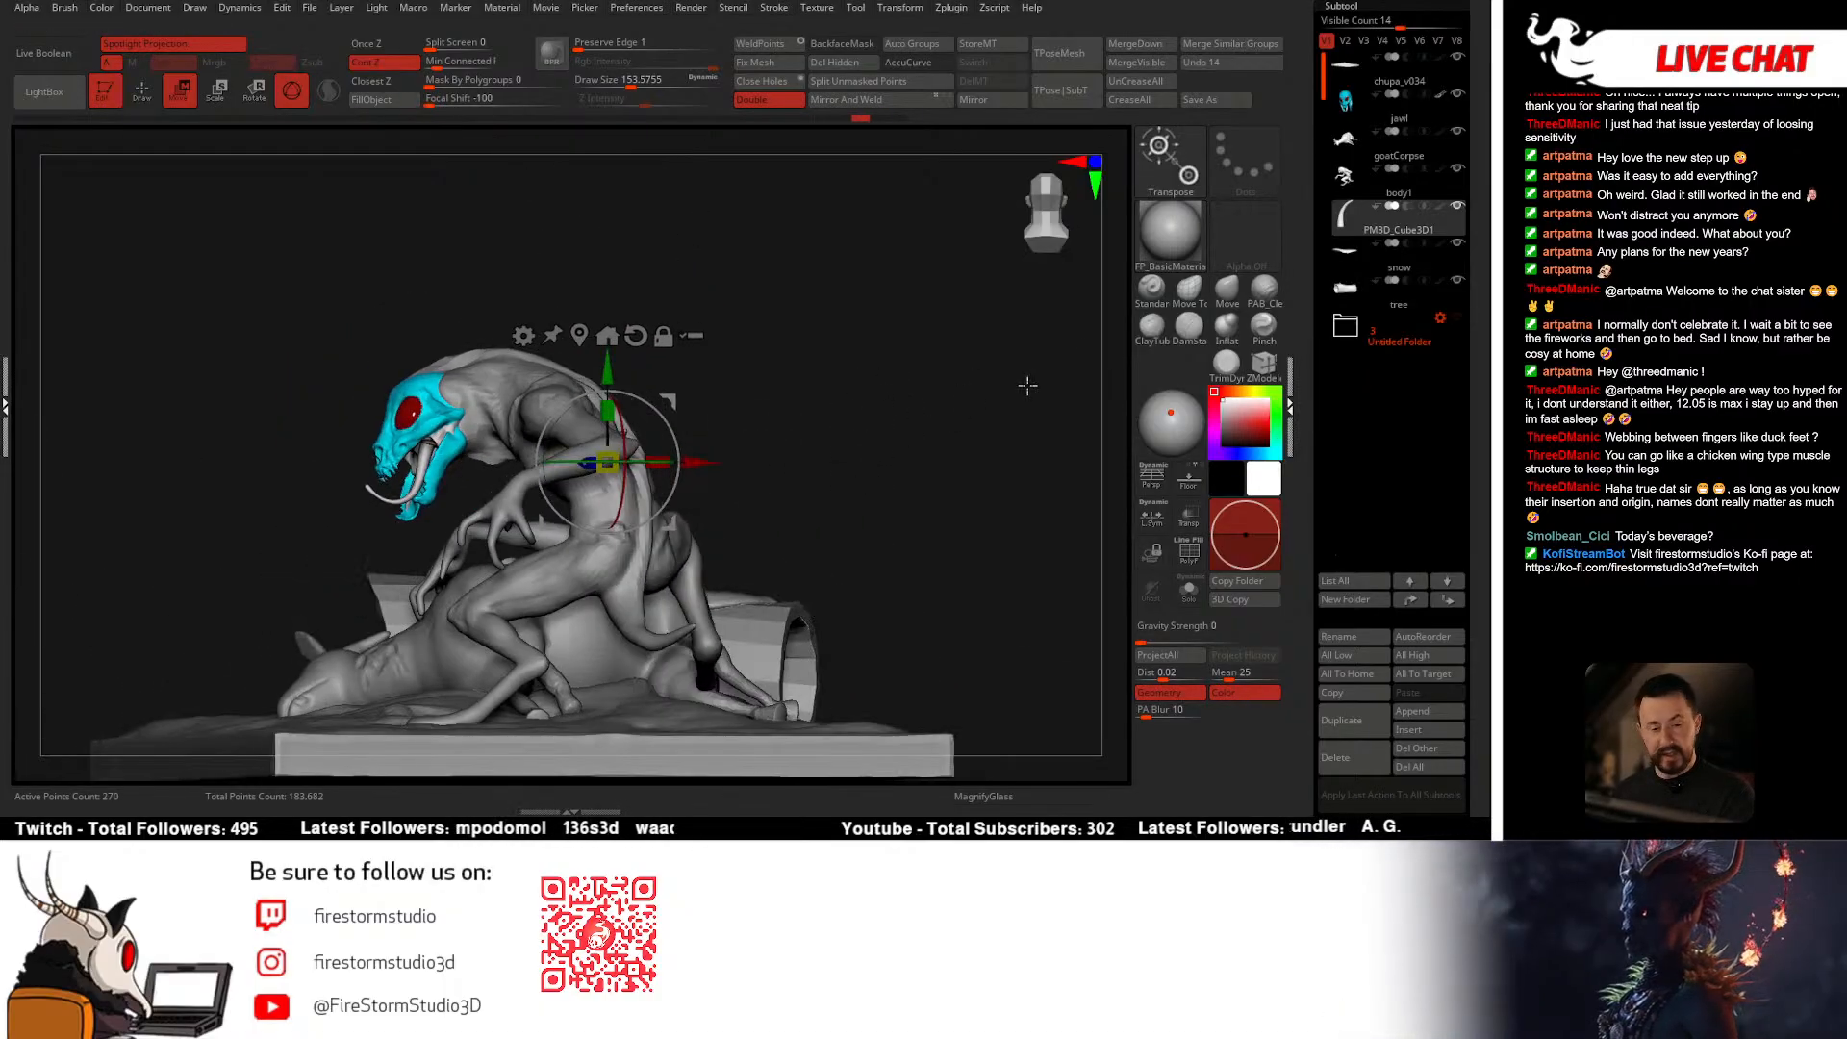
Step: Isolate the horn subtool in Draw mode and subdivide it twice
left_click_drag(1397, 21, 1382, 21)
left_click(1383, 6)
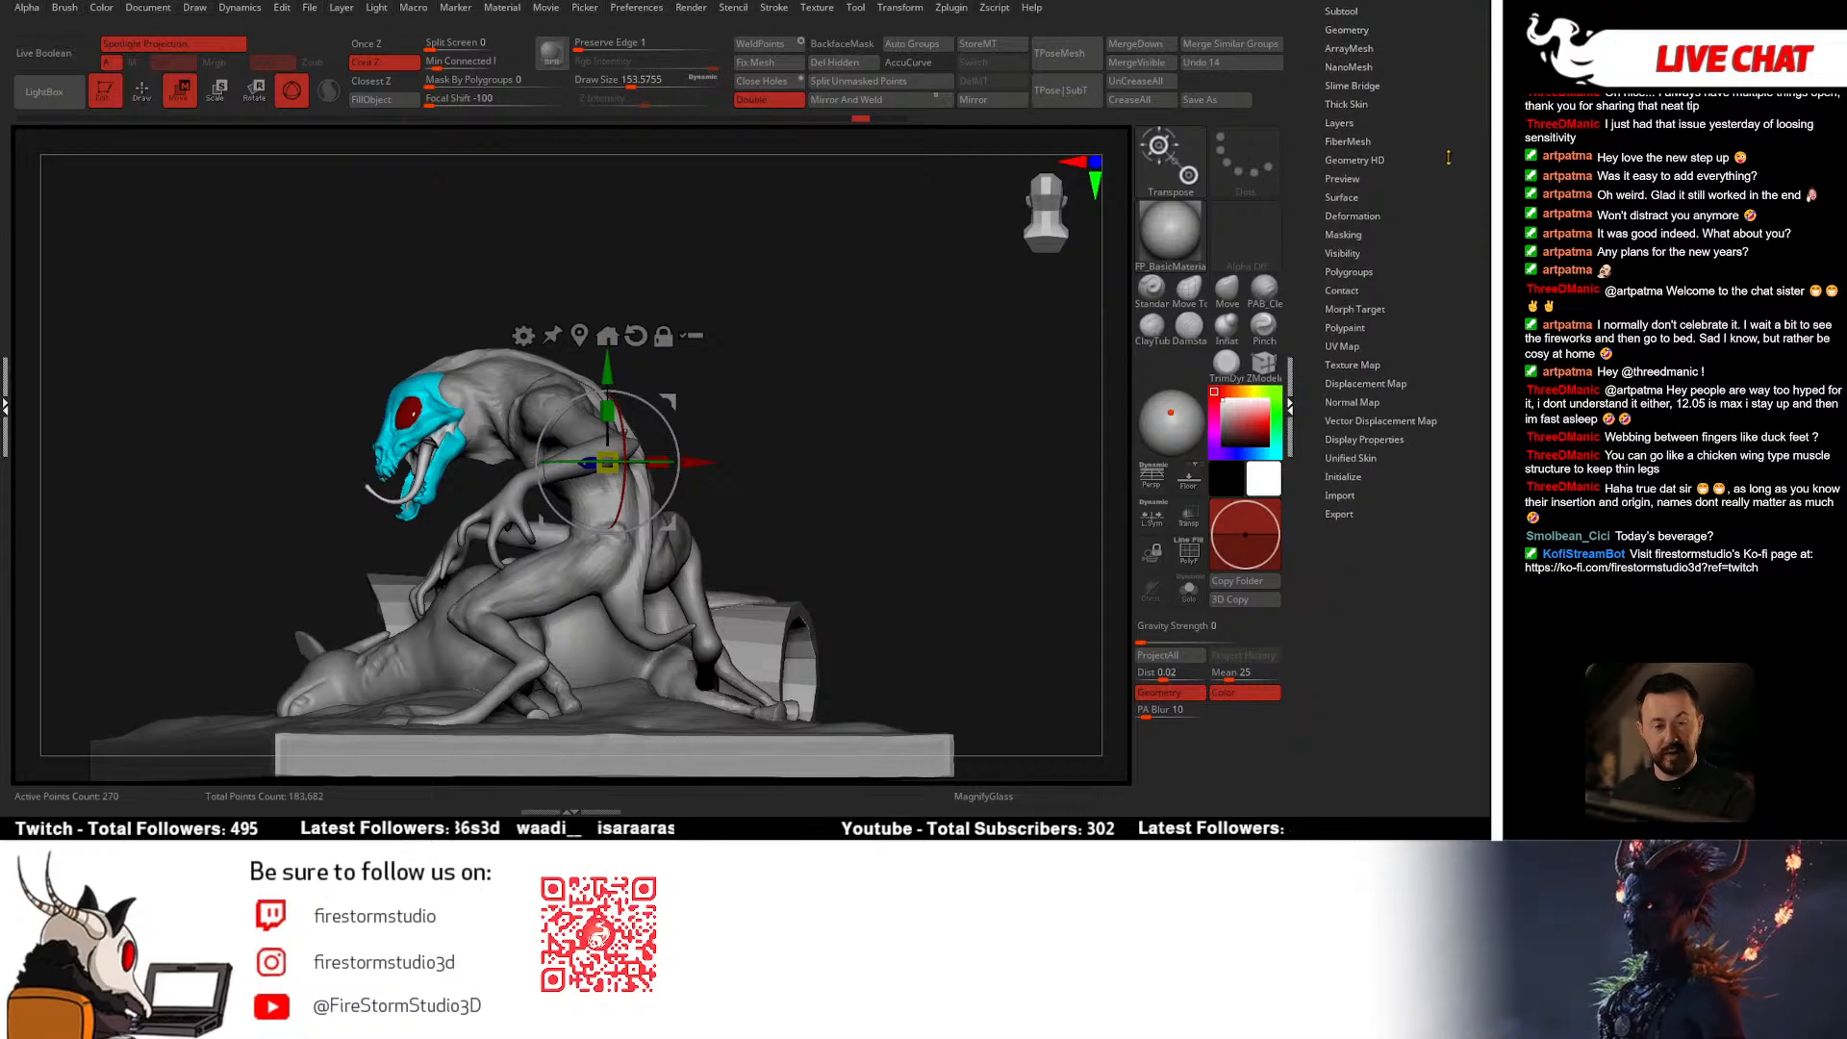
left_click_drag(989, 569, 913, 510)
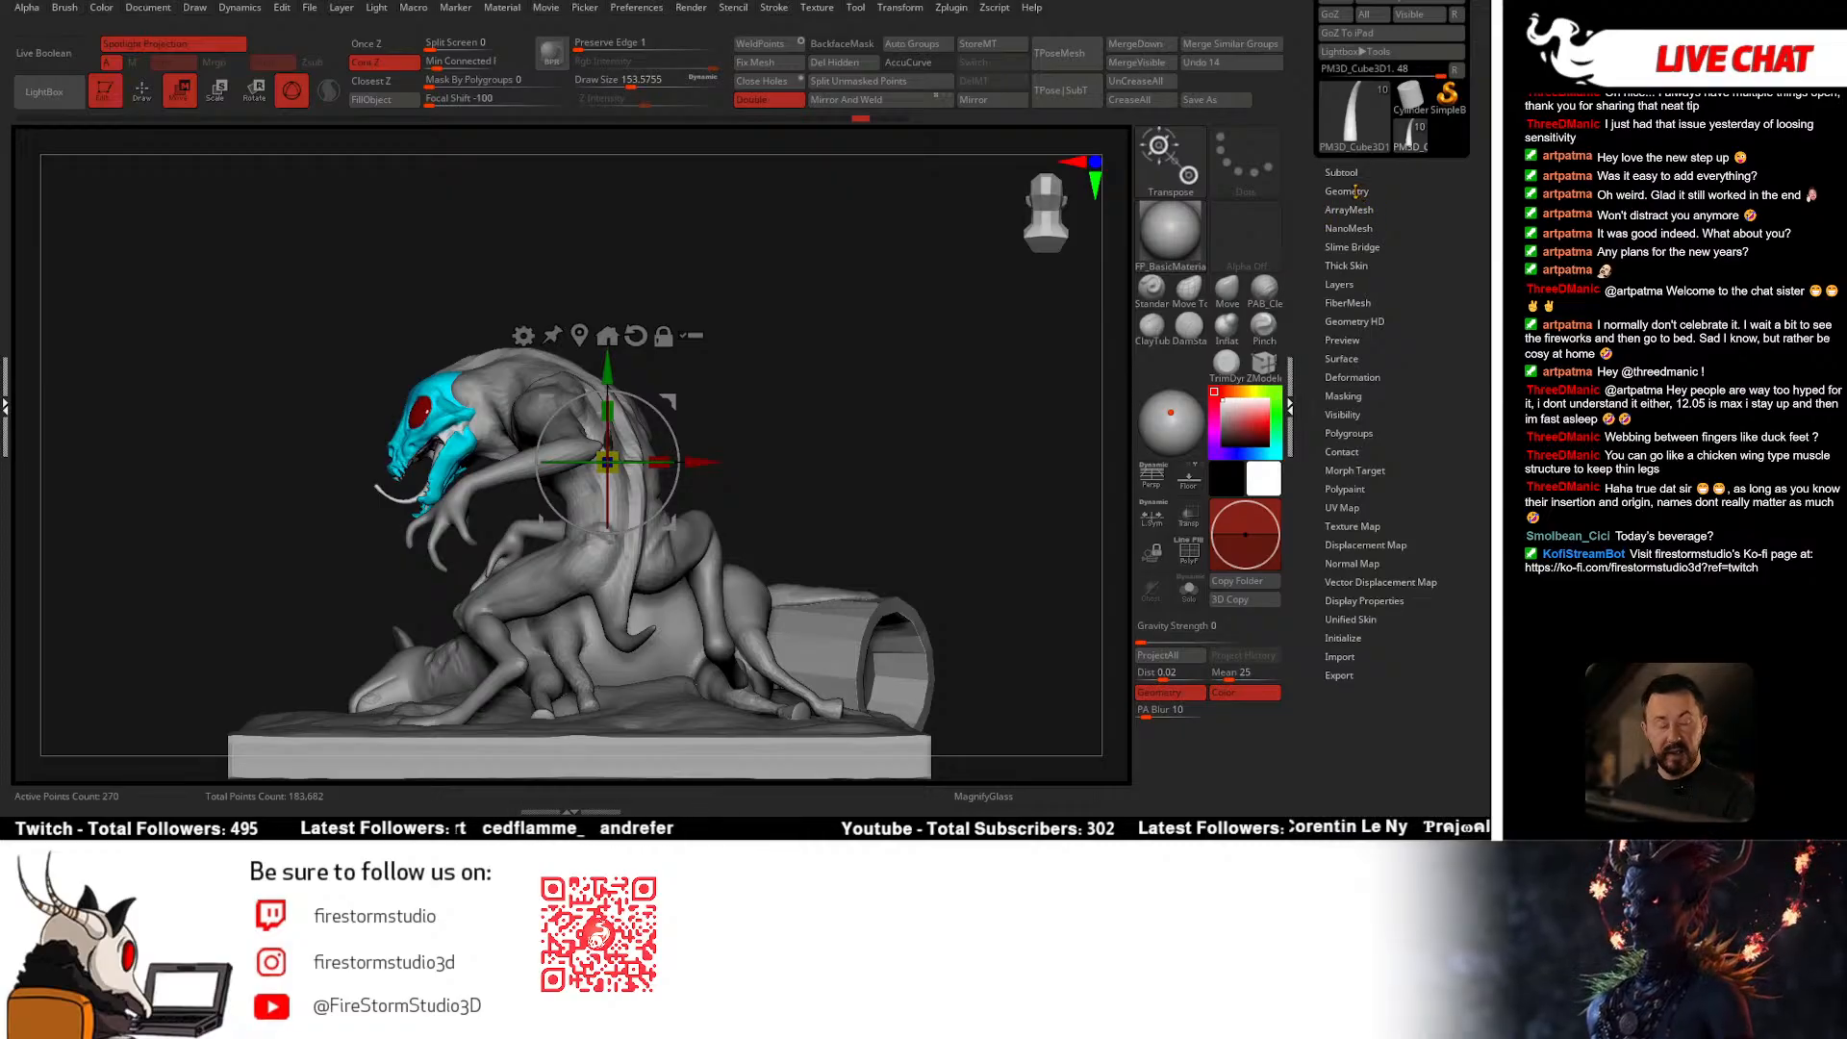
left_click_drag(847, 453, 880, 404, "alt")
key("shift+s")
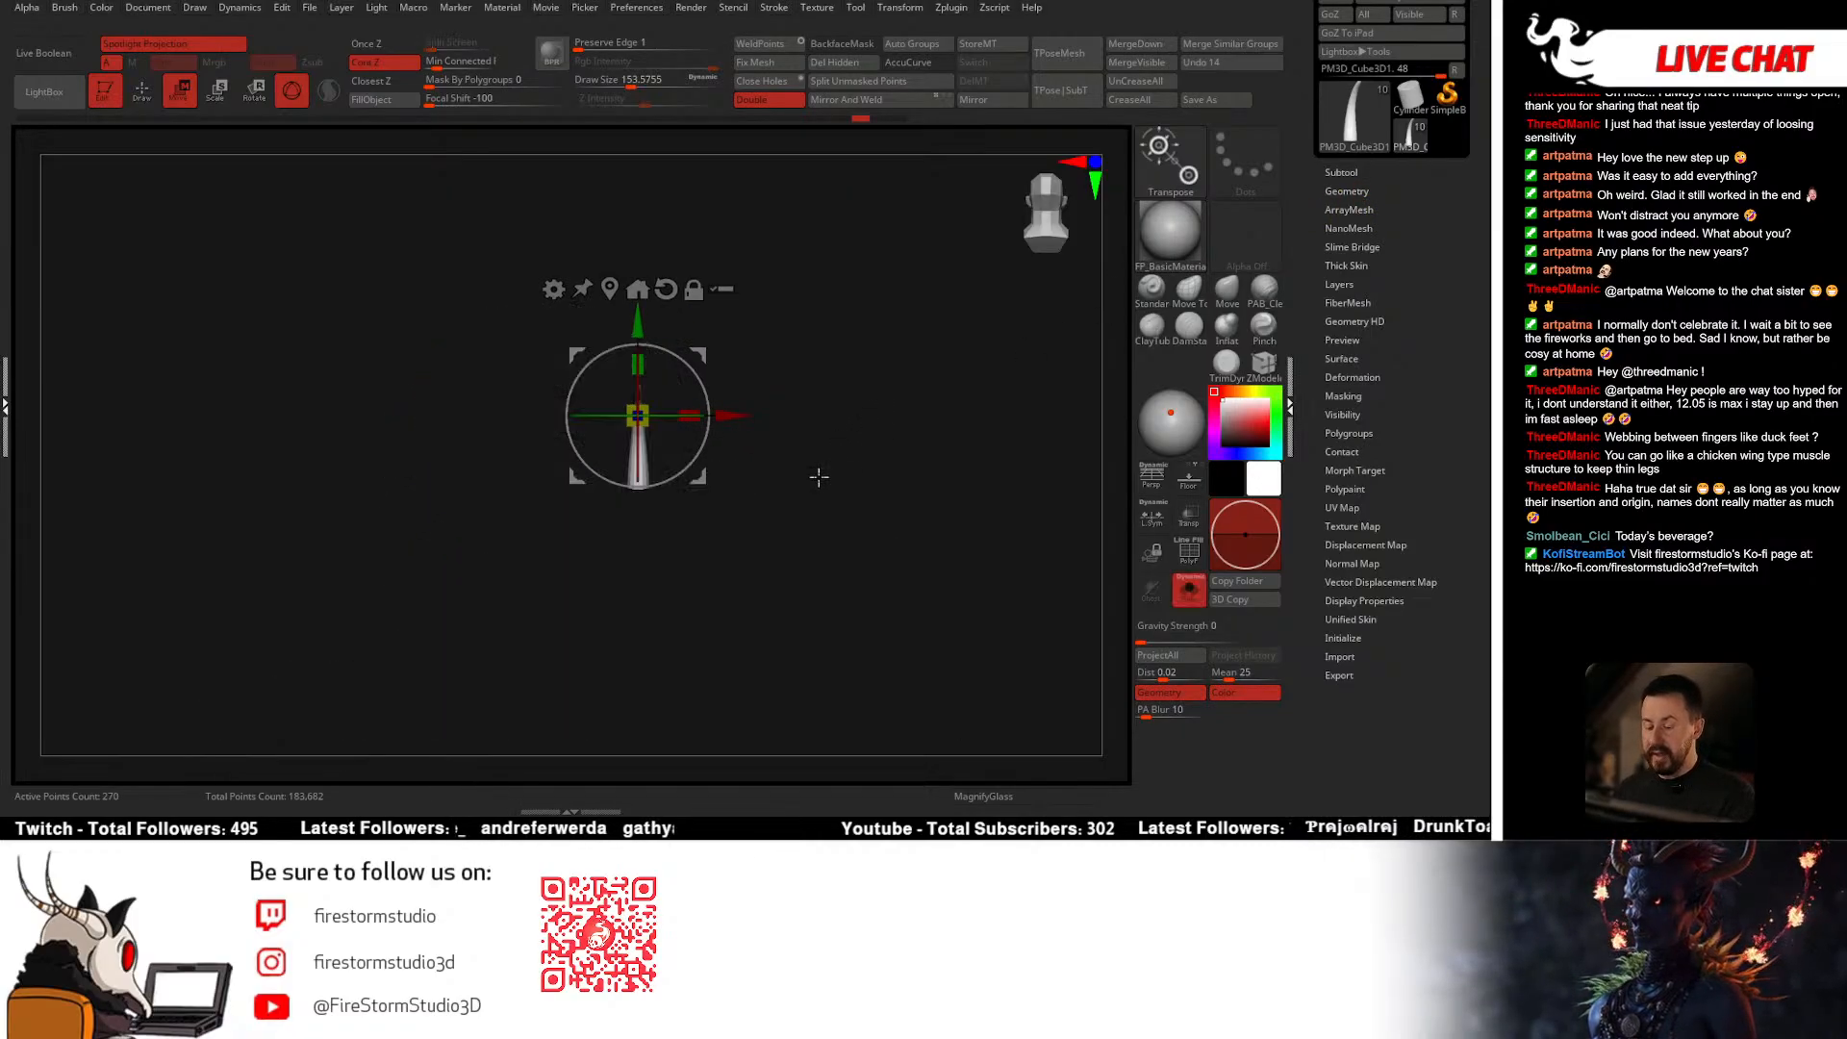
left_click_drag(818, 475, 901, 471, "shift")
key("q")
left_click_drag(730, 482, 745, 514, "shift")
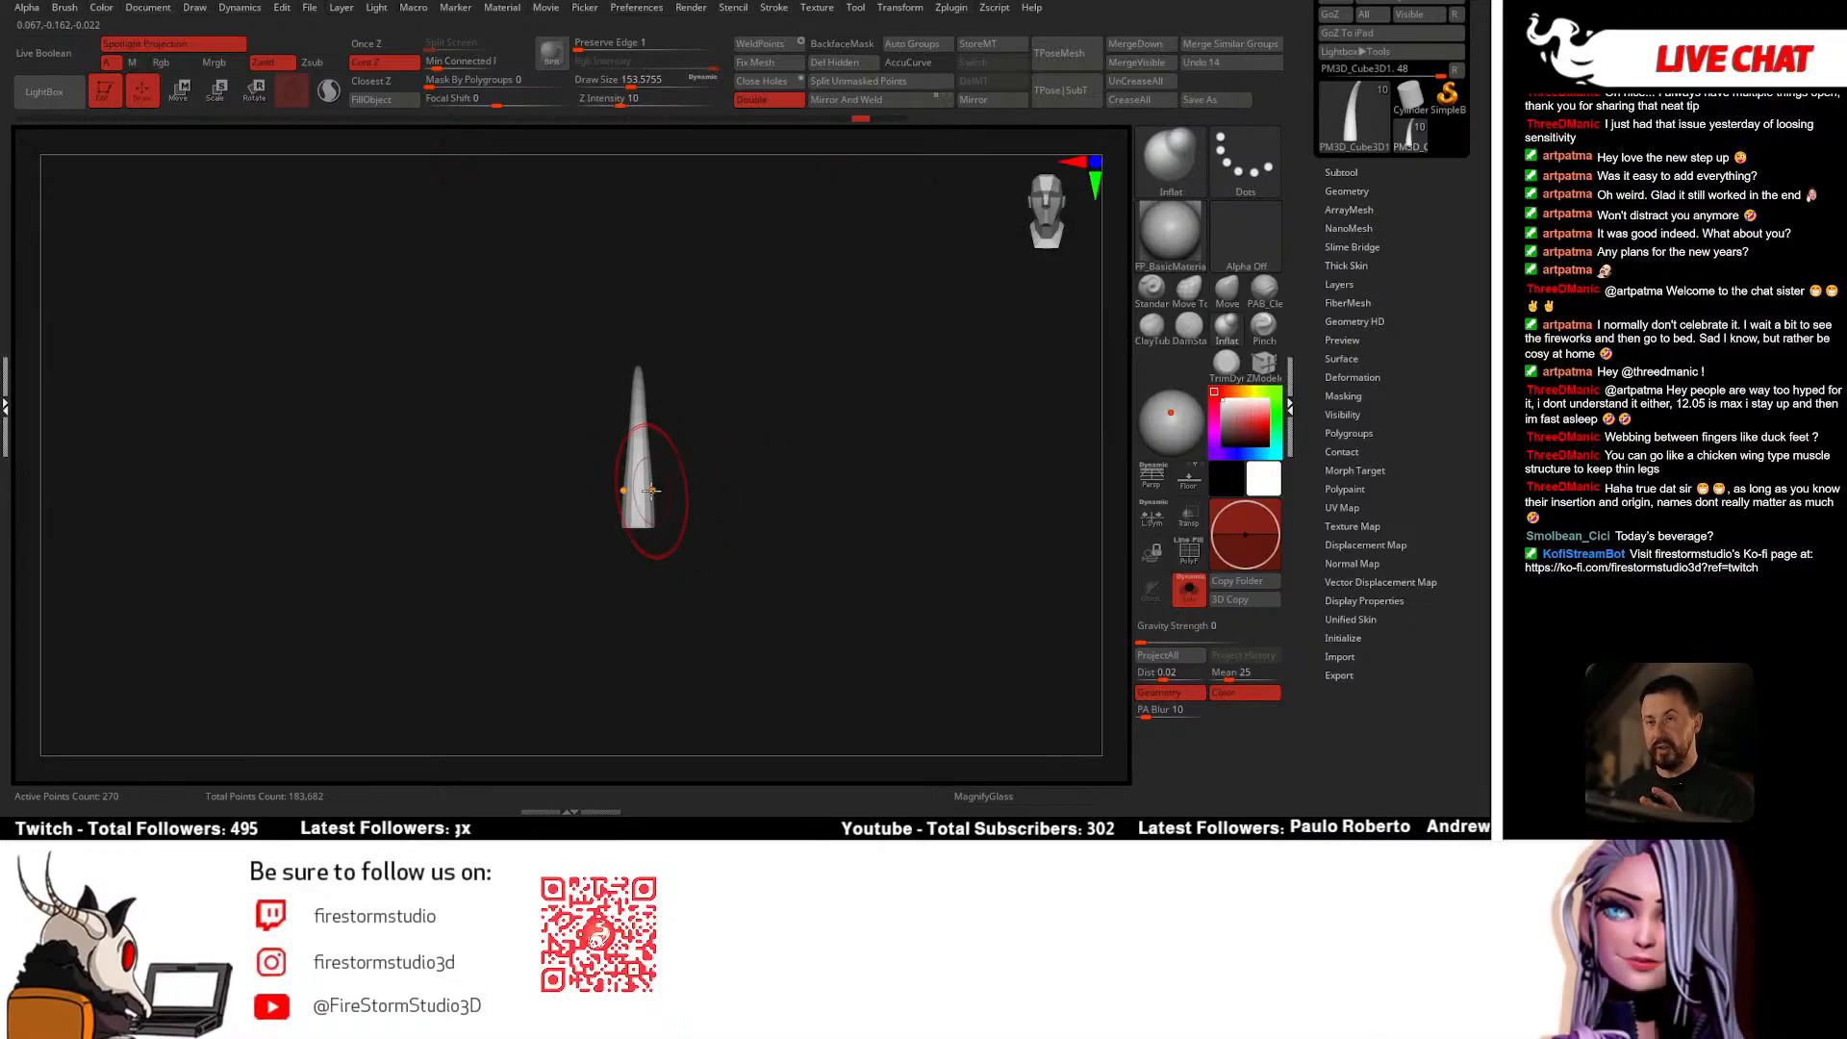
key("ctrl+d")
key("ctrl+d")
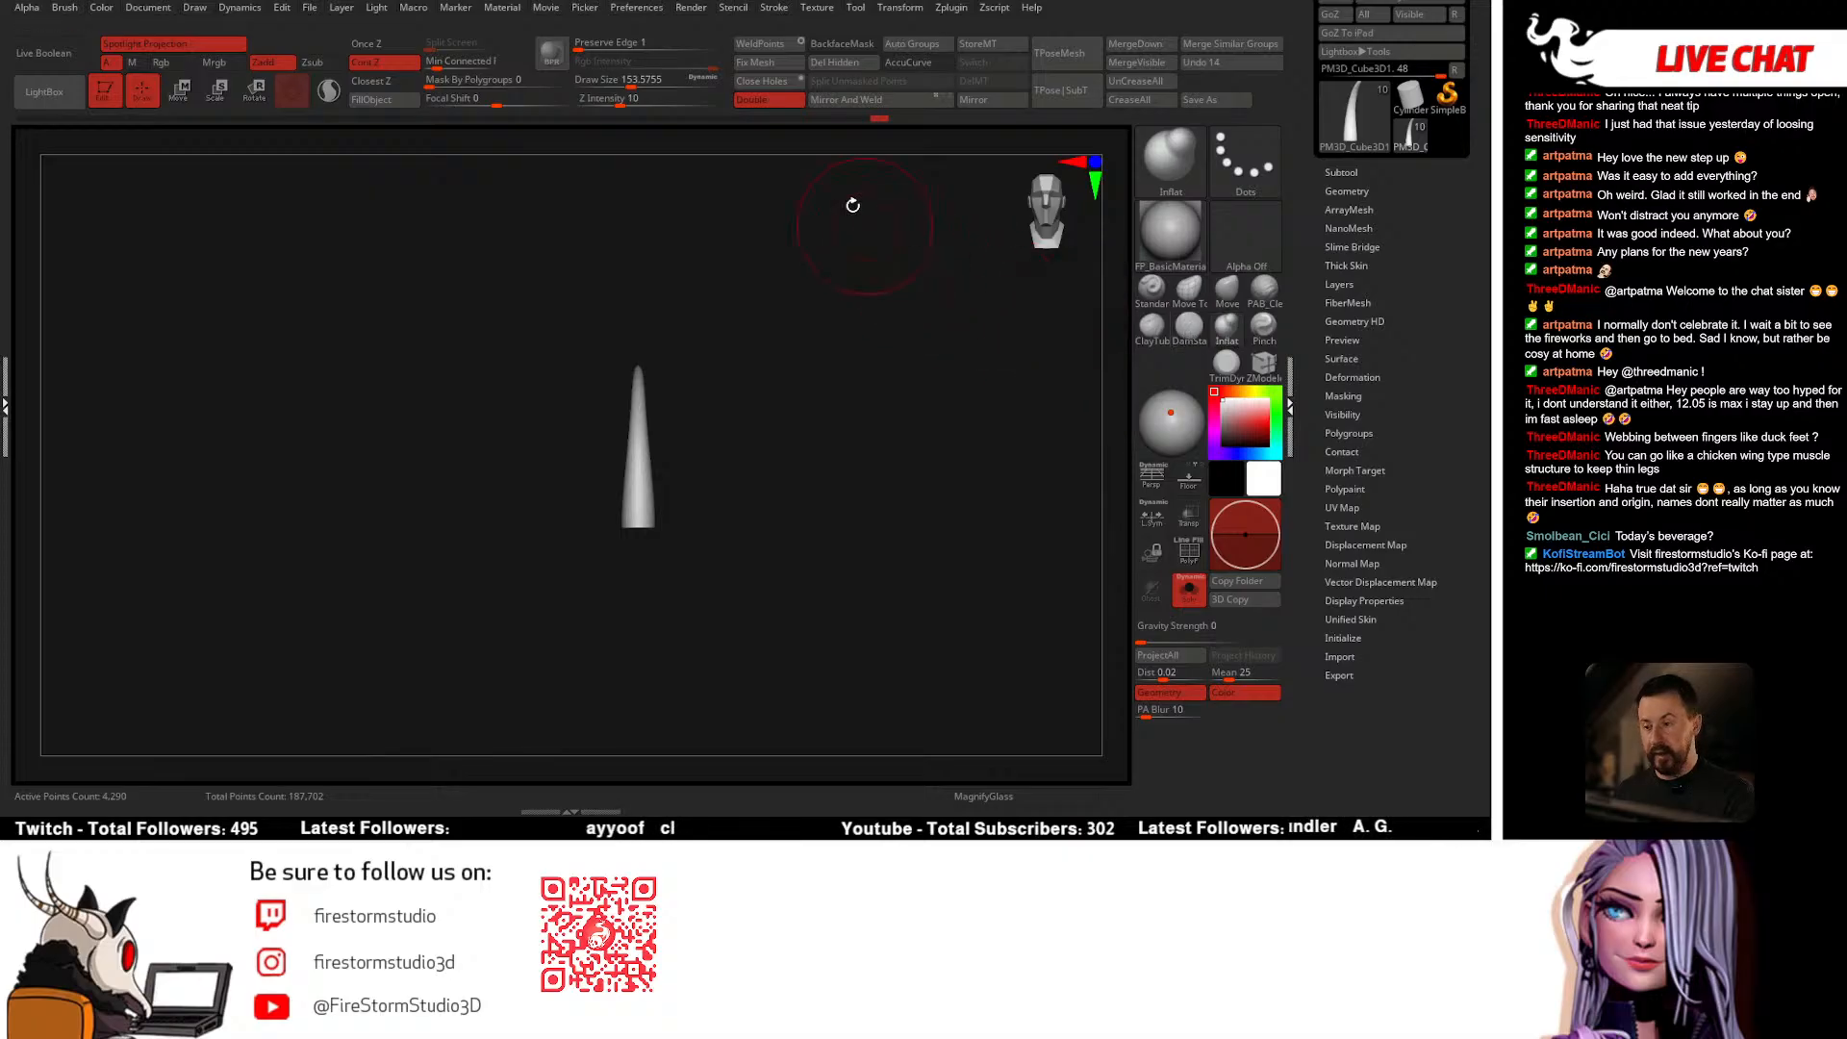
Step: Switch the horn's symmetry to radial around the Y axis with a radial count of 8
left_click(820, 17)
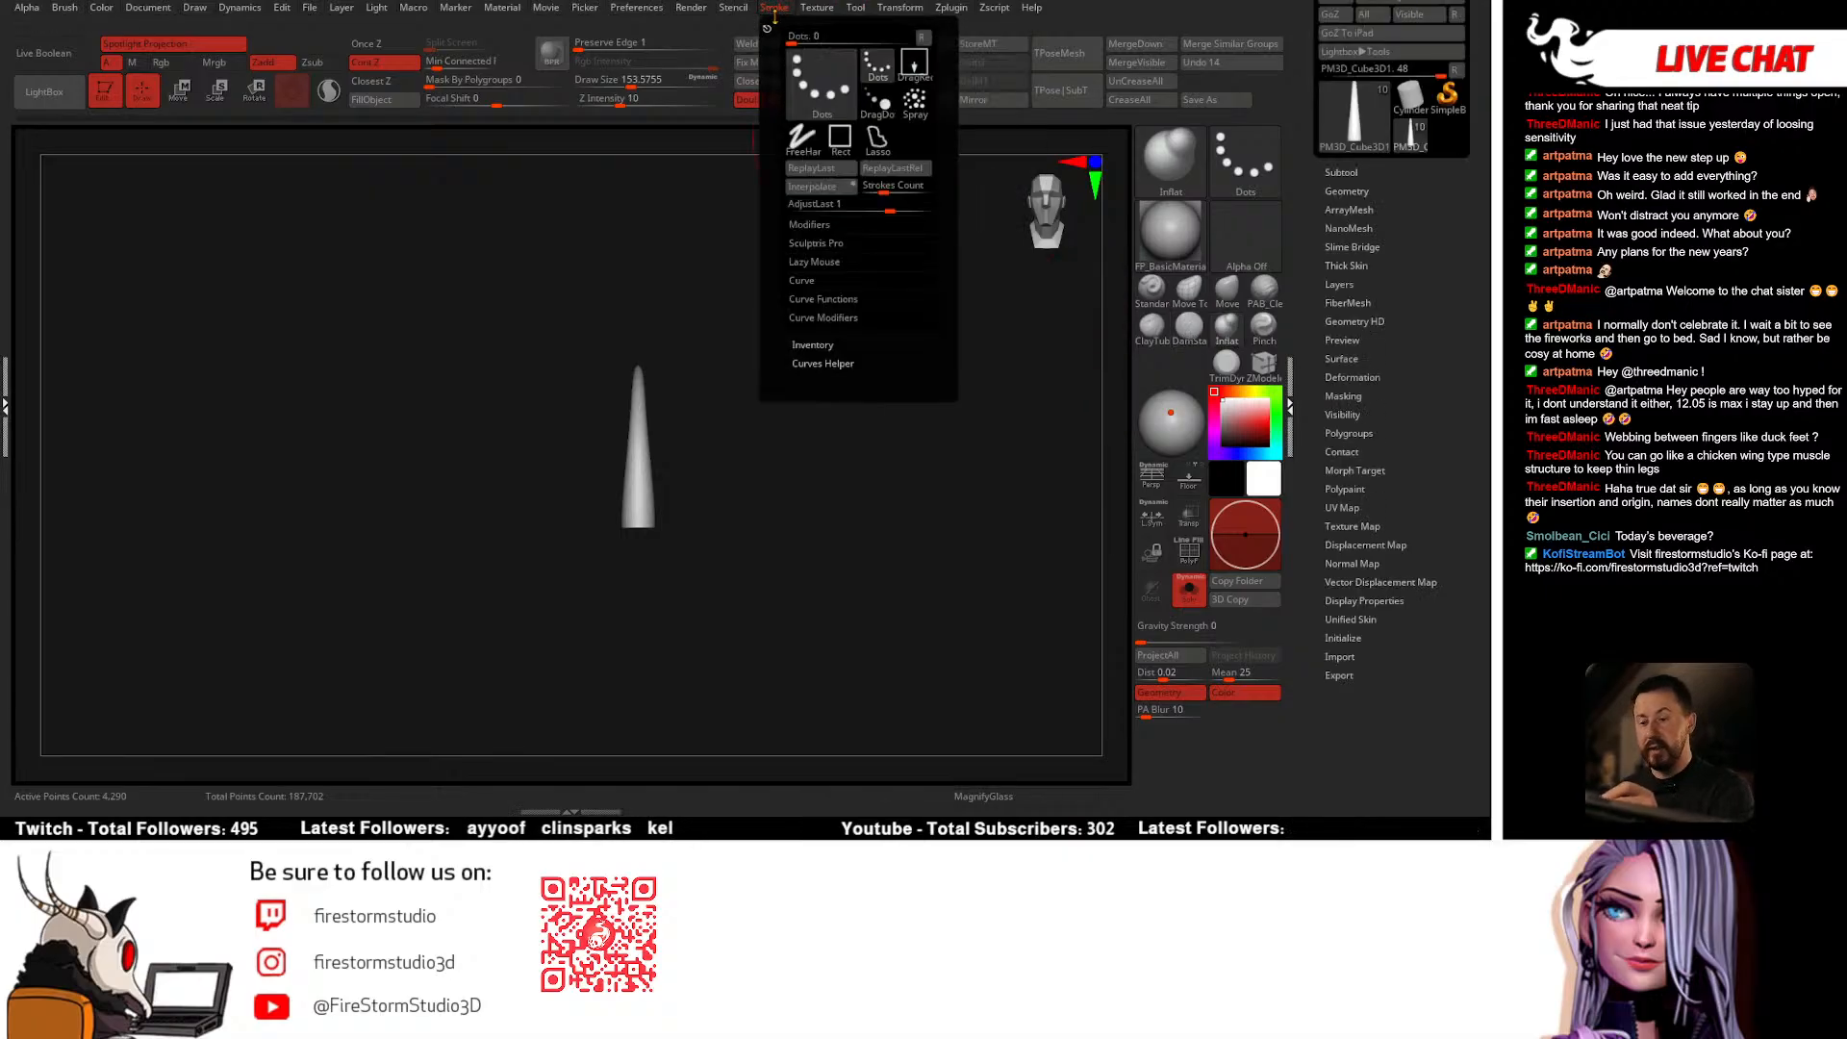
mouse_move(854, 11)
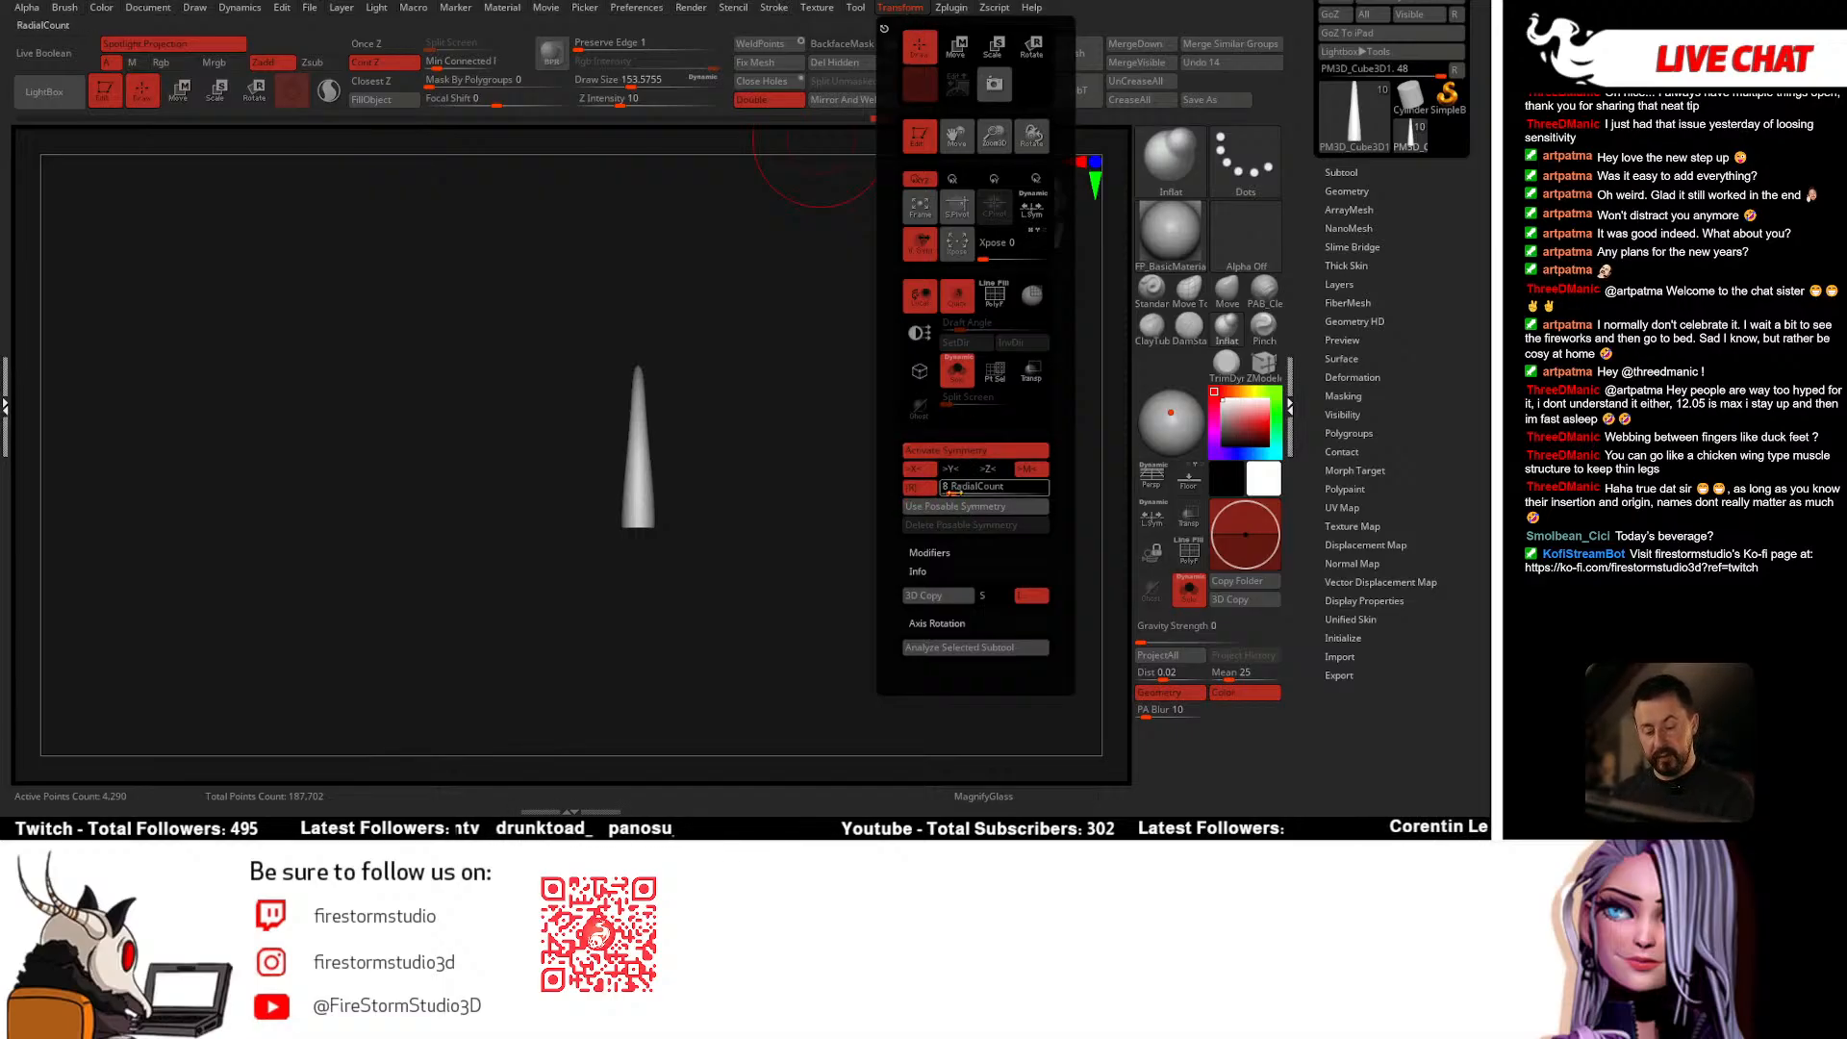
left_click_drag(684, 517, 709, 449)
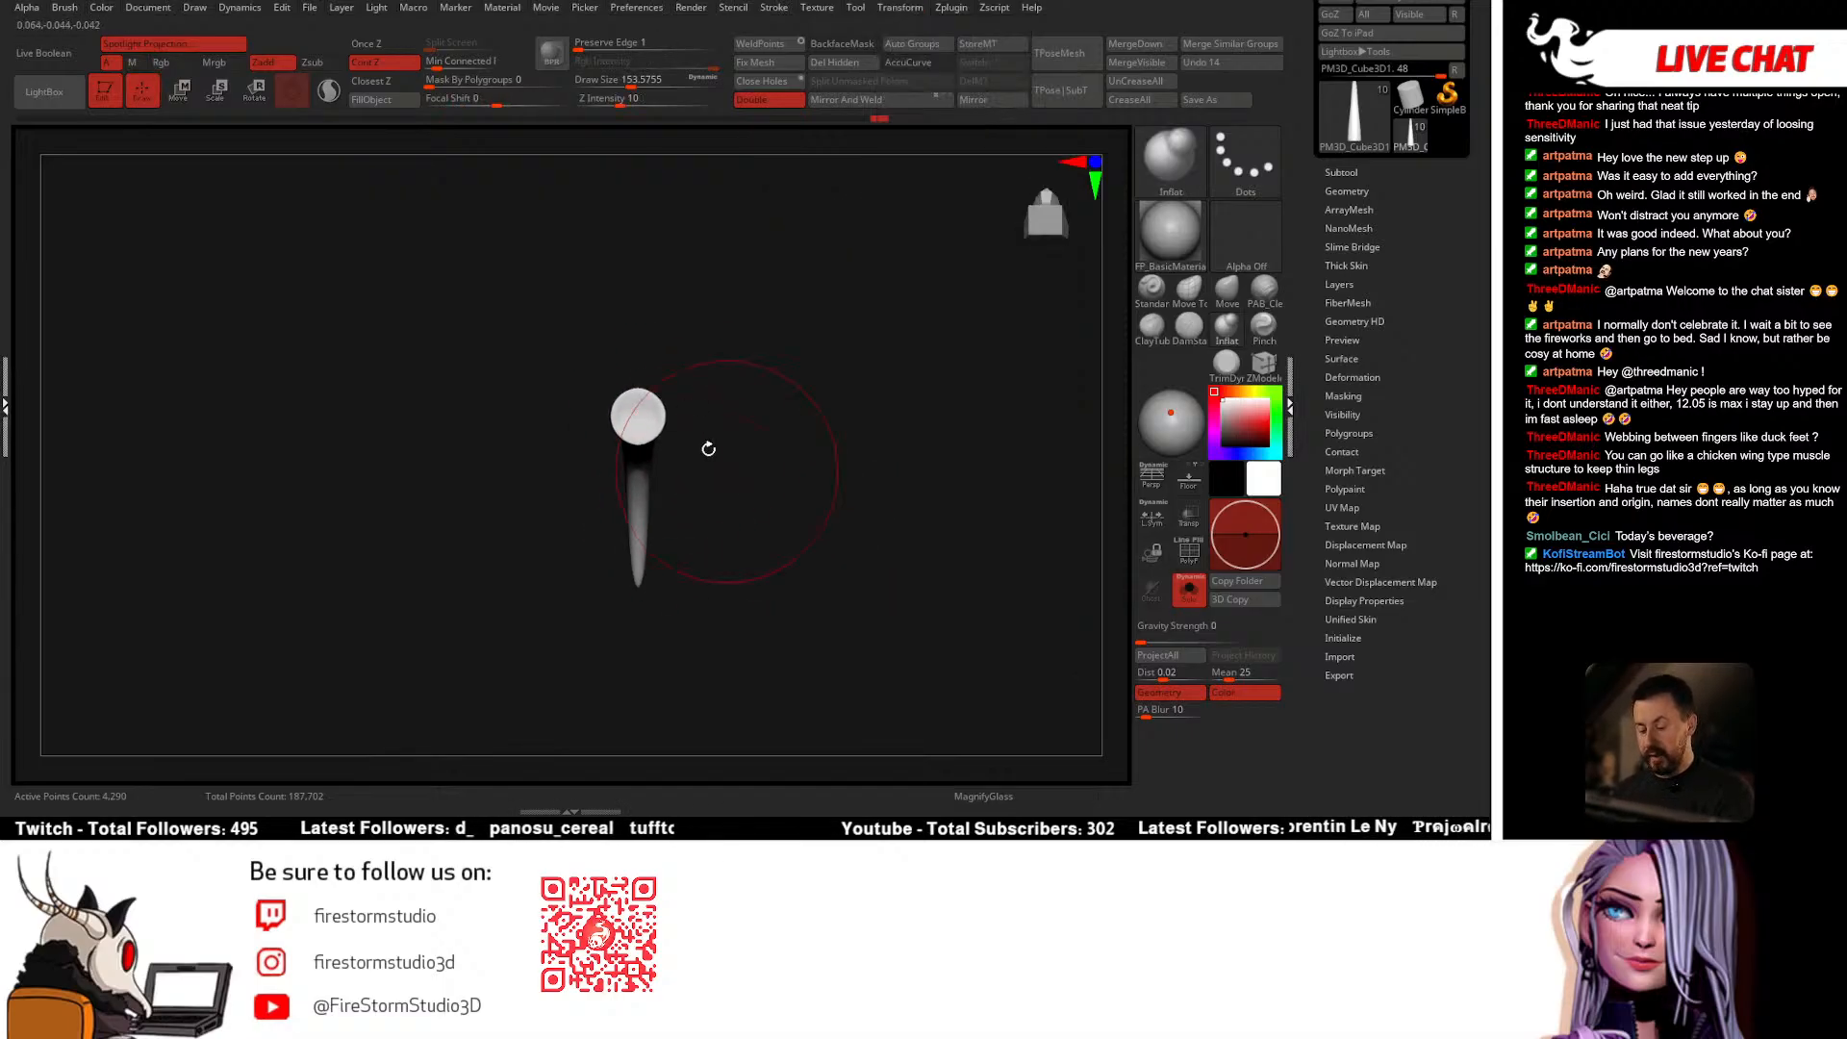
left_click(854, 7)
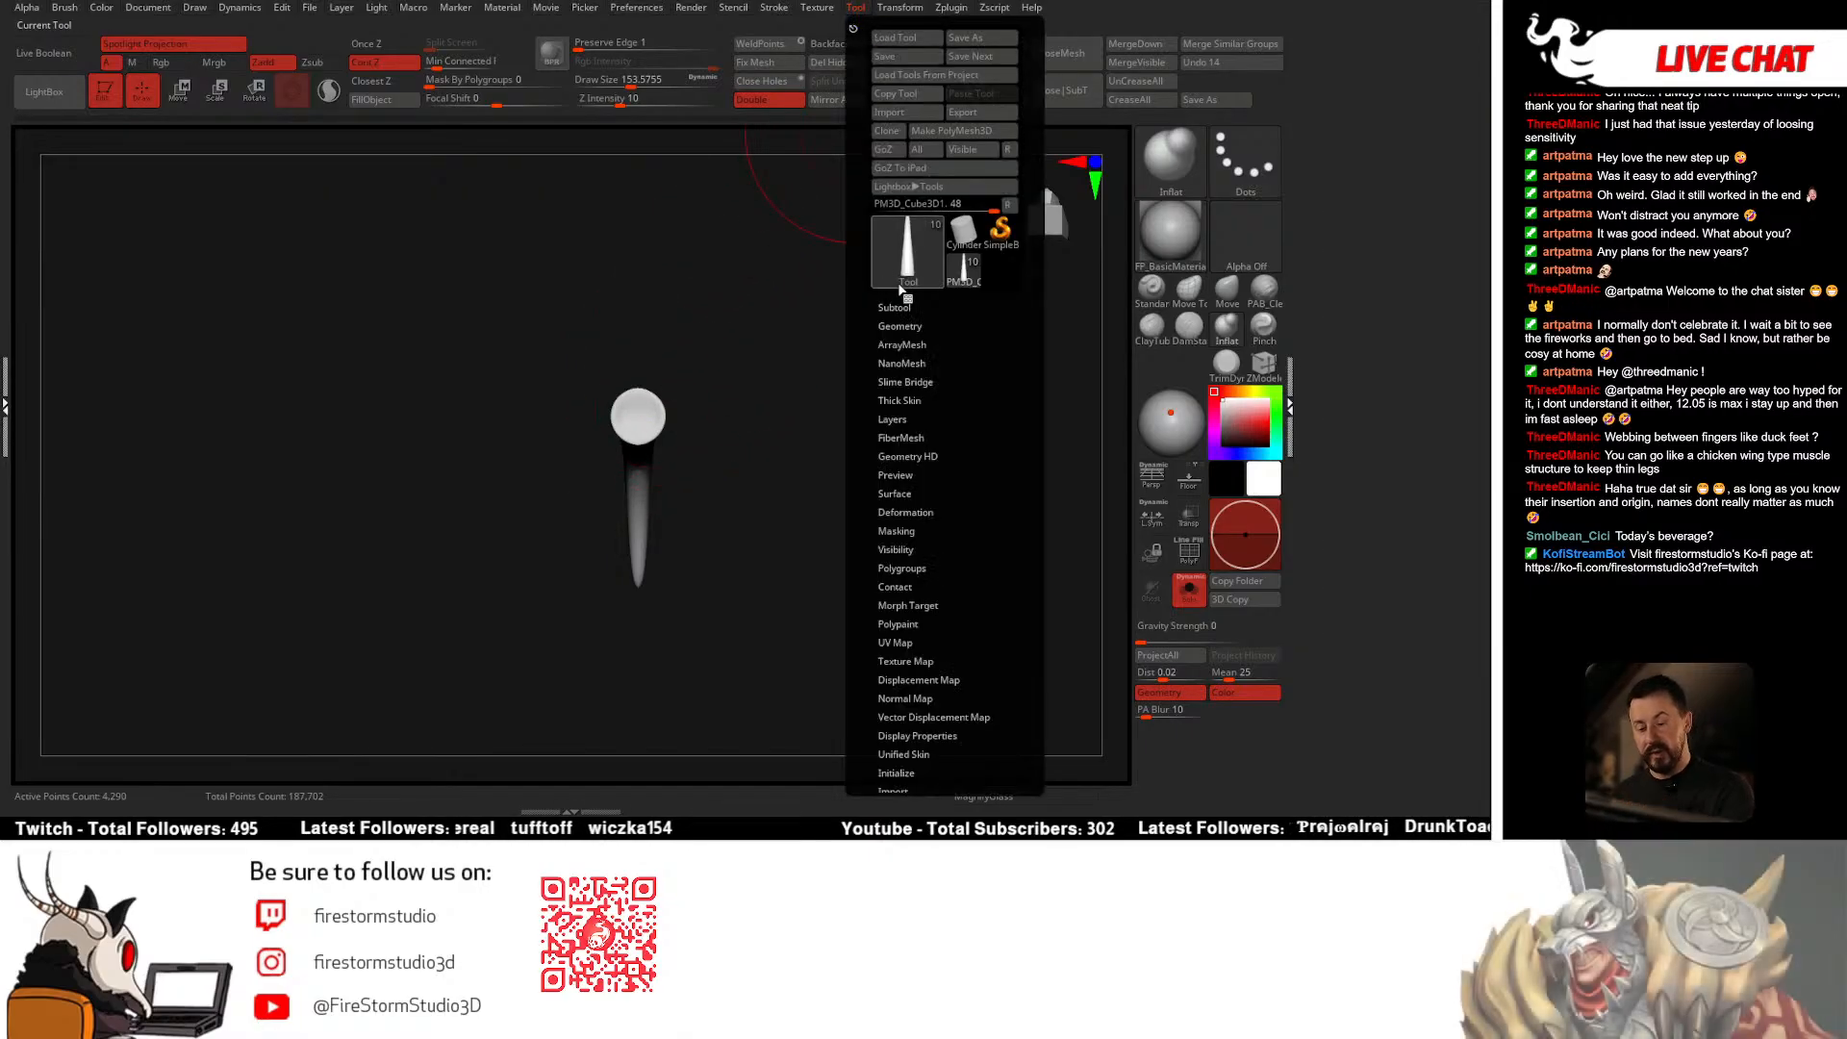
mouse_move(909, 8)
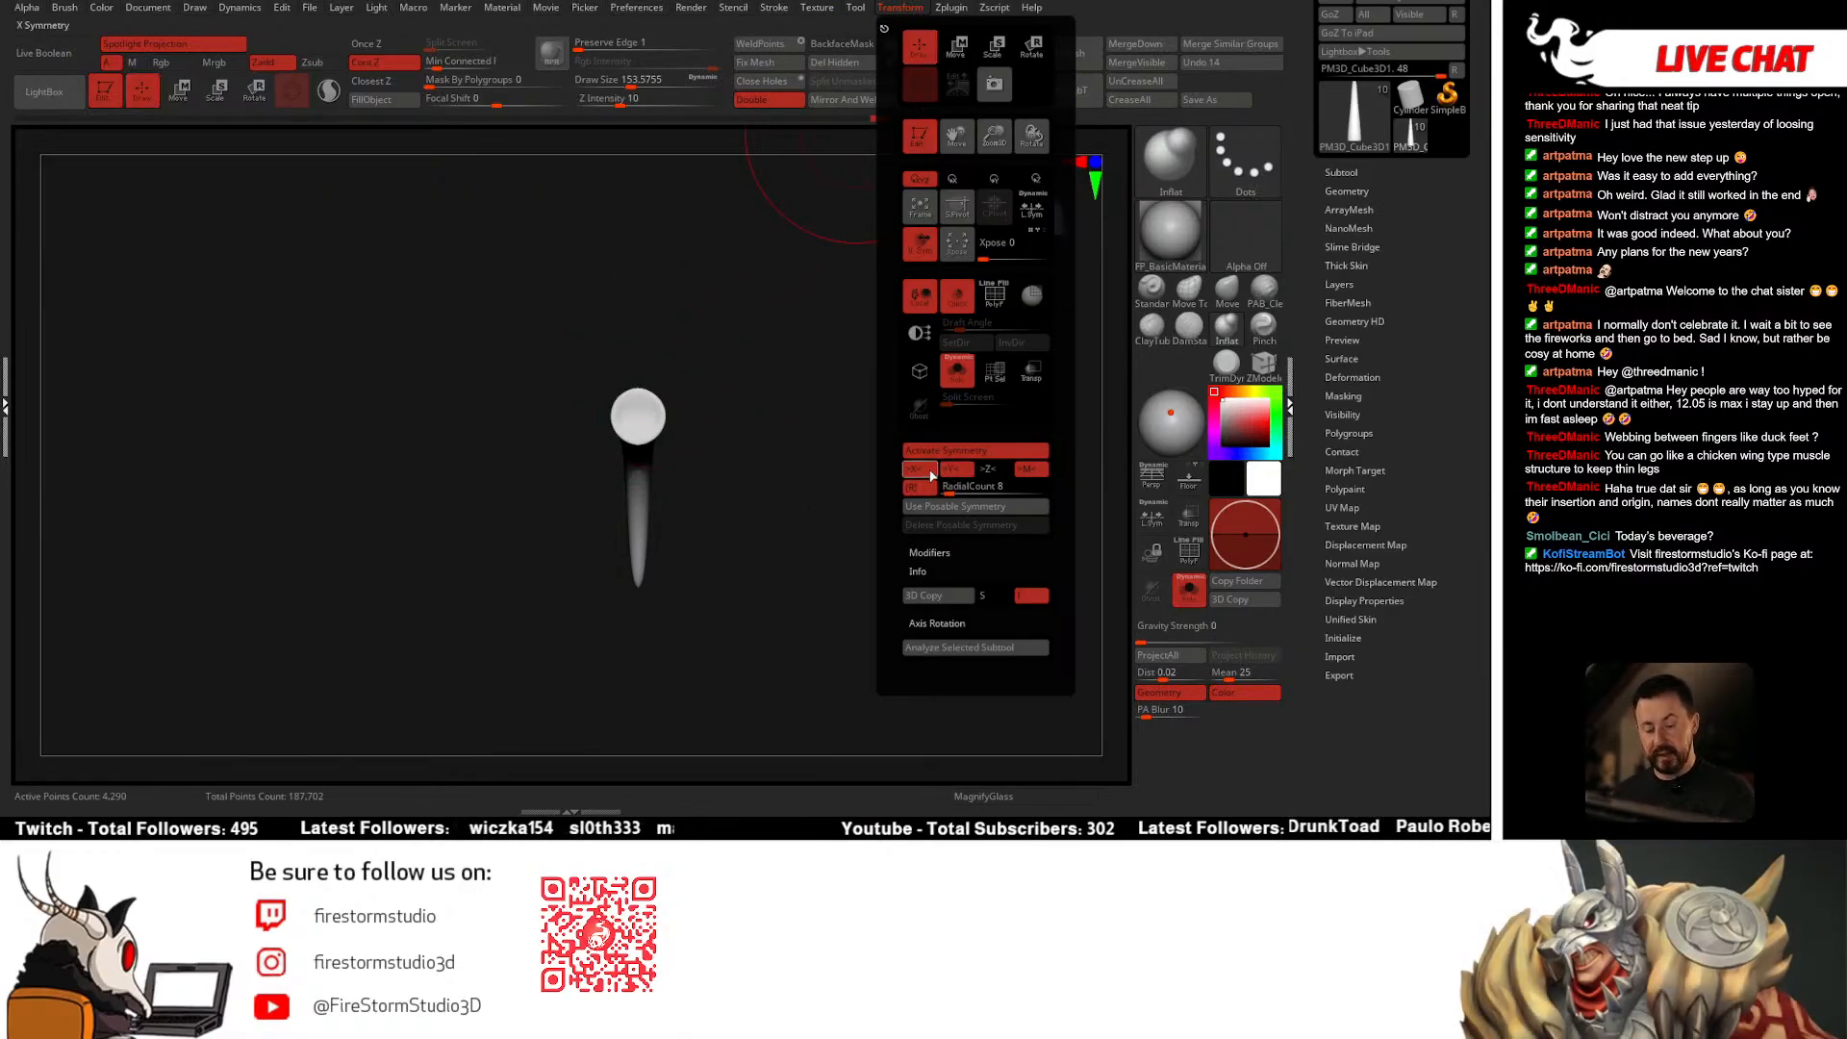
mouse_move(684, 435)
left_mouse_down()
mouse_move(685, 564)
mouse_move(752, 577)
mouse_move(655, 556)
left_mouse_up()
key("ctrl+z")
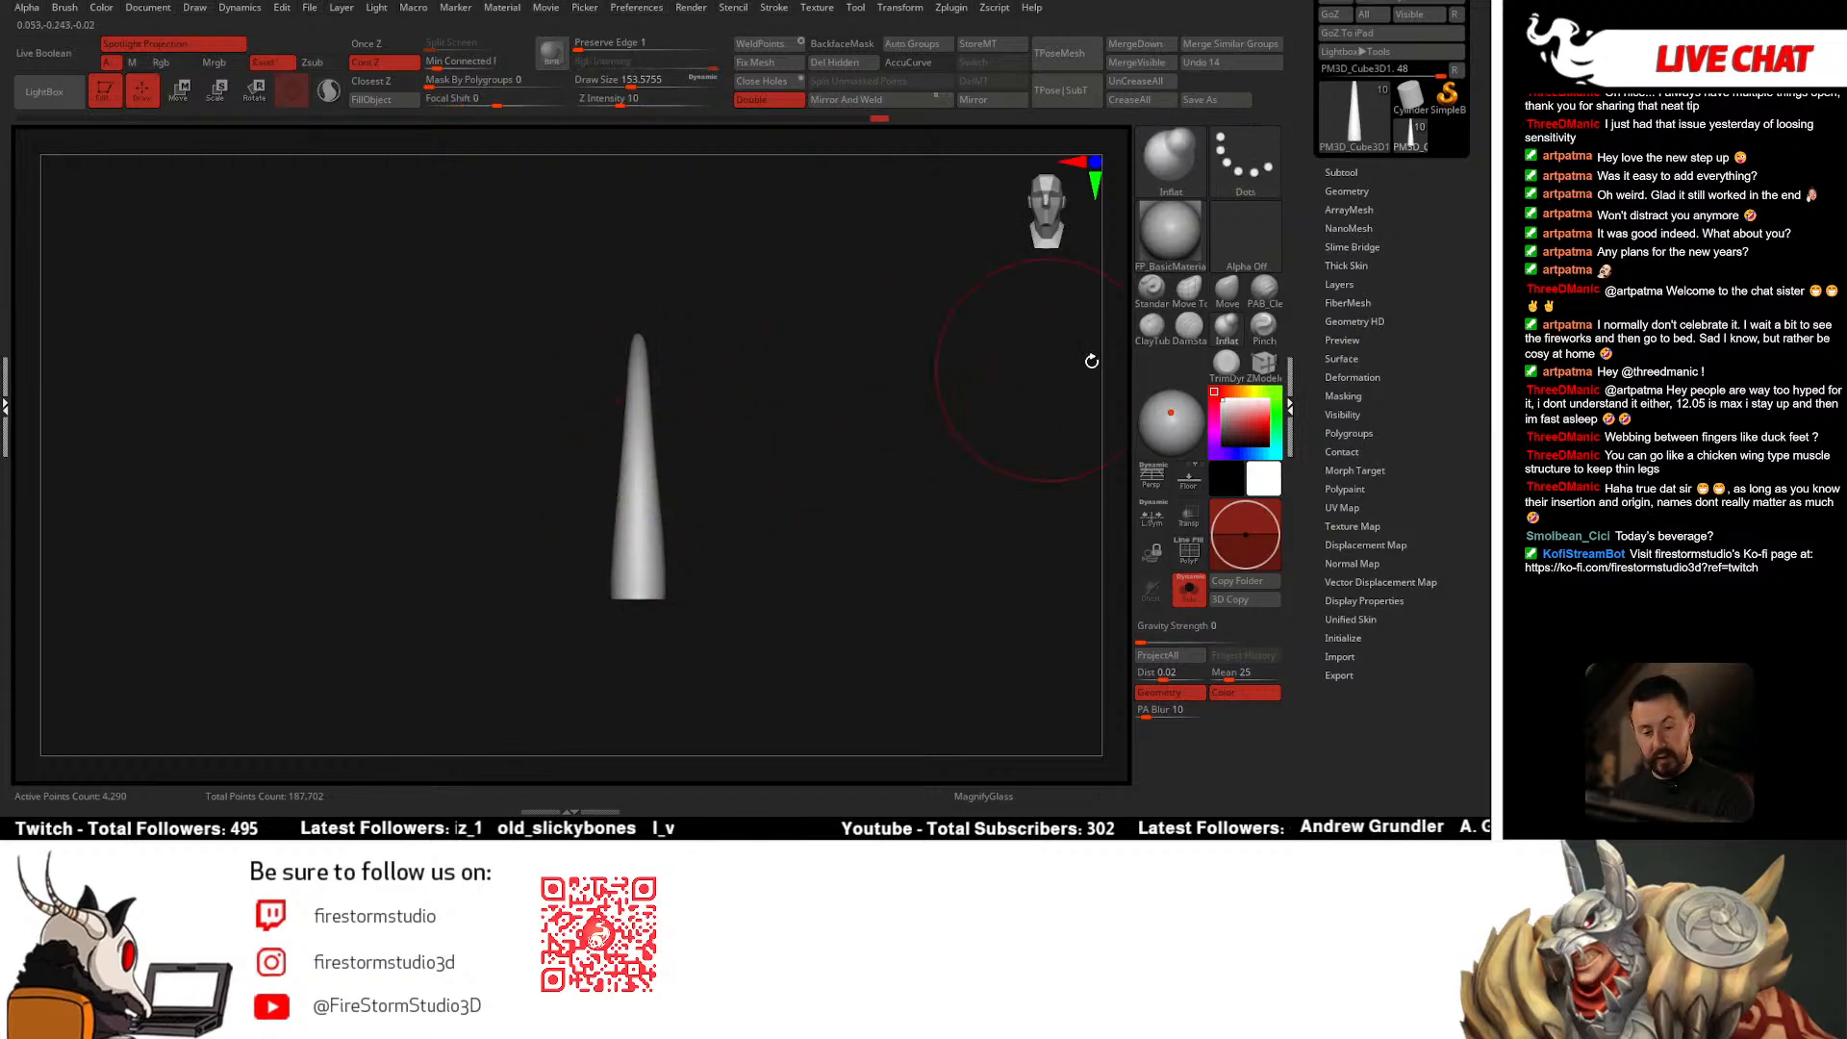
Step: Choose the DamStandard brush with a smaller draw size, try a groove at the horn's base and undo it
left_click(1190, 327)
key("space")
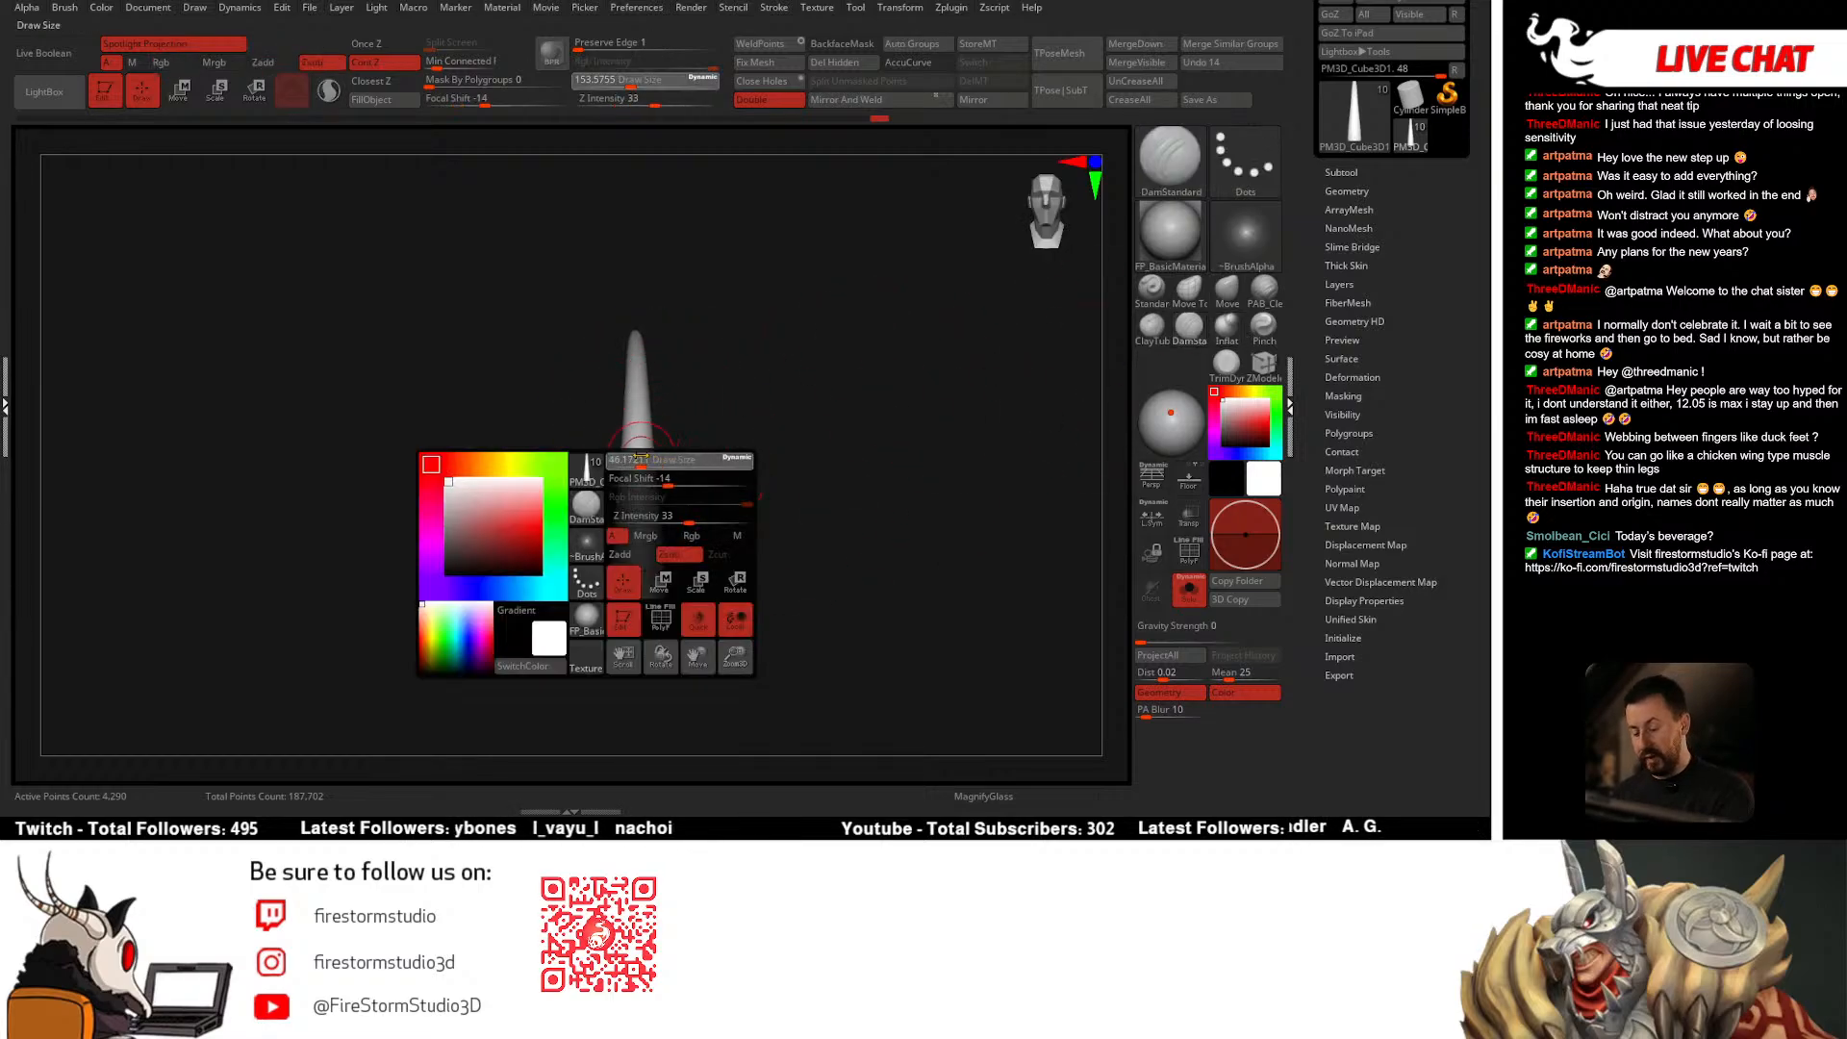
left_click_drag(739, 532, 740, 560, "alt")
mouse_move(643, 596)
left_mouse_down()
mouse_move(643, 491)
mouse_move(643, 536)
mouse_move(608, 554)
mouse_move(640, 442)
mouse_move(672, 596)
left_mouse_up()
key("ctrl+z")
Step: Subdivide the horn once more and reduce the brush draw size to about 8.4
key("ctrl+d")
key("space")
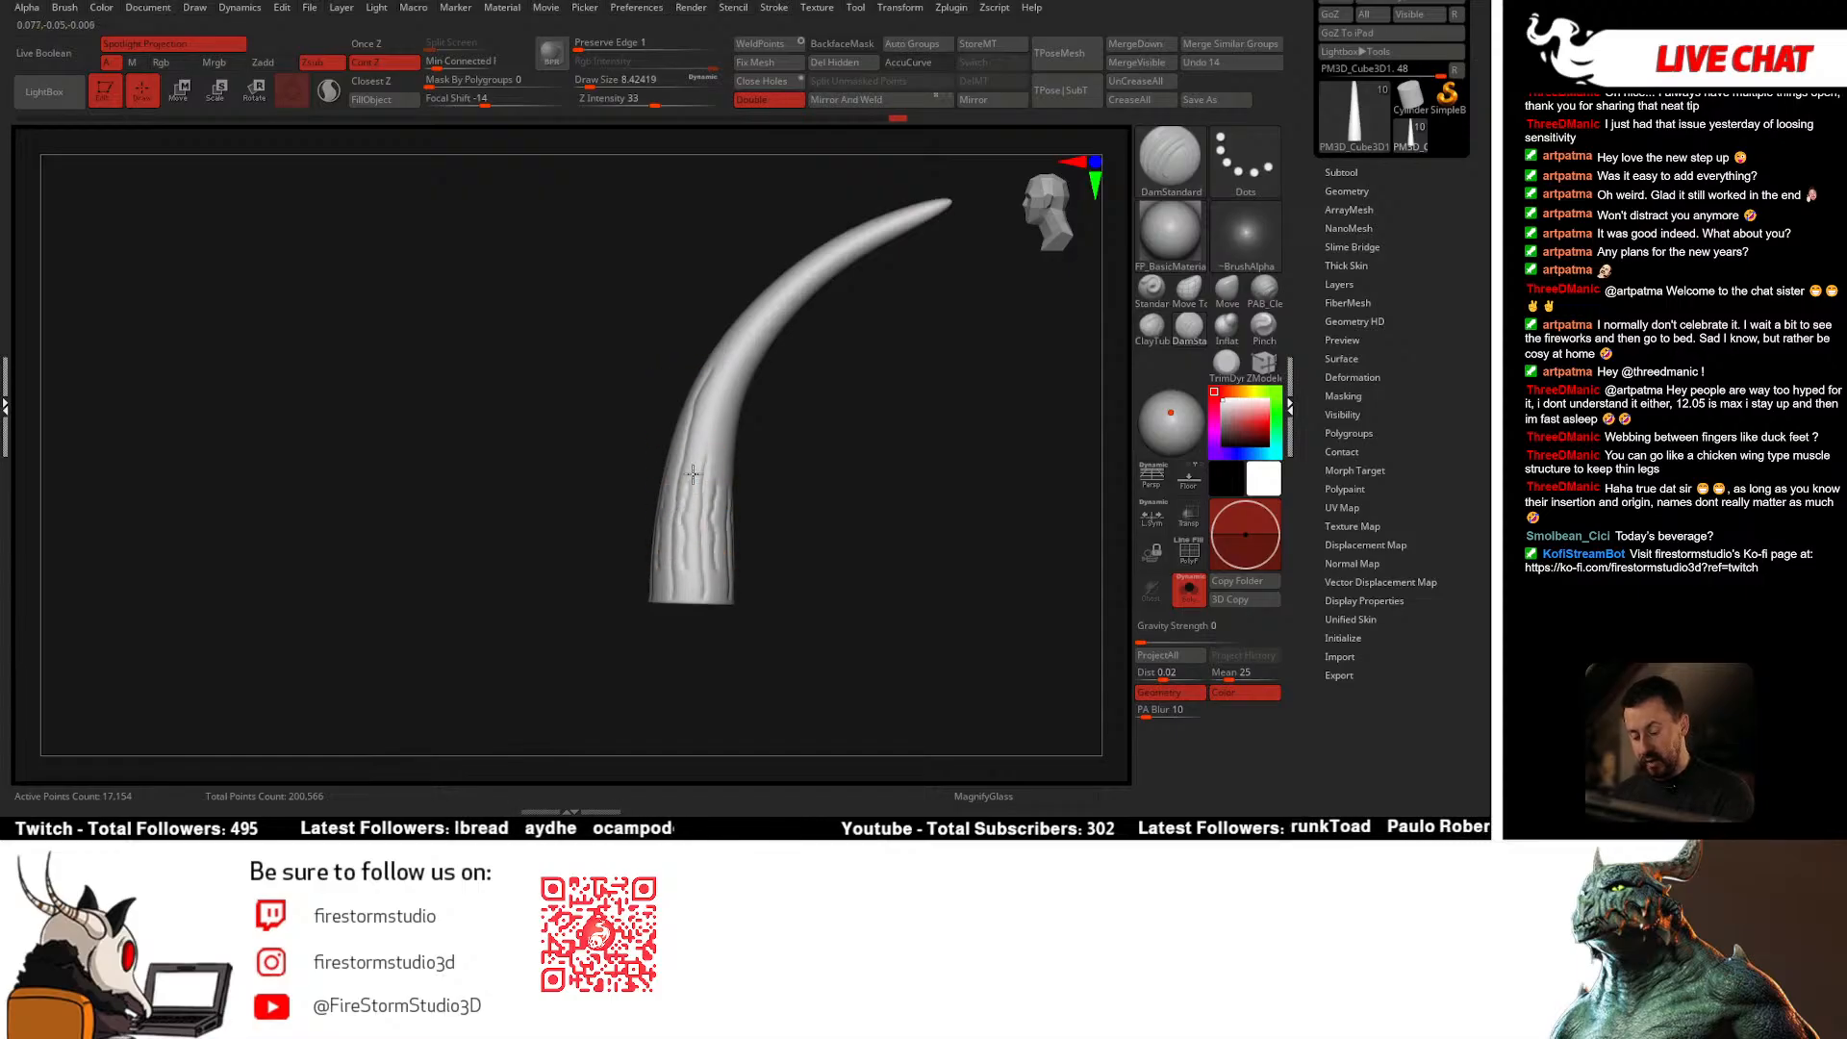
Step: Carve lengthwise grooves up the horn from its base with radial DamStandard strokes, and undo them
right_click_drag(717, 543, 699, 522)
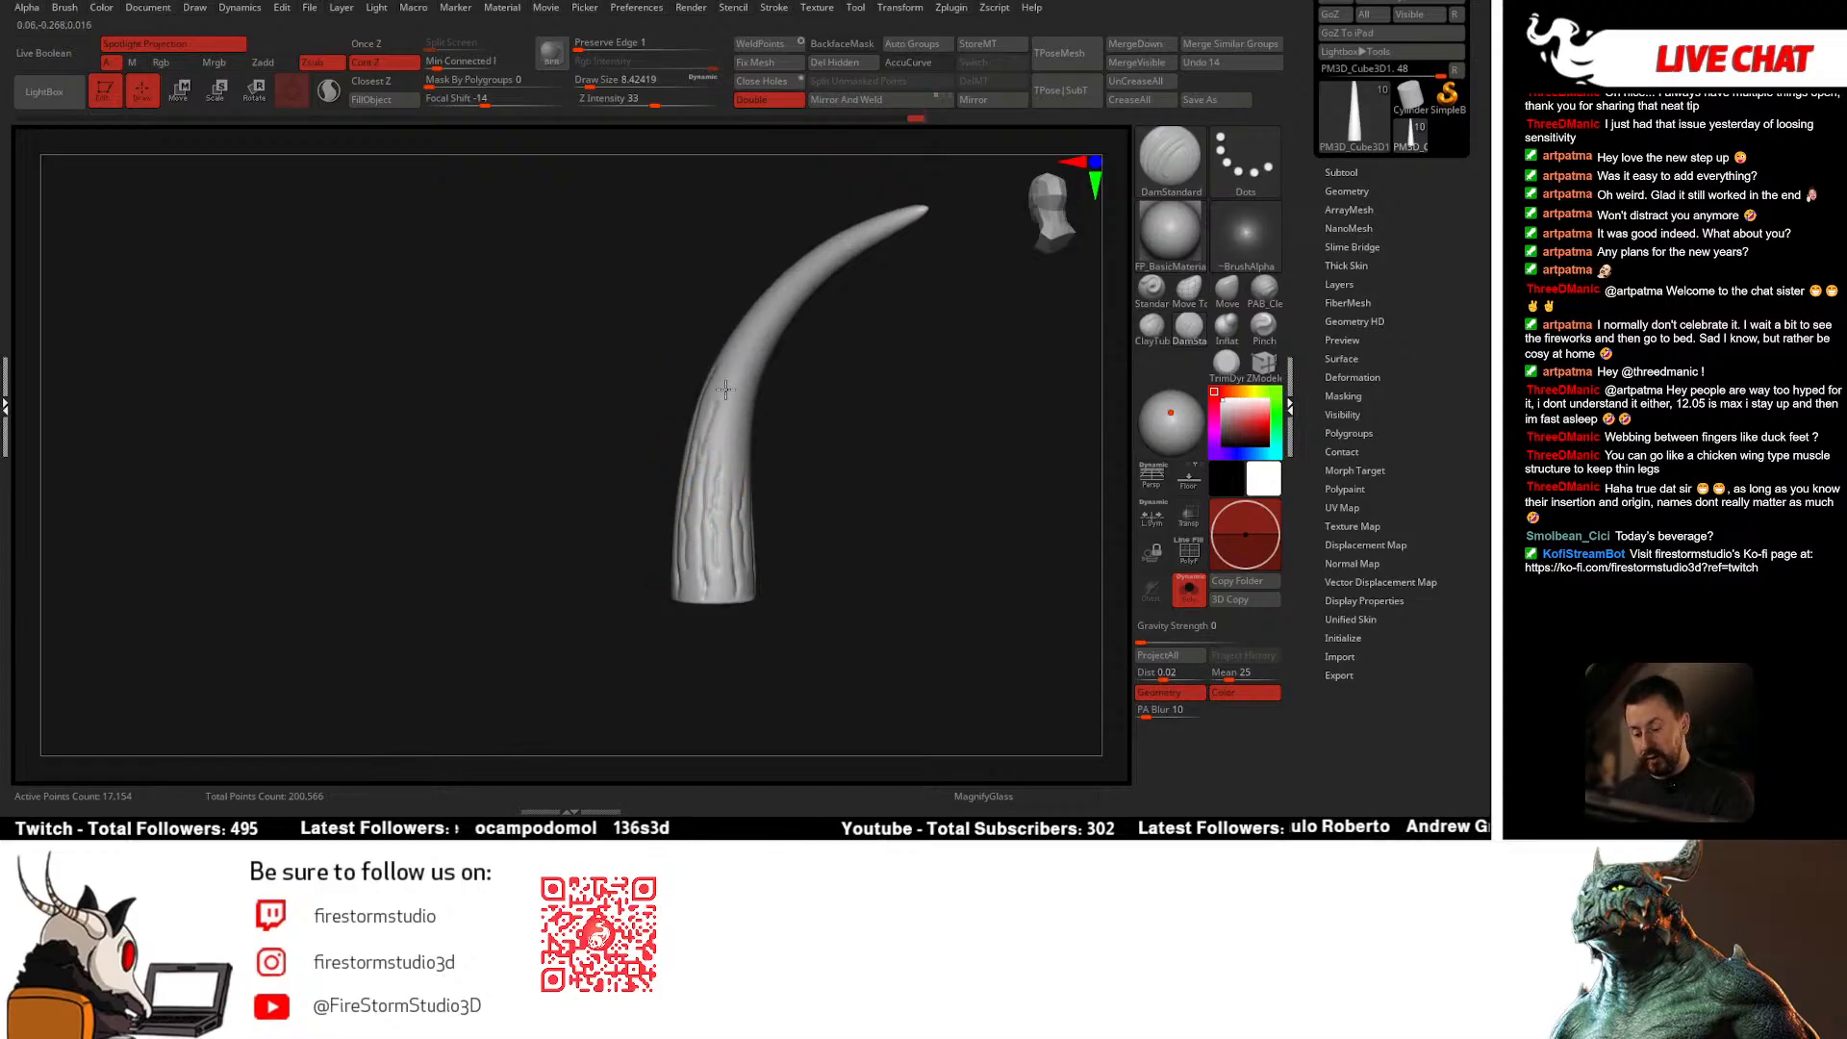
left_click_drag(780, 397, 727, 469)
left_click_drag(795, 402, 751, 477, "shift")
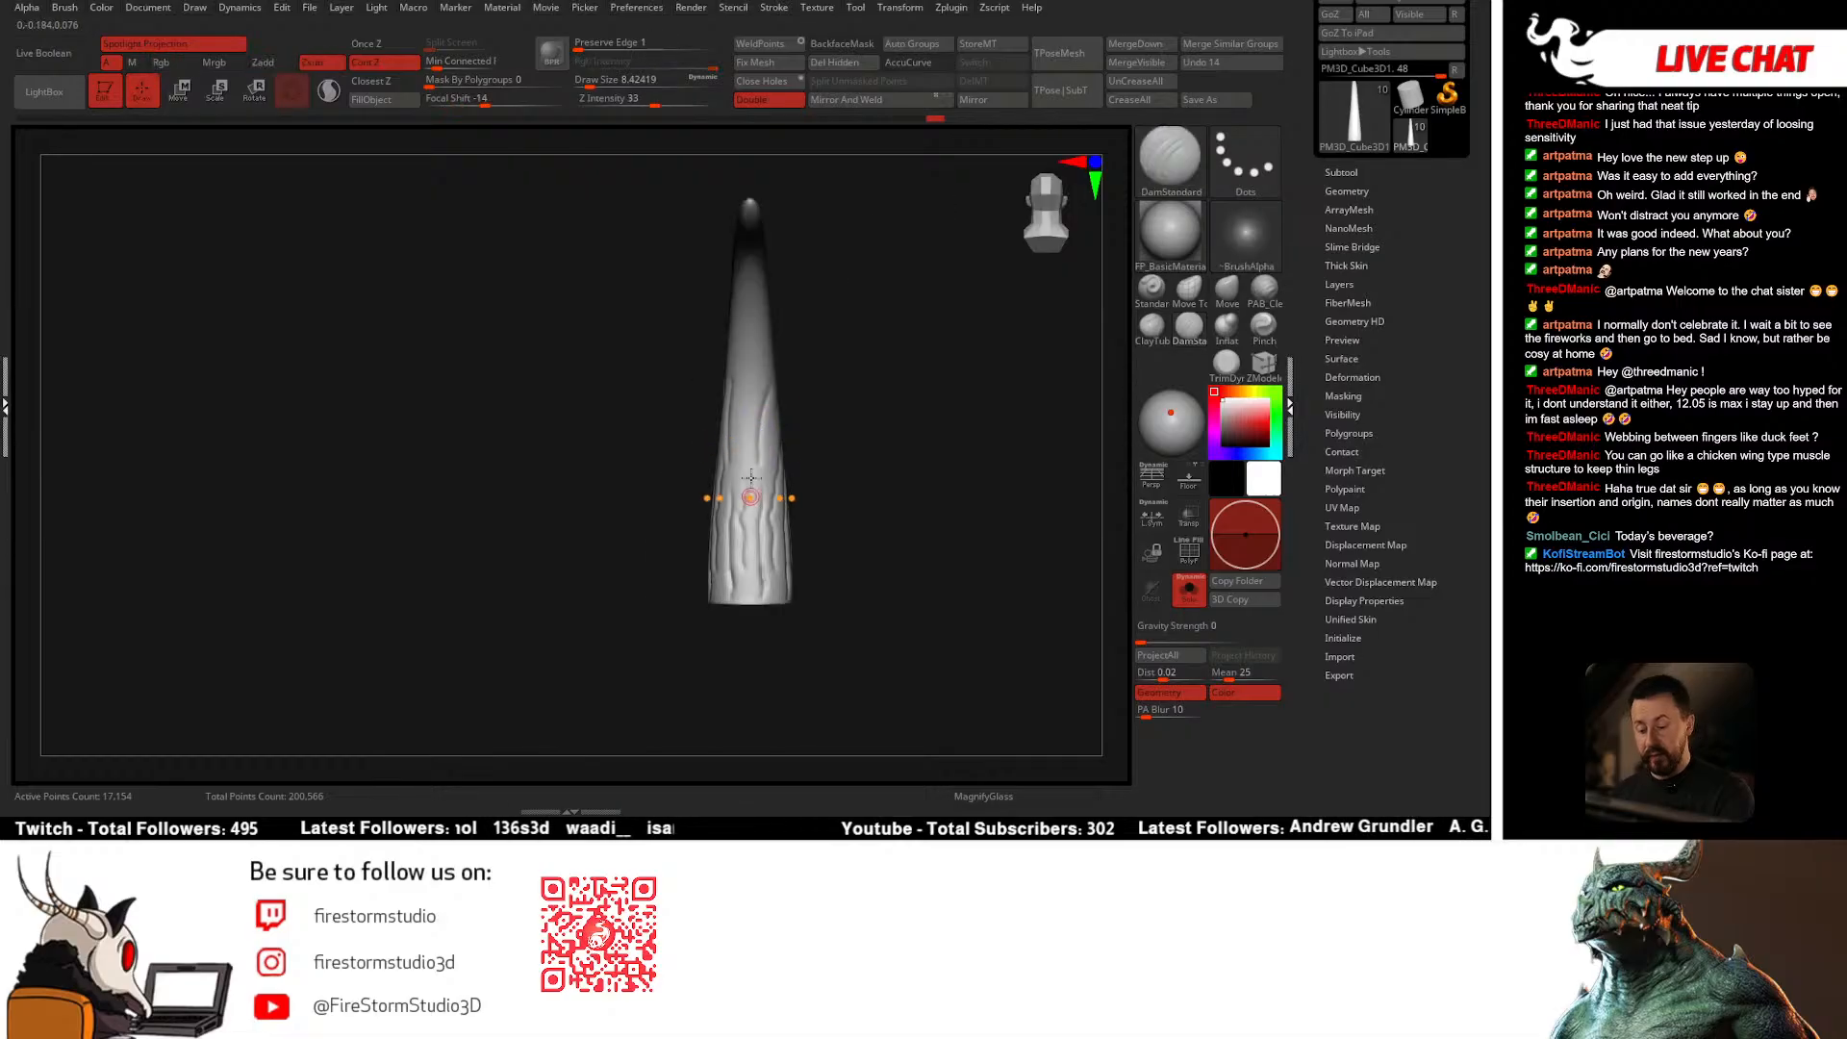
left_click_drag(820, 411, 823, 428)
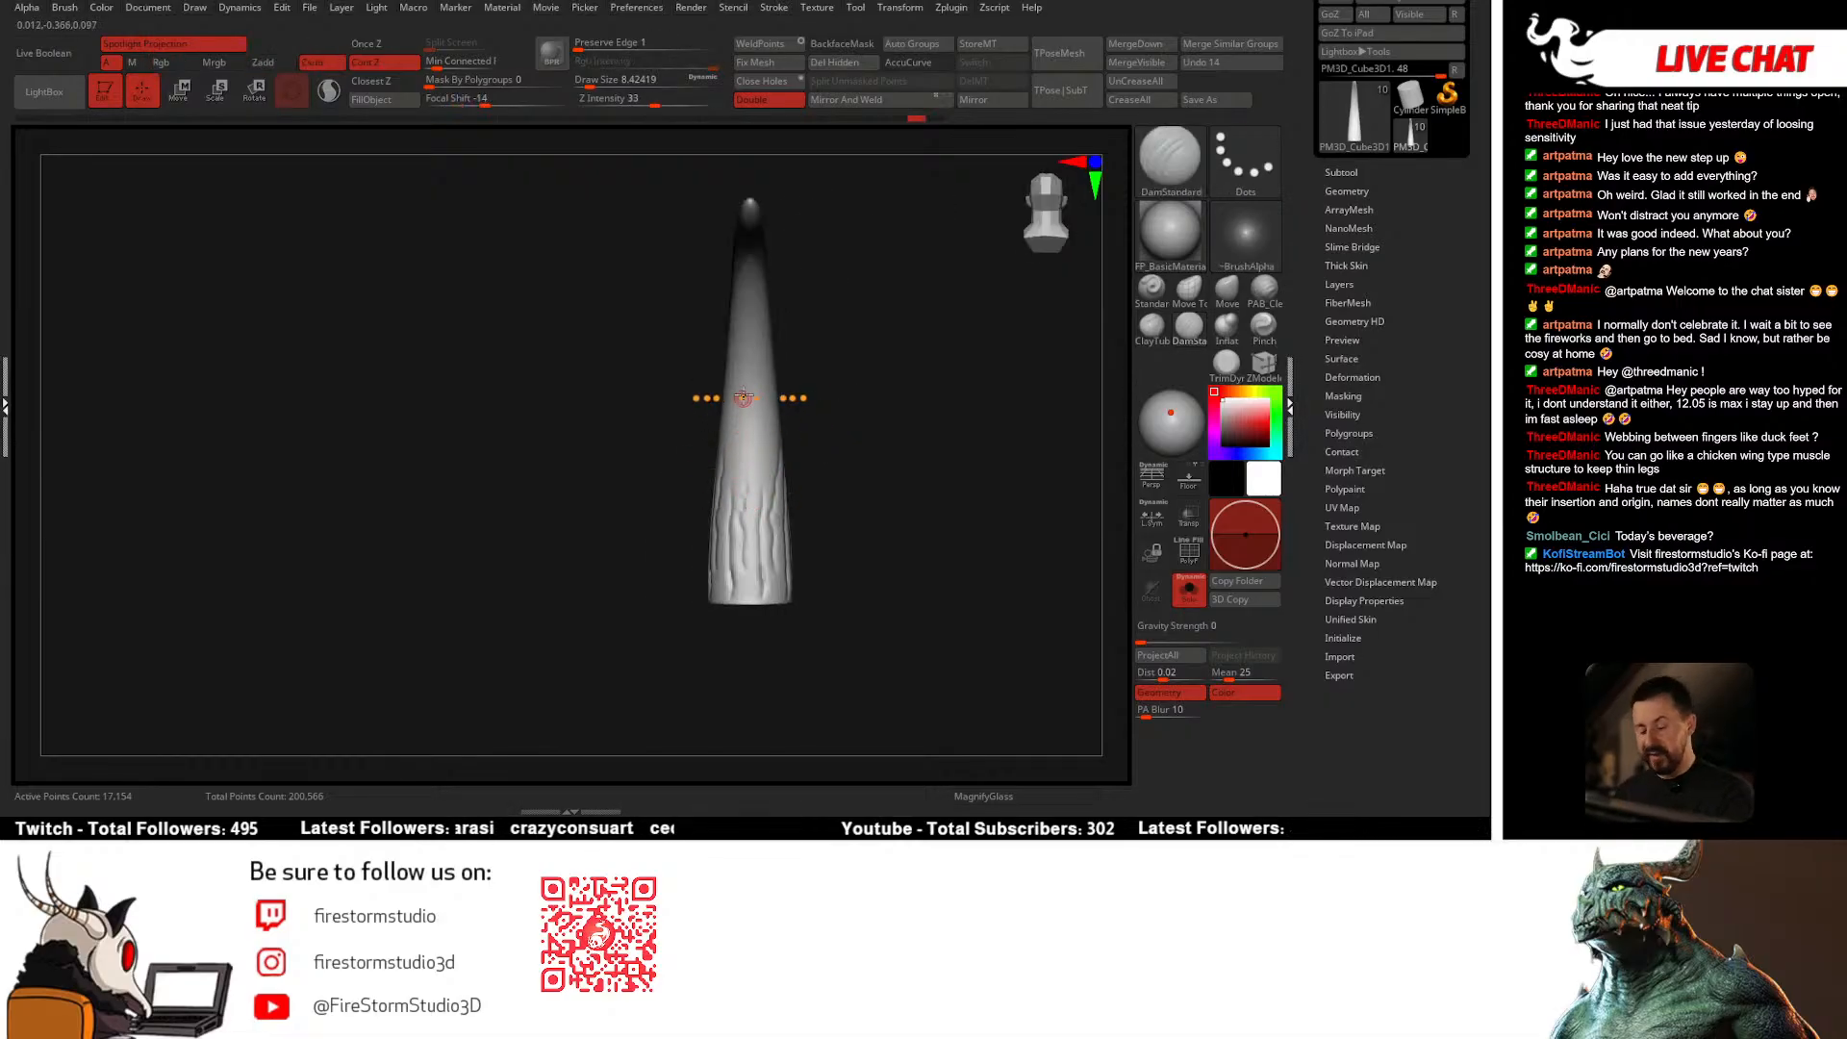
mouse_move(760, 452)
left_mouse_down()
mouse_move(840, 438)
mouse_move(755, 444)
left_mouse_up()
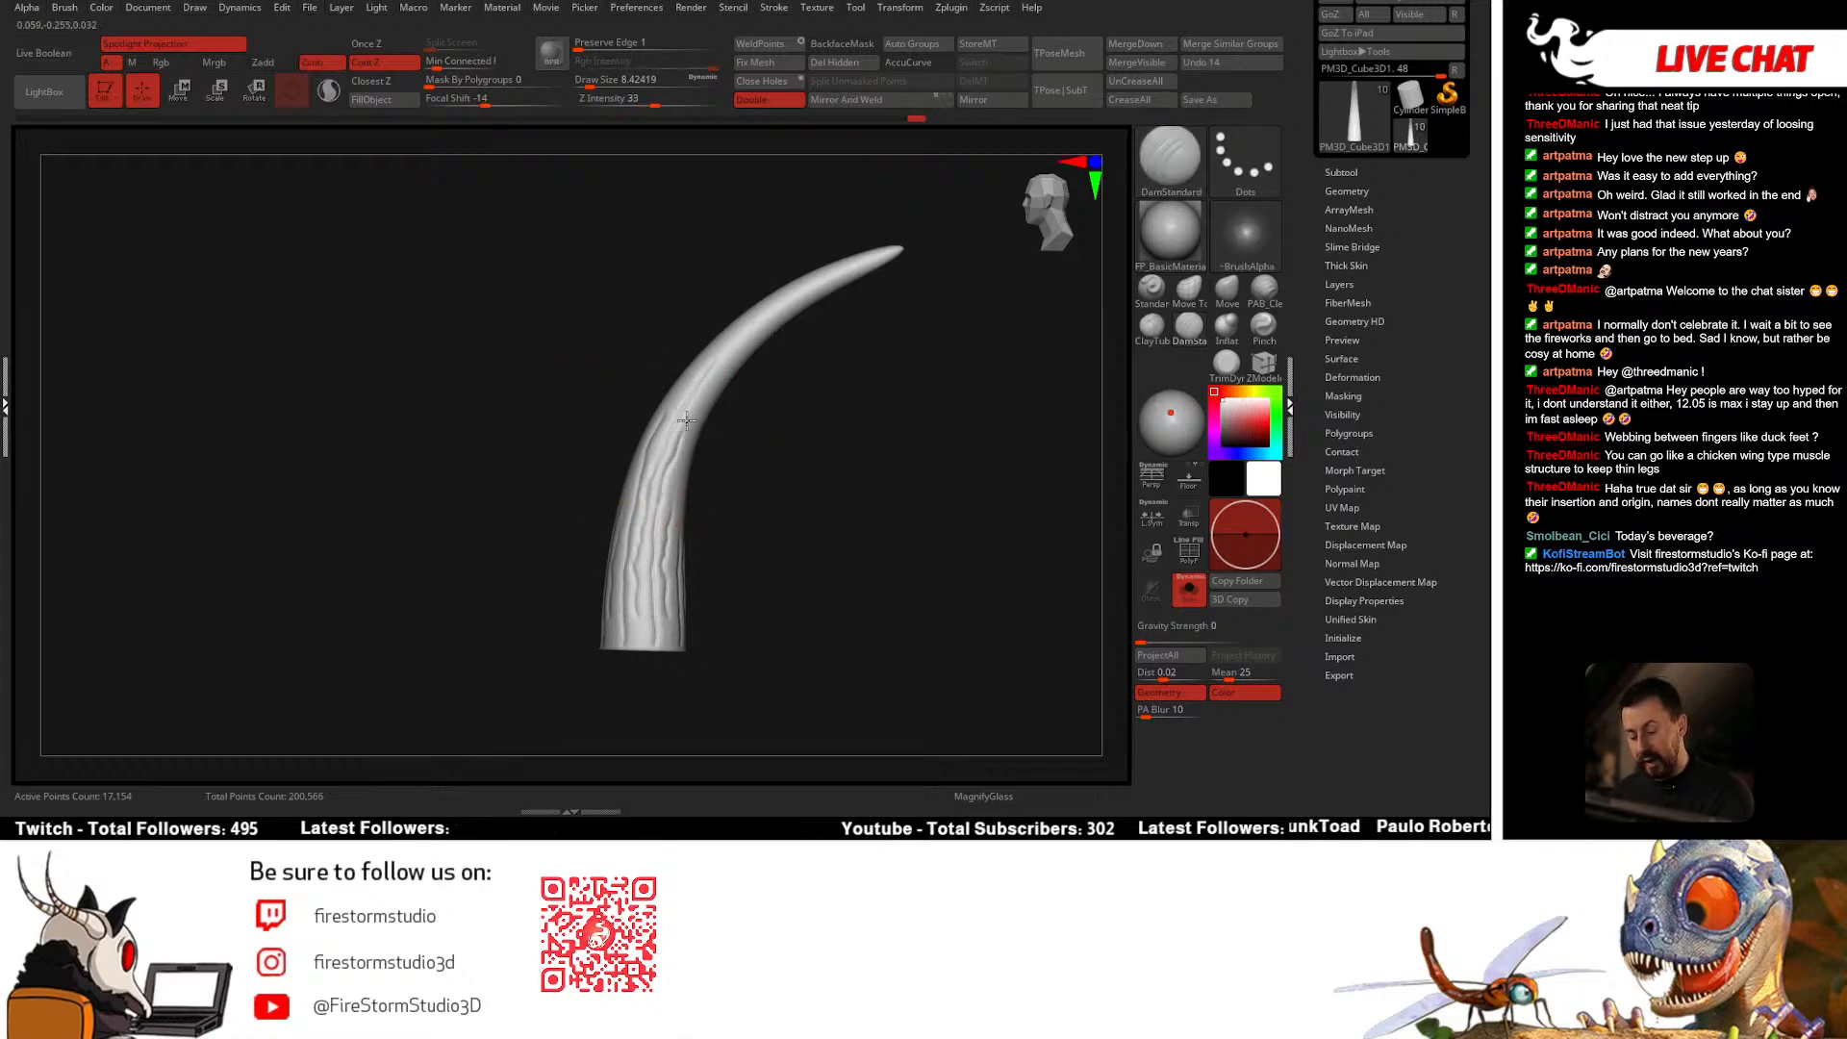
left_click_drag(750, 447, 708, 456)
left_click_drag(707, 394, 660, 509)
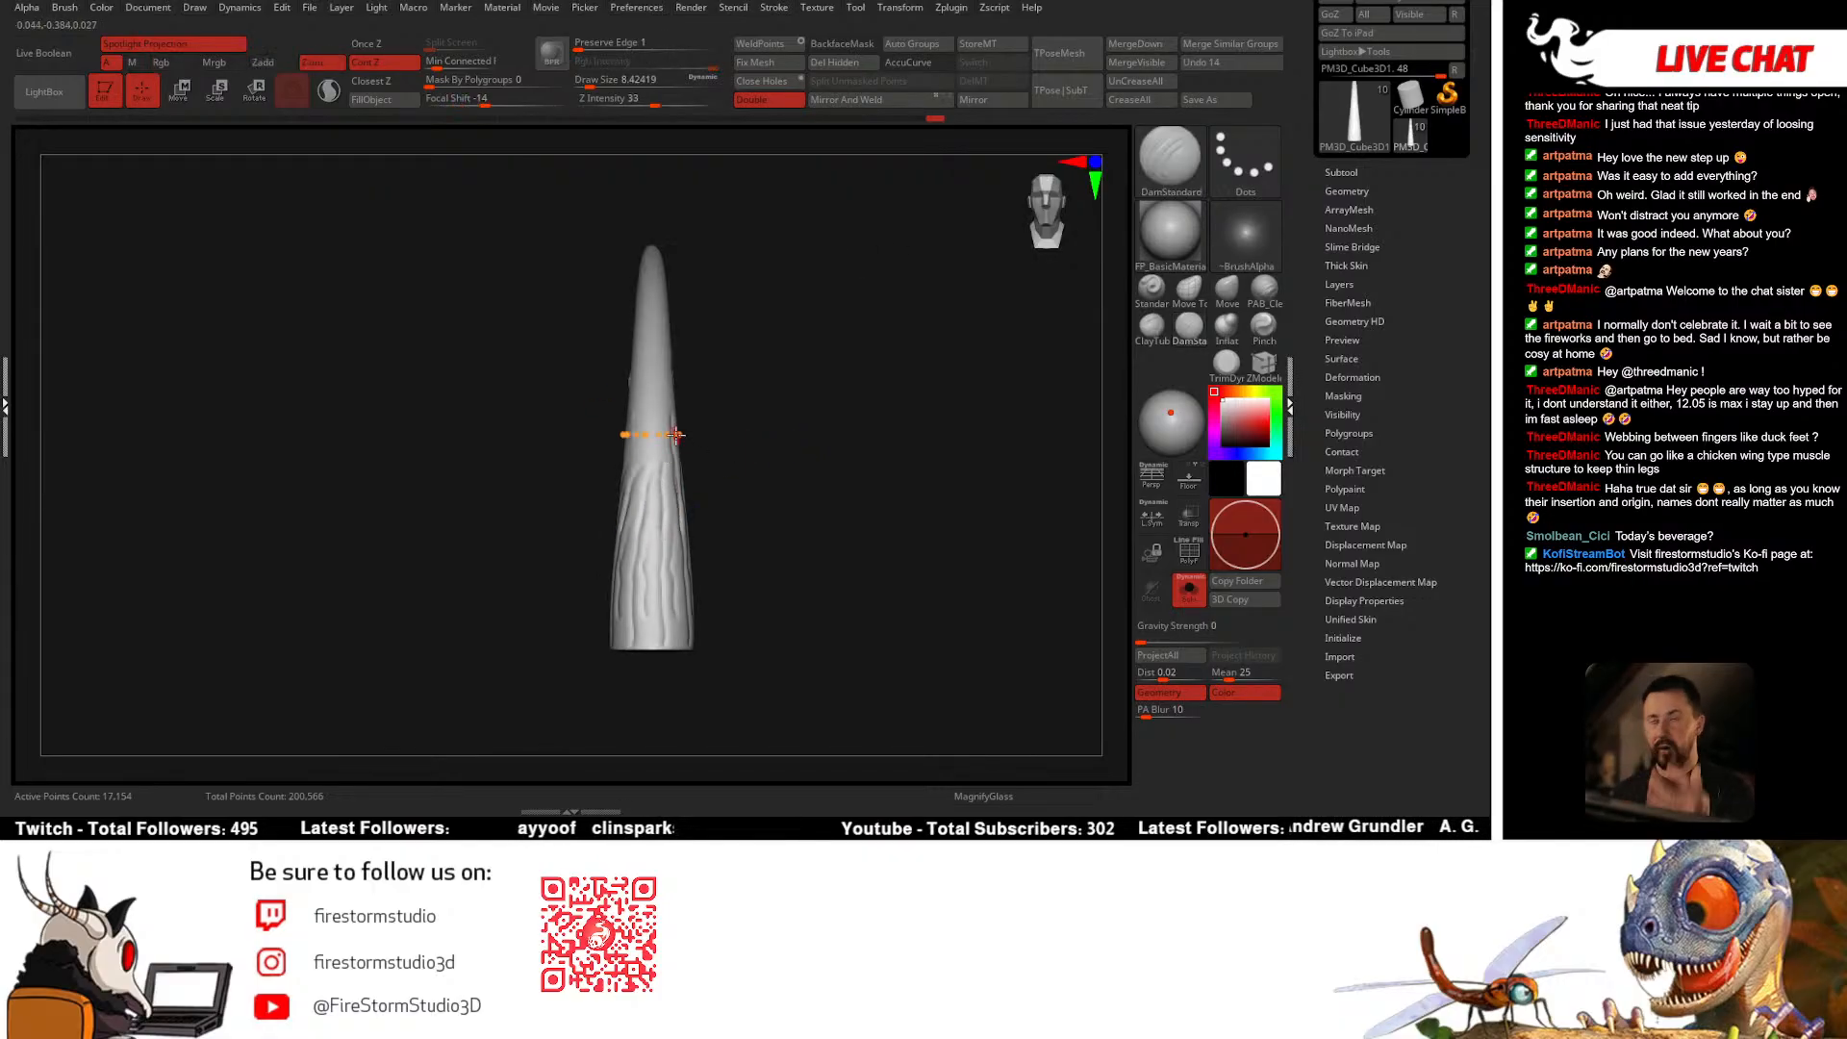
key("ctrl")
key("ctrl+z")
key("ctrl+z")
left_click_drag(773, 506, 712, 504)
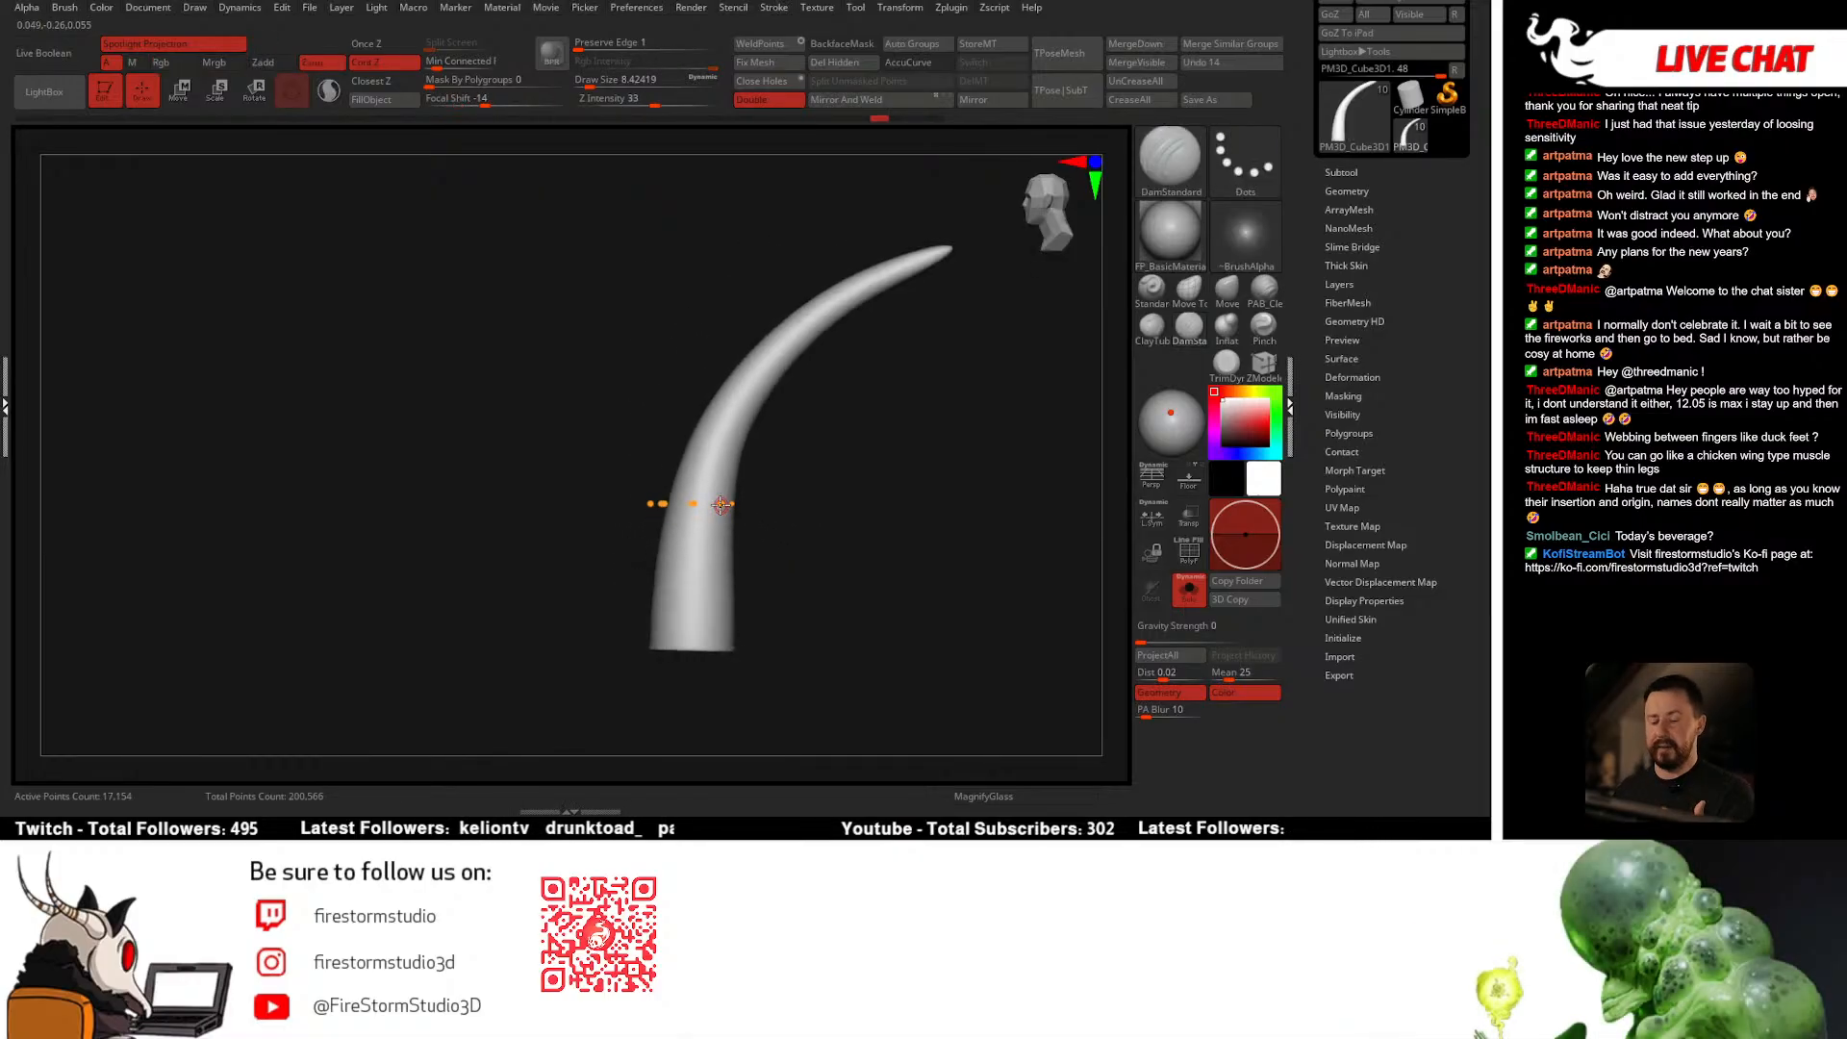
Step: Drop the horn to its lowest subdivision level and display its polyframe with polygroup colours
mouse_move(846, 487)
left_mouse_down()
mouse_move(767, 490)
mouse_move(853, 503)
left_mouse_up()
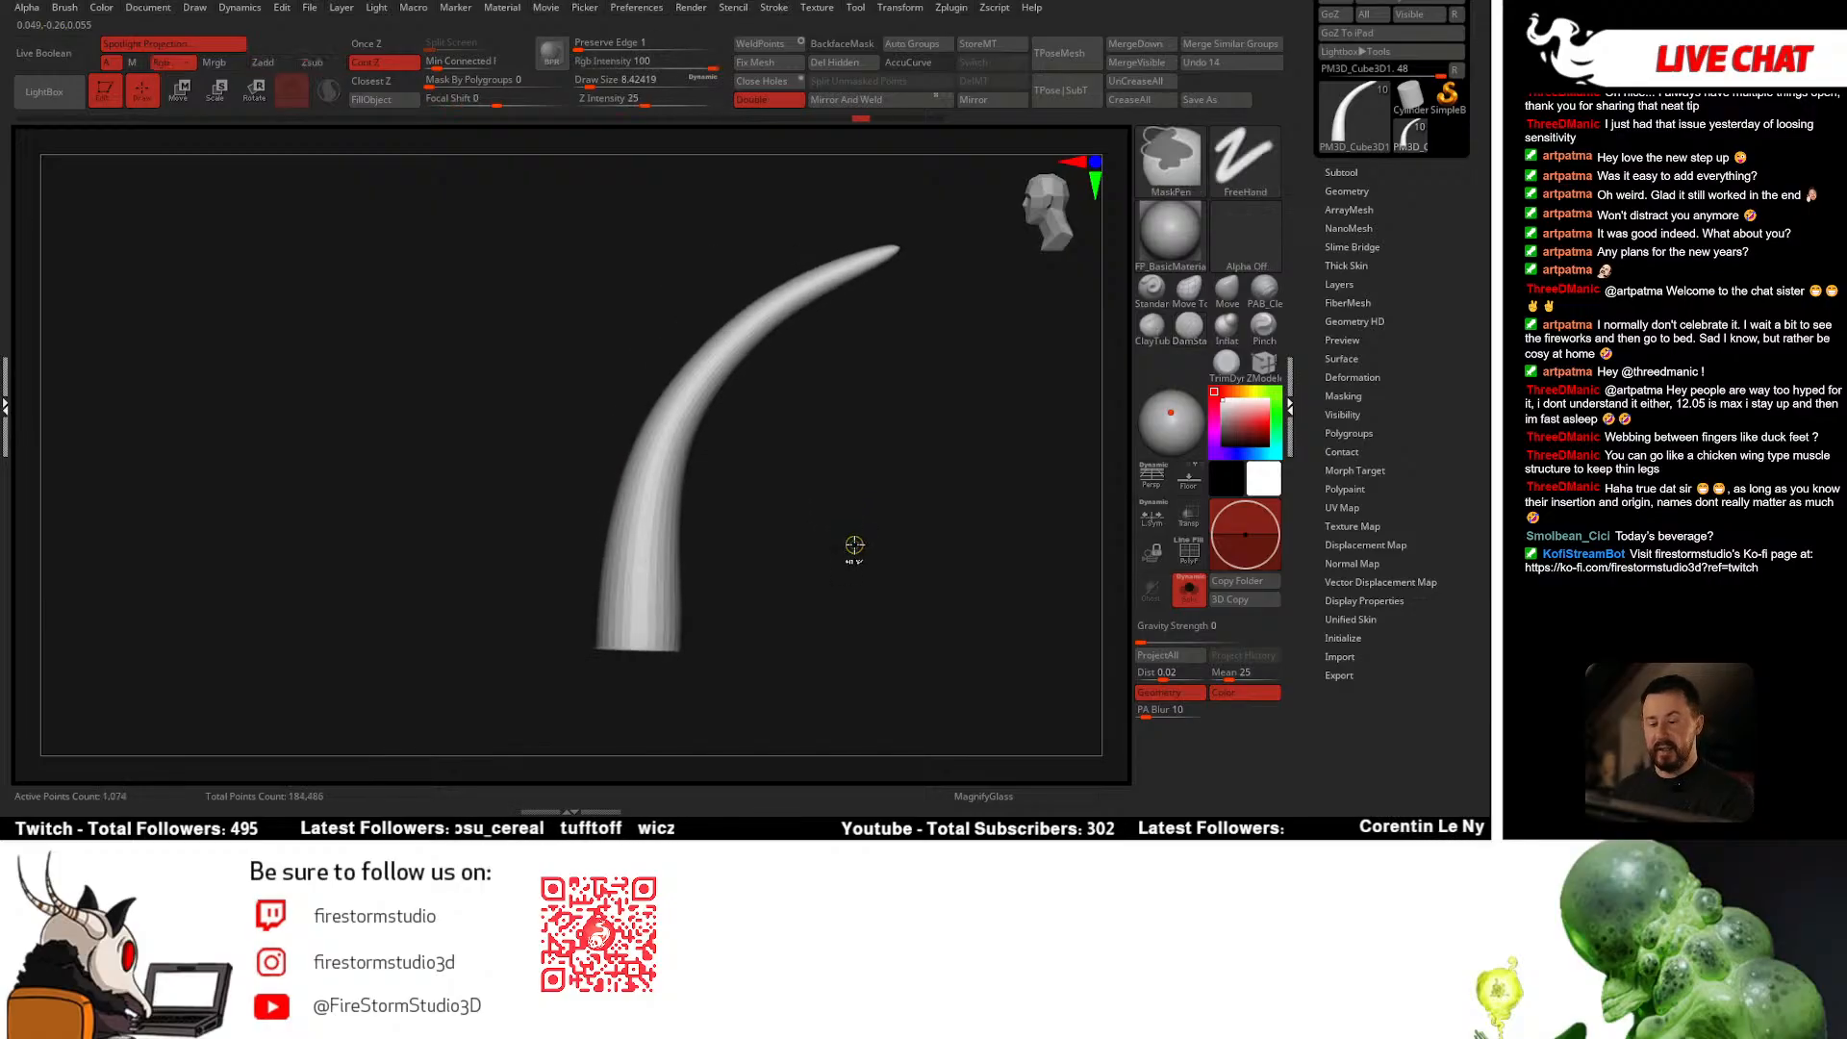
key("shift+d")
key("shift+d")
key("shift+d")
key("shift+f")
key("shift+f")
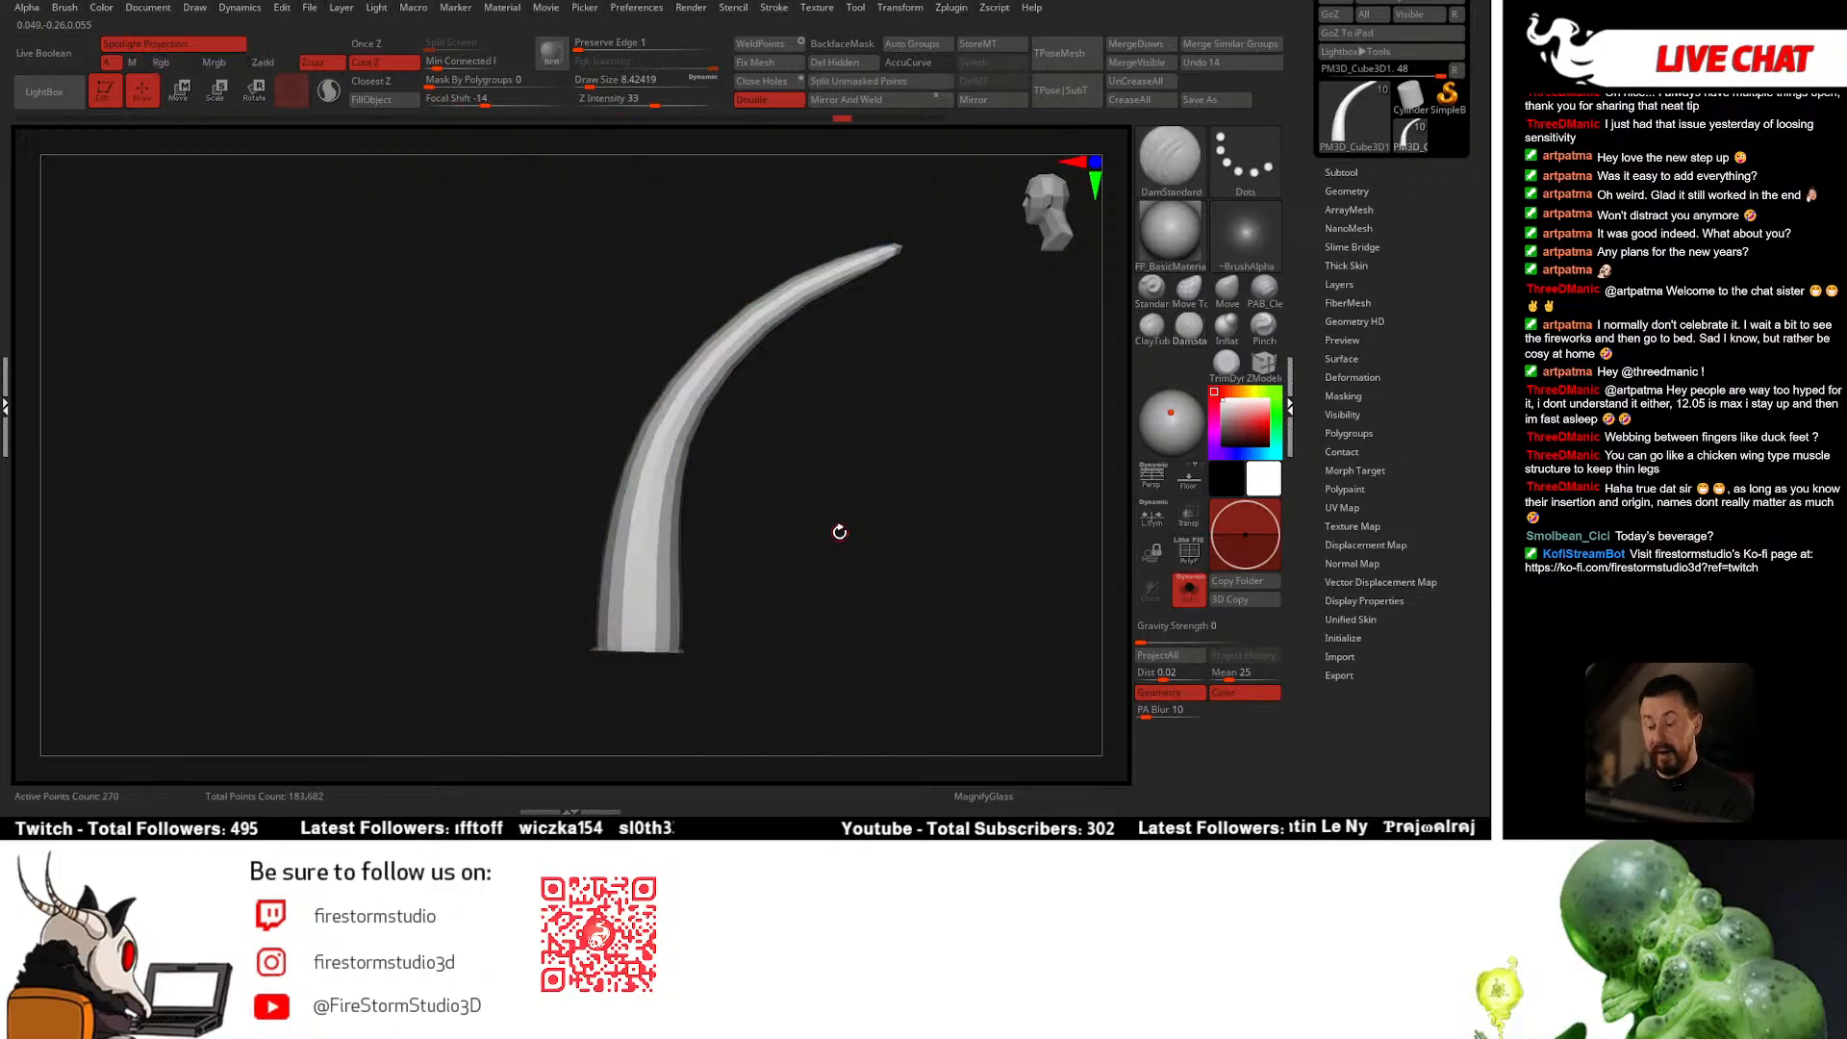
key("d")
key("Escape")
key("shift+f")
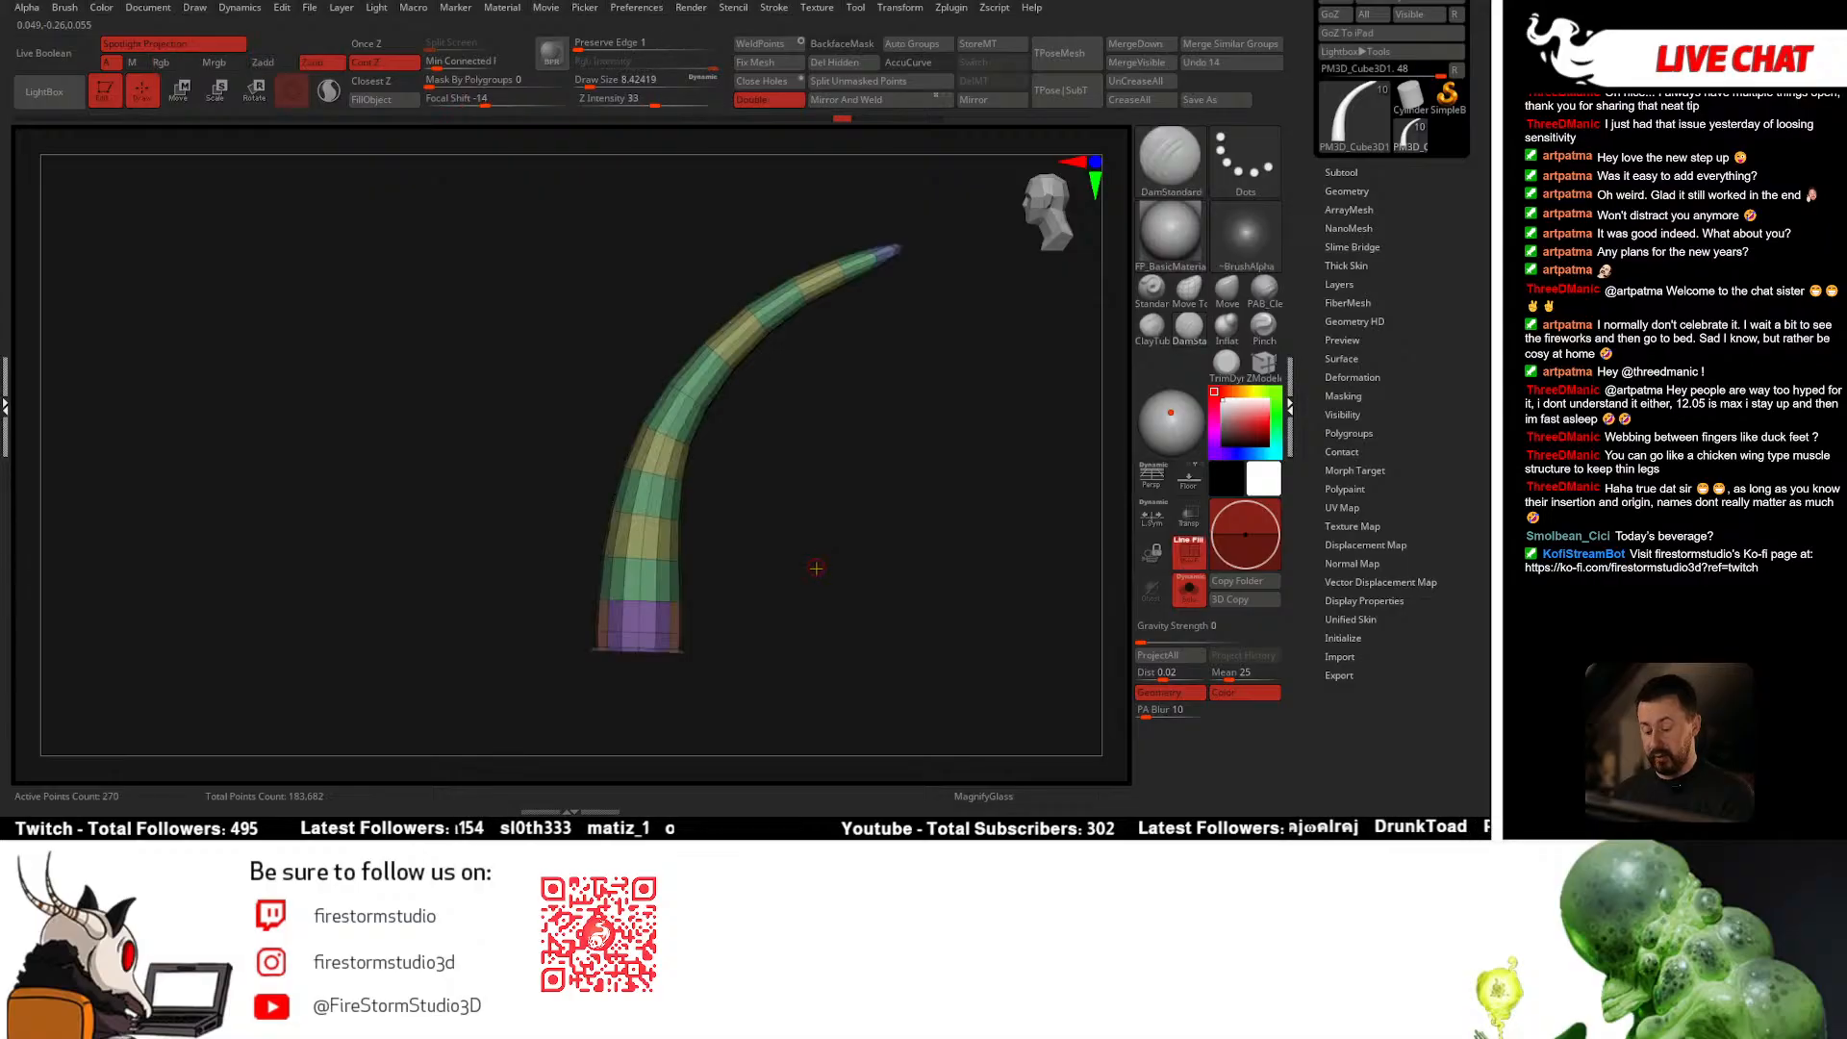
left_click_drag(821, 561, 834, 607)
Step: Set the horn's current placement as its Home Stage in Stager and bring the other subtools back into view
key("alt+s")
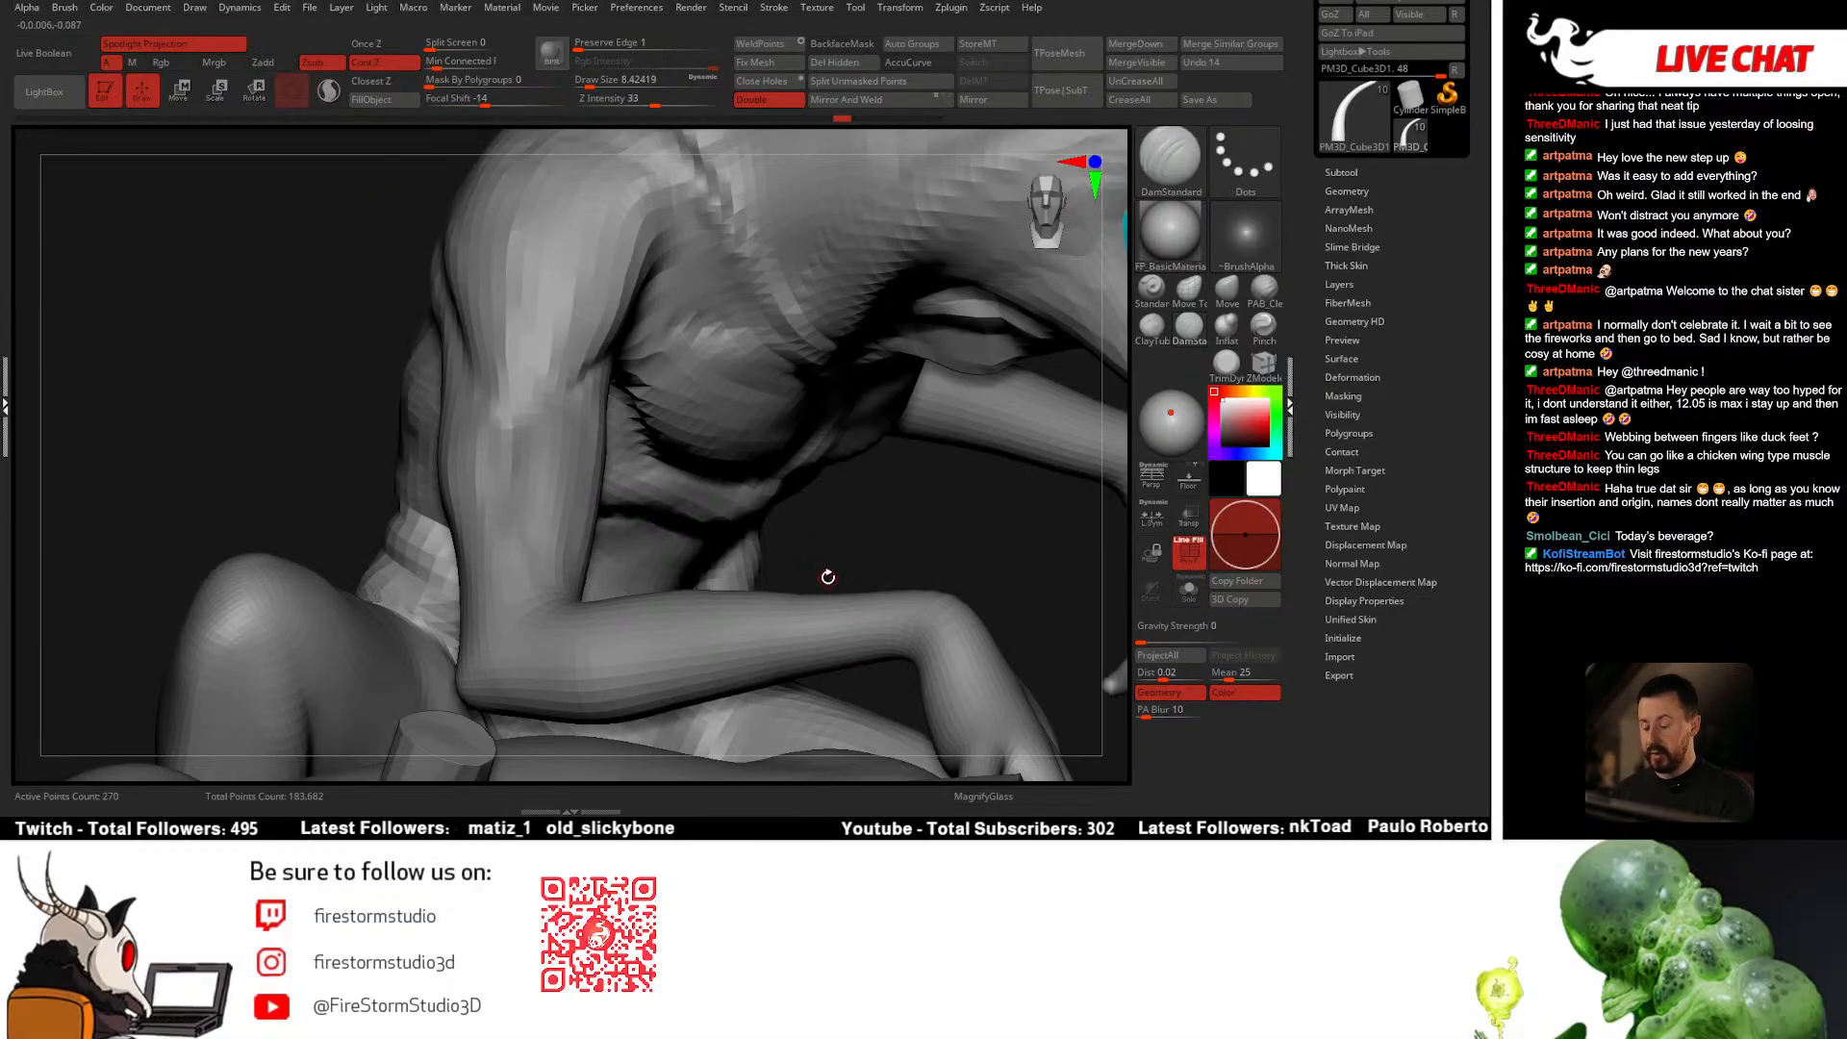
key("alt+s")
left_click_drag(798, 535, 769, 450, "alt")
left_click(1347, 192)
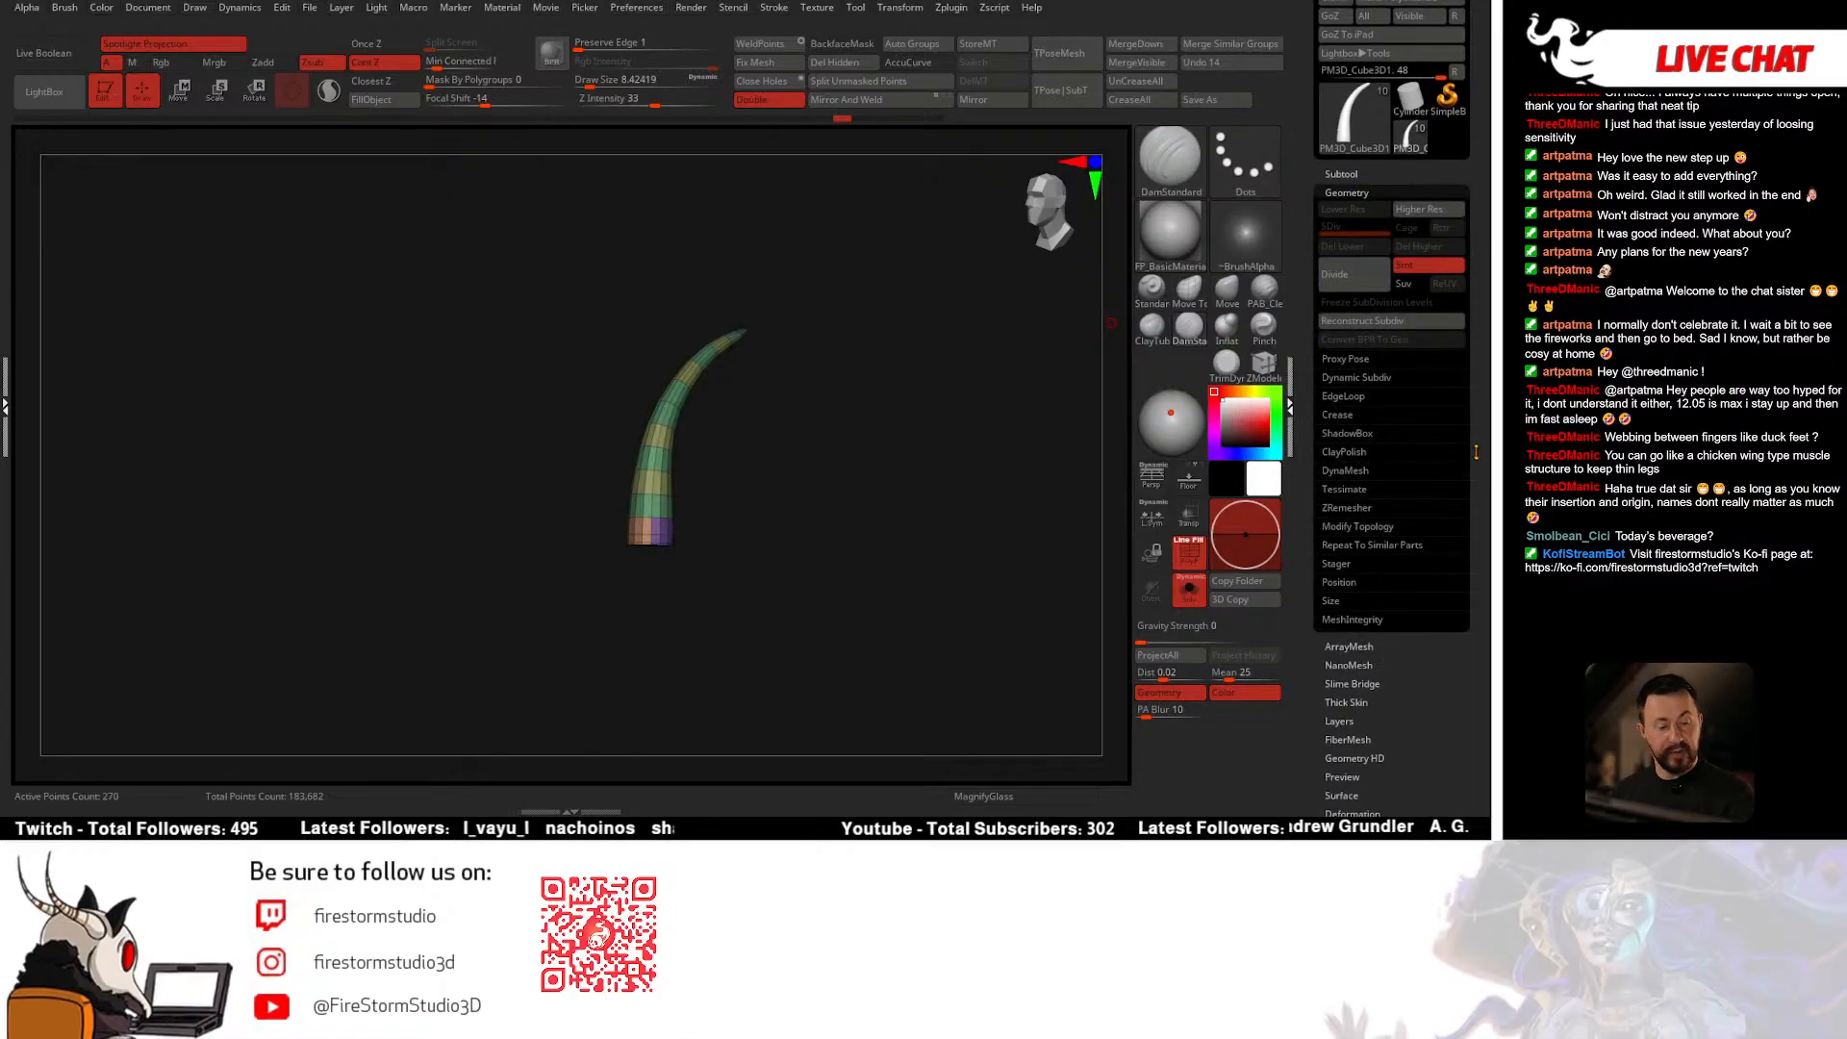
scroll(1373, 489, "down", 4)
scroll(1362, 395, "up", 2)
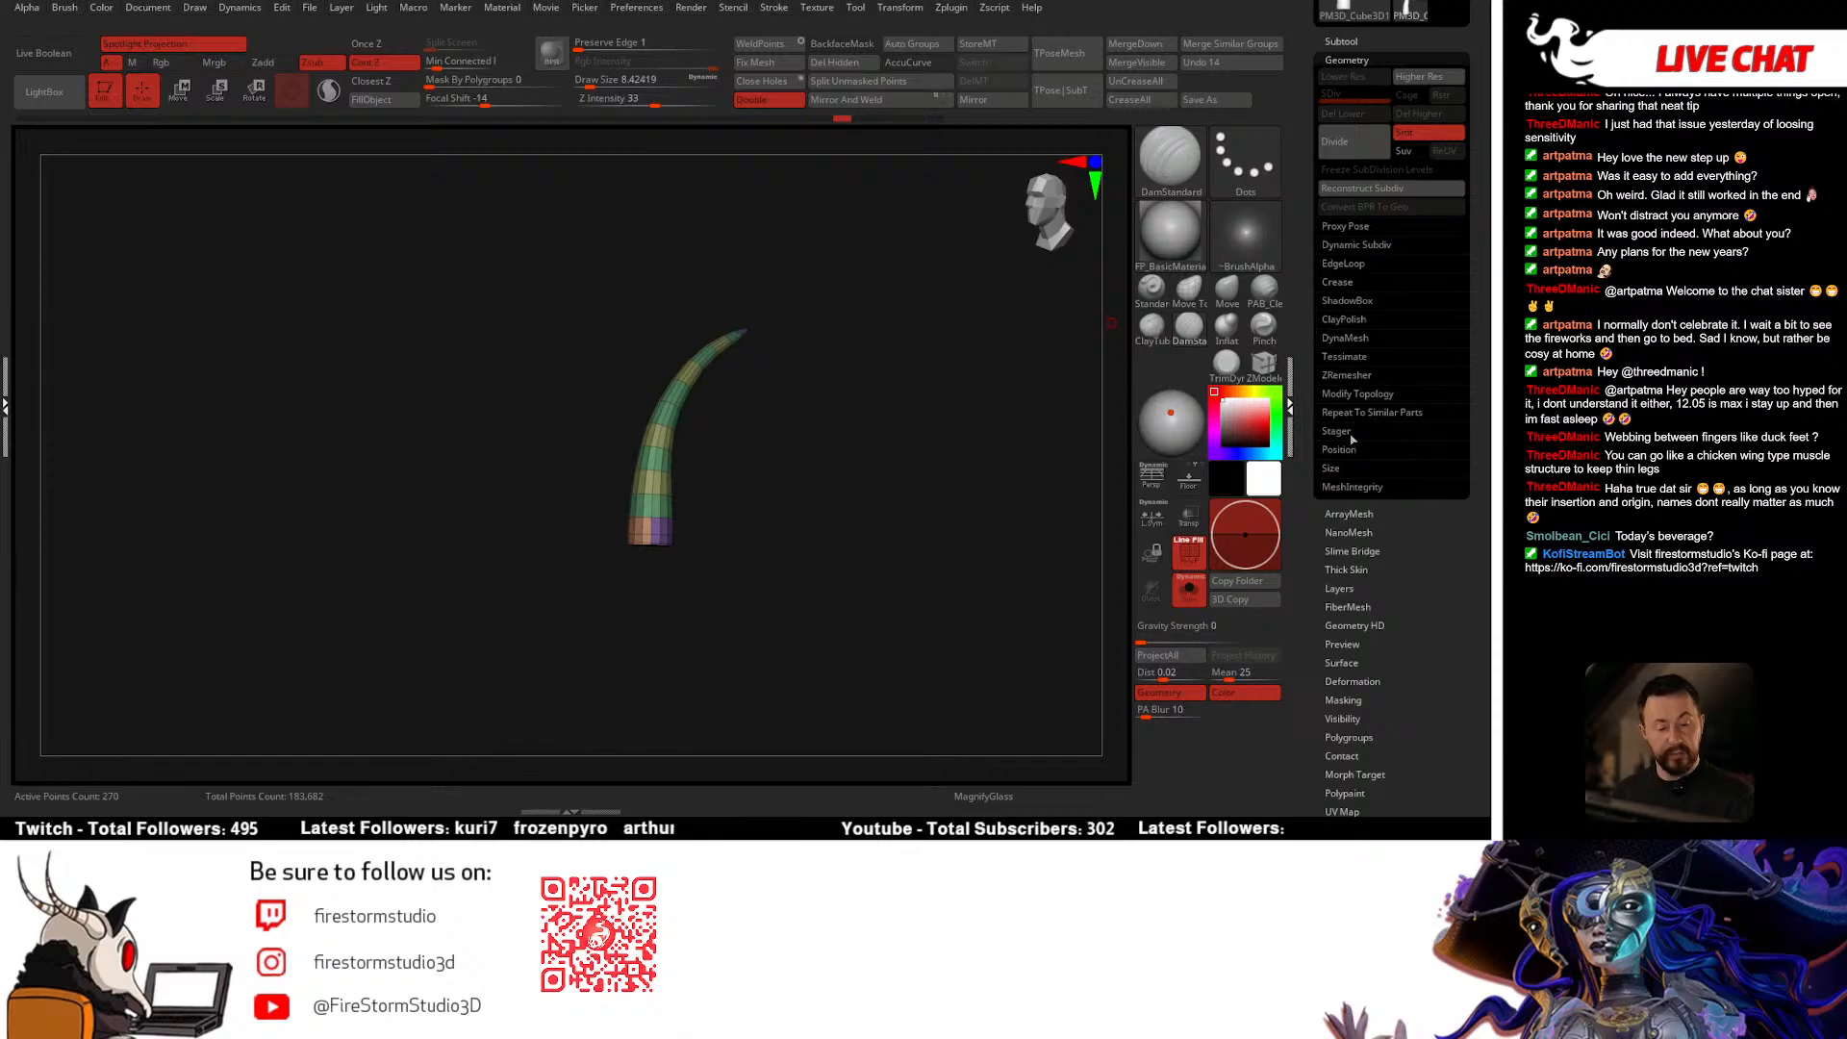
left_click(1352, 437)
left_click_drag(933, 558, 959, 564, "shift")
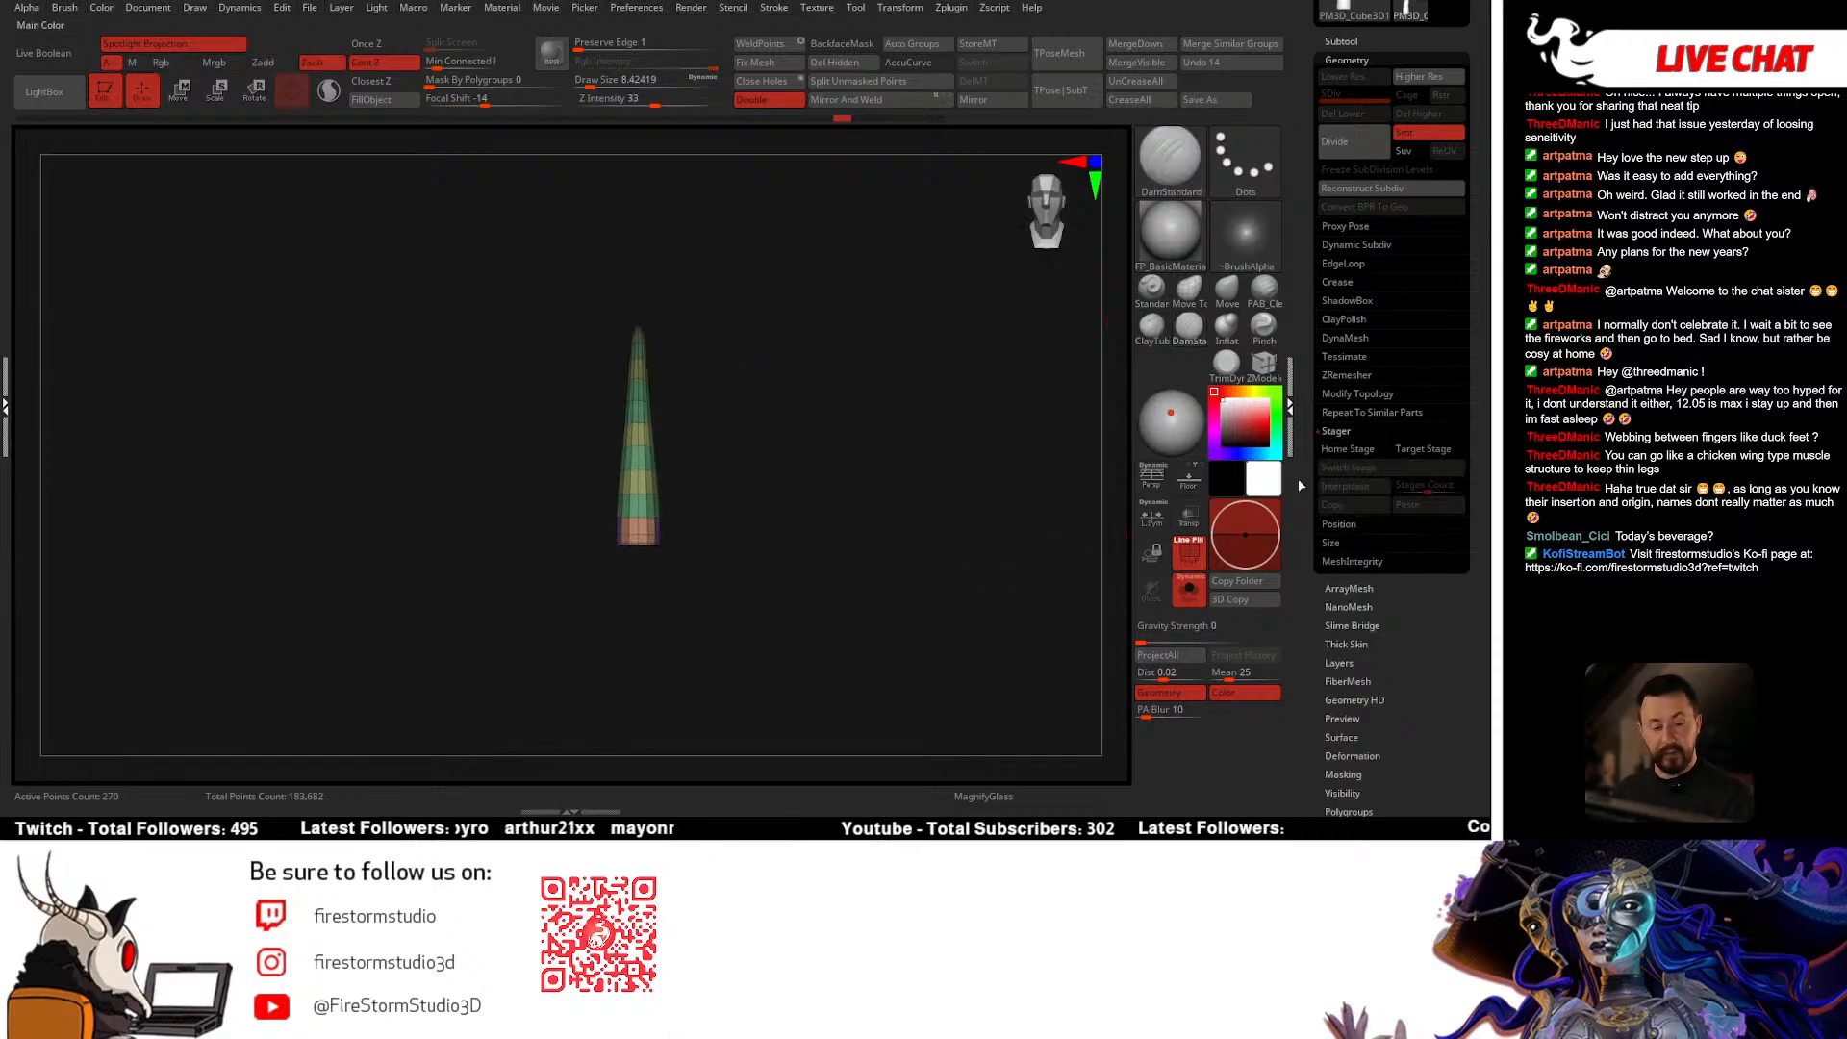
key("ctrl+shift+s")
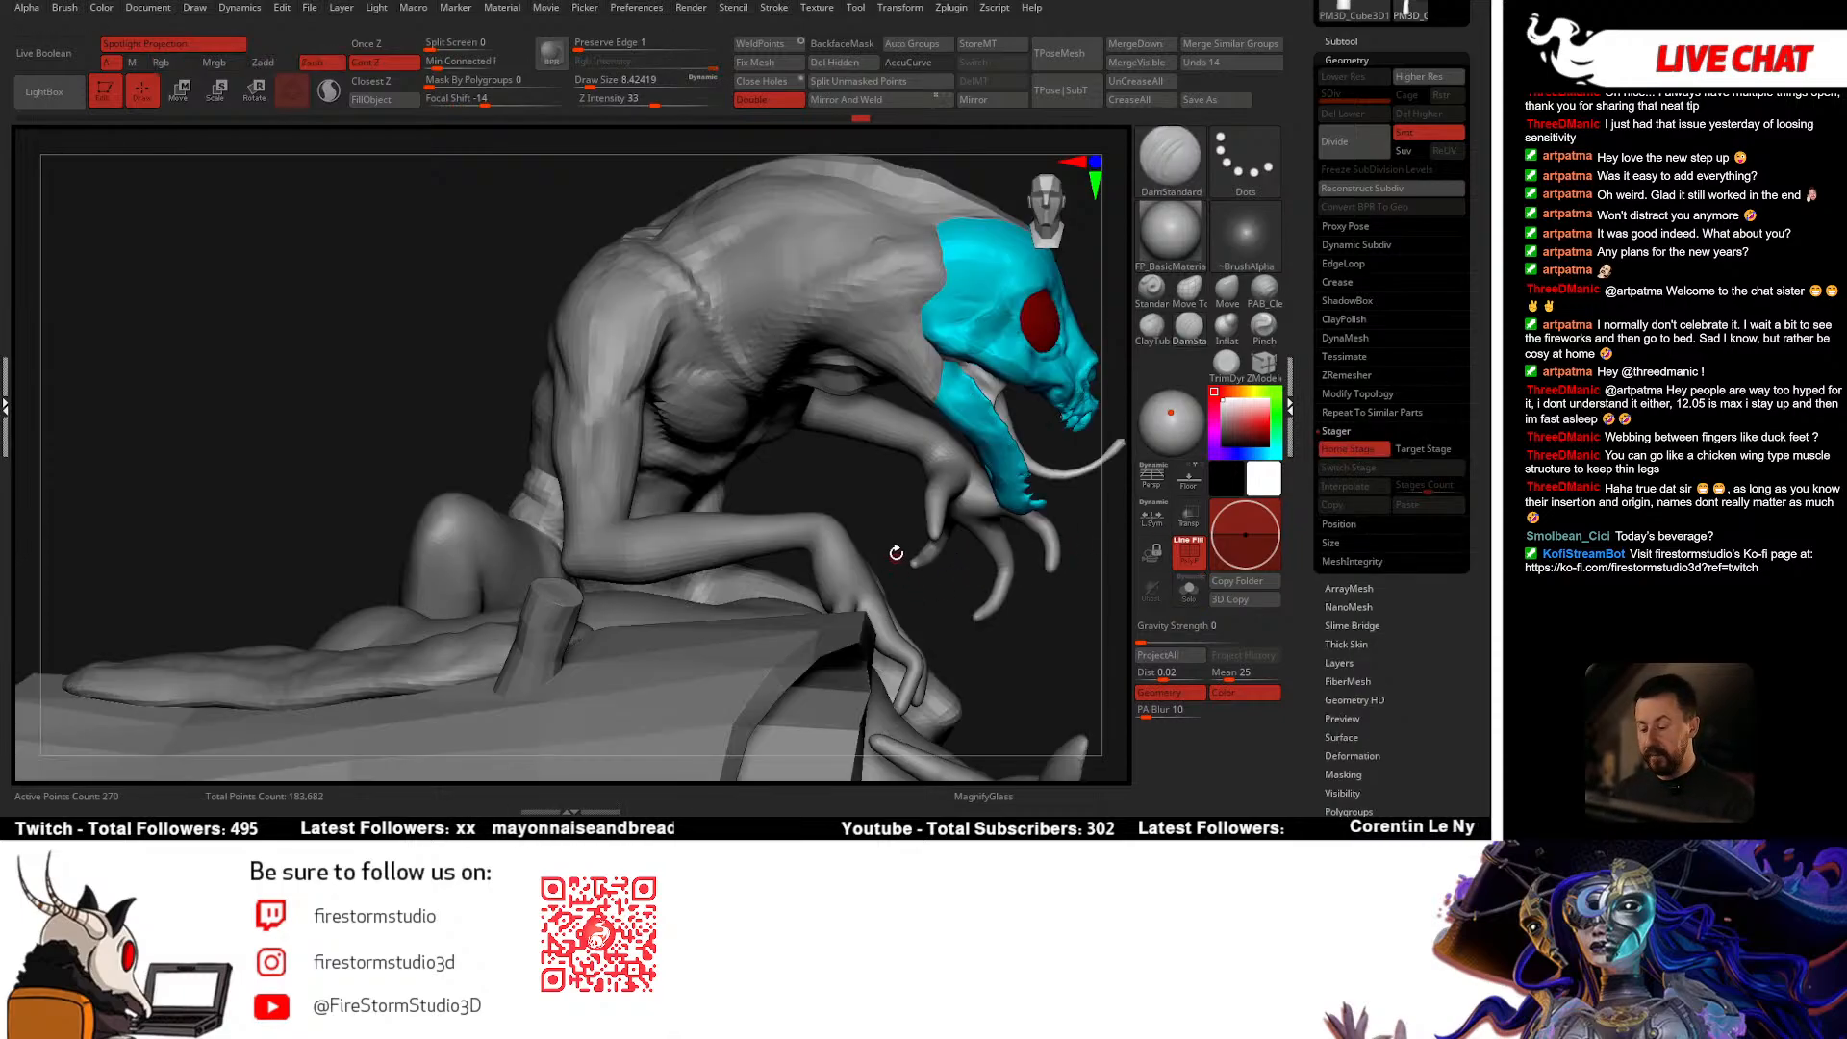
Step: Move the horn up above the creature's upper back and tilt it with the gizmo
left_click_drag(900, 554, 1000, 529, "alt")
key("w")
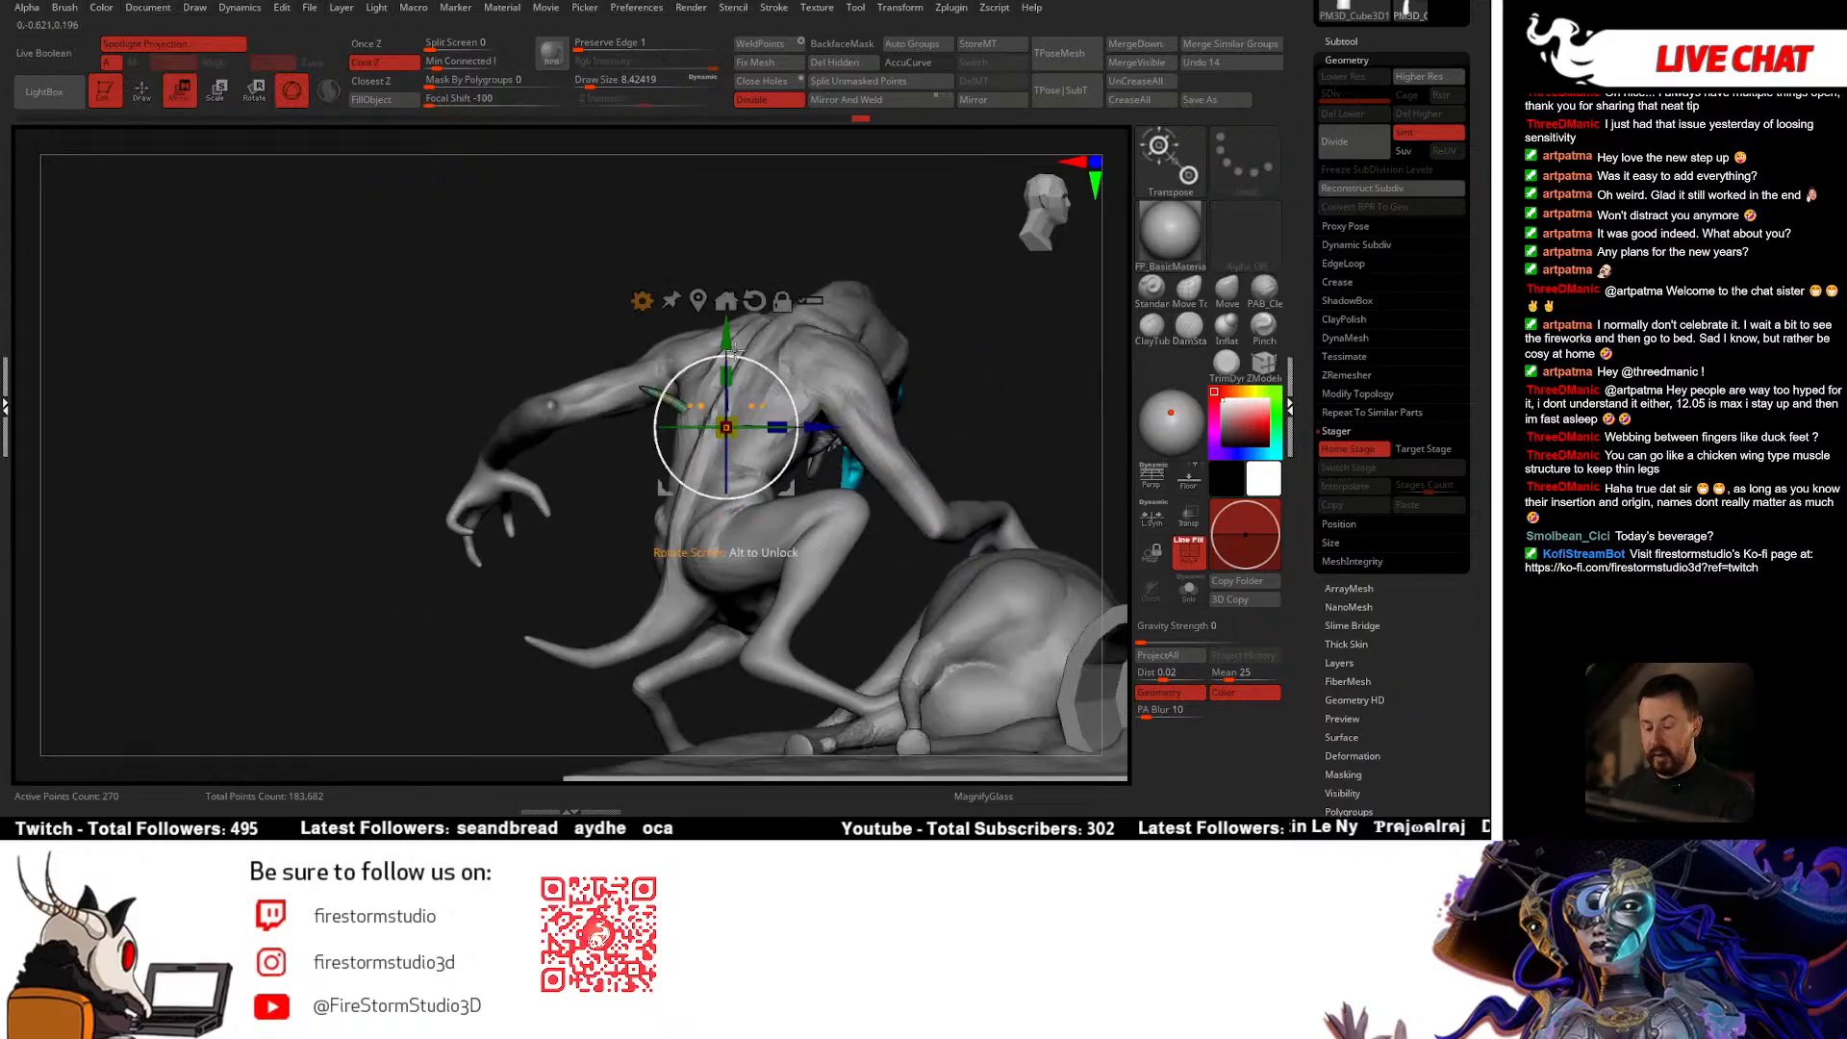
left_click_drag(722, 333, 721, 176)
left_click_drag(882, 227, 888, 270)
left_click_drag(900, 276, 859, 213)
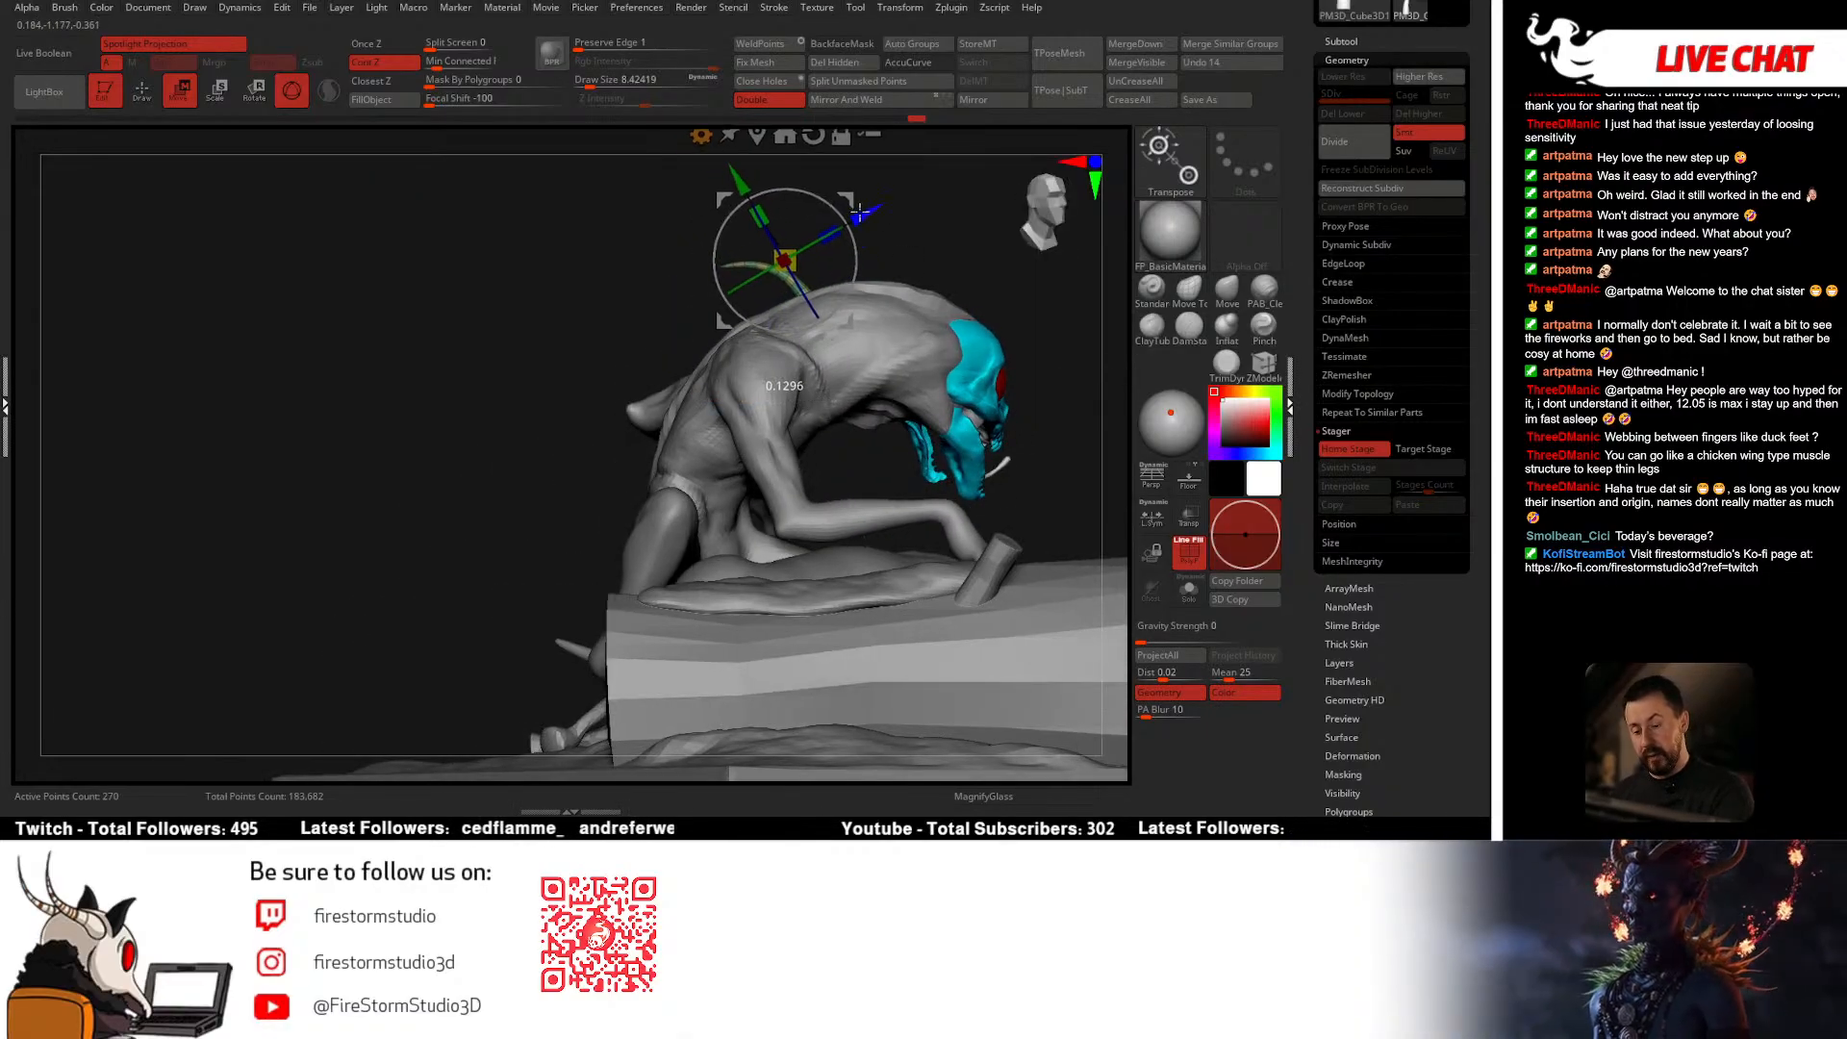
Step: Show the hidden subtools in Untitled Folder, and move Skin_chuck1 out of the folder below the tree subtool
left_click(1347, 60)
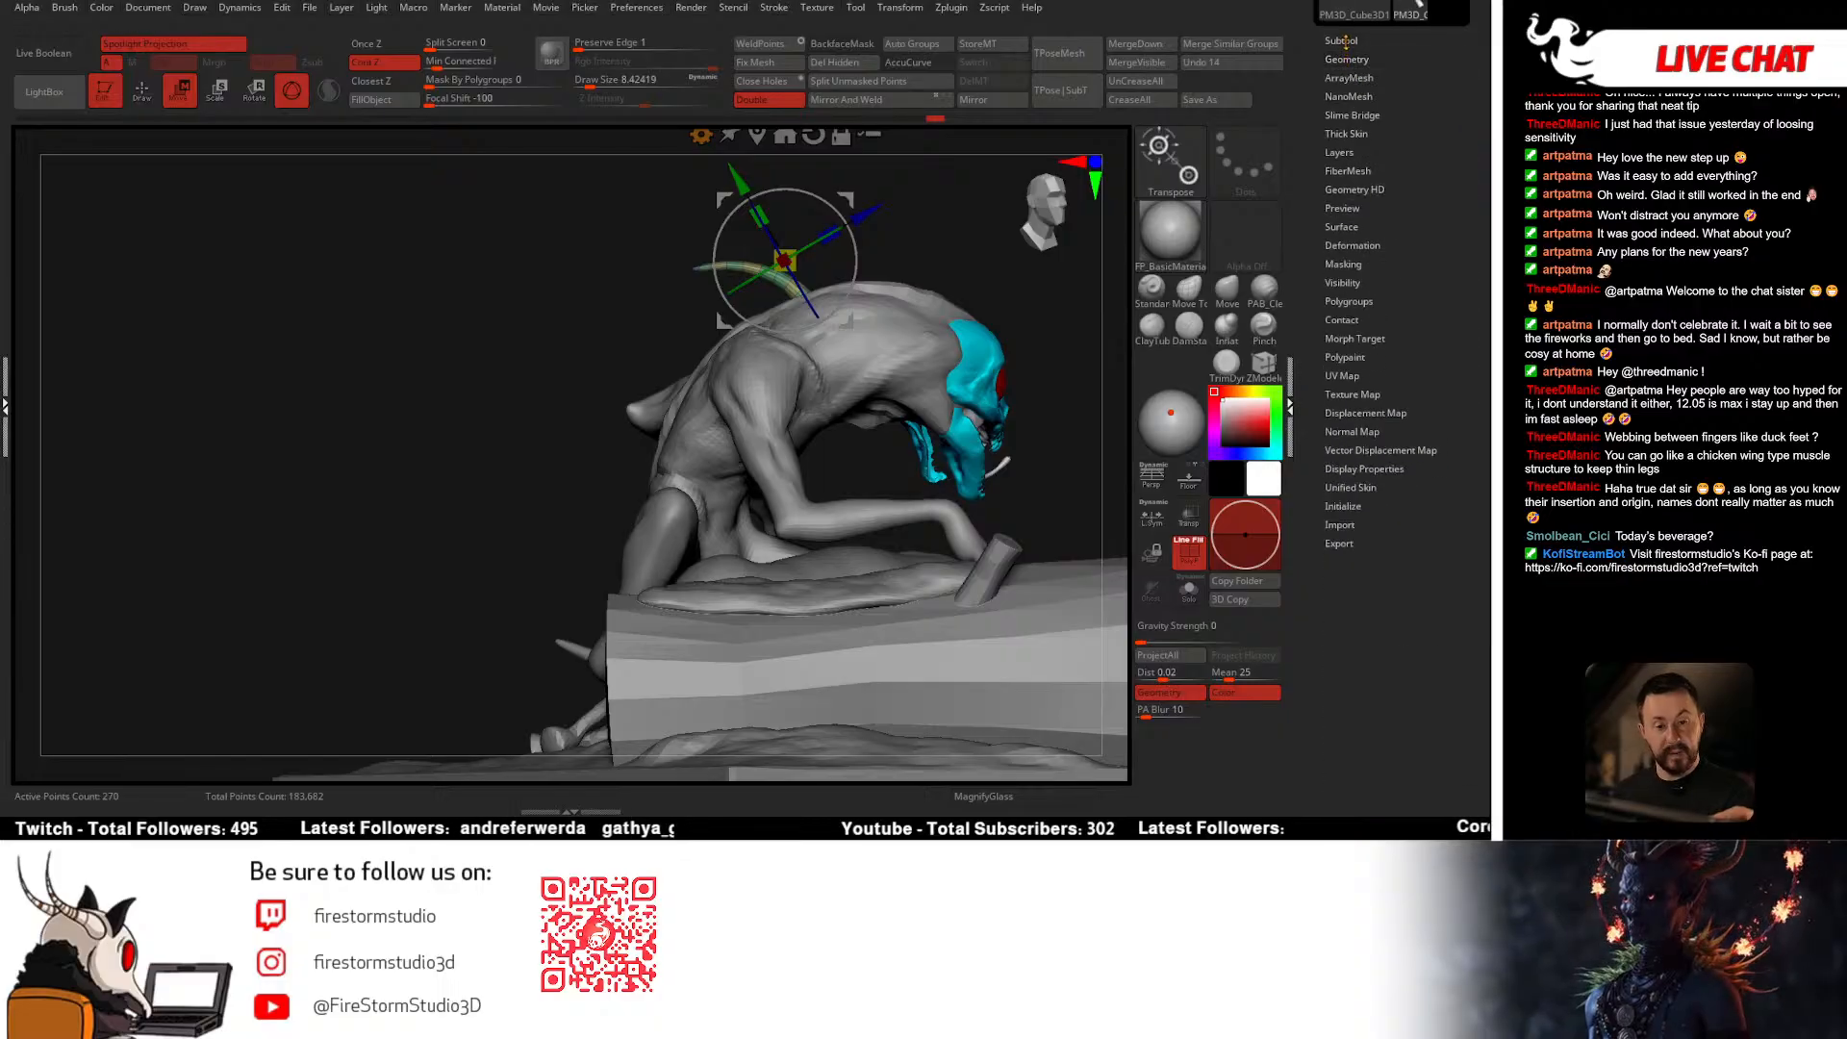
left_click(1344, 40)
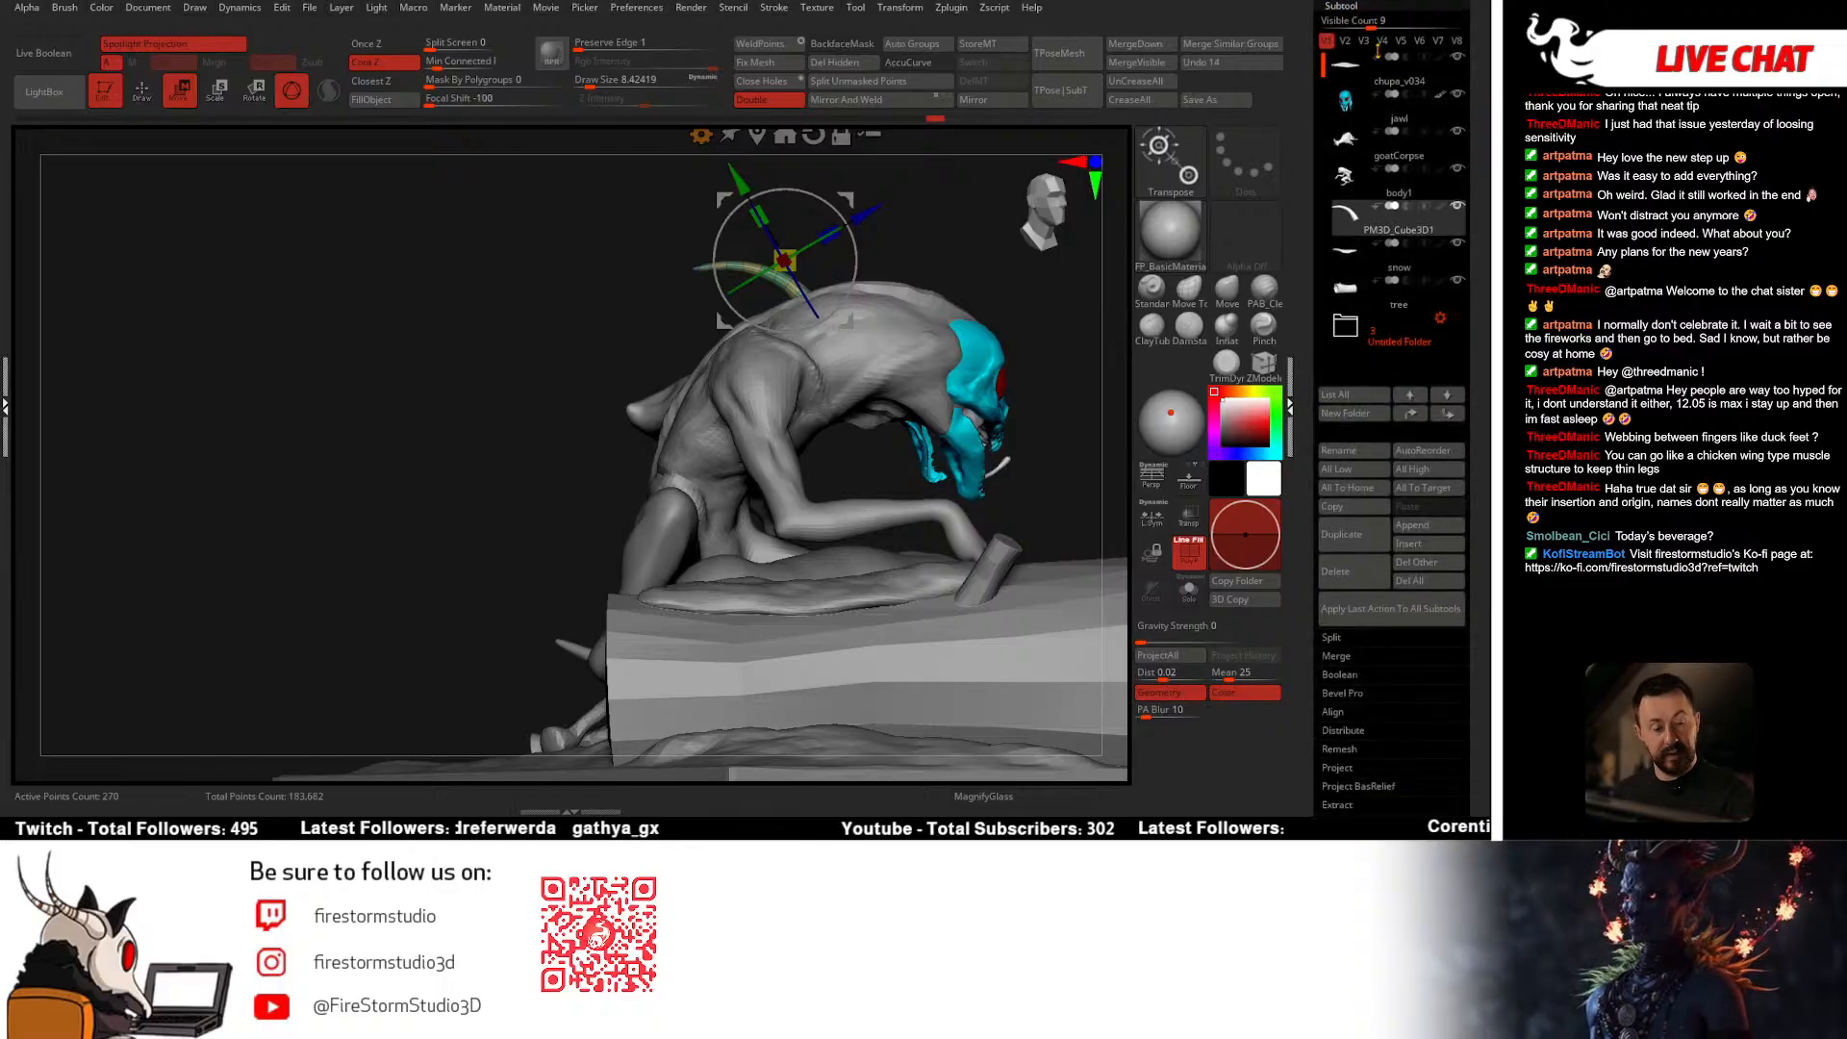
left_click(1446, 339)
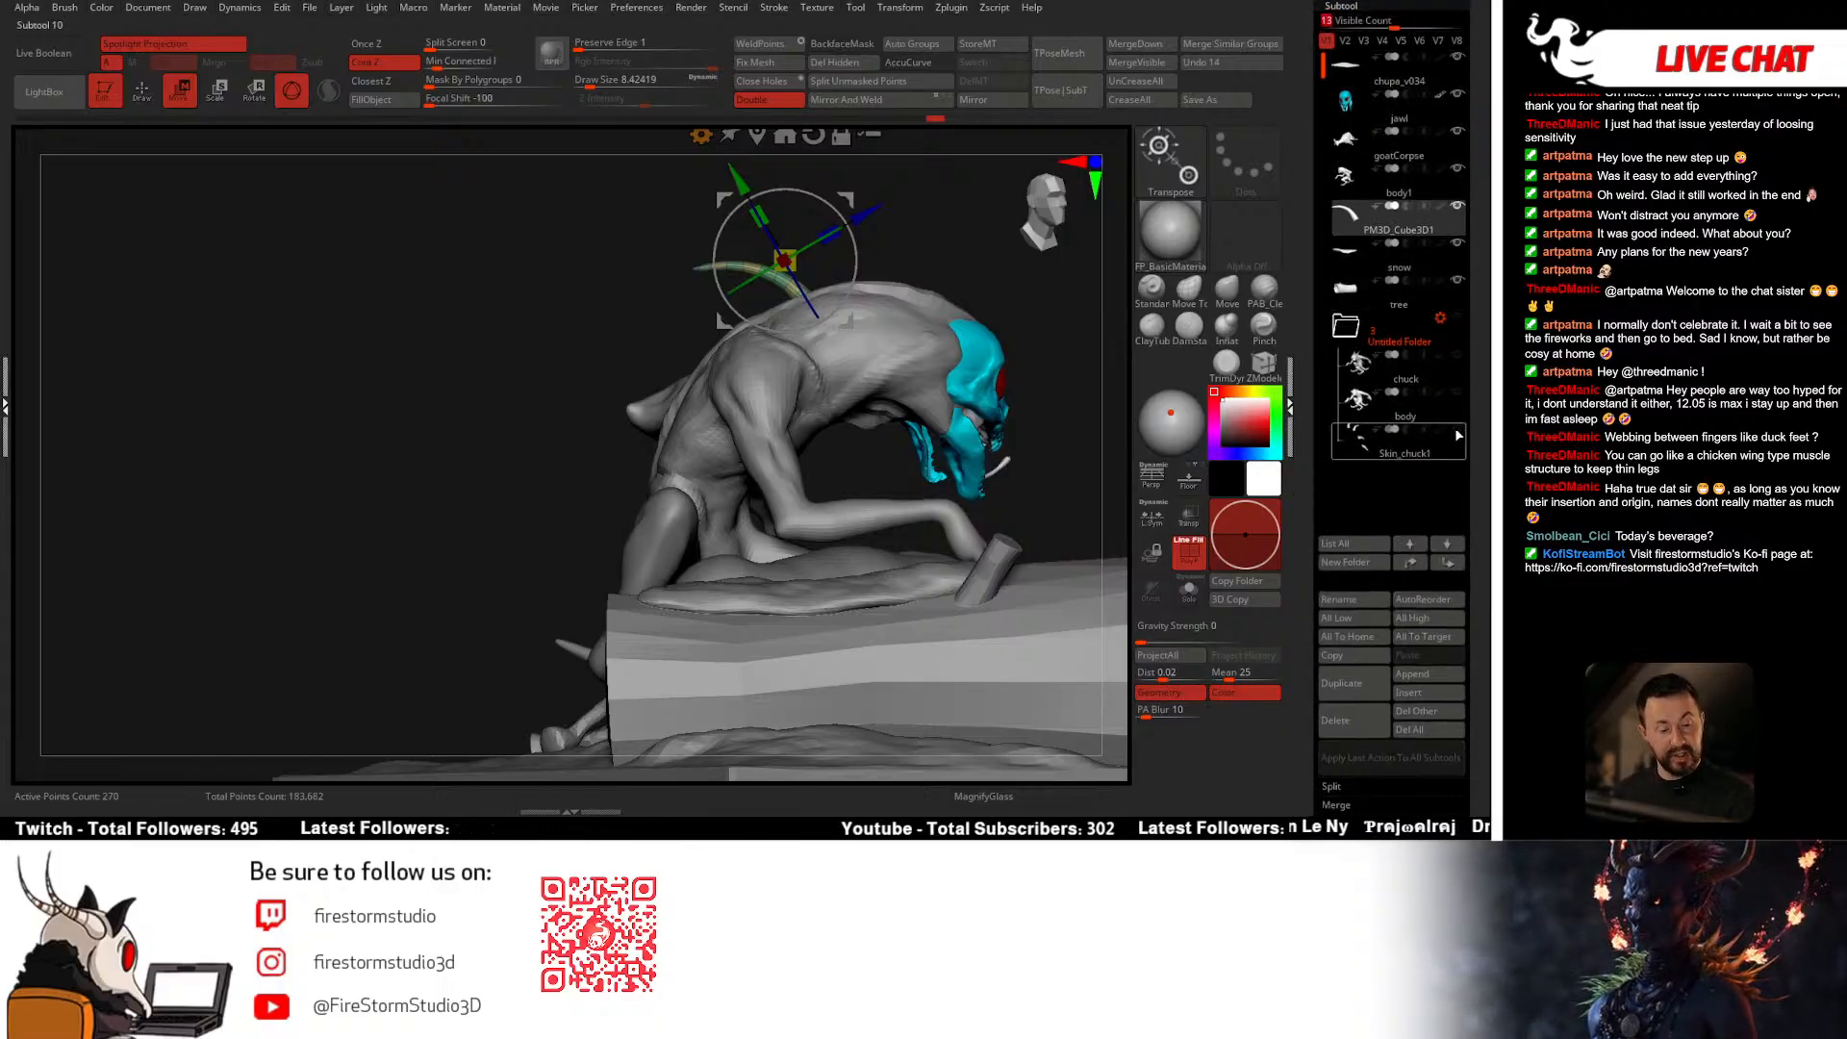
left_click(1457, 432)
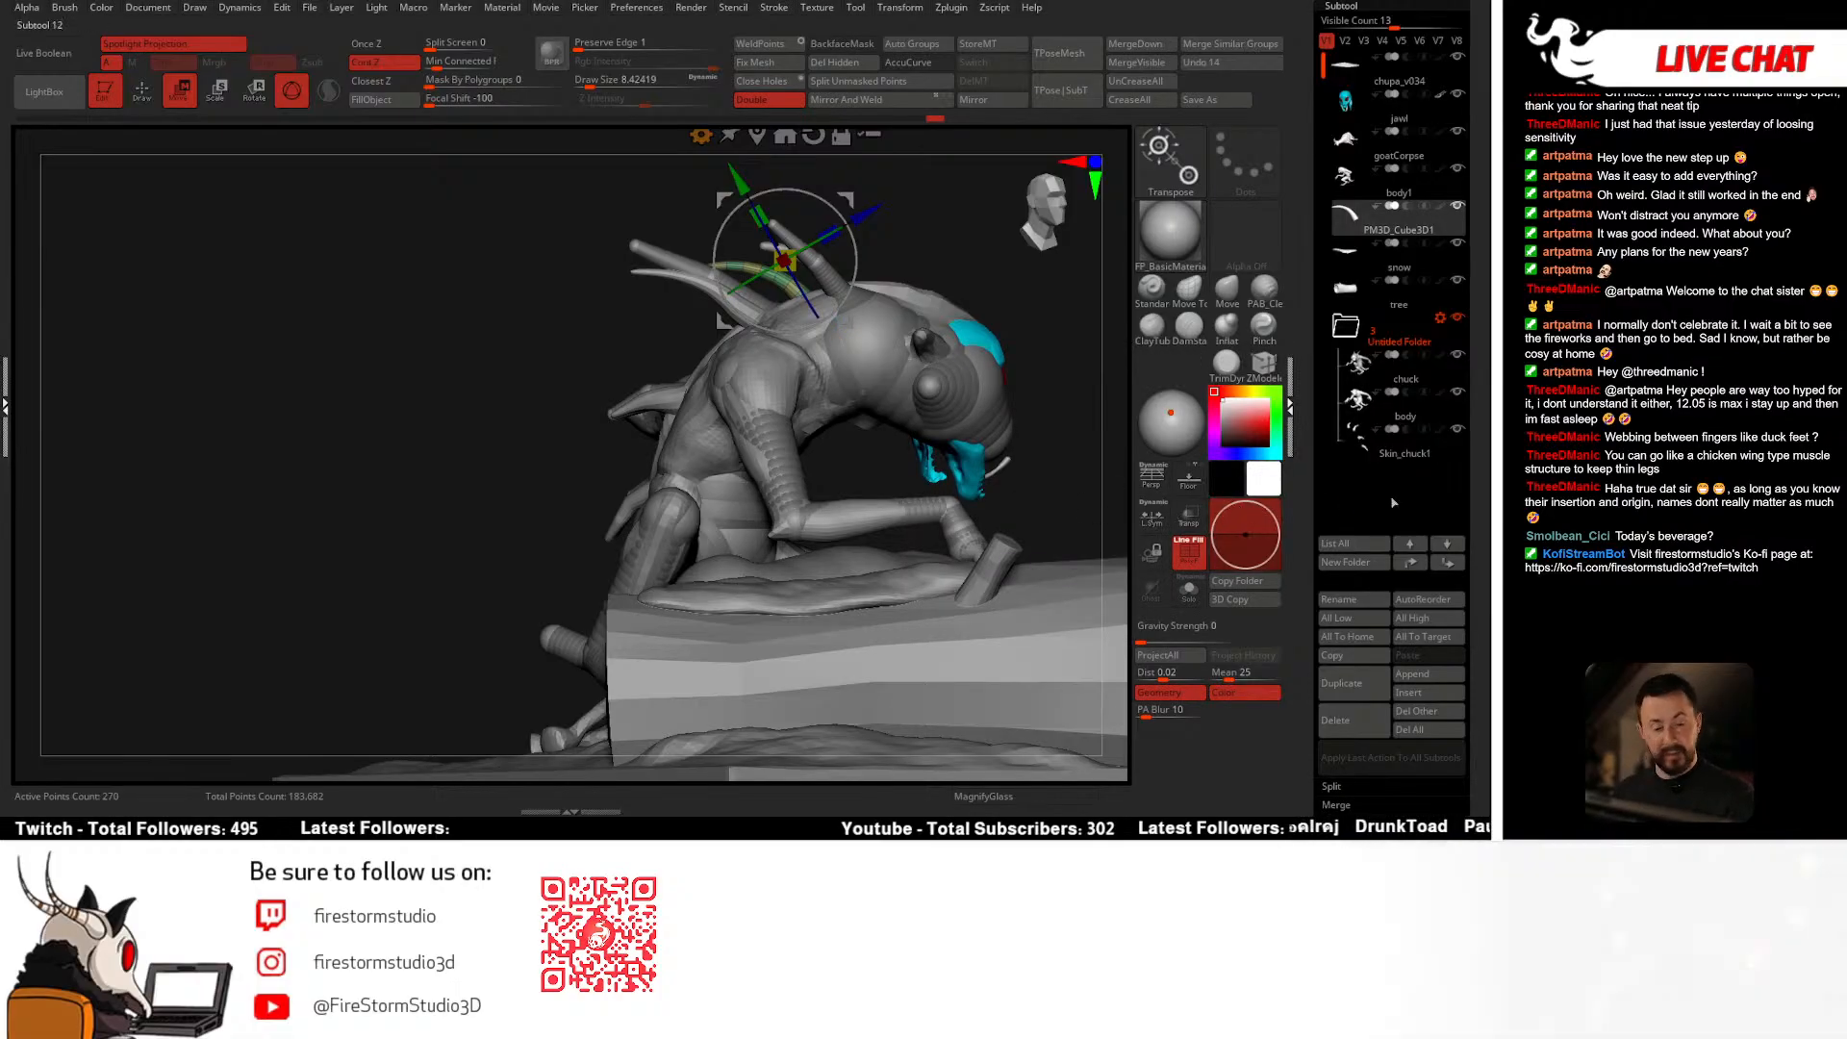
left_click(1376, 449)
left_click_drag(1376, 316, 1374, 315)
left_click(1347, 363)
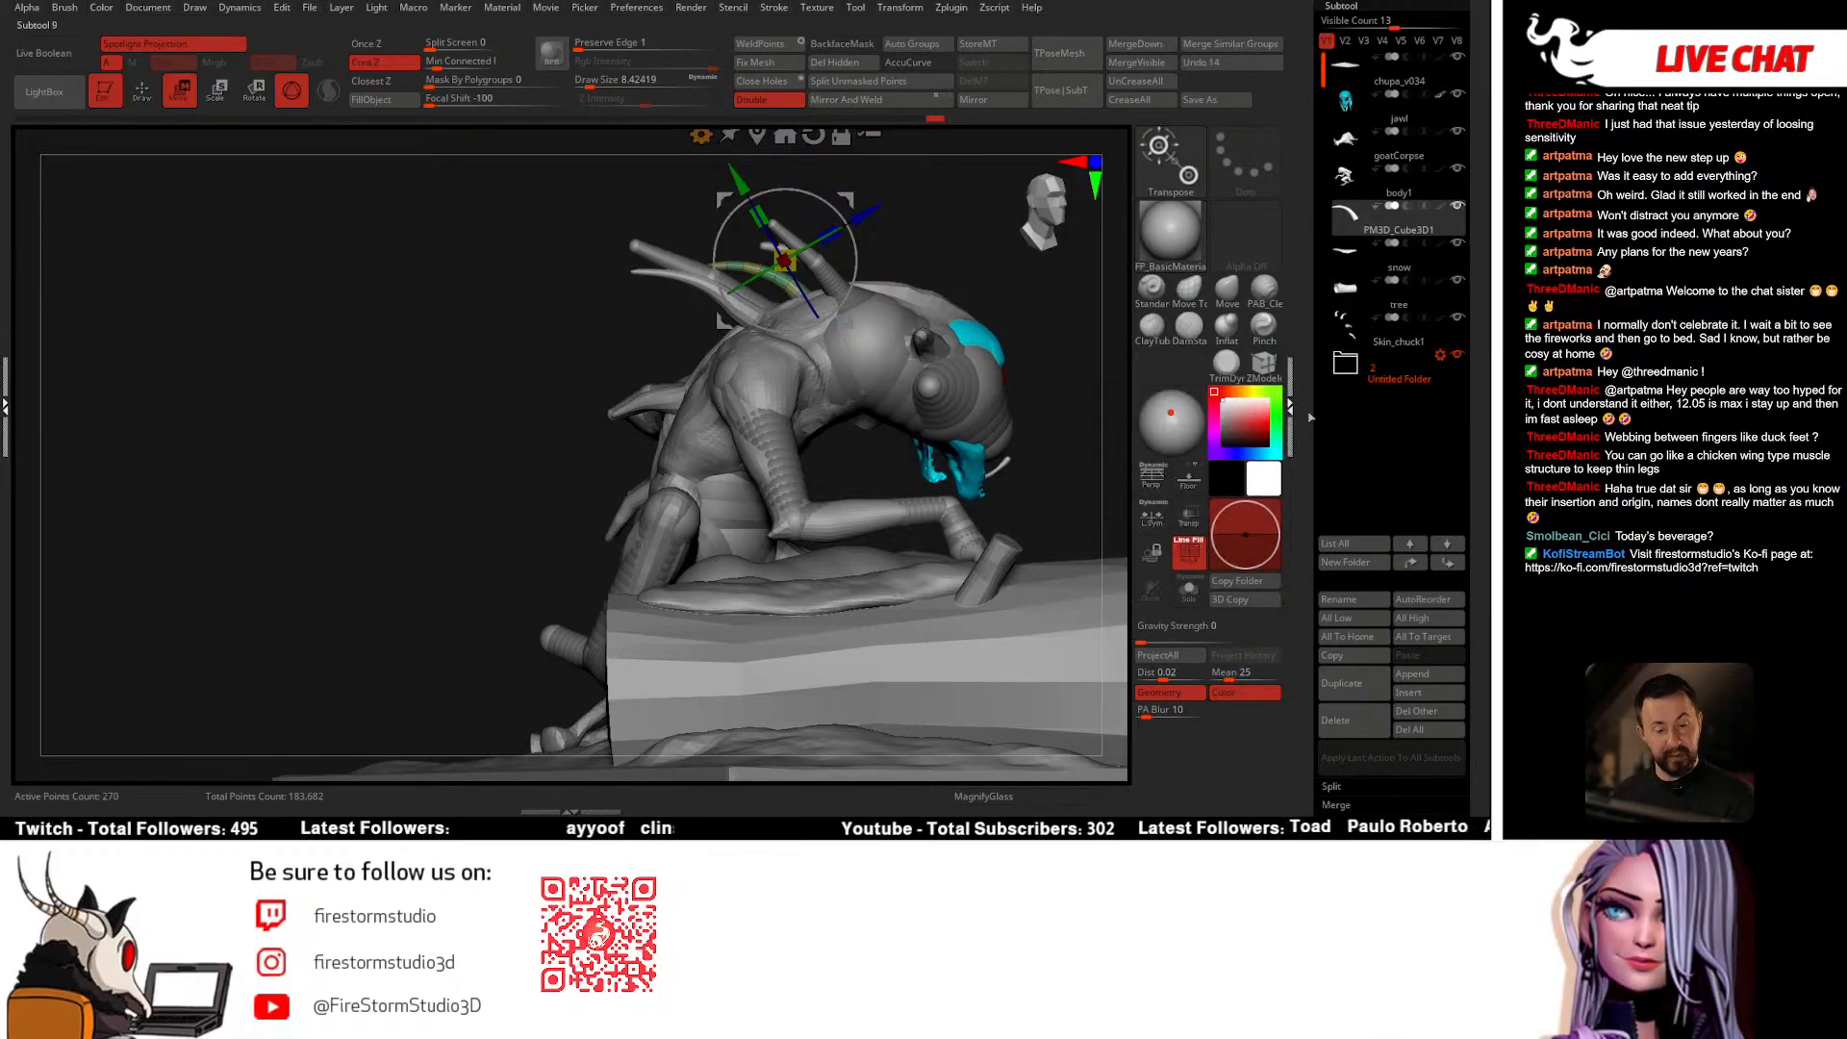
left_click_drag(985, 265, 938, 294, "alt")
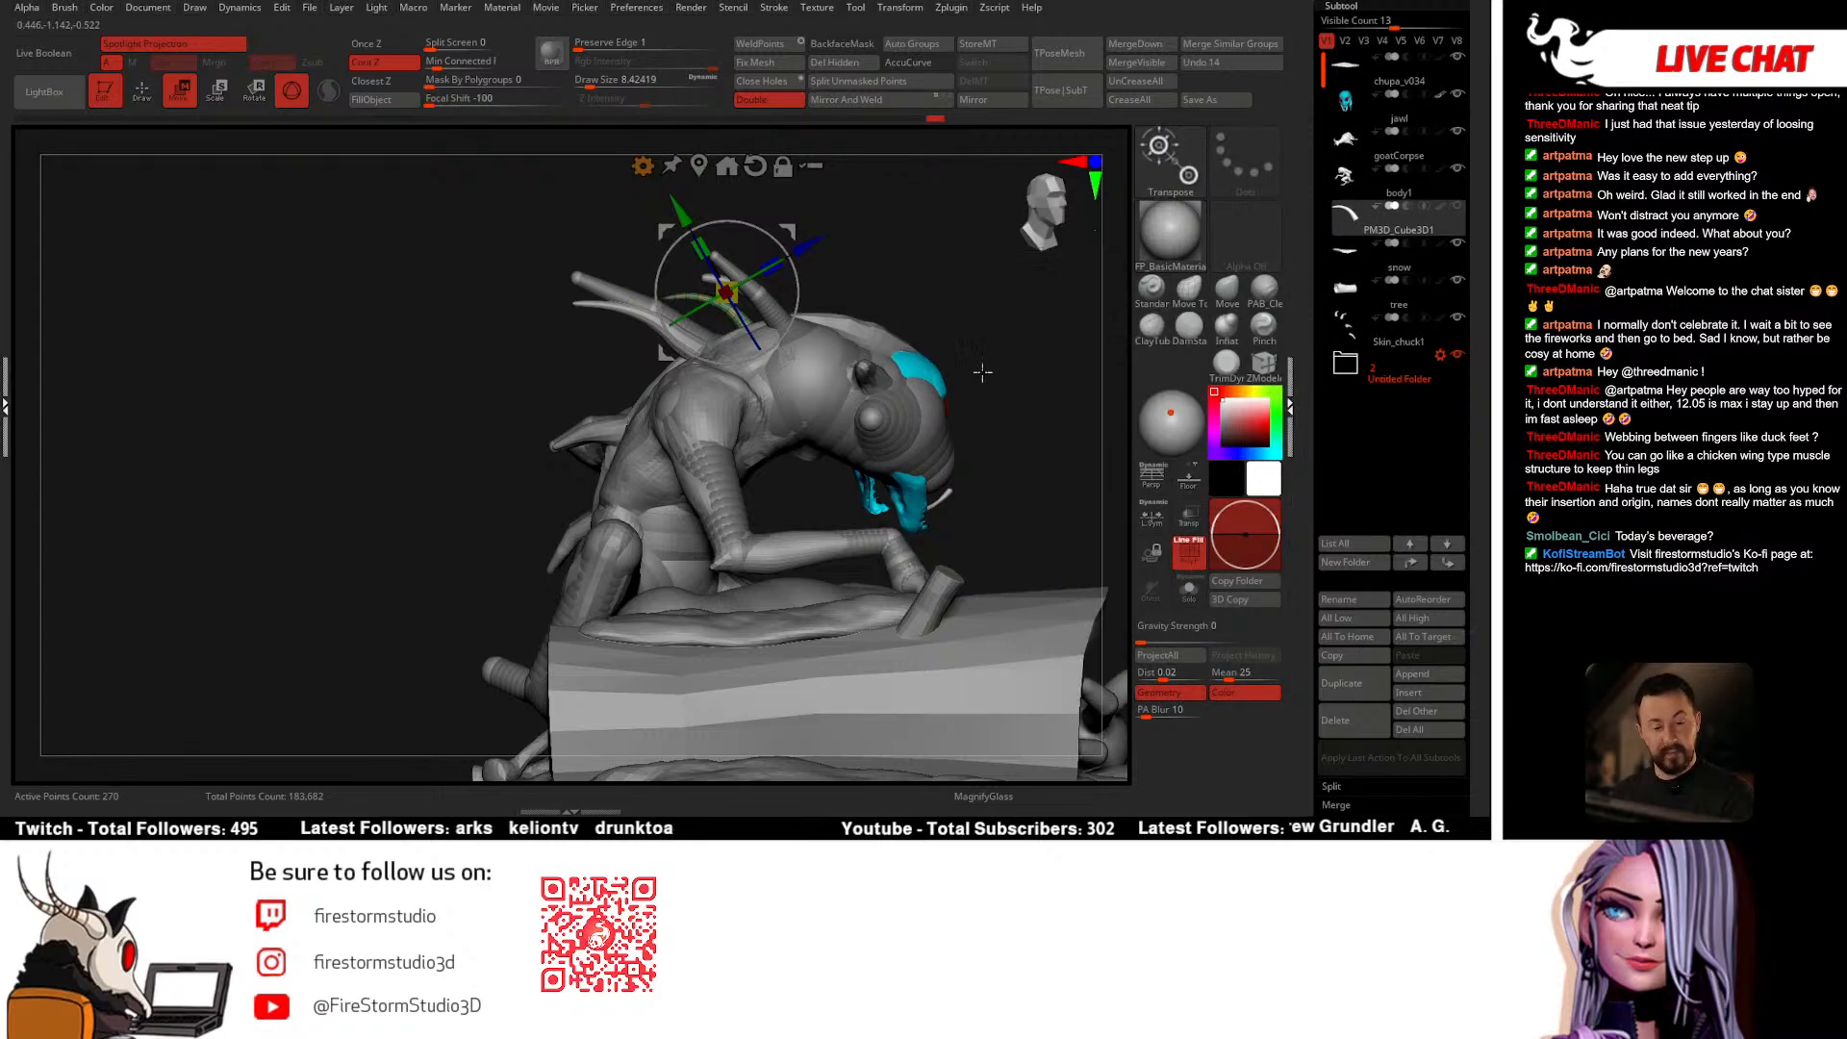
Step: Hide the chuck ZSphere subtool in the folder, leaving the Skin_chuck1 spikes displayed, and reselect the PM3D_Cube3D1 horn
left_click(1374, 219)
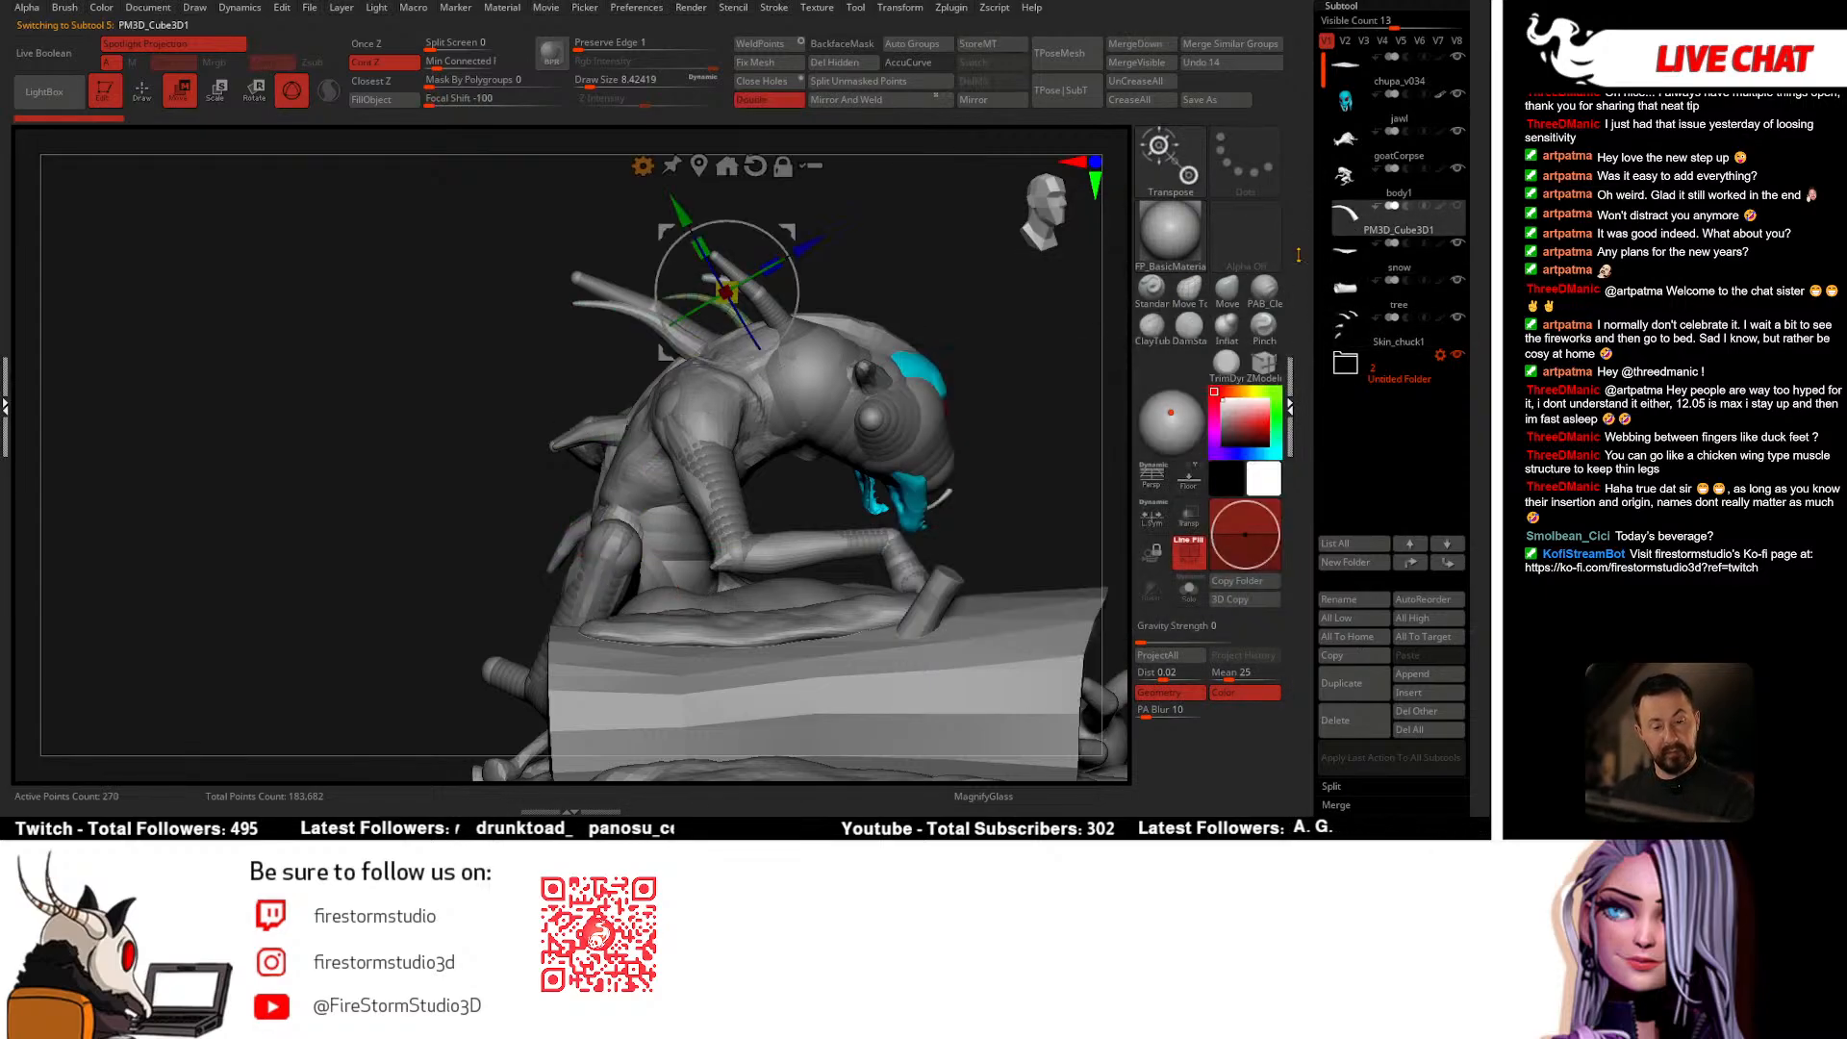
left_click_drag(895, 289, 959, 452)
left_click(1367, 337)
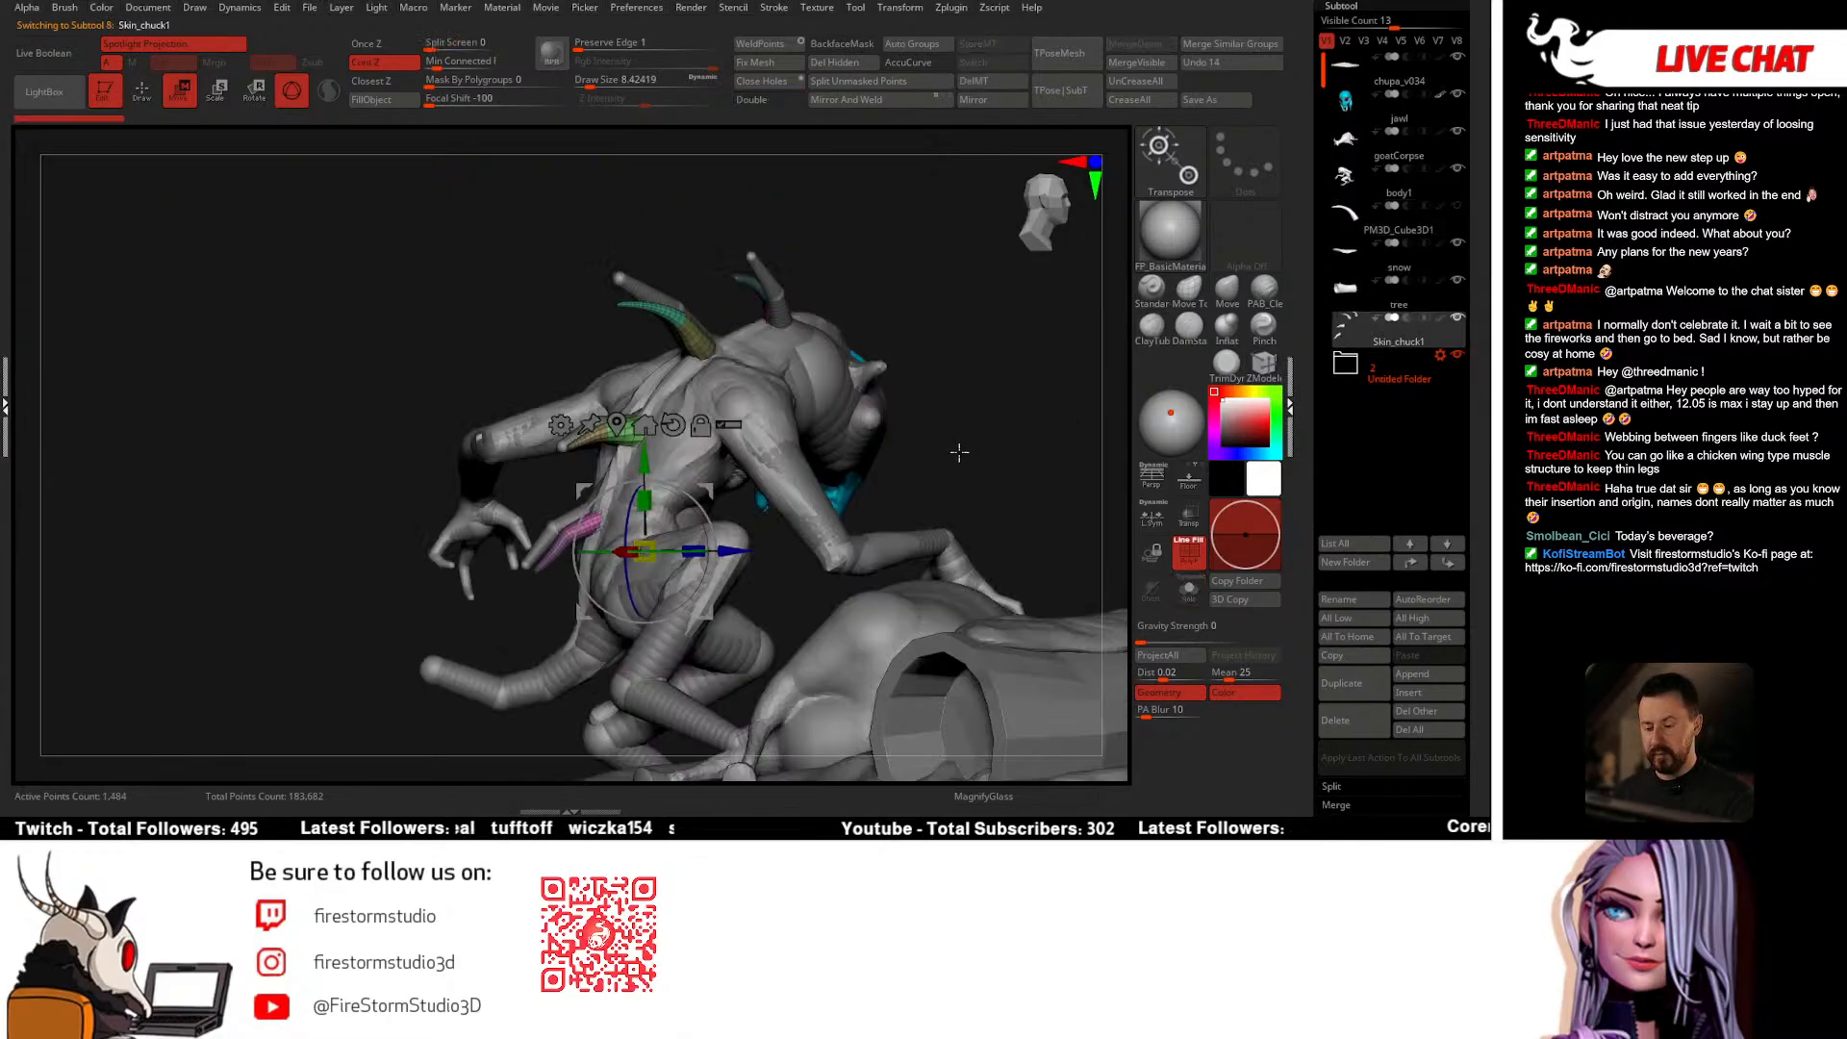
left_click(1378, 385)
left_click(1458, 395)
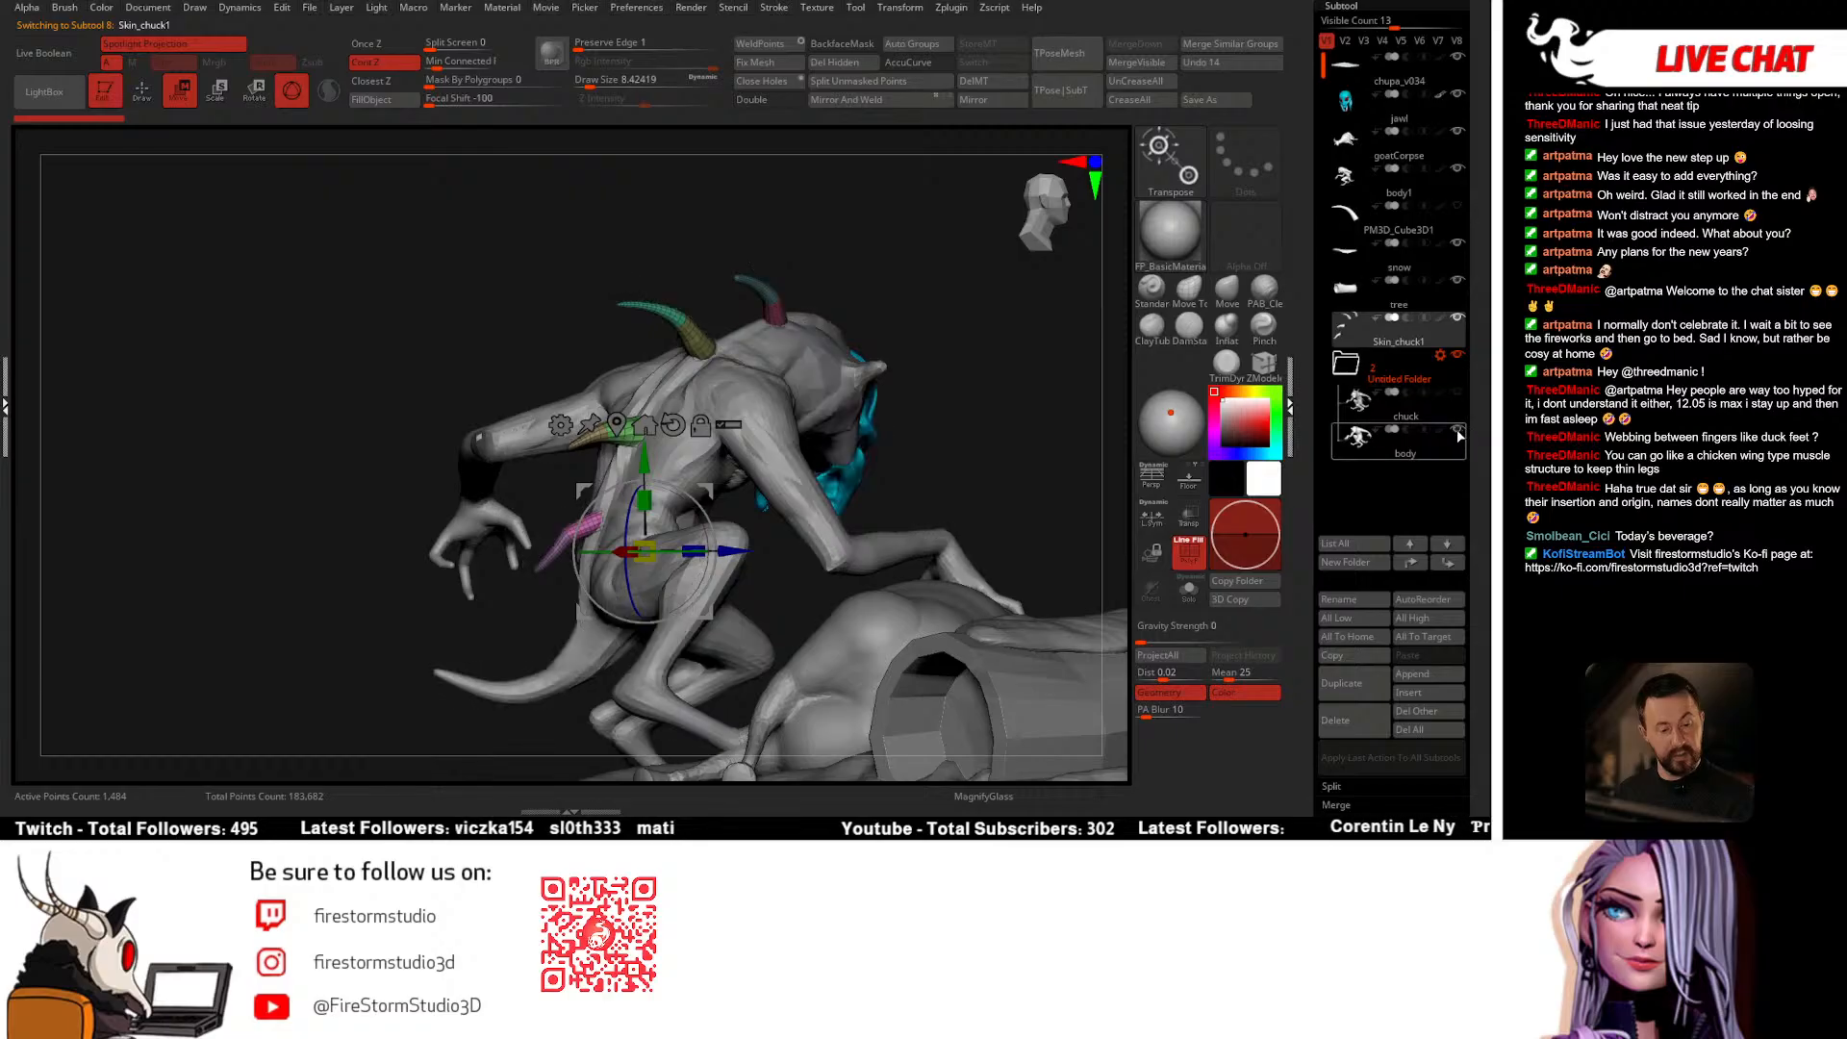
left_click(1352, 368)
left_click(1355, 218)
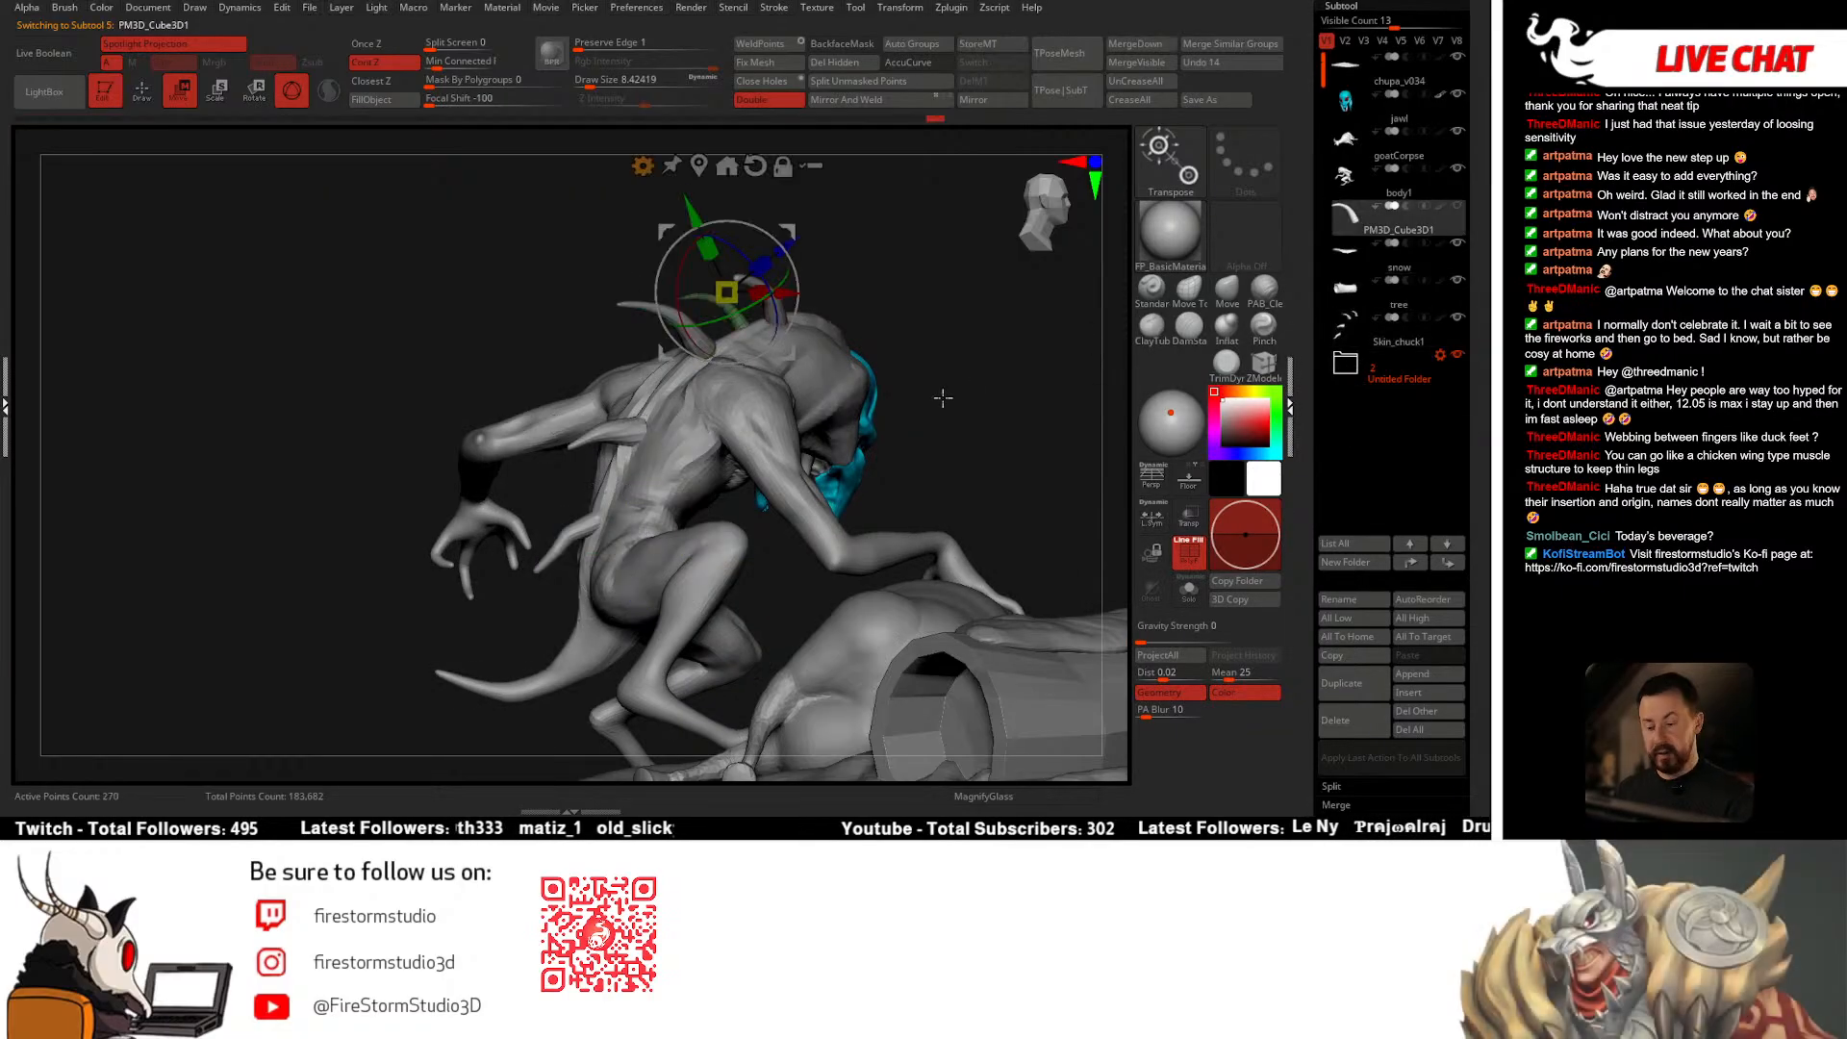
Step: Position the horn with the gizmo near the reference spikes along the creature's spine
left_click_drag(940, 396, 962, 425)
right_click_drag(962, 425, 780, 241)
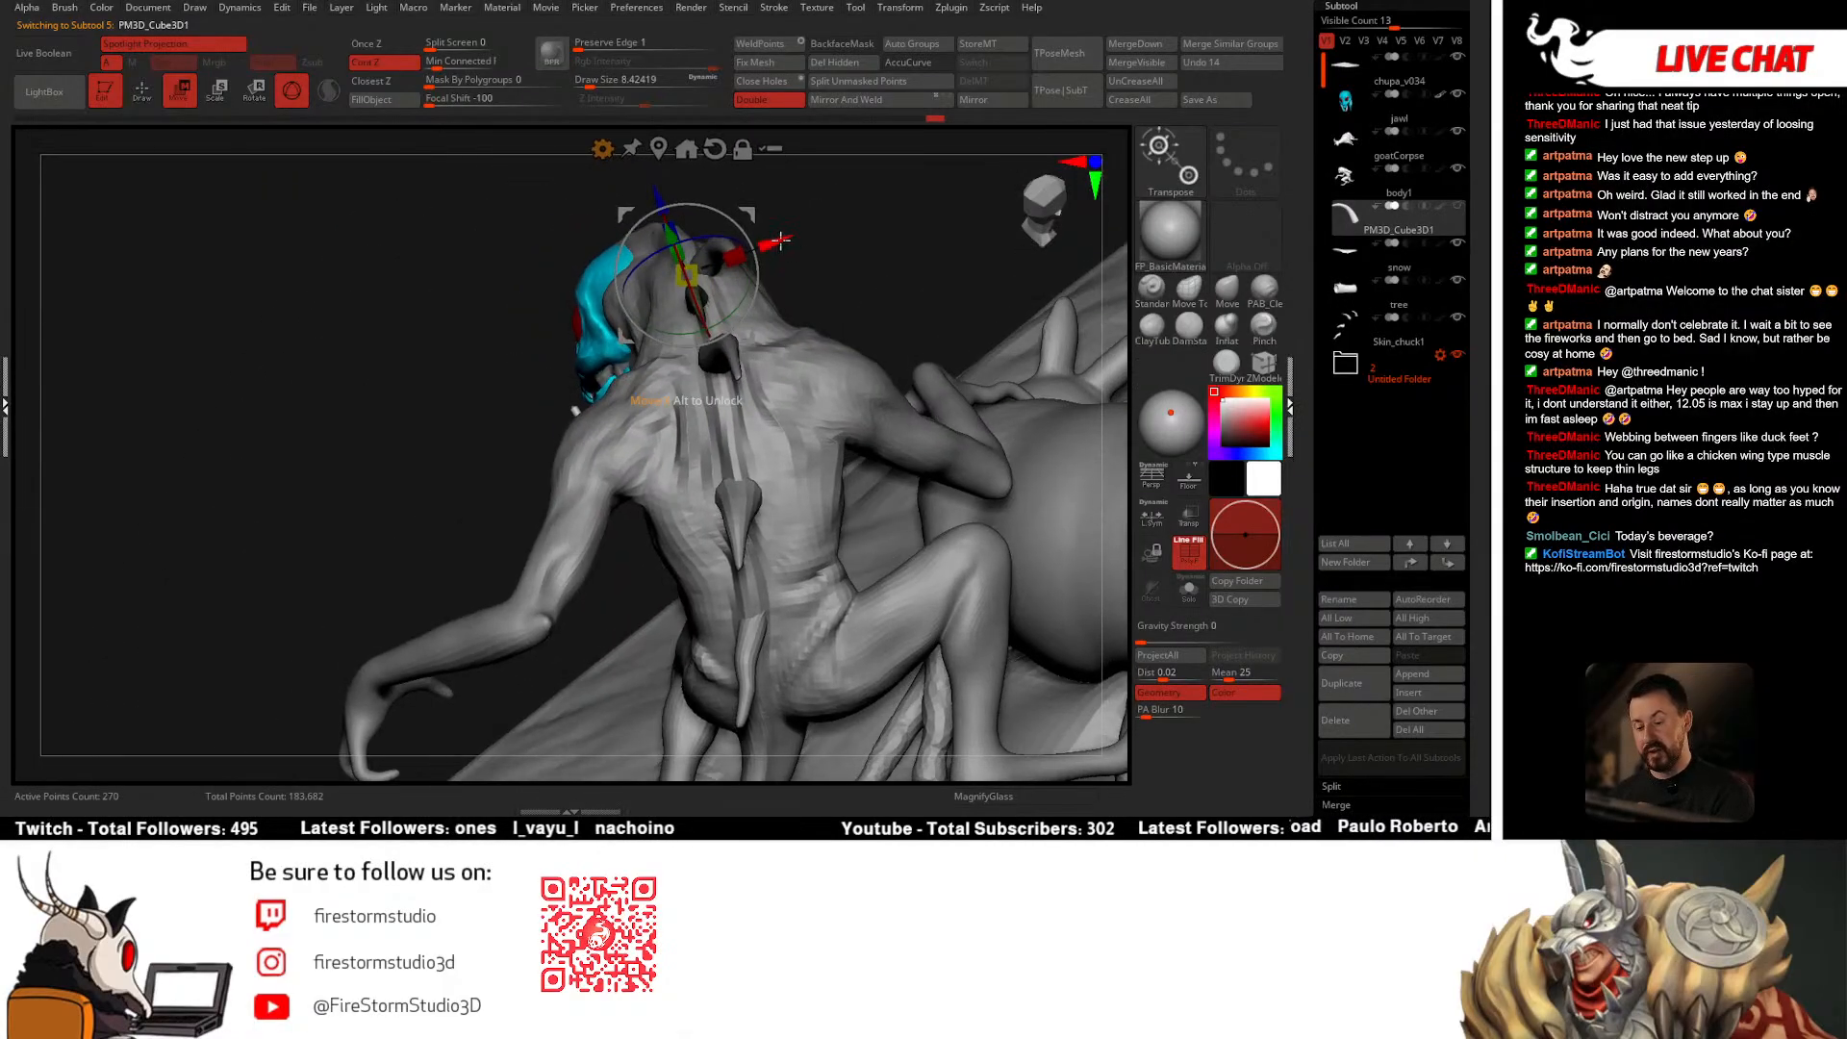
right_click_drag(675, 192, 803, 156)
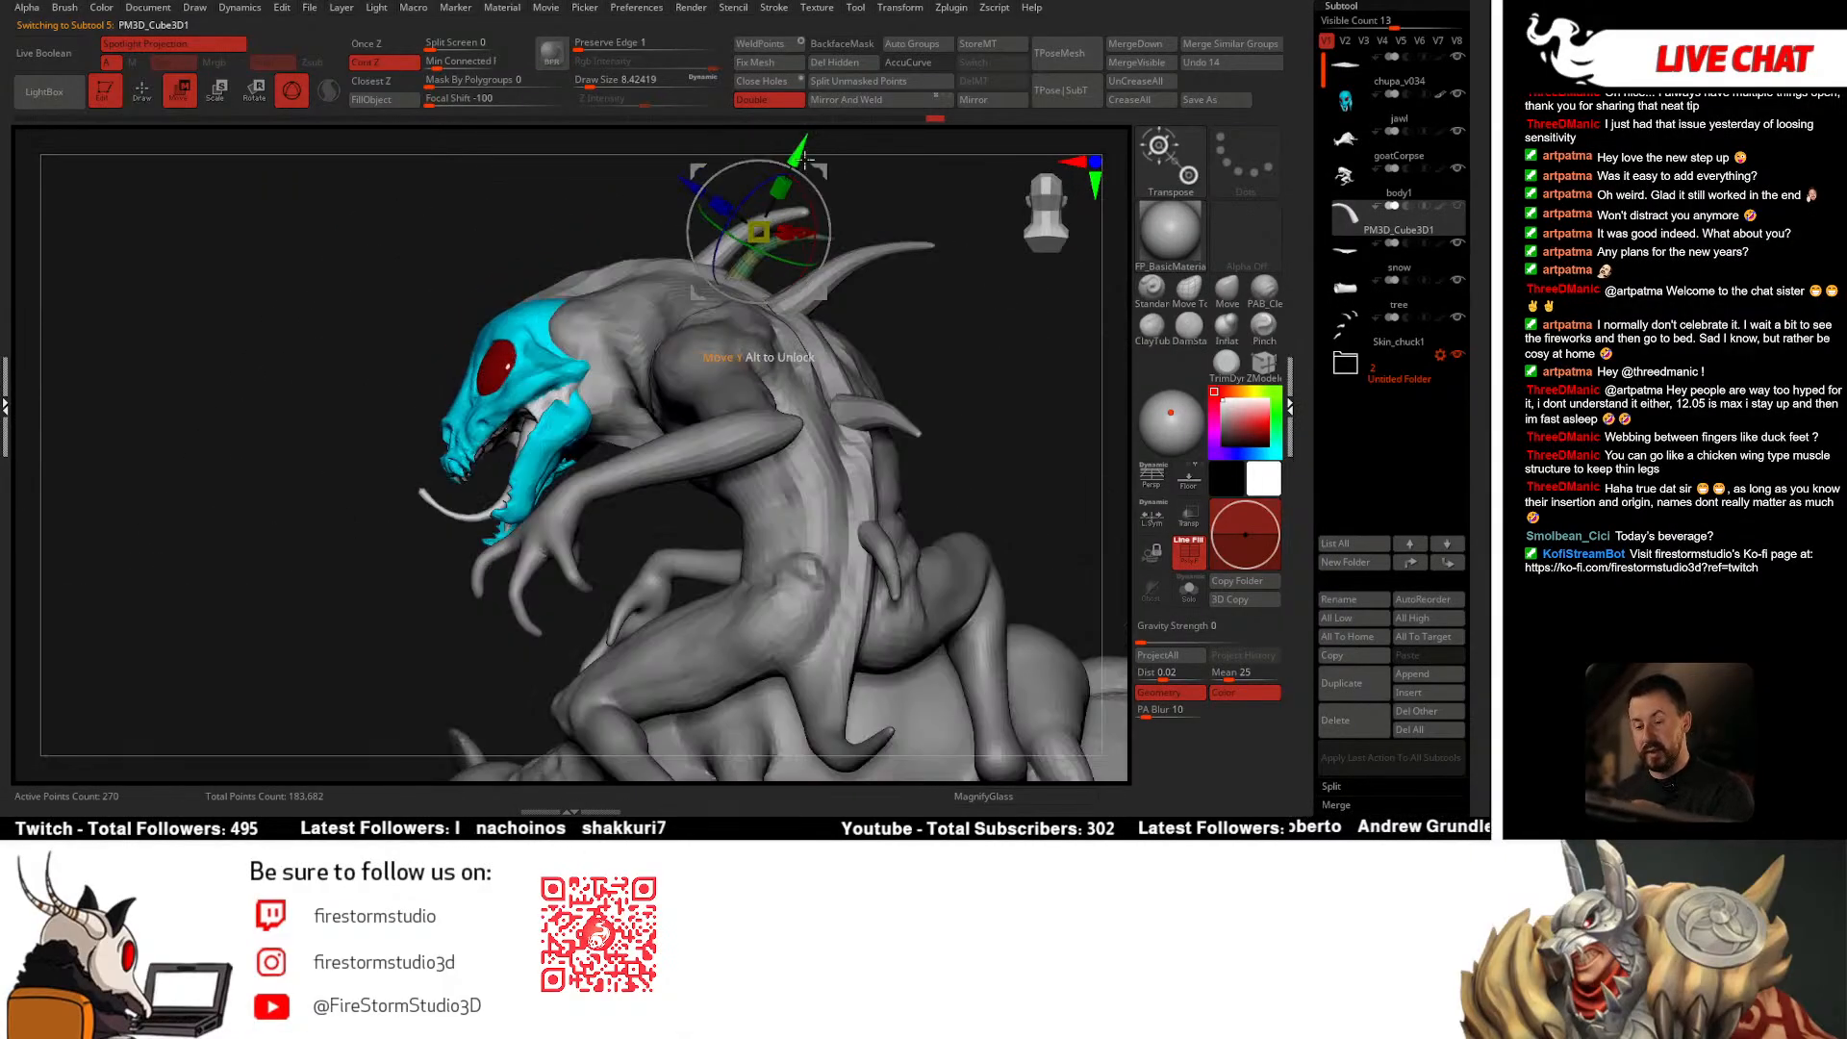
Step: Move the spike along the creature's upper back, then tilt and centre it over the spine
left_click_drag(814, 123, 853, 225)
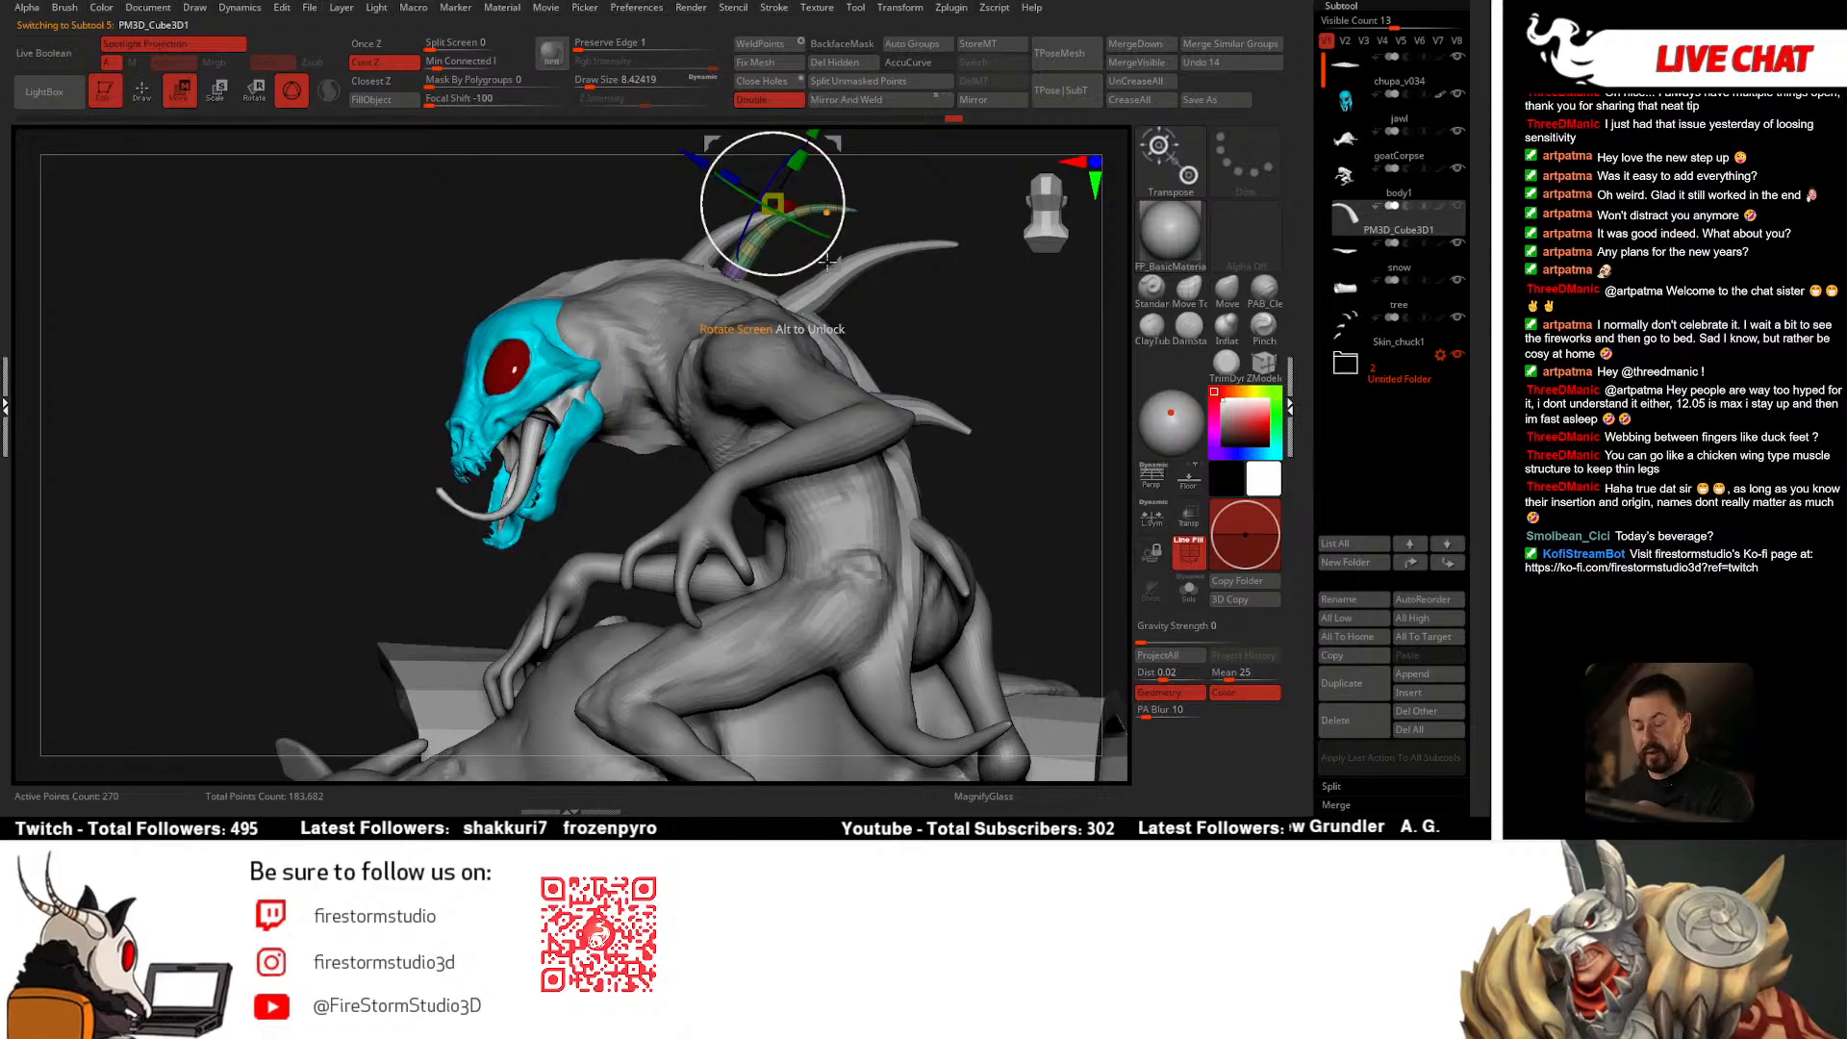
right_click_drag(827, 262, 813, 339, "alt")
right_click_drag(698, 274, 778, 285)
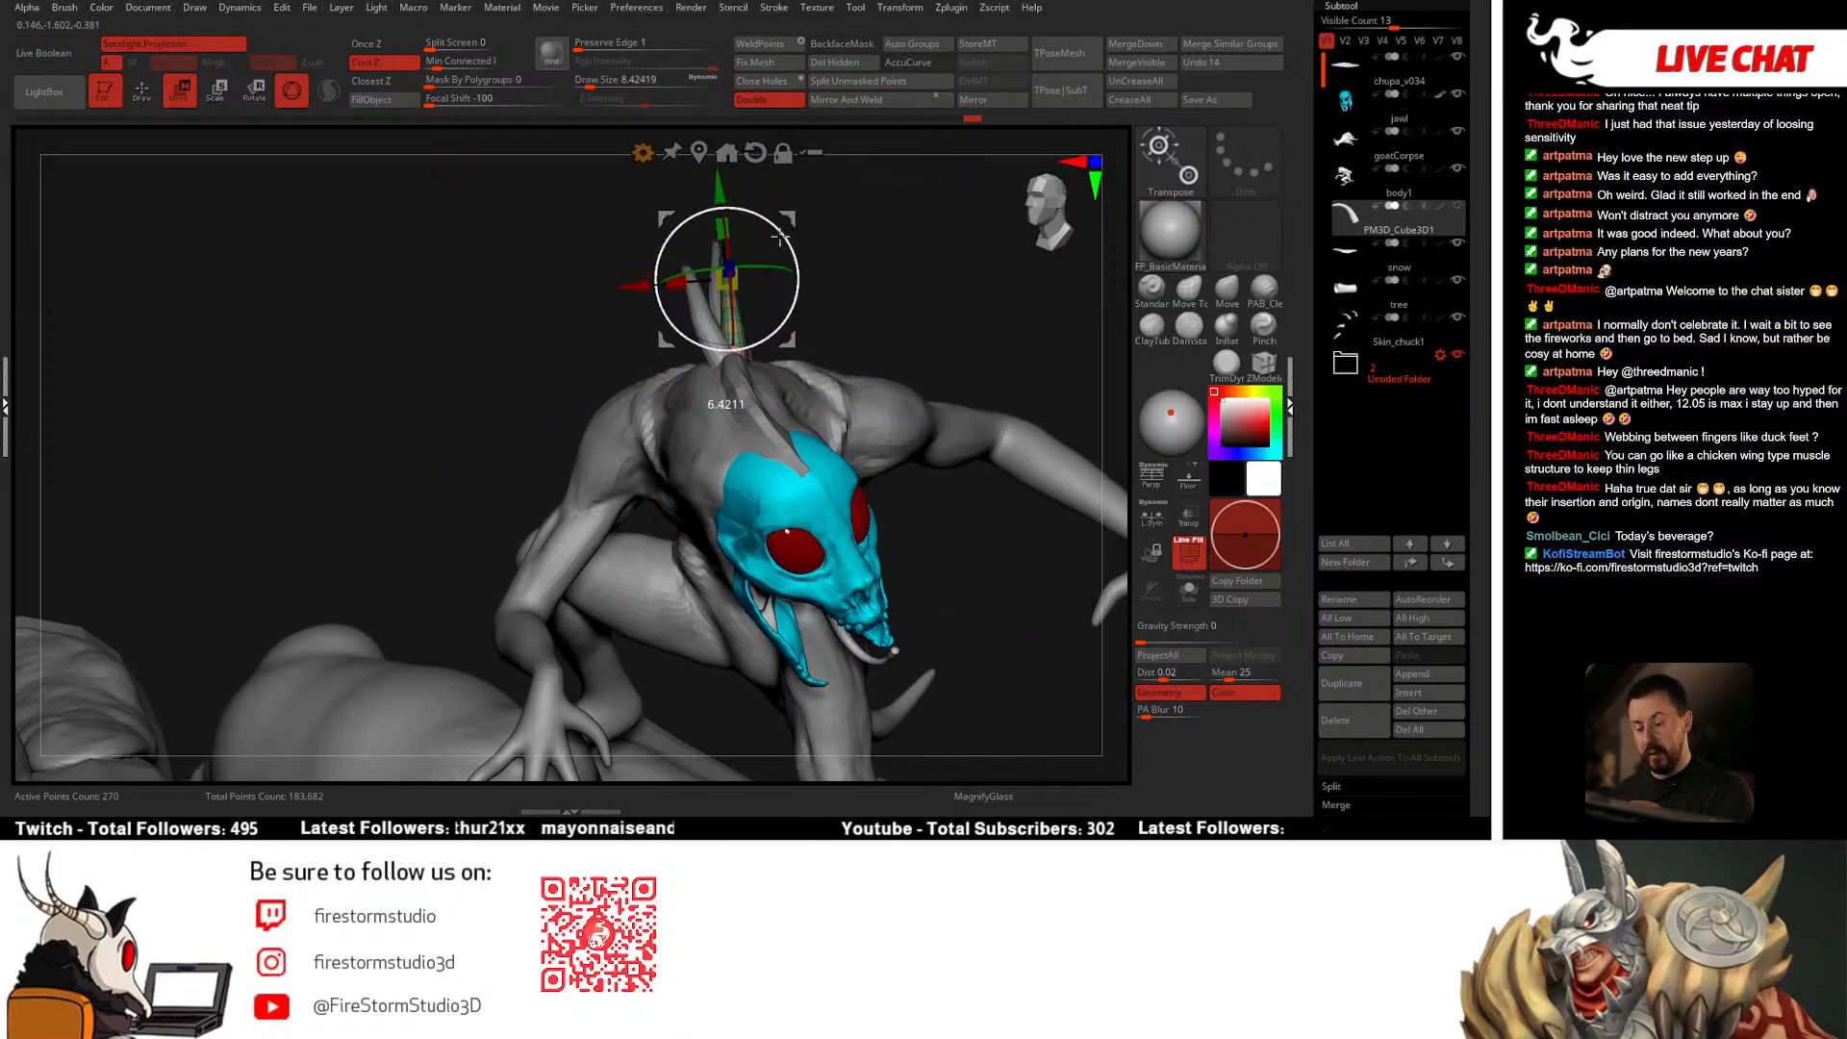
left_click_drag(621, 306, 623, 306)
left_click_drag(791, 304, 795, 288)
left_click_drag(625, 312, 606, 320)
Step: Nudge the spike vertically and front-to-back so its base sits on the back of the creature's neck
right_click_drag(774, 312, 616, 270)
left_click_drag(687, 199, 689, 187)
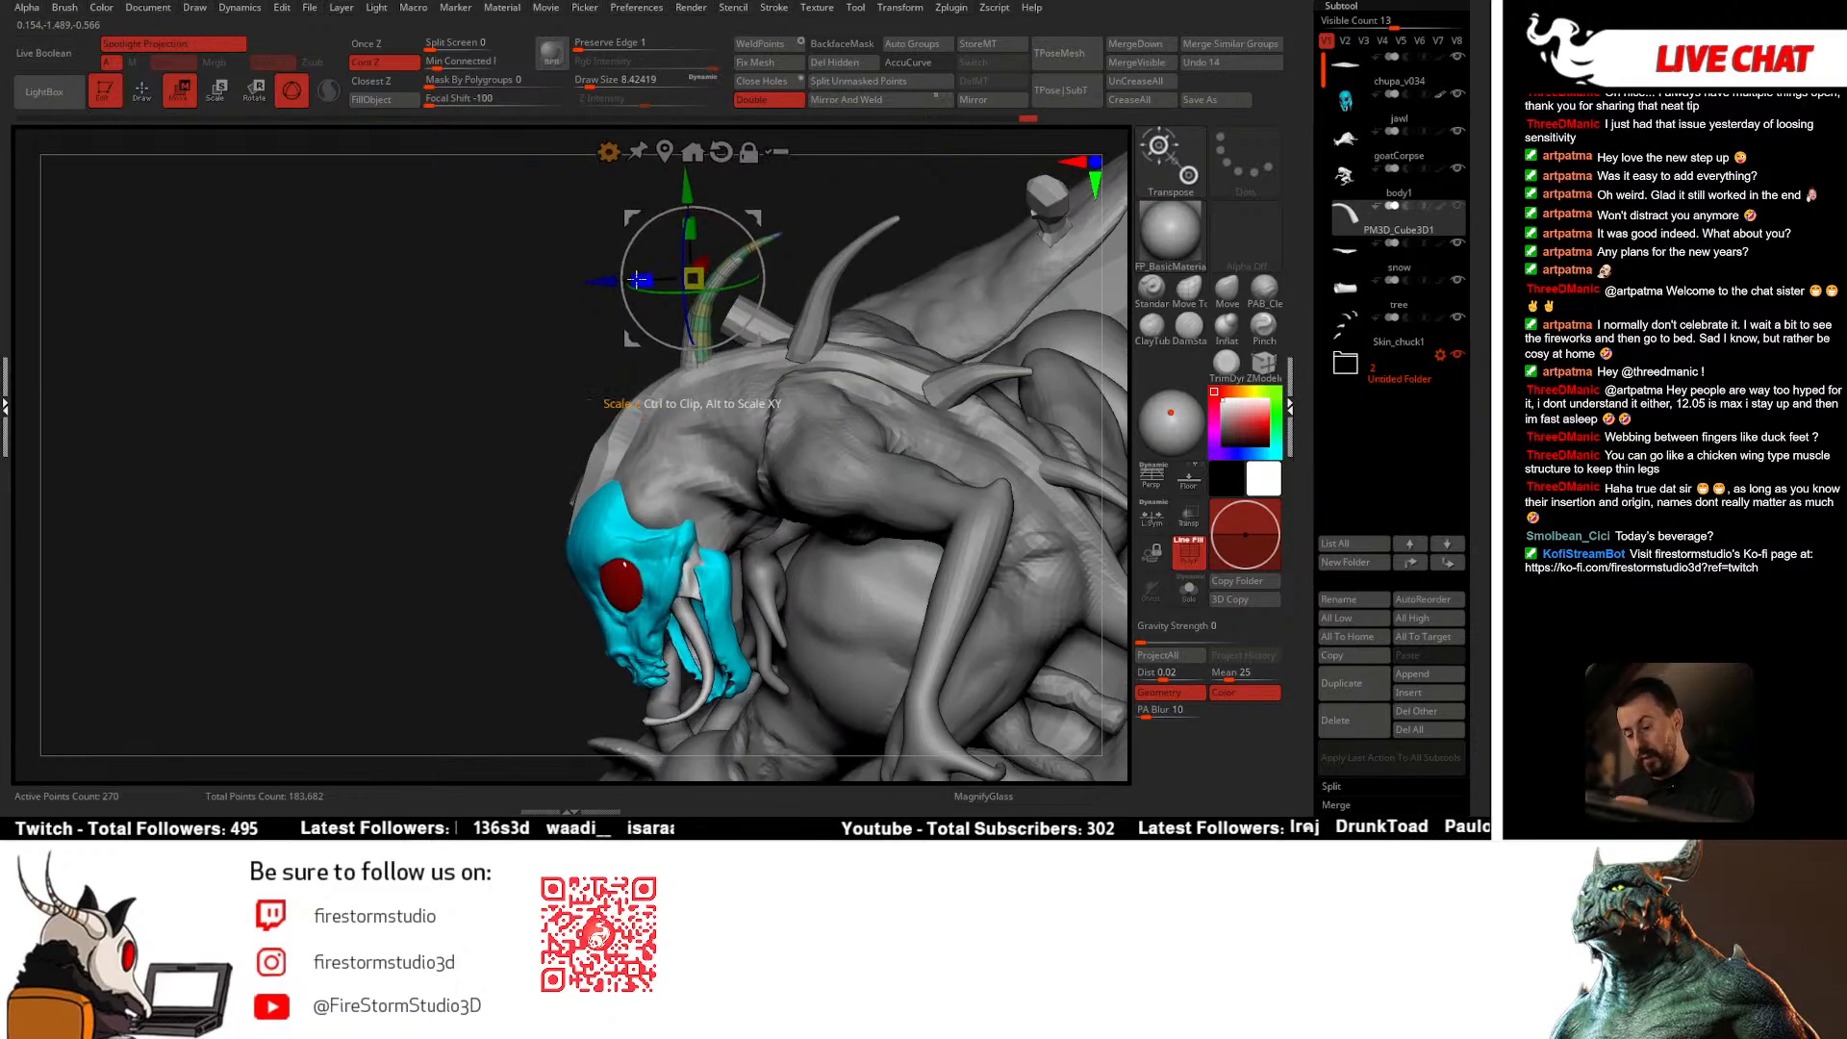
left_click_drag(602, 275, 598, 272)
key("q")
right_click_drag(791, 380, 847, 313)
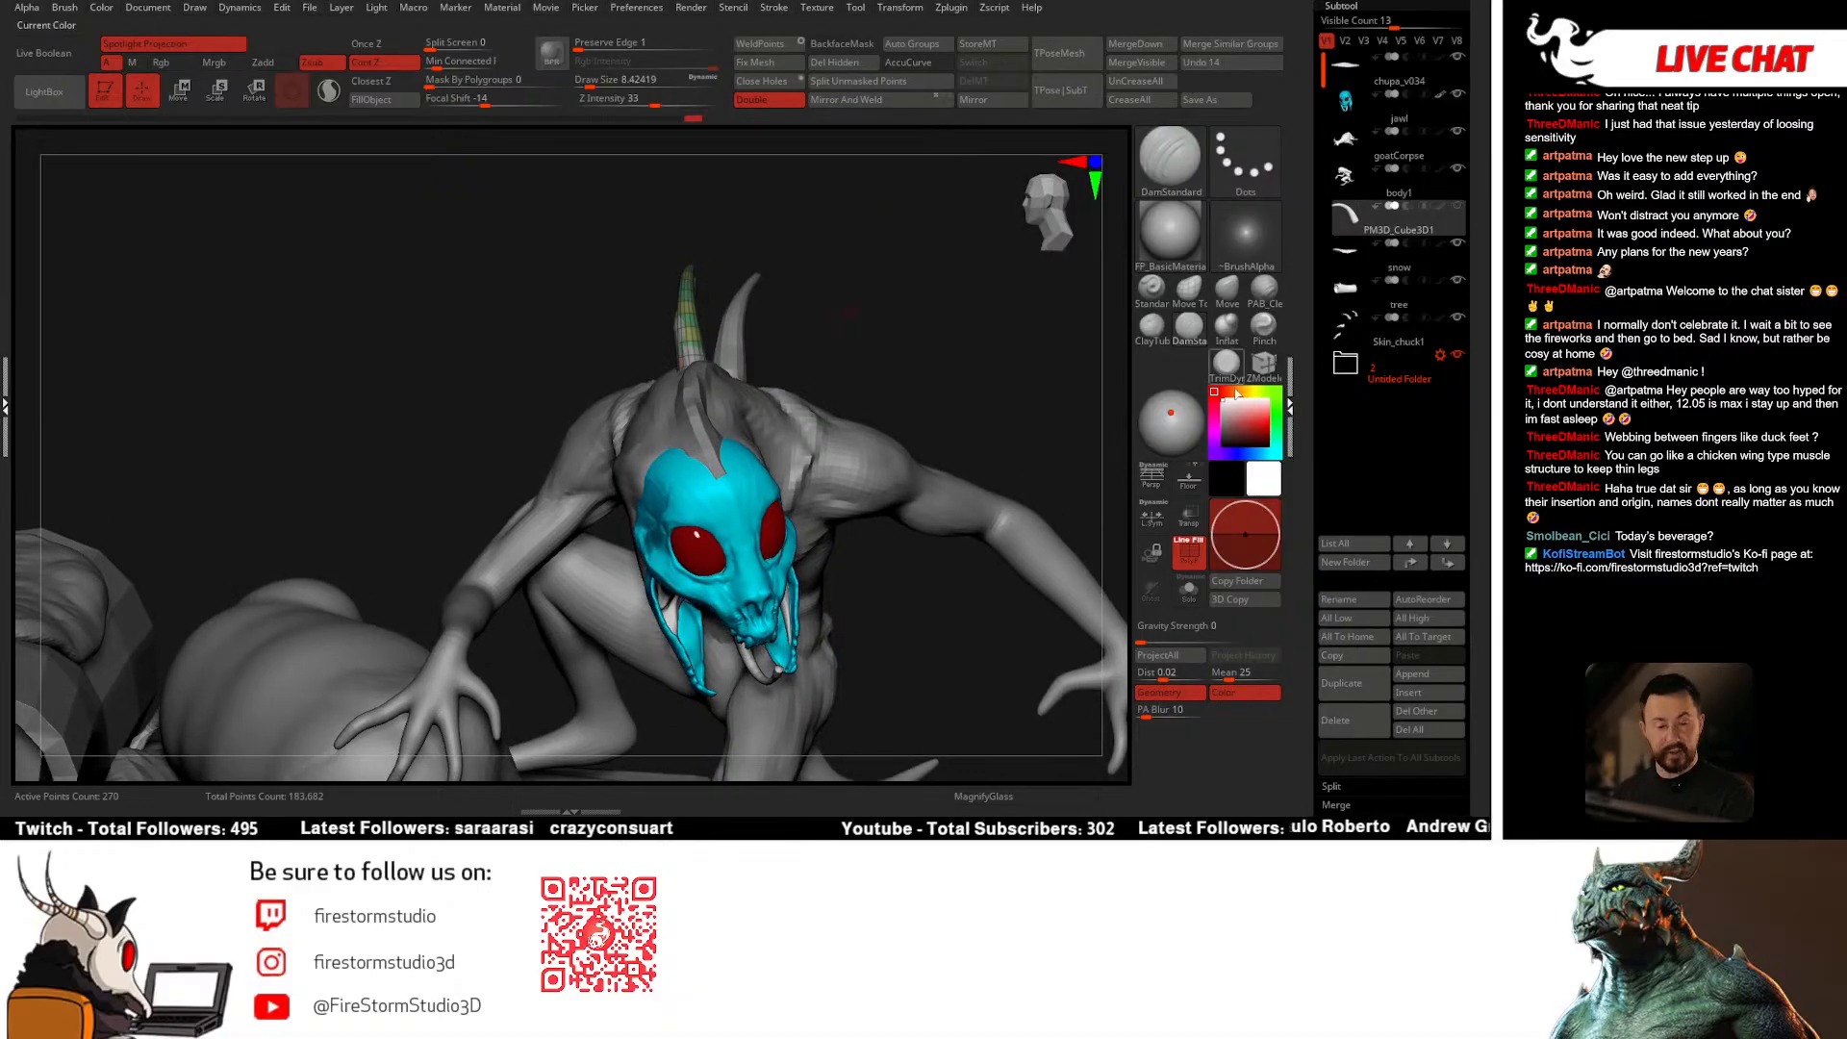
Step: Set the spike's placement as its Target Stage in Stager and switch between its stages while it is isolated
left_click(1342, 7)
left_click(1421, 416)
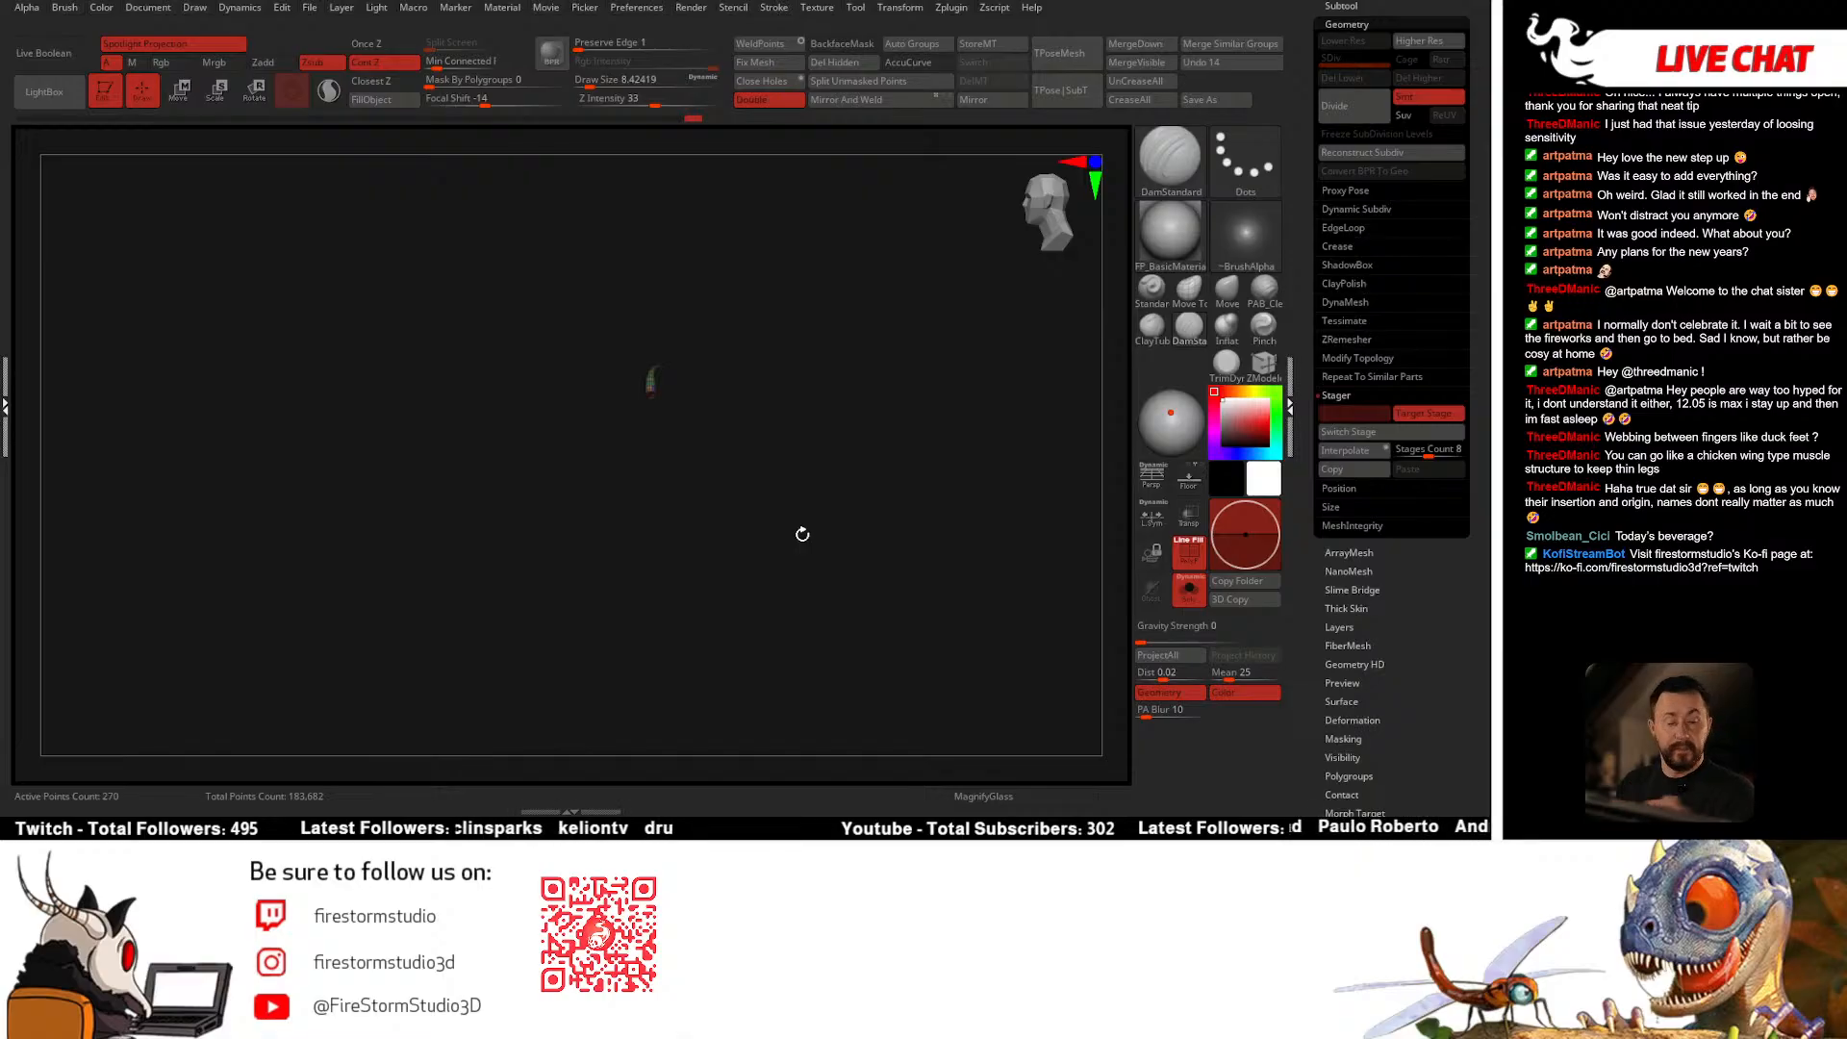
left_click(1408, 434)
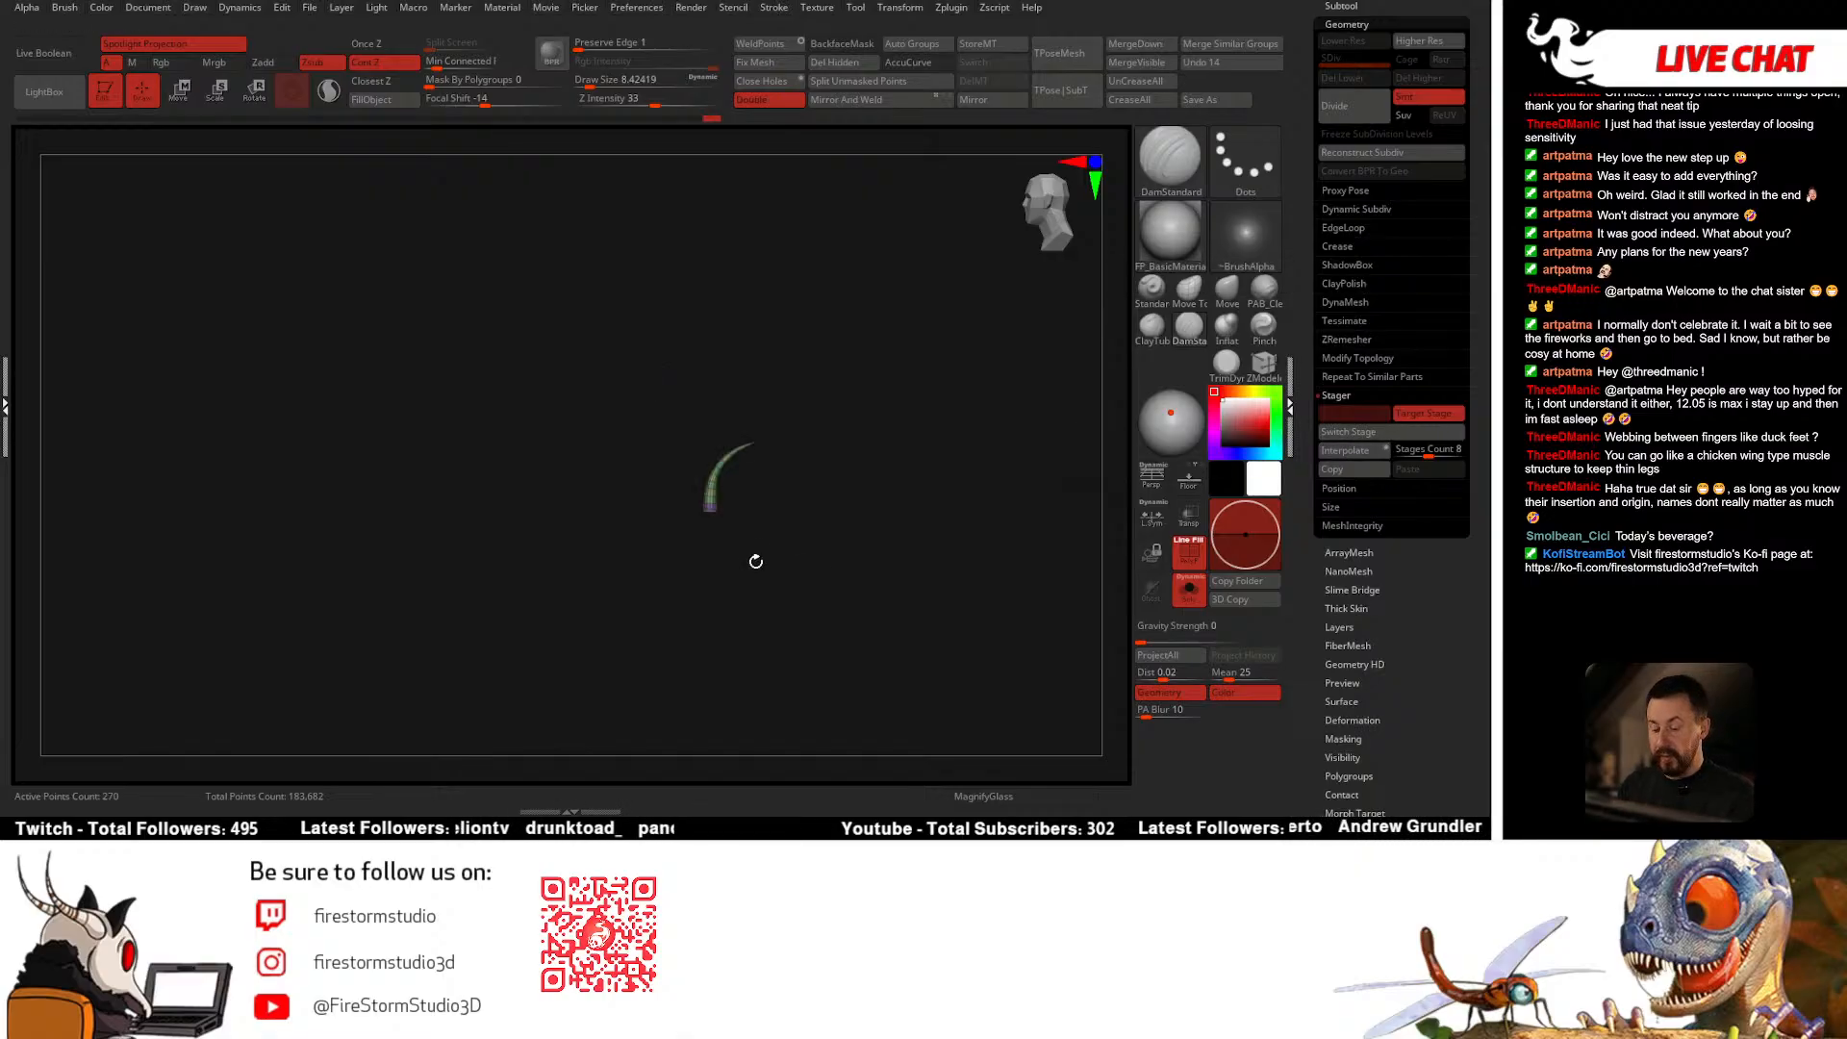
left_click_drag(811, 599, 848, 591)
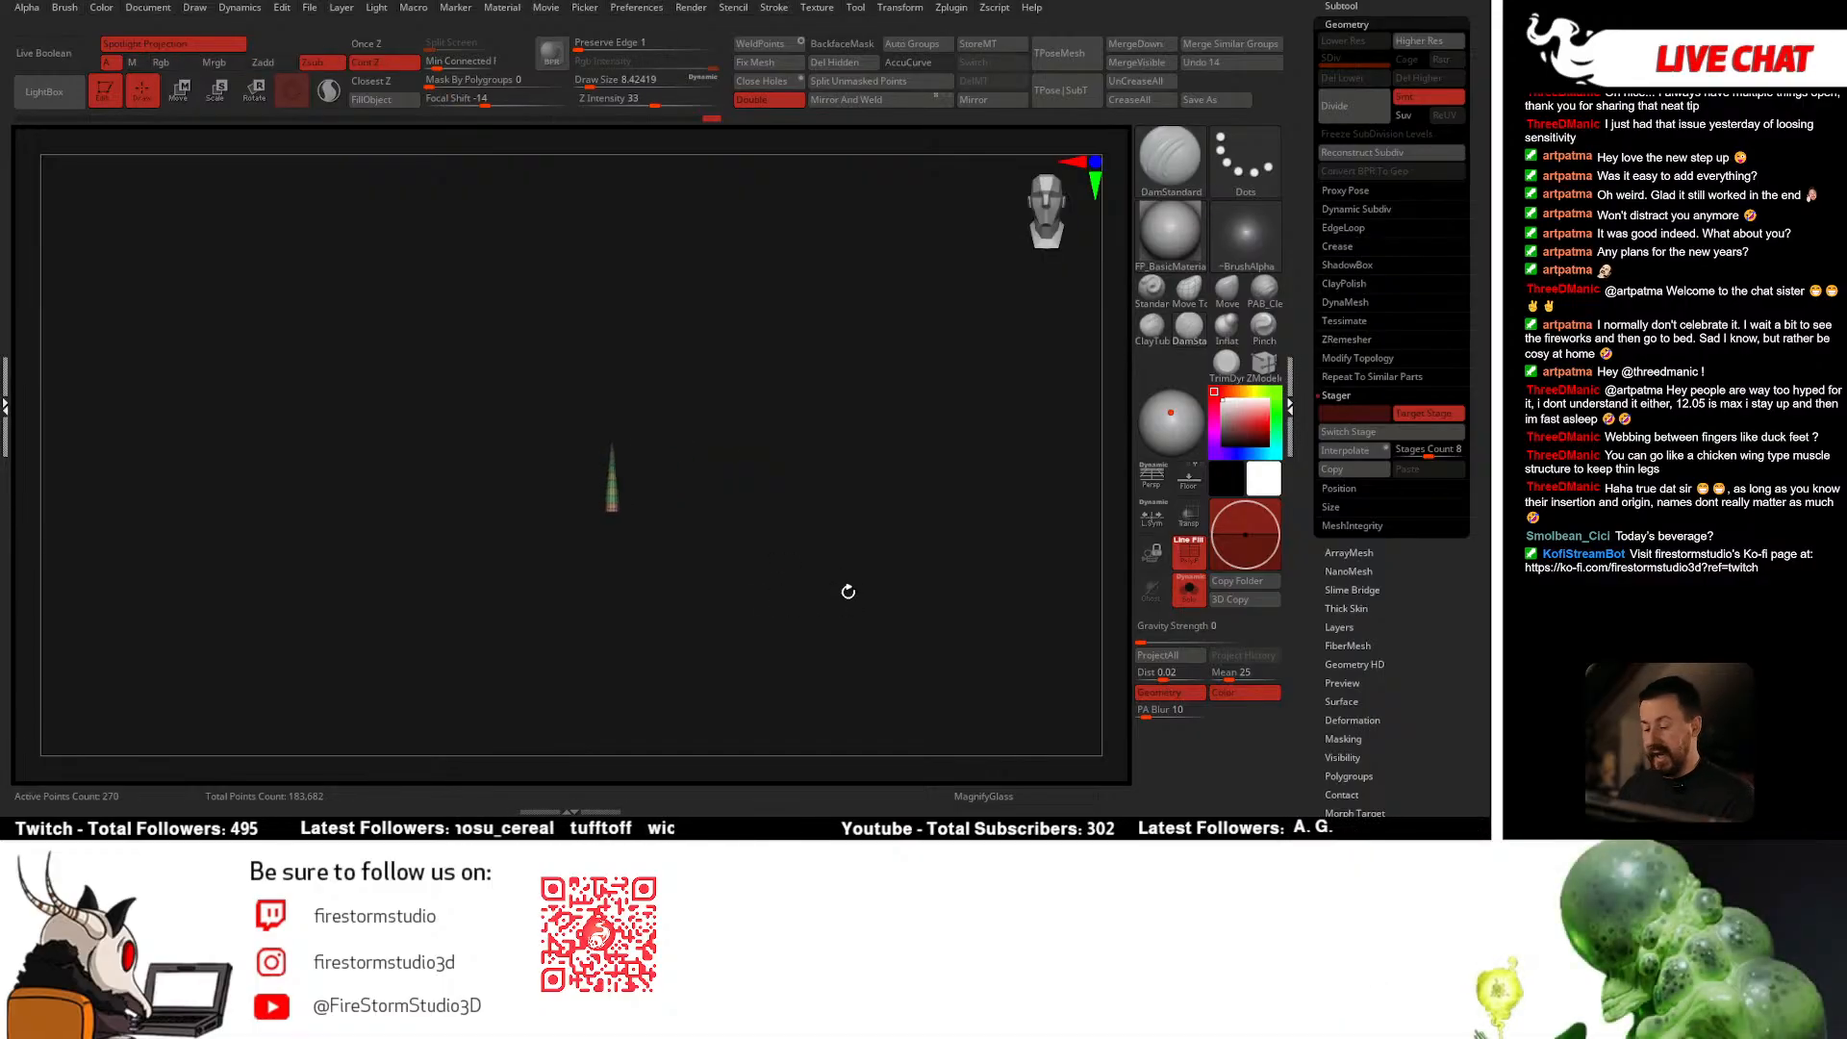
left_click(1374, 440)
left_click(1374, 440)
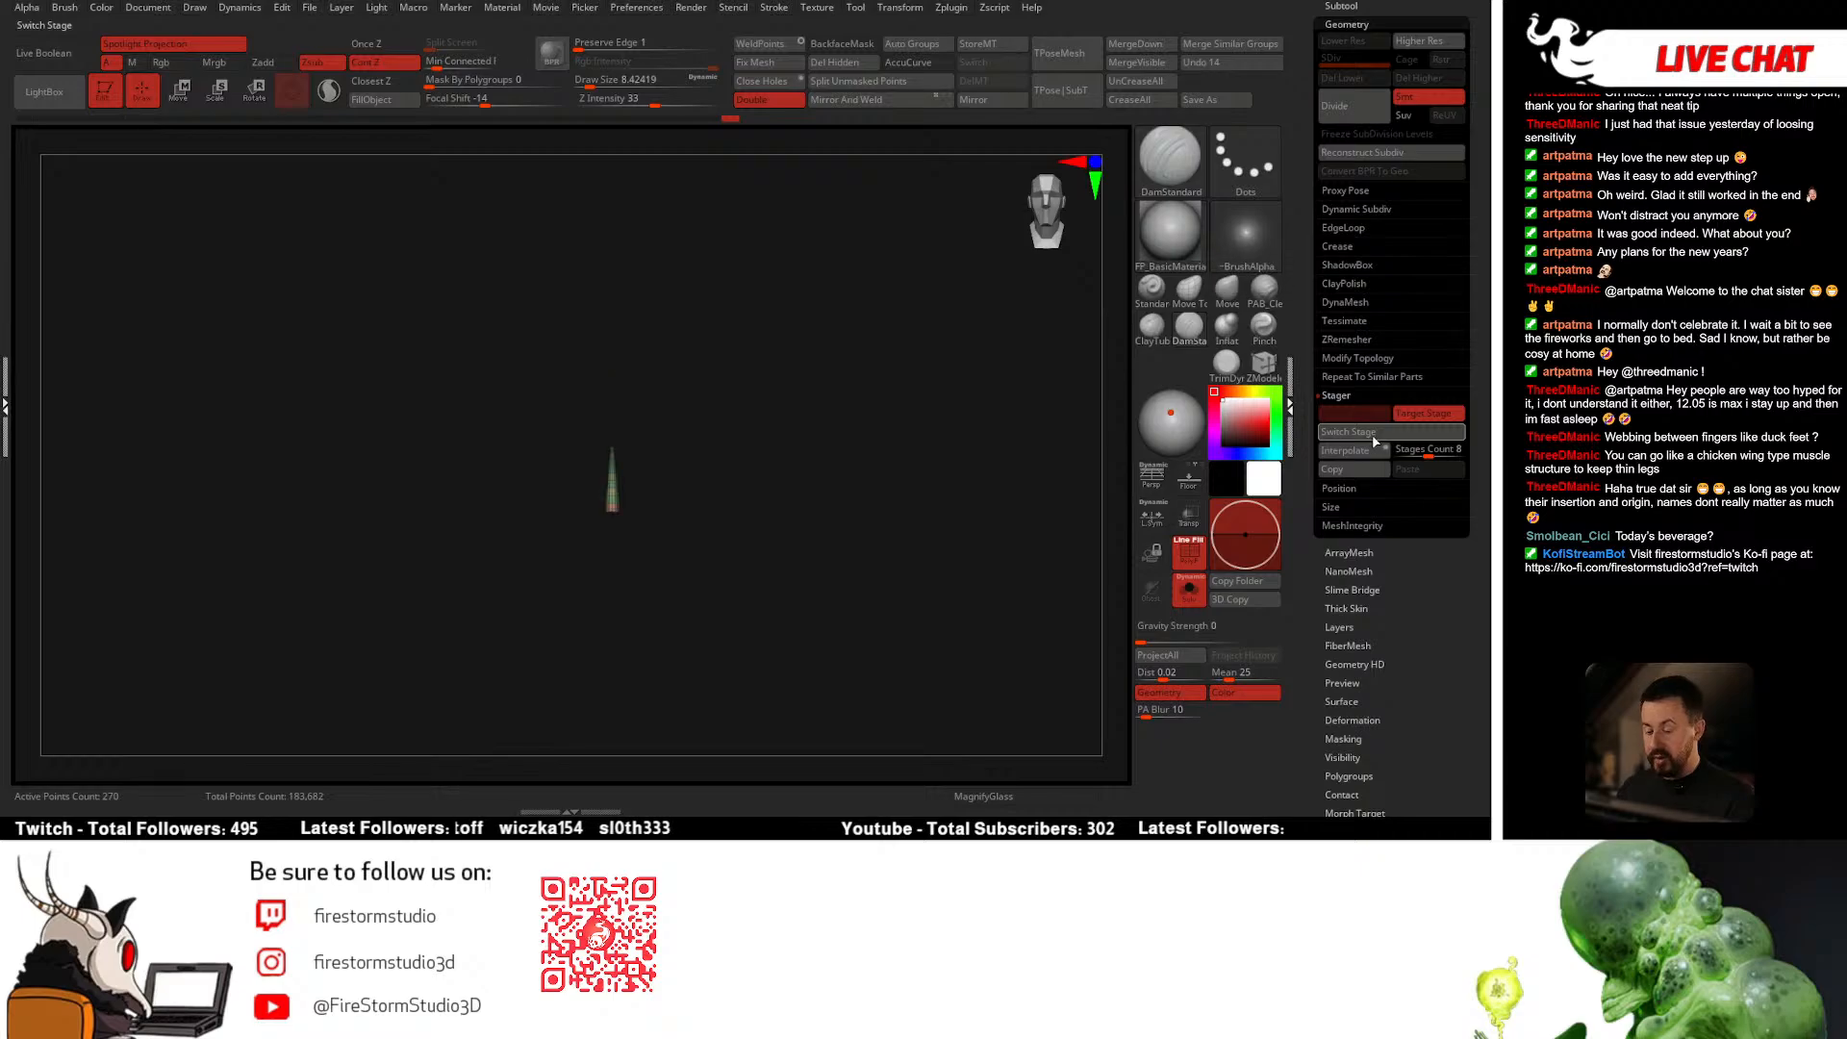
left_click_drag(928, 545, 831, 558)
left_click(1189, 589)
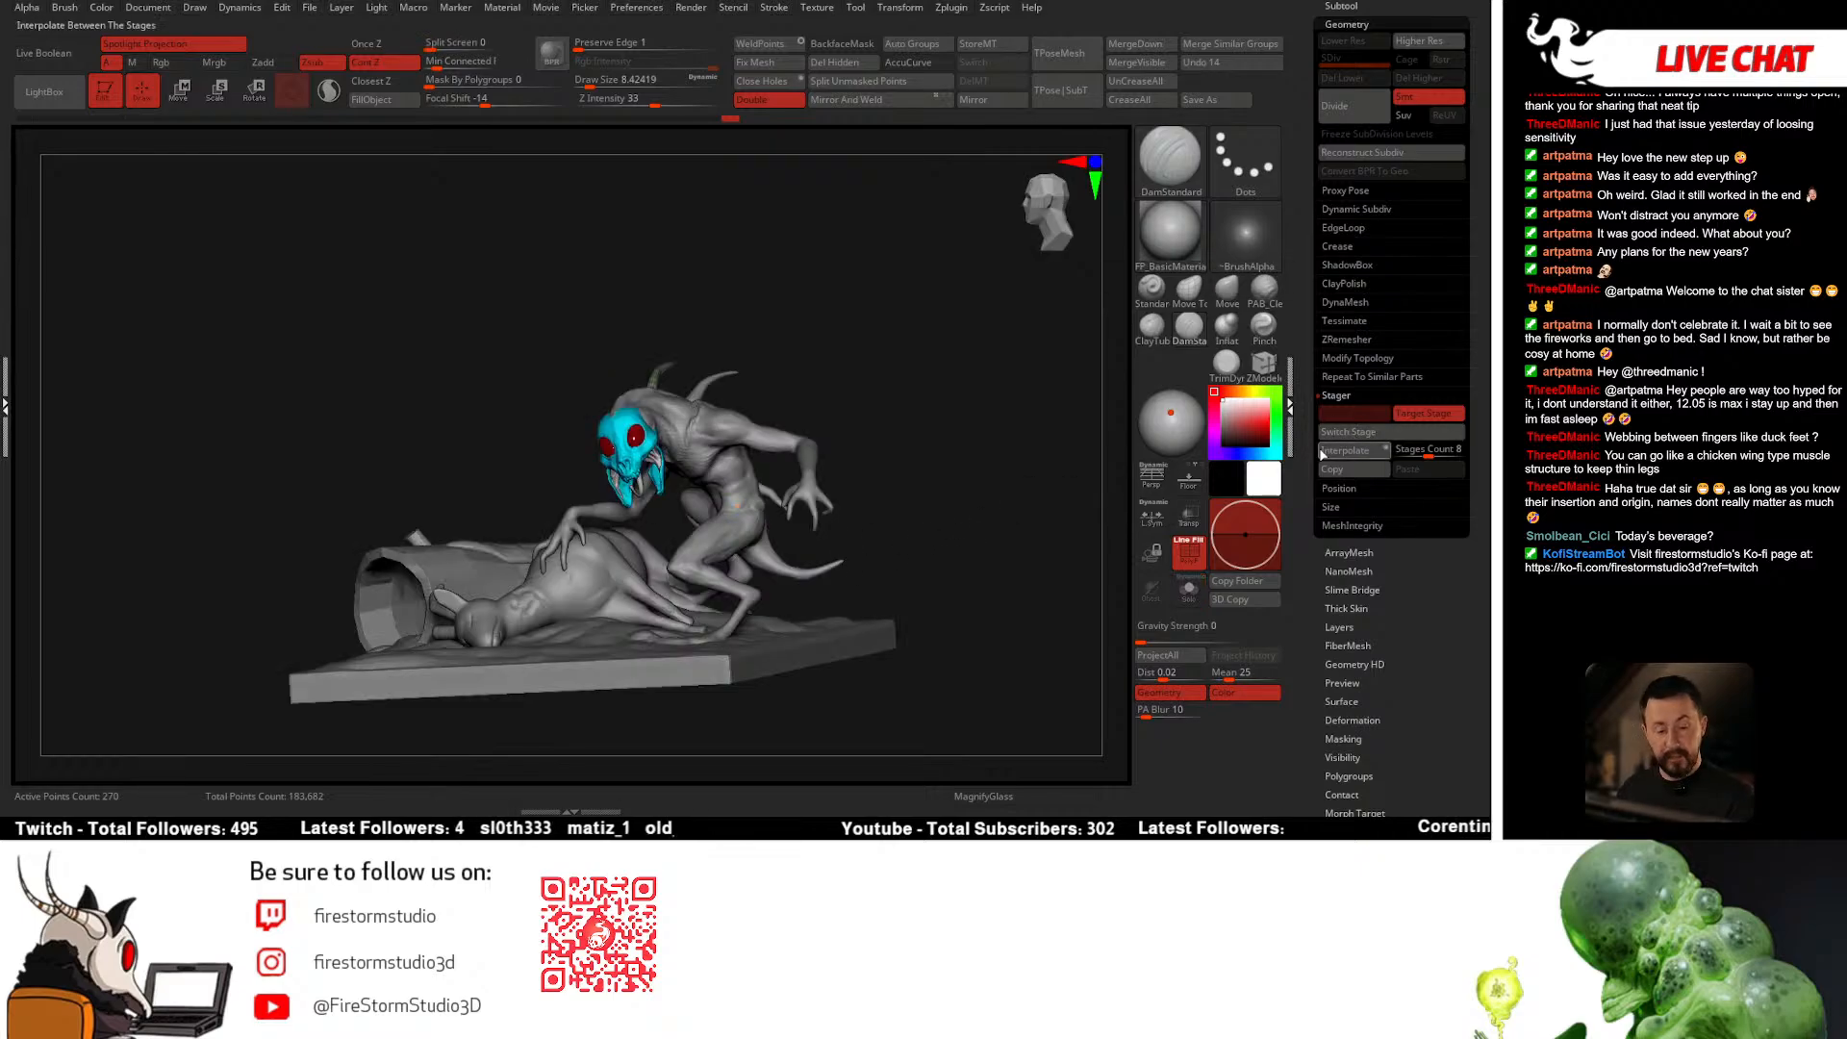
mouse_move(956, 540)
left_mouse_down()
mouse_move(928, 549)
mouse_move(946, 549)
left_mouse_up()
left_click(1351, 404)
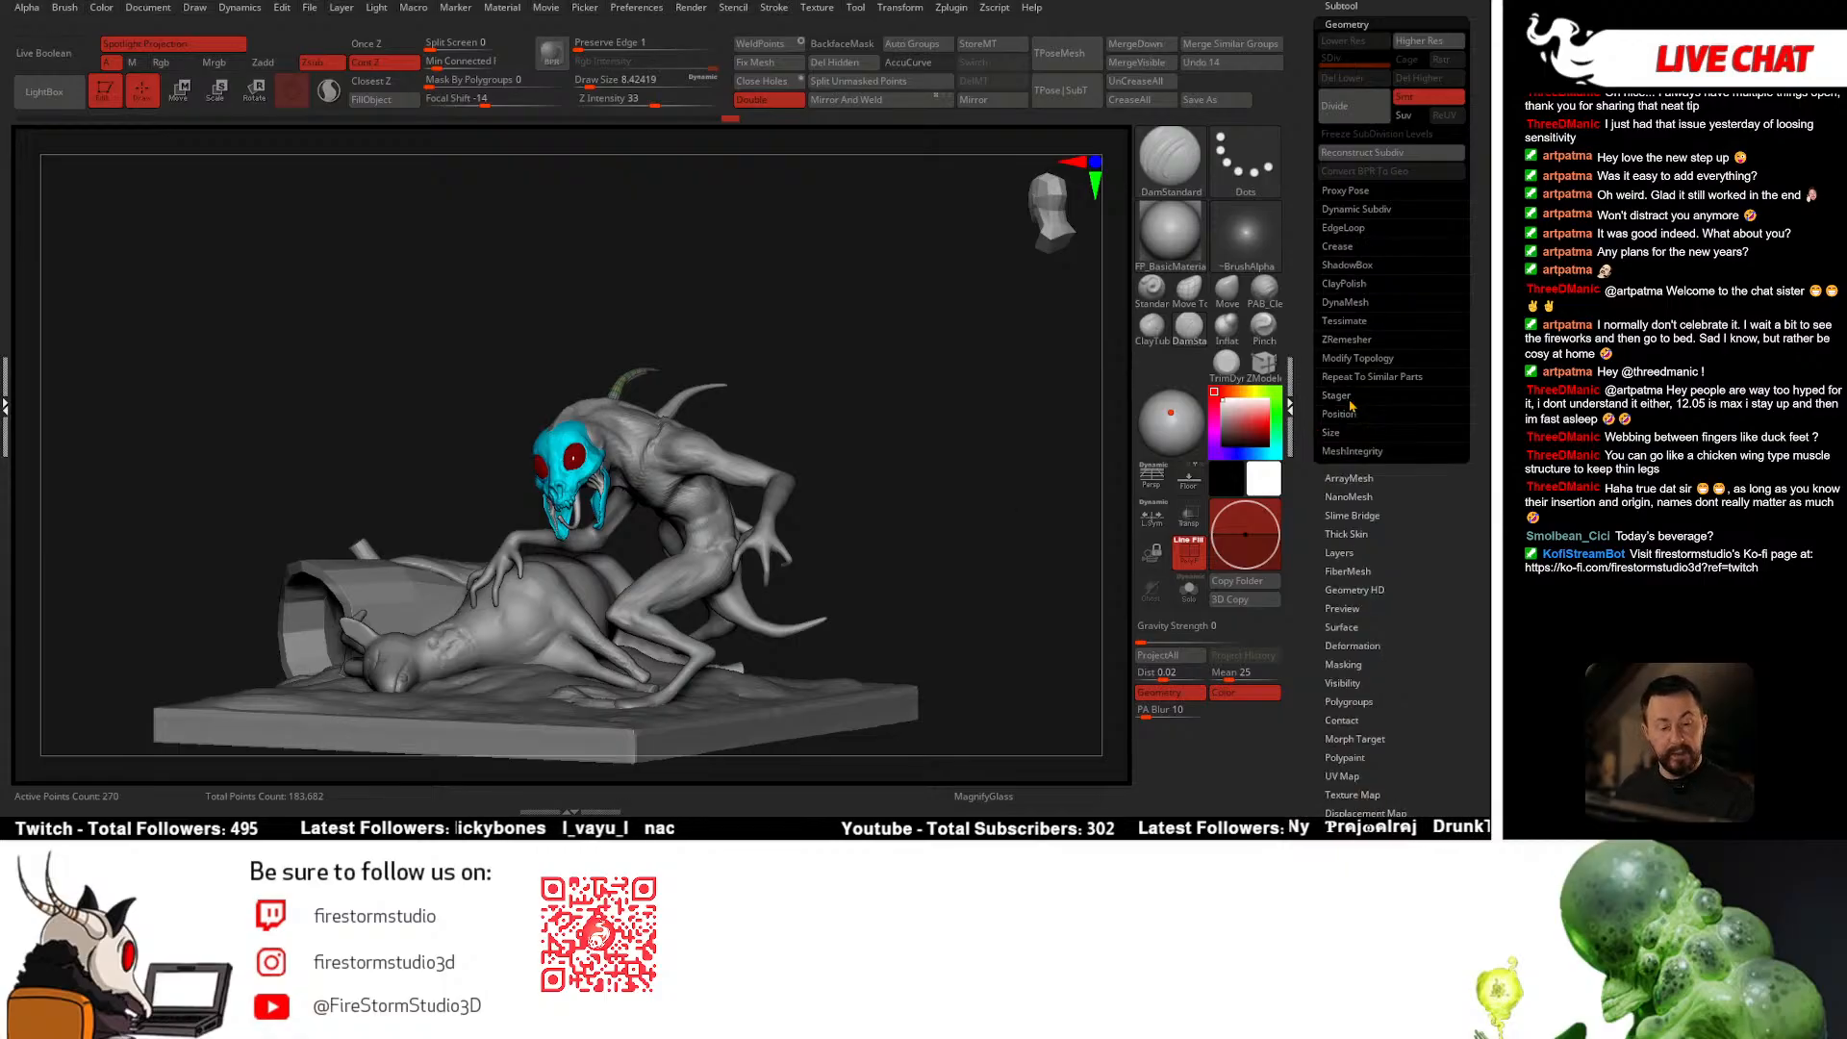
Step: Duplicate the spike subtool PM3D_Cube3D1 and bring up the transform gizmo on the duplicate
left_click(1348, 7)
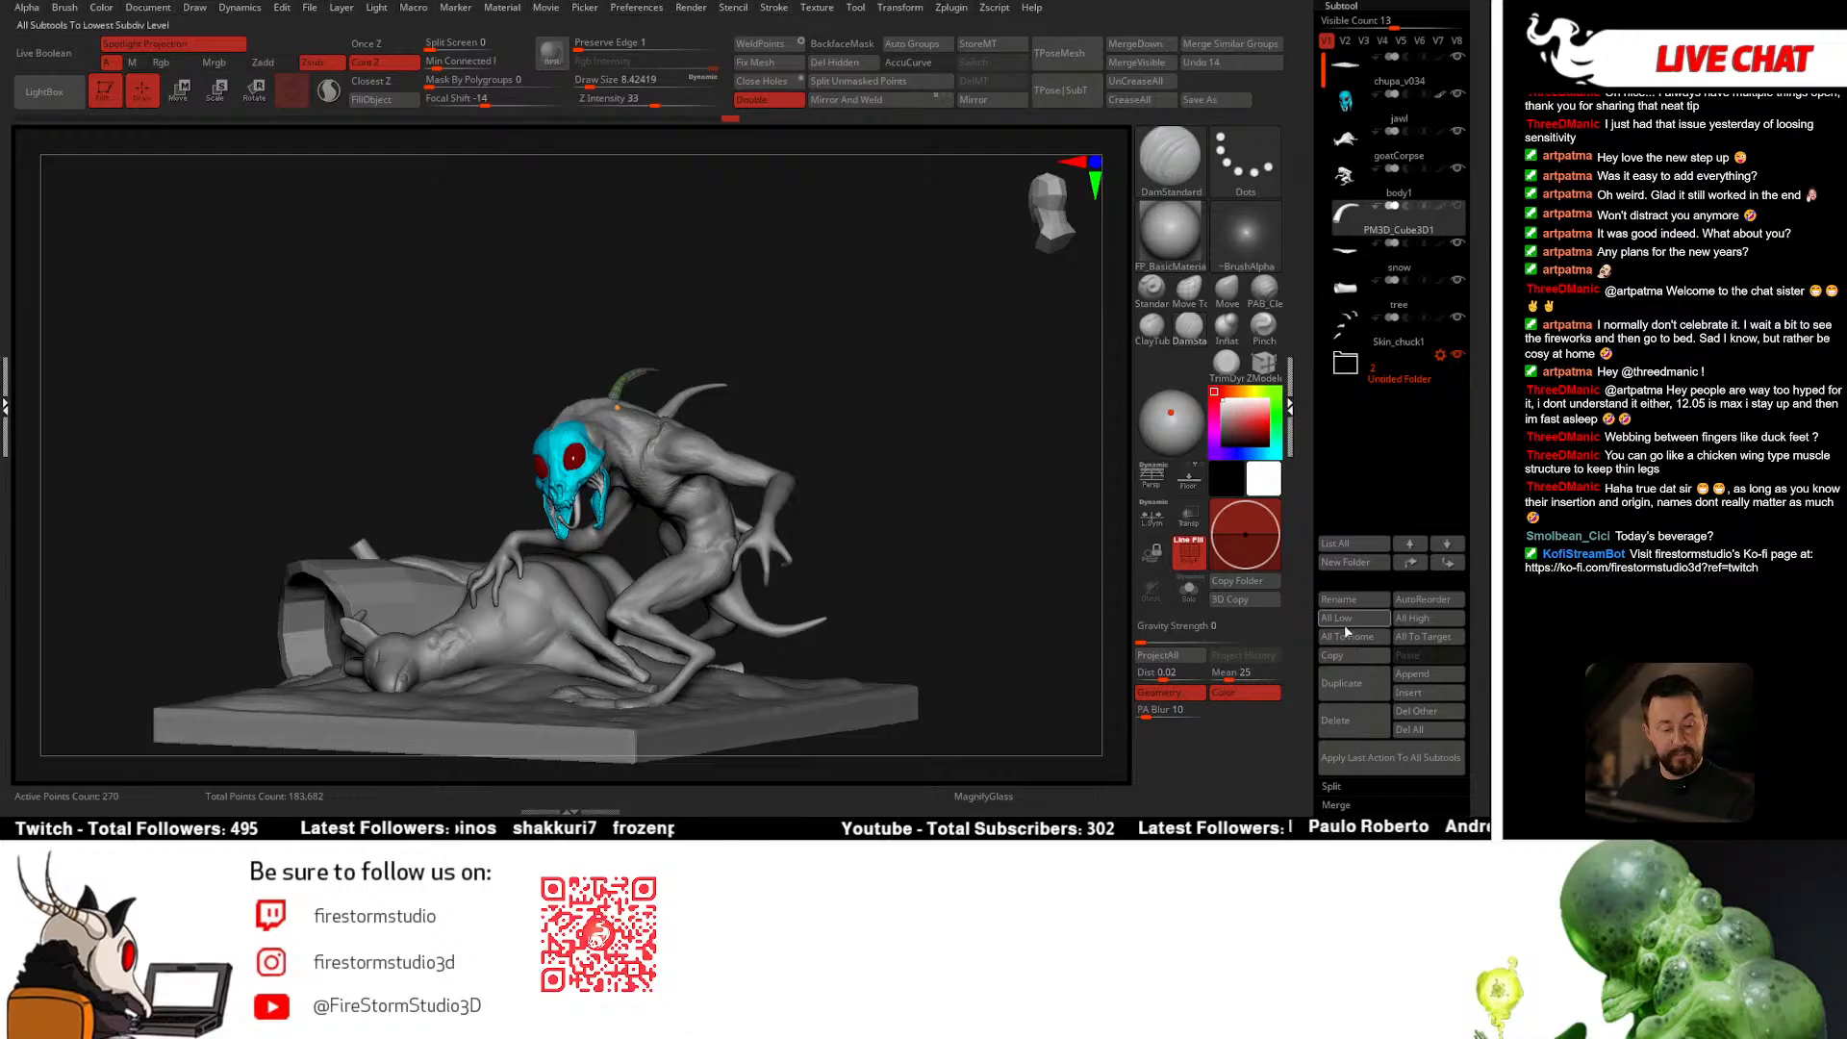
left_click(1350, 683)
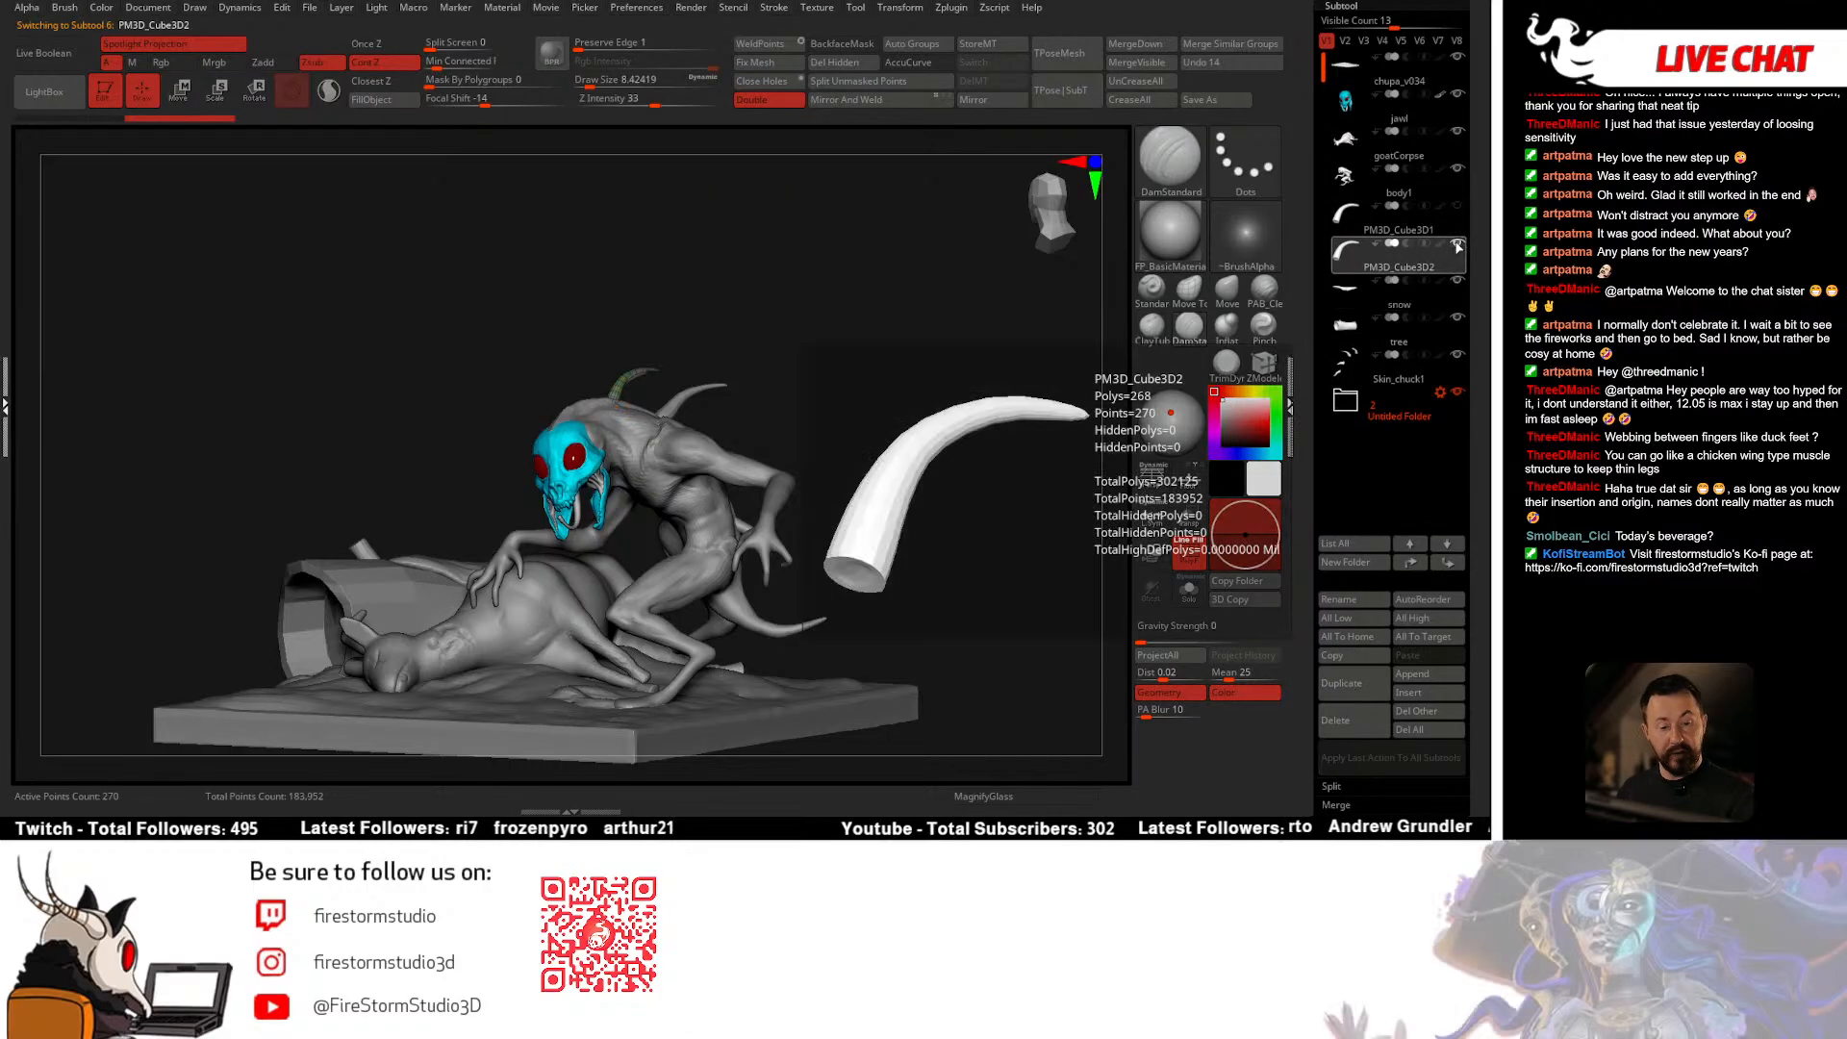
key("w")
left_click_drag(837, 507, 911, 441)
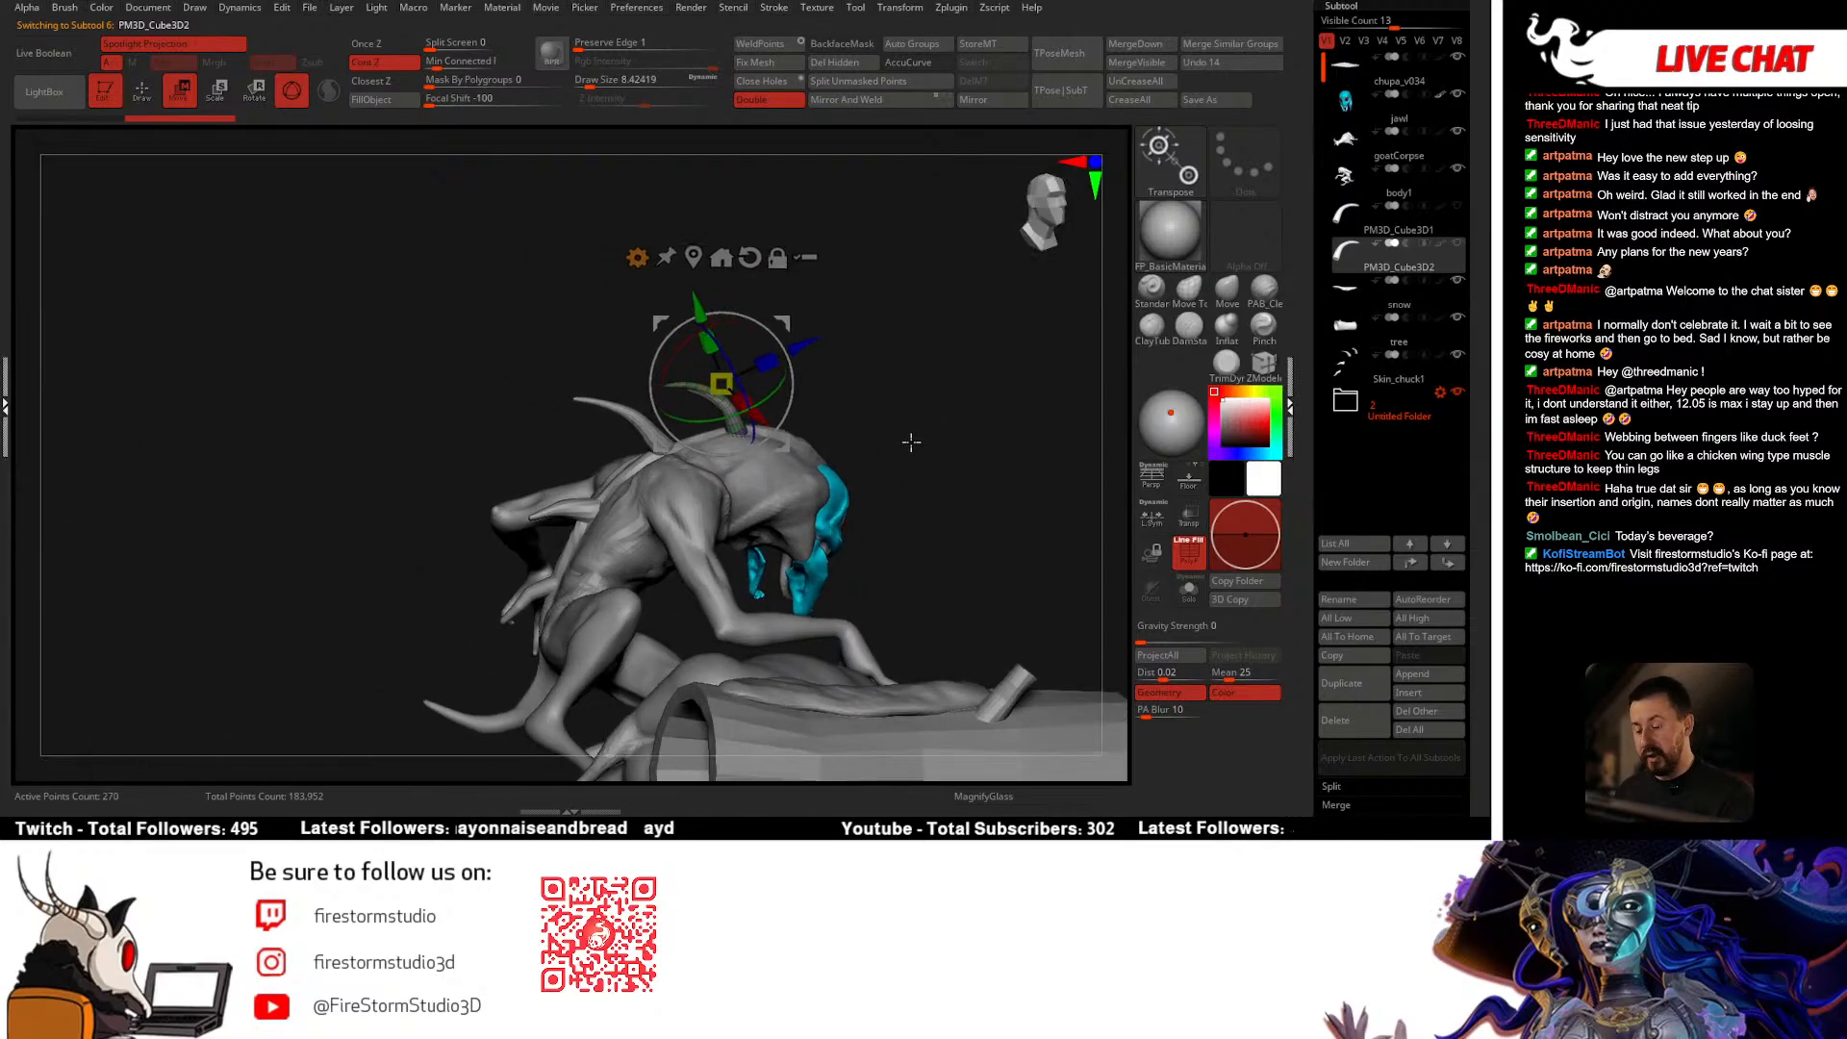
left_click(637, 257)
left_click(882, 262)
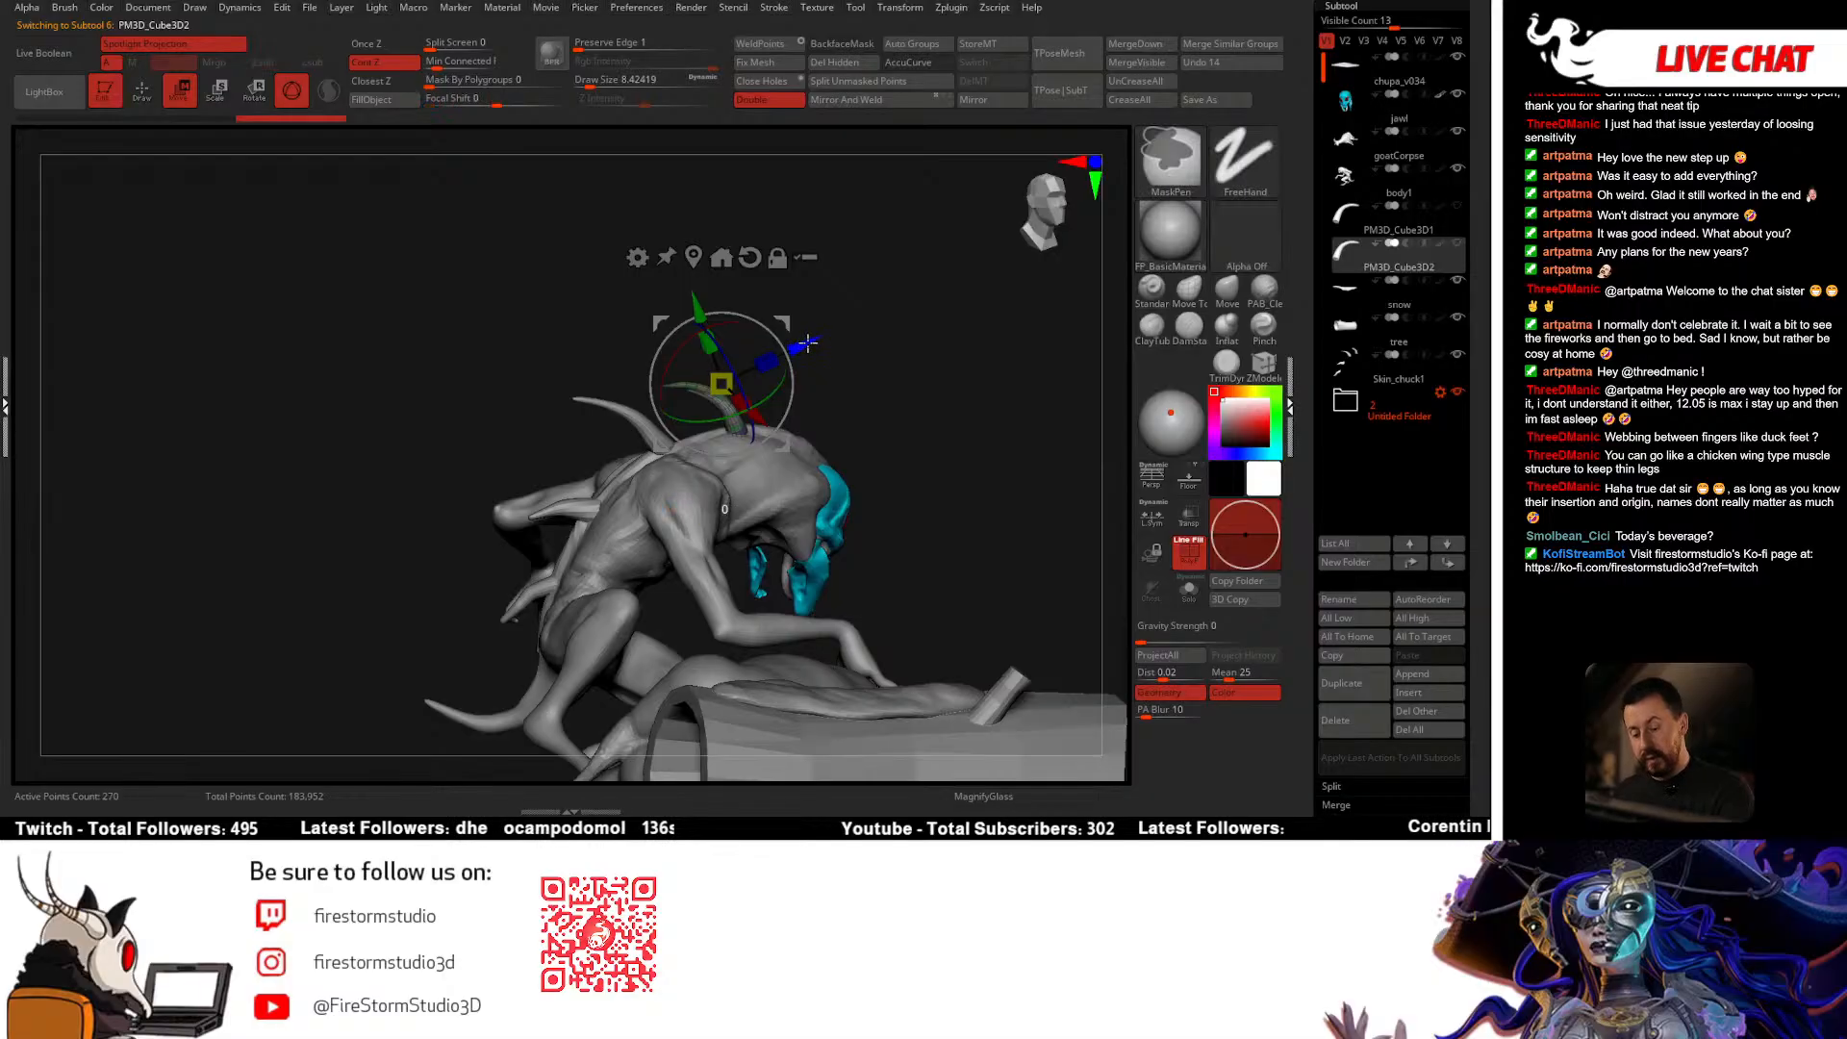
Step: Copy the duplicated spike within its subtool and place the copy further down the spine between the shoulders
left_click_drag(808, 343, 858, 403)
left_click_drag(747, 445, 847, 468)
left_click_drag(722, 330, 753, 421)
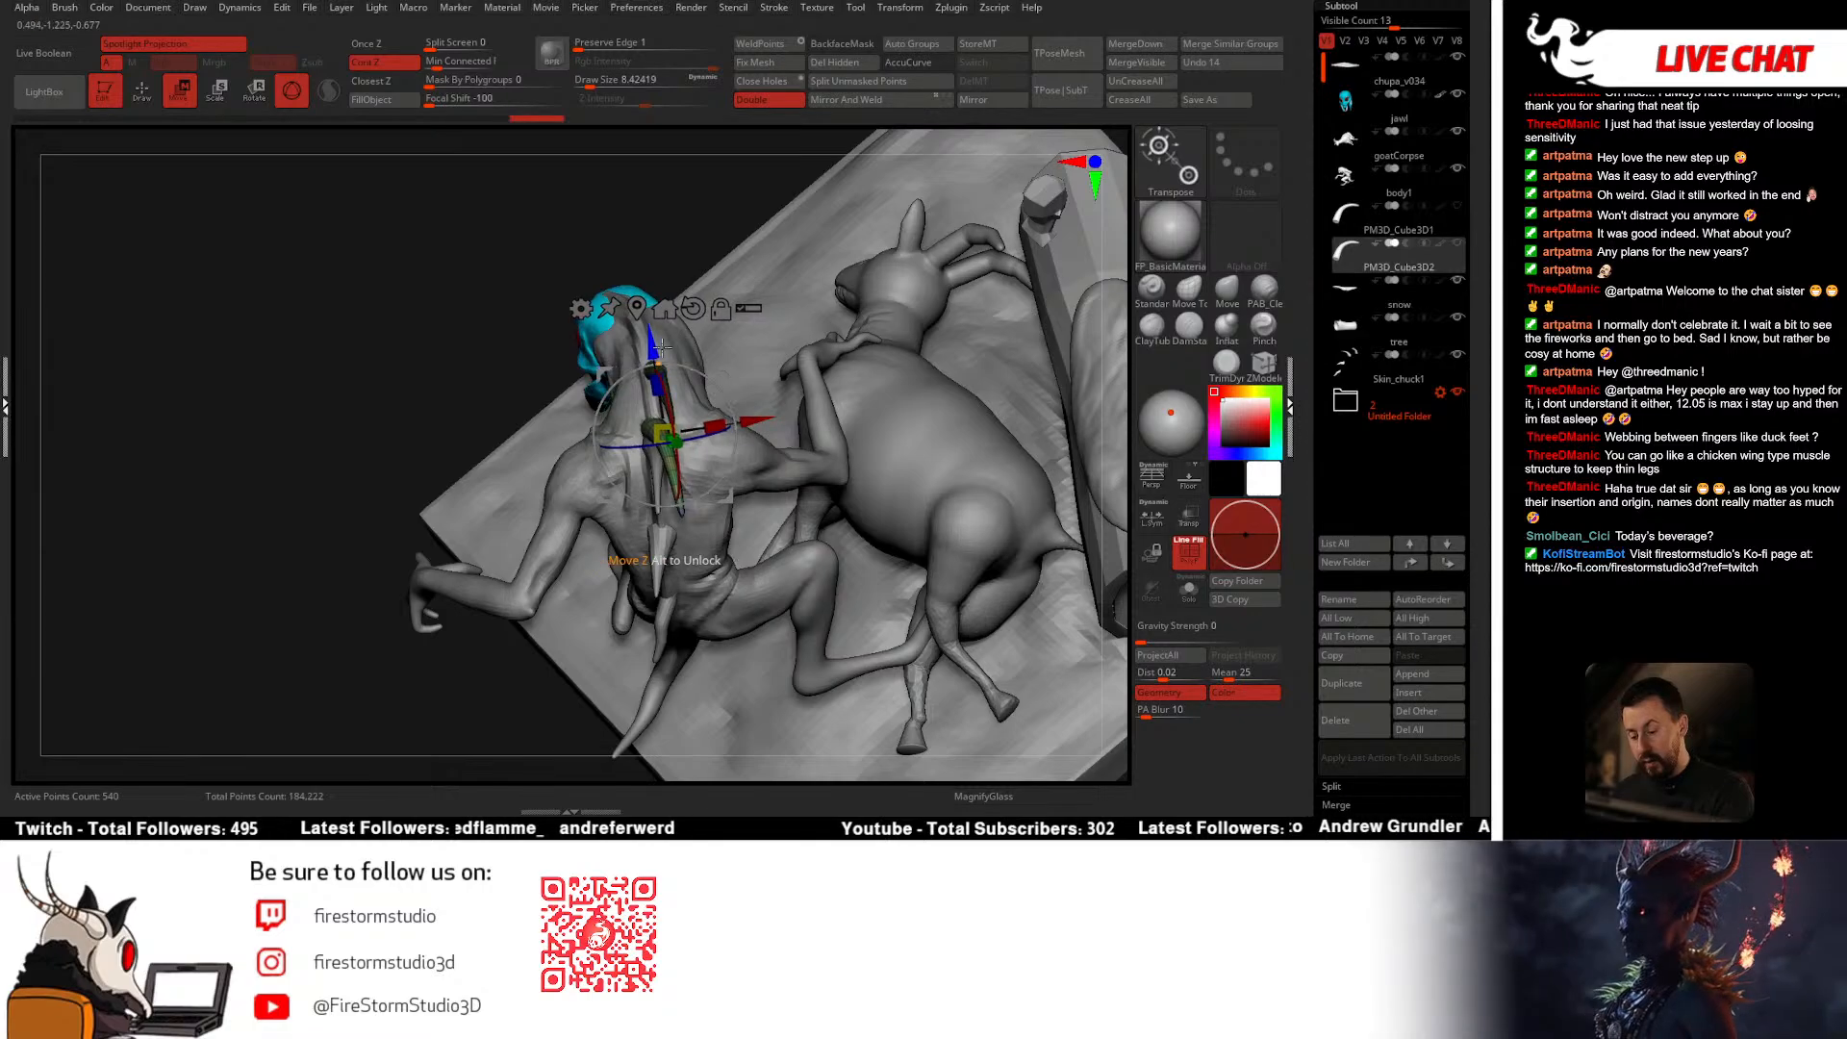
left_click_drag(656, 346, 657, 364)
left_click_drag(700, 455, 856, 434)
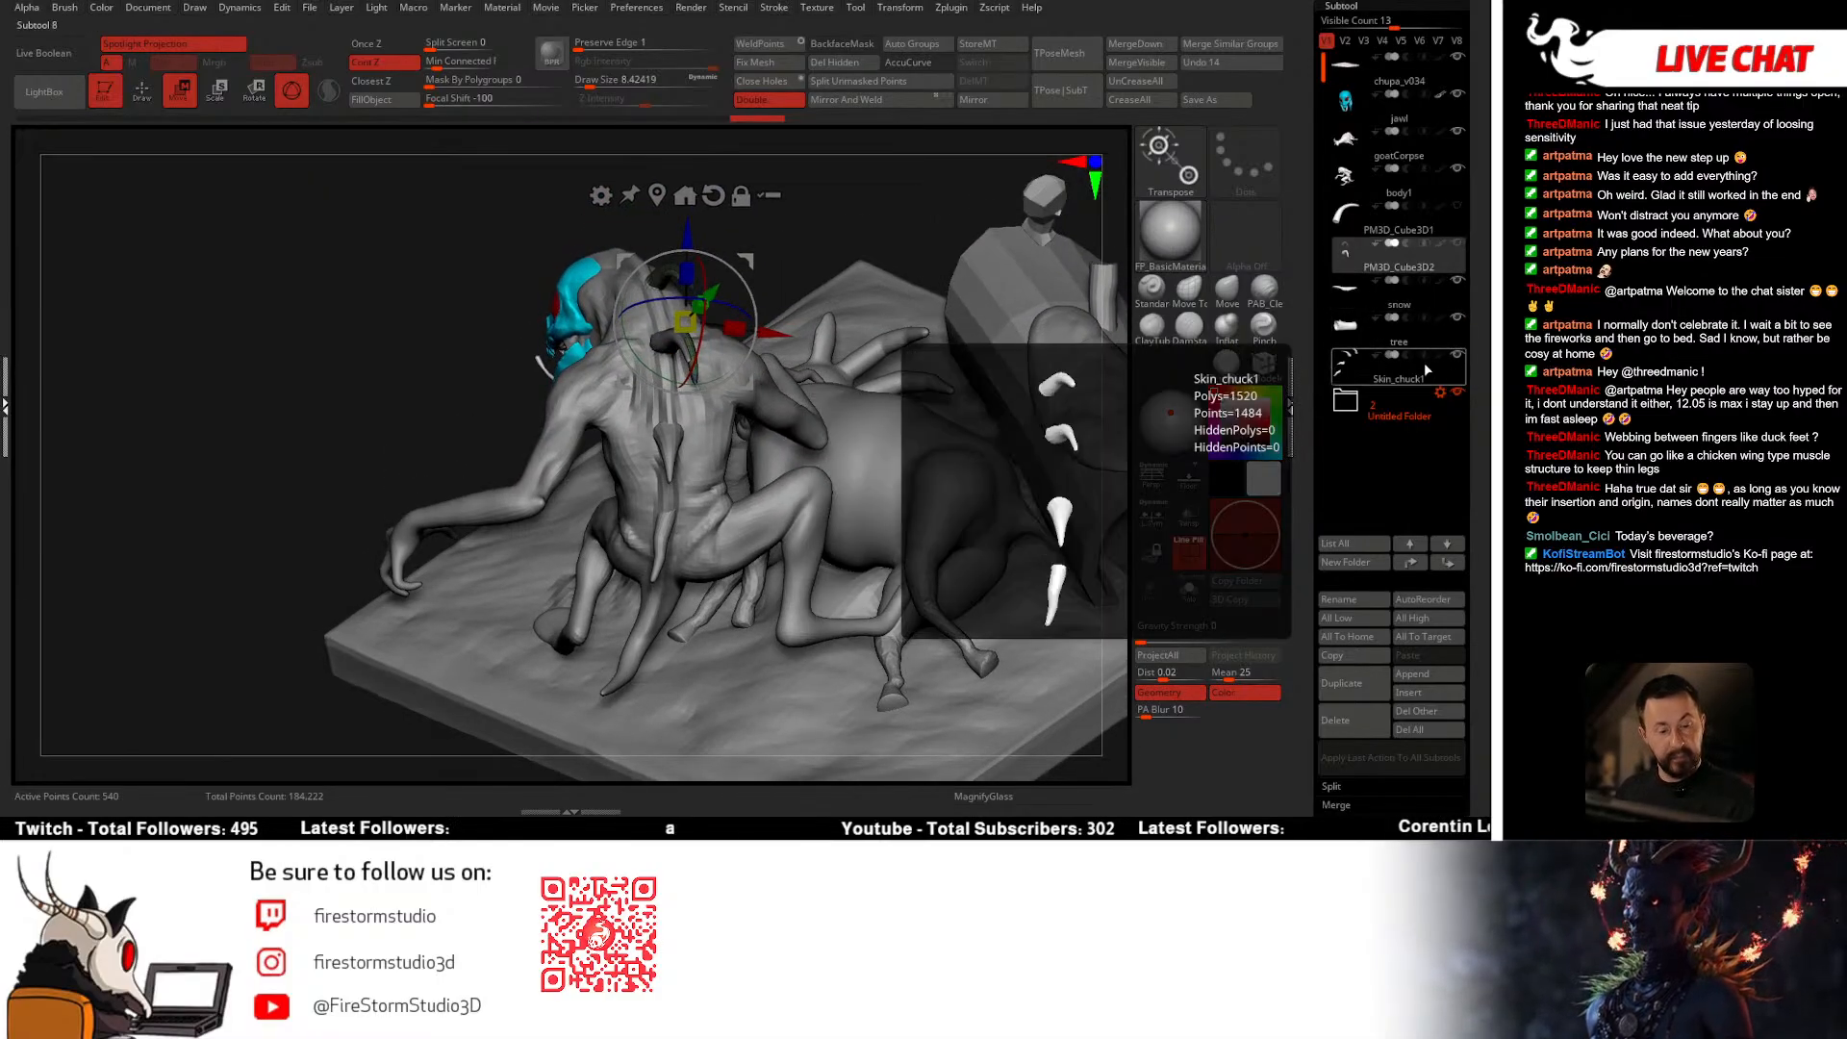
Step: Put the Skin_chuck1 subtool into the Untitled Folder and seat the second spike against the upper back
left_click_drag(1358, 371, 1388, 412)
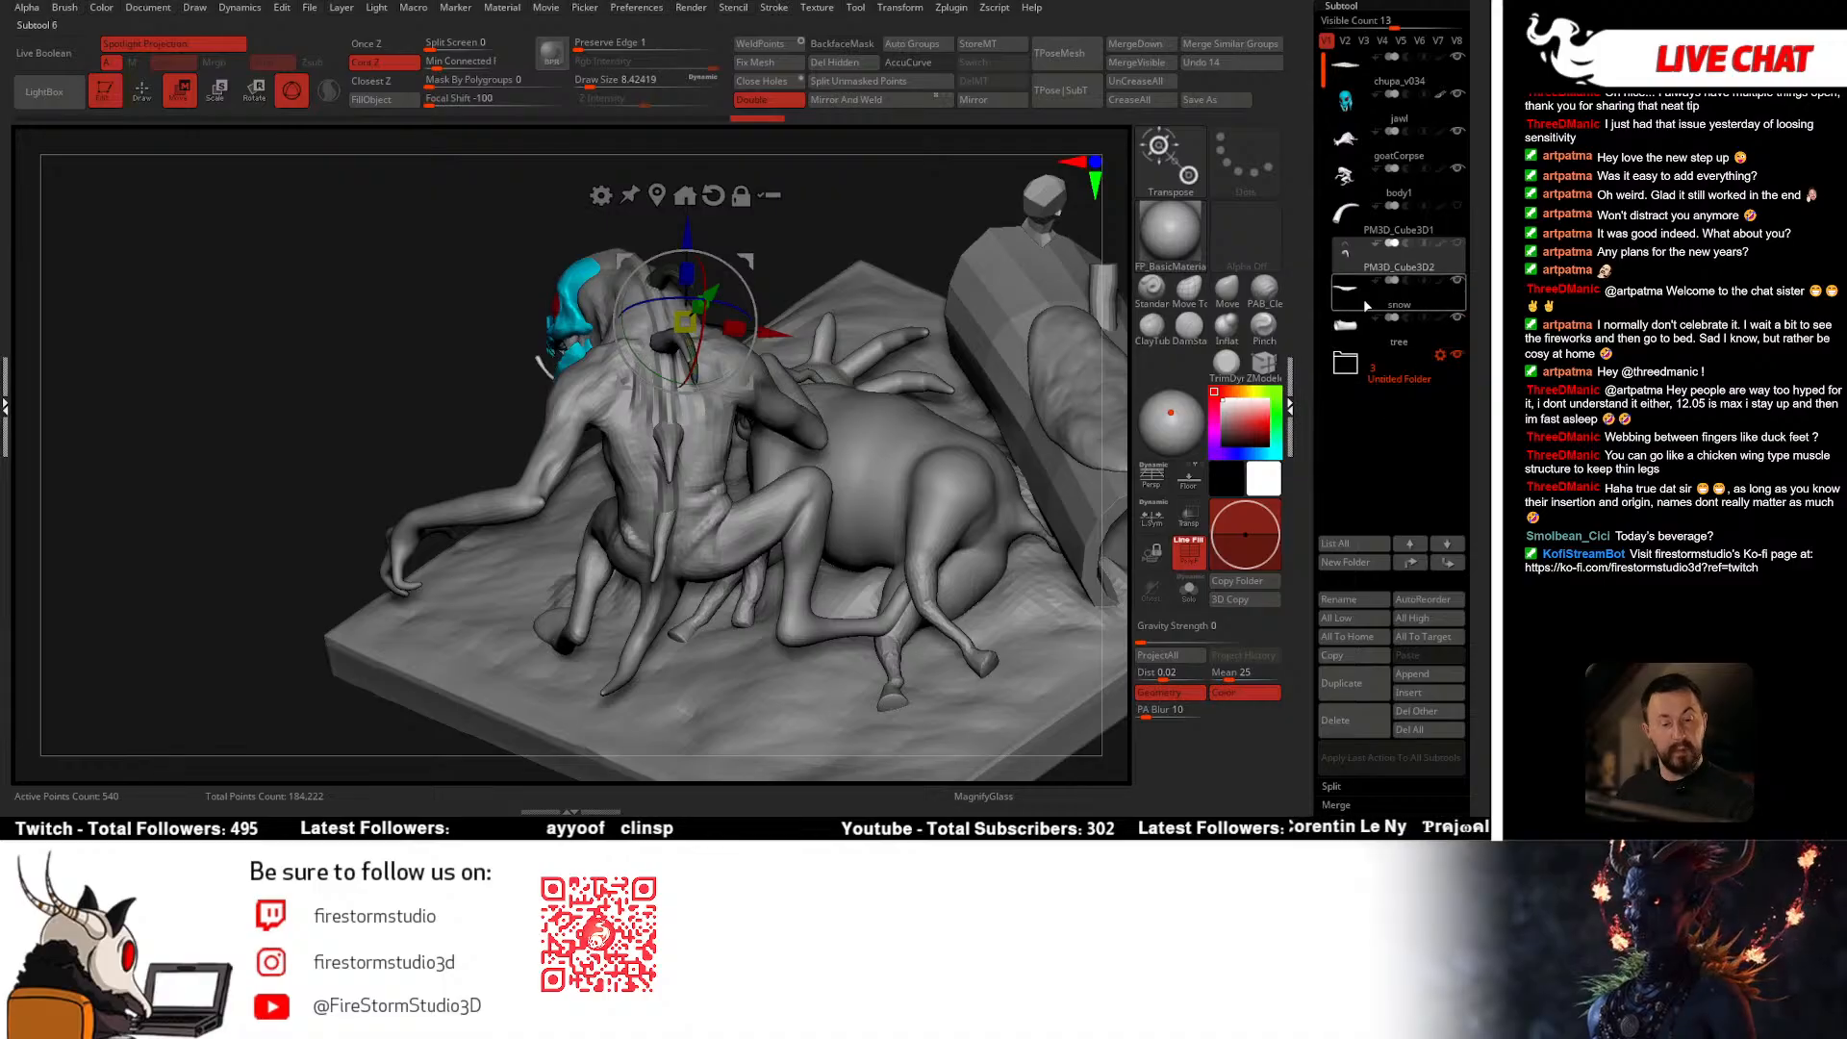
left_click_drag(950, 425, 926, 372)
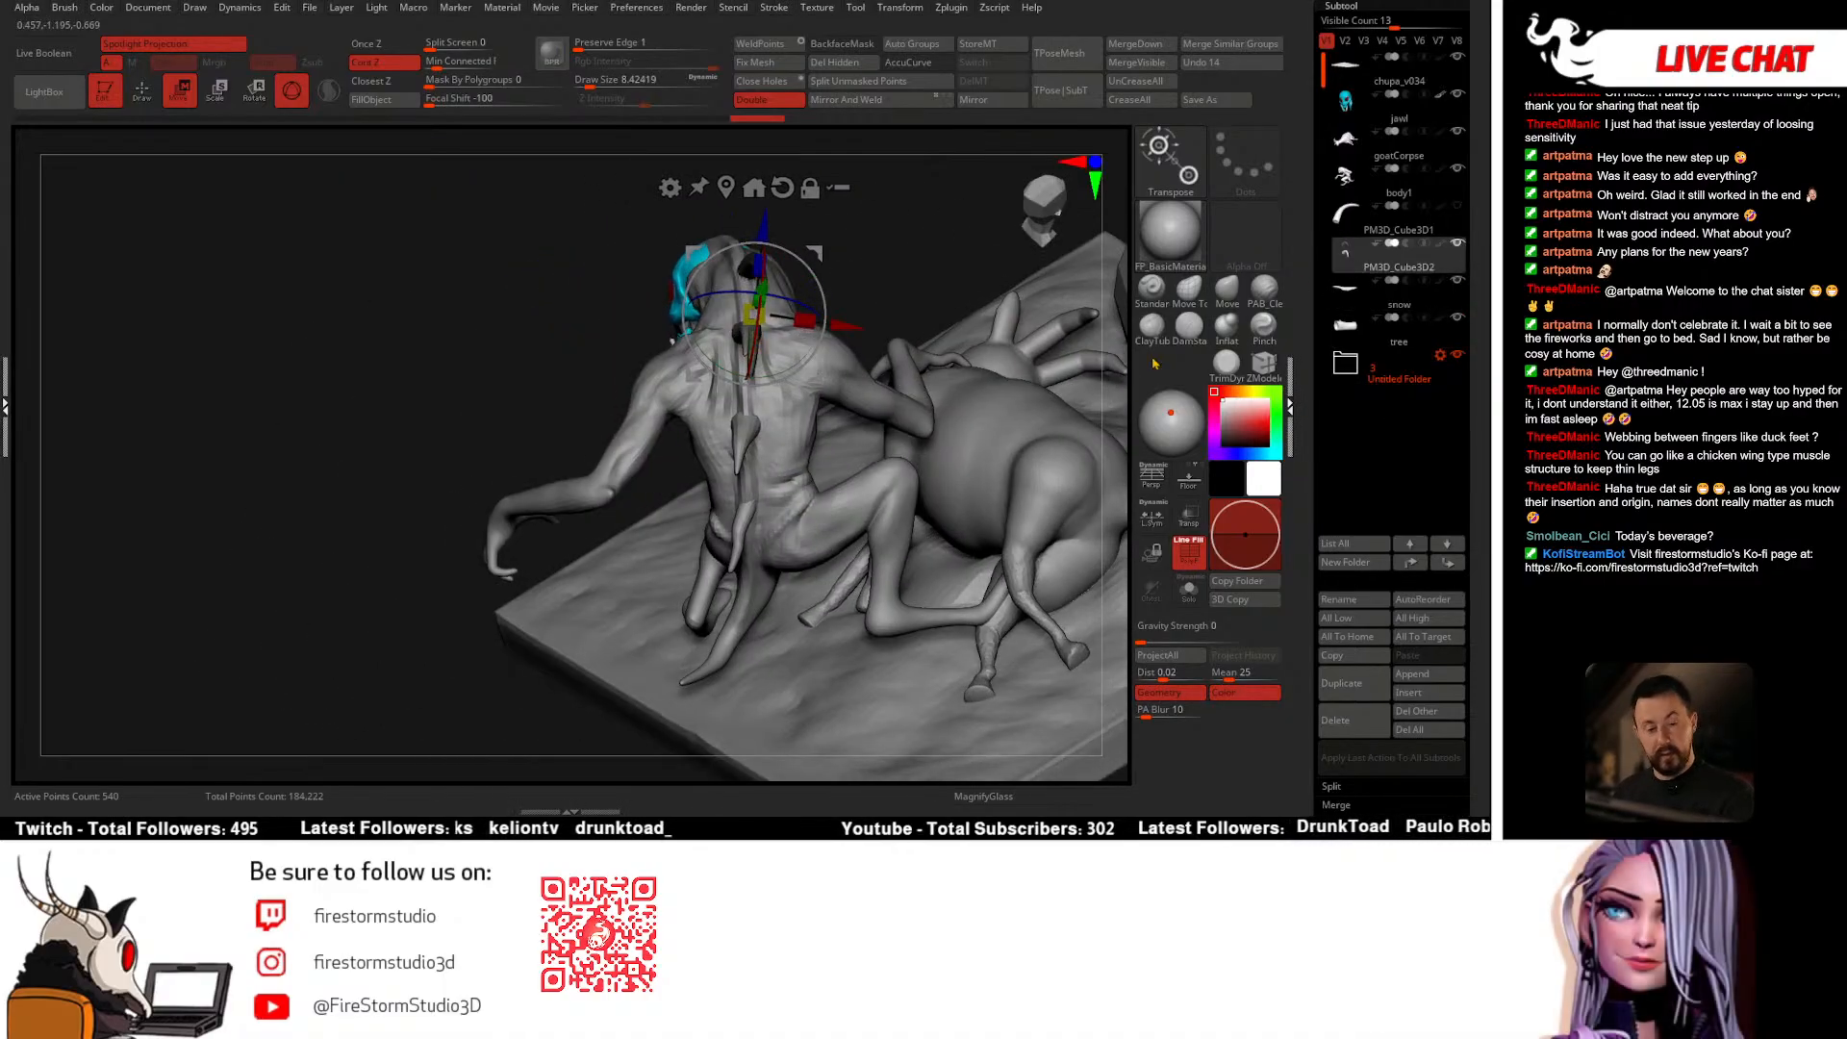
left_click_drag(904, 252, 1020, 270)
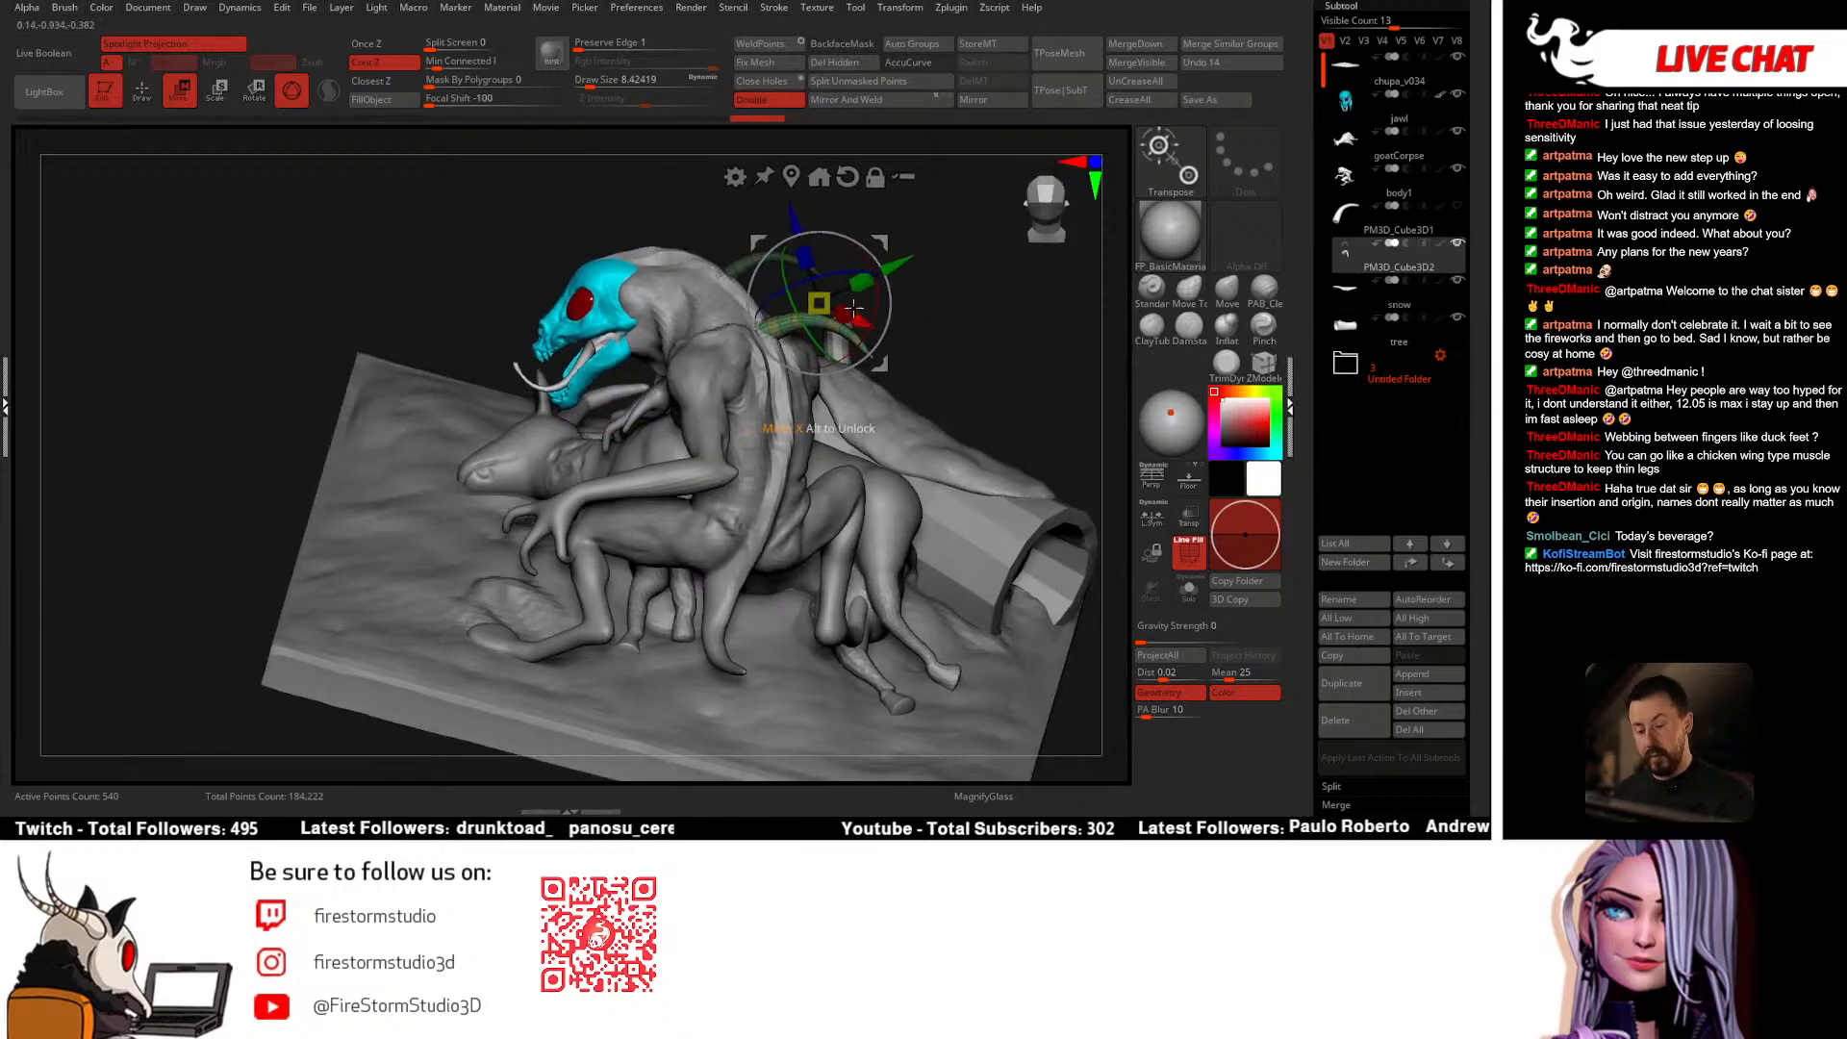
left_click_drag(795, 222, 798, 227)
left_click_drag(982, 269, 863, 357)
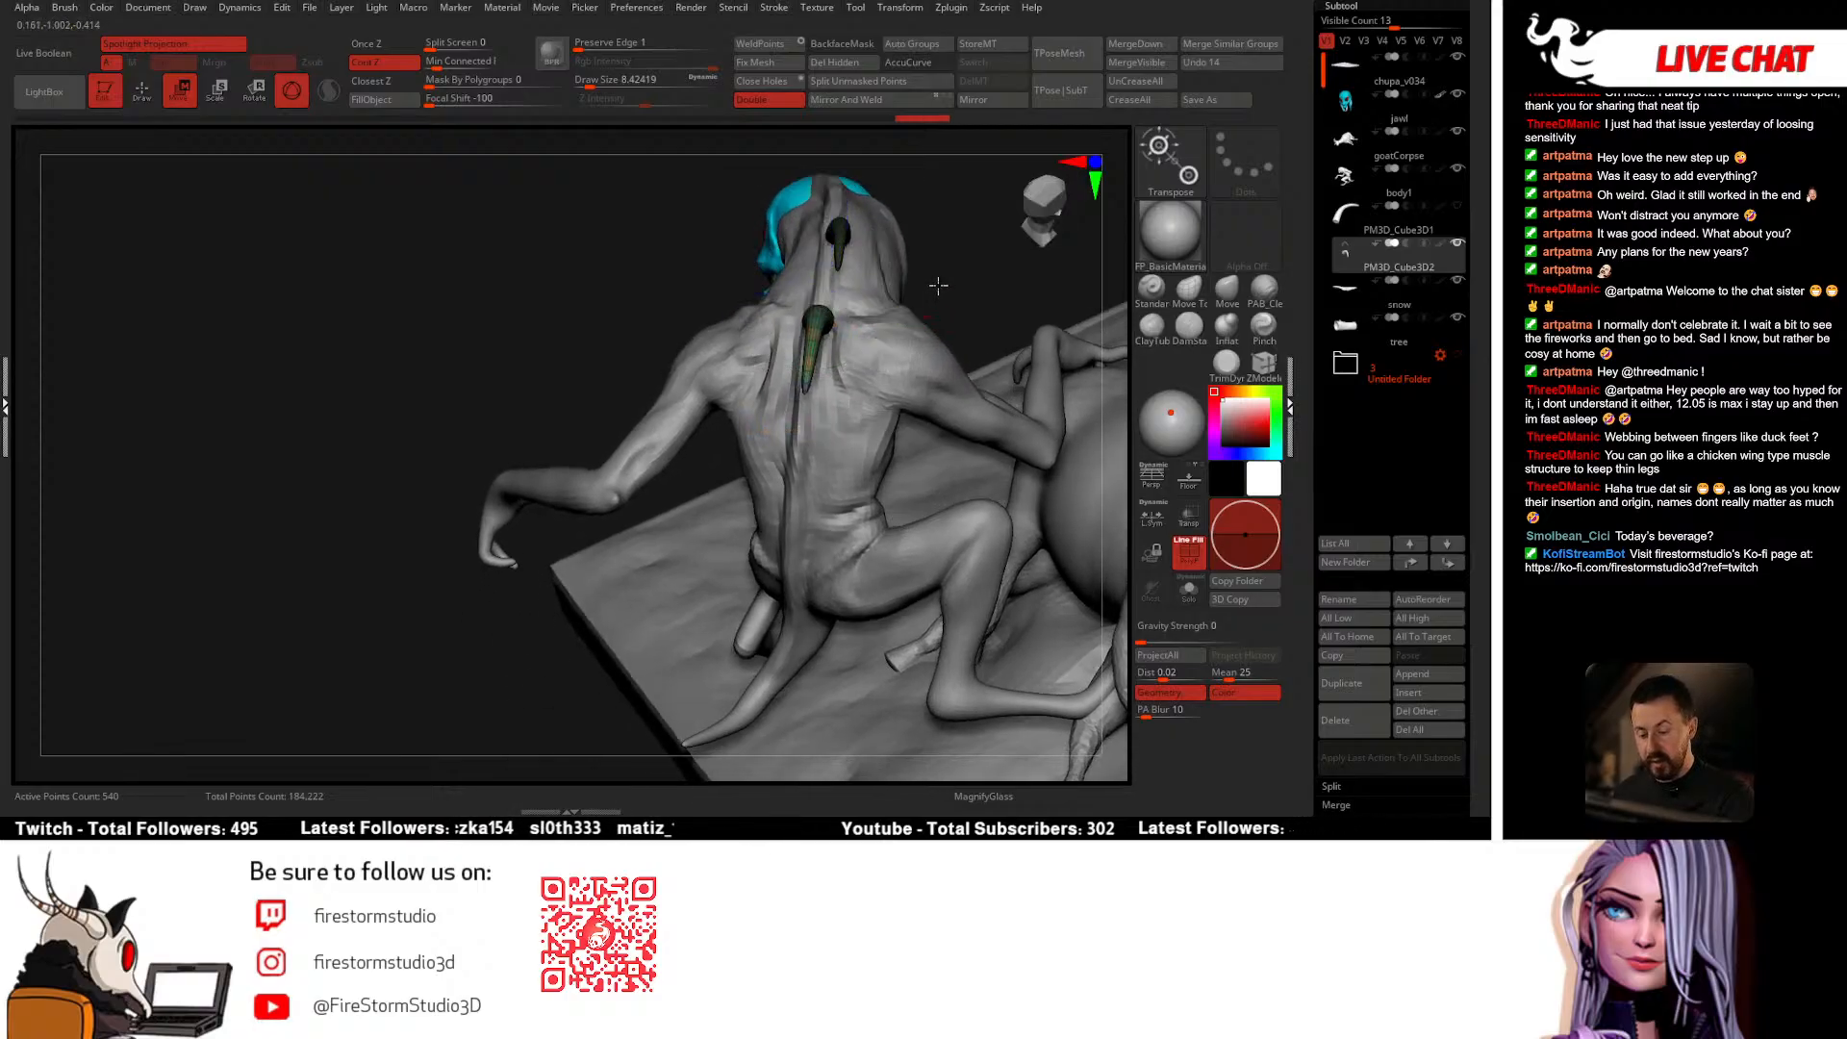
mouse_move(940, 280)
left_mouse_down()
mouse_move(1000, 280)
mouse_move(956, 289)
mouse_move(963, 261)
mouse_move(945, 285)
mouse_move(866, 281)
left_mouse_up()
Step: Isolate the spike subtool, snap the gizmo to a spike's base and rotate the spike, then show the full scene
key("q")
left_click(722, 446, "ctrl")
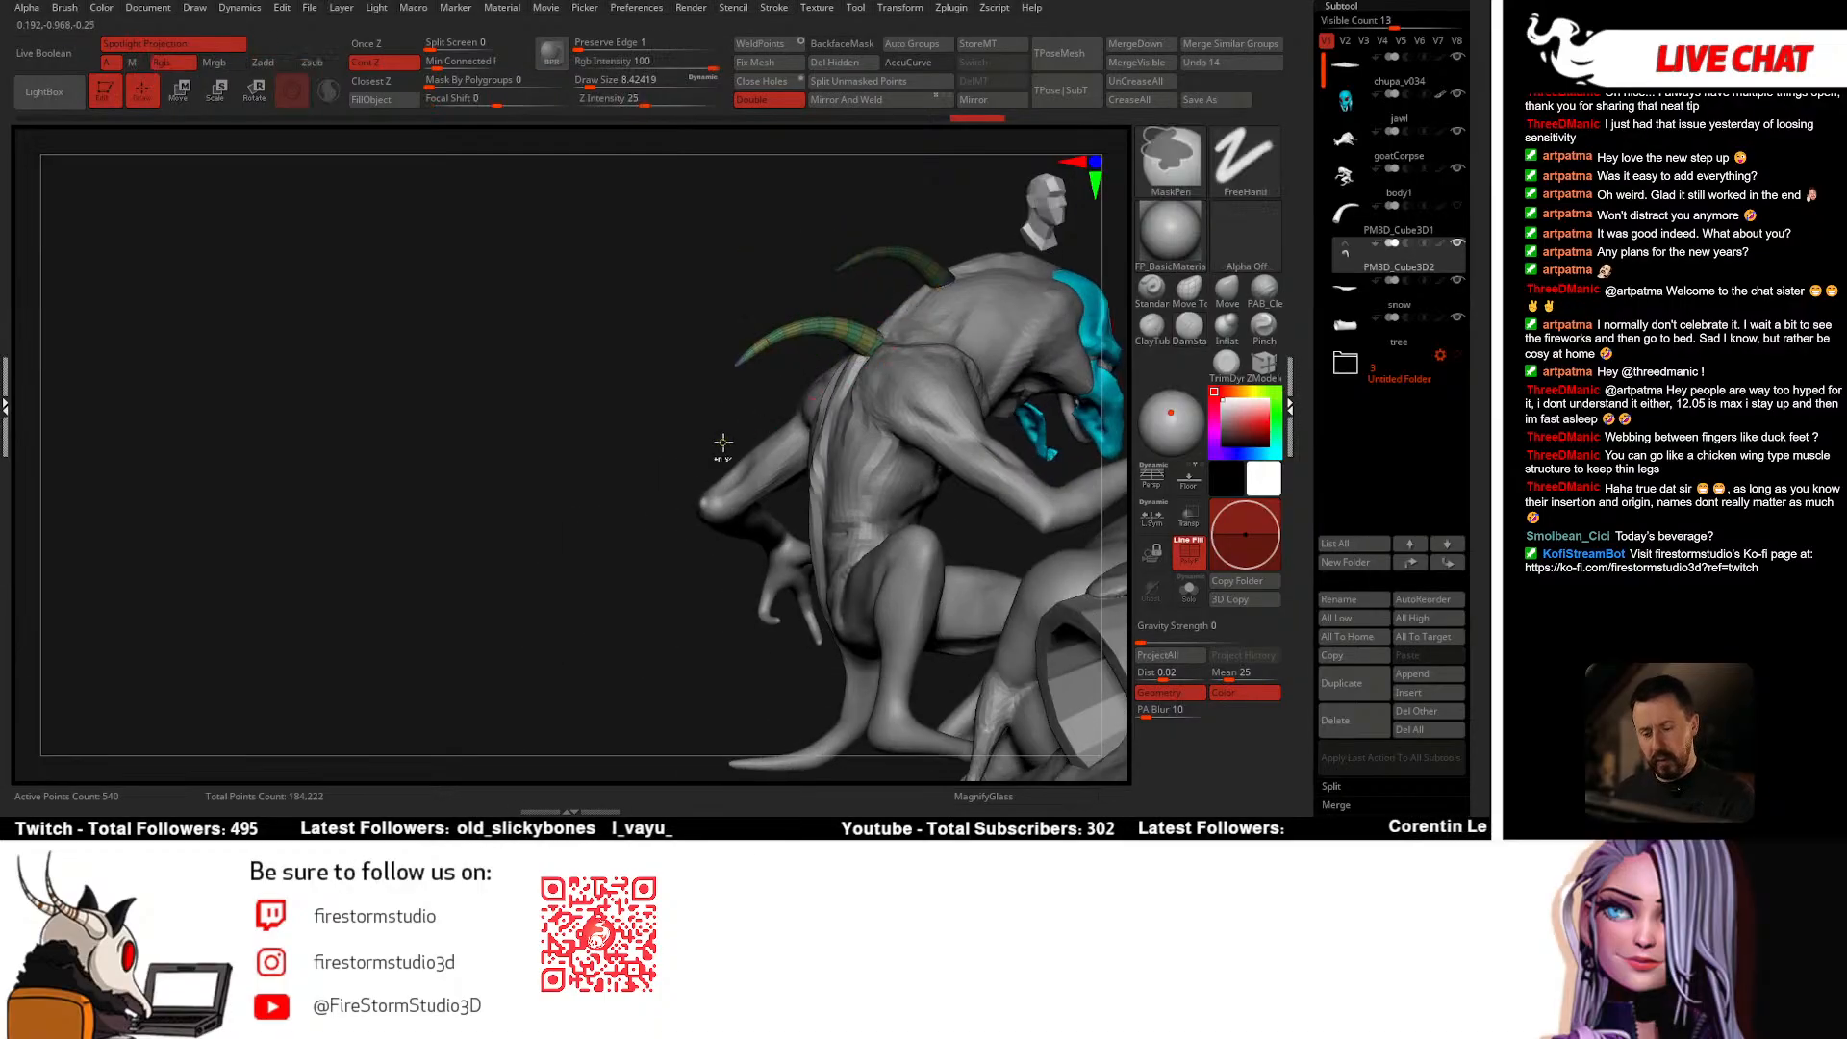
left_click_drag(722, 446, 804, 424)
key("w")
left_click_drag(1010, 288, 906, 278)
key("alt+s")
left_click_drag(866, 343, 906, 452)
left_click(793, 318, "alt")
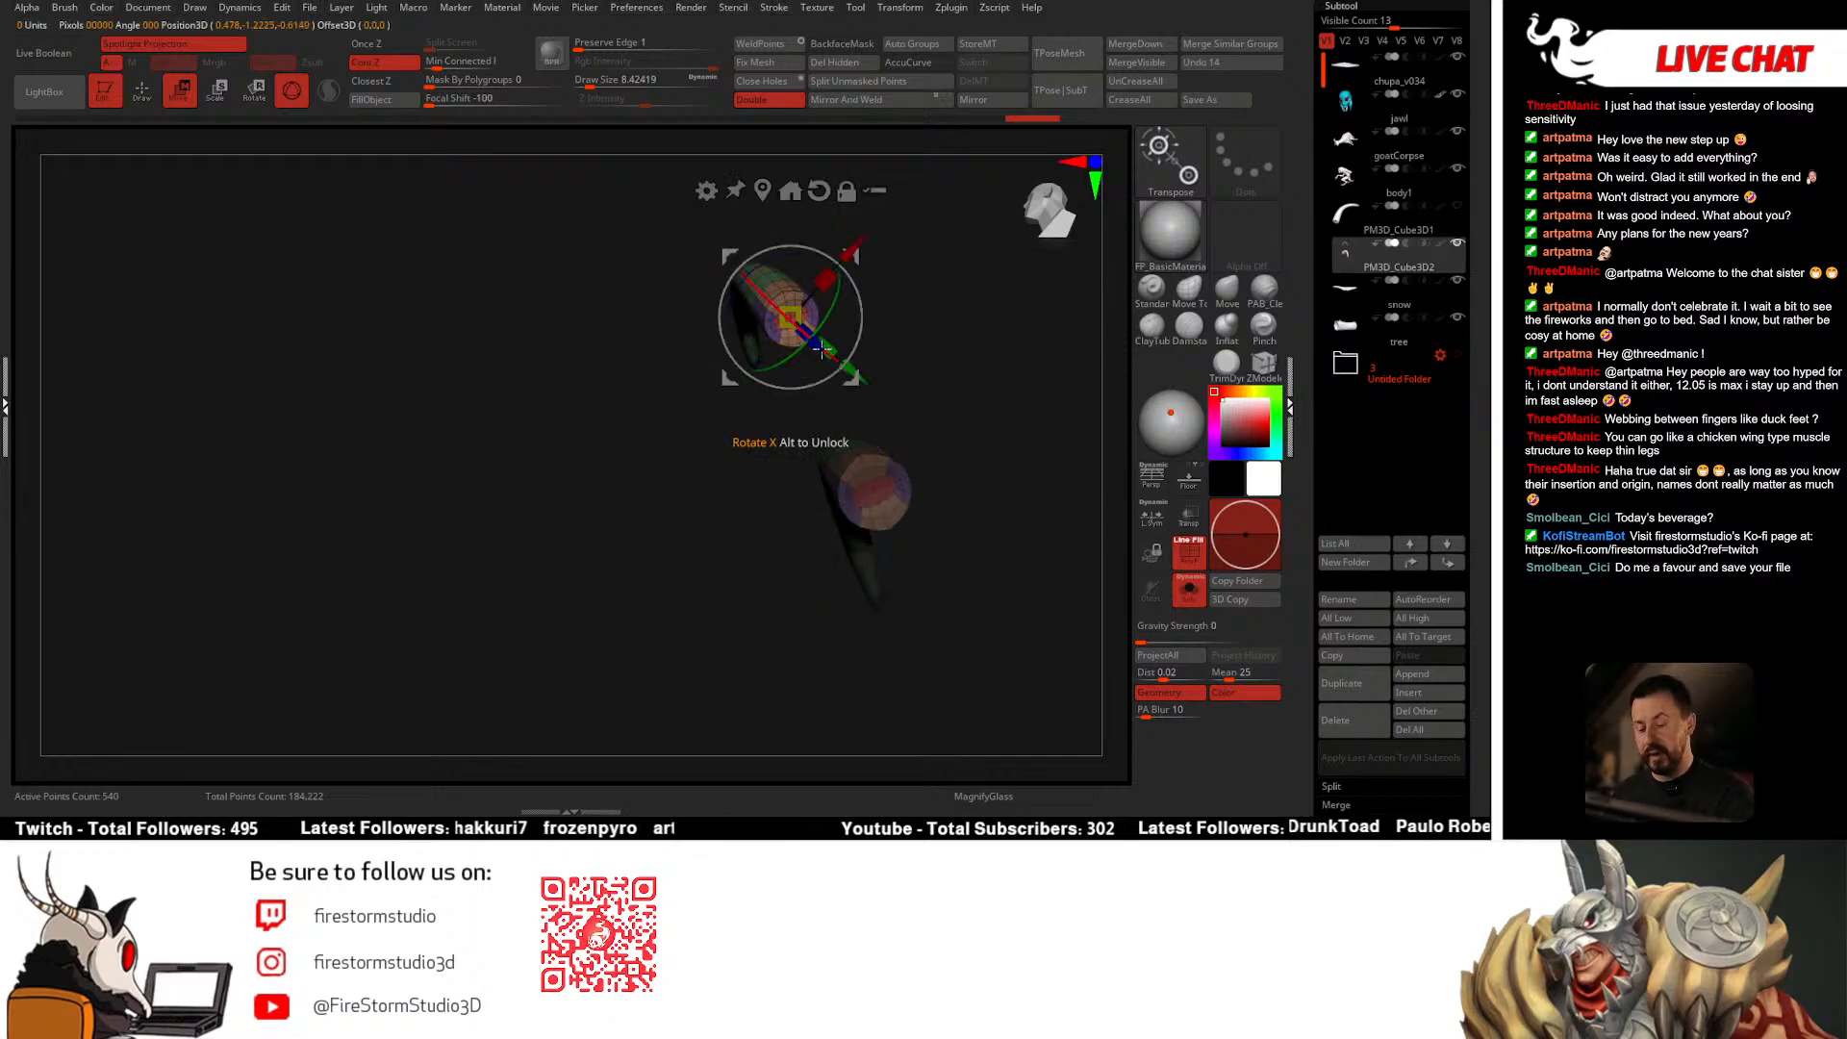
left_click_drag(861, 323, 830, 366)
key("alt+s")
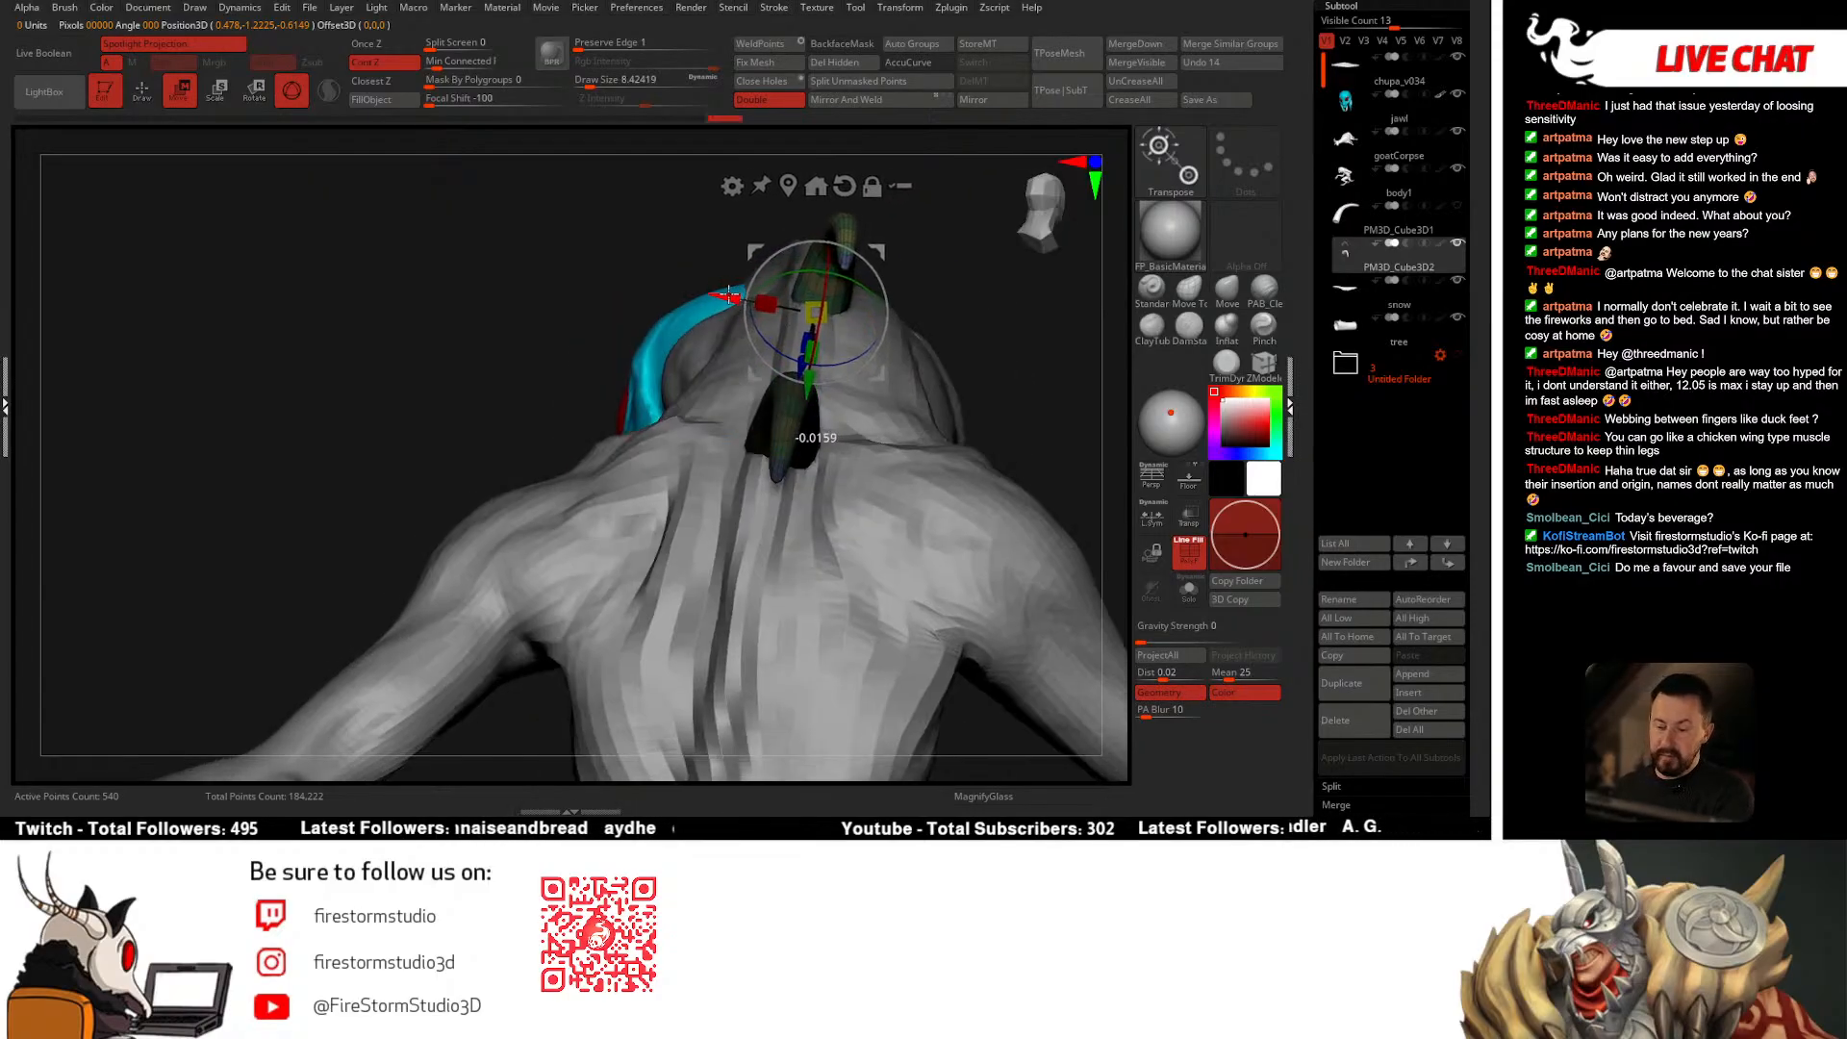
Step: Shift the upper-back spike sideways onto the centre line of the spine
left_click_drag(859, 287, 797, 321)
mouse_move(732, 299)
right_mouse_down()
mouse_move(851, 348)
mouse_move(757, 438)
mouse_move(791, 394)
mouse_move(890, 384)
mouse_move(931, 406)
mouse_move(815, 469)
right_mouse_up()
key("q")
mouse_move(773, 403)
right_mouse_down()
mouse_move(808, 368)
mouse_move(872, 415)
mouse_move(949, 400)
right_mouse_up()
key("e")
key("q")
key("w")
key("q")
Step: Isolate the spikes again, snap the gizmo to the lower spike's base, and bring the other subtools back
key("alt+s")
key("w")
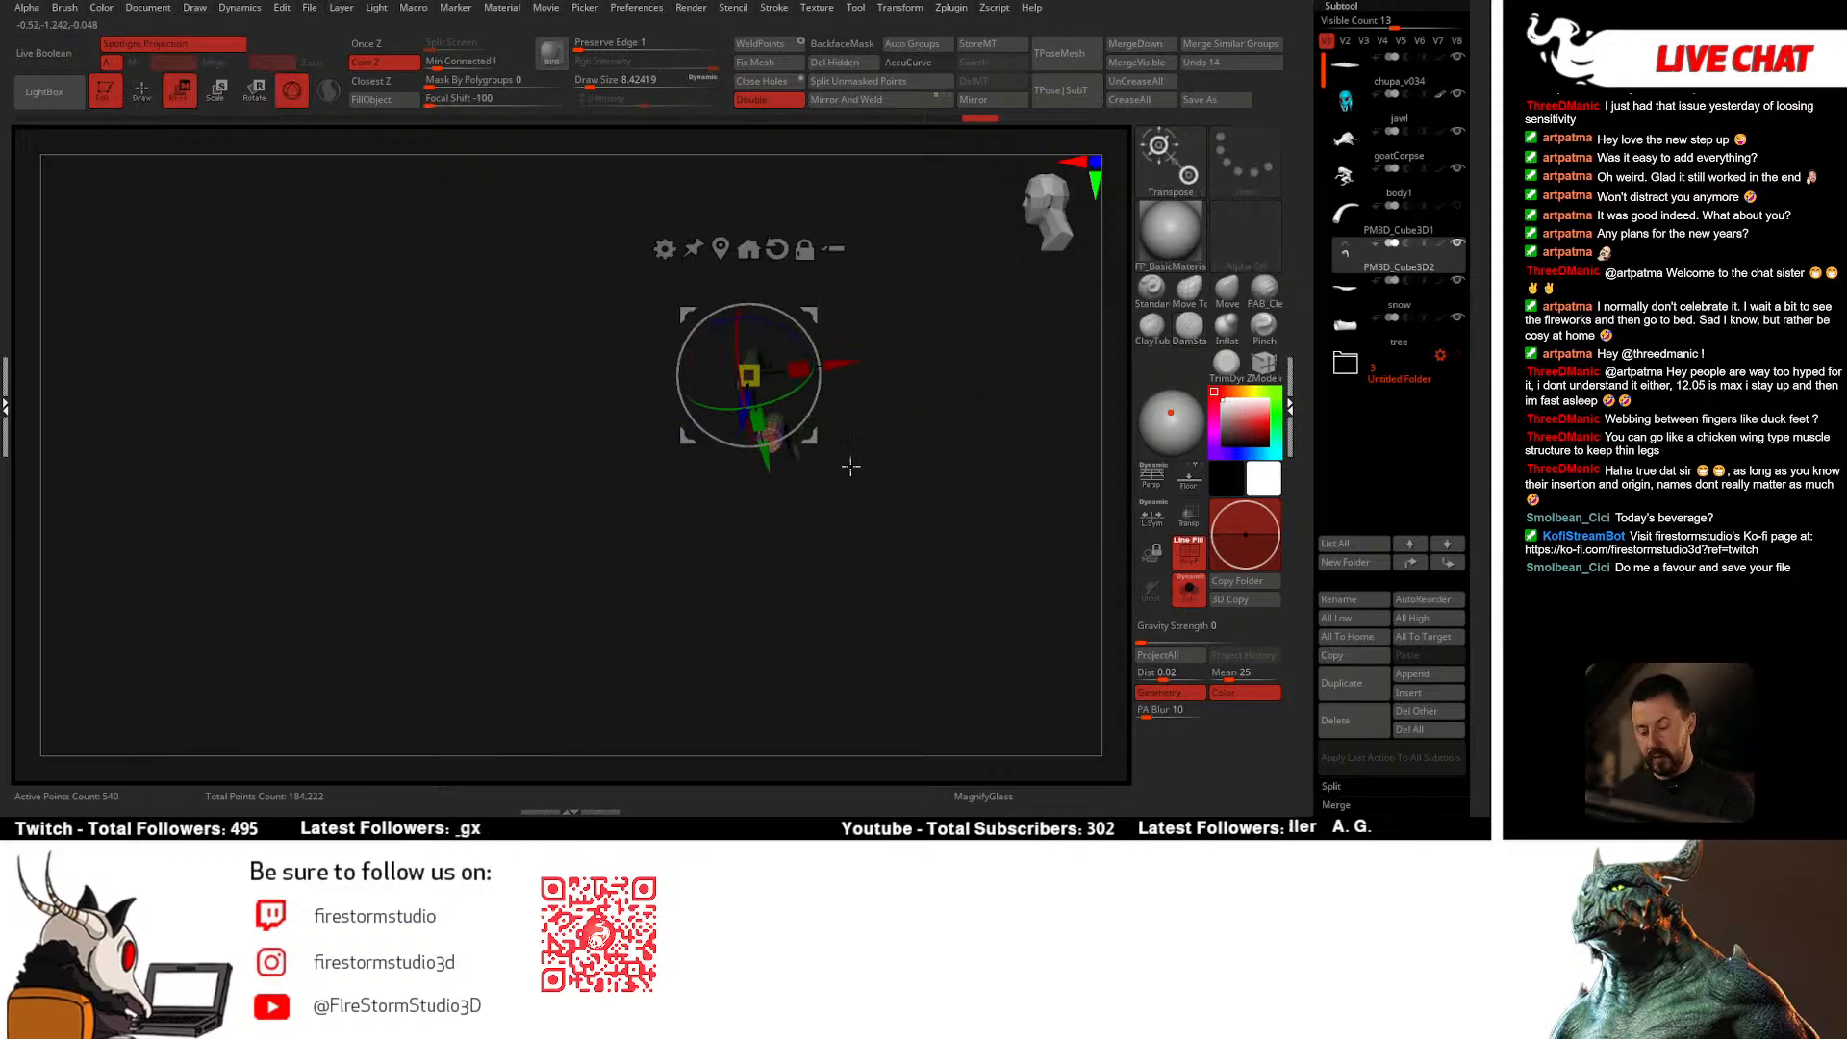
key("Tab")
right_click_drag(851, 466, 833, 539)
key("Tab")
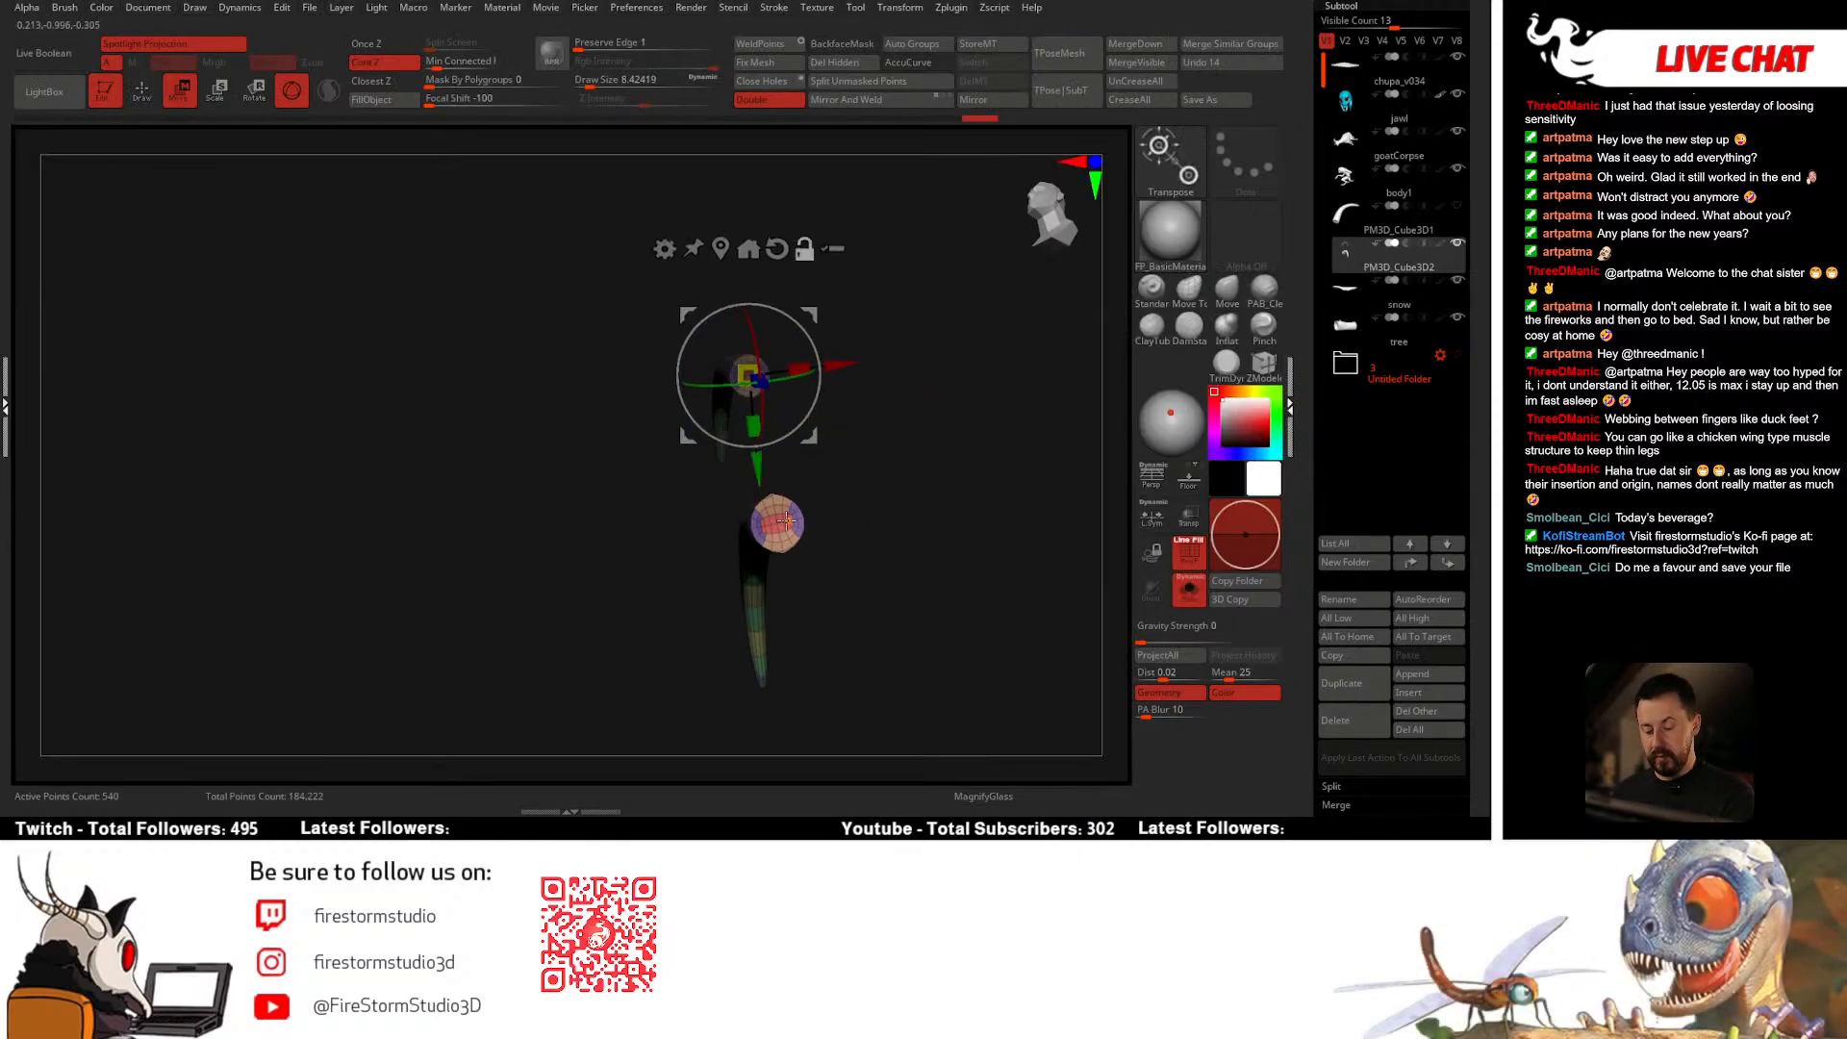
left_click(787, 521, "alt")
right_click_drag(878, 478, 807, 469)
key("alt+s")
Step: Copy the spike down to the middle of the back and adjust its fit along the spine
left_click_drag(767, 474, 759, 555, "ctrl")
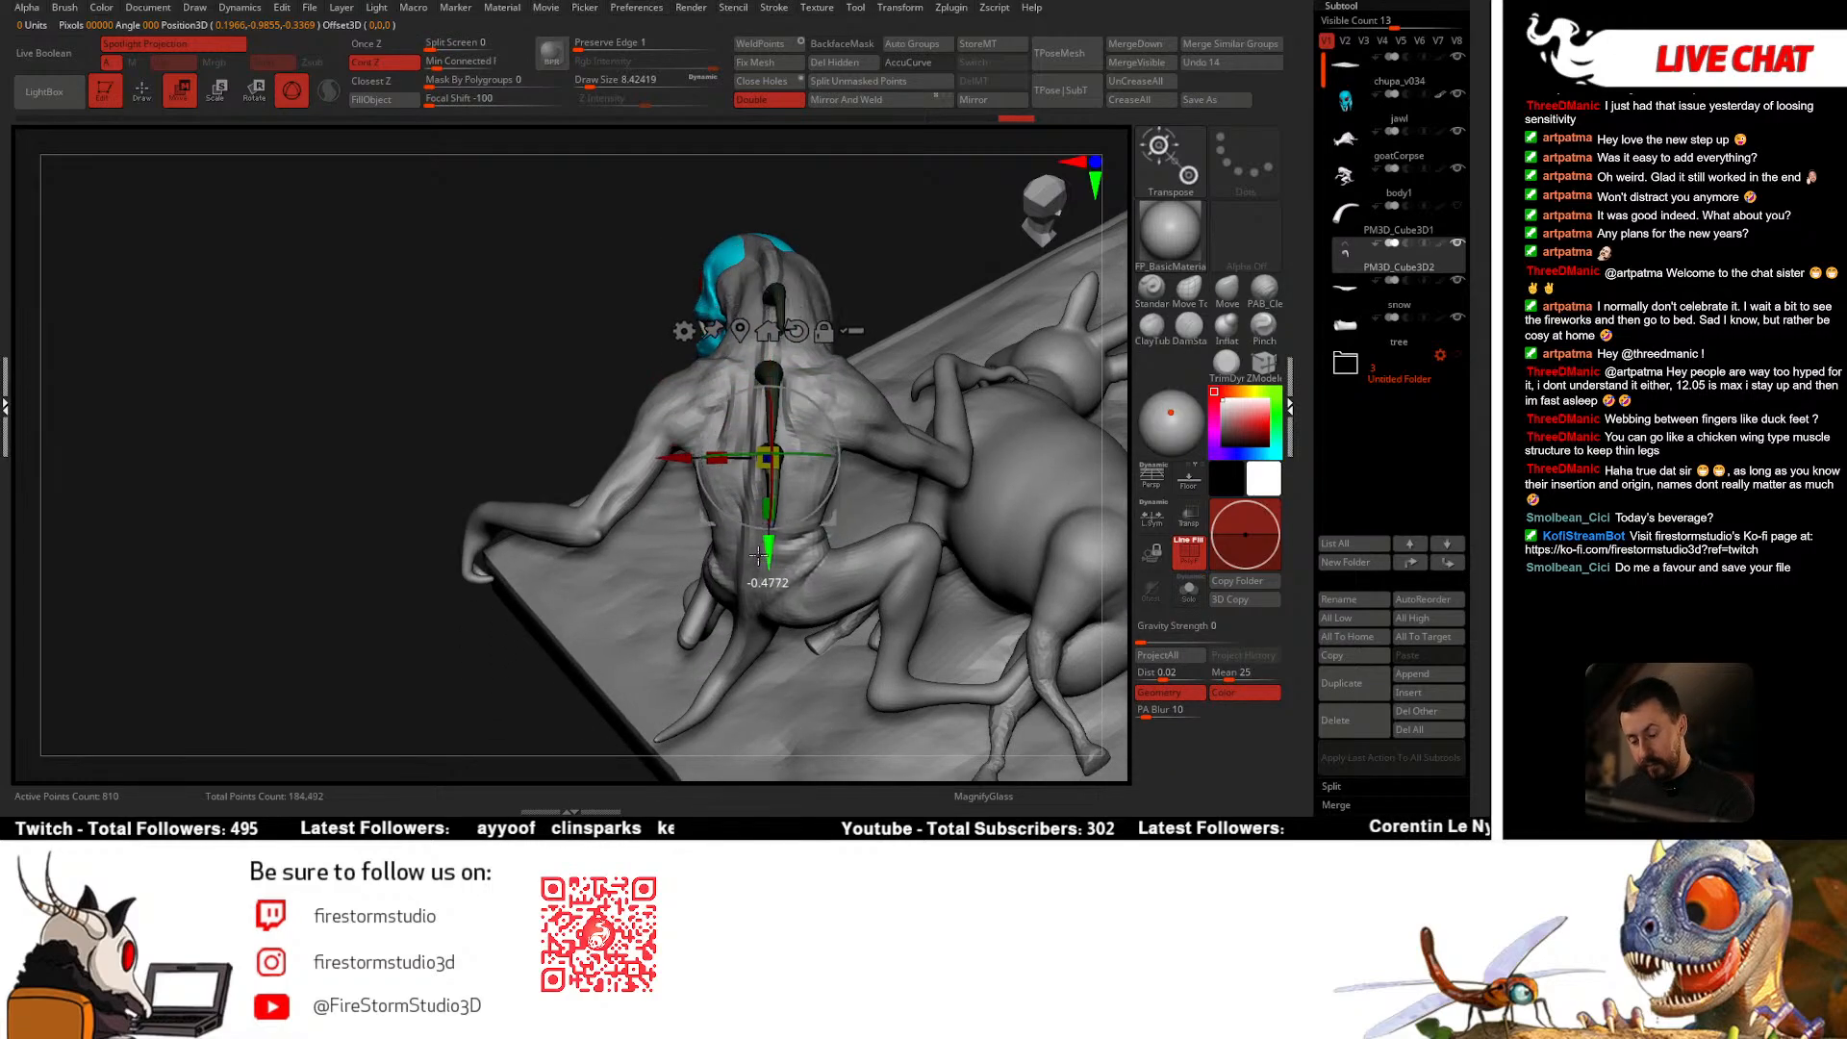
right_click_drag(700, 493, 803, 460)
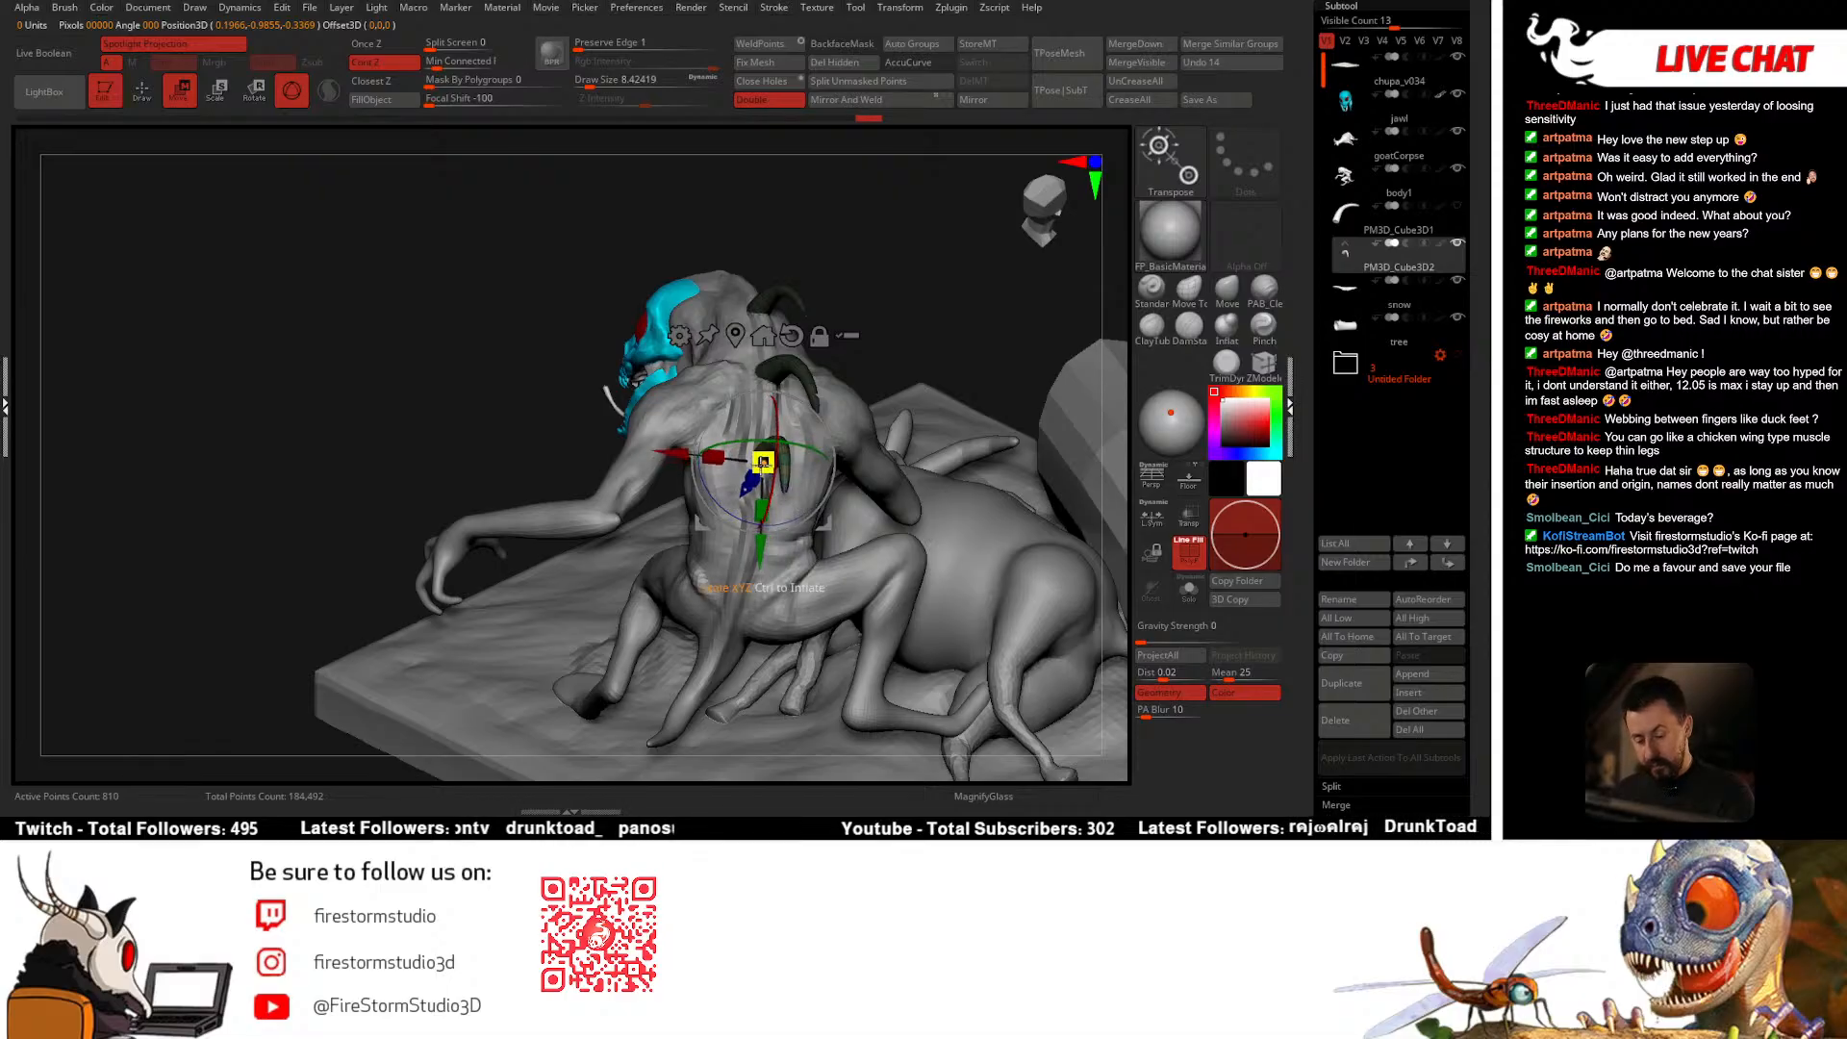
right_click_drag(749, 457, 836, 472)
right_click_drag(710, 464, 624, 447)
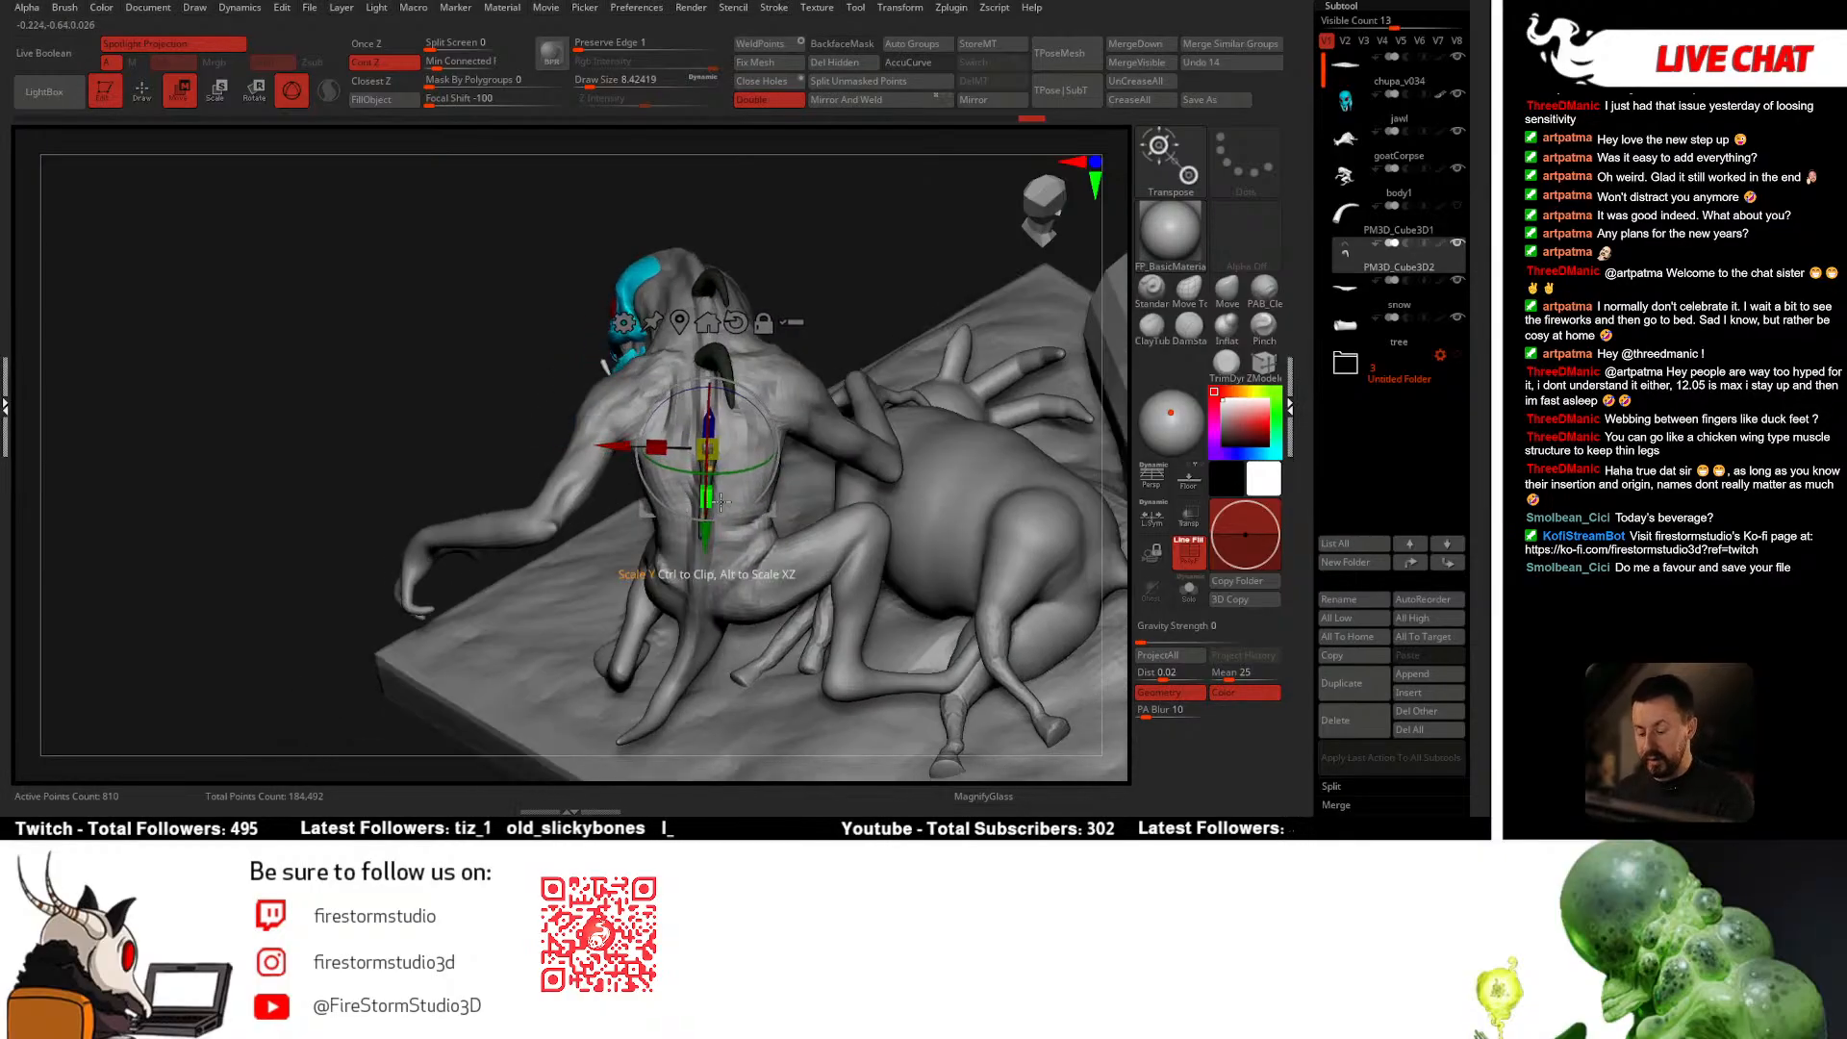
left_click_drag(722, 501, 731, 489, "ctrl")
Step: Add a fourth spike on the lower back by copying the mid-back one and angle it to follow the spine
key("q")
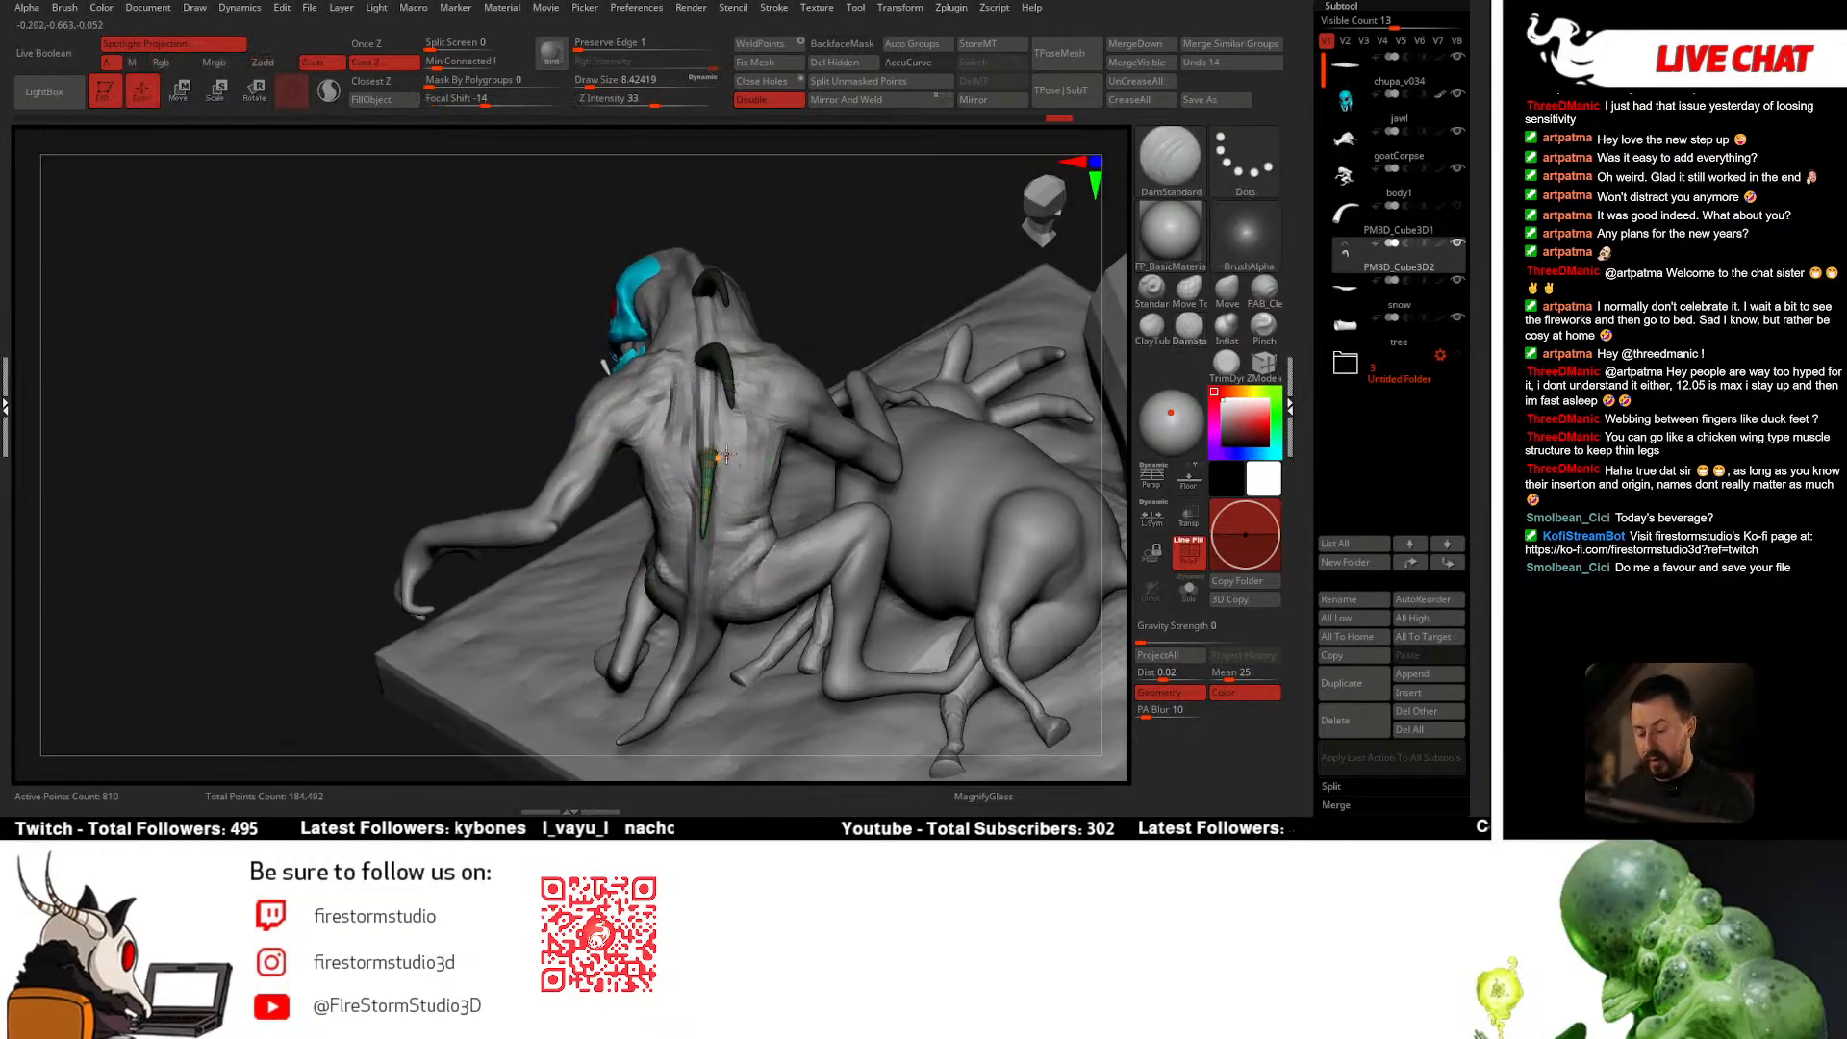
mouse_move(735, 470)
right_mouse_down()
mouse_move(750, 356)
mouse_move(851, 372)
mouse_move(851, 471)
mouse_move(842, 360)
right_mouse_up()
key("w")
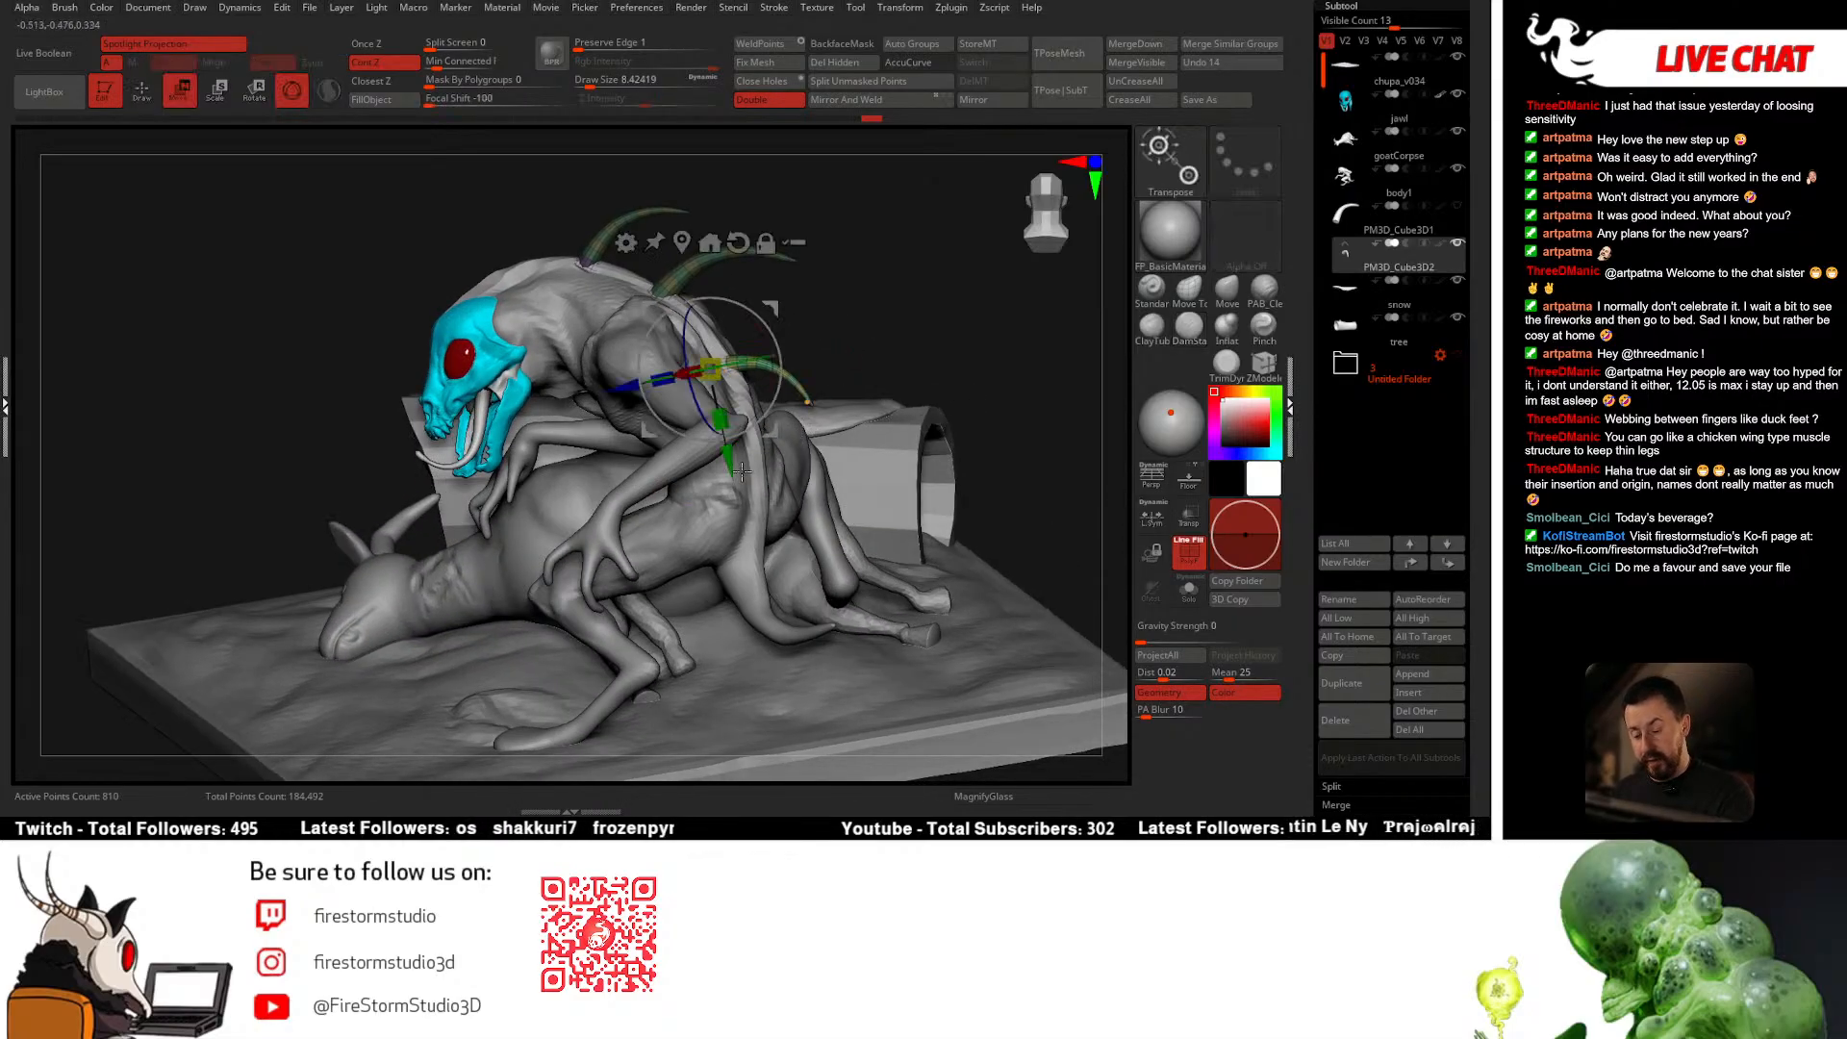
right_click_drag(880, 359, 802, 477)
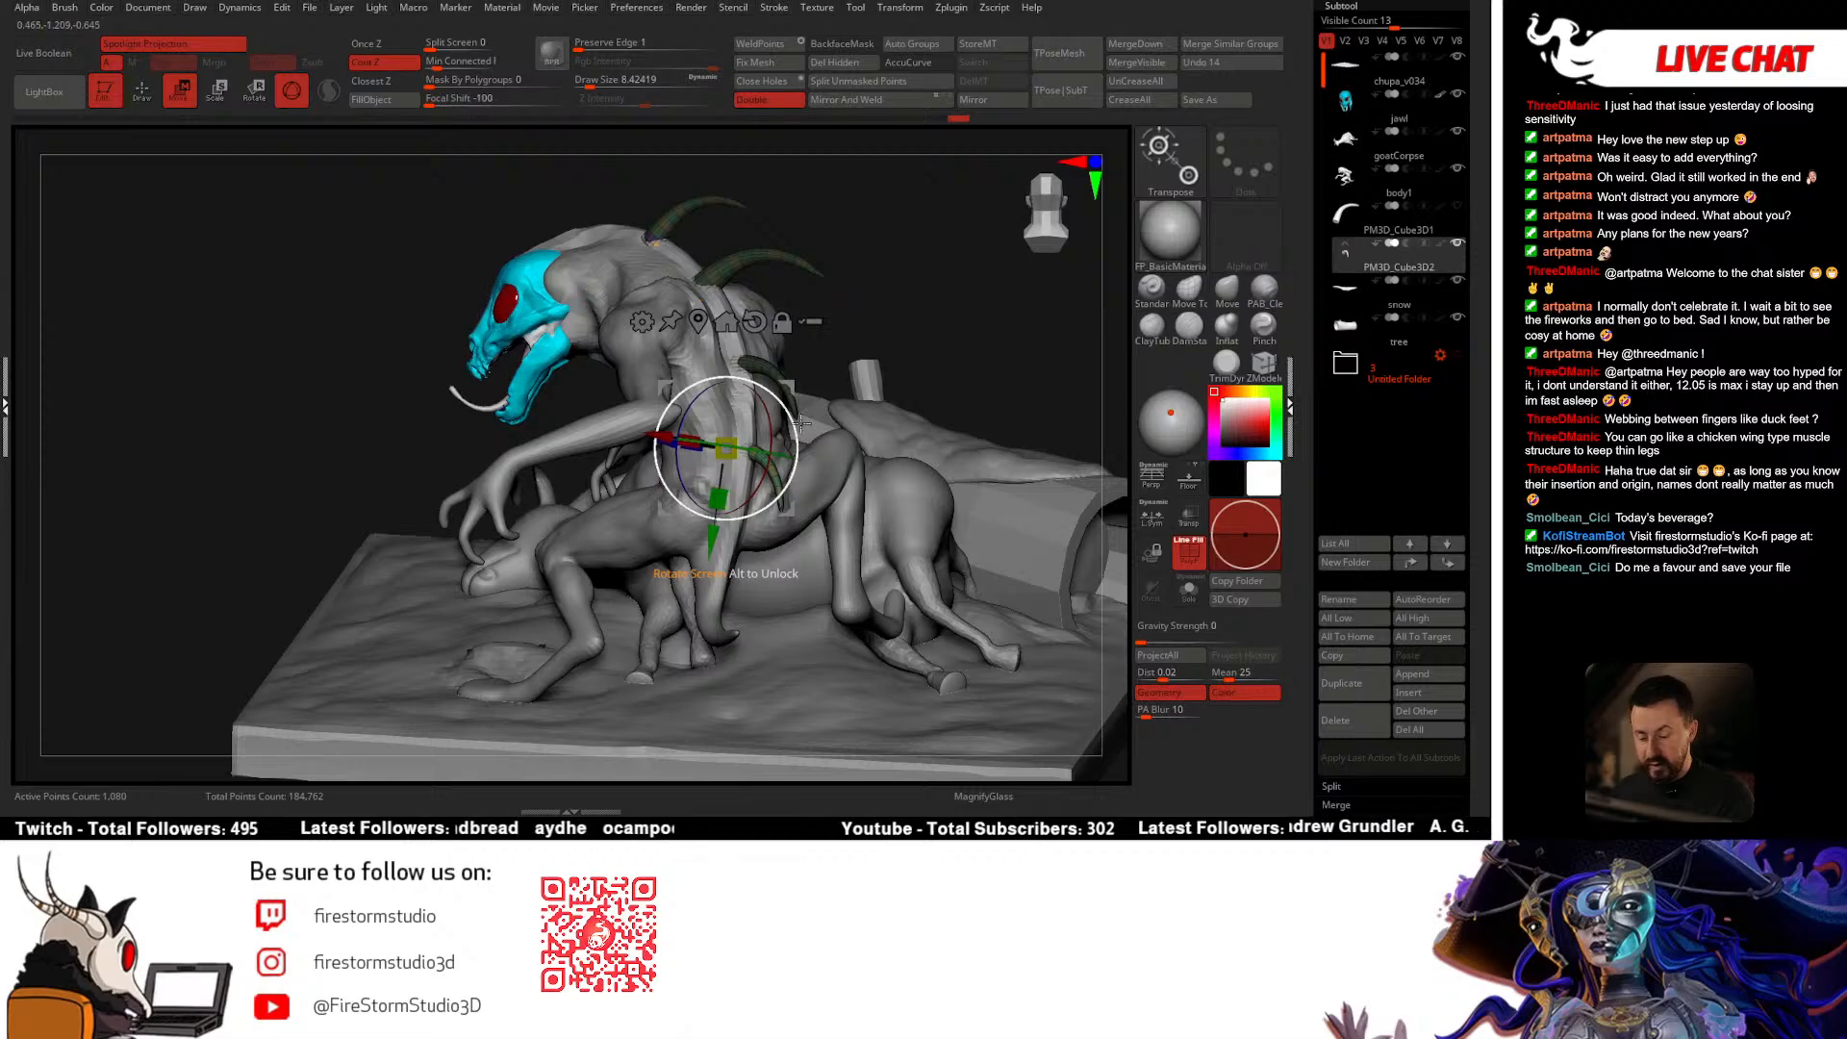
mouse_move(844, 338)
left_mouse_down()
mouse_move(862, 334)
mouse_move(852, 369)
left_mouse_up()
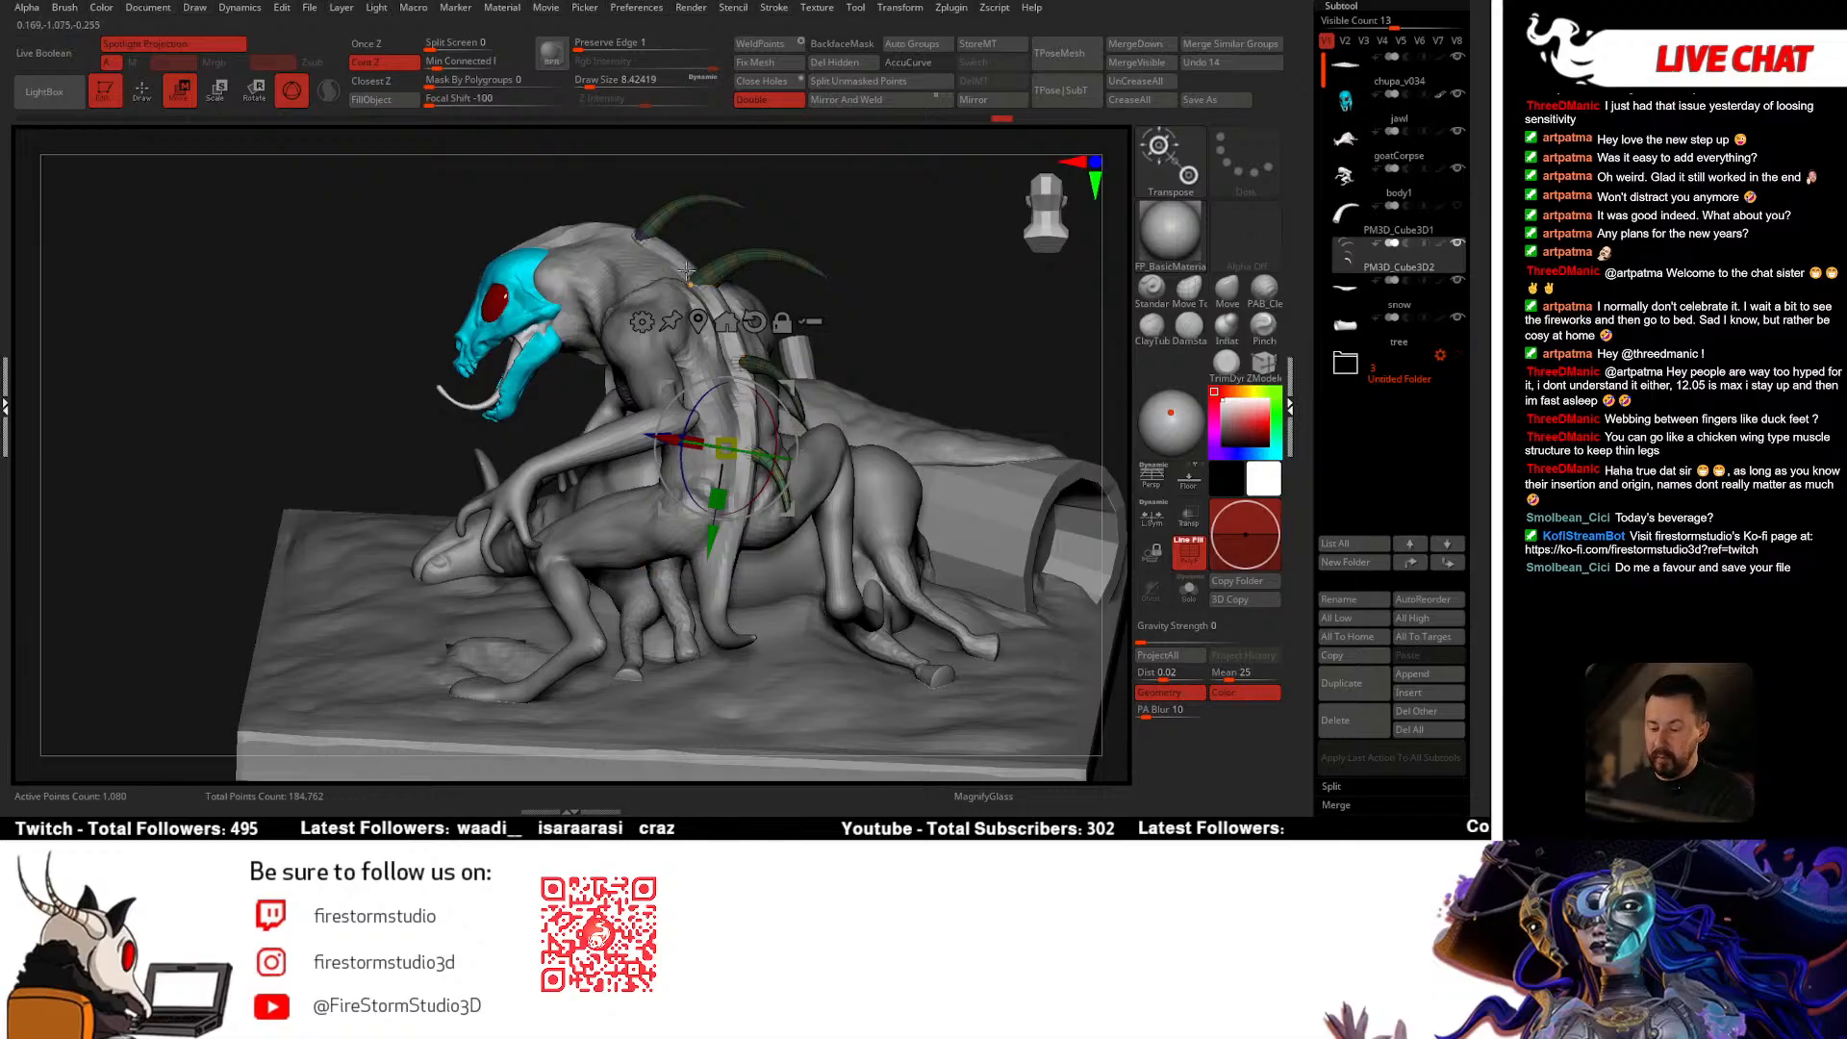
Step: Review the row of back spikes from several angles and save the sculpt as version chupa_v035
left_click_drag(829, 397, 762, 404)
key("q")
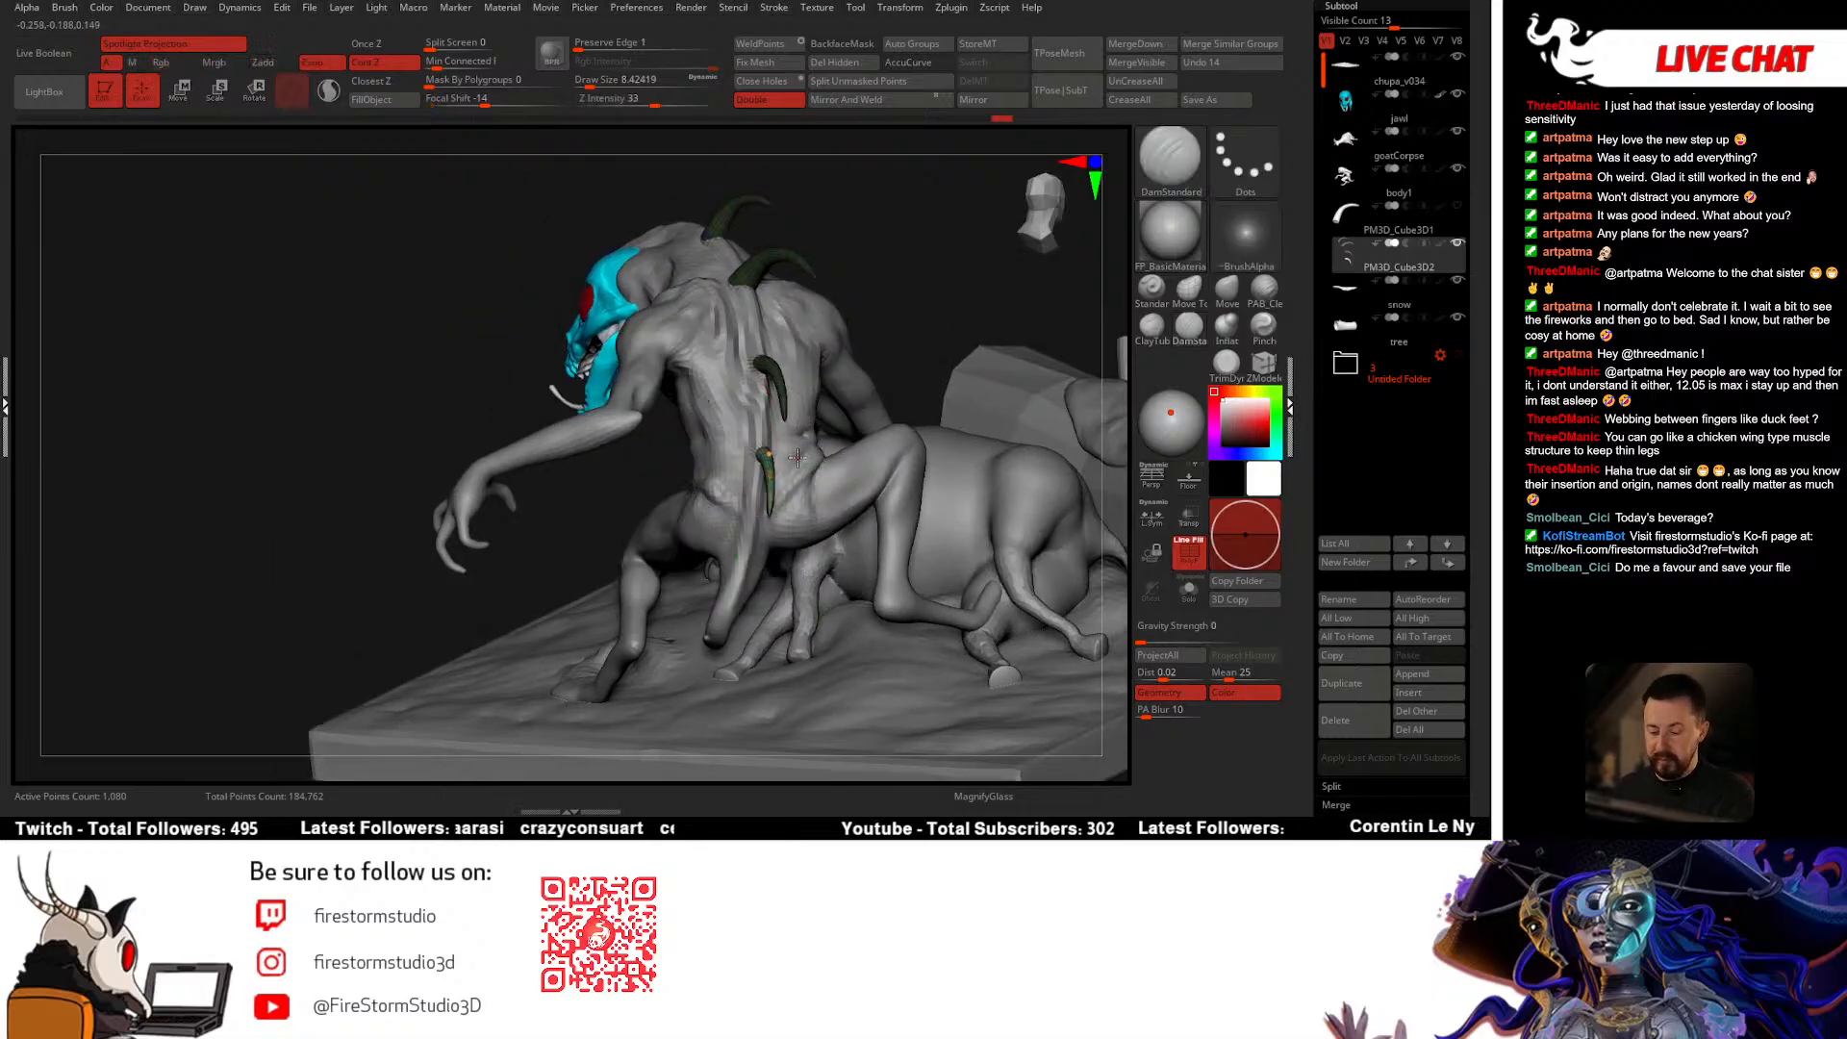
left_click_drag(797, 496, 843, 502)
key("w")
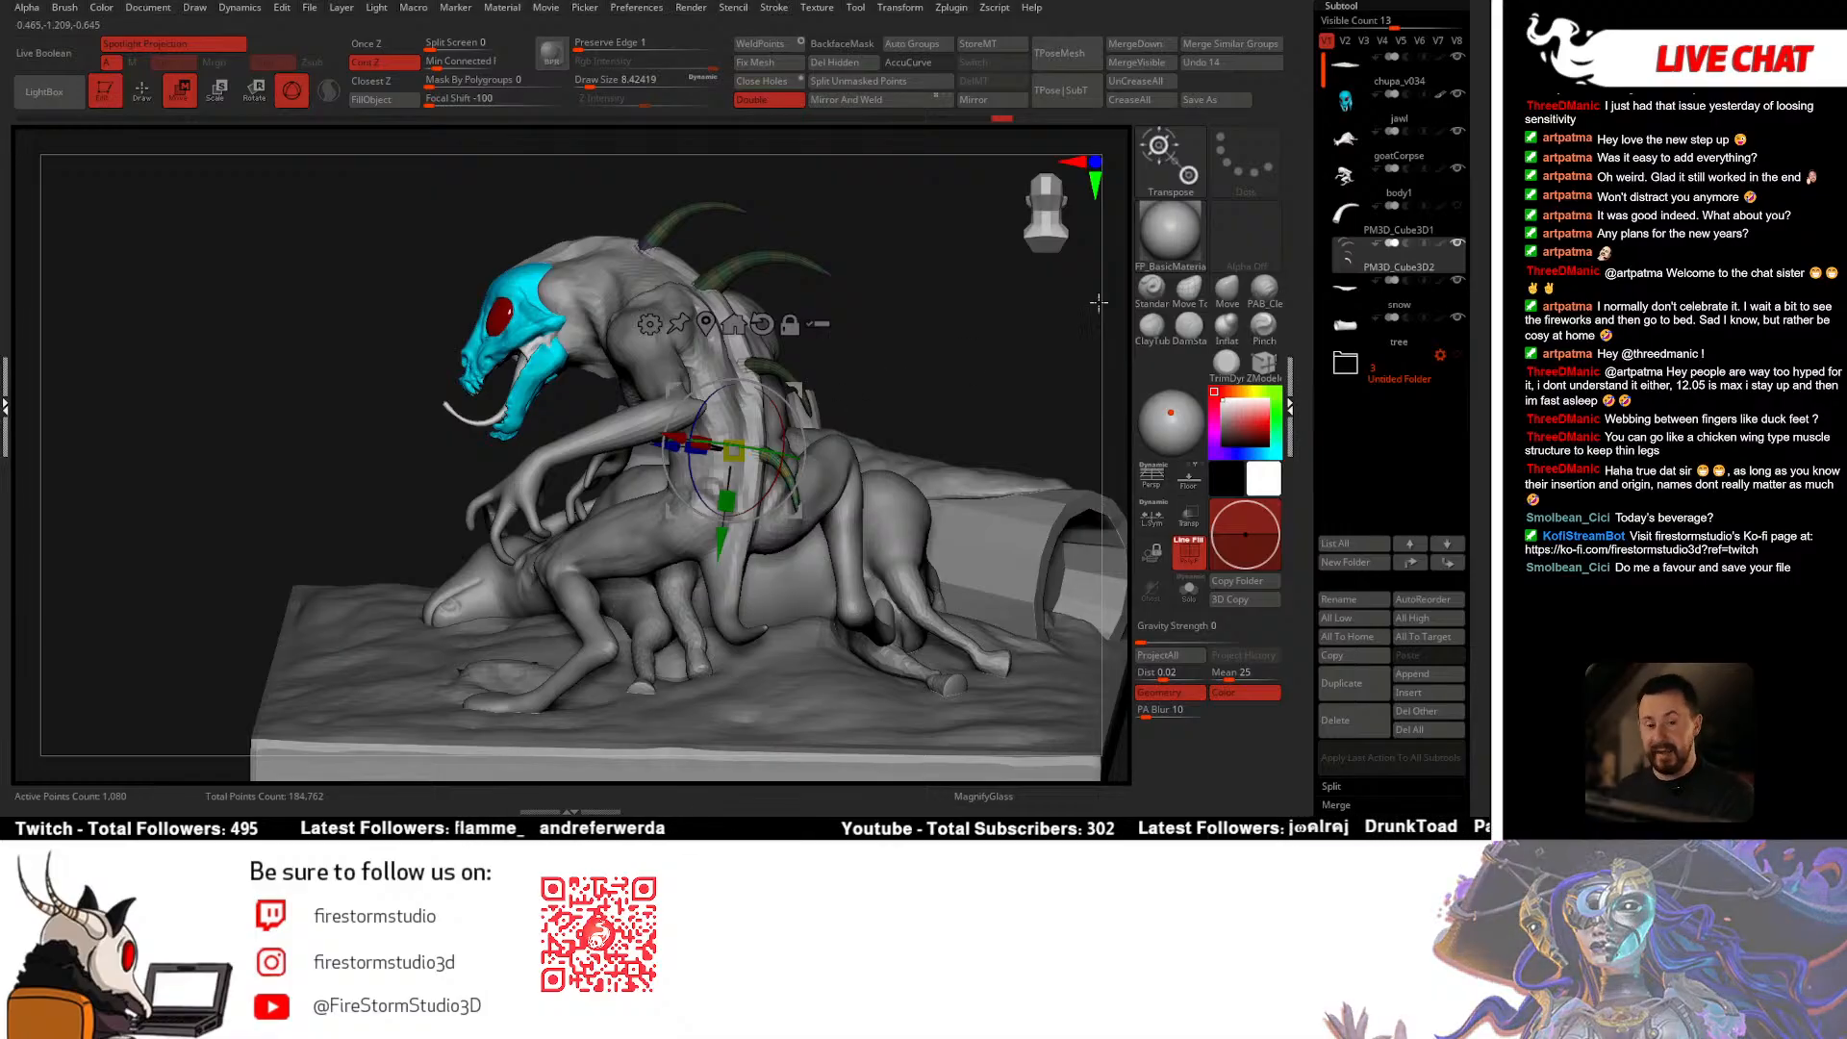
key("ctrl+s")
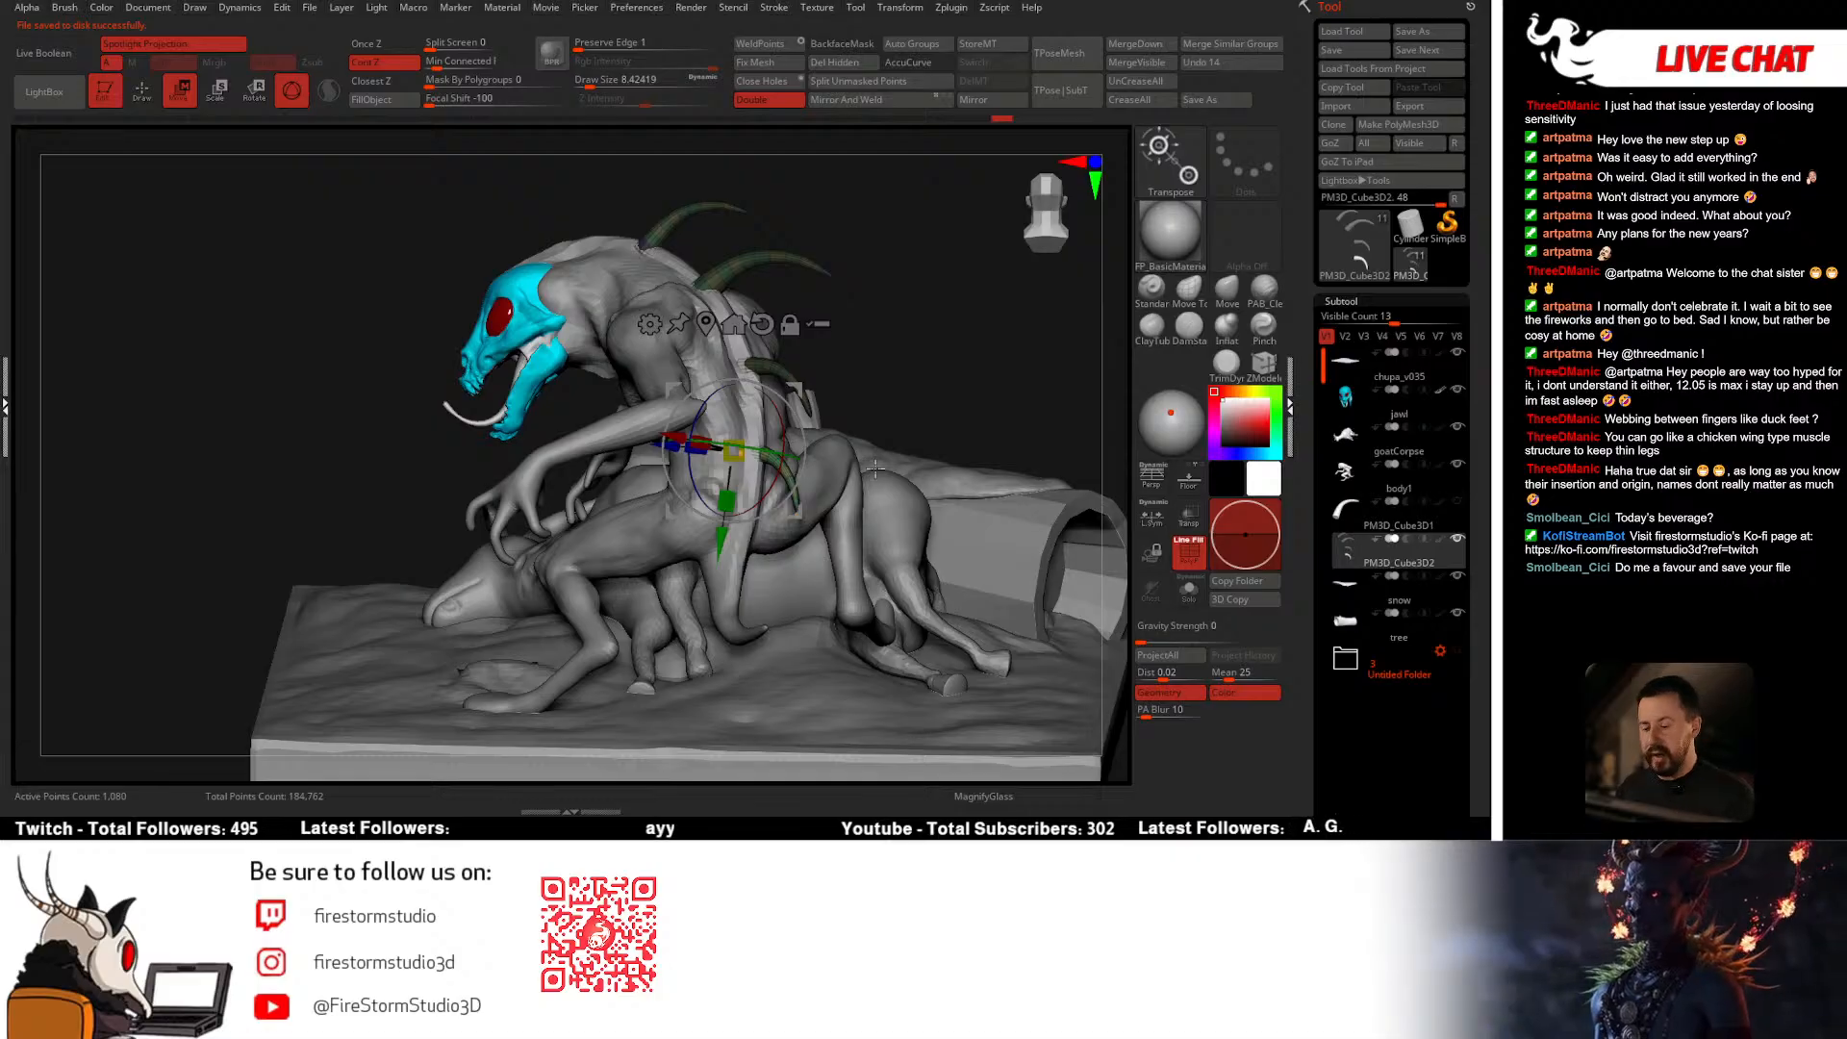
Step: Add a fifth spike at the base of the spine by copying the lowest back spike downward
key("q")
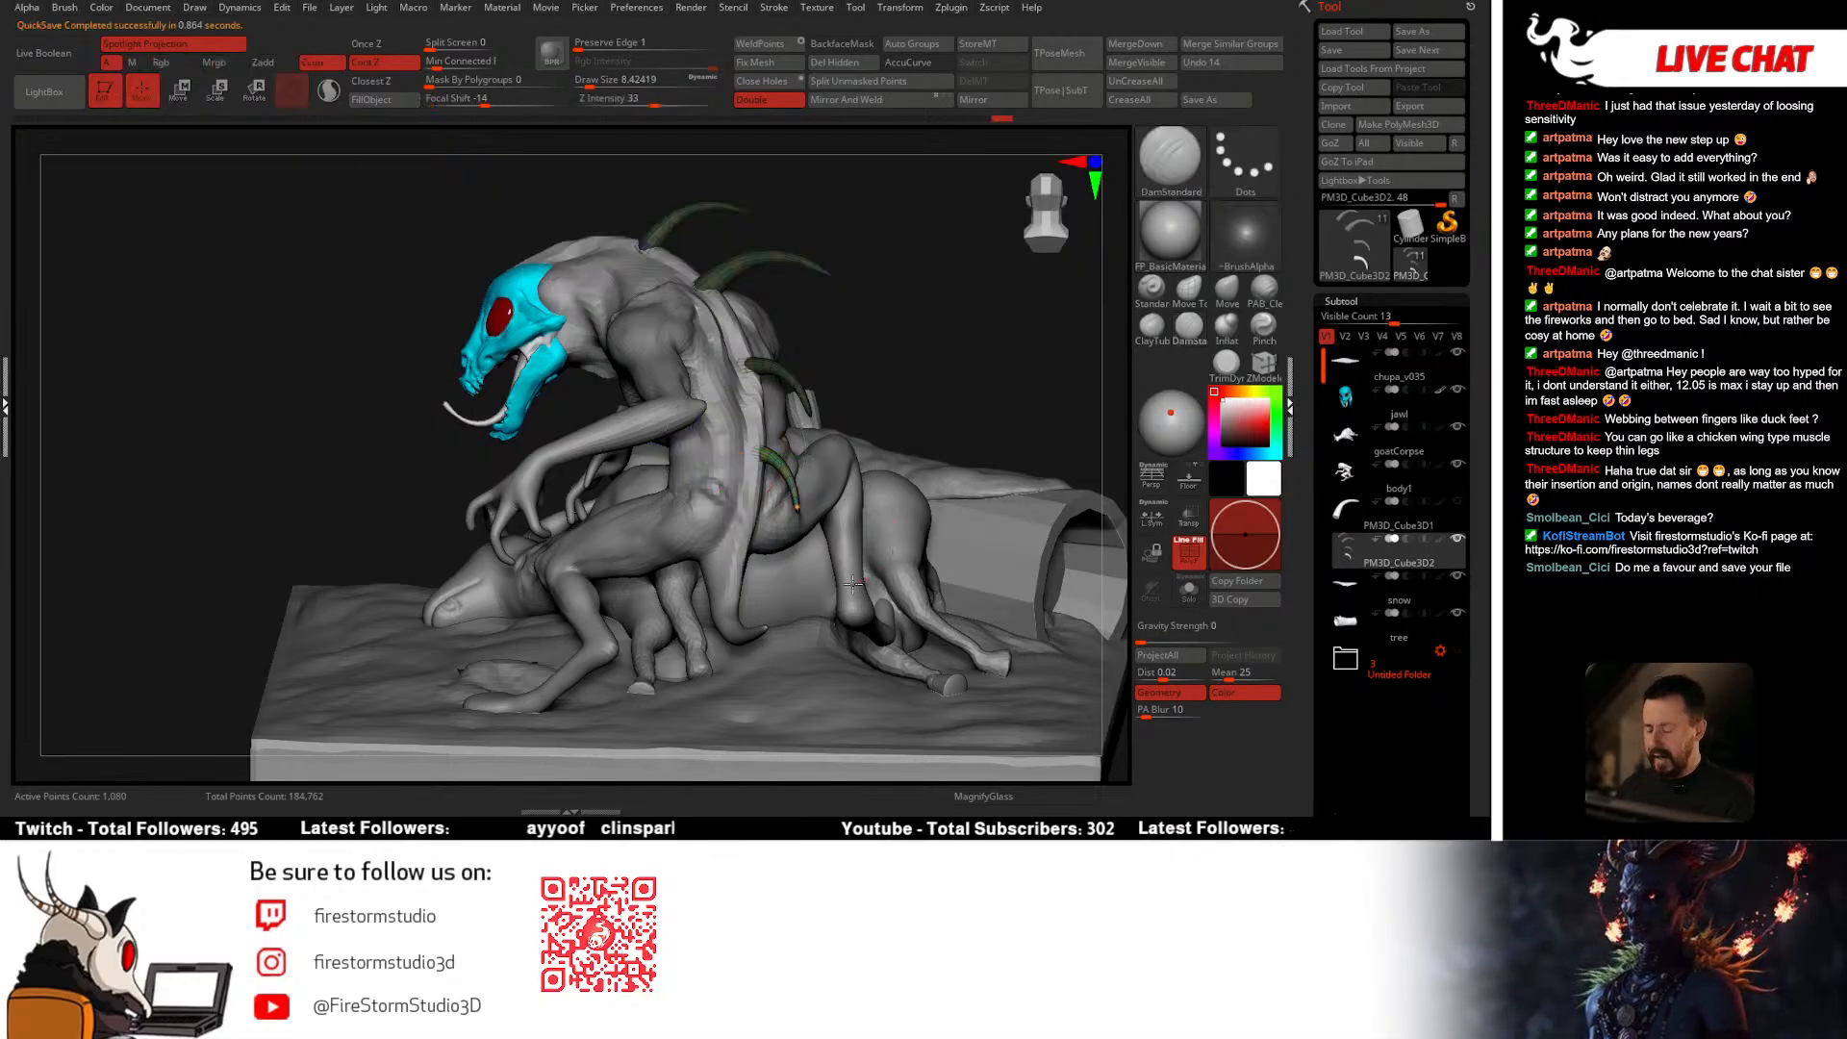
mouse_move(907, 419)
left_mouse_down()
mouse_move(846, 375)
mouse_move(770, 539)
mouse_move(817, 453)
mouse_move(843, 508)
mouse_move(846, 452)
mouse_move(809, 481)
mouse_move(847, 500)
mouse_move(826, 519)
mouse_move(733, 507)
mouse_move(788, 511)
left_mouse_up()
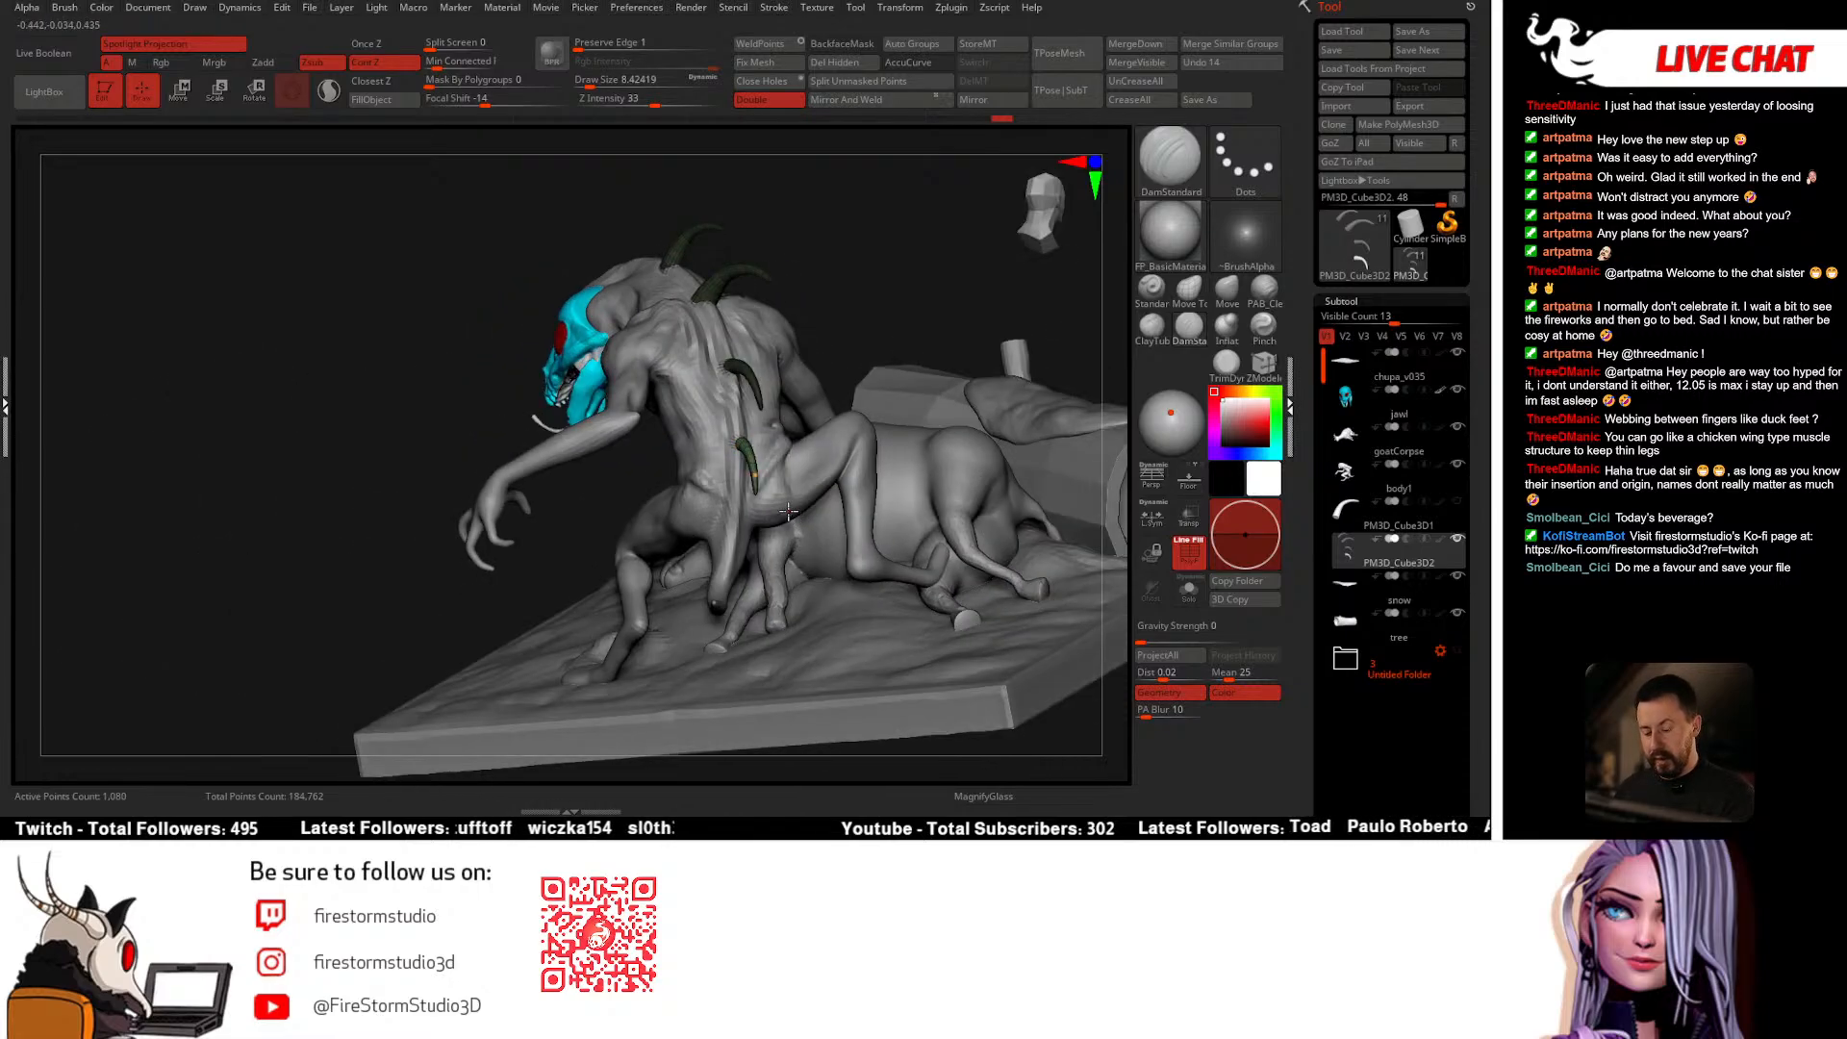
key("w")
right_click_drag(788, 511, 760, 548, "ctrl")
left_click_drag(712, 529, 711, 575, "ctrl")
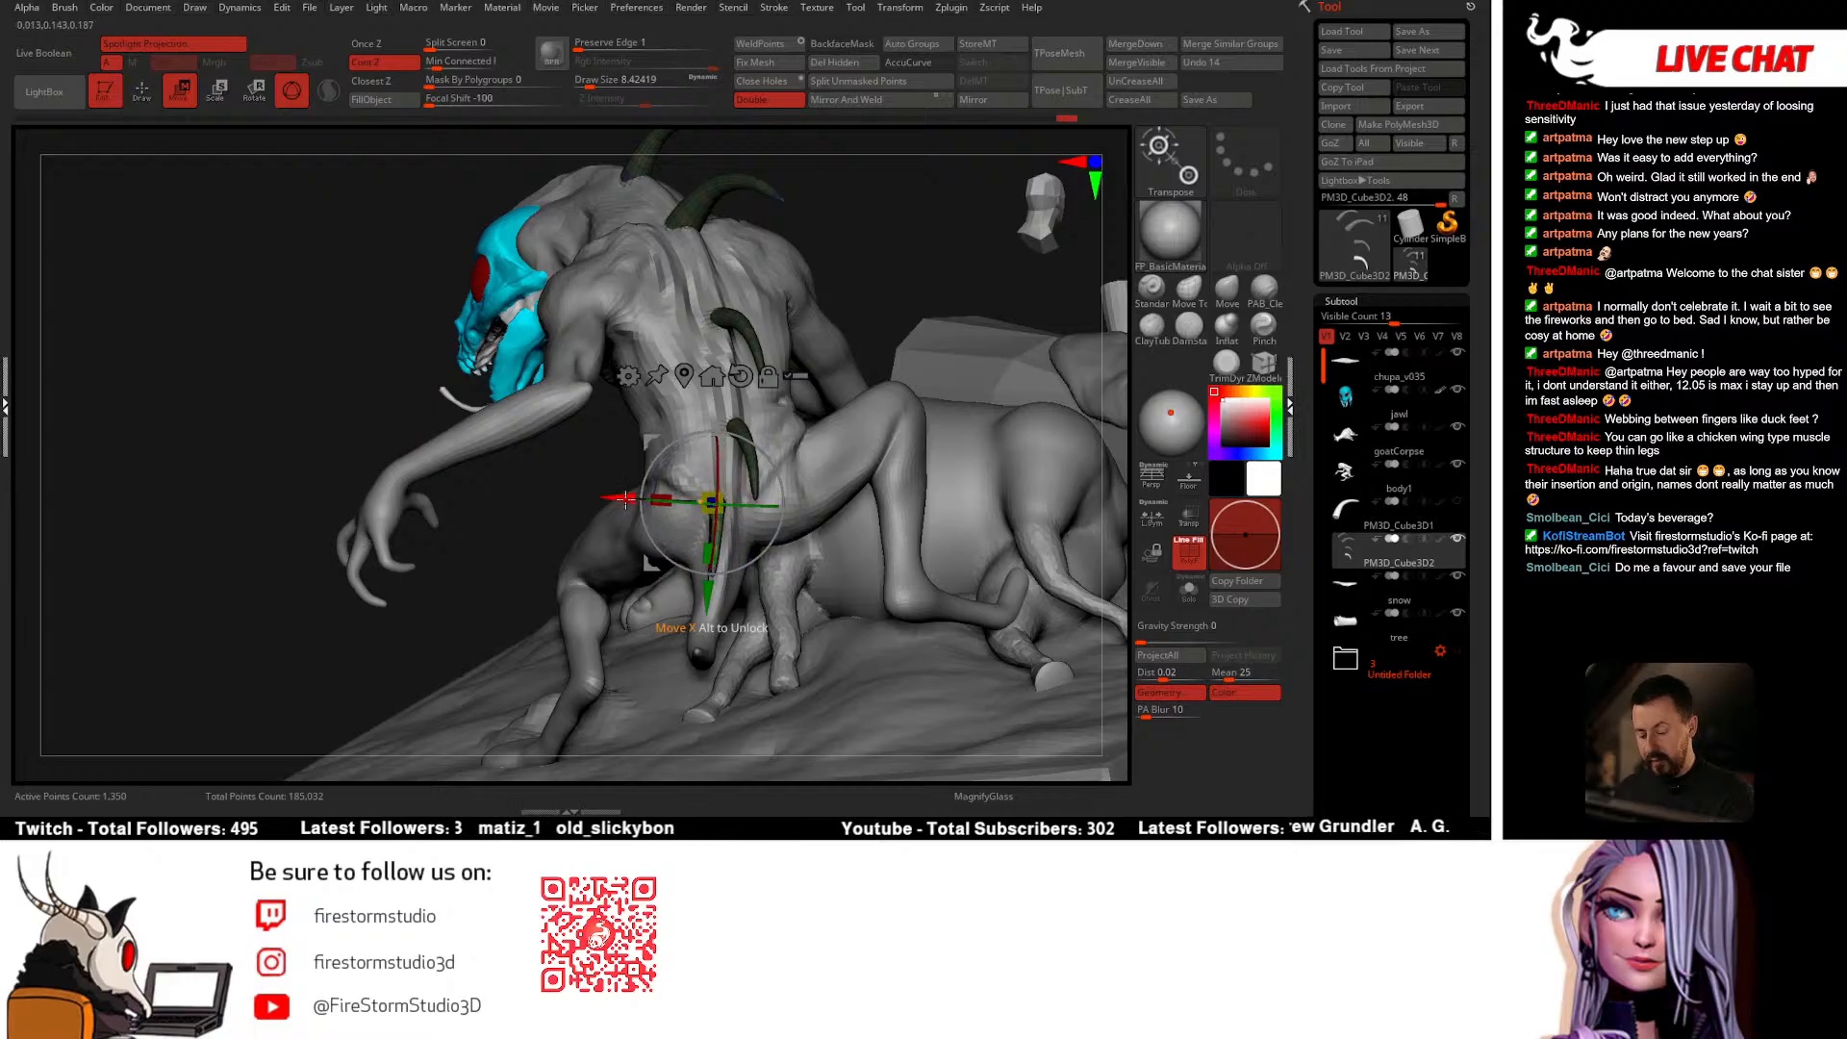
mouse_move(744, 544)
right_mouse_down()
mouse_move(670, 519)
mouse_move(755, 546)
mouse_move(784, 529)
mouse_move(813, 391)
mouse_move(652, 513)
mouse_move(874, 516)
mouse_move(874, 494)
mouse_move(872, 518)
right_mouse_up()
key("q")
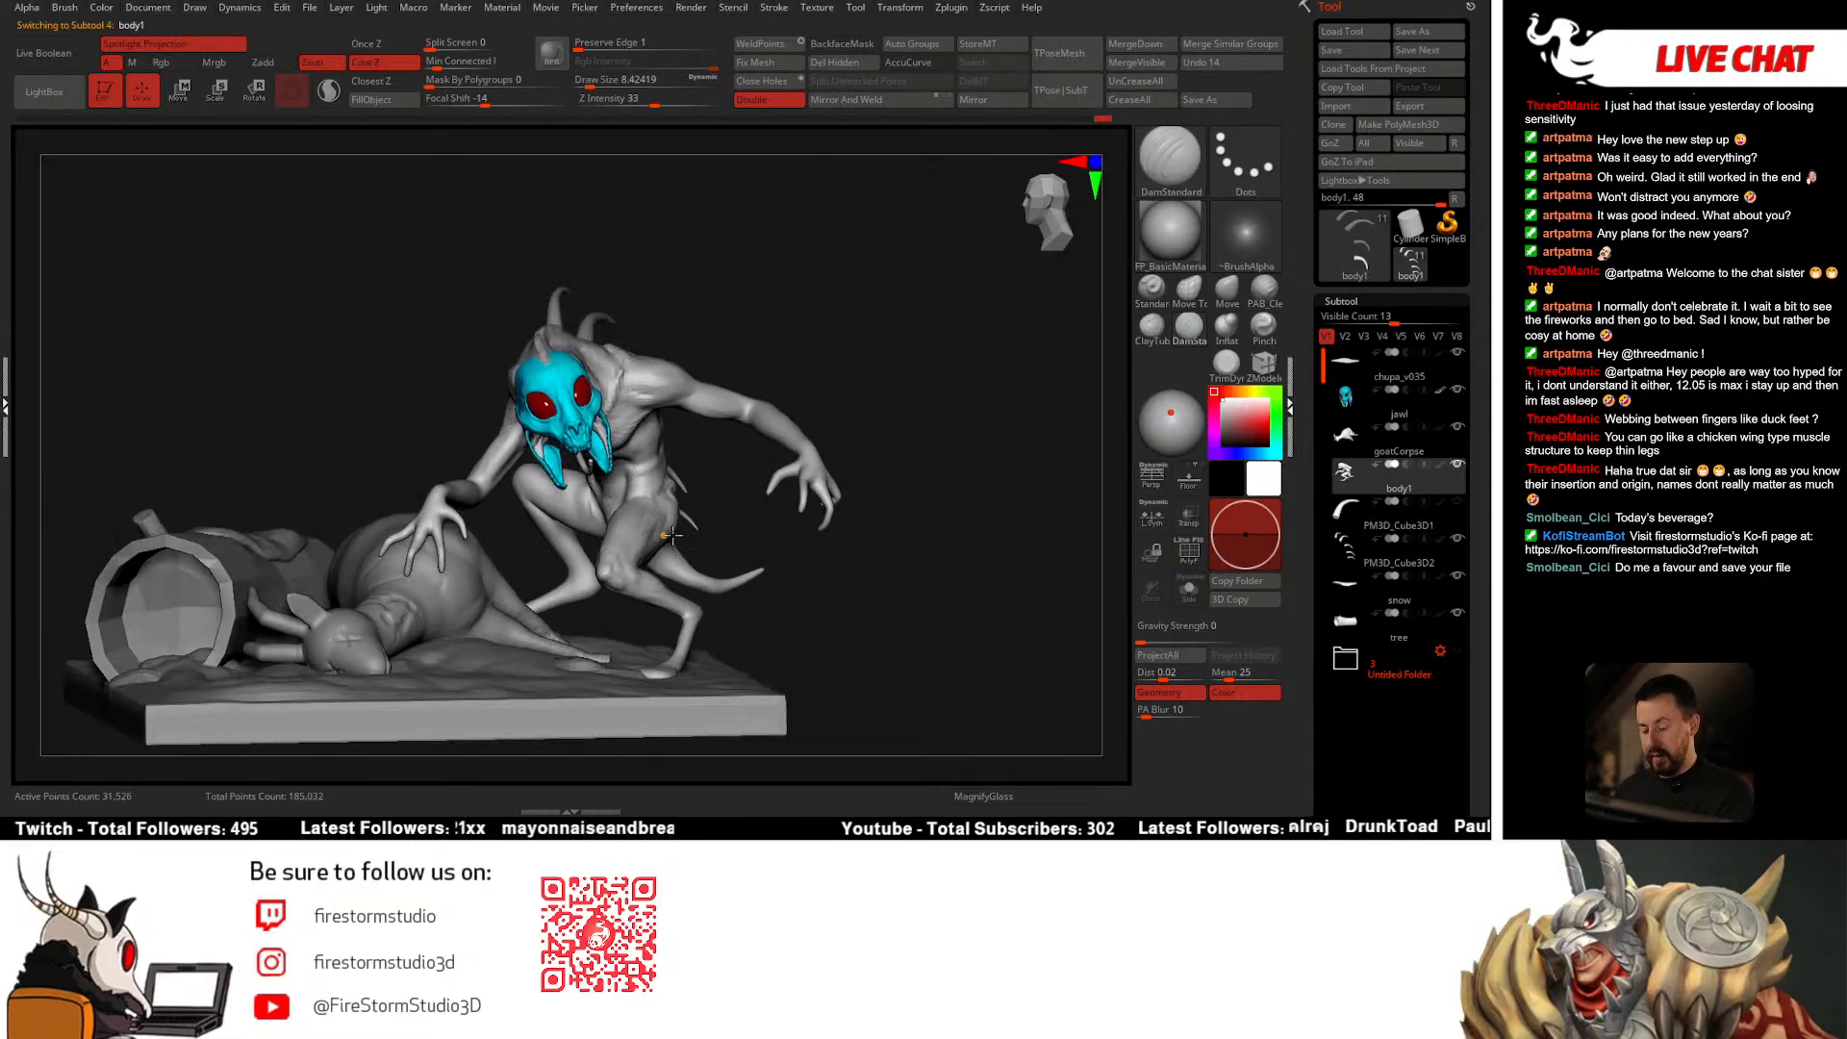
Step: Isolate the creature's body and duplicate it as a new subtool
left_click(874, 582)
left_click(877, 585)
mouse_move(866, 600)
left_mouse_down()
mouse_move(845, 606)
mouse_move(891, 579)
mouse_move(798, 598)
mouse_move(893, 574)
mouse_move(946, 460)
mouse_move(936, 494)
mouse_move(846, 462)
mouse_move(1052, 470)
left_mouse_up()
key("shift+f")
key("shift+f")
left_click(846, 464)
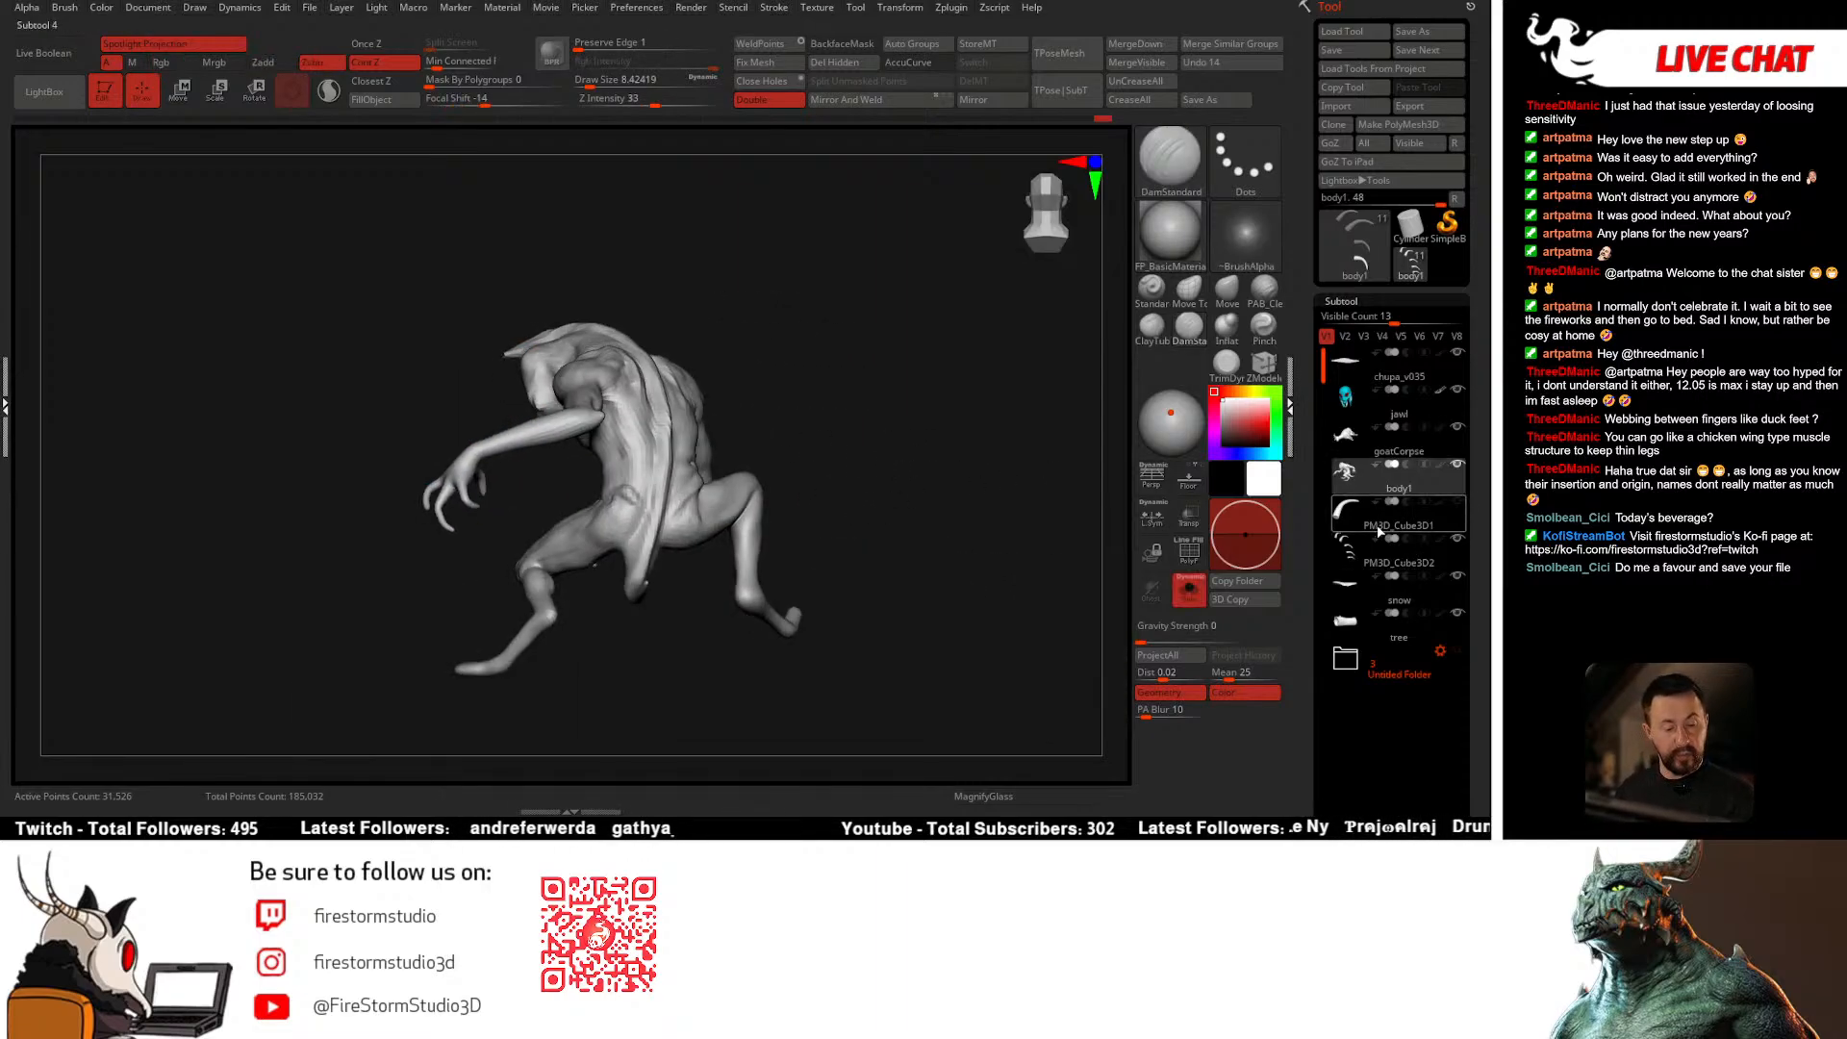
scroll(1436, 449, "down", 5)
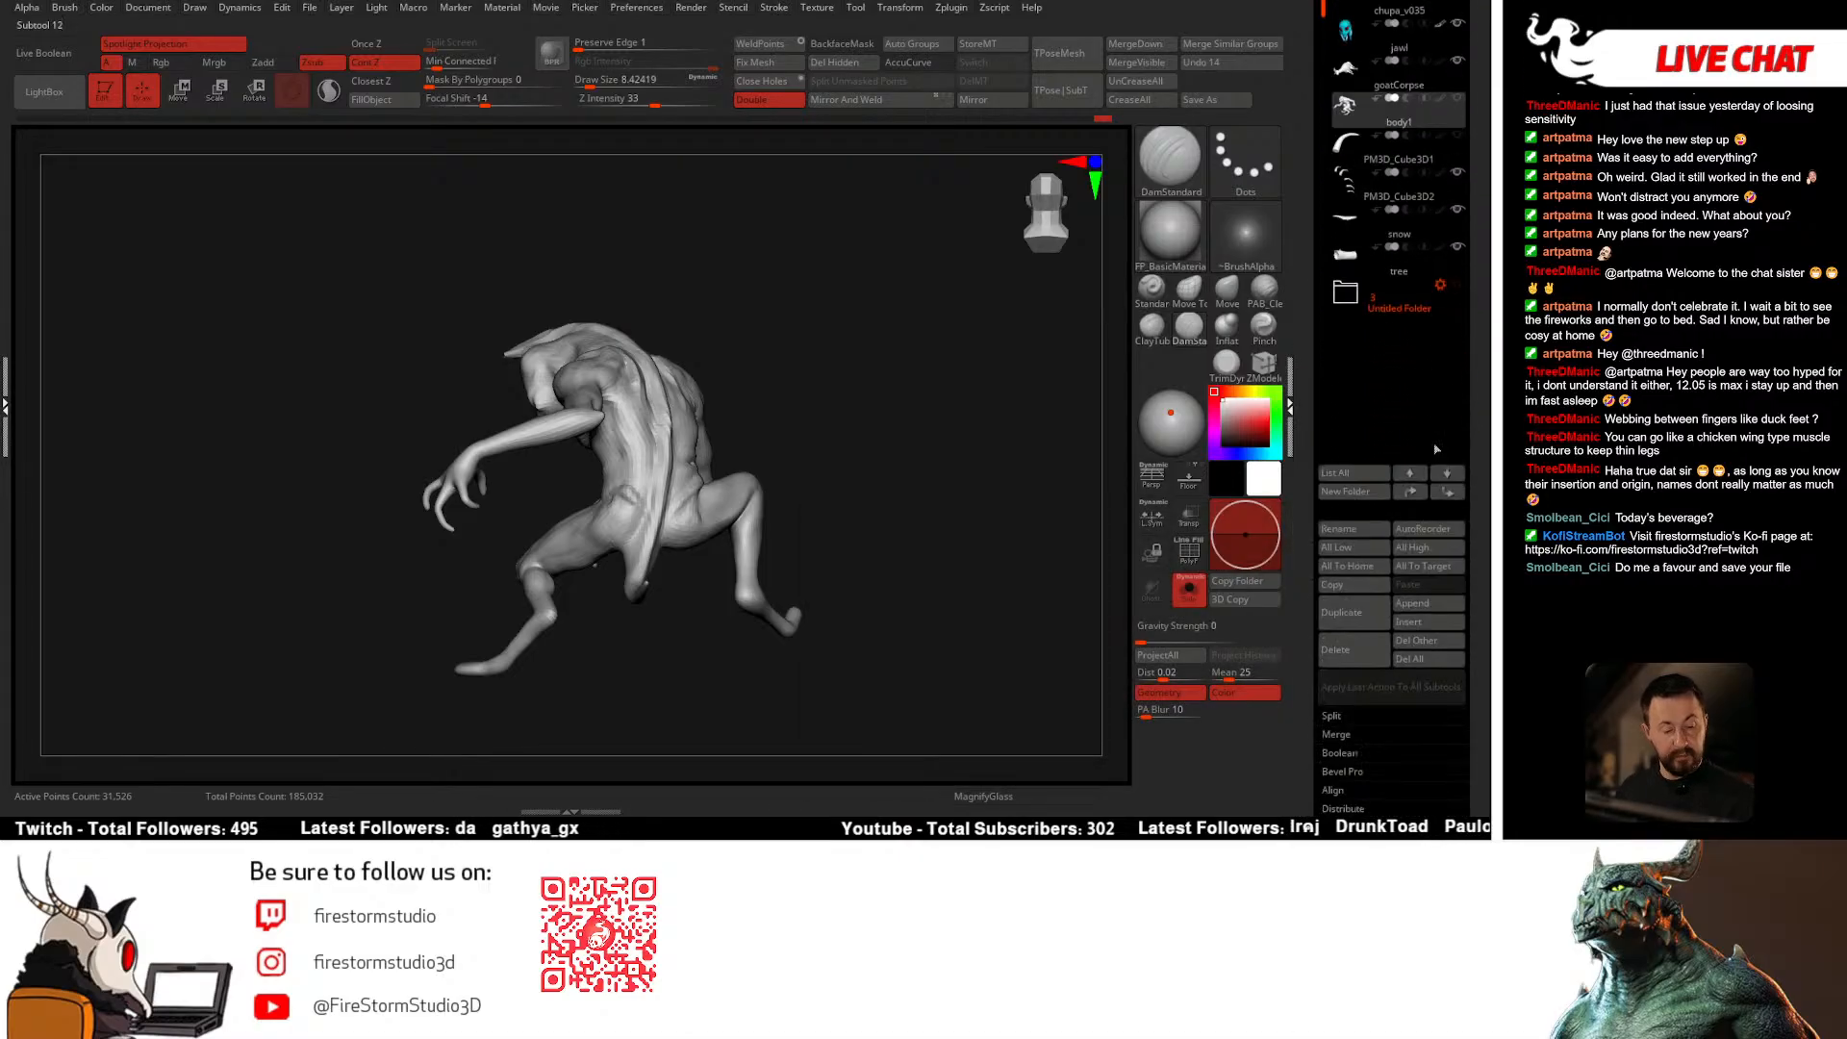
left_click(1345, 613)
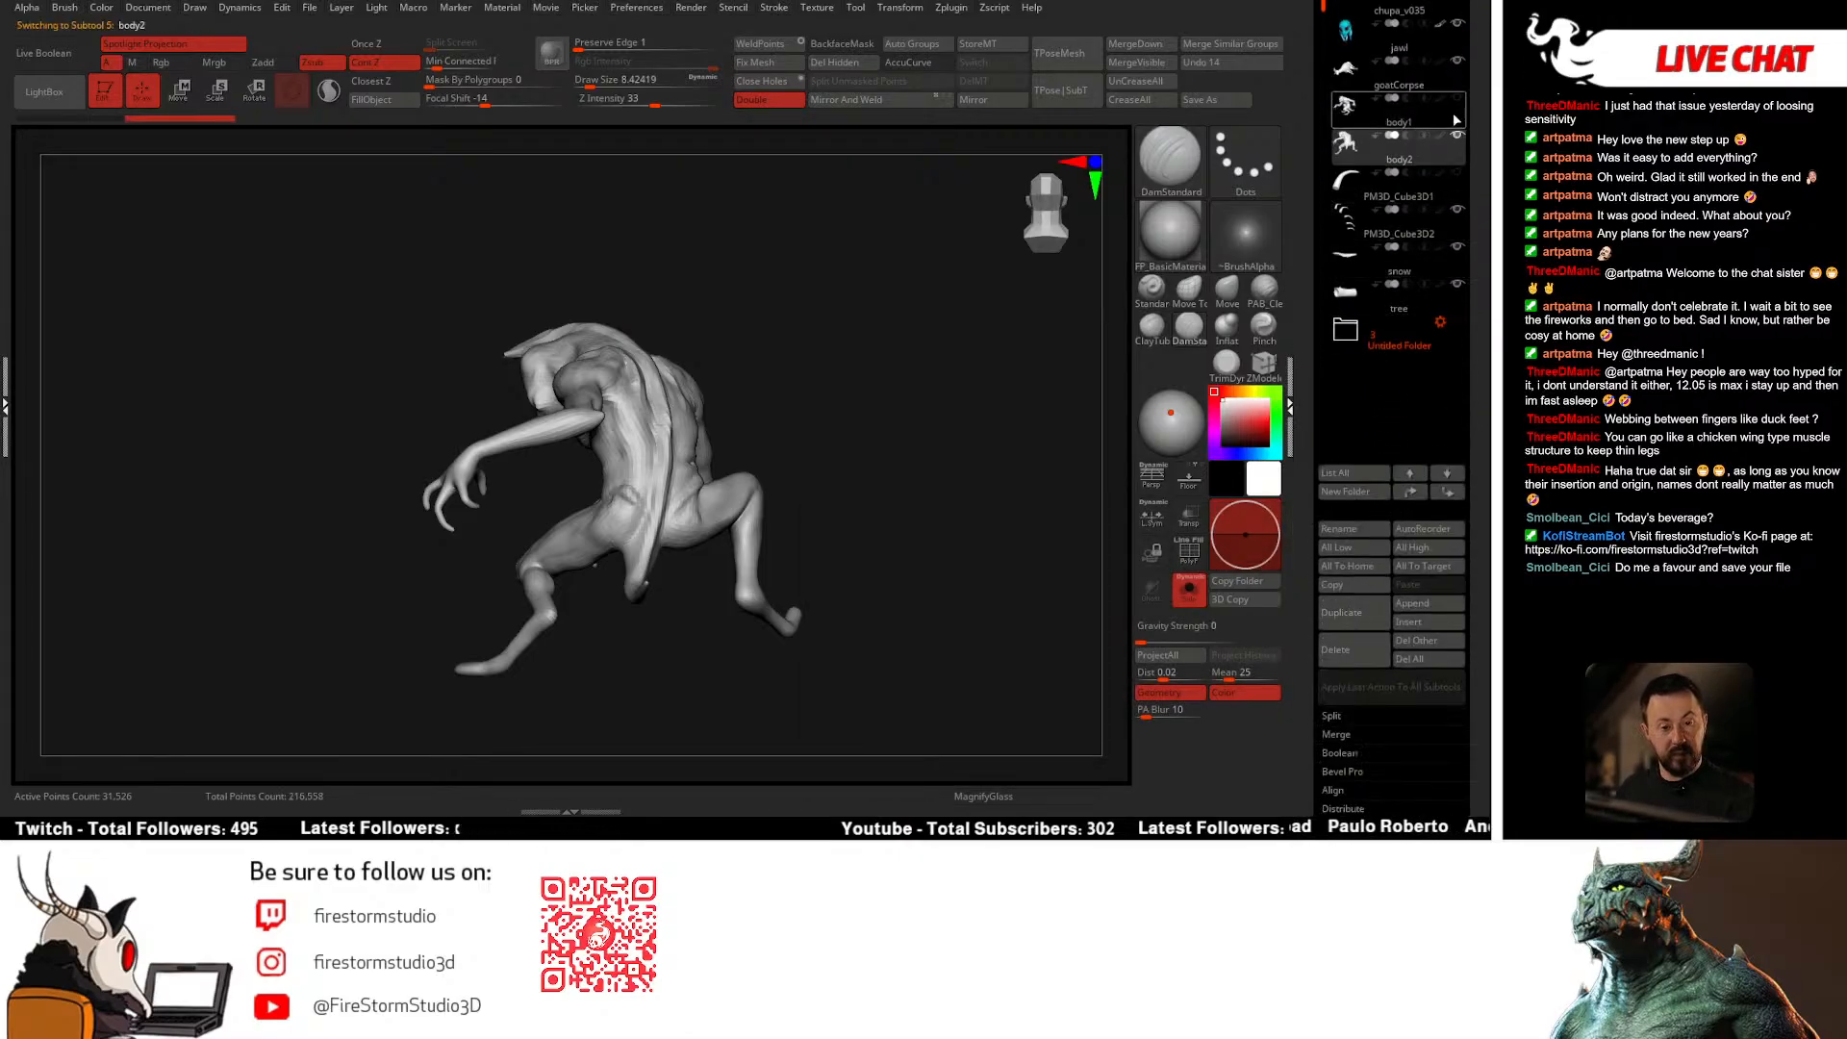
Step: Check the polygroups of the duplicated body and delete its lower subdivision levels
key("shift+f")
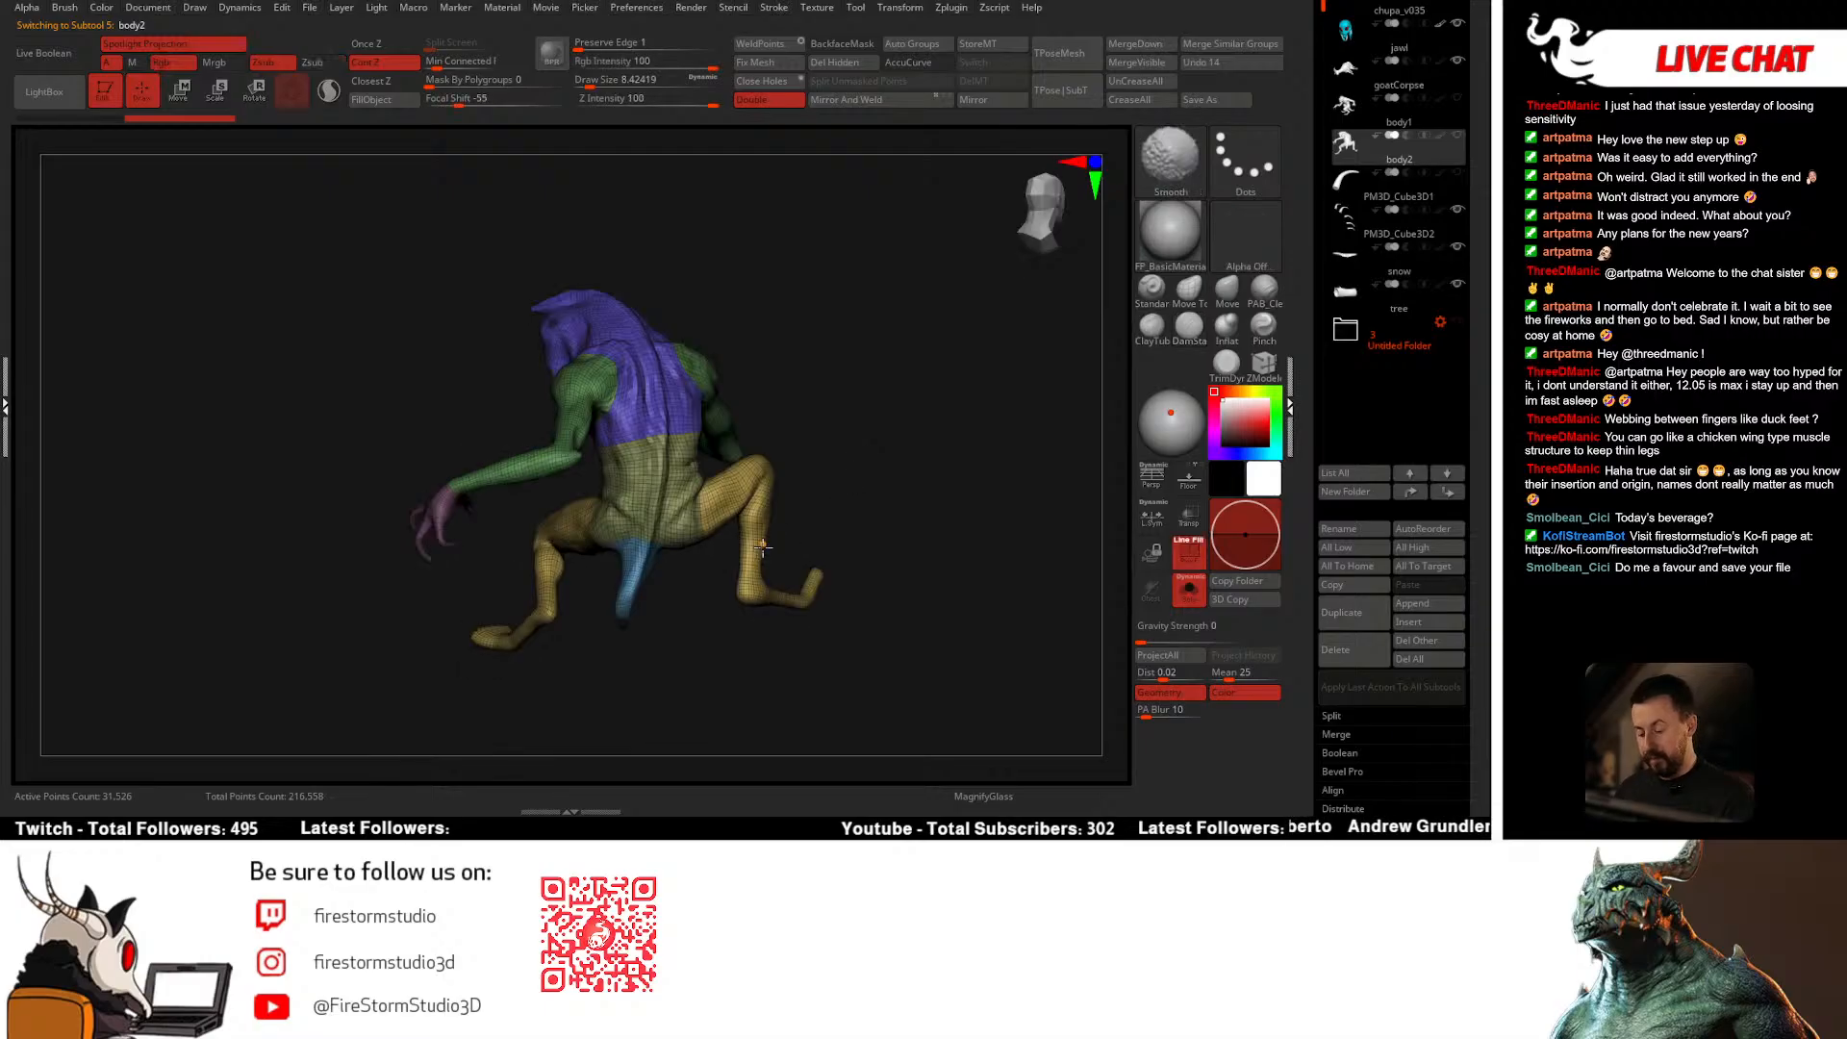
key("space")
left_click_drag(595, 549, 612, 546)
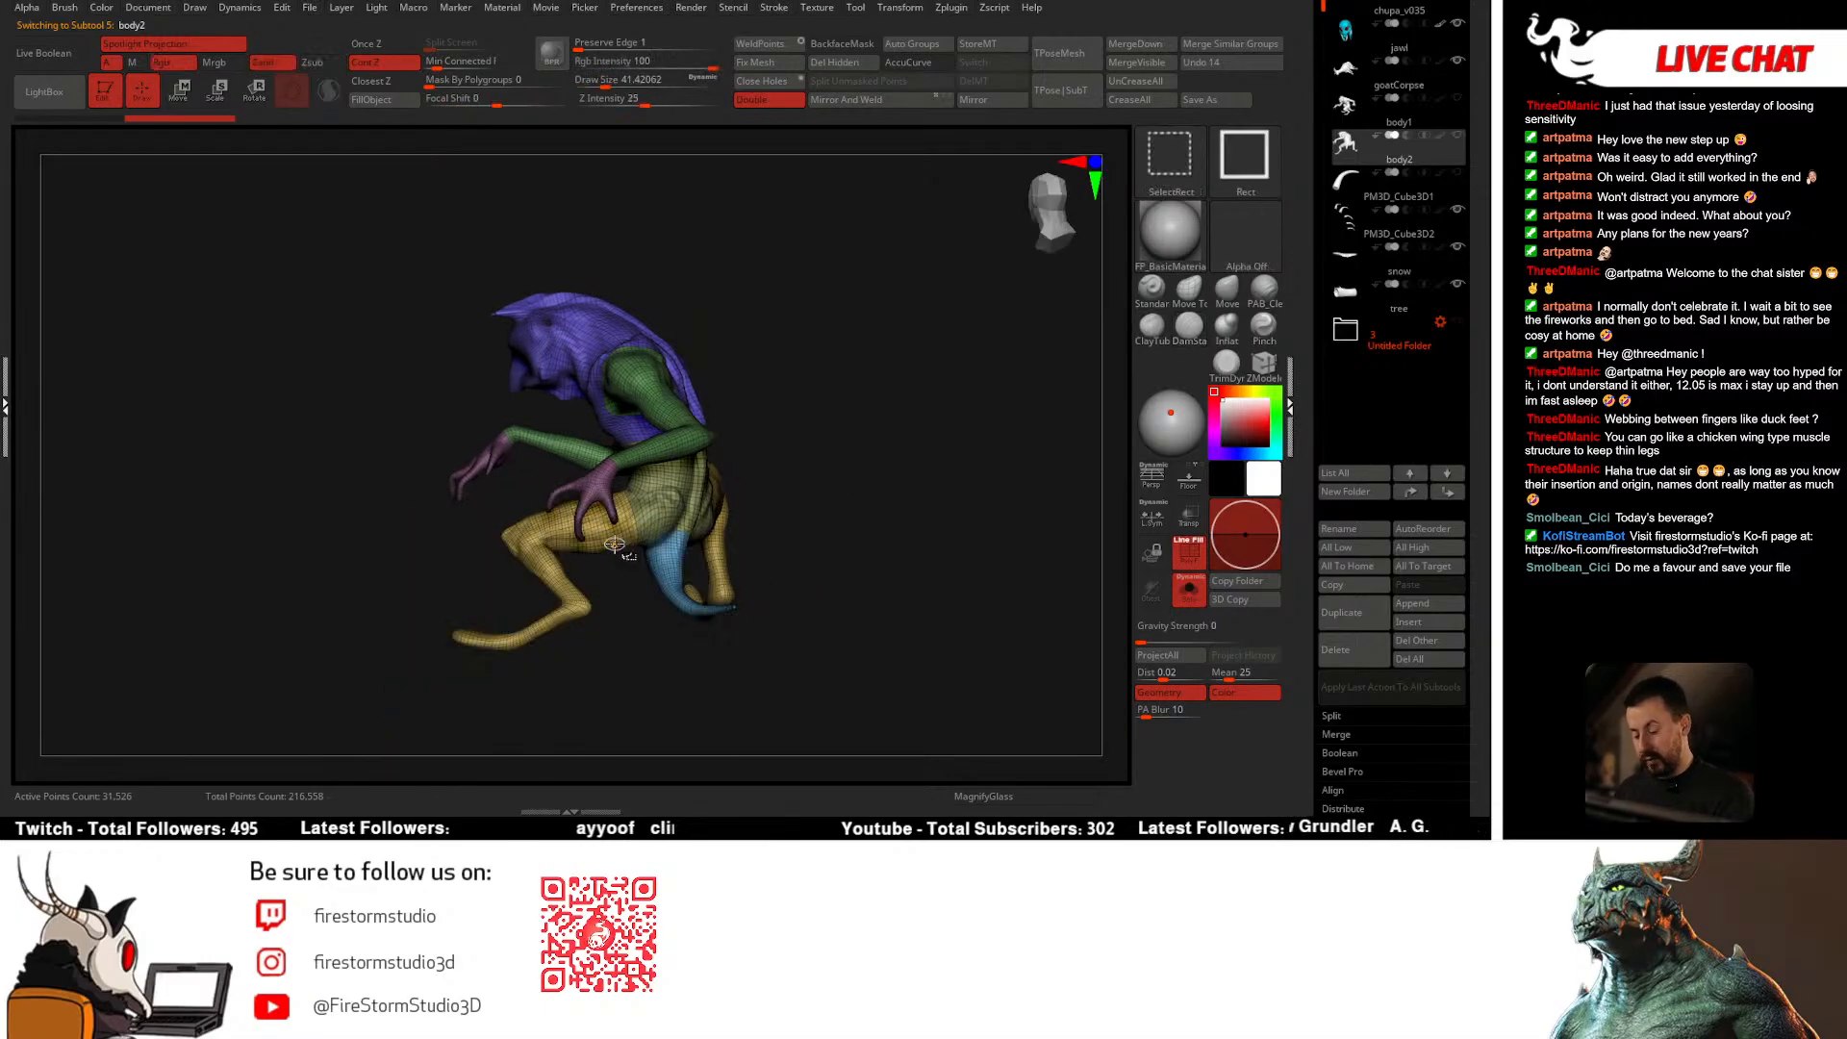
left_click(612, 544, "ctrl+shift")
left_click(1011, 392, "ctrl+shift")
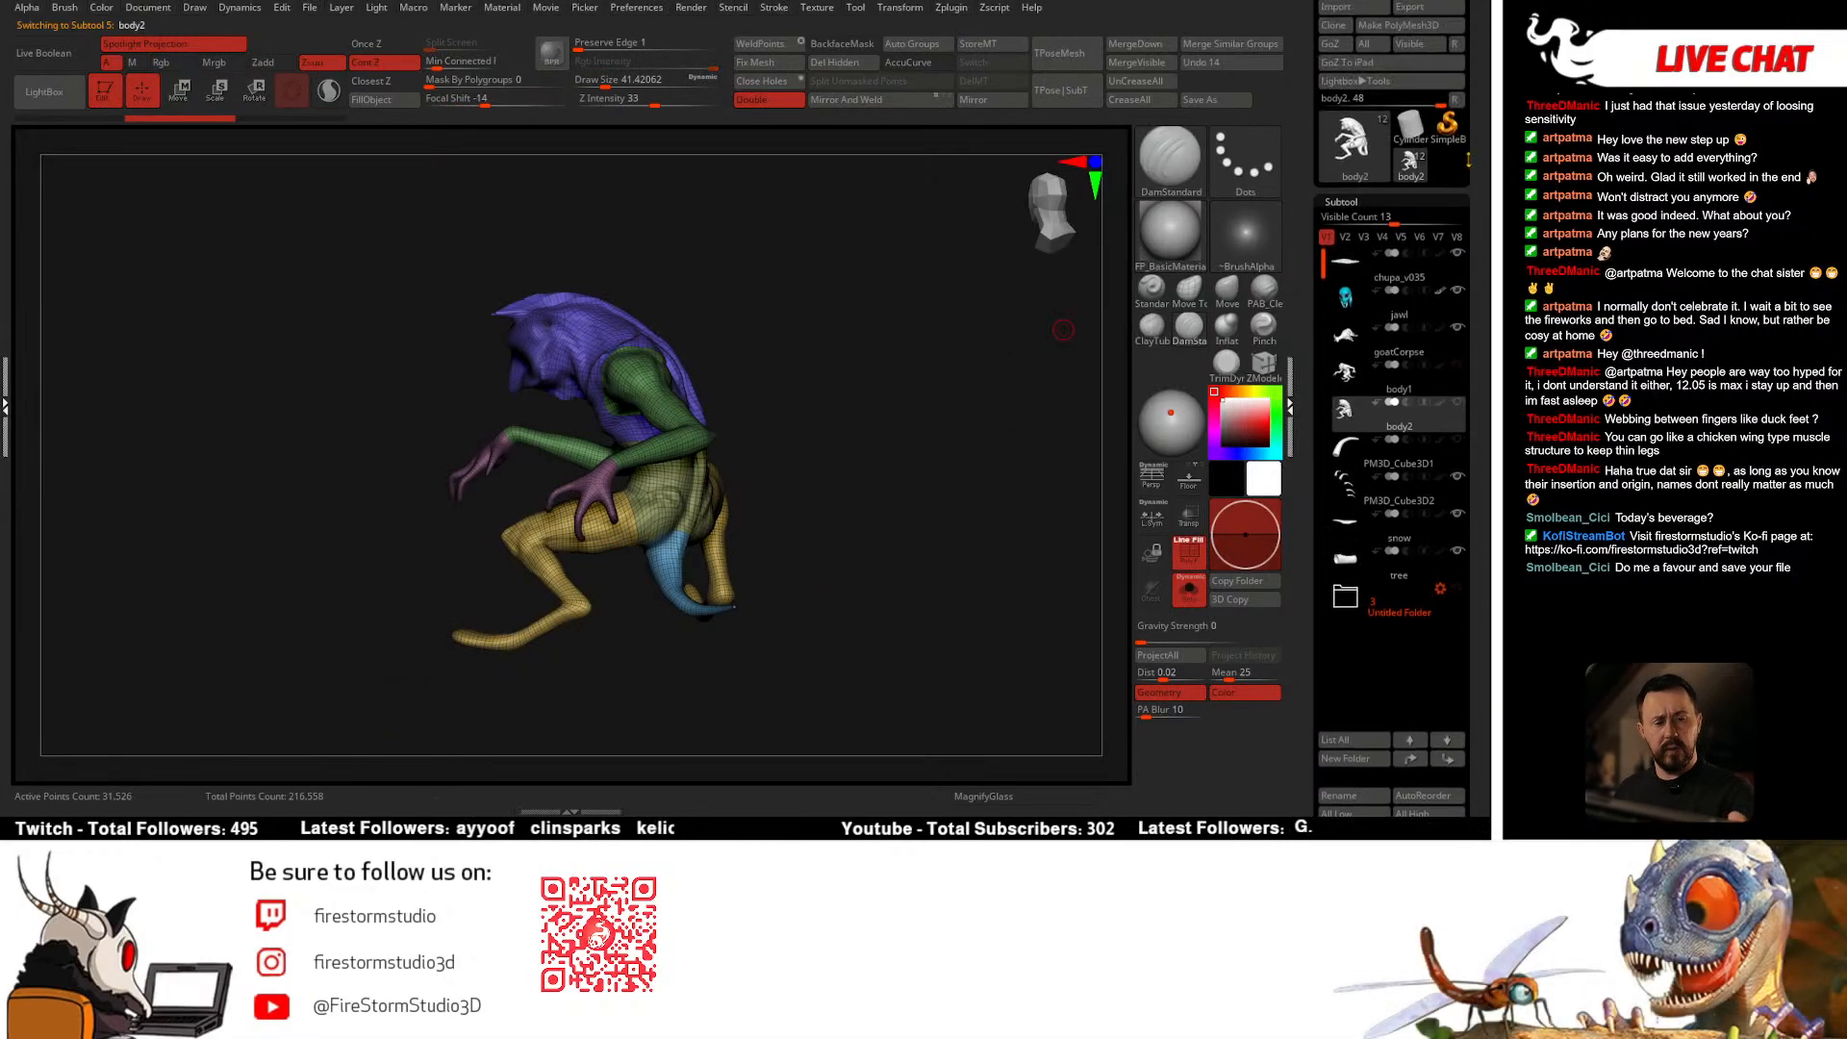
left_click(1345, 202)
left_click(1345, 25)
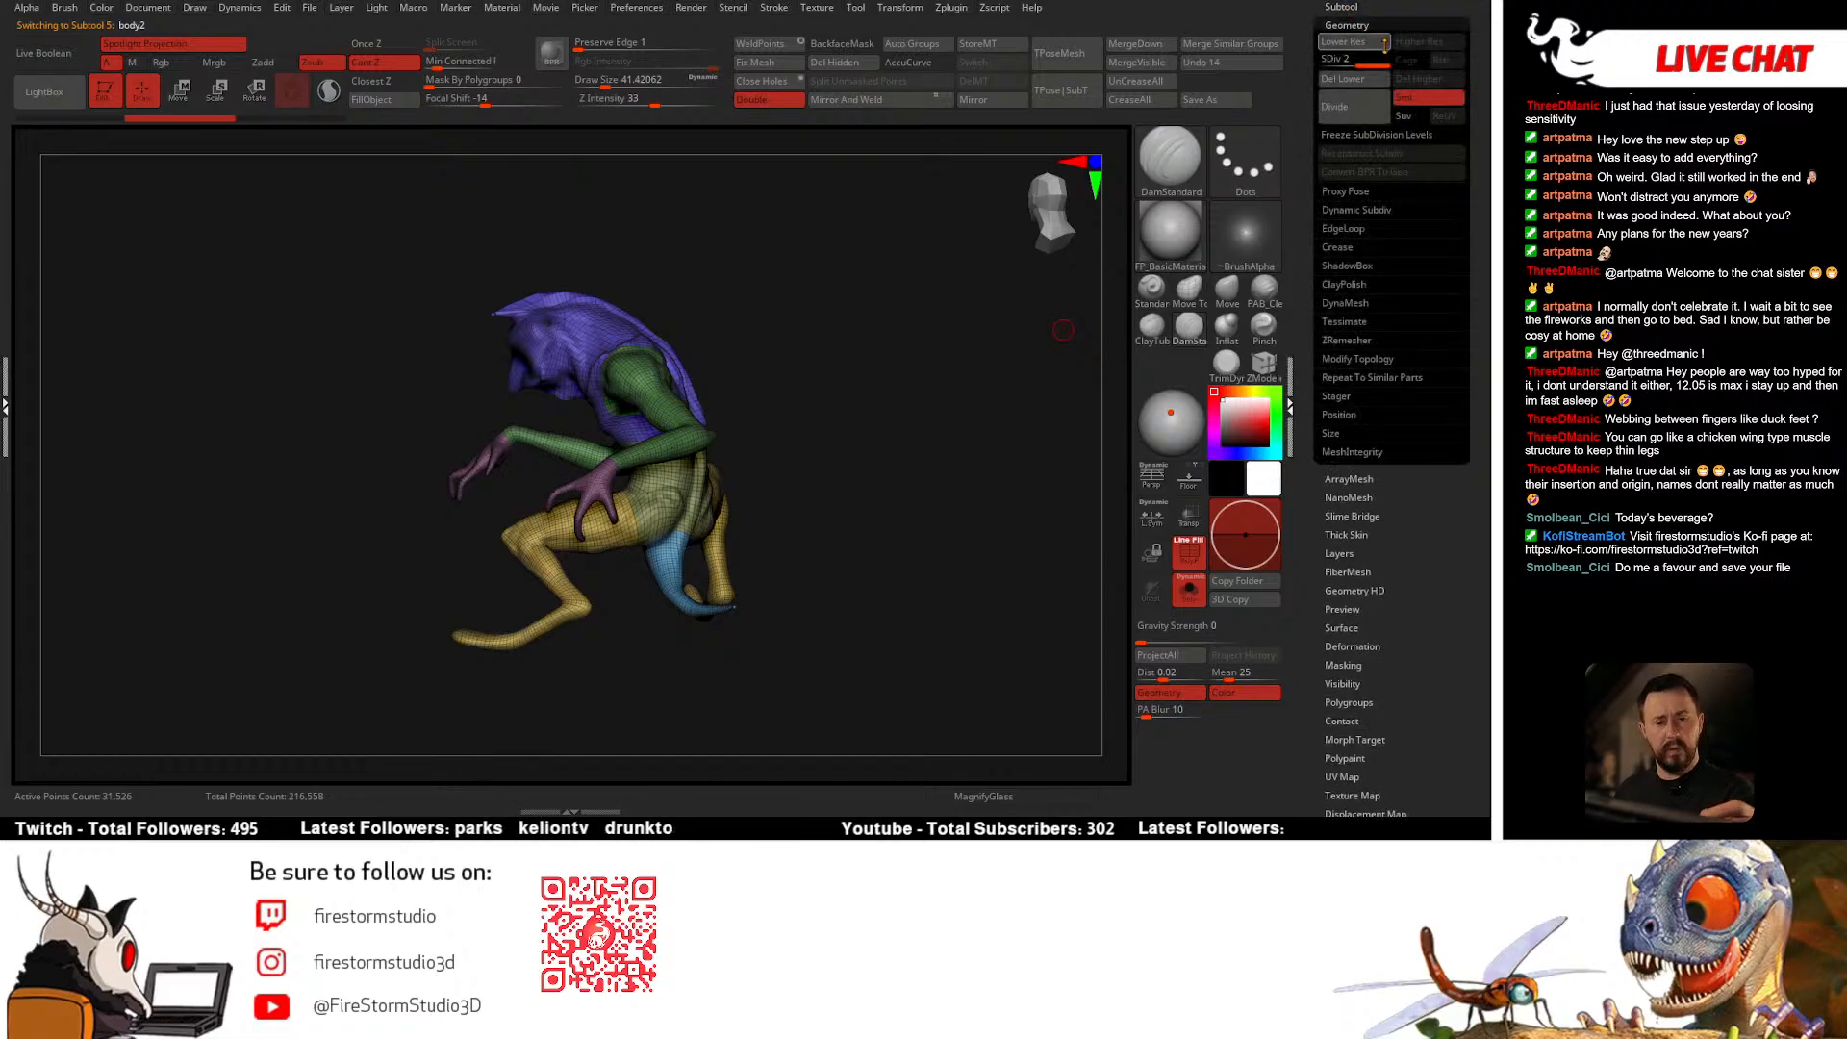
left_click(1357, 78)
Step: Hide everything on the body copy except the polygroup of the creature's left leg
left_click_drag(923, 510, 787, 553)
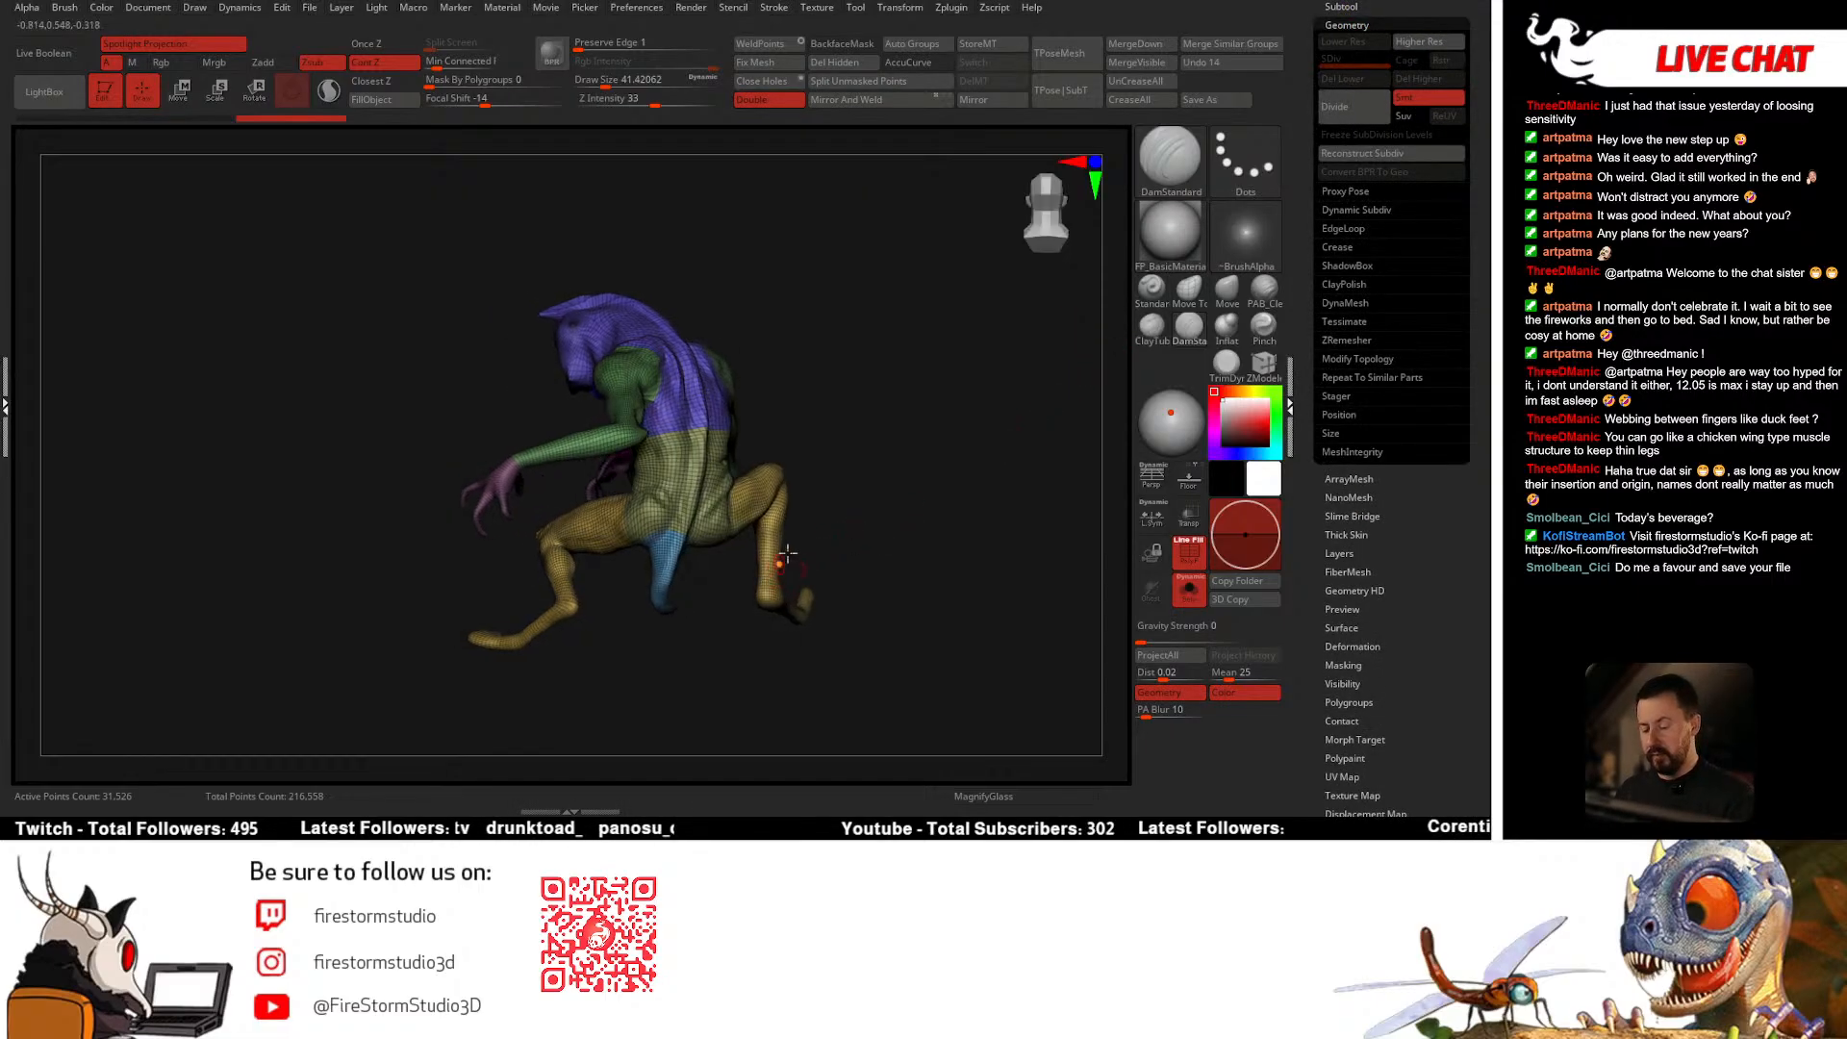
left_click(709, 529, "ctrl+shift")
left_click(640, 527, "ctrl+shift")
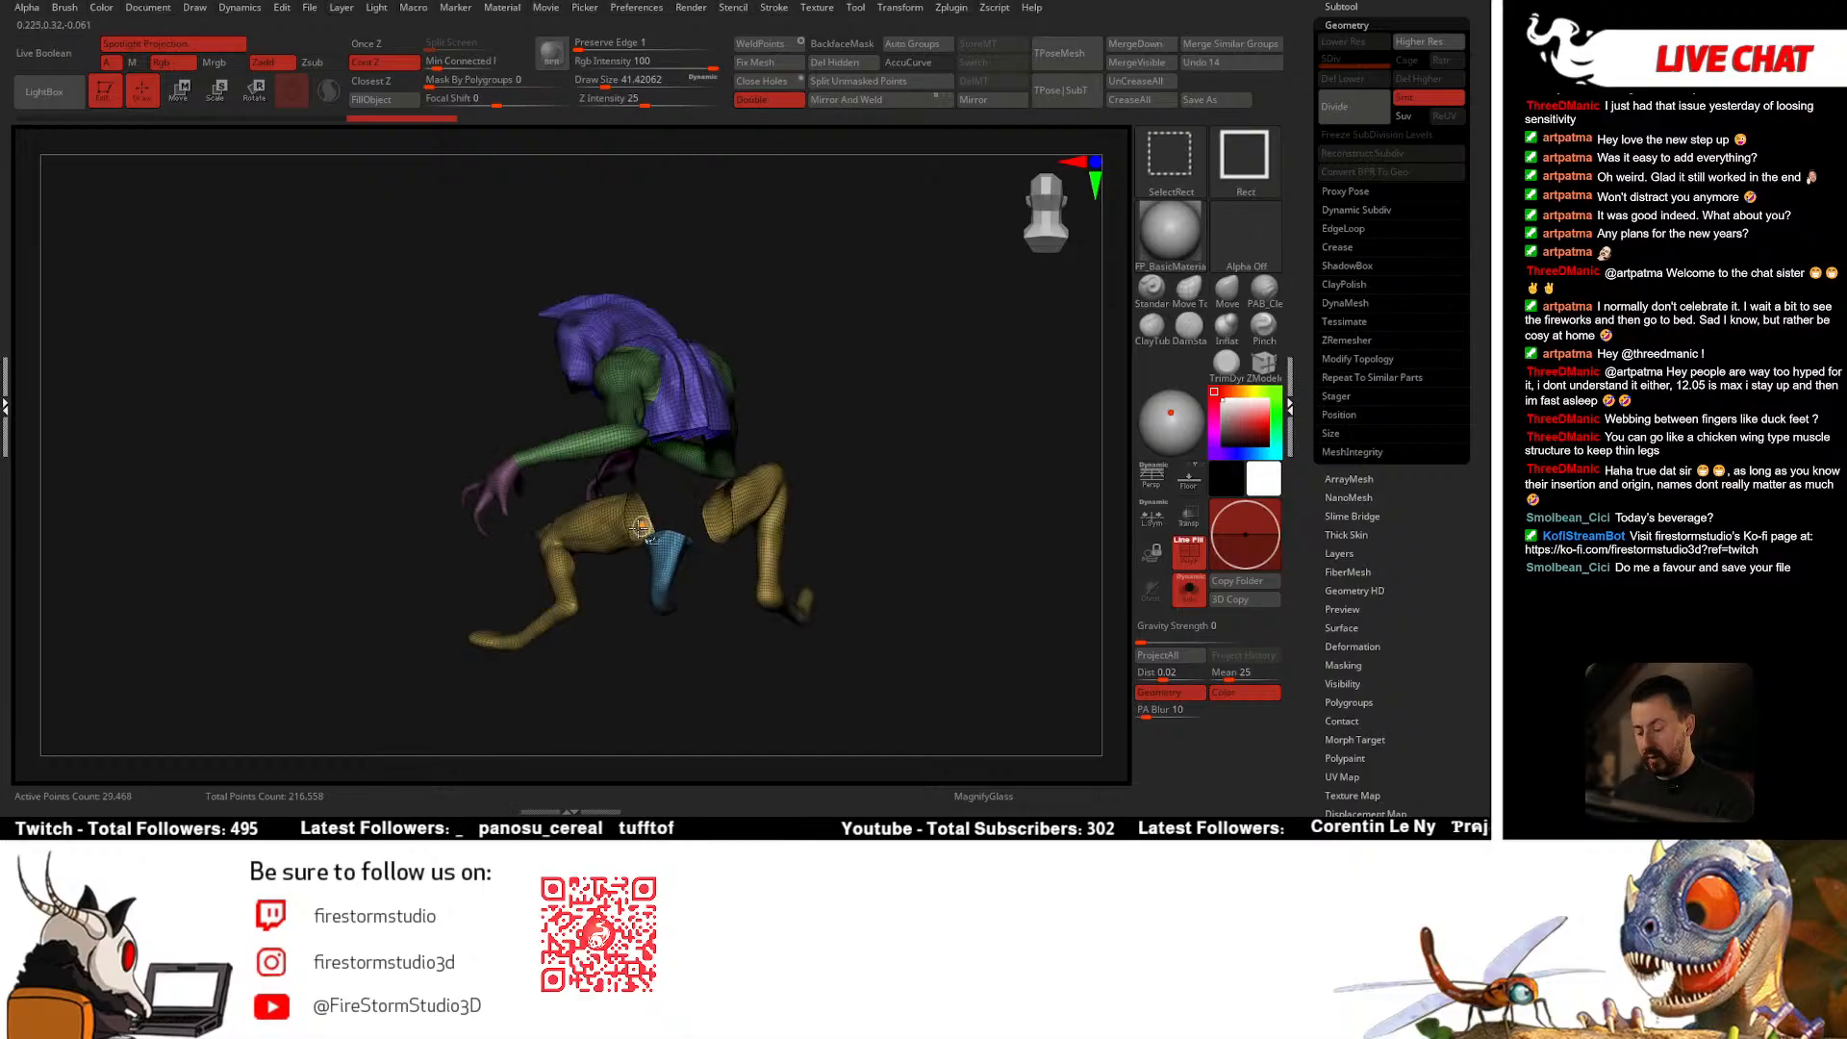
left_click(614, 546, "ctrl+shift")
key("ctrl+z")
left_click(620, 605, "ctrl+shift")
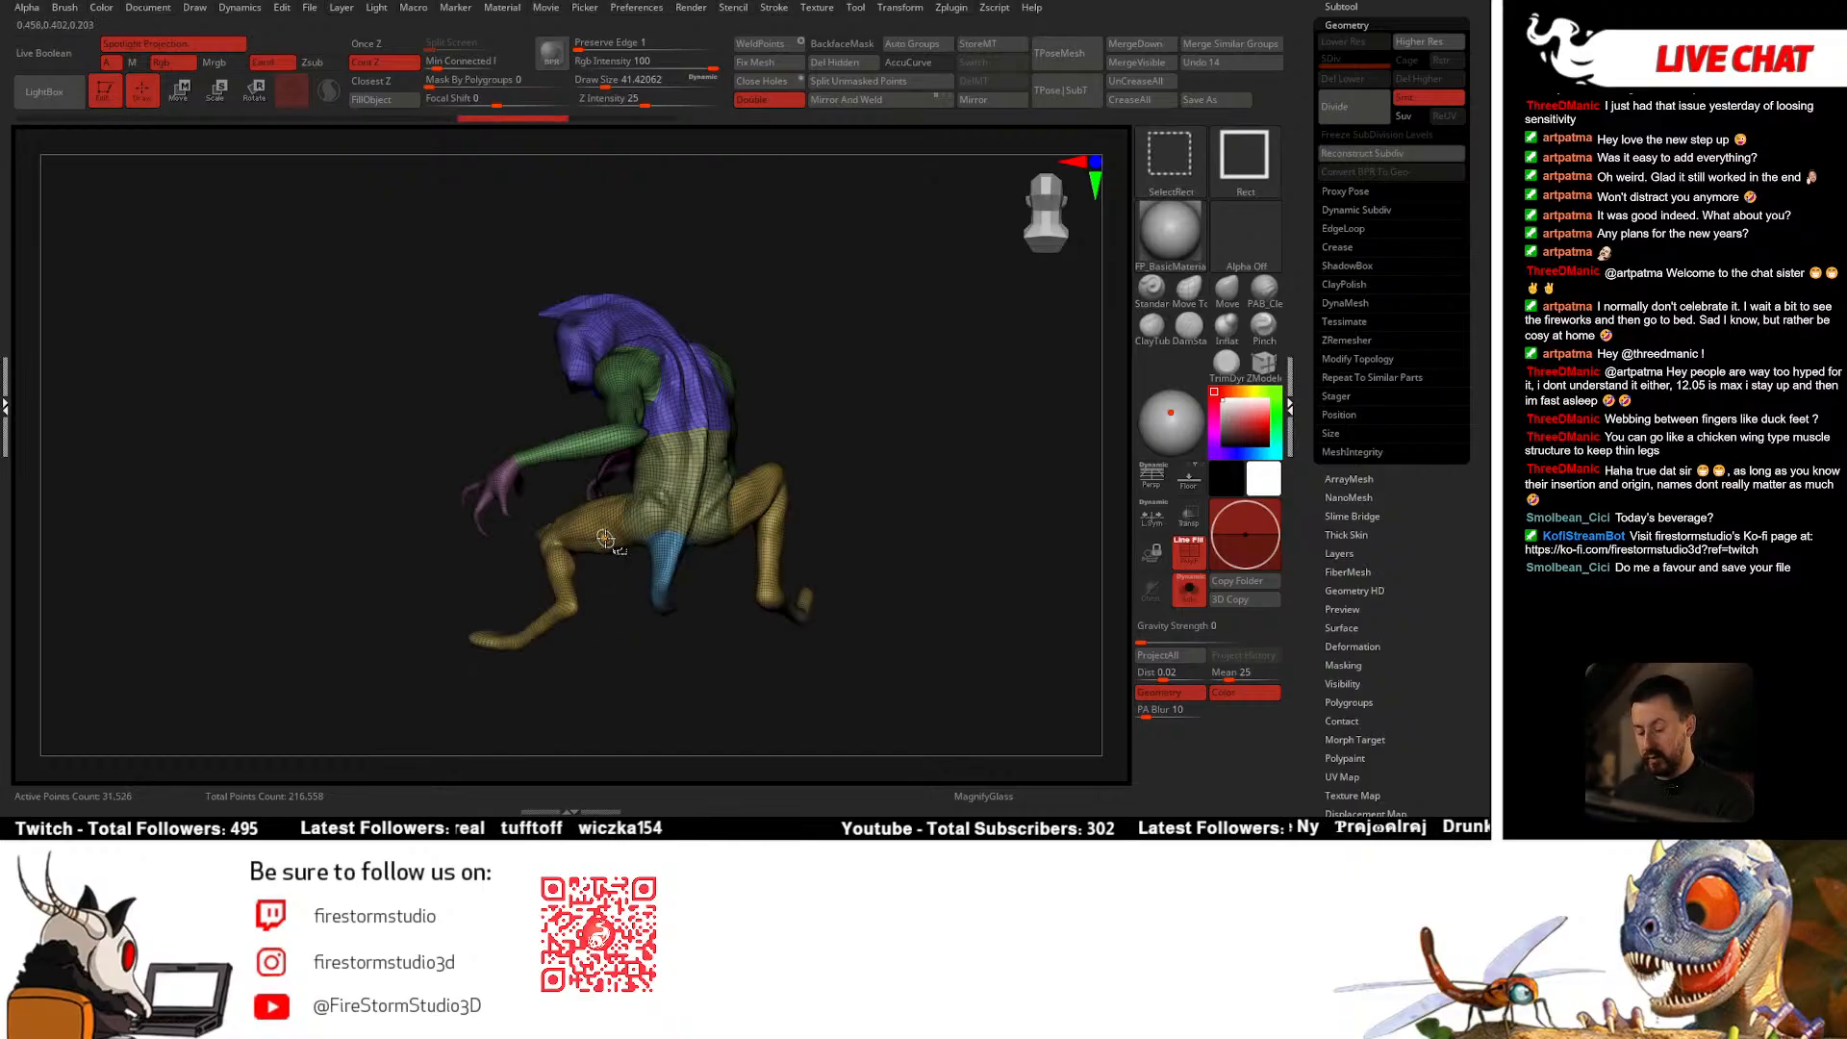
left_click(612, 532, "ctrl+shift")
left_click_drag(678, 393, 889, 702, "ctrl+alt+shift")
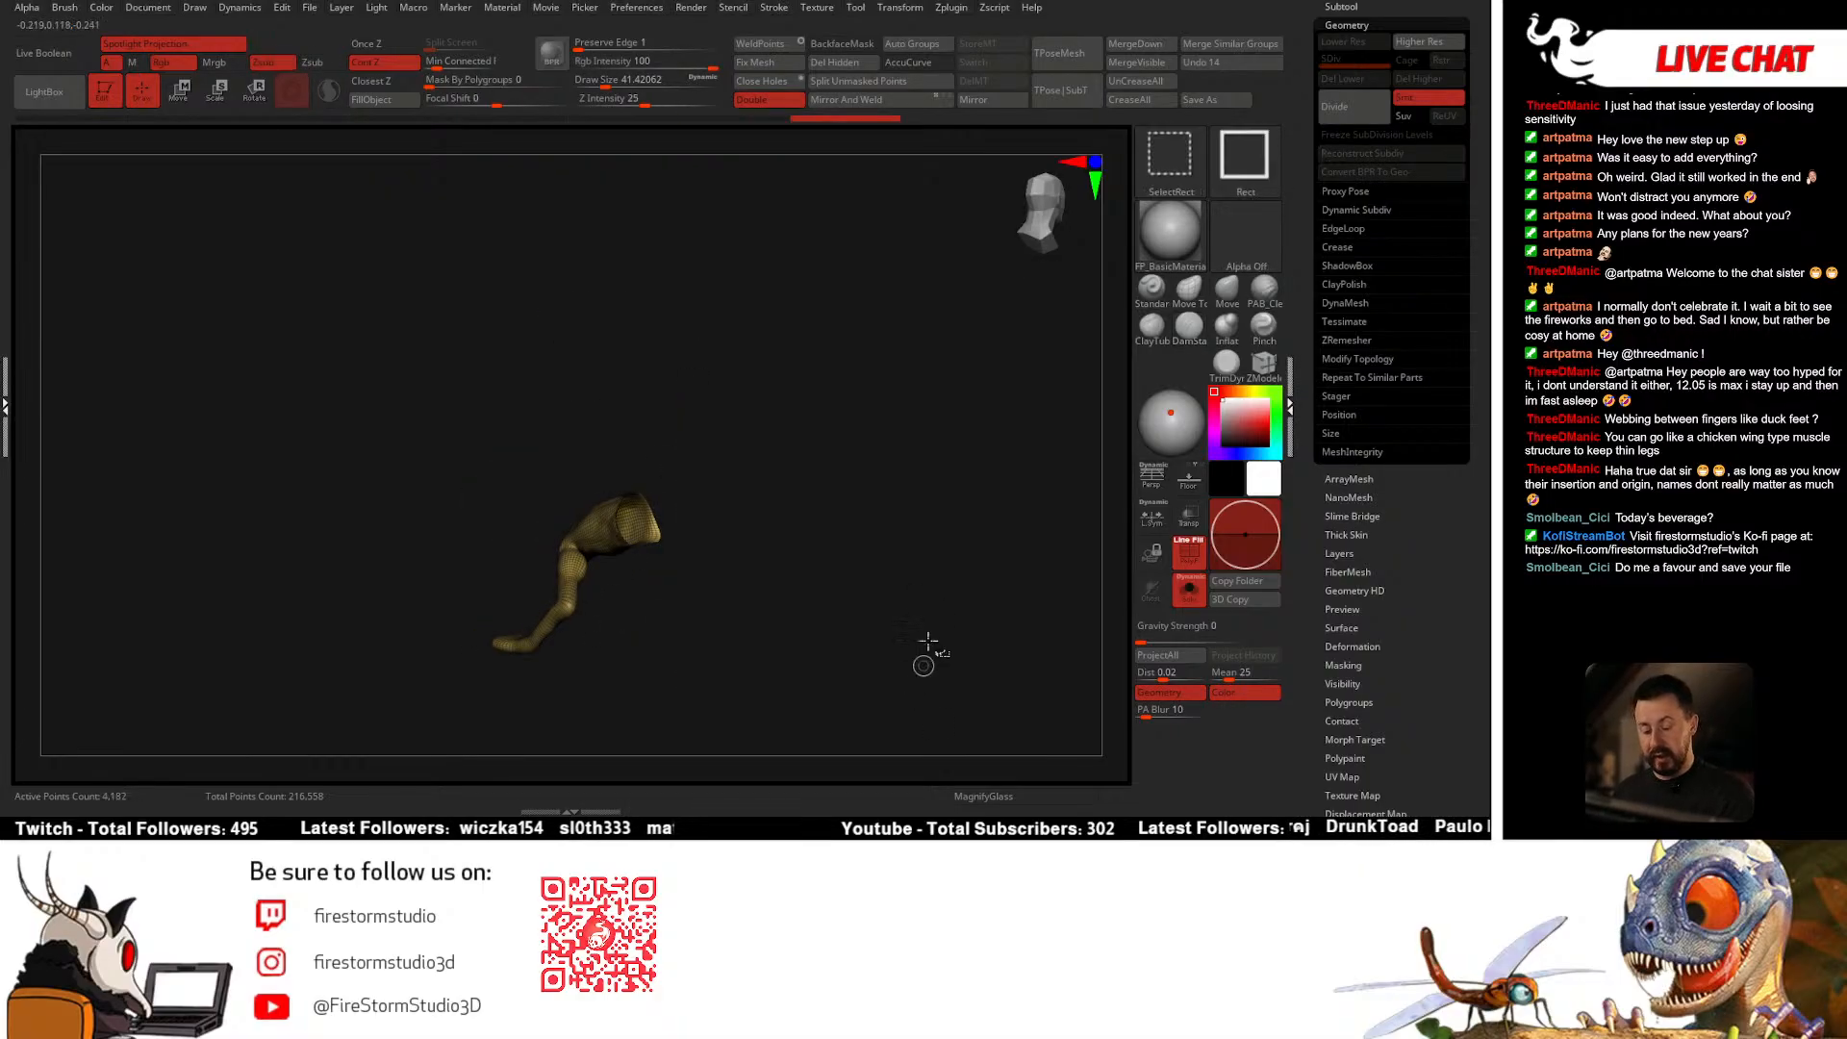
Step: Delete the hidden geometry around the leg and close the open hole at its hip end
left_click_drag(844, 447, 772, 462)
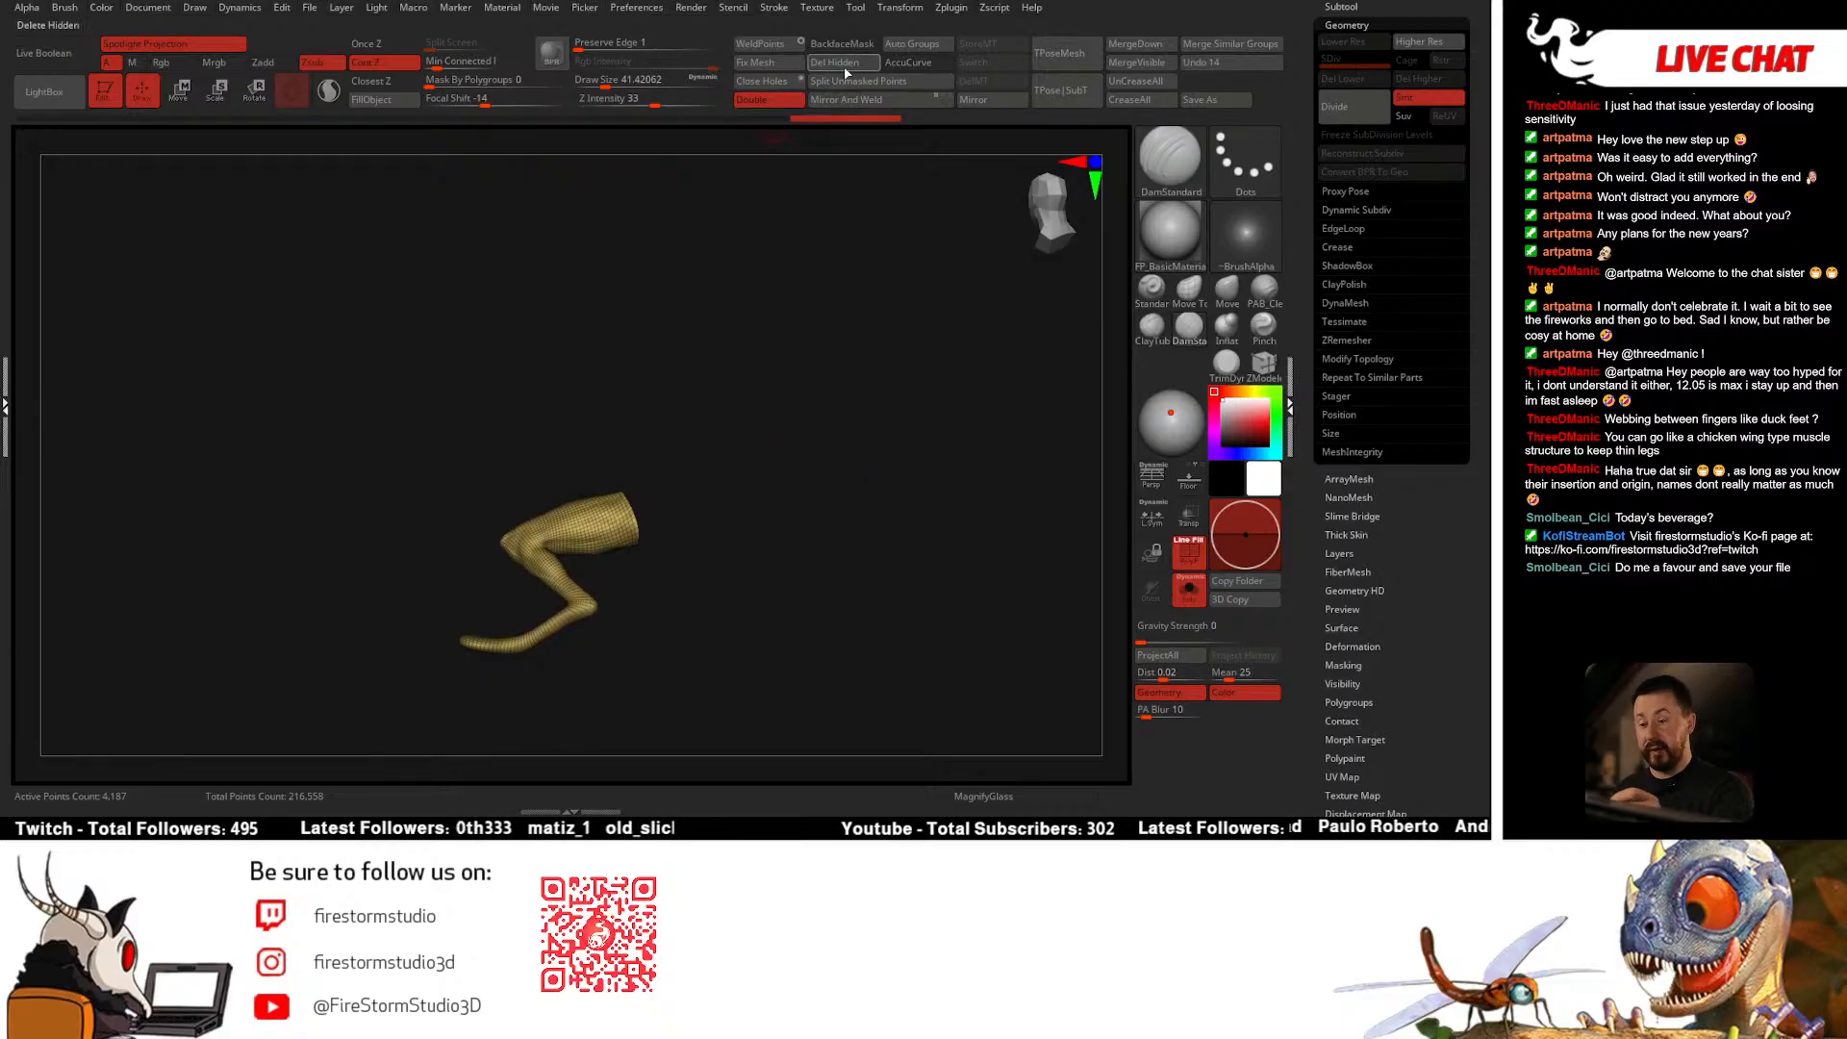
left_click_drag(773, 543, 818, 163)
left_click(761, 80)
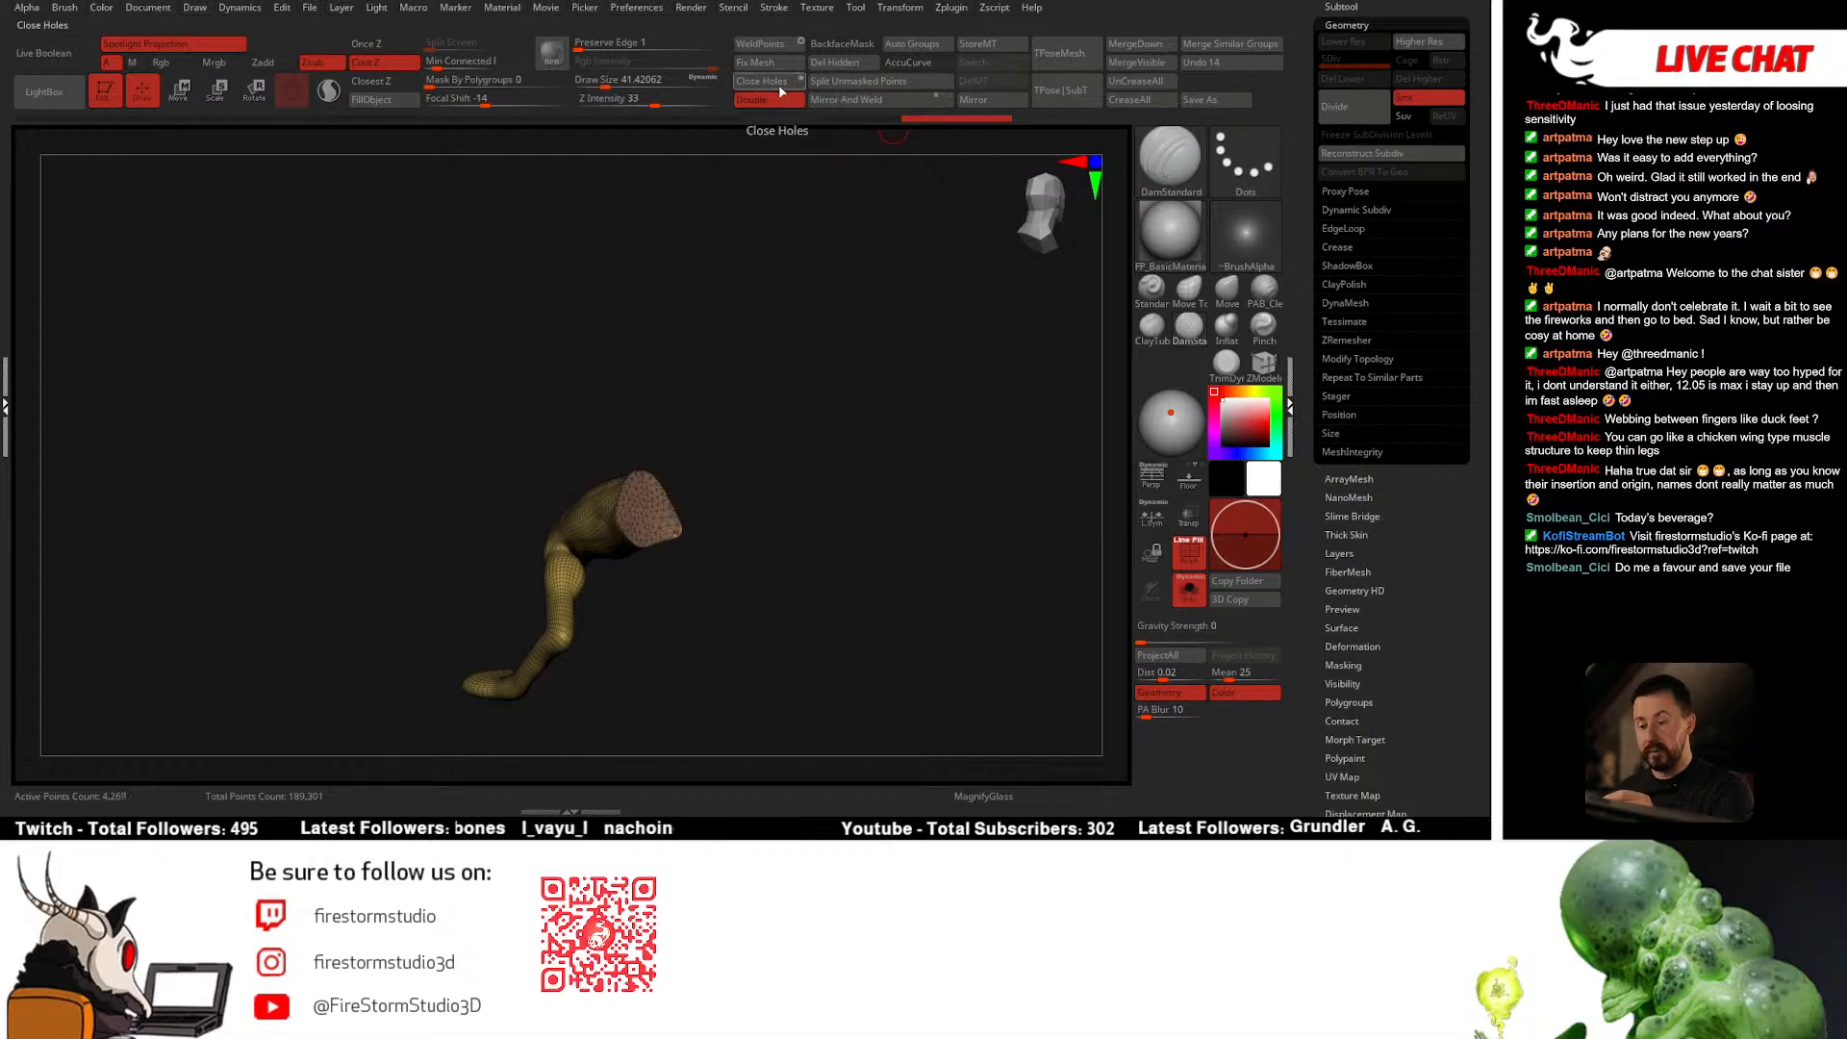
key("shift+f")
left_click_drag(754, 554, 777, 372)
key("shift+f")
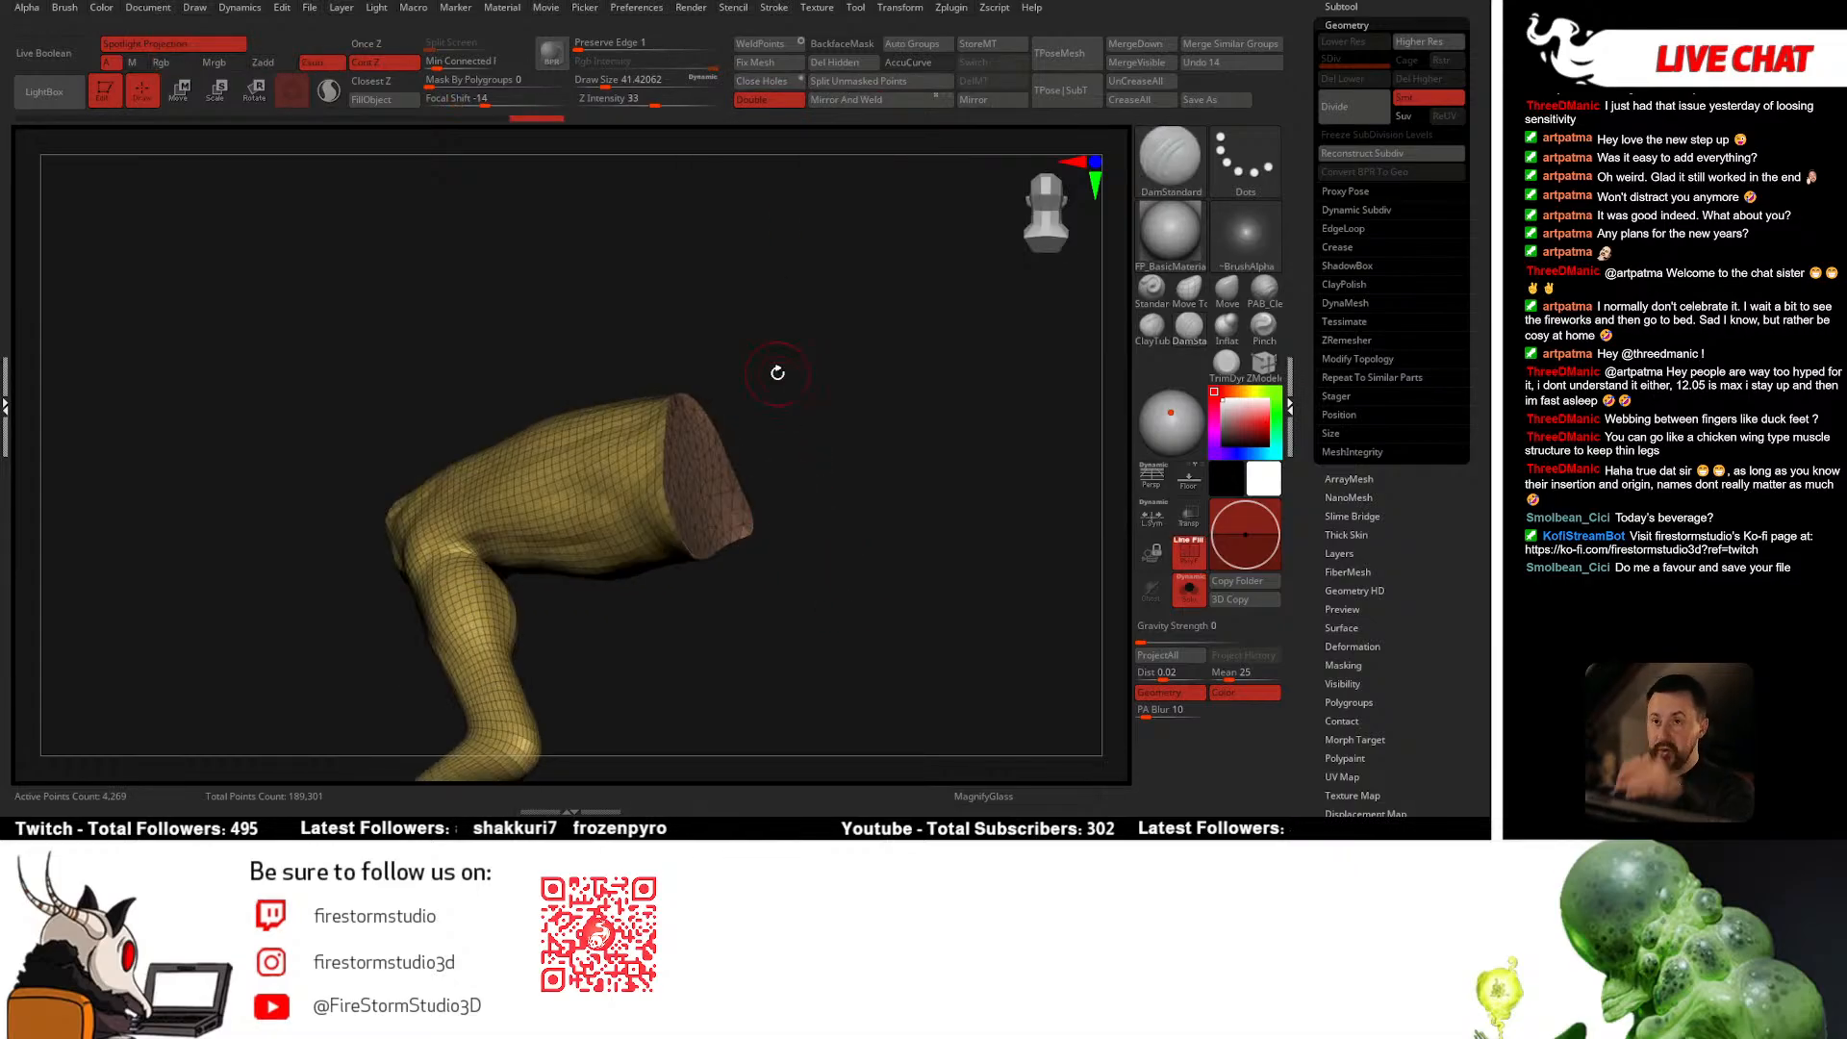
Step: Examine the capped leg from several angles, both against the surrounding scene and on its own
left_click_drag(780, 246, 724, 355)
left_click_drag(809, 464, 739, 442)
left_click_drag(868, 467, 938, 462)
key("space")
mouse_move(841, 428)
left_mouse_down()
mouse_move(737, 451)
mouse_move(868, 487)
mouse_move(870, 514)
left_mouse_up()
left_click_drag(928, 397, 800, 305)
left_click_drag(845, 399, 739, 496)
left_click(838, 515)
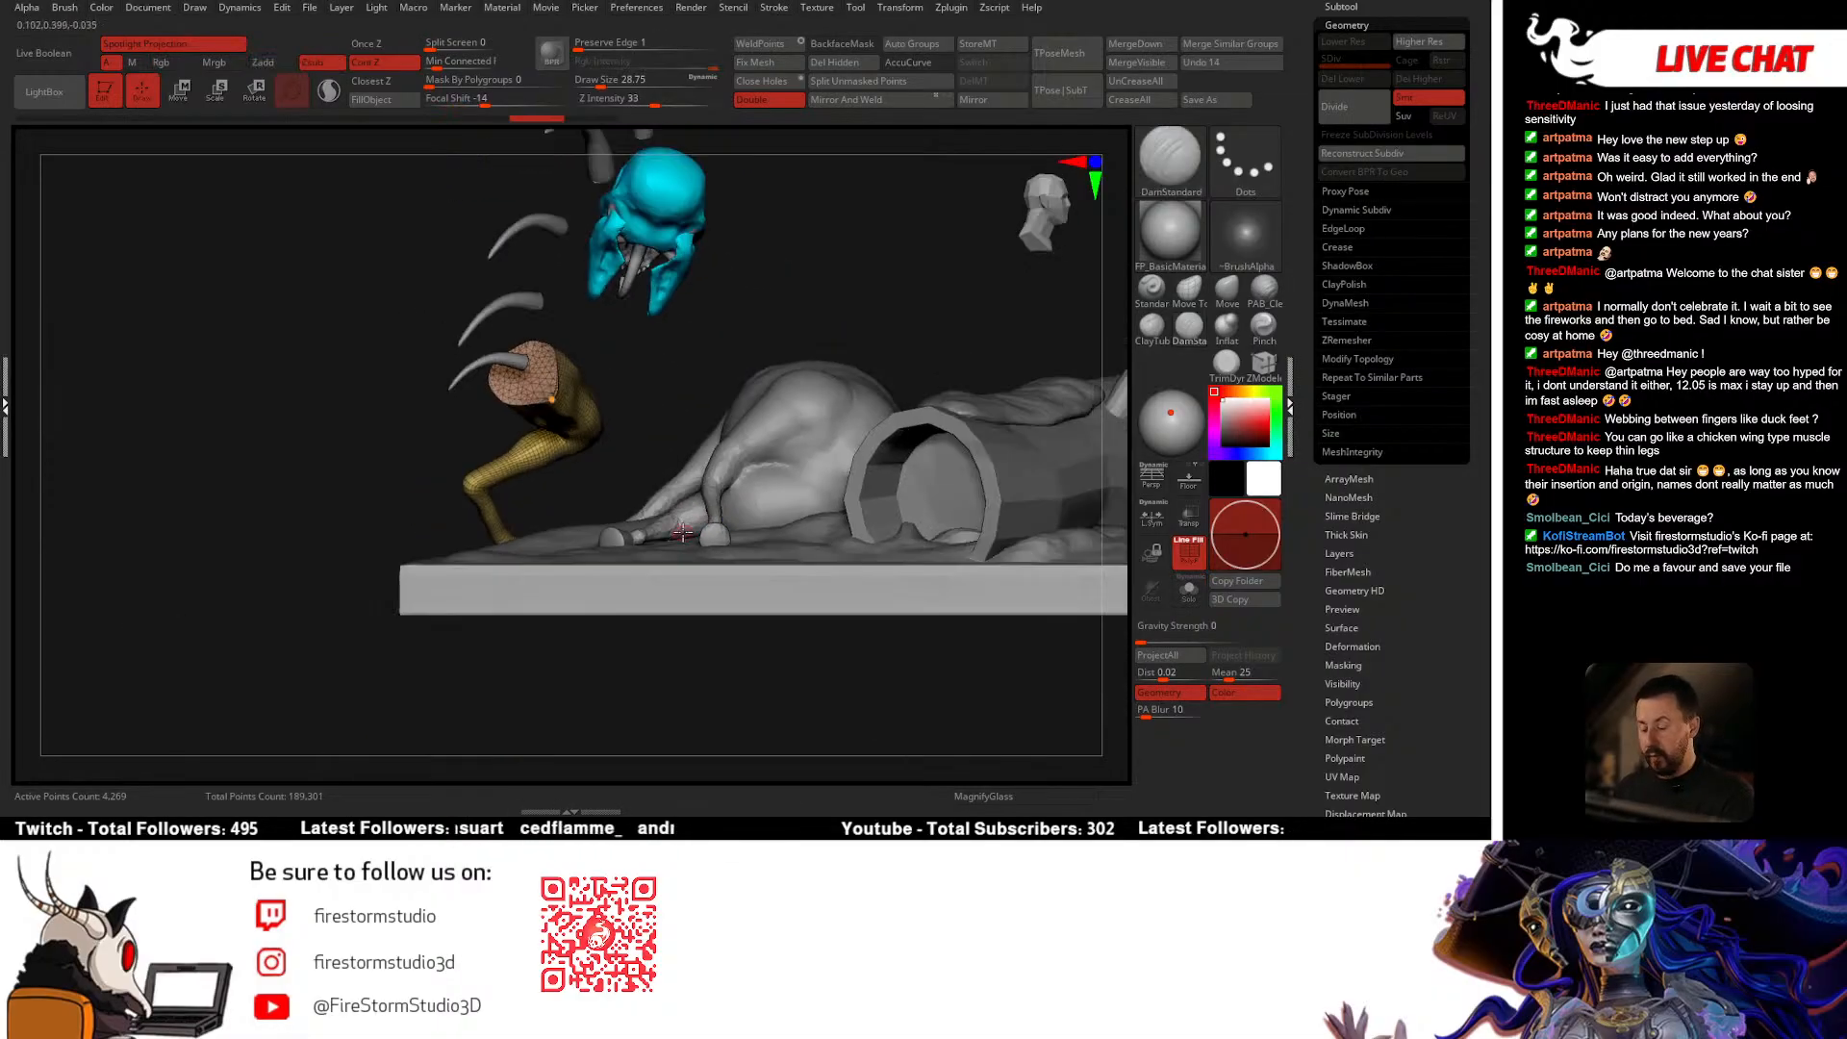
left_click(739, 493)
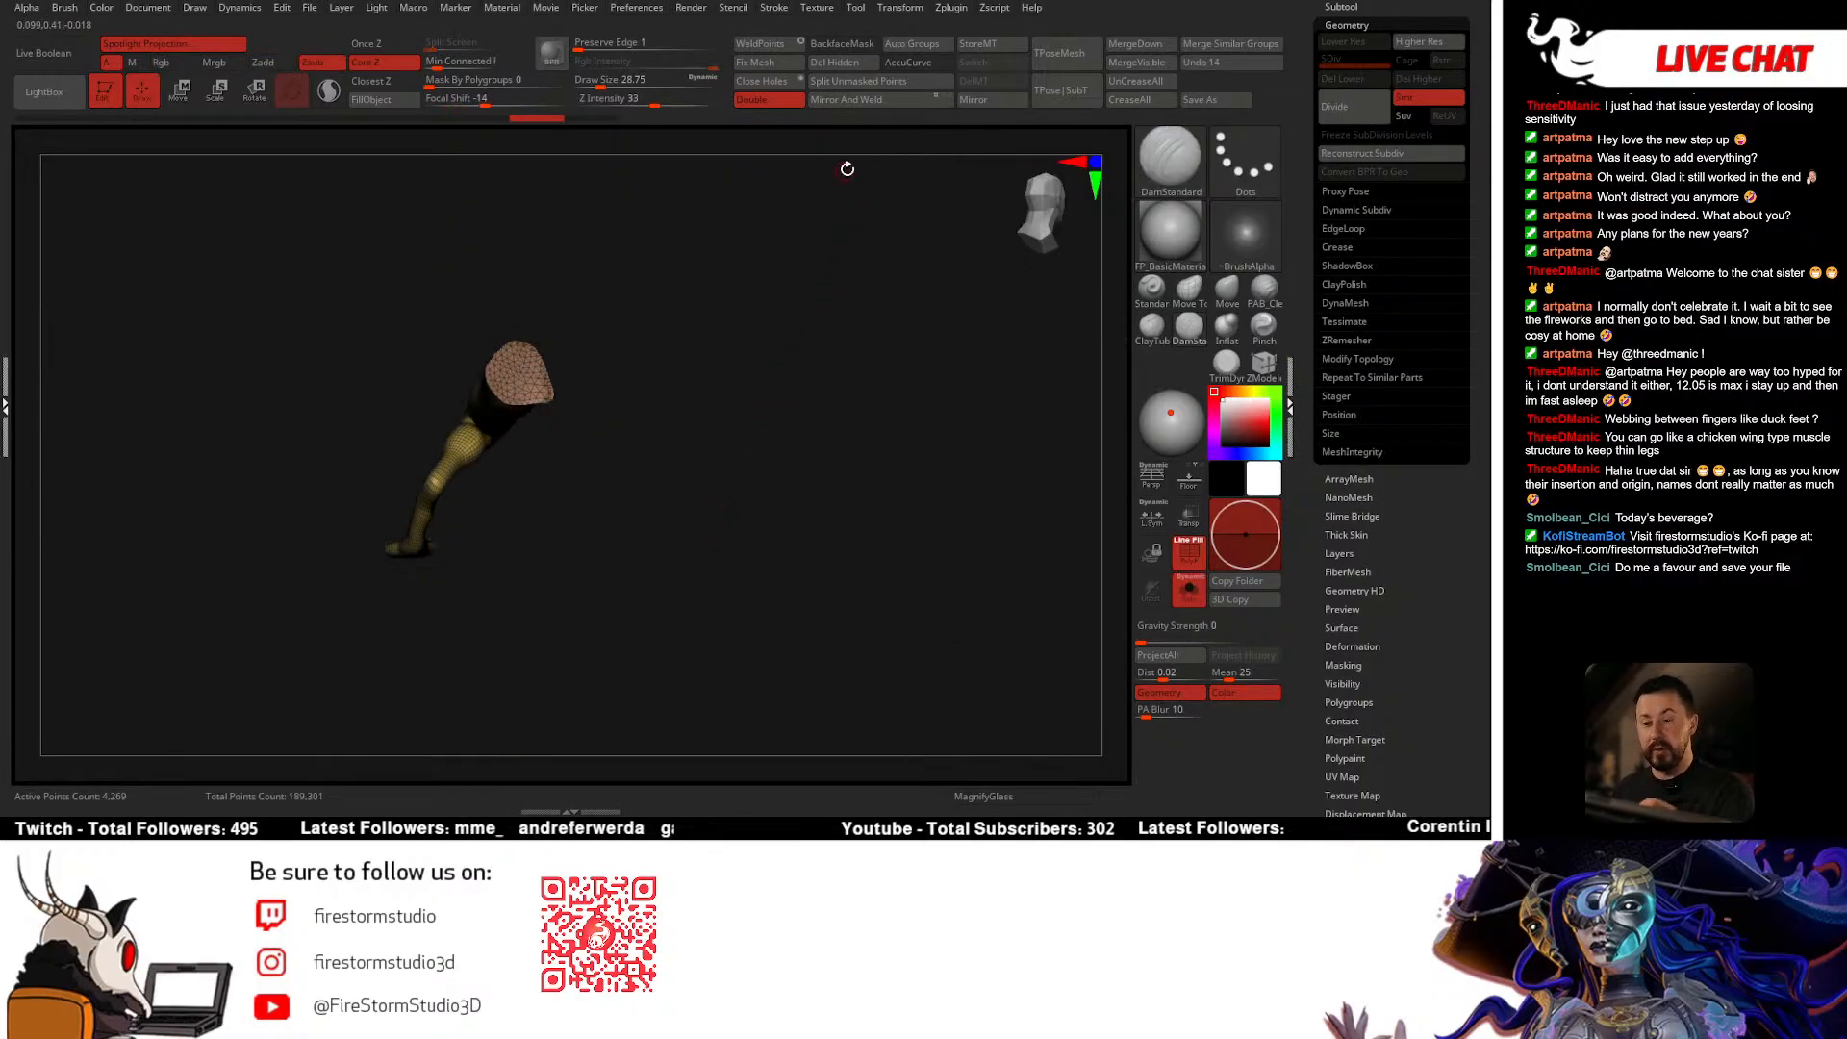
Step: Mirror the capped leg across the X axis with SubTool Master and append it as a new subtool
left_click(988, 101)
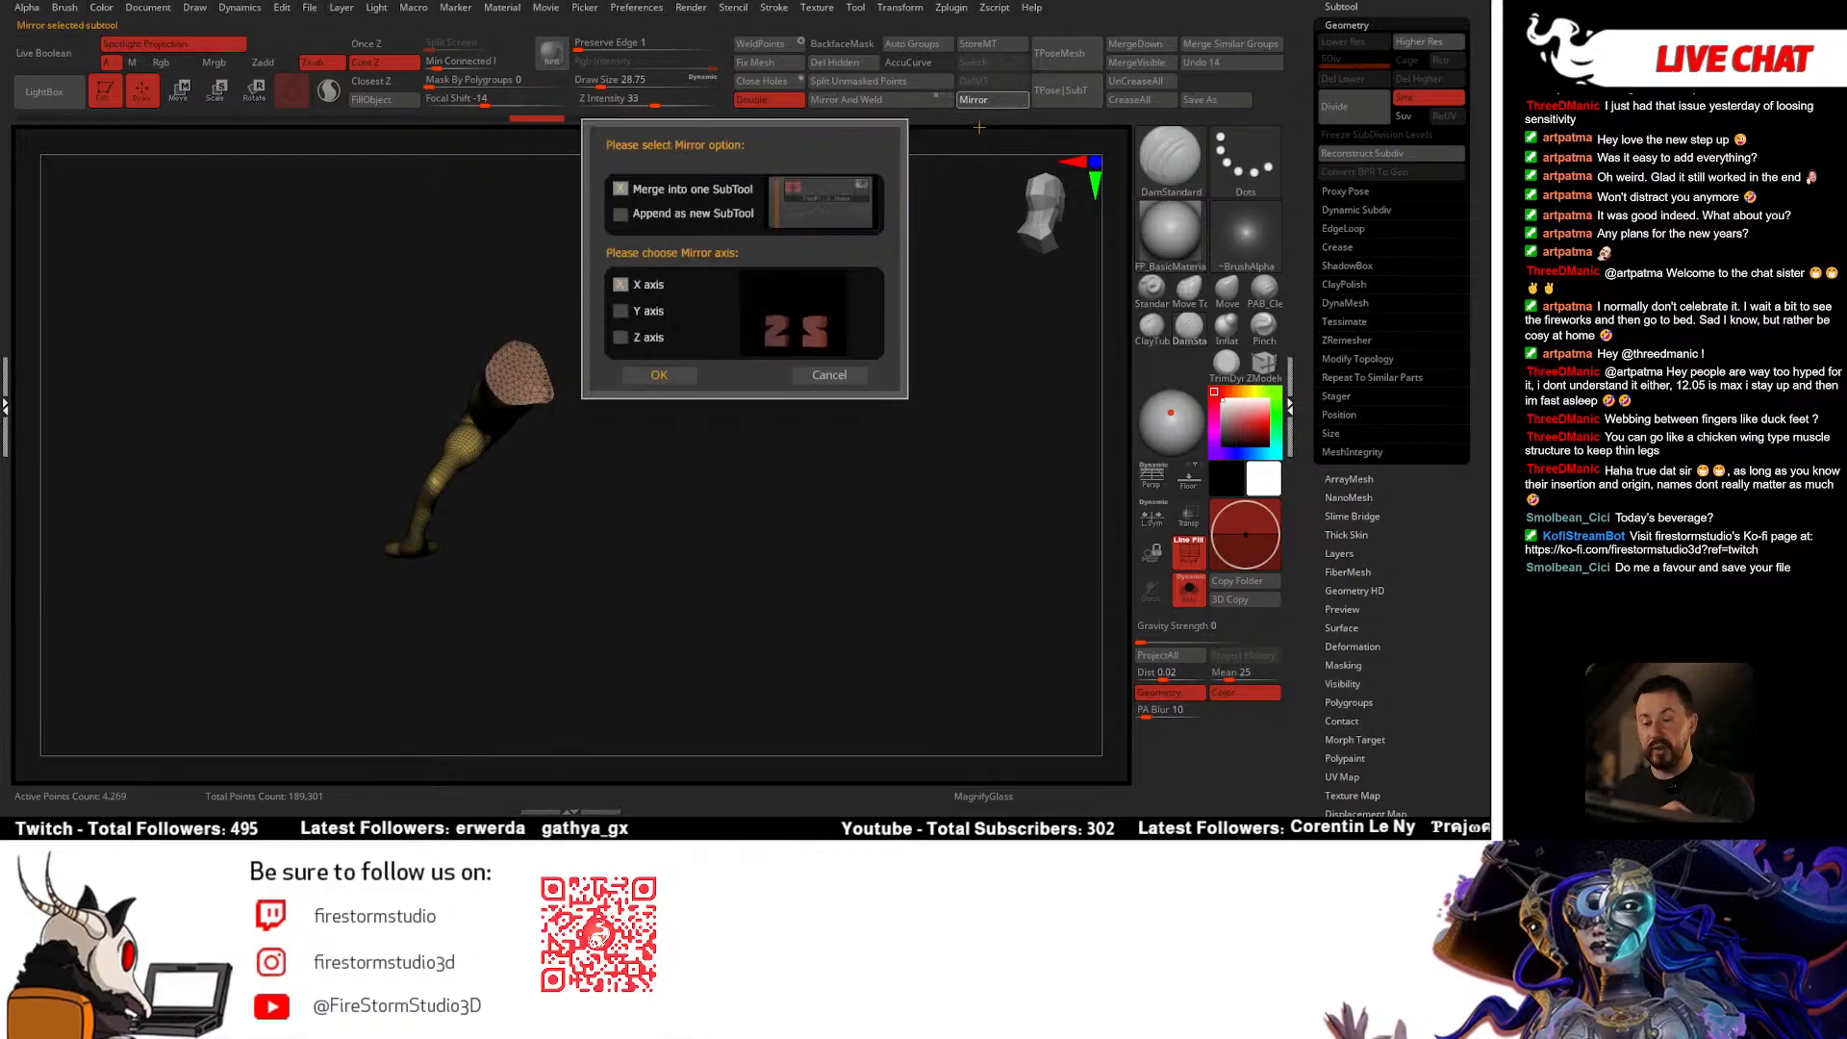
left_click(829, 375)
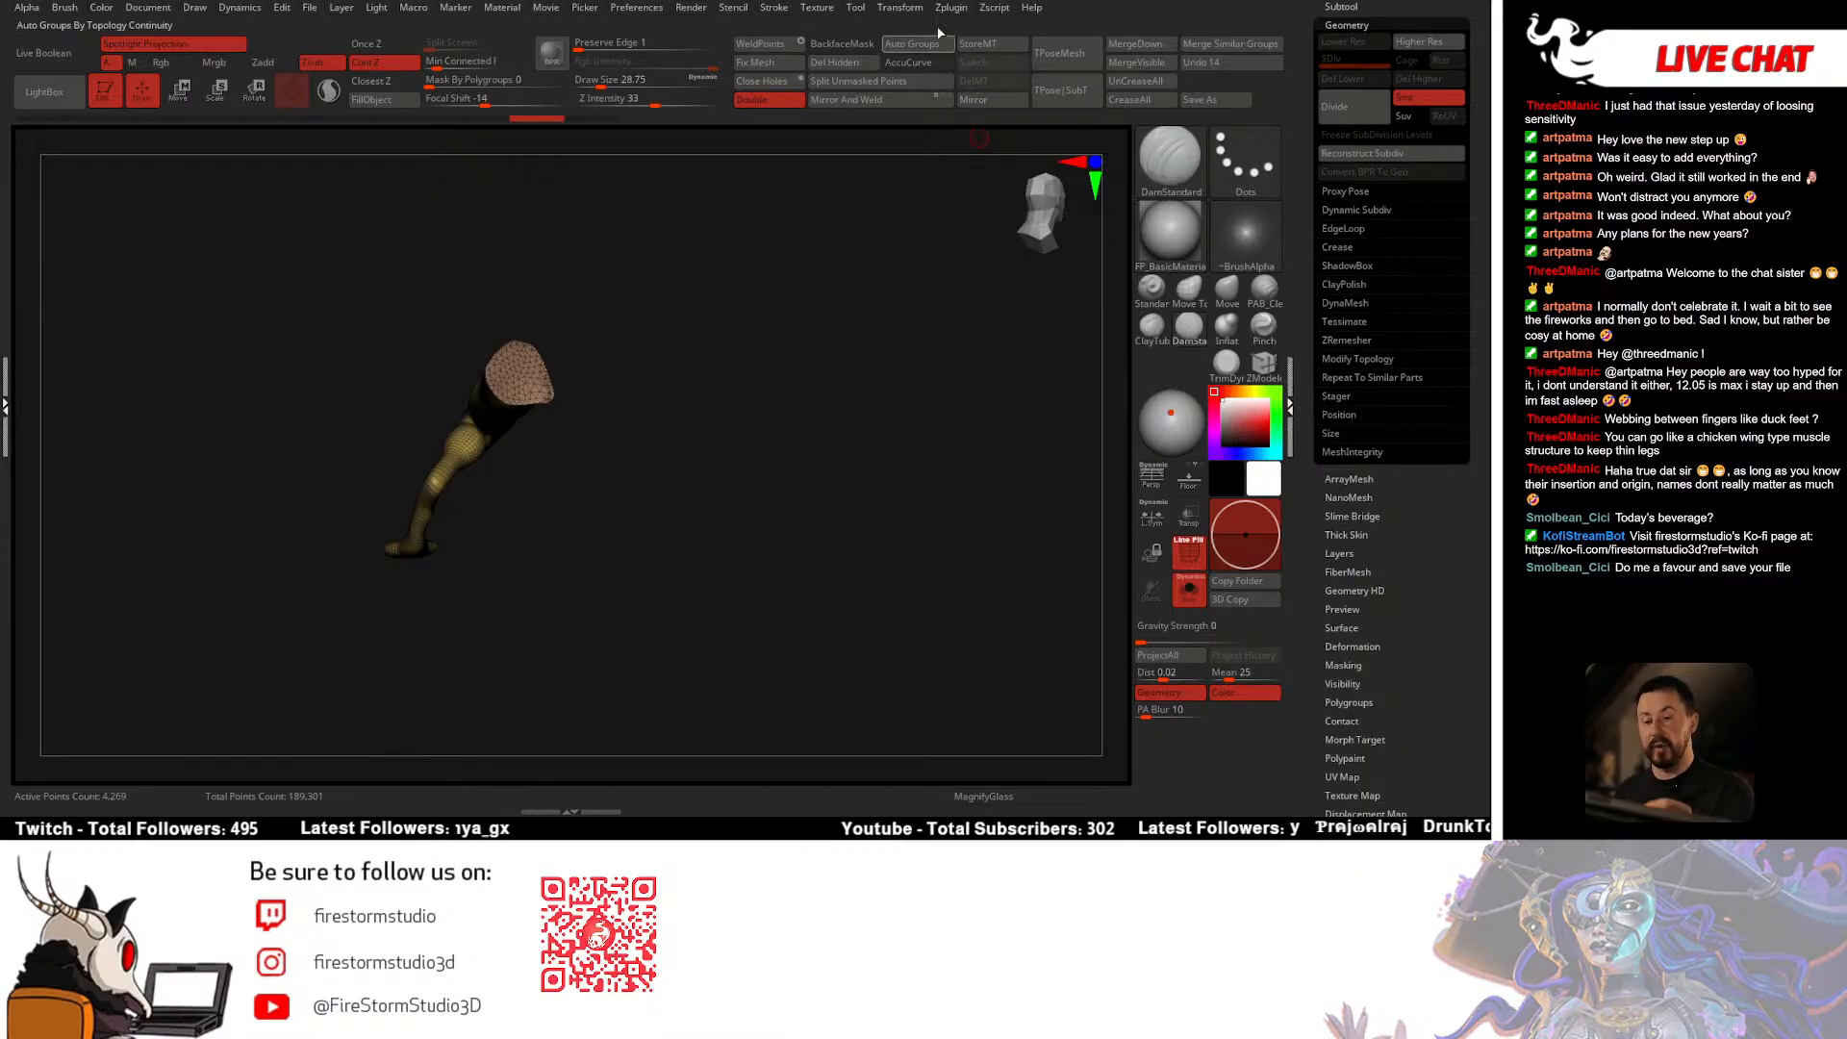
left_click(951, 7)
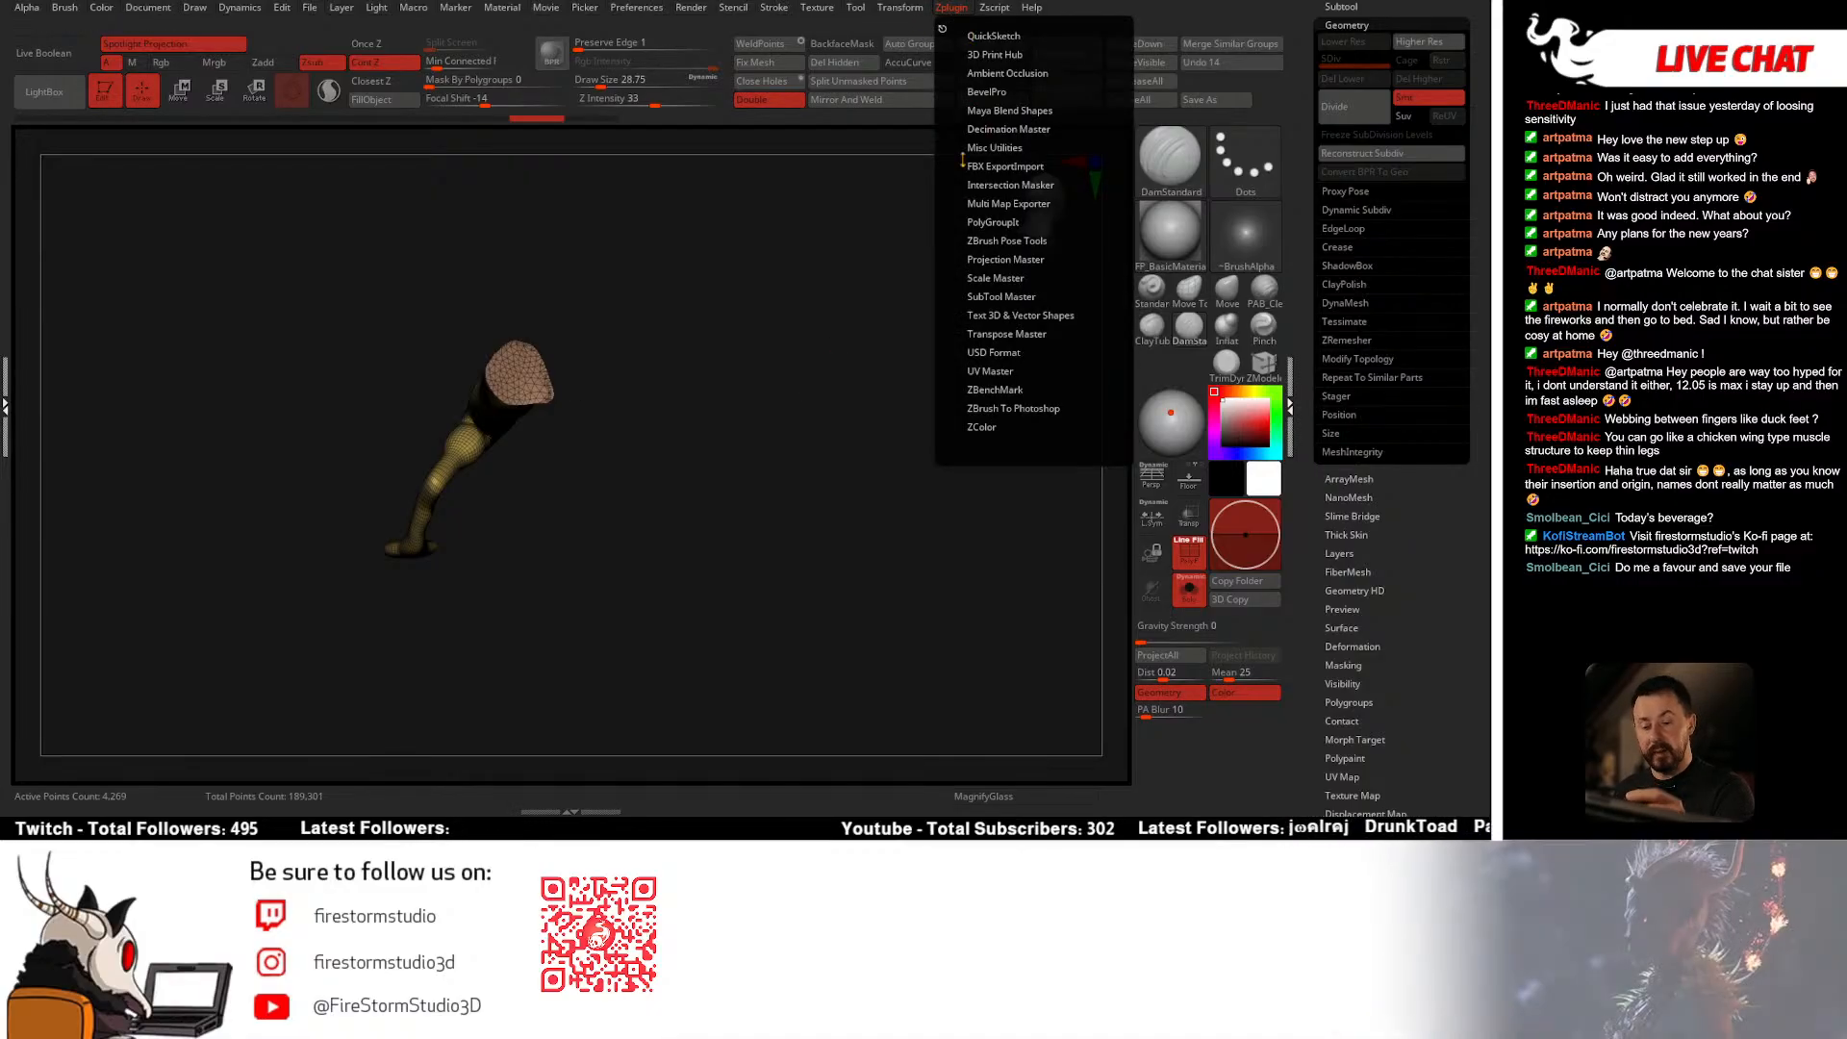
left_click(984, 297)
left_click(1056, 369)
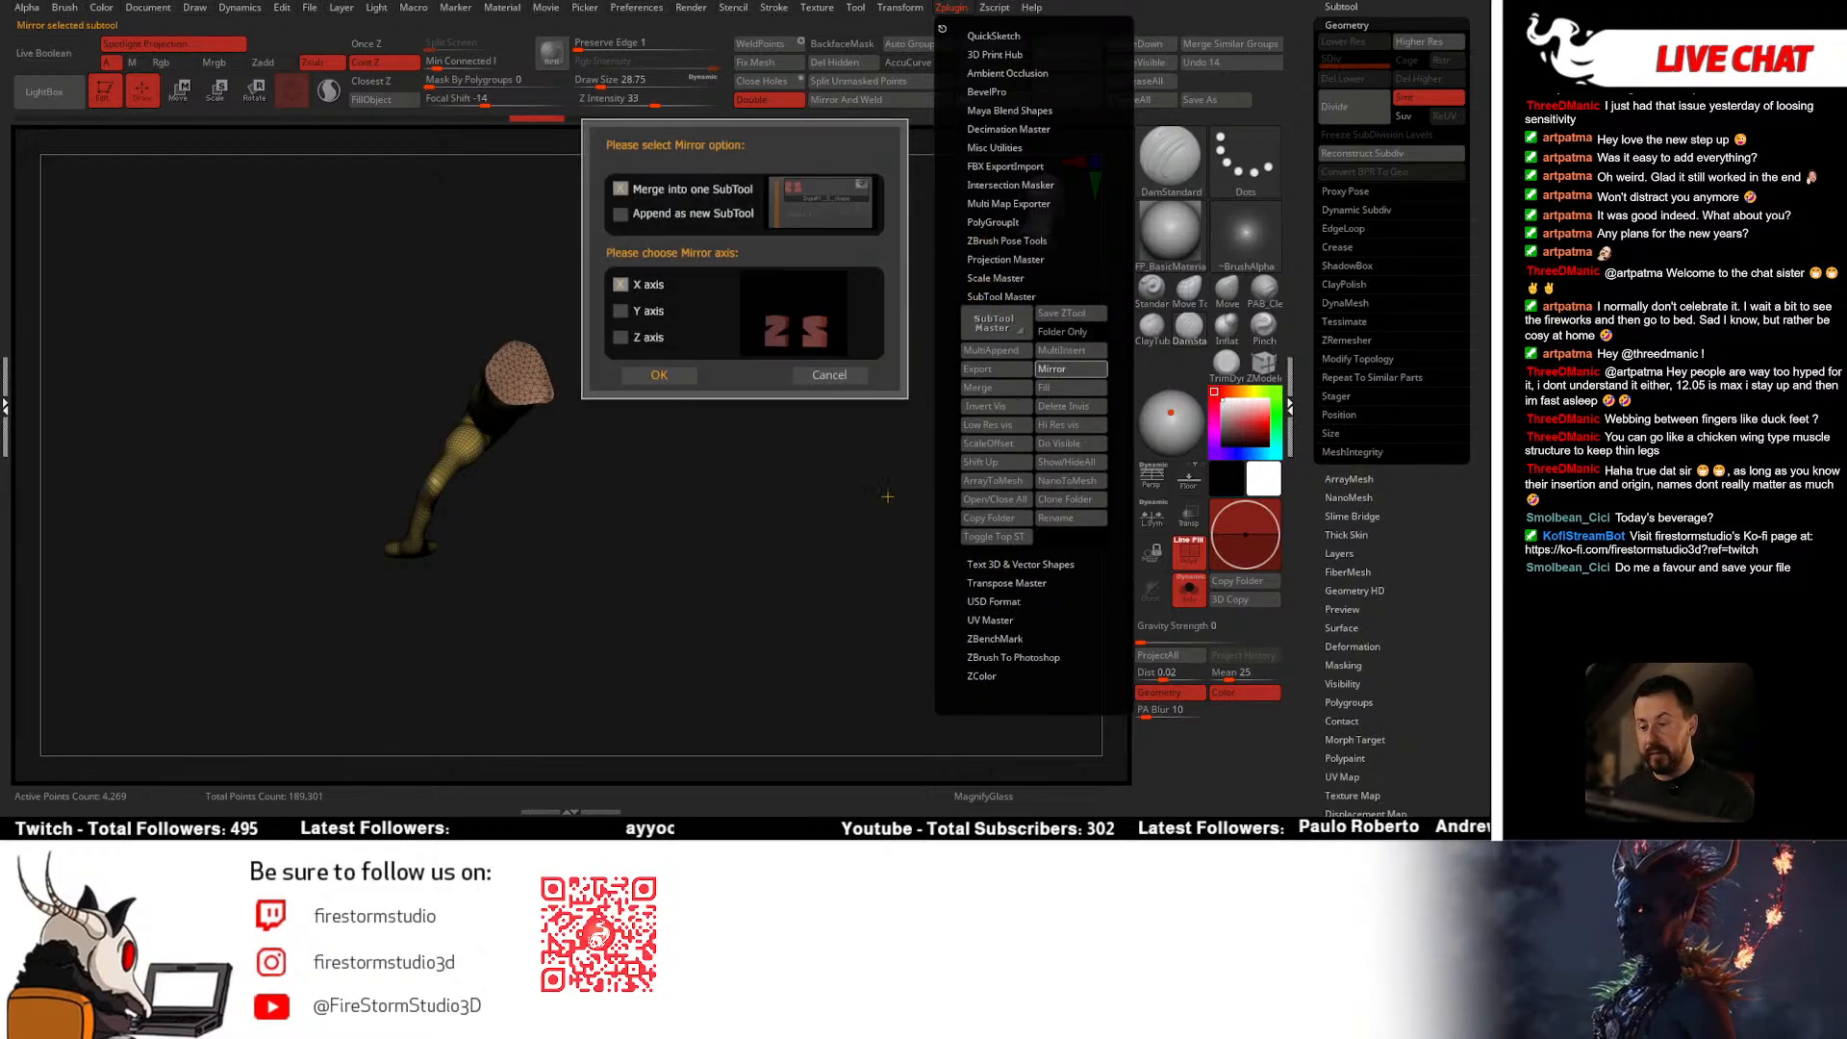
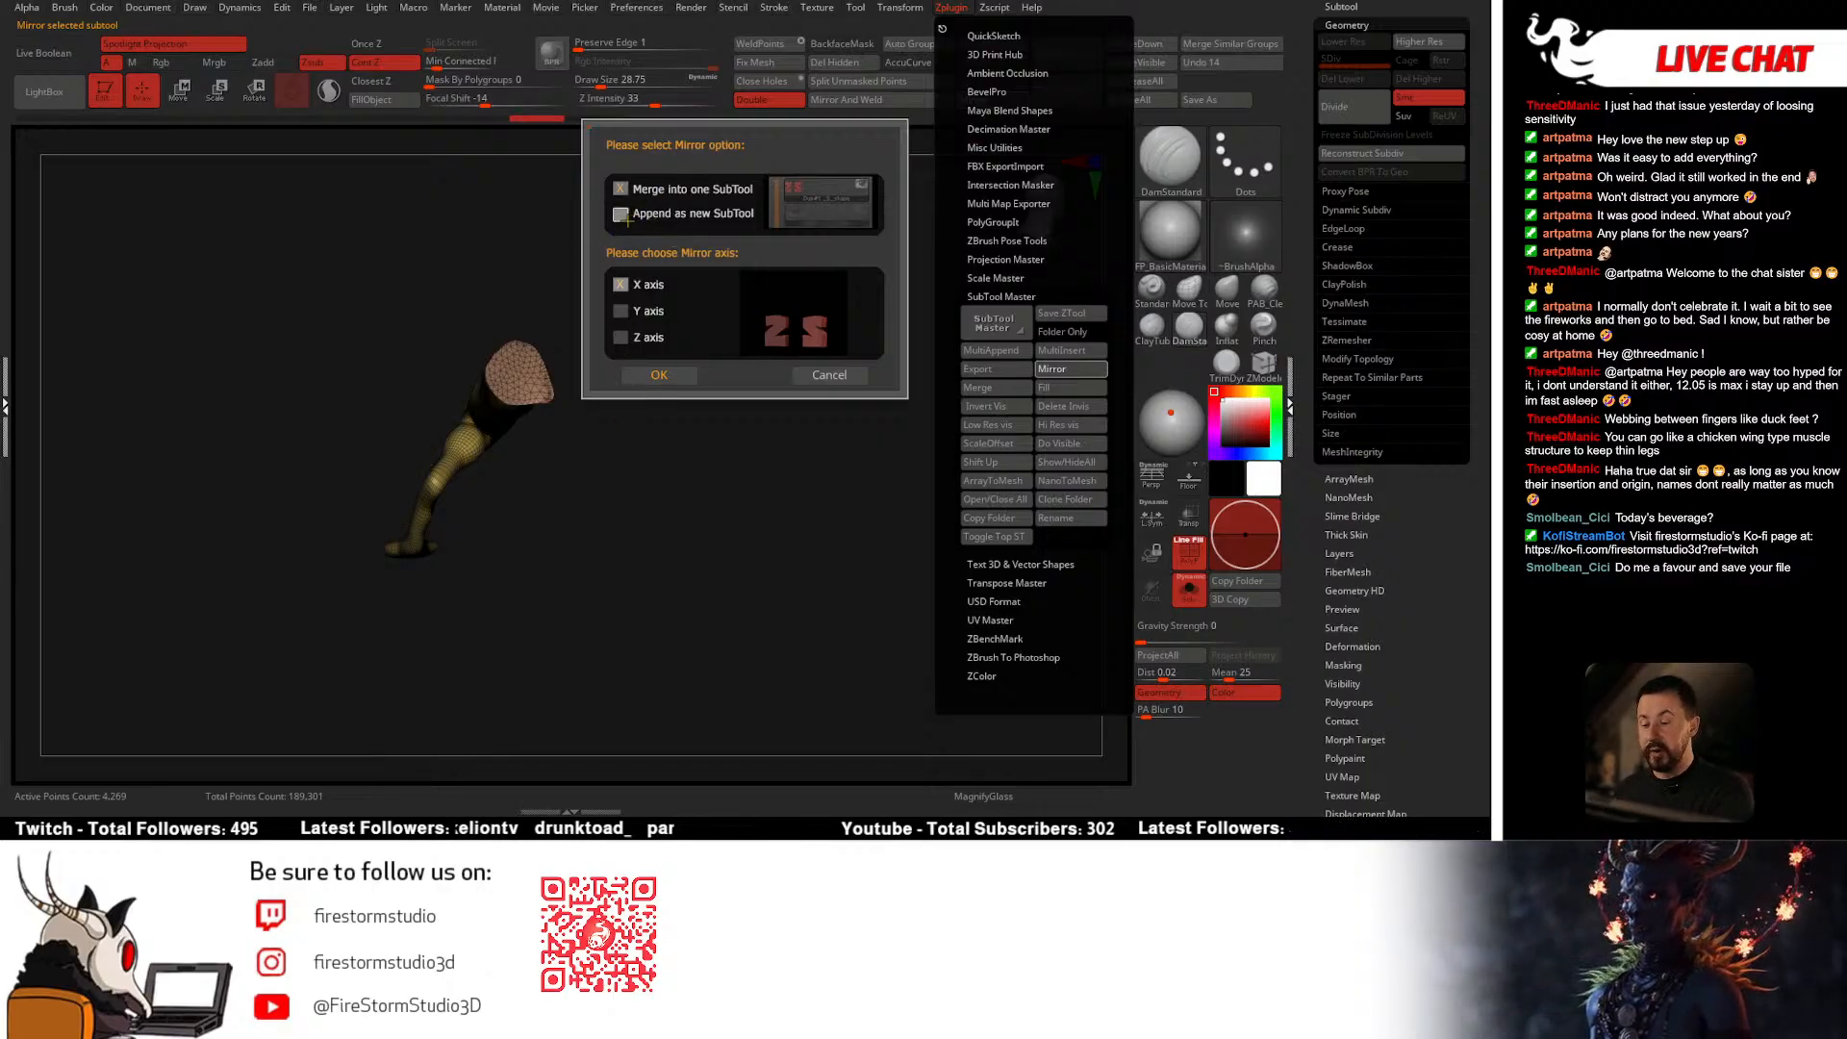
left_click(660, 374)
Step: Select the mirrored leg and examine its placement opposite the source leg, on its own and within the scene
mouse_move(702, 508)
right_mouse_down()
mouse_move(664, 539)
mouse_move(664, 587)
mouse_move(693, 575)
mouse_move(639, 644)
right_mouse_up()
key("alt+s")
key("alt+s")
key("alt+s")
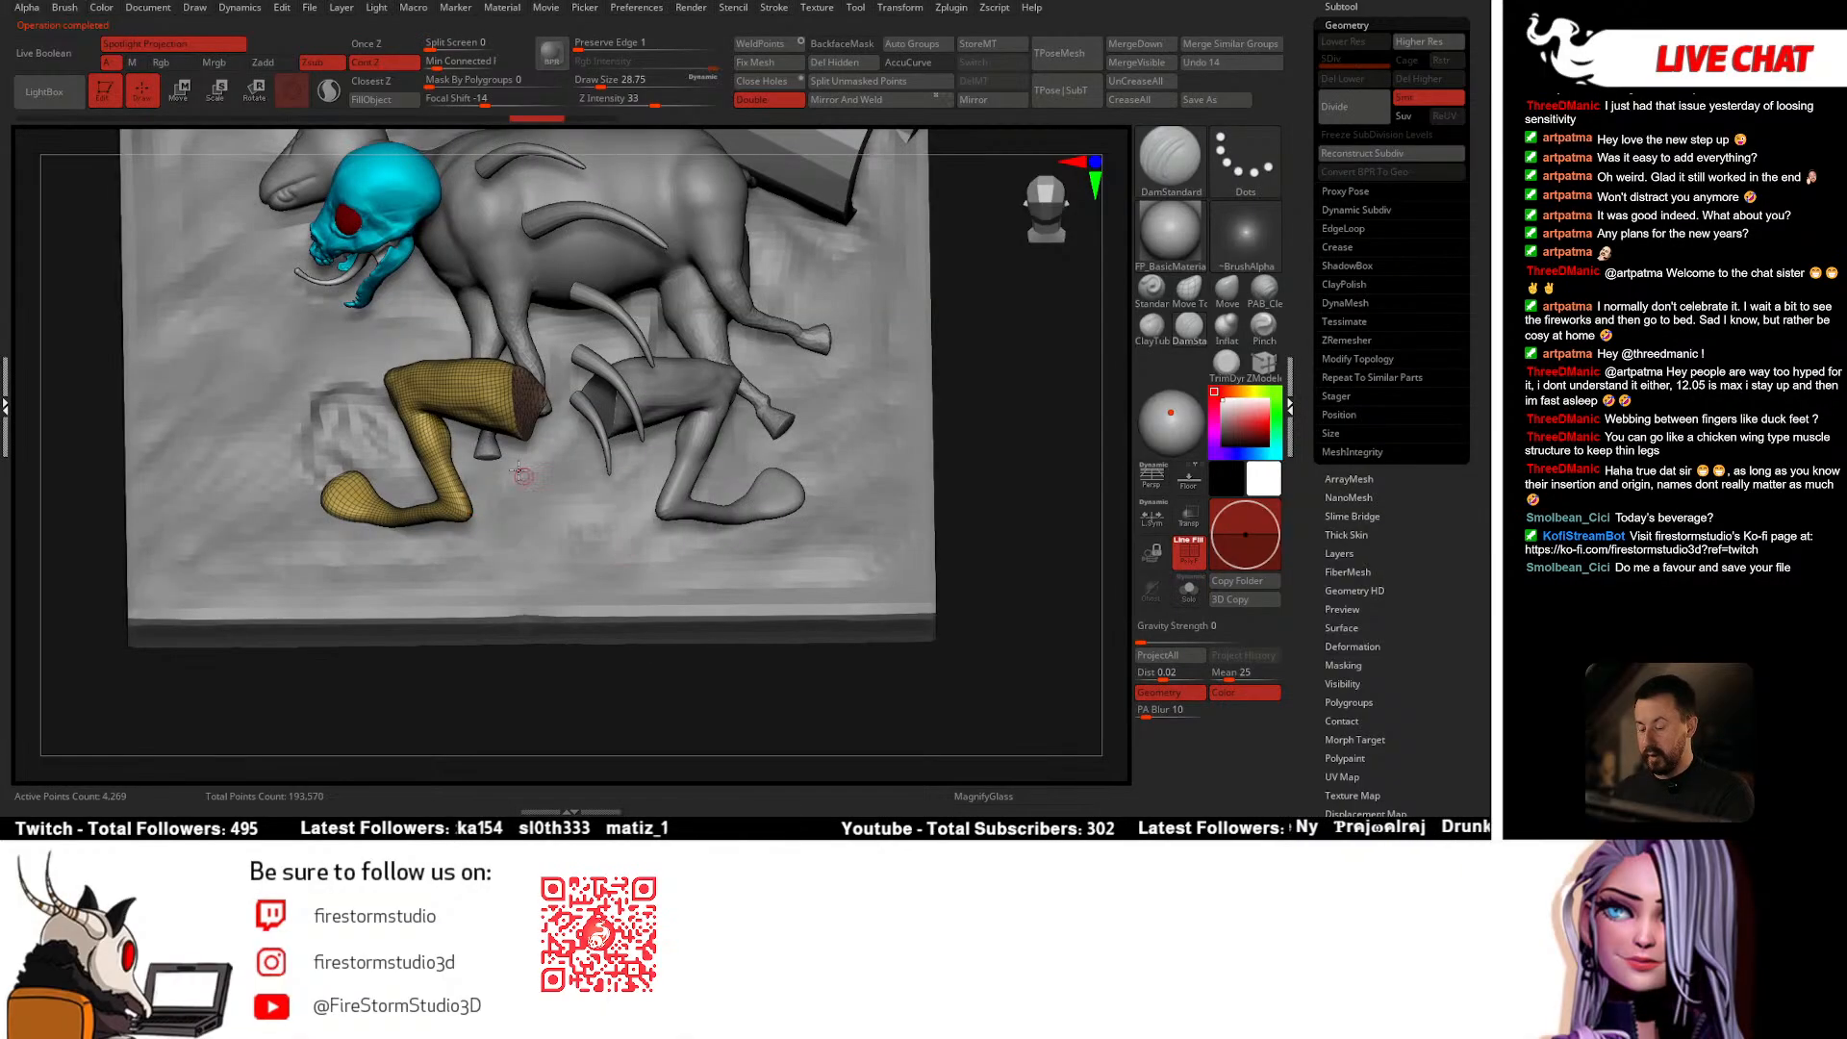
left_click(691, 391, "alt")
right_click_drag(691, 391, 703, 303)
key("alt+s")
right_click_drag(649, 627, 833, 449)
key("alt+s")
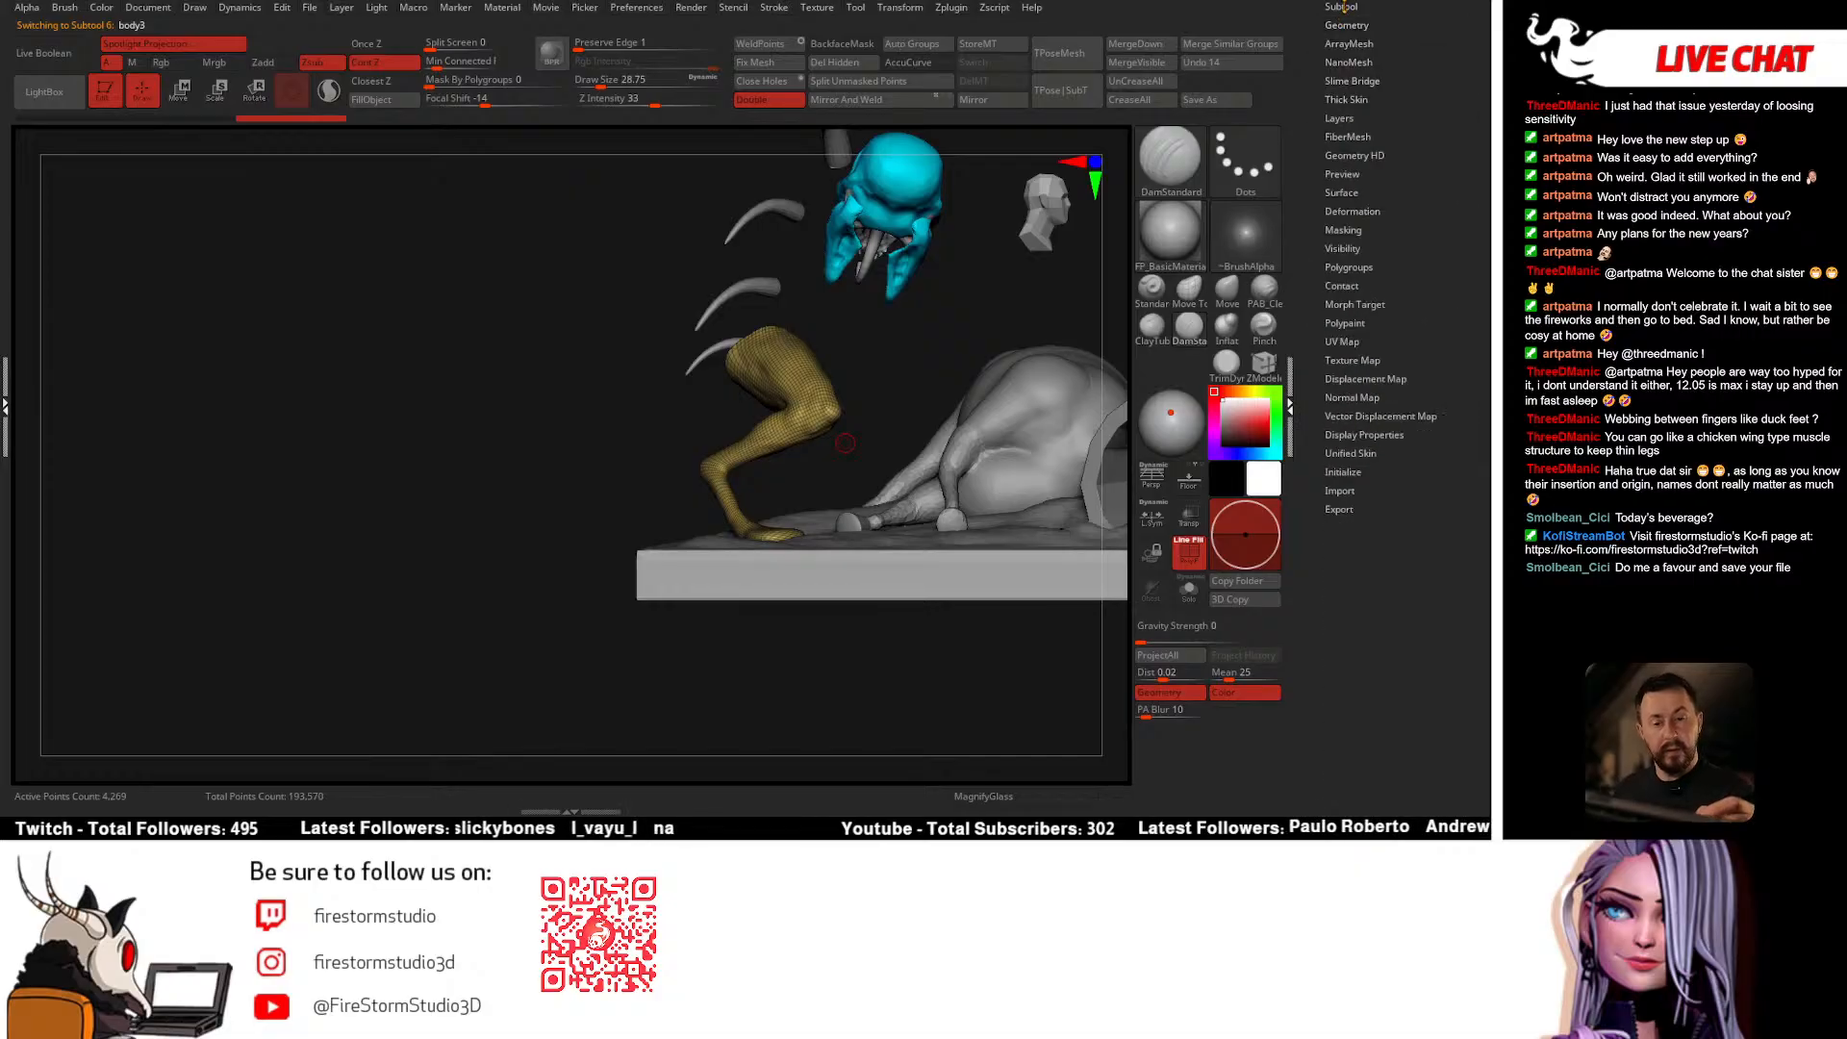
Step: Delete the source leg subtool body2, keep the mirrored leg, and bring back the body and the rest of the scene
left_click(1346, 24)
left_click(1360, 219)
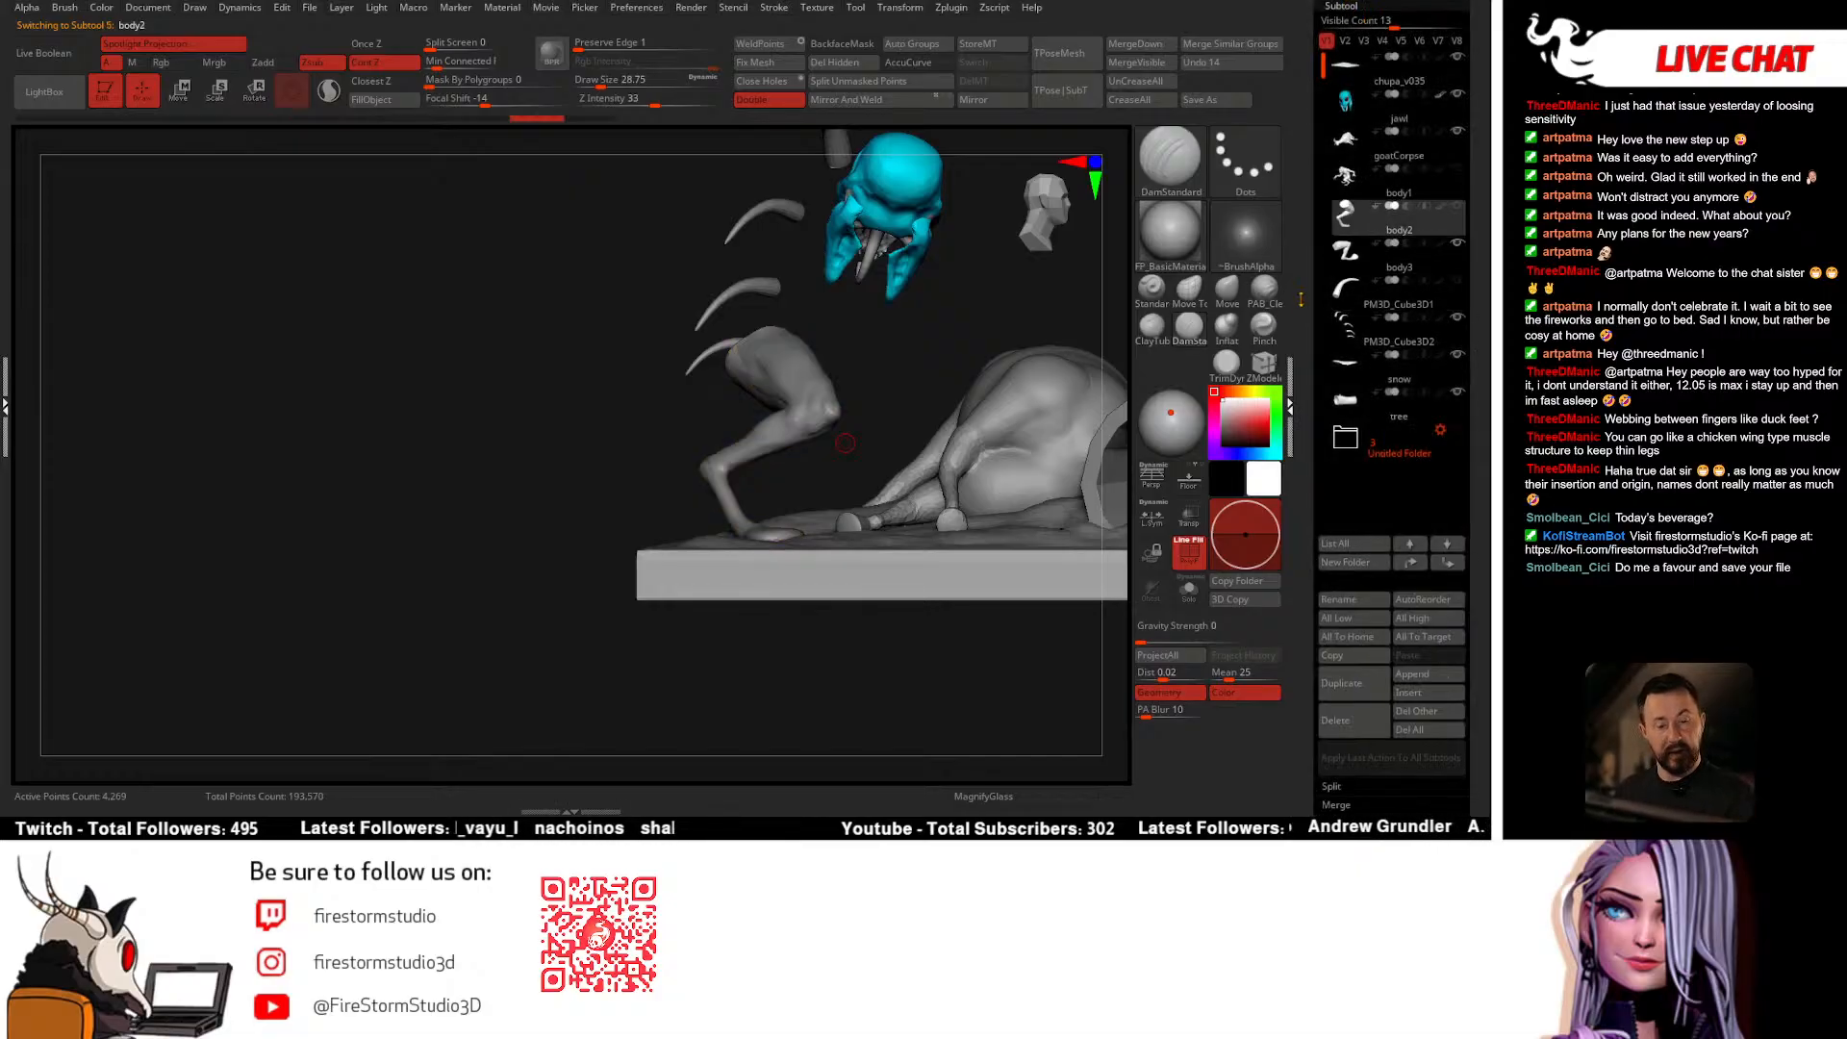
key("alt+s")
right_click_drag(821, 564, 930, 508)
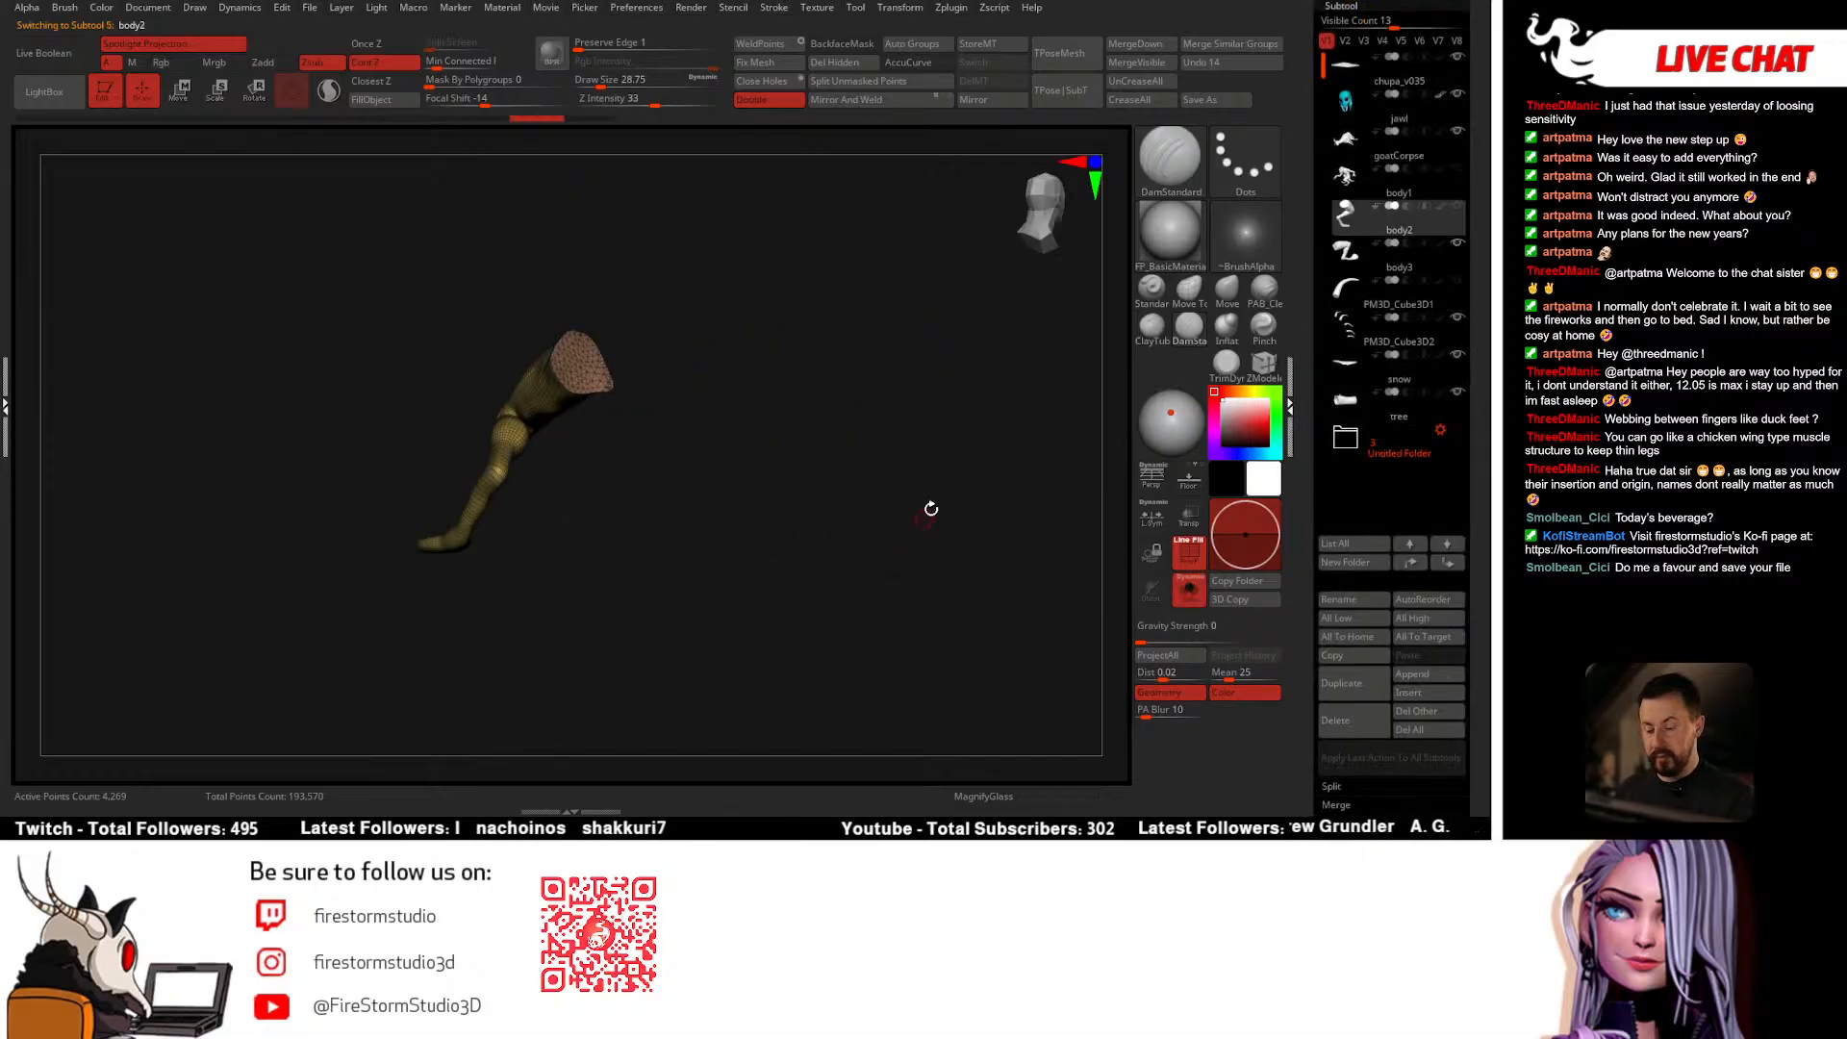
left_click(1341, 717)
left_click(1279, 722)
mouse_move(1357, 195)
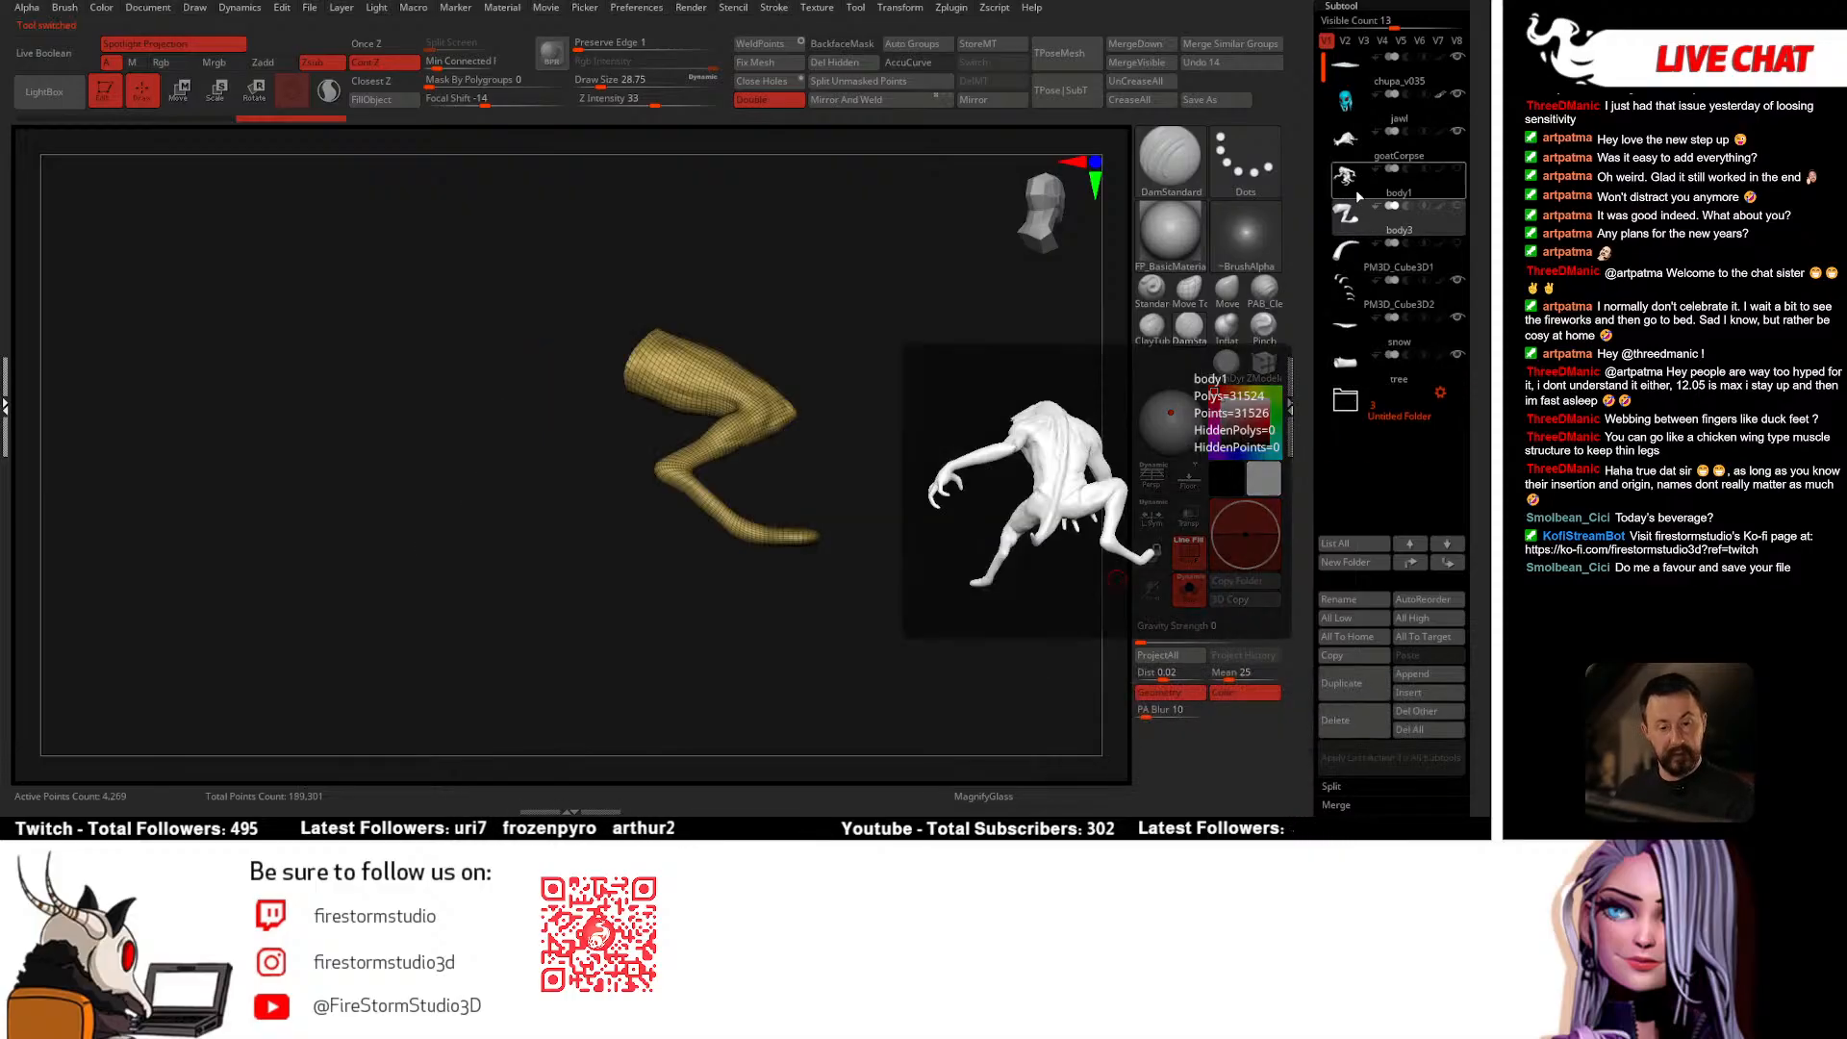
key("alt+s")
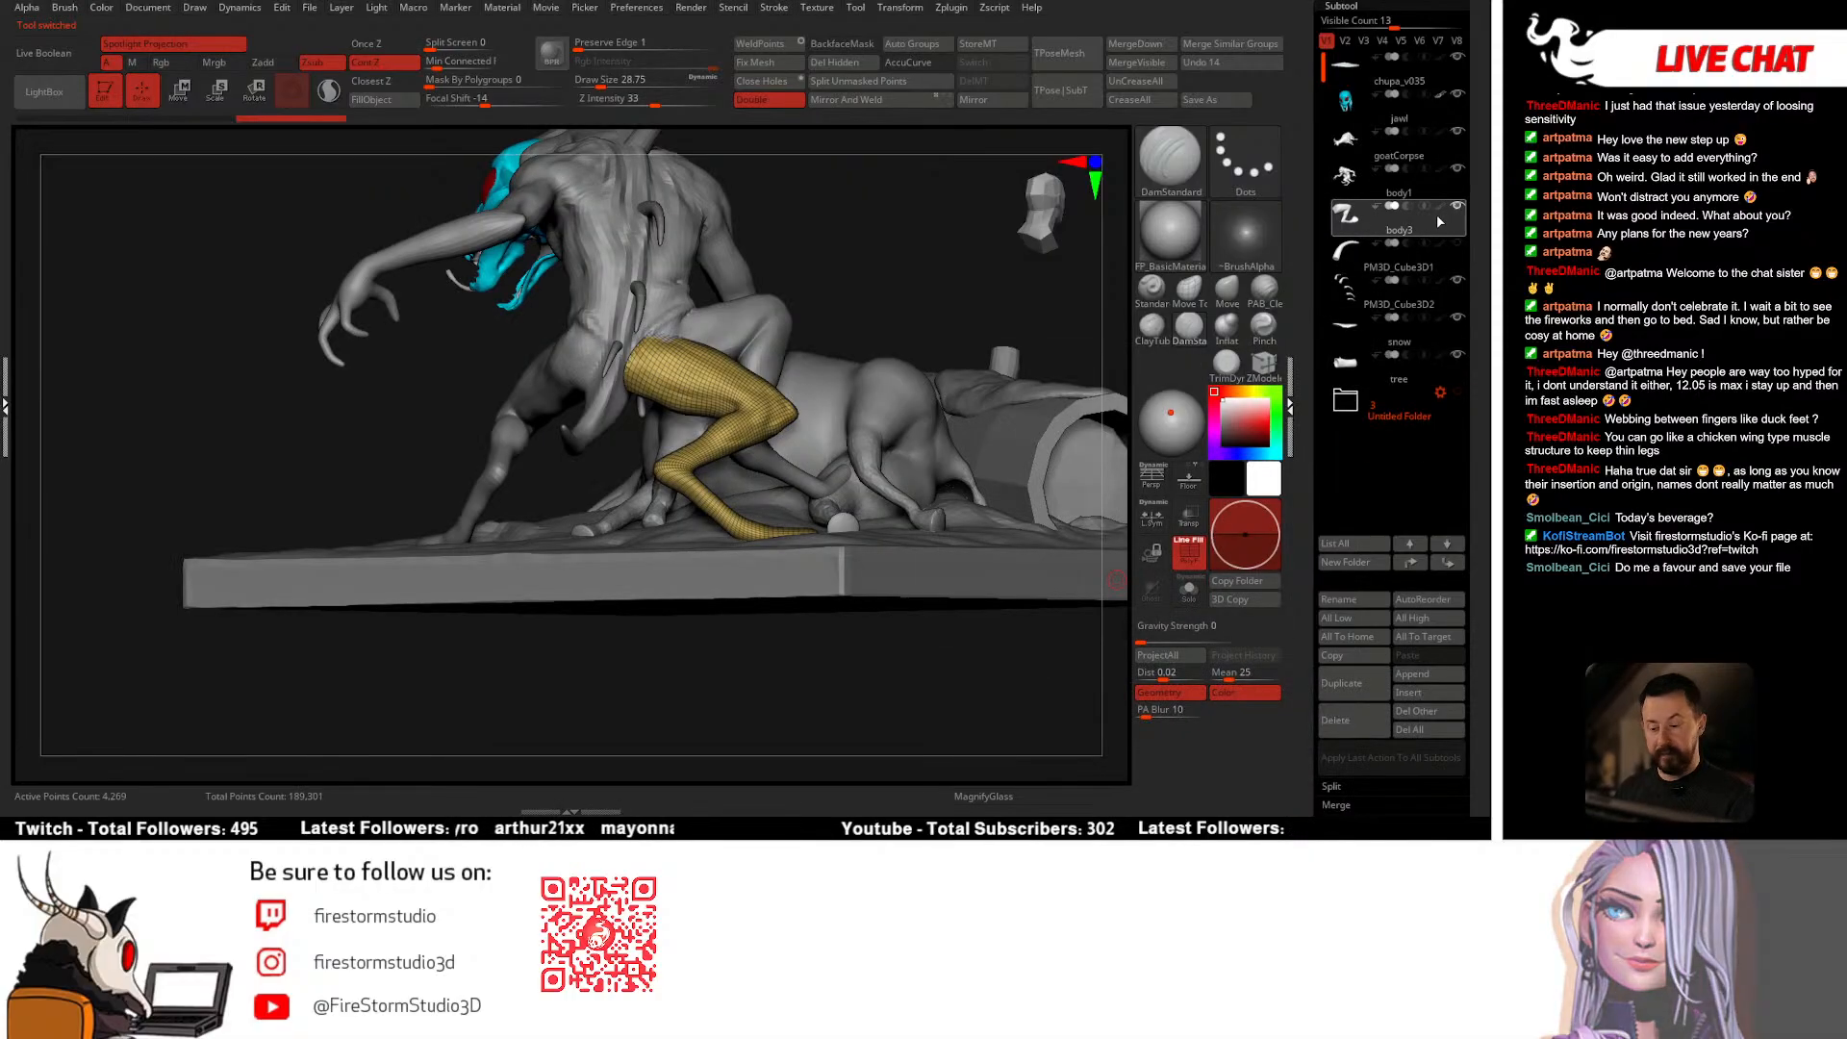
Step: Show the mirrored leg body3 on its own and place the transform gizmo on its flat hip cap
right_click_drag(847, 500, 779, 509)
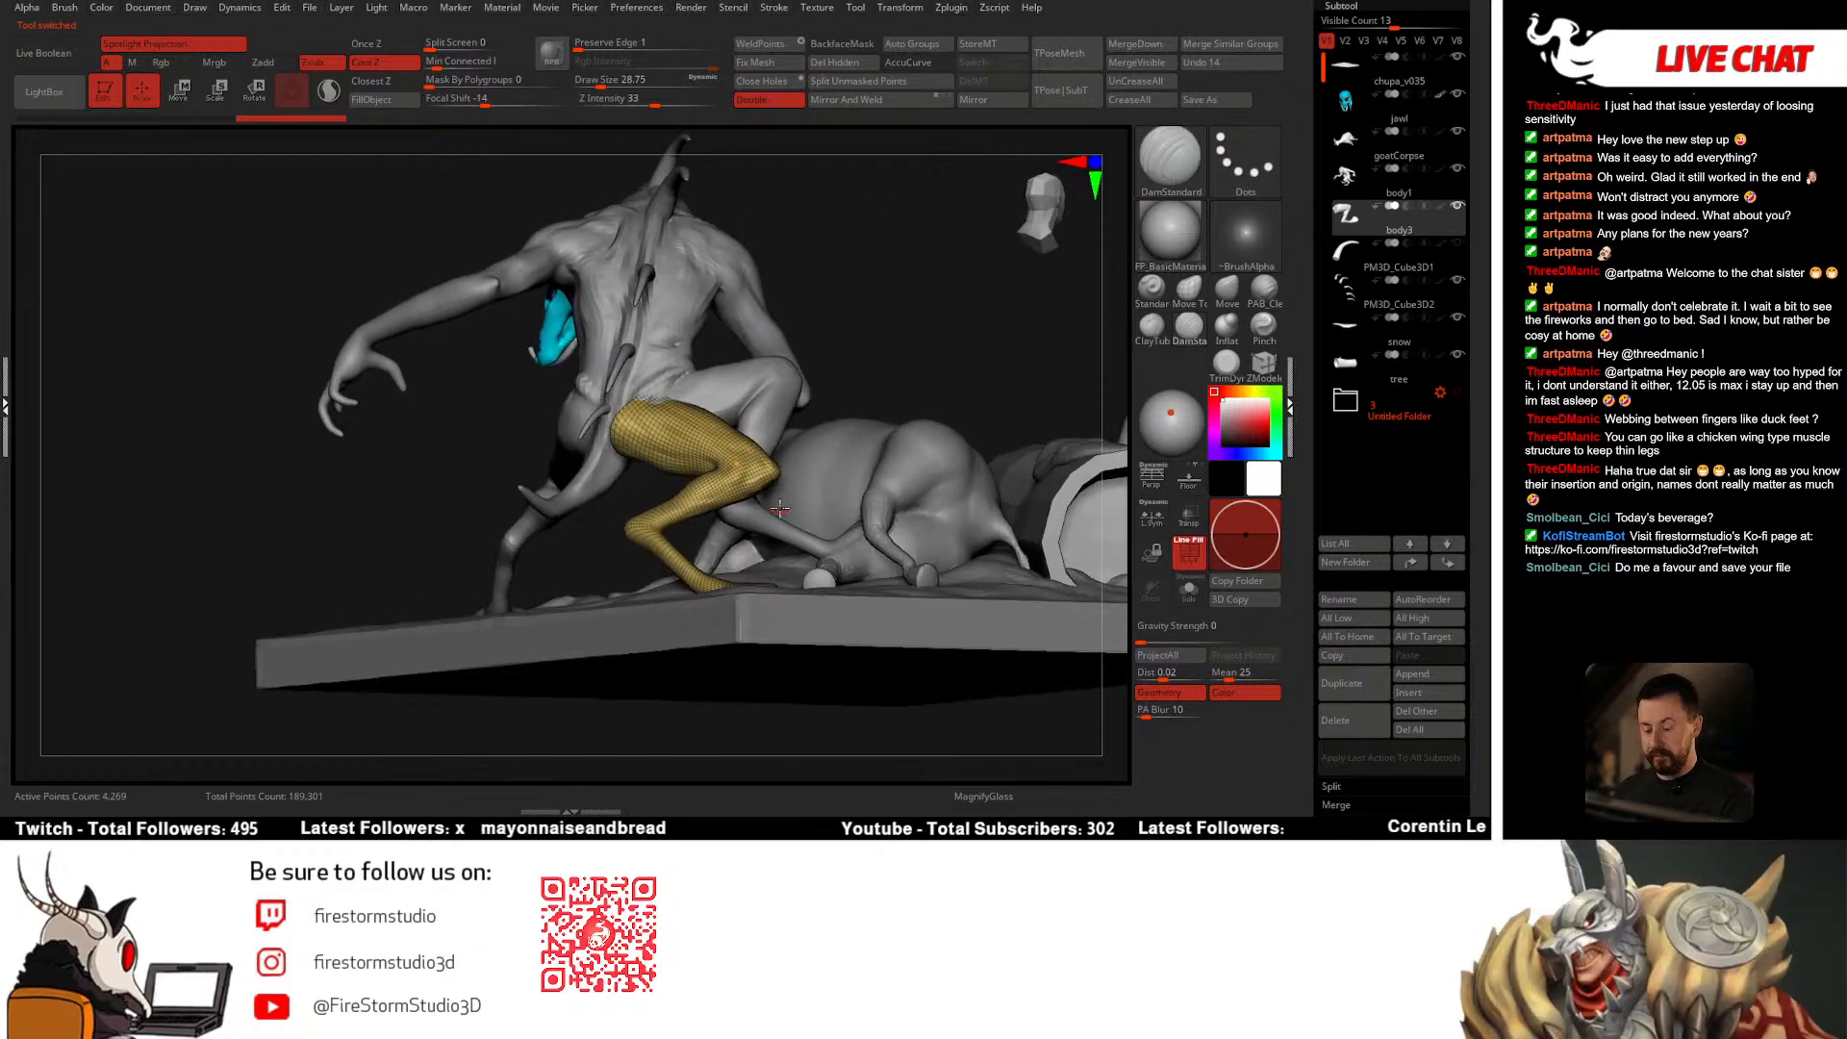
key("e")
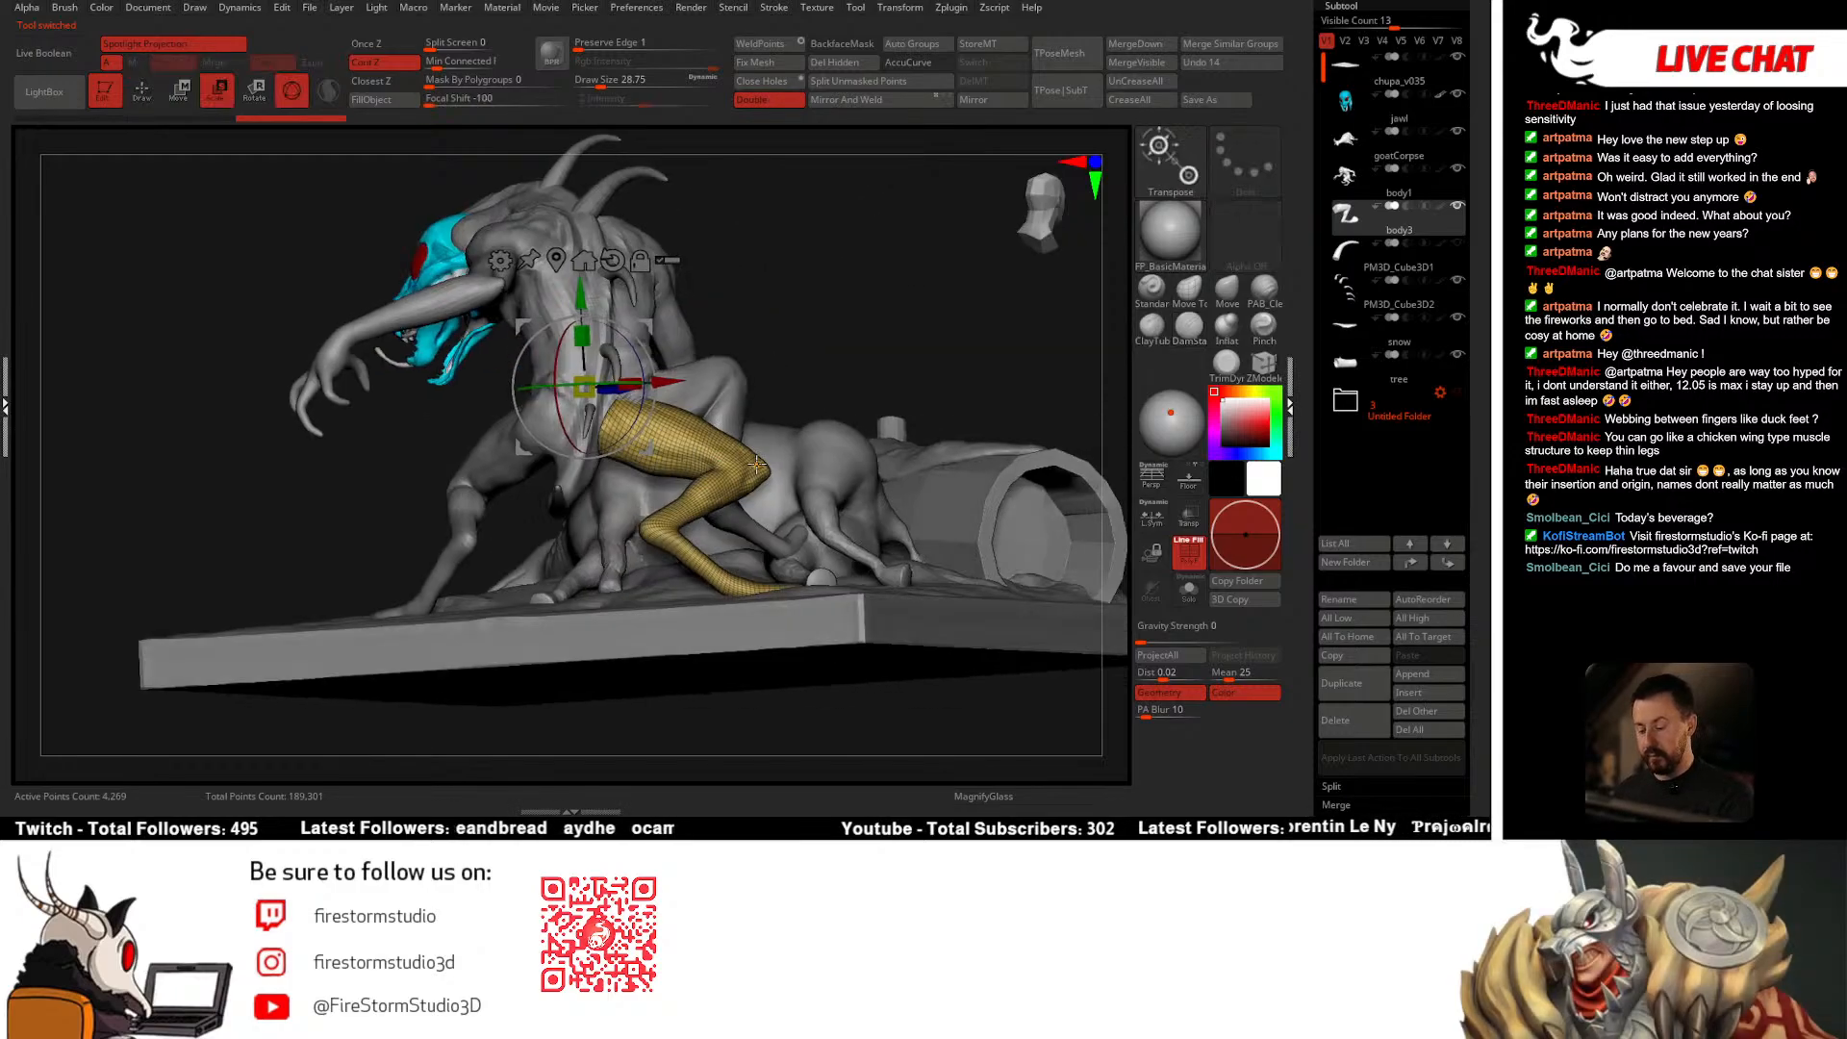
key("alt+s")
right_click_drag(734, 472, 719, 473)
right_click_drag(719, 474, 736, 497, "ctrl")
key("q")
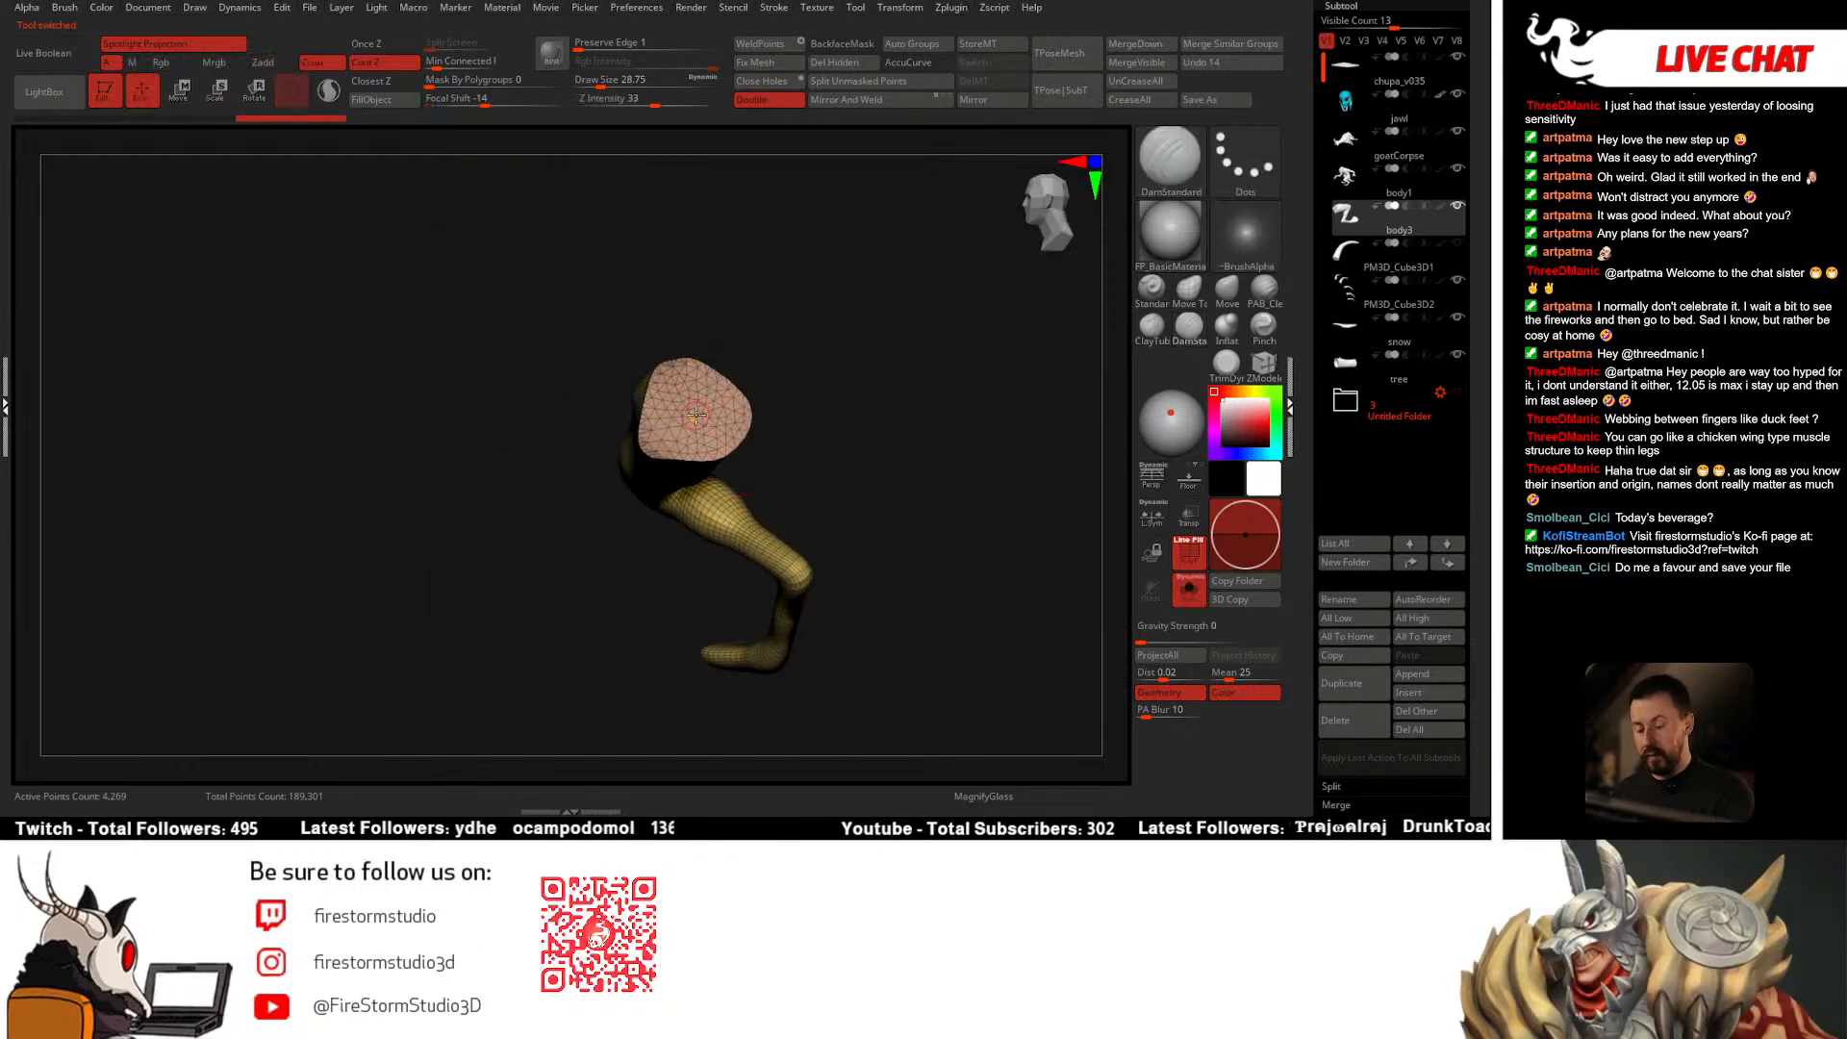
key("w")
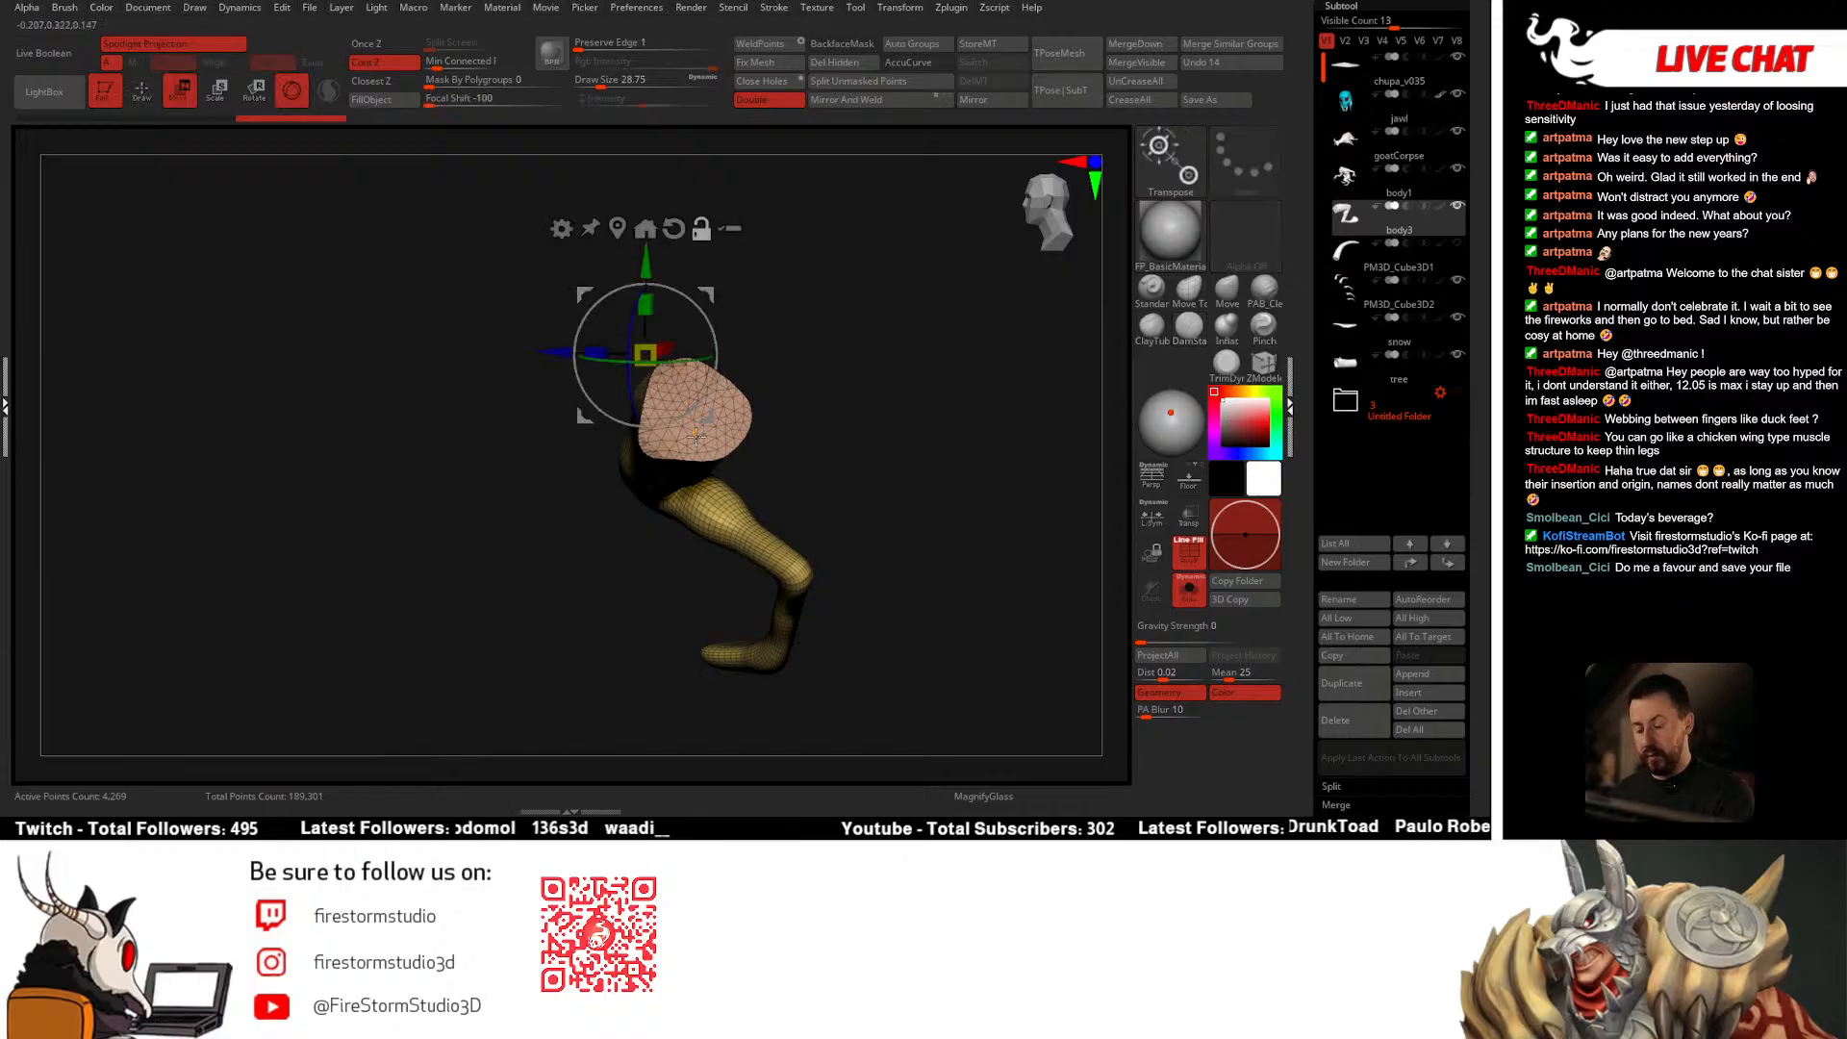
left_click(697, 433, "alt")
left_click(786, 575, "alt")
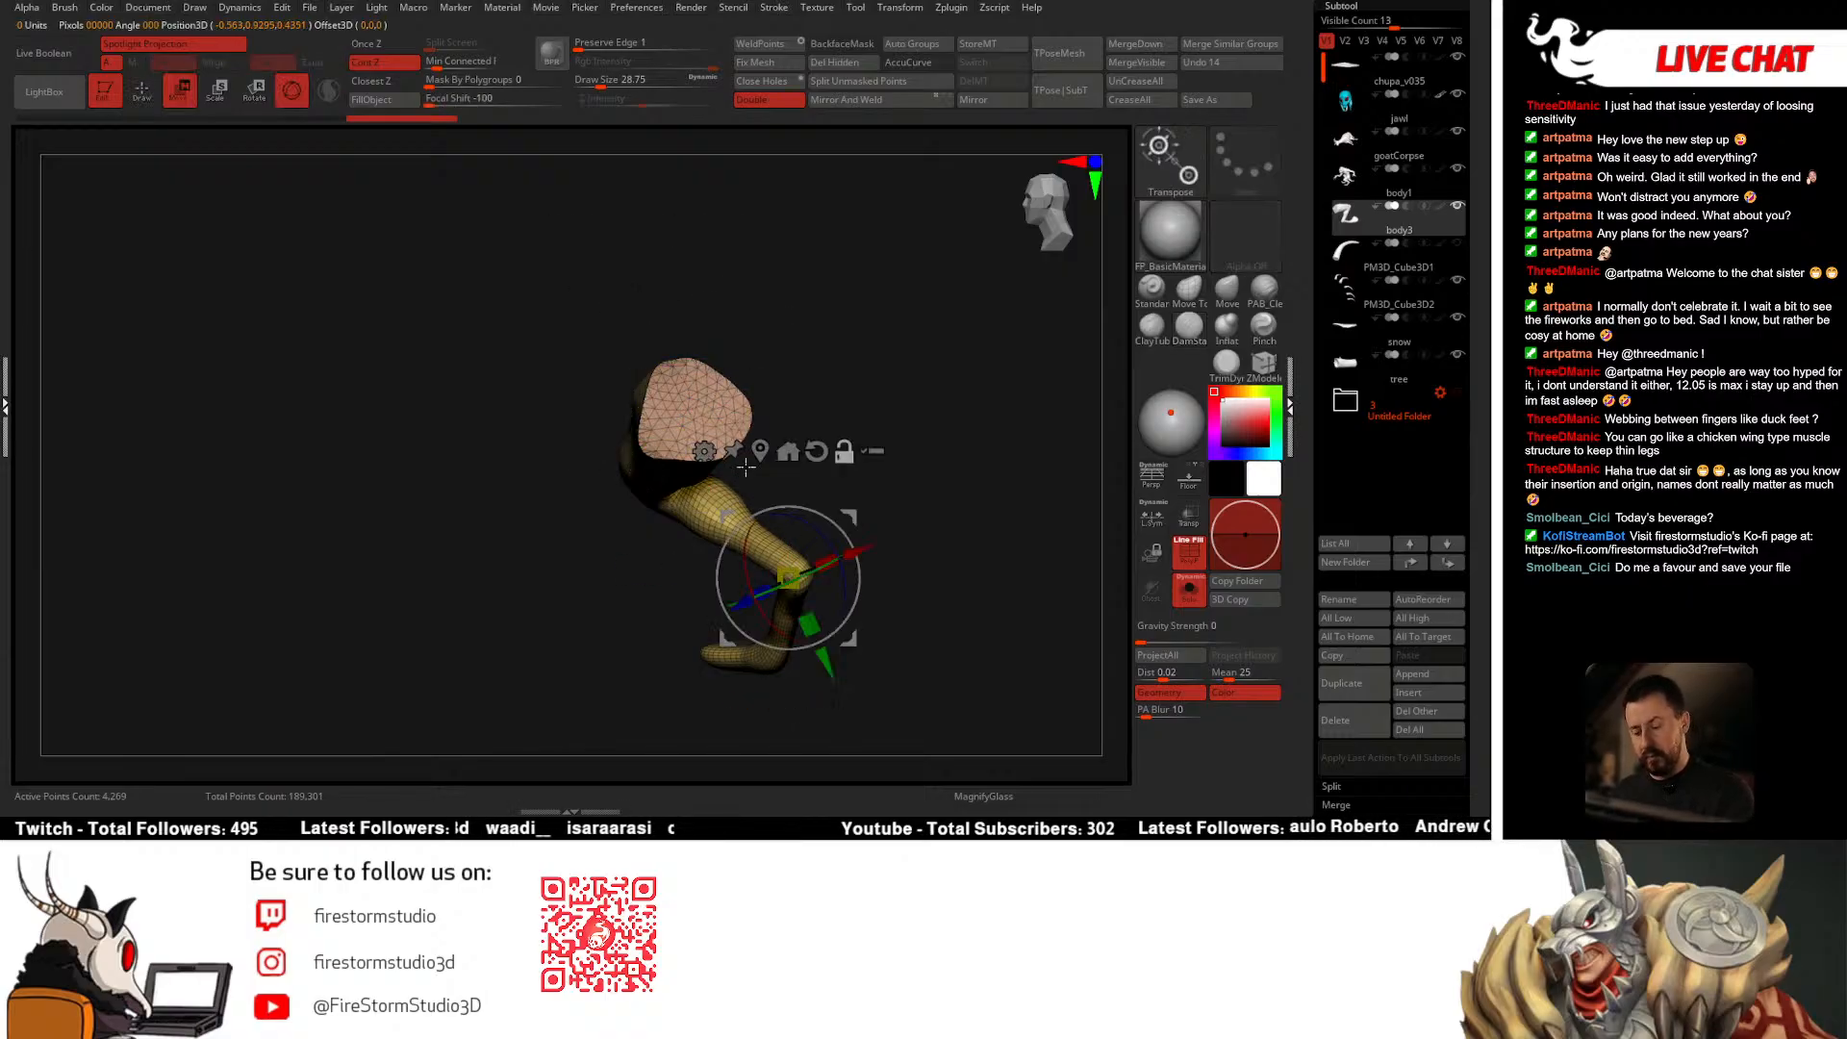
left_click(694, 412, "alt")
Step: Rotate and move the mirrored leg around its hip end so the thigh meets the body's pelvis within the scene
right_click_drag(693, 415, 662, 603)
key("alt+s")
left_click_drag(837, 414, 843, 358)
right_click_drag(885, 442, 829, 435)
left_click_drag(825, 456, 840, 385)
right_click_drag(809, 427, 883, 423)
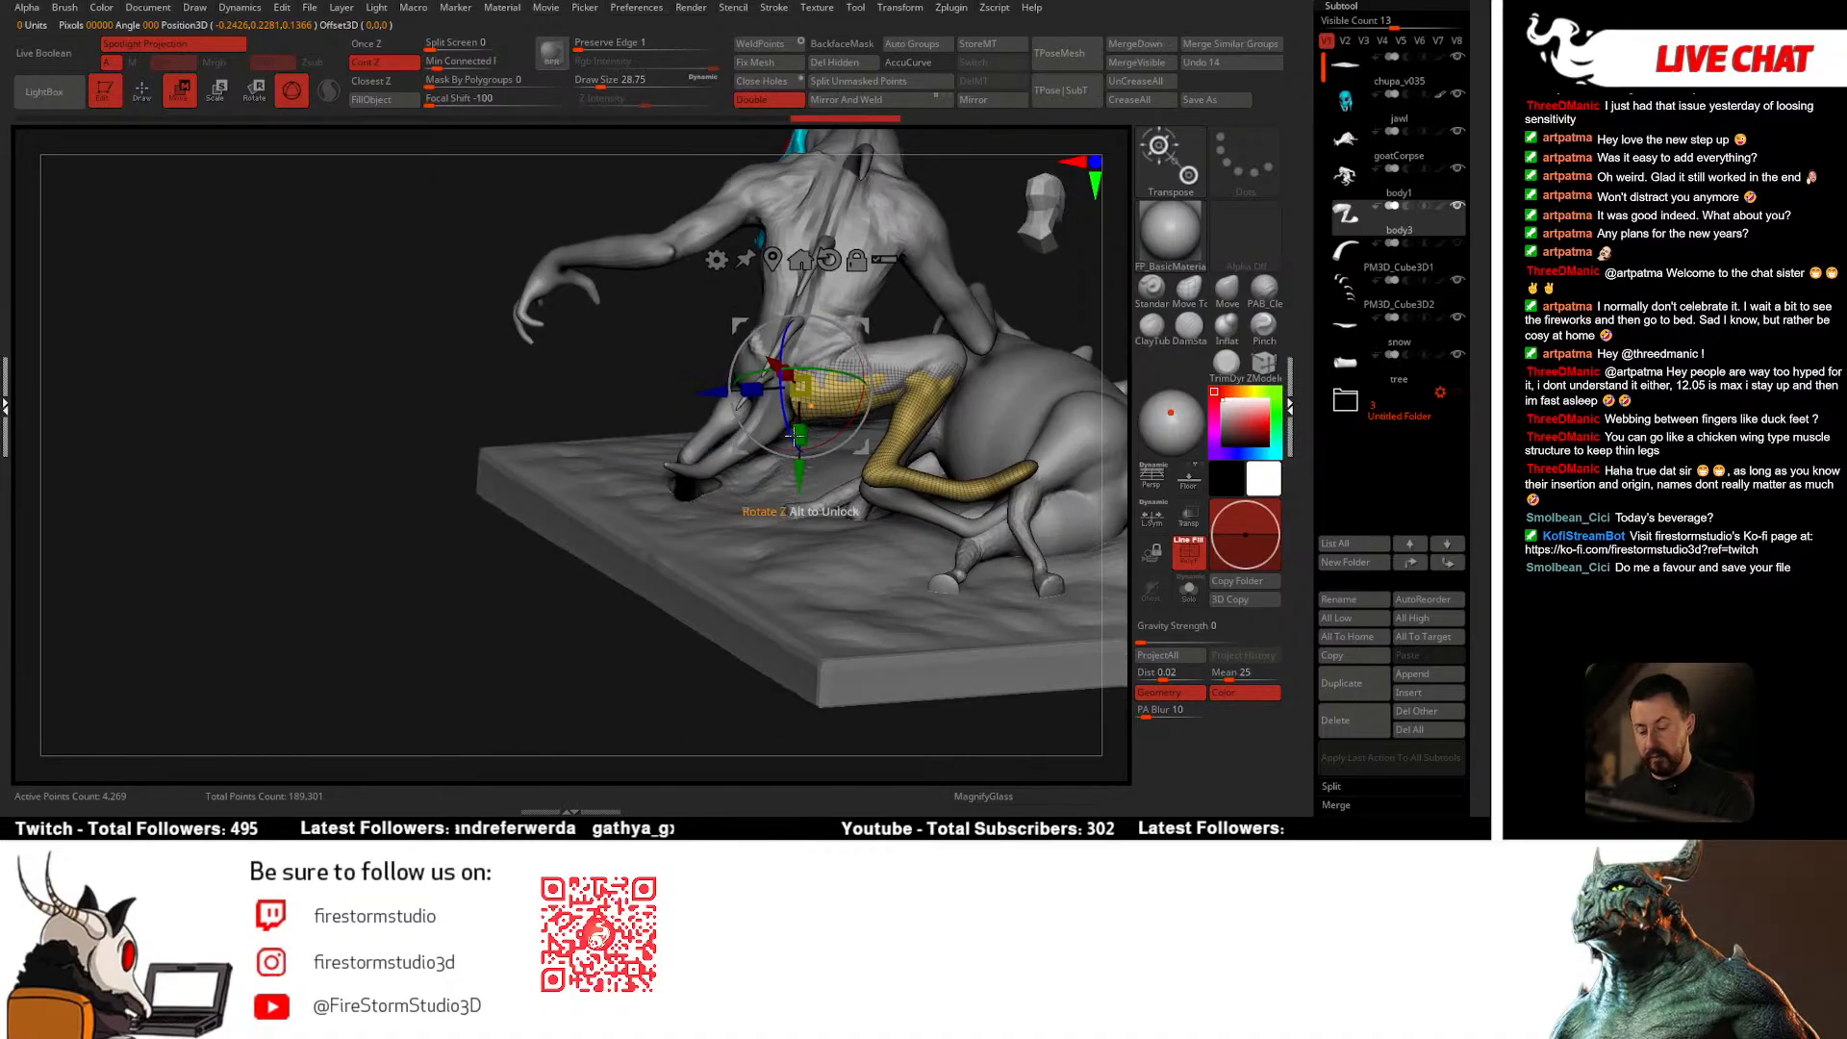
left_click_drag(695, 394, 740, 392)
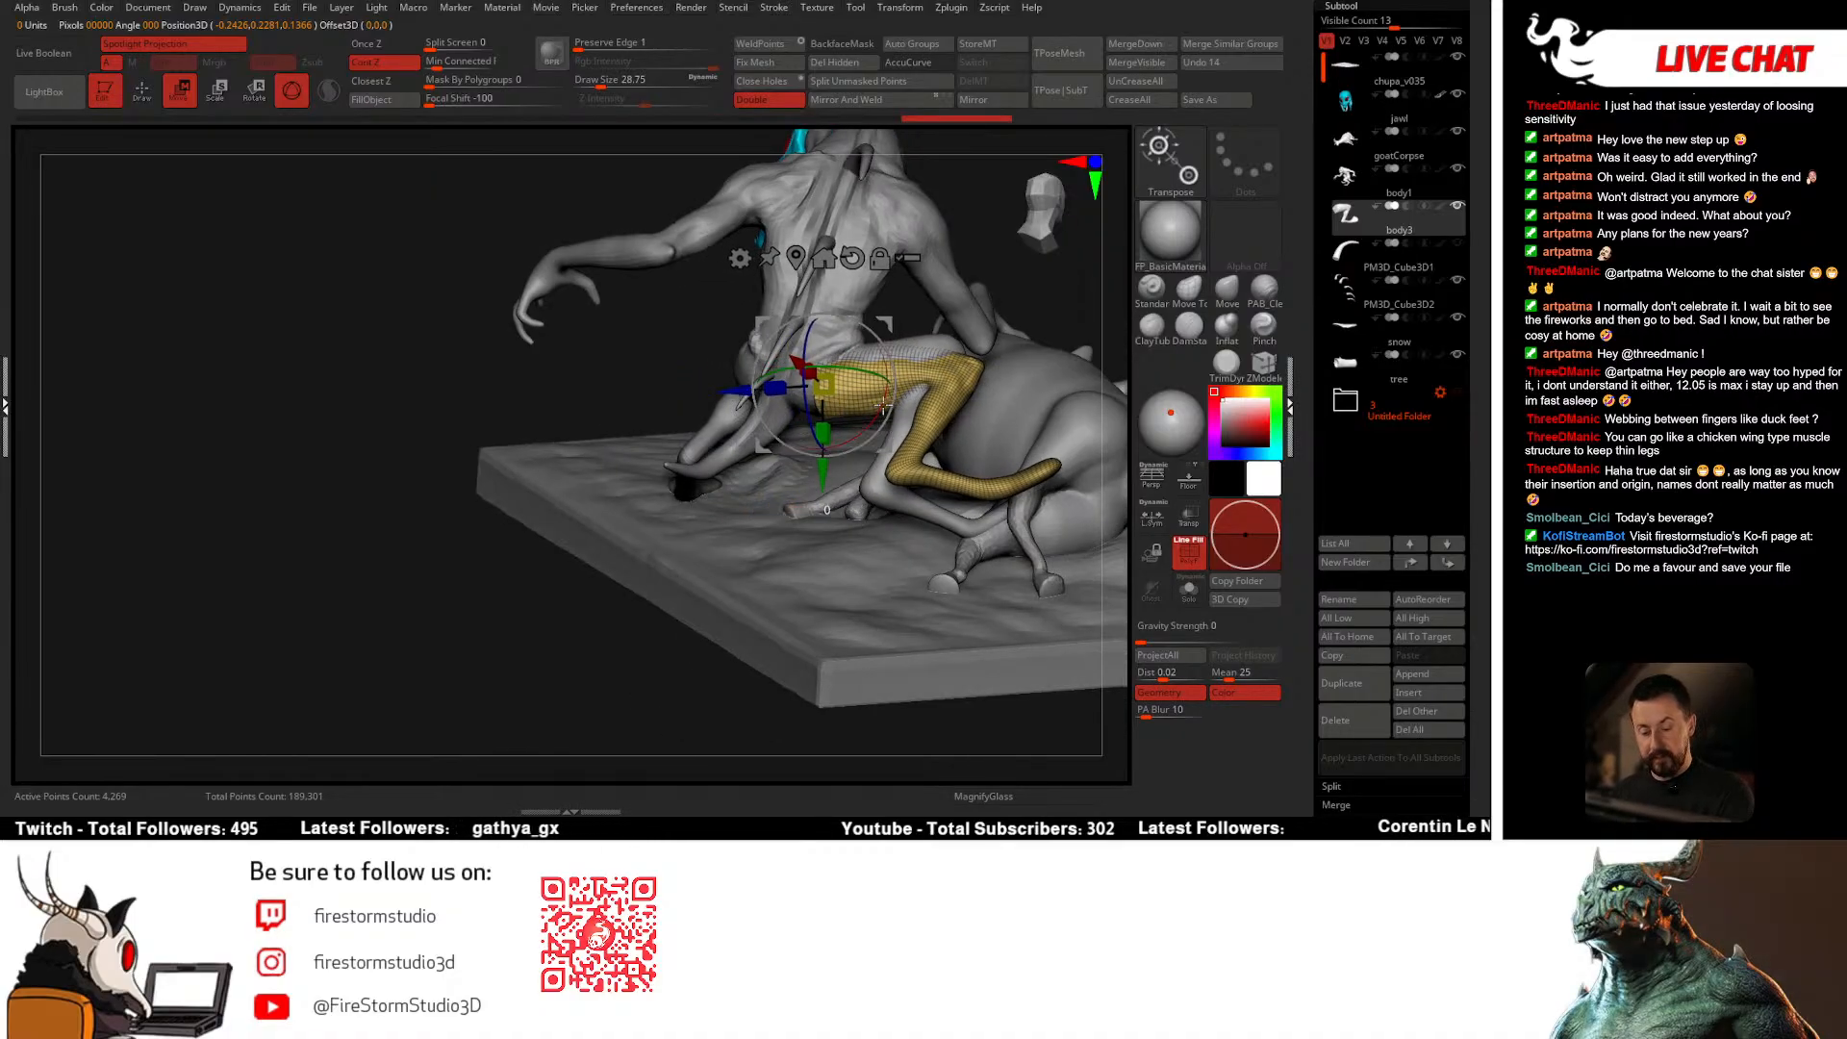
left_click_drag(884, 407, 881, 398)
Step: Fine-tune the mirrored leg's rotation and position at the pelvis, working from the side and from behind
right_click_drag(643, 481, 781, 487)
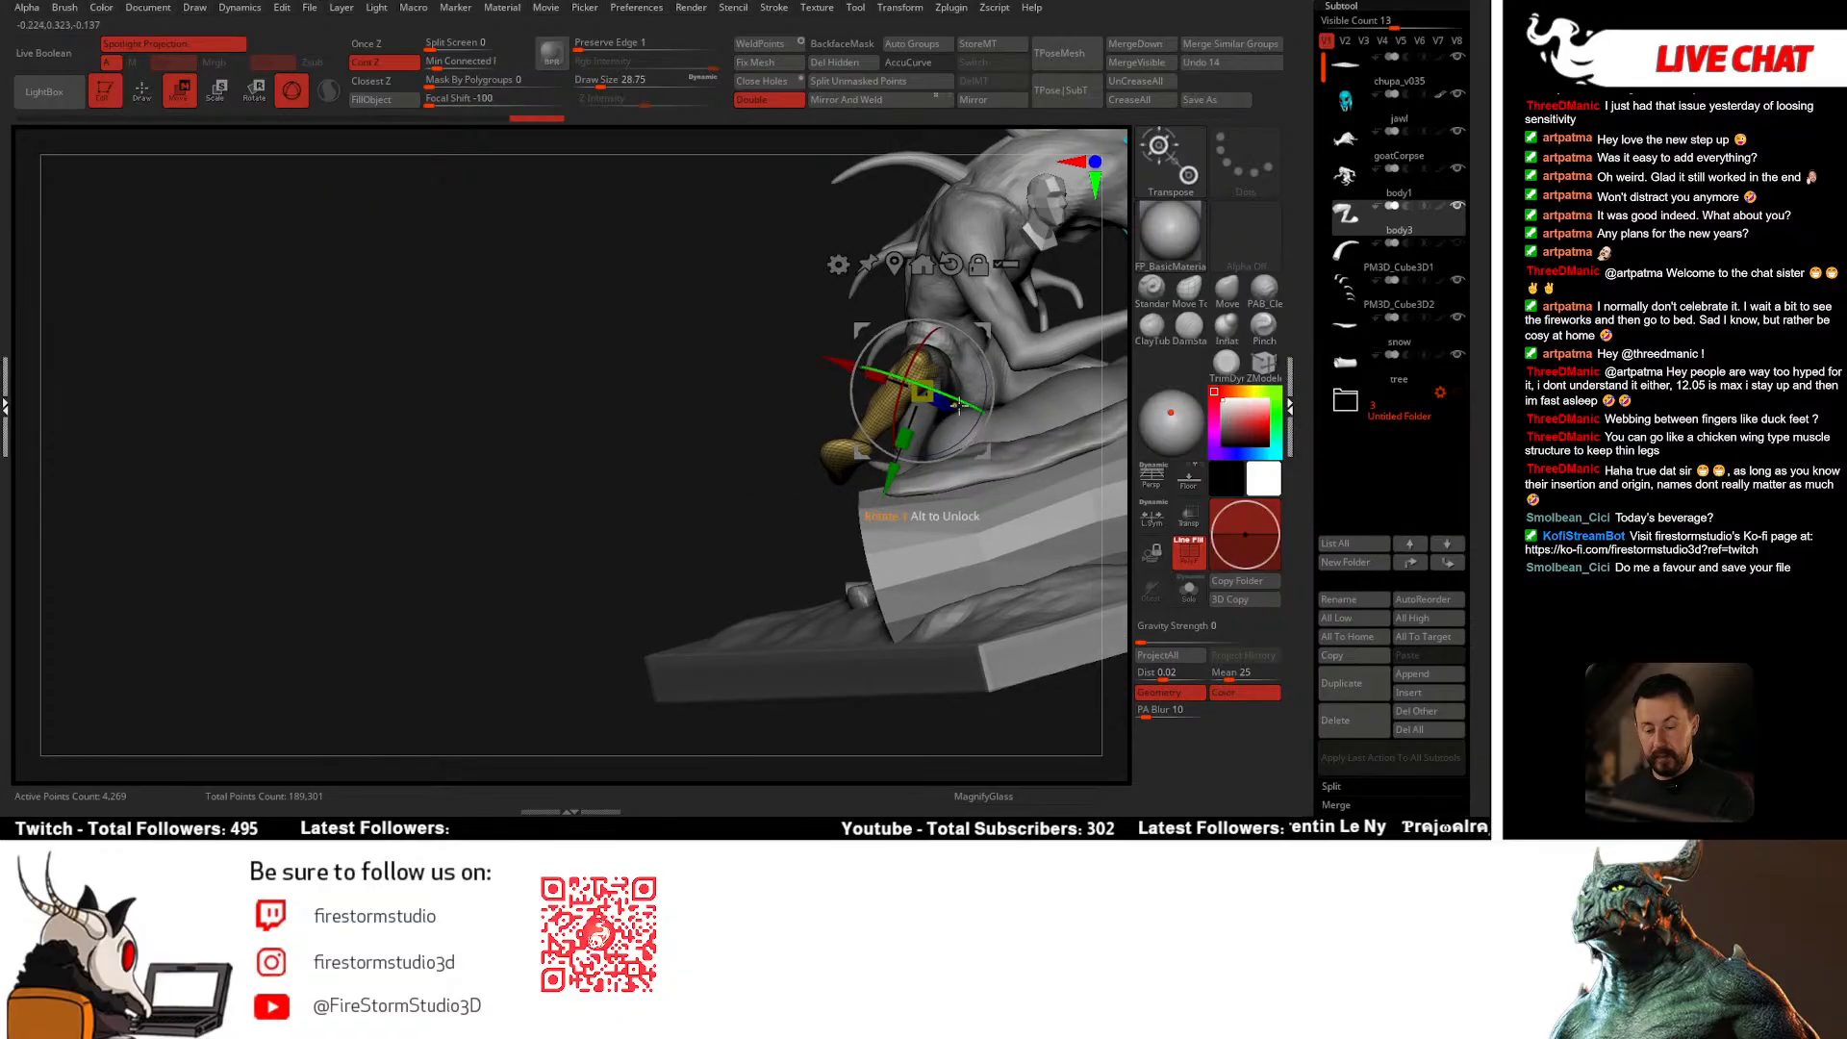
left_click_drag(983, 351, 983, 354)
mouse_move(977, 370)
right_mouse_down()
mouse_move(846, 381)
mouse_move(813, 414)
right_mouse_up()
left_click_drag(806, 408, 816, 404)
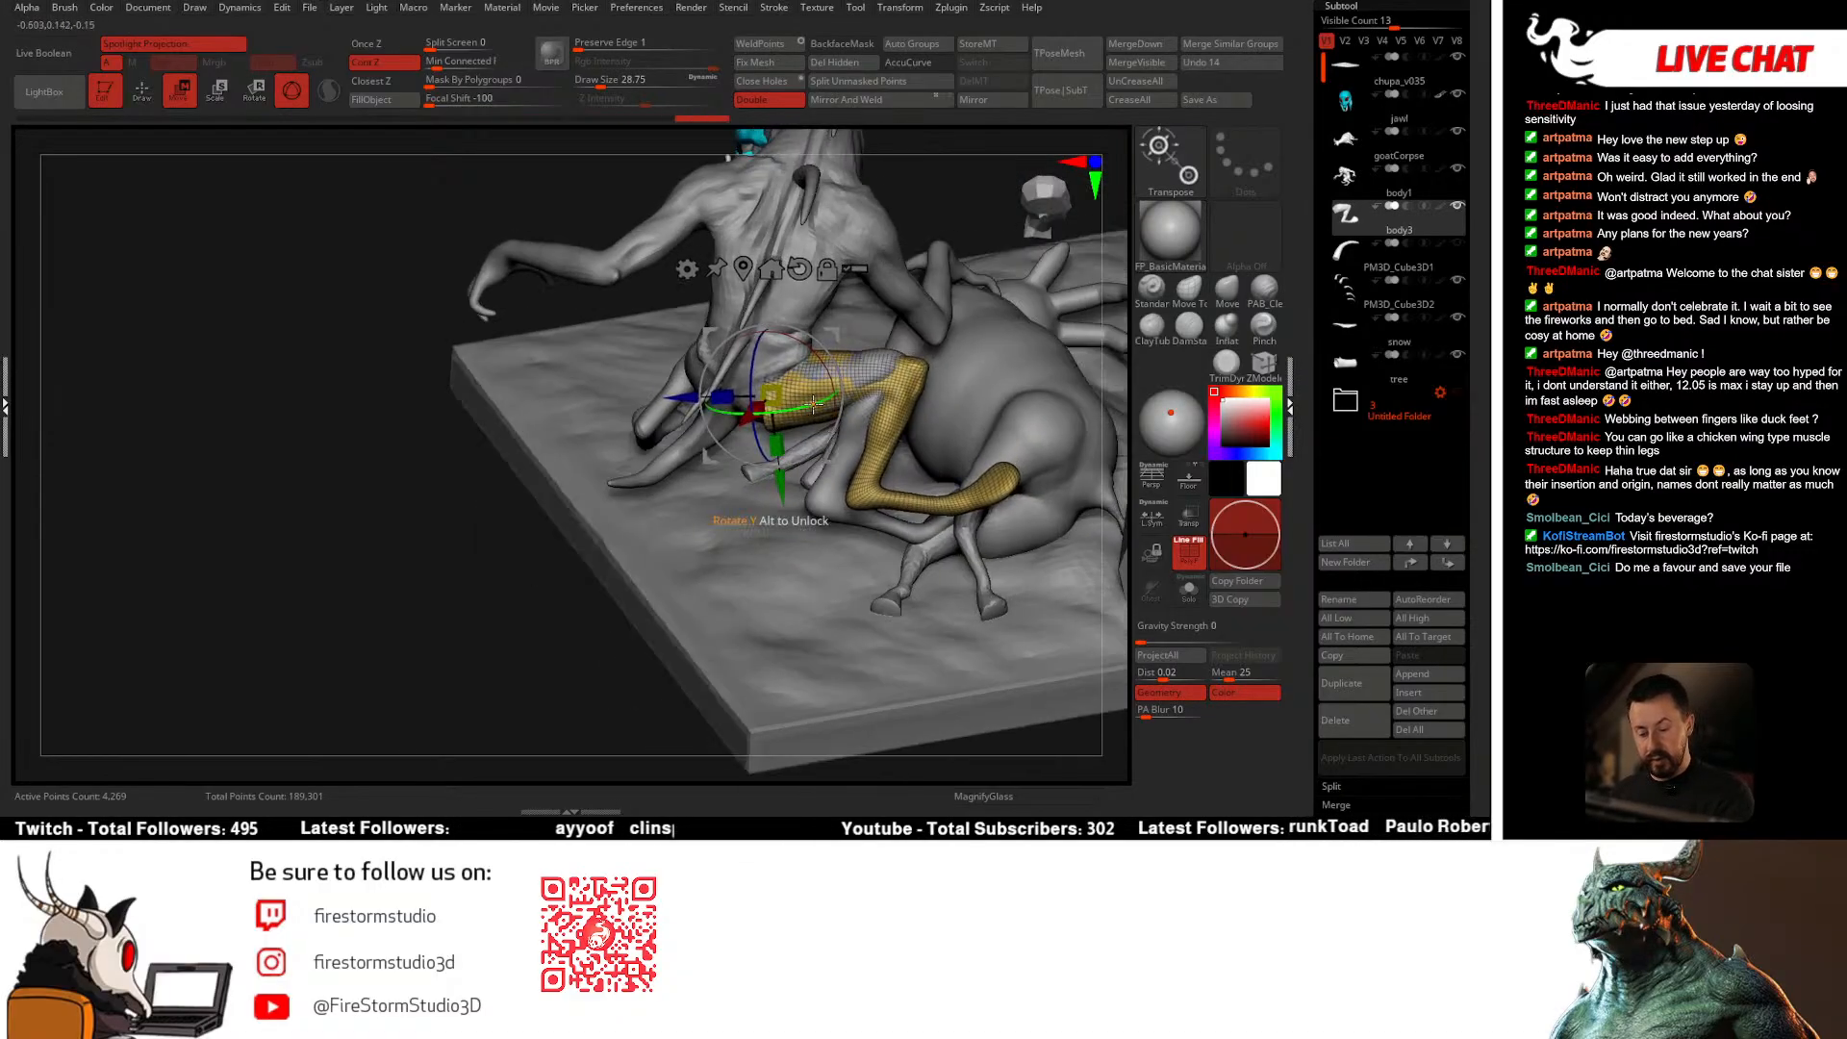
right_click_drag(818, 414, 837, 380)
left_click_drag(678, 460, 691, 457)
right_click_drag(673, 608, 717, 539)
key("q")
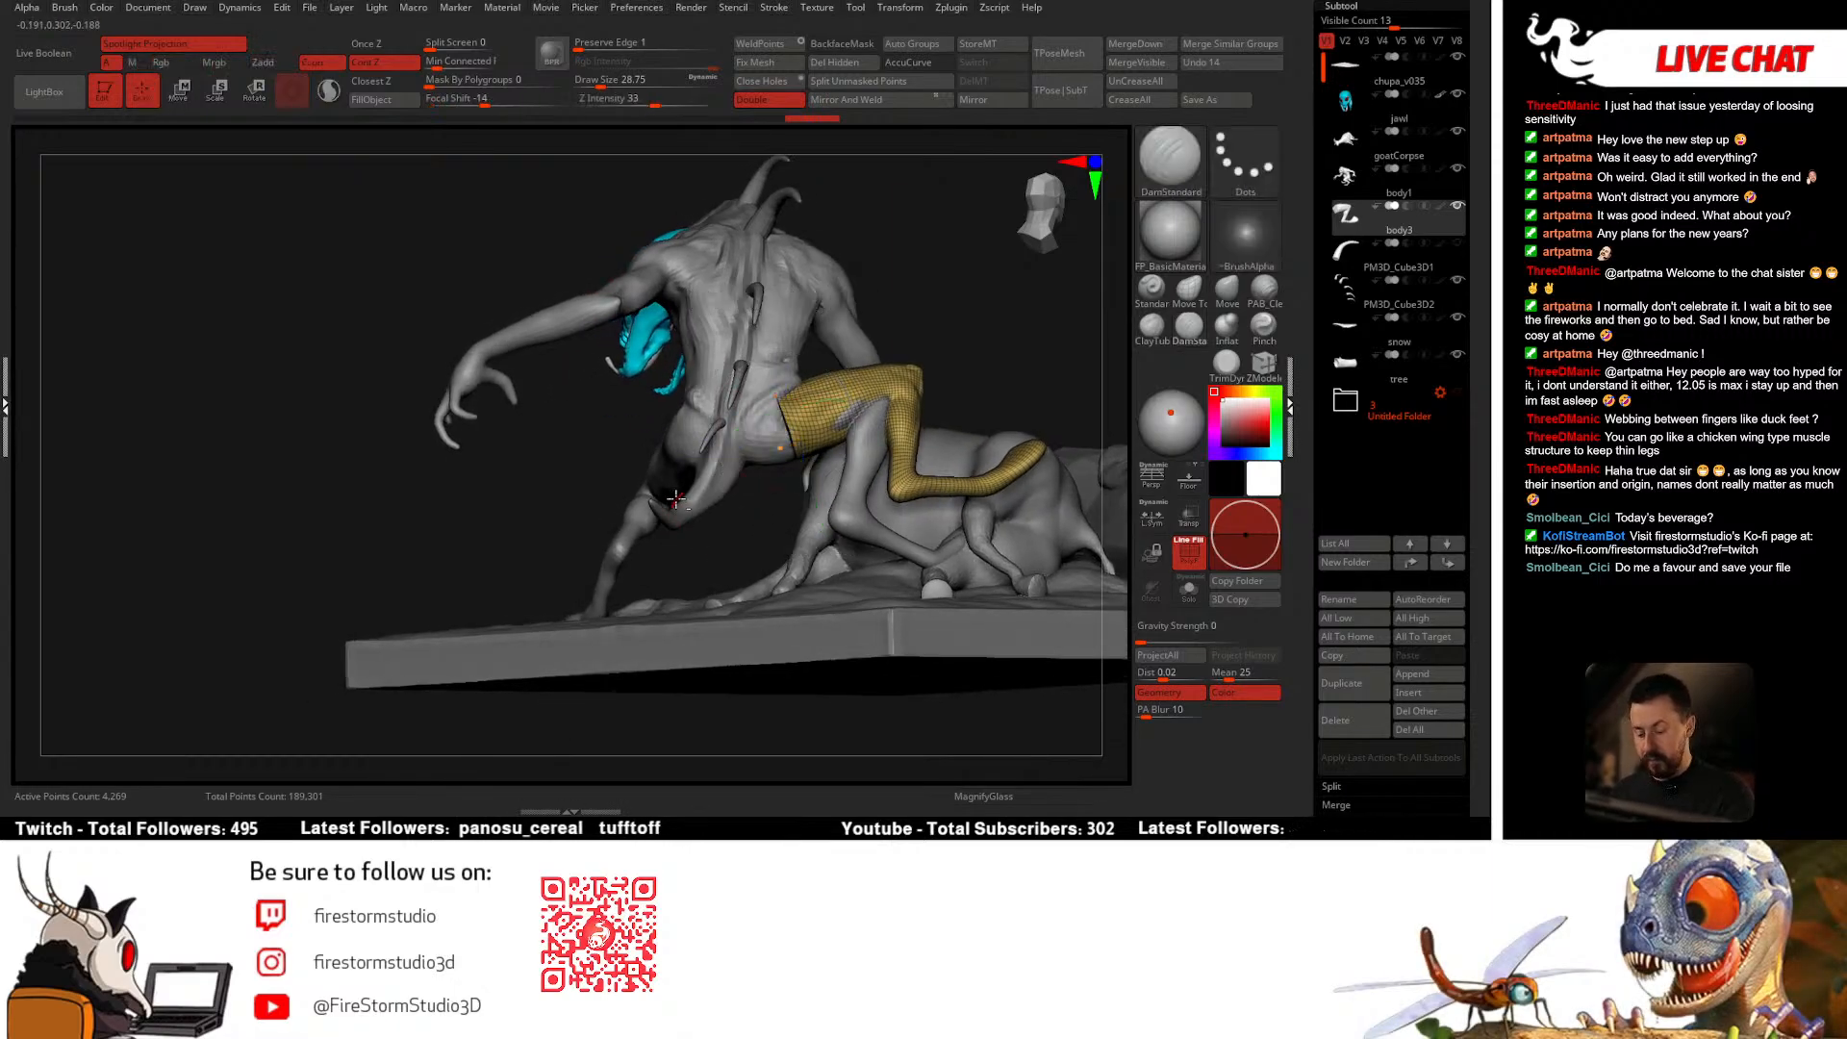
Step: Reduce body1 to its leg polygroup as a reference and make the mirrored leg body3 active again
left_click(662, 532, "alt")
left_click(858, 482, "ctrl+shift")
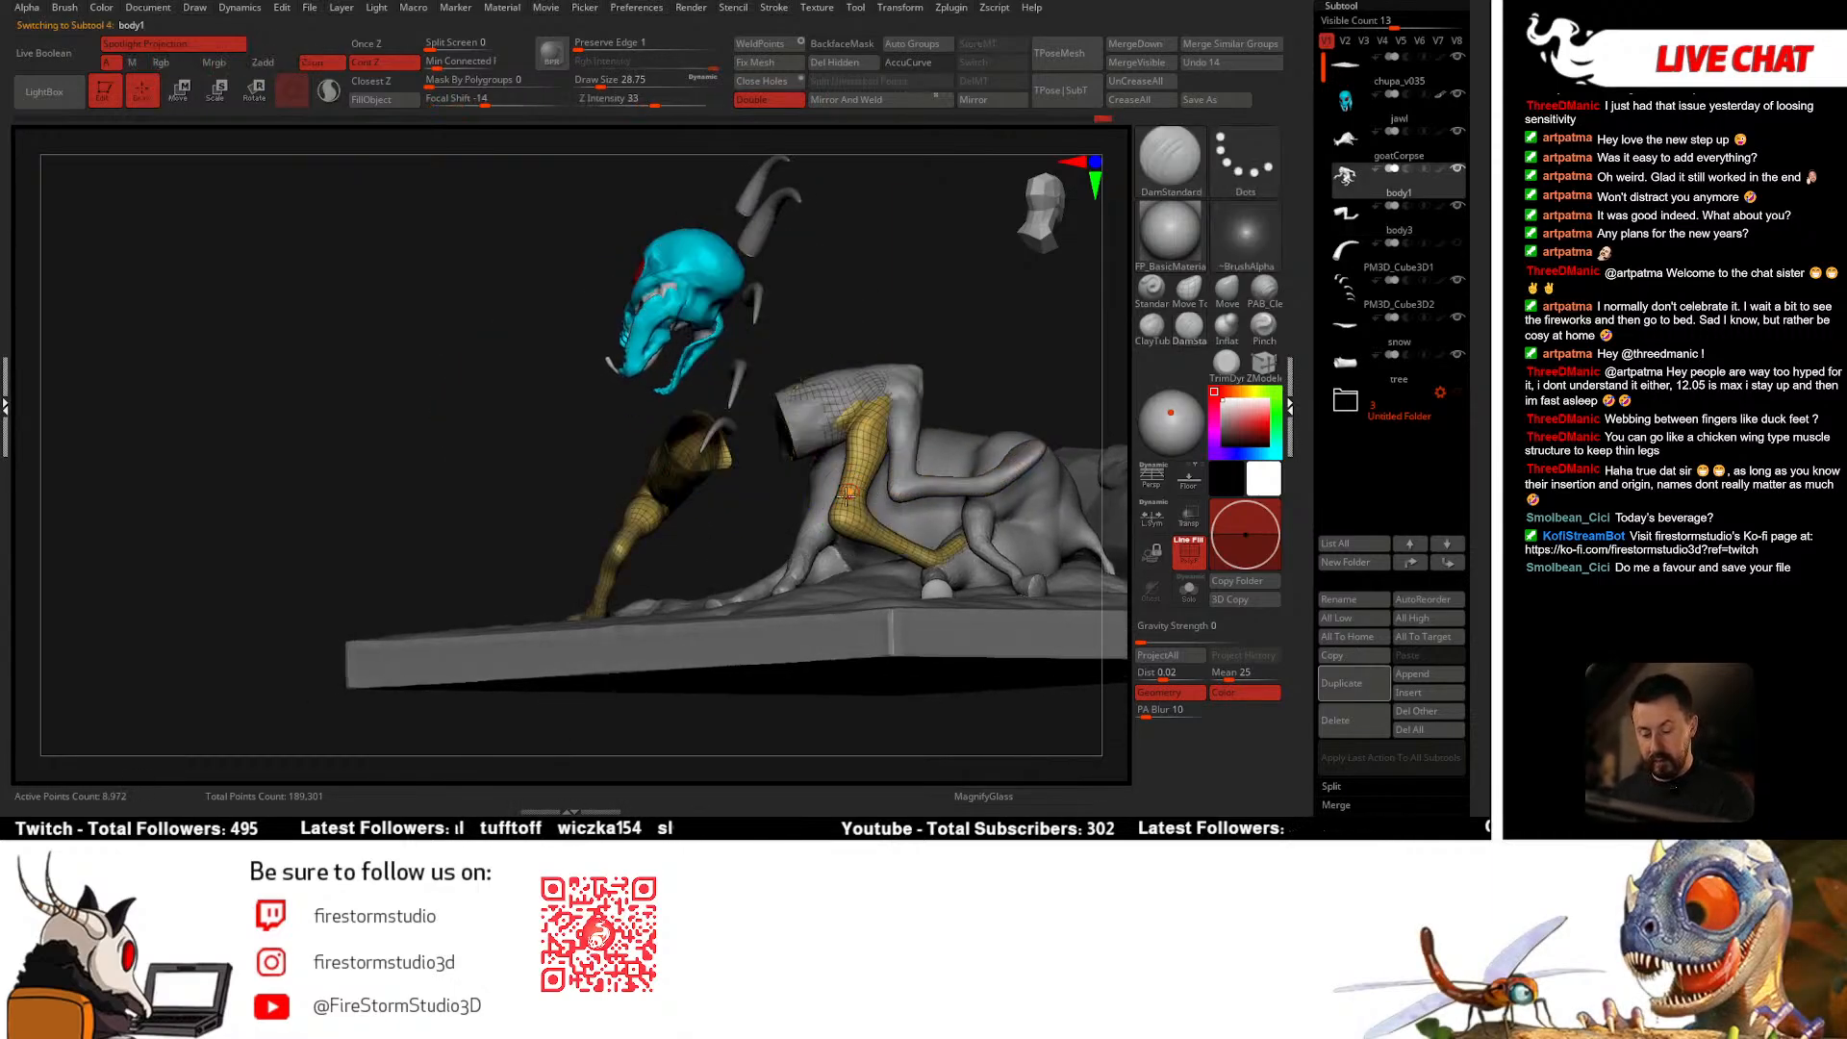
left_click(810, 443, "alt")
right_click_drag(810, 442, 812, 512, "ctrl")
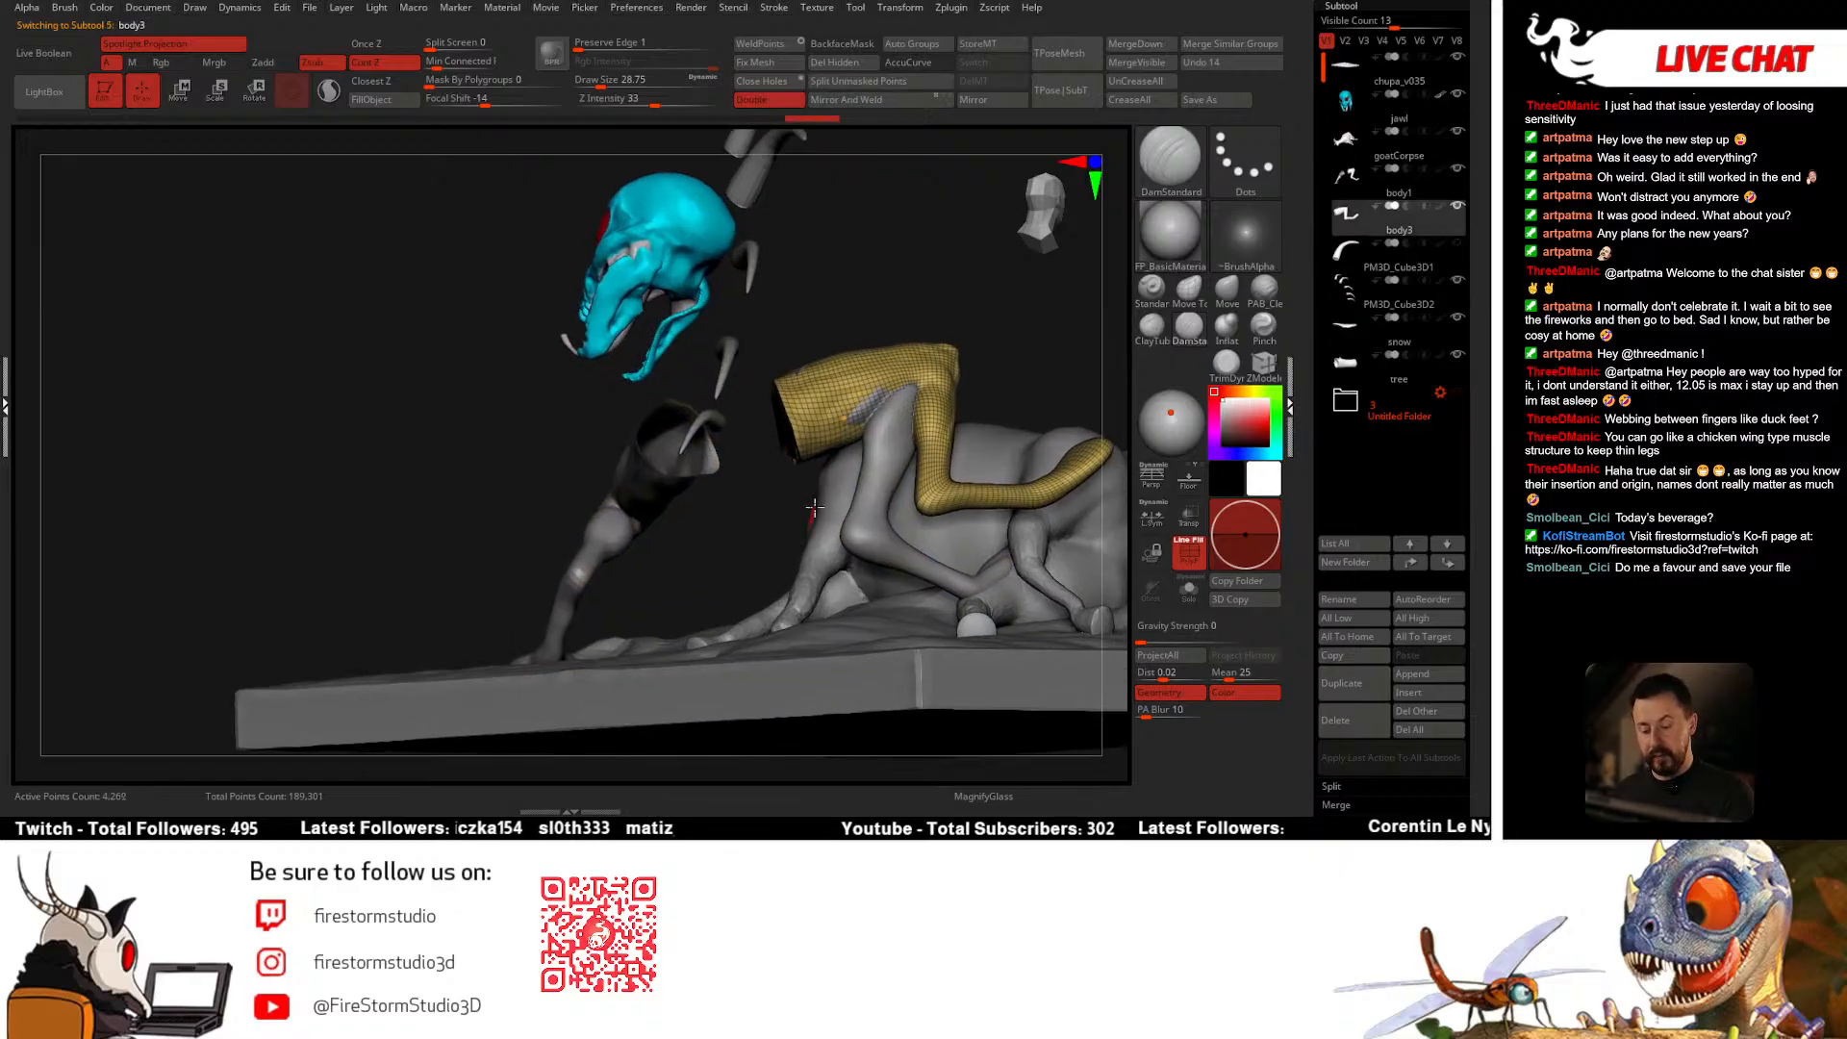
Step: Move and rotate the mirrored leg to line its thigh up with the exposed leg polygroup of body1
key("alt+s")
key("w")
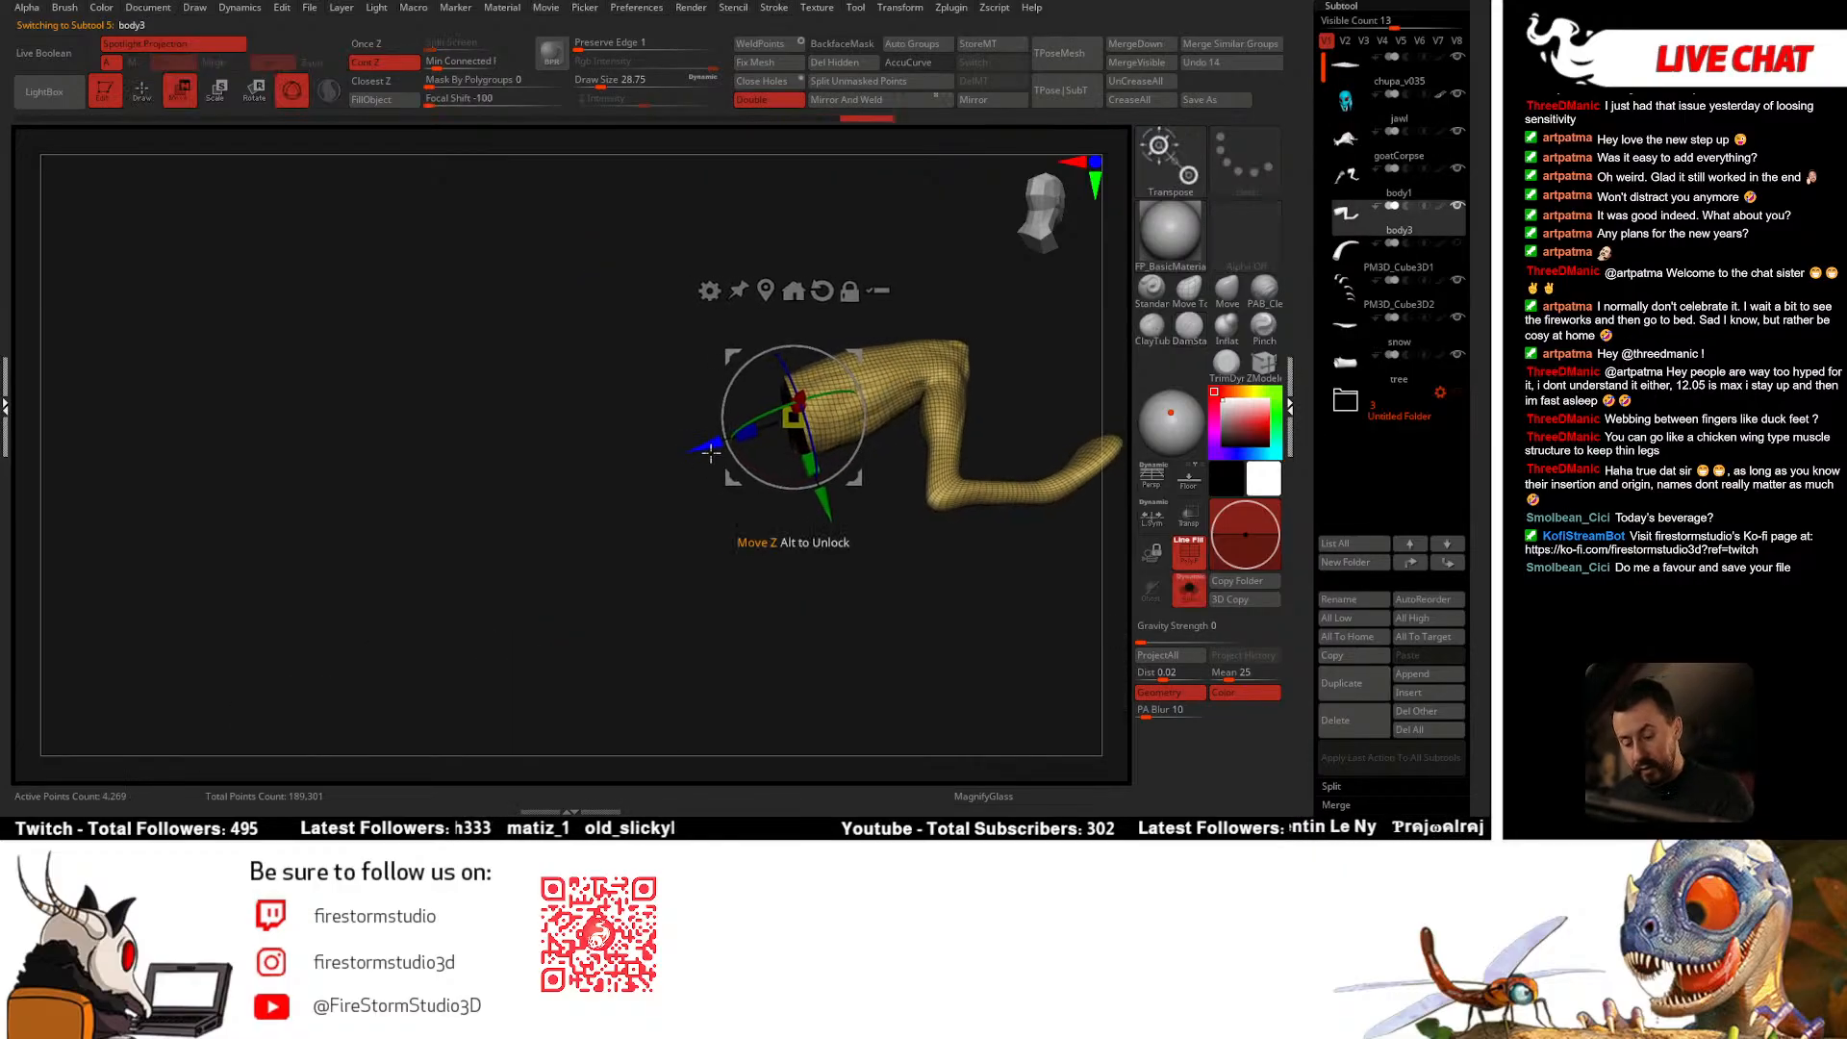
key("alt+s")
left_click_drag(695, 444, 710, 441)
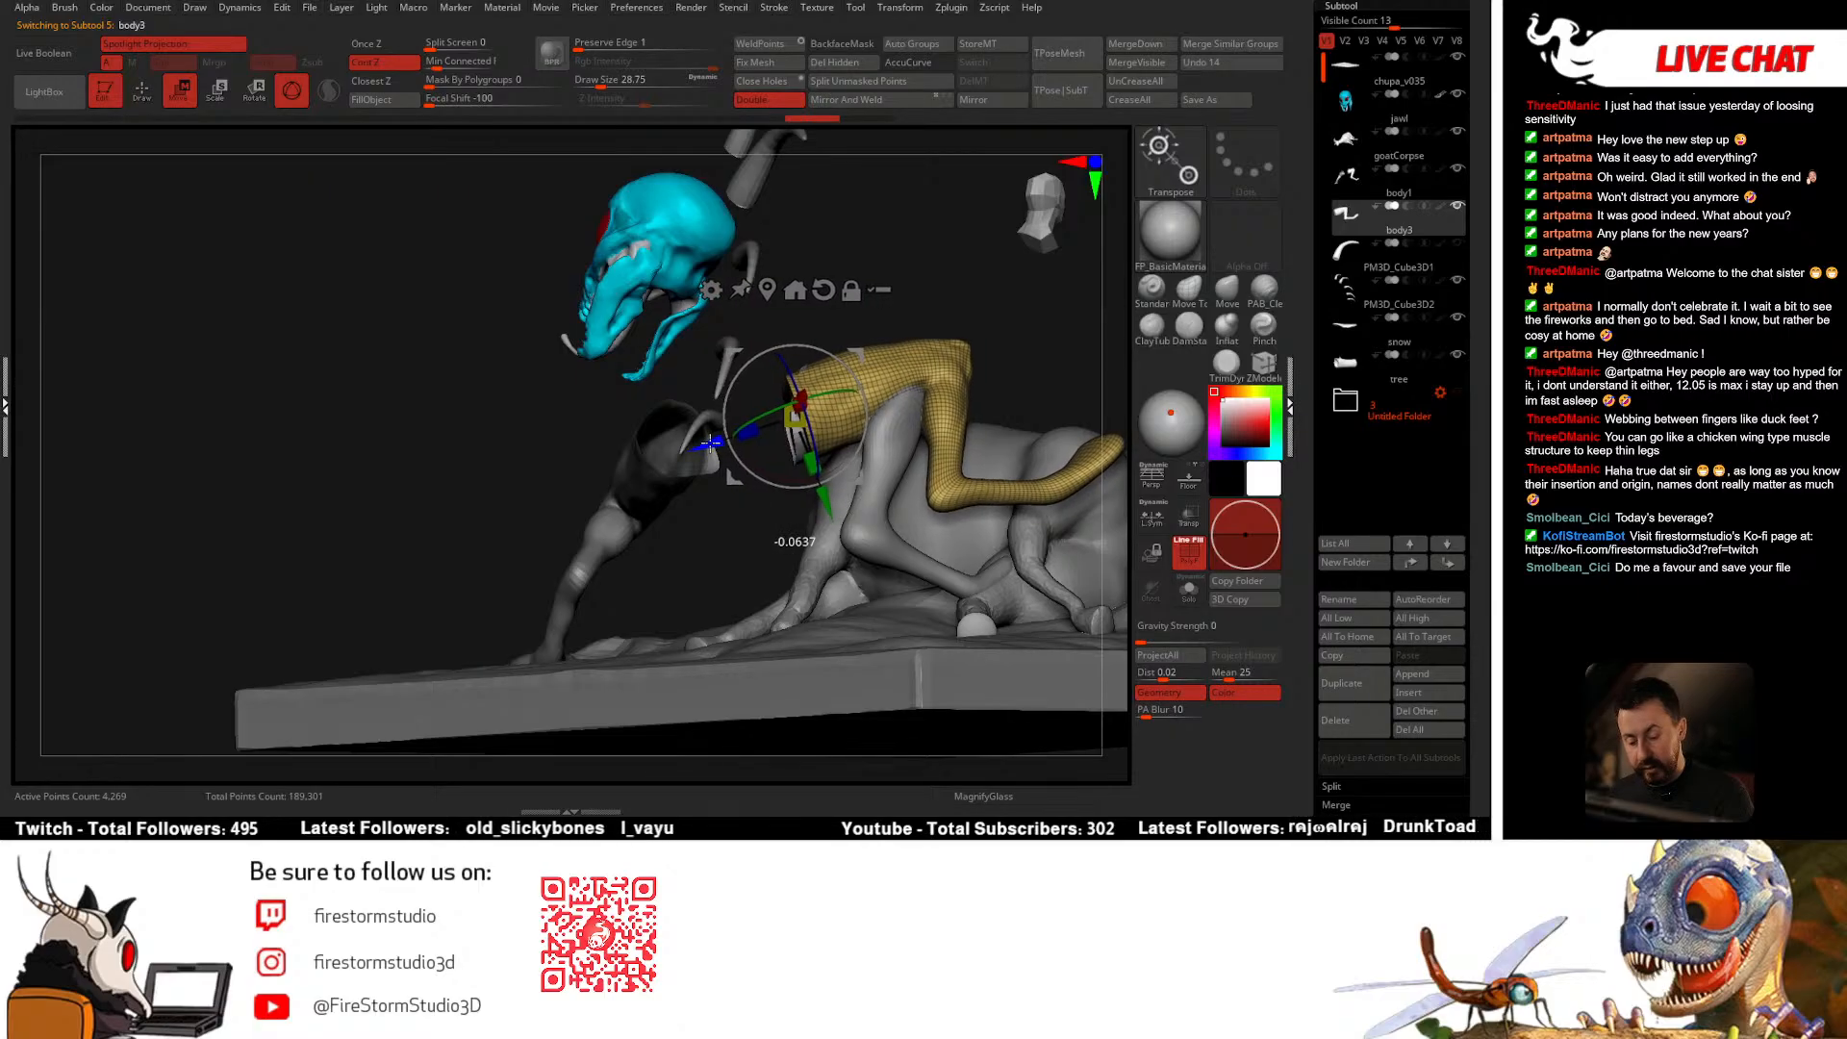
left_click_drag(845, 459, 844, 470)
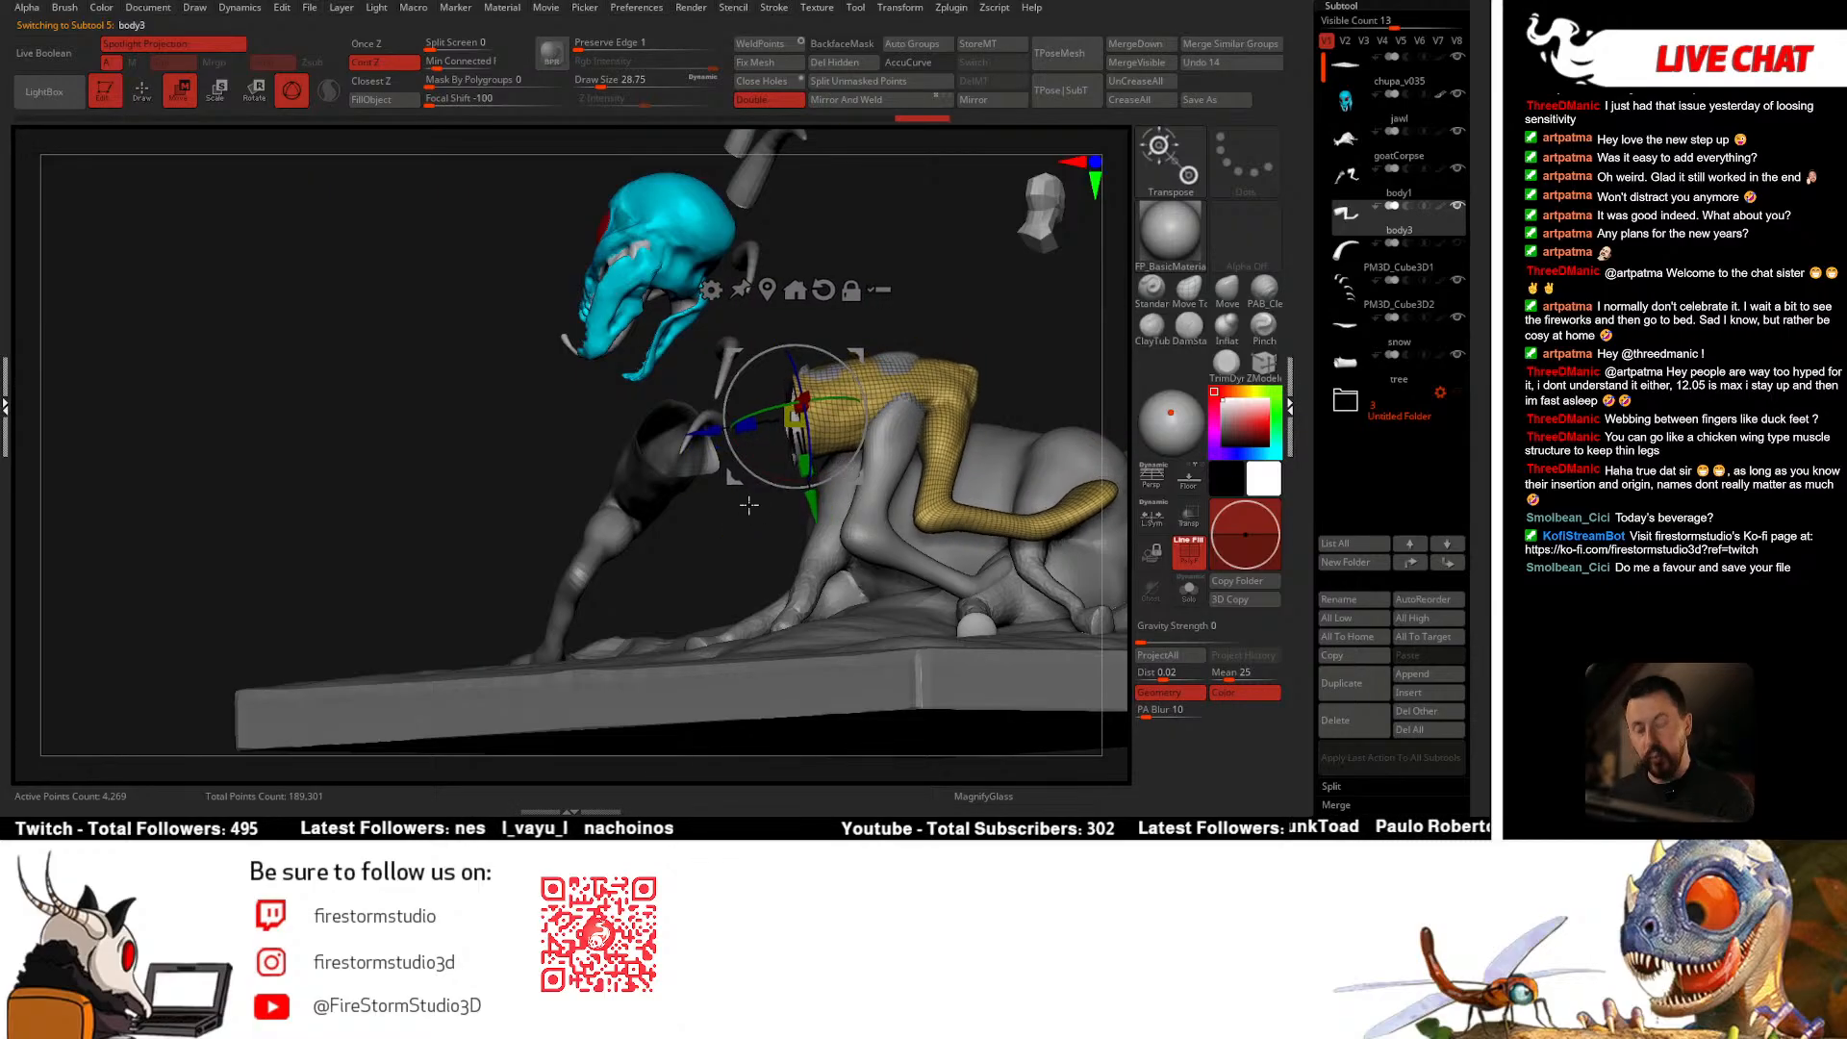
left_click_drag(751, 513, 906, 405)
left_click_drag(837, 292, 833, 314)
left_click_drag(829, 333, 829, 301)
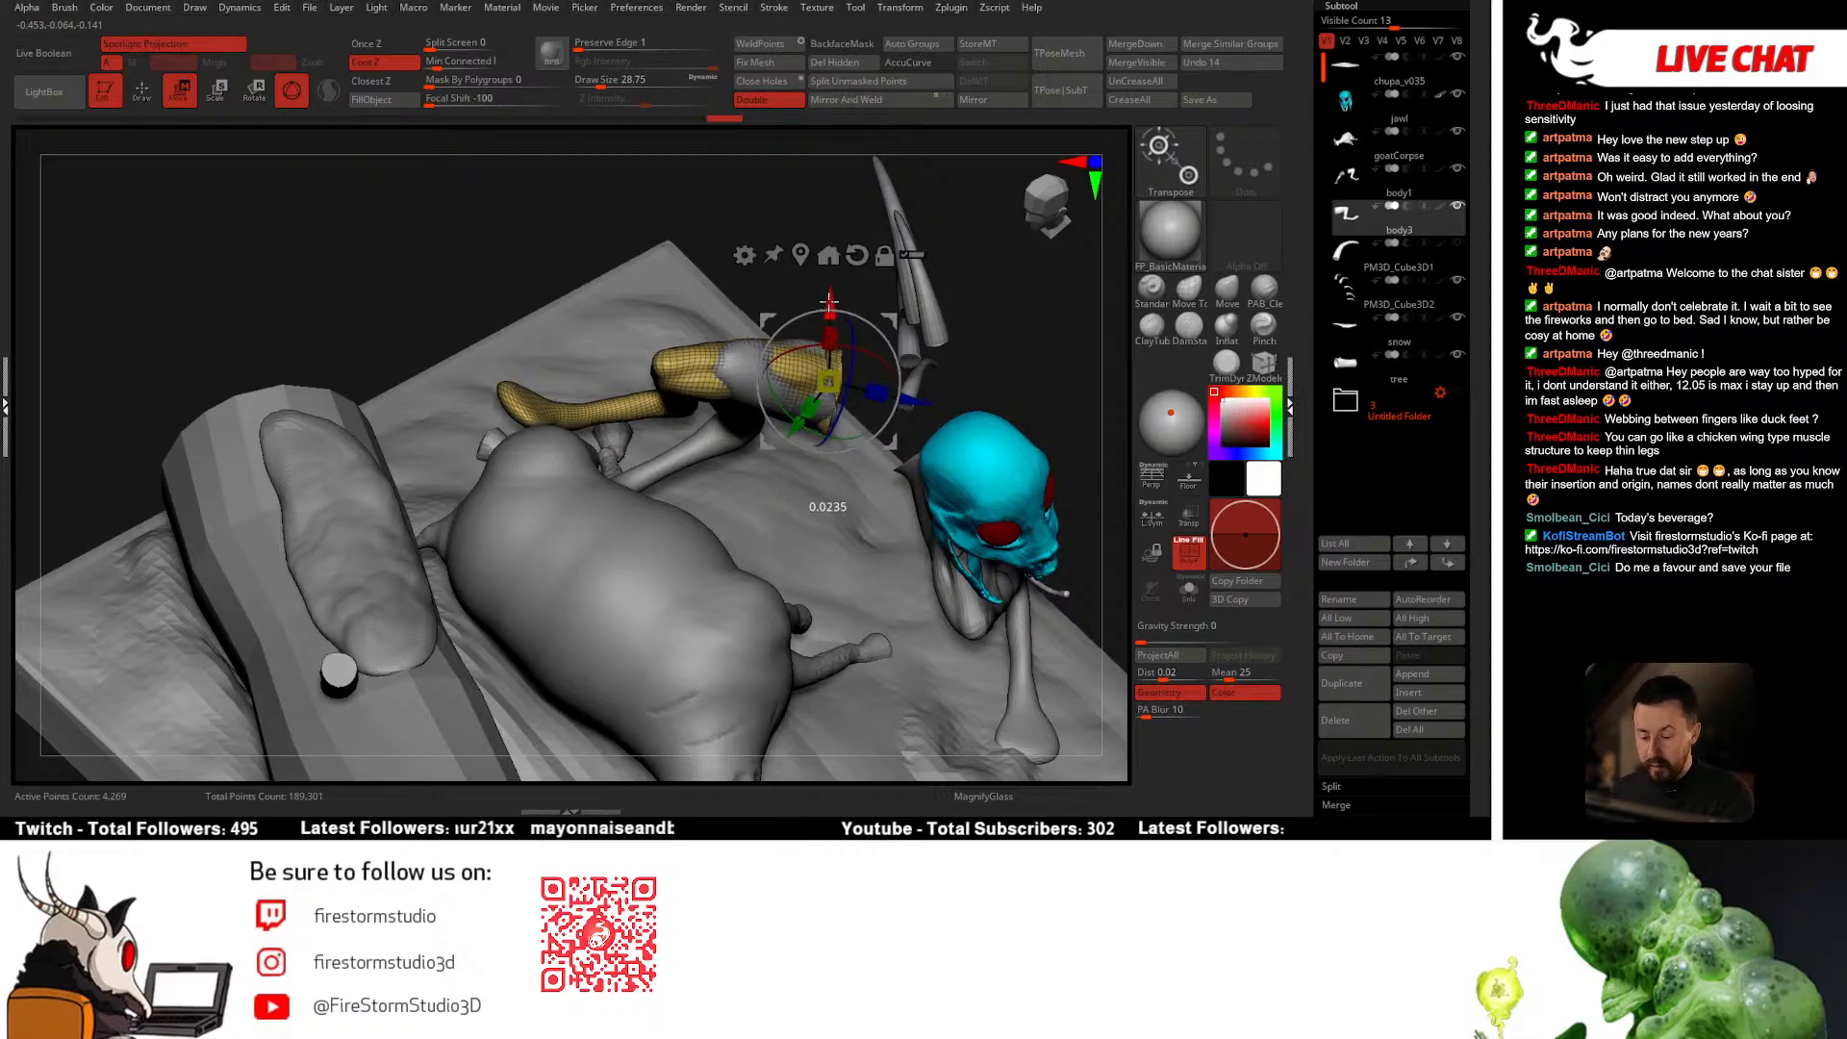
Step: Return to sculpting mode, make body1 active, and bring back all of its hidden polygroups
key("q")
mouse_move(849, 425)
right_mouse_down()
mouse_move(829, 433)
mouse_move(890, 409)
mouse_move(939, 479)
mouse_move(847, 501)
right_mouse_up()
key("shift+s")
key("shift+s")
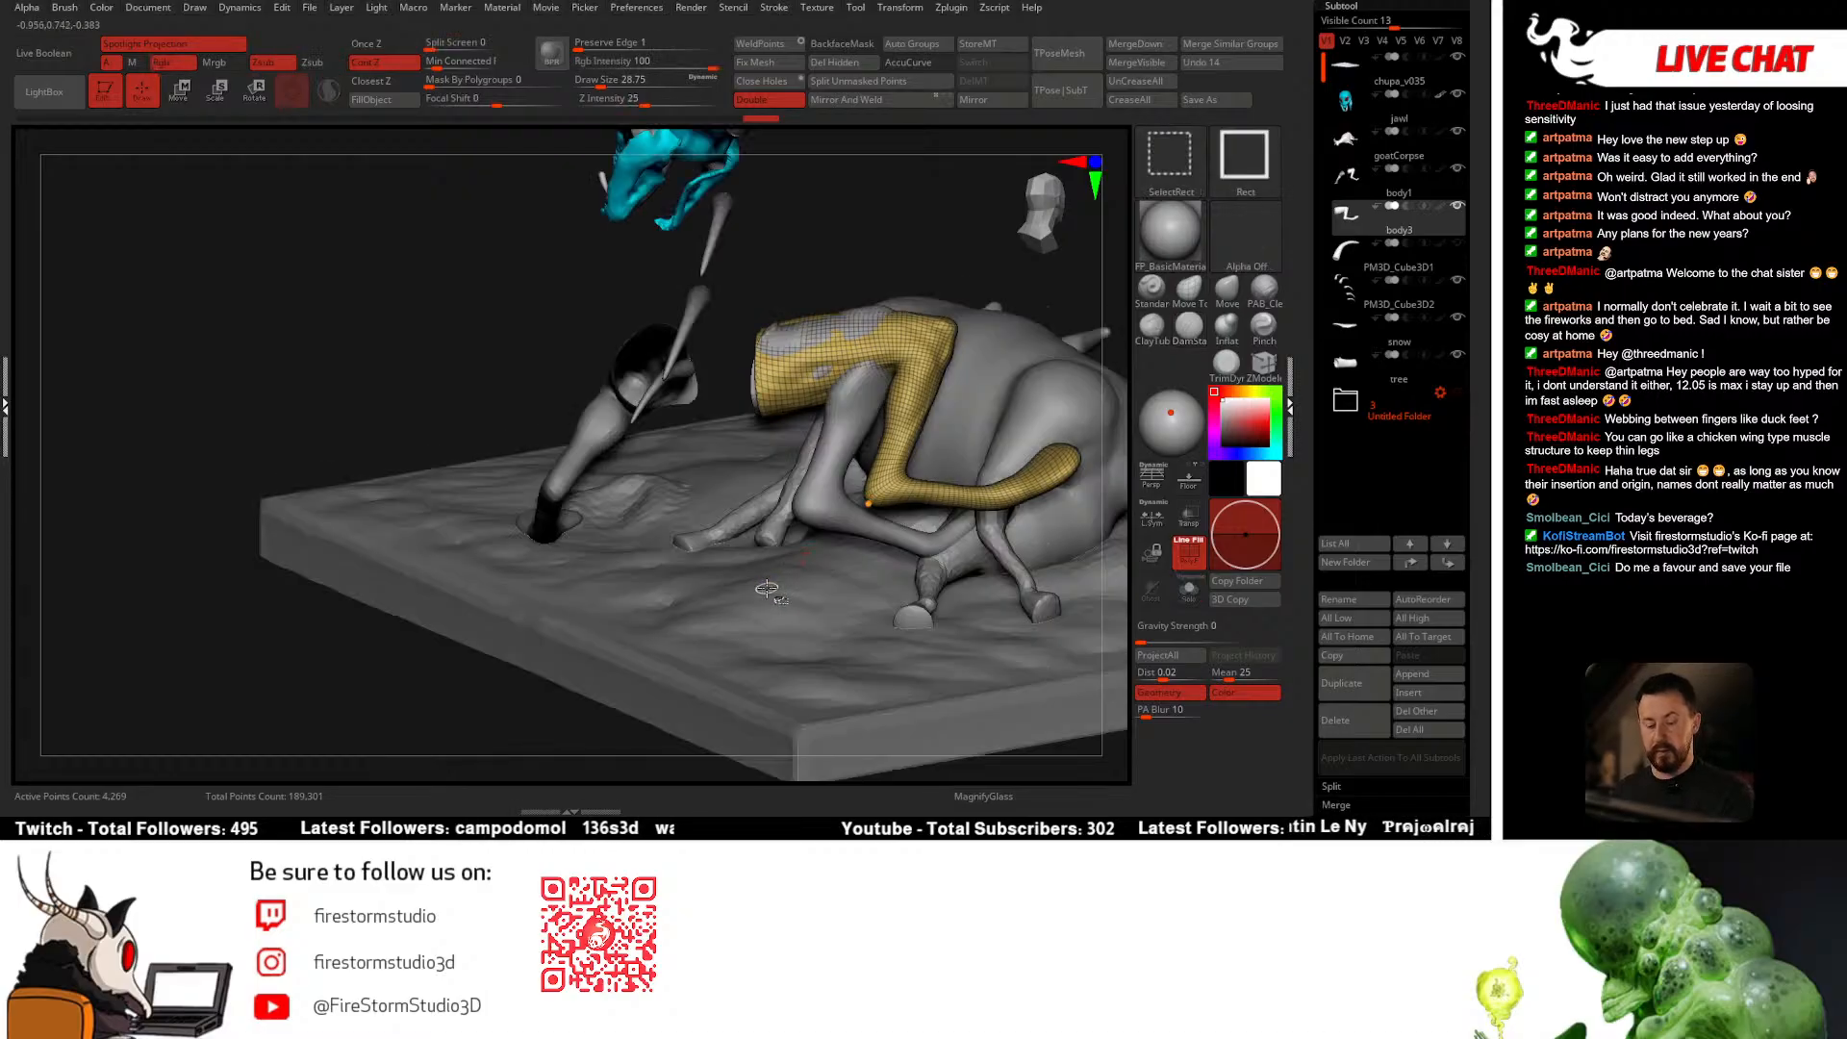
left_click(846, 450, "alt")
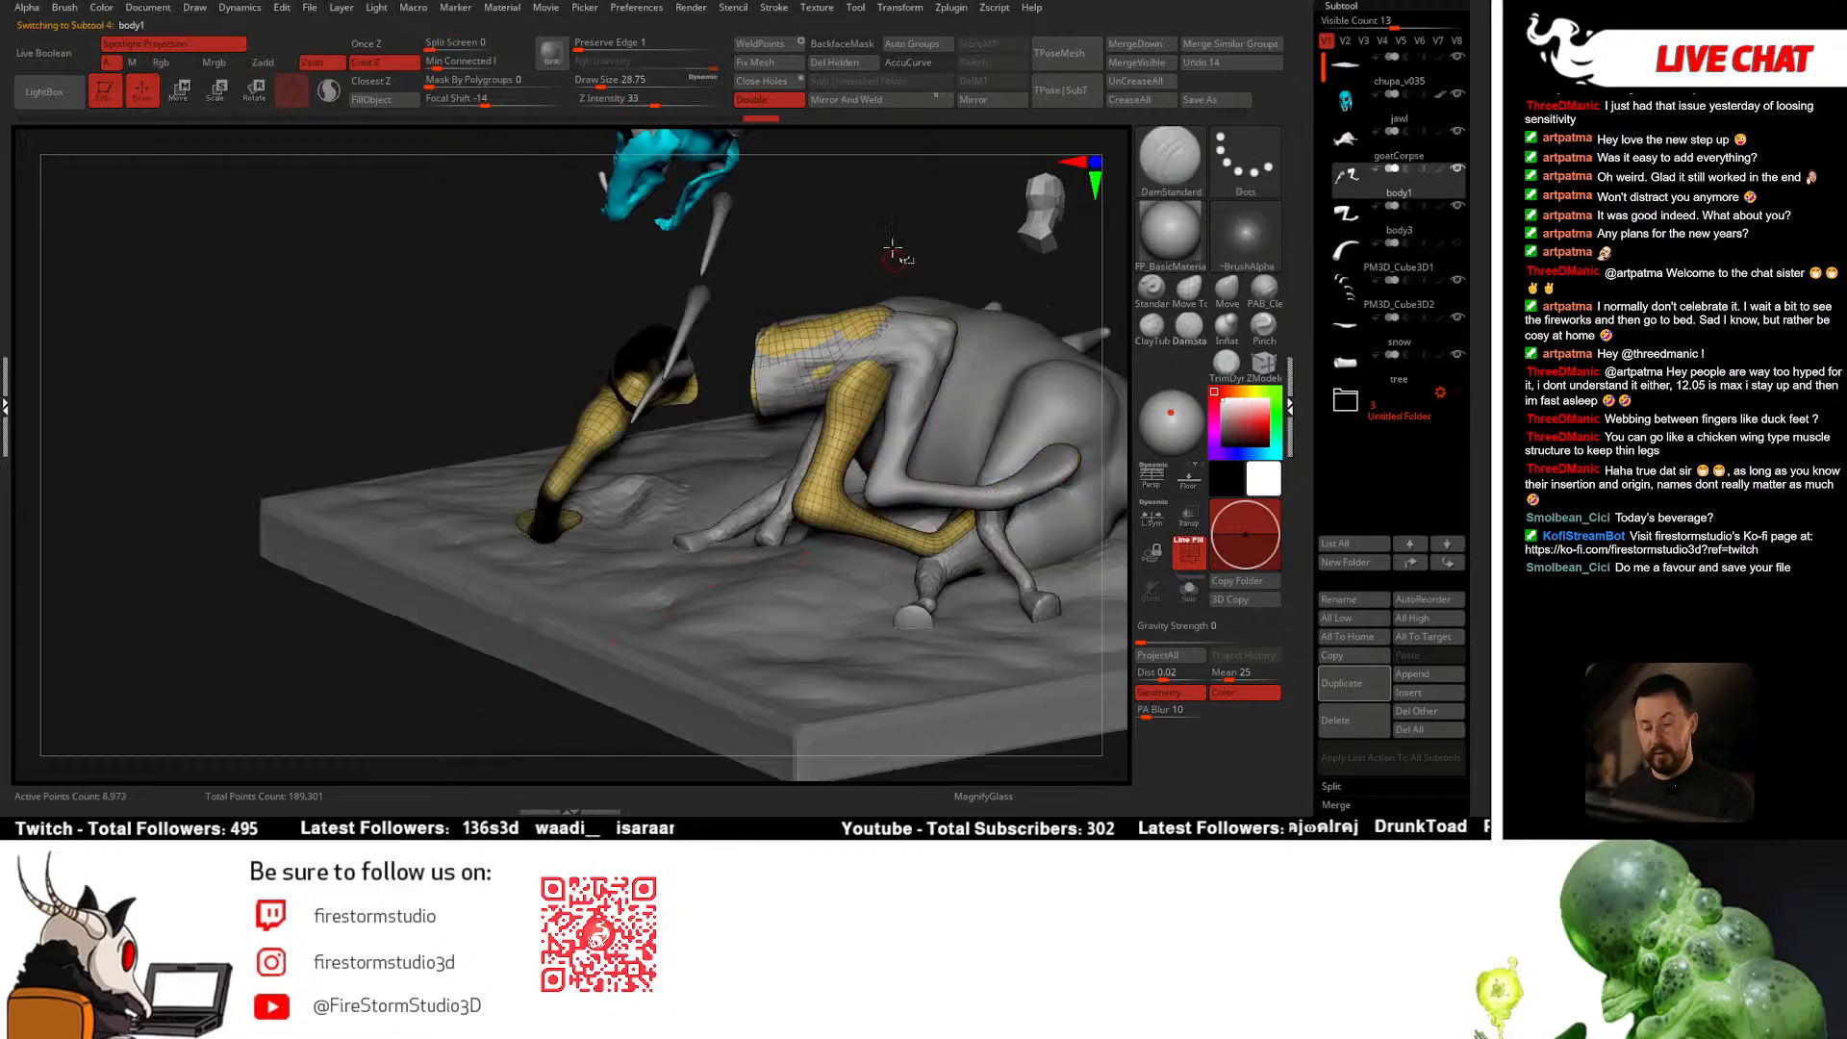
left_click(899, 252, "ctrl+shift")
key("shift+s")
key("shift+s")
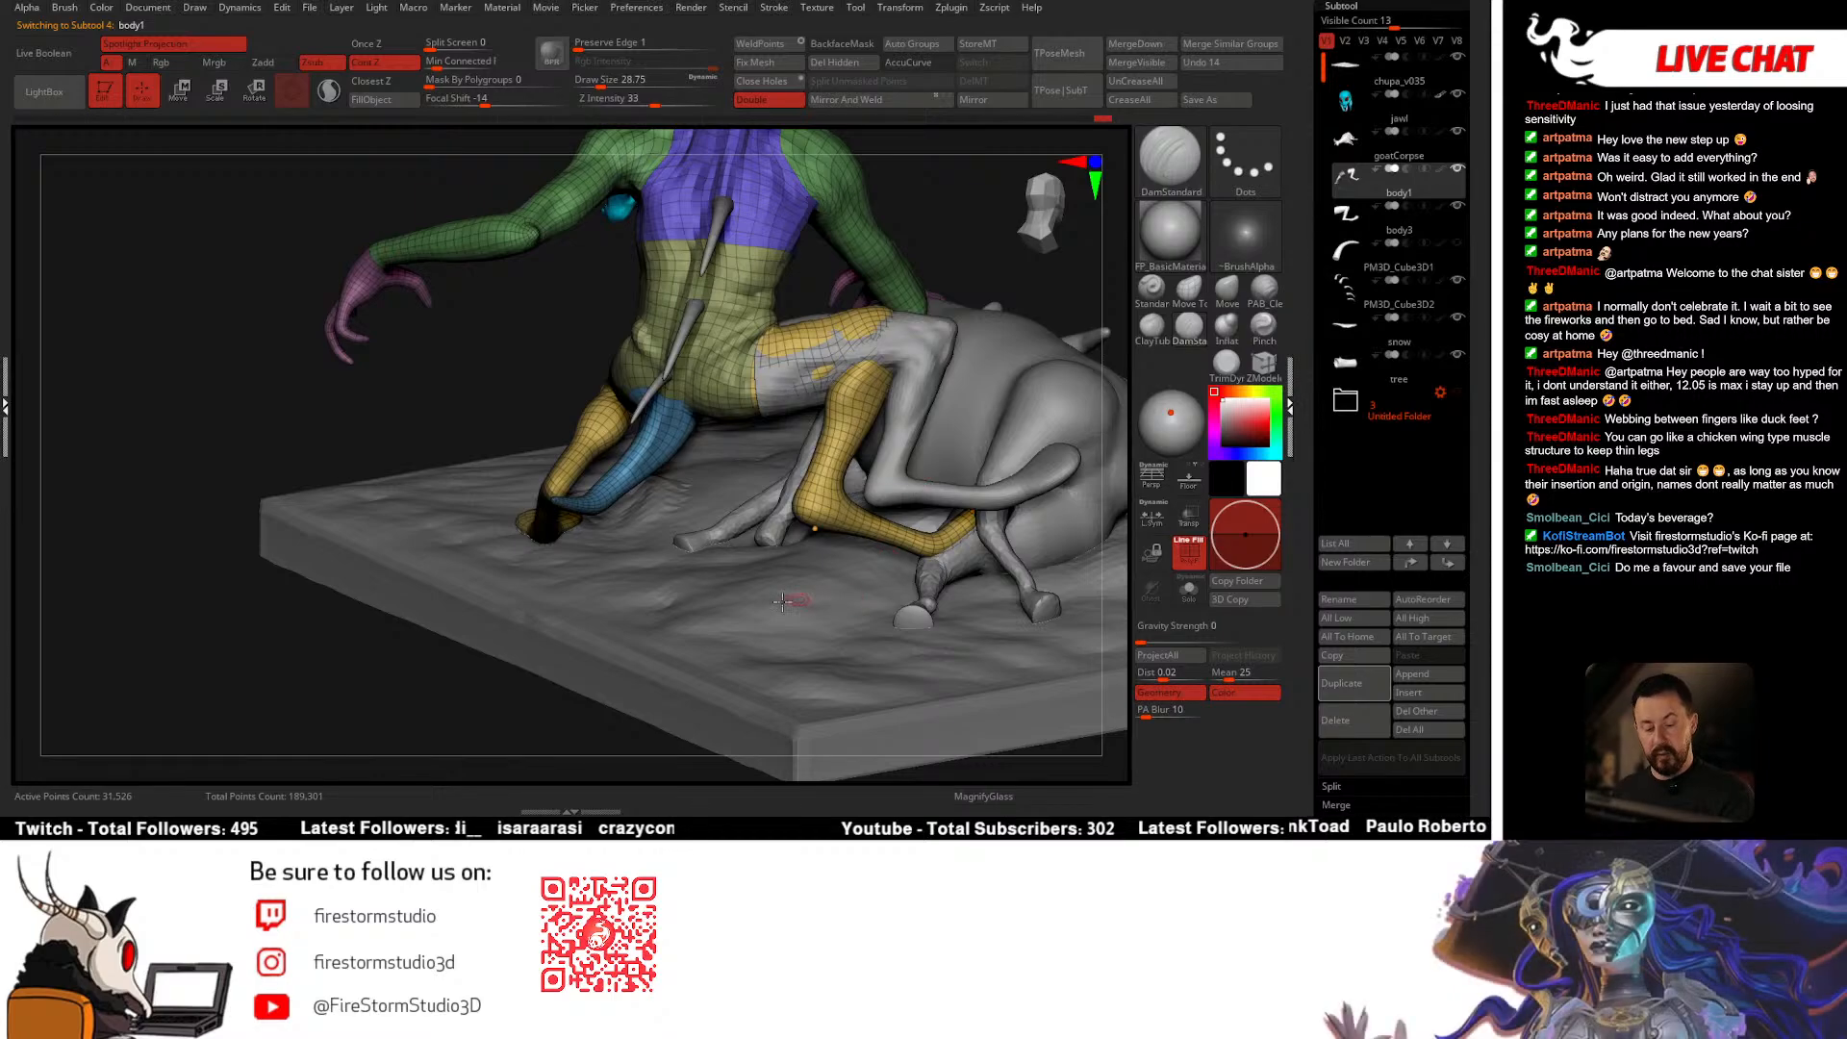
right_click_drag(859, 457, 885, 423)
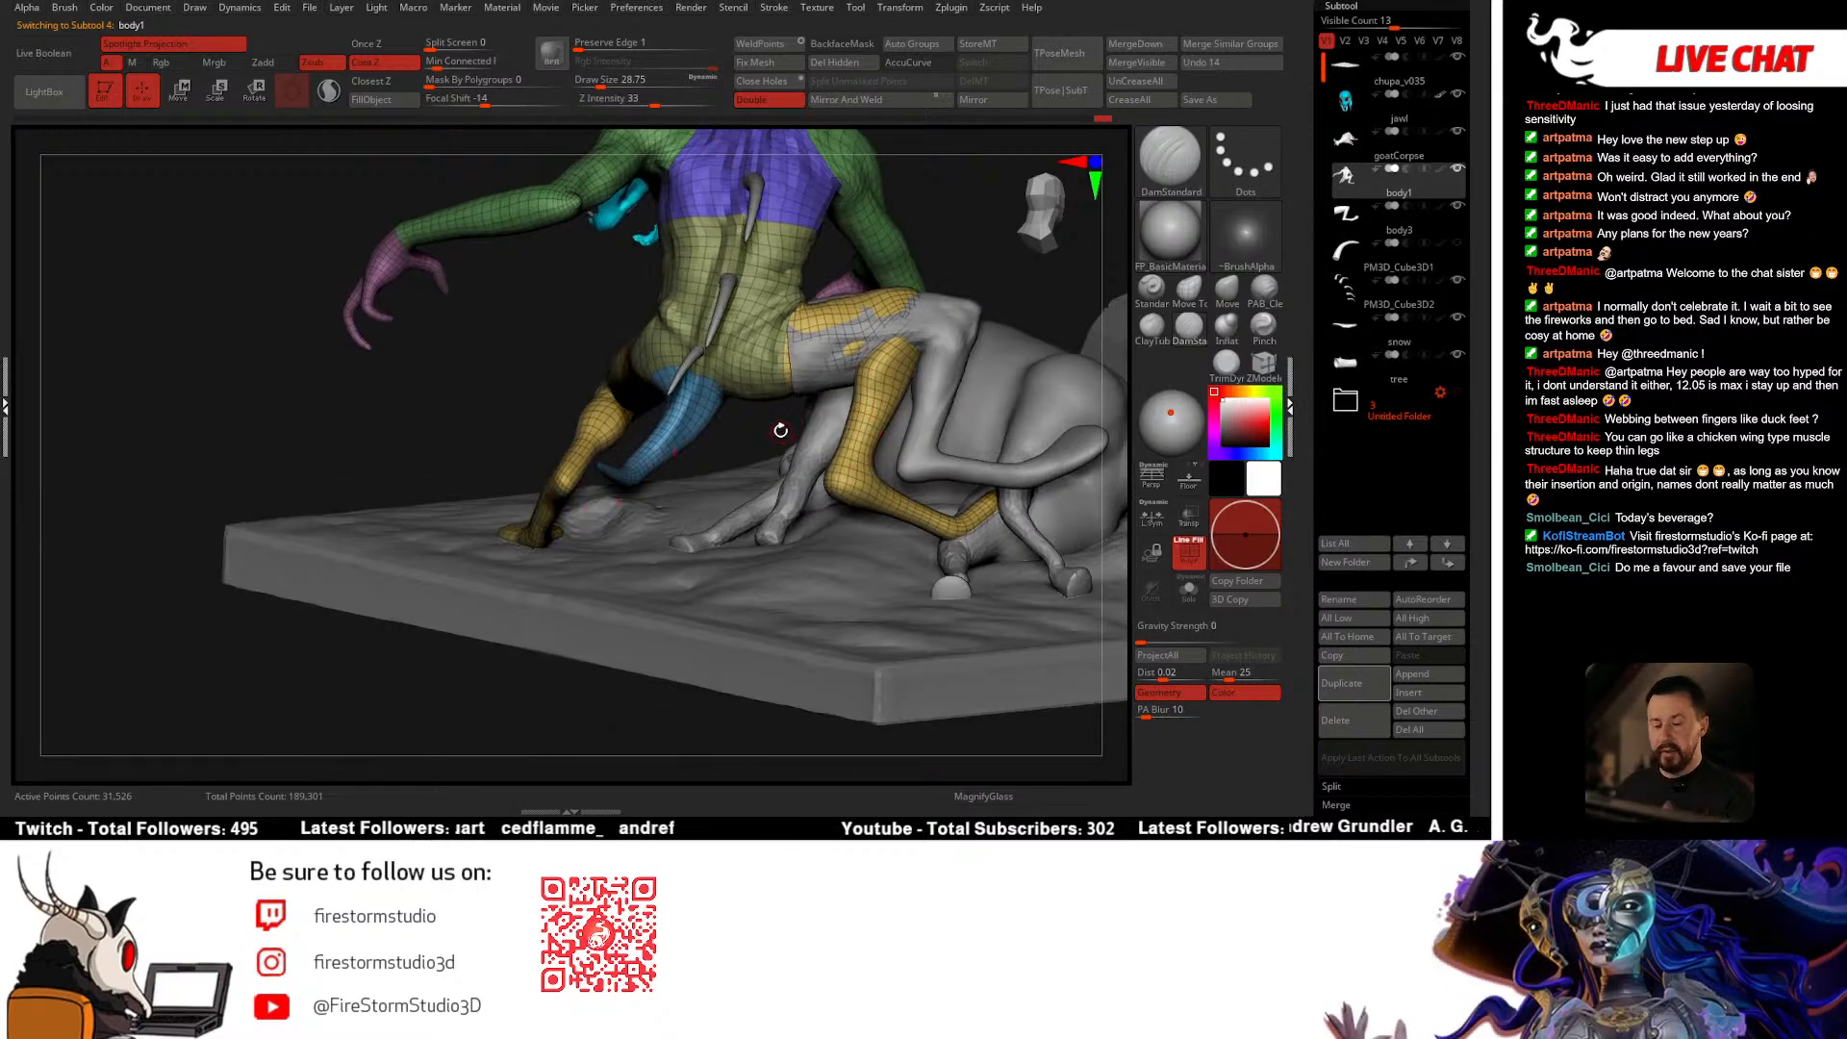
Step: Make the mirrored leg active again and try to slide it along its length toward the pelvis
key("w")
left_click(943, 383, "alt")
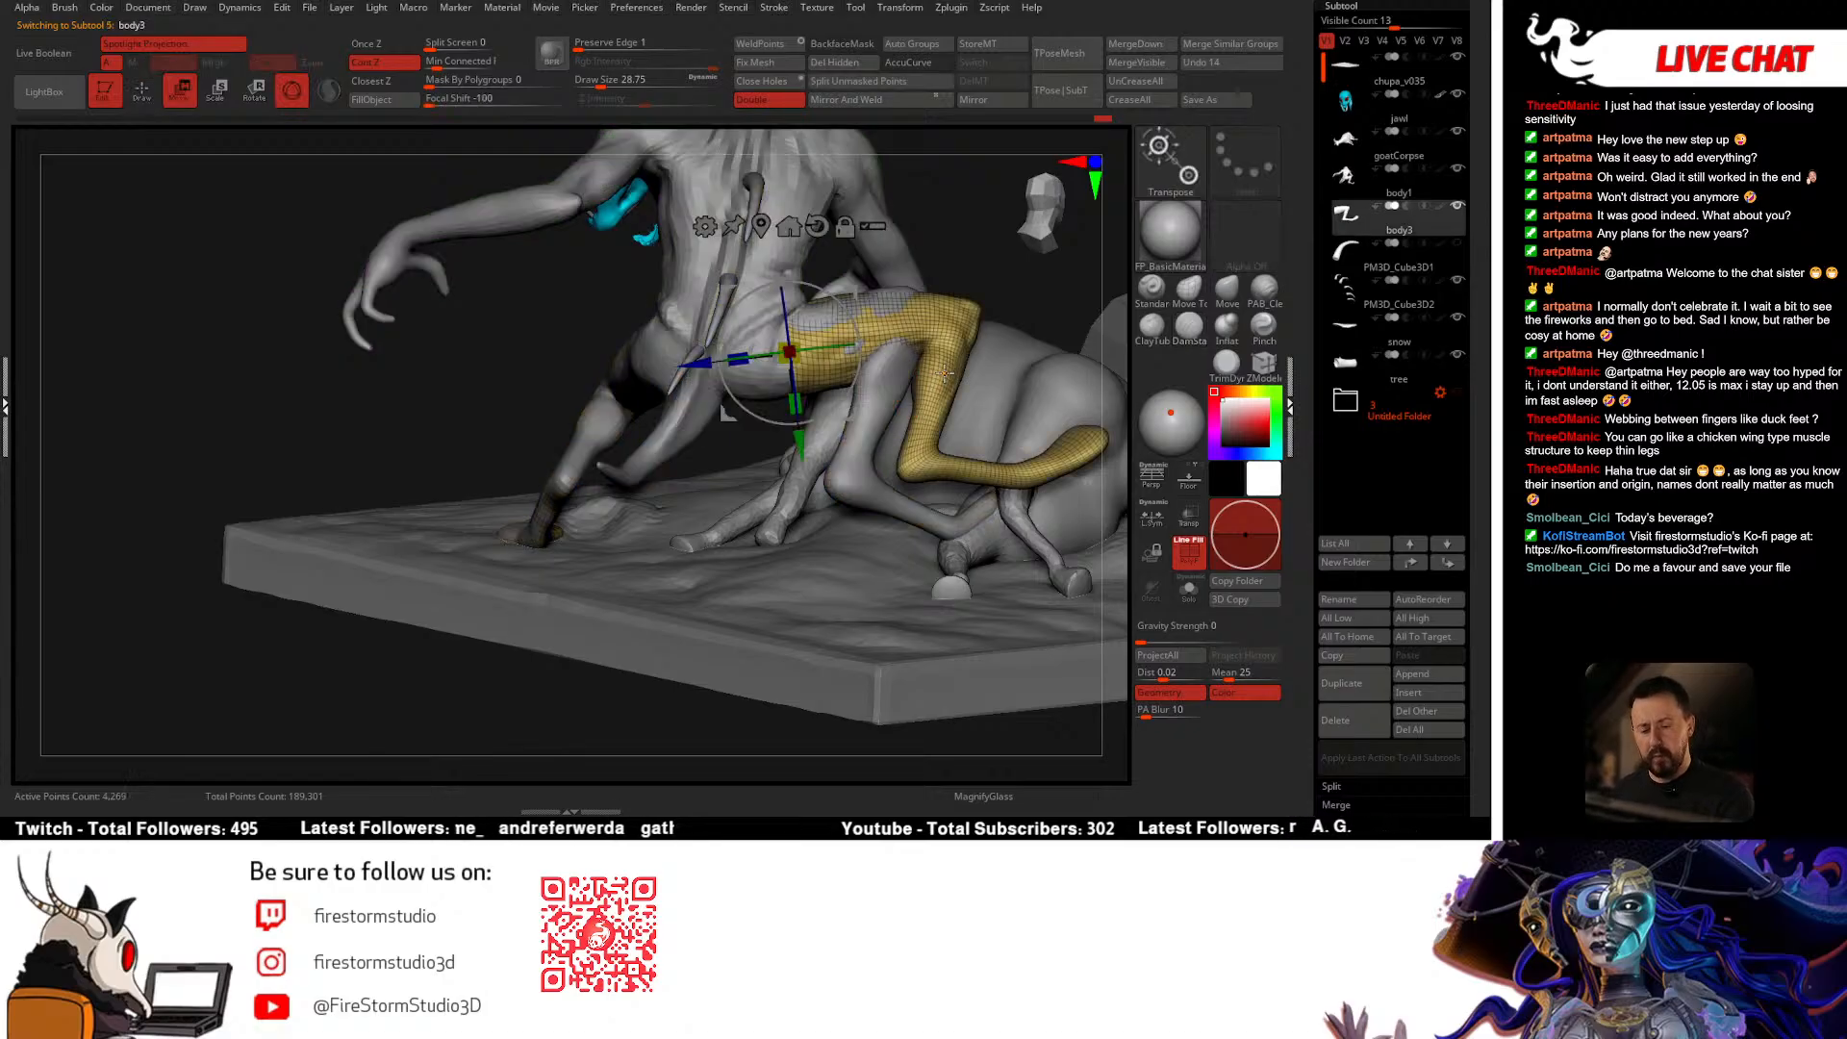
left_click_drag(717, 363, 693, 365)
key("ctrl+z")
key("q")
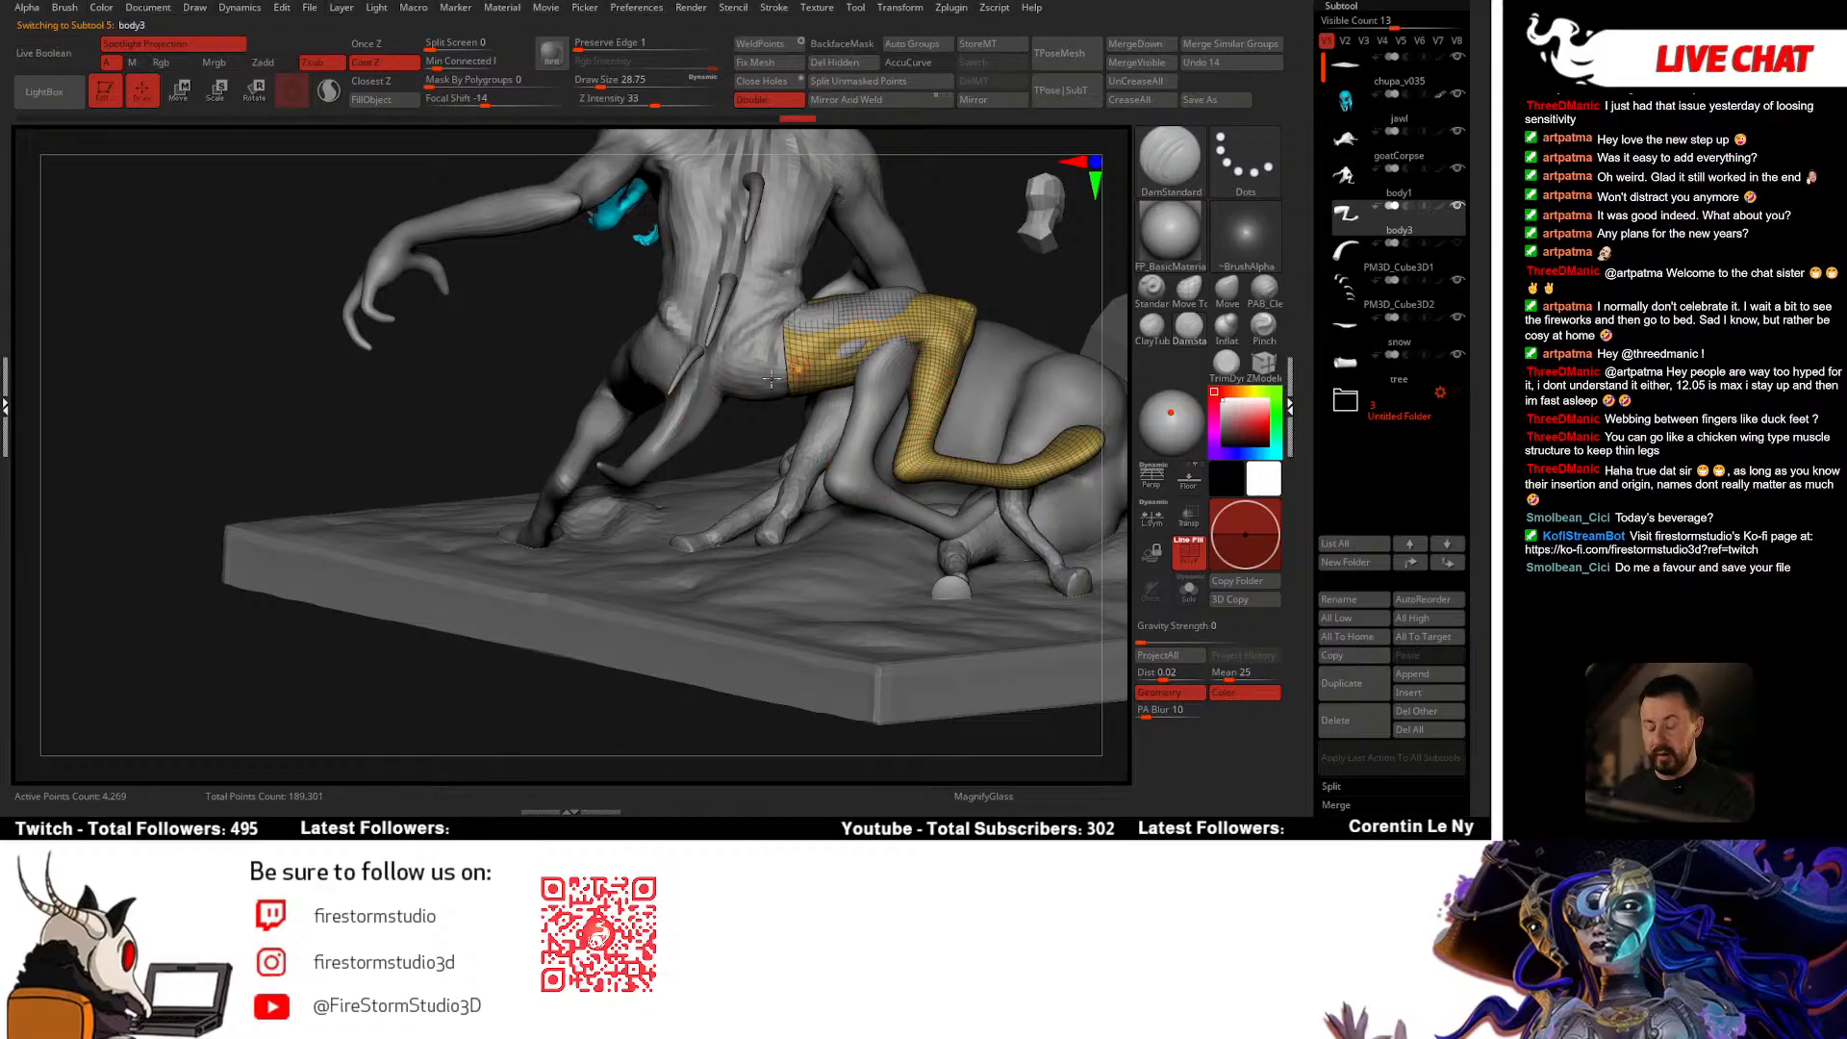
Step: Examine how the mirrored leg joins the pelvis and bends at the knee, within the scene and on its own
right_click_drag(772, 378, 609, 386)
right_click_drag(747, 375, 884, 400)
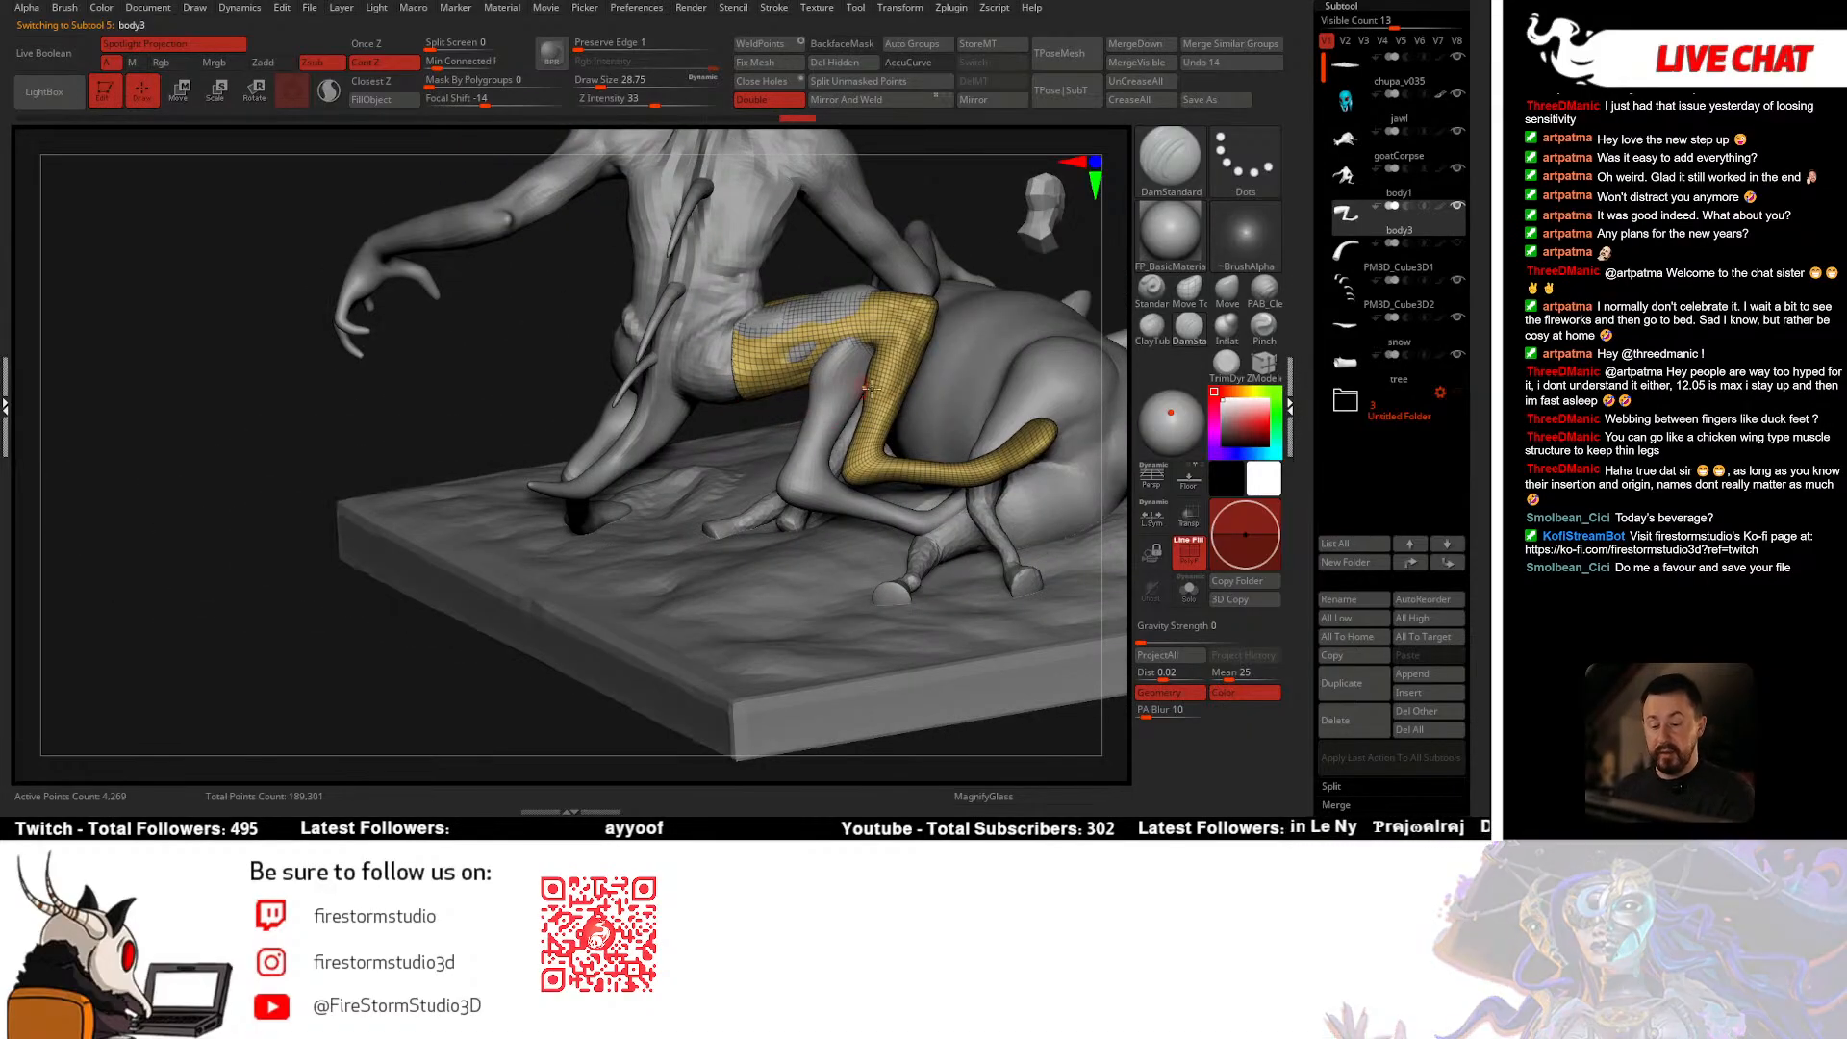
right_click_drag(978, 239, 954, 262, "alt")
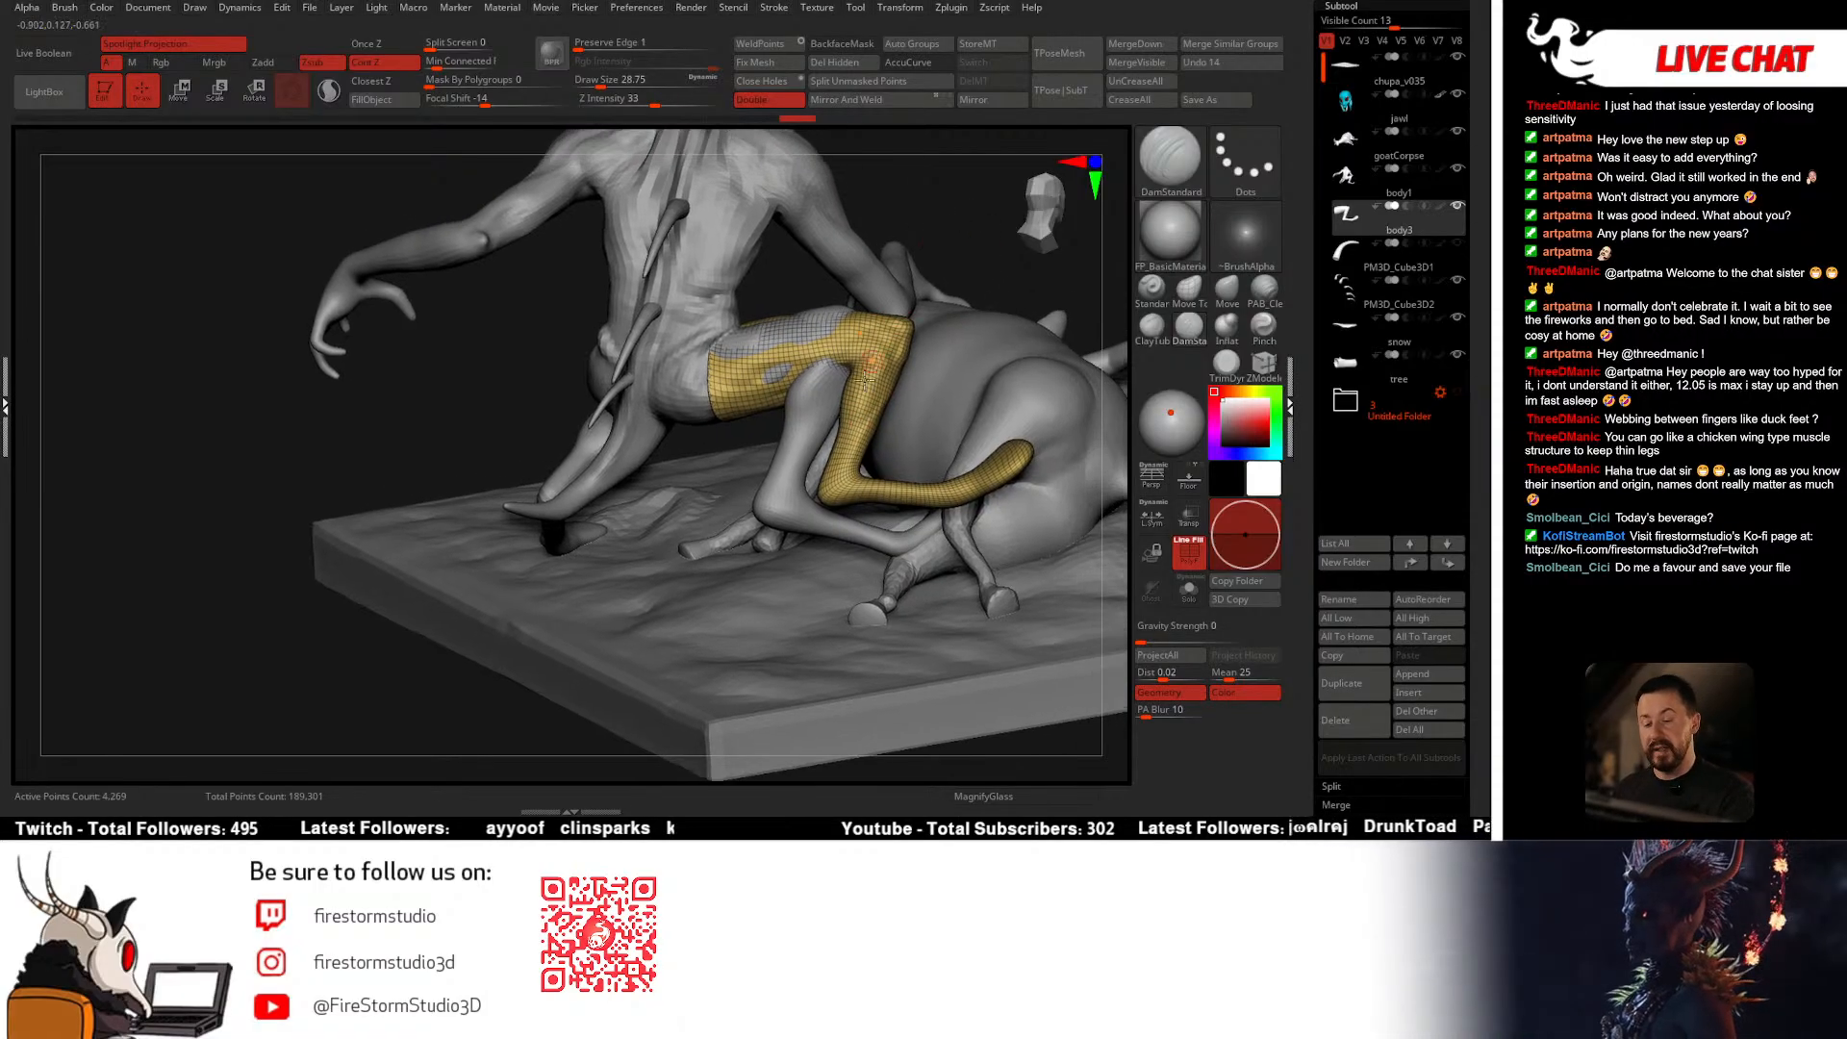
key("alt+s")
right_click_drag(895, 386, 856, 406)
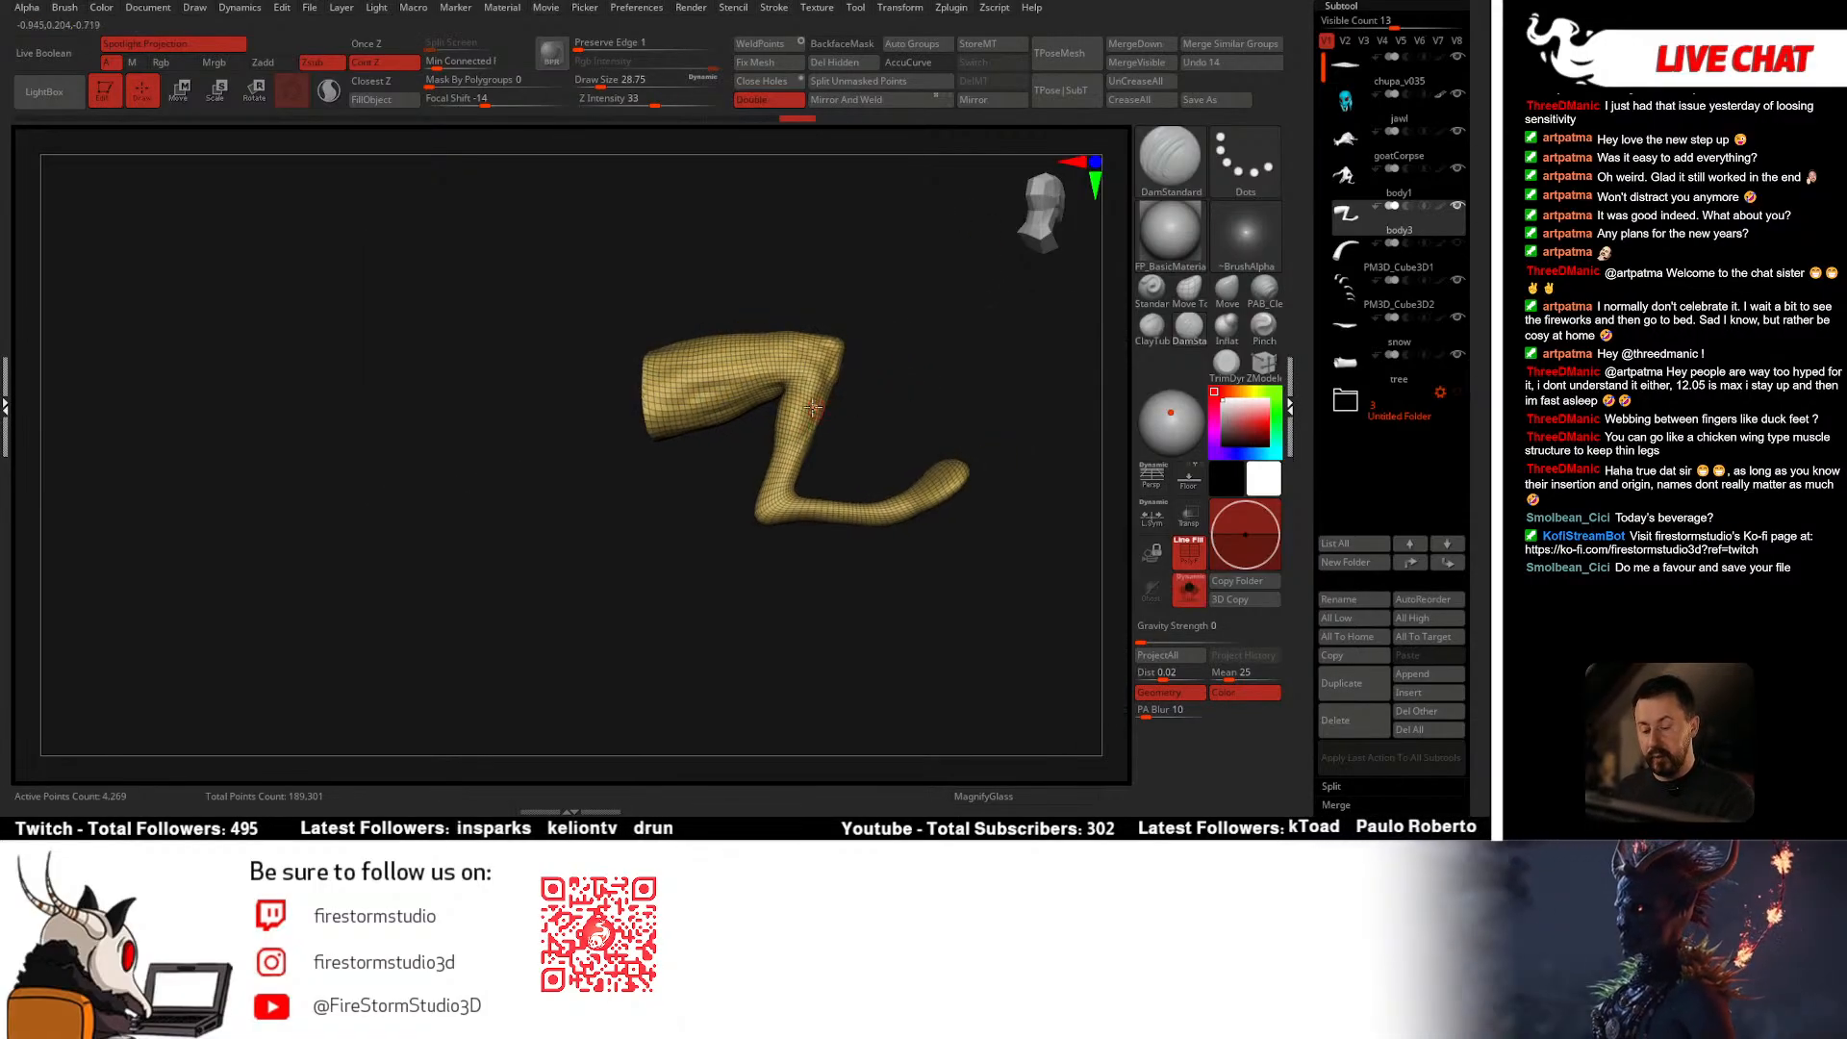
key("alt+s")
key("alt+s")
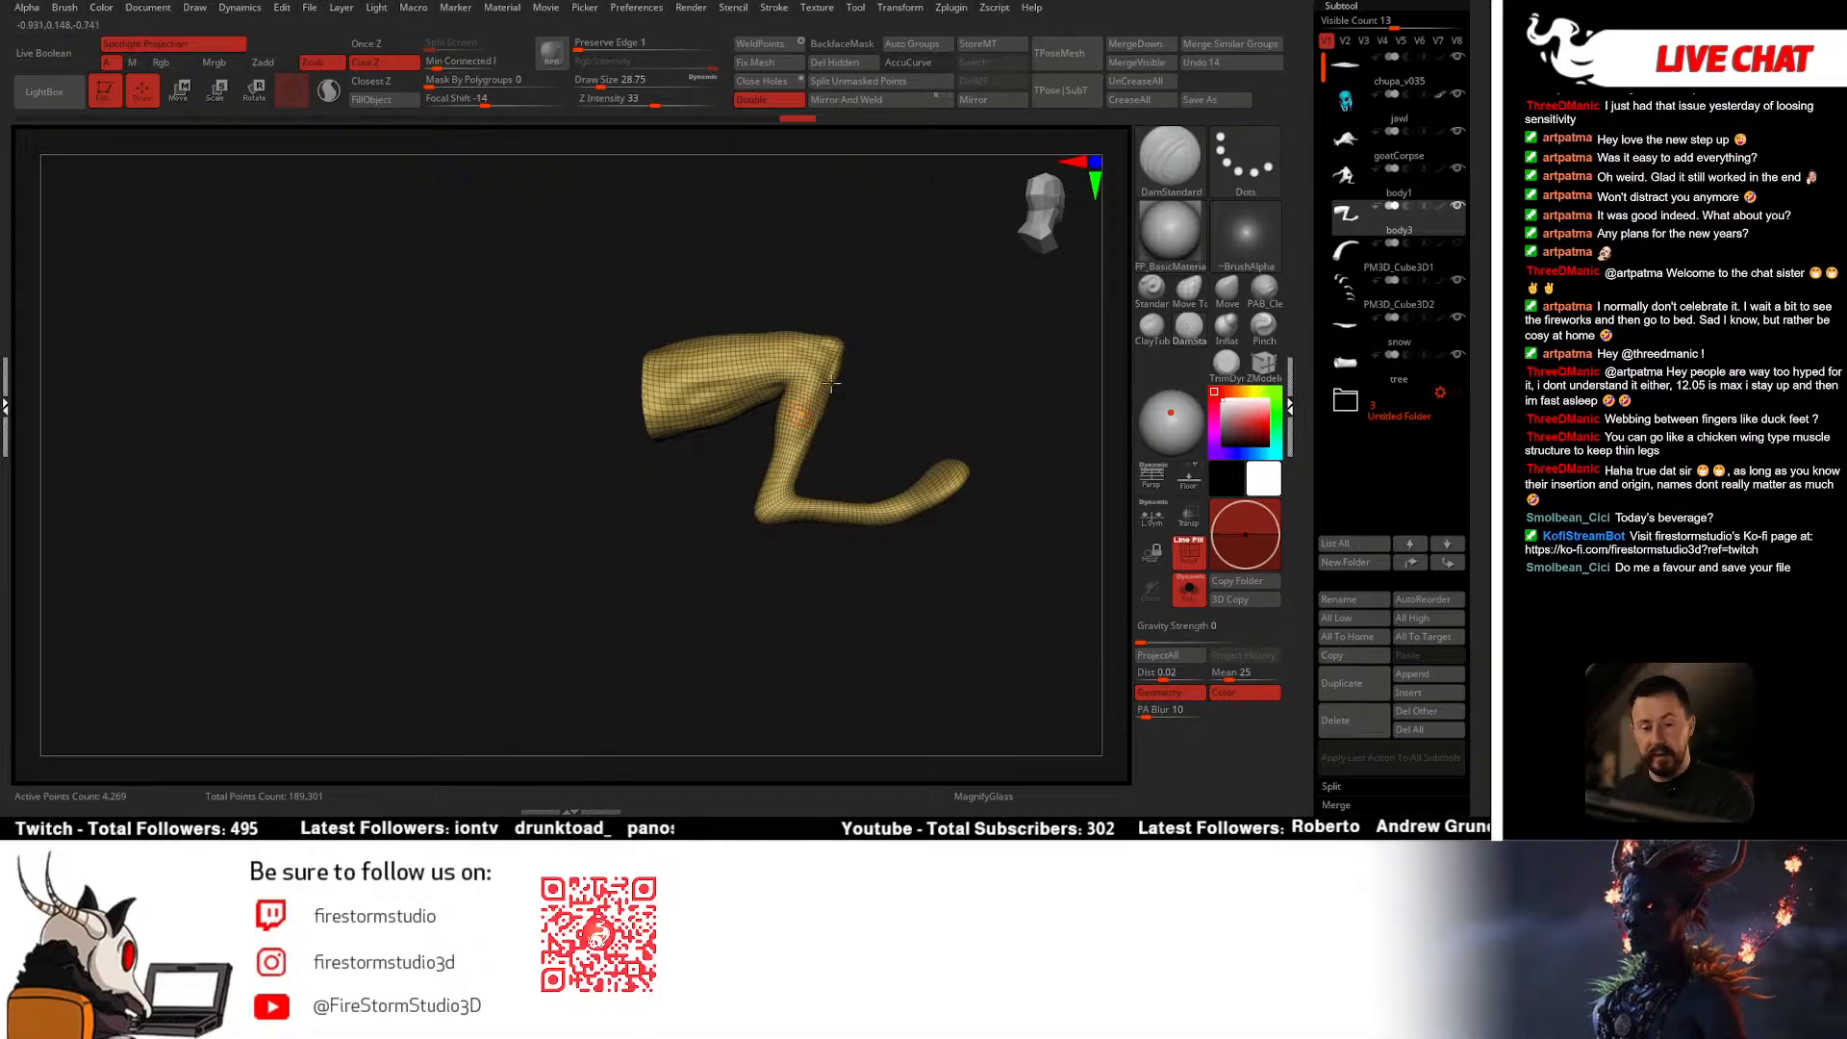
right_click_drag(826, 392, 813, 400)
Step: Choose a masking brush and mask the mirrored leg's thigh, leaving the lower leg free to pose
key("ctrl")
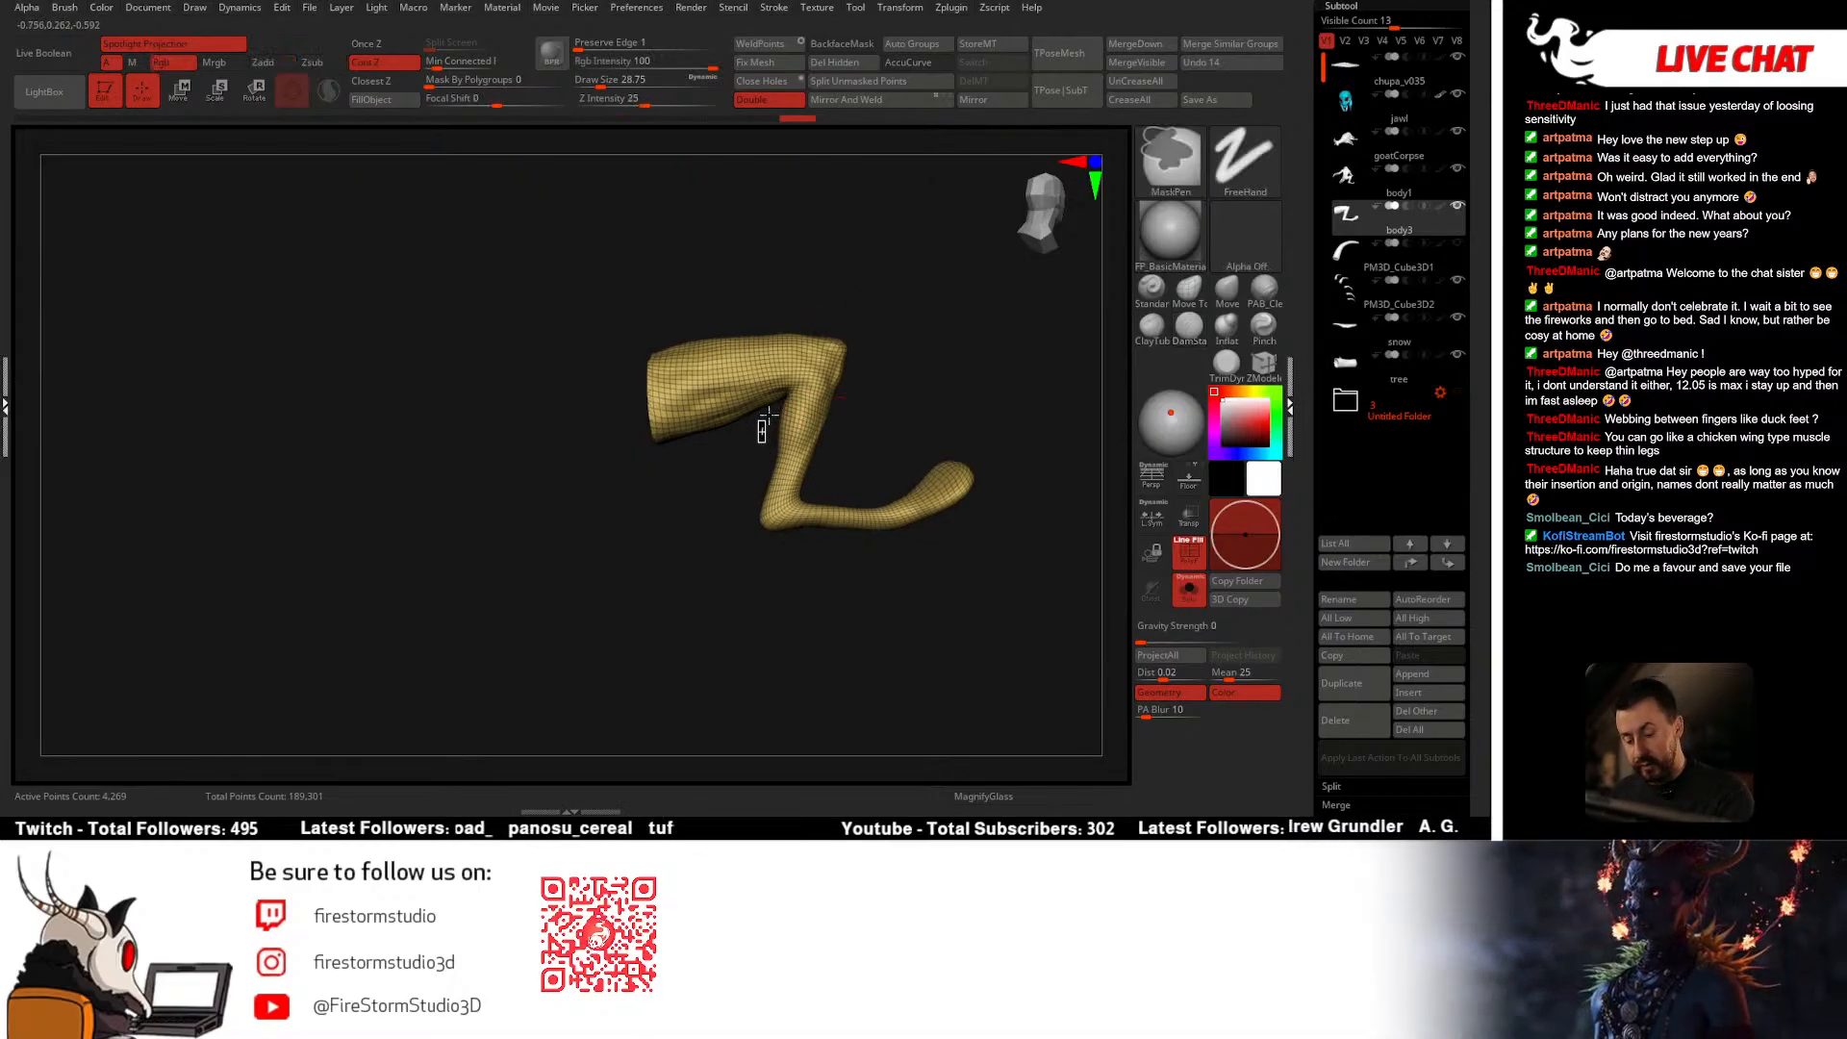
key("ctrl")
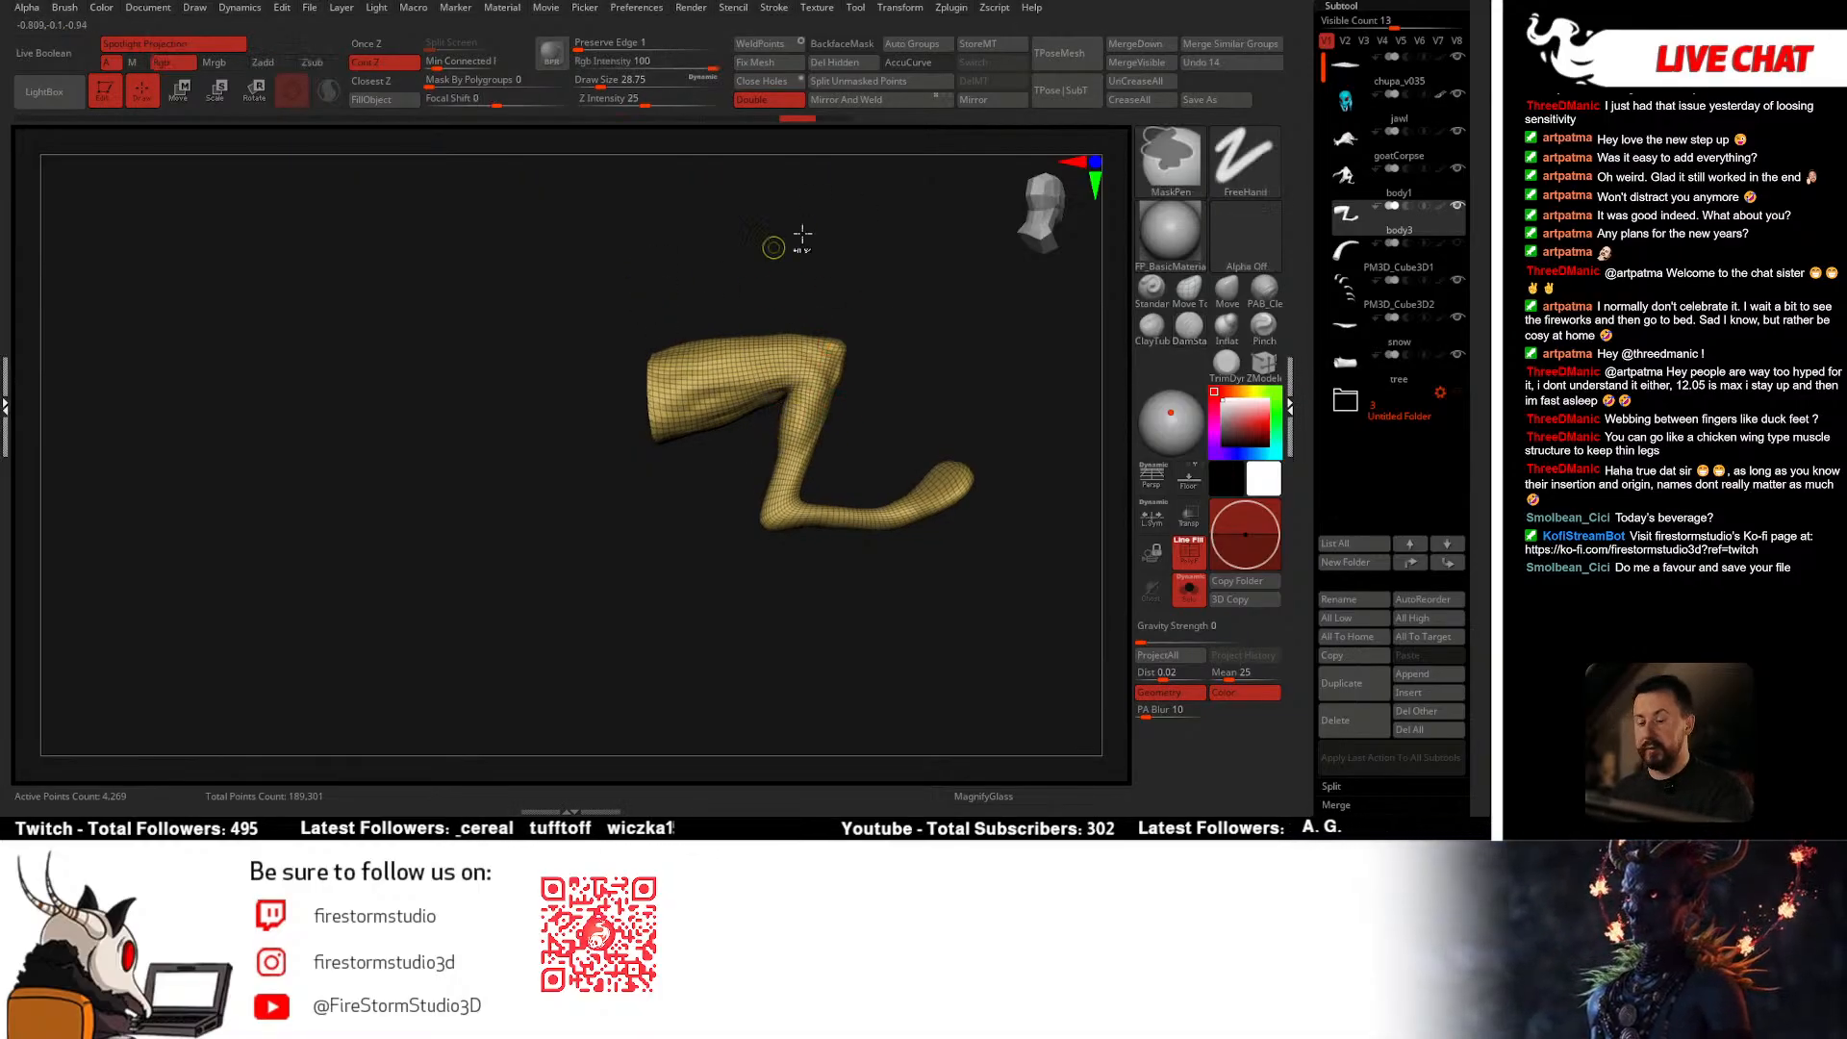
left_click(1174, 181)
left_click(281, 243)
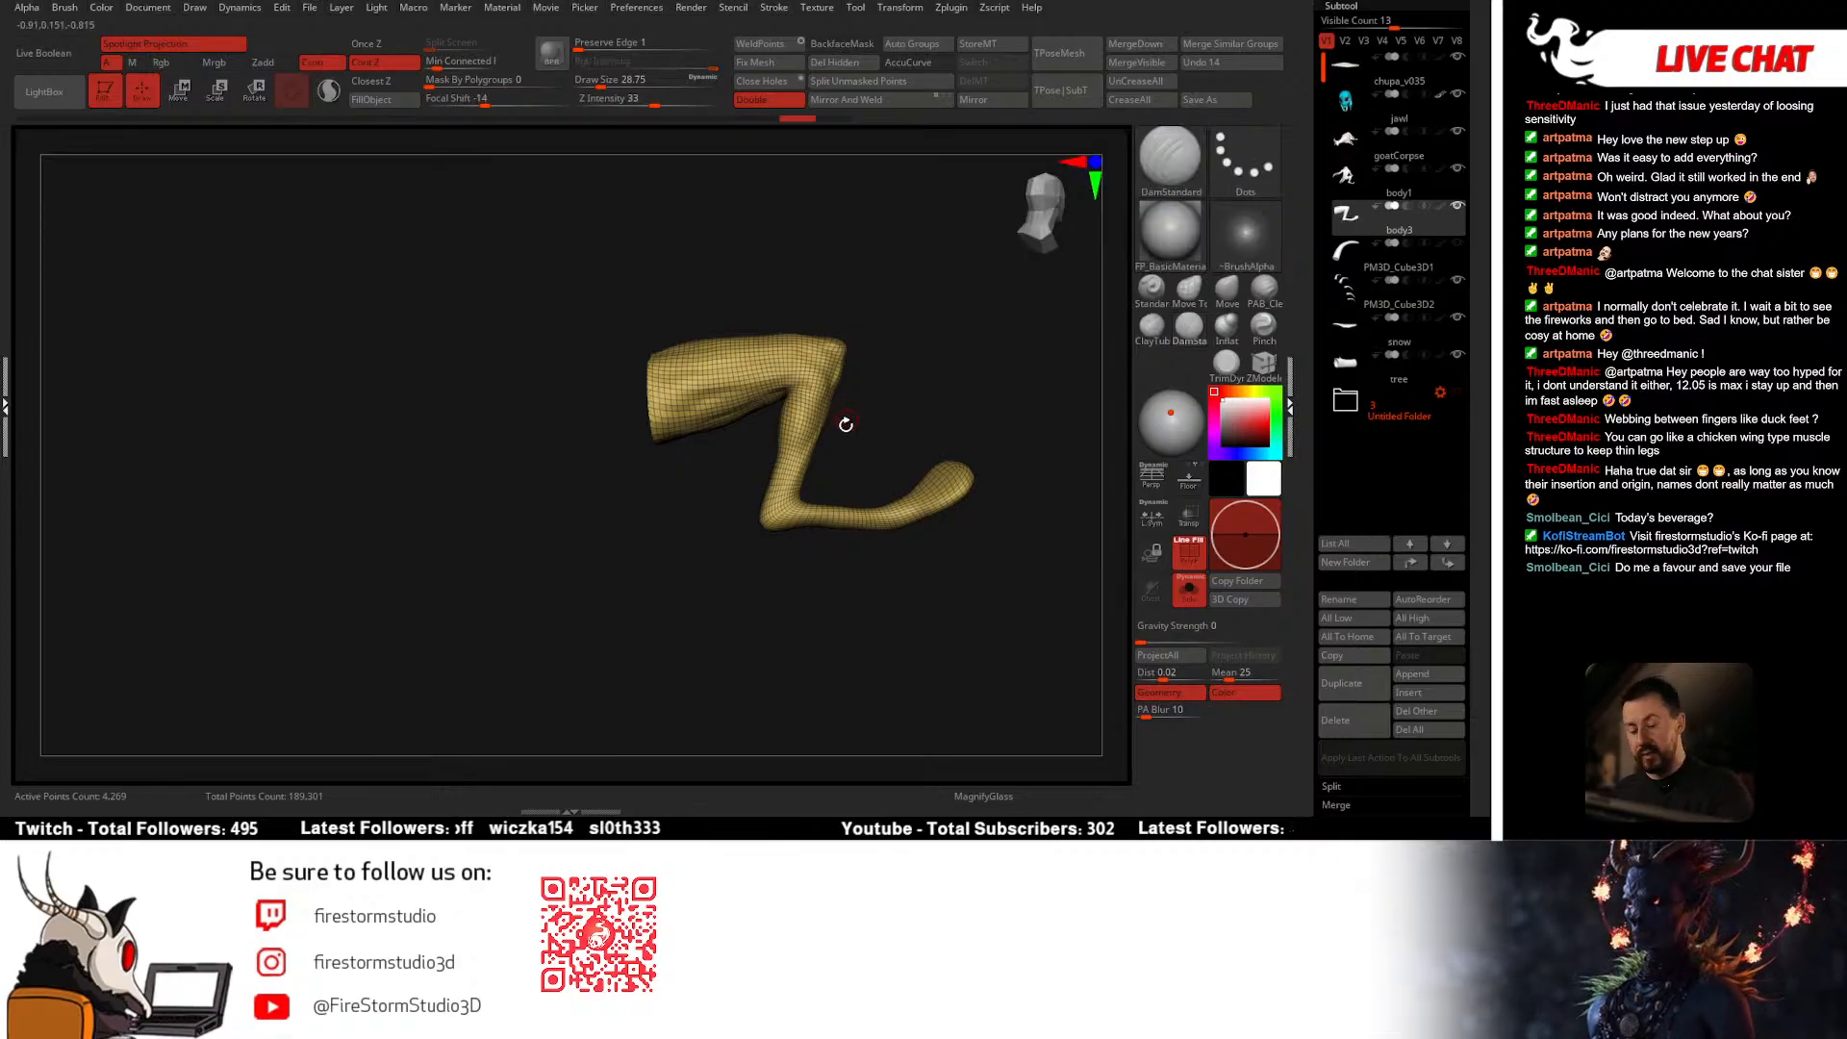
mouse_move(855, 334)
left_mouse_down("ctrl")
mouse_move(977, 589)
mouse_move(539, 561)
left_mouse_up("ctrl")
mouse_move(900, 568)
left_mouse_down()
mouse_move(722, 577)
mouse_move(853, 536)
mouse_move(892, 451)
mouse_move(952, 486)
mouse_move(947, 294)
mouse_move(926, 551)
mouse_move(915, 491)
mouse_move(825, 430)
left_mouse_up()
key("ctrl")
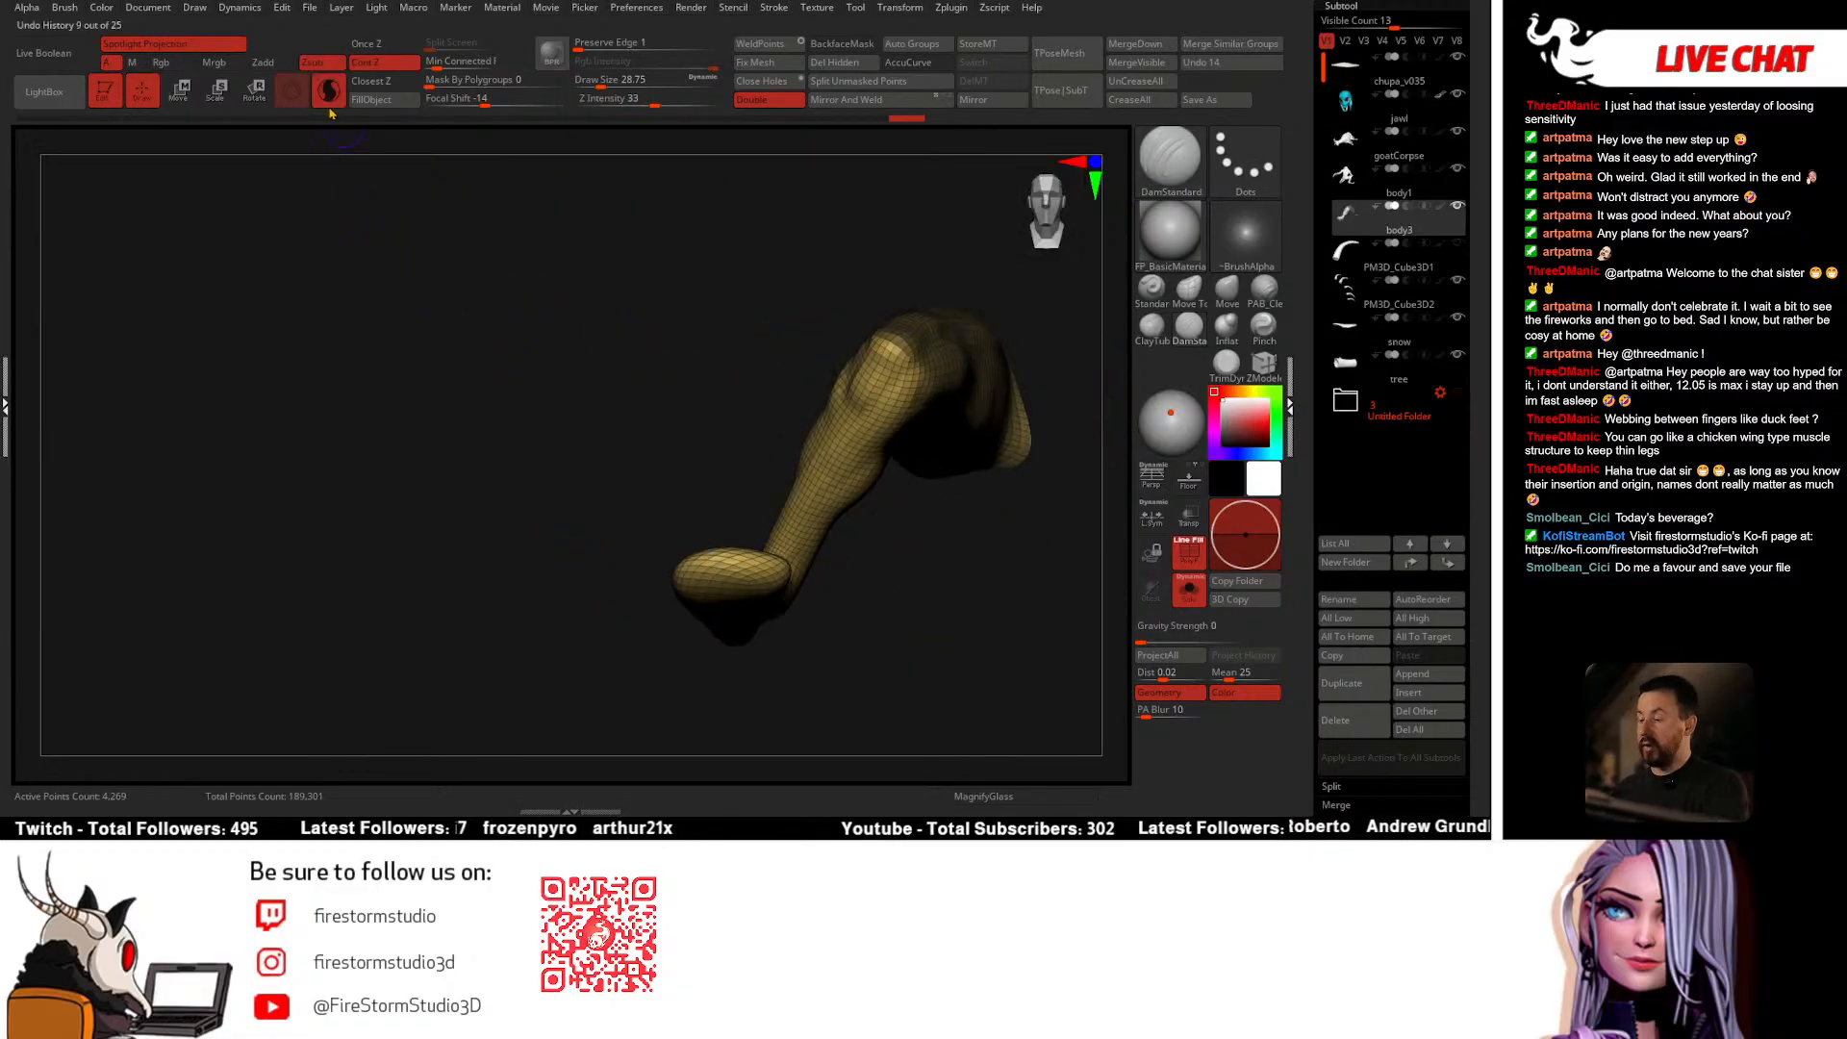
Step: Lay a rotate transpose line from knee to ankle and rotate the unmasked lower leg at the knee, checking it against the scene
left_click(260, 96)
right_click_drag(857, 492, 893, 481)
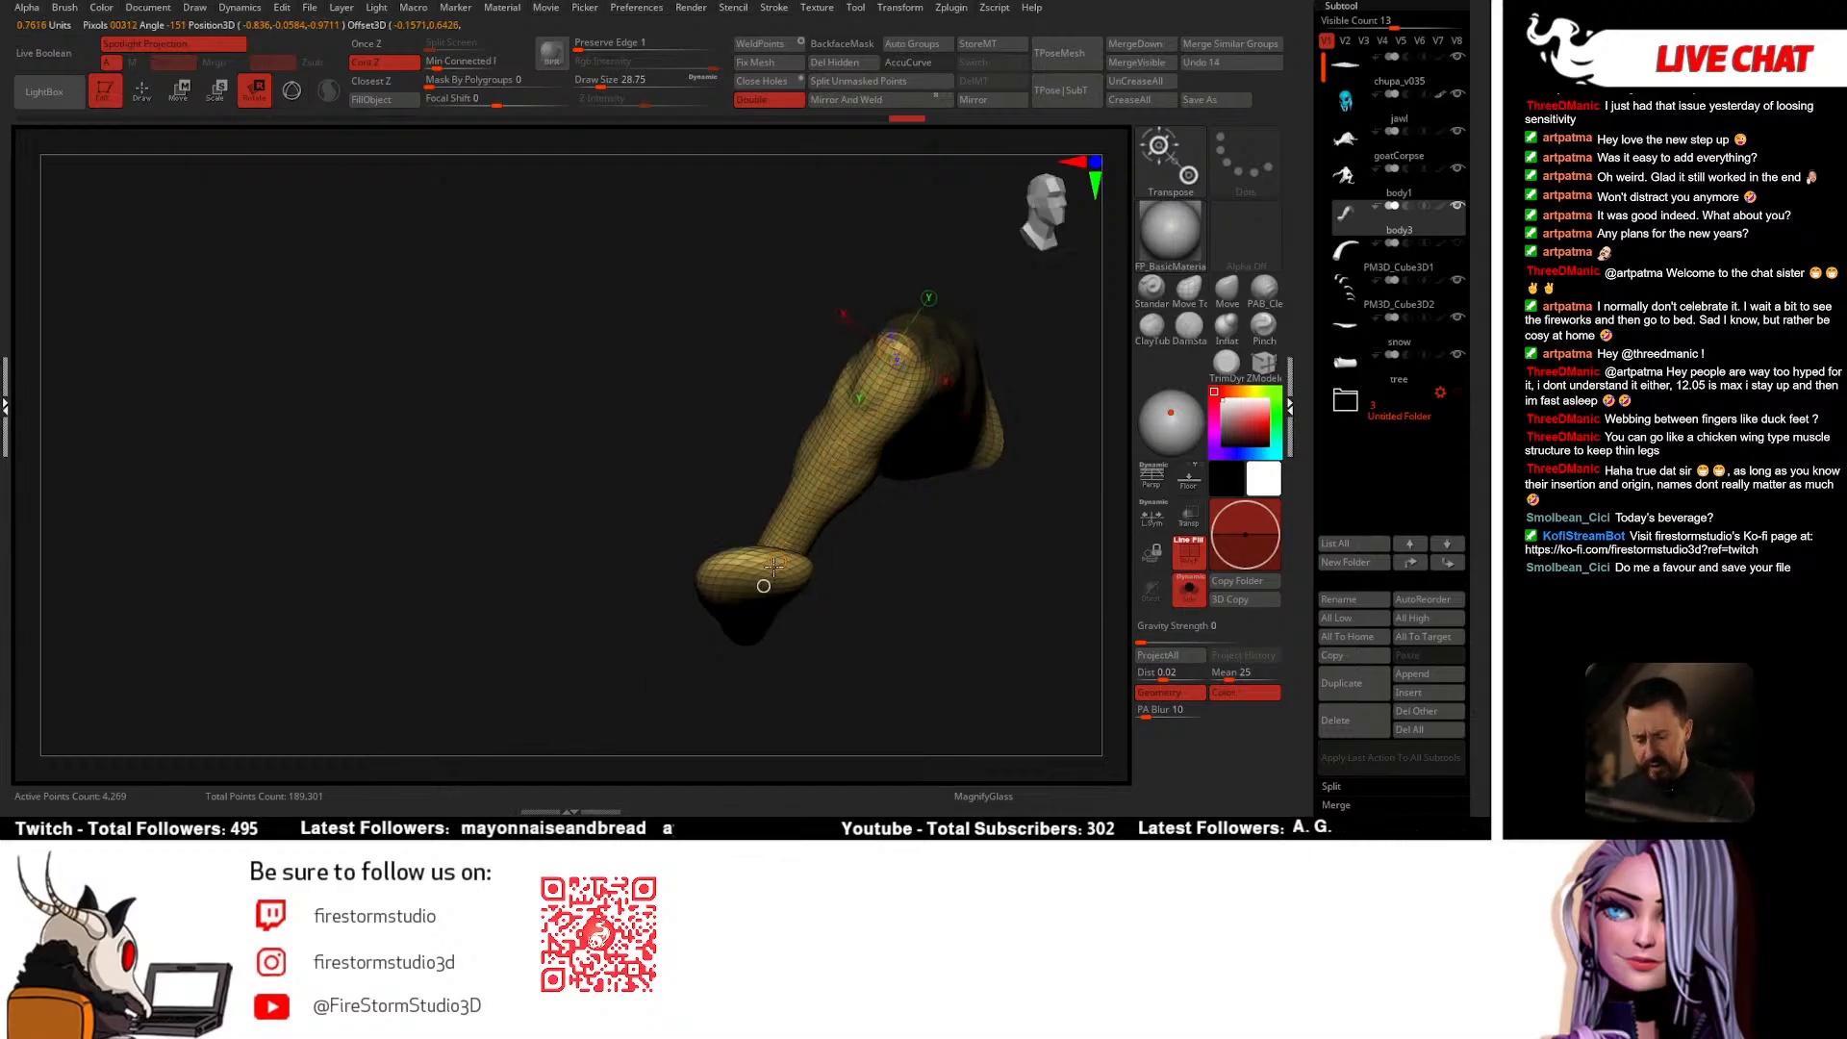
mouse_move(691, 570)
left_mouse_down()
mouse_move(852, 576)
mouse_move(710, 616)
left_mouse_up()
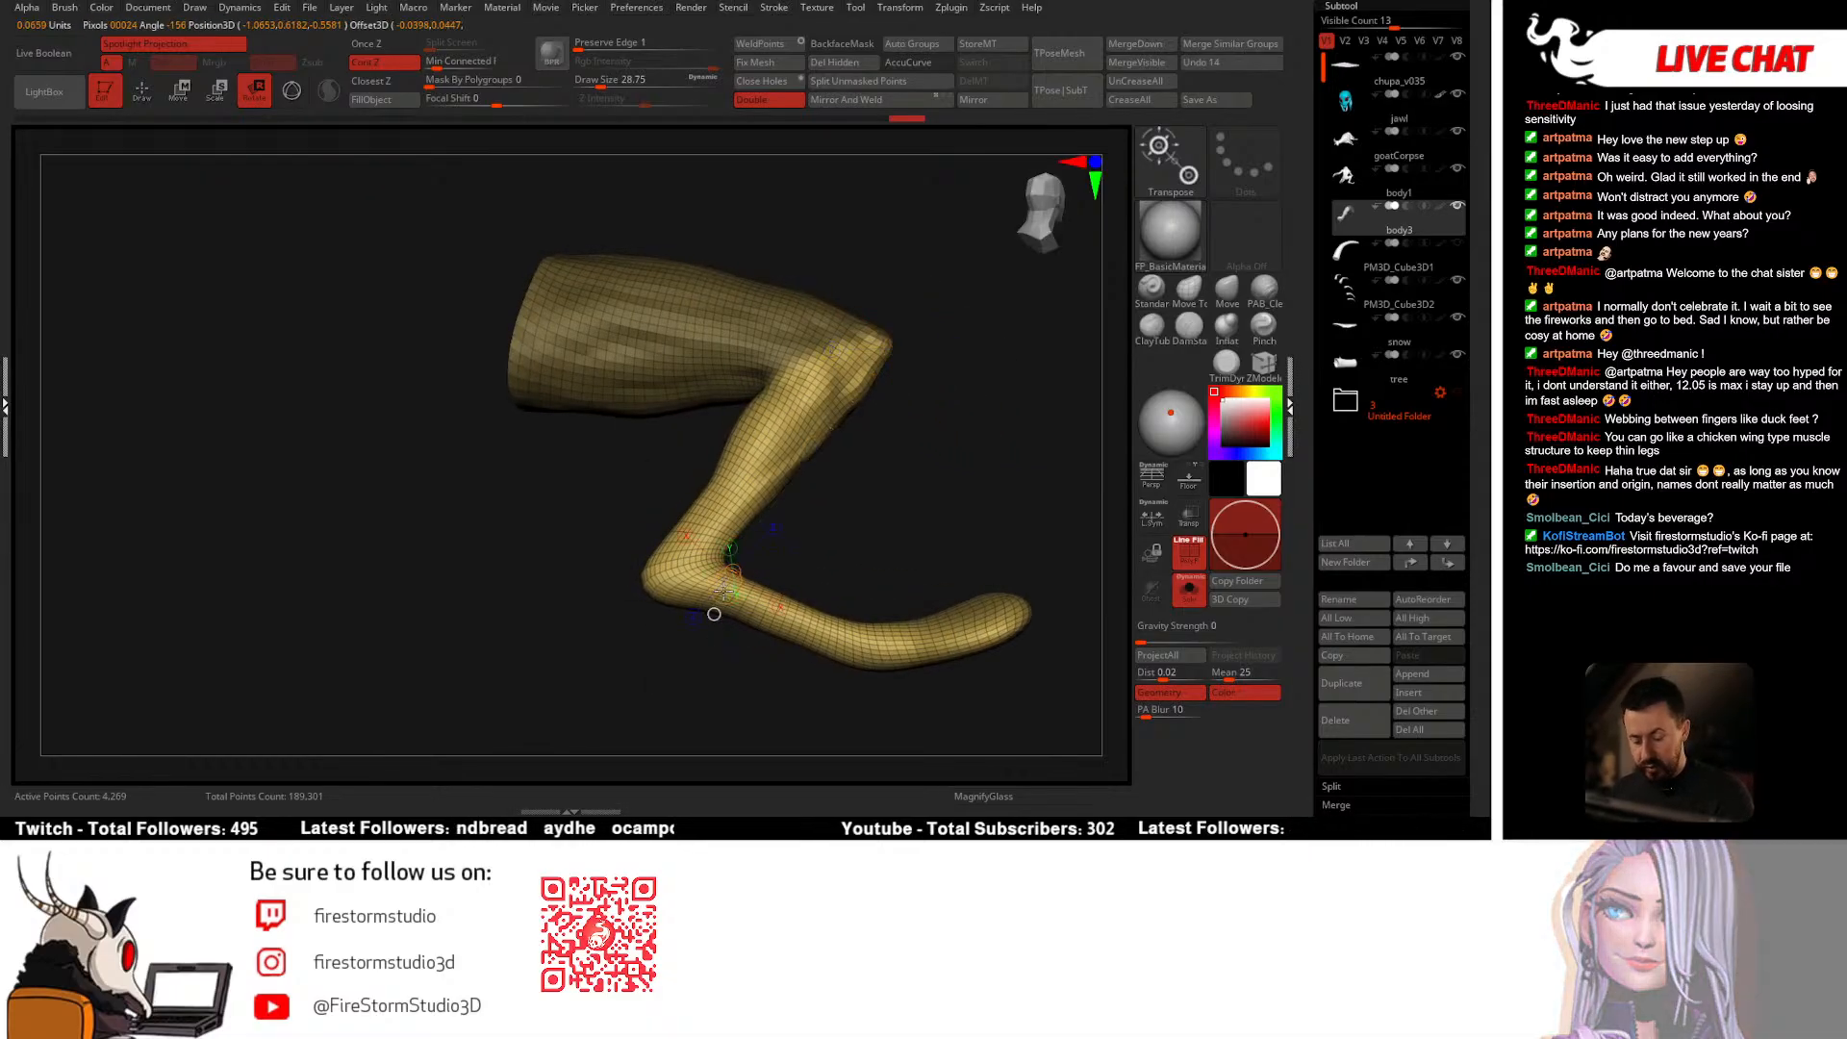
left_click_drag(882, 343, 666, 604)
mouse_move(679, 586)
right_mouse_down()
mouse_move(850, 492)
mouse_move(800, 489)
mouse_move(831, 511)
right_mouse_up()
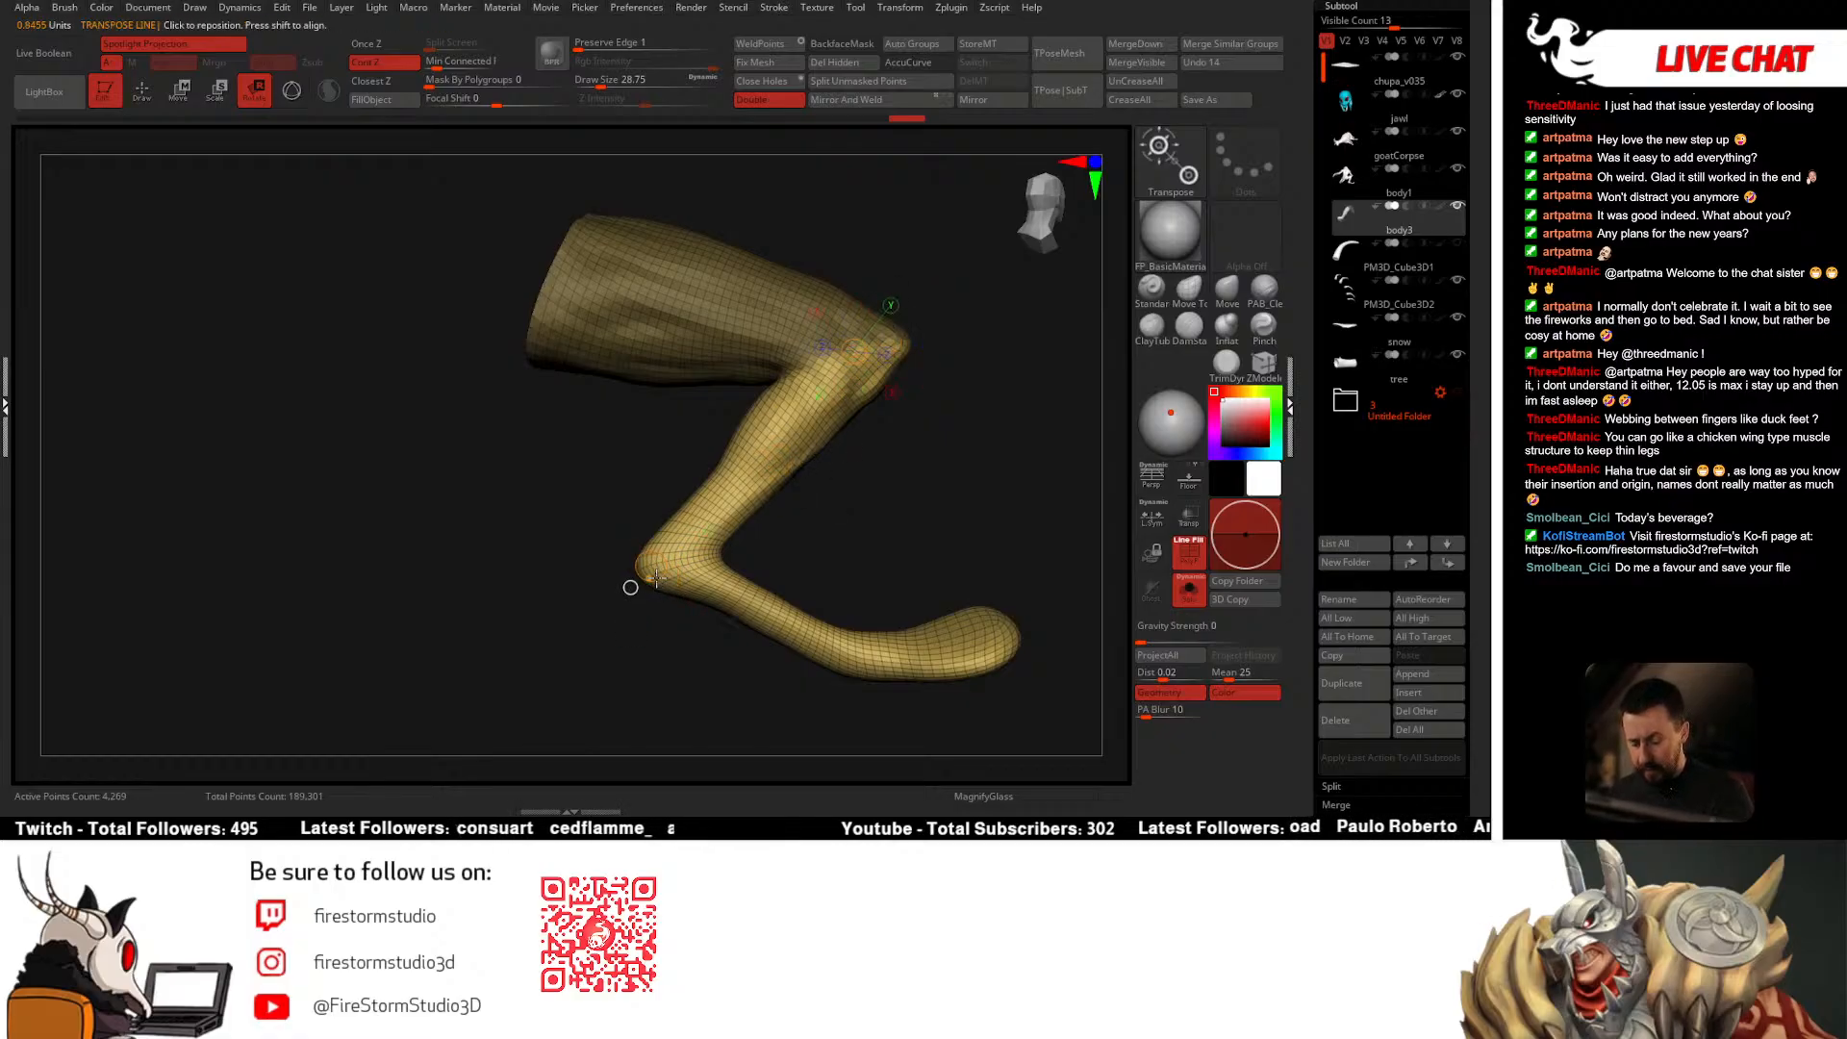
left_click(867, 526)
right_click_drag(867, 527, 580, 659)
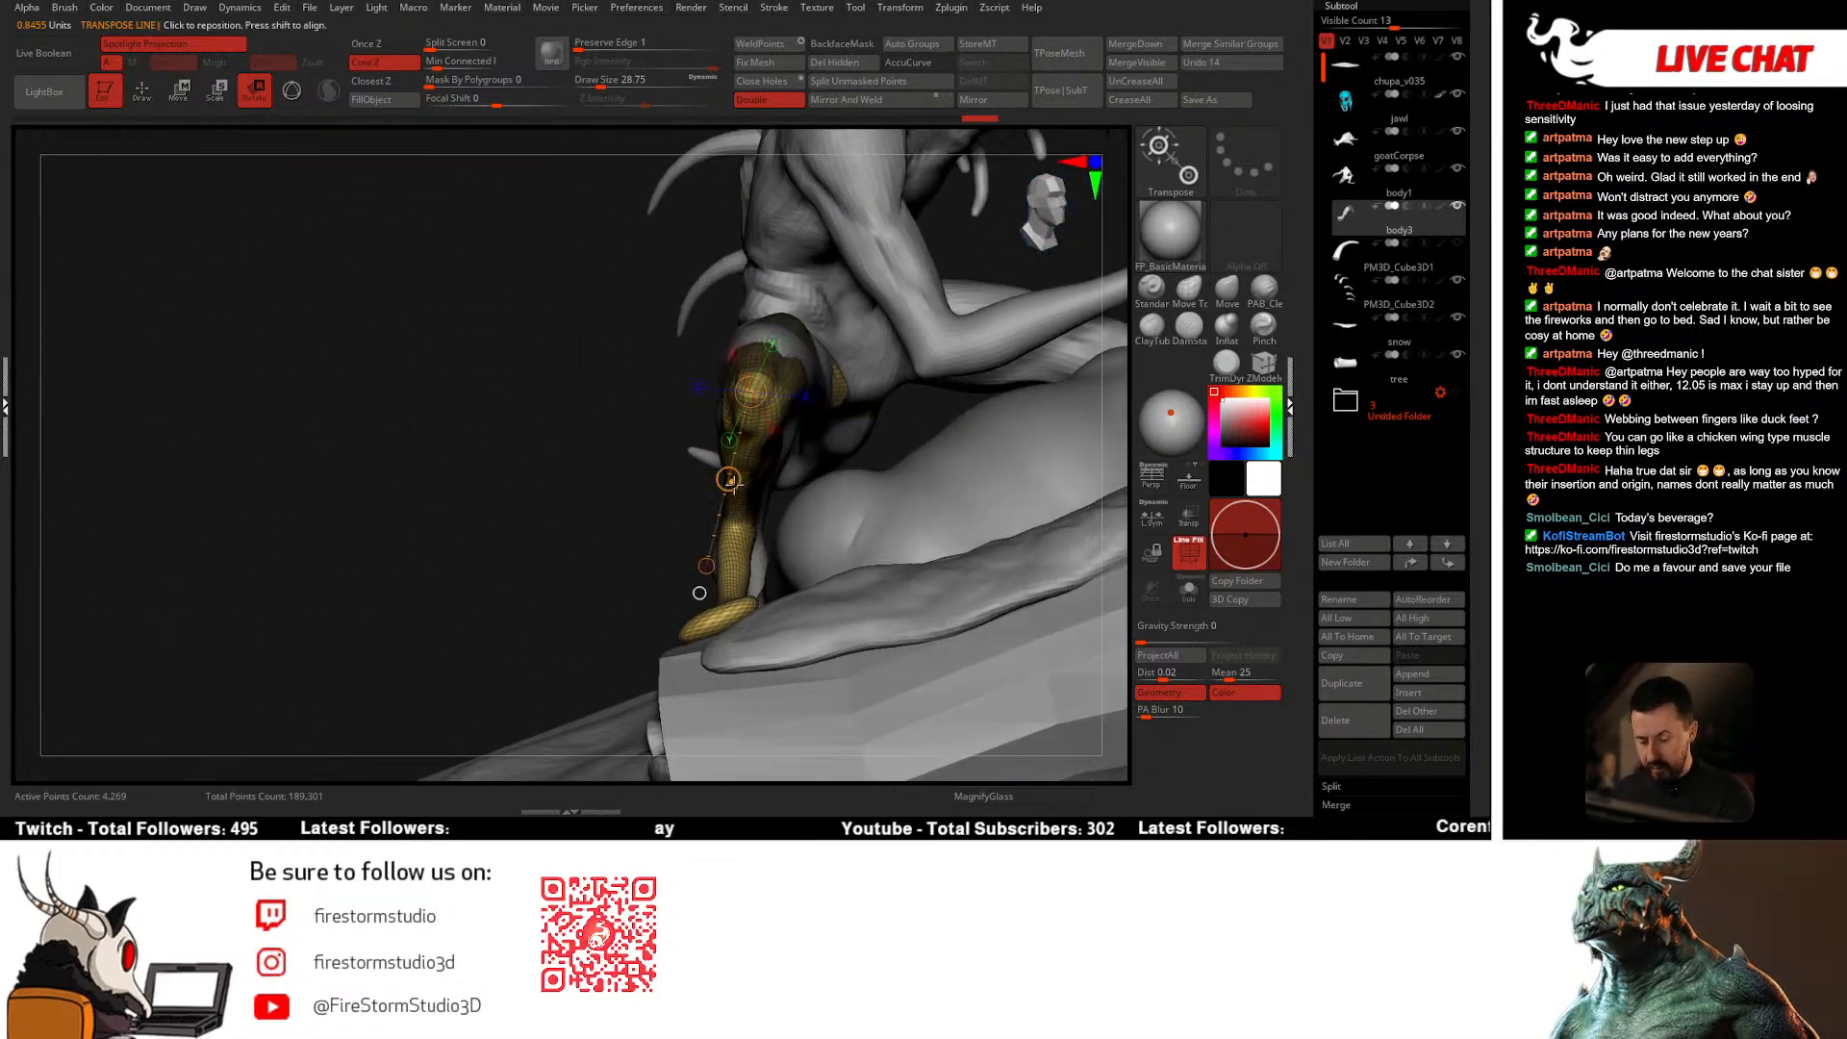
key("q")
mouse_move(722, 558)
right_mouse_down()
mouse_move(808, 551)
mouse_move(723, 537)
mouse_move(817, 587)
mouse_move(738, 647)
mouse_move(767, 662)
right_mouse_up()
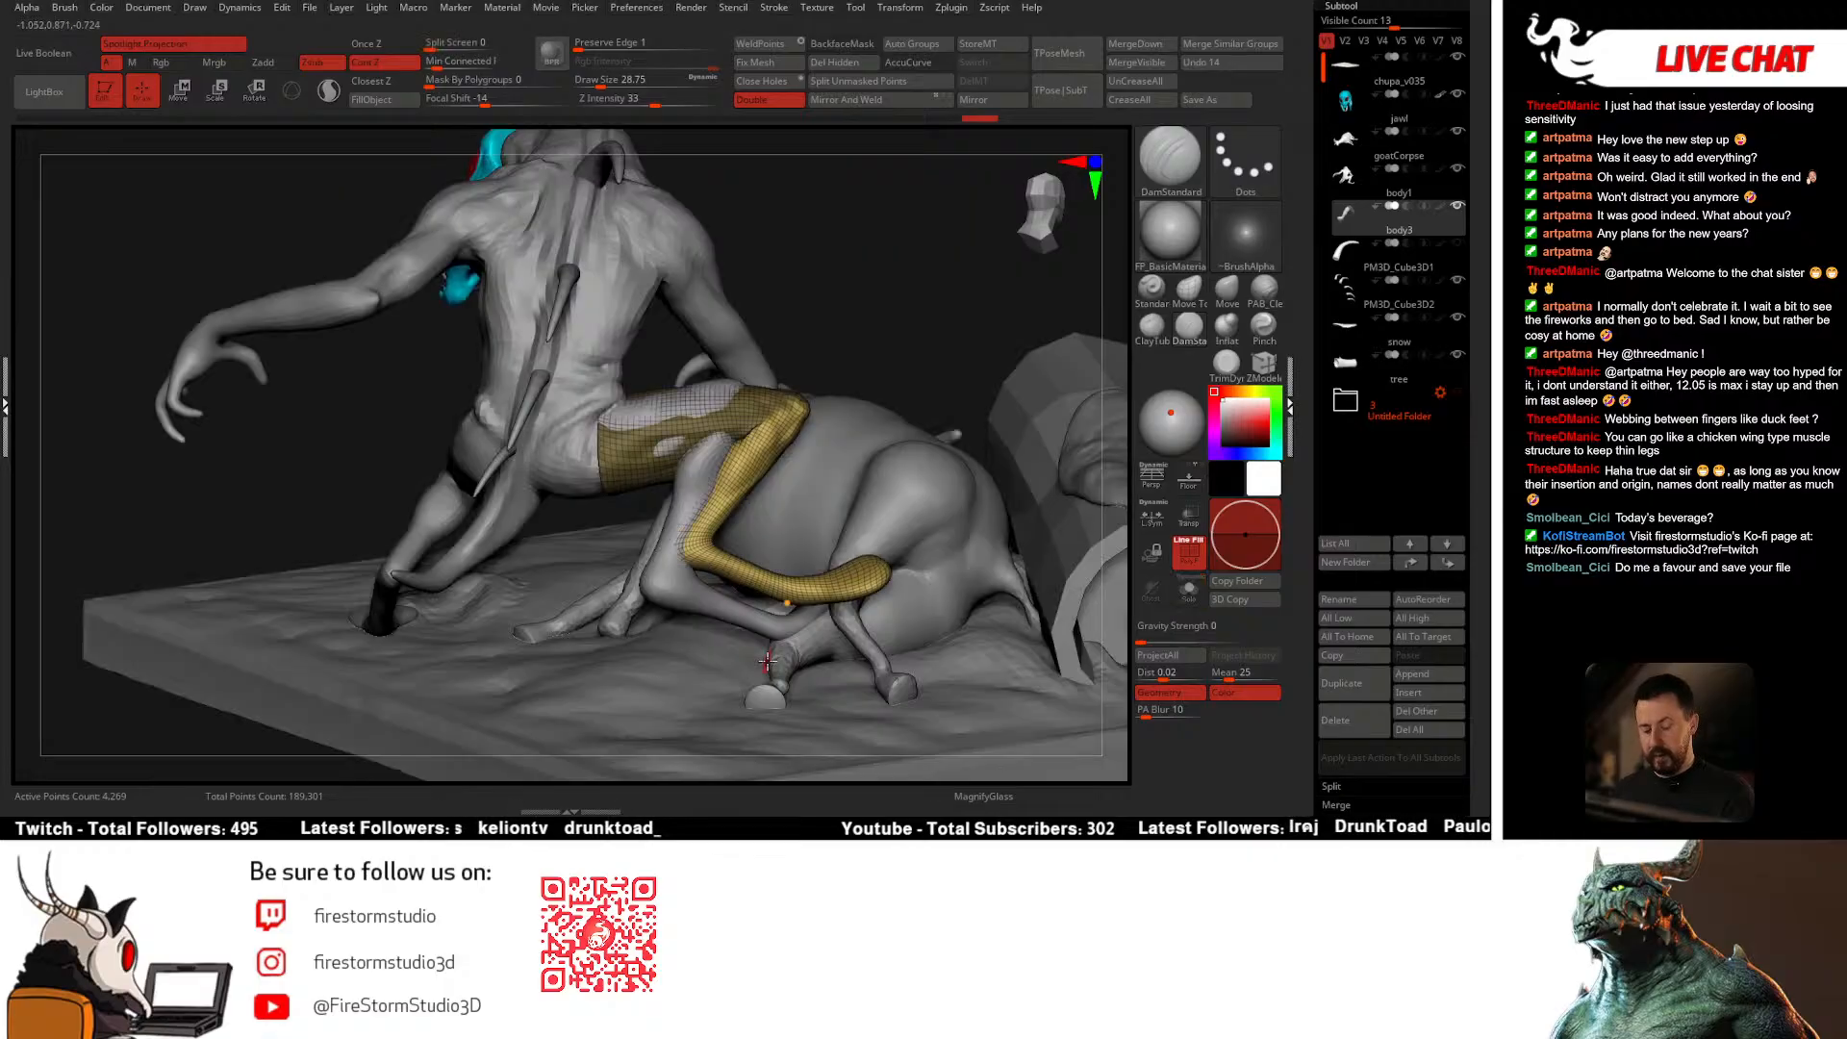
Step: Place the gizmo at the hip end of the mirrored leg and nudge the leg slightly against the pelvis
mouse_move(886, 525)
right_mouse_down("ctrl")
mouse_move(879, 372)
mouse_move(688, 481)
right_mouse_up("ctrl")
key("w")
left_click(291, 91)
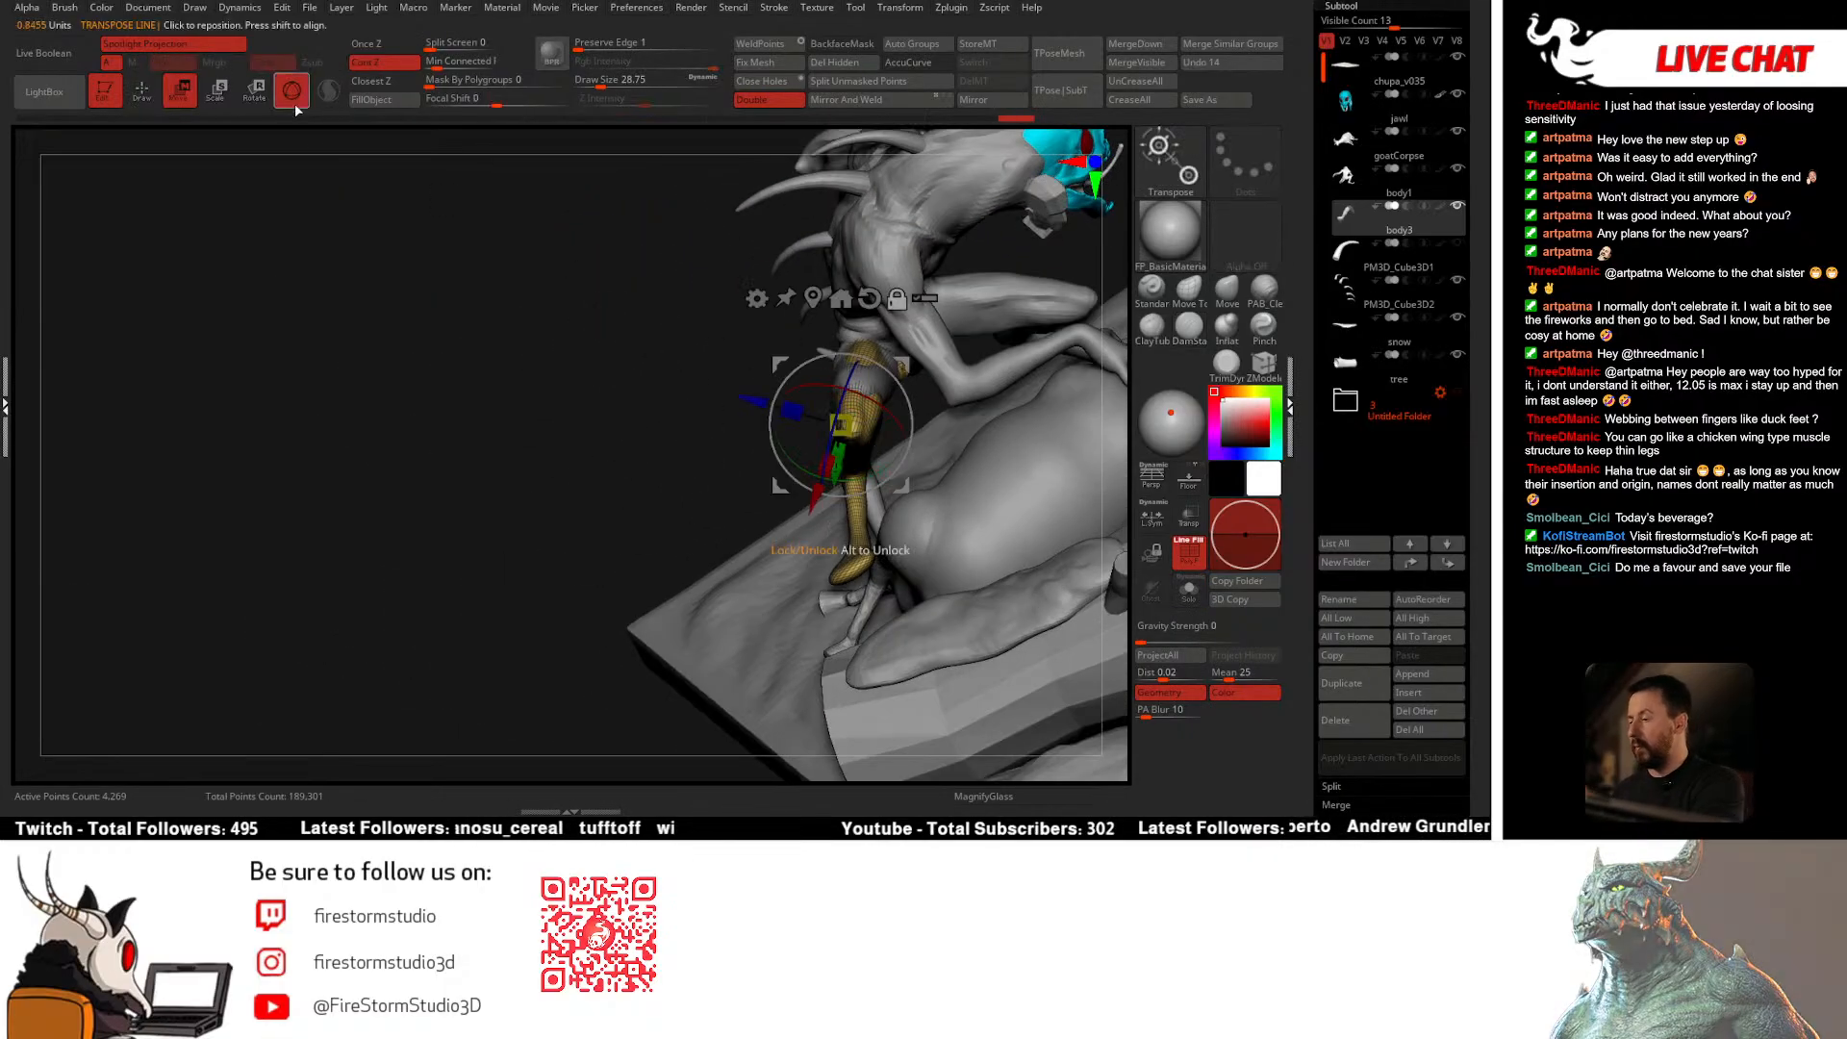
key("q")
right_click_drag(887, 421, 907, 409)
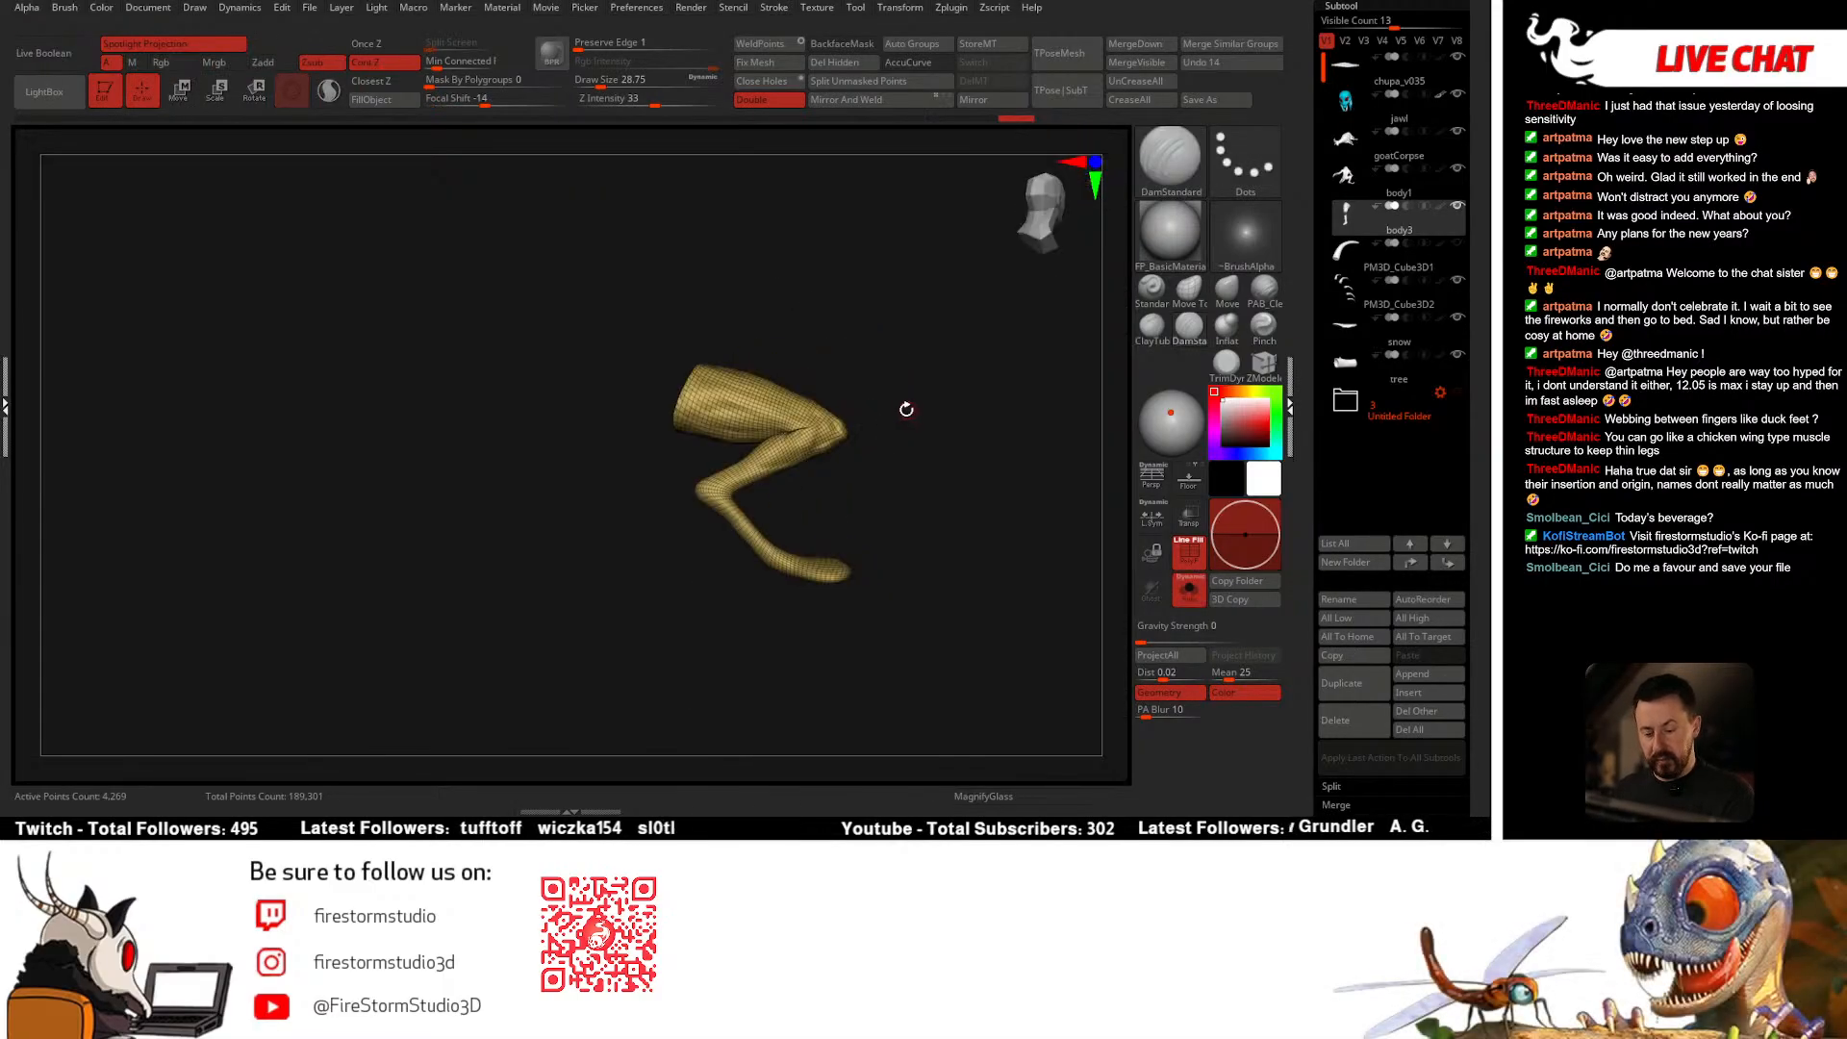
key("w")
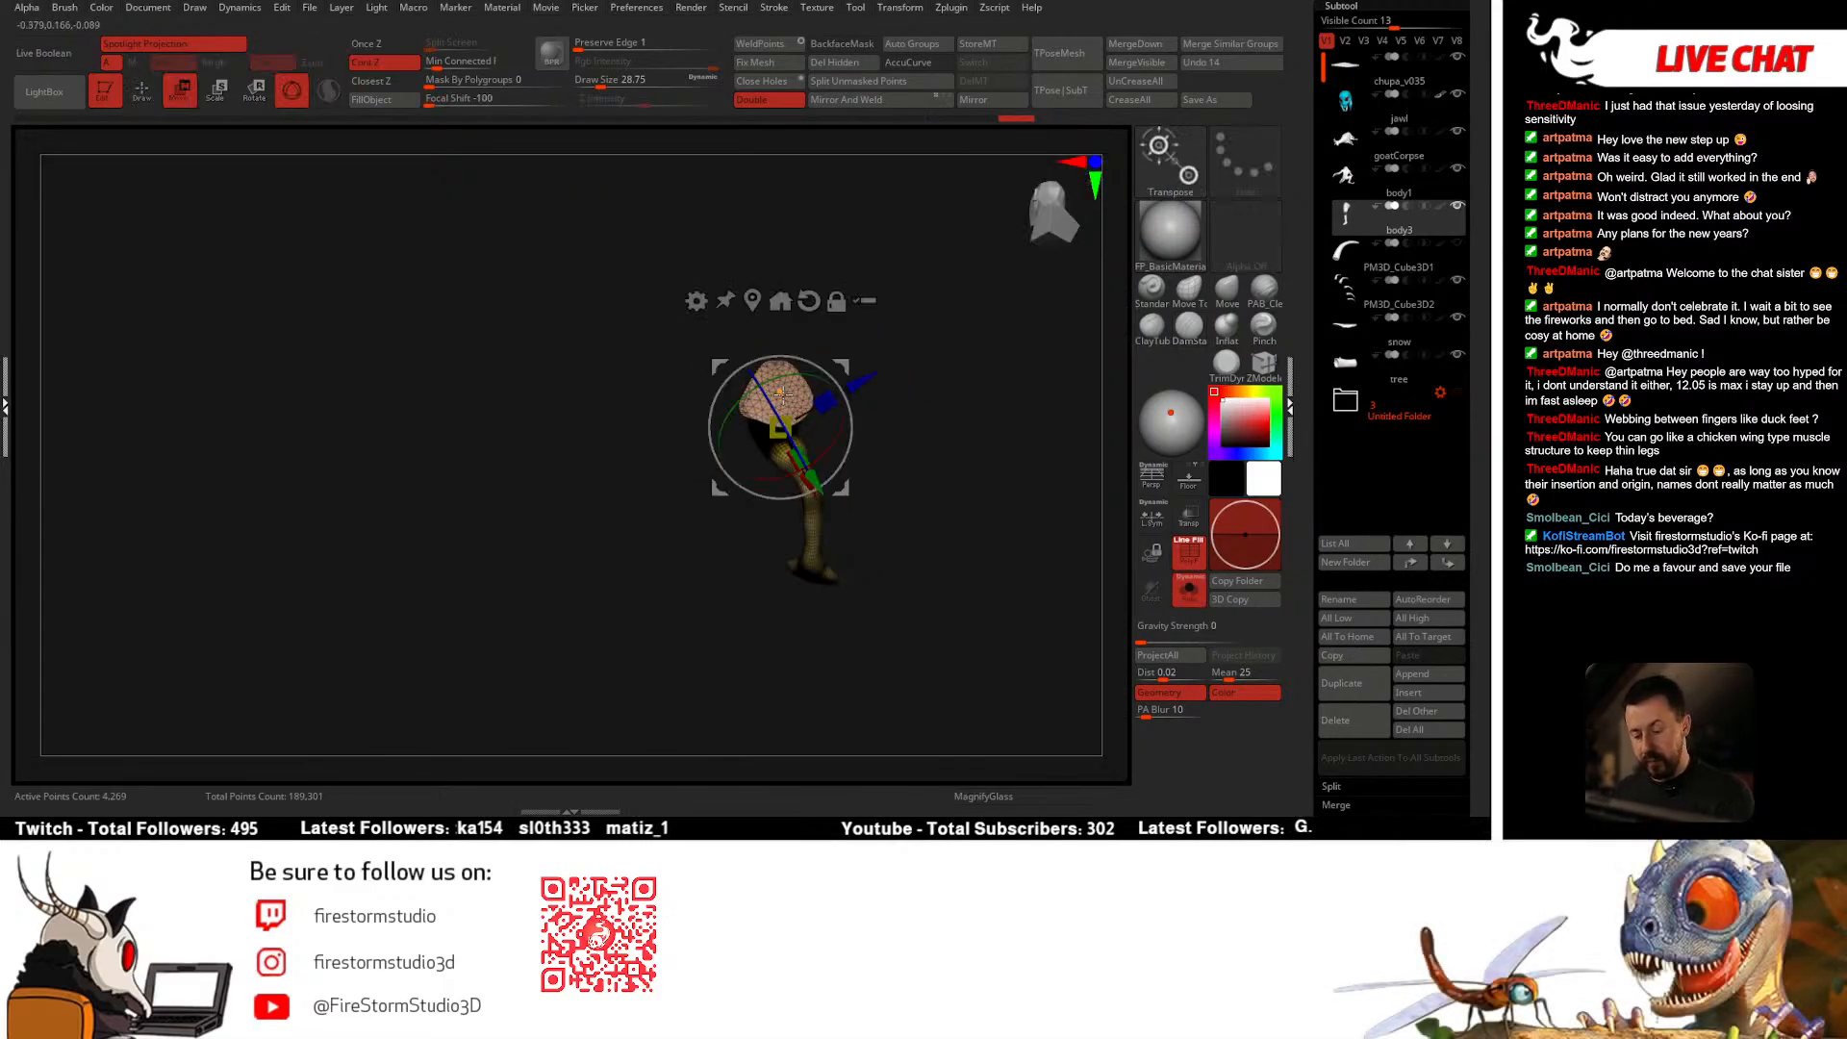
left_click(777, 386)
key("alt+s")
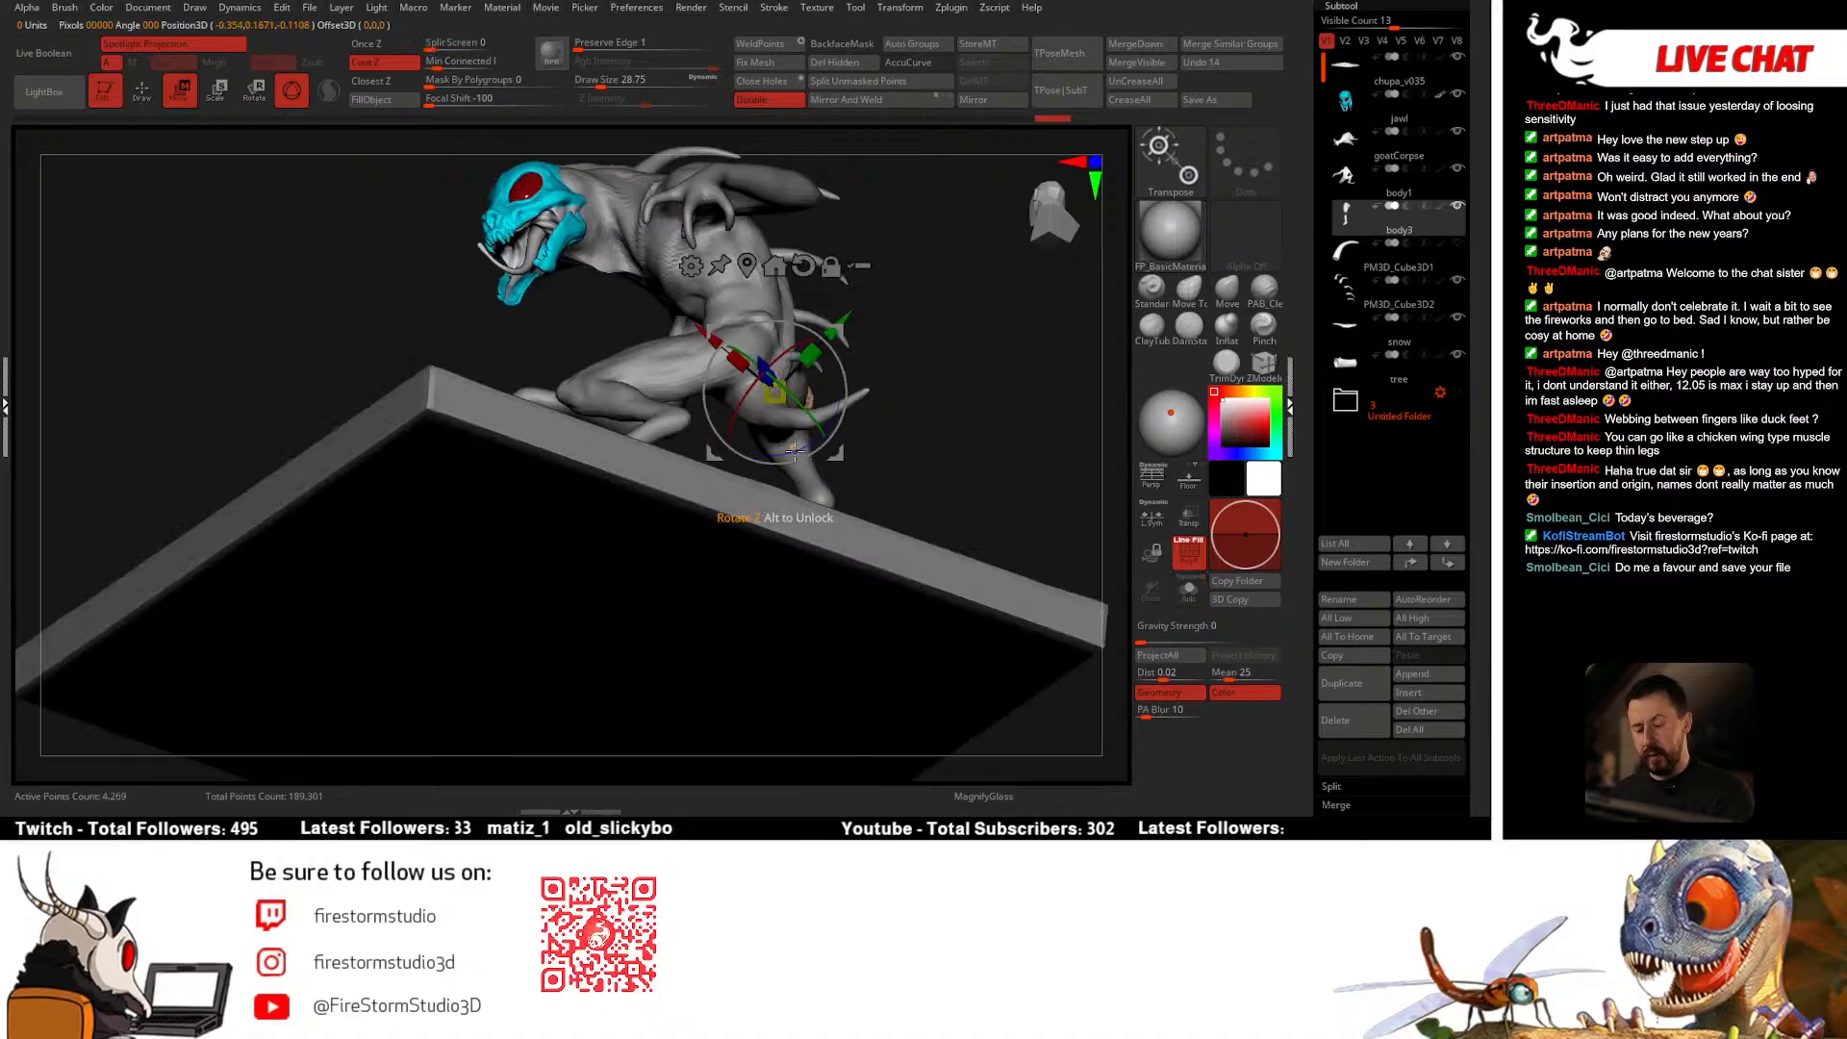
right_click_drag(779, 520, 531, 579)
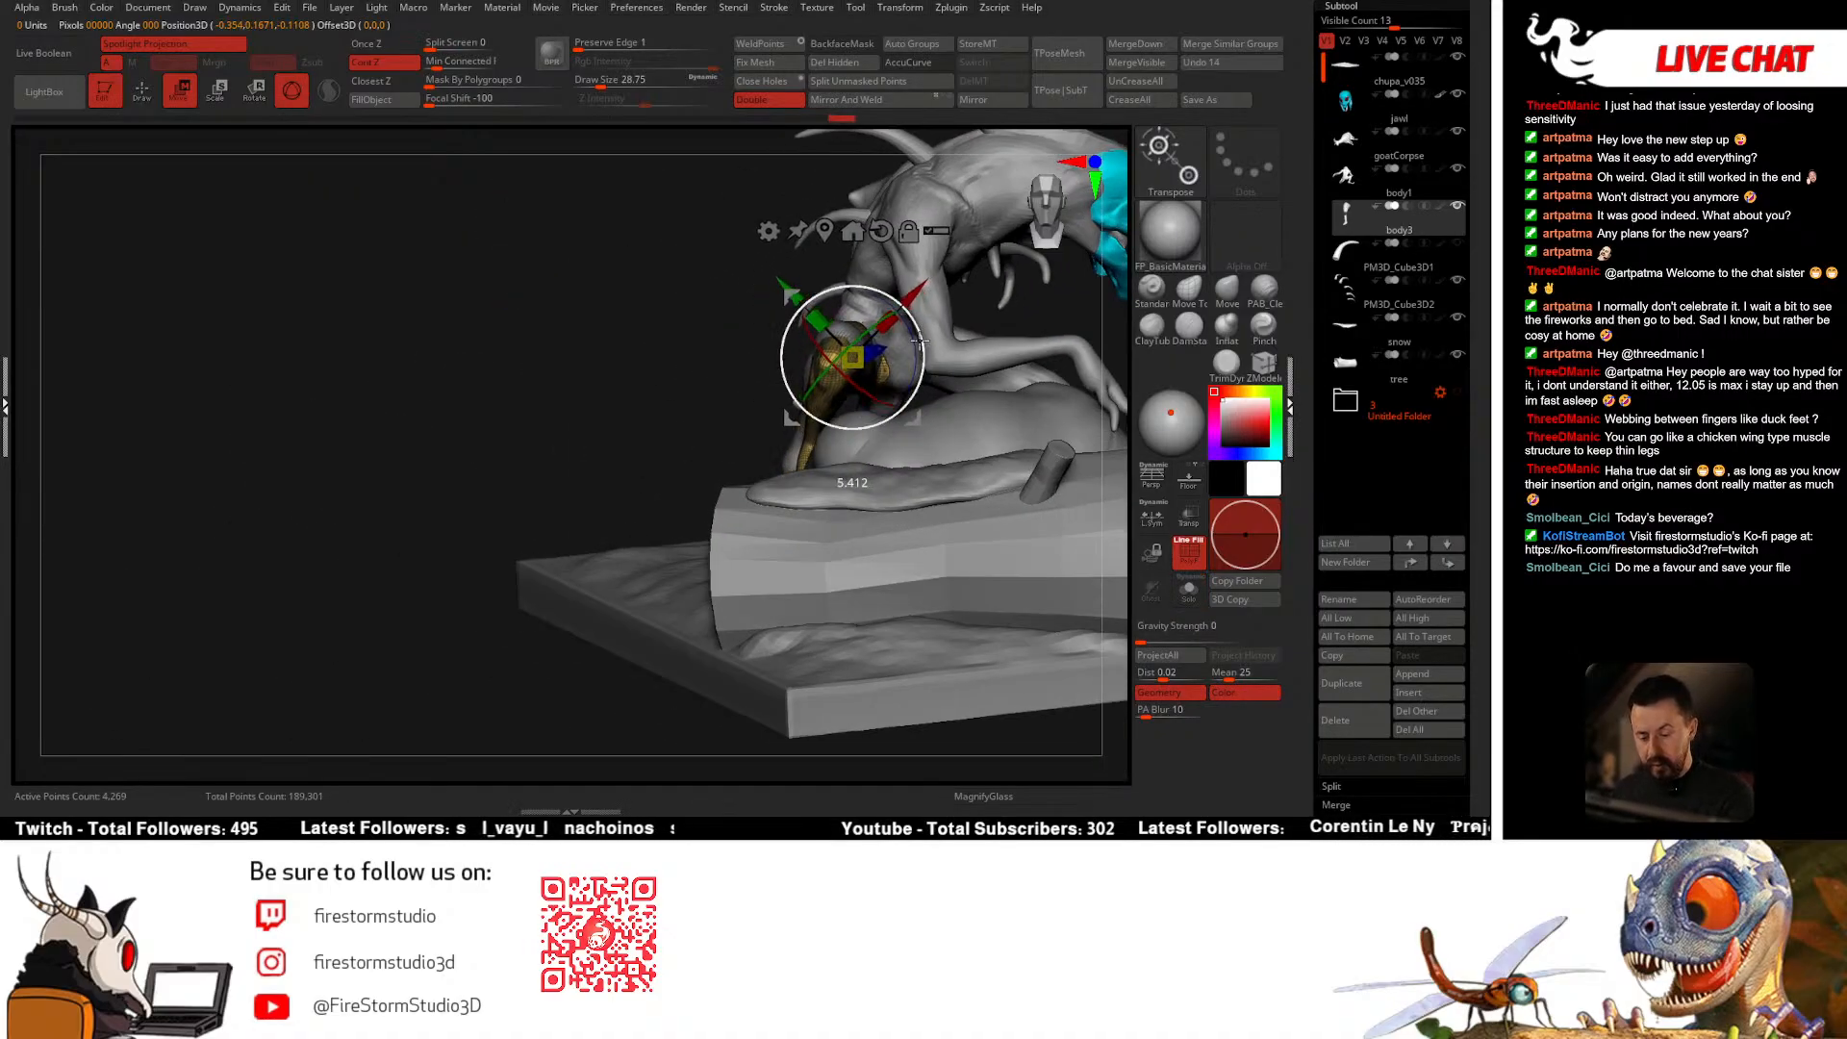
left_click_drag(782, 283, 776, 276)
key("q")
Step: Isolate the mirrored leg, lasso-mask its foot section below the heel and invert the mask so only that section is free
mouse_move(664, 409)
right_mouse_down()
mouse_move(912, 483)
mouse_move(835, 526)
mouse_move(871, 534)
mouse_move(749, 527)
mouse_move(712, 642)
right_mouse_up()
key("shift+s")
left_click_drag(490, 387, 613, 402, "ctrl")
left_click_drag(954, 459, 948, 461, "ctrl")
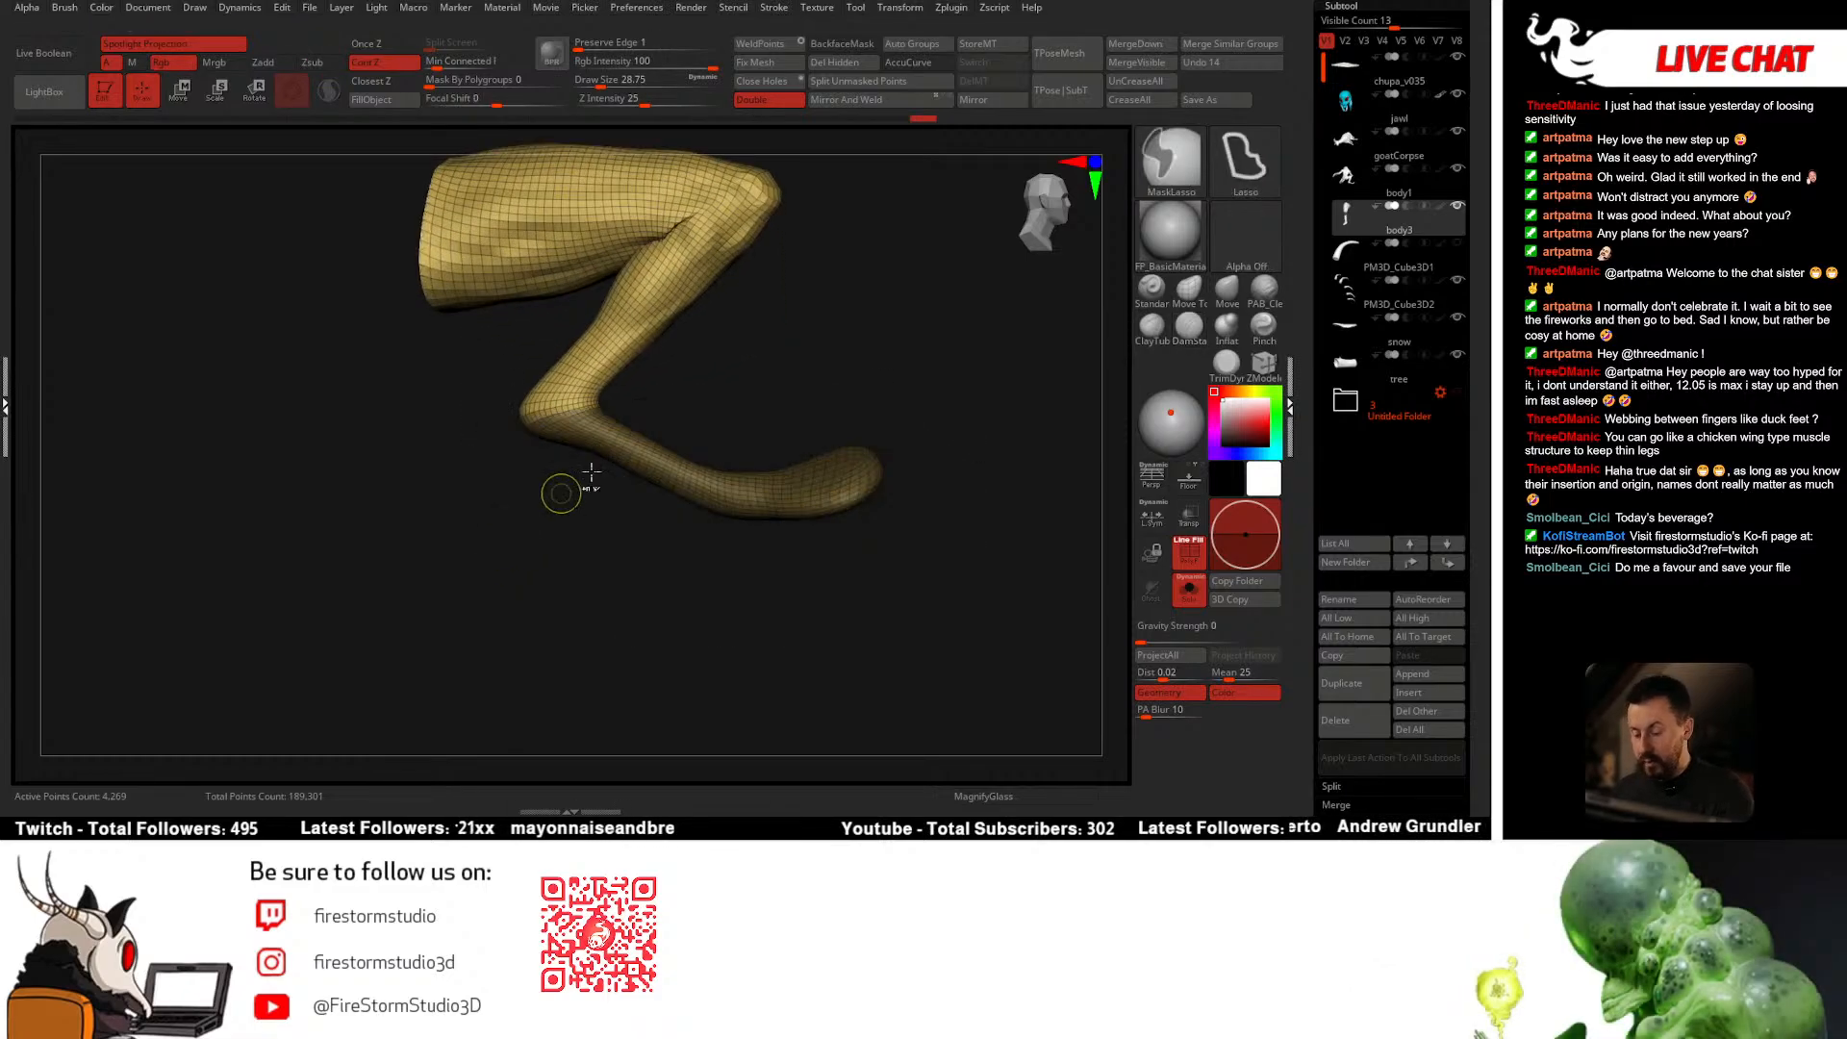
left_click(673, 520, "ctrl")
key("shift+s")
mouse_move(648, 583)
right_mouse_down()
mouse_move(557, 665)
mouse_move(606, 616)
right_mouse_up()
Step: Lay a rotate transpose line from the heel along the foot and rotate the unmasked foot section downward and sideways within the scene
key("e")
key("shift+s")
right_click_drag(665, 557, 717, 539)
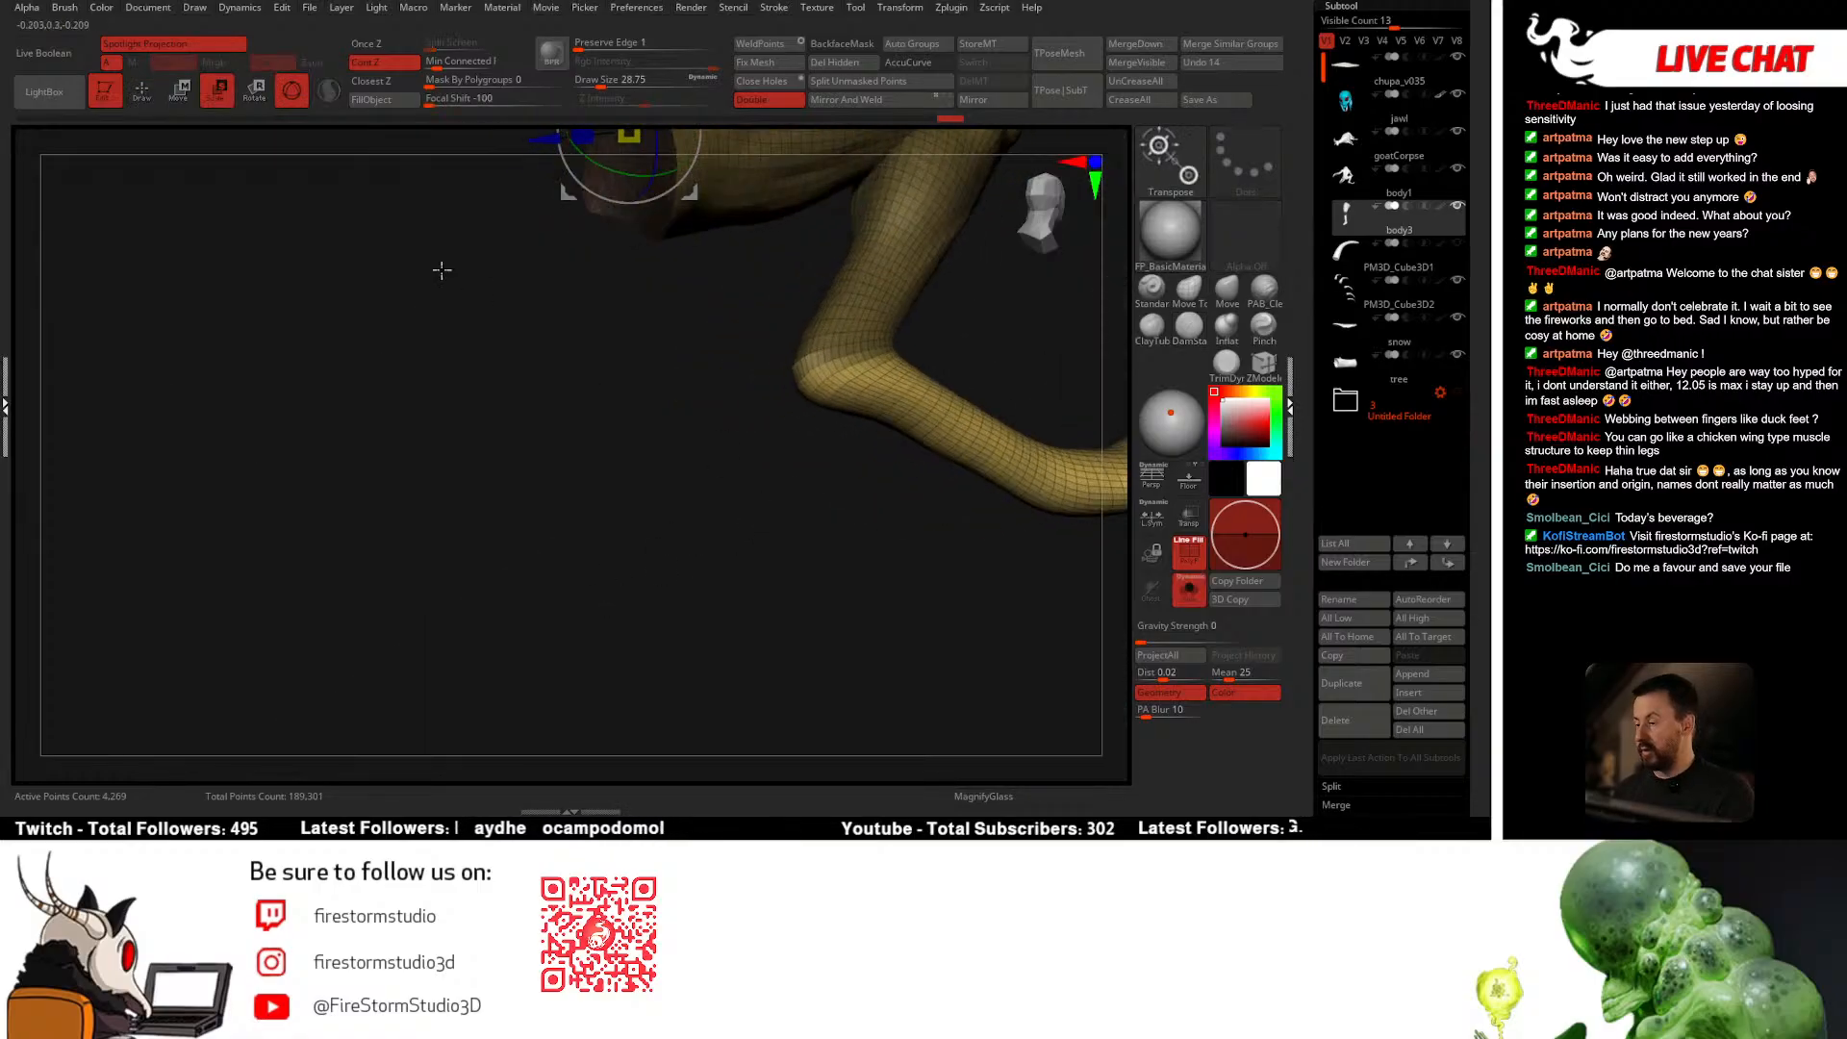
left_click(292, 91)
right_click_drag(519, 383, 542, 330)
key("shift+s")
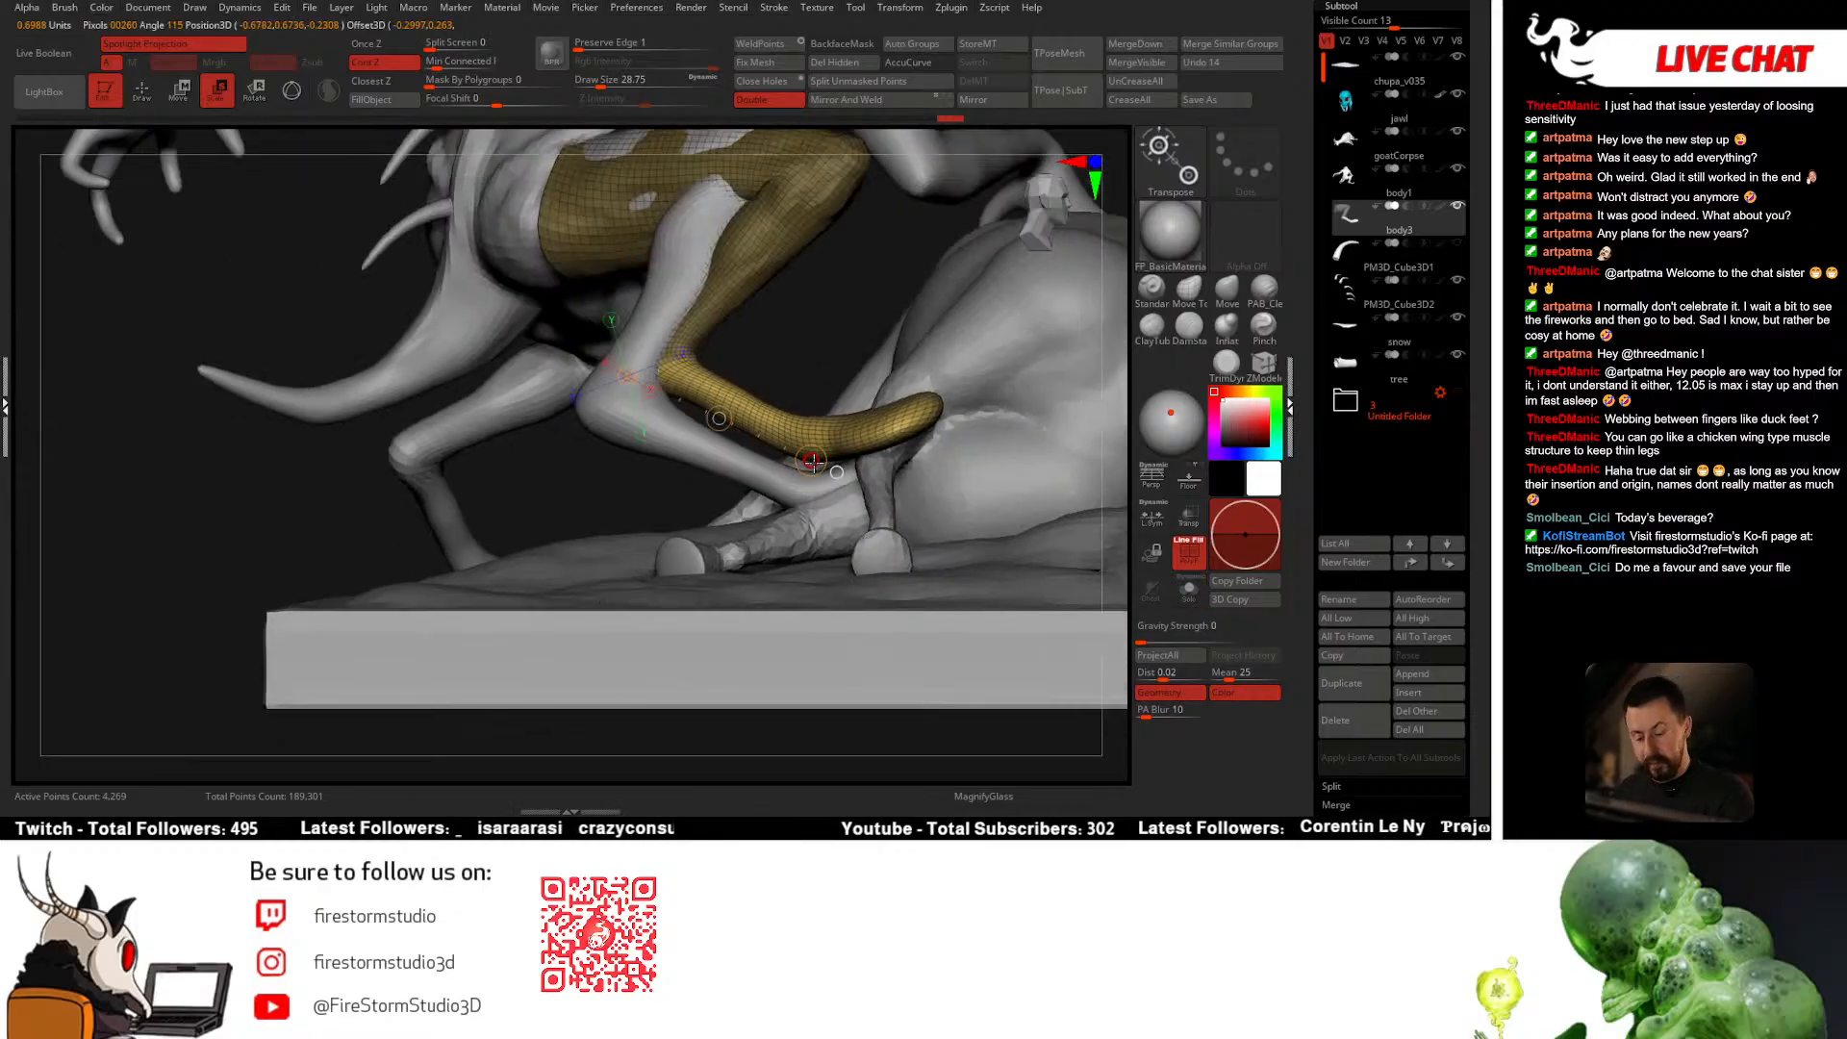
right_click_drag(724, 561, 768, 587)
left_click_drag(813, 462, 774, 521)
right_click_drag(774, 521, 830, 480)
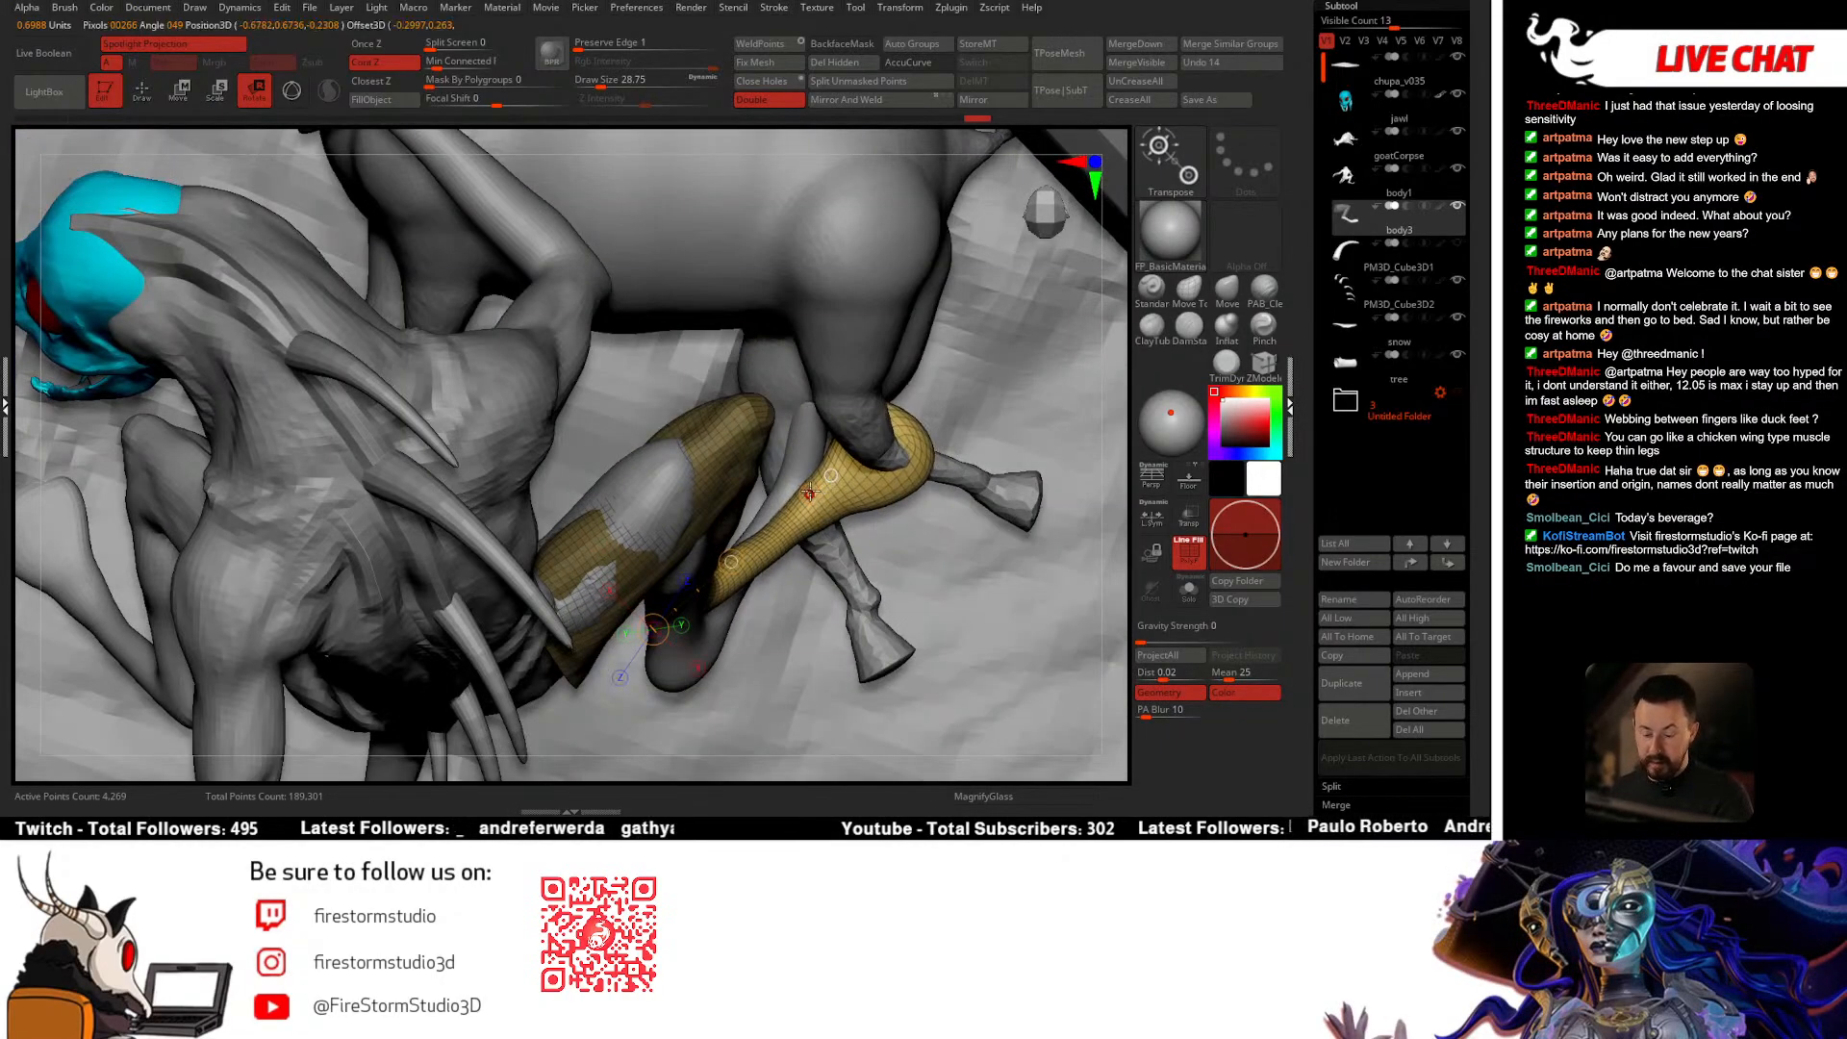
left_click_drag(810, 493, 779, 475)
mouse_move(775, 475)
right_mouse_down()
mouse_move(738, 522)
mouse_move(465, 528)
mouse_move(701, 574)
right_mouse_up()
key("q")
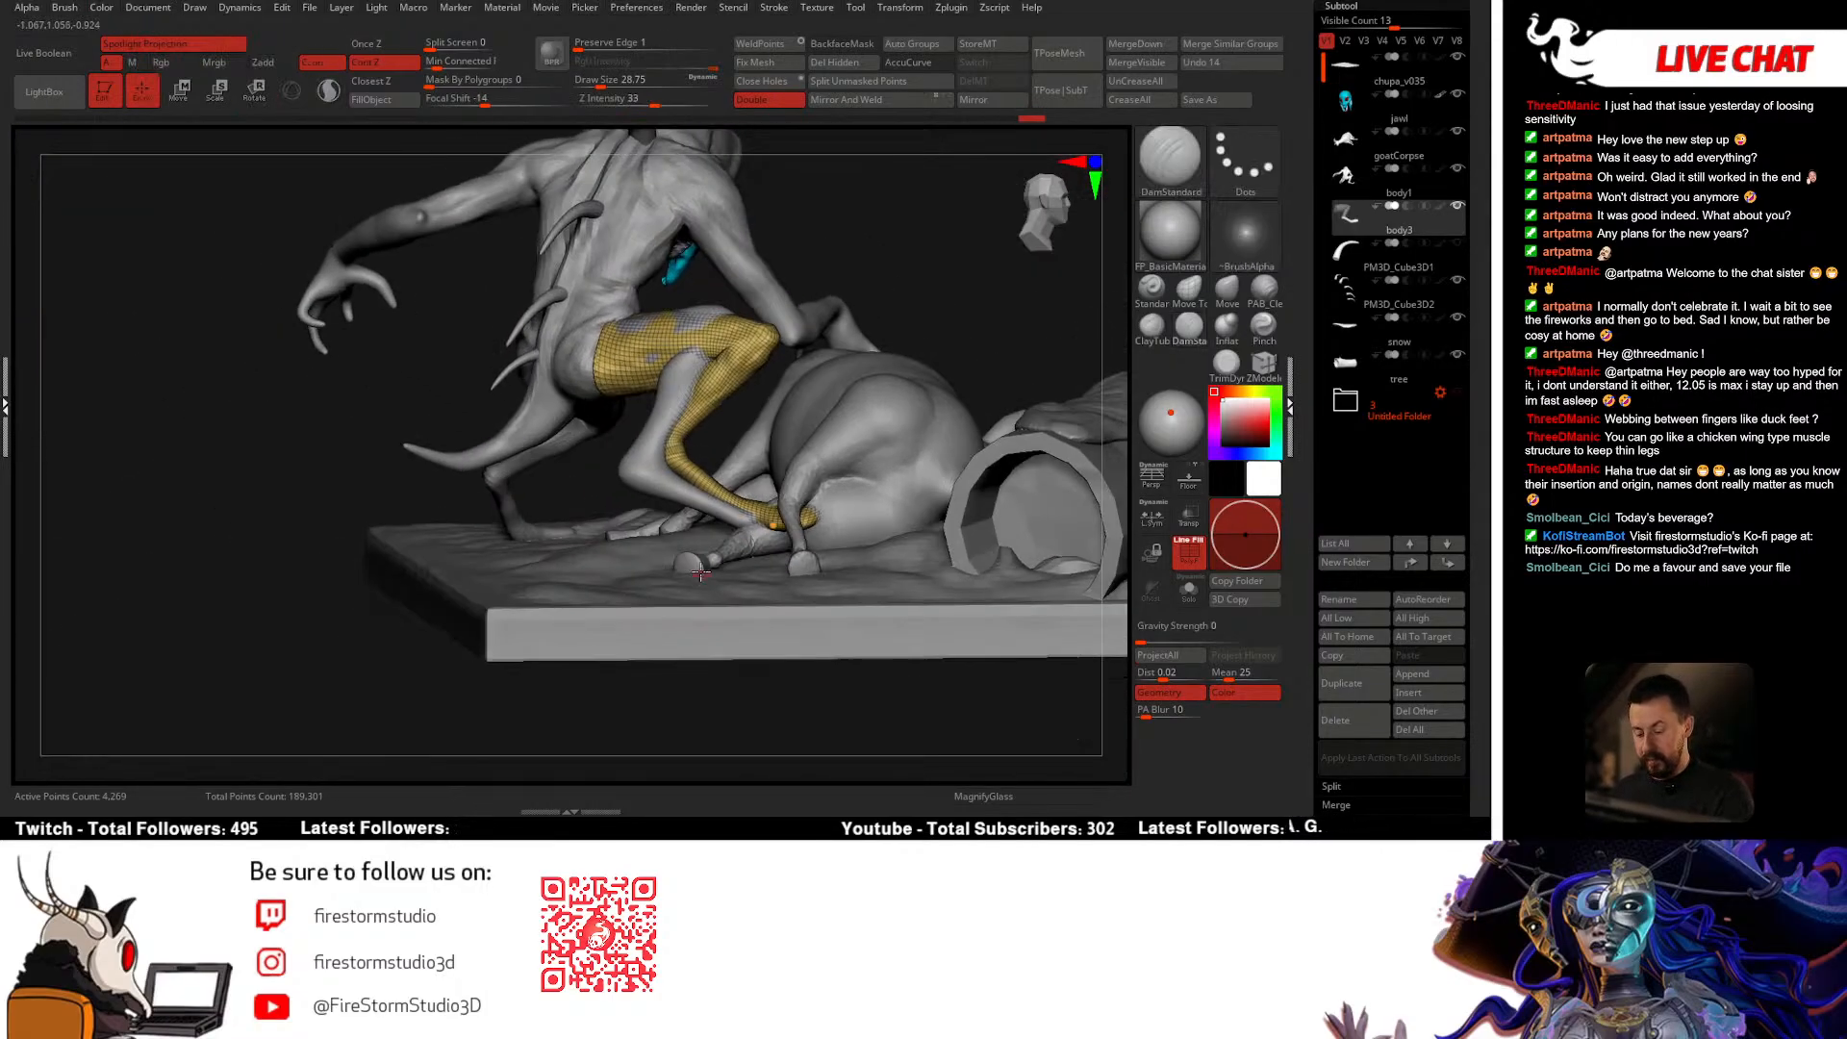
Step: Make the body1 subtool active and isolate the polygroup containing its two original legs
left_click(656, 483, "alt")
left_click(664, 486, "ctrl+shift")
left_click(667, 487, "ctrl+shift")
left_click(670, 487, "ctrl+shift")
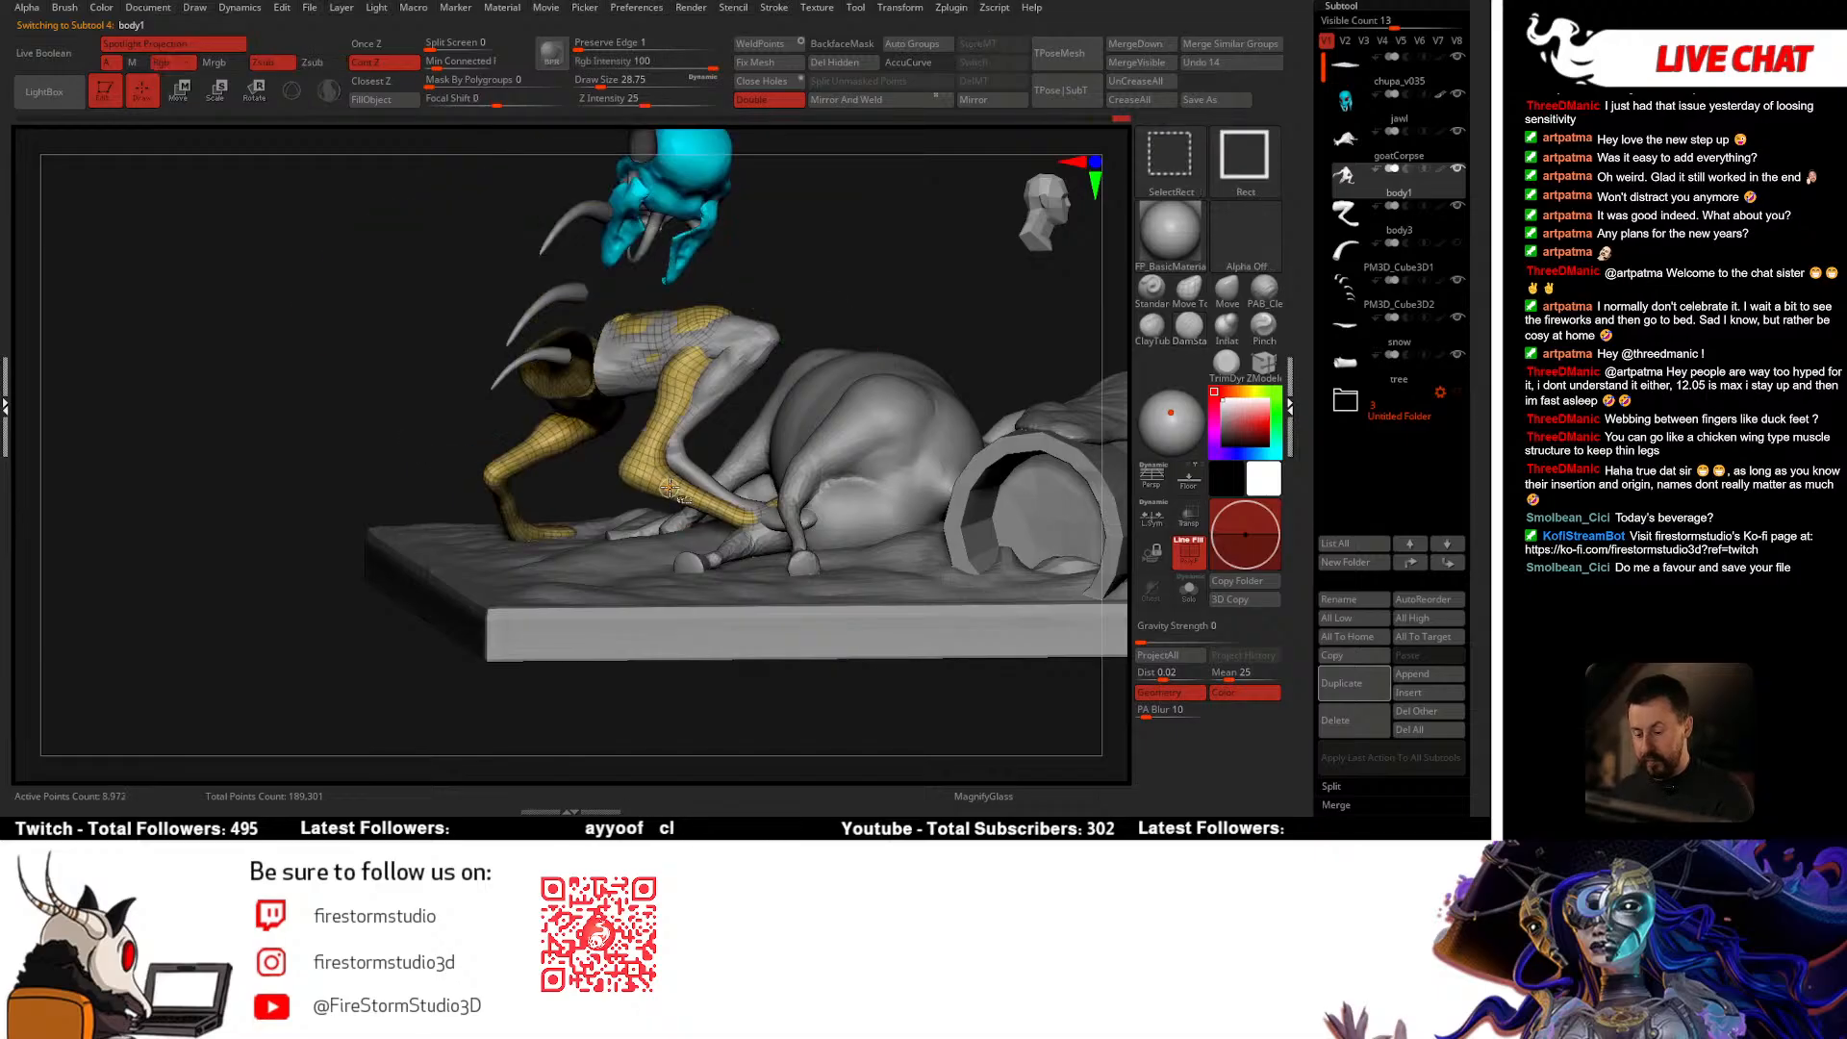
left_click(670, 489, "ctrl+shift")
left_click(845, 309, "ctrl+shift")
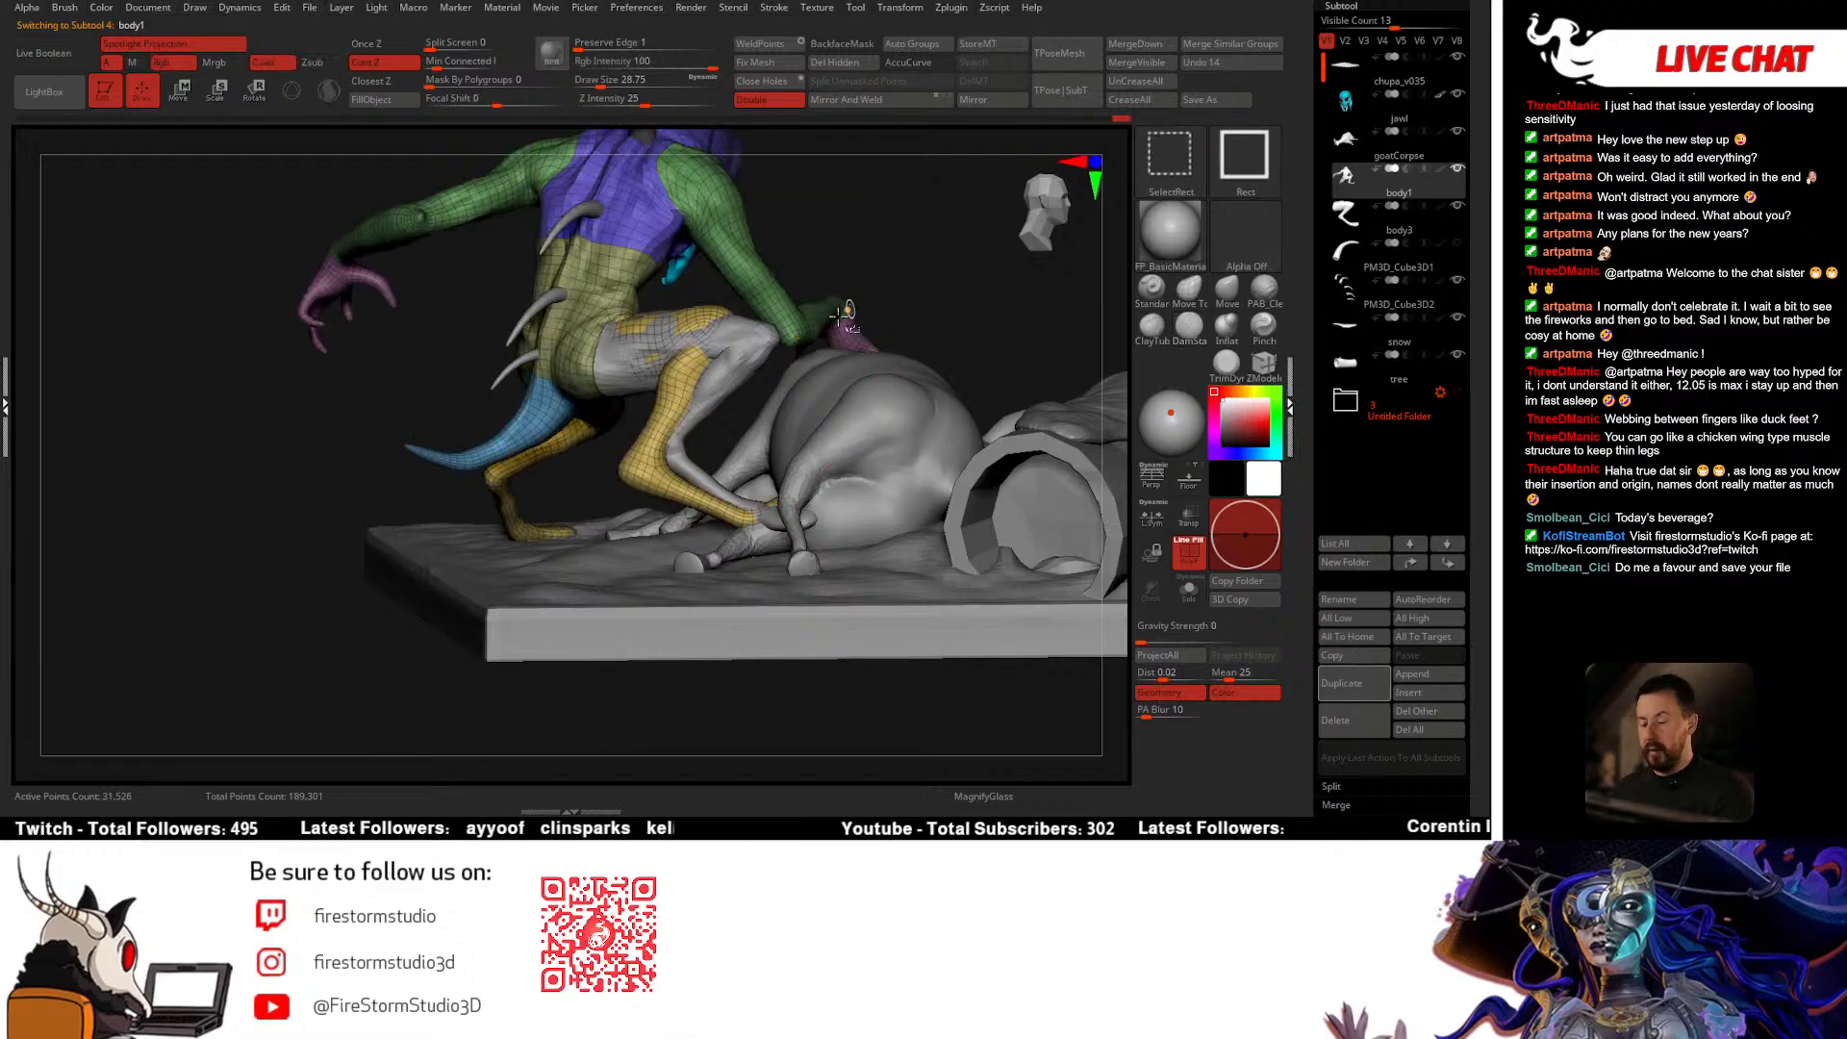
left_click(661, 430, "ctrl+shift")
key("alt+s")
left_click_drag(577, 428, 731, 425)
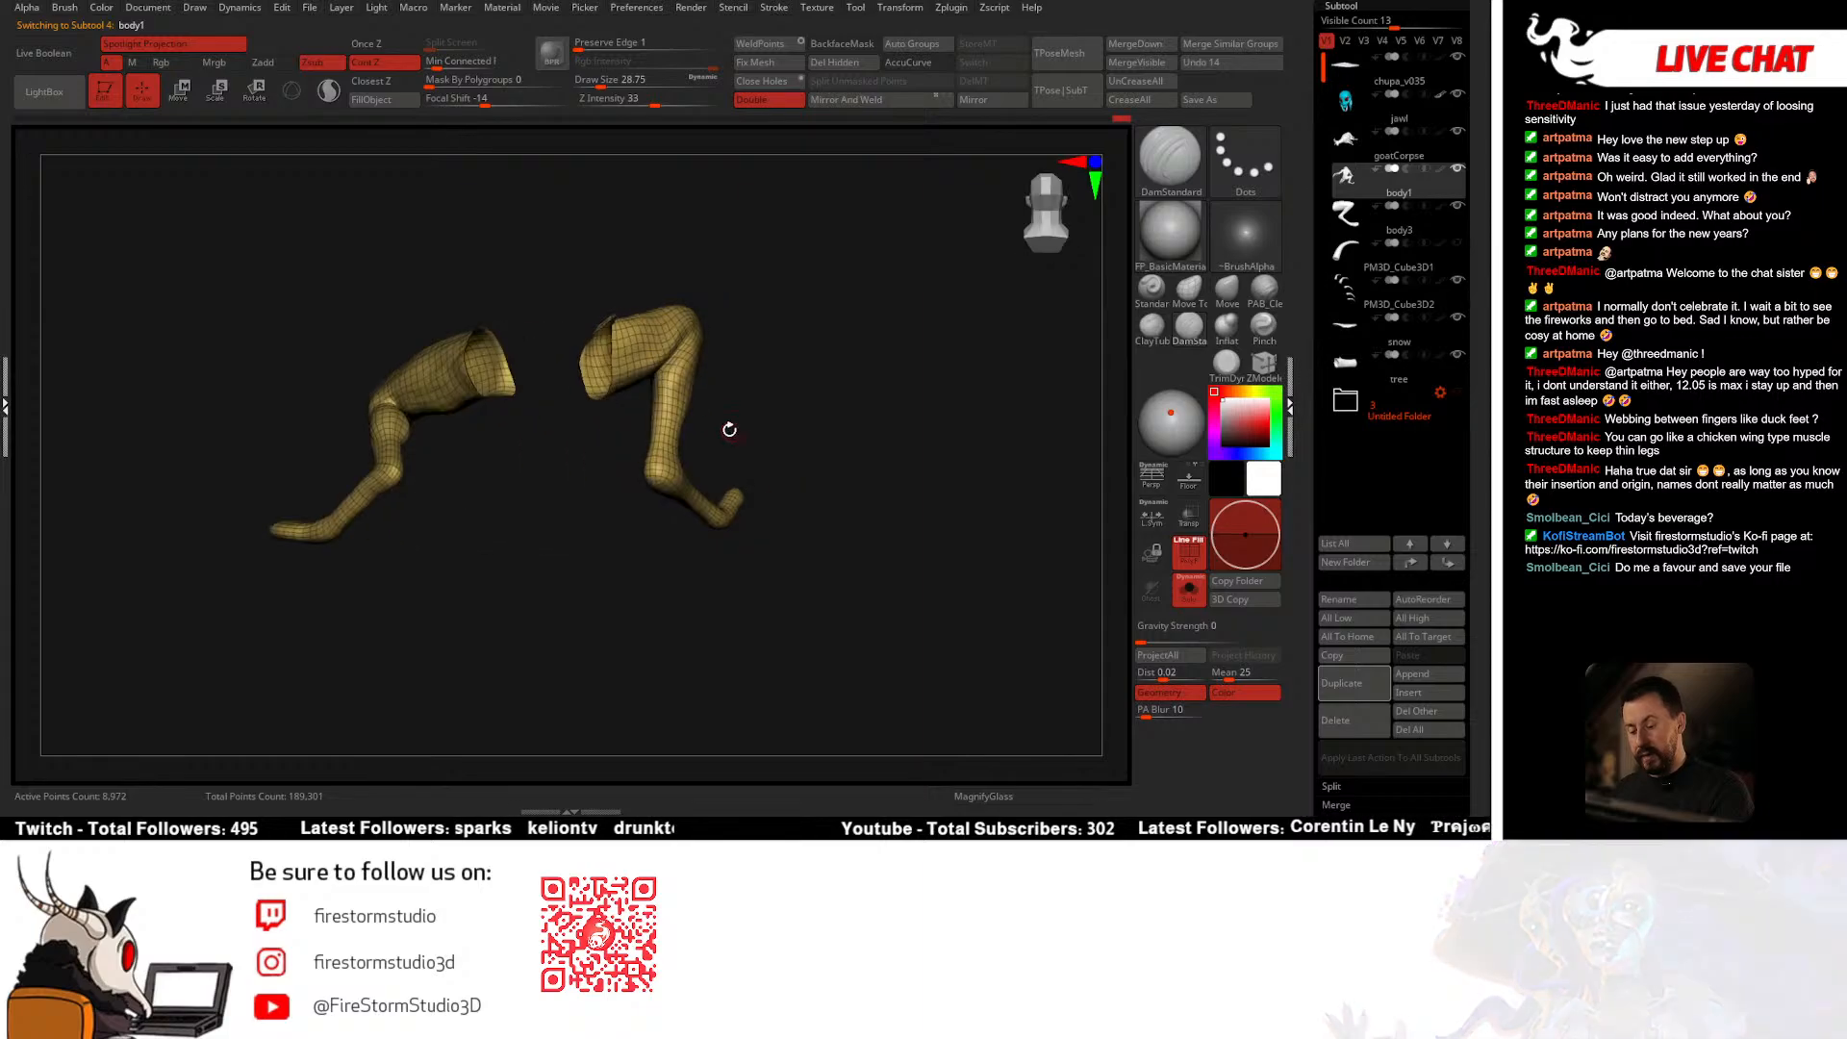
Step: Mask the body's original leg on the mirrored leg's side, give it its own polygroup and hide that polygroup
mouse_move(573, 415)
left_mouse_down("ctrl")
mouse_move(846, 392)
mouse_move(822, 364)
left_mouse_up("ctrl")
key("ctrl+w")
left_click(845, 387, "ctrl+shift")
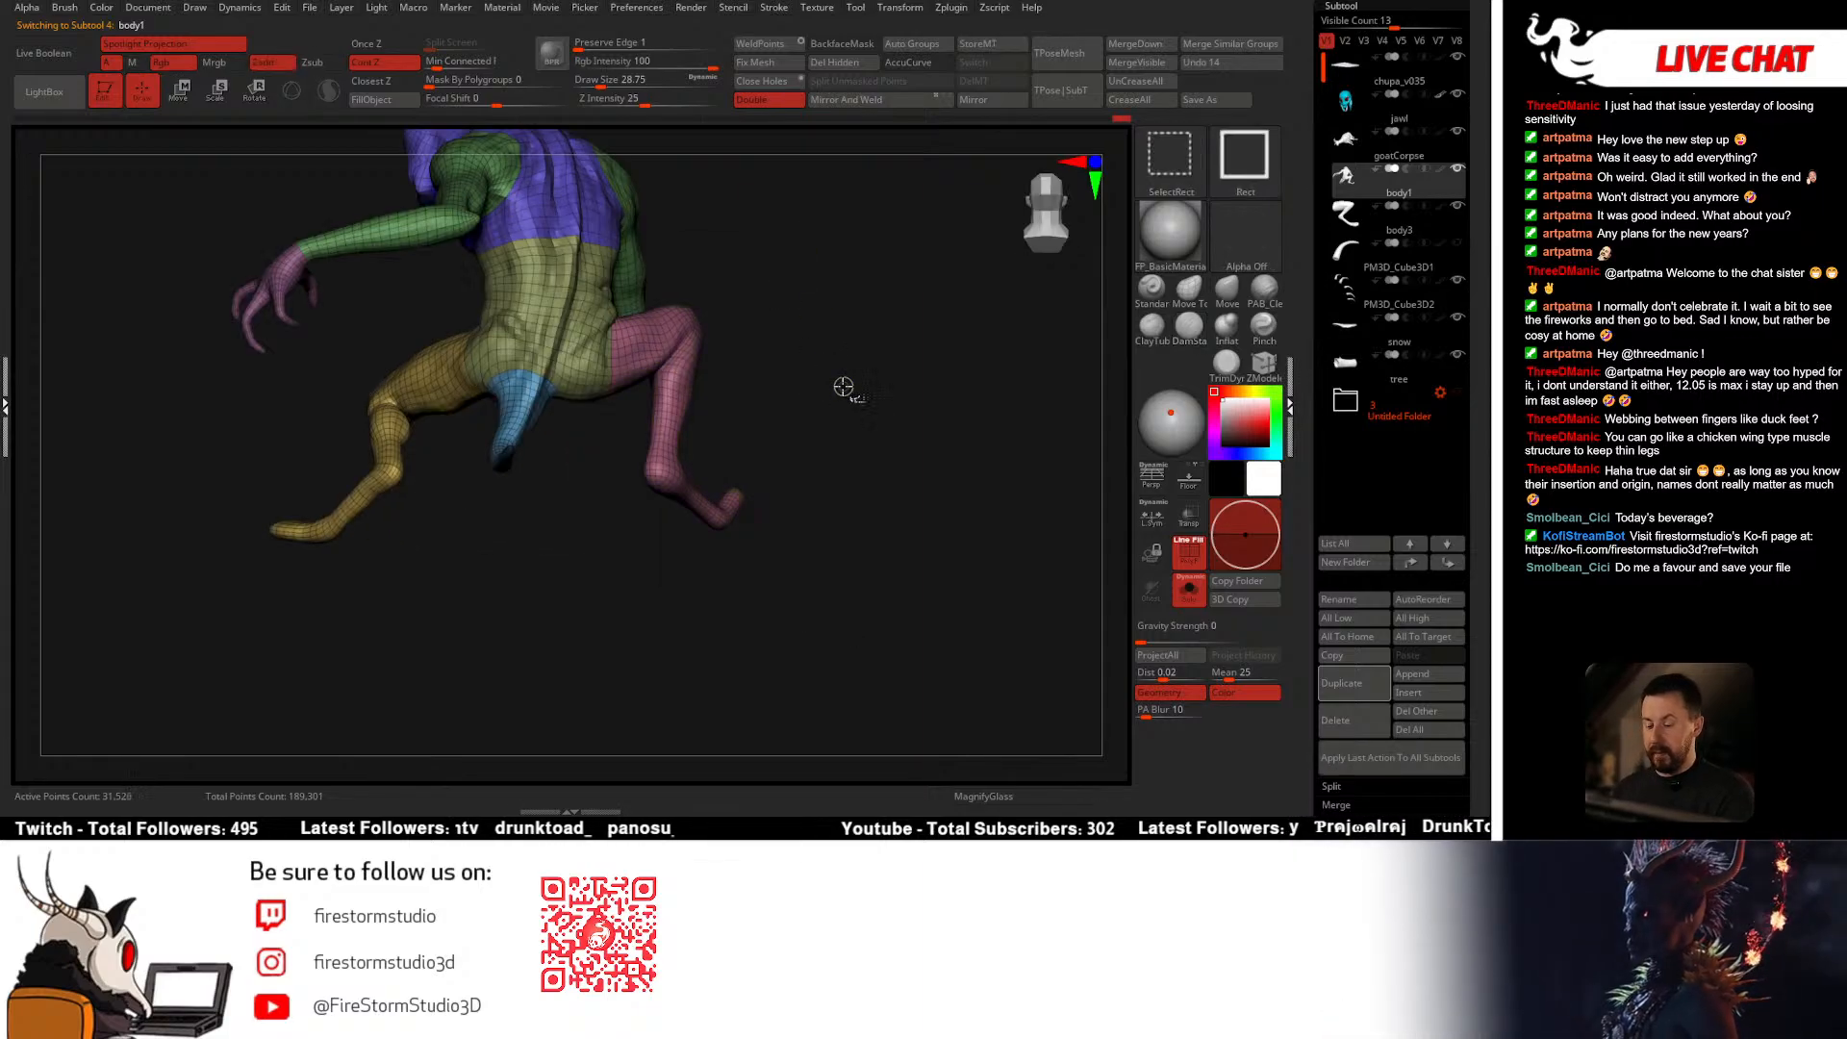
left_click(677, 487, "ctrl+shift")
left_click(667, 488, "ctrl+shift")
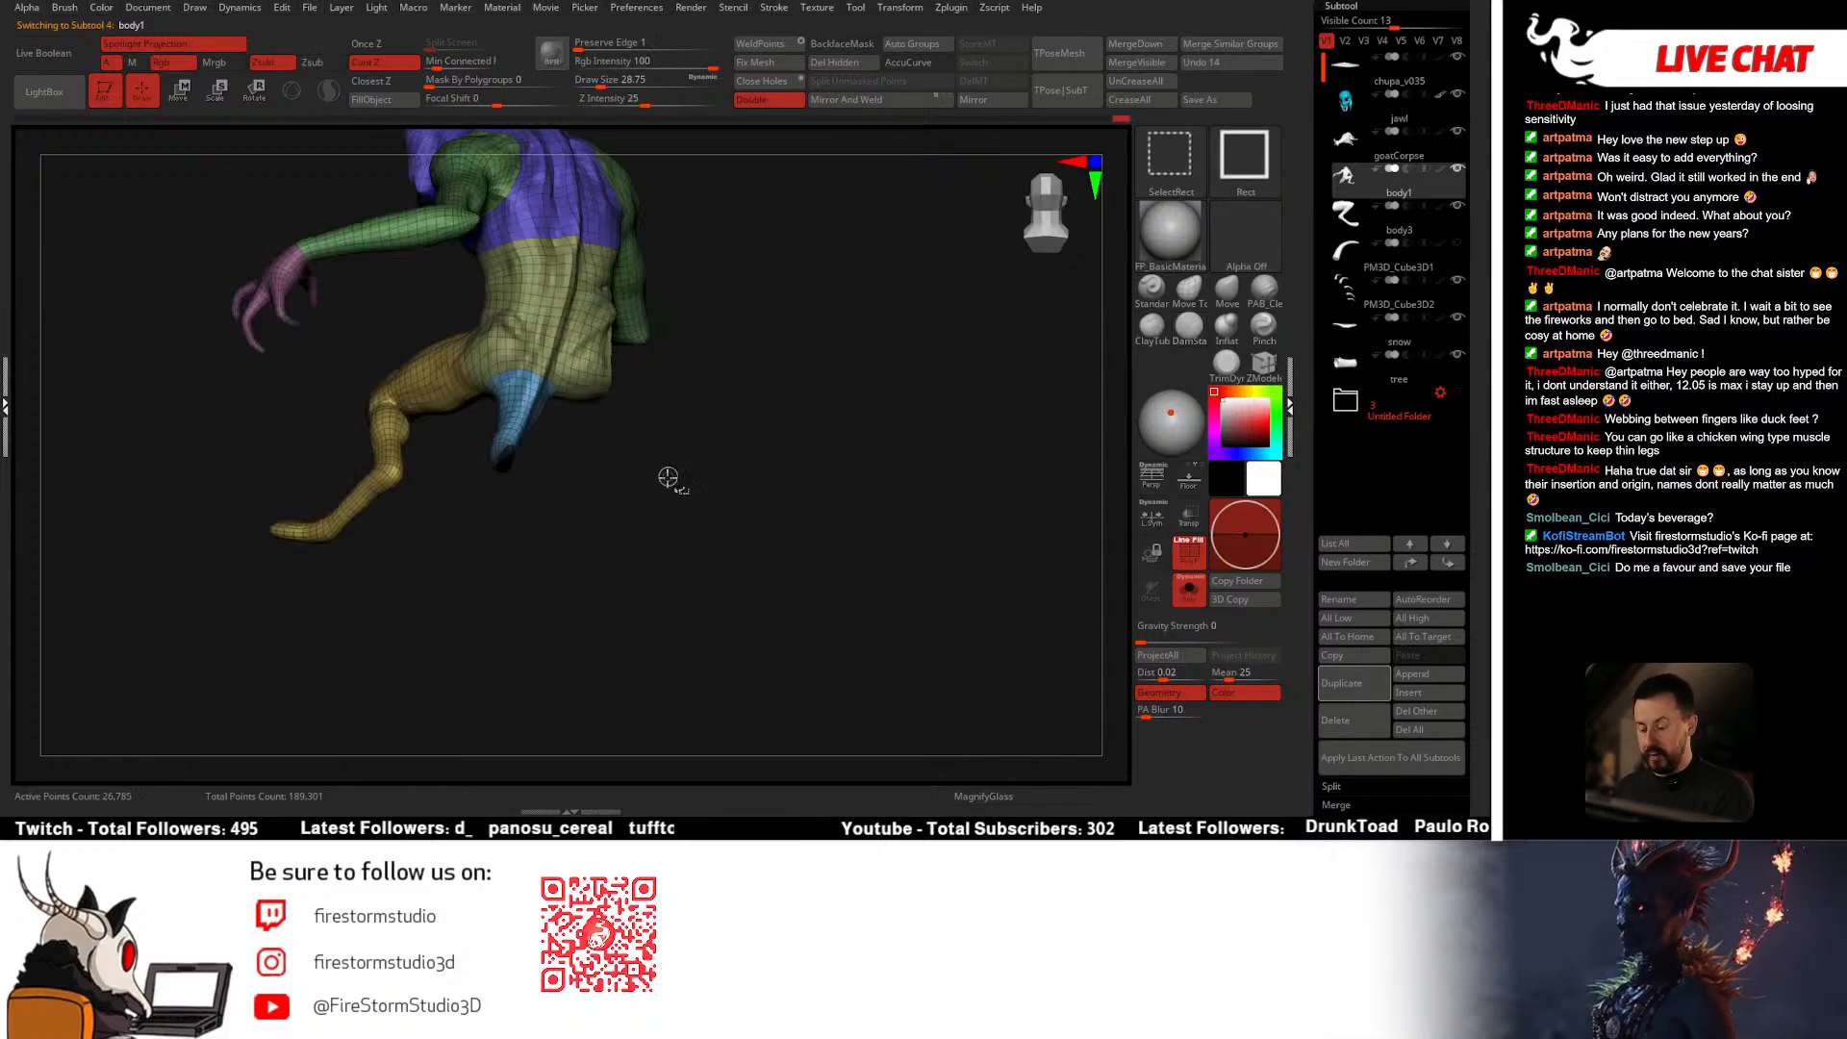
key("alt+s")
left_click_drag(674, 495, 664, 578)
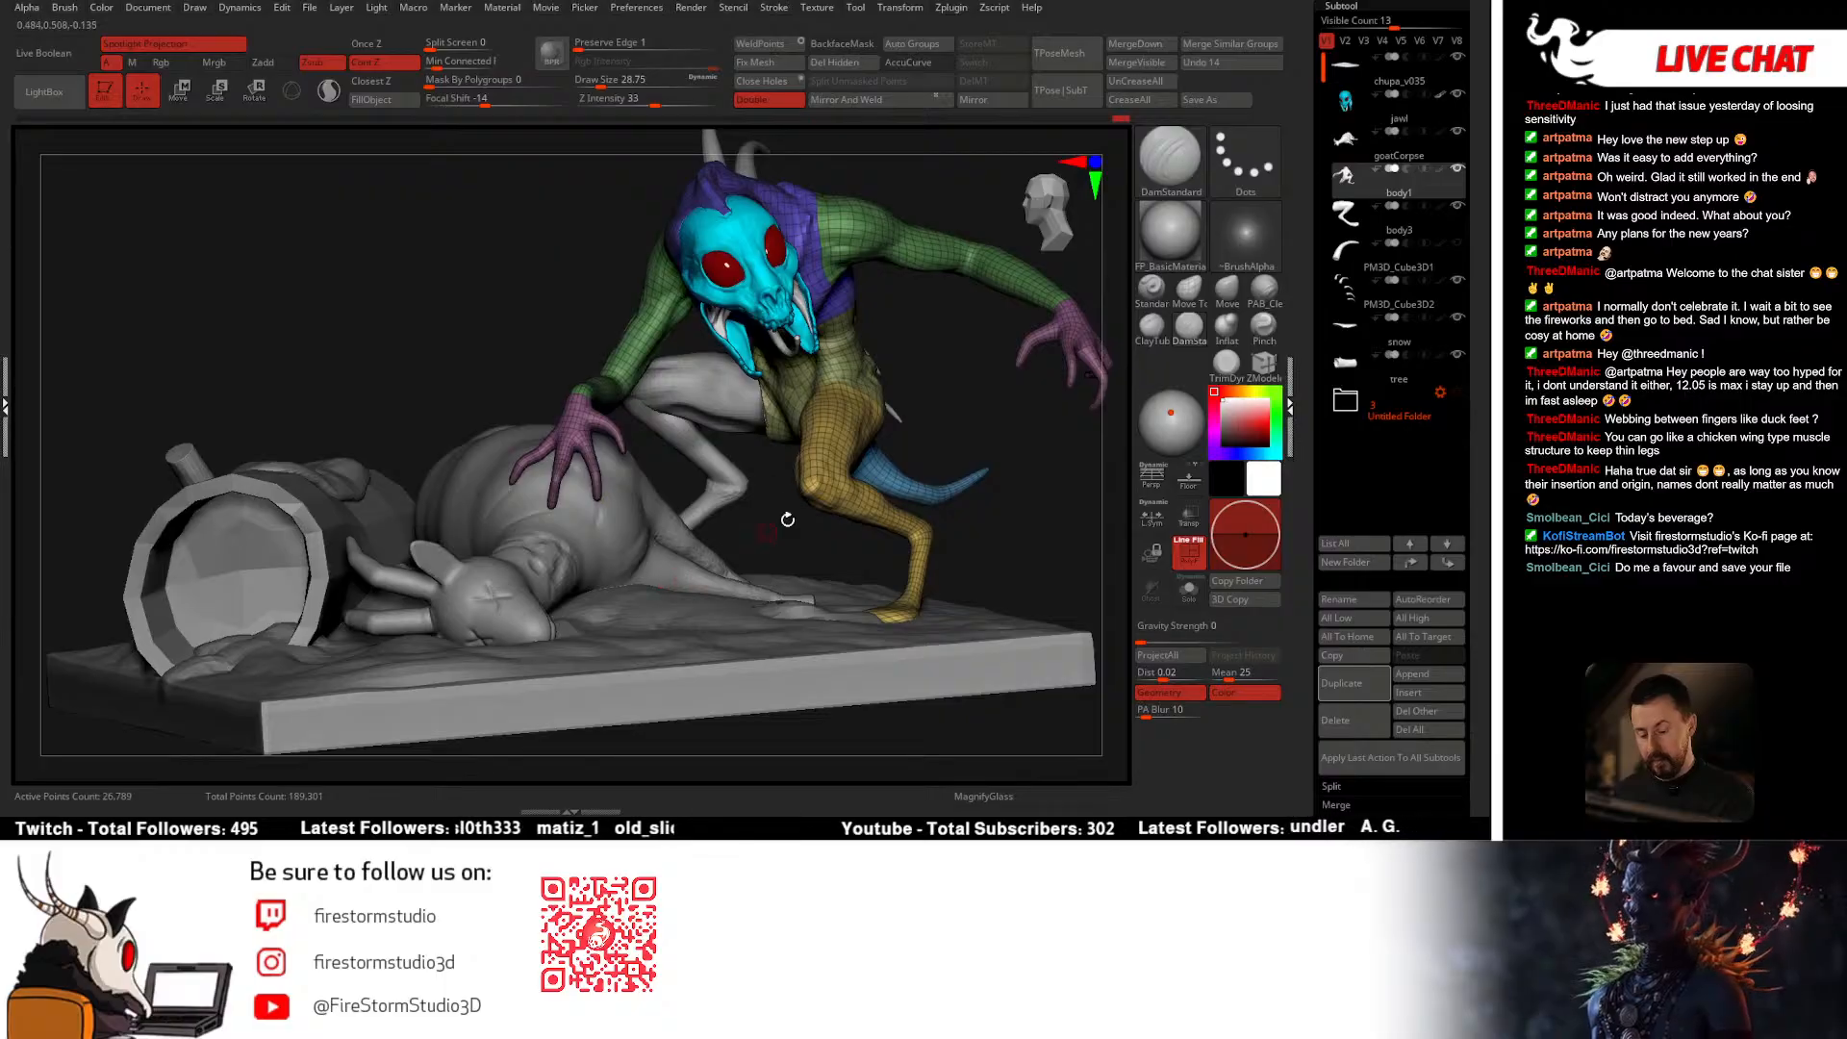
Step: Hide the snow base and the goat corpse to check the crouching pose, and show the goat corpse again
left_click(1457, 61)
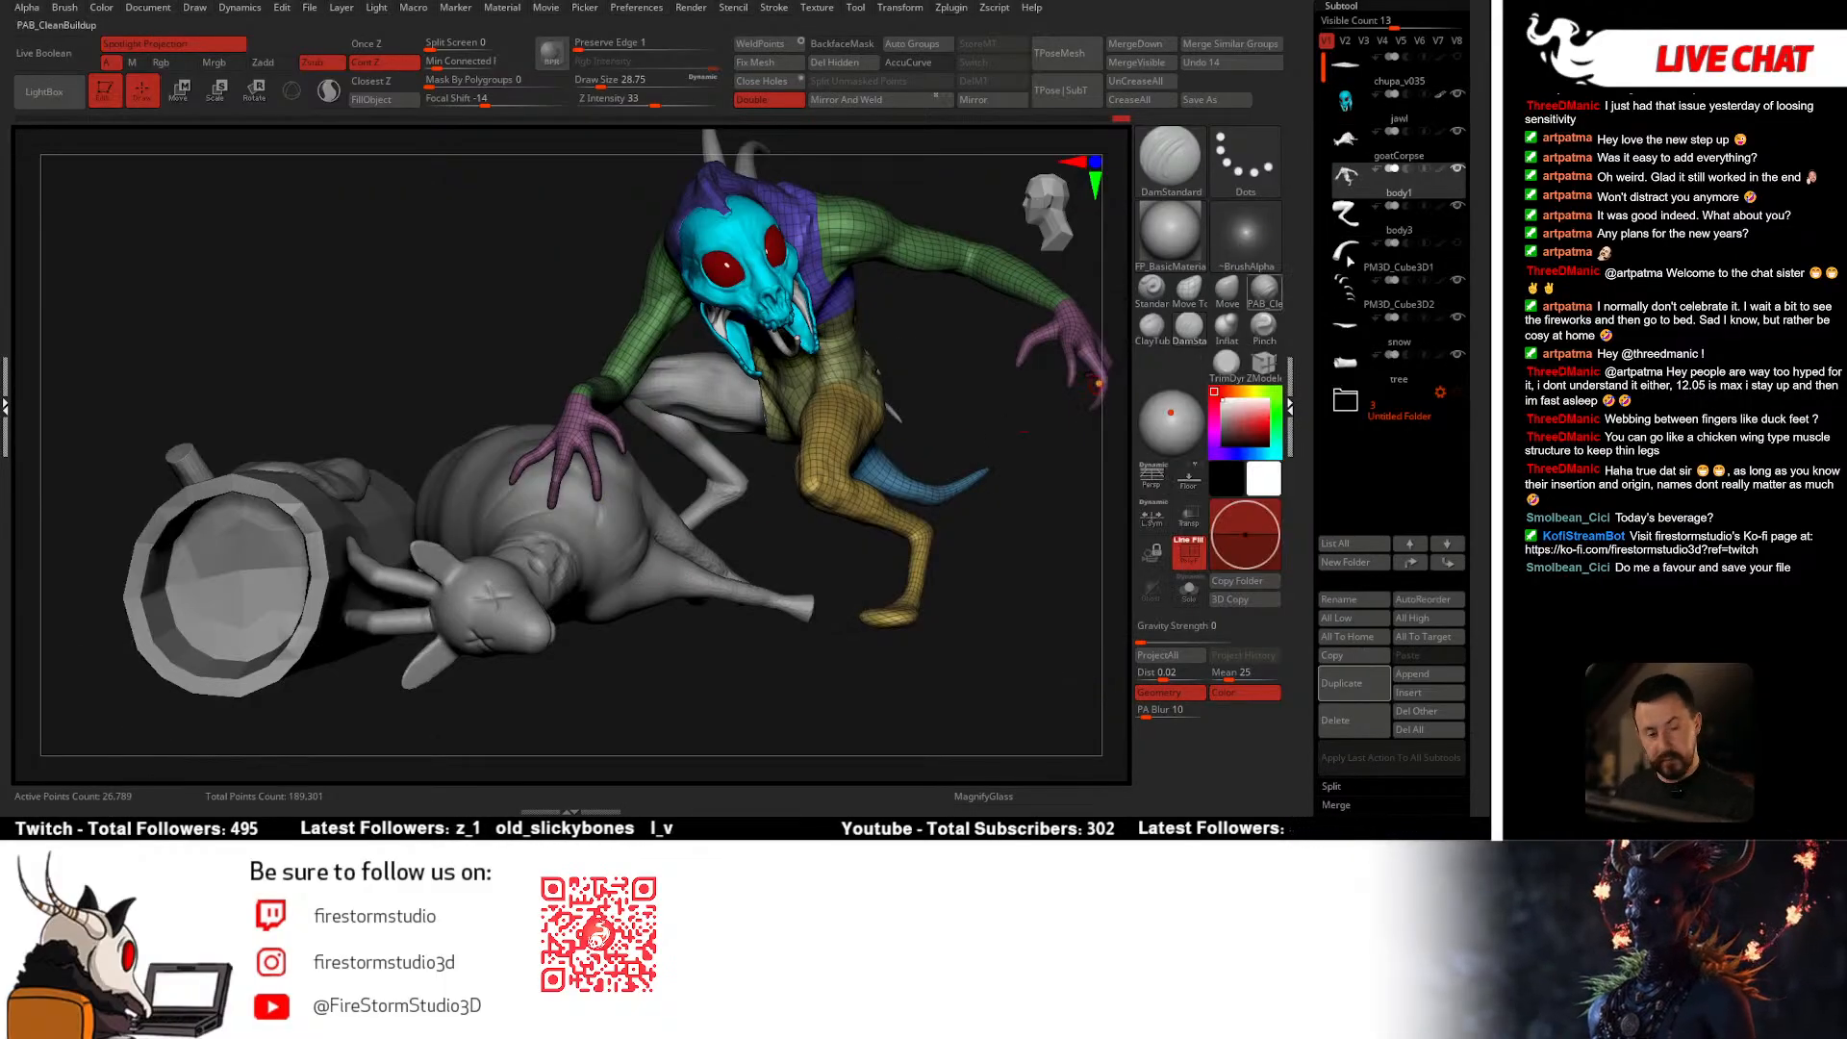
left_click(1457, 133)
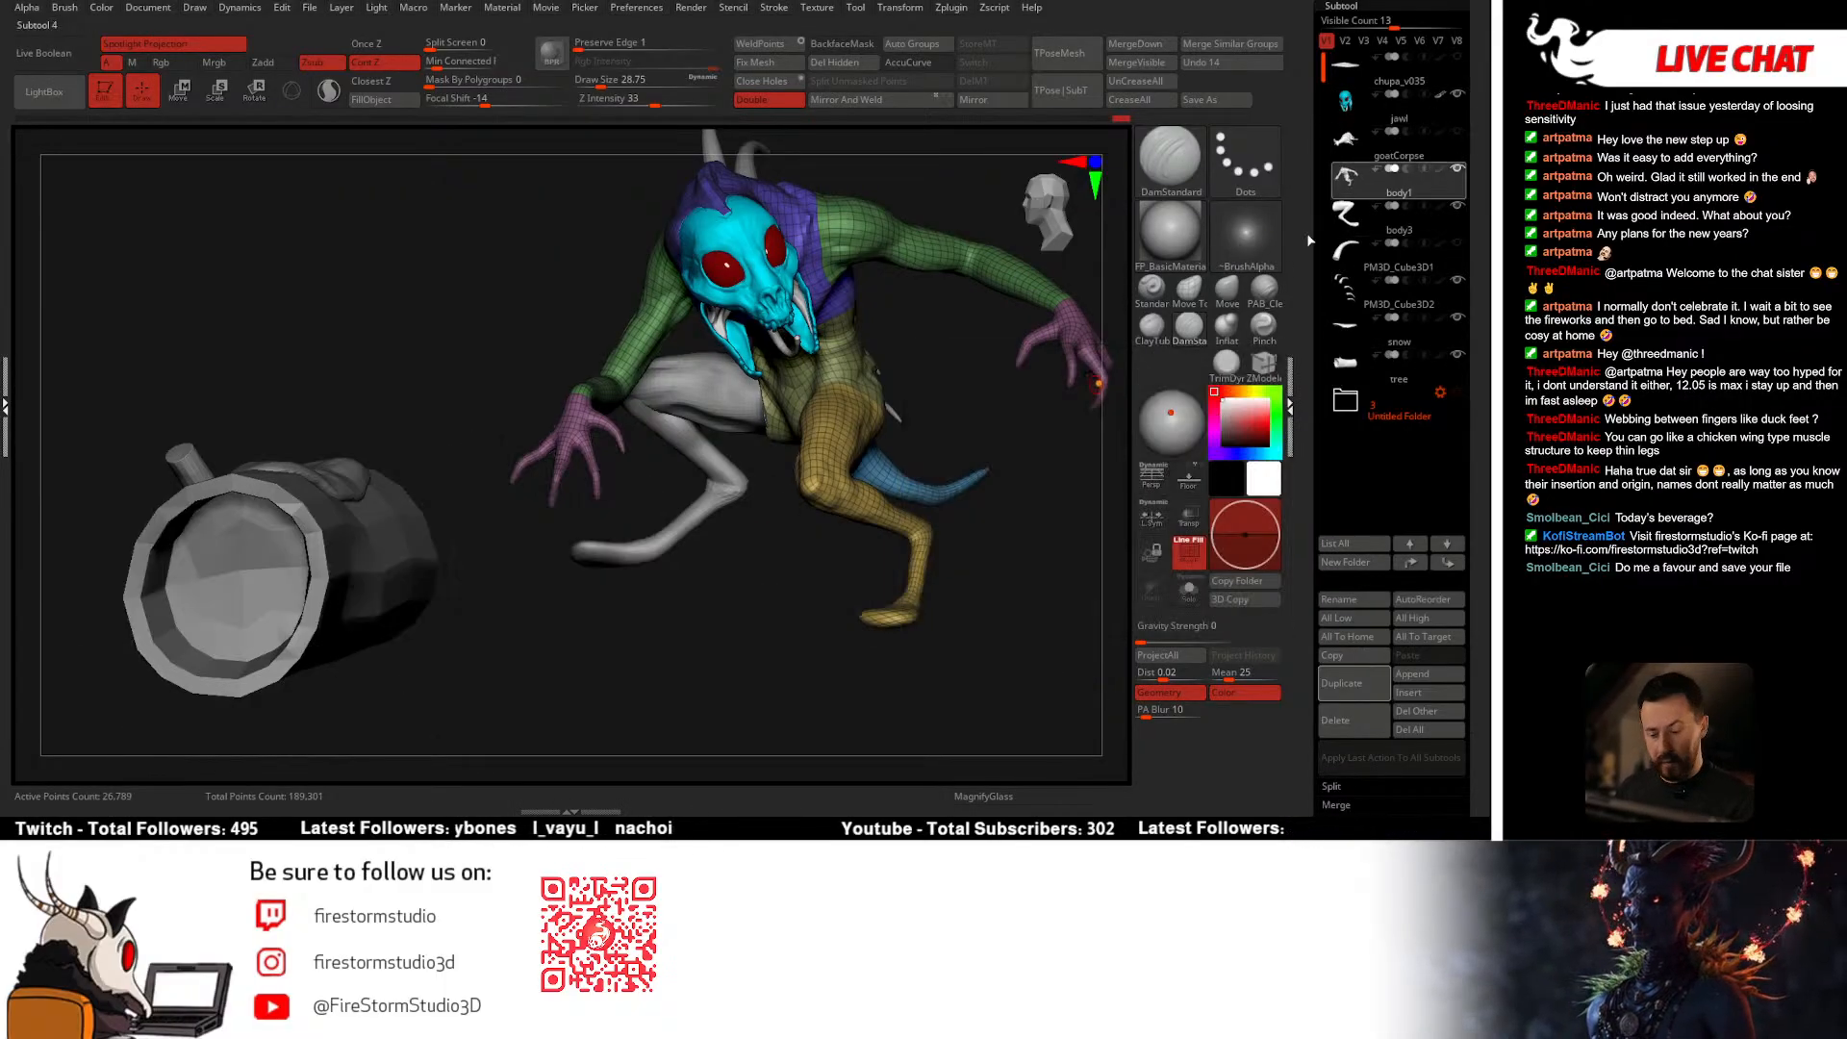
left_click_drag(797, 541, 871, 461)
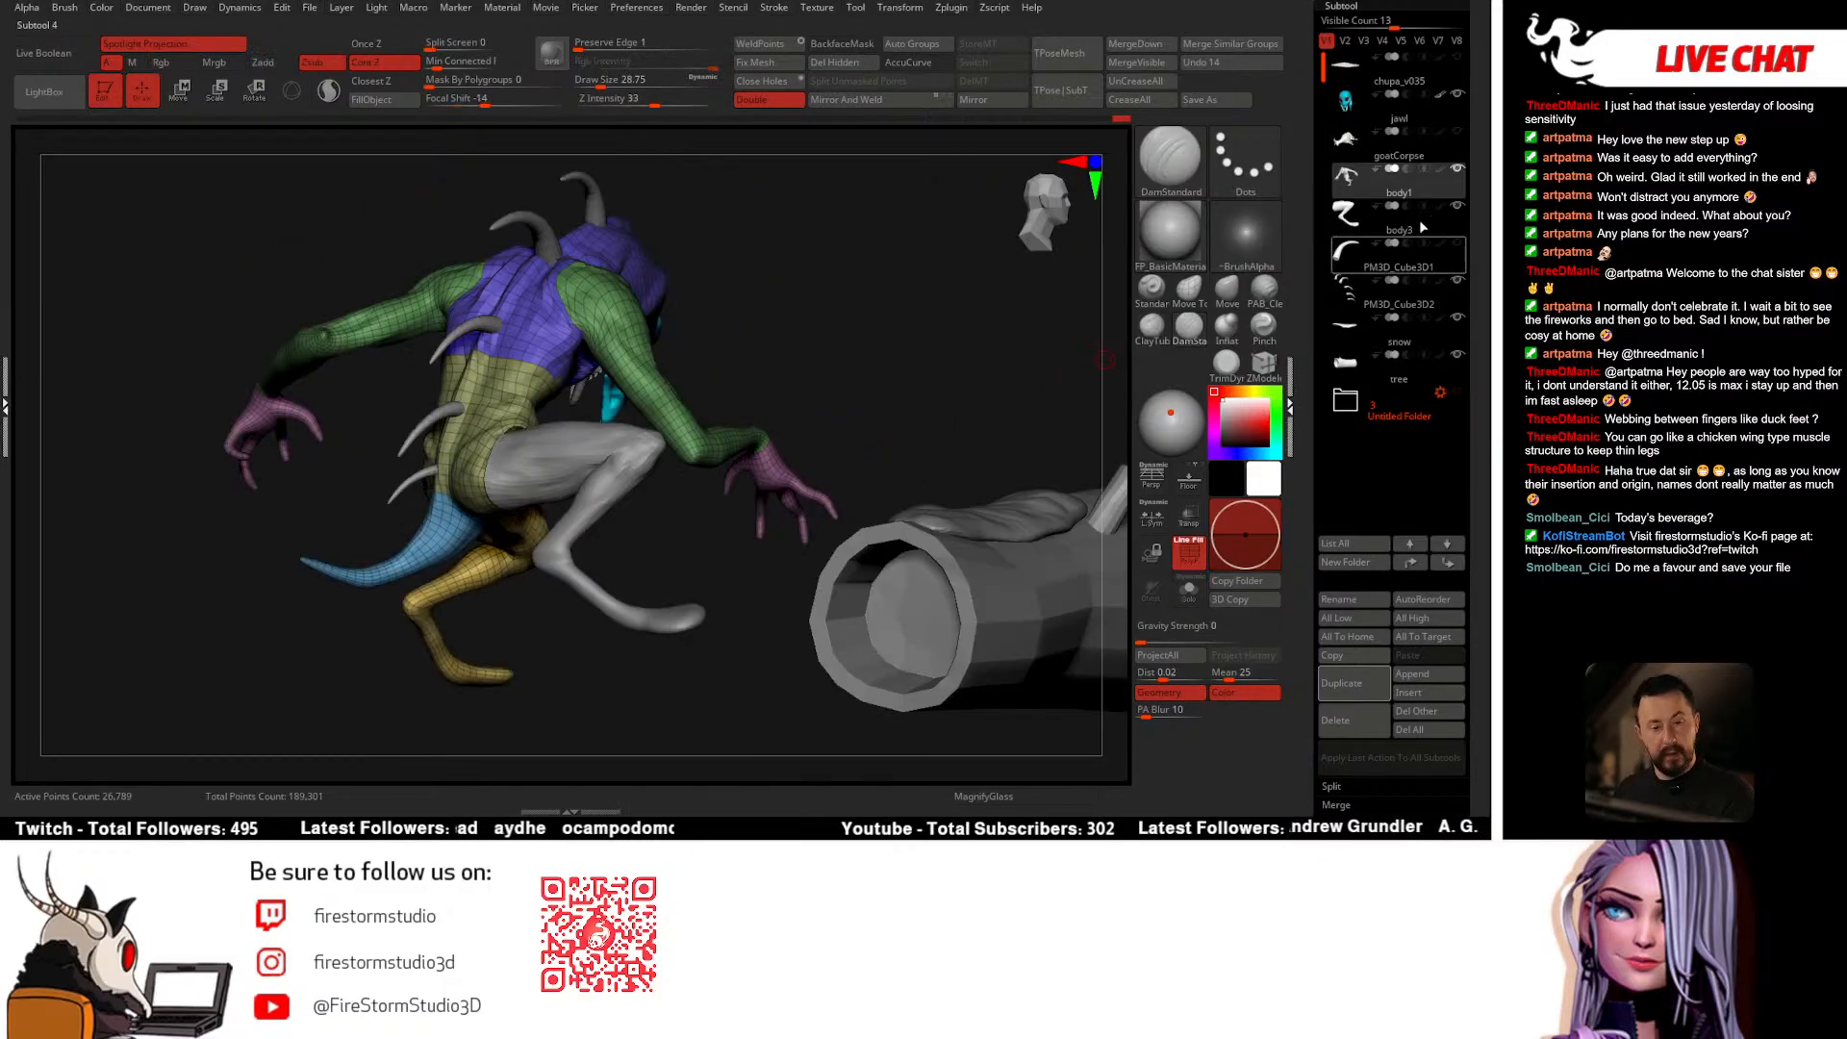
left_click(1459, 132)
left_click(1459, 169)
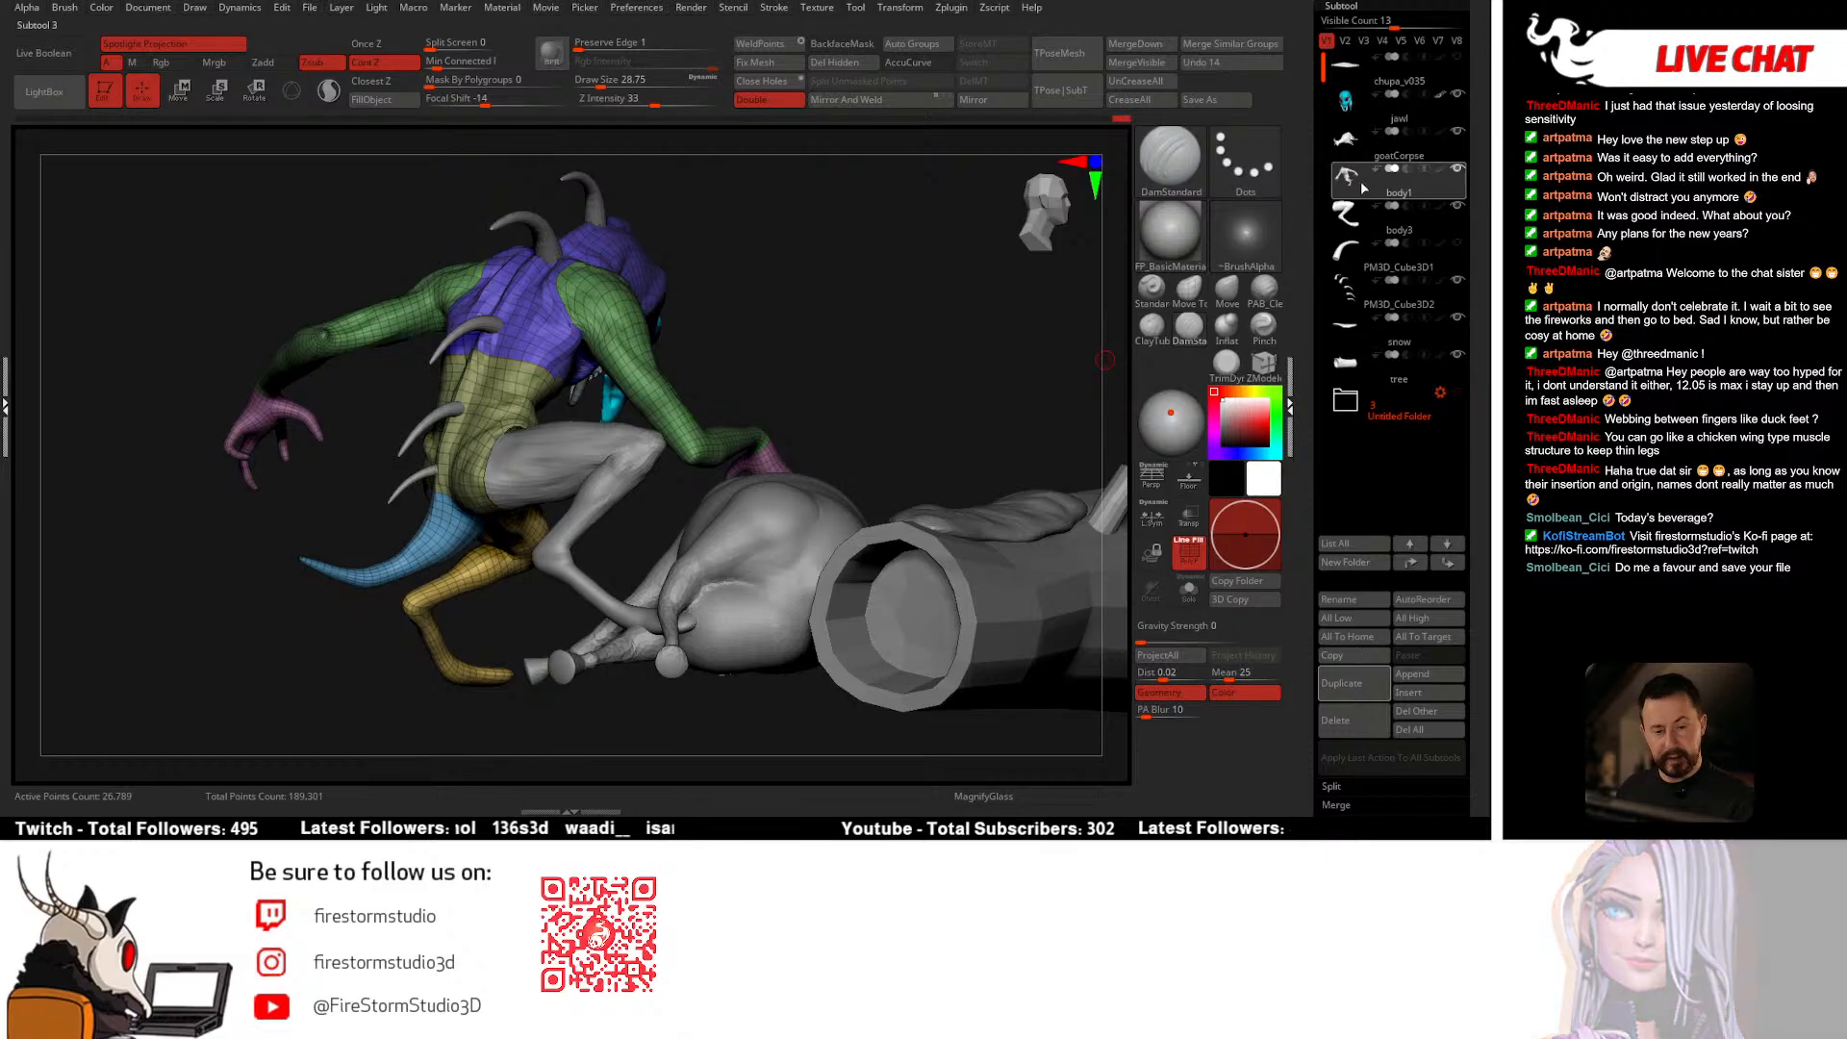
Step: Reveal the body's hidden original leg, make the mirrored leg active and turn the body1 subtool's visibility on
left_click(674, 390, "ctrl+shift")
left_click(767, 377, "ctrl+shift")
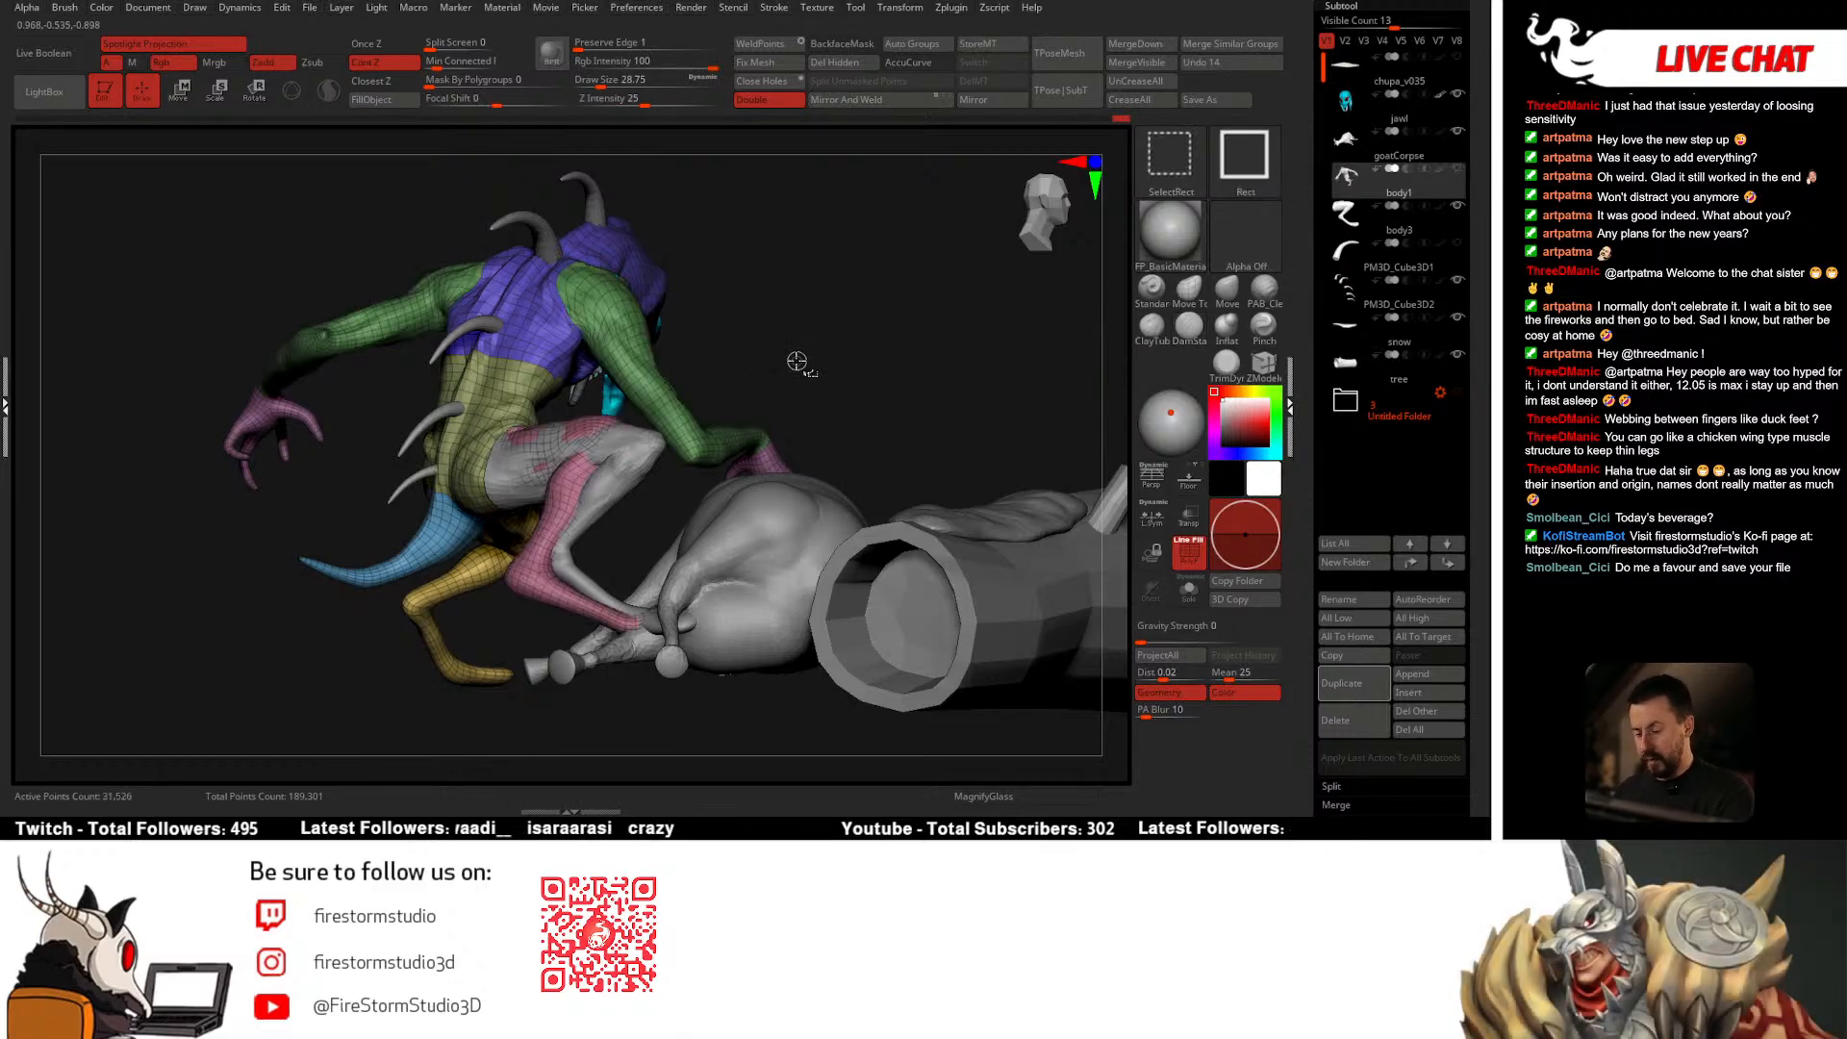
left_click_drag(801, 366, 656, 464)
left_click(664, 467, "alt")
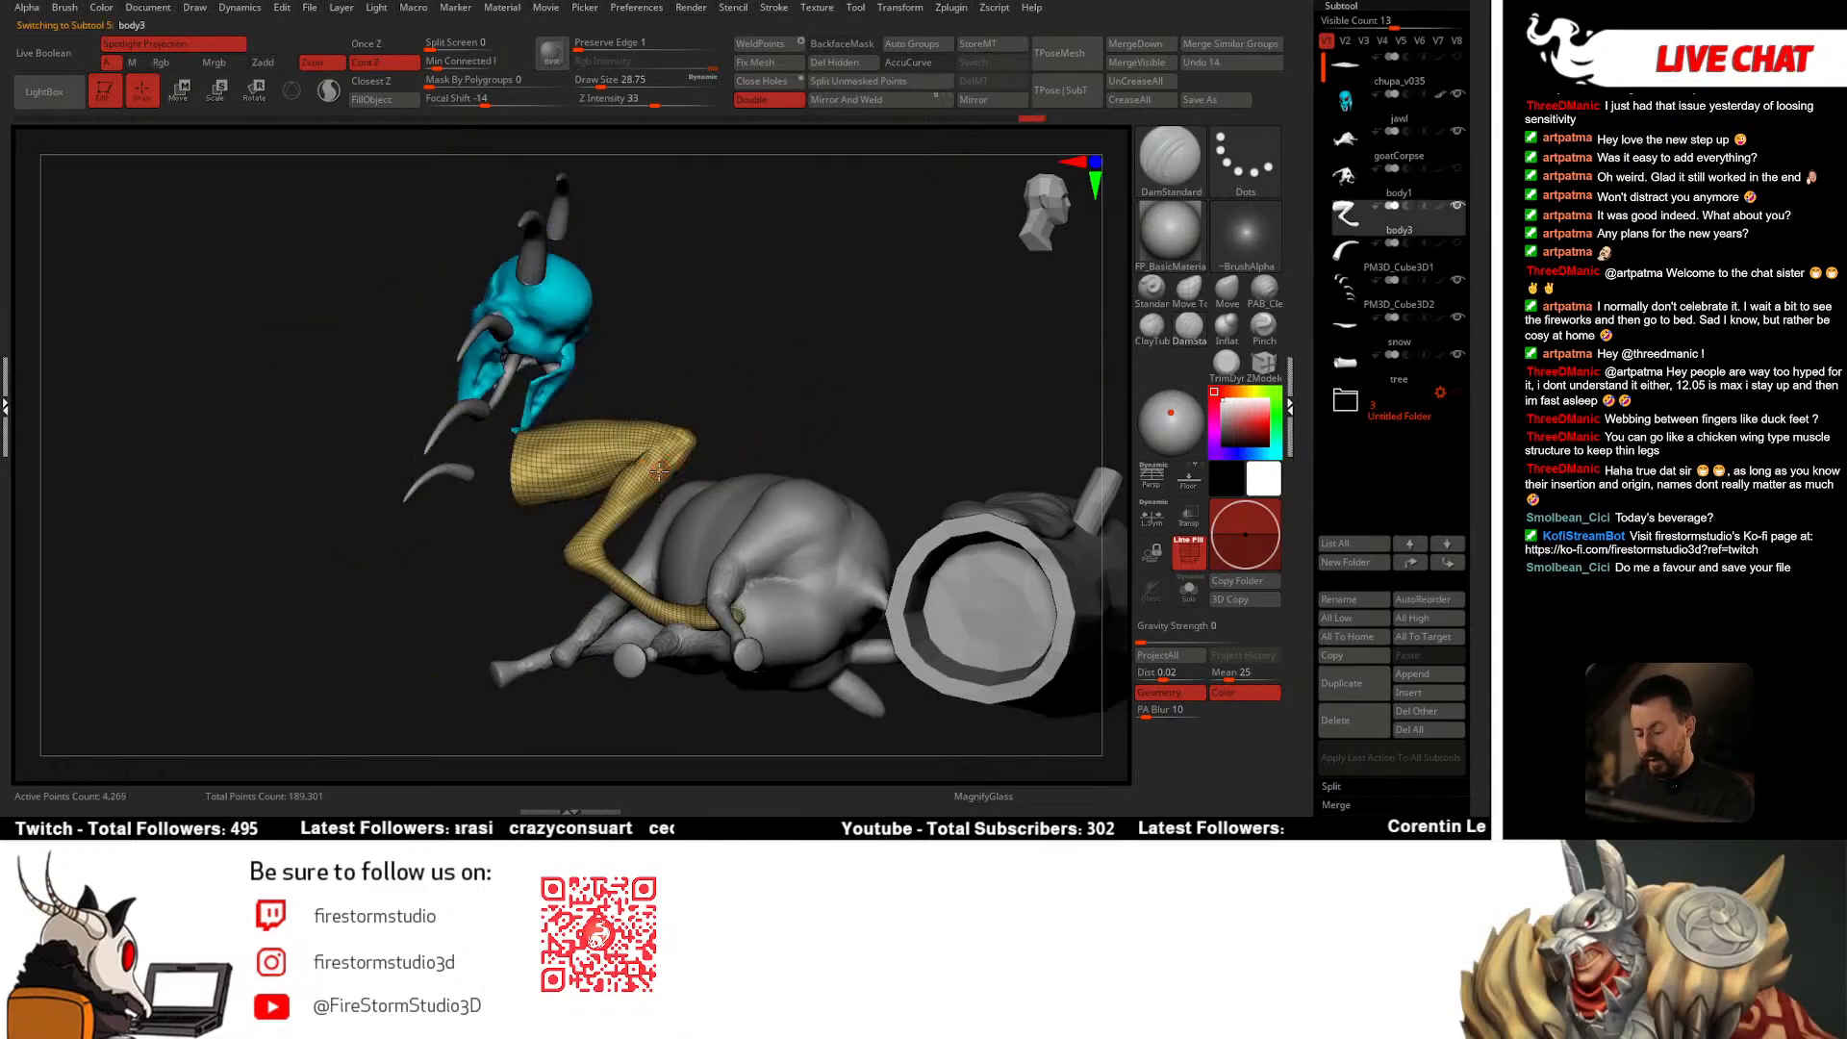
left_click(1454, 173)
left_click_drag(775, 425, 818, 395)
Step: Switch to the gizmo's move mode and slide the mirrored leg along its length into the pelvis
key("w")
left_click(297, 98)
left_click_drag(559, 477, 430, 486)
left_click_drag(792, 310, 743, 270)
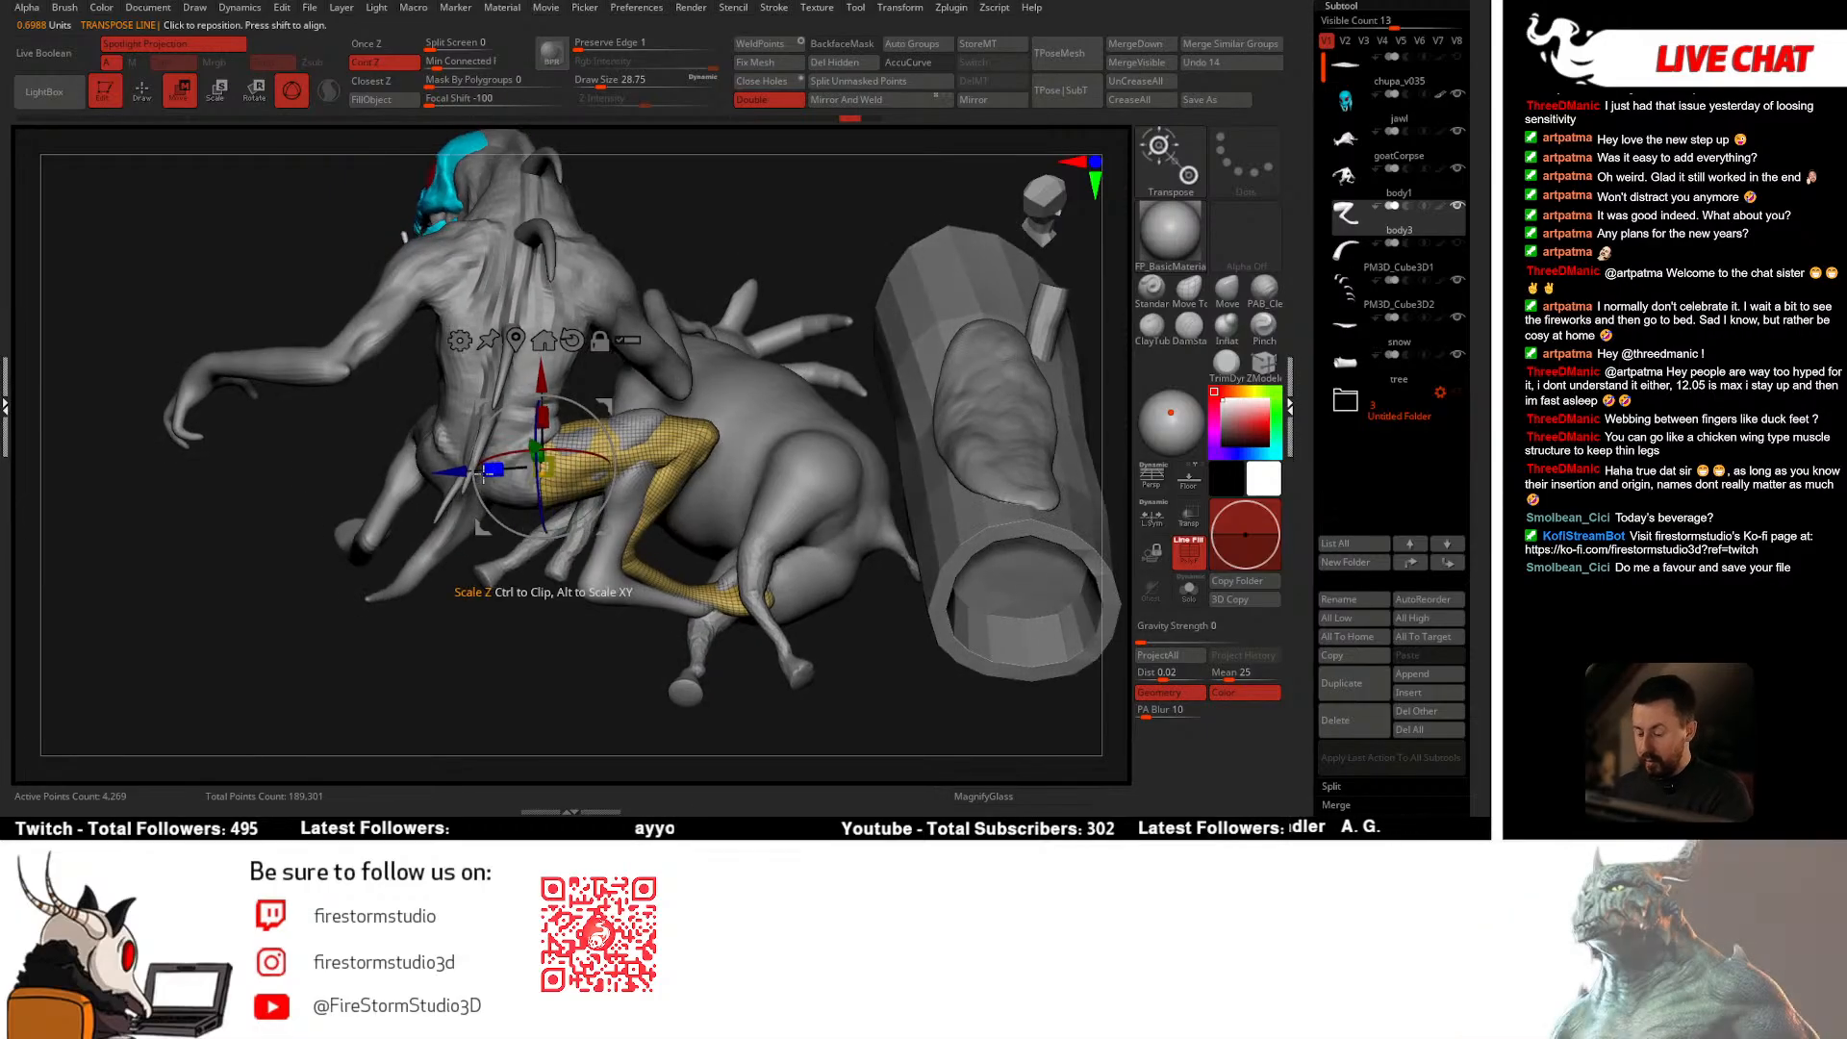
left_click_drag(455, 472, 429, 475)
left_click_drag(584, 442, 585, 435)
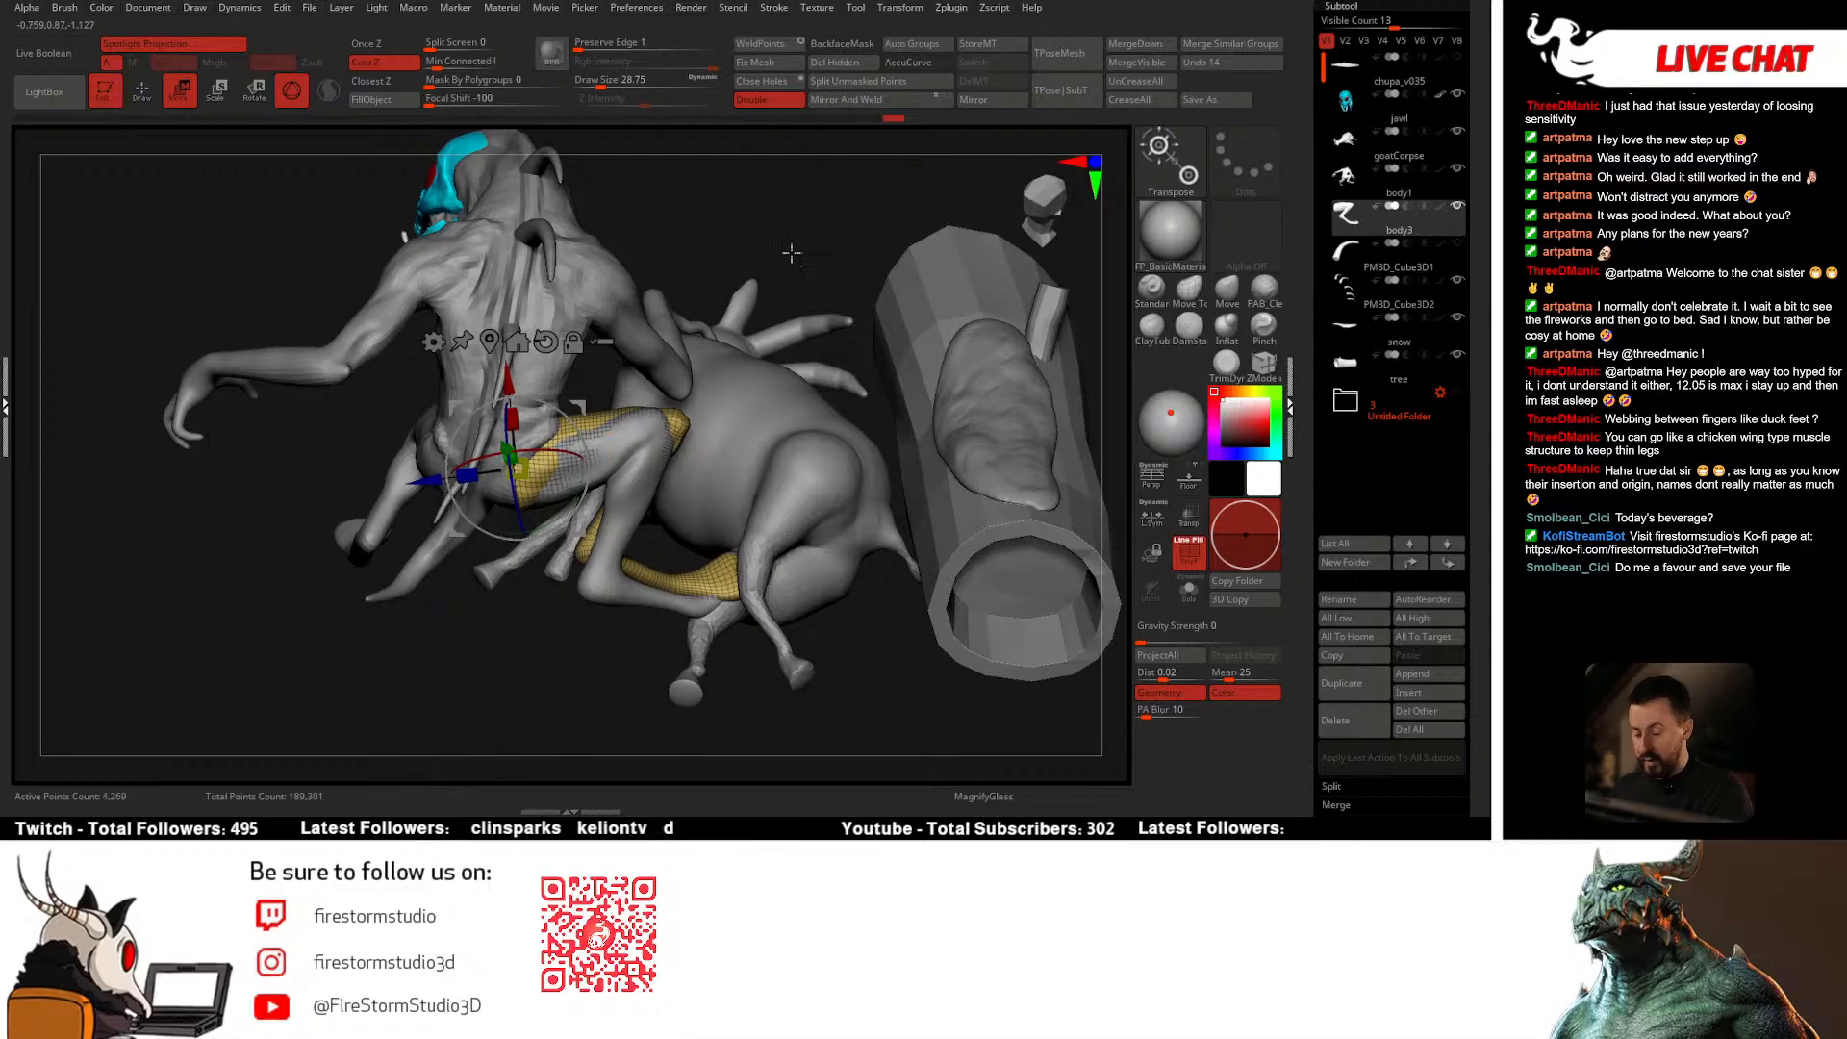
left_click_drag(791, 252, 760, 289)
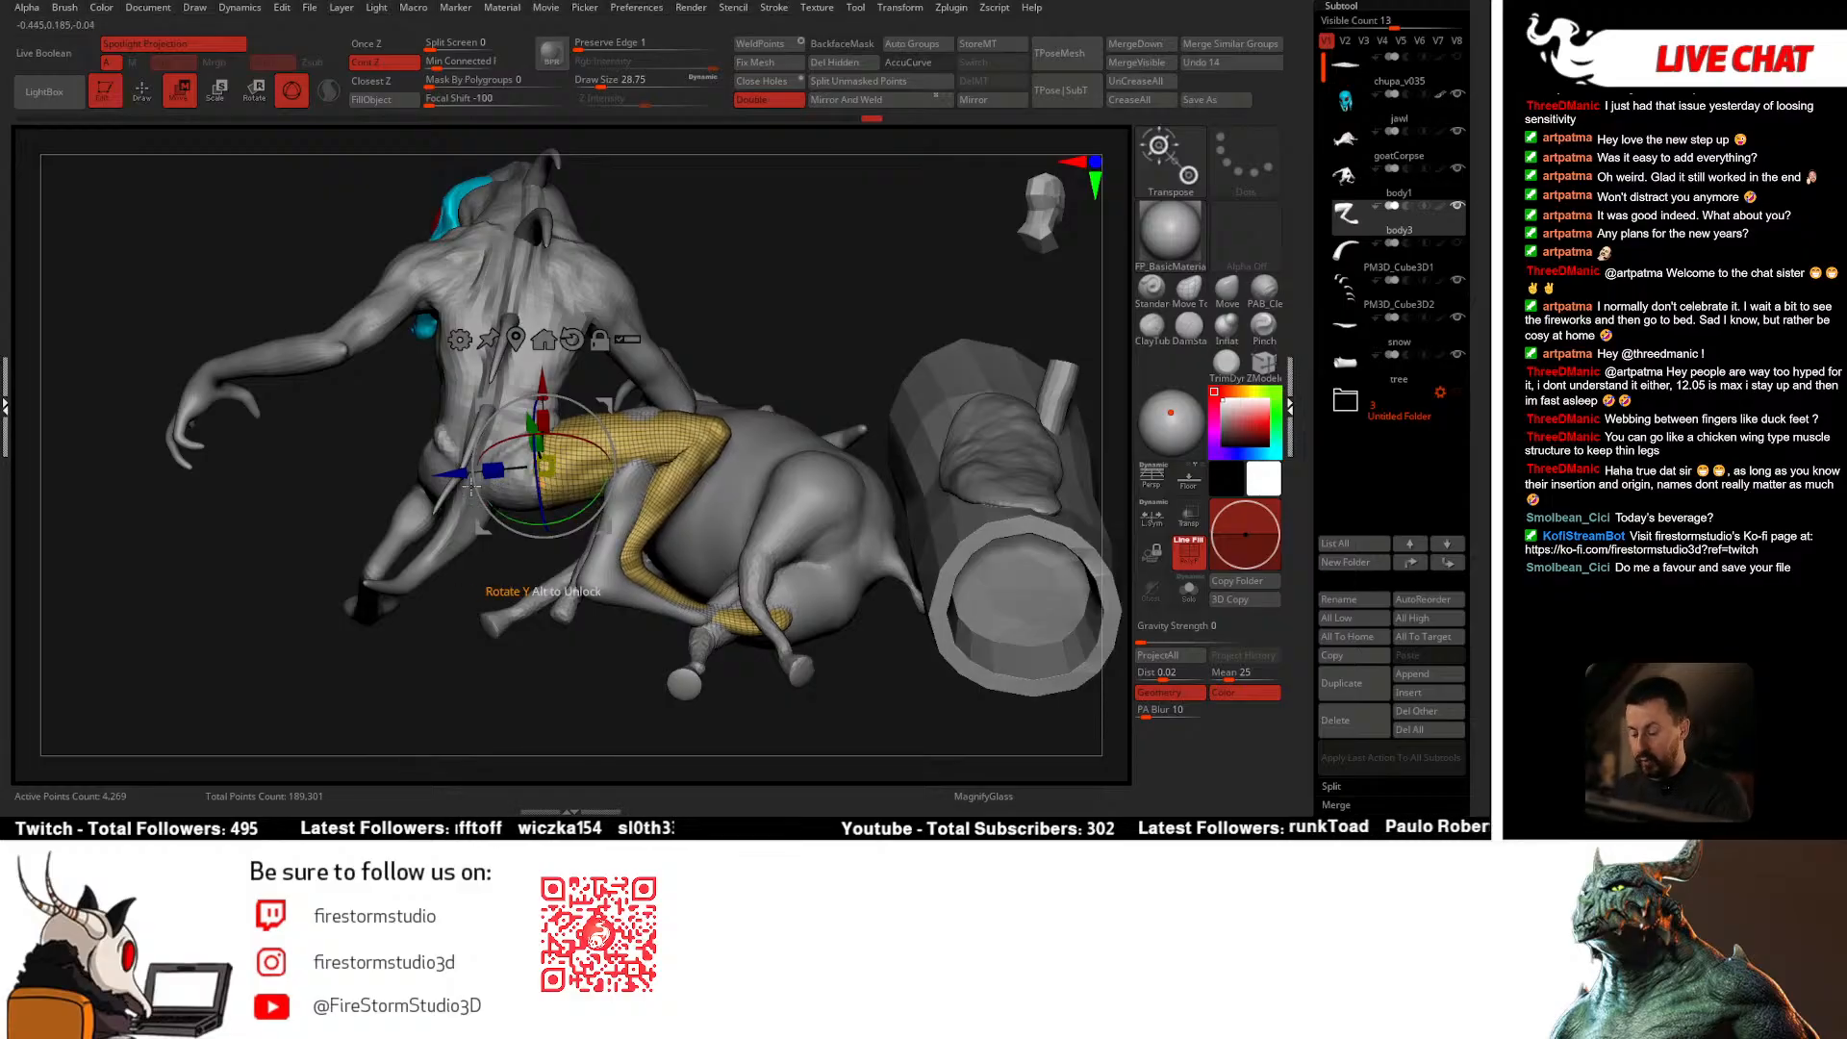
left_click_drag(454, 476, 431, 482)
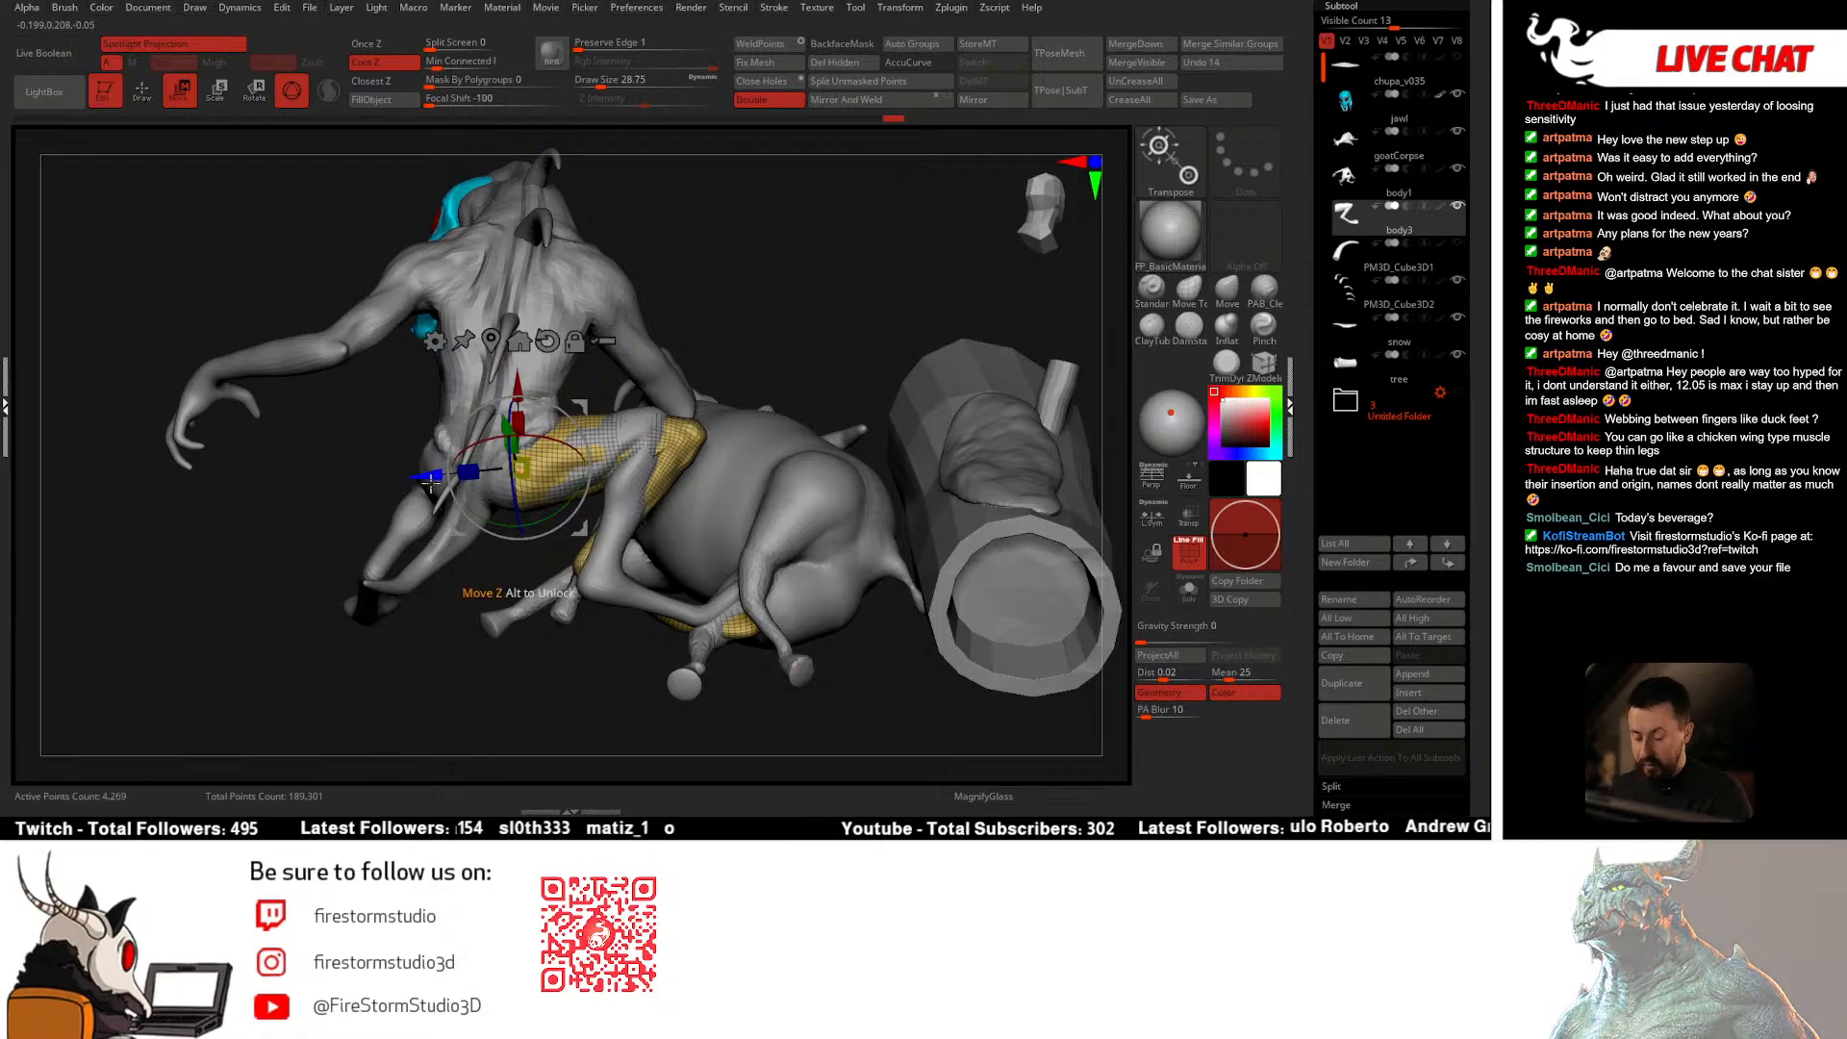
left_click_drag(673, 559, 652, 430)
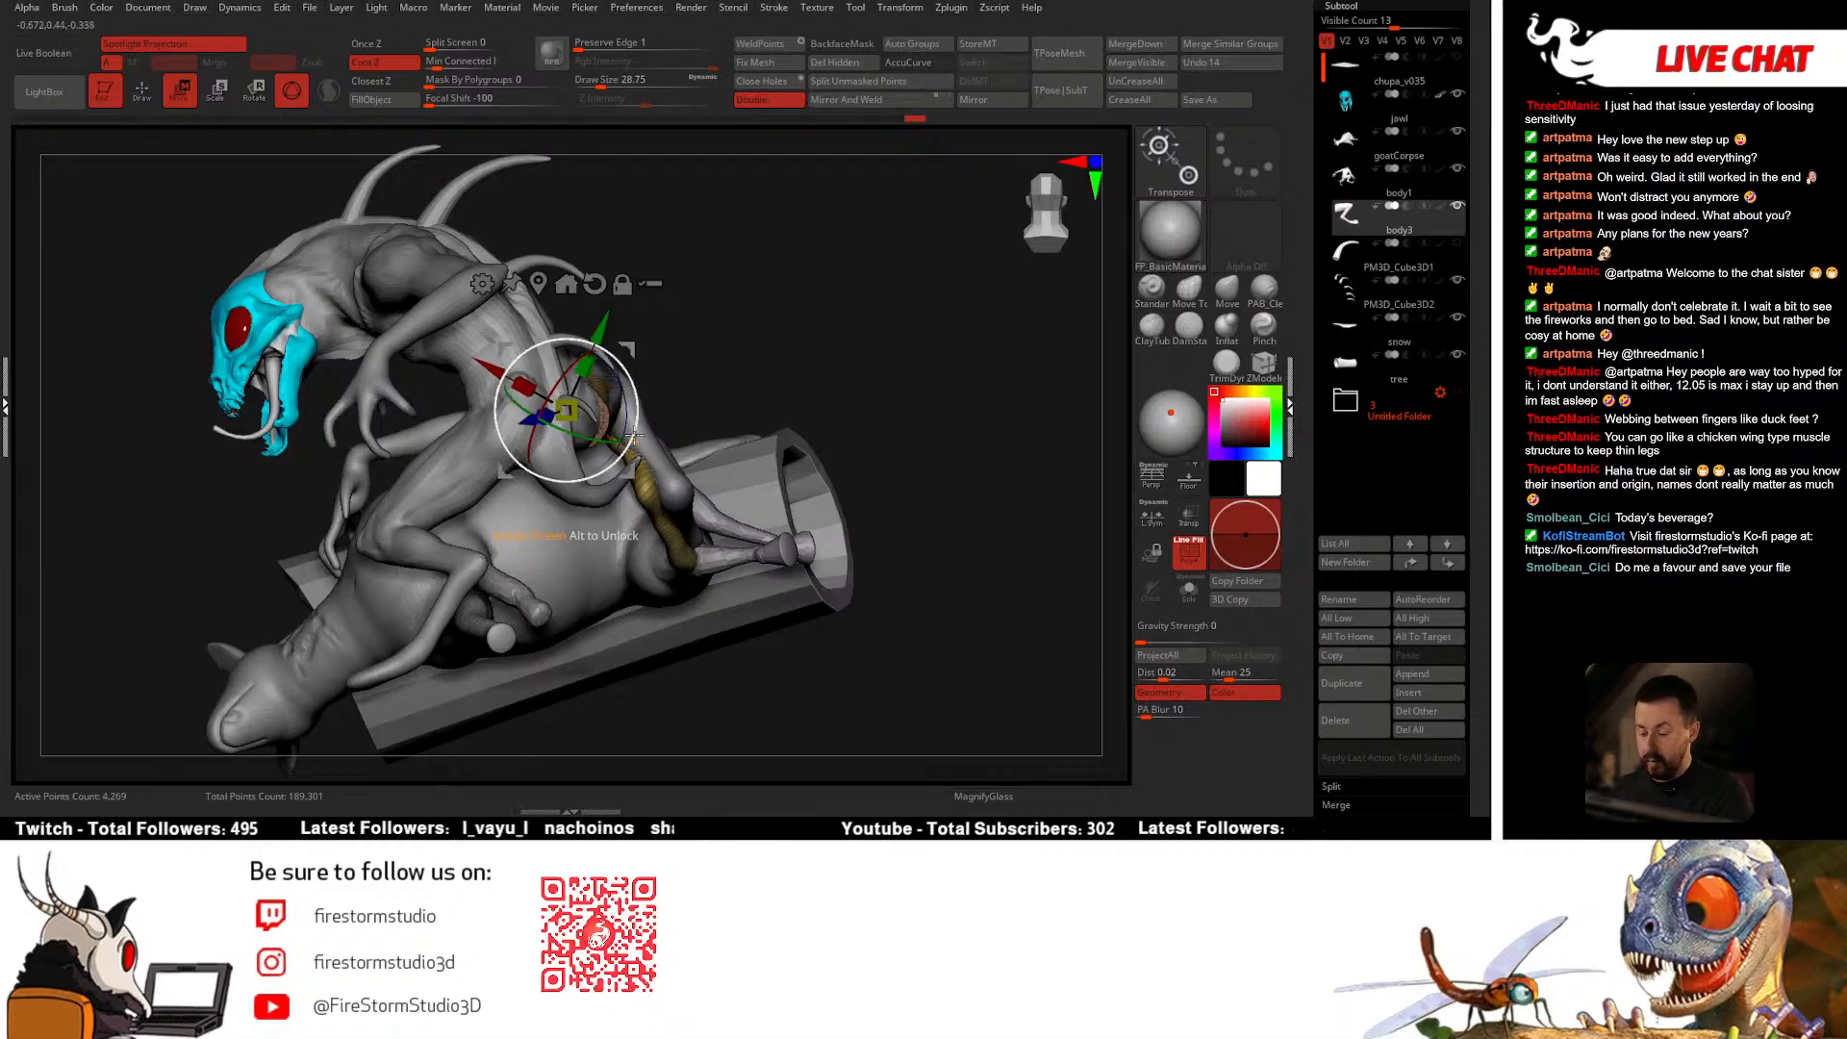
Step: Rotate the mirrored leg around its hip end from opposite views to align it with the pelvis
left_click_drag(653, 418, 633, 378)
left_click_drag(818, 252, 741, 265)
left_click_drag(611, 423, 597, 434)
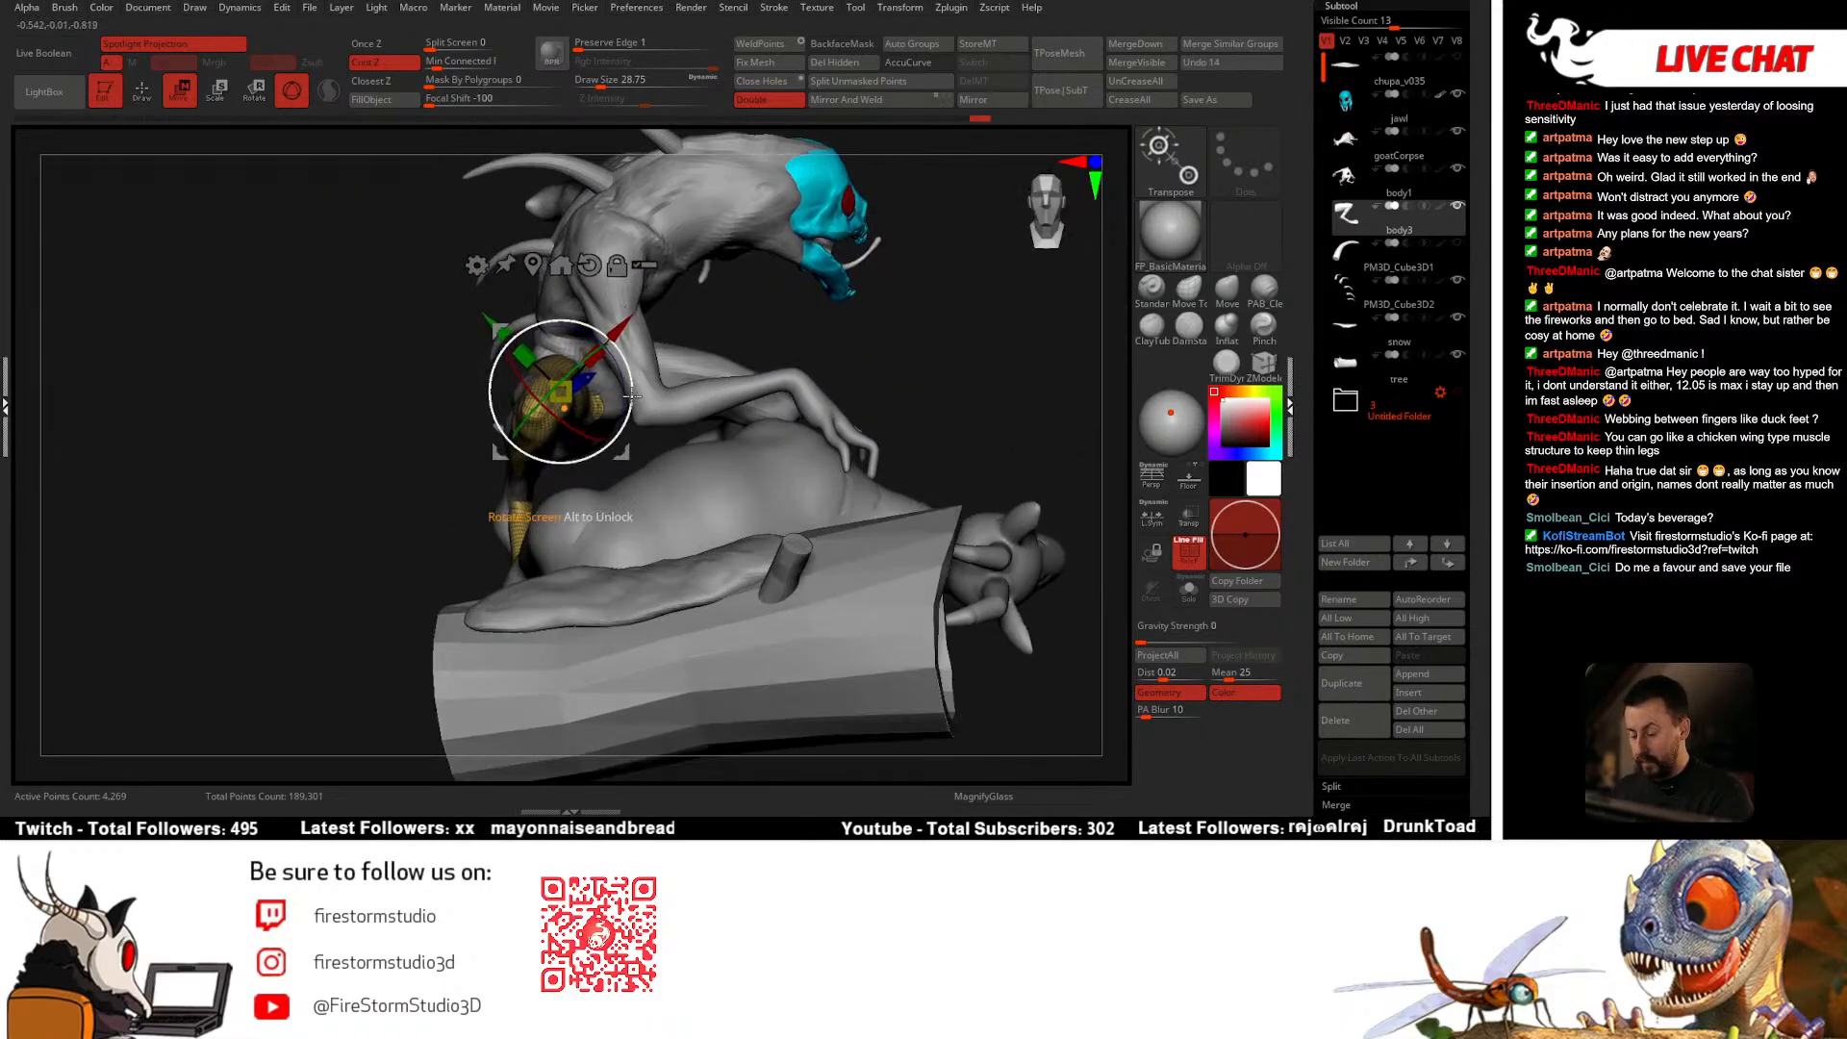
Step: Isolate the mirrored leg again and mask everything above its heel, leaving the foot section free
key("q")
mouse_move(414, 423)
left_mouse_down()
mouse_move(733, 496)
mouse_move(700, 539)
mouse_move(680, 388)
mouse_move(675, 415)
left_mouse_up()
key("alt+s")
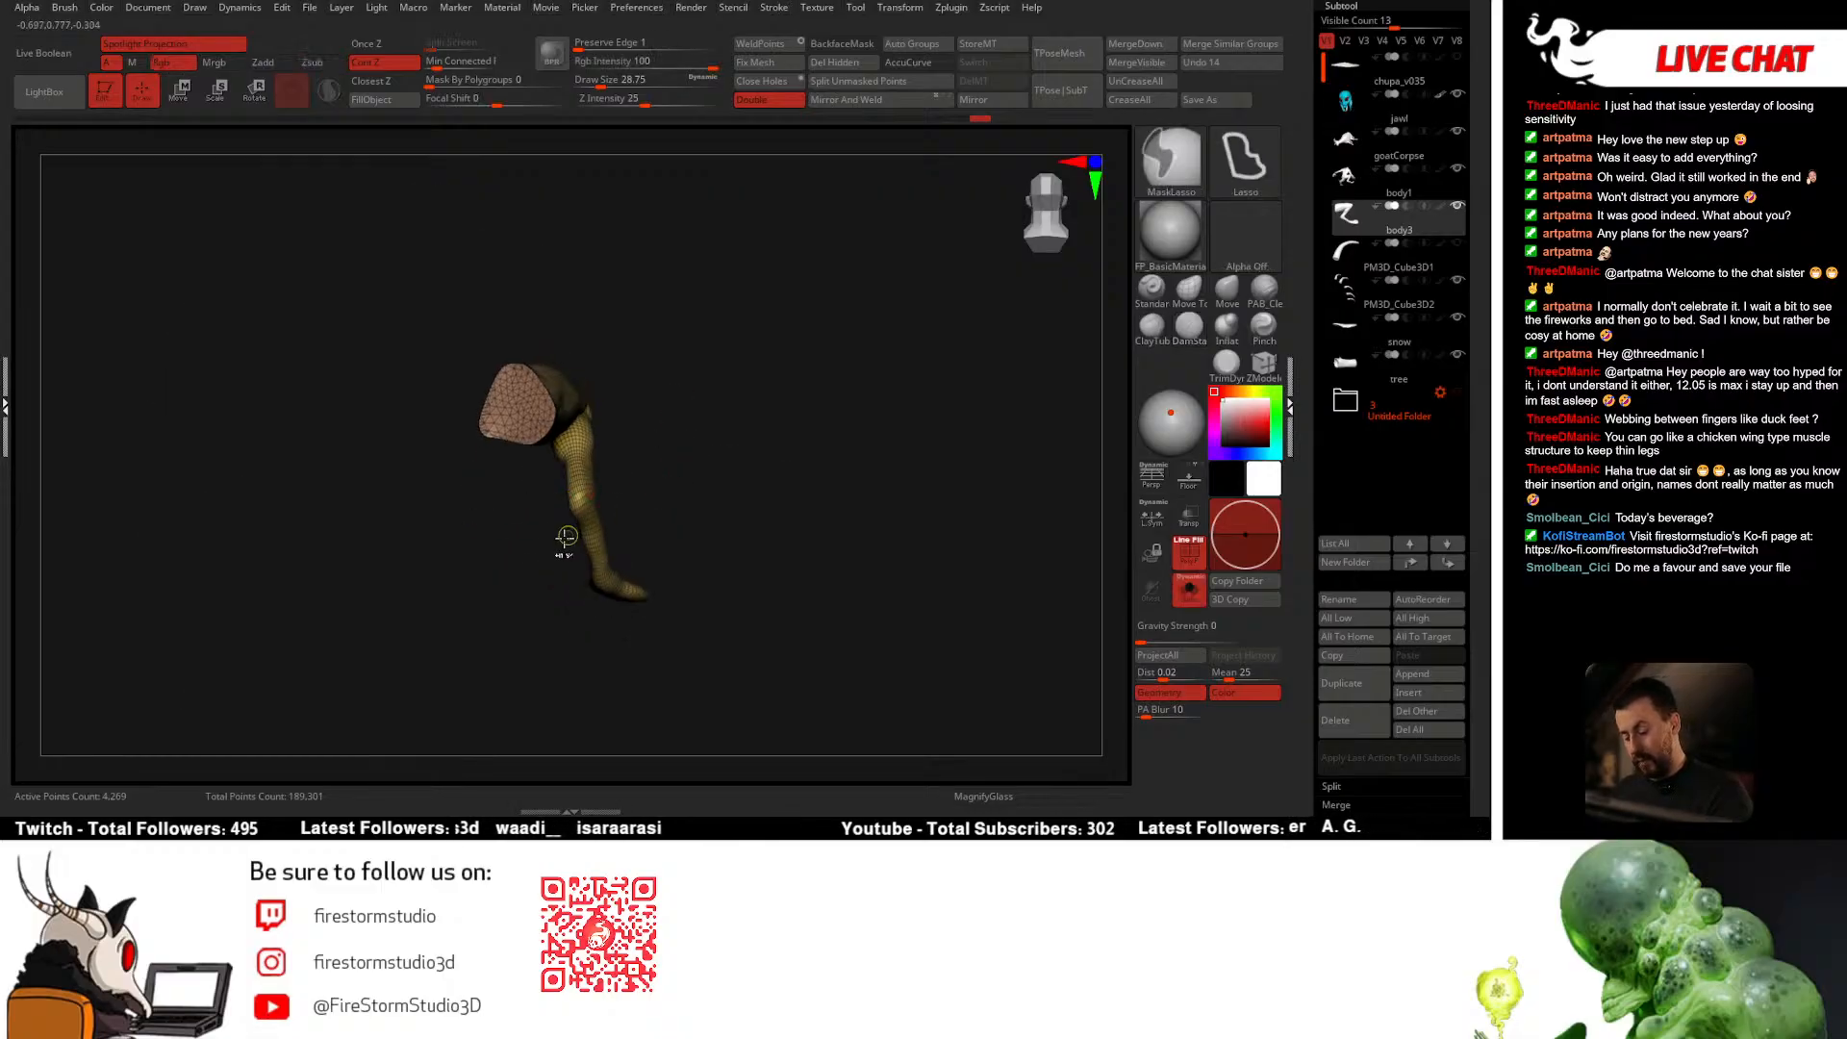
mouse_move(567, 537)
left_mouse_down()
mouse_move(563, 520)
mouse_move(534, 585)
left_mouse_up()
left_click(683, 496, "ctrl")
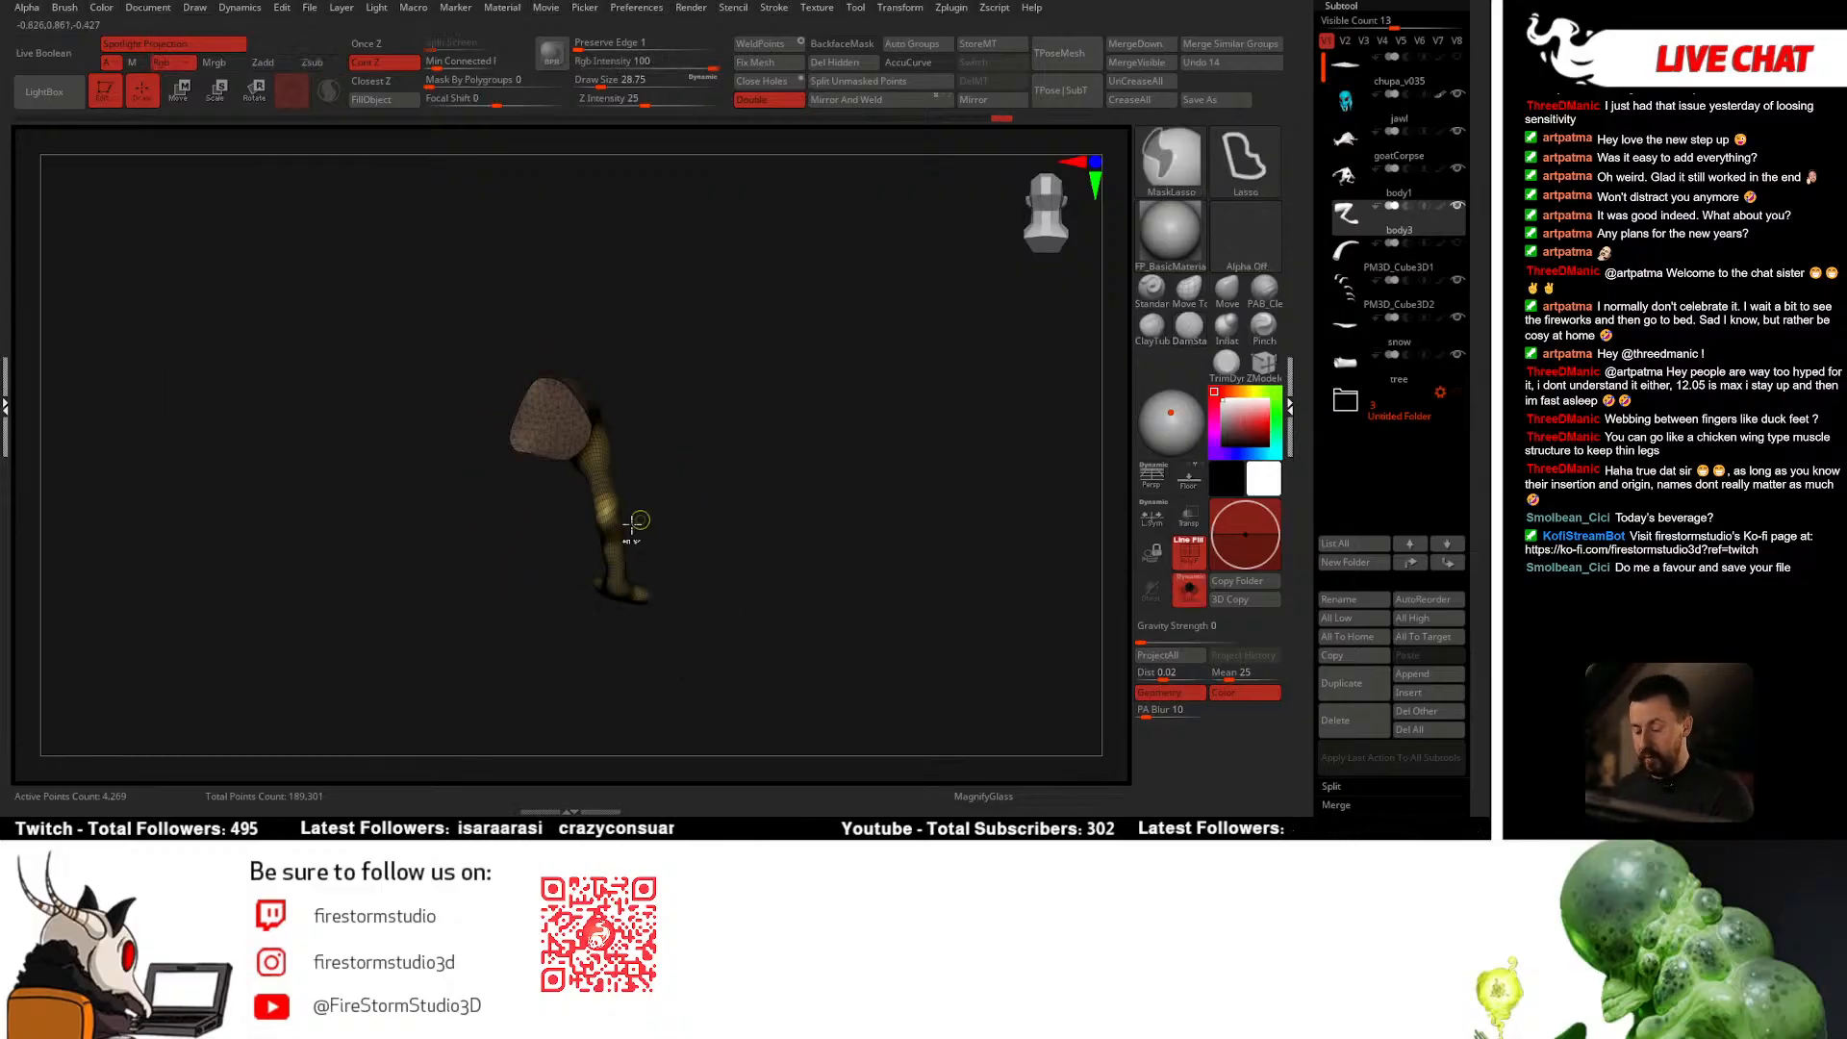
Step: Lay a rotate transpose line from the heel down through the foot and swing the unmasked foot section outward
key("r")
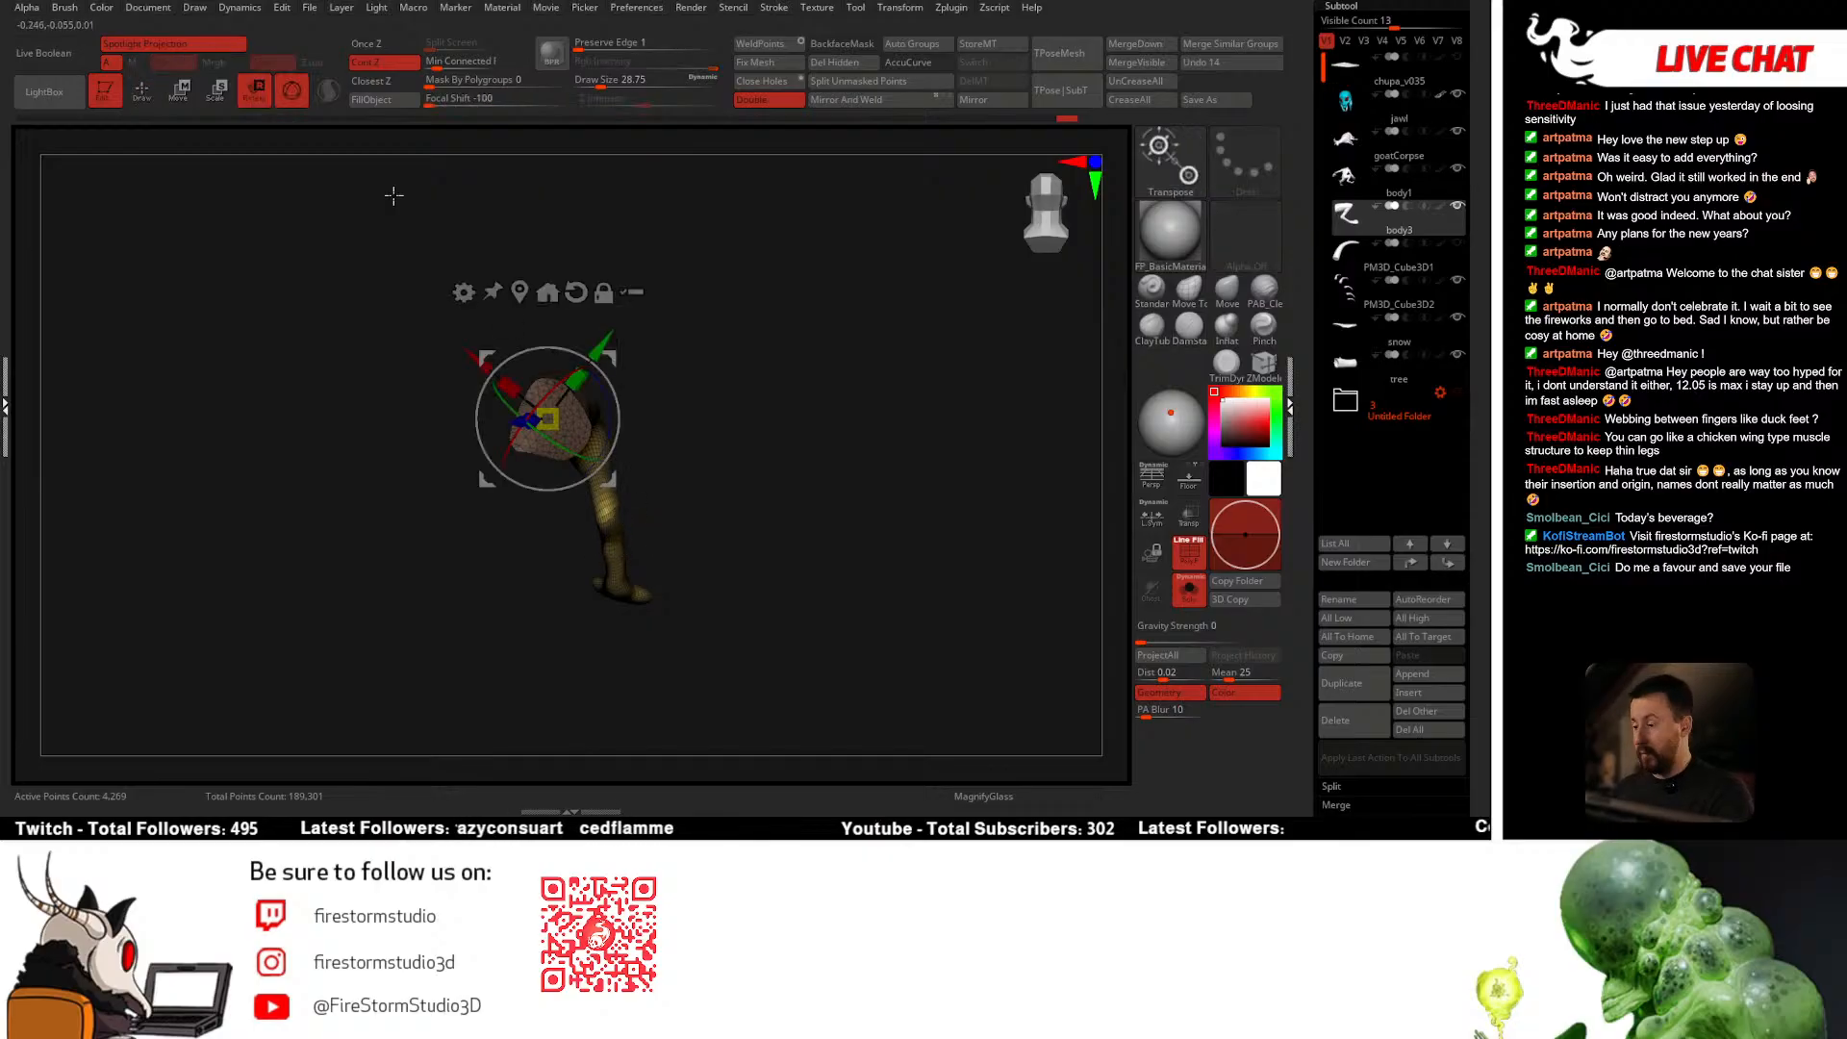
left_click(291, 91)
key("alt+s")
left_click_drag(606, 506, 643, 707)
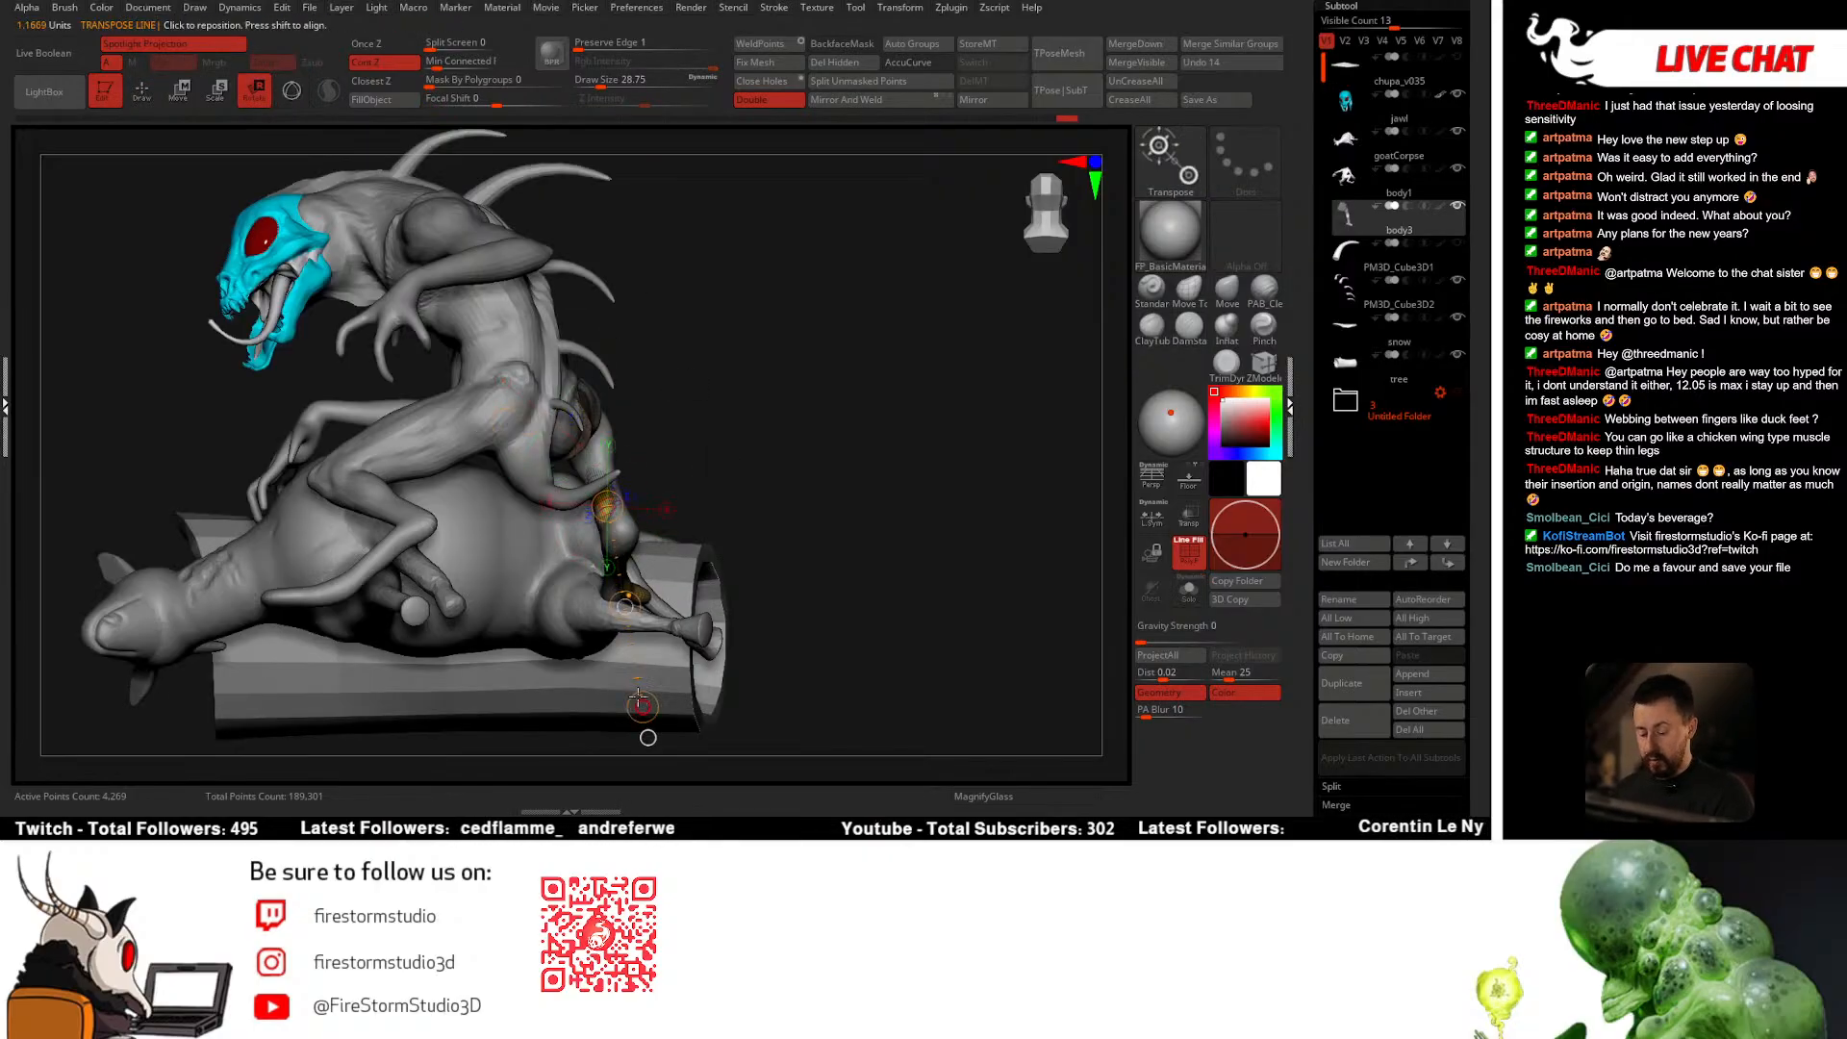
mouse_move(829, 453)
left_mouse_down()
mouse_move(712, 463)
mouse_move(659, 596)
mouse_move(677, 532)
mouse_move(1037, 424)
left_mouse_up()
key("q")
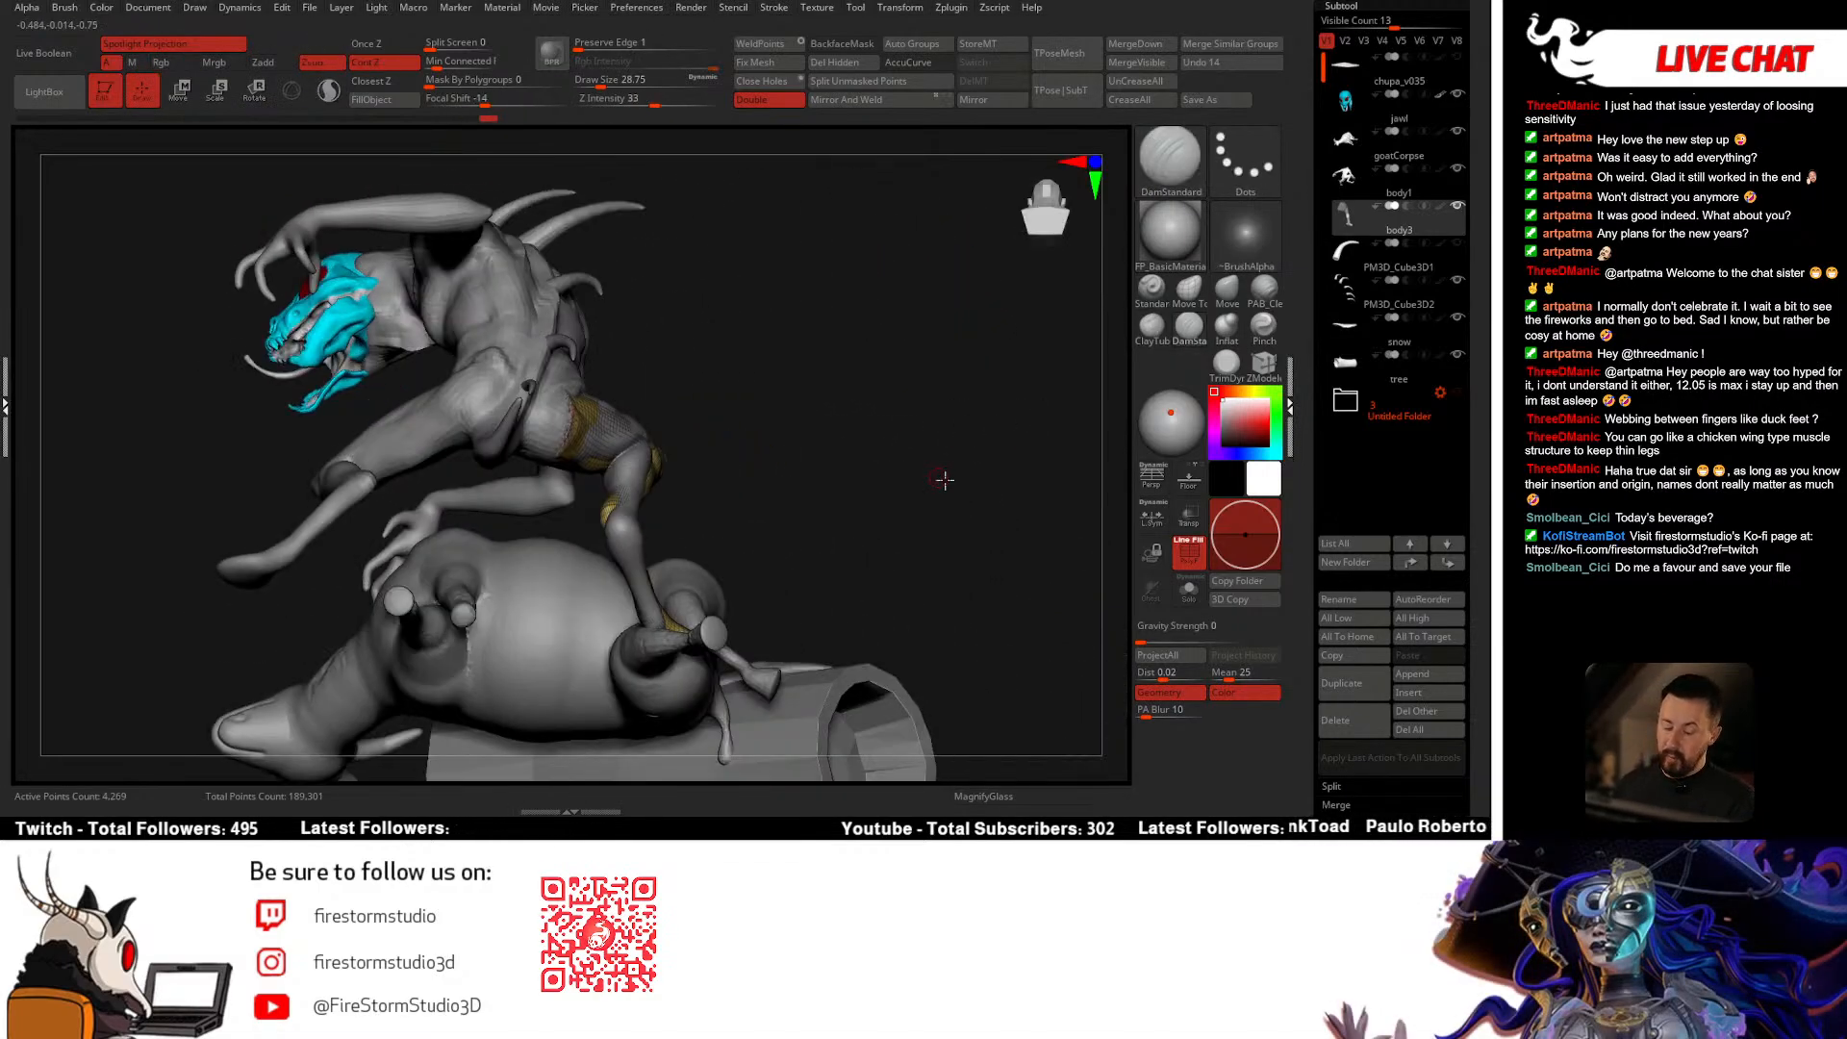
Step: Equip the Move brush at a size of about 234 with the whole scene shown around the mirrored leg
left_click_drag(944, 482, 886, 520)
key("alt+s")
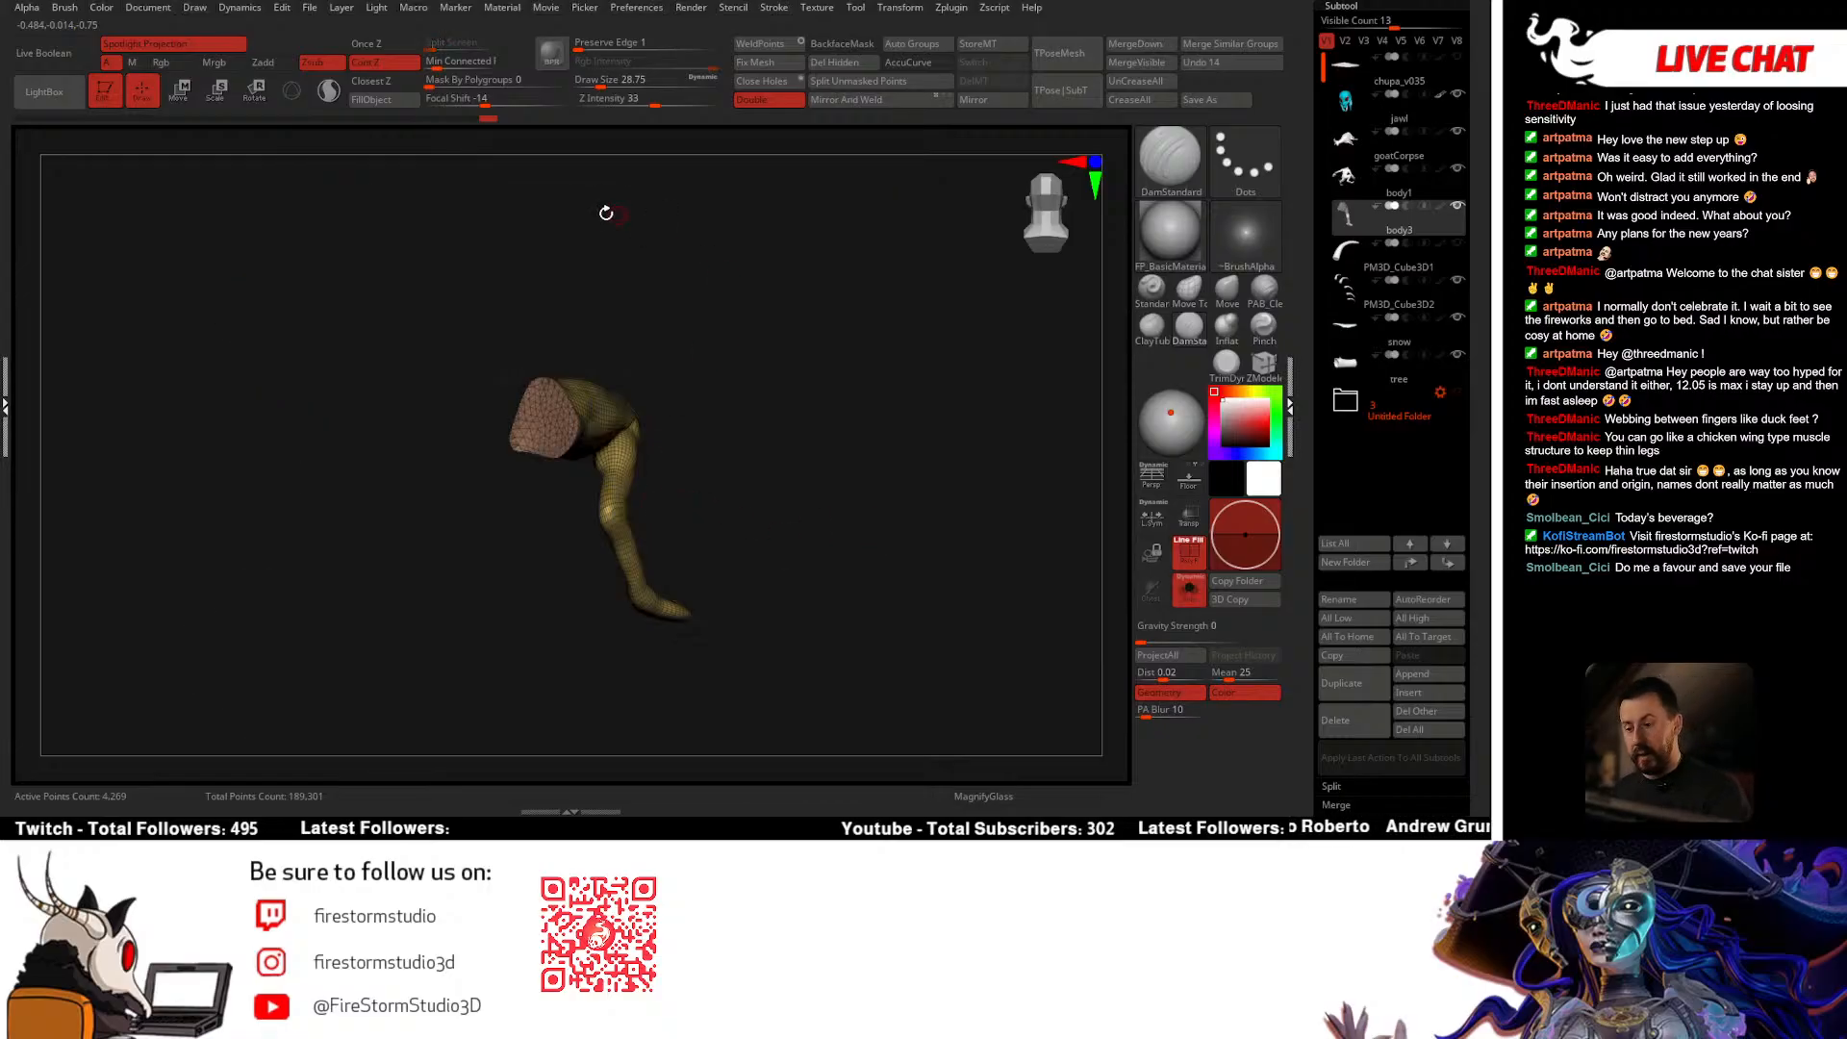
left_click(1229, 287)
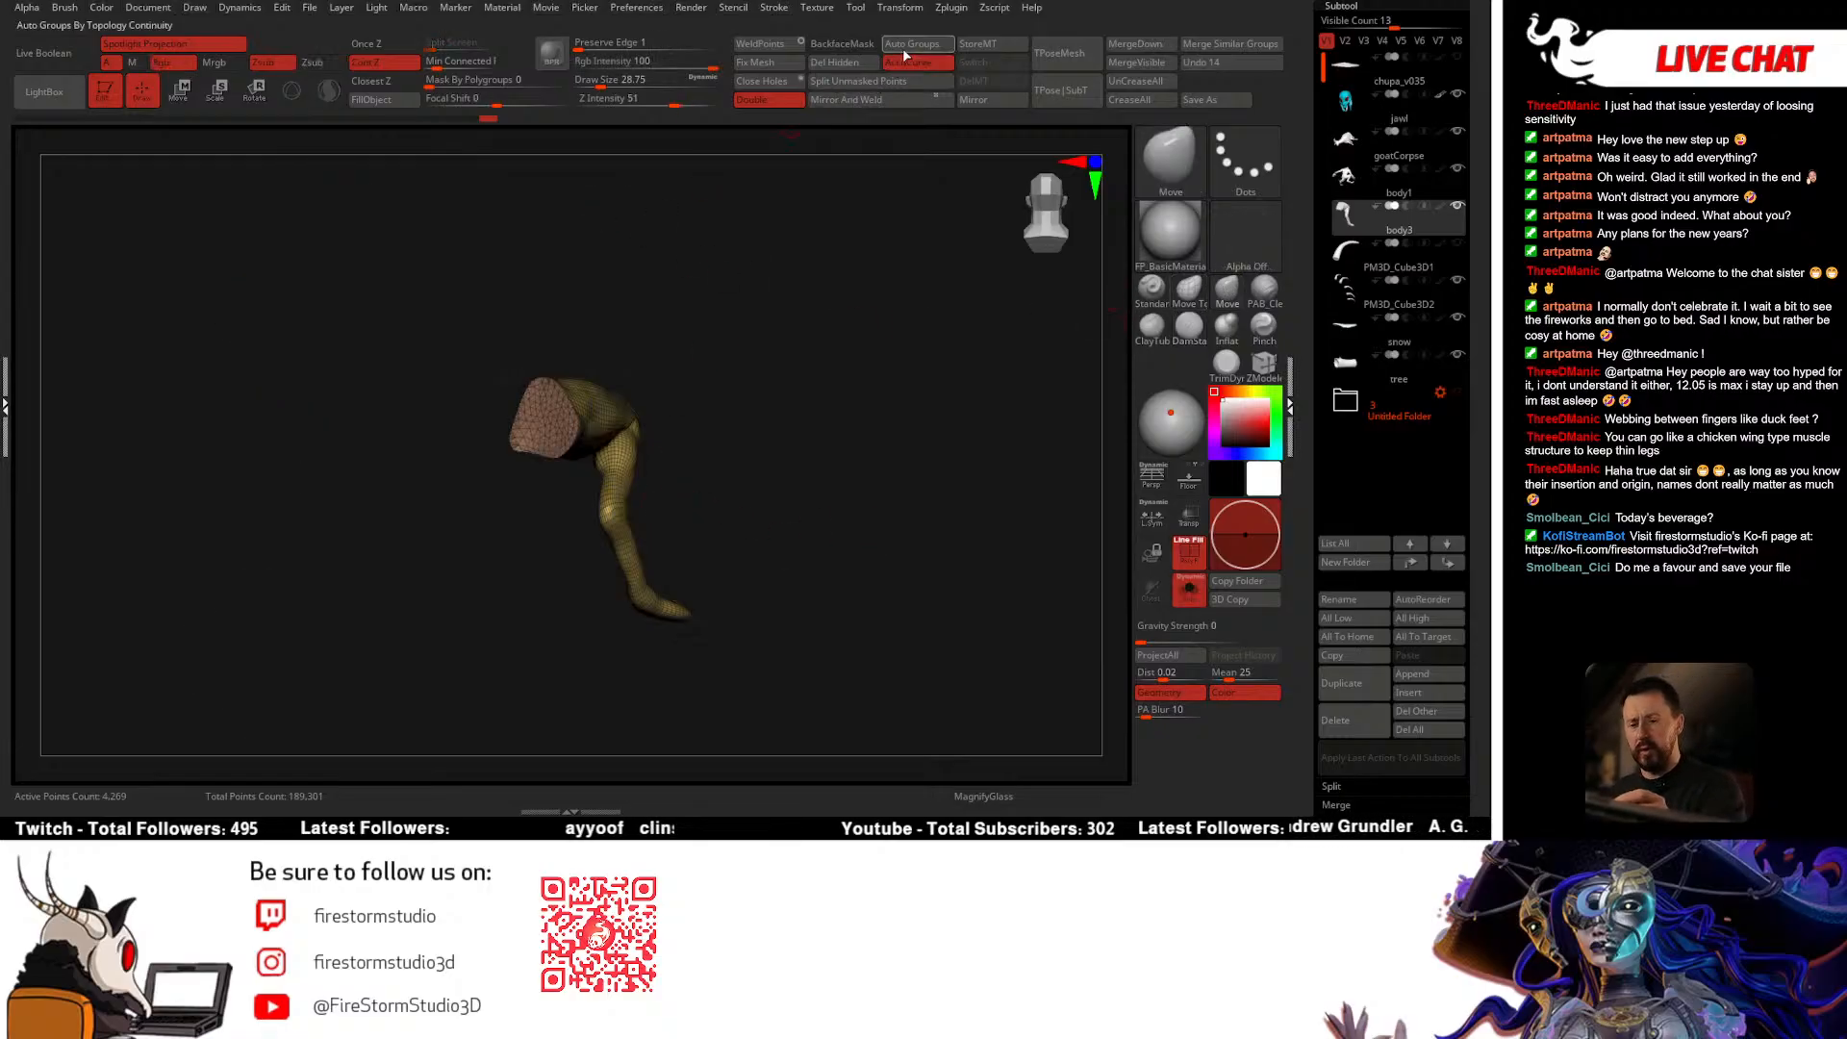
key("alt+s")
key("space")
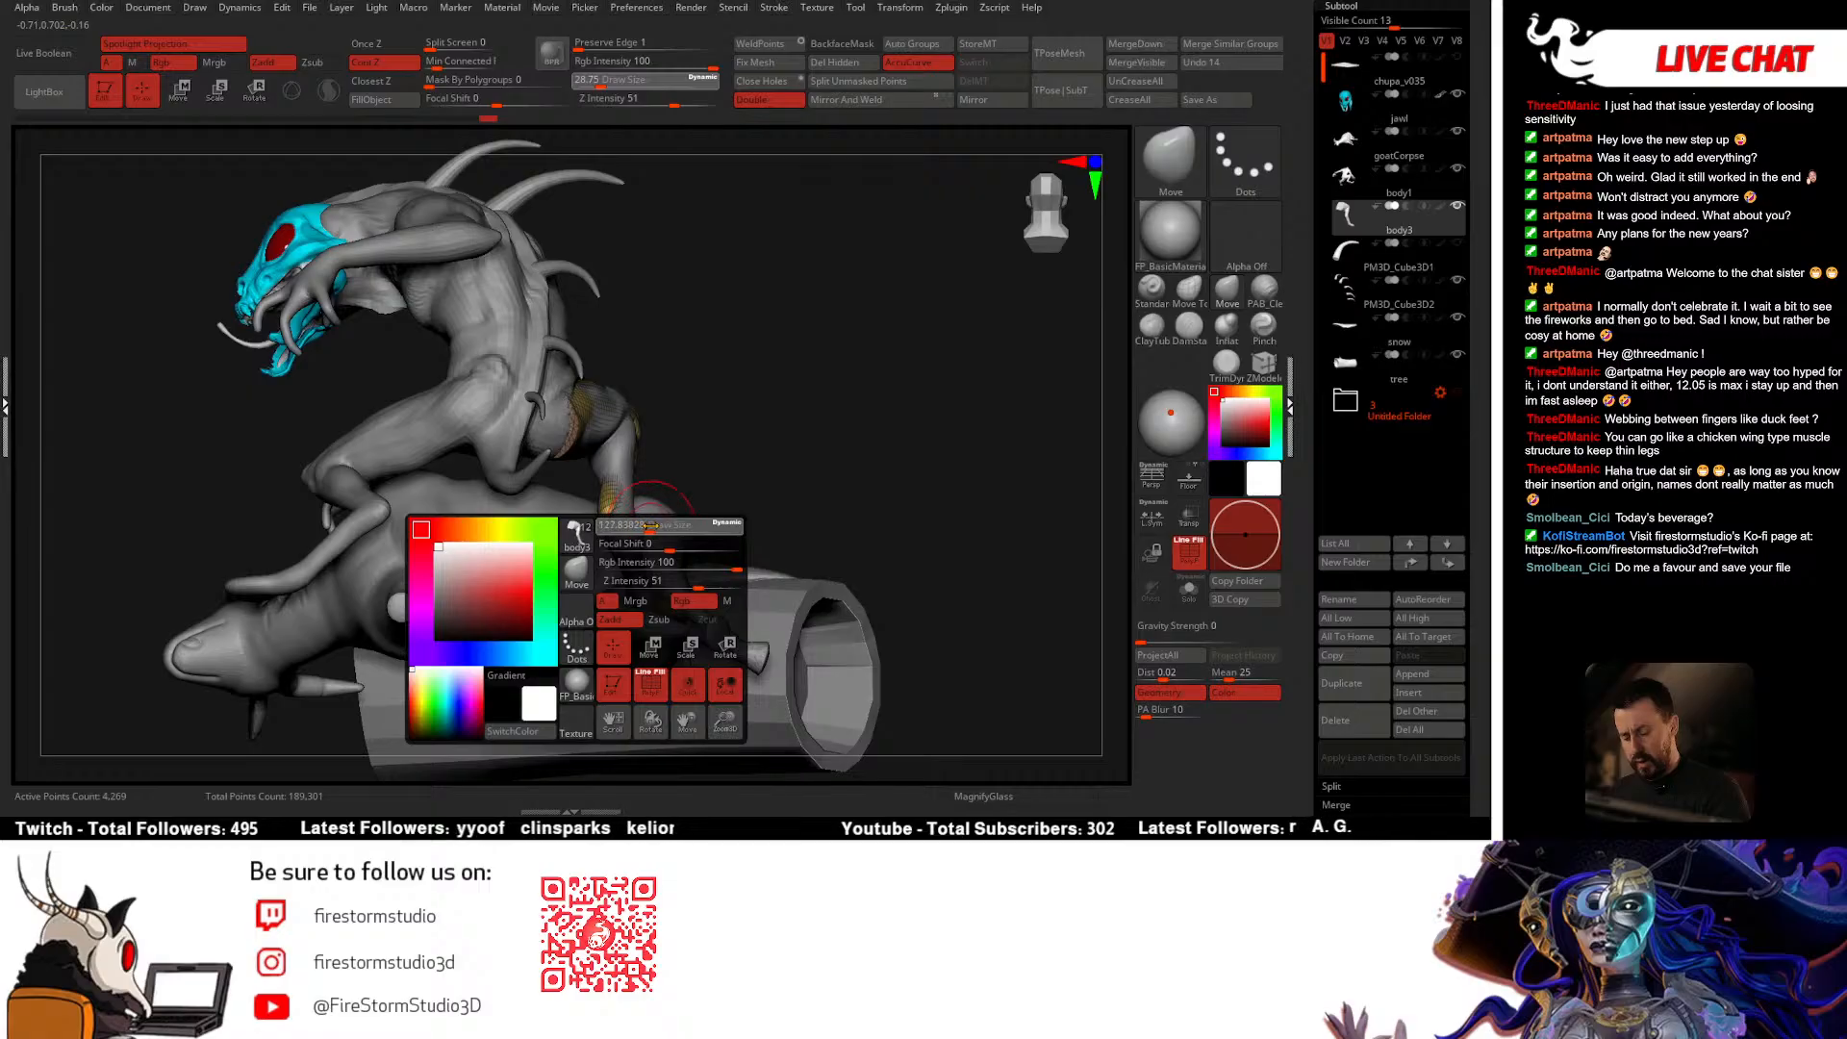
left_click_drag(660, 525, 702, 408)
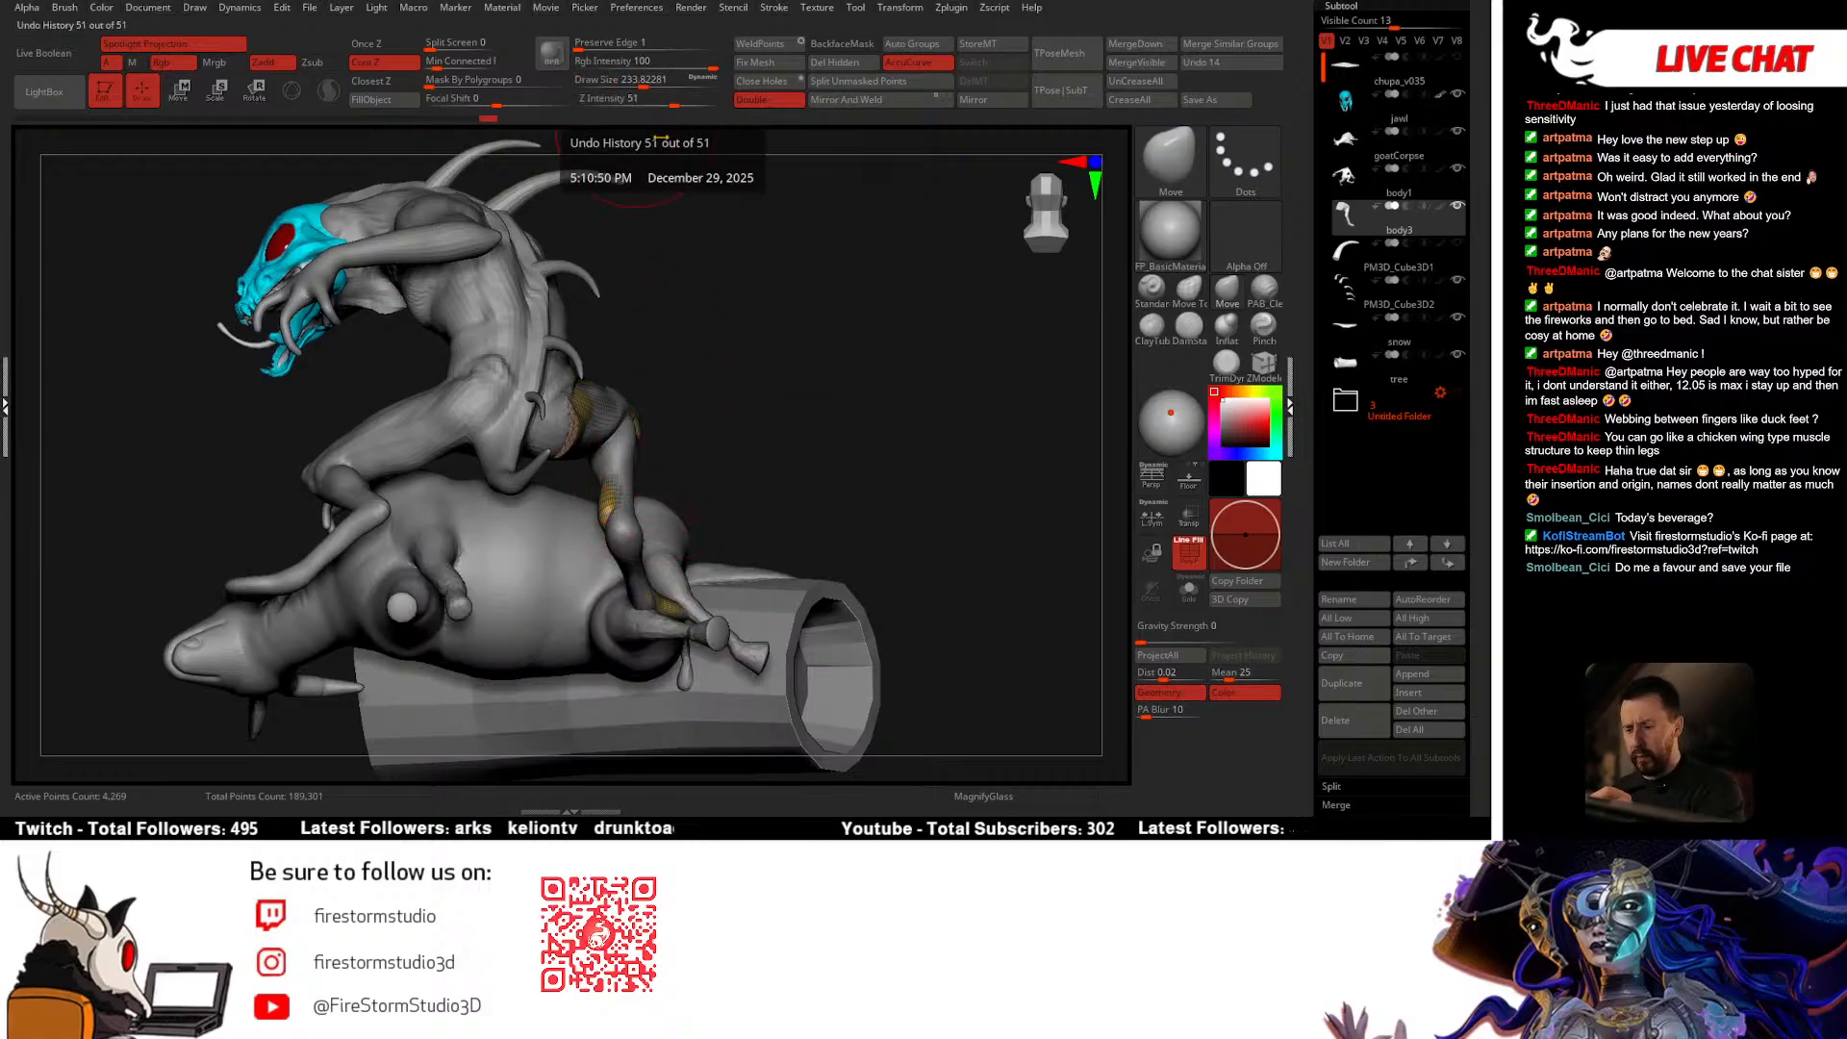
Step: Reshape the mirrored leg's lower section with short Move brush strokes, reducing the brush size to about 116
mouse_move(635, 510)
right_mouse_down()
mouse_move(616, 578)
mouse_move(632, 532)
mouse_move(679, 500)
mouse_move(646, 540)
right_mouse_up()
key("alt+s")
key("space")
left_click_drag(669, 541, 662, 541)
mouse_move(656, 525)
right_mouse_down()
mouse_move(694, 548)
mouse_move(673, 535)
right_mouse_up()
key("space")
left_click_drag(673, 535, 658, 536)
mouse_move(688, 530)
right_mouse_down("shift")
mouse_move(805, 527)
mouse_move(682, 501)
mouse_move(538, 520)
mouse_move(685, 524)
mouse_move(664, 491)
right_mouse_up("shift")
key("shift+s")
key("shift+s")
key("s")
left_click_drag(593, 495, 581, 495)
mouse_move(616, 493)
right_mouse_down()
mouse_move(701, 494)
mouse_move(755, 539)
mouse_move(878, 433)
mouse_move(843, 434)
right_mouse_up()
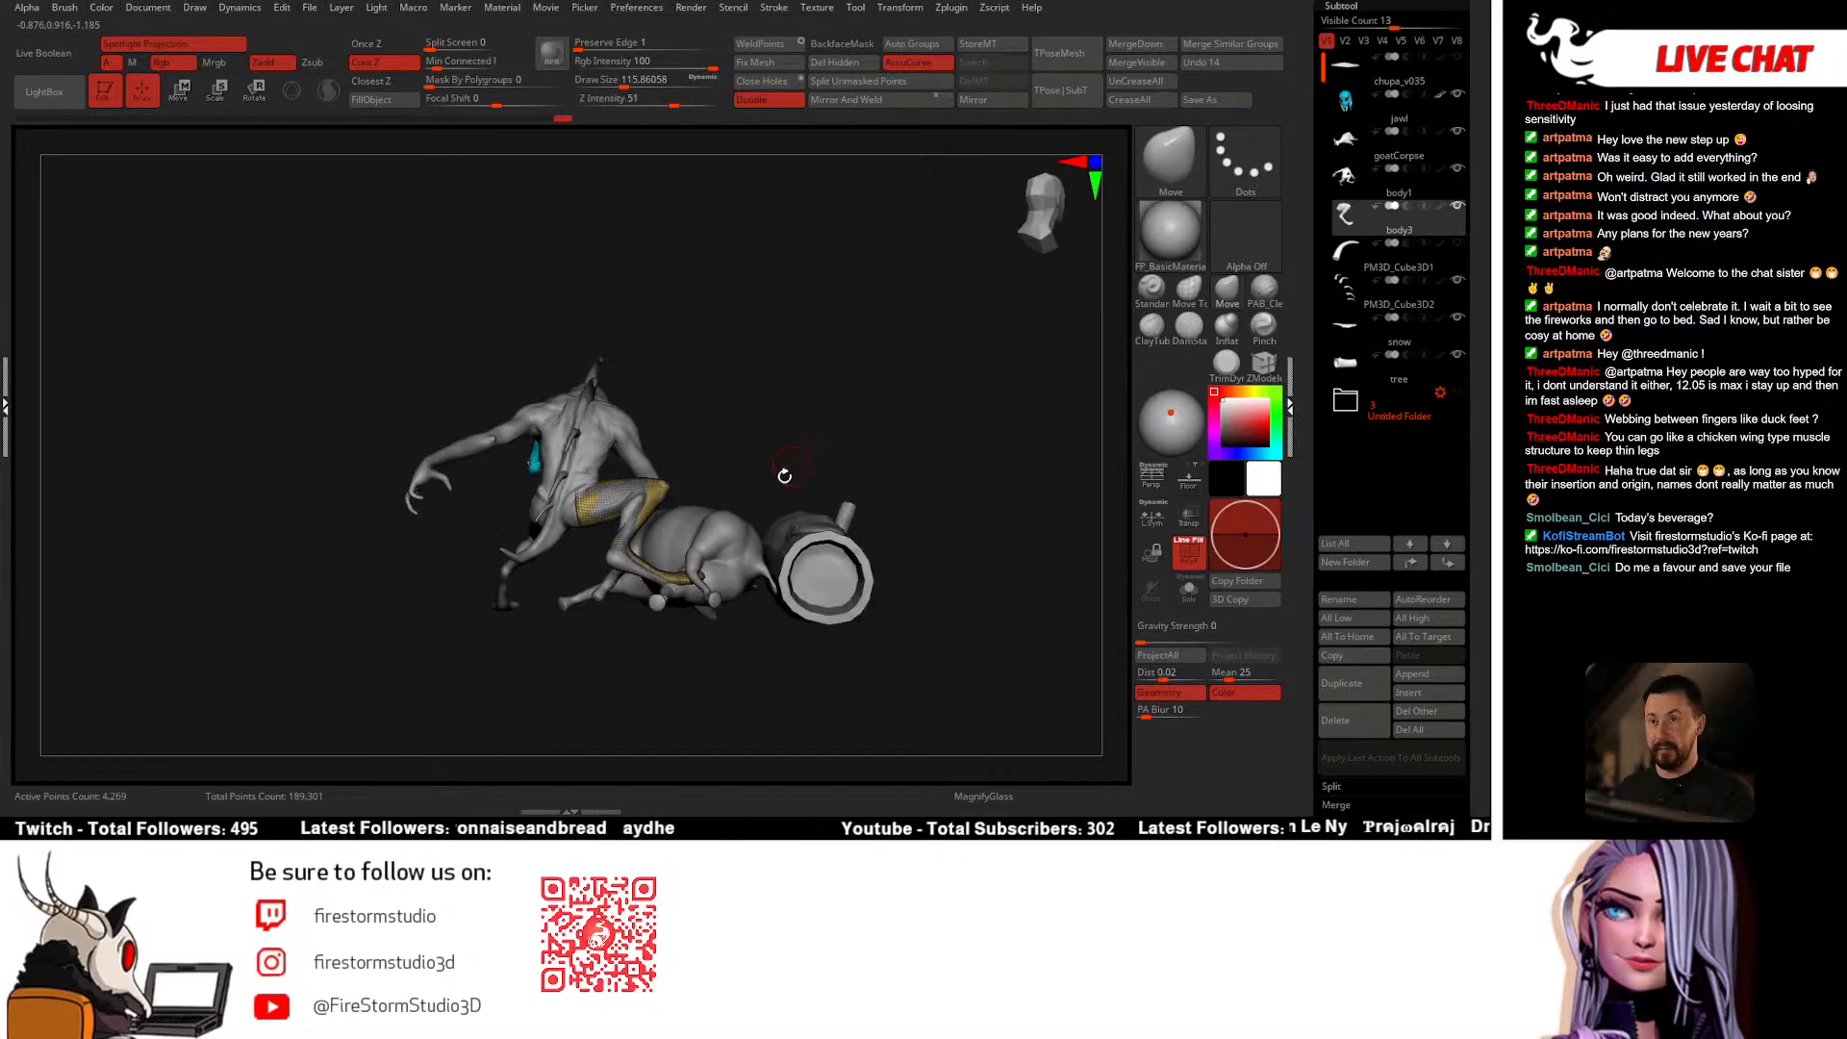
Step: Nudge the top of the mirrored thigh into the pelvis with the Move brush at a size of about 149
right_click_drag(734, 508, 666, 523, "alt")
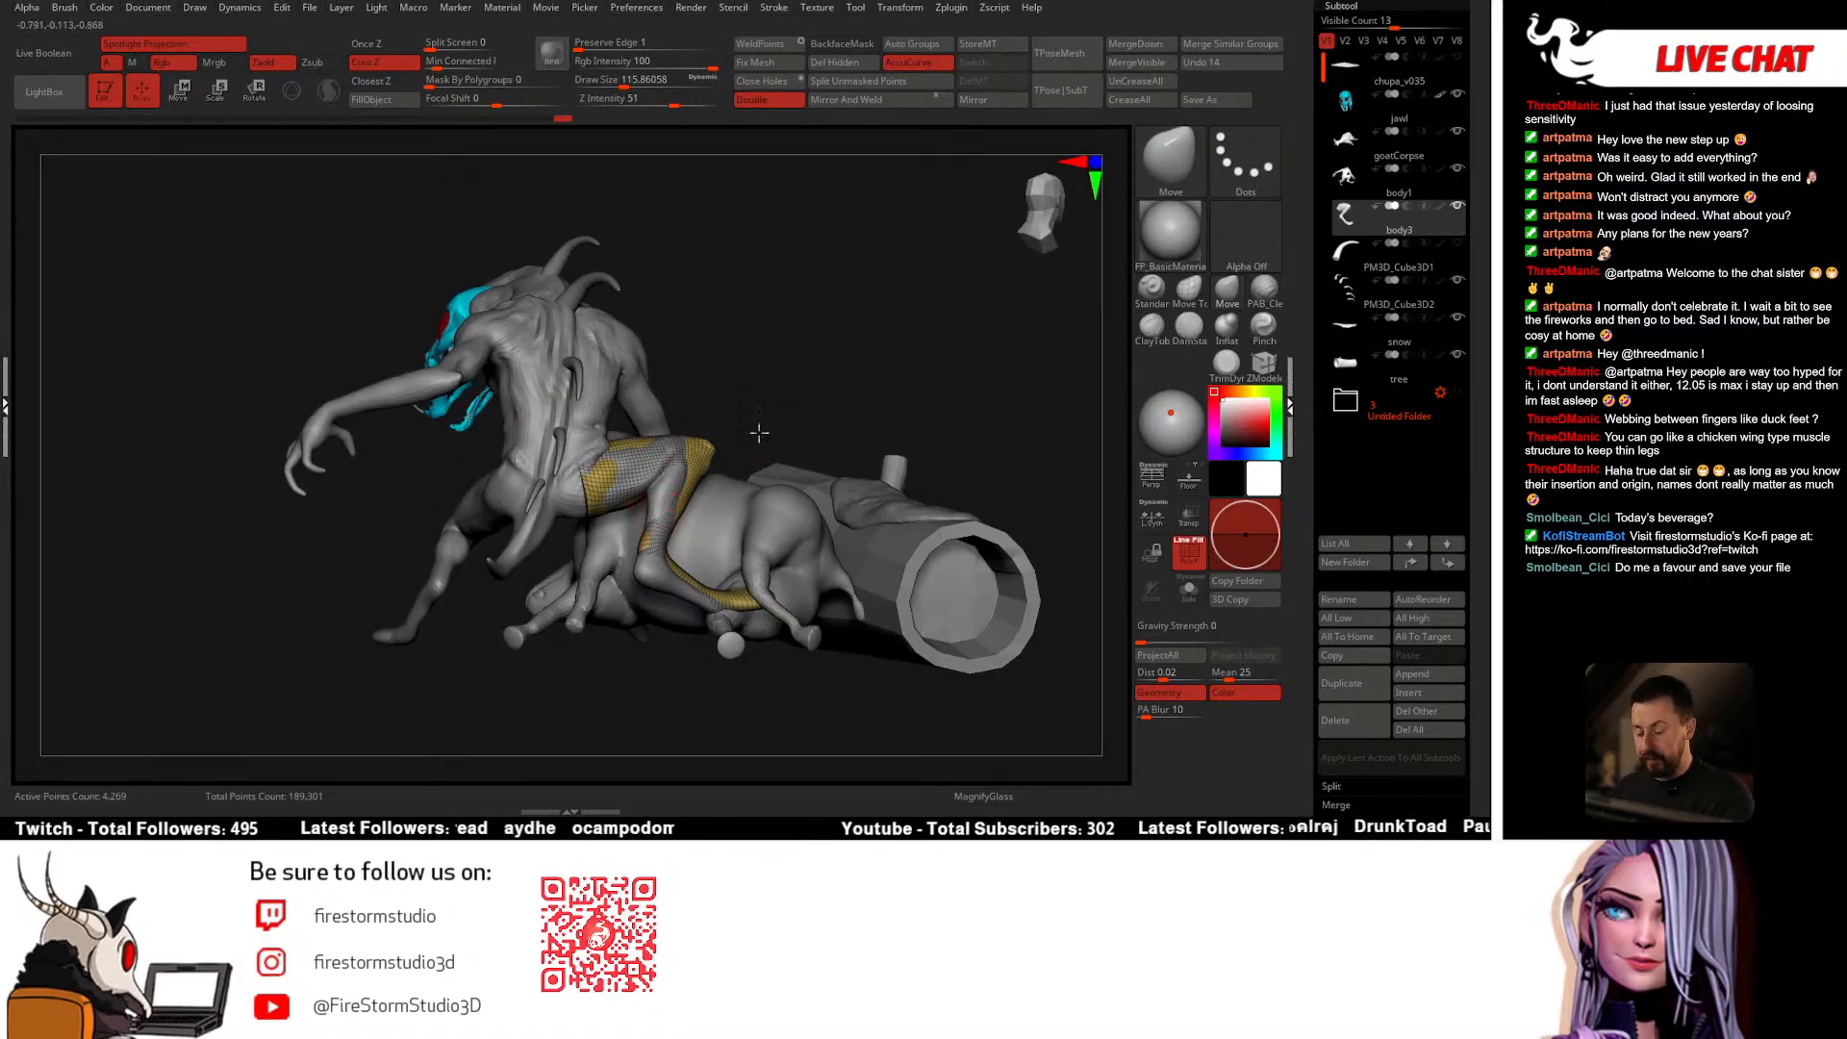
right_click_drag(759, 434, 724, 396)
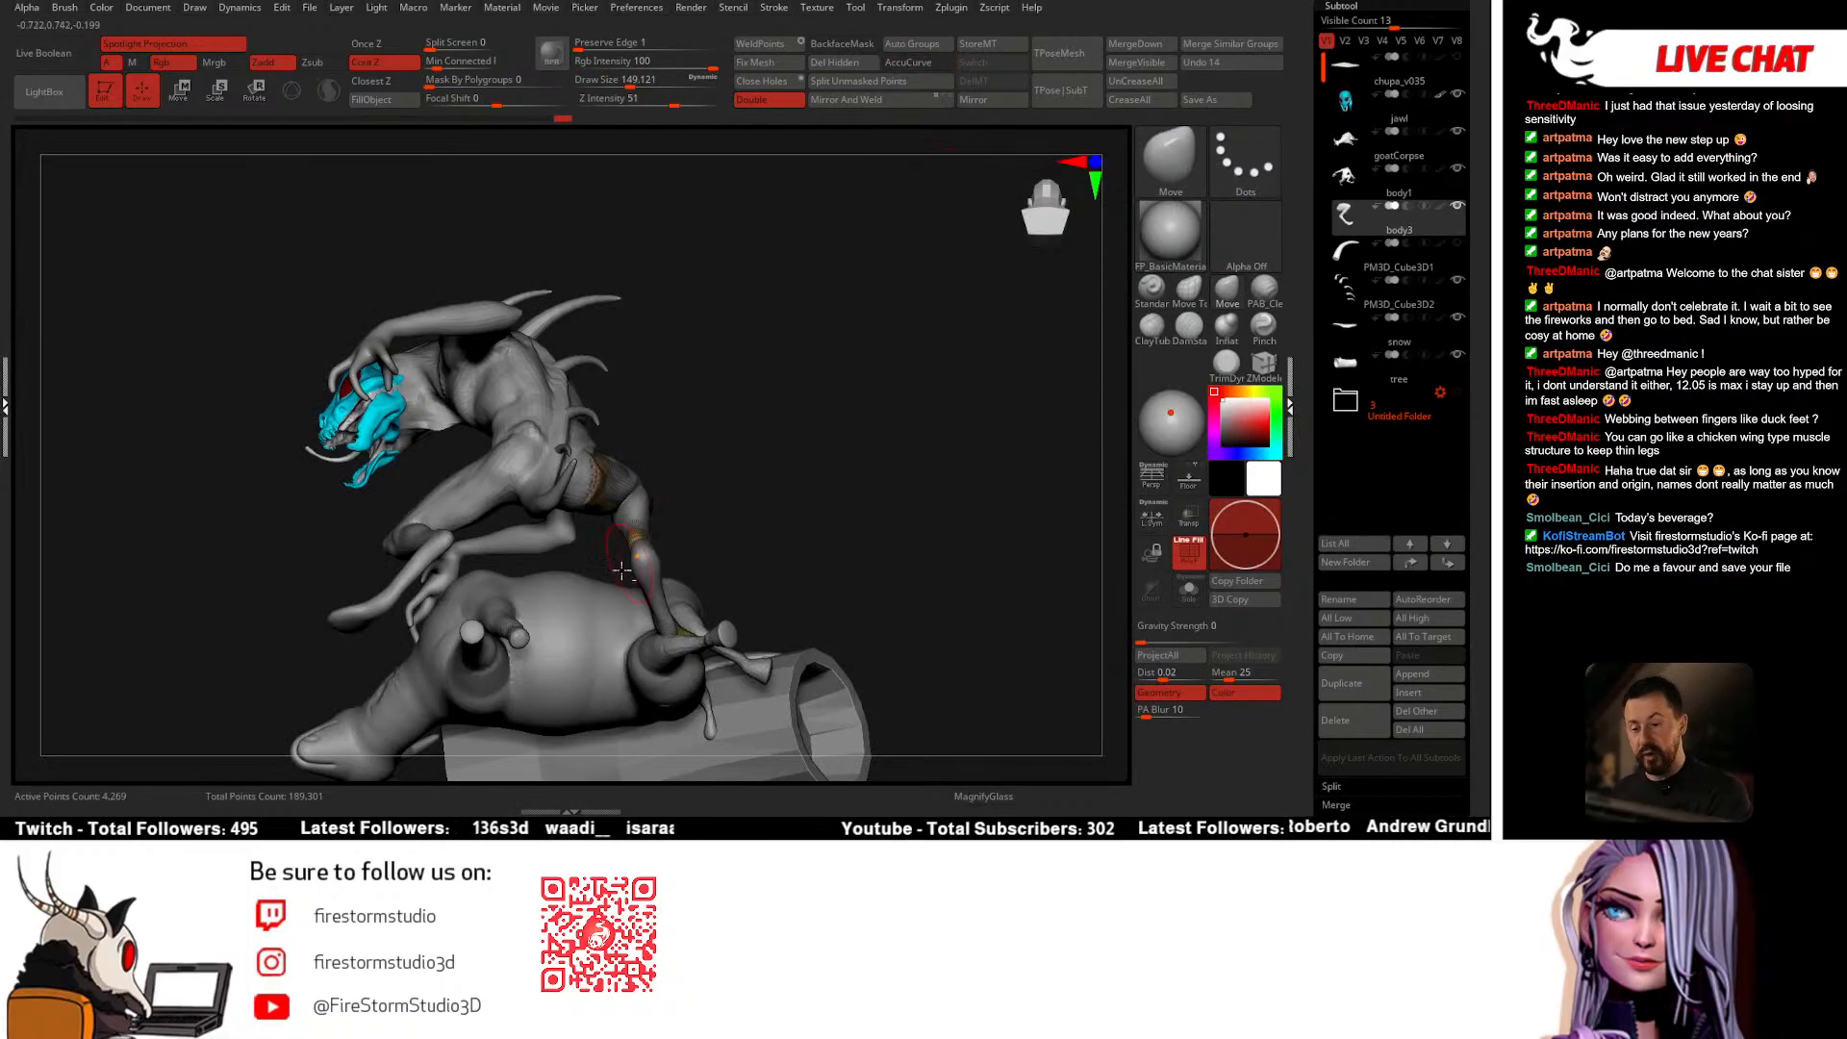
right_click_drag(621, 570, 665, 376)
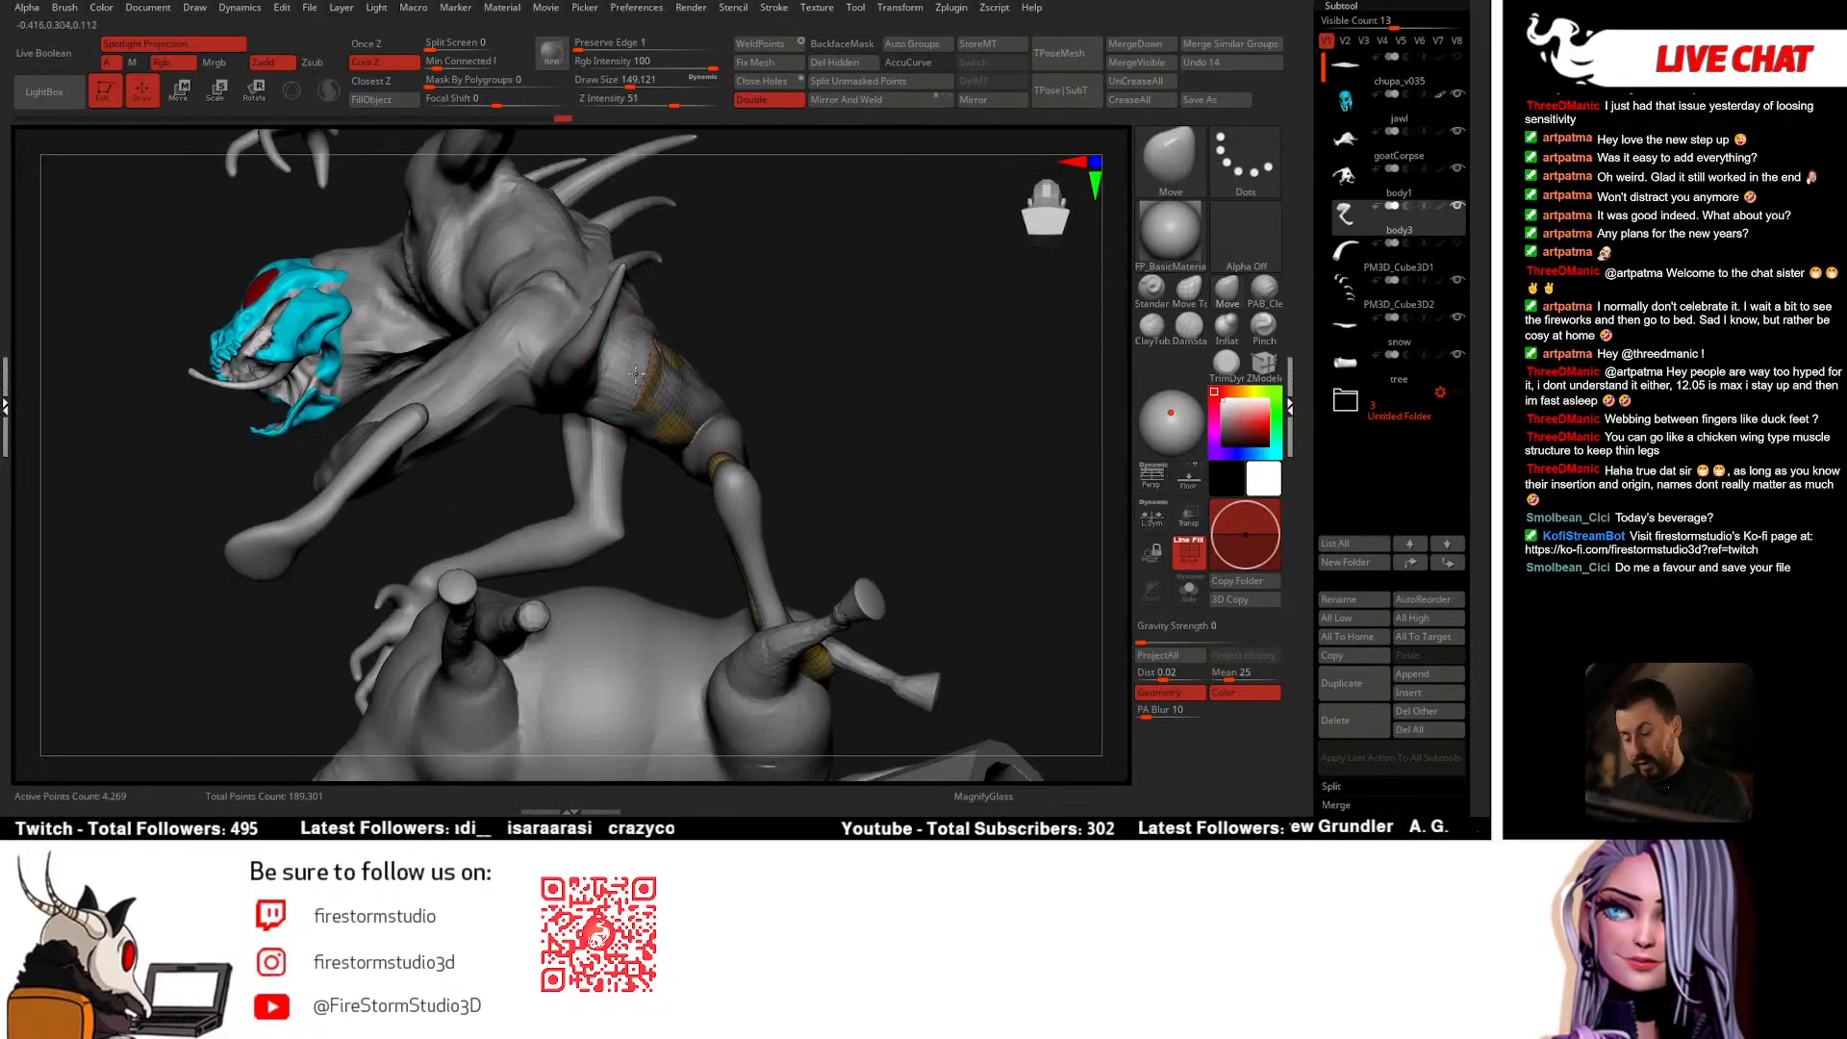
left_click_drag(636, 378, 643, 375)
right_click_drag(643, 376, 798, 313)
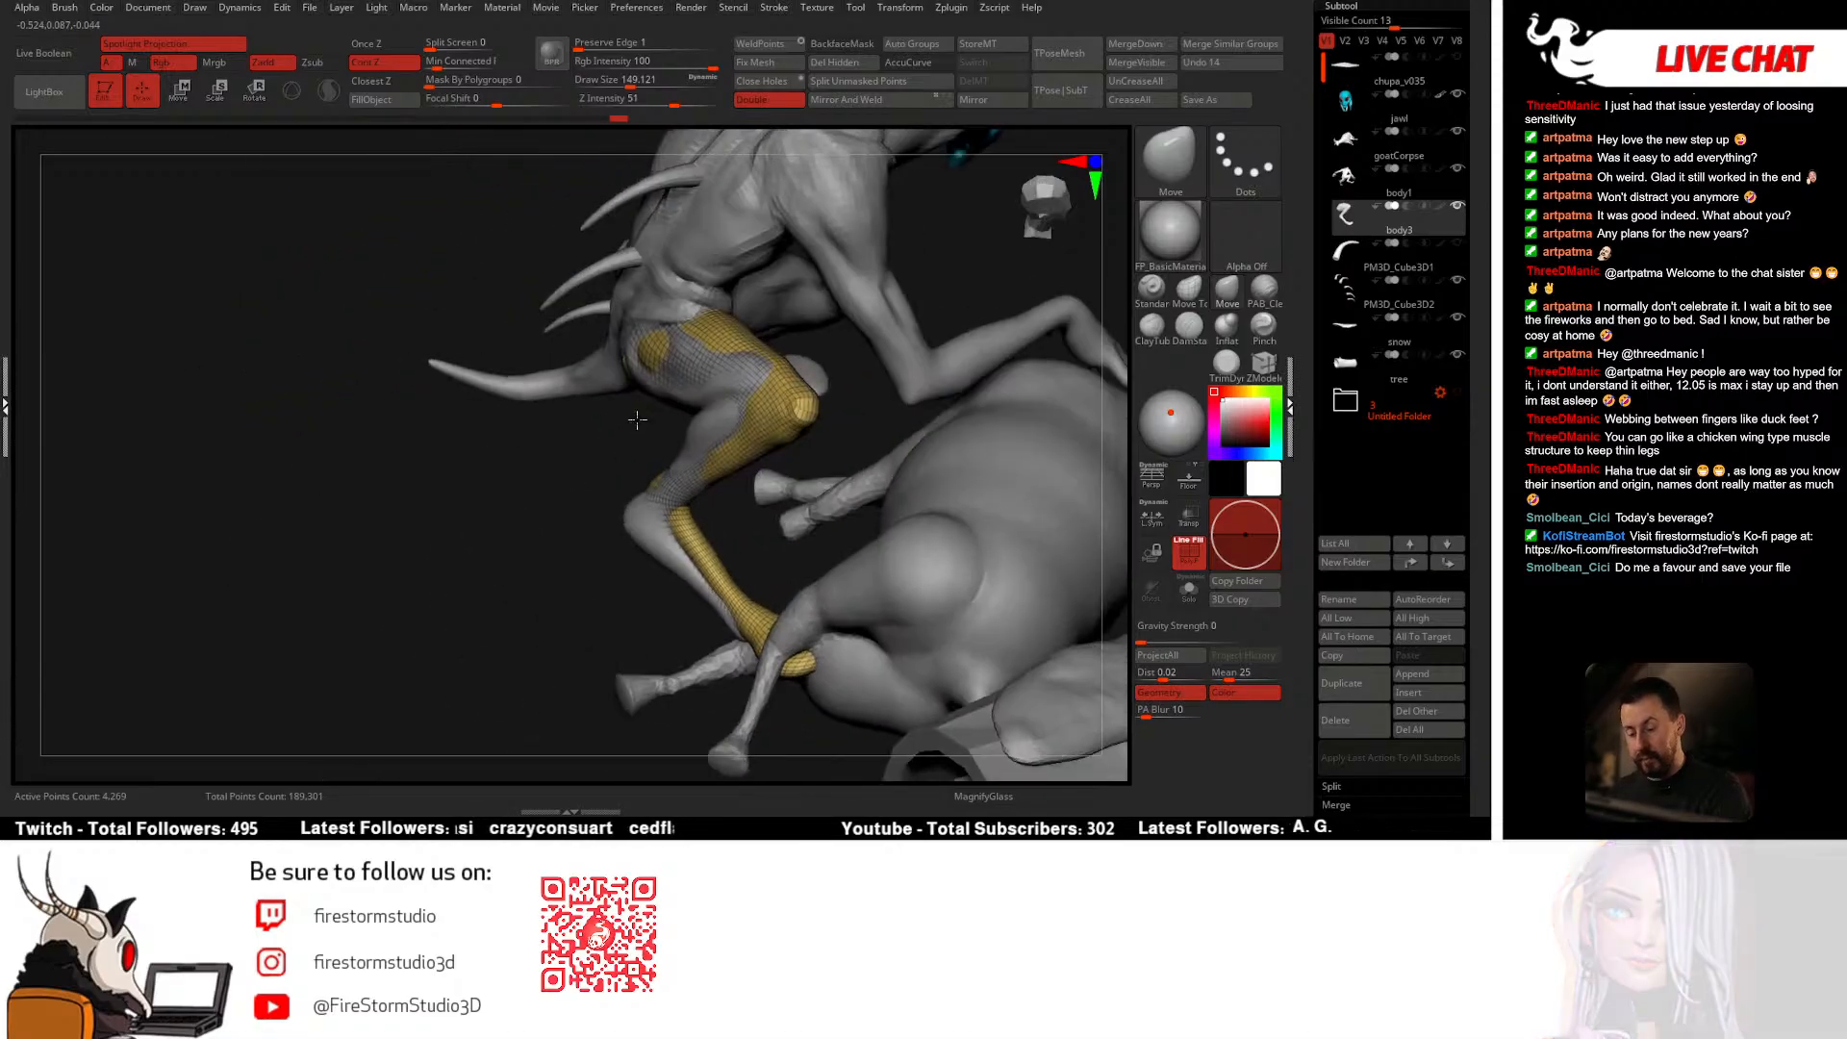
mouse_move(631, 361)
right_mouse_down()
mouse_move(648, 415)
mouse_move(615, 433)
right_mouse_up()
left_click_drag(615, 433, 610, 427)
right_click_drag(610, 427, 693, 324)
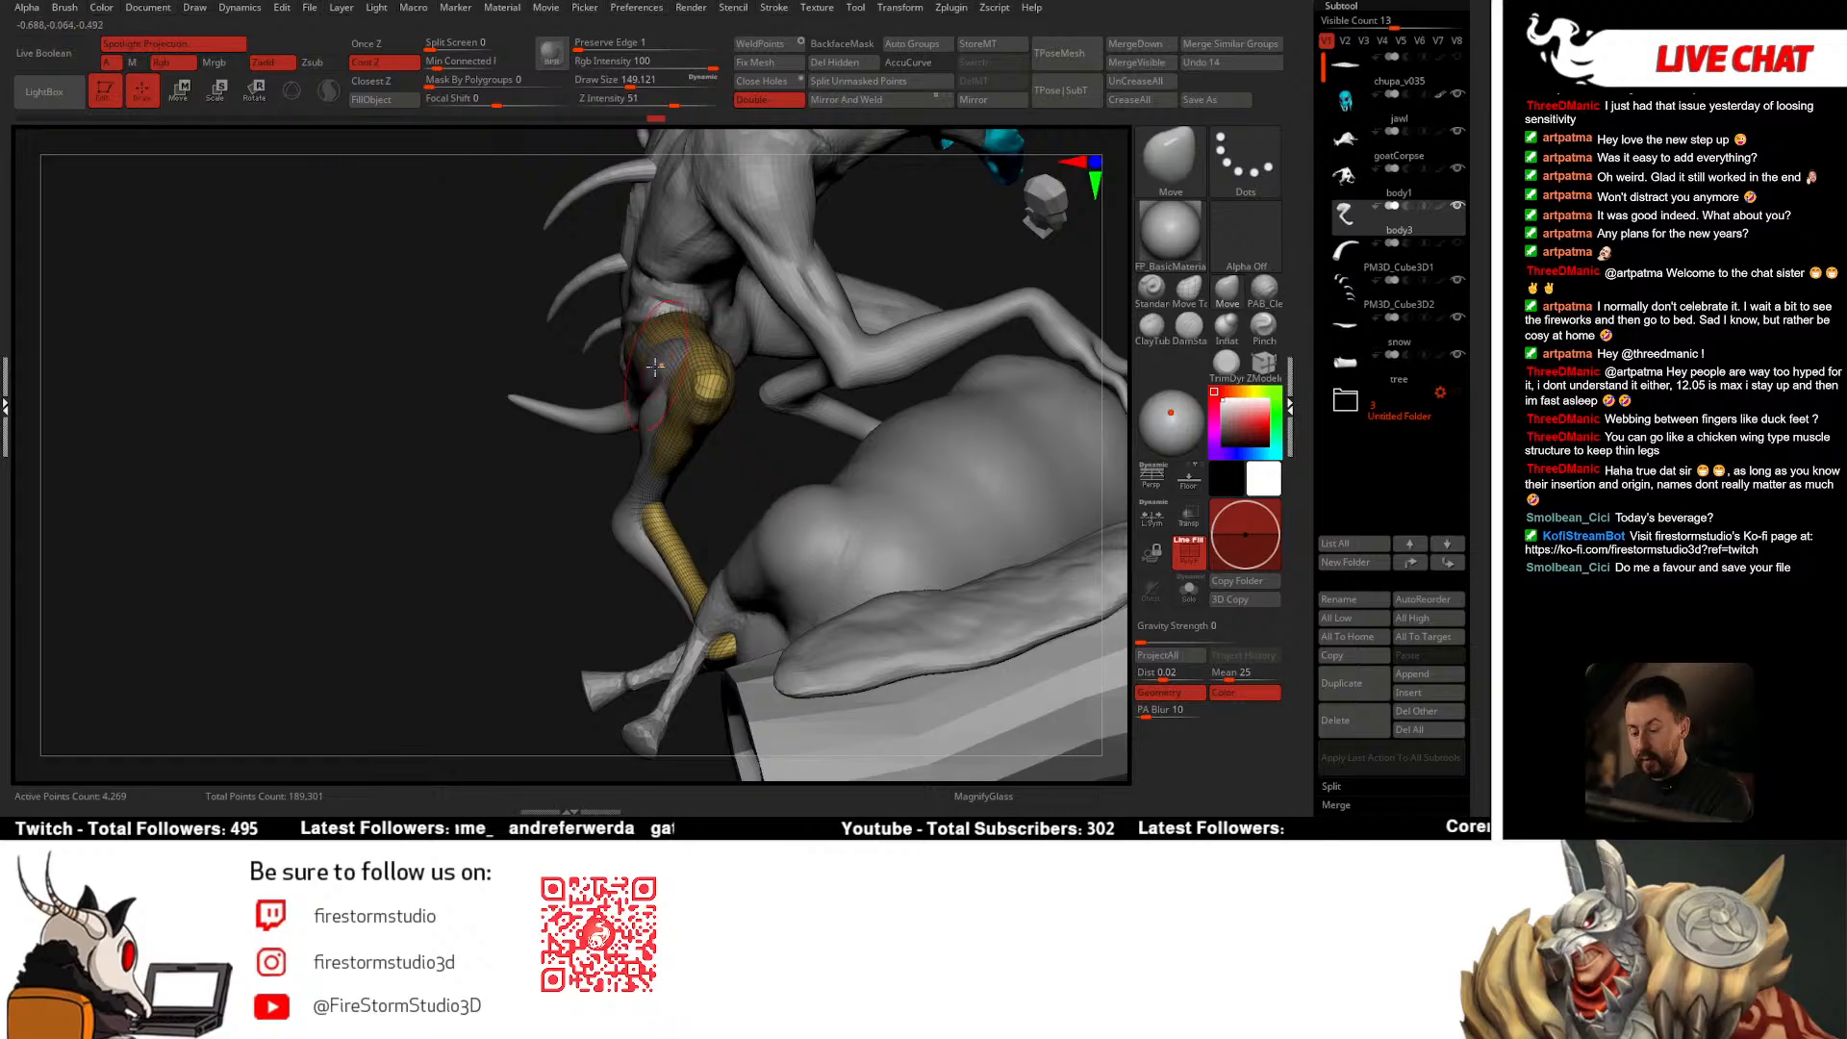
Step: Refine the mirrored thigh's outer contour around the hip with Move brush strokes at a size of about 128
key("space")
left_click_drag(671, 372, 663, 372)
left_click_drag(662, 364, 668, 371)
mouse_move(674, 369)
right_mouse_down()
mouse_move(669, 404)
mouse_move(718, 335)
right_mouse_up()
right_click_drag(749, 401, 750, 382)
left_click_drag(751, 382, 745, 385)
mouse_move(745, 413)
right_mouse_down()
mouse_move(705, 369)
mouse_move(724, 396)
mouse_move(962, 317)
right_mouse_up()
key("space")
mouse_move(828, 327)
right_mouse_down()
mouse_move(756, 384)
mouse_move(741, 374)
right_mouse_up()
Step: Thicken the mirrored leg's calf below the knee with the Inflat brush at size 62 and Z intensity 10
left_click(1226, 327)
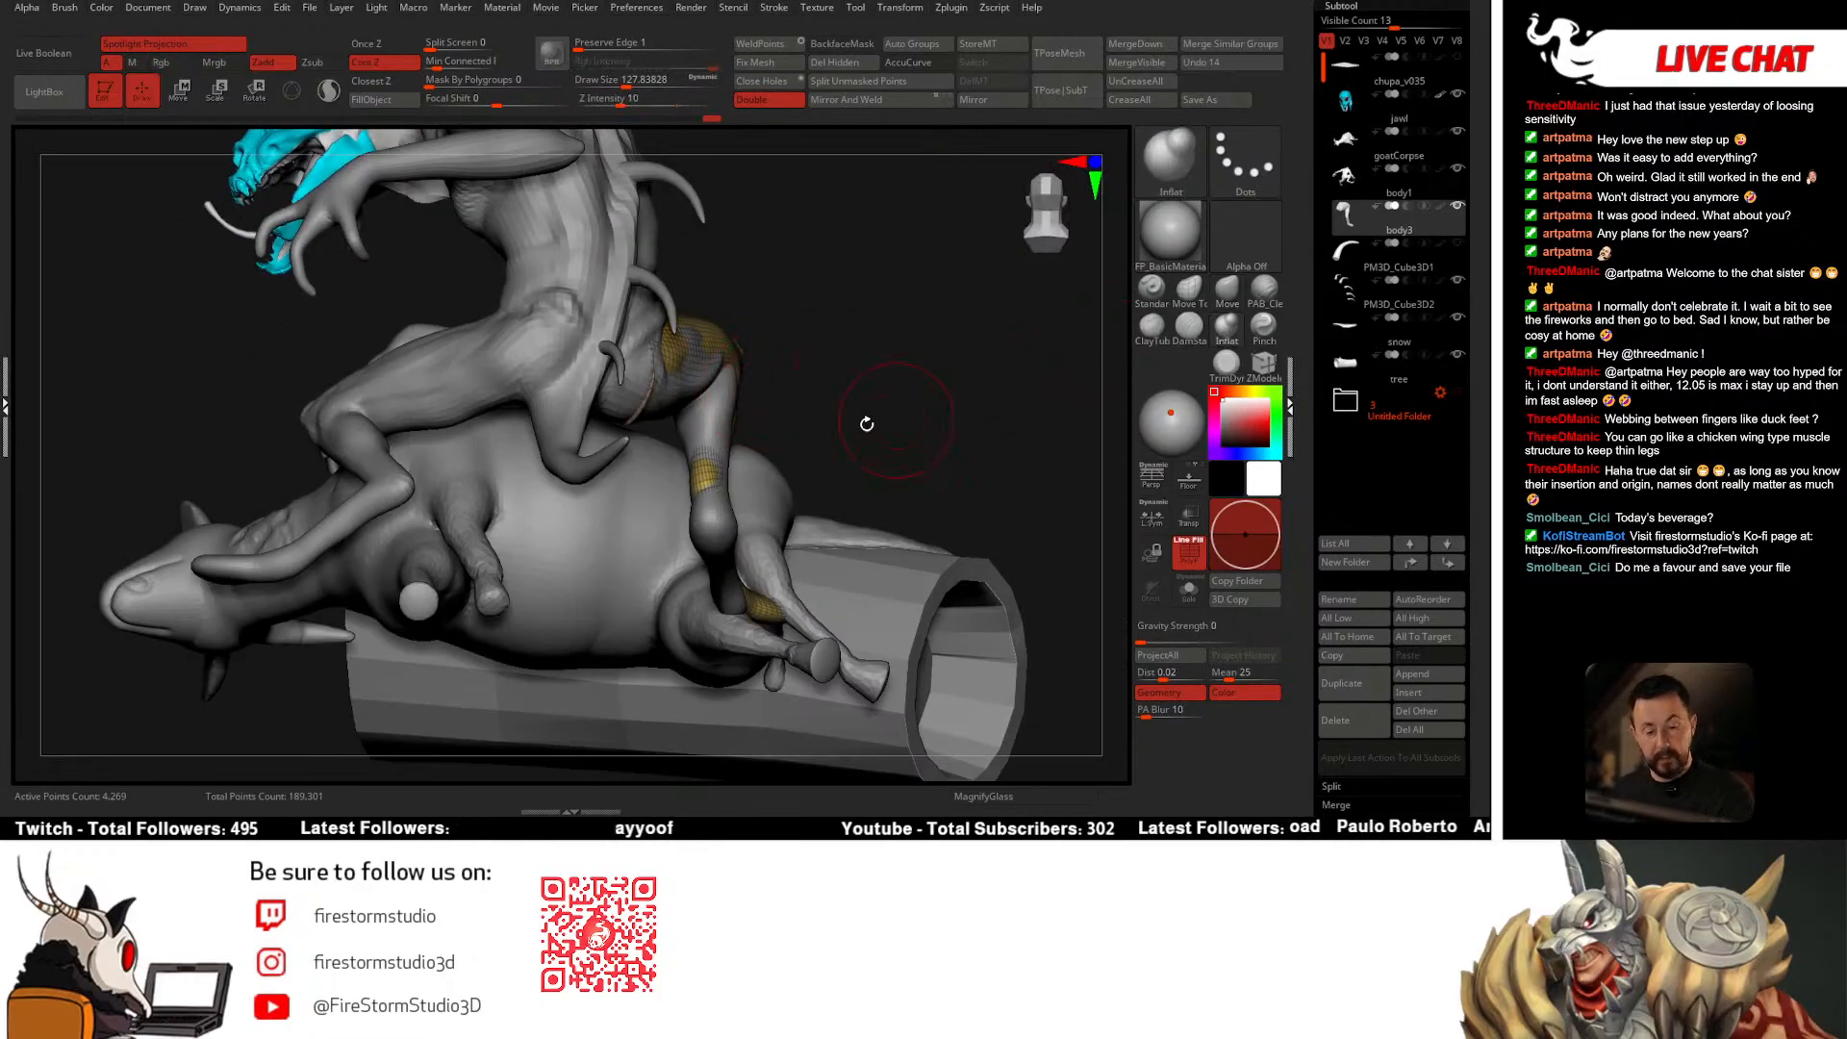
right_click_drag(866, 420, 729, 373)
key("space")
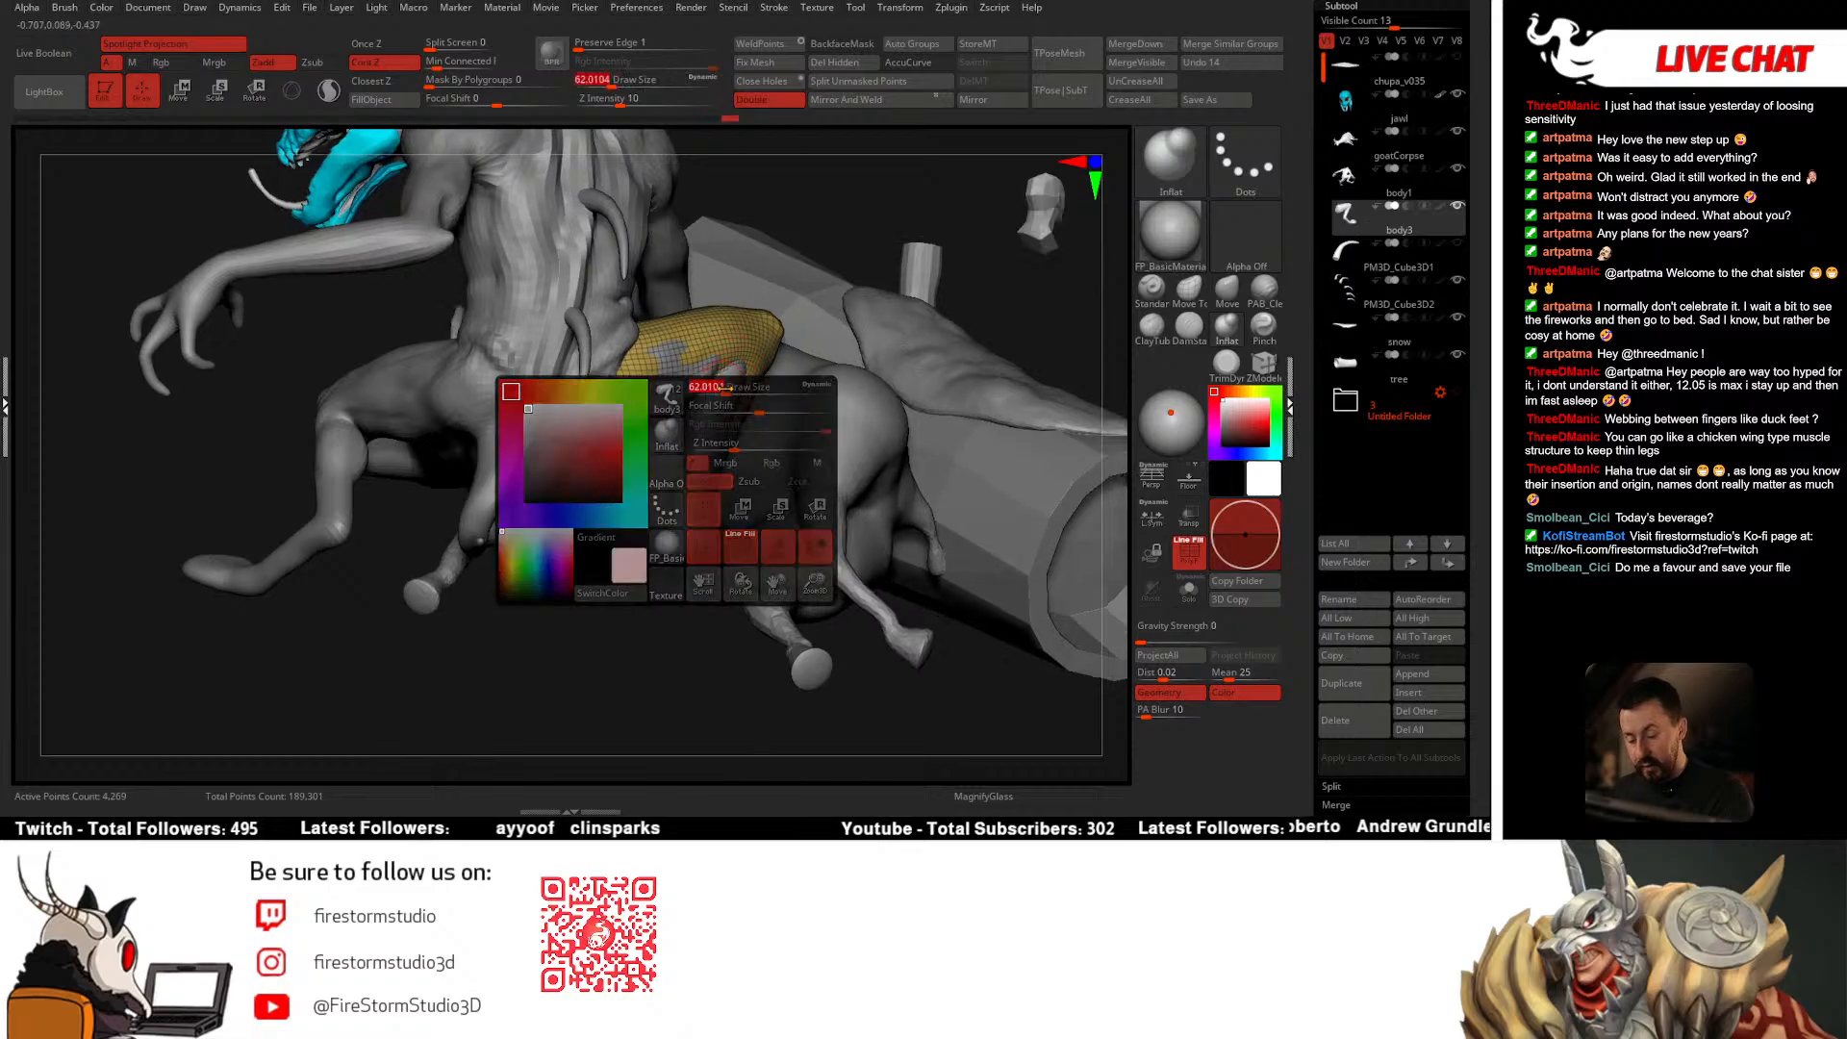
left_click_drag(724, 394, 719, 394)
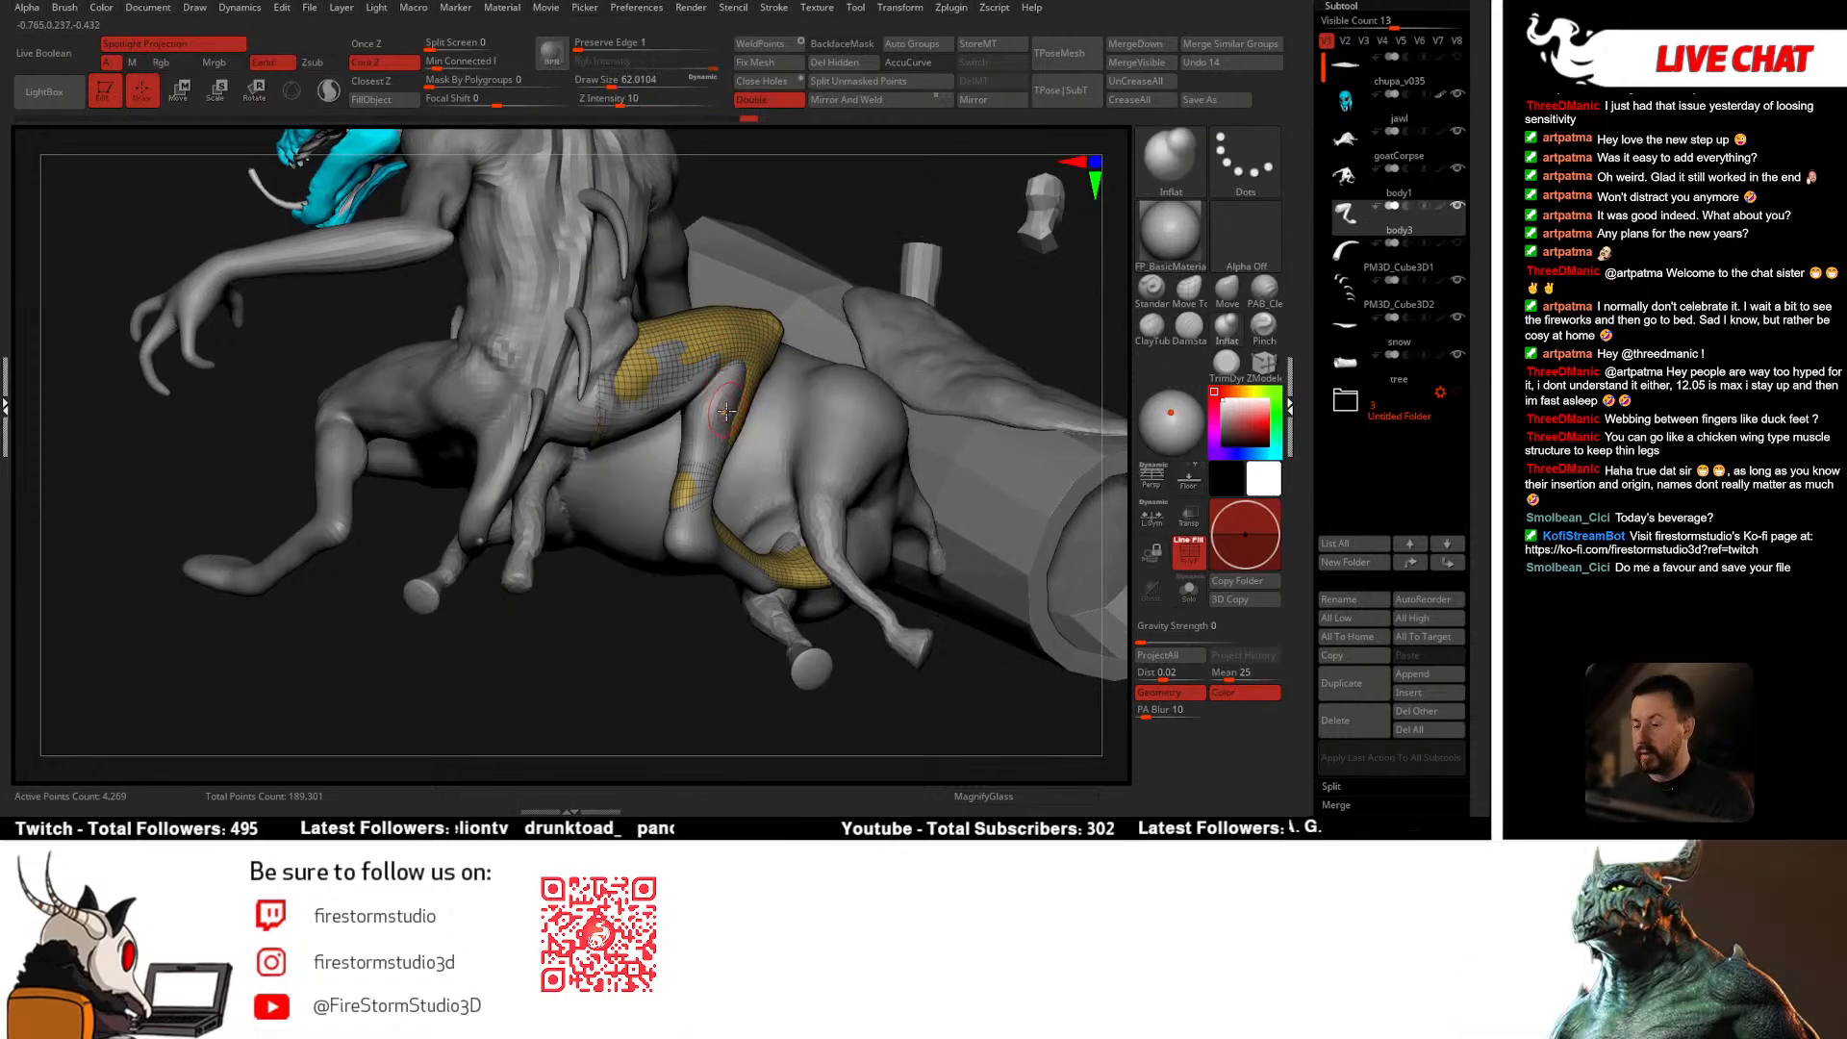
right_click_drag(723, 404, 719, 334)
key("alt+s")
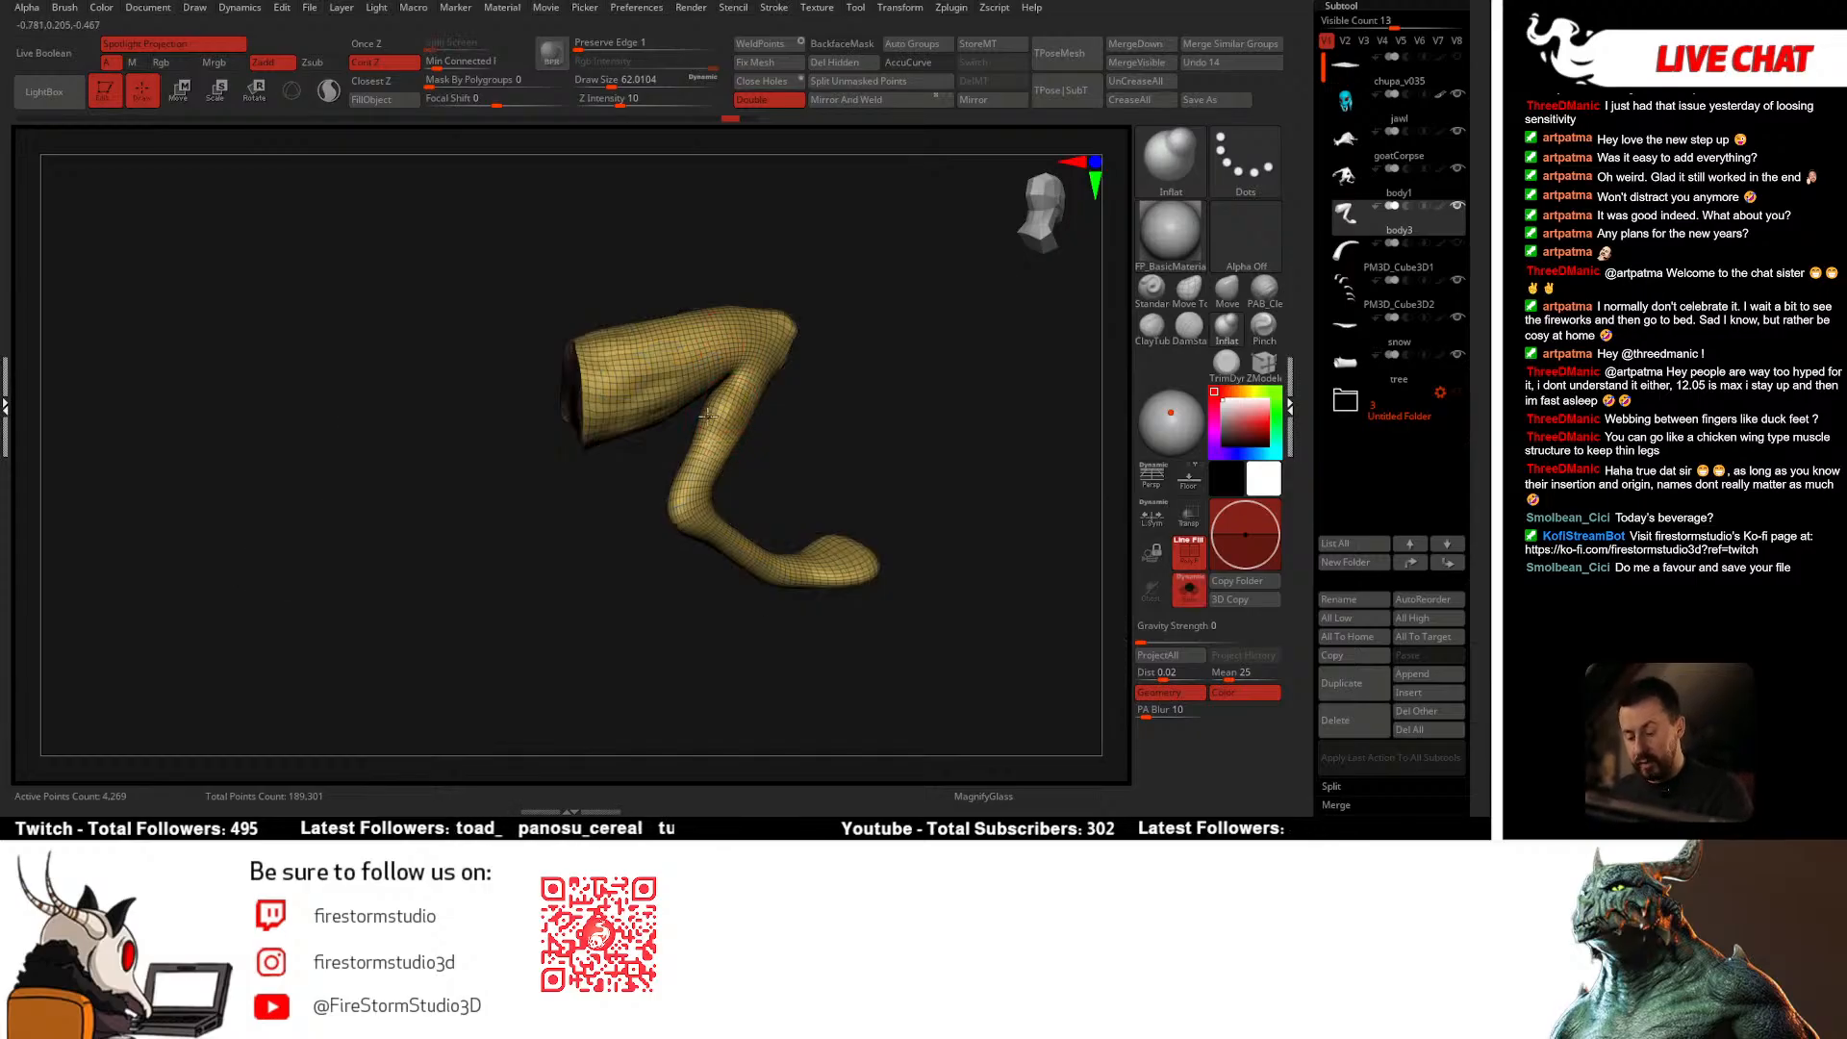
right_click_drag(709, 436, 638, 421)
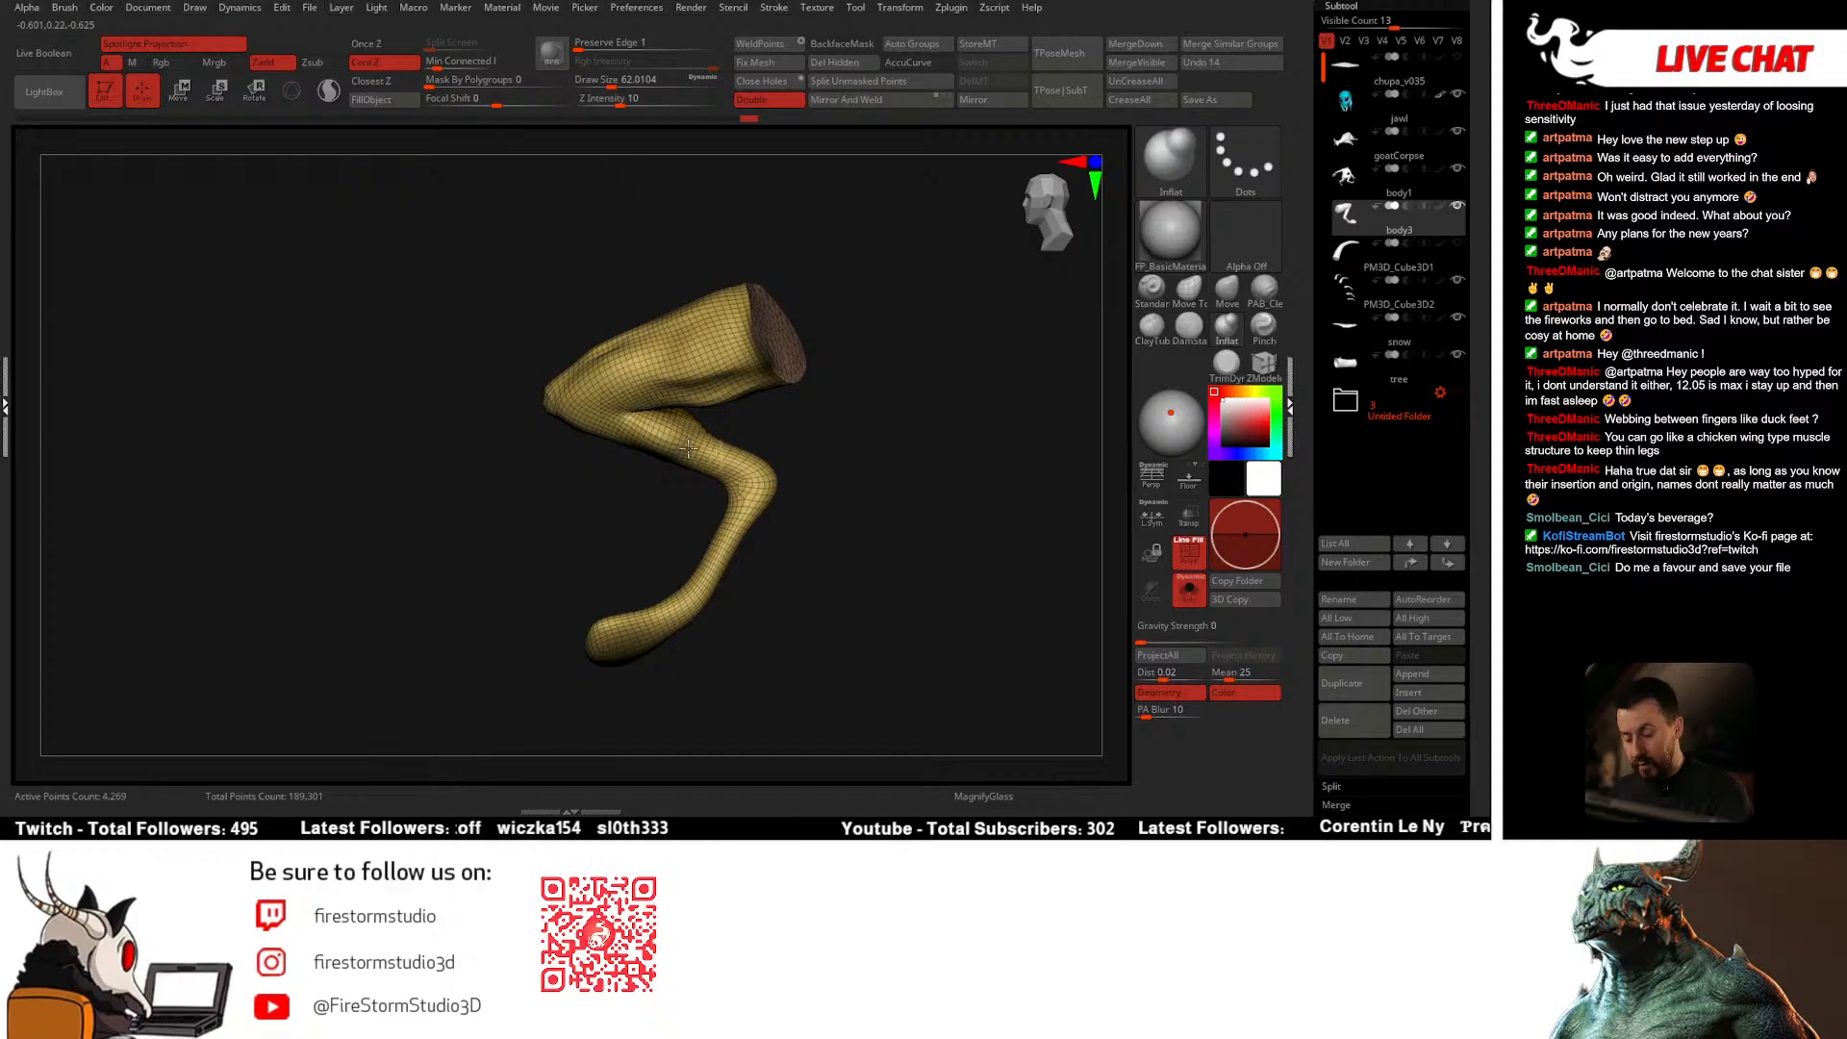
key("alt+s")
mouse_move(821, 425)
right_mouse_down()
mouse_move(717, 452)
mouse_move(660, 426)
mouse_move(709, 461)
mouse_move(548, 563)
mouse_move(482, 491)
right_mouse_up()
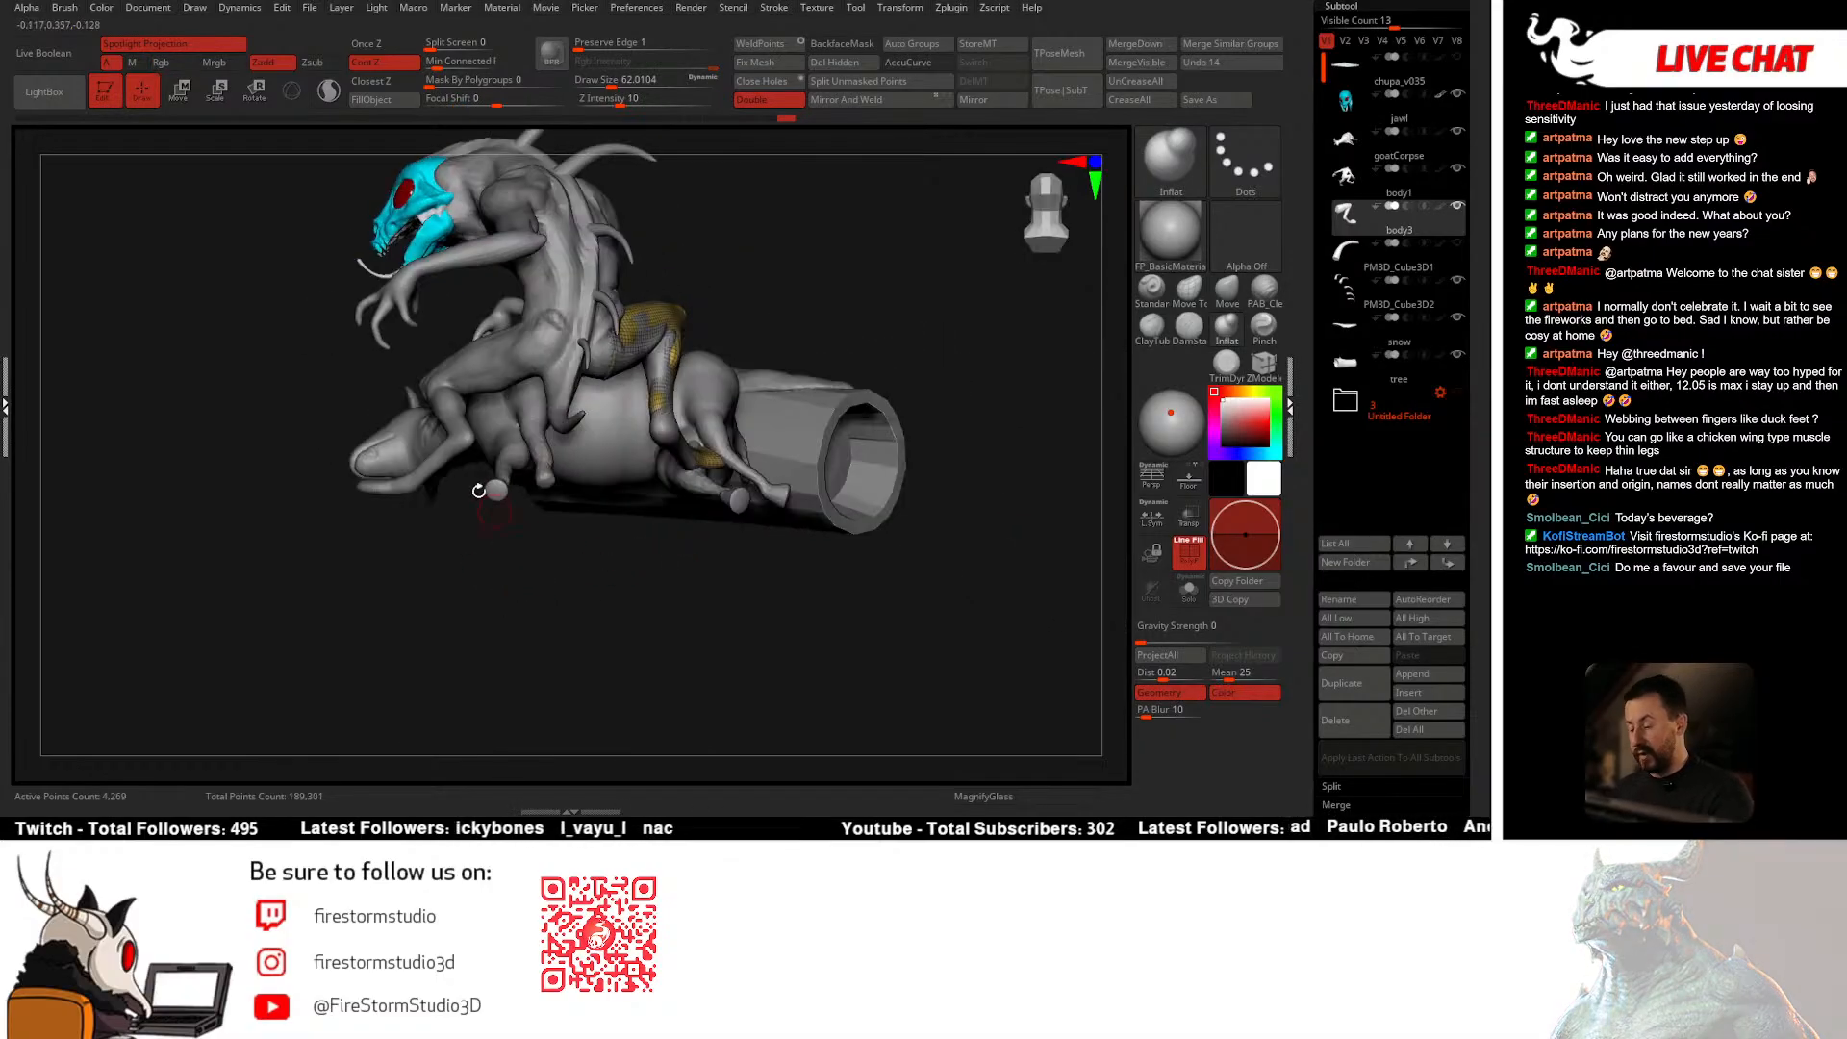
key("alt+s")
key("alt+s")
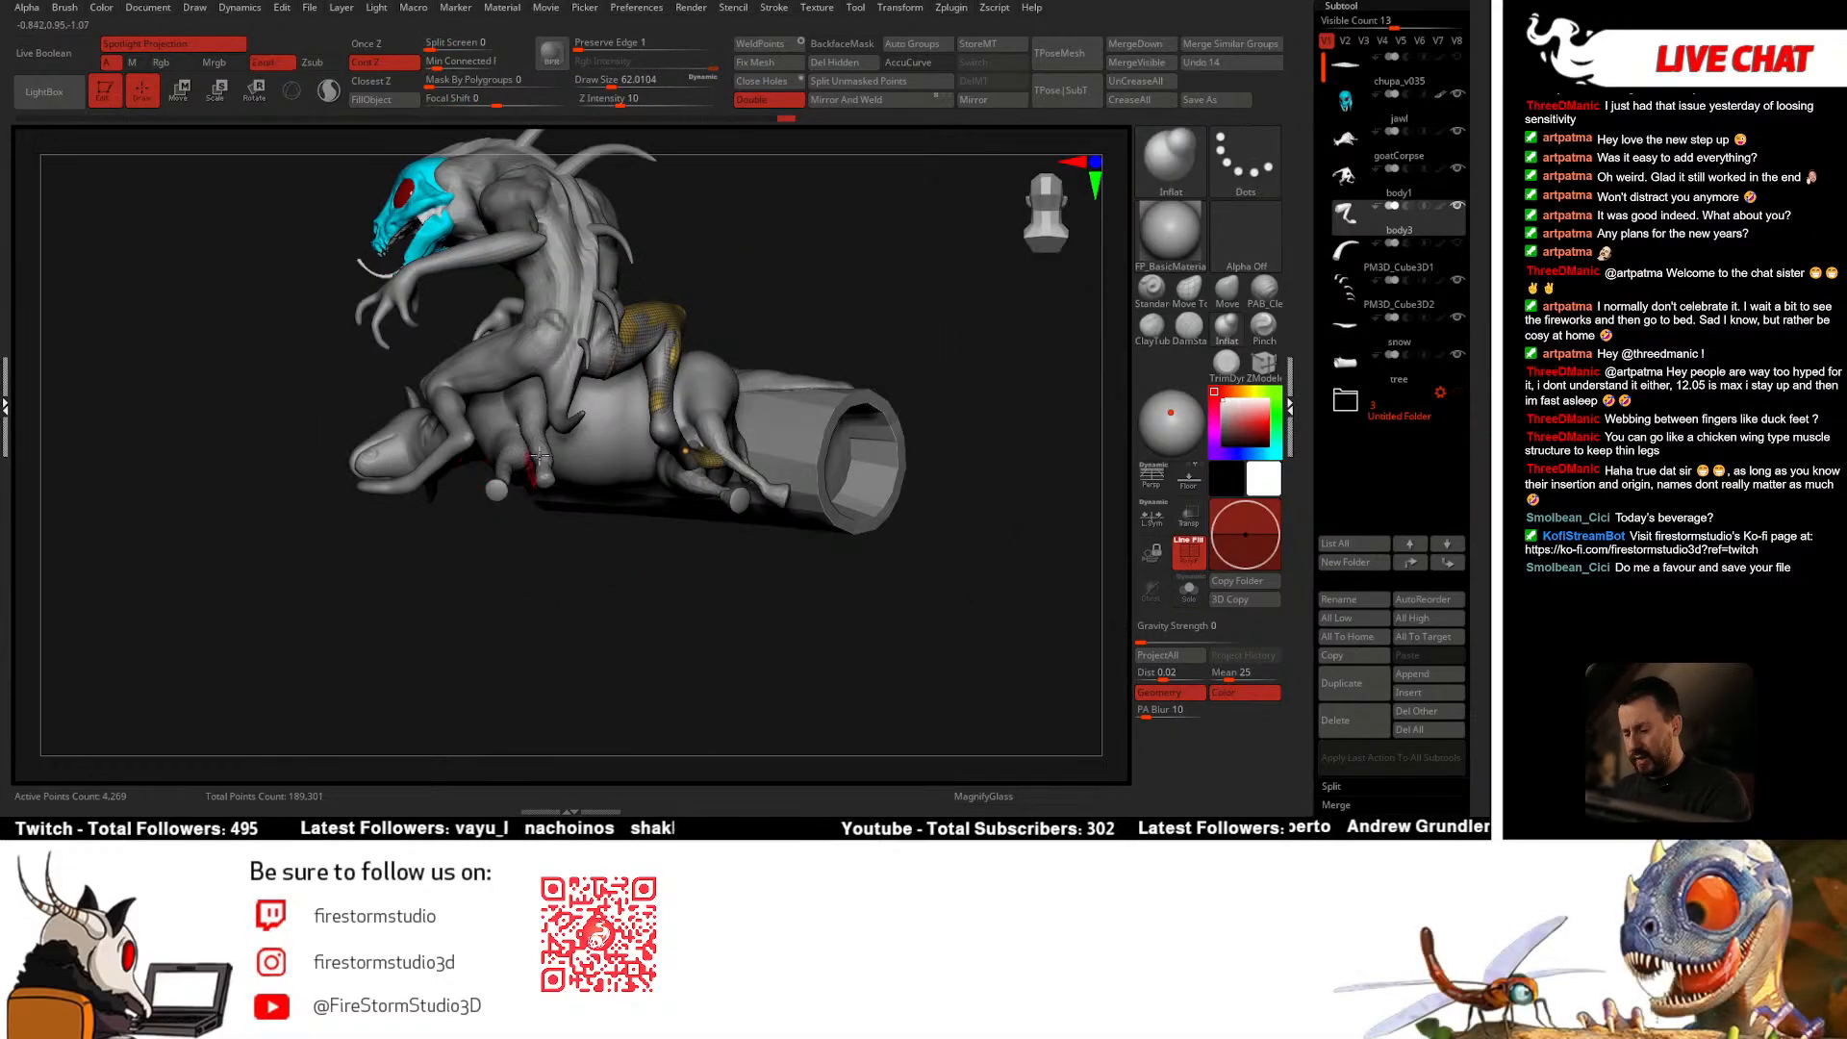
Step: Select the body1 subtool and mask everything except its original leg by isolating that leg's polygroup
left_click(469, 420, "alt")
left_click(469, 420, "ctrl+shift")
right_click_drag(457, 471, 509, 555, "alt")
mouse_move(623, 462)
left_mouse_down("ctrl")
mouse_move(377, 393)
mouse_move(630, 382)
left_mouse_up("ctrl")
mouse_move(486, 339)
left_mouse_down("ctrl")
mouse_move(433, 667)
mouse_move(340, 339)
left_mouse_up("ctrl")
left_click(414, 565, "ctrl+shift")
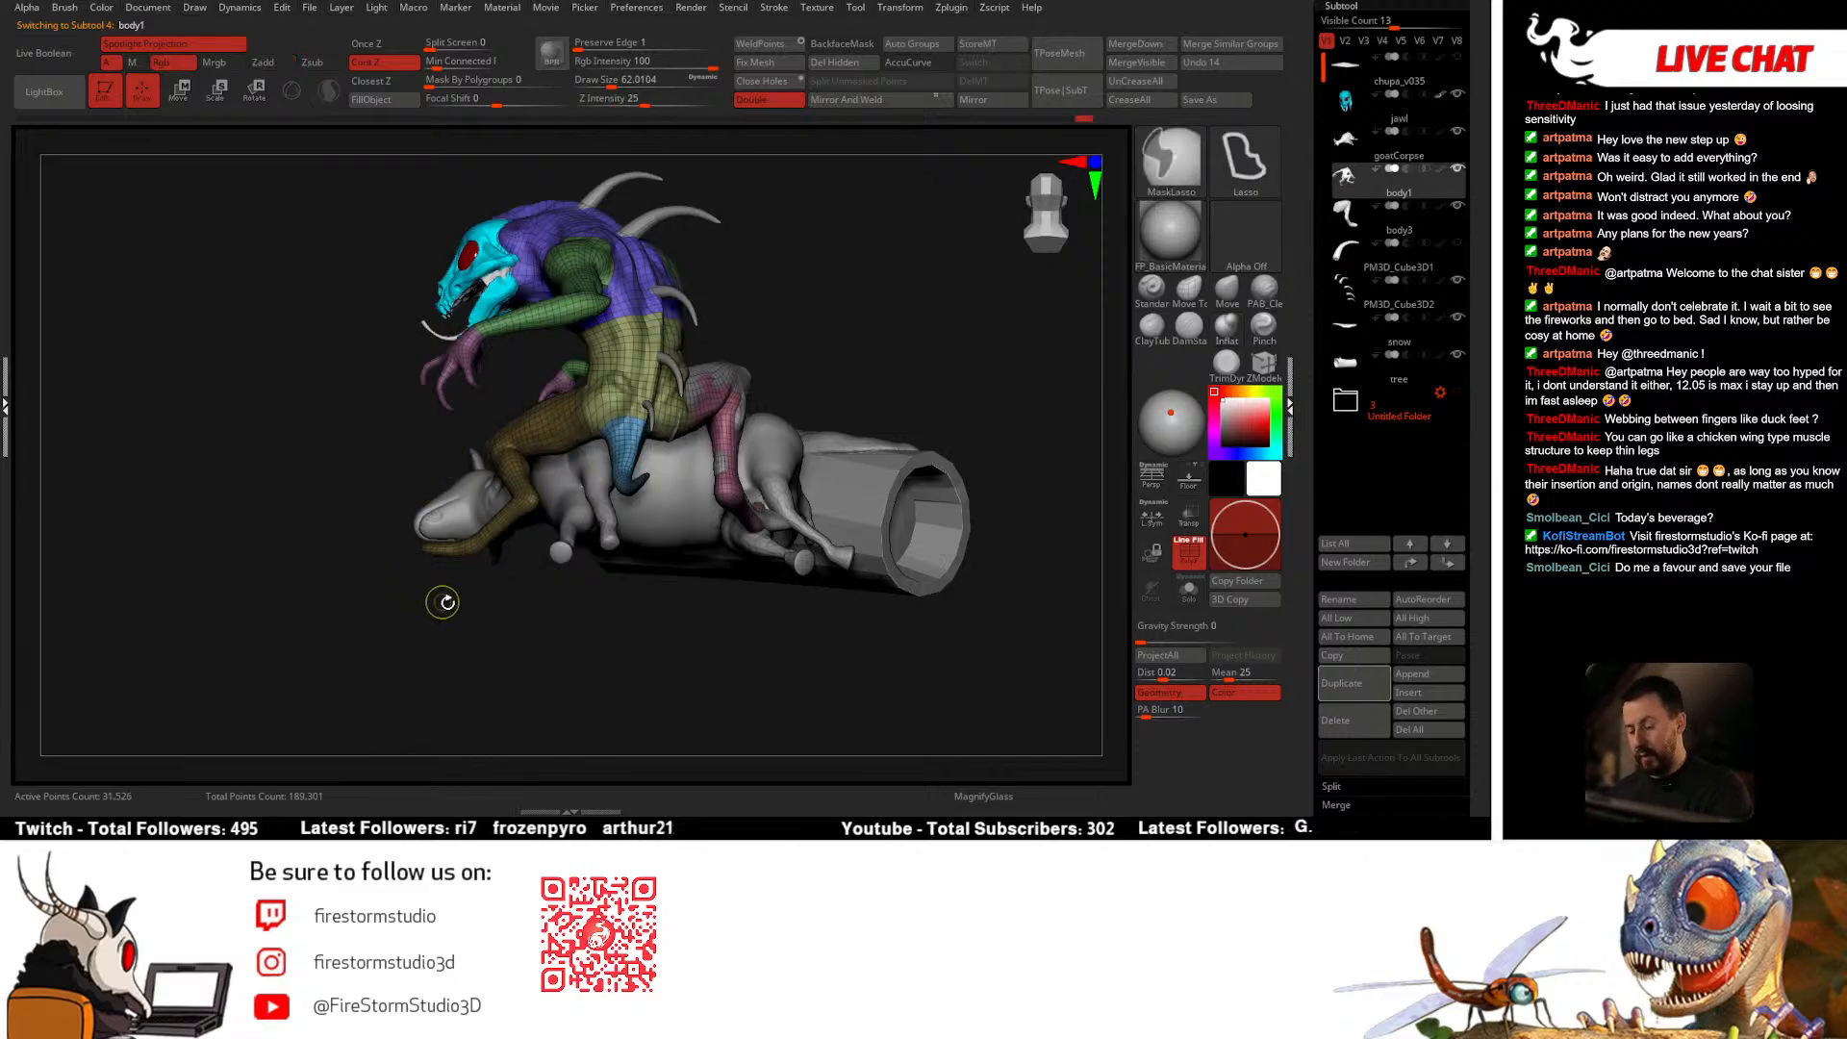
key("w")
right_click_drag(747, 655, 615, 646)
right_click_drag(798, 442, 697, 462)
left_click(906, 518, "ctrl")
Step: Try to scale the original leg with a transpose line laid from its hip to the knee
left_click_drag(825, 431, 792, 475)
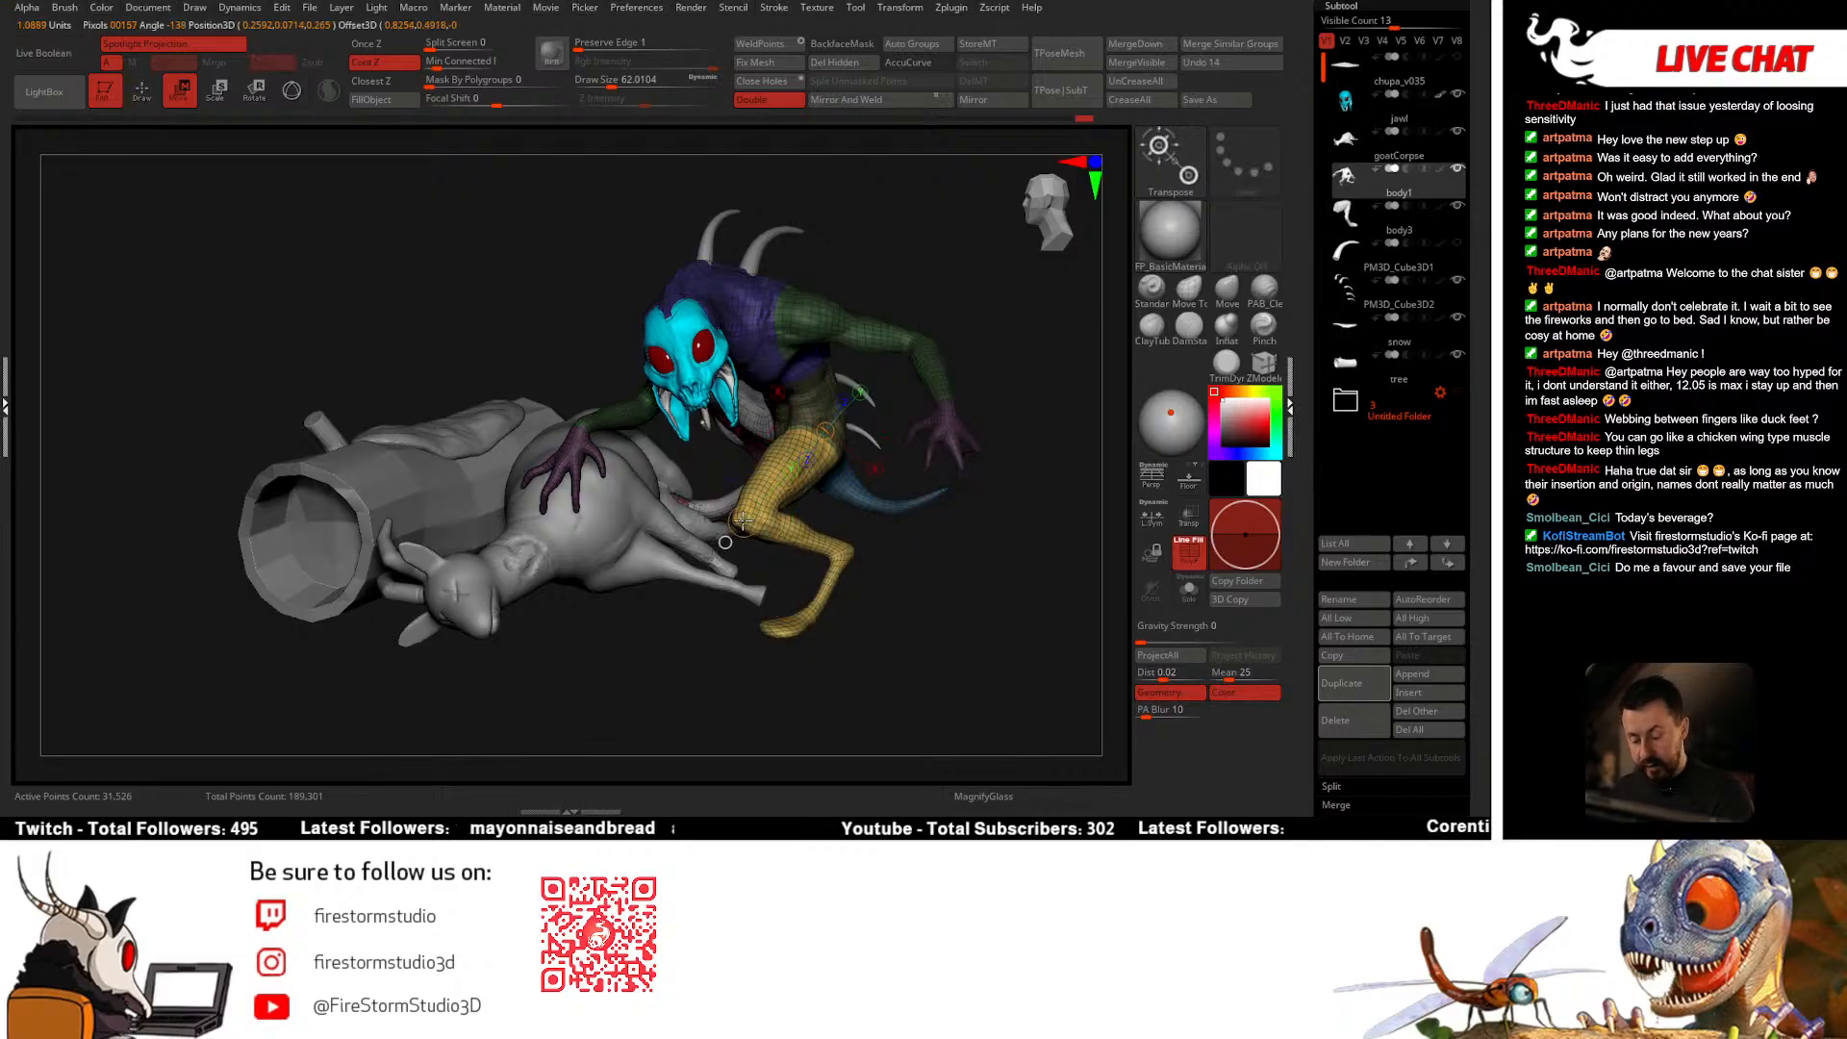
right_click_drag(744, 520, 783, 488)
left_click_drag(768, 438, 752, 439)
right_click_drag(849, 501, 774, 573)
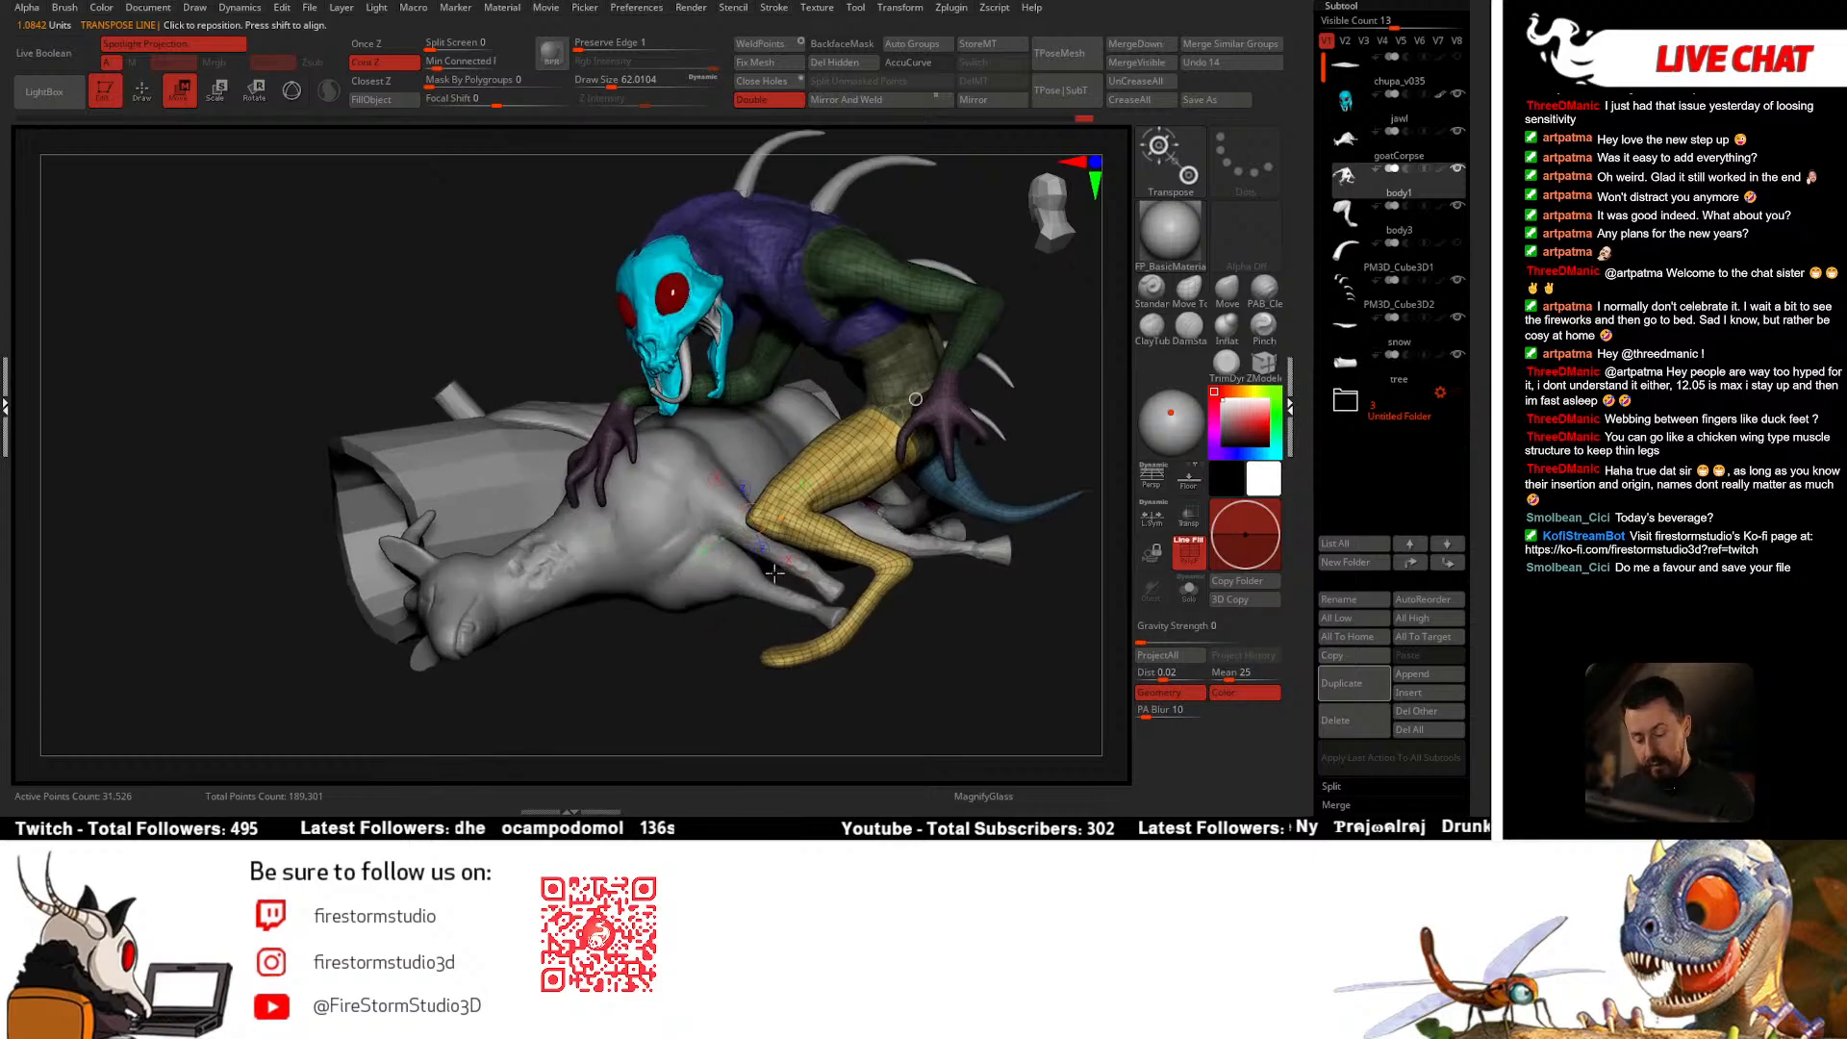
key("e")
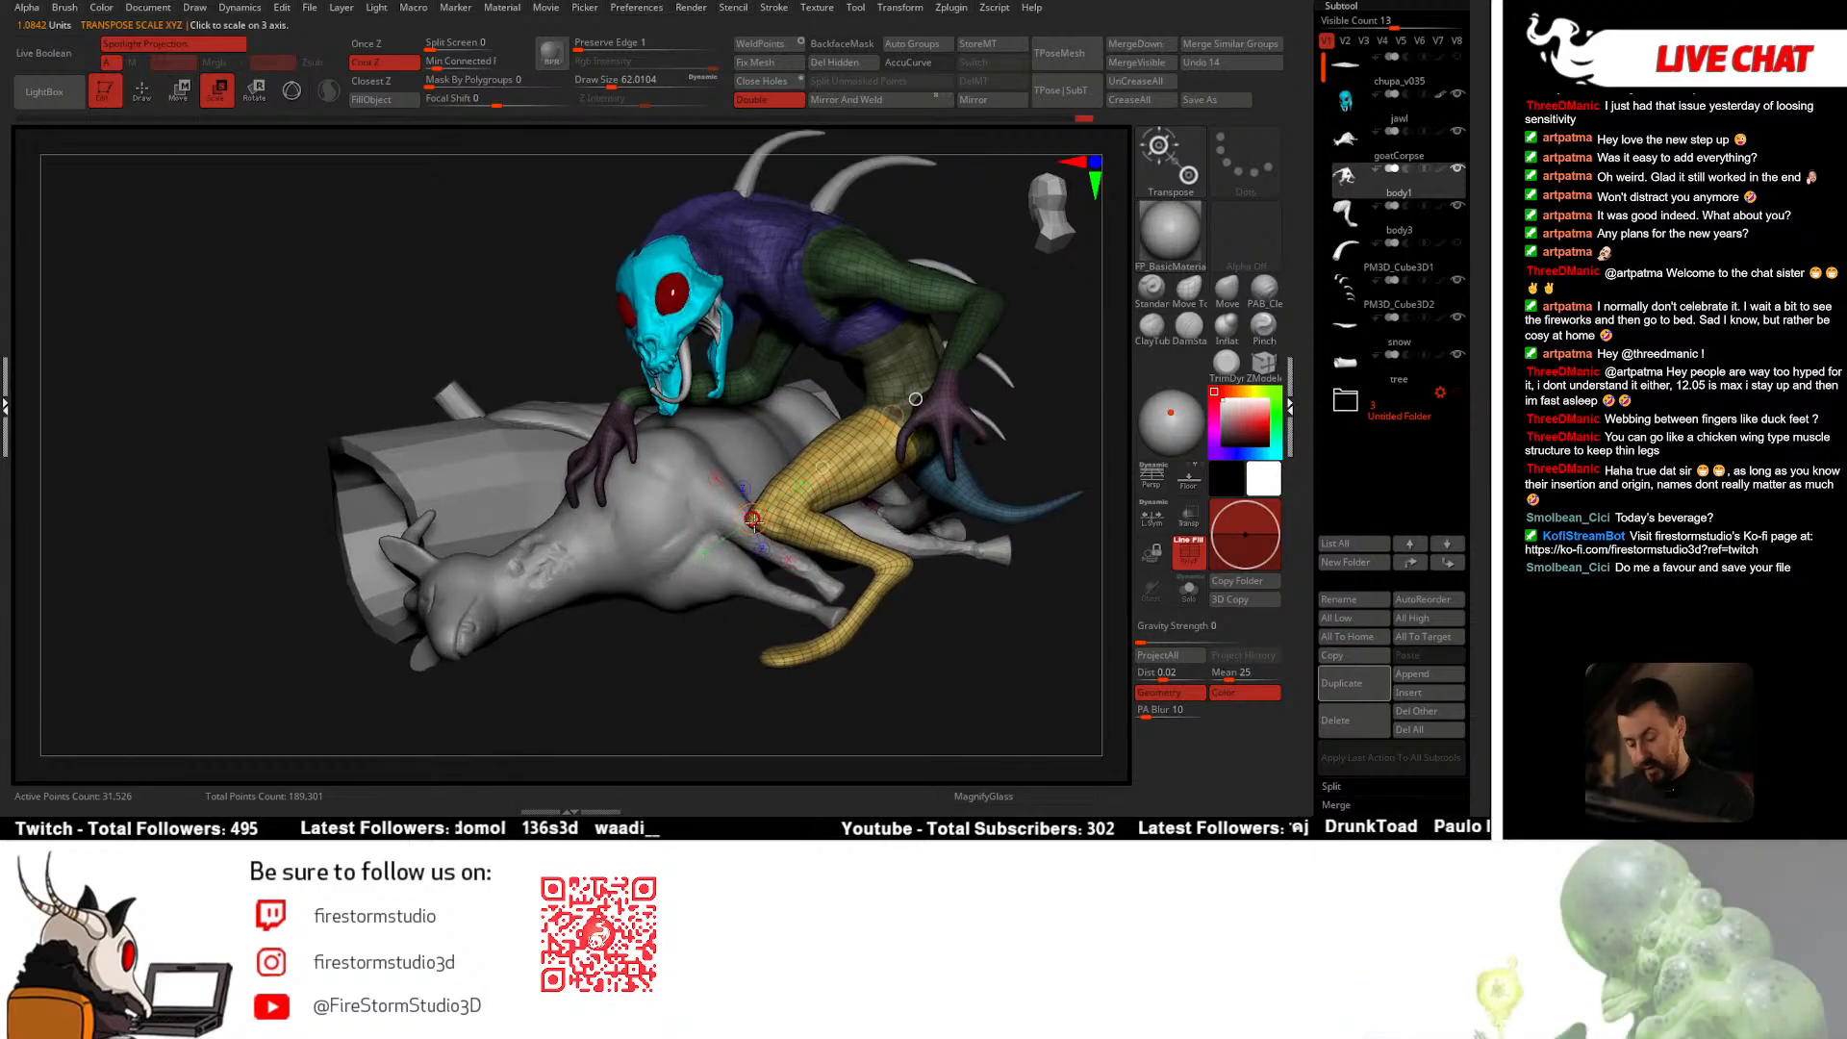
left_click_drag(752, 520, 754, 520)
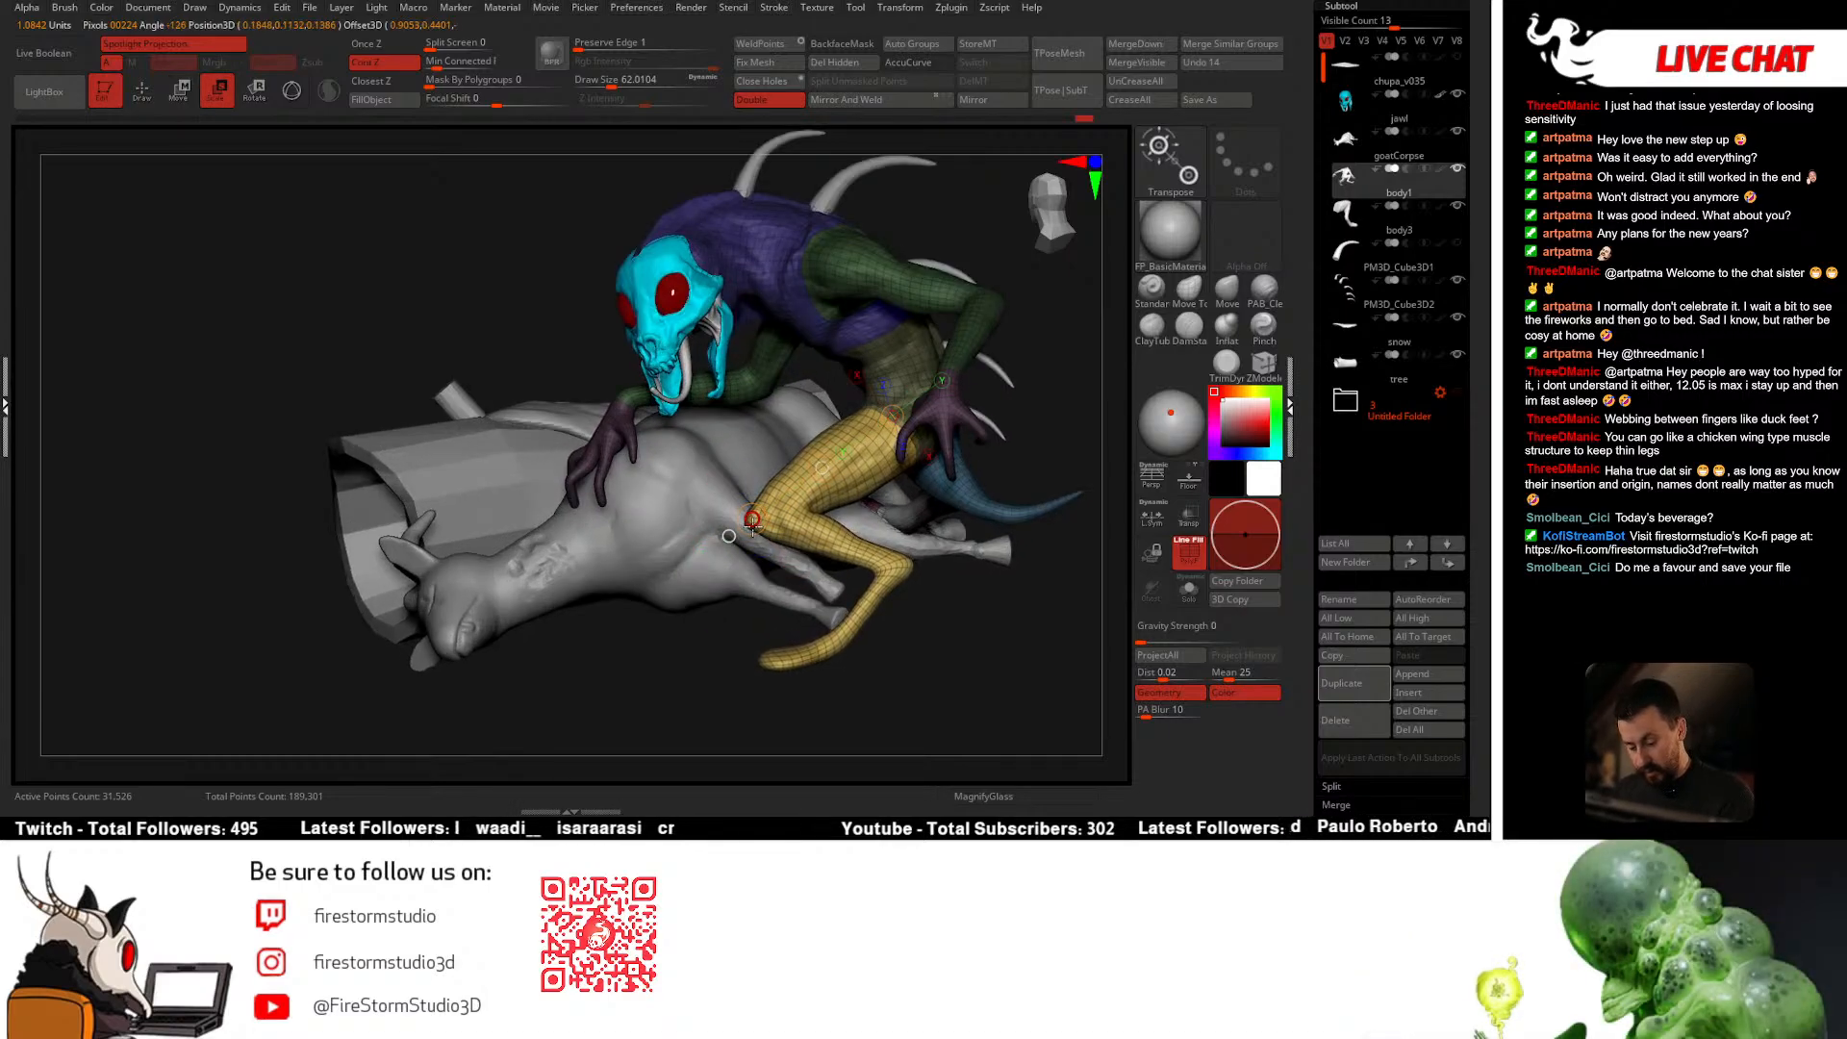
key("ctrl+z")
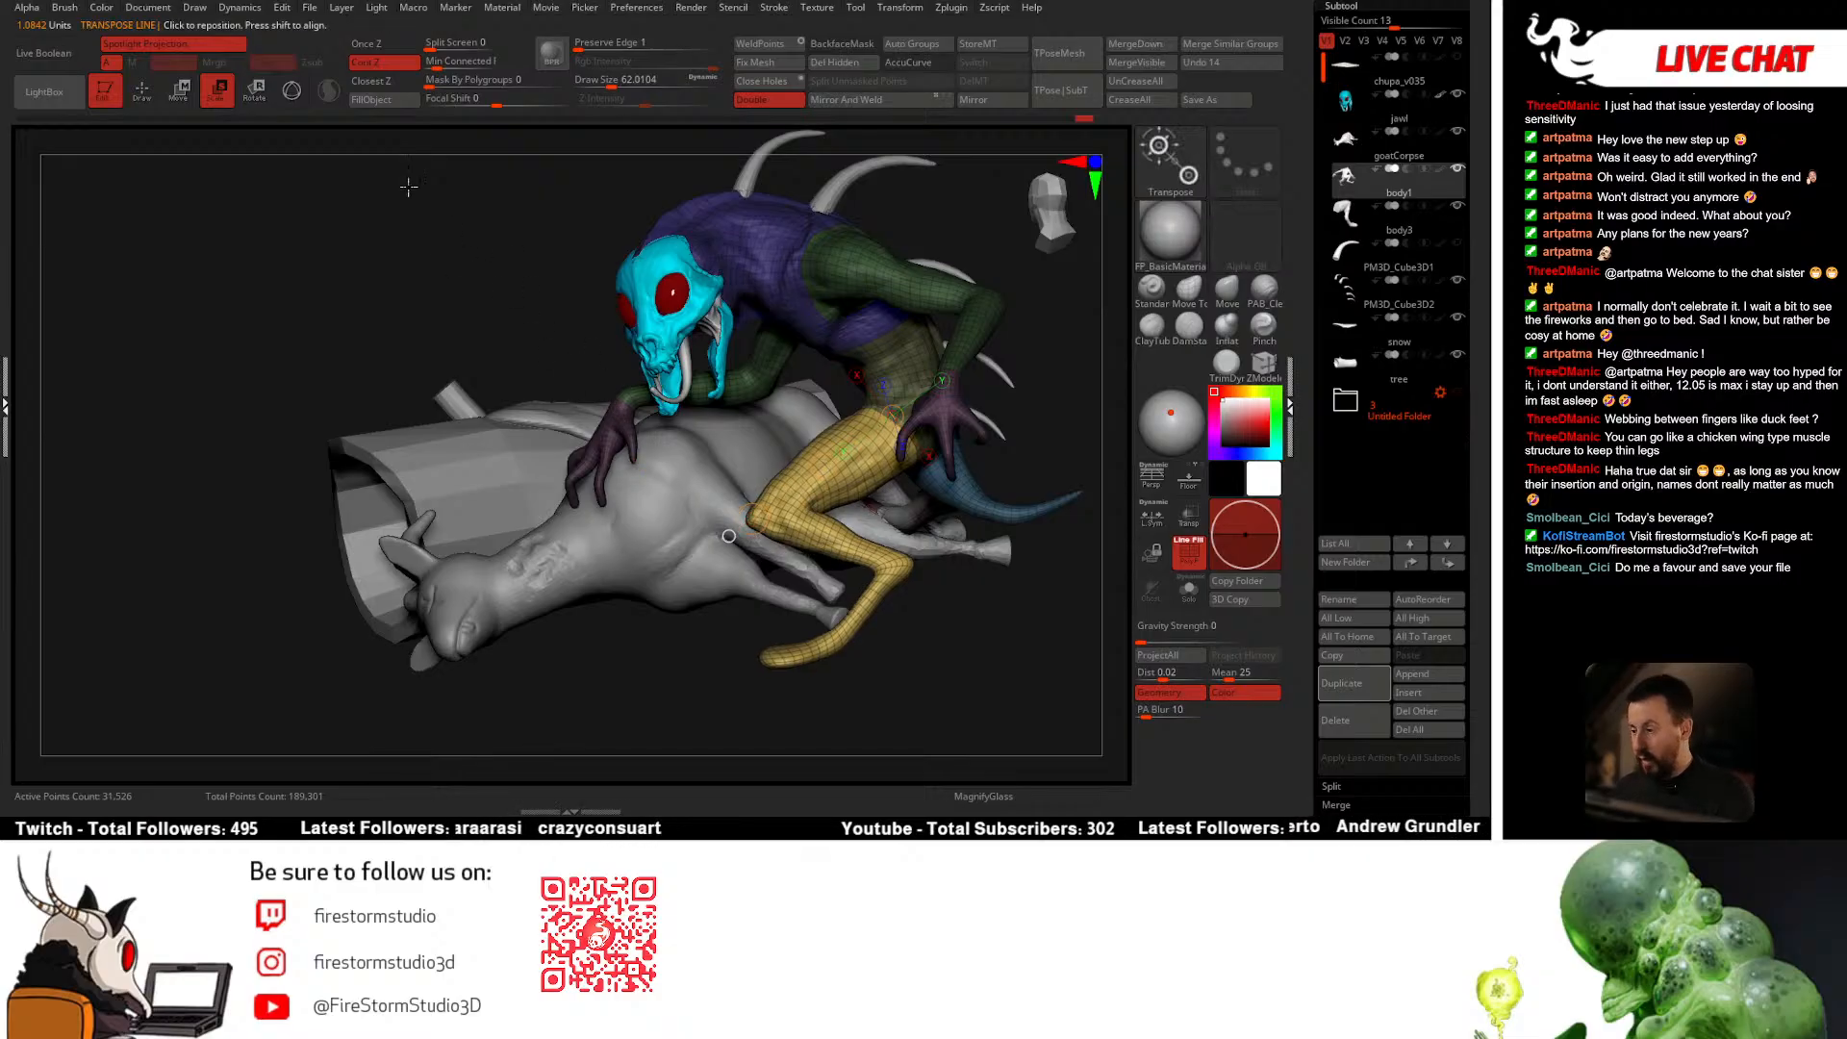
Step: Place the gizmo at the original leg's hip, scale the leg up slightly and clear the mask
key("y")
right_click_drag(864, 521, 1016, 404)
key("alt+s")
left_click(864, 432, "alt")
left_click_drag(1015, 402, 1055, 382, "alt")
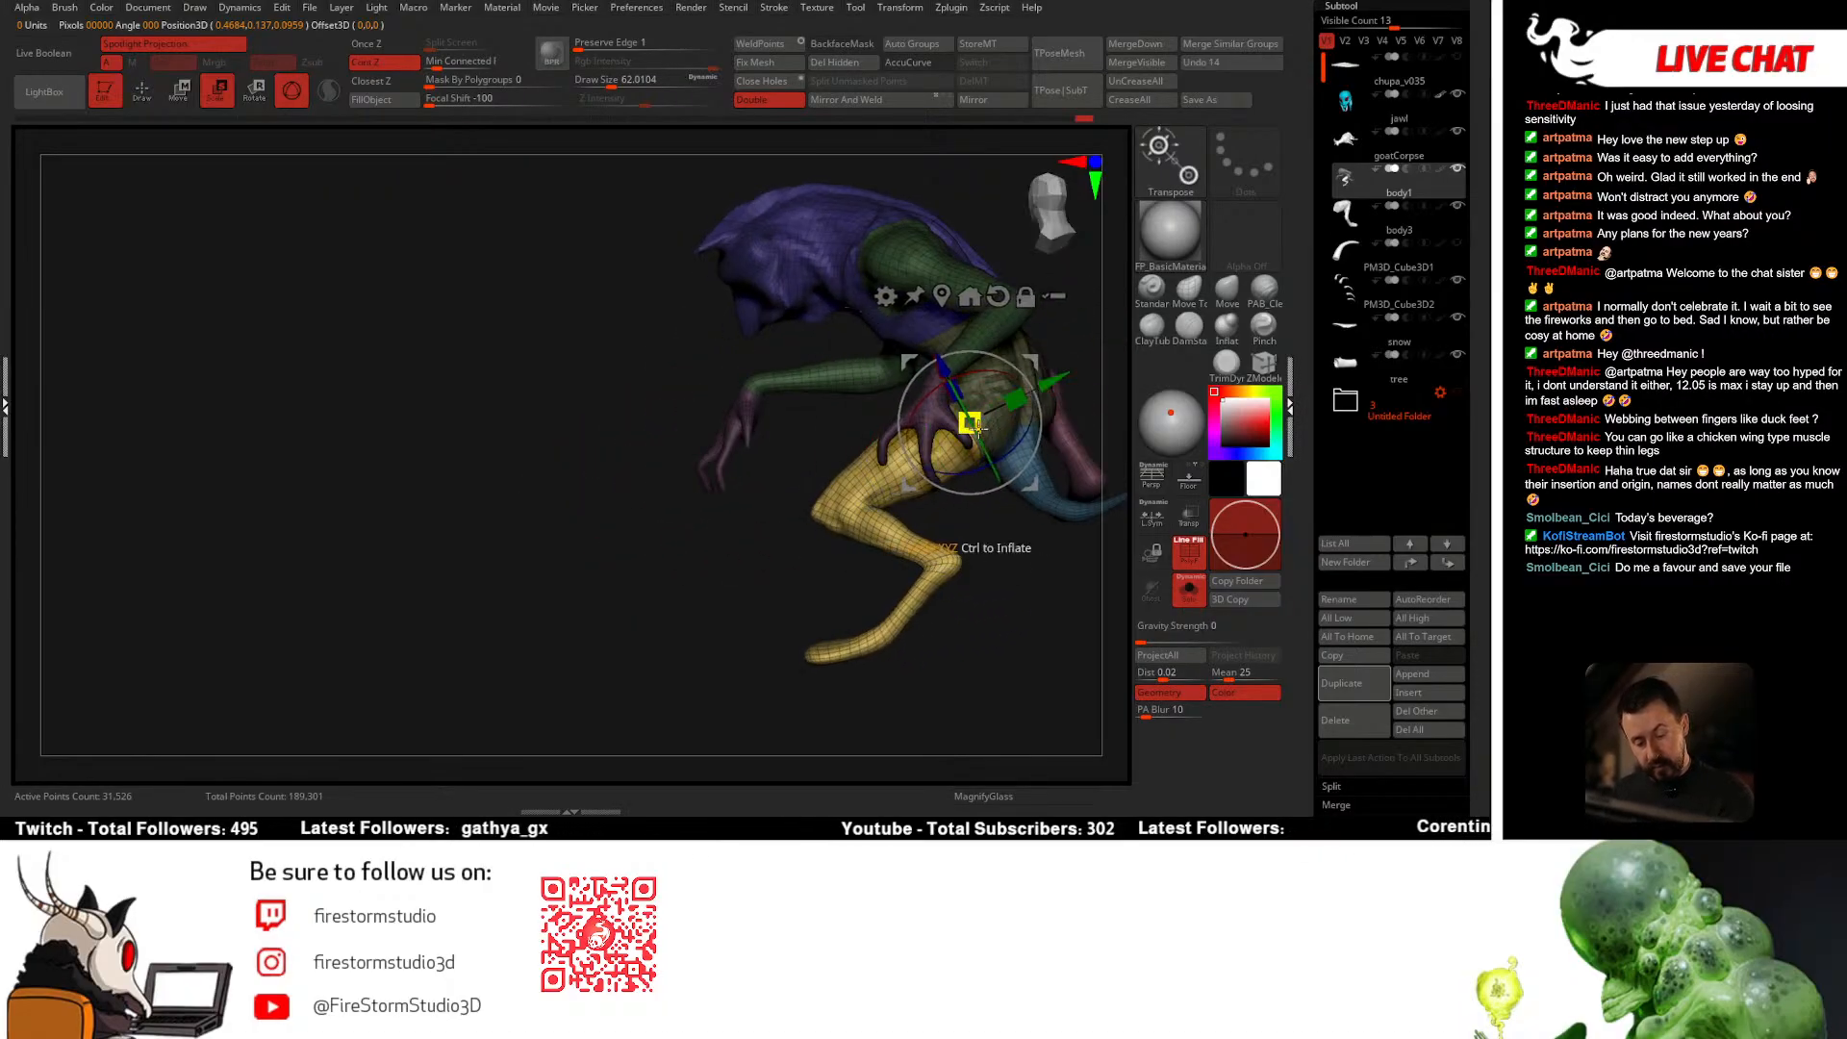
left_click_drag(973, 424, 979, 427)
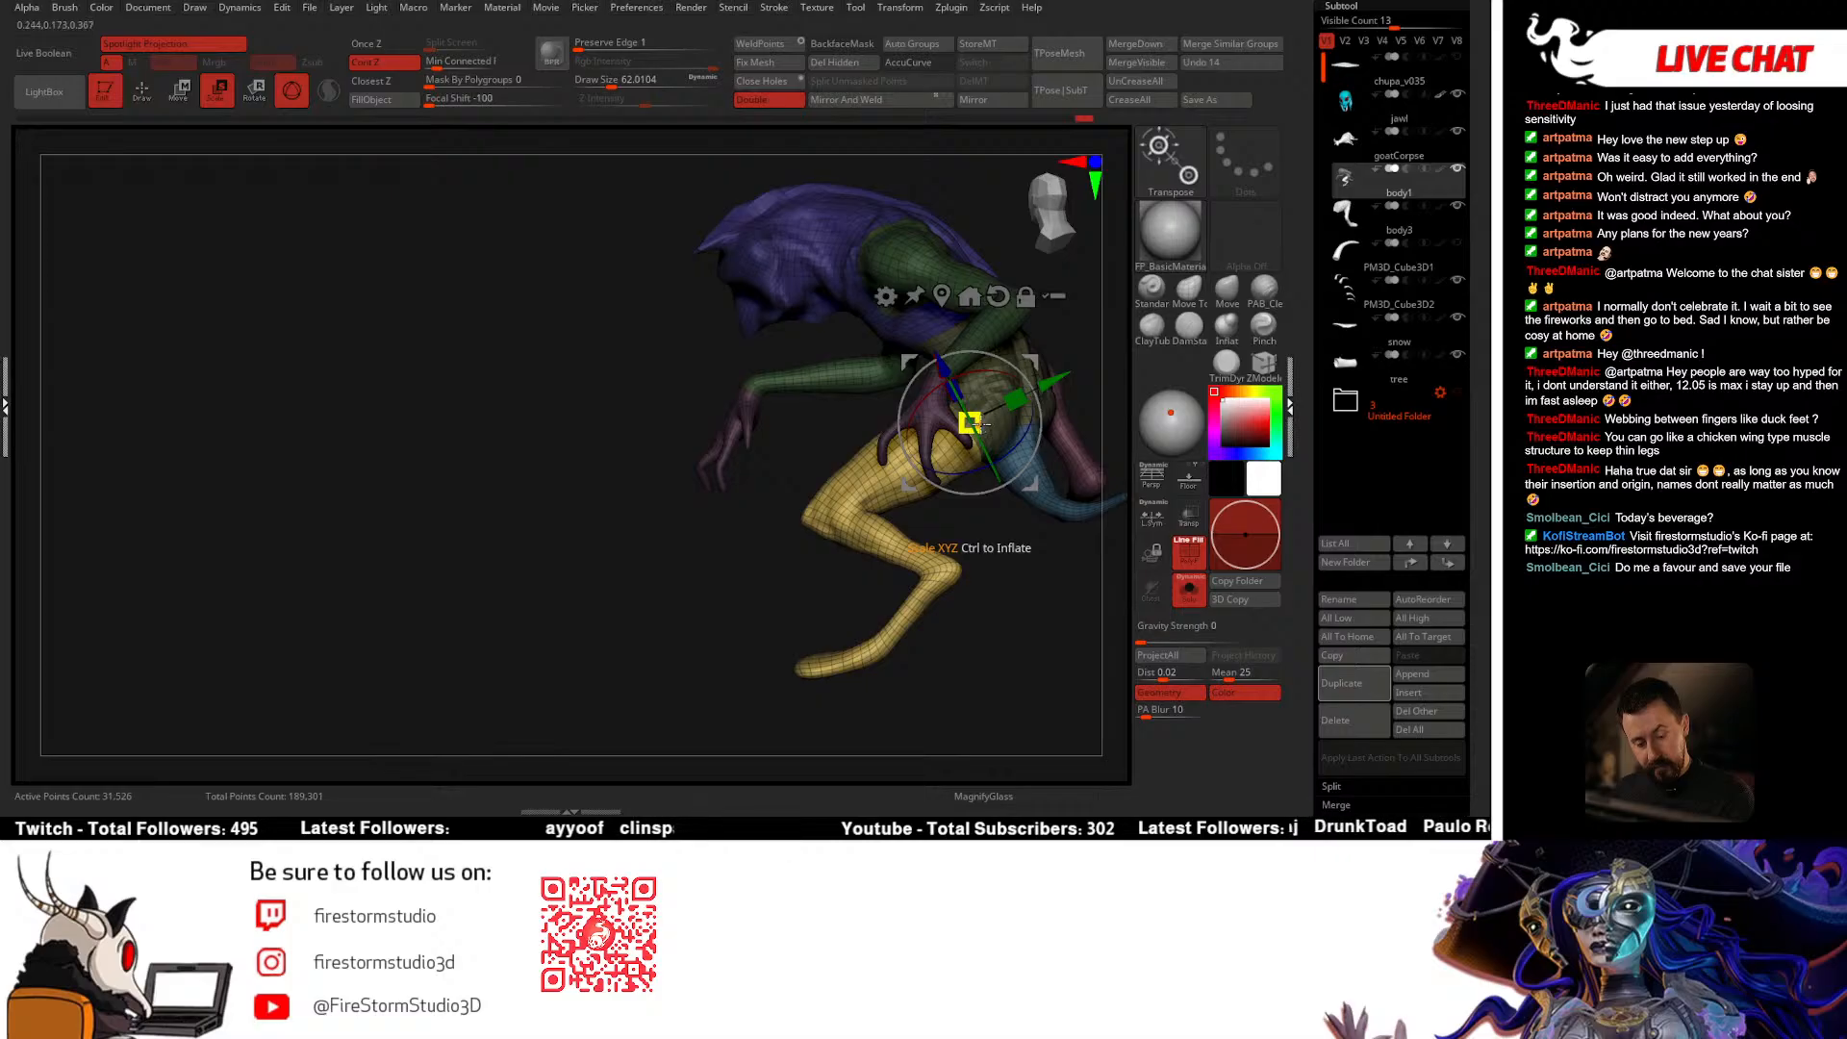
key("alt+s")
mouse_move(931, 573)
right_mouse_down()
mouse_move(799, 620)
mouse_move(866, 611)
right_mouse_up()
key("q")
left_click_drag(586, 568, 546, 581, "ctrl")
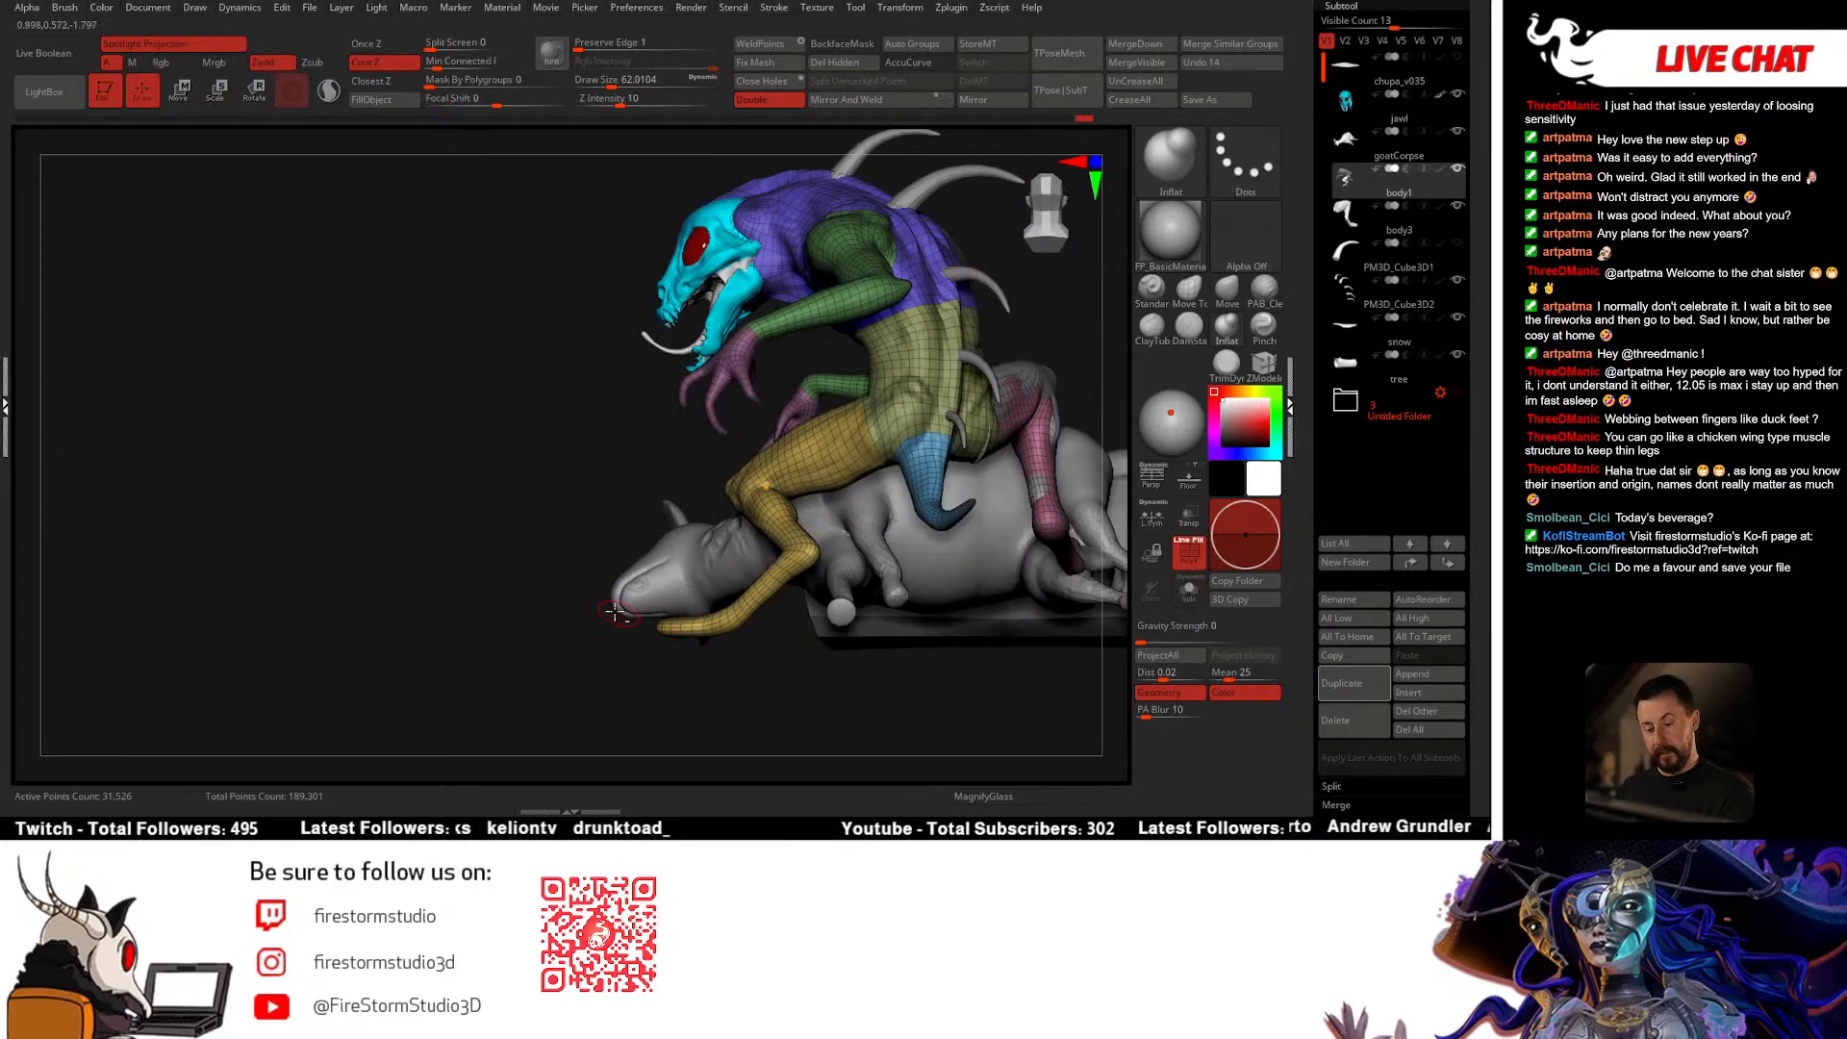
Step: Show the terrain base and check the creature's crouching pose against it from the front and rear
right_click_drag(595, 598, 704, 611)
right_click_drag(934, 635, 807, 603, "alt")
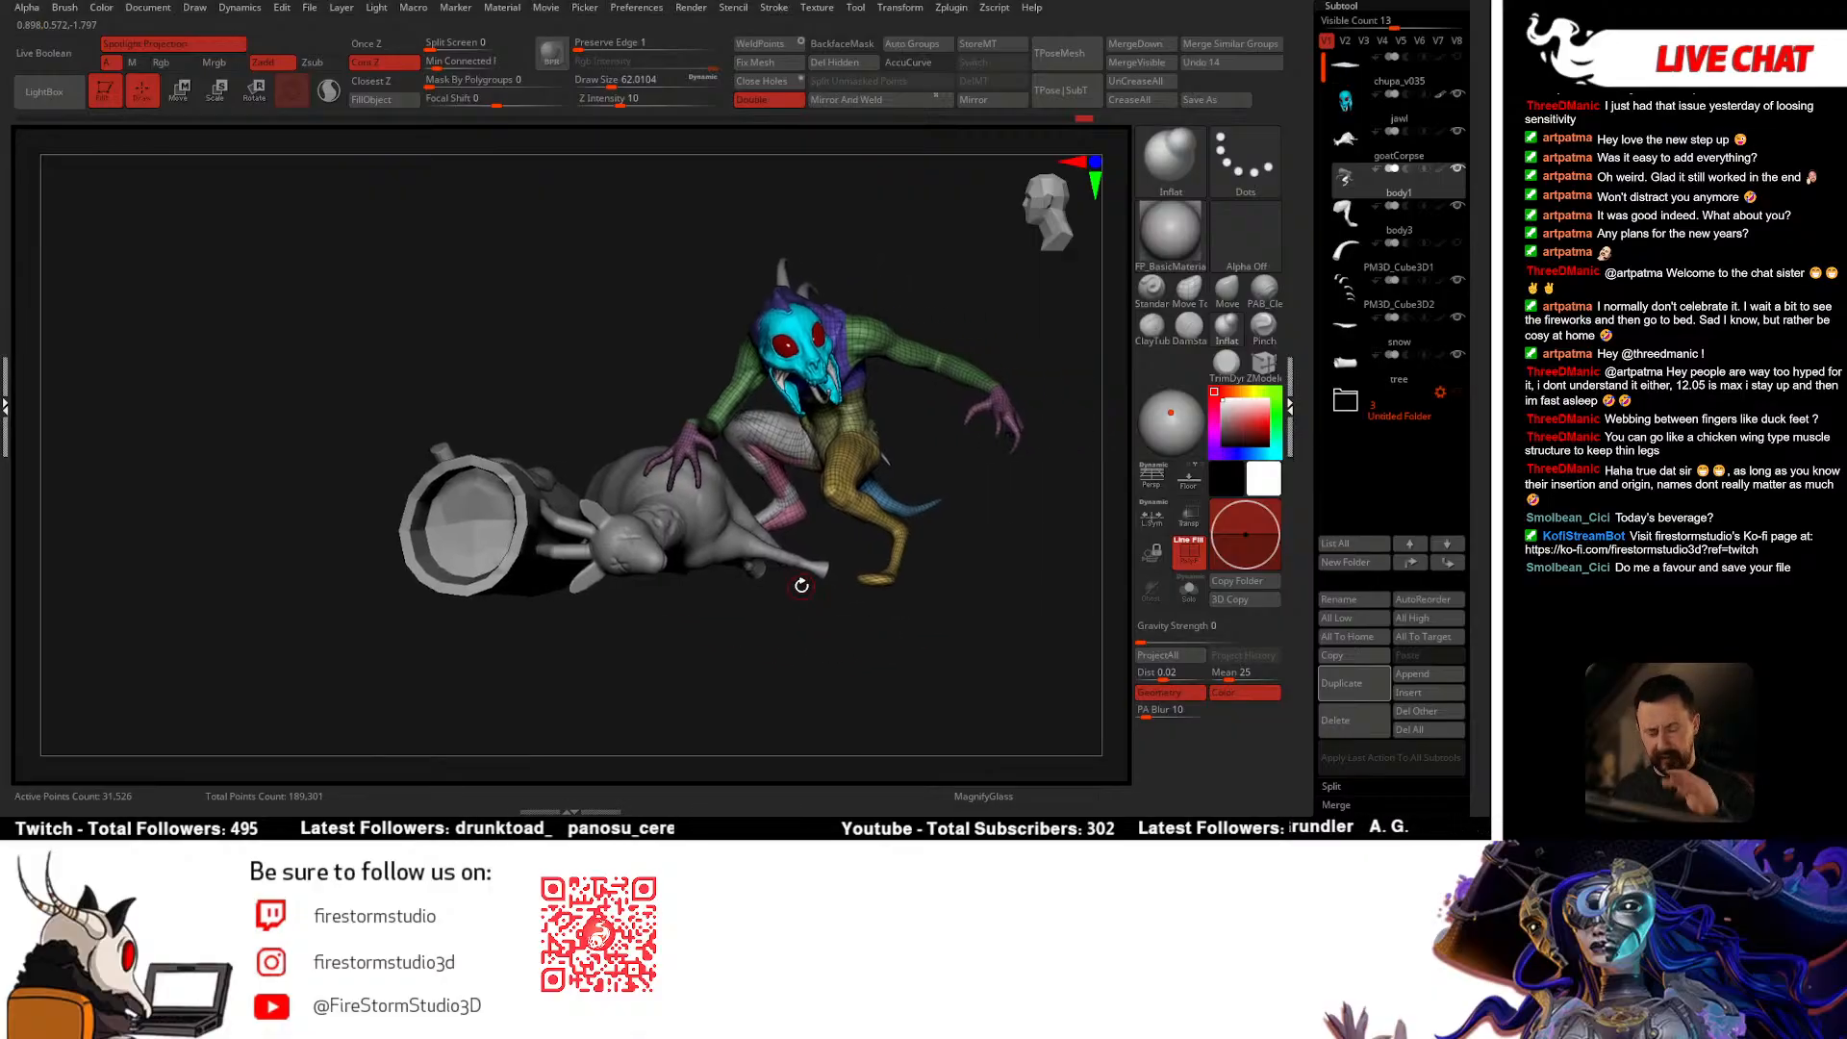
left_click(1458, 57)
right_click_drag(1047, 503, 902, 560)
right_click_drag(866, 491, 760, 558)
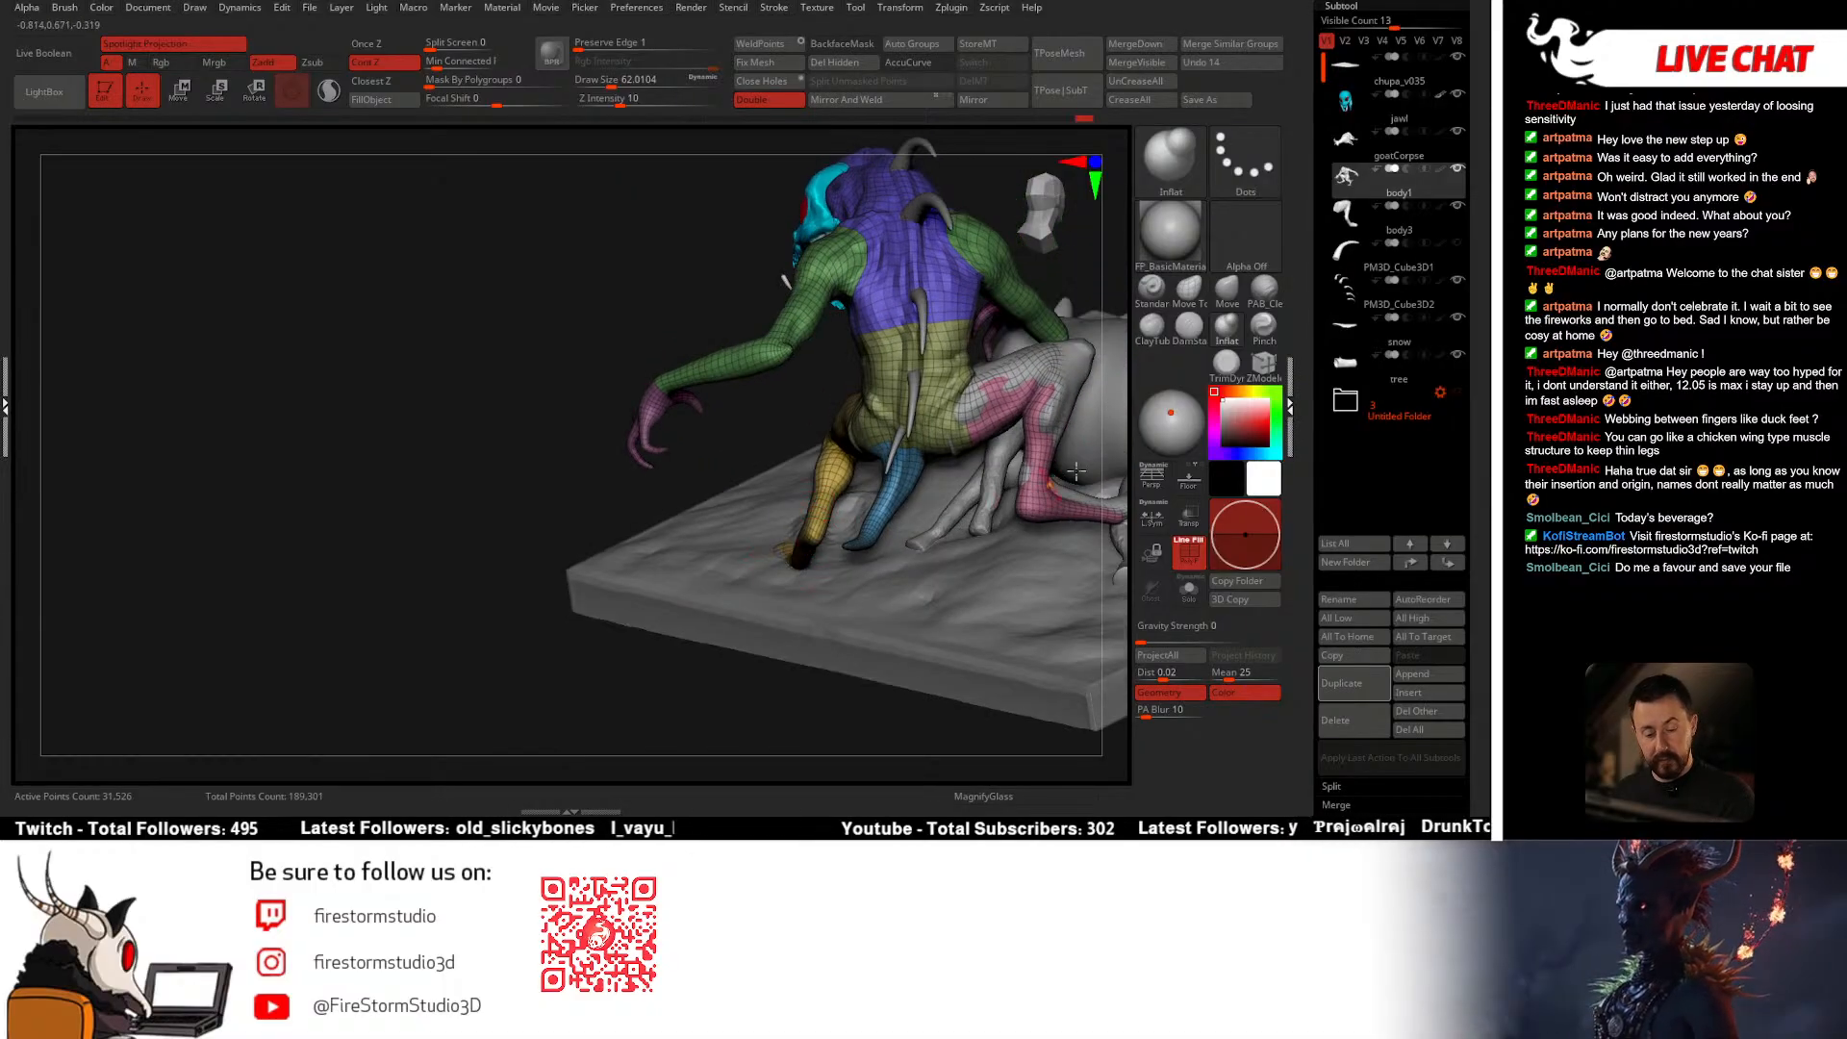
Step: Thicken the original leg's upper thigh with the Inflat brush at a size of about 116, lowering the Z intensity to 7
key("b")
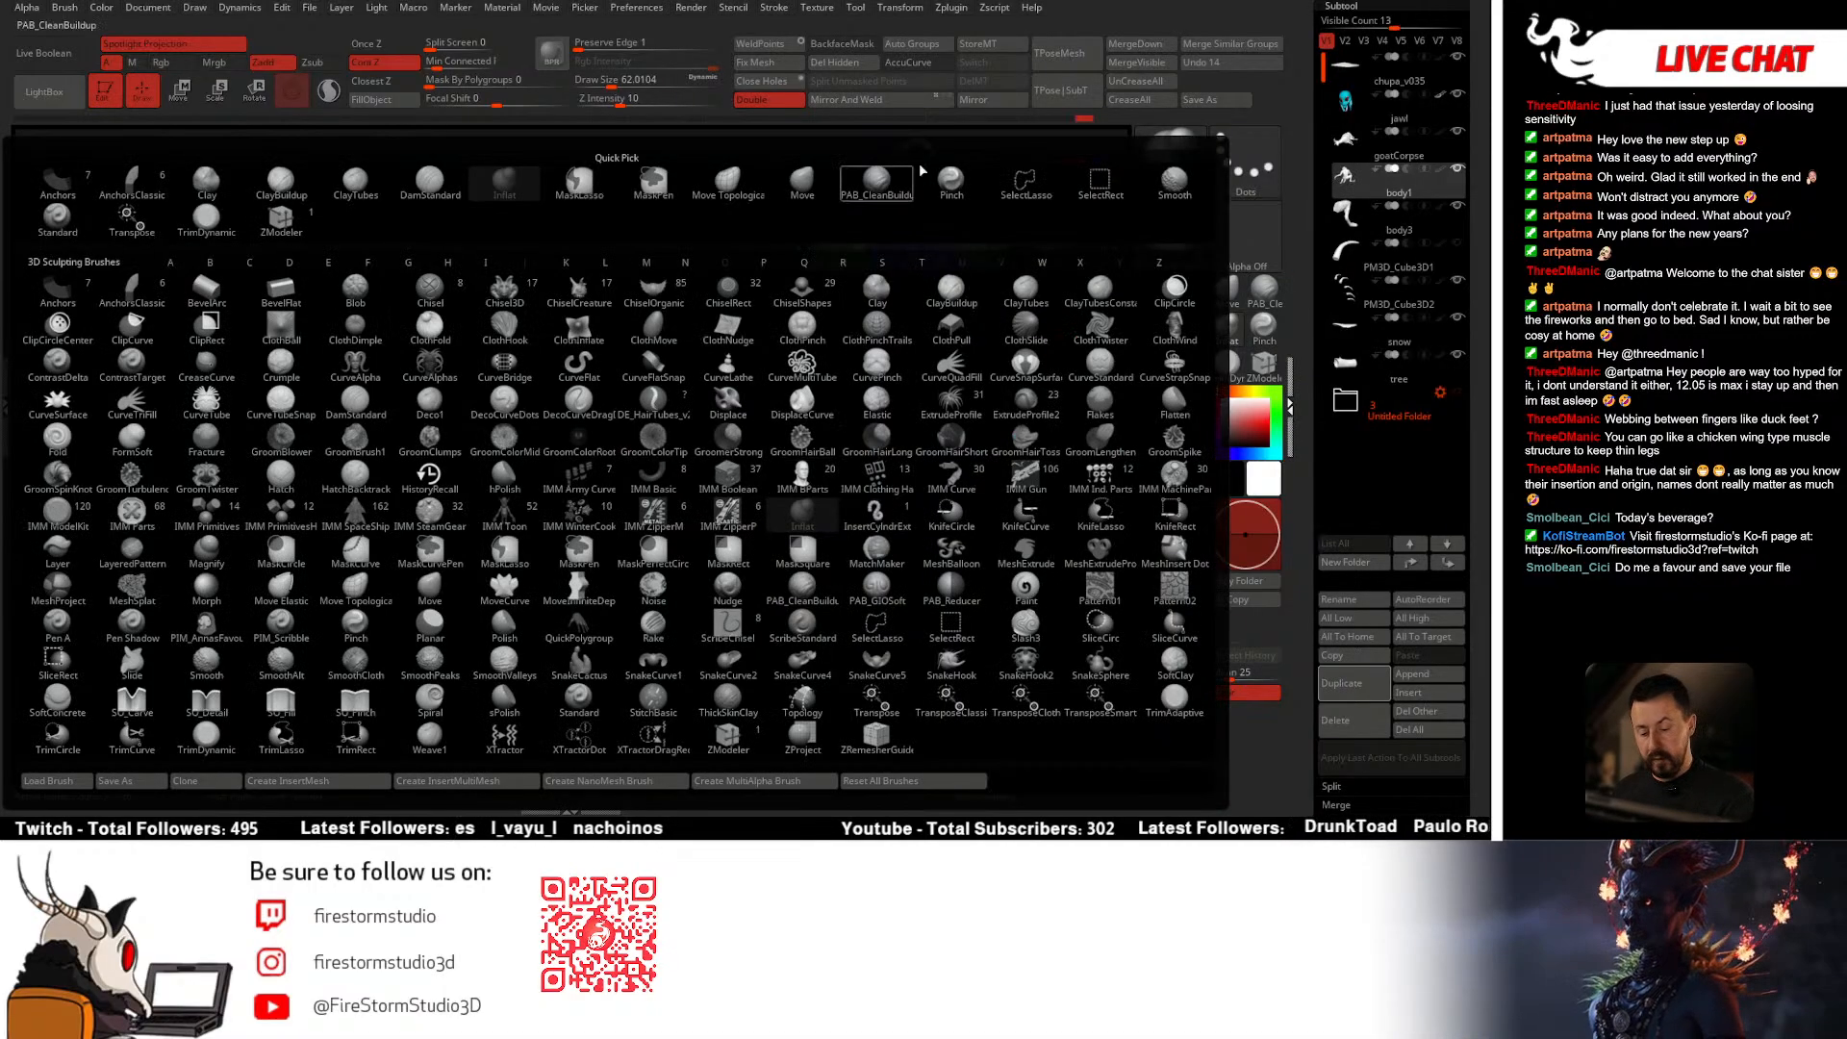
key("i")
key("n")
key("s")
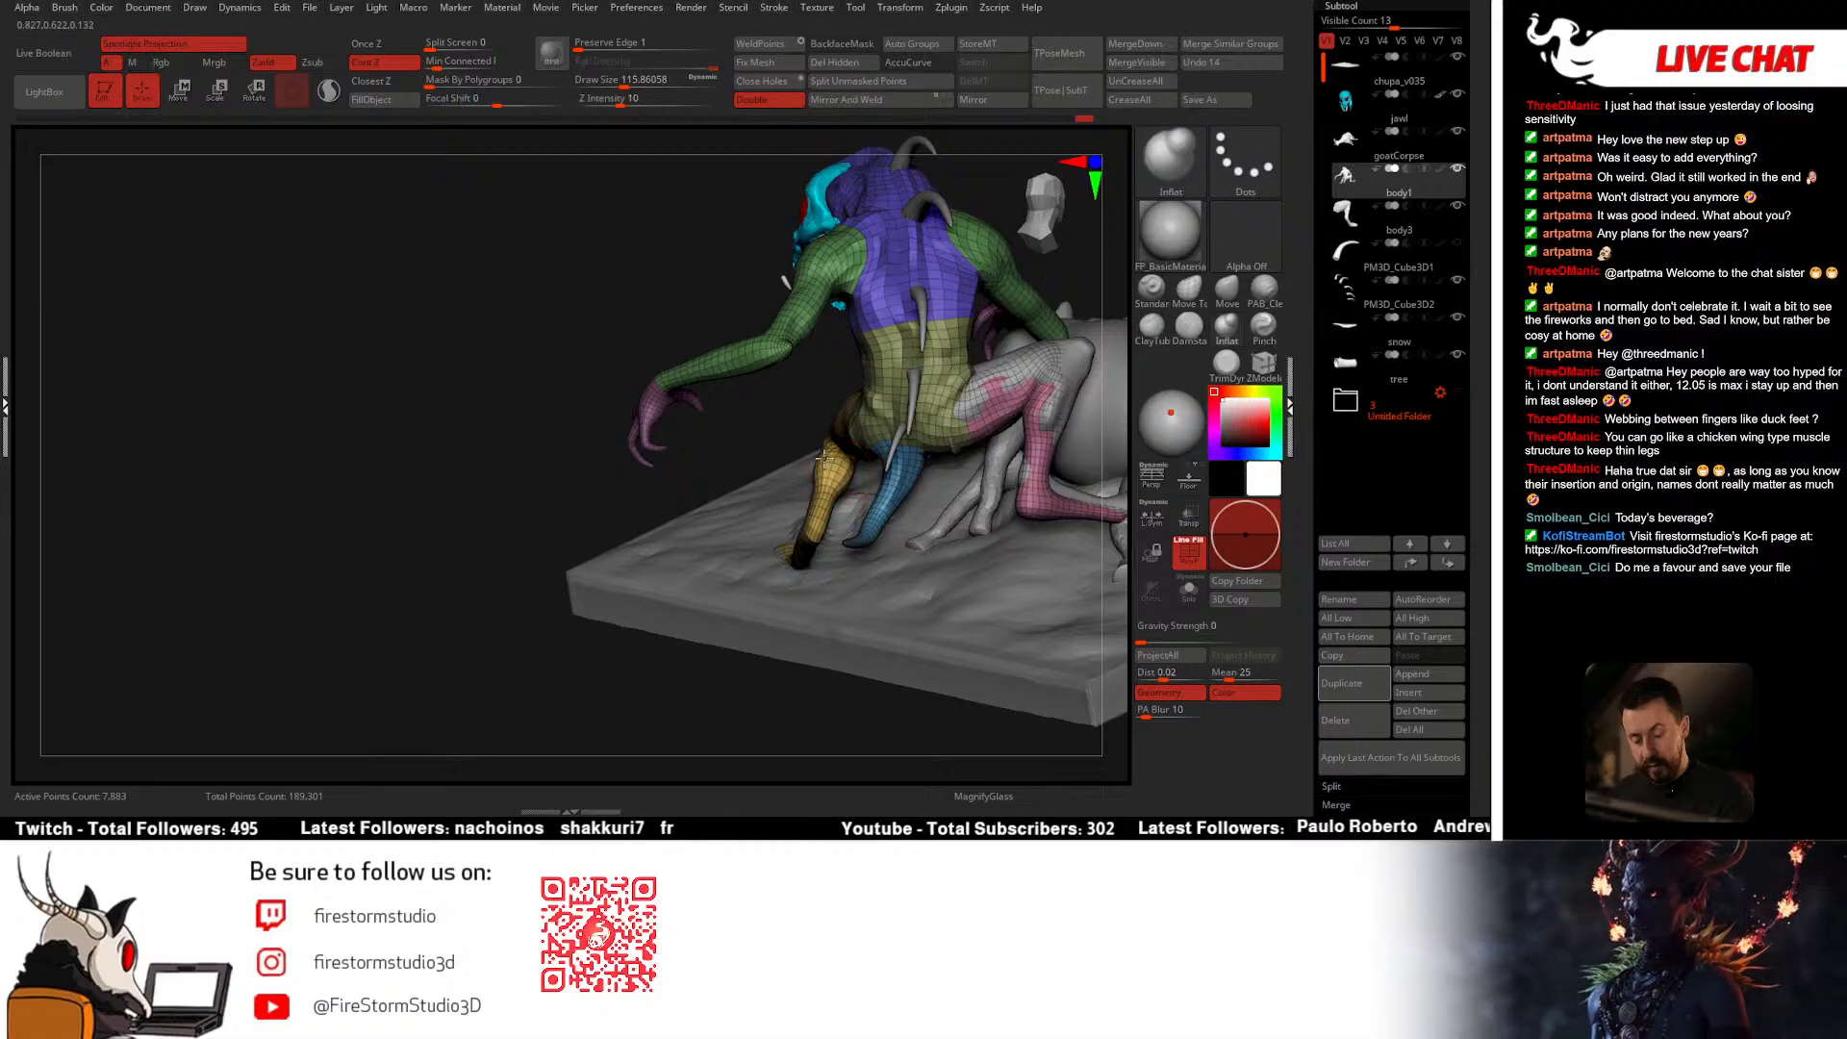
left_click_drag(824, 458, 831, 471)
key("ctrl+z")
left_click_drag(621, 100, 627, 113)
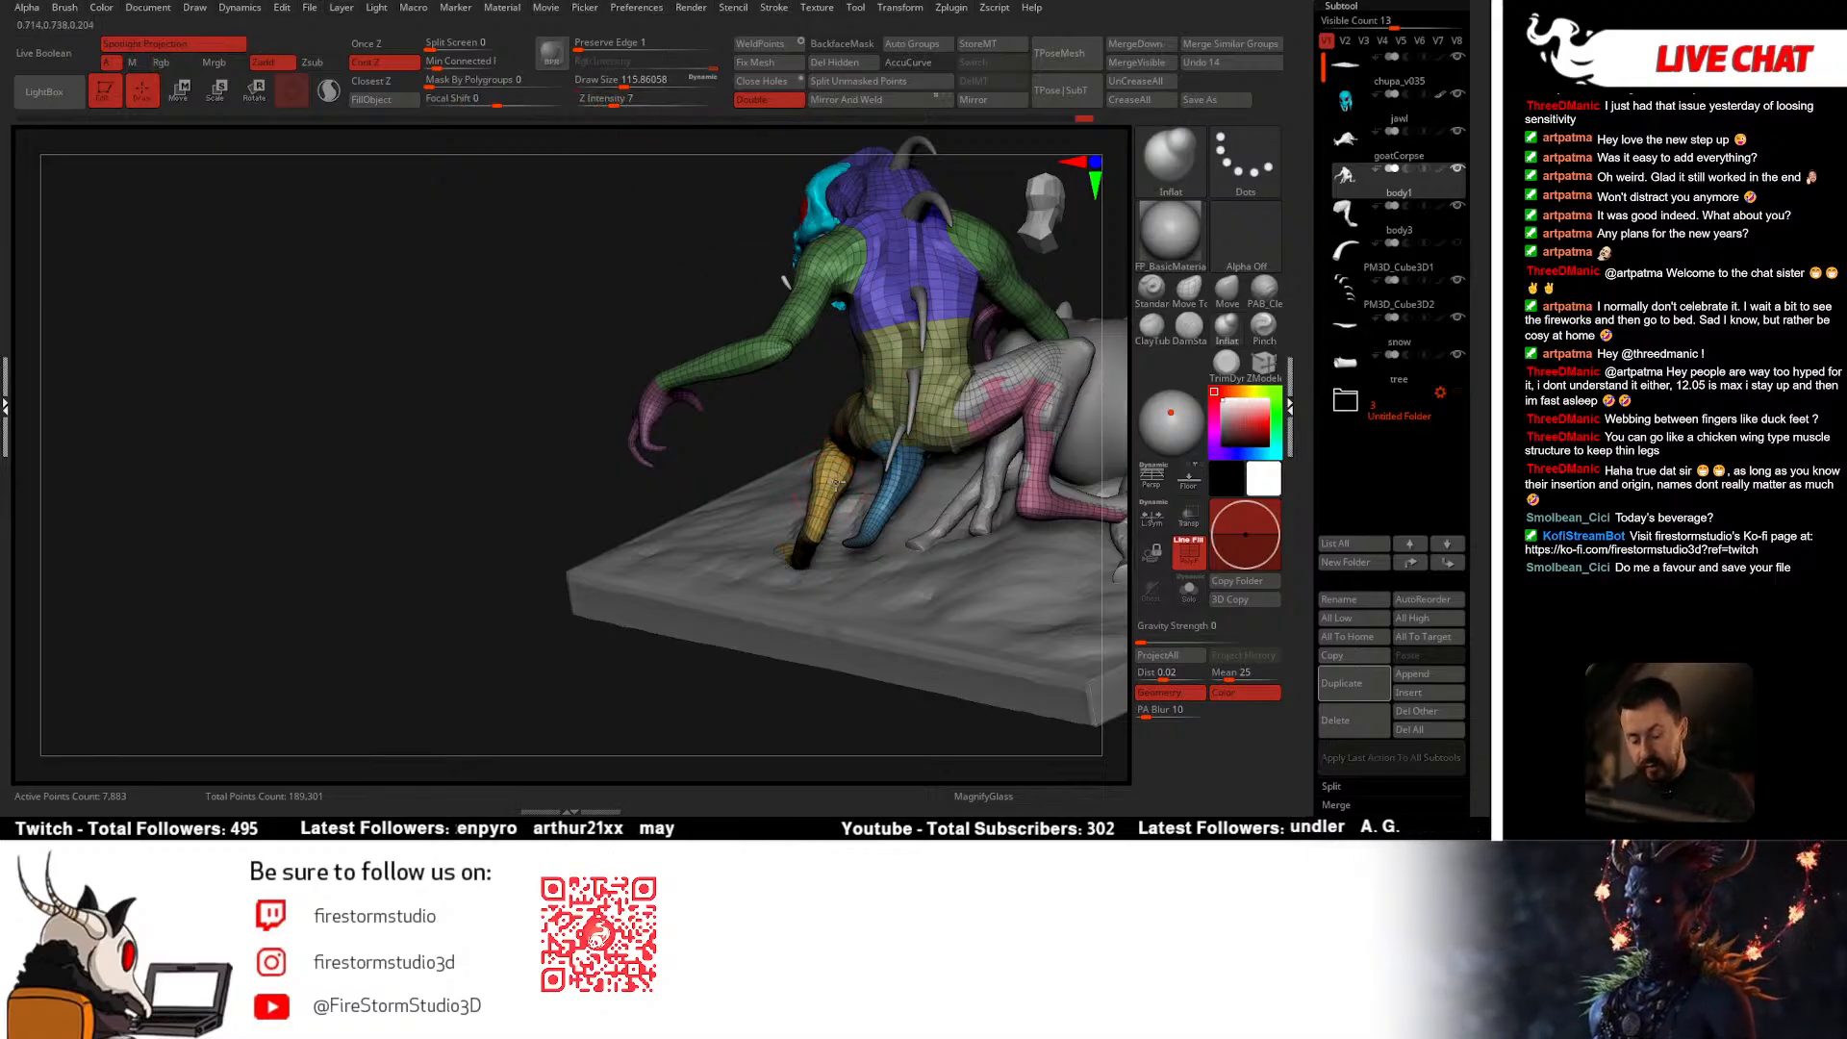
right_click_drag(961, 454, 1040, 471)
right_click_drag(1040, 471, 793, 467, "alt")
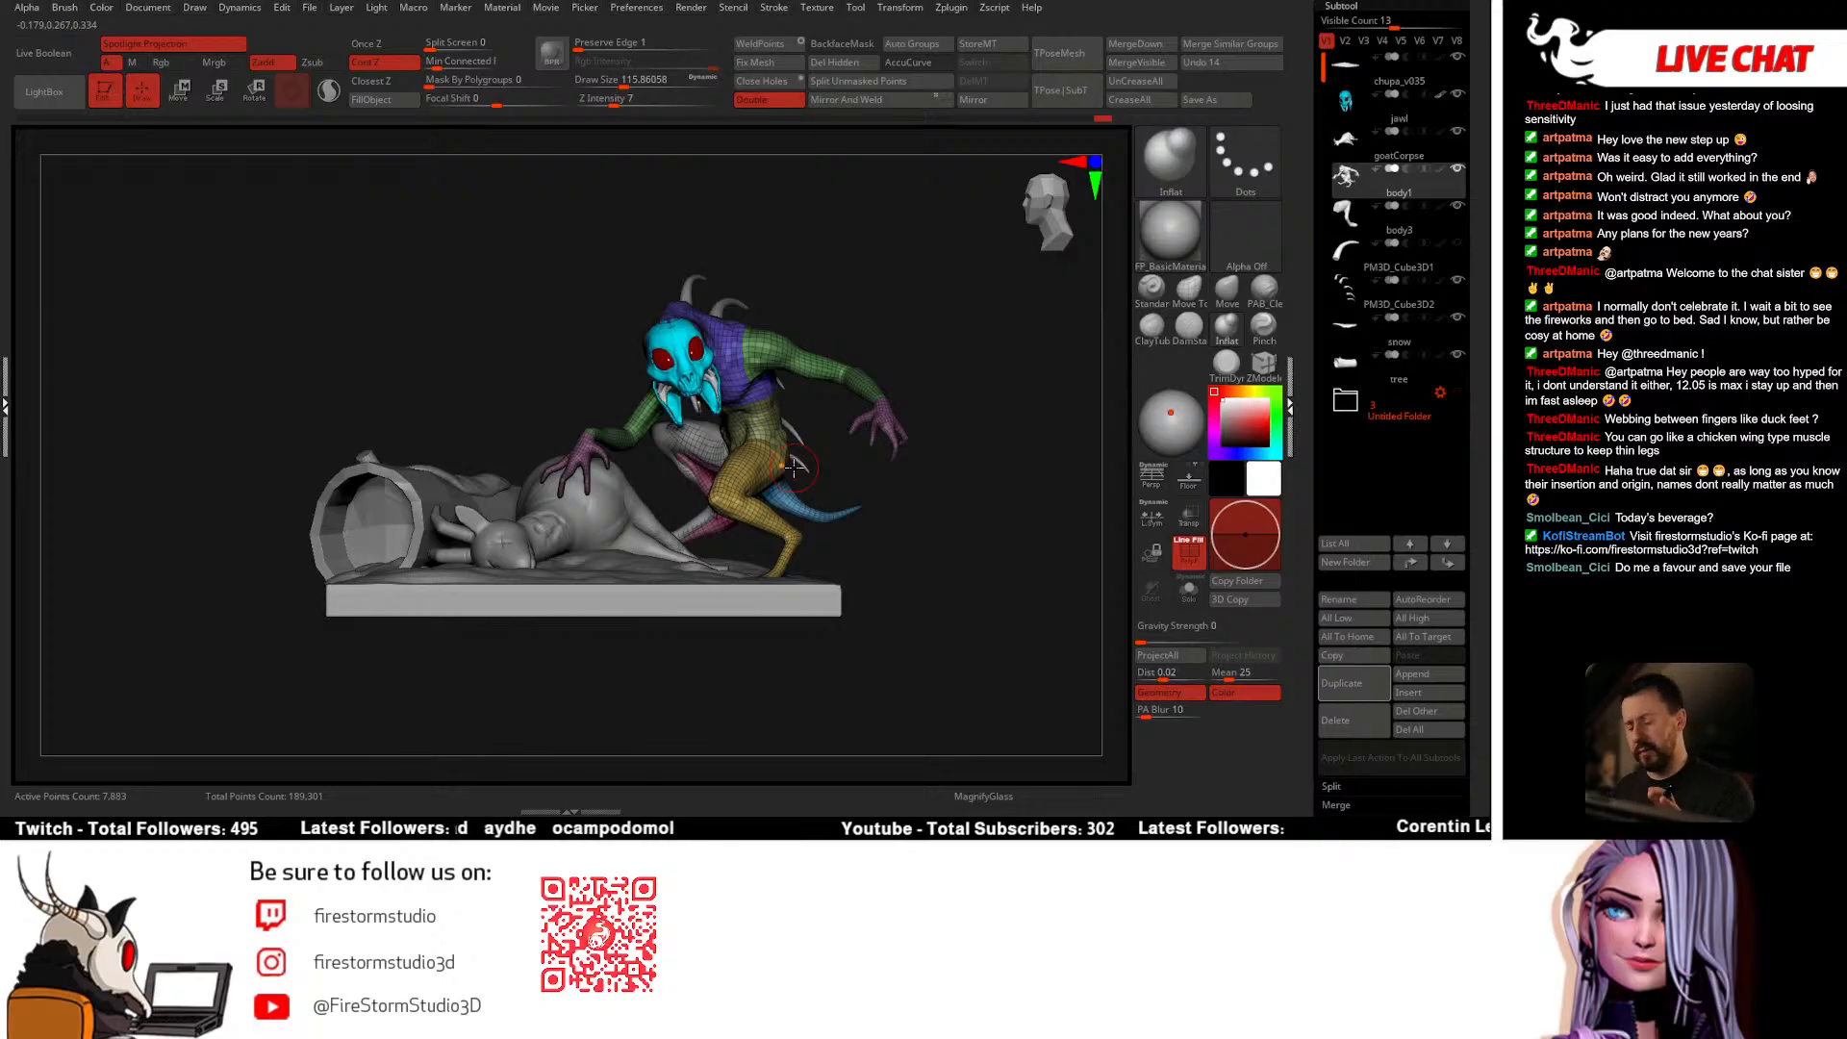
Step: Isolate the body, hide its polygroup wireframe and examine both legs from behind
right_click_drag(935, 382, 921, 386)
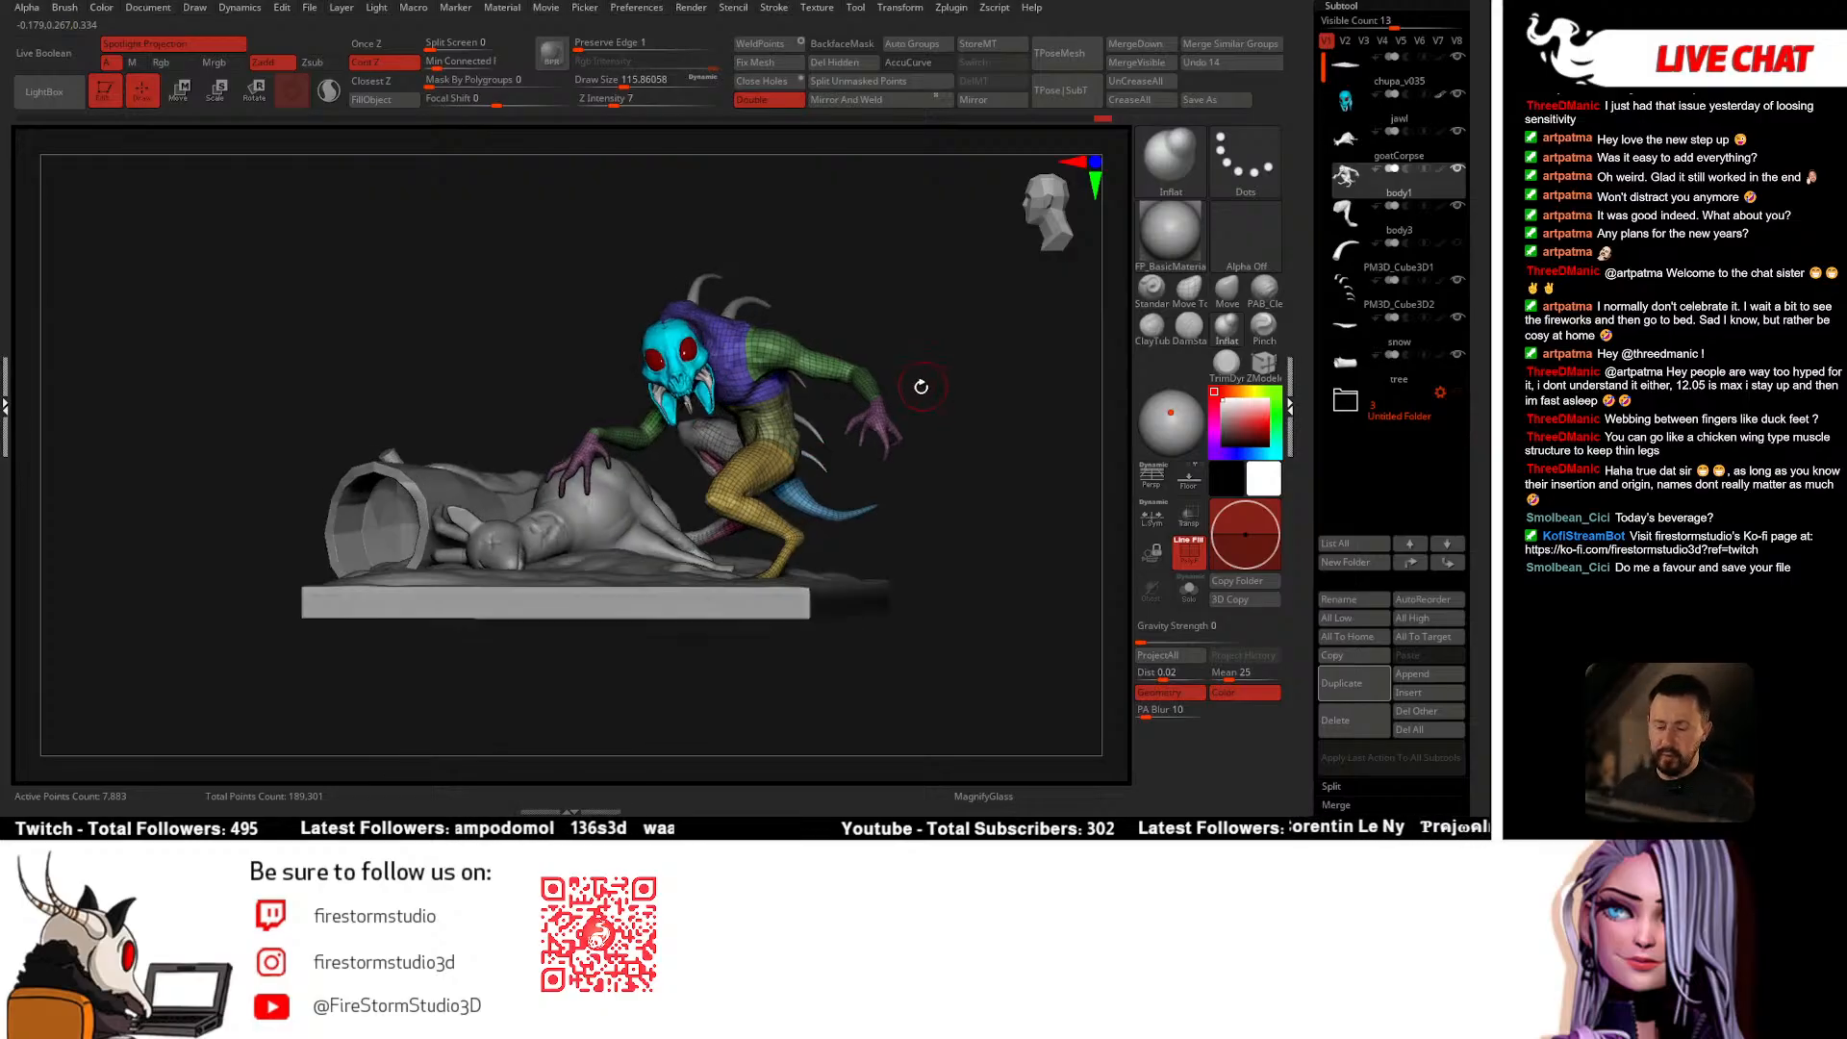
key("alt+s")
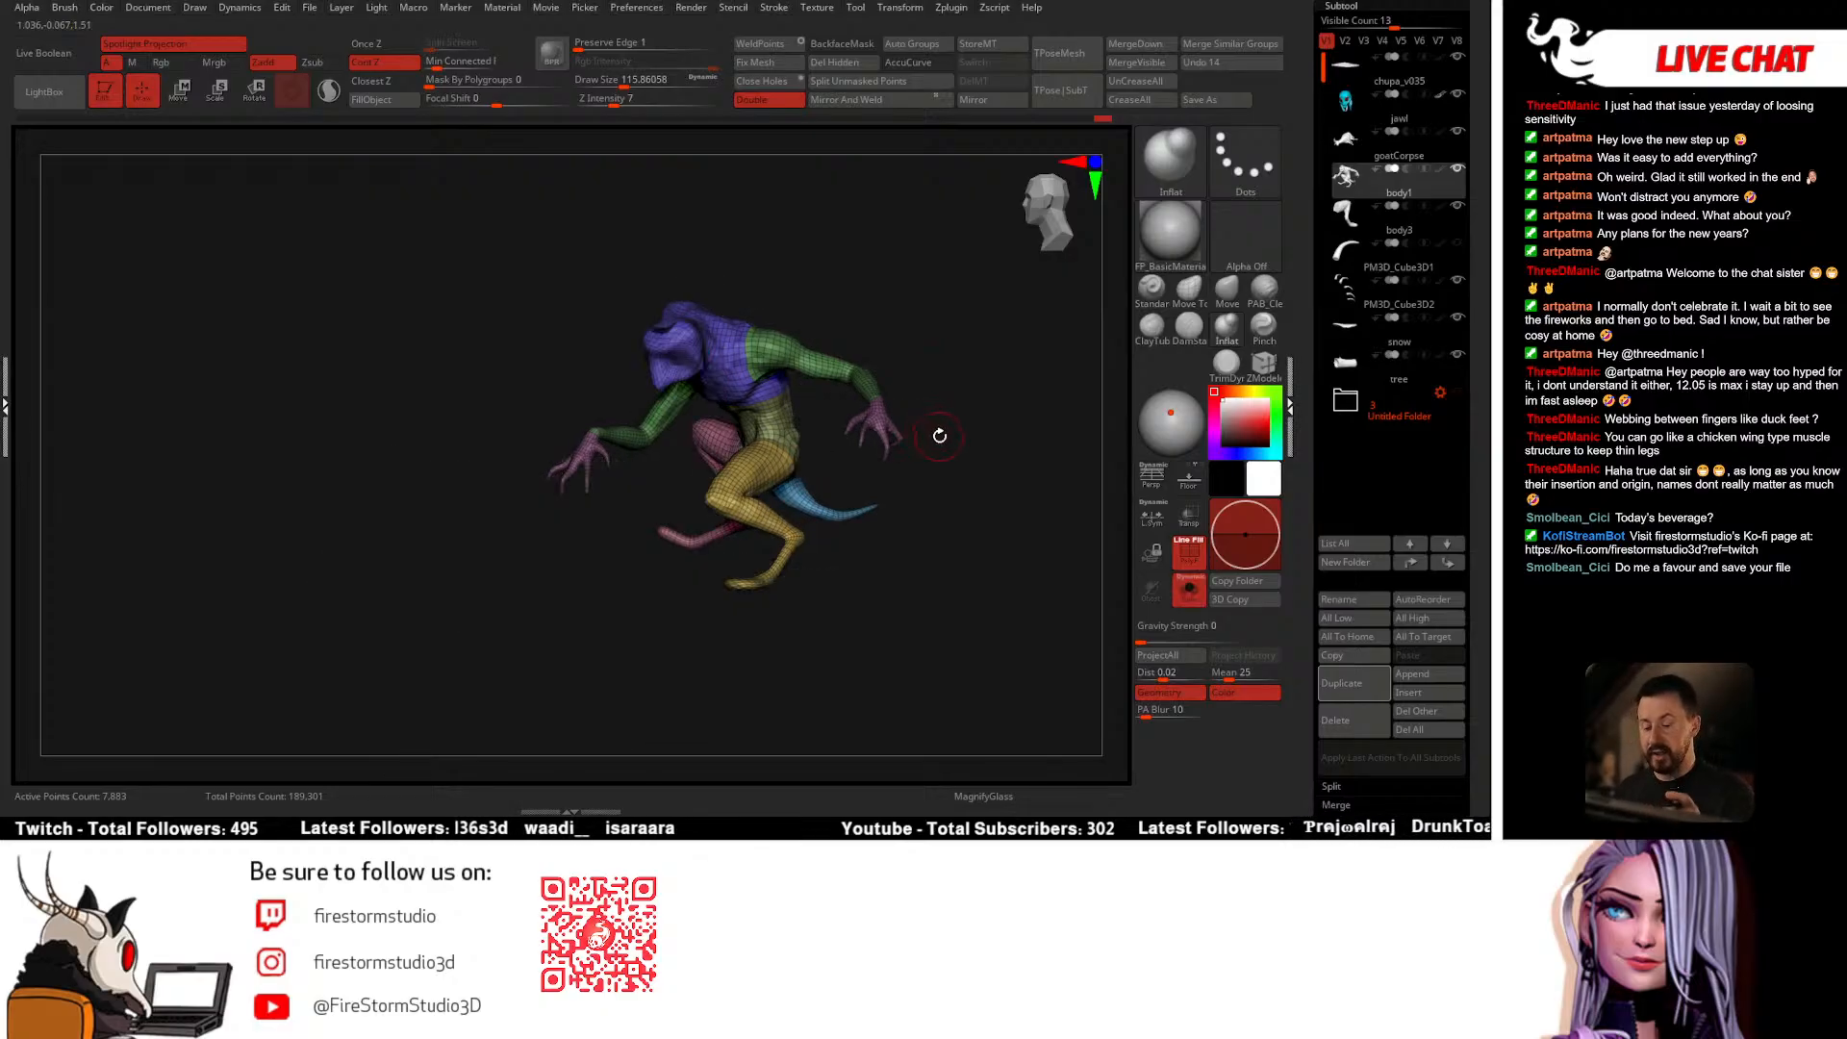
key("shift+f")
right_click_drag(935, 441, 952, 501)
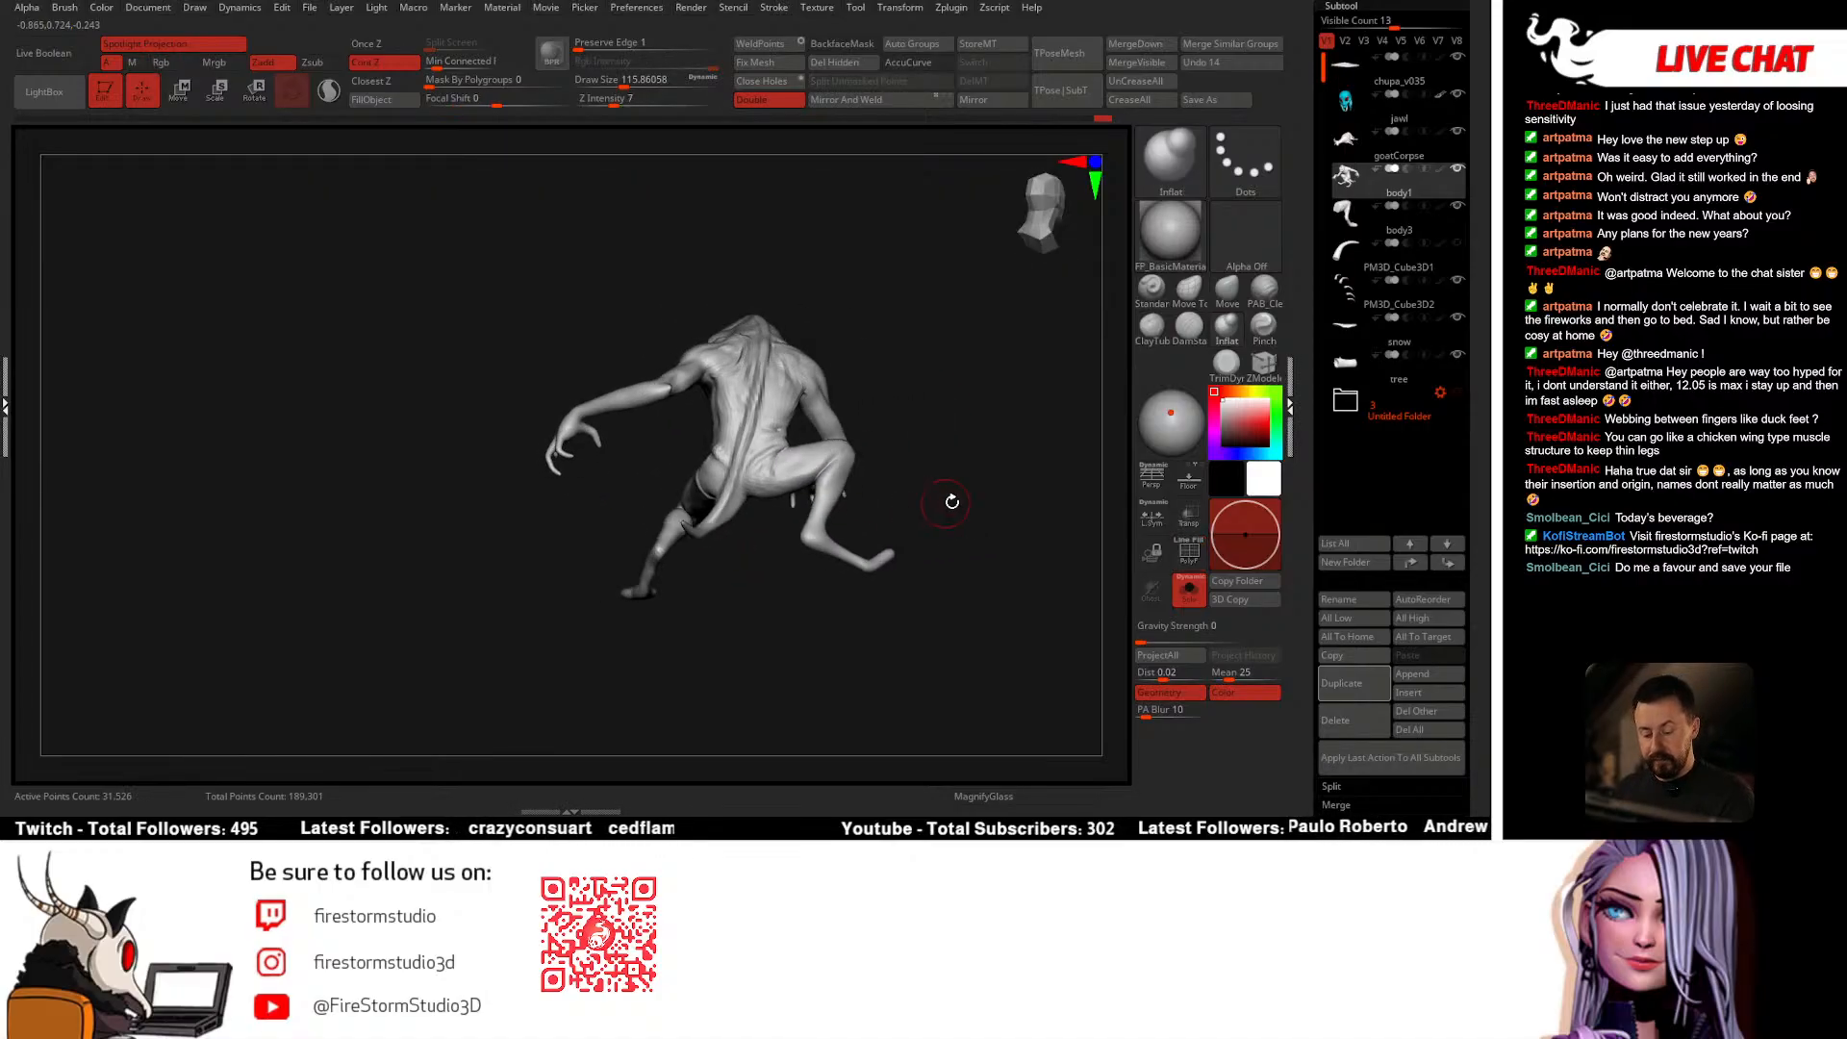
Step: Try to delete the hidden bent leg from the body at its lower subdivision level
left_click(833, 503, "ctrl+shift")
left_click(827, 498, "ctrl+shift")
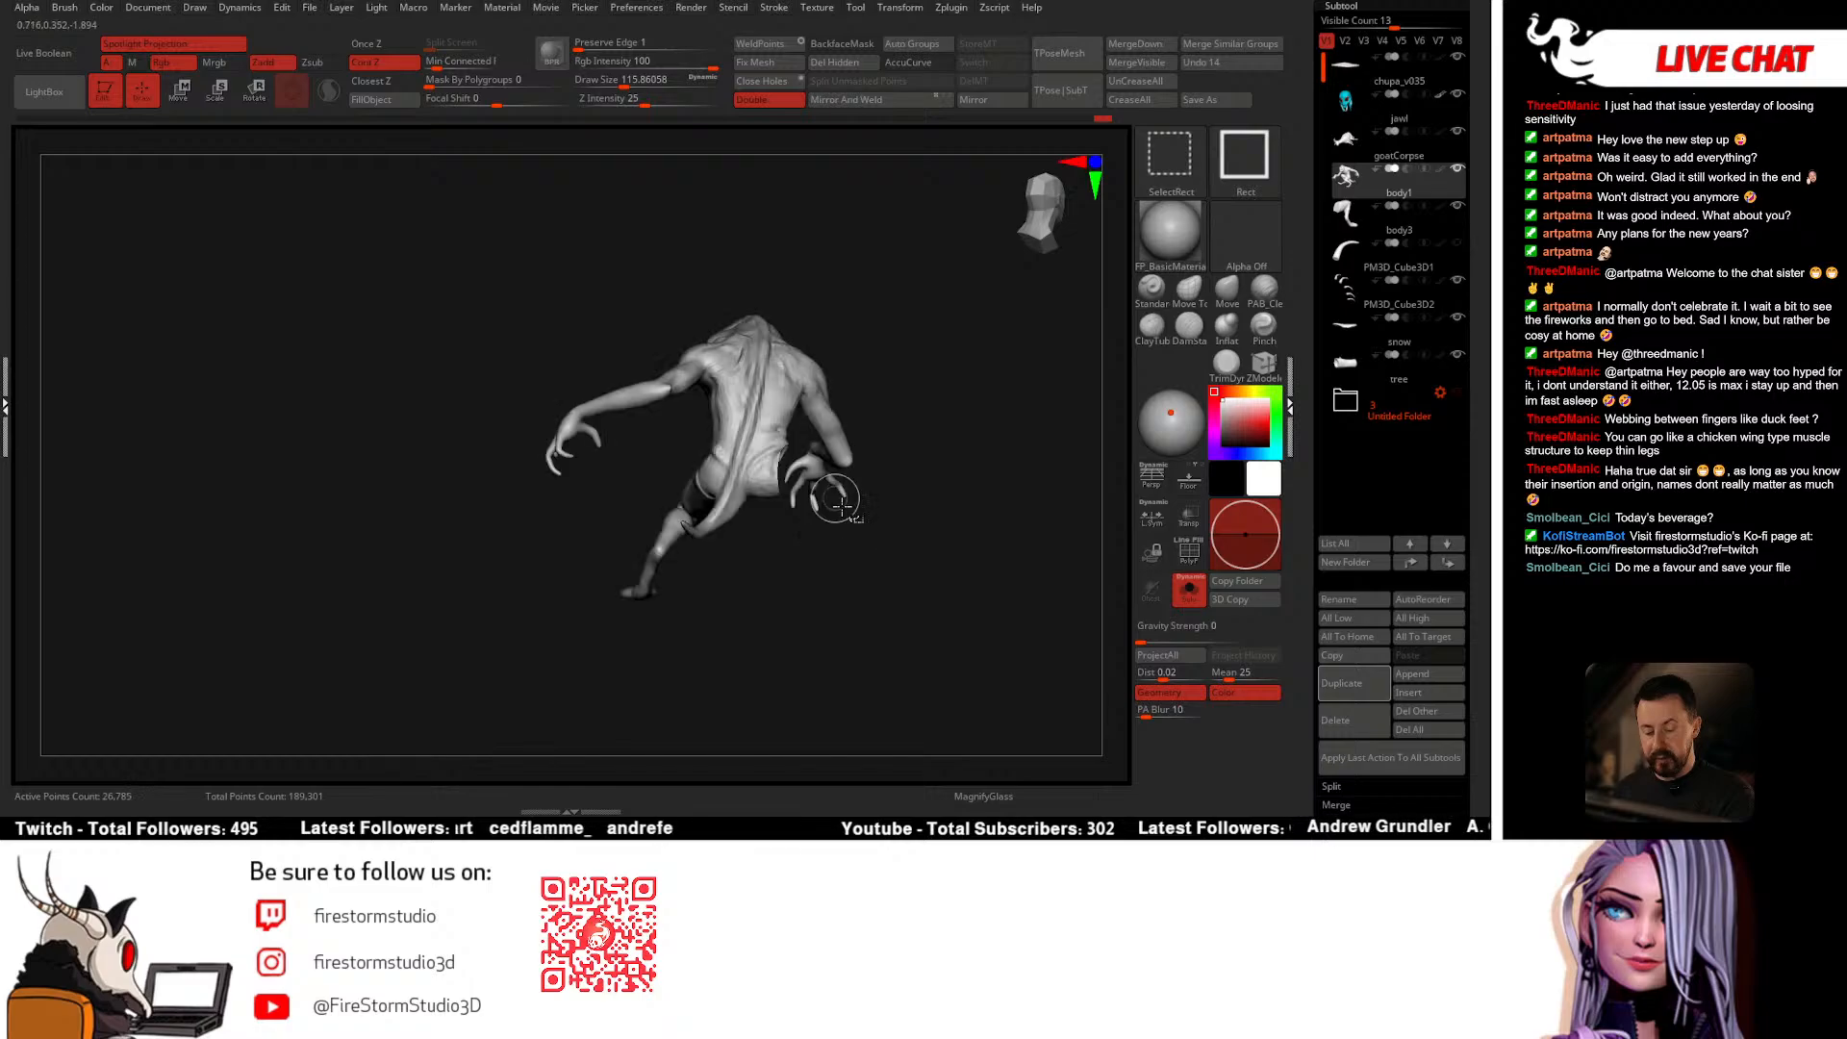
key("shift+d")
right_click_drag(925, 385, 853, 358, "alt")
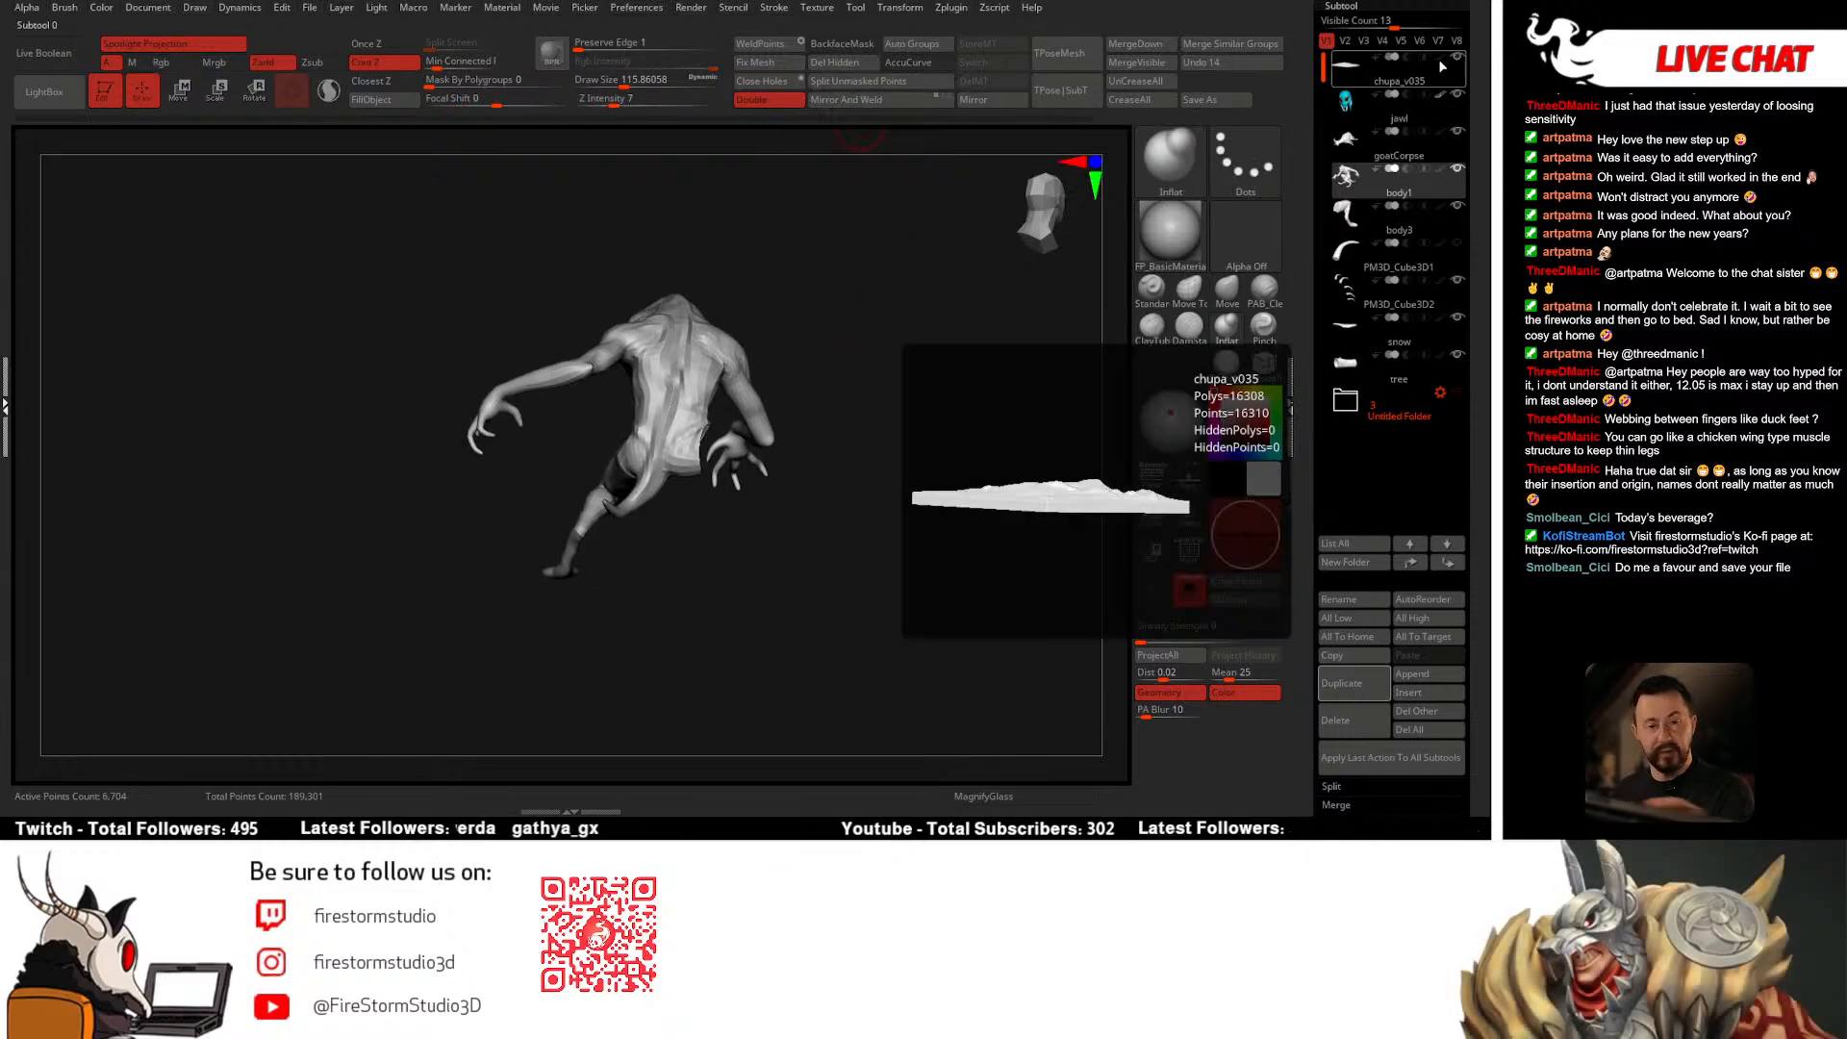
left_click_drag(1467, 69, 1466, 130)
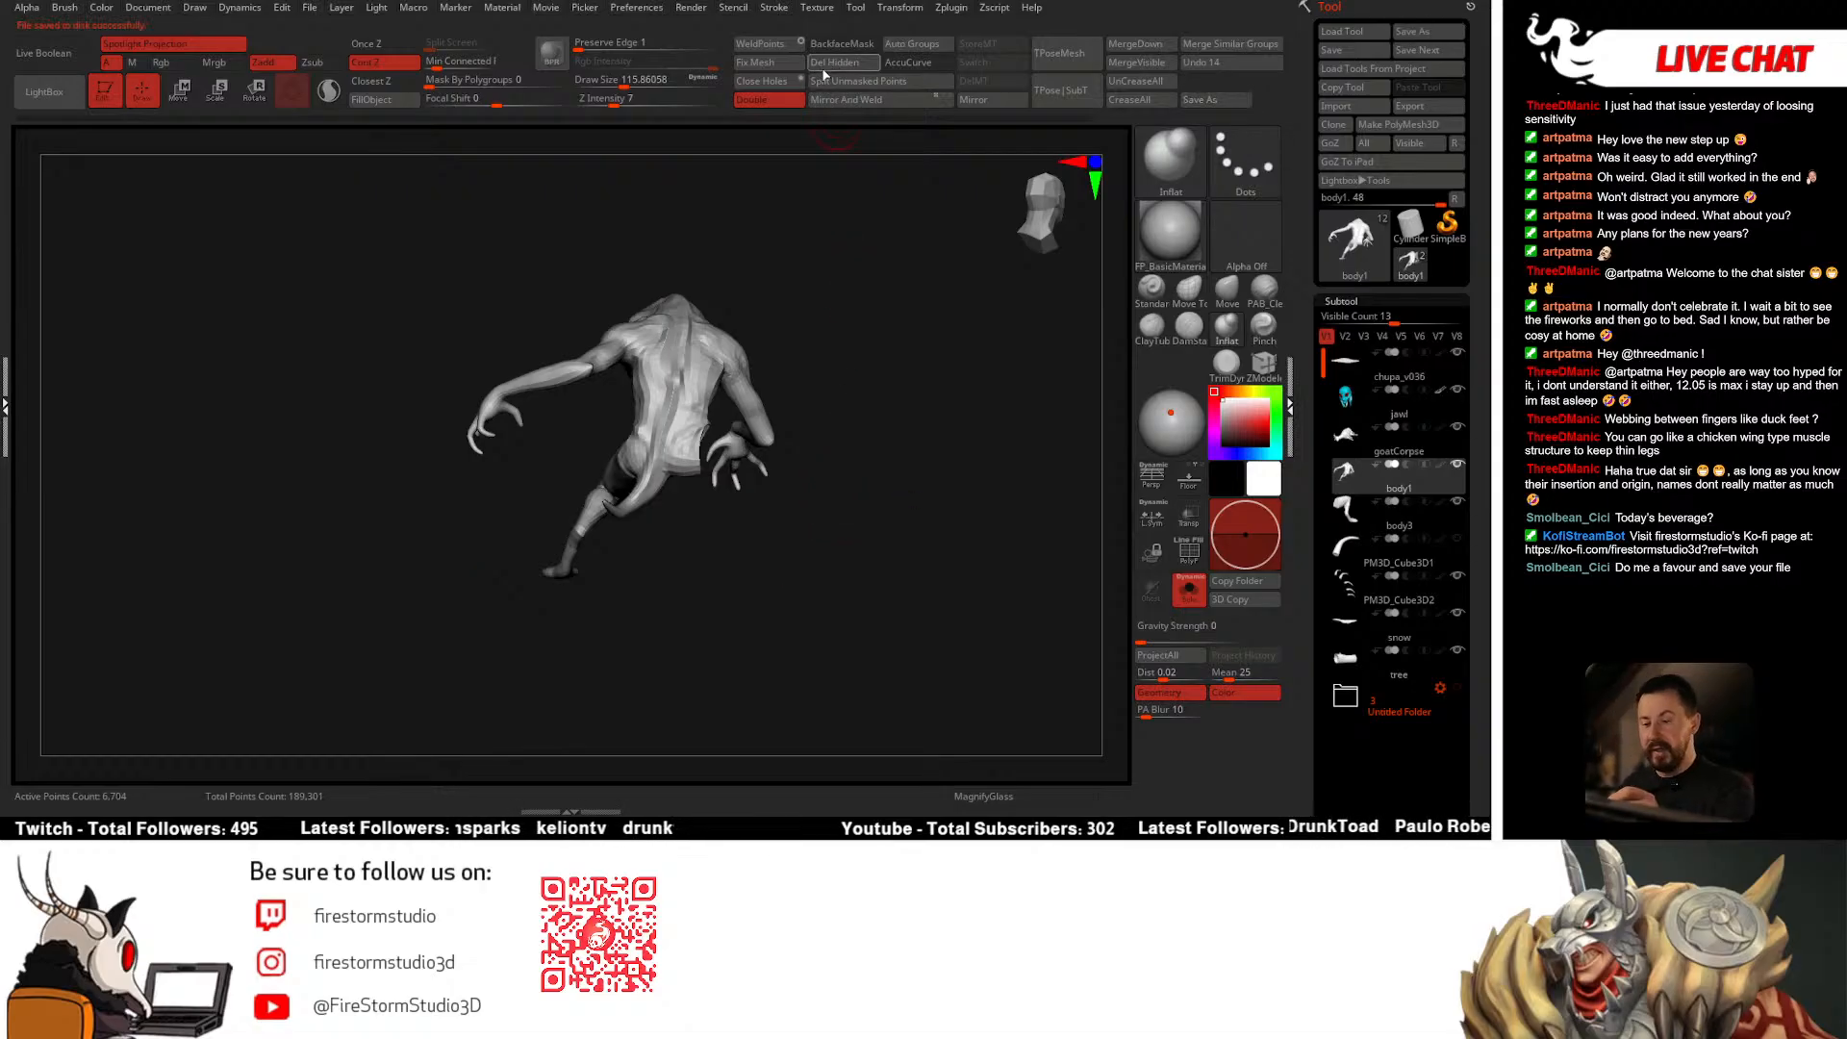
left_click(824, 67)
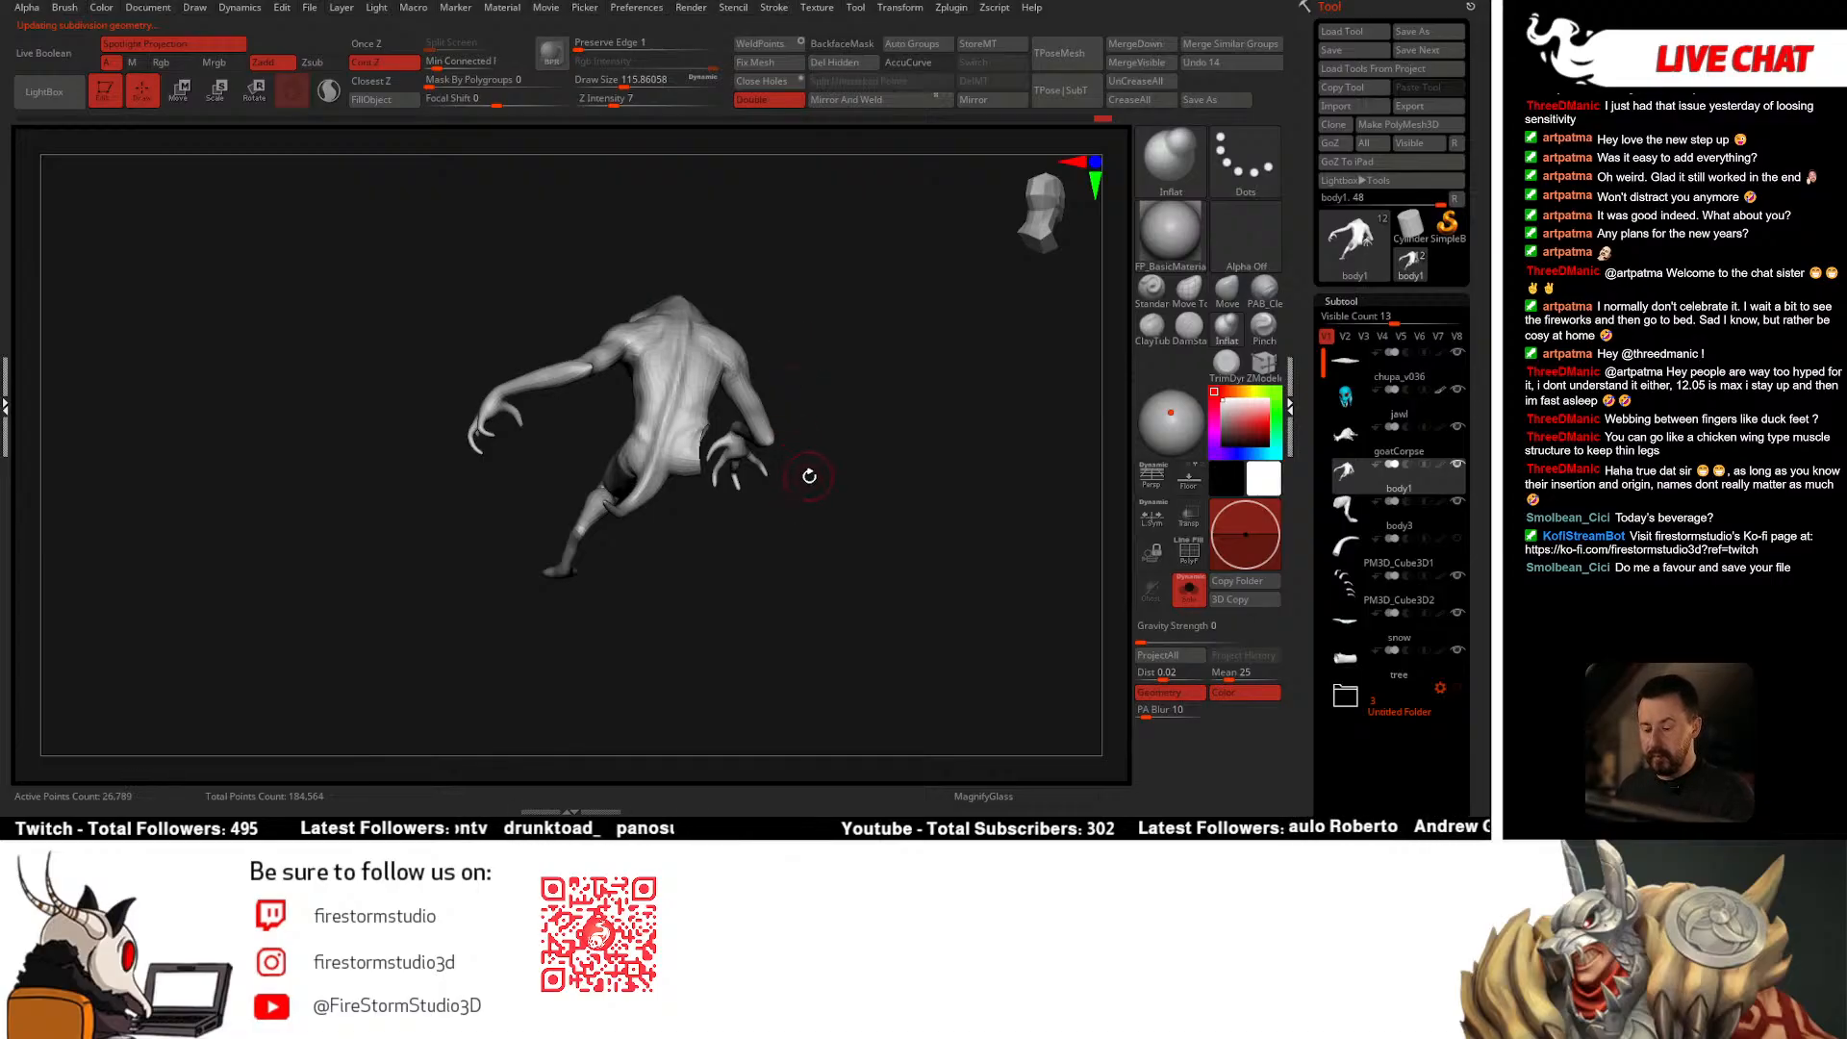
key("ctrl+z")
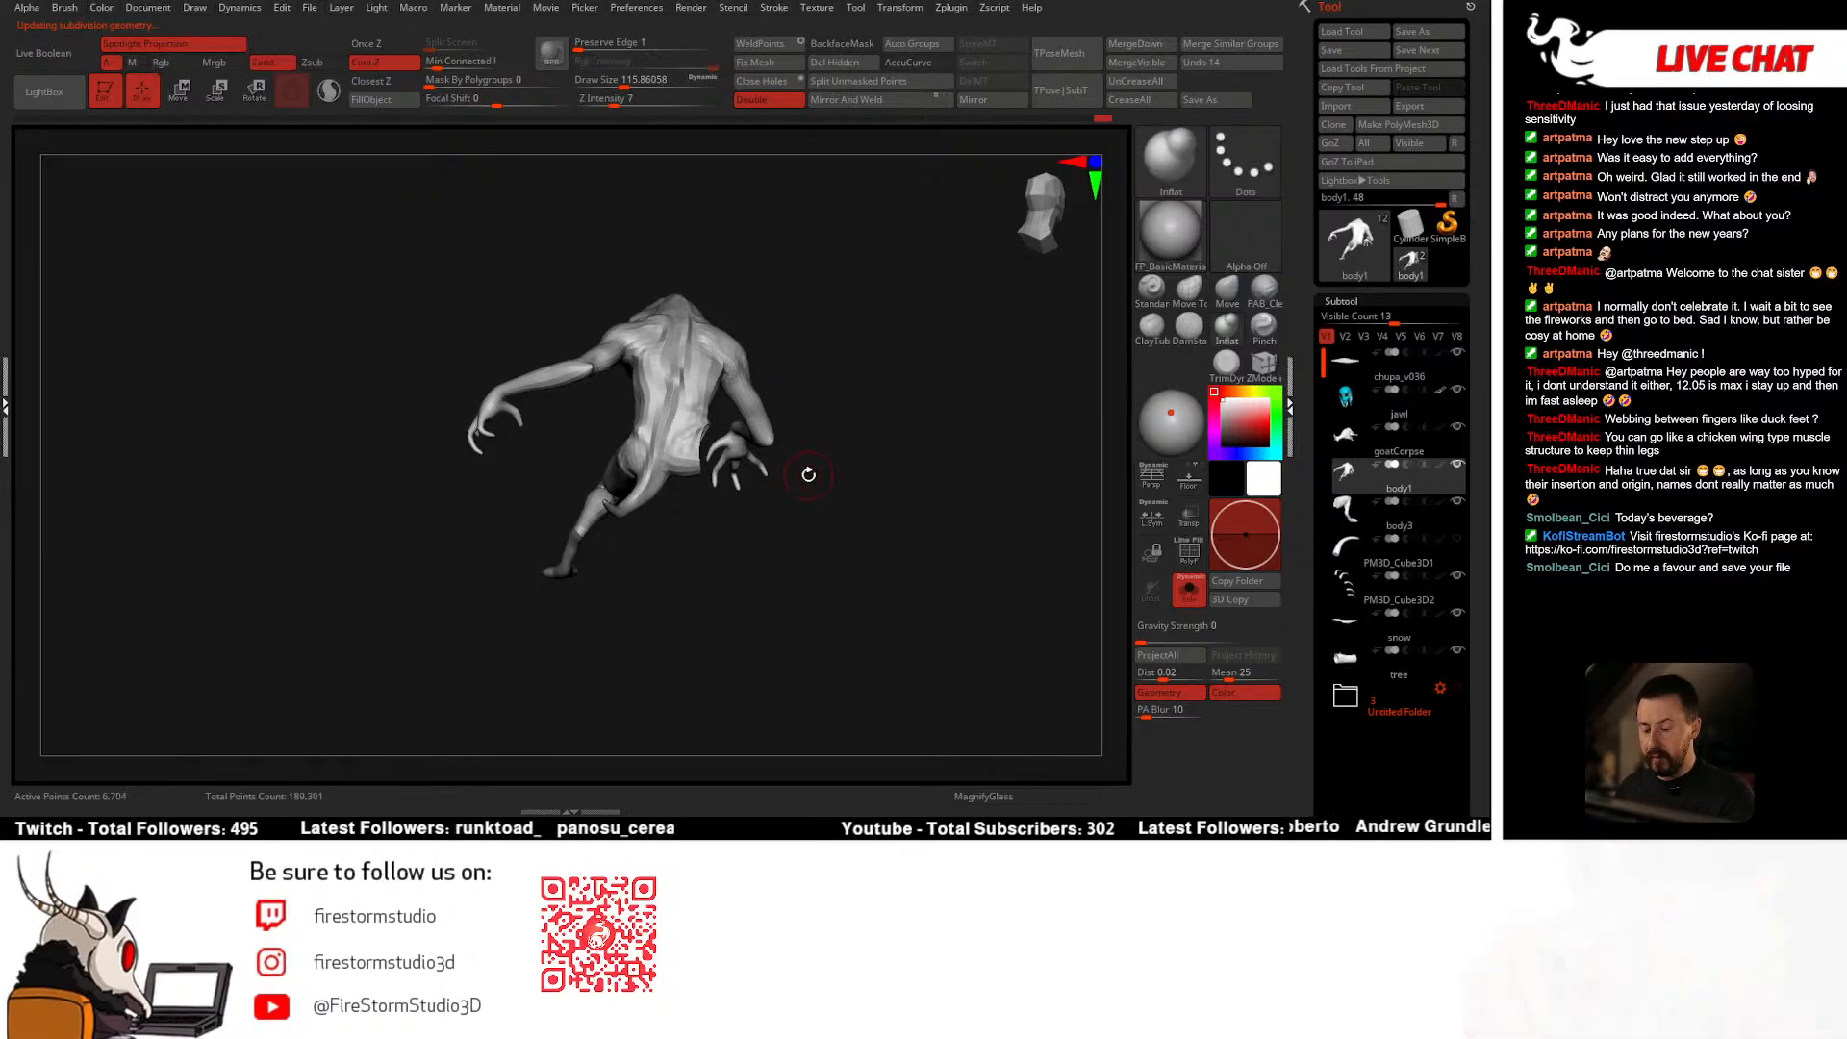
Step: Delete the lower subdivision levels of the body, keeping its highest level
left_click(828, 80)
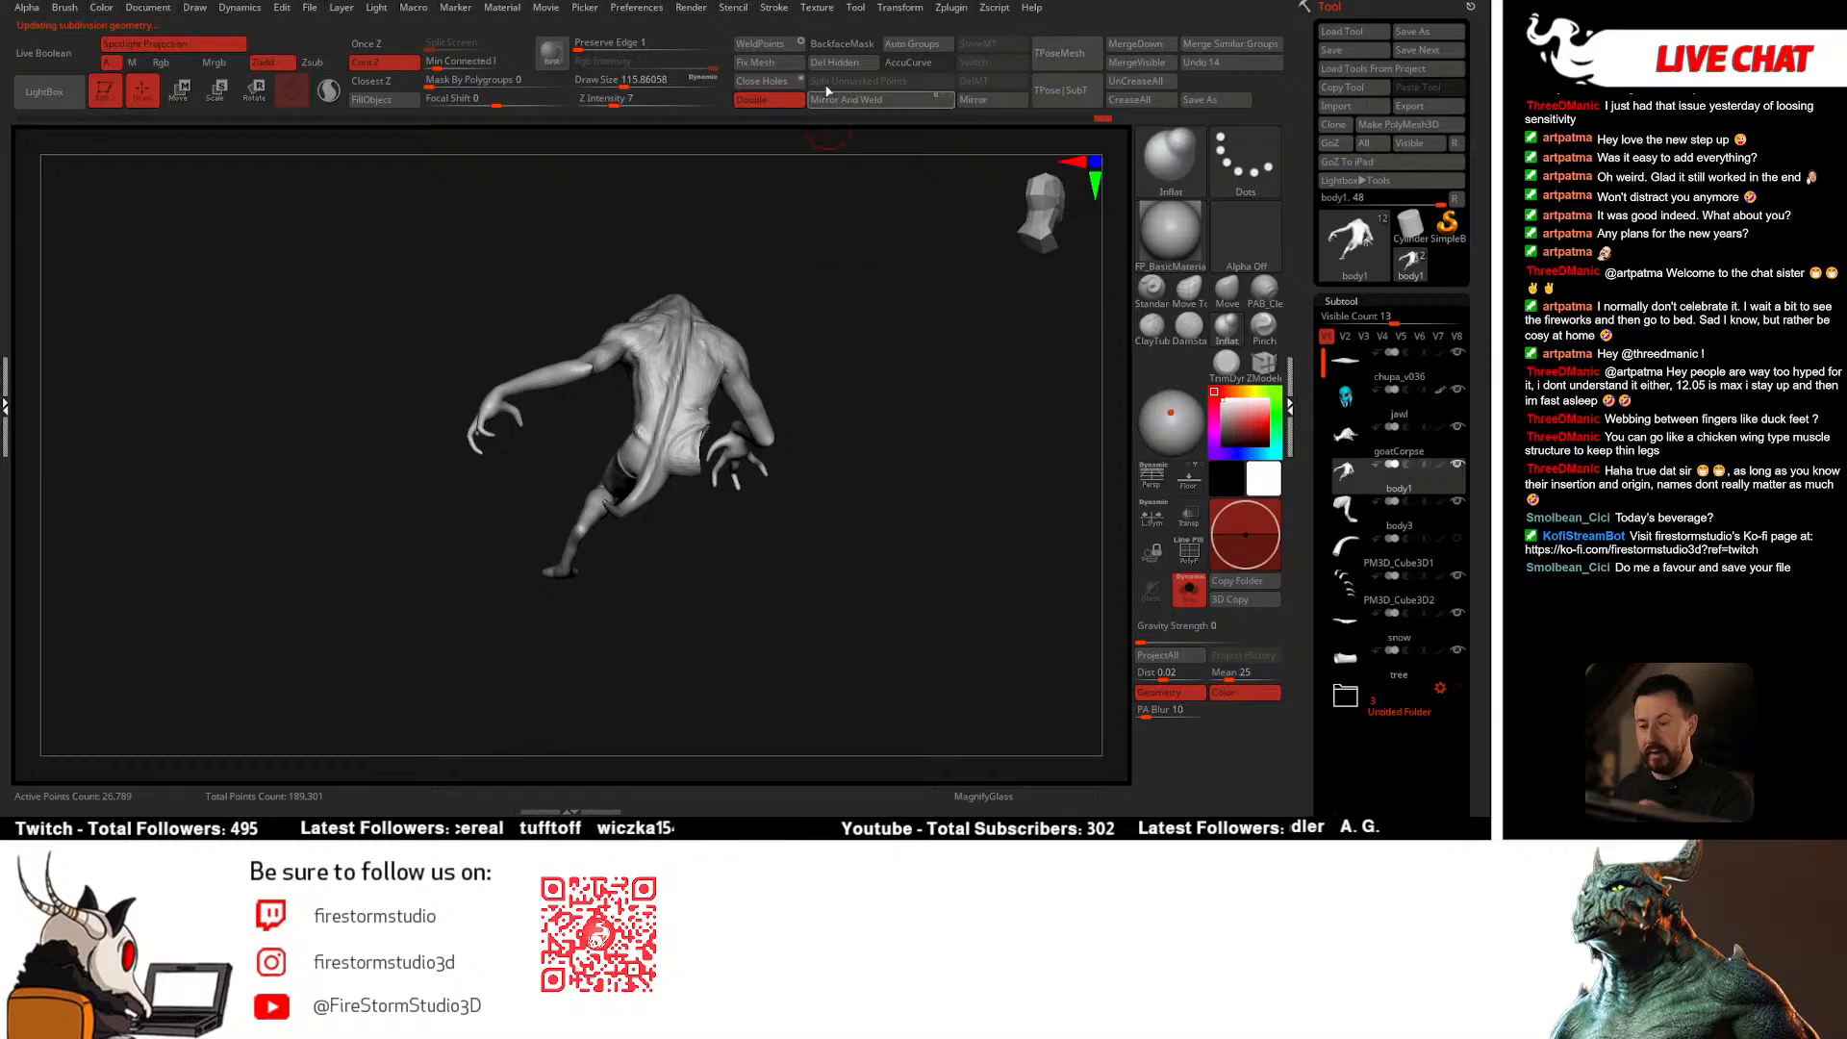
left_click(1343, 302)
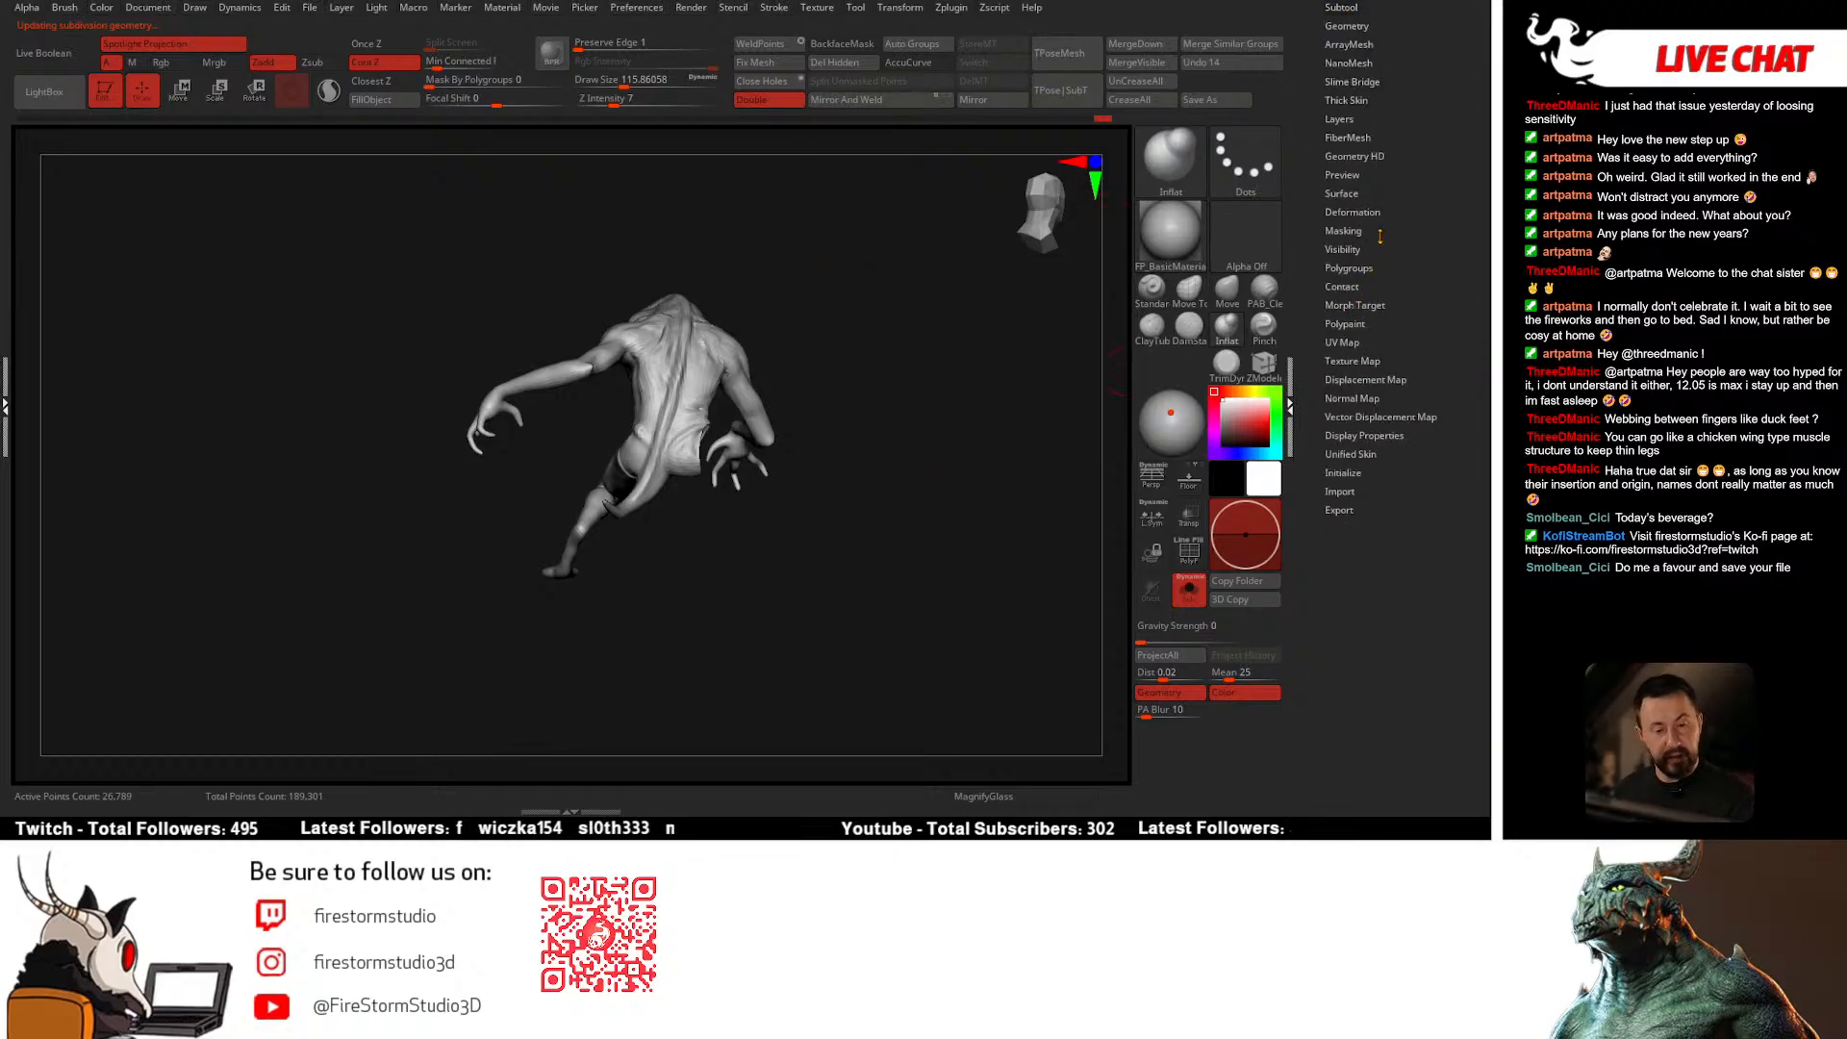
left_click(1345, 27)
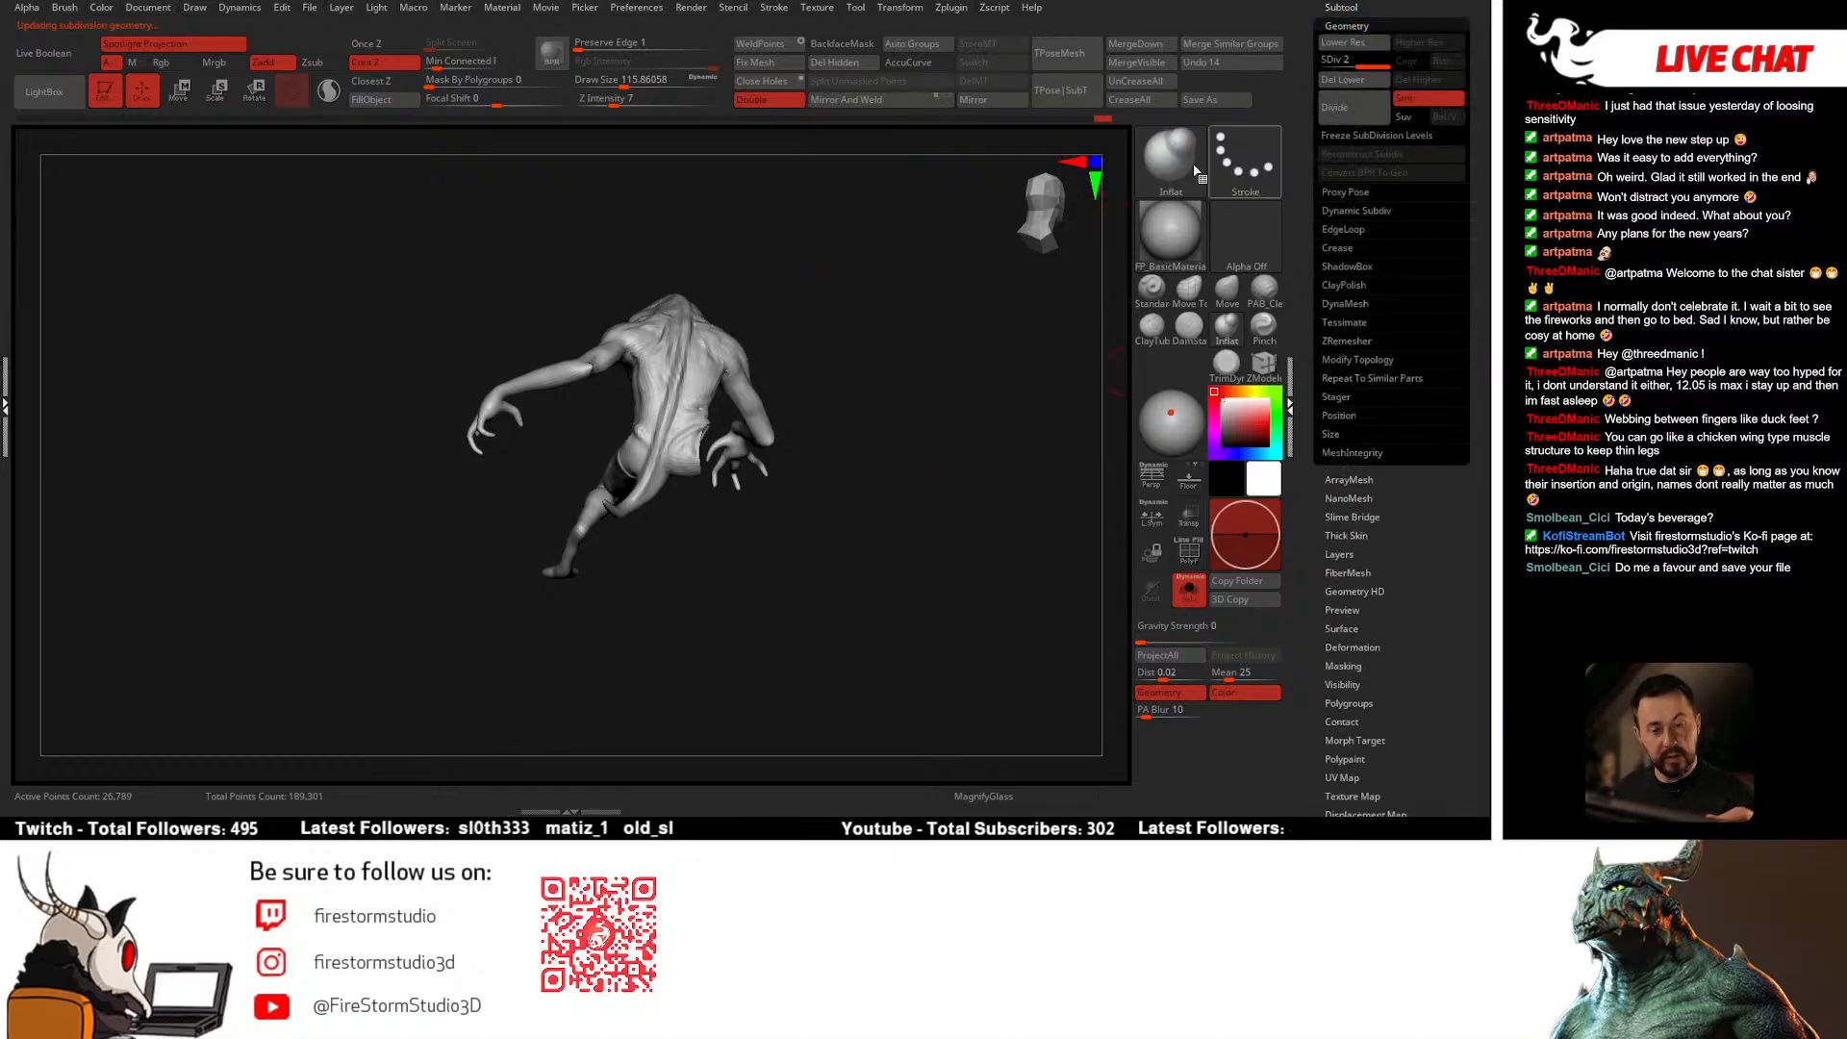
left_click(1348, 78)
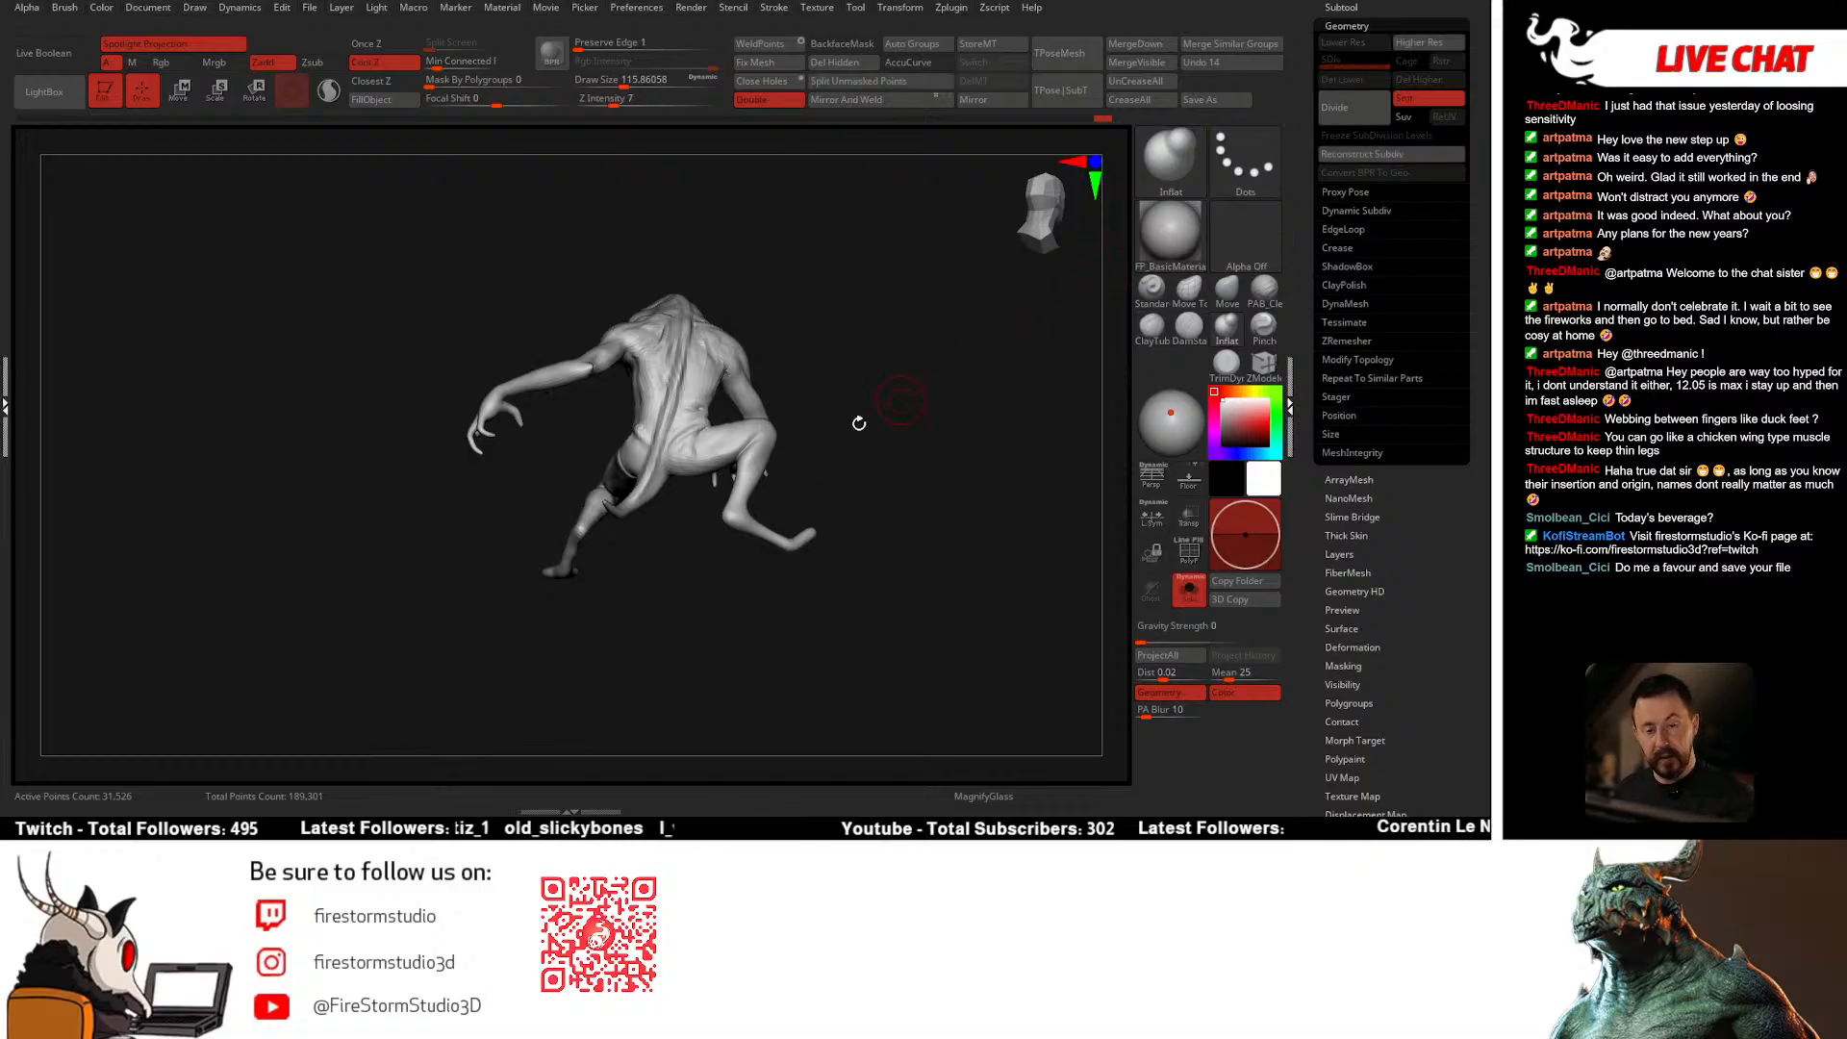
Step: Delete the body's built-in bent leg that the separate leg replaces, and check the open hip in isolation
left_click(760, 474, "ctrl+shift")
left_click(867, 269, "ctrl+shift")
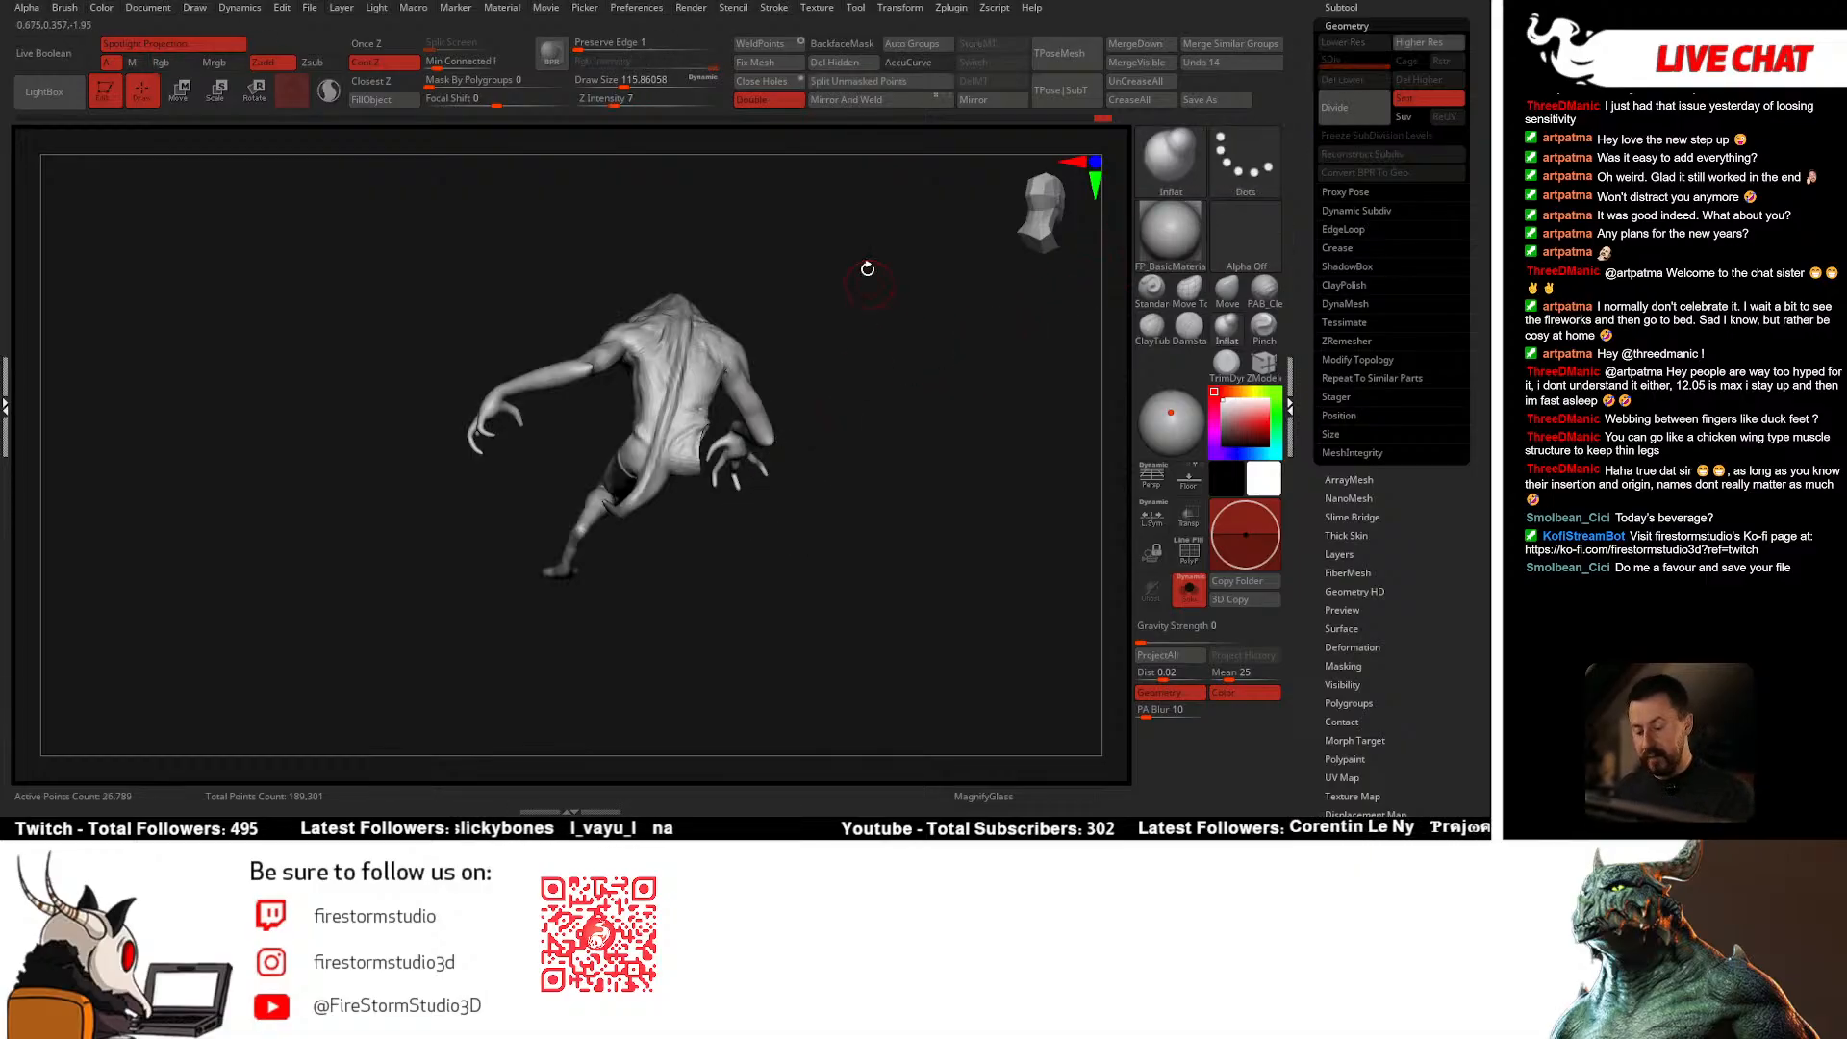
left_click(839, 63)
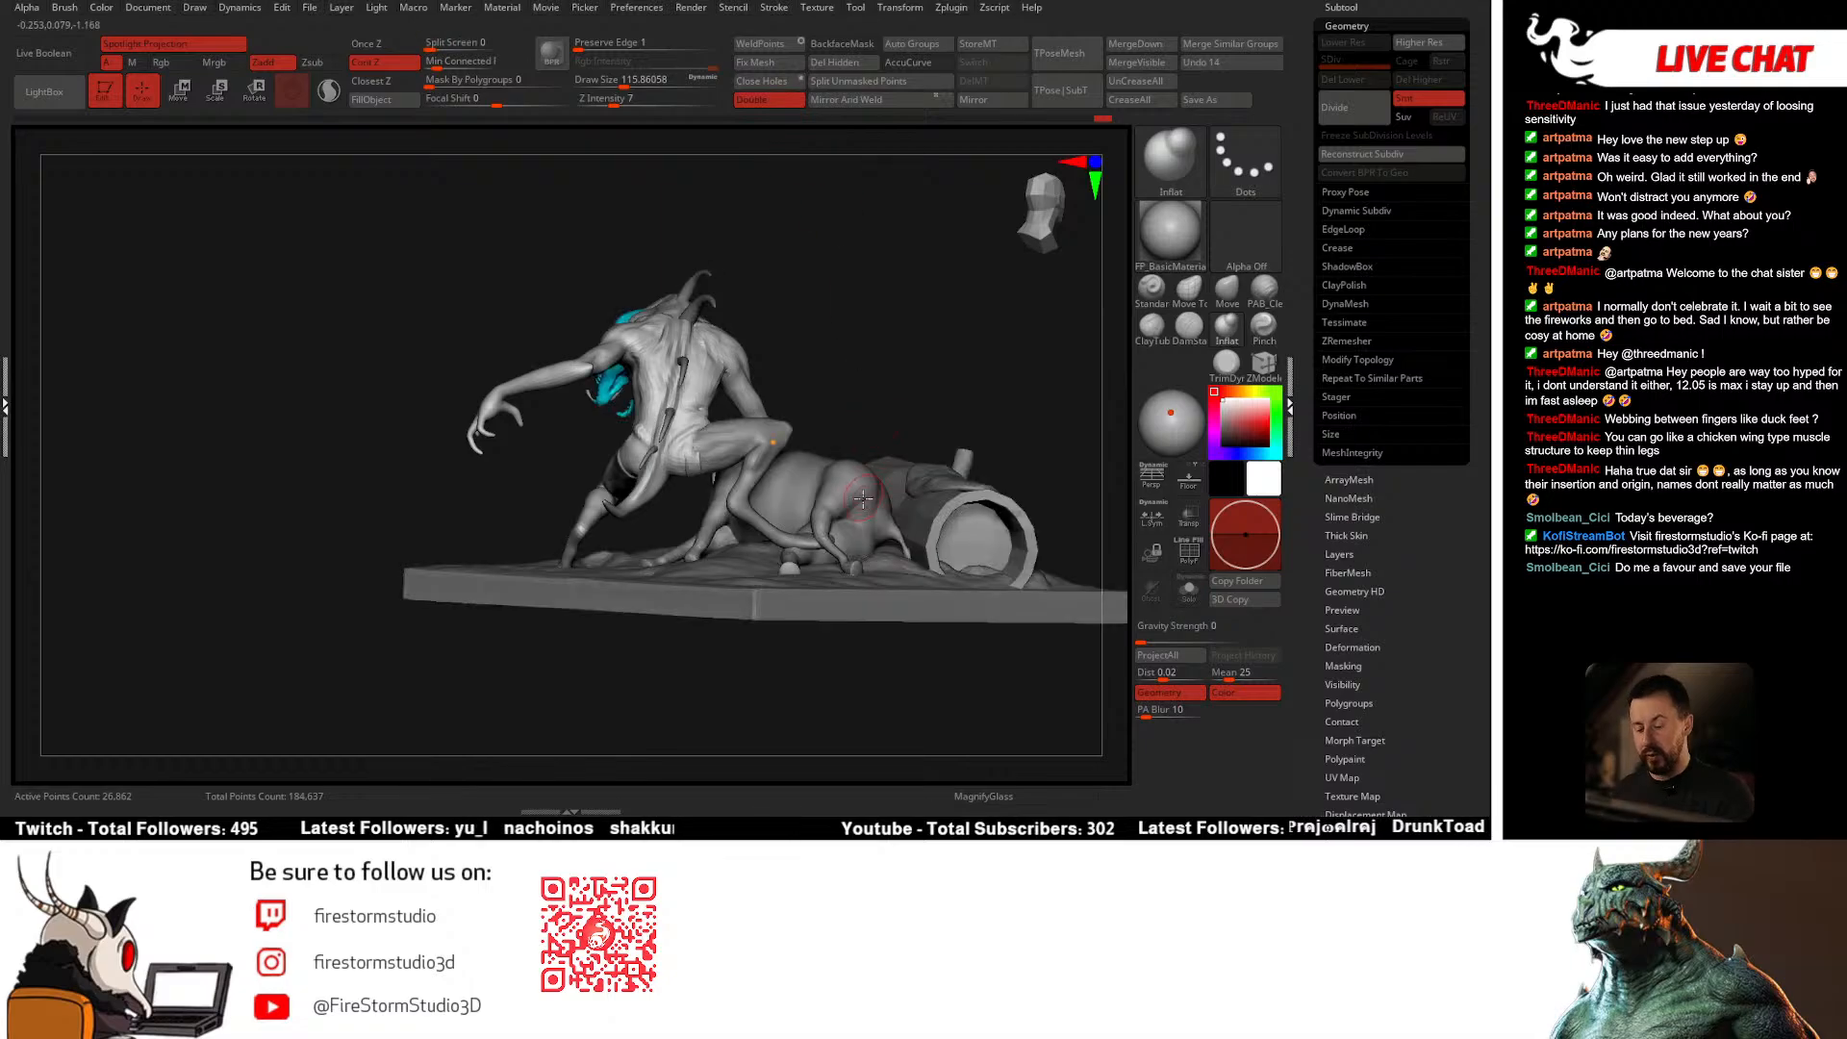
left_click_drag(890, 383, 688, 563)
right_click_drag(688, 562, 720, 400, "ctrl")
right_click(596, 568)
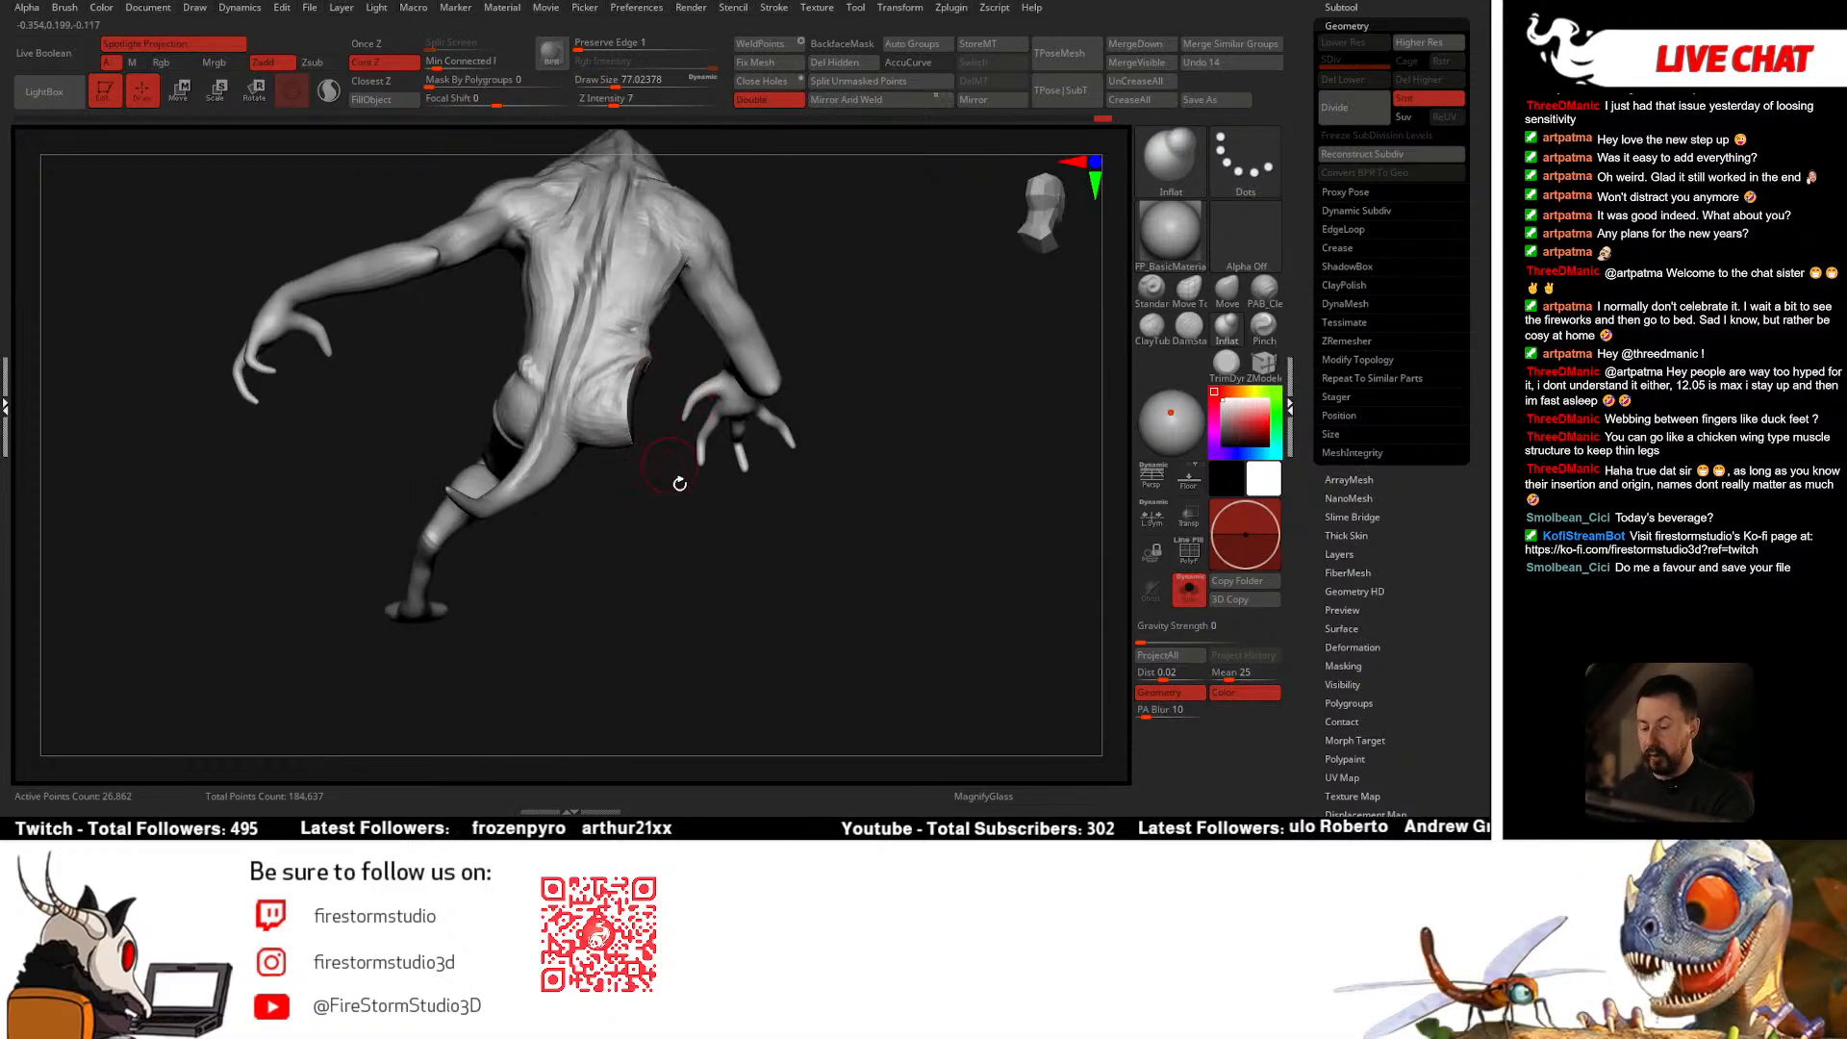
mouse_move(679, 484)
right_mouse_down()
mouse_move(635, 481)
mouse_move(653, 461)
right_mouse_up()
right_click_drag(739, 414, 703, 449)
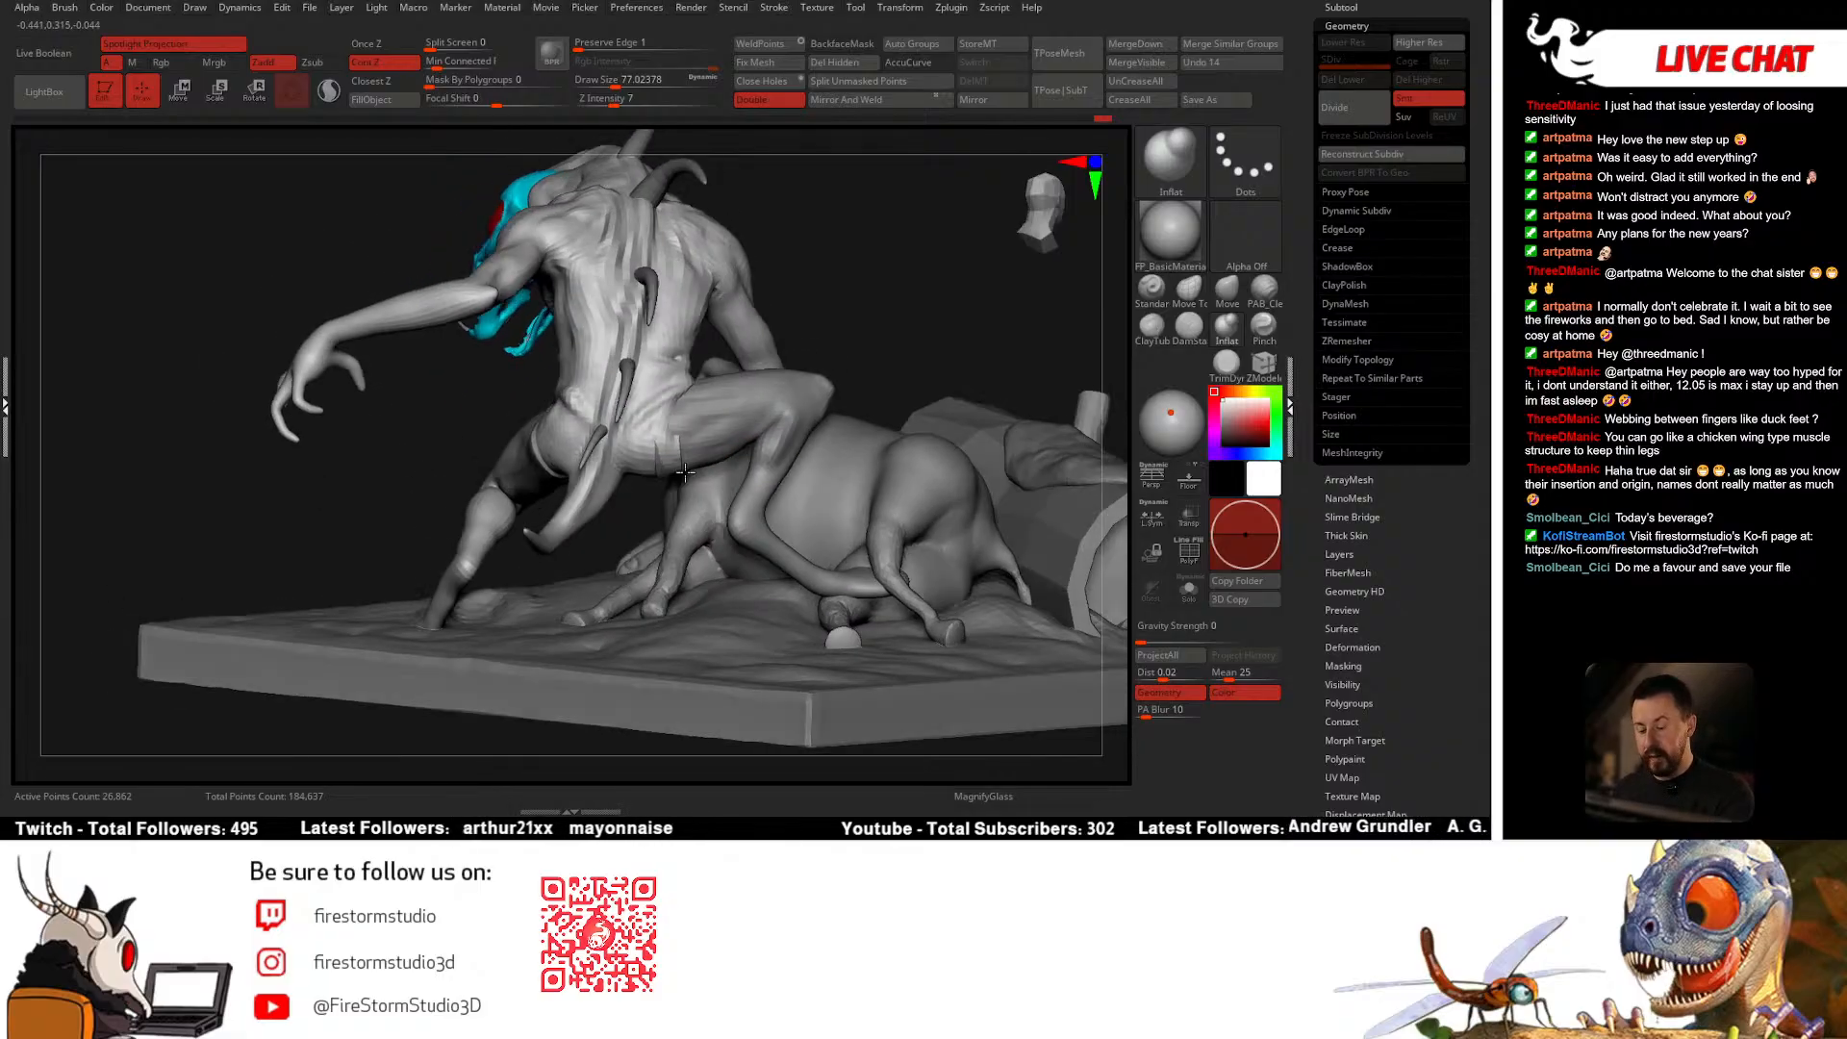
right_click(703, 448)
Step: Fit the upper end of the separate body3 leg to the open hip with the Move brush at sizes of about 177 and 128
left_click(831, 450, "alt")
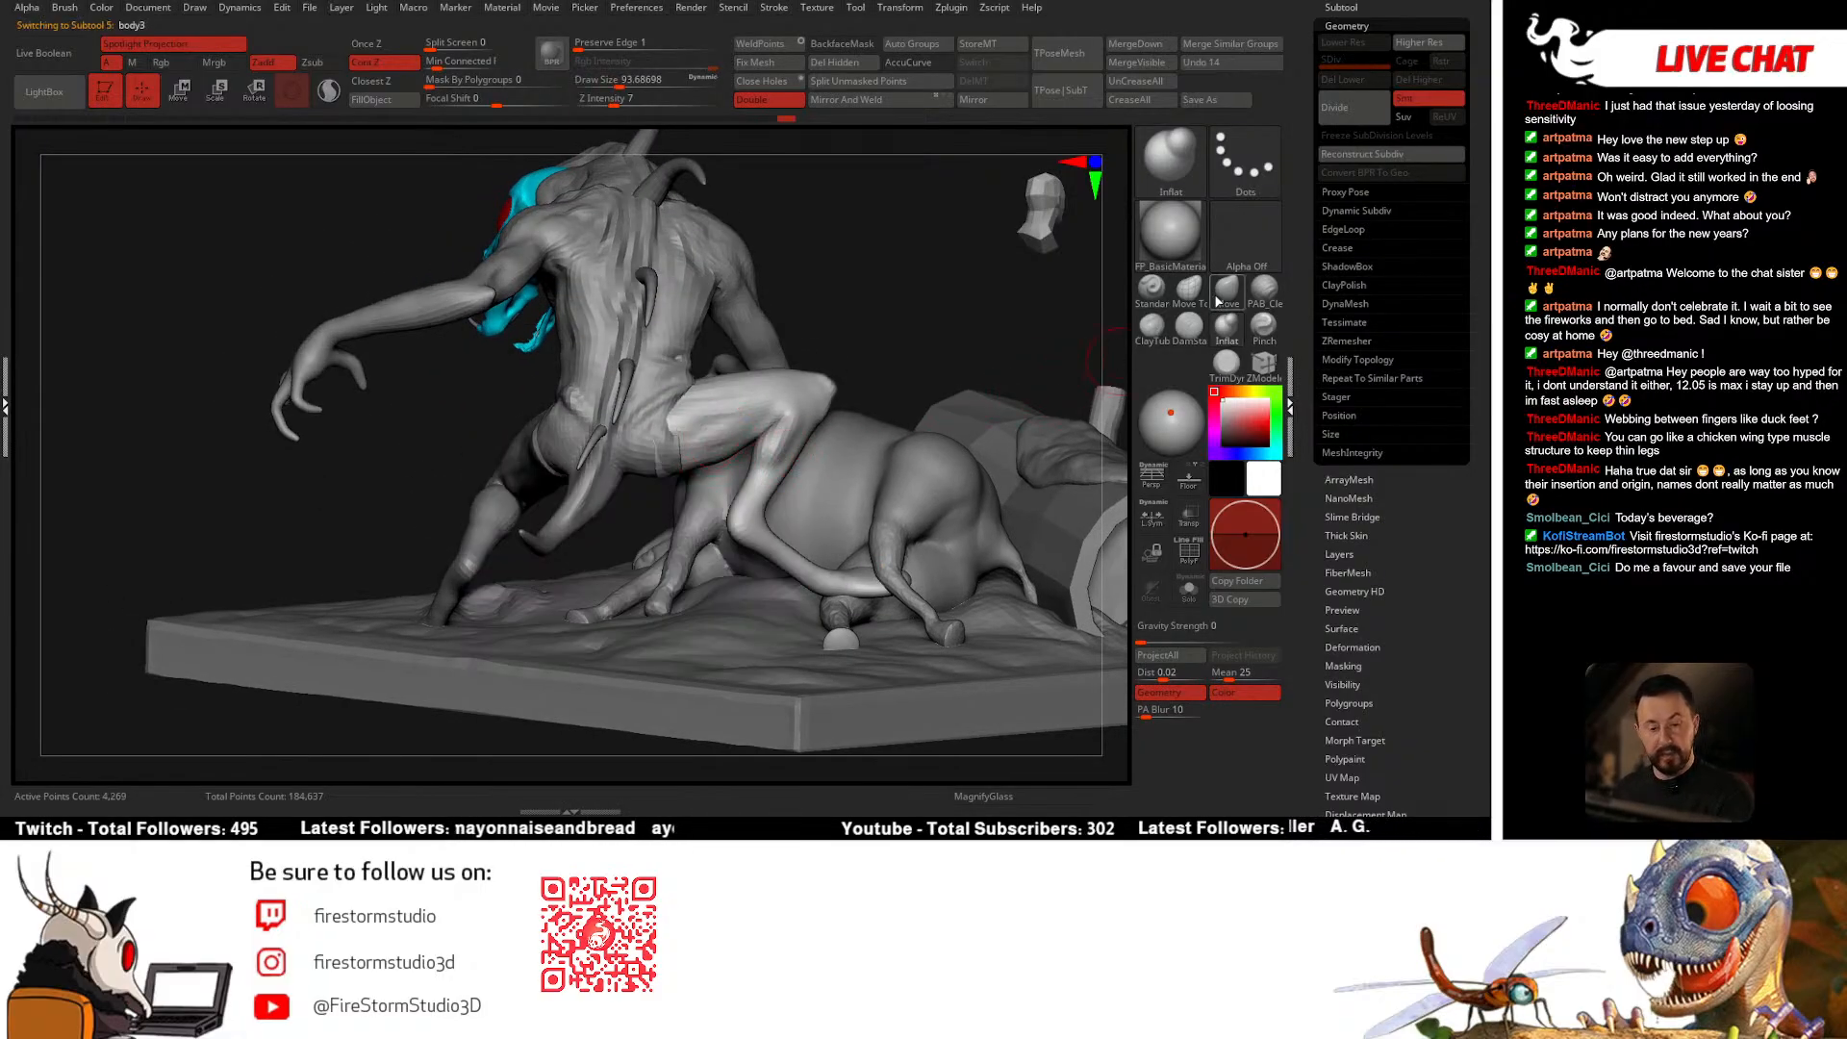
right_click_drag(694, 444, 705, 439)
key("space")
left_click_drag(699, 434, 711, 432)
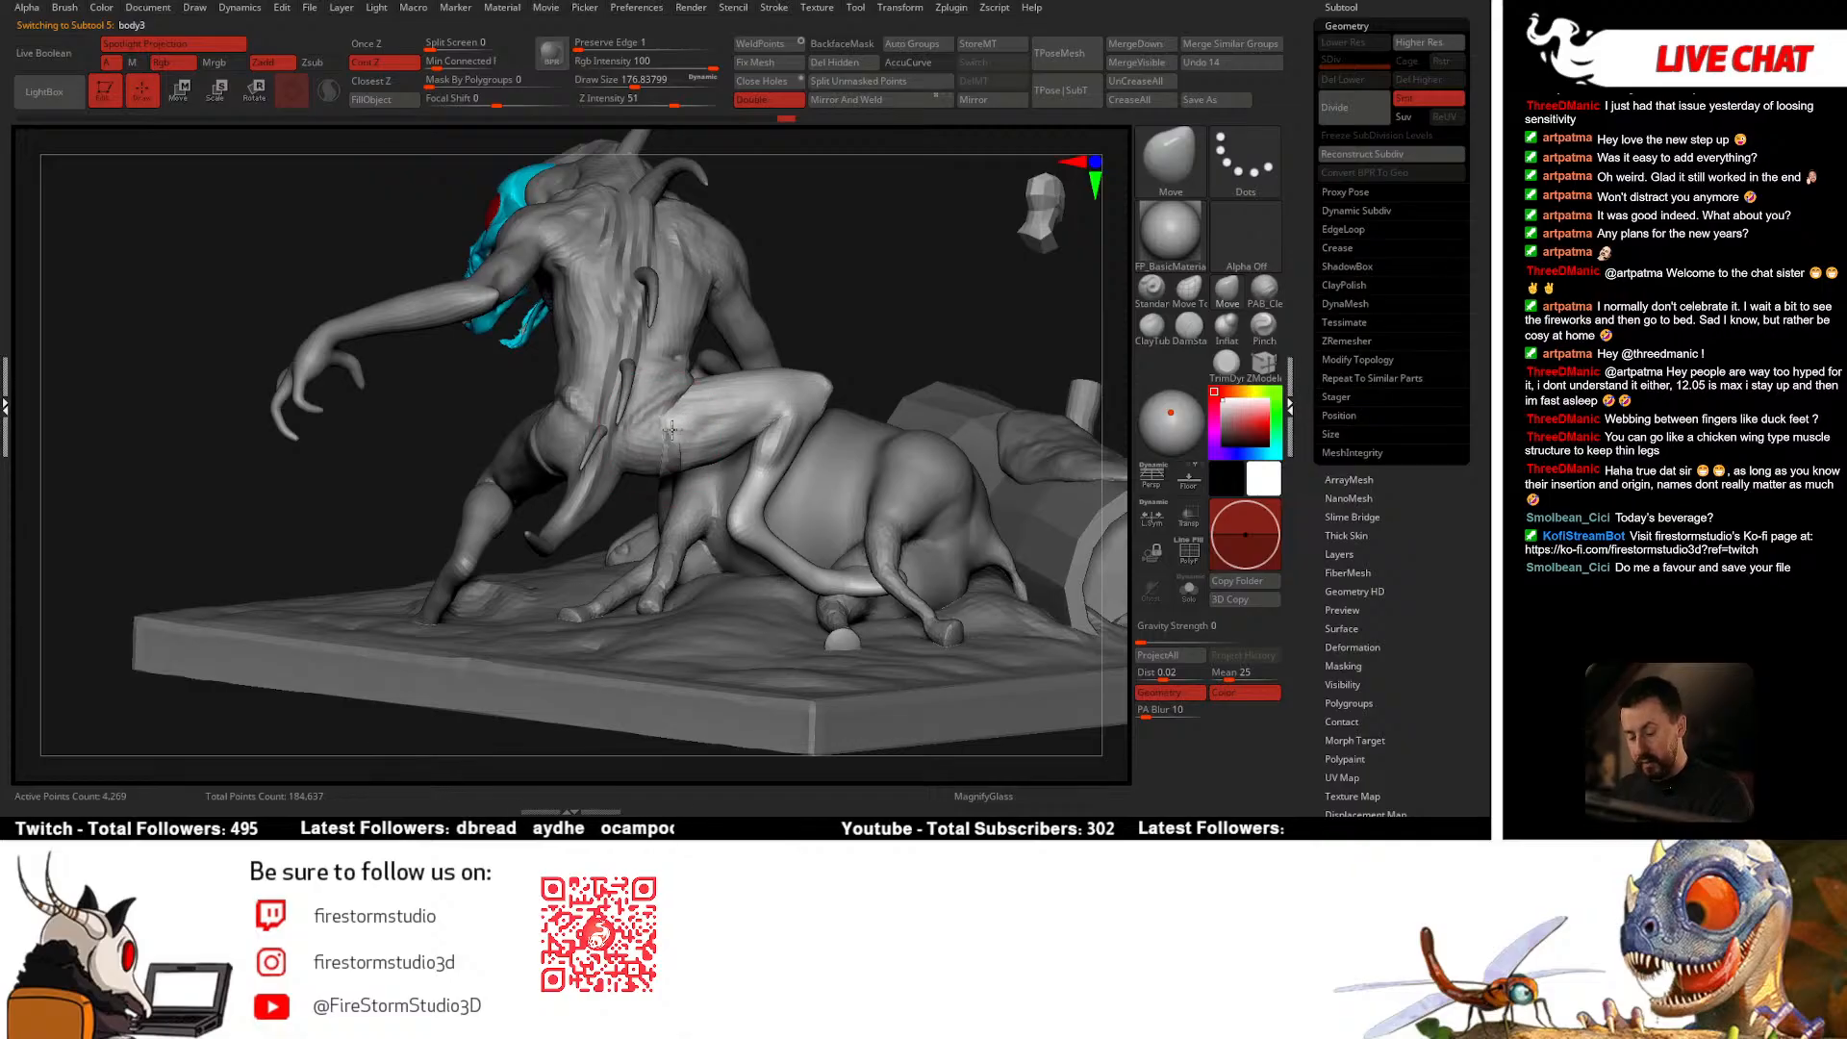
mouse_move(667, 421)
right_mouse_down()
mouse_move(673, 452)
mouse_move(686, 387)
mouse_move(685, 414)
right_mouse_up()
key("space")
left_click_drag(687, 423, 680, 424)
right_click_drag(679, 420, 687, 412)
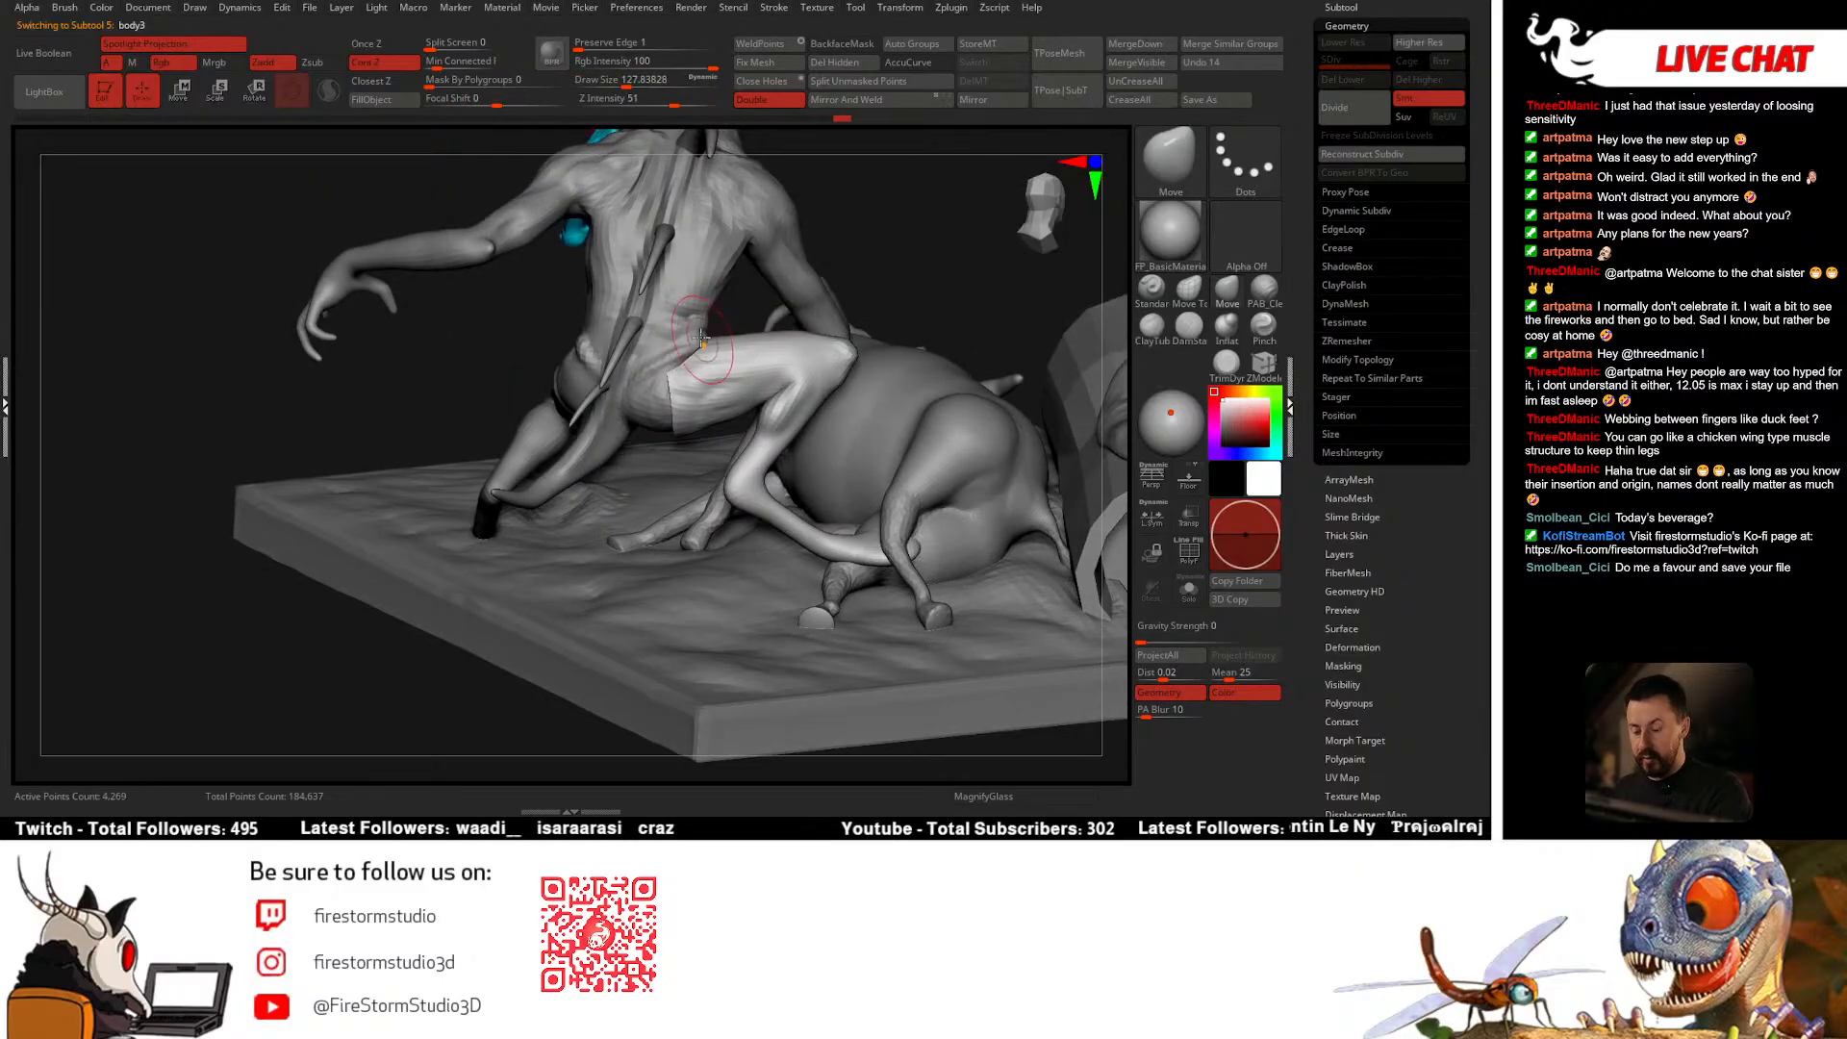
Step: Select body1 and hide the goat corpse, skull mask, tree and remaining props so only the body and separate leg show
mouse_move(702, 337)
right_mouse_down()
mouse_move(718, 322)
mouse_move(687, 367)
mouse_move(817, 334)
mouse_move(784, 412)
mouse_move(917, 332)
mouse_move(829, 439)
mouse_move(811, 360)
mouse_move(953, 437)
mouse_move(798, 397)
mouse_move(763, 606)
mouse_move(791, 512)
mouse_move(885, 519)
mouse_move(911, 464)
right_mouse_up()
left_click(810, 377, "alt")
left_click(1348, 25)
key("shift")
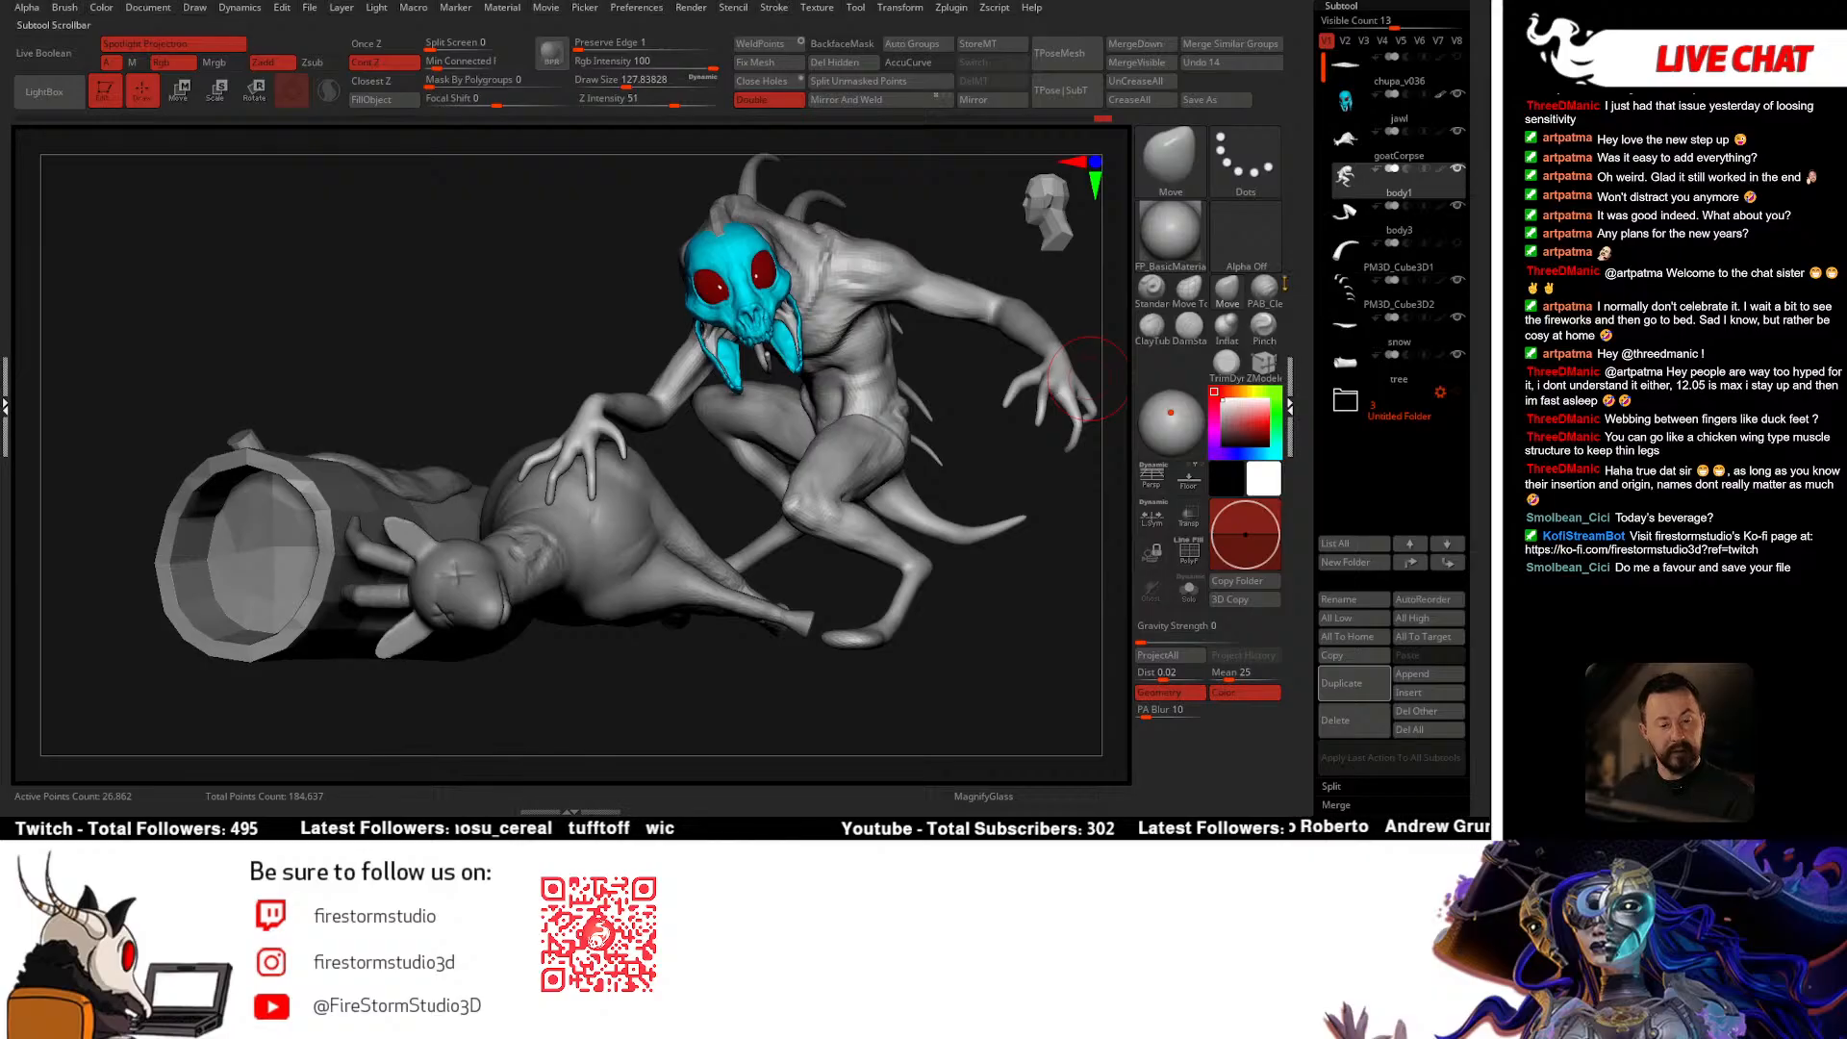
left_click(1459, 133)
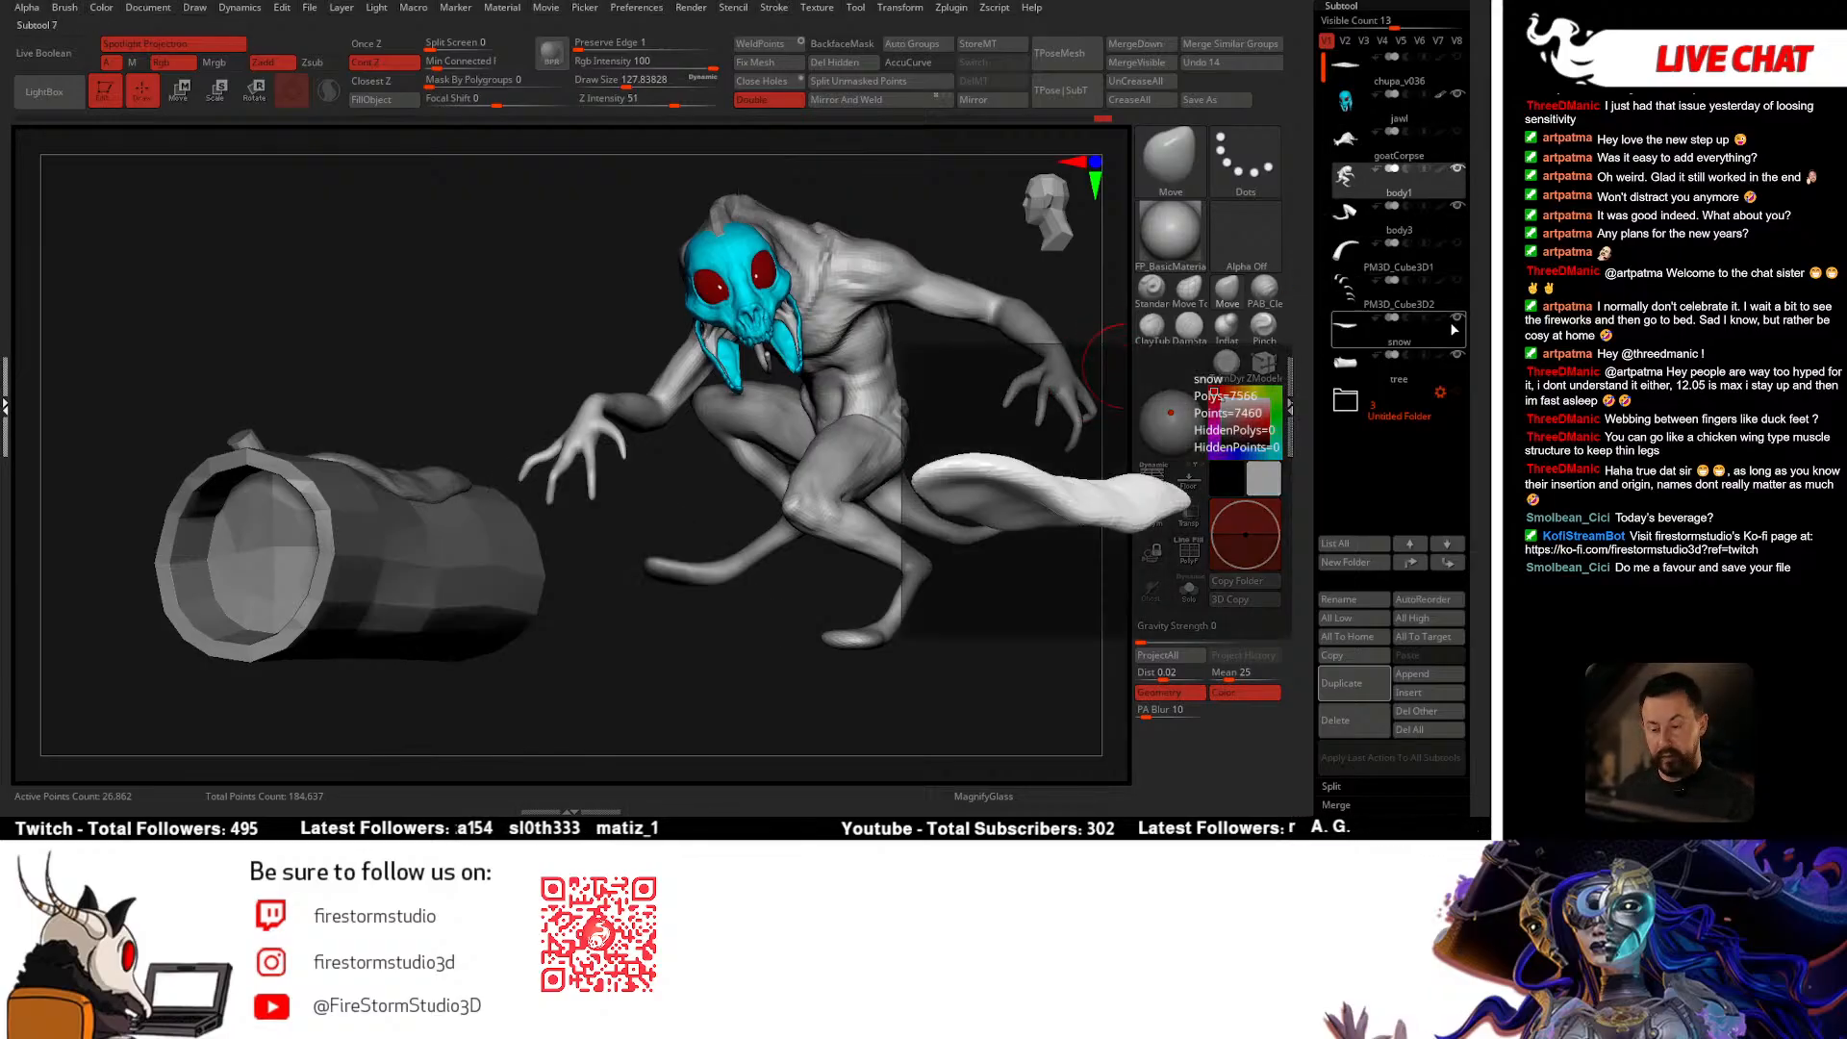
right_click_drag(936, 550, 886, 530)
left_click(1458, 95)
left_click(1443, 356)
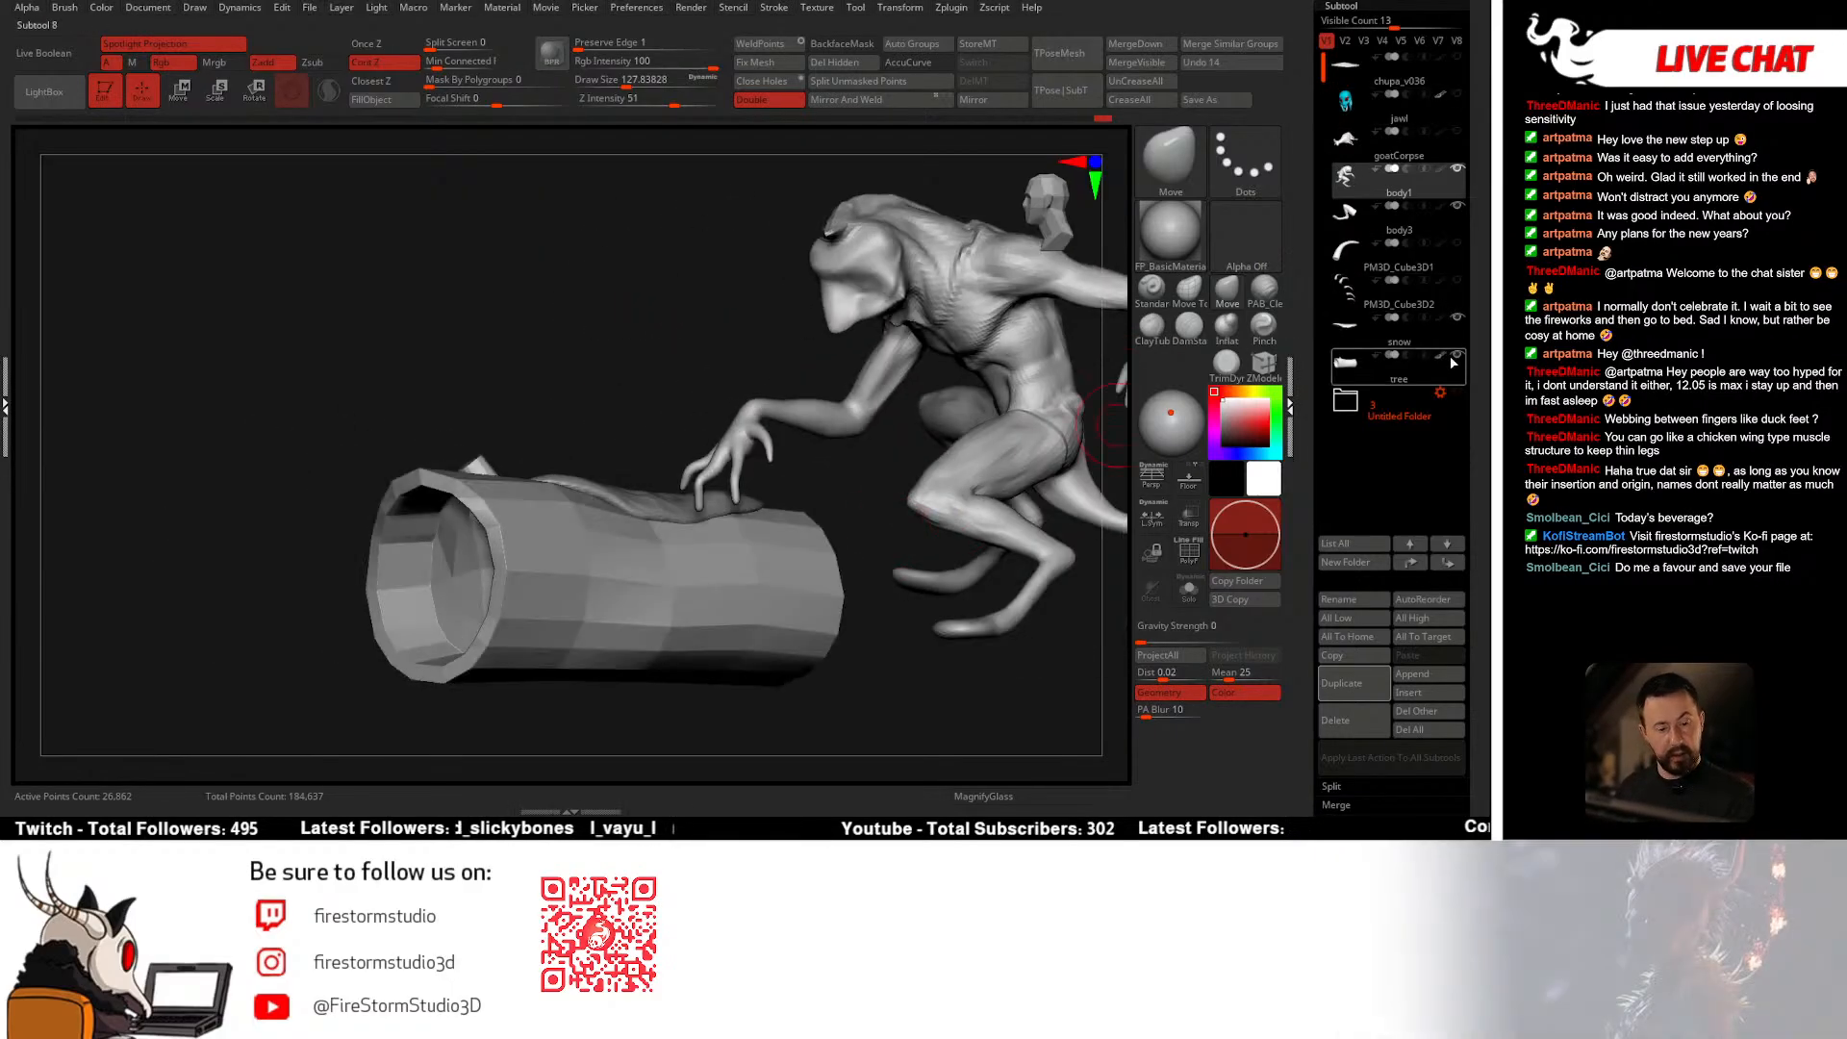
left_click(1458, 356)
left_click(1456, 319)
key("f")
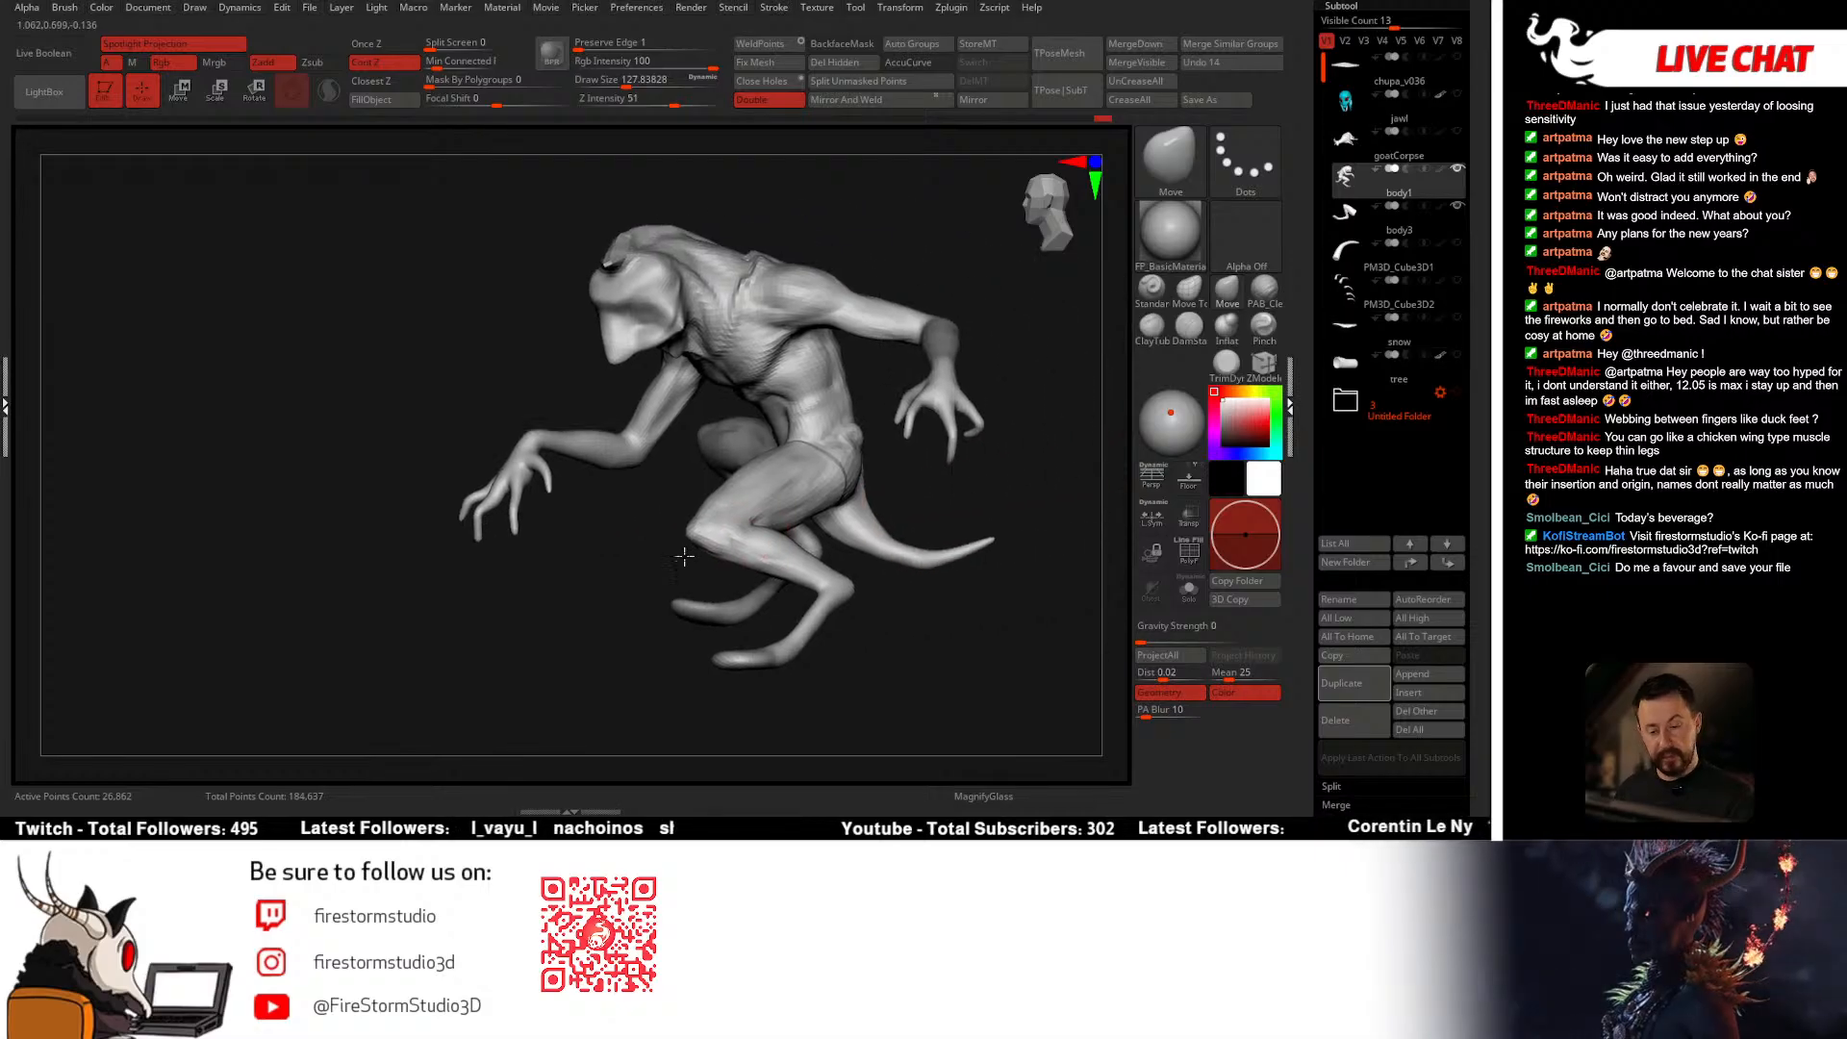
Step: Merge the separate body3 leg into the body1 subtool
right_click_drag(799, 529, 1094, 380)
left_click(1353, 217)
left_click(1351, 183)
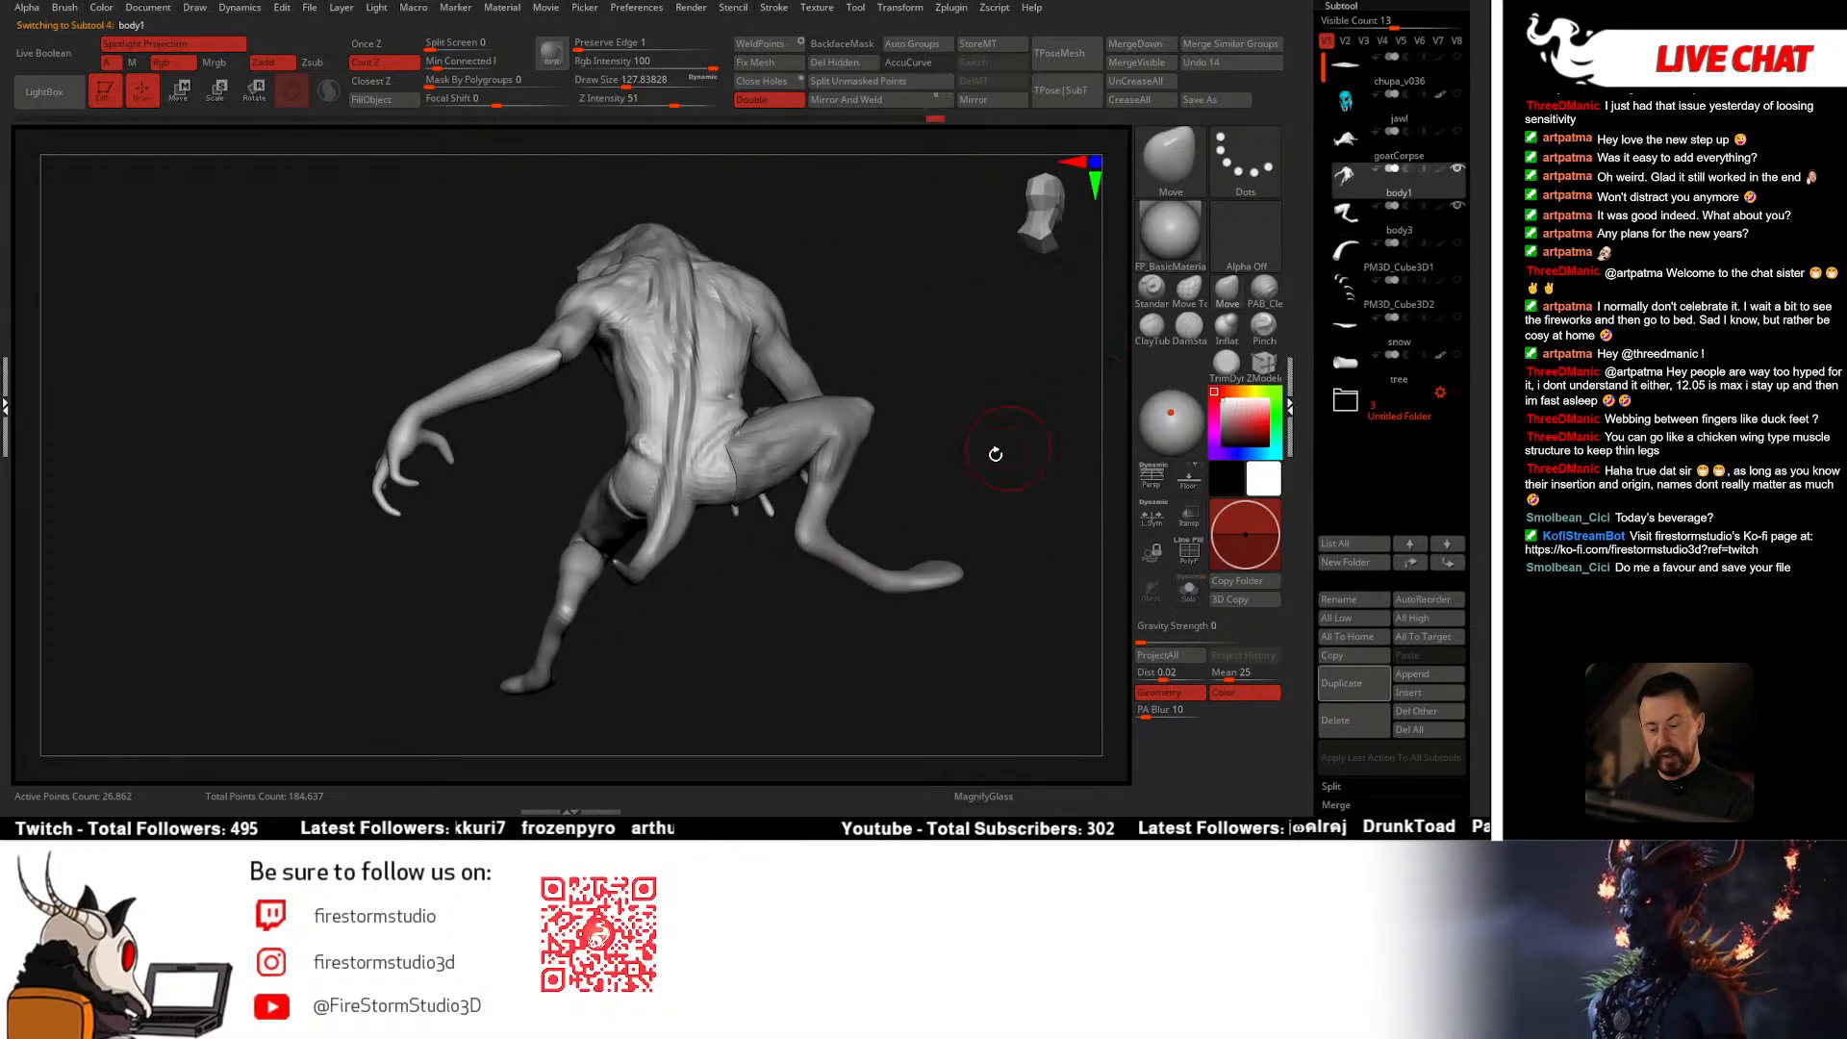
mouse_move(994, 449)
right_mouse_down()
mouse_move(948, 448)
mouse_move(1107, 347)
right_mouse_up()
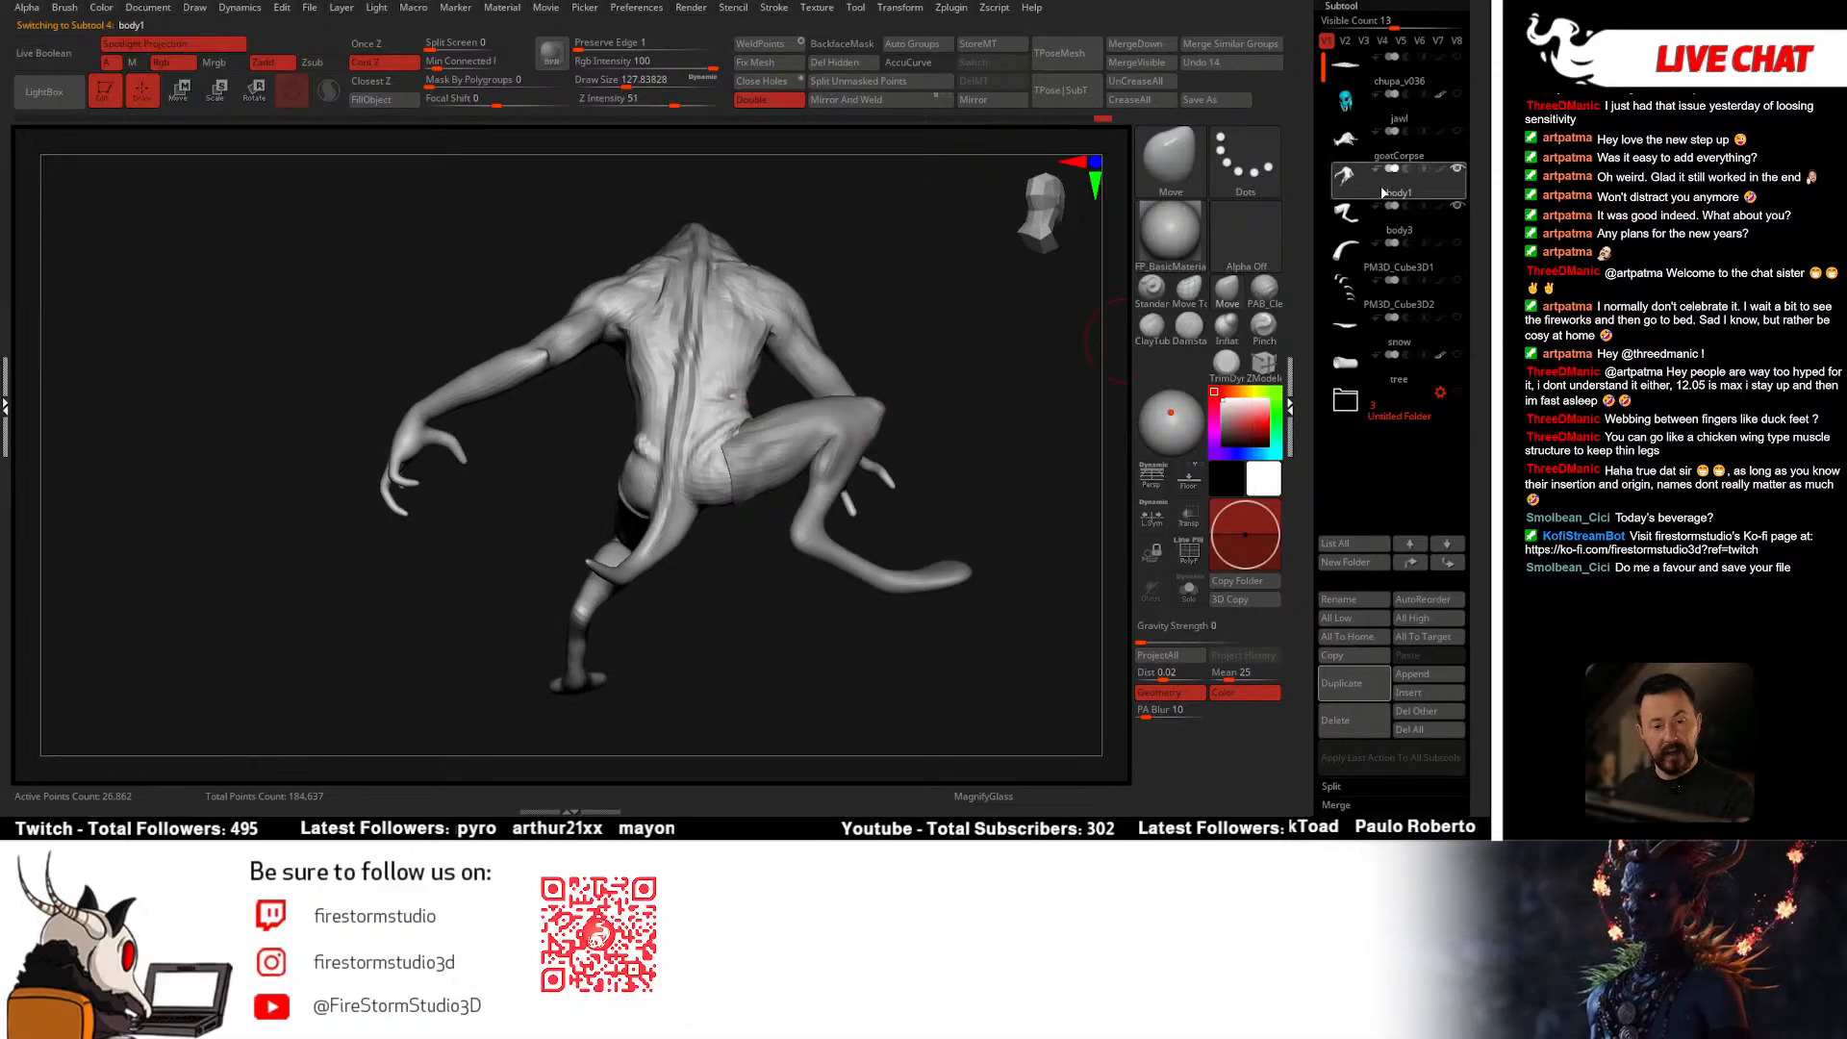
left_click_drag(1383, 192, 1320, 183)
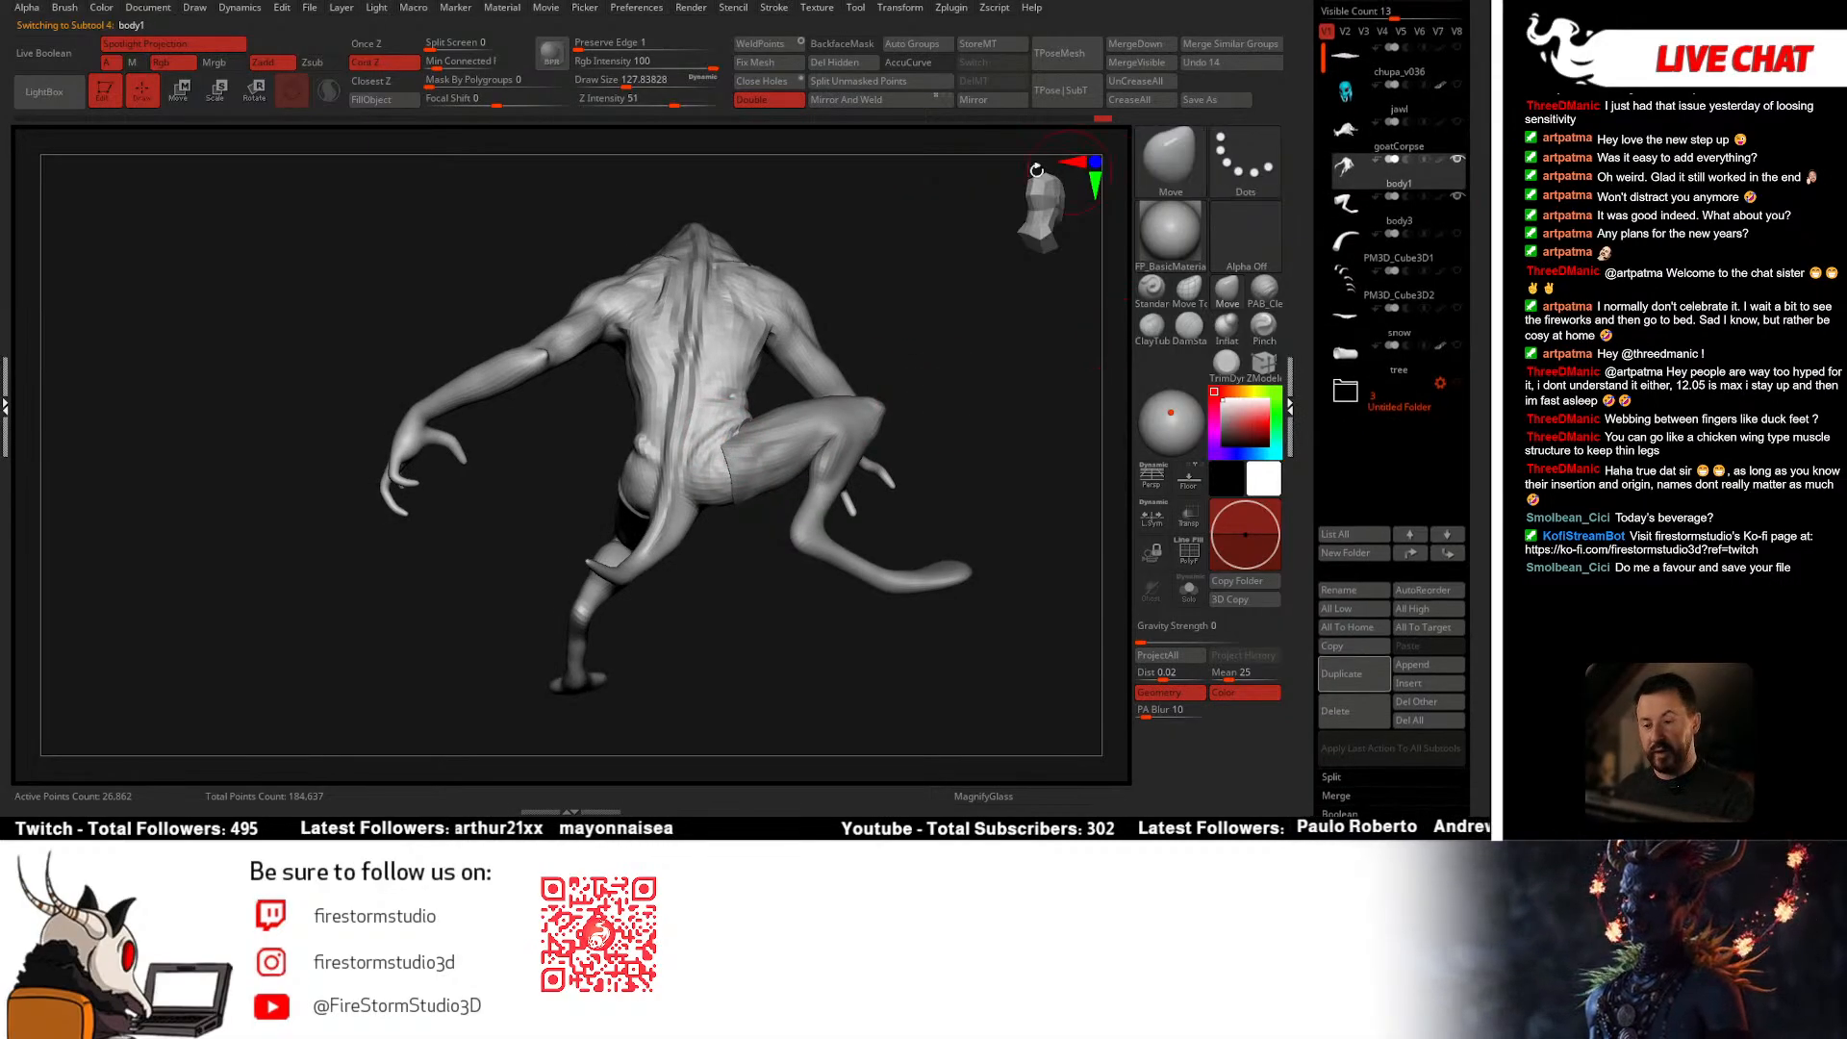
left_click(1145, 48)
left_click(1087, 83)
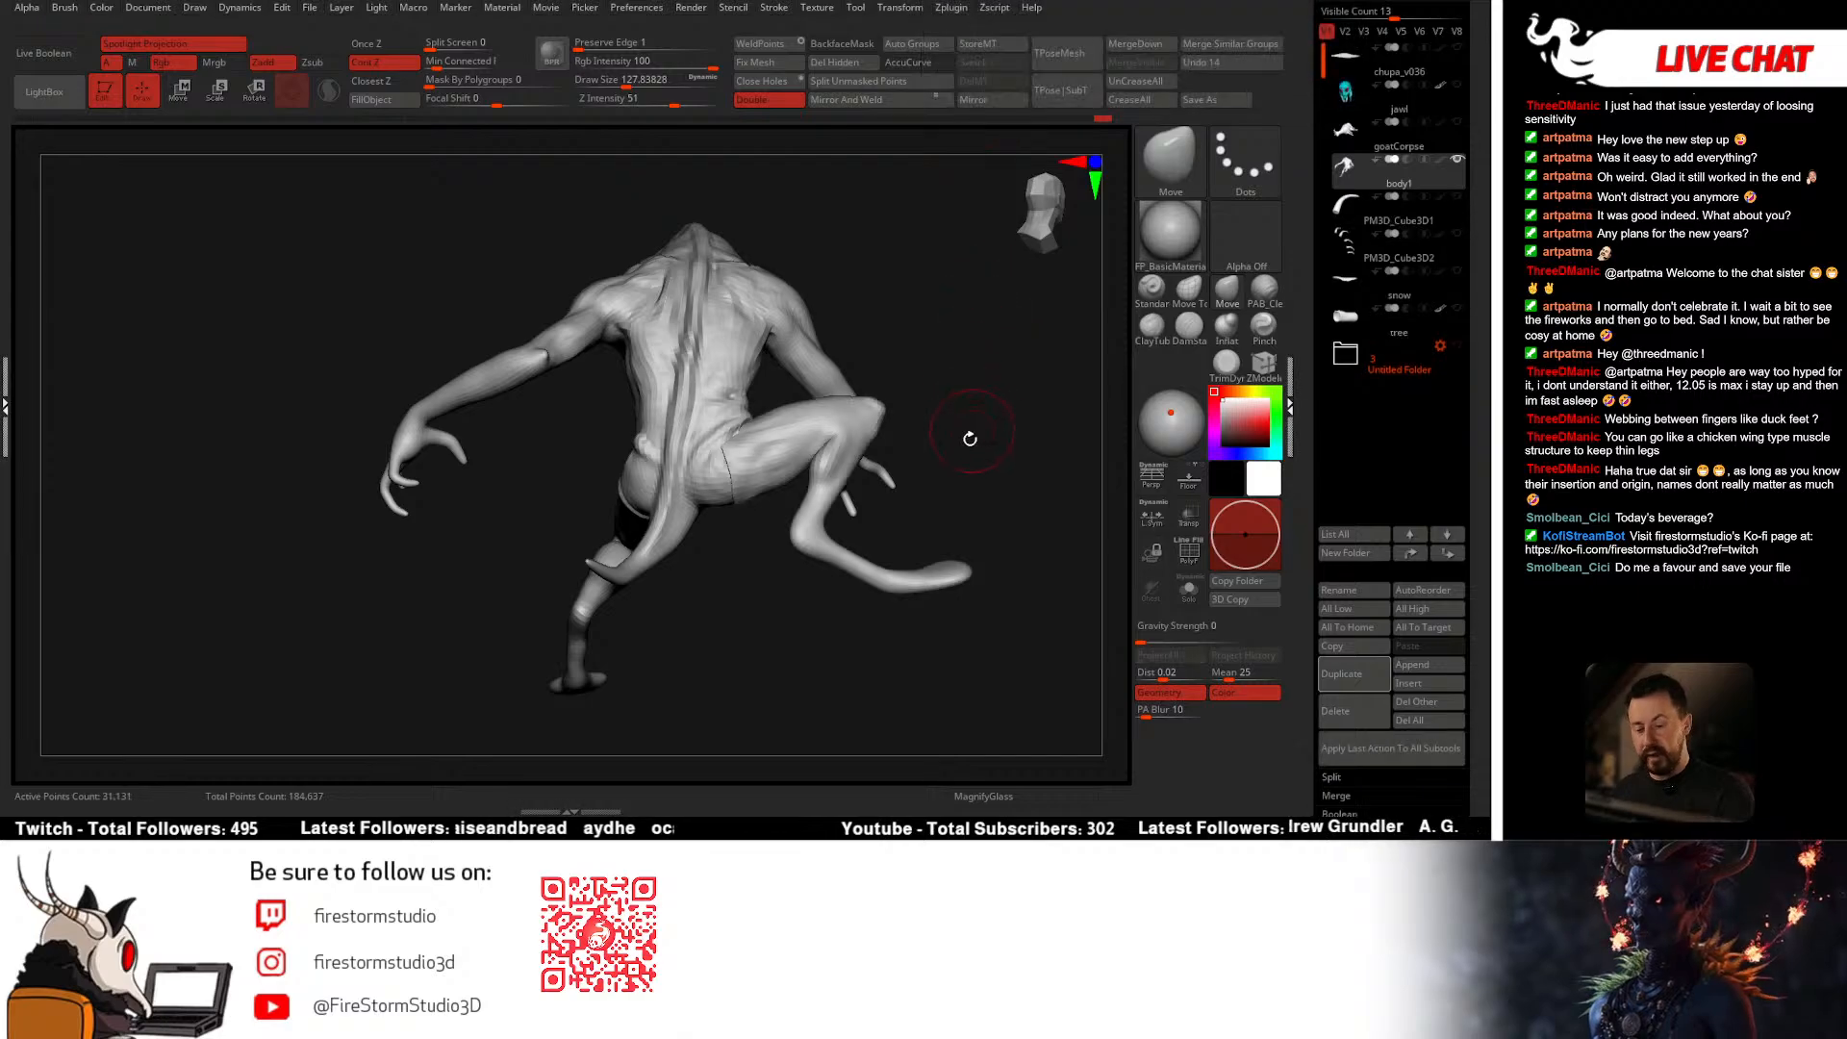
Step: Inspect the merged body from several sides and fuse it with DynaMesh at a resolution of 128
right_click_drag(886, 466, 756, 594)
key("shift+f")
key("shift+f")
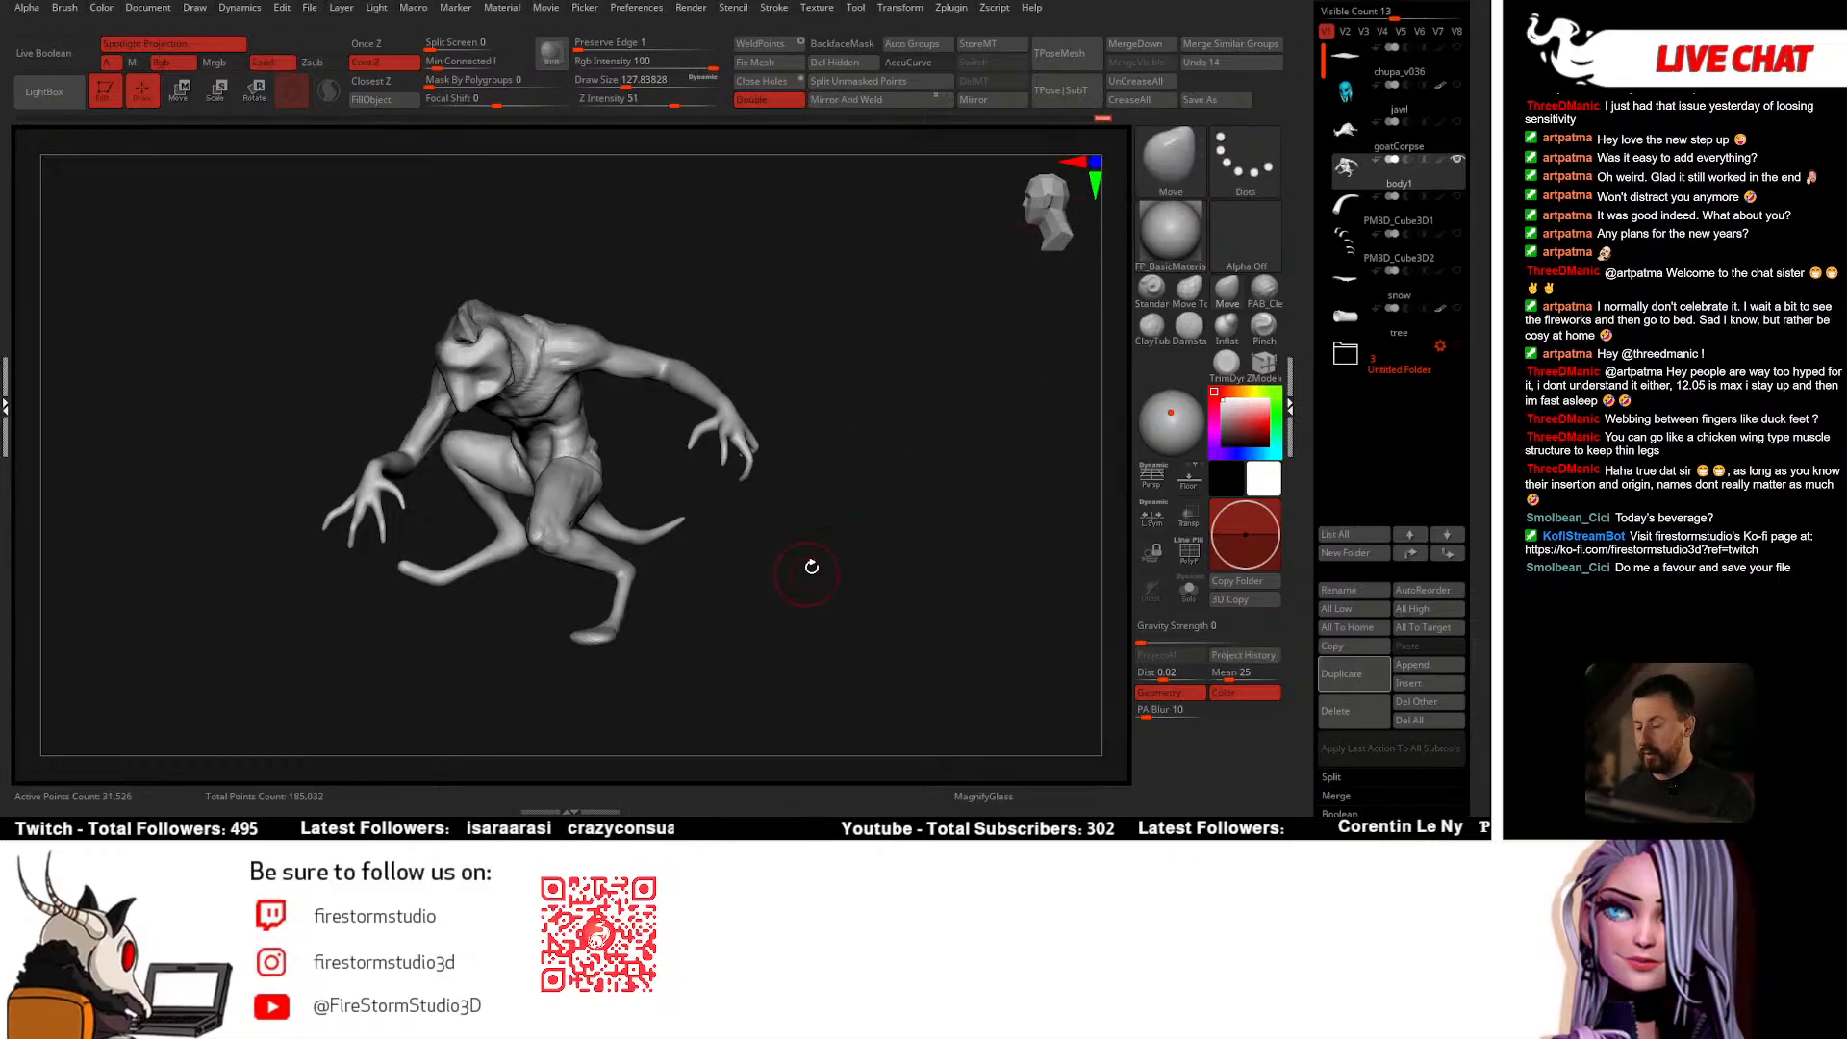
right_click_drag(811, 567, 945, 376)
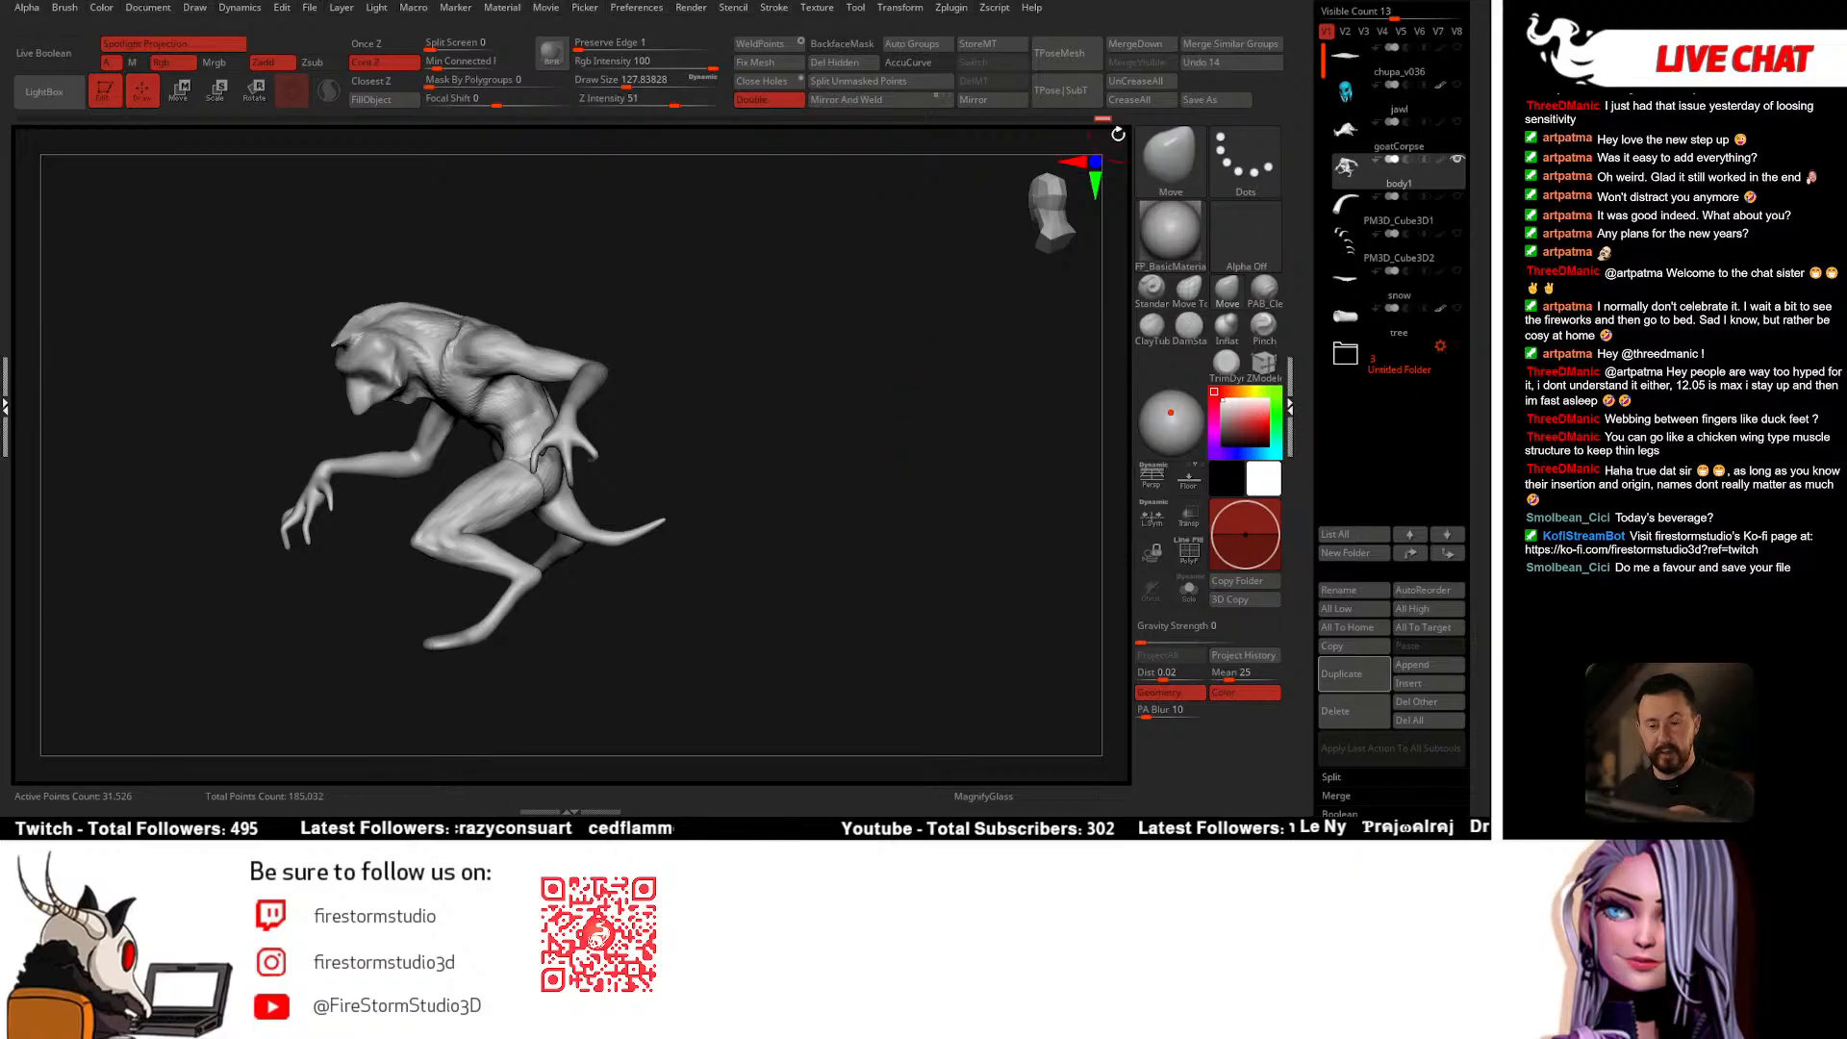
left_click_drag(1480, 46, 1480, 138)
left_click(1350, 86)
left_click(1352, 30)
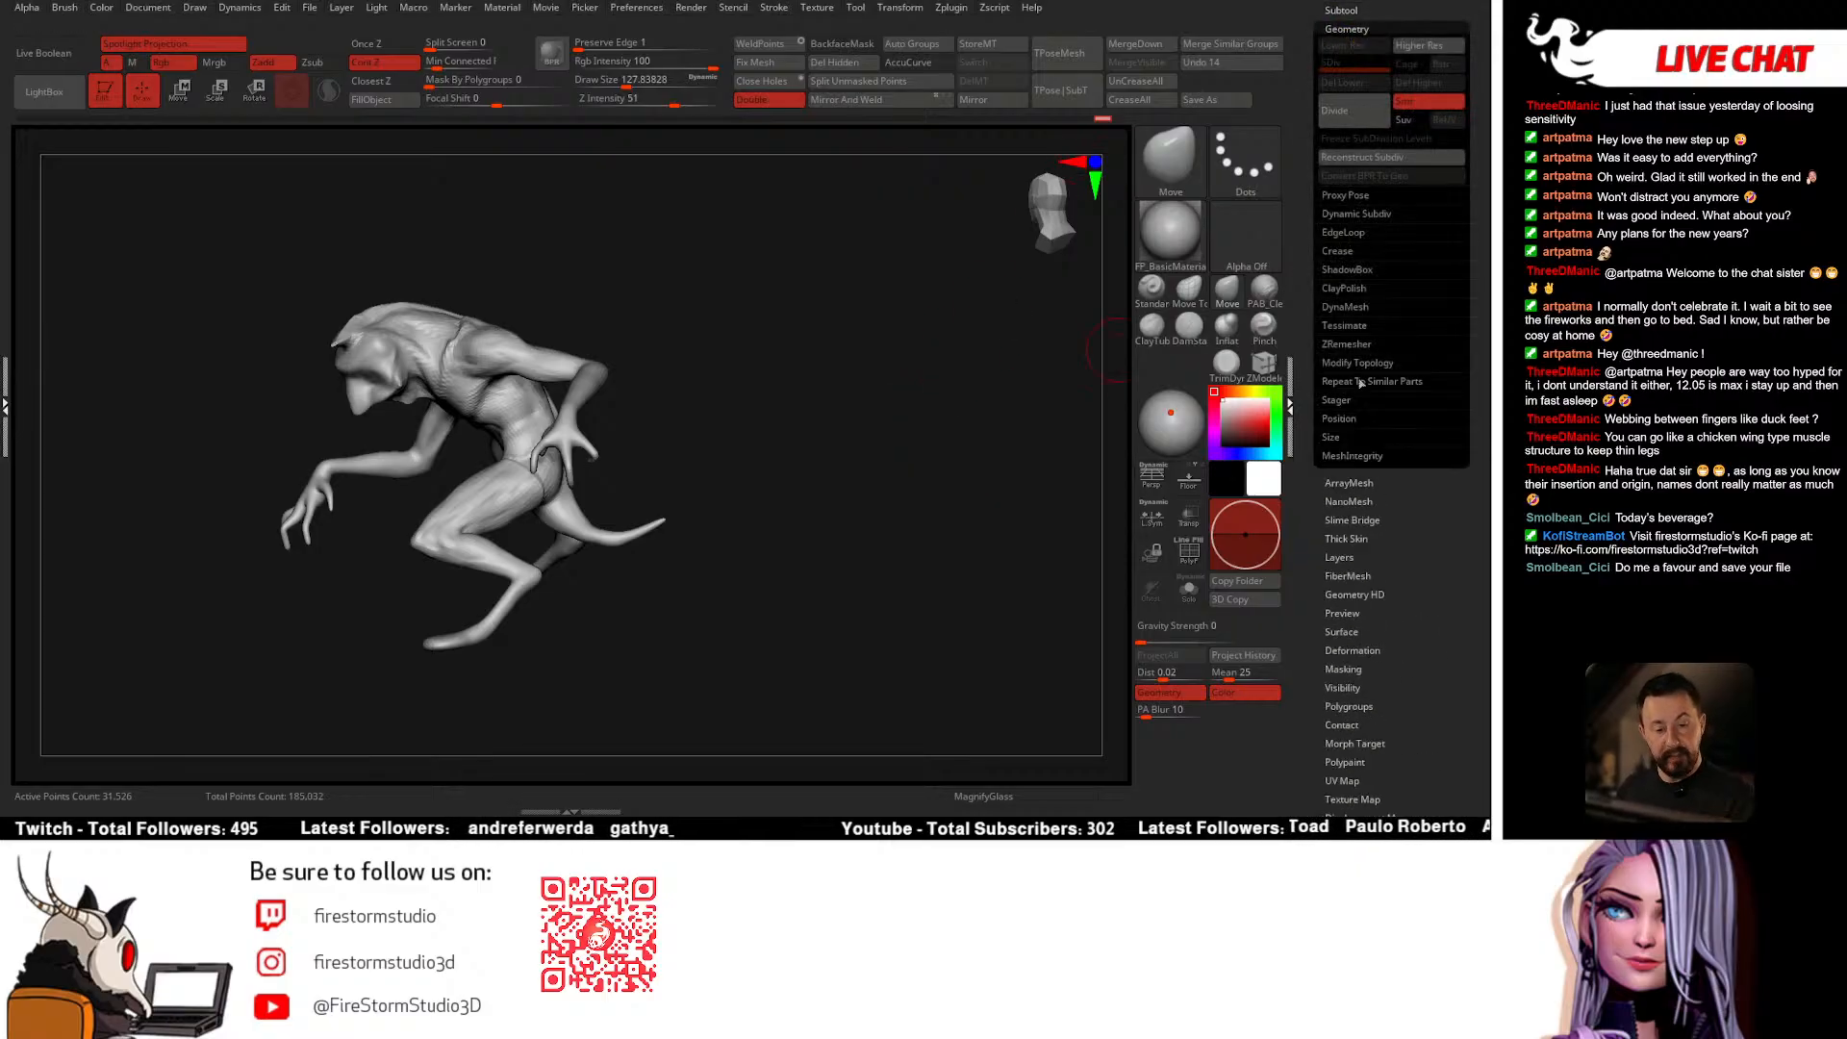
left_click(1346, 307)
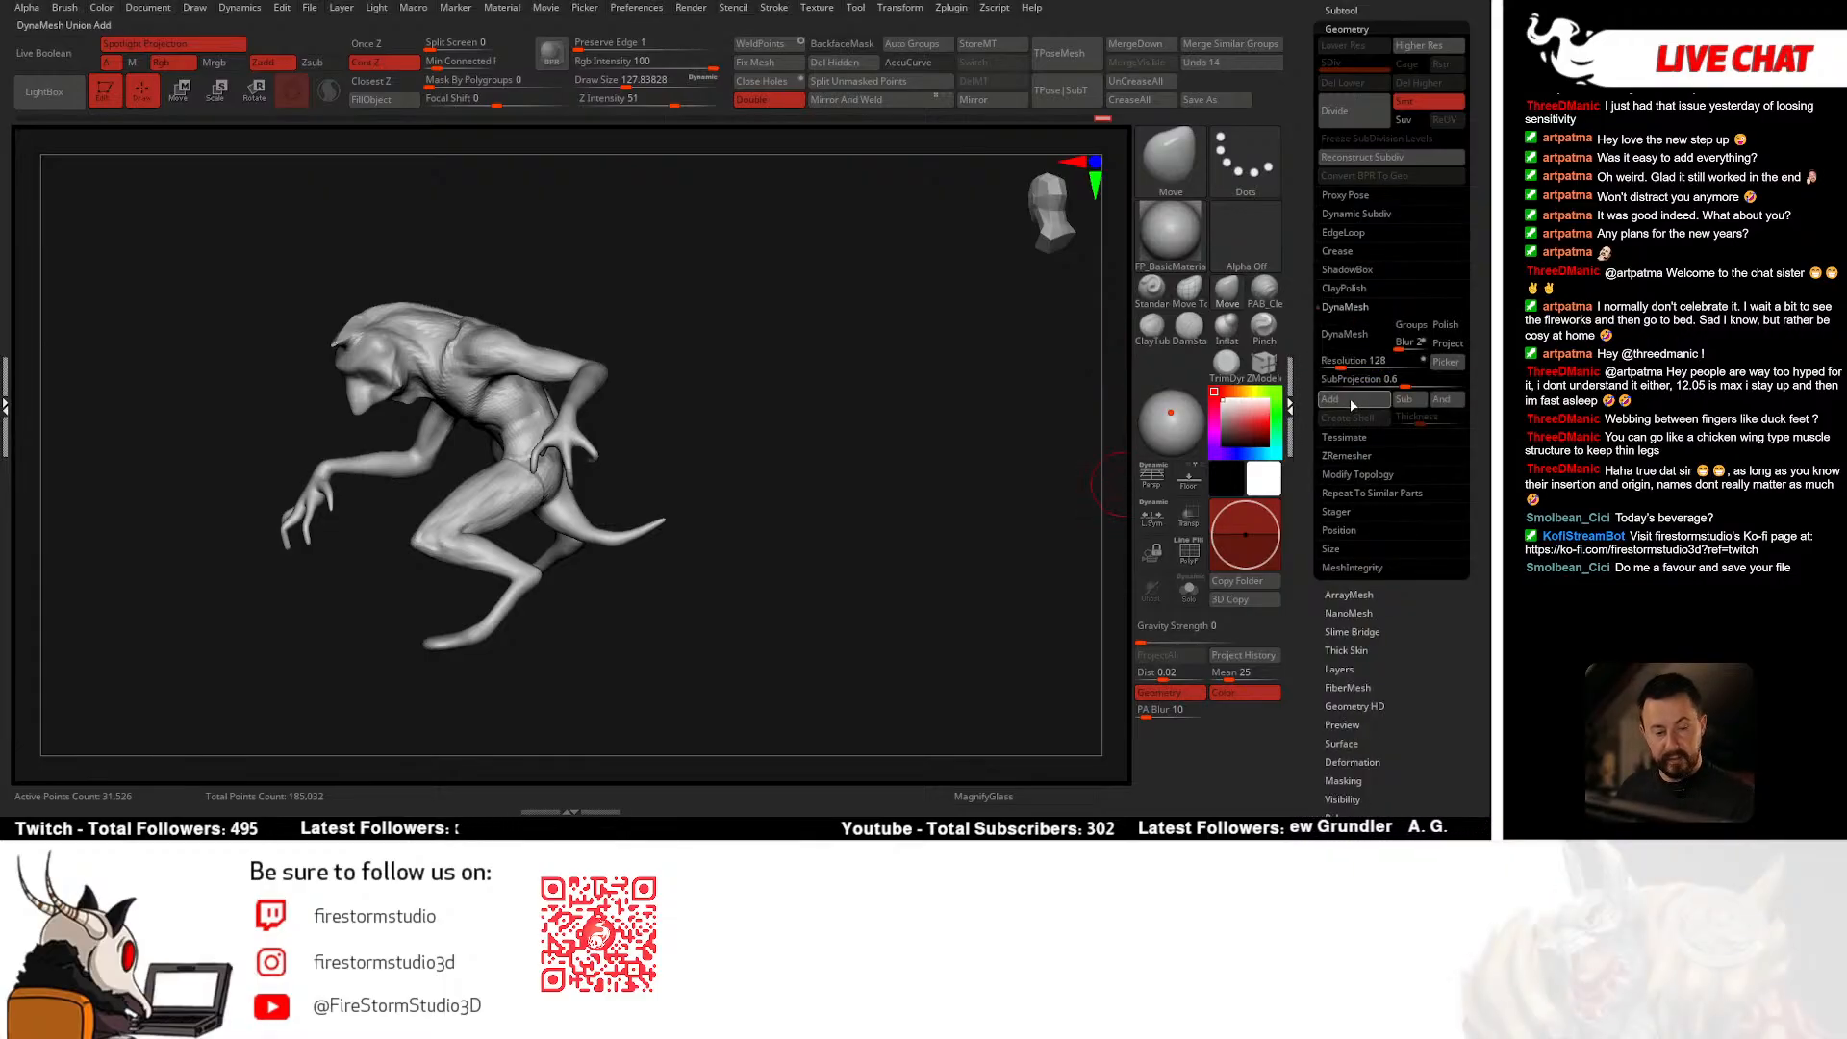
Step: Reshape the leg around the thigh and knee with the Move brush, reducing its size to about 54, and smooth the hip area
mouse_move(1102, 473)
left_mouse_down()
mouse_move(785, 569)
mouse_move(817, 515)
mouse_move(722, 478)
mouse_move(734, 528)
mouse_move(519, 609)
mouse_move(520, 552)
mouse_move(733, 487)
mouse_move(731, 518)
left_mouse_up()
key("bracketleft")
right_click_drag(772, 500, 771, 429)
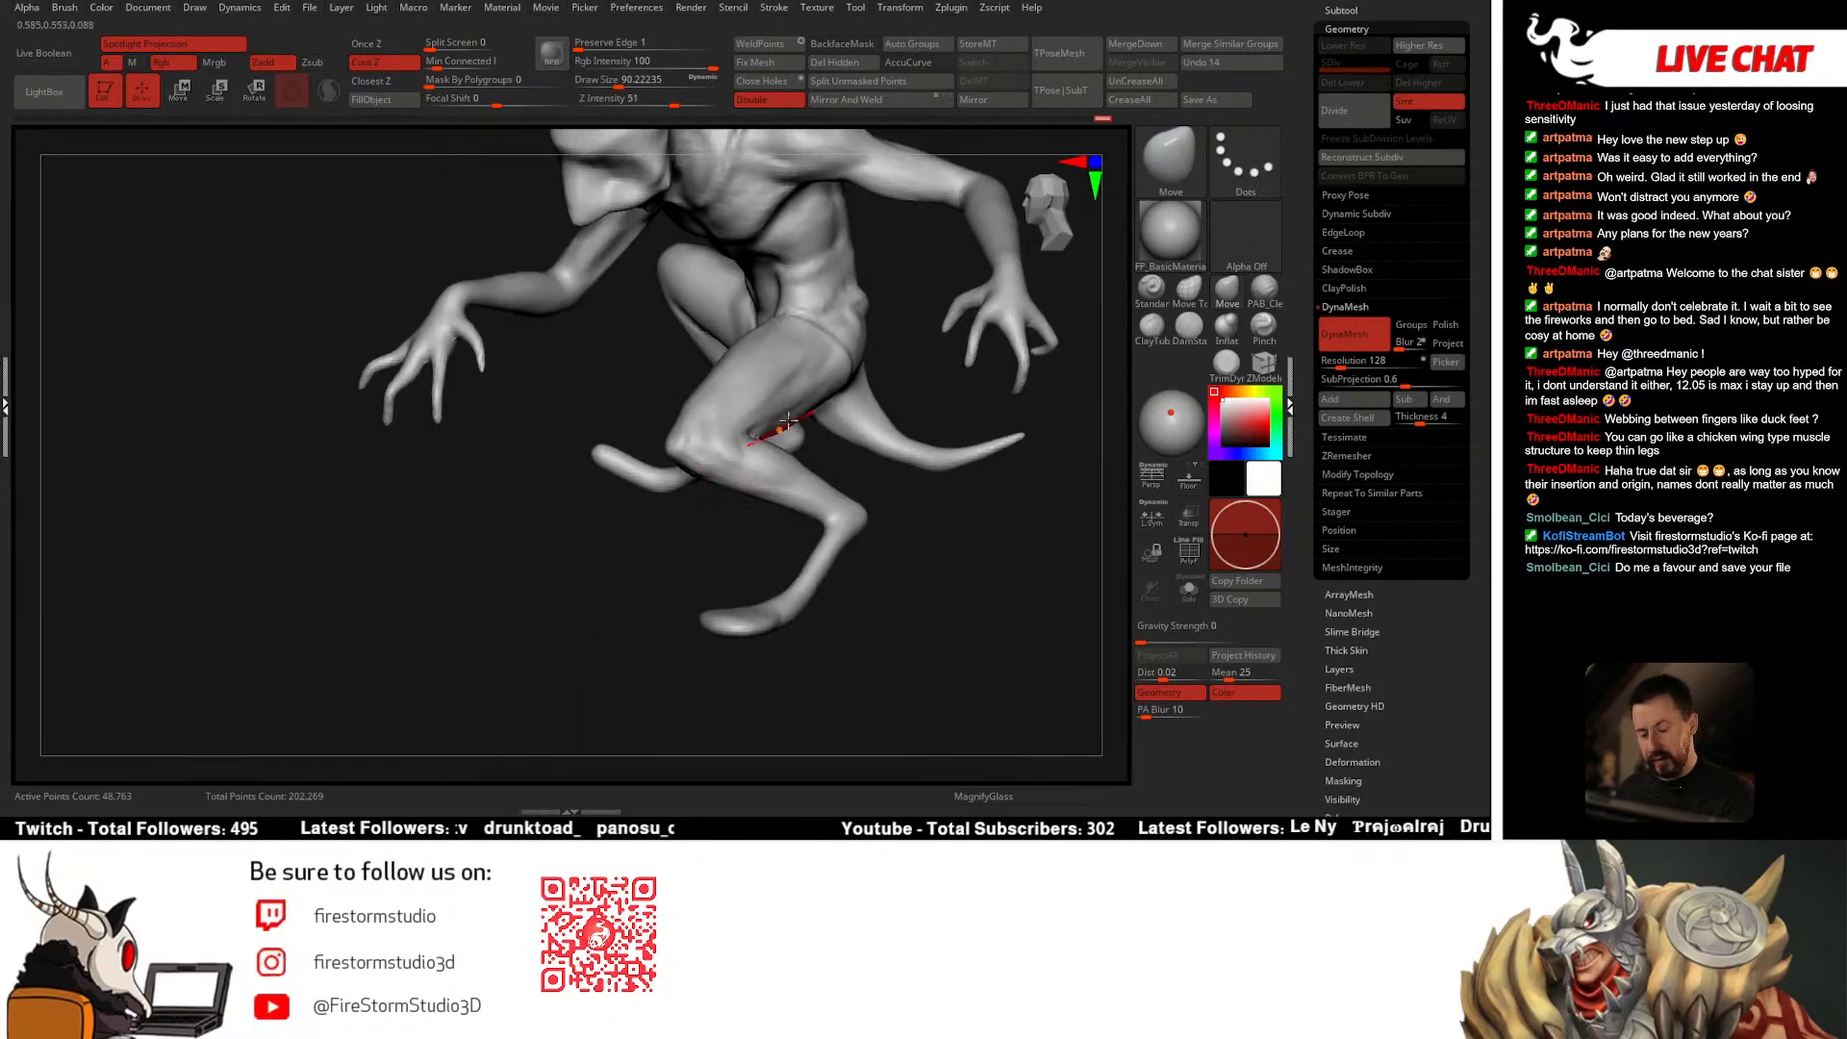
key("bracketleft")
left_click_drag(890, 452, 900, 577)
key("space")
left_click_drag(769, 453, 708, 544)
left_click_drag(846, 343, 776, 382)
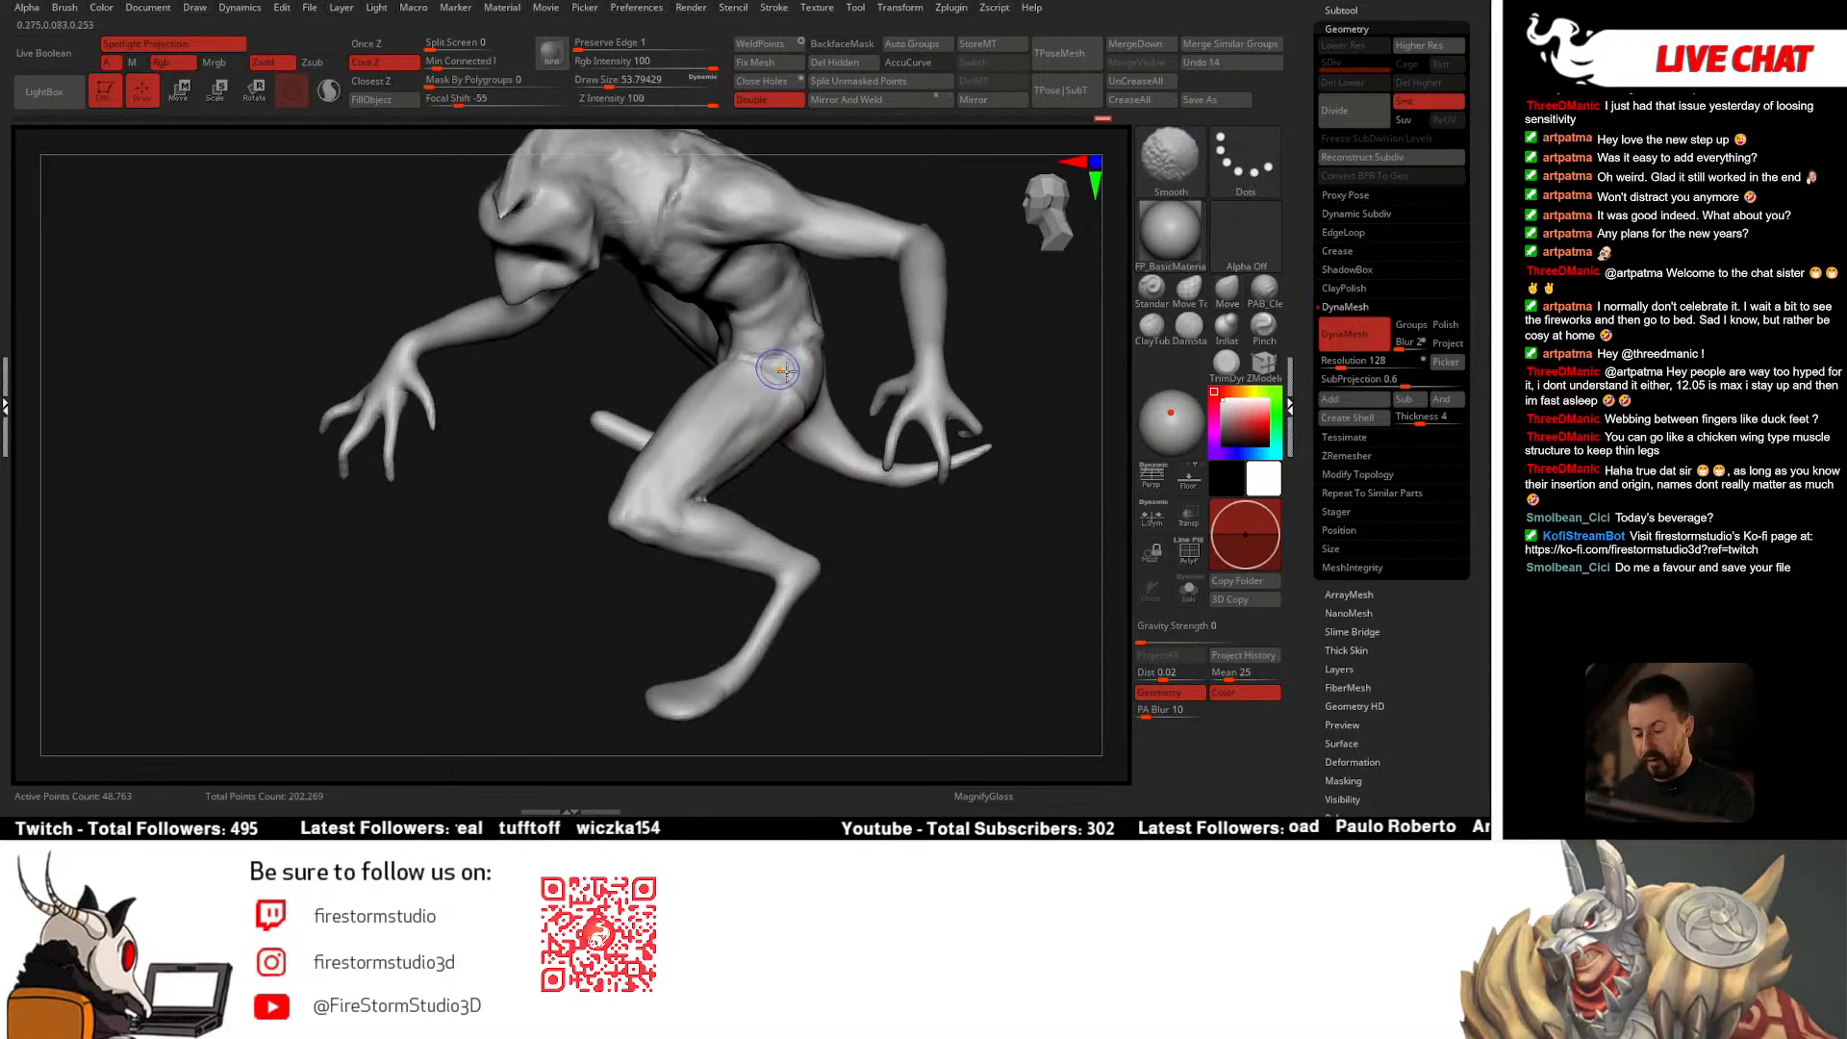
Step: Examine the fused hips, thighs and lower legs from behind, below and the front
mouse_move(775, 377)
right_mouse_down()
mouse_move(797, 375)
mouse_move(806, 444)
mouse_move(707, 462)
right_mouse_up()
right_click_drag(846, 471, 747, 496)
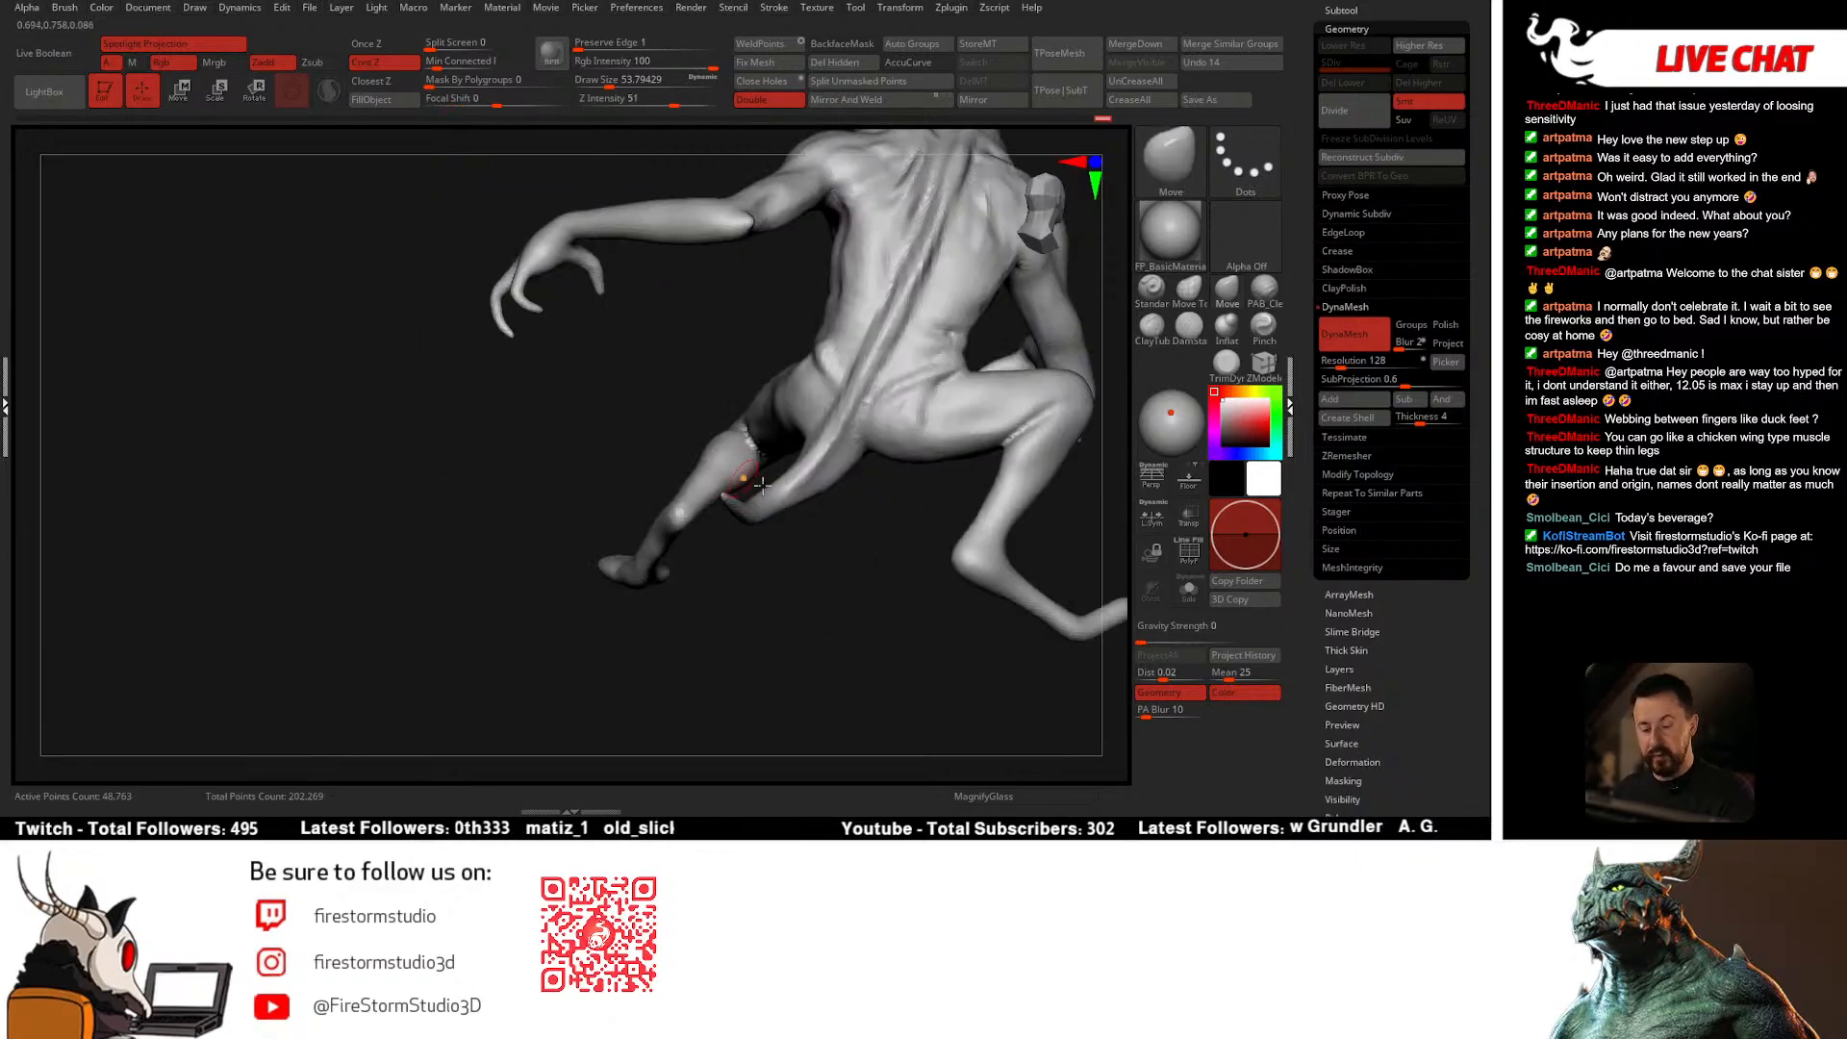
right_click_drag(943, 458, 644, 498, "alt")
right_click_drag(787, 496, 582, 563)
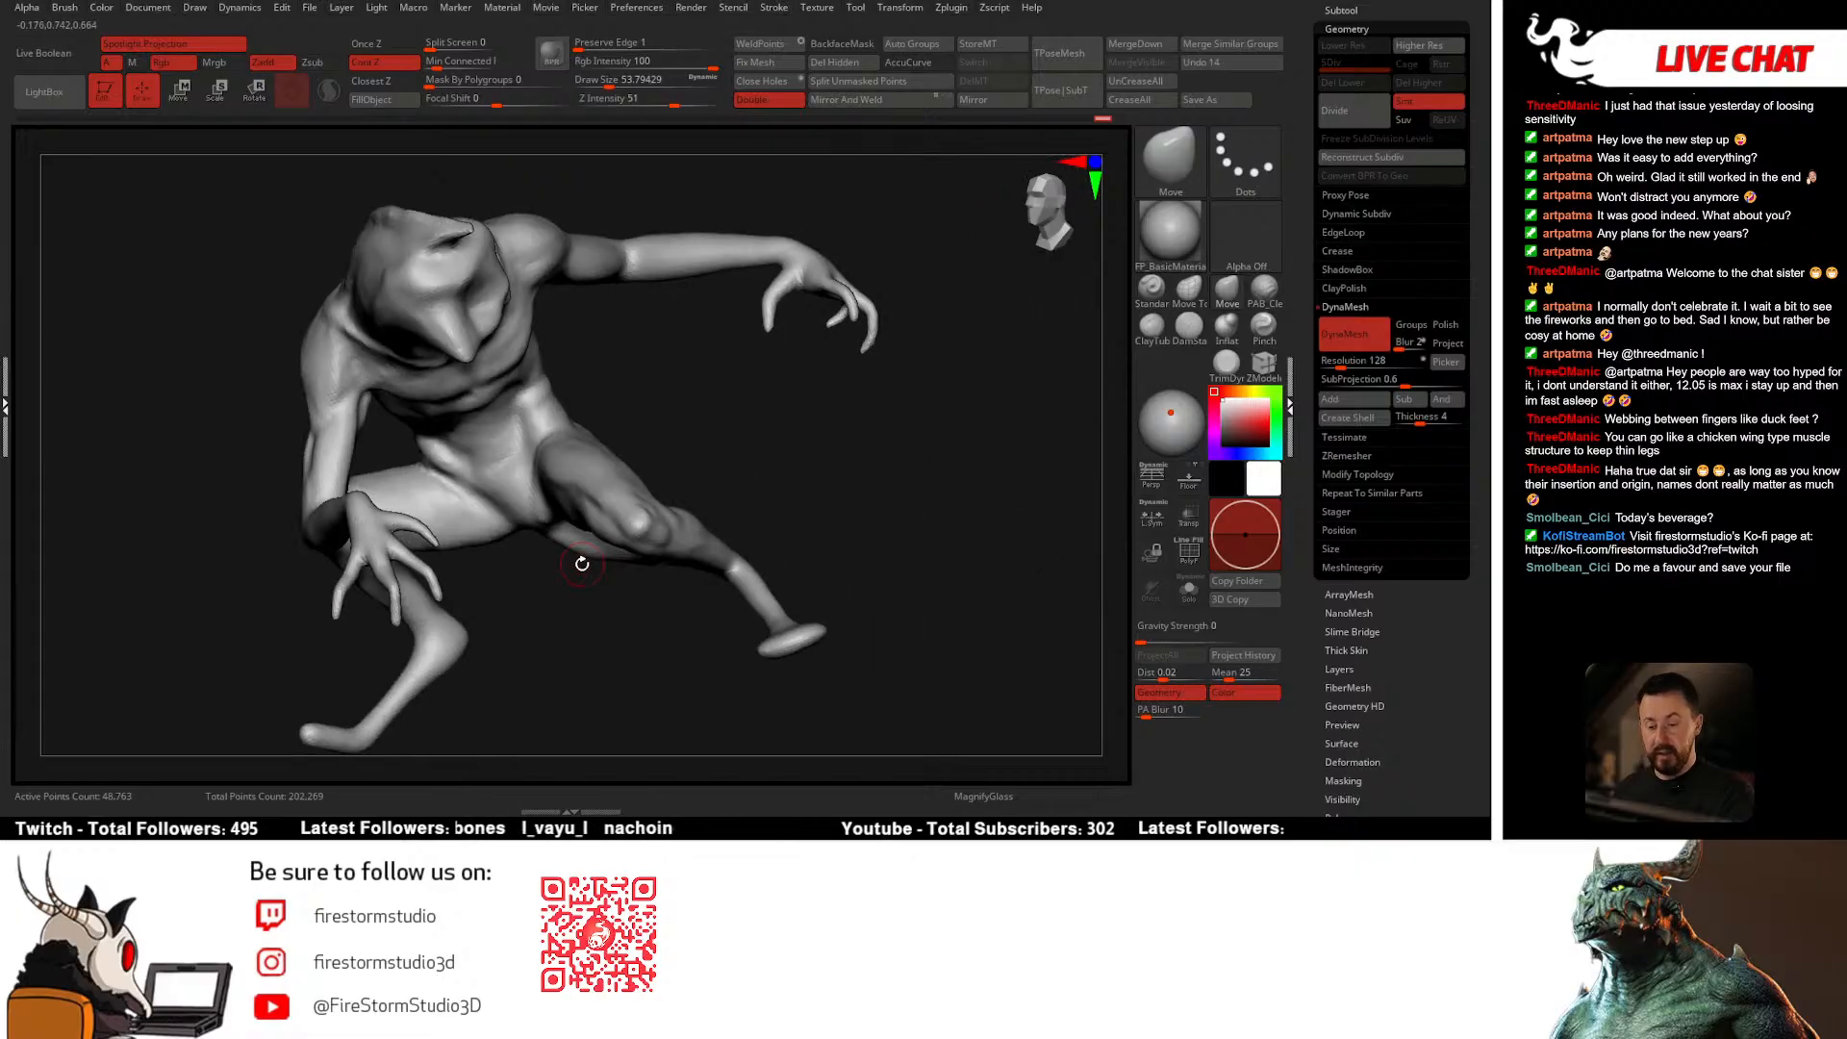
right_click_drag(701, 531, 739, 548, "alt")
mouse_move(739, 548)
right_mouse_down()
mouse_move(530, 534)
mouse_move(720, 532)
mouse_move(686, 479)
mouse_move(701, 590)
mouse_move(796, 520)
mouse_move(645, 520)
right_mouse_up()
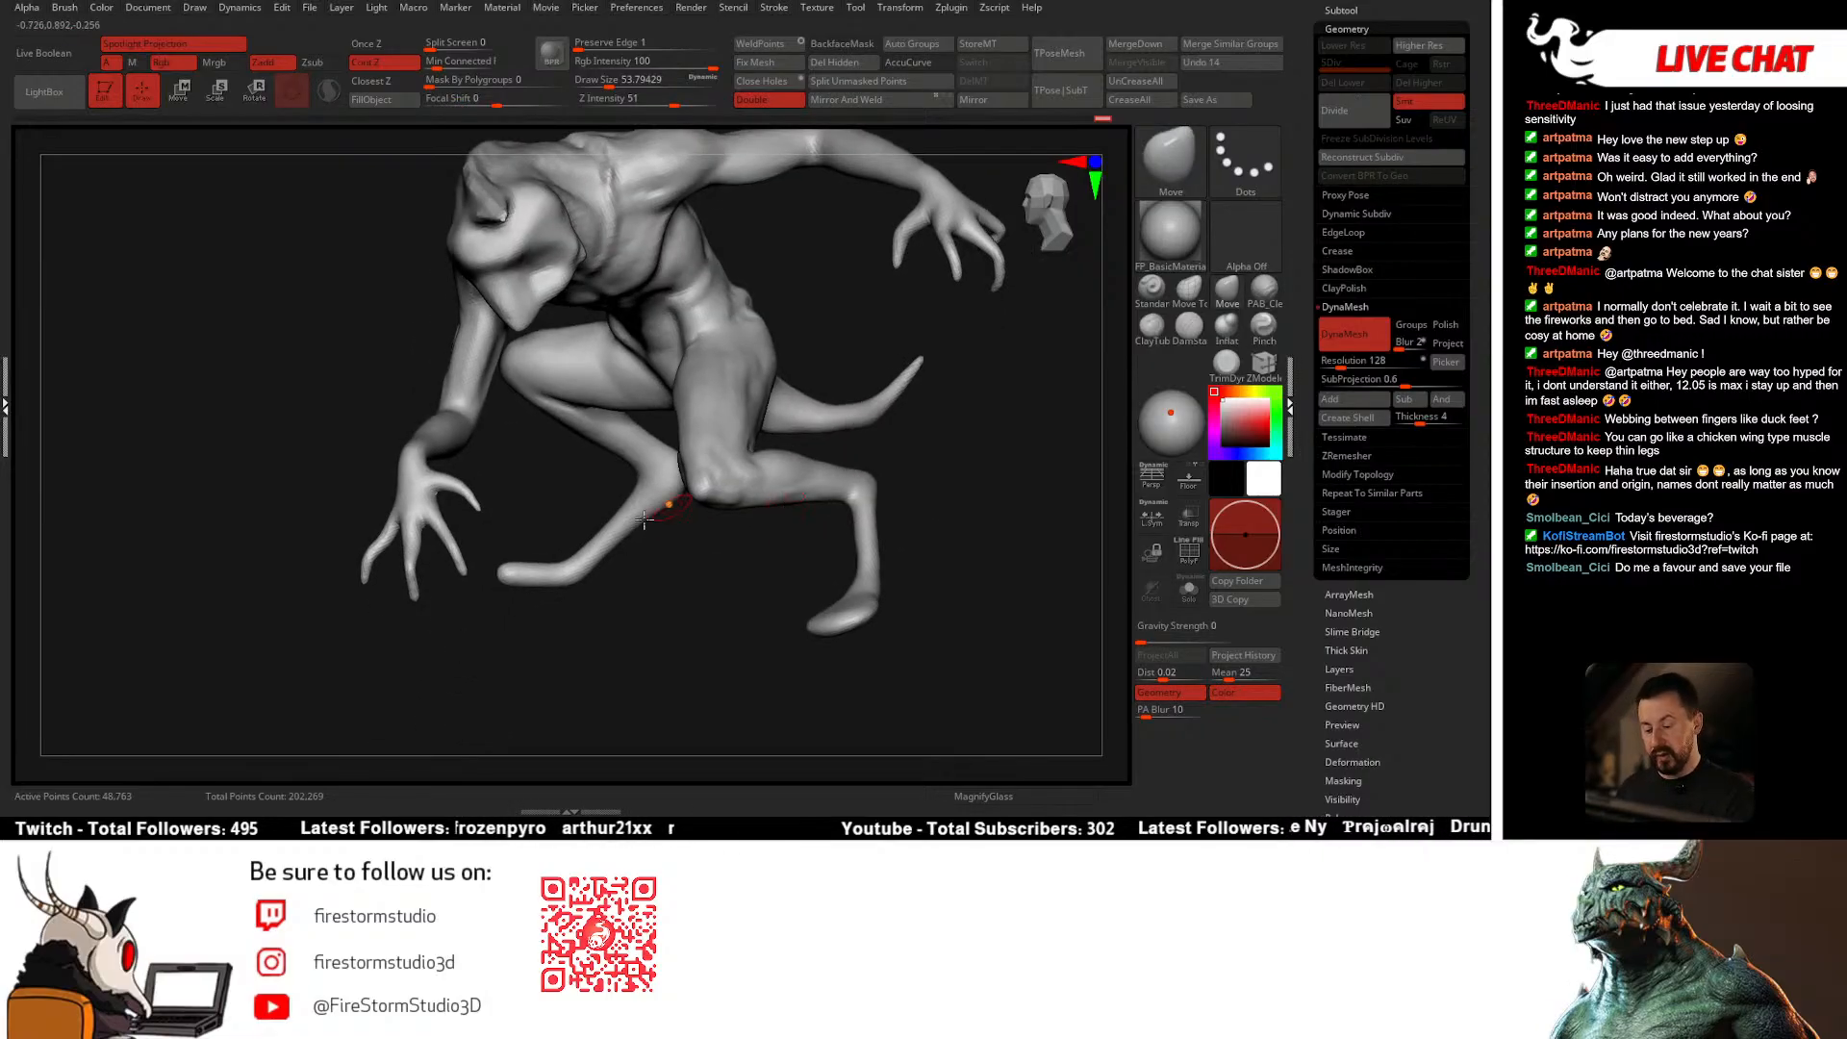
right_click_drag(902, 539, 839, 536)
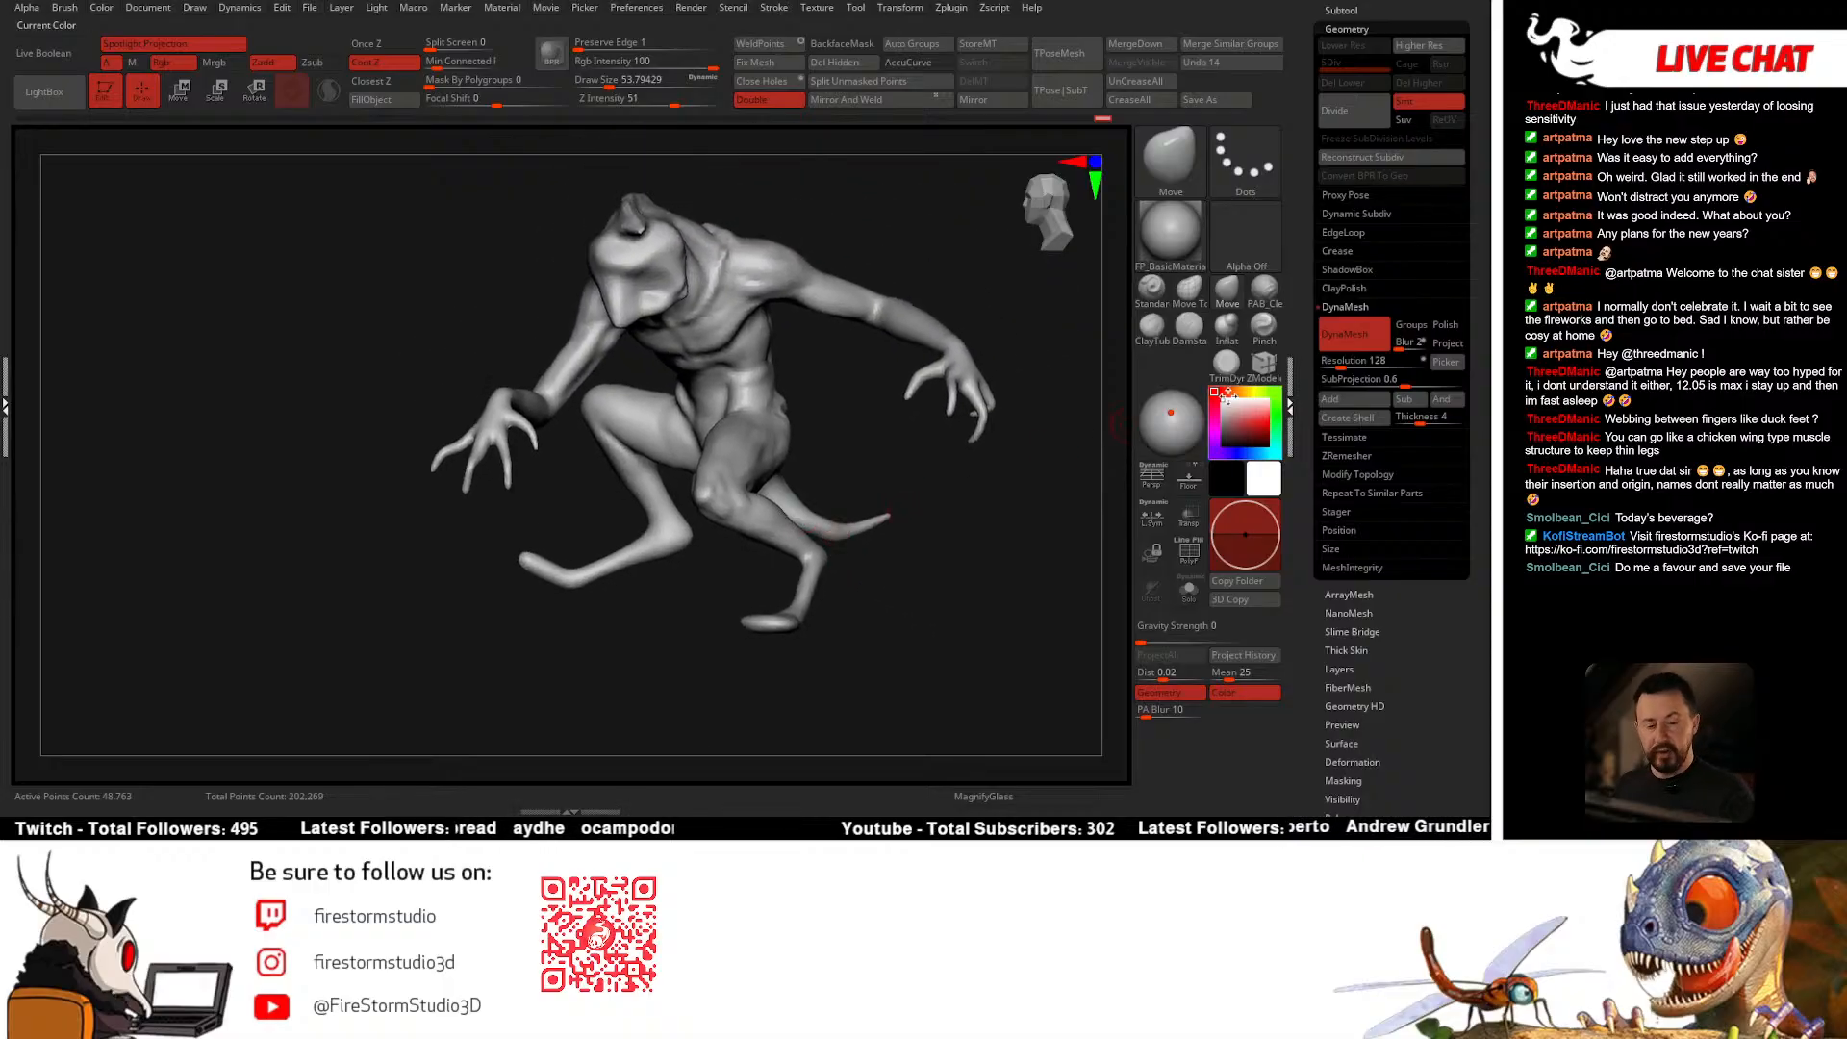
Step: Activate the ZRemesherGuides brush for drawing topology guide curves on the creature
left_click(1174, 185)
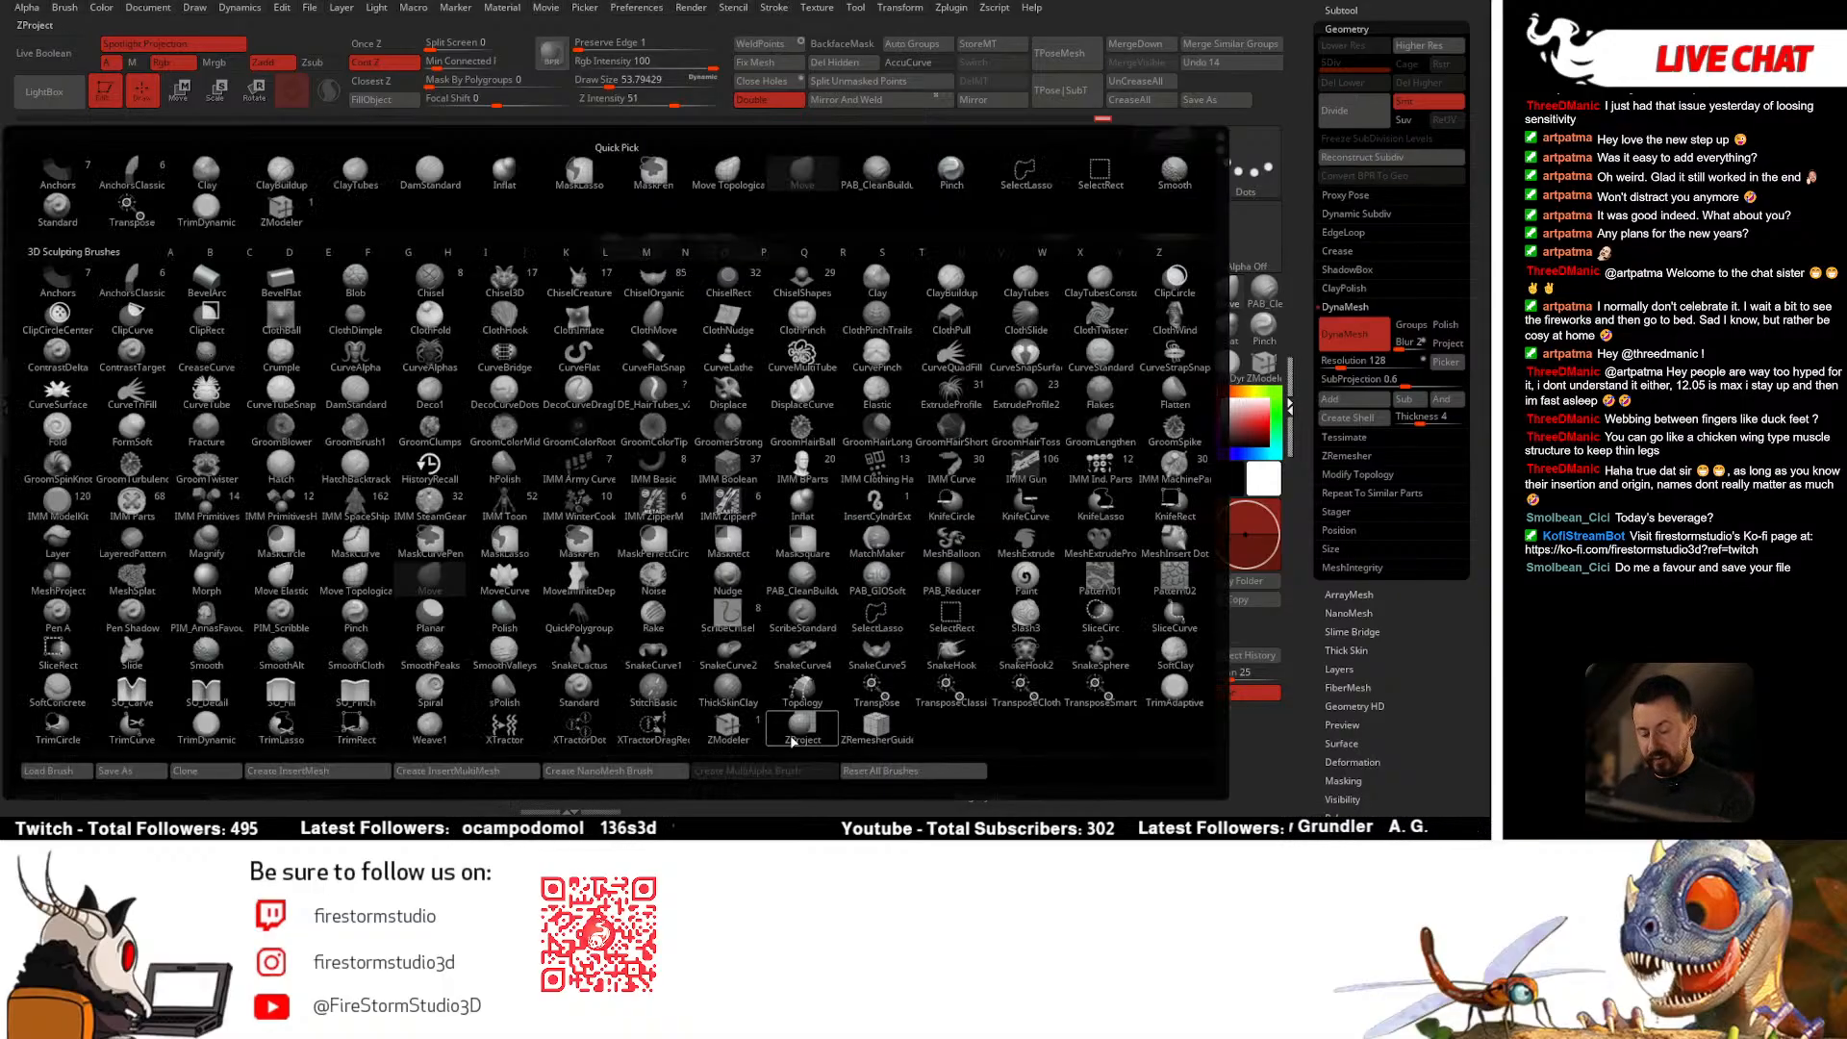
left_click(871, 731)
mouse_move(853, 713)
right_mouse_down()
mouse_move(947, 385)
mouse_move(940, 256)
mouse_move(879, 360)
mouse_move(915, 318)
mouse_move(904, 445)
mouse_move(885, 411)
mouse_move(906, 347)
right_mouse_up()
left_click(1169, 158)
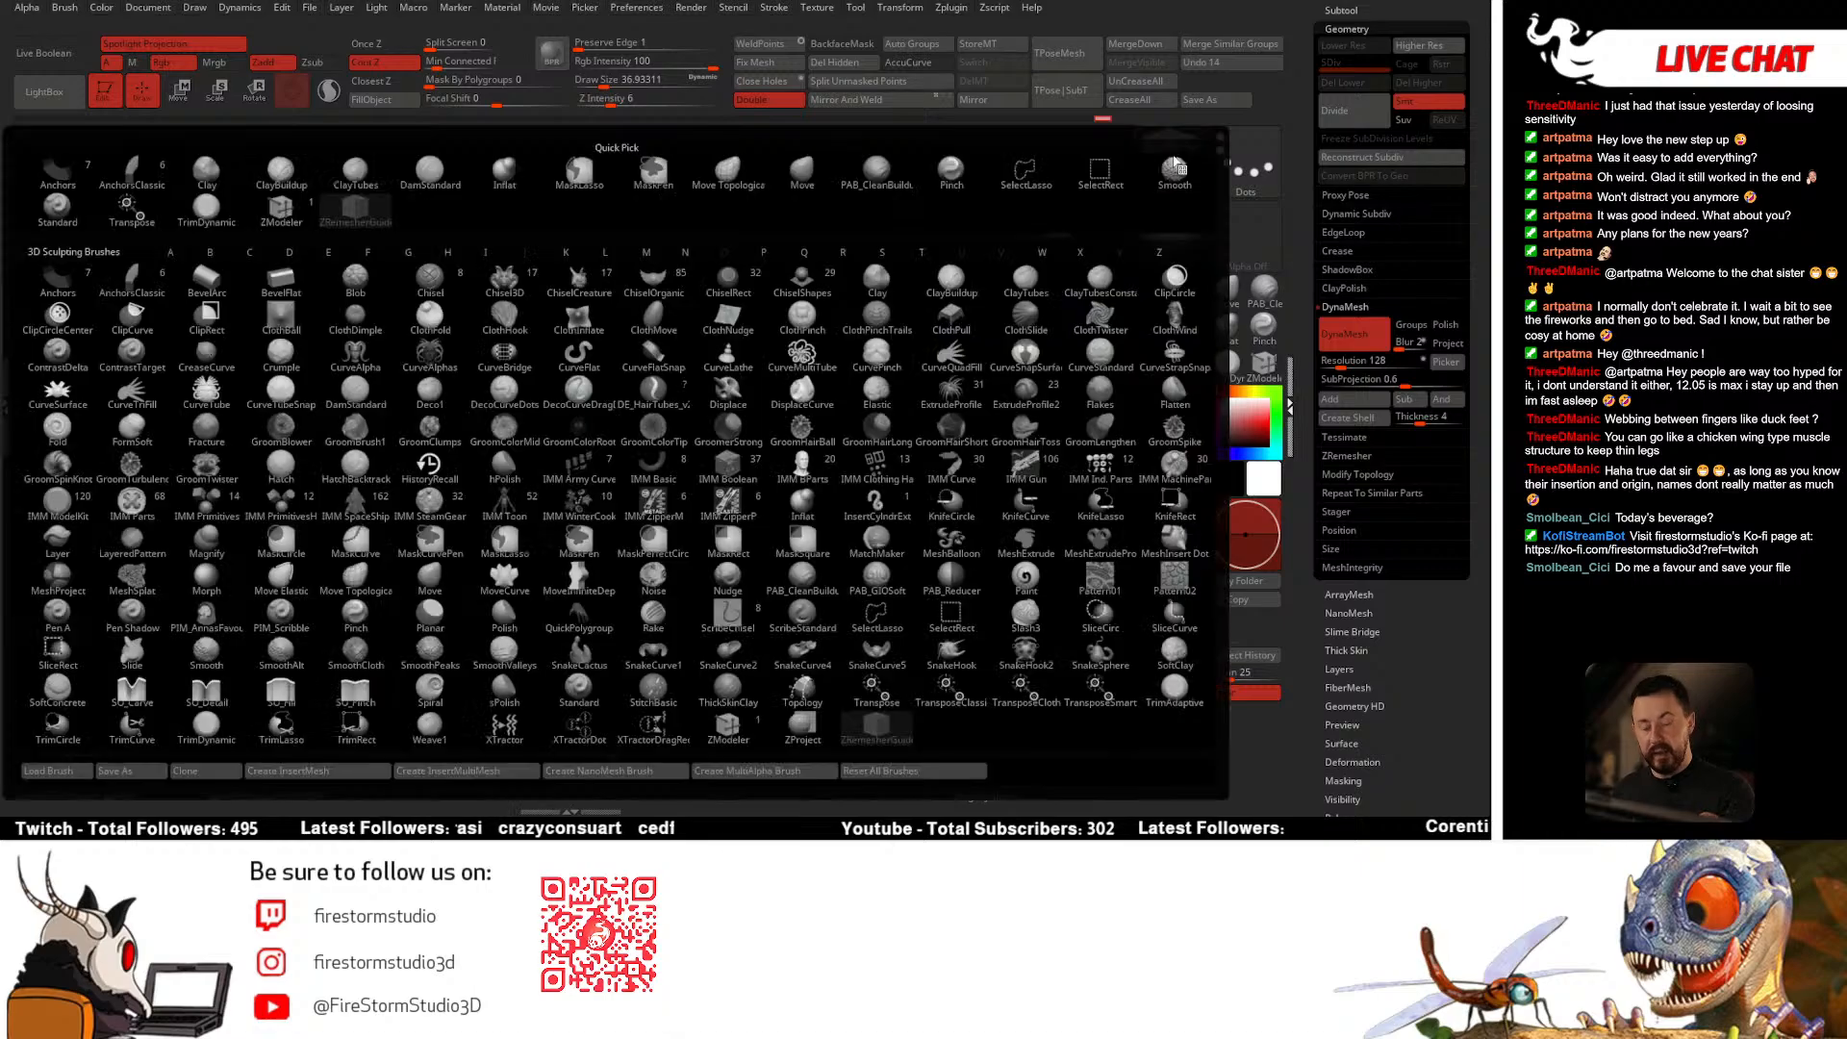
left_click(1183, 169)
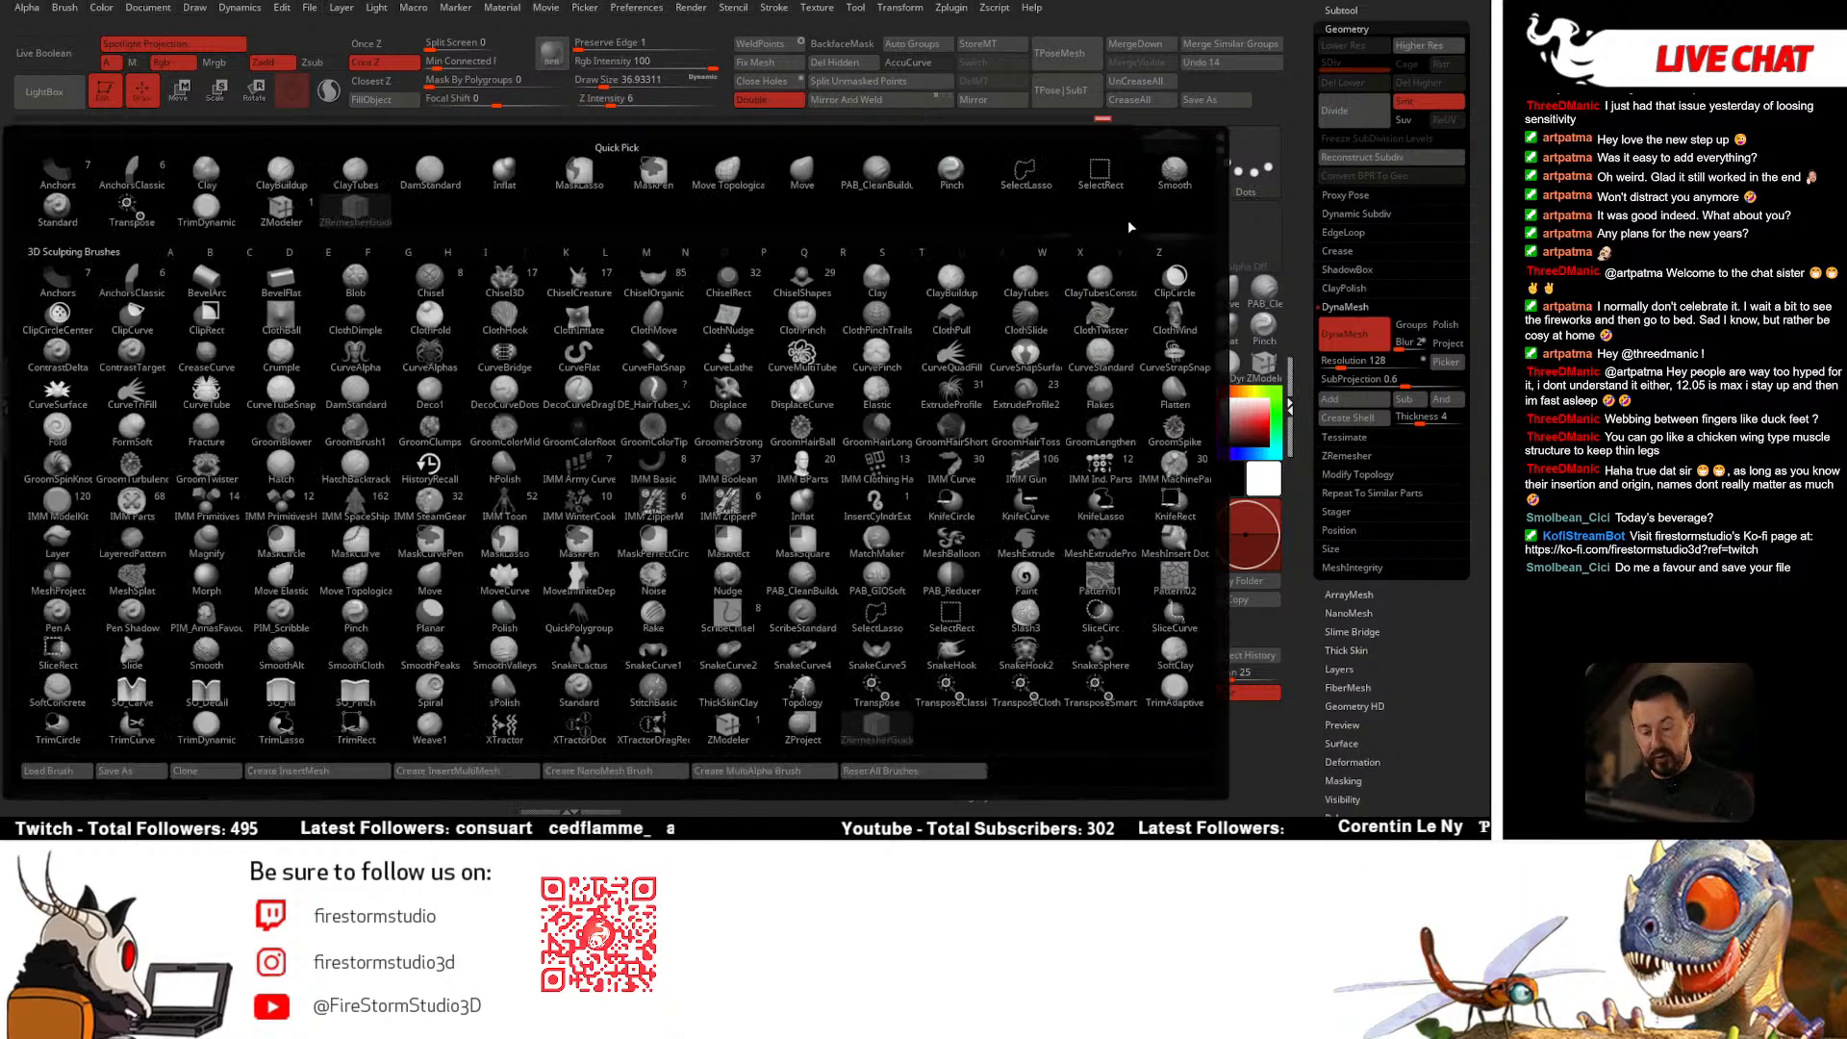
left_click(879, 735)
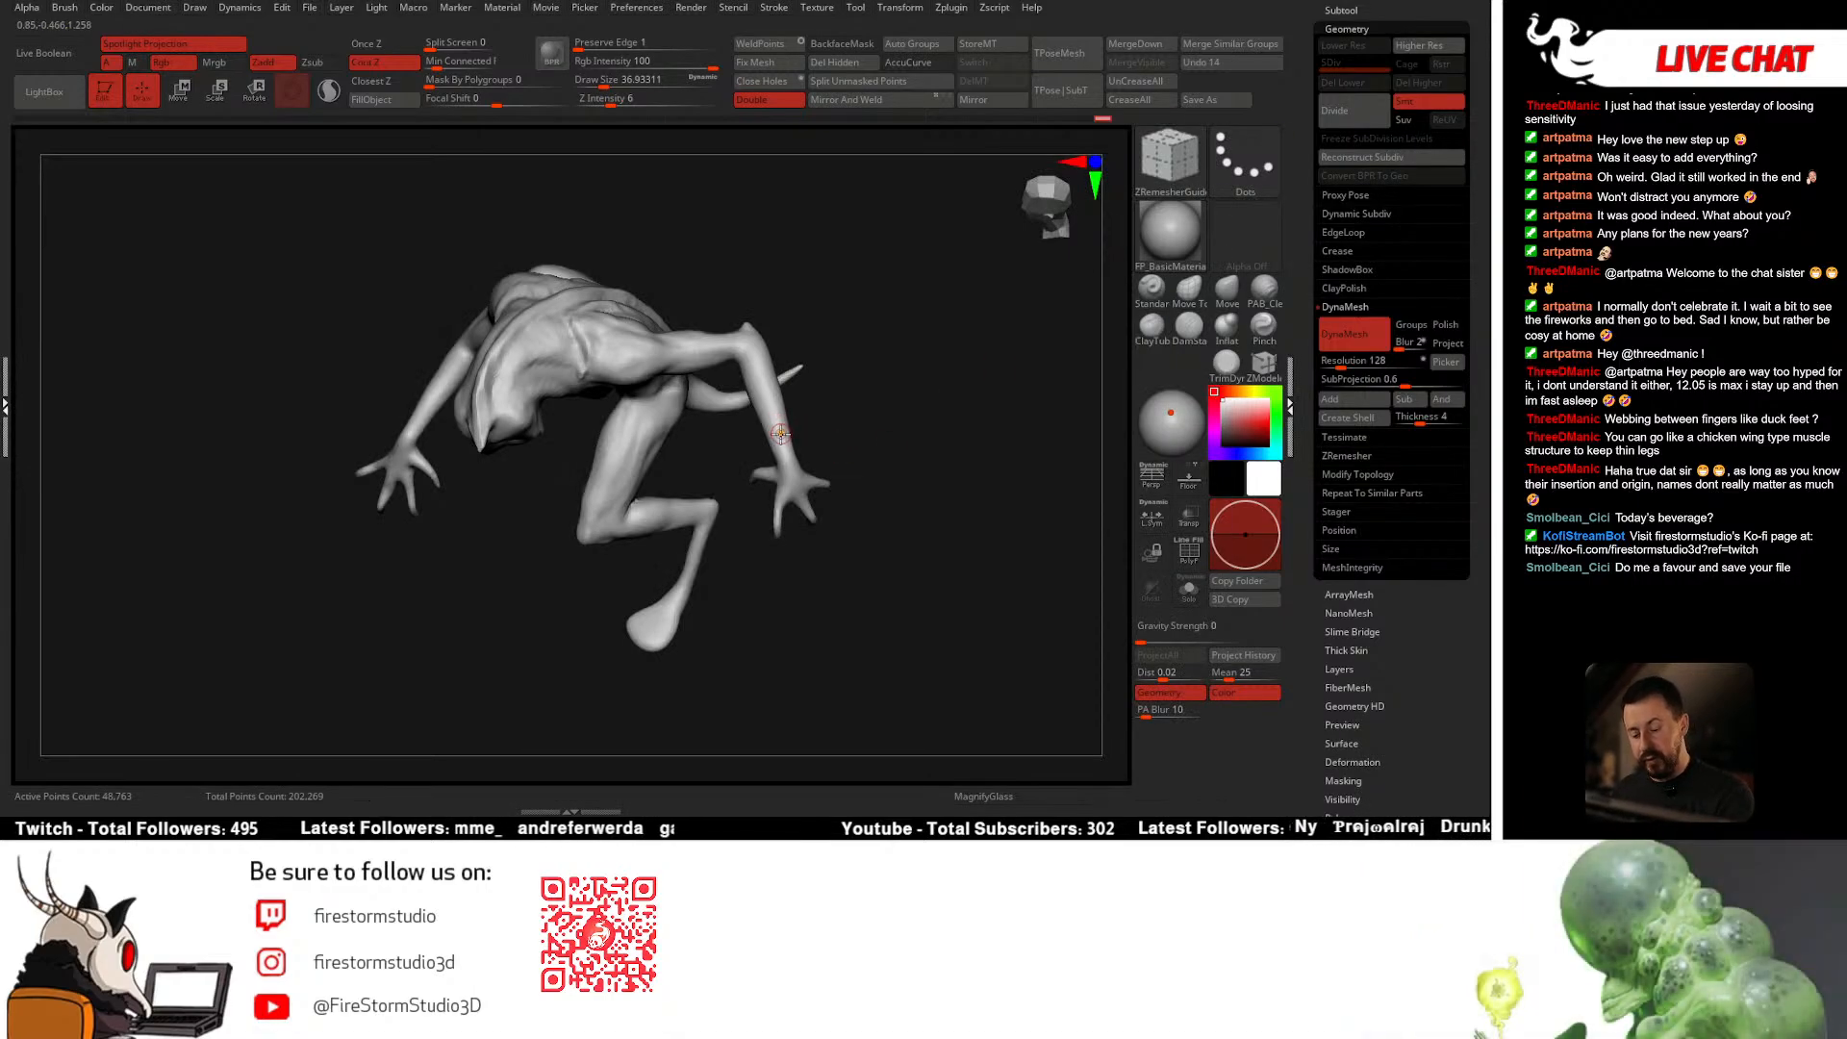
mouse_move(862, 515)
left_mouse_down()
mouse_move(874, 410)
mouse_move(856, 539)
left_mouse_up()
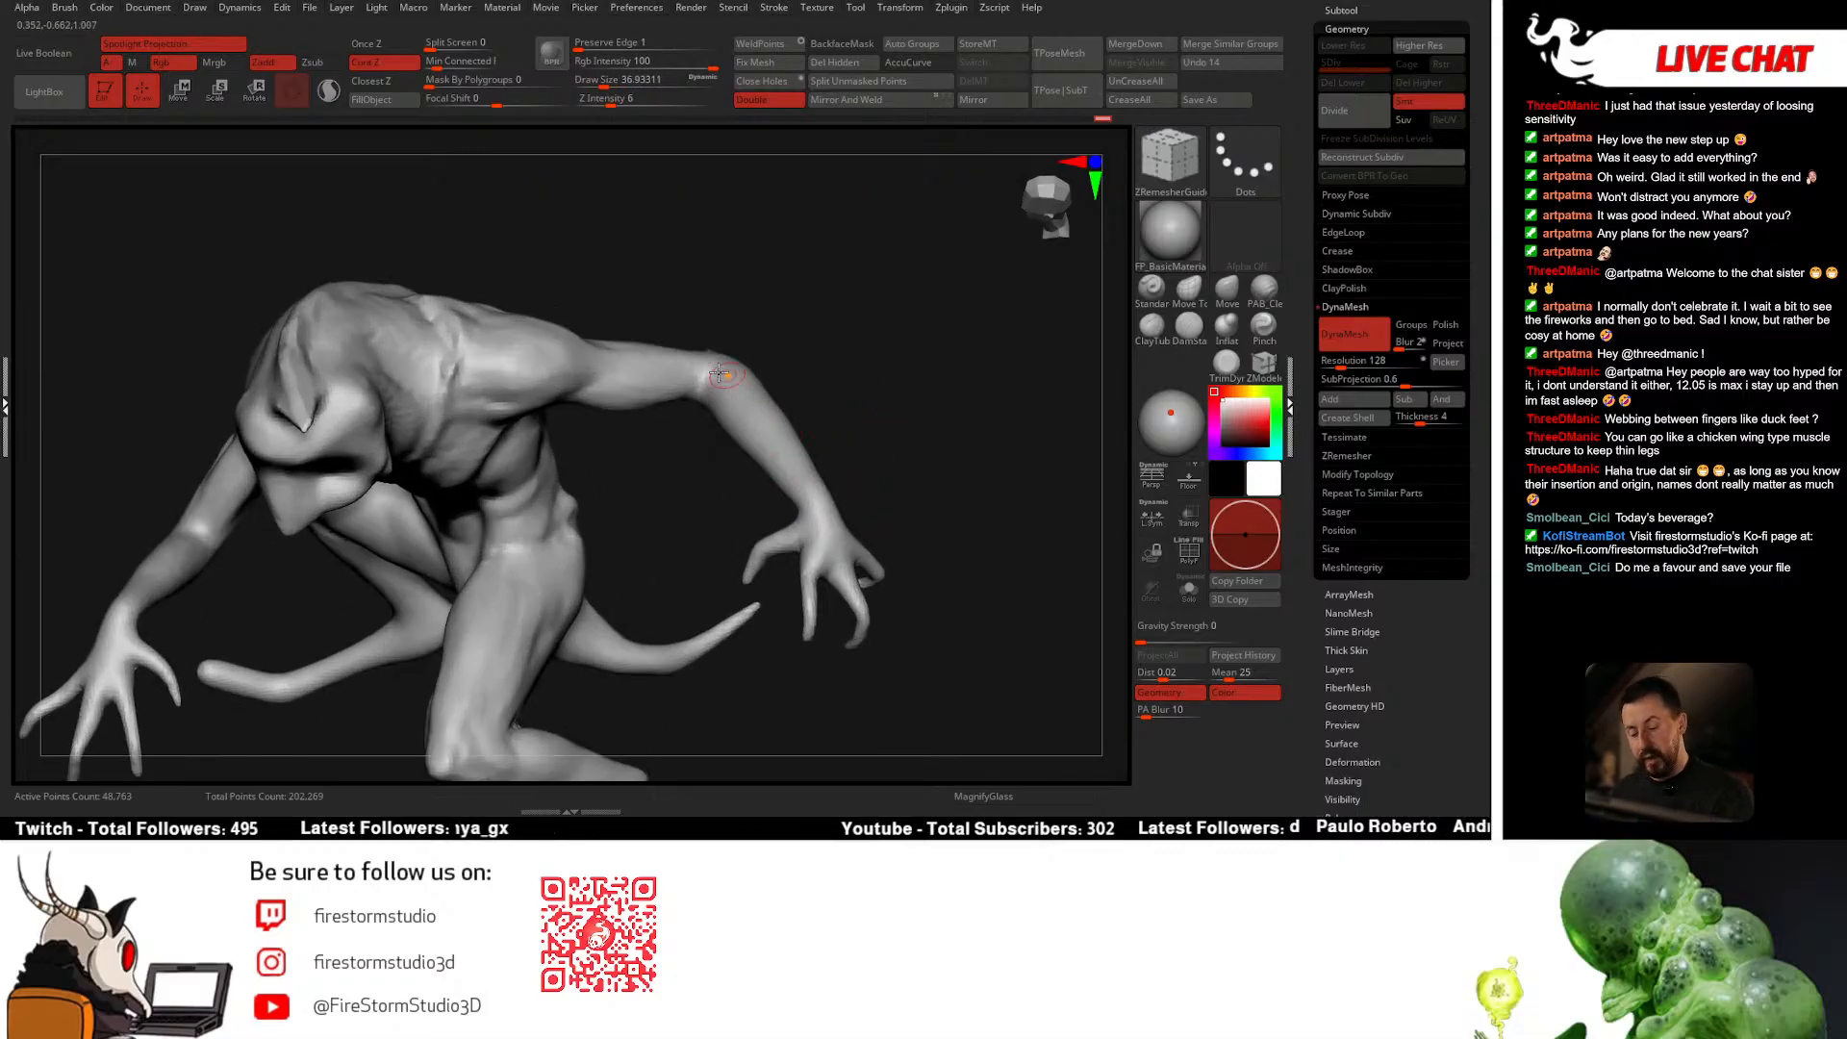
mouse_move(781, 473)
left_mouse_down()
mouse_move(821, 445)
mouse_move(782, 412)
left_mouse_up()
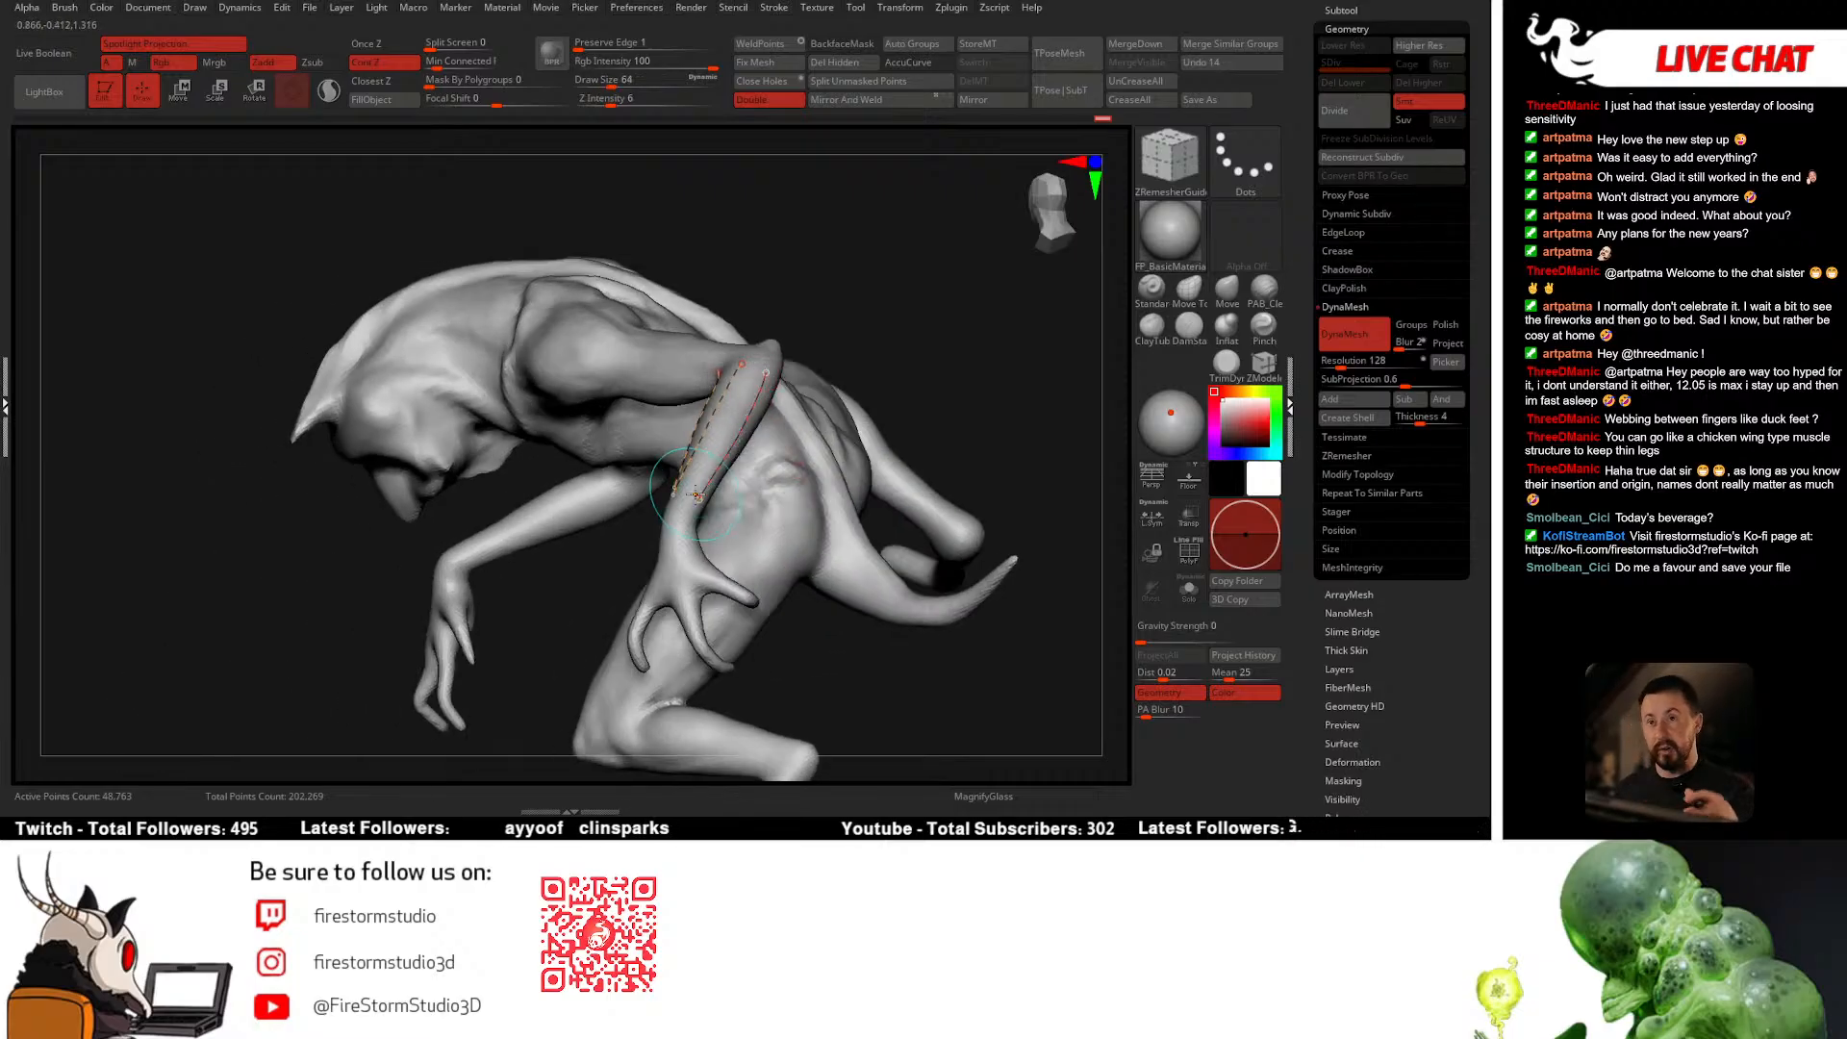
mouse_move(897, 384)
left_mouse_down()
mouse_move(759, 439)
mouse_move(729, 406)
mouse_move(854, 342)
mouse_move(940, 362)
mouse_move(935, 347)
mouse_move(907, 529)
mouse_move(870, 511)
left_mouse_up()
key("ctrl")
mouse_move(870, 511)
left_mouse_down("alt")
mouse_move(837, 401)
mouse_move(849, 355)
left_mouse_up("alt")
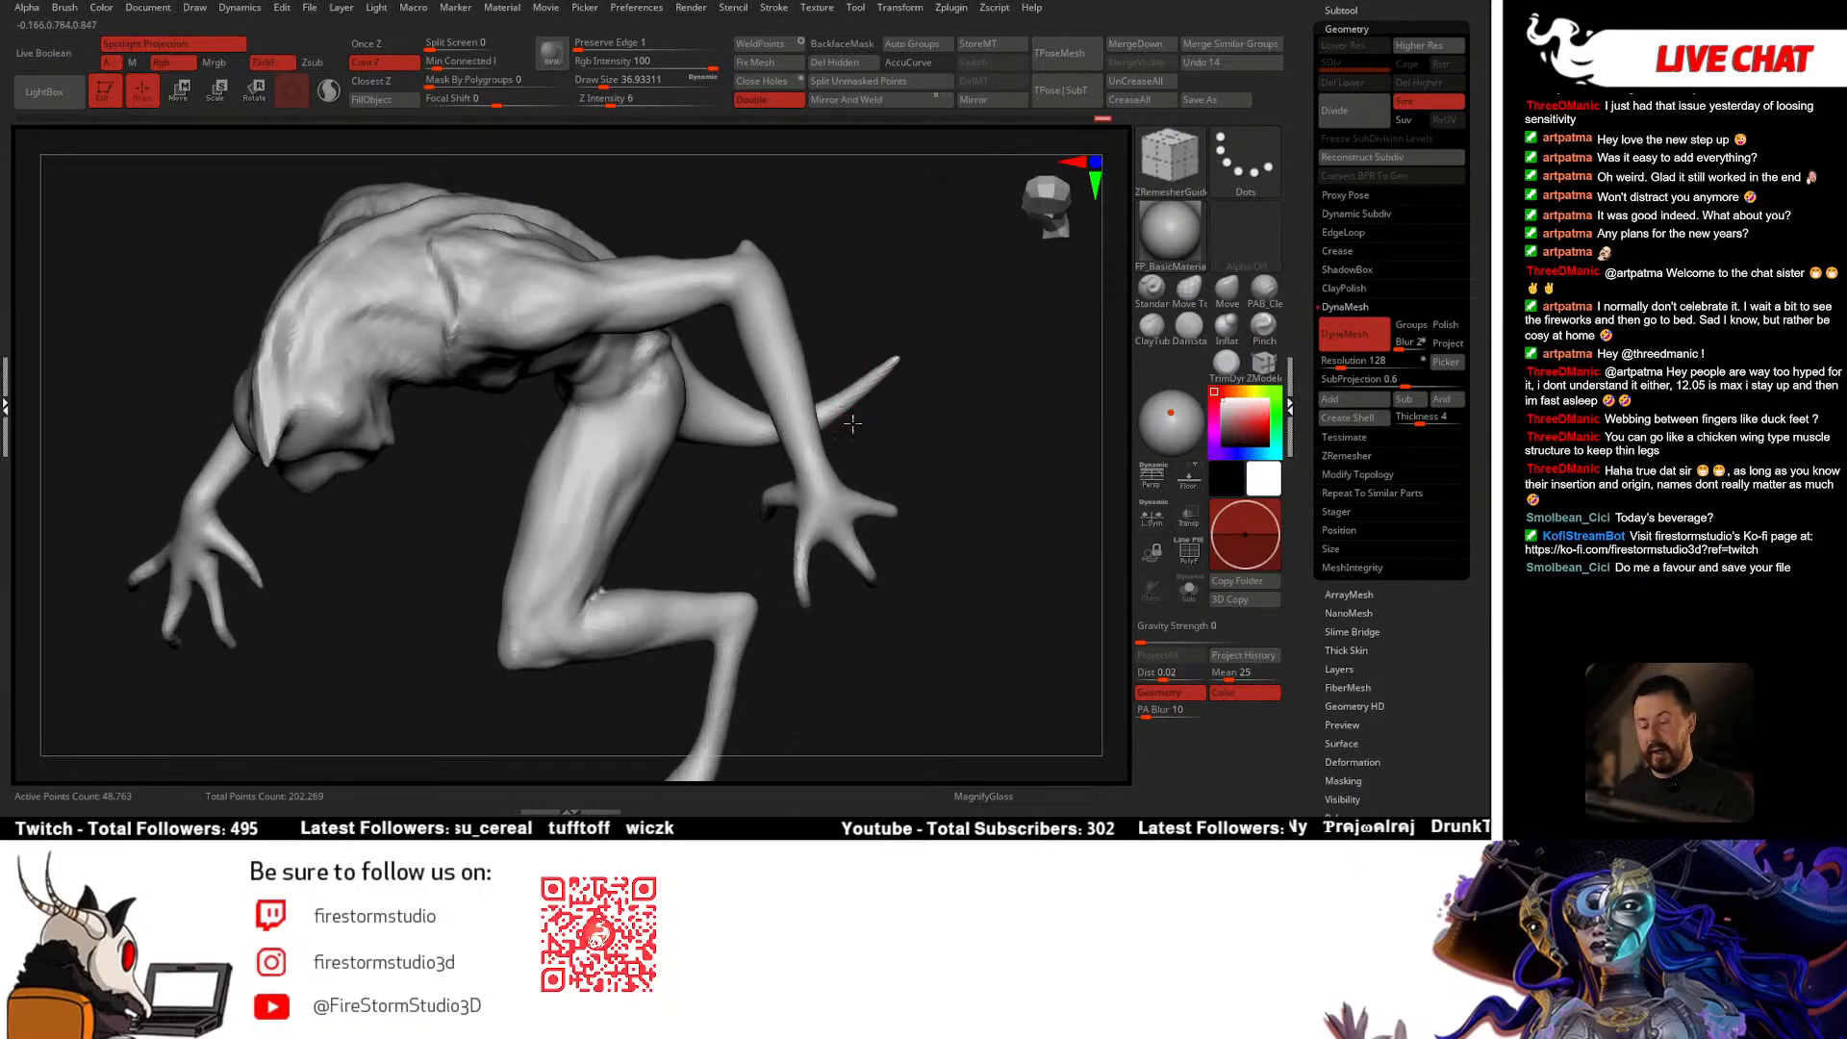
Step: Draw guide rings around the outstretched arm's forearm, wrist and fingers, reducing the brush size to about 22
mouse_move(852, 422)
left_mouse_down()
mouse_move(915, 511)
mouse_move(832, 441)
left_mouse_up()
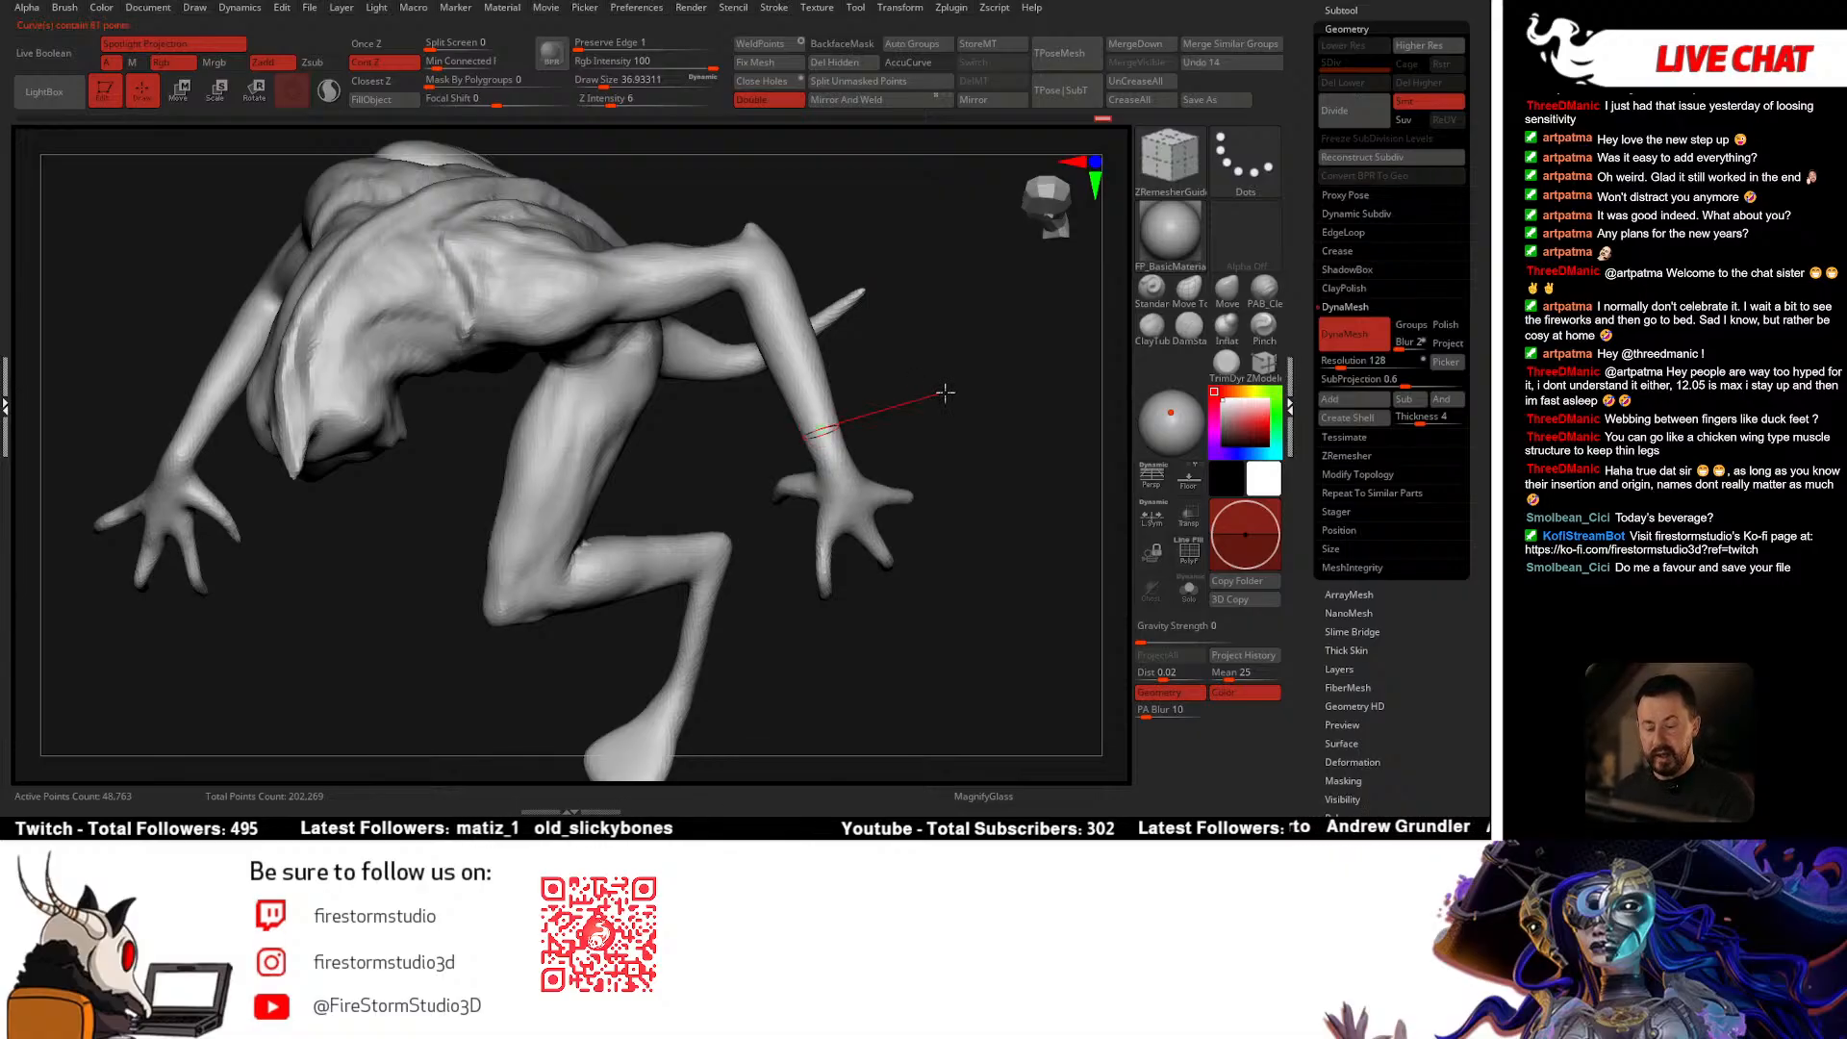
mouse_move(934, 438)
left_mouse_down()
mouse_move(940, 384)
mouse_move(787, 479)
mouse_move(811, 375)
mouse_move(870, 330)
mouse_move(811, 524)
mouse_move(837, 577)
mouse_move(843, 556)
left_mouse_up()
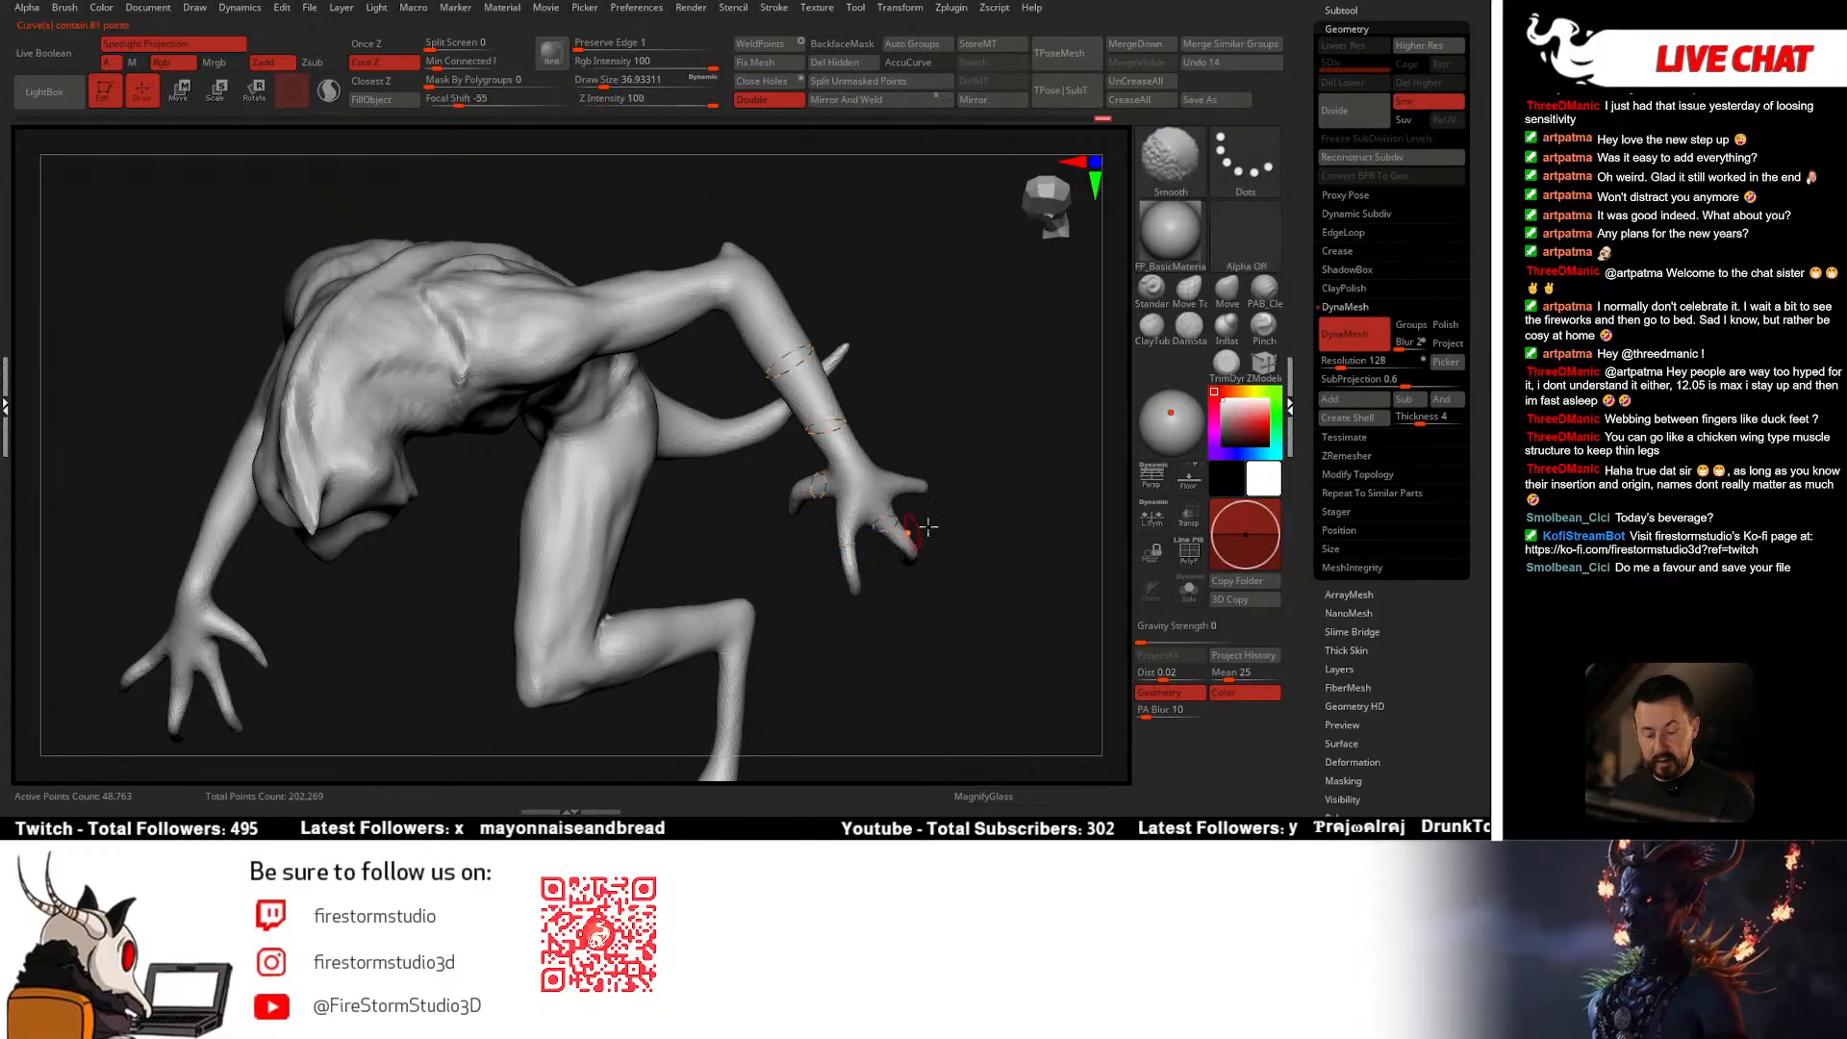
mouse_move(928, 528)
left_mouse_down()
mouse_move(921, 498)
mouse_move(904, 578)
mouse_move(914, 423)
mouse_move(854, 454)
mouse_move(821, 504)
mouse_move(924, 497)
left_mouse_up()
key("space")
mouse_move(924, 498)
right_mouse_down()
mouse_move(953, 429)
mouse_move(924, 479)
right_mouse_up()
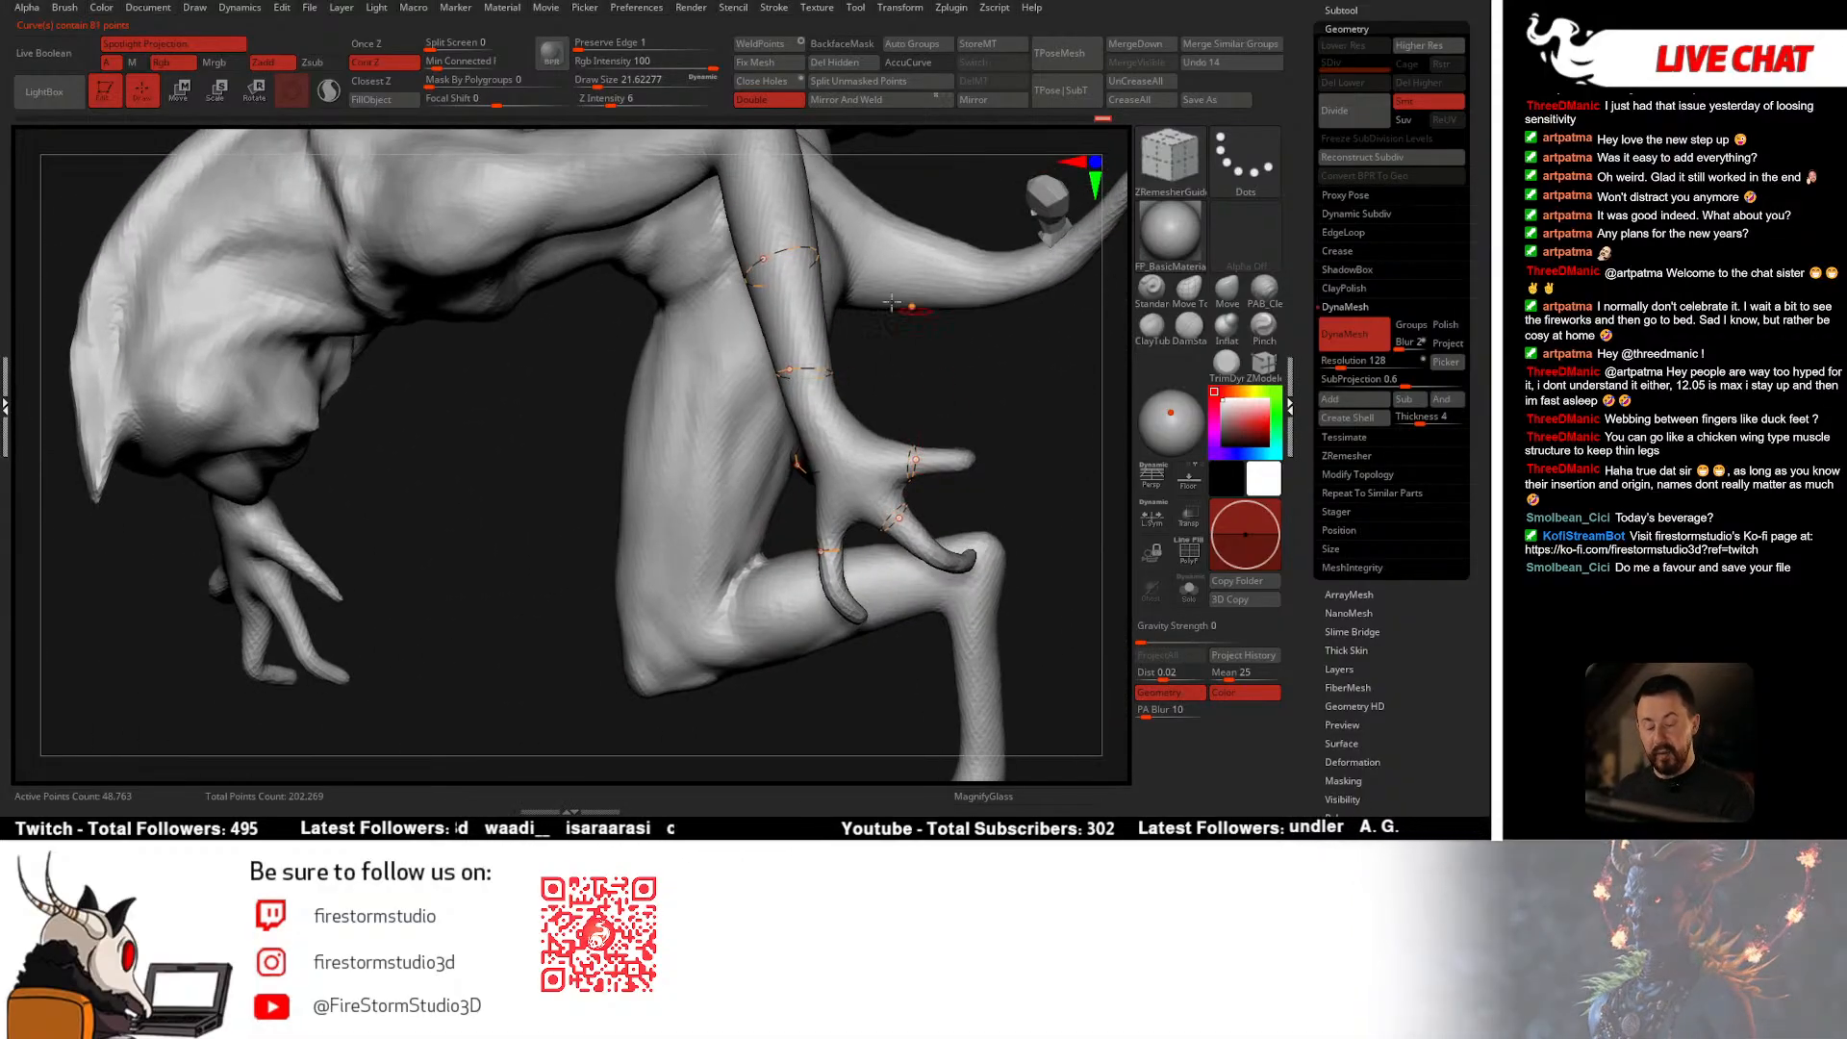
mouse_move(802, 394)
right_mouse_down()
mouse_move(785, 483)
mouse_move(833, 387)
right_mouse_up()
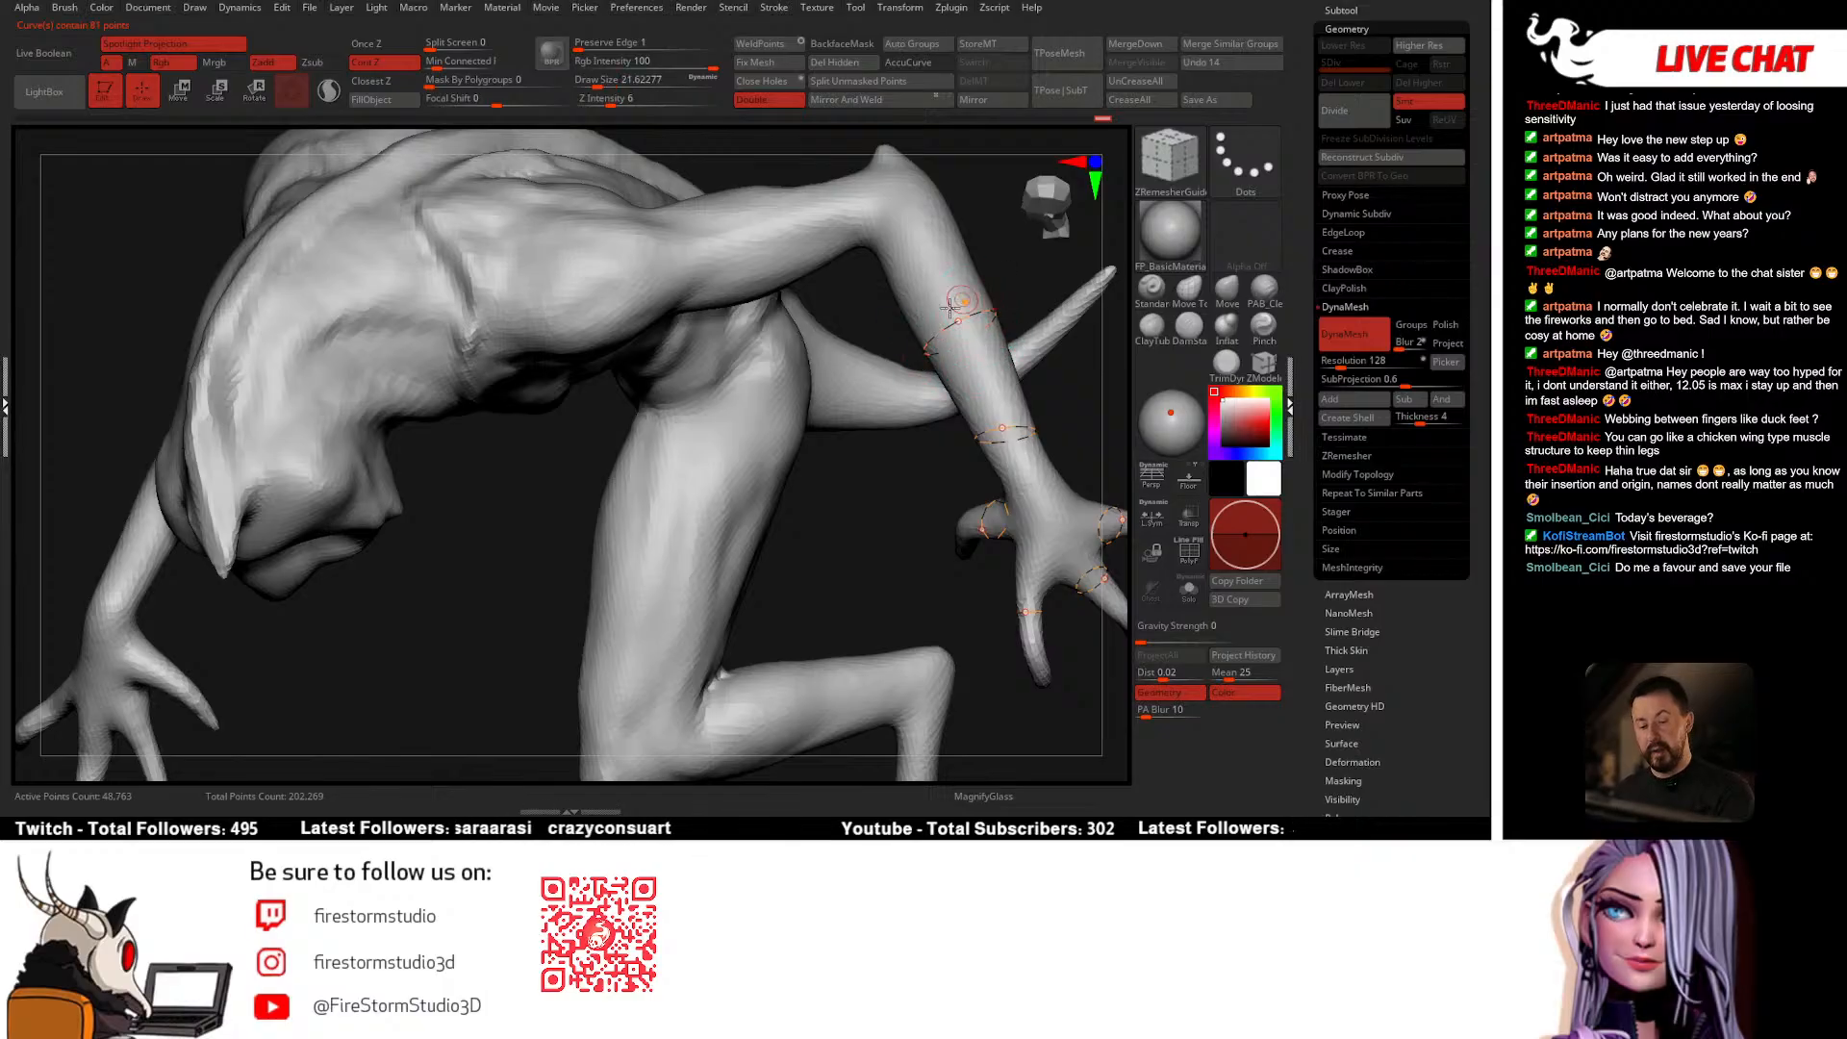
right_click_drag(950, 305, 758, 139, "alt")
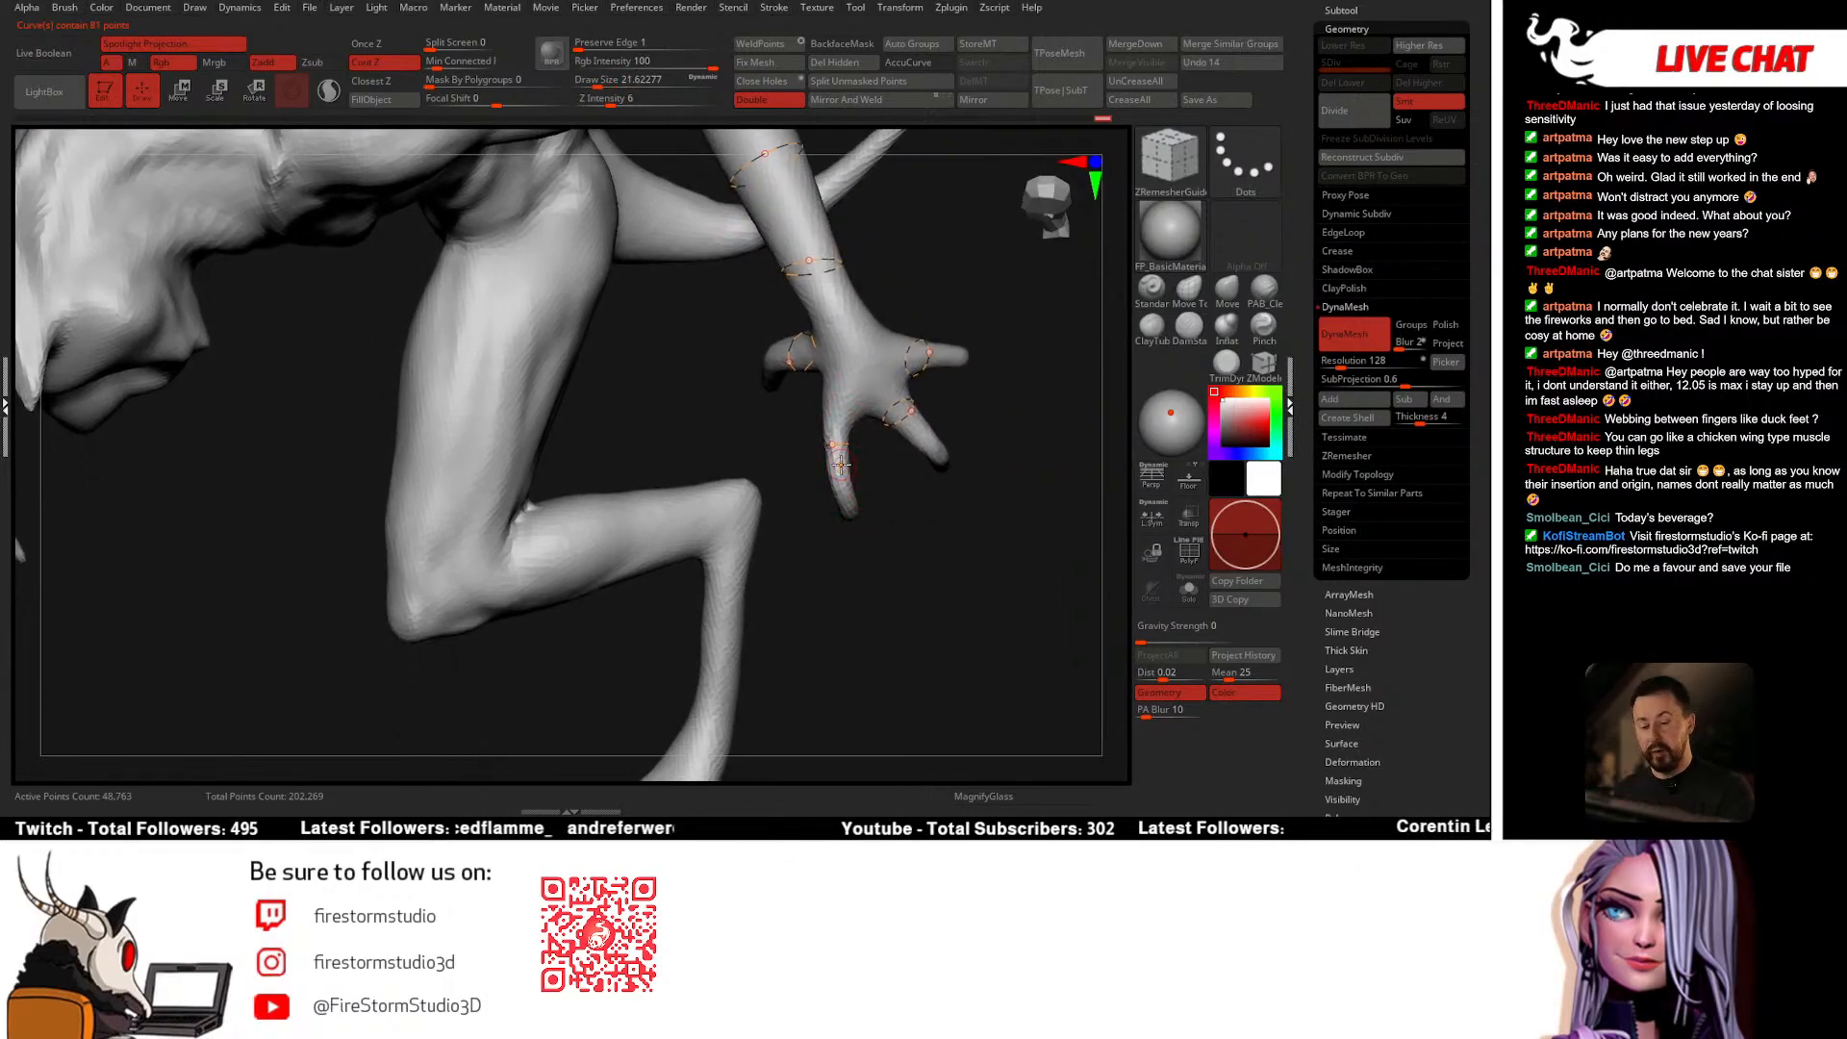
Step: Draw guide rings around the other hand's thumb, finger bases, wrist and forearm
right_click_drag(840, 465, 515, 462)
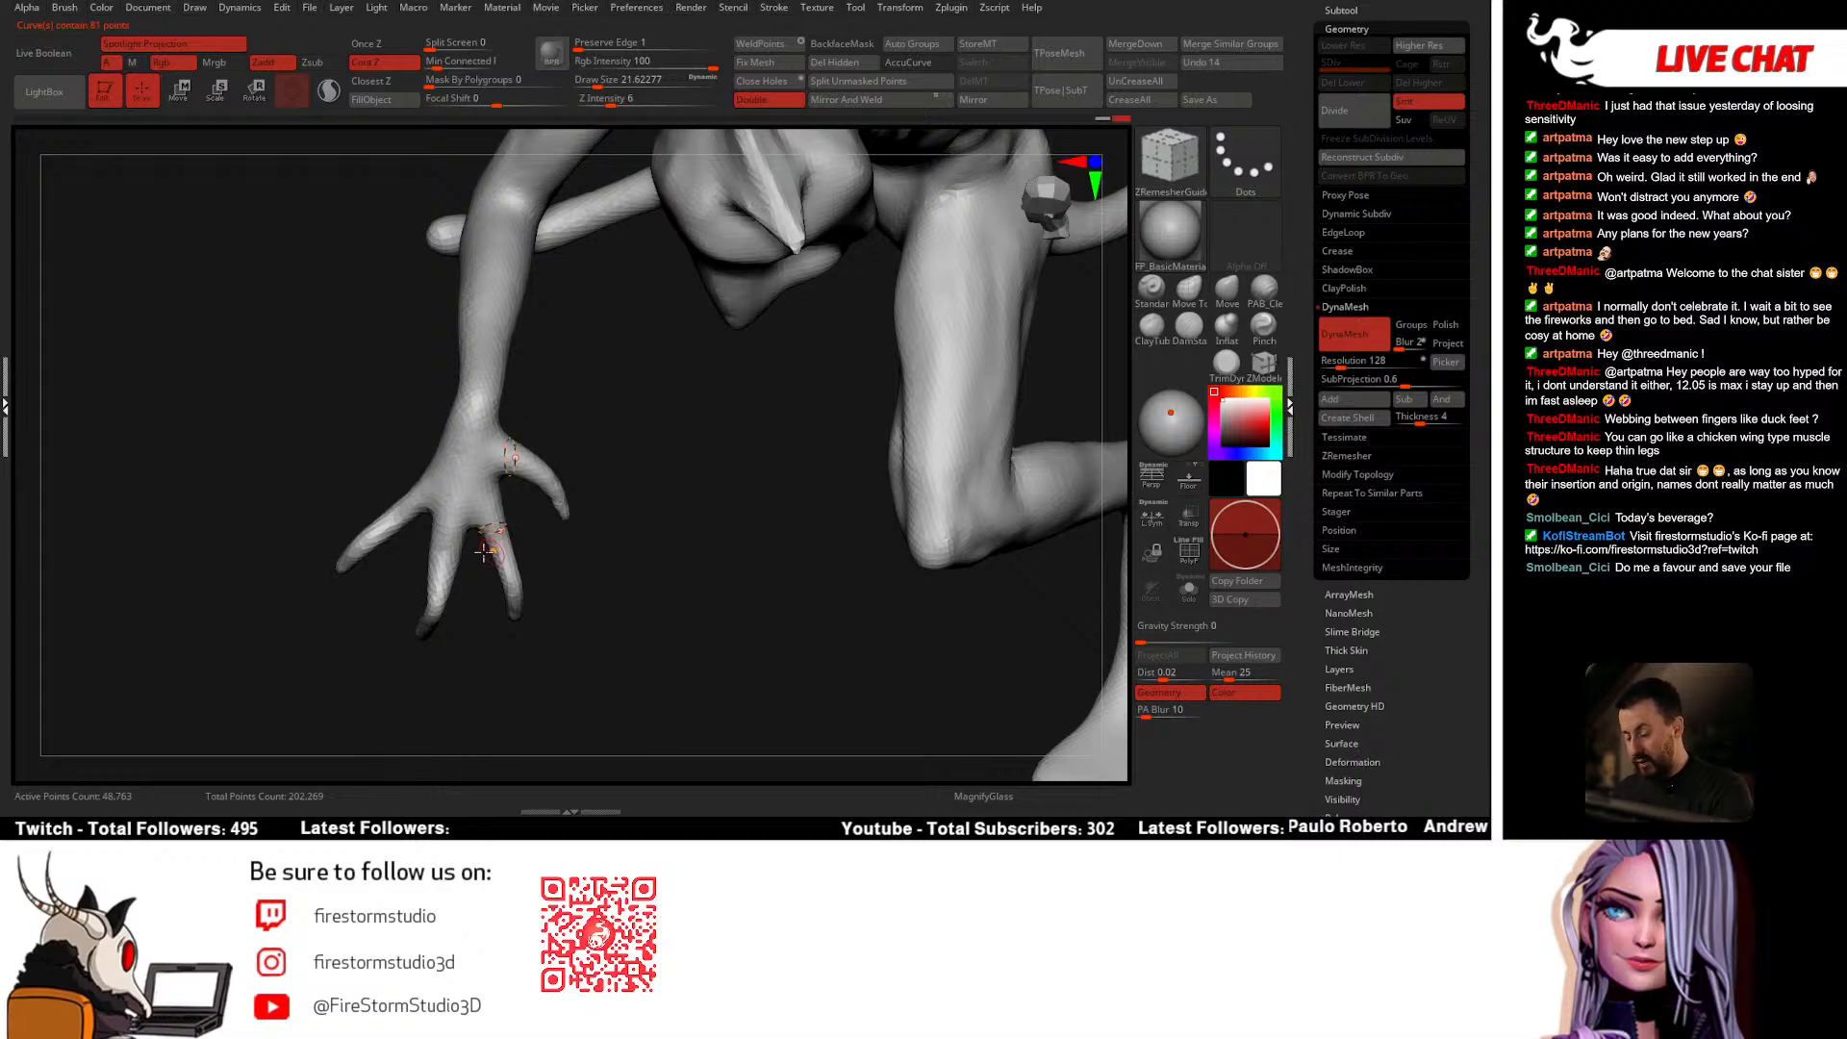
left_click_drag(450, 542, 479, 556)
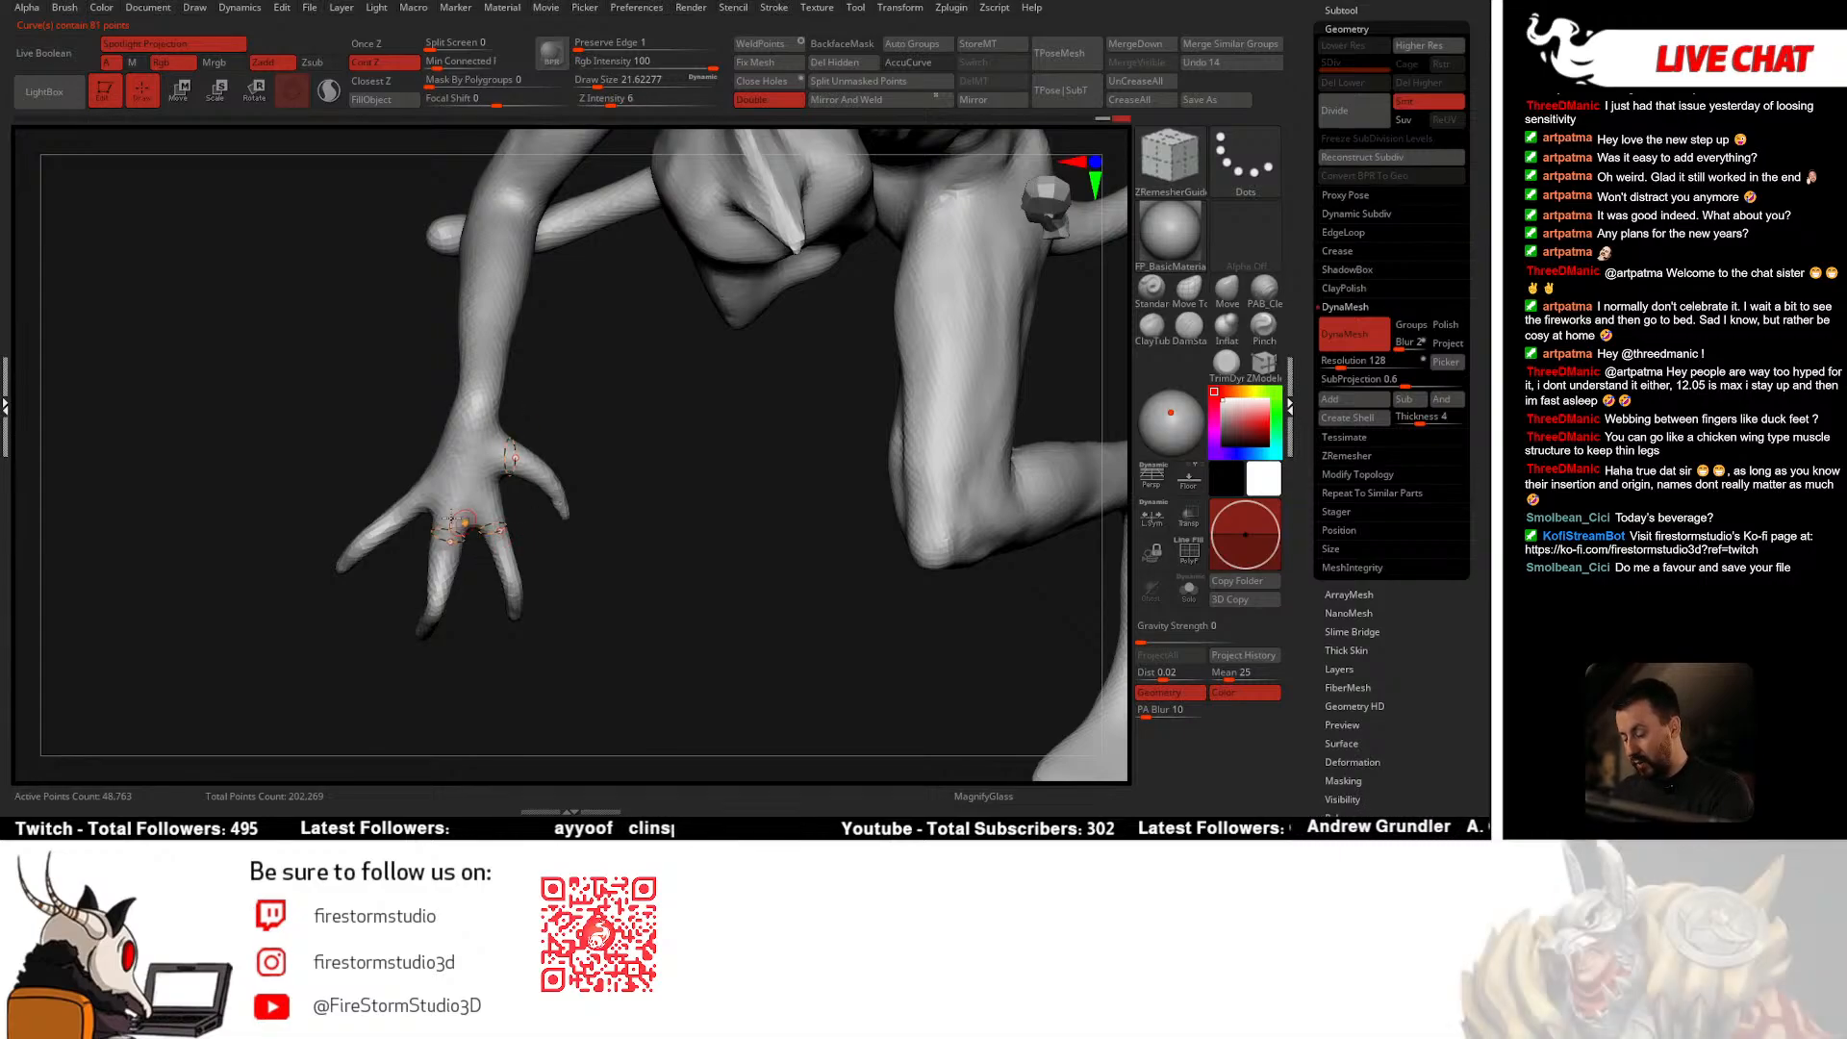
left_click_drag(408, 505, 400, 468)
mouse_move(577, 420)
left_mouse_down()
mouse_move(484, 444)
mouse_move(563, 482)
mouse_move(549, 449)
mouse_move(536, 516)
mouse_move(561, 434)
left_mouse_up()
left_click_drag(473, 484, 707, 430)
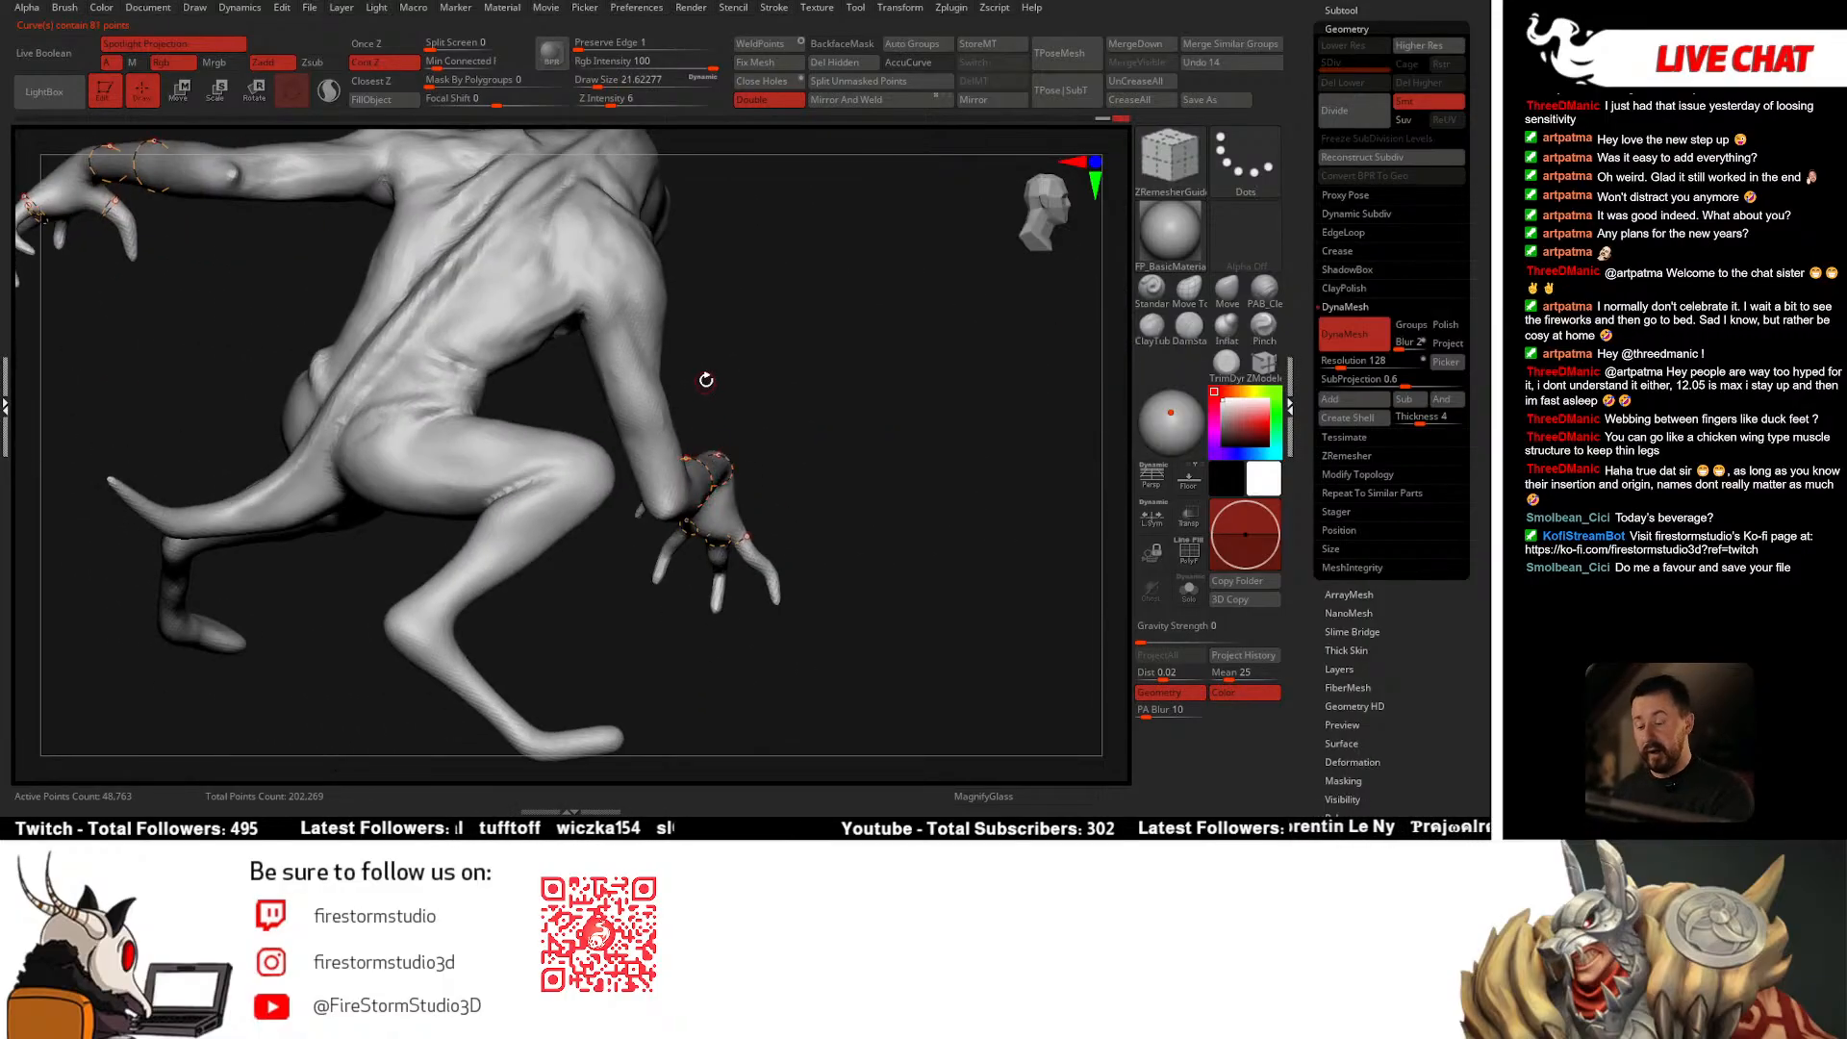
Step: Add guide rings around both upper arms, the thighs, the lower legs and the feet
left_click_drag(731, 364, 763, 360)
mouse_move(763, 361)
left_mouse_down("alt")
mouse_move(730, 321)
mouse_move(720, 364)
mouse_move(847, 519)
left_mouse_up("alt")
mouse_move(515, 304)
left_mouse_down()
mouse_move(681, 384)
mouse_move(655, 440)
left_mouse_up()
right_click_drag(644, 465, 617, 500)
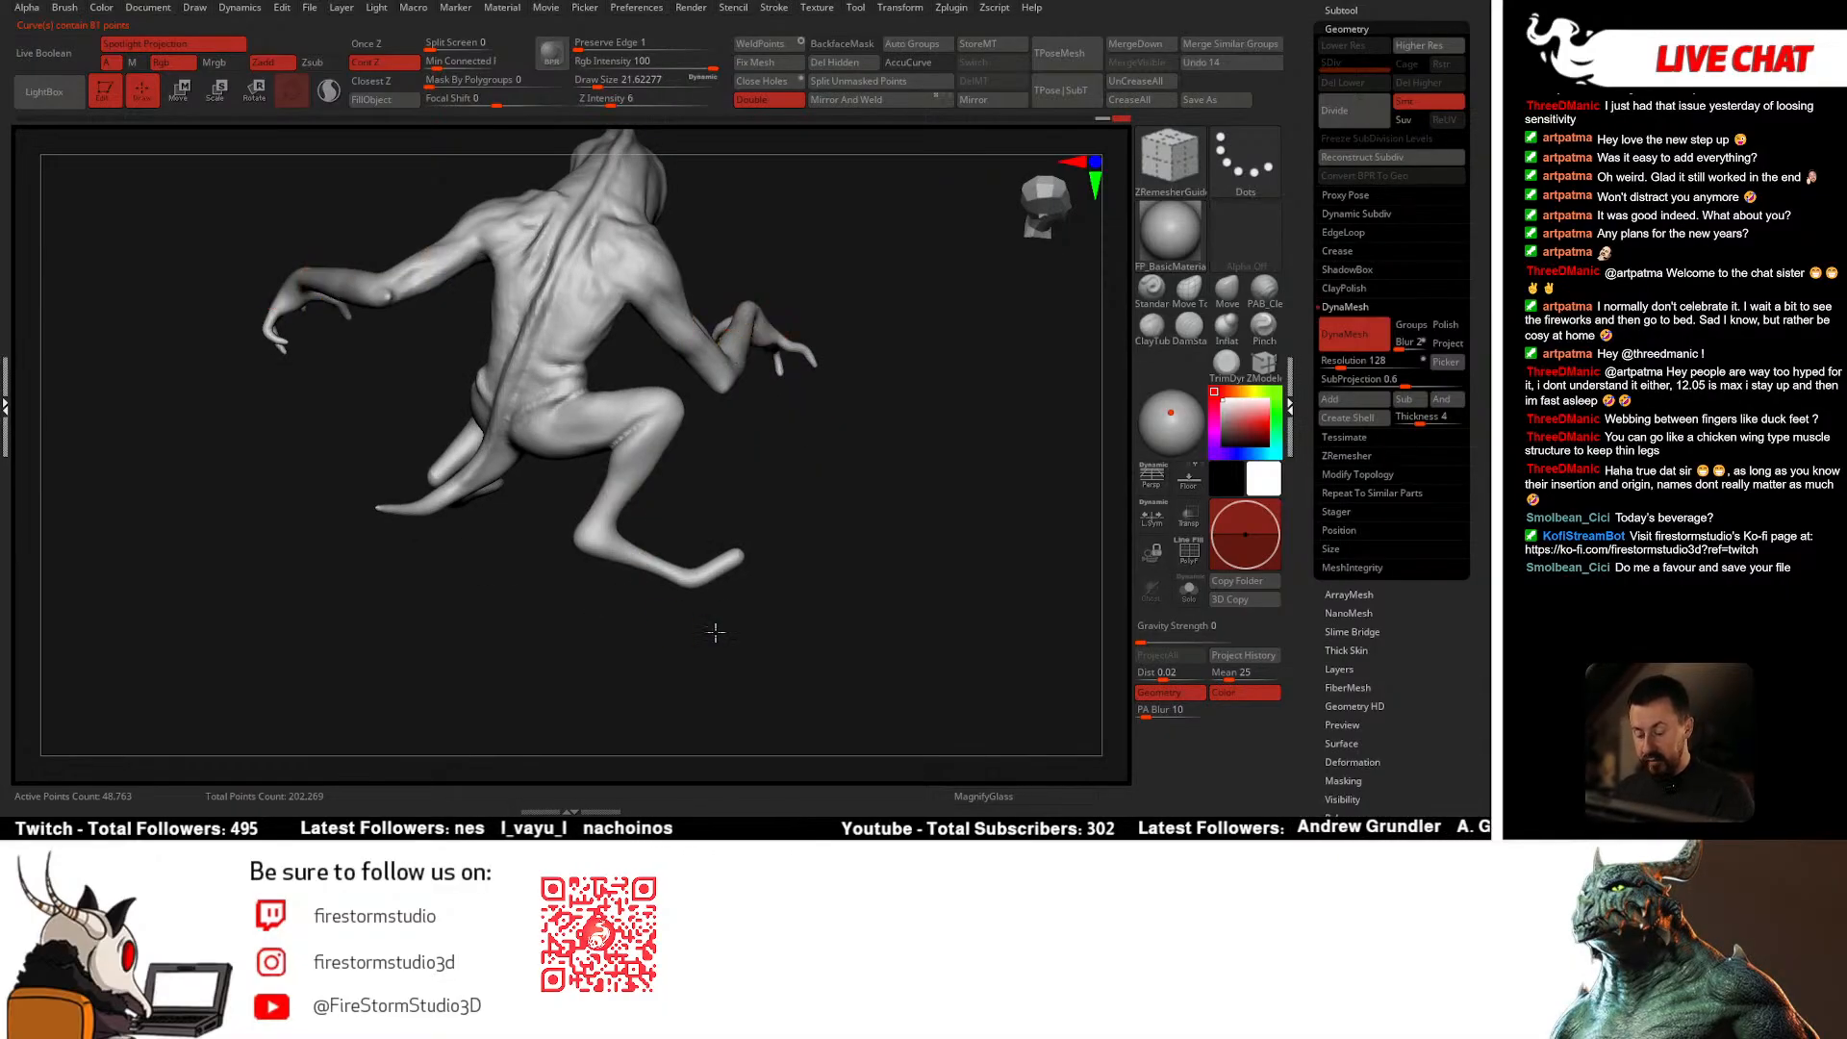
right_click_drag(716, 632, 773, 464)
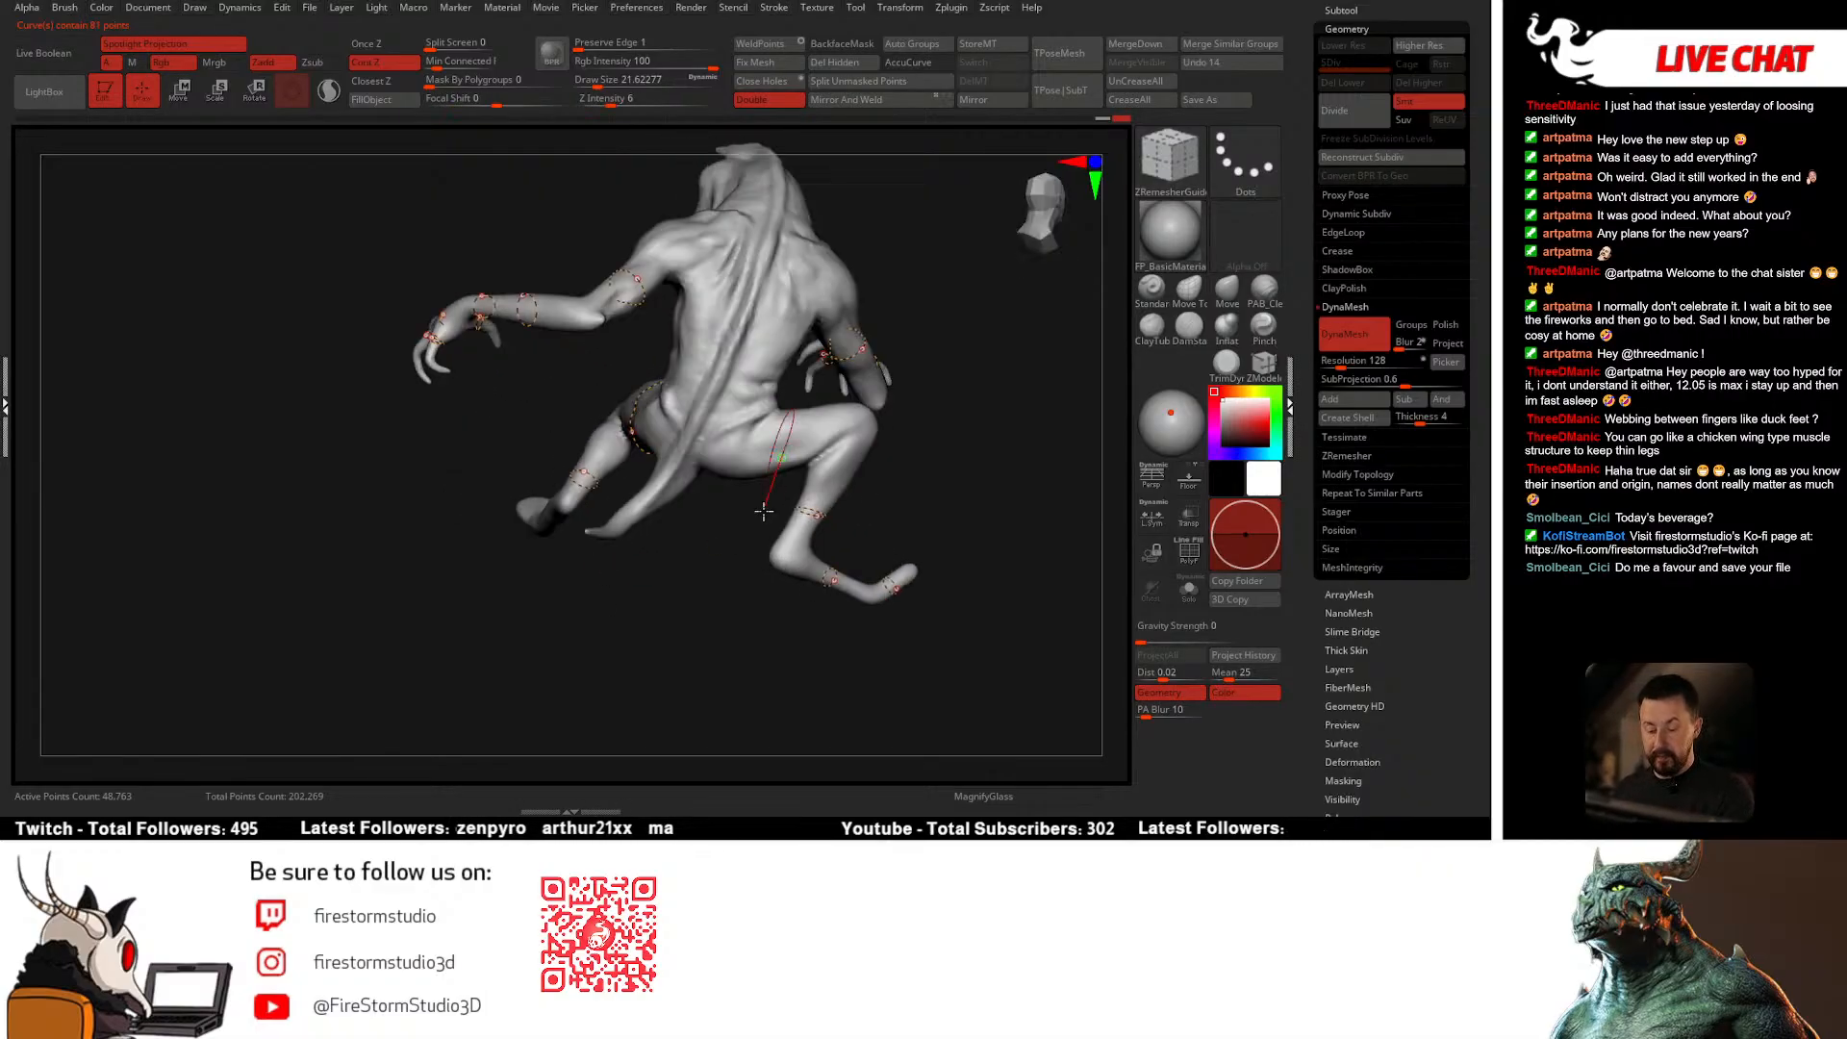
mouse_move(728, 547)
right_mouse_down()
mouse_move(577, 574)
mouse_move(575, 543)
mouse_move(532, 610)
mouse_move(631, 619)
mouse_move(721, 548)
mouse_move(684, 549)
mouse_move(718, 514)
right_mouse_up()
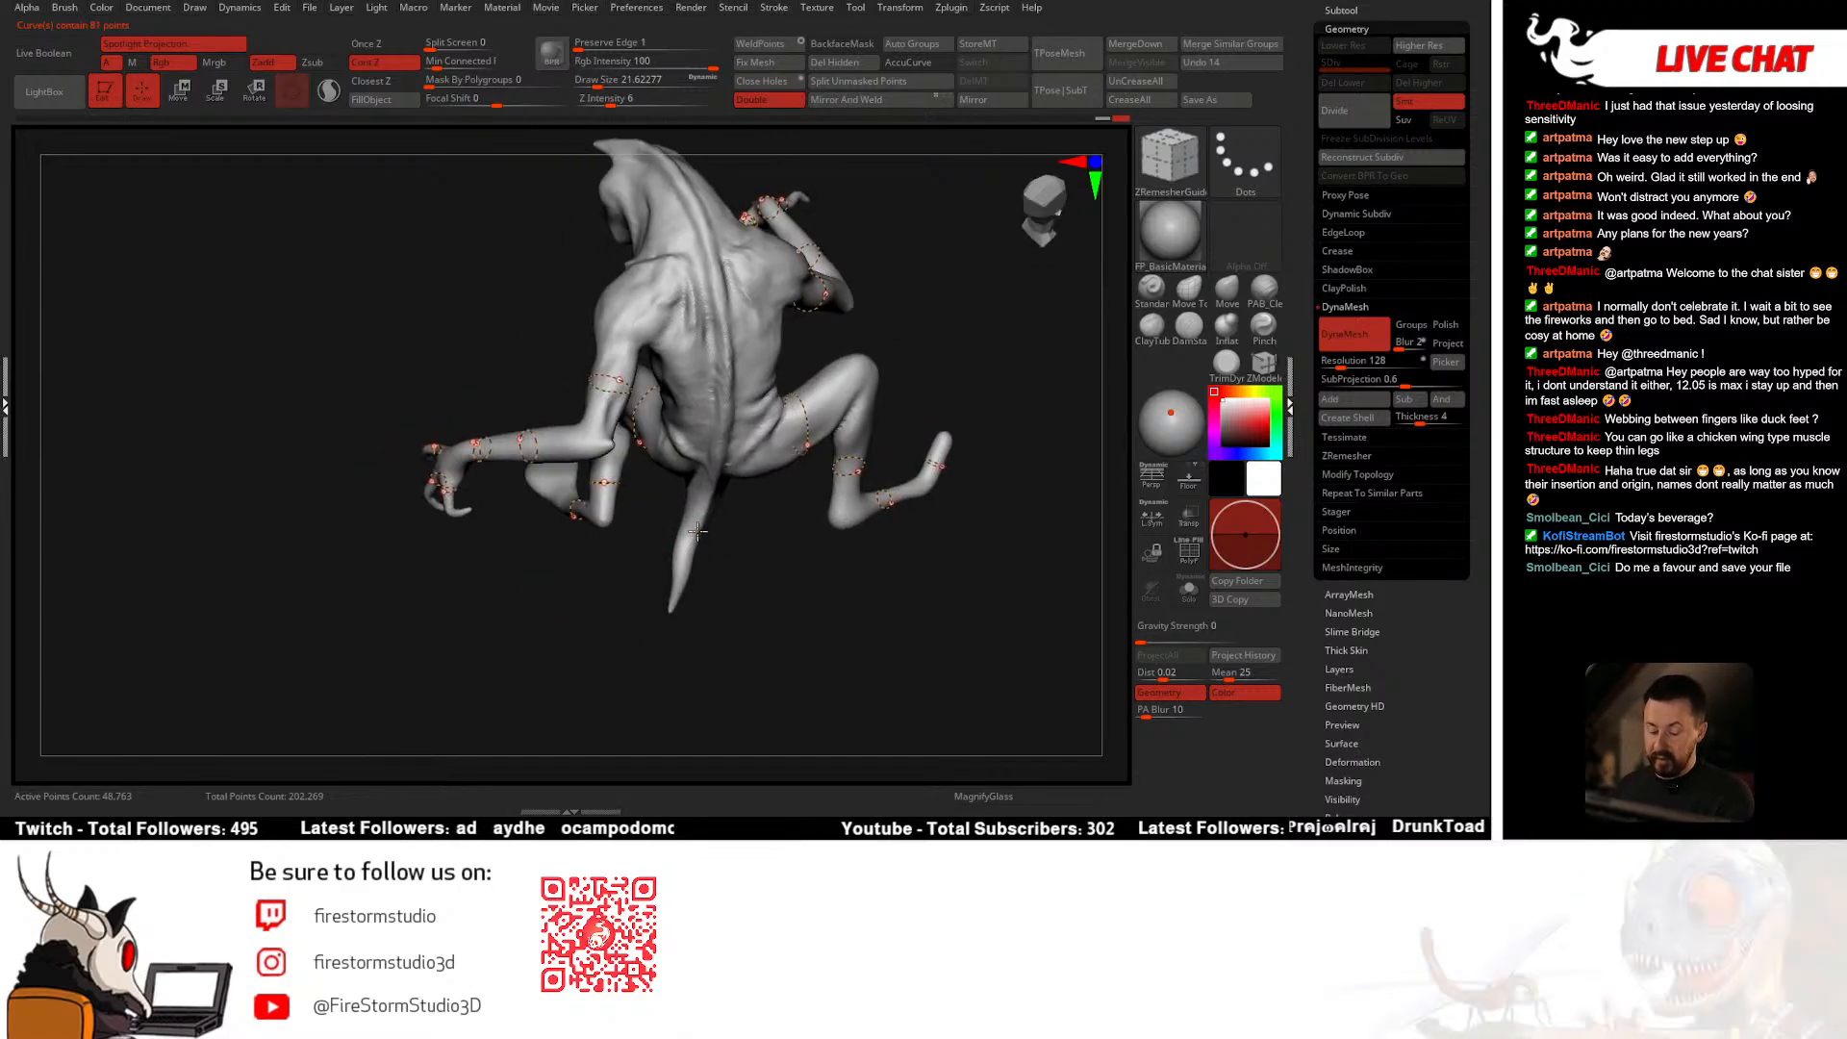
Step: Draw guide rings around the tail and across the torso at the ribcage, wrapping from front to back
left_click_drag(698, 531, 765, 546)
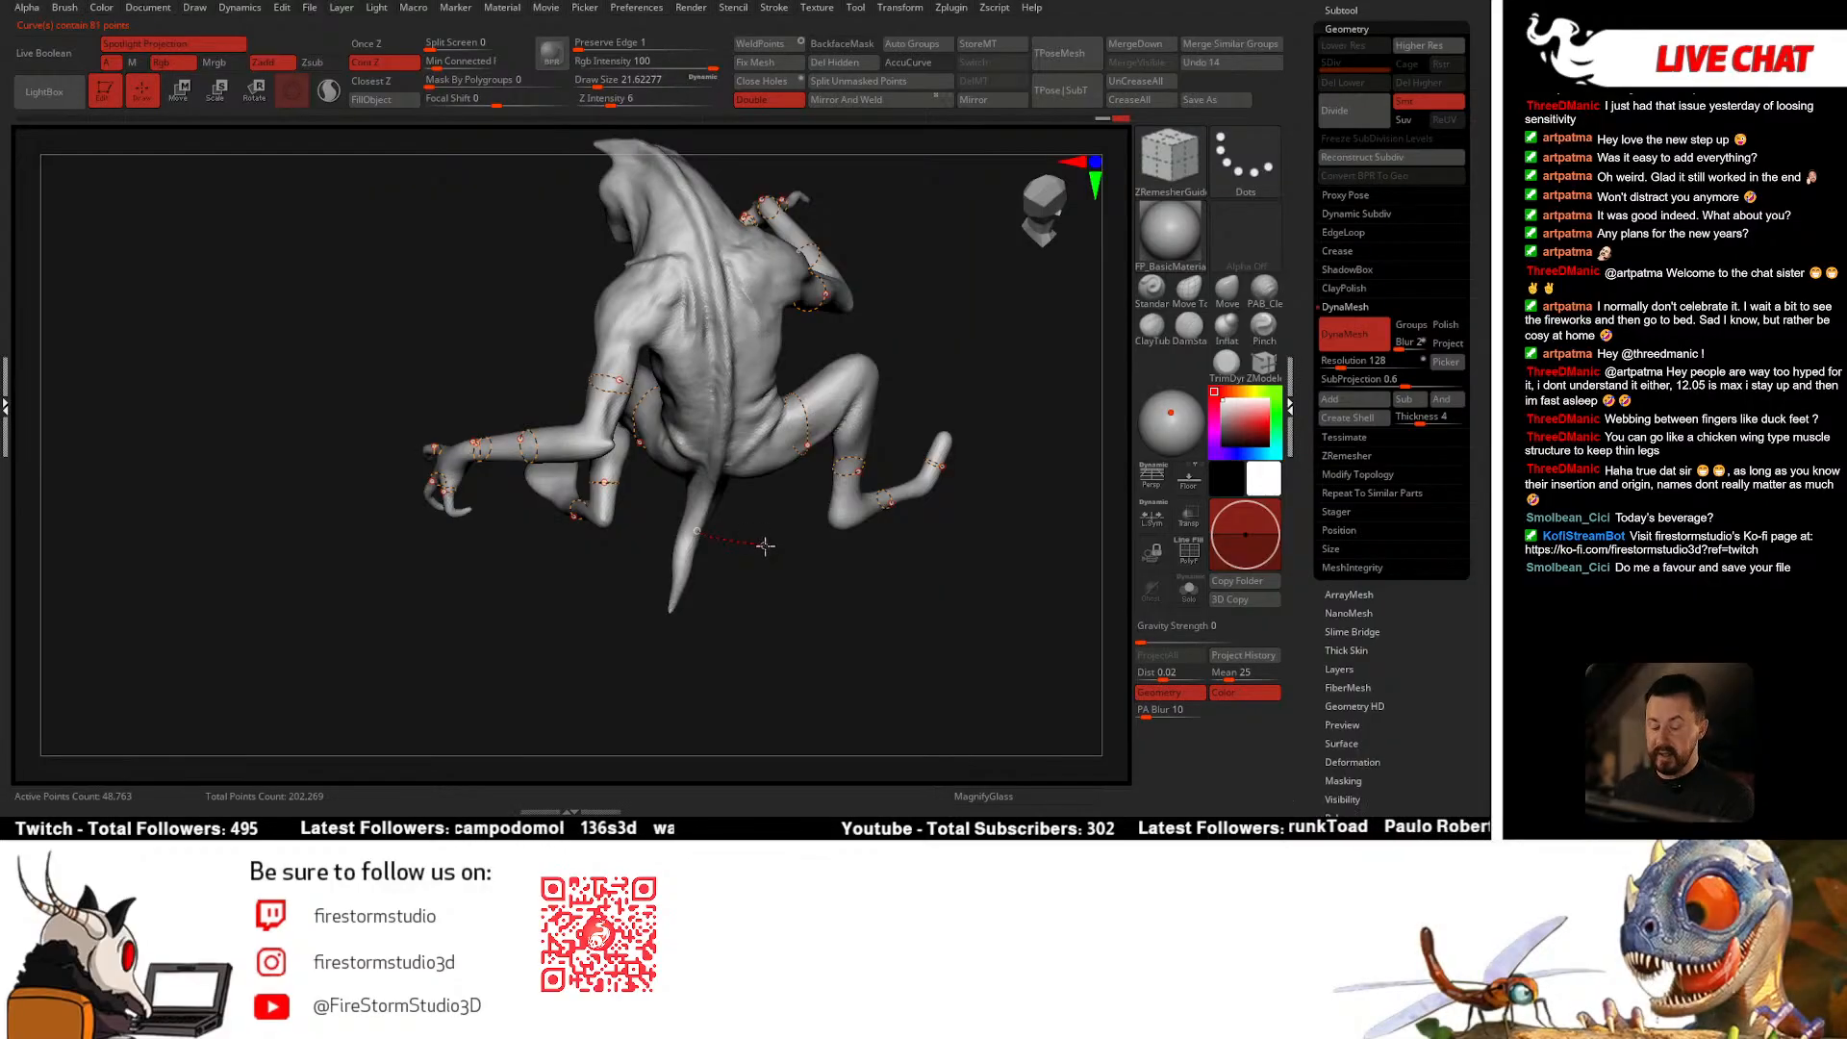
right_click_drag(739, 610, 723, 464)
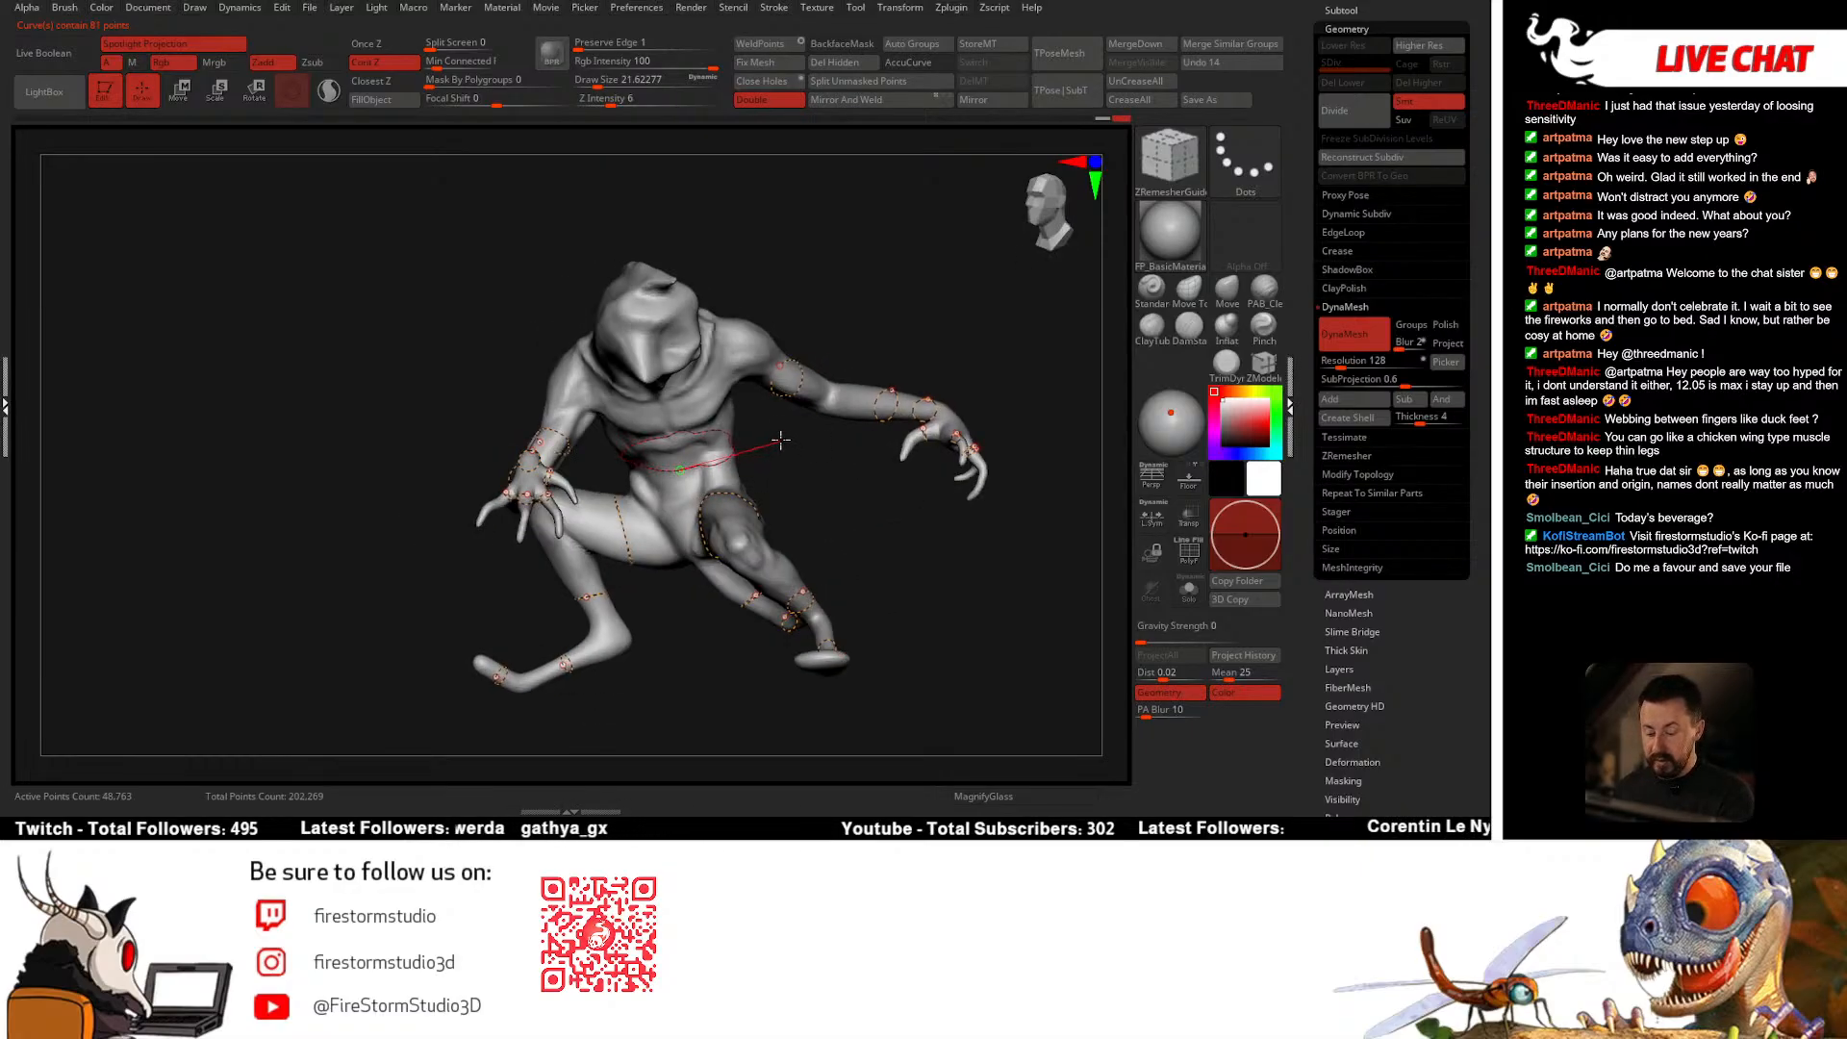
right_click_drag(781, 439, 690, 468)
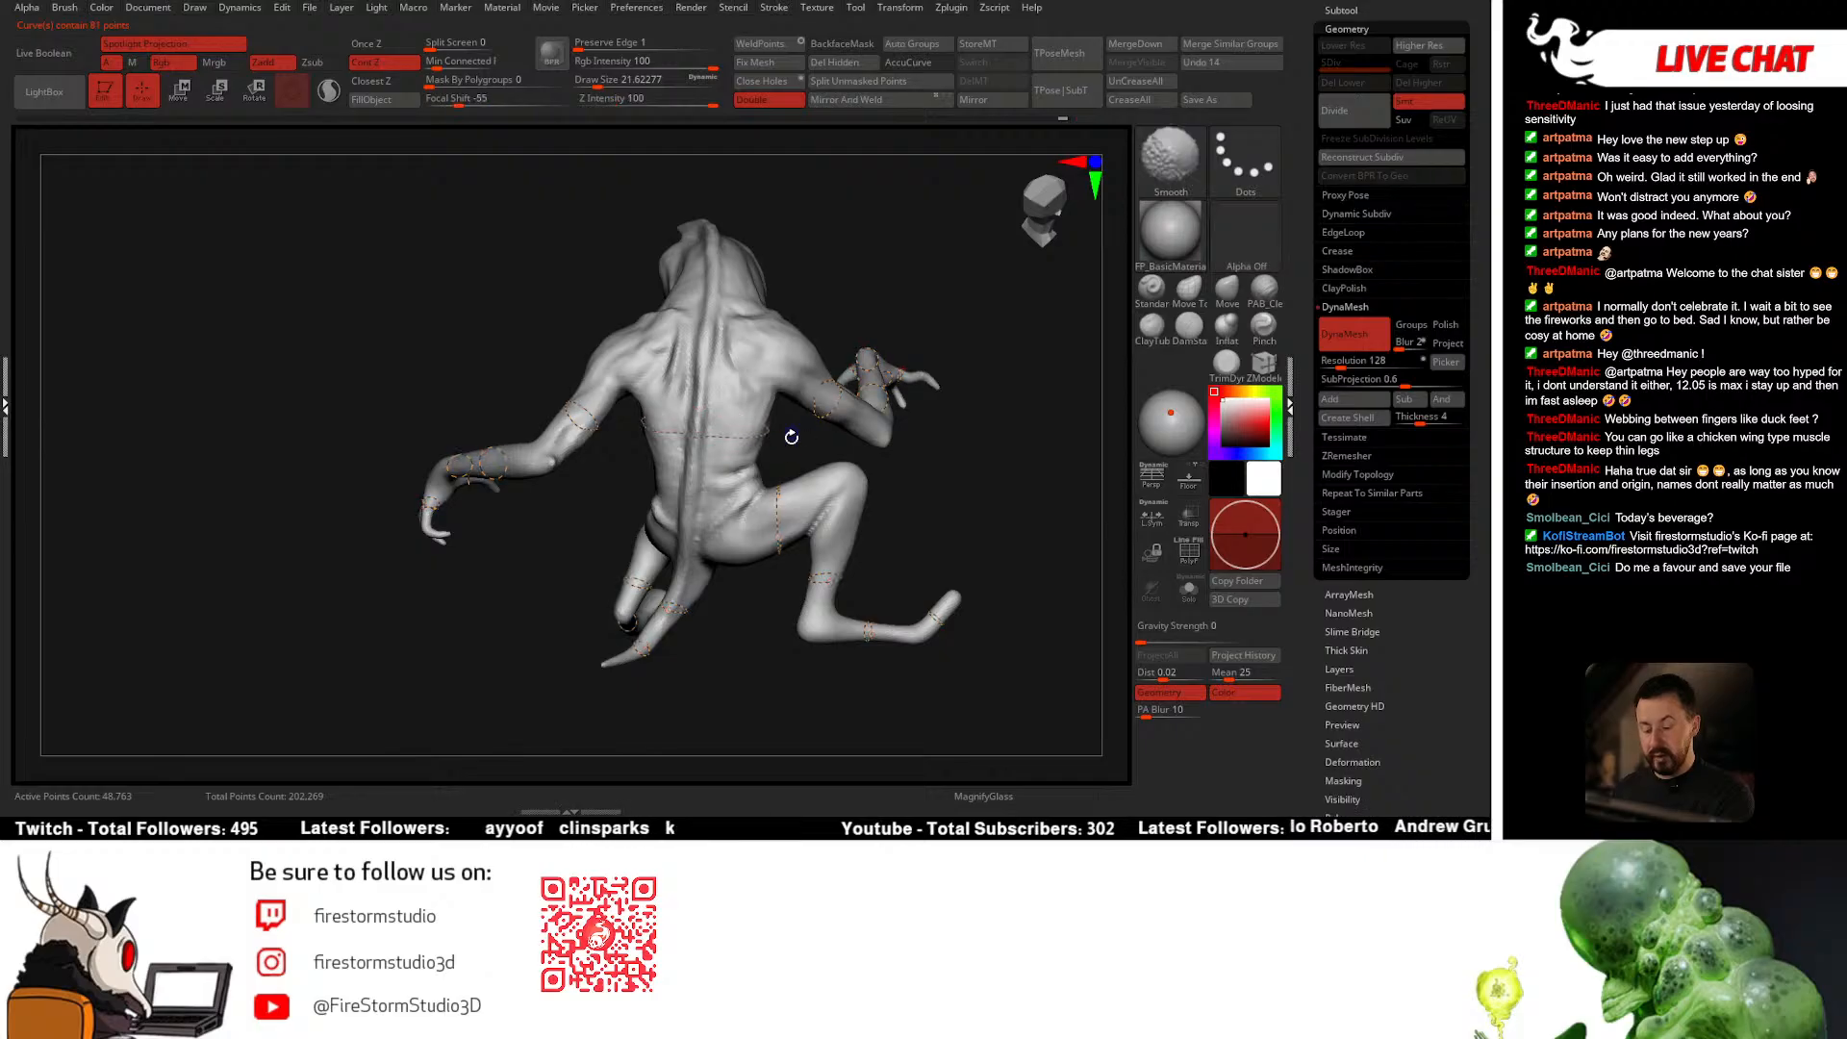
right_click_drag(792, 437, 730, 483)
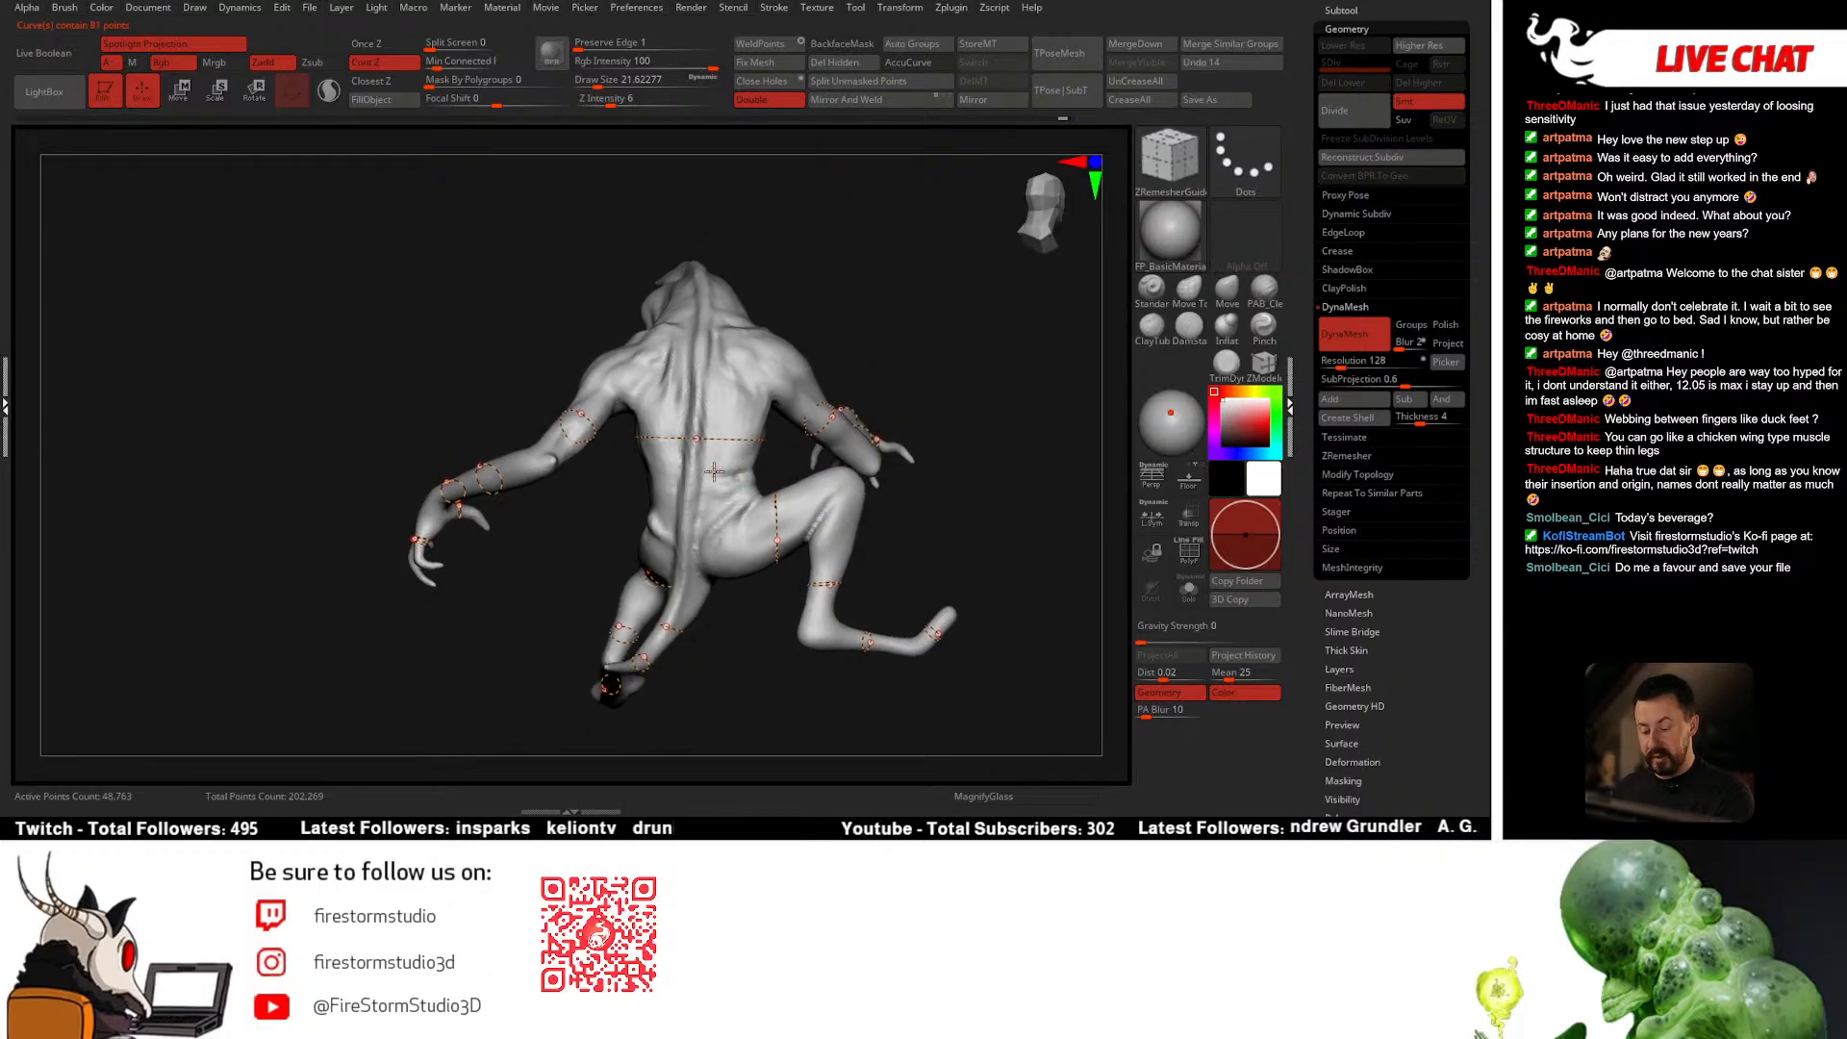
Step: Draw guide curves over the head, around the face and down the side of the neck
right_click_drag(749, 420, 542, 390)
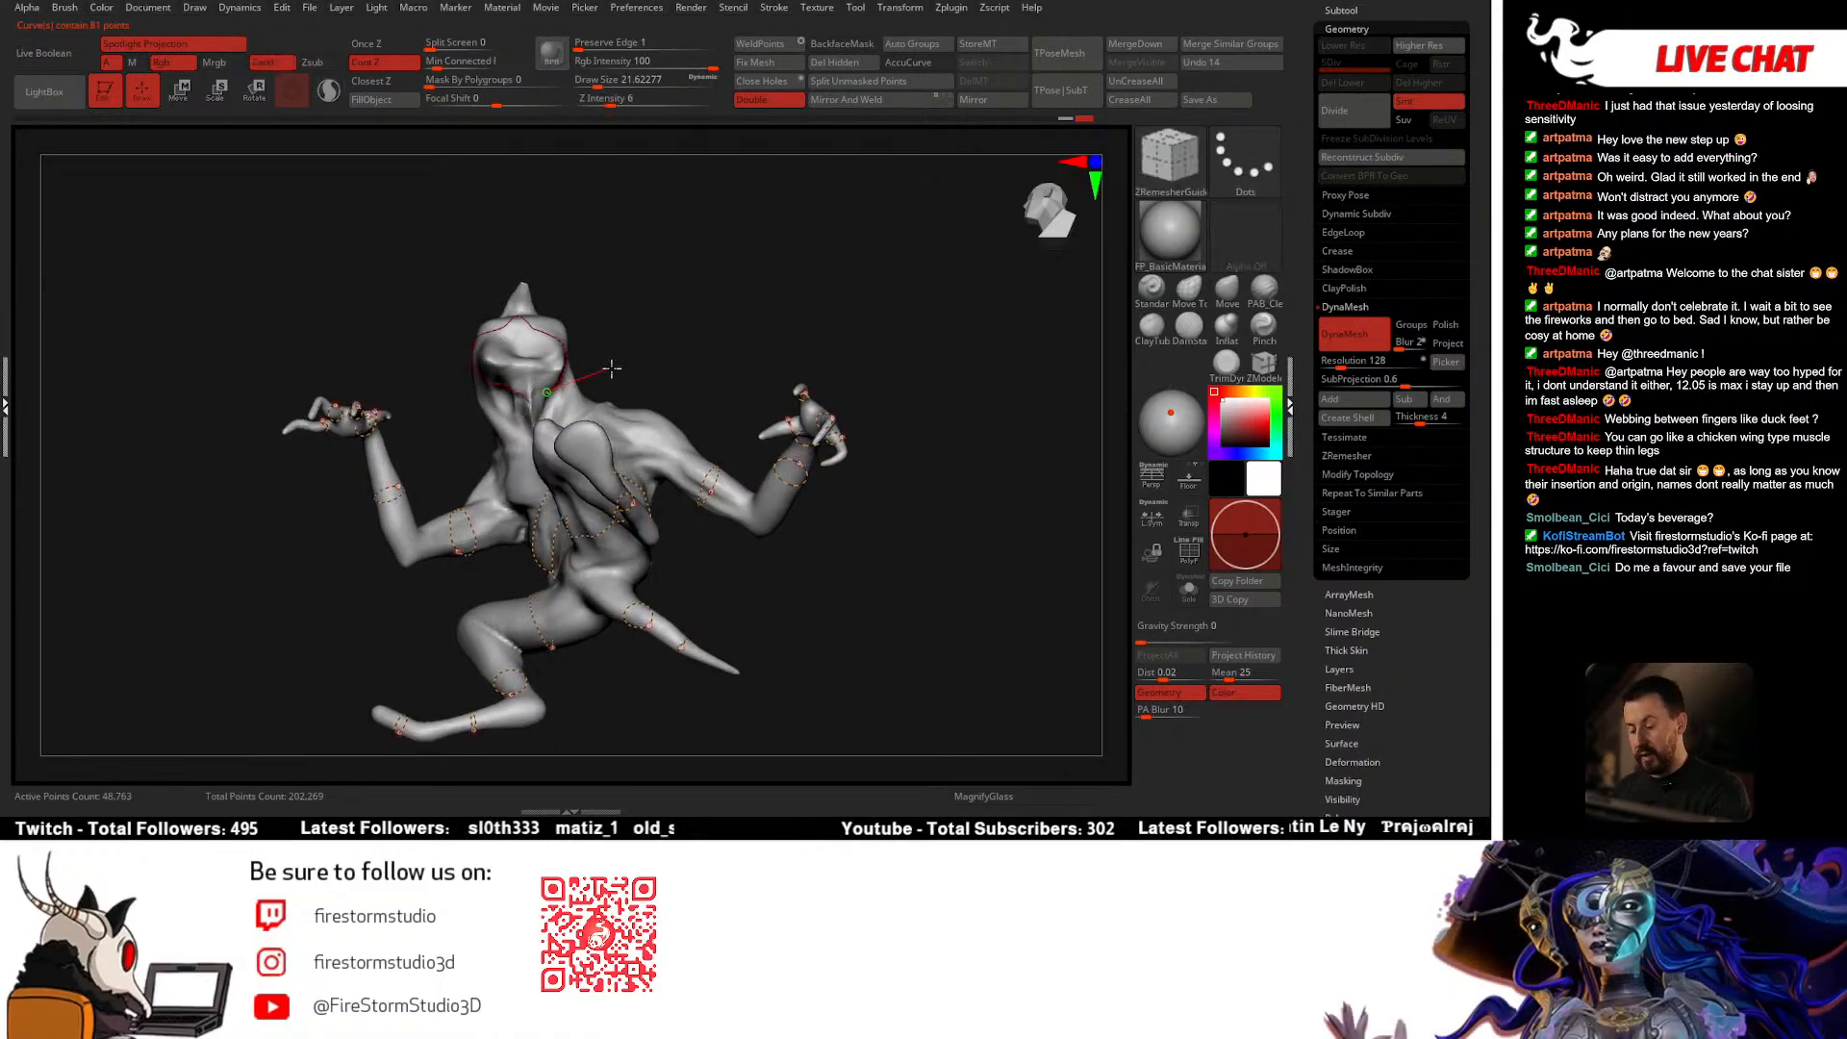
right_click_drag(689, 334, 573, 372)
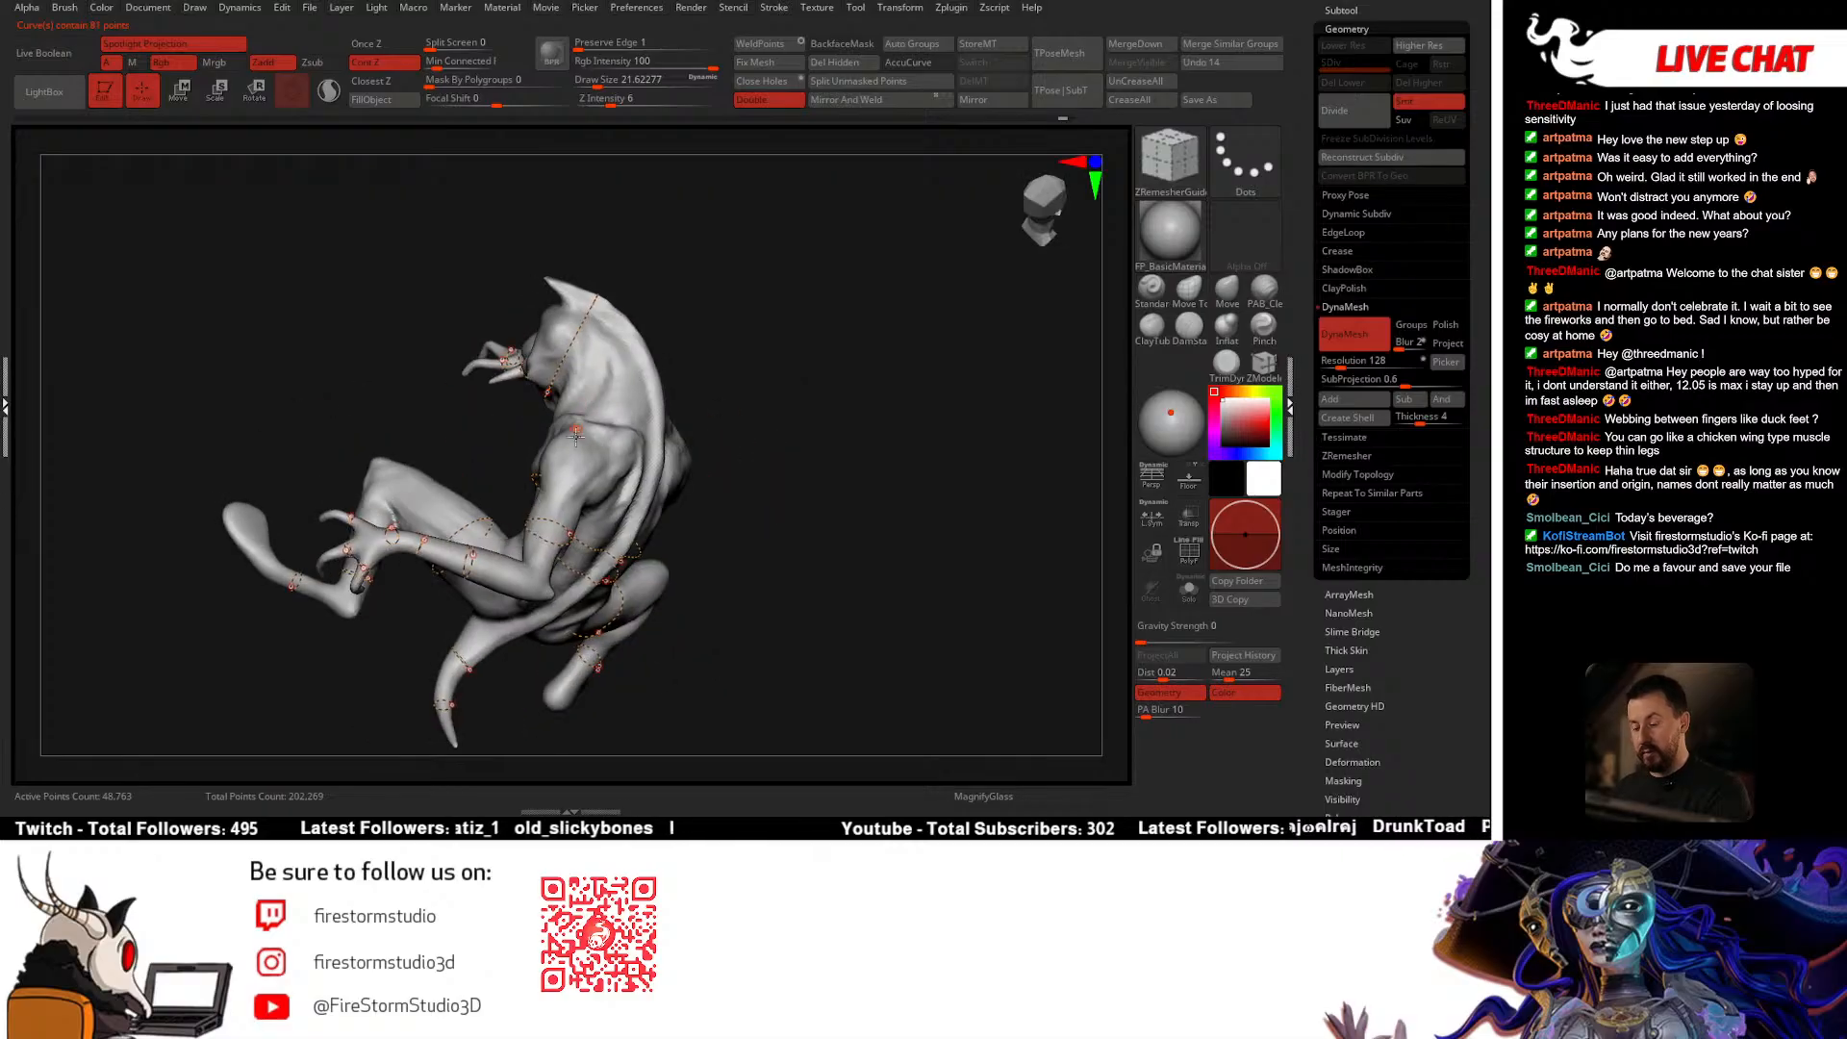
right_click_drag(697, 379, 646, 471)
right_click_drag(647, 472, 582, 359, "ctrl")
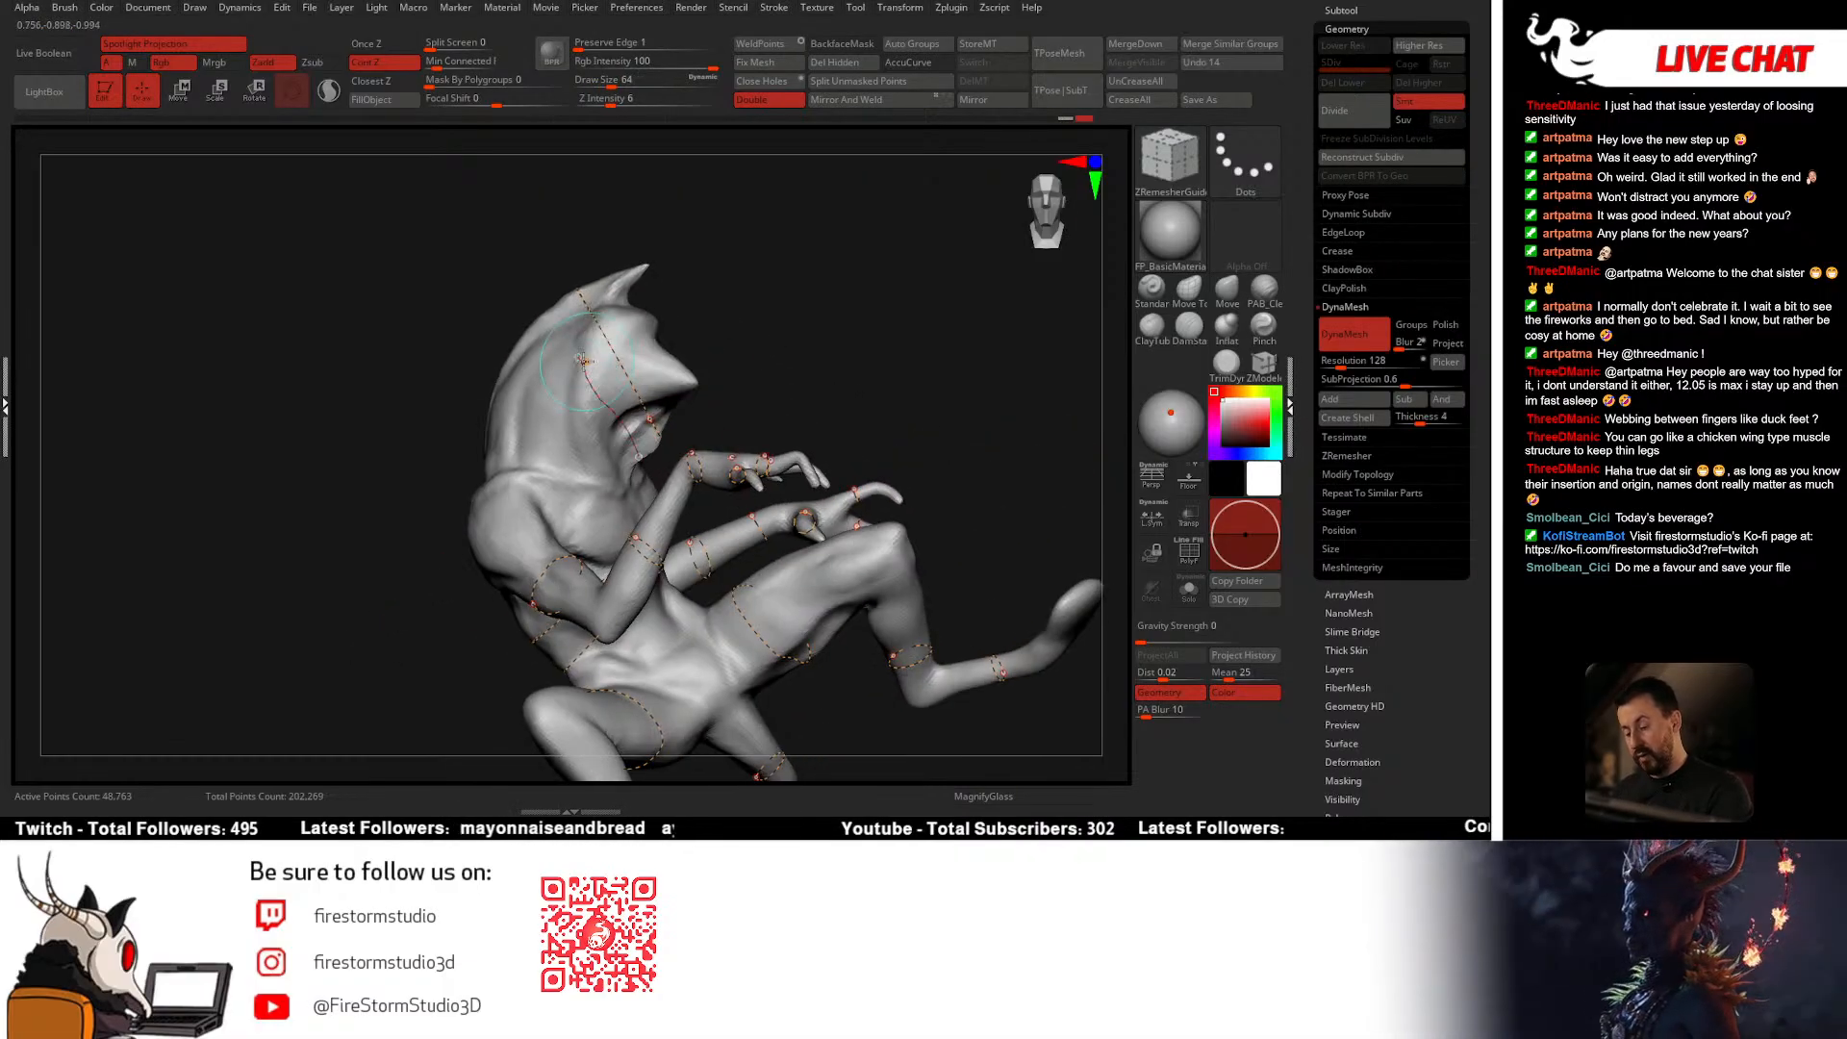
left_click_drag(570, 405, 608, 466)
right_click_drag(664, 482, 587, 457)
left_click_drag(589, 456, 630, 433)
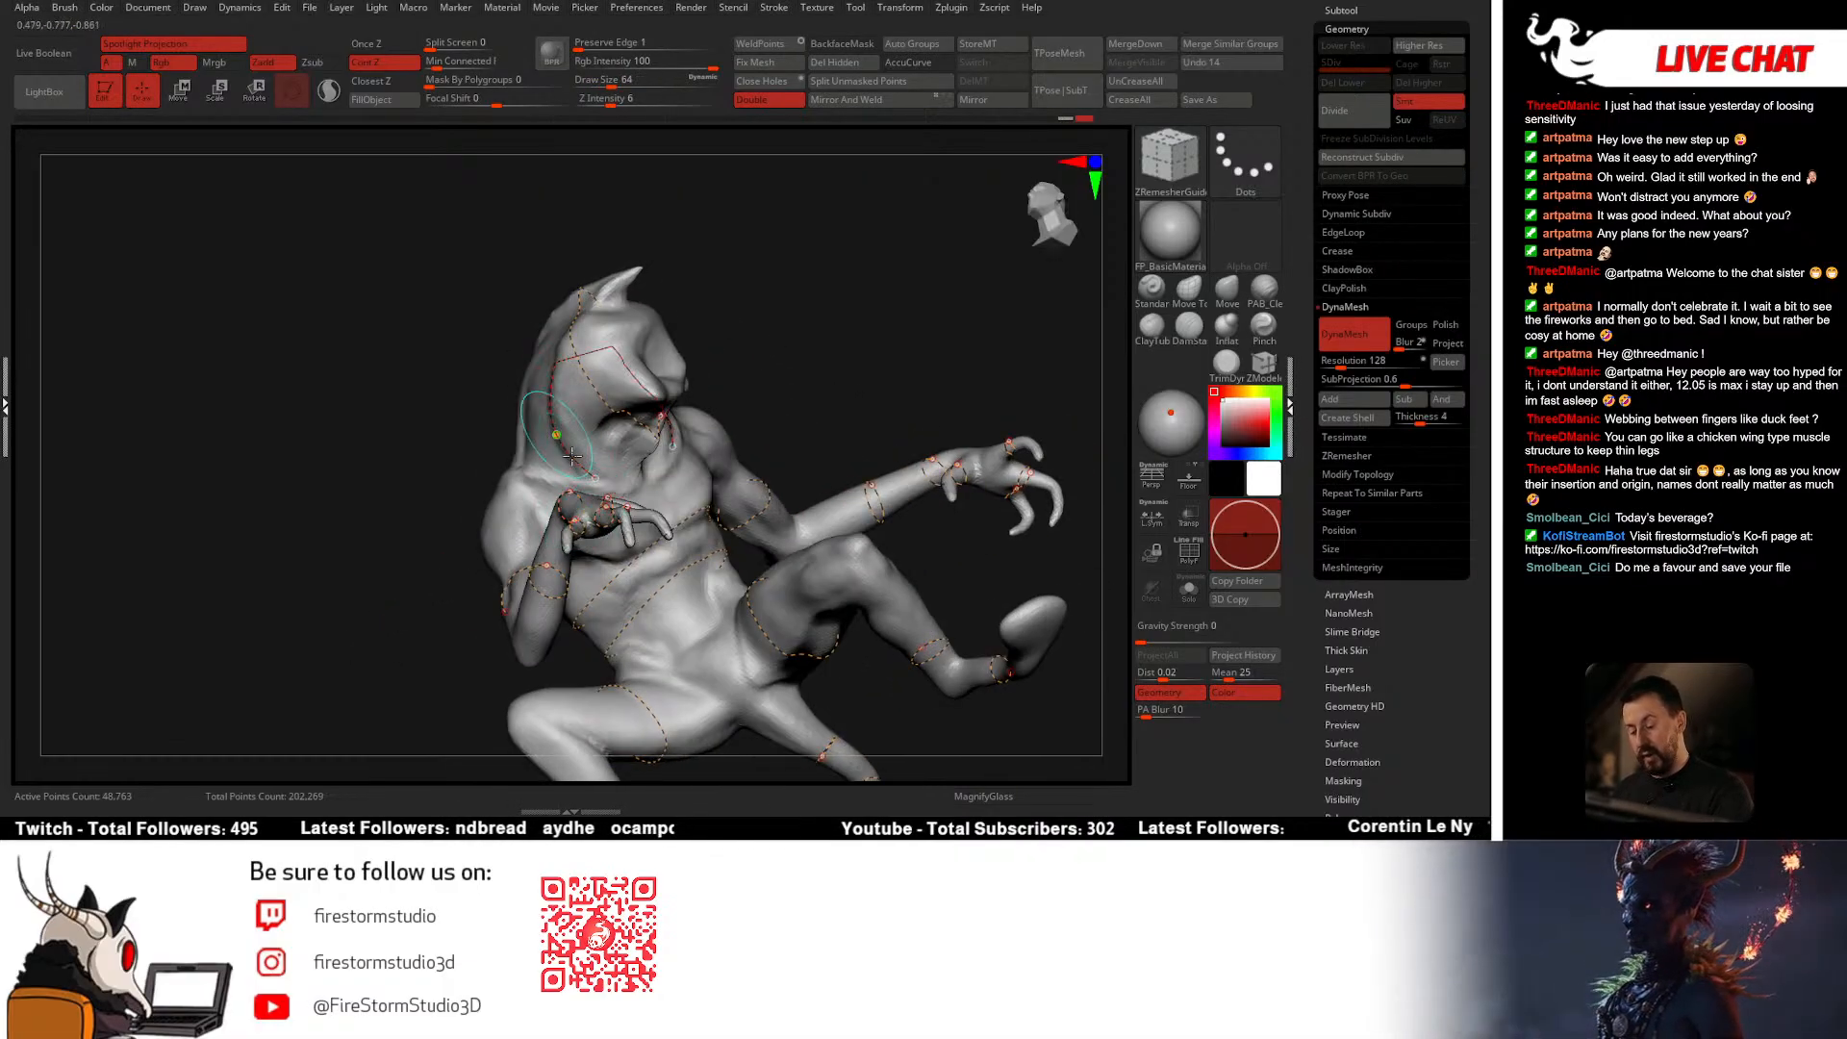
Step: Add a second guide ring around the waist and draw a guide curve down the spine from the head
mouse_move(717, 500)
right_mouse_down()
mouse_move(642, 536)
mouse_move(743, 520)
mouse_move(704, 437)
right_mouse_up()
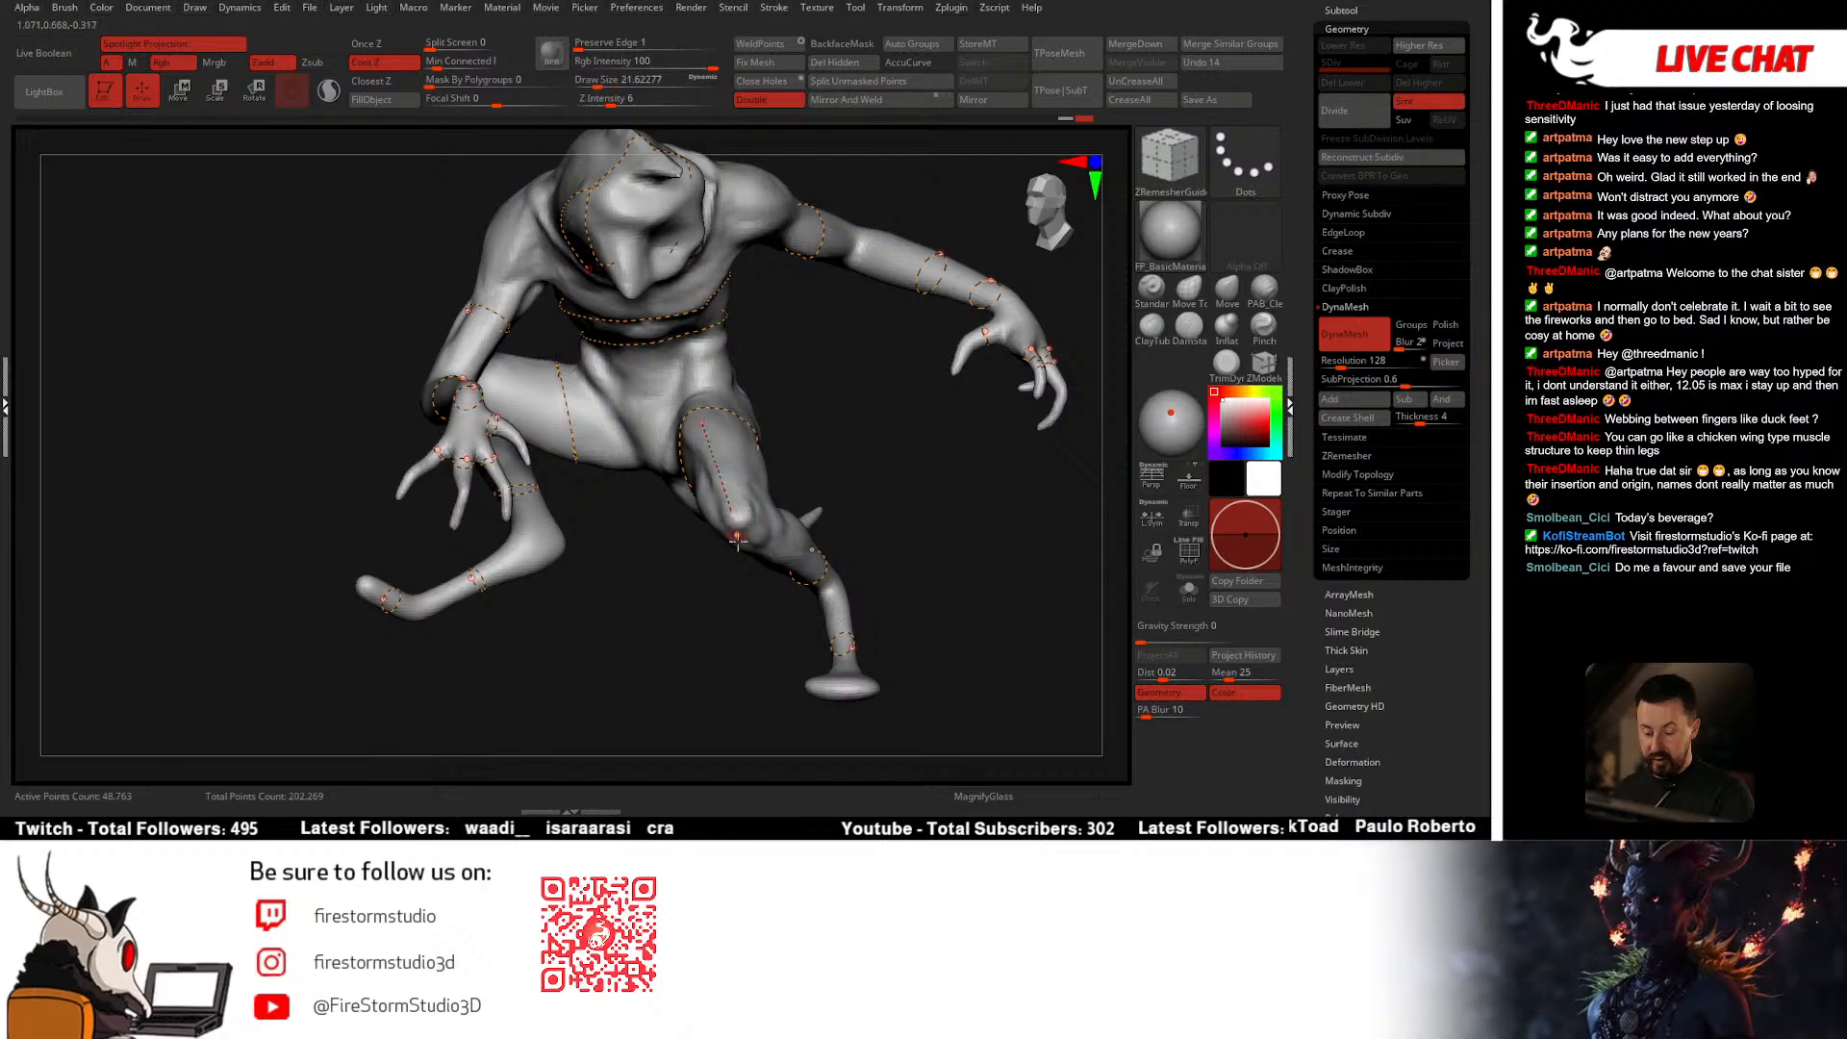
right_click_drag(737, 541, 720, 489)
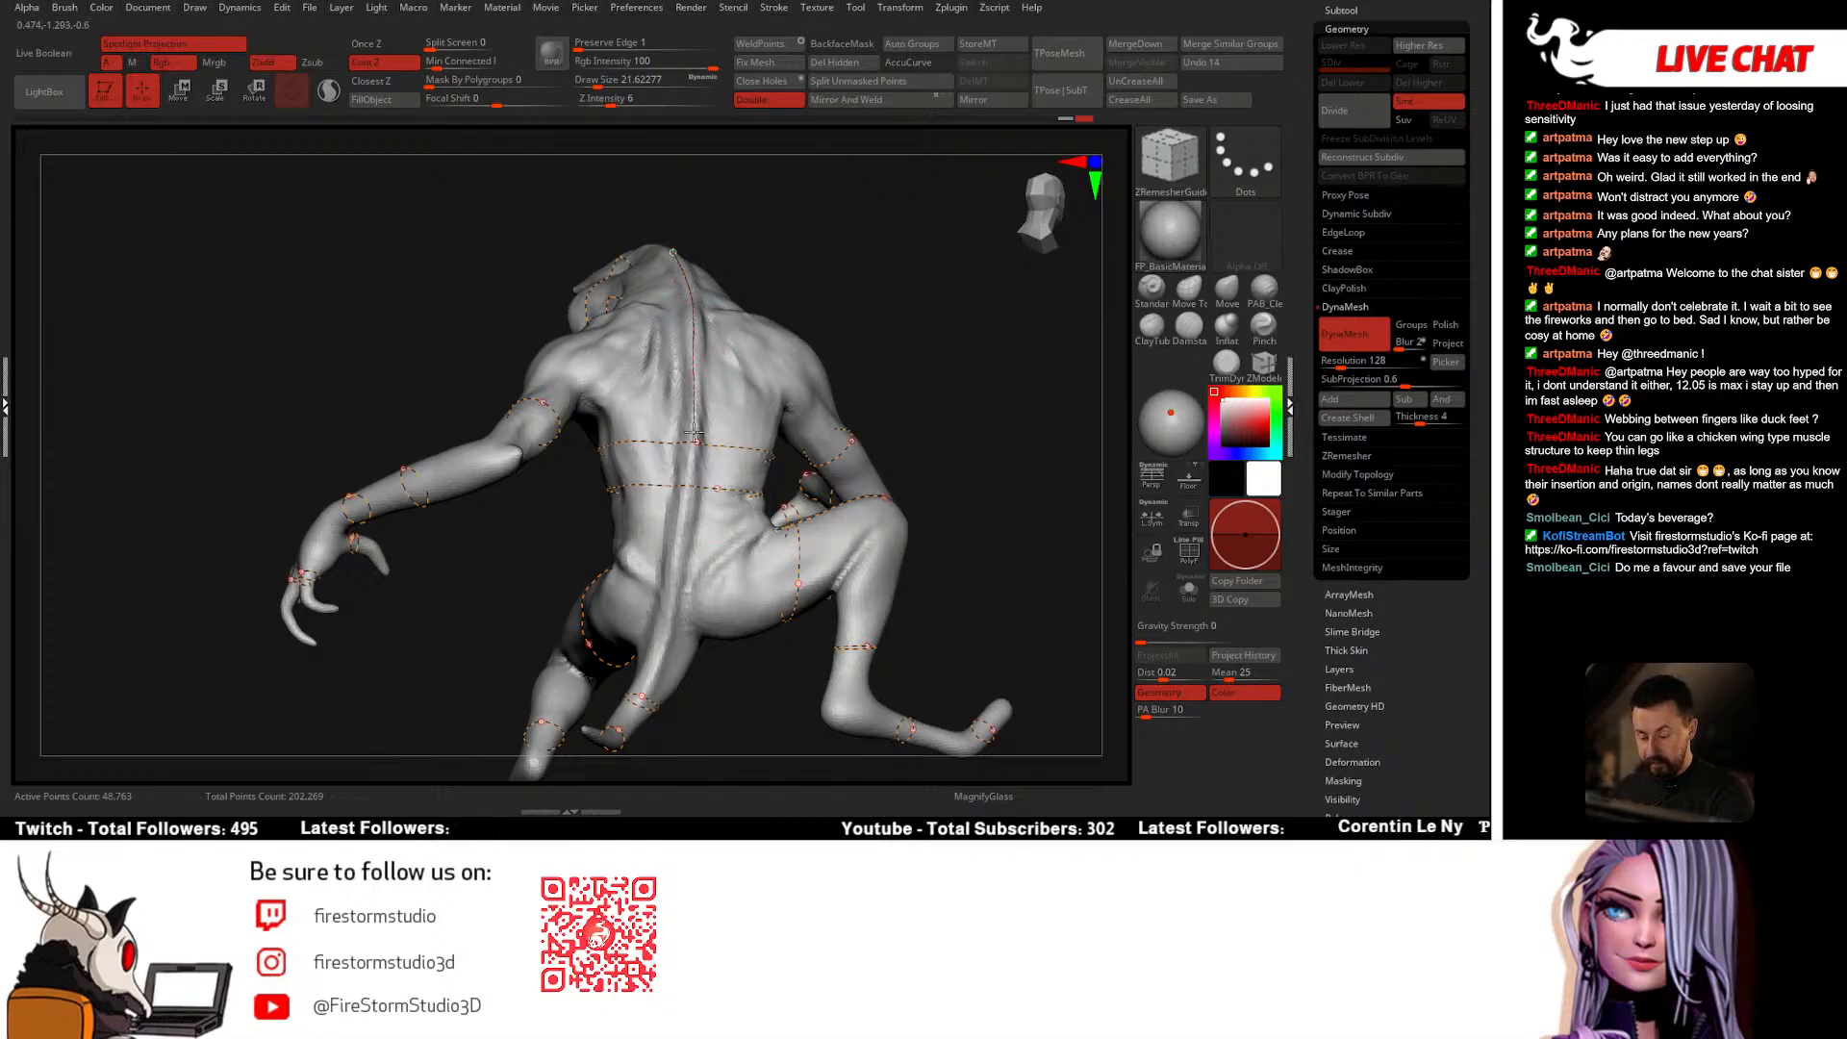
right_click_drag(663, 627, 625, 508)
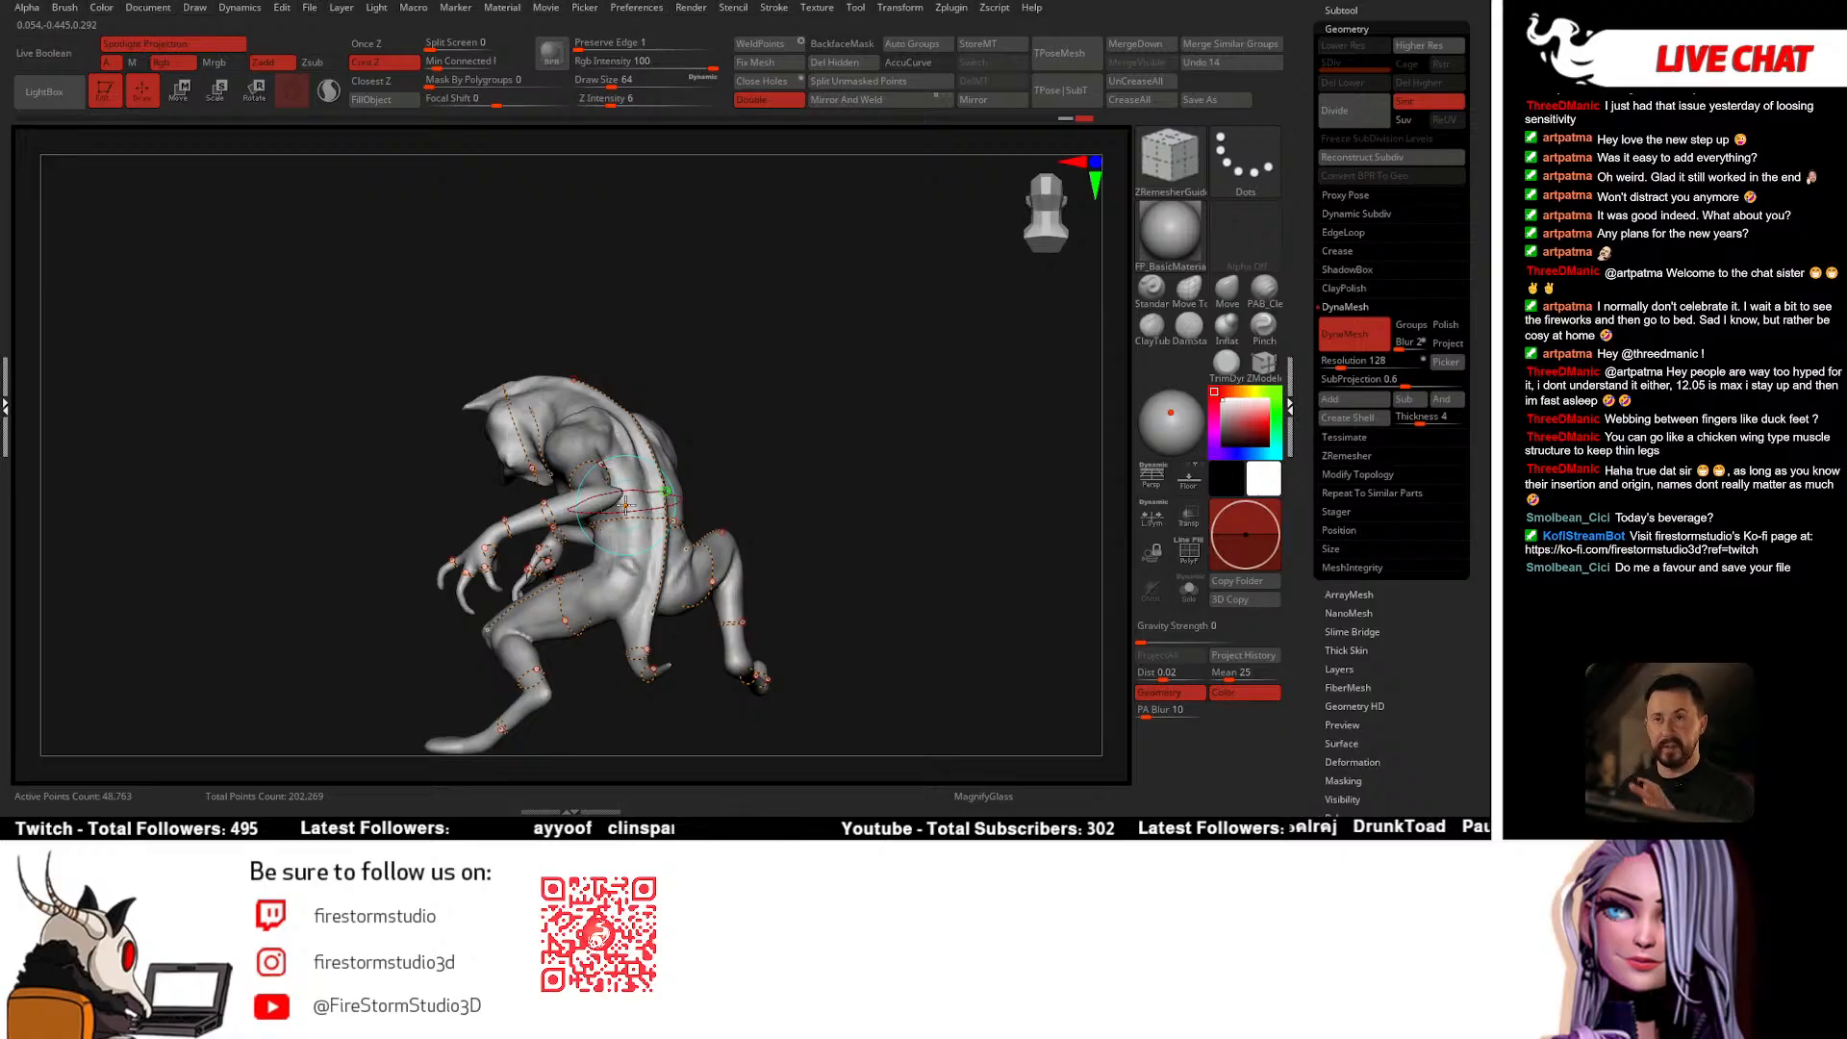
right_click_drag(722, 429, 781, 339)
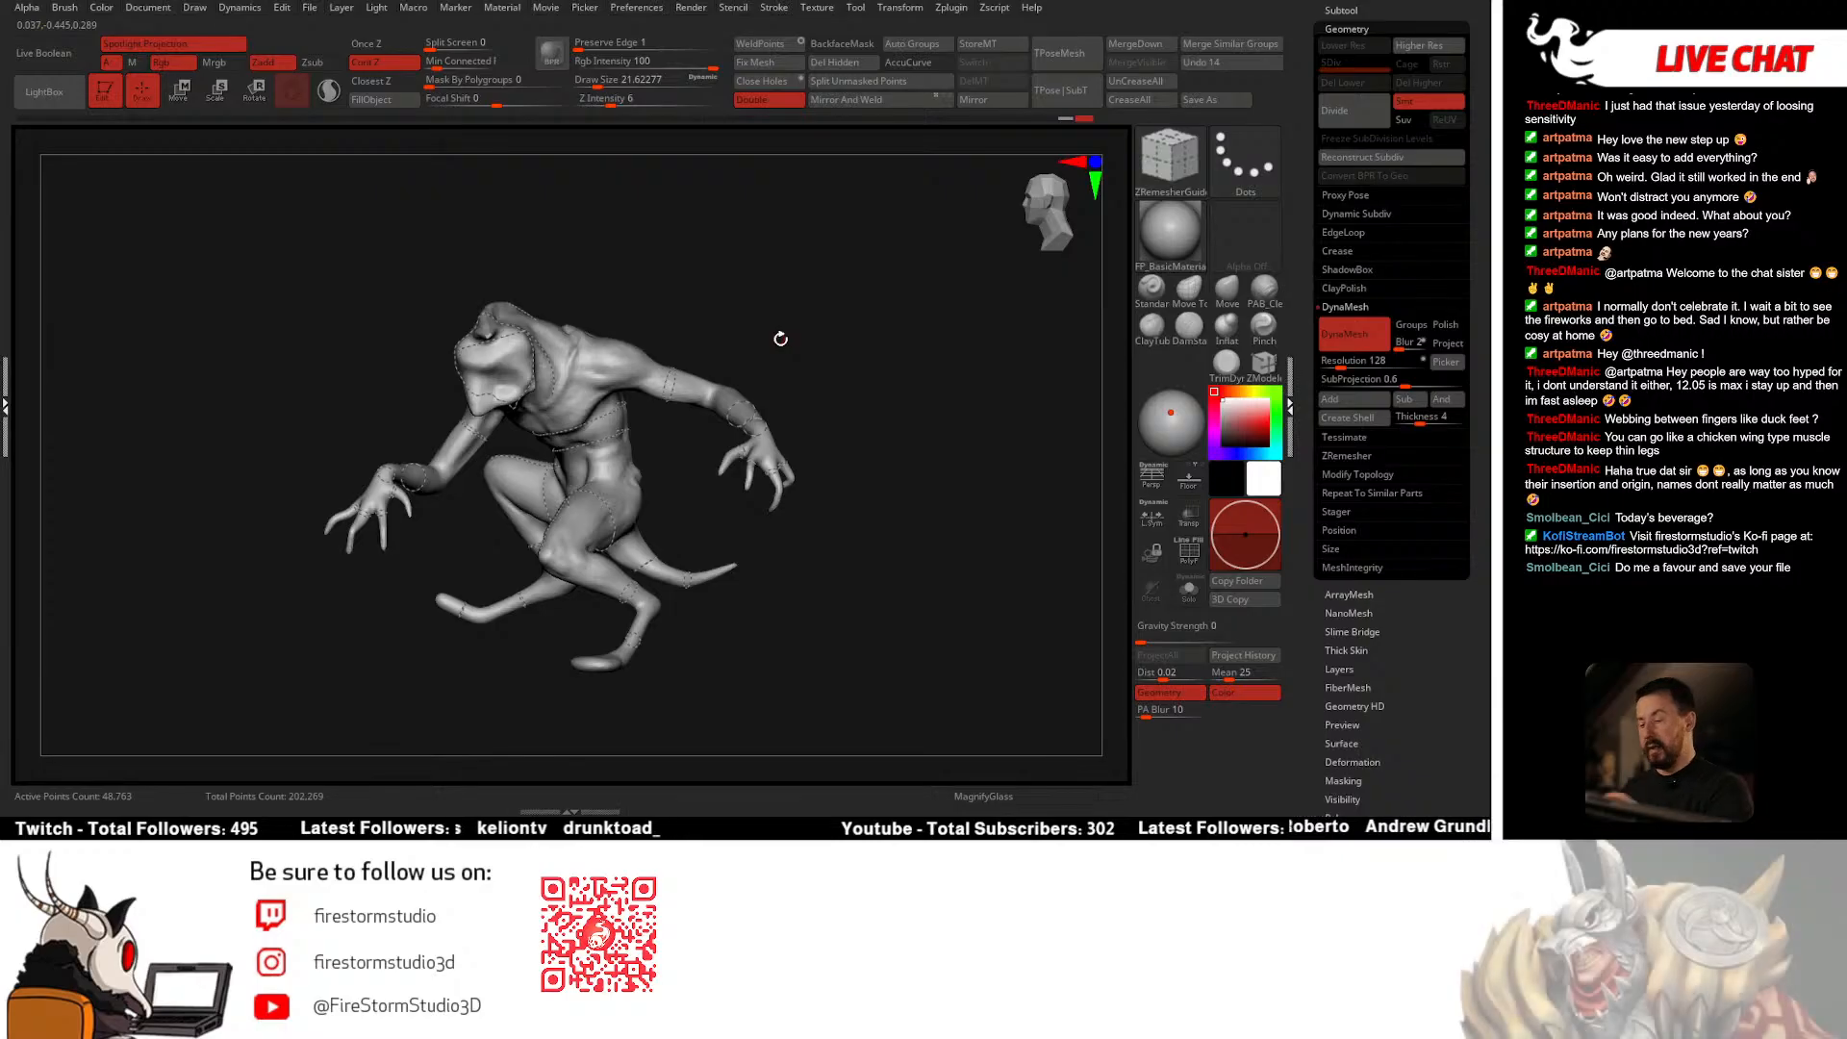
Step: Draw a guide curve down the front centreline from the chest over the belly to the underside of the tail
right_click_drag(830, 410, 654, 366)
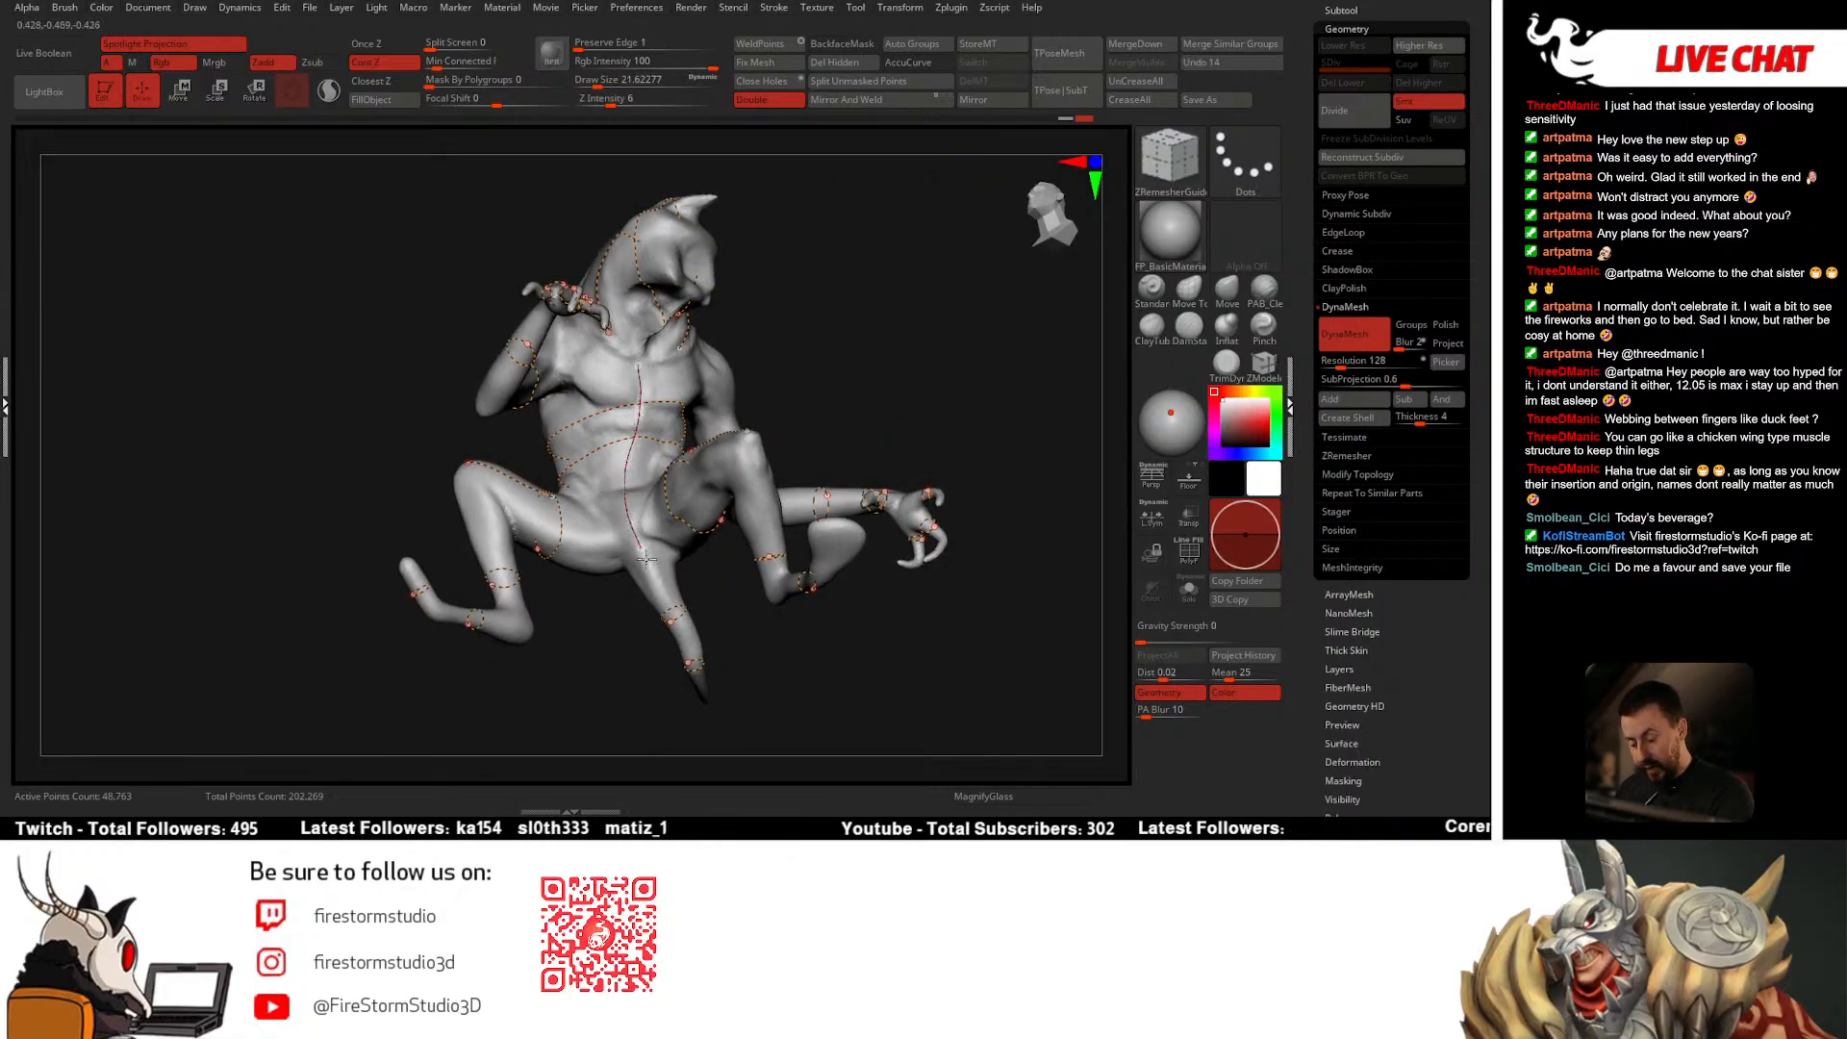
right_click_drag(647, 559, 658, 371)
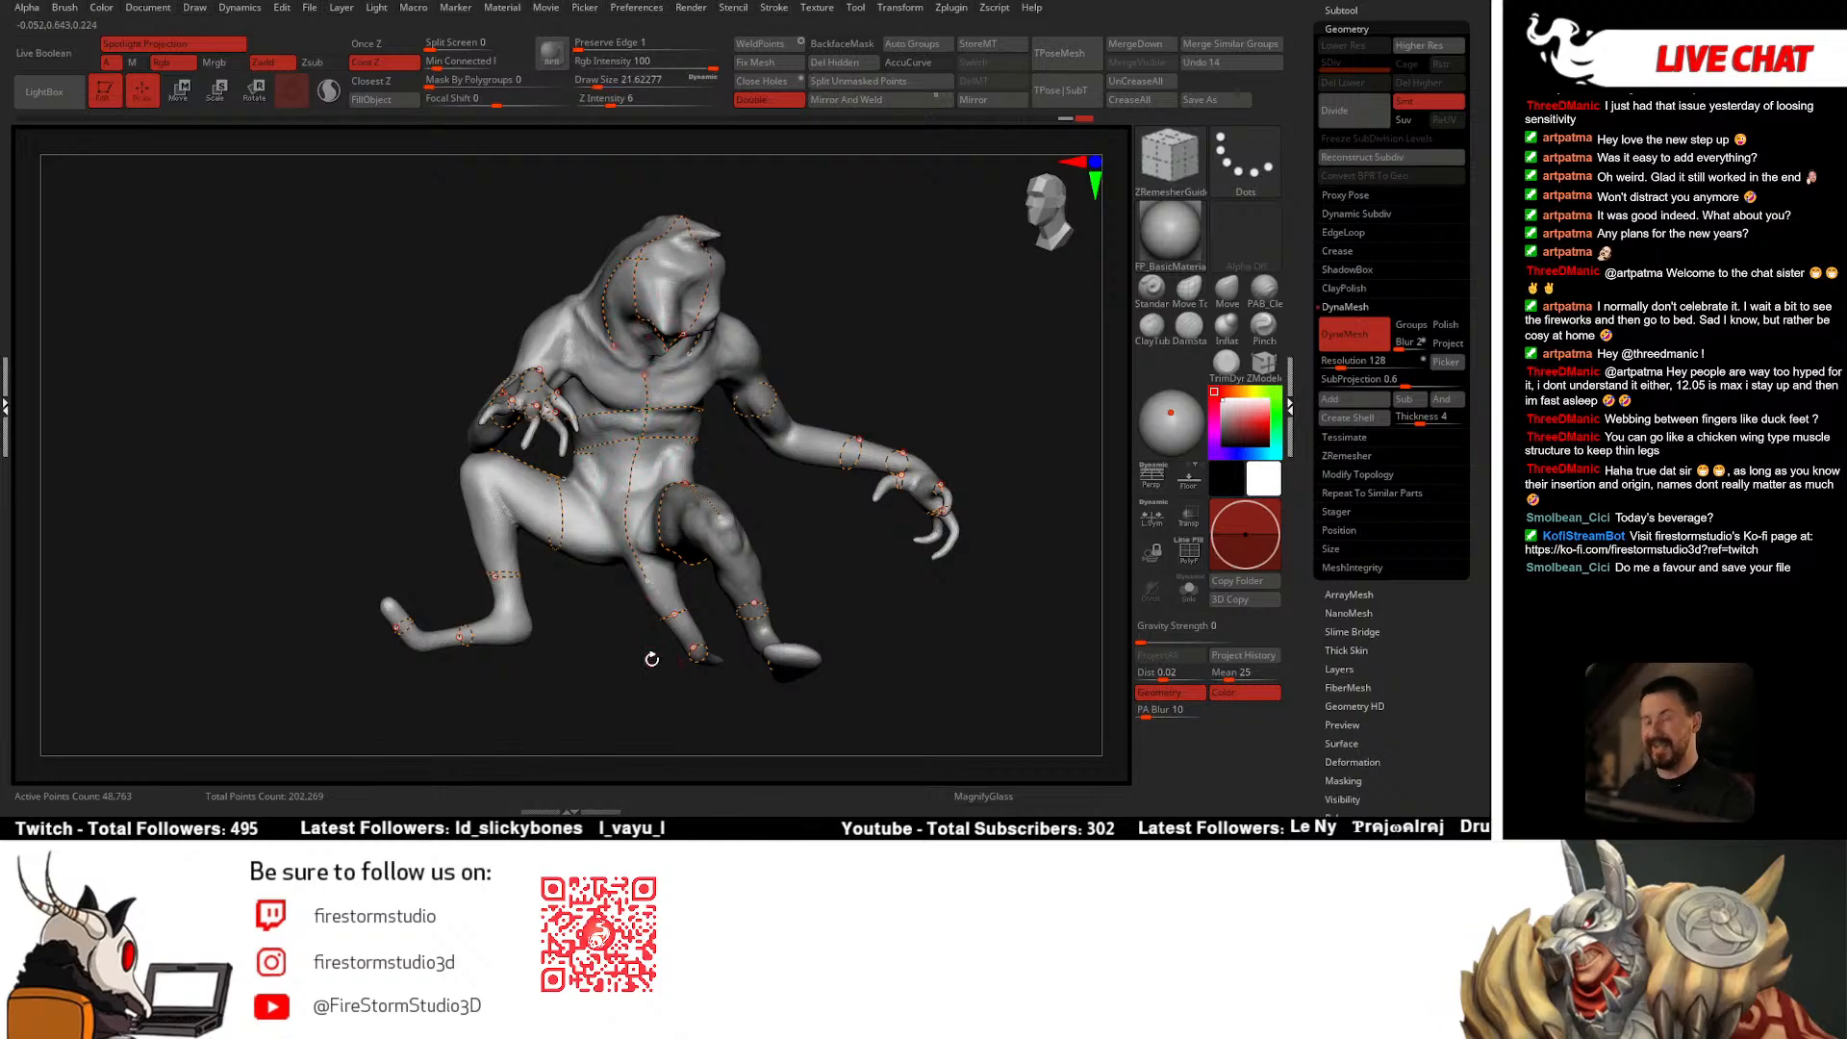
mouse_move(768, 490)
right_mouse_down()
mouse_move(674, 435)
mouse_move(649, 448)
mouse_move(645, 416)
right_mouse_up()
right_click_drag(654, 558, 669, 504)
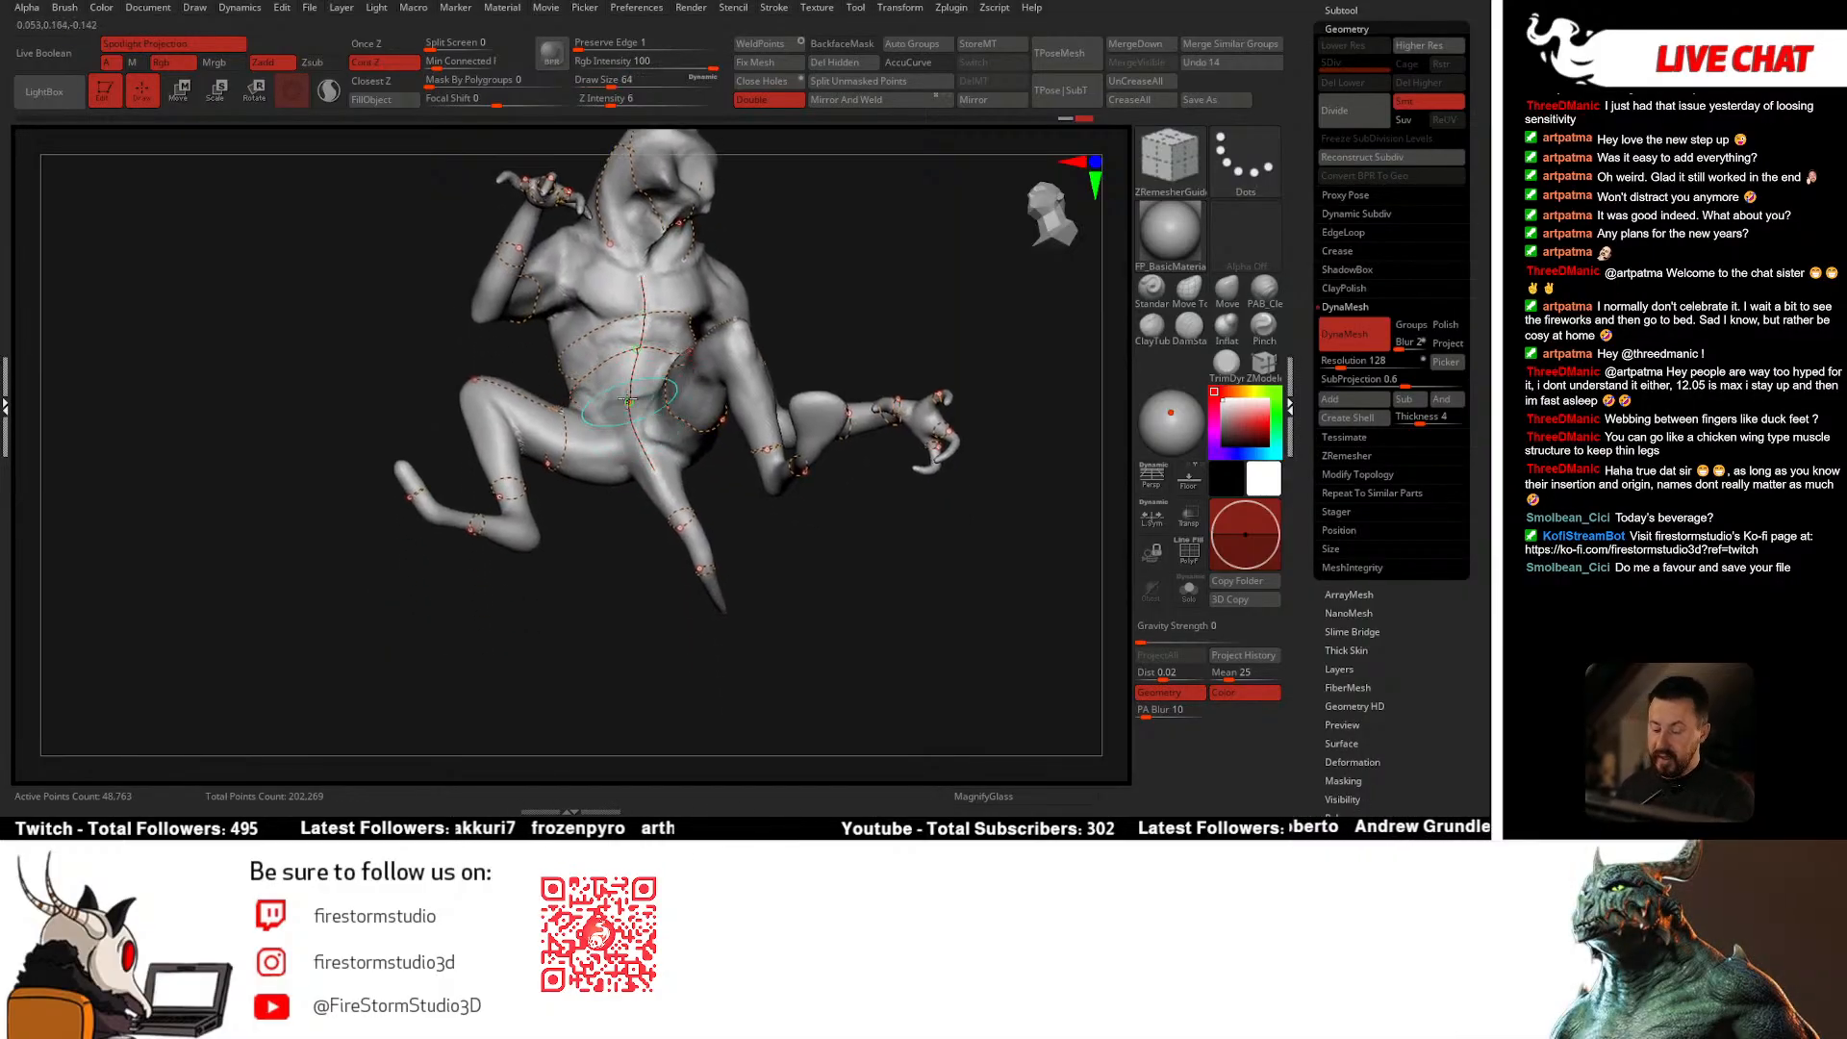
Step: Run ZRemesher on the guided creature body with the target polygons count set to 10
right_click_drag(746, 581, 785, 635)
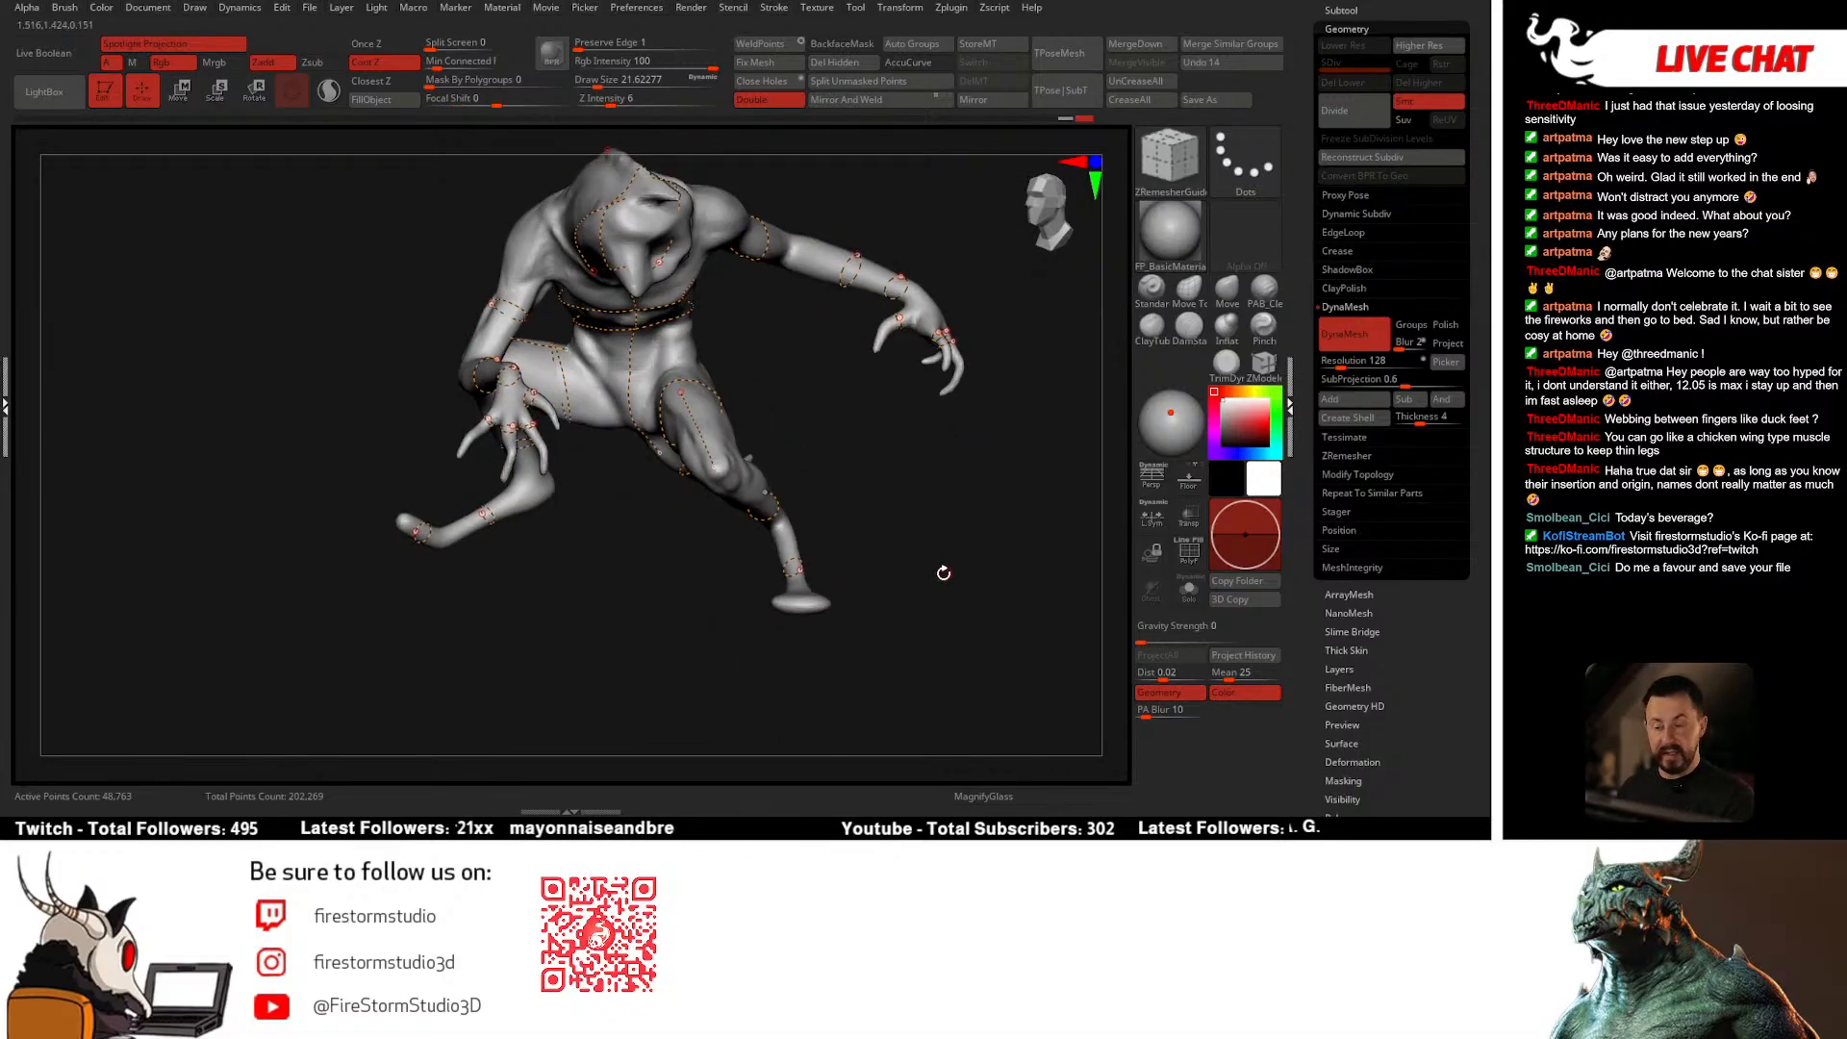
right_click_drag(943, 573, 927, 557)
left_click(1351, 317)
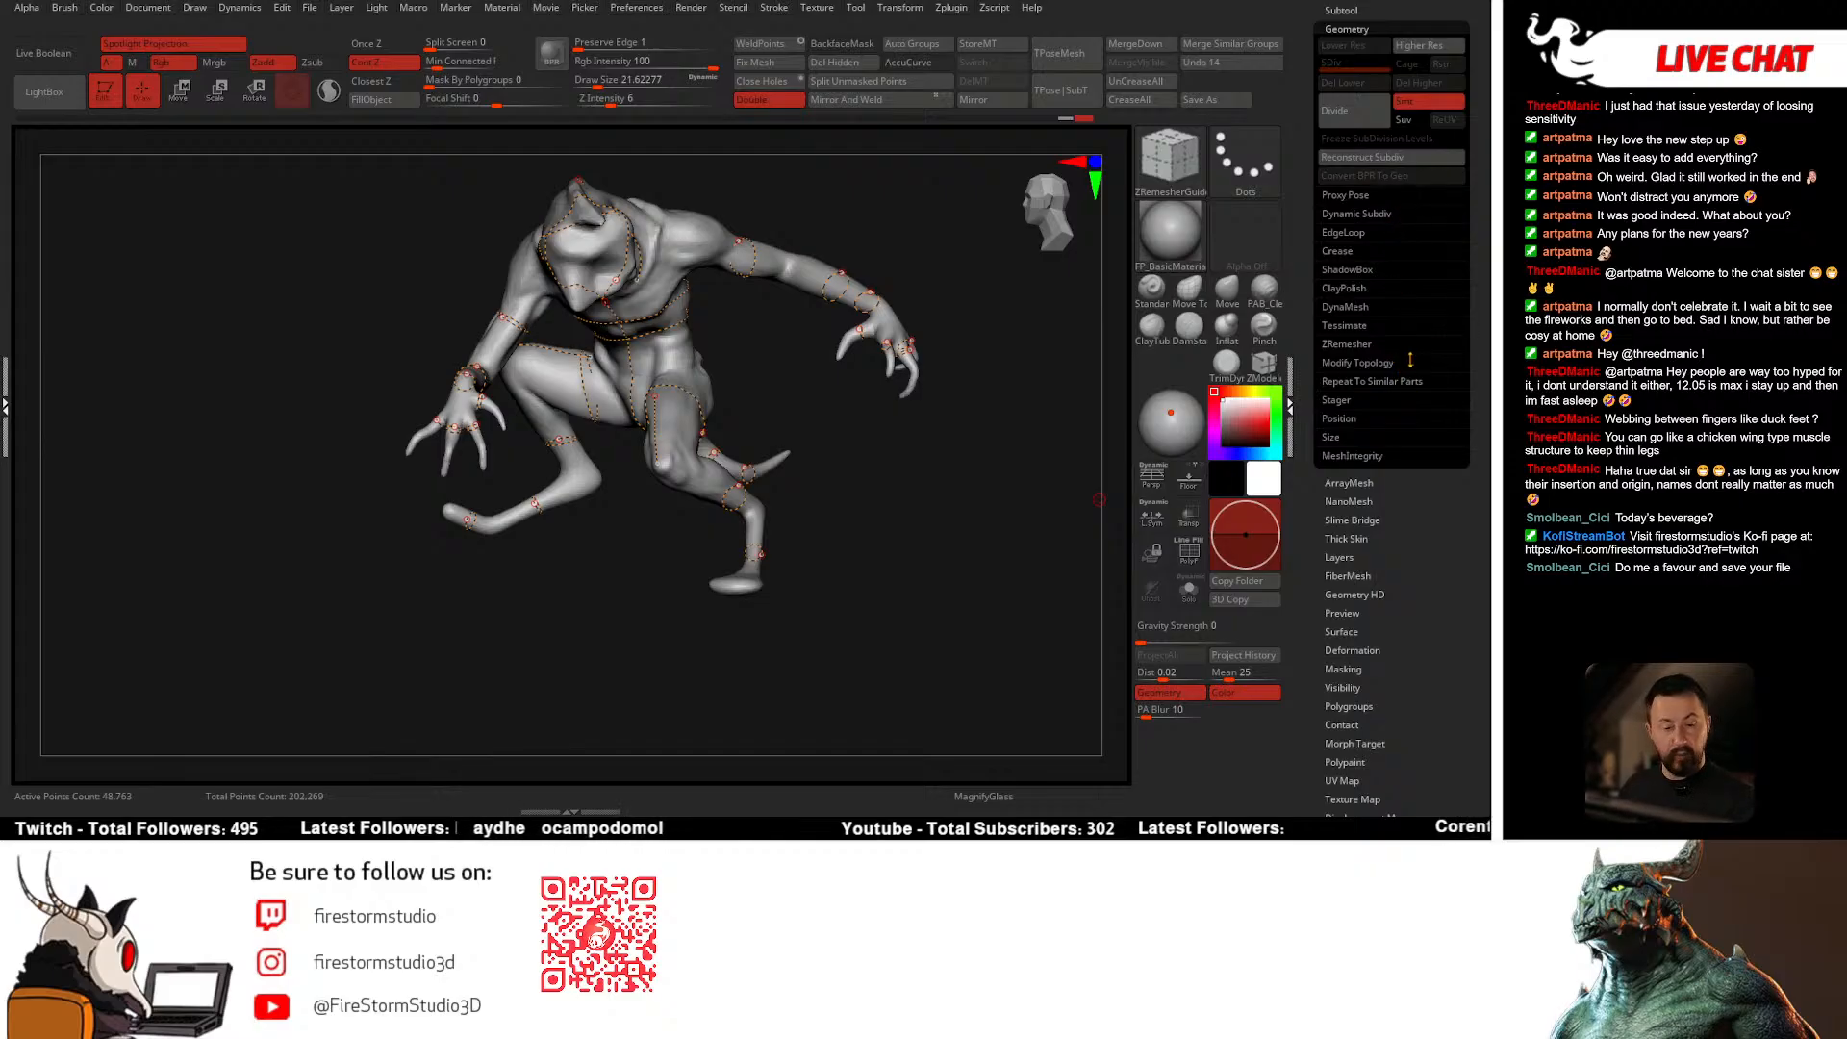
left_click(1347, 344)
scroll(1443, 366, "down", 1)
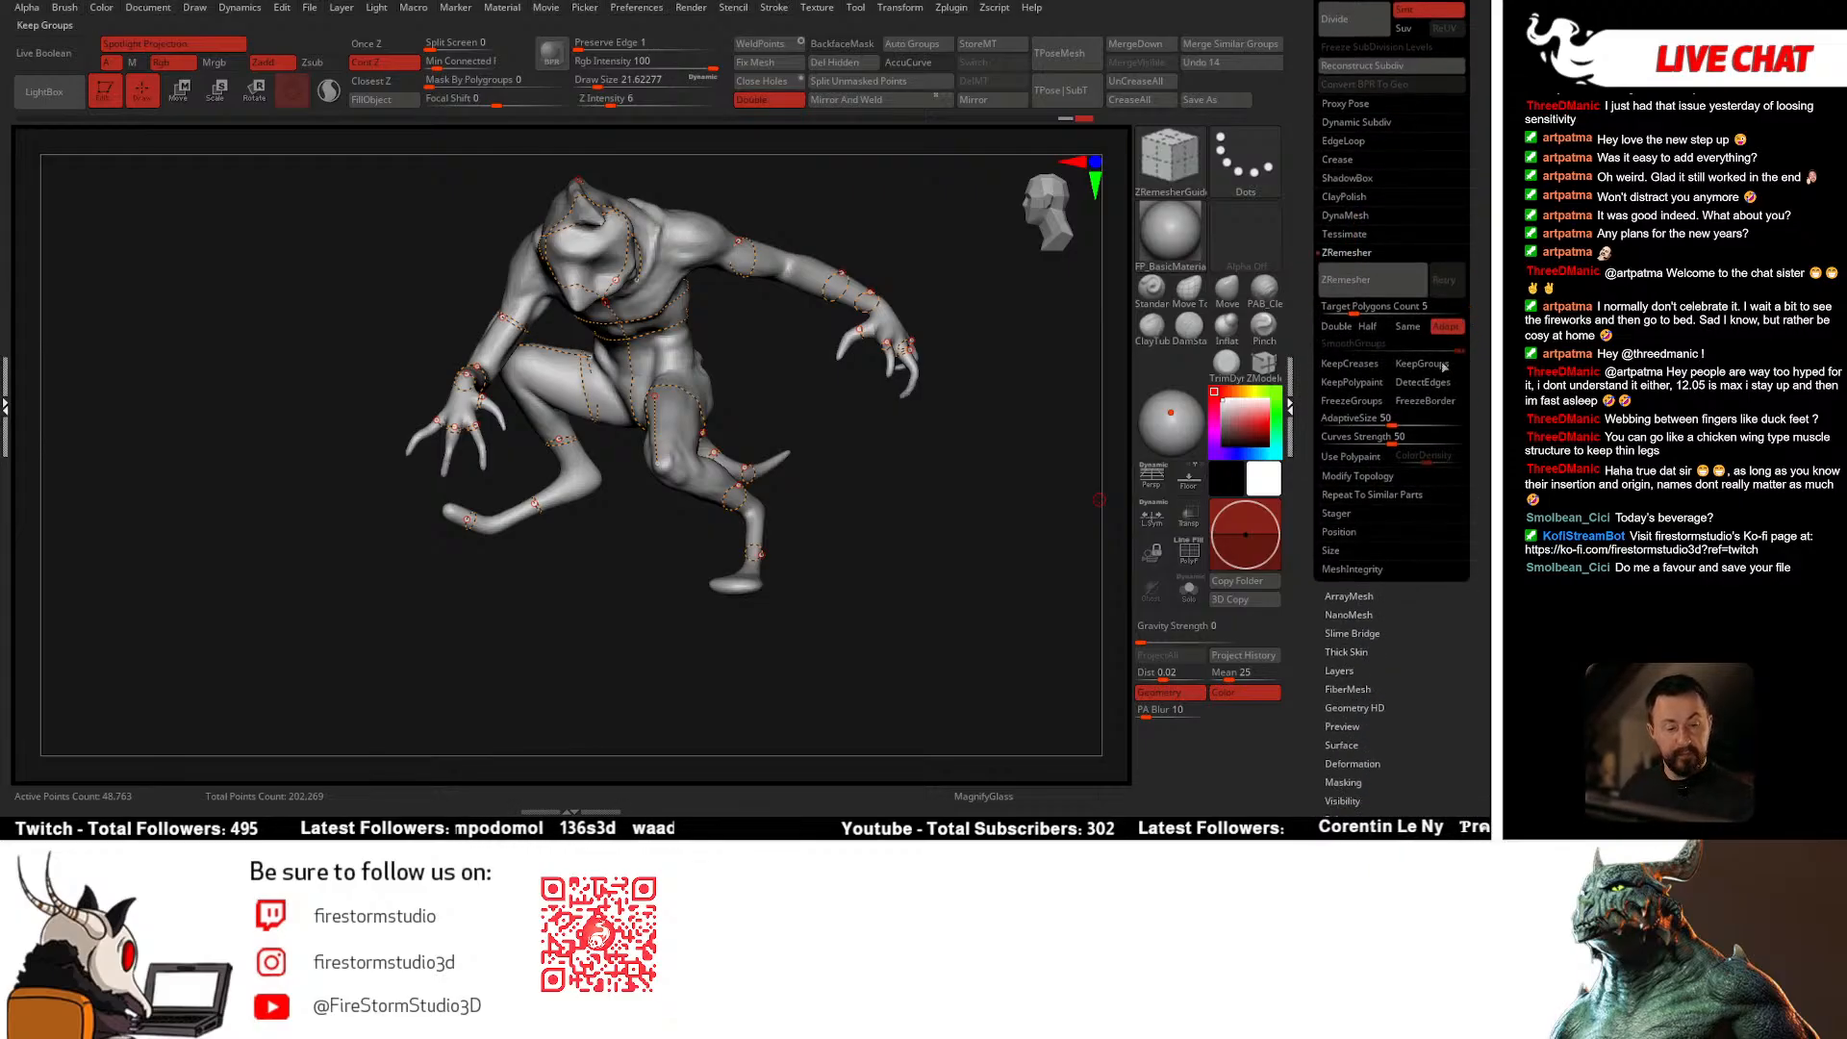
right_click_drag(1003, 520, 970, 537, "alt")
key("shift+f")
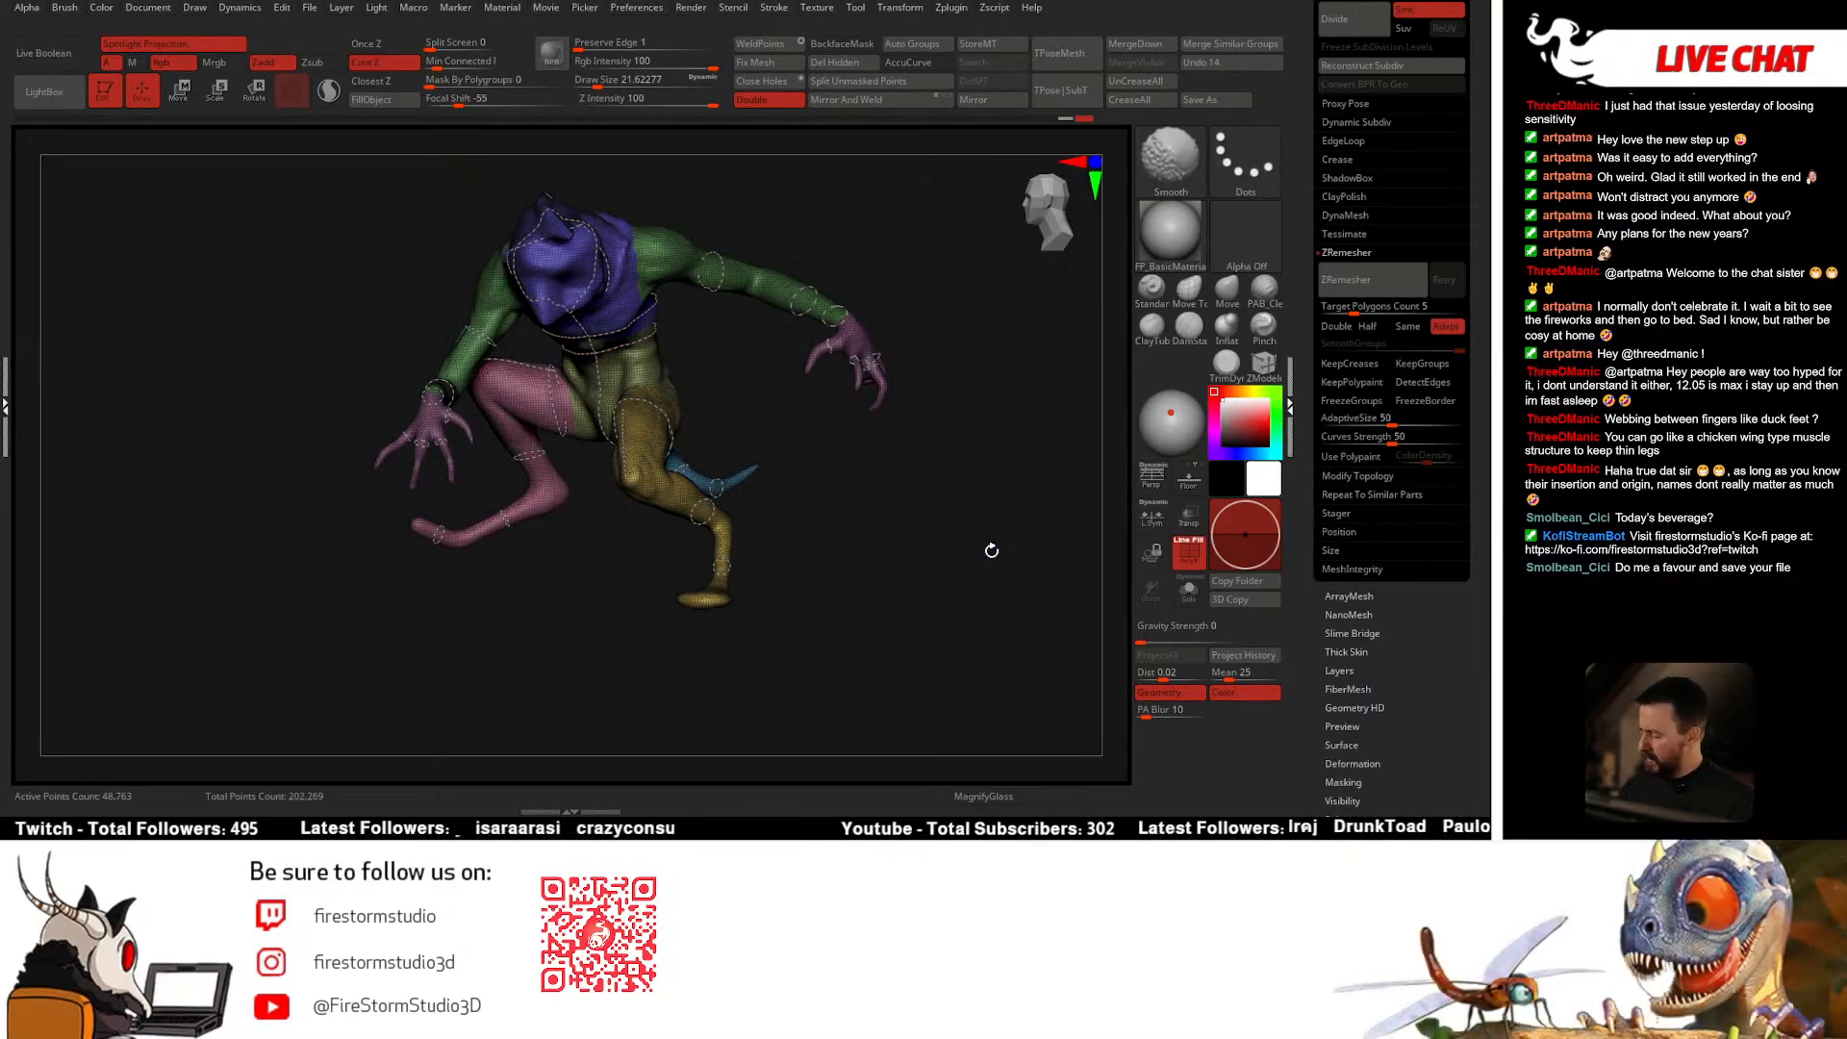
key("shift+f")
left_click(1395, 306)
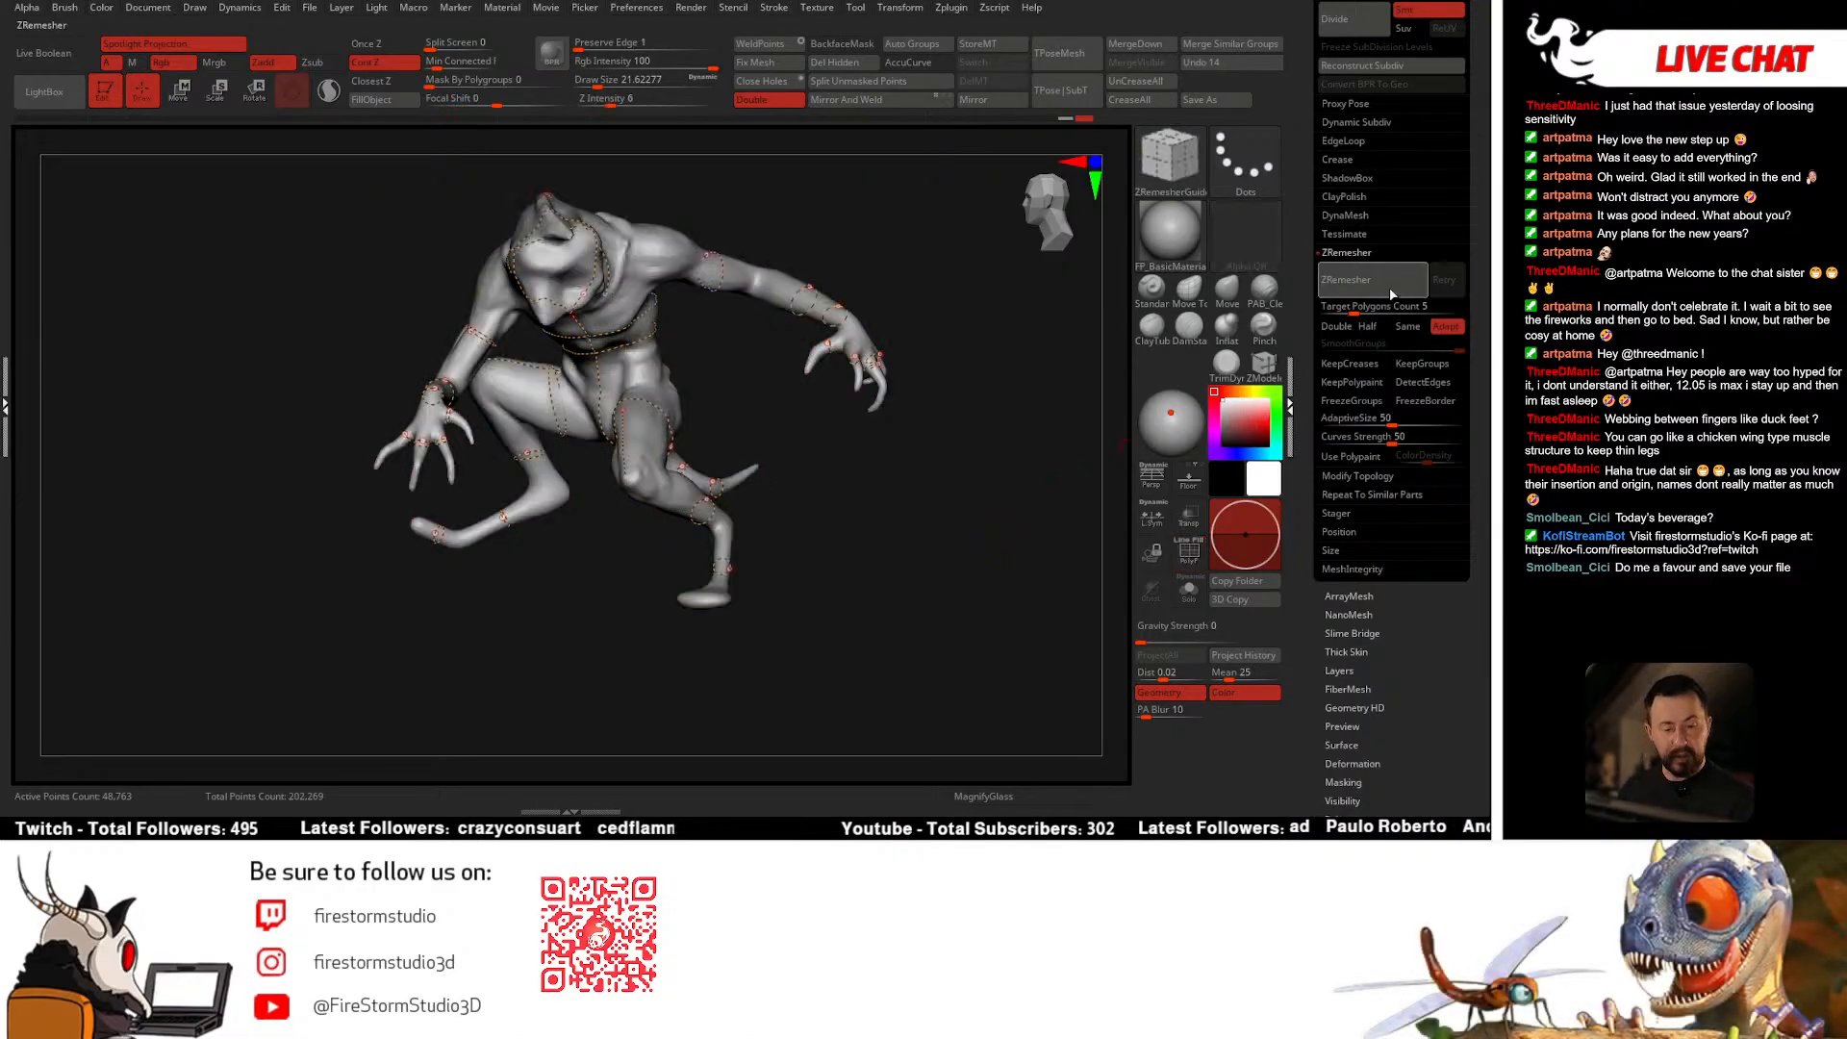
left_click(1357, 313)
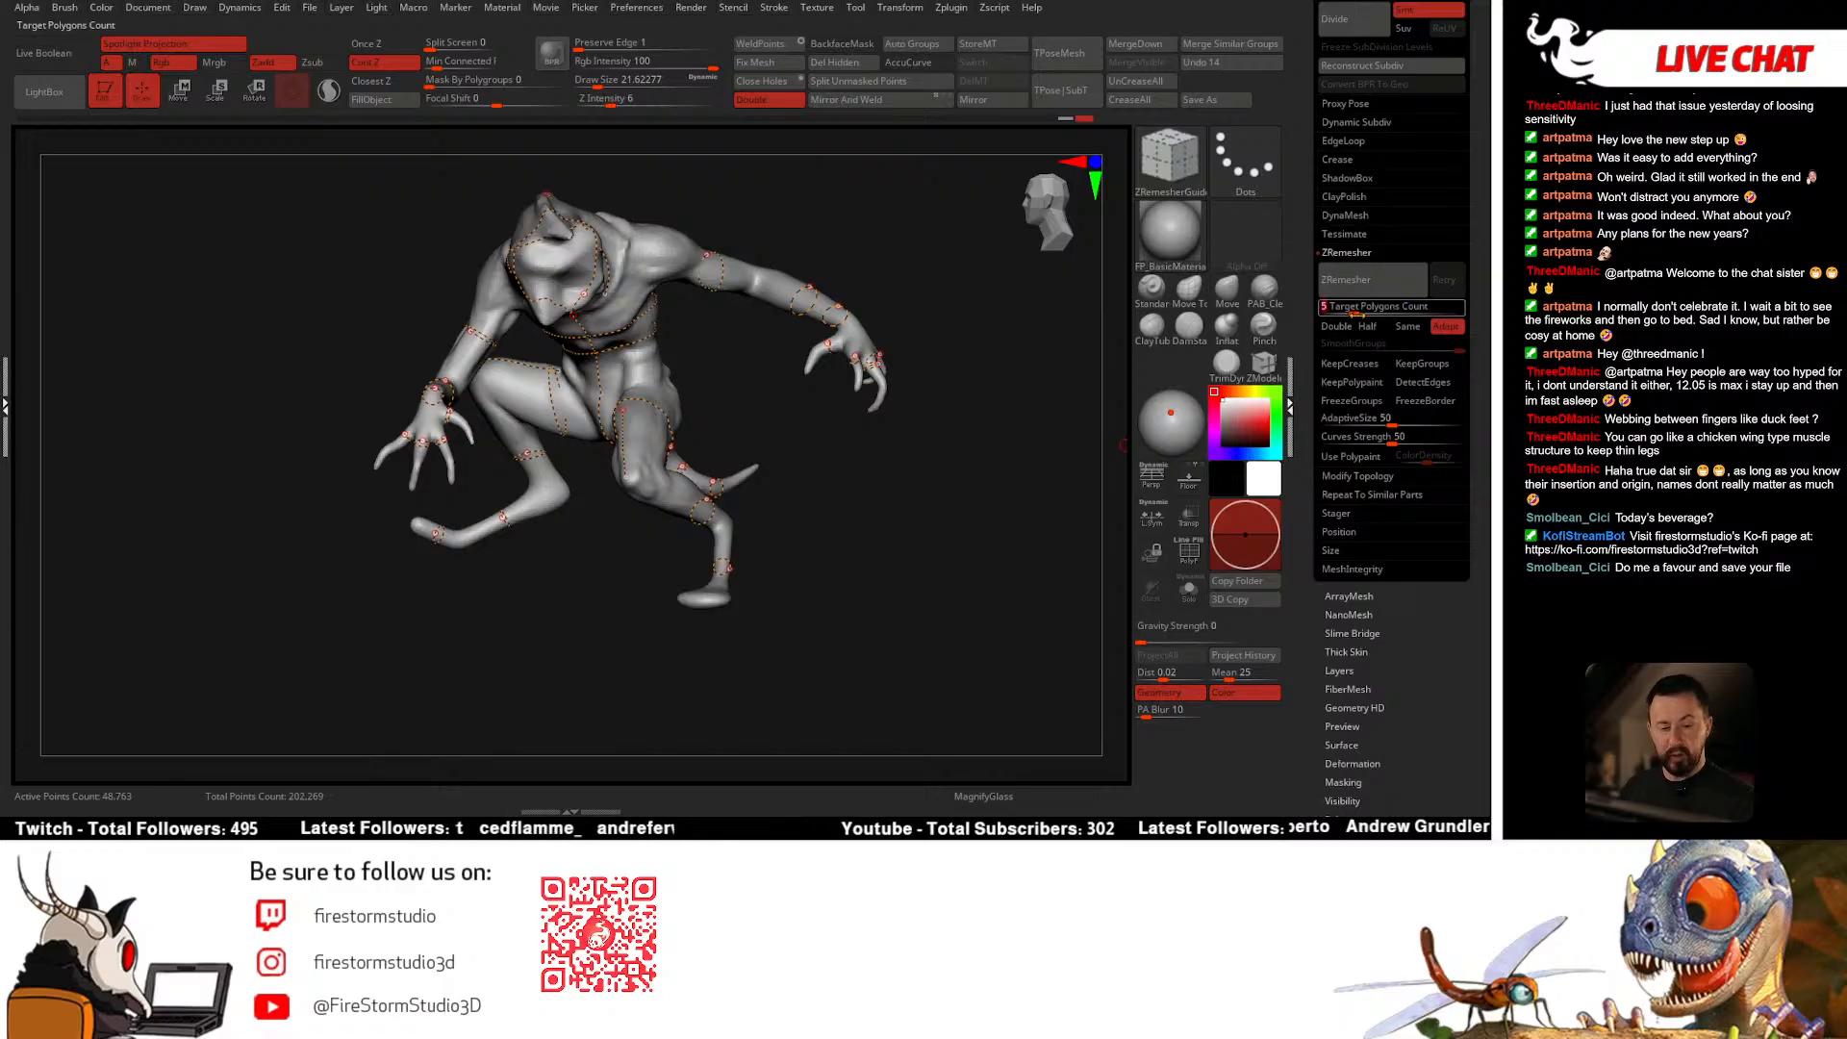
type("1")
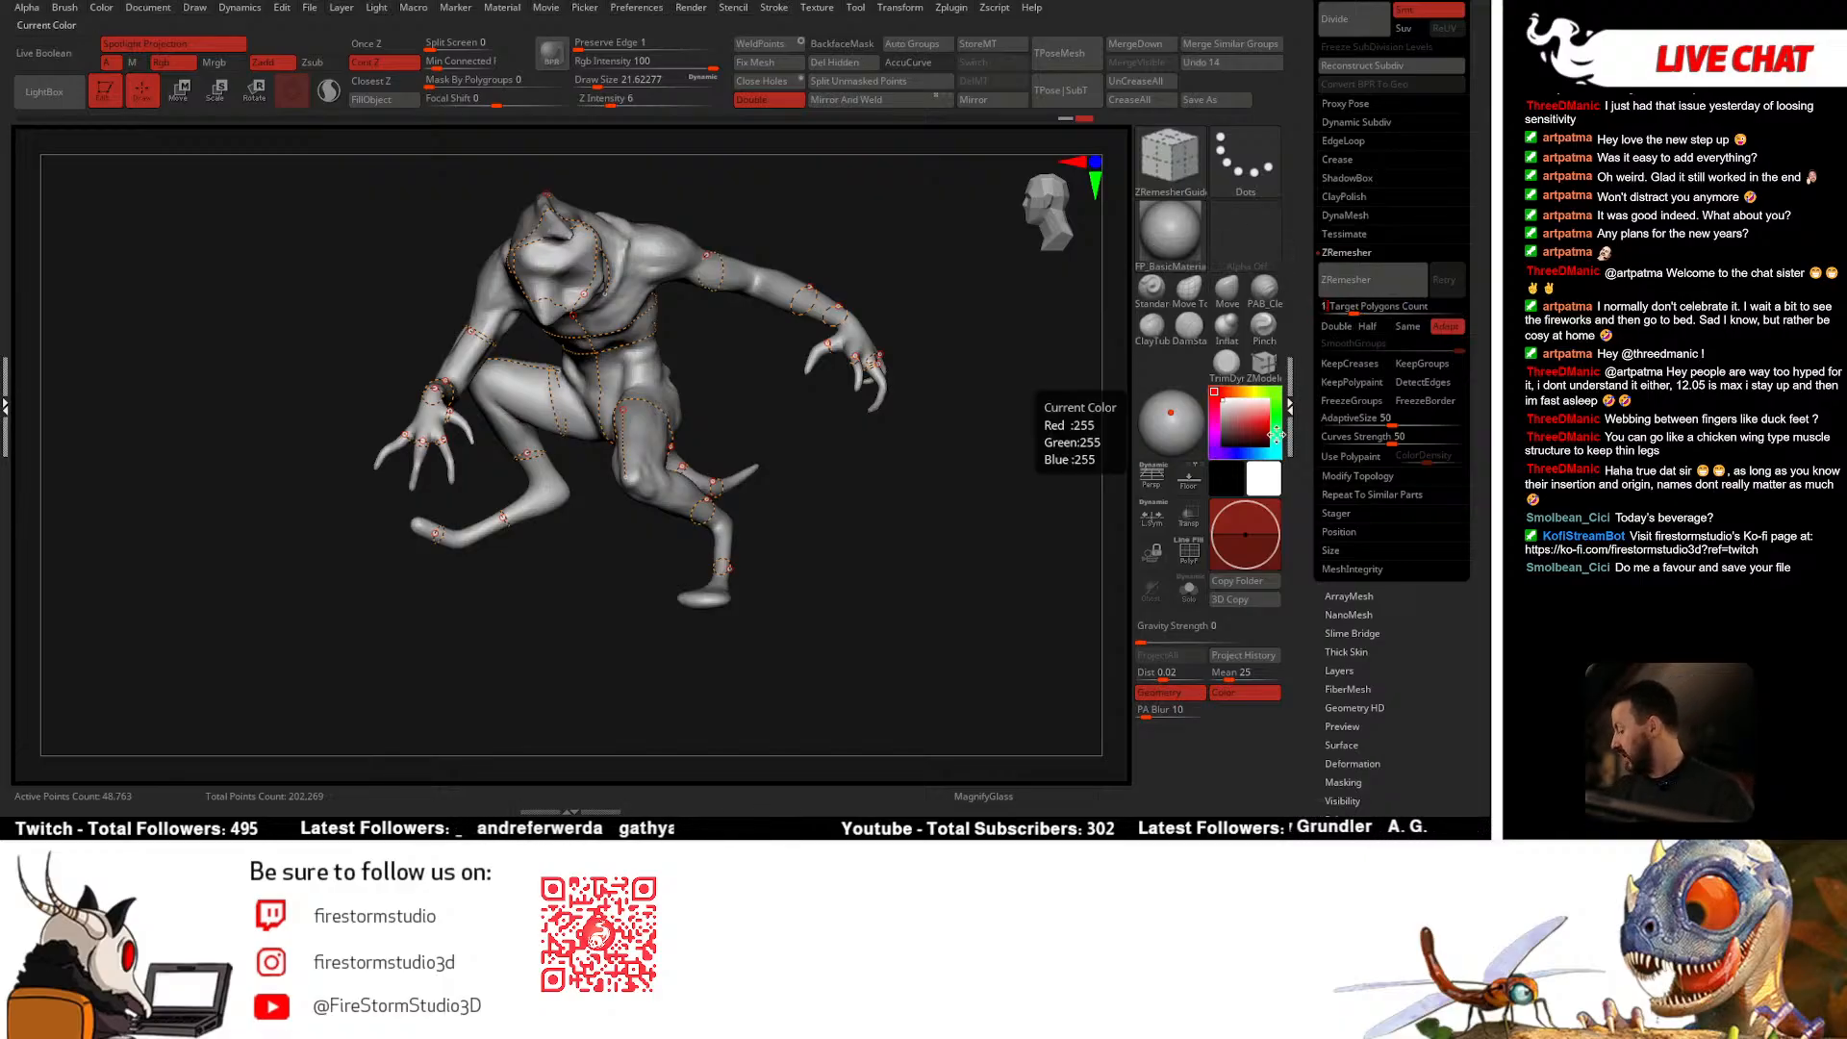
type("0")
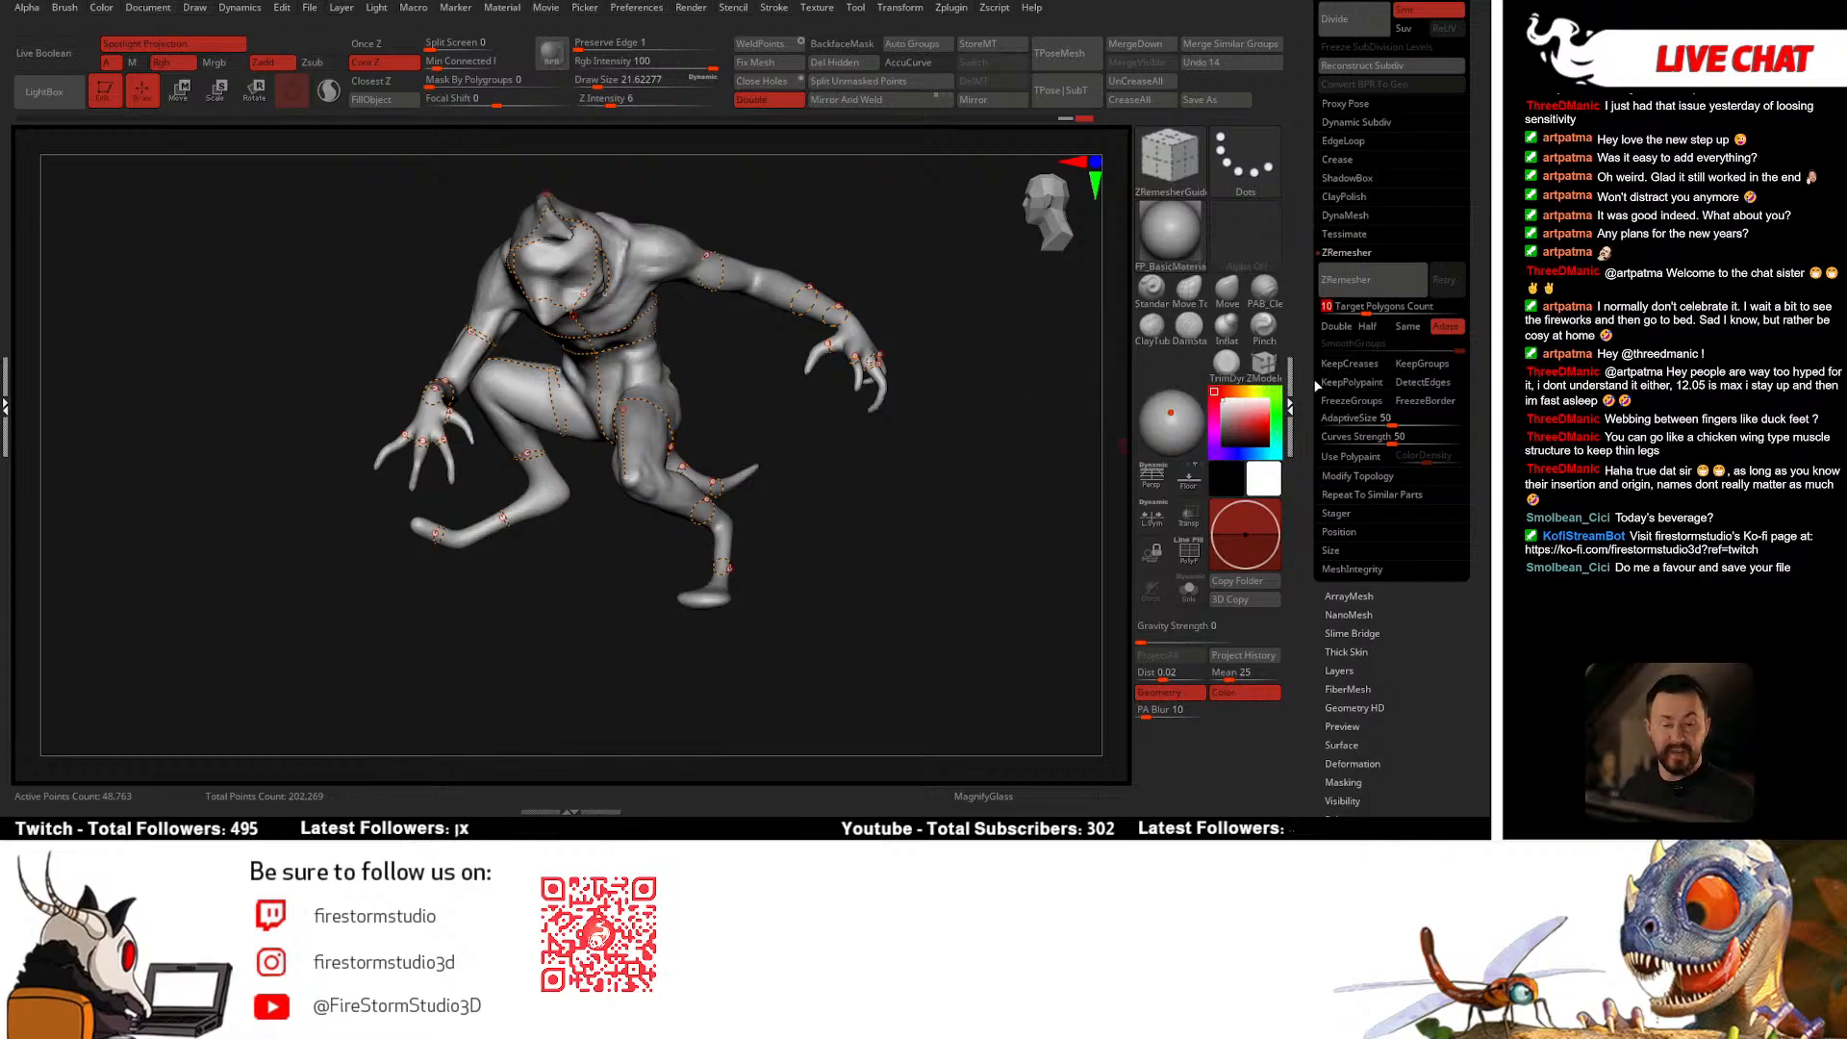
left_click(1373, 279)
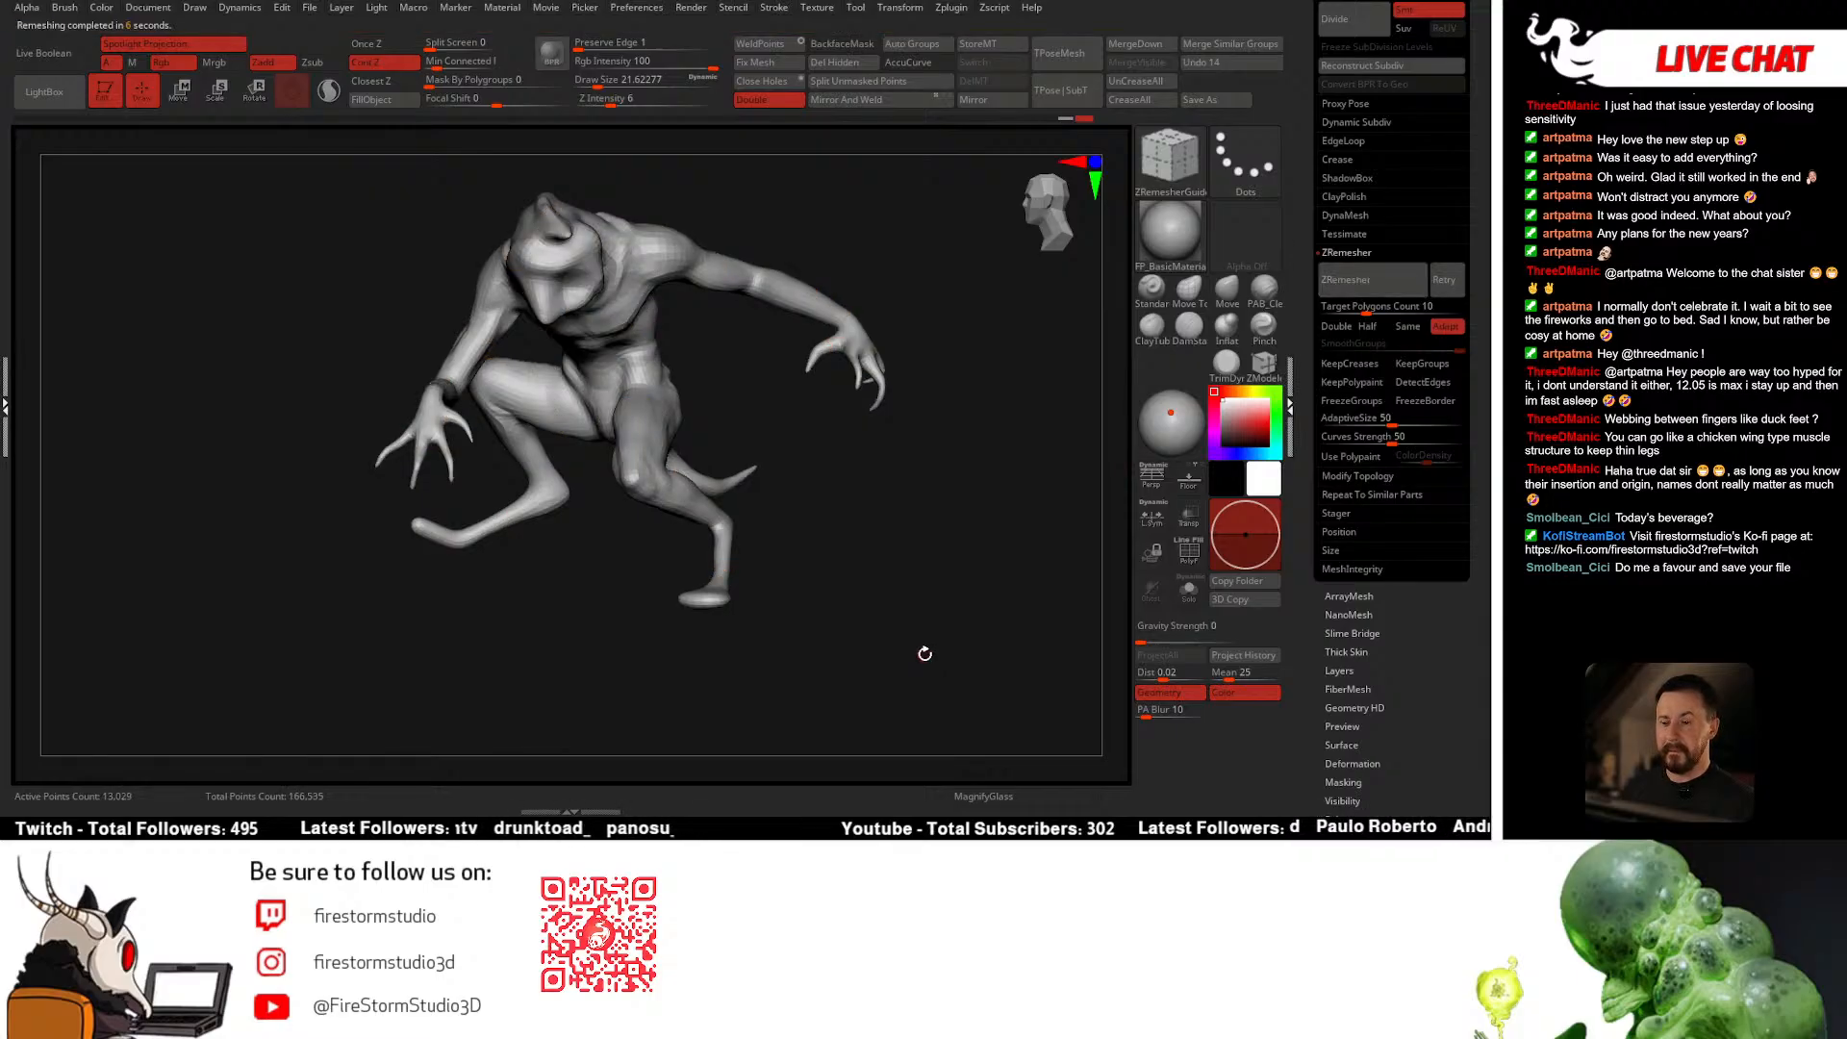
Step: Show the remeshed body's wireframe and dismiss Projection Master without dropping the model
key("shift+f")
key("g")
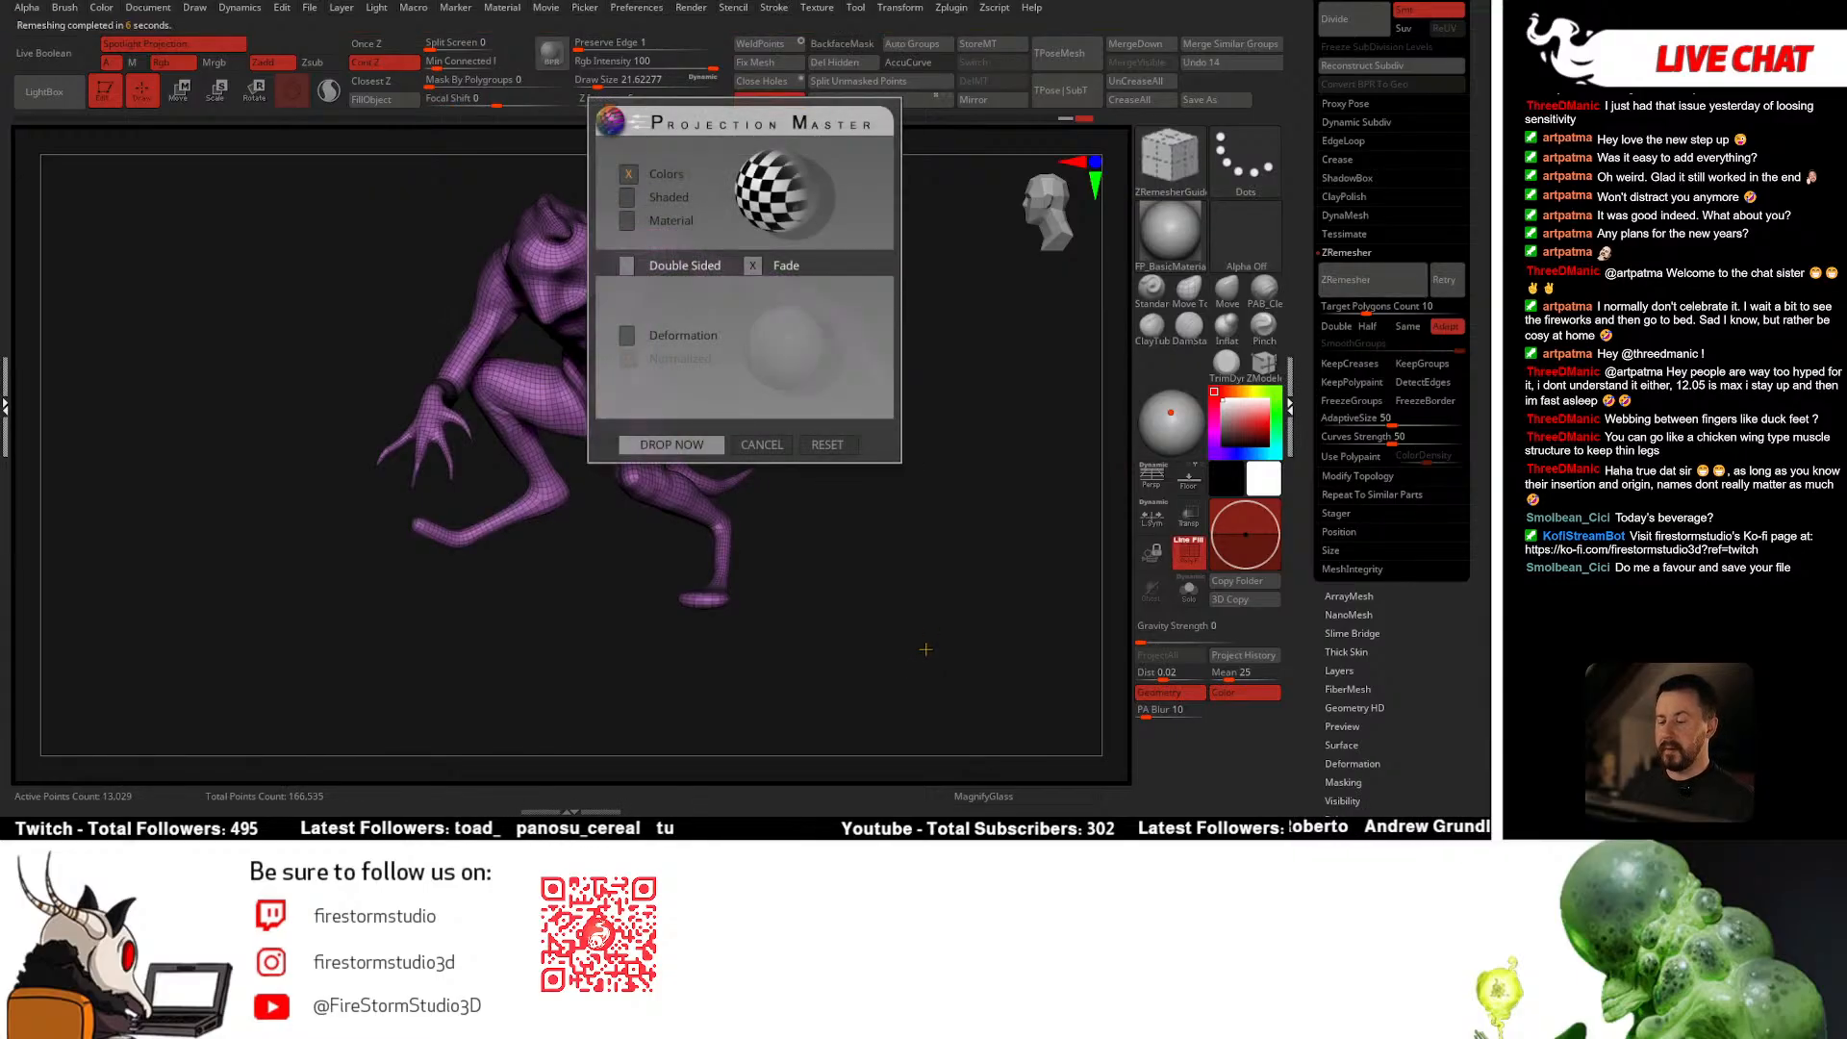
left_click(762, 444)
left_click_drag(854, 570, 933, 465)
Step: Set the selection brush to SelectLasso and try to isolate polygon loops along the remeshed upper arm
left_click(1174, 173, "ctrl+shift")
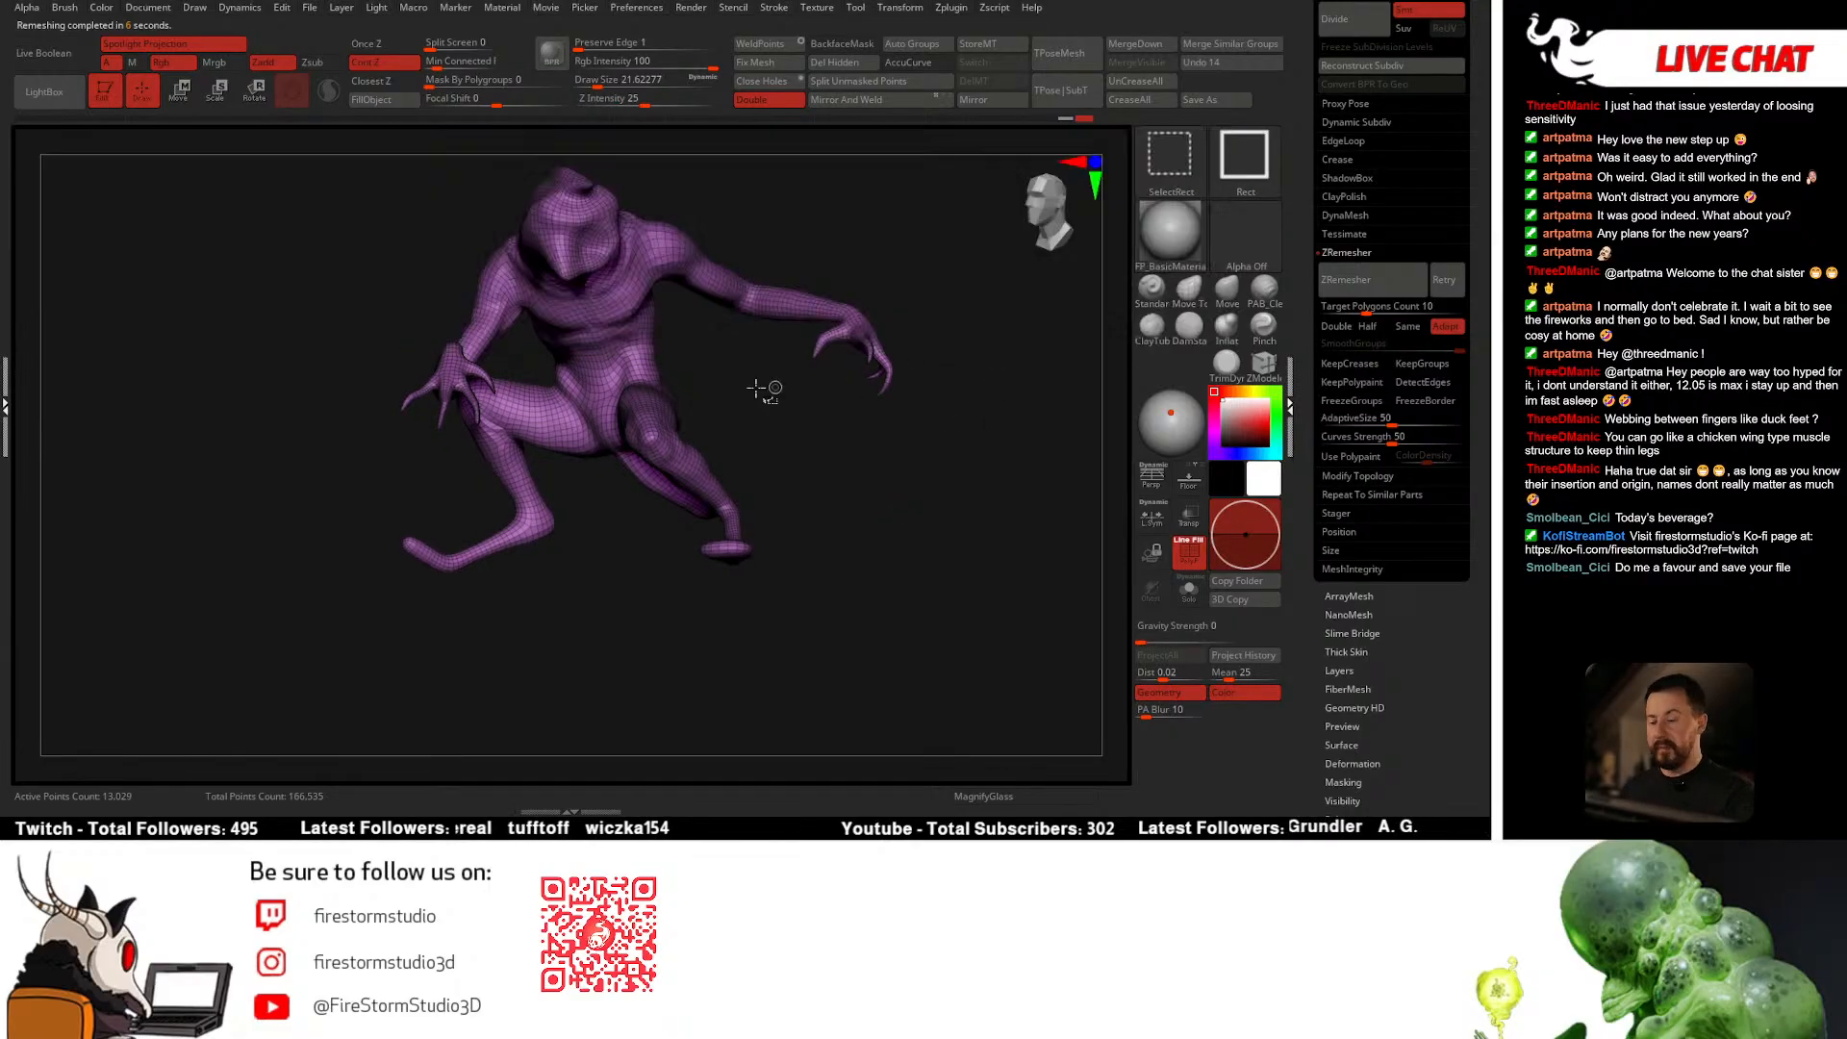
left_click(1172, 166)
left_click(743, 255, "ctrl+shift")
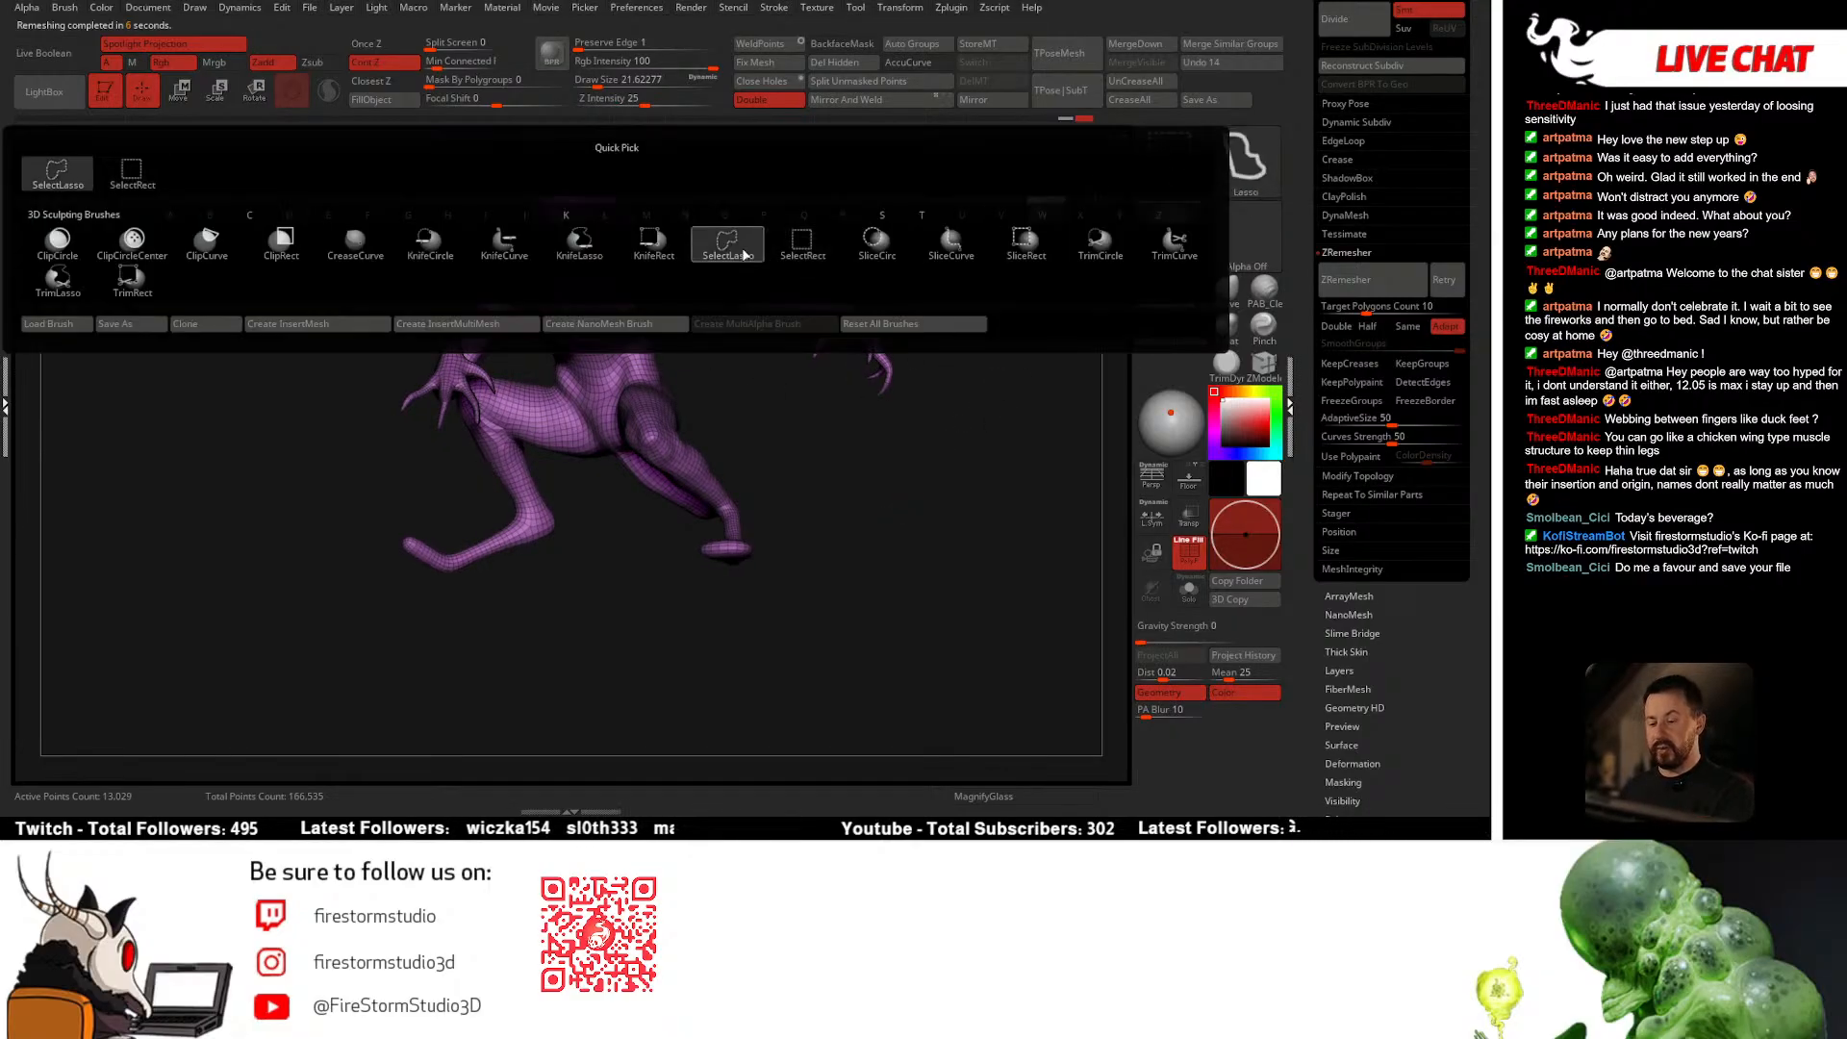
mouse_move(803, 462)
left_mouse_down()
mouse_move(771, 375)
mouse_move(738, 491)
mouse_move(770, 446)
mouse_move(746, 485)
mouse_move(756, 566)
left_mouse_up()
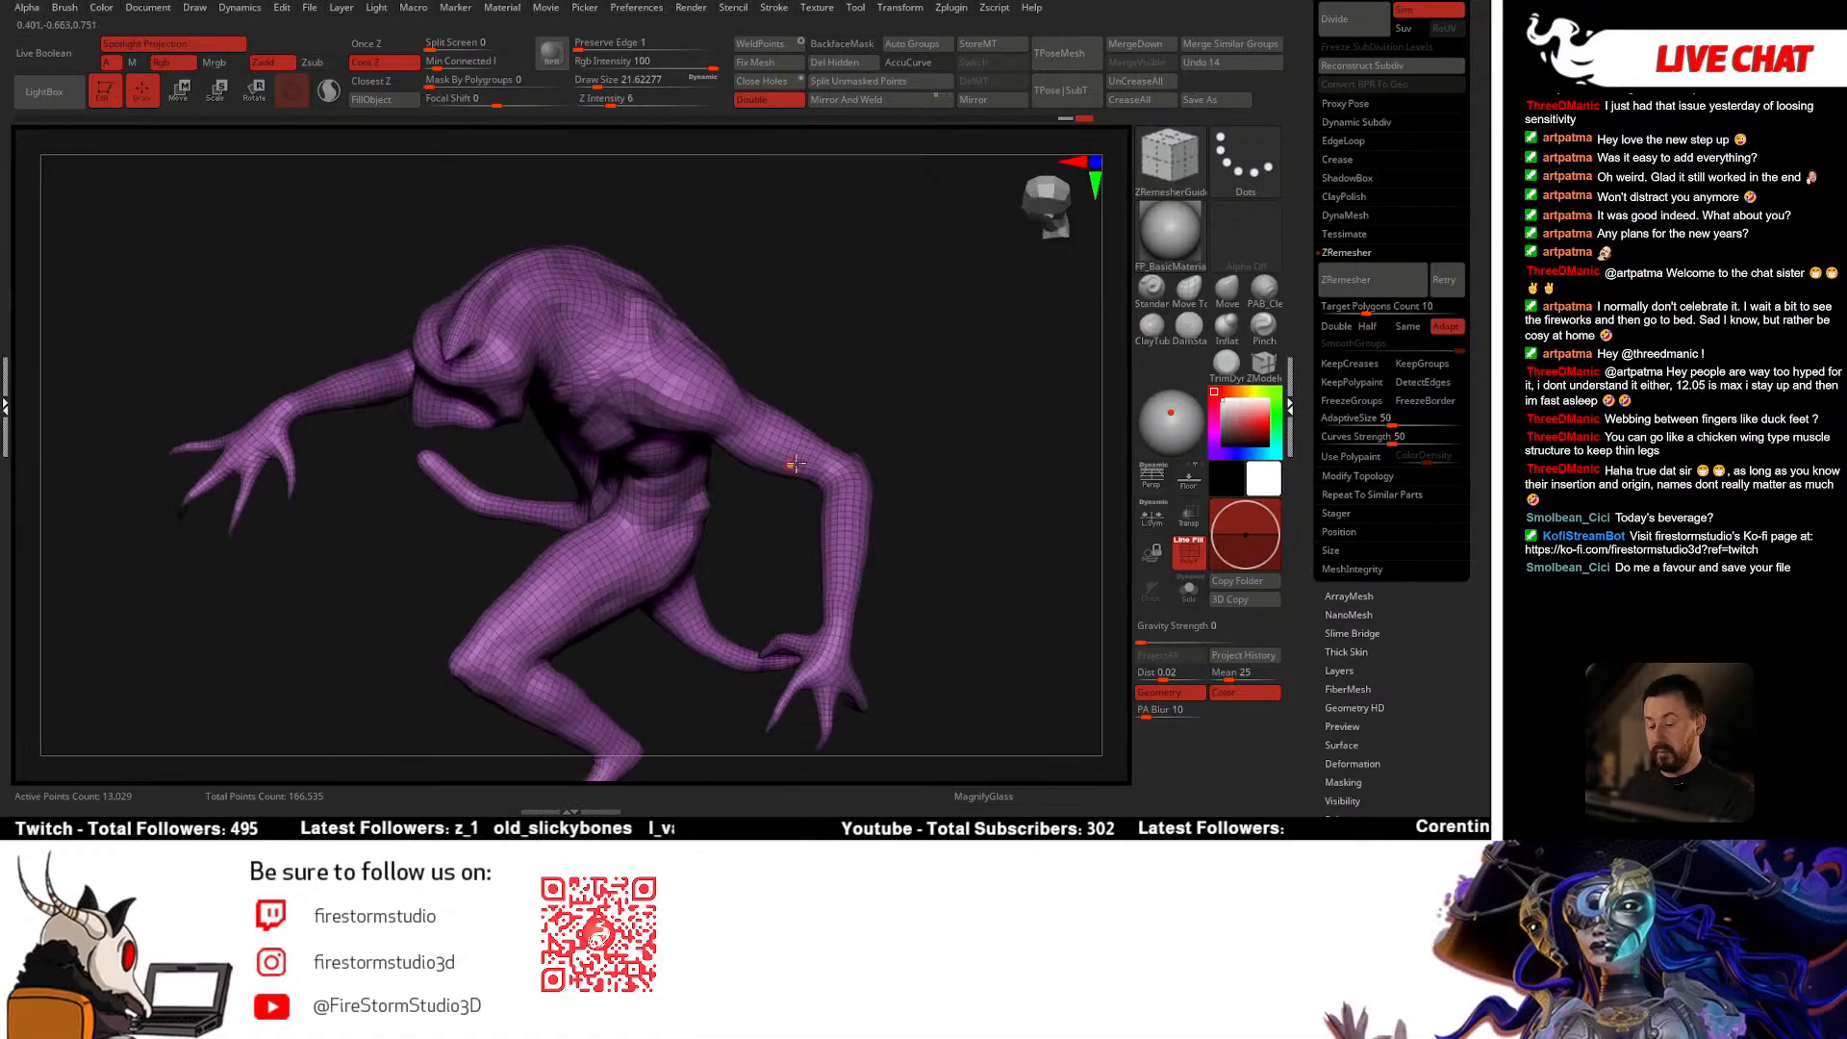
right_click(756, 566)
mouse_move(864, 417)
left_mouse_down("alt")
mouse_move(828, 471)
mouse_move(792, 444)
mouse_move(854, 399)
mouse_move(882, 412)
mouse_move(844, 408)
left_mouse_up("alt")
left_click(792, 444, "ctrl+shift")
left_click(744, 404, "ctrl+shift")
left_click(694, 364, "ctrl+shift")
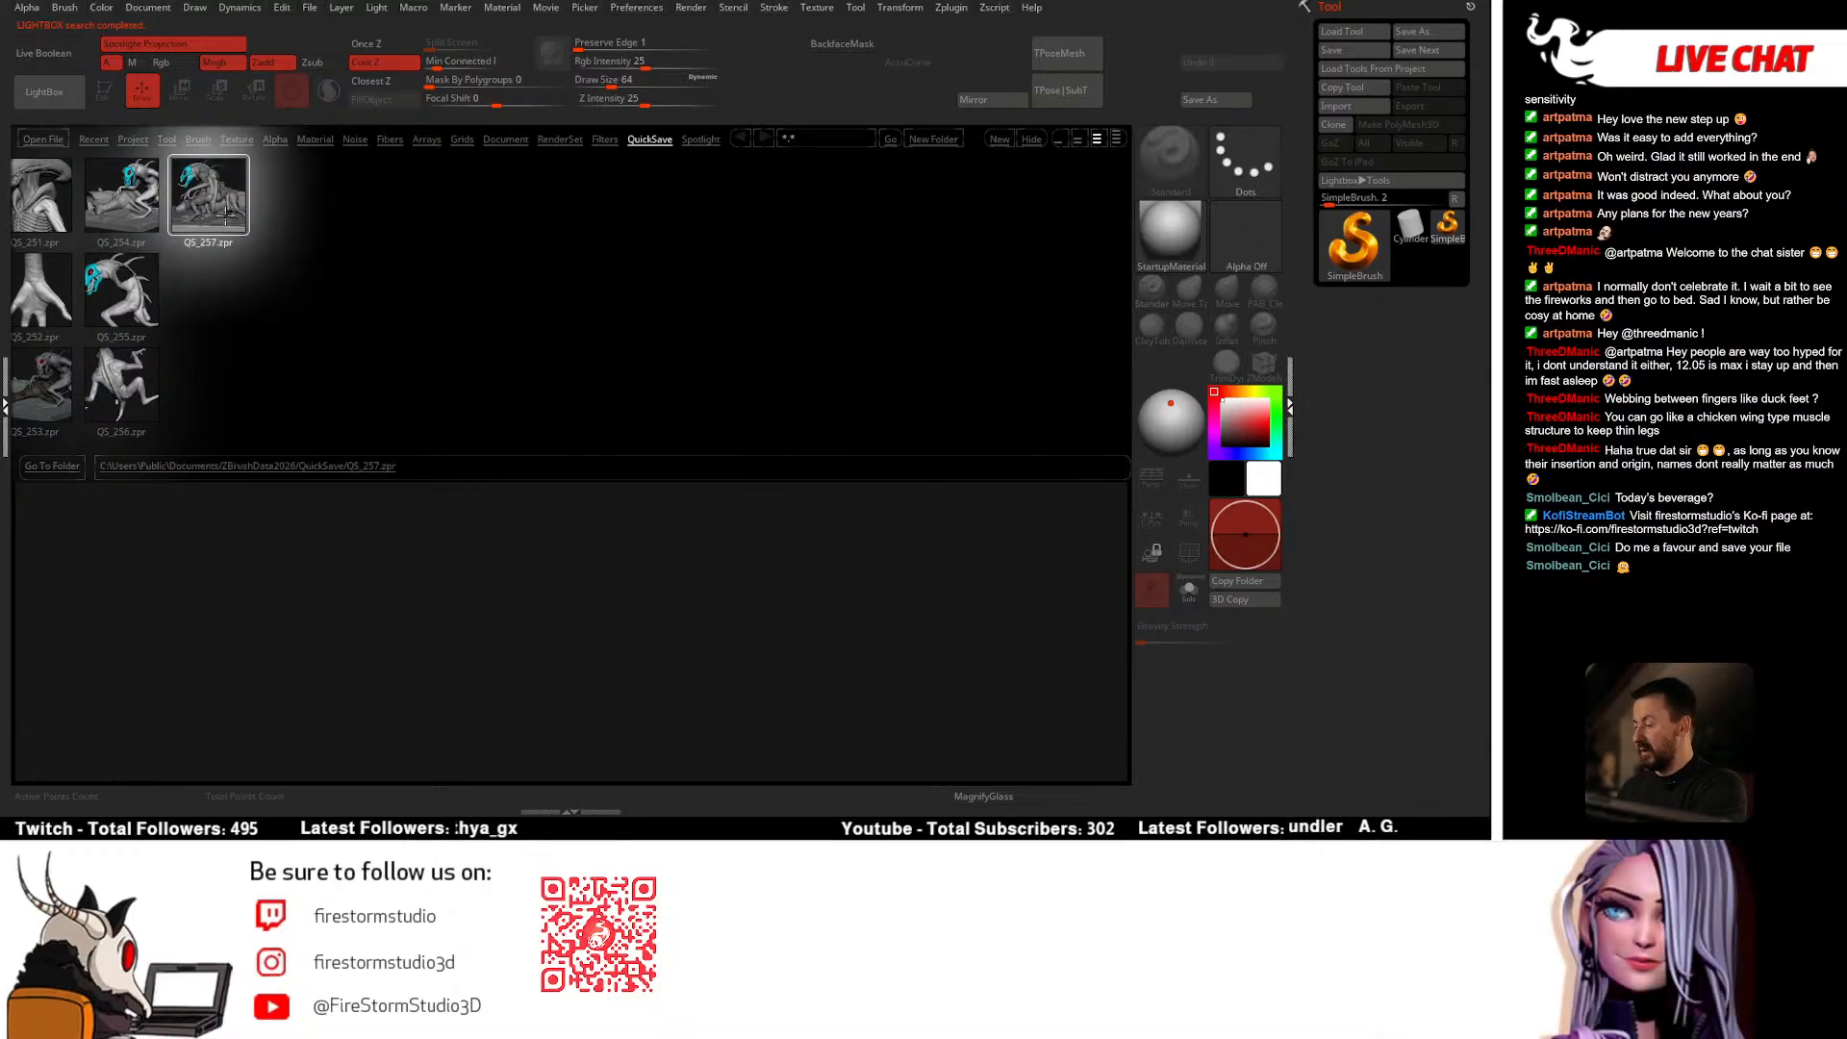
Step: Open the quick-saved project QS_257.zpr and frame the model
left_click(144, 377)
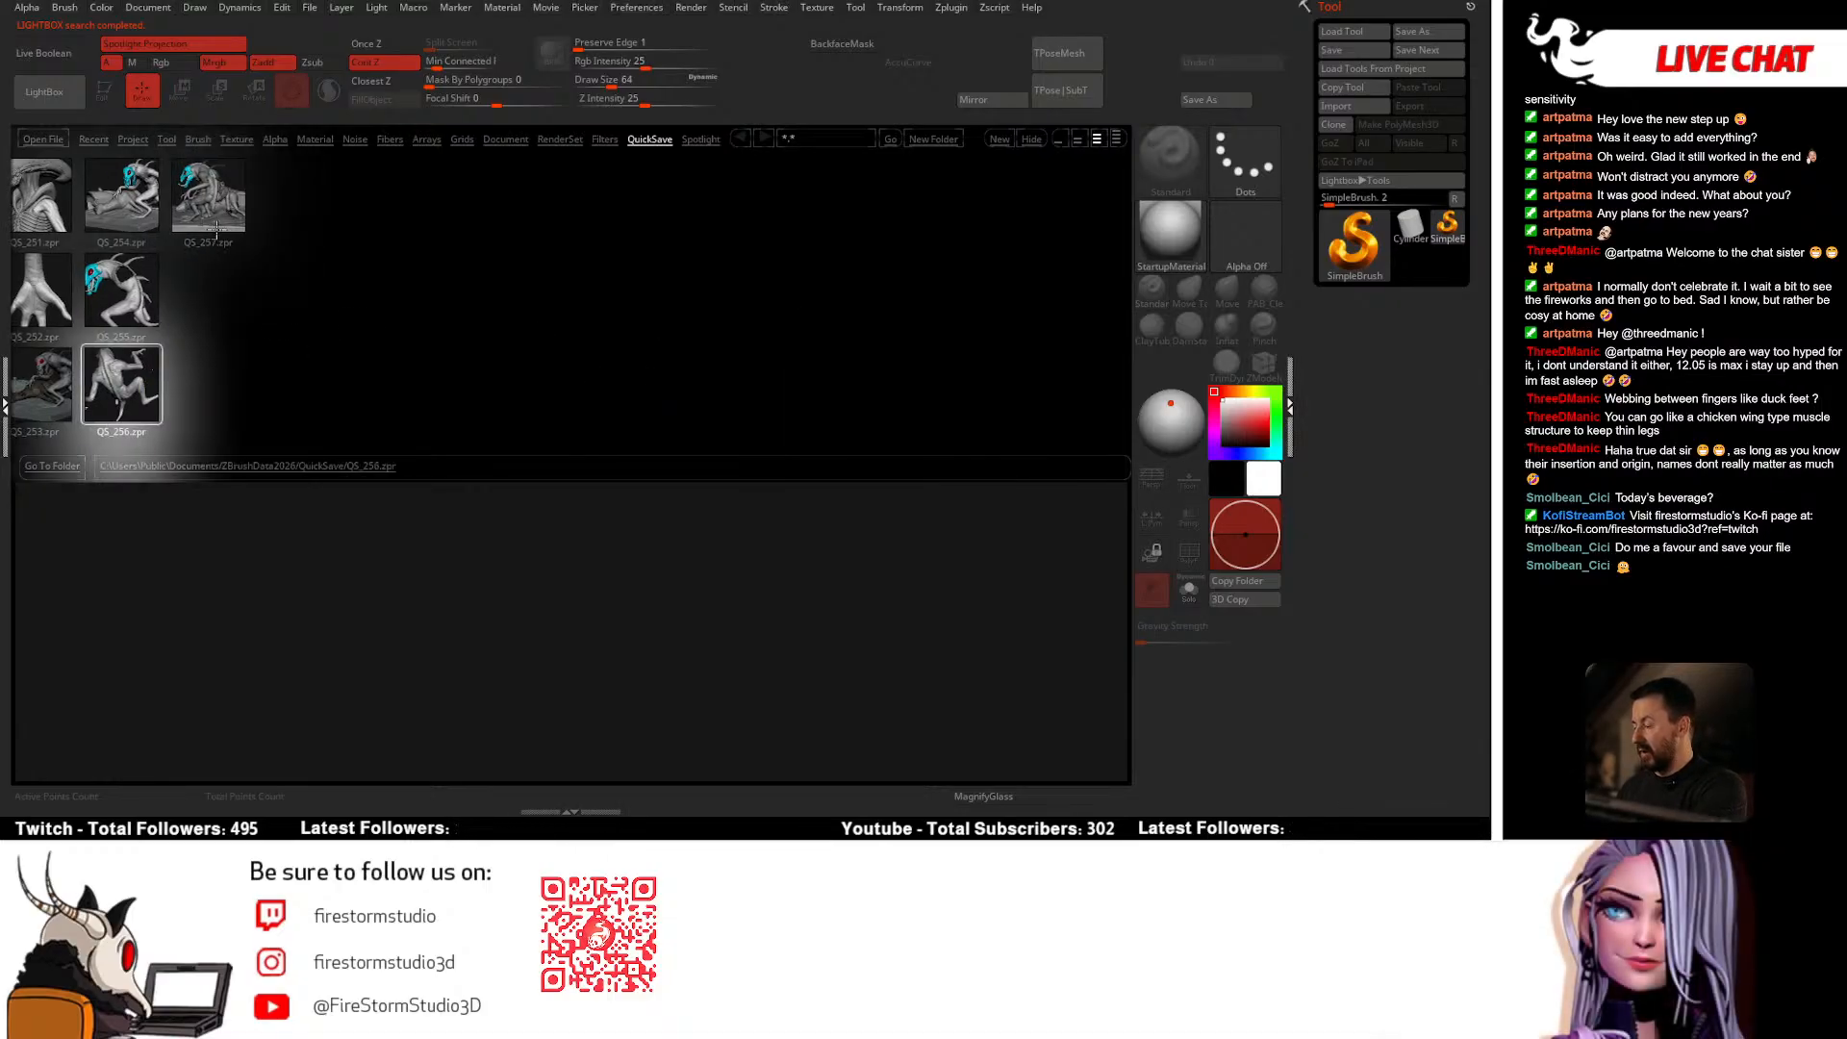
left_click(227, 222)
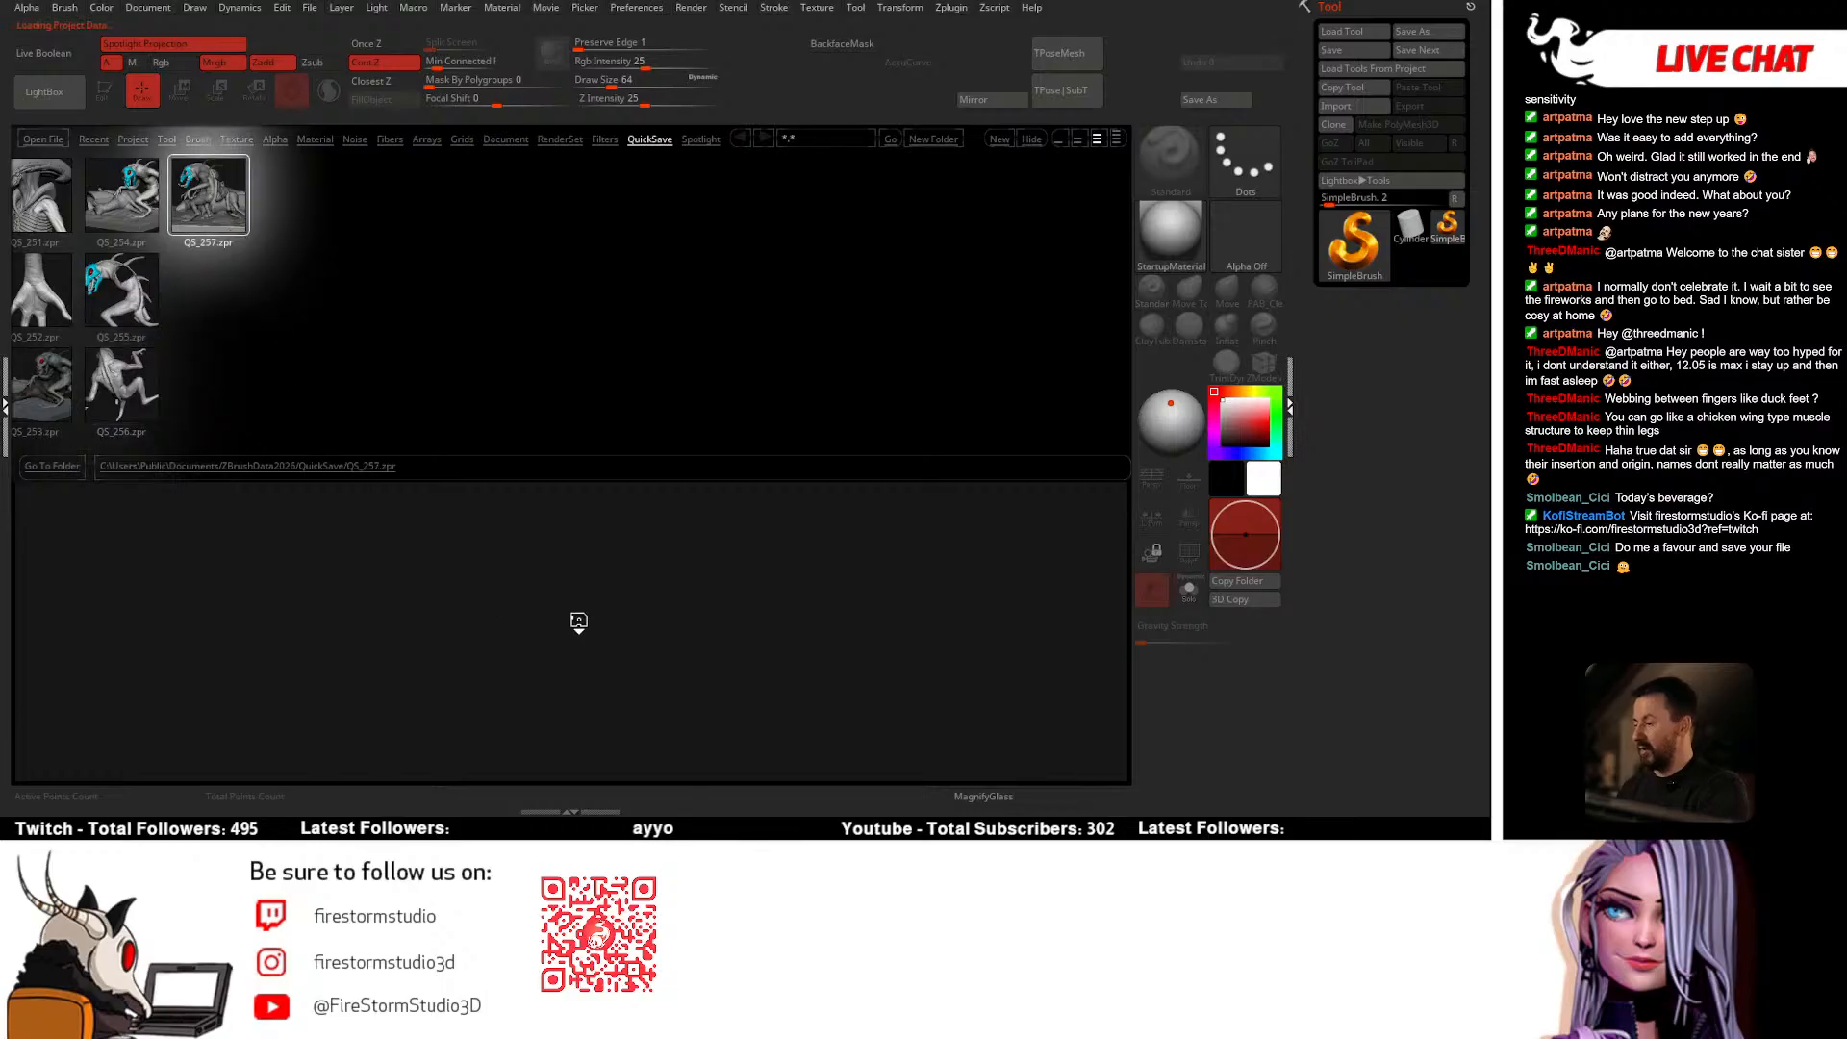
key("f")
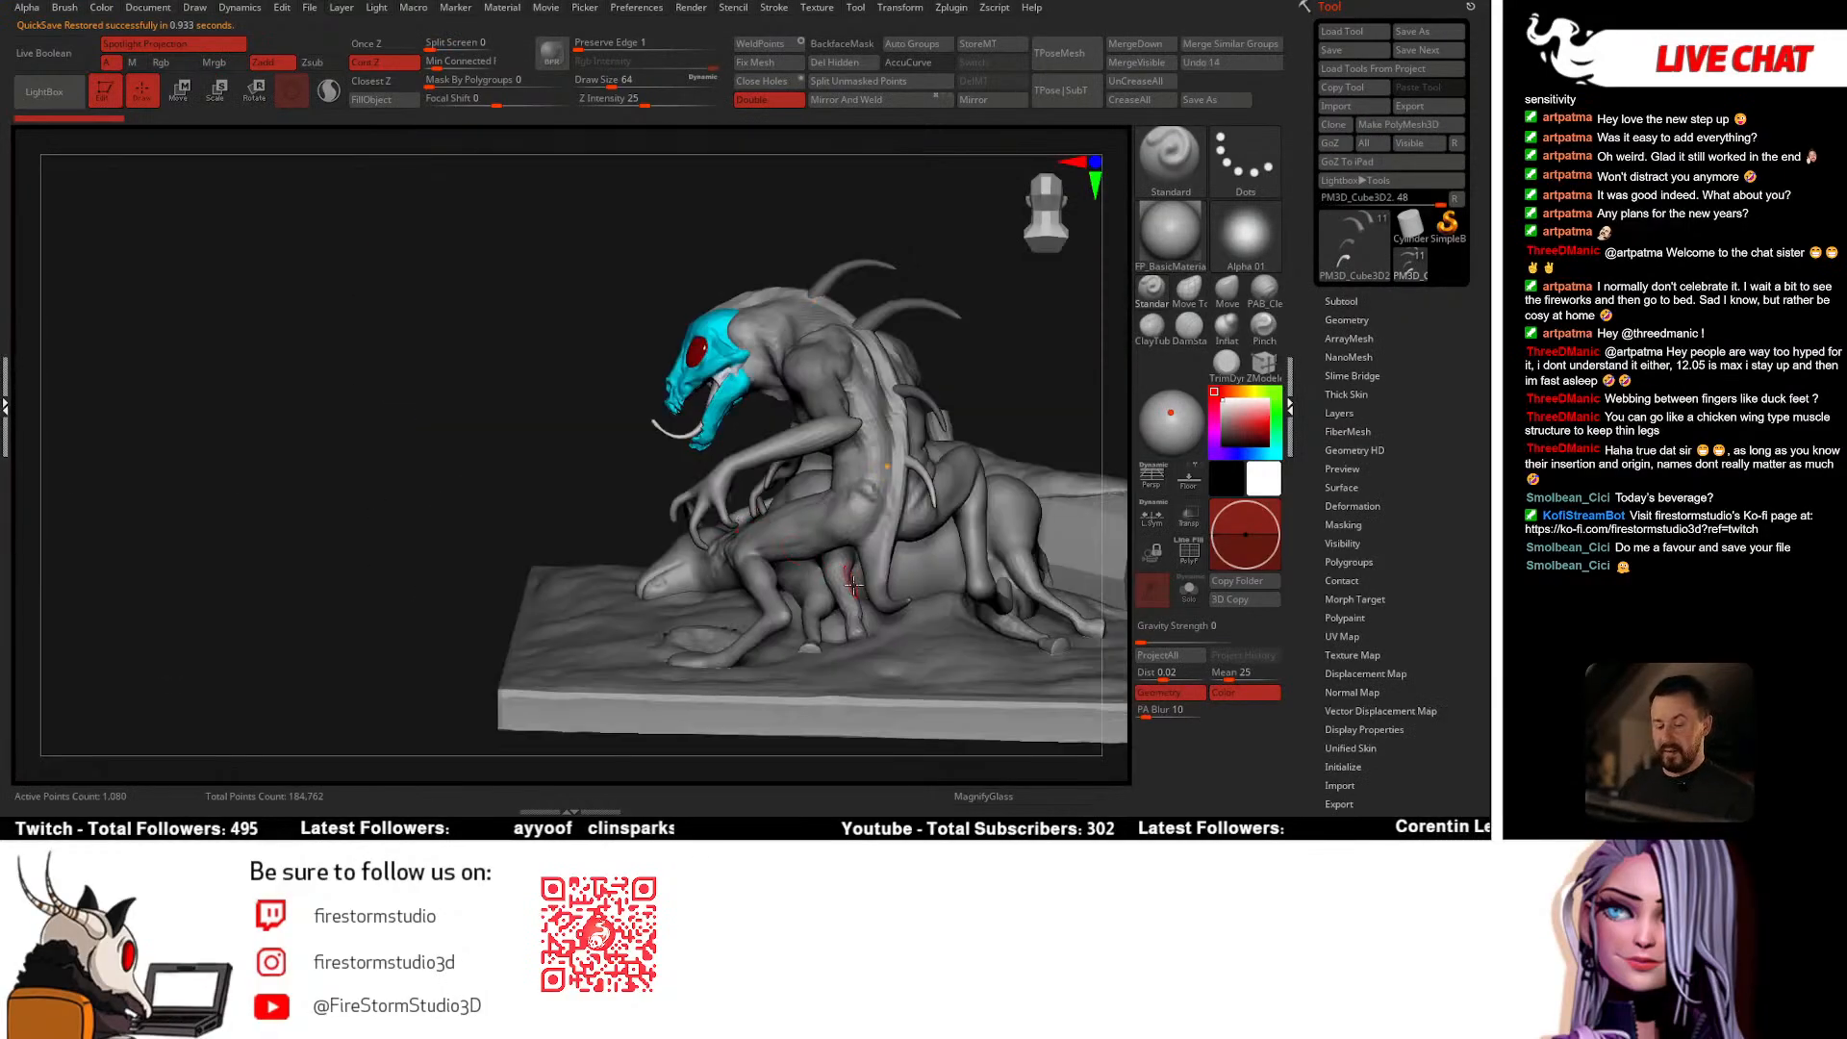
Step: Select the creature's body subtool and examine its polygroups and leg topology within the restored scene
left_click(862, 527, "alt")
key("shift+f")
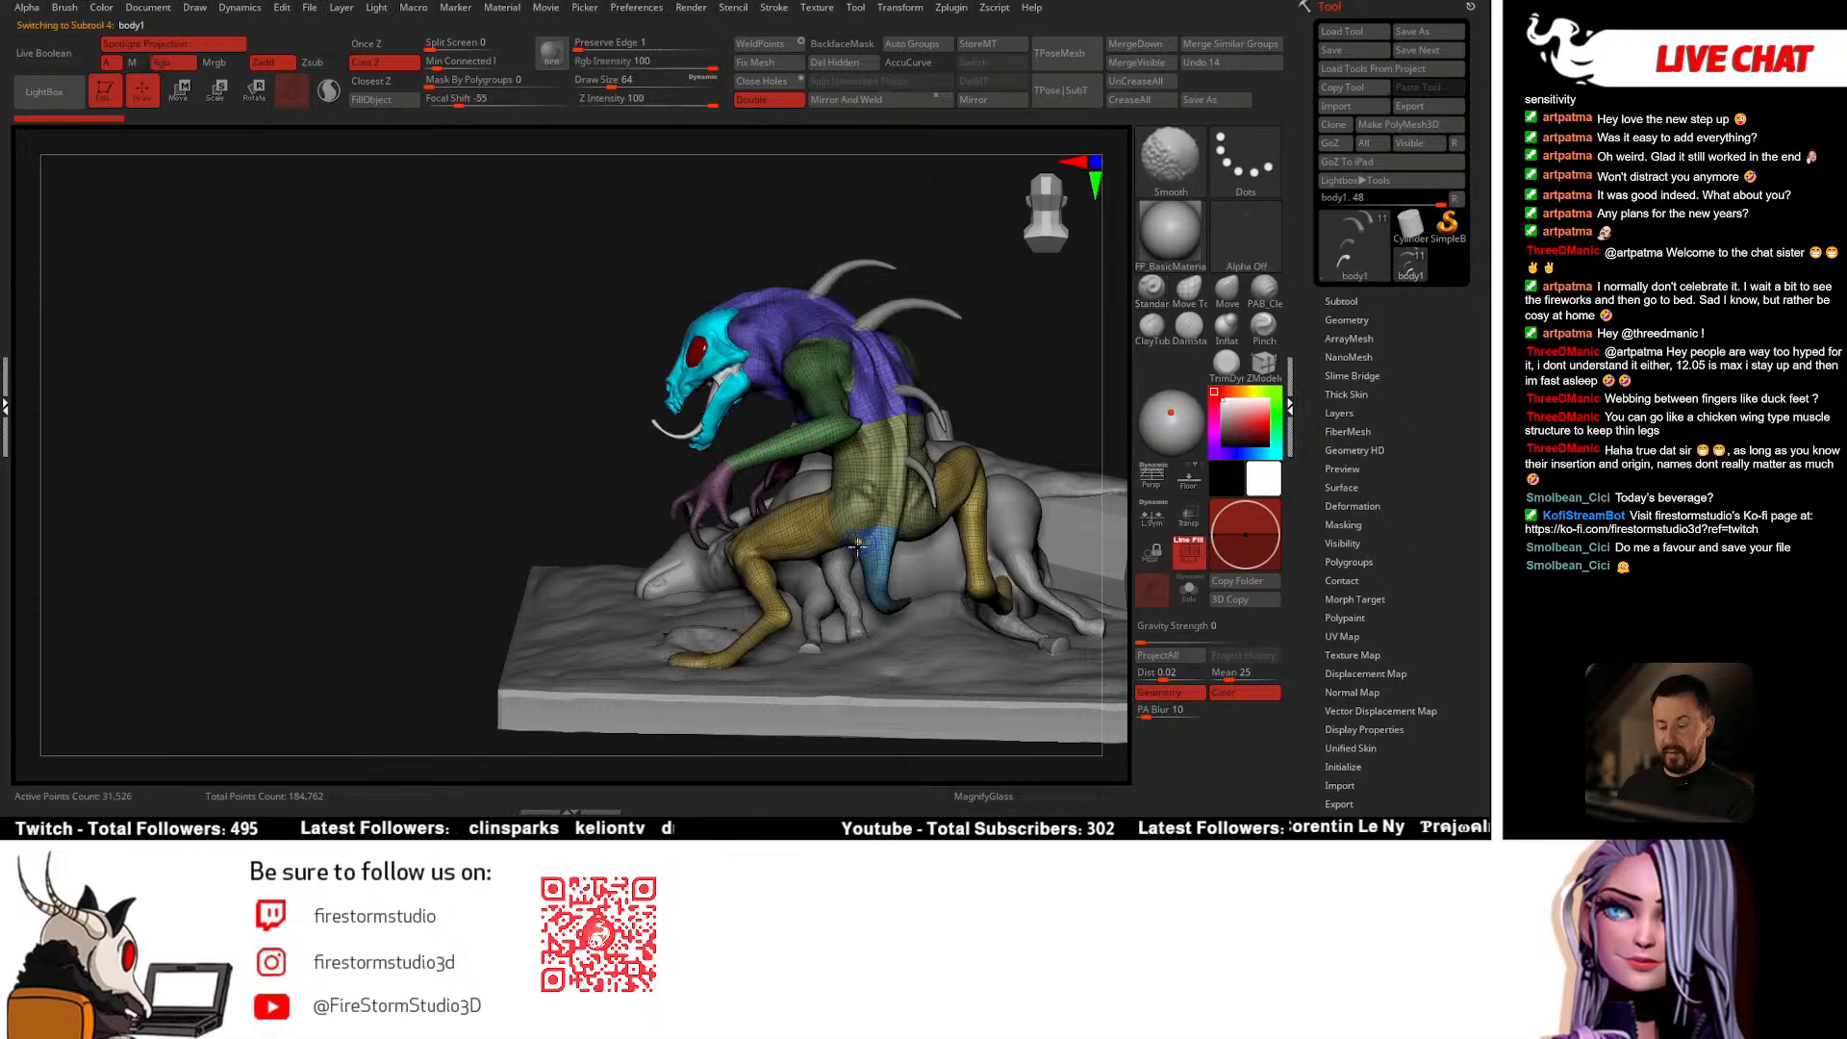
mouse_move(846, 646)
left_mouse_down()
mouse_move(926, 650)
mouse_move(754, 635)
mouse_move(908, 586)
mouse_move(879, 635)
mouse_move(821, 625)
mouse_move(904, 580)
mouse_move(817, 541)
left_mouse_up()
left_click(755, 635)
key("shift+f")
key("shift+f")
left_click(821, 625)
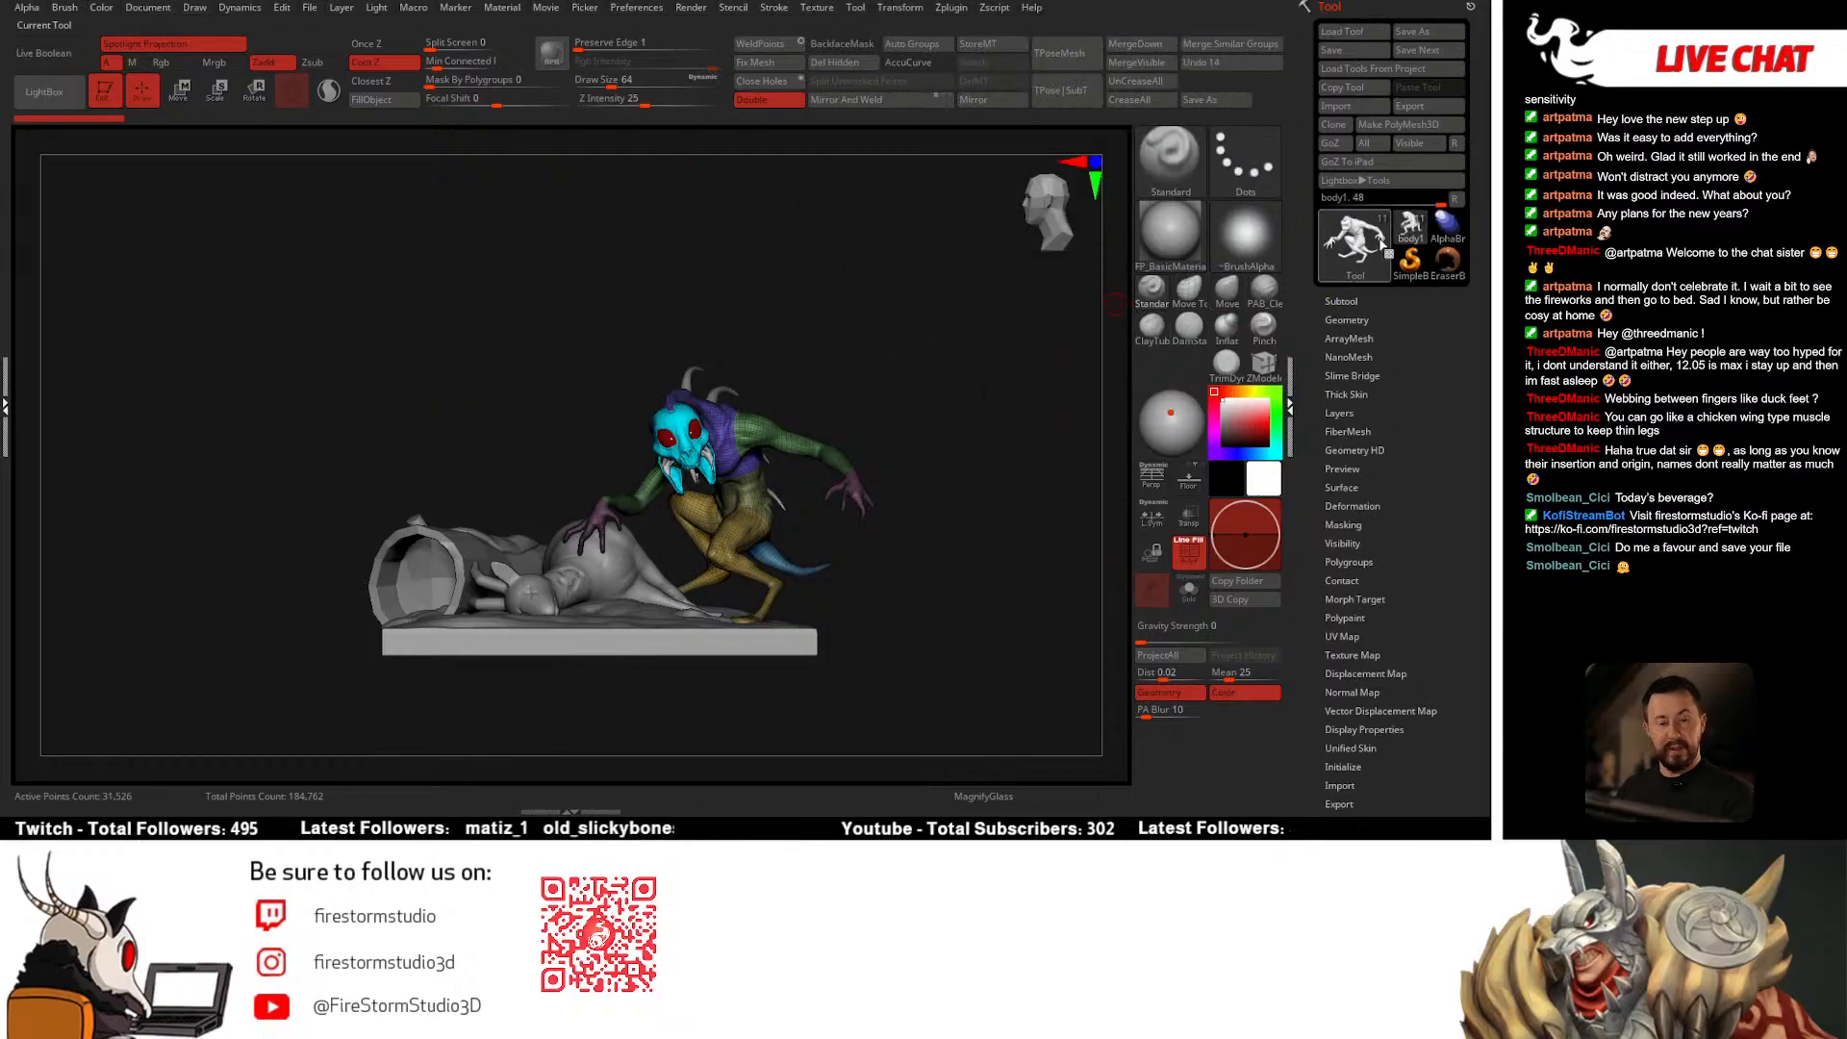
Step: Clear the canvas, draw the body1 tool with the separate leg subtool onto it and enter Edit mode
left_click(1410, 260)
left_click(776, 493)
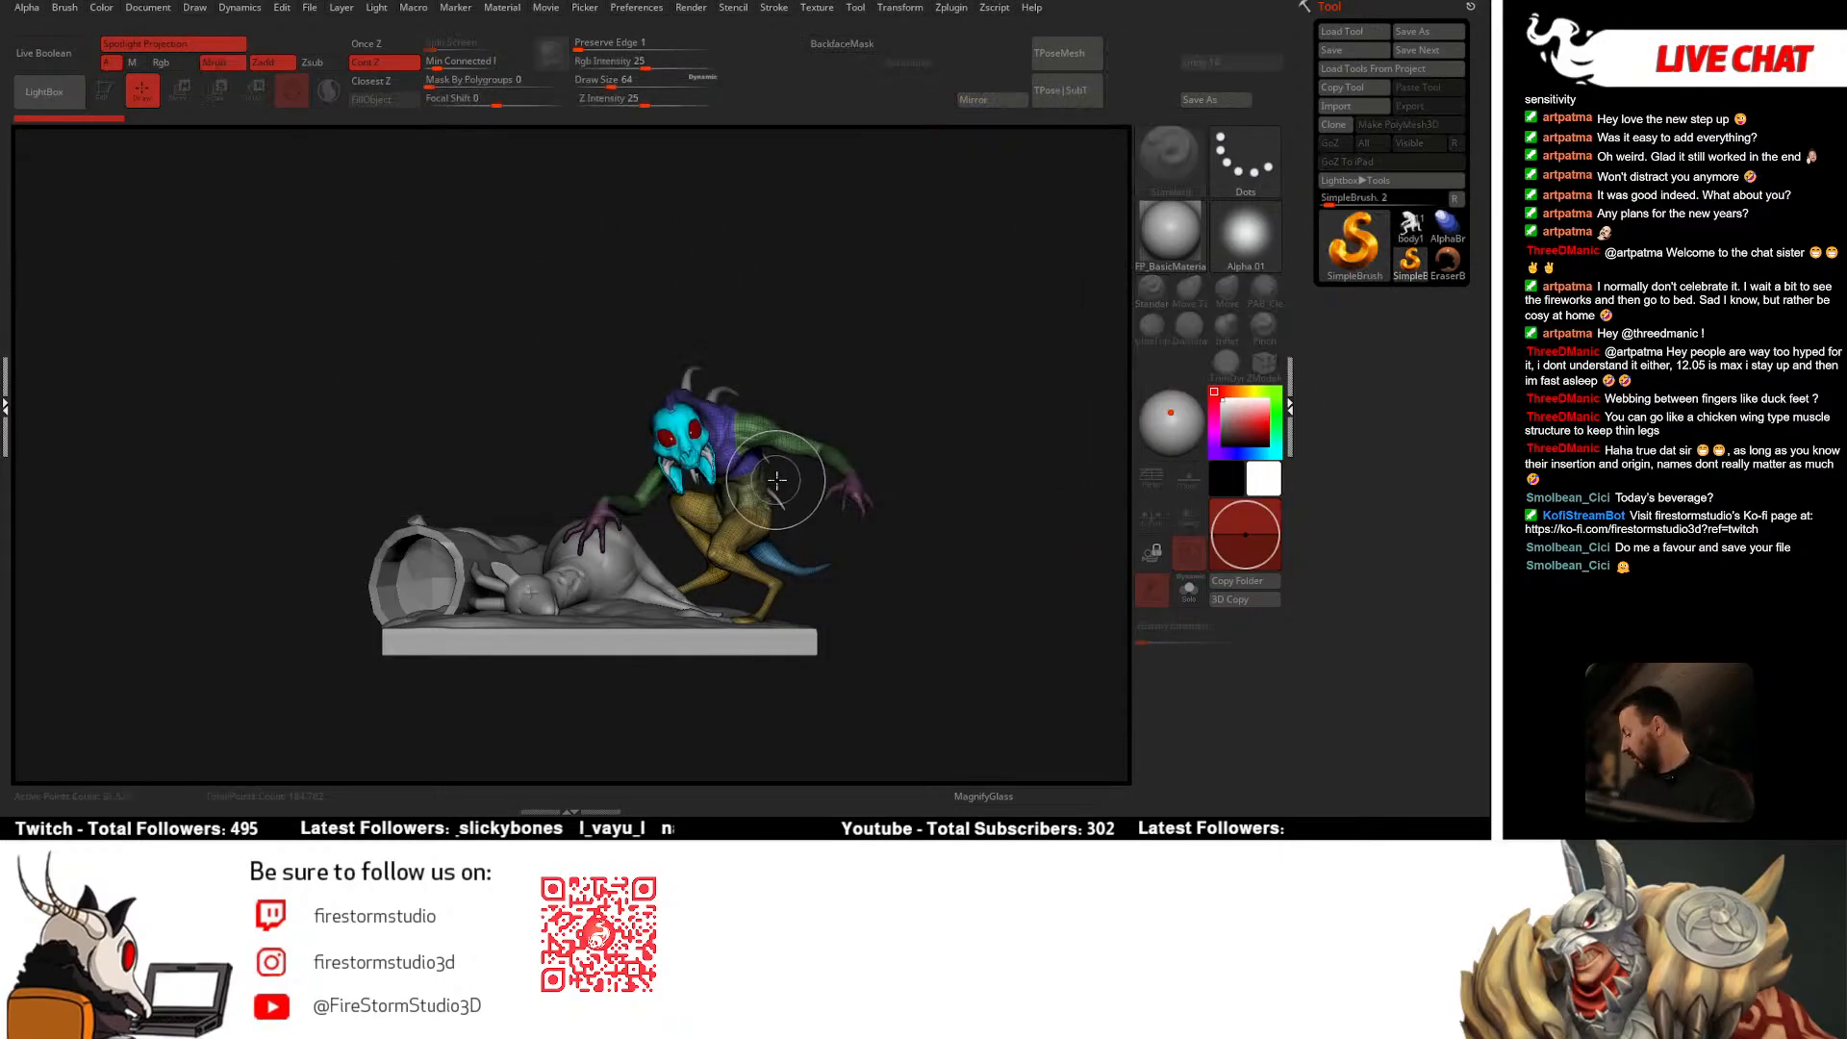
key("ctrl+n")
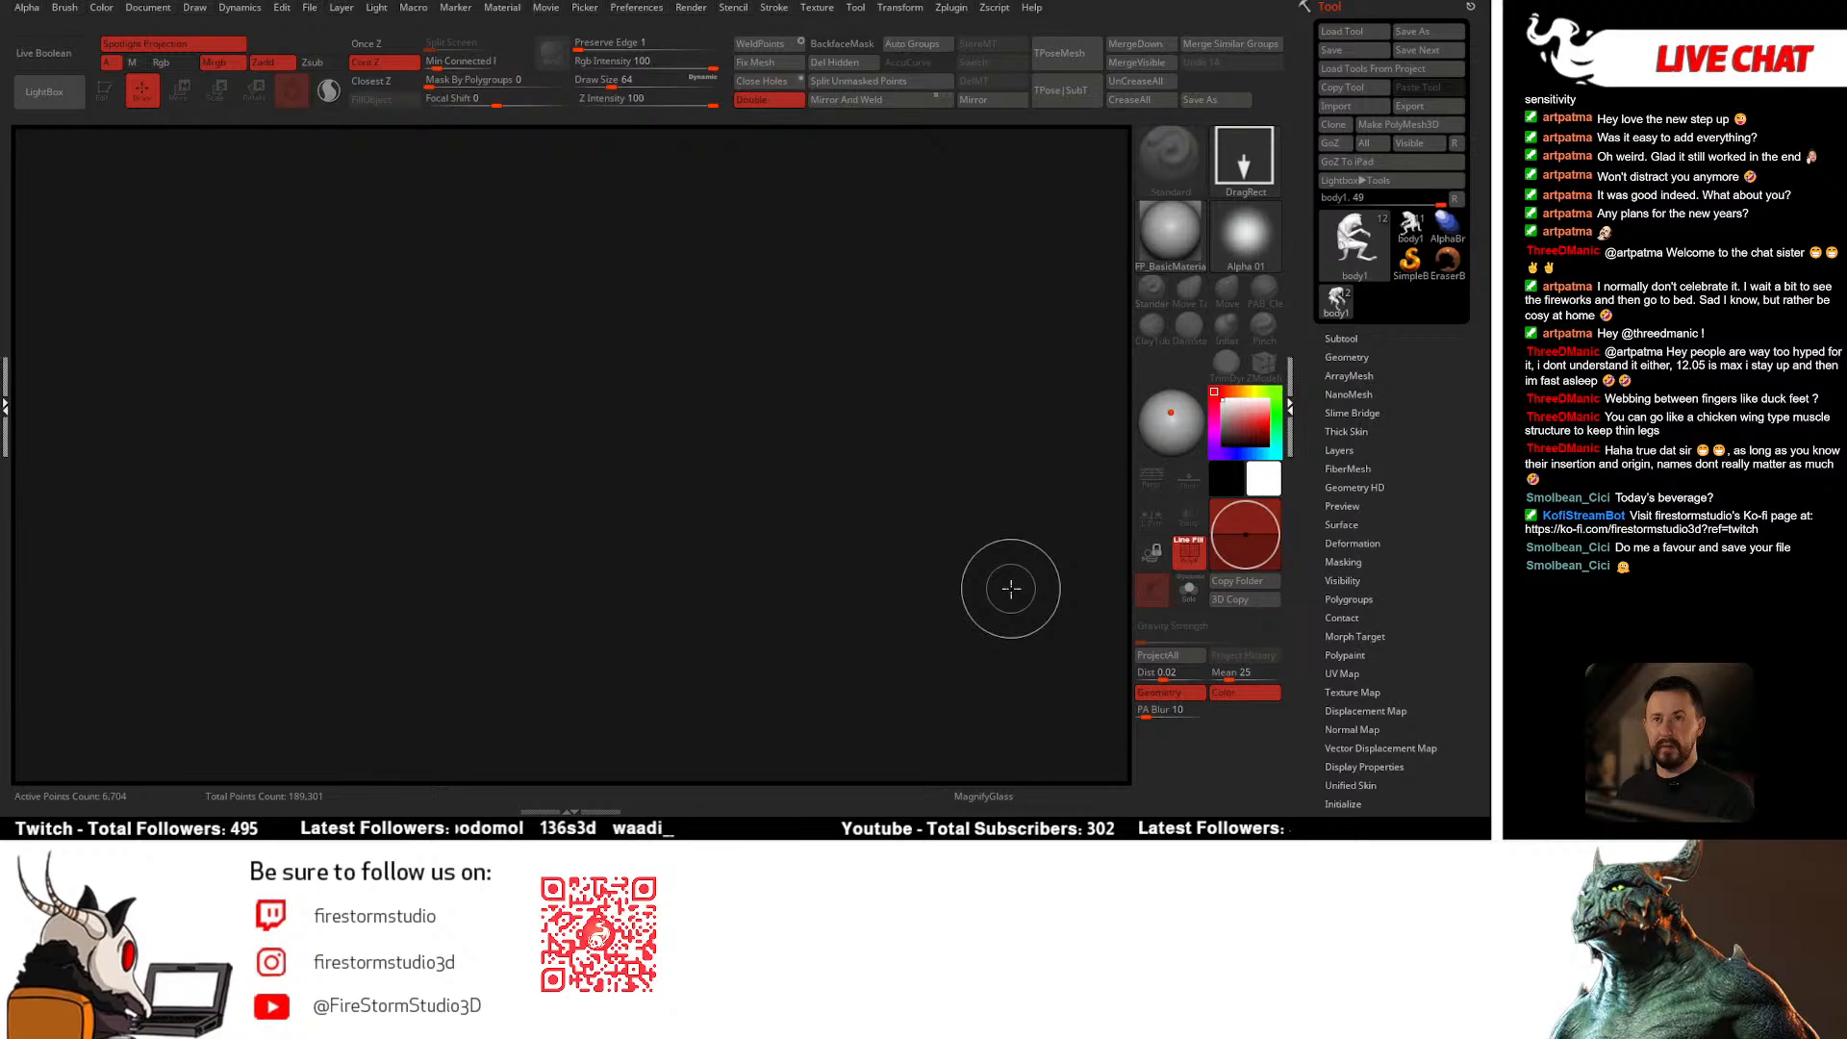
mouse_move(677, 364)
left_mouse_down()
mouse_move(729, 532)
mouse_move(927, 491)
mouse_move(863, 528)
mouse_move(812, 602)
mouse_move(758, 619)
mouse_move(776, 647)
mouse_move(858, 631)
left_mouse_up()
key("t")
Step: Hide every subtool except body1, raise it to subdivision level 2 and delete its lower subdivision levels
left_click(1346, 339)
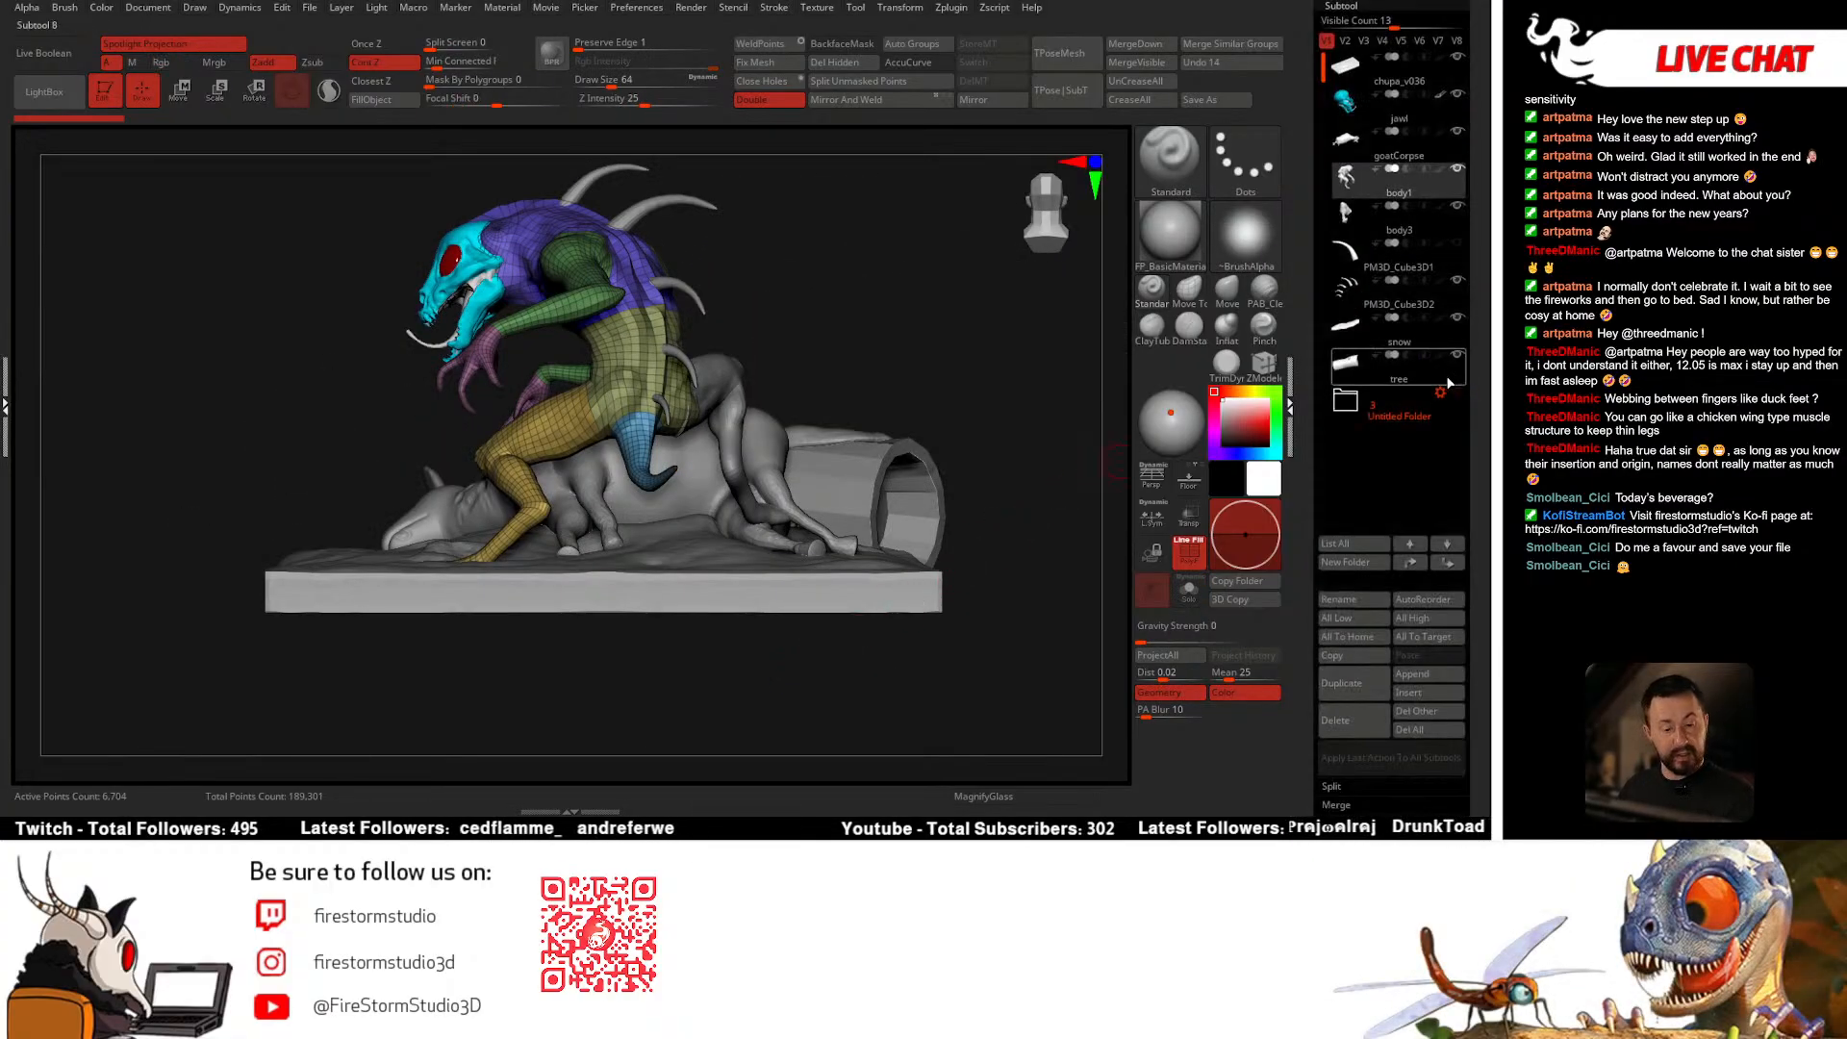
left_click(1458, 357, "shift")
left_click_drag(821, 516, 705, 476)
key("ctrl+d")
left_click_drag(964, 425, 879, 485)
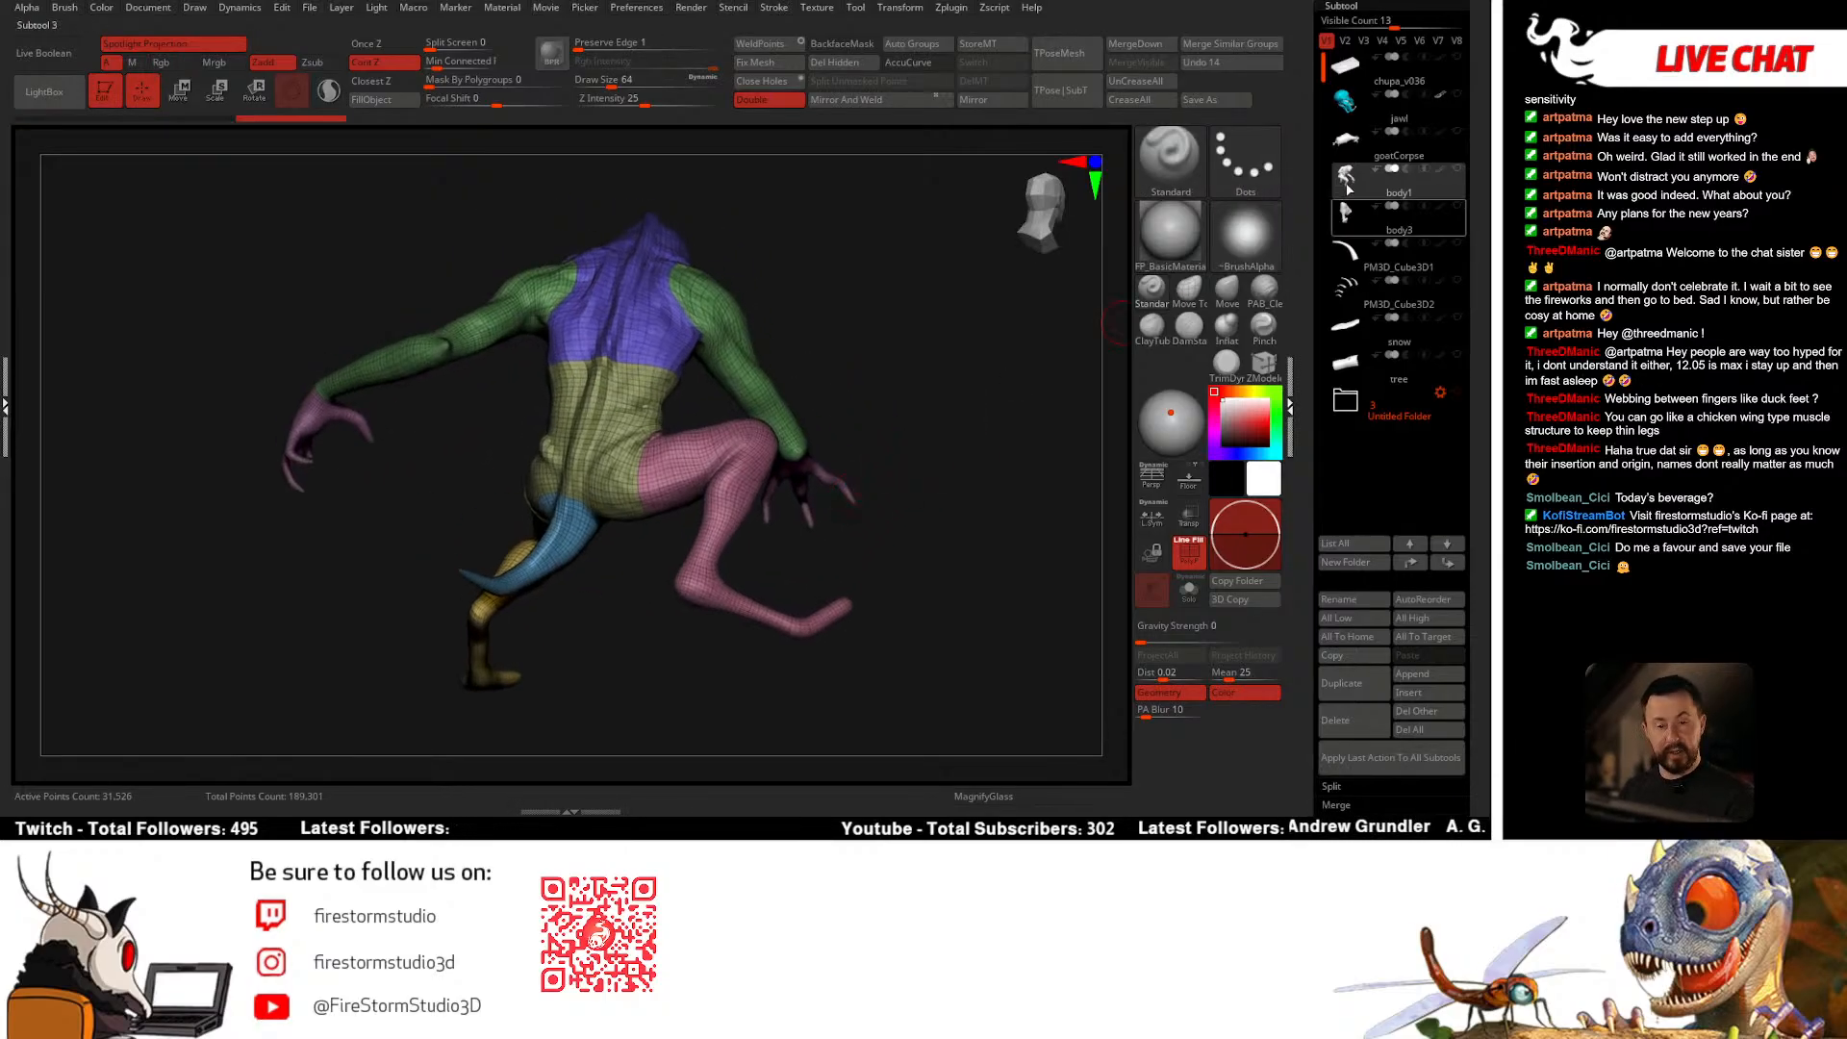
left_click(1350, 8)
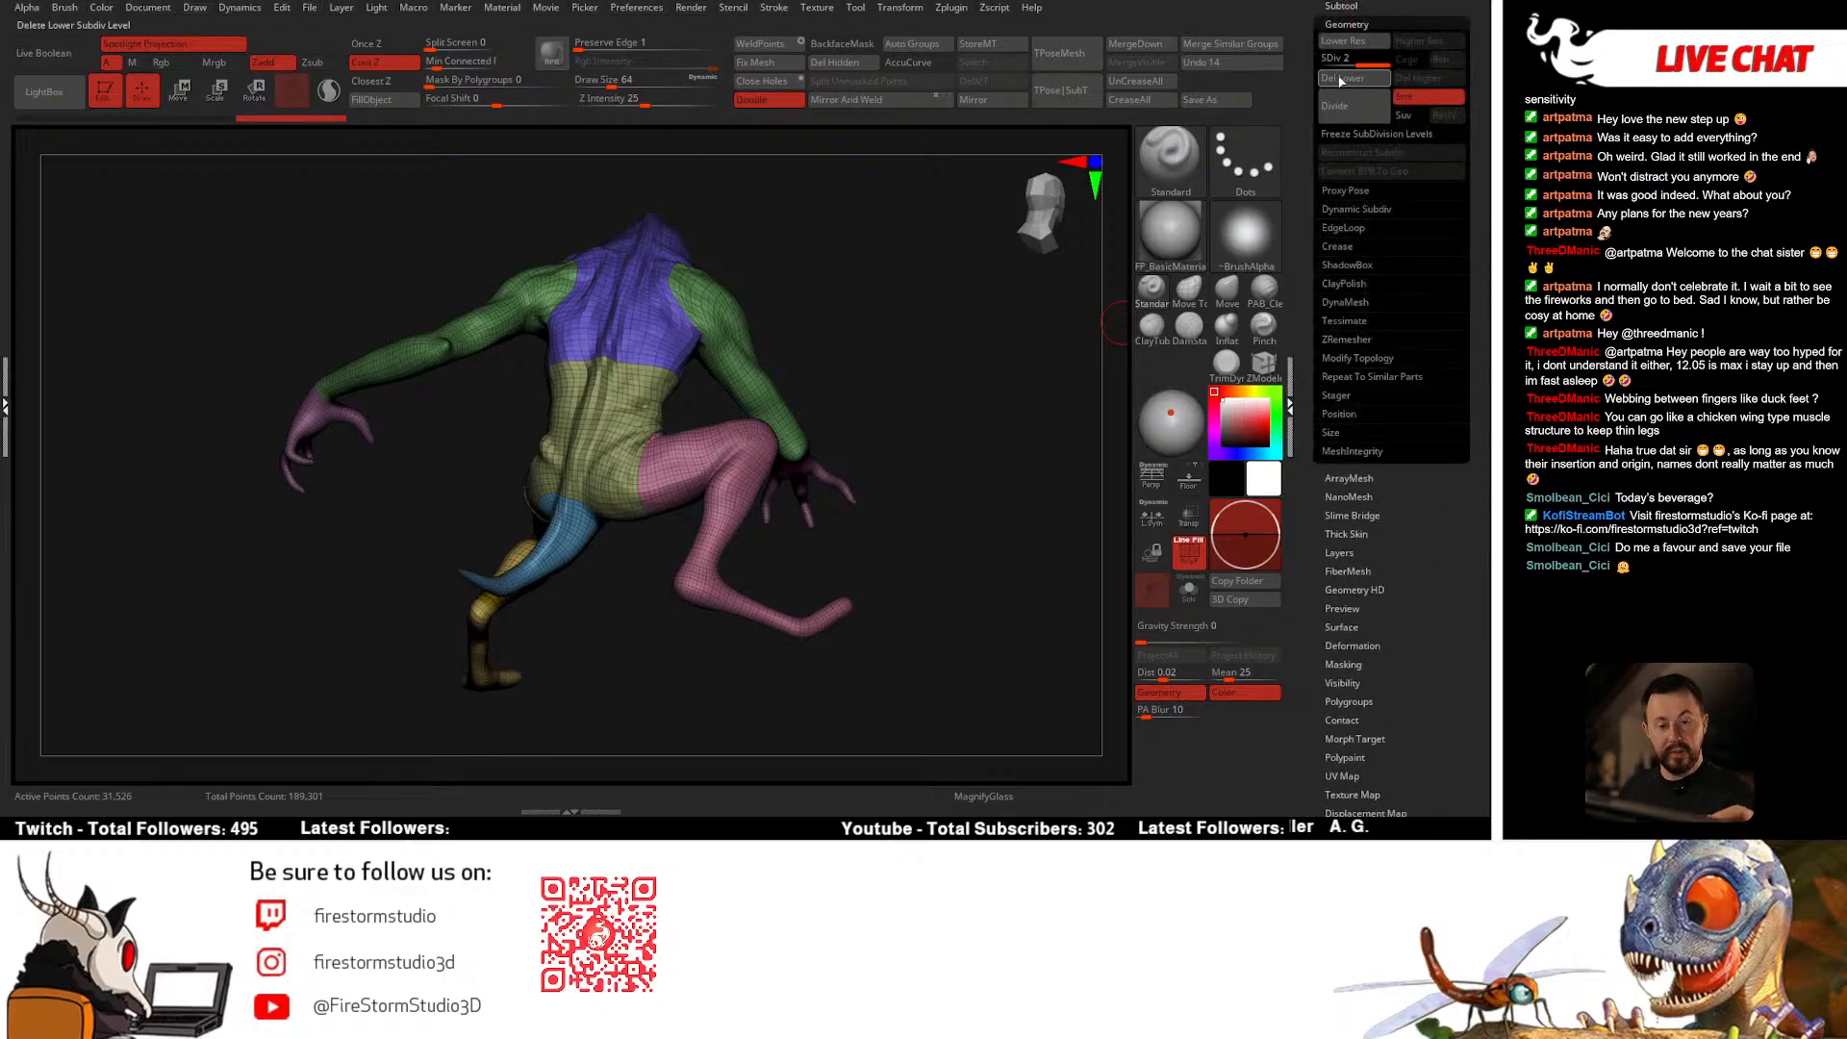
left_click(1346, 8)
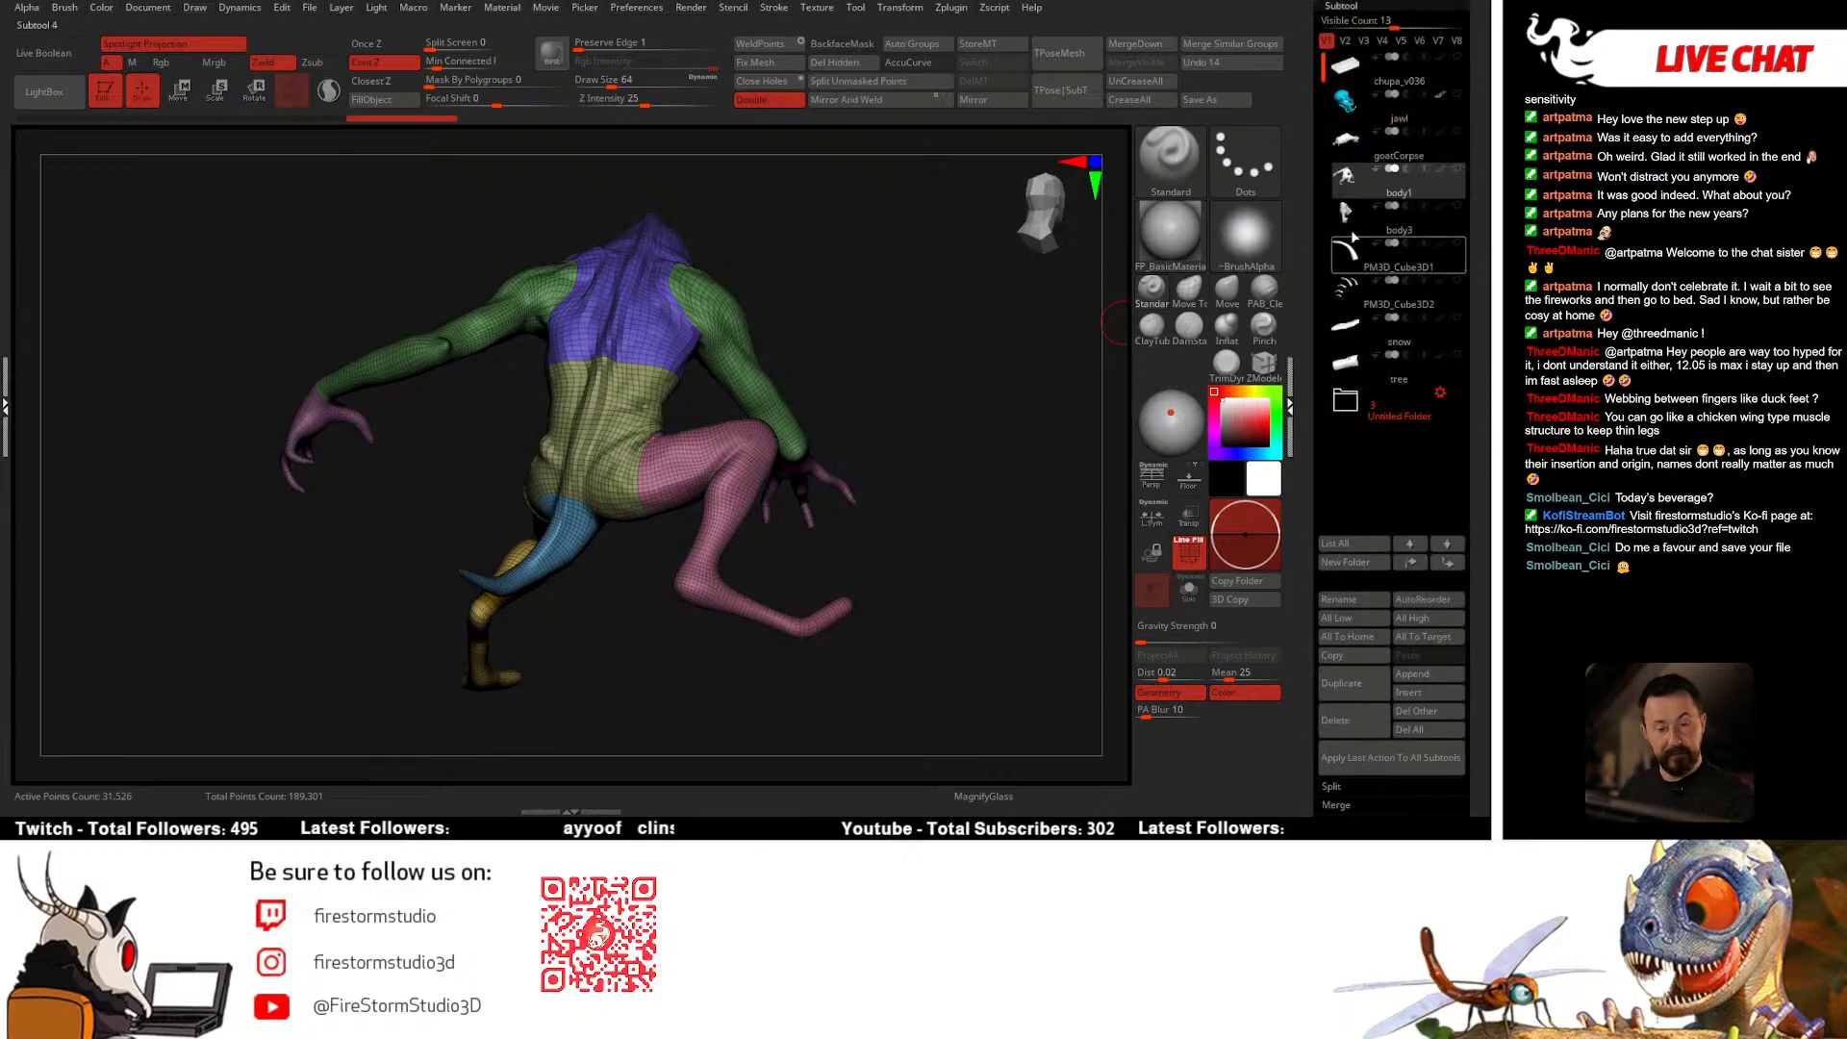
Step: Delete the old pink leg polygroup from body1 and close the hole left at the hip
left_click(1348, 184)
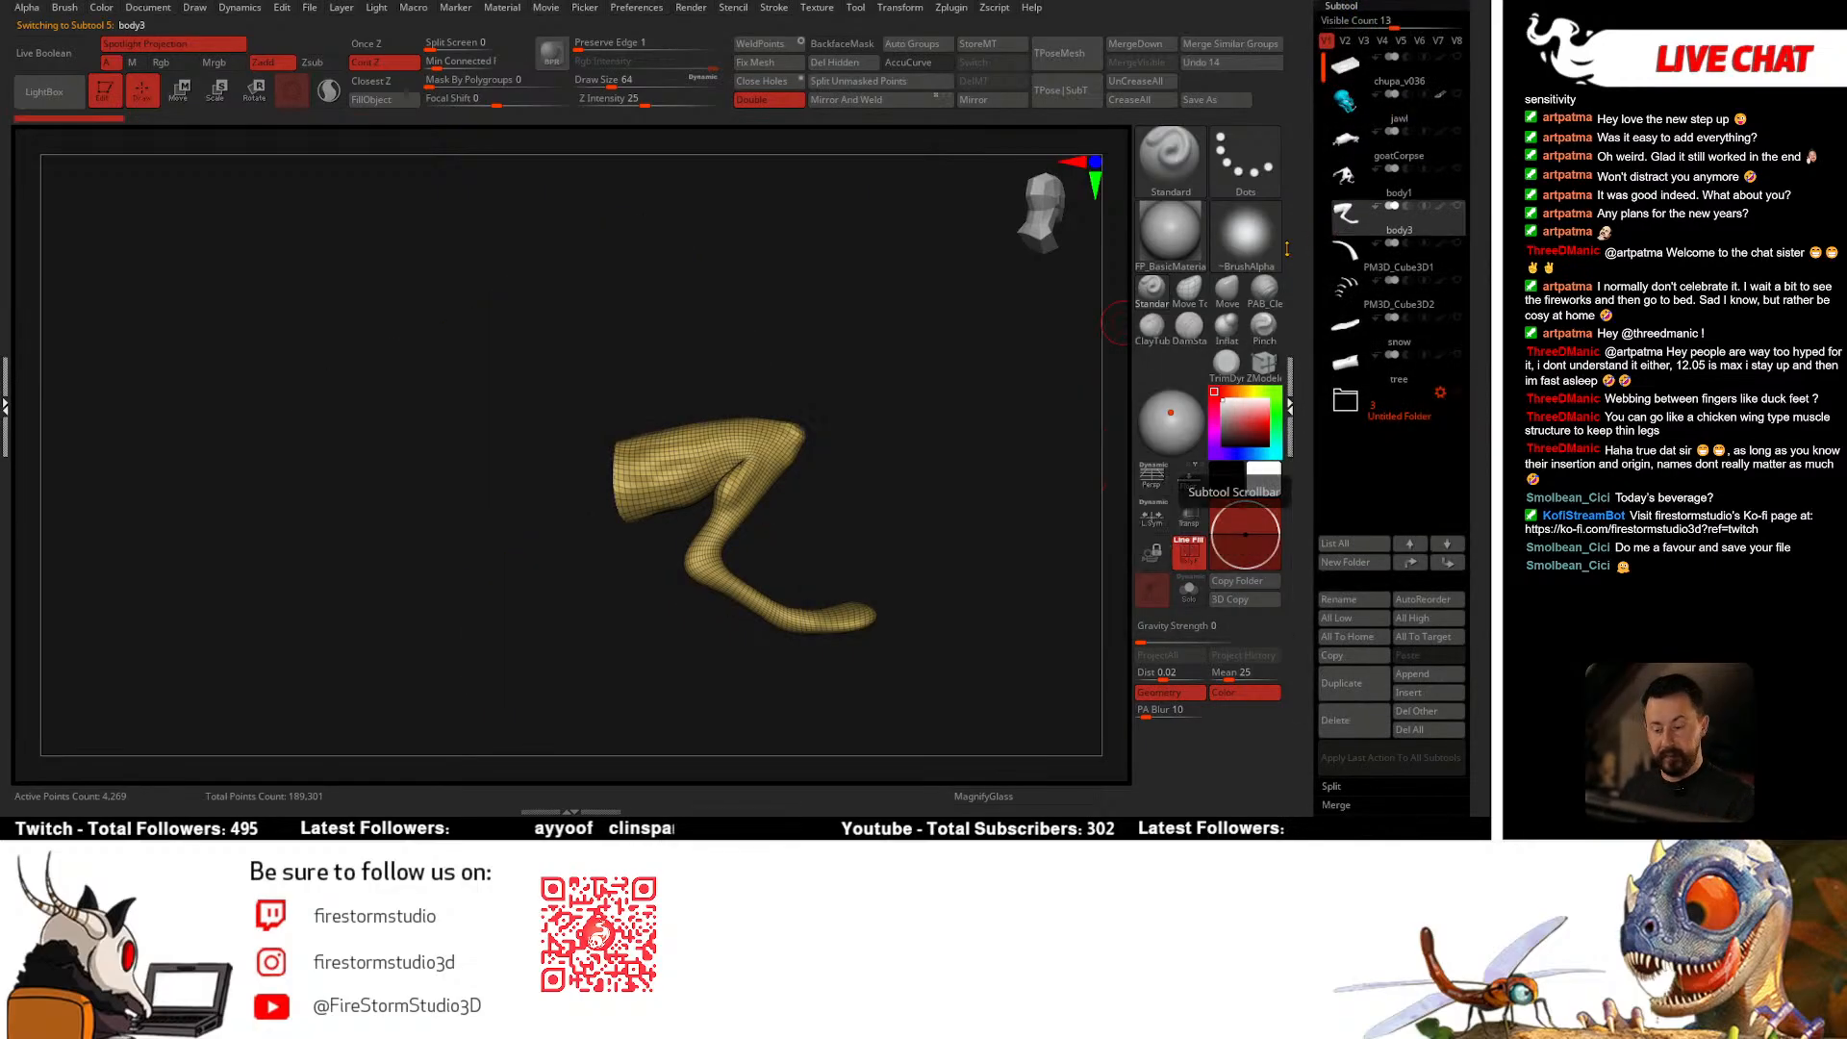
left_click(1348, 179)
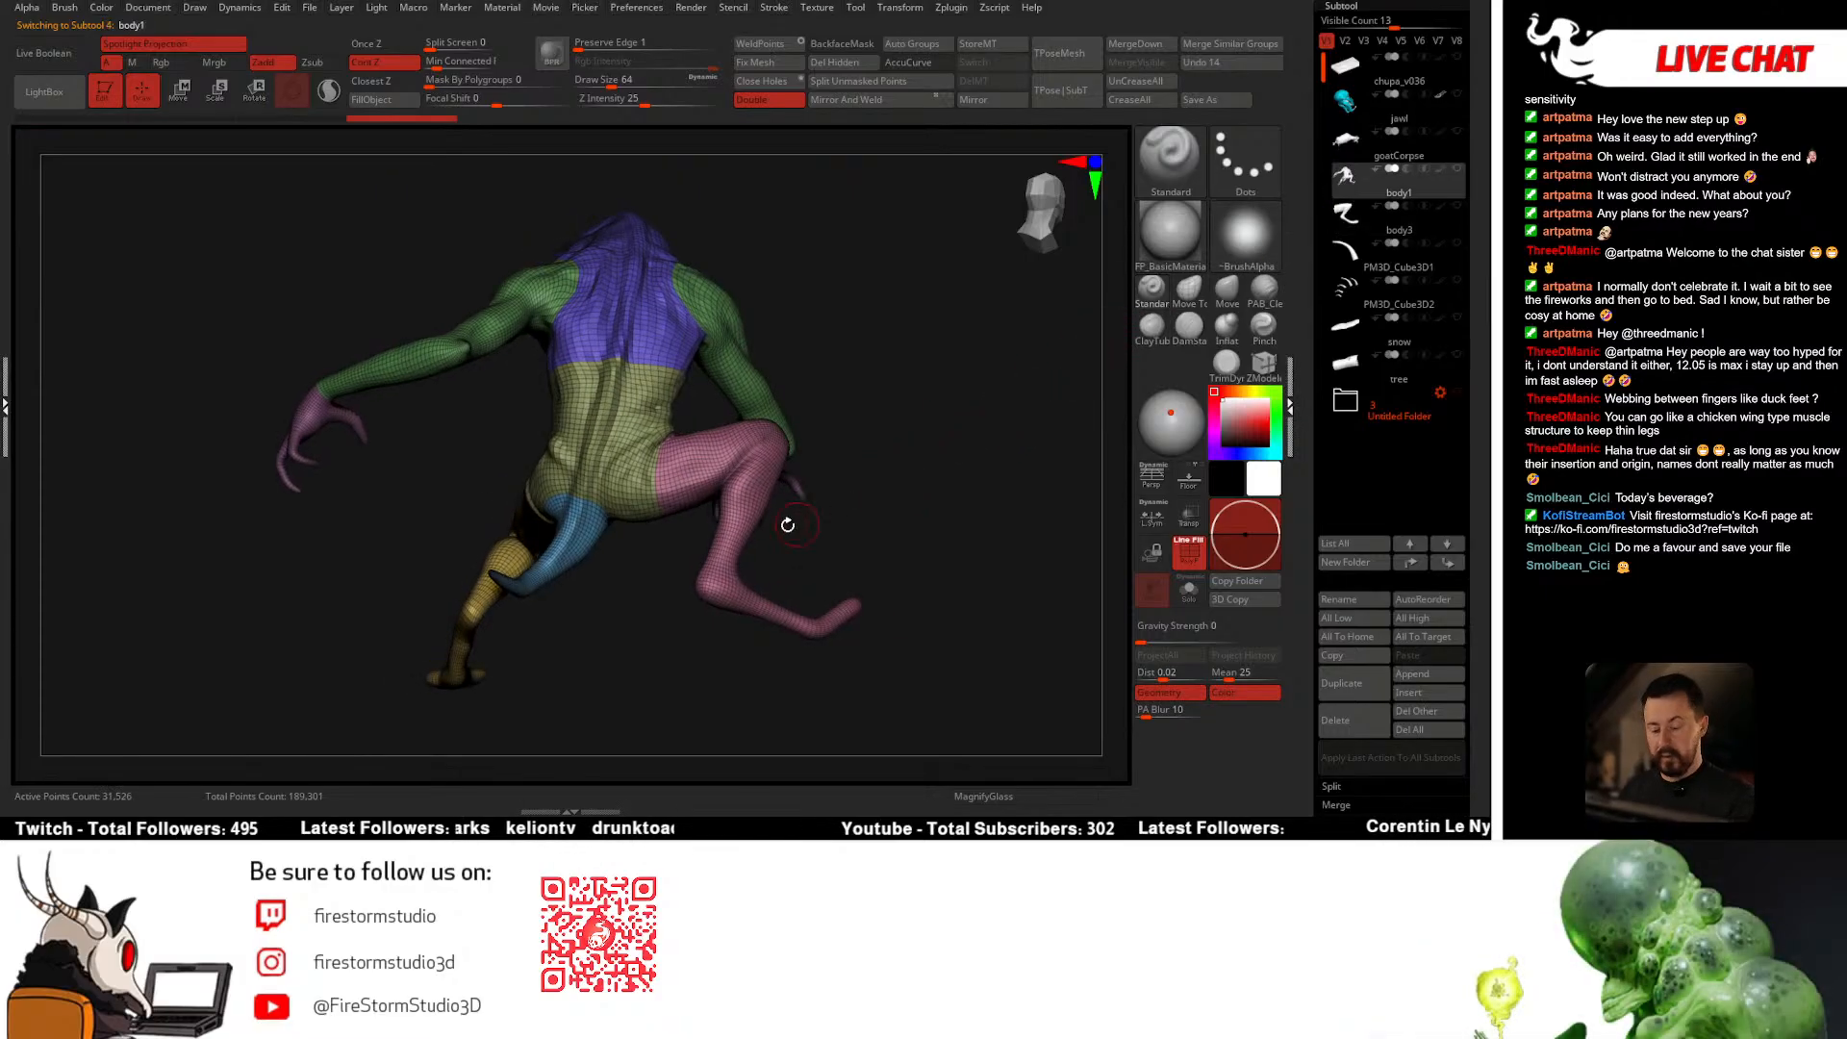
left_click_drag(787, 525, 861, 236)
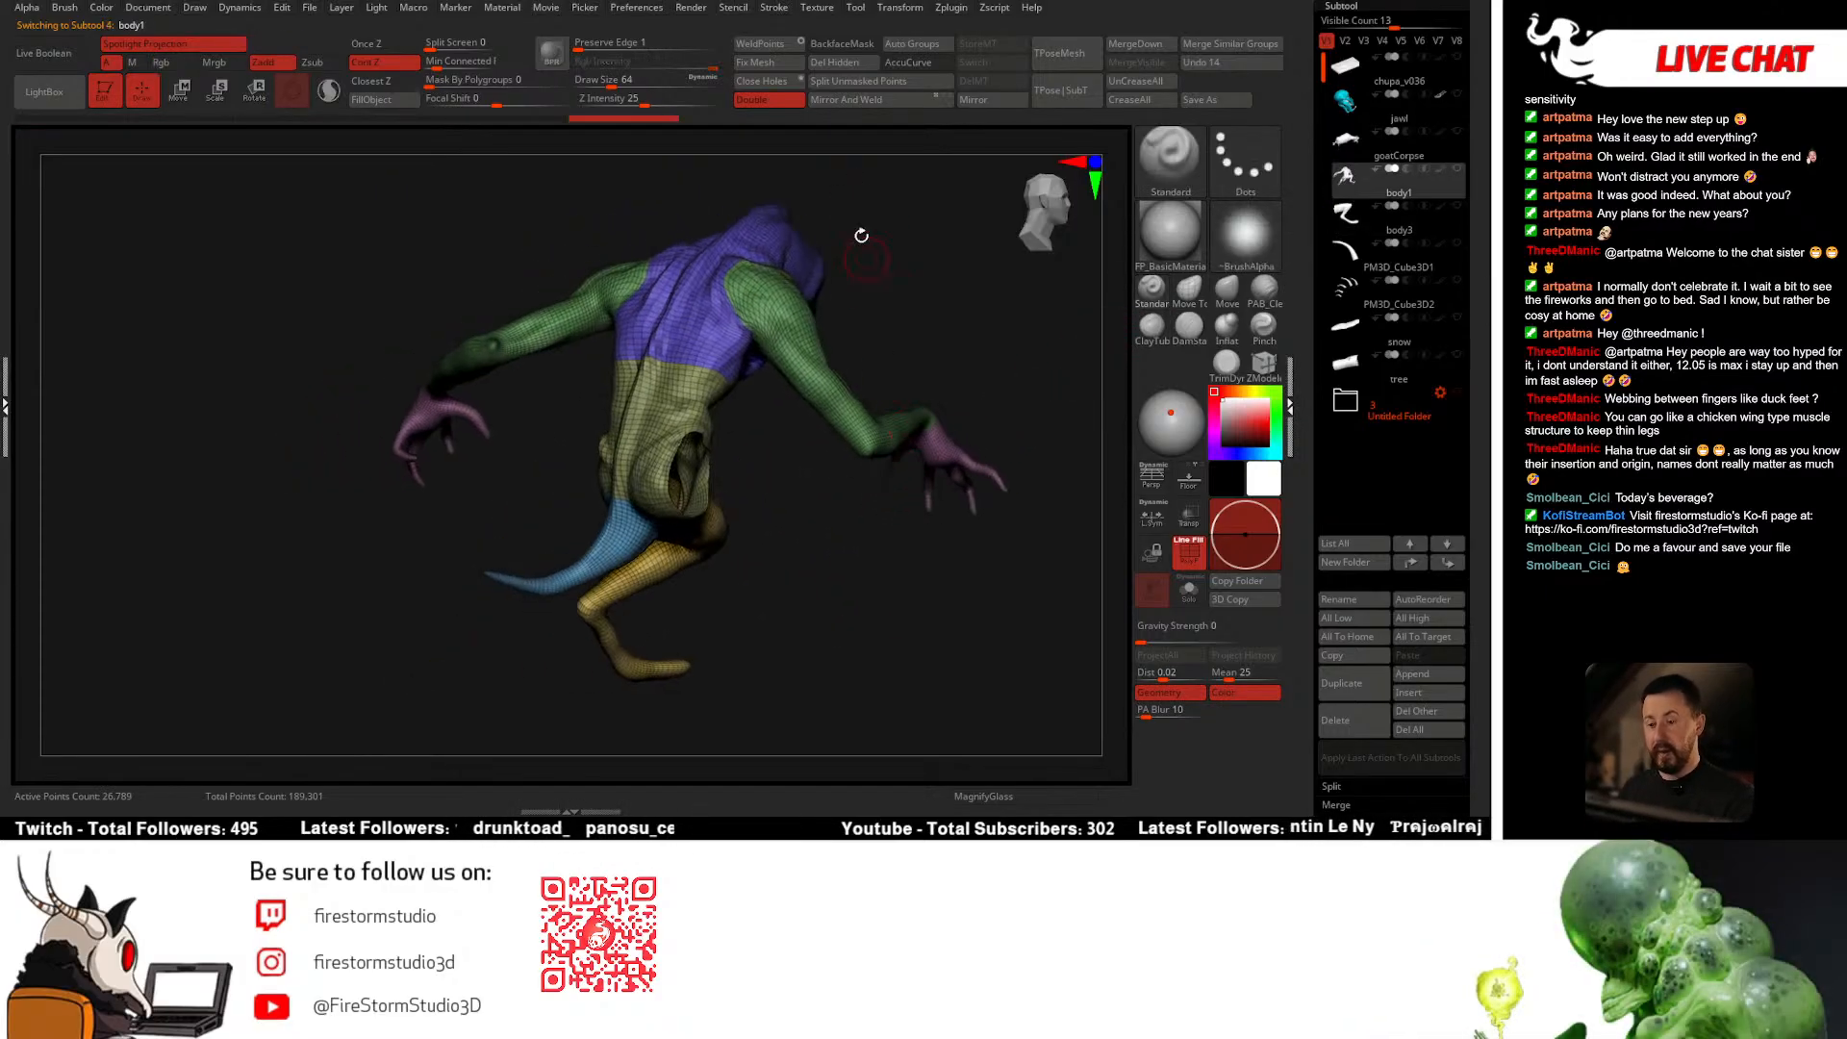
left_click(844, 66)
left_click(770, 80)
Step: Show the body3 replacement leg and merge it down into body1
left_click_drag(791, 550, 1077, 365)
left_click(1457, 205)
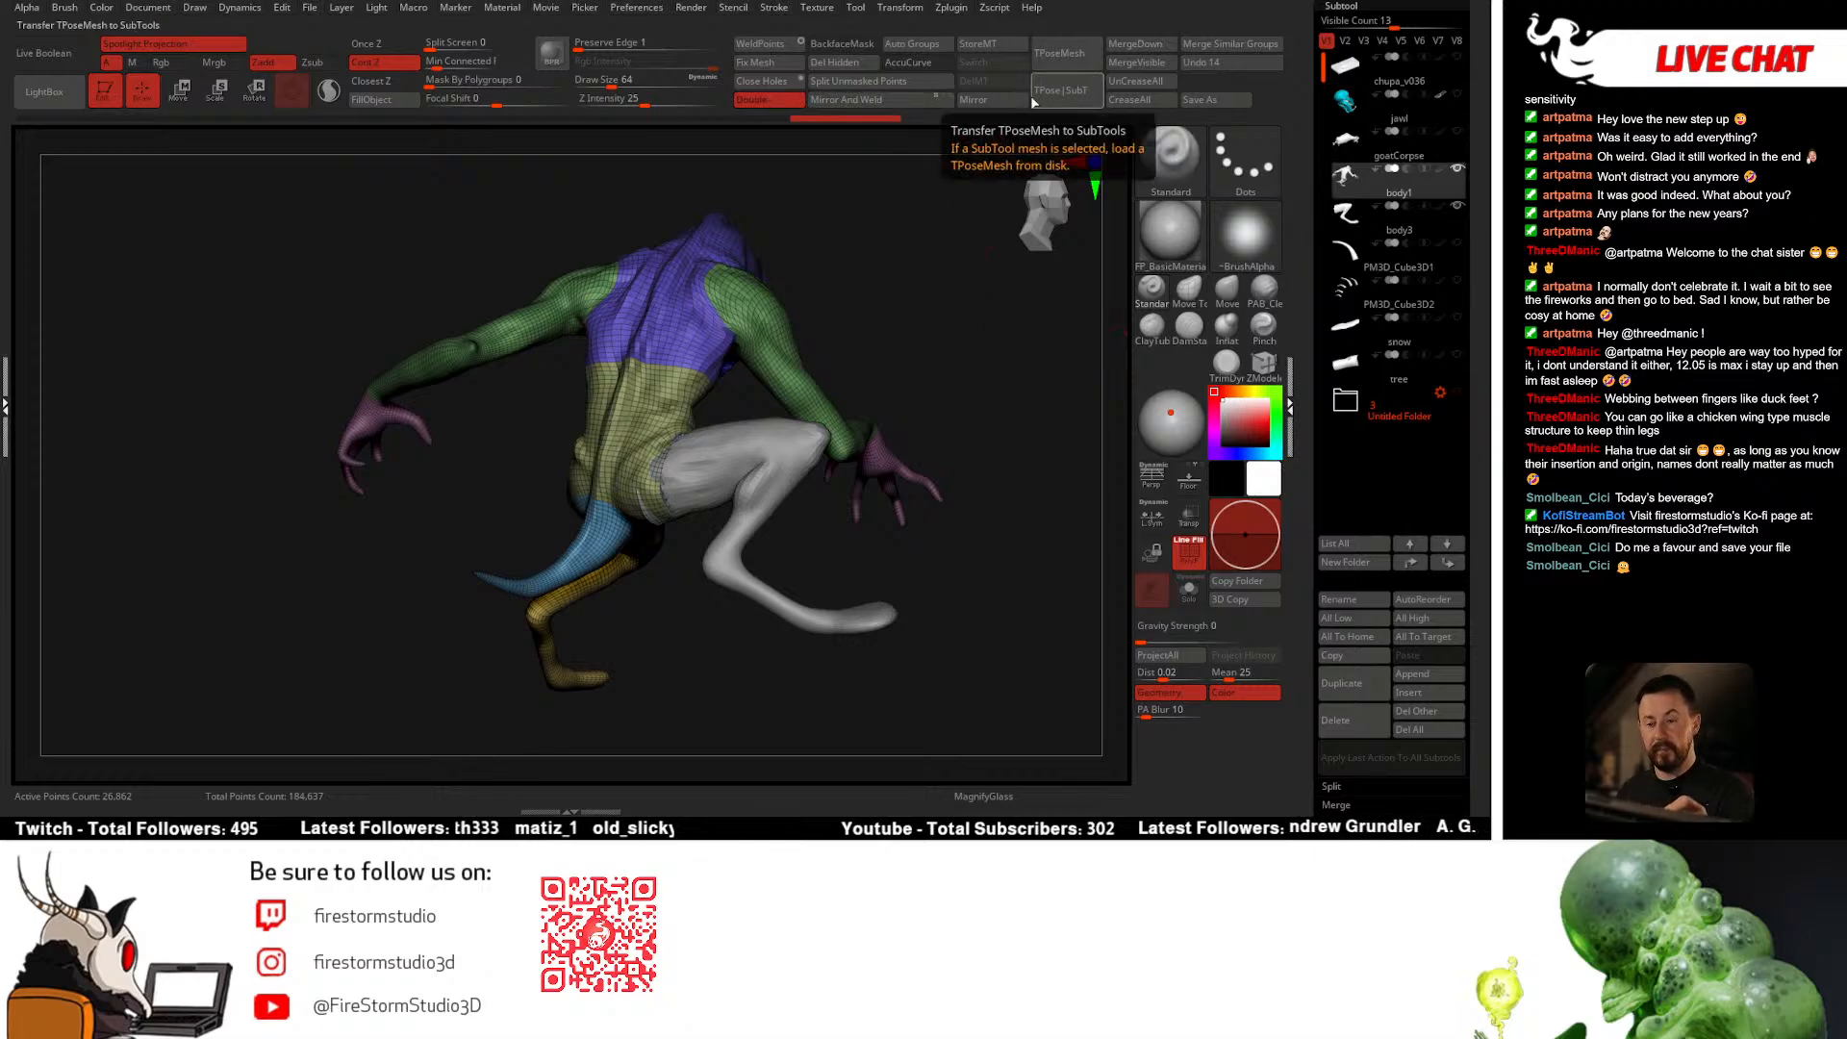
left_click(1135, 44)
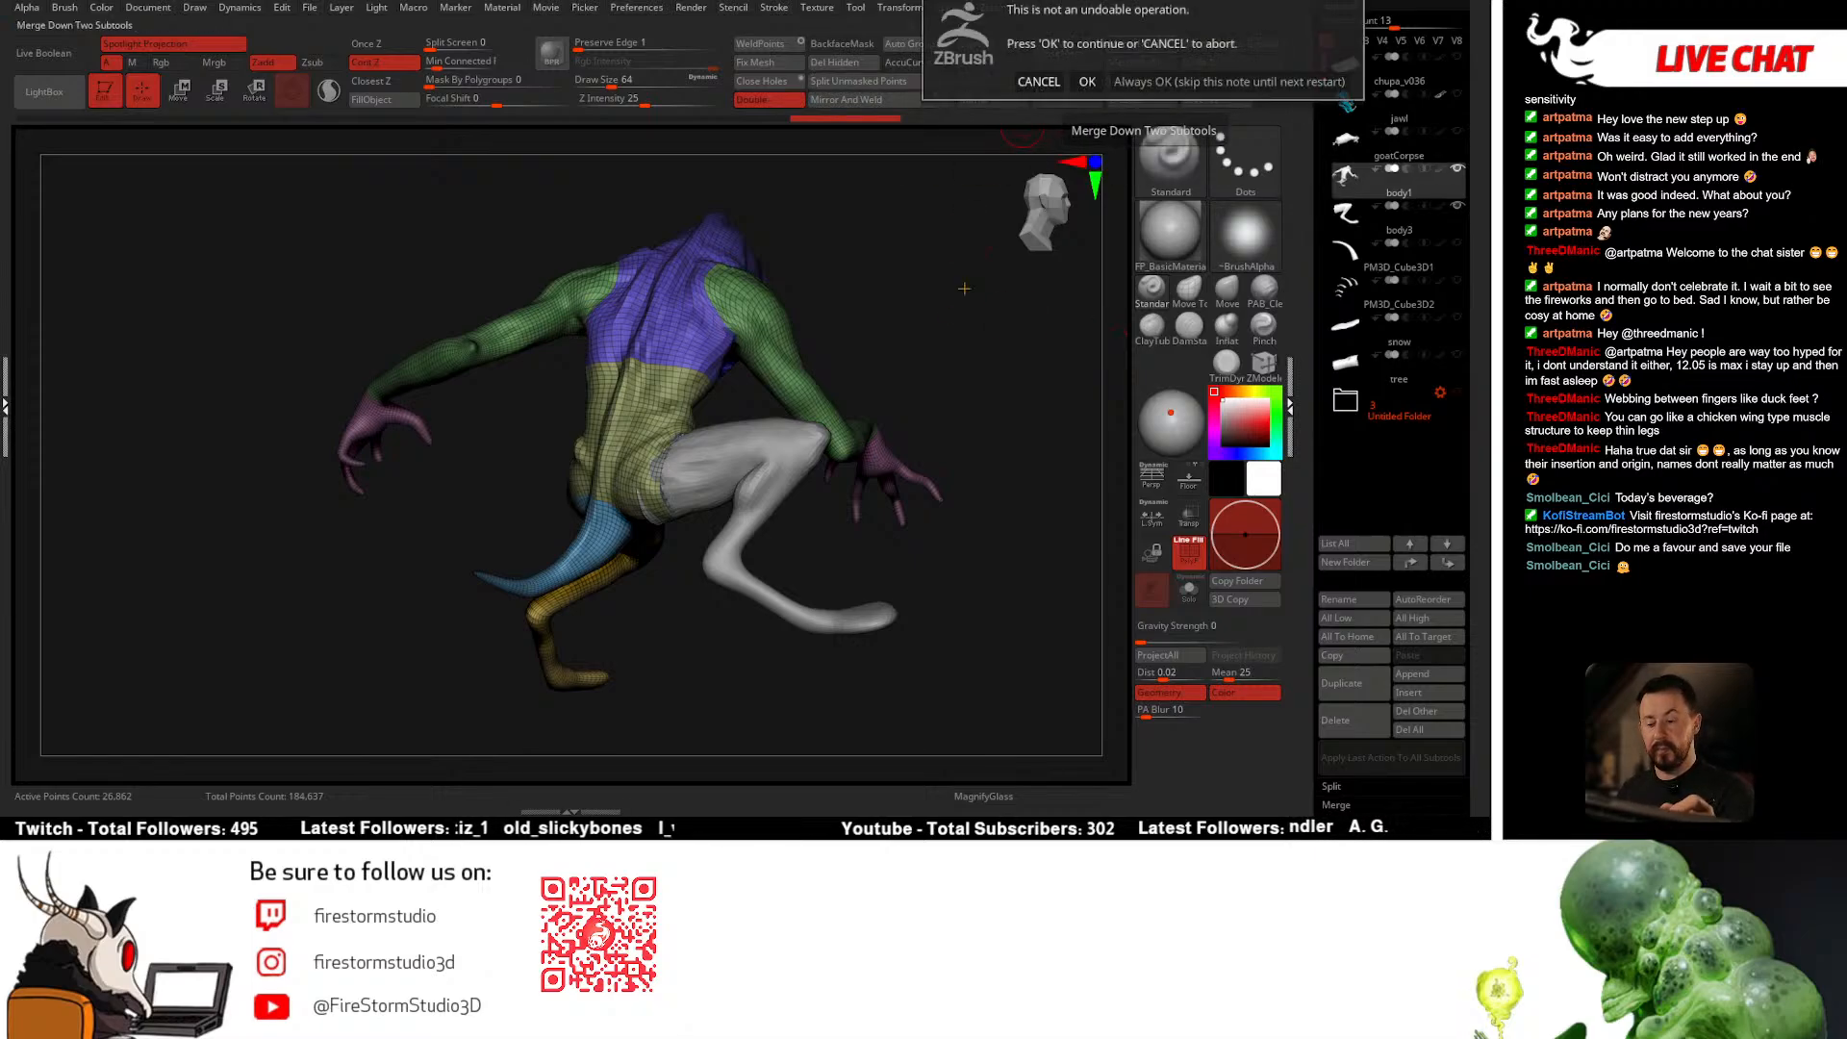
left_click(1087, 82)
Step: Fuse the merged leg and body into one mesh with DynaMesh at resolution 128
mouse_move(673, 596)
left_mouse_down()
mouse_move(758, 606)
mouse_move(707, 520)
mouse_move(741, 576)
mouse_move(651, 631)
mouse_move(977, 528)
mouse_move(932, 523)
mouse_move(946, 505)
left_mouse_up()
key("space")
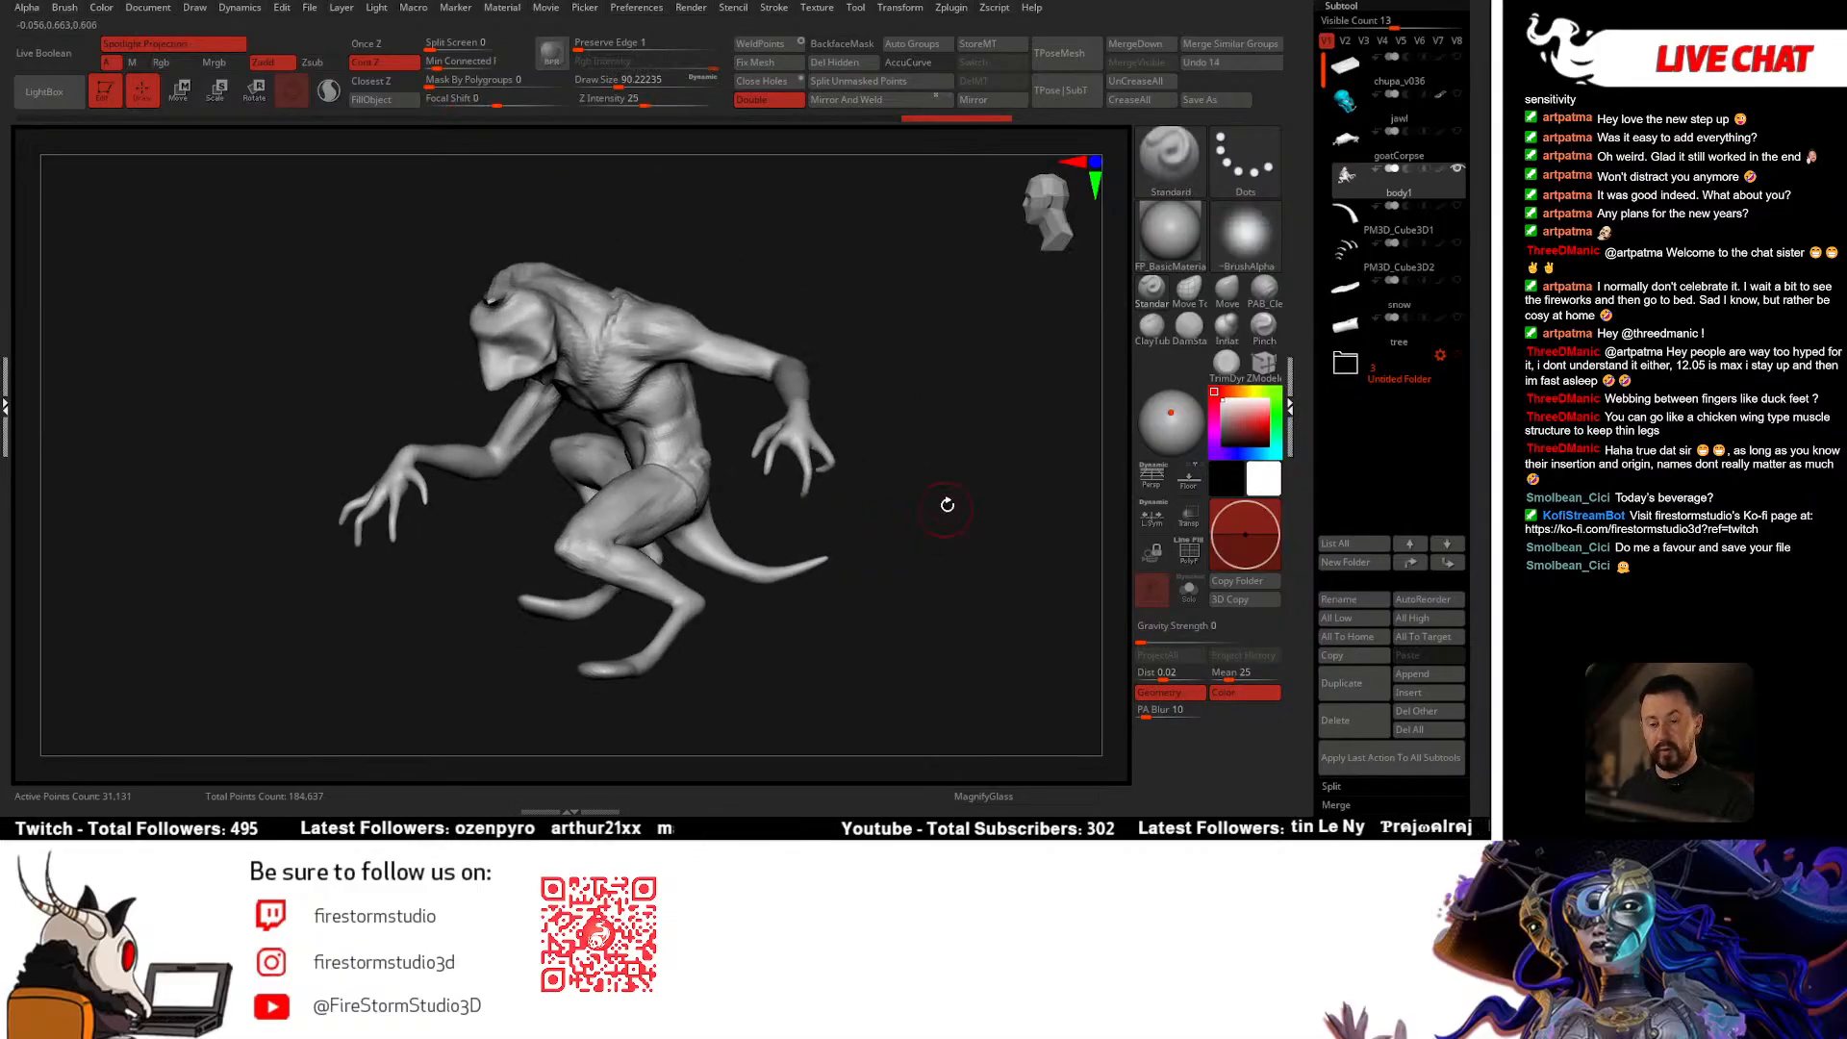
key("ctrl")
mouse_move(912, 432)
left_mouse_down("alt")
mouse_move(873, 427)
mouse_move(957, 458)
mouse_move(953, 479)
mouse_move(1078, 404)
left_mouse_up("alt")
left_click(1353, 8)
left_click(1355, 26)
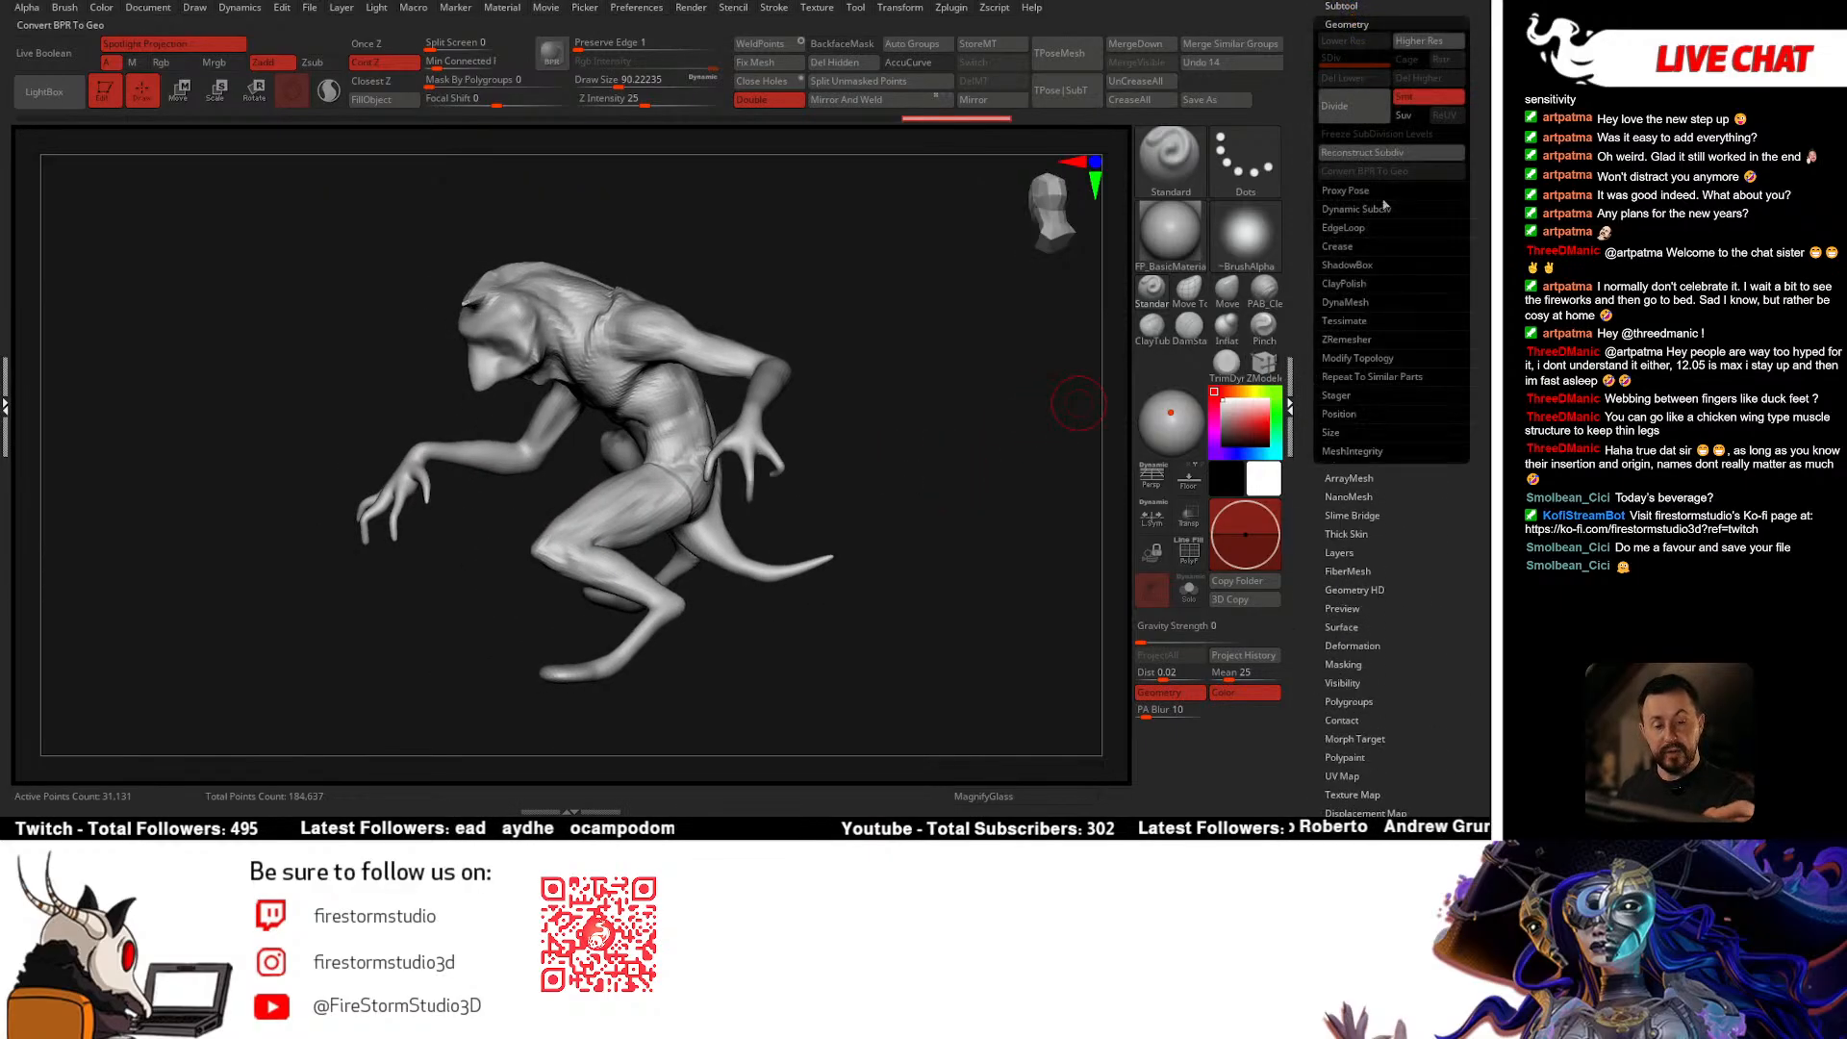
left_click(1345, 302)
left_click(1356, 330)
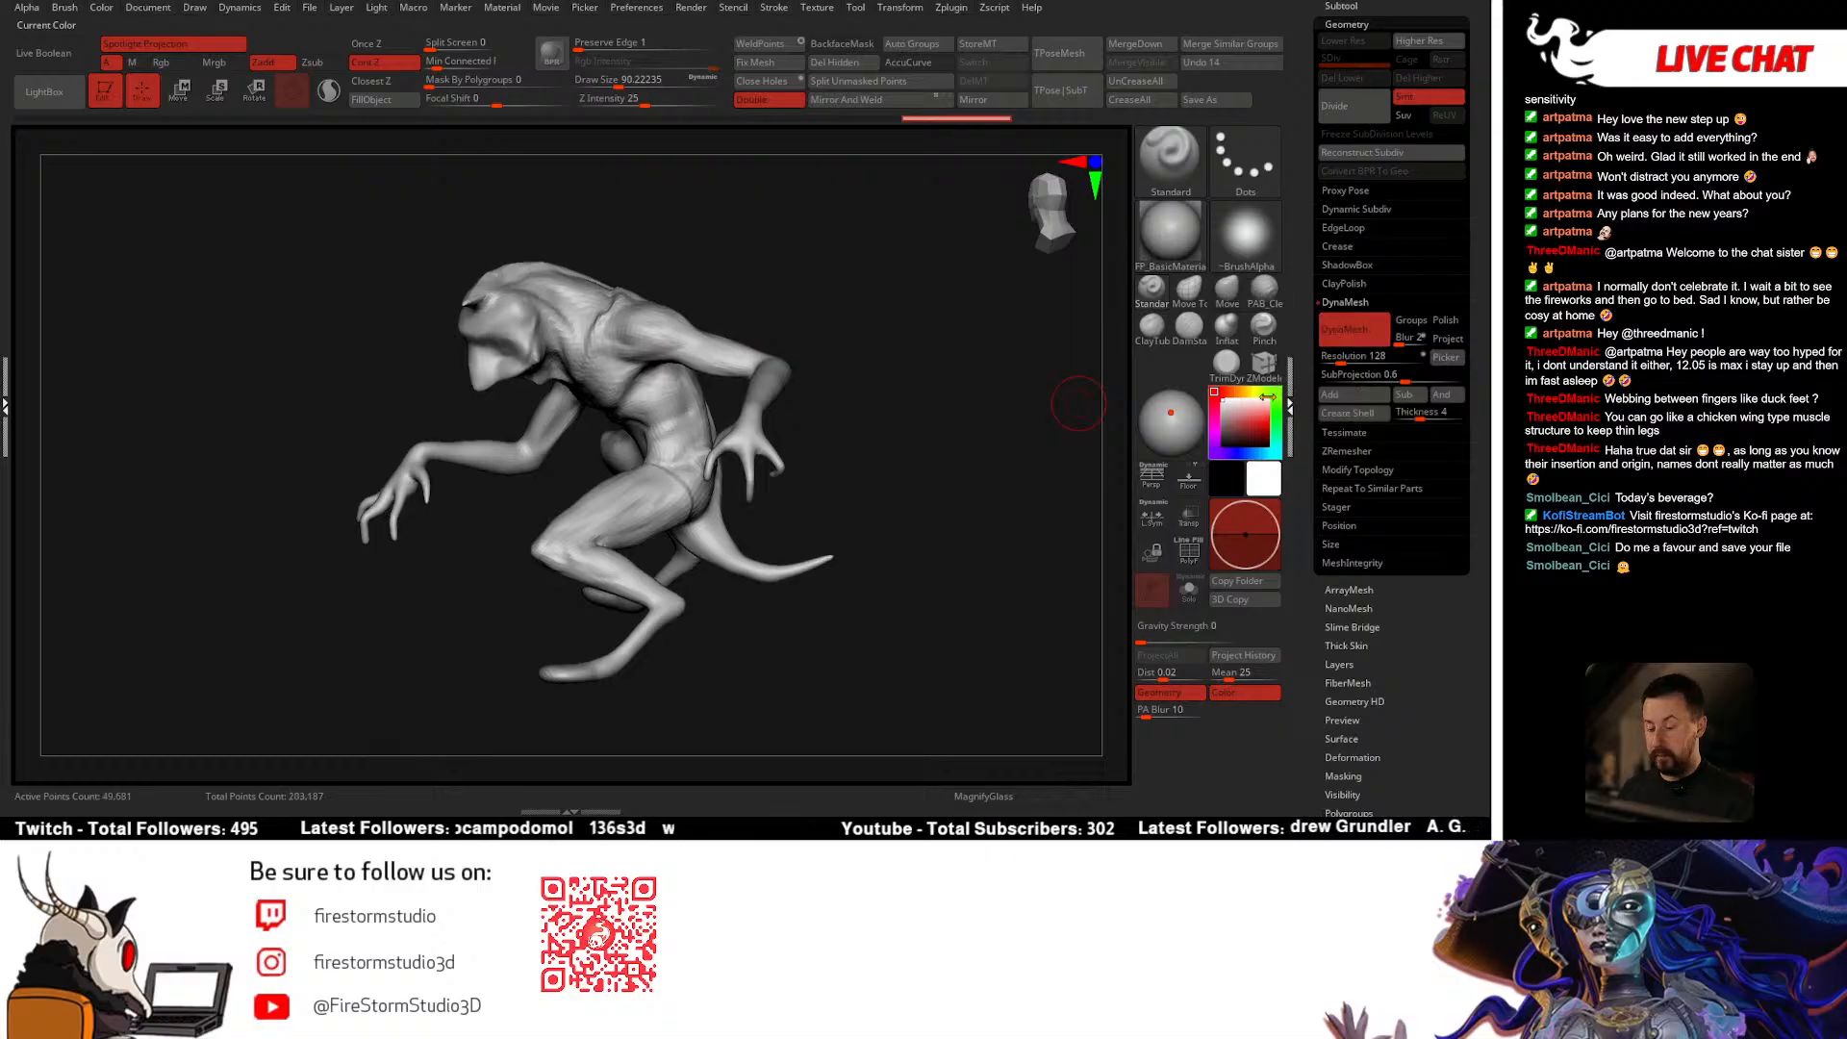
Step: Examine the fused leg, hip and torso of the creature from the front, side and back
mouse_move(932, 536)
left_mouse_down()
mouse_move(824, 536)
mouse_move(711, 492)
mouse_move(807, 469)
mouse_move(666, 497)
mouse_move(695, 496)
left_mouse_up()
key("shift")
right_click_drag(687, 503, 741, 523)
left_click_drag(770, 500, 808, 505, "shift")
right_click_drag(813, 503, 822, 510)
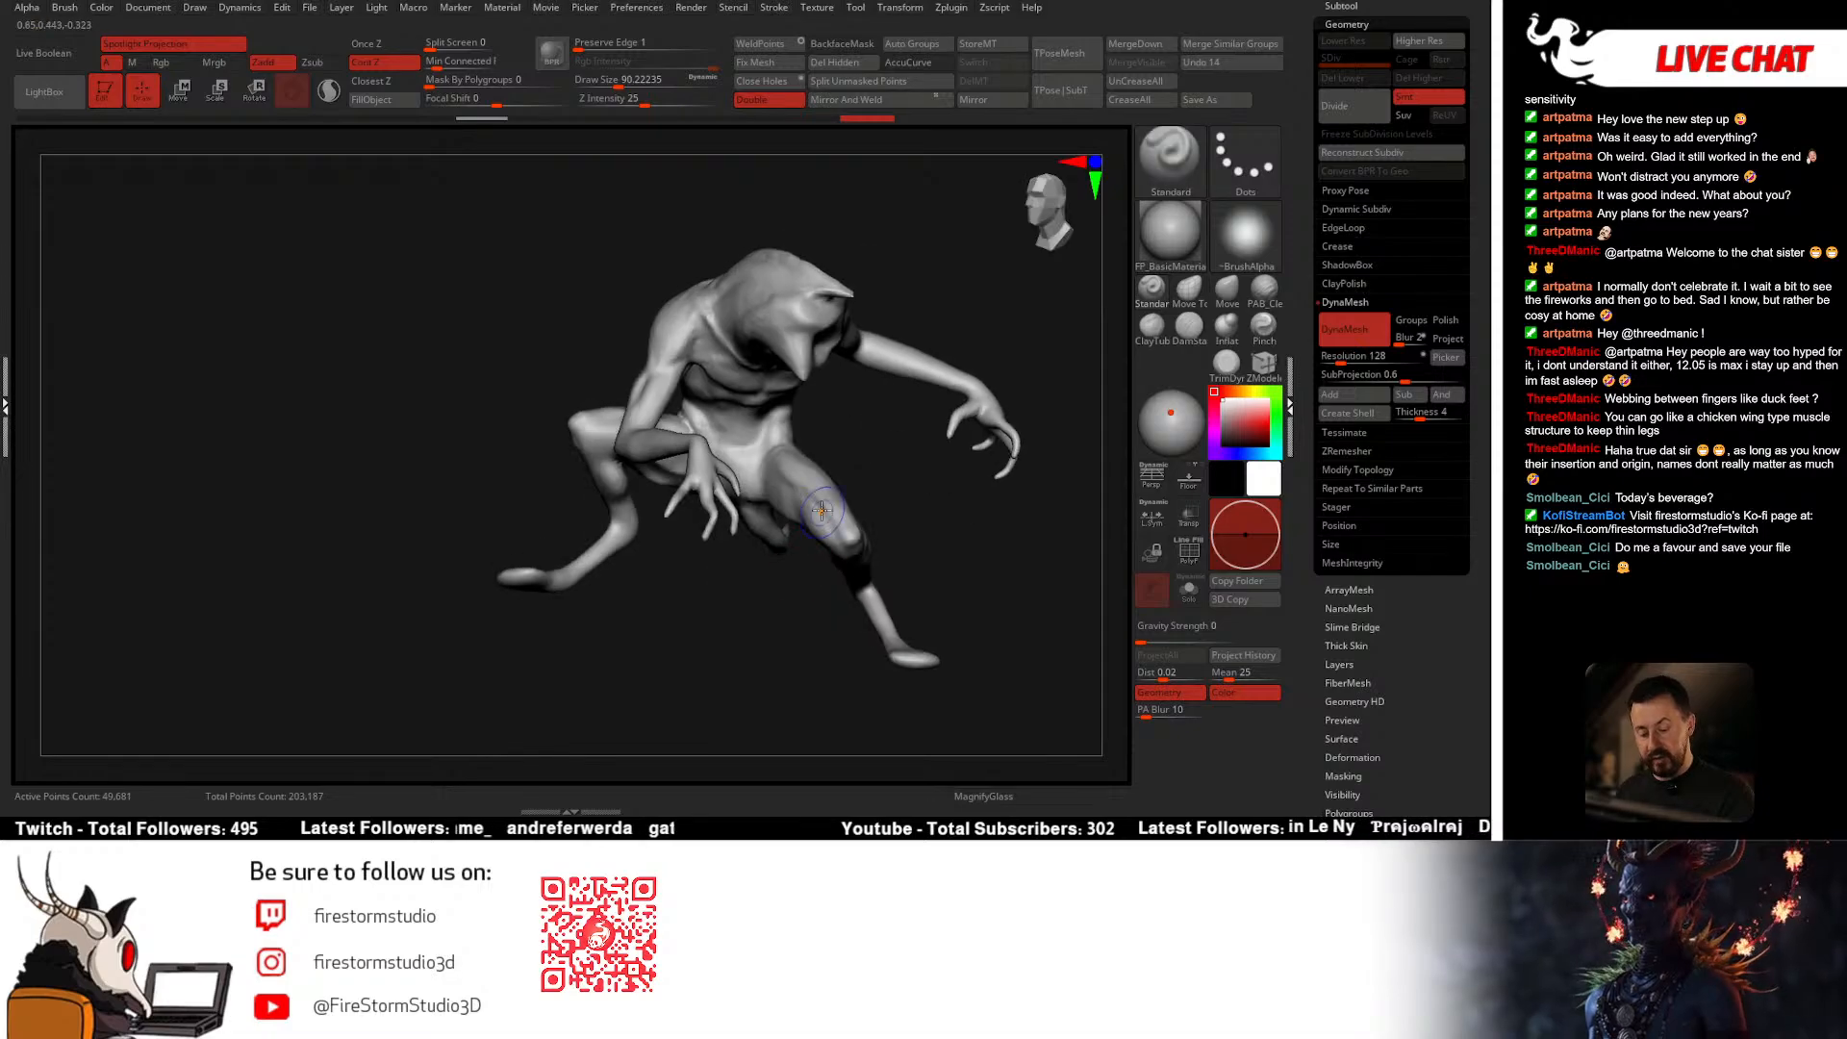
left_click_drag(821, 510, 839, 504, "shift")
right_click_drag(875, 498, 866, 511)
left_click_drag(877, 469, 878, 435, "shift")
right_click_drag(877, 433, 889, 452)
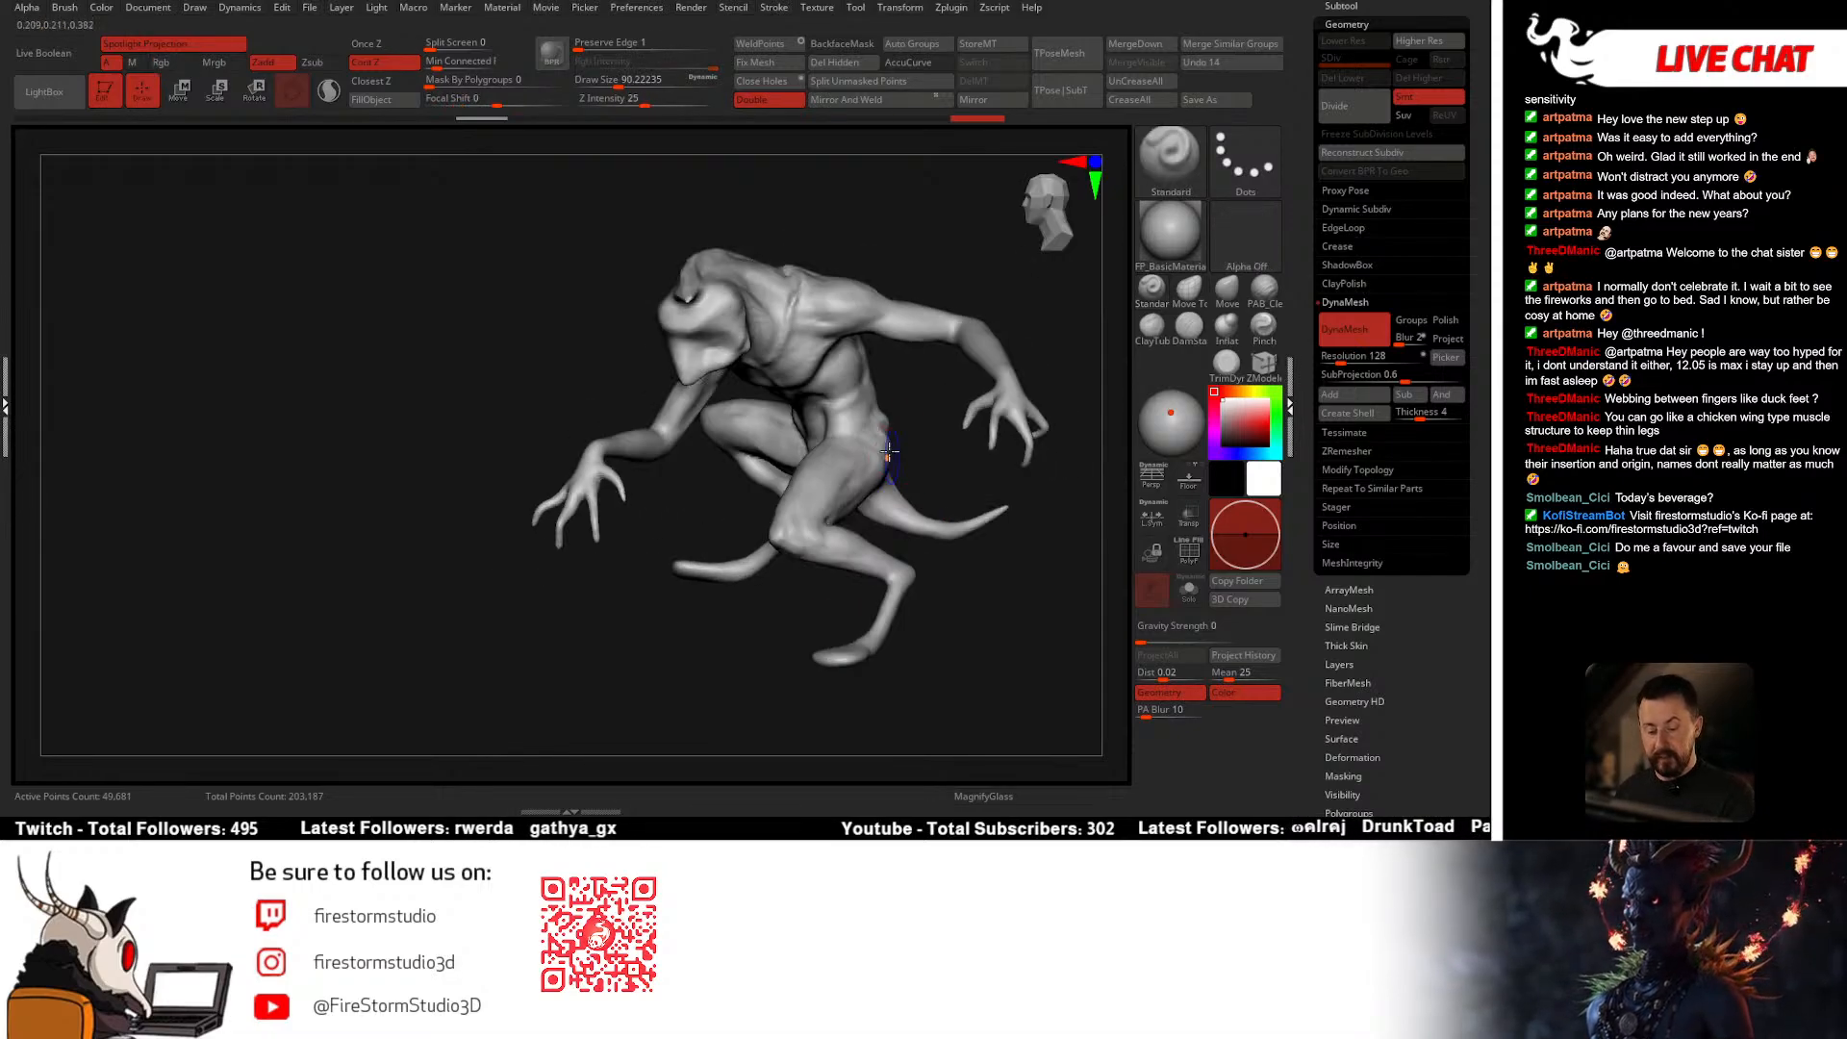
left_click_drag(889, 453, 891, 464, "shift")
mouse_move(891, 464)
right_mouse_down()
mouse_move(790, 542)
mouse_move(919, 288)
right_mouse_up()
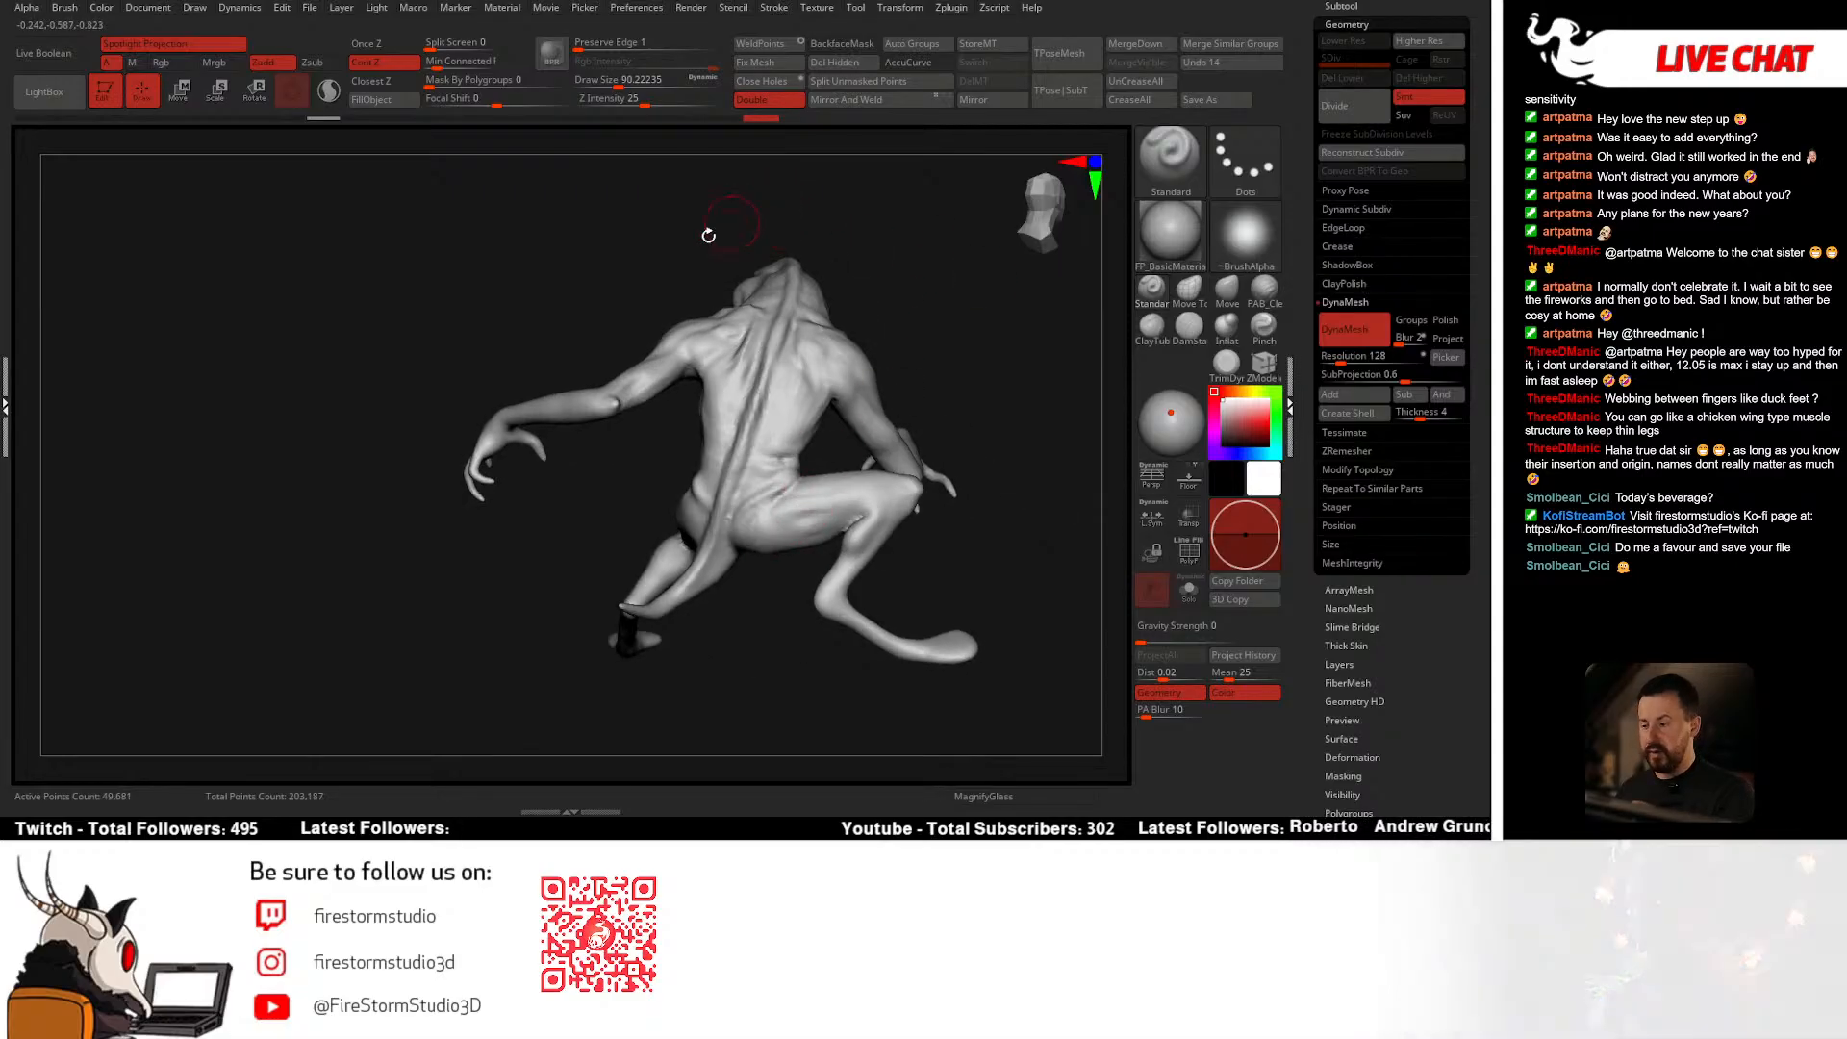
Step: Undo and redo the DynaMesh fusion to compare the body before and after, and look over the fused creature again
key("ctrl+z")
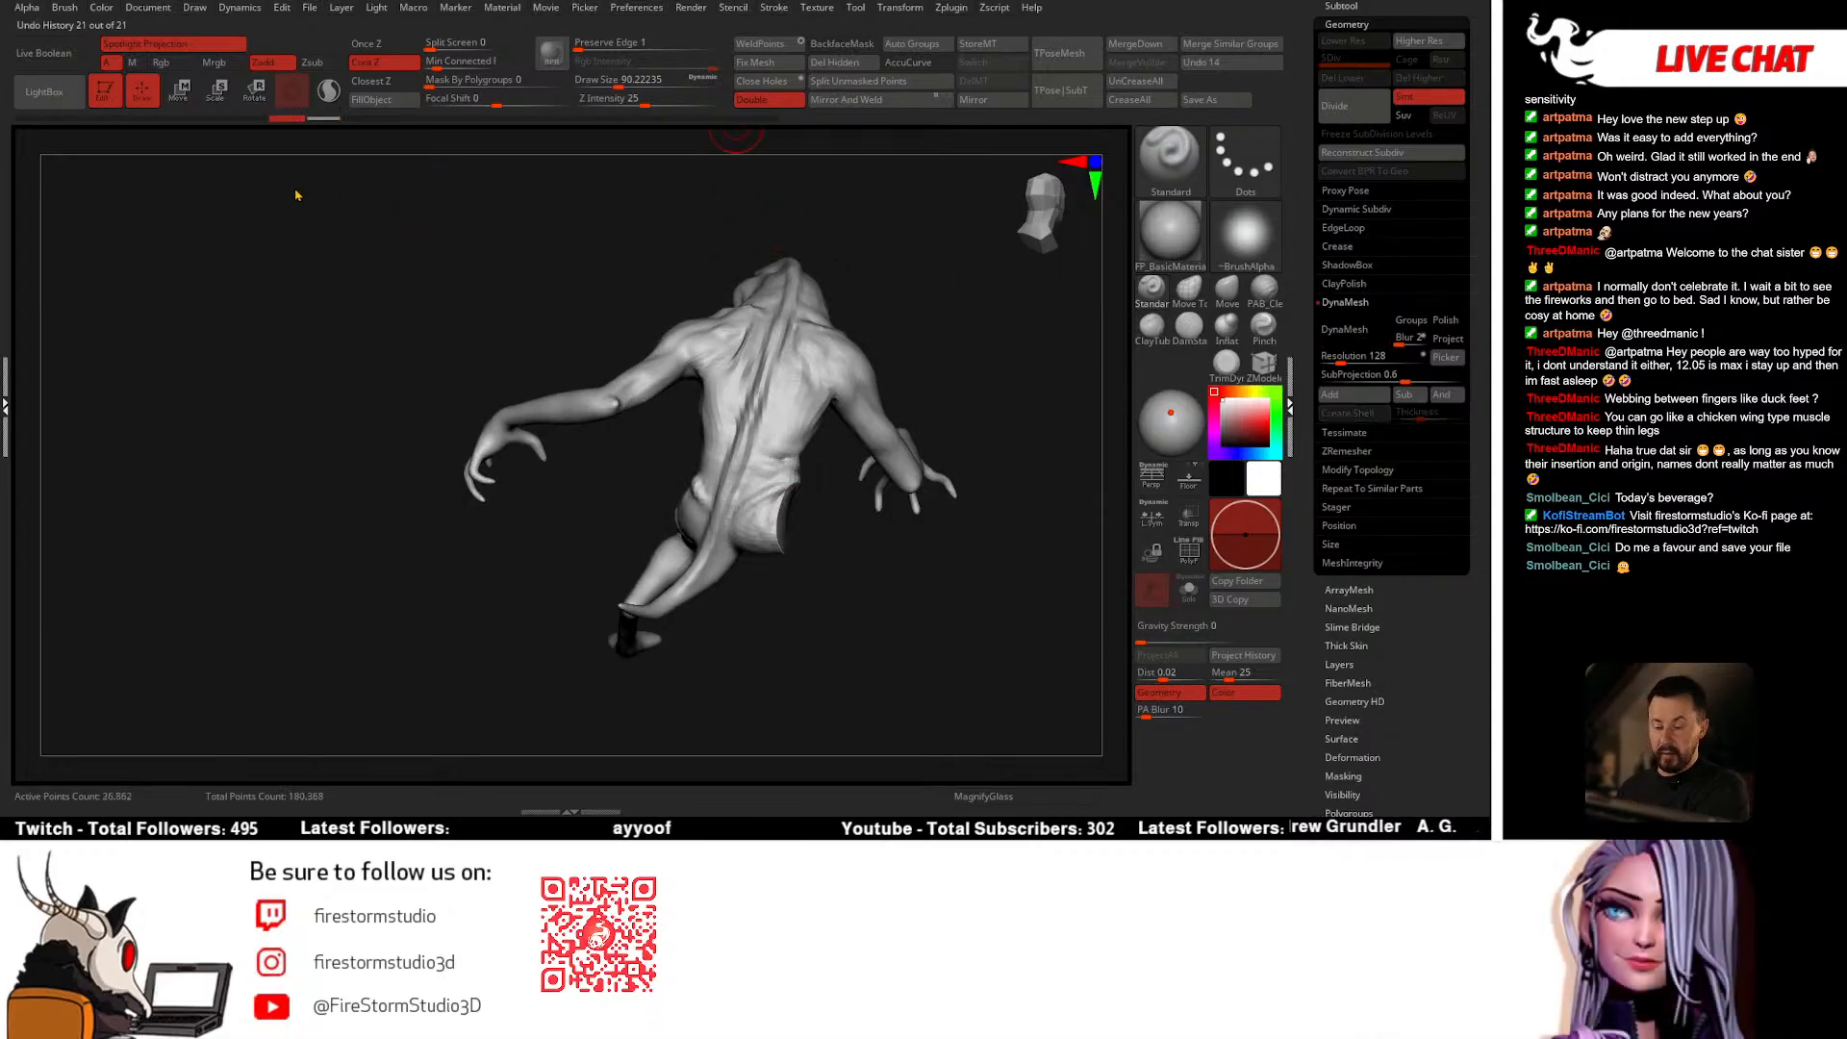
key("ctrl+shift+z")
mouse_move(963, 356)
left_mouse_down()
mouse_move(720, 553)
mouse_move(503, 573)
mouse_move(531, 632)
left_mouse_up()
left_click_drag(685, 644, 616, 605, "alt")
right_click(577, 621)
key("ctrl")
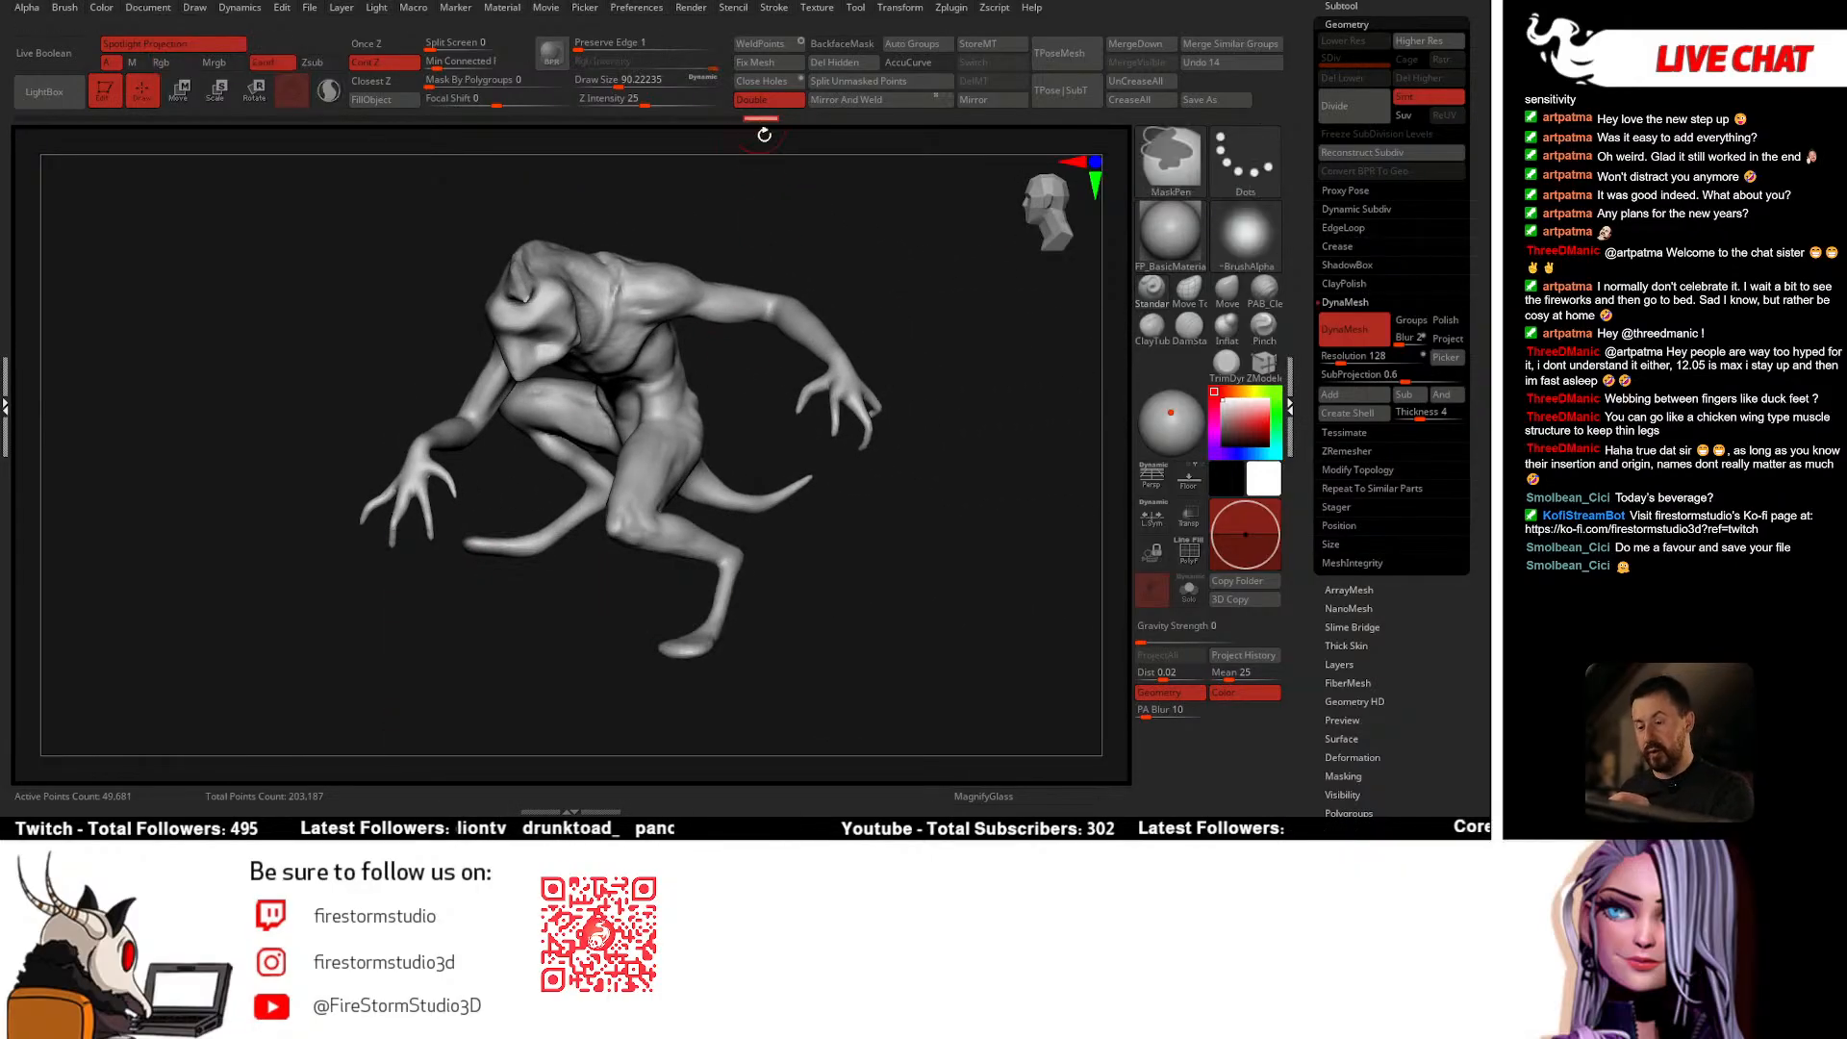
left_click_drag(926, 365, 926, 368)
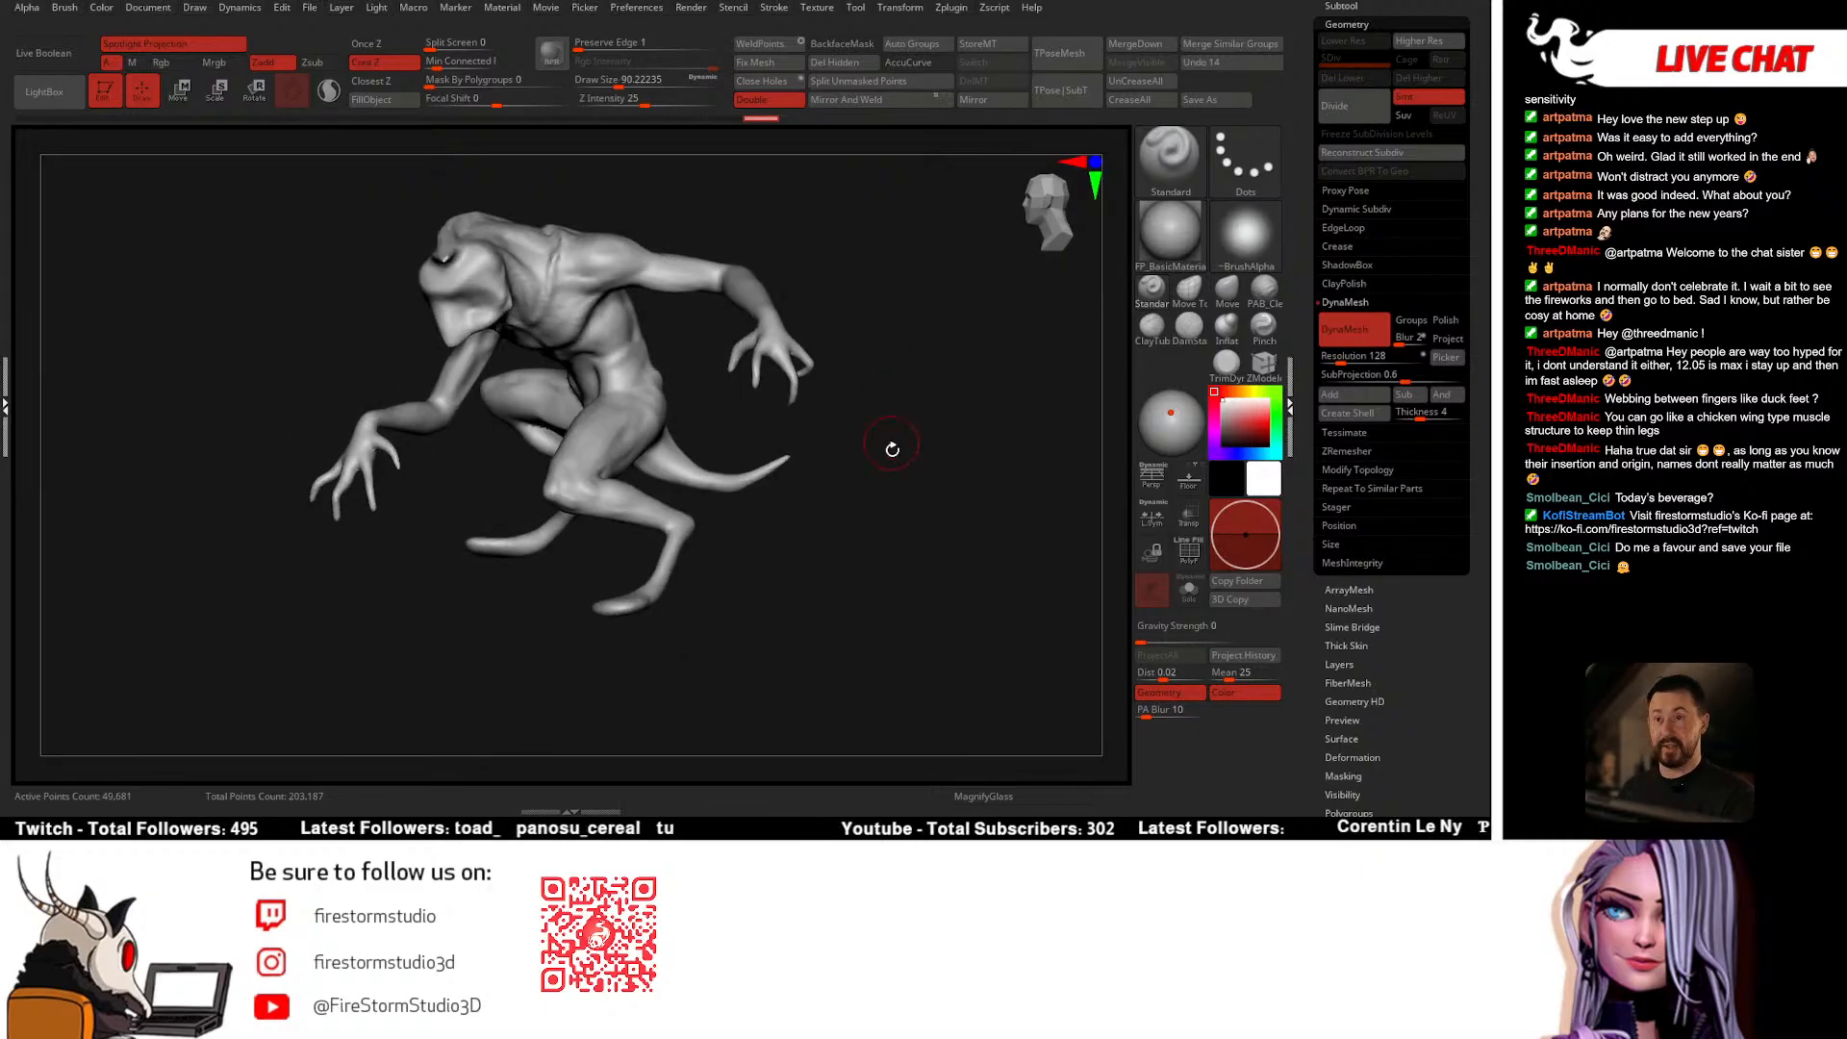
left_click_drag(892, 450, 921, 466)
scroll(1476, 97, "up", 3)
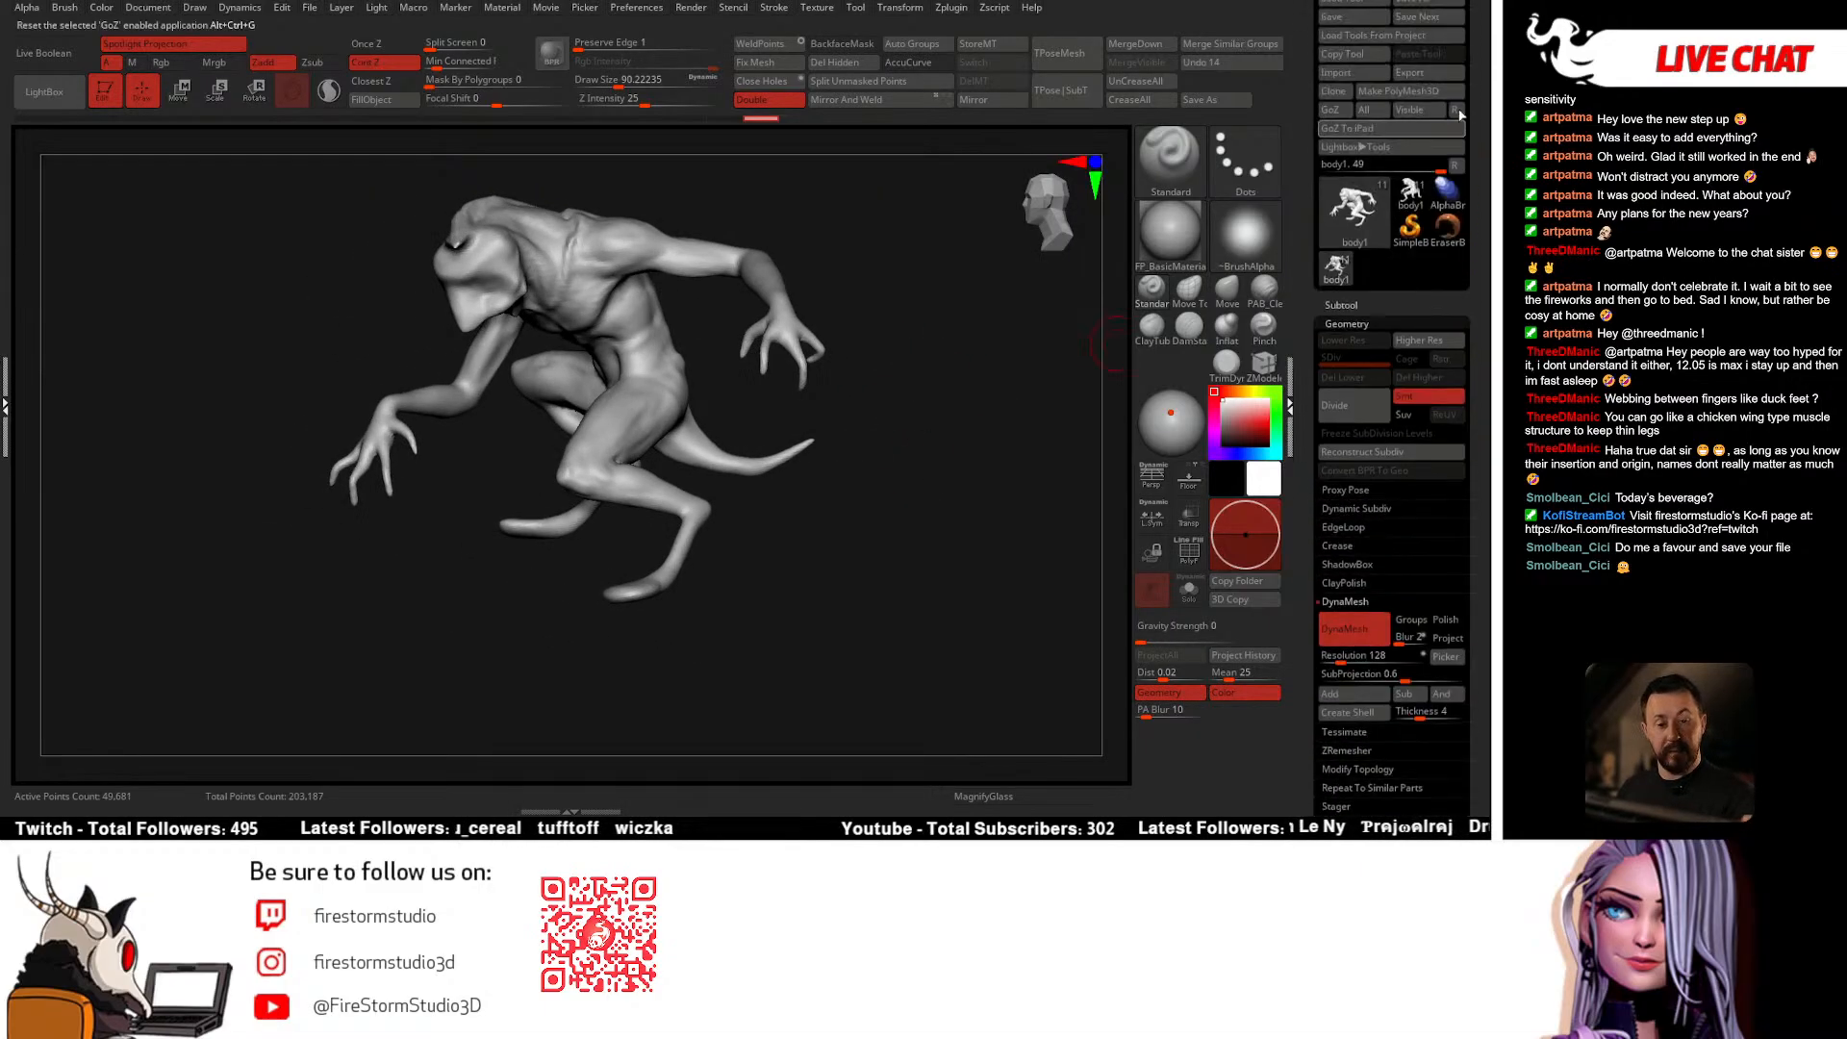
scroll(1470, 17, "up", 1)
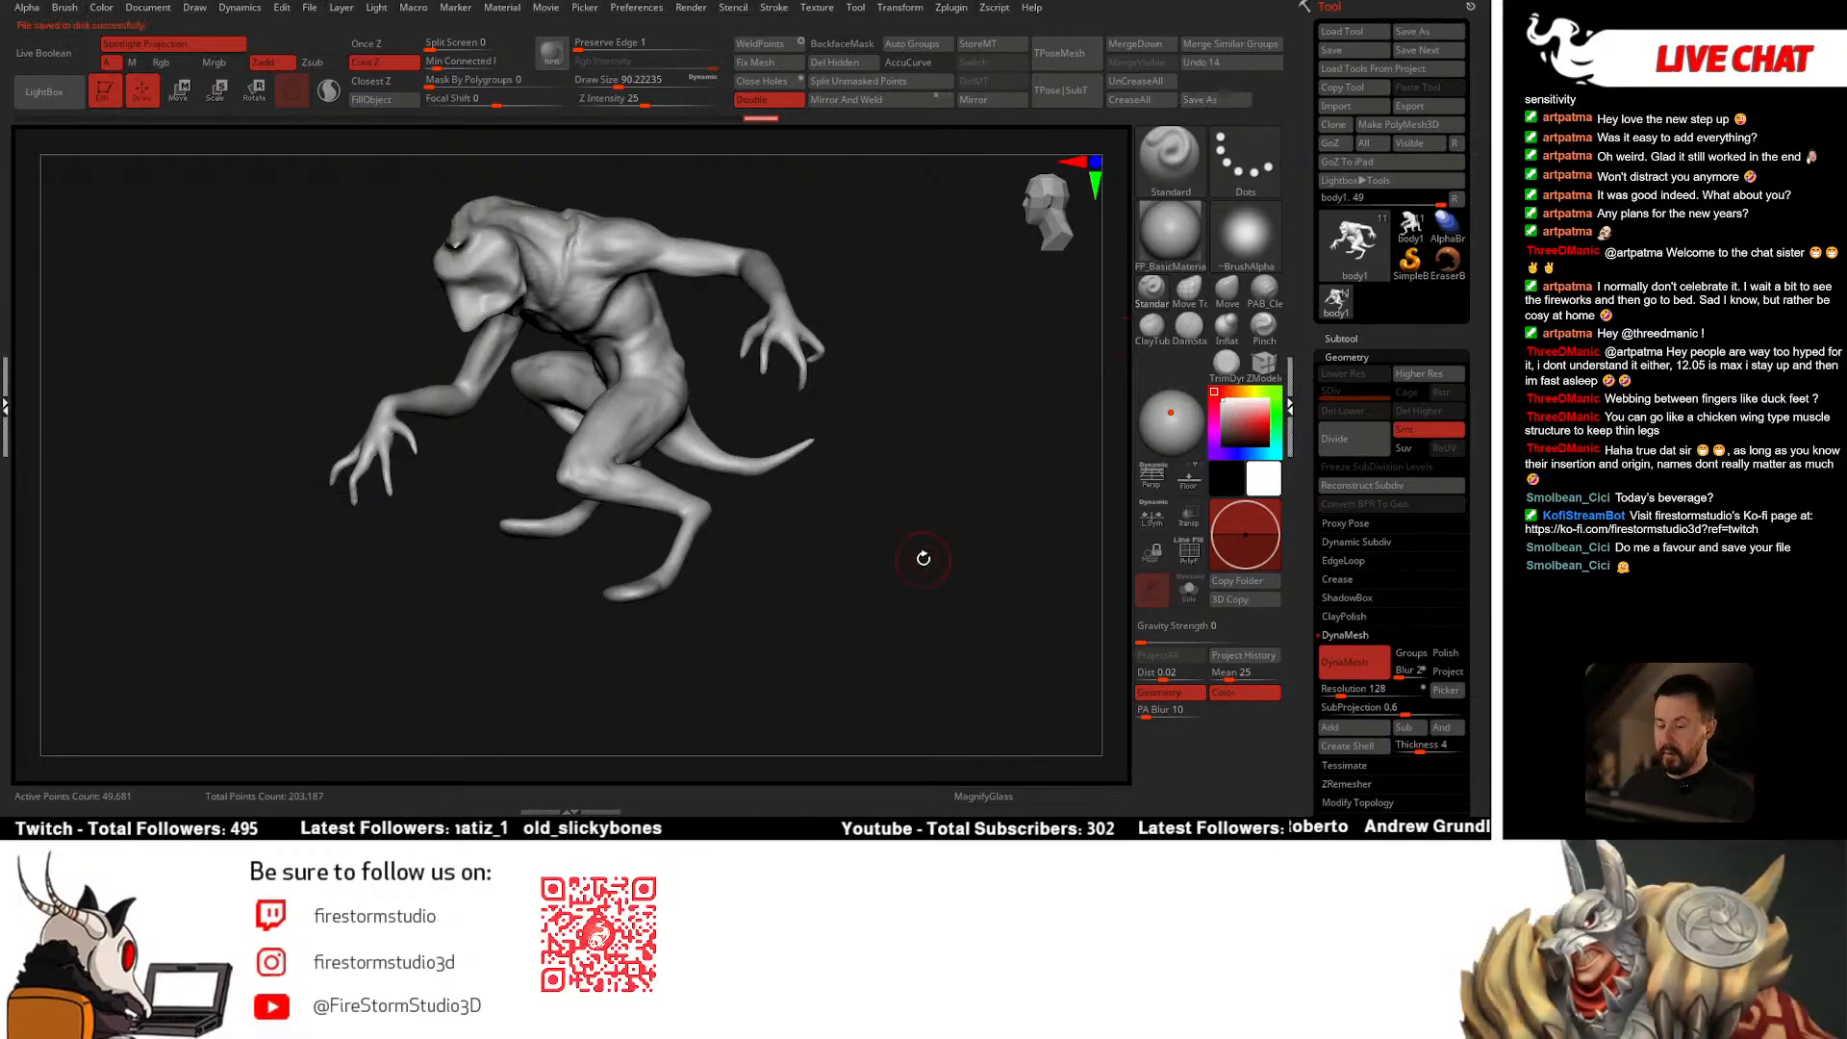
Step: Collapse the Geometry settings and choose the ZRemesherGuides brush for drawing retopology guide curves
left_click_drag(924, 558, 915, 571)
mouse_move(544, 467)
left_mouse_down()
mouse_move(797, 462)
mouse_move(779, 431)
mouse_move(616, 540)
left_mouse_up()
mouse_move(775, 497)
left_mouse_down()
mouse_move(746, 536)
mouse_move(738, 499)
mouse_move(867, 460)
mouse_move(770, 431)
mouse_move(801, 447)
mouse_move(879, 424)
mouse_move(891, 487)
mouse_move(870, 452)
left_mouse_up()
right_click(746, 517)
left_click_drag(855, 366, 997, 532)
left_click(1347, 357)
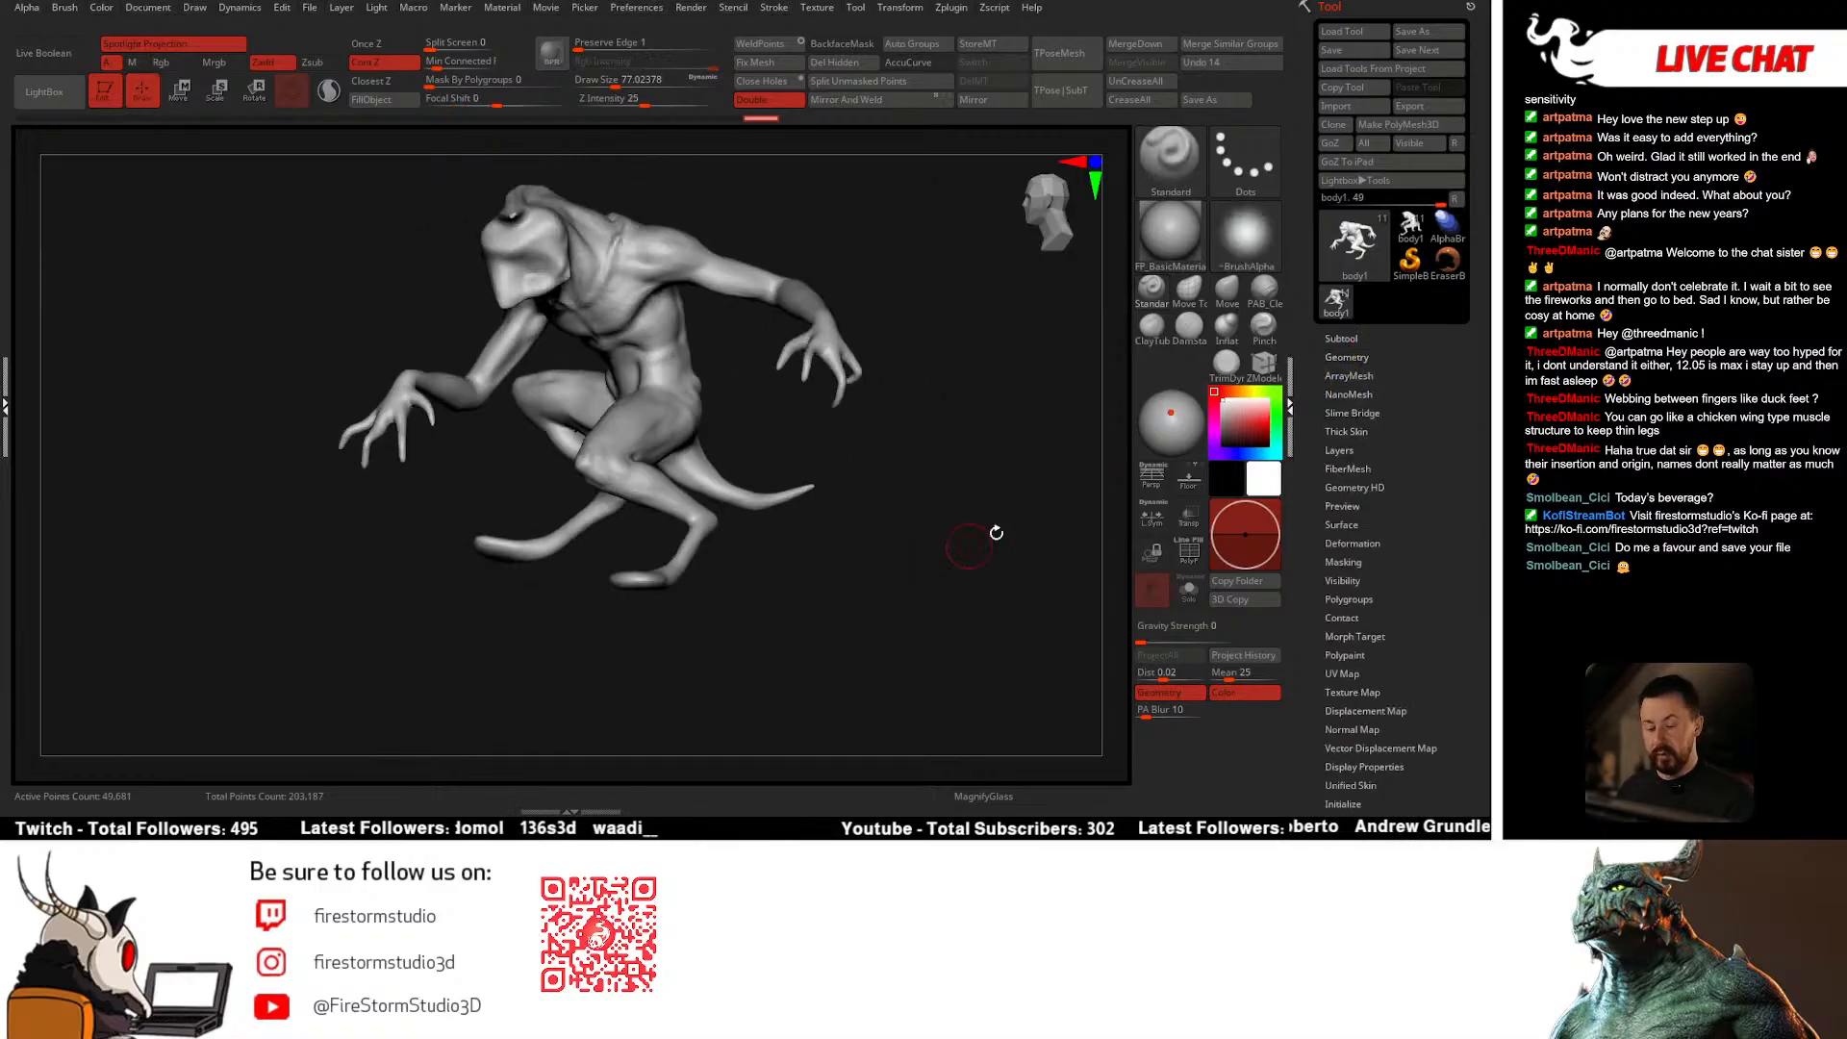
left_click(1171, 154)
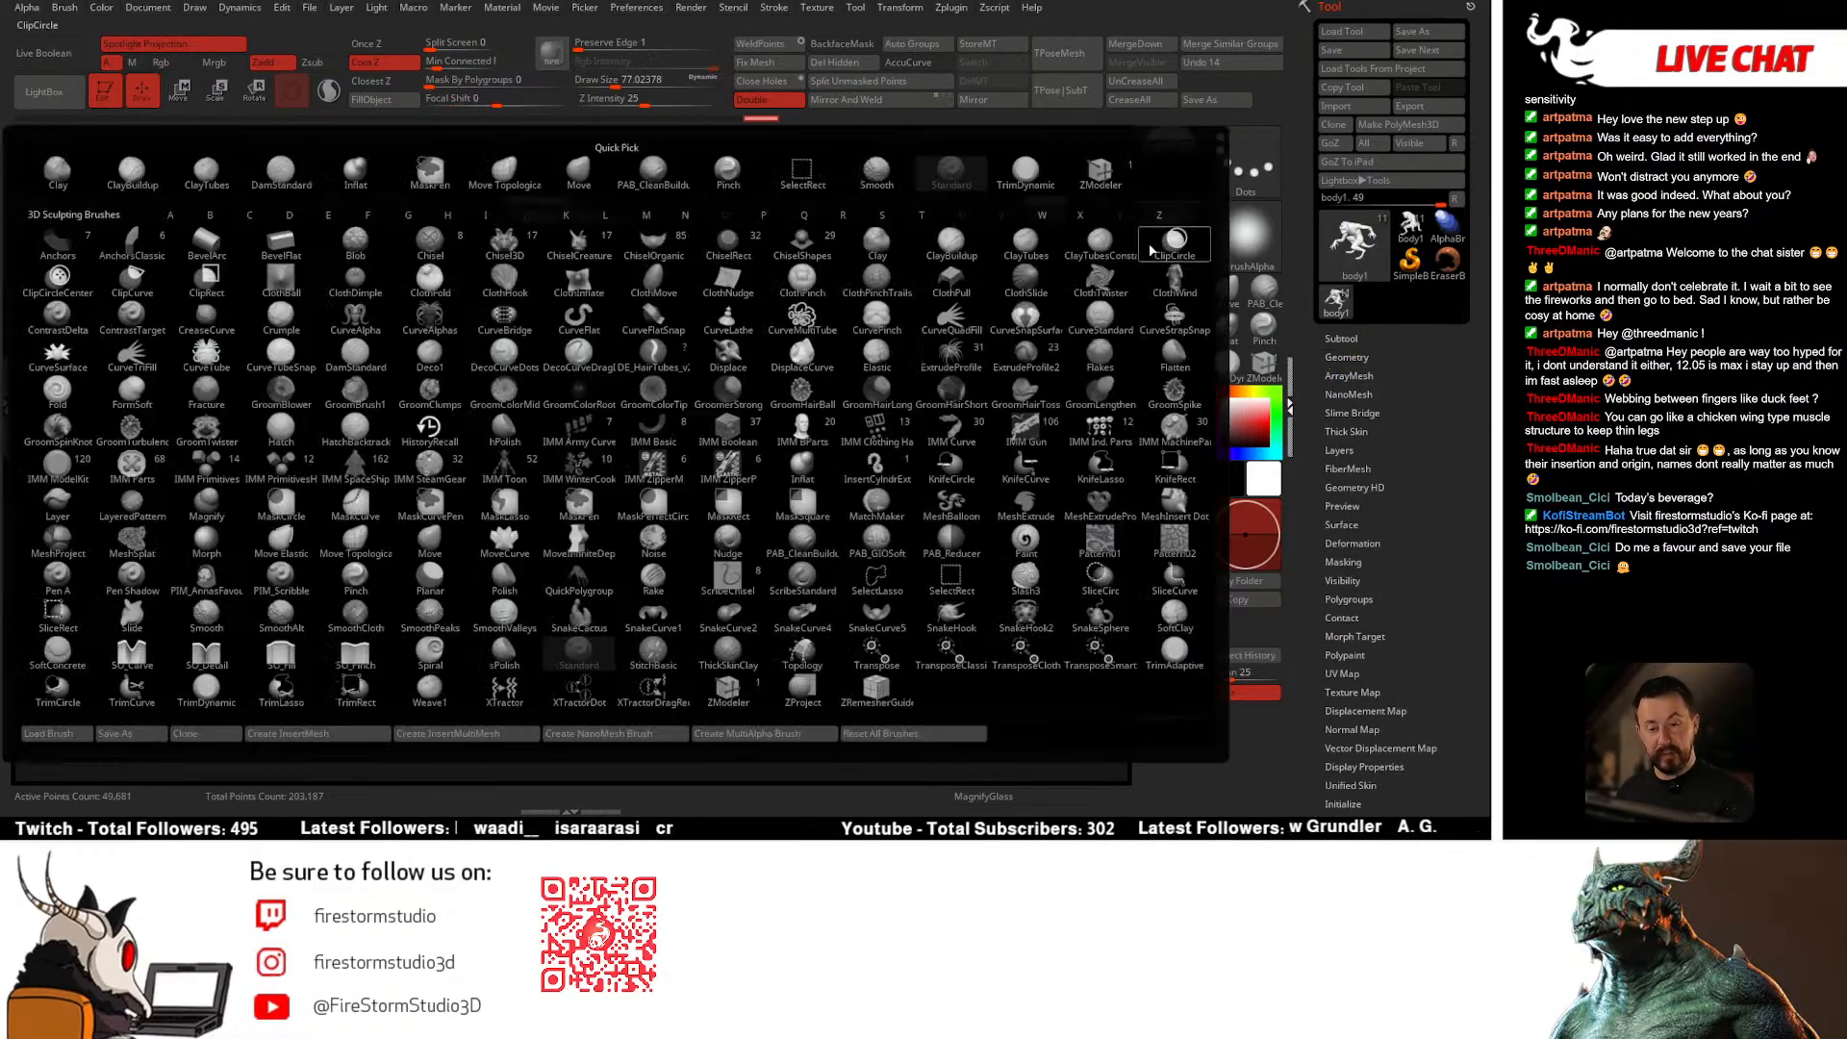
left_click(875, 689)
mouse_move(709, 589)
left_mouse_down()
mouse_move(759, 566)
mouse_move(787, 485)
mouse_move(775, 467)
mouse_move(778, 488)
left_mouse_up()
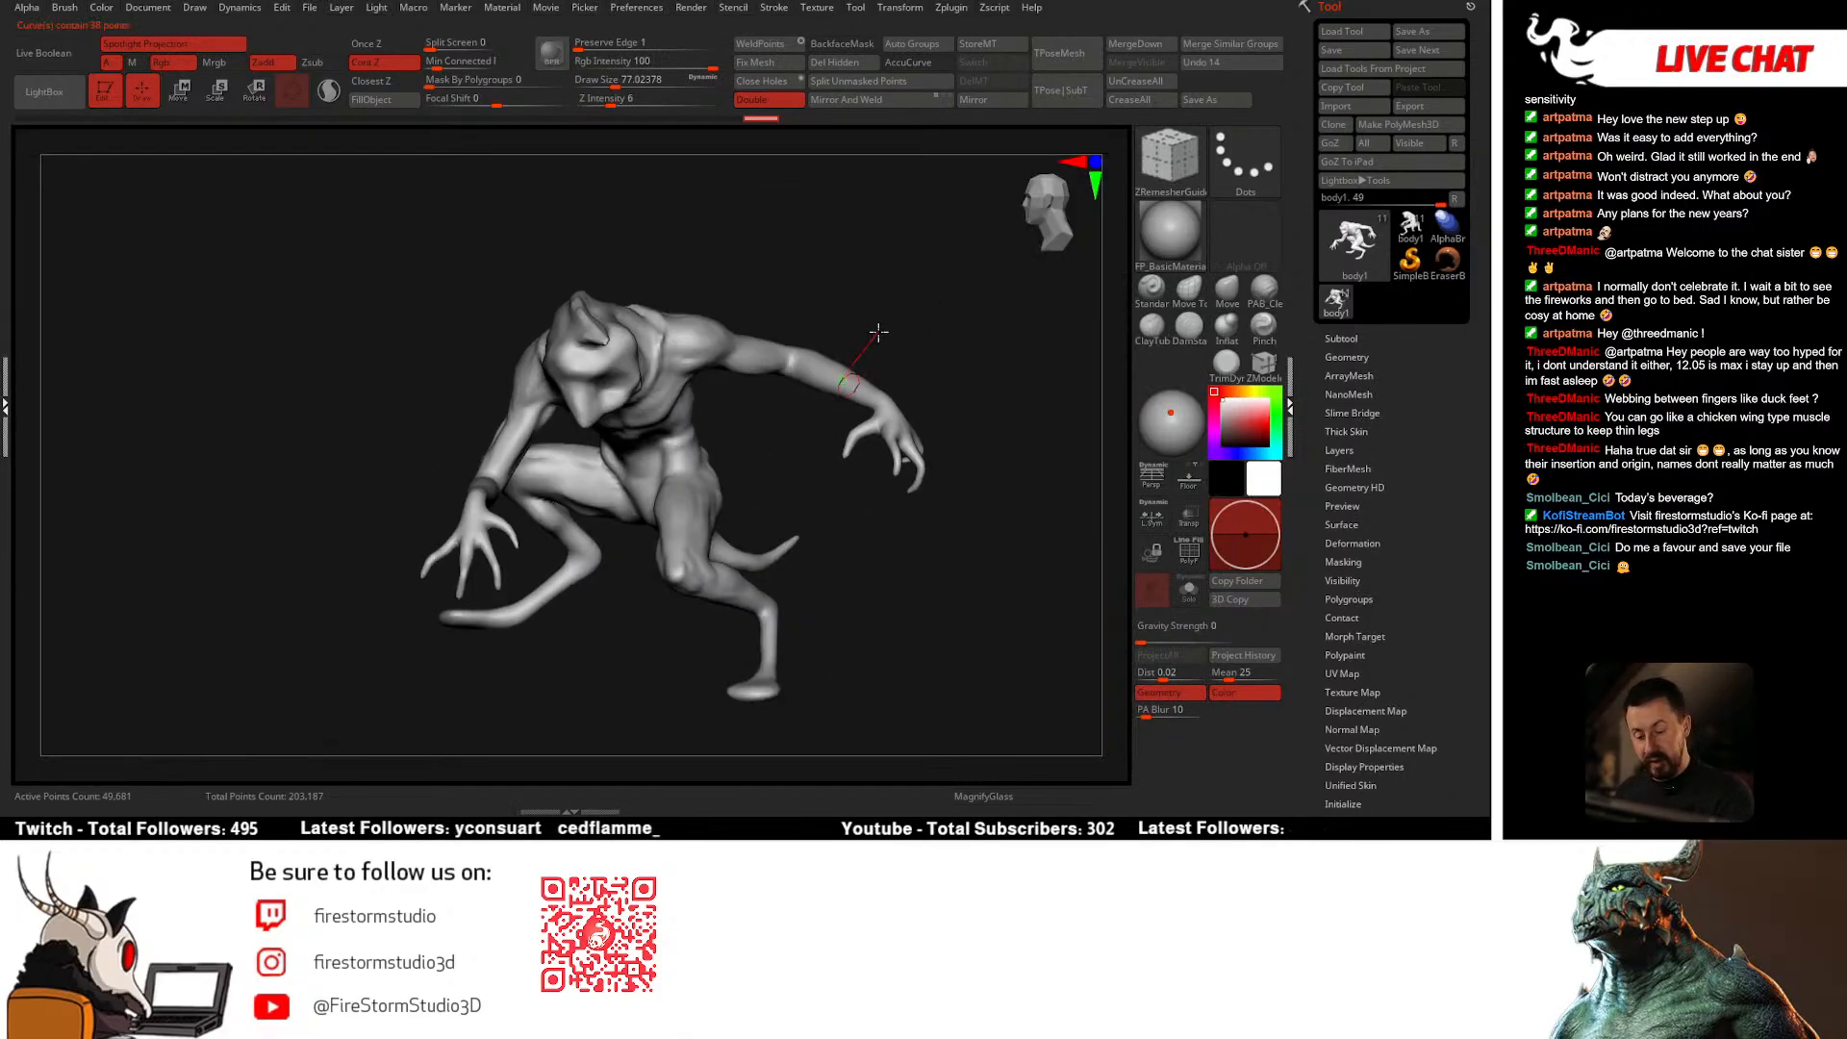
left_click_drag(856, 281, 770, 330)
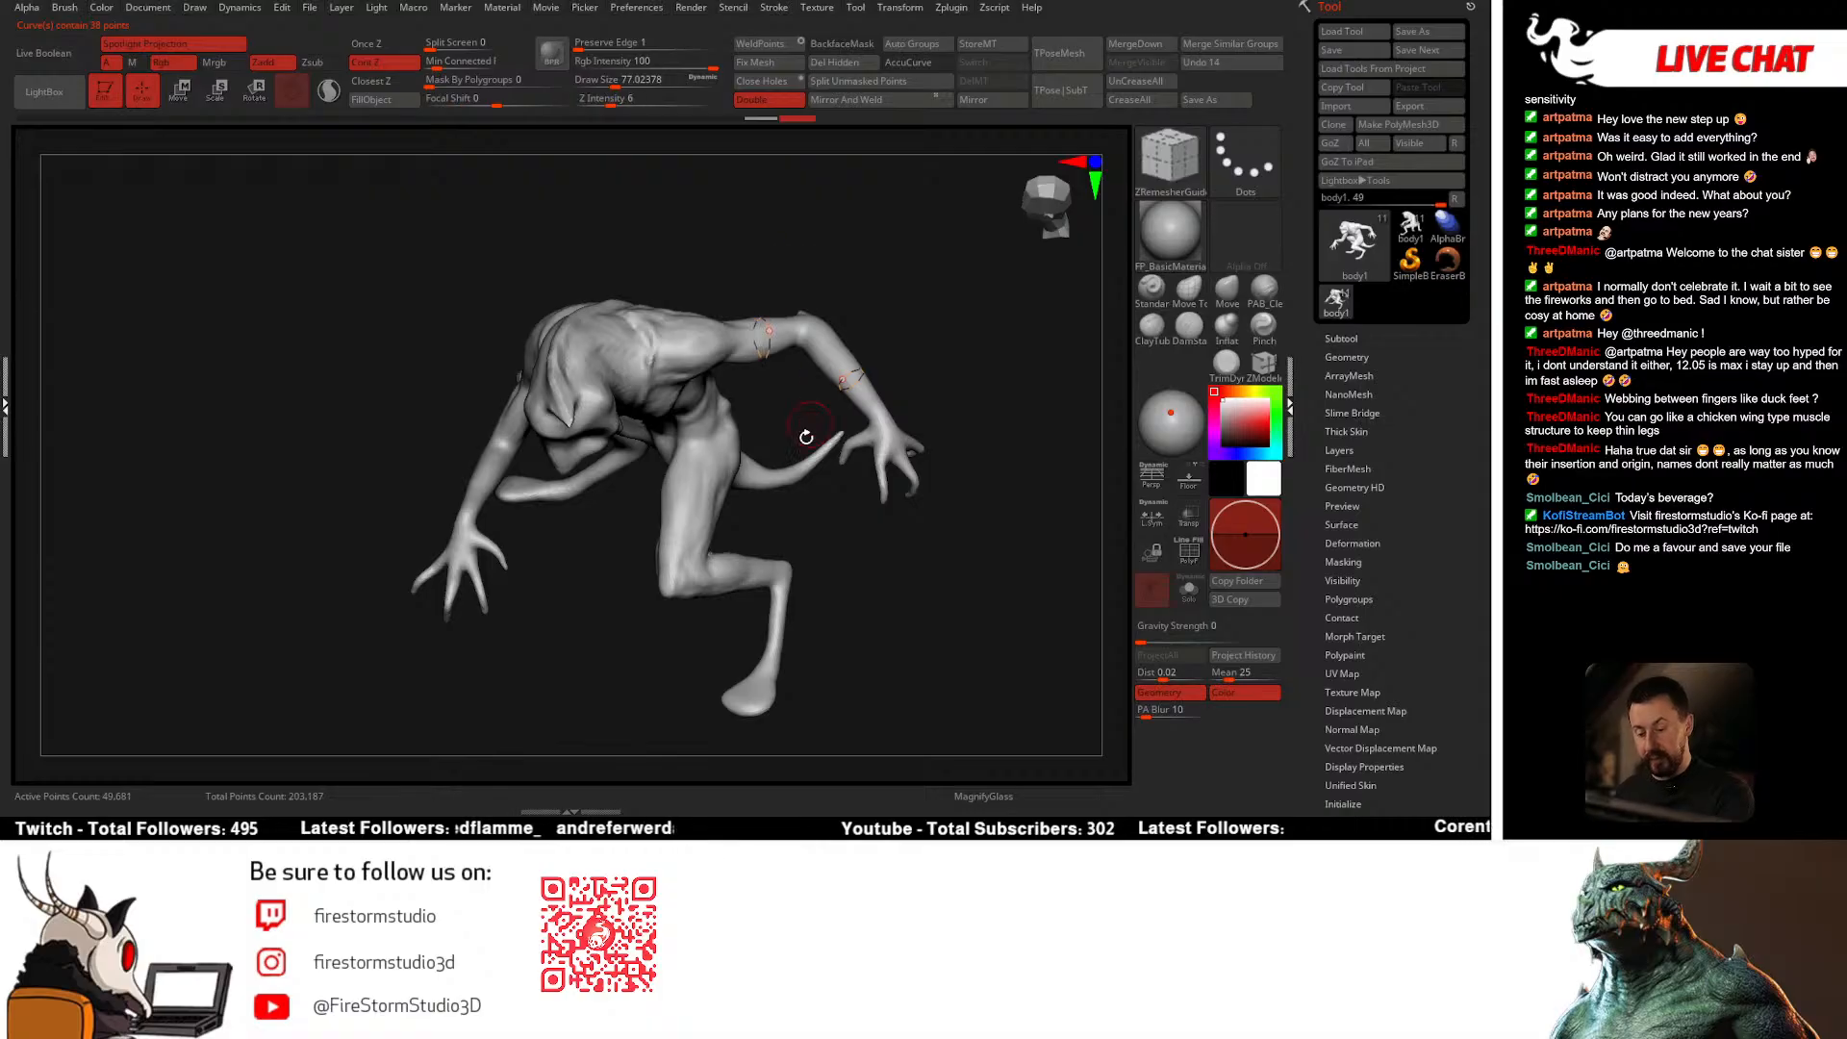
left_click_drag(806, 437, 783, 495)
left_click_drag(853, 615, 809, 606)
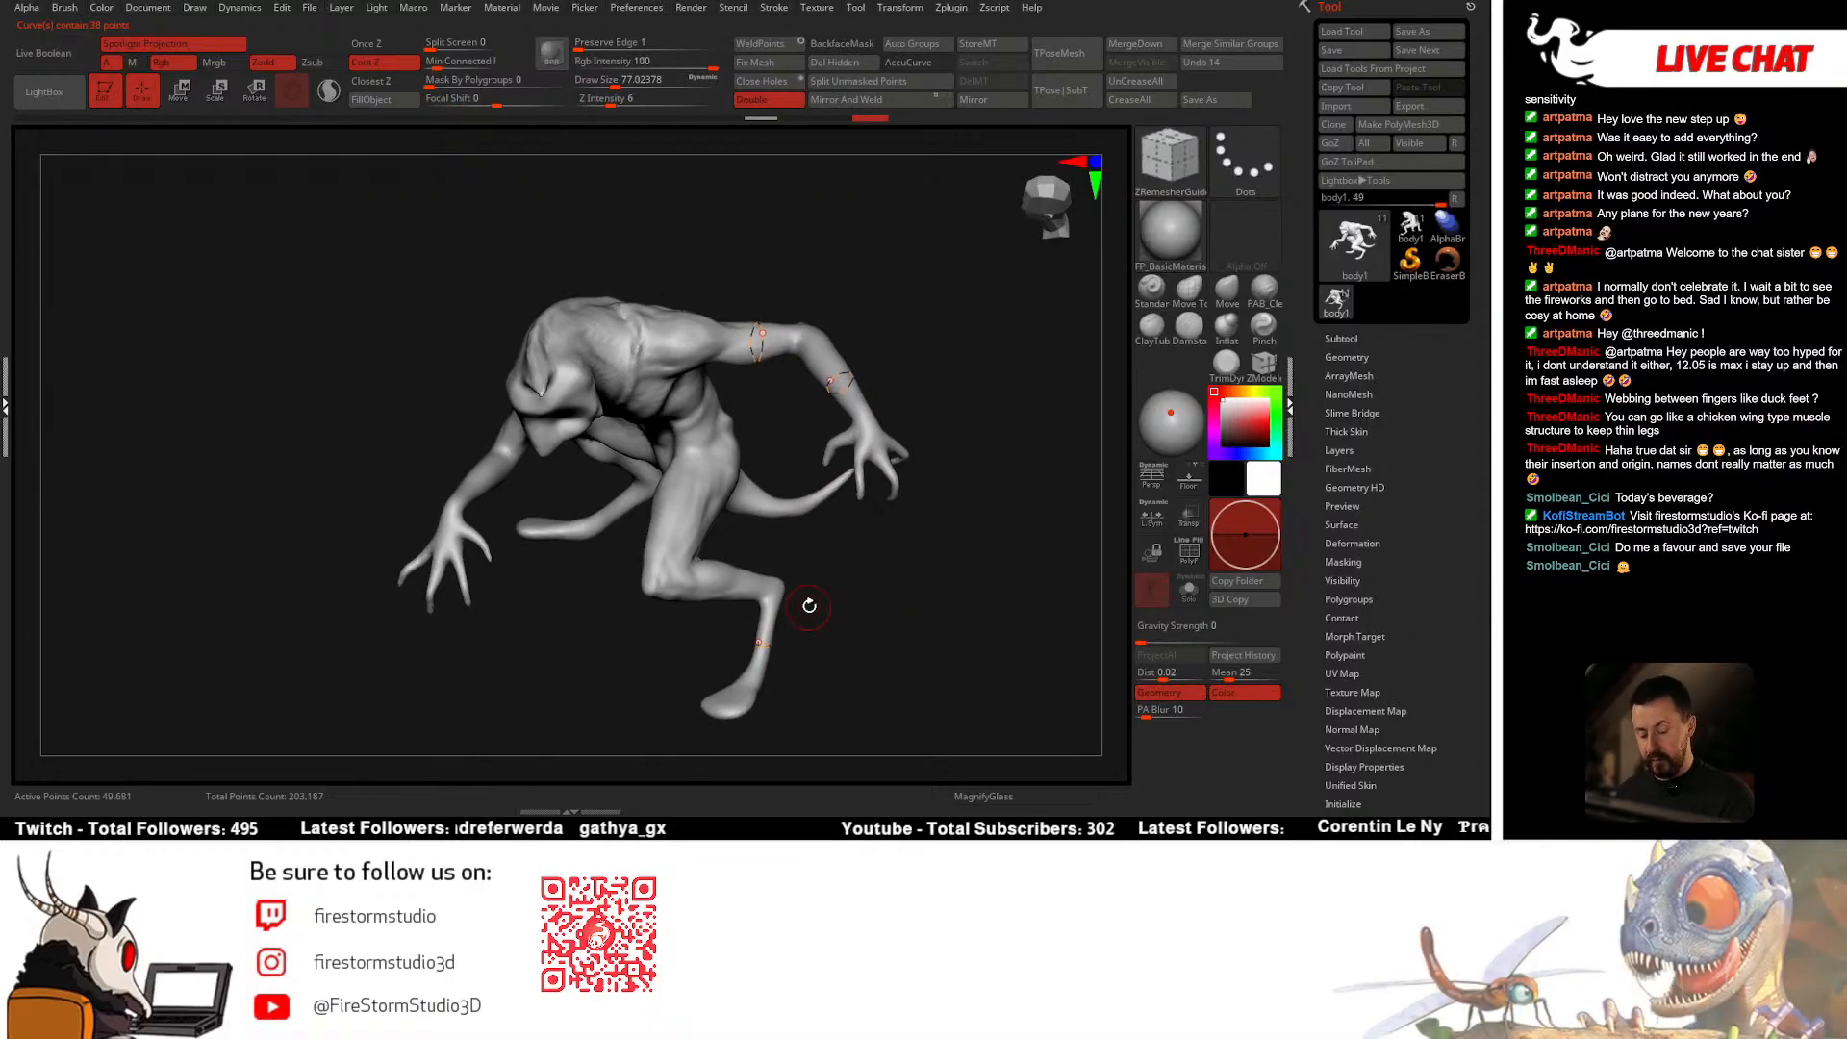
key("ctrl+z")
key("ctrl+z")
key("ctrl+z")
Step: Set the draw size to about 48.65 and draw guide loops around one arm's forearm and upper arm and around both legs
key("space")
left_click(843, 372)
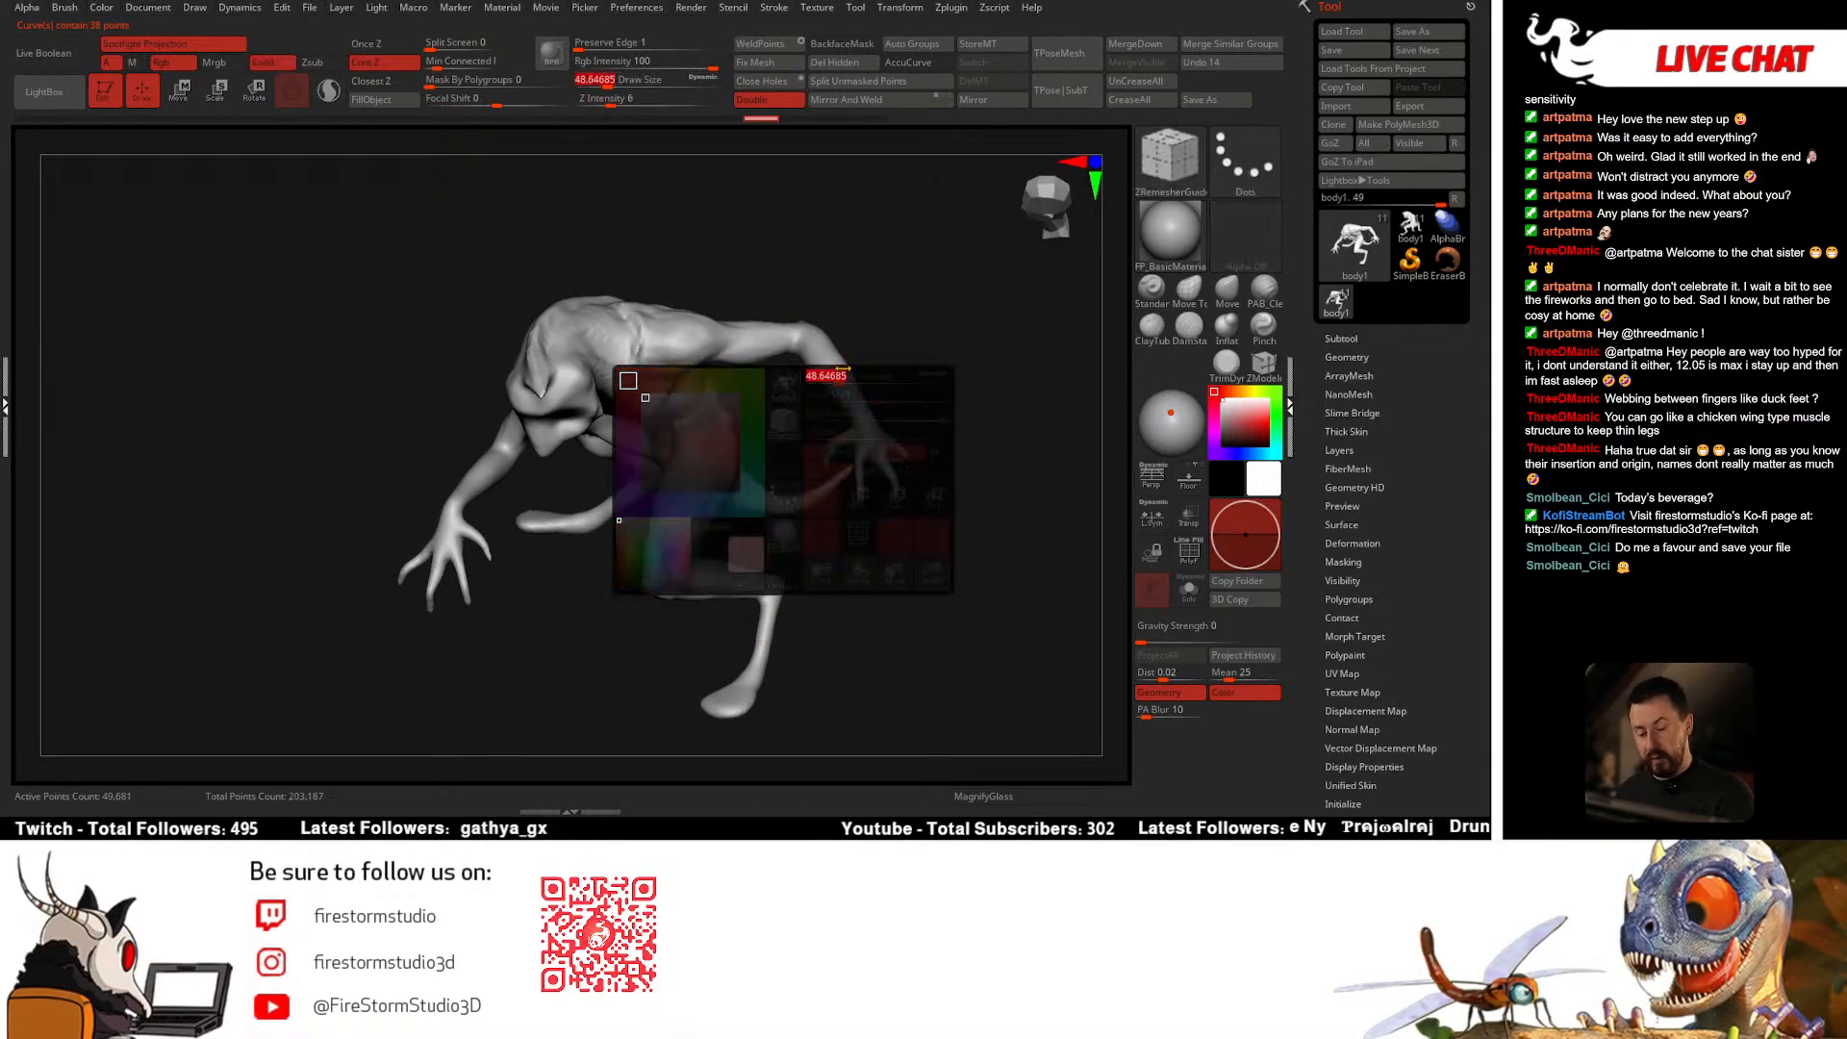
left_click_drag(843, 368, 894, 339)
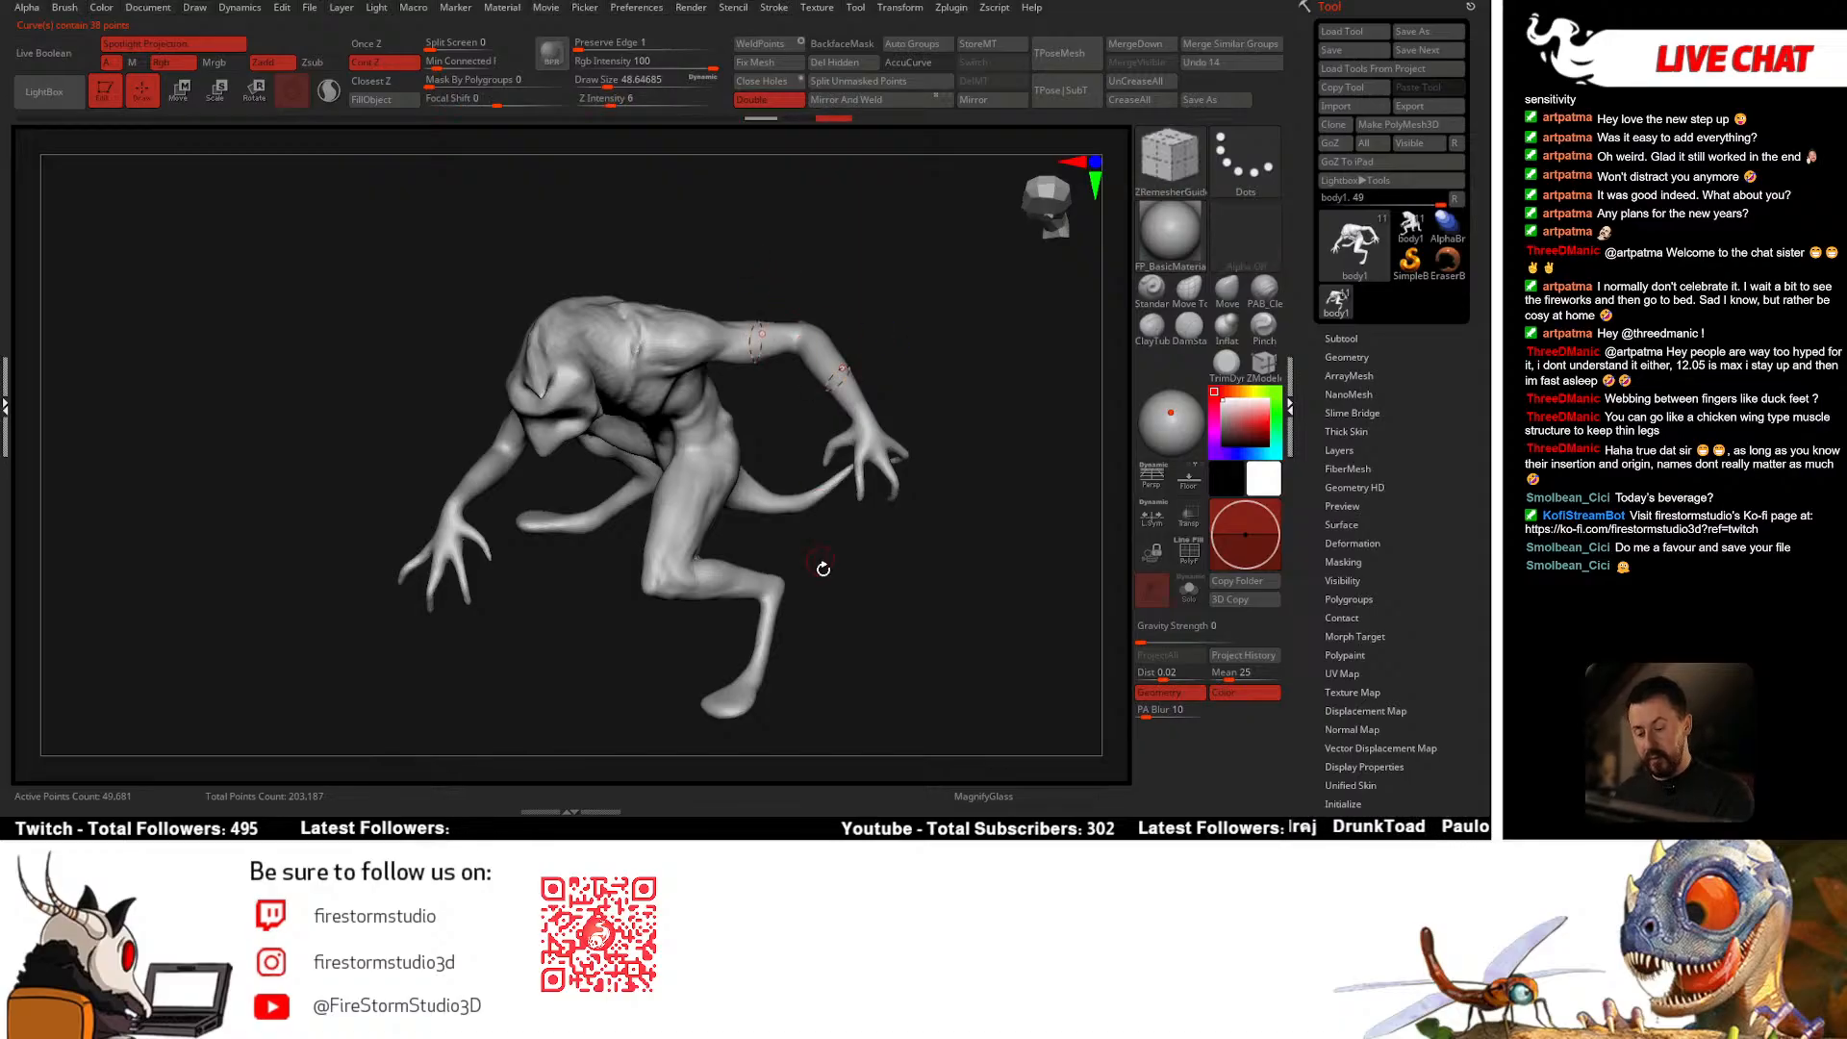
mouse_move(824, 569)
left_mouse_down()
mouse_move(749, 602)
mouse_move(736, 575)
mouse_move(775, 536)
mouse_move(689, 525)
mouse_move(761, 492)
mouse_move(687, 493)
mouse_move(679, 431)
left_mouse_up()
mouse_move(694, 452)
right_mouse_down()
mouse_move(757, 485)
mouse_move(796, 436)
mouse_move(844, 445)
right_mouse_up()
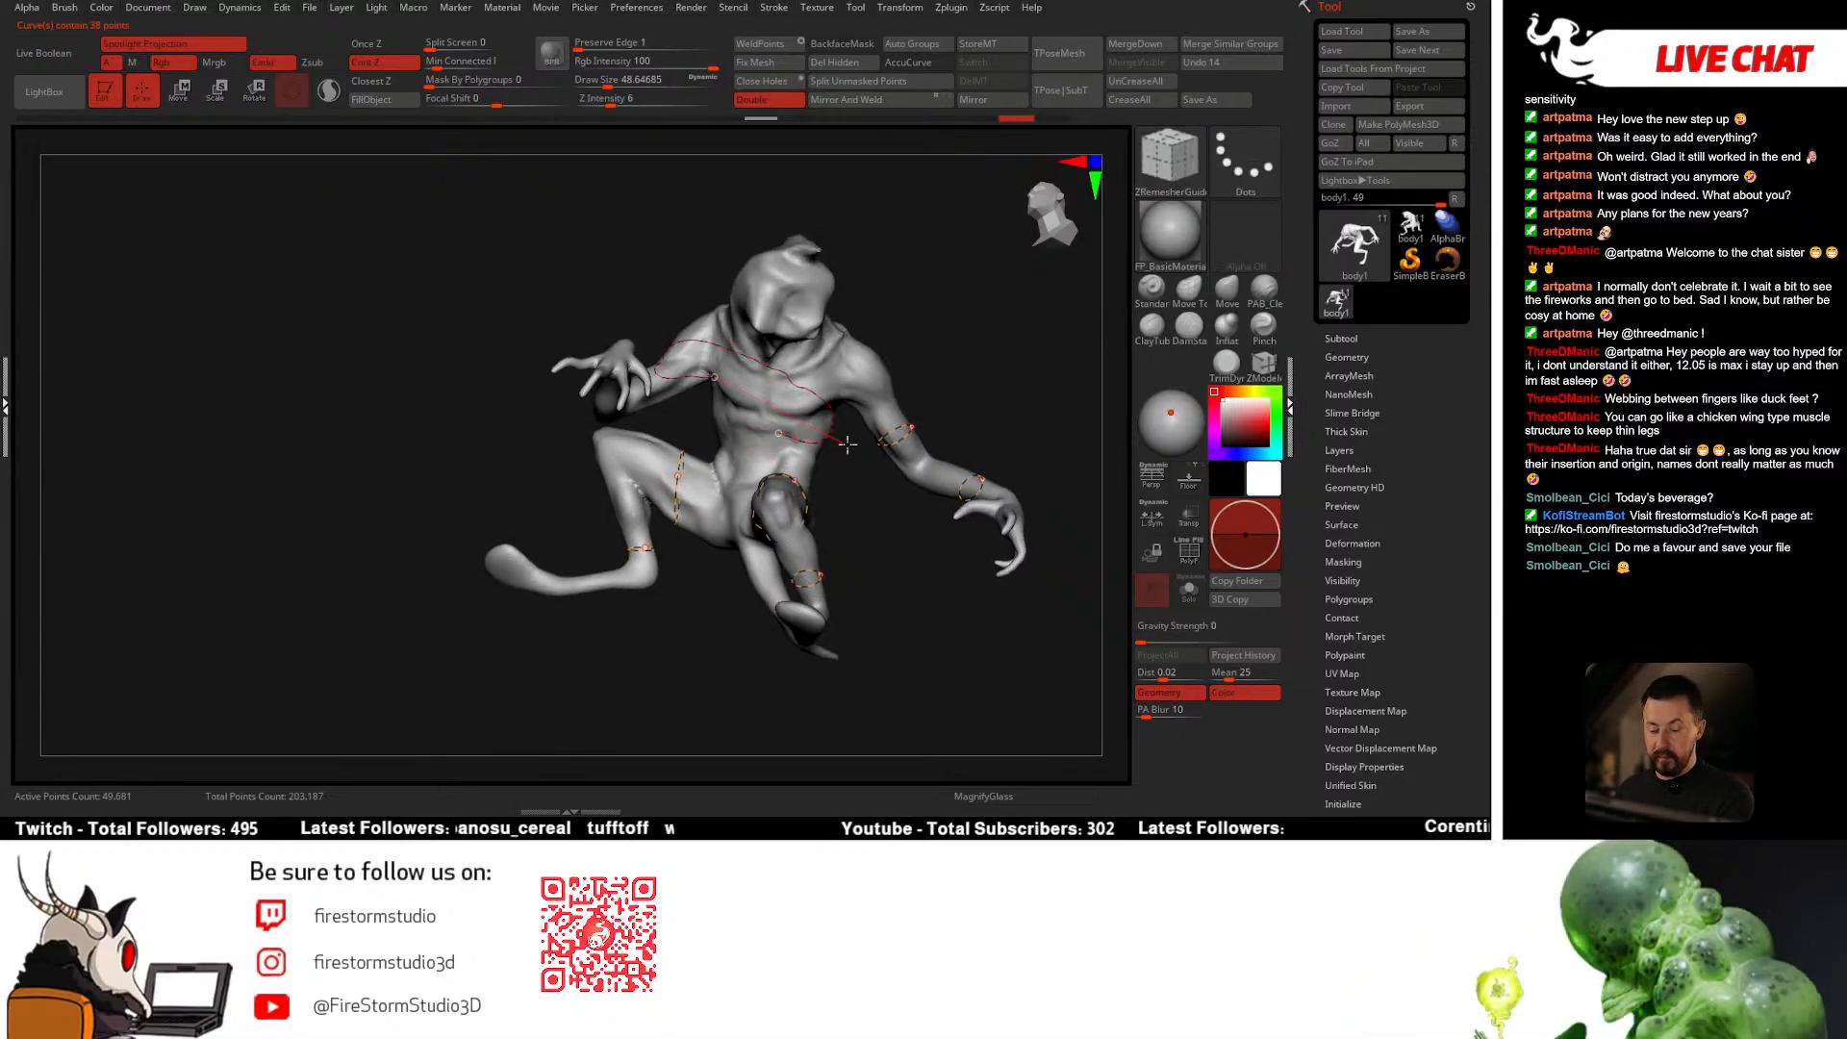
Step: Undo the slanted chest guide, and draw guides around the waist, head and tail base and along the spine
right_click_drag(791, 390, 1044, 409)
right_click_drag(900, 431, 777, 459, "alt")
key("ctrl+z")
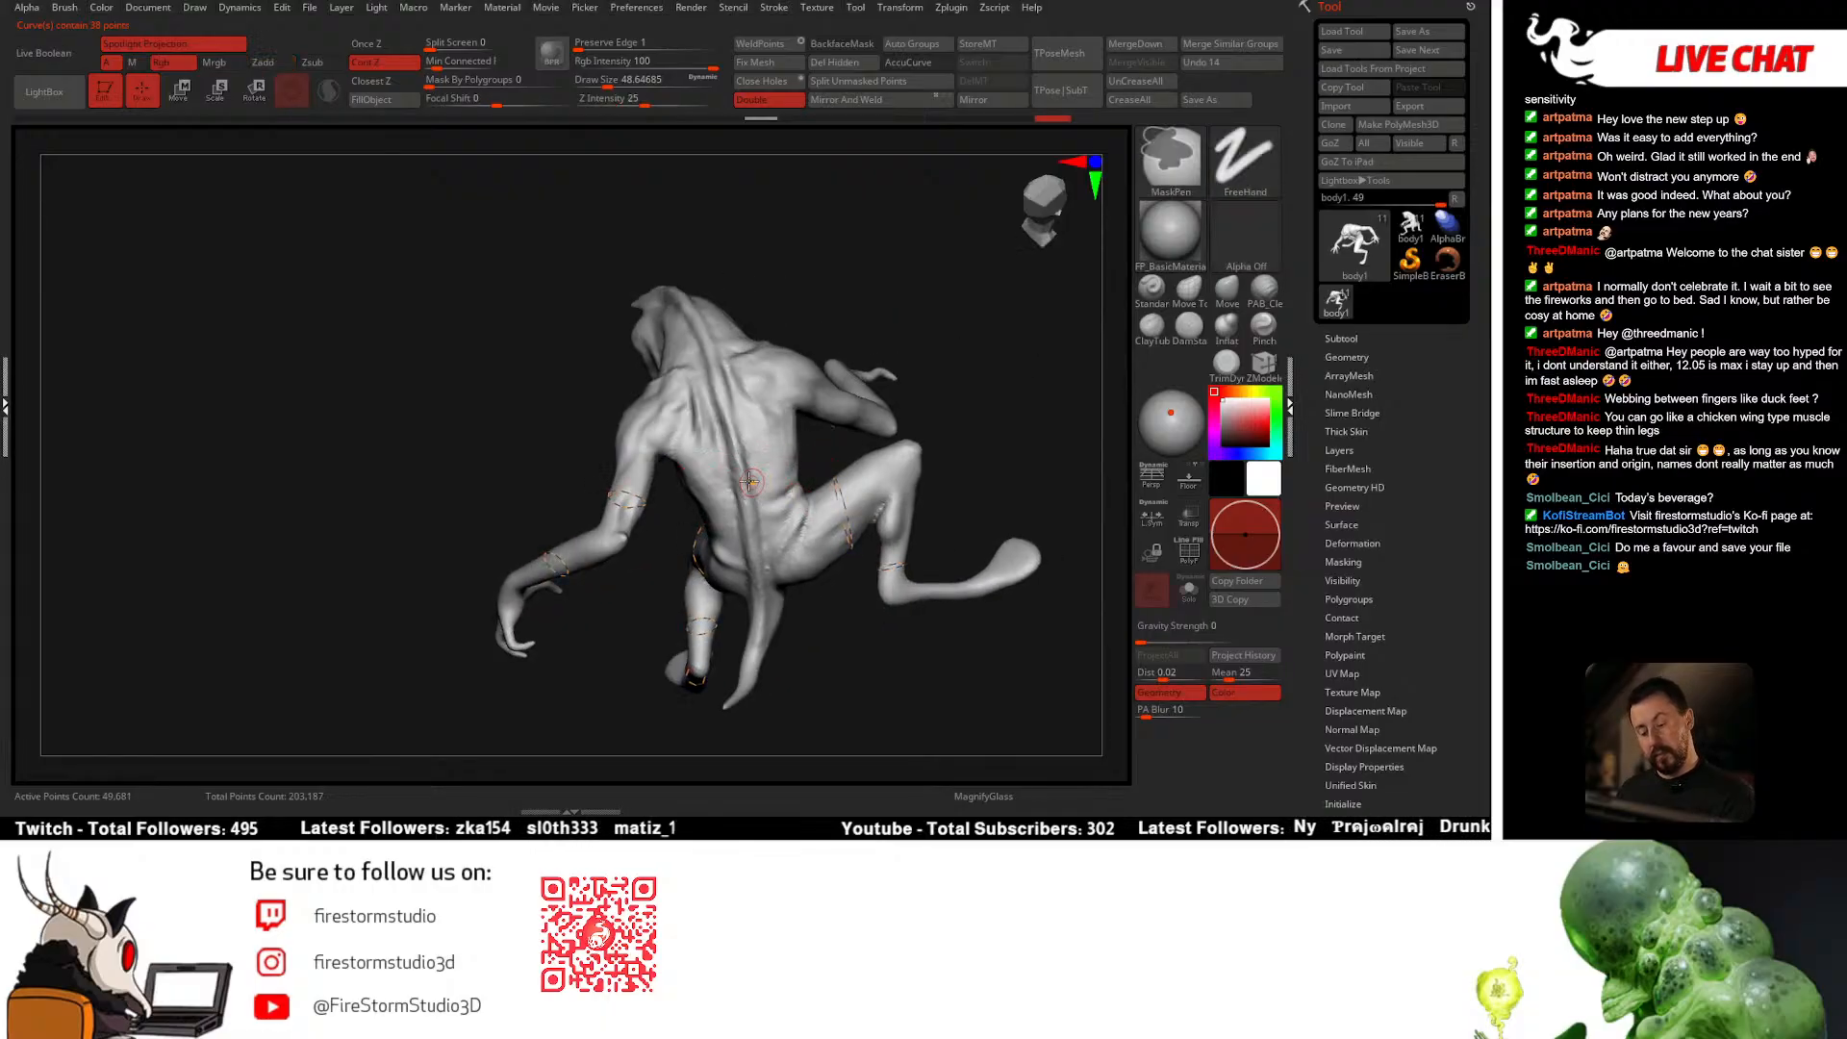
left_click_drag(739, 480, 825, 451)
right_click_drag(786, 502, 884, 624)
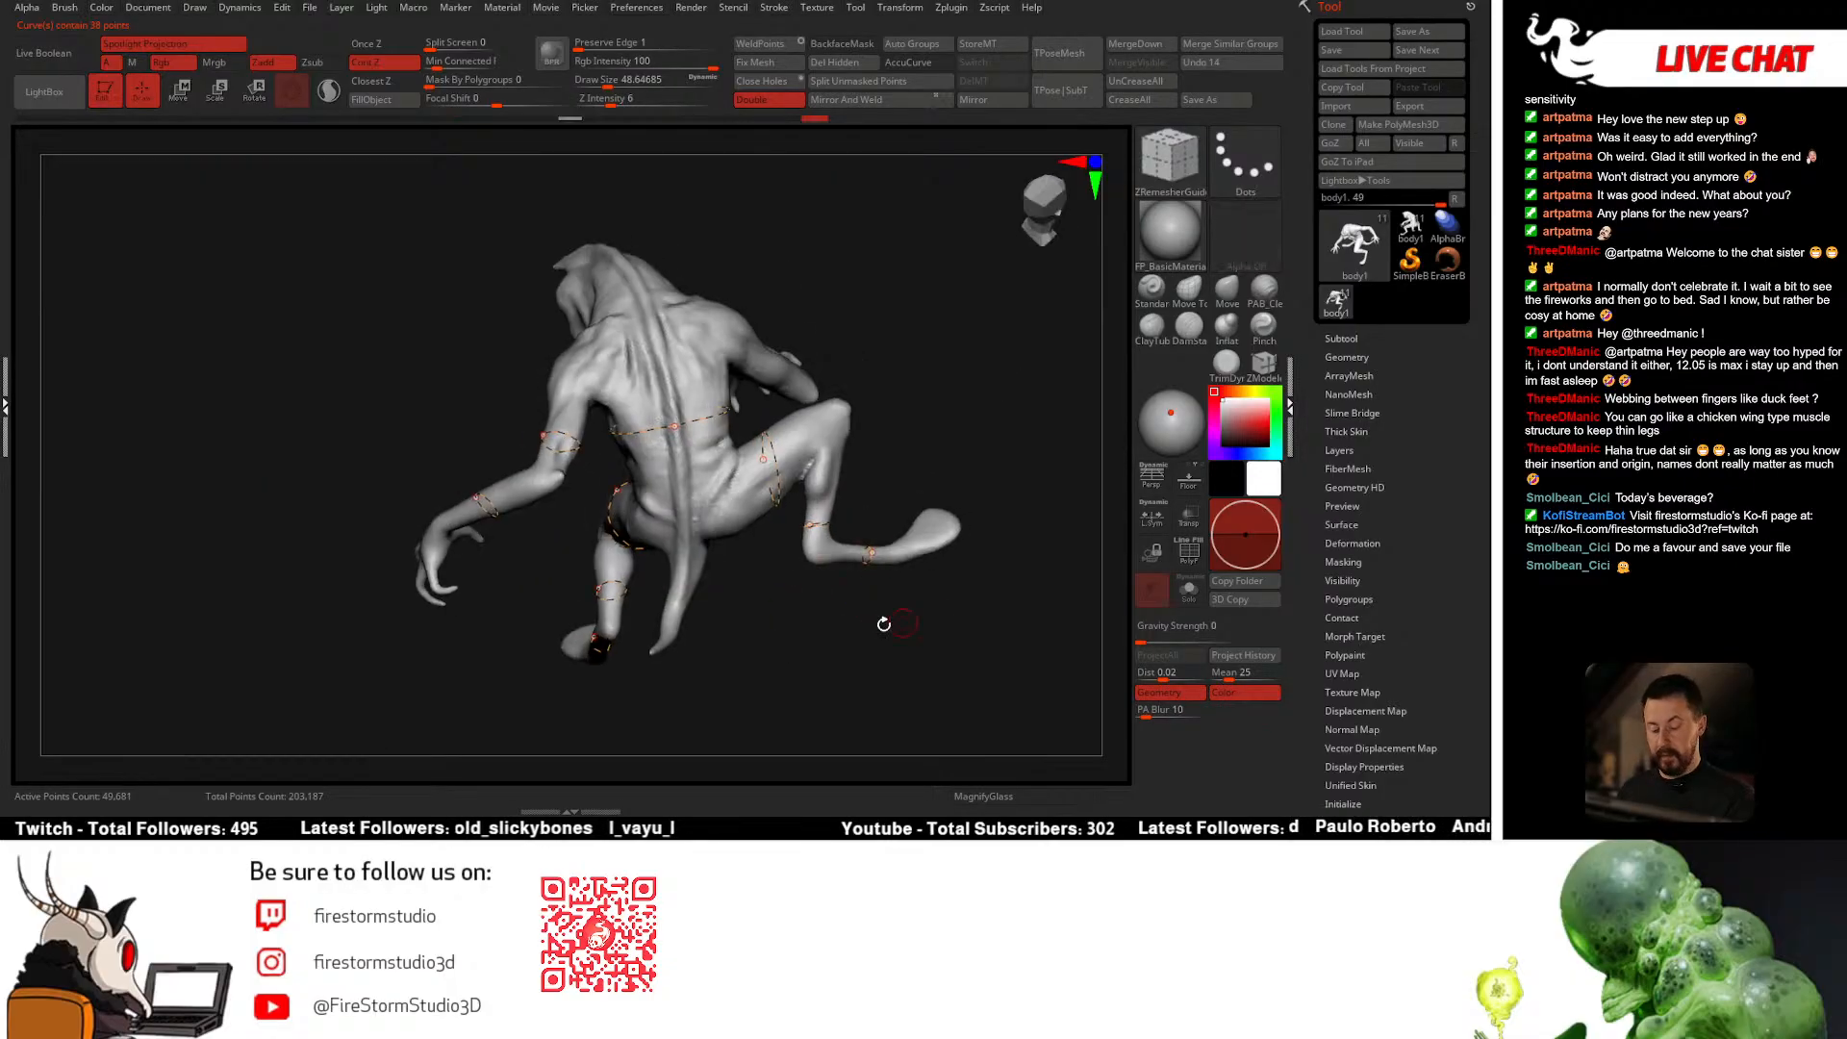
right_click_drag(742, 627, 604, 372)
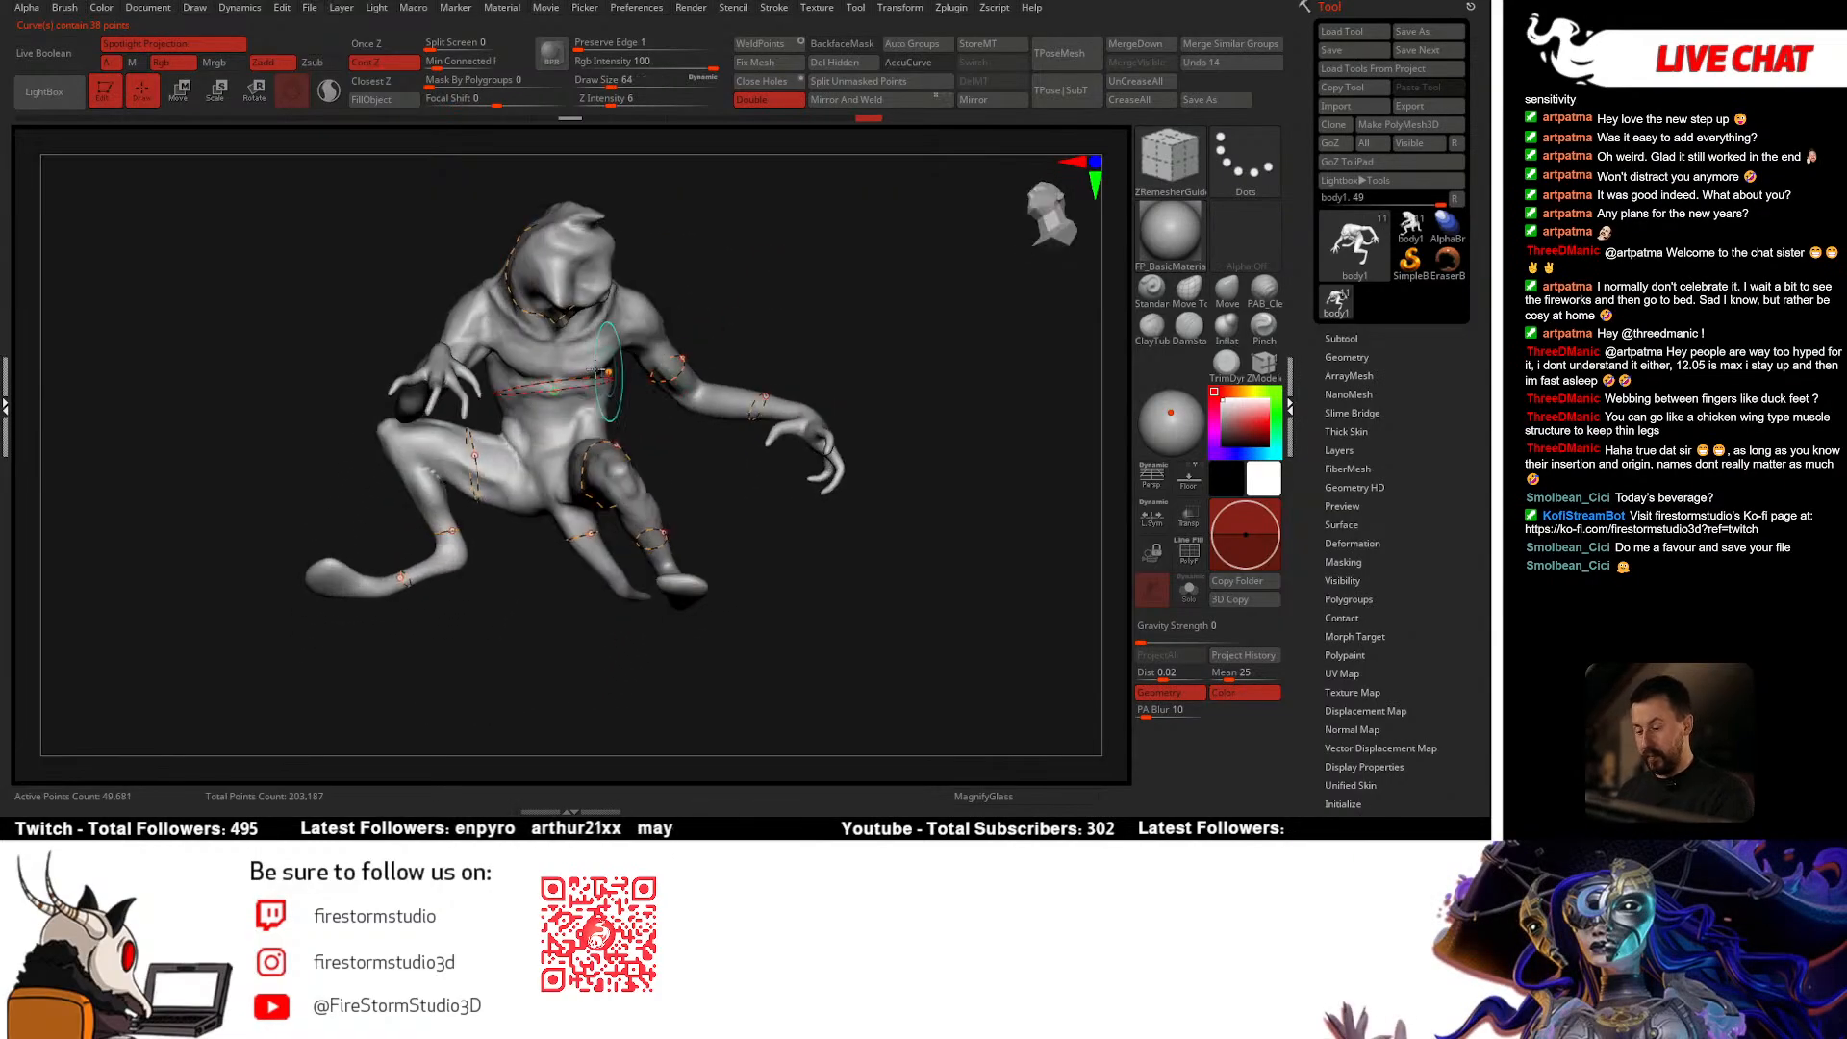
right_click_drag(558, 513, 647, 355)
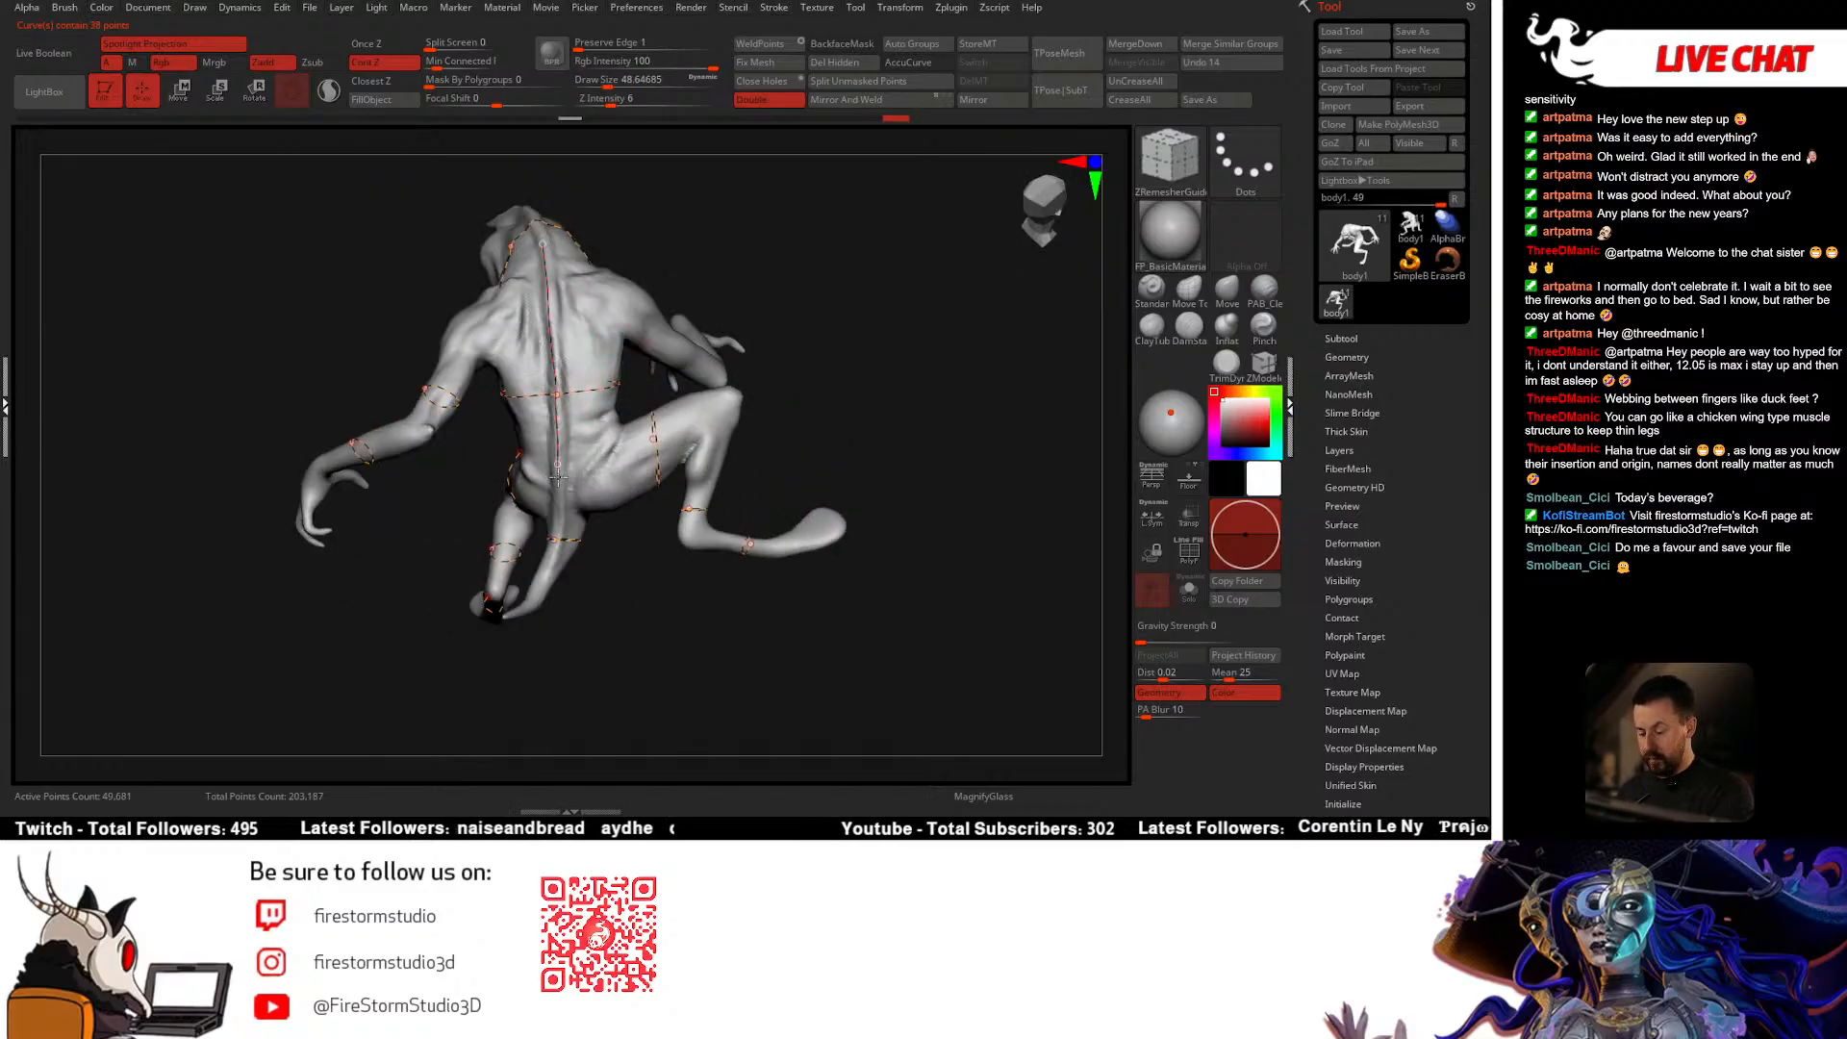
Step: Draw guide loops around the forearm and upper arm of the creature's other arm
right_click_drag(614, 554, 741, 339)
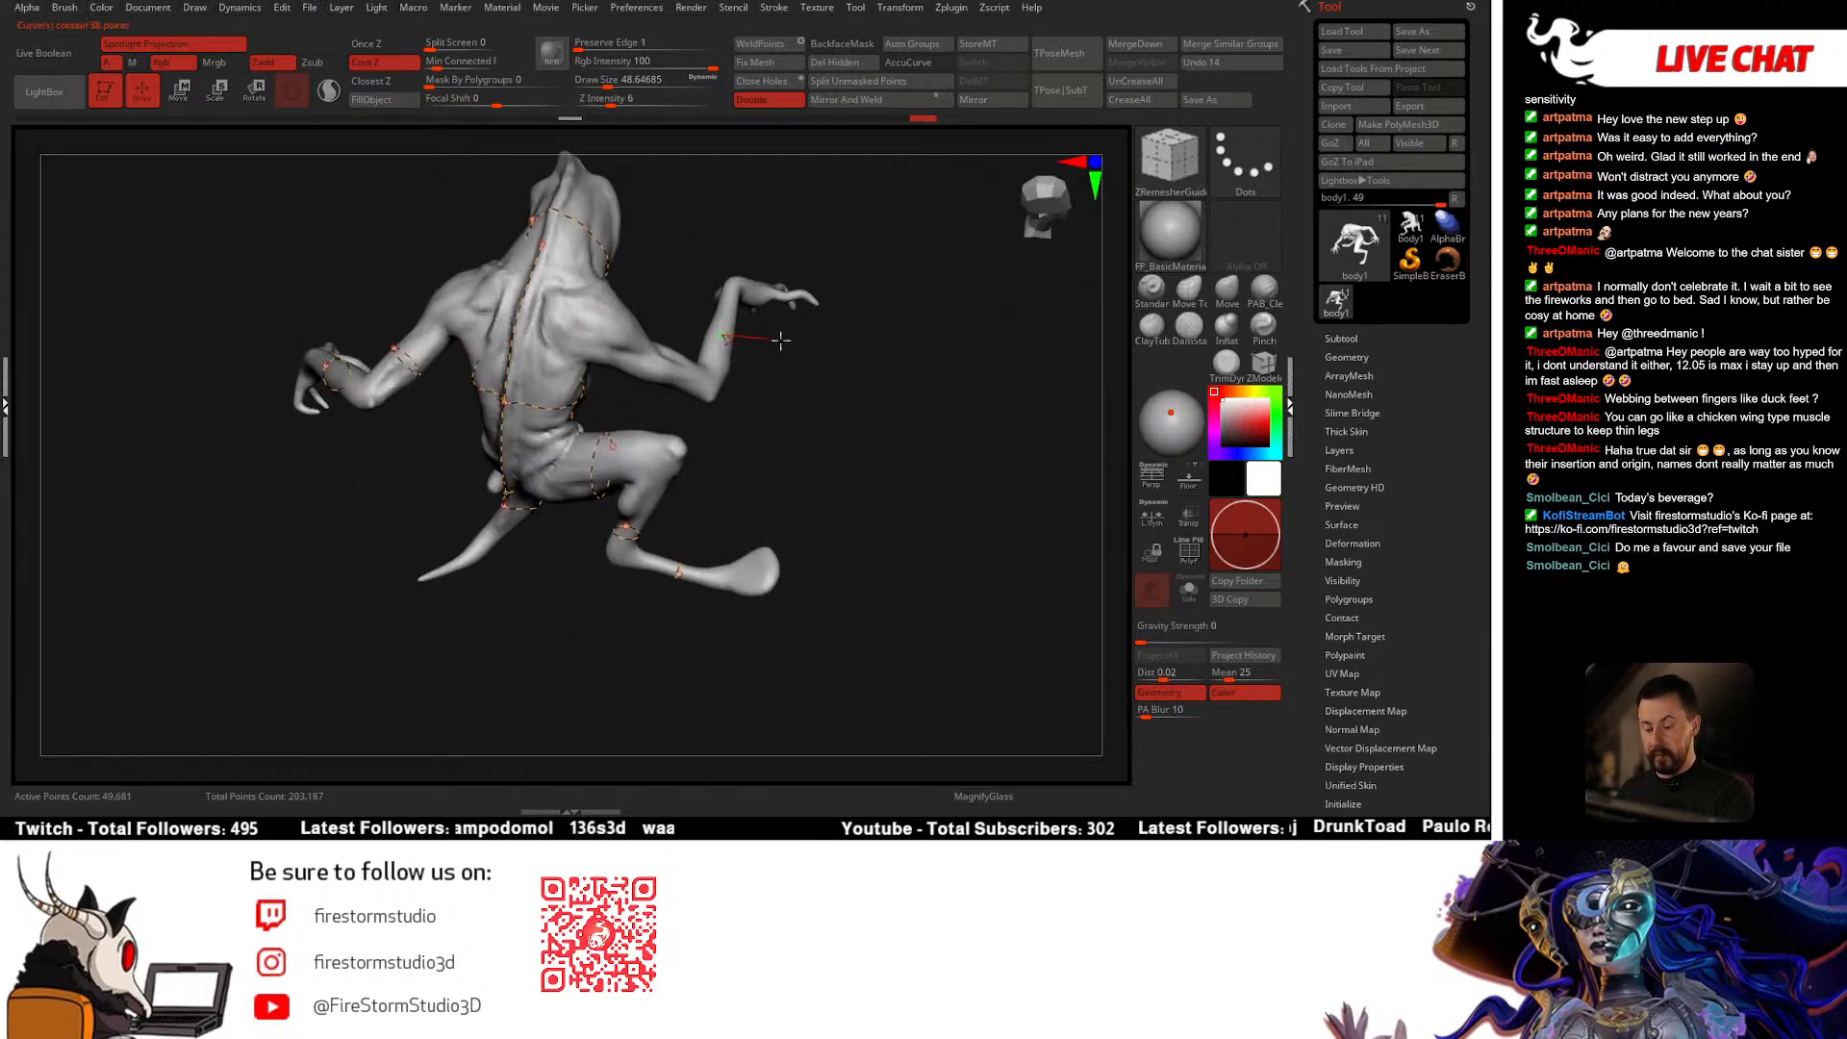
right_click_drag(793, 396, 739, 343)
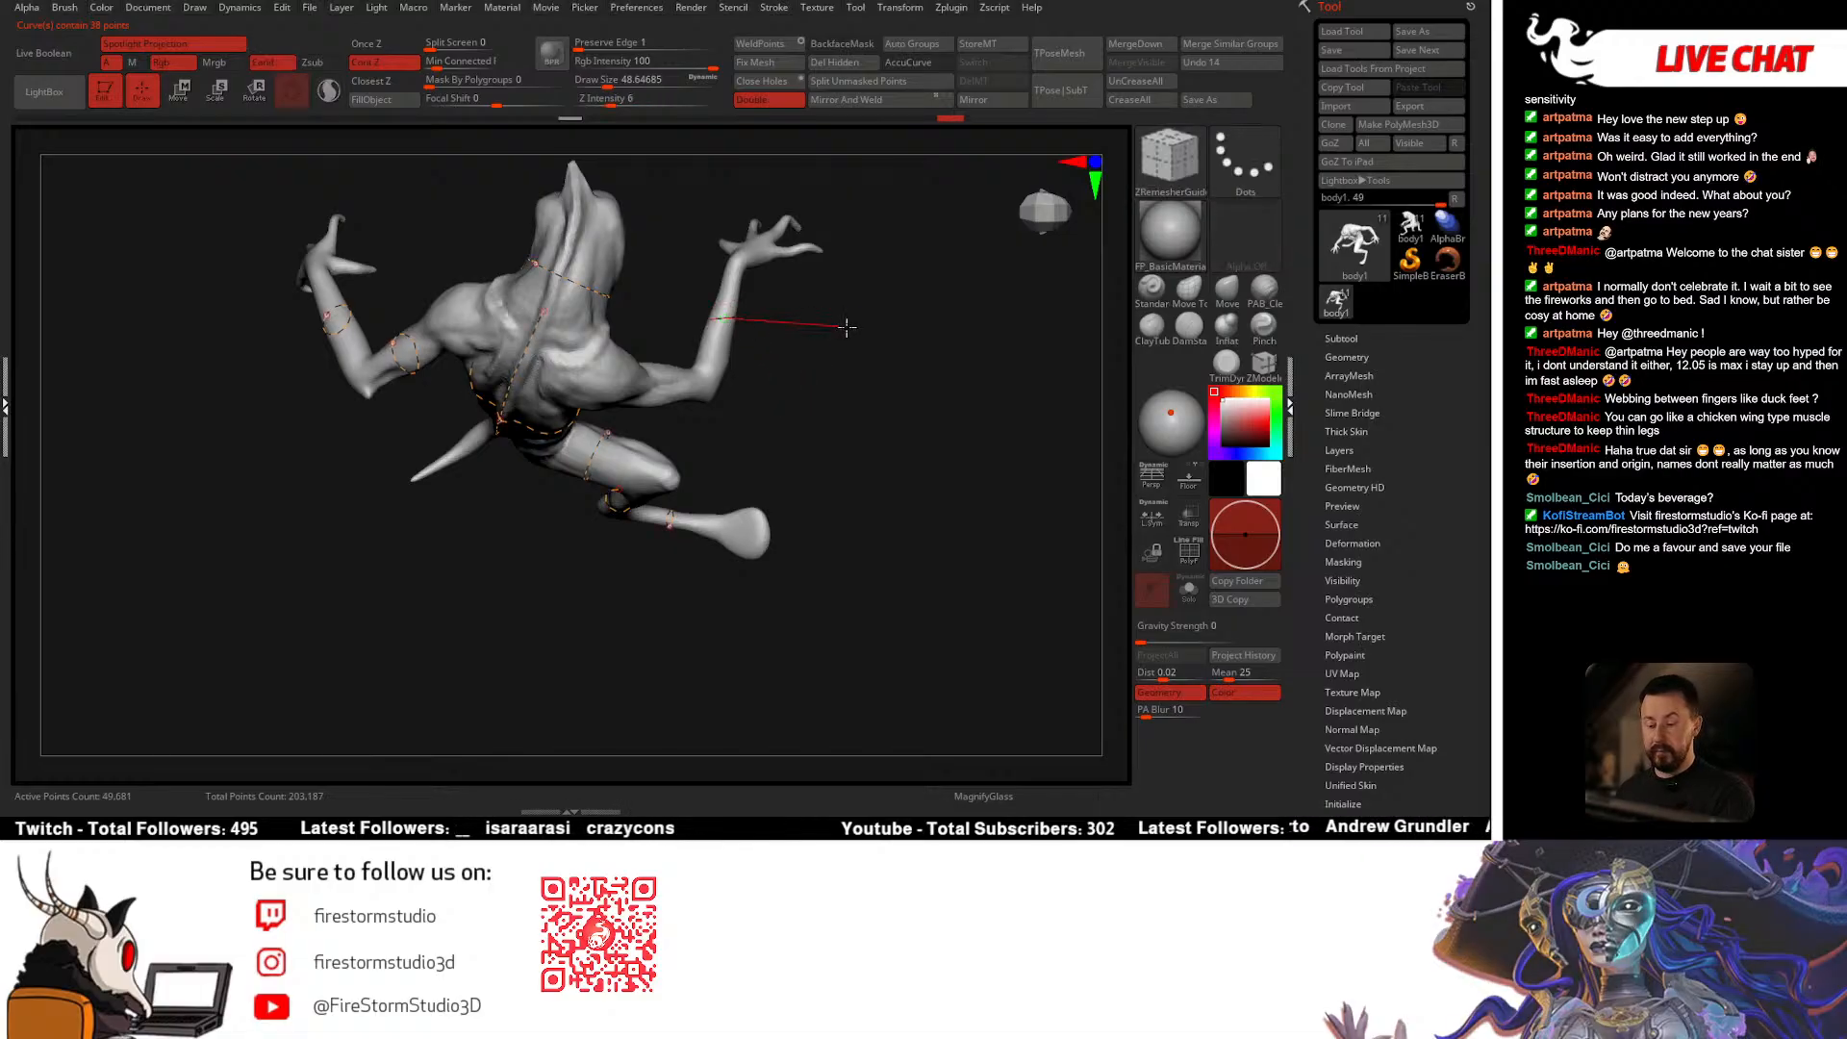
right_click_drag(713, 404, 735, 388)
left_click_drag(668, 422, 677, 282)
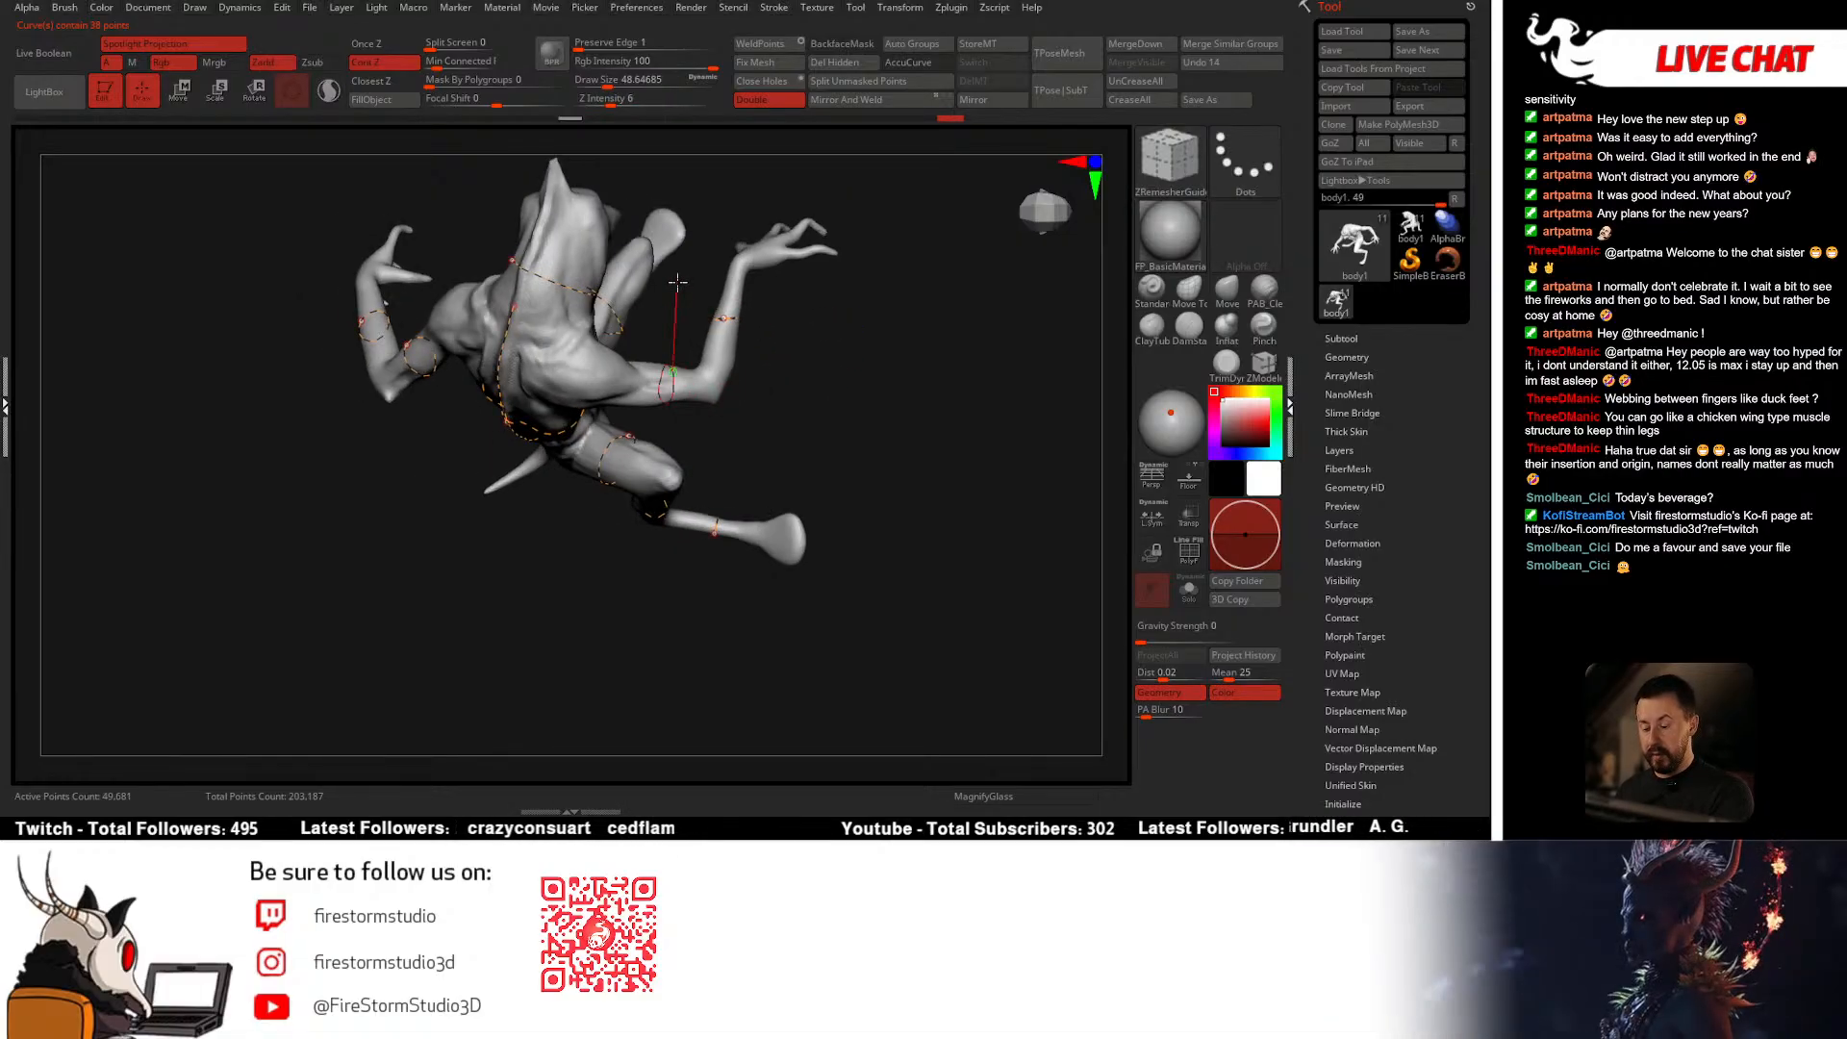
Step: Set the draw size to about 39.14 and draw guide loops around the wrists of both hands
right_click_drag(826, 388, 864, 409)
right_click(859, 291)
left_click_drag(860, 299, 851, 300)
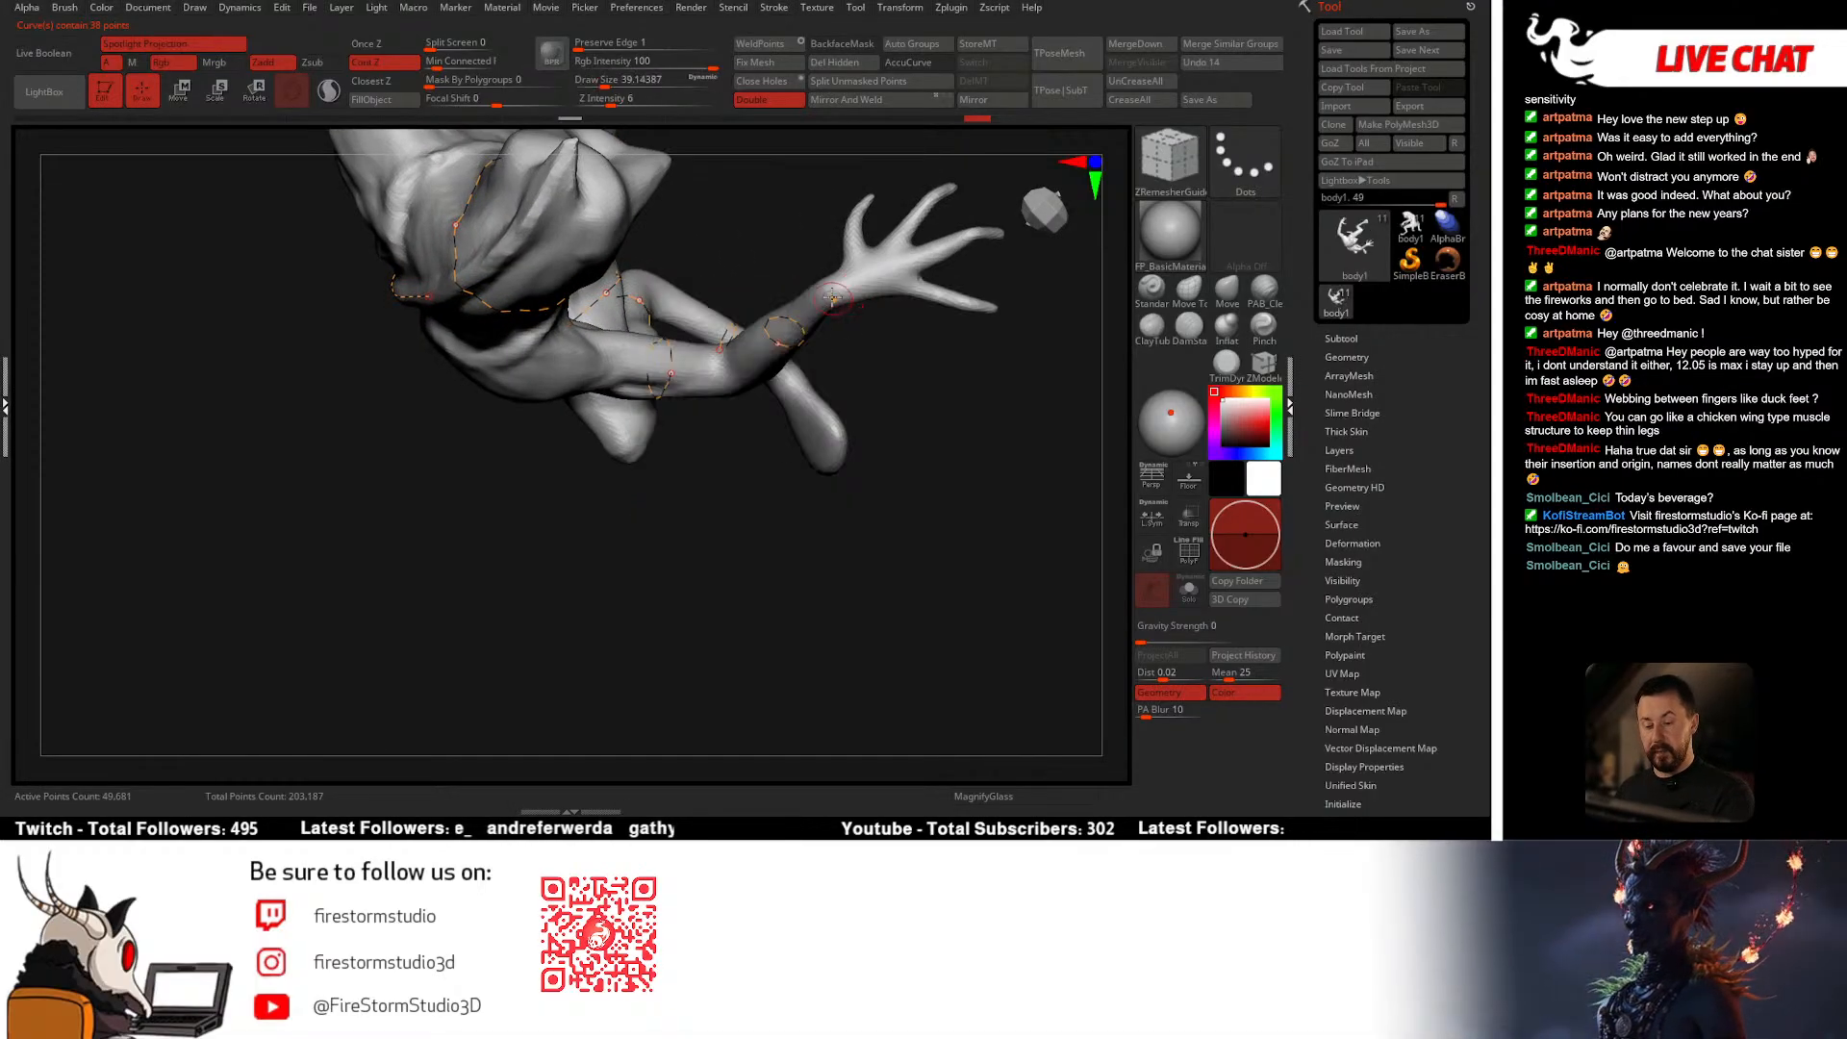
right_click_drag(924, 421, 533, 424)
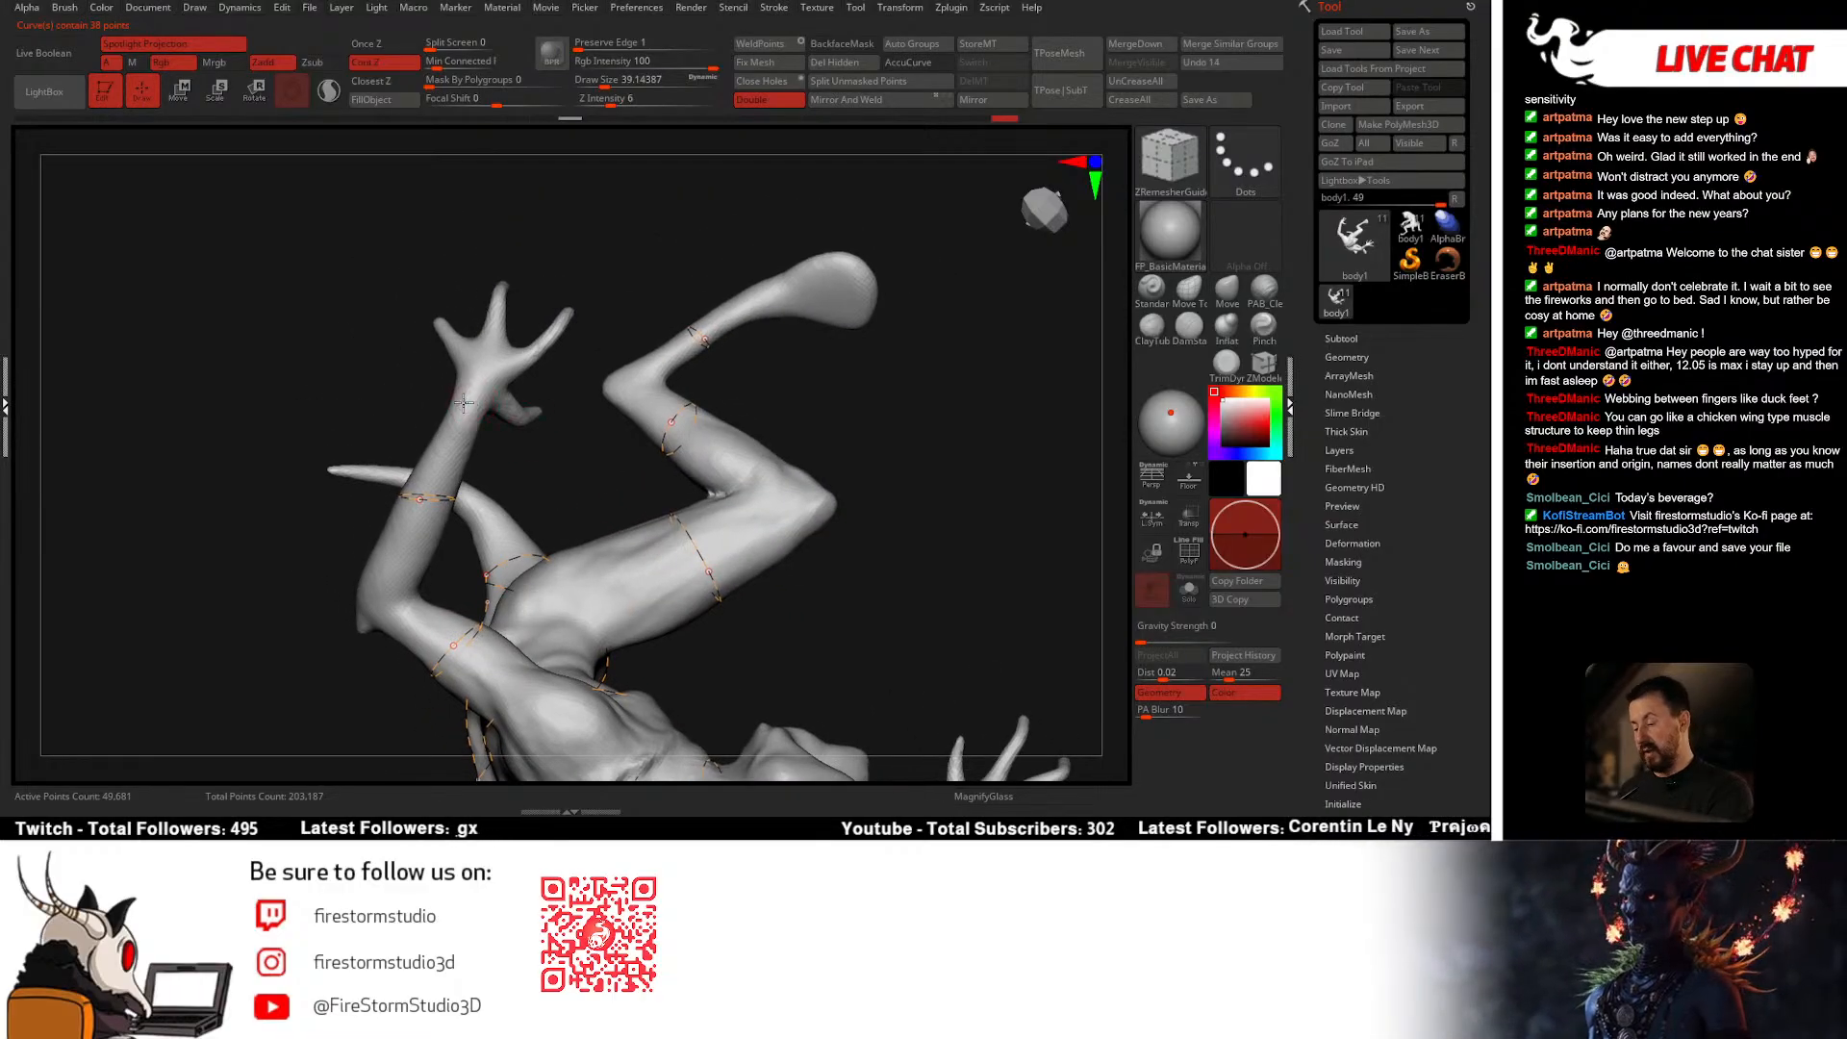
right_click_drag(889, 465, 846, 419, "ctrl")
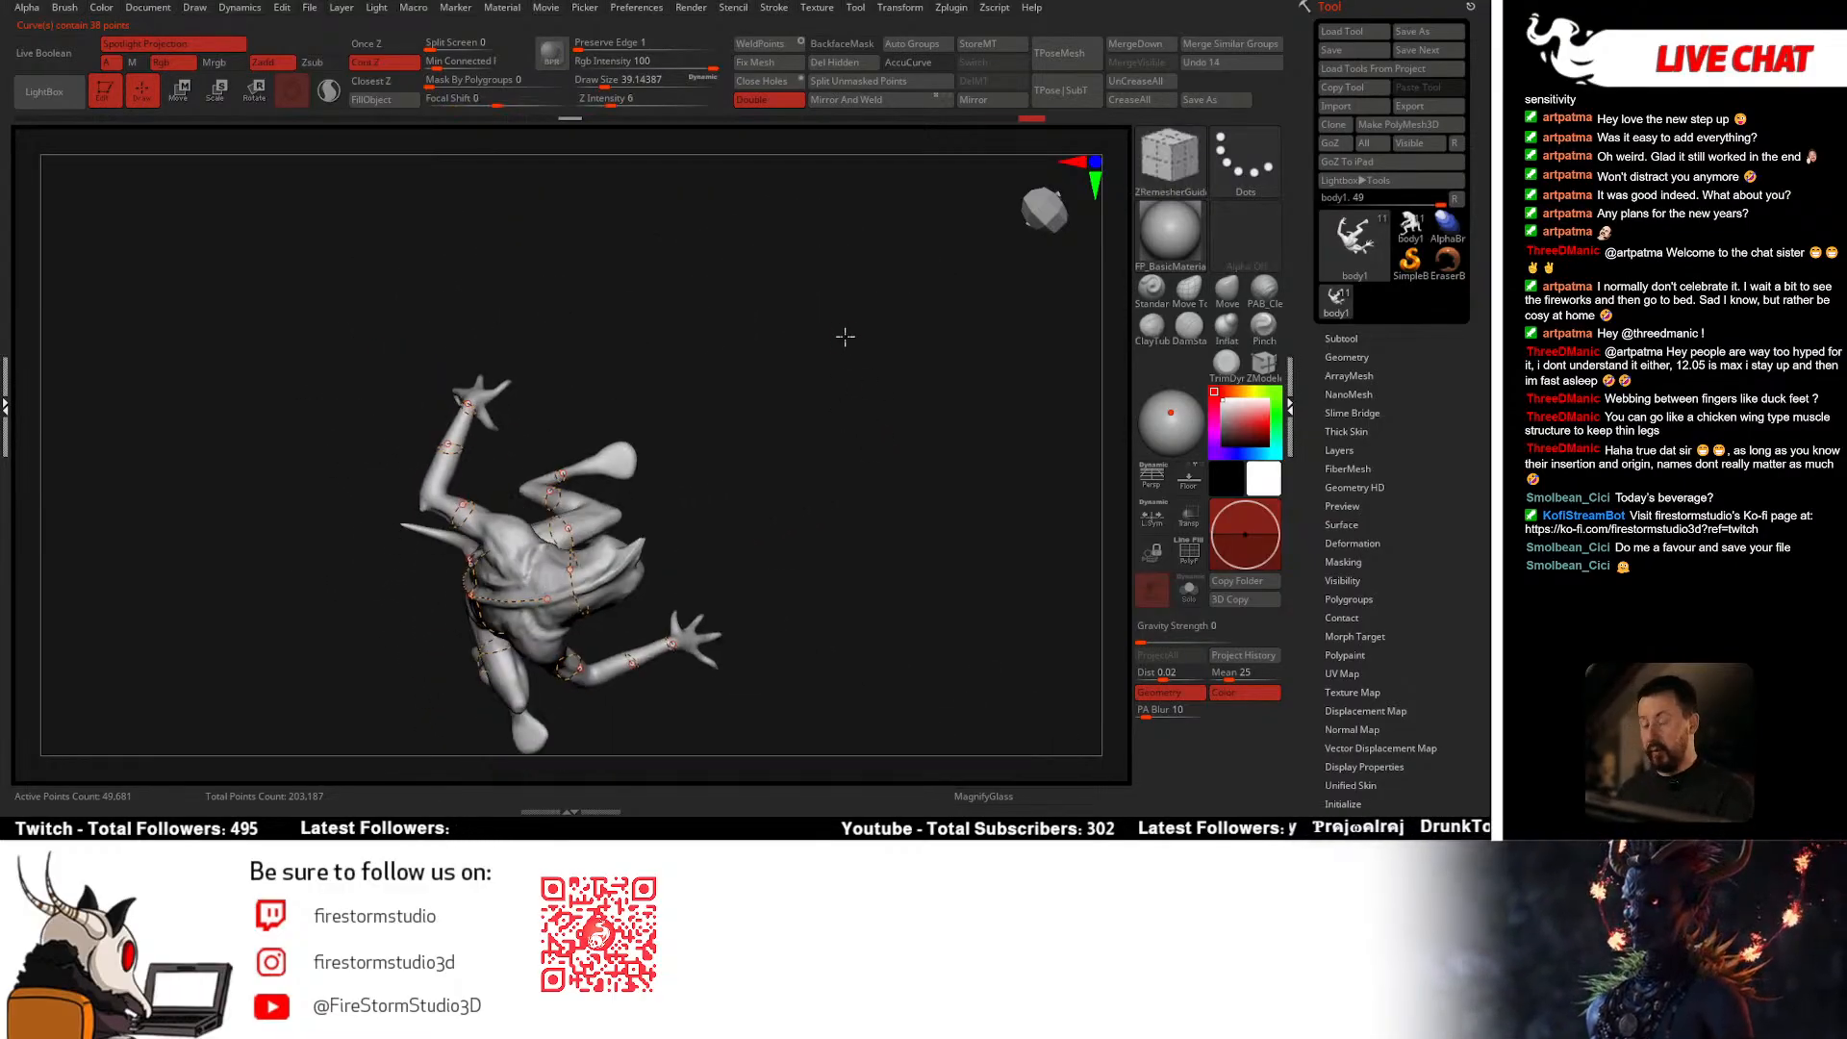
right_click_drag(846, 338, 908, 608)
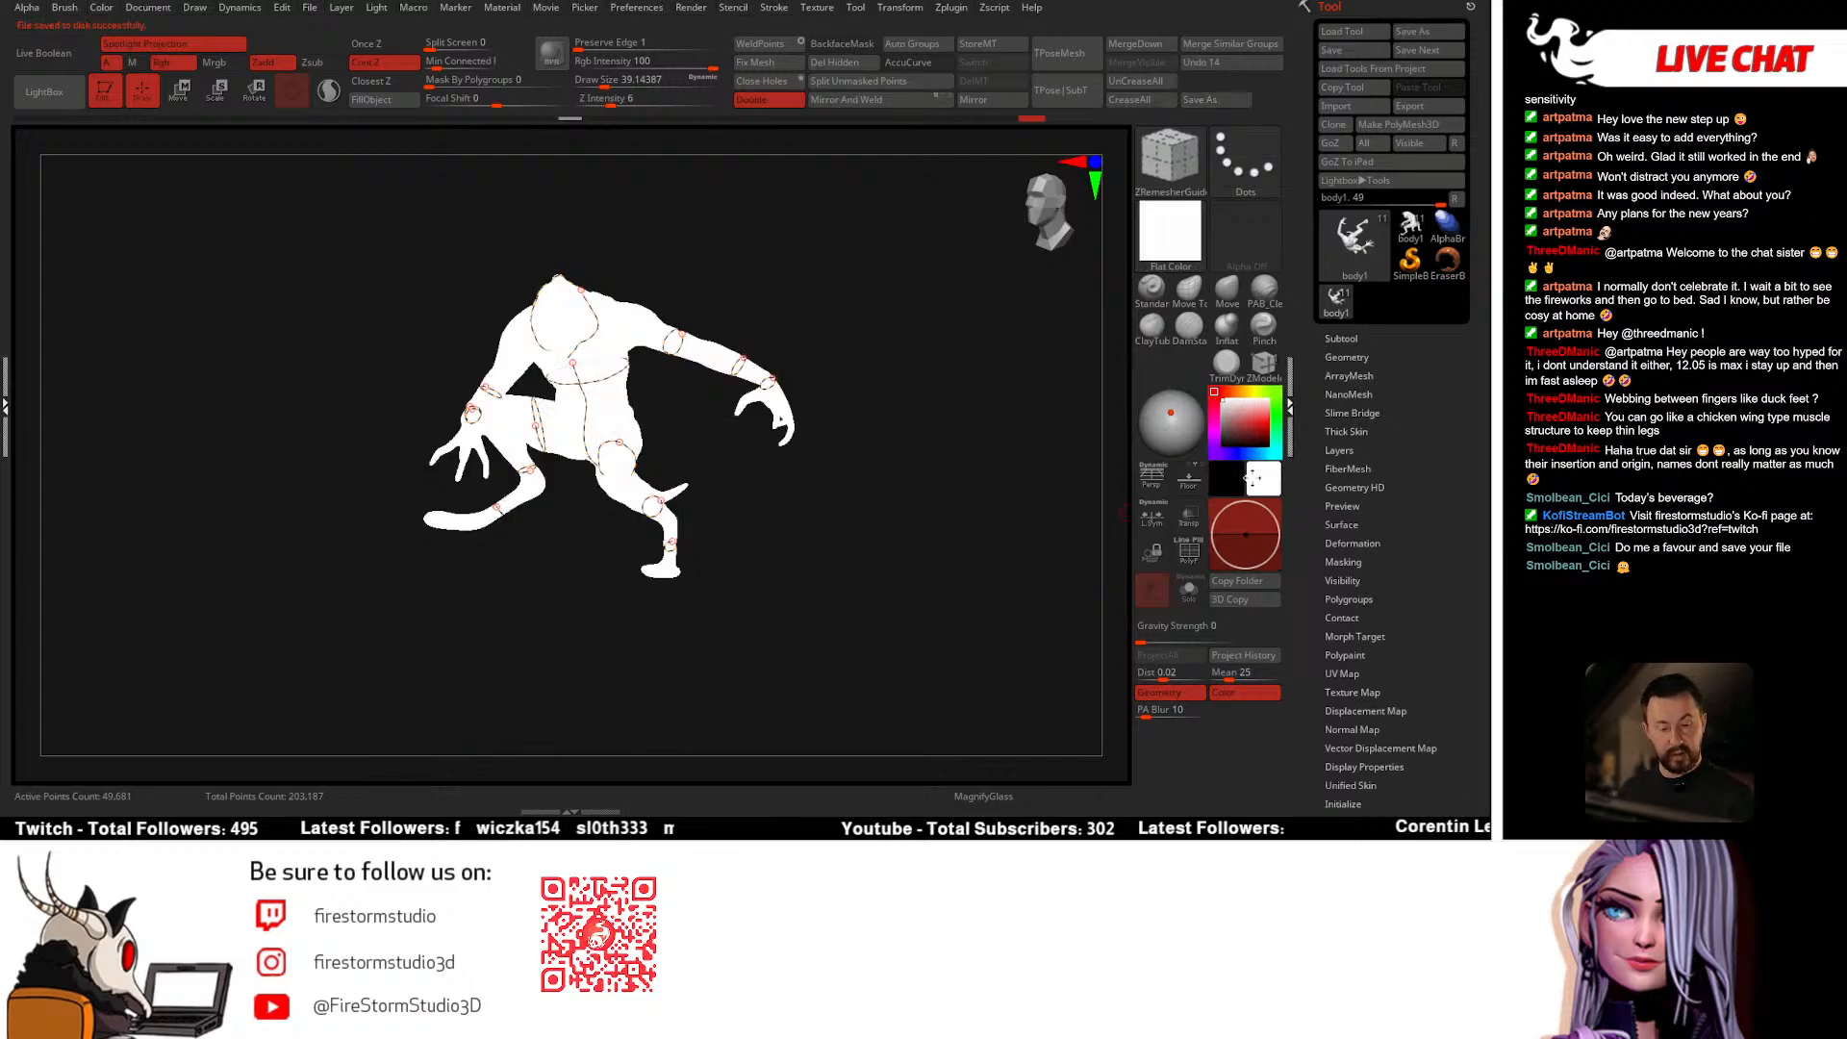
Step: Try BasicMaterialB on the creature, and set its material to FP_BasicMaterial instead
left_click(1159, 260)
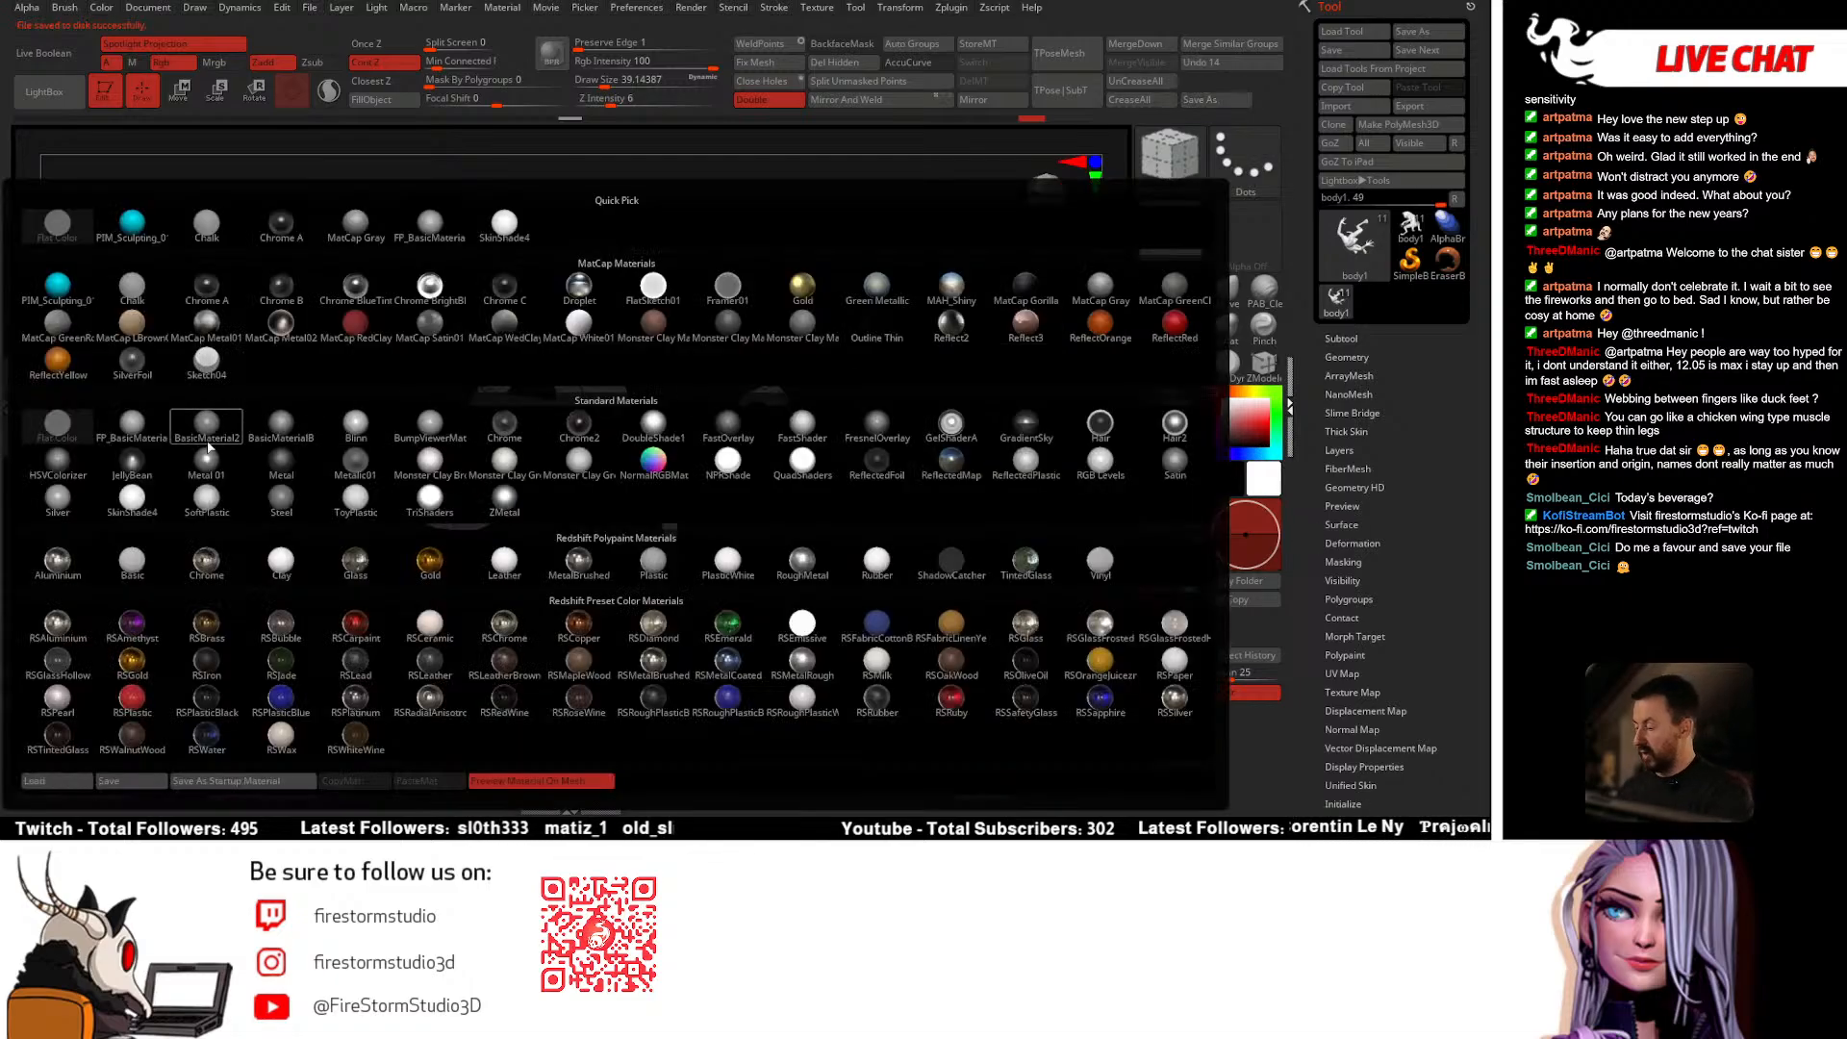
left_click(291, 428)
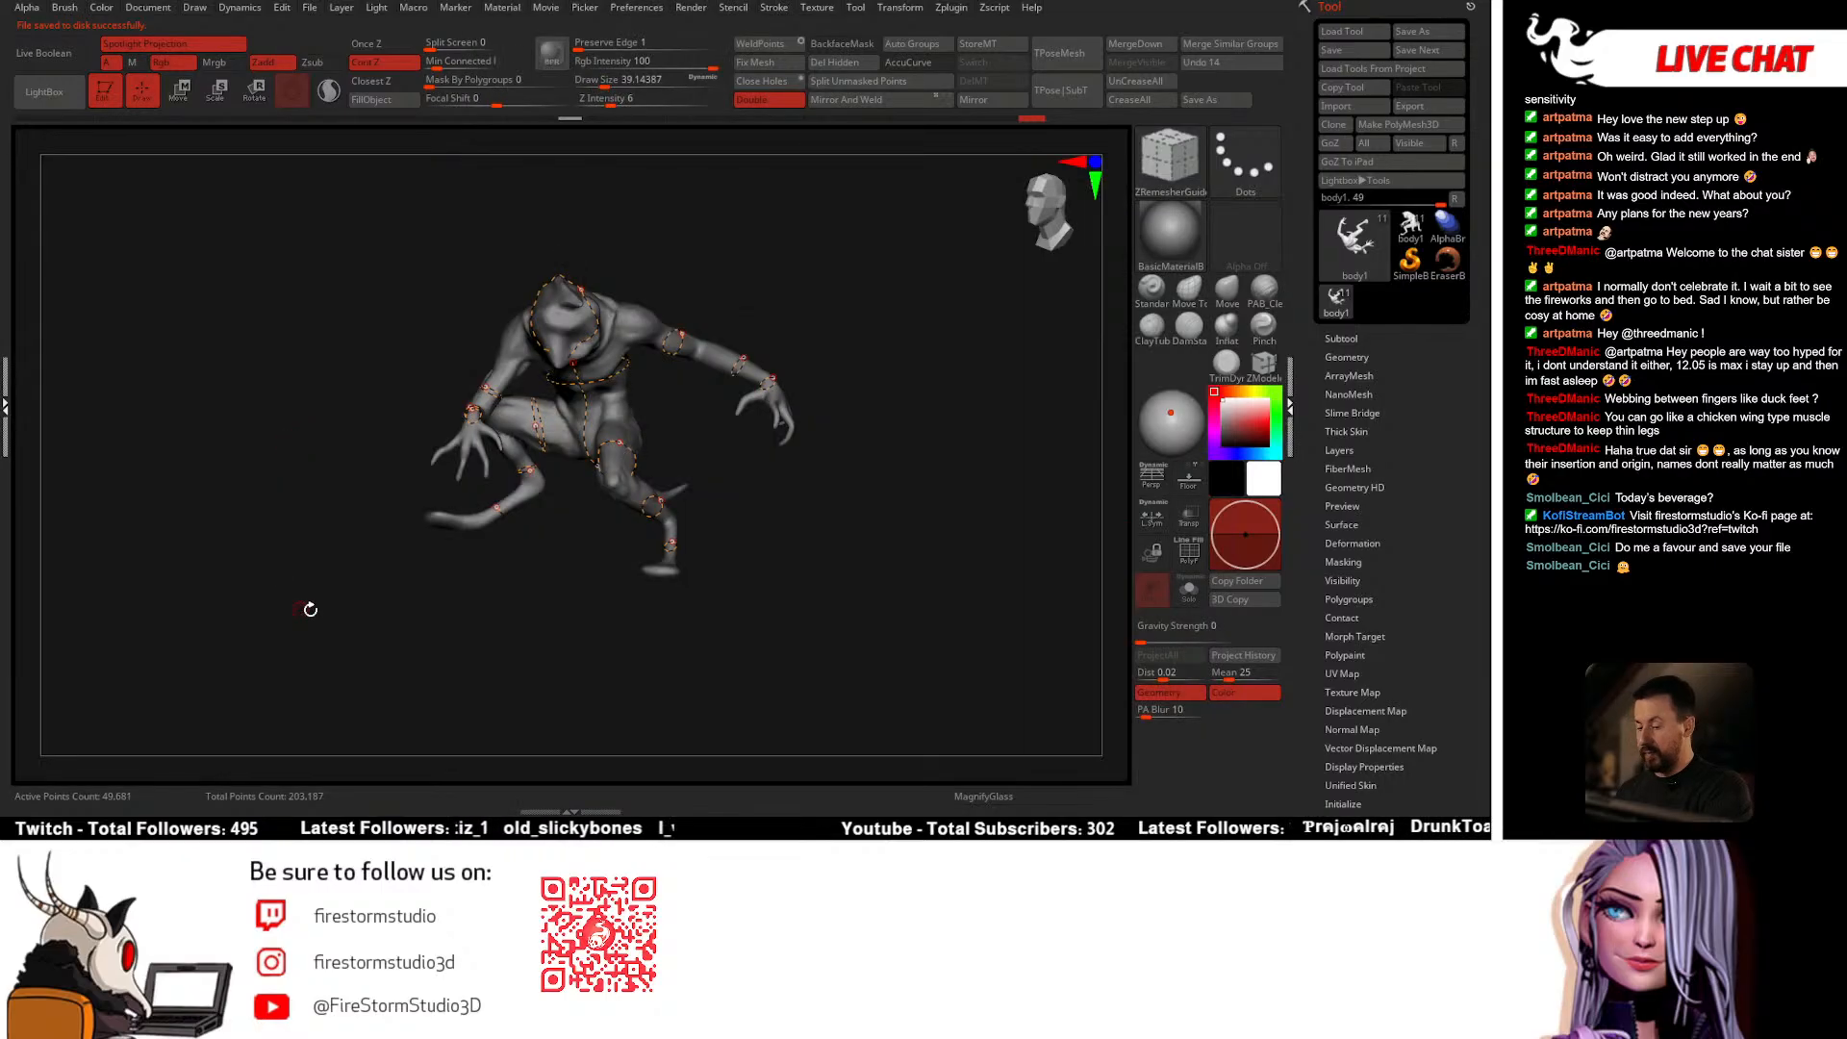
left_click(1145, 265)
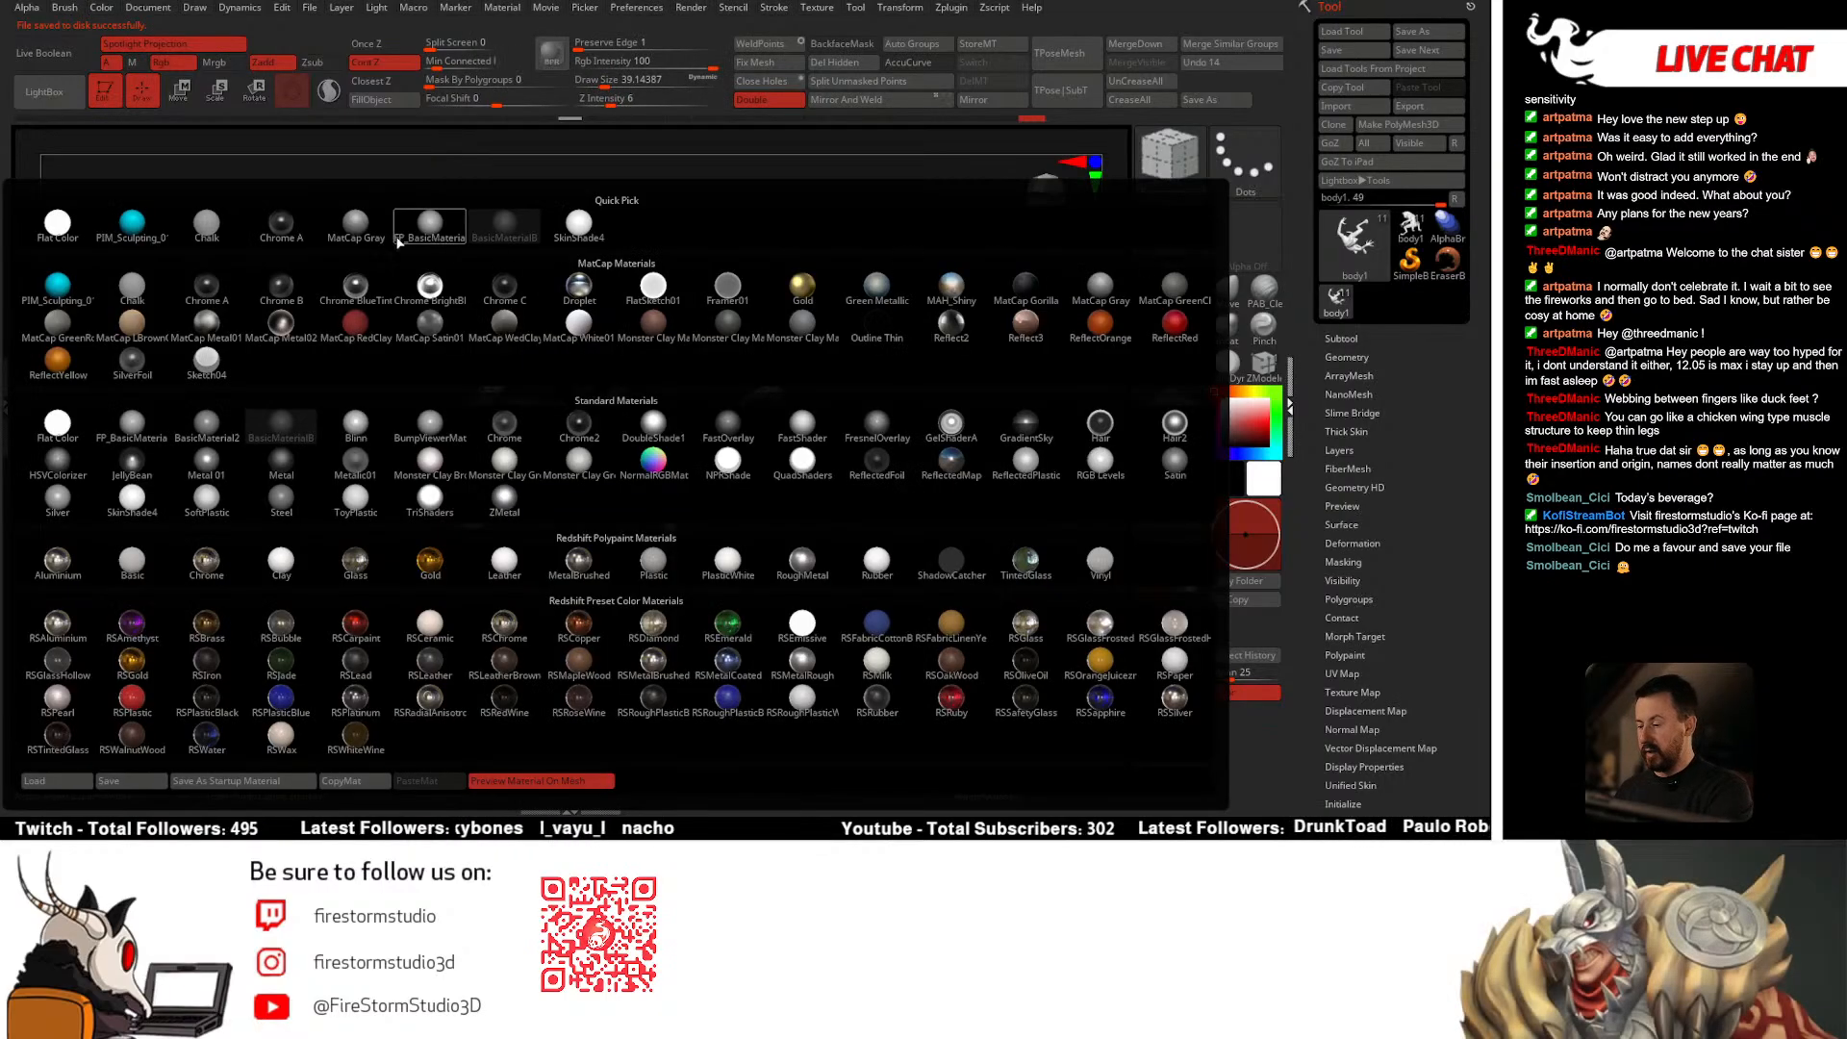
left_click(430, 253)
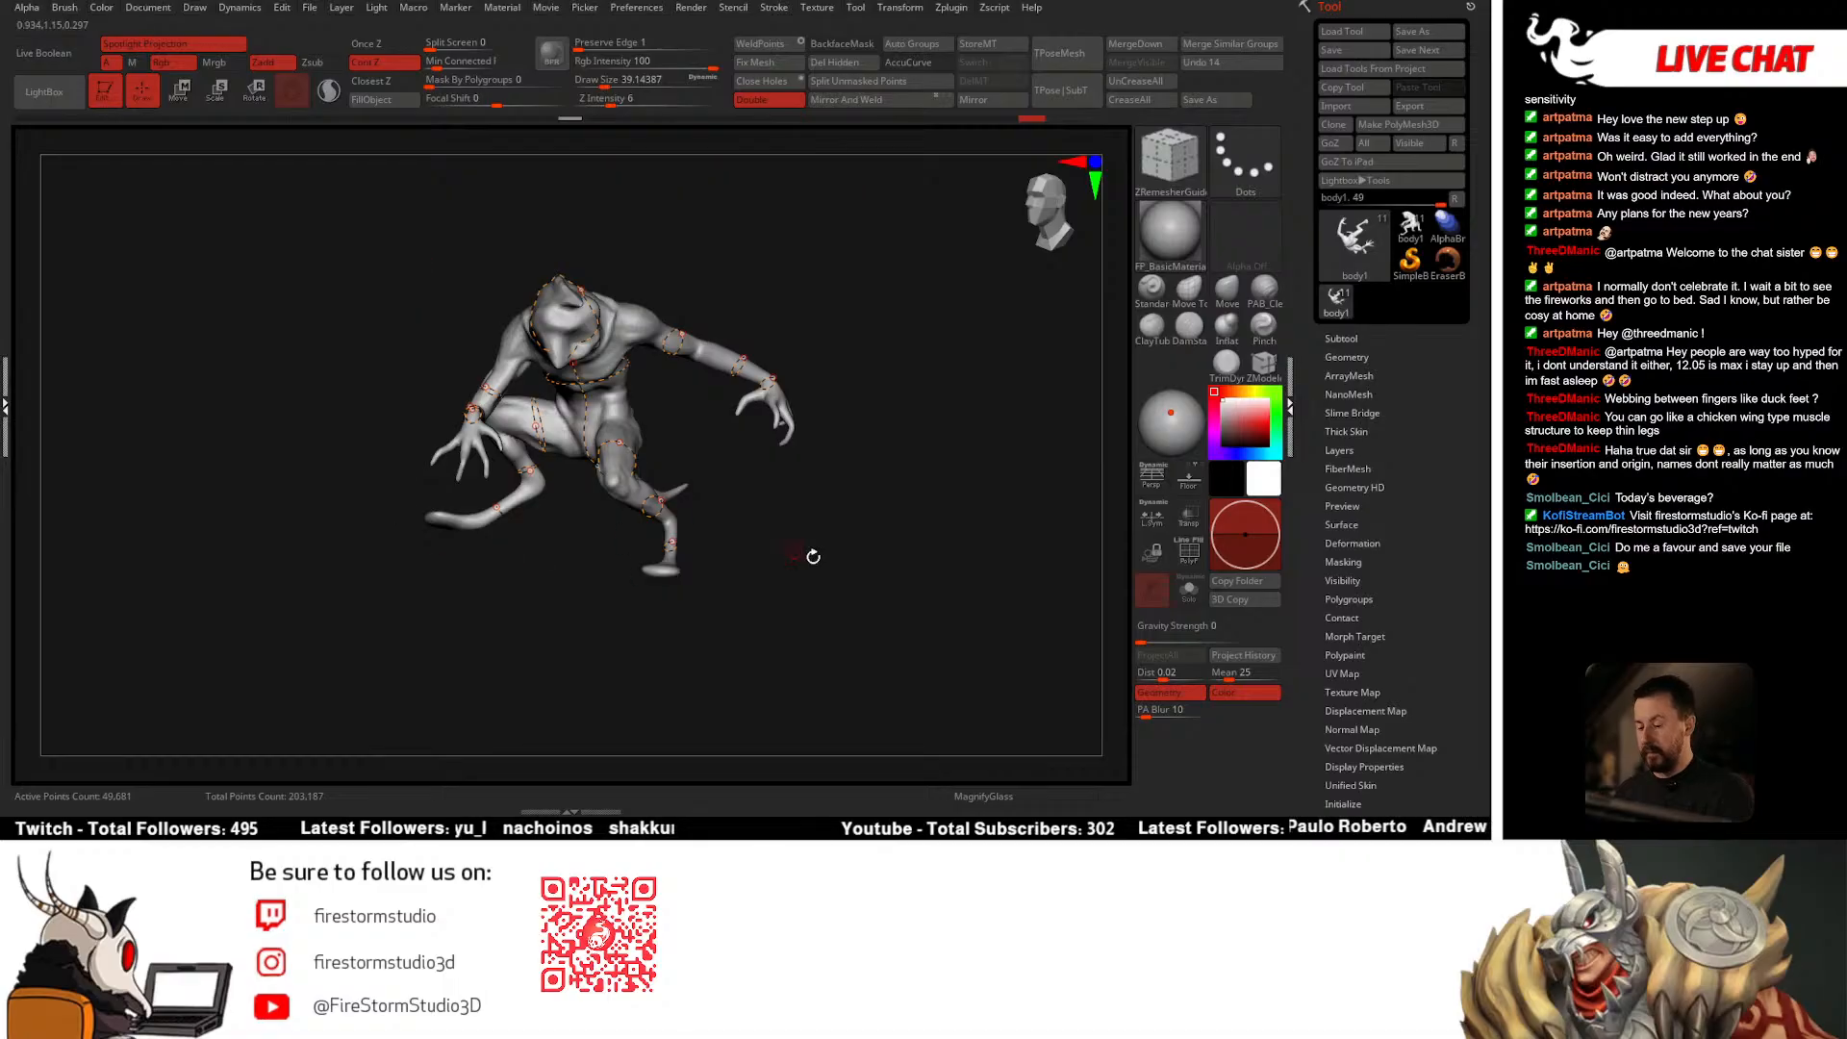
Step: Retopologize the guided creature with ZRemesher at a target polygon count of 10
left_click_drag(813, 556, 924, 567)
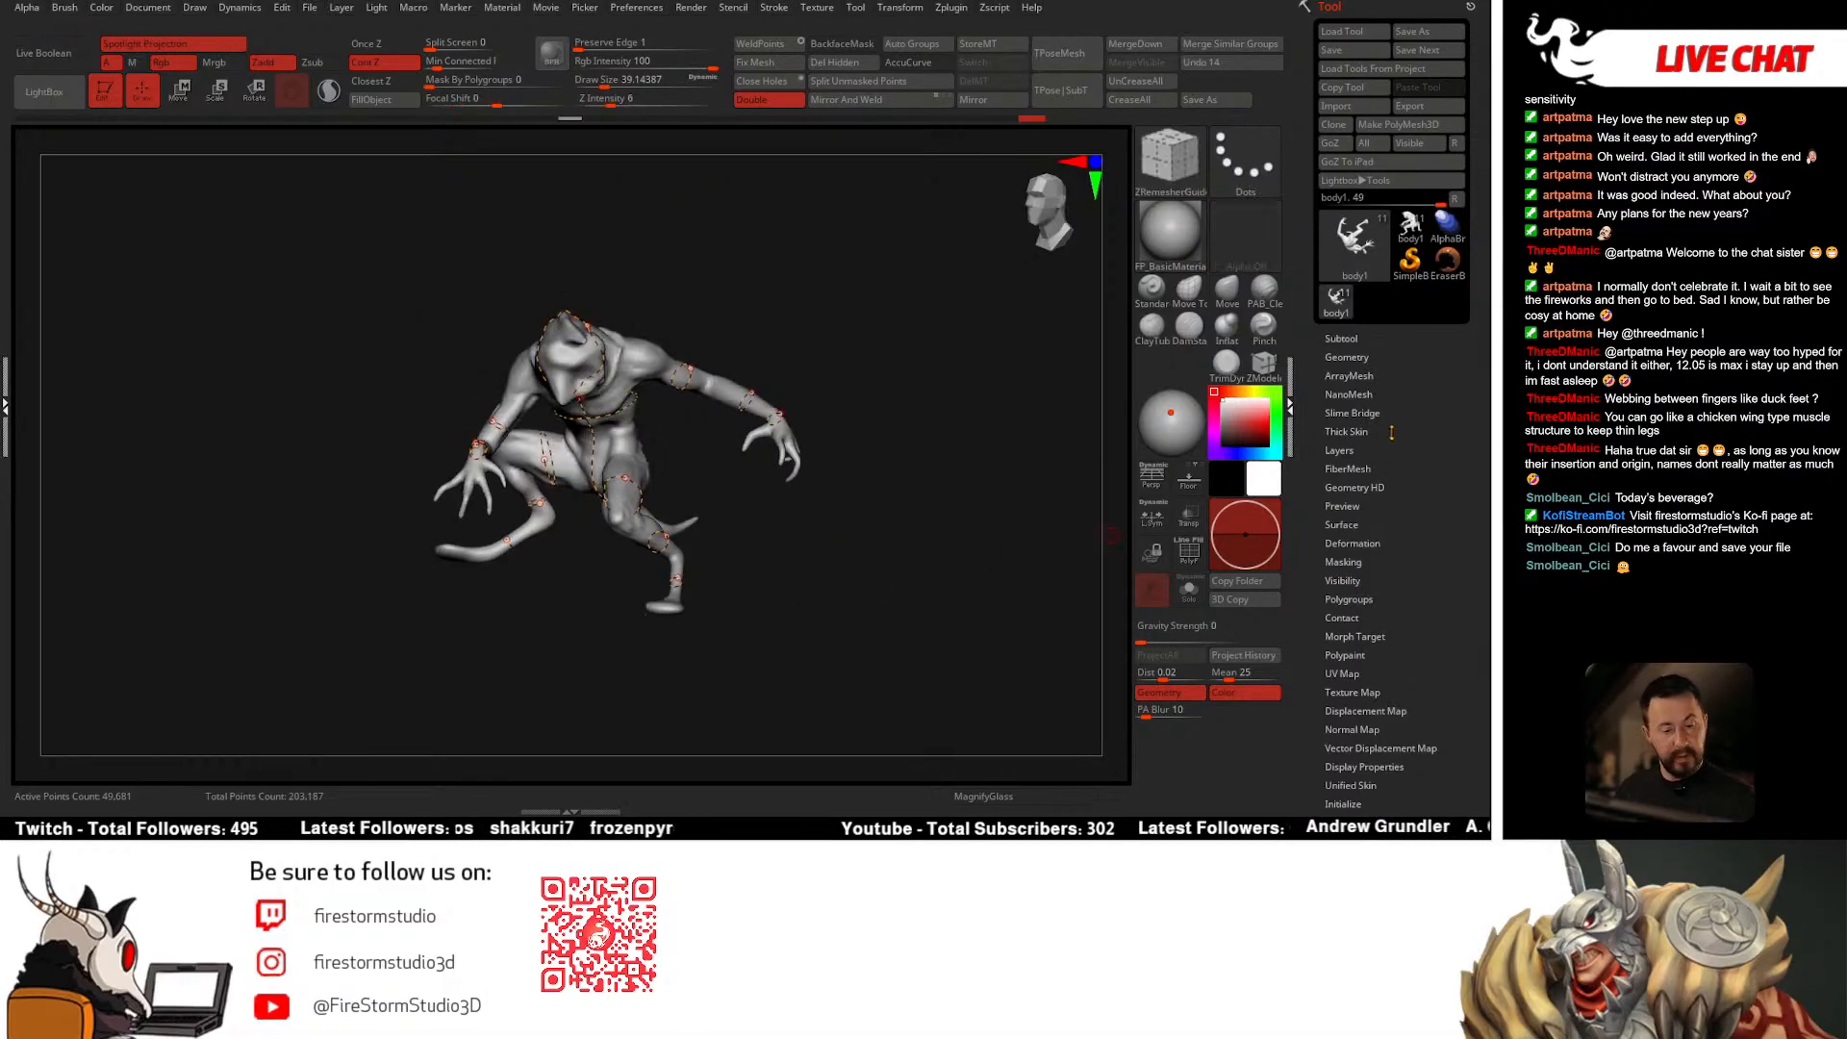
left_click(1348, 357)
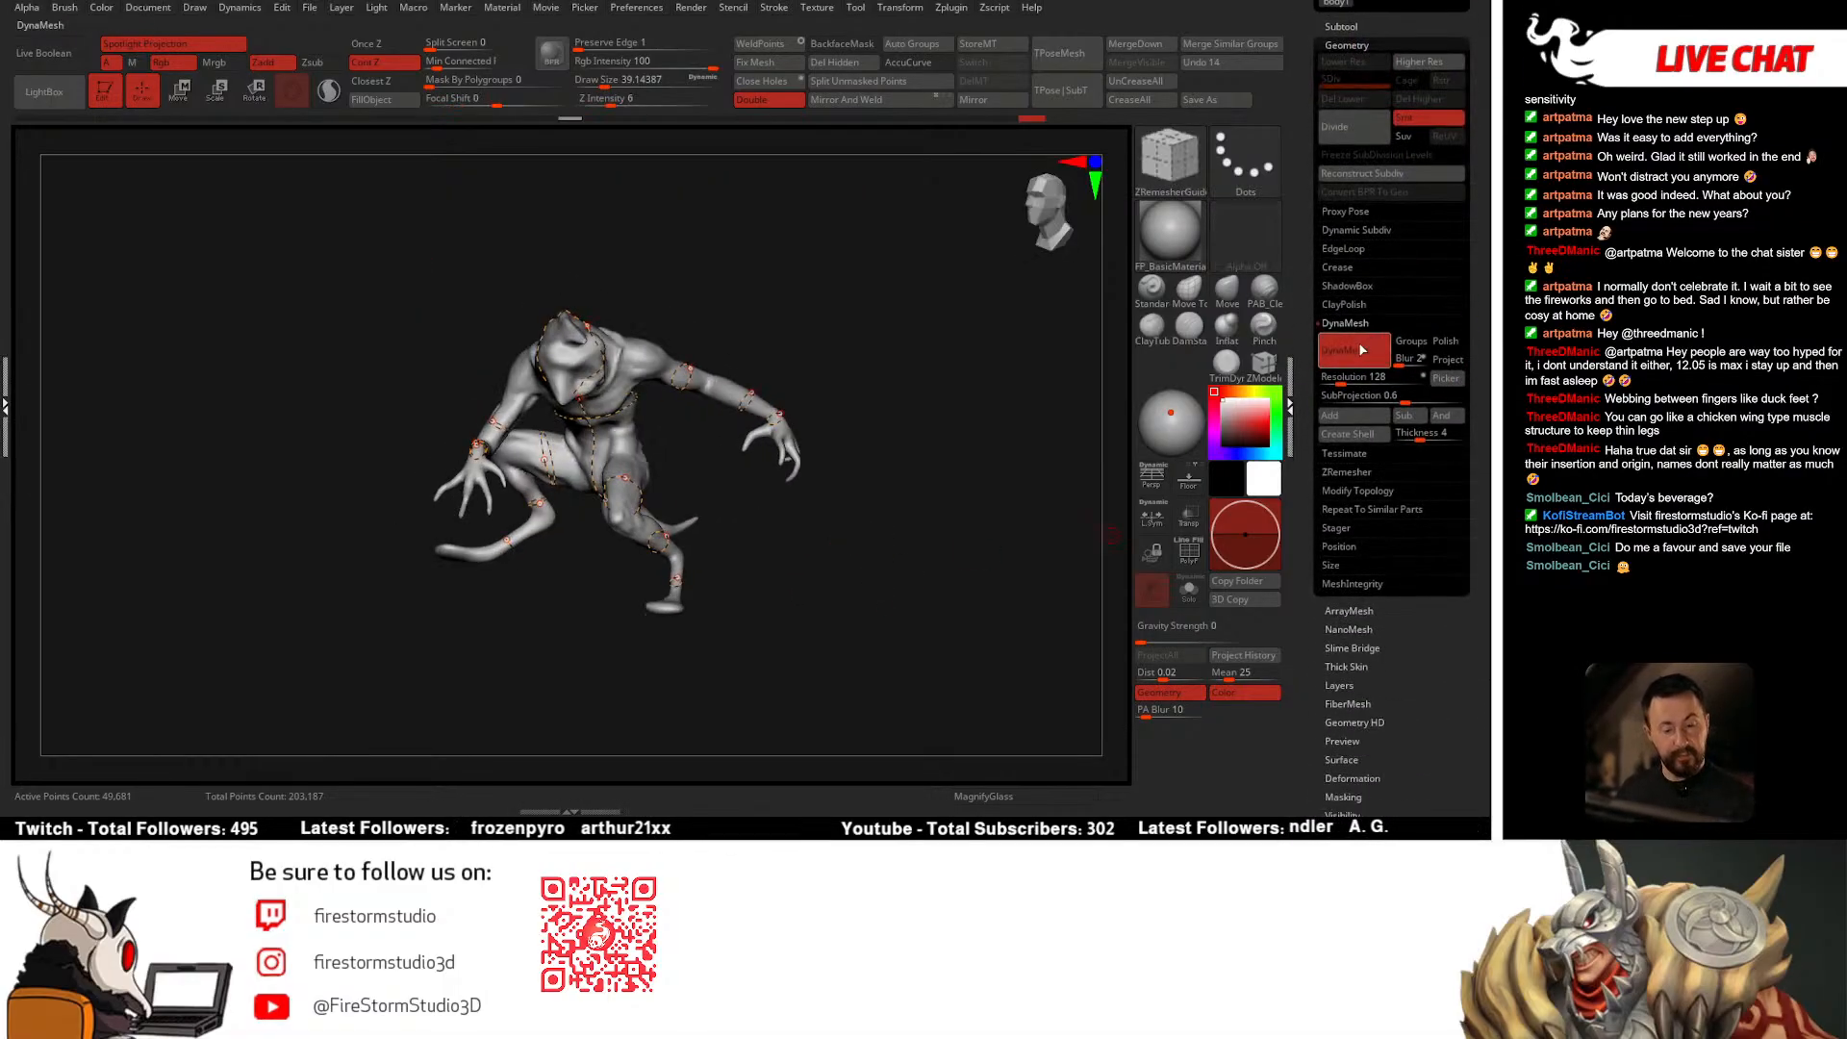
left_click(1347, 361)
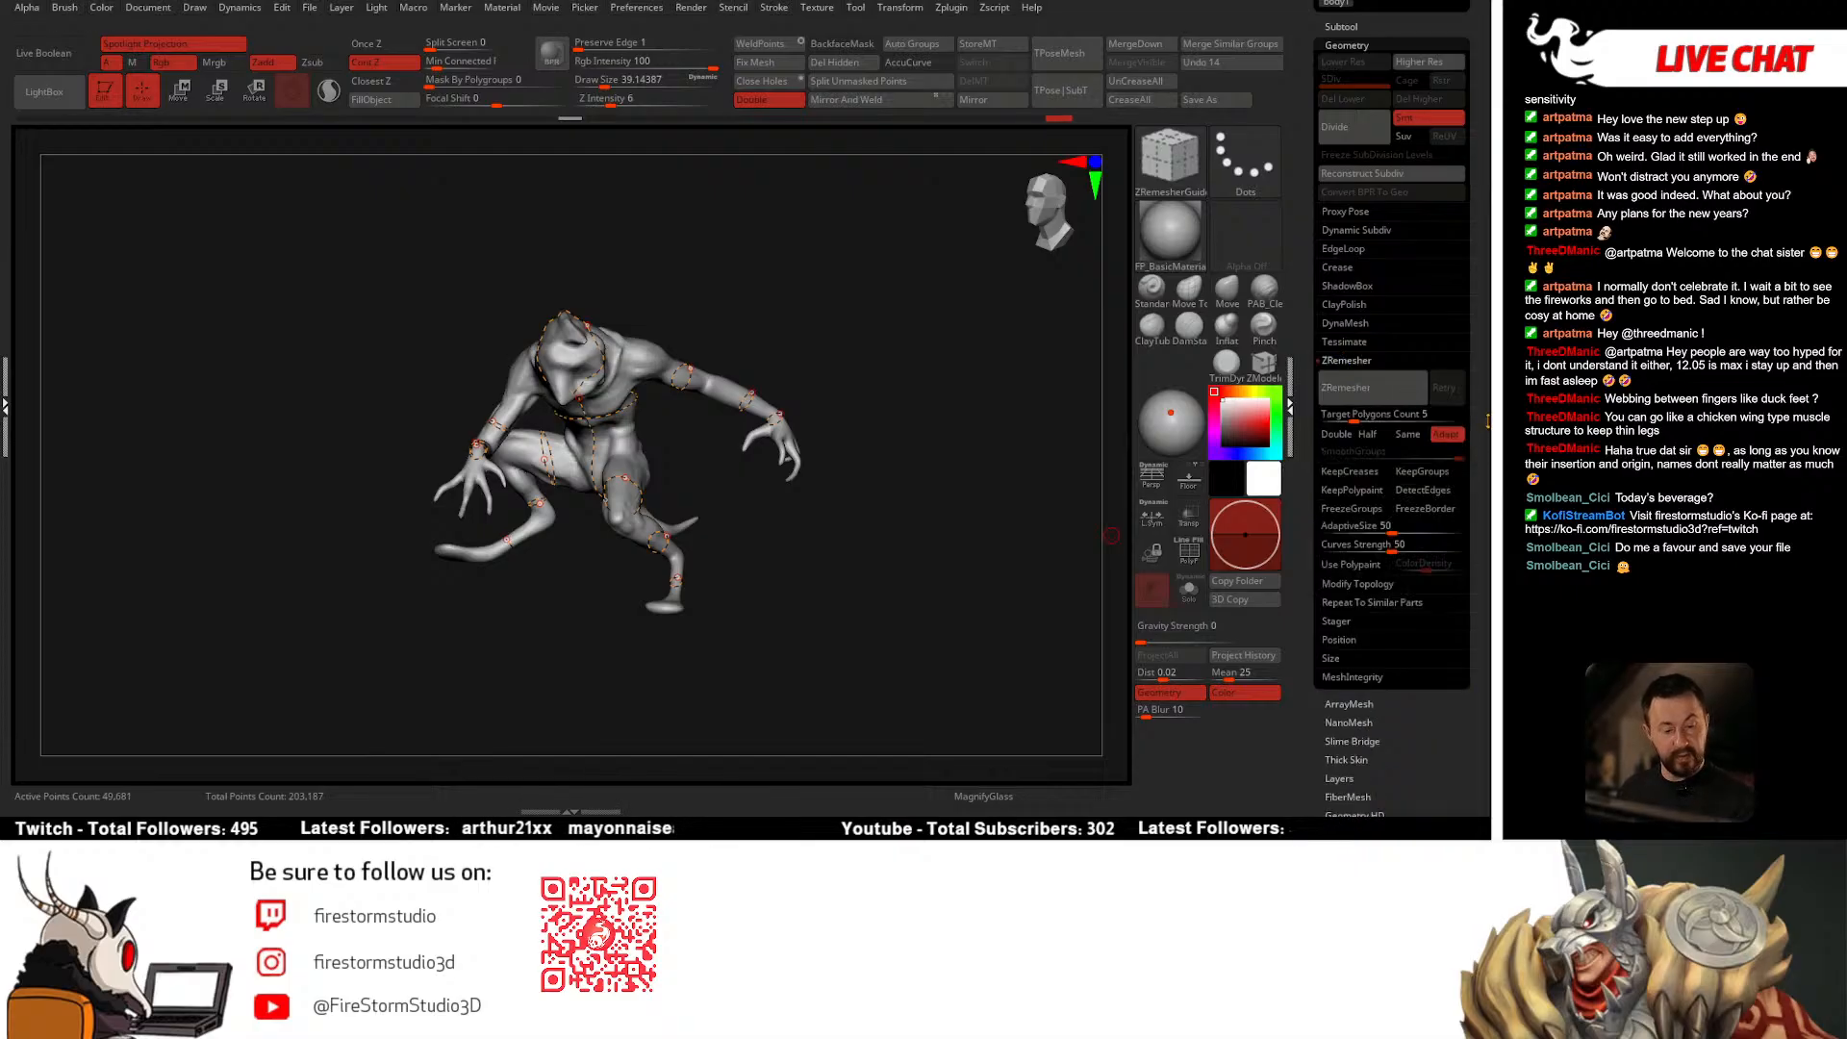
left_click_drag(1489, 421, 1487, 341)
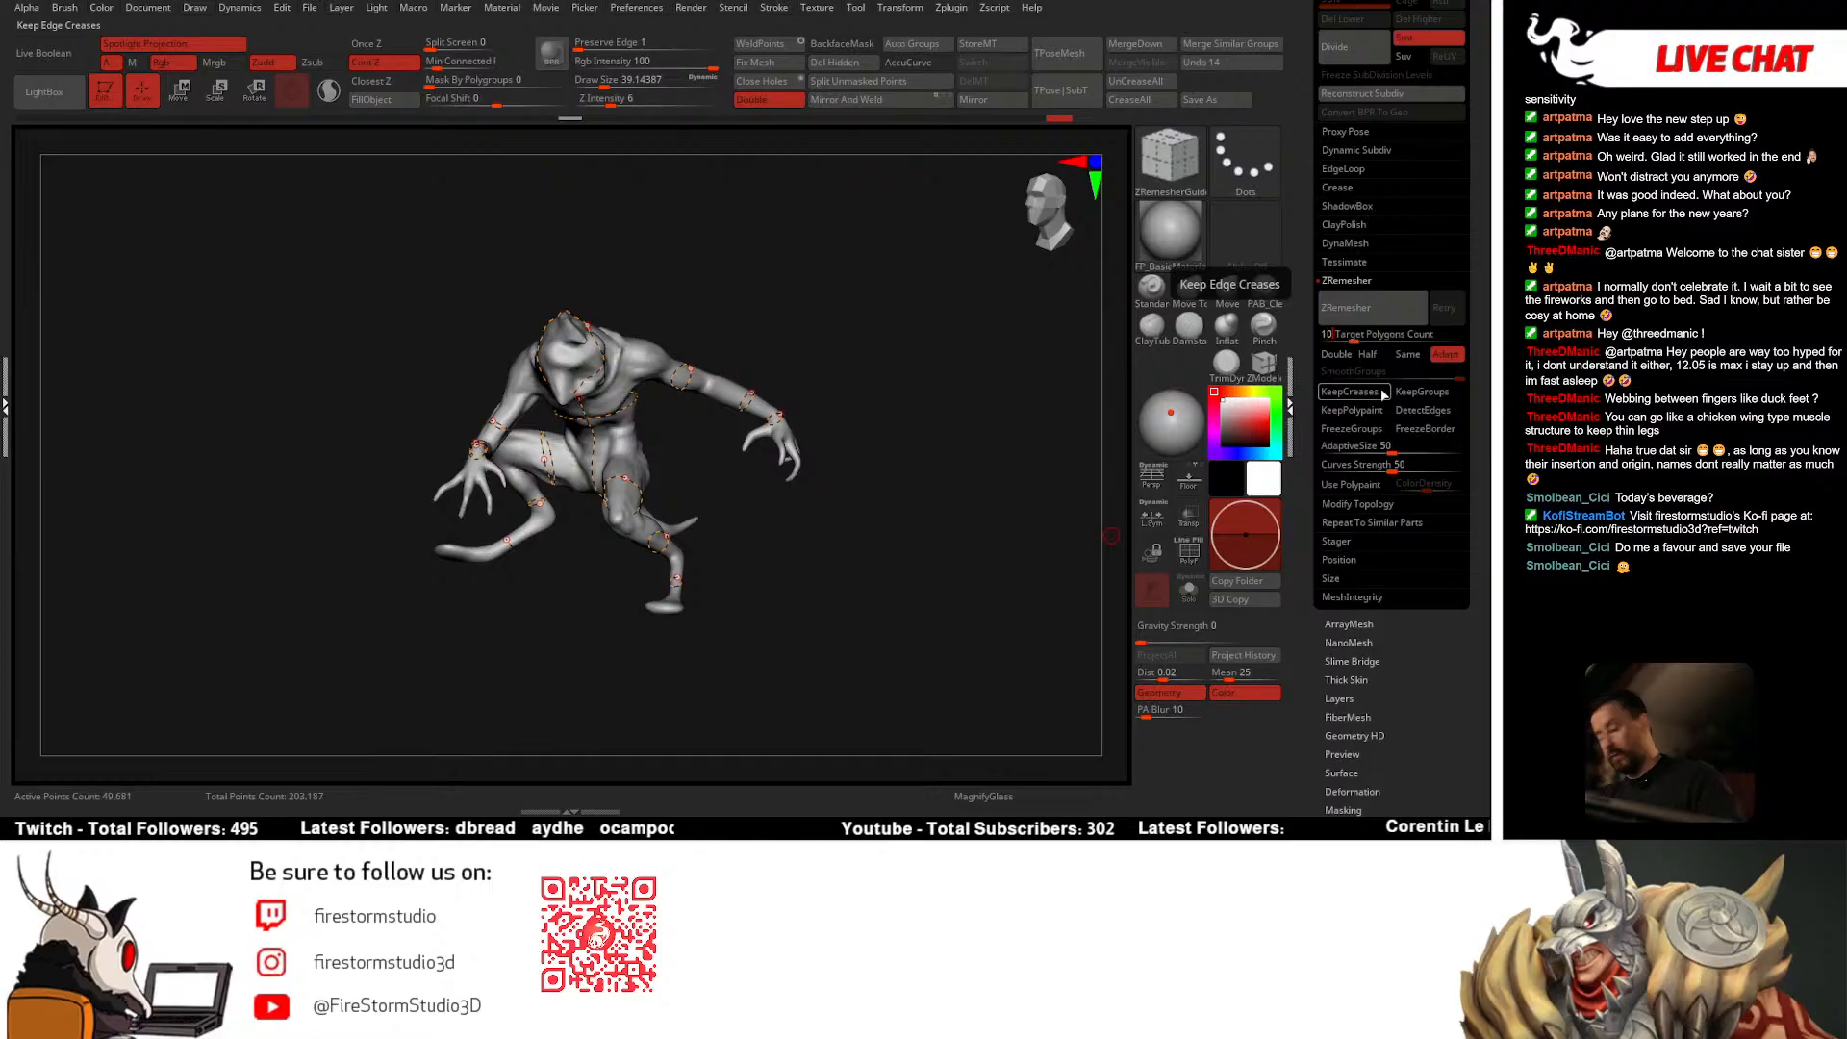
left_click_drag(982, 481, 983, 428, "alt")
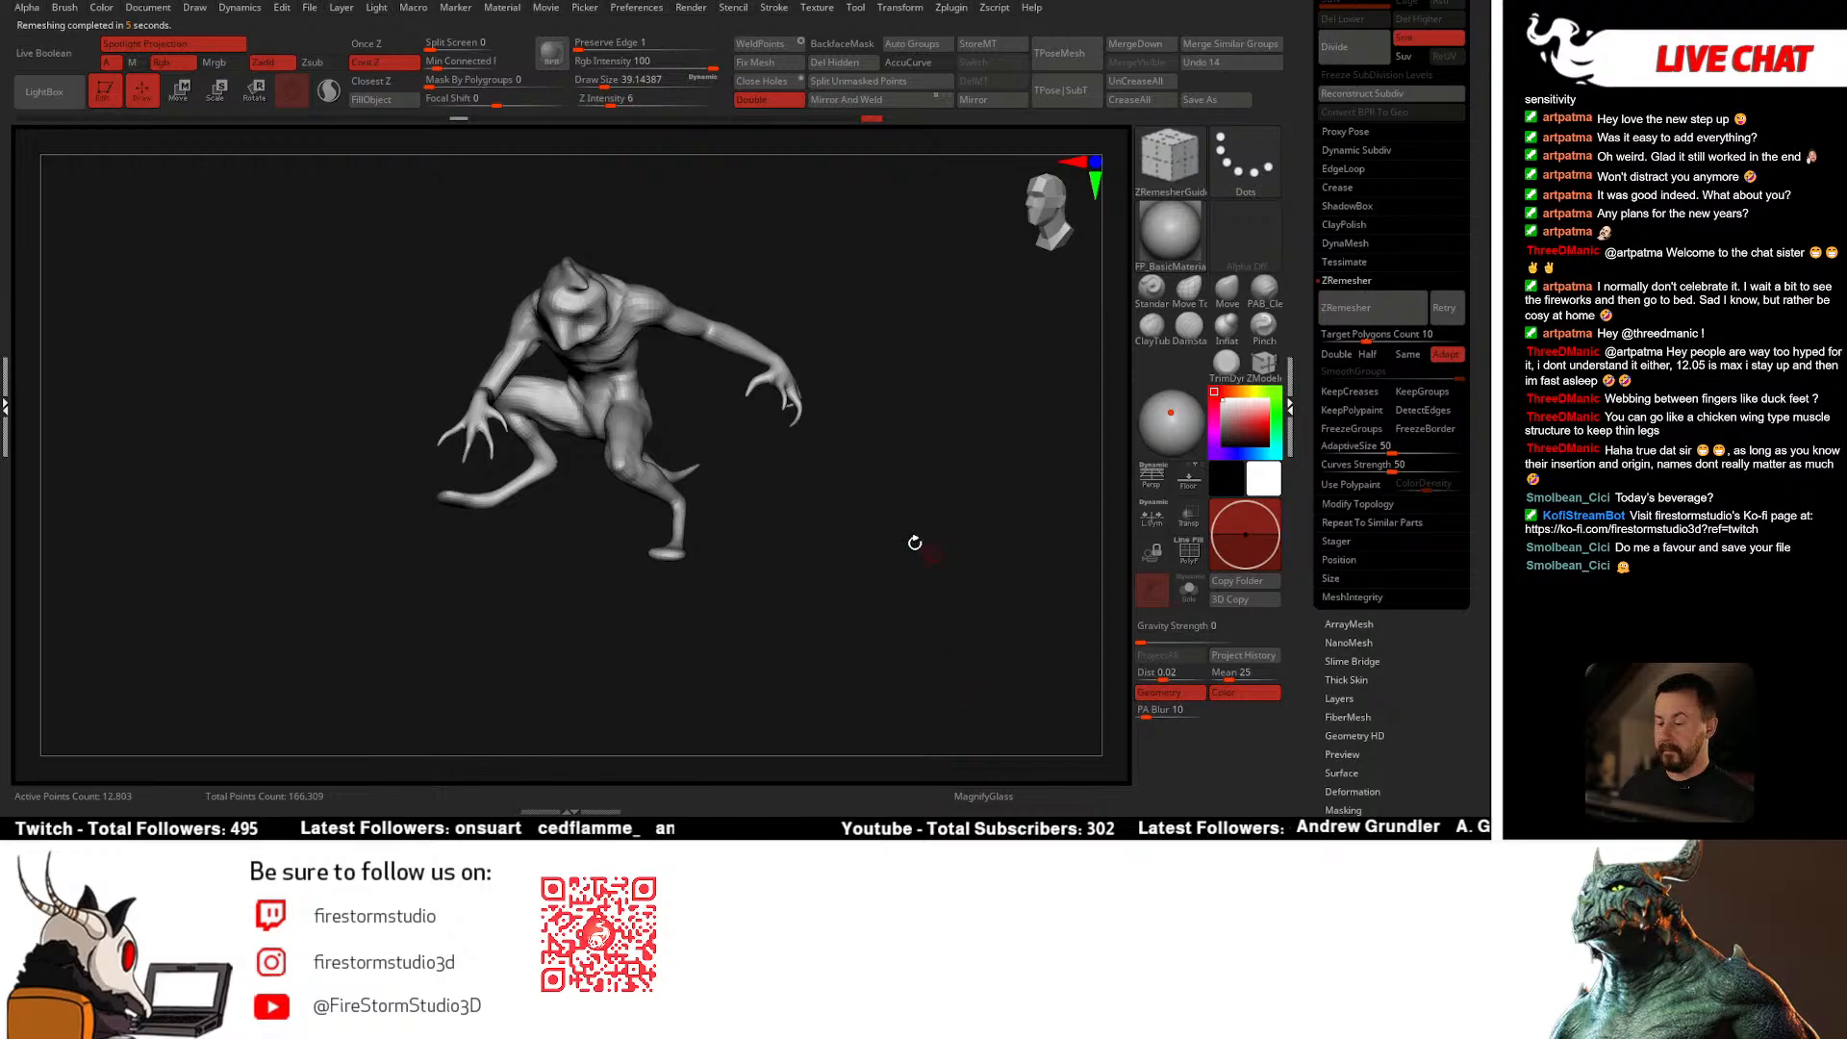
Step: Display the polygon wireframe on the remeshed creature and choose SelectLasso as the selection brush
mouse_move(900, 563)
left_mouse_down()
mouse_move(850, 548)
mouse_move(846, 511)
left_mouse_up()
left_click_drag(756, 401, 708, 481)
right_click(707, 481)
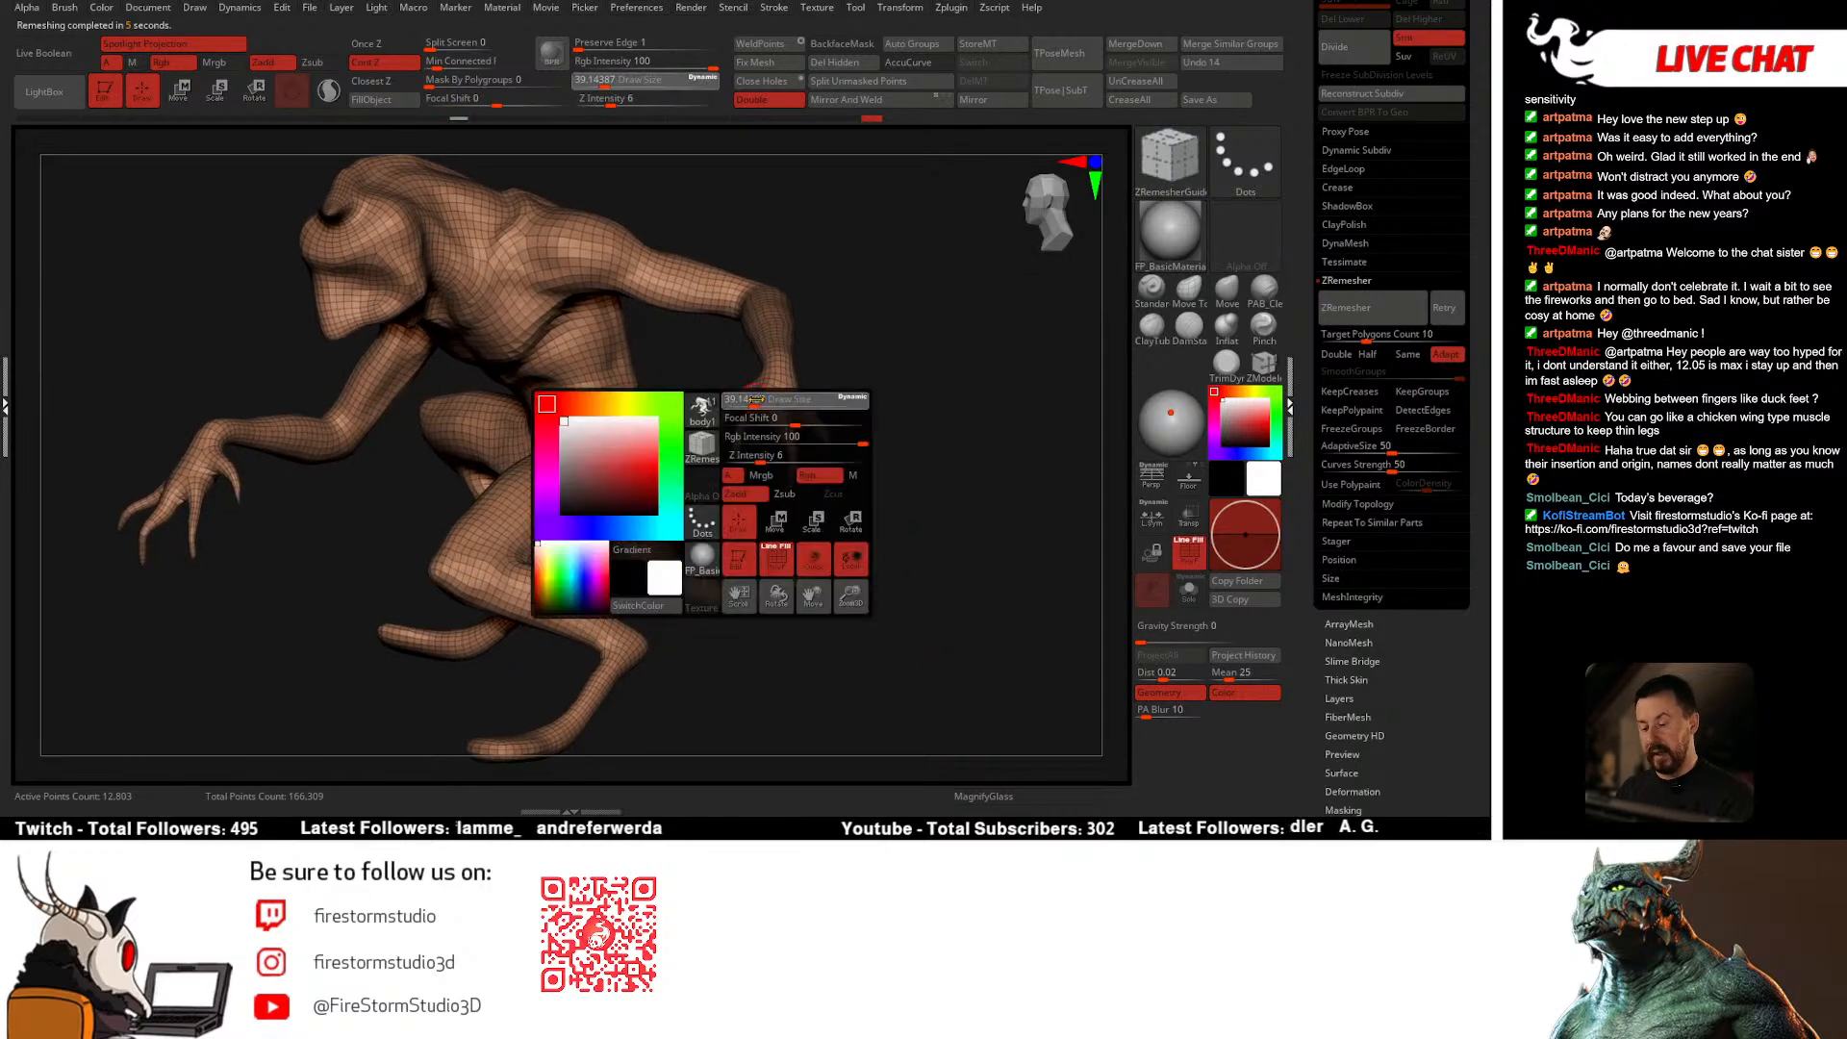
left_click(757, 428)
left_click_drag(857, 366, 897, 346)
left_click(1174, 168)
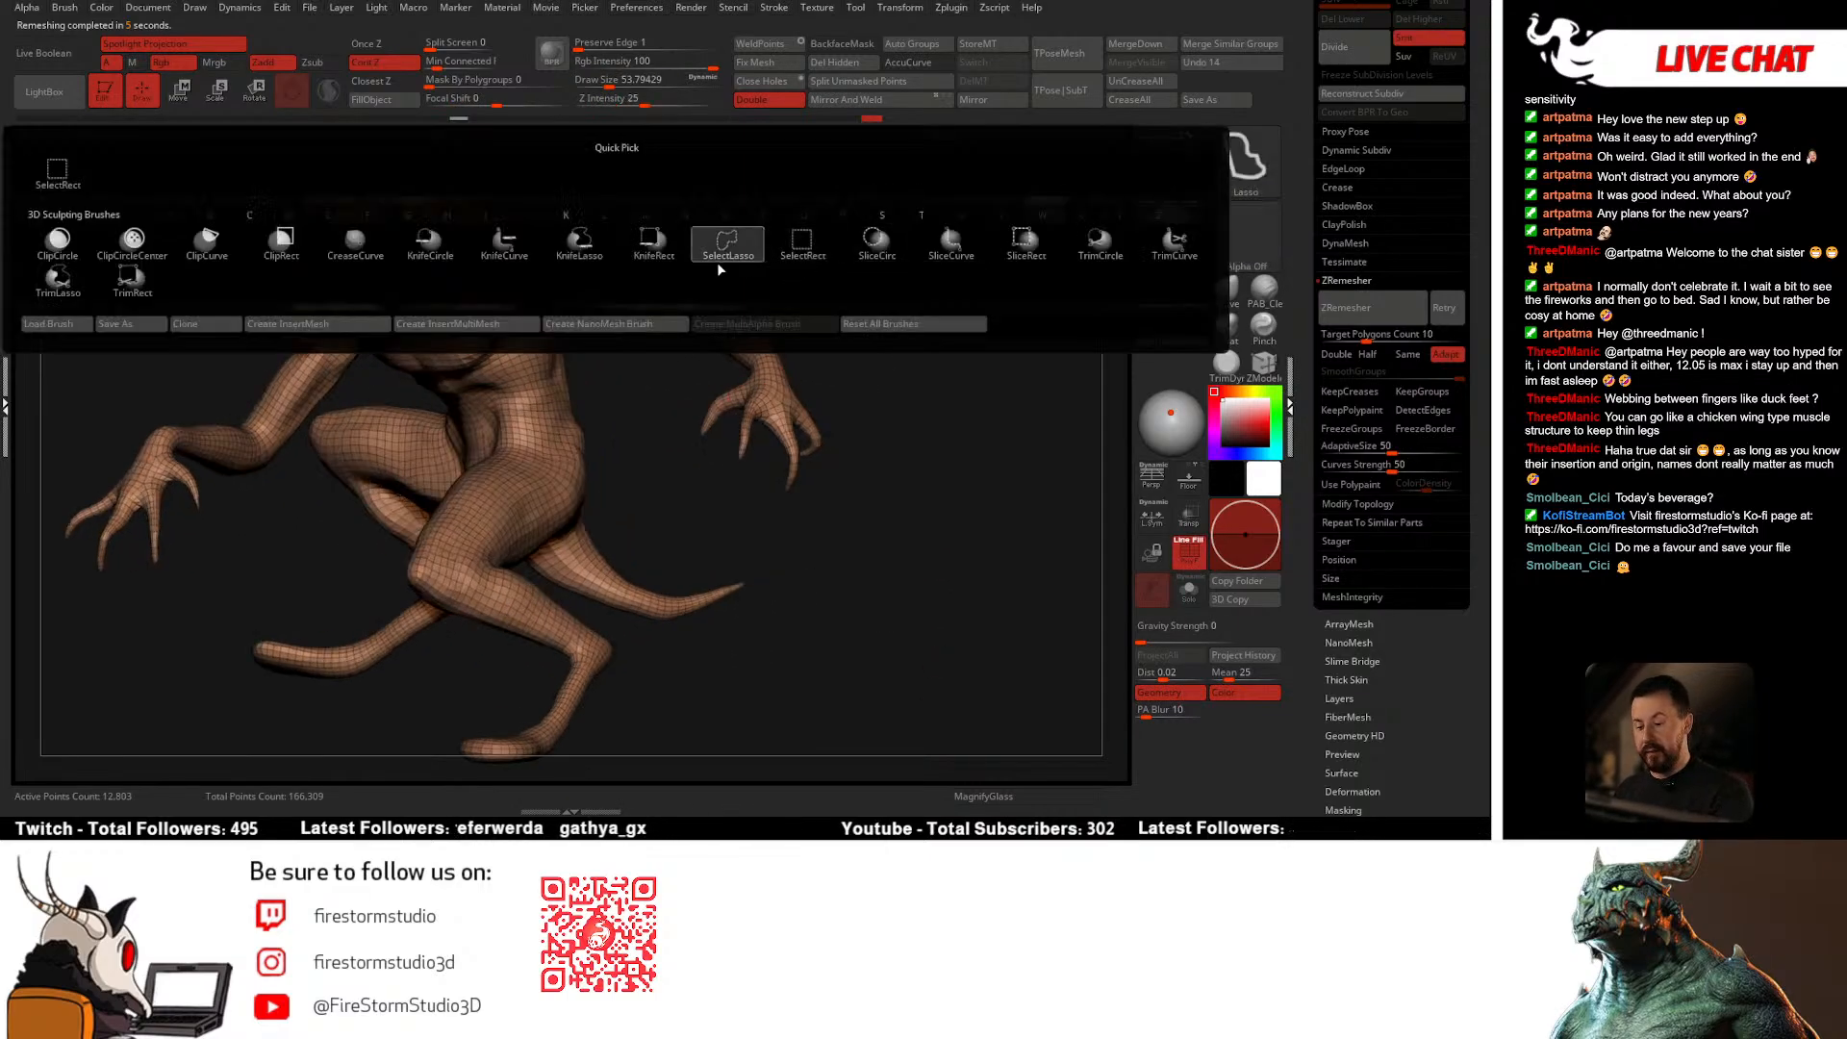
Step: Hide edge loops around the creature's torso and waist to examine whether they run in closed rings
mouse_move(659, 516)
left_mouse_down()
mouse_move(615, 503)
mouse_move(741, 487)
mouse_move(614, 375)
mouse_move(622, 435)
left_mouse_up()
right_click_drag(622, 436, 615, 357, "ctrl")
left_click(614, 354, "ctrl+shift")
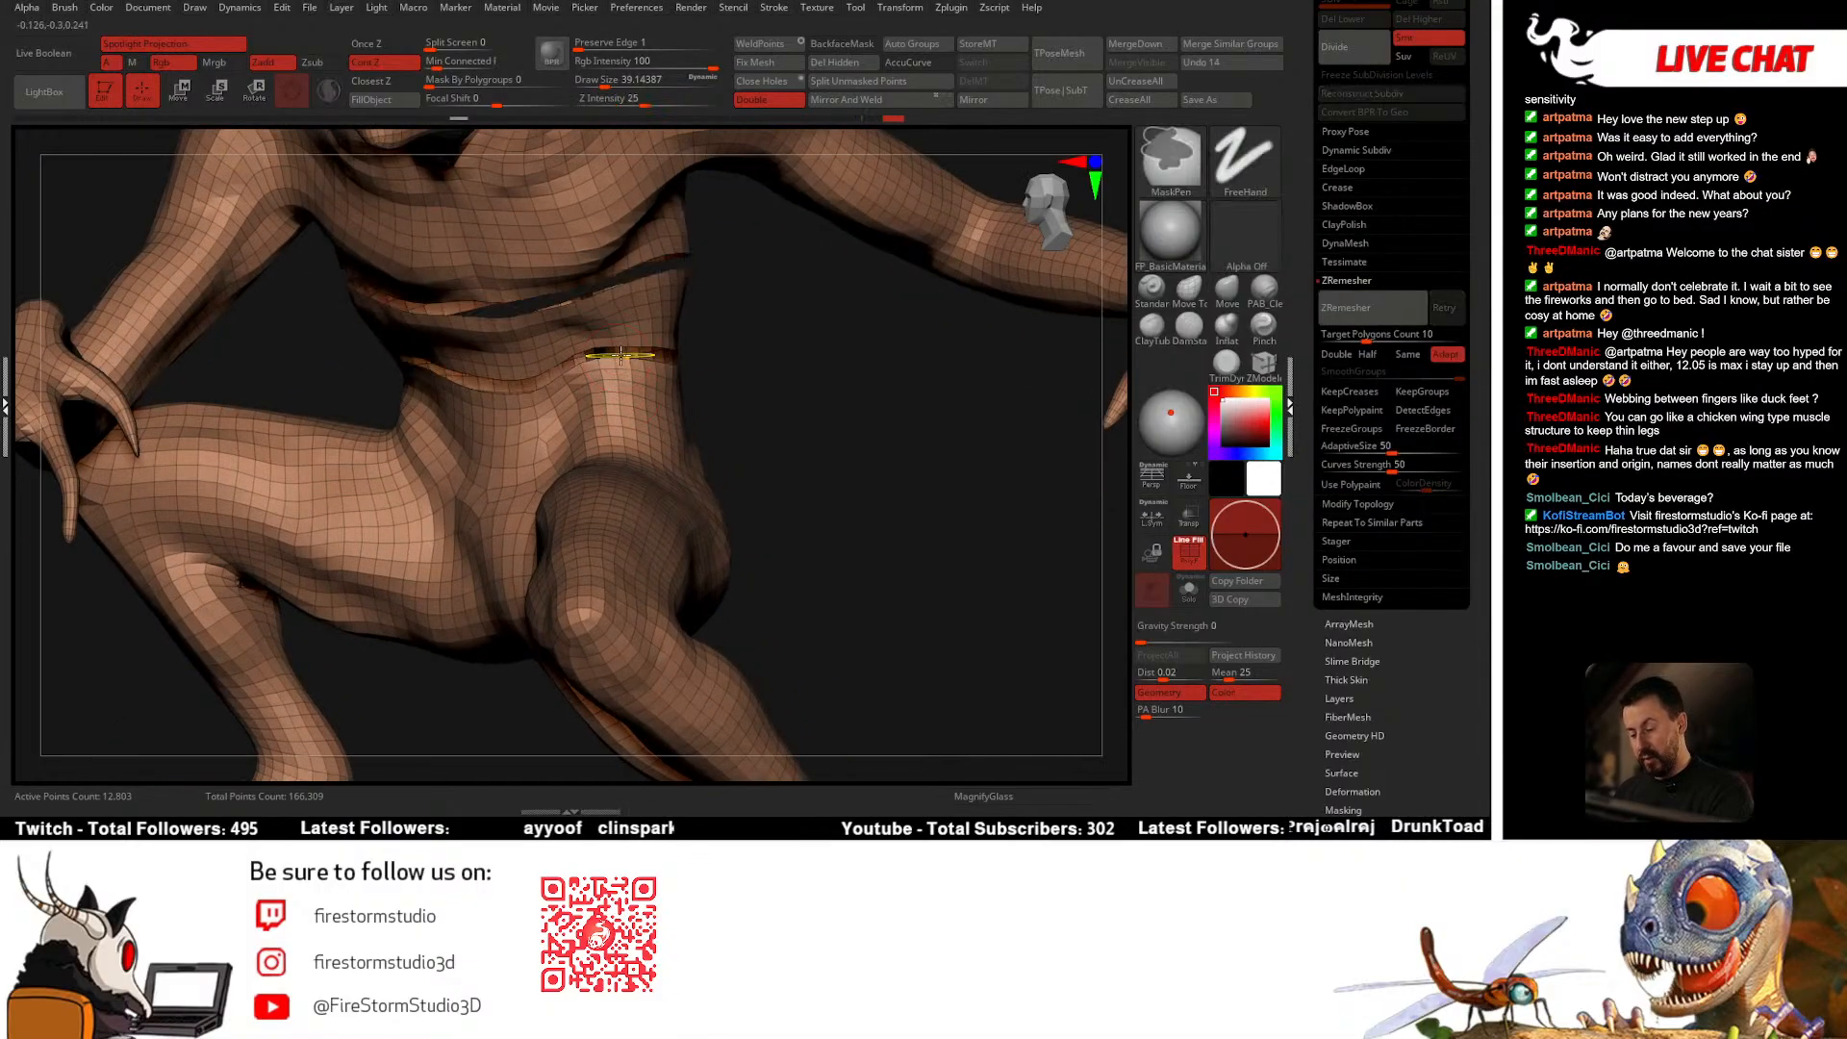
left_click_drag(735, 372, 586, 408)
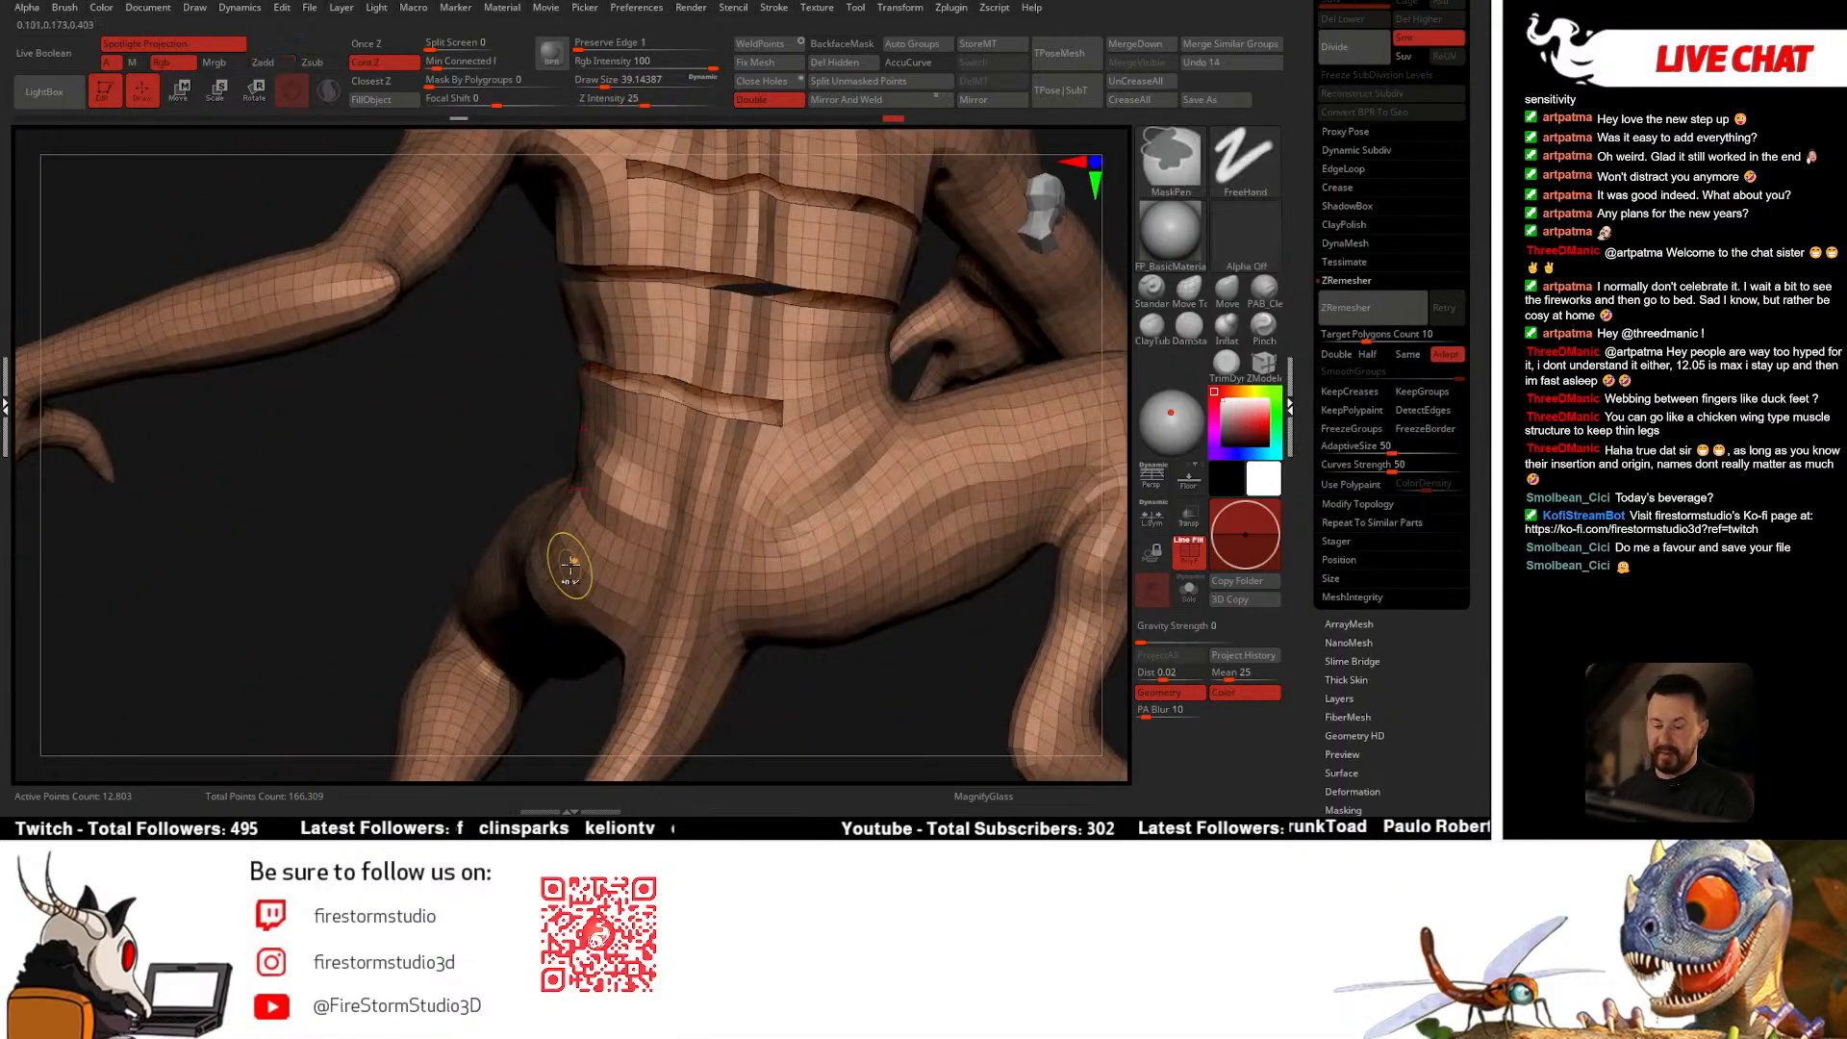
left_click(514, 457, "ctrl+shift")
mouse_move(657, 535)
right_mouse_down()
mouse_move(694, 501)
mouse_move(704, 555)
right_mouse_up()
key("space")
left_click_drag(705, 555, 698, 556)
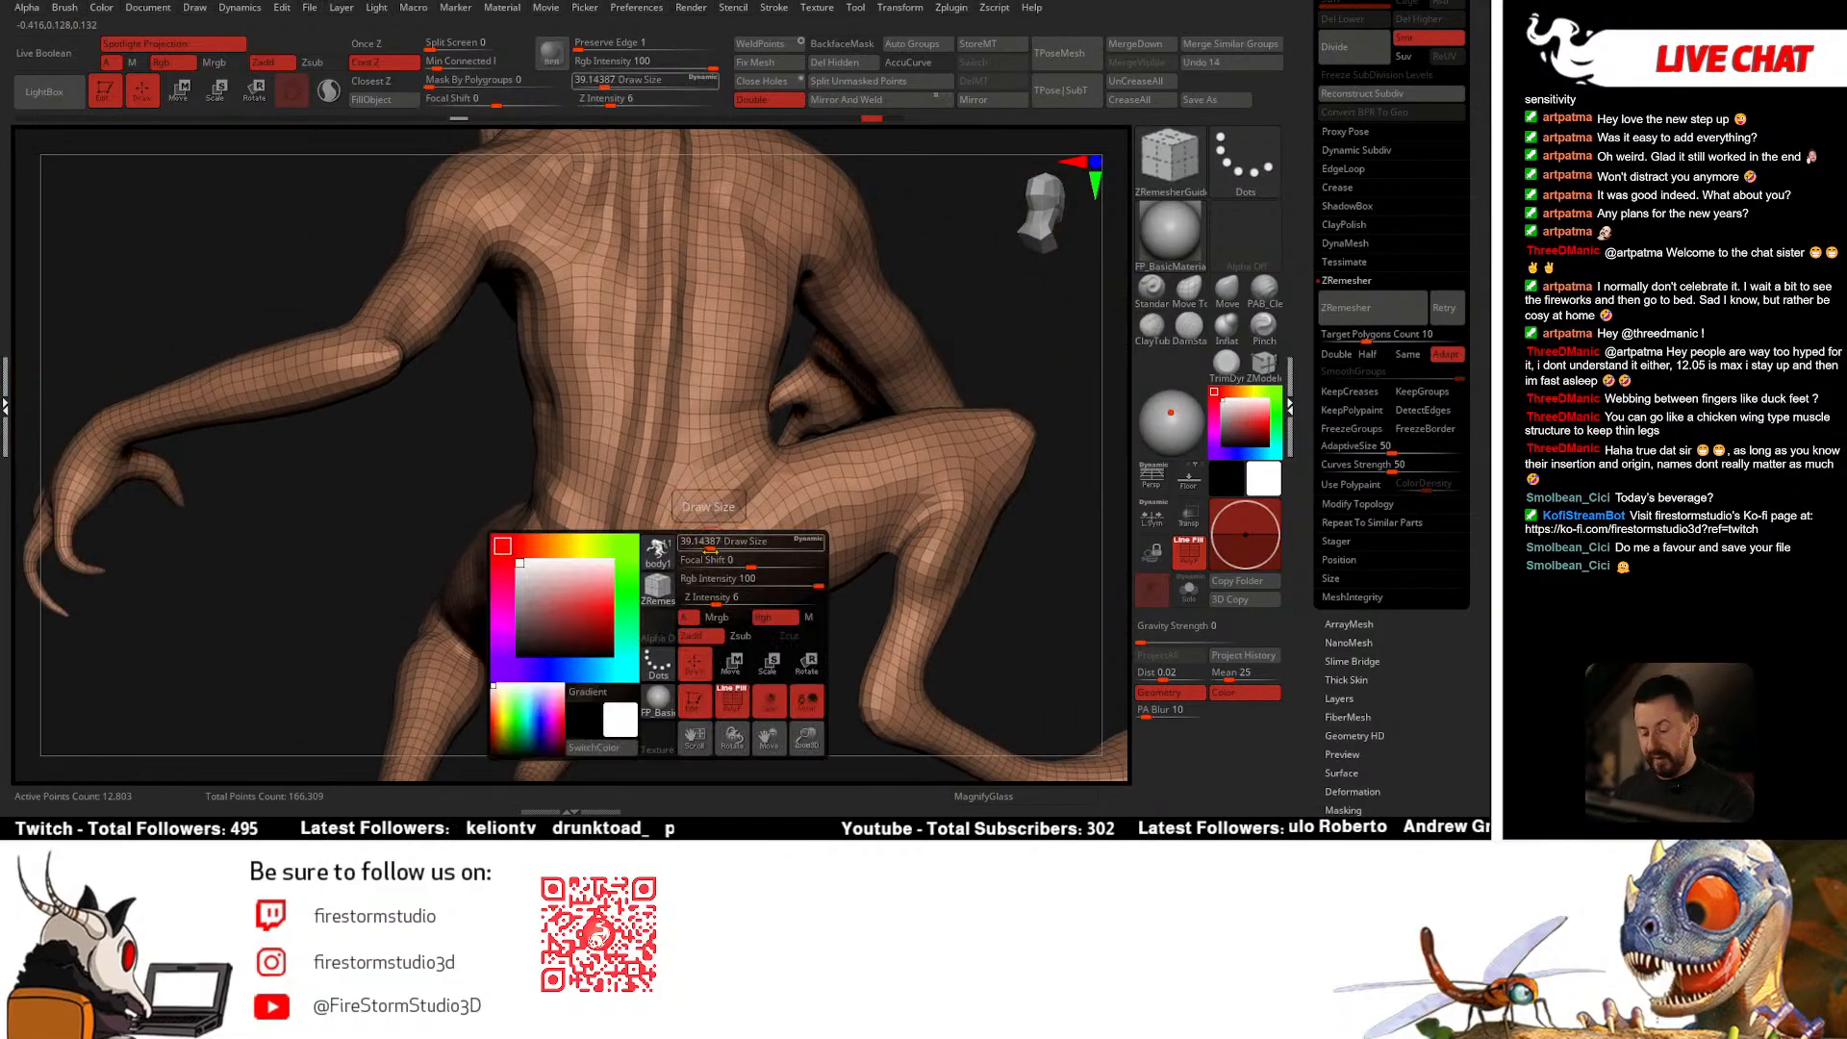
Step: Check the edge loop flow around the hip and thigh, and restore the hidden polygons
mouse_move(697, 555)
right_mouse_down()
mouse_move(650, 468)
mouse_move(560, 533)
mouse_move(547, 567)
mouse_move(516, 551)
mouse_move(506, 588)
mouse_move(484, 539)
mouse_move(500, 510)
right_mouse_up()
left_click(478, 562, "ctrl+shift")
key("ctrl+z")
right_click_drag(501, 510, 689, 533)
key("ctrl+shift")
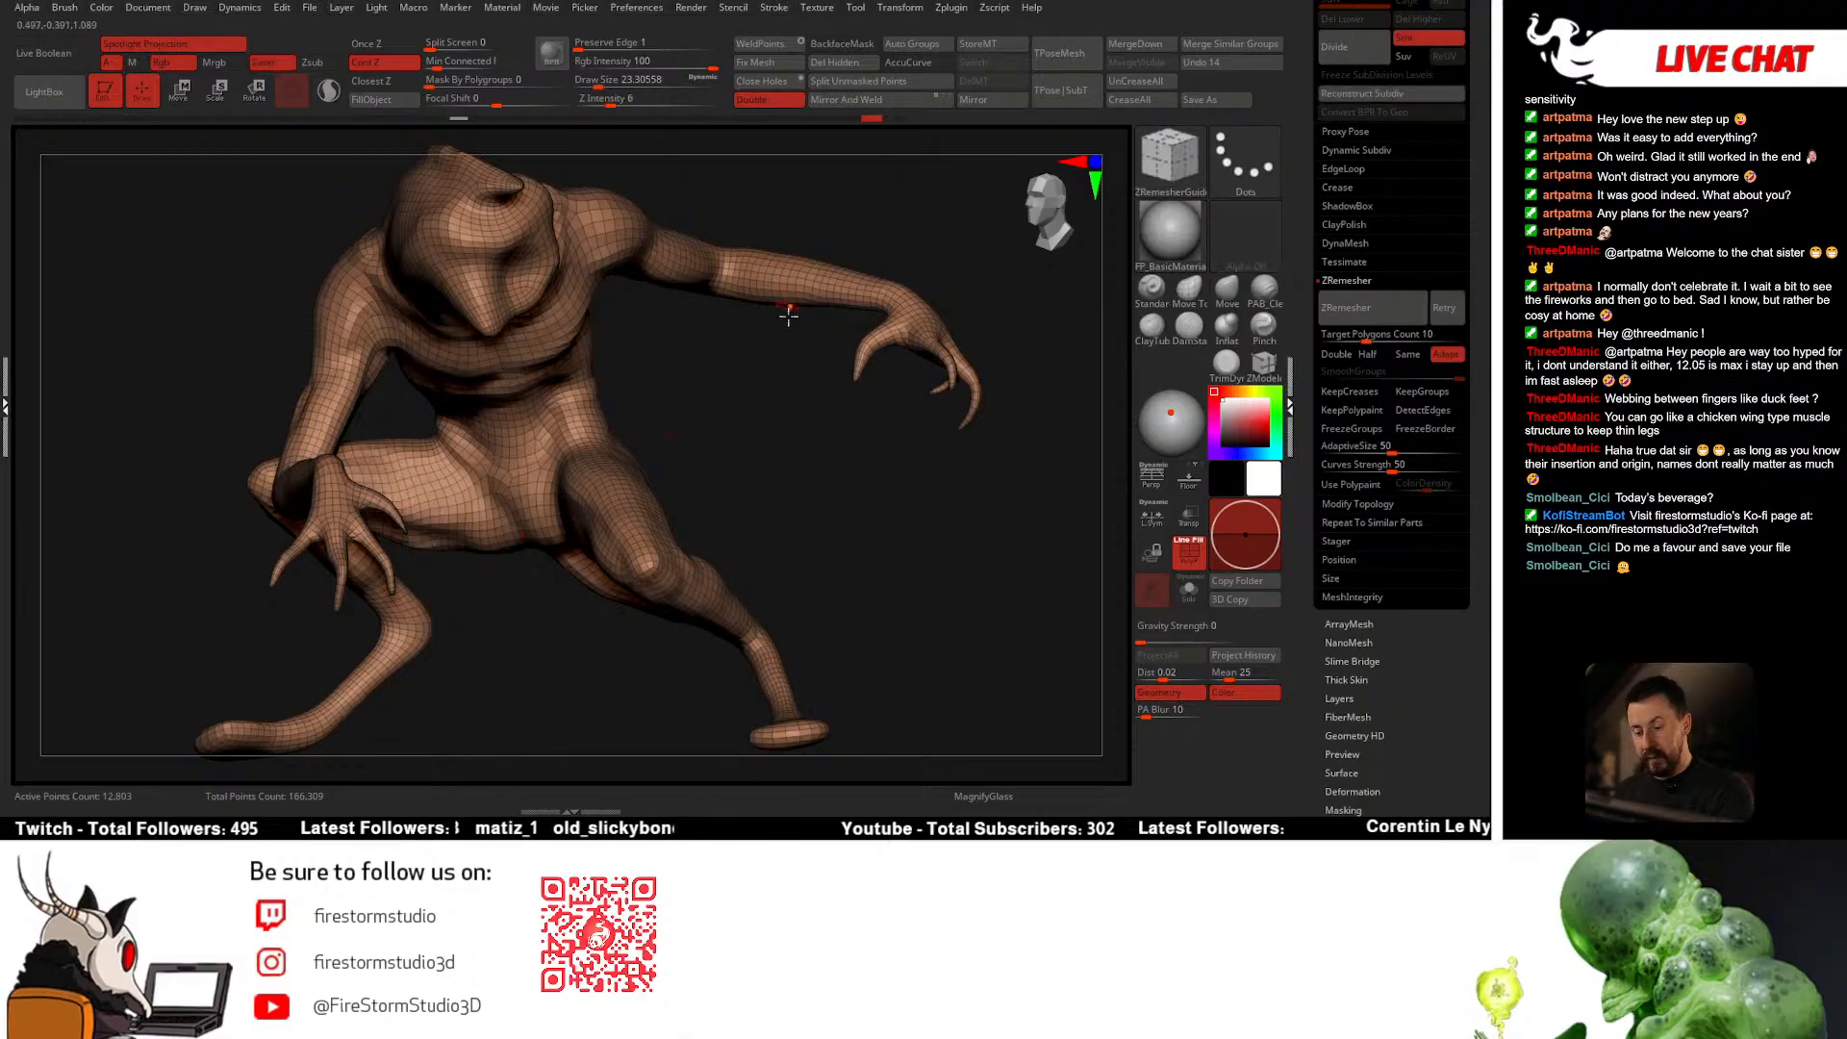
Step: Isolate an edge loop on the outstretched arm to examine its flow, and restore the hidden polygons
right_click_drag(789, 316, 797, 336)
right_click_drag(797, 337, 854, 351, "ctrl")
left_click(822, 273, "ctrl+shift")
right_click_drag(829, 279, 779, 269, "ctrl")
key("ctrl+z")
mouse_move(736, 616)
right_mouse_down("alt")
mouse_move(755, 363)
mouse_move(674, 313)
mouse_move(717, 539)
right_mouse_up("alt")
mouse_move(717, 538)
right_mouse_down()
mouse_move(741, 552)
mouse_move(763, 524)
mouse_move(598, 581)
mouse_move(709, 558)
mouse_move(864, 458)
right_mouse_up()
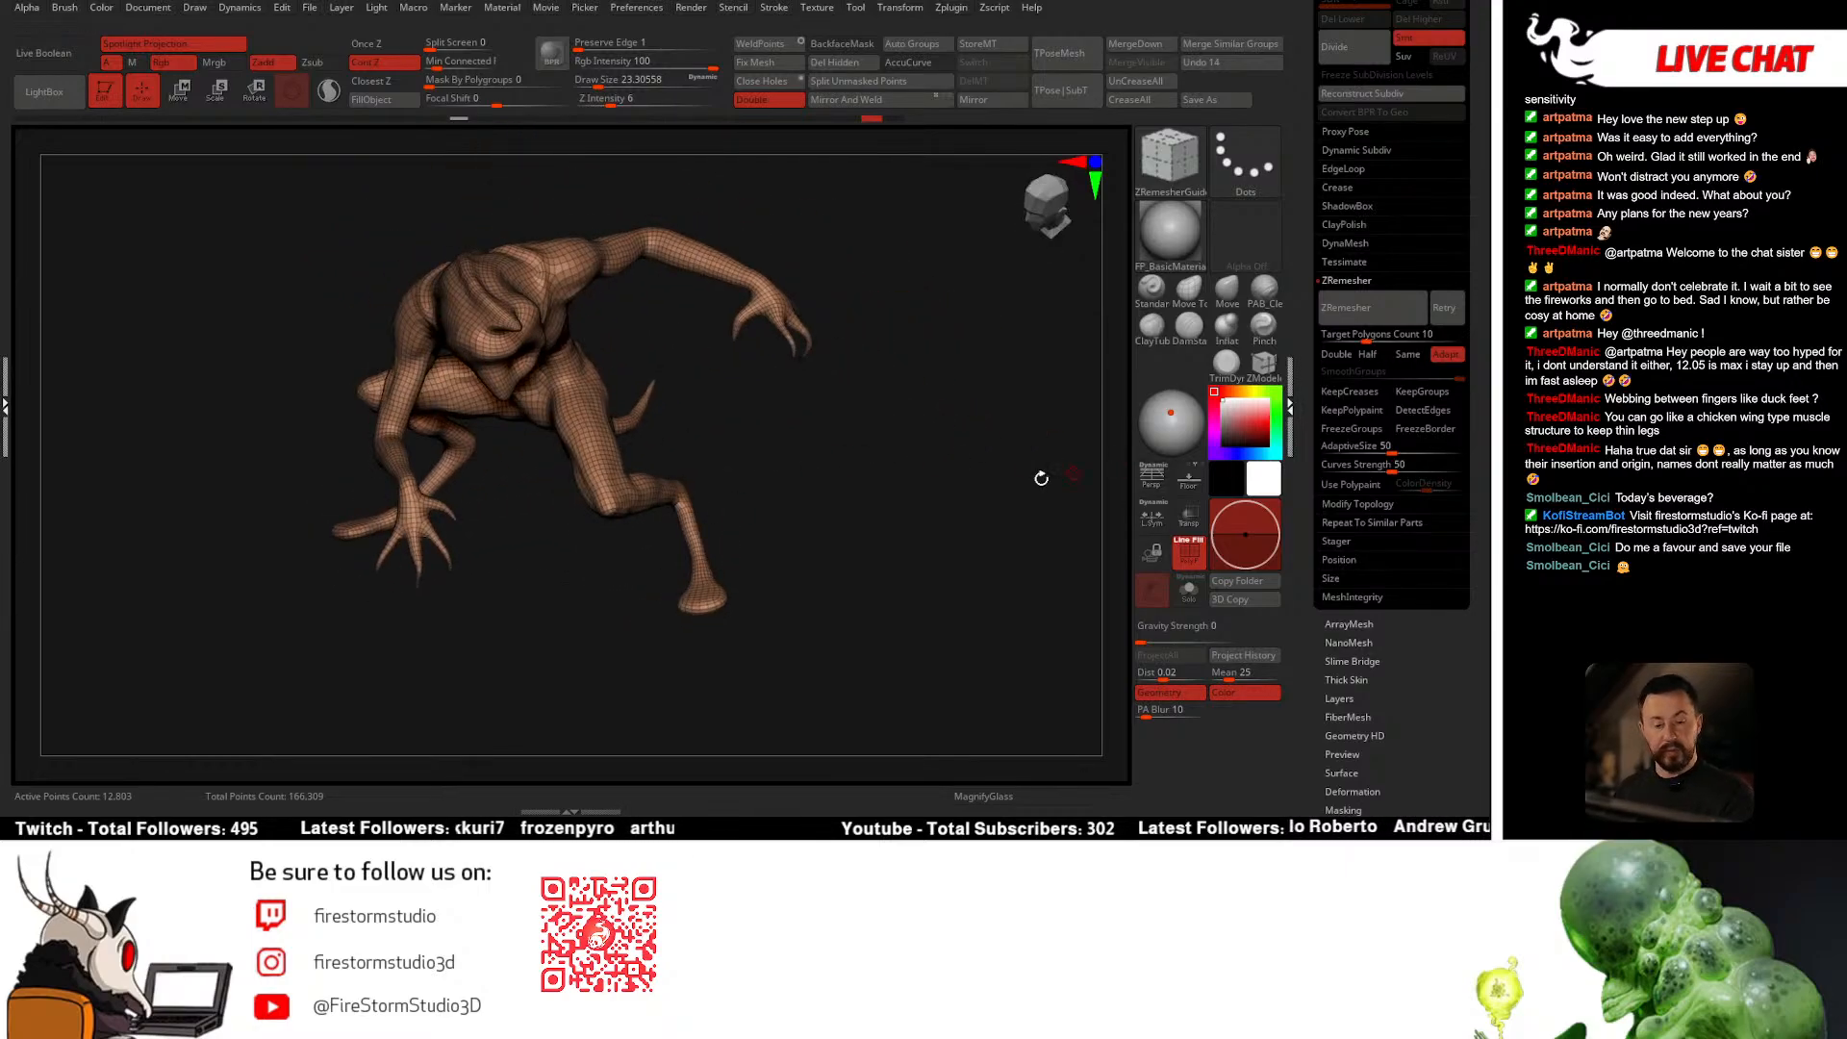
right_click_drag(1041, 478, 953, 477)
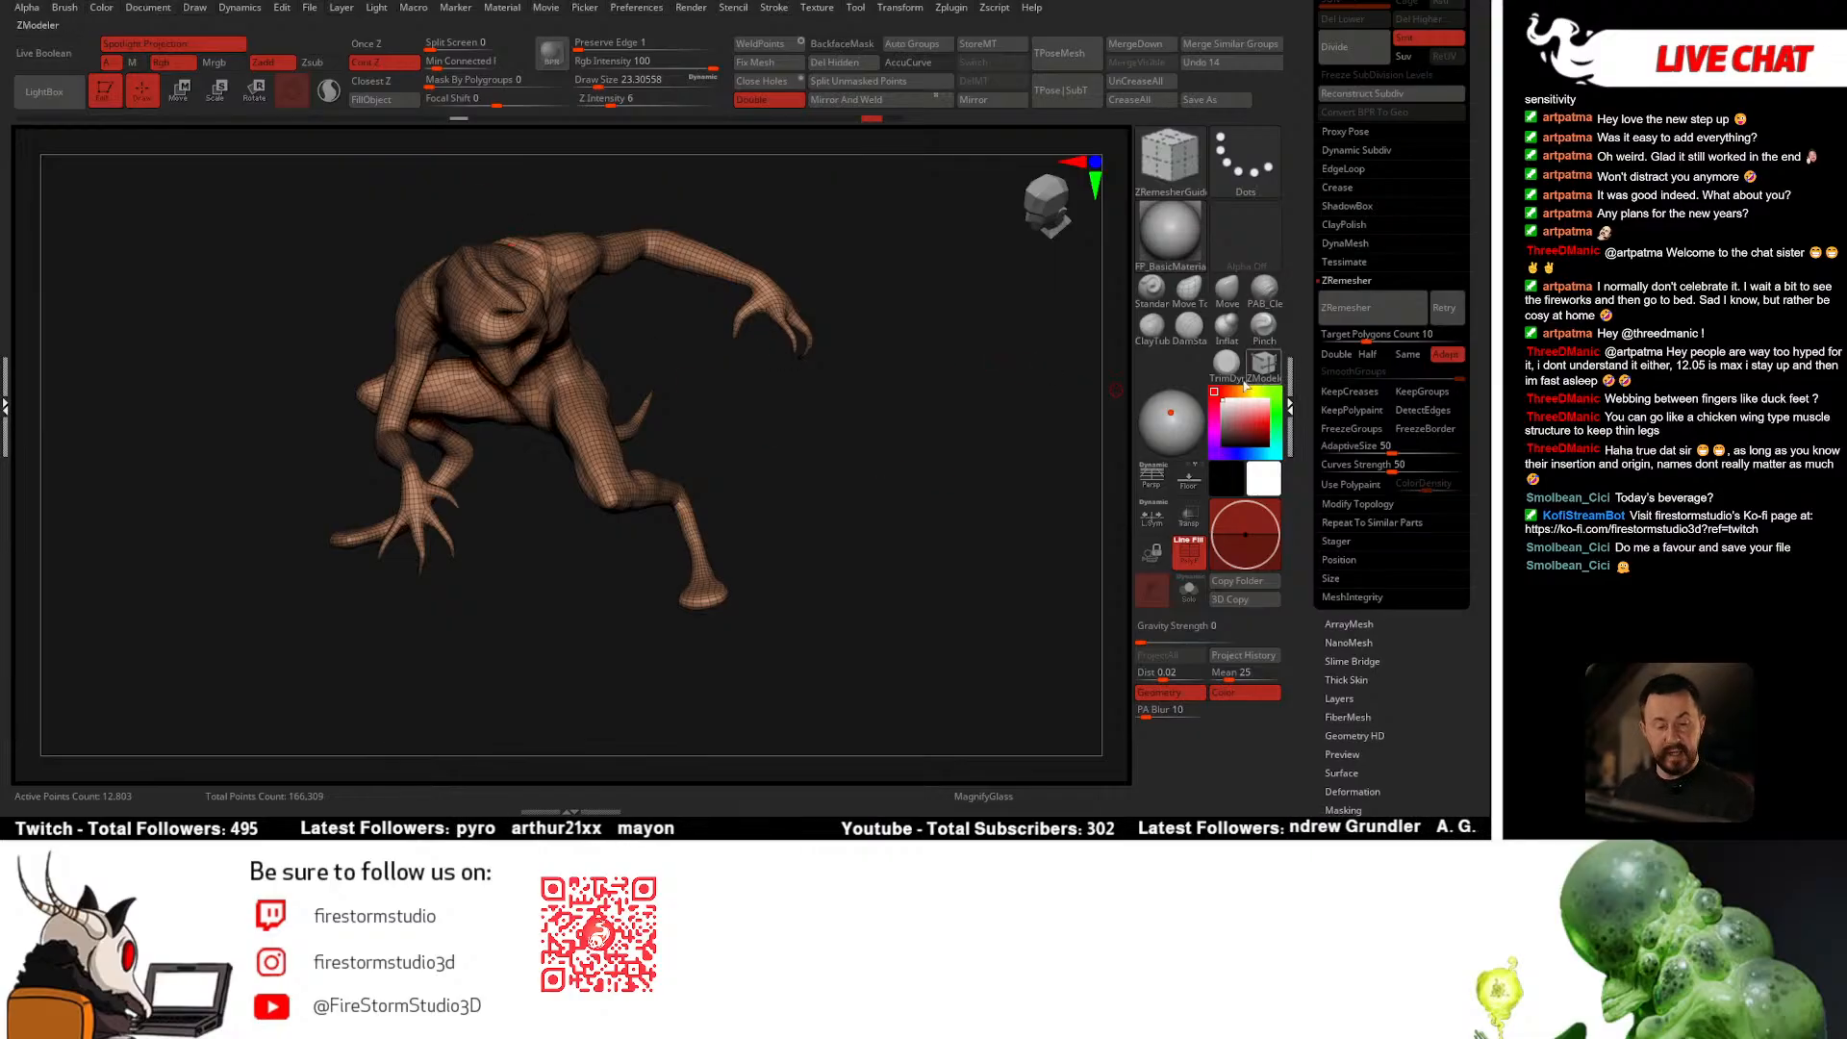
left_click(1161, 227)
left_click(1075, 404)
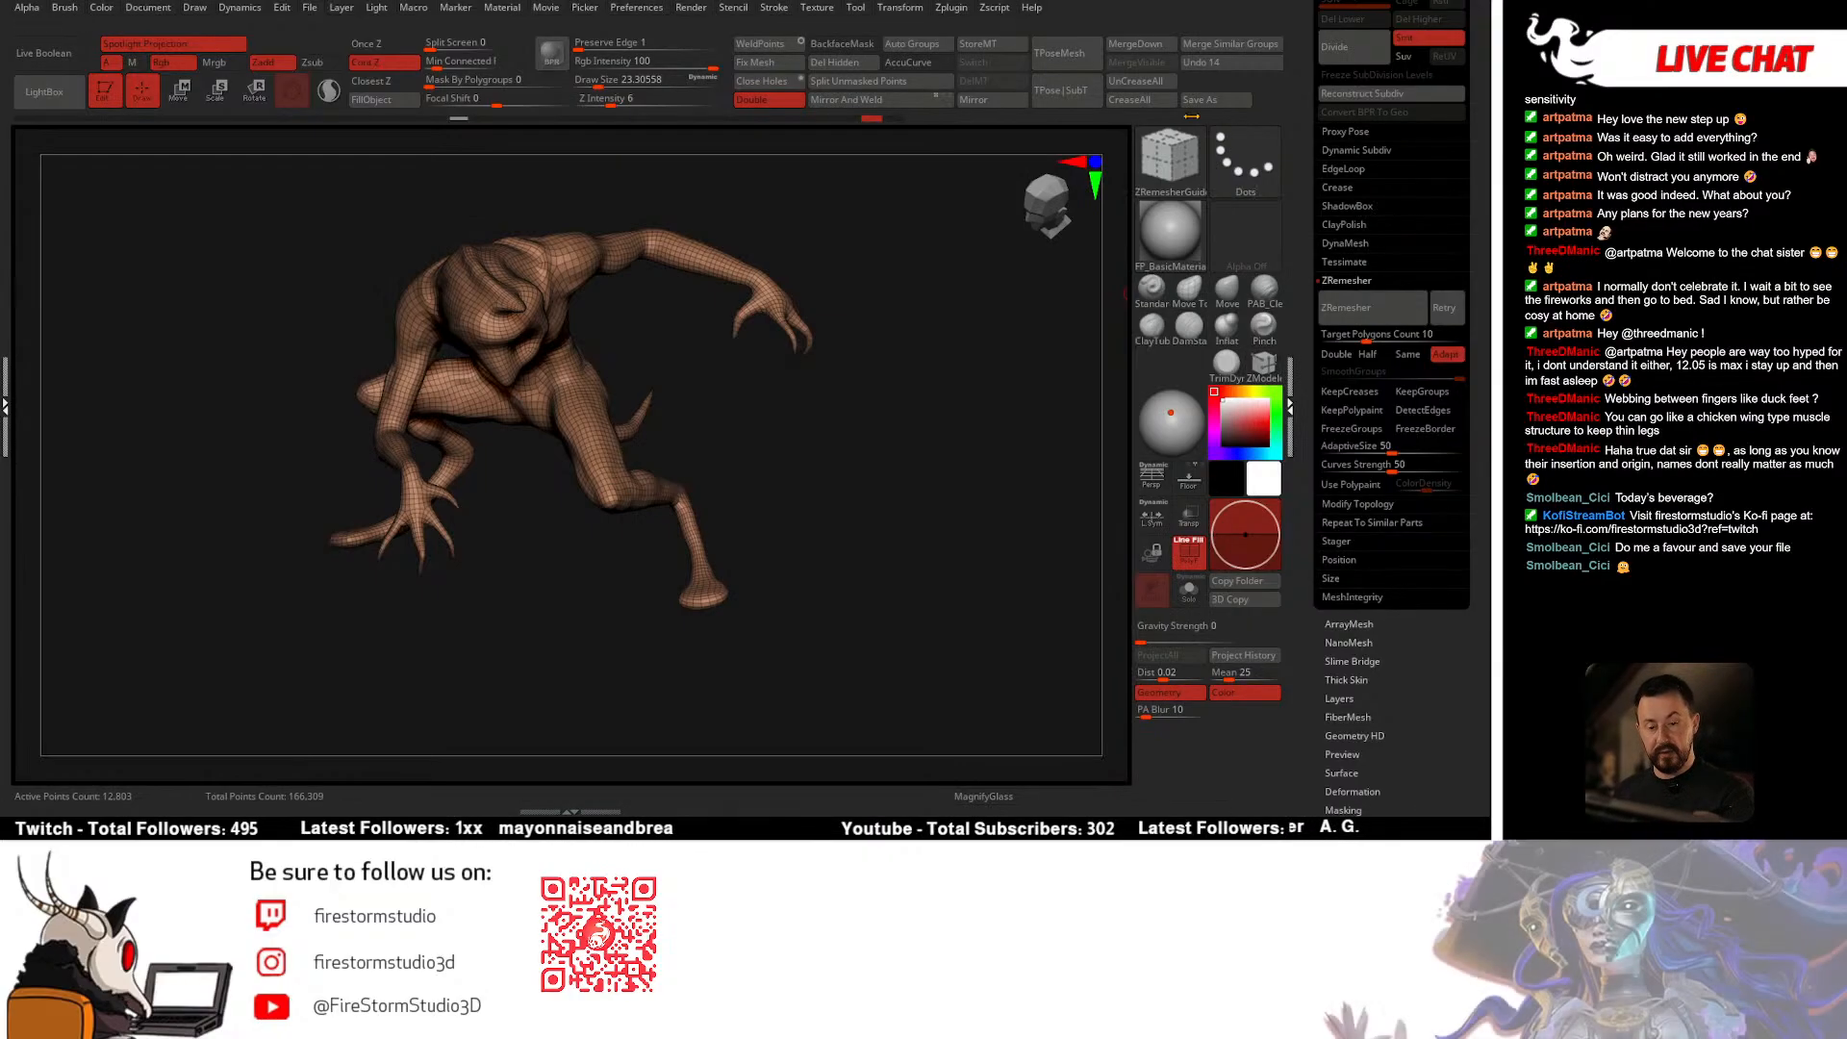
Step: Set the draw size to about 41.42 and draw the first ZRemesher guide loops around the creature's thigh
right_click_drag(768, 537, 602, 489)
key("space")
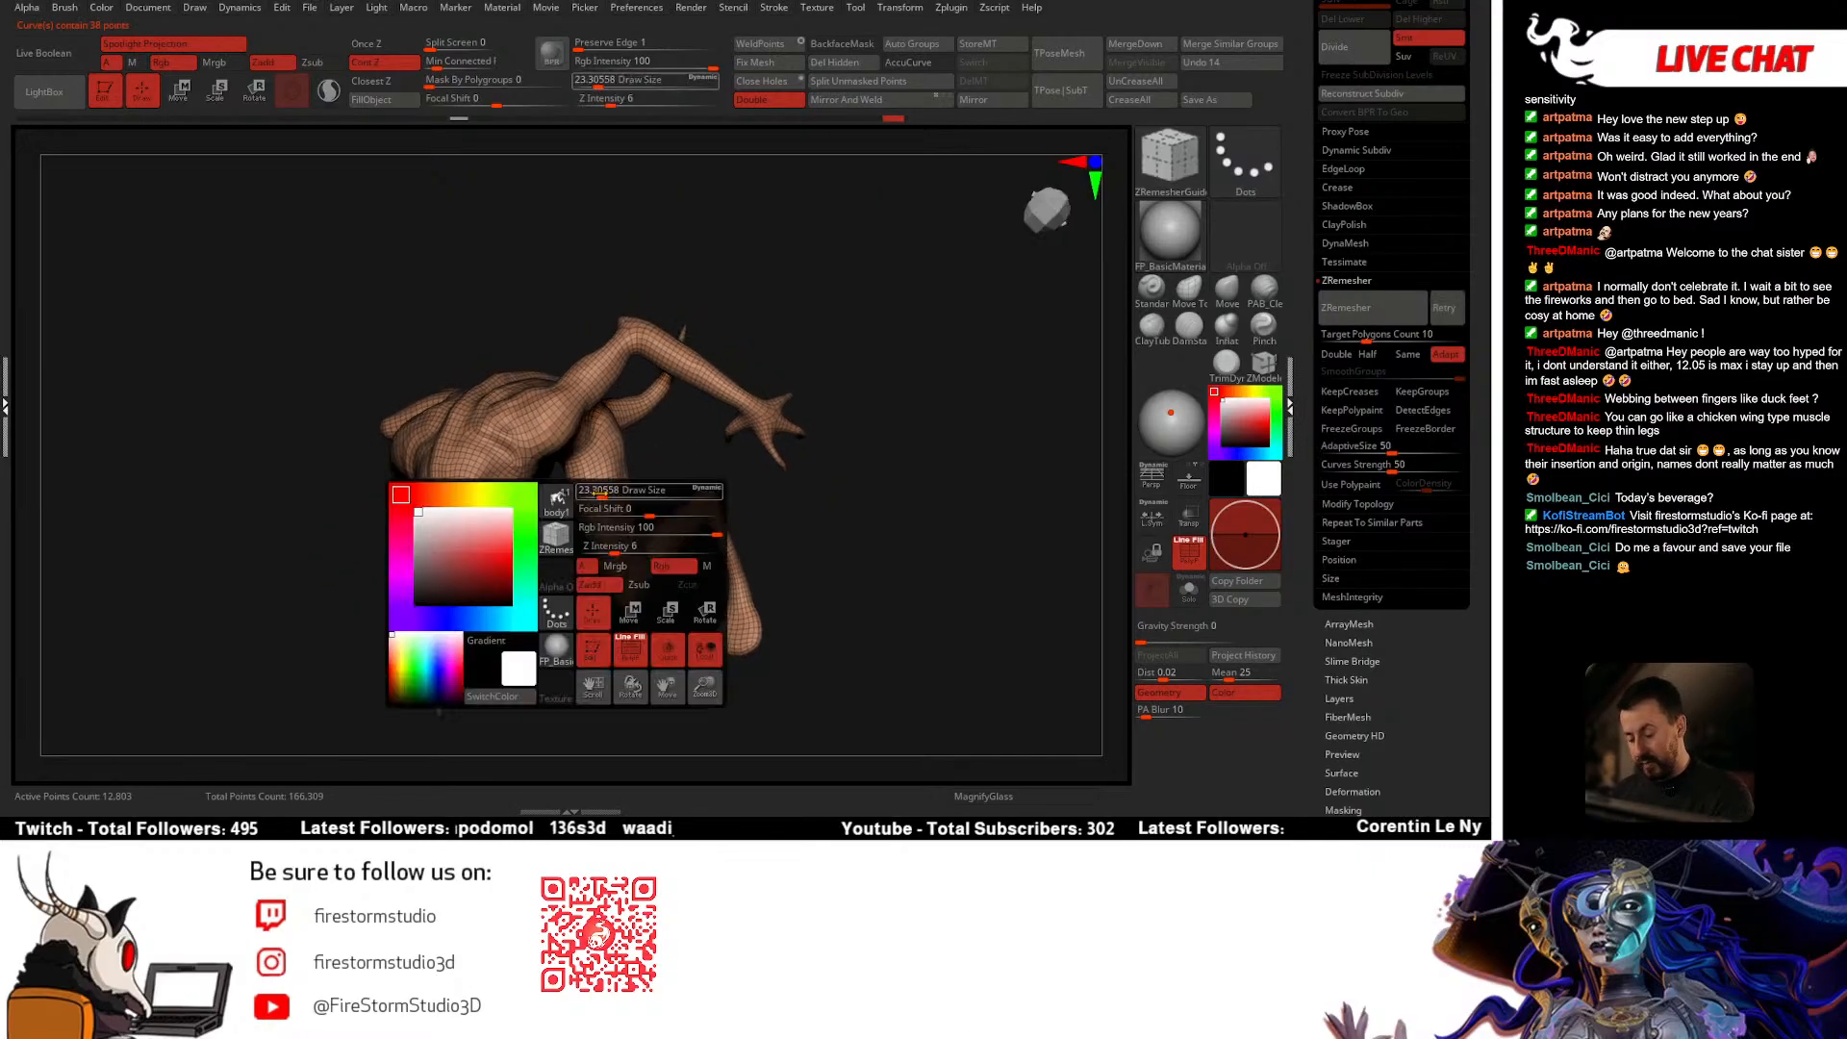
key("space")
left_click_drag(606, 487, 610, 488)
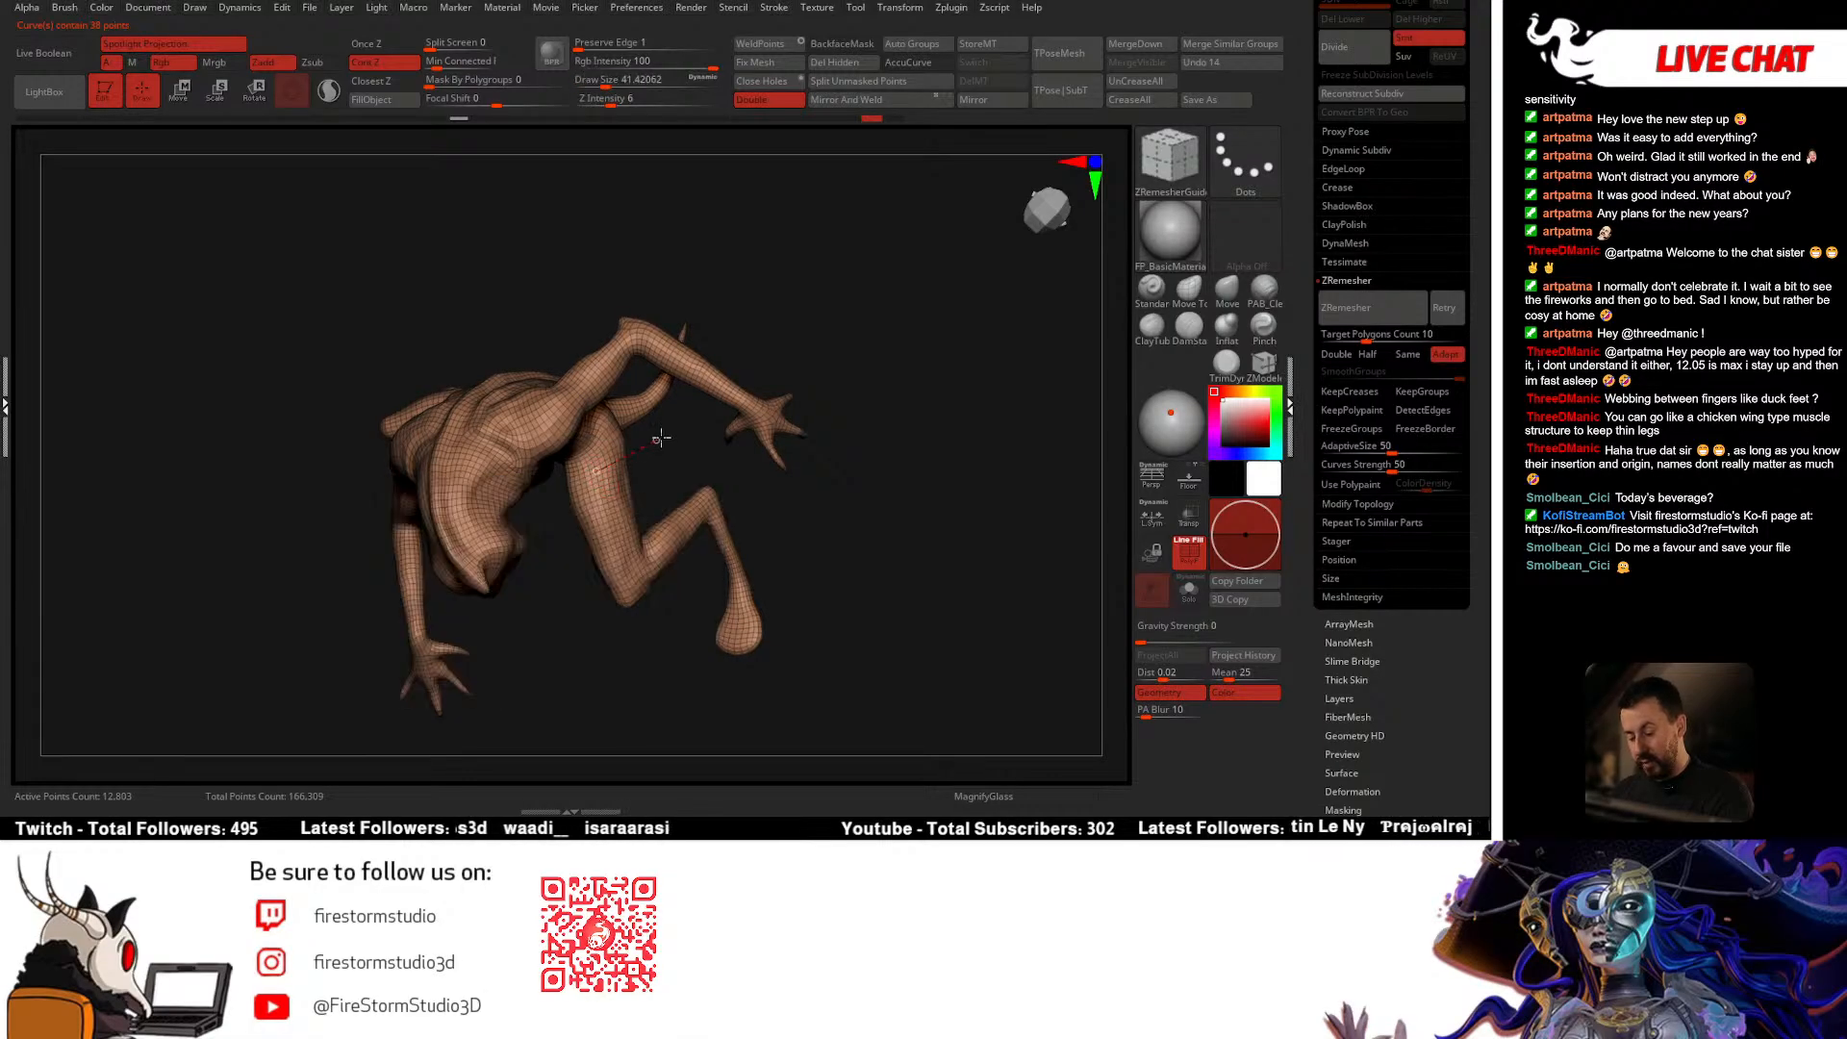
key("shift")
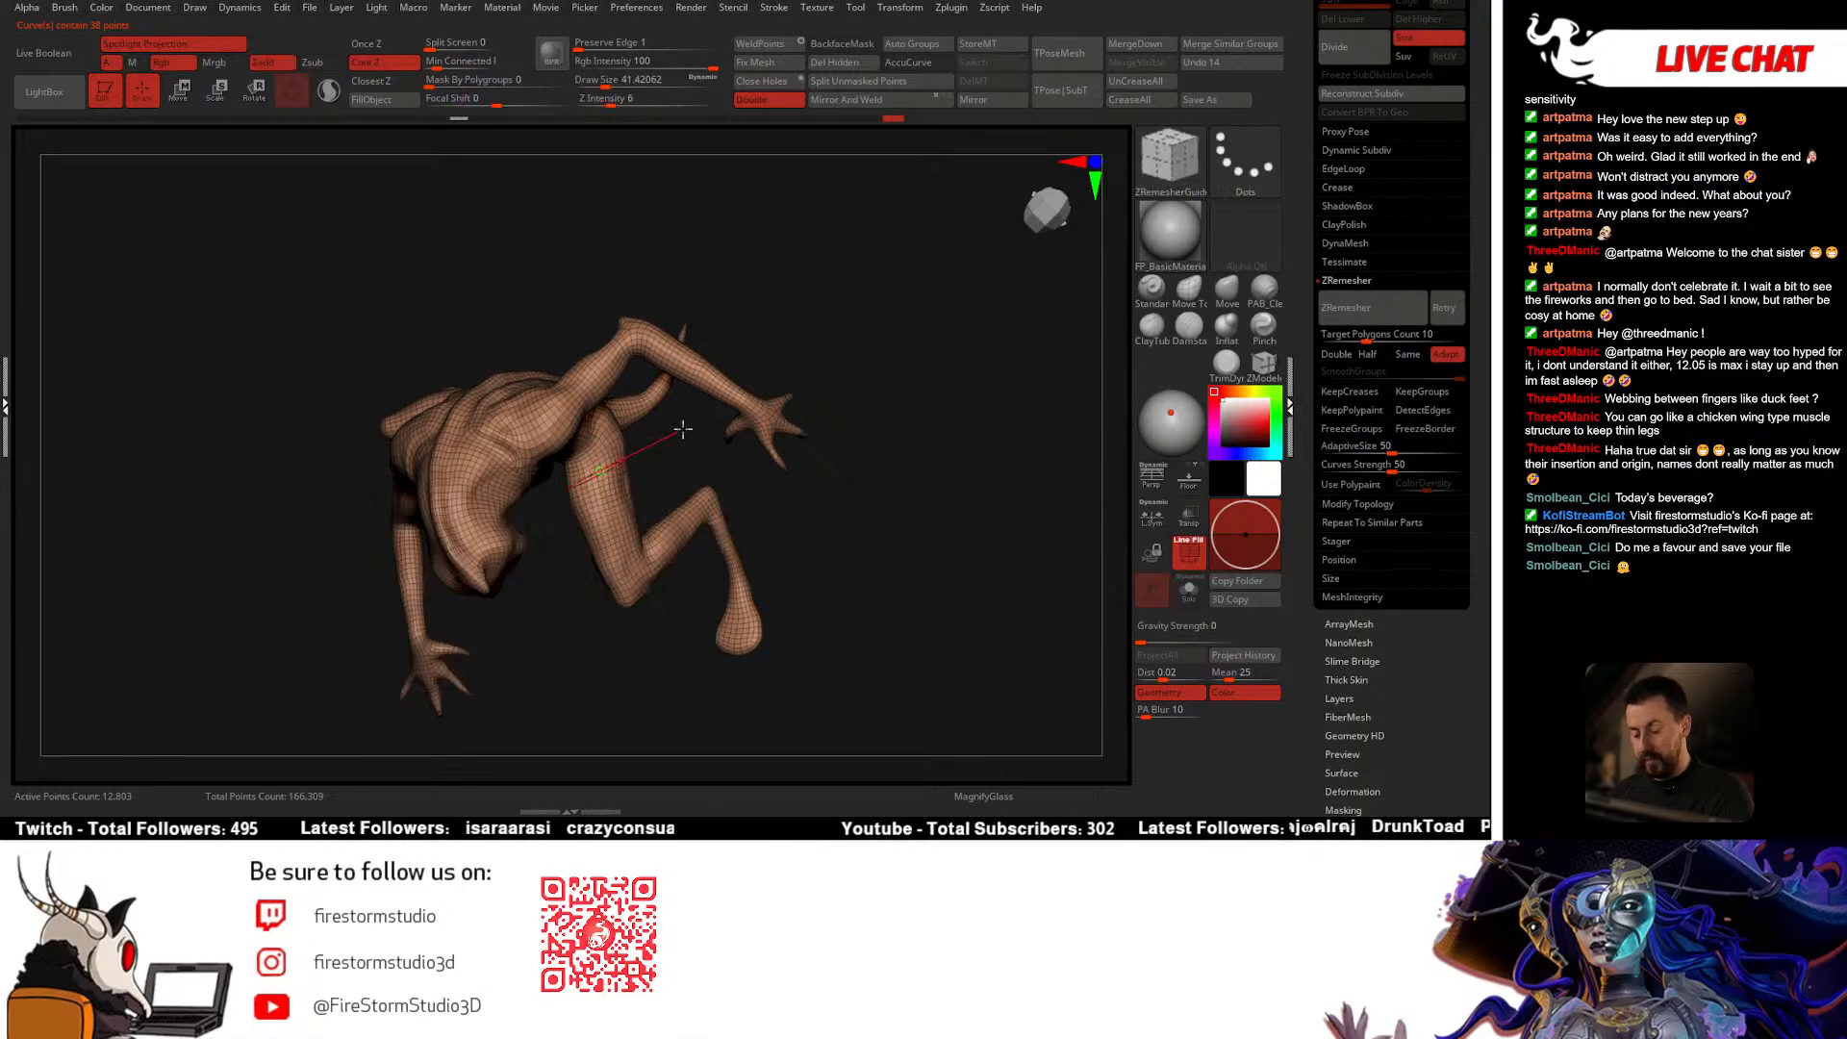
key("shift")
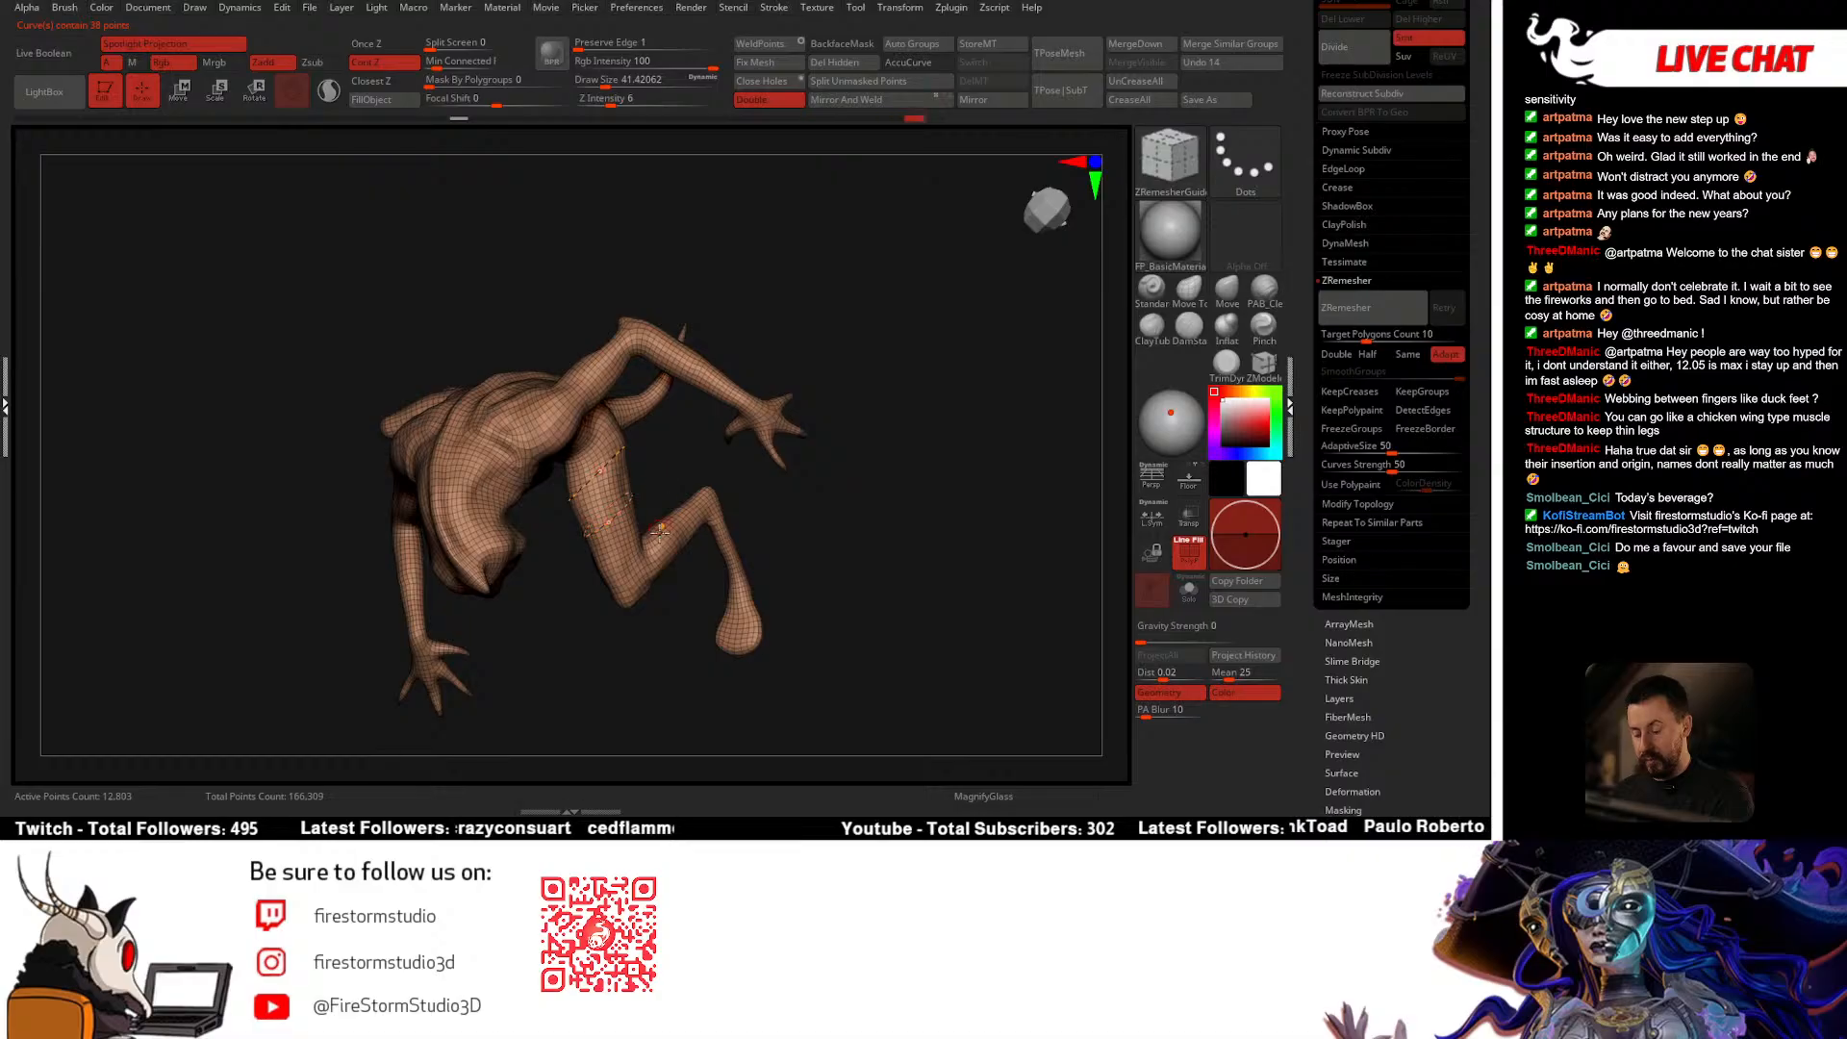
Step: Draw guide loops around the upper thighs, shins and ankles of both legs, and guides along the thighs
mouse_move(661, 531)
right_mouse_down()
mouse_move(660, 454)
mouse_move(647, 482)
mouse_move(710, 555)
mouse_move(597, 618)
mouse_move(596, 589)
mouse_move(698, 676)
mouse_move(735, 586)
right_mouse_up()
right_click_drag(616, 632, 610, 506)
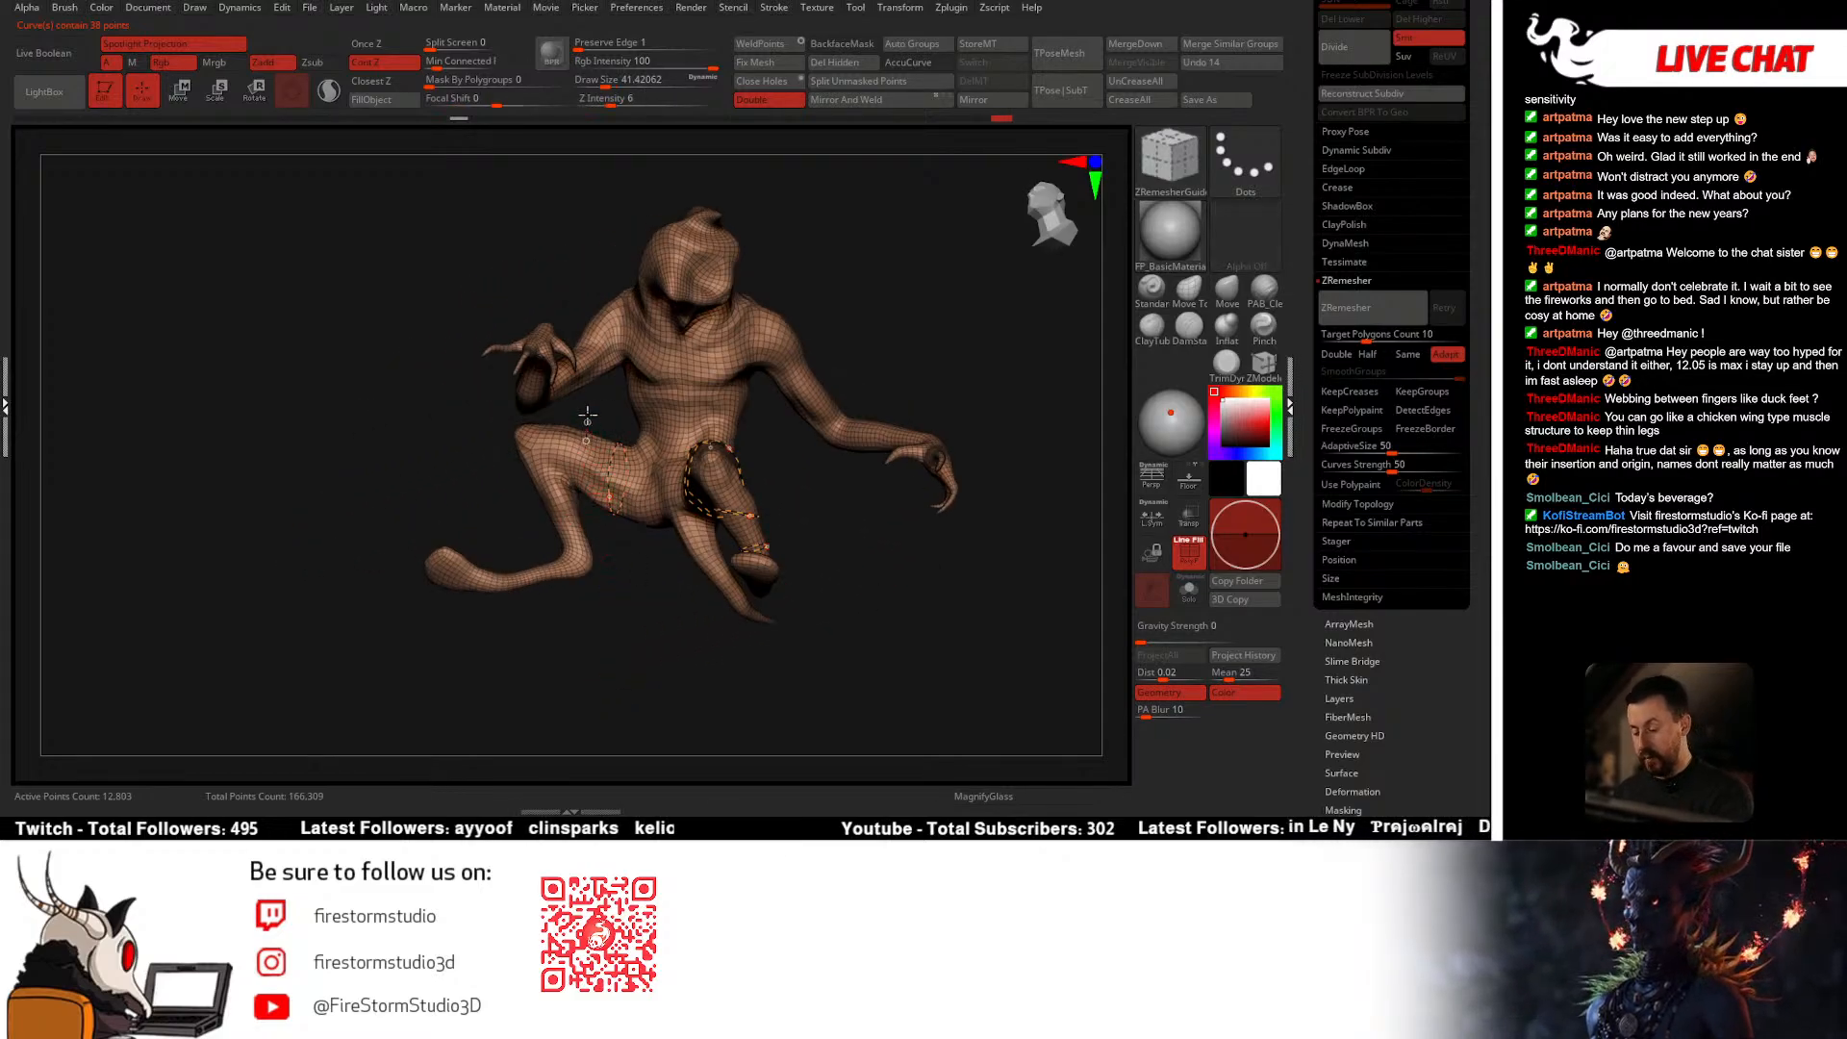
mouse_move(612, 577)
right_mouse_down()
mouse_move(598, 509)
mouse_move(680, 557)
mouse_move(875, 586)
mouse_move(851, 486)
mouse_move(683, 498)
right_mouse_up()
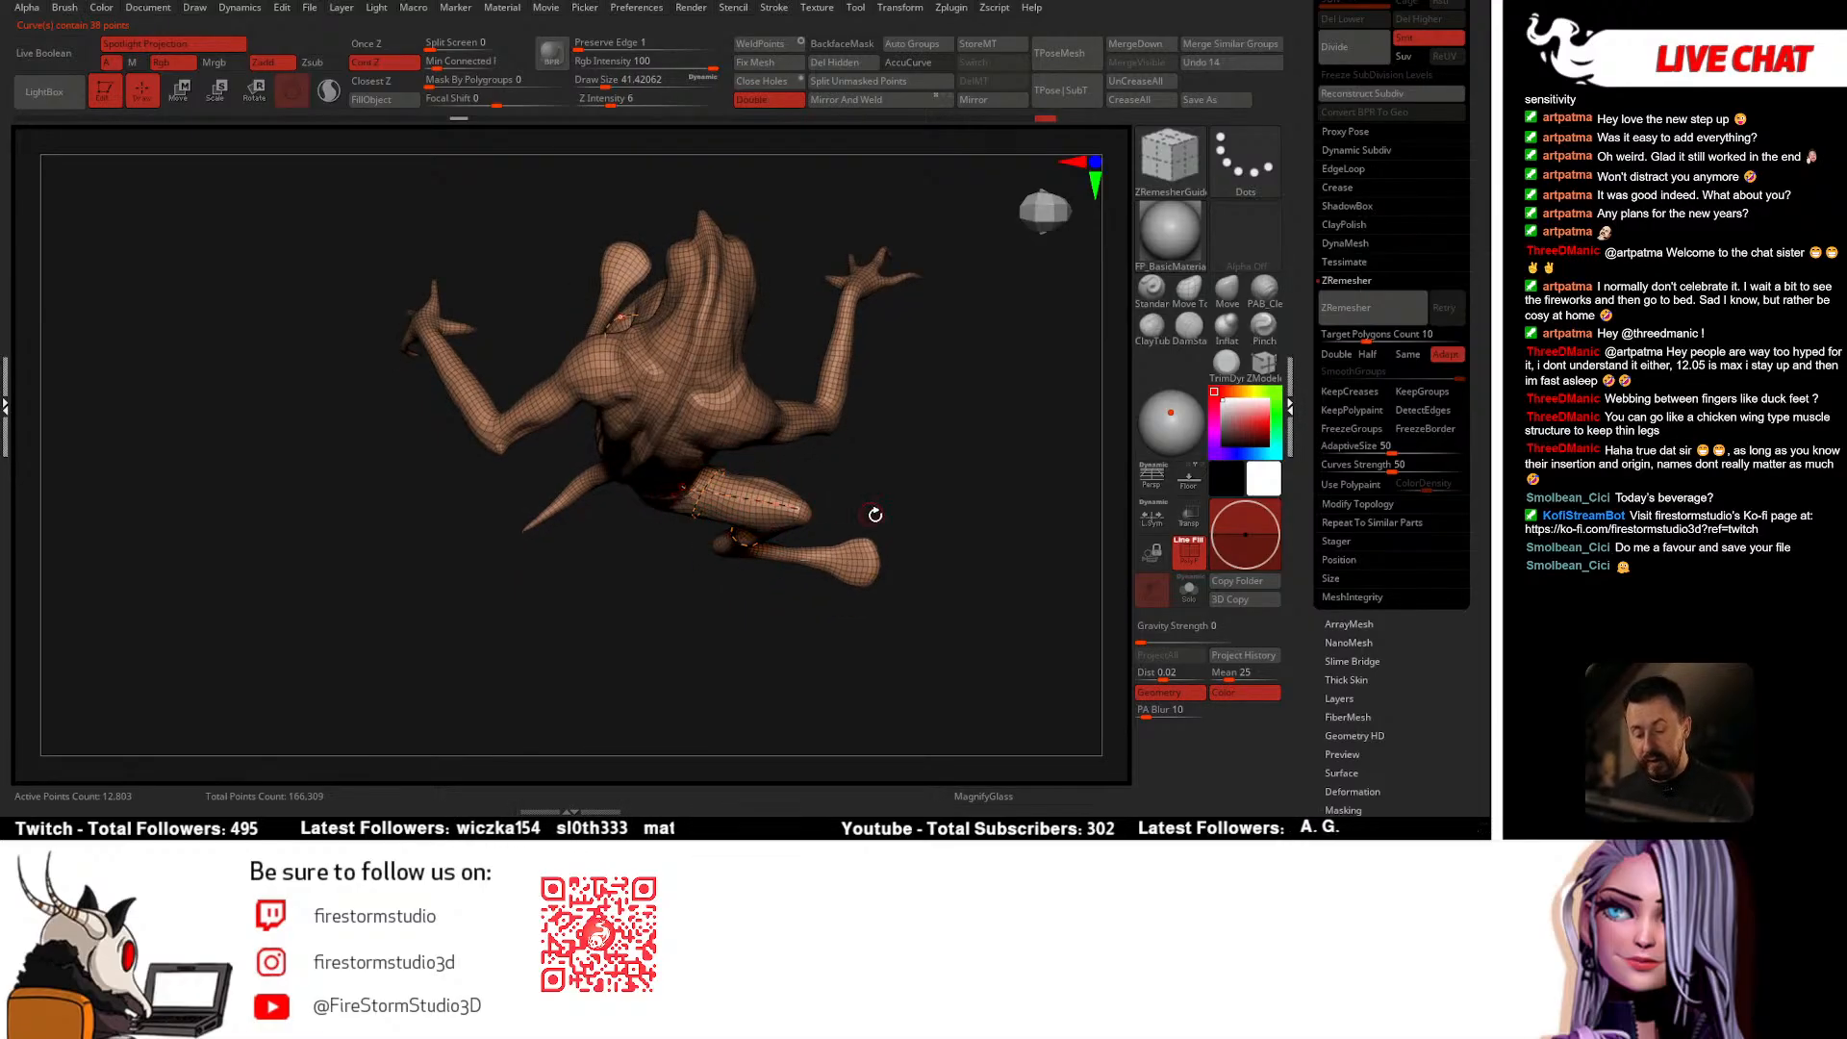
right_click_drag(874, 515, 710, 640)
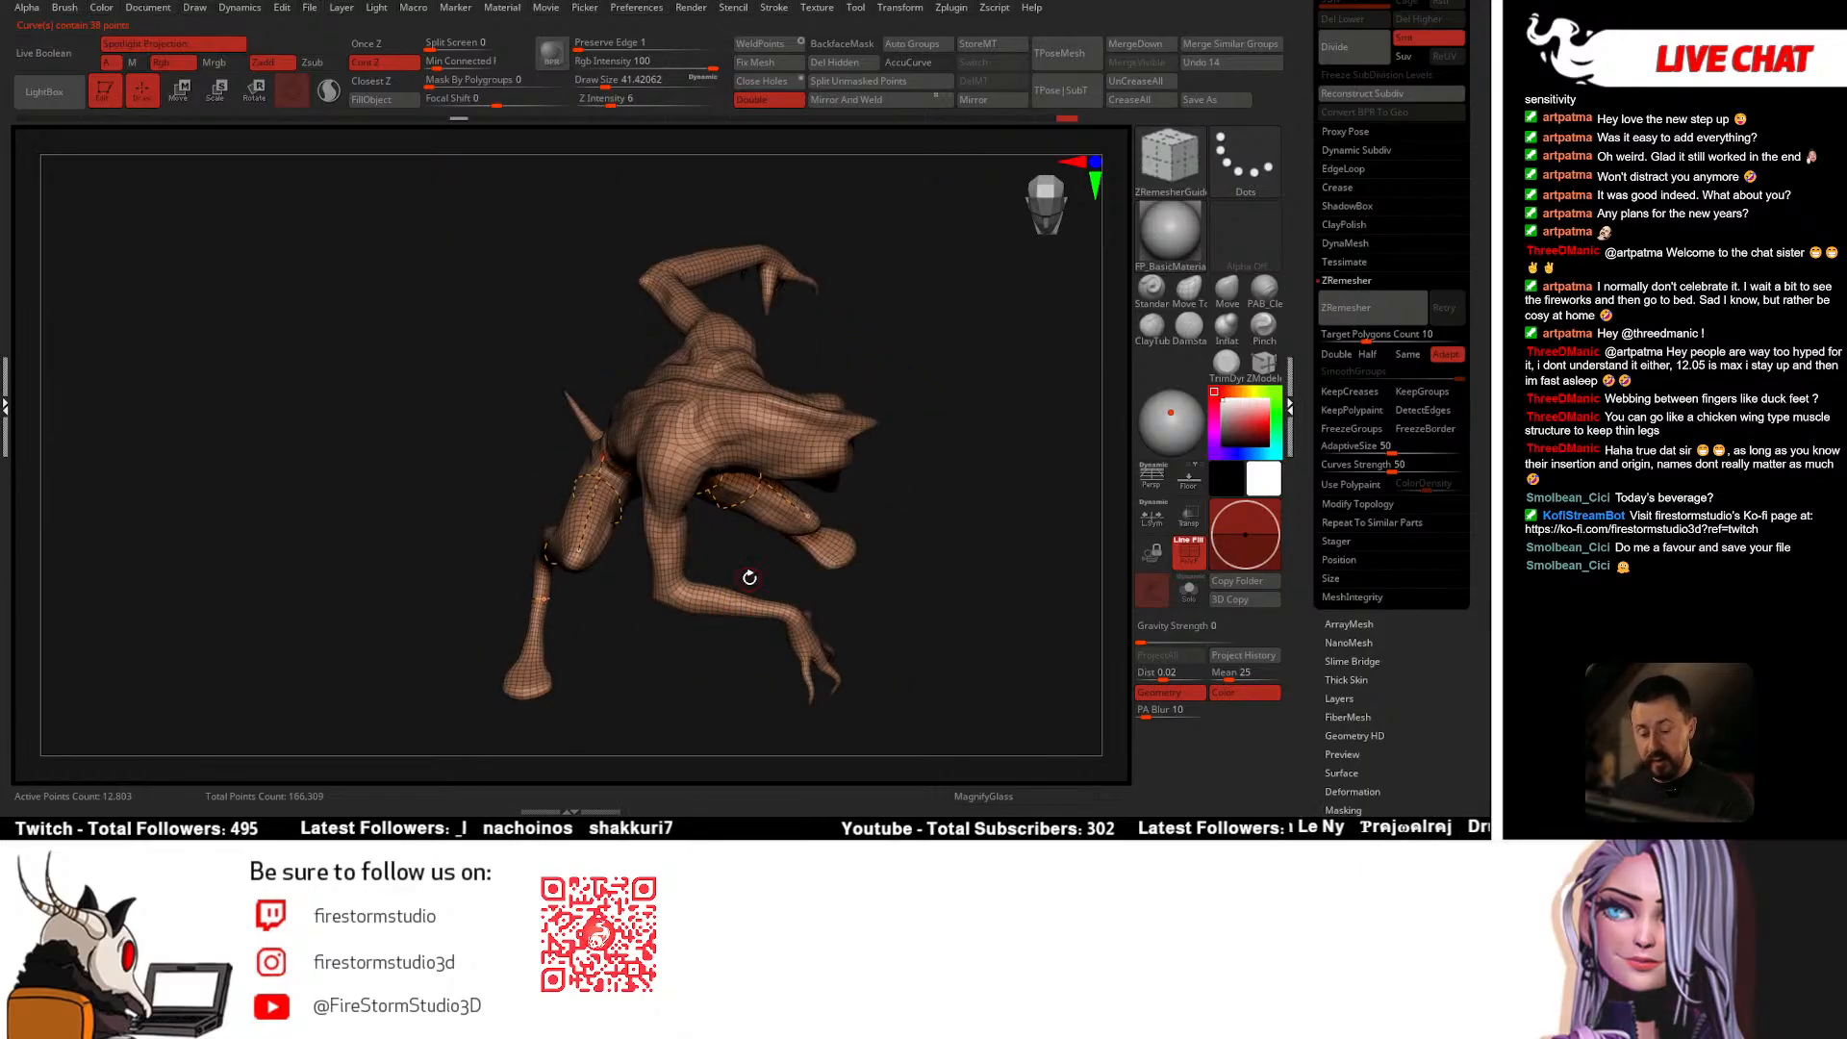
mouse_move(742, 577)
right_mouse_down()
mouse_move(818, 500)
mouse_move(760, 462)
mouse_move(727, 527)
mouse_move(804, 549)
mouse_move(809, 616)
mouse_move(707, 577)
mouse_move(664, 529)
right_mouse_up()
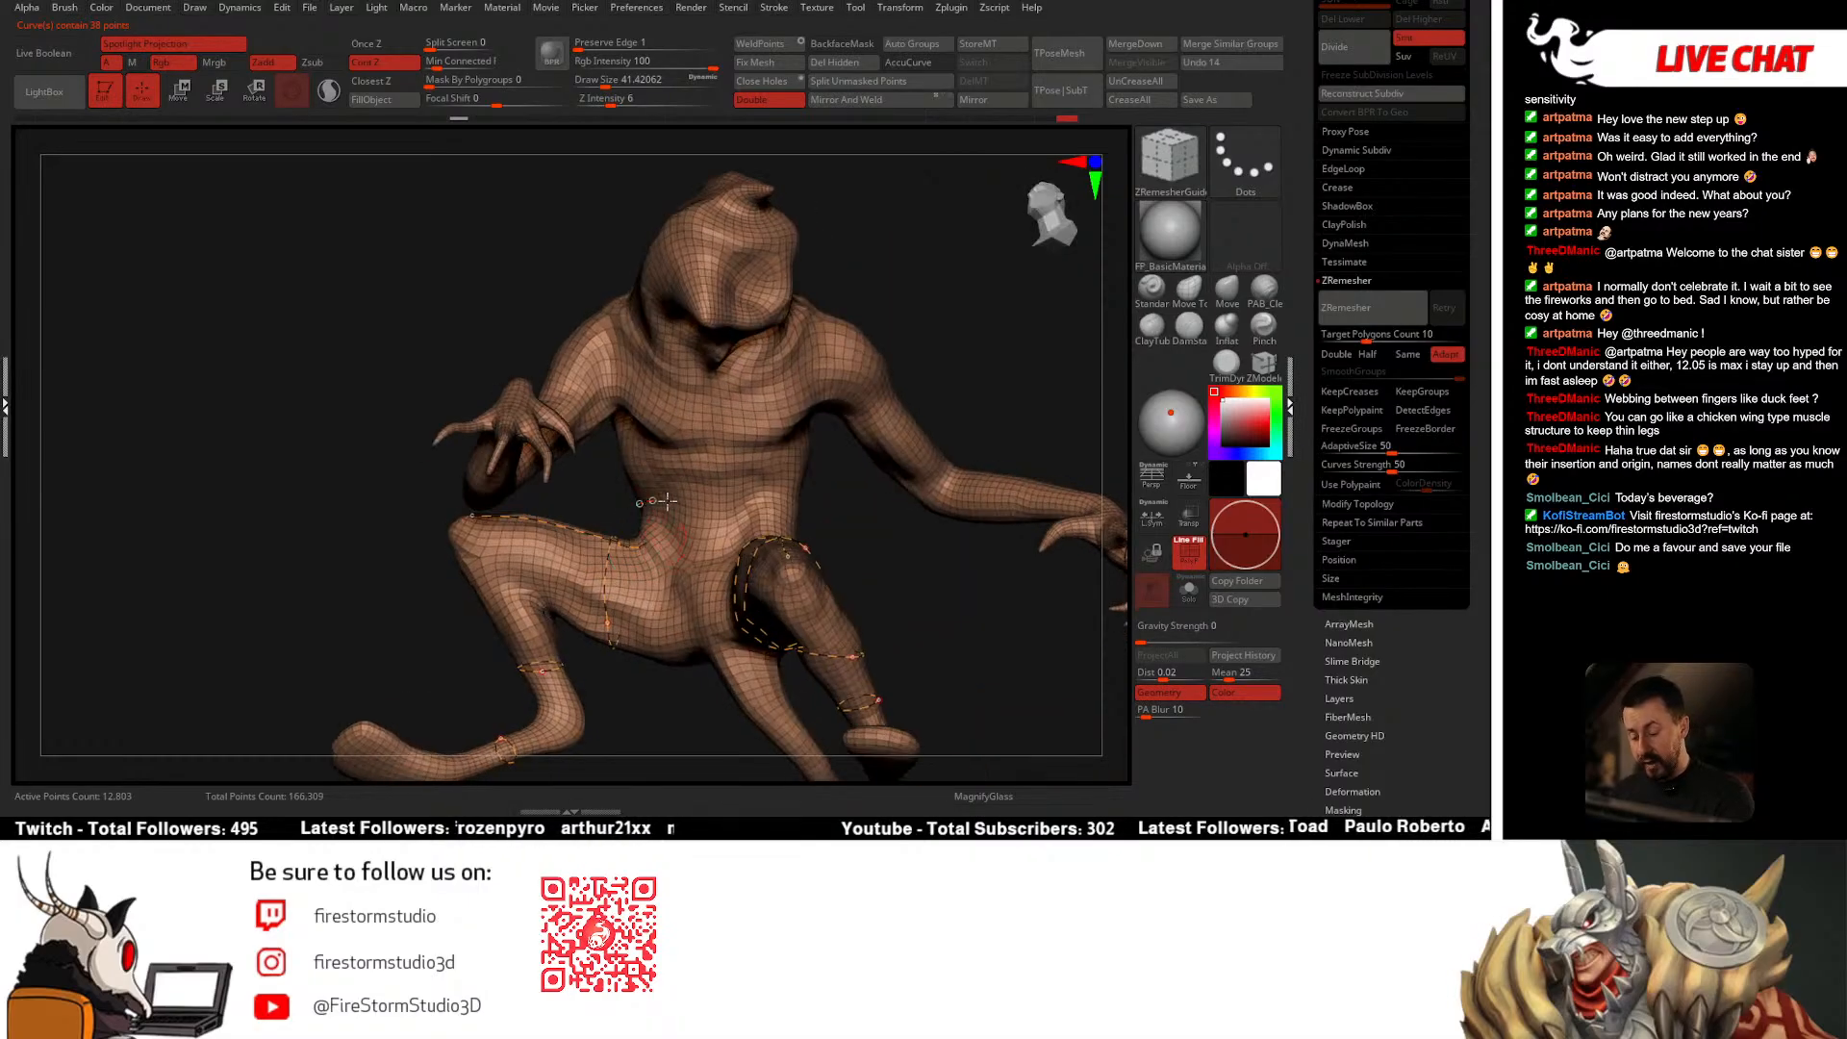
Step: Set the draw size to 64 and draw guide loops around the creature's waist and lower torso
mouse_move(806, 498)
right_mouse_down()
mouse_move(722, 527)
mouse_move(746, 534)
mouse_move(716, 525)
right_mouse_up()
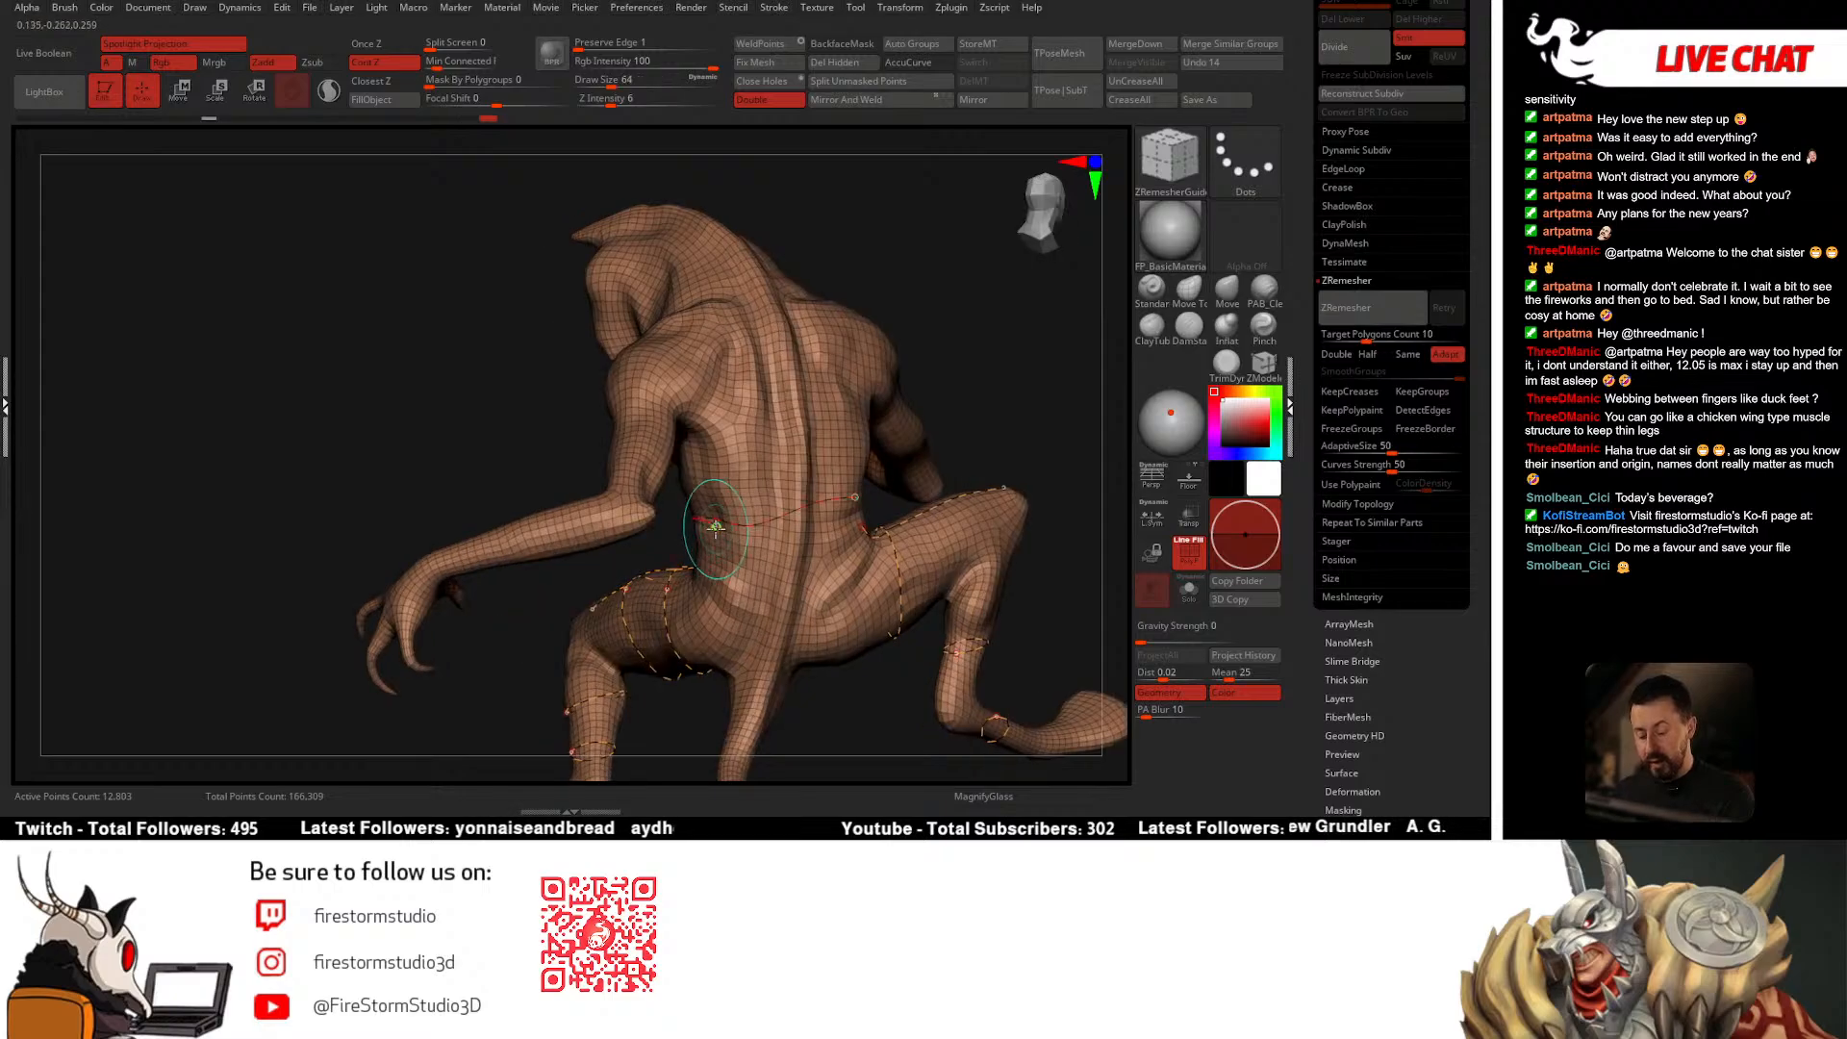
mouse_move(882, 506)
right_mouse_down()
mouse_move(757, 539)
mouse_move(813, 529)
mouse_move(774, 543)
mouse_move(863, 499)
mouse_move(689, 475)
mouse_move(725, 482)
mouse_move(528, 497)
right_mouse_up()
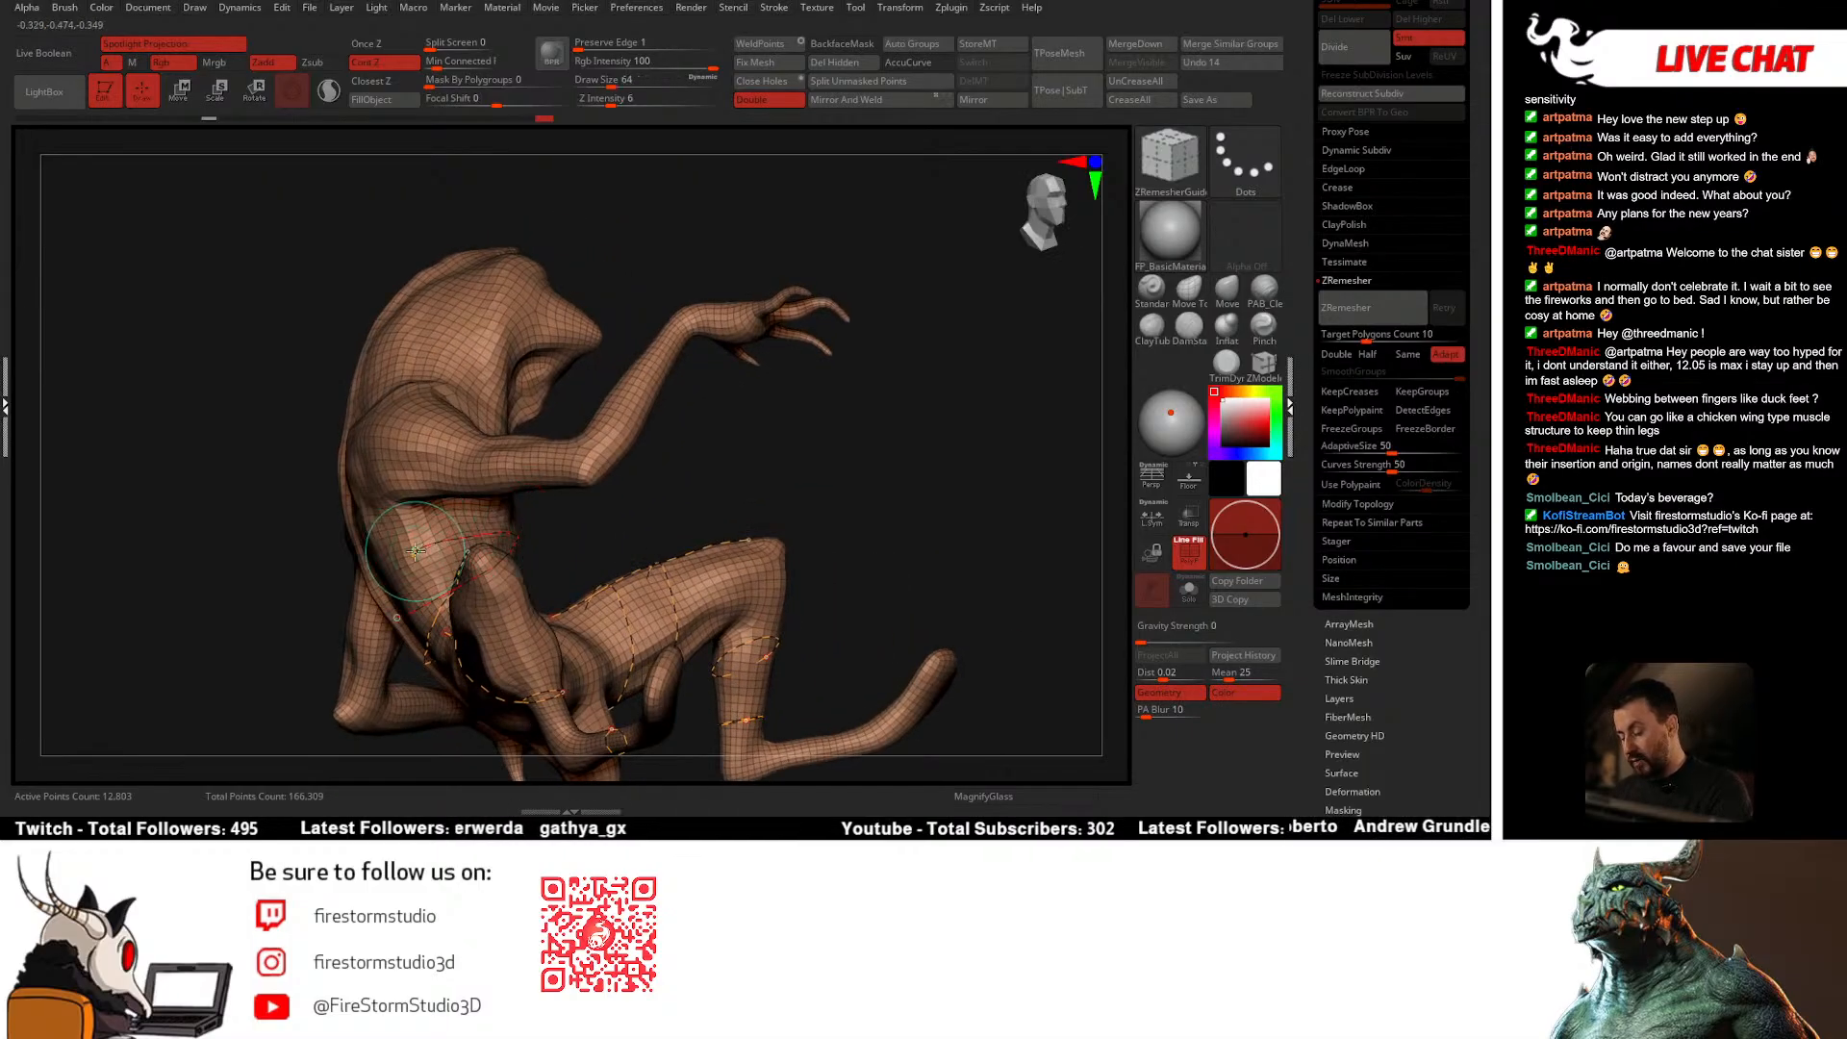
right_click_drag(416, 551, 717, 449)
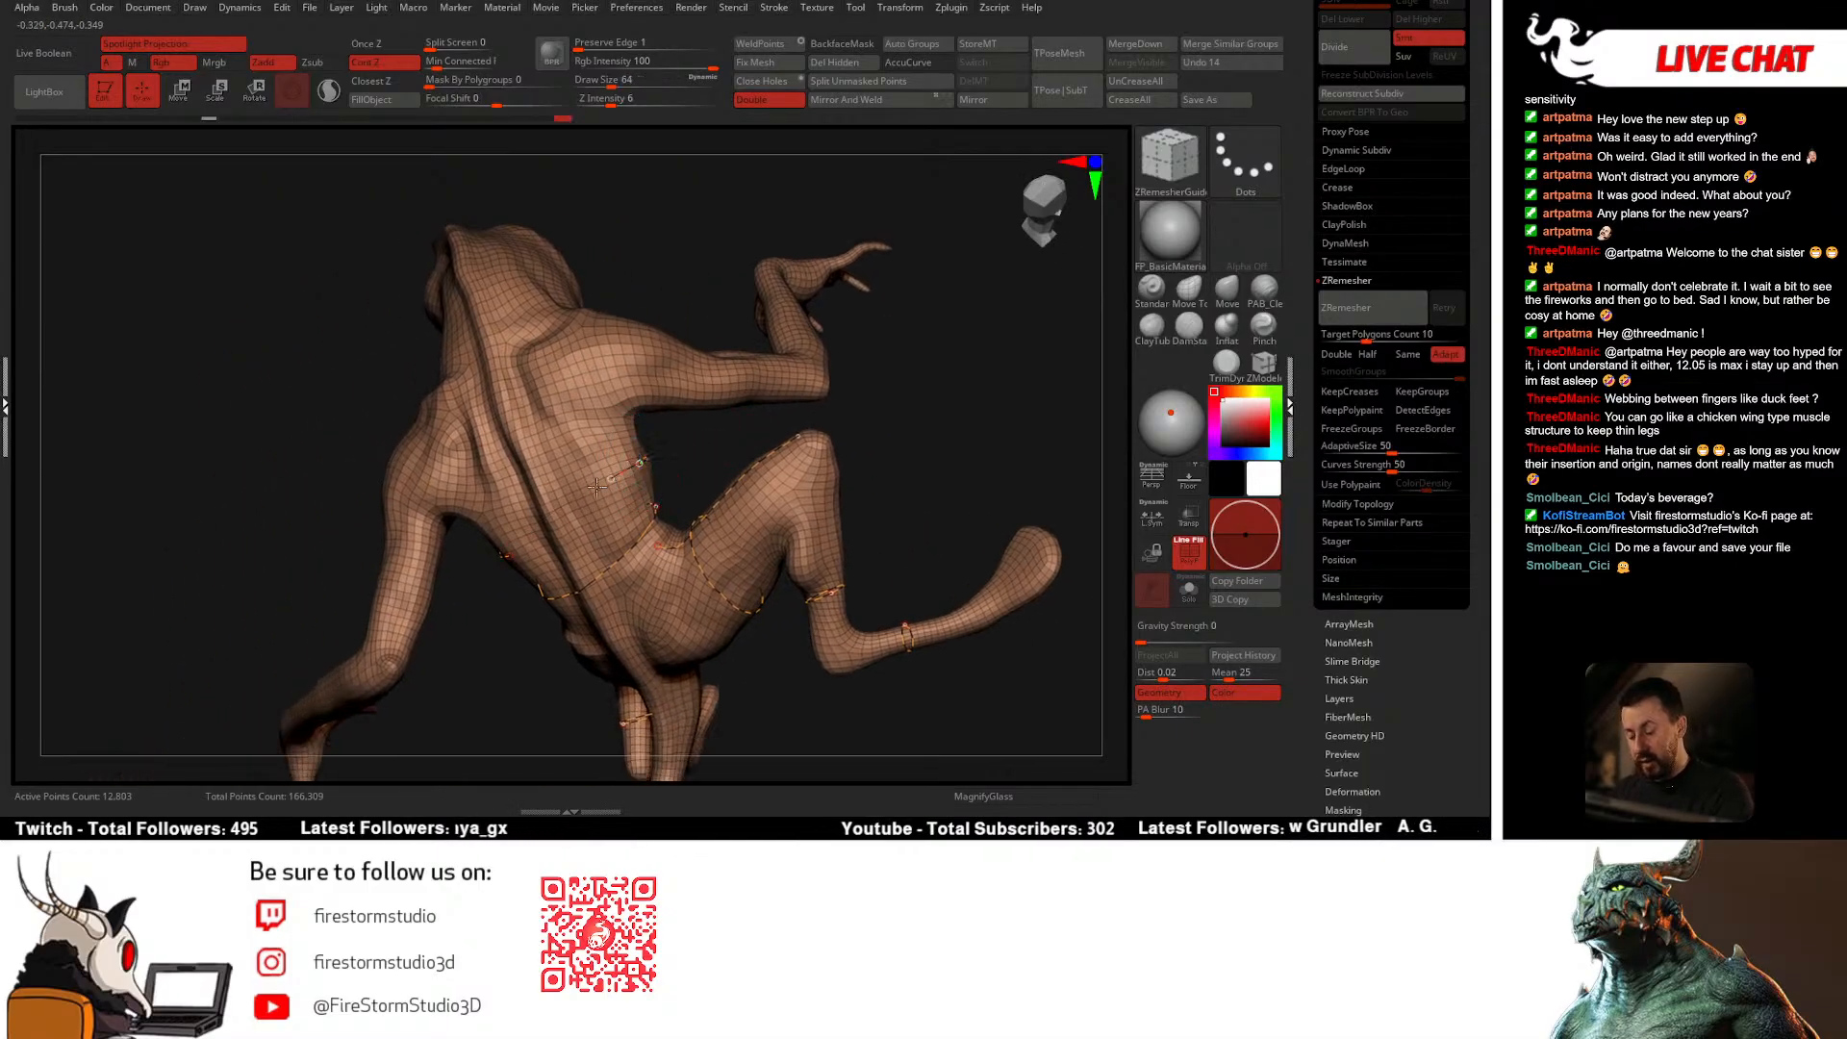
right_click_drag(596, 487, 533, 528)
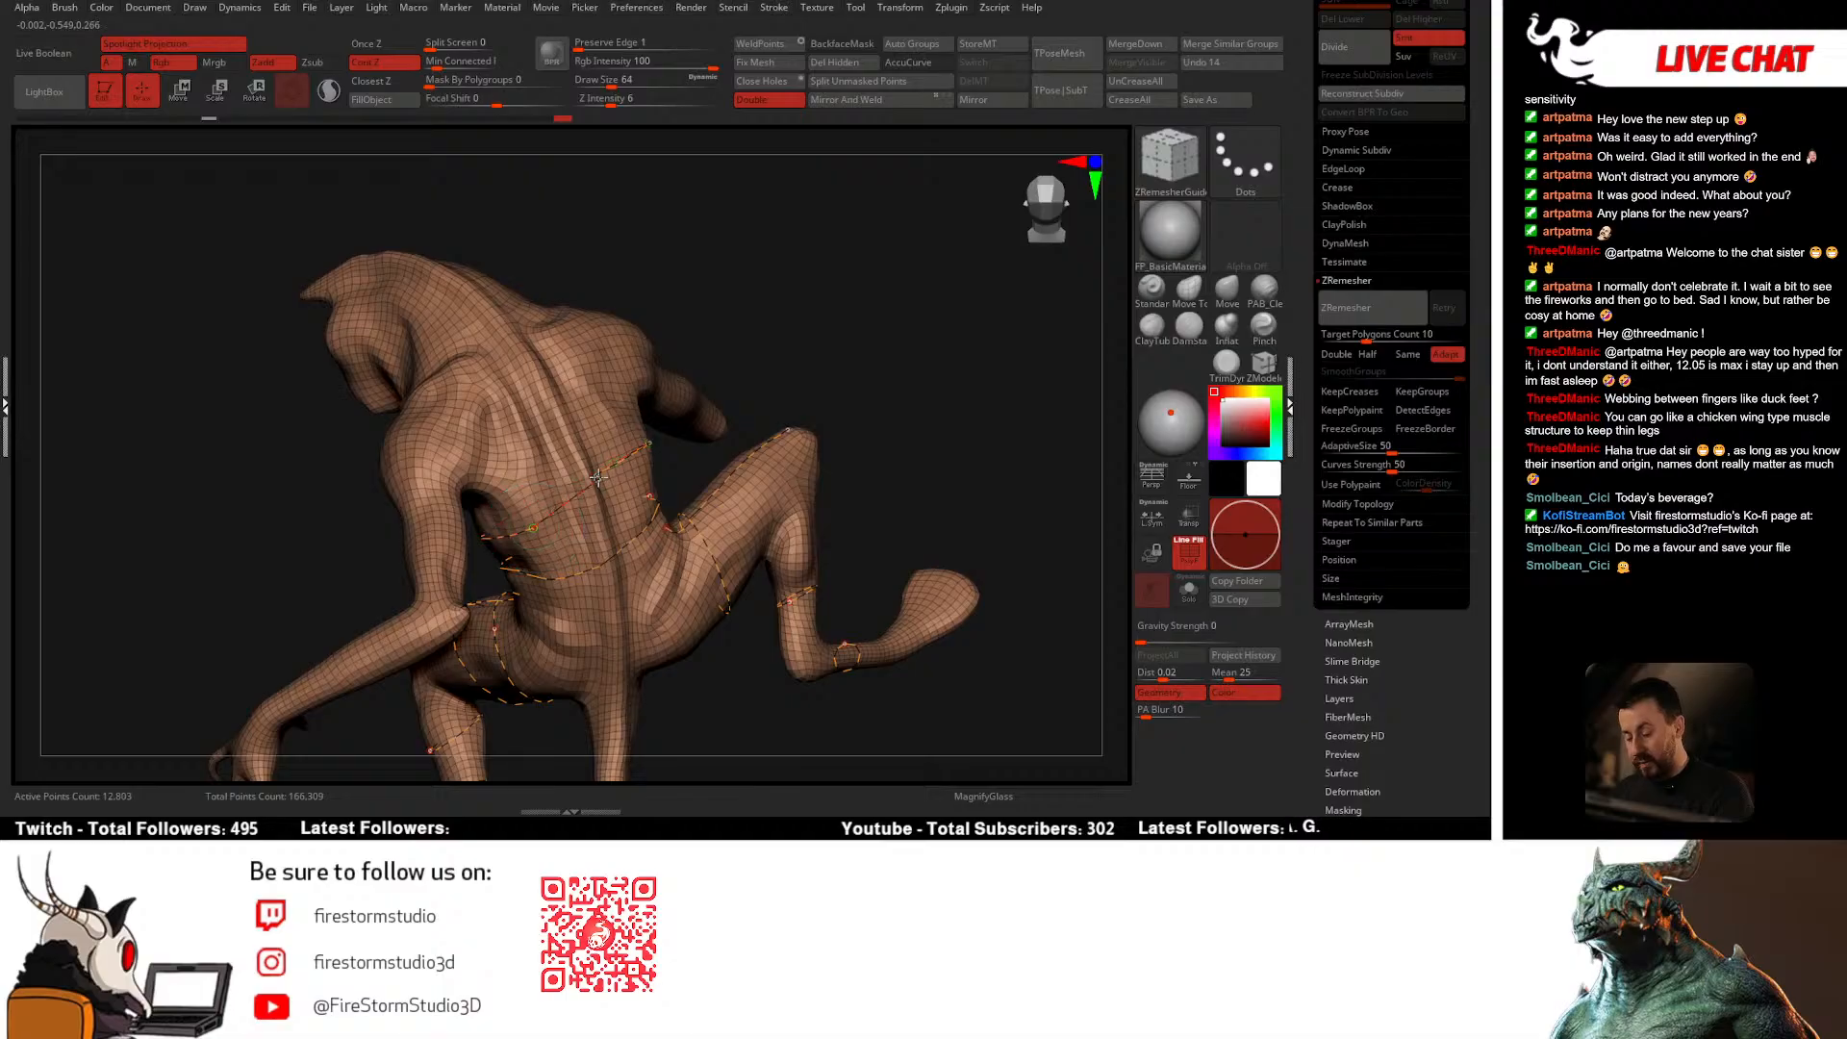
mouse_move(680, 460)
right_mouse_down()
mouse_move(568, 500)
mouse_move(731, 457)
mouse_move(746, 476)
mouse_move(714, 541)
mouse_move(827, 501)
mouse_move(837, 467)
mouse_move(830, 481)
mouse_move(923, 499)
mouse_move(813, 512)
mouse_move(779, 452)
mouse_move(696, 430)
mouse_move(789, 433)
mouse_move(655, 440)
mouse_move(697, 416)
right_mouse_up()
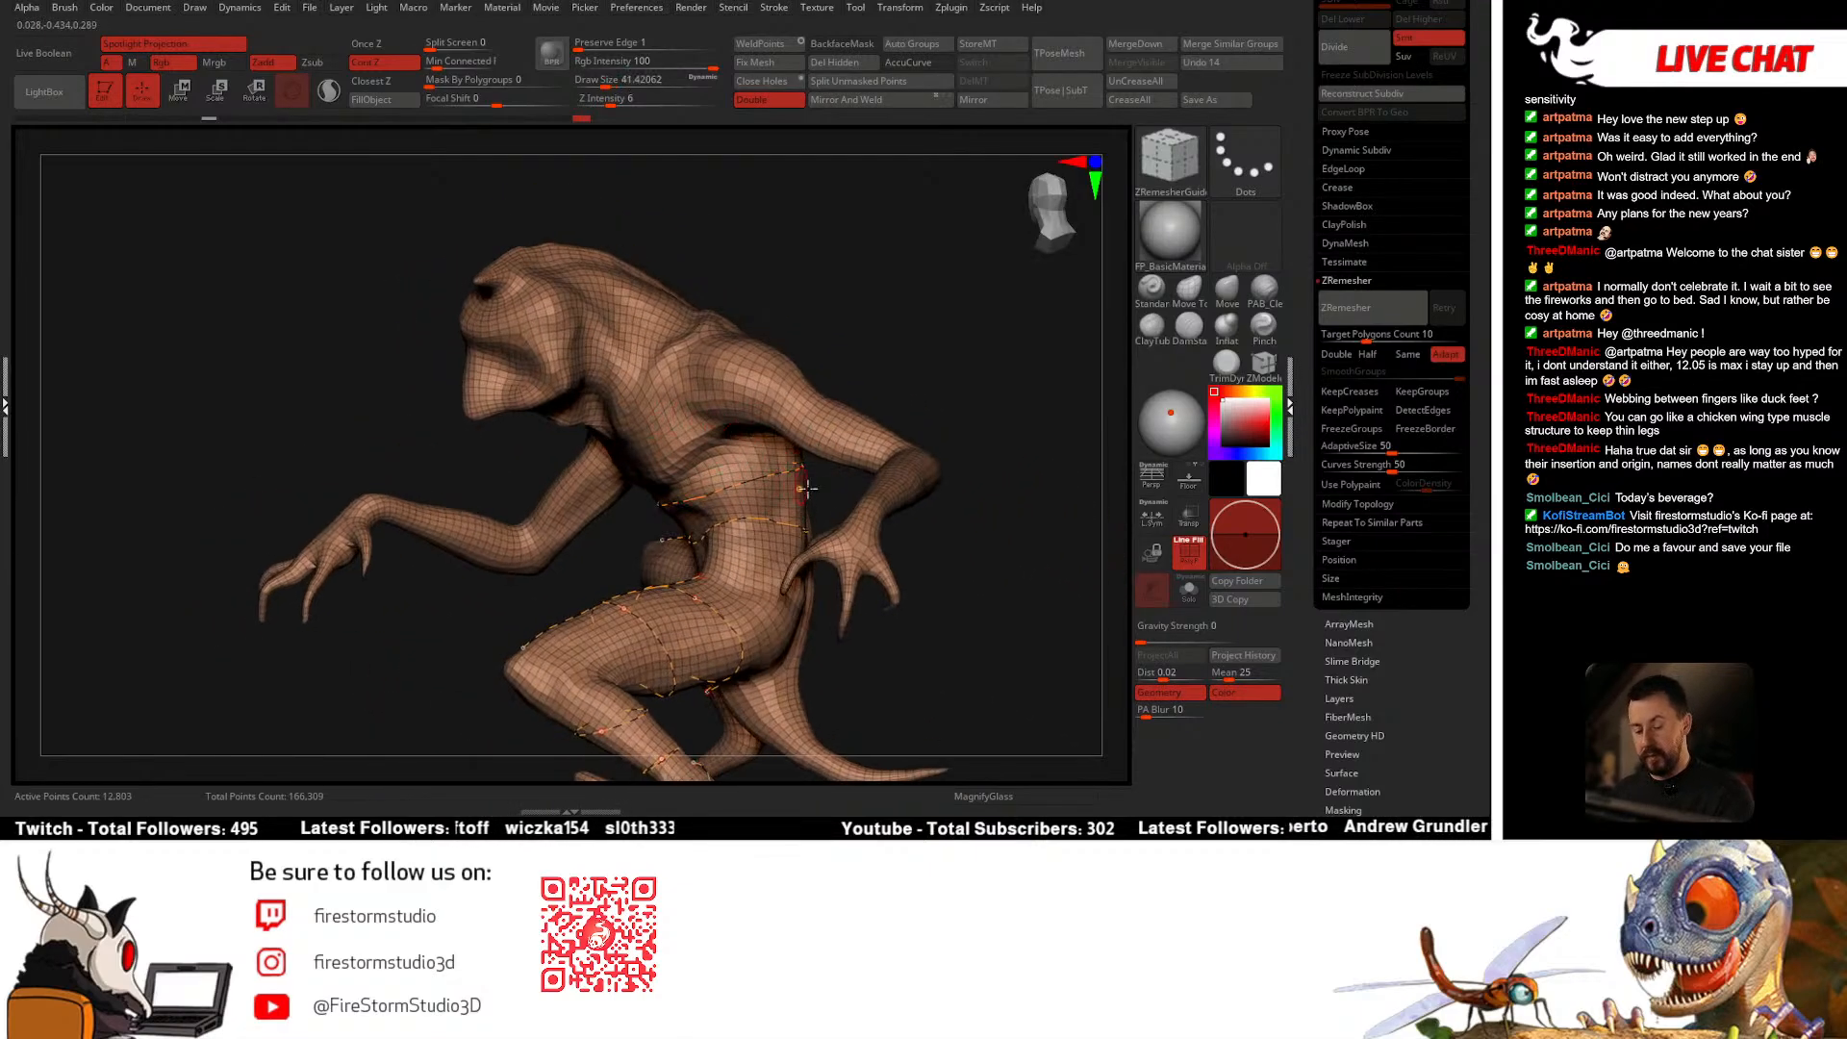
Step: Retopologize the creature again with ZRemesher, using the Same polygon count option
mouse_move(808, 489)
right_mouse_down()
mouse_move(880, 507)
mouse_move(870, 470)
mouse_move(814, 453)
right_mouse_up()
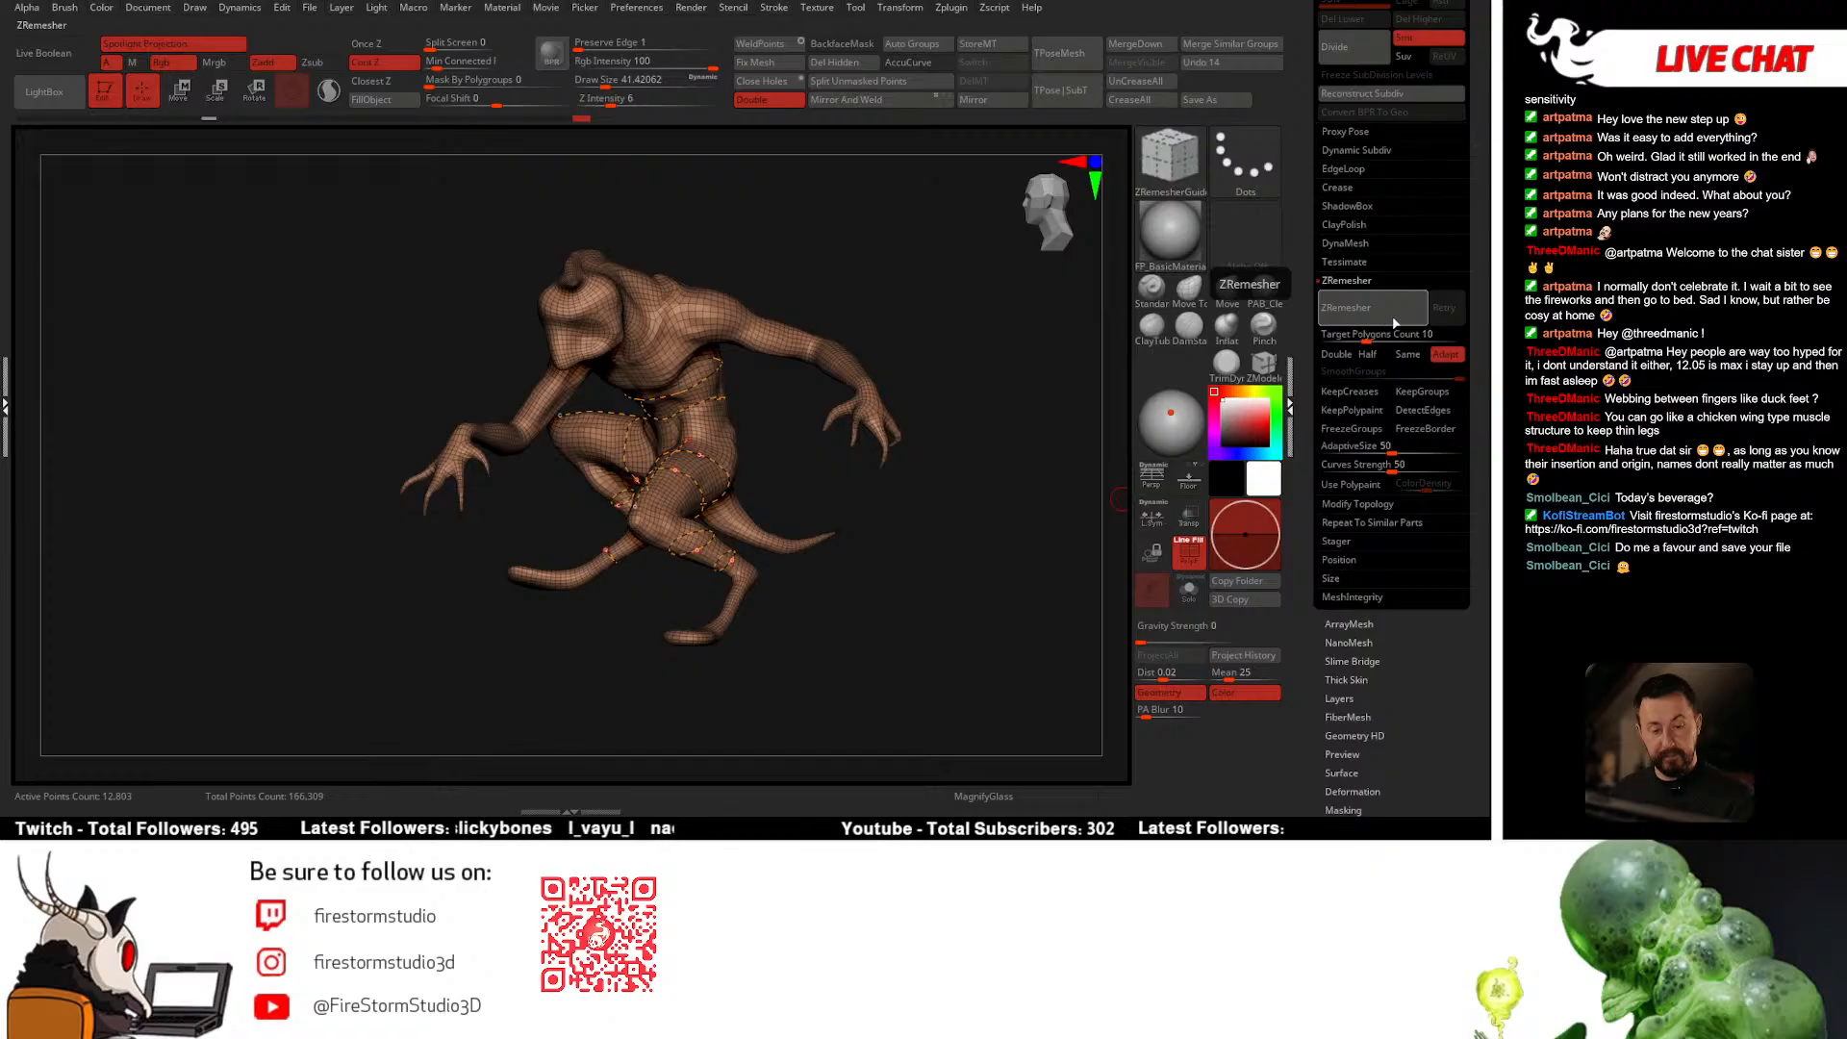
left_click(1407, 354)
left_click(1360, 323)
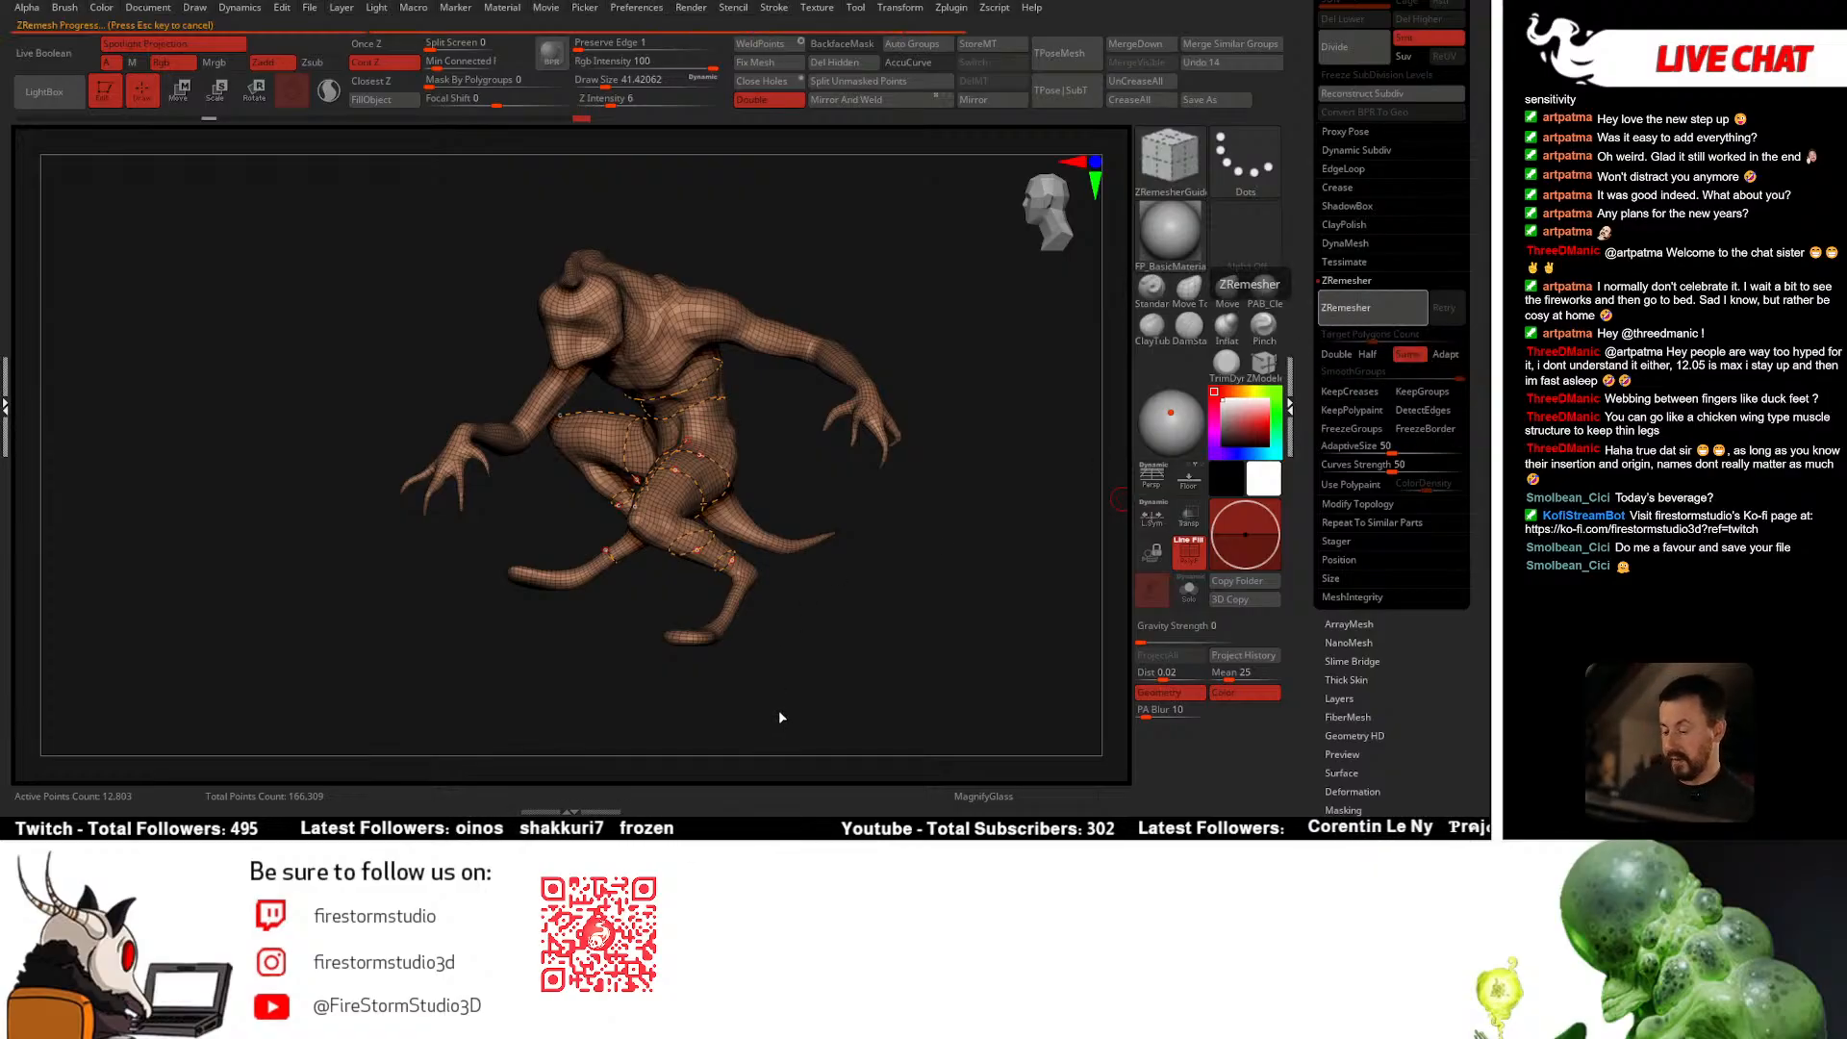
Step: Hide edge loops on the remeshed waist and legs to examine their flow, and restore the hidden polygons
left_click_drag(808, 610, 850, 569)
left_click_drag(972, 404, 923, 519, "alt")
left_click(540, 389, "ctrl+shift")
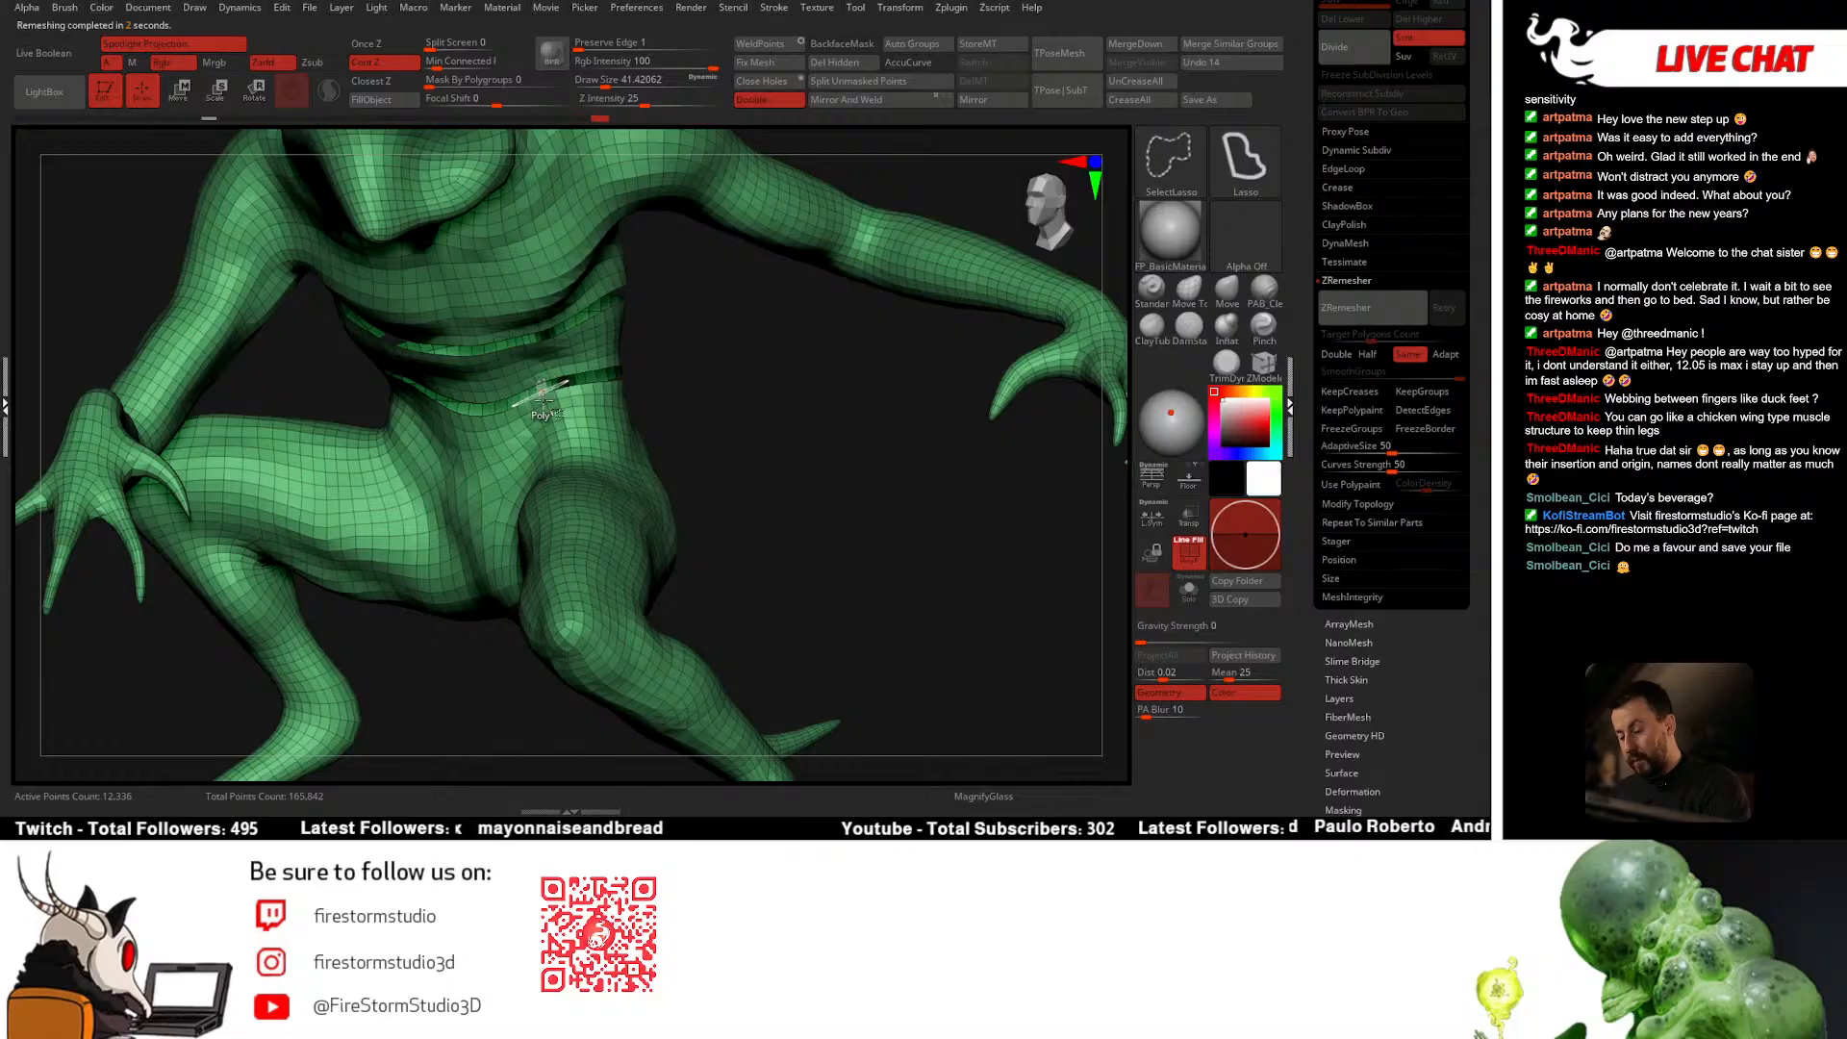
key("ctrl+z")
mouse_move(726, 568)
left_mouse_down("alt")
mouse_move(726, 491)
mouse_move(741, 630)
mouse_move(655, 539)
mouse_move(751, 540)
mouse_move(713, 458)
mouse_move(726, 325)
left_mouse_up("alt")
left_click(626, 521, "ctrl+shift")
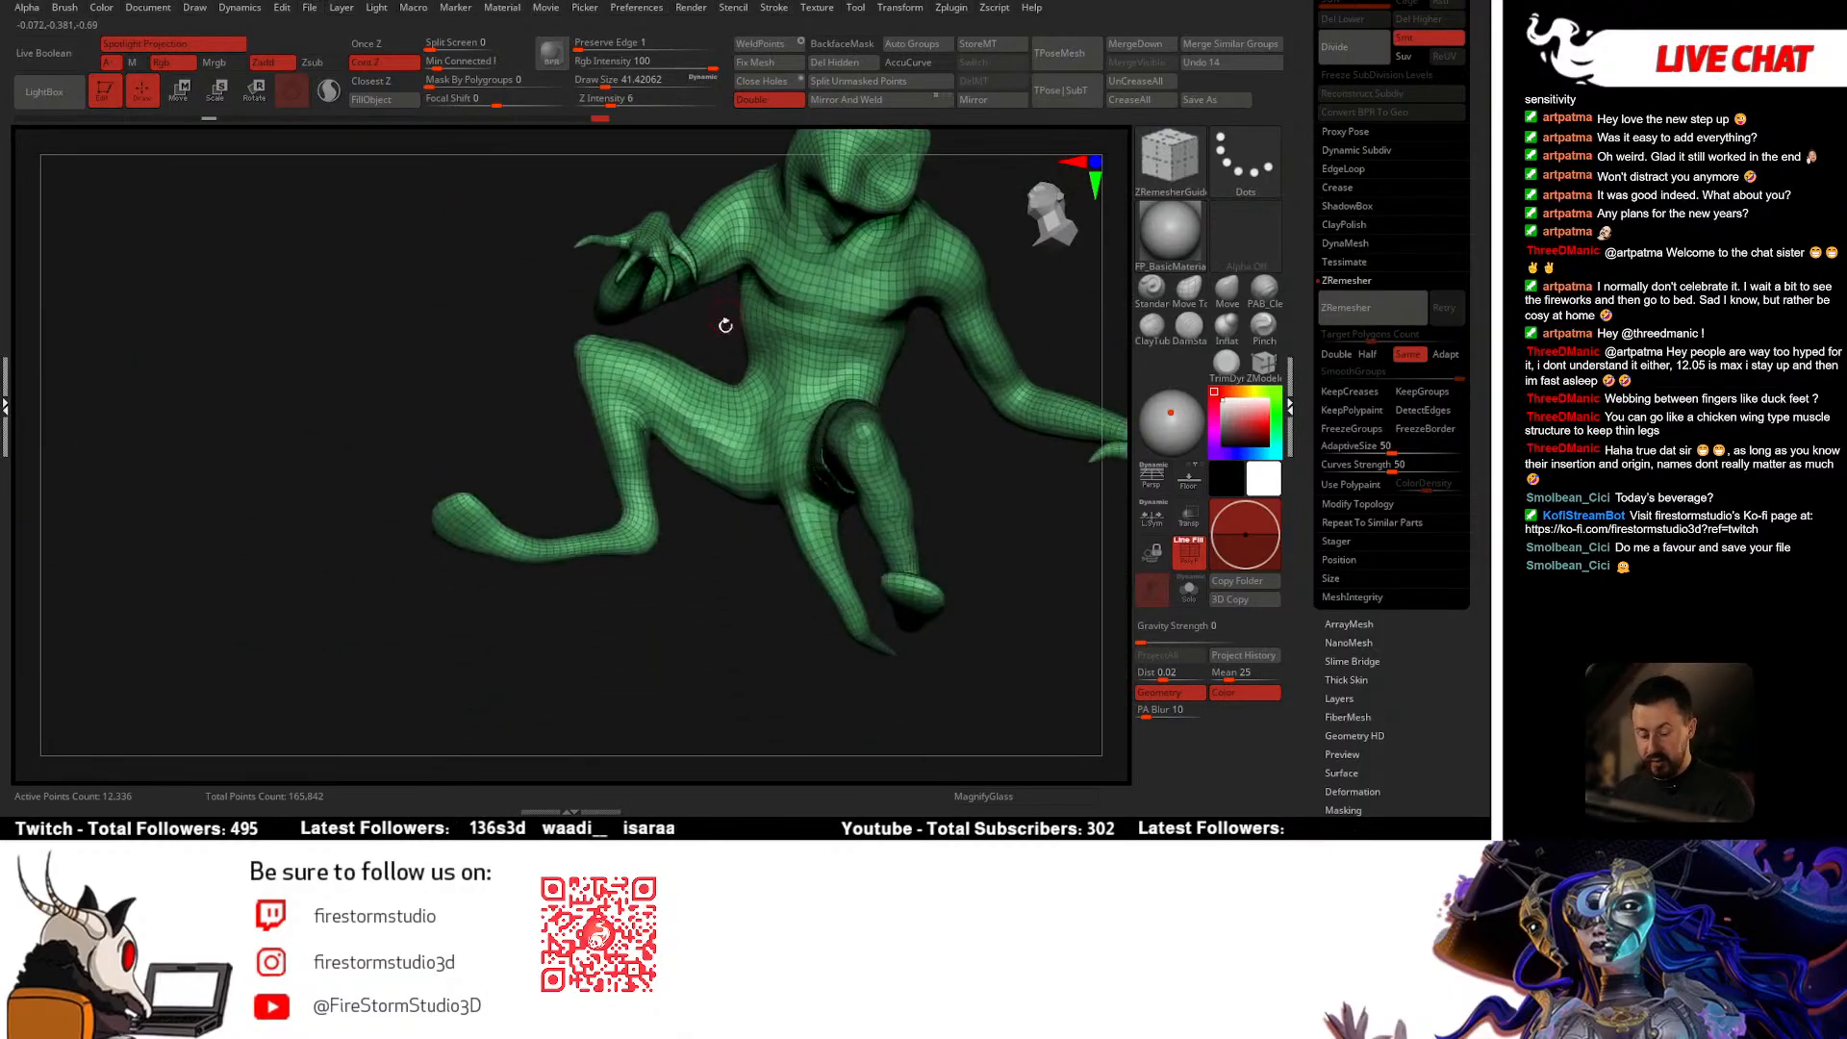
mouse_move(705, 500)
left_mouse_down("alt")
mouse_move(731, 566)
mouse_move(657, 521)
mouse_move(658, 605)
left_mouse_up("alt")
left_click(705, 430, "ctrl+shift")
key("ctrl+z")
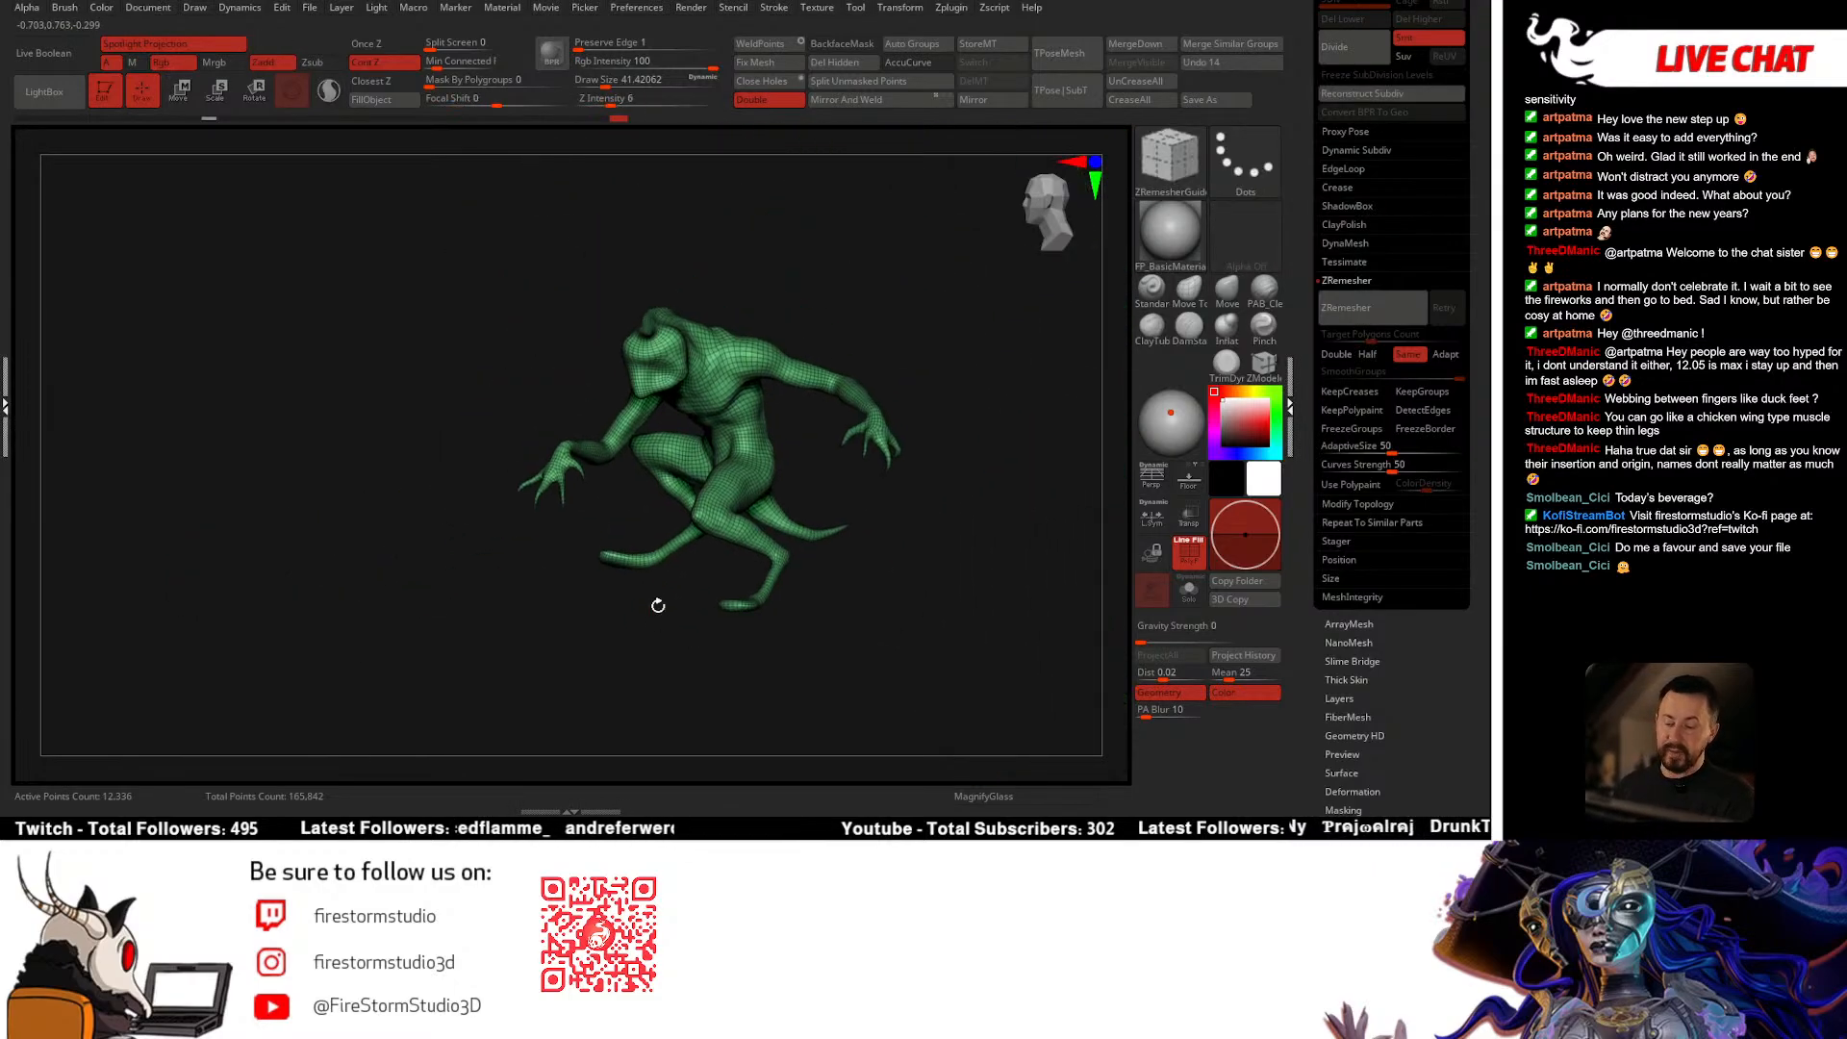
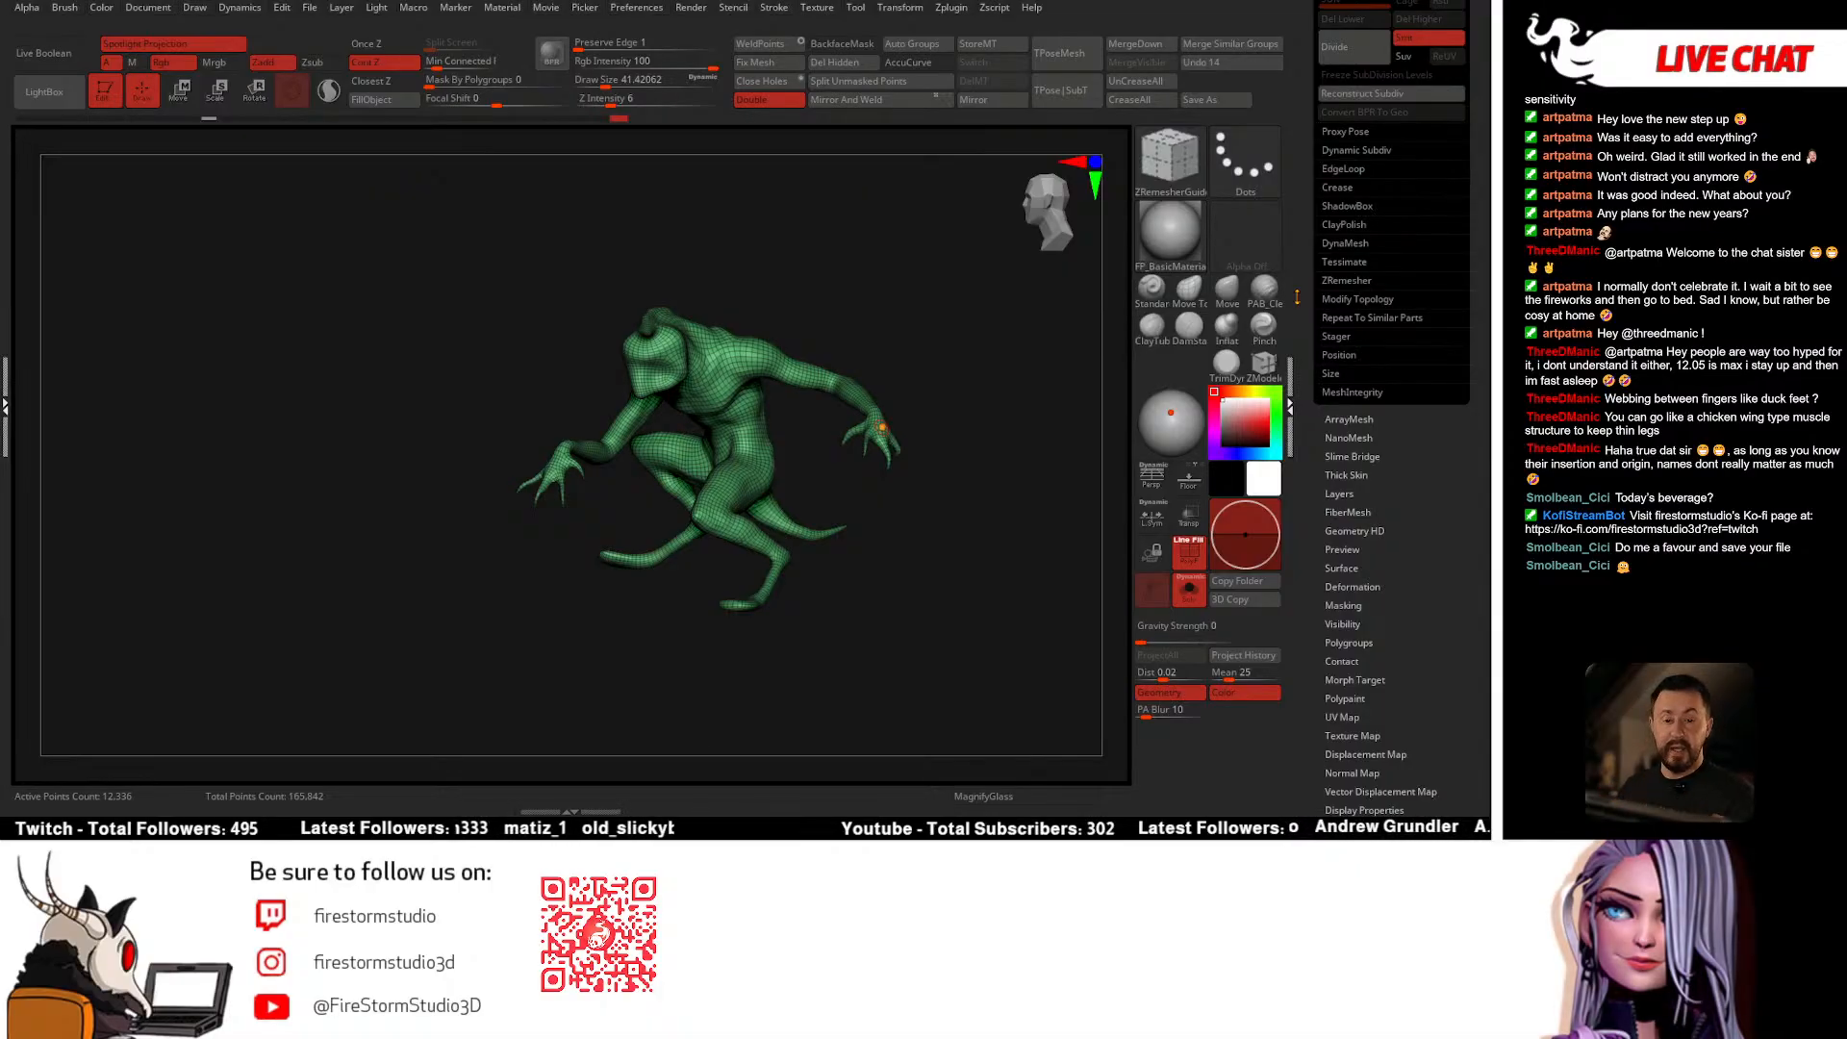
Step: Reveal the subtool list in place of the geometry settings and examine the body1 mesh from several angles
left_click_drag(1426, 134, 1431, 330)
left_click(1346, 157)
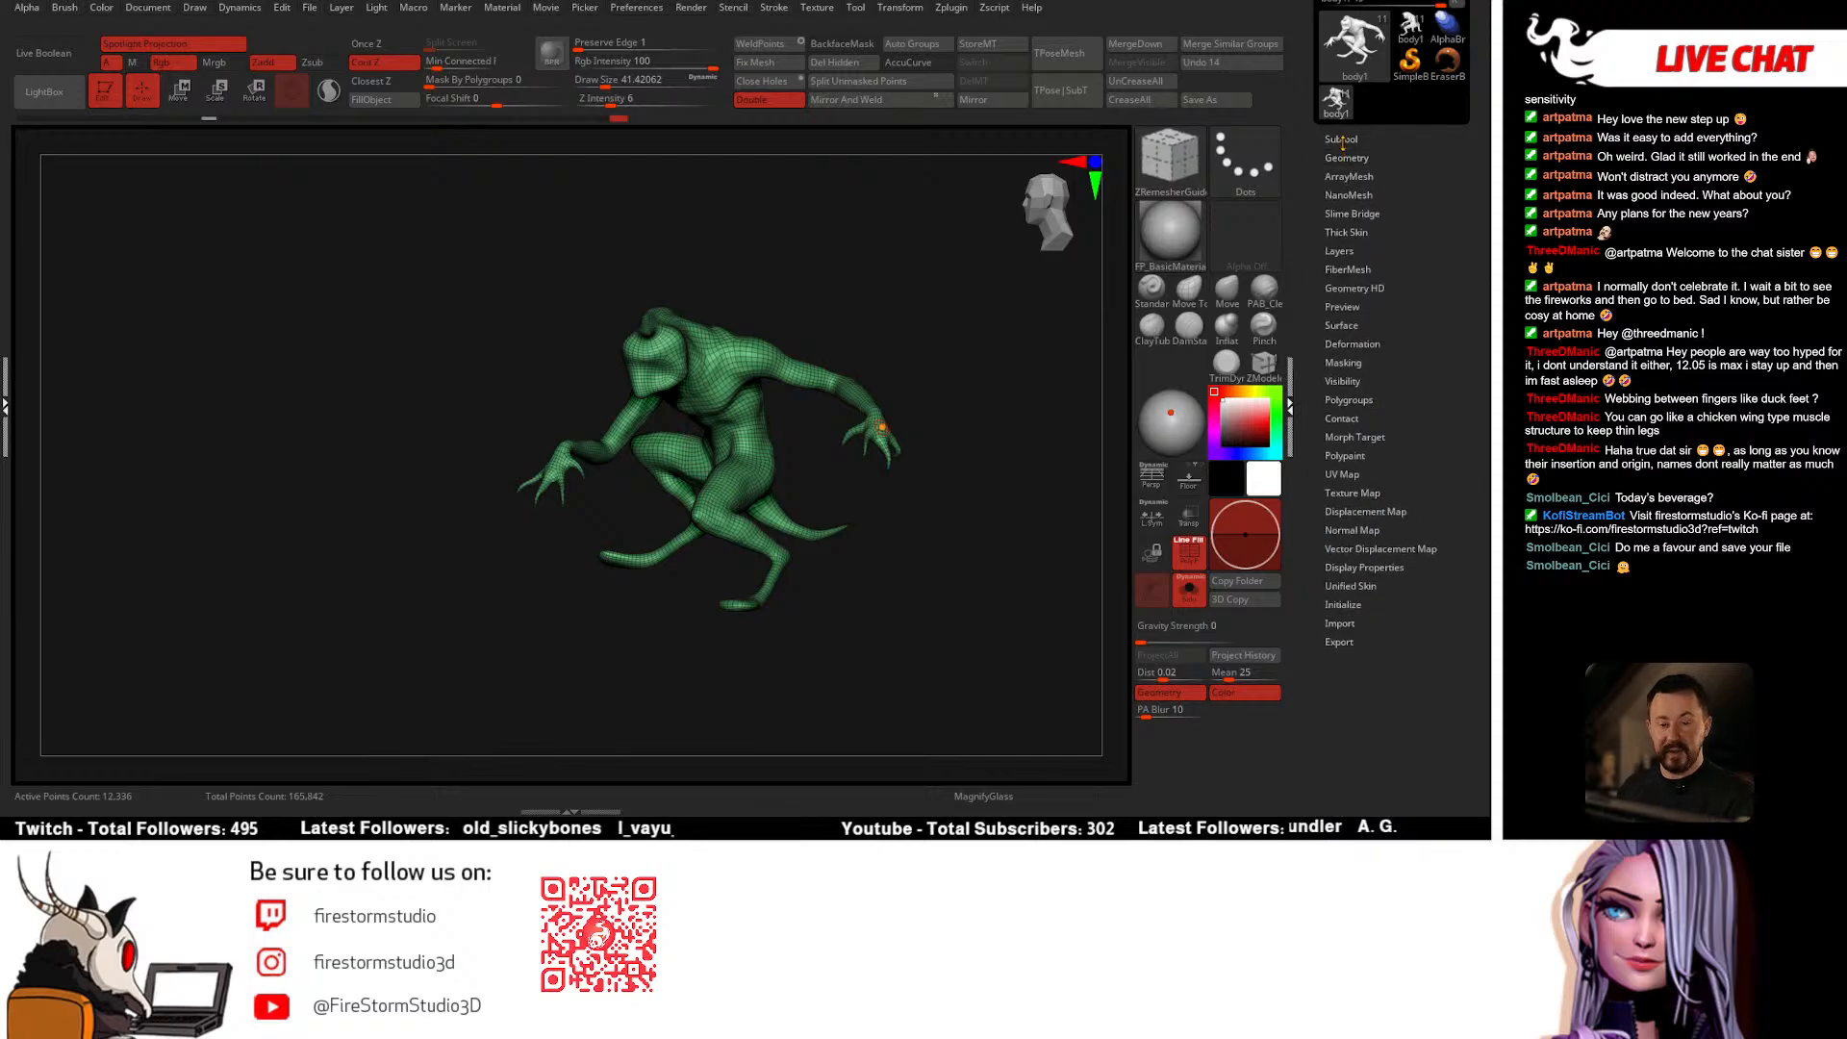
left_click(1342, 140)
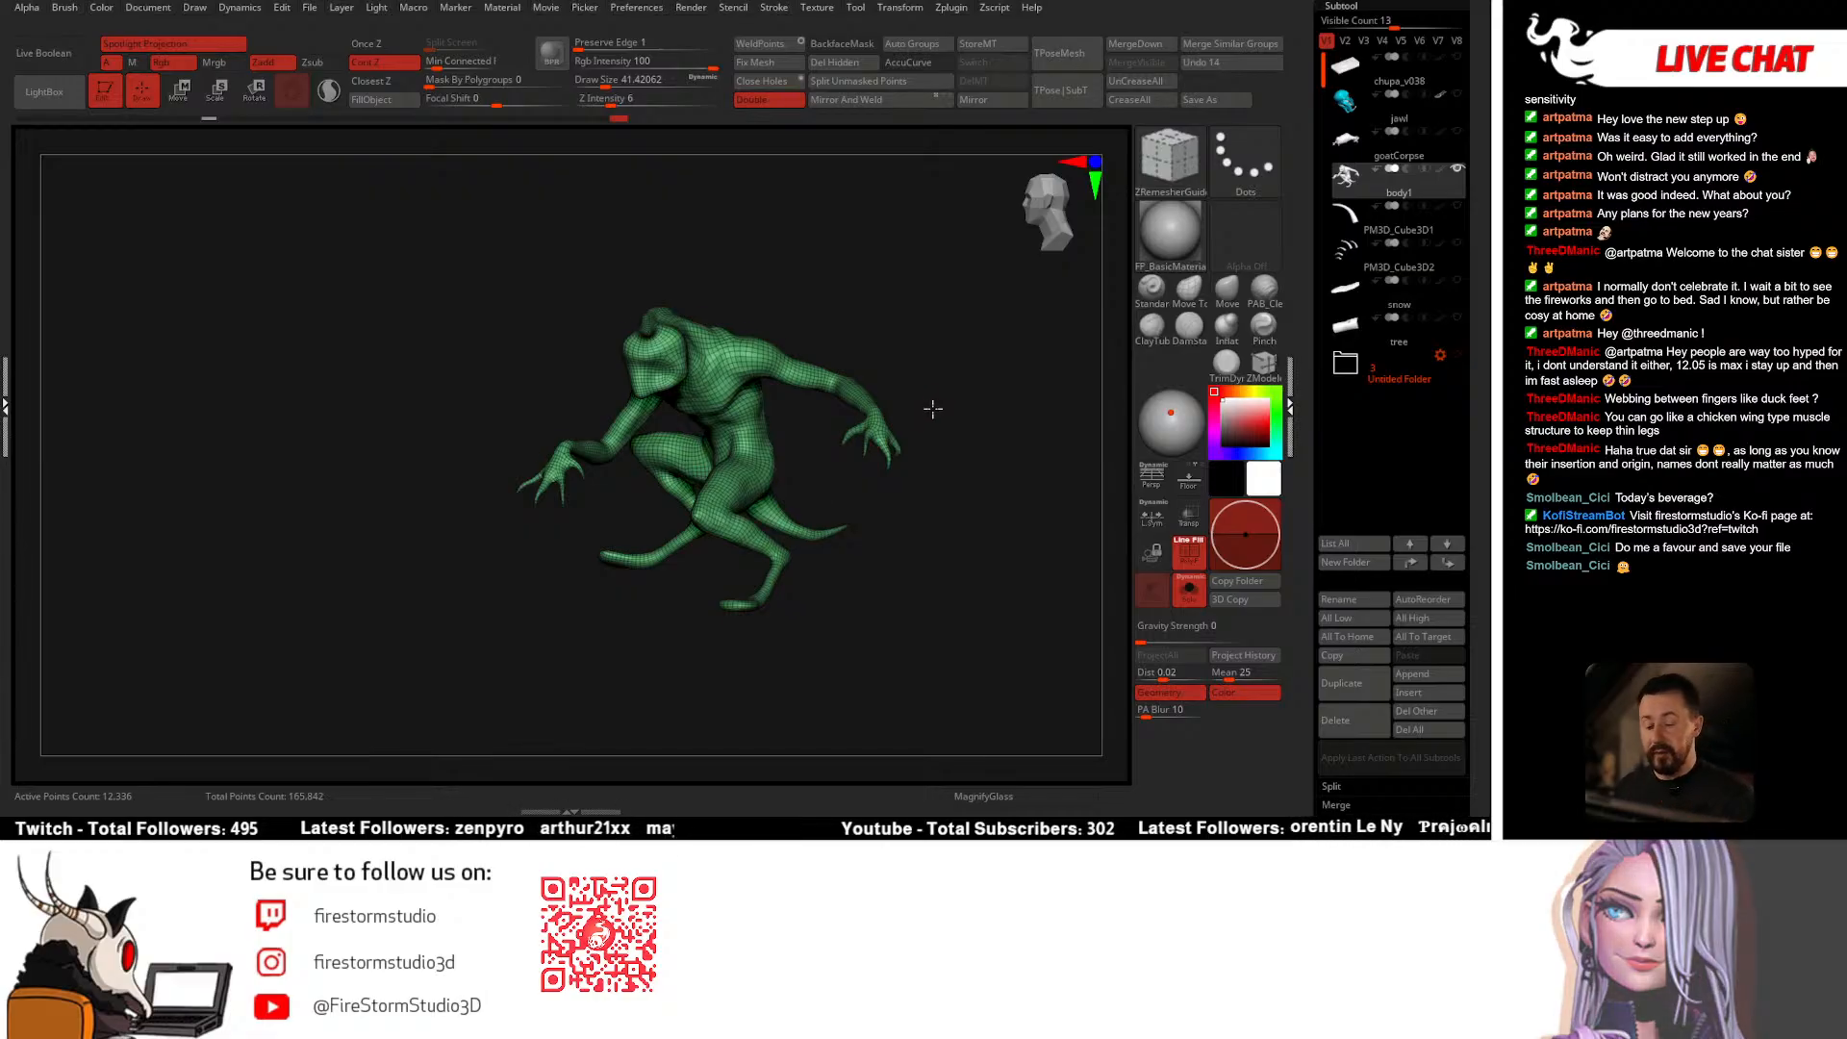
mouse_move(933, 408)
left_mouse_down()
mouse_move(969, 429)
mouse_move(920, 476)
left_mouse_up()
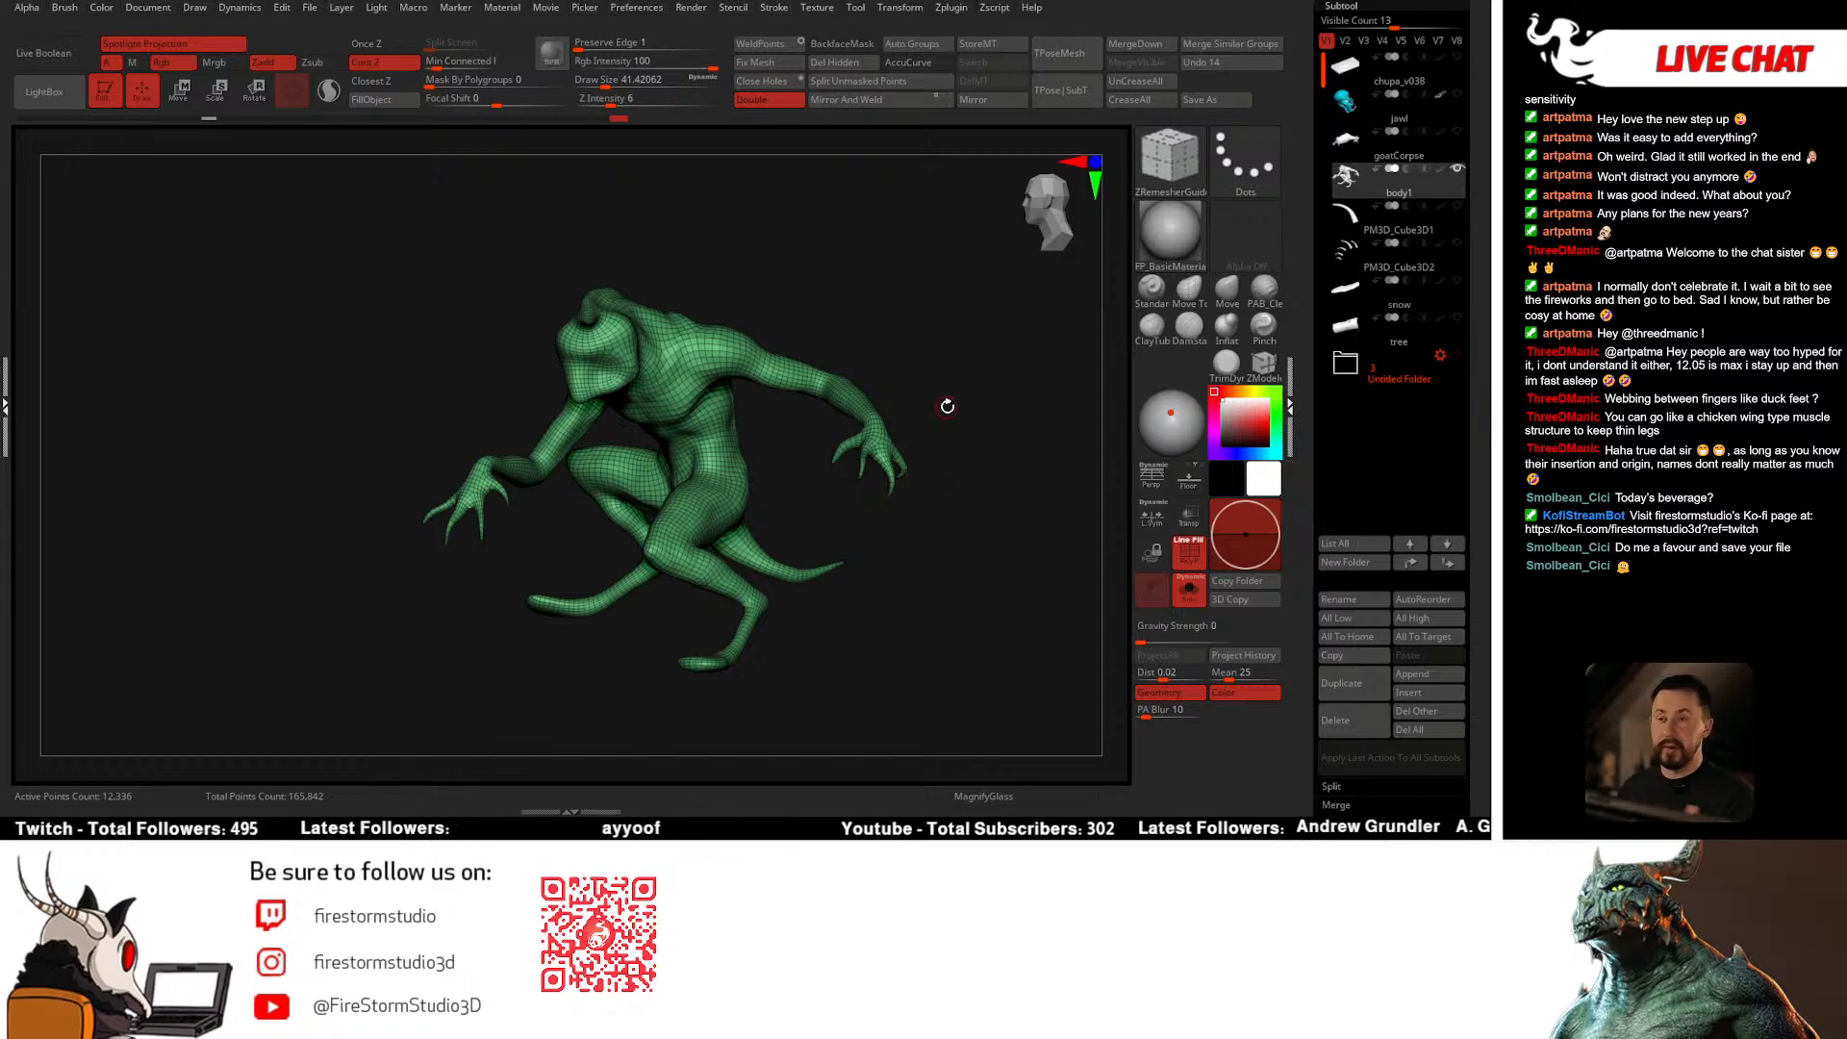
left_click_drag(970, 413, 906, 415)
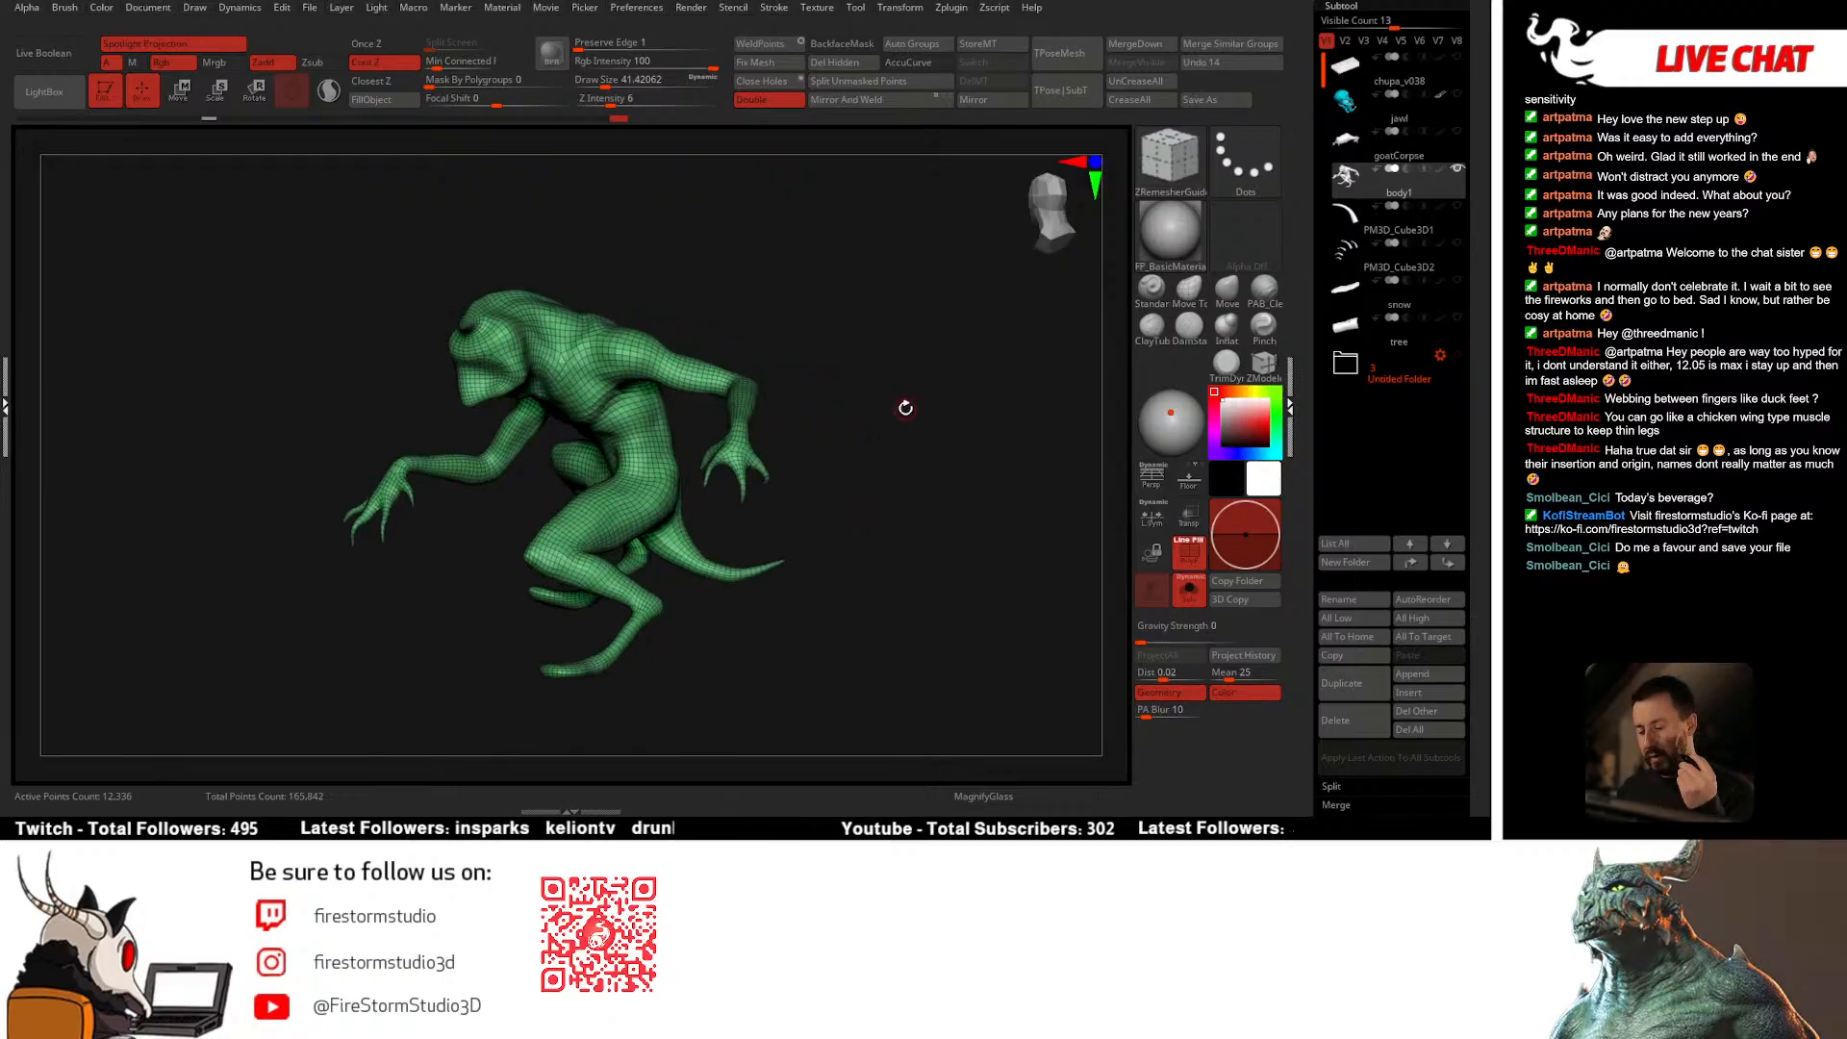
mouse_move(895, 433)
left_mouse_down()
mouse_move(857, 462)
mouse_move(799, 457)
mouse_move(894, 453)
mouse_move(854, 501)
mouse_move(906, 483)
left_mouse_up()
Step: Choose the Move Topological brush with a draw size of about 77 and turn off the body's wireframe display
left_click(1190, 292)
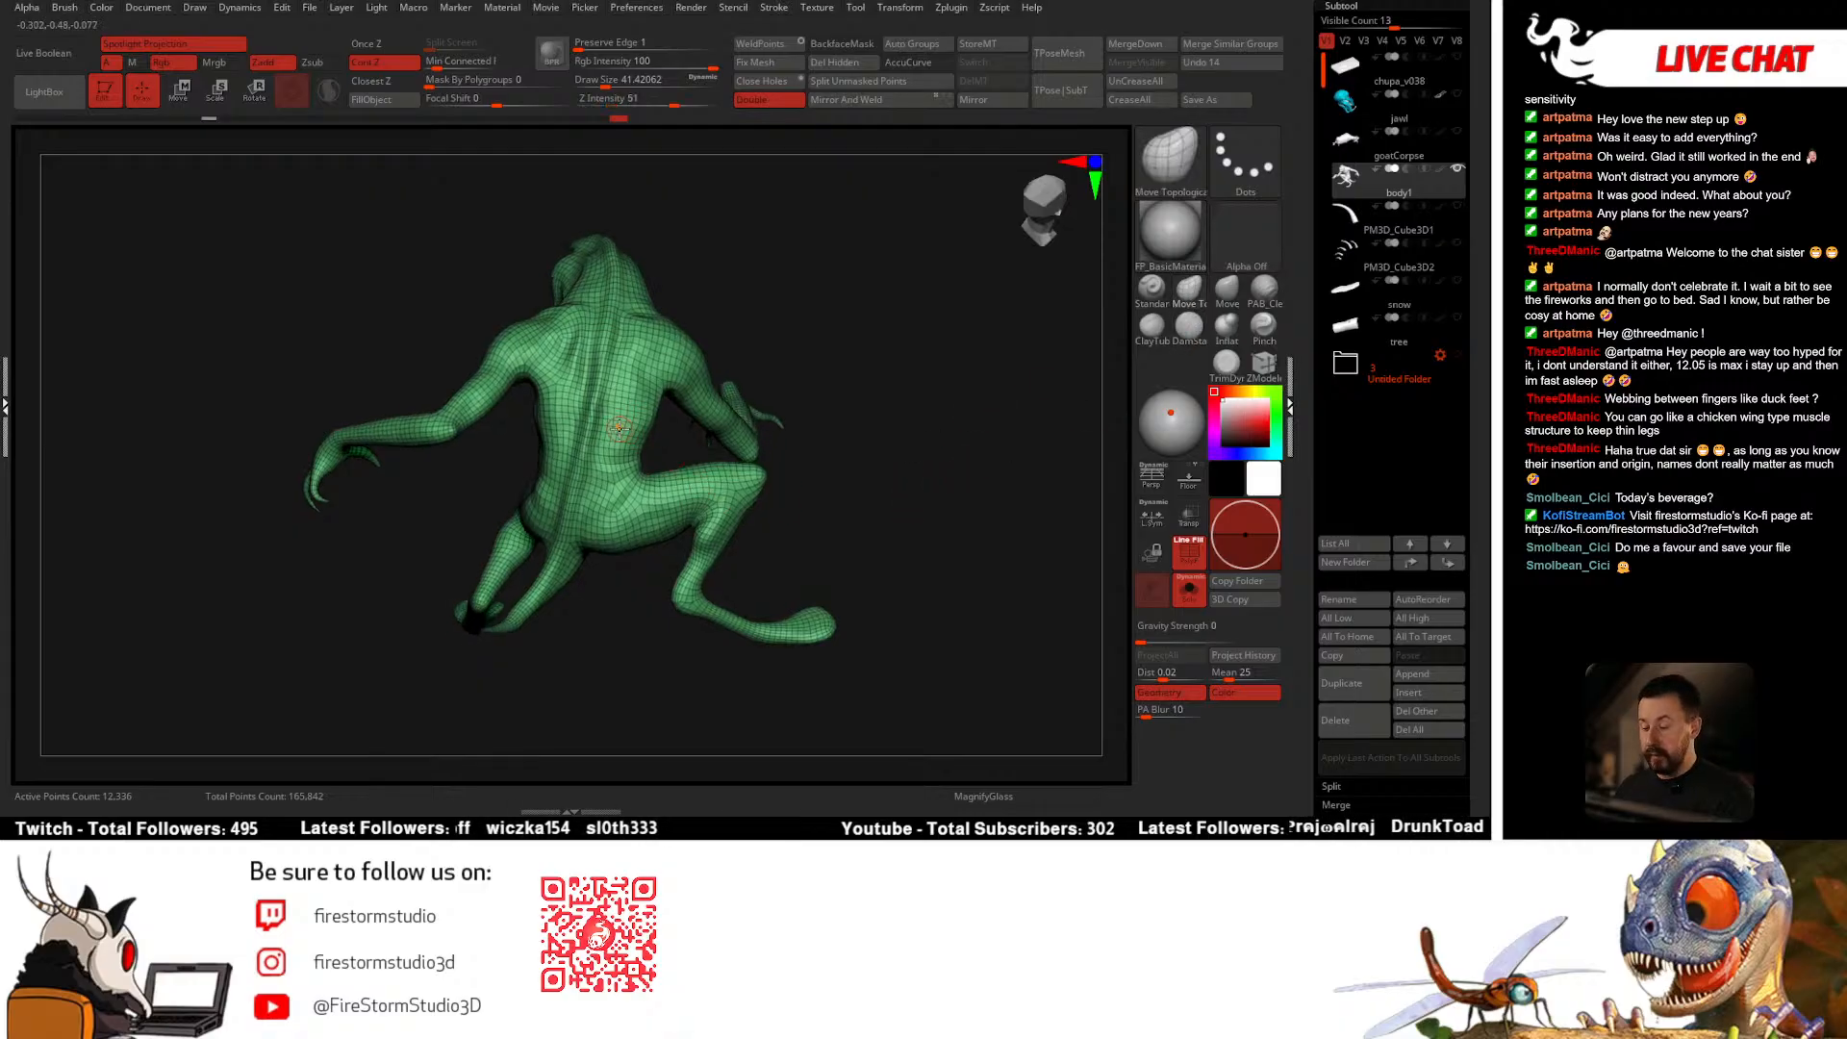
key("space")
left_click_drag(618, 428, 630, 429)
mouse_move(833, 364)
left_mouse_down()
mouse_move(789, 377)
mouse_move(808, 342)
mouse_move(895, 420)
left_mouse_up()
key("shift+f")
mouse_move(882, 528)
left_mouse_down()
mouse_move(890, 567)
mouse_move(874, 565)
mouse_move(896, 528)
left_mouse_up()
Step: Undo a trial subdivision of the body and store a morph target of the undivided mesh
key("ctrl+d")
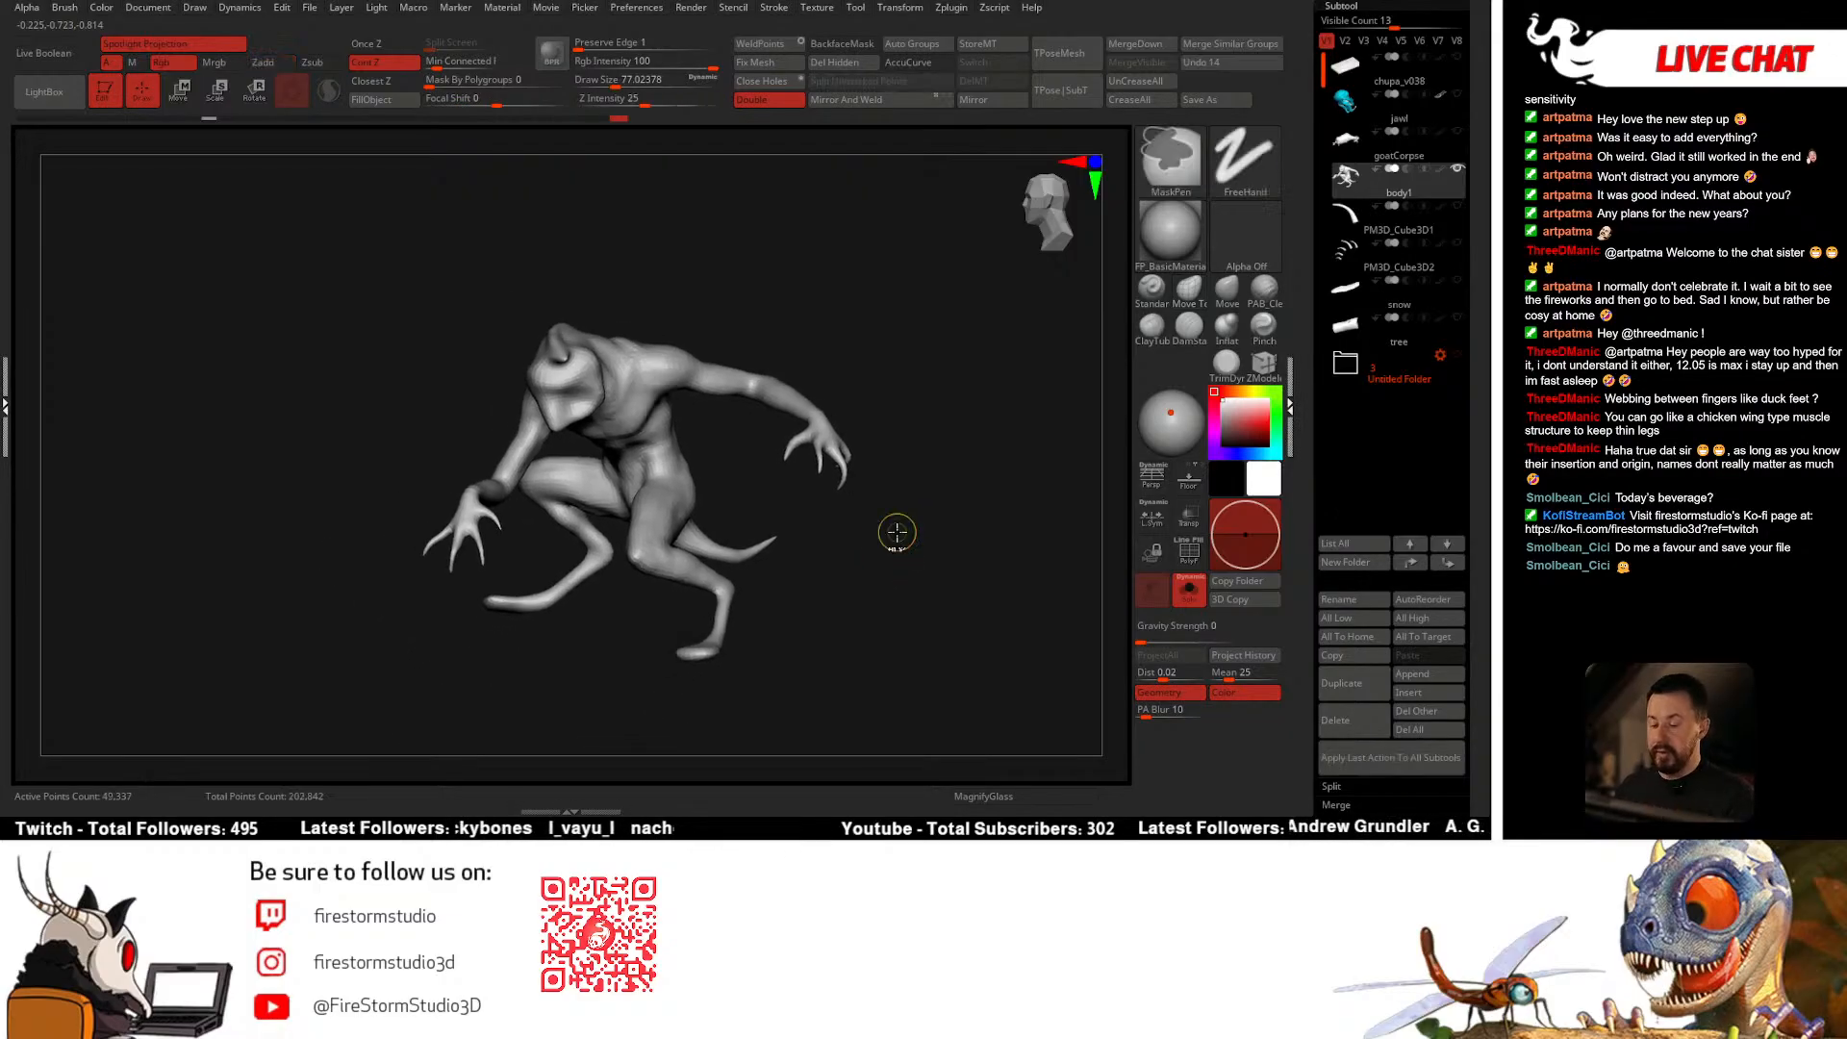
key("ctrl+z")
left_click(1343, 7)
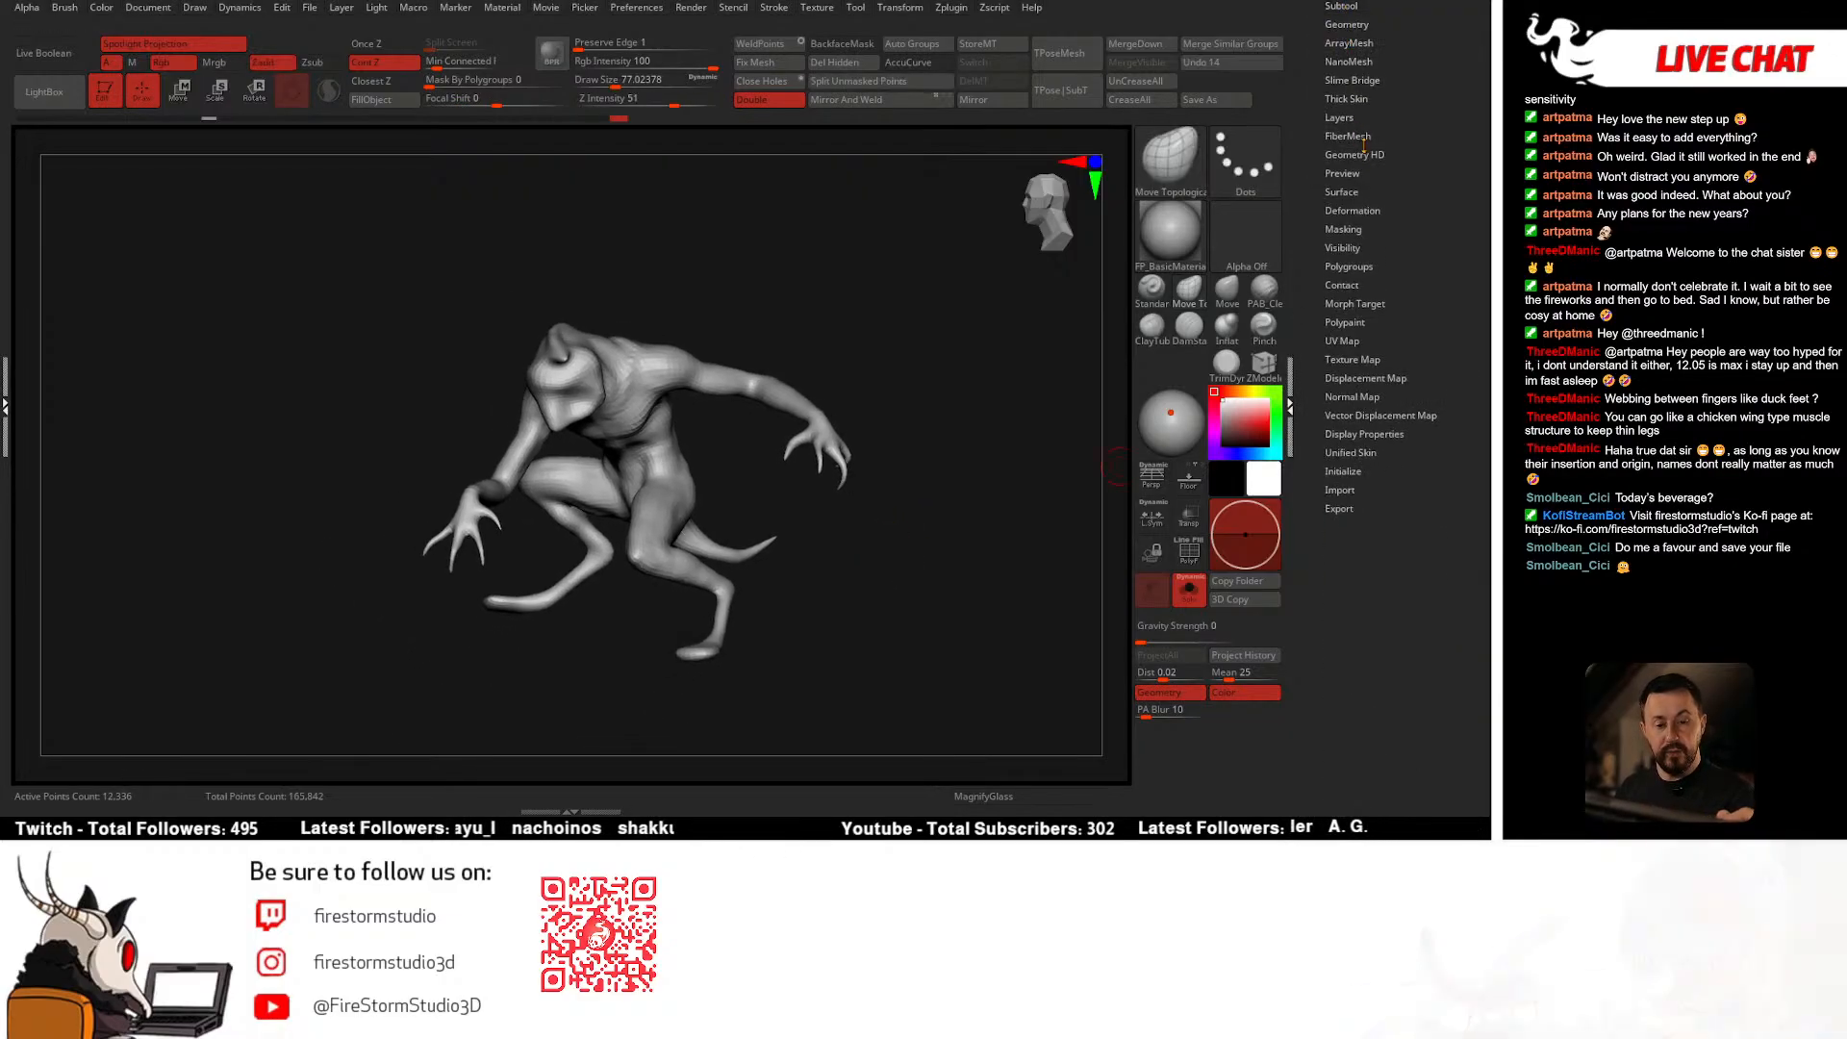
left_click(1353, 305)
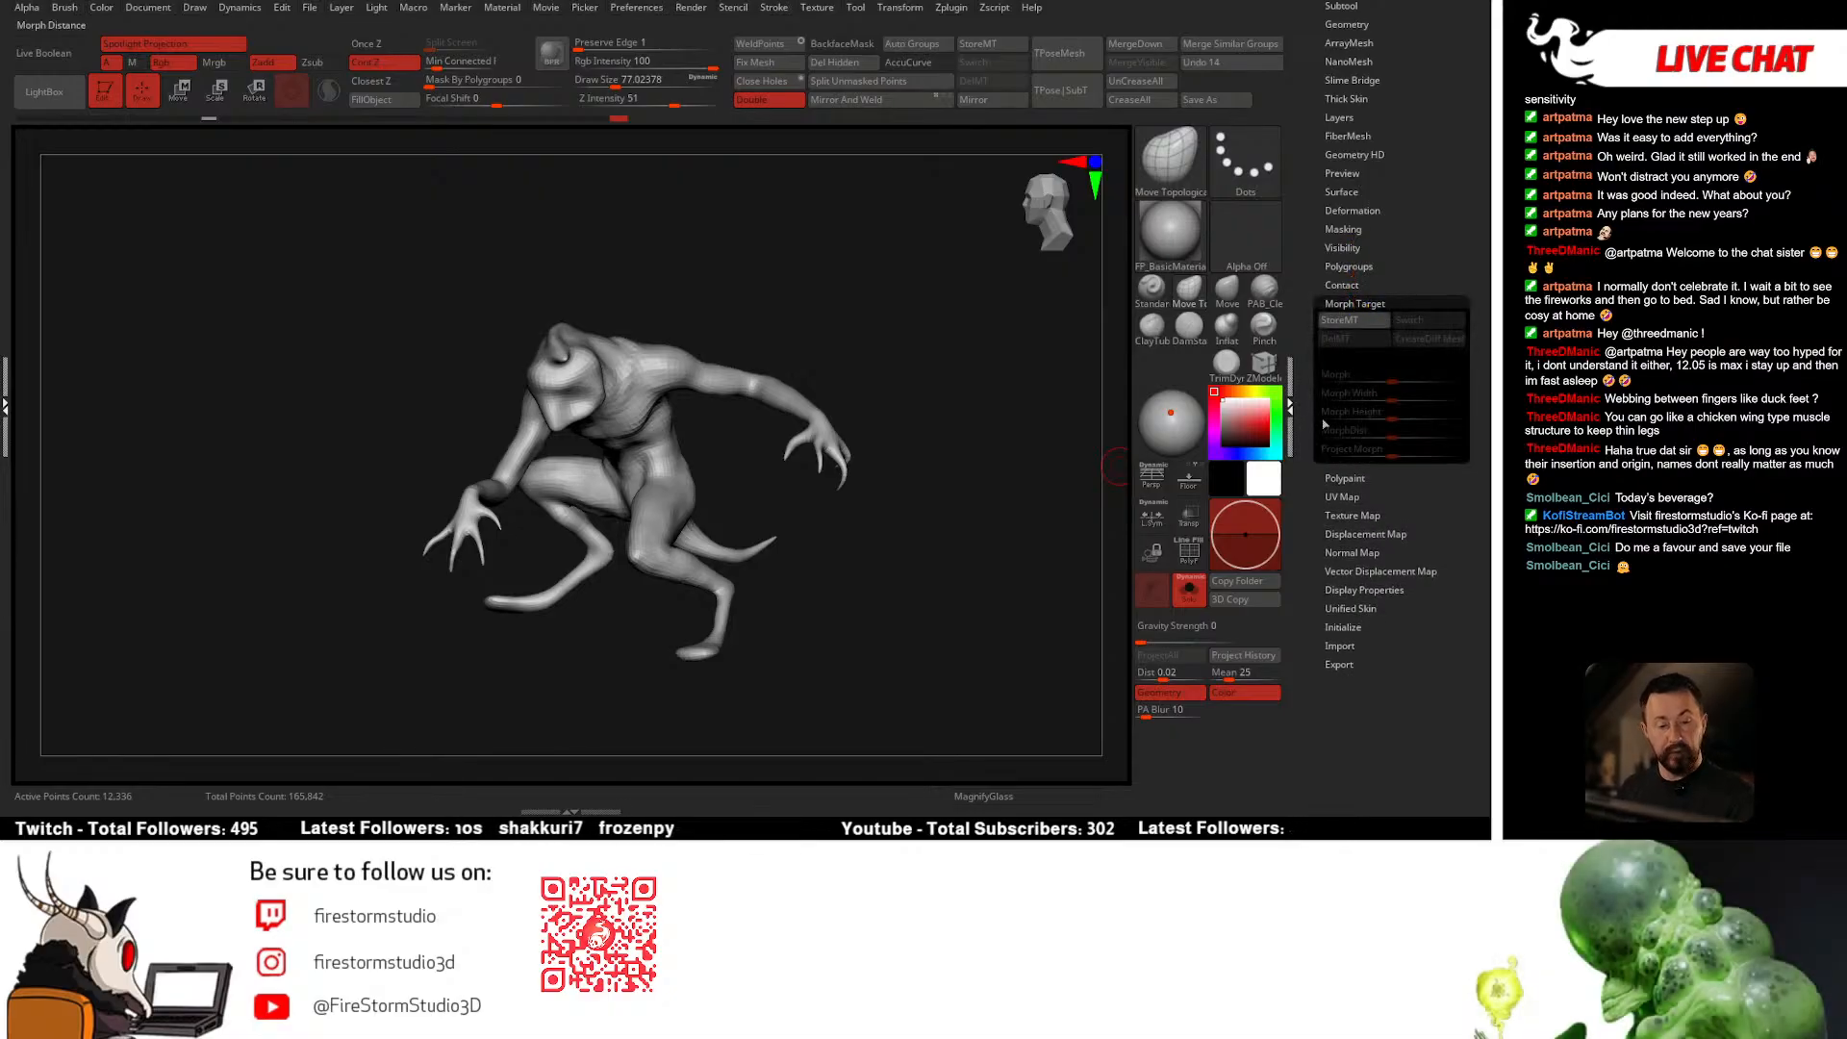
left_click(1339, 319)
left_click(1353, 304)
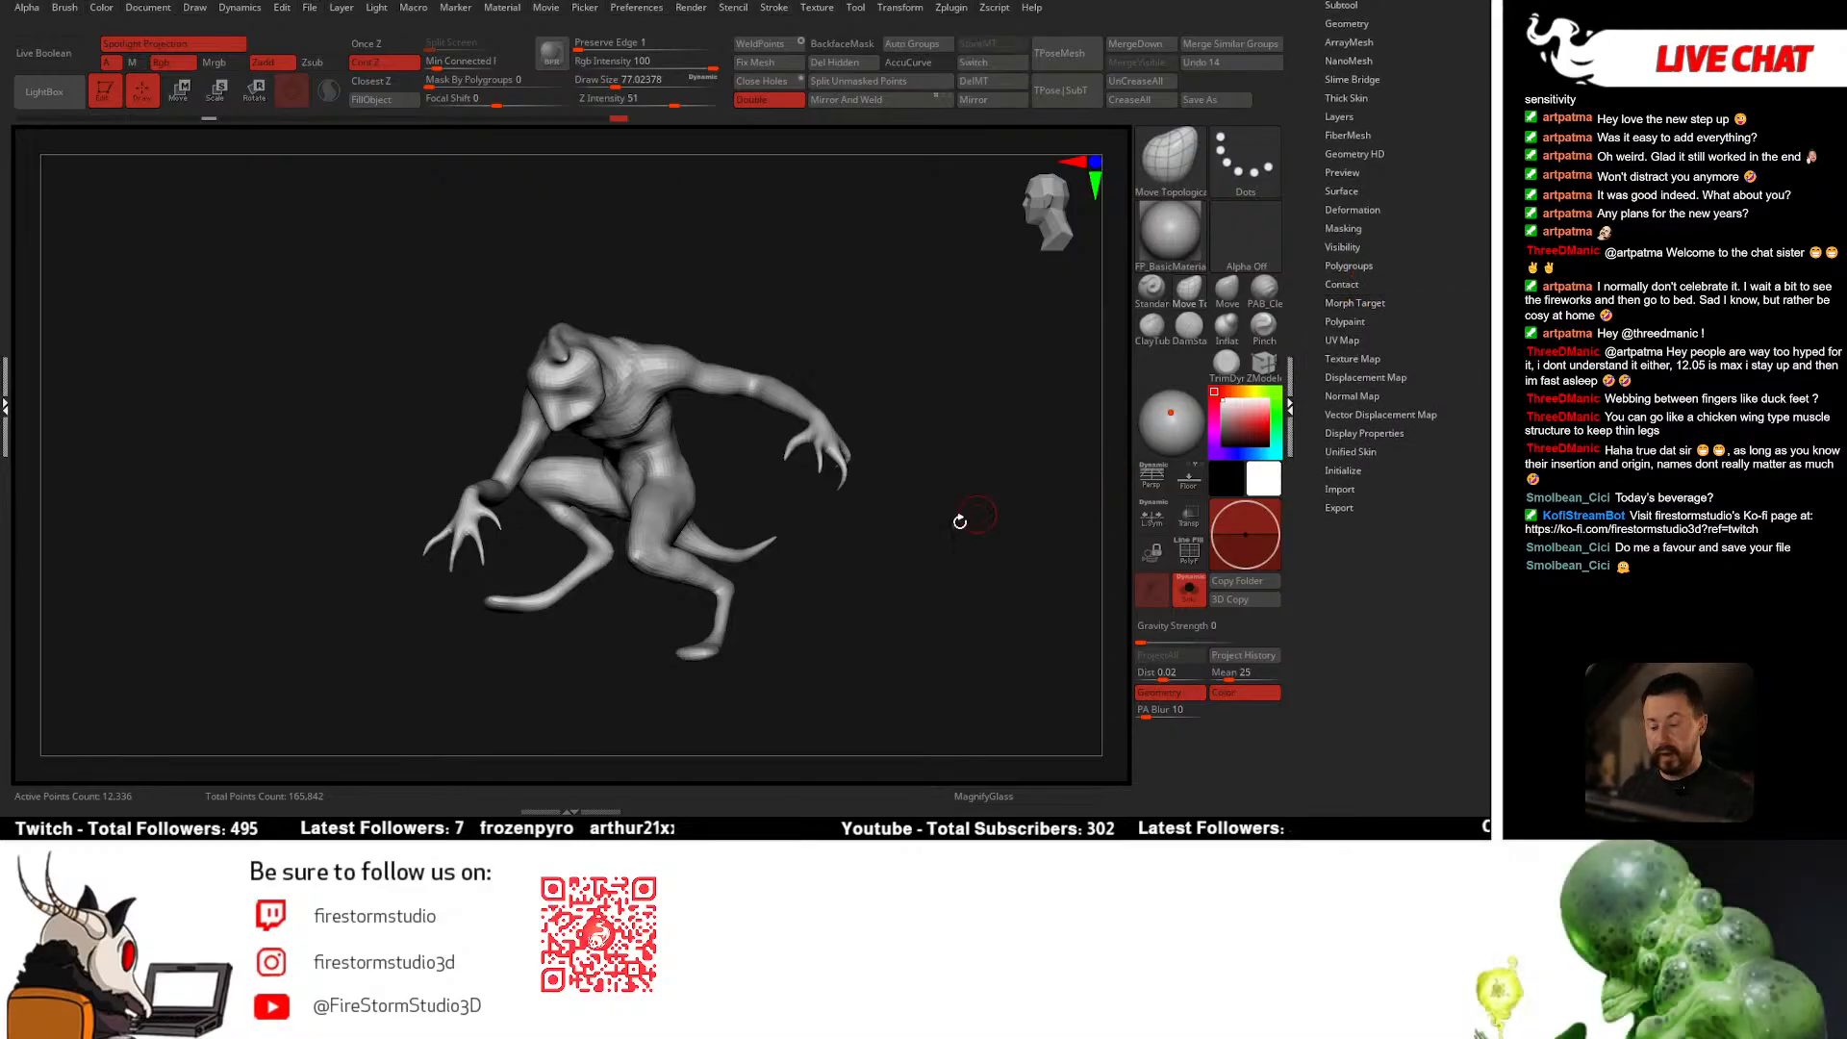
Step: Subdivide the body mesh twice and check the morph target options at its lowest and highest subdivision levels
key("ctrl+d")
key("ctrl+d")
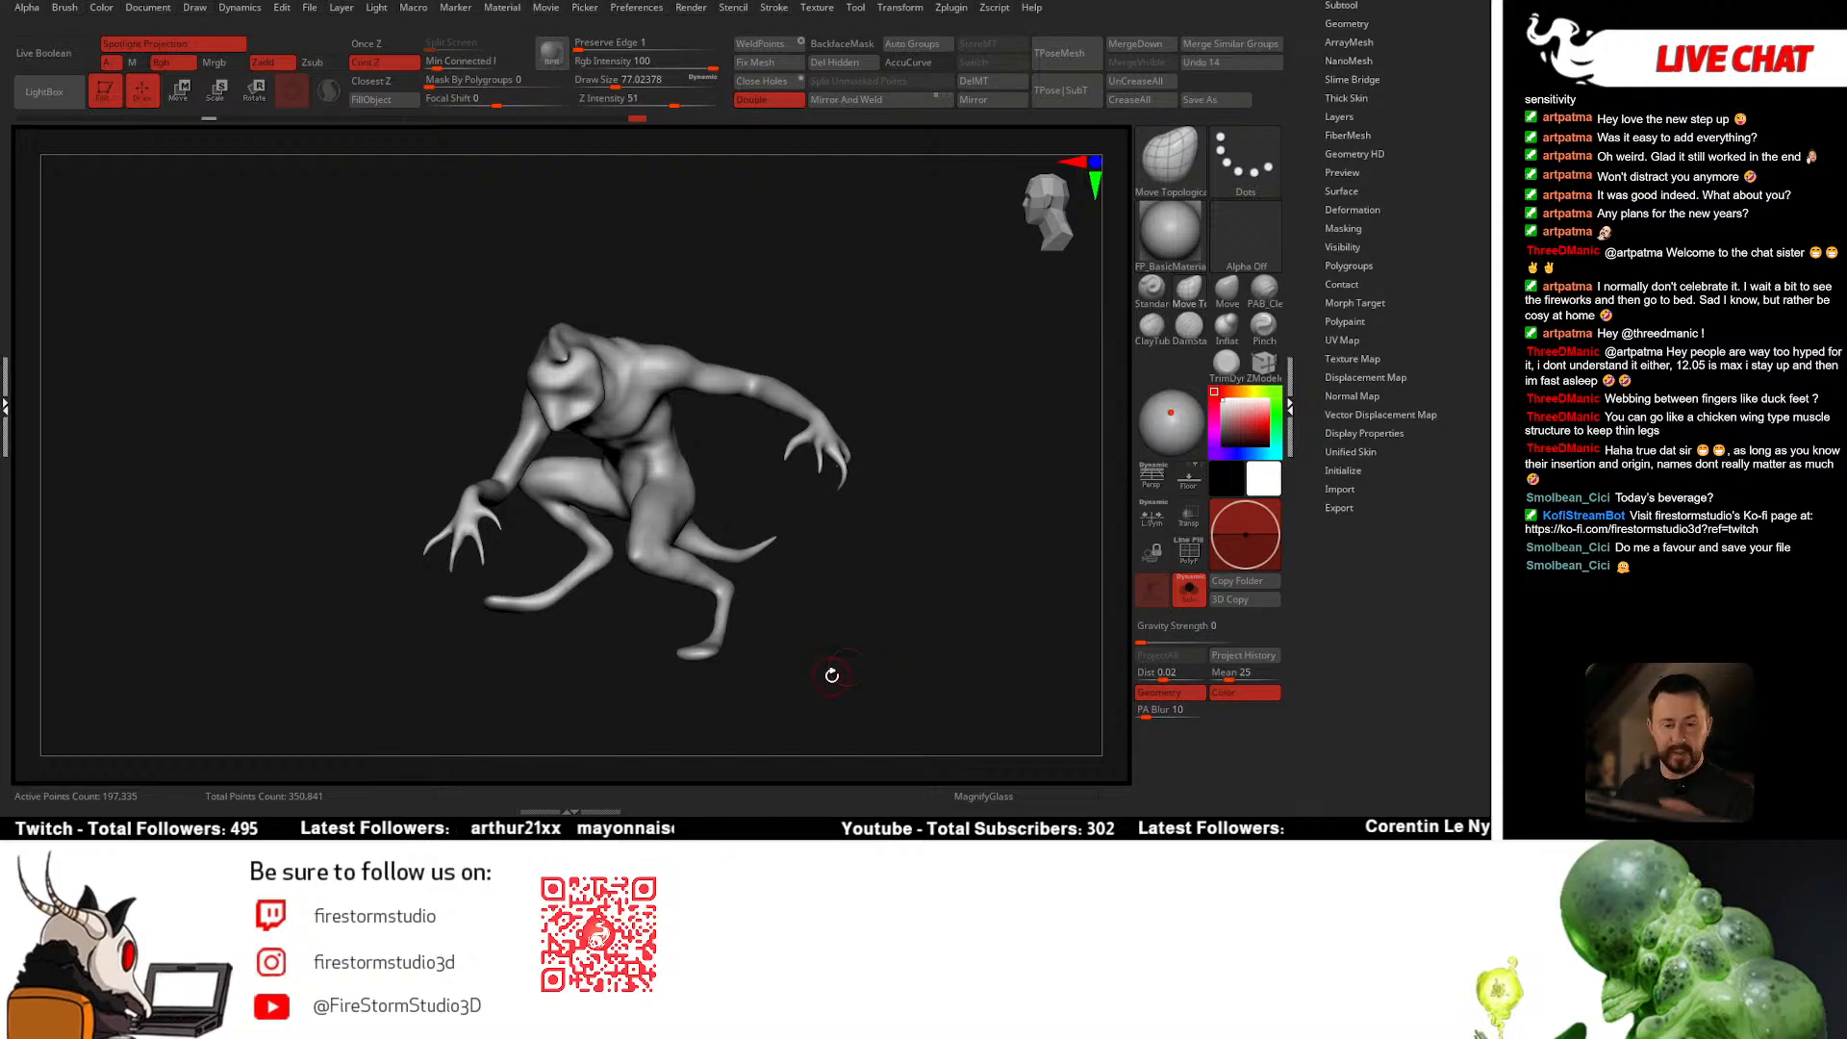
left_click(1353, 302)
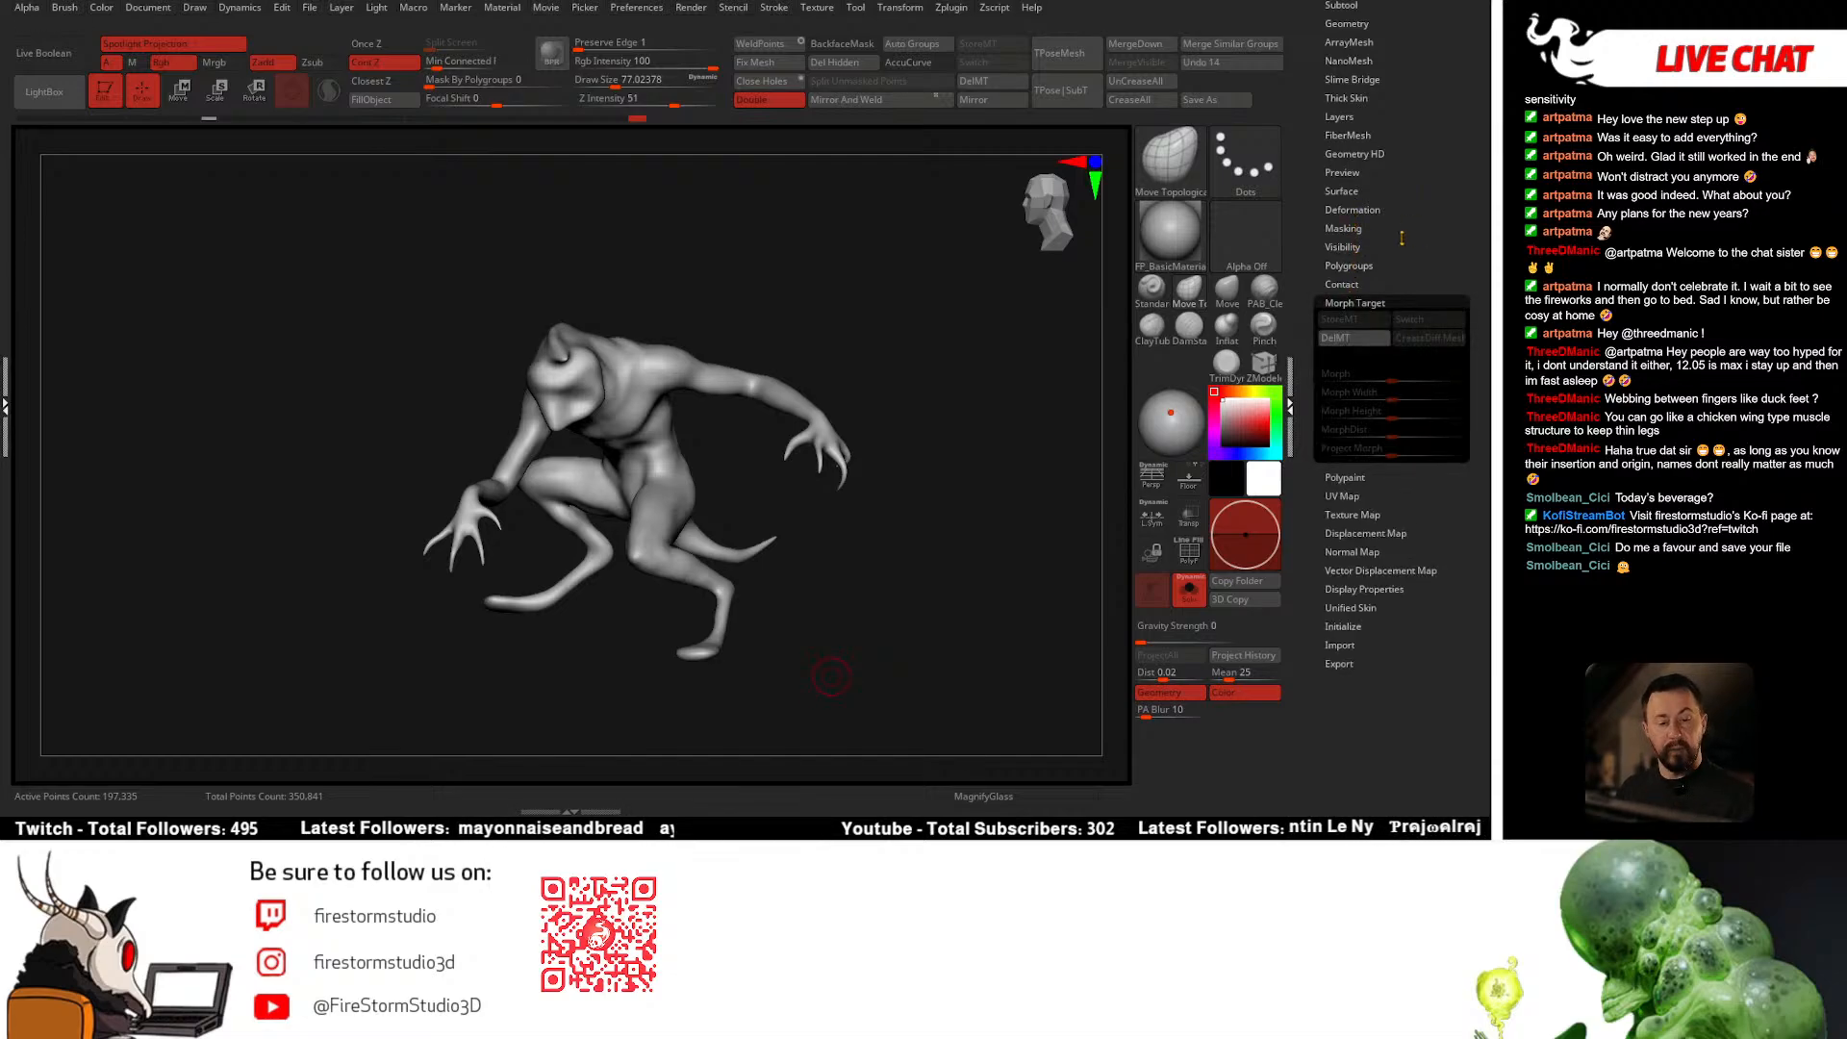
key("shift+d")
key("shift+d")
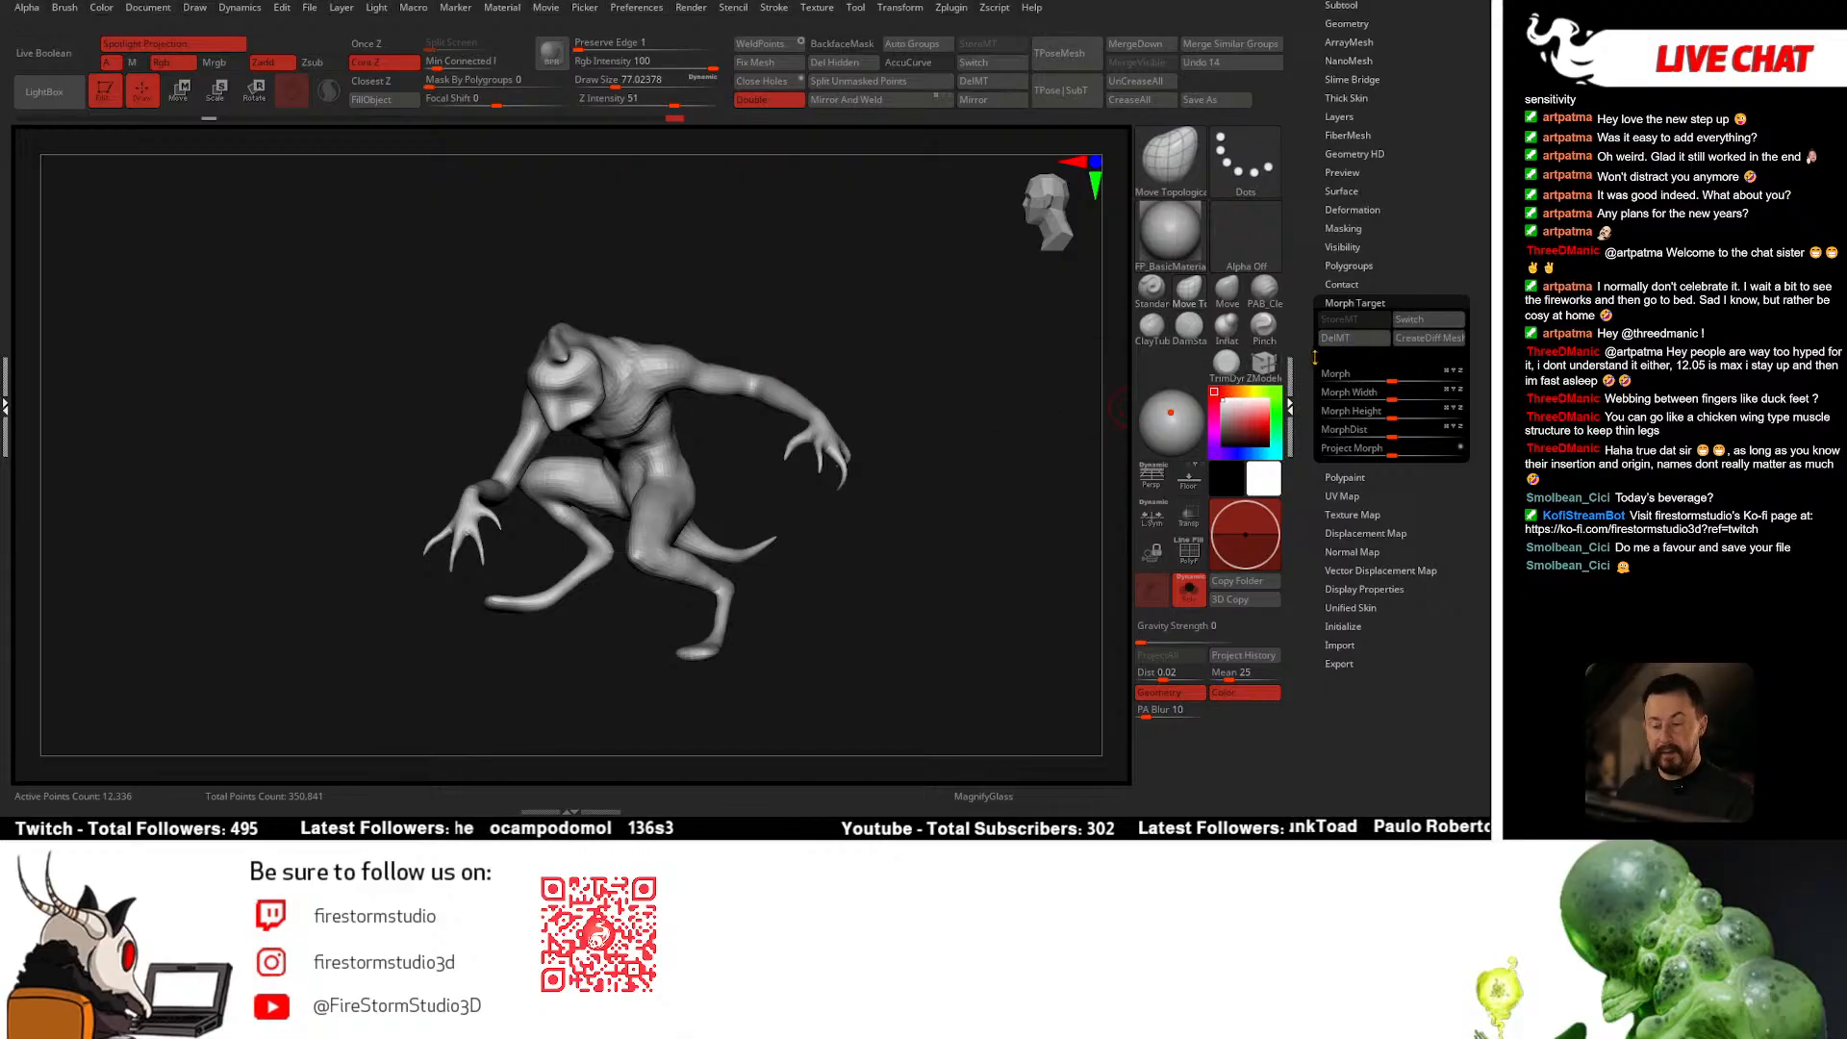
key("d")
key("d")
left_click_drag(874, 519, 876, 518)
Step: Delete the body's stored morph target and store a new one at the highest subdivision level
left_click(1347, 338)
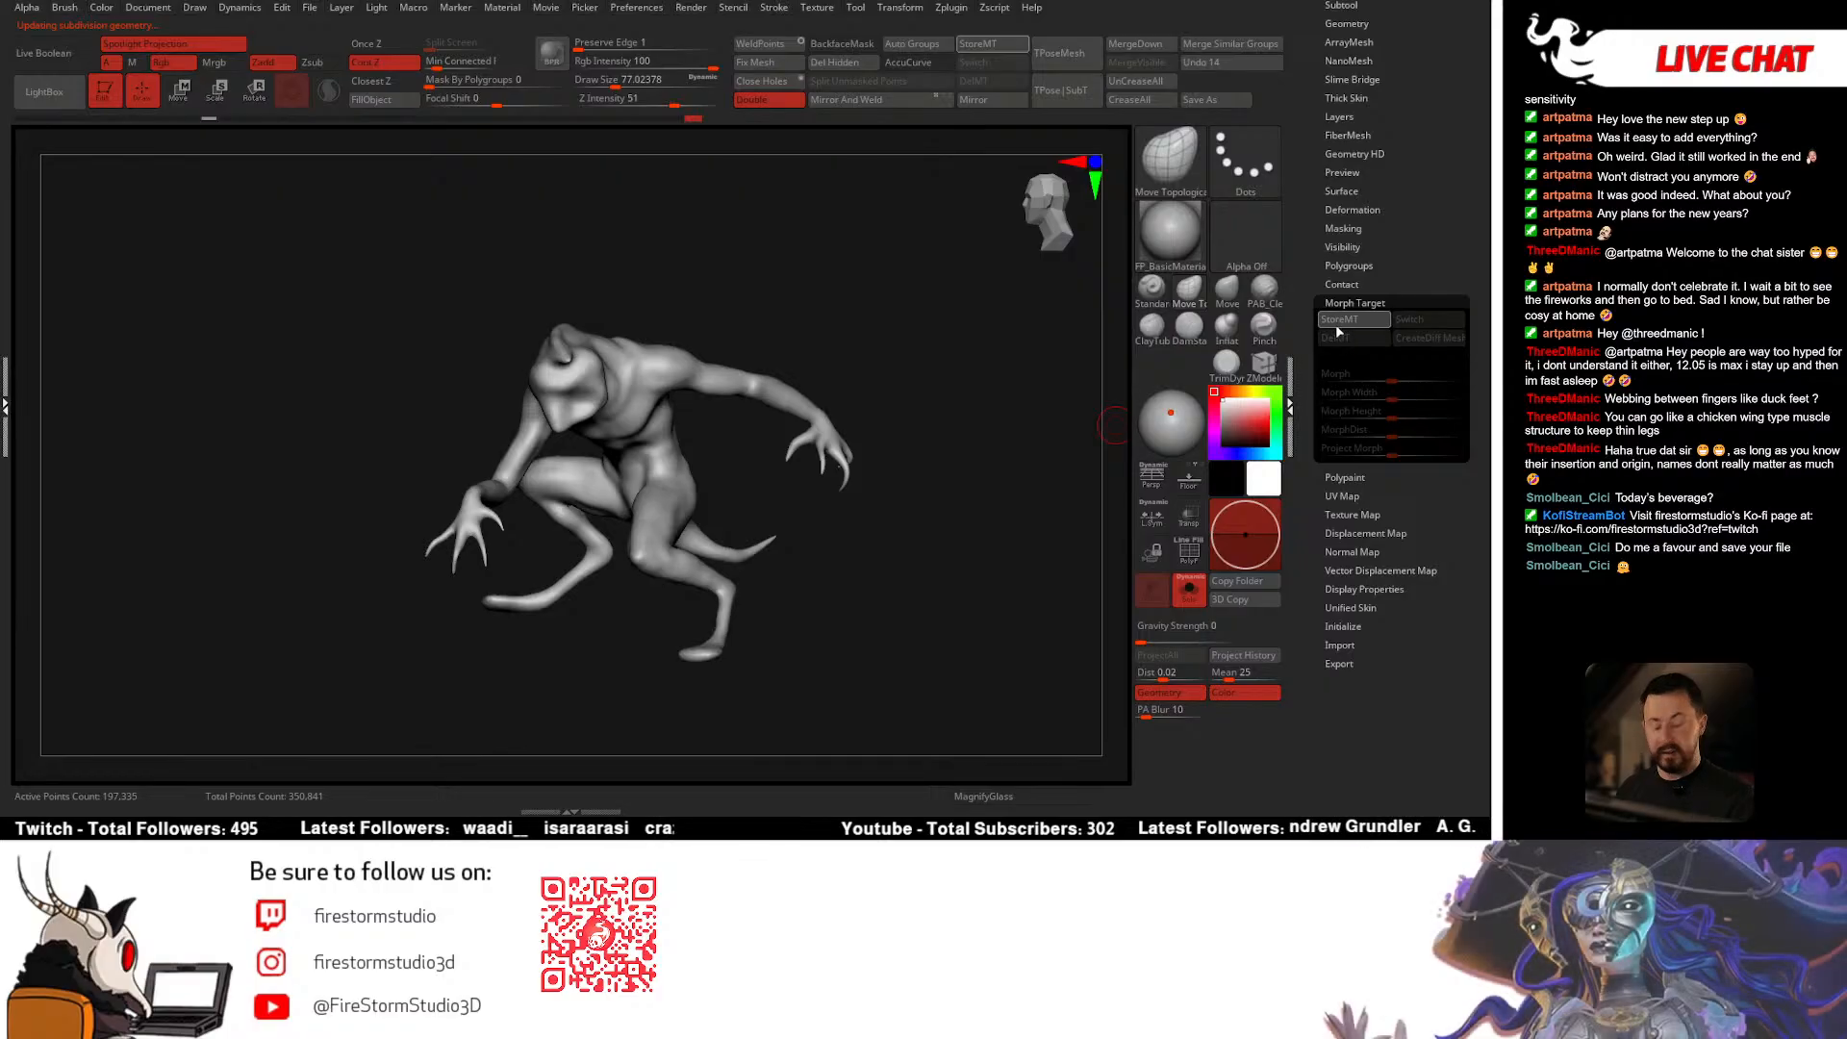
left_click(1346, 324)
mouse_move(949, 518)
left_mouse_down()
mouse_move(857, 524)
mouse_move(985, 511)
mouse_move(989, 418)
left_mouse_up()
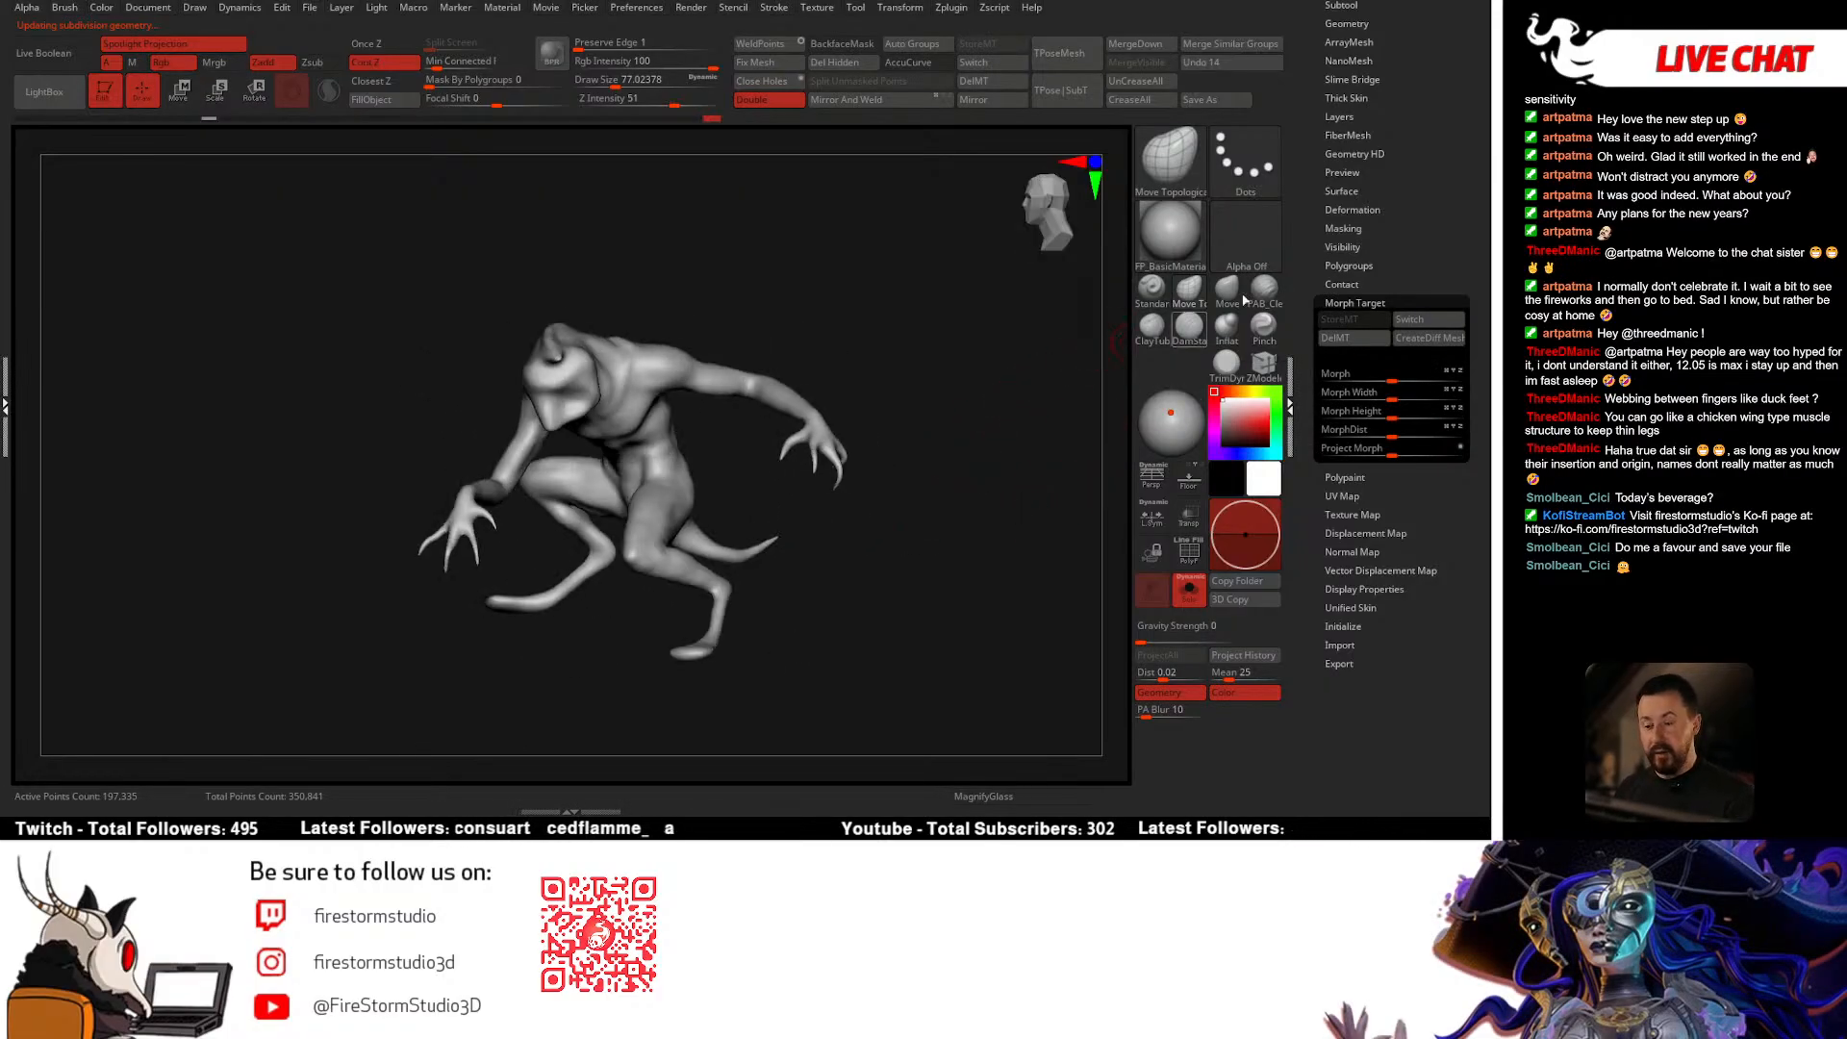
Step: Project the marked undo history onto the body mesh with PA Blur set to 0
mouse_move(1416, 237)
left_mouse_down()
mouse_move(1416, 321)
mouse_move(1475, 301)
mouse_move(1441, 199)
left_mouse_up()
left_click(1343, 89)
left_click_drag(1377, 452, 1373, 434)
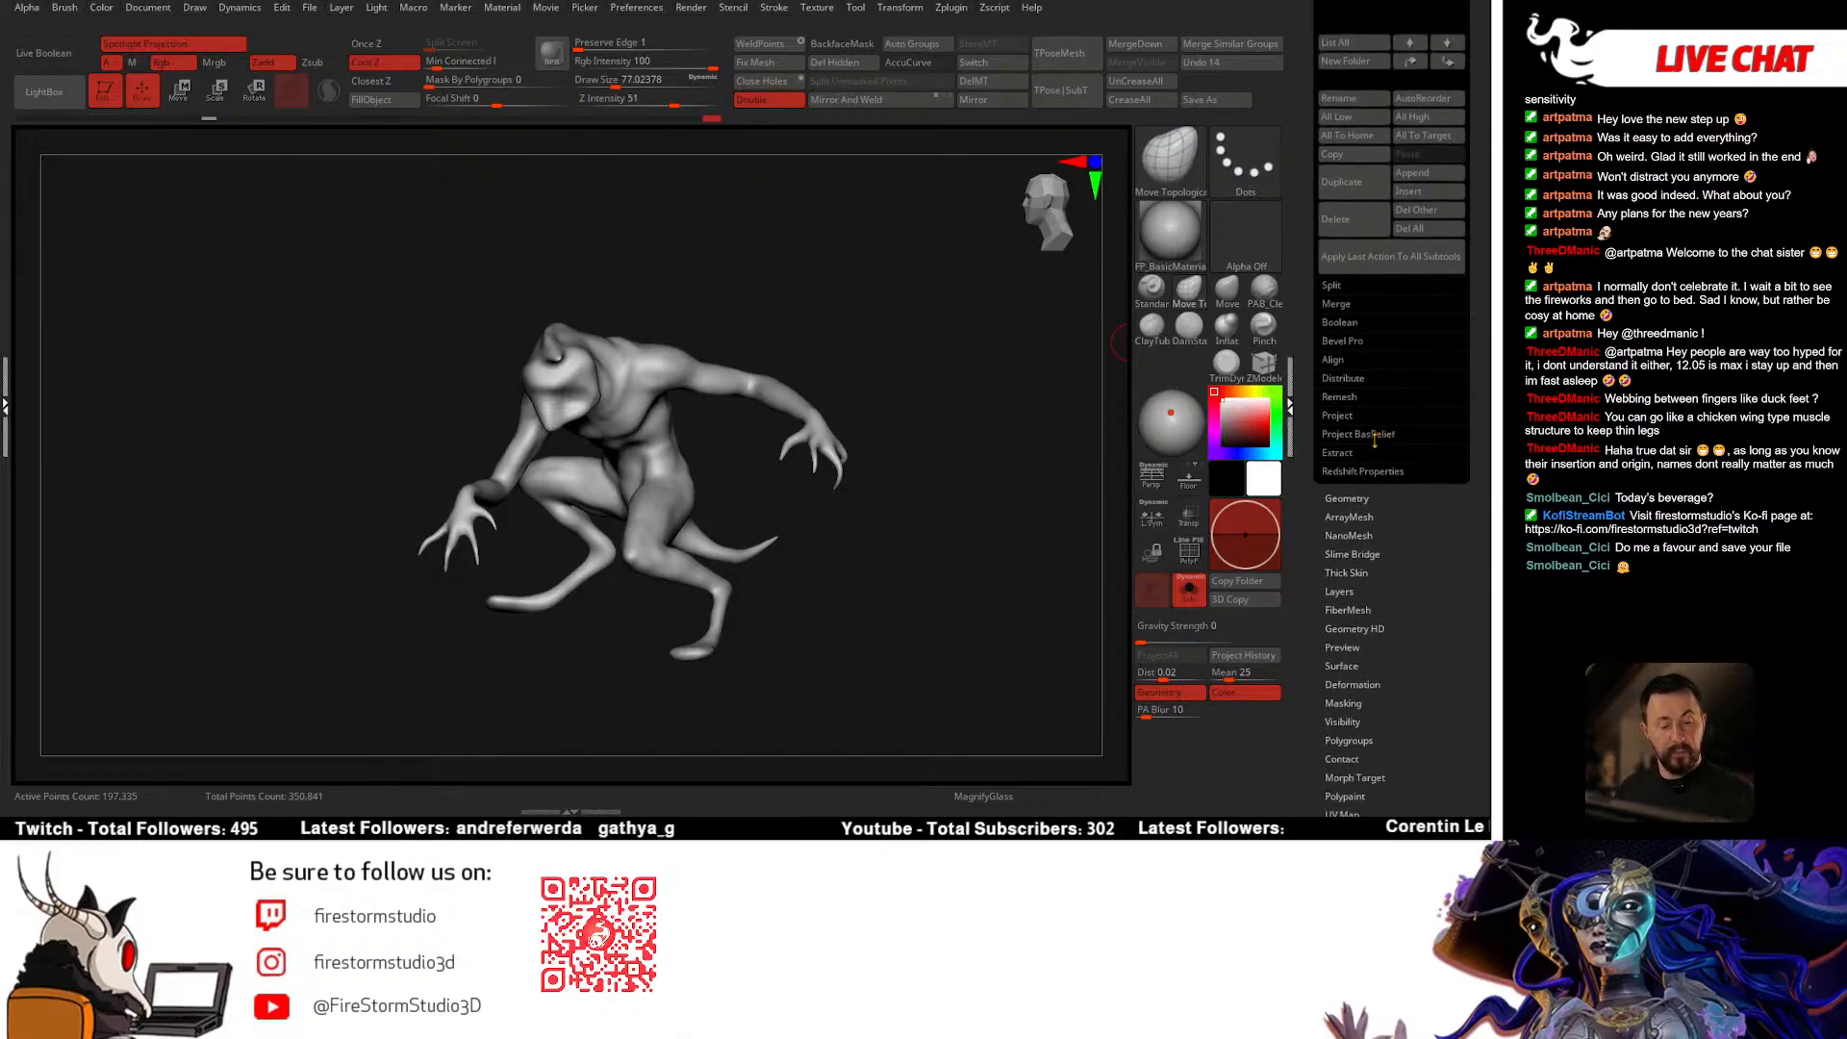
left_click(1346, 417)
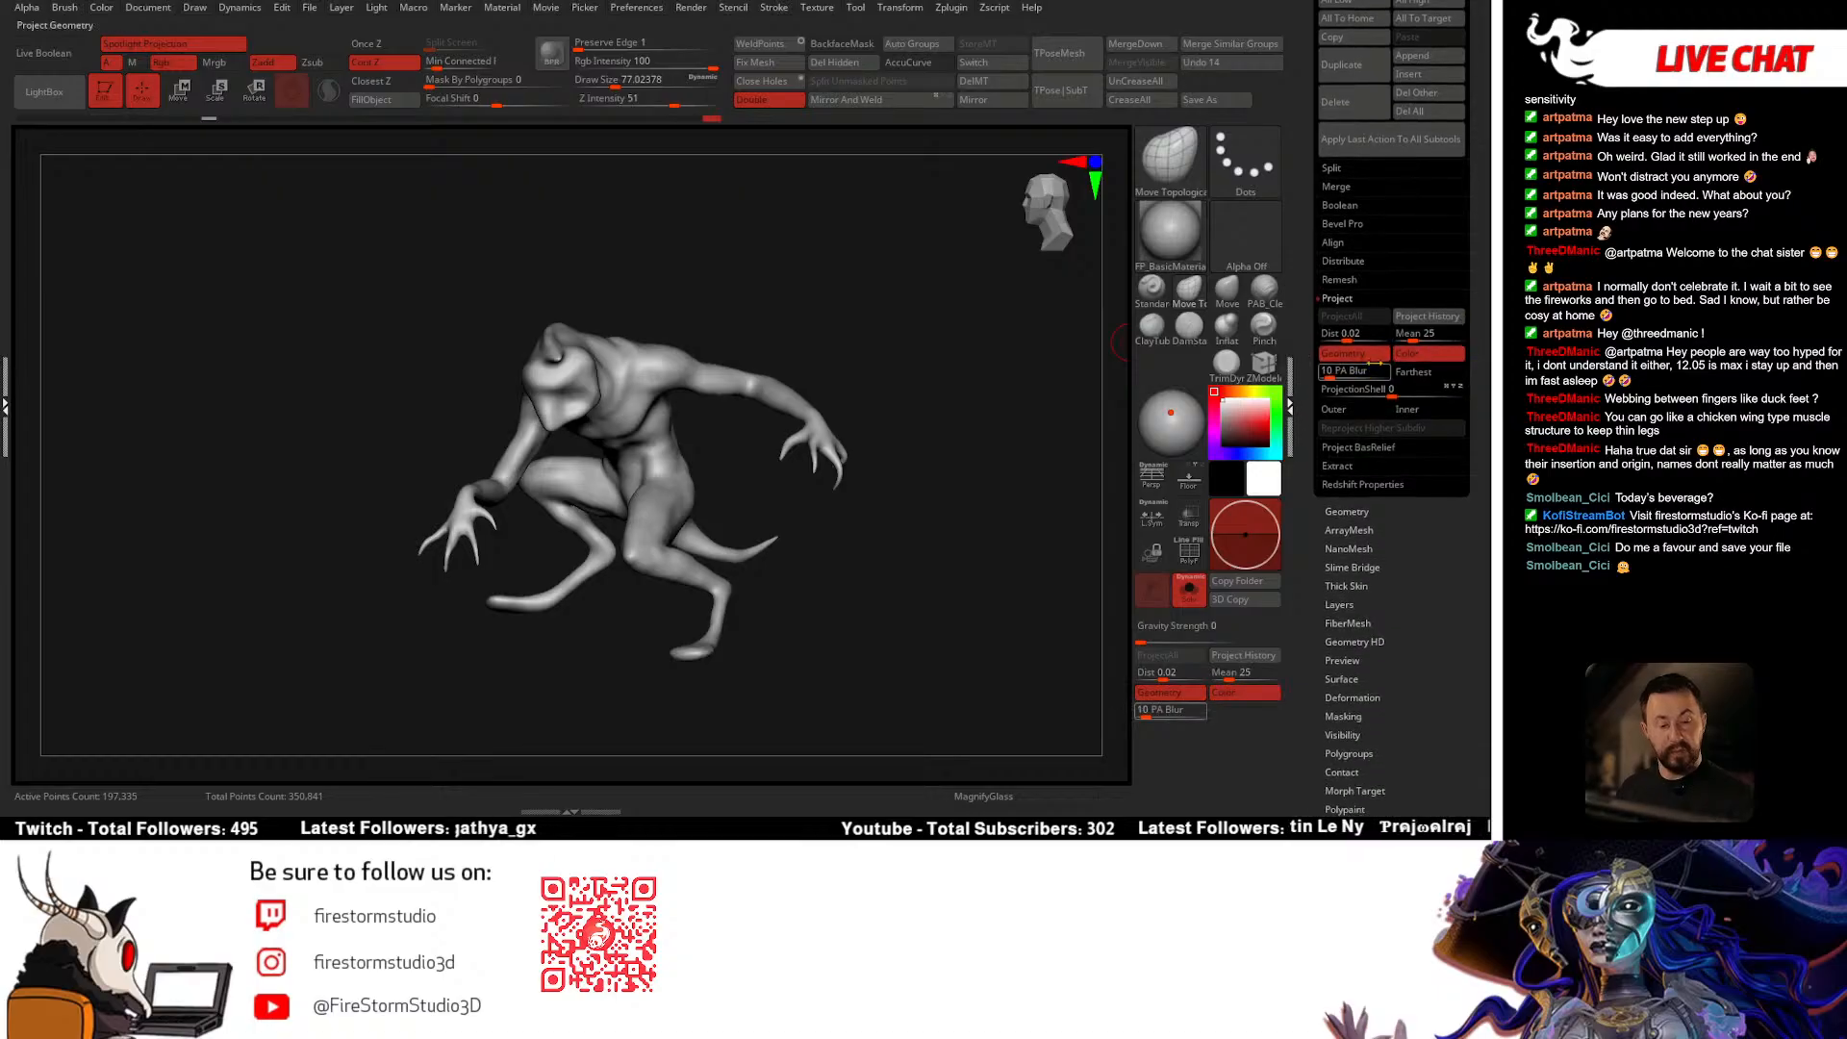
left_click(1348, 371)
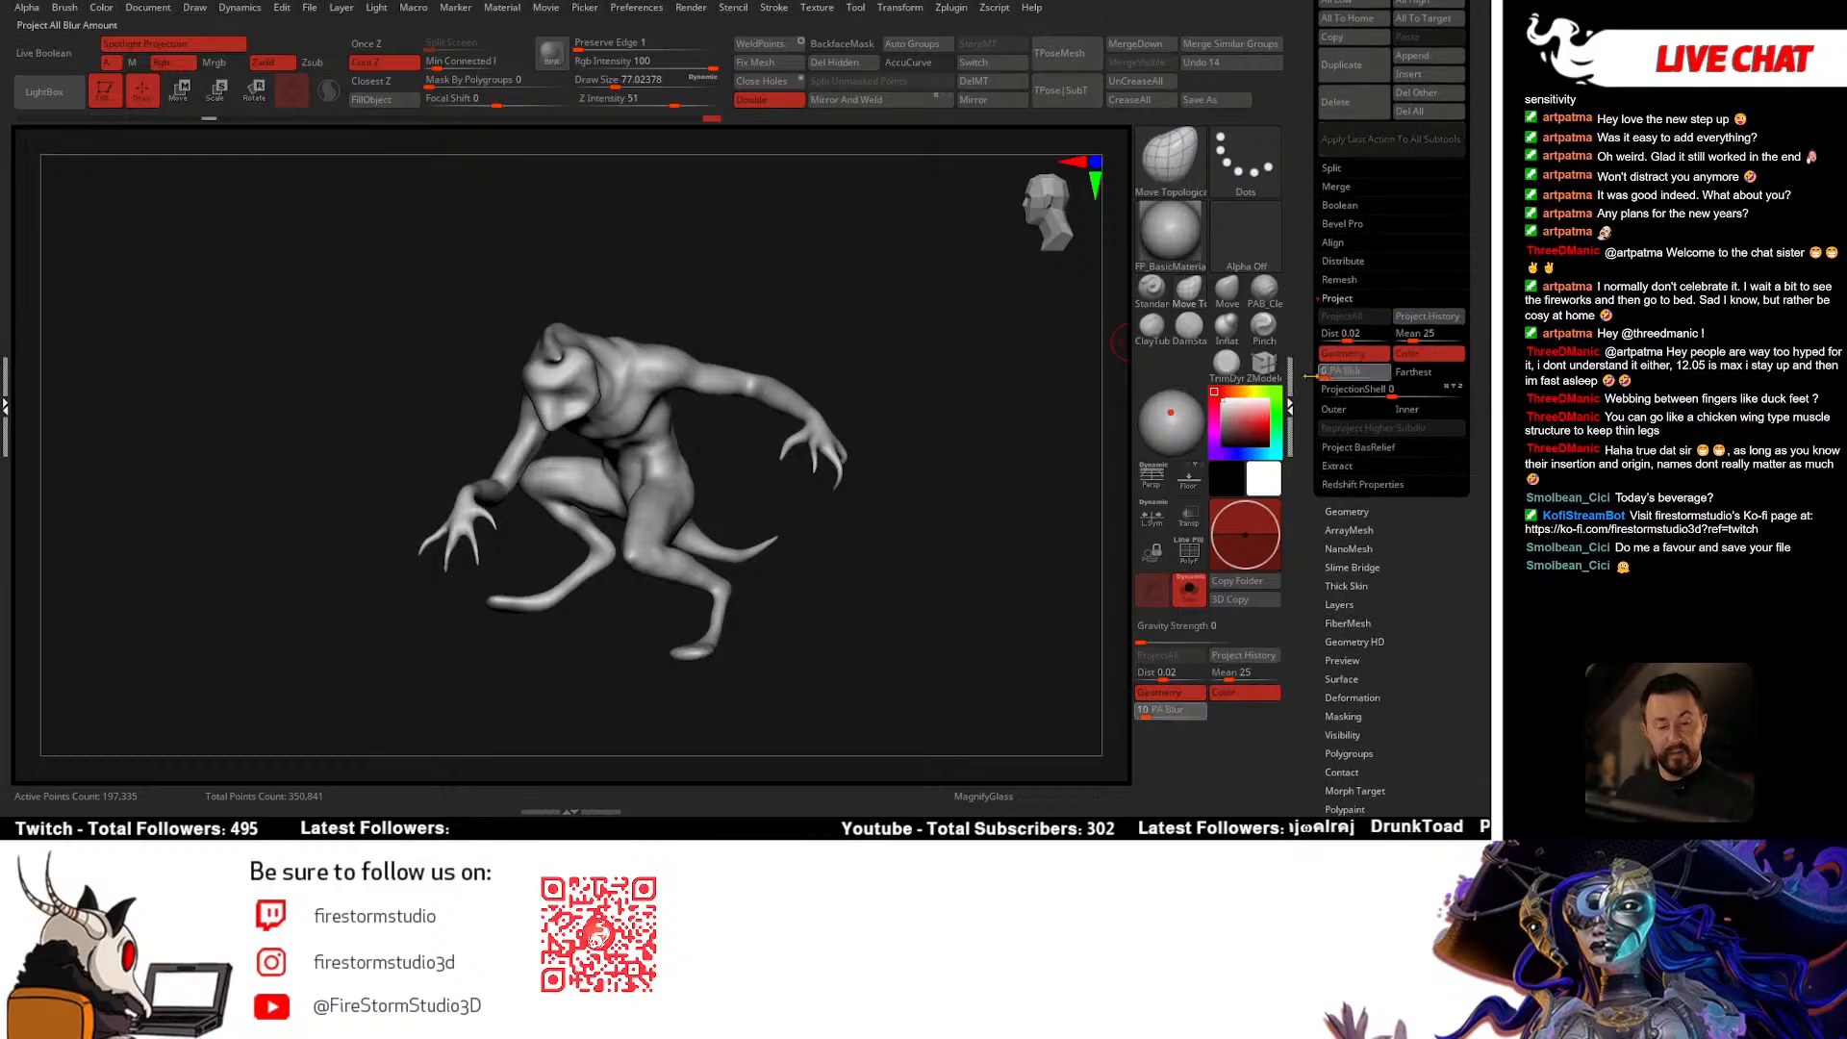
type("0")
key("Return")
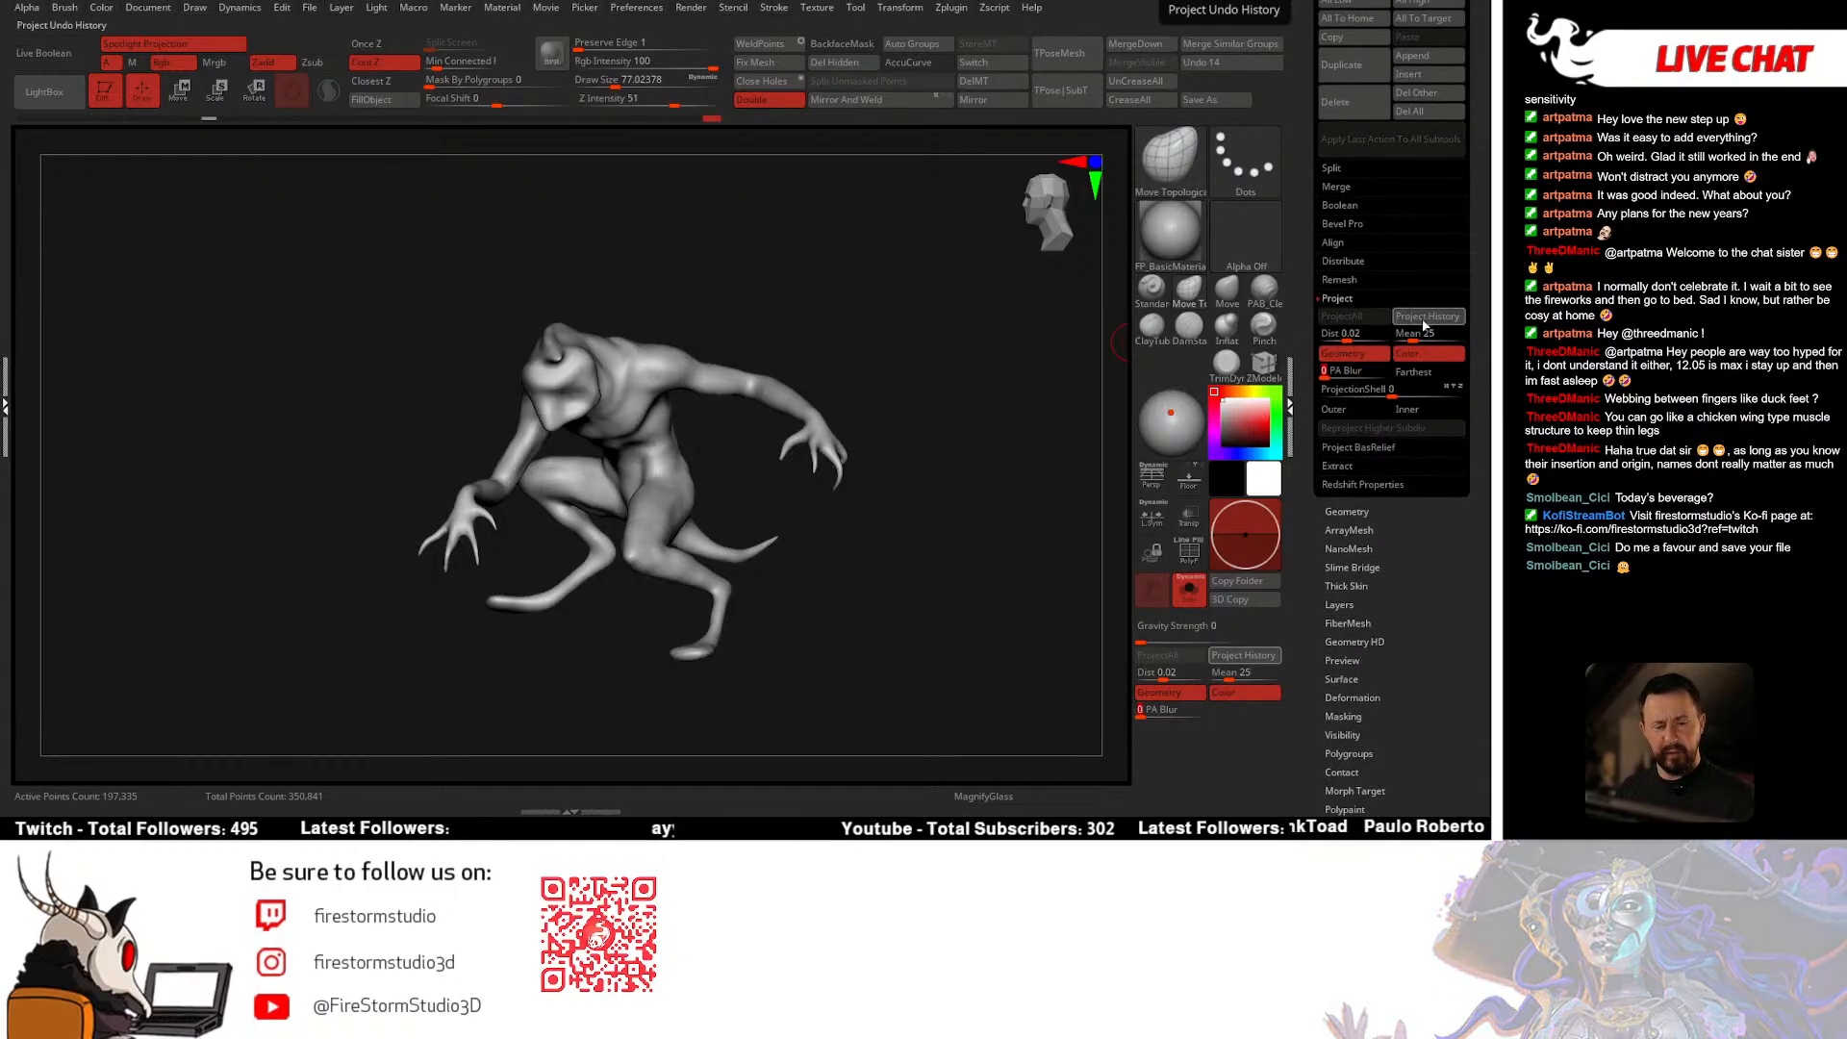
left_click(1424, 325)
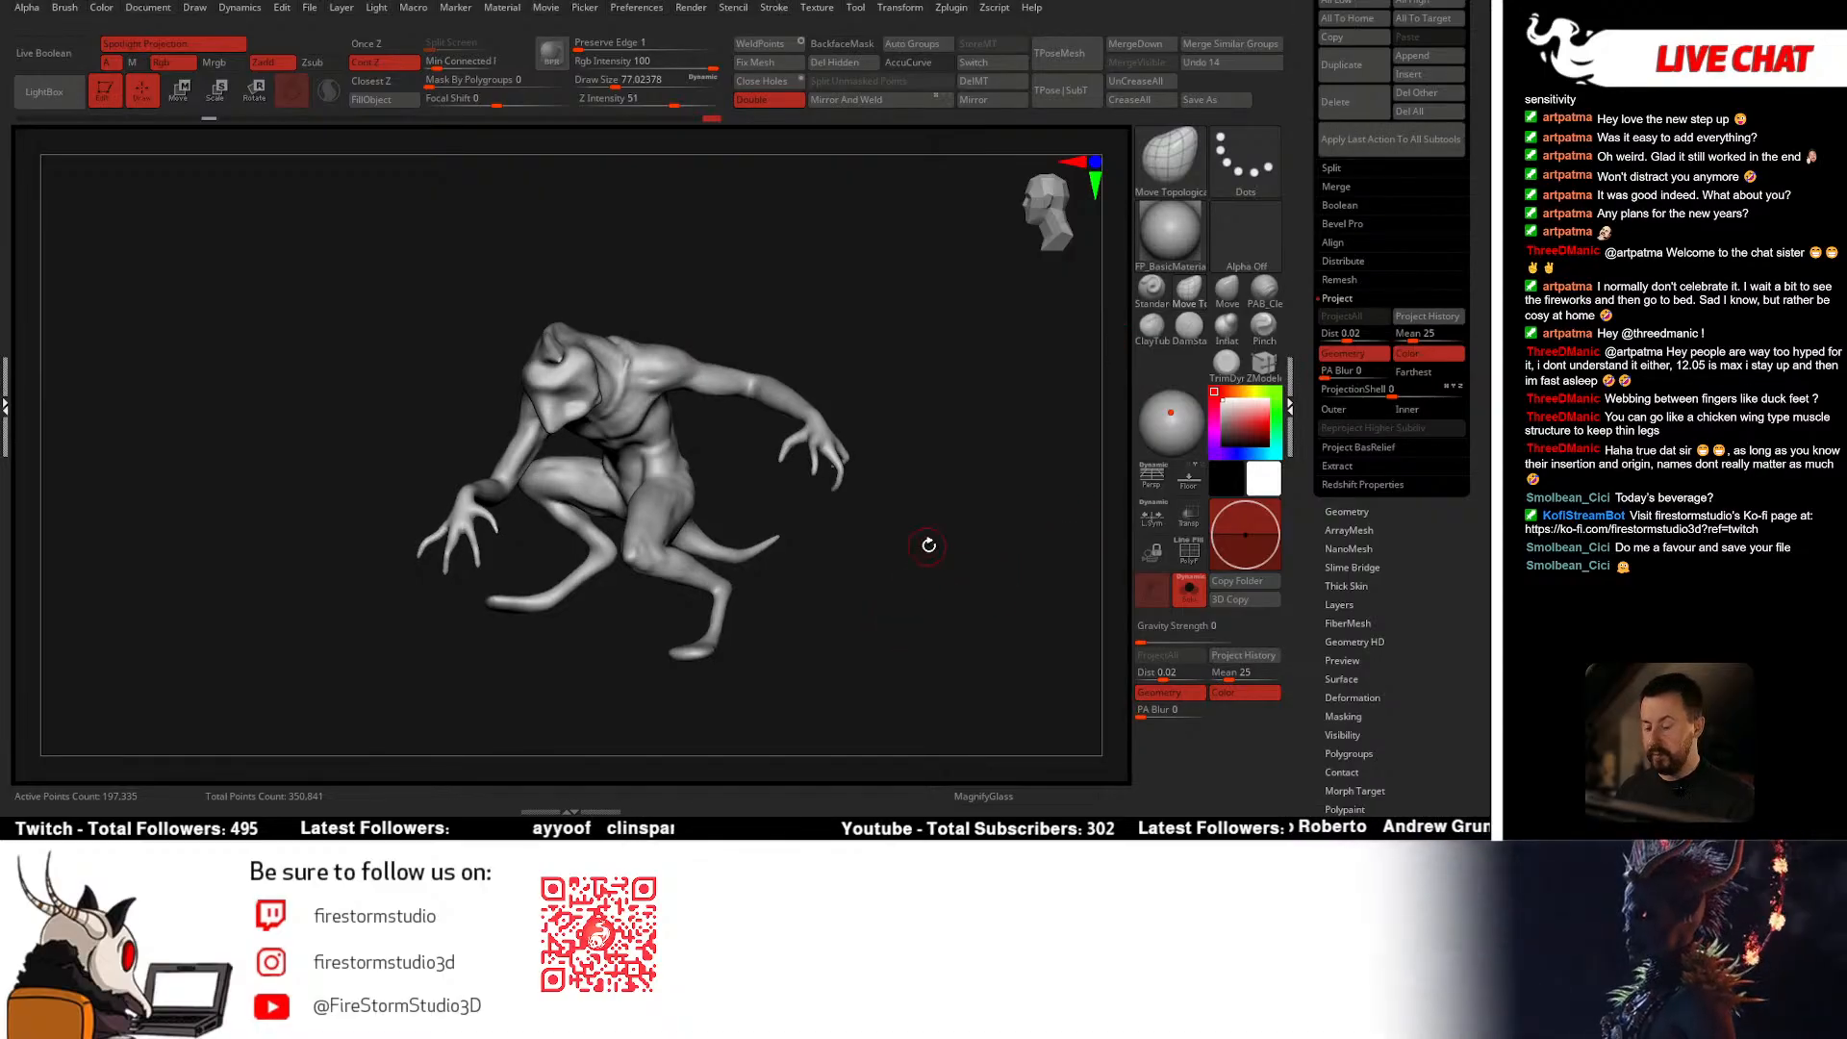
Step: Examine the projected body from several sides and compare its highest subdivision level with the one below
mouse_move(929, 546)
left_mouse_down()
mouse_move(761, 553)
mouse_move(886, 543)
left_mouse_up()
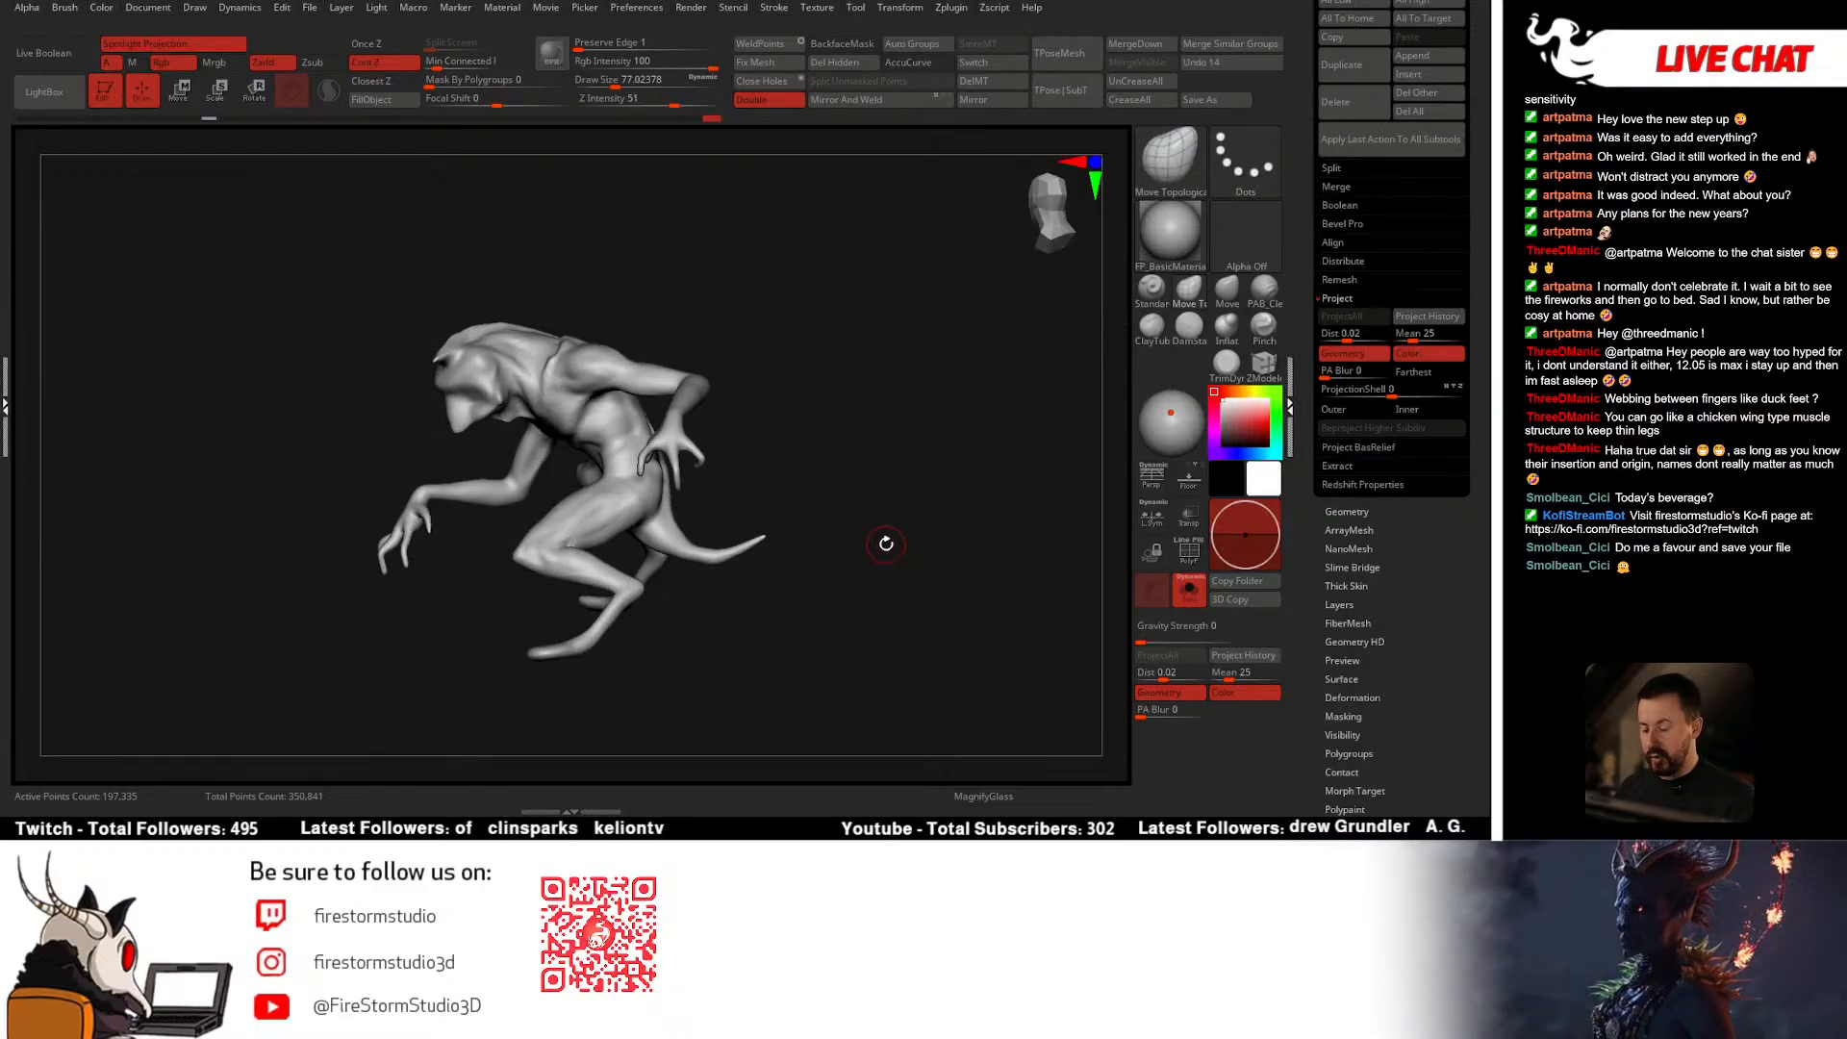
key("shift+d")
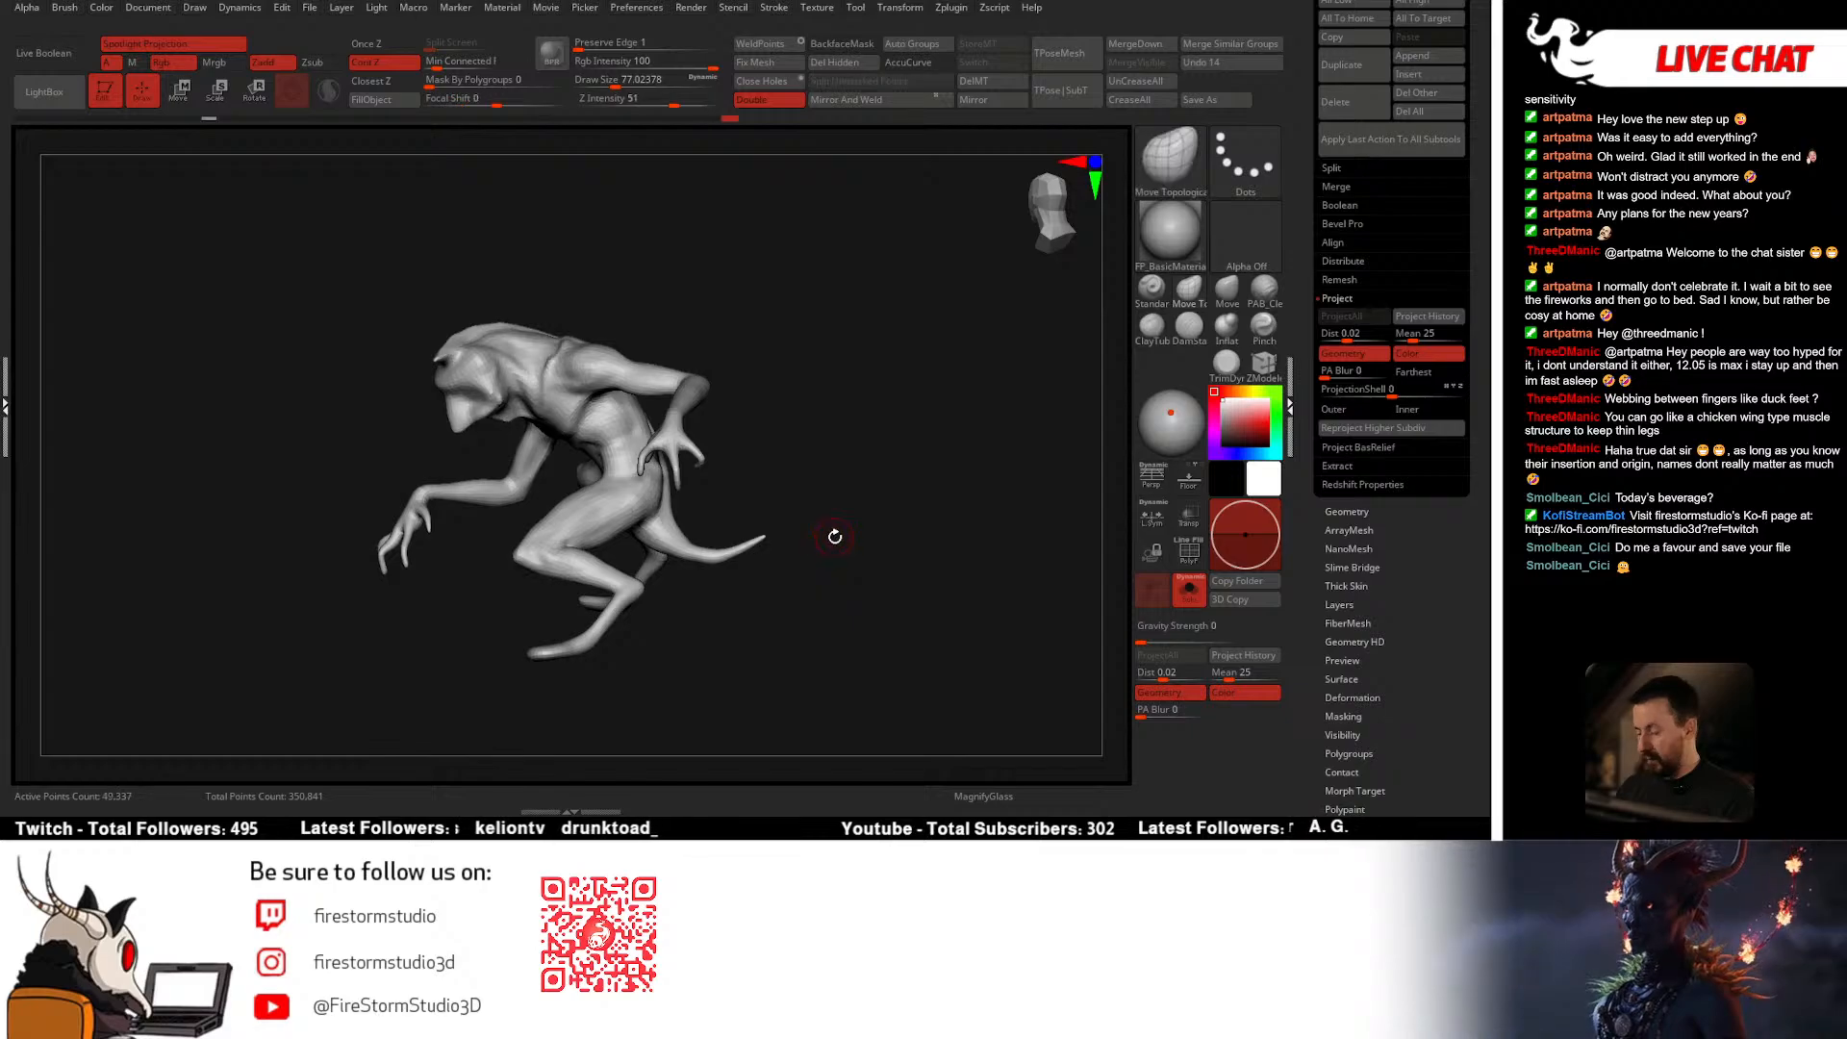
key("d")
mouse_move(829, 532)
left_mouse_down()
mouse_move(951, 535)
mouse_move(825, 557)
mouse_move(806, 591)
left_mouse_up()
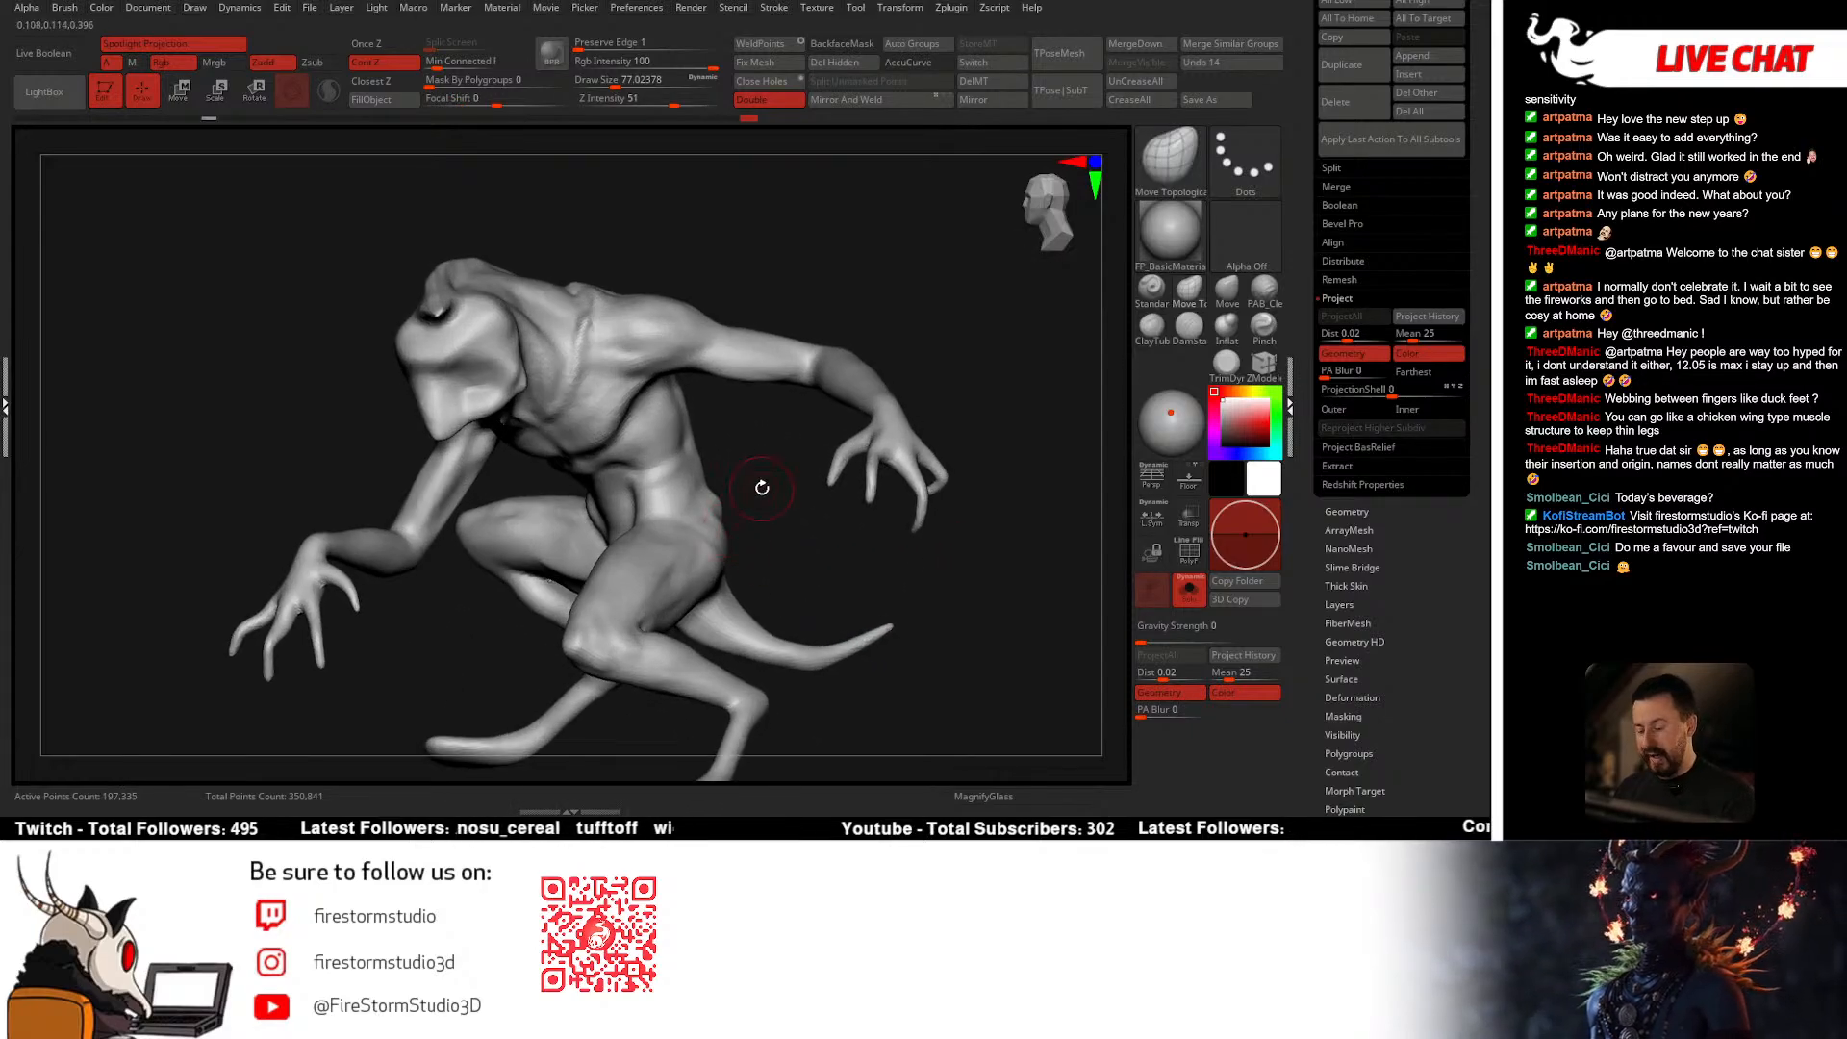
left_click_drag(915, 353, 763, 404)
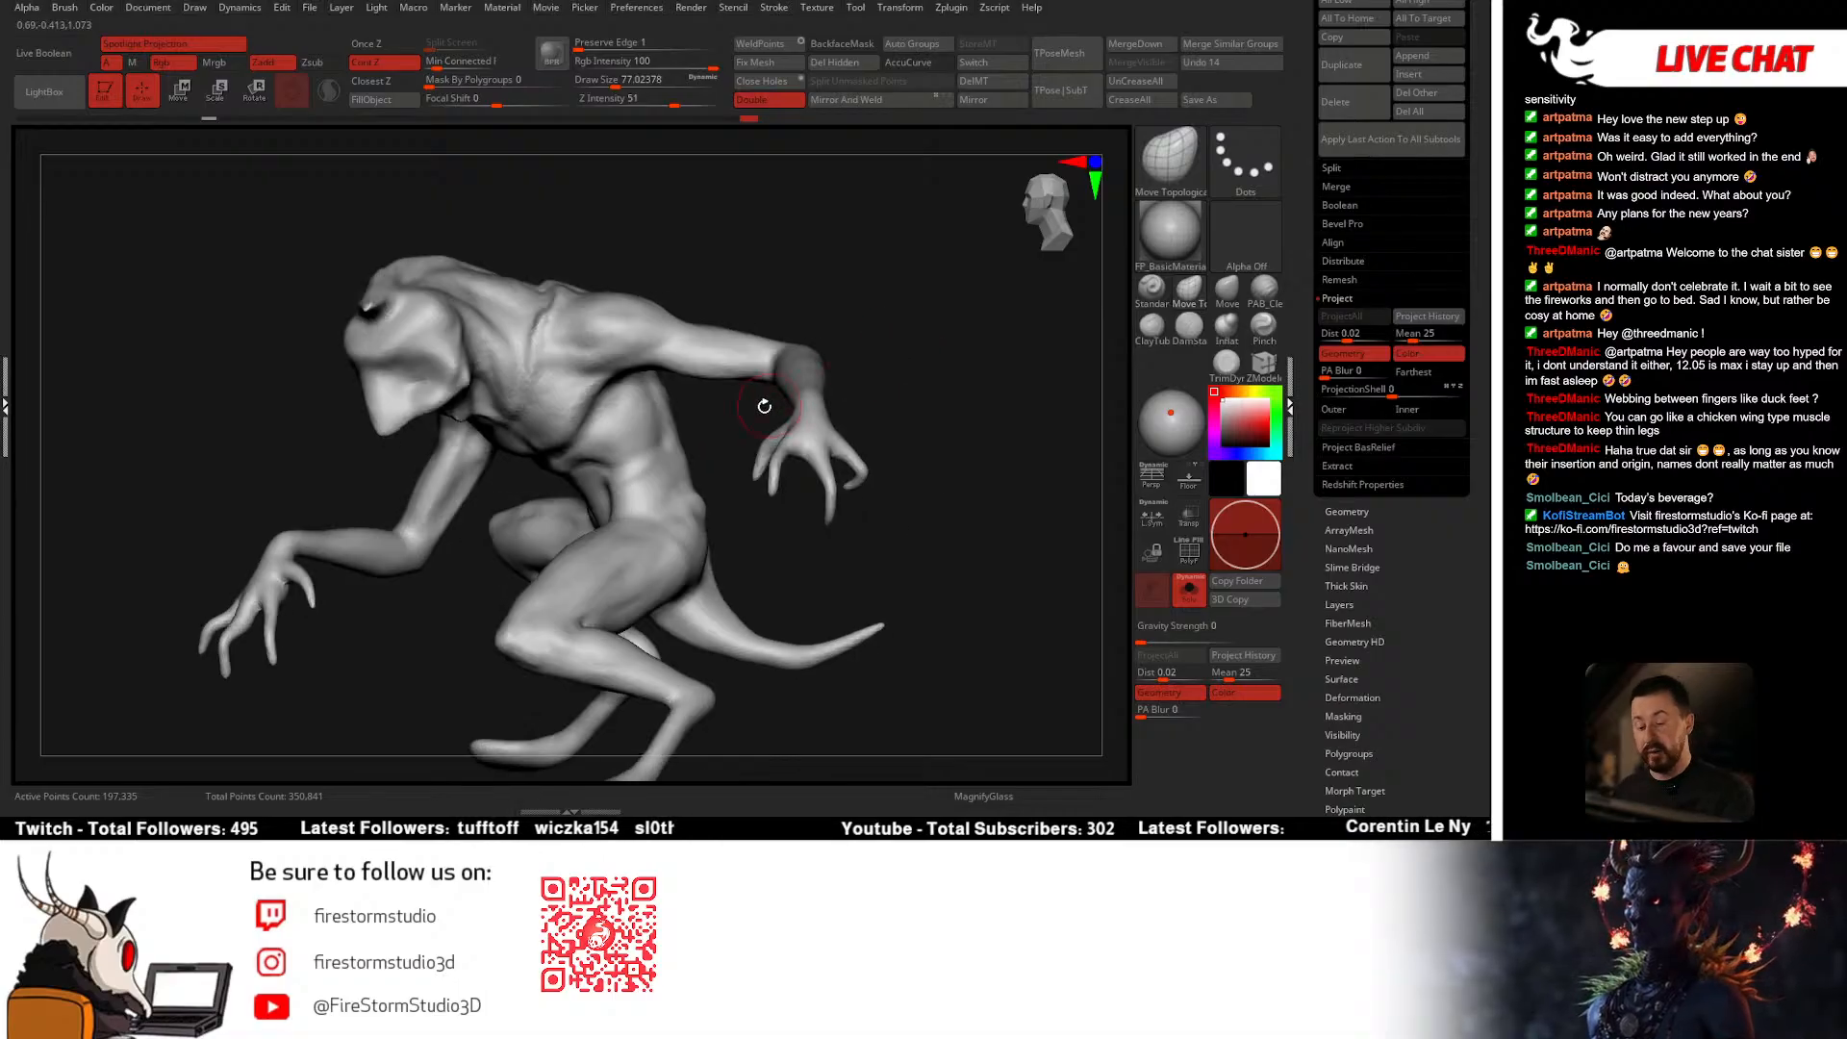
key("space")
left_click_drag(769, 474, 758, 474)
mouse_move(818, 424)
left_mouse_down()
mouse_move(853, 400)
mouse_move(789, 477)
mouse_move(805, 474)
mouse_move(783, 515)
mouse_move(1107, 367)
left_mouse_up()
Step: Save the tool as a new version named chupa_v039
scroll(1460, 272, "up", 3)
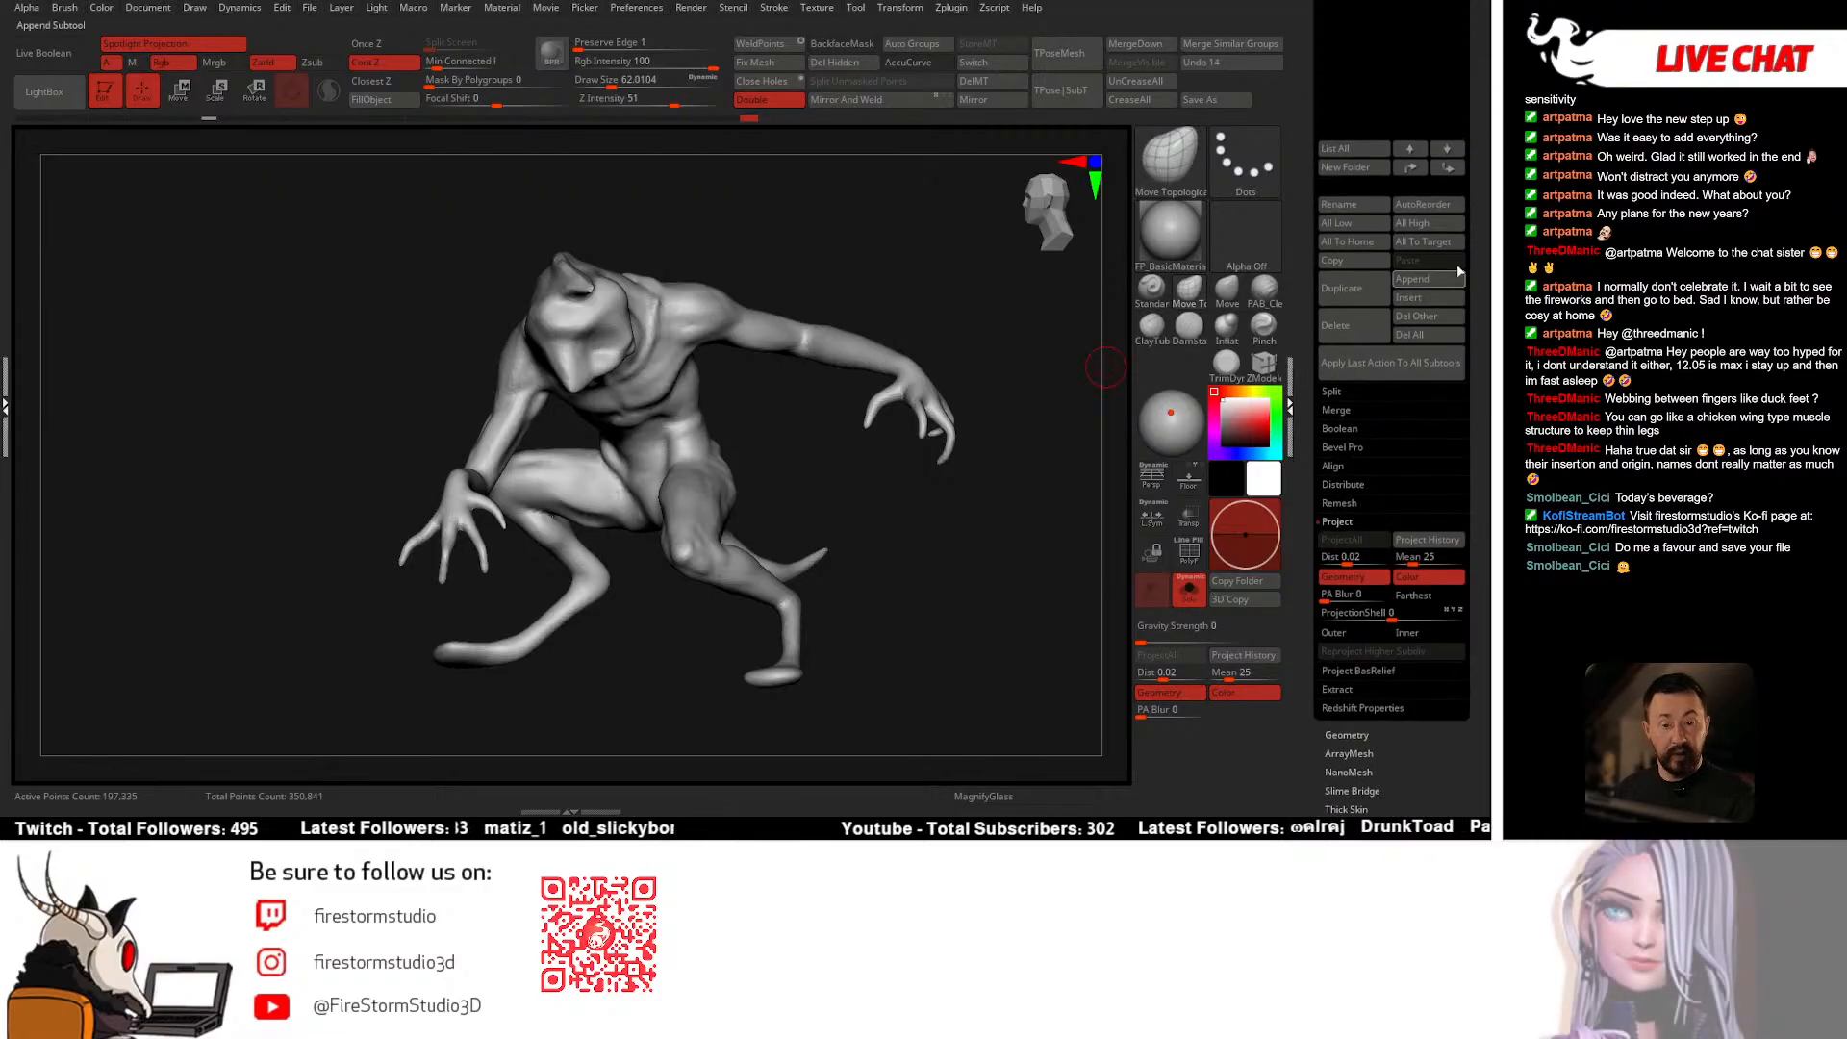
left_click_drag(1473, 113, 1470, 255)
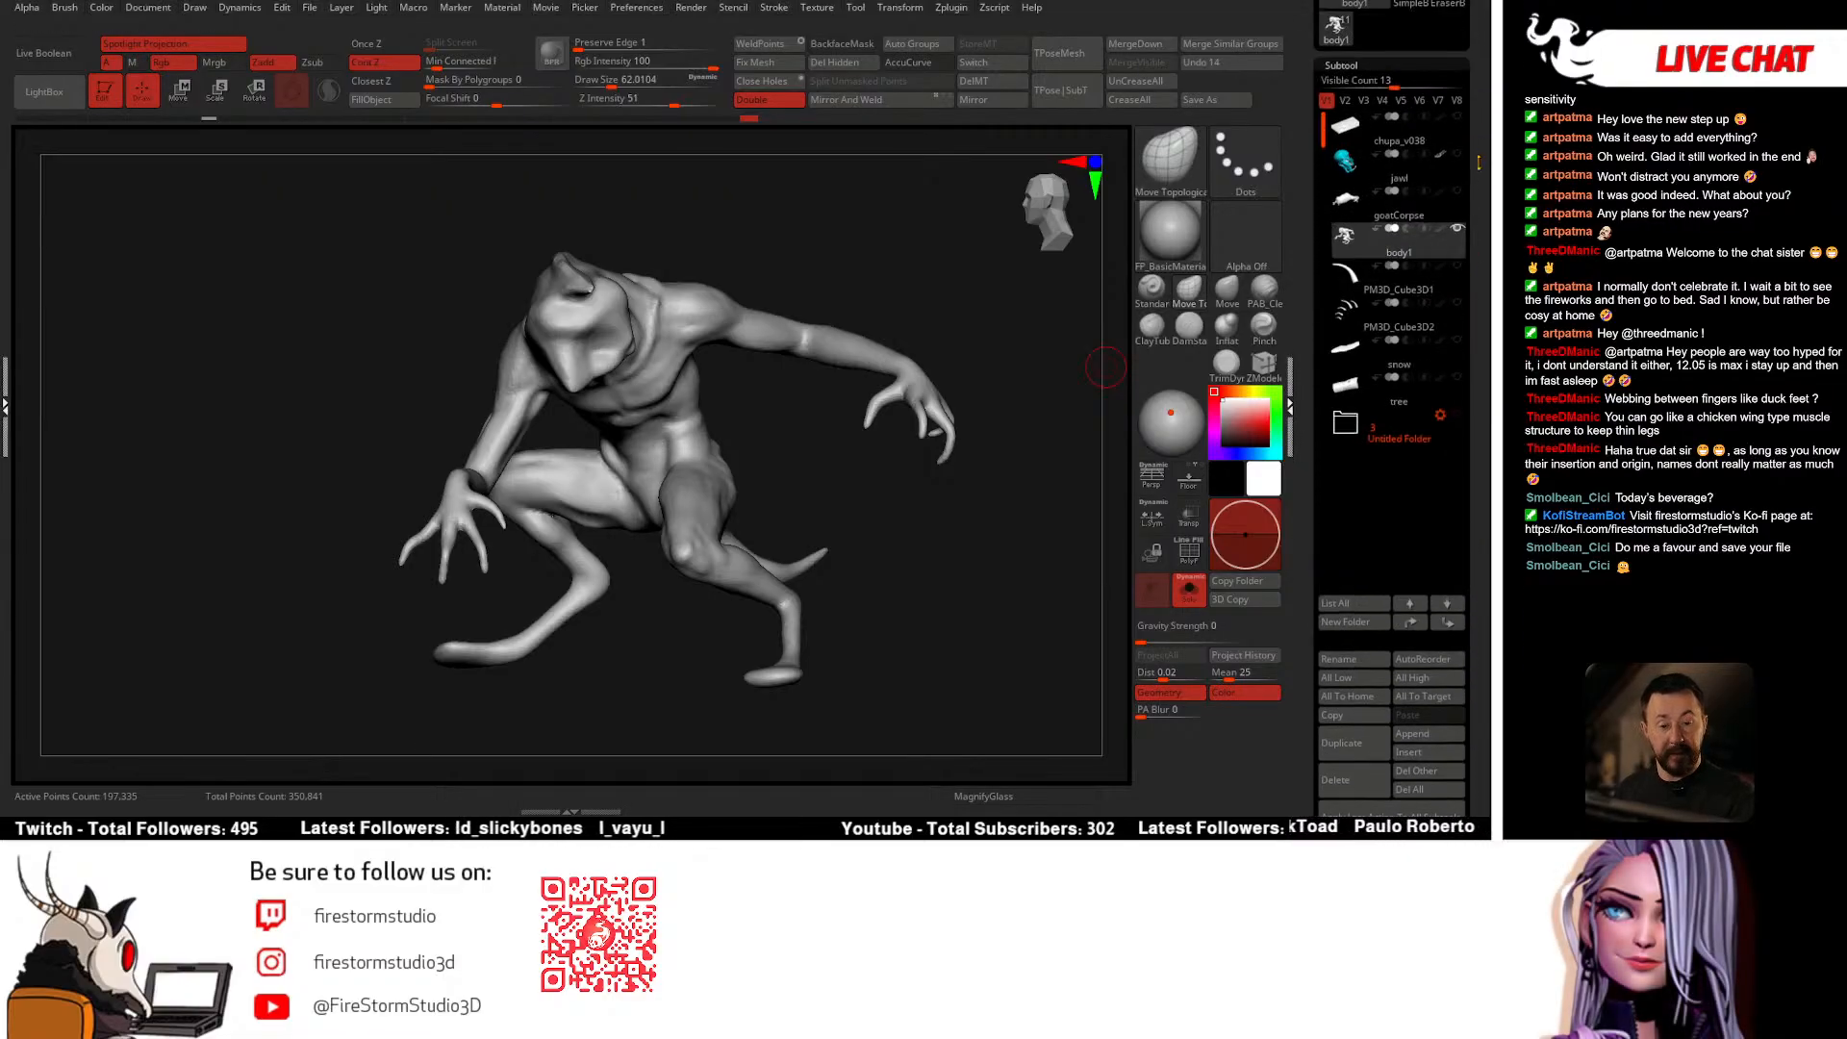
left_click_drag(1475, 92, 1475, 185)
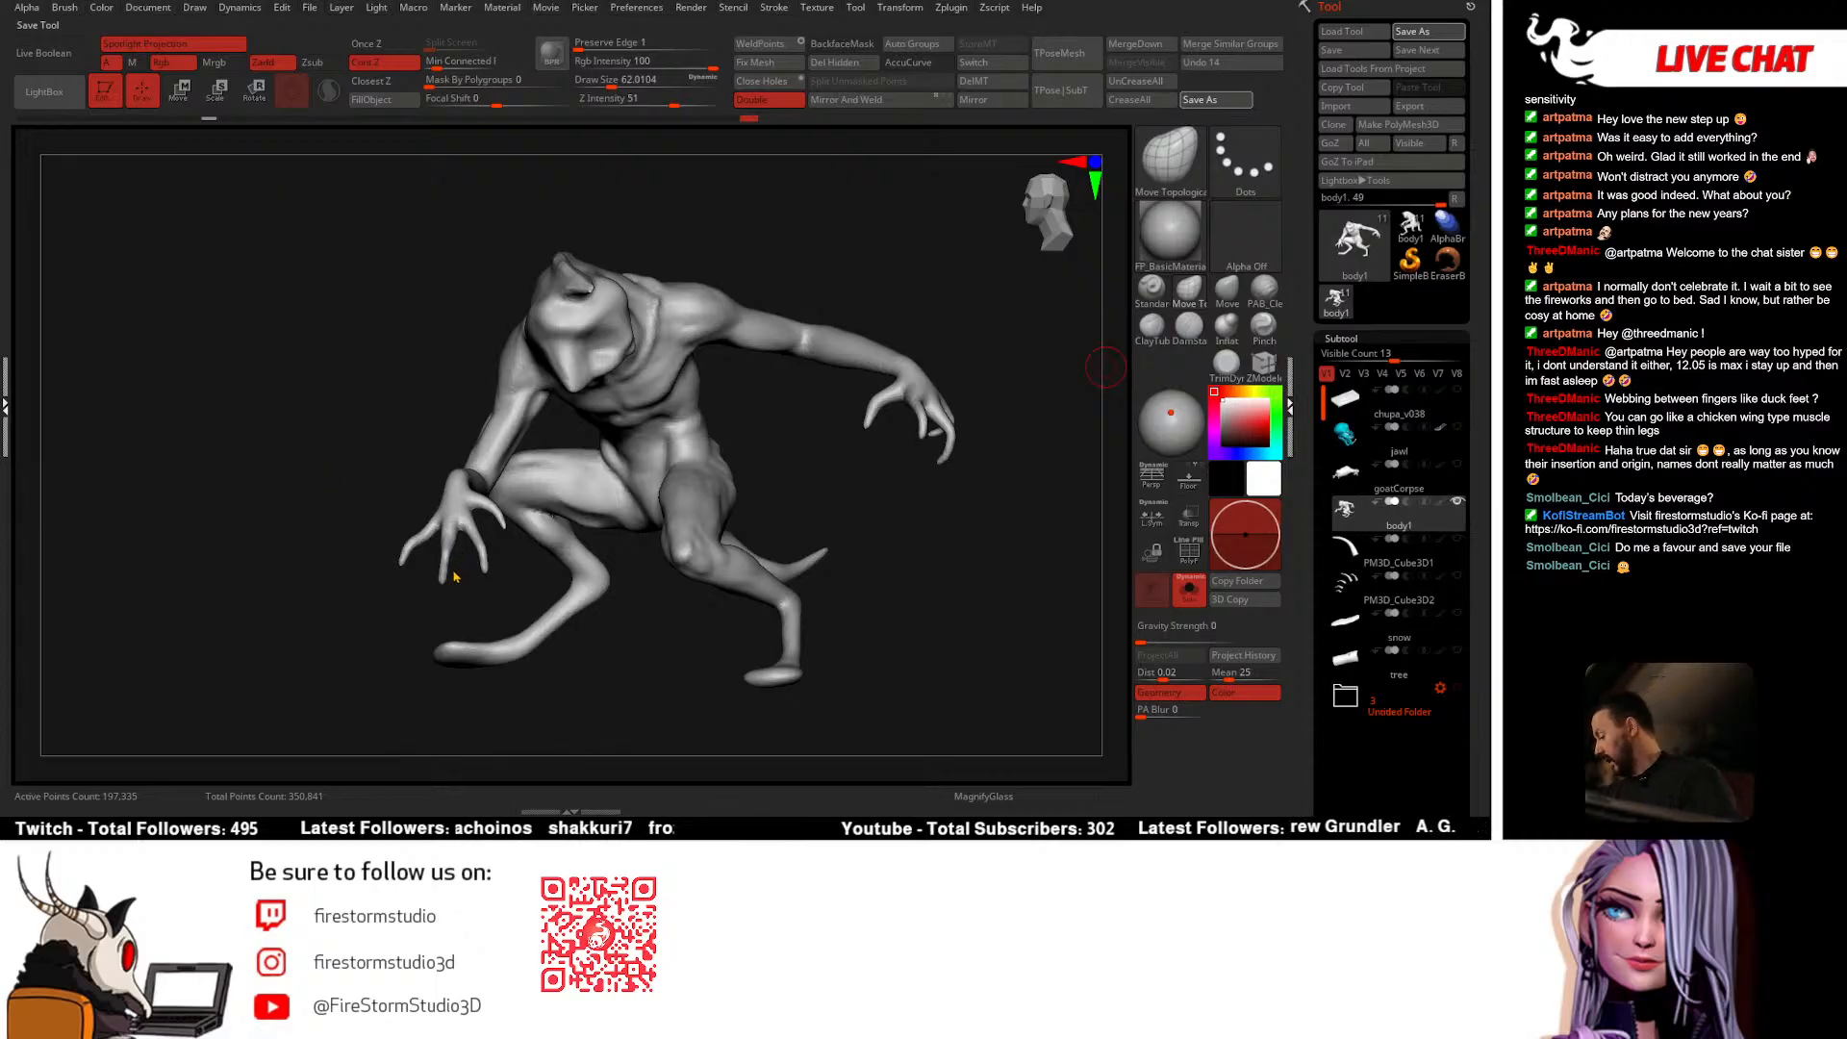
Step: Make all the other subtools visible around the body, including the skull, goat corpse and snow base
left_click_drag(899, 545, 872, 528)
left_click(1342, 339)
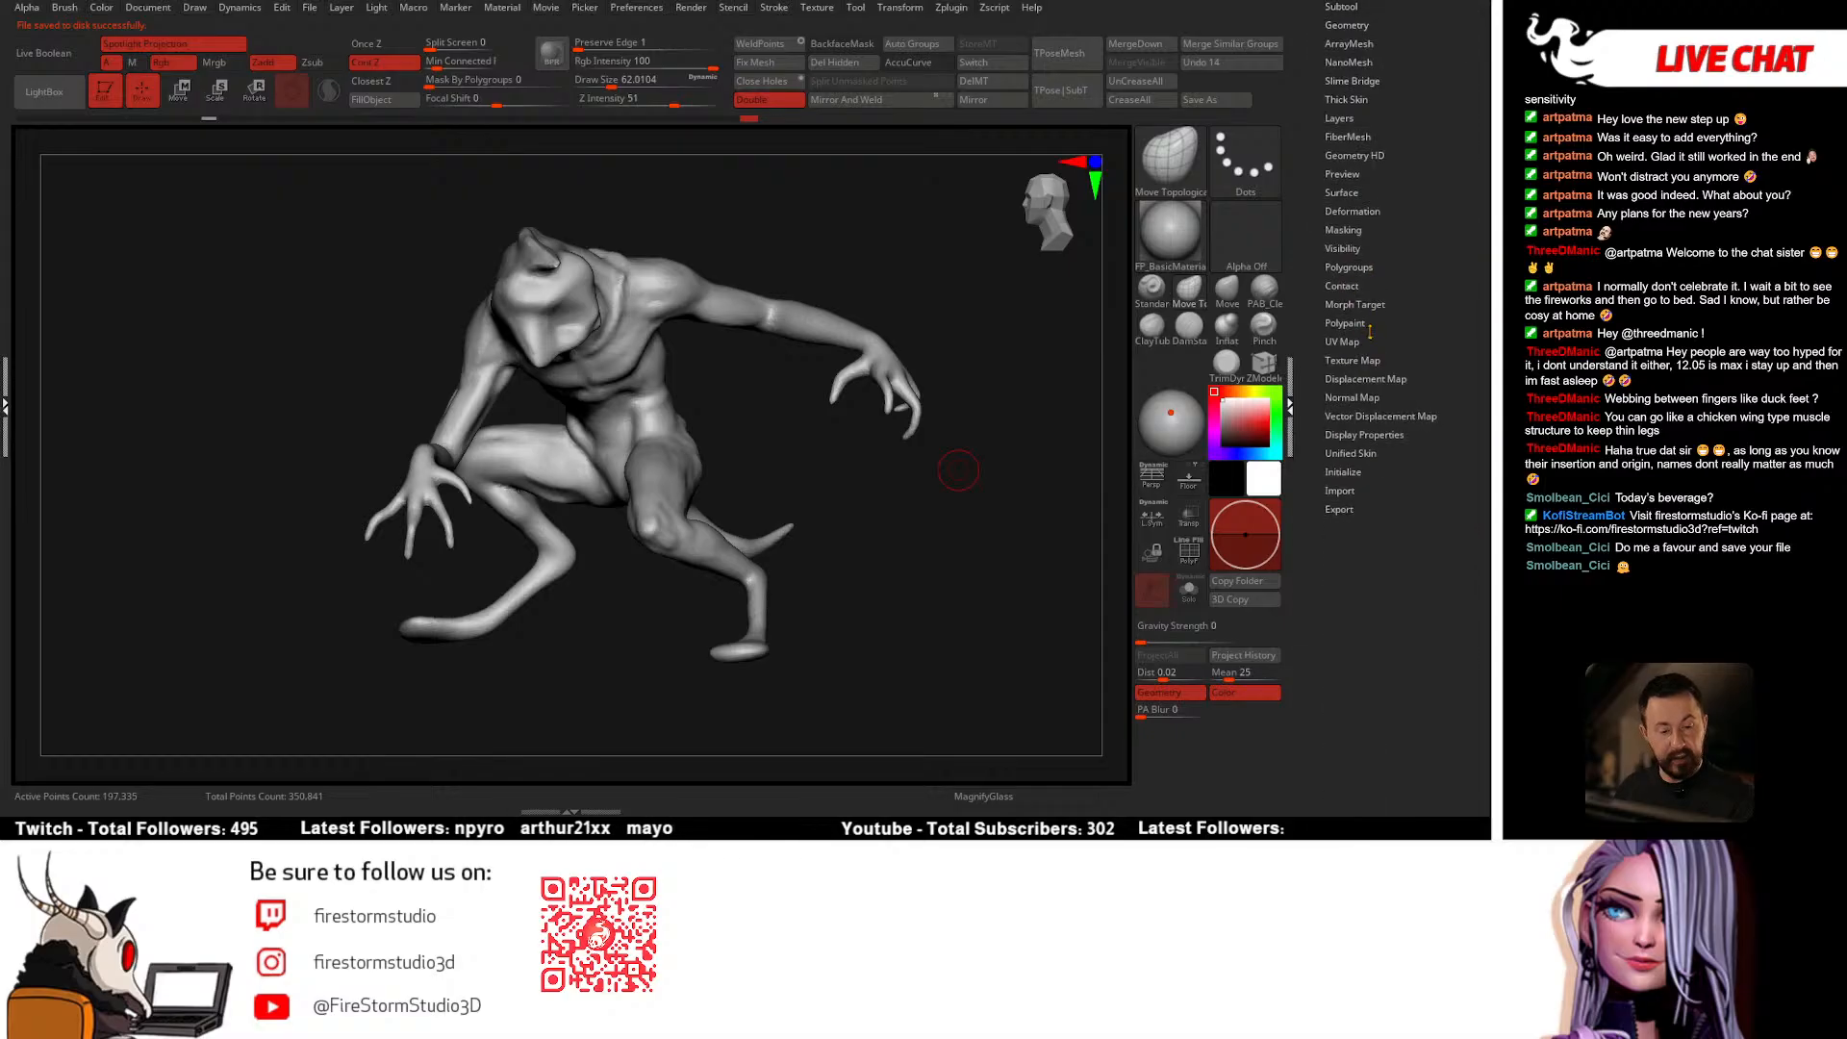
left_click_drag(1412, 414, 1411, 249)
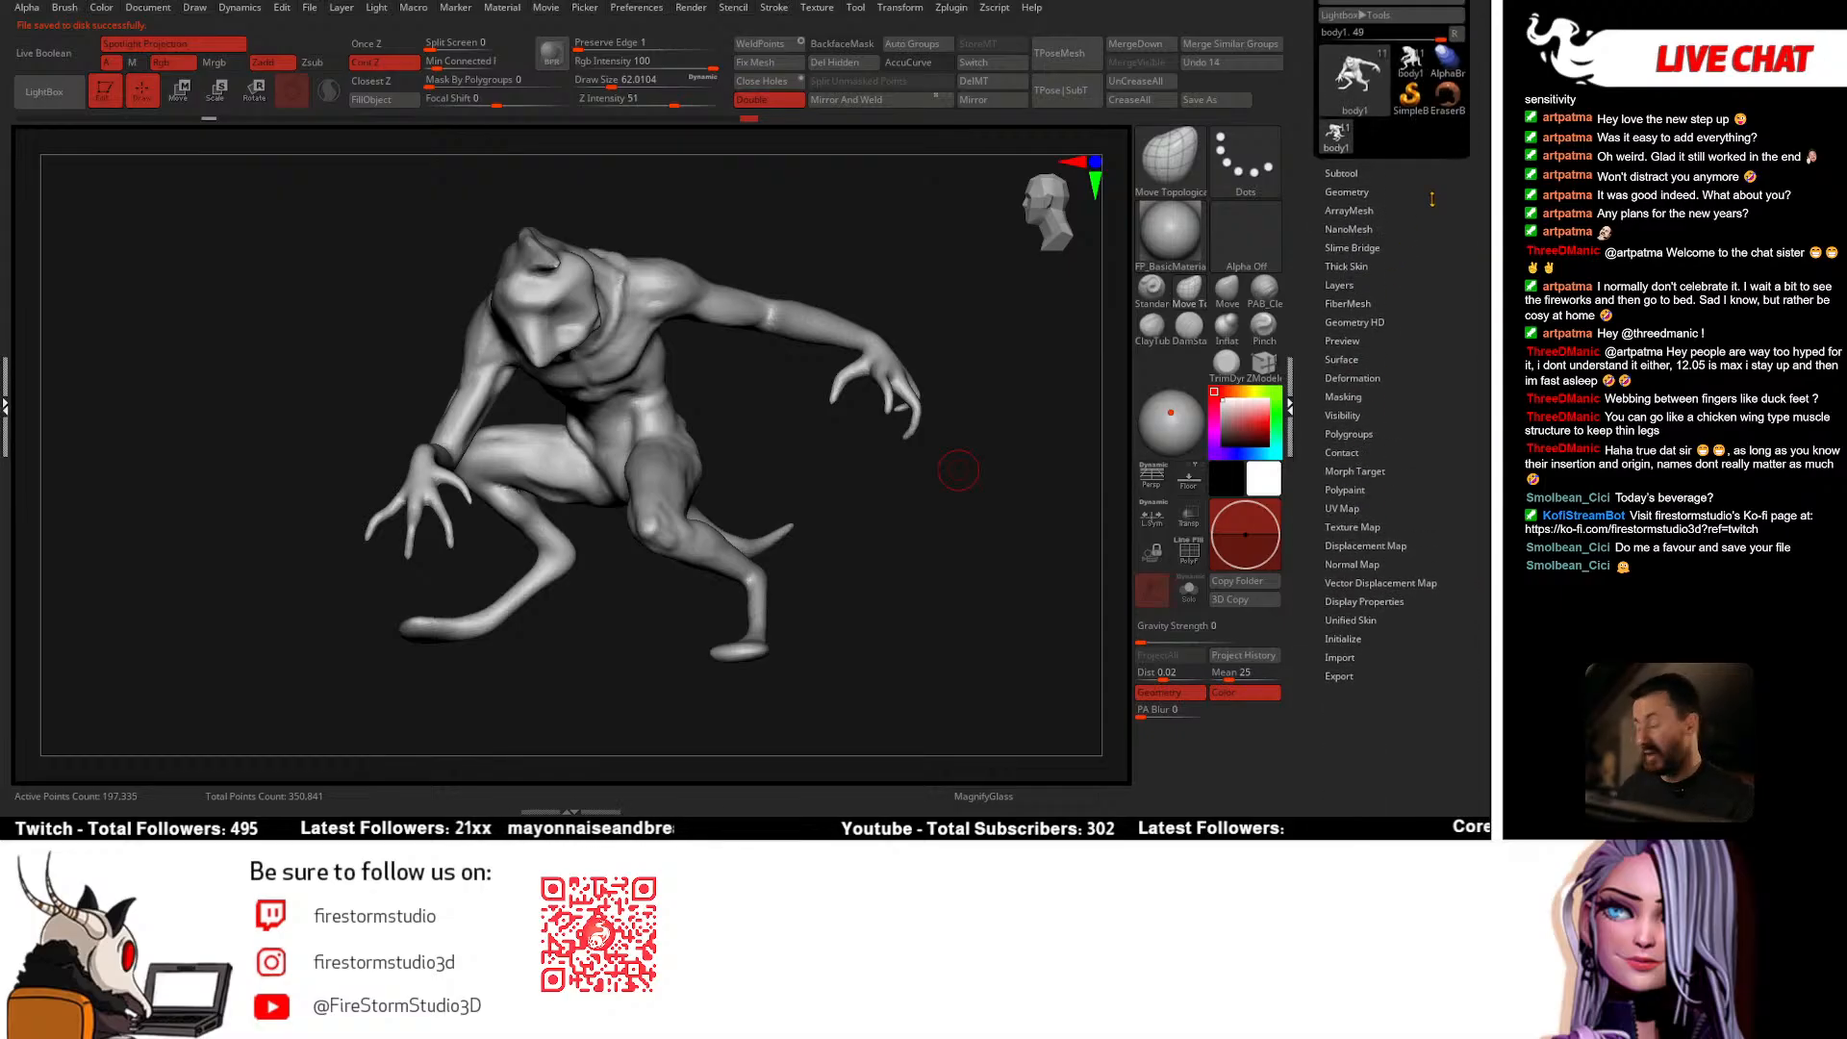
left_click(1364, 174)
left_click(1454, 167, "shift")
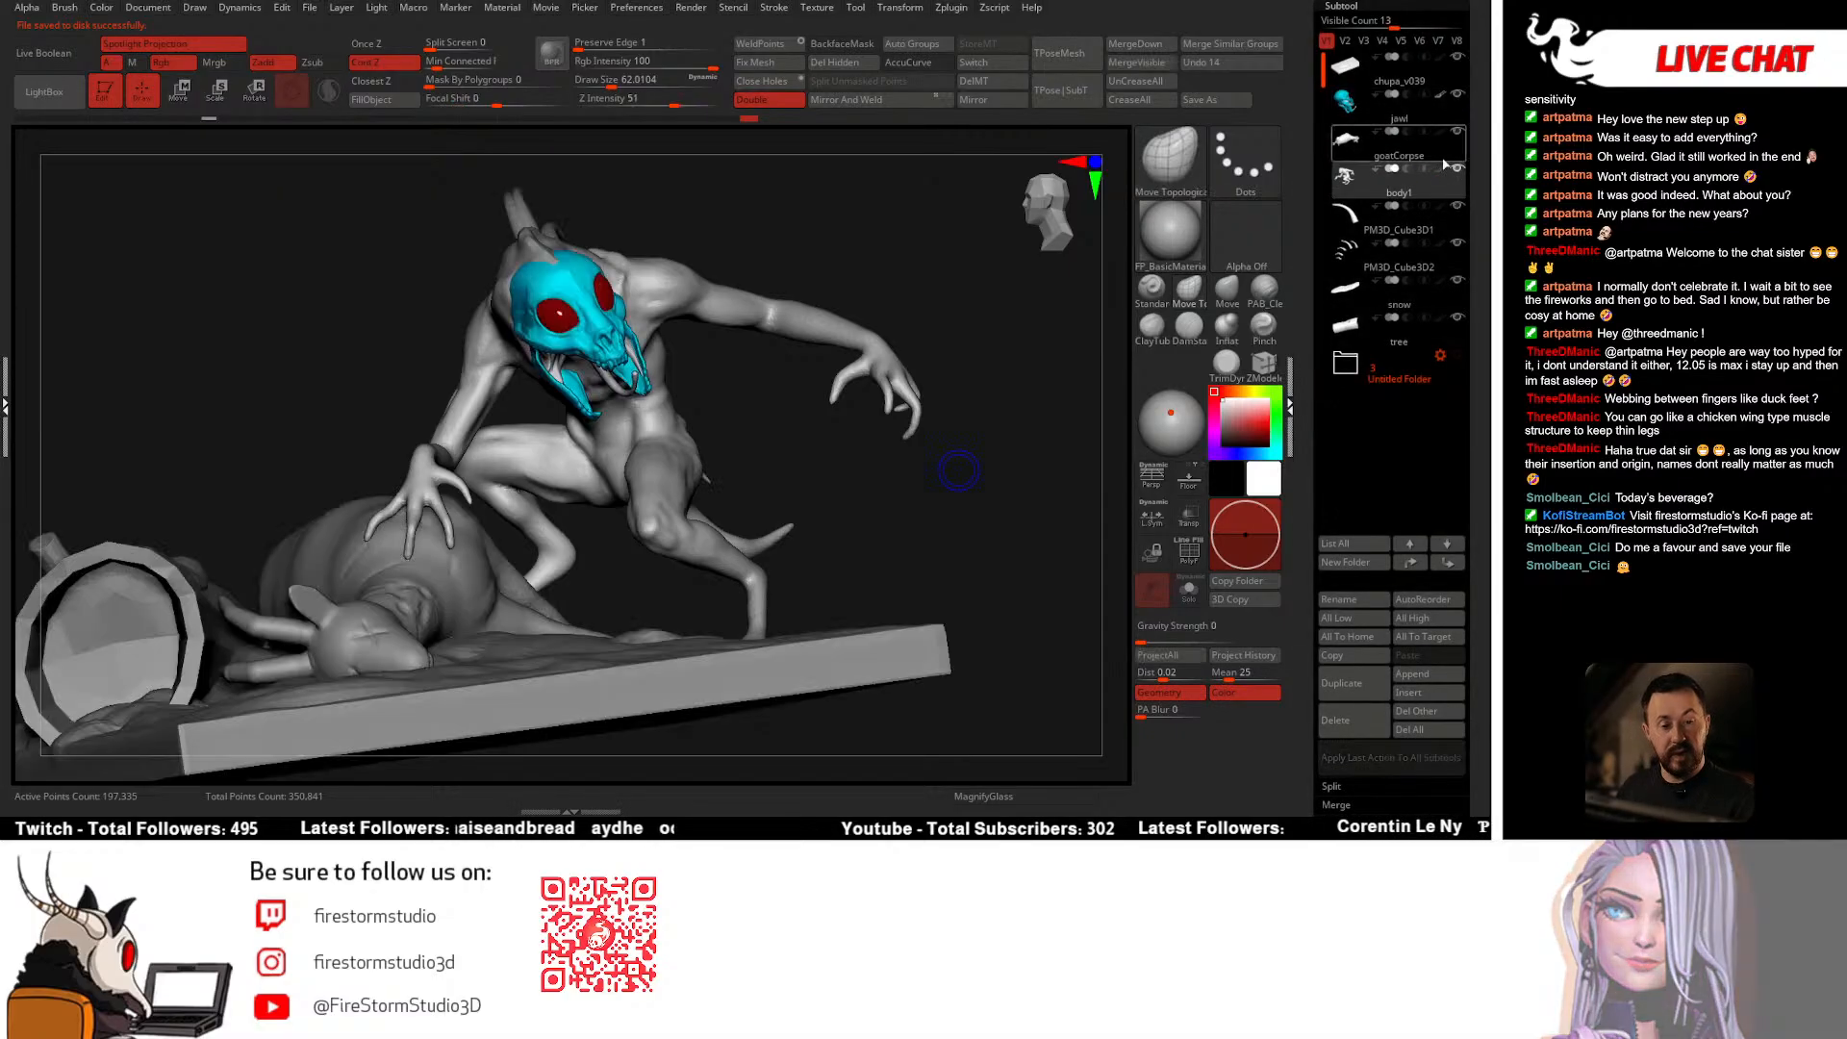
Step: Isolate the body in Solo mode and choose the PAB_CleanBuildup brush with a draw size of about 44
mouse_move(991, 478)
left_mouse_down()
mouse_move(920, 524)
mouse_move(1001, 512)
mouse_move(931, 508)
mouse_move(1017, 520)
mouse_move(950, 532)
mouse_move(571, 395)
mouse_move(616, 414)
left_mouse_up()
left_click(1264, 290)
left_click(1189, 588)
key("space")
left_click_drag(710, 454, 705, 454)
Step: Sculpt the body's lower torso, setting the brush to Z Intensity 14 and a draw size of about 59
mouse_move(705, 454)
right_mouse_down()
mouse_move(597, 431)
mouse_move(668, 408)
mouse_move(625, 428)
mouse_move(648, 531)
mouse_move(664, 471)
right_mouse_up()
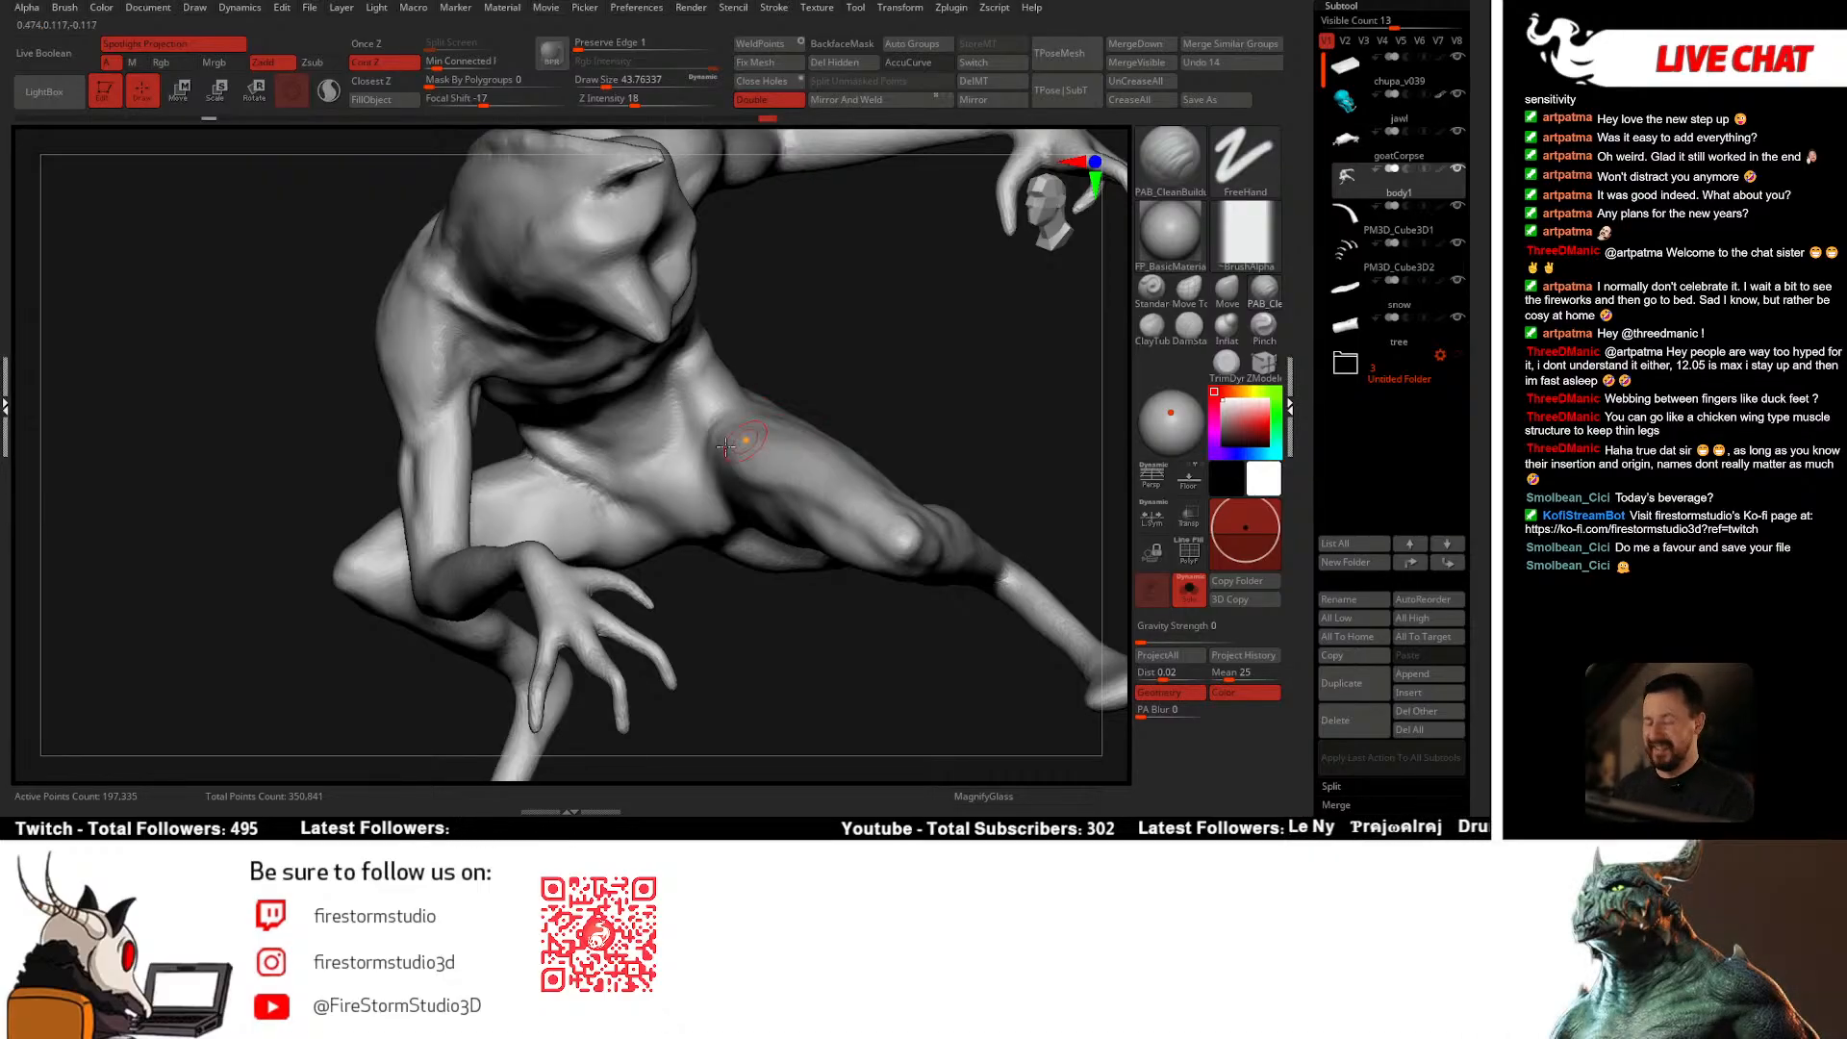
right_click_drag(726, 445, 675, 351)
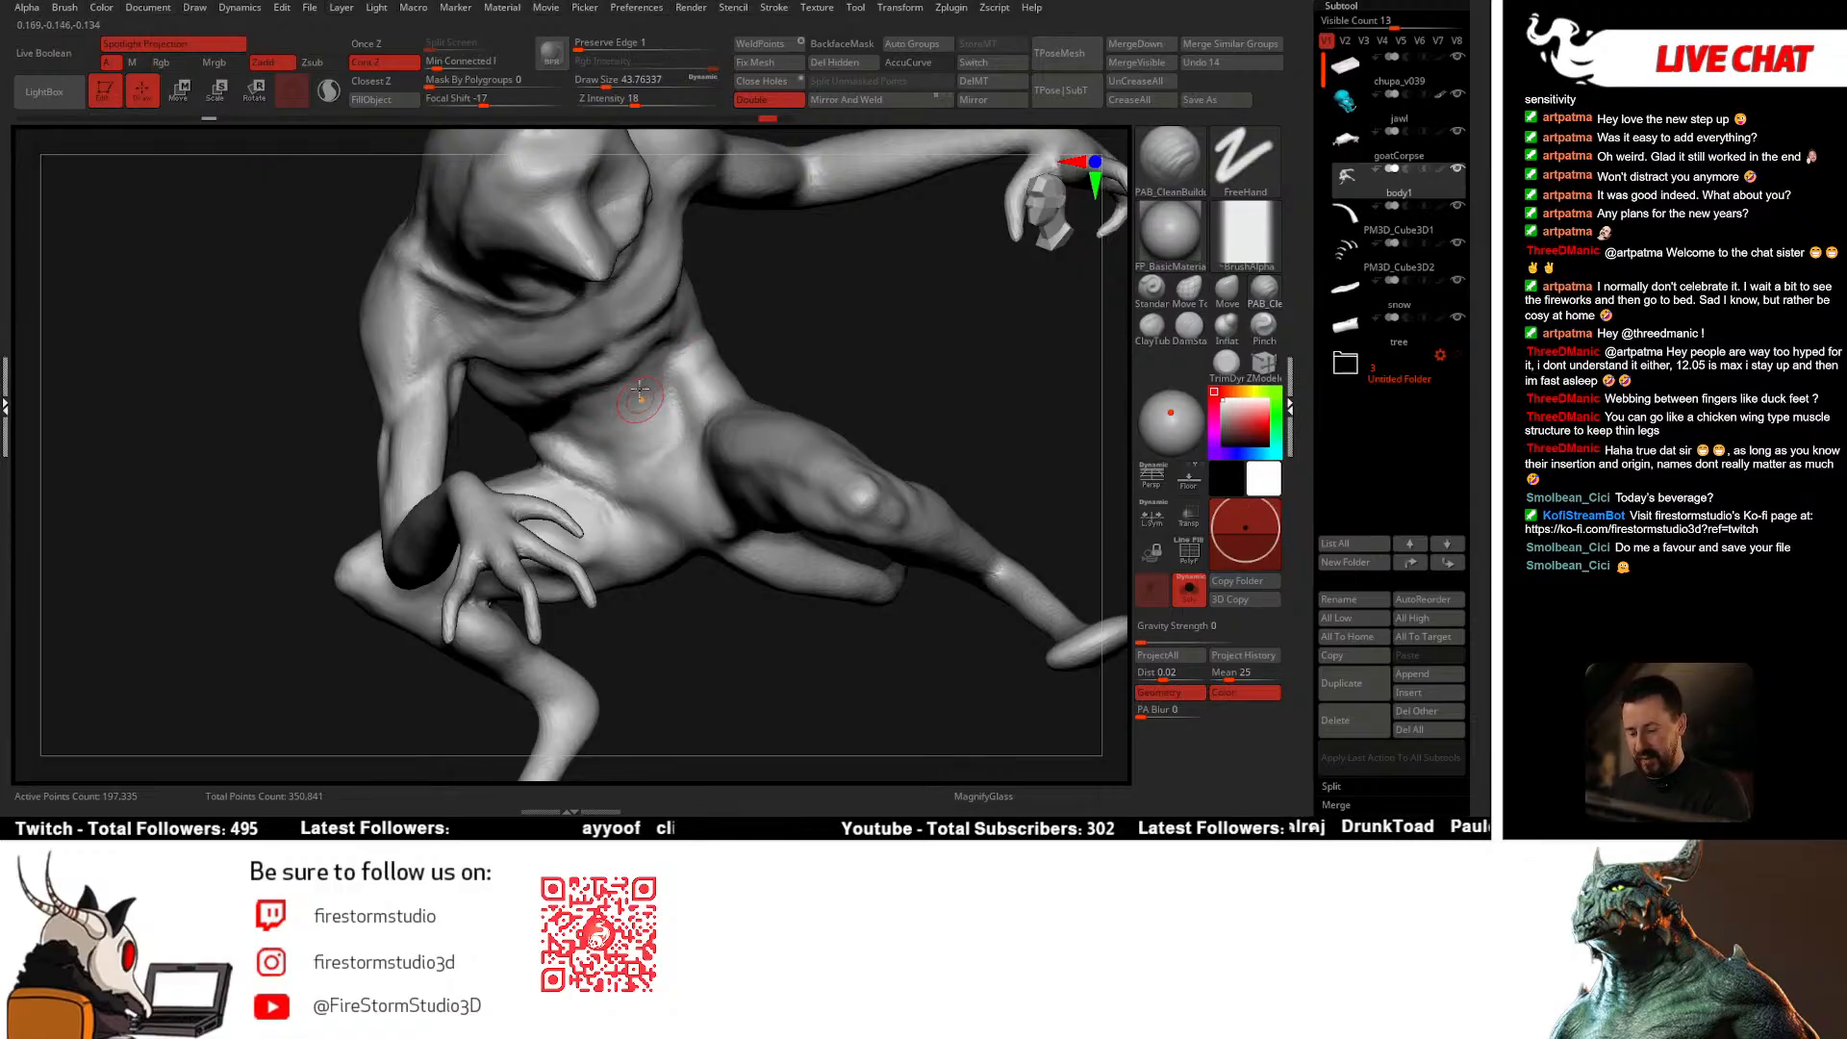
key("u")
left_click_drag(630, 414, 624, 413)
right_click_drag(629, 427, 627, 419)
key("s")
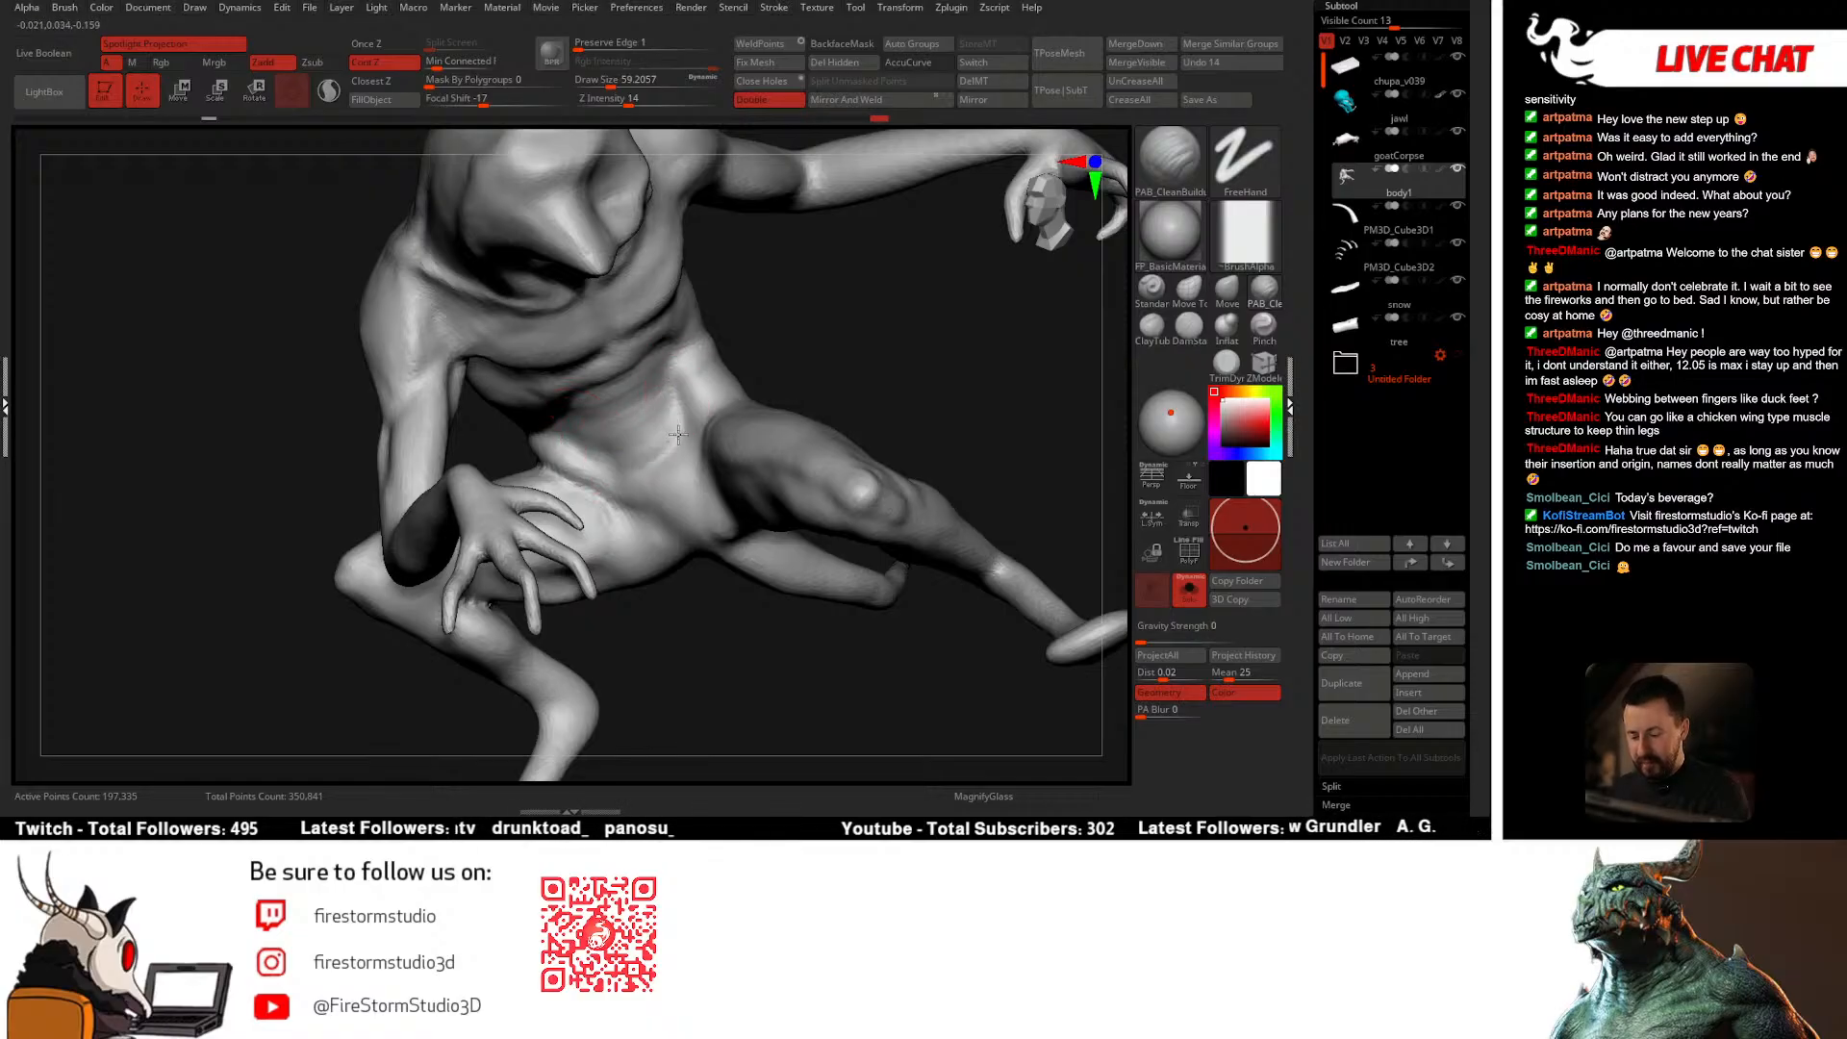
Step: Build up and smooth the muscle forms across the lower abdomen, hips and groin
right_click_drag(651, 481, 680, 410)
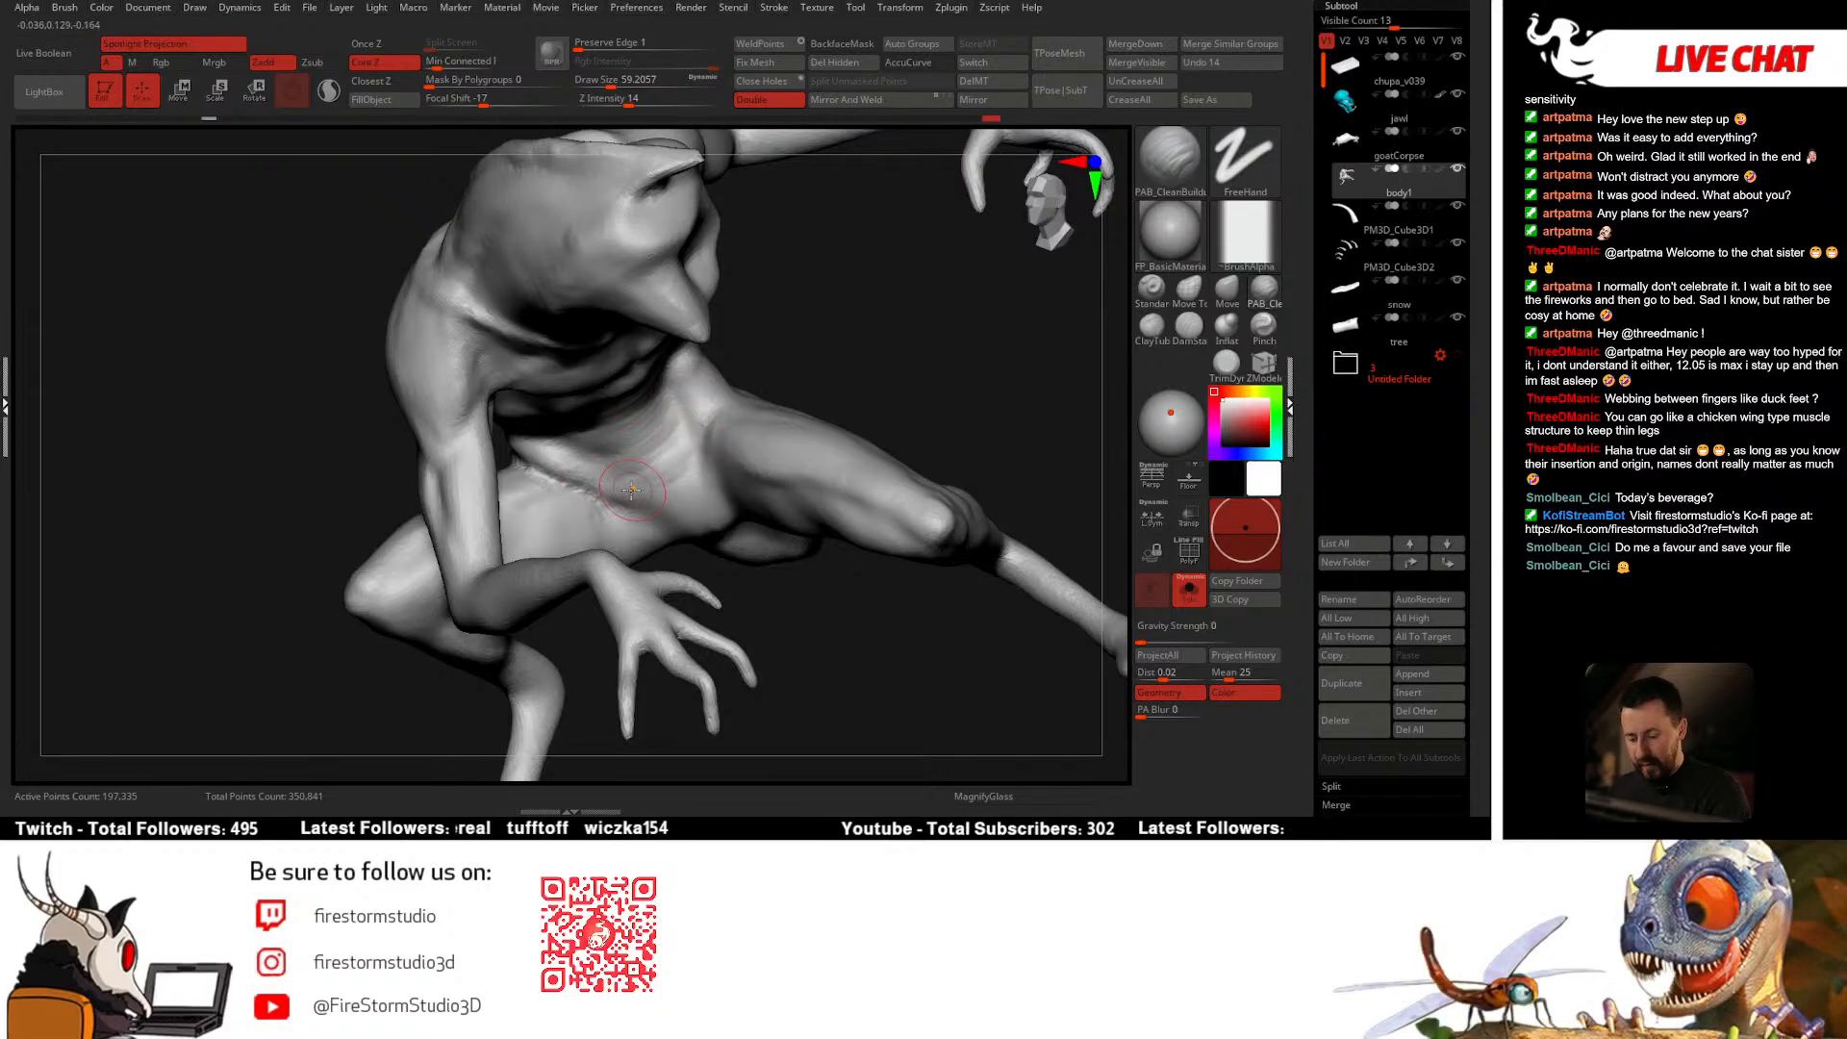
mouse_move(654, 513)
right_mouse_down()
mouse_move(564, 519)
mouse_move(680, 581)
right_mouse_up()
left_click_drag(673, 581, 658, 584, "shift")
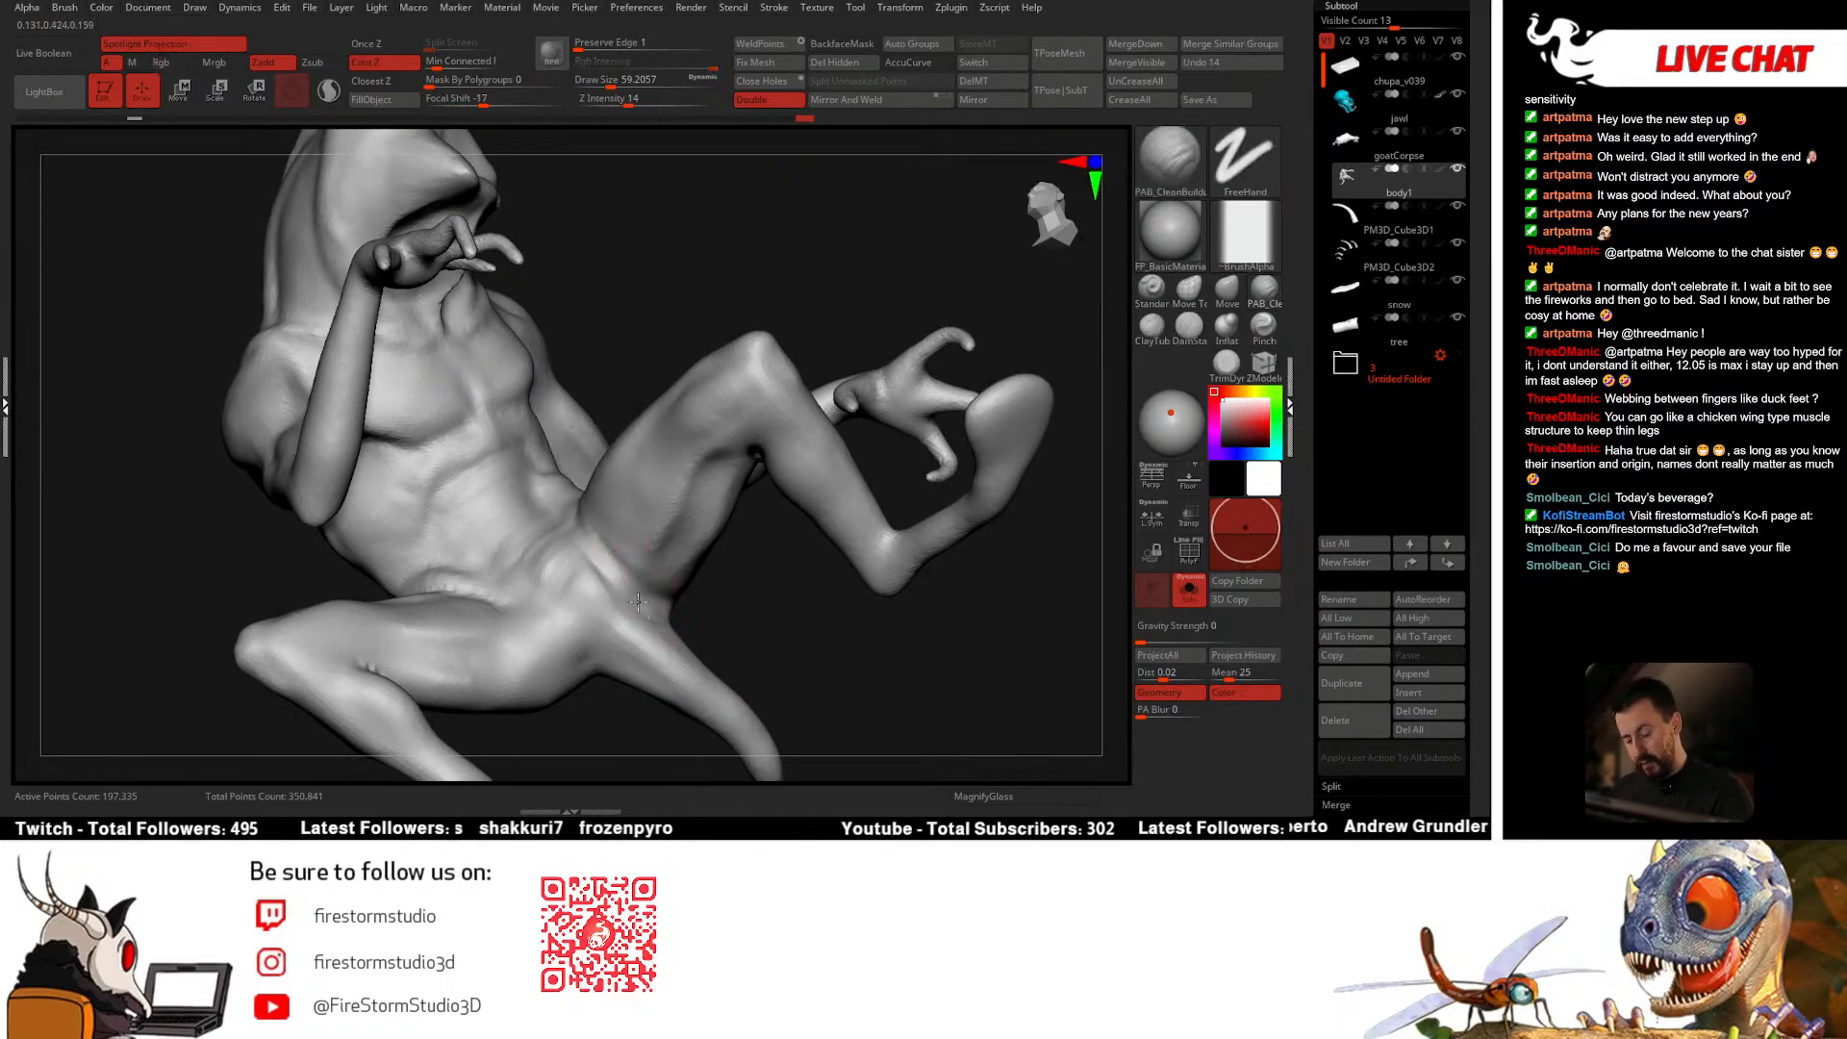
right_click_drag(637, 602, 615, 522)
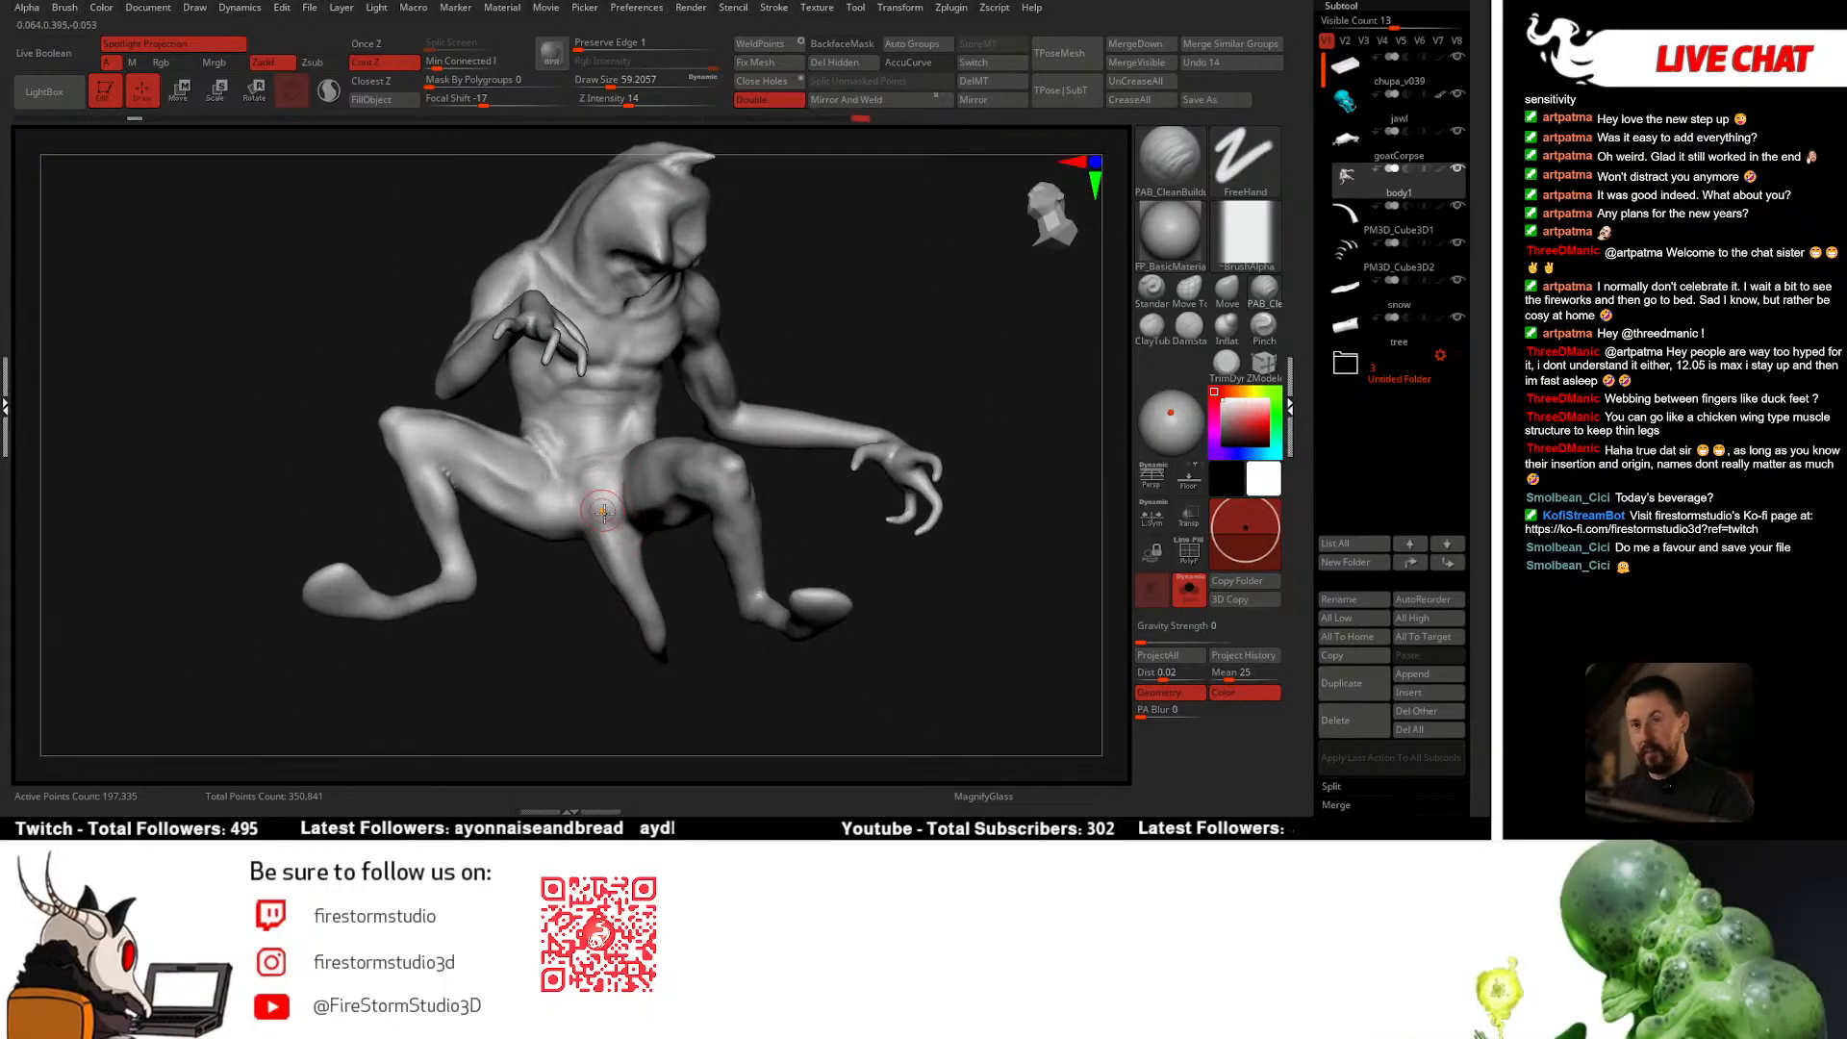
Step: Sculpt the muscle forms of the body's lower back, hip and side waist at a draw size of about 51
mouse_move(604, 511)
right_mouse_down()
mouse_move(601, 538)
mouse_move(605, 486)
mouse_move(583, 472)
mouse_move(606, 488)
mouse_move(571, 533)
mouse_move(664, 443)
mouse_move(711, 444)
mouse_move(682, 442)
mouse_move(684, 424)
mouse_move(890, 424)
mouse_move(789, 425)
right_mouse_up()
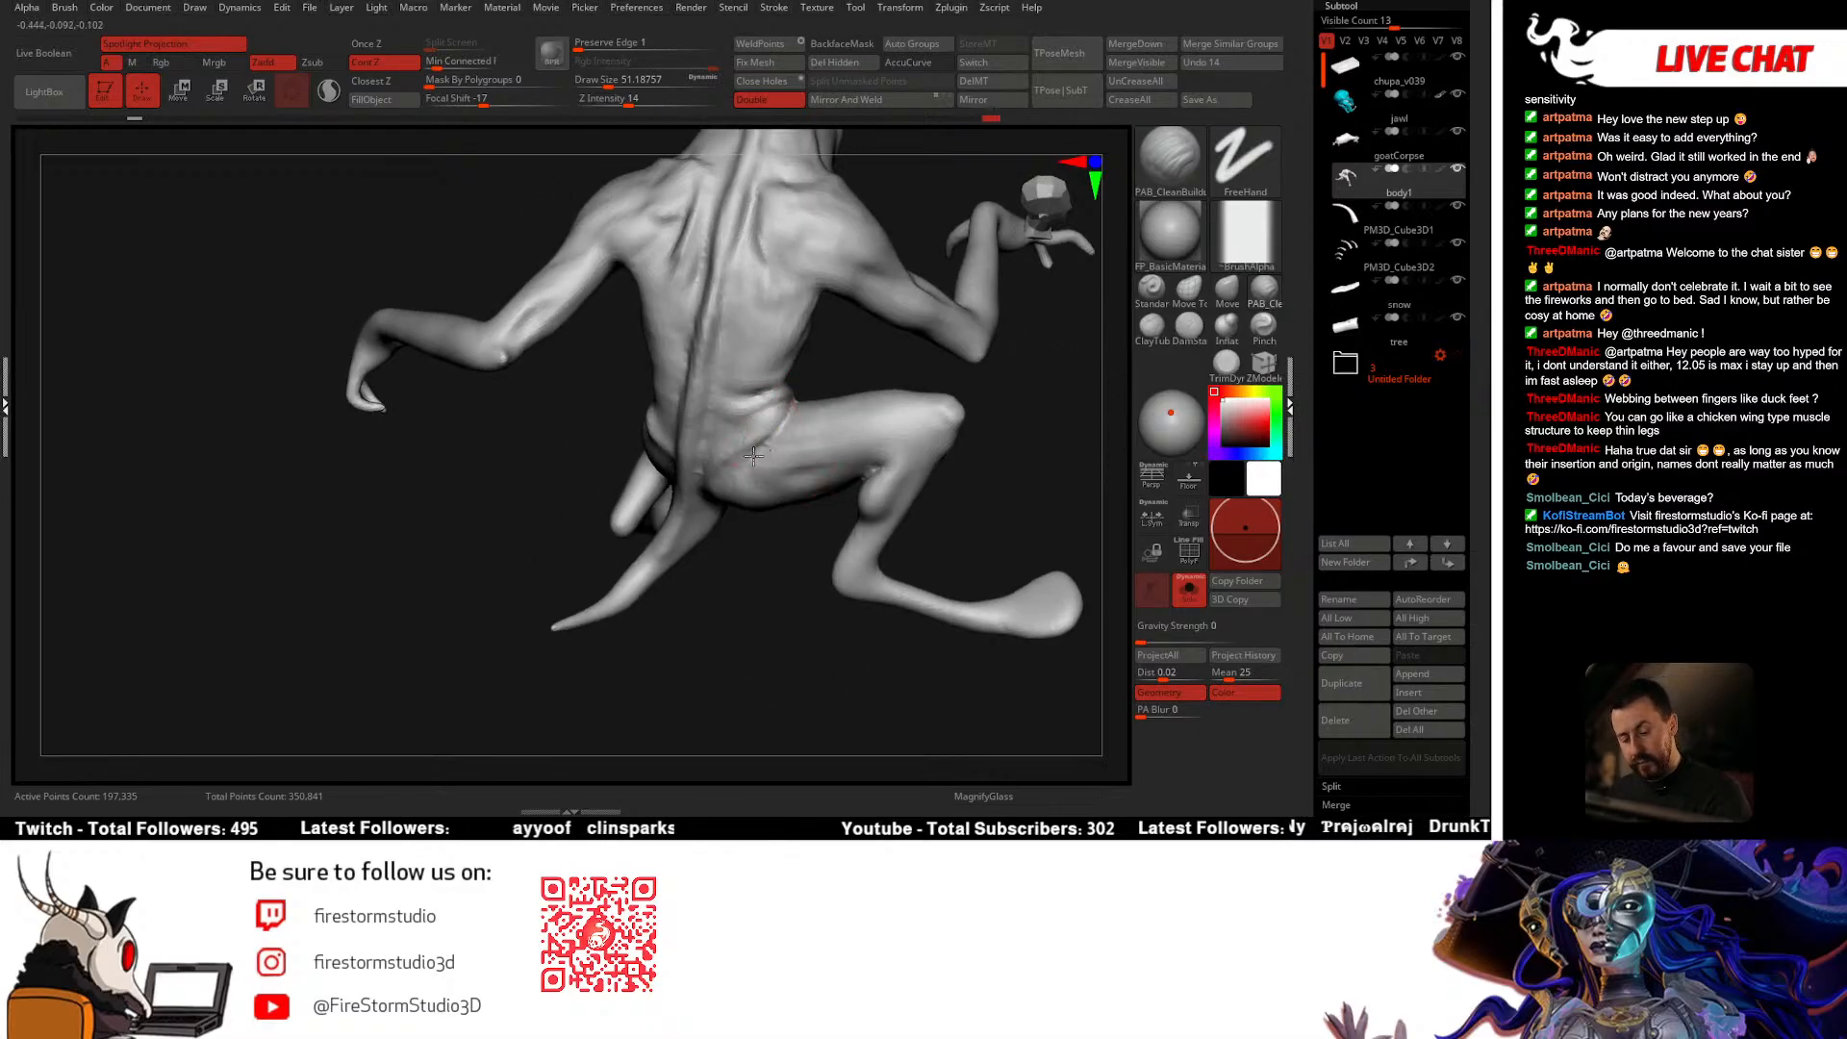
mouse_move(777, 390)
right_mouse_down()
mouse_move(746, 412)
mouse_move(778, 408)
right_mouse_up()
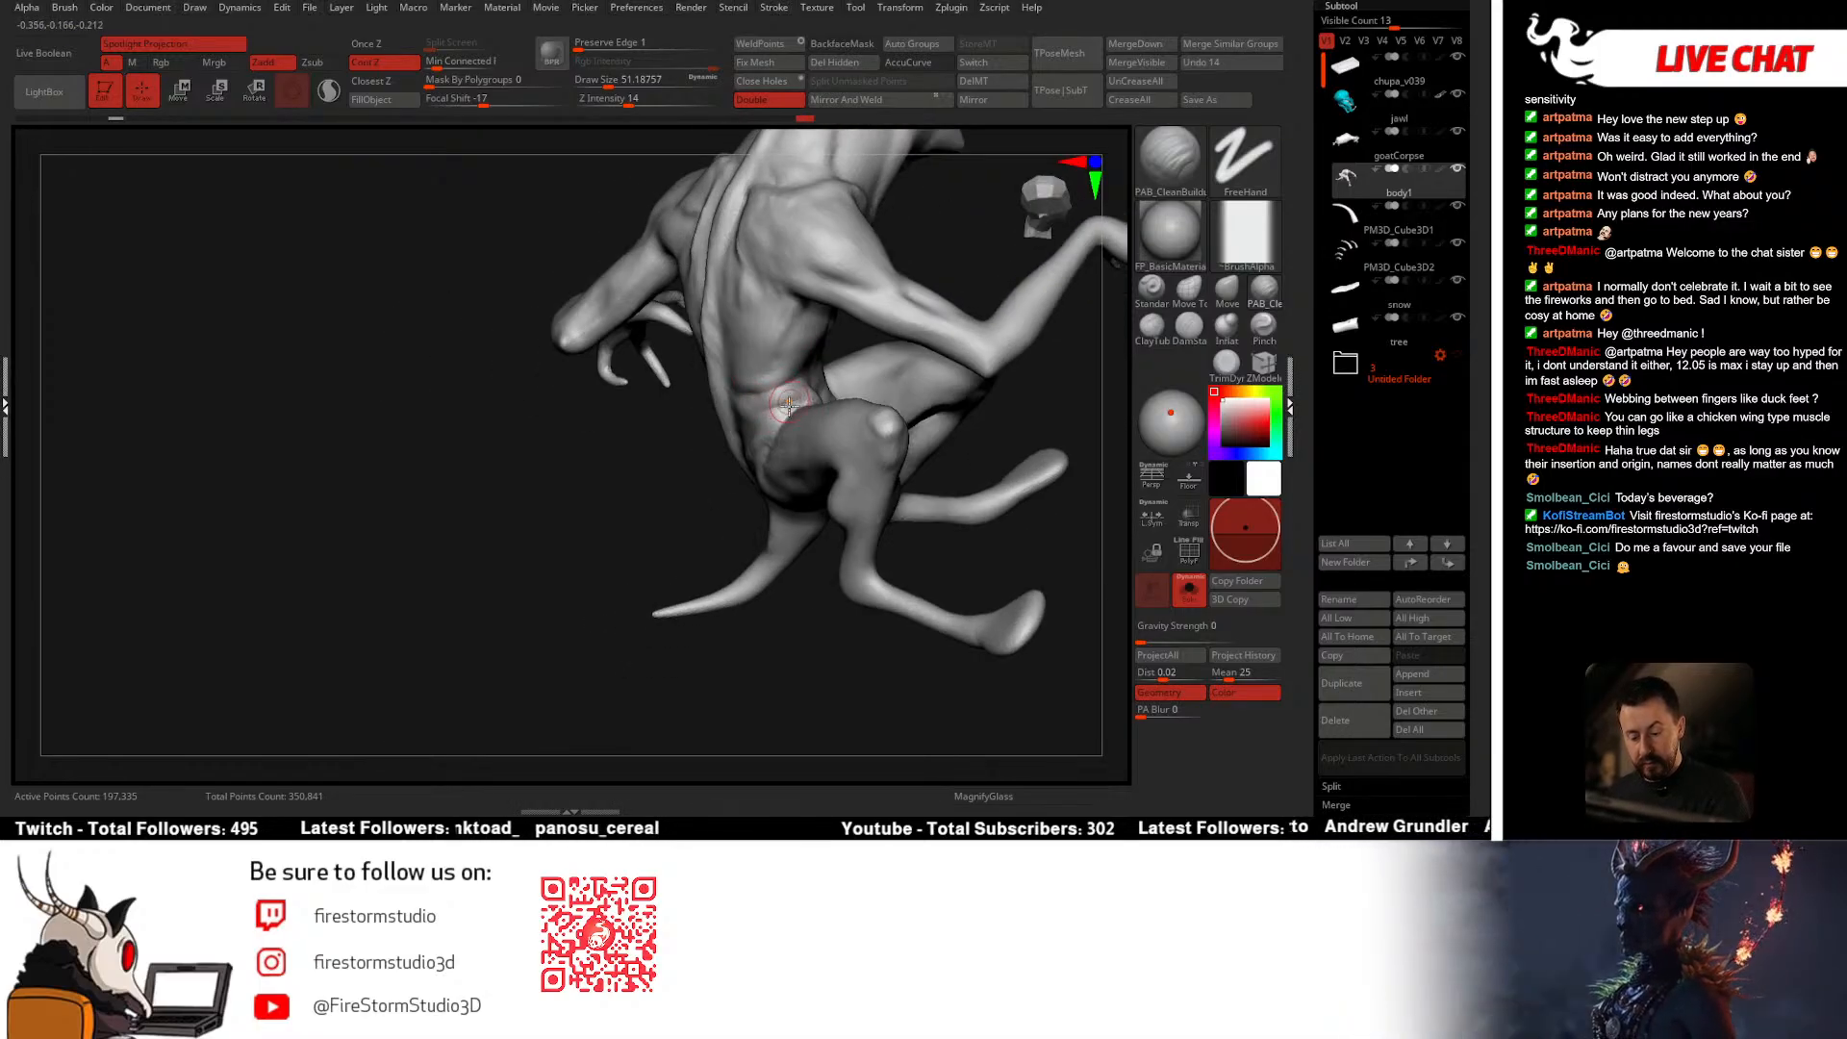
right_click_drag(783, 400, 685, 411)
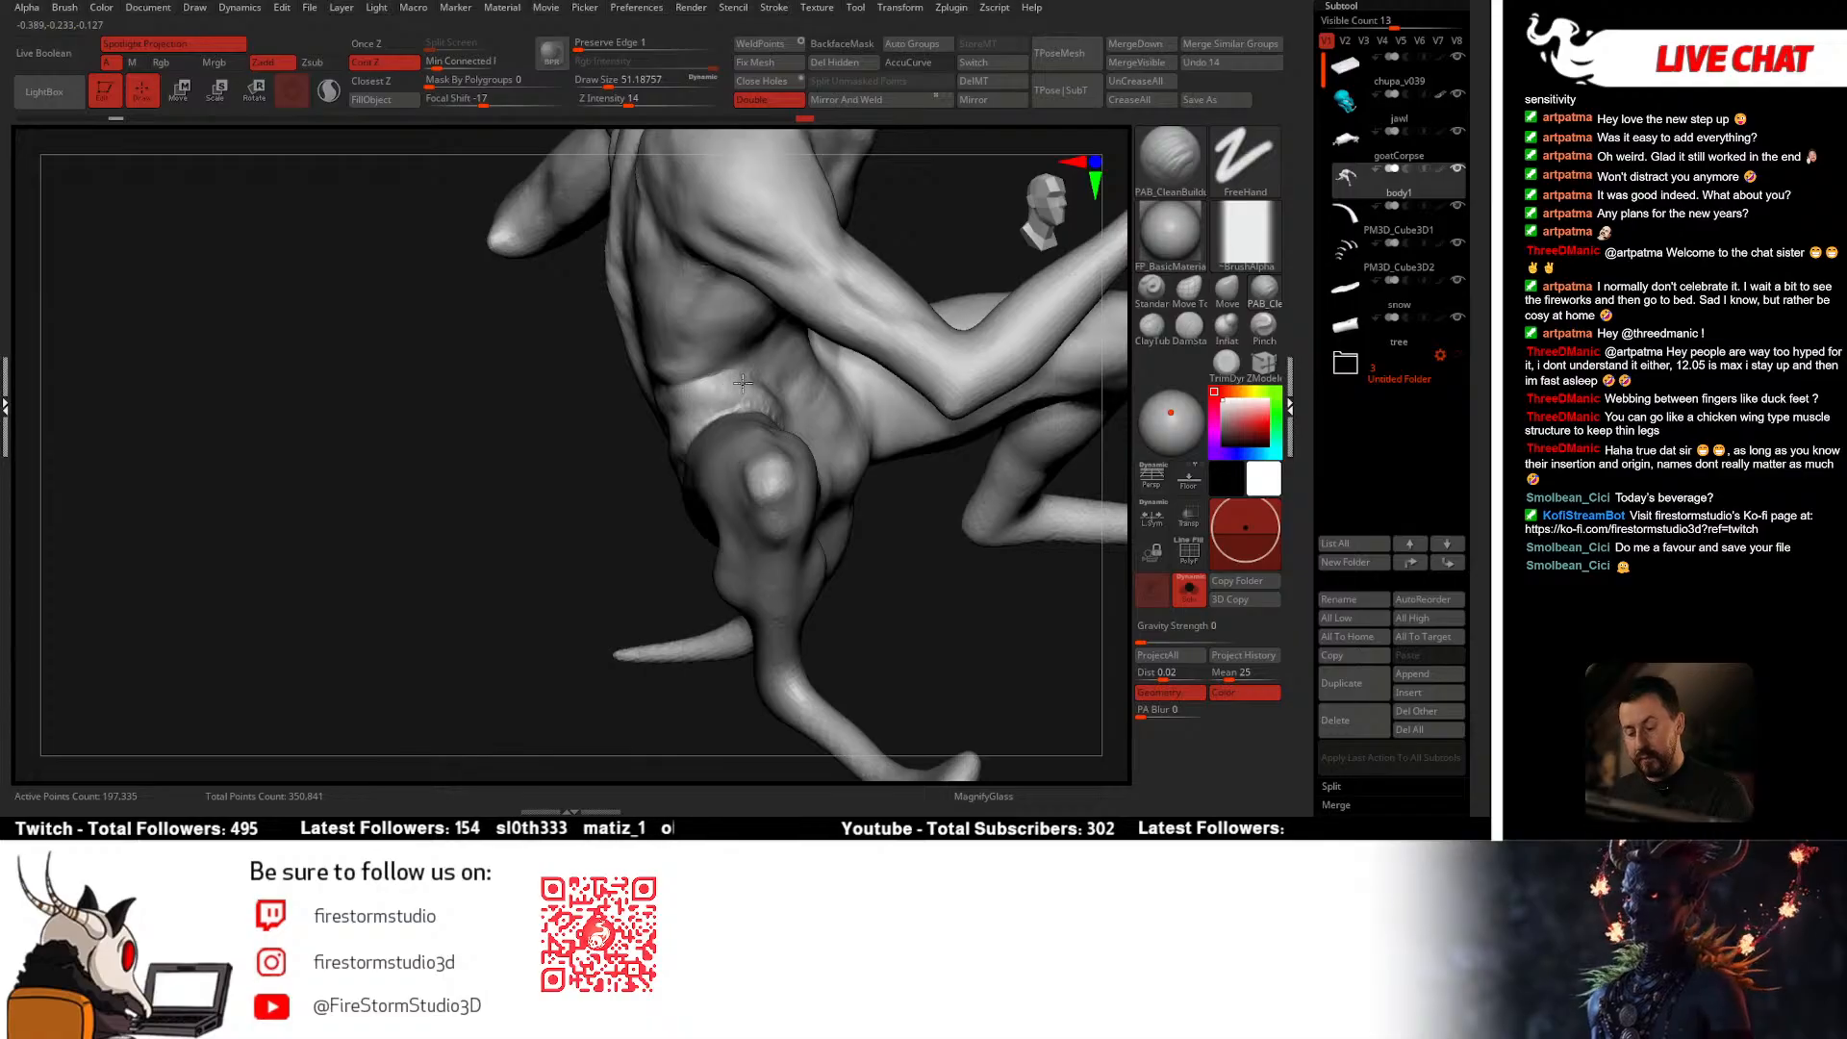
right_click_drag(742, 383, 642, 274)
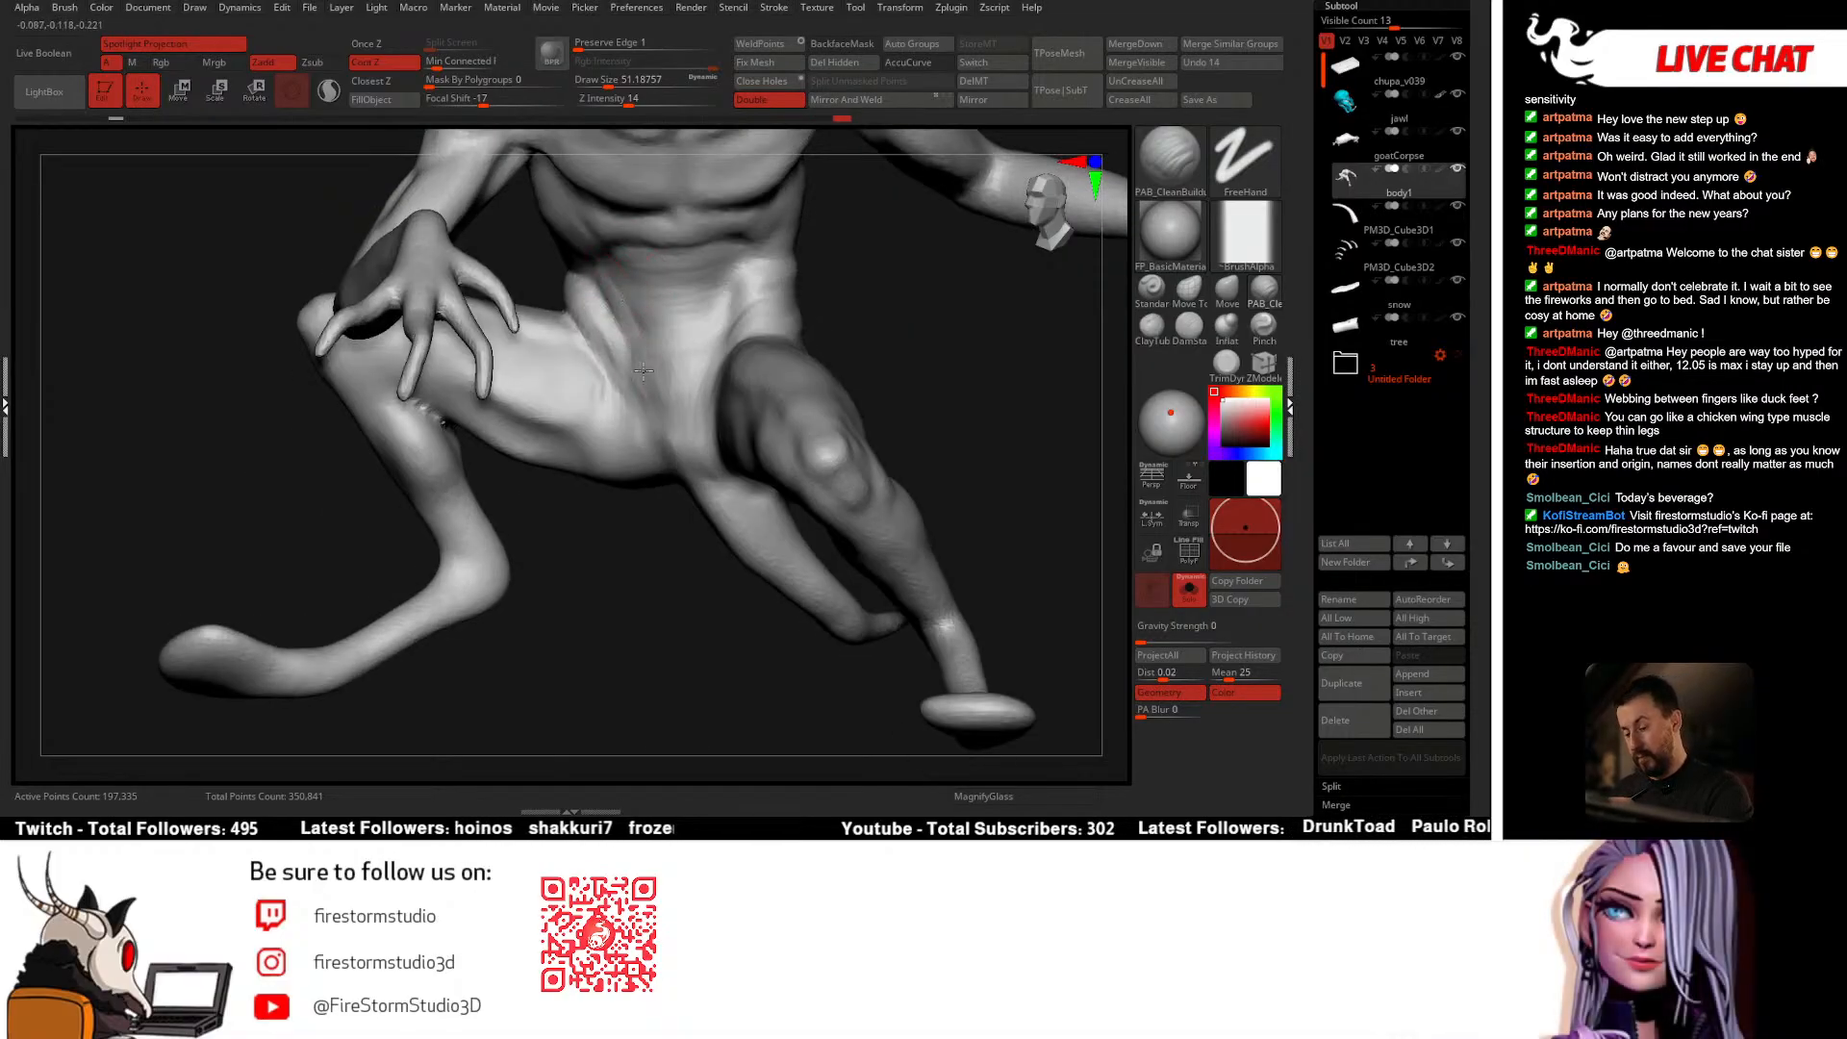
right_click_drag(649, 410, 681, 435)
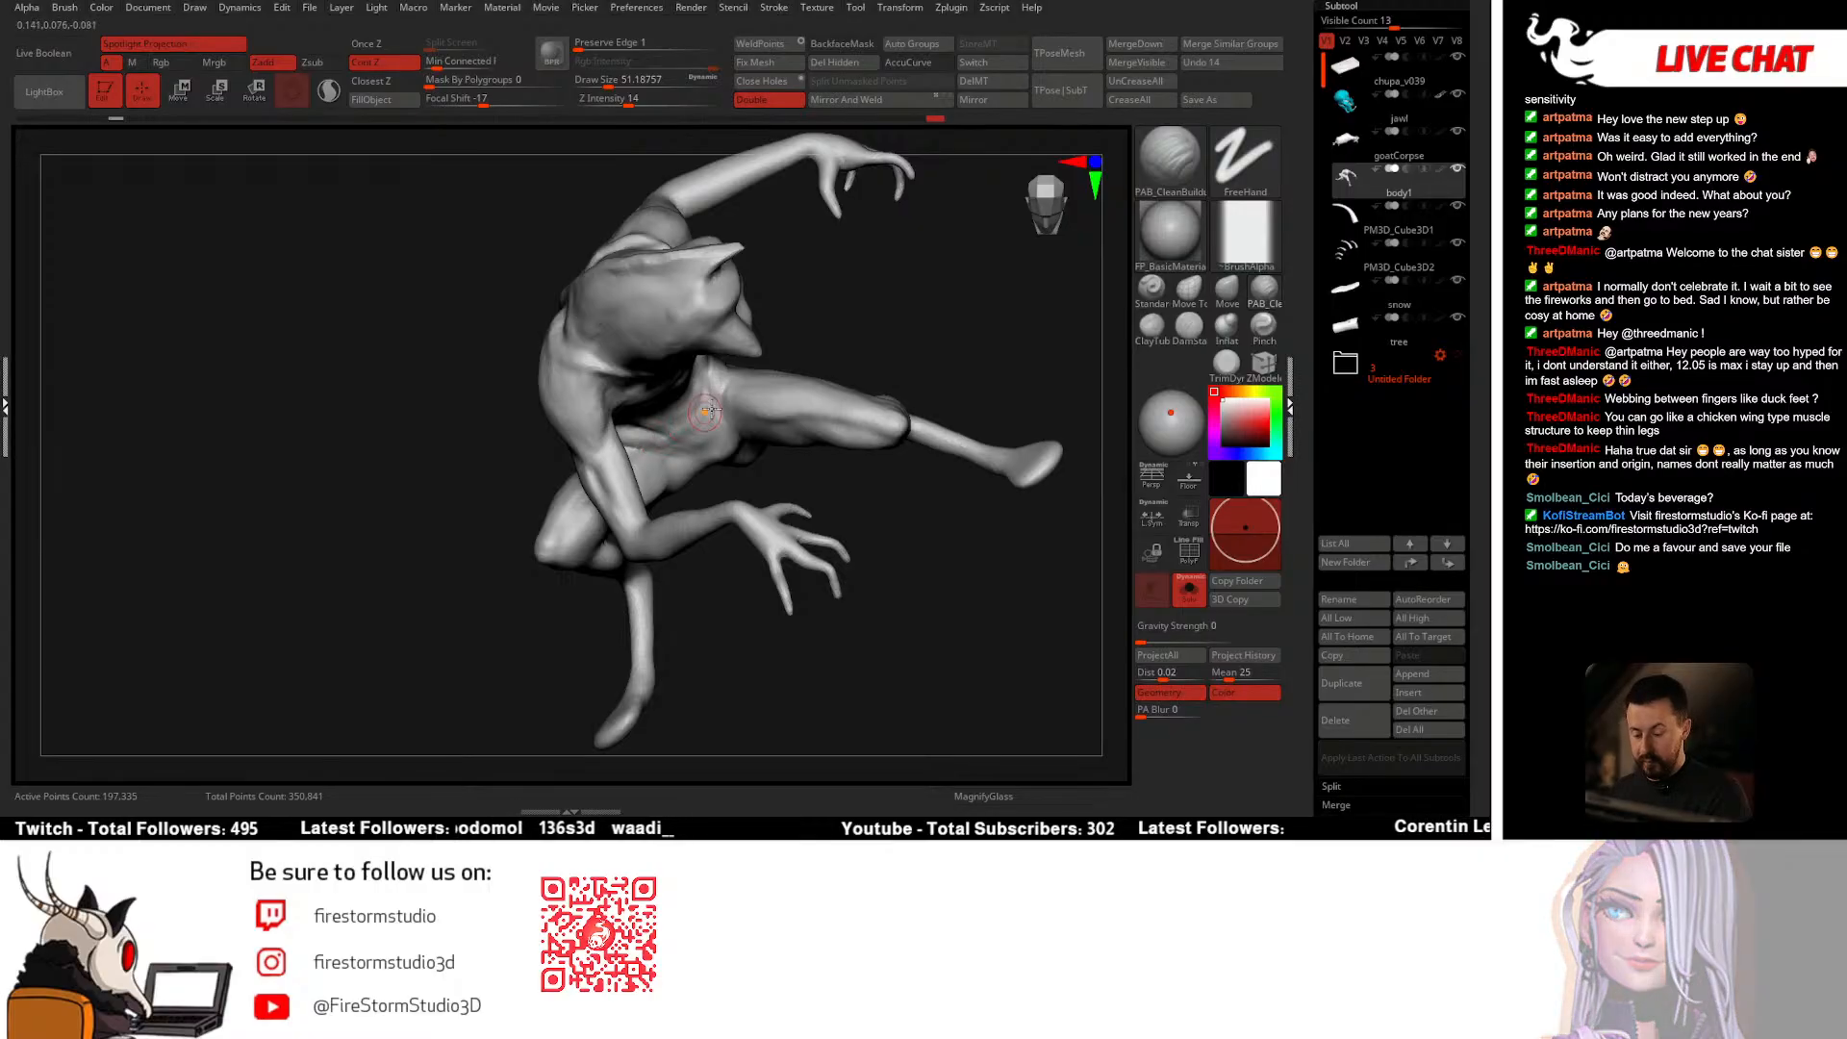
Step: Refine the transition between the waist, buttock and upper thigh from the back and side
right_click_drag(714, 459, 749, 459)
right_click_drag(780, 375, 683, 307)
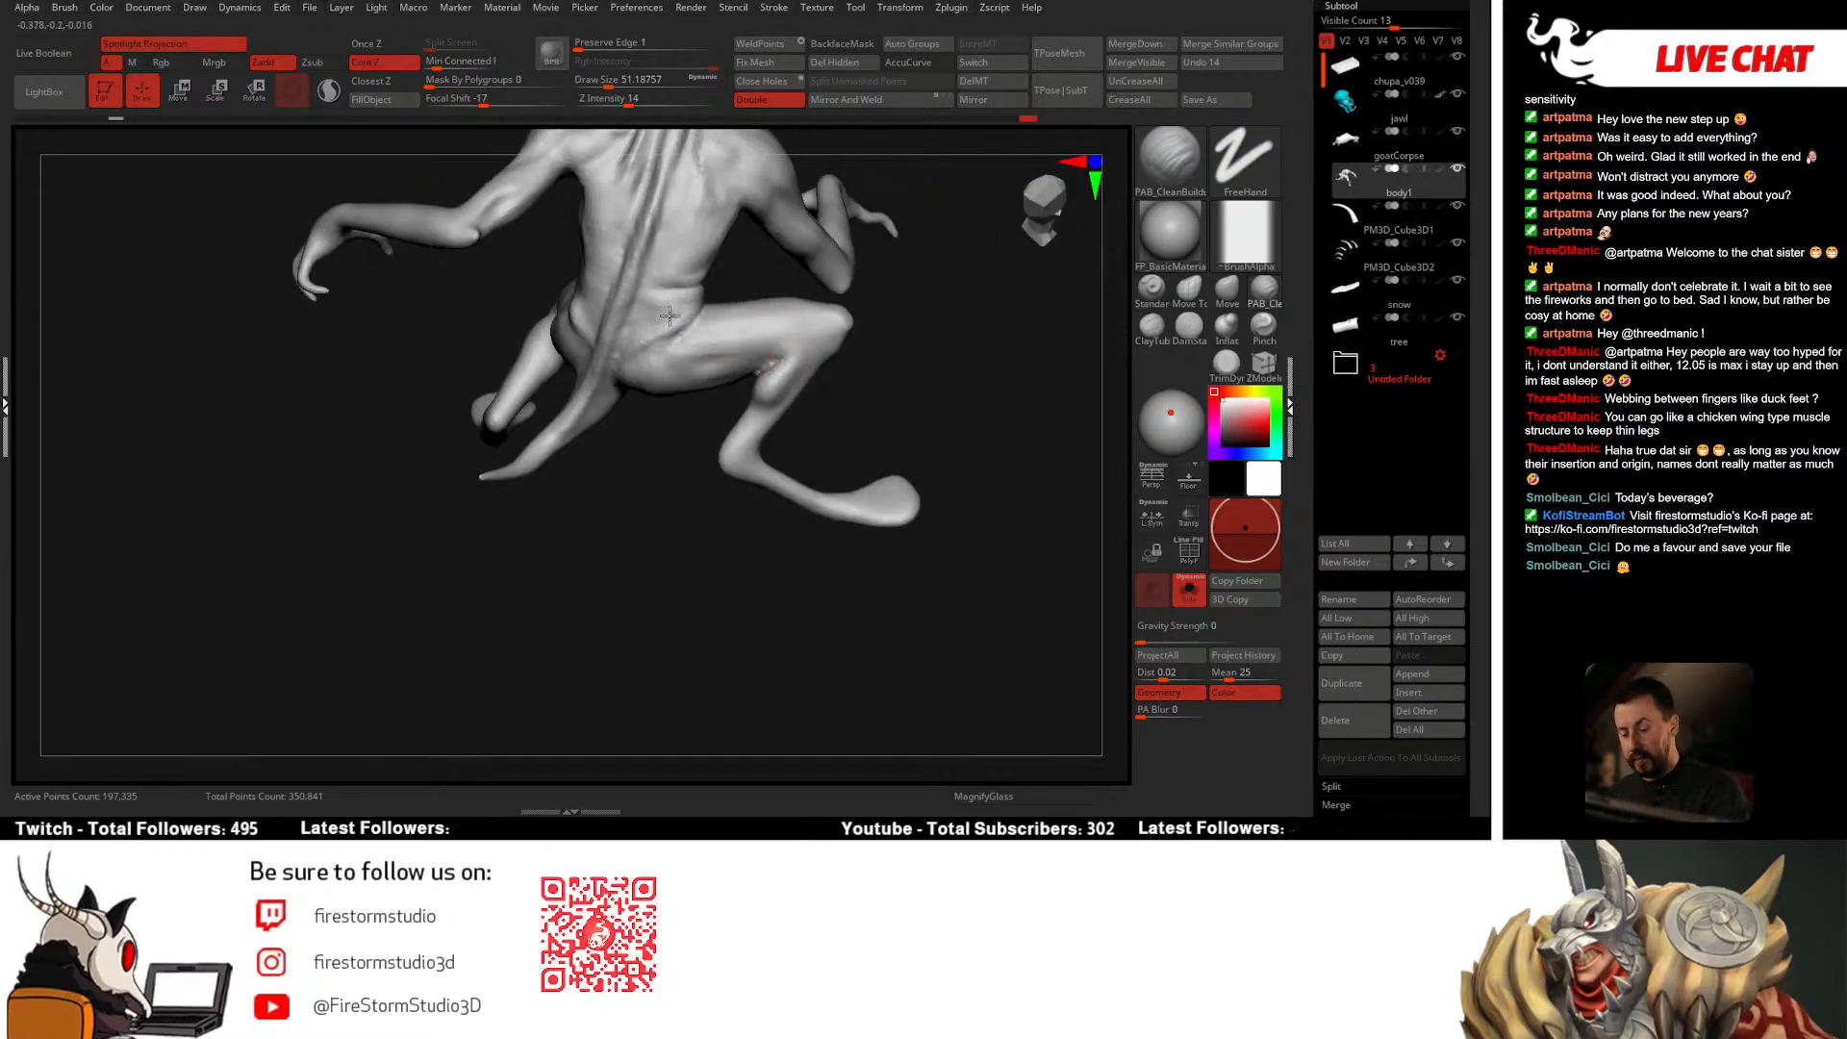
right_click_drag(699, 308, 631, 294)
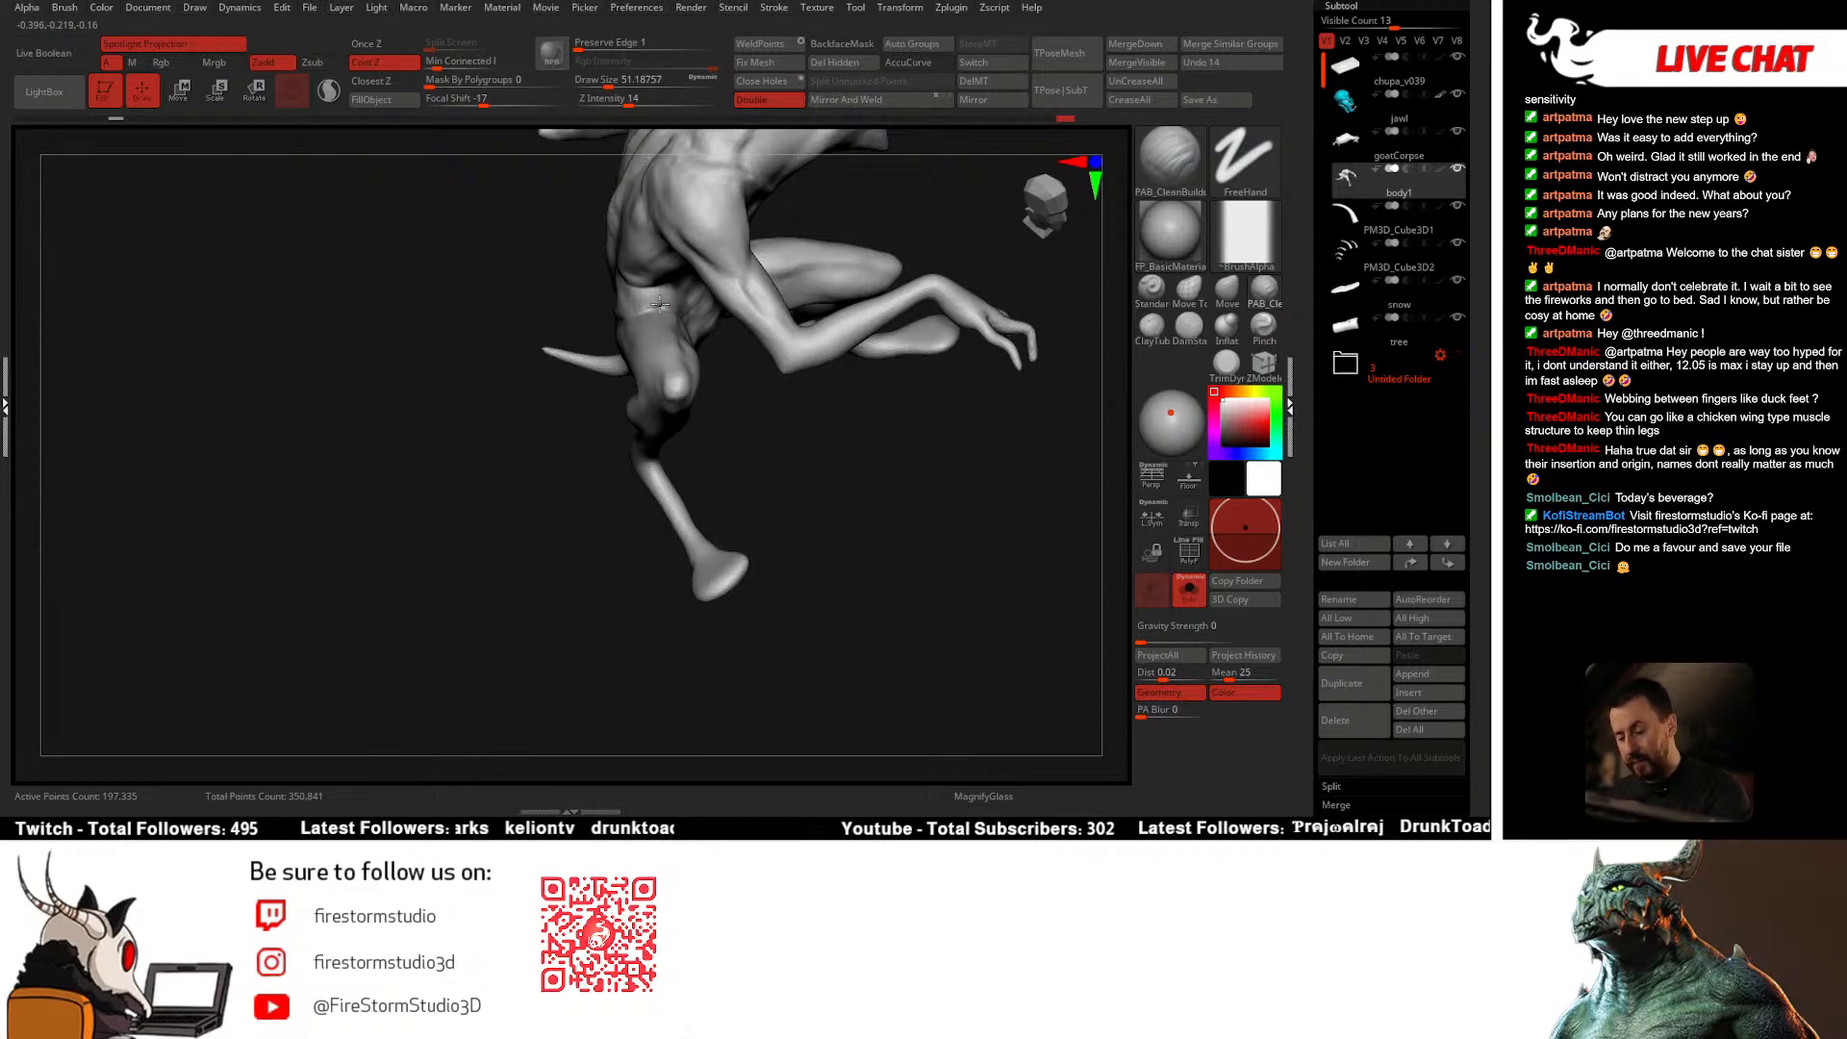
mouse_move(684, 313)
right_mouse_down()
mouse_move(648, 264)
mouse_move(805, 351)
mouse_move(734, 408)
mouse_move(714, 466)
mouse_move(746, 401)
mouse_move(691, 358)
mouse_move(671, 384)
right_mouse_up()
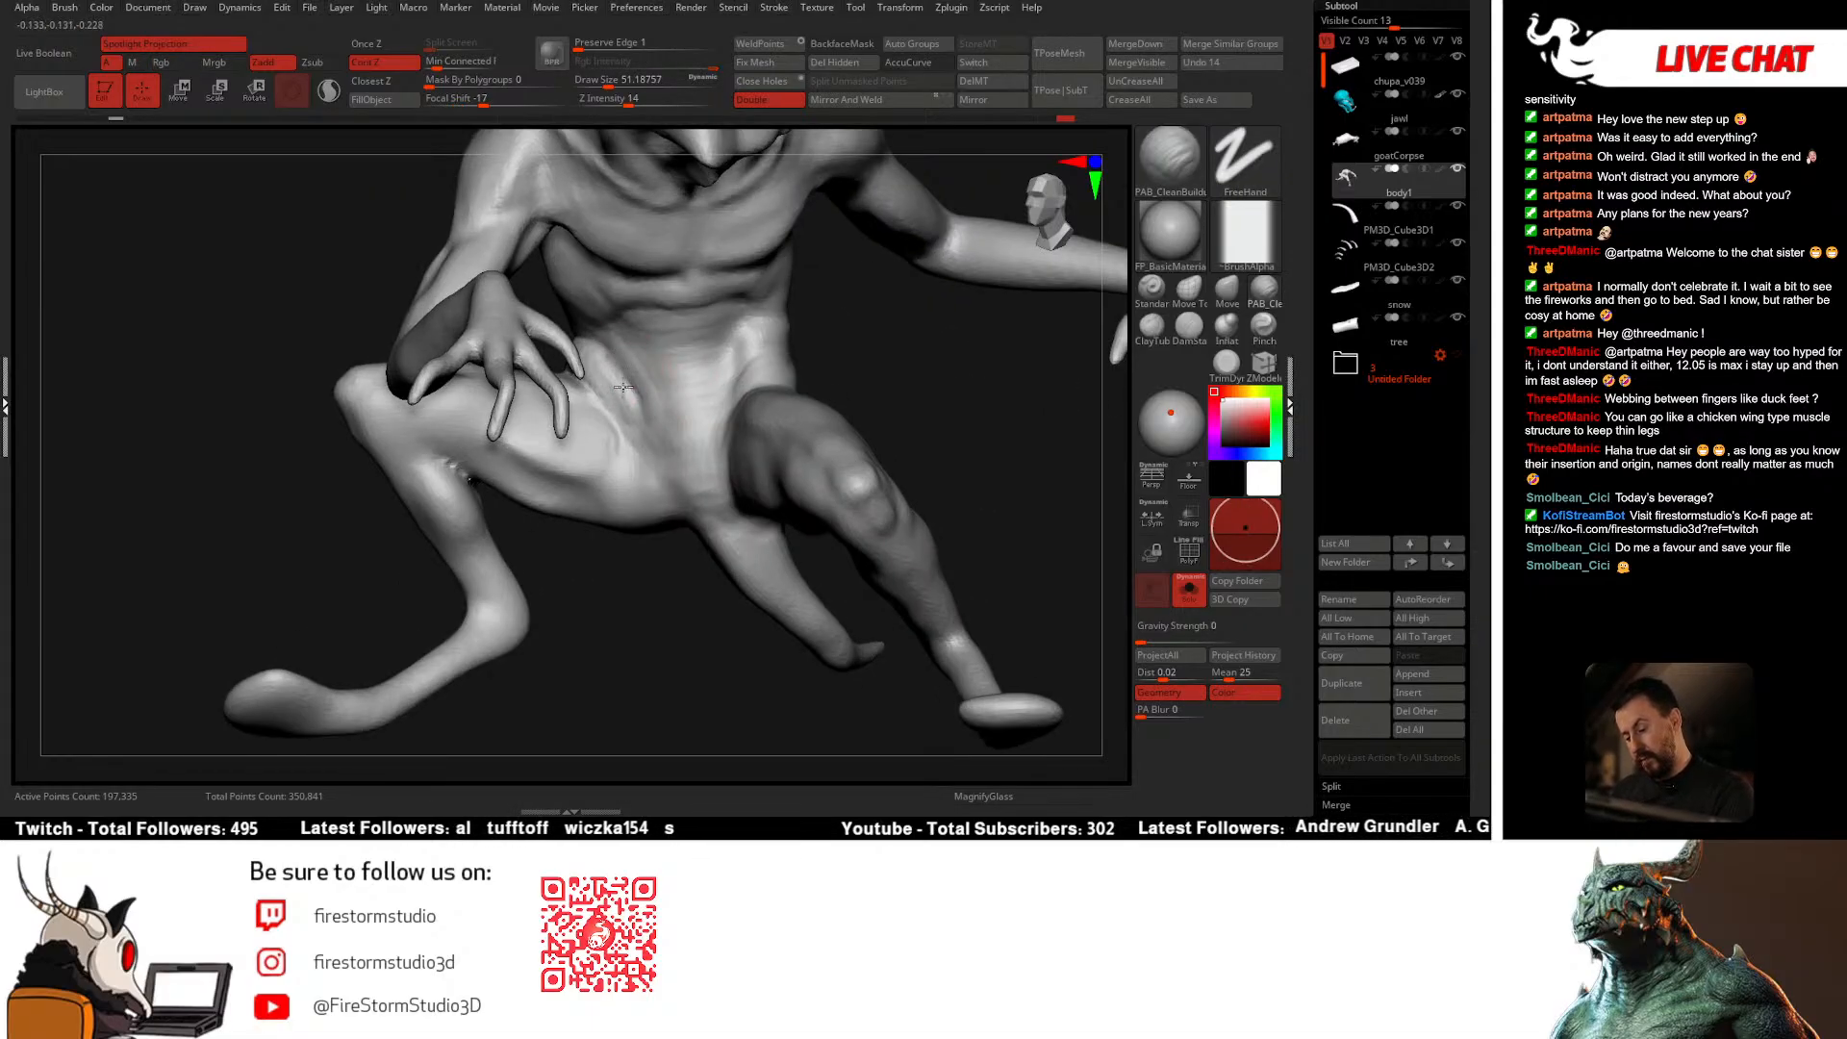
Step: Smooth the groin and inner hip at a lower subdivision level, return to the higher level and build up the lower abdomen
right_click_drag(652, 430, 630, 375)
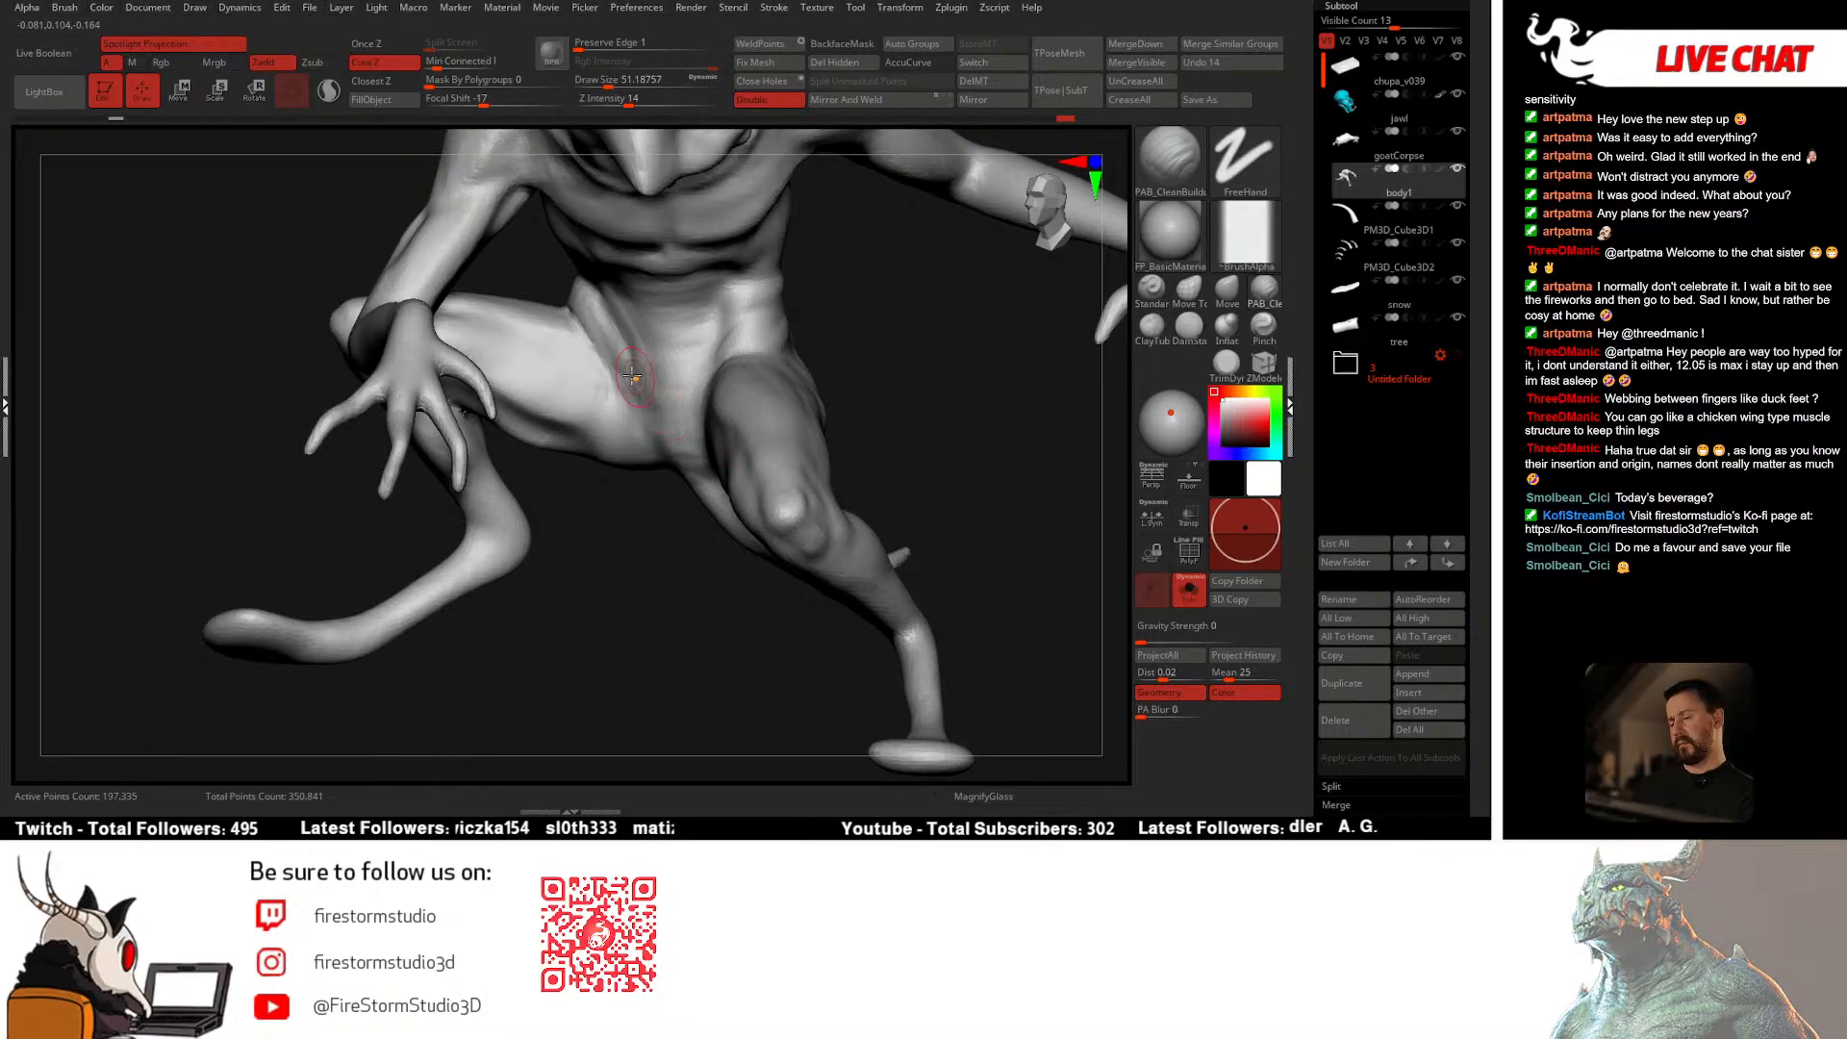
key("shift+d")
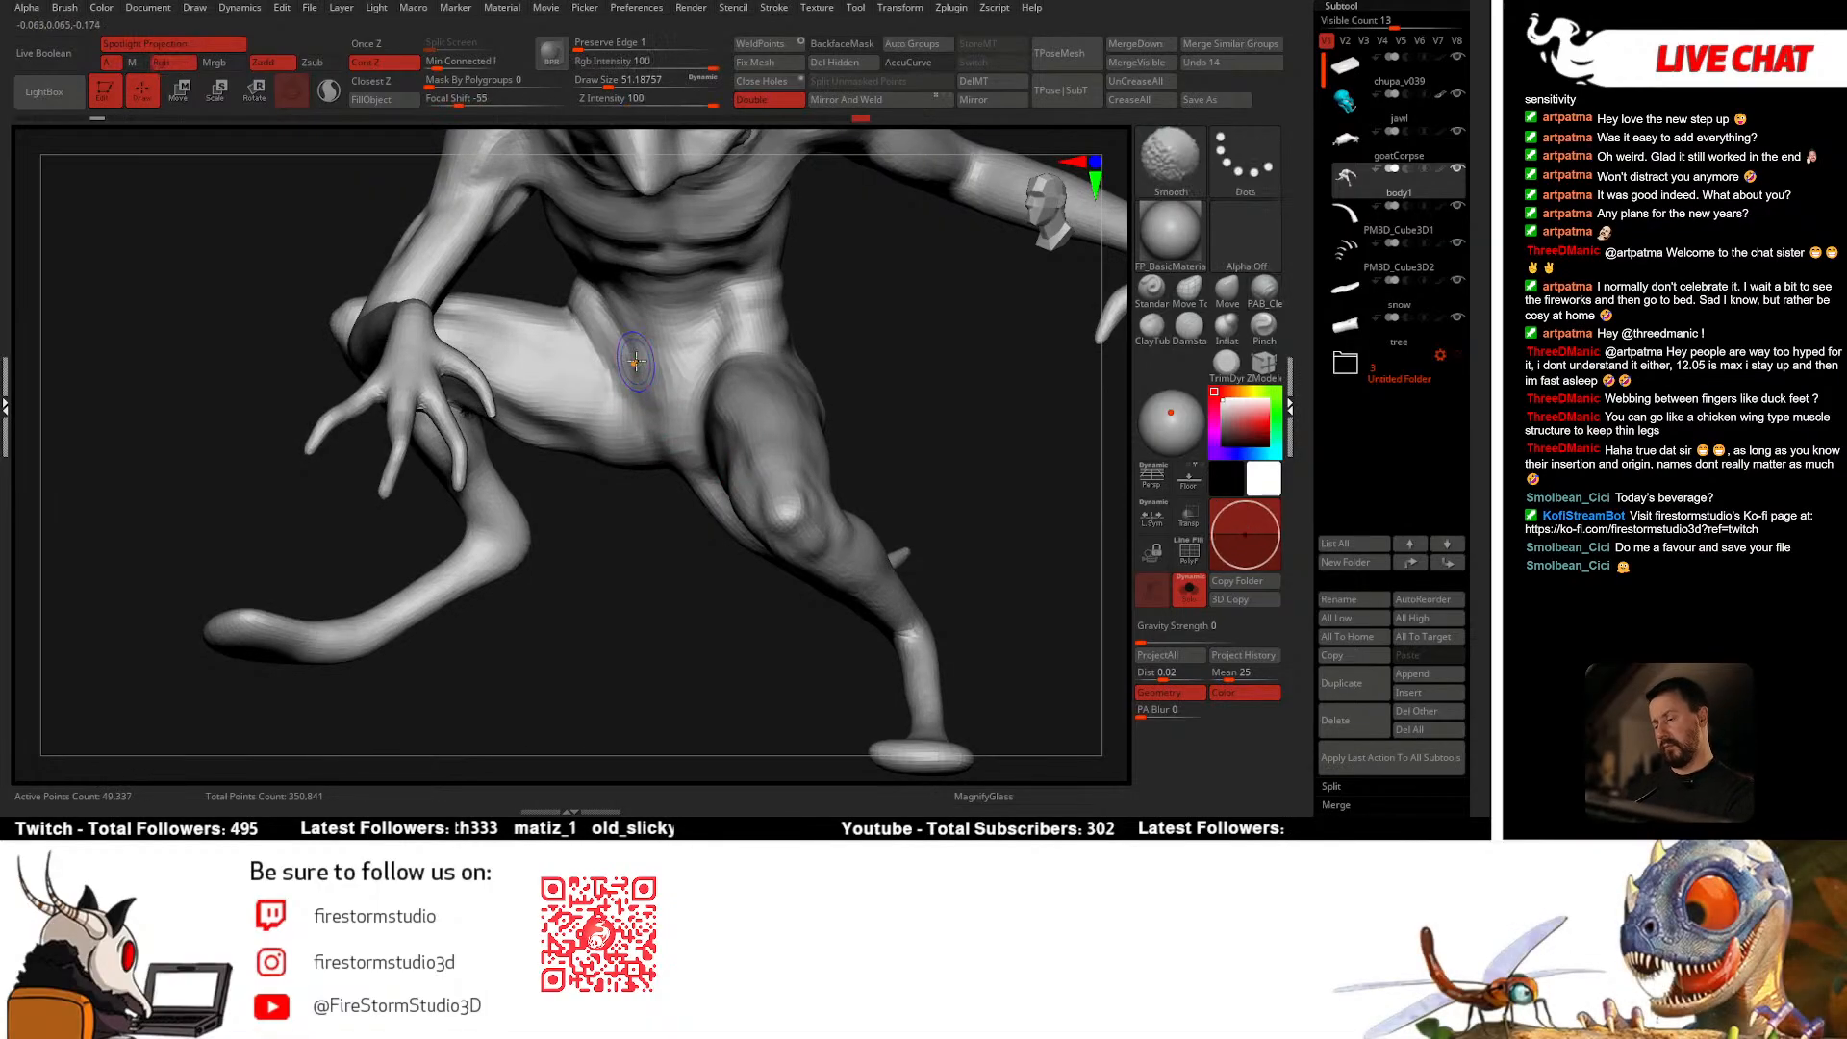
key("d")
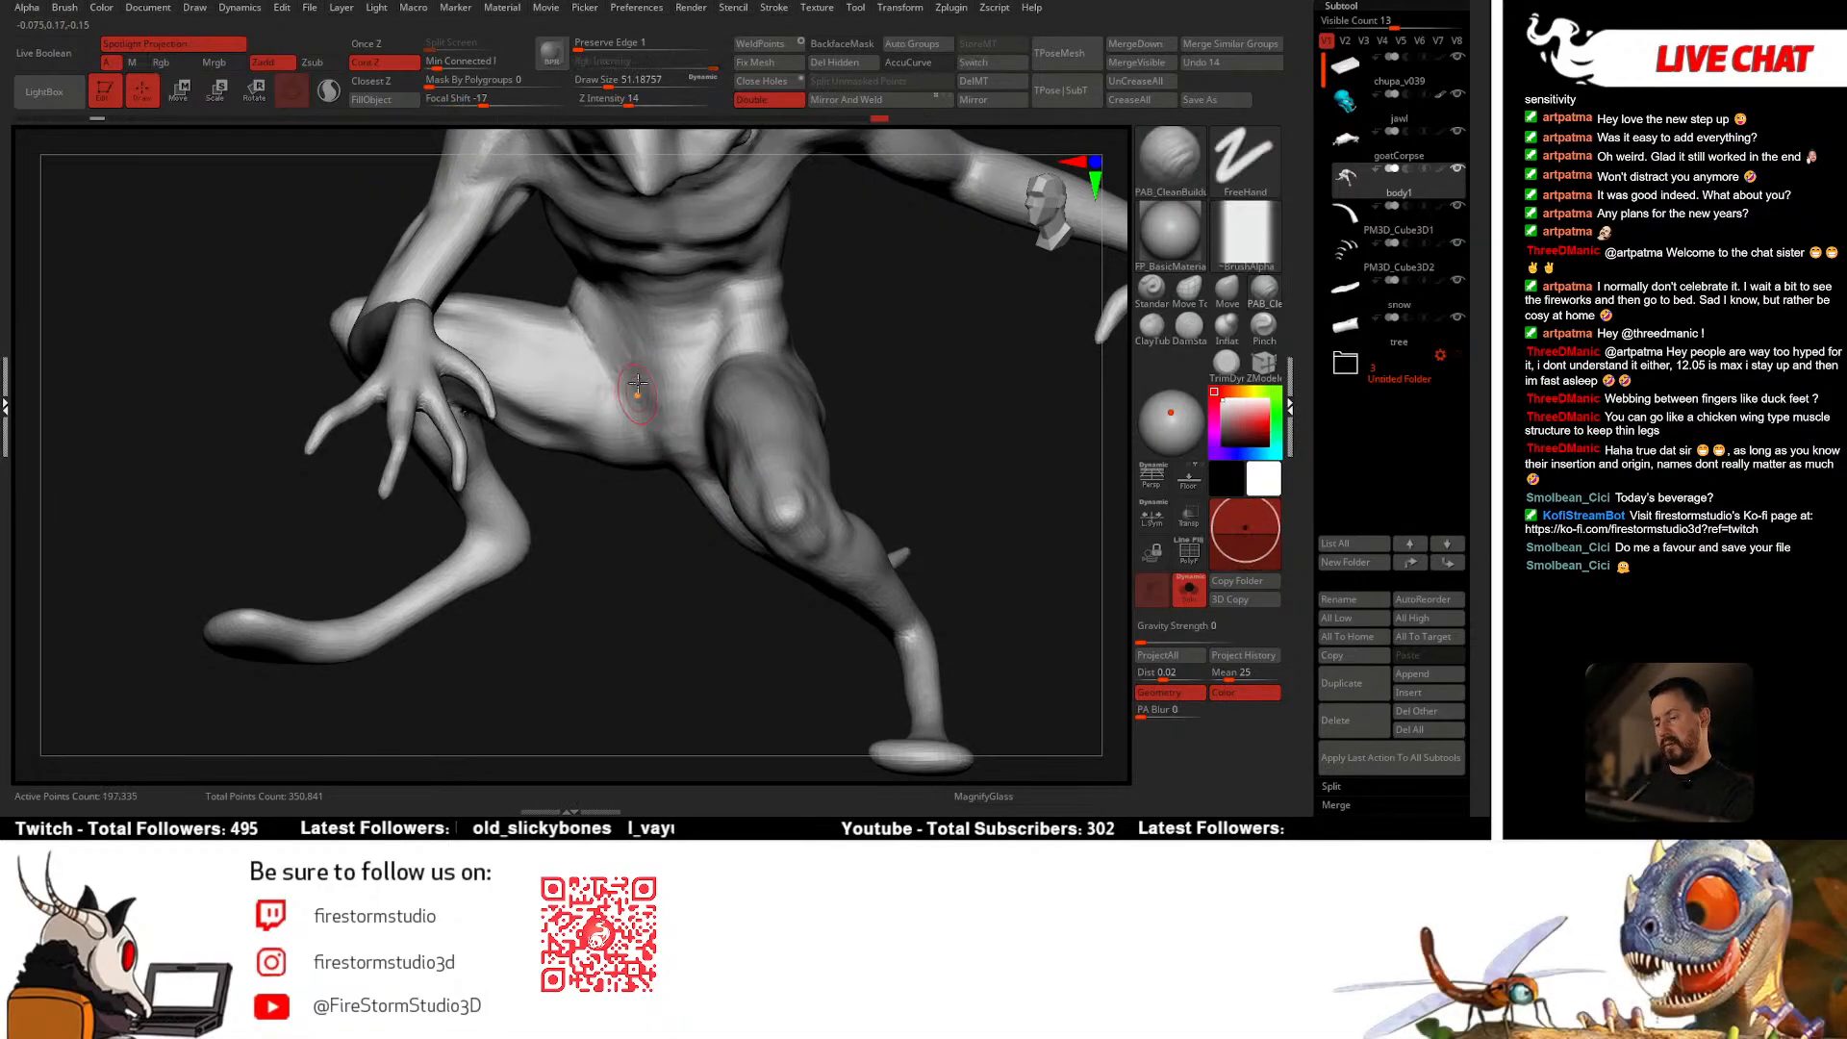
right_click_drag(597, 292, 660, 387)
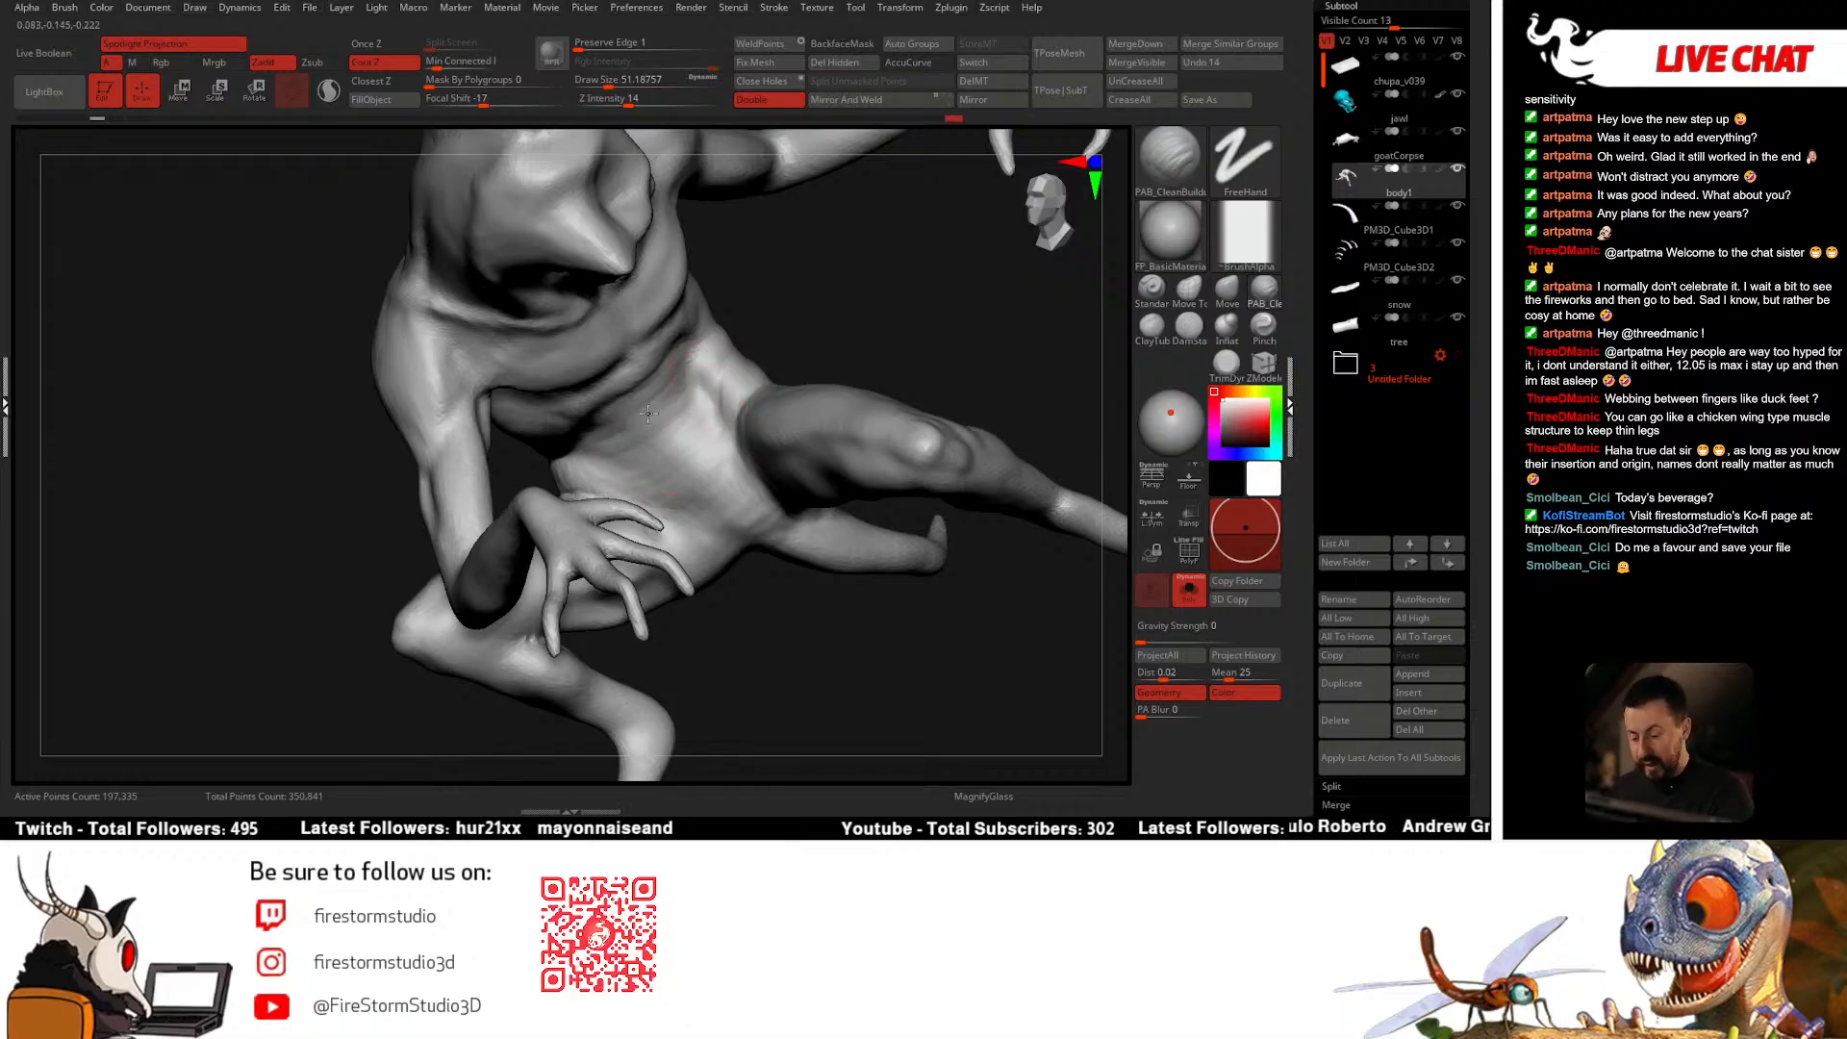
left_click_drag(677, 369, 587, 448)
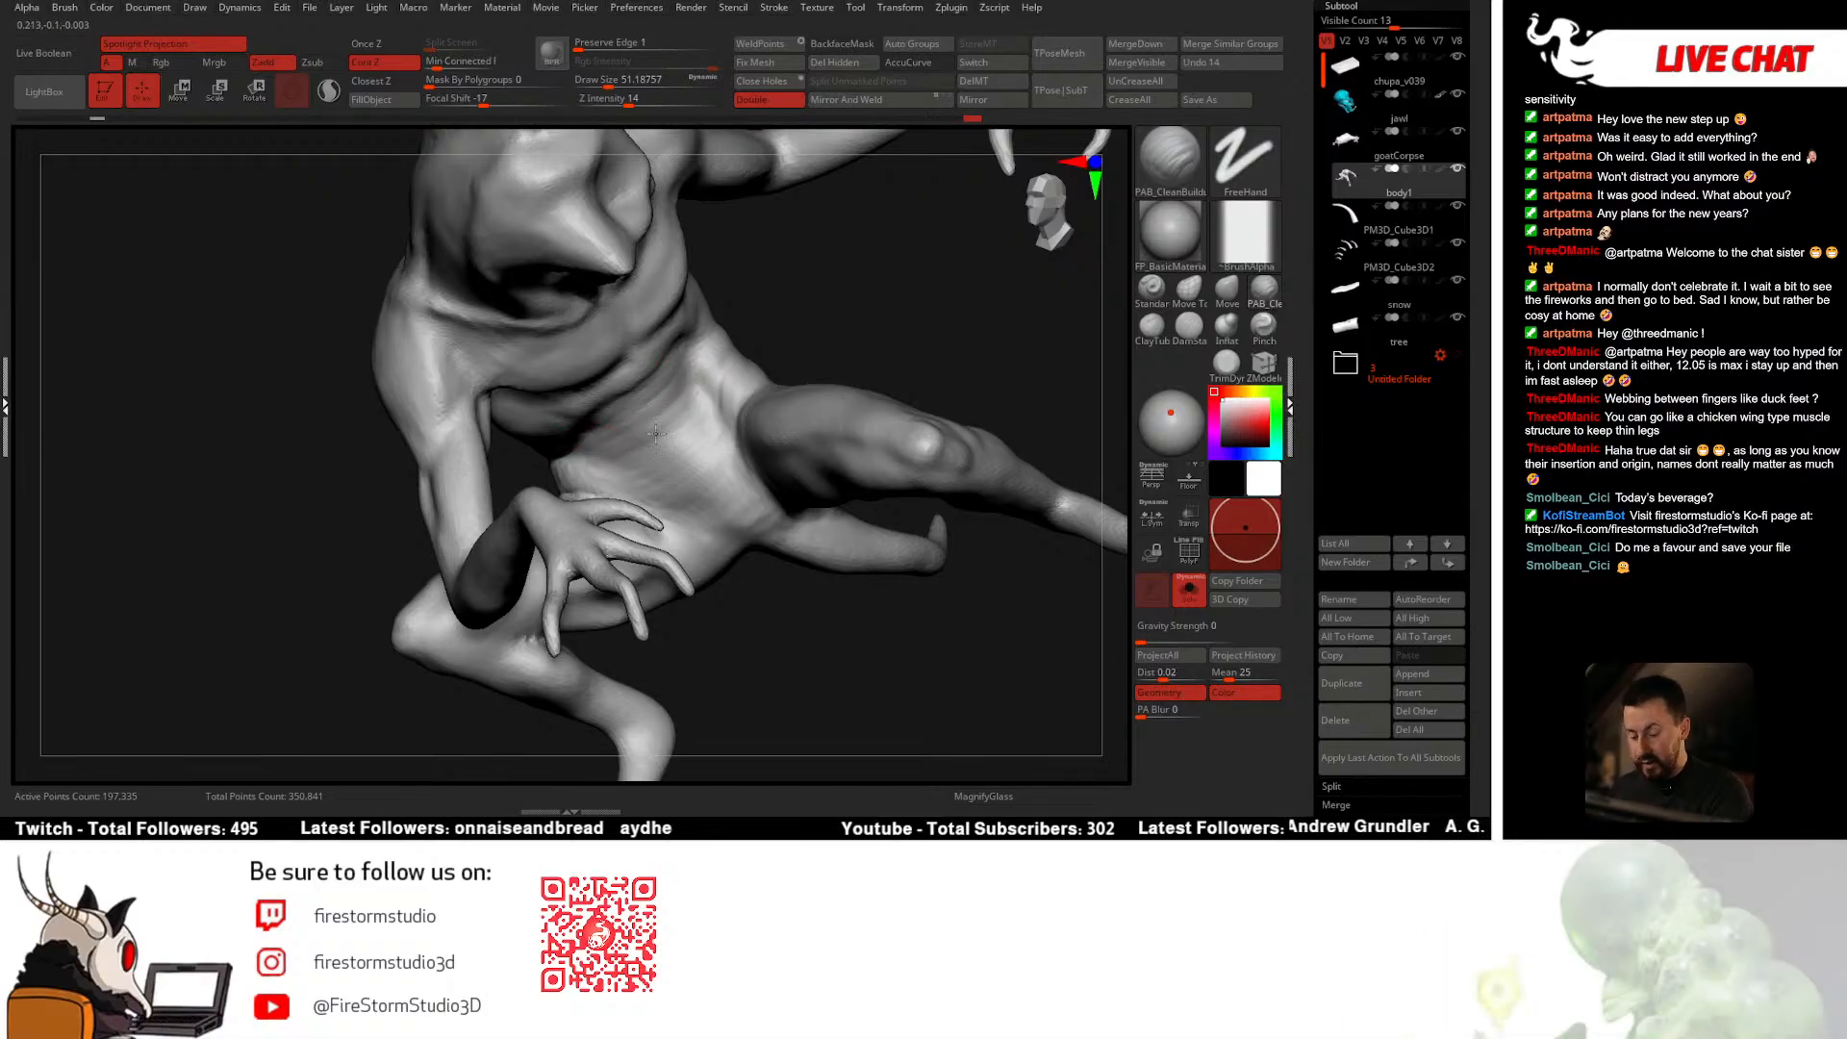
right_click_drag(661, 448, 585, 466)
Step: Carve creases along the lower abdomen, waist and hip folds with the DamStandard brush
left_click(1187, 330)
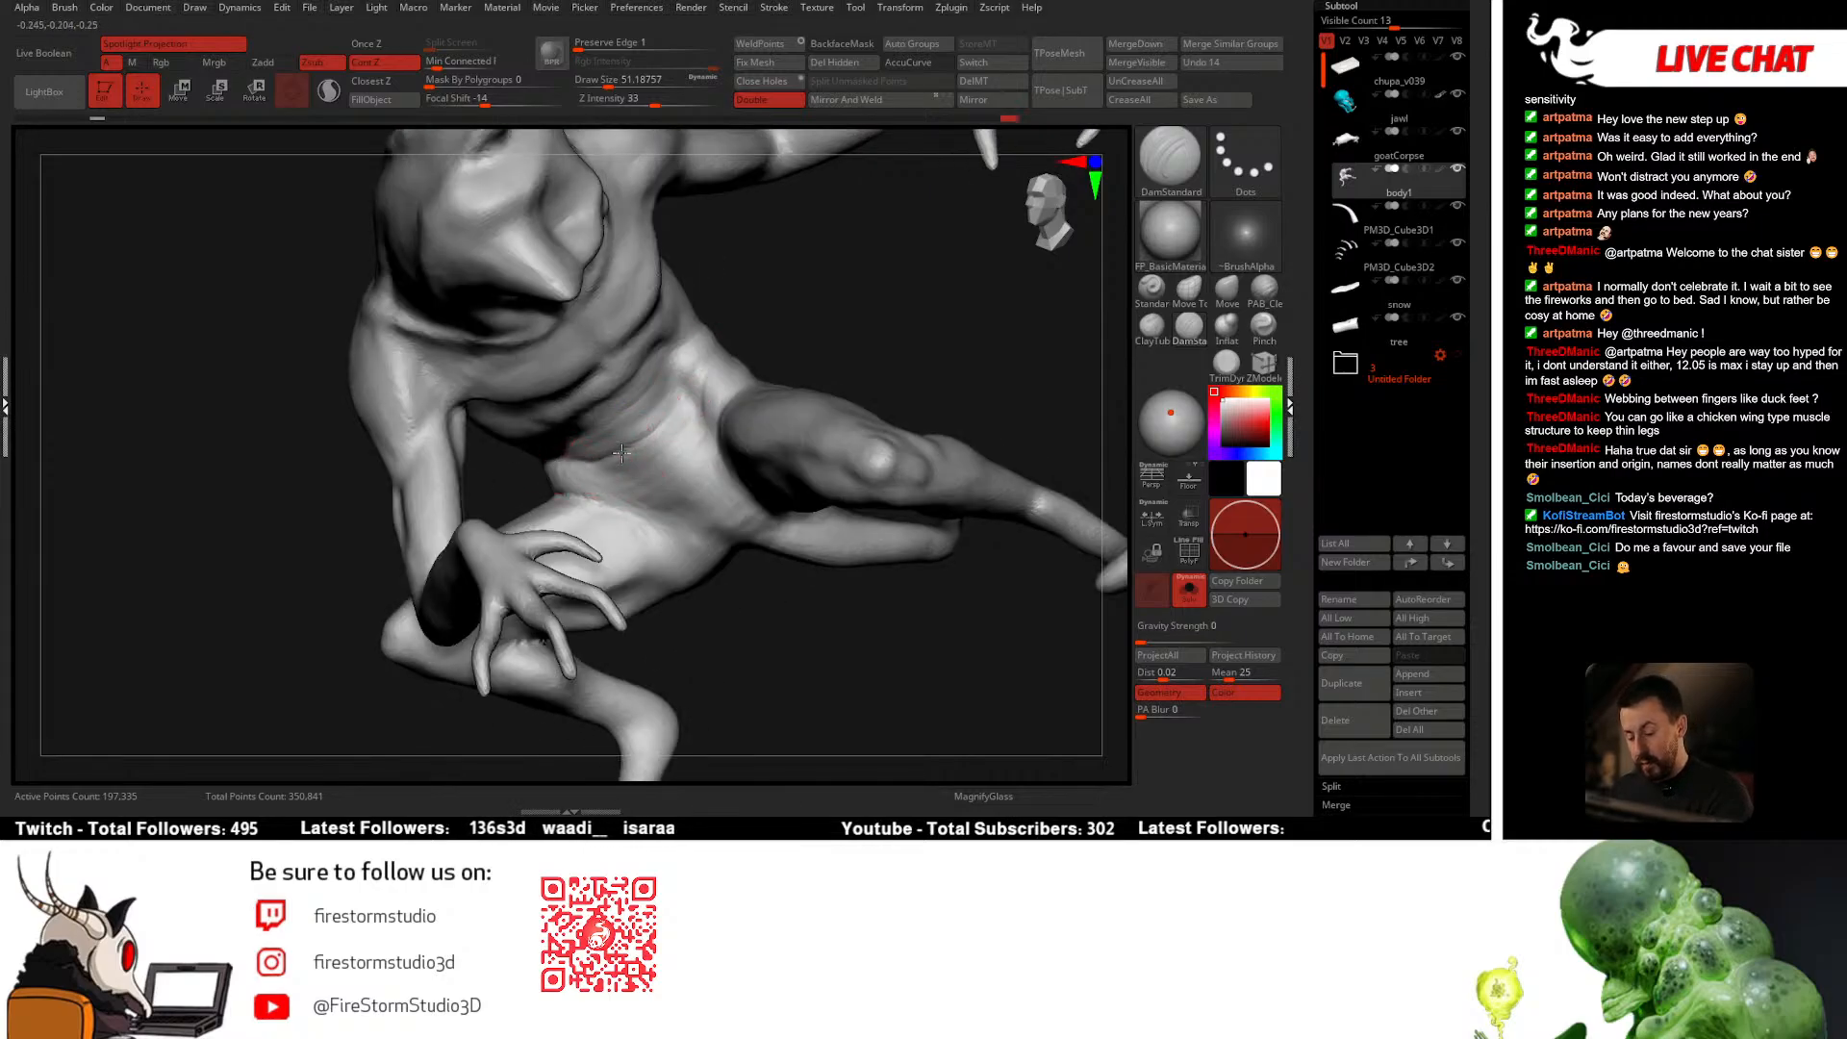
right_click_drag(640, 443, 664, 469)
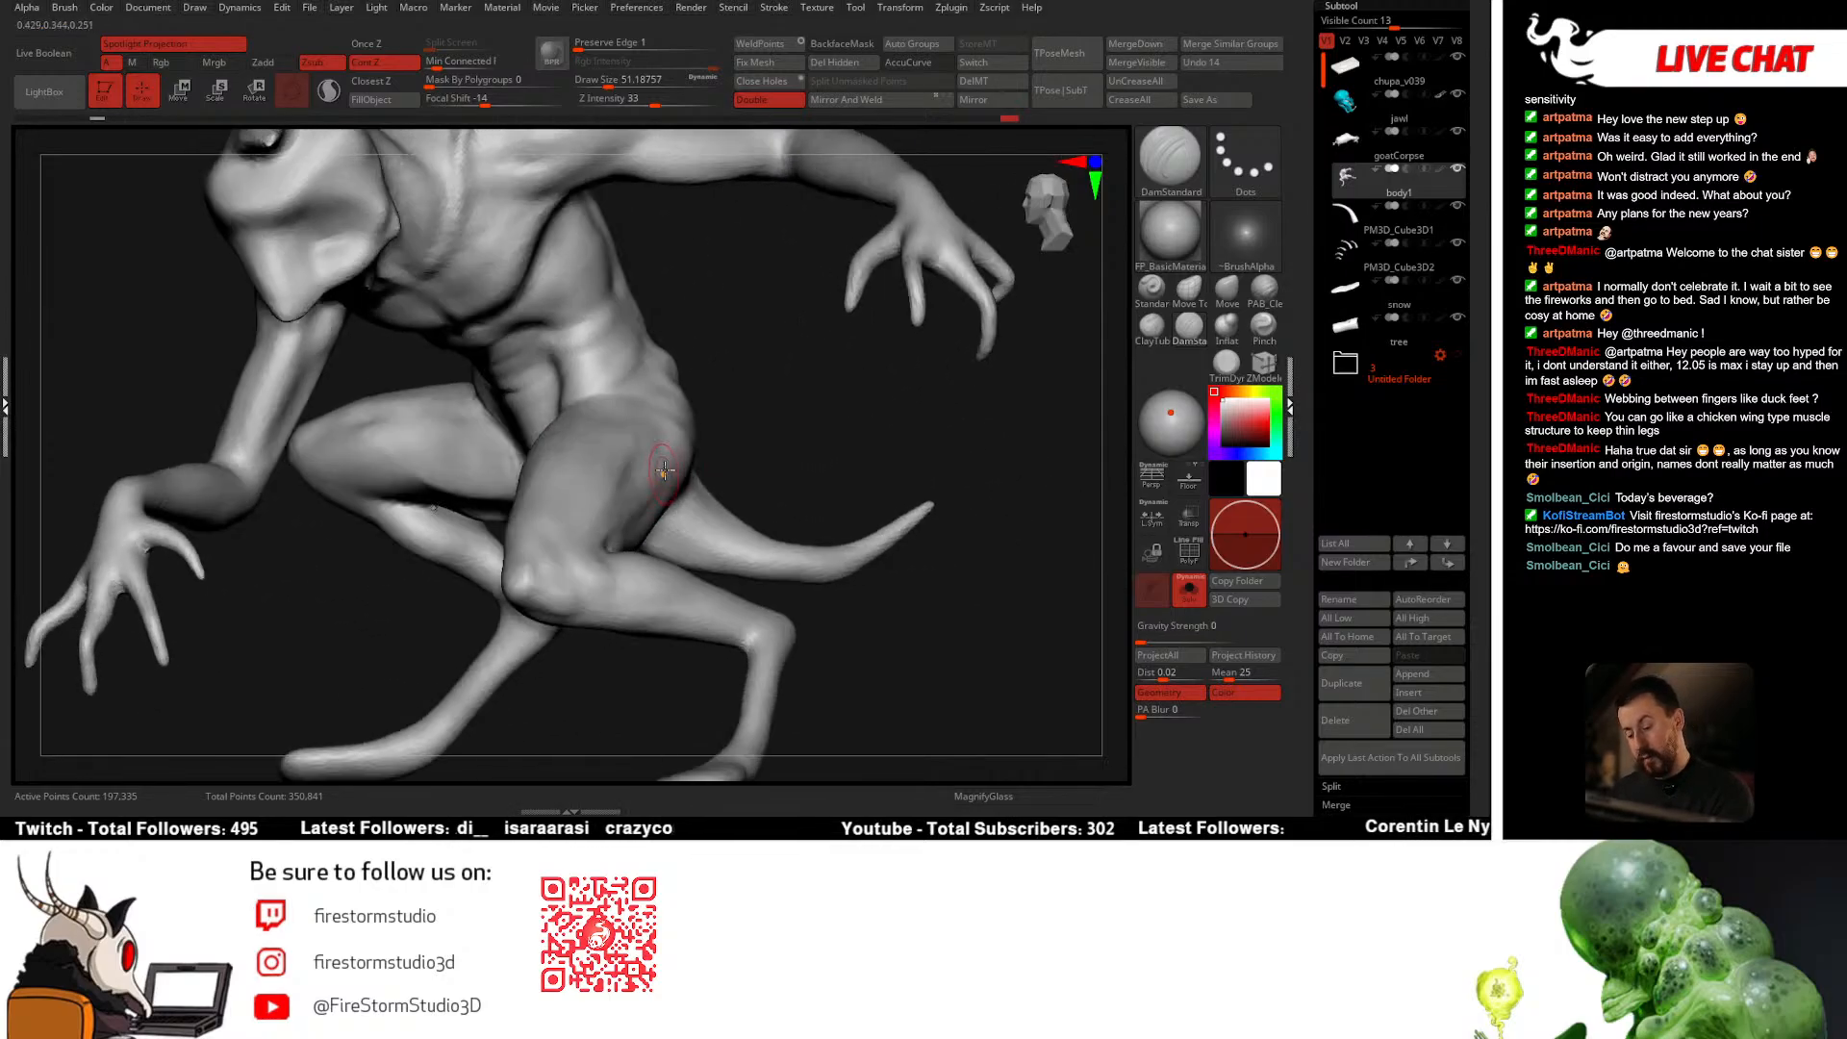
right_click_drag(568, 435, 571, 419)
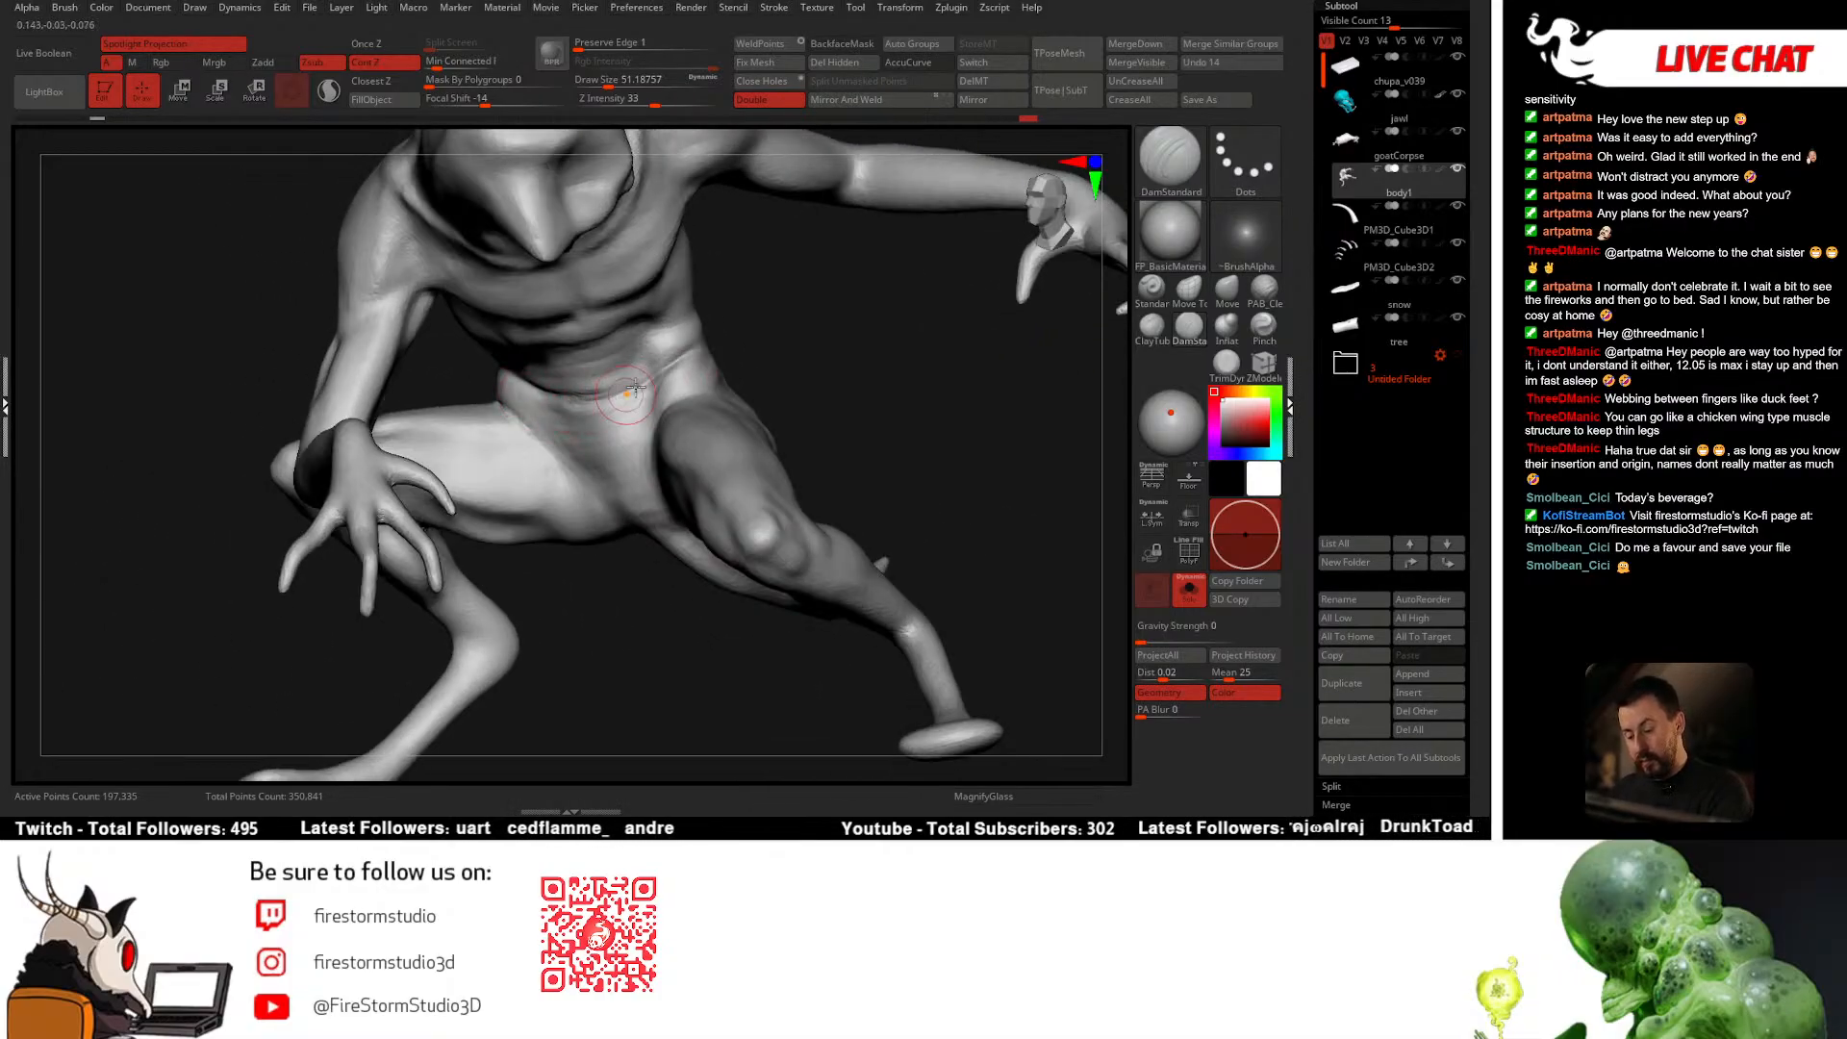
right_click_drag(616, 416, 612, 438)
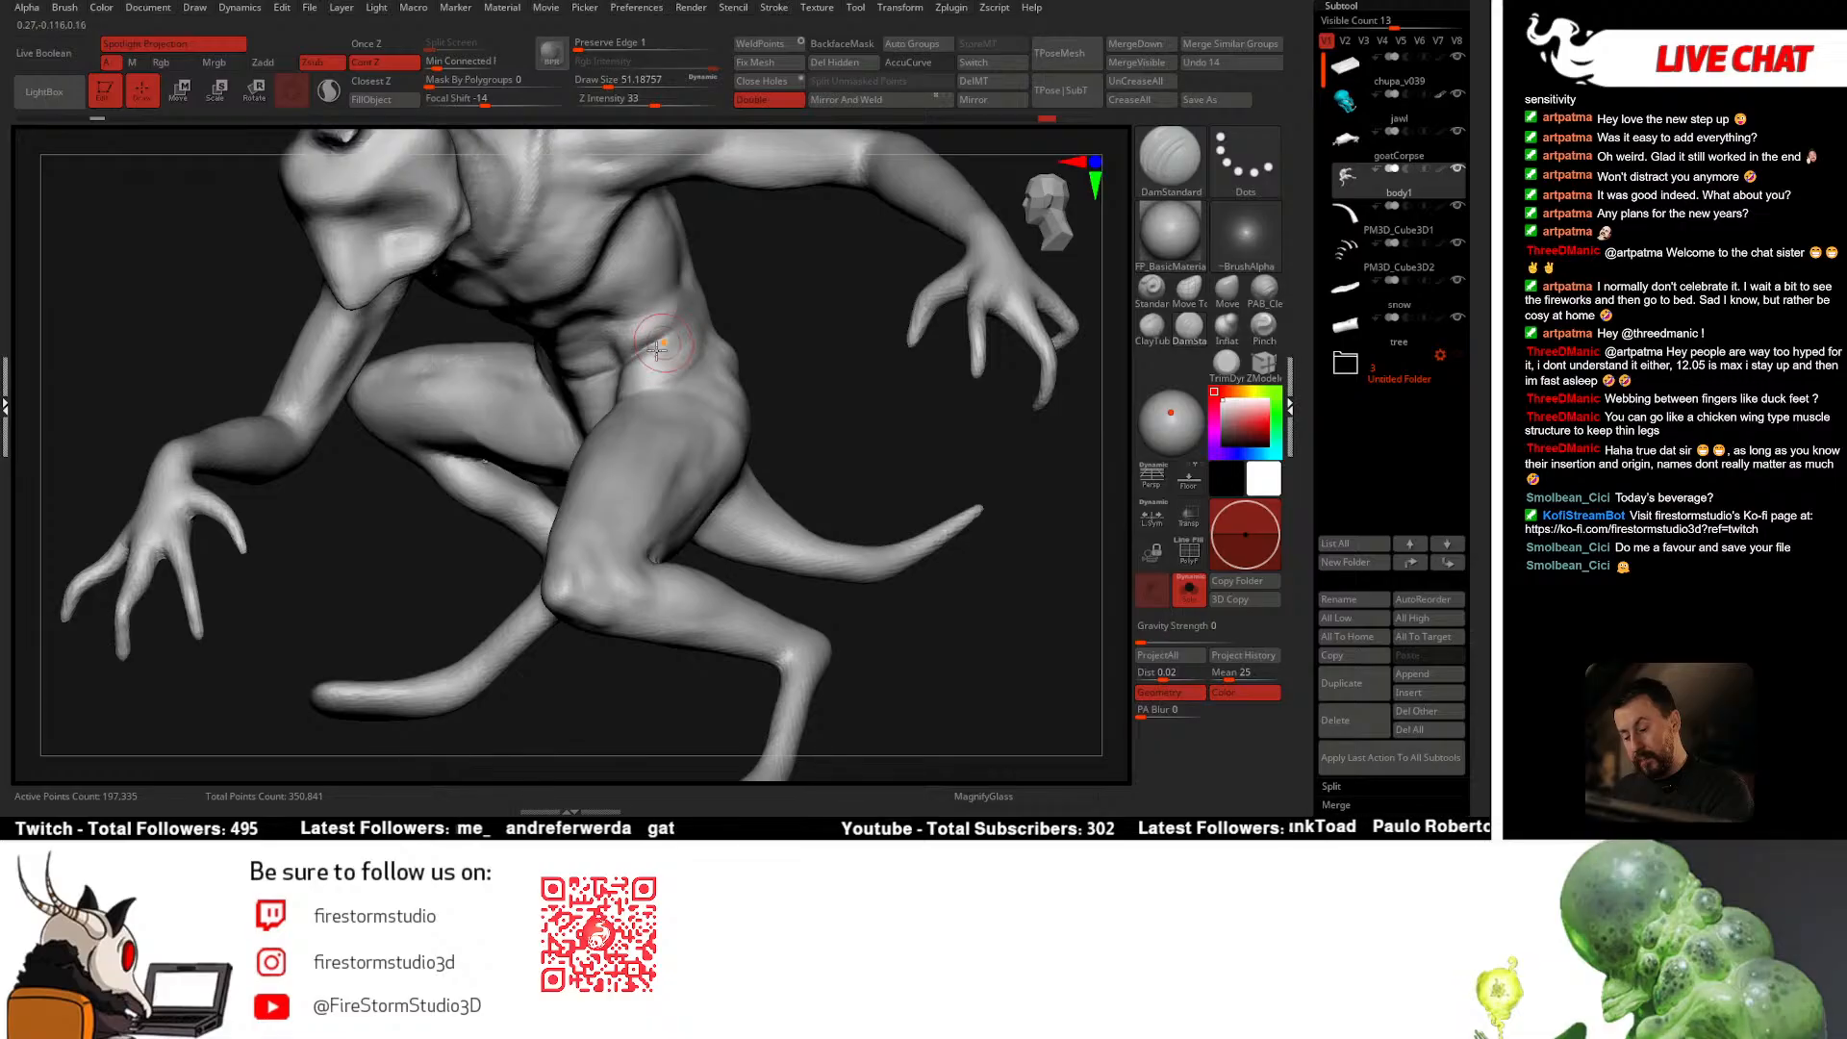
right_click_drag(662, 371, 640, 399)
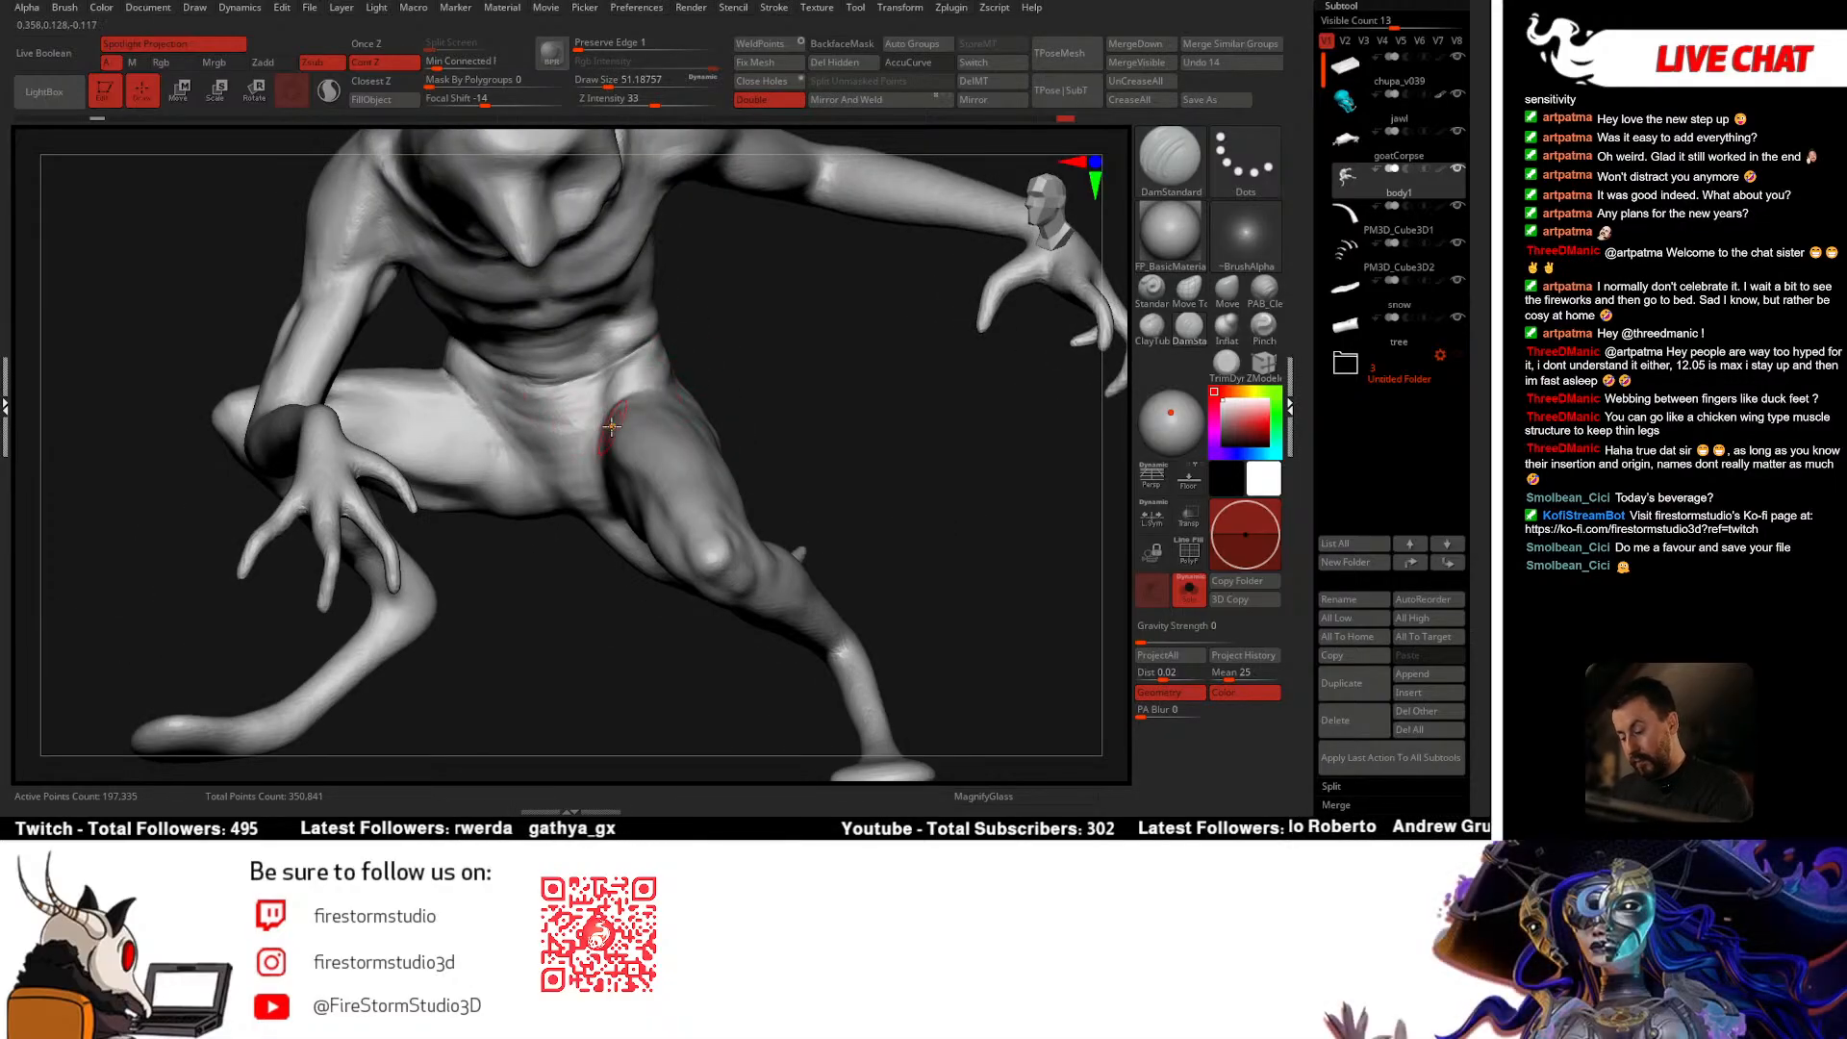
Step: Return to the PAB_CleanBuildup brush, set its Gravity Strength to 18 and sculpt folds across the lower abdomen
left_click(1265, 288)
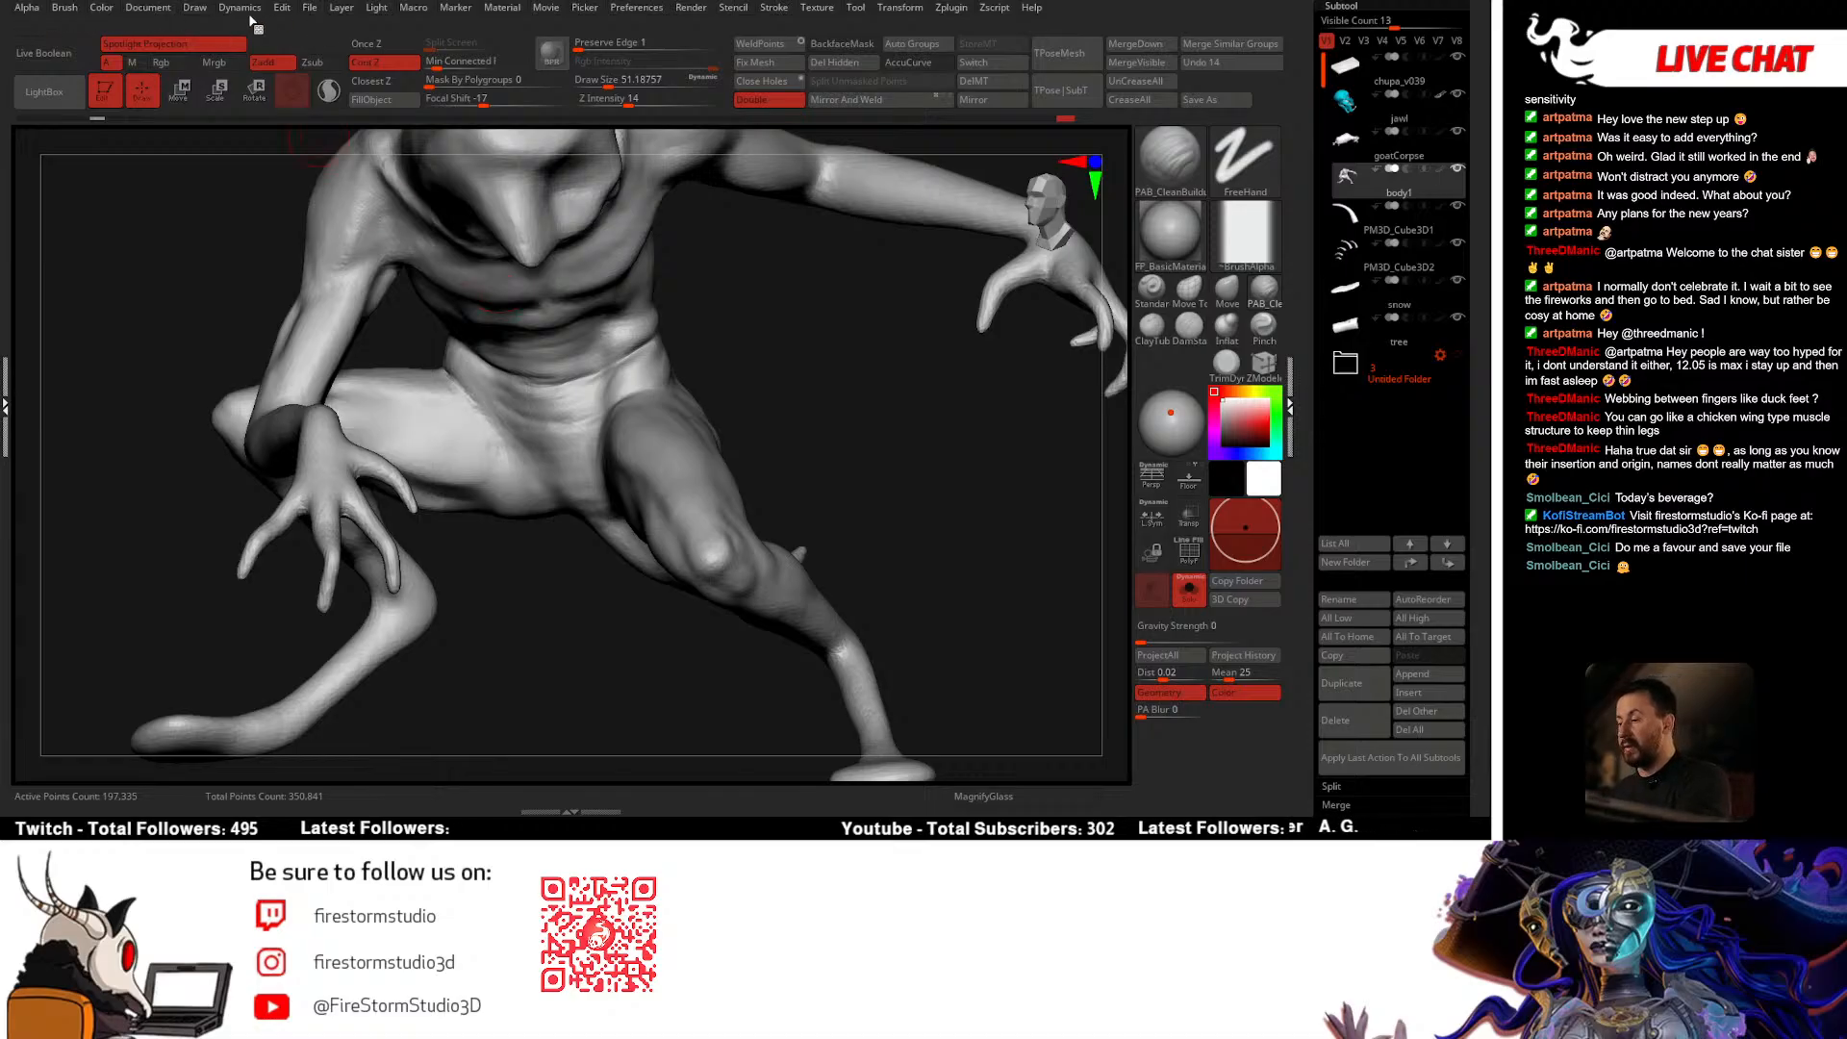
left_click(194, 8)
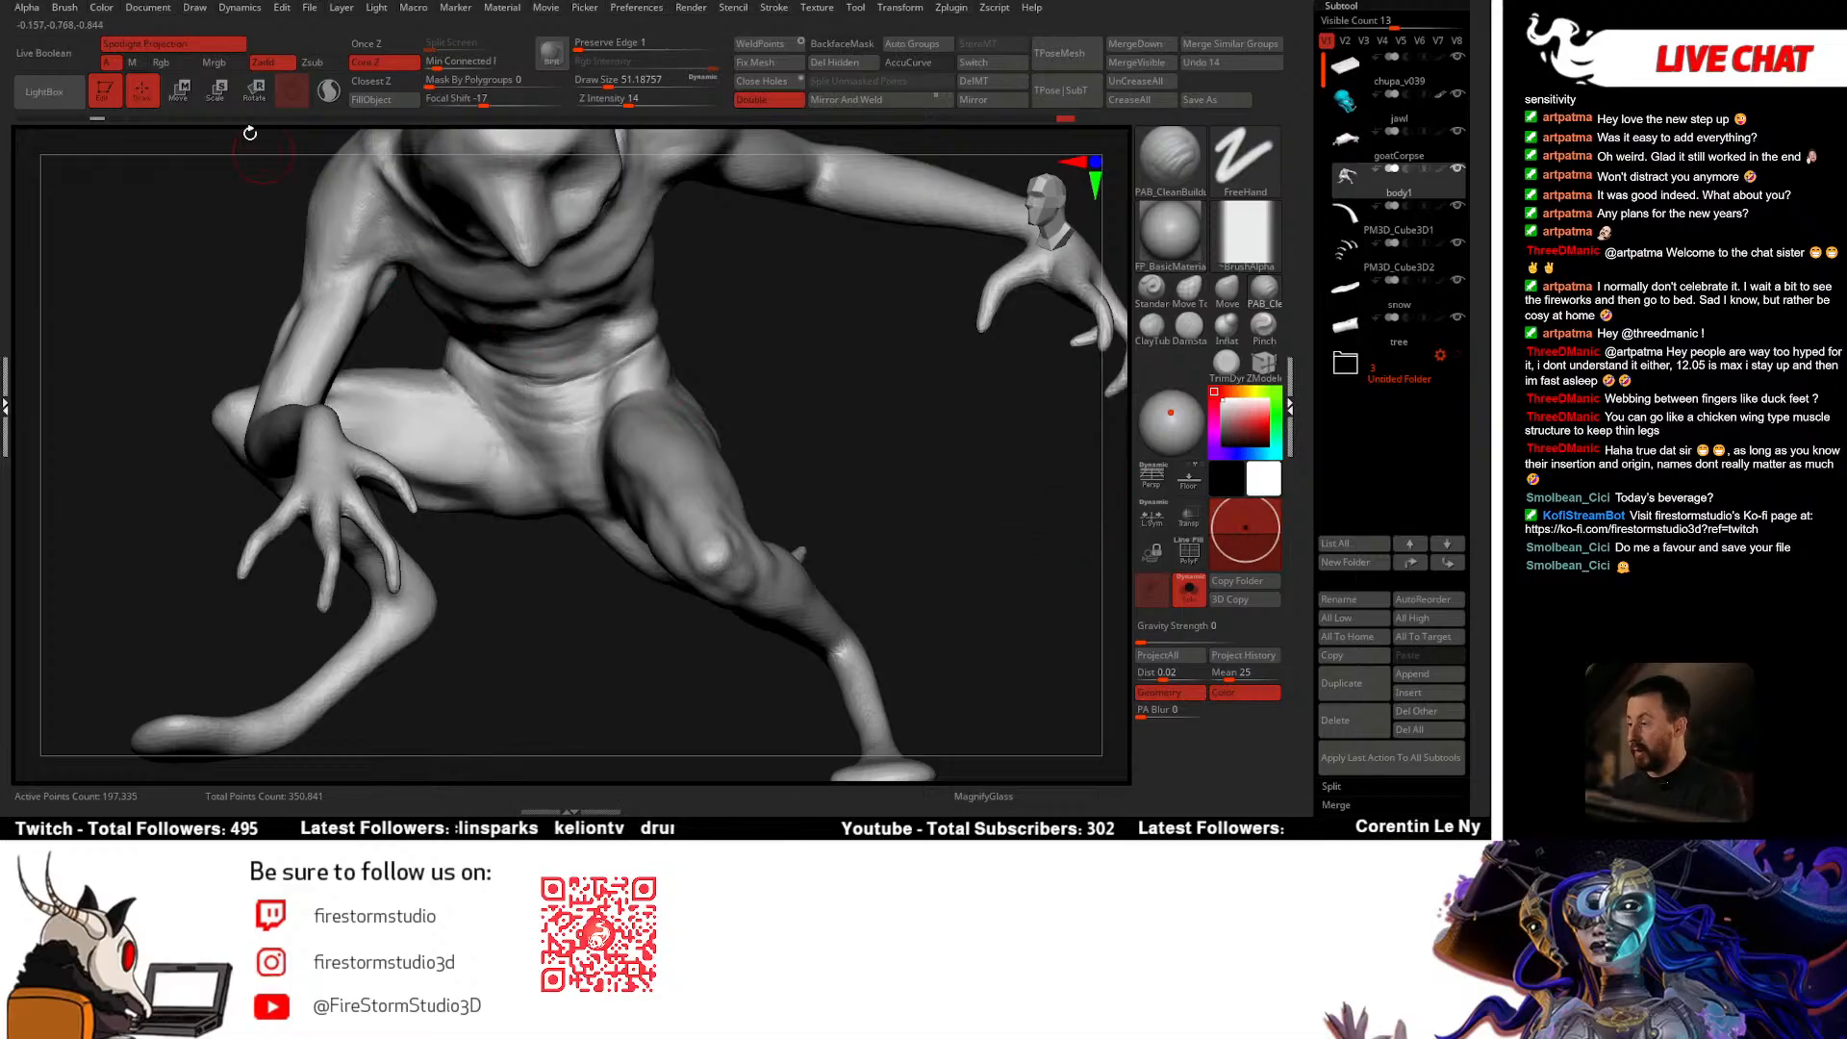
left_click(194, 9)
mouse_move(376, 464)
left_mouse_down()
mouse_move(363, 367)
mouse_move(362, 444)
left_mouse_up()
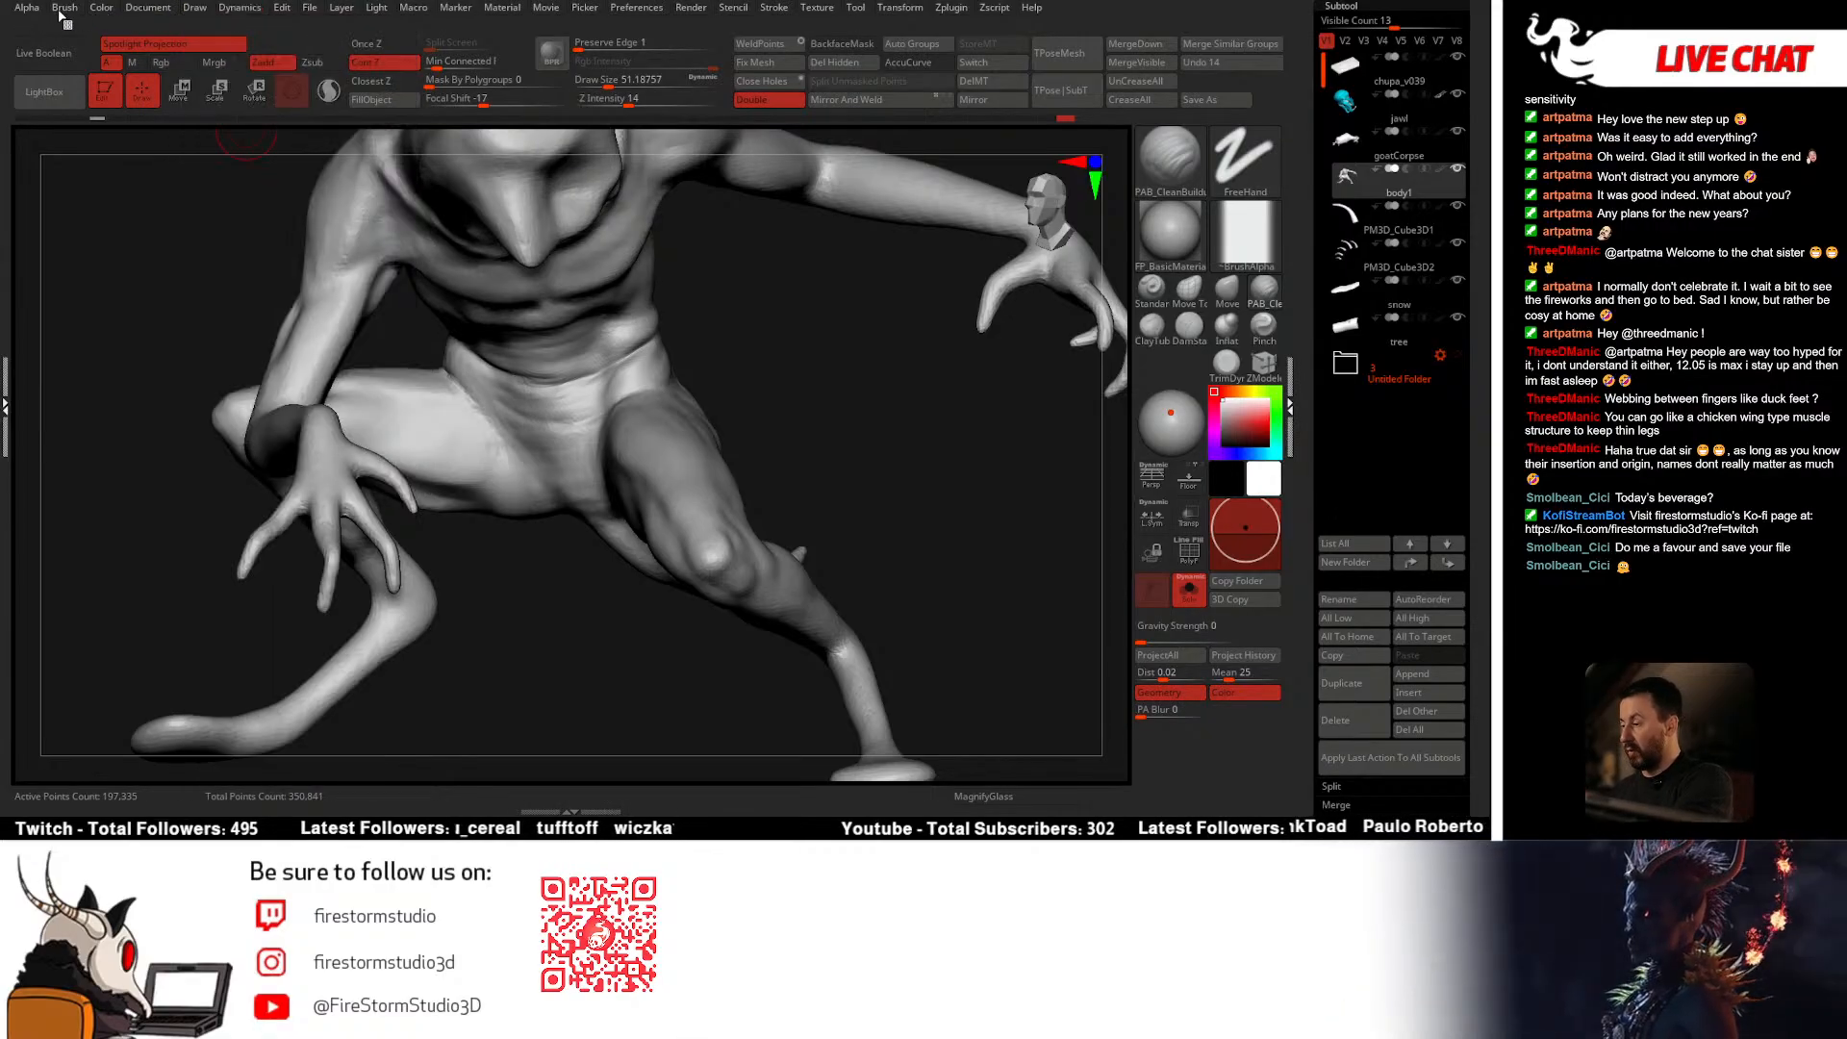
left_click(62, 9)
left_click(106, 400)
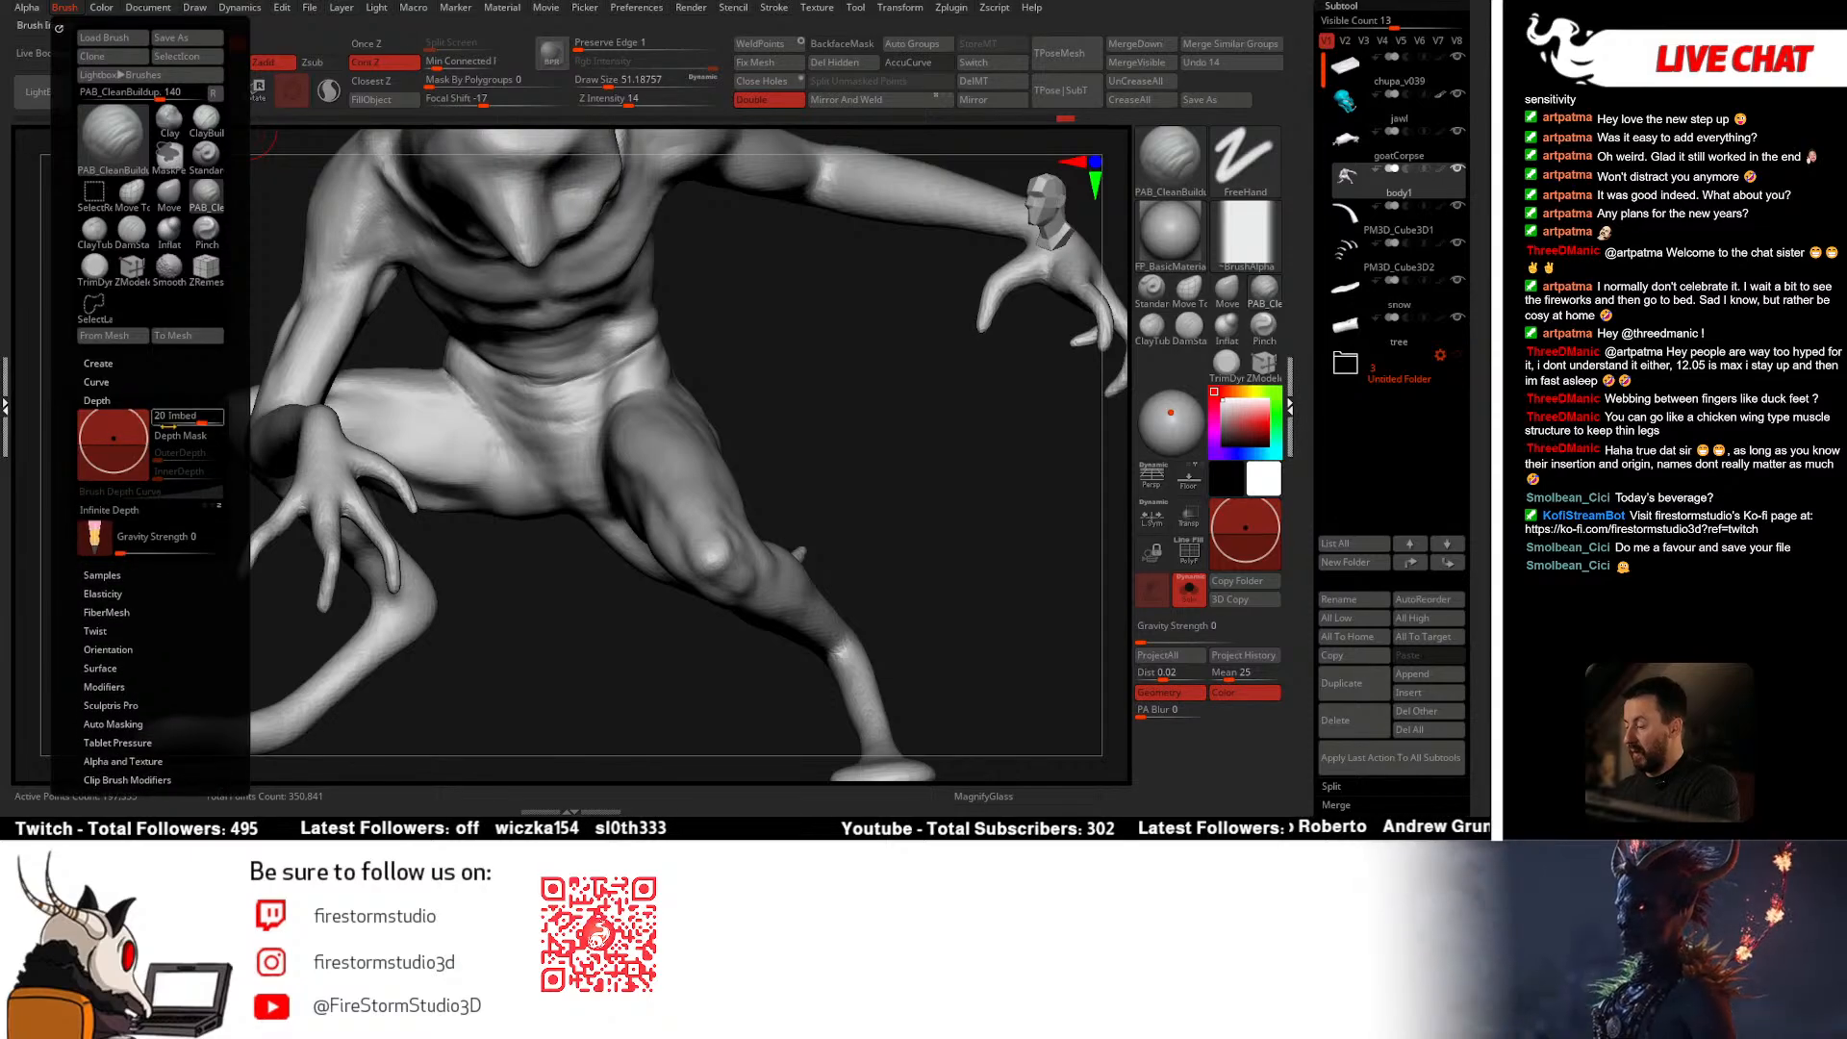
left_click_drag(119, 553, 141, 554)
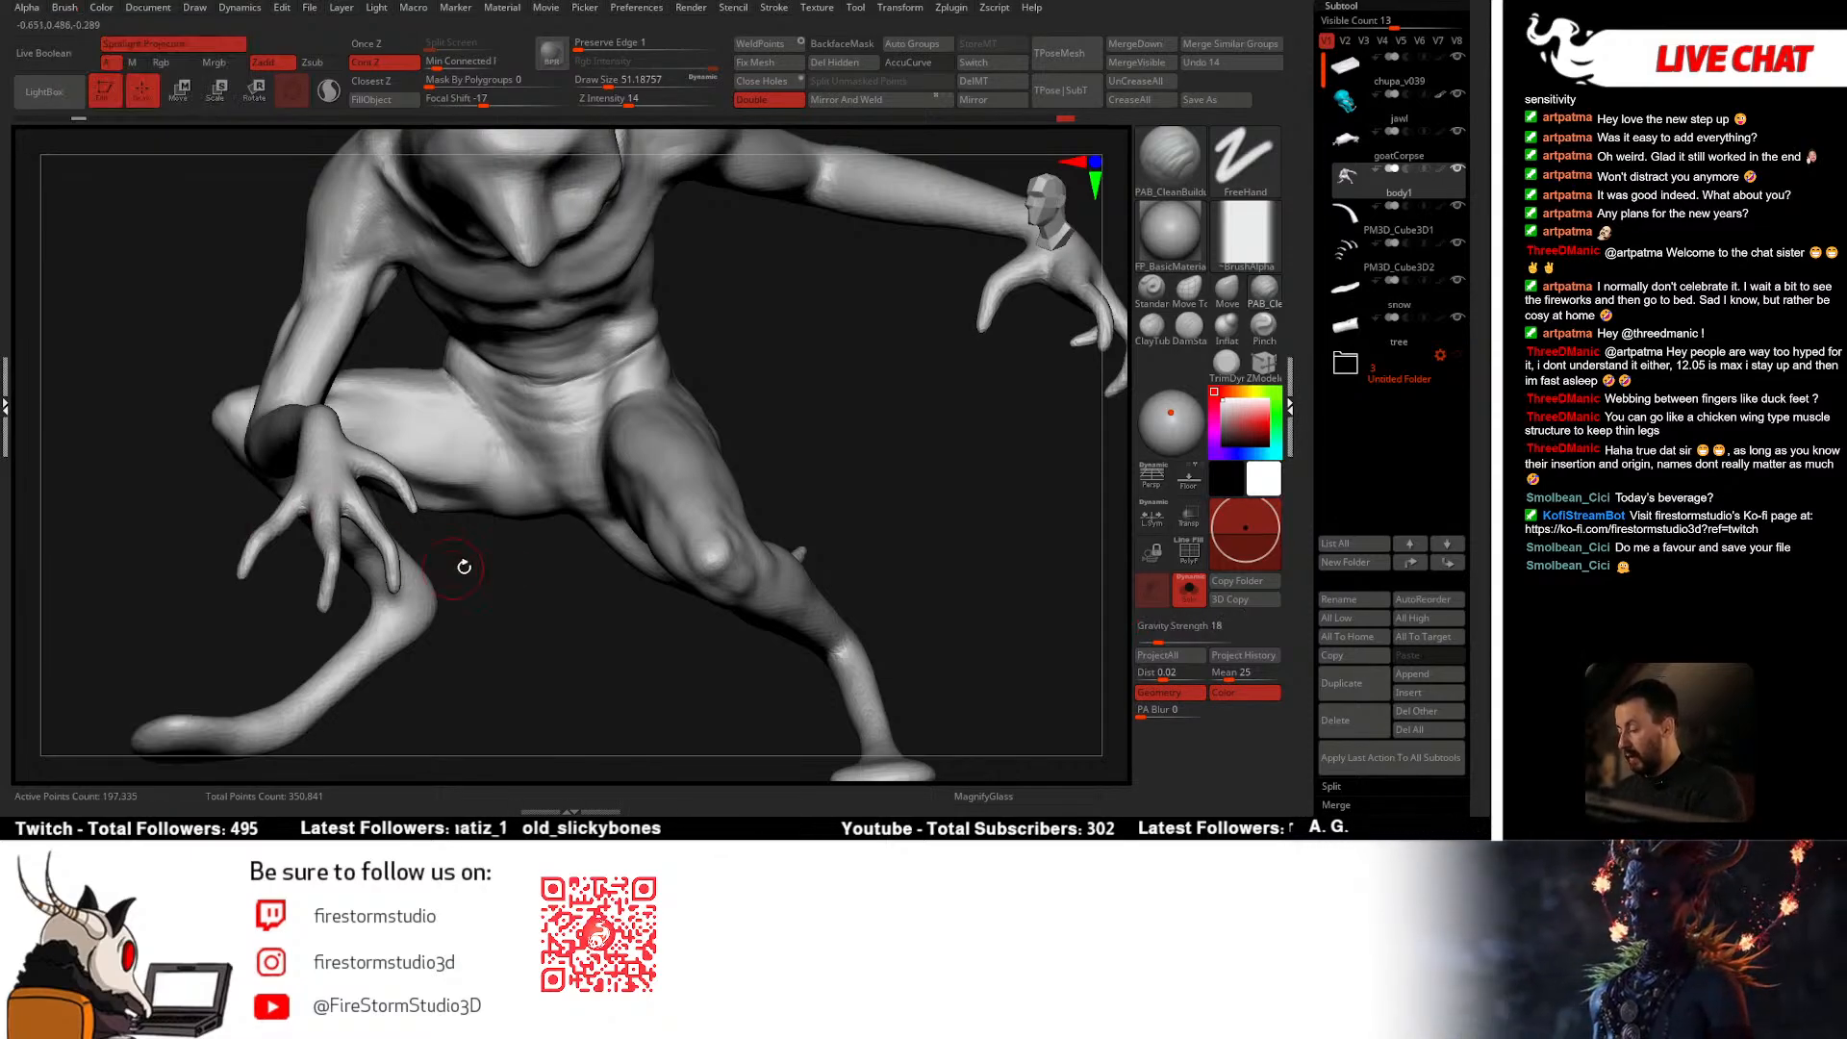
mouse_move(616, 504)
right_mouse_down()
mouse_move(695, 510)
mouse_move(681, 456)
mouse_move(789, 453)
mouse_move(670, 440)
right_mouse_up()
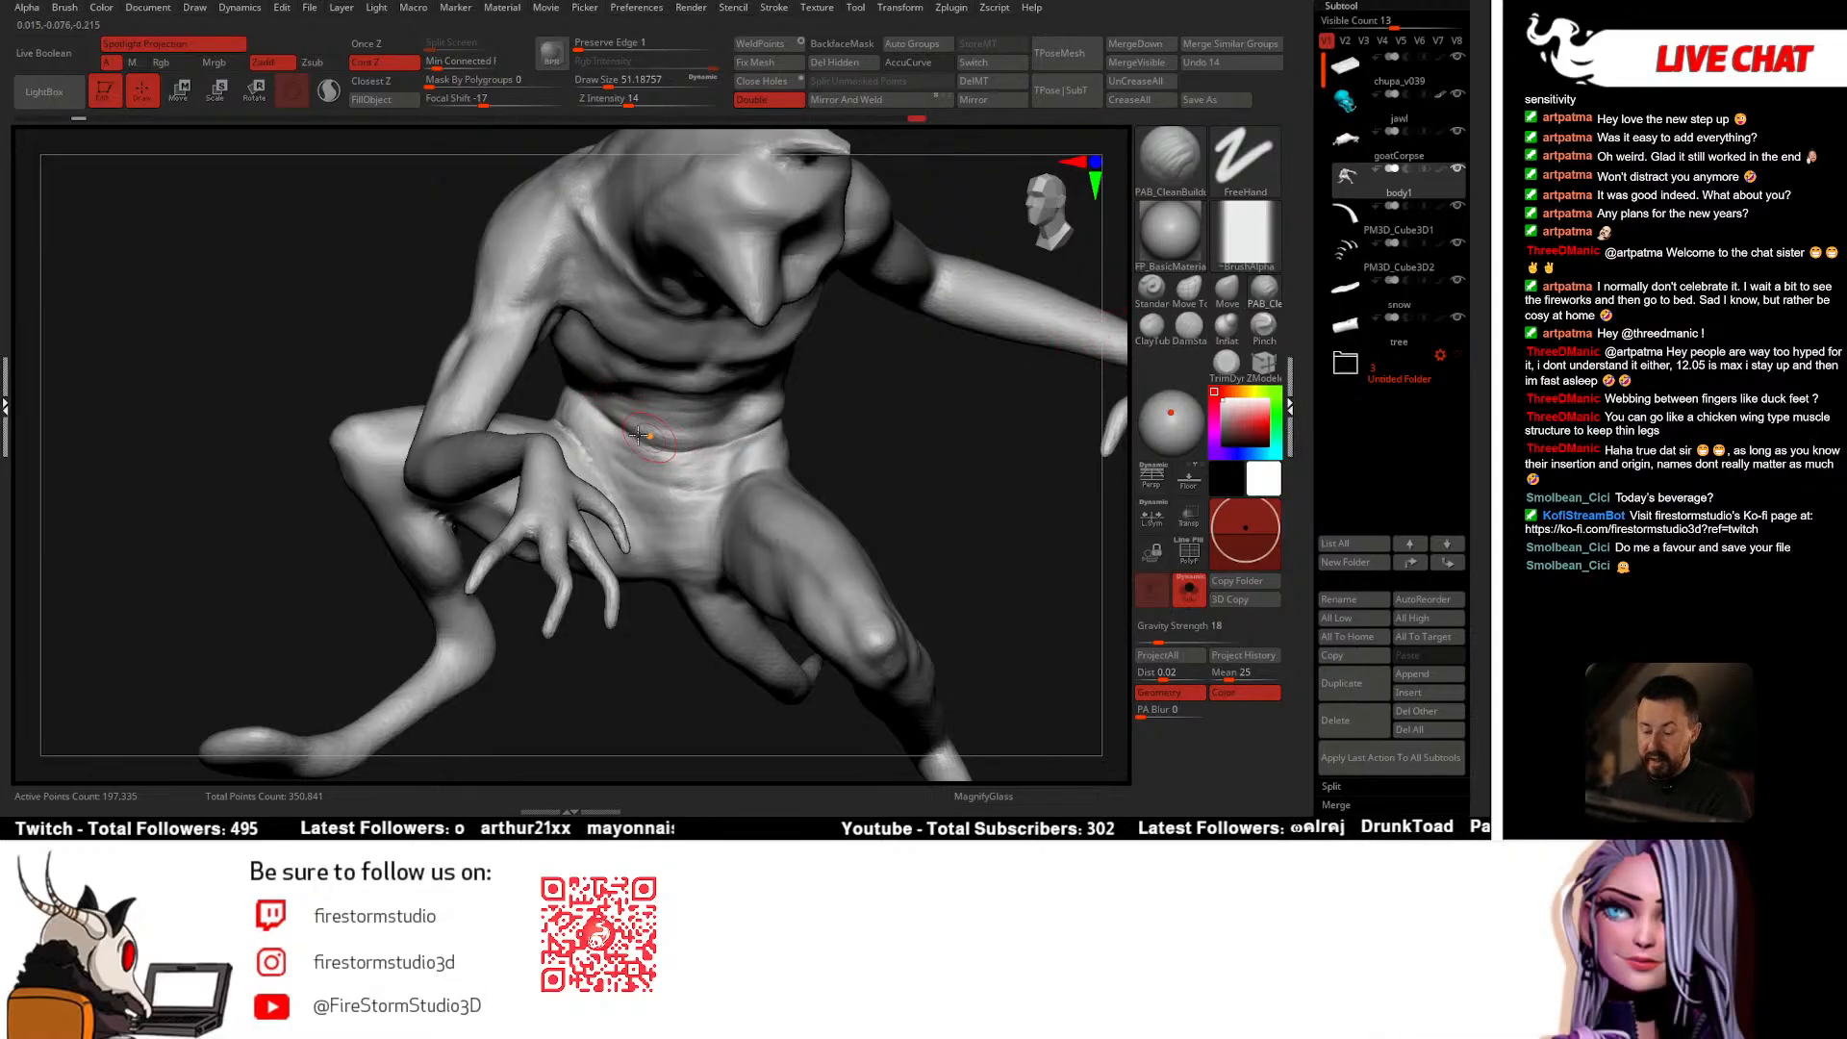
mouse_move(638, 435)
right_mouse_down()
mouse_move(713, 441)
mouse_move(616, 435)
right_mouse_up()
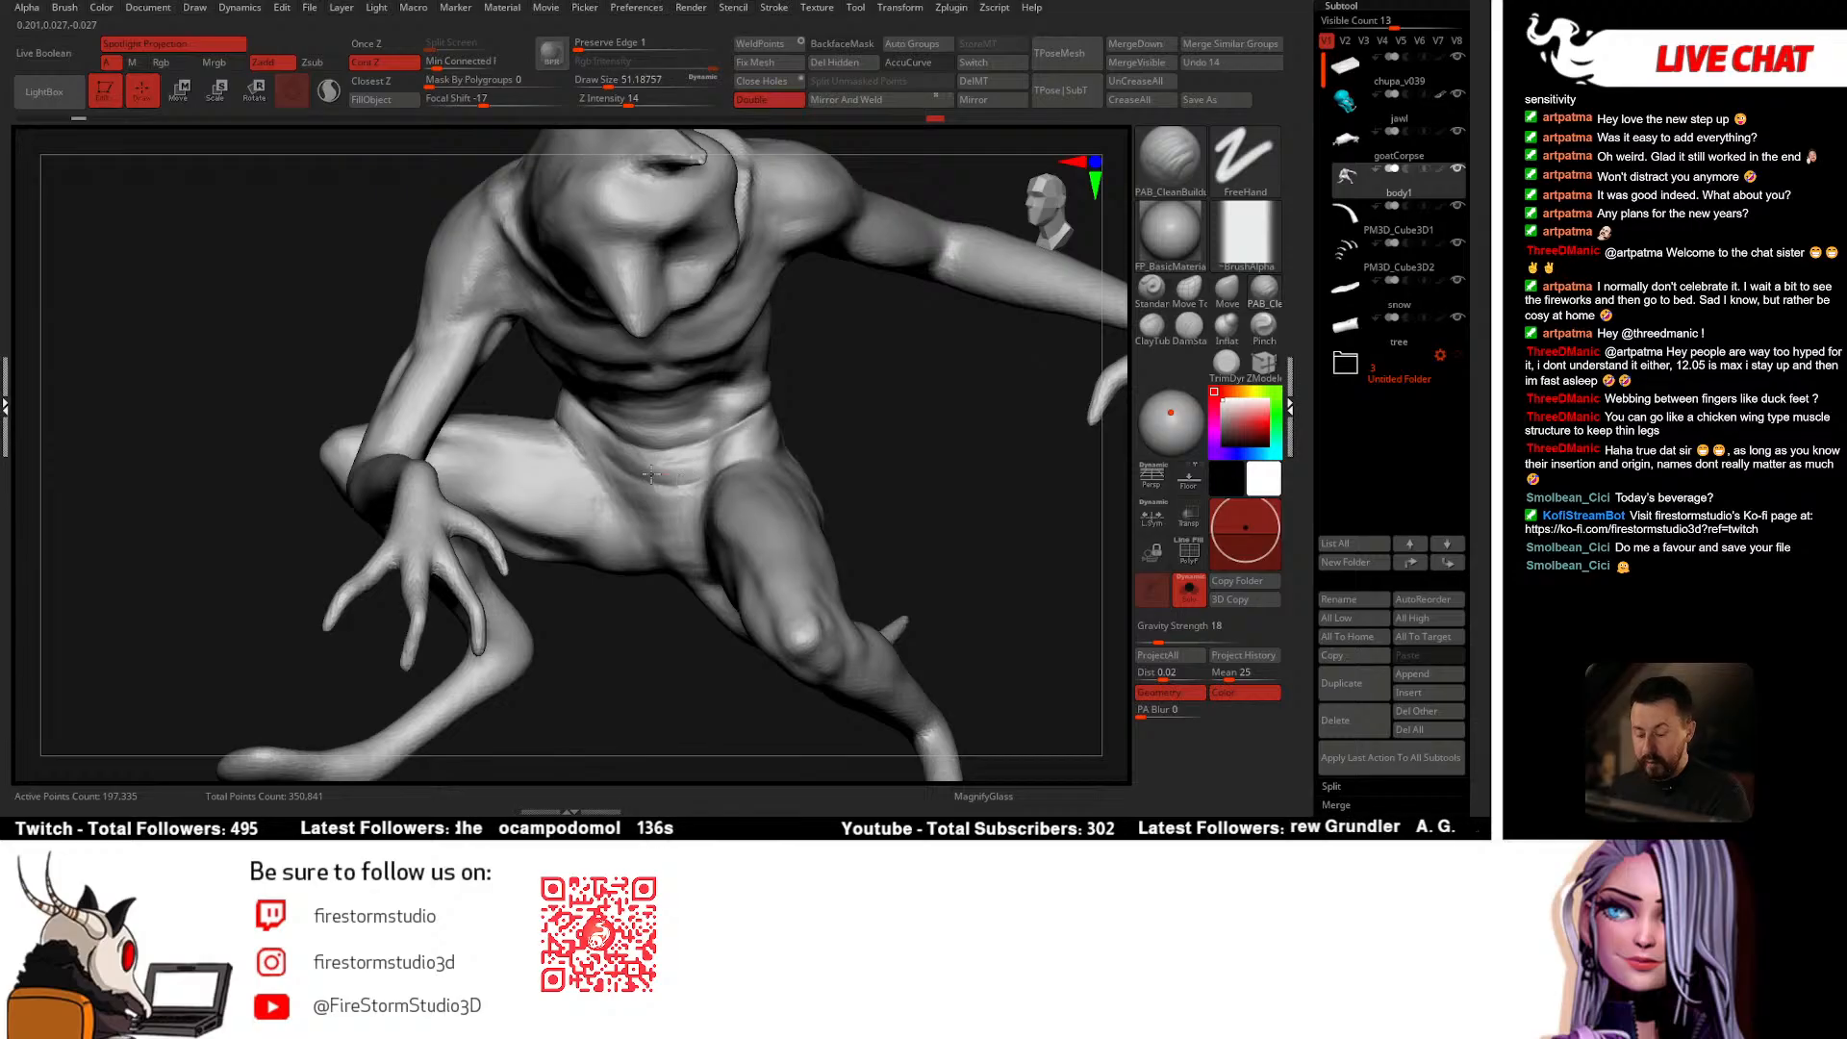
Step: Set the brush's Gravity Strength to 0 and sculpt muscle separations along the back of the thigh
mouse_move(65, 7)
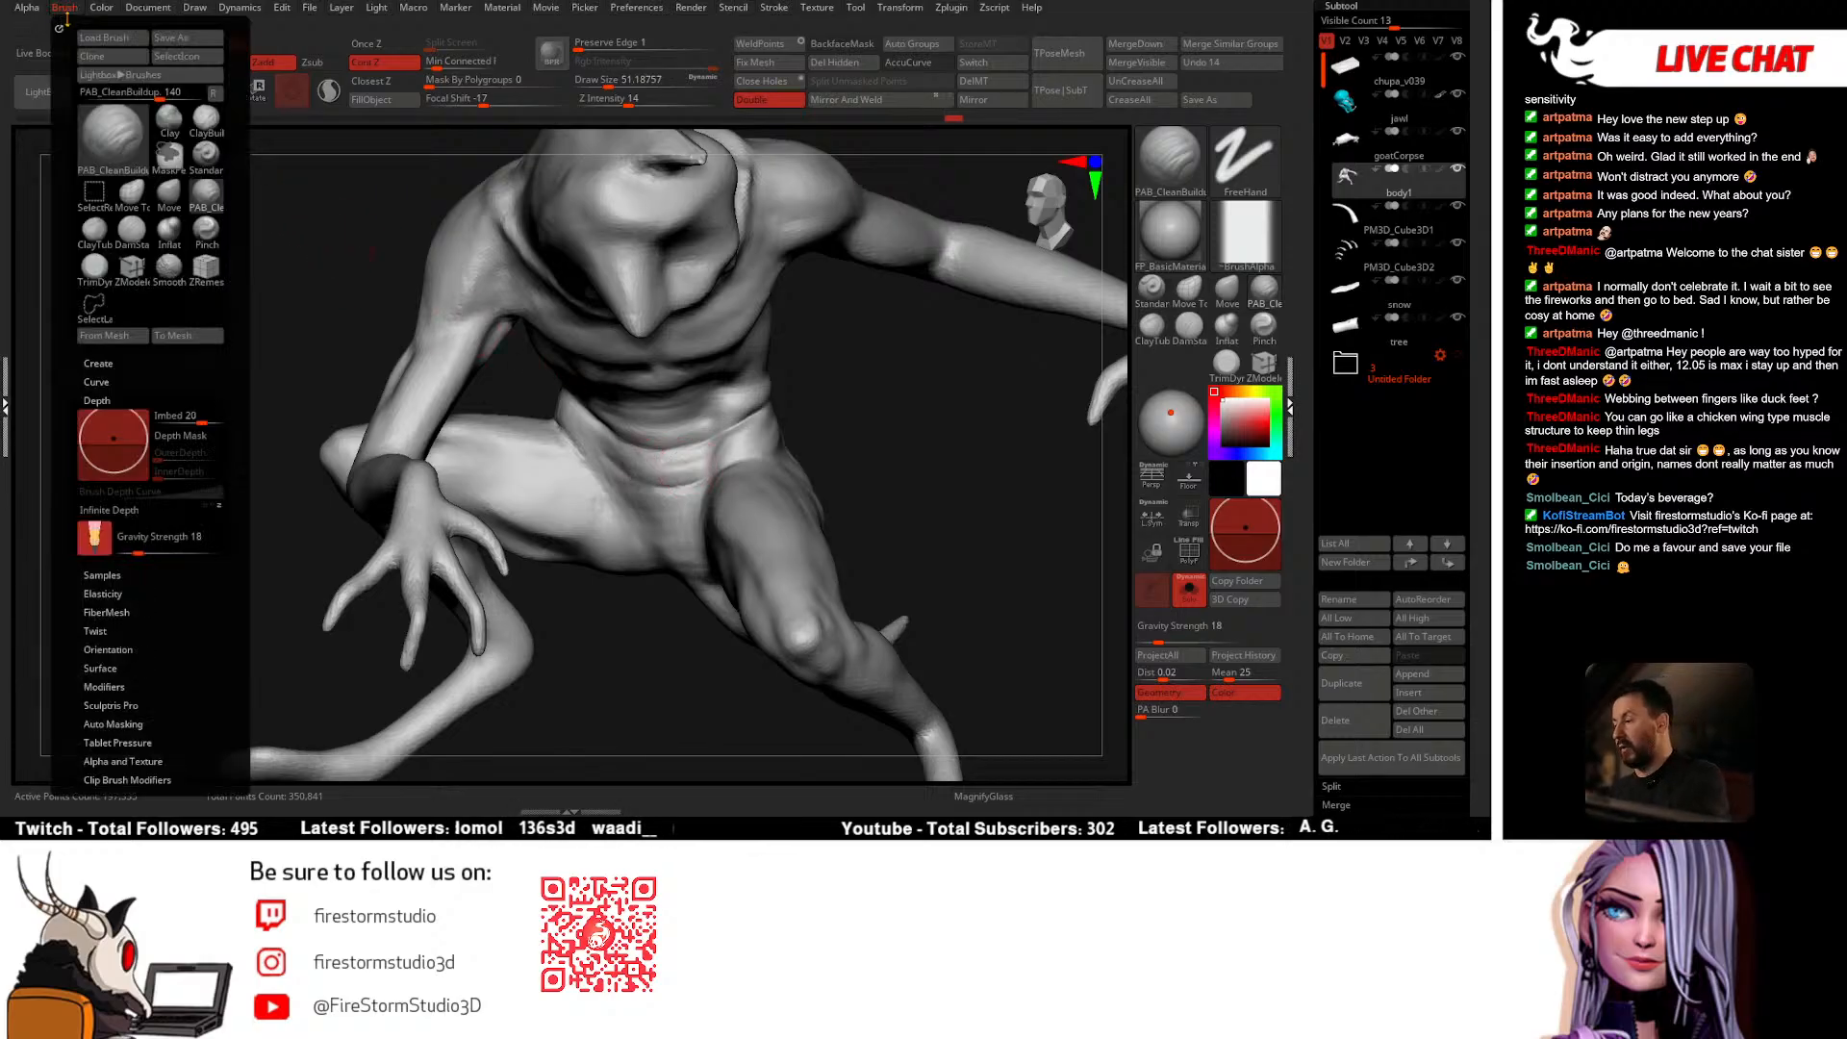
left_click_drag(136, 551, 117, 551)
mouse_move(414, 463)
right_mouse_down()
mouse_move(719, 485)
mouse_move(500, 504)
right_mouse_up()
left_click_drag(499, 504, 685, 460)
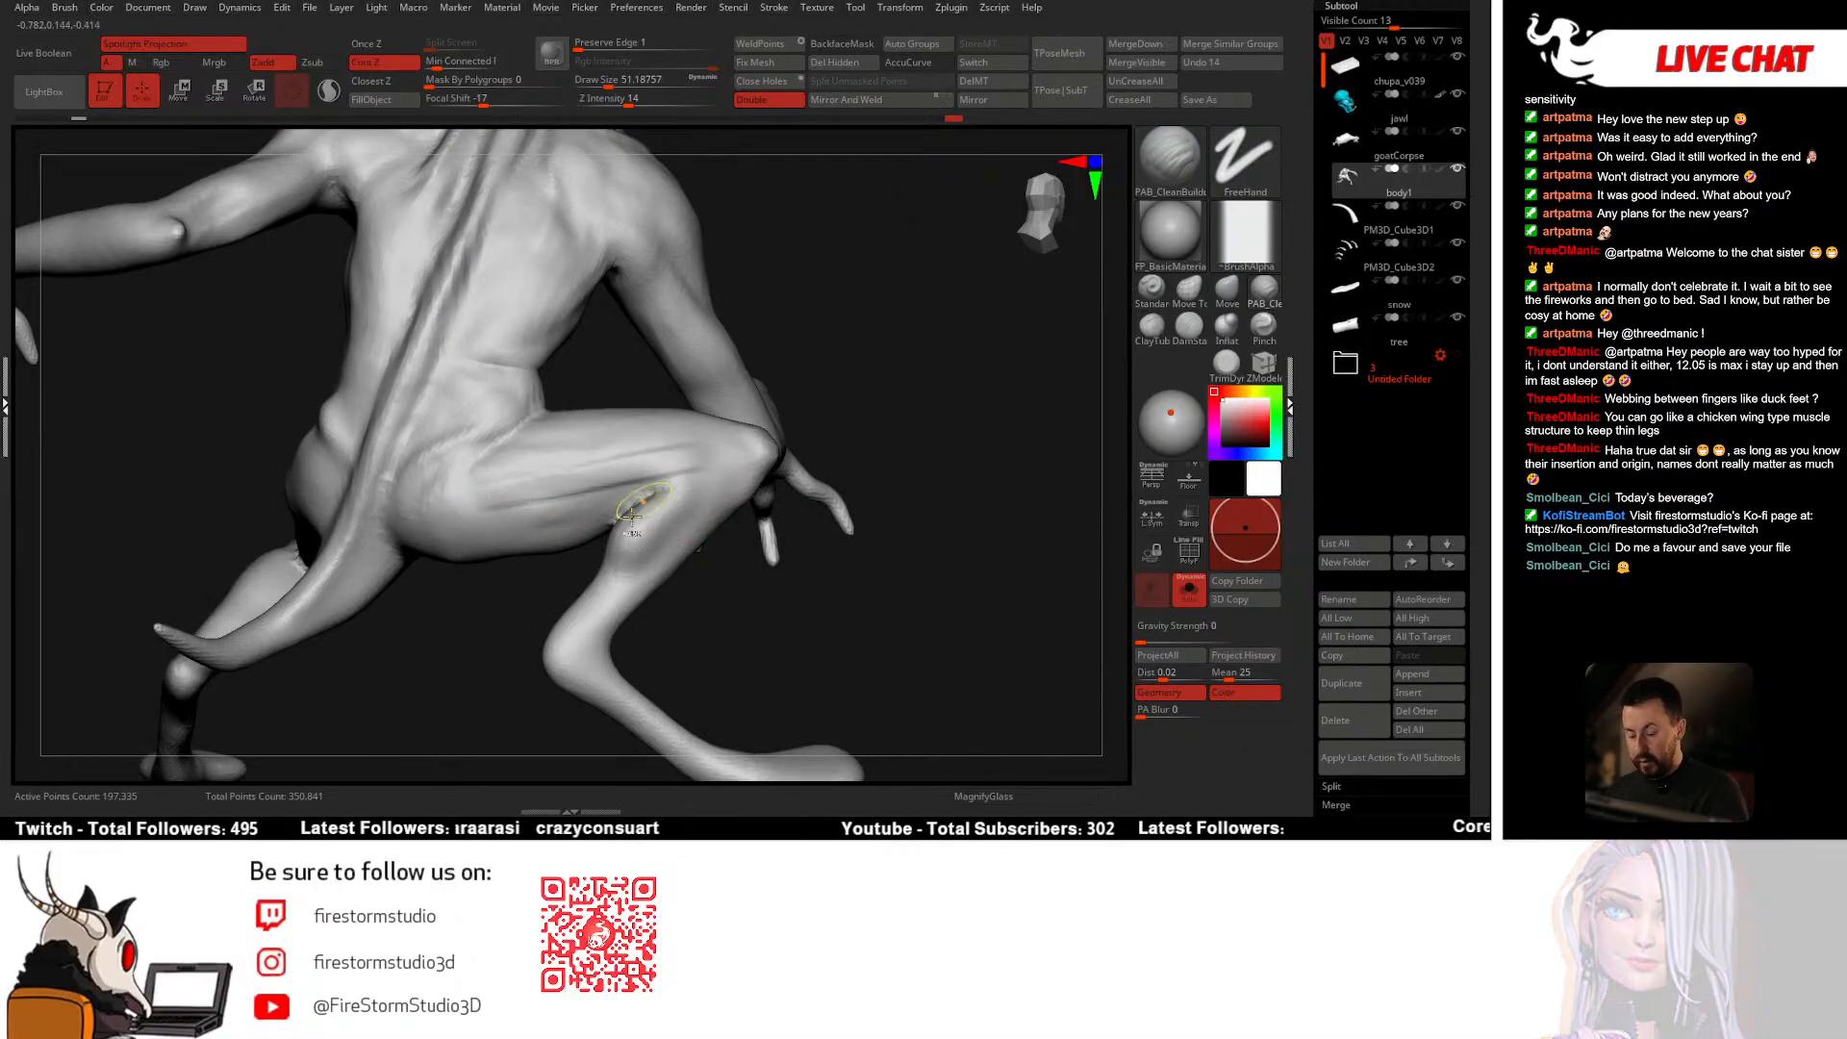
mouse_move(496, 501)
left_mouse_down()
mouse_move(608, 471)
mouse_move(473, 510)
left_mouse_up()
right_click_drag(514, 632, 519, 629)
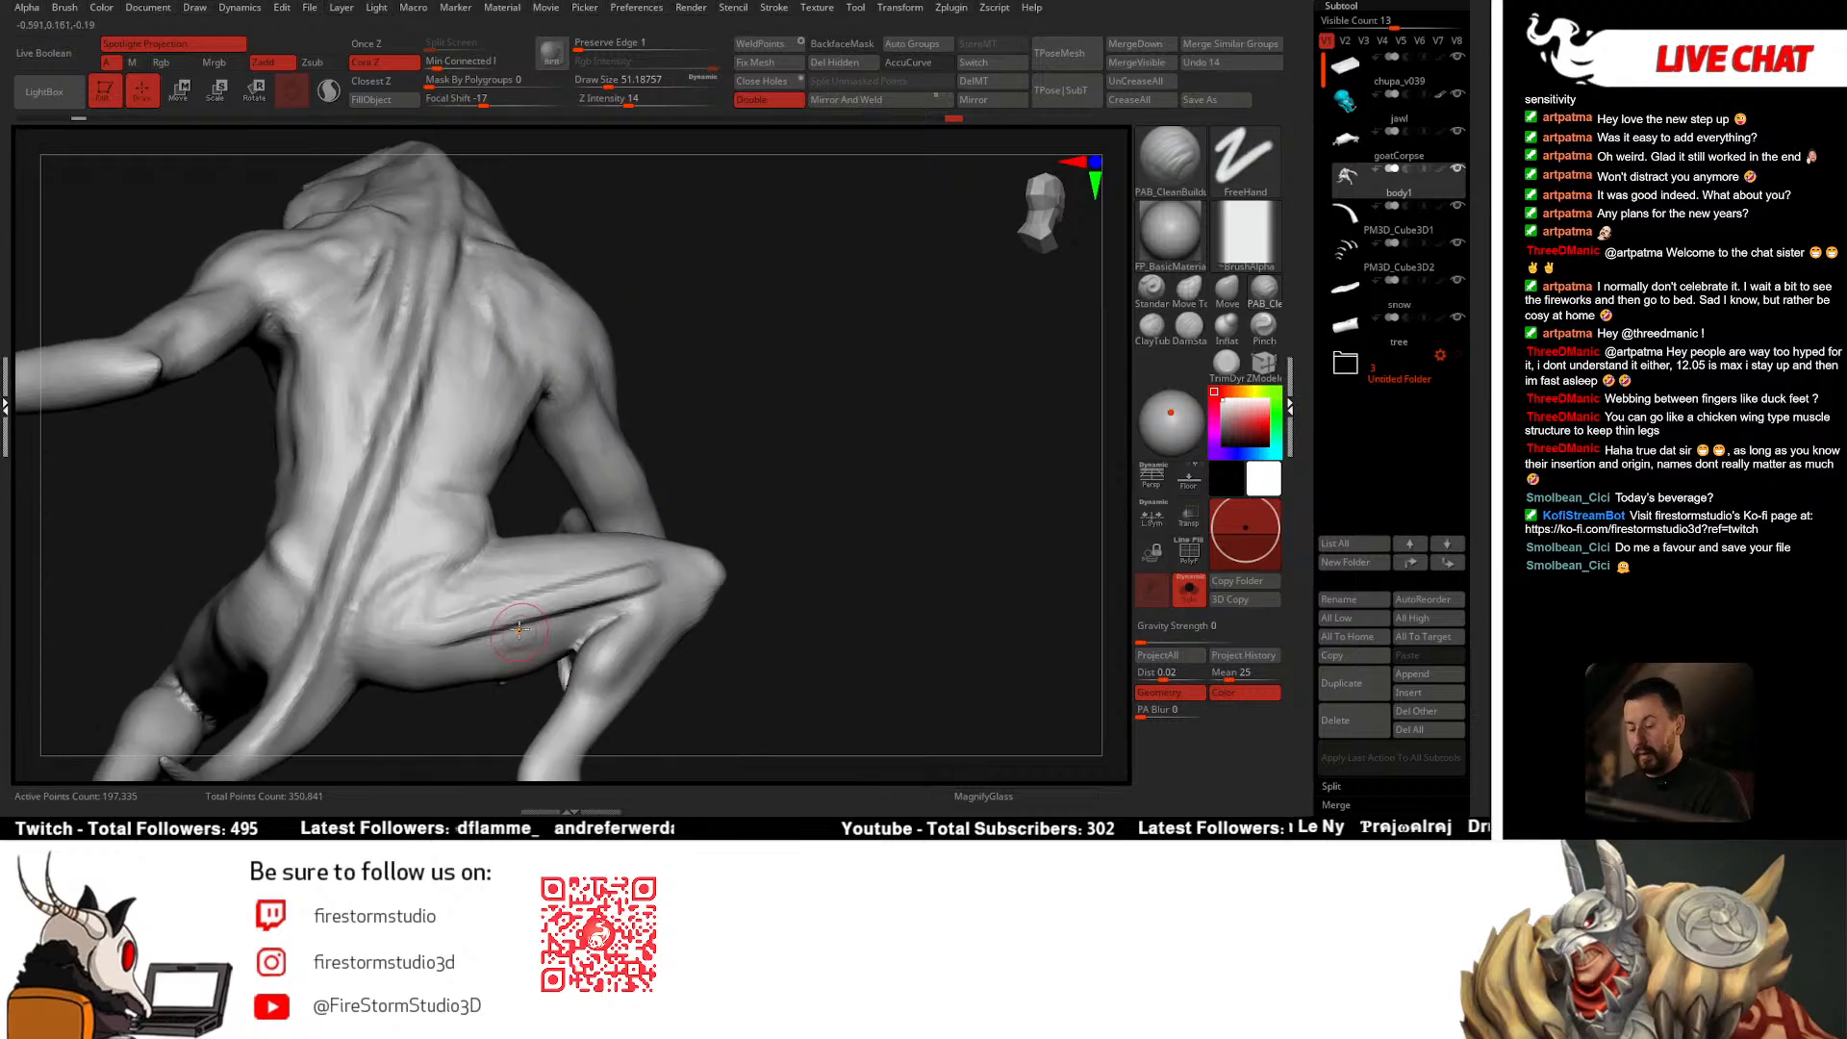
Step: Set the brush's Gravity Strength to 100 and sculpt the buttock and thigh muscles
left_click(64, 8)
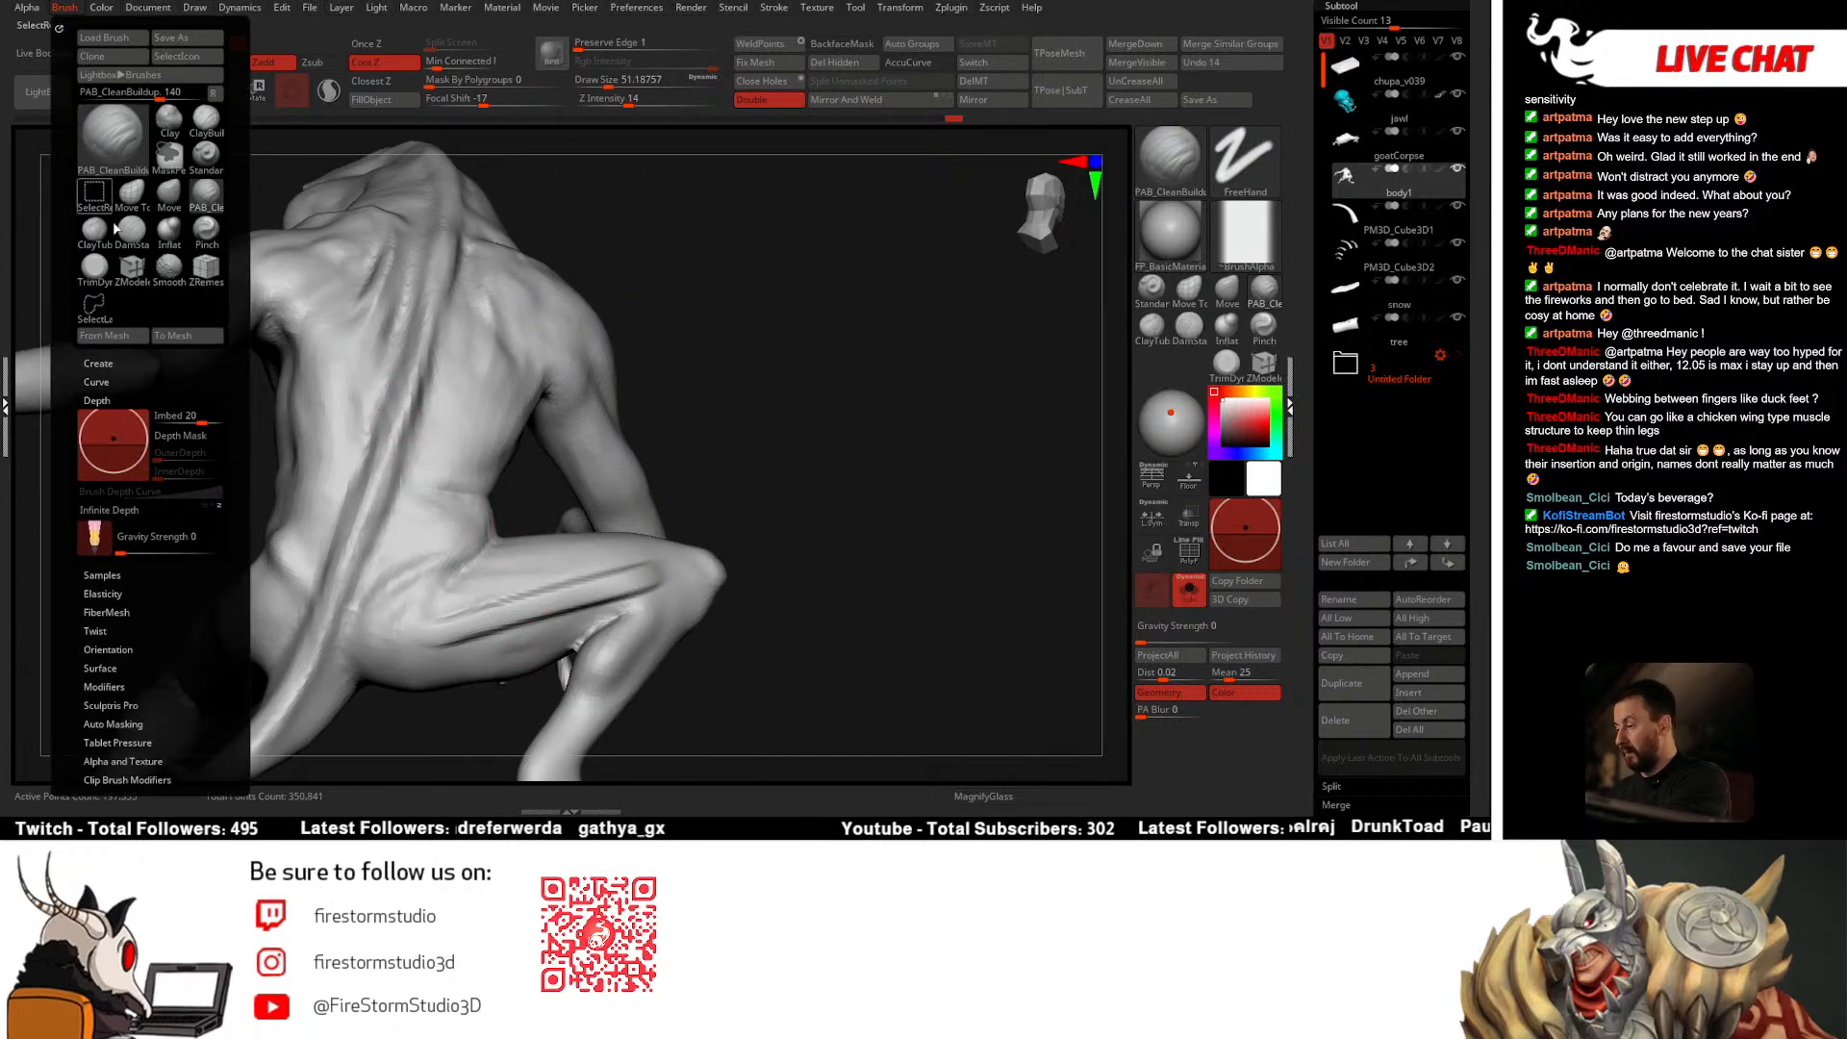
left_click_drag(123, 541, 230, 541)
mouse_move(580, 562)
right_mouse_down("alt")
mouse_move(594, 498)
mouse_move(543, 548)
right_mouse_up("alt")
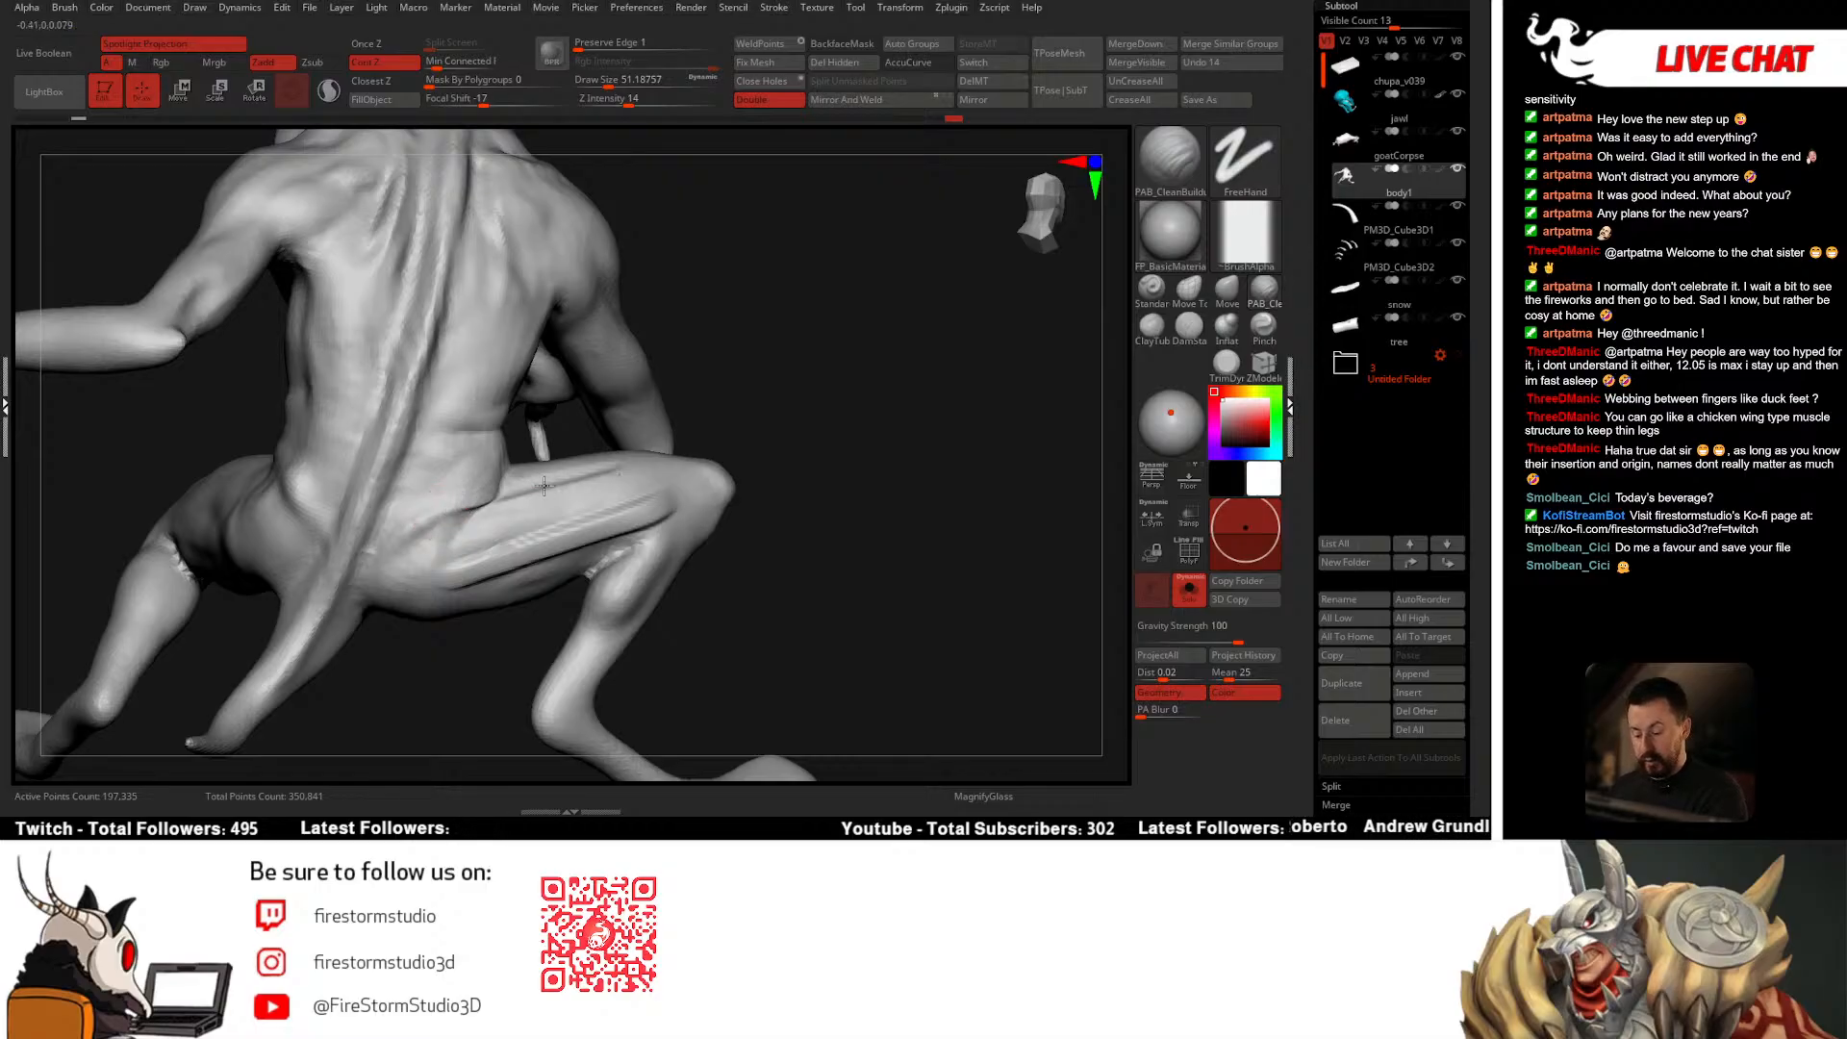
right_click_drag(469, 556, 563, 593)
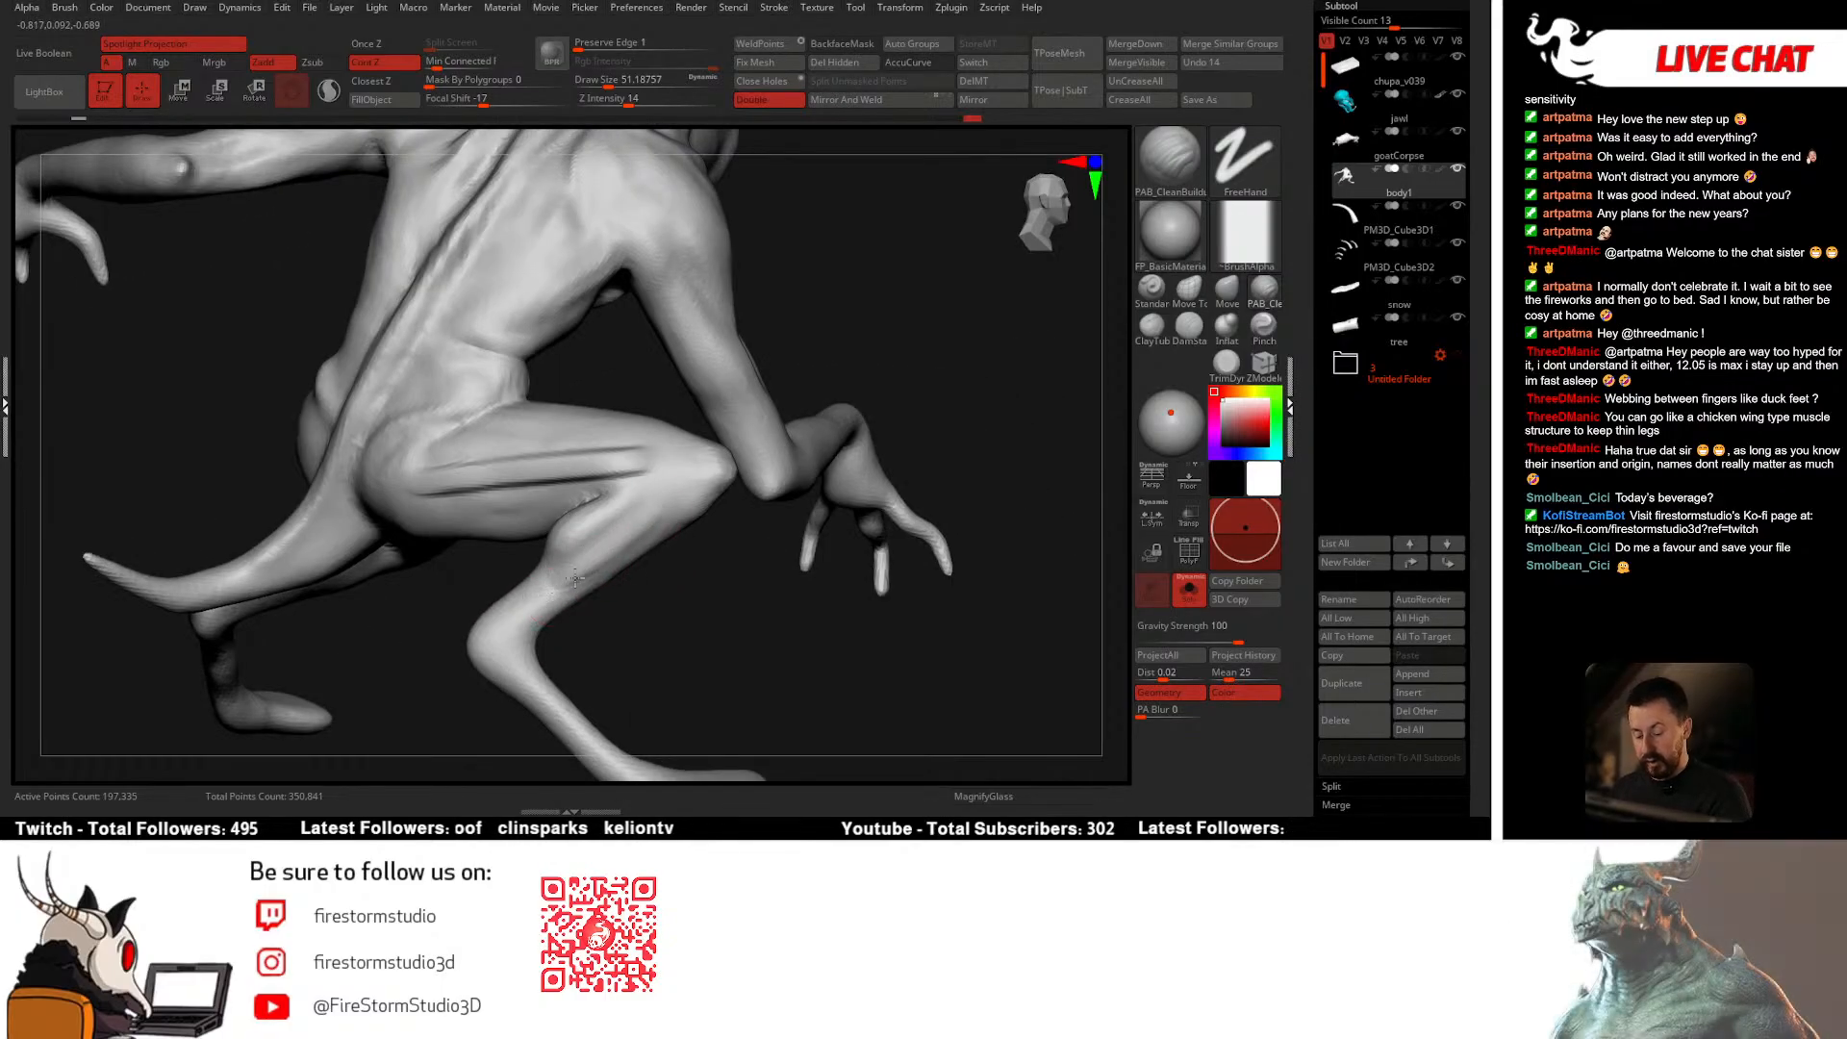
right_click_drag(611, 553, 509, 643)
right_click(509, 642)
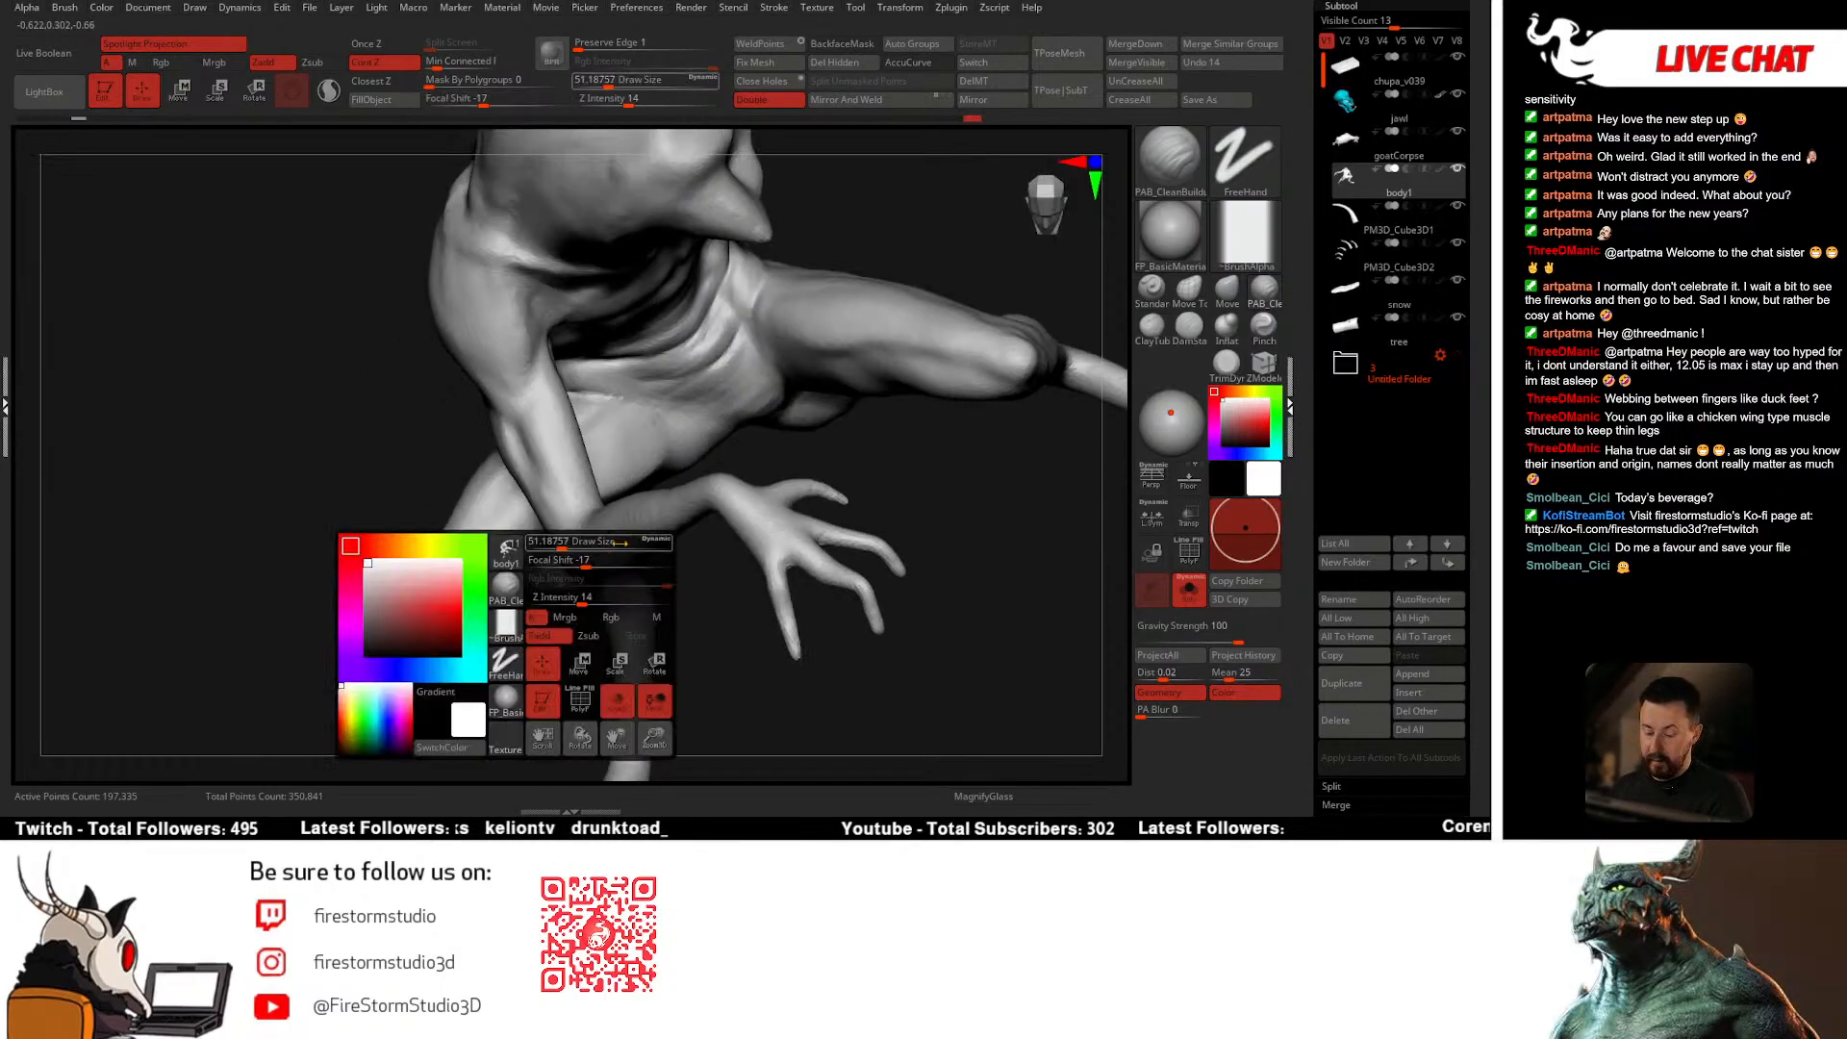
right_click_drag(539, 577, 709, 430)
mouse_move(698, 505)
right_mouse_down()
mouse_move(901, 343)
mouse_move(516, 610)
mouse_move(770, 511)
mouse_move(681, 537)
mouse_move(637, 595)
right_mouse_up()
mouse_move(729, 494)
right_mouse_down()
mouse_move(784, 433)
mouse_move(682, 545)
mouse_move(733, 499)
mouse_move(734, 536)
mouse_move(757, 523)
mouse_move(723, 549)
mouse_move(490, 581)
mouse_move(887, 495)
right_mouse_up()
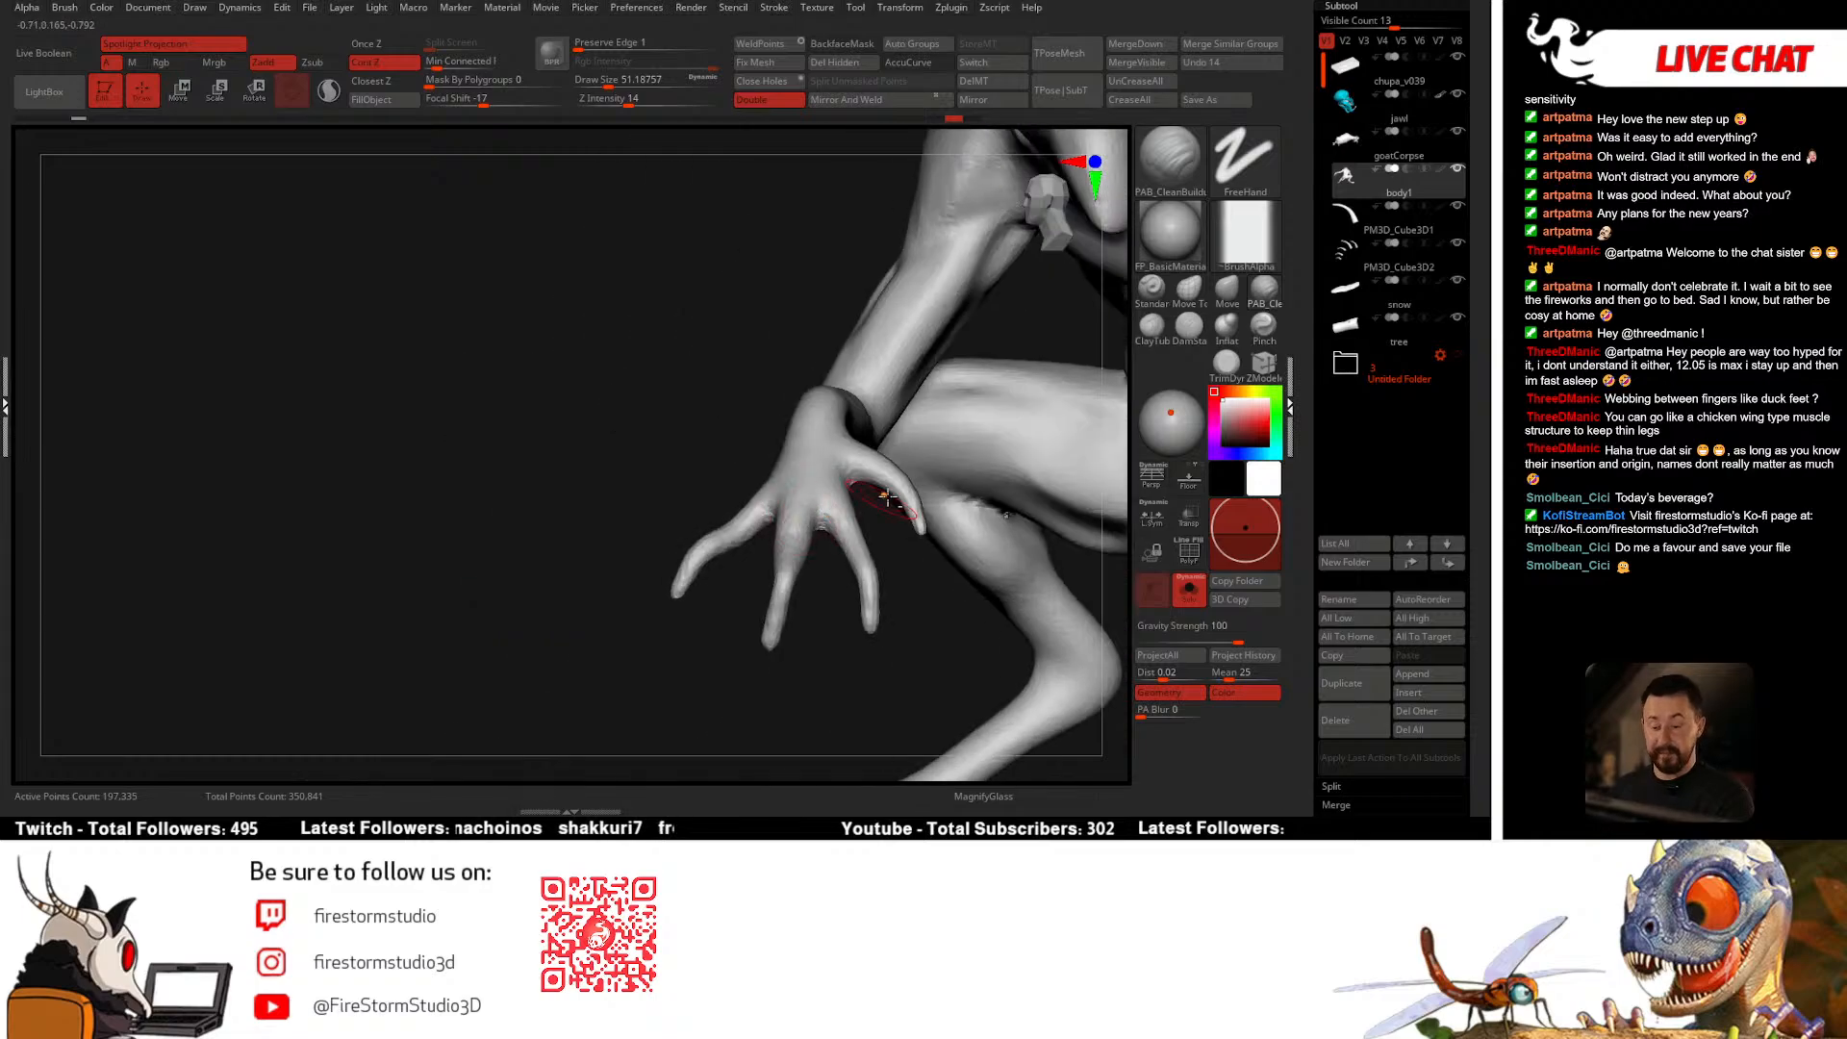
Step: Set the brush's Gravity Strength to 21 and draw size to about 41, and sculpt folds across the lower abdomen and hips
left_click(64, 6)
left_click_drag(169, 550, 141, 545)
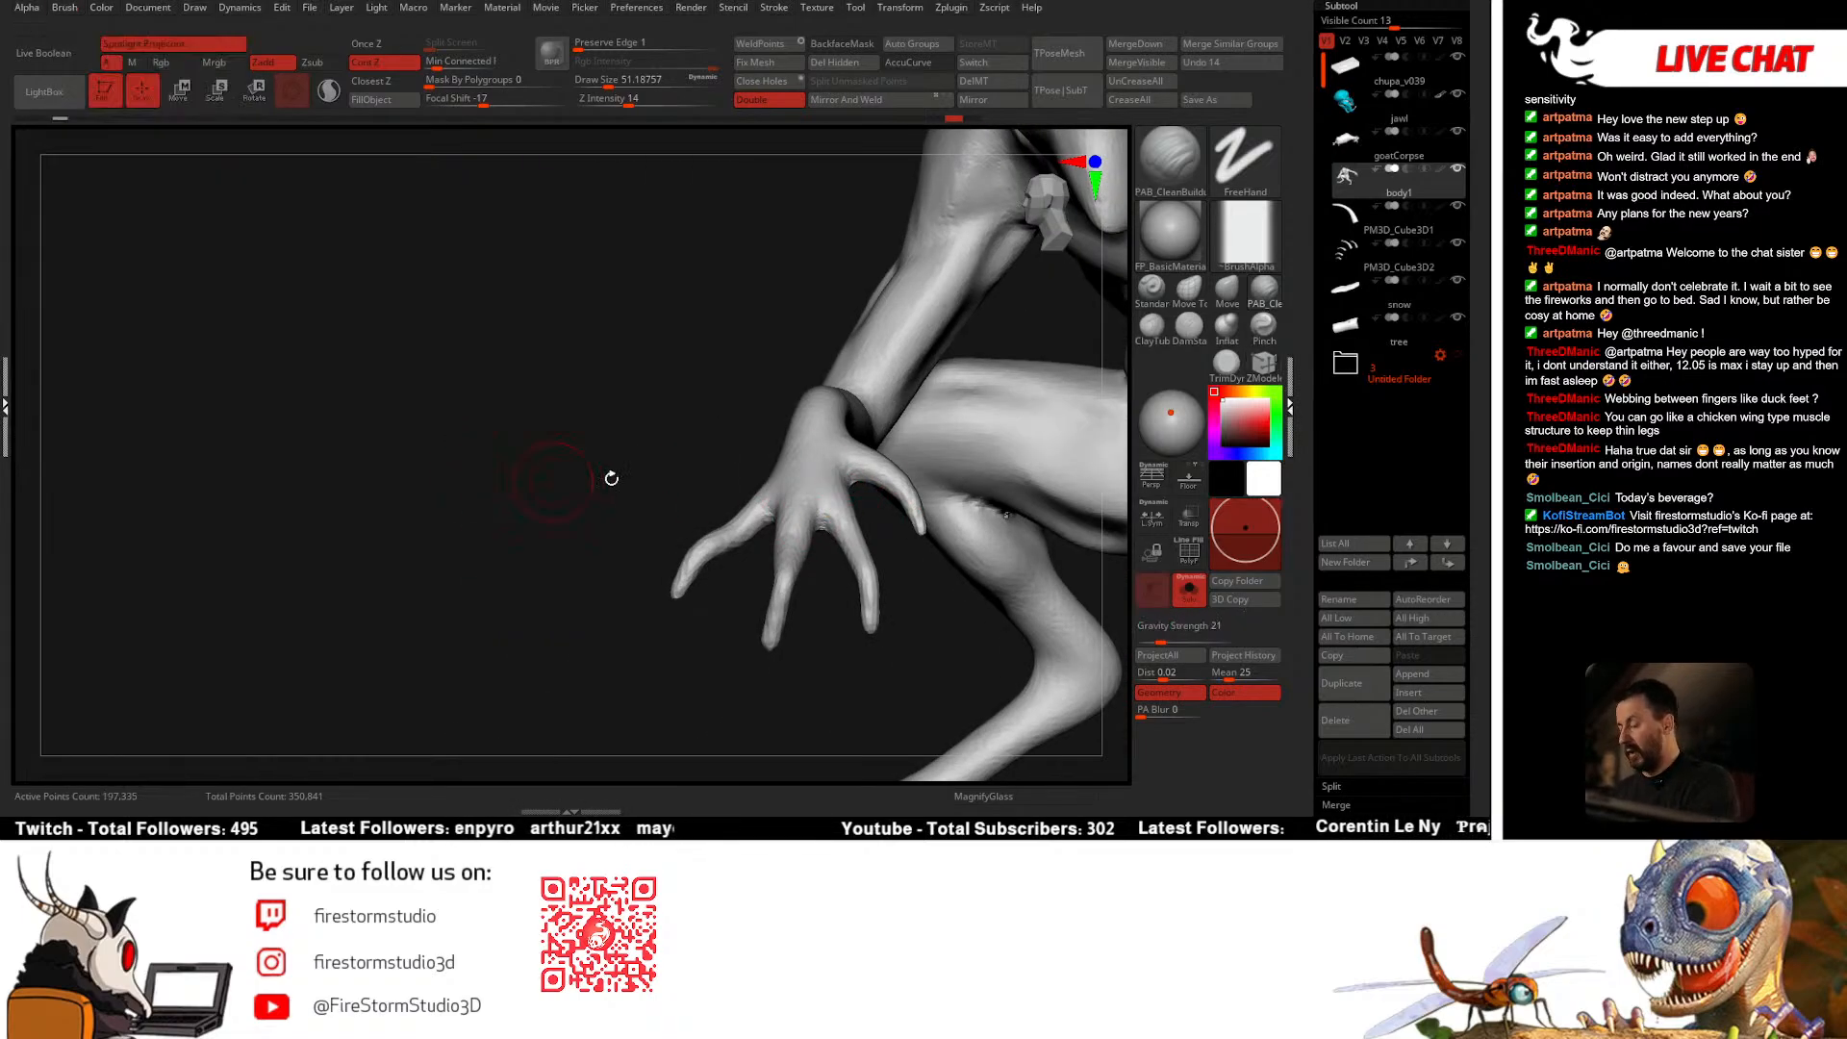
right_click_drag(610, 474, 866, 529)
key("space")
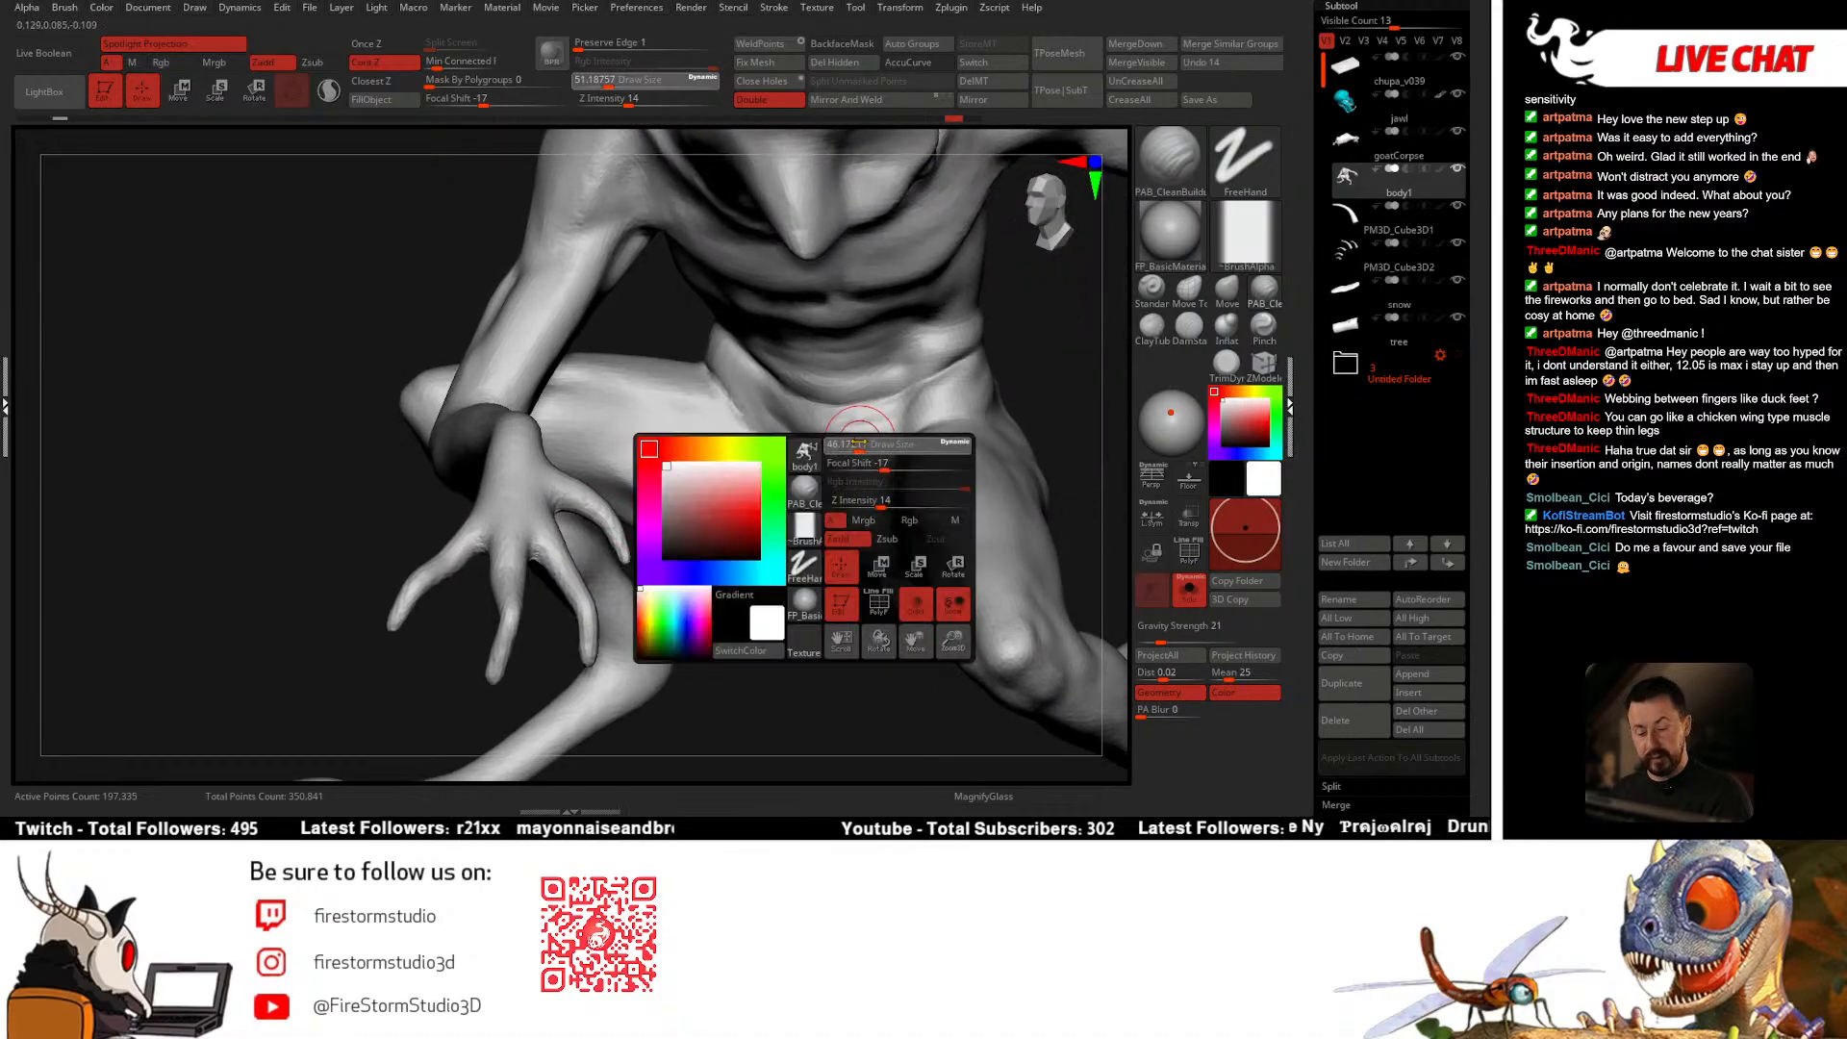
left_click_drag(859, 489, 854, 489)
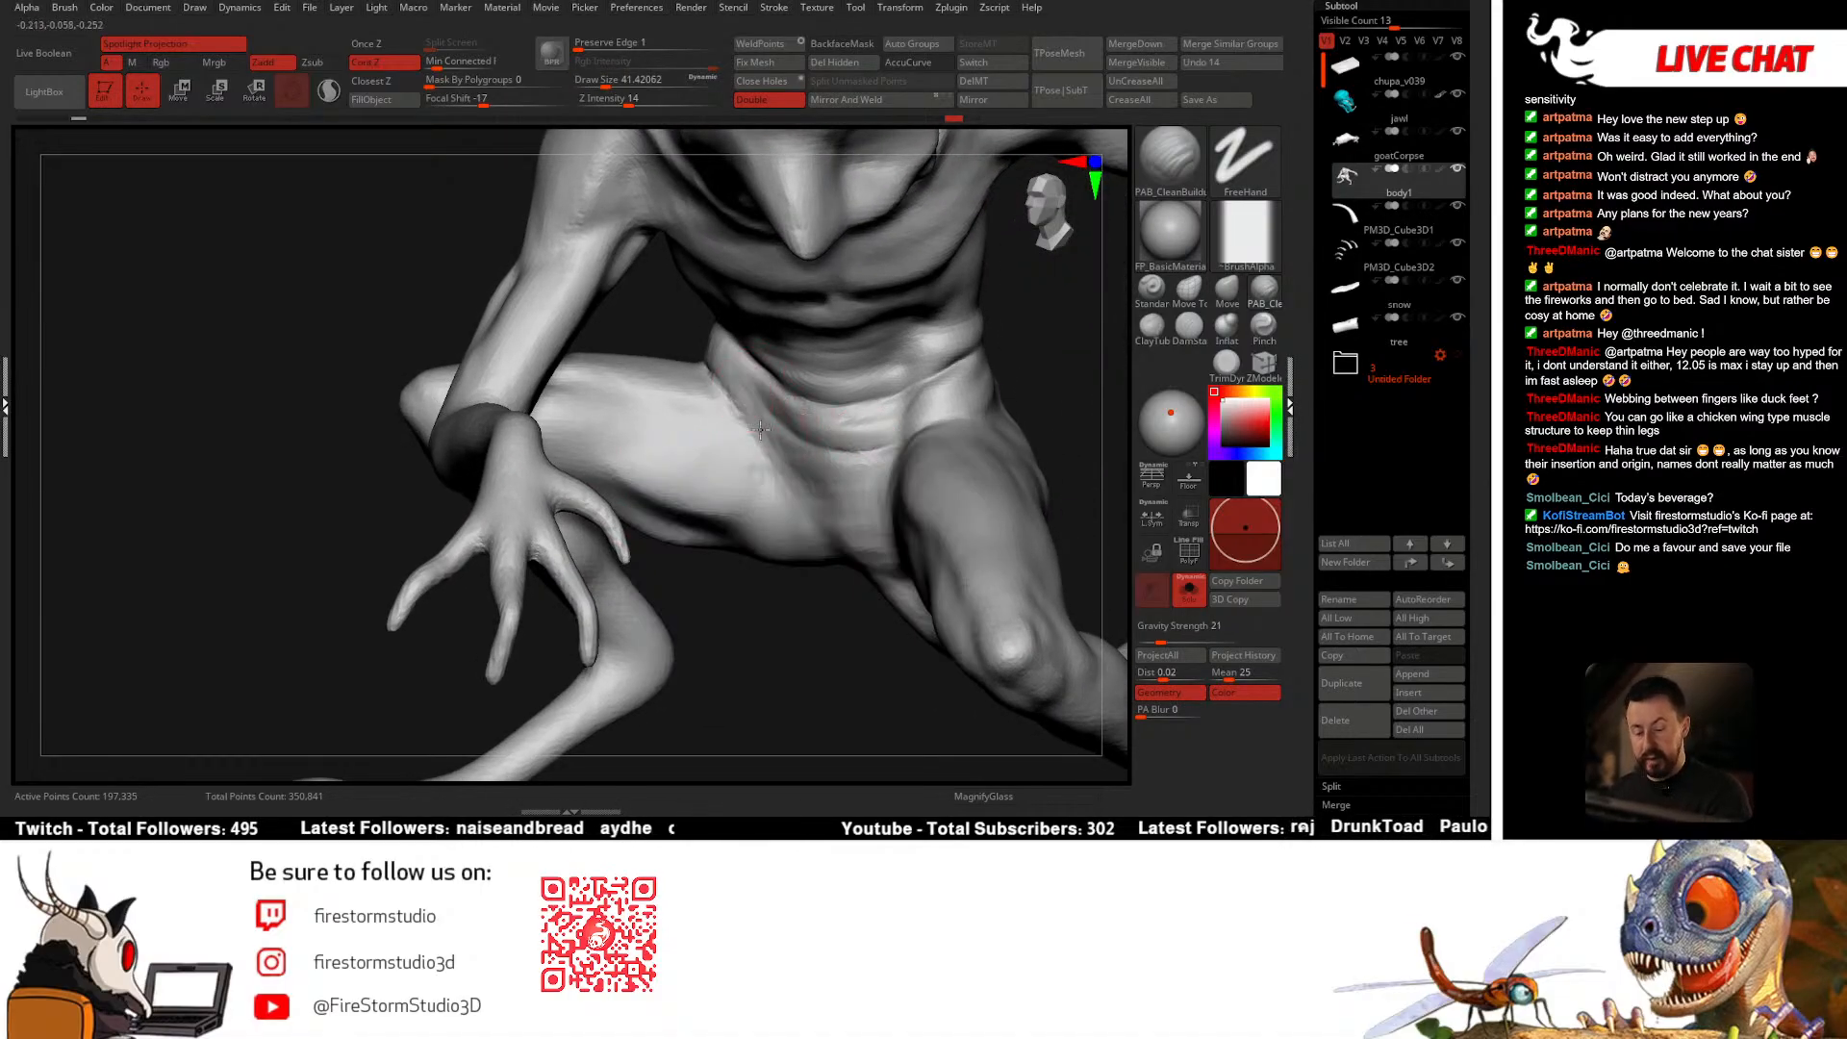
mouse_move(760, 430)
left_mouse_down()
mouse_move(777, 443)
mouse_move(925, 384)
mouse_move(950, 341)
left_mouse_up()
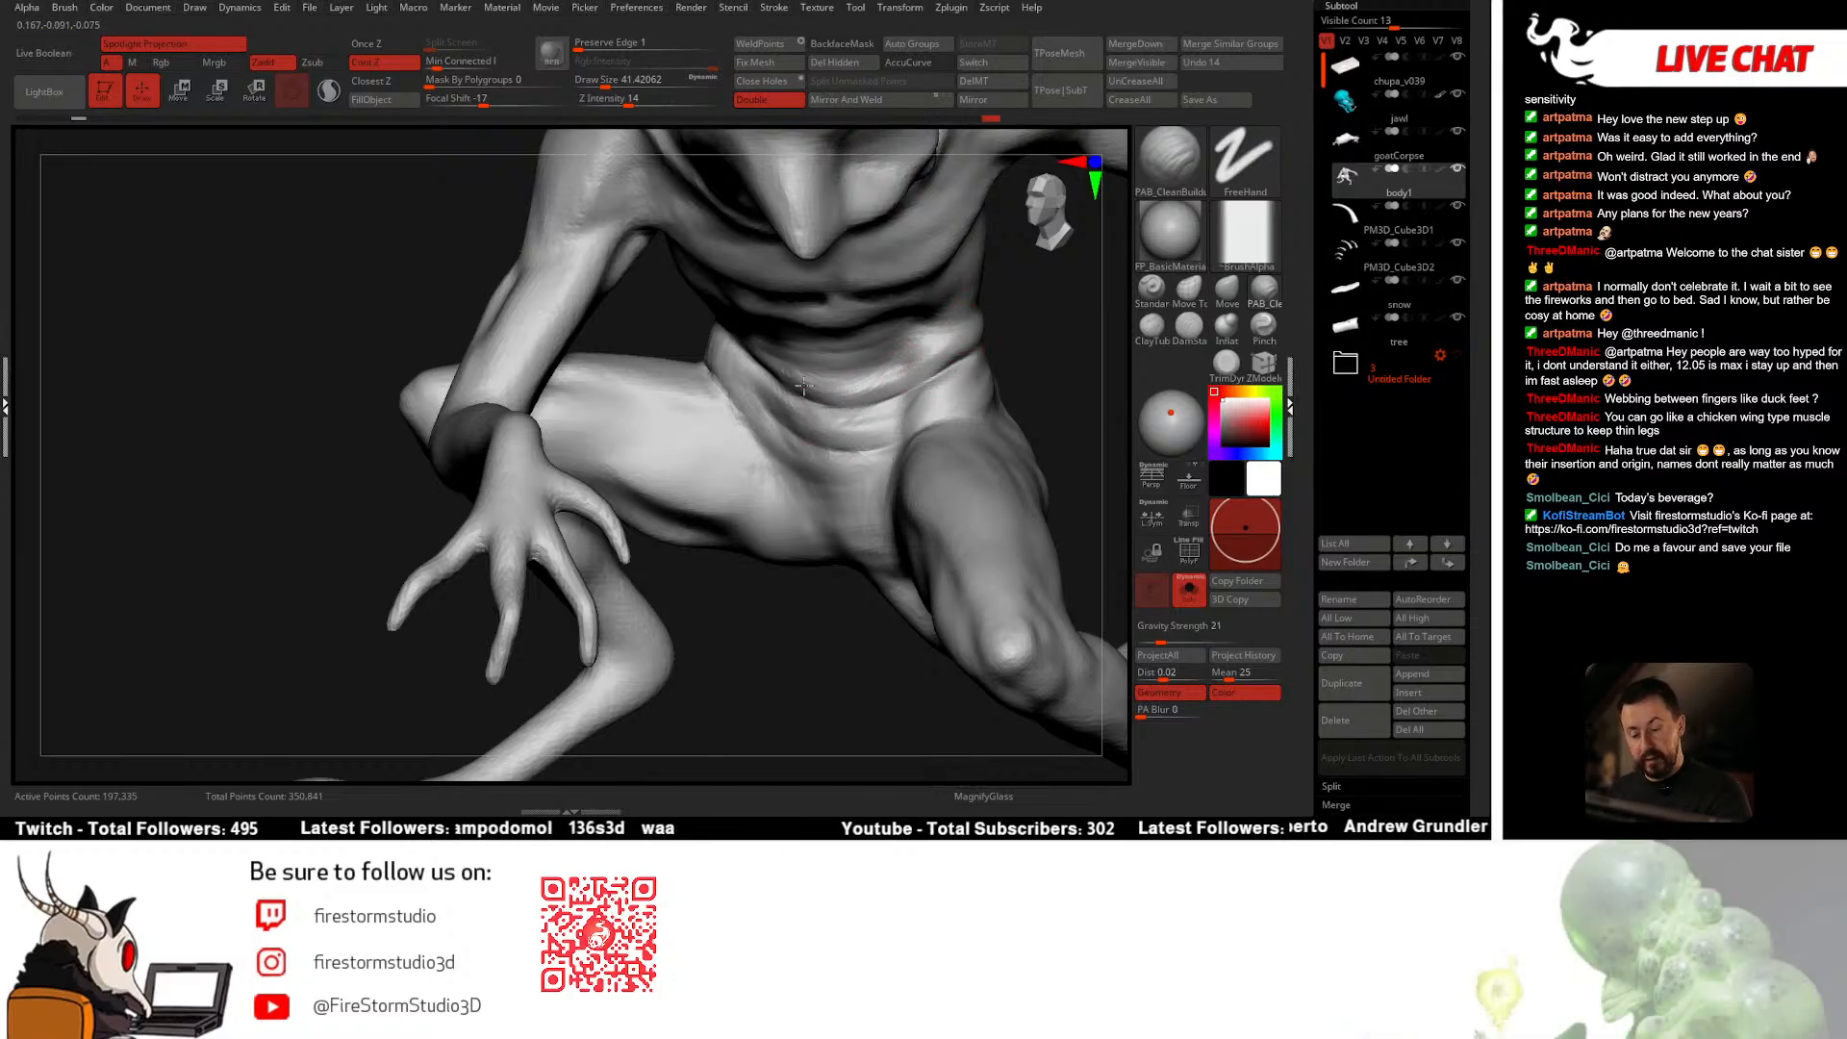
left_click_drag(934, 393, 946, 383)
mouse_move(906, 429)
right_mouse_down()
mouse_move(1010, 429)
mouse_move(972, 422)
right_mouse_up()
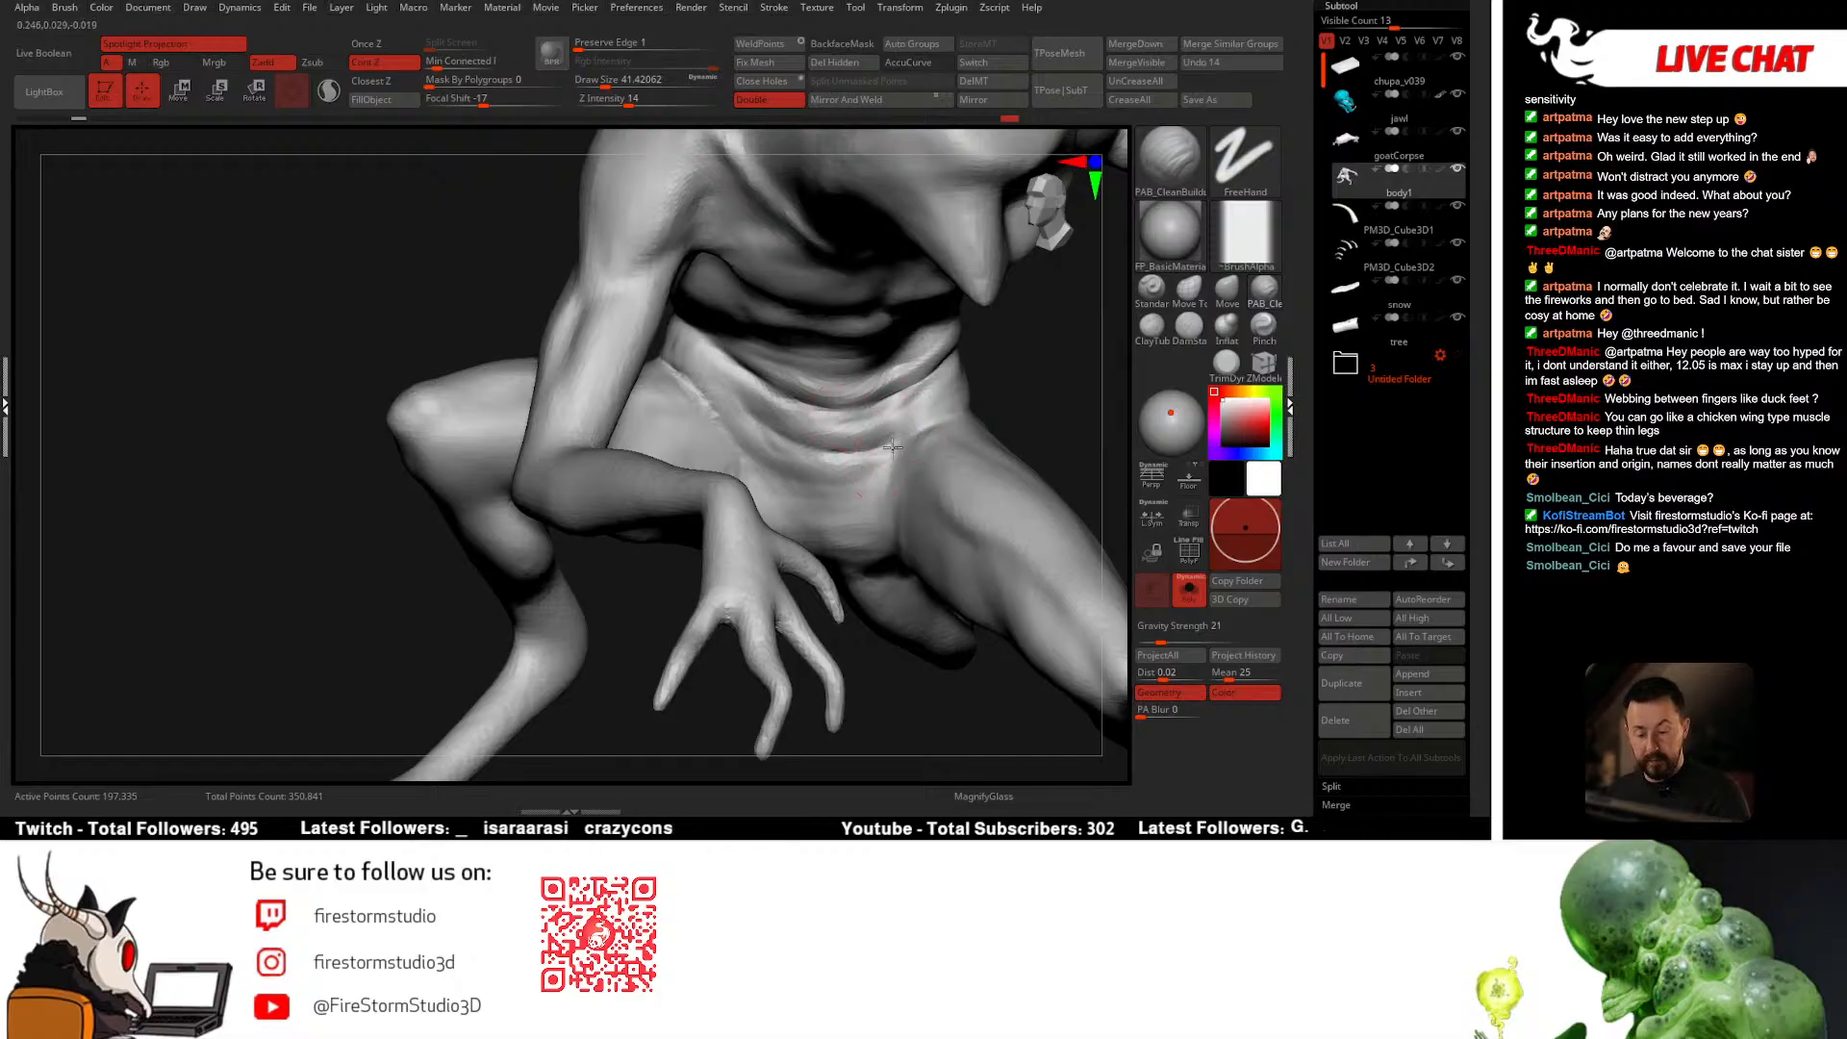
left_click_drag(893, 445, 945, 398)
Step: Reduce the draw size to about 23 and refine the folds where the side of the abdomen meets the thigh
right_click_drag(893, 448, 914, 447)
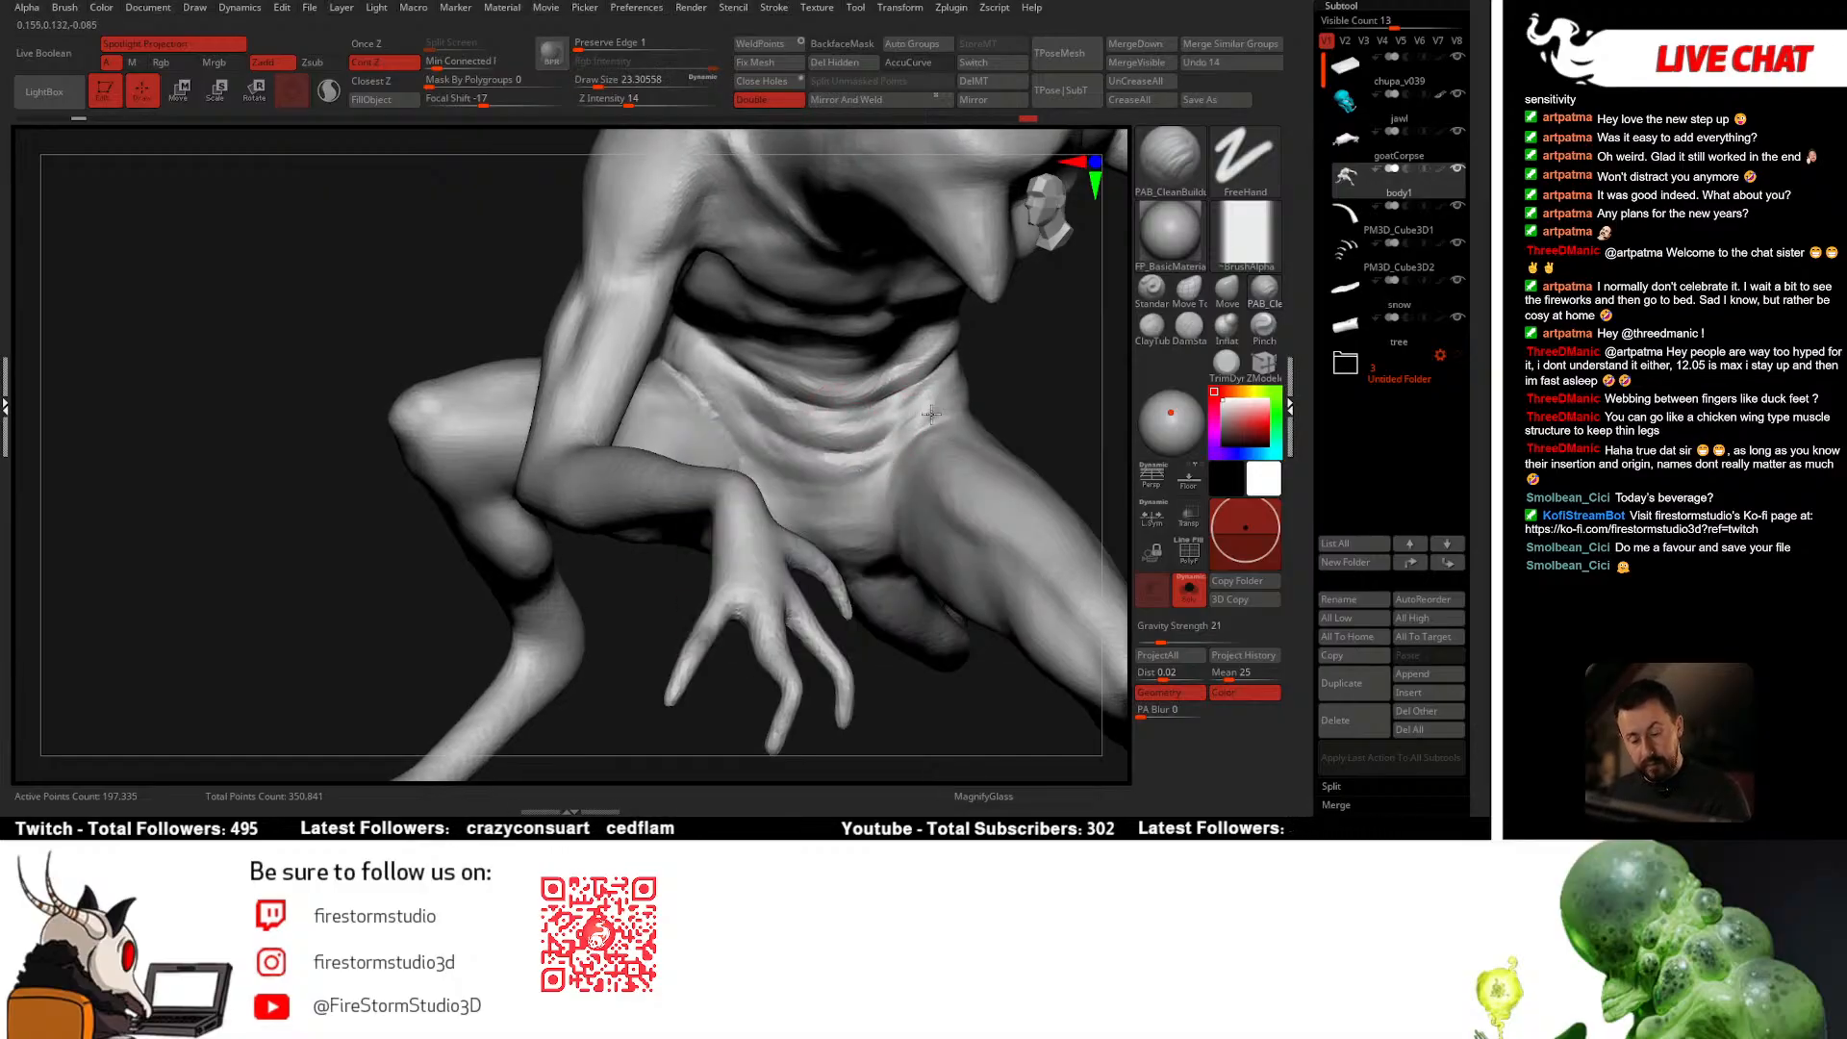
left_click_drag(707, 391, 751, 441)
mouse_move(769, 439)
right_mouse_down()
mouse_move(742, 406)
mouse_move(761, 472)
right_mouse_up()
right_click_drag(727, 368, 748, 388)
left_click_drag(708, 367, 746, 438)
right_click_drag(803, 486, 812, 491)
mouse_move(759, 410)
right_mouse_down()
mouse_move(804, 461)
mouse_move(864, 476)
mouse_move(843, 474)
right_mouse_up()
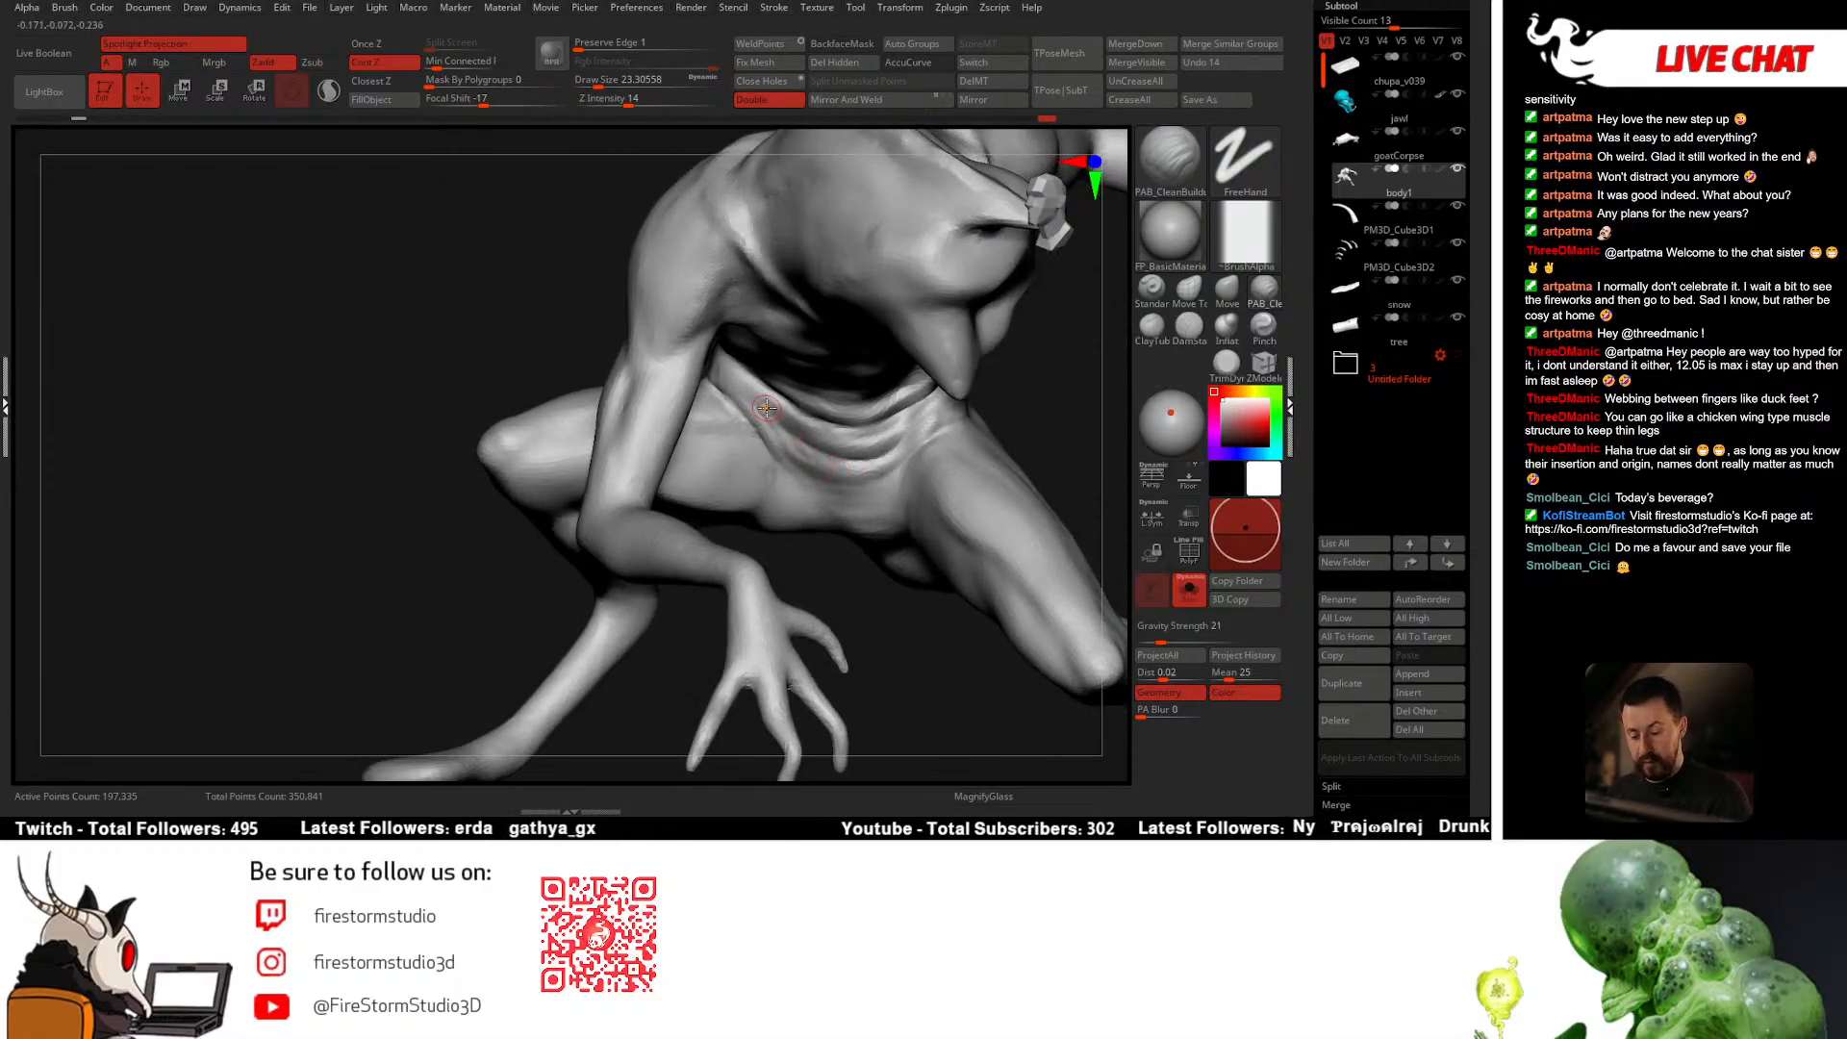
mouse_move(771, 409)
right_mouse_down()
mouse_move(797, 364)
mouse_move(829, 412)
mouse_move(898, 408)
right_mouse_up()
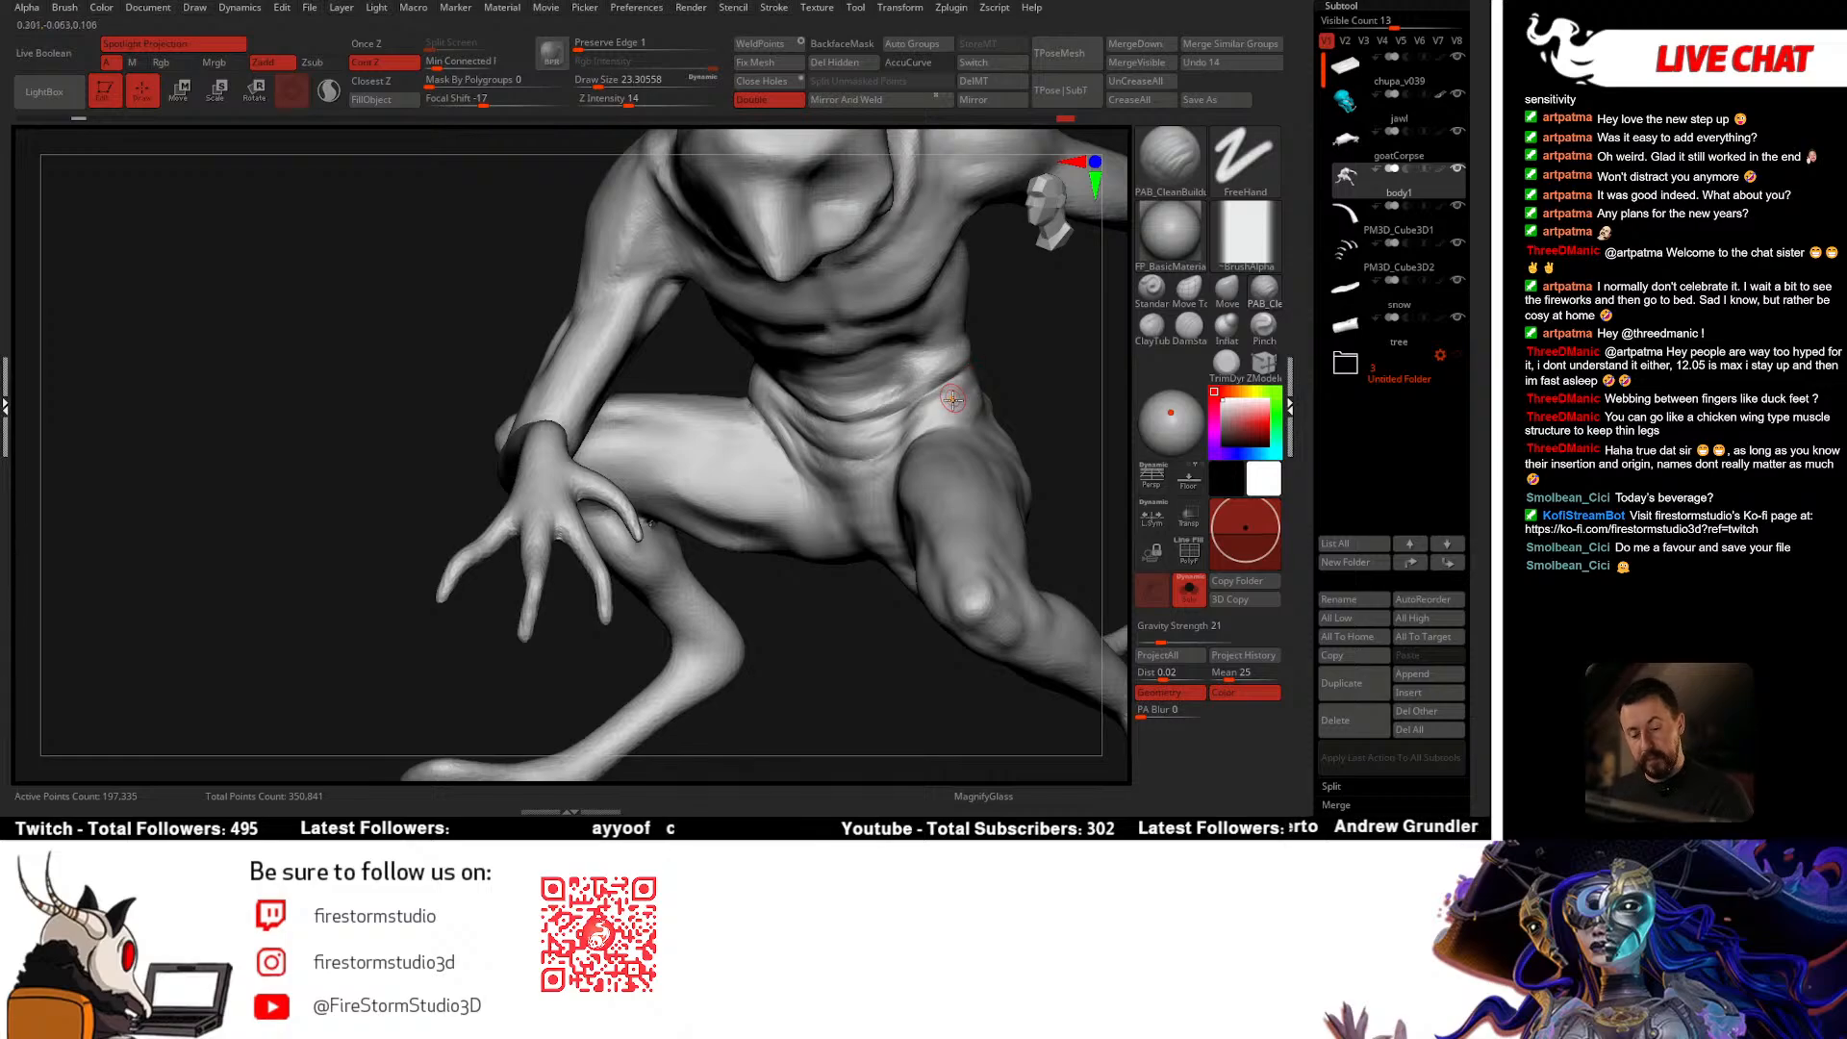
Step: Raise the draw size to about 39 and build up the skin folds at the opposite side of the waist
right_click_drag(953, 400, 1006, 414)
key("space")
left_click_drag(918, 424, 929, 423)
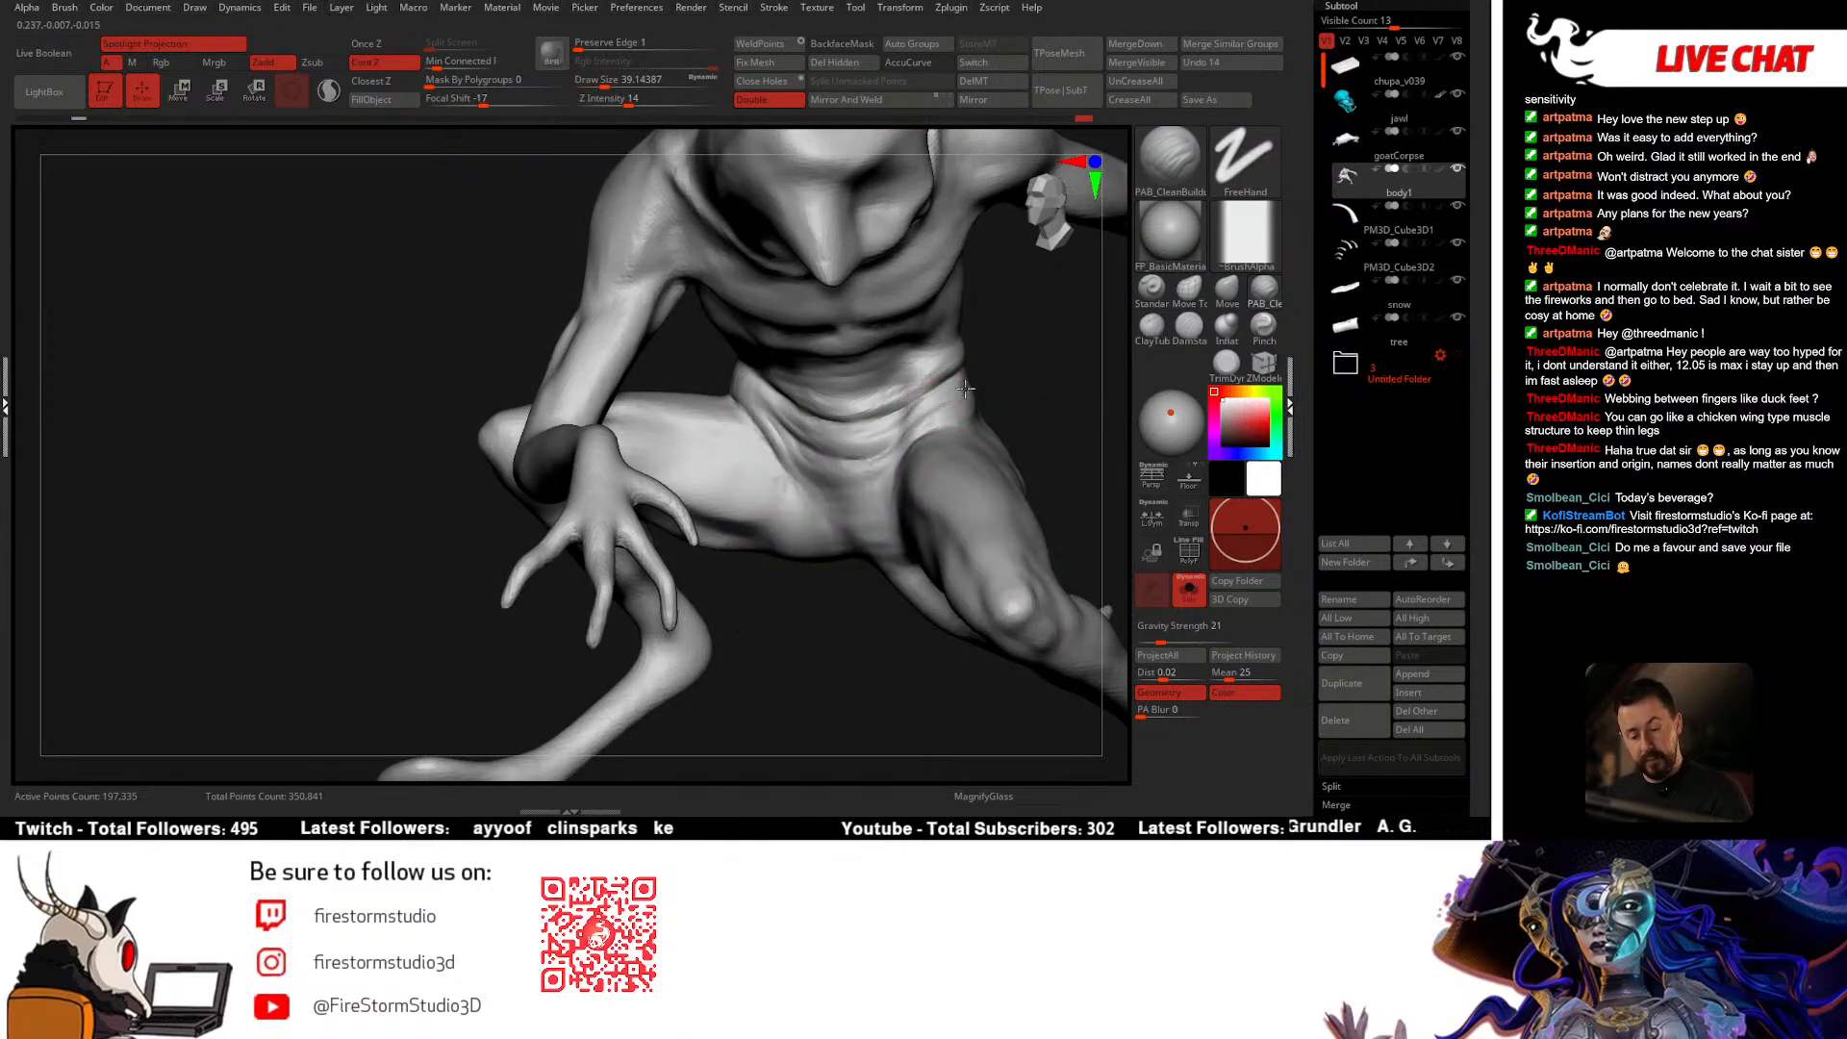
key("space")
mouse_move(965, 389)
right_mouse_down()
mouse_move(1001, 396)
mouse_move(946, 393)
mouse_move(990, 376)
right_mouse_up()
key("F1")
key("v")
key("v")
key("b")
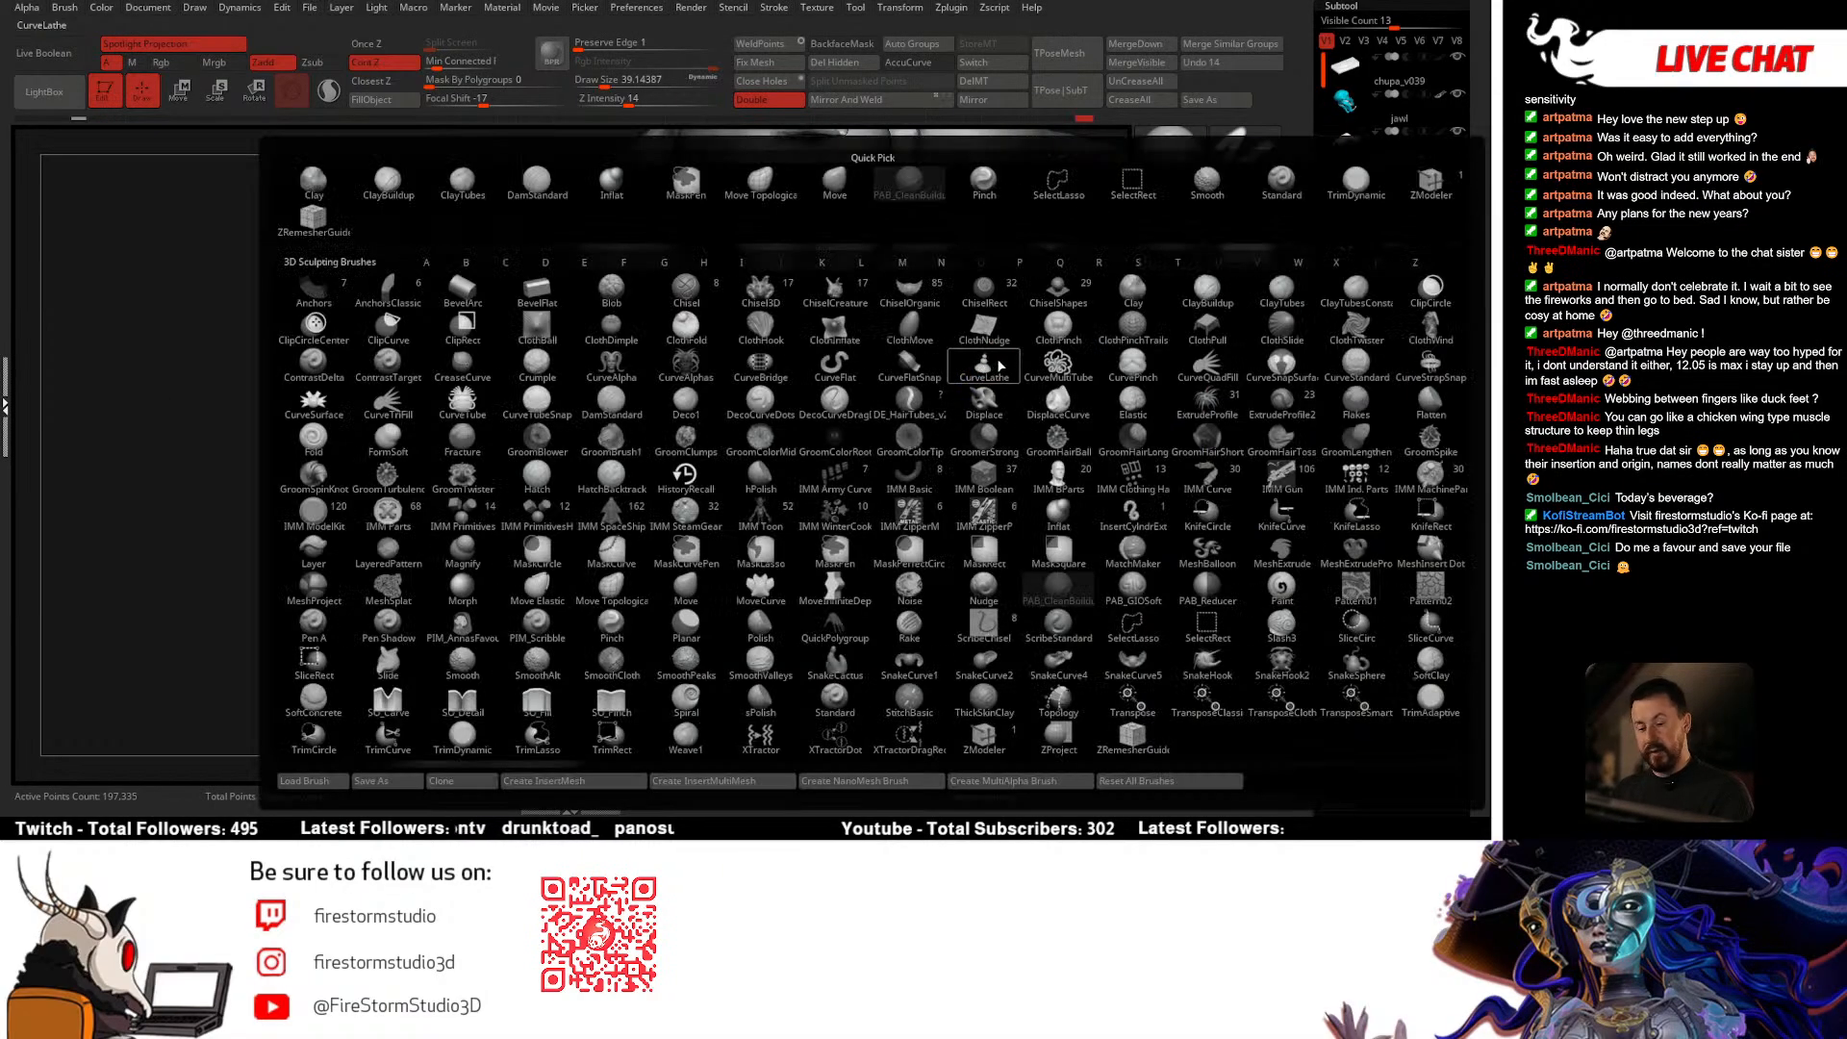
Step: Hide the hand and wrist in front of the bent knee to expose the lower torso for sculpting
mouse_move(851, 428)
right_mouse_down()
mouse_move(930, 466)
mouse_move(852, 457)
right_mouse_up()
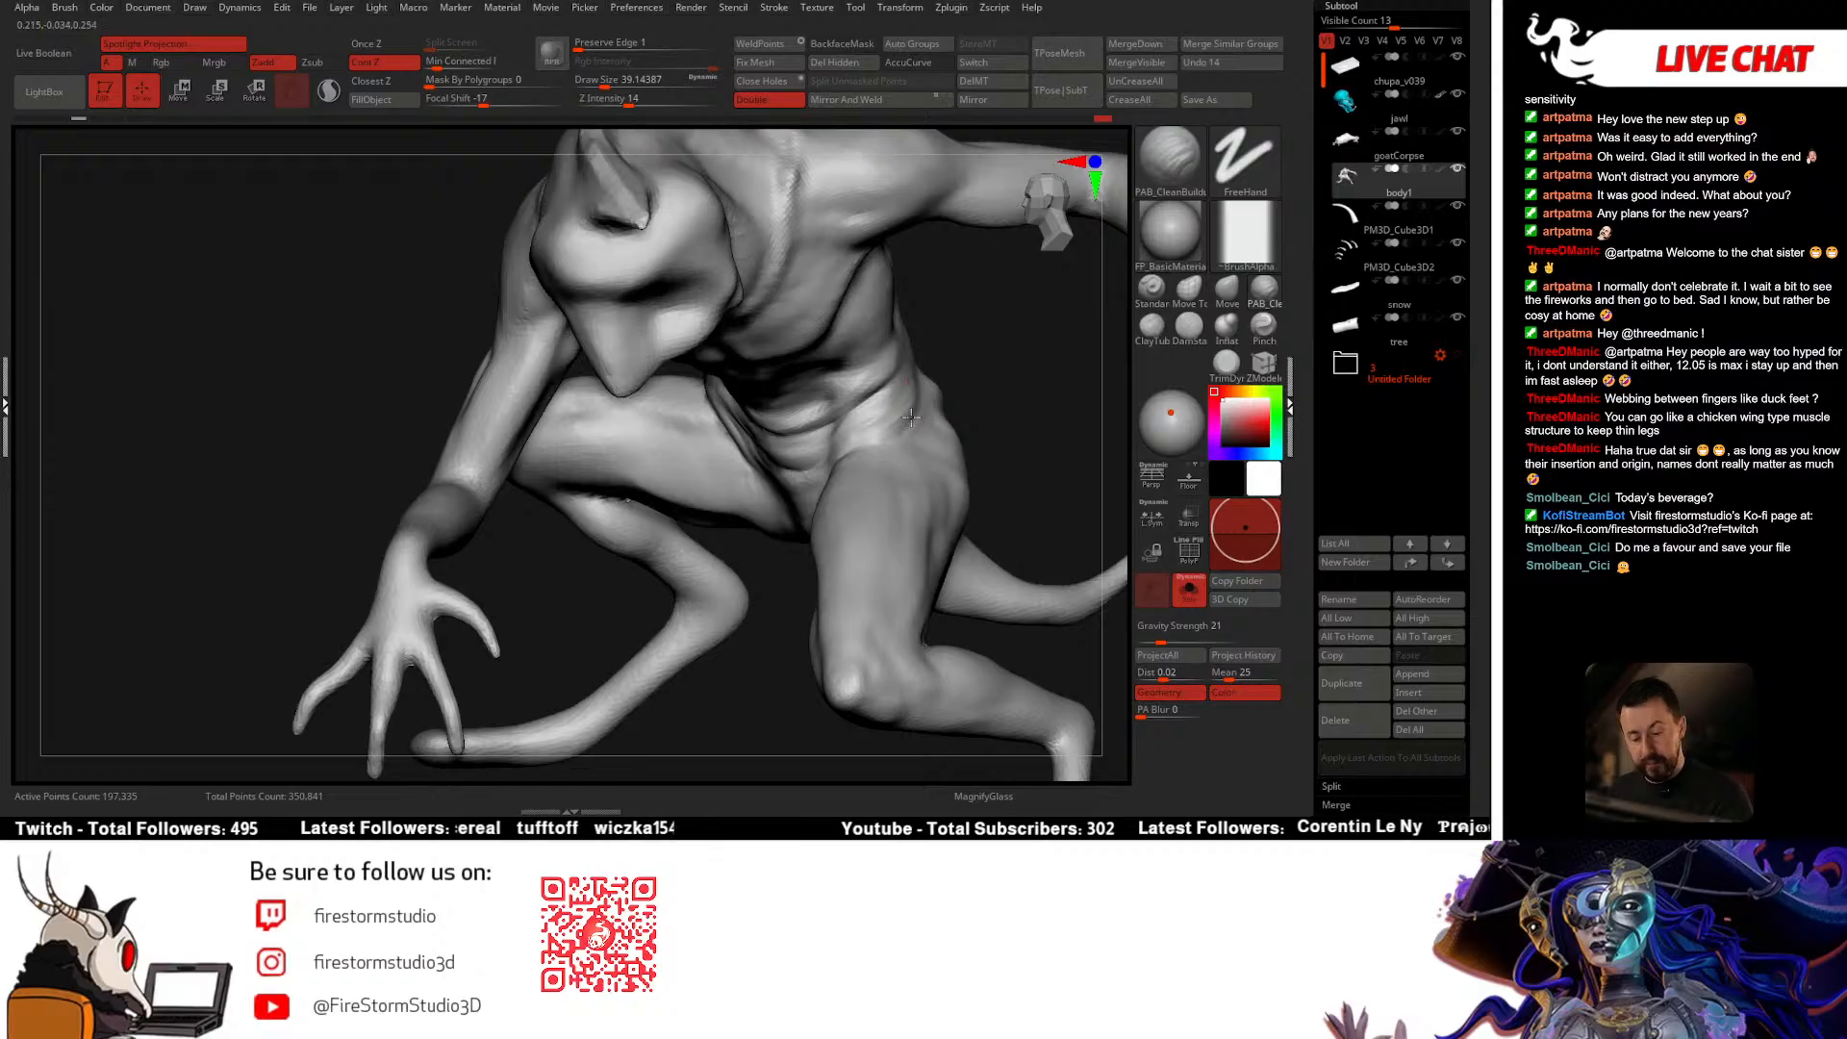
mouse_move(878, 422)
right_mouse_down()
mouse_move(807, 409)
mouse_move(769, 521)
mouse_move(657, 464)
right_mouse_up()
mouse_move(453, 646)
left_mouse_down("ctrl+shift")
mouse_move(731, 610)
mouse_move(598, 269)
mouse_move(585, 277)
left_mouse_up("ctrl+shift")
right_click_drag(641, 552, 770, 452)
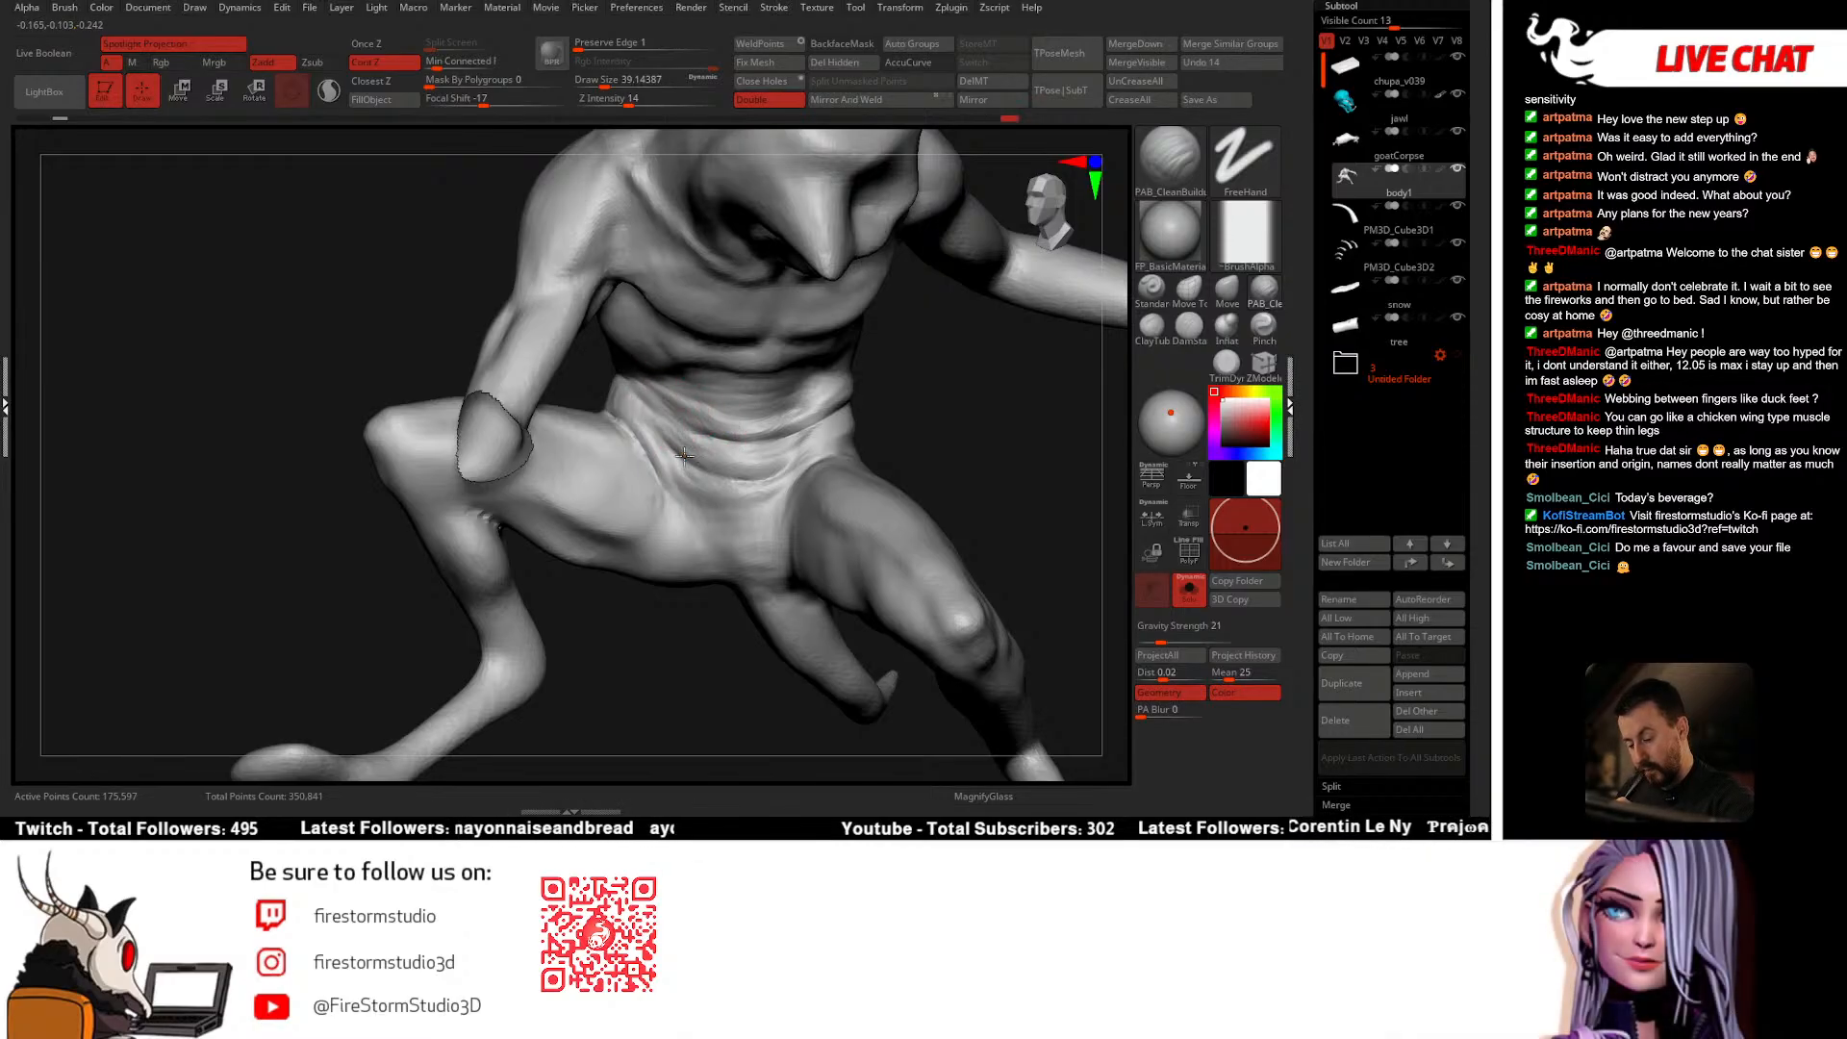
Step: Set the brush's Gravity Strength to 0 and sculpt the folds between the ribcage and lower abdomen
right_click_drag(683, 455, 831, 528)
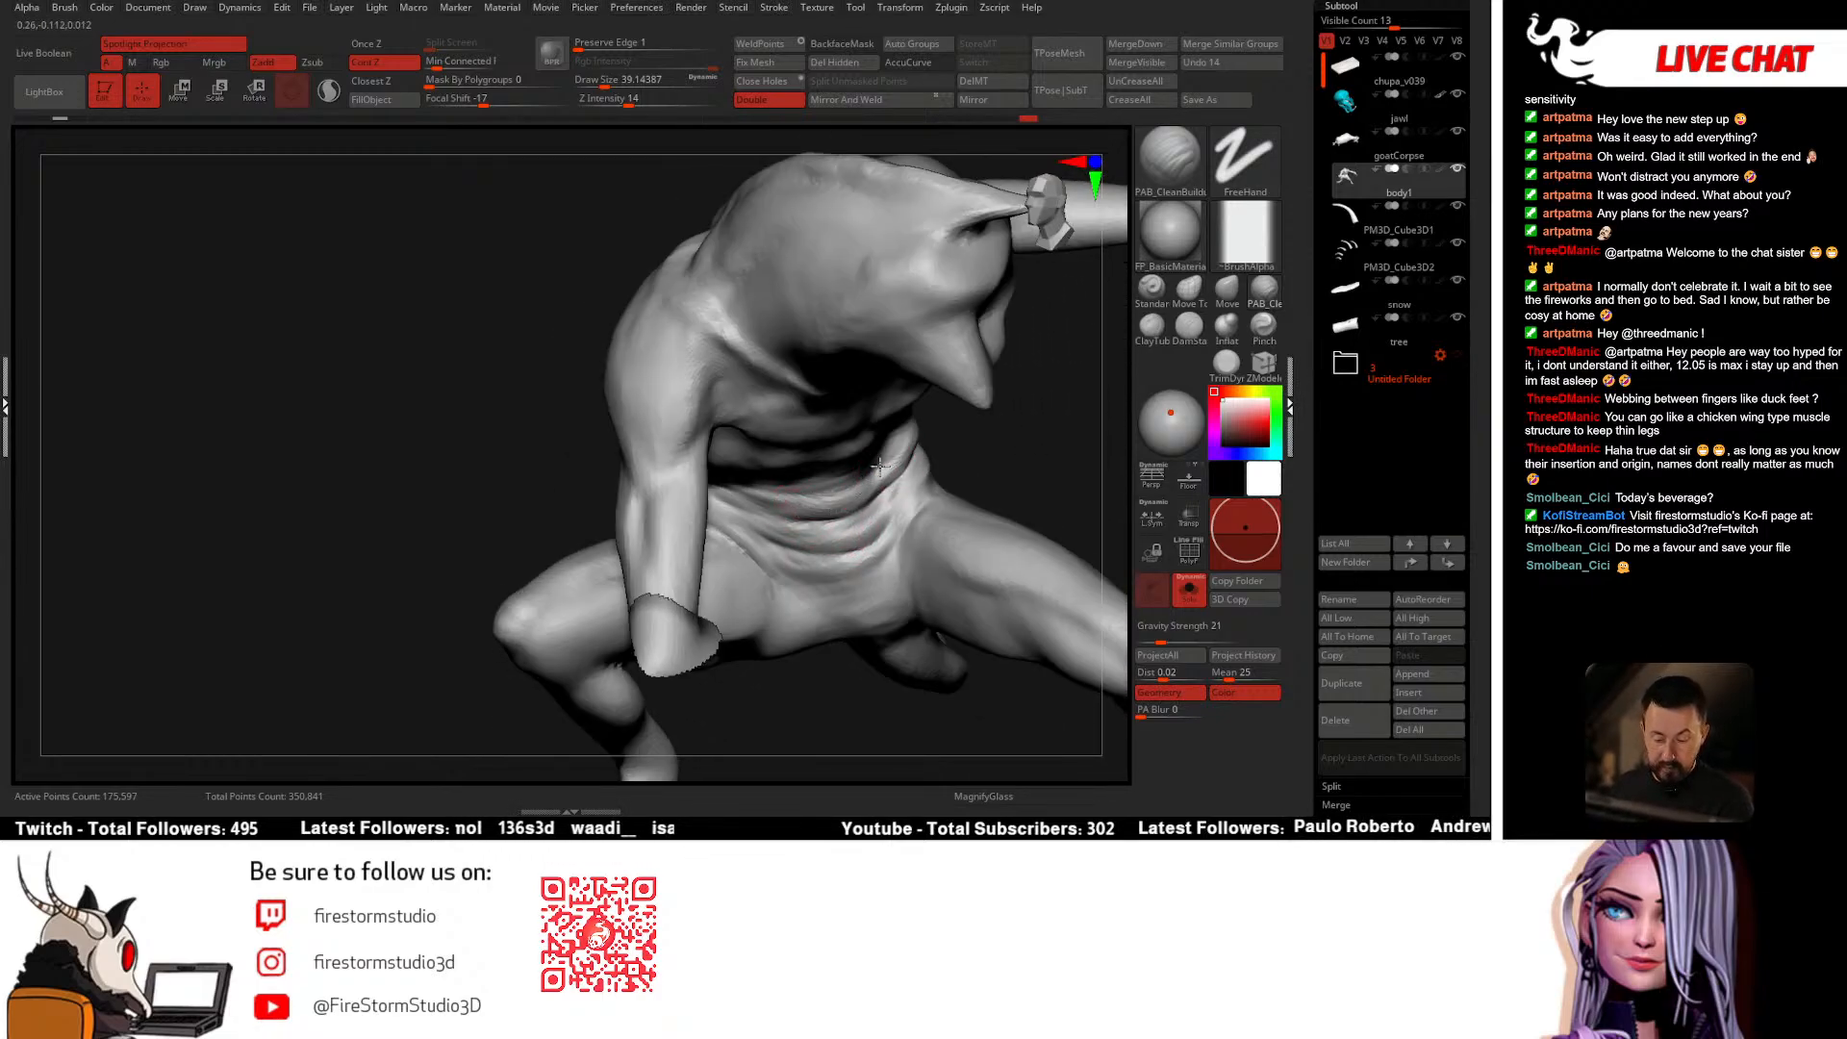
mouse_move(65, 10)
left_click_drag(140, 541, 96, 541)
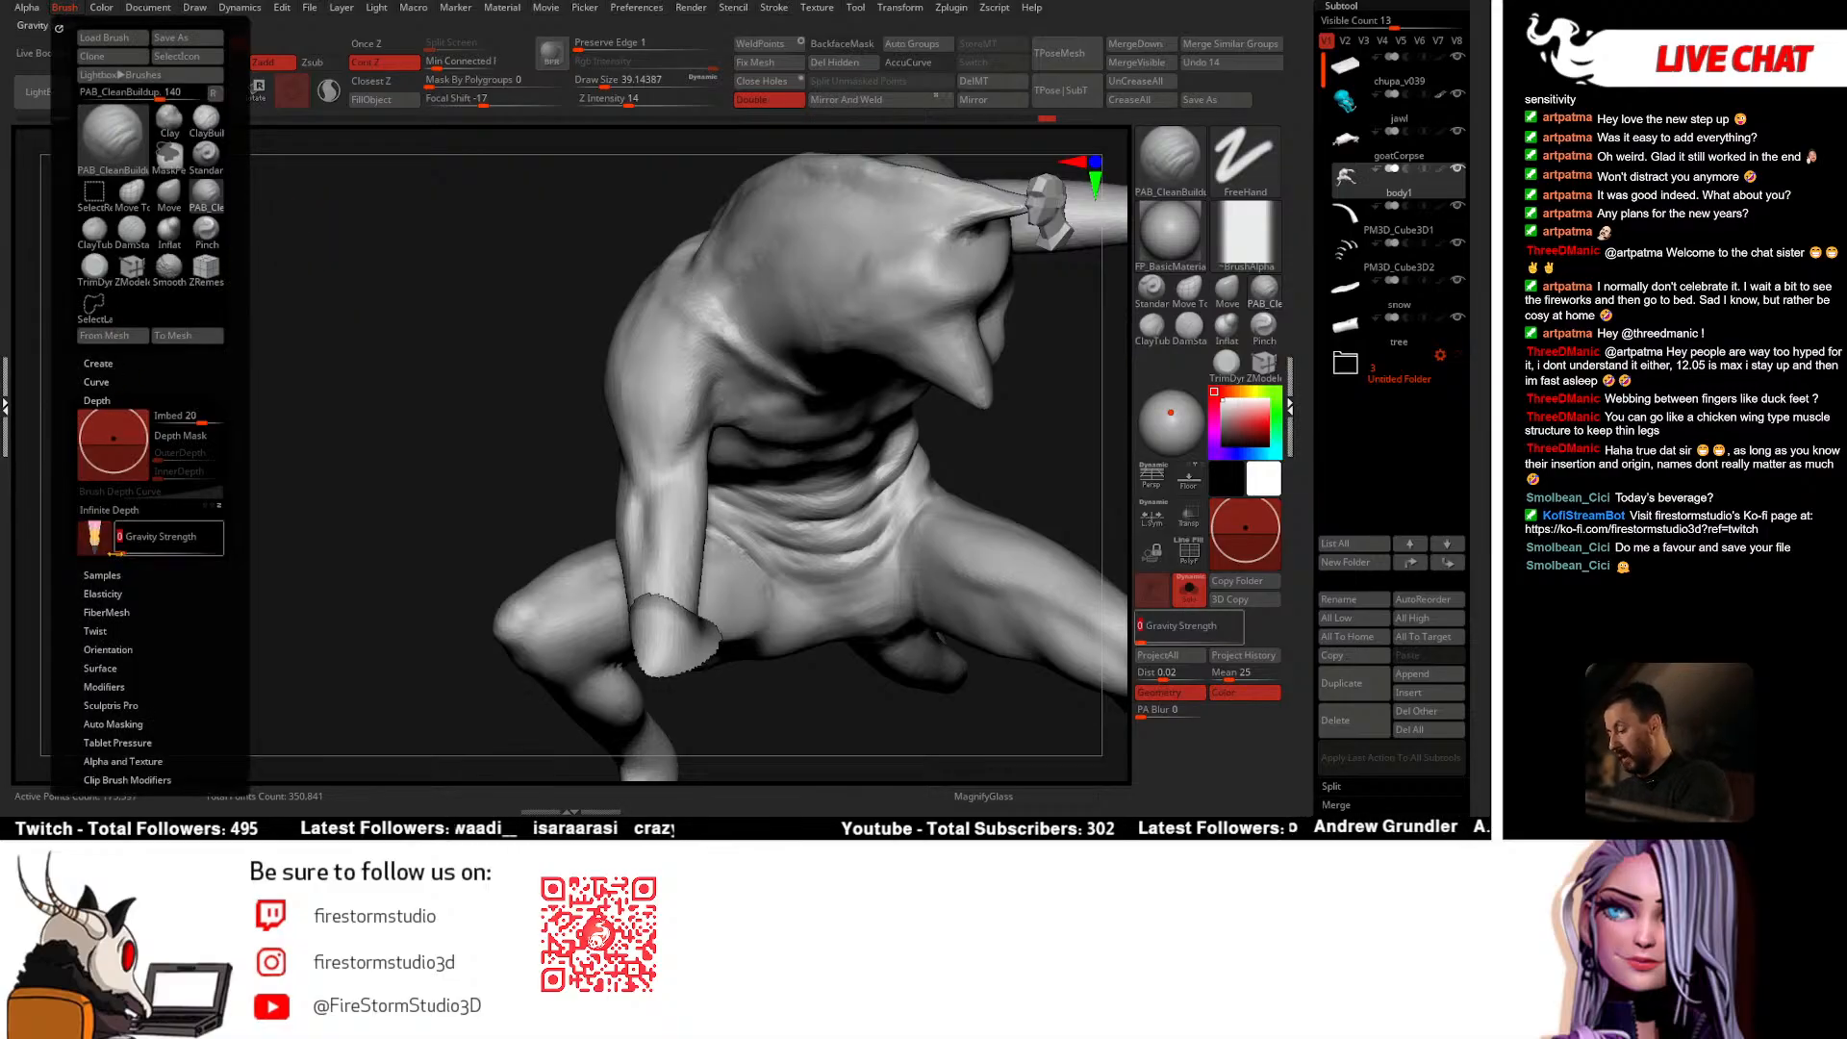
right_click_drag(844, 534, 790, 502)
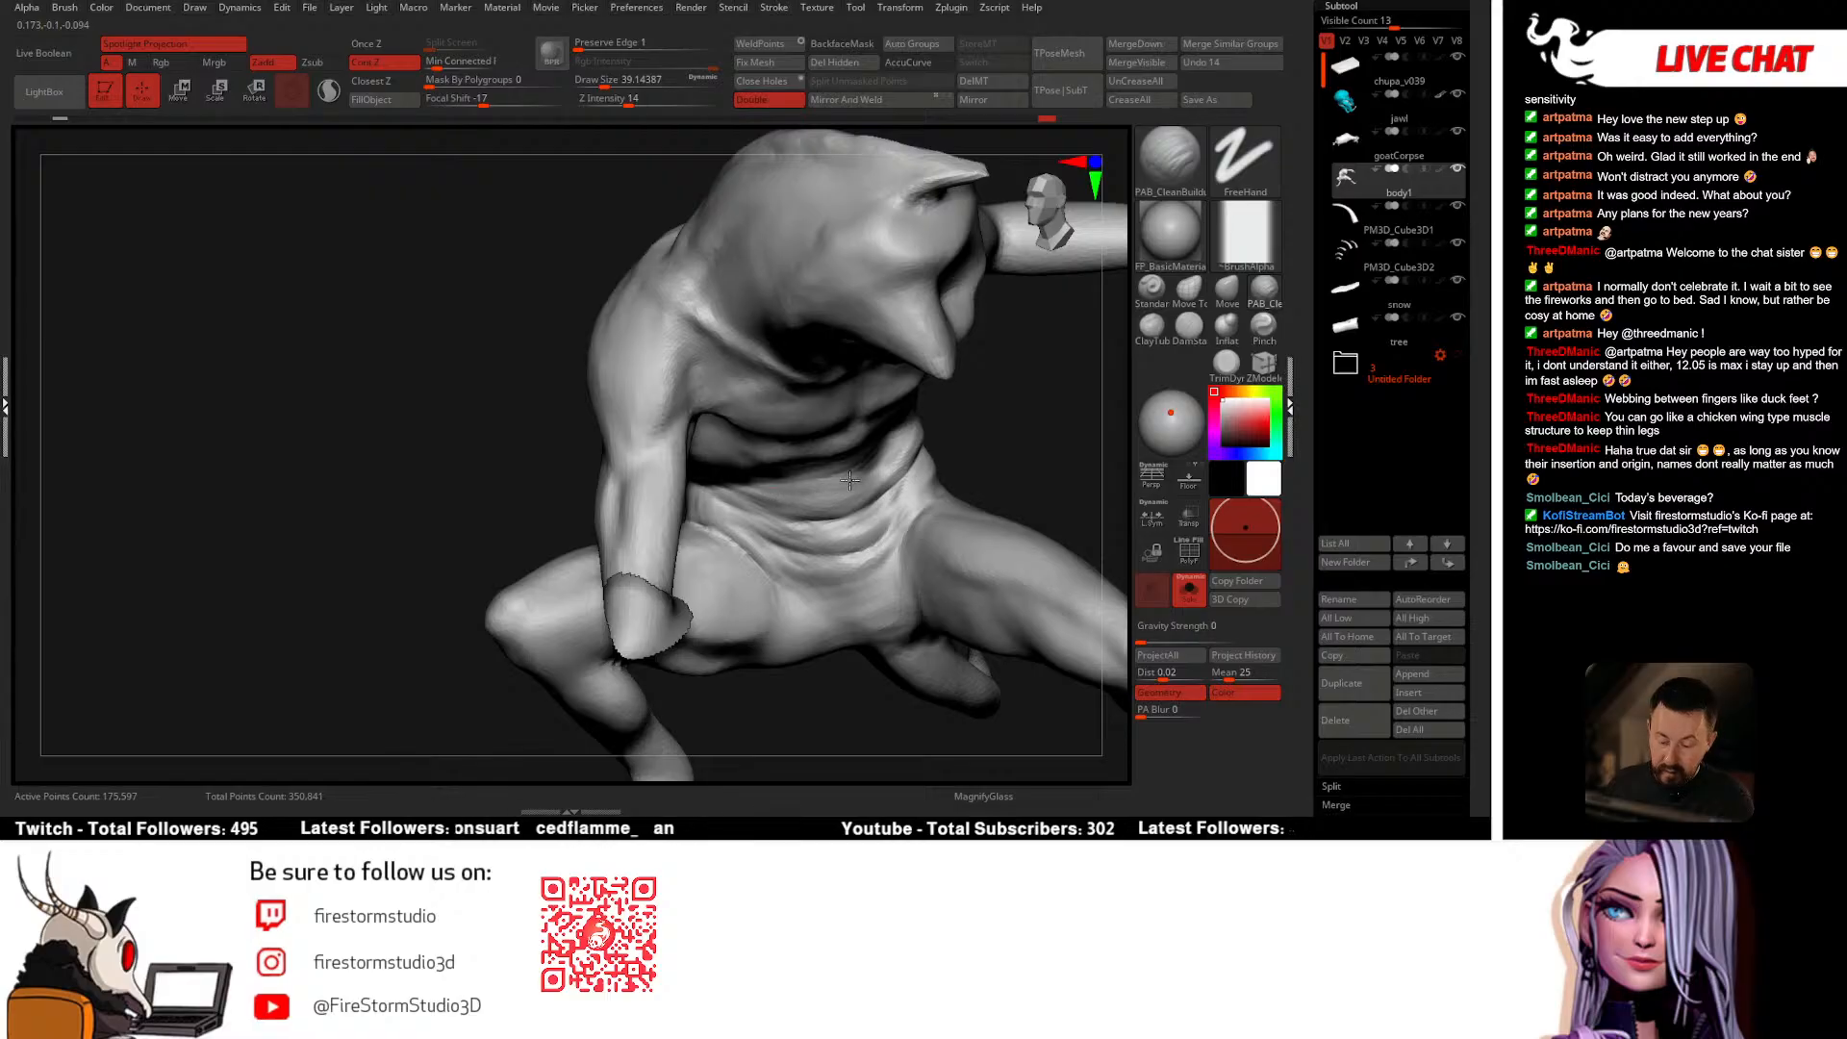
right_click_drag(880, 459, 883, 455)
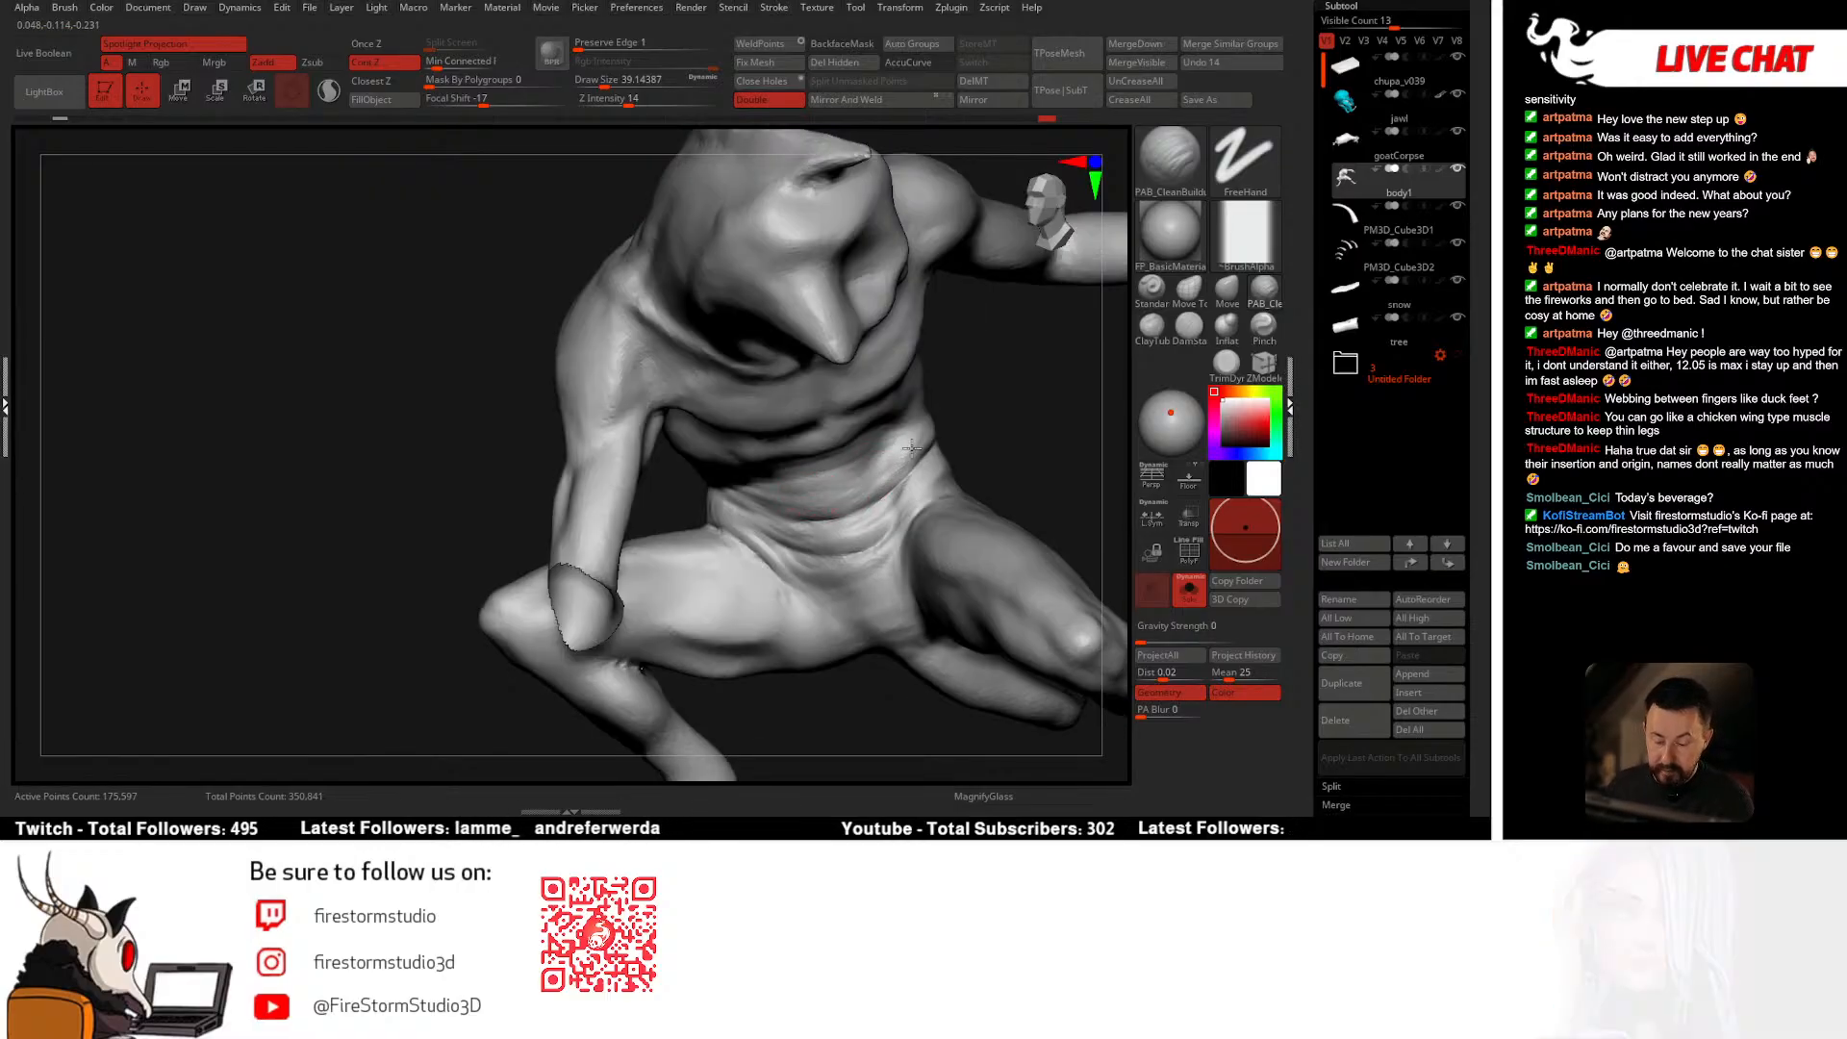
mouse_move(910, 450)
right_mouse_down()
mouse_move(845, 512)
mouse_move(866, 481)
mouse_move(859, 520)
right_mouse_up()
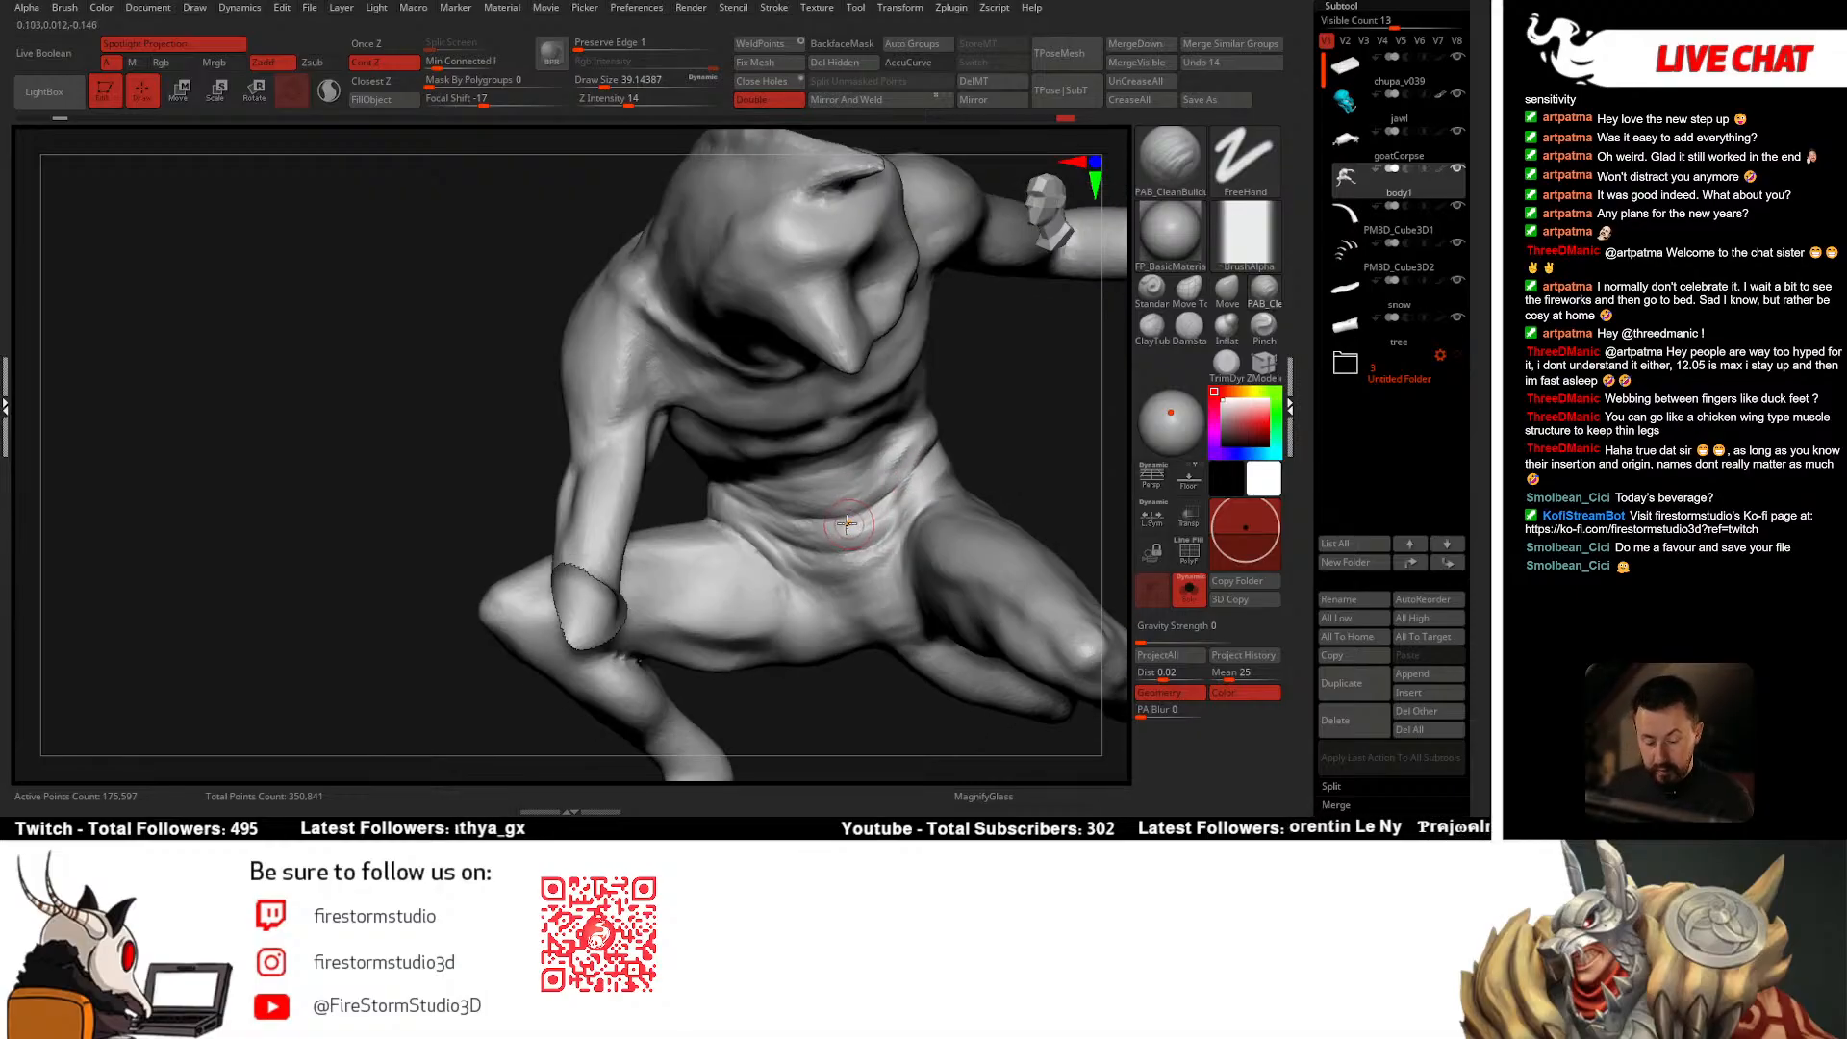
Step: Reduce the draw size to about 31 and refine the creased skin across the lower belly
key("space")
left_click_drag(852, 519, 836, 520)
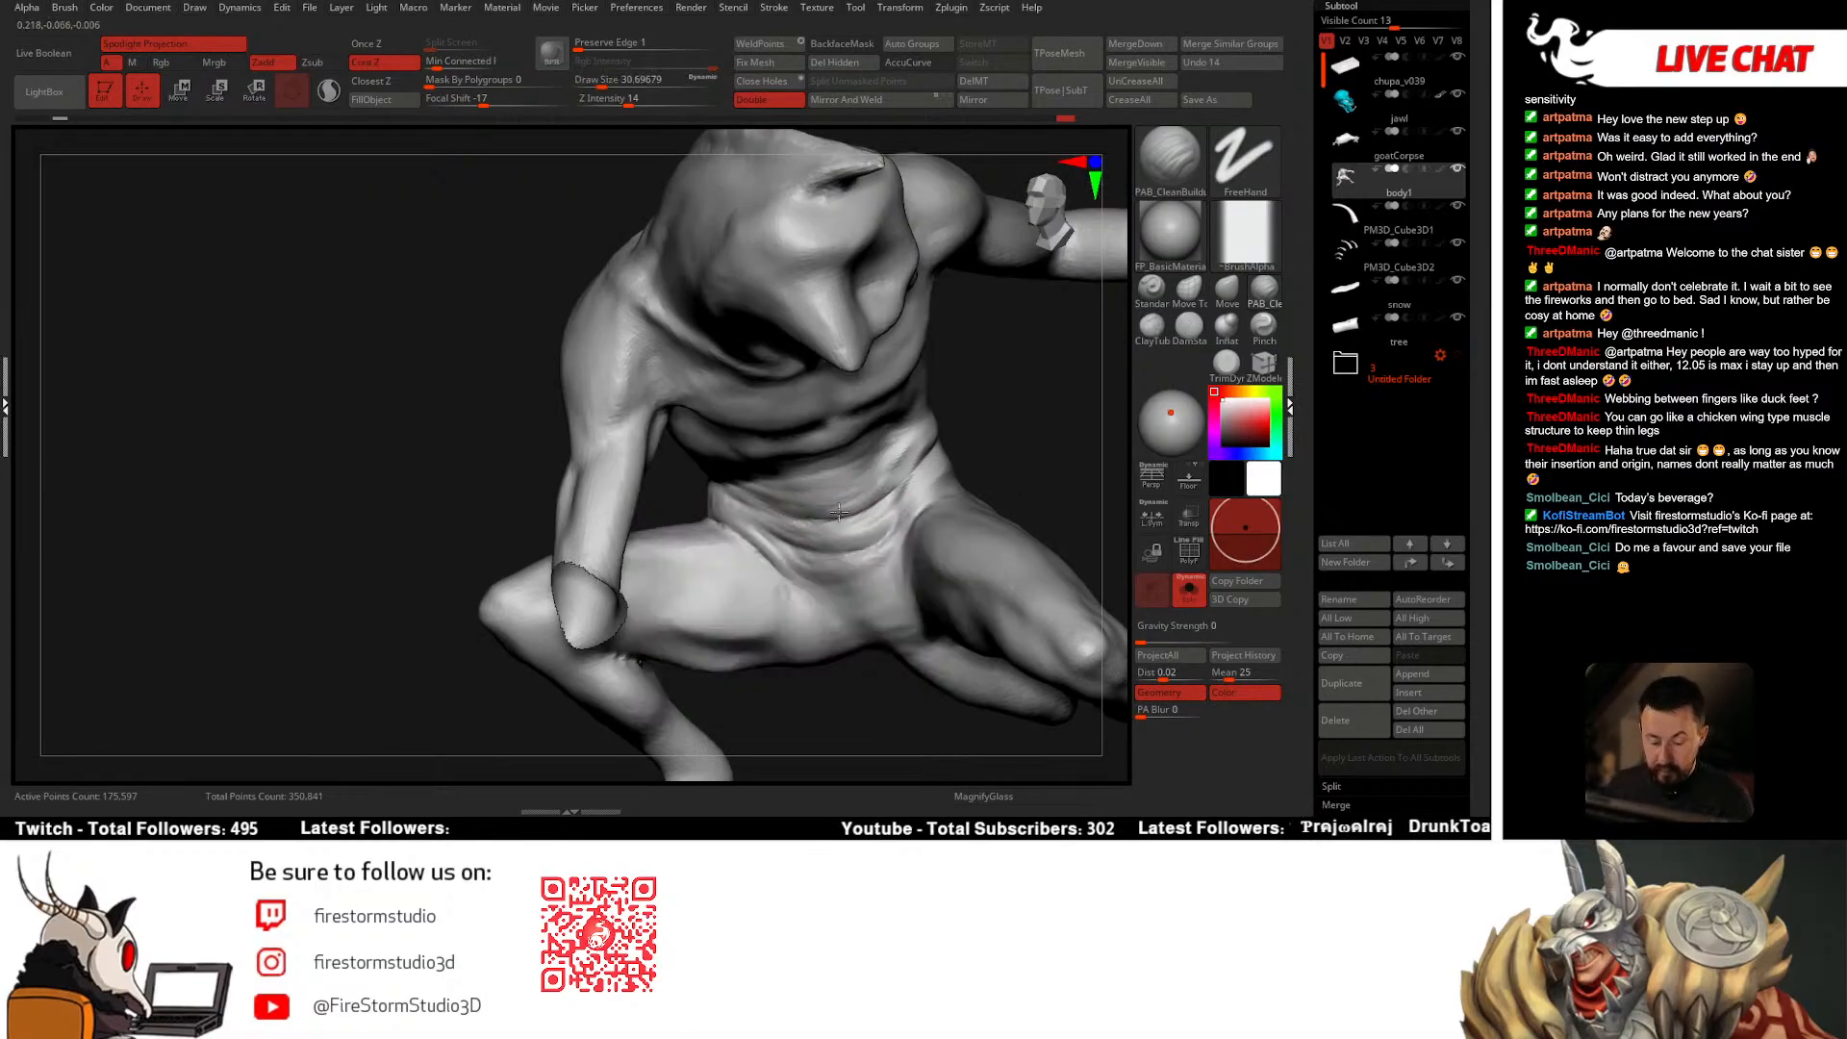
right_click_drag(908, 472, 805, 514)
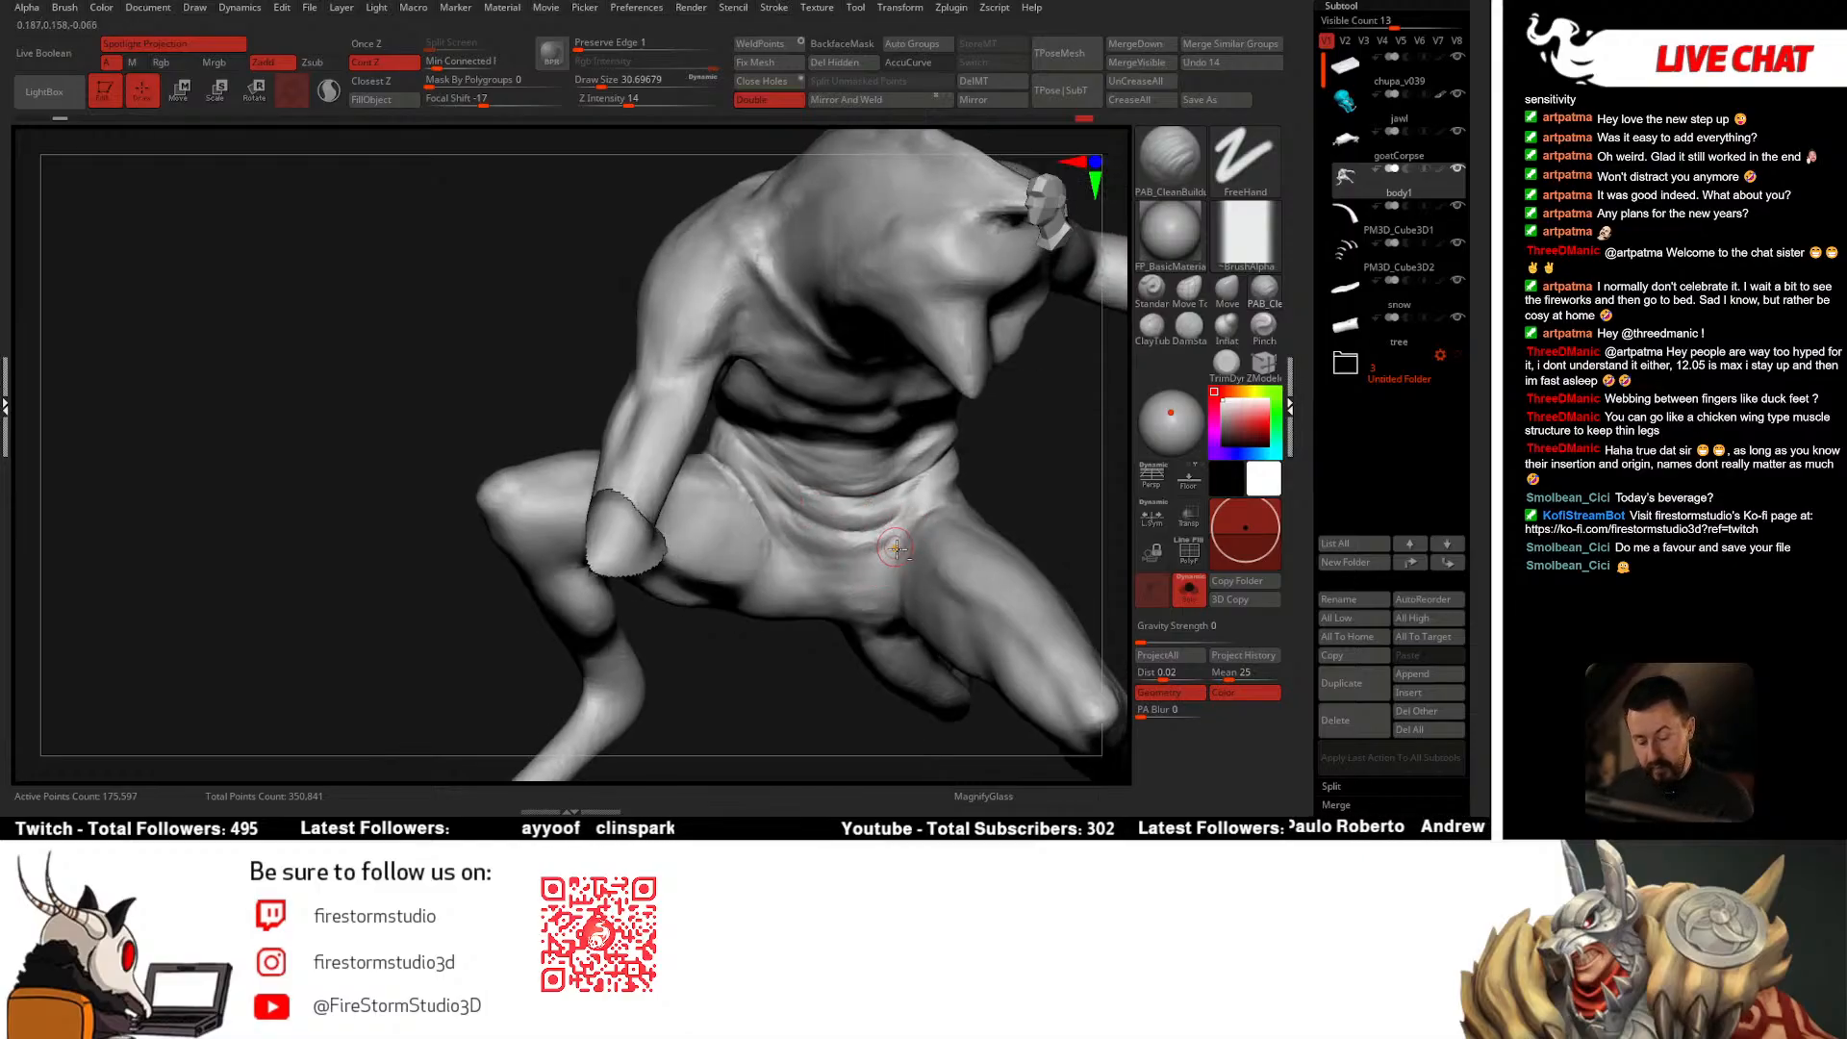
Step: Adjust the body's silhouette with the Move brush at a draw size of about 90, checking it against the full scene
mouse_move(897, 548)
right_mouse_down("ctrl")
mouse_move(1035, 447)
mouse_move(989, 439)
right_mouse_up("ctrl")
left_click(1227, 290)
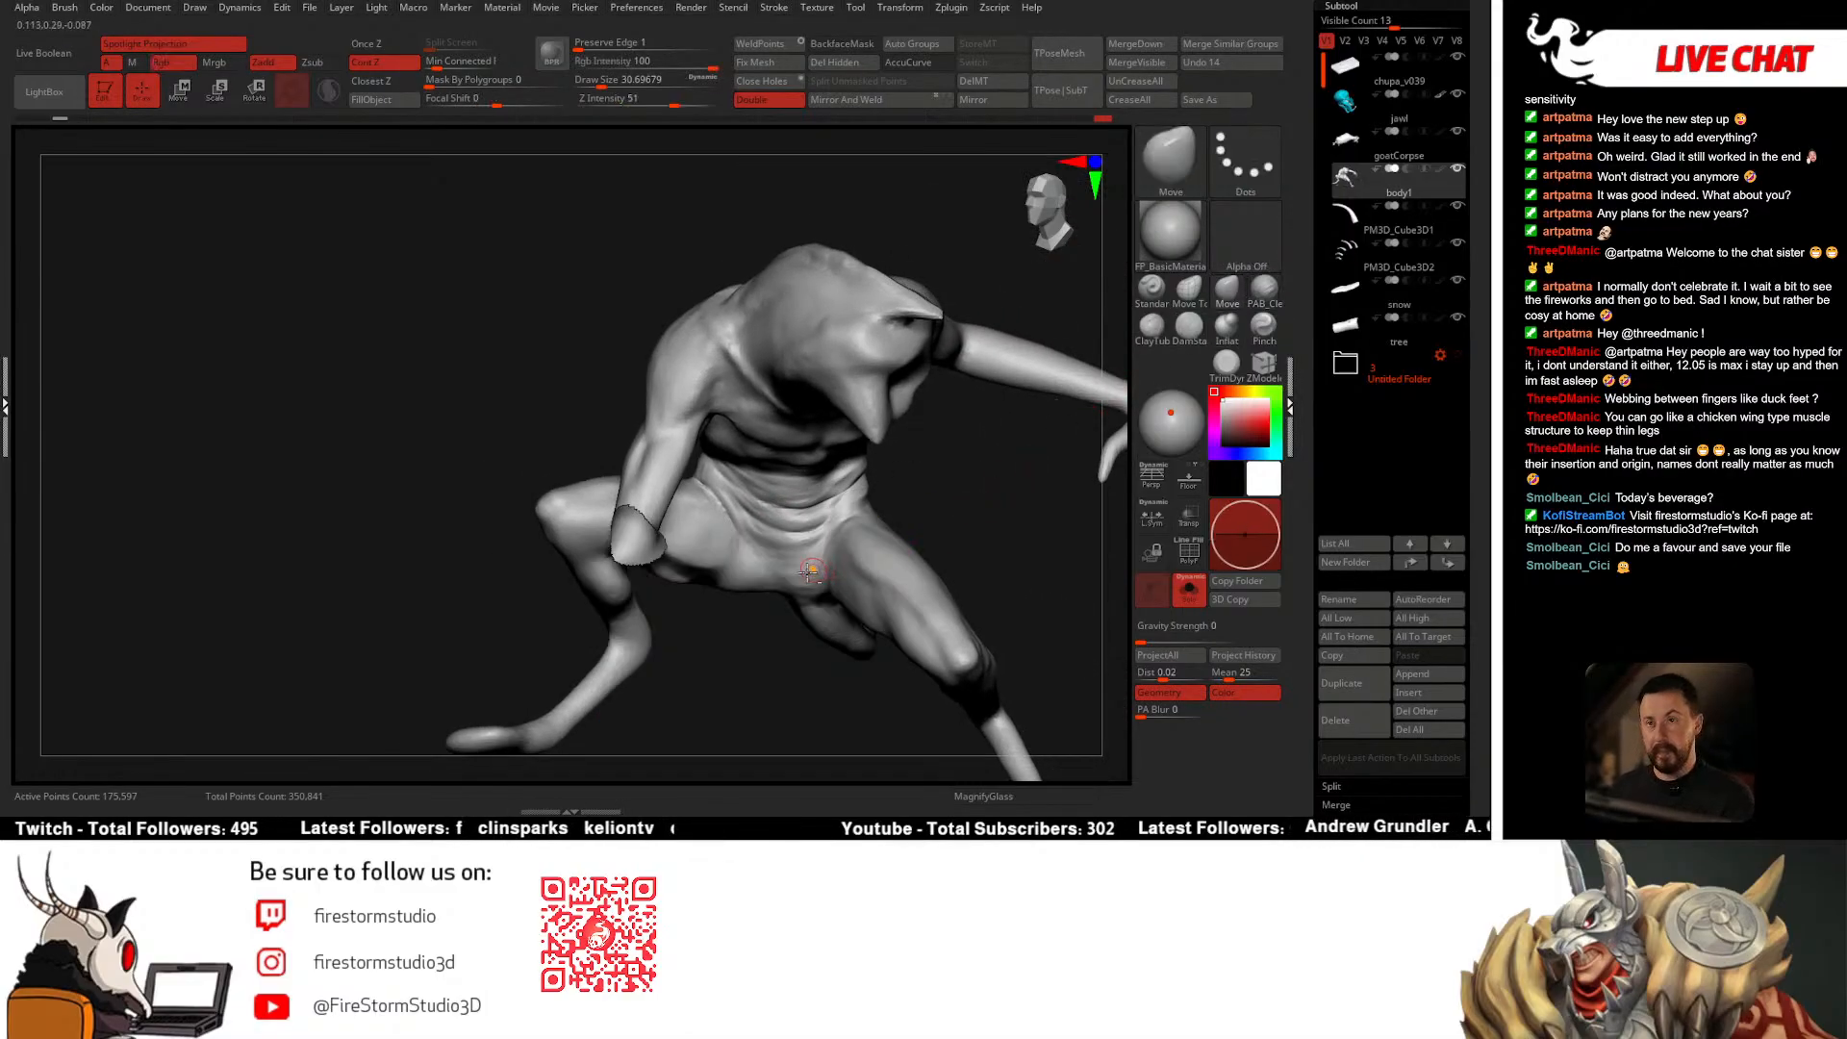
mouse_move(808, 573)
right_mouse_down()
mouse_move(707, 541)
mouse_move(654, 560)
right_mouse_up()
key("space")
left_click_drag(698, 512, 722, 513)
mouse_move(708, 481)
right_mouse_down()
mouse_move(671, 503)
mouse_move(899, 511)
mouse_move(882, 540)
mouse_move(734, 506)
mouse_move(815, 427)
mouse_move(825, 444)
right_mouse_up()
key("alt+s")
key("space")
left_click_drag(833, 451, 818, 451)
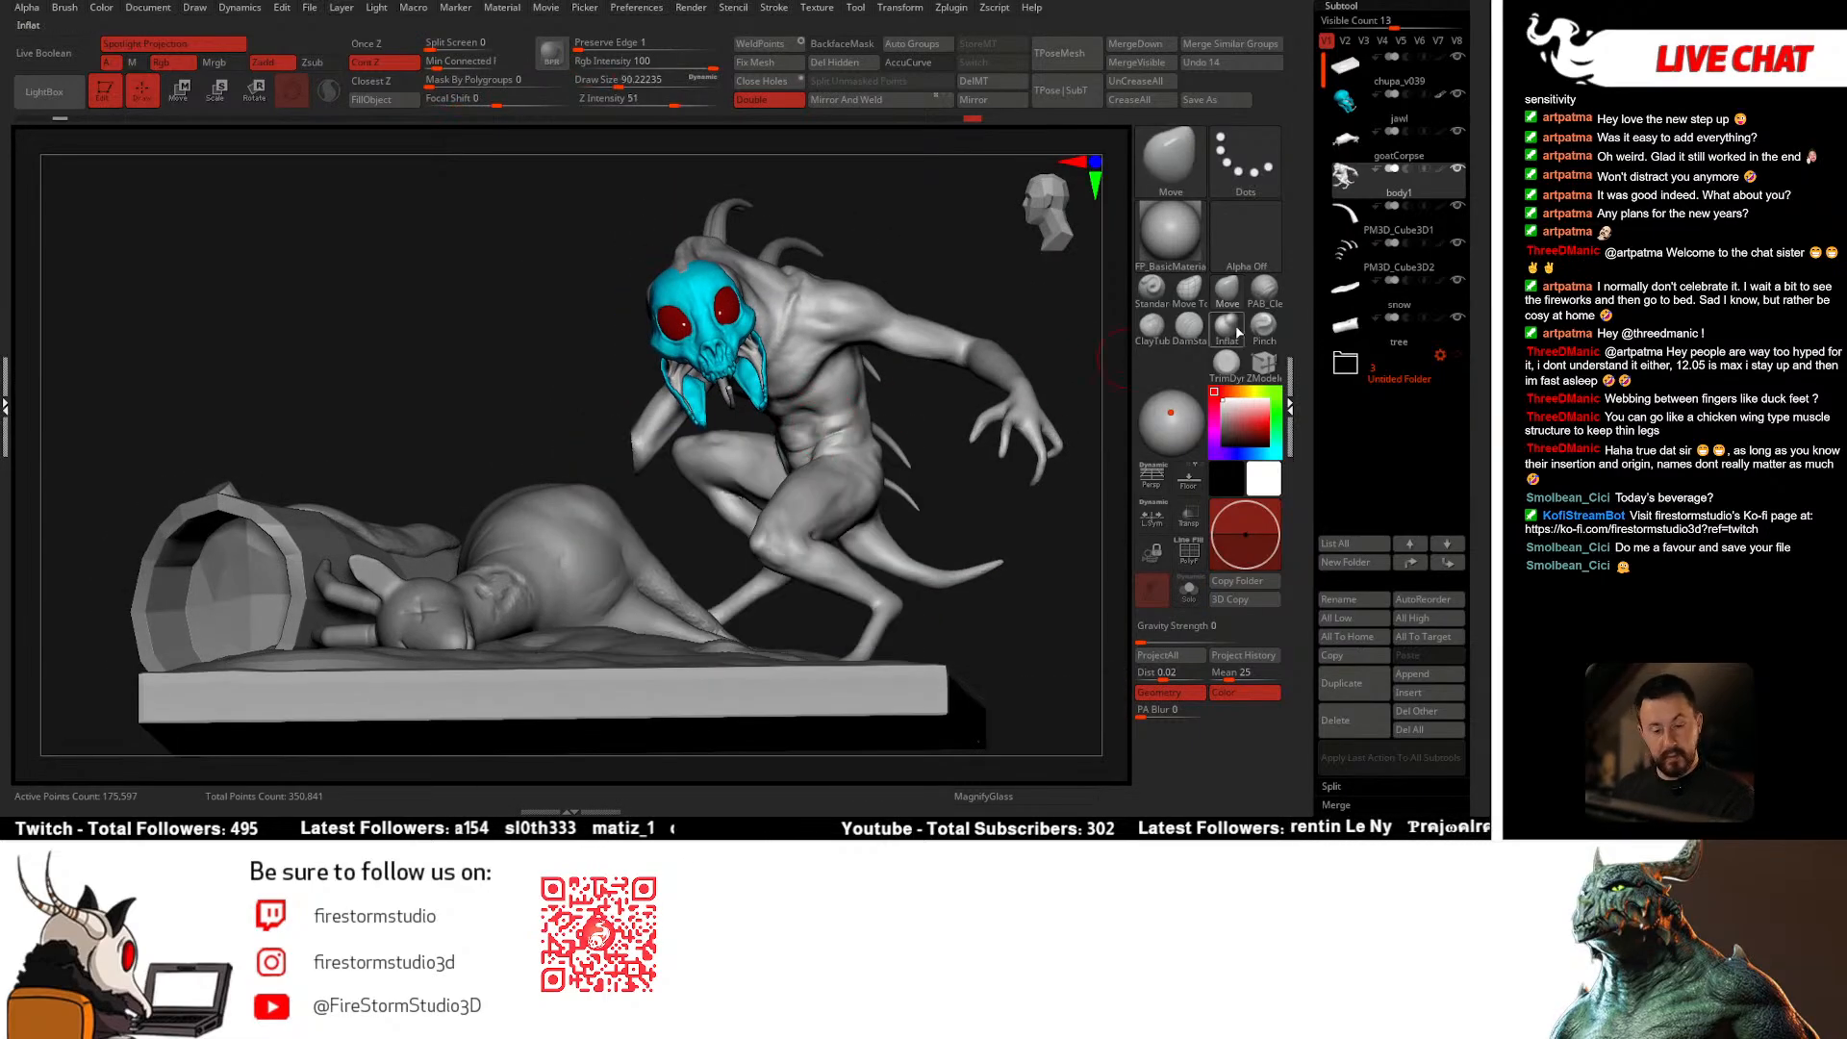
mouse_move(818, 462)
right_mouse_down()
mouse_move(907, 424)
mouse_move(859, 472)
right_mouse_up()
key("alt+s")
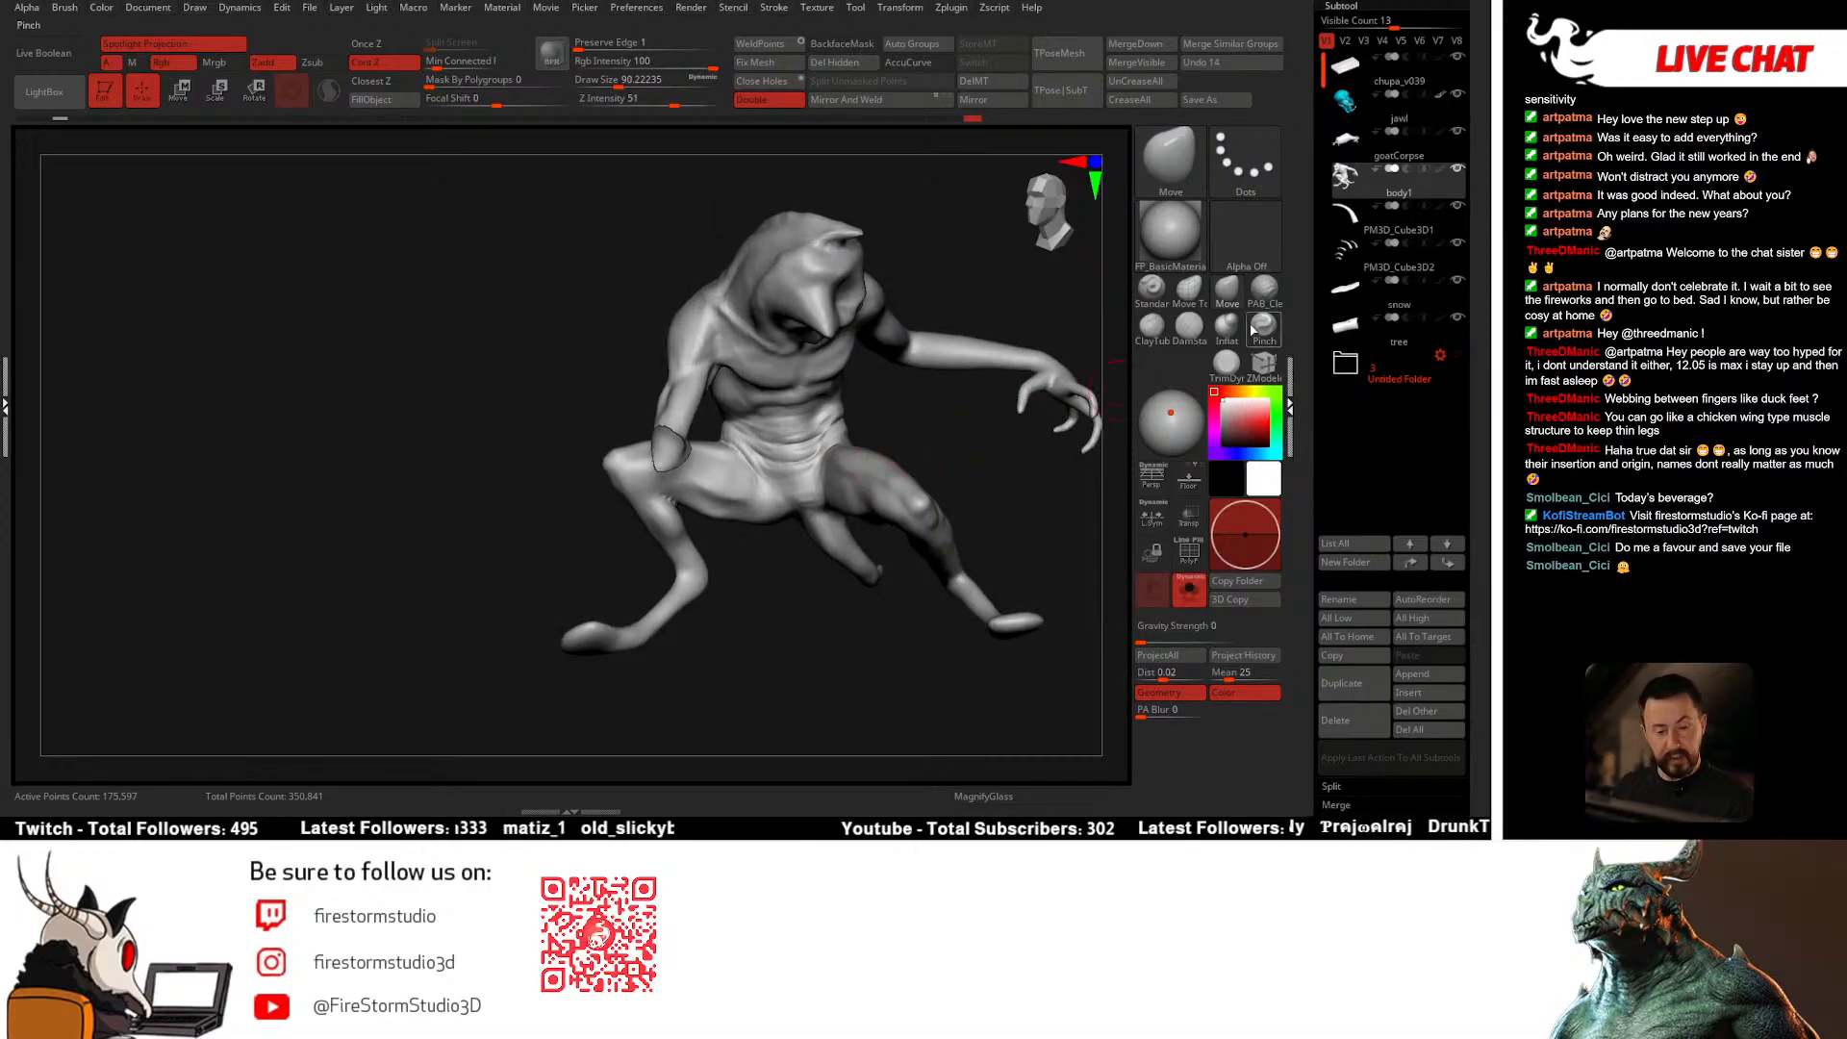
Step: Carve the crease across the upper belly with the DamStandard brush at a draw size of 28.75
left_click(1197, 334)
mouse_move(866, 385)
right_mouse_down("ctrl")
mouse_move(784, 473)
mouse_move(780, 409)
right_mouse_up("ctrl")
key("space")
key("space")
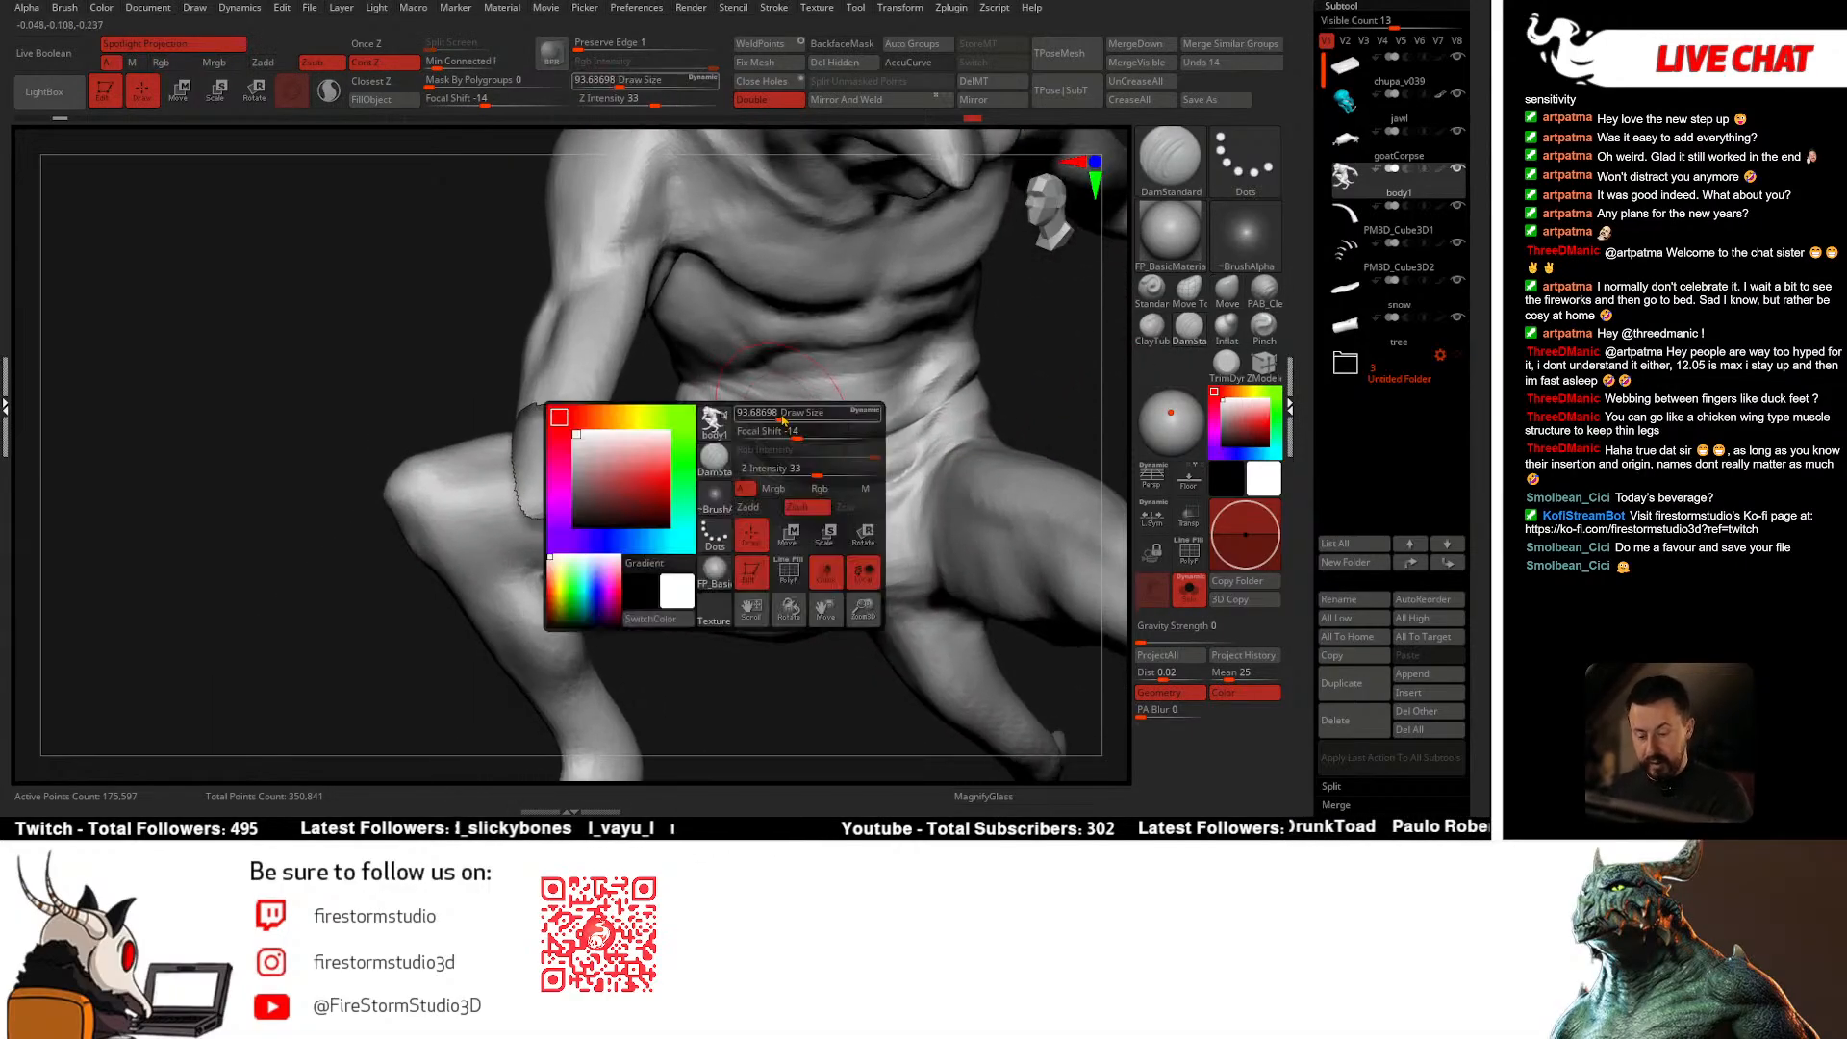
left_click_drag(782, 420, 760, 420)
right_click_drag(874, 364, 812, 383)
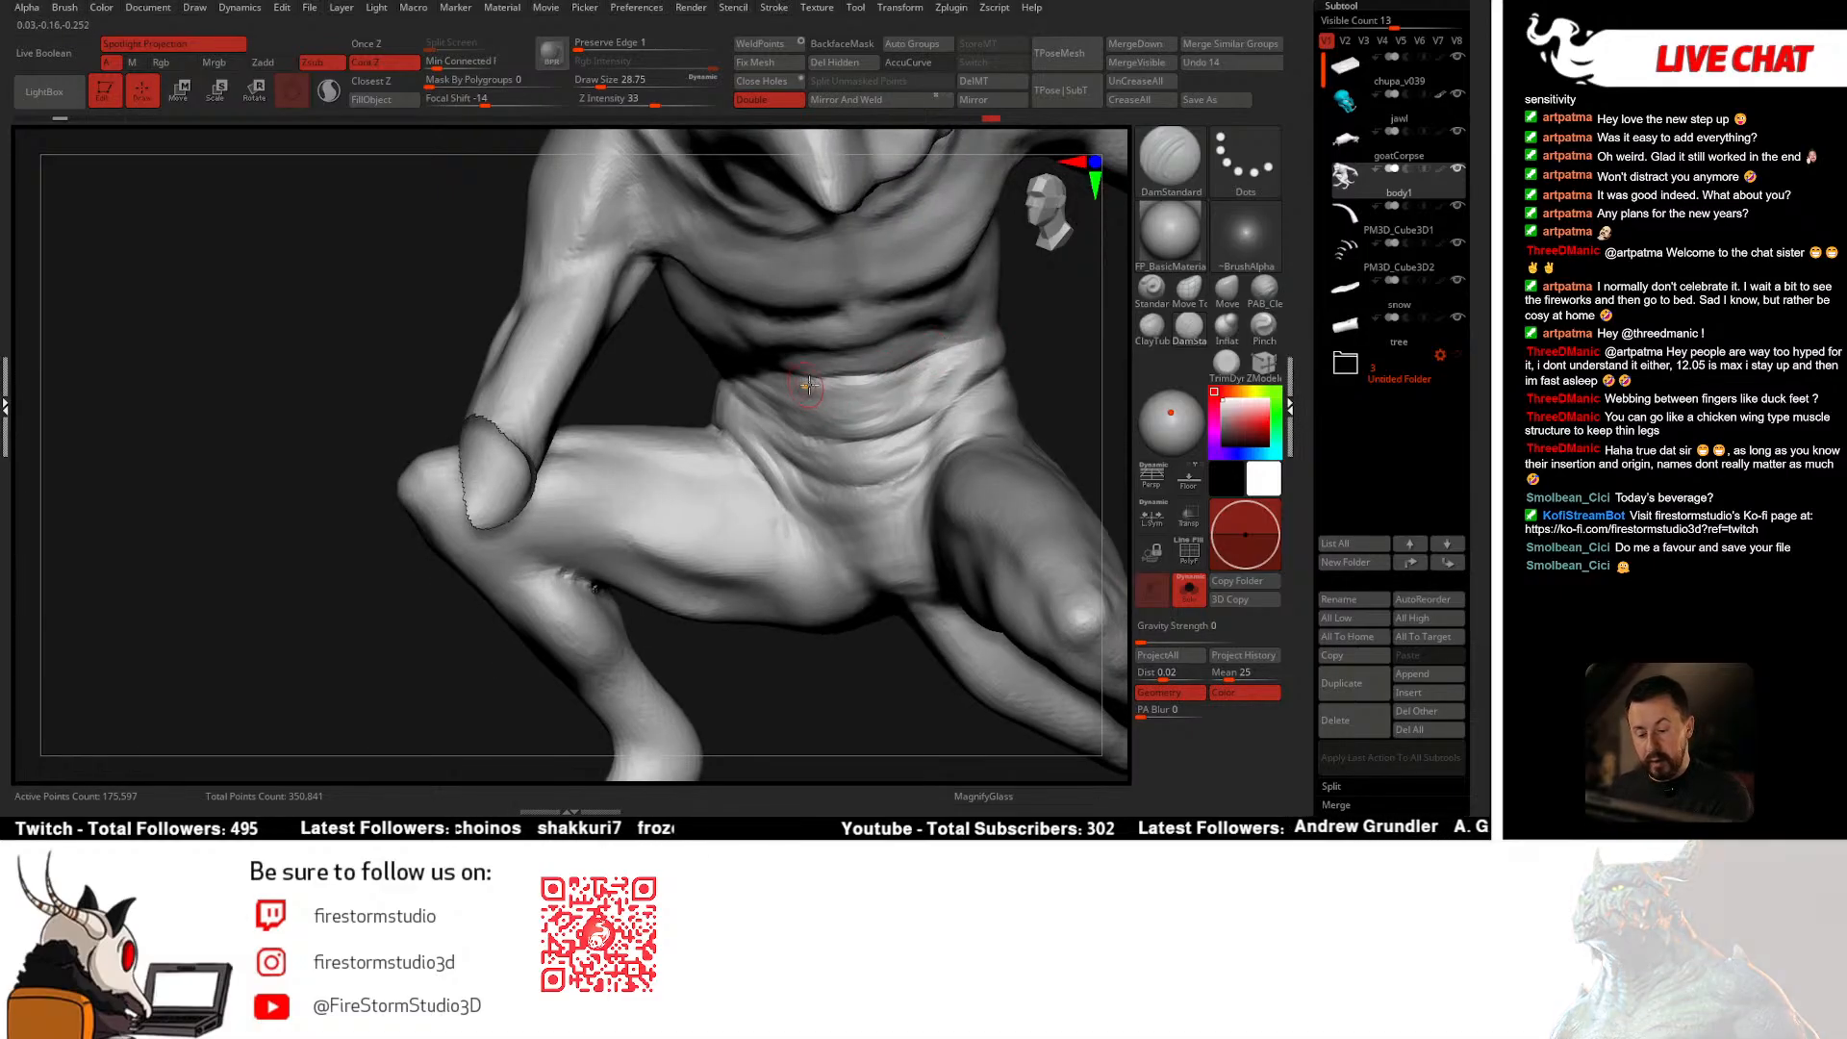
Step: Return to the PAB_CleanBuildup brush, set its Gravity Strength to 32 and sculpt the fold below the ribcage
left_click(1264, 292)
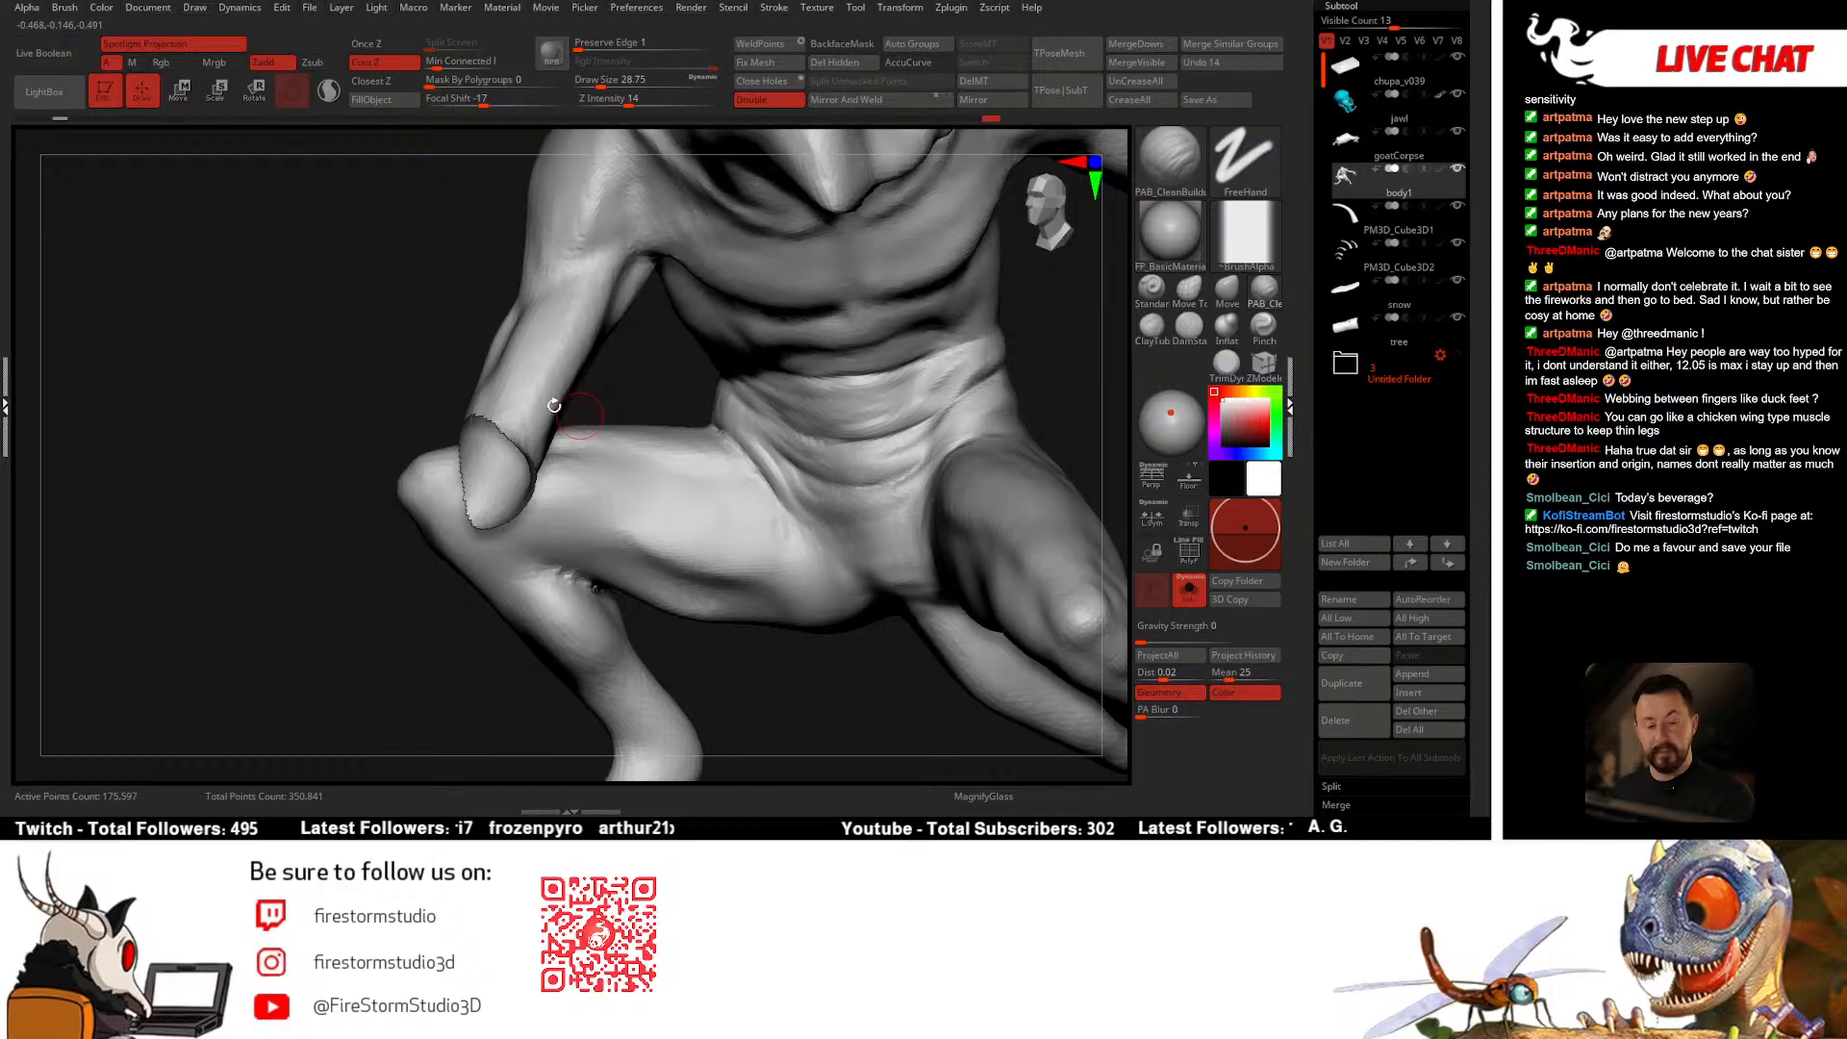
left_click(69, 12)
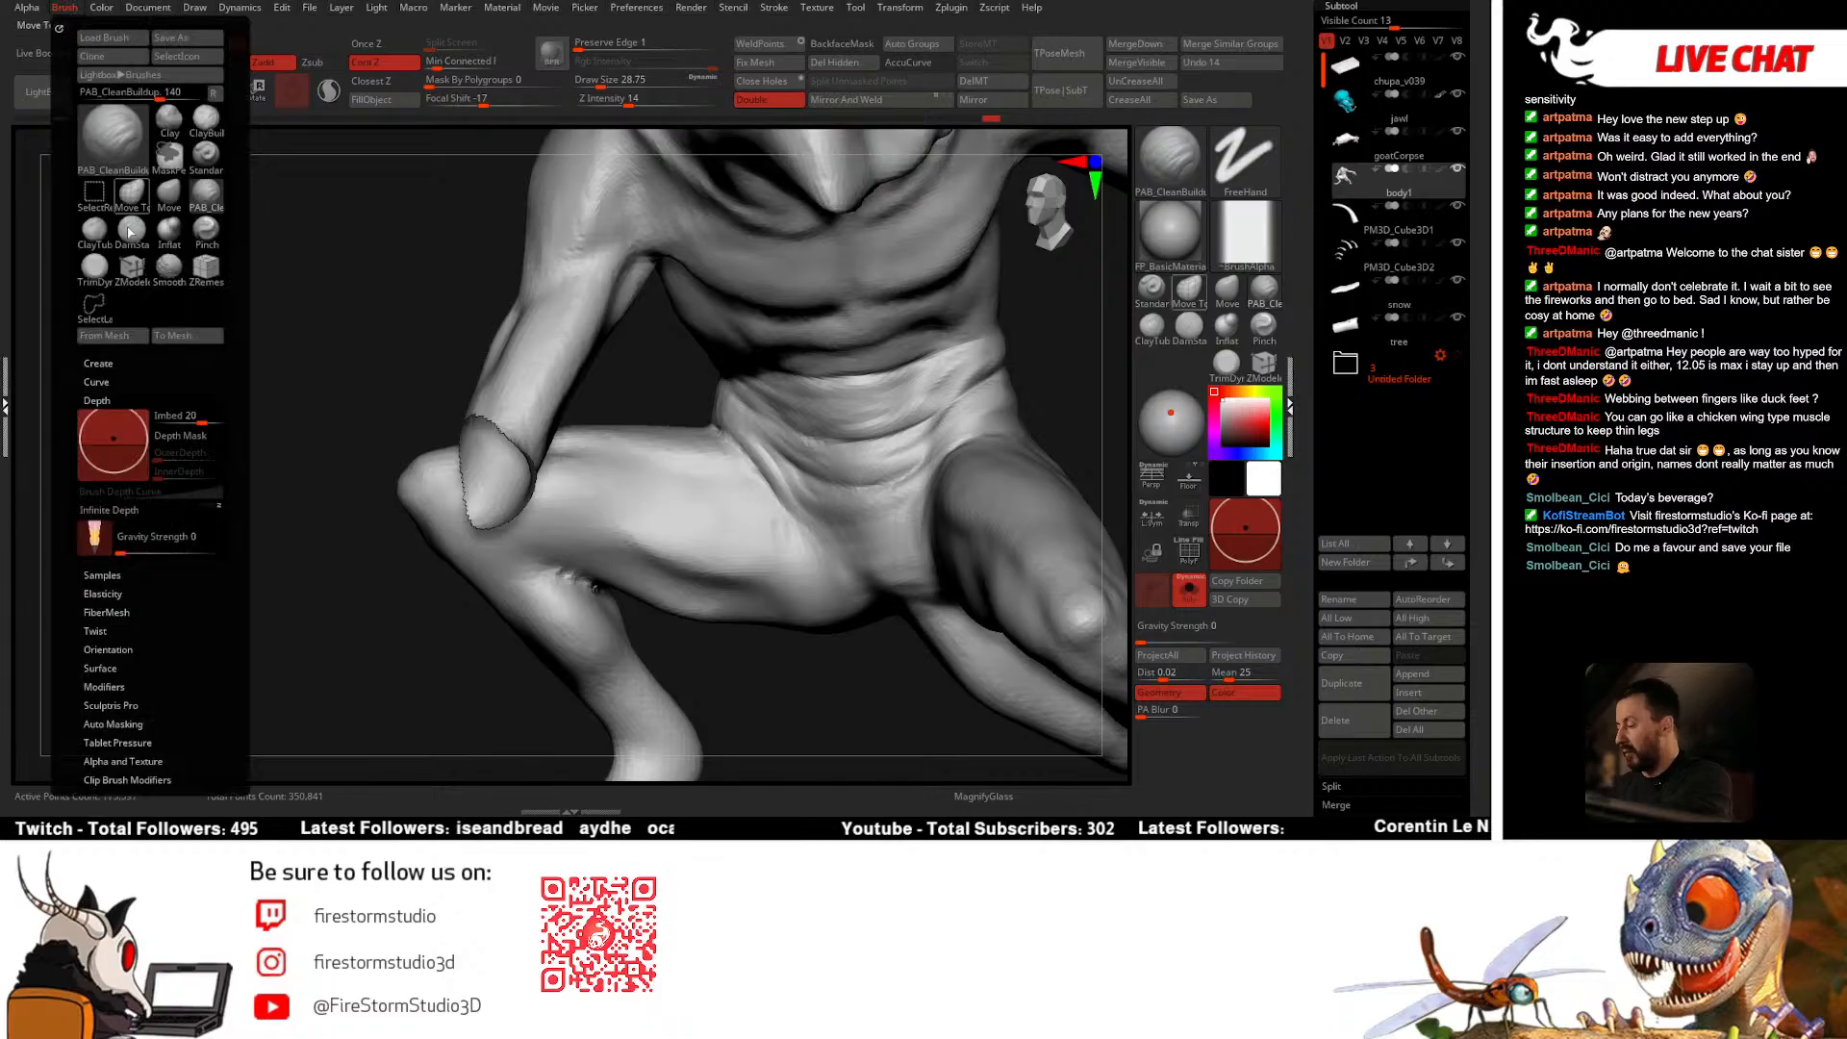
left_click(155, 550)
left_click_drag(153, 550, 151, 550)
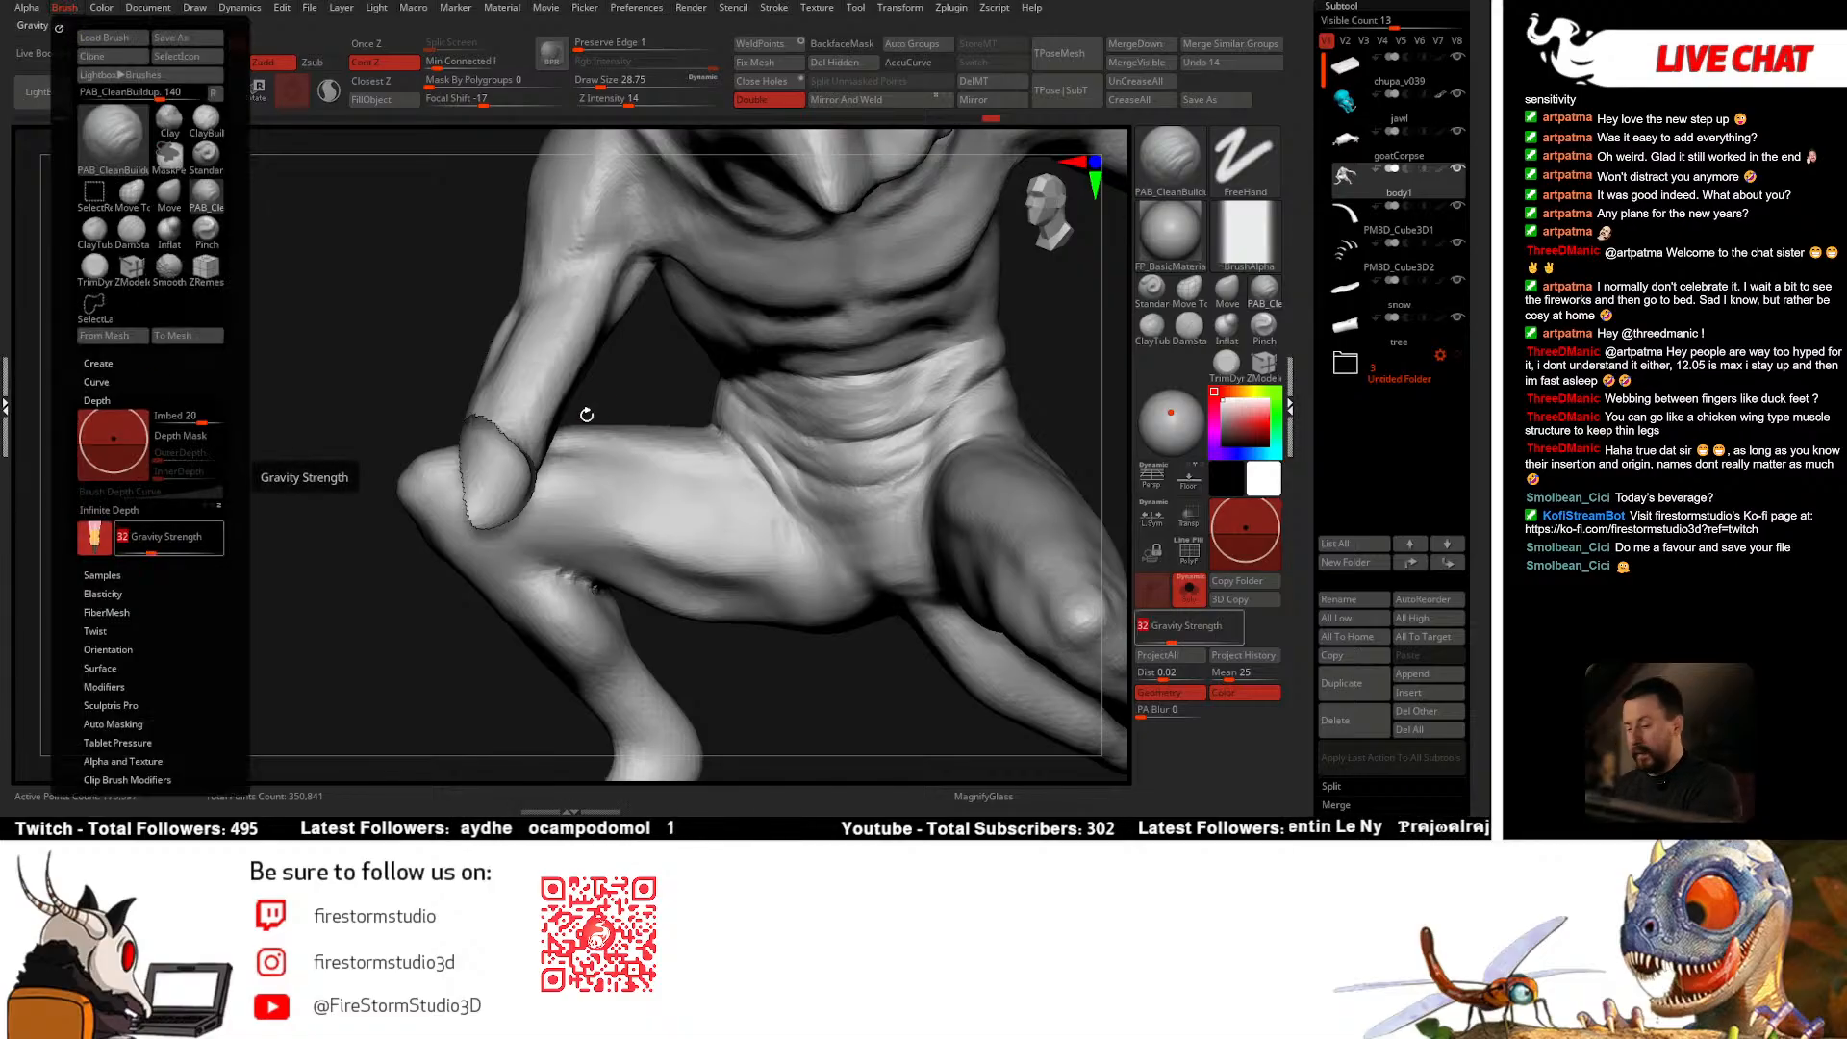
mouse_move(585, 412)
right_mouse_down()
mouse_move(857, 400)
mouse_move(785, 489)
right_mouse_up()
right_click(785, 489)
right_click_drag(813, 383, 777, 424)
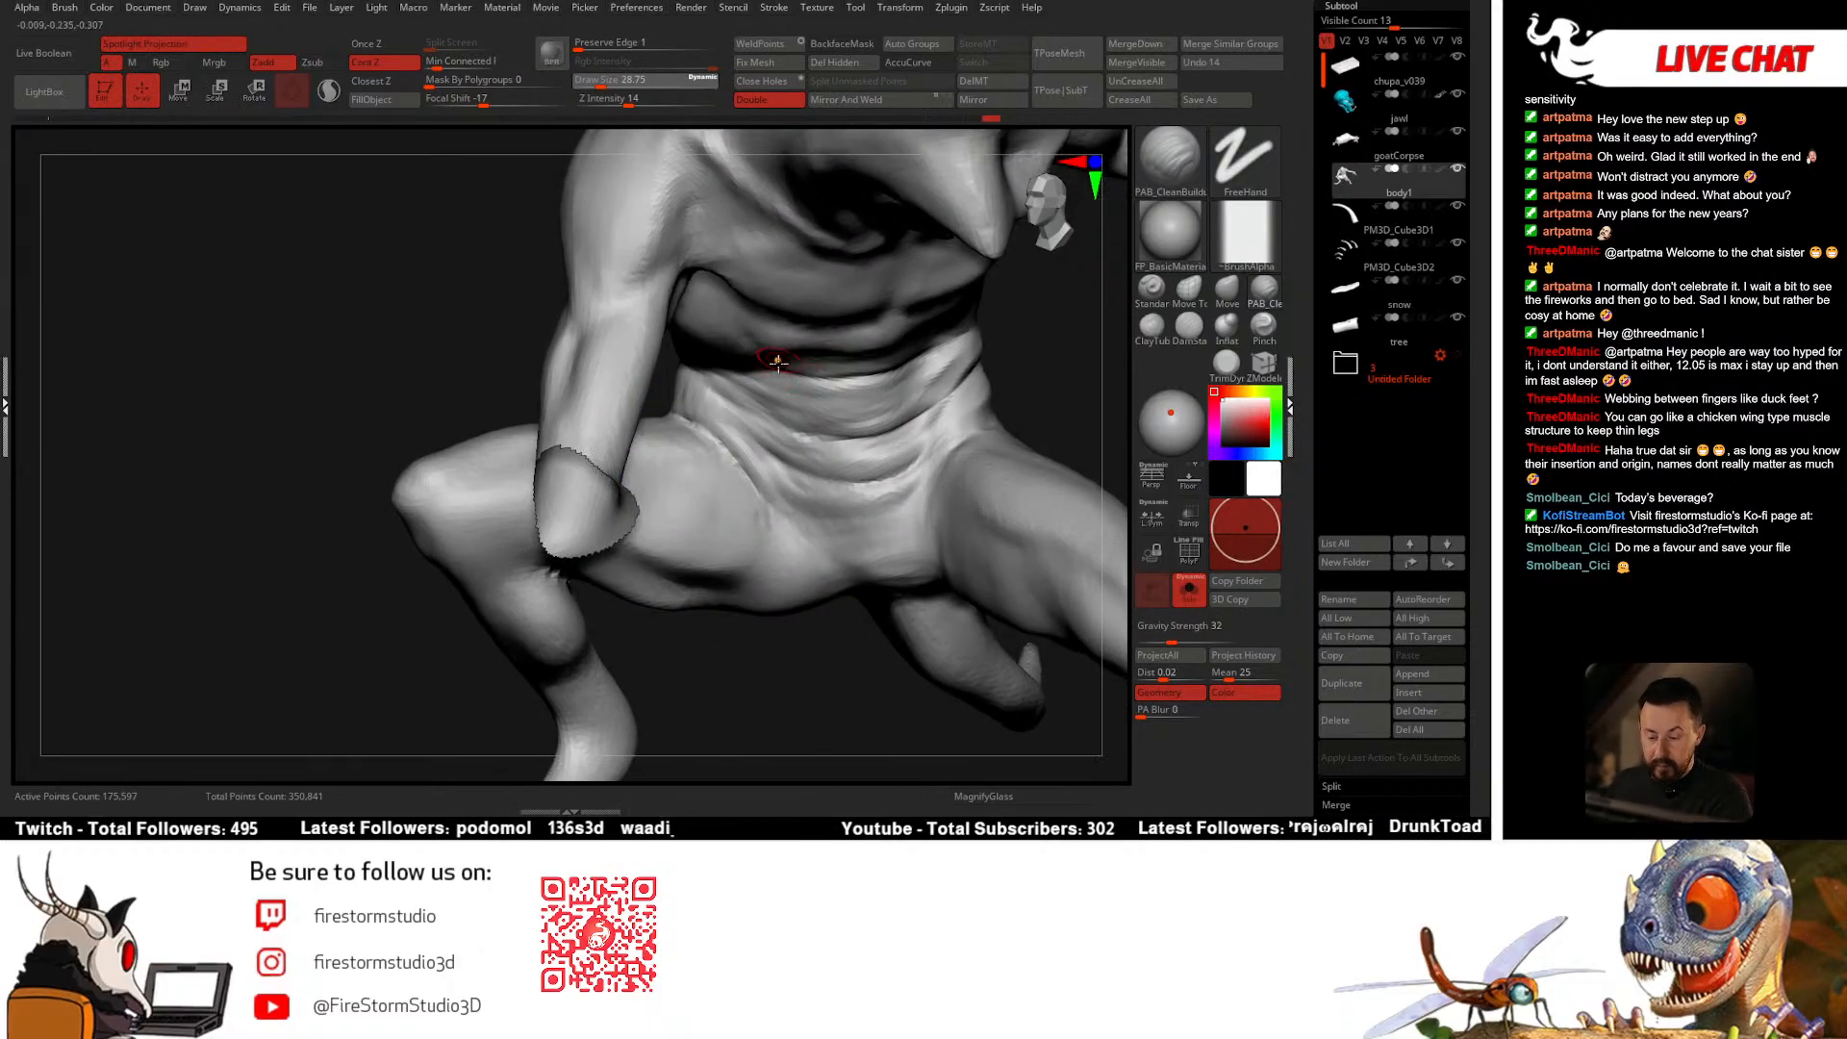
Step: Enlarge the brush to a draw size of about 65 and build up the sagging skin across the middle of the abdomen
right_click_drag(775, 568, 734, 476)
right_click(734, 476)
left_click(784, 373)
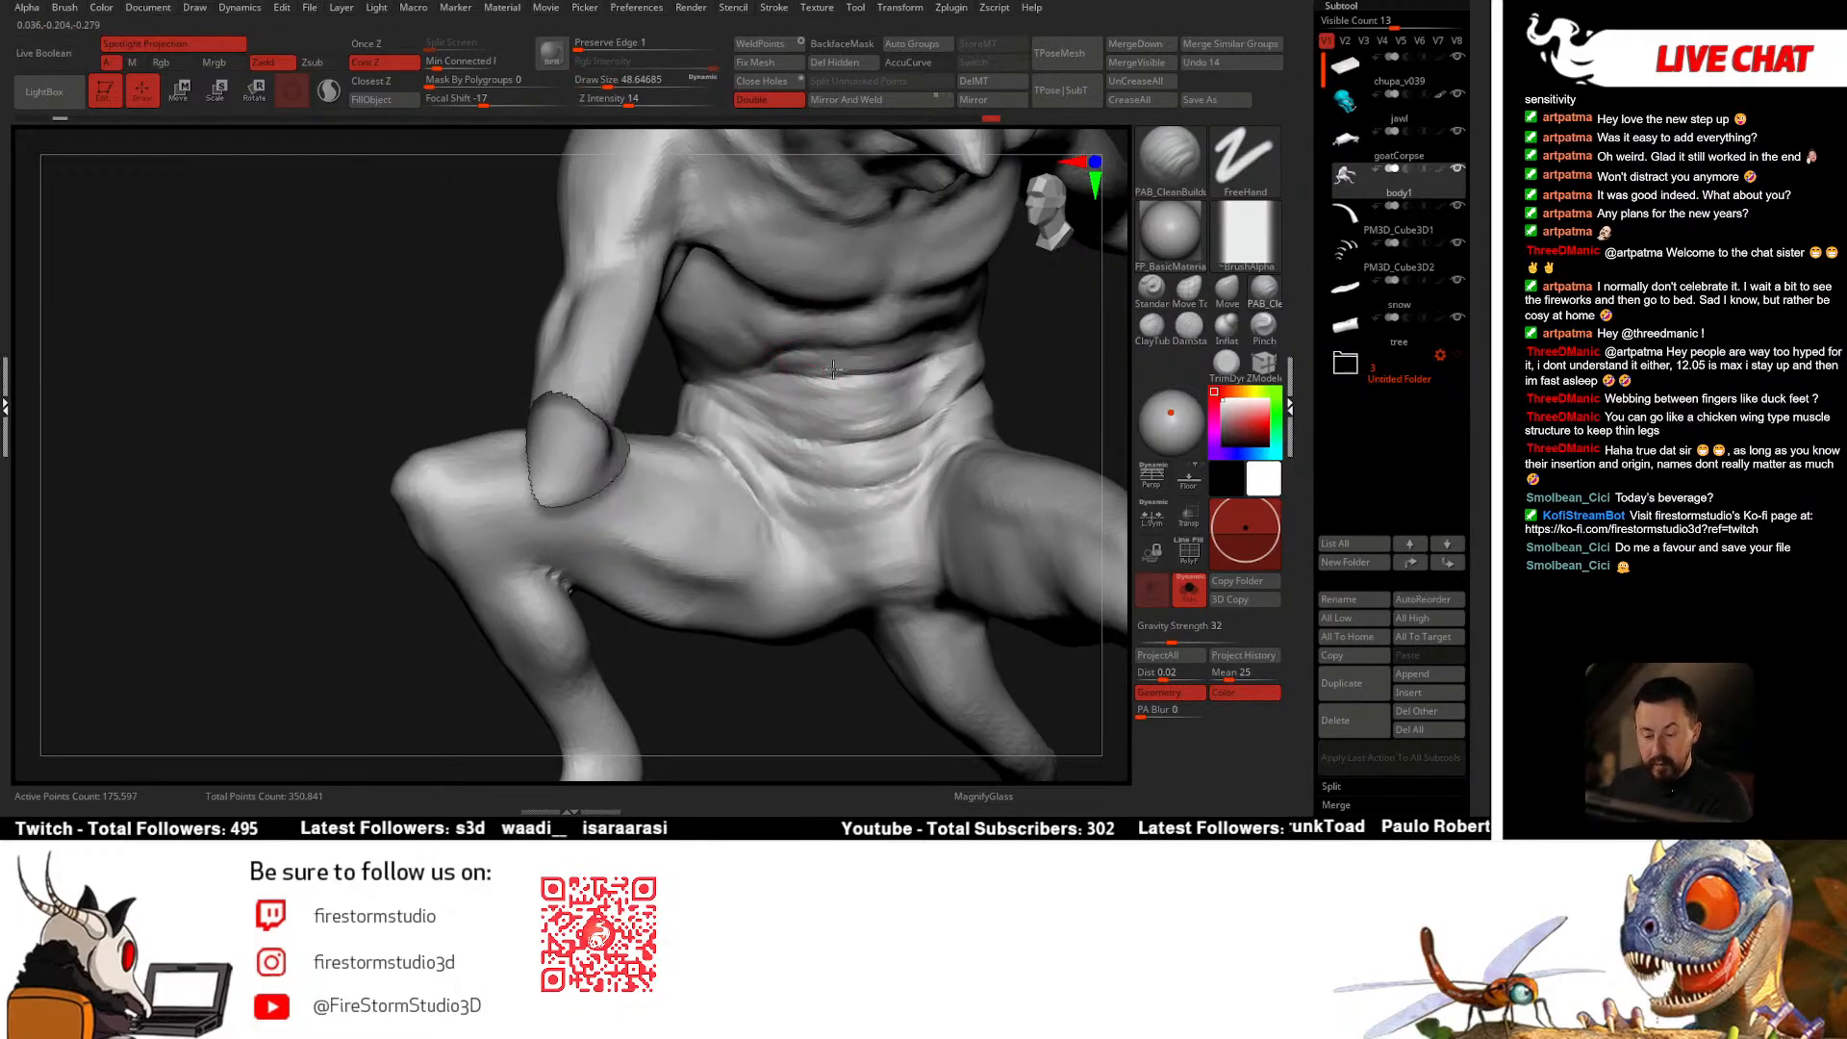
left_click_drag(833, 369, 811, 366)
right_click(772, 474)
left_click(824, 374)
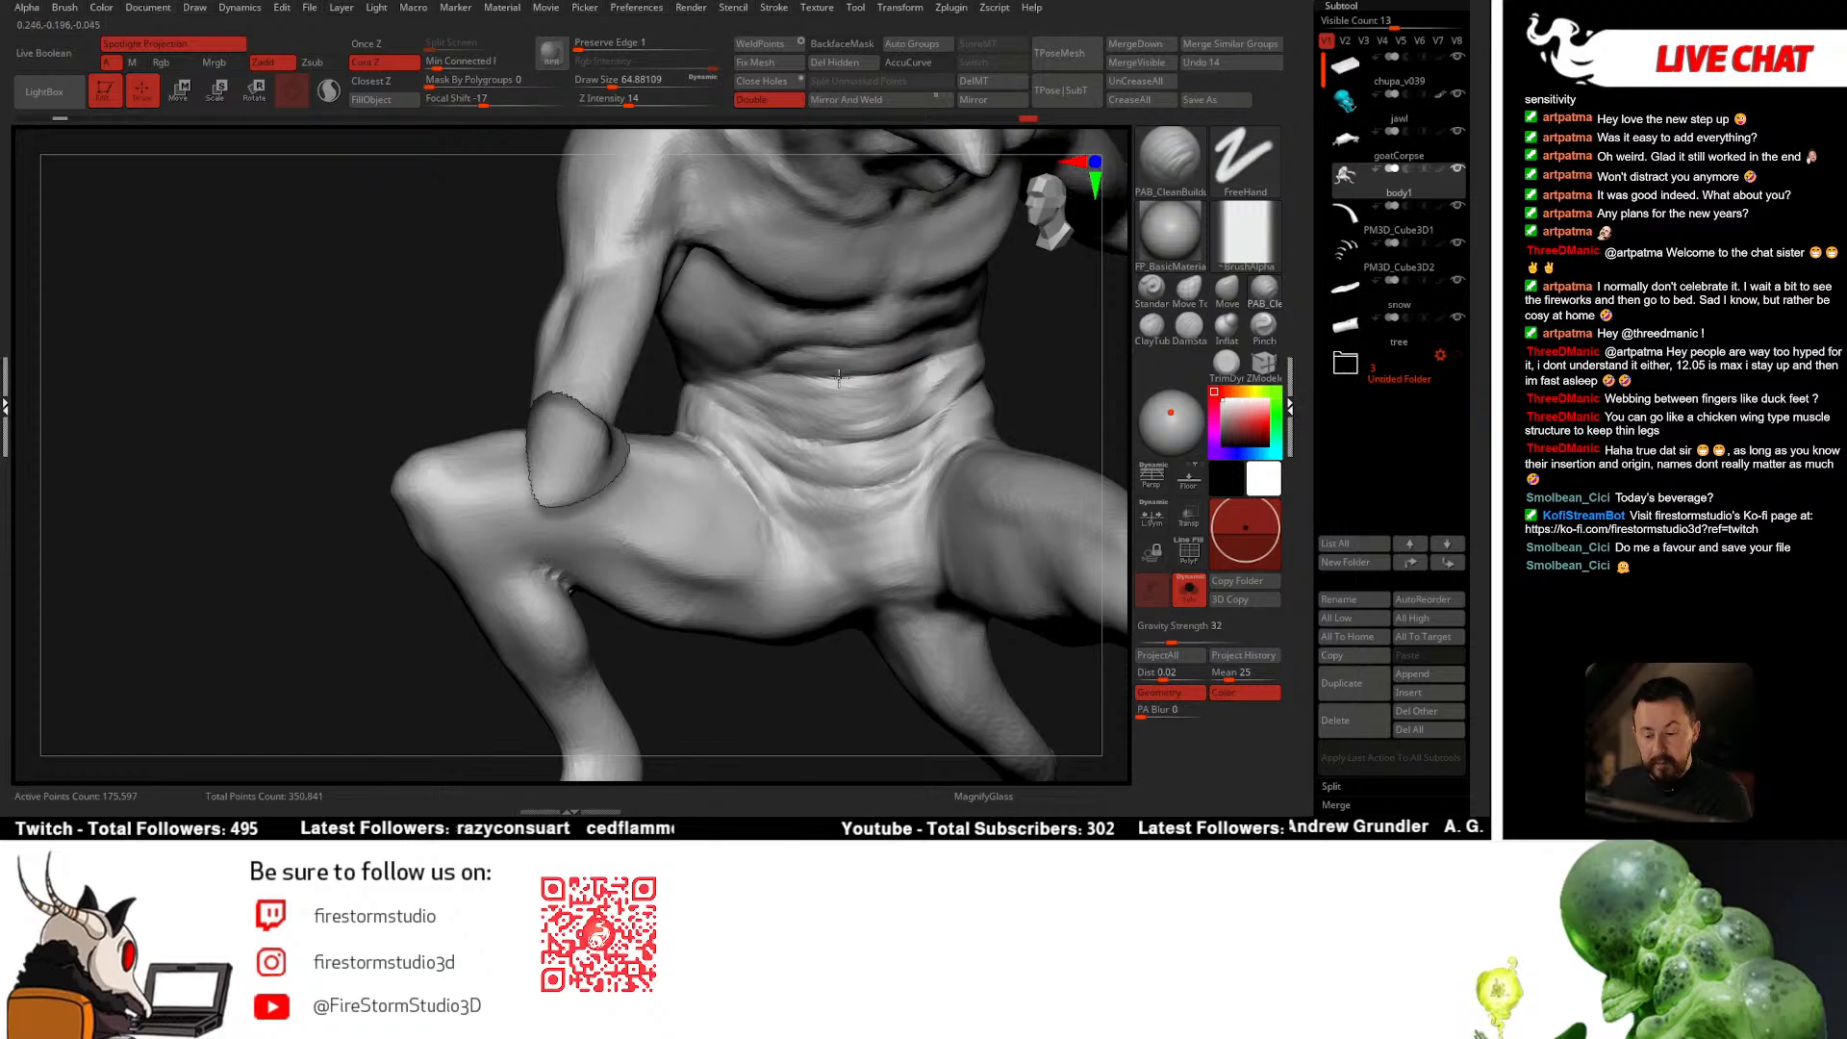
mouse_move(820, 367)
right_mouse_down()
mouse_move(861, 404)
mouse_move(897, 396)
mouse_move(855, 438)
mouse_move(1070, 412)
right_mouse_up()
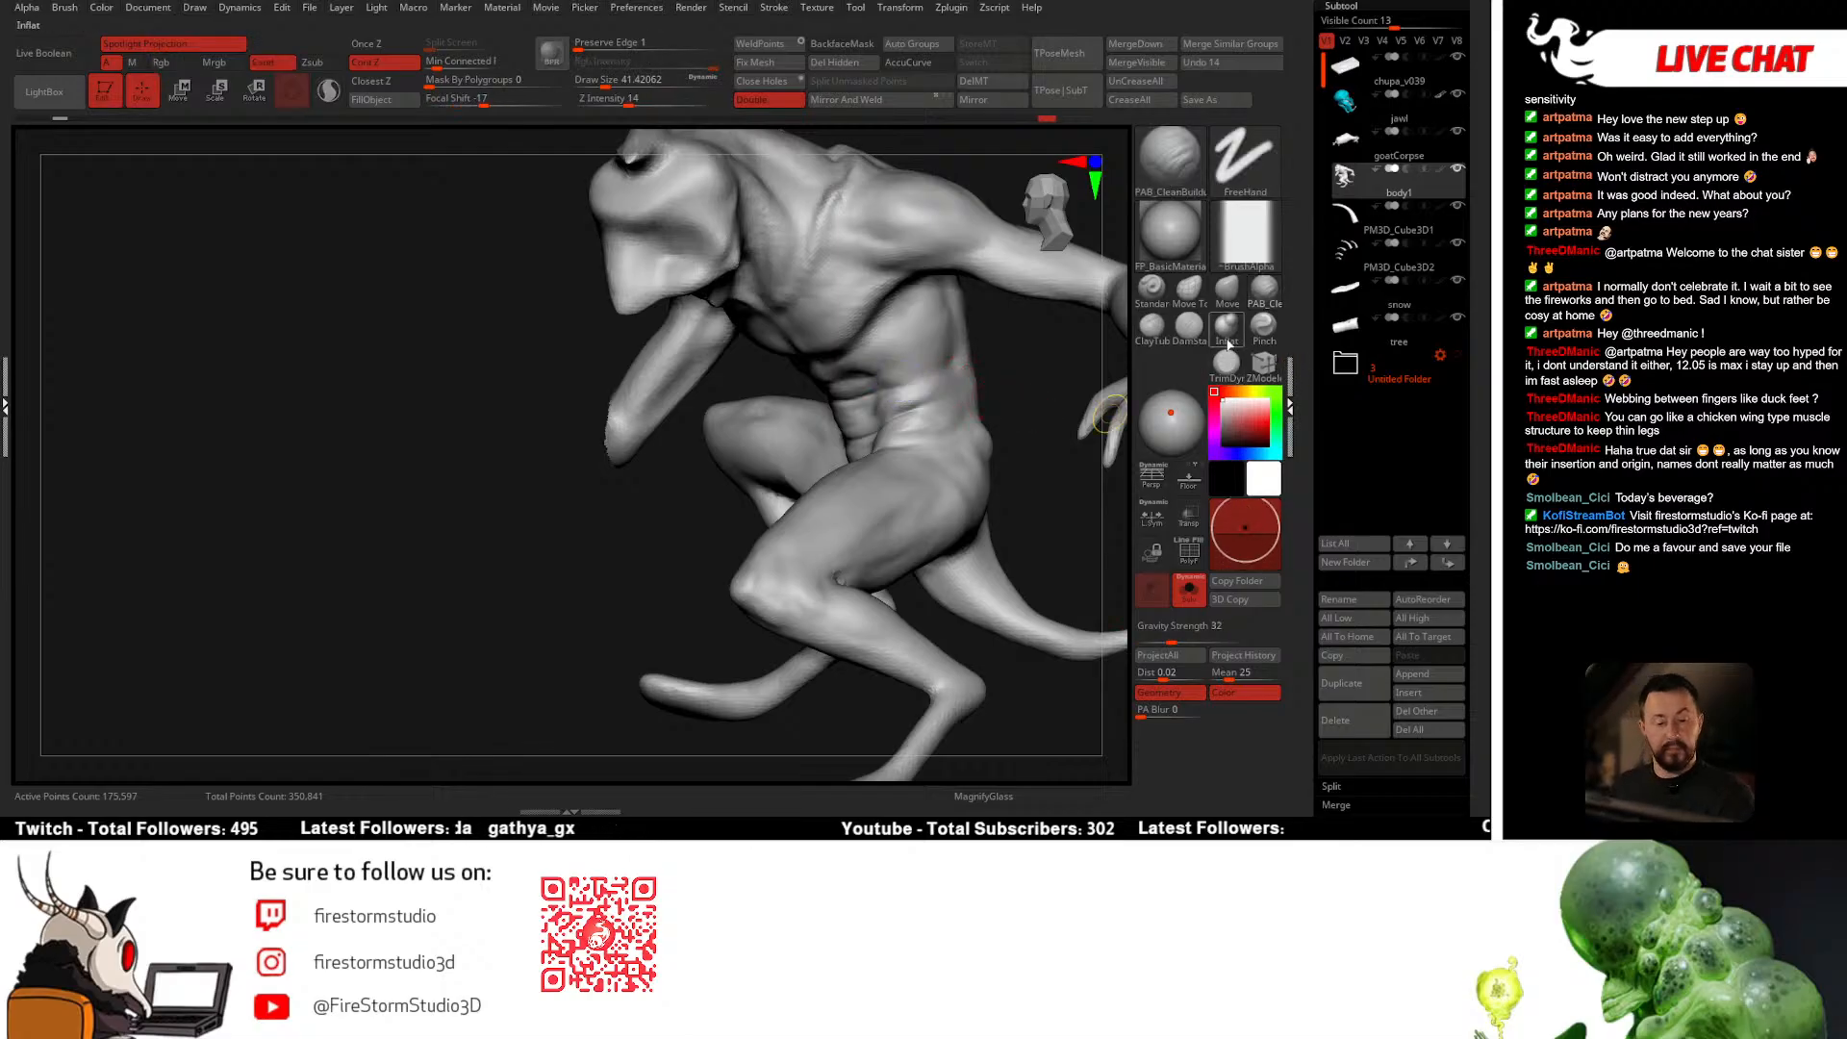
Step: Carve fine creases along the side of the waist with the DamStandard brush at a draw size of about 16
left_click(1189, 328)
left_click(65, 9)
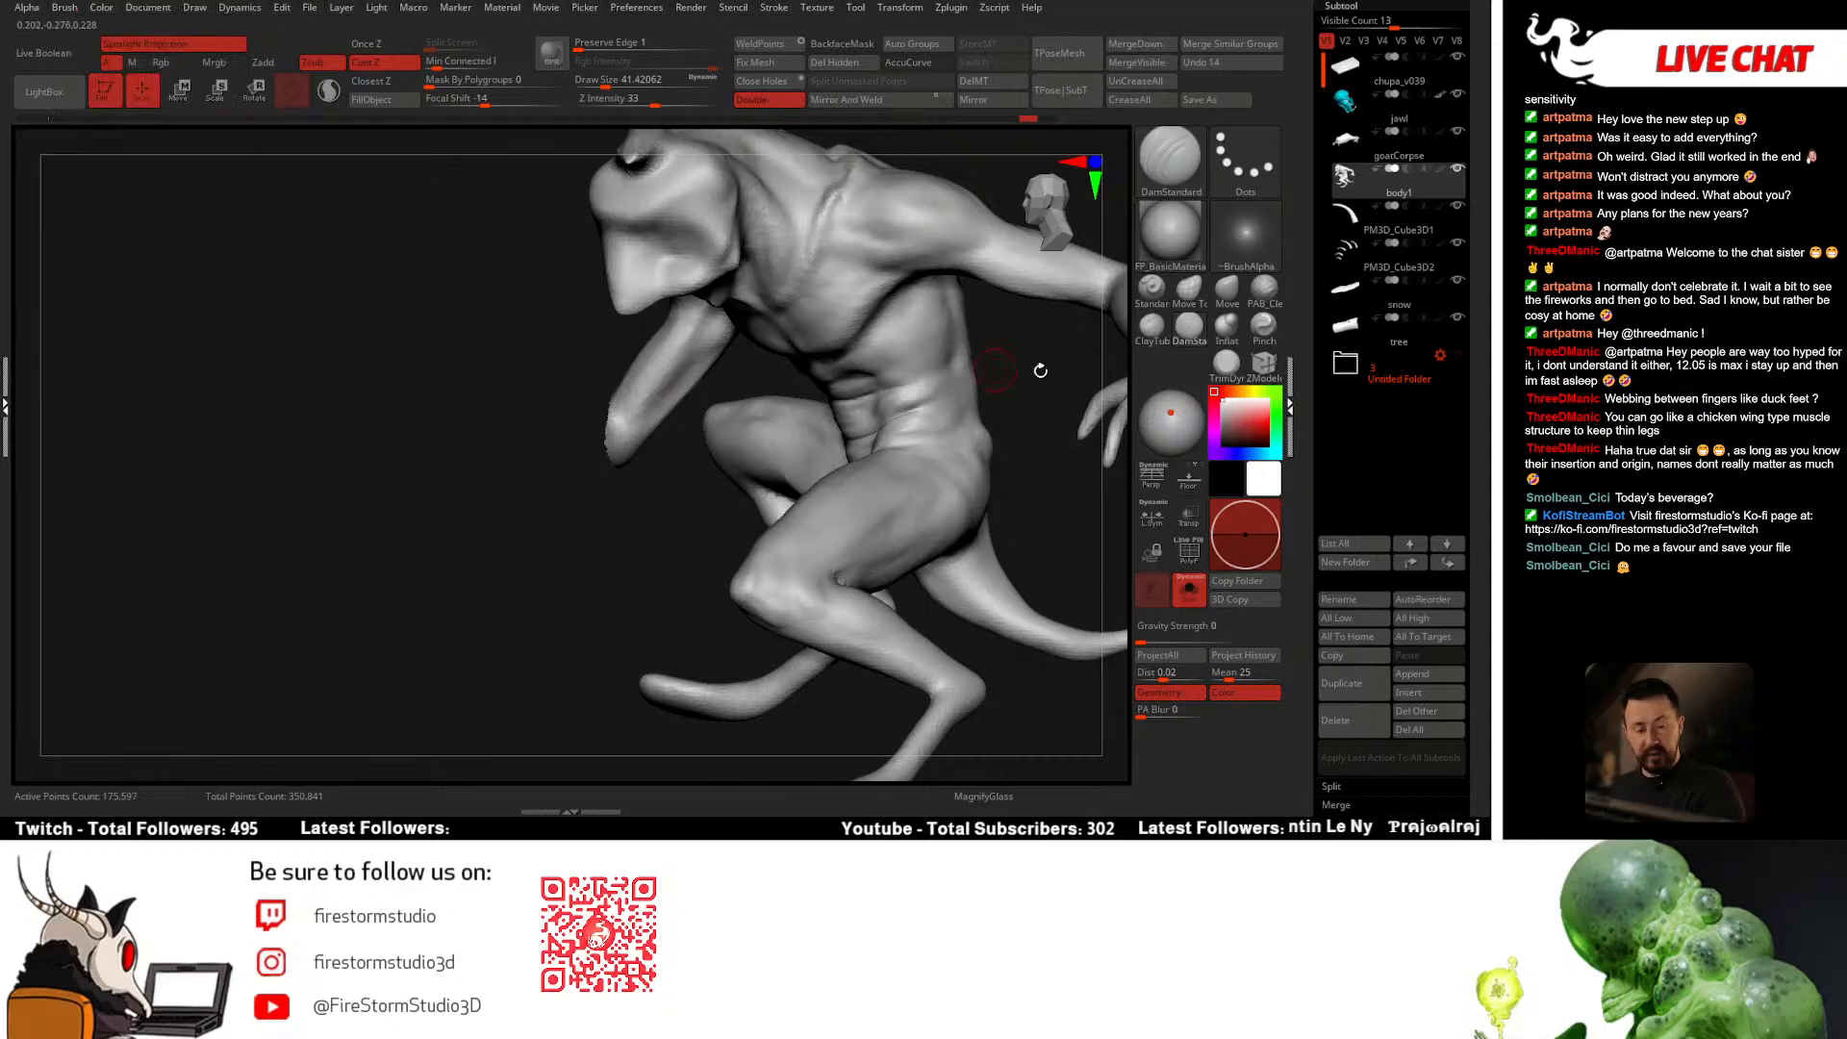
mouse_move(462, 418)
left_mouse_down()
mouse_move(616, 423)
mouse_move(568, 385)
left_mouse_up()
key("space")
left_click_drag(871, 503, 842, 503)
left_click_drag(578, 462, 500, 462)
right_click_drag(850, 412, 895, 409, "ctrl")
left_click_drag(912, 362, 899, 362)
right_click_drag(876, 447, 861, 450)
key("space")
left_click_drag(870, 457, 884, 457)
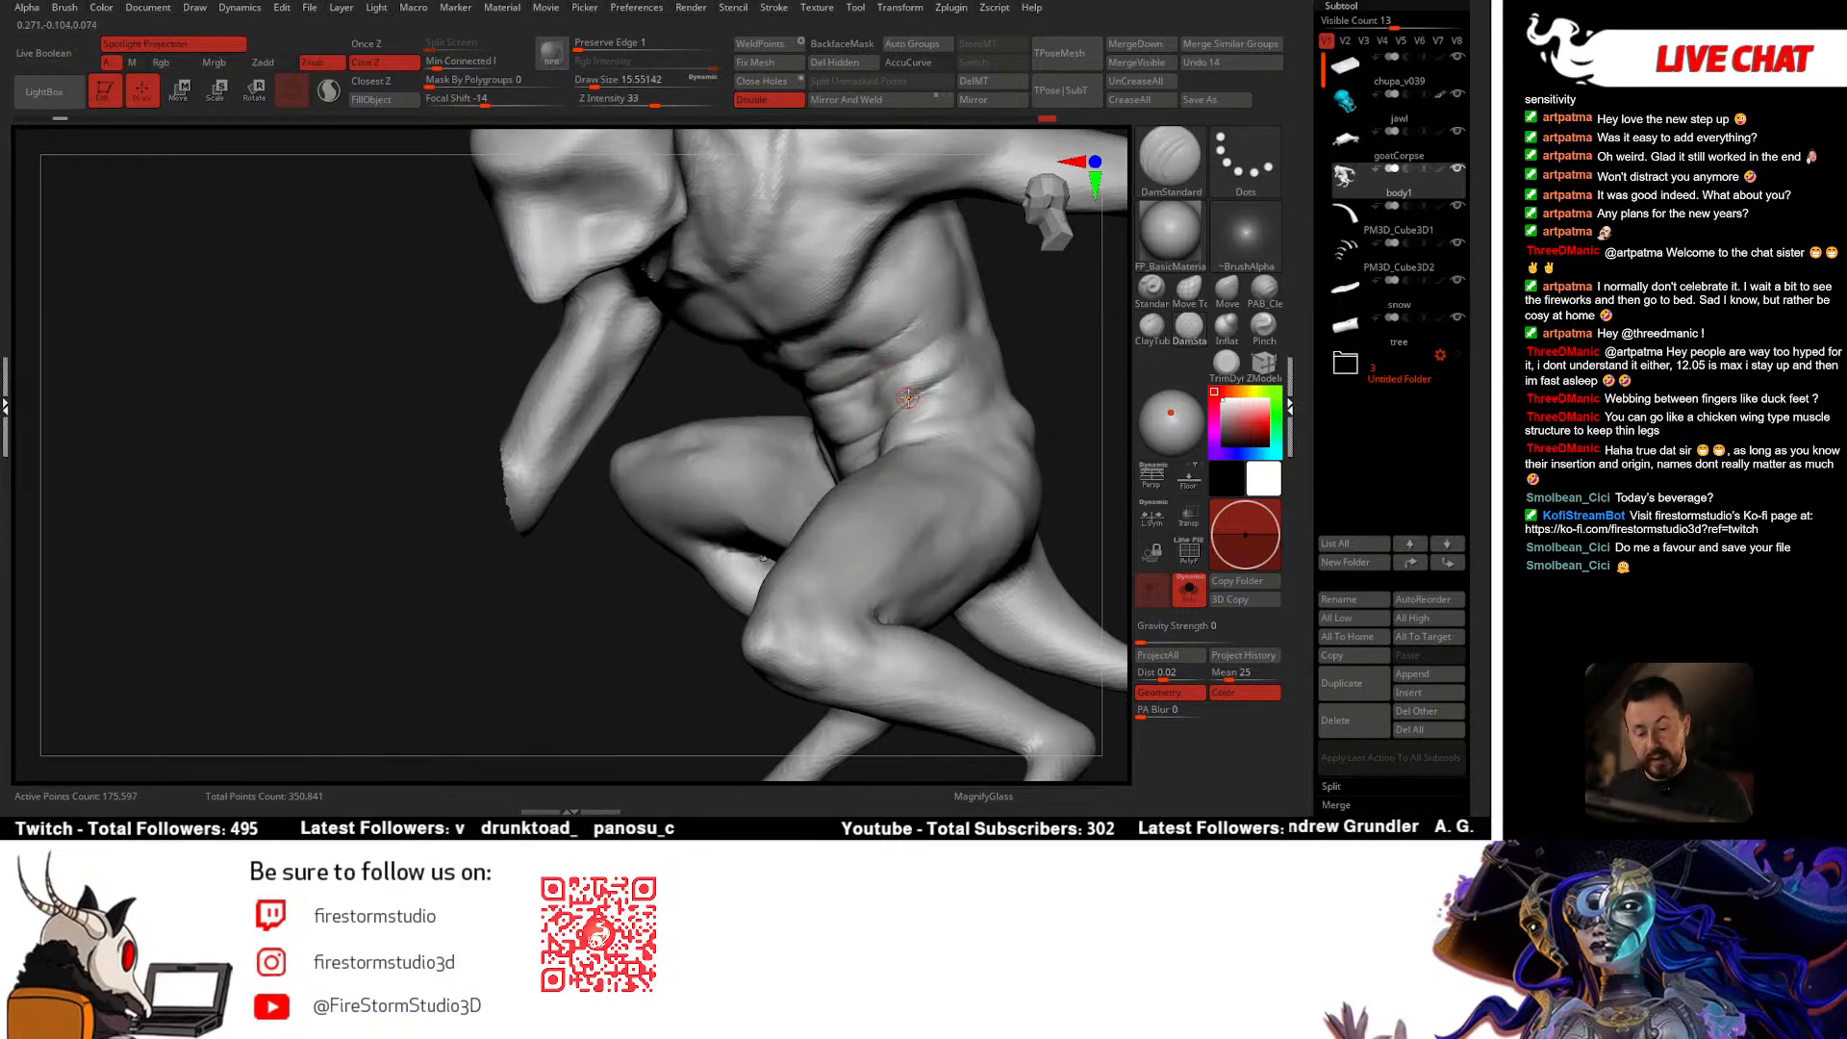
mouse_move(908, 397)
right_mouse_down()
mouse_move(939, 346)
mouse_move(770, 409)
mouse_move(814, 410)
mouse_move(770, 438)
mouse_move(754, 421)
mouse_move(709, 484)
mouse_move(748, 497)
mouse_move(694, 576)
mouse_move(754, 457)
mouse_move(712, 485)
mouse_move(746, 479)
mouse_move(722, 486)
mouse_move(736, 481)
mouse_move(722, 545)
mouse_move(724, 501)
mouse_move(690, 525)
mouse_move(695, 486)
mouse_move(830, 513)
mouse_move(833, 454)
mouse_move(860, 481)
right_mouse_up()
Step: Switch to the Move brush, enlarge its draw size to about 83 and adjust the body's waist and hip silhouette
left_click(1257, 297)
right_click(694, 578)
left_click(1226, 290)
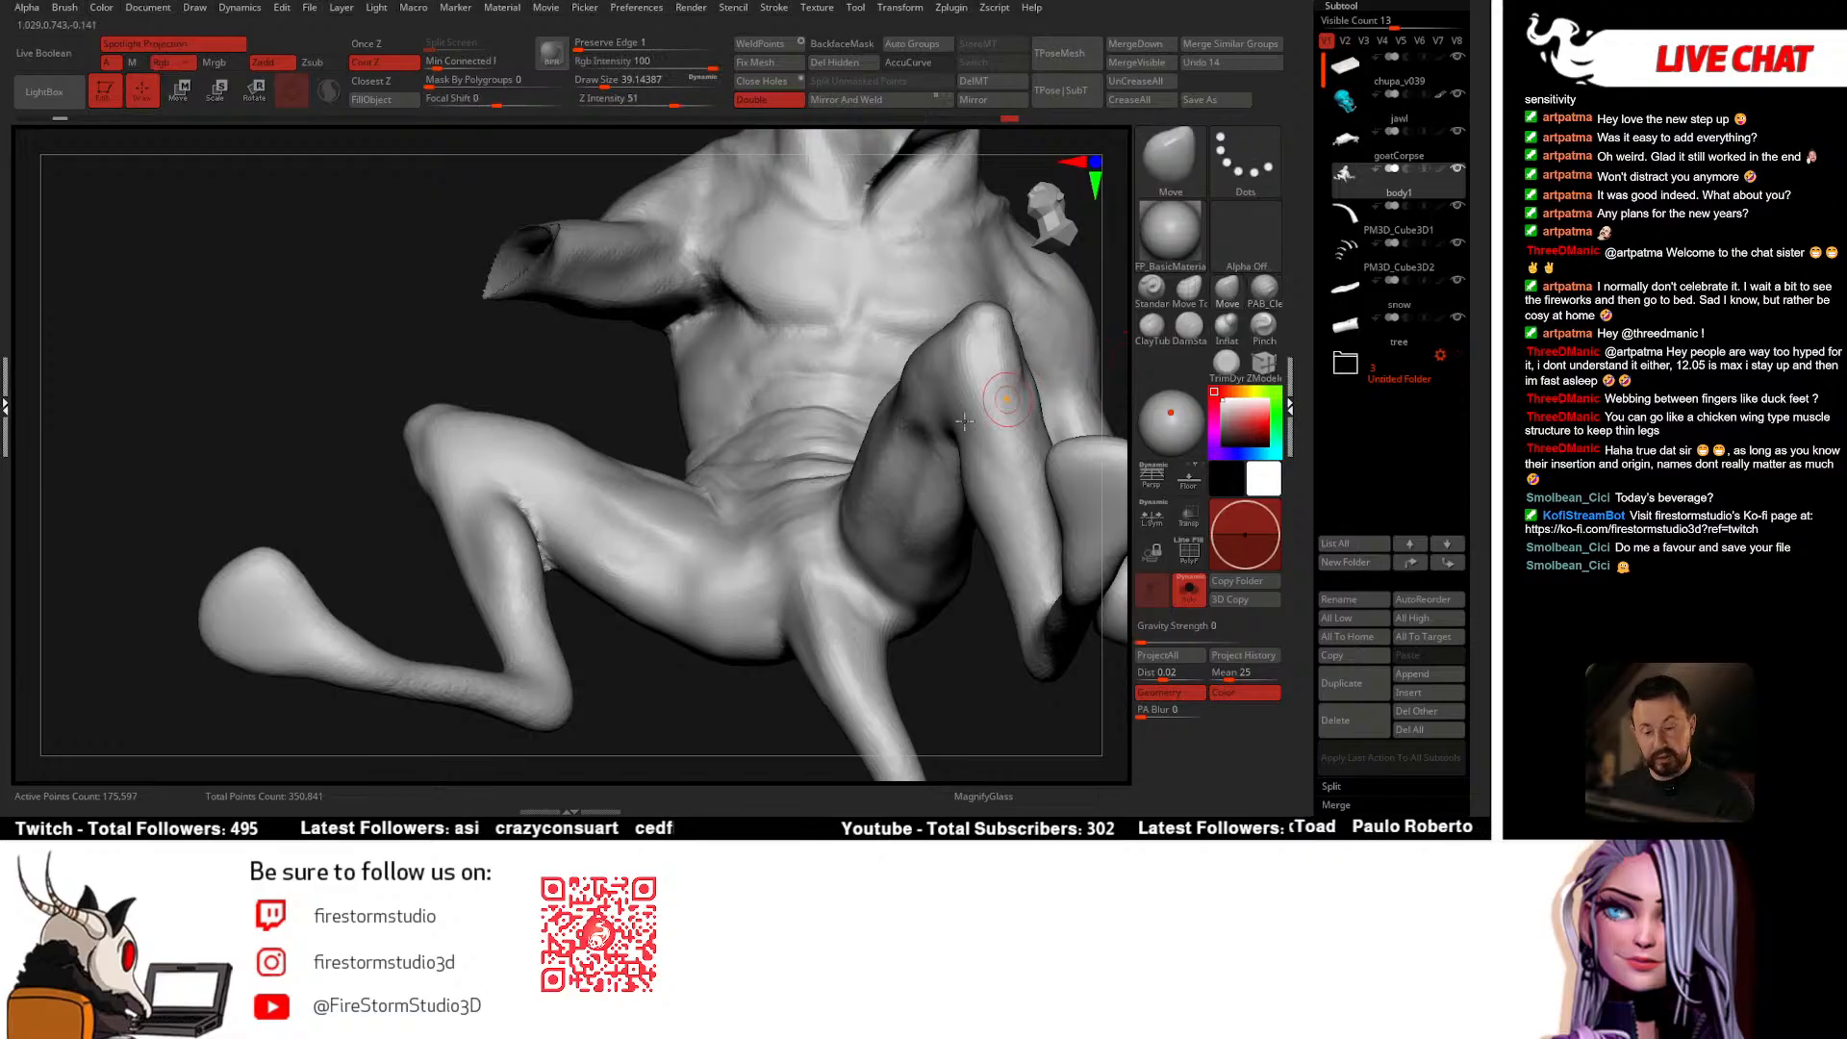
right_click_drag(948, 426, 808, 462)
key("s")
left_click_drag(804, 462, 818, 450)
mouse_move(816, 448)
right_mouse_down()
mouse_move(769, 453)
mouse_move(776, 524)
mouse_move(702, 544)
mouse_move(713, 651)
mouse_move(800, 619)
mouse_move(677, 603)
mouse_move(797, 495)
mouse_move(914, 444)
mouse_move(680, 488)
mouse_move(777, 494)
right_mouse_up()
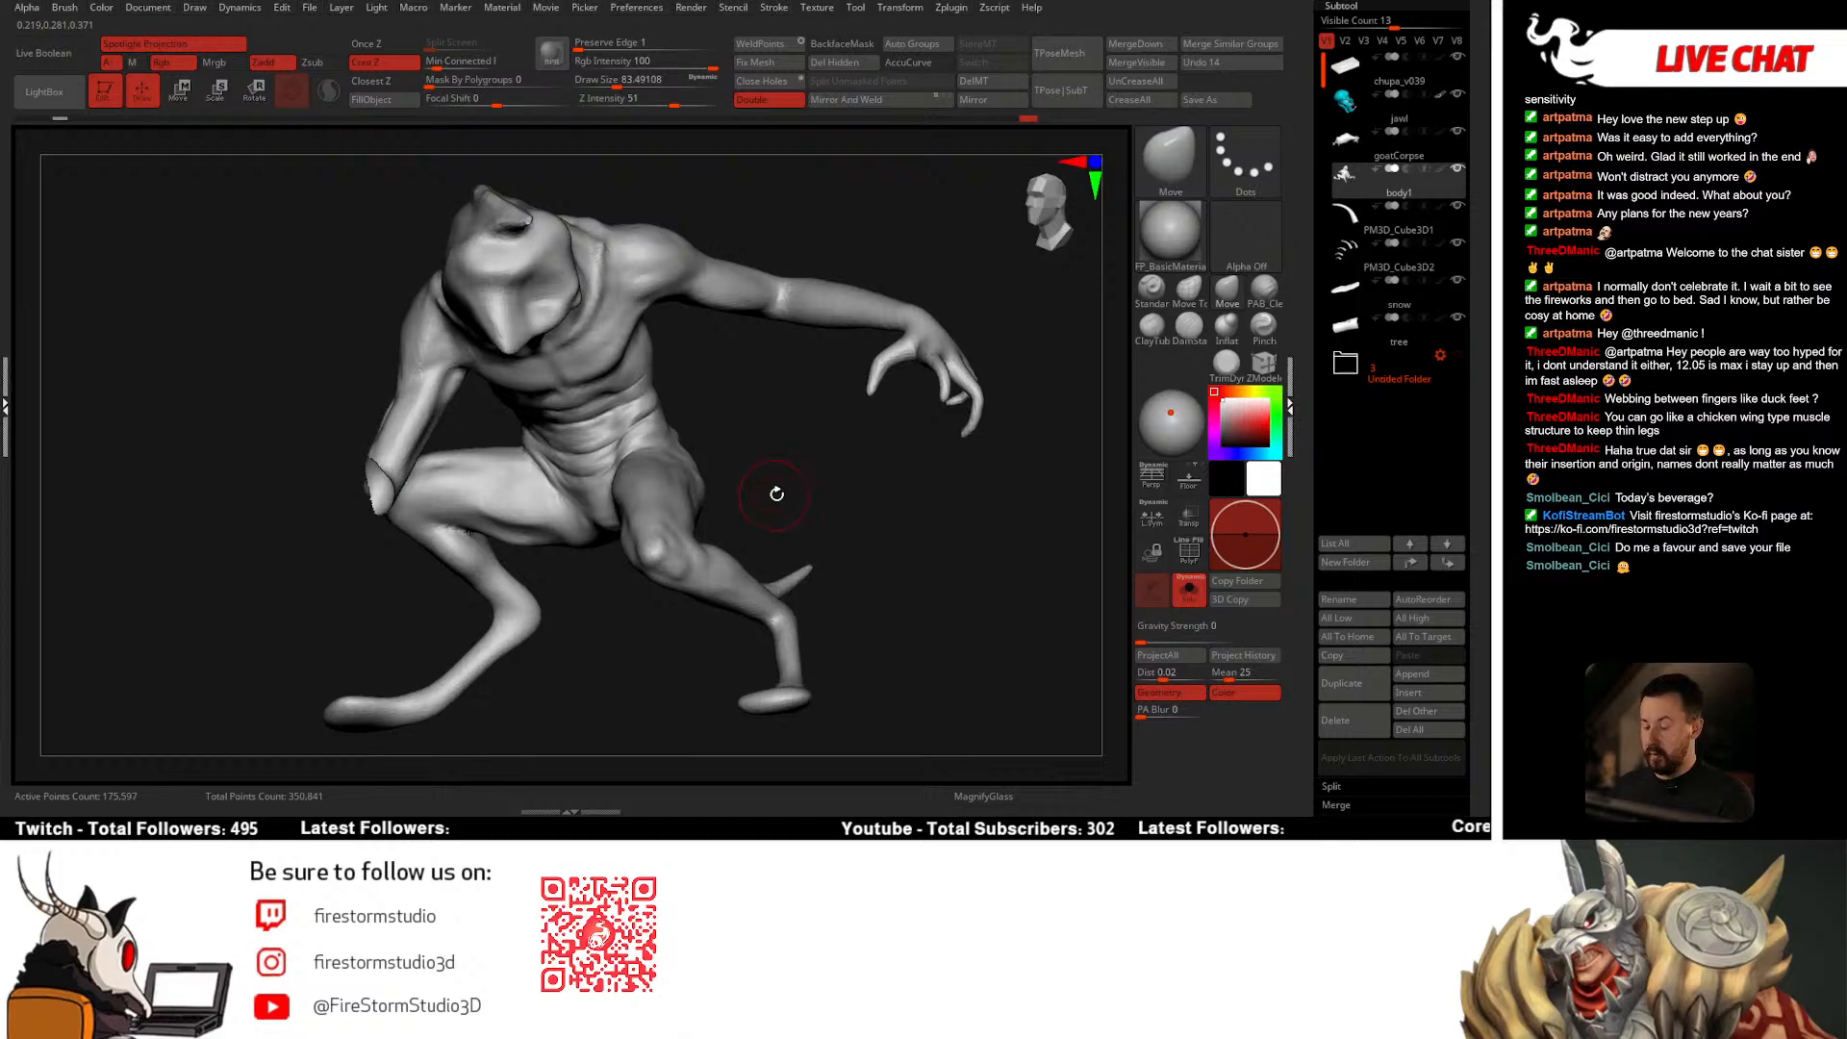
Step: Unhide the rest of the body, leave solo mode to show the full scene, and hide the chupa_v039 ground base
left_click(777, 495, "ctrl+shift")
key("alt+s")
right_click_drag(909, 548, 1107, 477)
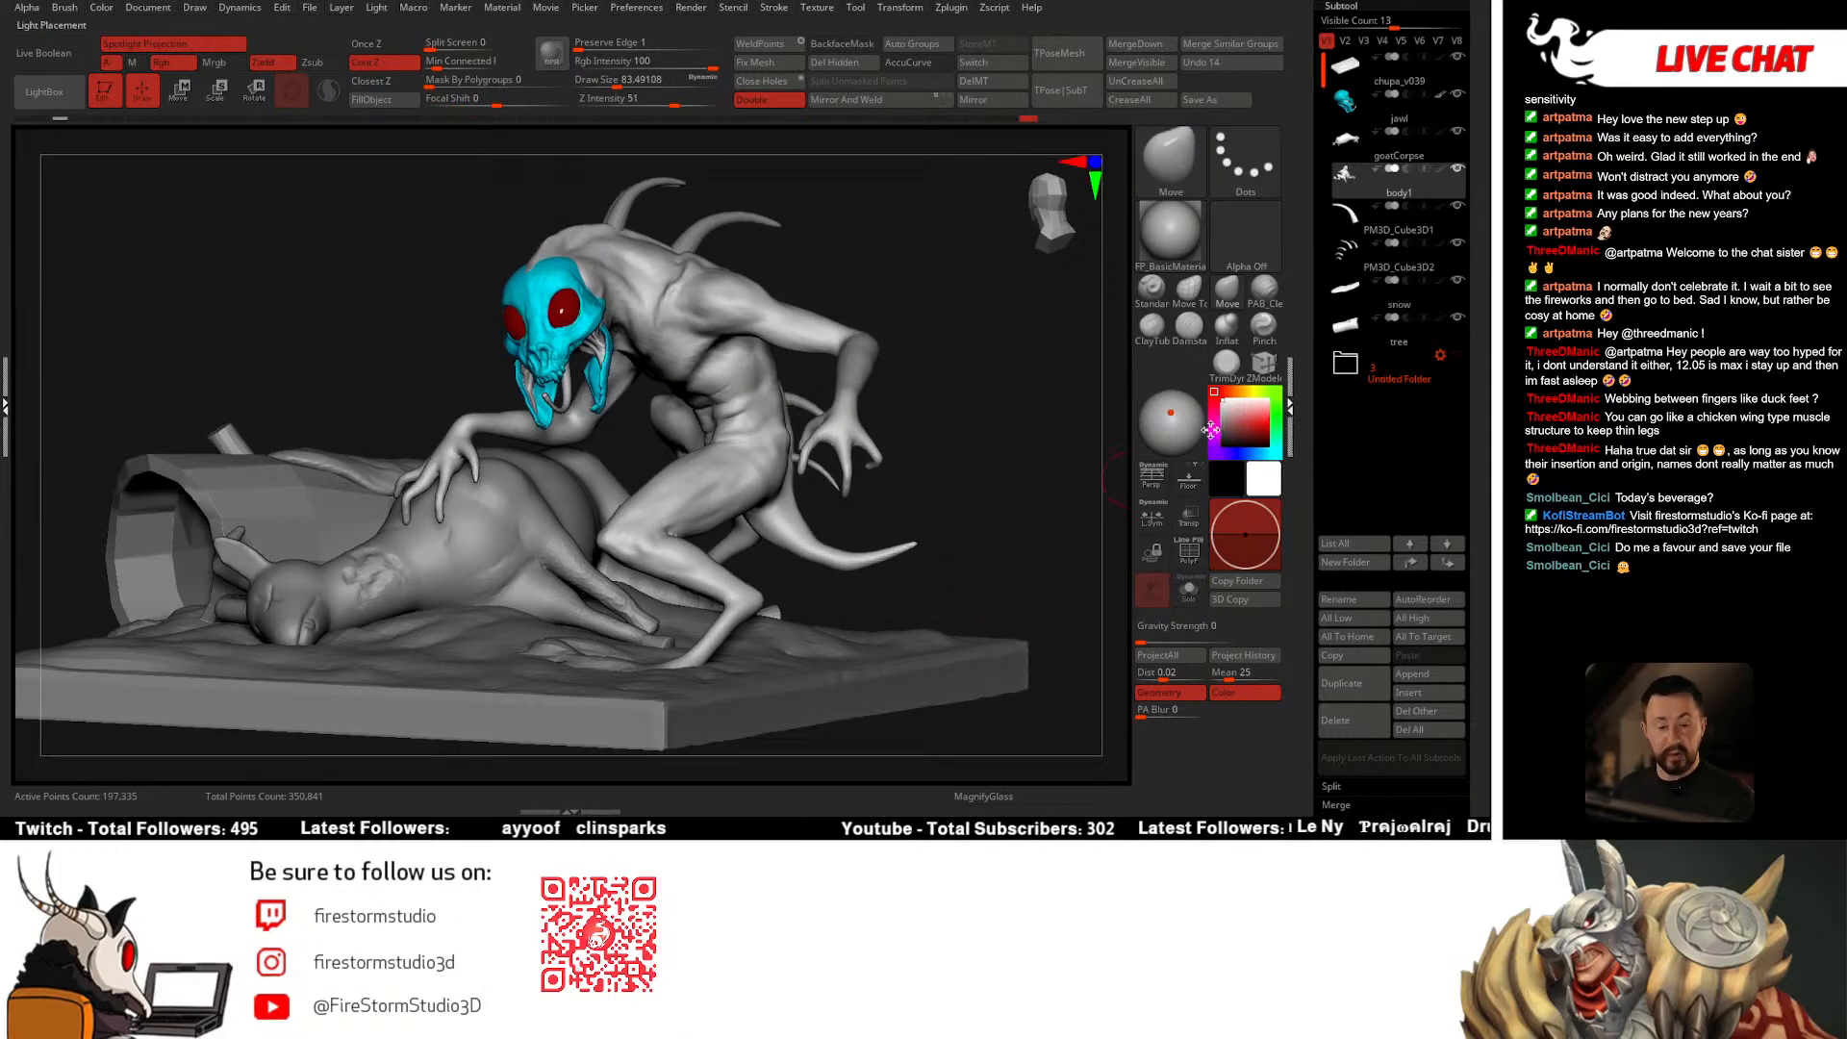
left_click(1458, 58)
left_click_drag(1469, 68, 1468, 180)
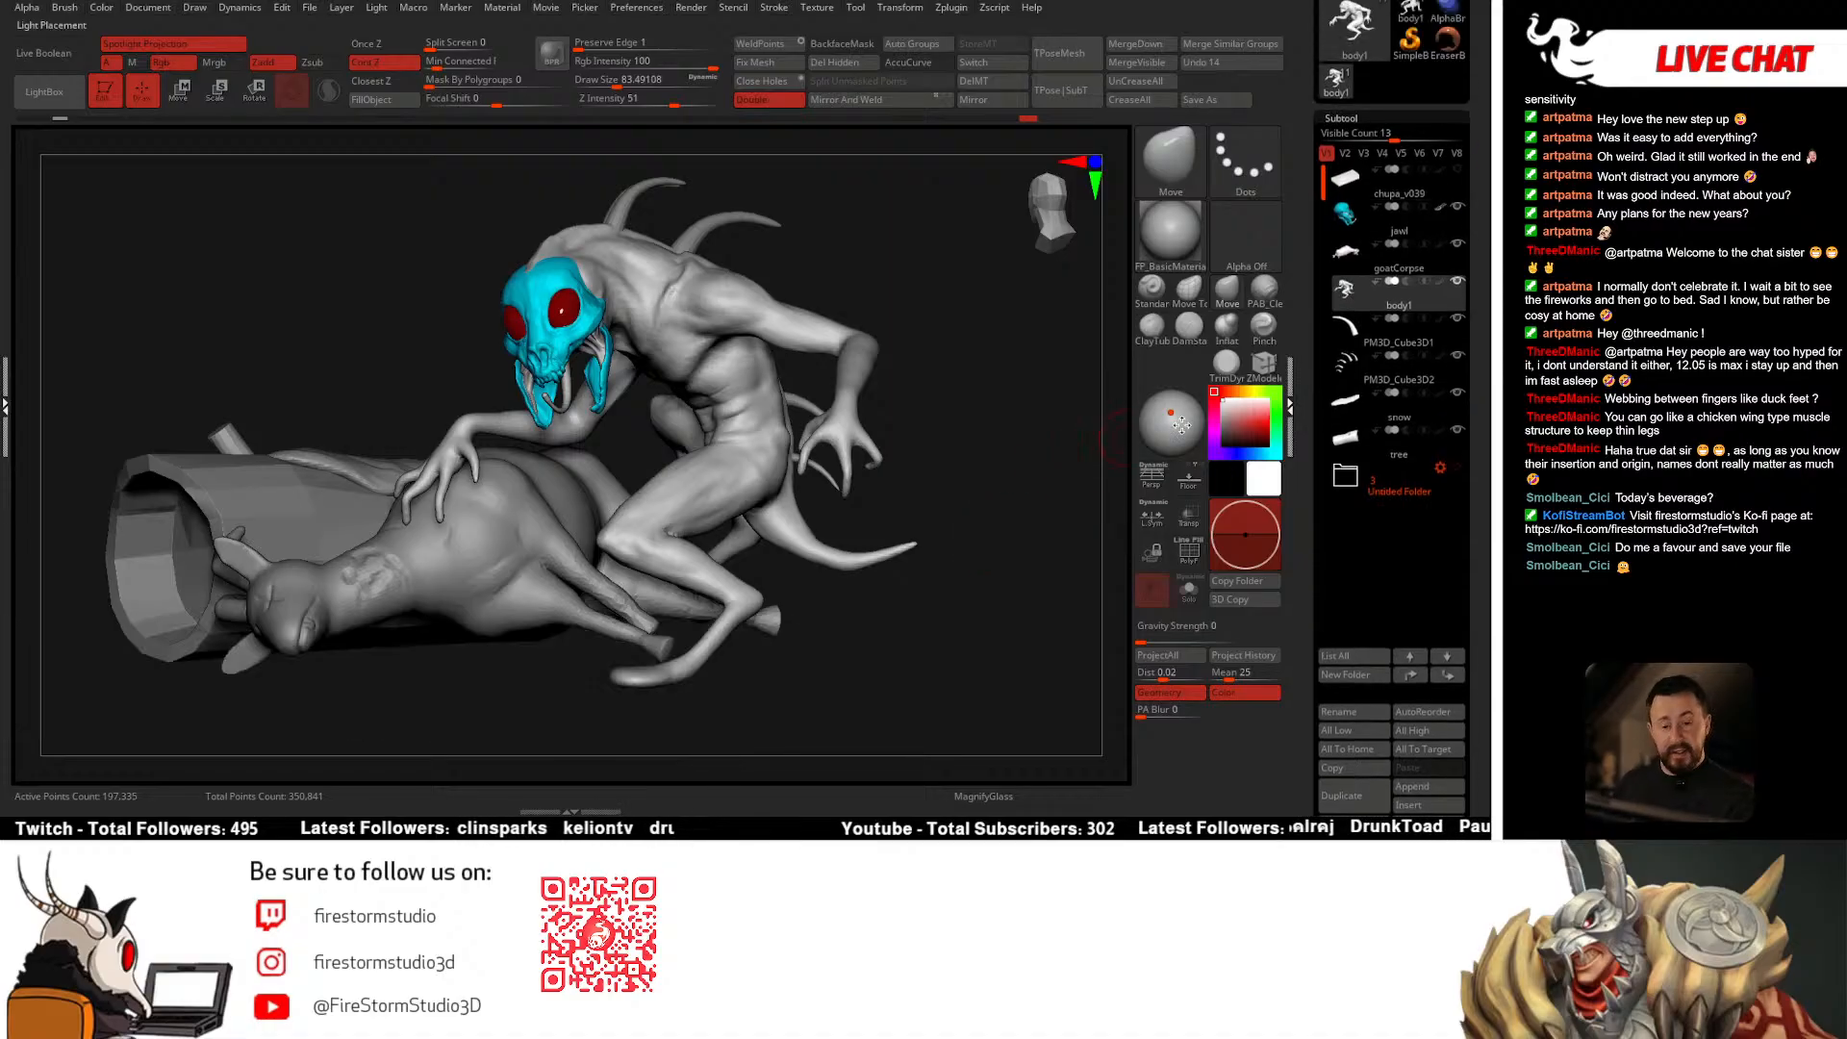
Step: Turn on perspective and save the tool as a new version named chupa_v040
left_click(1152, 476)
mouse_move(1013, 494)
left_mouse_down()
mouse_move(992, 483)
mouse_move(1017, 472)
left_mouse_up()
left_click_drag(1471, 15, 1472, 227)
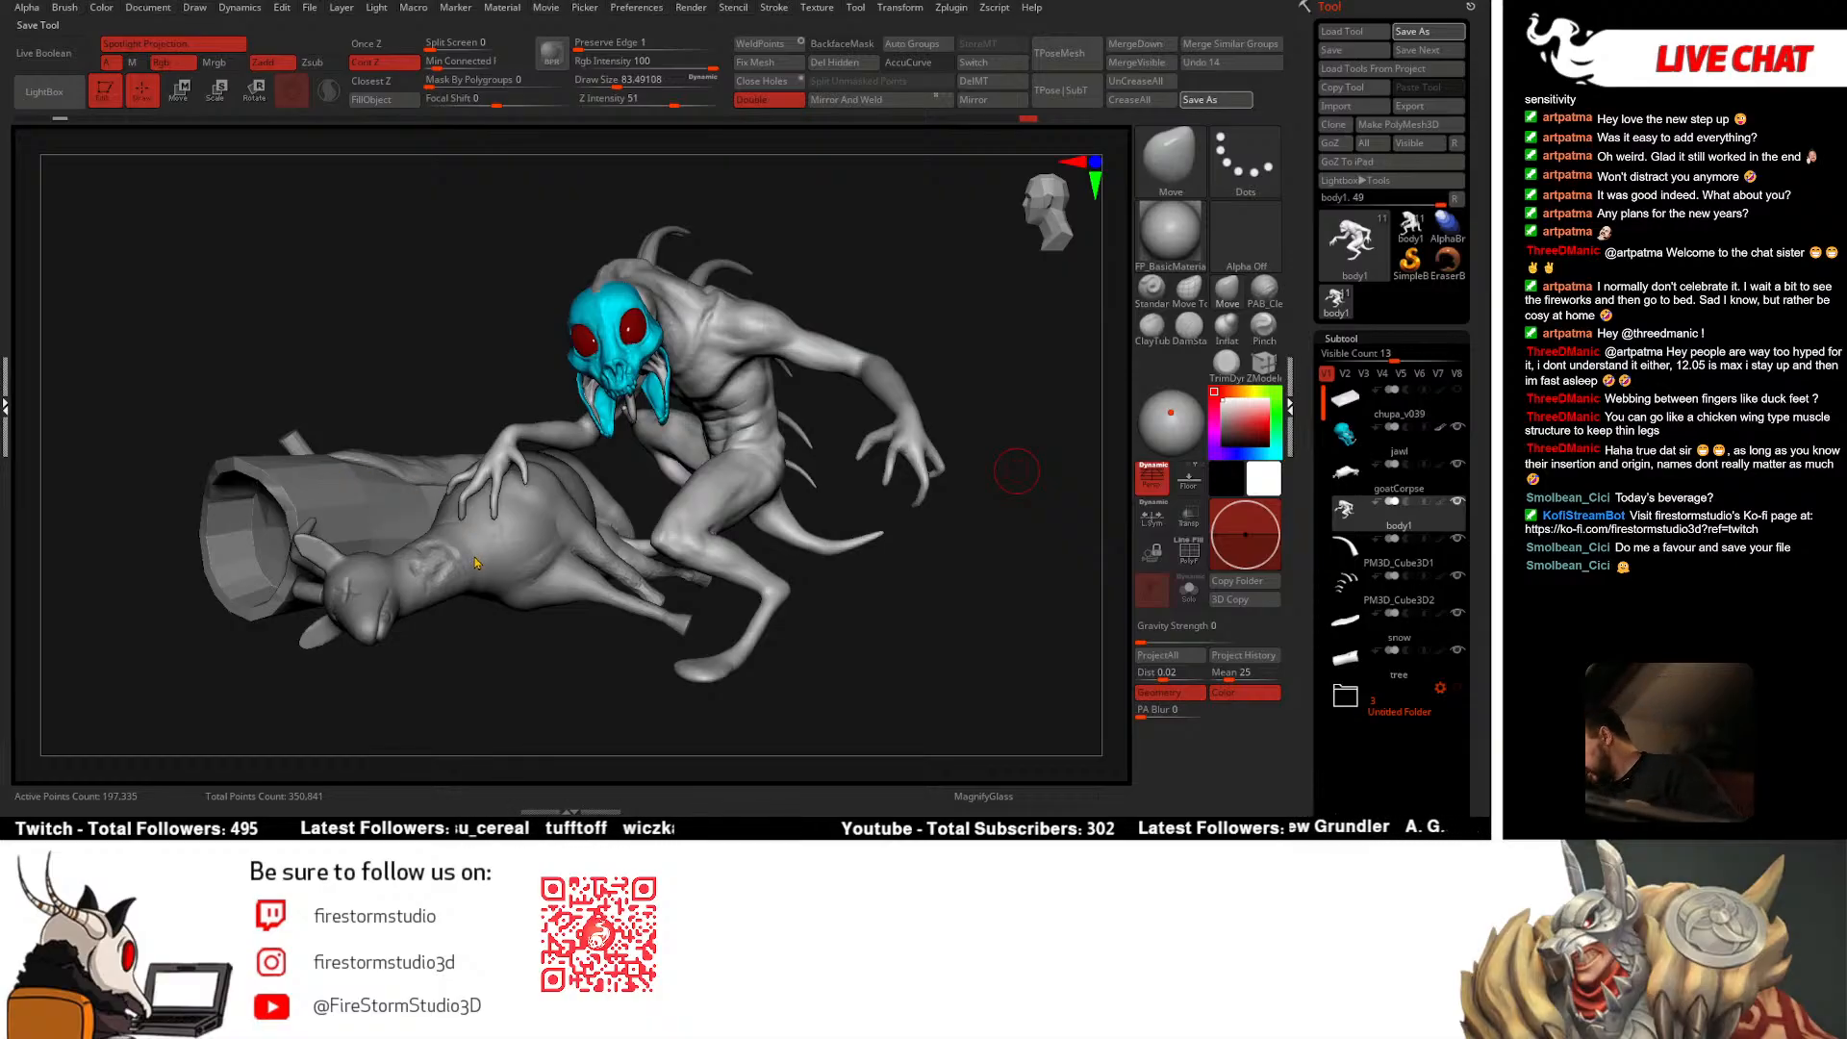
key("Return")
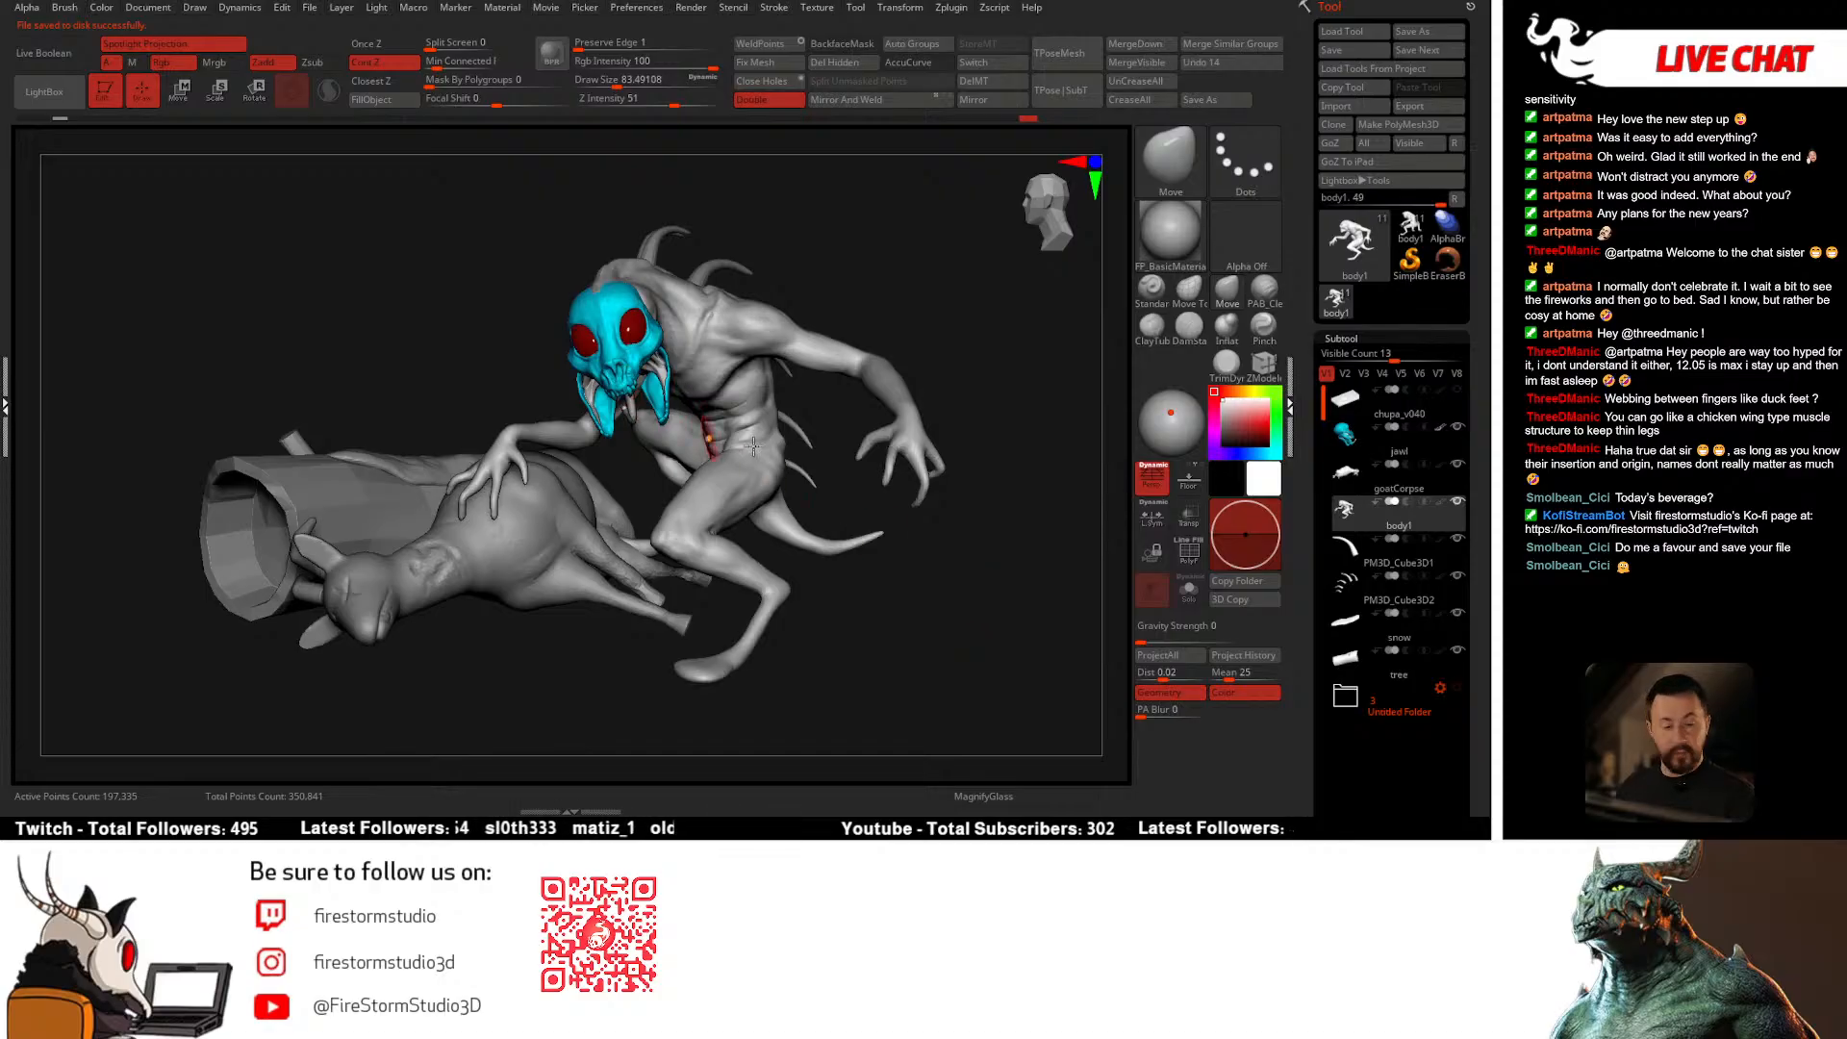
Step: Select the cyan skull subtool and switch its stage in Stager to move it out of the posed position
left_click(1357, 448)
left_click_drag(943, 577, 906, 556)
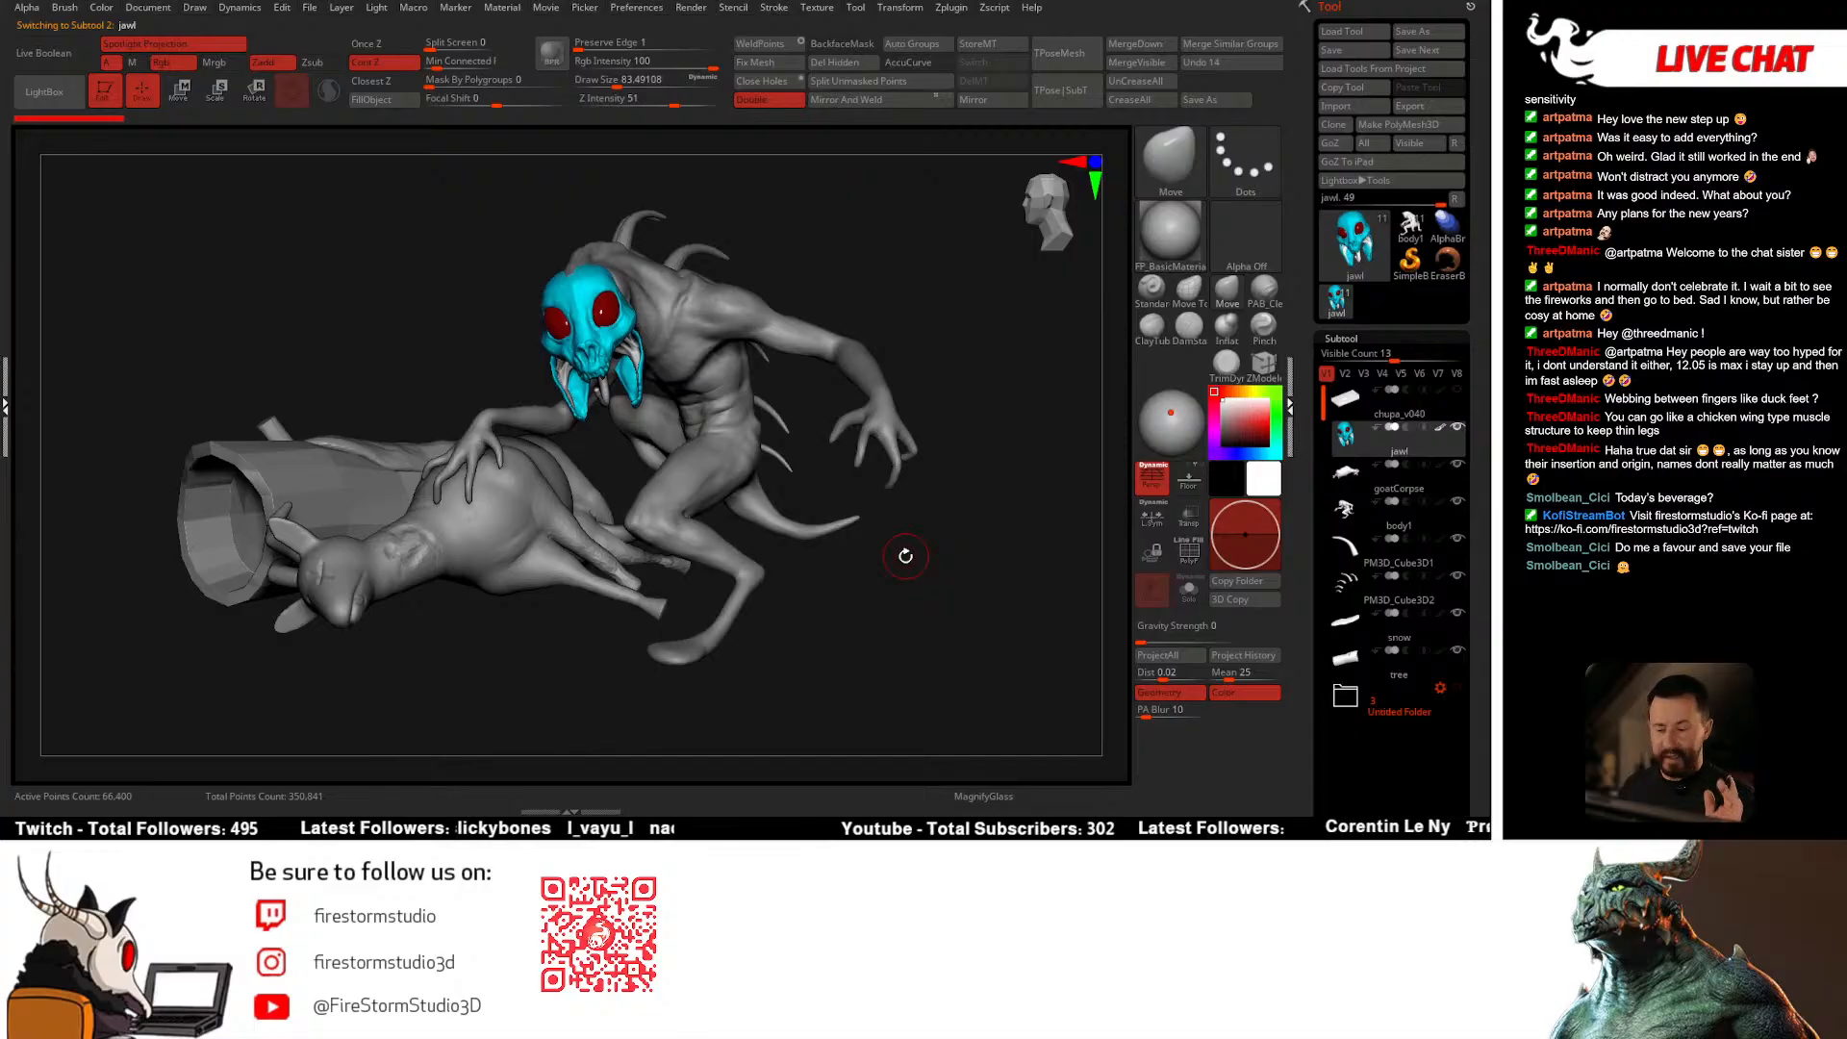
scroll(1444, 383, "down", 2)
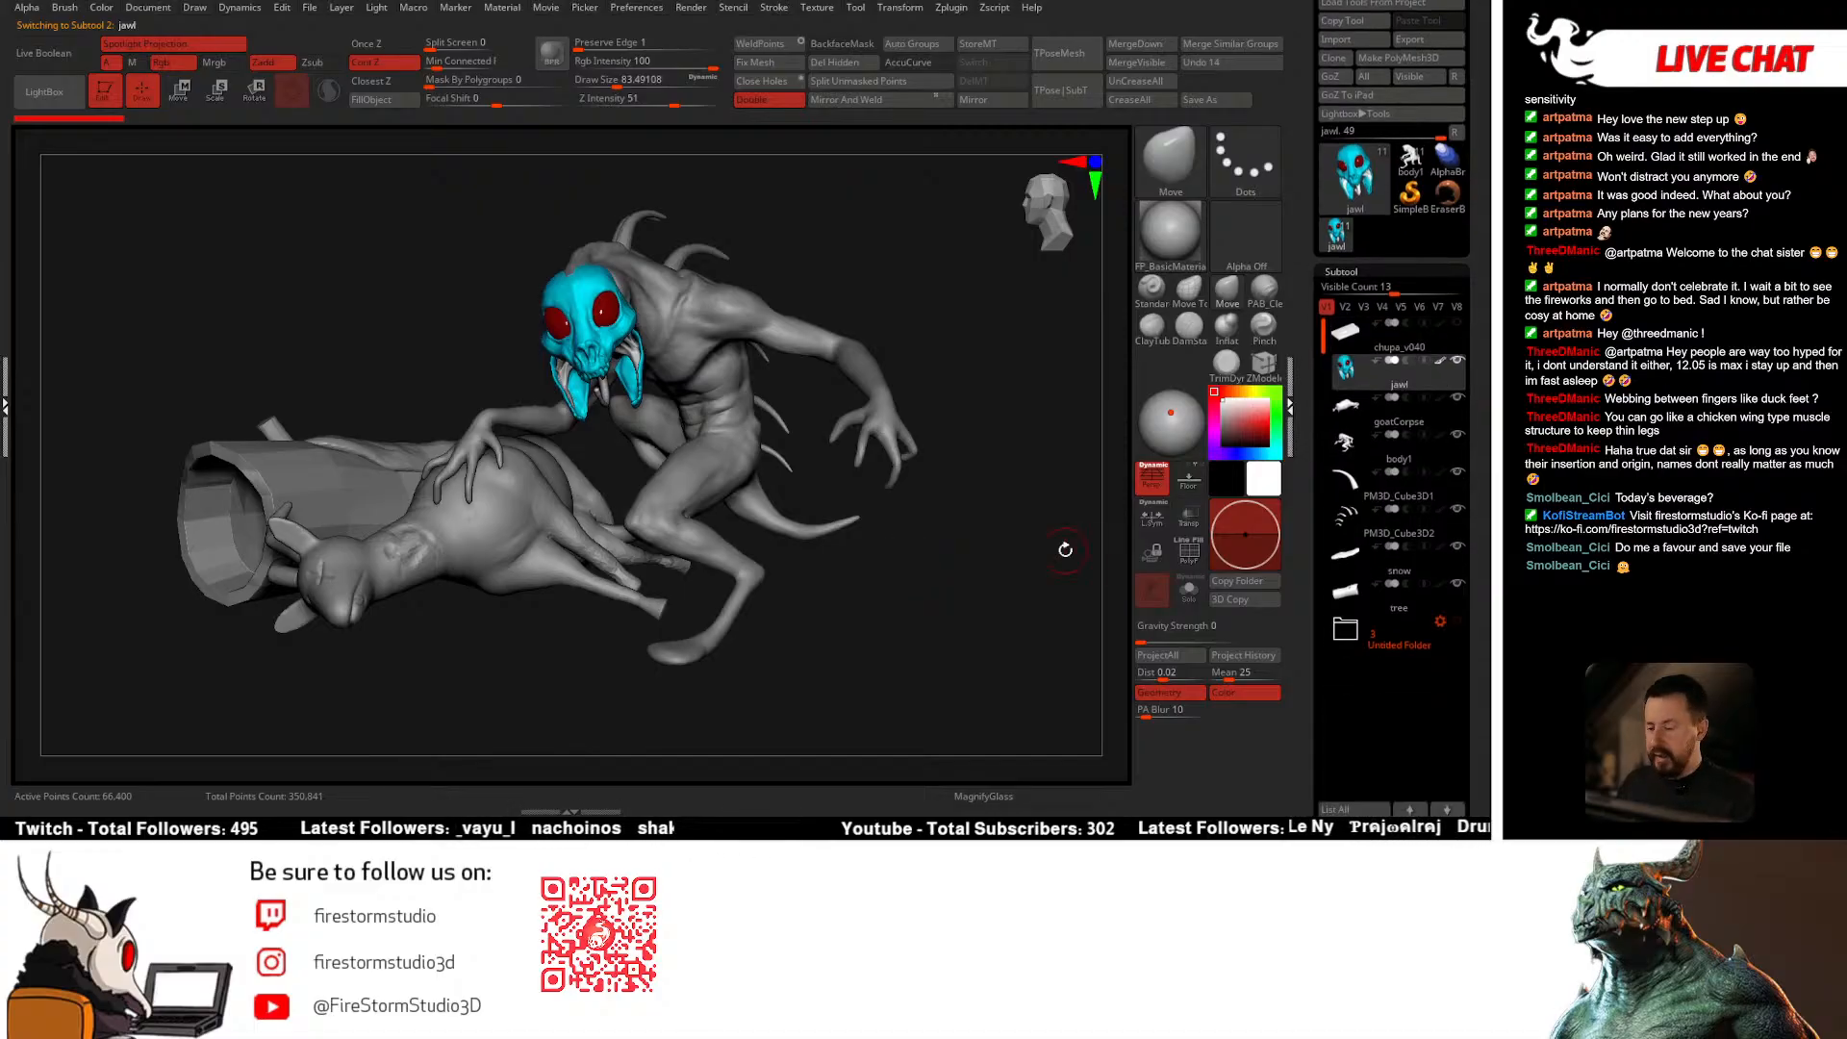
scroll(1462, 366, "down", 5)
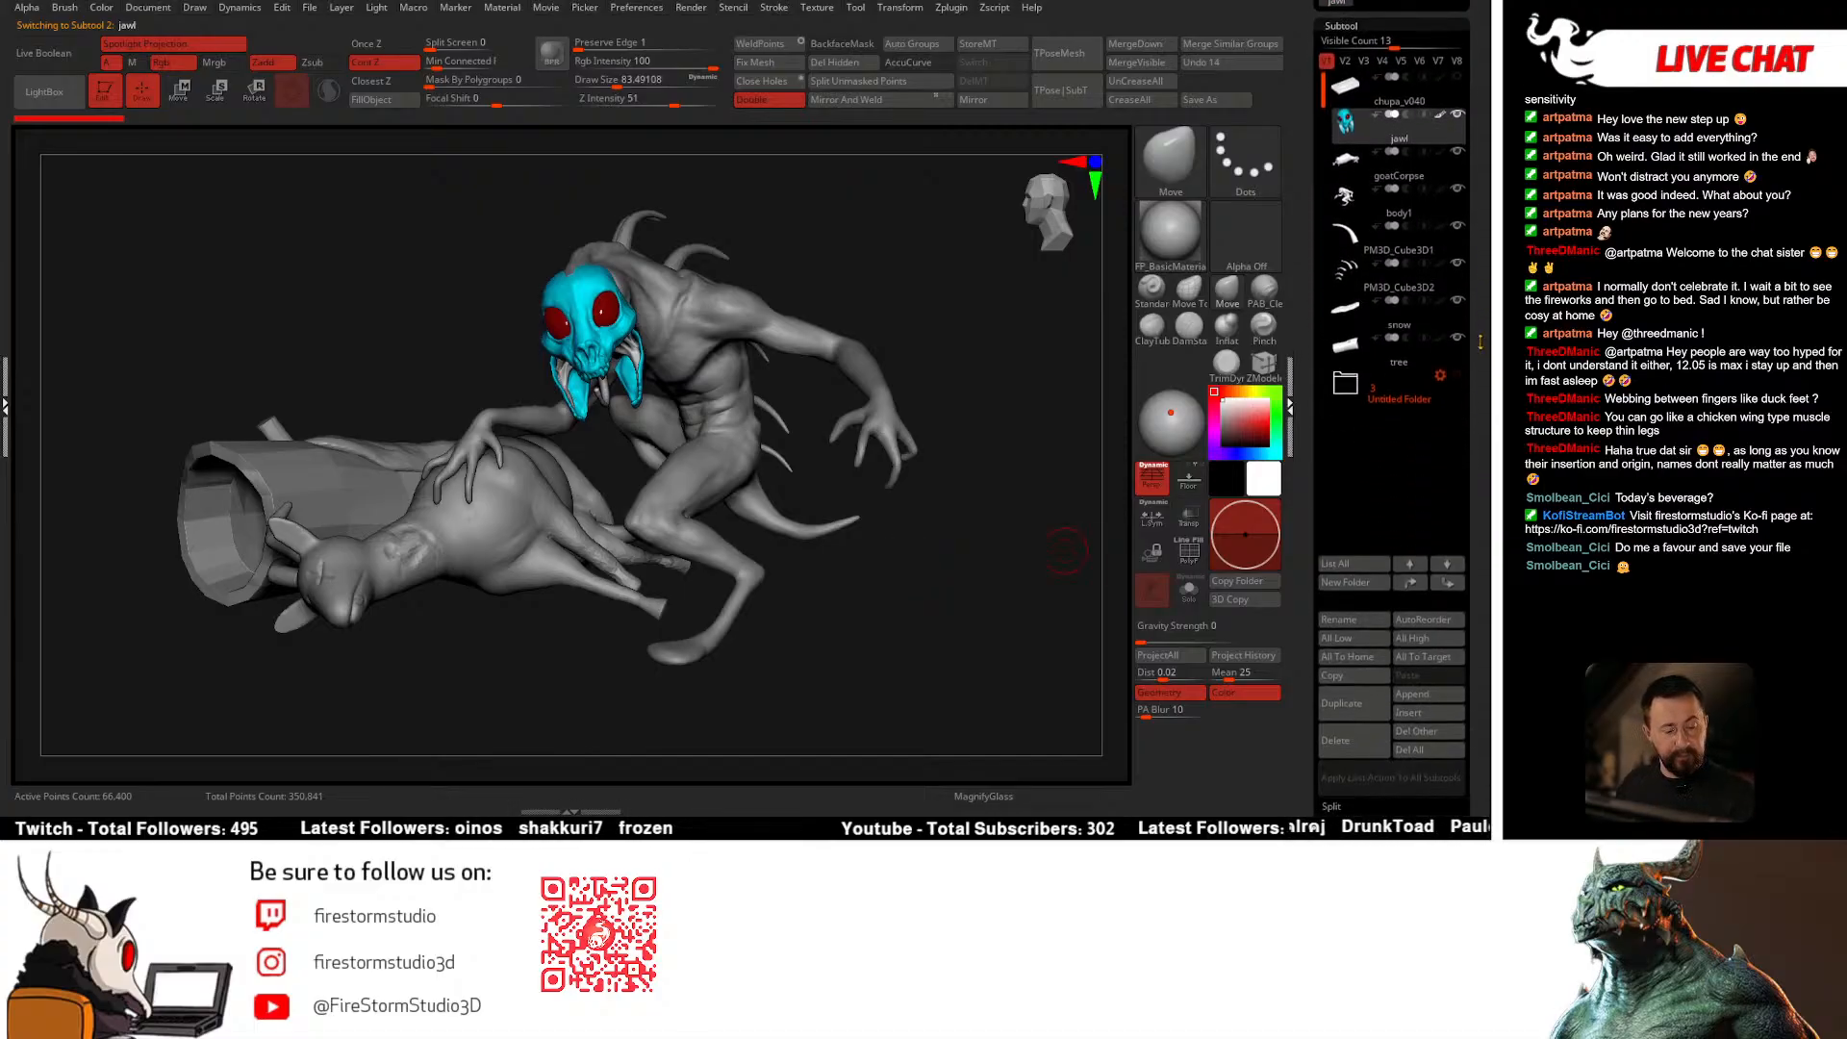
scroll(1469, 366, "up", 1)
left_click(1349, 141)
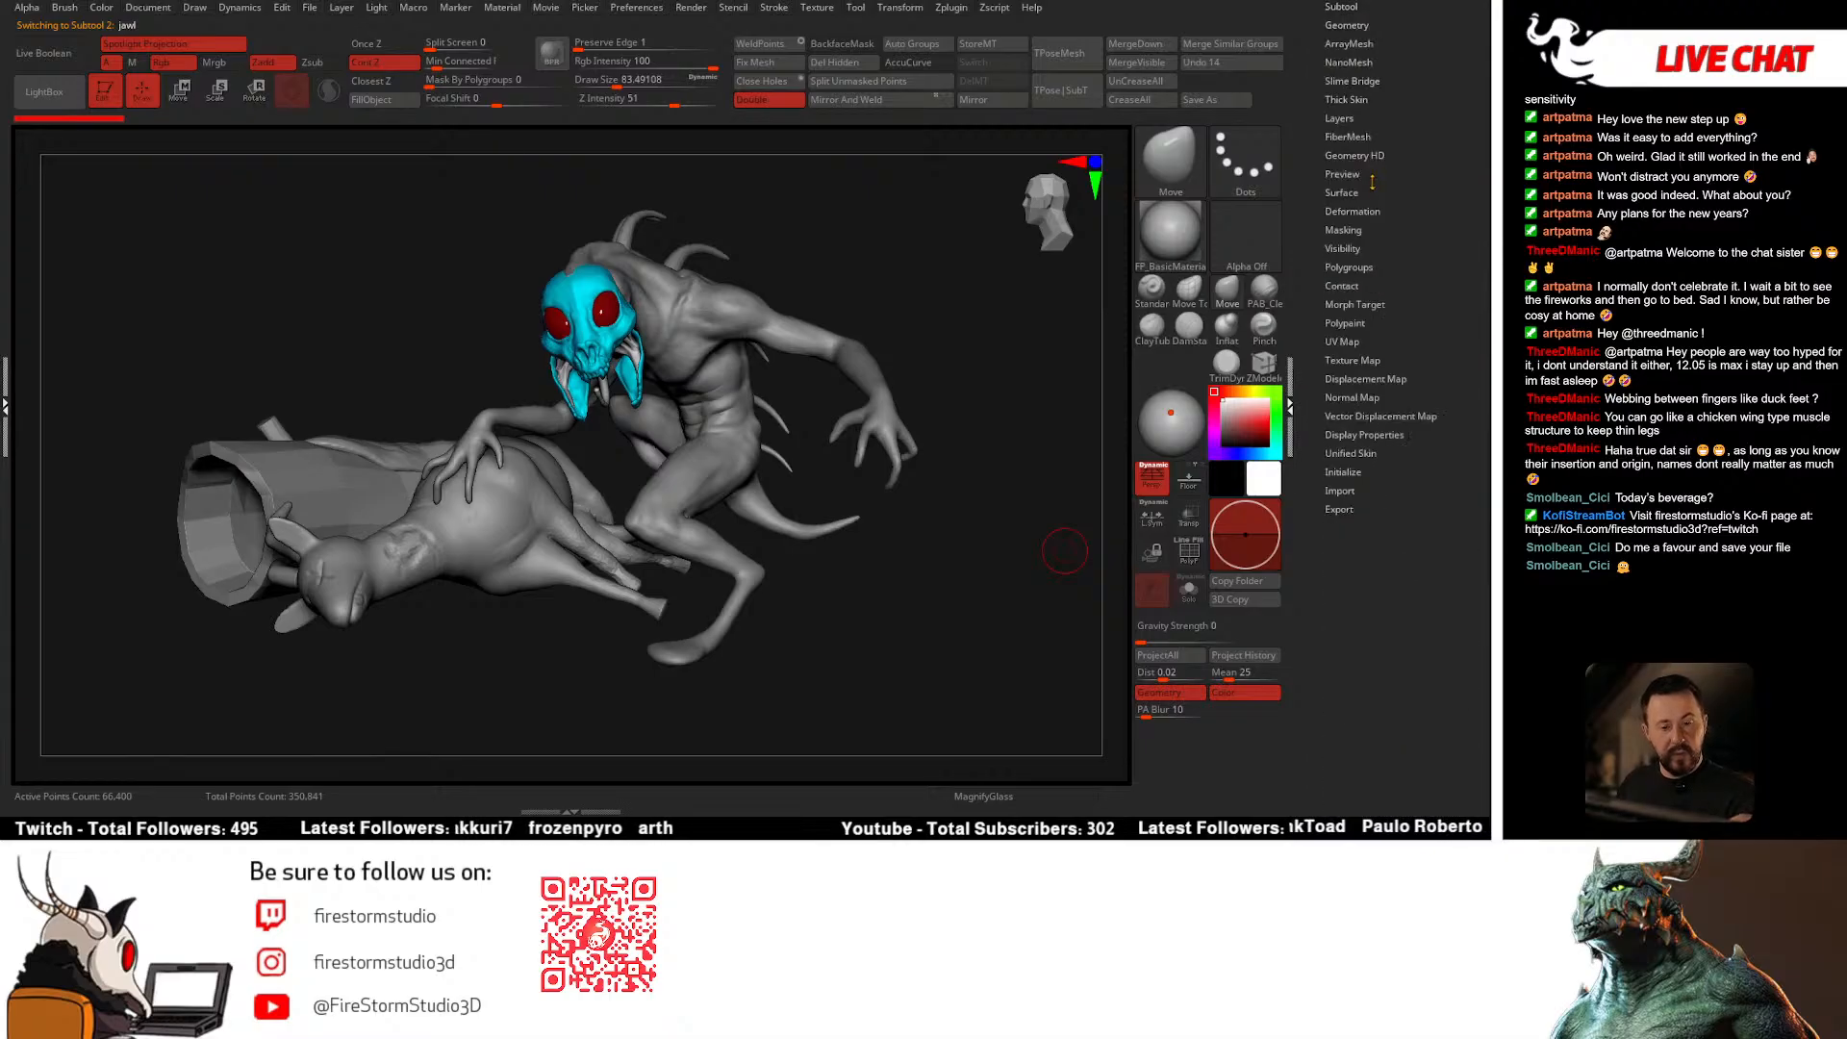
left_click(1347, 25)
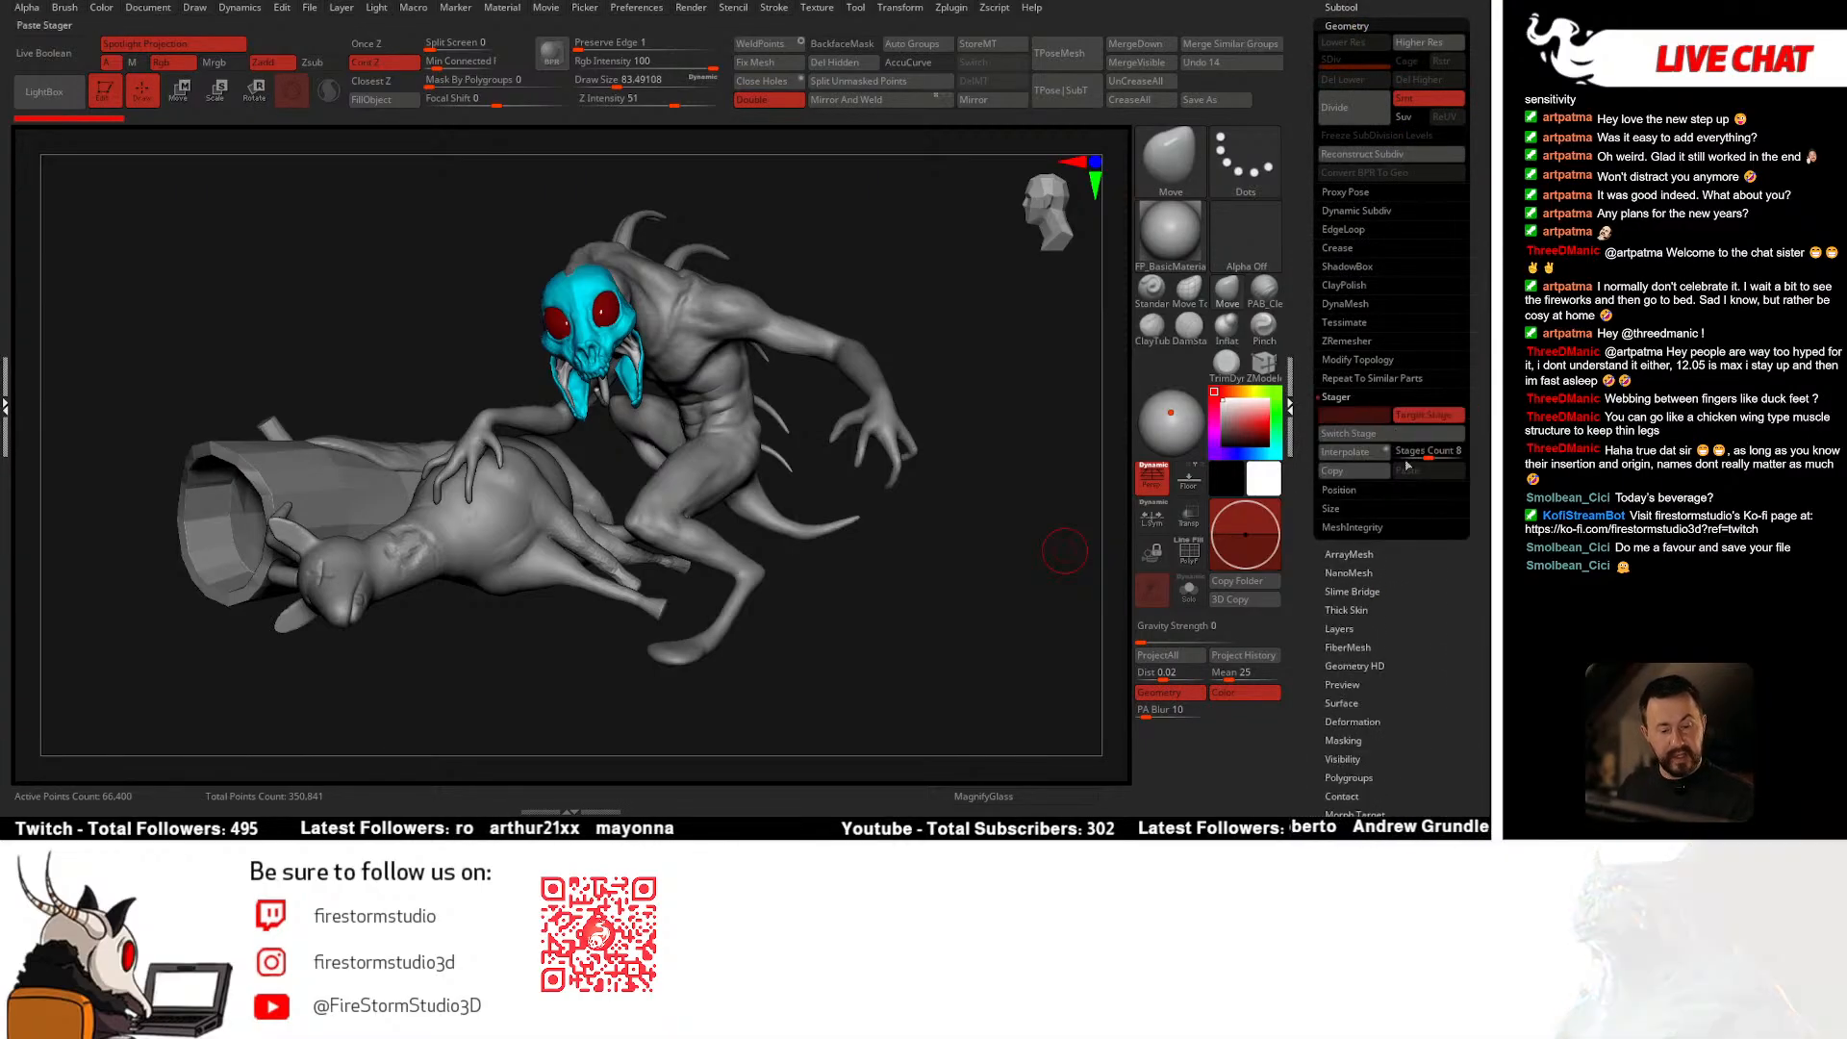
left_click(1373, 436)
left_click_drag(950, 557, 858, 430, "alt")
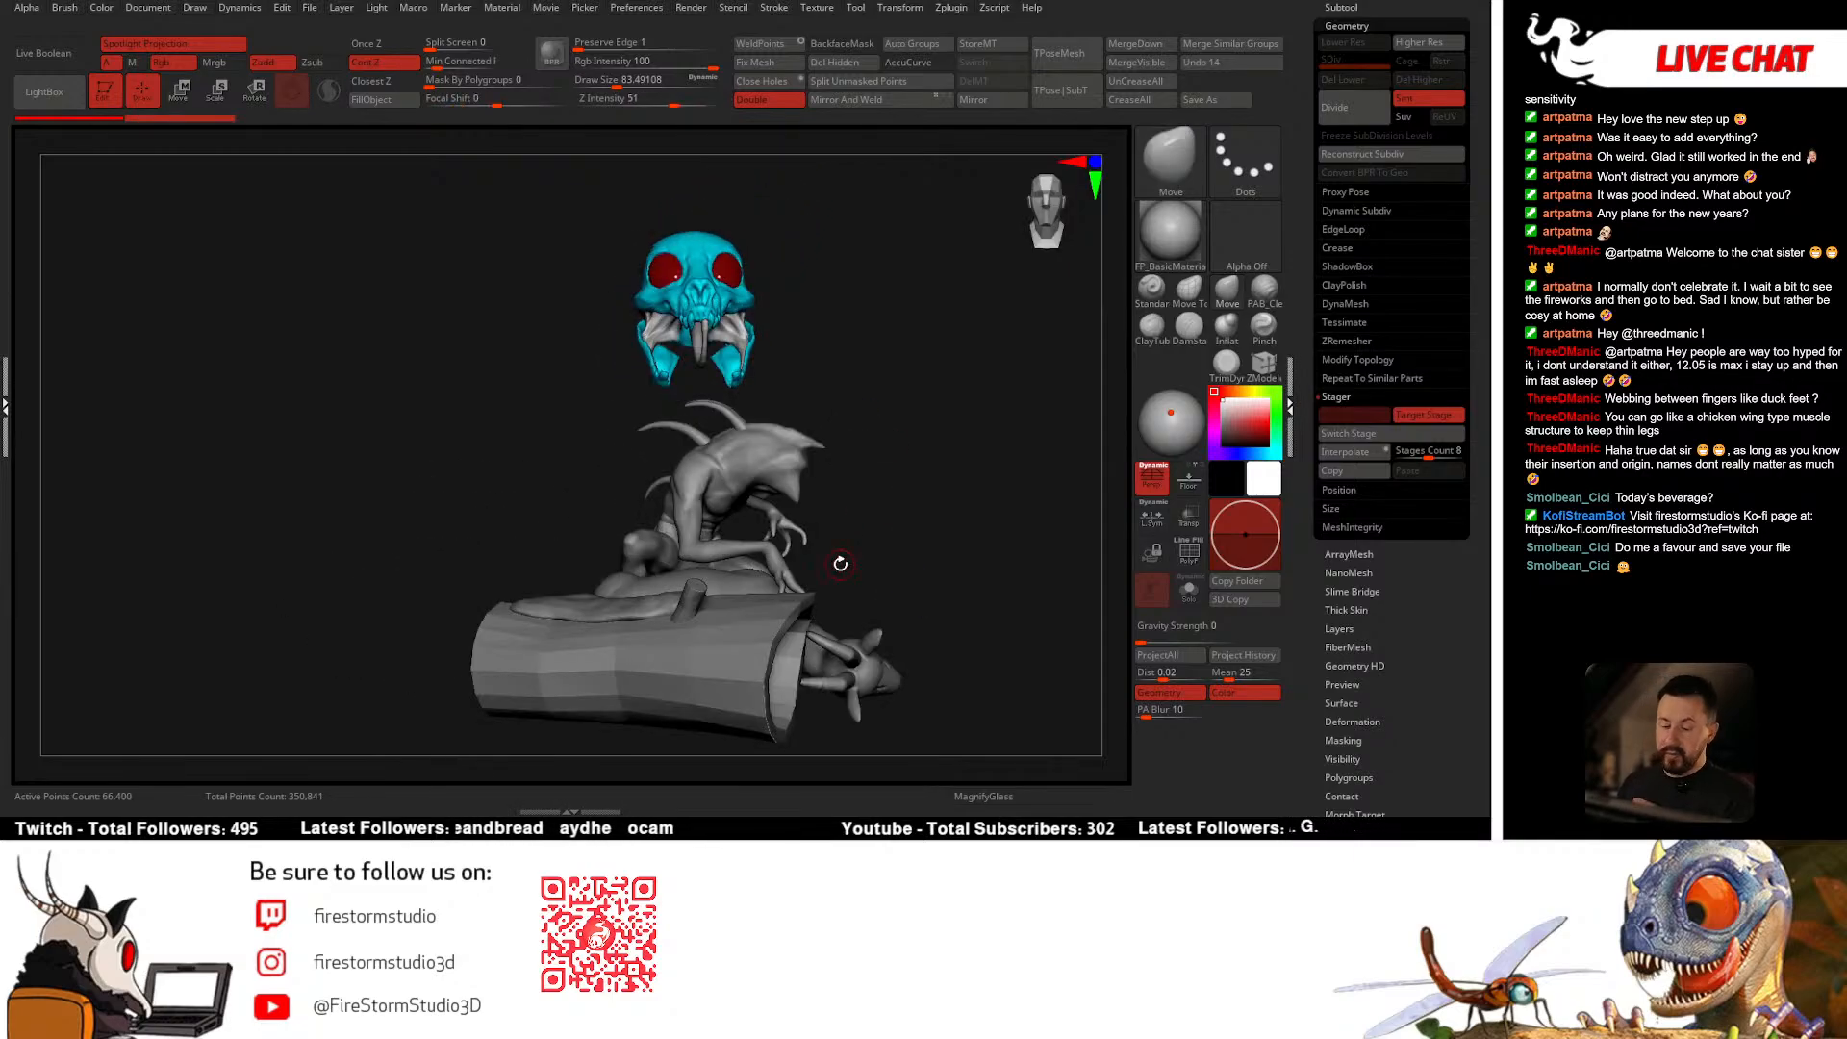
left_click_drag(915, 550, 867, 552, "alt")
Step: Hide all subtools except the skull and turn on the polyframe to show its polygroups
left_click(1341, 8)
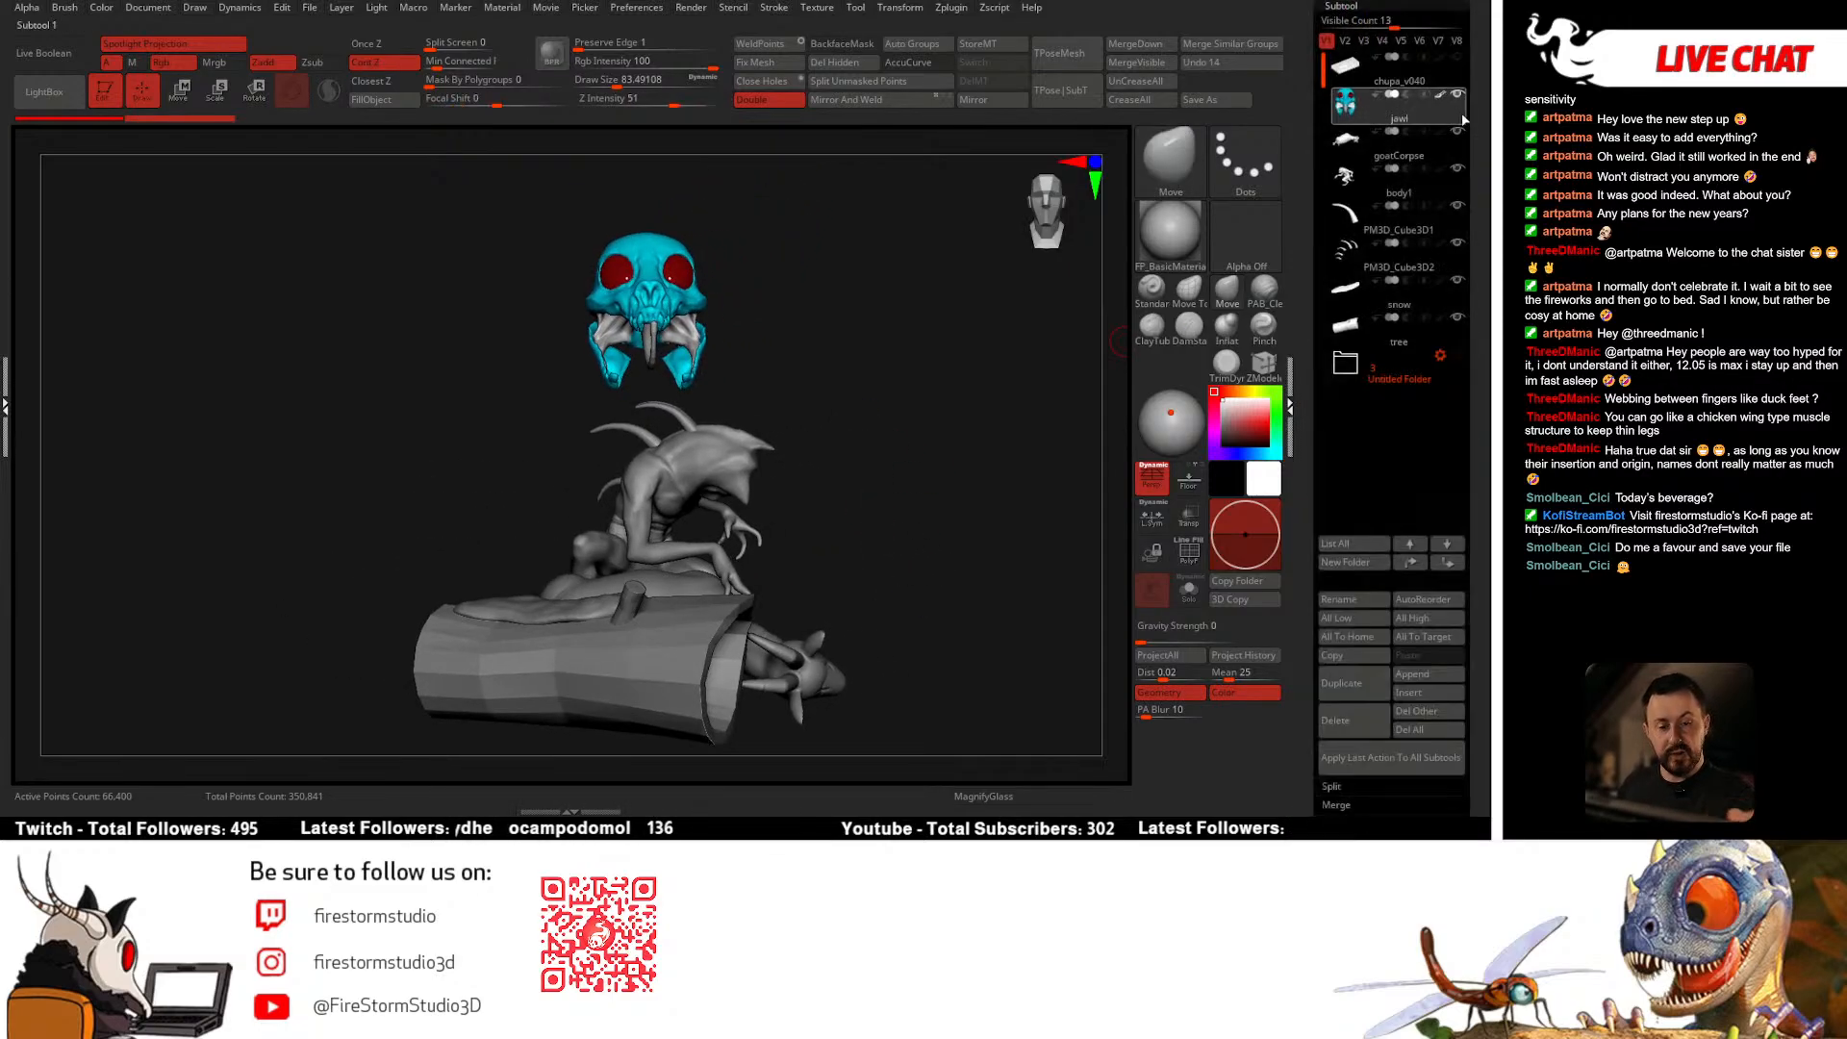
left_click_drag(1459, 132, 1458, 356)
left_click_drag(901, 465, 970, 606, "alt")
left_click_drag(847, 414, 809, 674, "alt")
key("space")
mouse_move(772, 456)
left_mouse_down("space")
mouse_move(759, 392)
mouse_move(766, 436)
mouse_move(842, 467)
mouse_move(852, 359)
mouse_move(848, 460)
mouse_move(672, 606)
mouse_move(689, 567)
left_mouse_up("space")
mouse_move(658, 639)
left_mouse_down()
mouse_move(673, 545)
mouse_move(706, 578)
mouse_move(709, 621)
mouse_move(721, 577)
left_mouse_up()
key("shift+f")
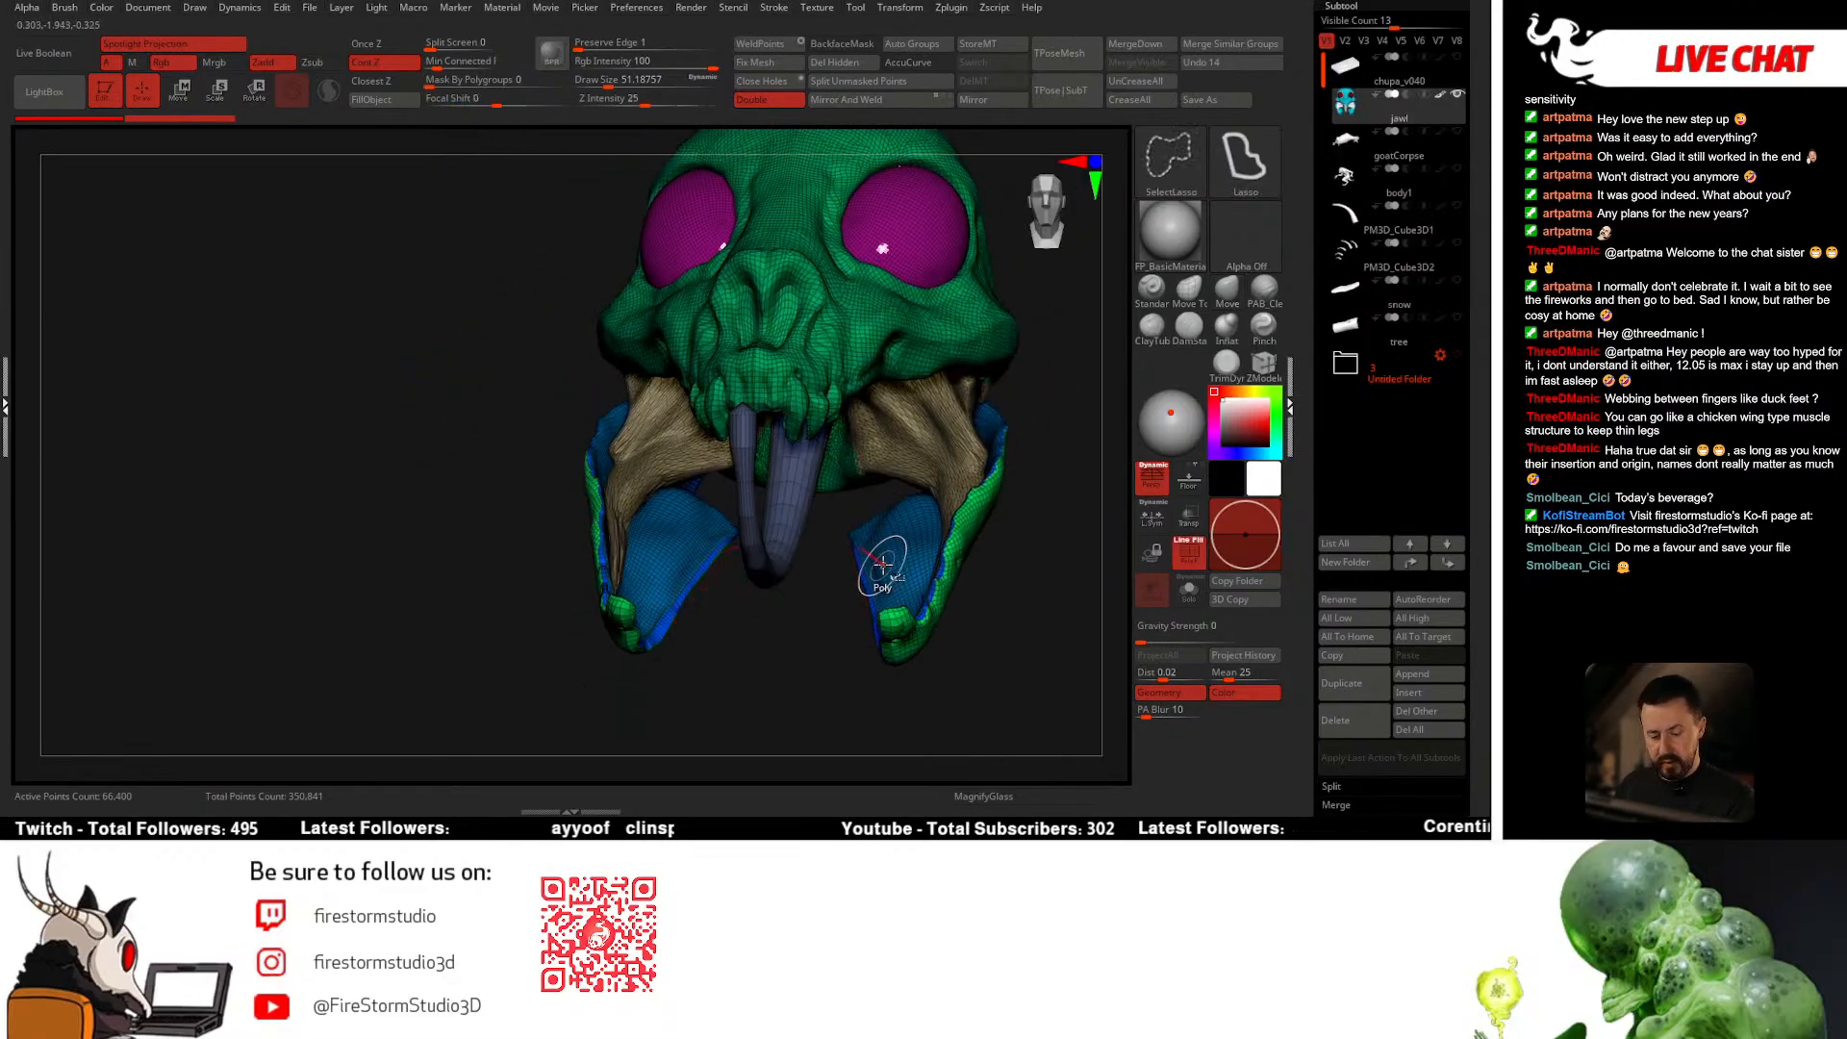
Step: Undo the lasso visibility change on the skull and choose the SelectRect brush for selections
left_click(883, 562, "ctrl+alt+shift")
key("ctrl+z")
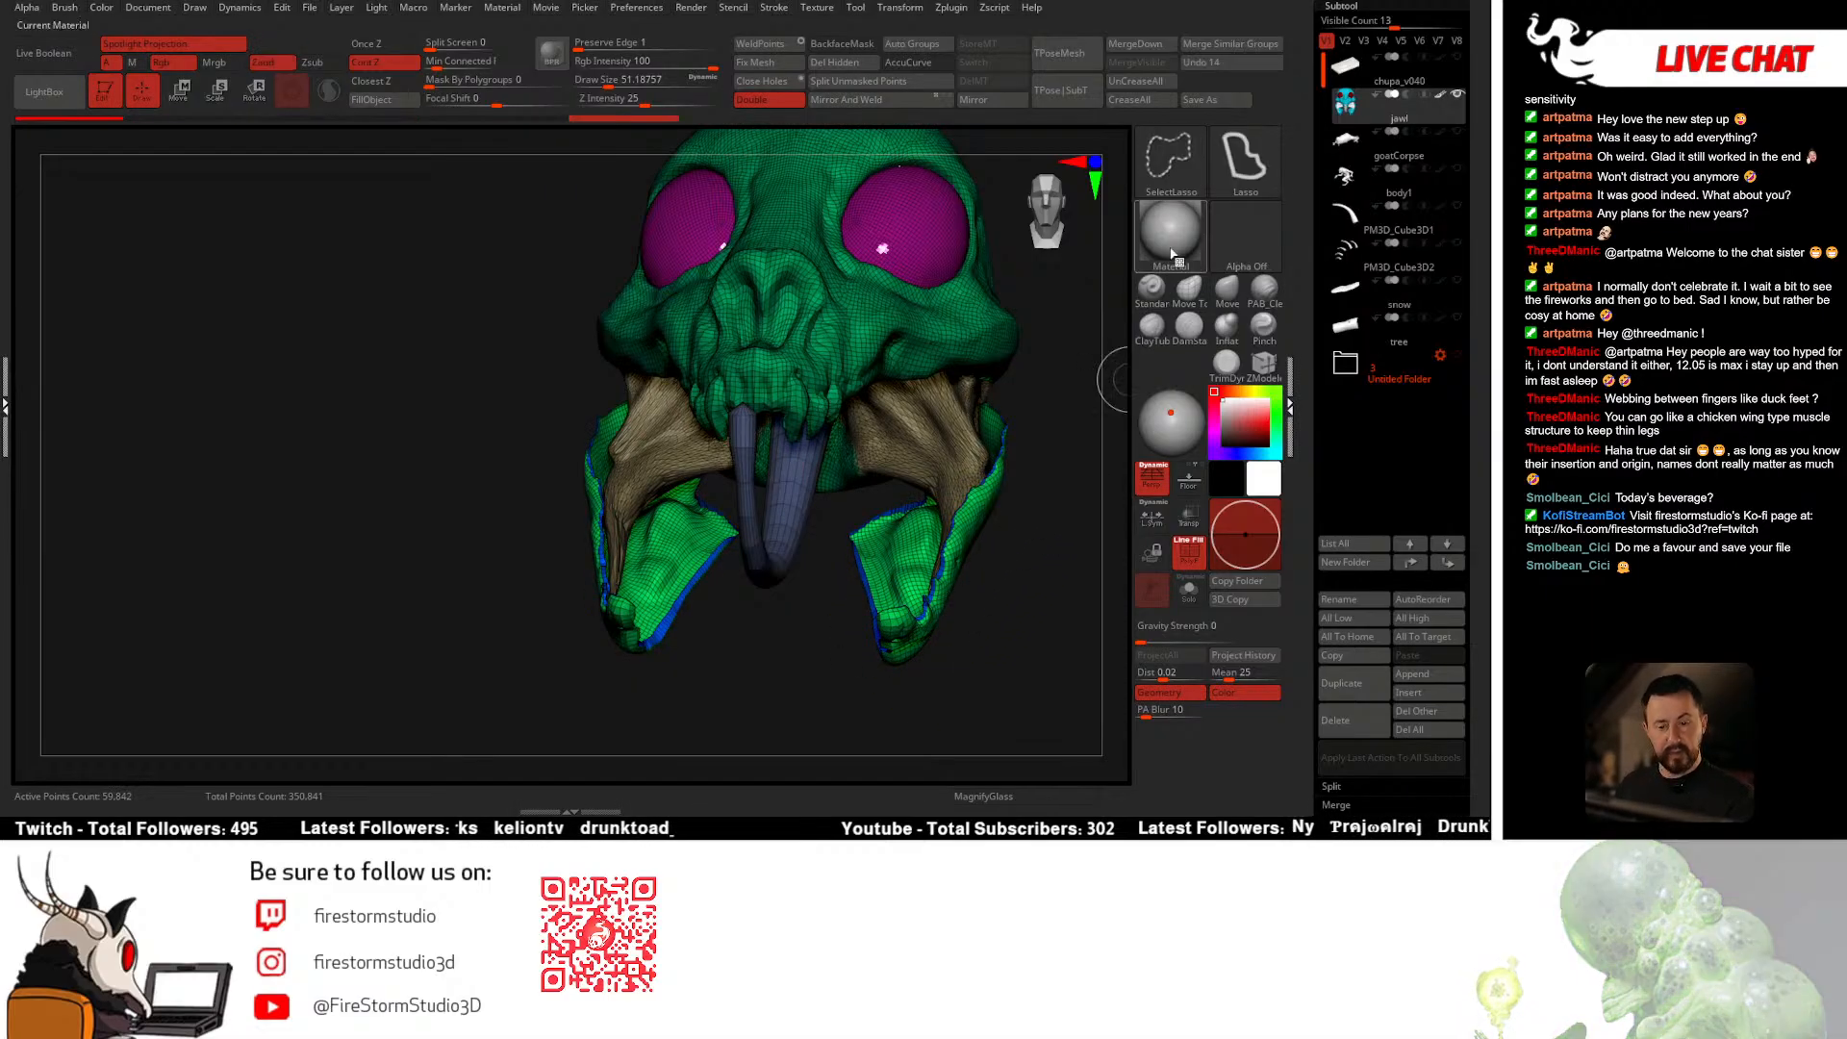
key("b")
left_click(802, 256)
Step: Isolate the two lower jaw pieces and combine them into a single polygroup
mouse_move(736, 649)
left_mouse_down("alt")
mouse_move(590, 610)
mouse_move(566, 583)
left_mouse_up("alt")
left_click(592, 621, "ctrl+shift")
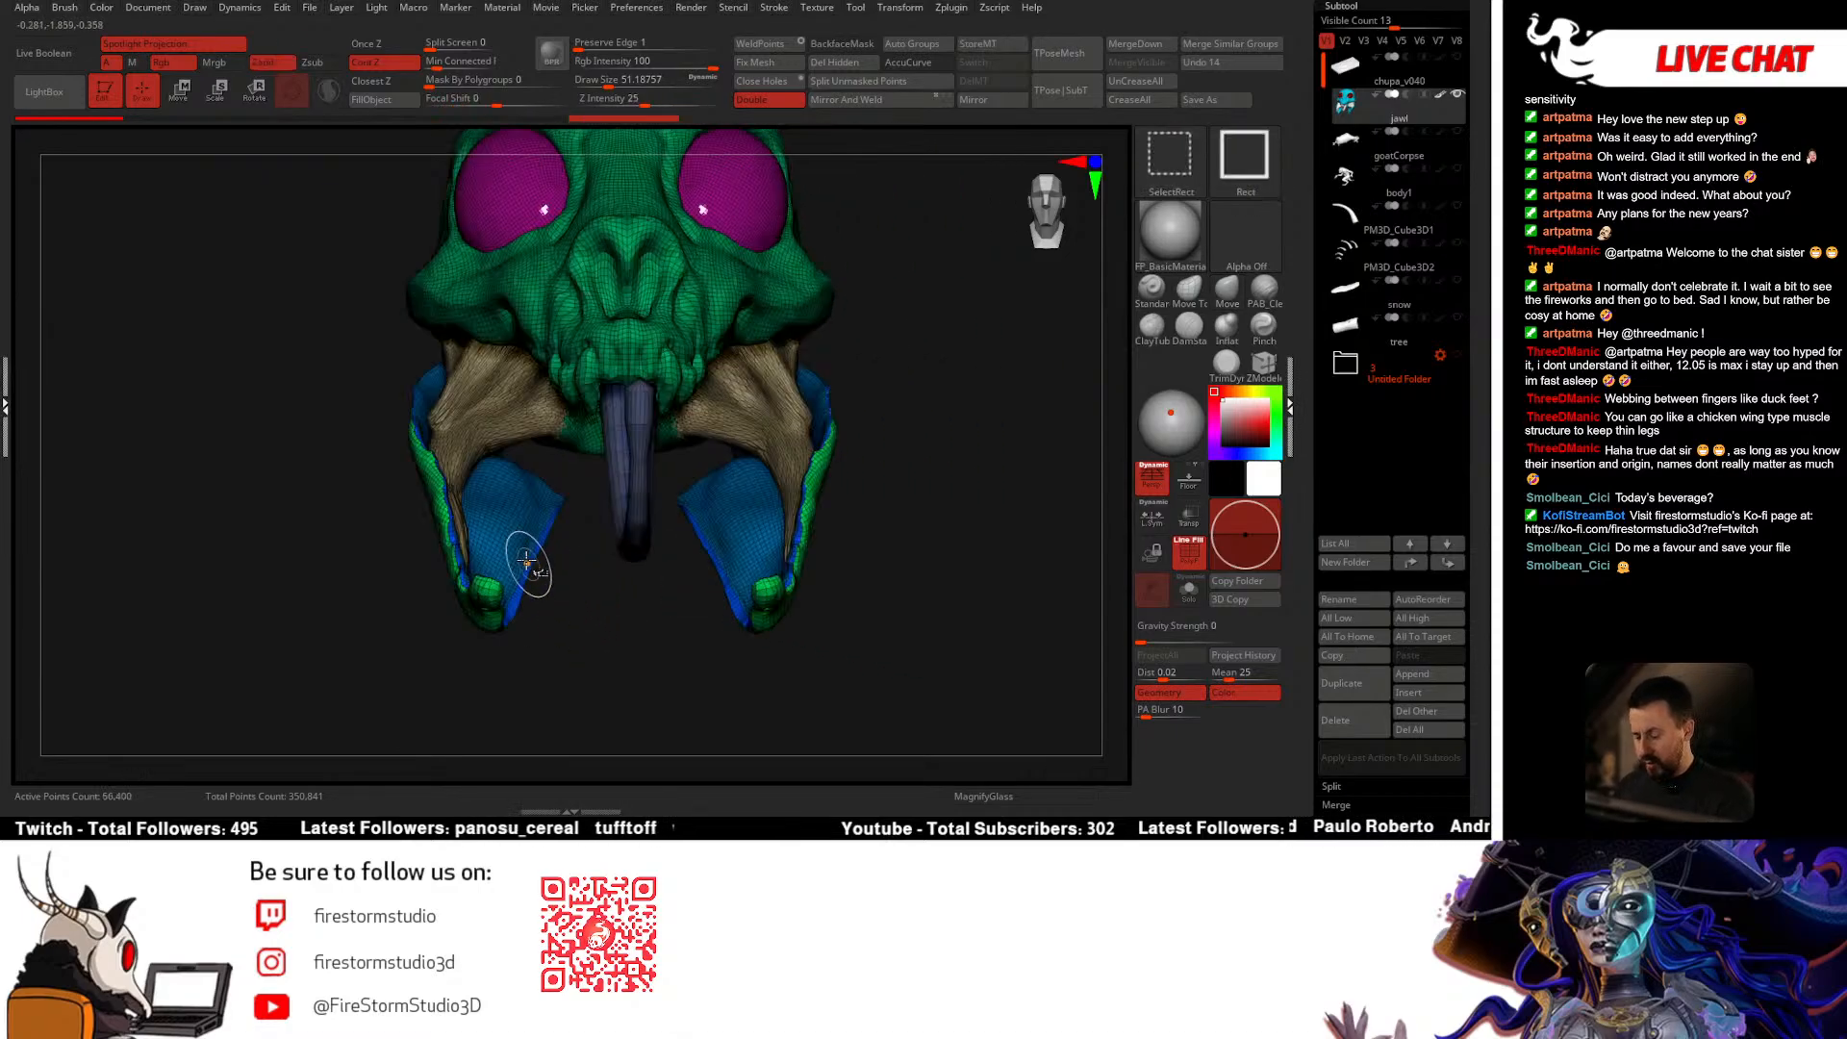
left_click(525, 568, "ctrl+shift")
left_click(518, 562, "ctrl+shift")
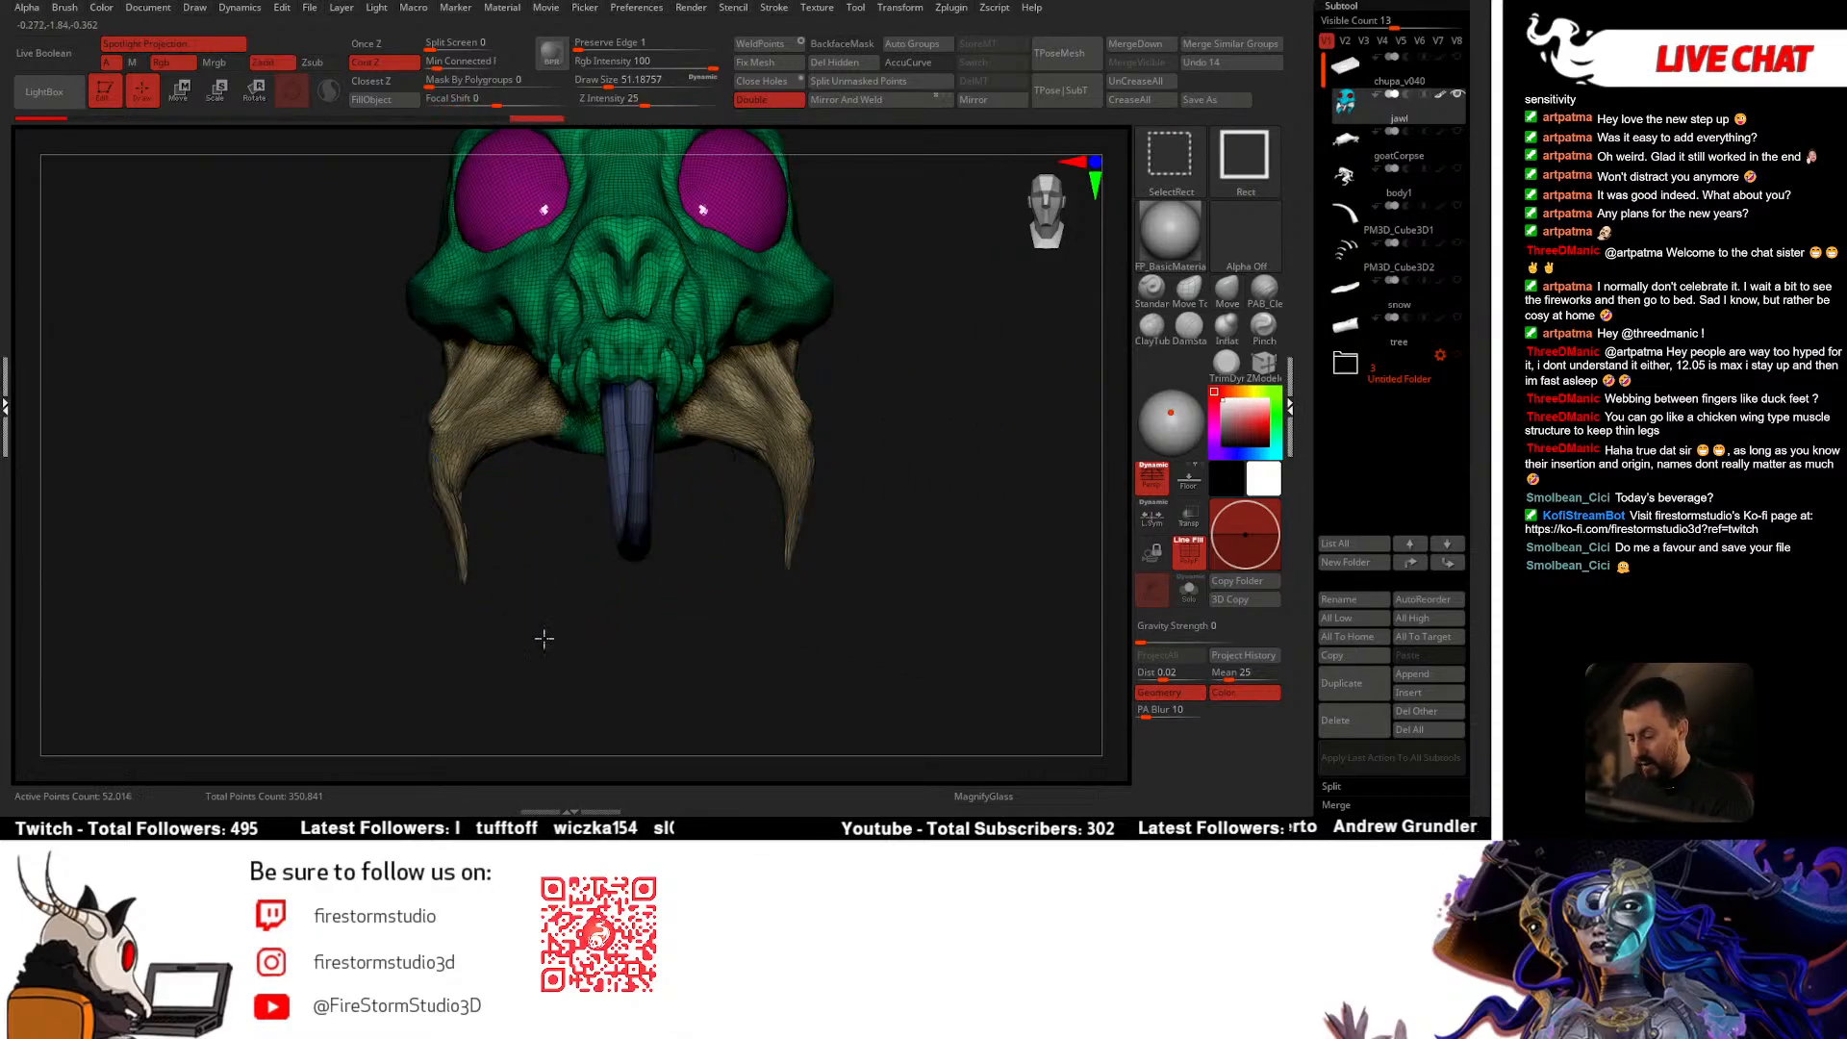
left_click_drag(545, 638, 616, 664, "ctrl+shift")
key("ctrl+w")
left_click(902, 563, "ctrl+shift")
Step: Isolate the tan muscle polygroup that connects the skull to the lower jaw
left_click_drag(903, 590, 905, 293)
key("shift+f")
left_click(899, 593, "ctrl+shift")
left_click(903, 573, "ctrl+shift")
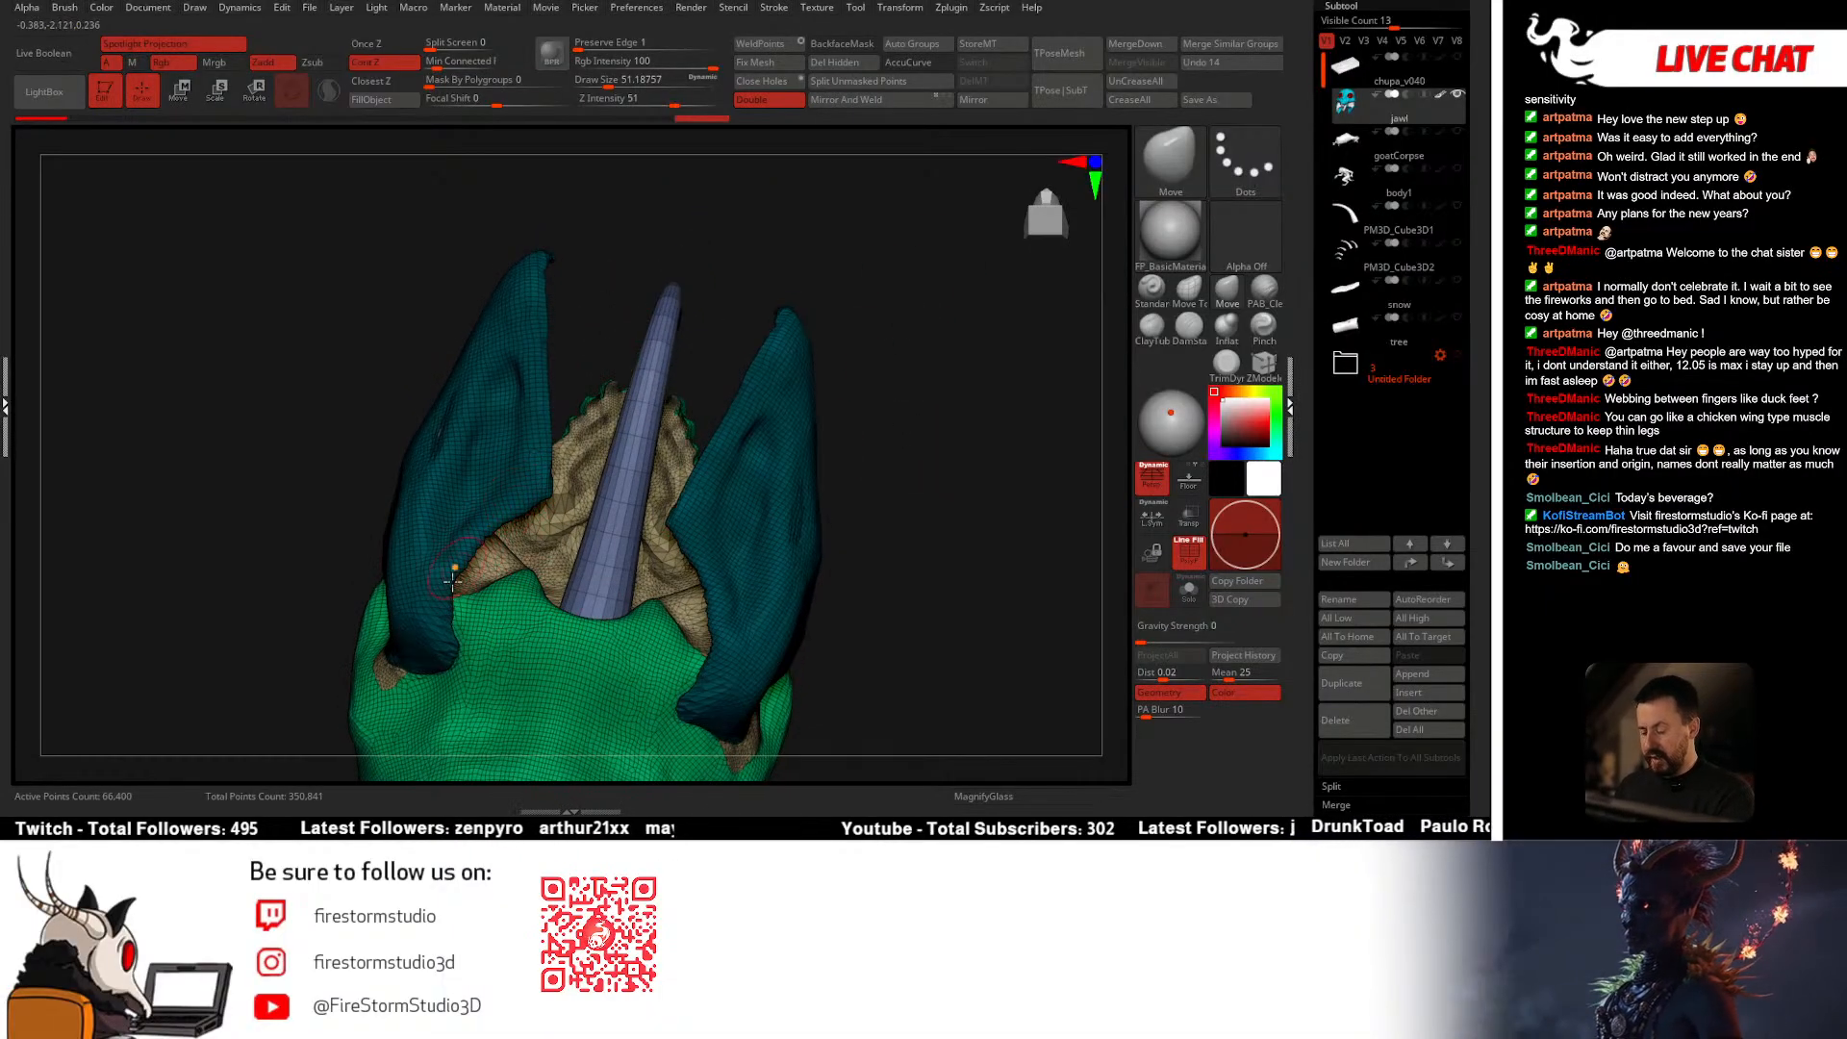
left_click_drag(878, 497, 873, 426)
left_click(847, 385, "ctrl+shift")
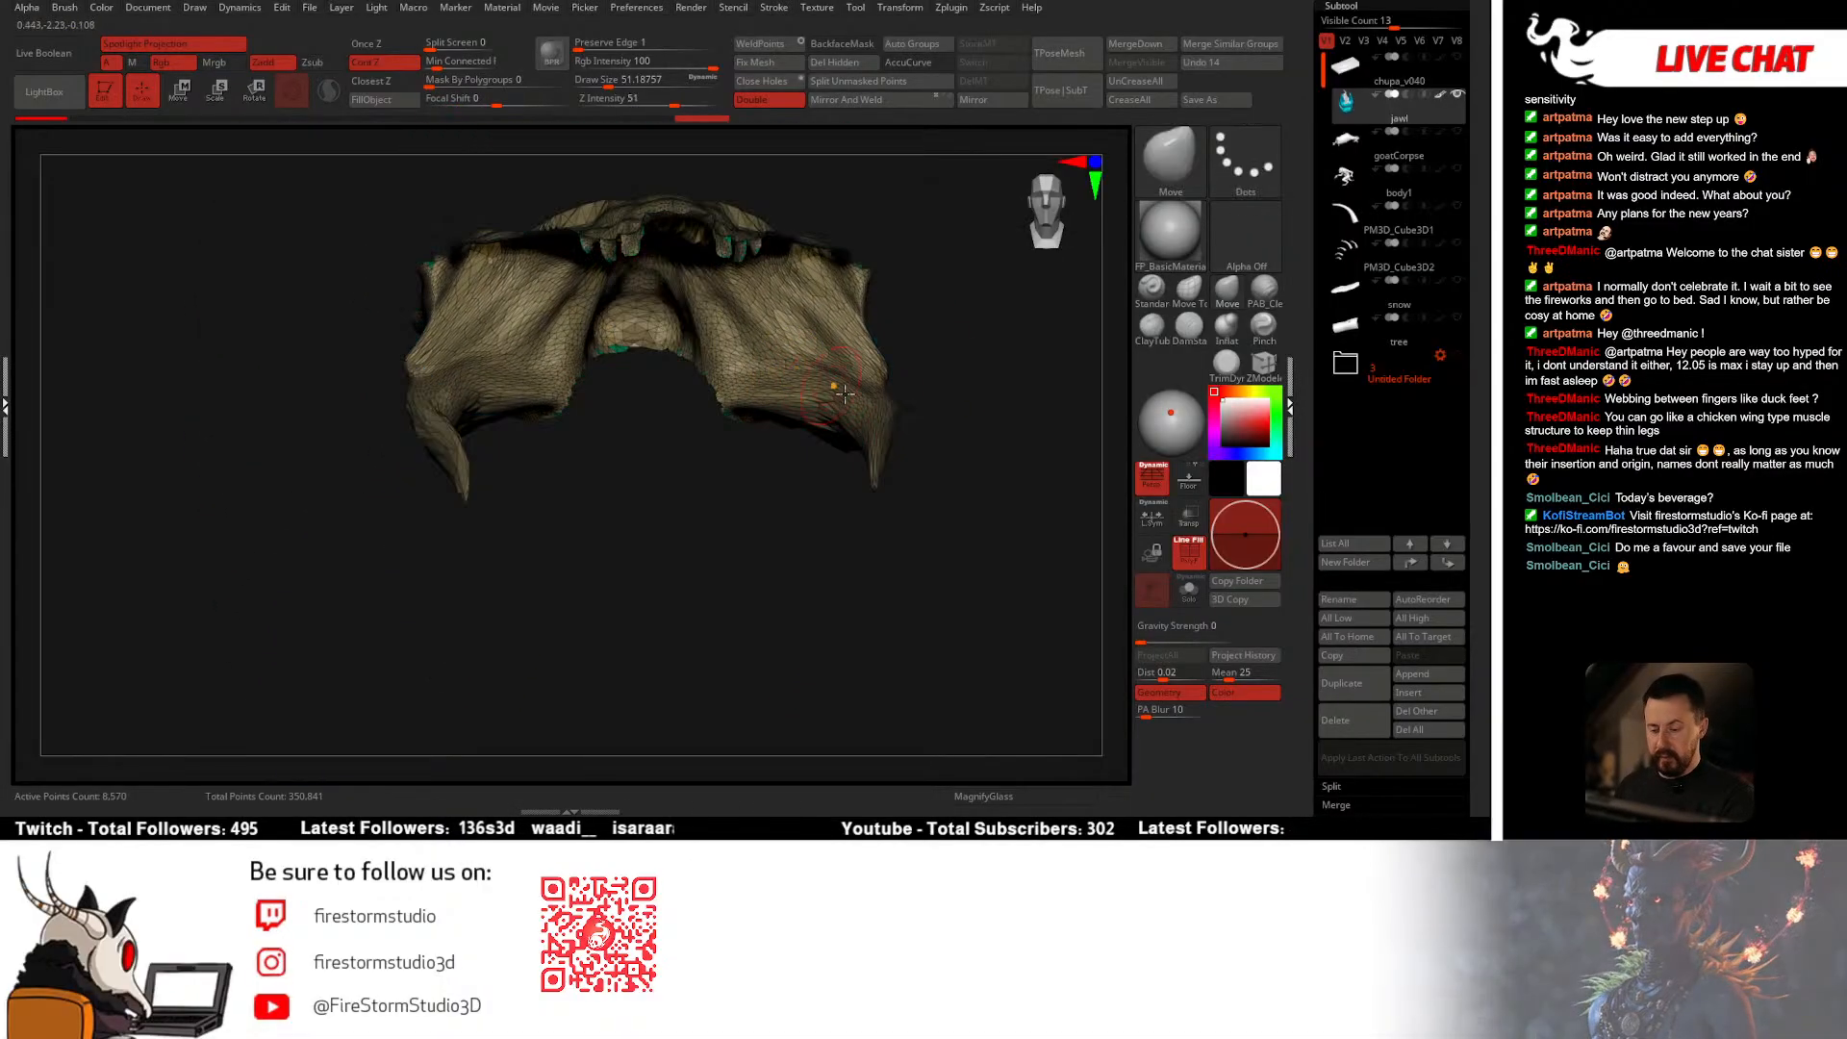
Step: Mask everything on the skull except the jaw muscles, with the full mesh shown and polyframe turned off
left_click_drag(908, 487, 616, 605)
mouse_move(488, 605)
left_mouse_down("ctrl")
mouse_move(540, 604)
mouse_move(727, 217)
mouse_move(727, 252)
left_mouse_up("ctrl")
left_click(957, 346, "ctrl+shift")
left_click(961, 415, "ctrl")
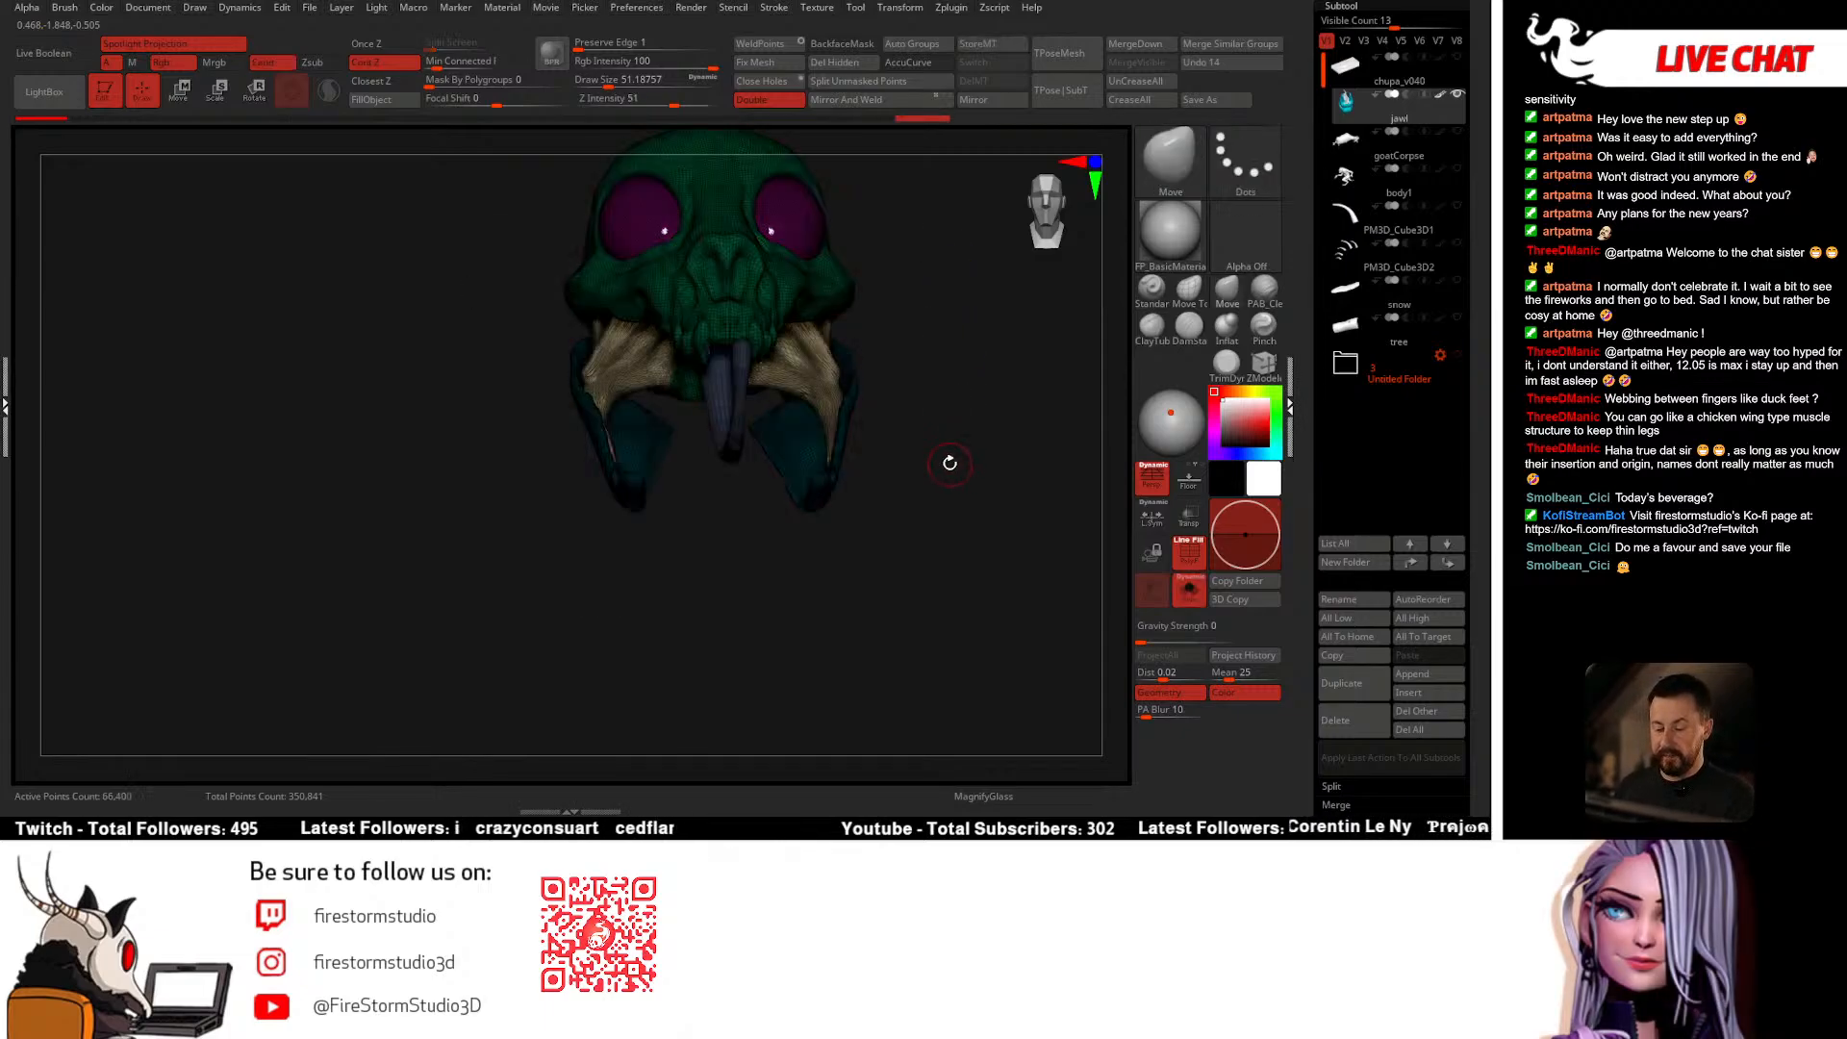
key("shift+f")
mouse_move(949, 459)
left_mouse_down()
mouse_move(907, 470)
mouse_move(948, 447)
left_mouse_up()
key("b")
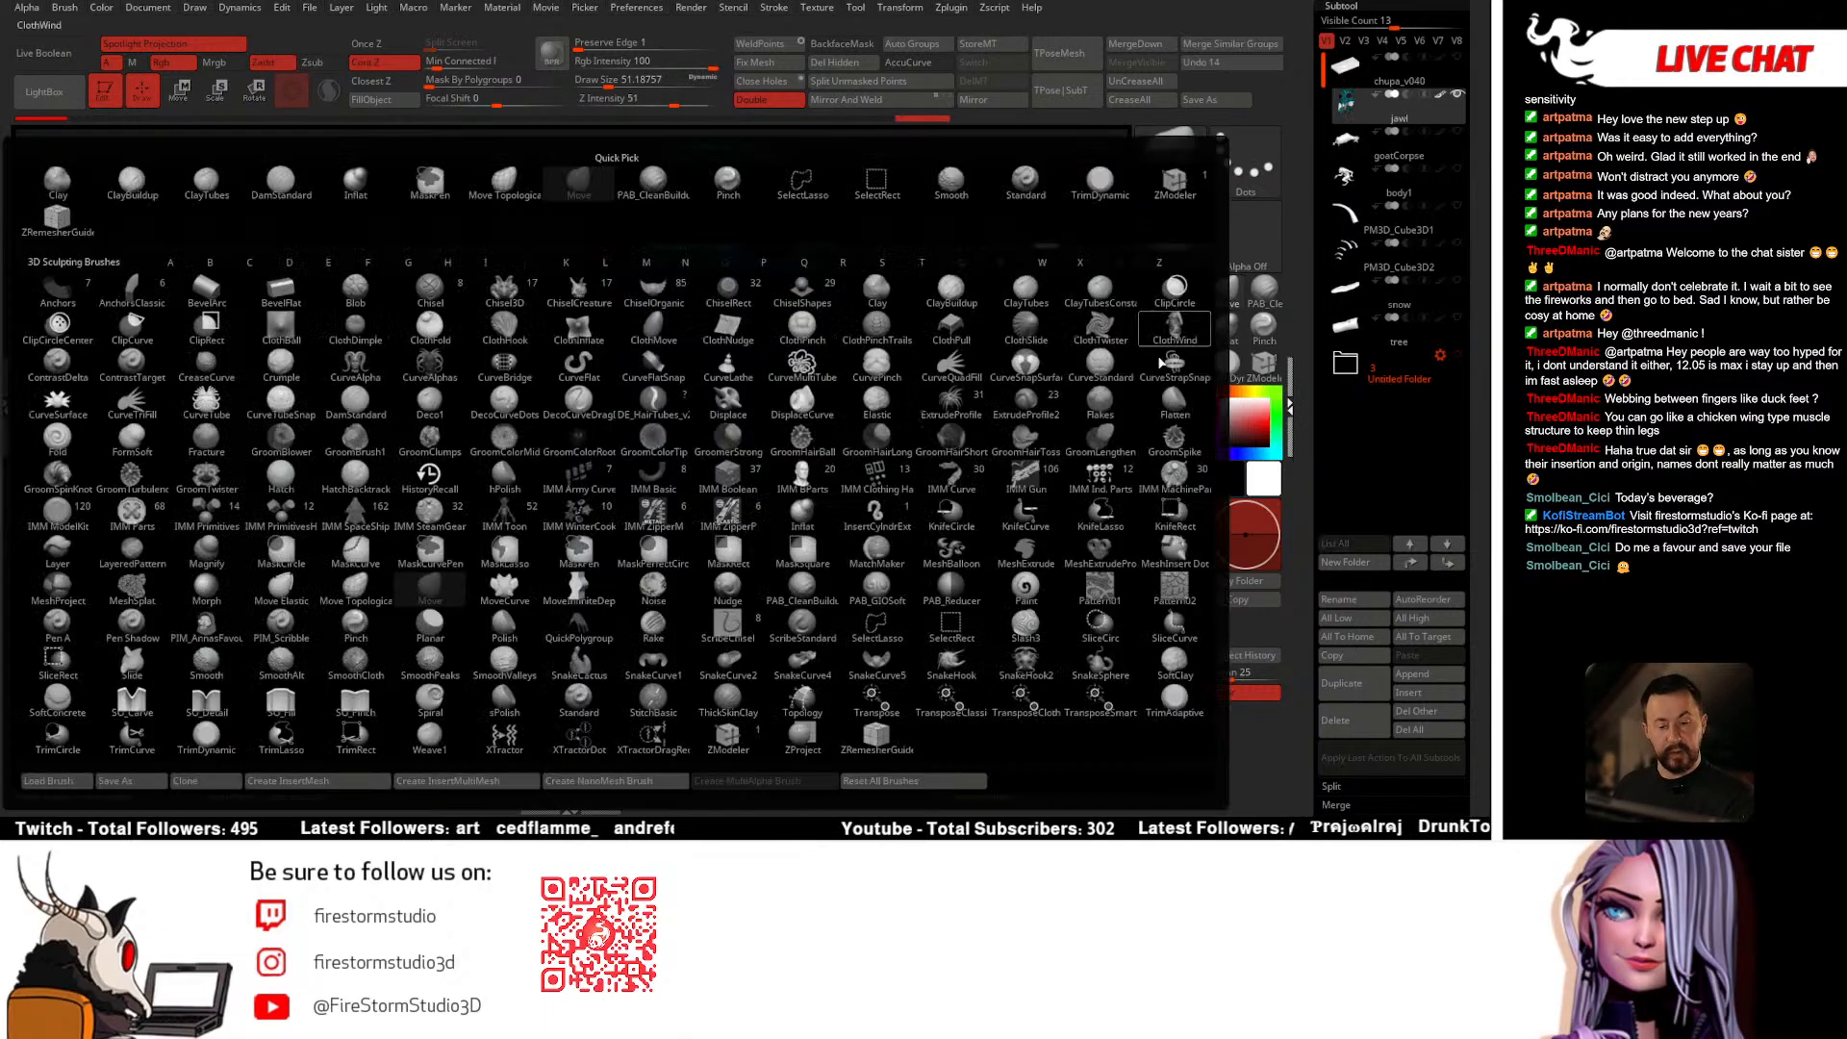
key("m")
key("v")
left_click_drag(999, 370, 906, 427)
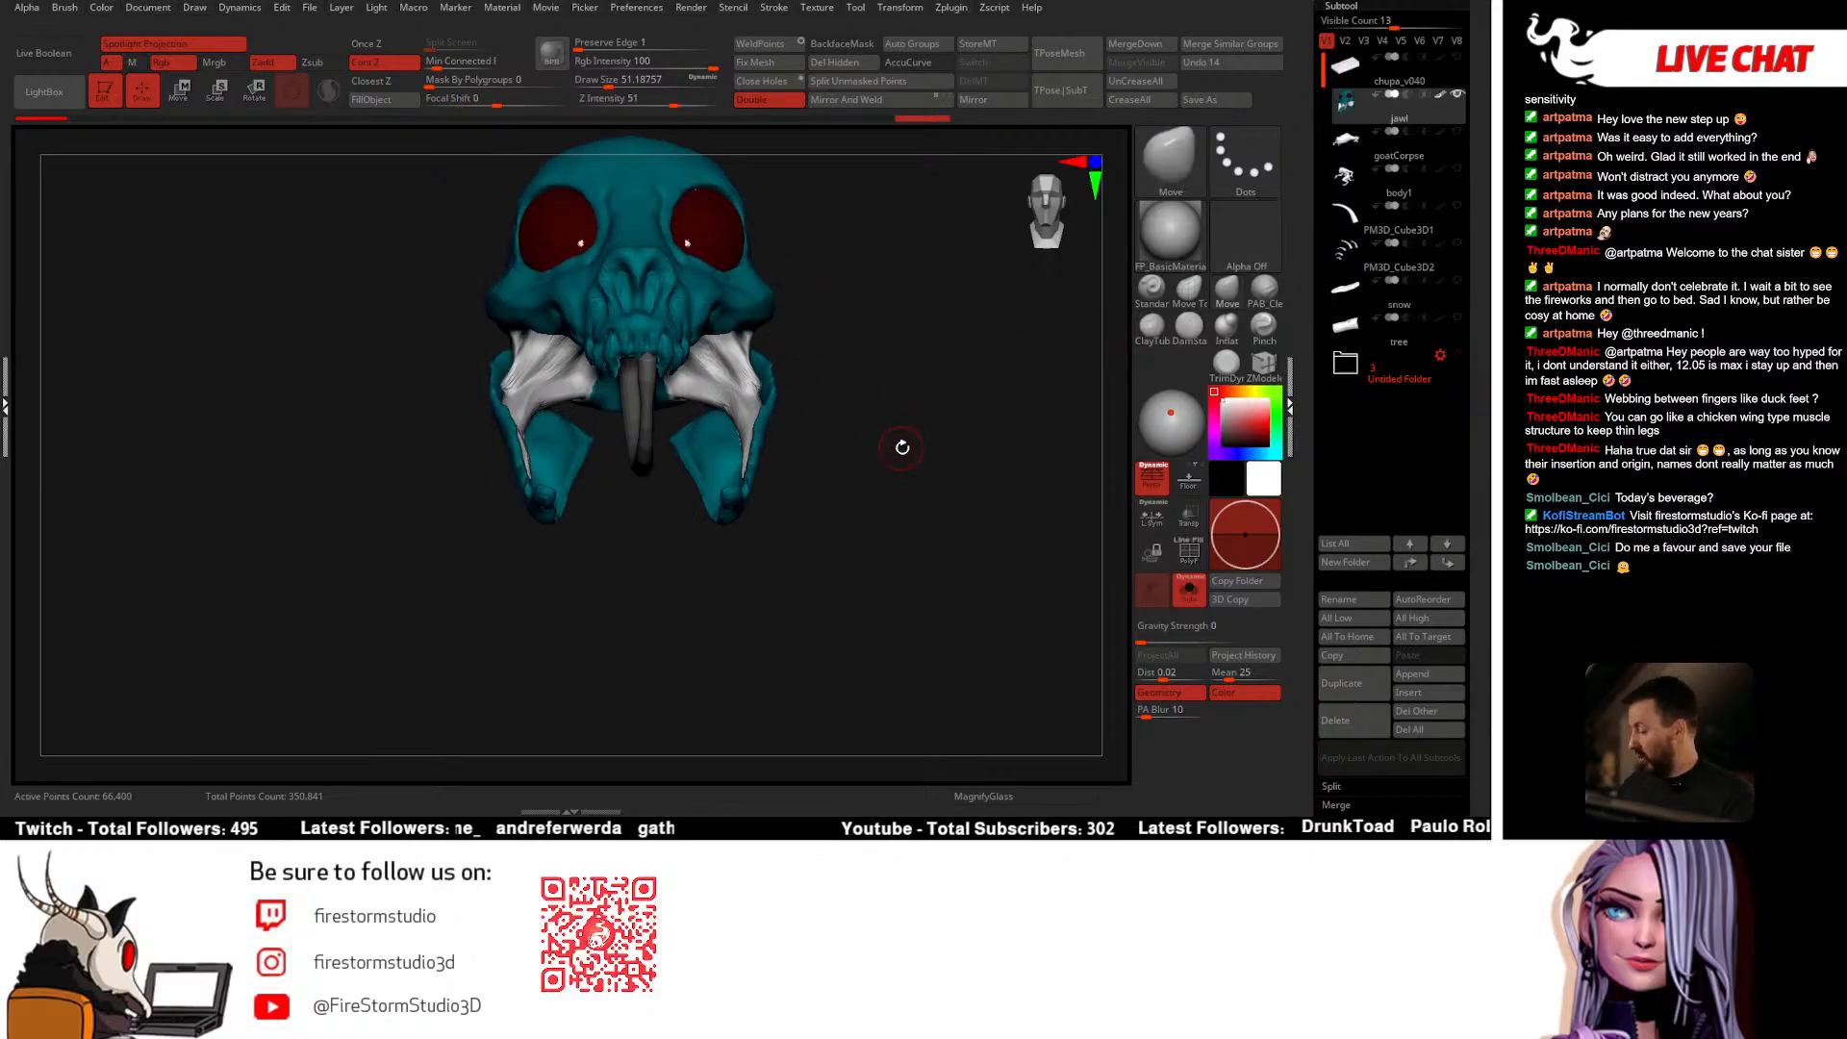
Step: Choose the SnakeHook brush, enlarge it to a draw size of about 101 and pull out the unmasked jaw muscles
key("b")
key("s")
key("h")
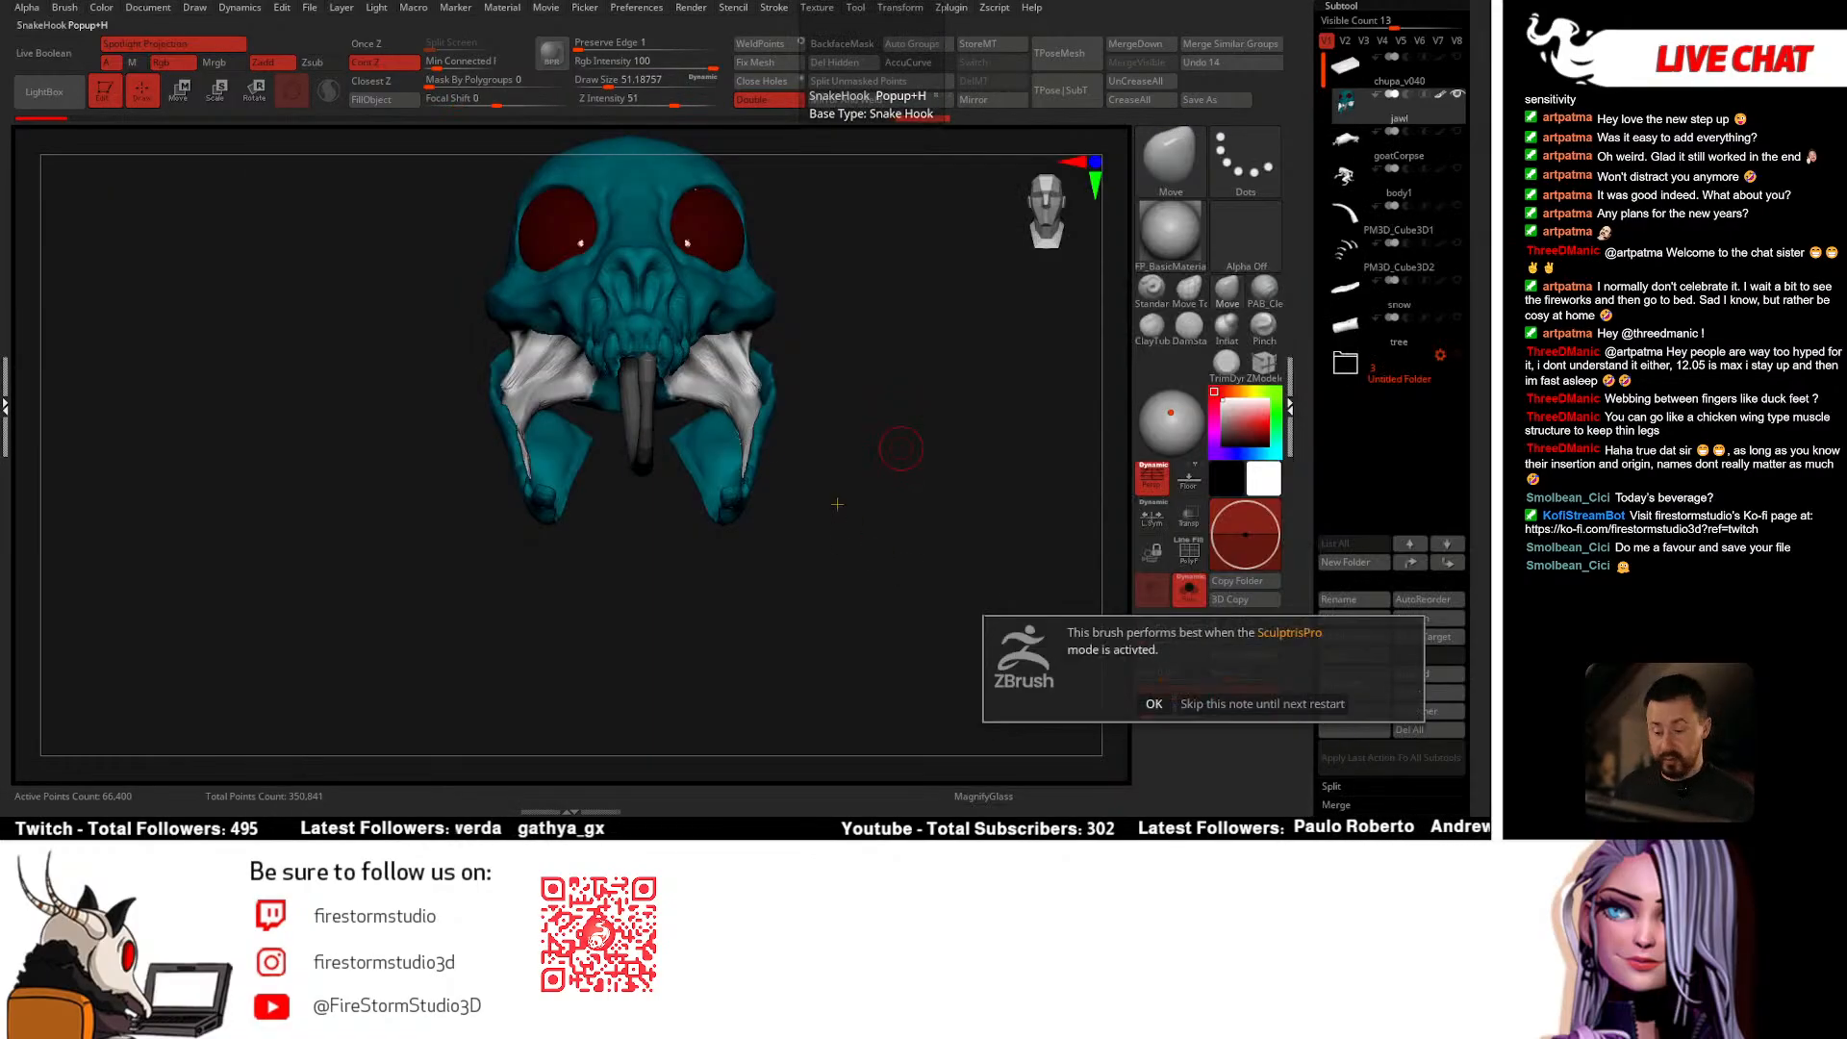
left_click(1160, 705)
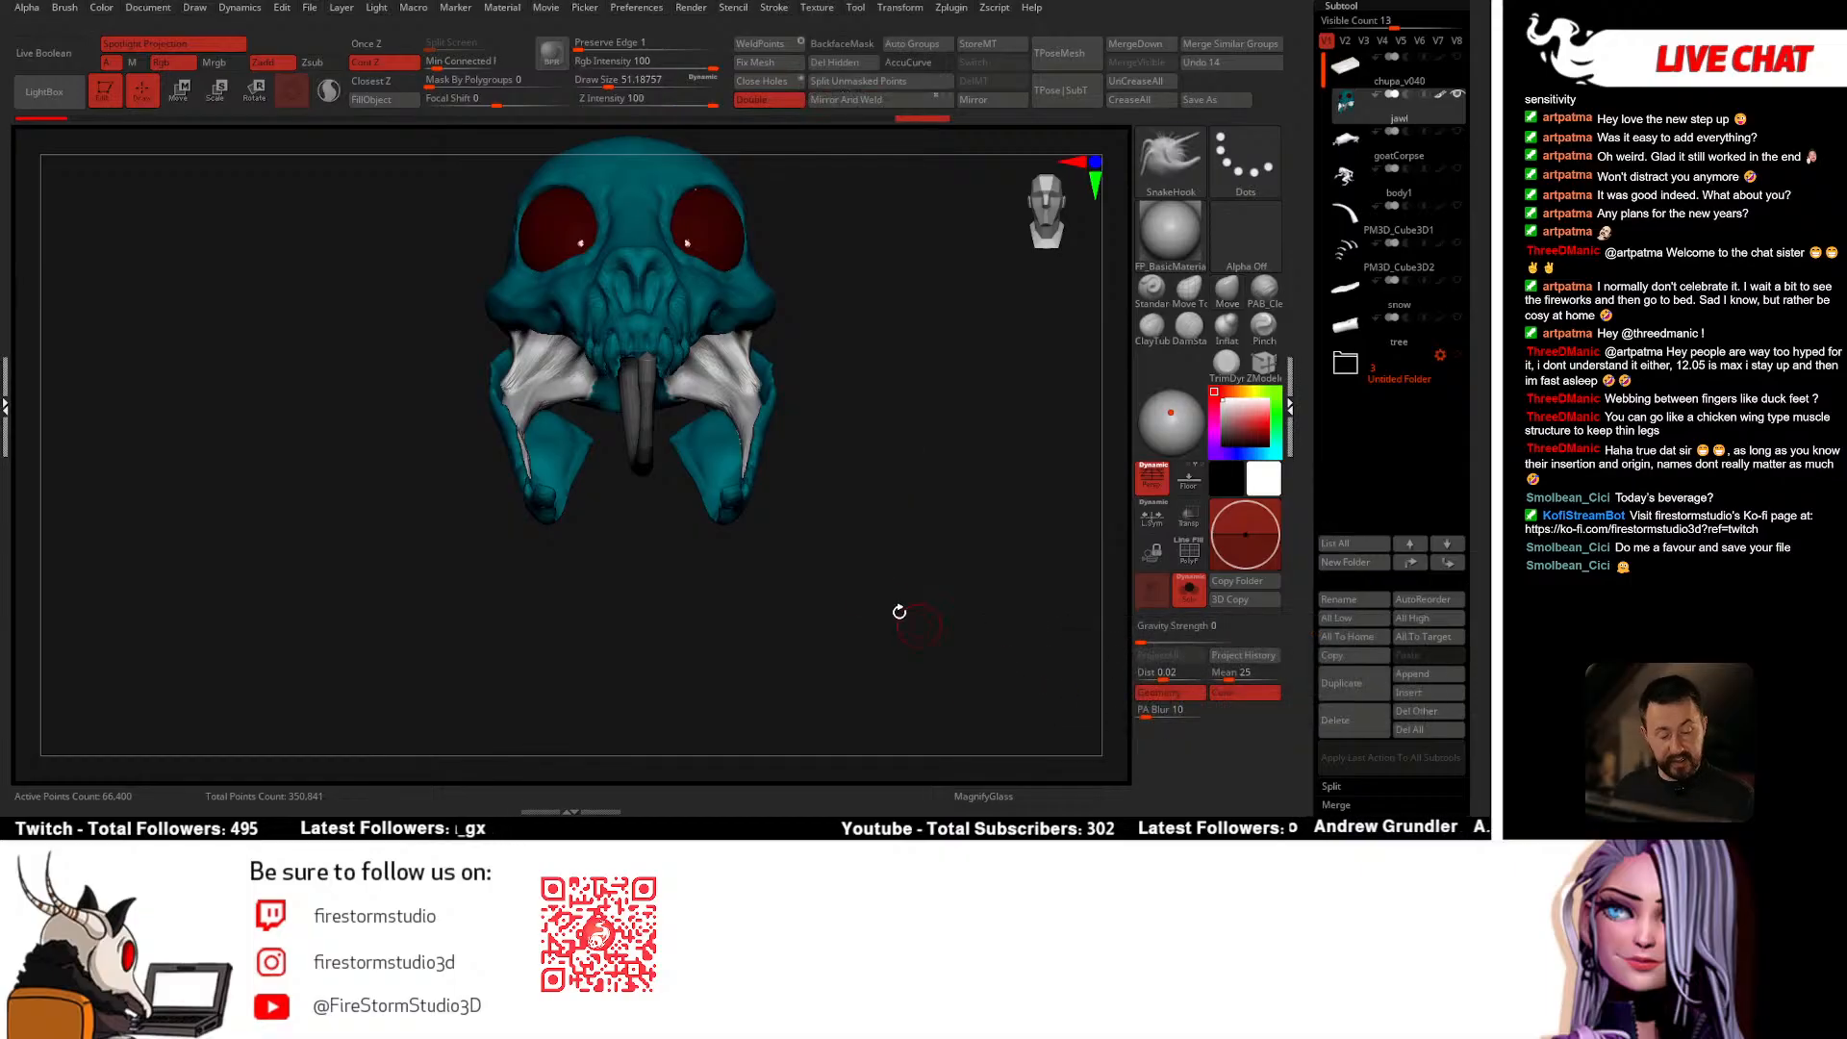
key("space")
left_click_drag(760, 397, 814, 381)
mouse_move(692, 361)
right_mouse_down()
mouse_move(721, 370)
mouse_move(664, 414)
mouse_move(649, 460)
right_mouse_up()
left_click_drag(659, 453, 675, 426)
right_click_drag(673, 423, 630, 548)
Step: Reduce the draw size to about 83 and extend the inner edges of the jaw muscles down towards the mandibles
key("space")
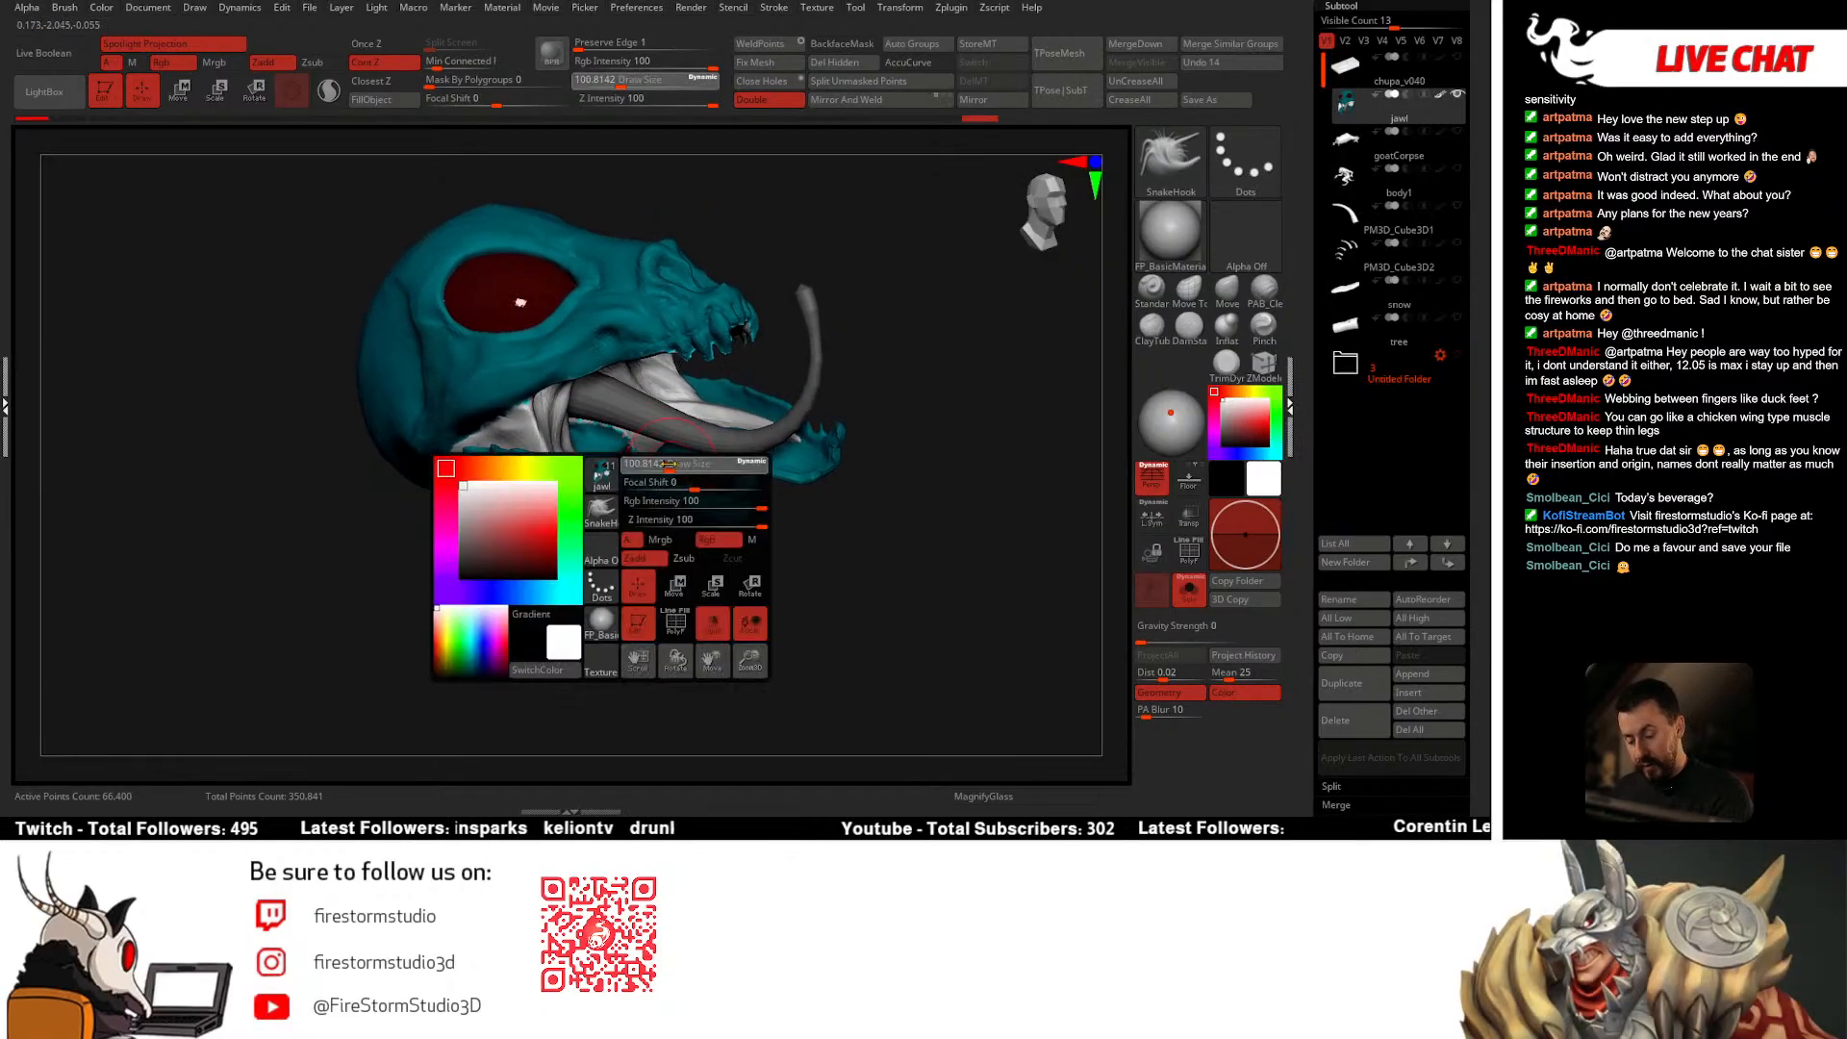
left_click_drag(671, 483, 666, 483)
mouse_move(663, 453)
right_mouse_down()
mouse_move(712, 472)
mouse_move(703, 416)
right_mouse_up()
key("ctrl")
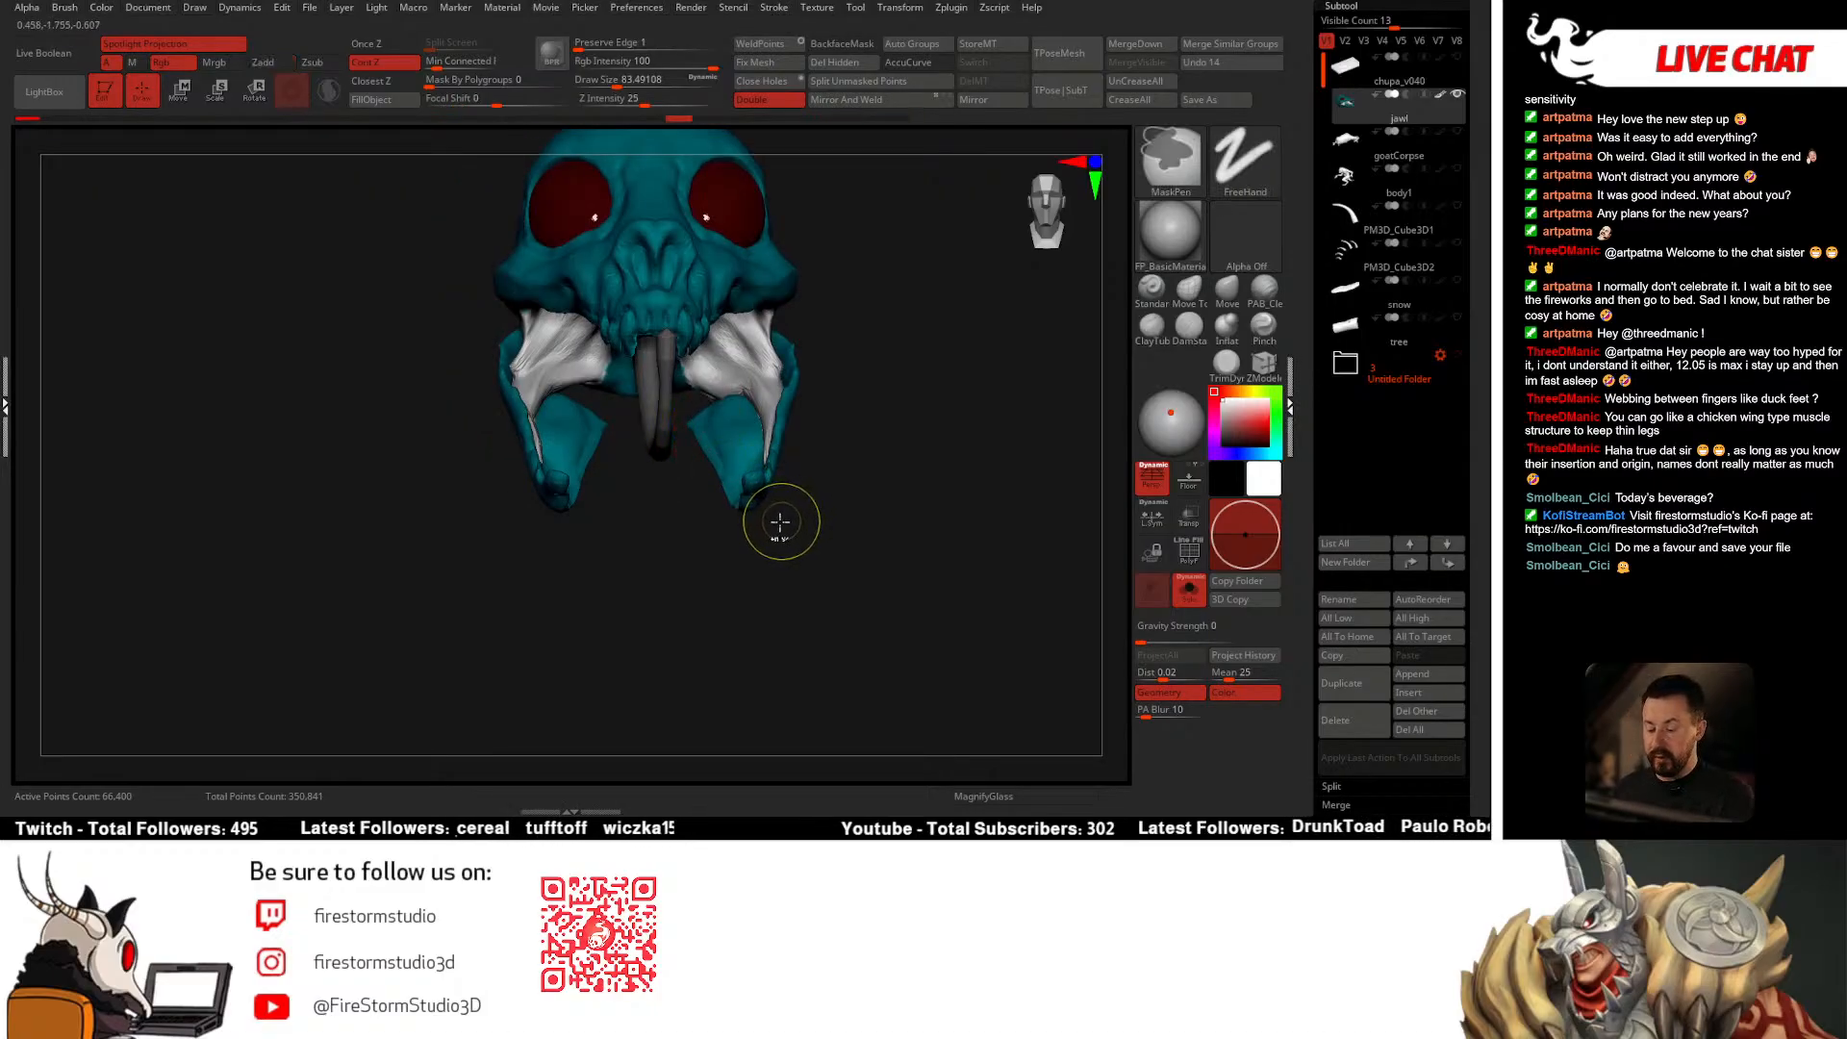
right_click_drag(780, 521, 764, 382)
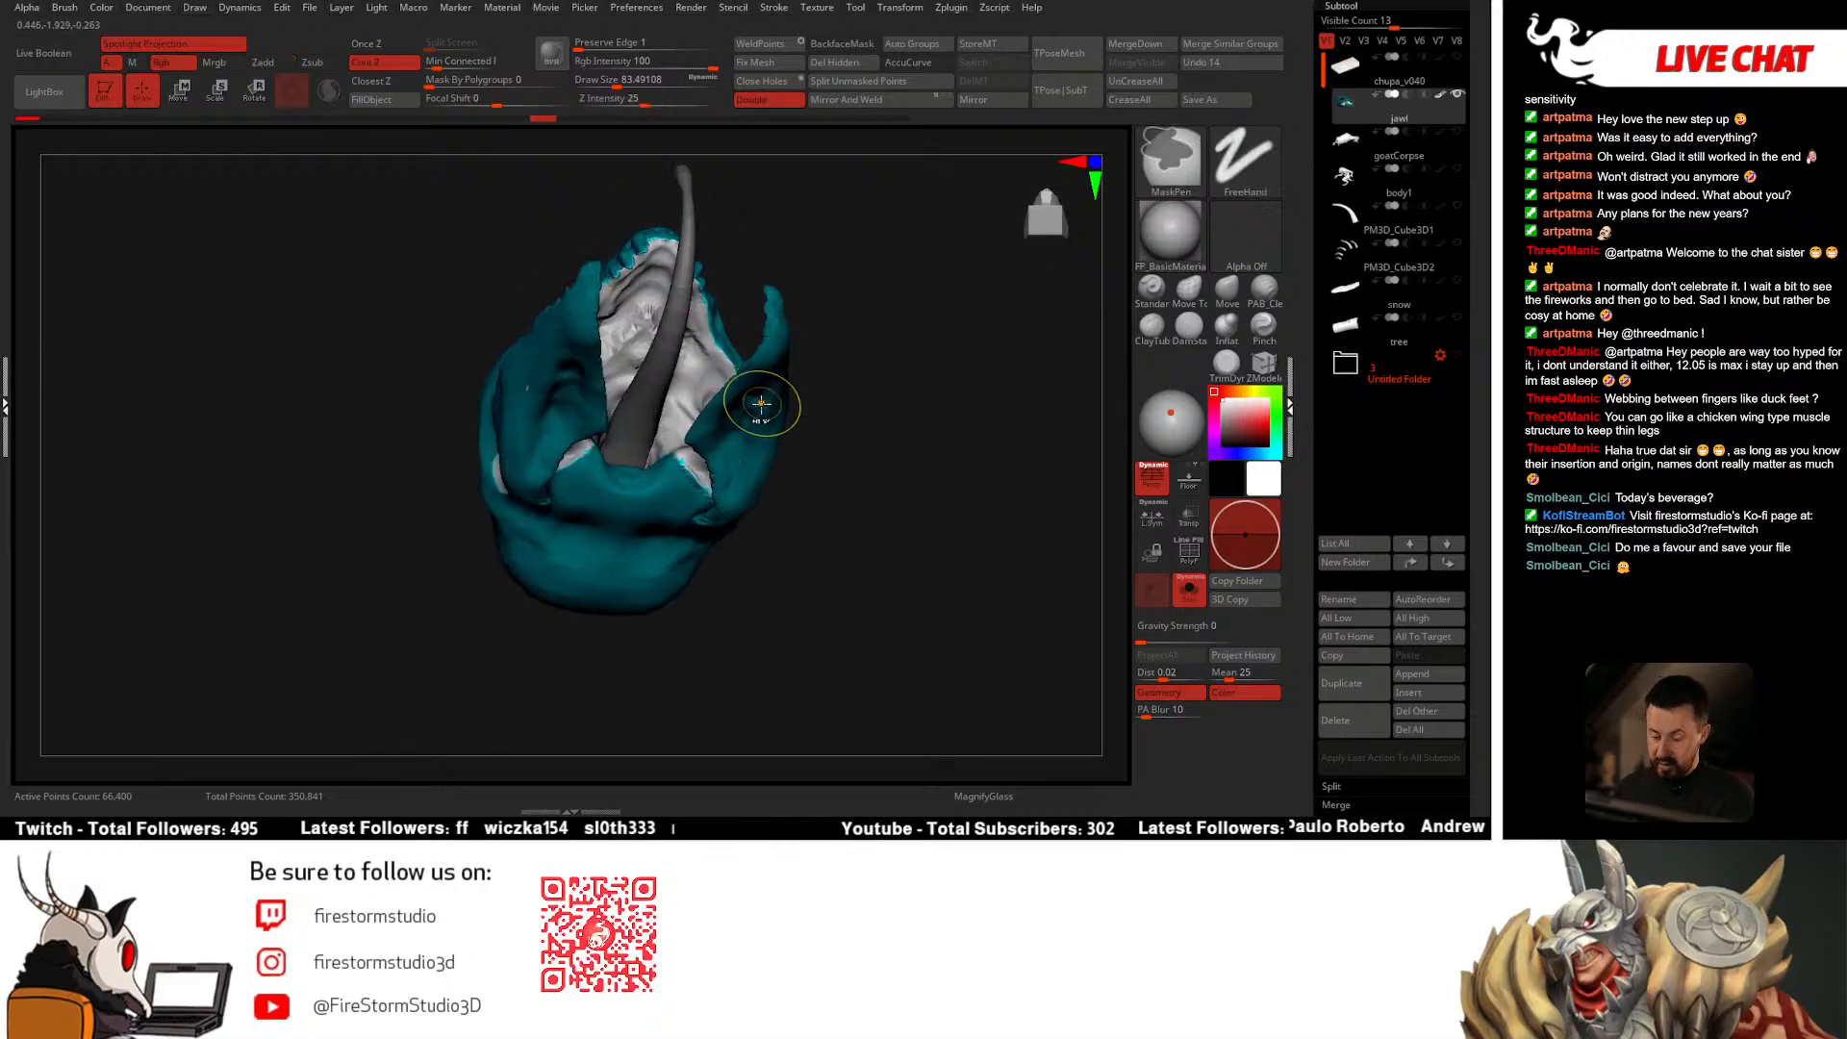
right_click_drag(702, 478, 678, 621)
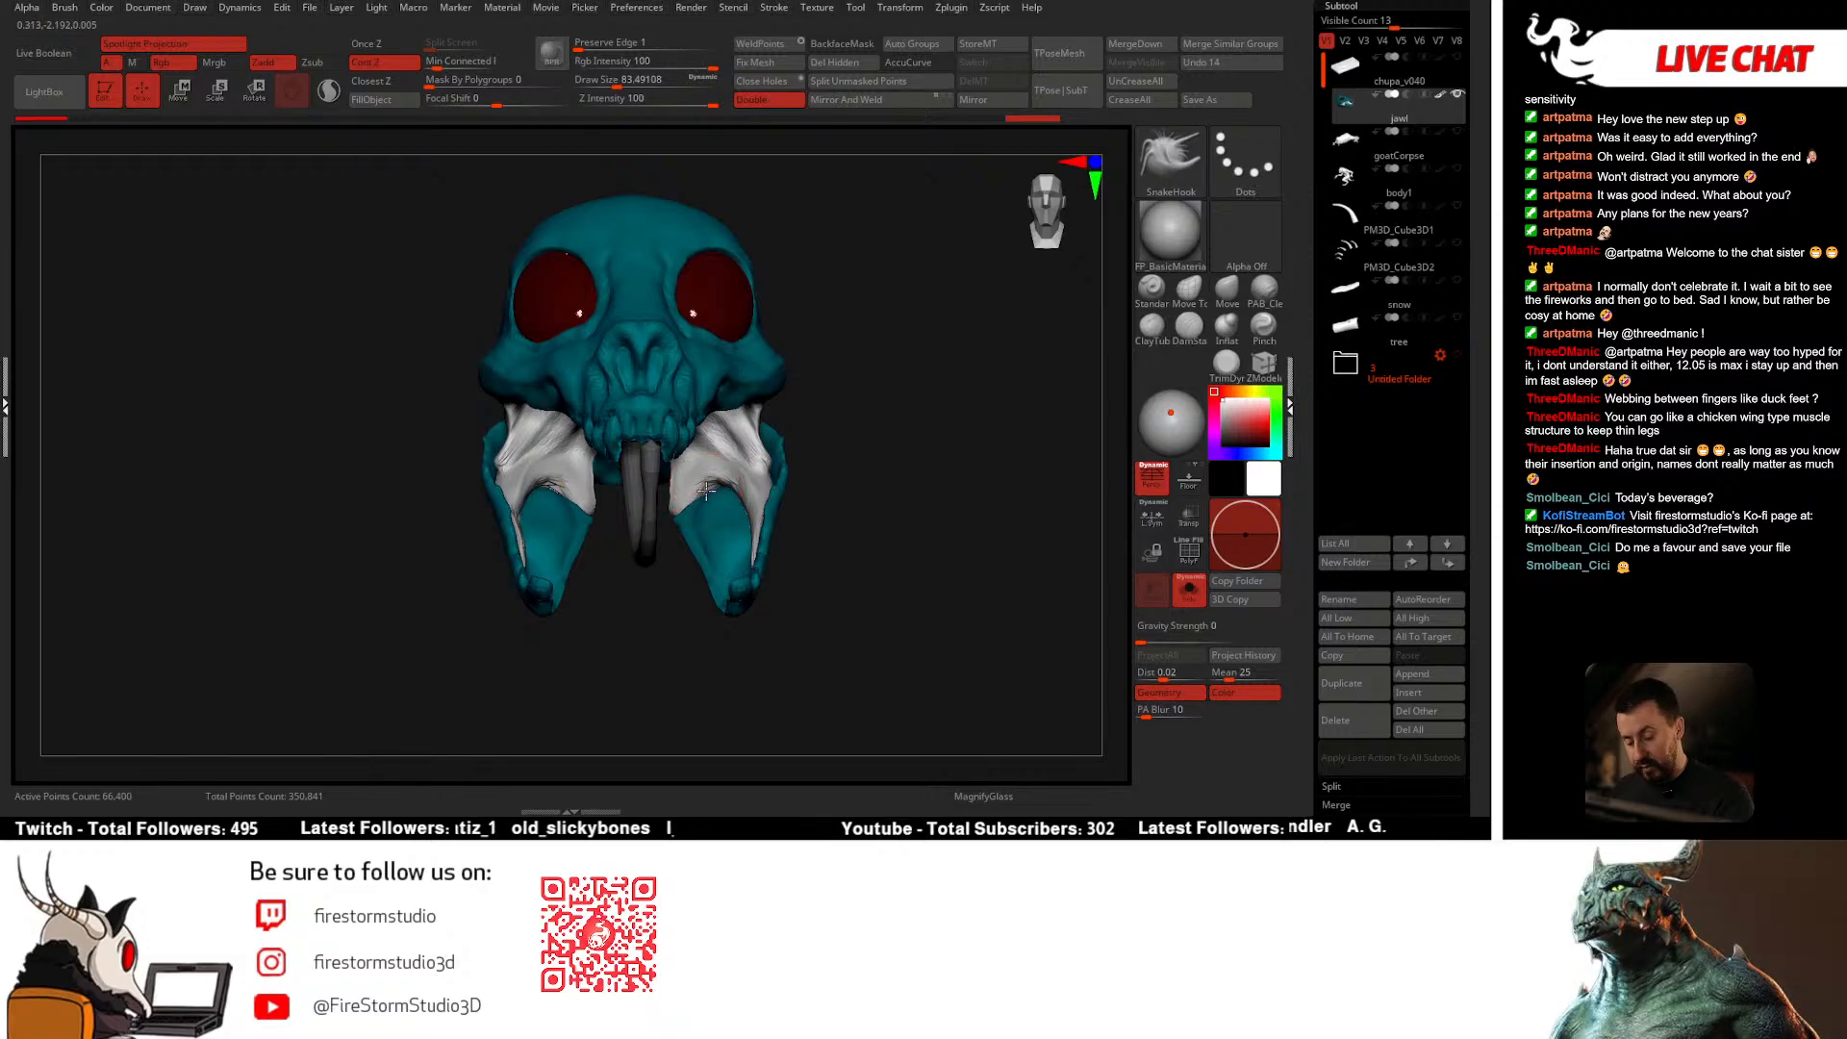
right_click_drag(708, 516, 681, 531)
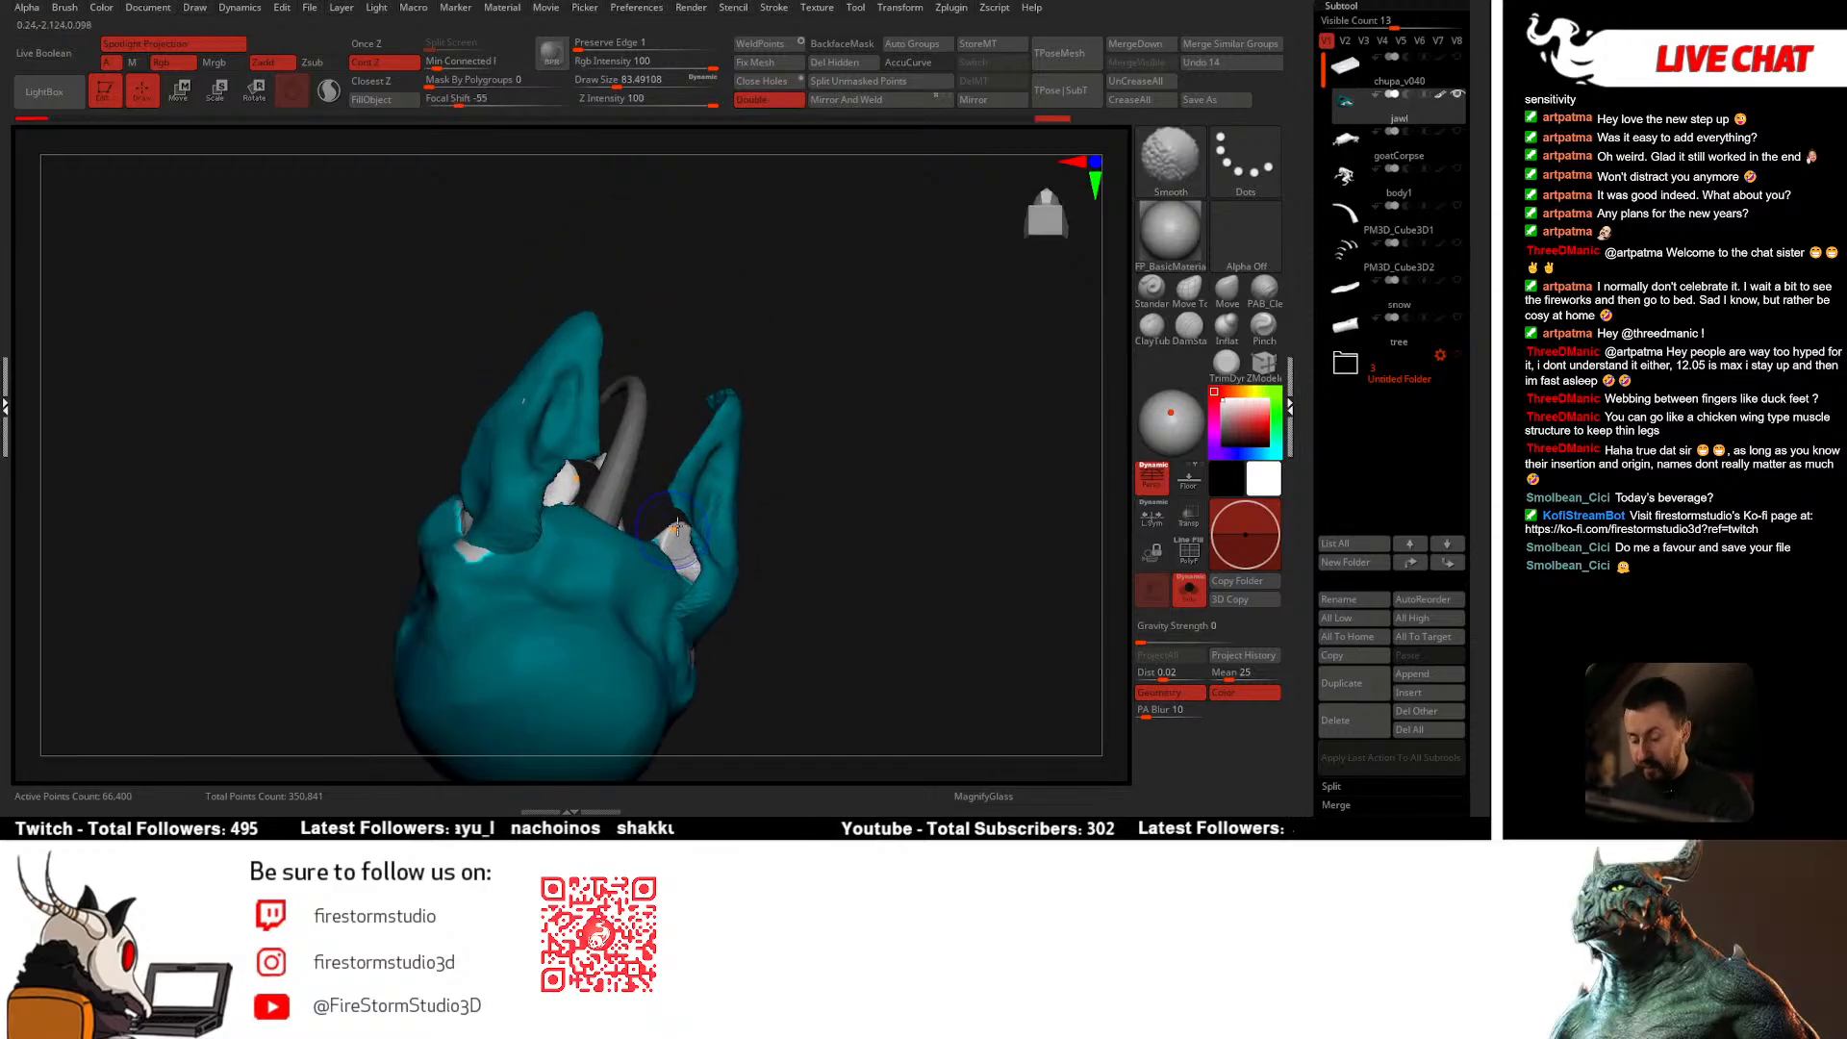
Step: Pull and smooth the lower edges of the jaw muscles with a draw size of about 74
right_click_drag(678, 510, 640, 600)
right_click(580, 639)
right_click_drag(583, 664, 546, 588)
left_click_drag(516, 537, 507, 526)
right_click_drag(453, 625, 453, 640)
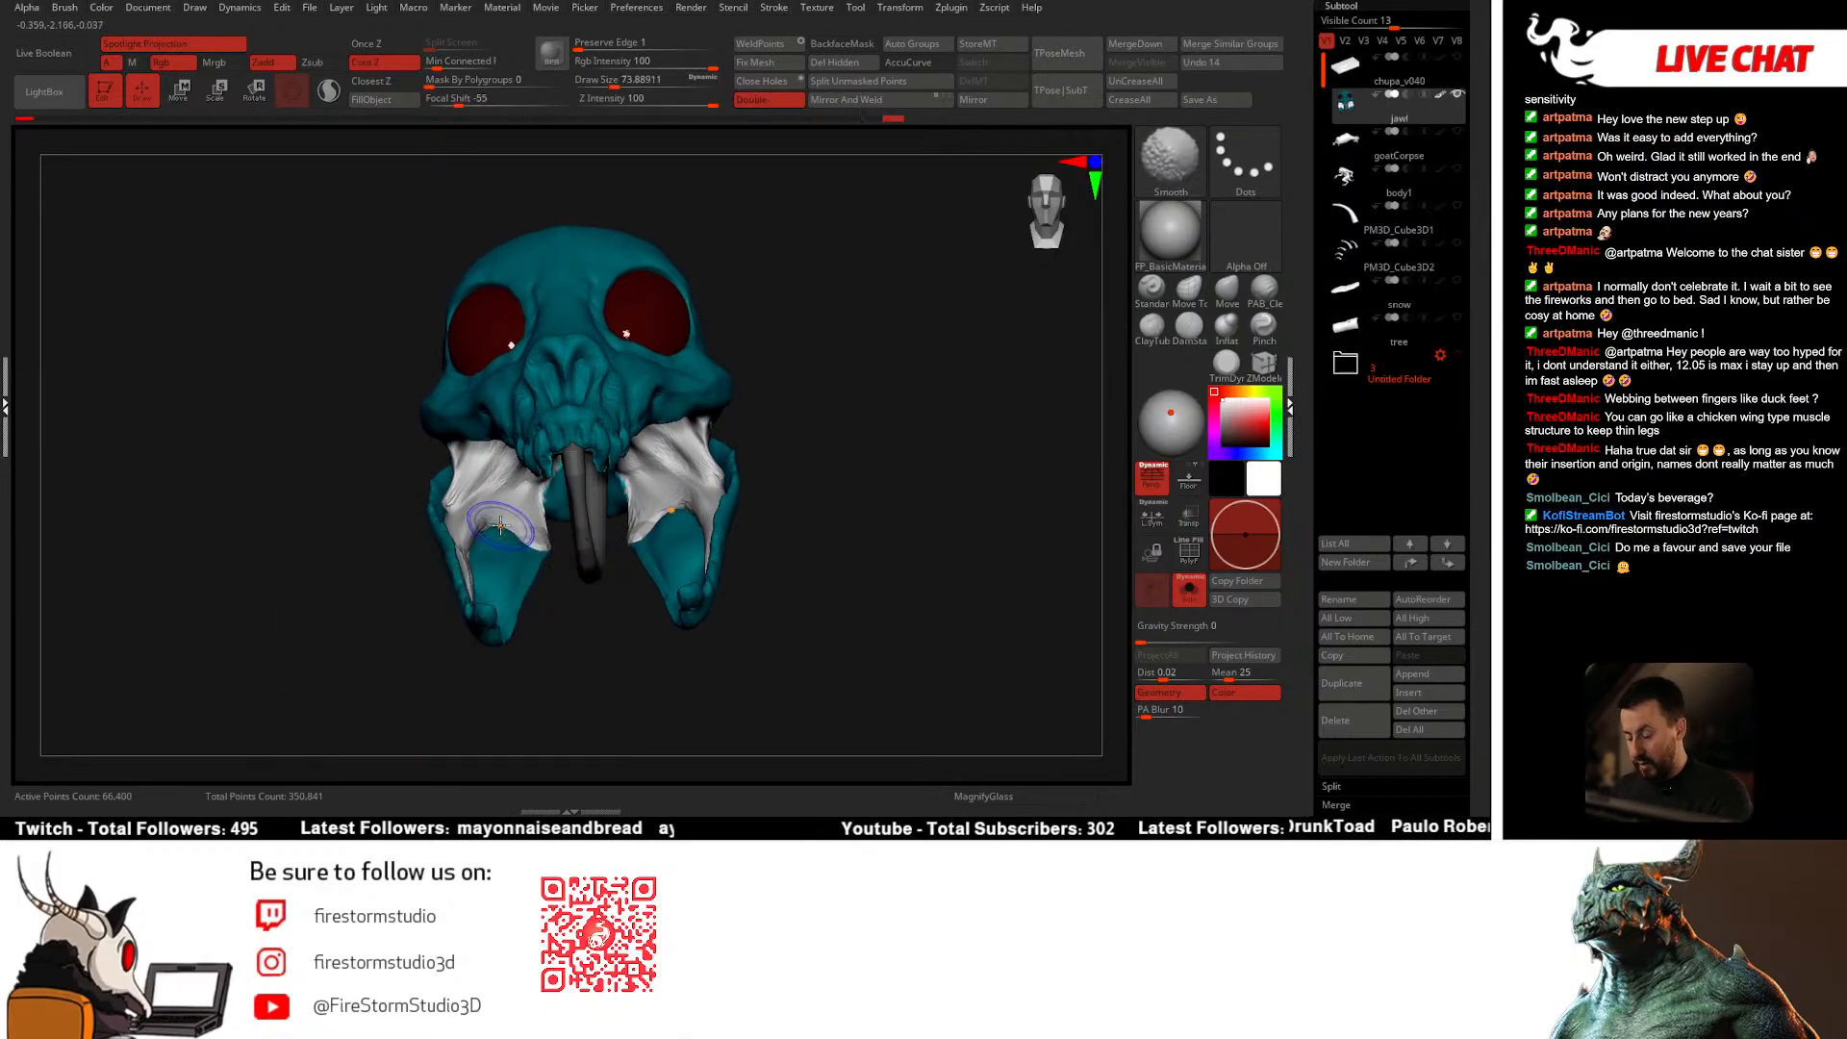
left_click_drag(532, 545, 527, 520)
right_click_drag(490, 534, 550, 524)
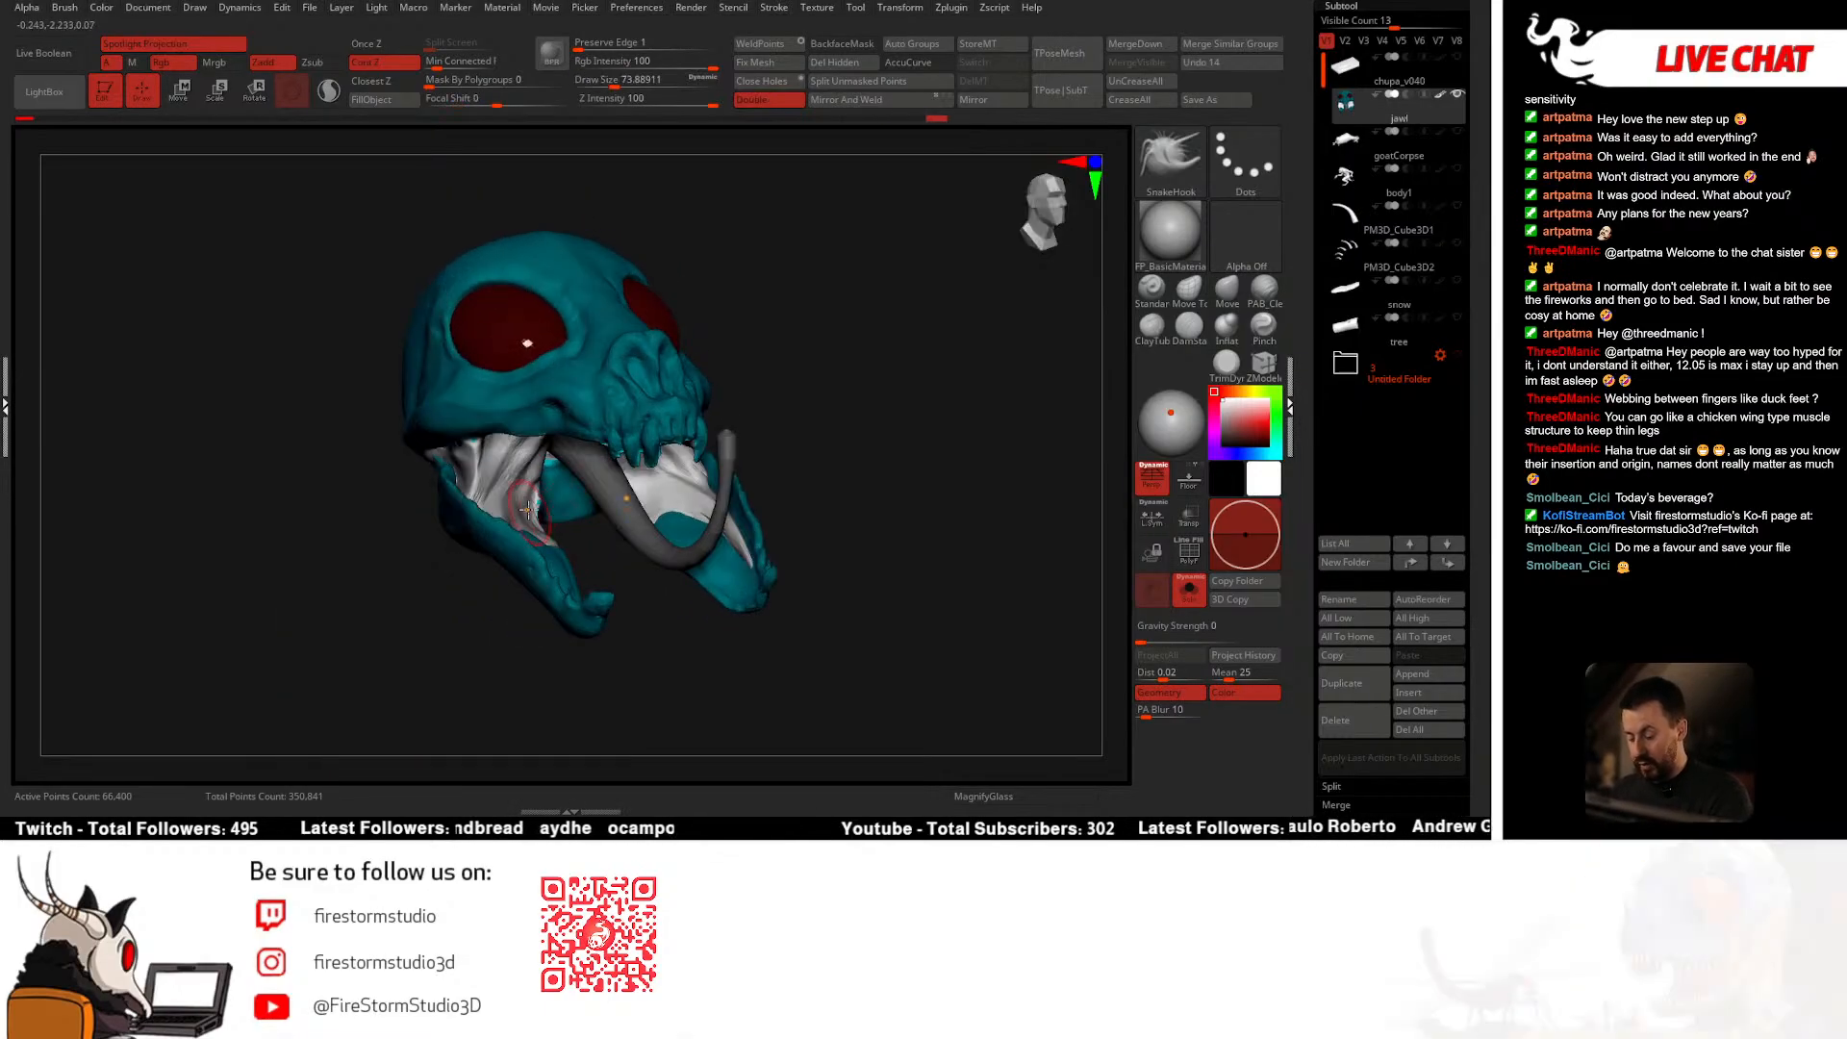
left_click_drag(526, 518, 525, 509)
Step: Clear the mask from the skull subtool
mouse_move(539, 497)
right_mouse_down()
mouse_move(586, 485)
mouse_move(669, 567)
mouse_move(937, 574)
mouse_move(956, 500)
mouse_move(881, 491)
right_mouse_up()
right_click_drag(625, 491, 925, 494)
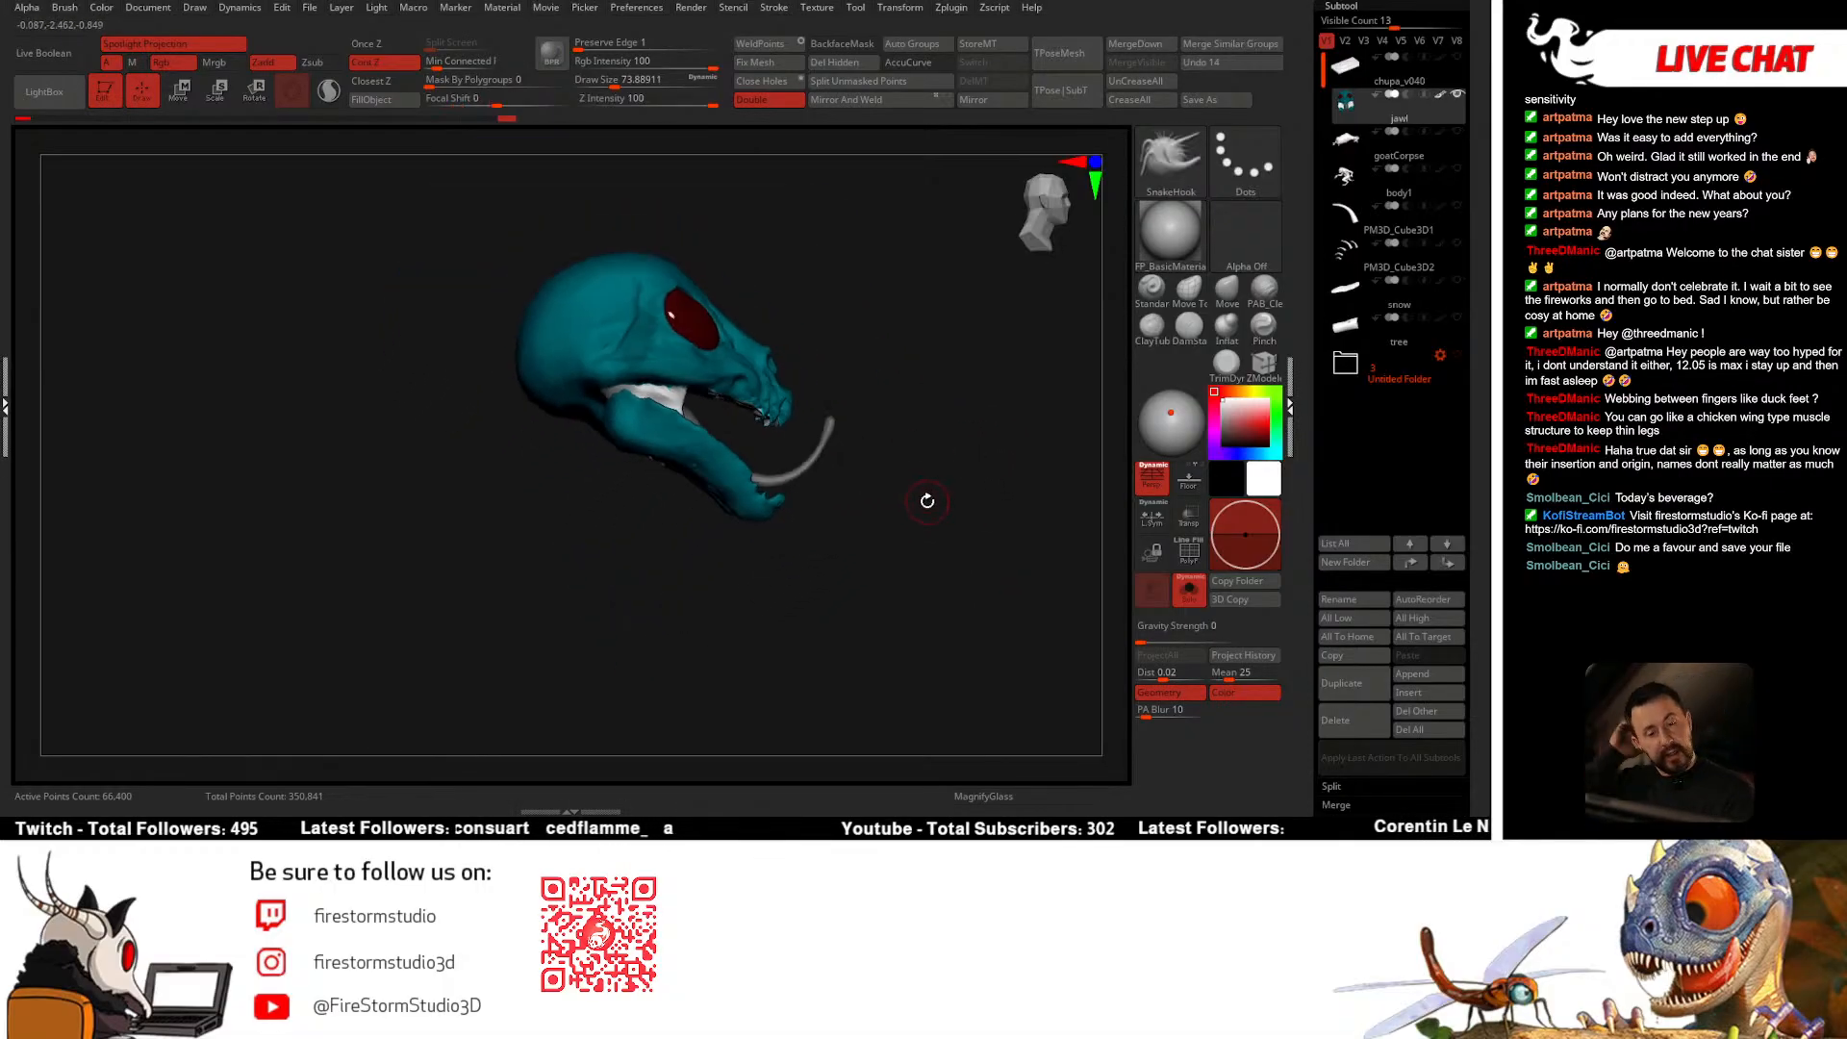
mouse_move(610, 433)
right_mouse_down()
mouse_move(597, 528)
mouse_move(618, 556)
right_mouse_up()
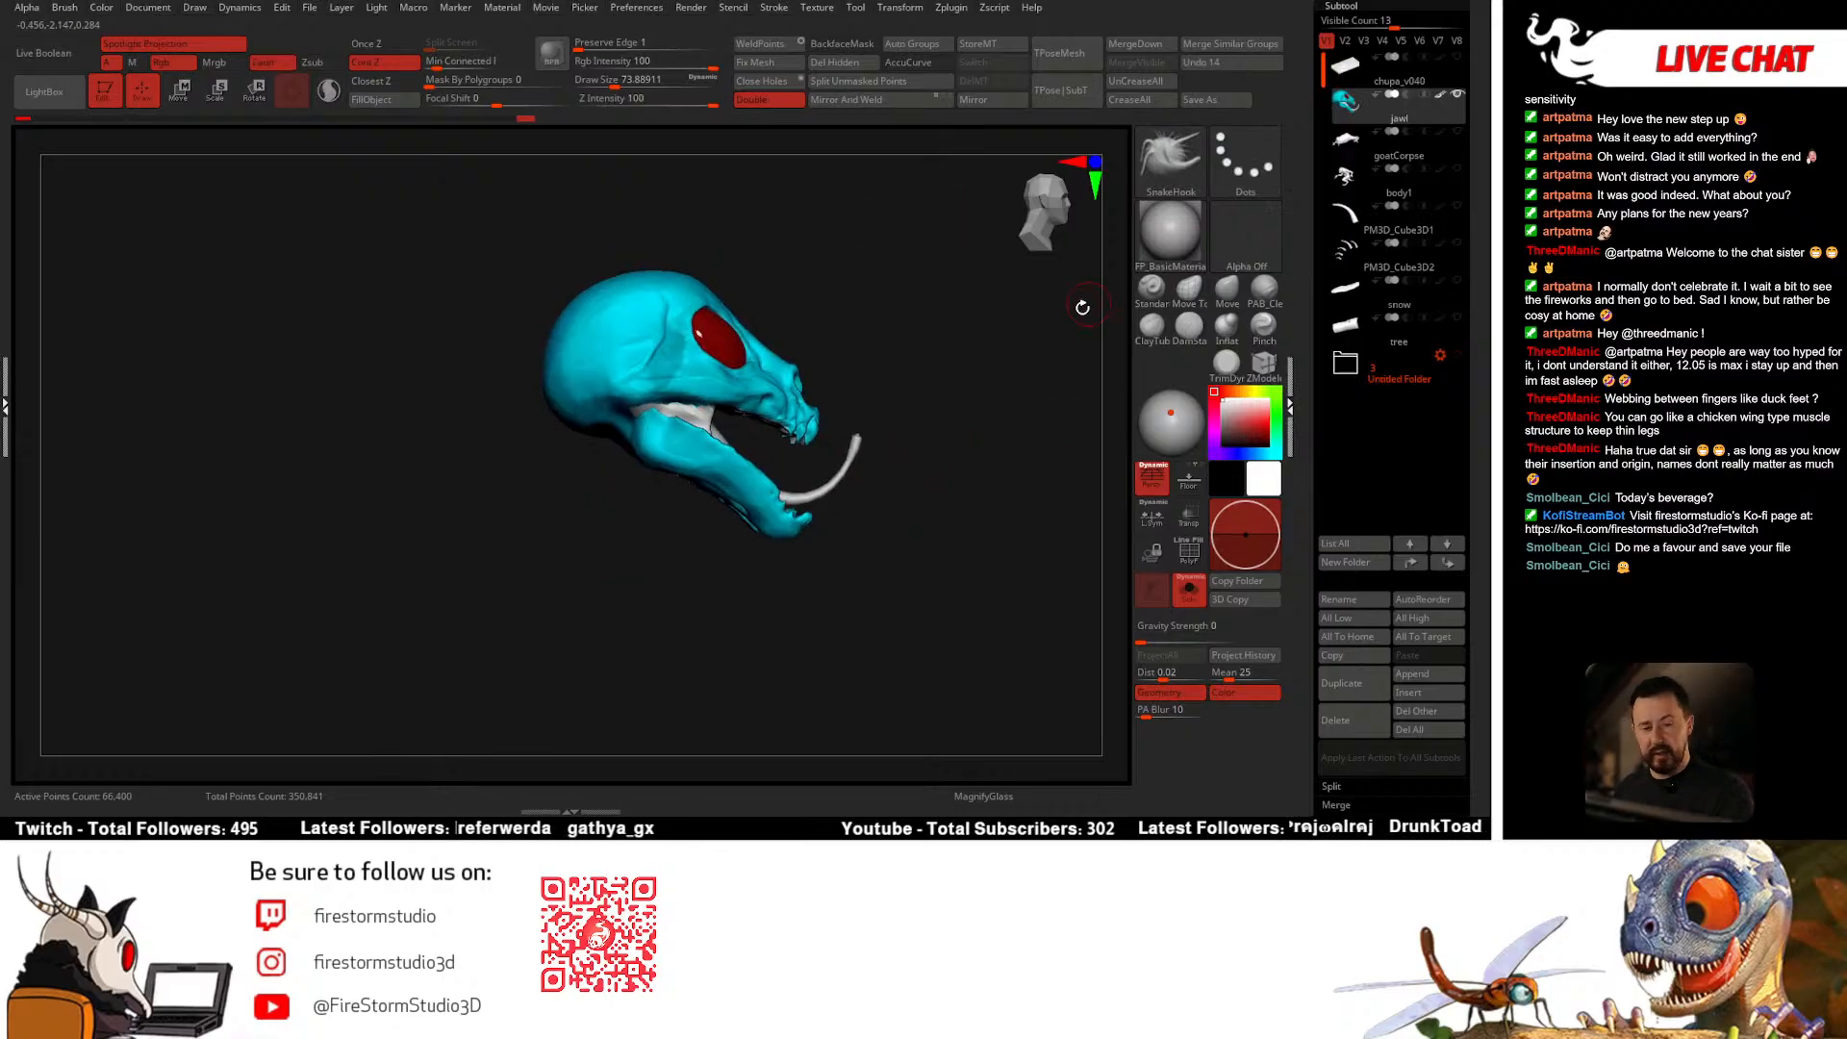
Step: Choose the CurveTube brush and turn off the perspective view of the head
key("b")
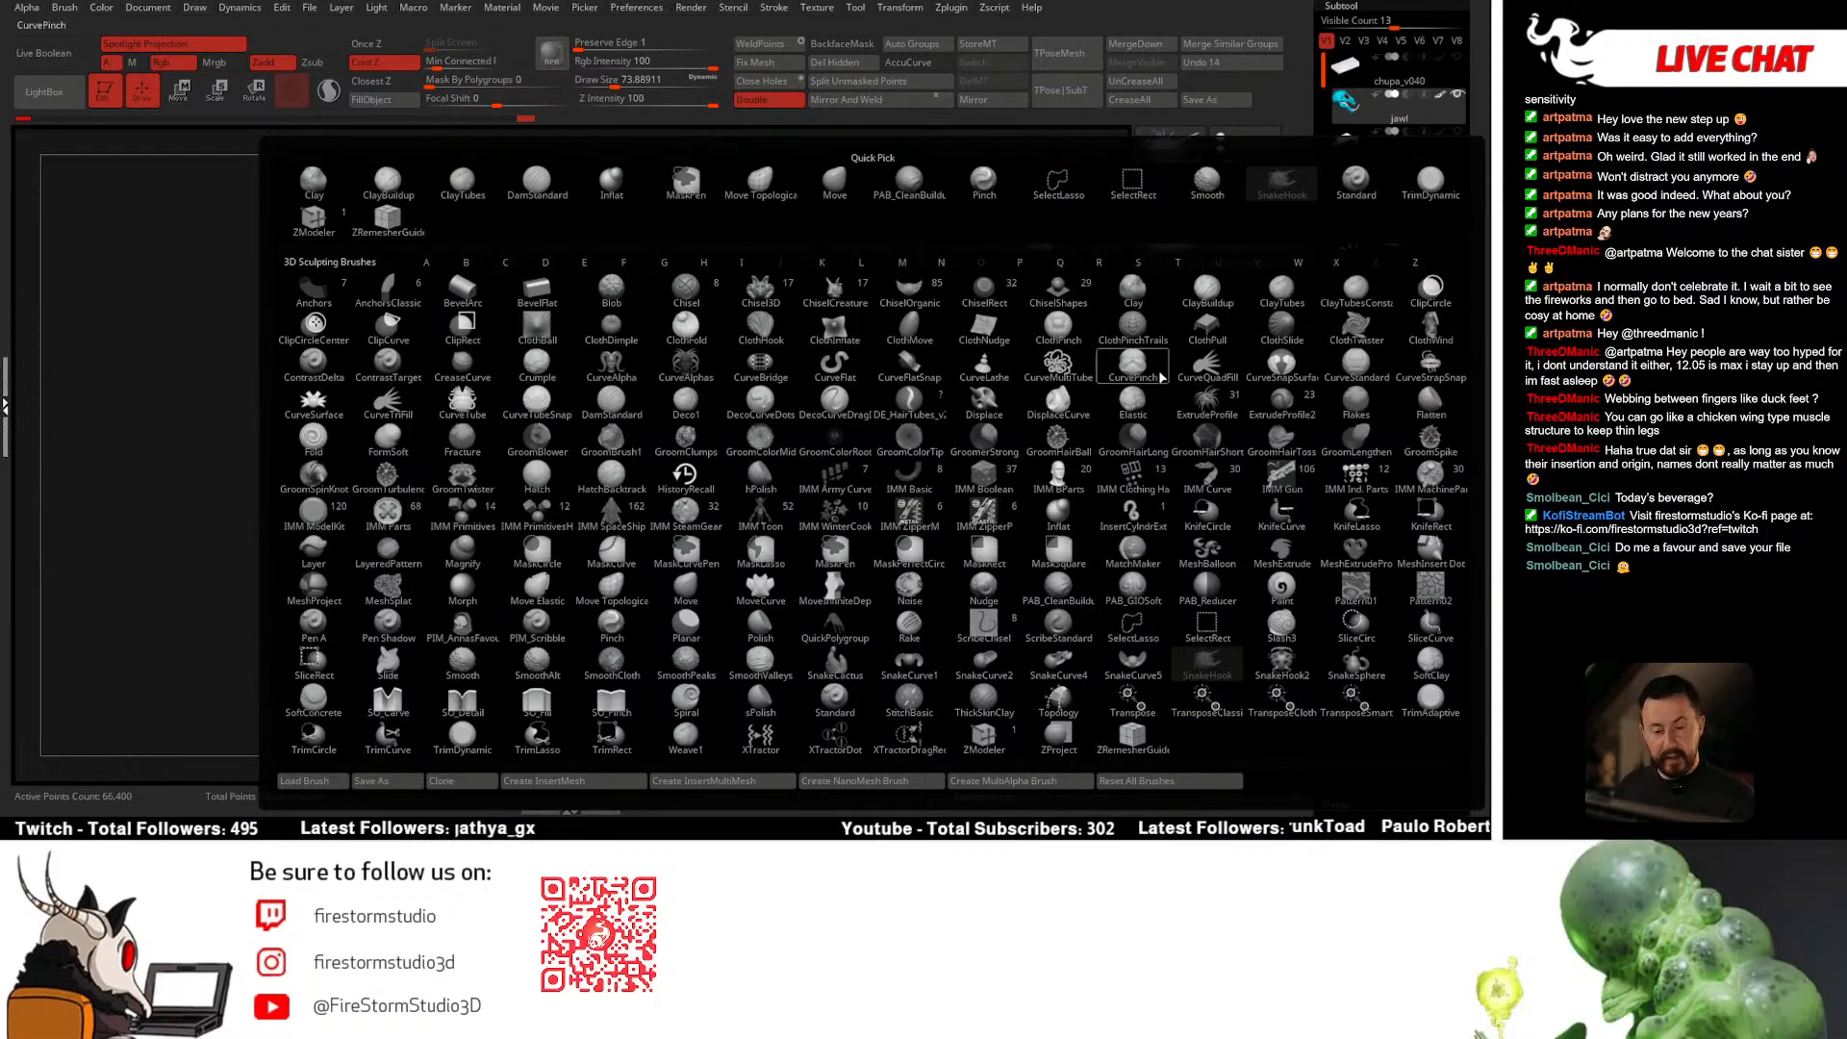
key("c")
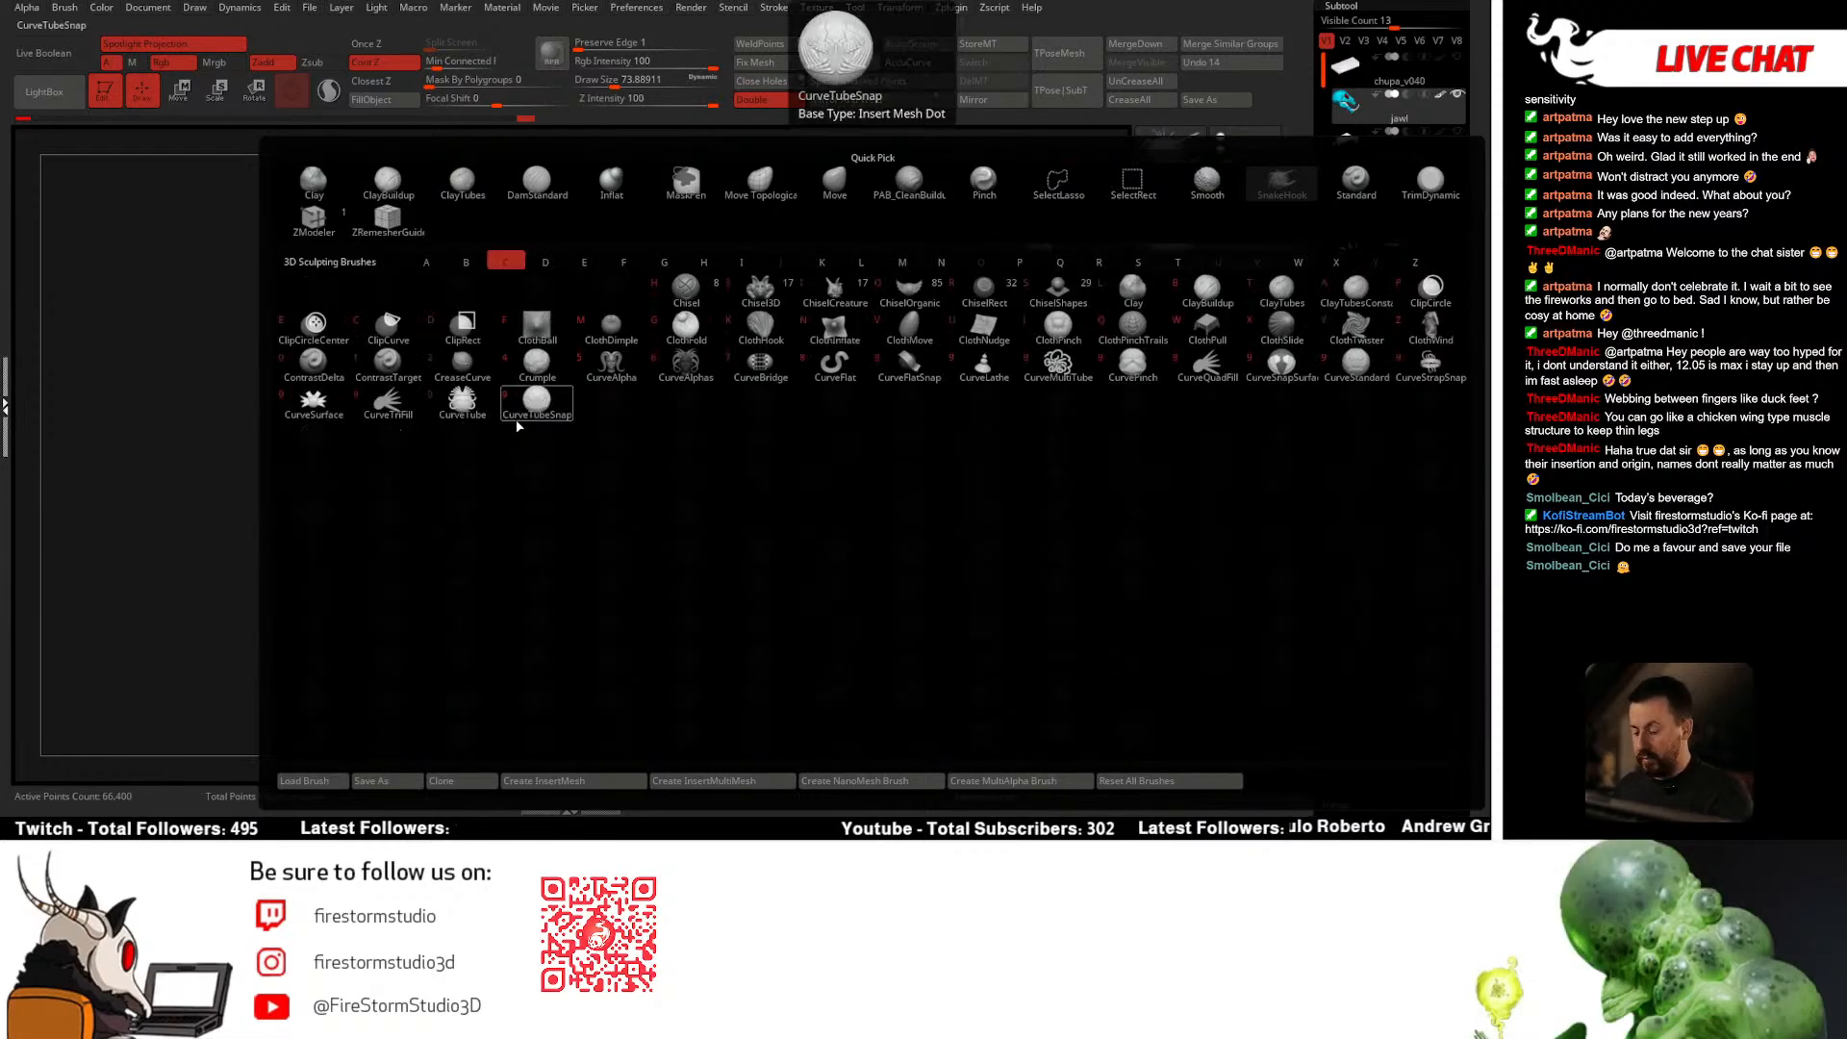
left_click(462, 402)
left_click_drag(581, 592, 750, 518)
left_click(1155, 481)
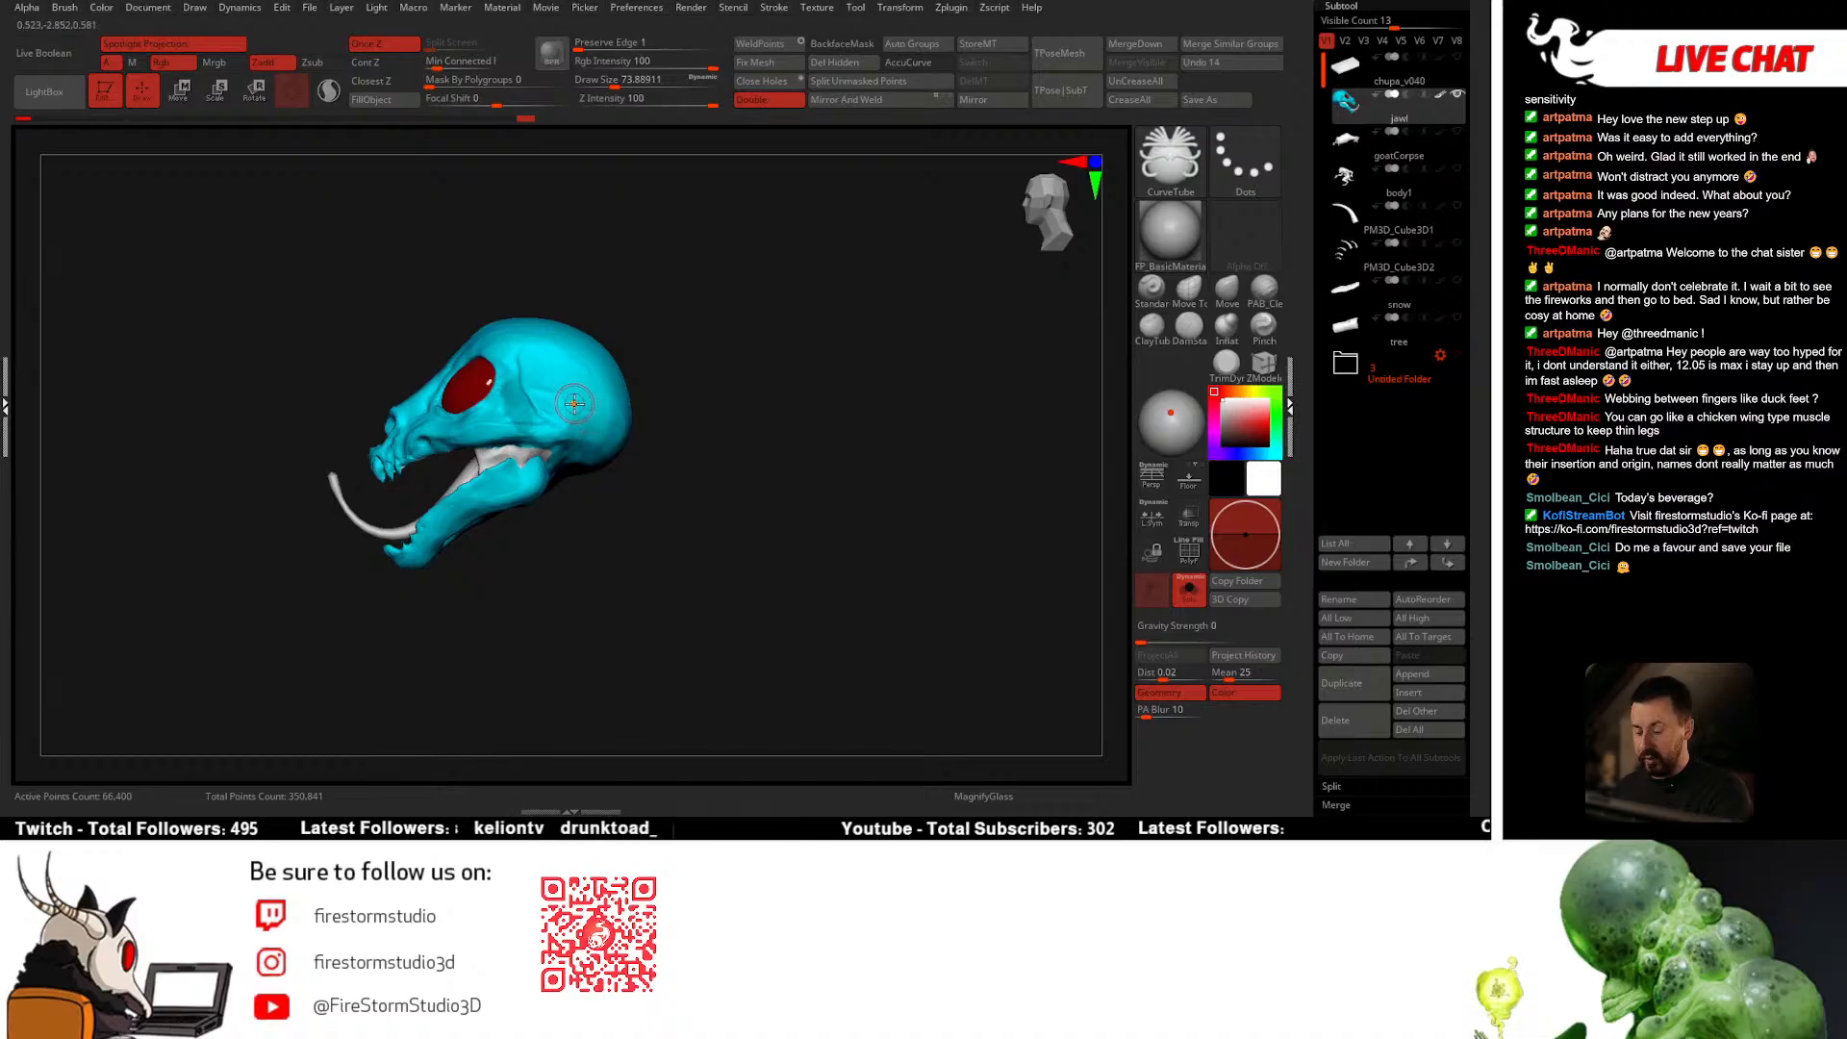
Step: Try to draw a curve tube running backwards and down from the rear of the skull, and undo each attempt
left_click_drag(691, 416, 797, 419)
key("ctrl+z")
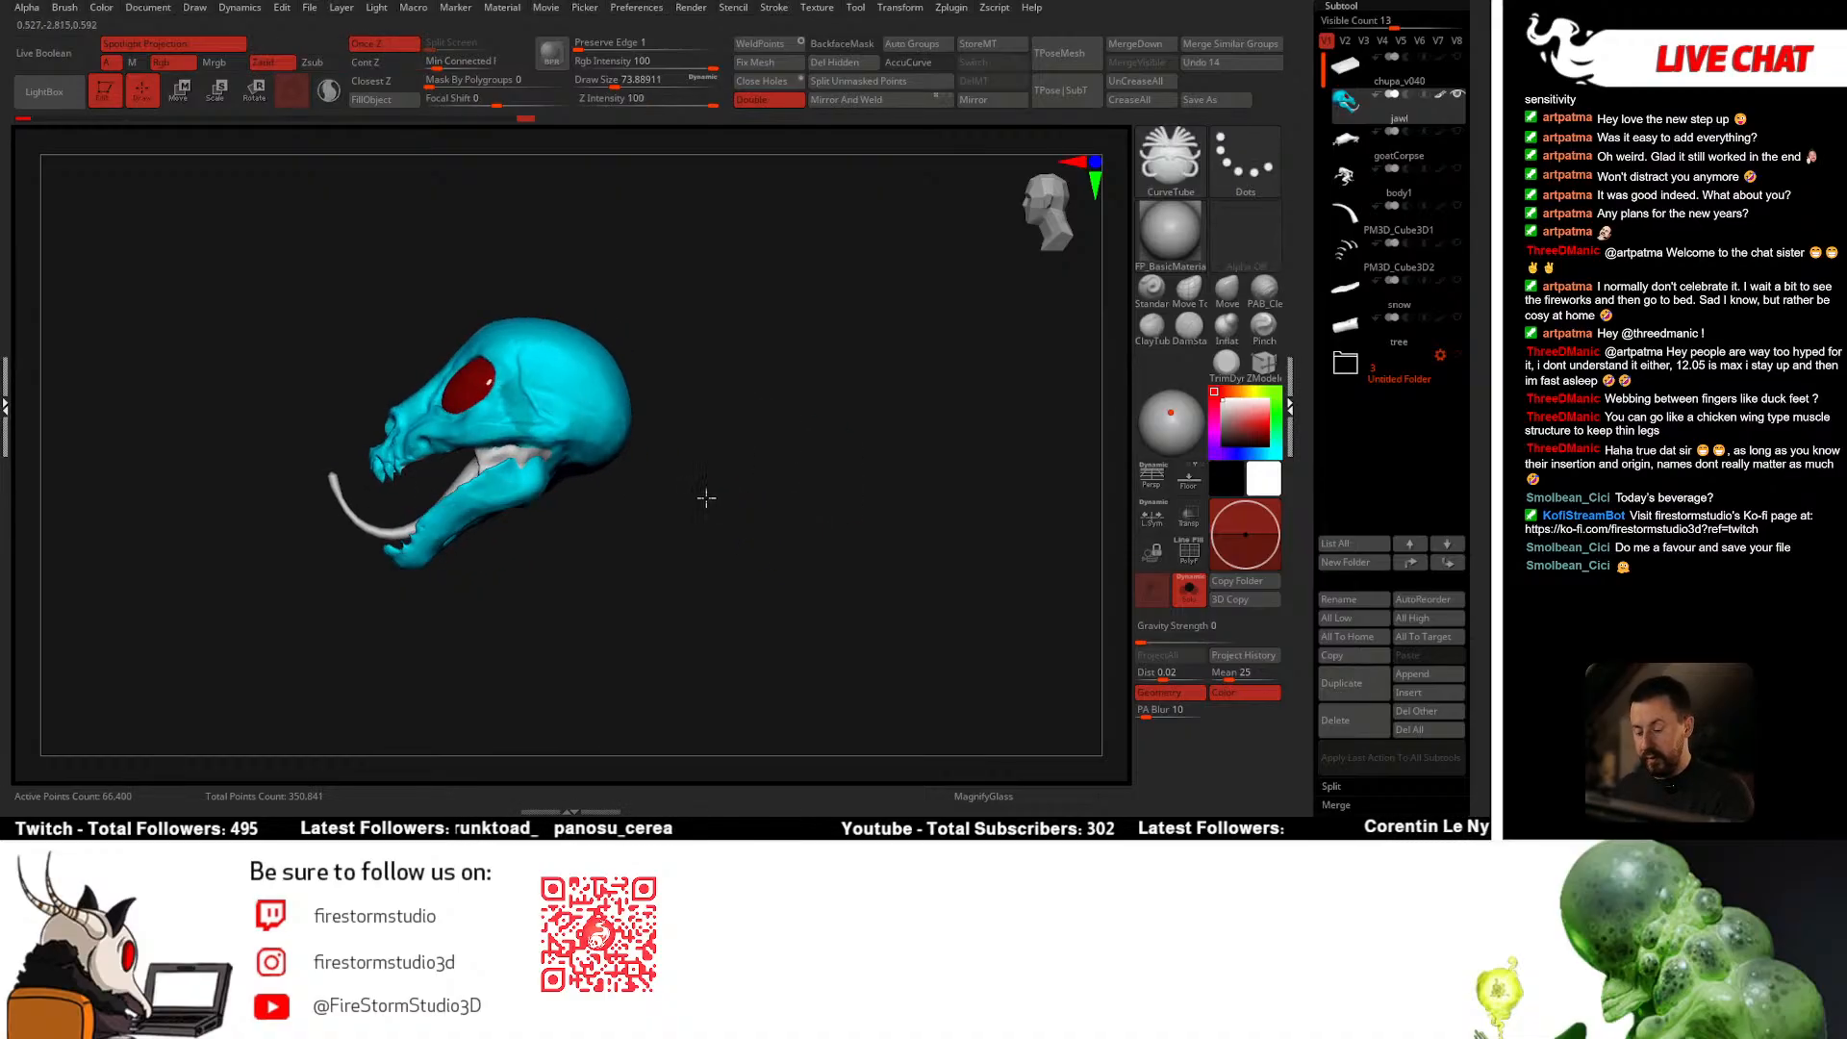
mouse_move(610, 483)
left_mouse_down()
mouse_move(486, 486)
mouse_move(574, 486)
left_mouse_up()
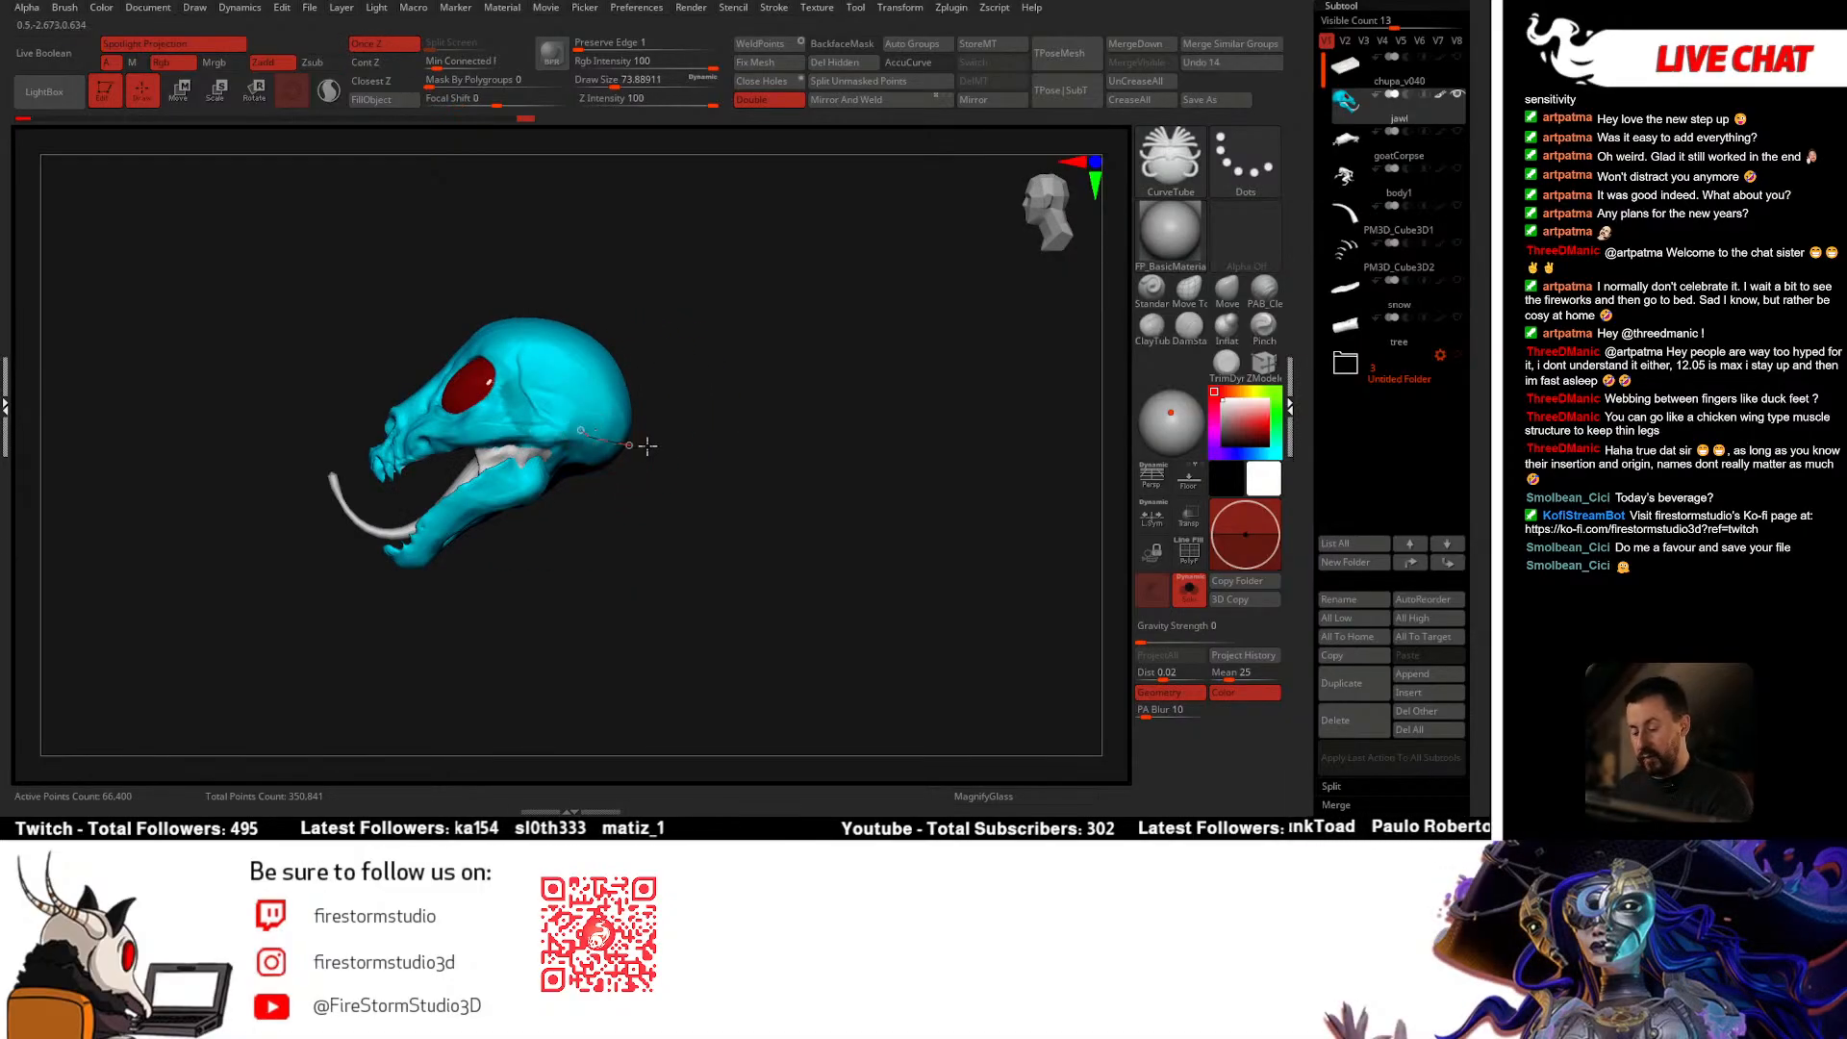
mouse_move(852, 472)
left_mouse_down()
mouse_move(796, 516)
mouse_move(862, 633)
left_mouse_up()
key("ctrl+z")
left_click_drag(910, 459, 924, 420, "alt")
key("ctrl+z")
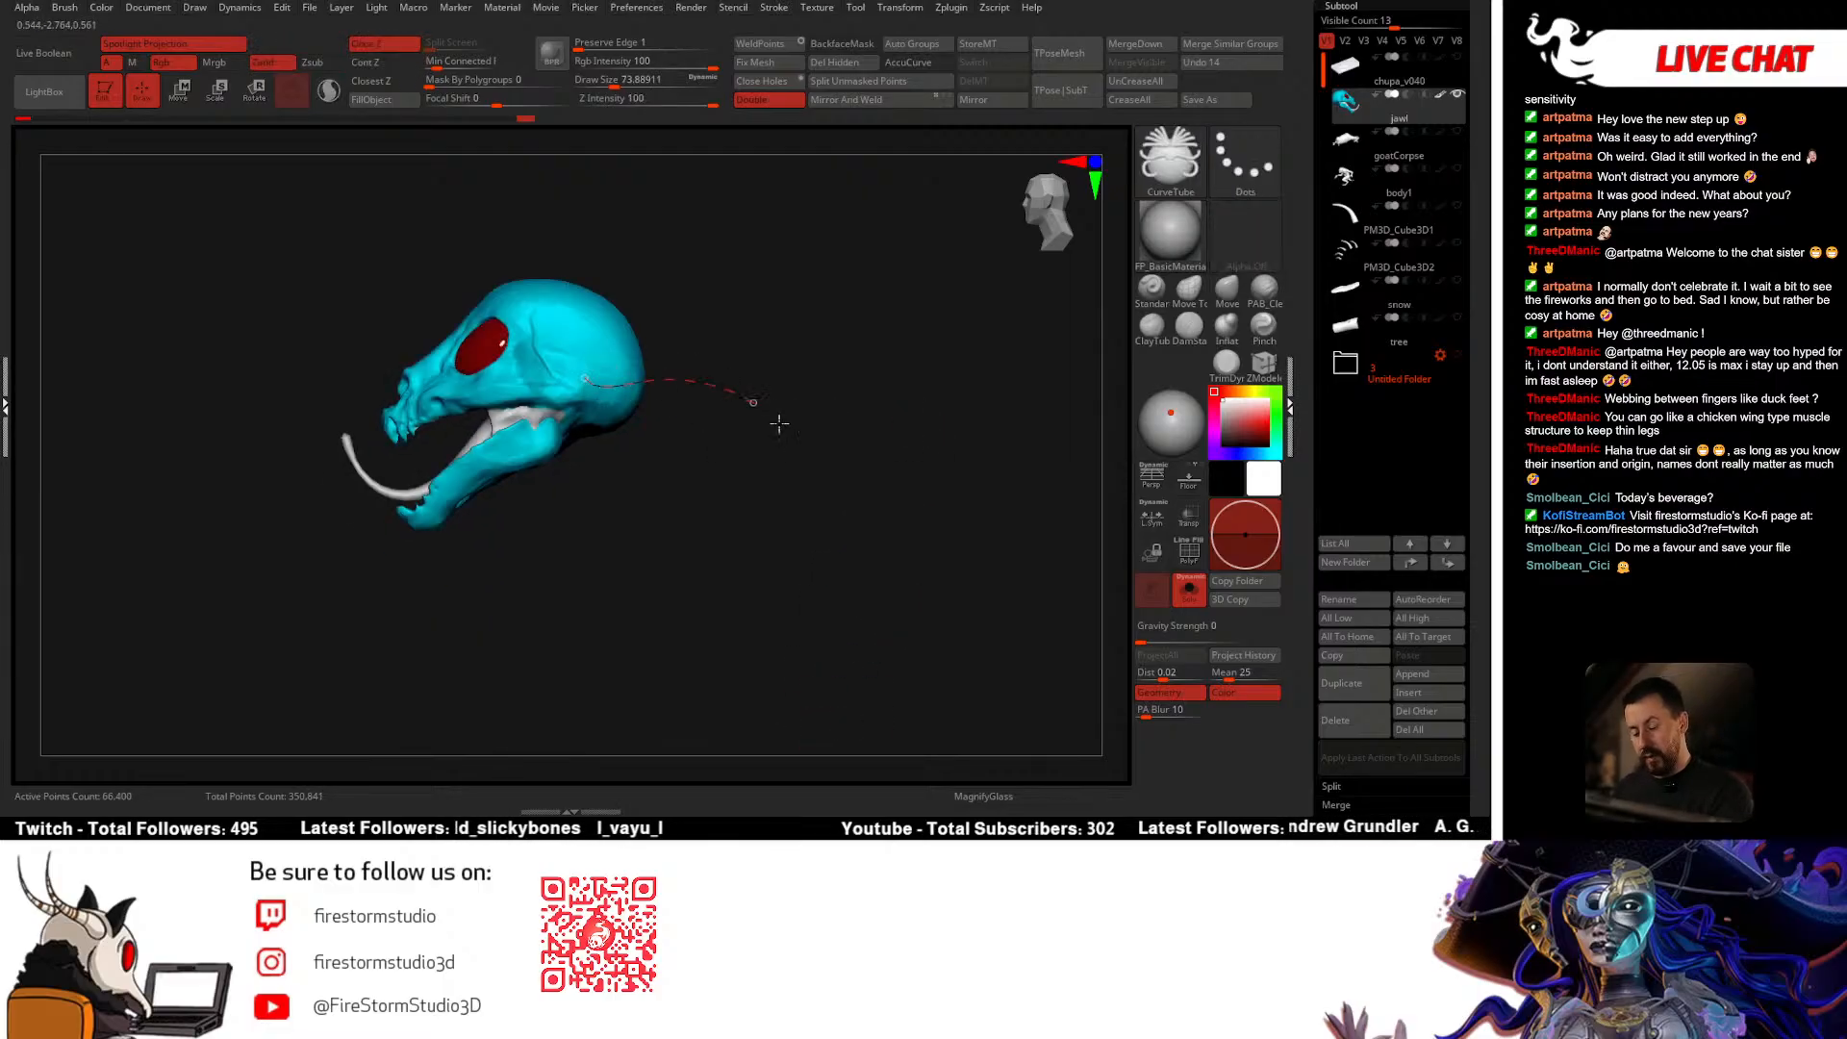
left_click_drag(780, 424, 710, 688)
key("ctrl+z")
Step: Try drawing curve tubes outward on both sides of the head and undo them
mouse_move(869, 549)
left_mouse_down()
mouse_move(824, 565)
mouse_move(852, 571)
mouse_move(776, 524)
mouse_move(800, 540)
mouse_move(755, 549)
mouse_move(761, 574)
mouse_move(857, 558)
left_mouse_up()
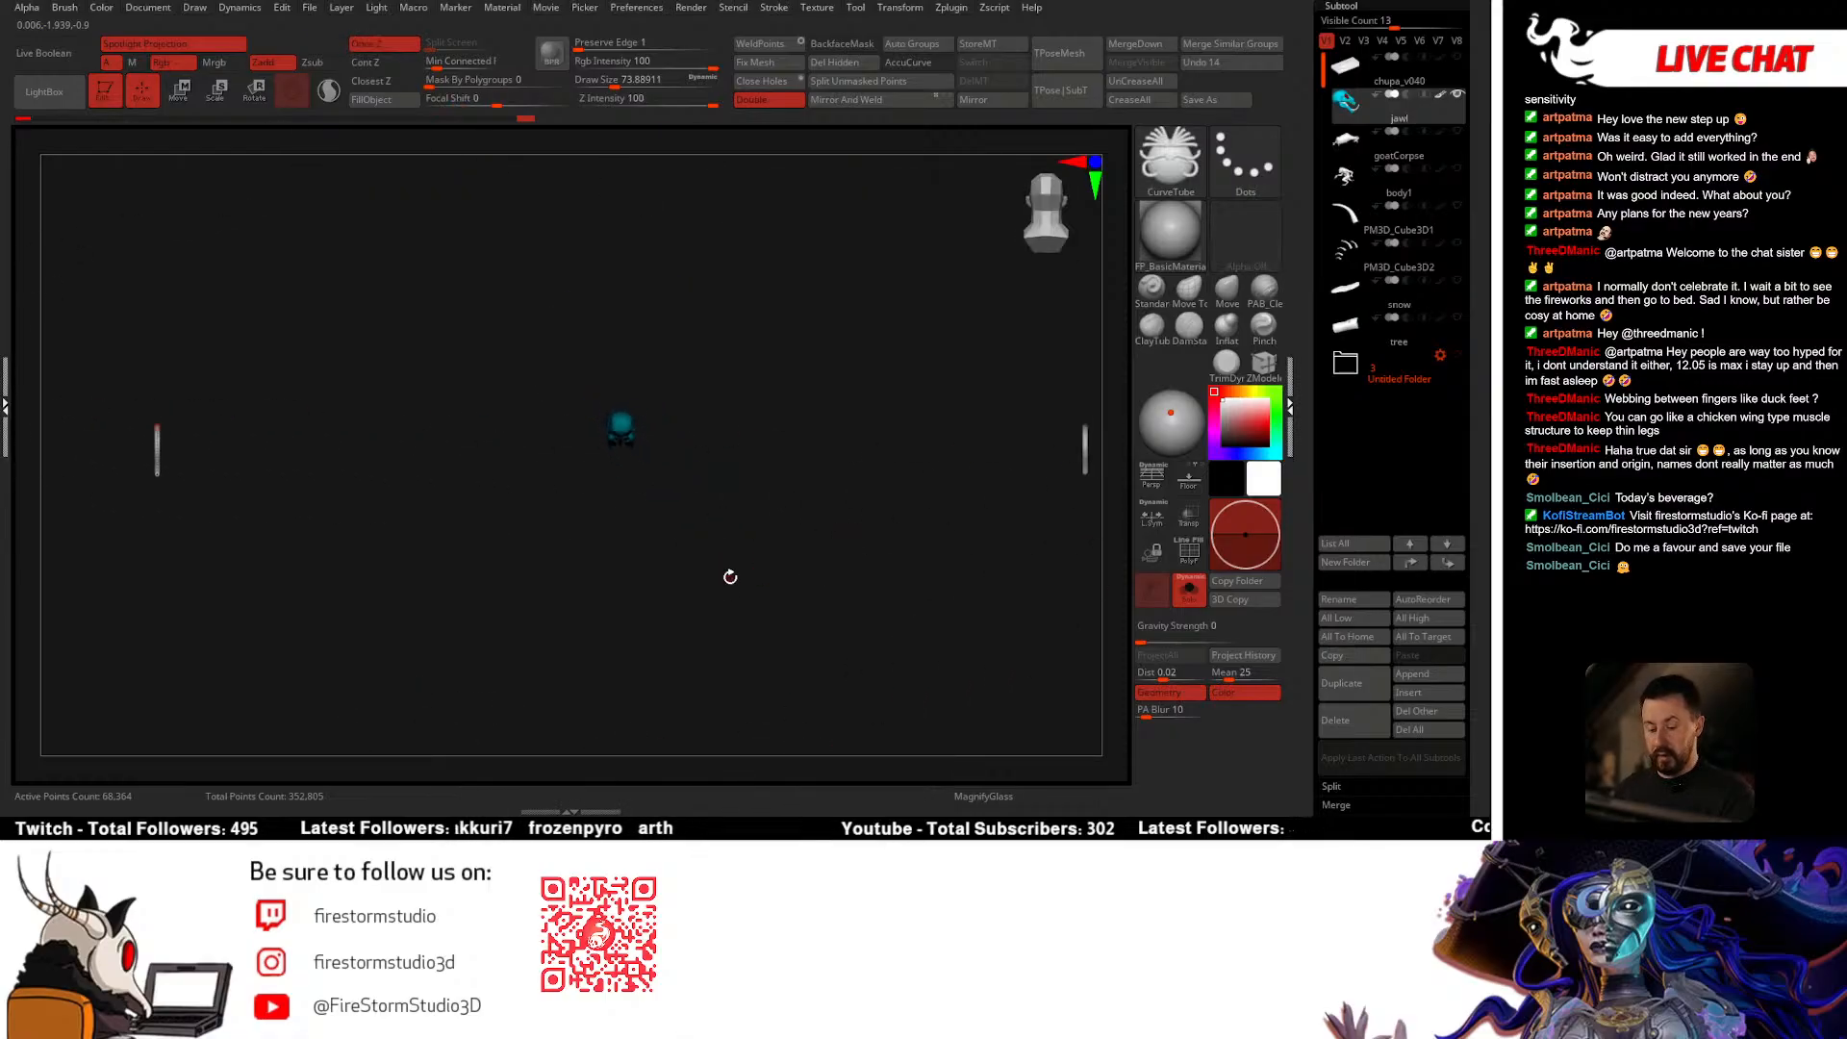
key("ctrl+z")
left_click_drag(659, 432, 836, 540)
mouse_move(632, 500)
left_mouse_down()
mouse_move(738, 499)
mouse_move(642, 544)
mouse_move(775, 515)
mouse_move(726, 511)
mouse_move(576, 598)
left_mouse_up()
key("ctrl+z")
left_click(576, 597, "ctrl")
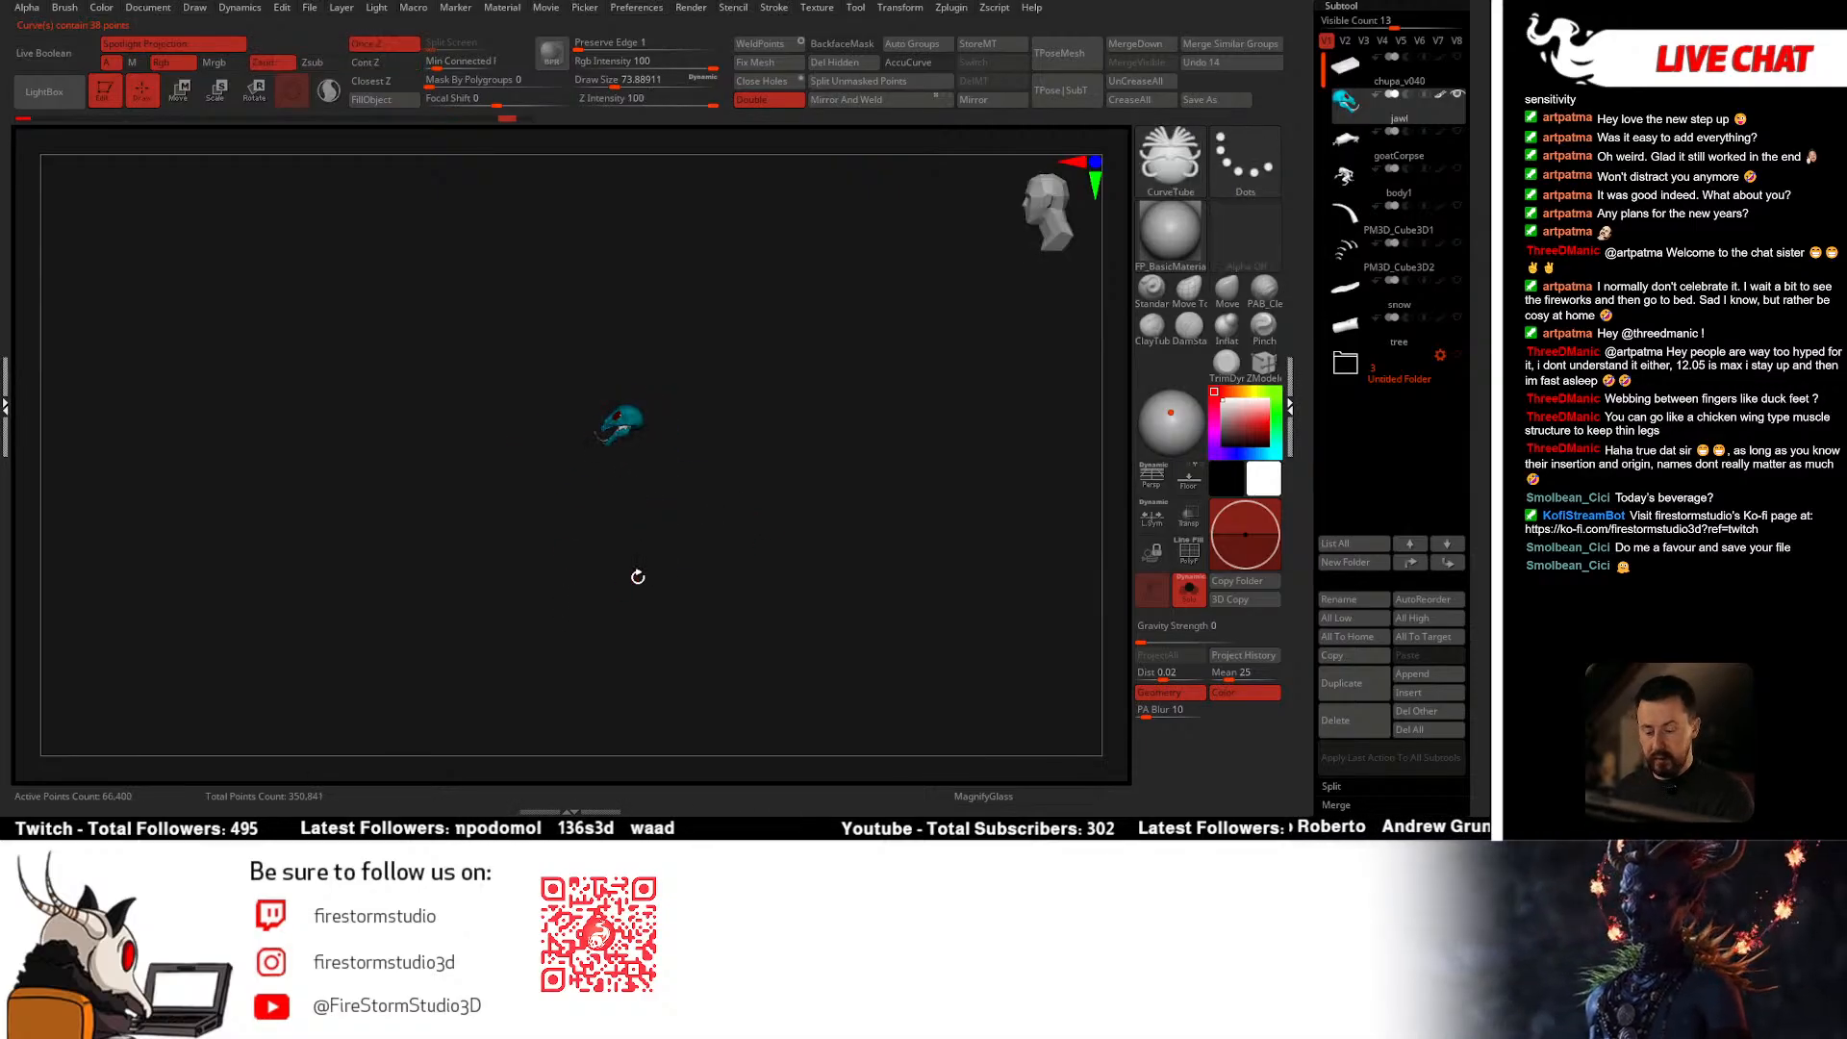
Step: Try again to draw a single tube extending from the base of the skull, undoing the straight and curved versions
left_click_drag(687, 593, 745, 615, "alt")
left_click_drag(691, 508, 739, 535, "ctrl")
left_click_drag(739, 535, 736, 510)
left_click_drag(655, 463, 678, 465, "alt")
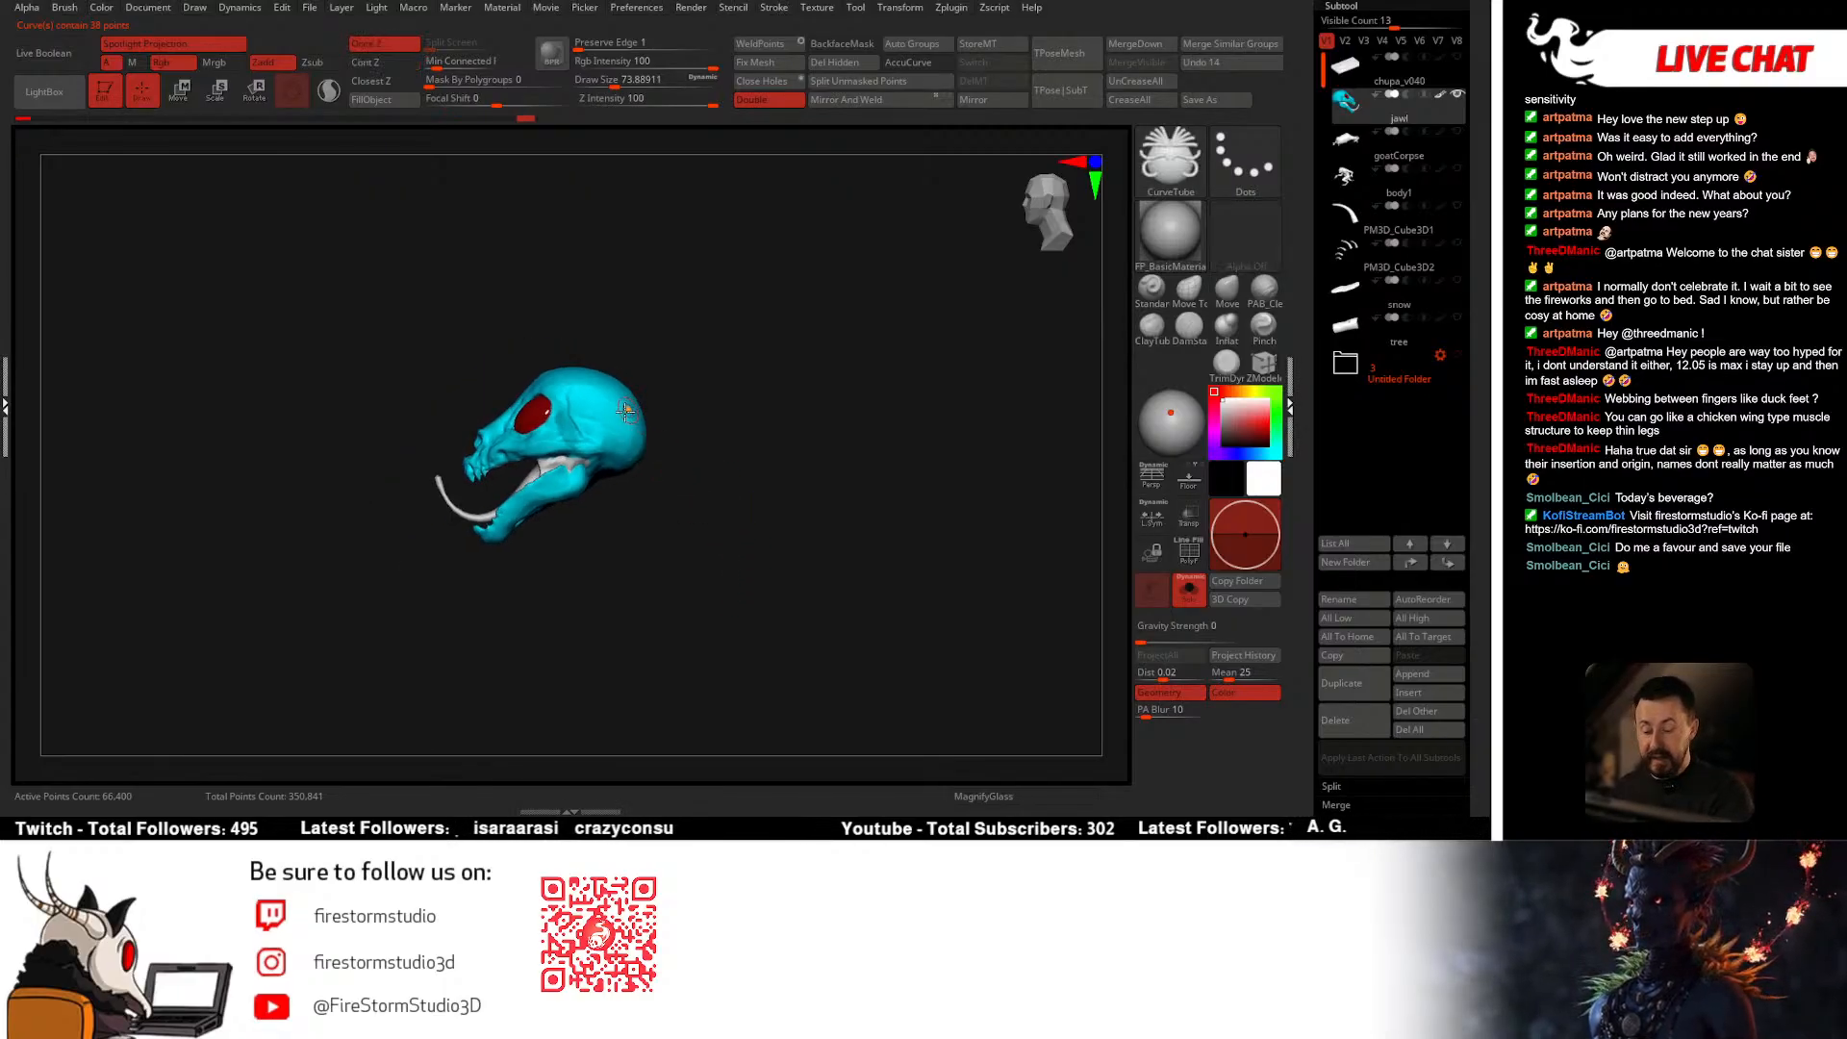
left_click_drag(847, 439, 844, 443)
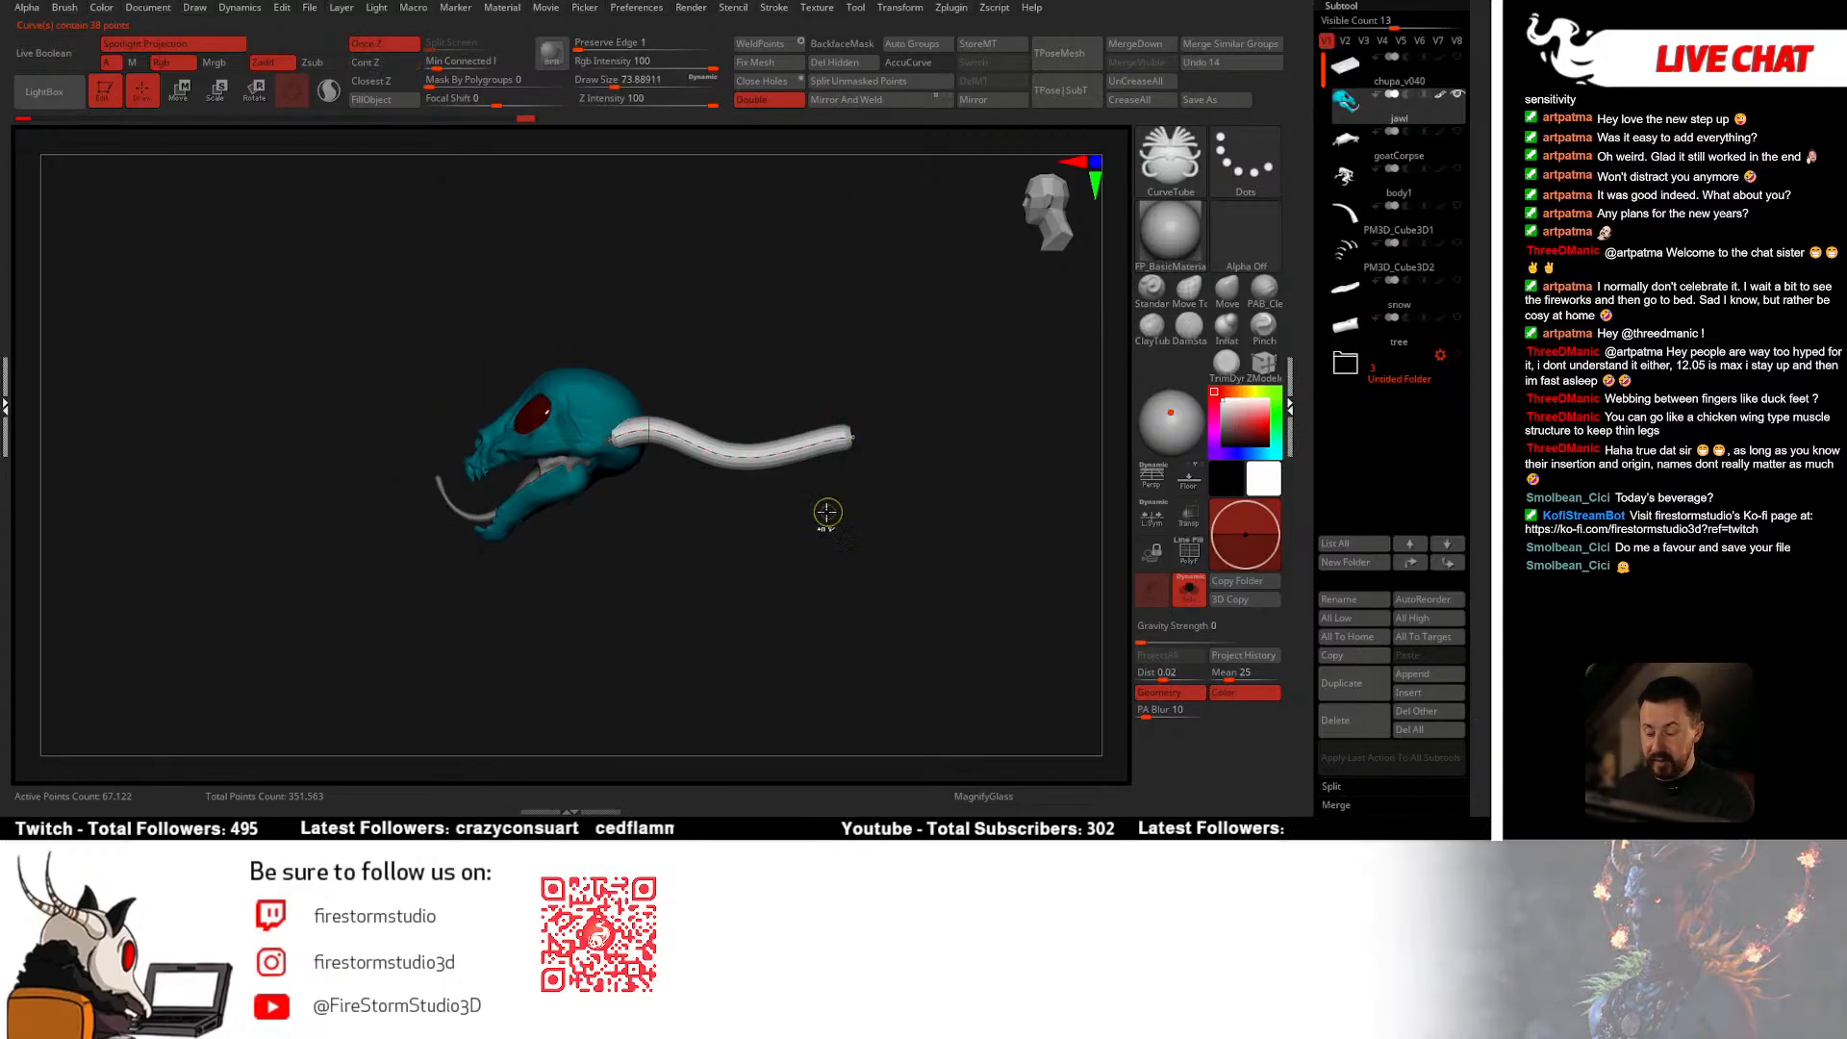
key("ctrl+z")
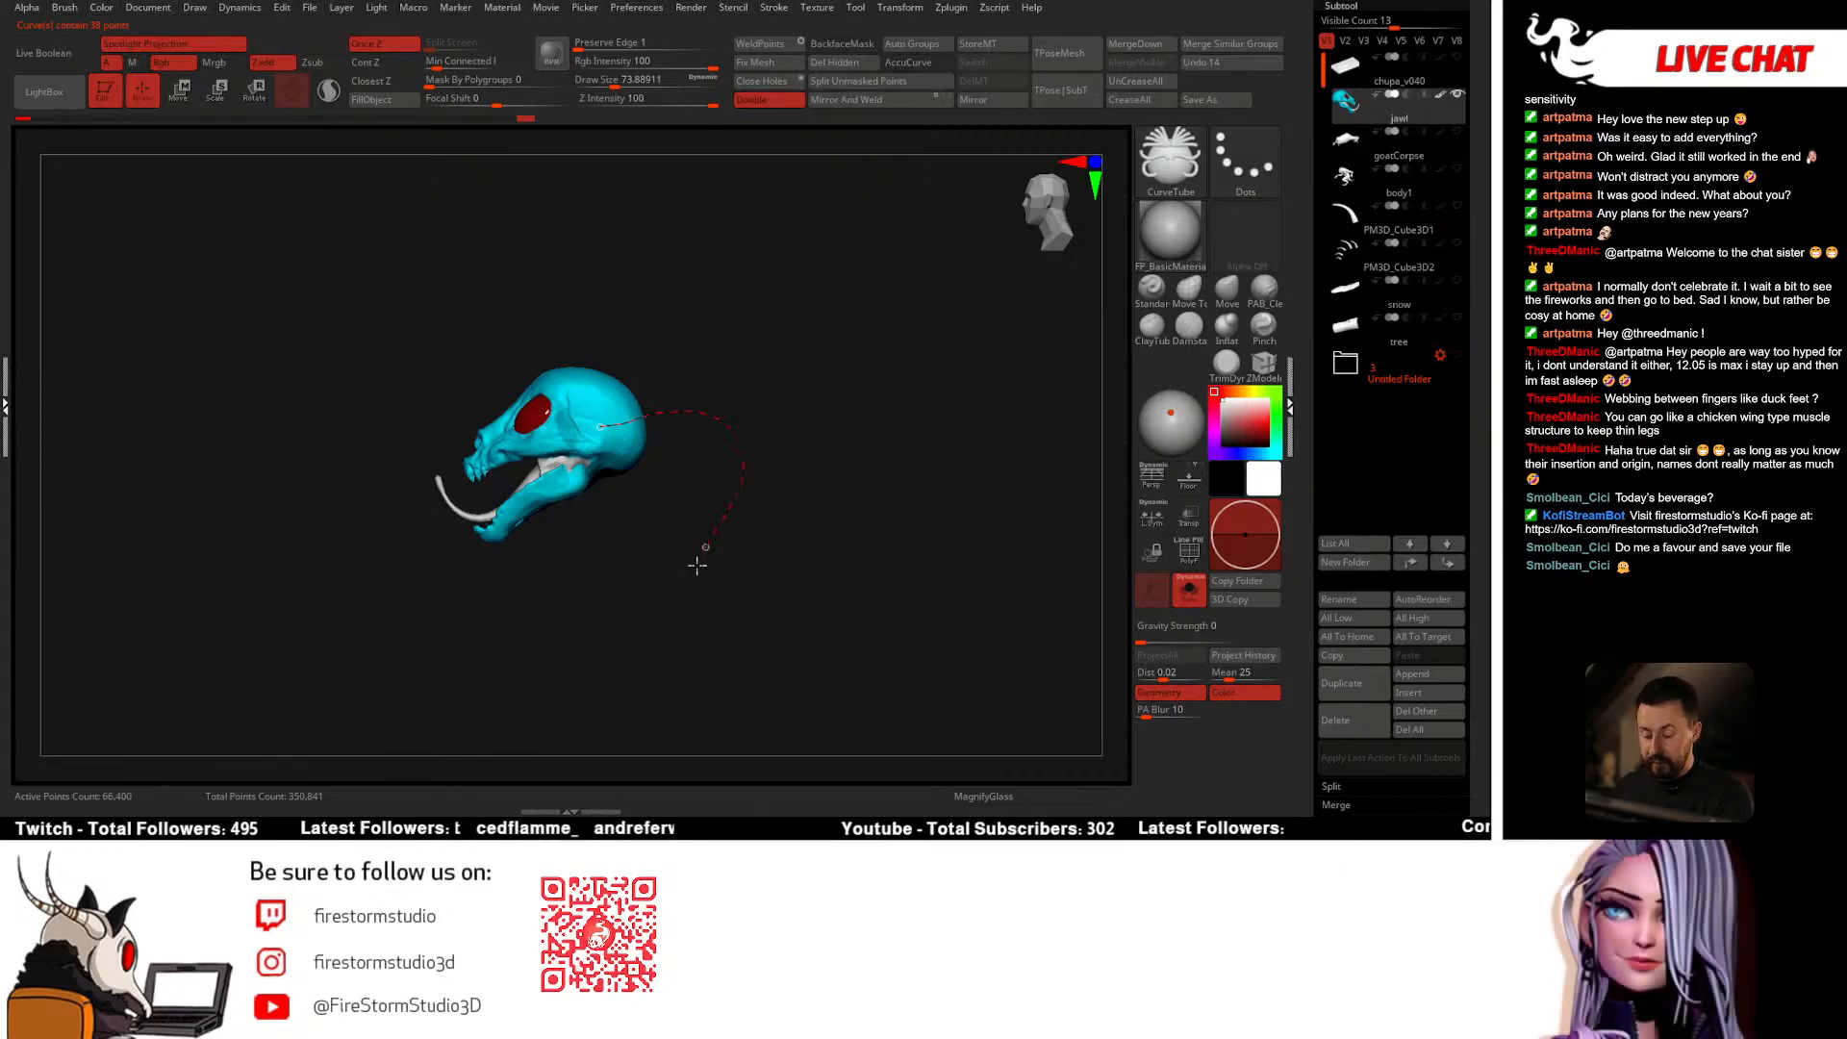
left_click_drag(698, 565, 688, 638)
key("ctrl+z")
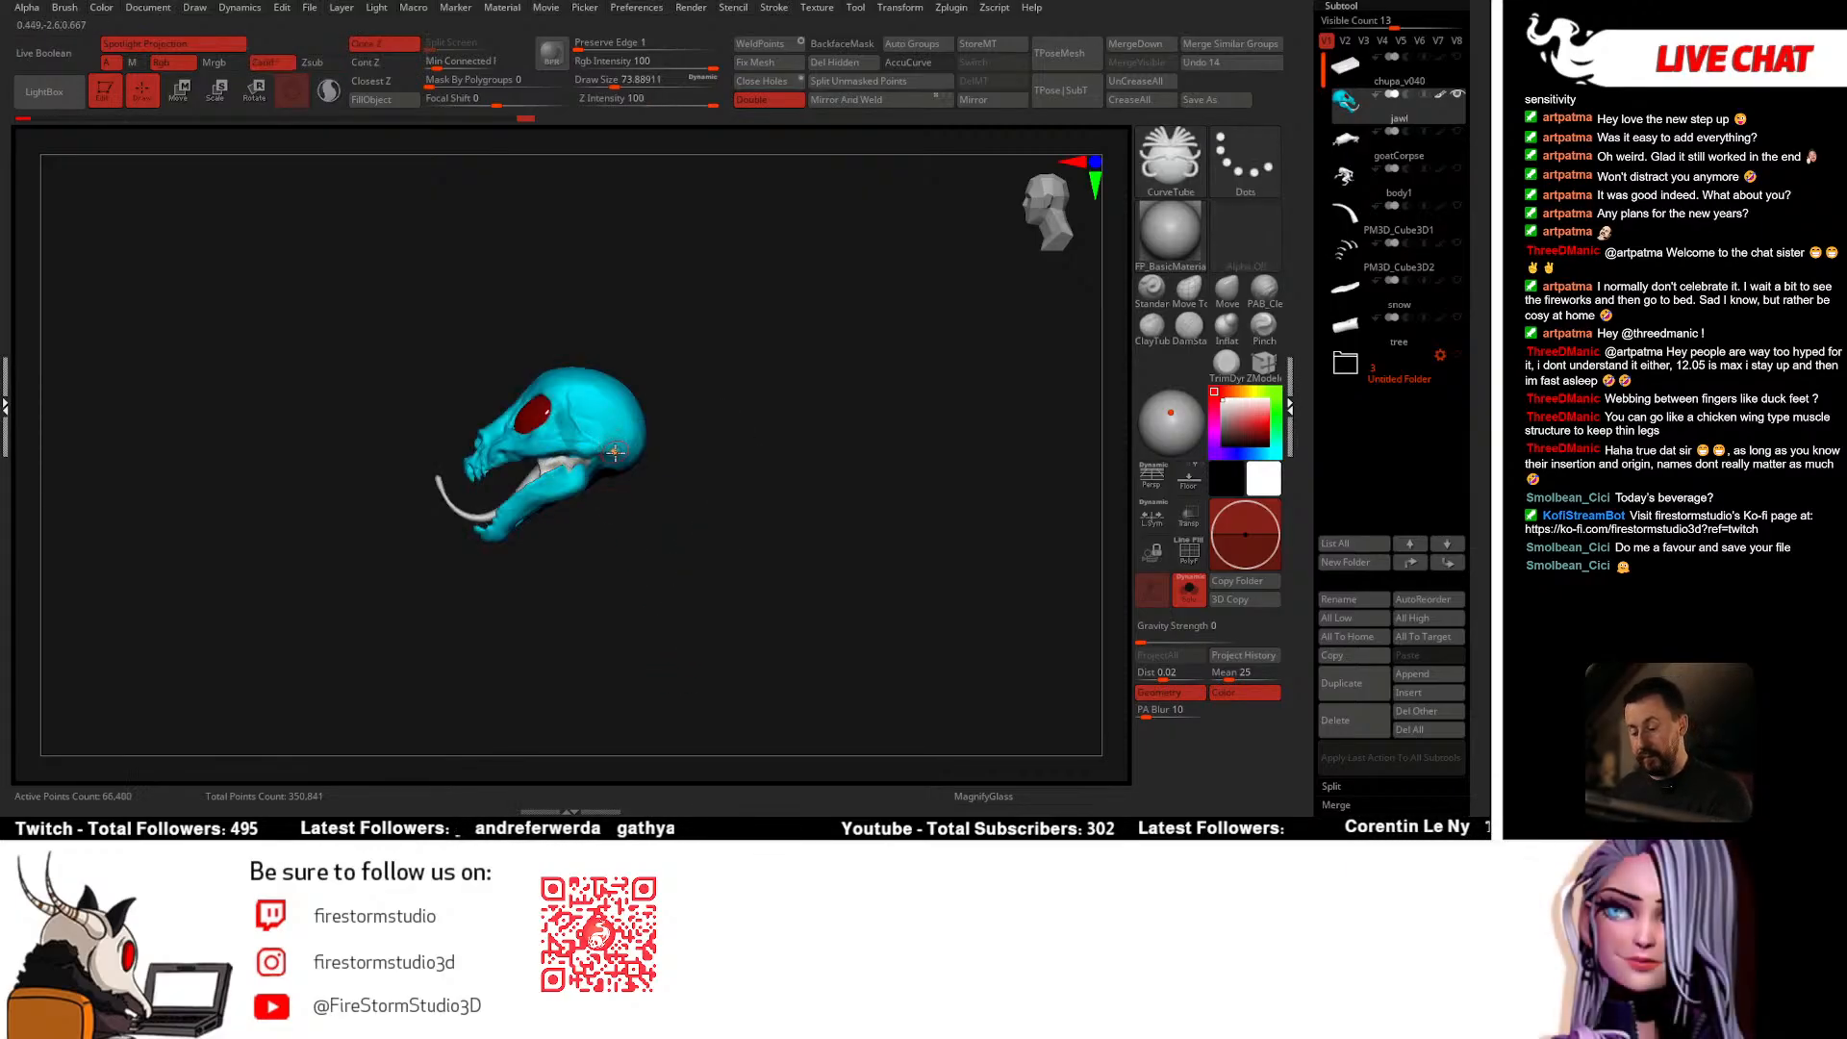
left_click_drag(615, 452, 671, 561)
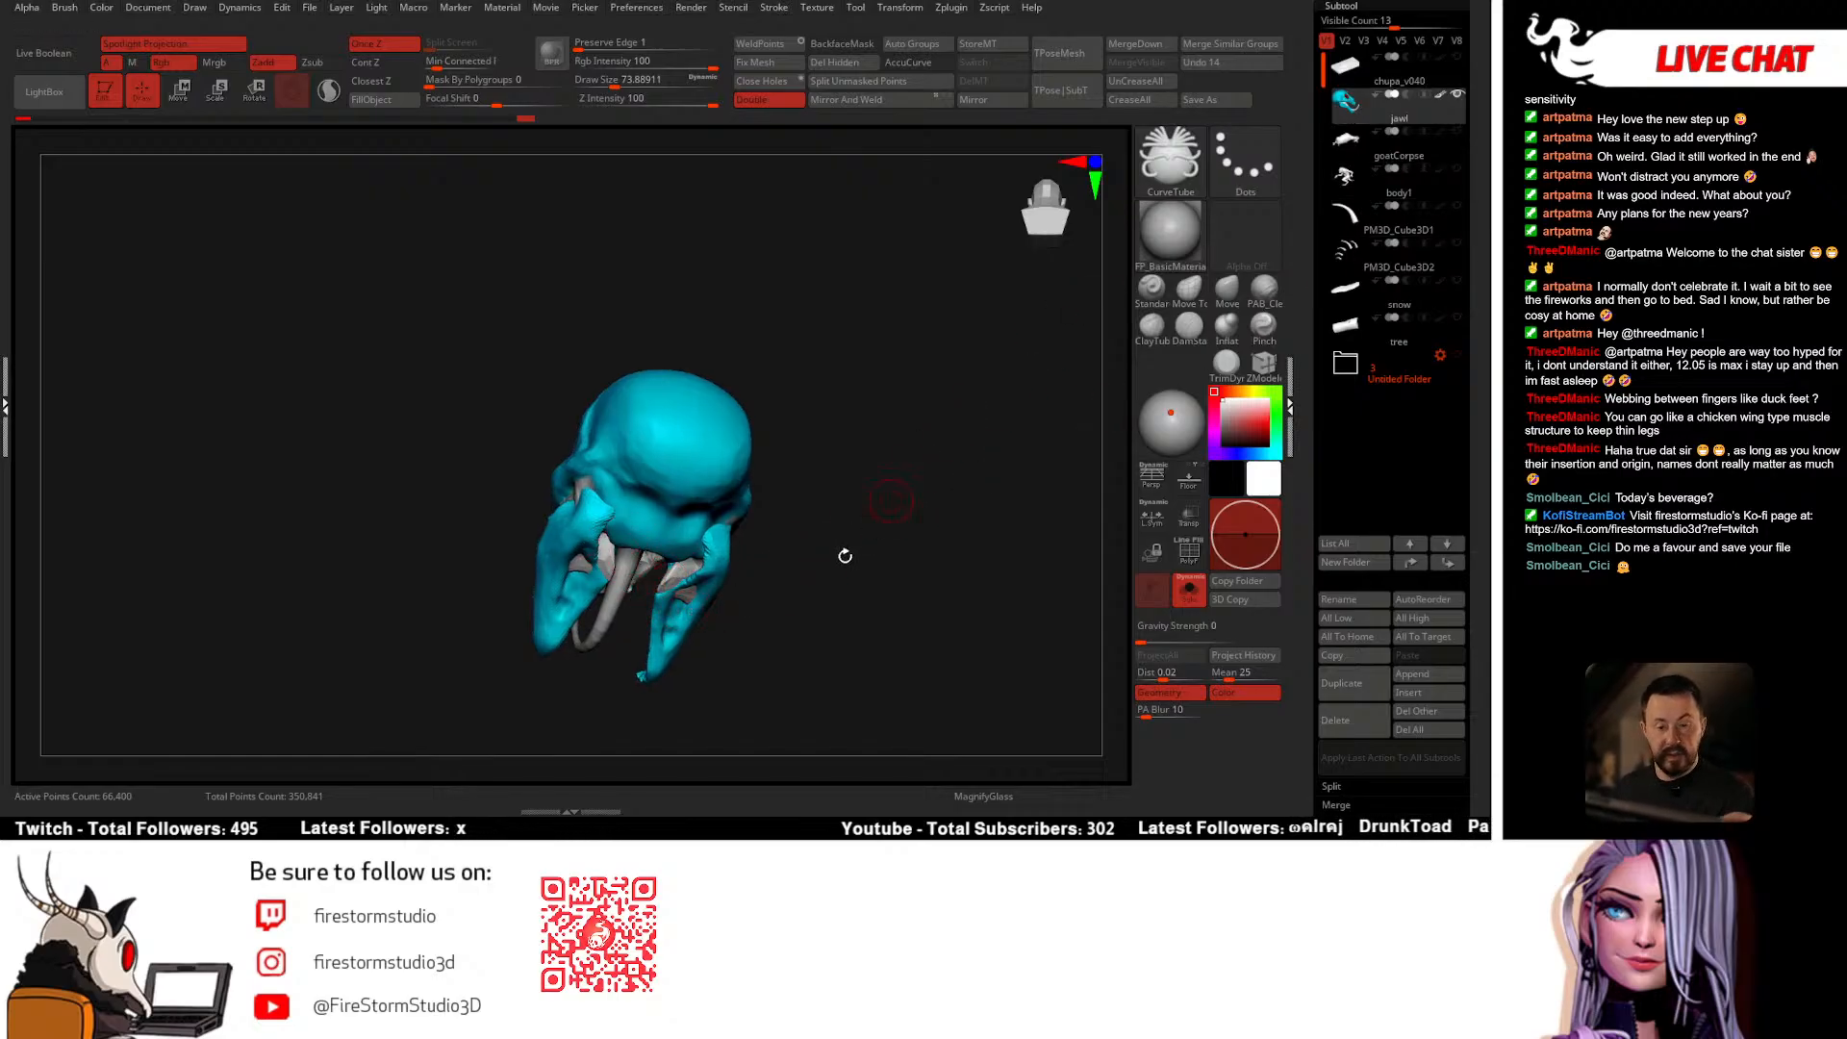
Step: Choose the IMM Primitives brush and insert a PolySphere on the centre line between the jaw muscles beneath the skull
mouse_move(845, 556)
left_mouse_down()
mouse_move(770, 568)
mouse_move(767, 462)
mouse_move(808, 536)
mouse_move(779, 478)
mouse_move(627, 424)
left_mouse_up()
key("b")
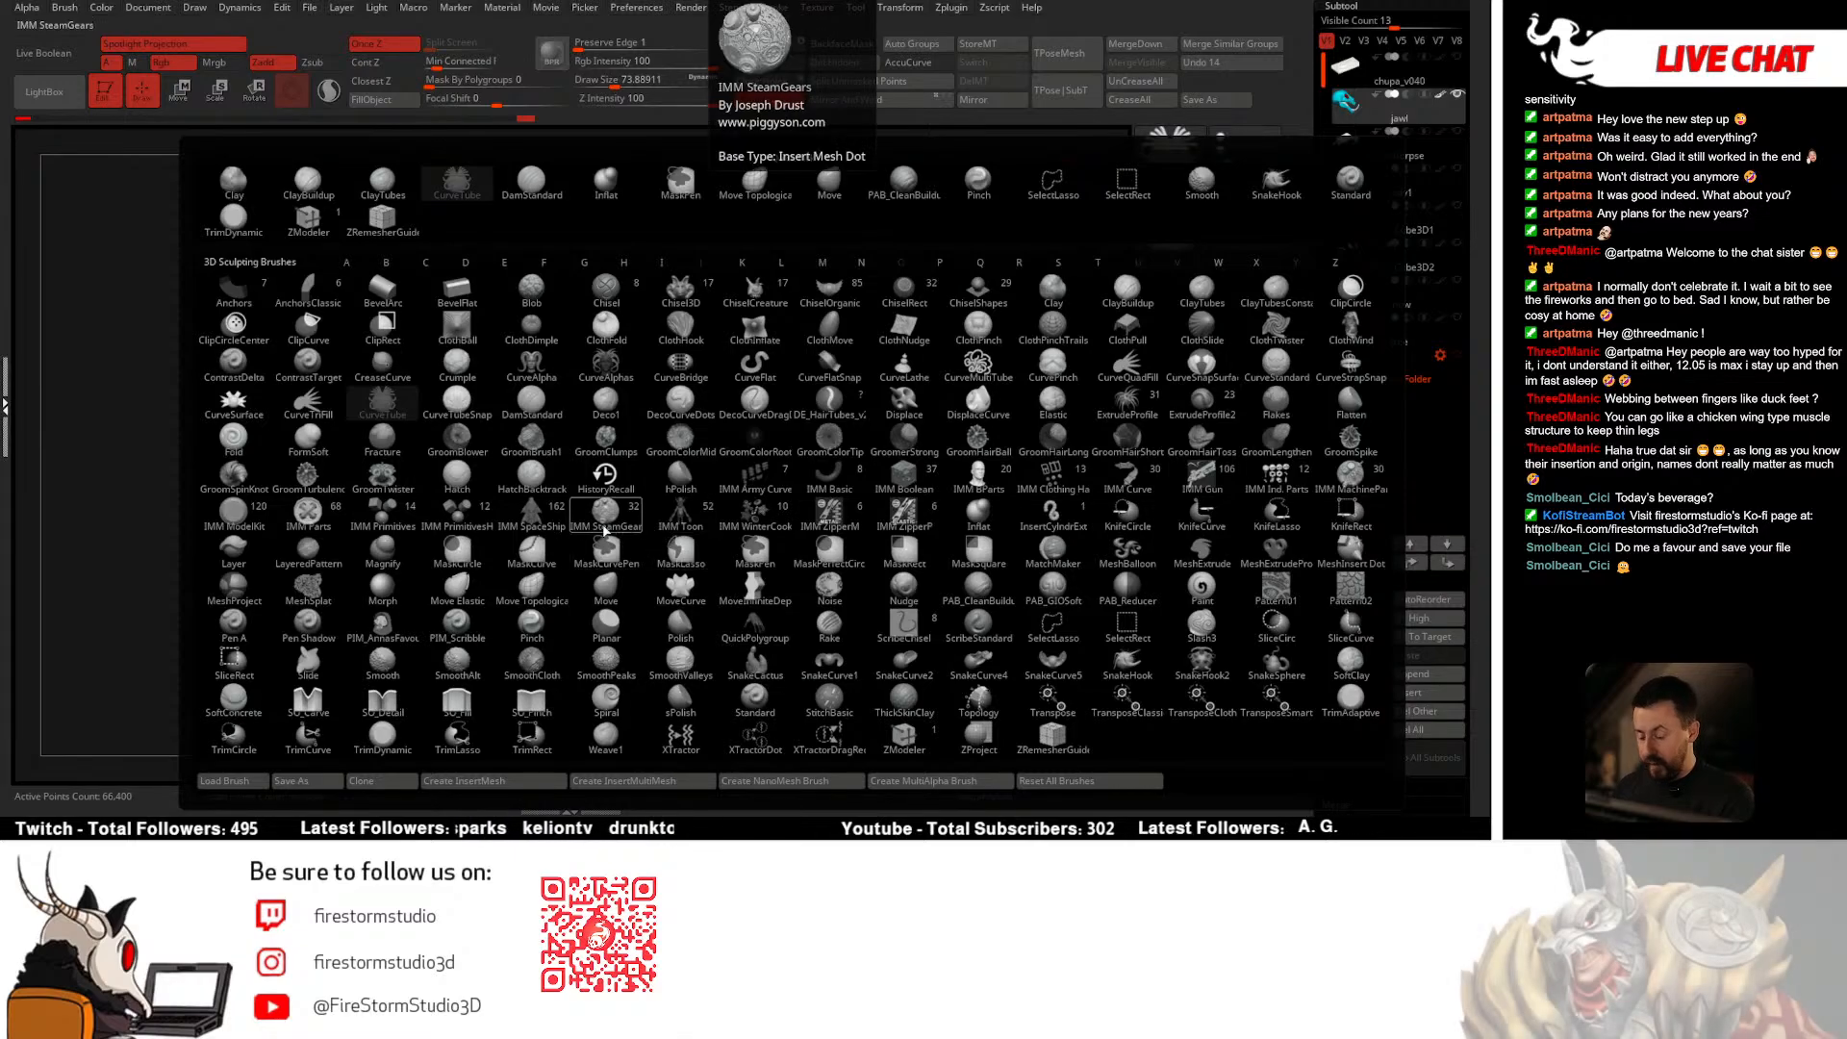
left_click(383, 518)
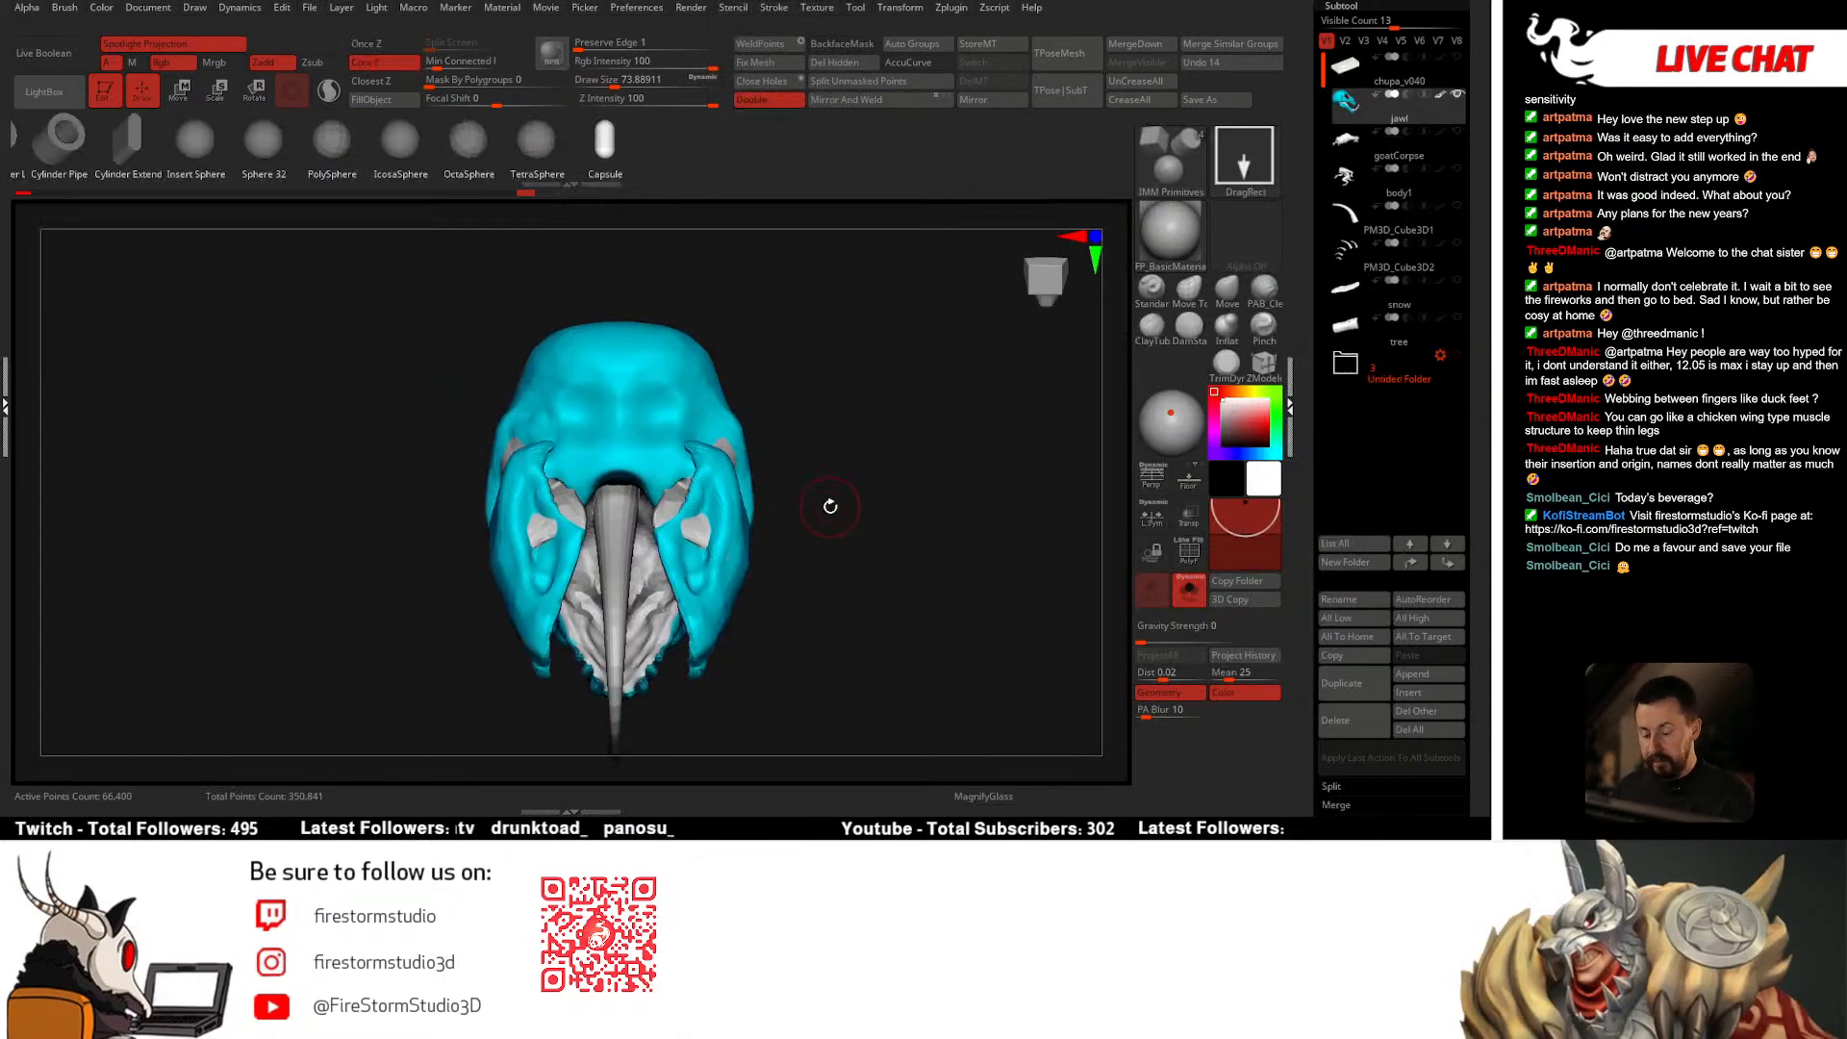
left_click(328, 145)
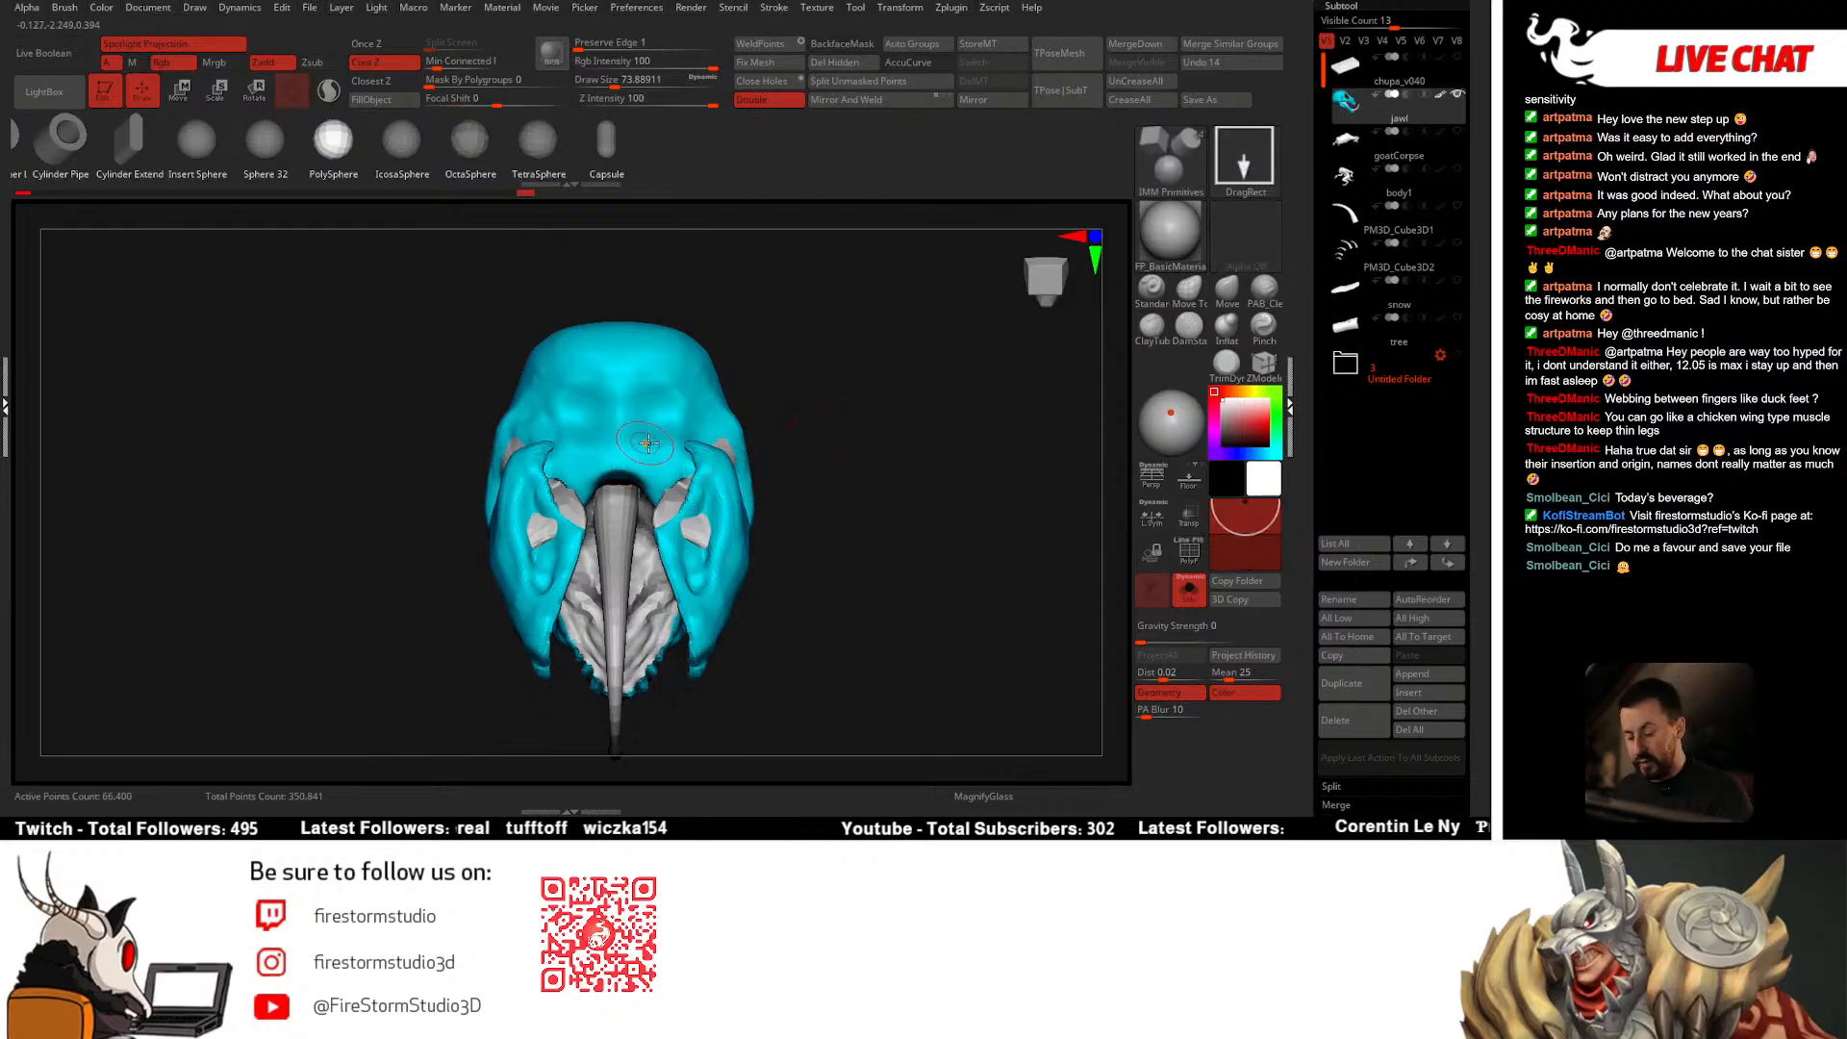
left_click_drag(620, 456, 647, 502)
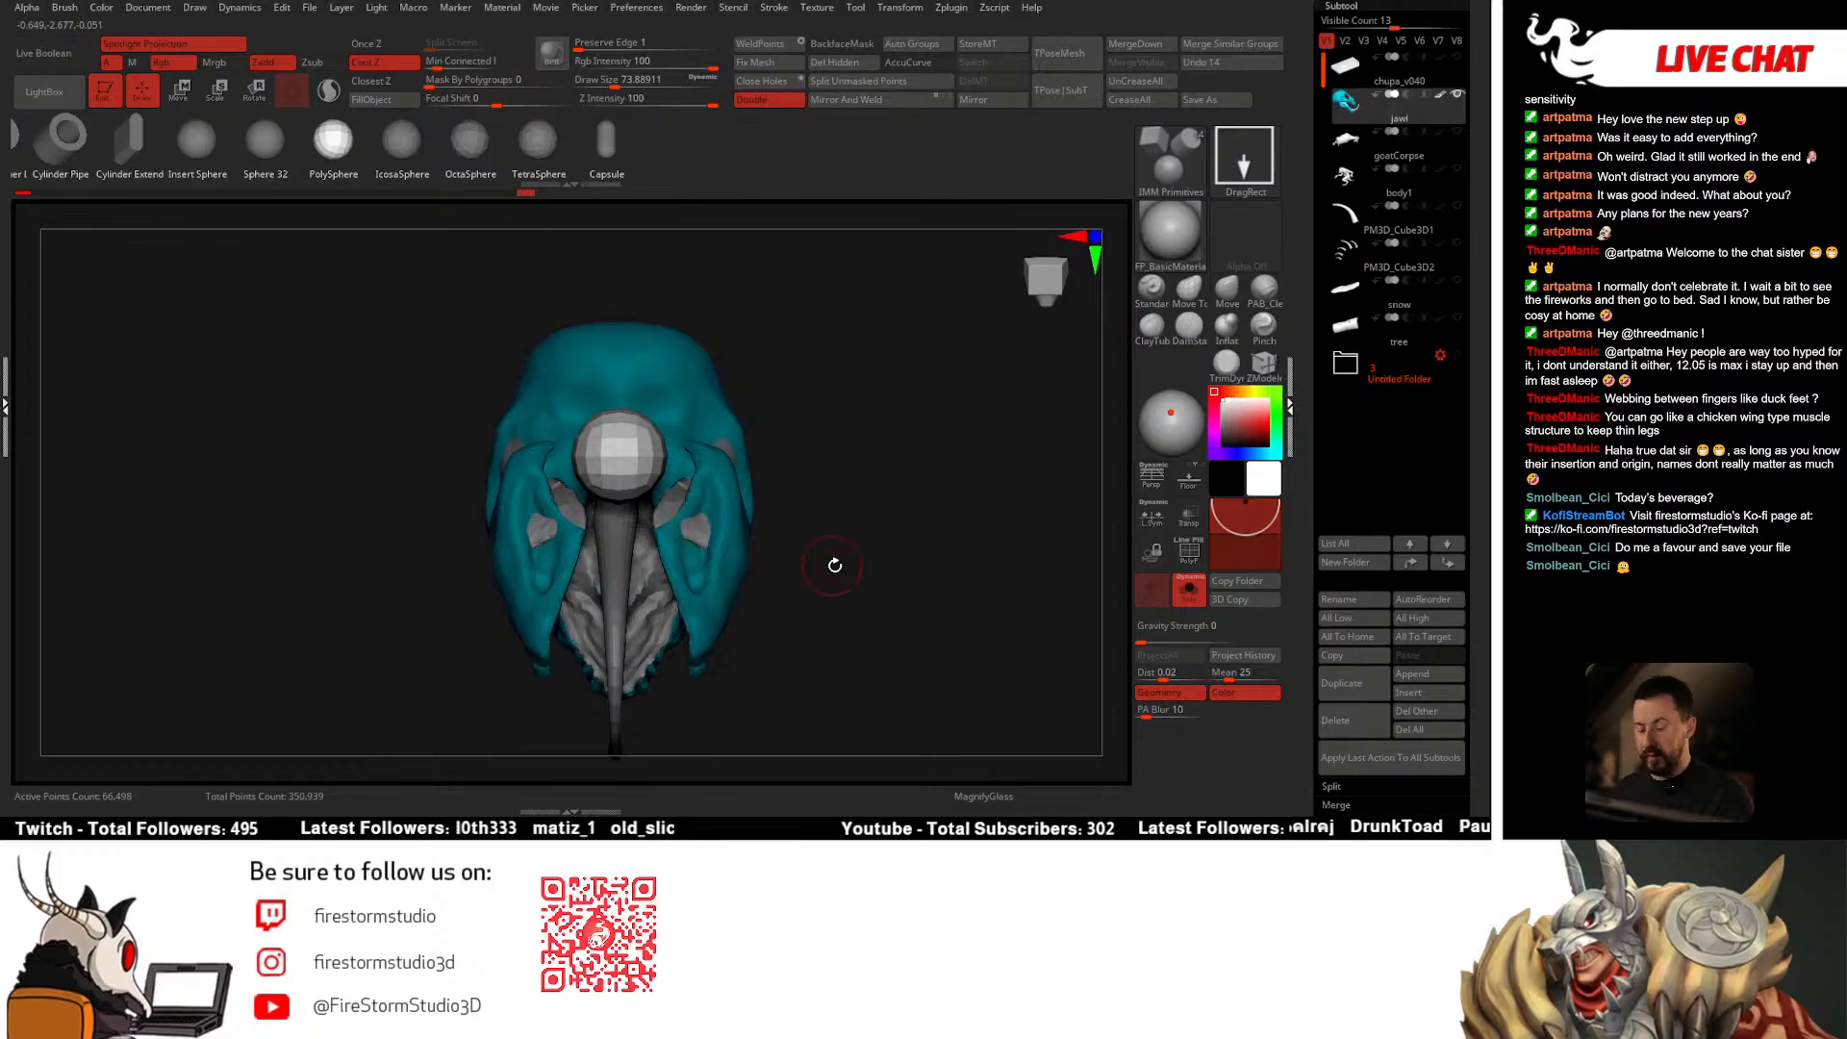
Step: Flatten the inserted sphere into a wide ellipsoid and position it across the gap between the jaw hinges
mouse_move(835, 565)
left_mouse_down()
mouse_move(842, 430)
mouse_move(907, 475)
mouse_move(885, 482)
left_mouse_up()
key("w")
left_click_drag(542, 454, 571, 454)
left_click_drag(532, 337, 689, 446)
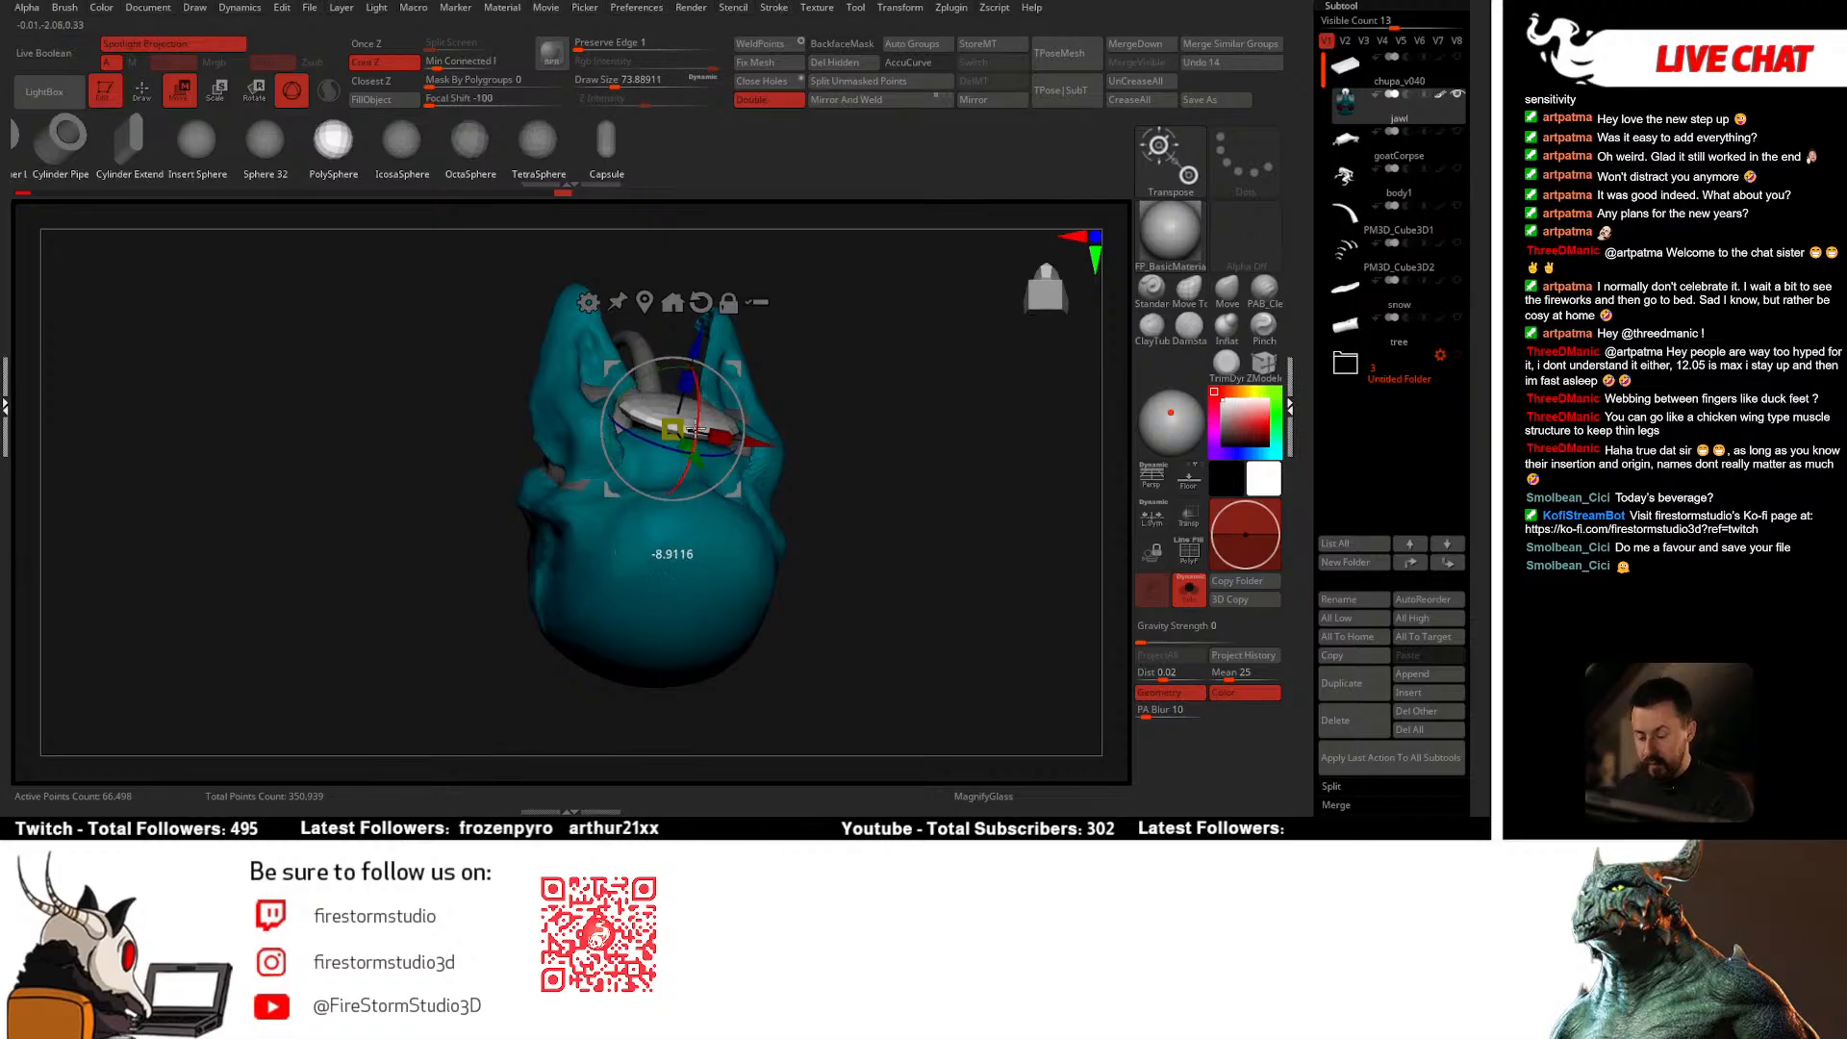
left_click_drag(703, 361, 700, 369)
left_click_drag(810, 377, 761, 509)
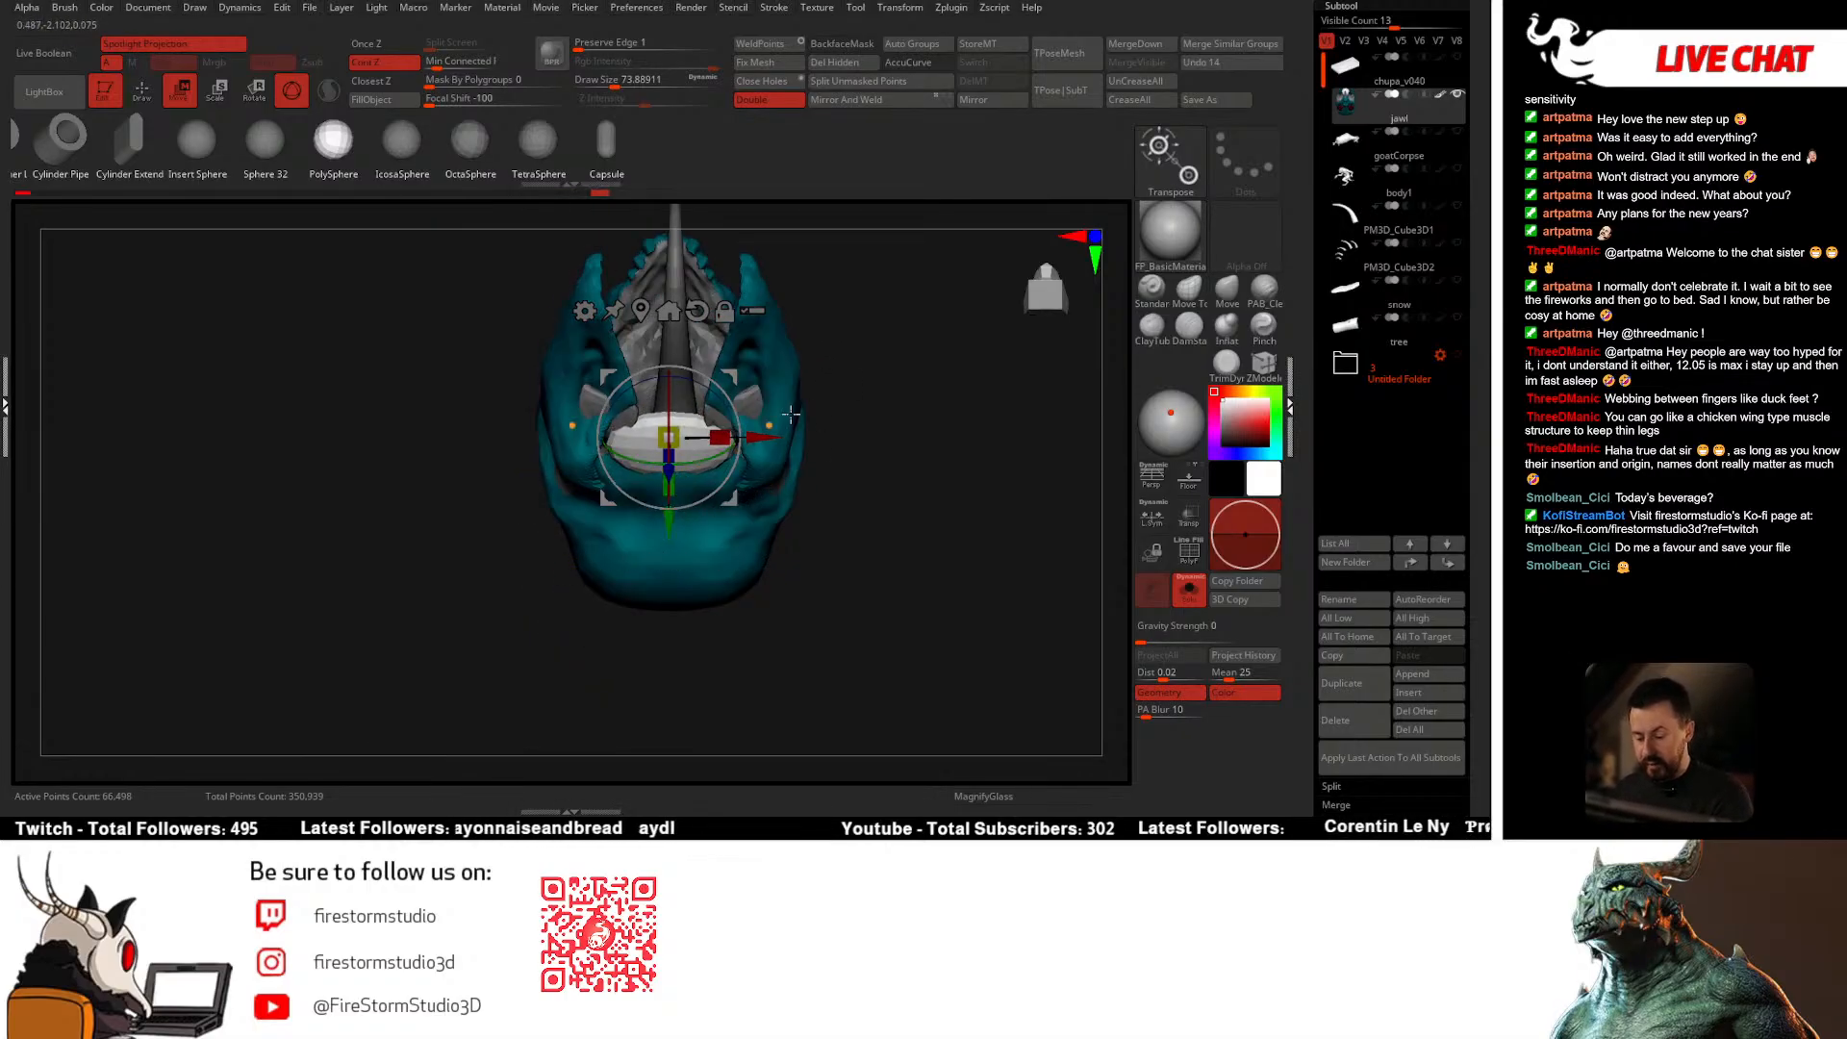
left_click_drag(791, 413, 767, 505)
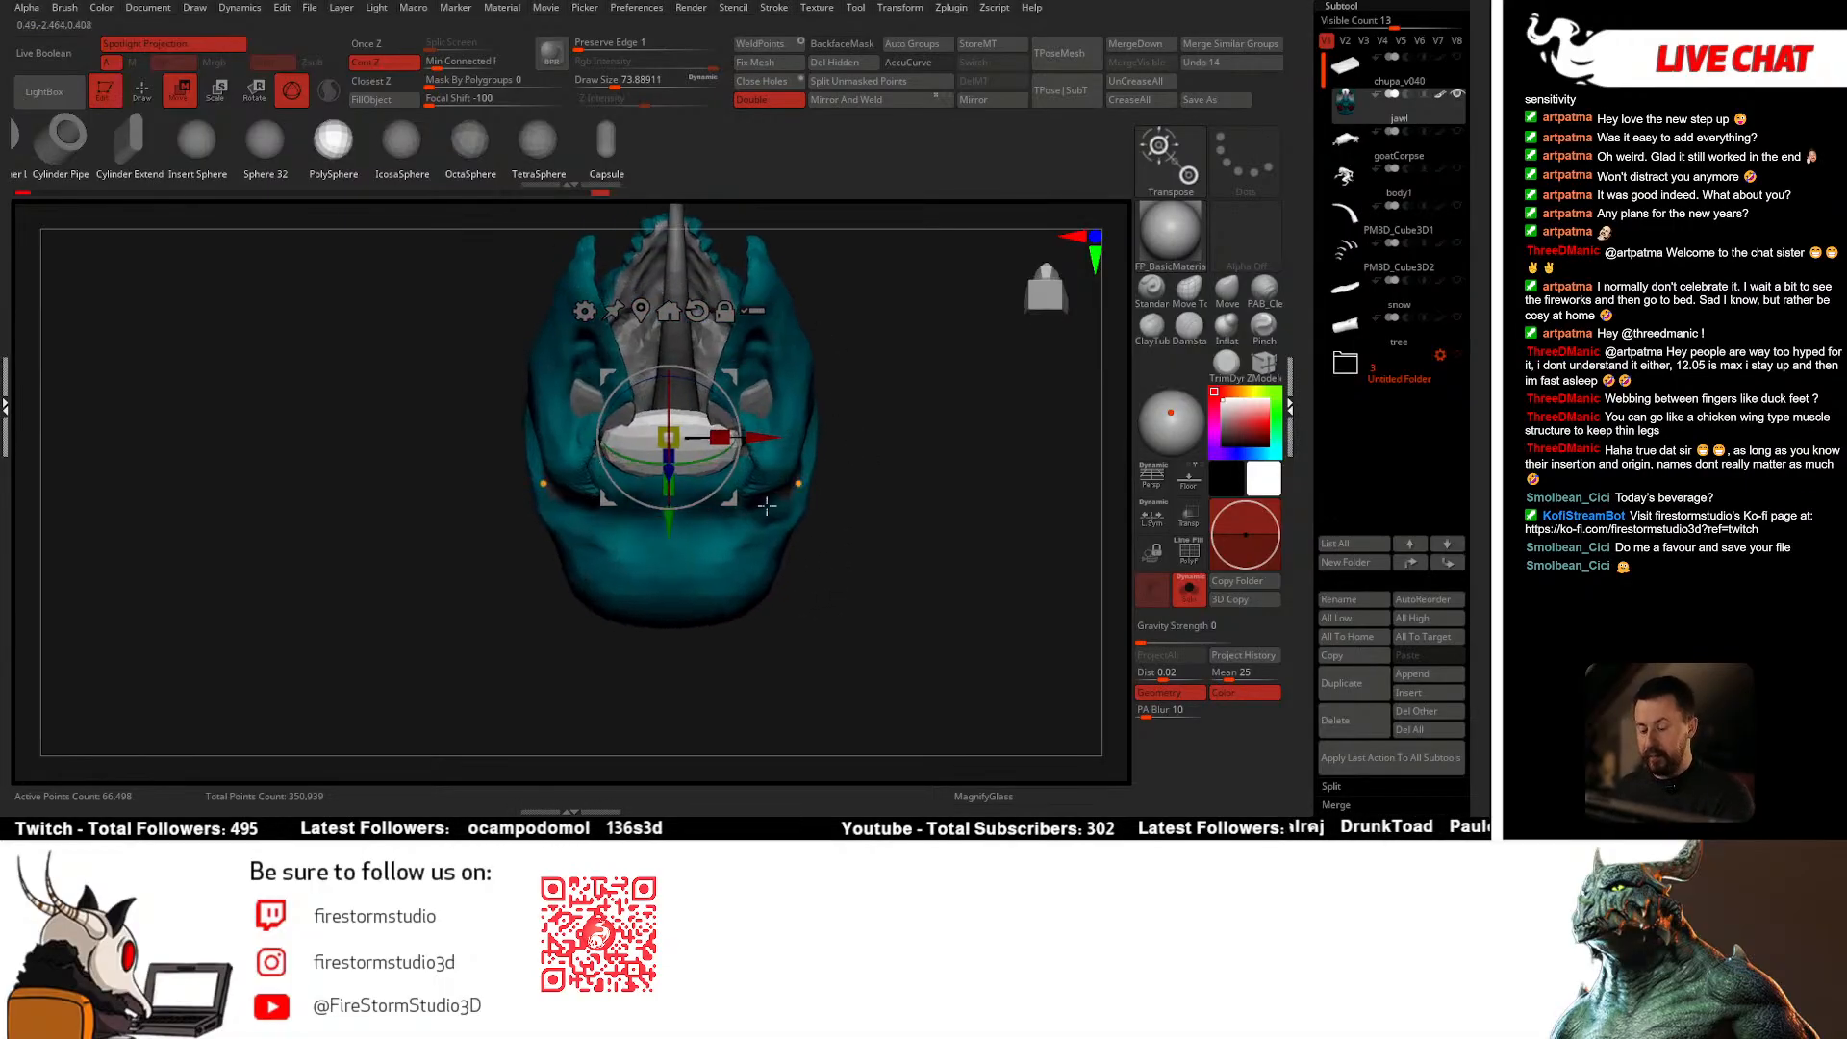
Step: Choose the Move brush and shape the flattened sphere into a curved muscle band, using a draw size of about 94
key("q")
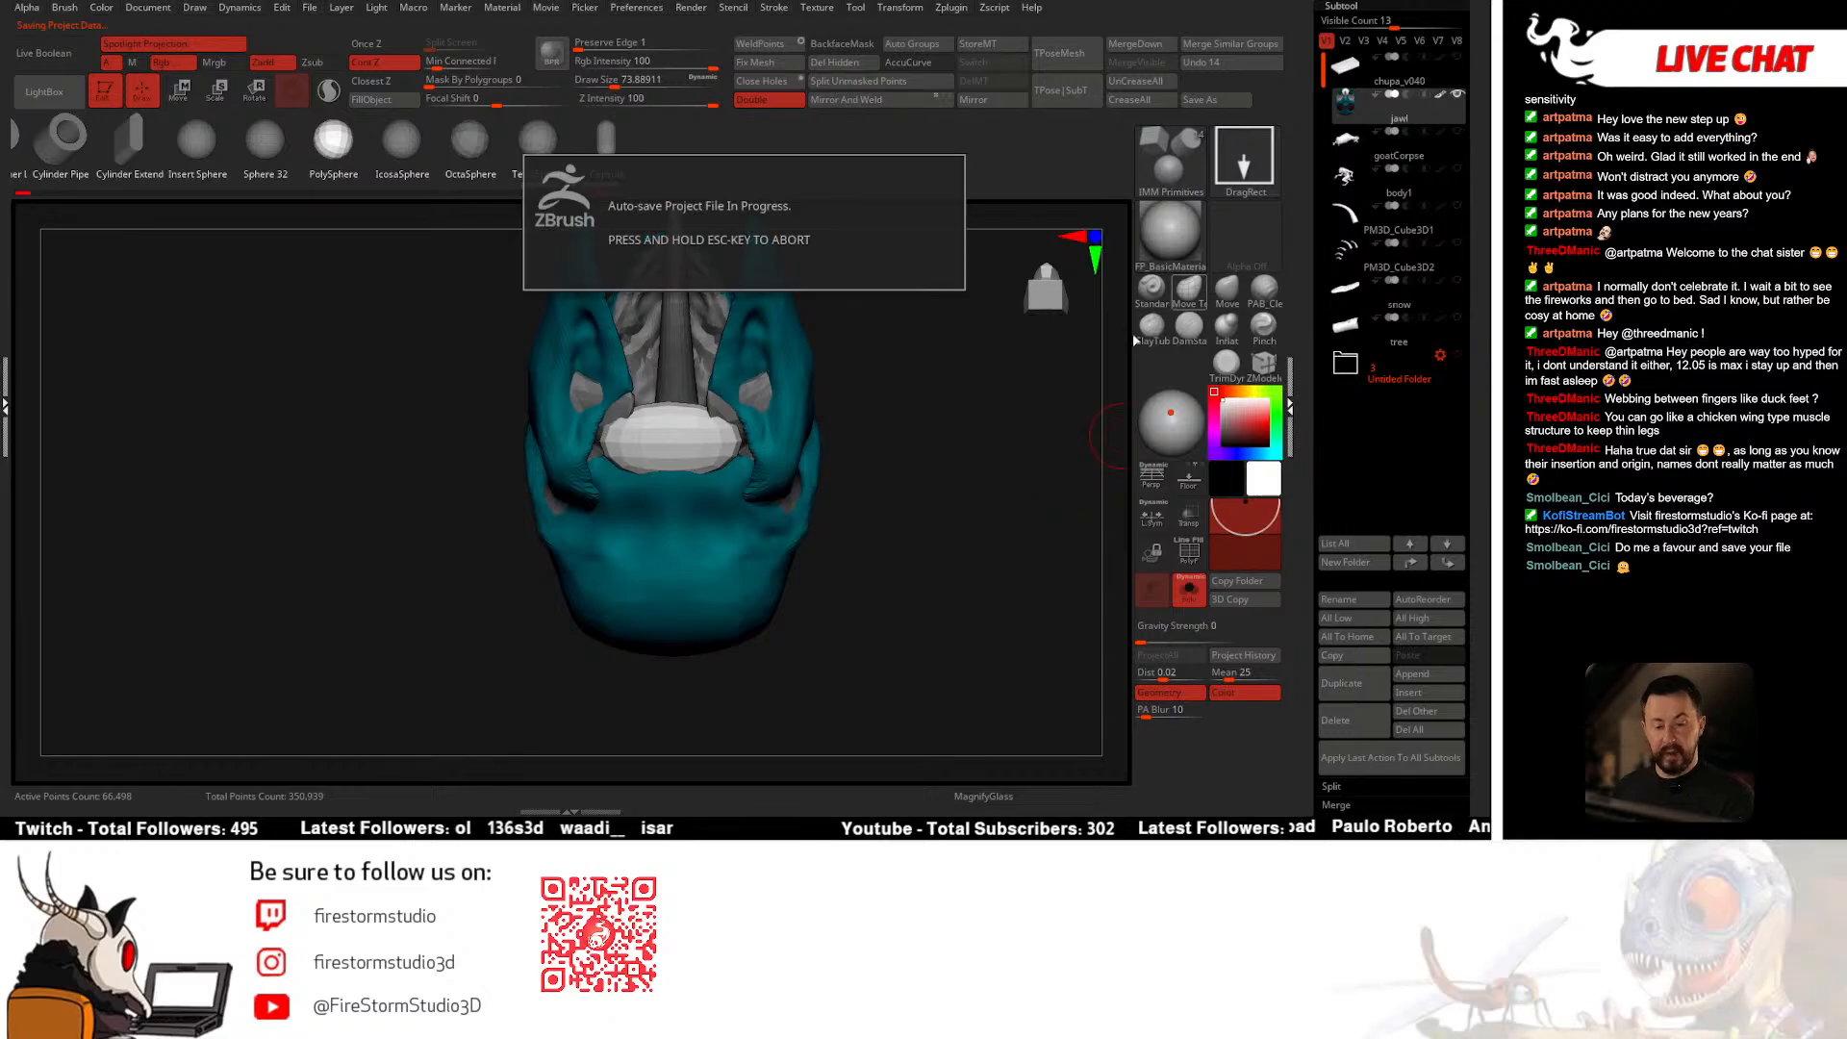
key("b")
key("m")
key("v")
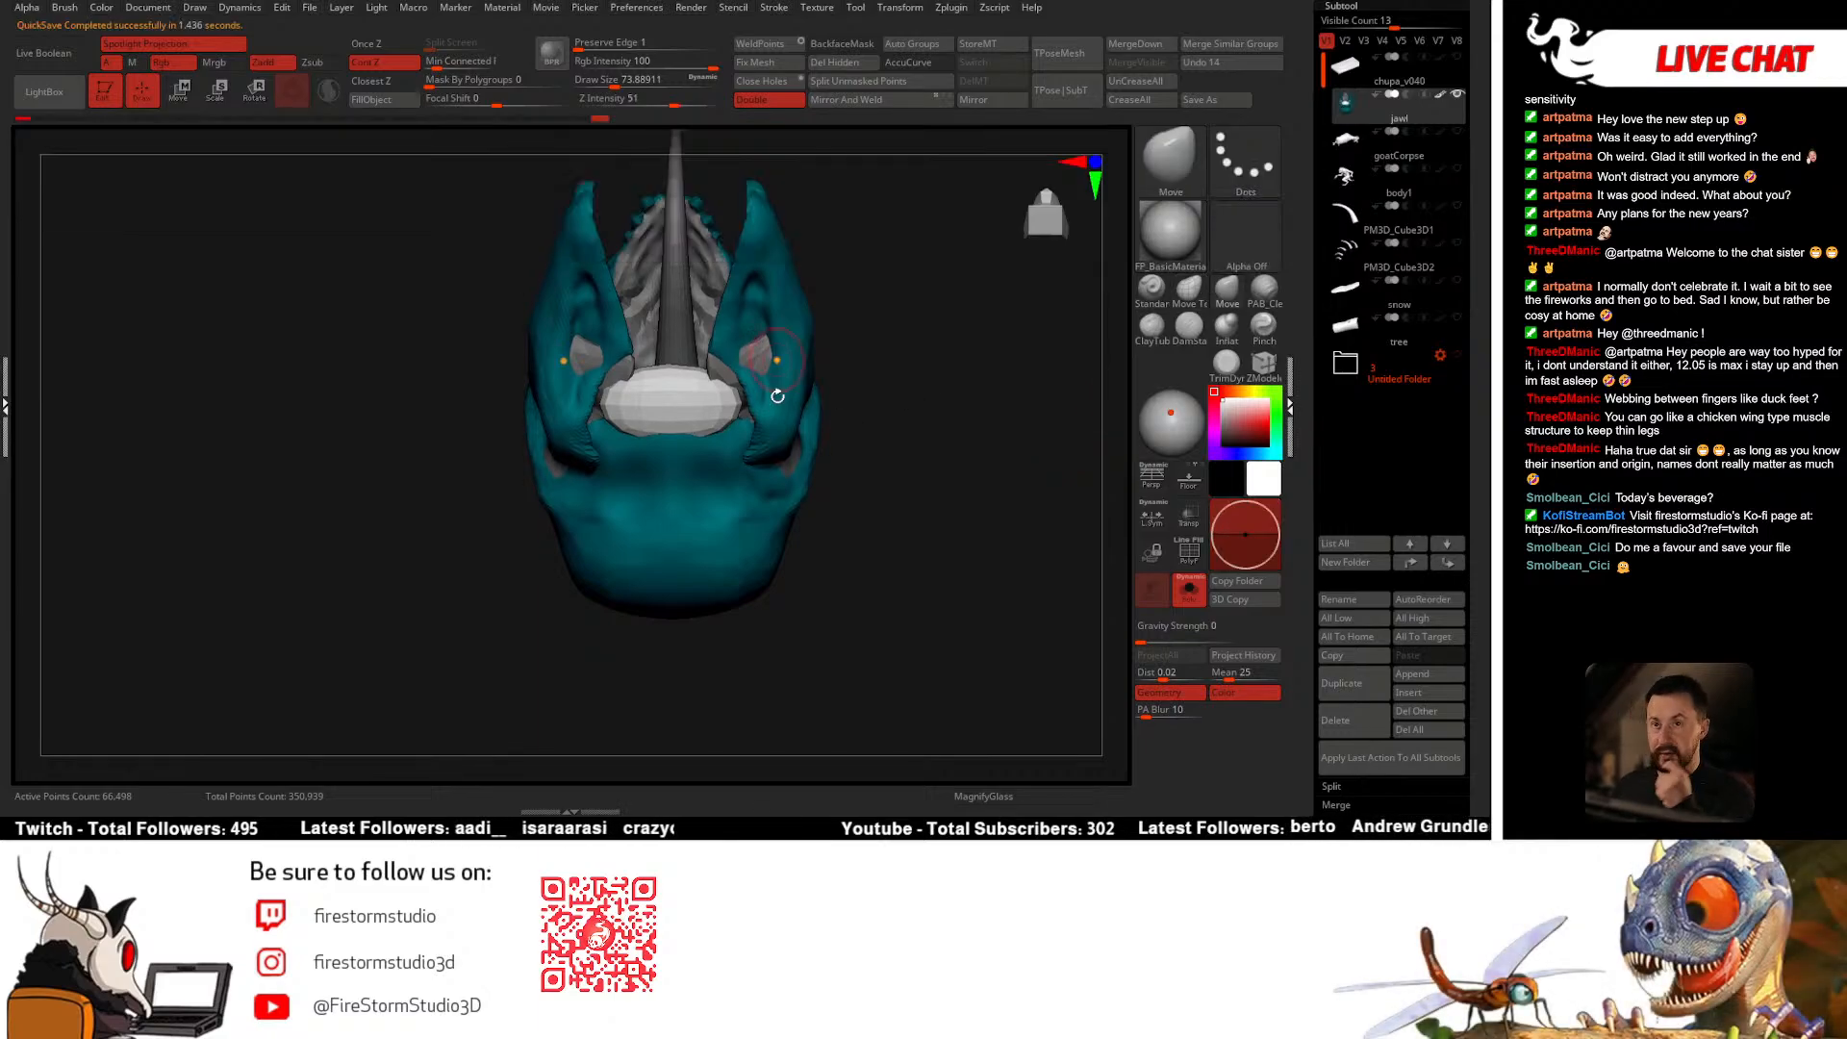
mouse_move(694, 408)
right_mouse_down()
mouse_move(700, 437)
mouse_move(712, 372)
right_mouse_up()
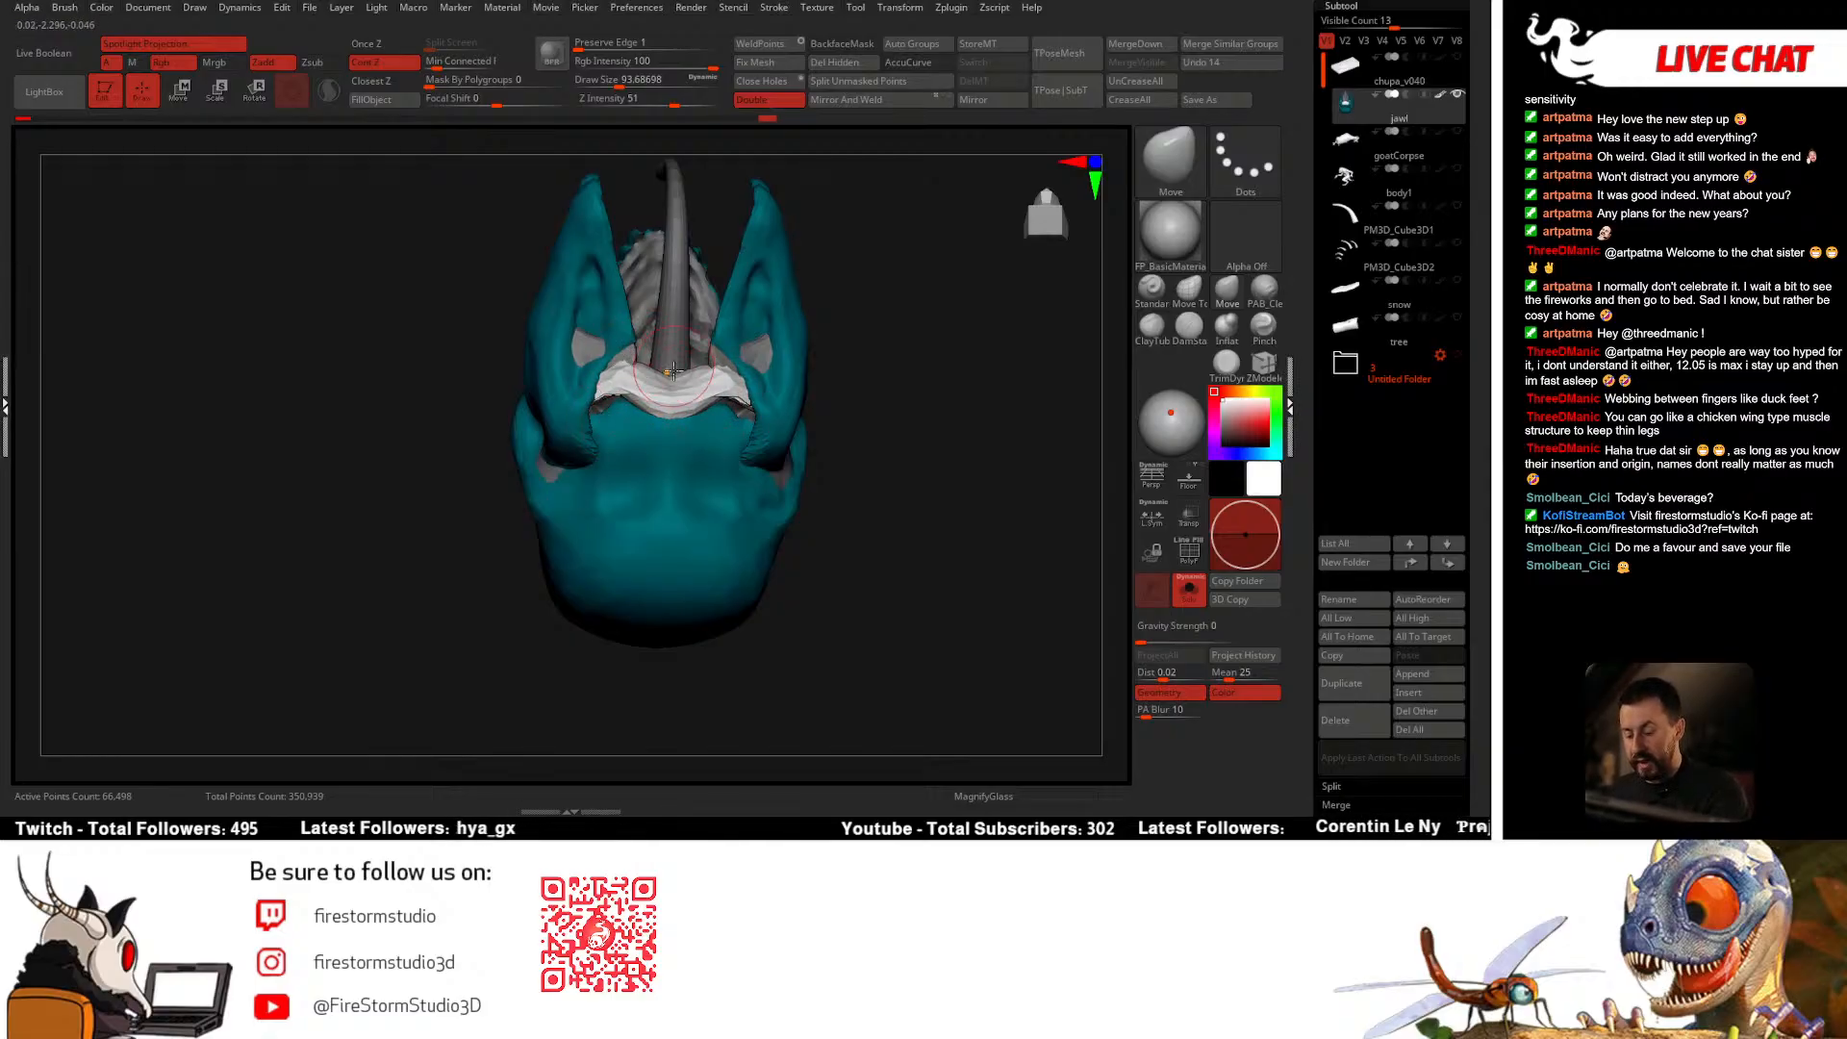
key("space")
mouse_move(674, 371)
left_mouse_down()
mouse_move(661, 381)
mouse_move(732, 371)
left_mouse_up()
Step: Duplicate the muscle band and place the copy further forward between the two mandibles
mouse_move(693, 375)
right_mouse_down()
mouse_move(673, 425)
mouse_move(714, 381)
mouse_move(673, 452)
mouse_move(680, 627)
mouse_move(670, 537)
mouse_move(708, 335)
right_mouse_up()
key("w")
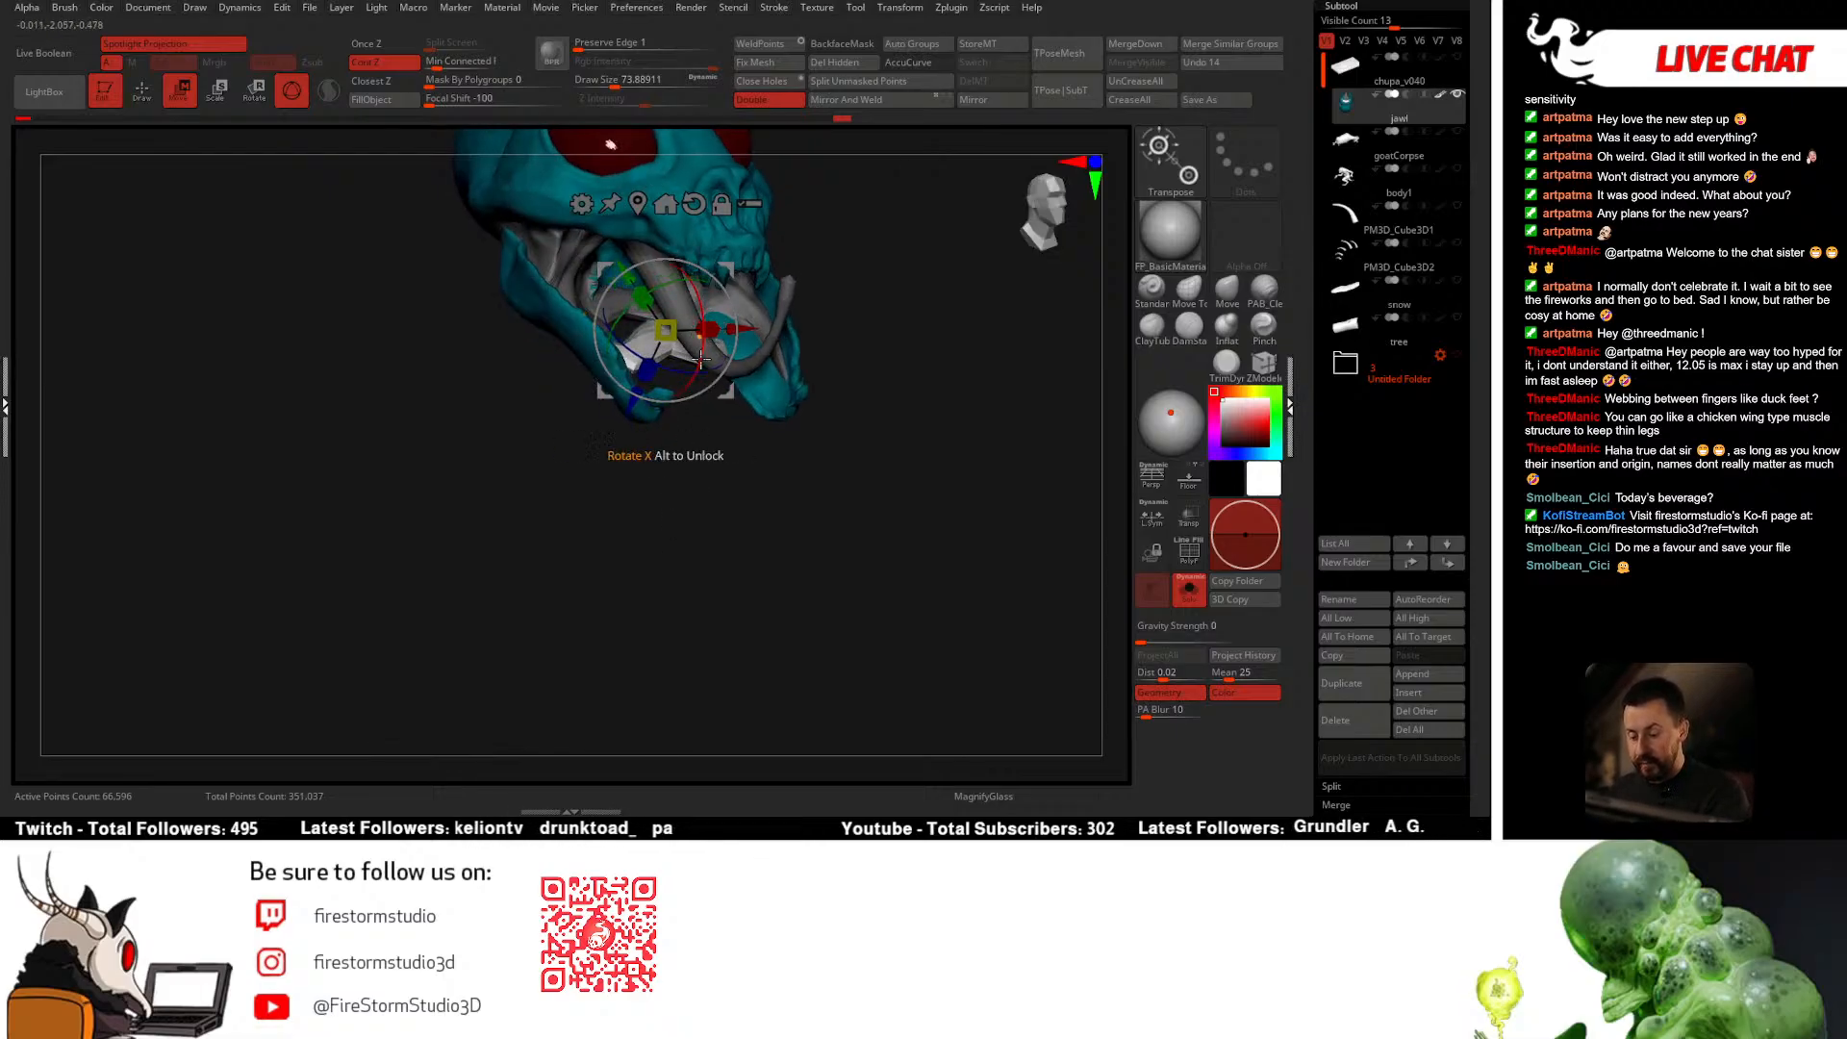
mouse_move(673, 367)
right_mouse_down()
mouse_move(640, 399)
mouse_move(646, 513)
right_mouse_up()
key("q")
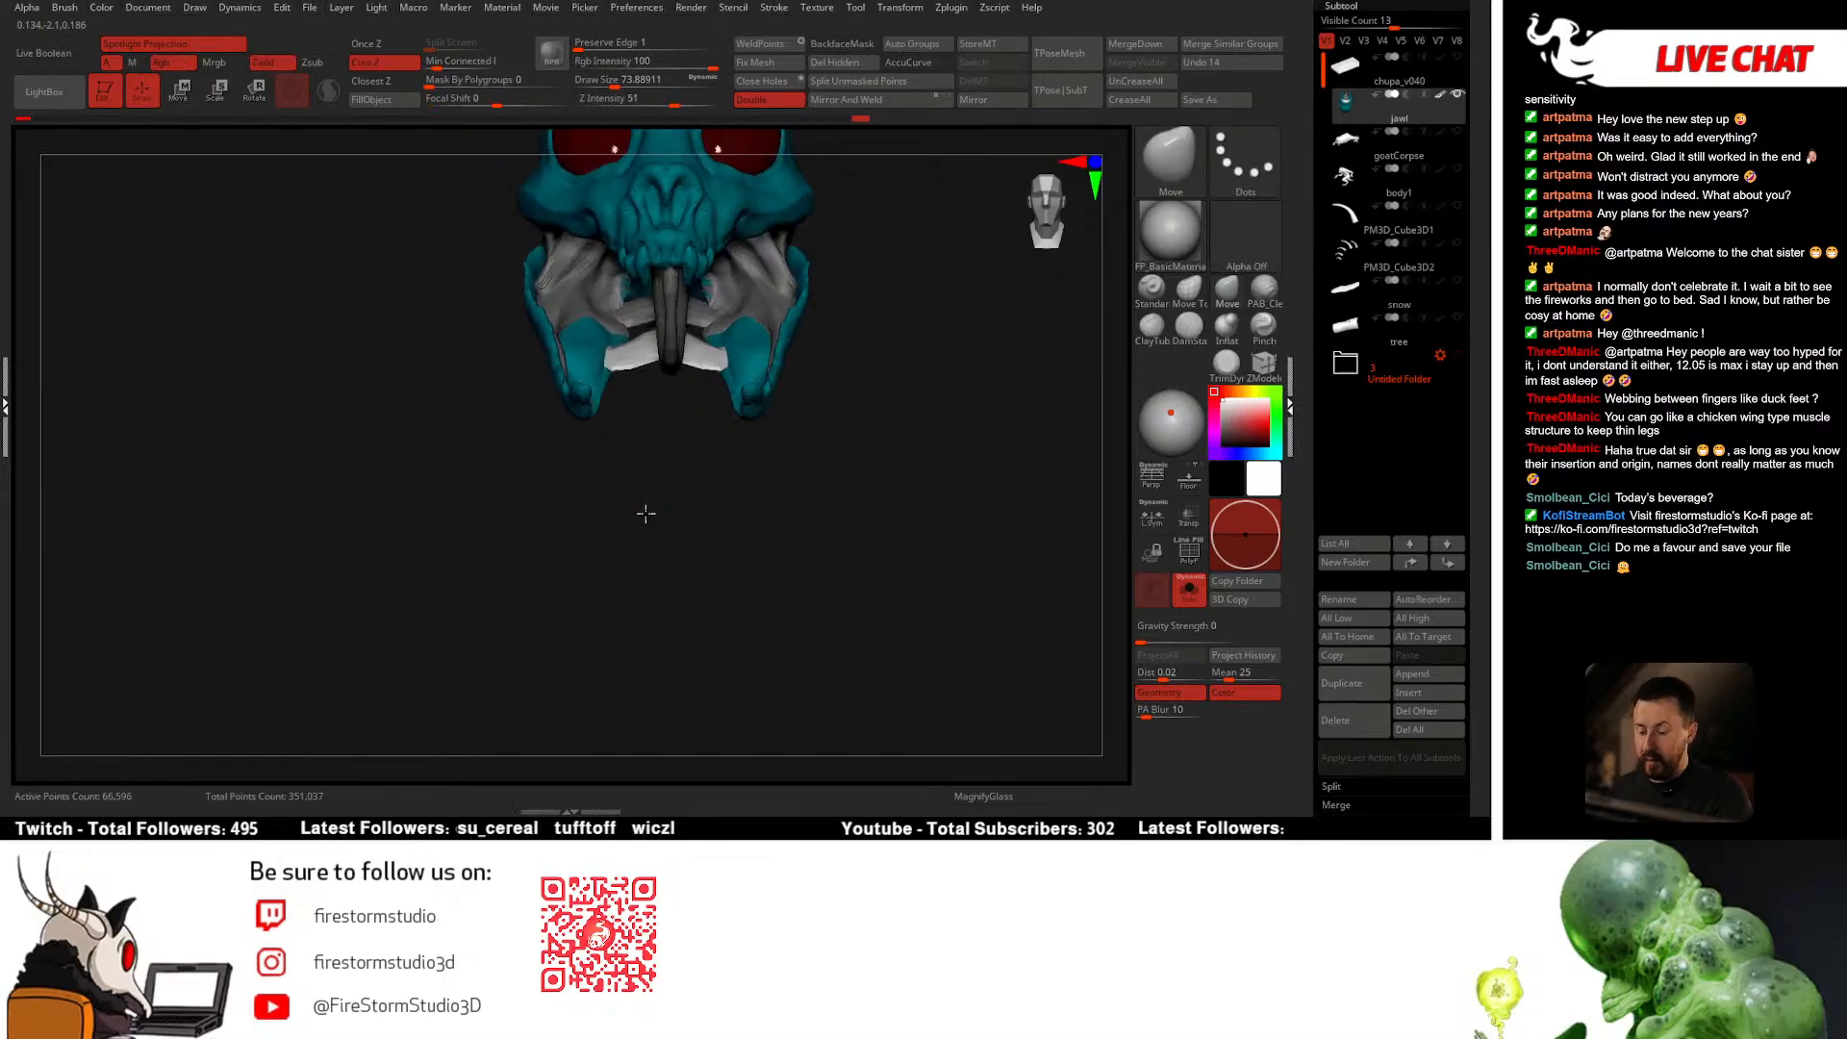
Step: Smooth and reshape the front muscle band so it spans between the mandibles, using the Move brush at a draw size of about 57
mouse_move(655, 449)
right_mouse_down()
mouse_move(662, 380)
mouse_move(662, 409)
right_mouse_up()
left_click_drag(662, 409, 664, 402, "shift")
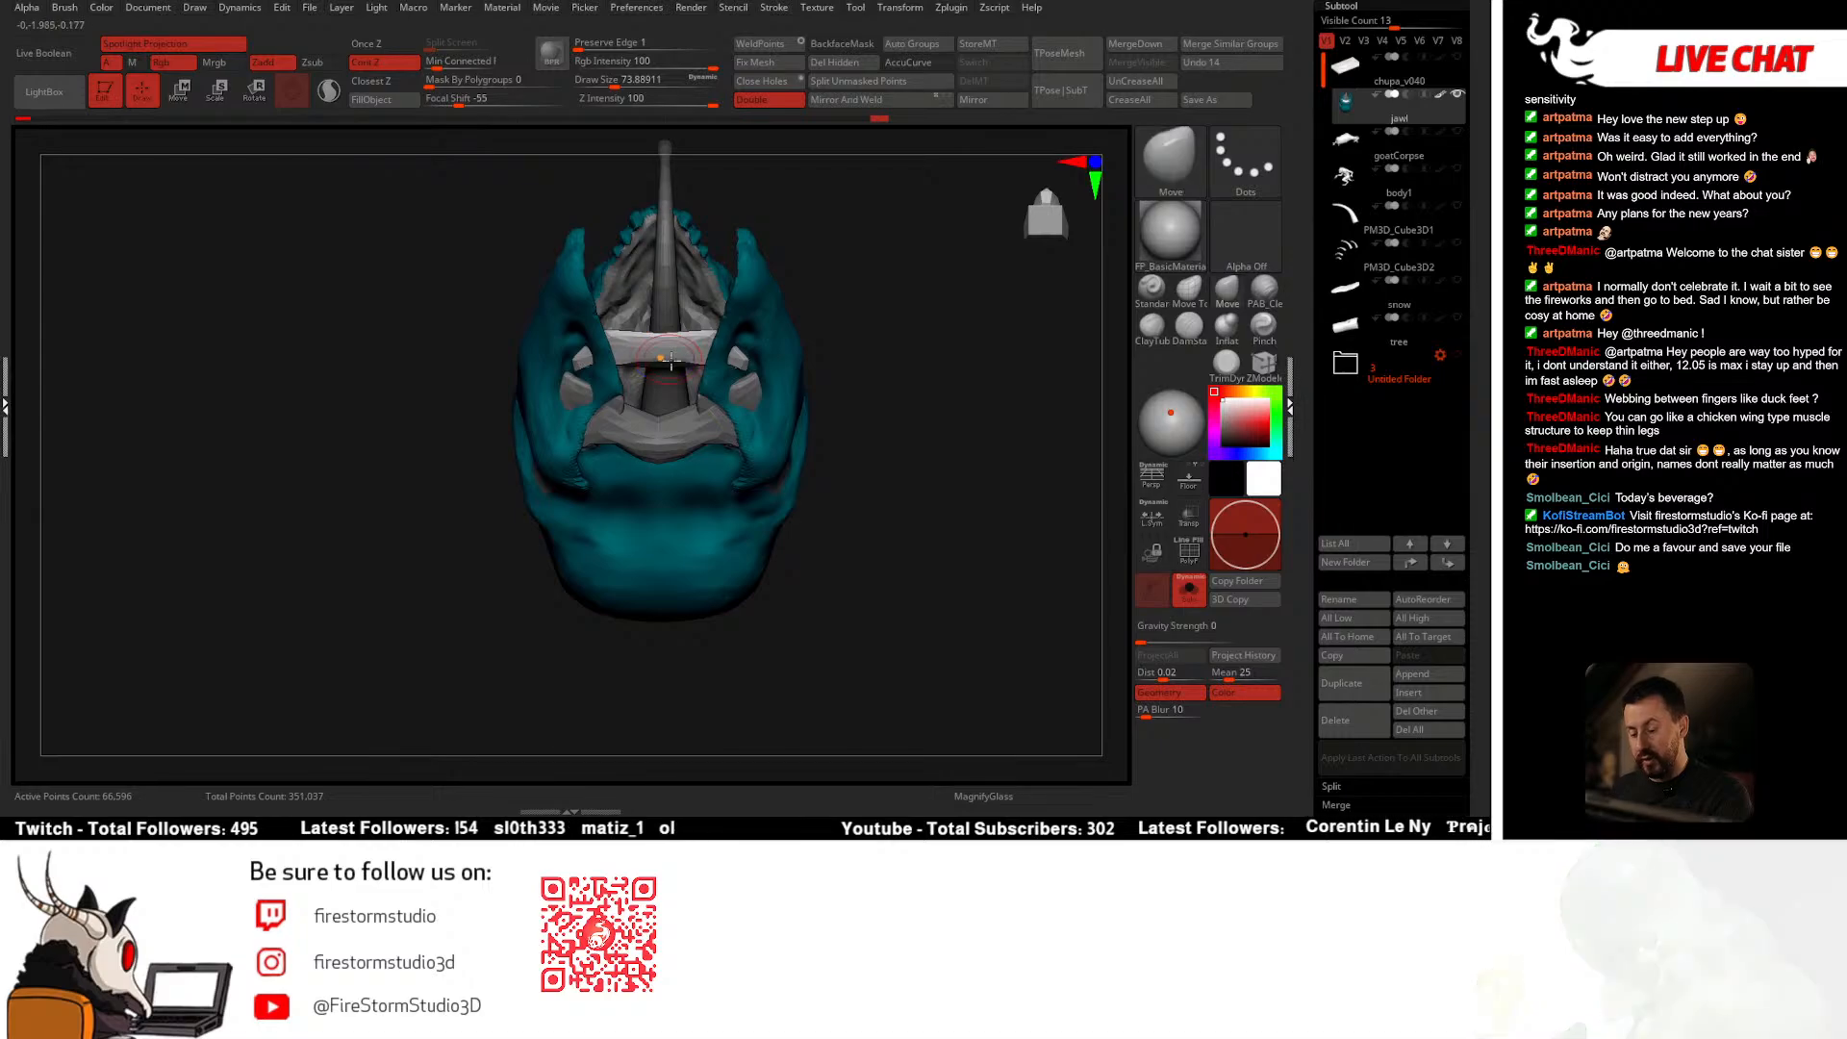
right_click_drag(665, 399, 668, 357)
left_click_drag(668, 357, 650, 349, "shift")
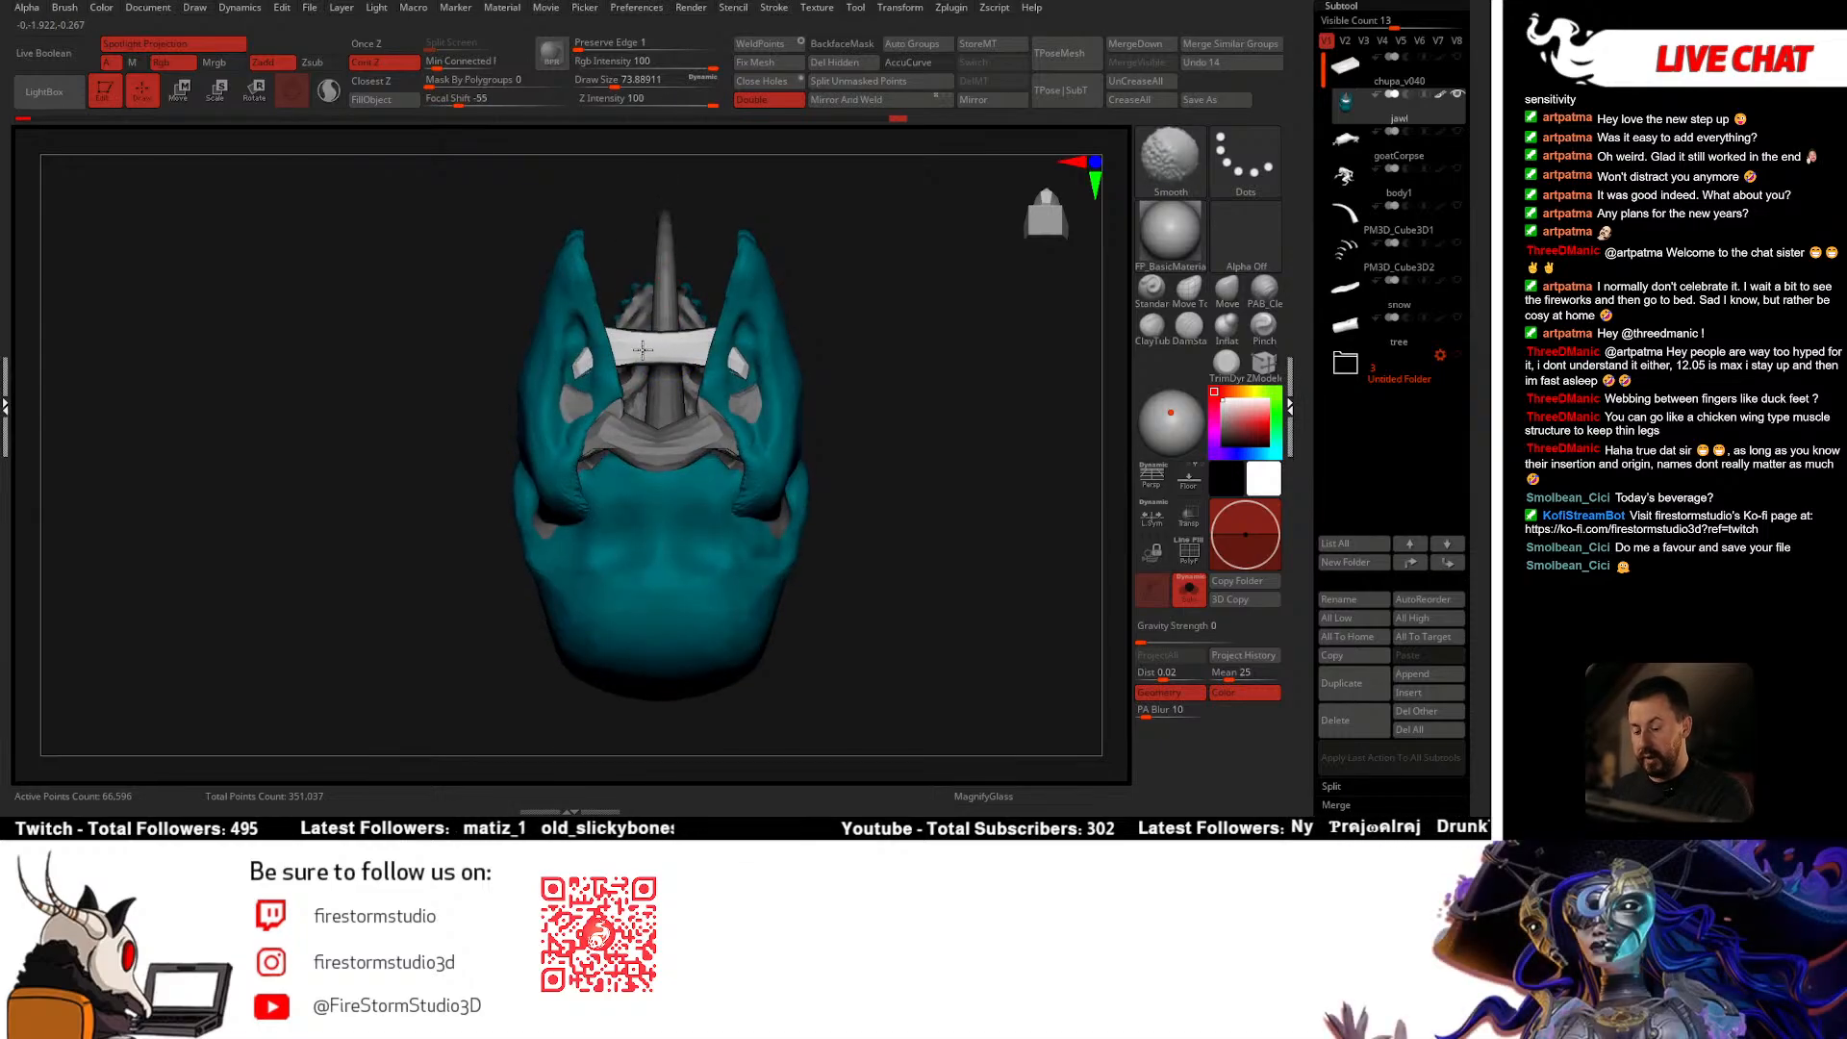
mouse_move(666, 370)
right_mouse_down()
mouse_move(729, 379)
mouse_move(635, 420)
right_mouse_up()
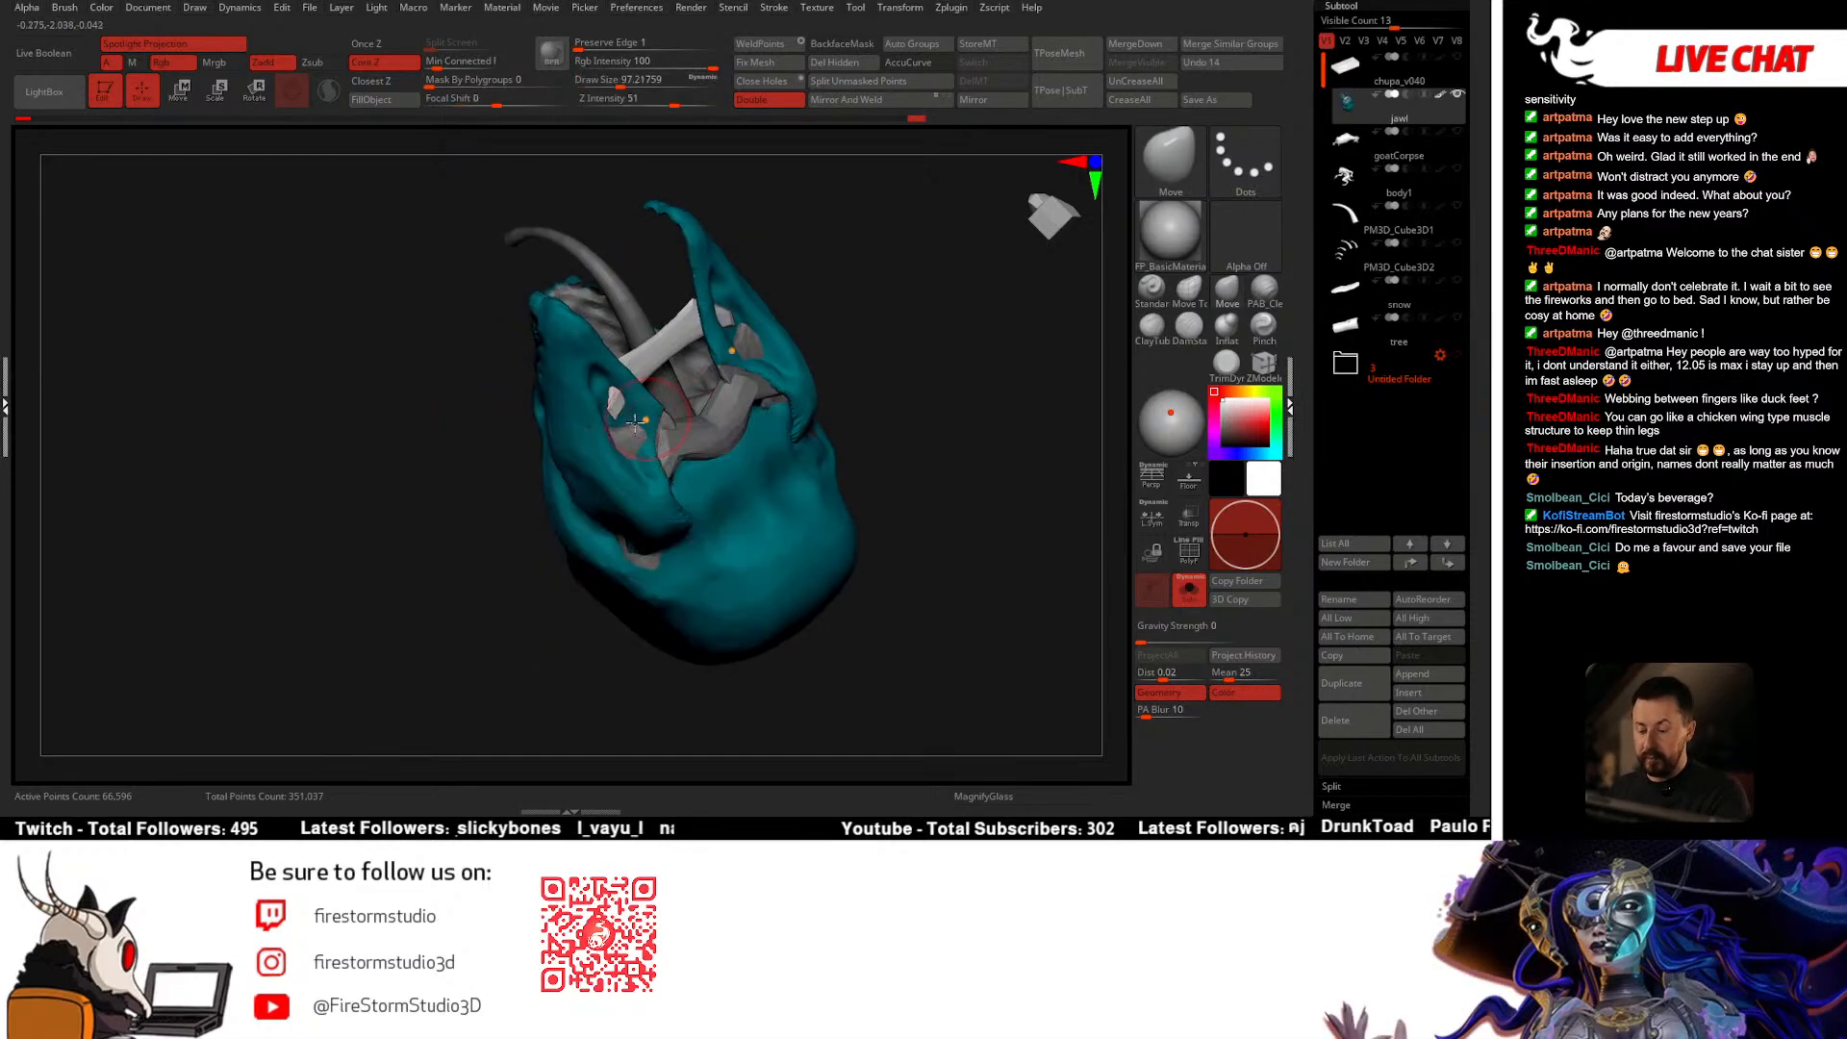
right_click_drag(657, 341, 637, 390, "shift")
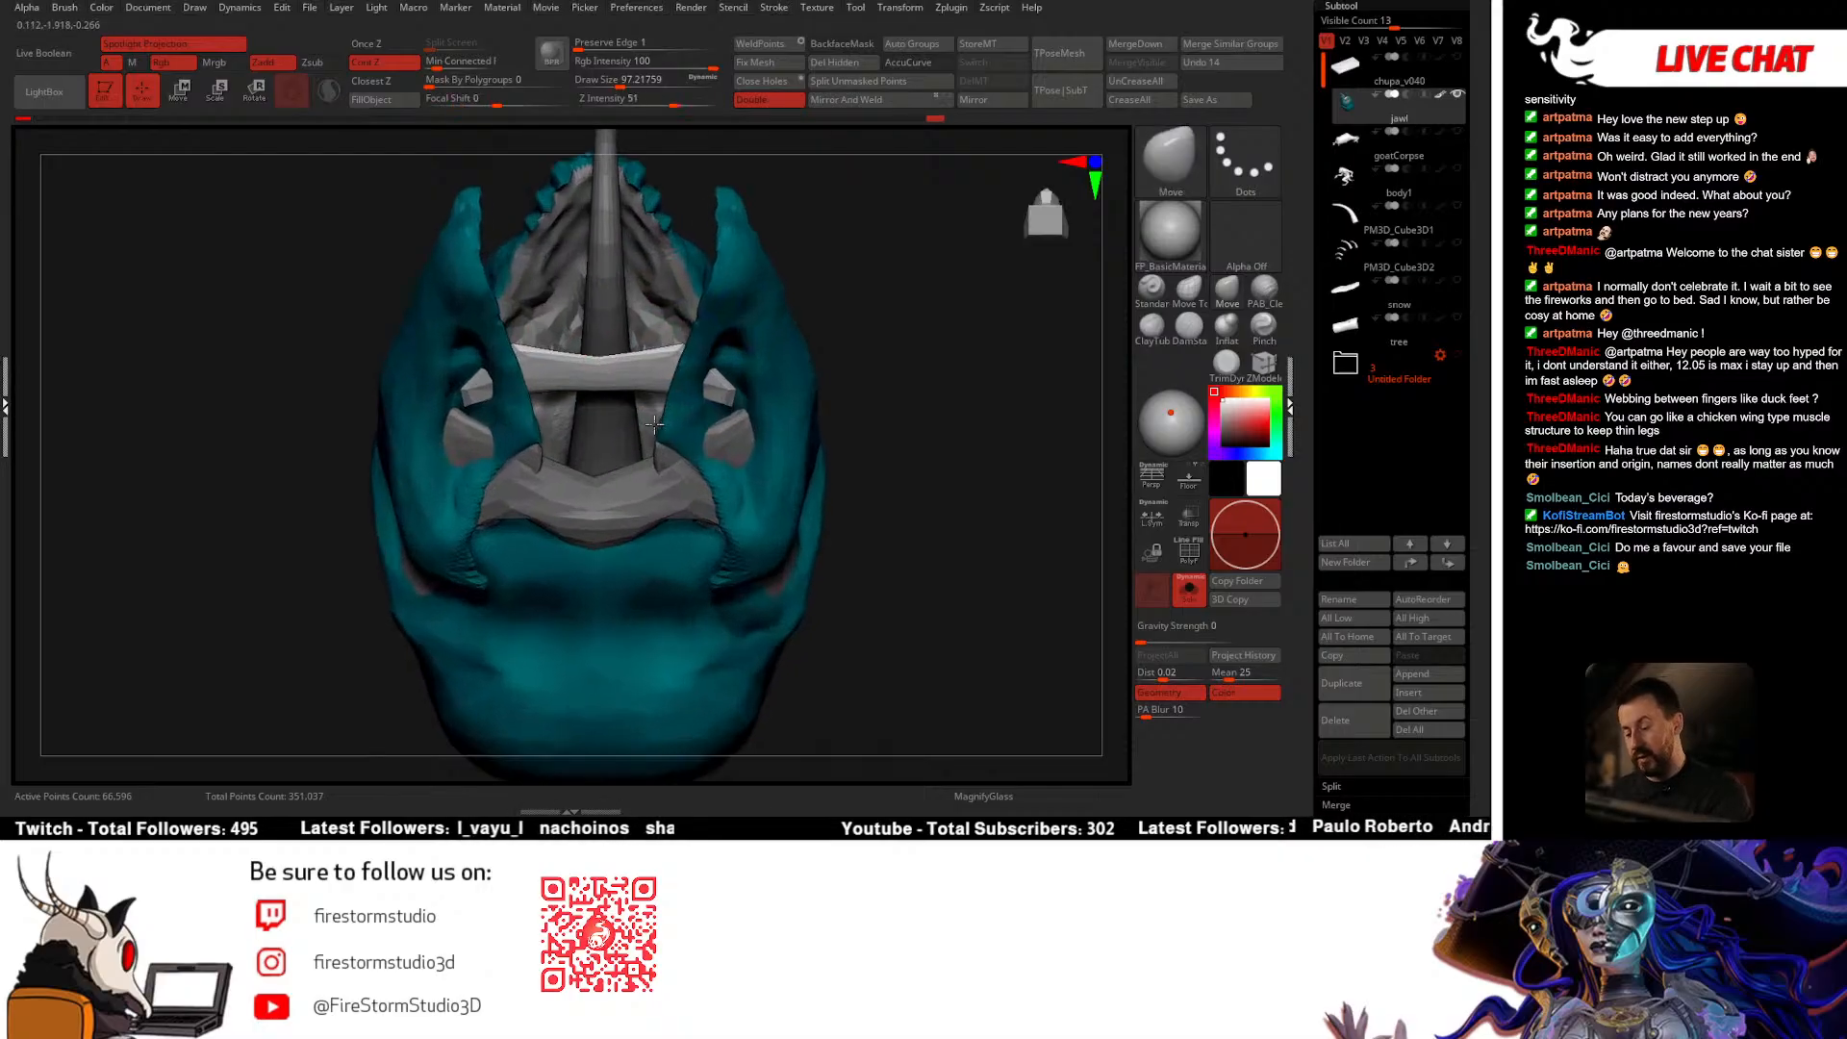
Step: Isolate the polygroup of the two muscle bands, clear the mask and bring the whole head mesh back
key("shift+f")
key("ctrl+d")
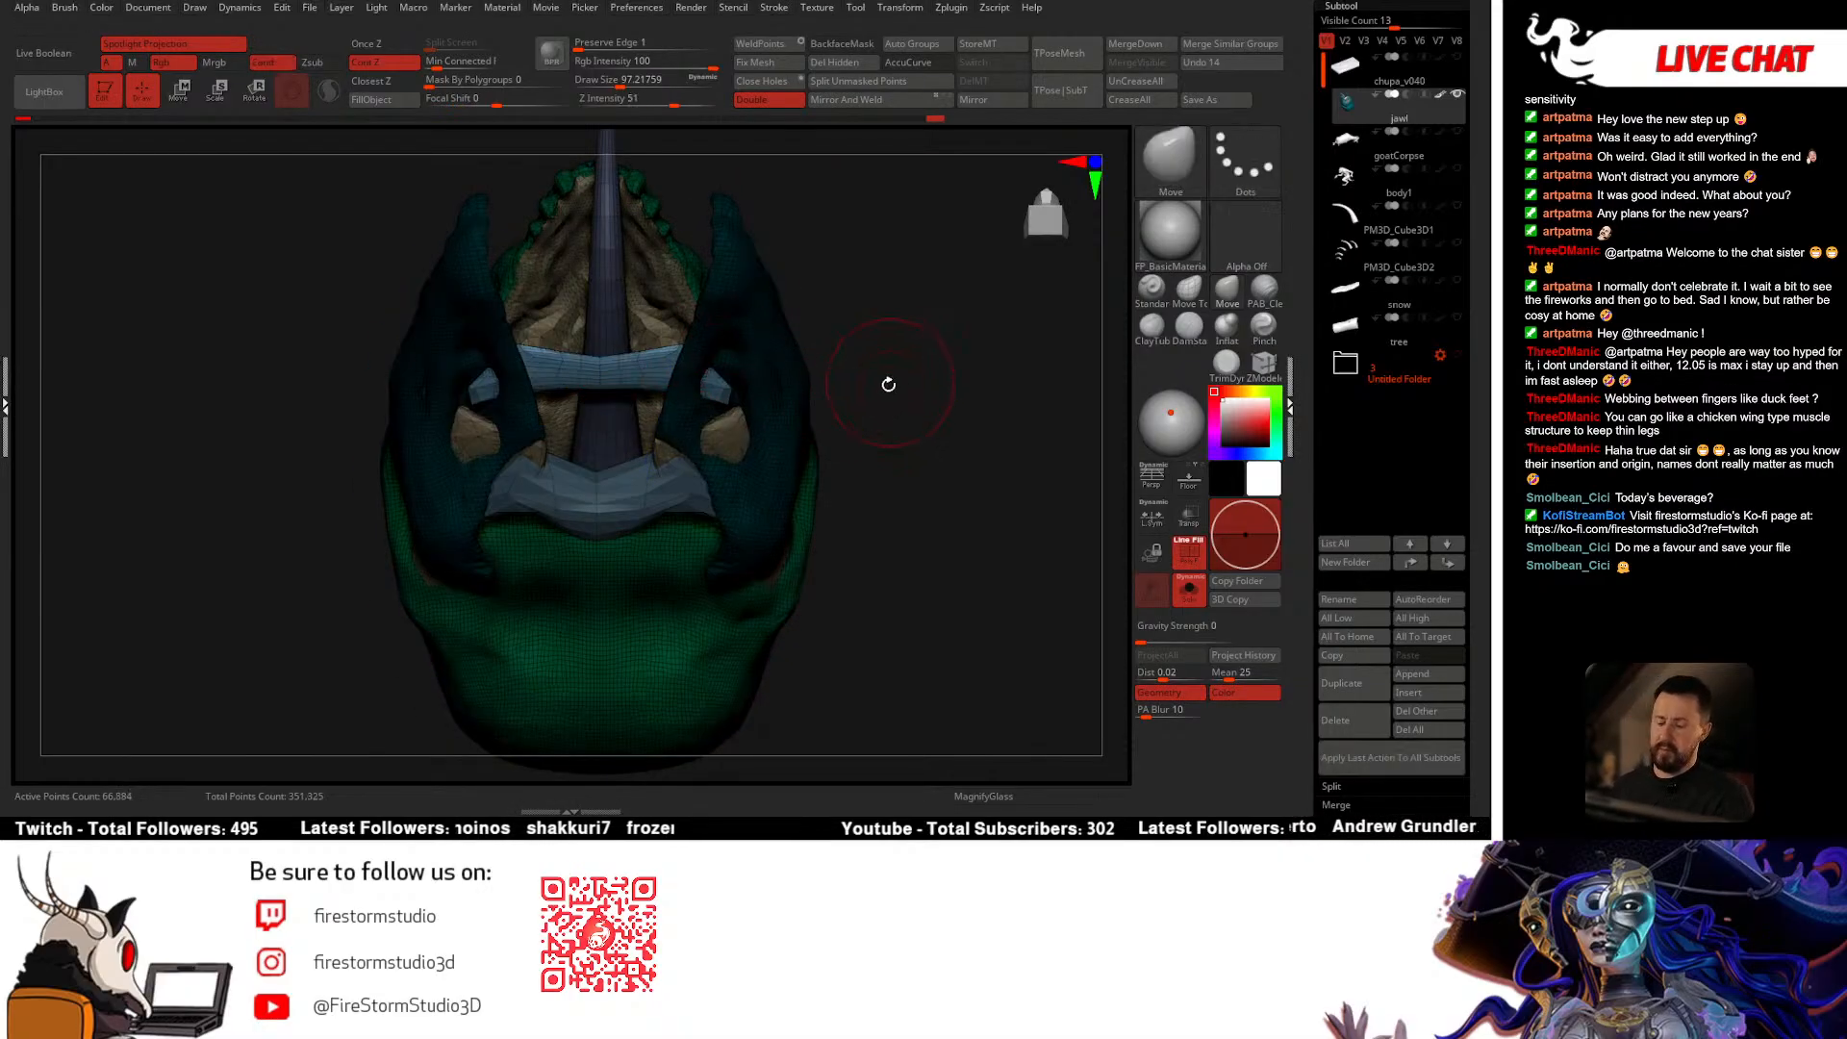
left_click_drag(899, 338, 871, 373, "ctrl")
left_click(676, 371, "ctrl+shift")
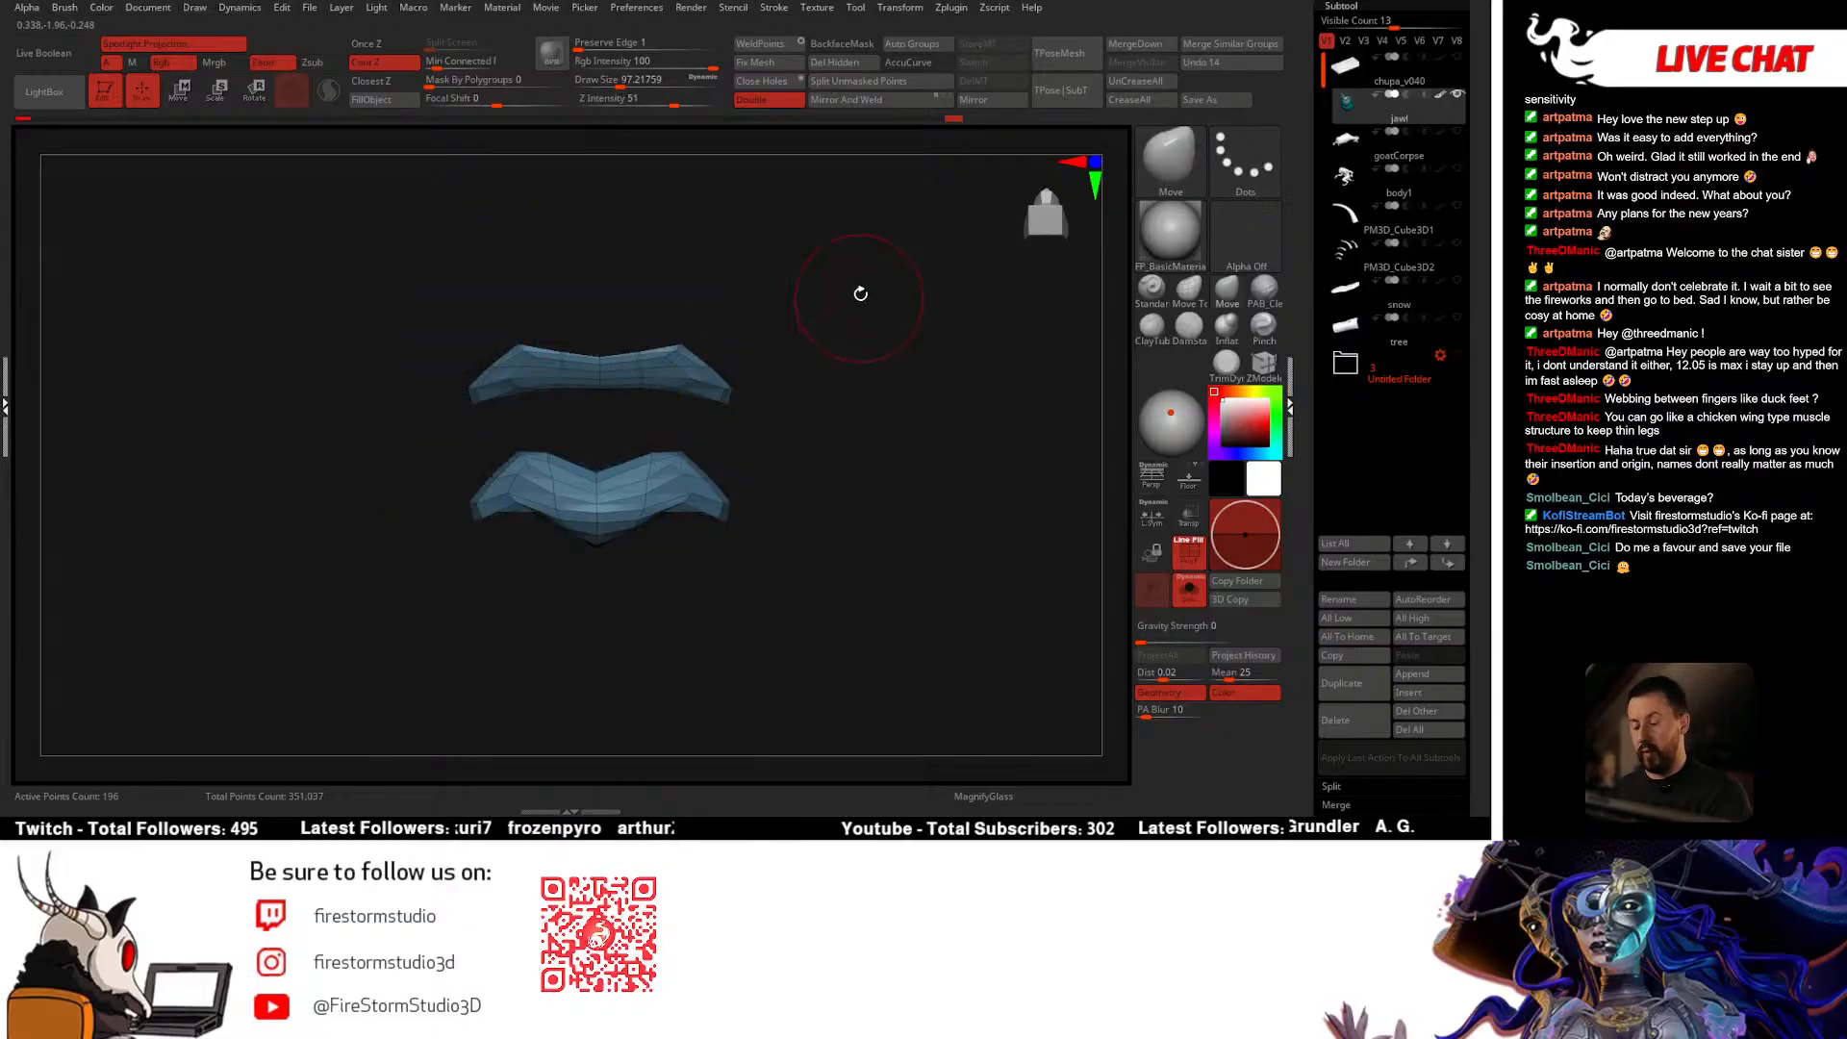
left_click_drag(866, 280, 444, 452, "ctrl")
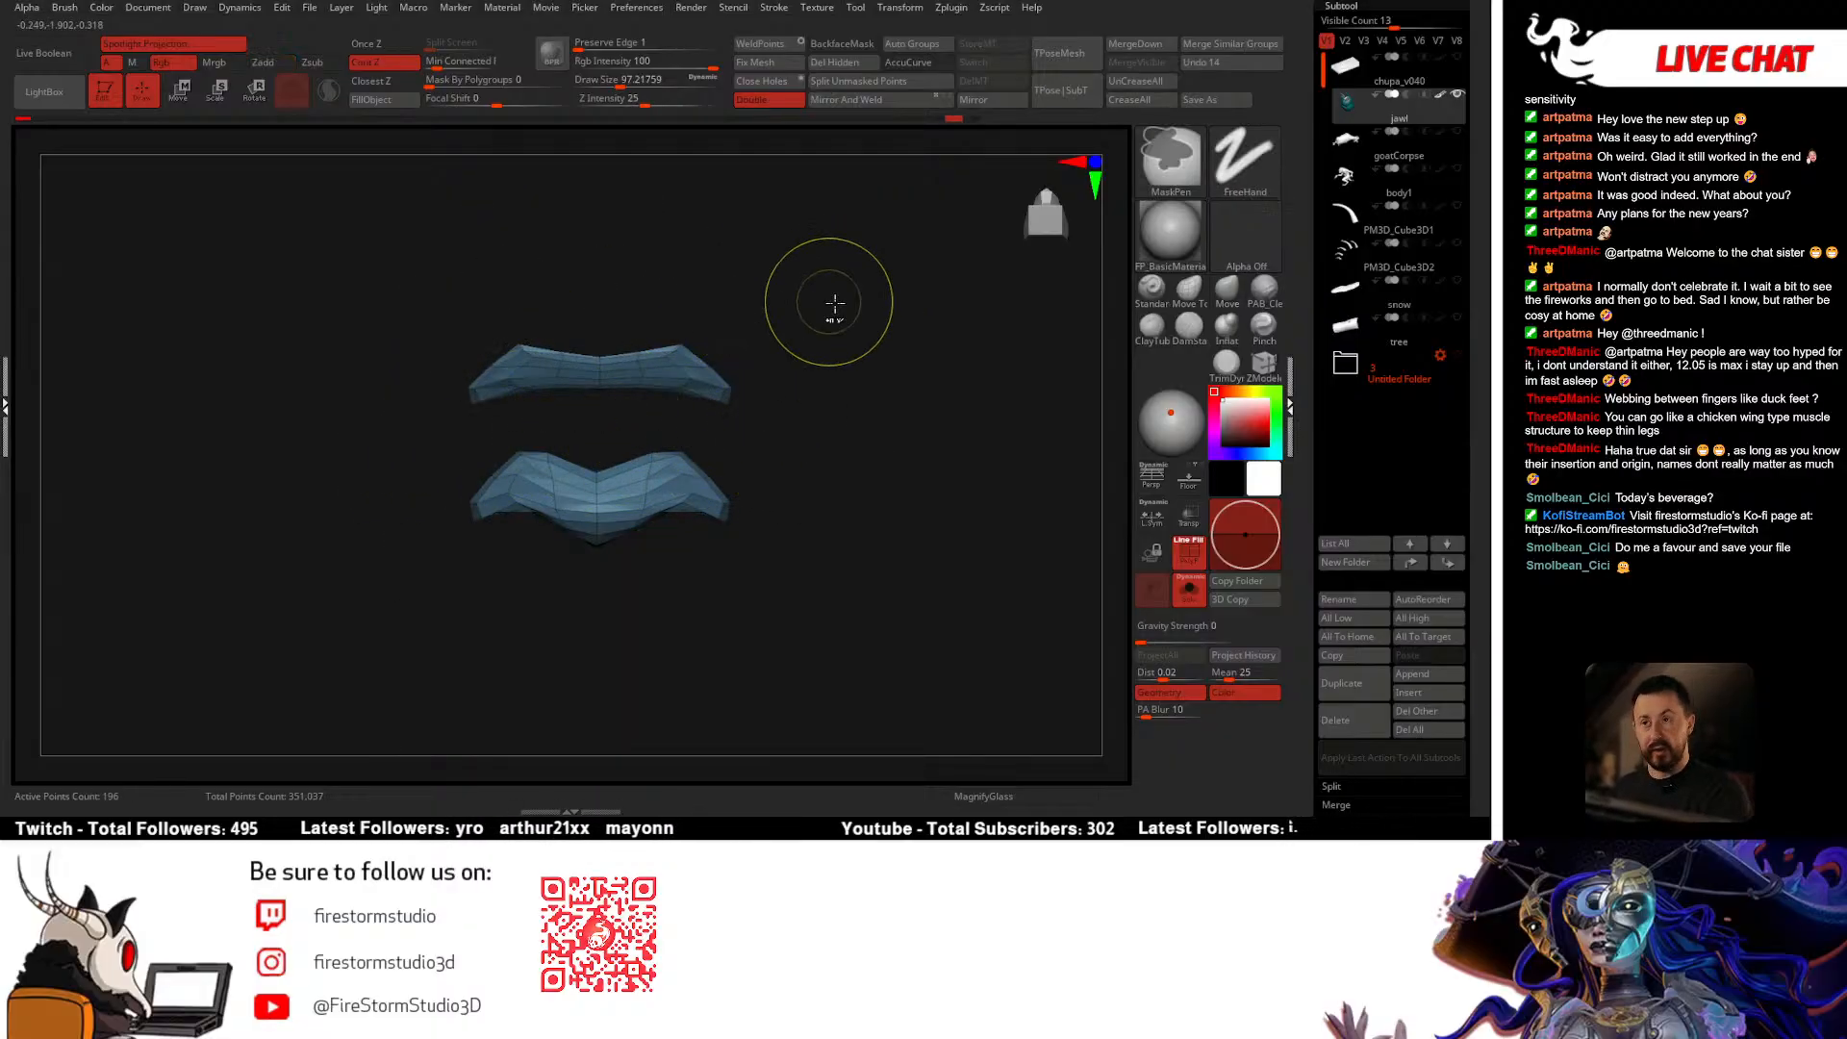
left_click_drag(840, 360, 616, 577)
left_click(873, 359, "ctrl+shift")
key("shift+f")
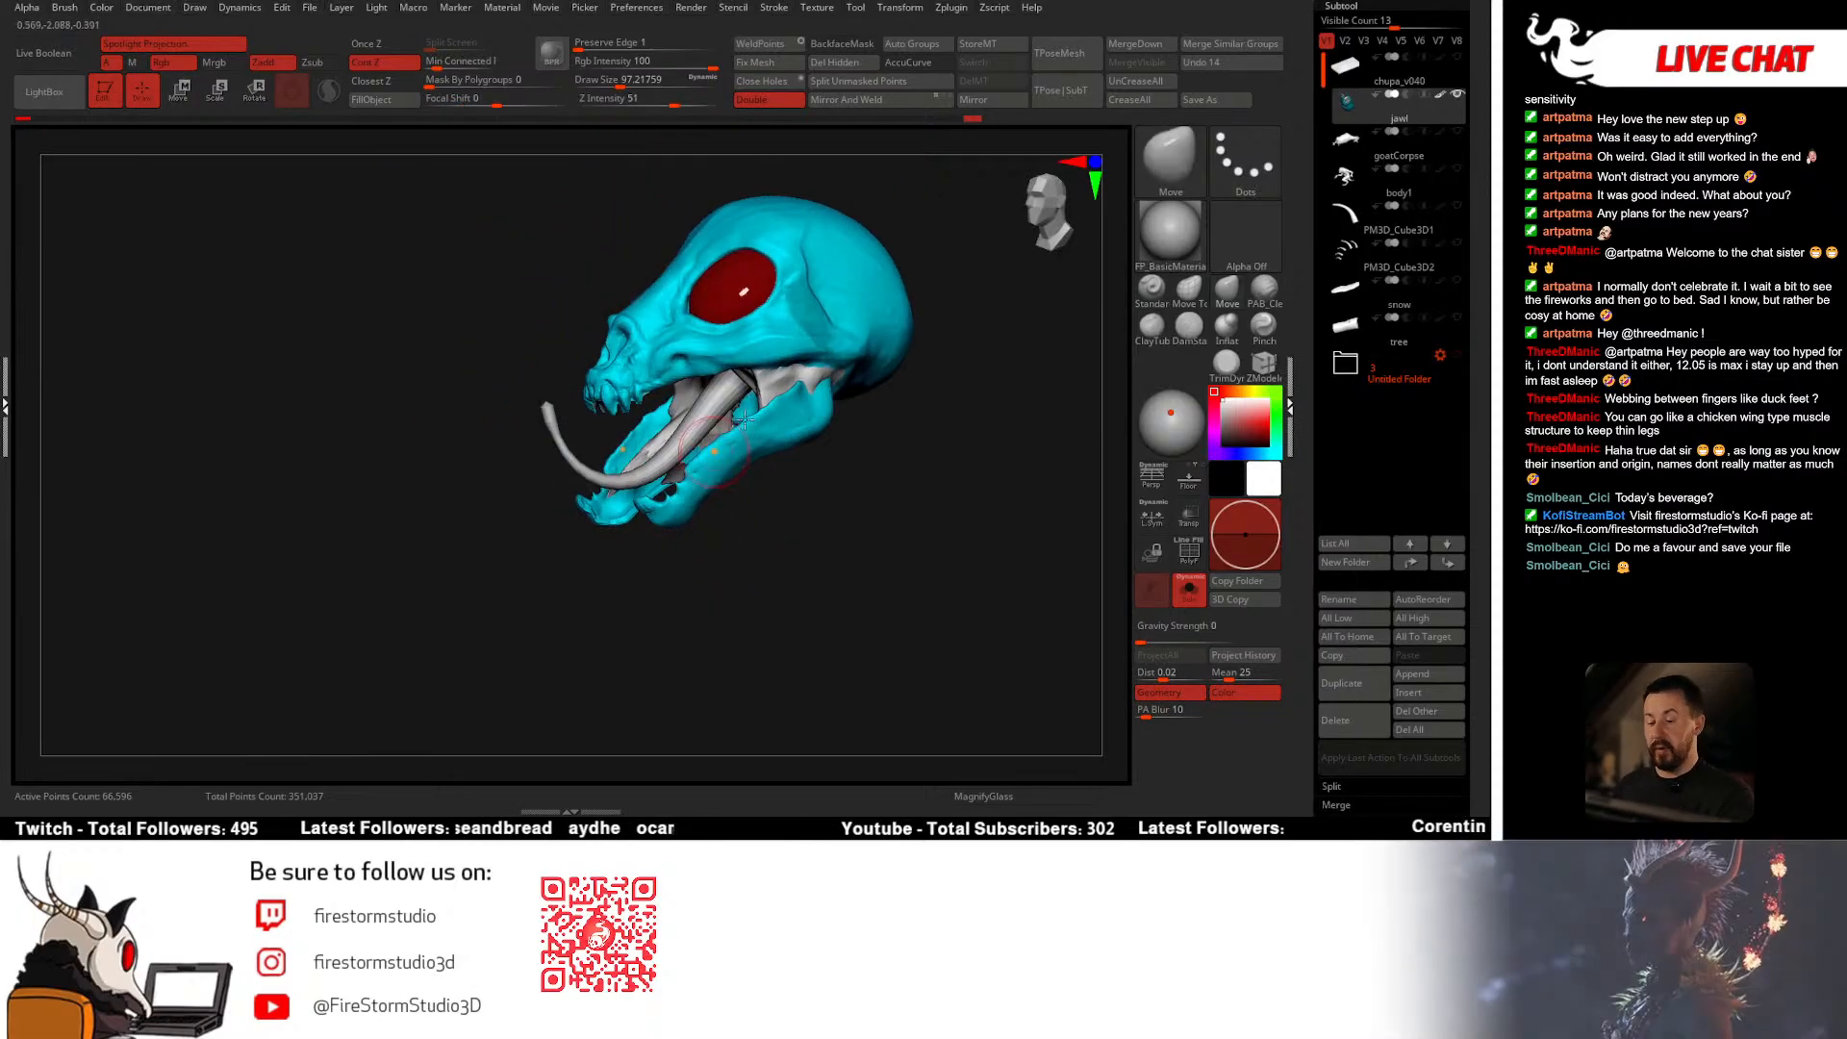
Step: Examine the head's polygroups by isolating individual groups, including the eyes, and bring the whole head back into view
key("shift+f")
left_click_drag(856, 462, 890, 481)
left_click(722, 301, "ctrl+shift")
left_click(760, 384, "ctrl+shift")
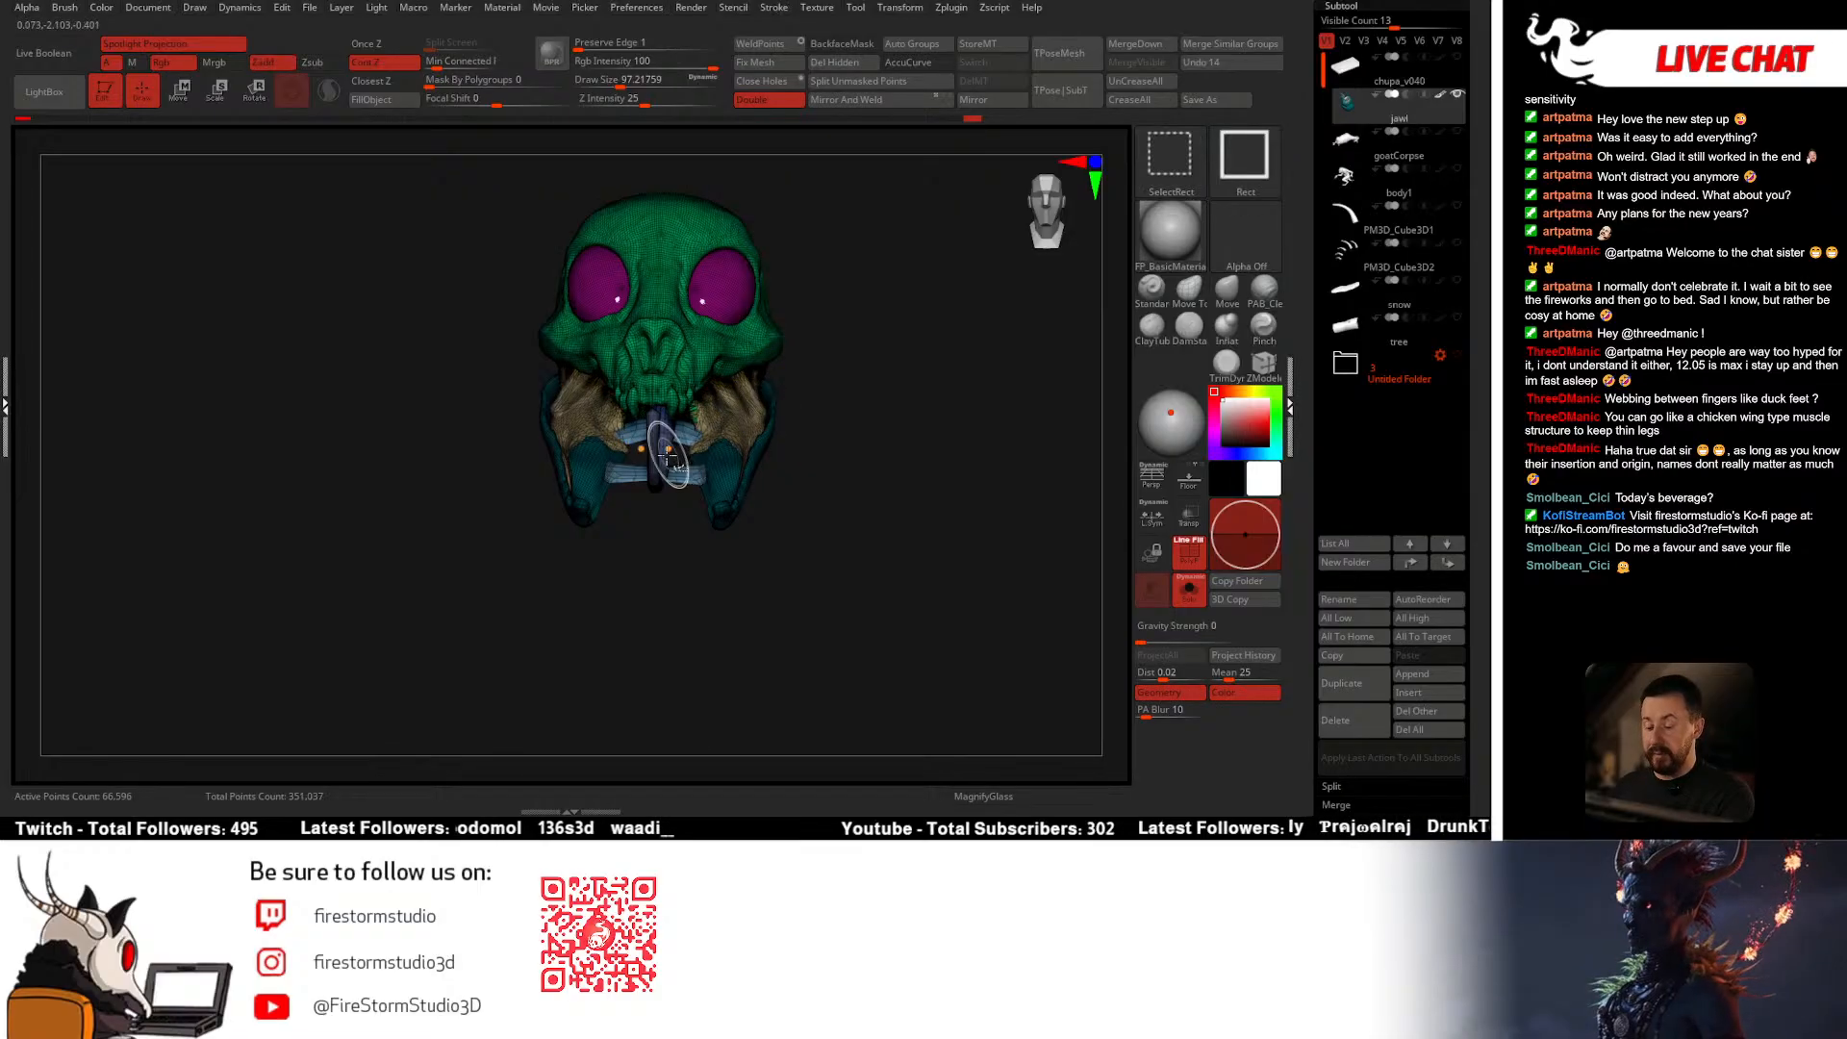
left_click(747, 453, "ctrl+shift")
left_click(776, 355, "ctrl+shift")
left_click(736, 284, "ctrl+shift")
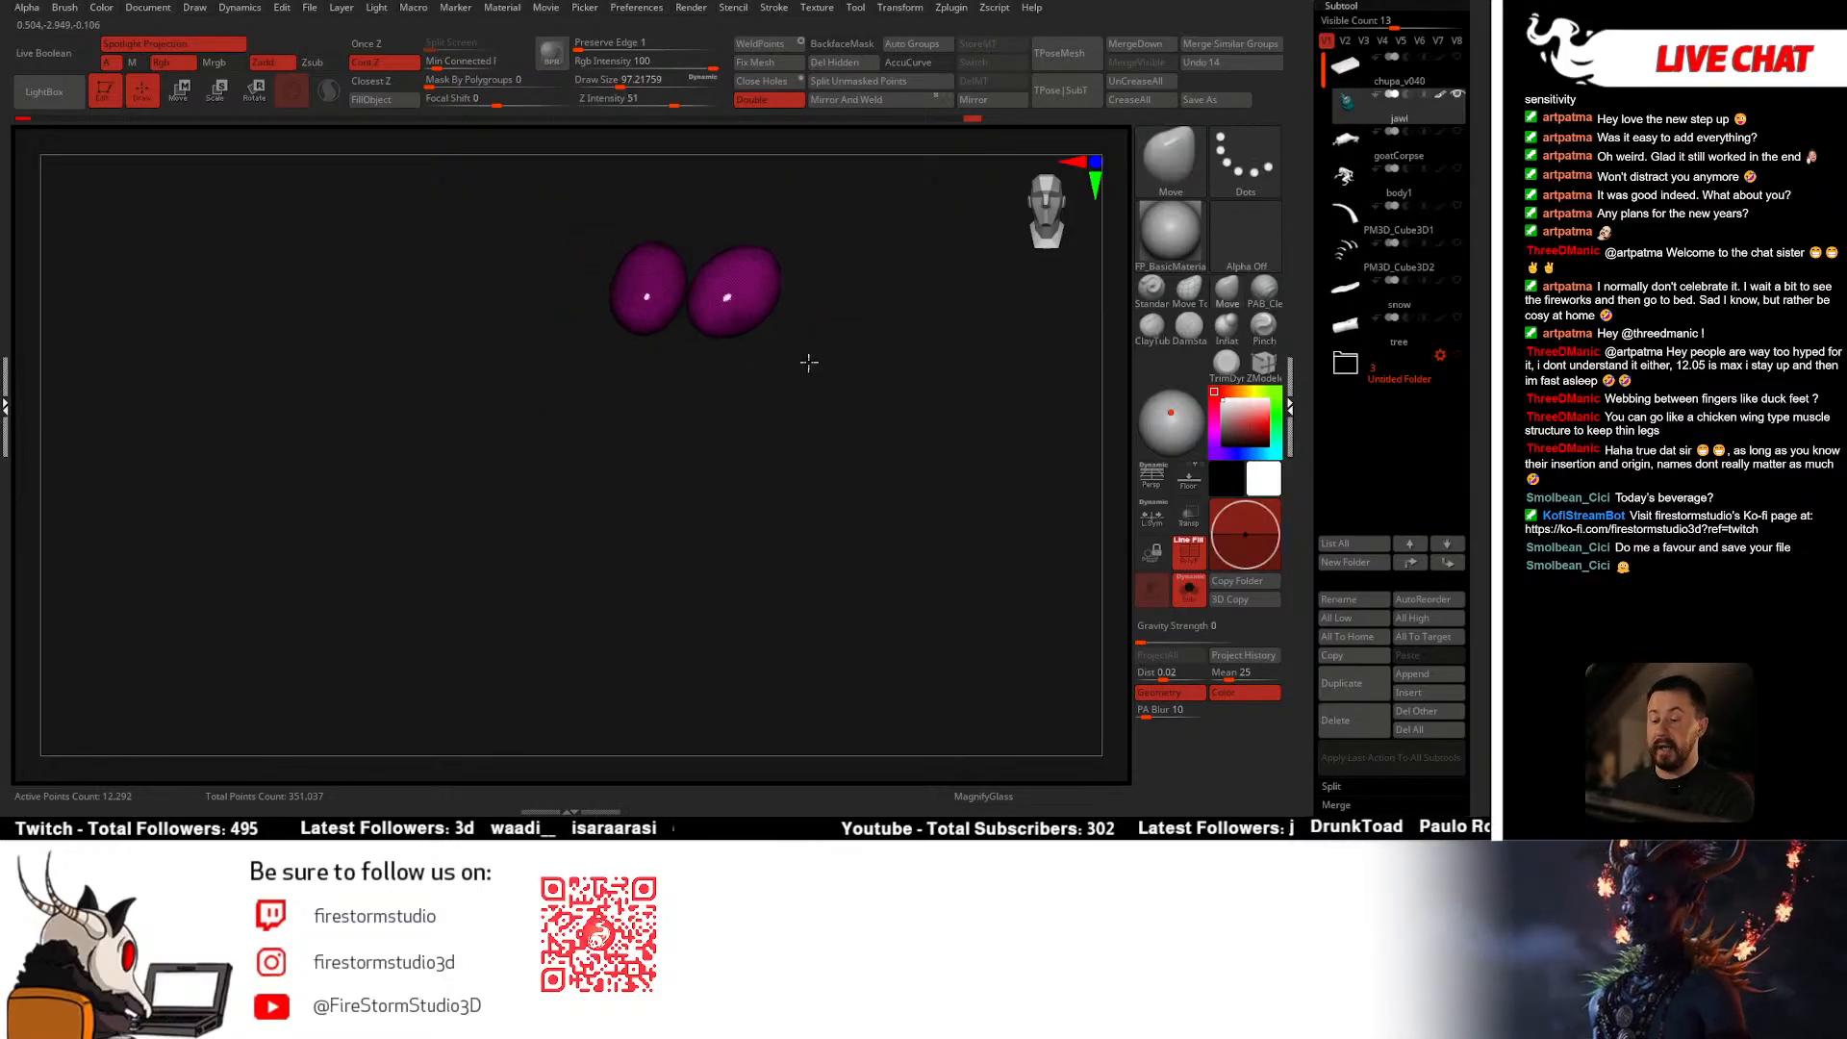
key("shift+f")
left_click(864, 400, "ctrl+shift")
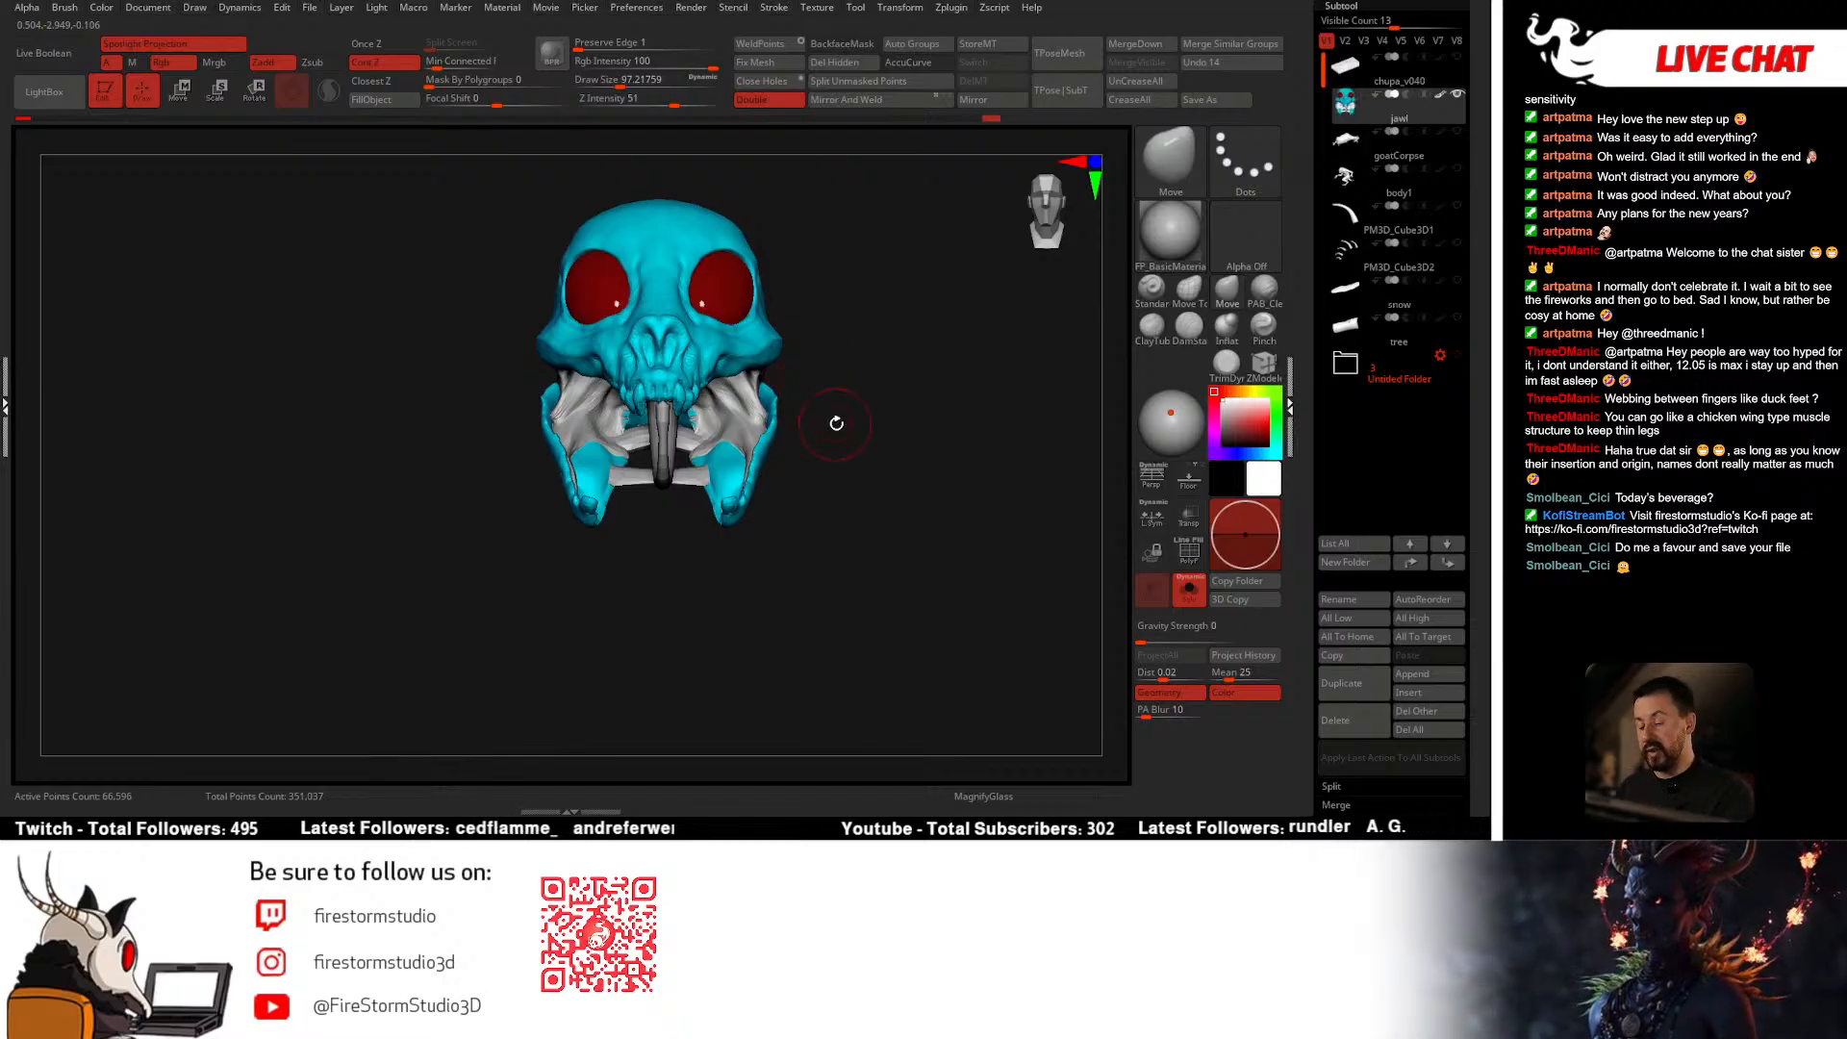
Step: Mask a round patch on the forehead at a draw size of about 77, invert the mask and subdivide only that patch
mouse_move(836, 424)
left_mouse_down()
mouse_move(812, 445)
mouse_move(850, 424)
left_mouse_up()
key("shift+f")
left_click_drag(859, 354, 832, 478)
key("space")
left_click_drag(715, 394, 708, 394)
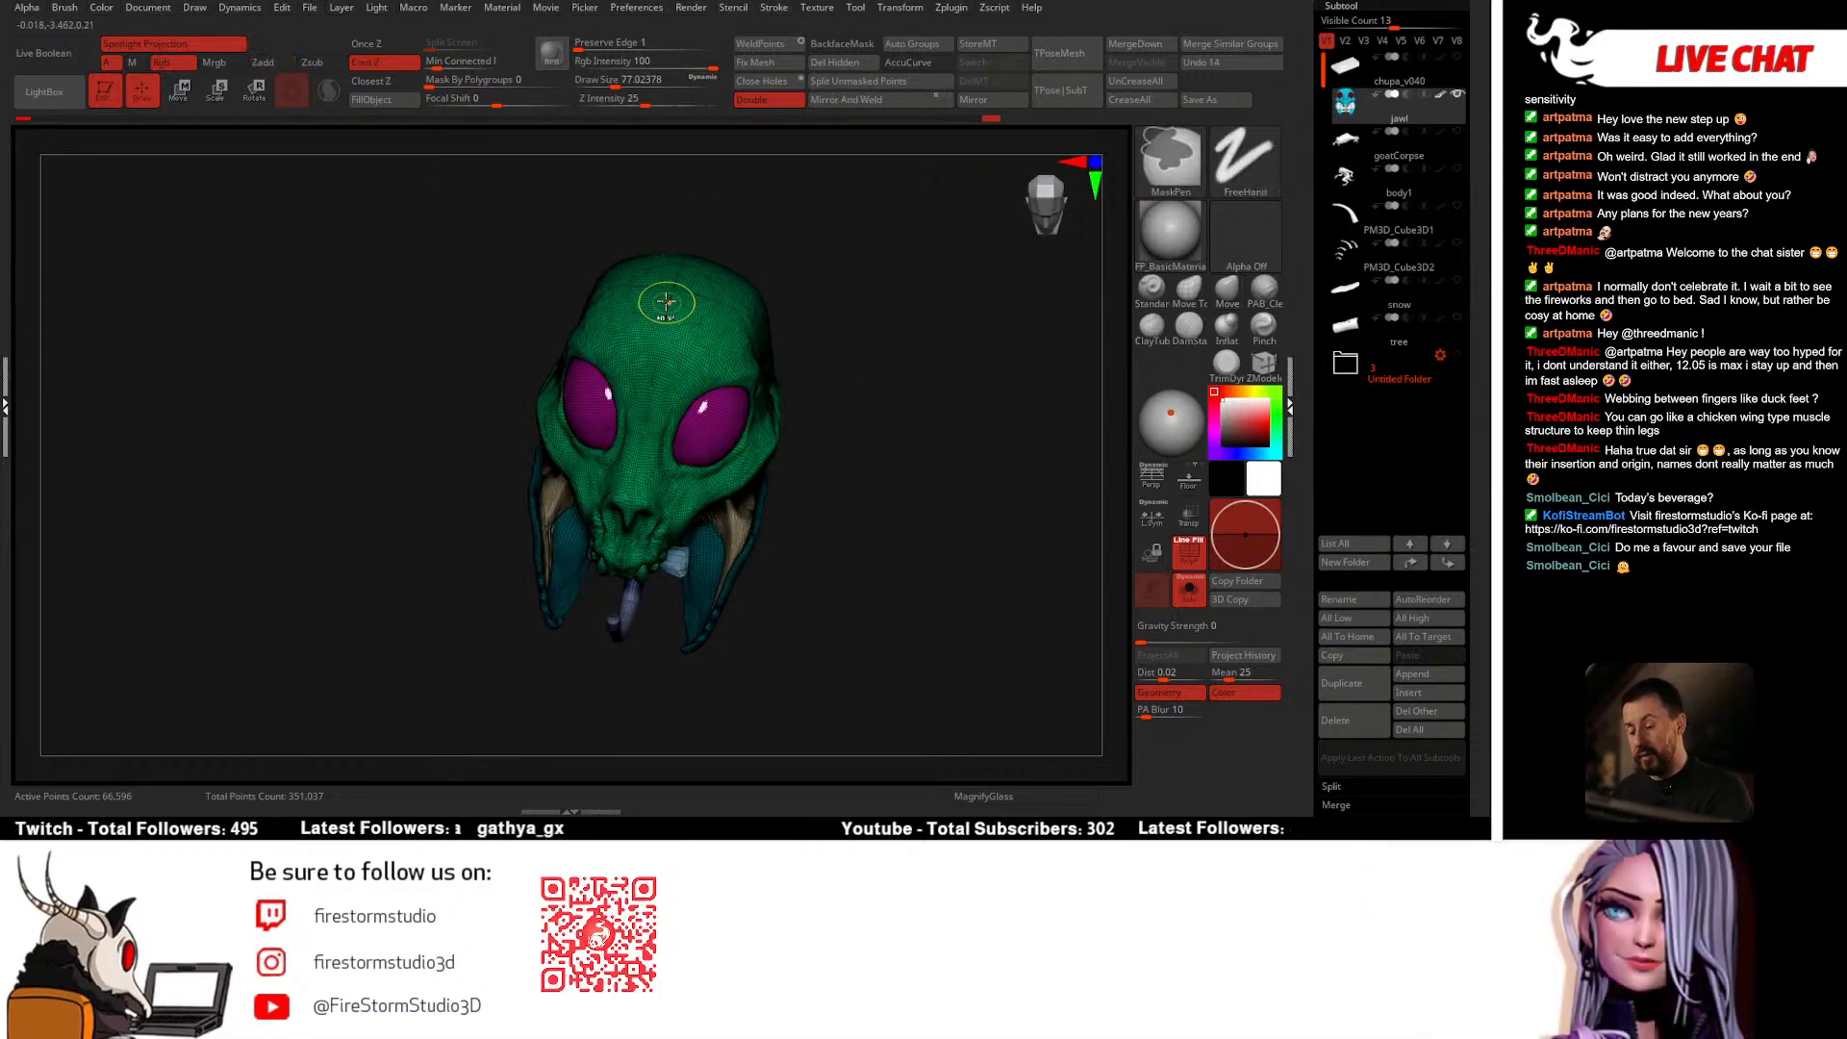
left_click(669, 331, "ctrl")
key("shift+f")
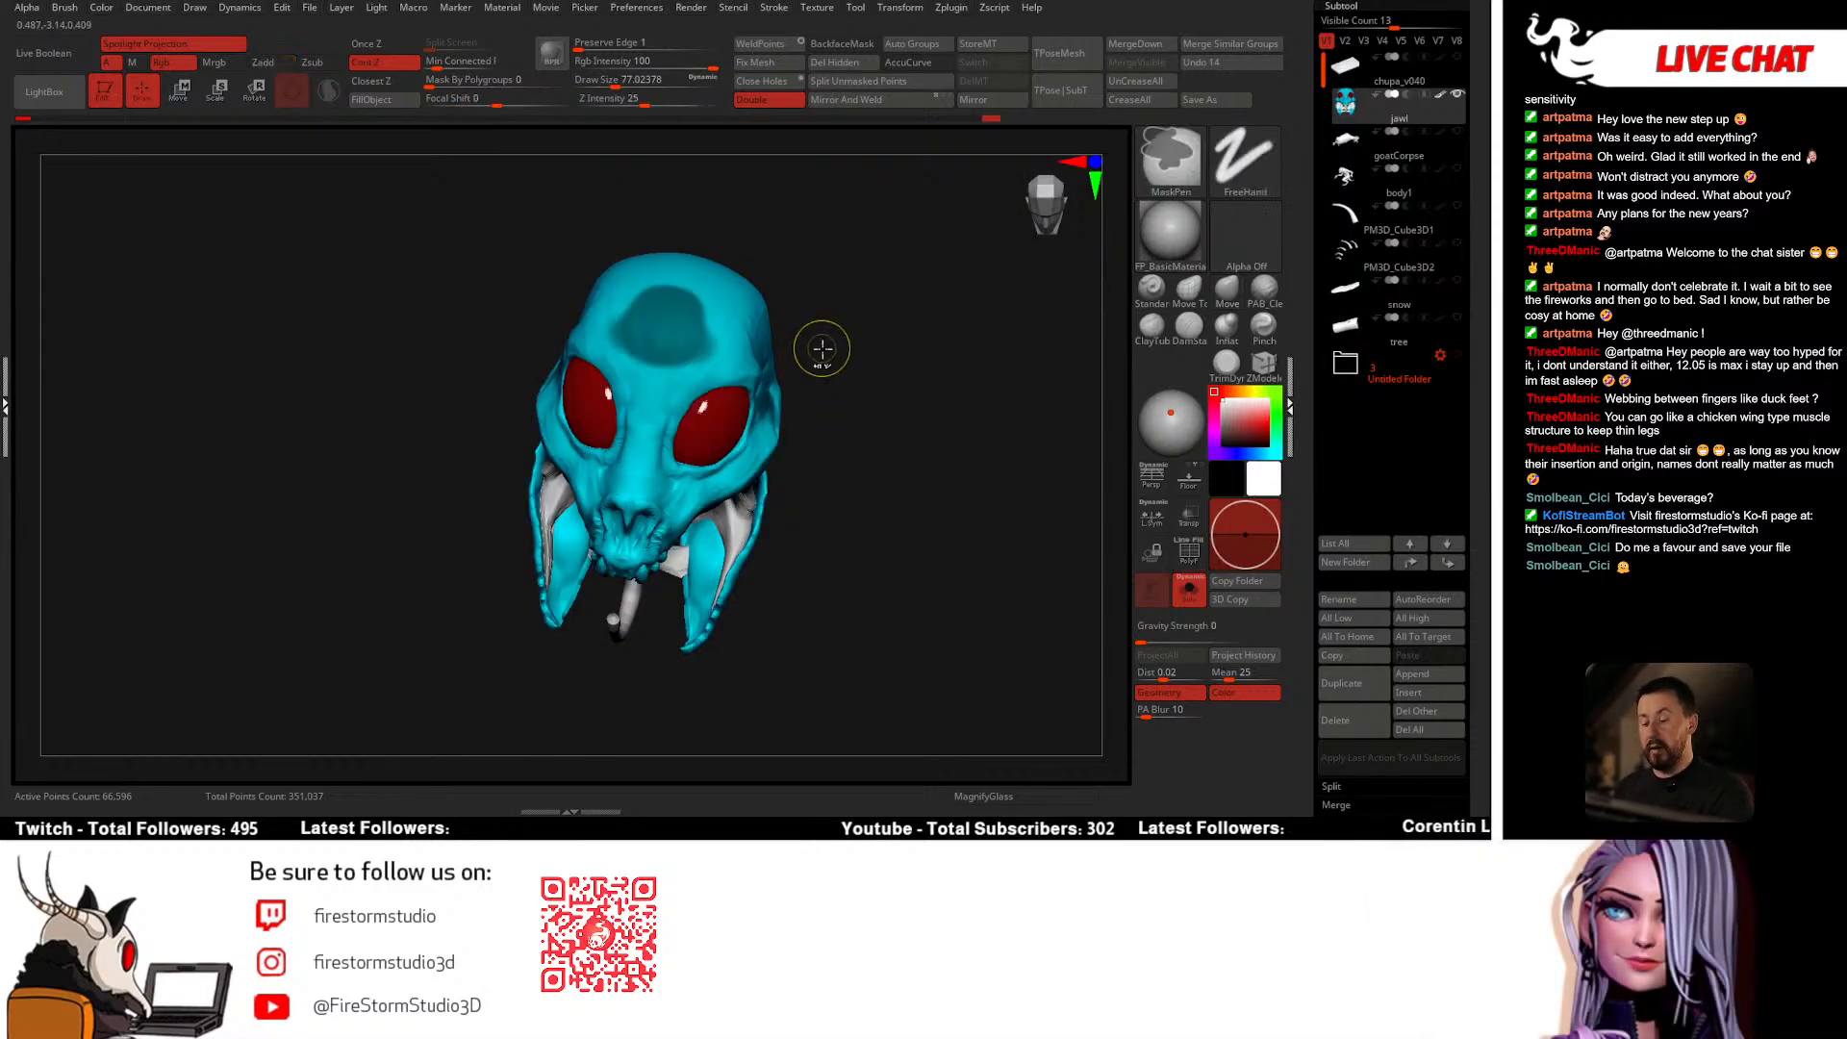
left_click(810, 370, "ctrl")
key("ctrl+d")
key("shift+f")
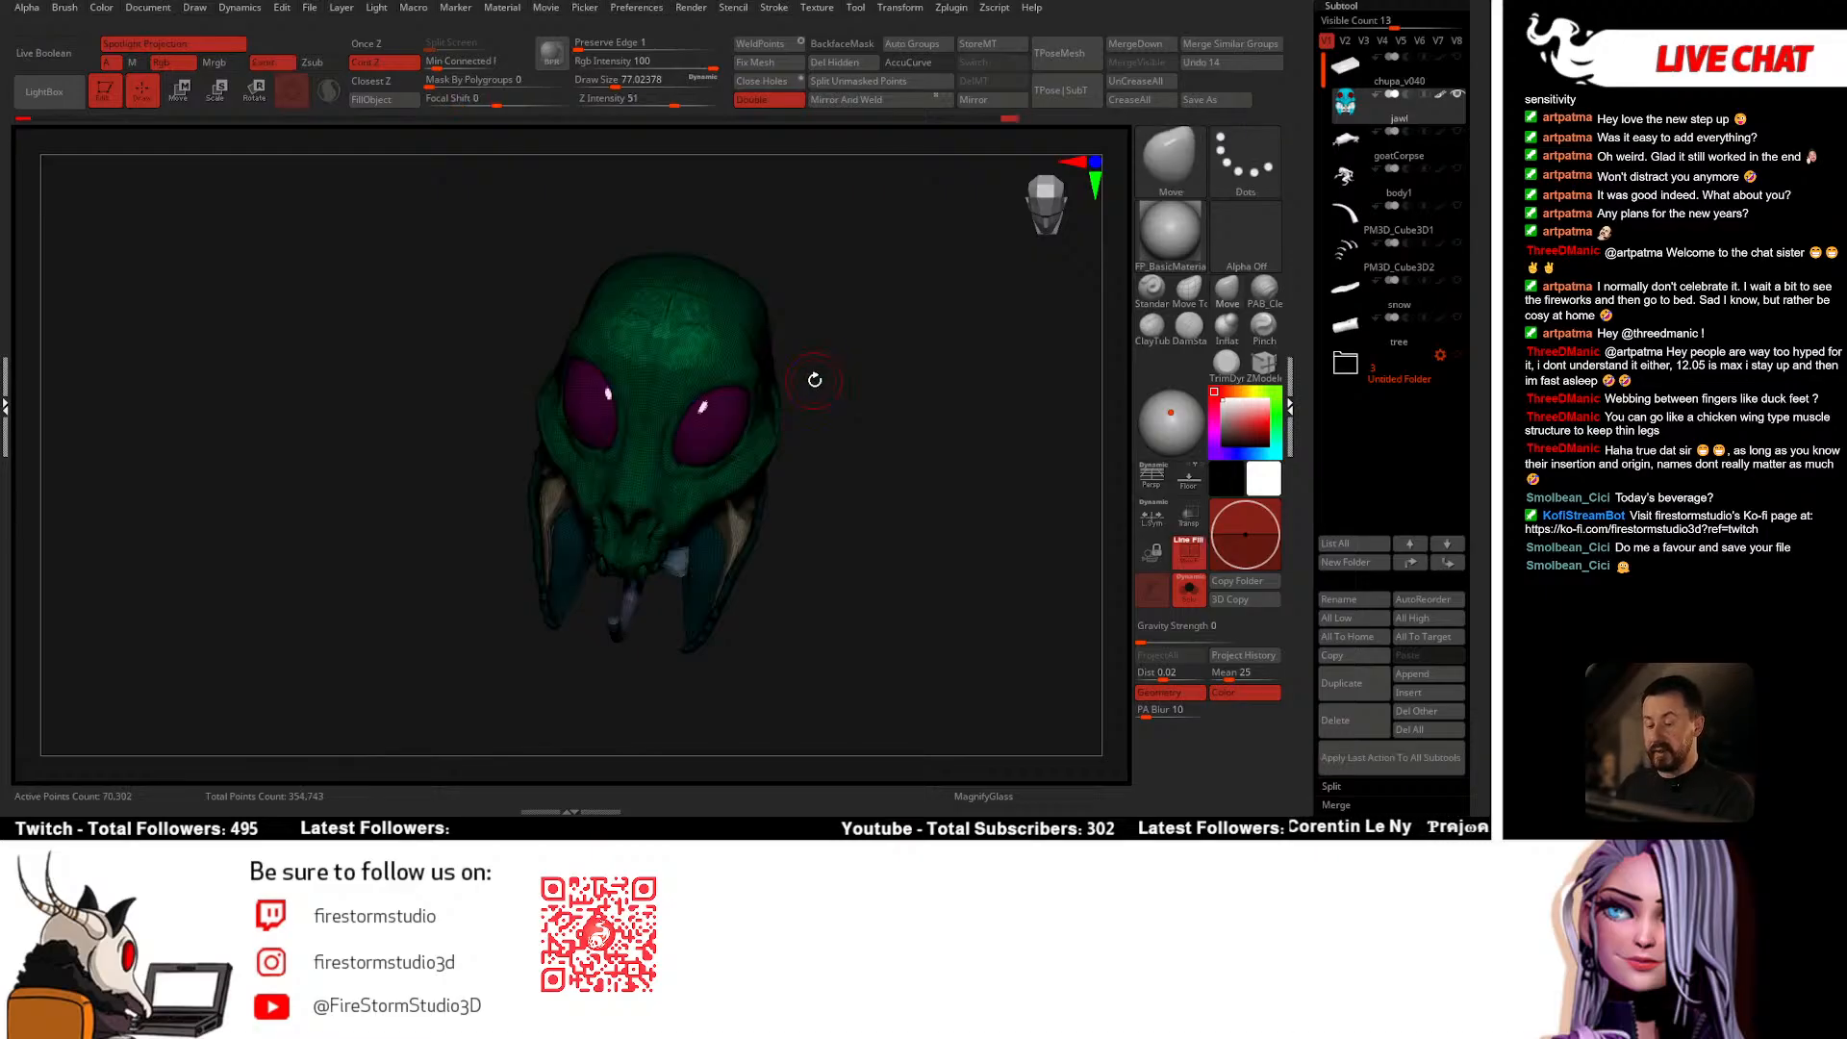
Step: Clear the mask and try the Move brush over the subdivided forehead patch, reducing the draw size to about 35
left_click_drag(829, 360, 835, 402, "alt")
mouse_move(835, 402)
right_mouse_down()
mouse_move(812, 445)
mouse_move(750, 454)
right_mouse_up()
left_click(801, 433, "ctrl")
left_click(885, 434, "ctrl")
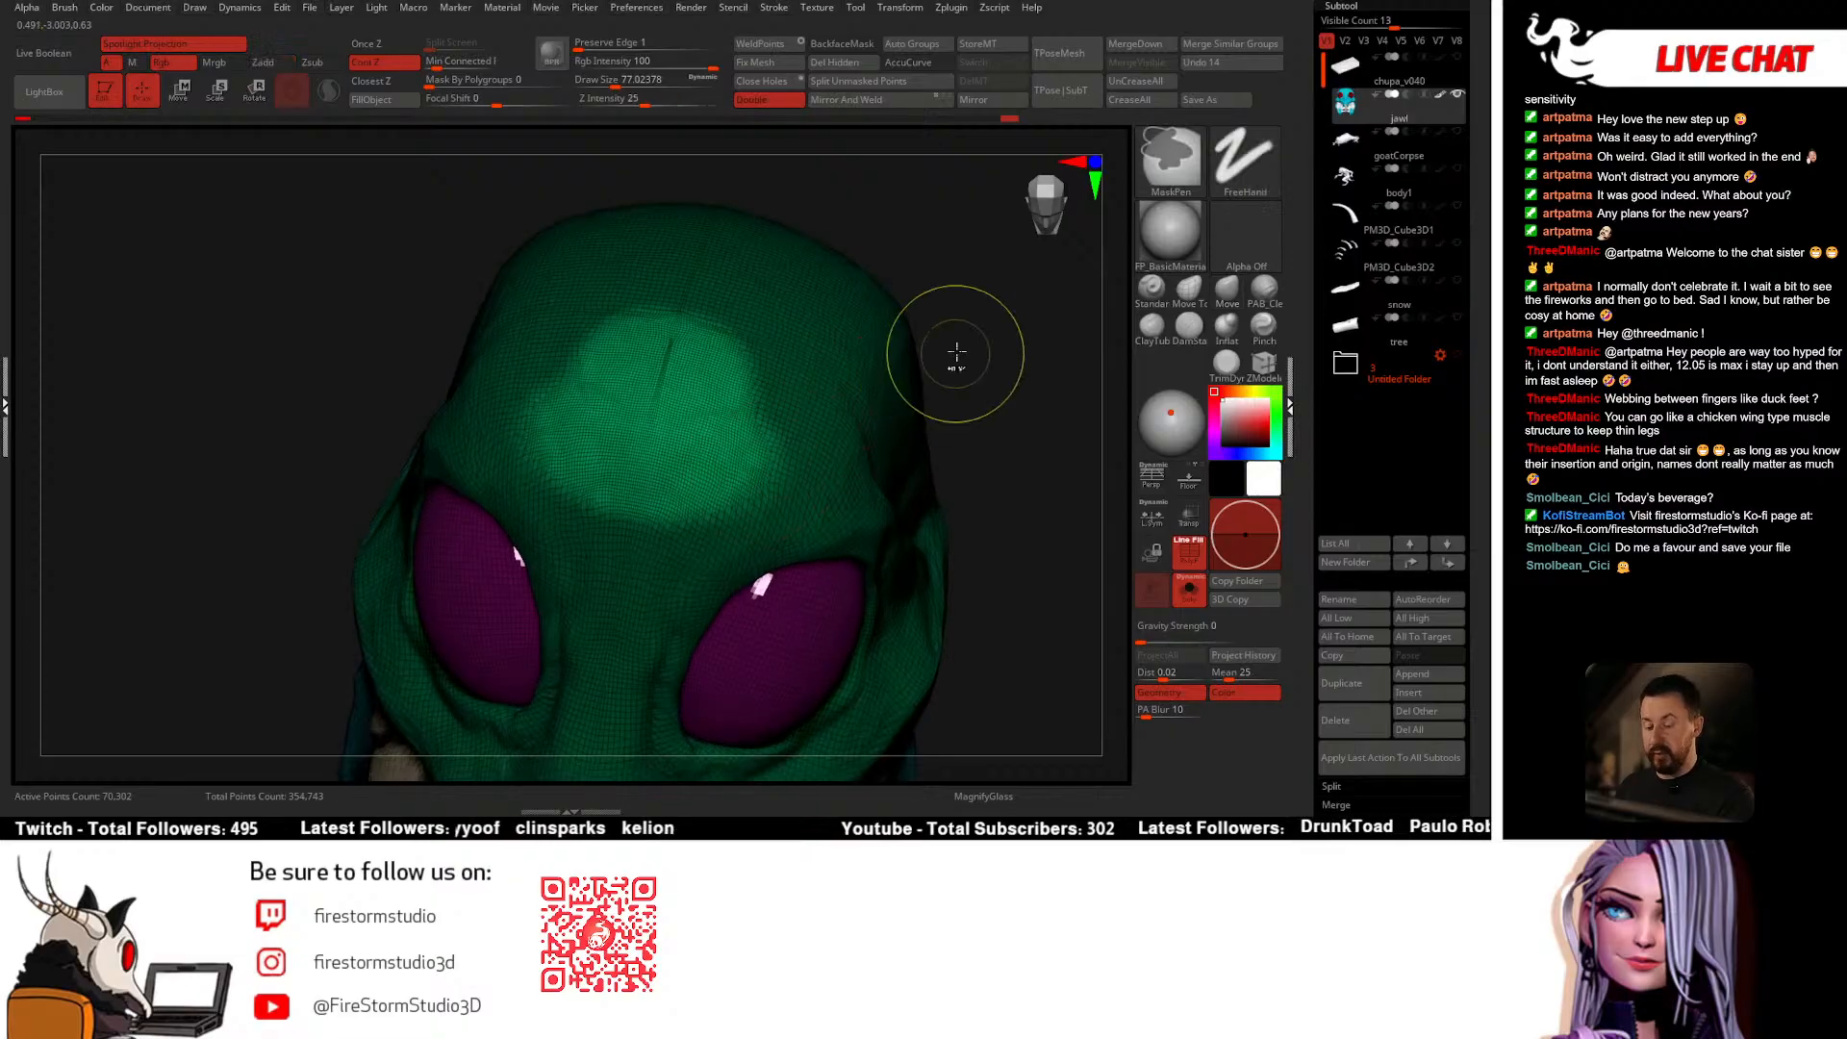
left_click_drag(956, 354, 991, 388, "ctrl")
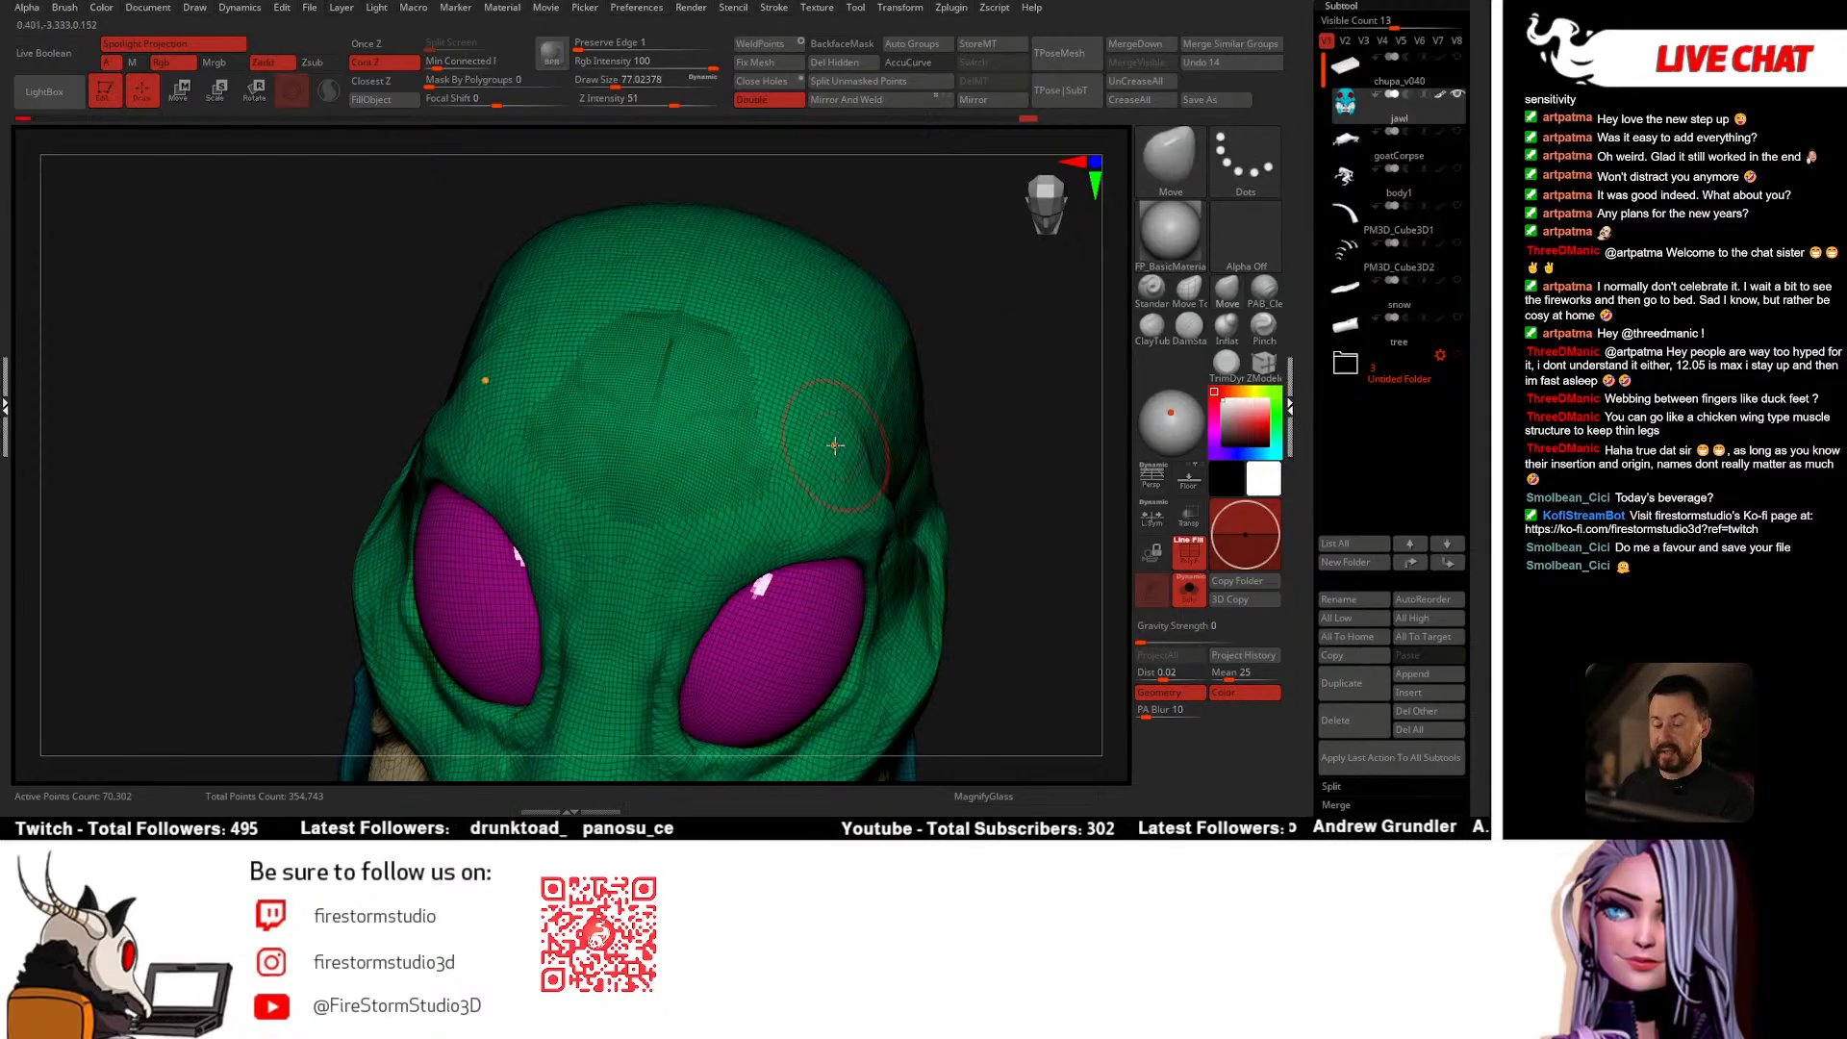
key("space")
left_click_drag(775, 450, 767, 451)
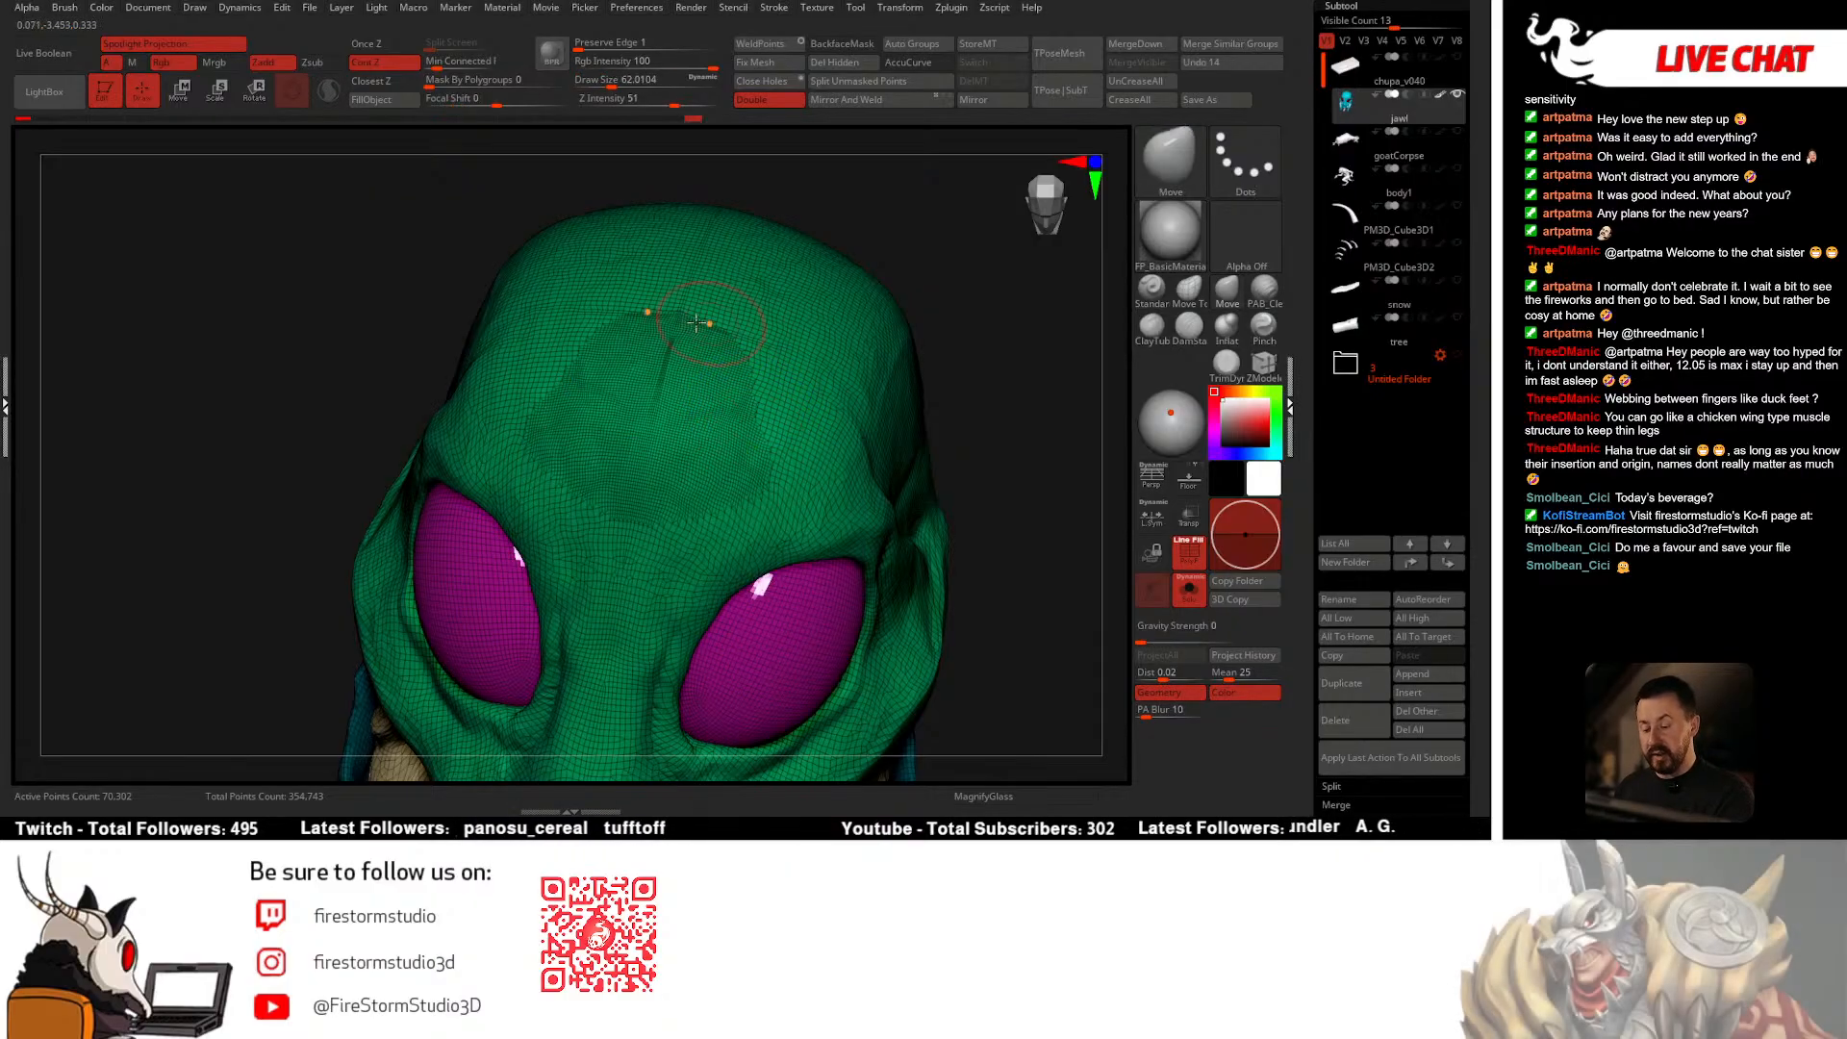
right_click_drag(660, 383, 665, 376)
key("bracketleft")
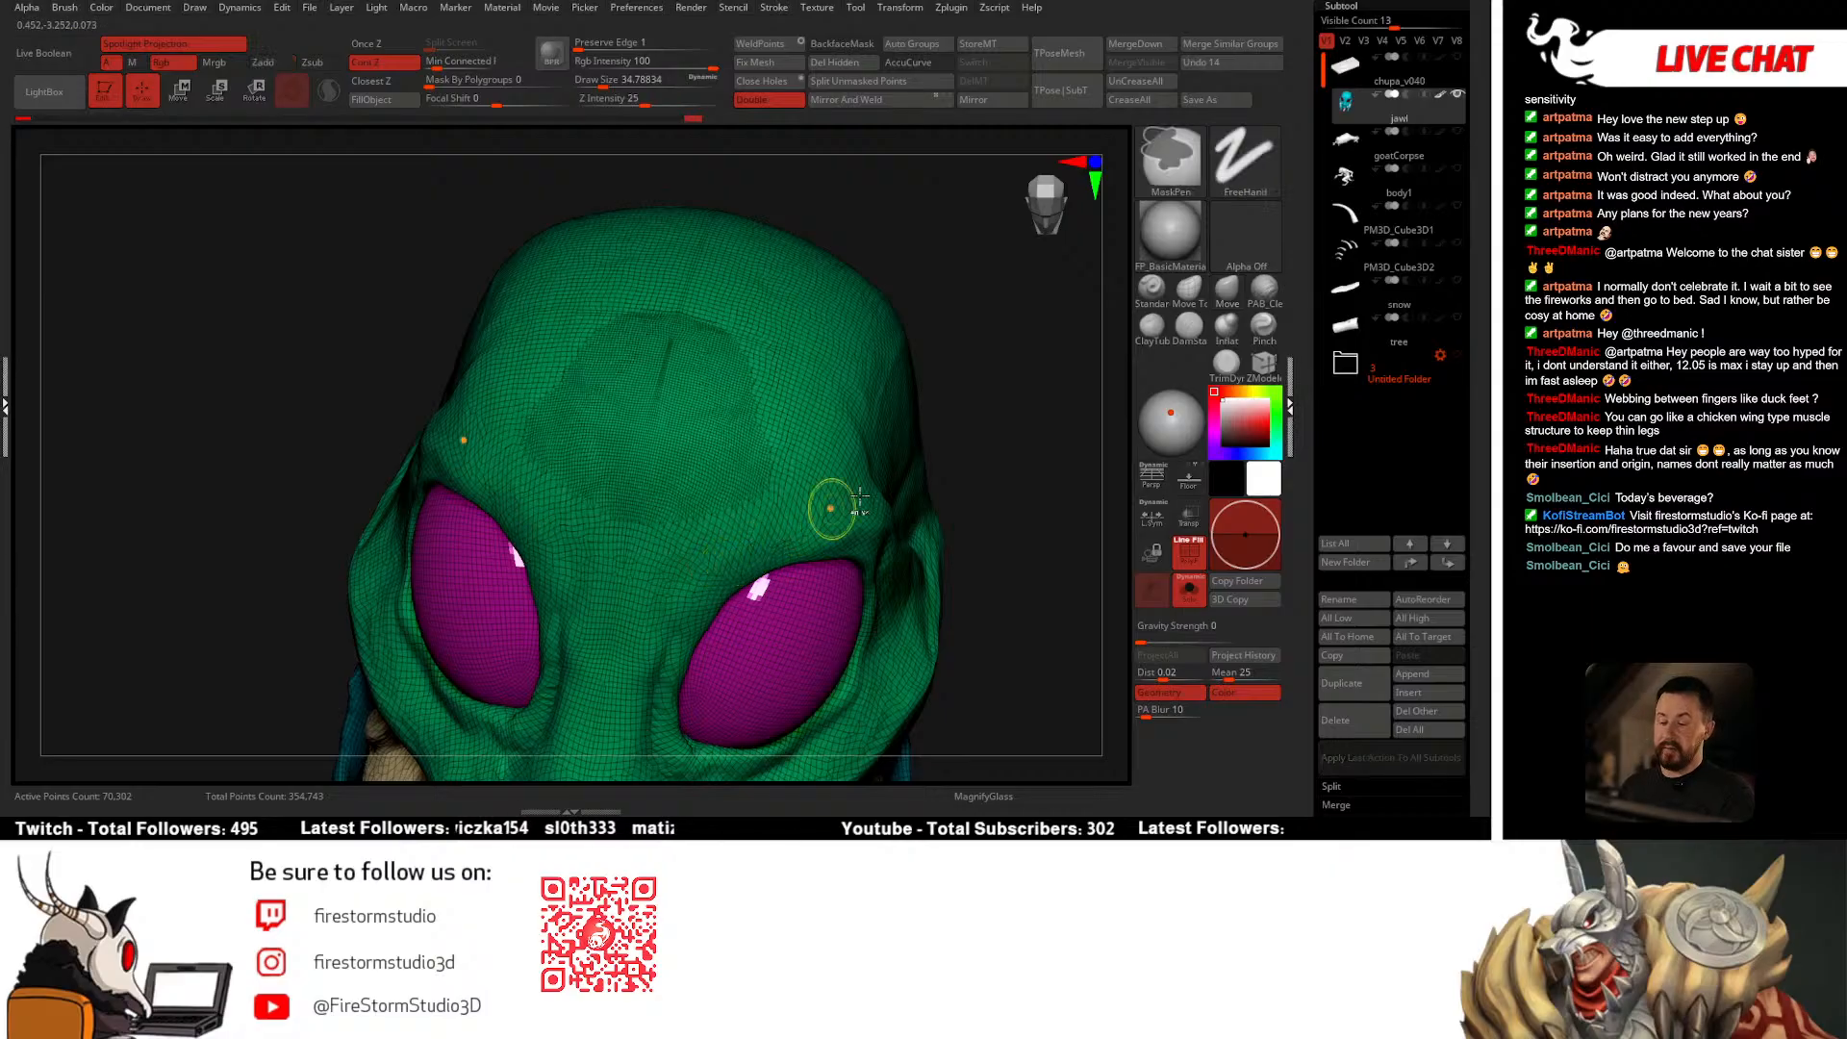
left_click(967, 466, "ctrl")
Step: Isolate the two muscle bands, mask the rear one, and subdivide only the front band with the whole head visible again
mouse_move(968, 479)
right_mouse_down()
mouse_move(989, 499)
mouse_move(1001, 413)
mouse_move(887, 358)
mouse_move(825, 478)
mouse_move(787, 487)
mouse_move(788, 429)
mouse_move(734, 421)
mouse_move(693, 589)
mouse_move(660, 344)
right_mouse_up()
left_click(660, 345, "ctrl+shift")
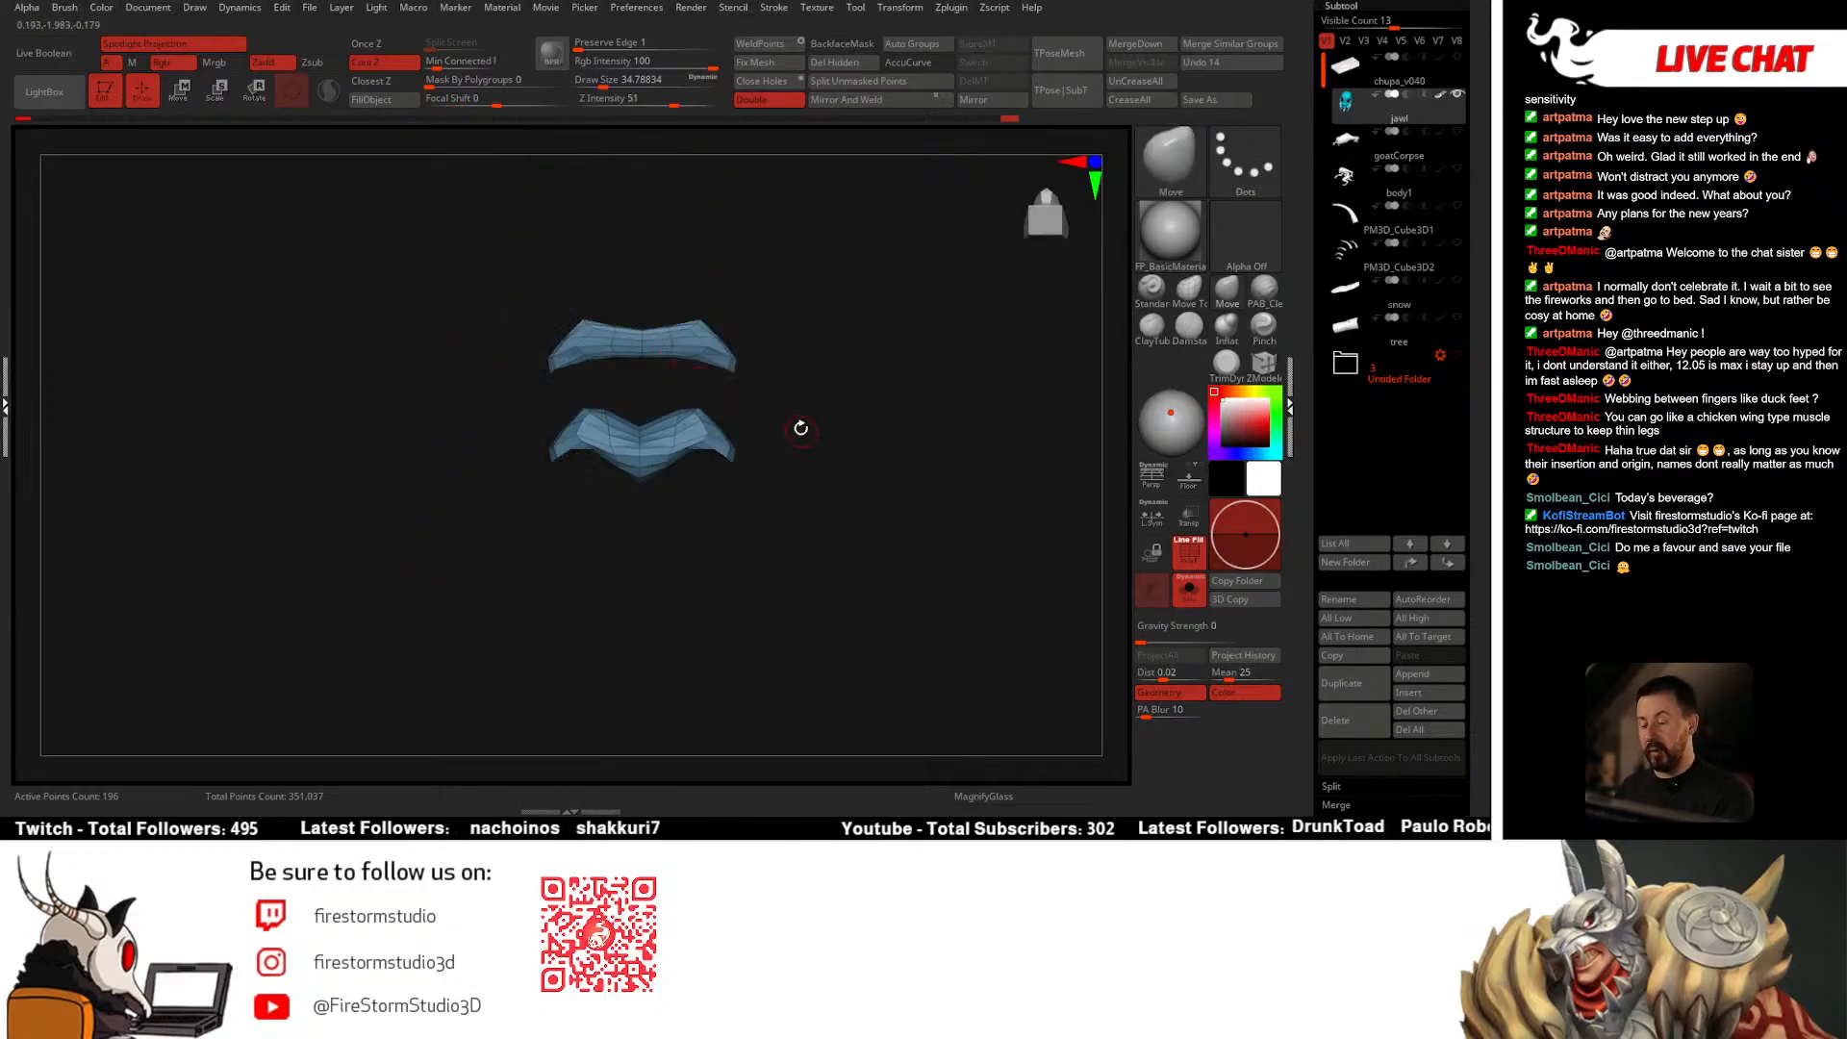
mouse_move(787, 390)
right_mouse_down("shift")
mouse_move(805, 474)
mouse_move(804, 417)
right_mouse_up("shift")
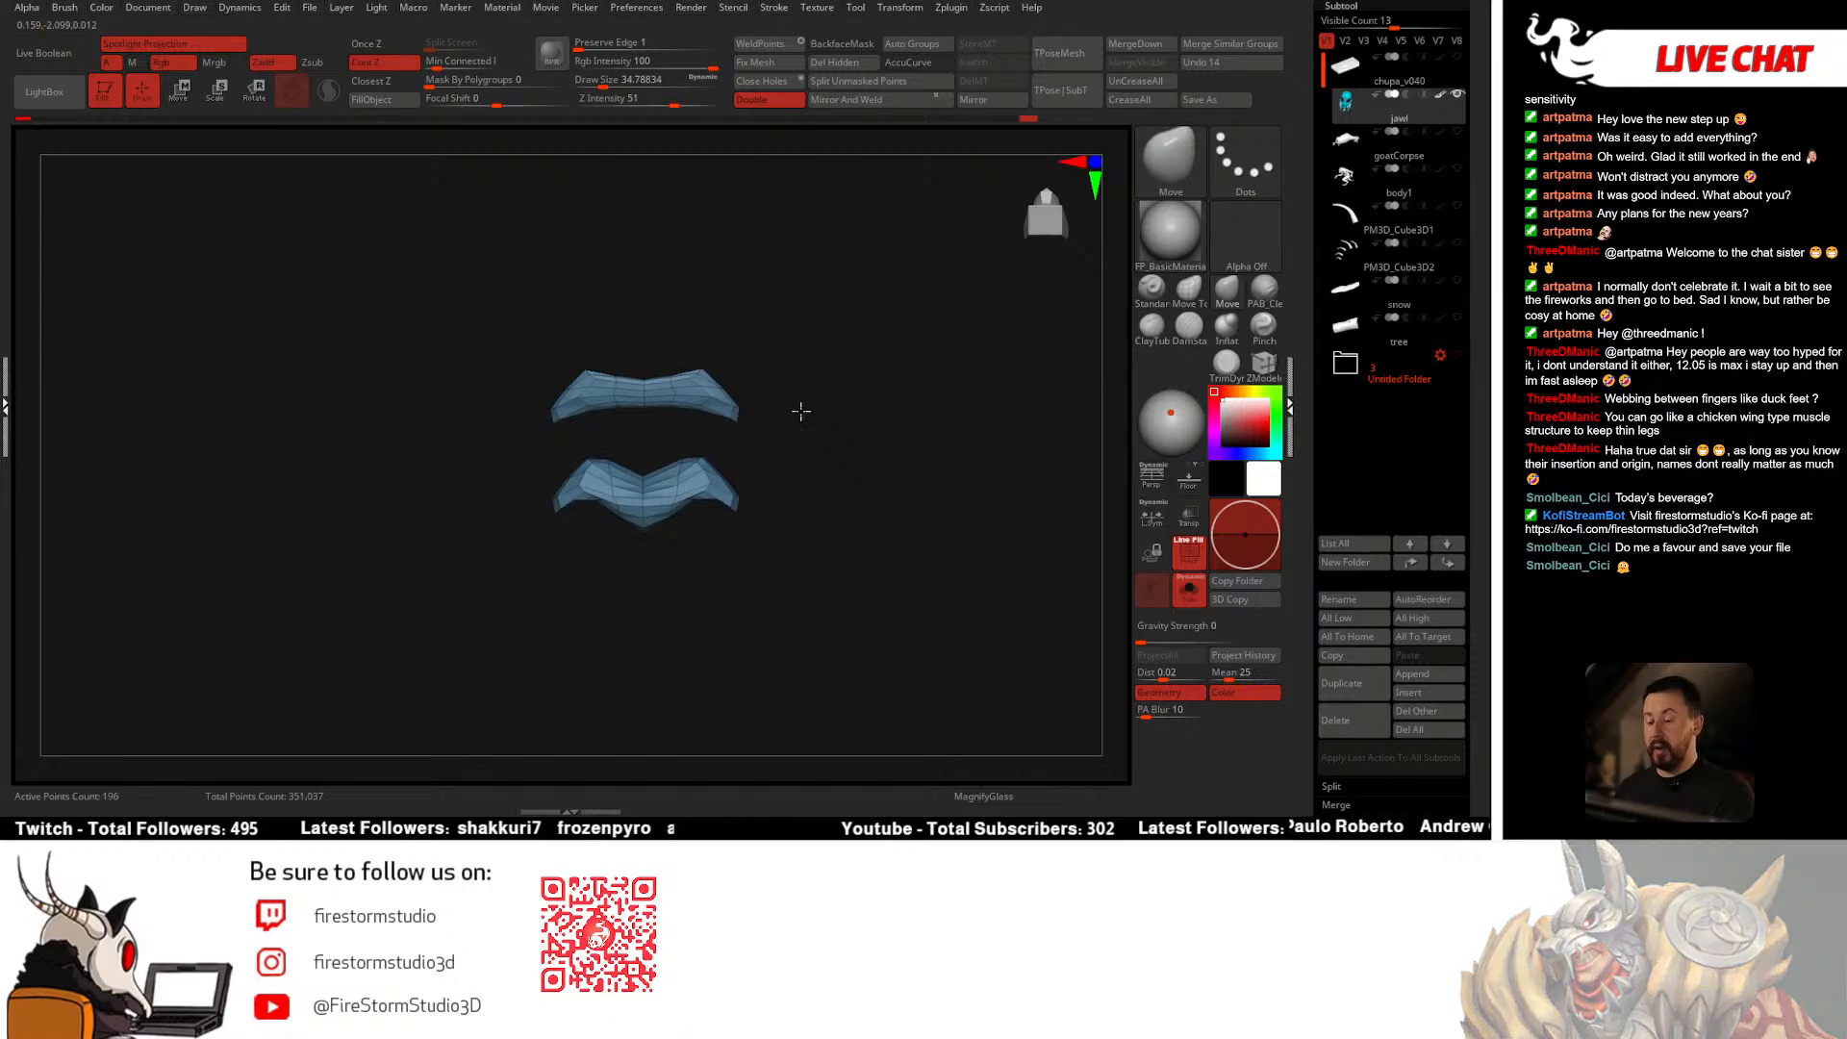
mouse_move(511, 338)
left_mouse_down("ctrl")
mouse_move(825, 417)
mouse_move(832, 442)
left_mouse_up("ctrl")
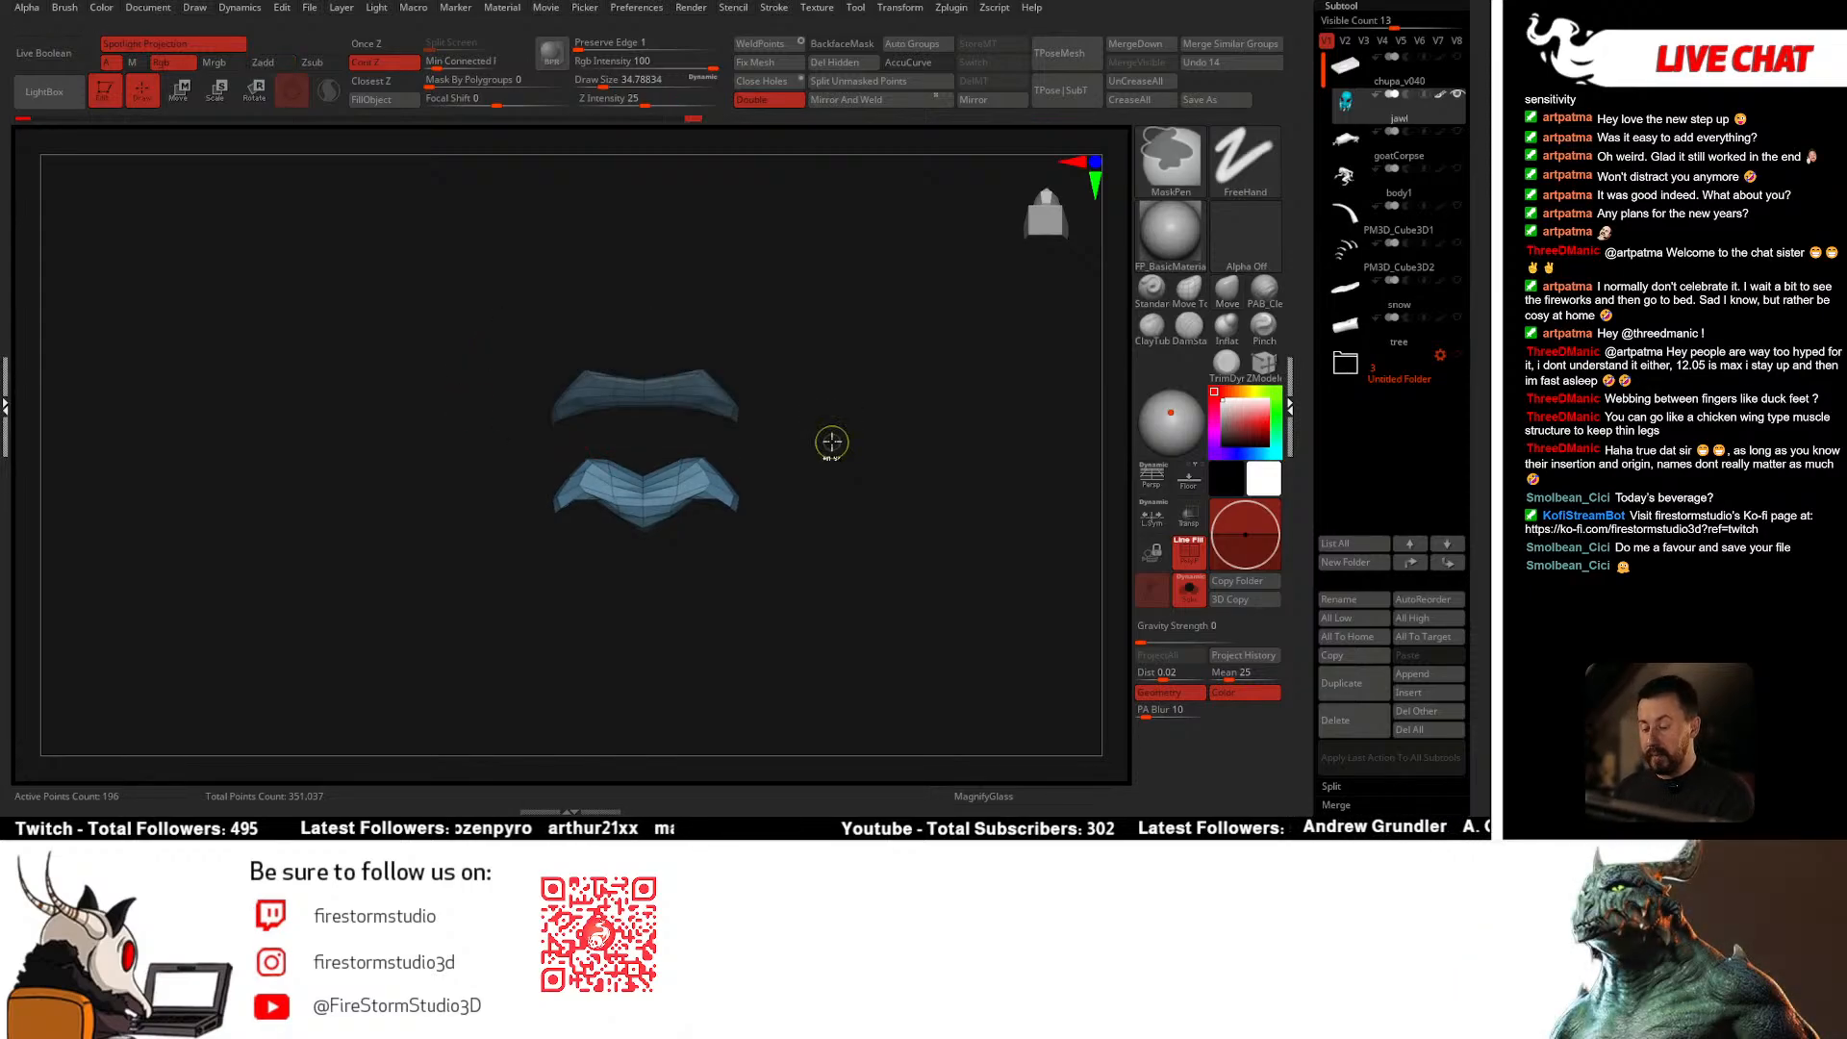
left_click(842, 456, "ctrl")
left_click(839, 459, "ctrl+shift")
key("ctrl+z")
key("ctrl+z")
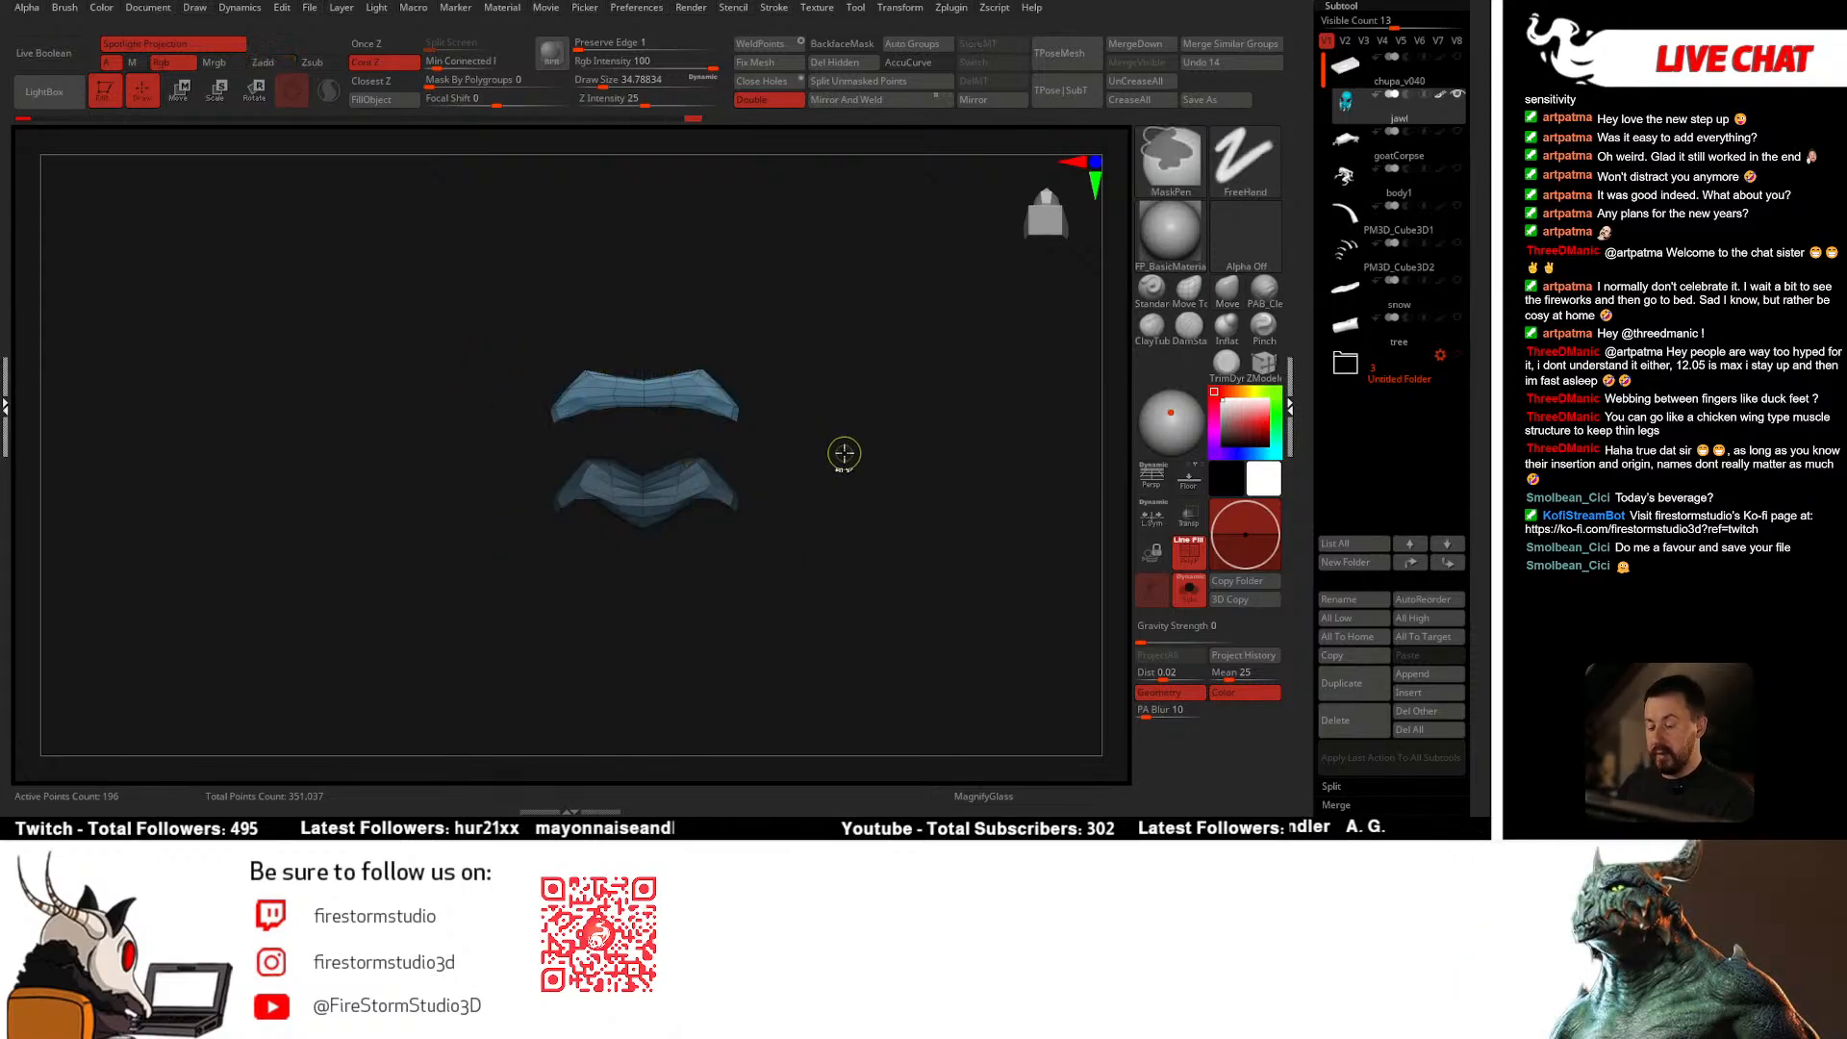
left_click(847, 445, "ctrl+shift")
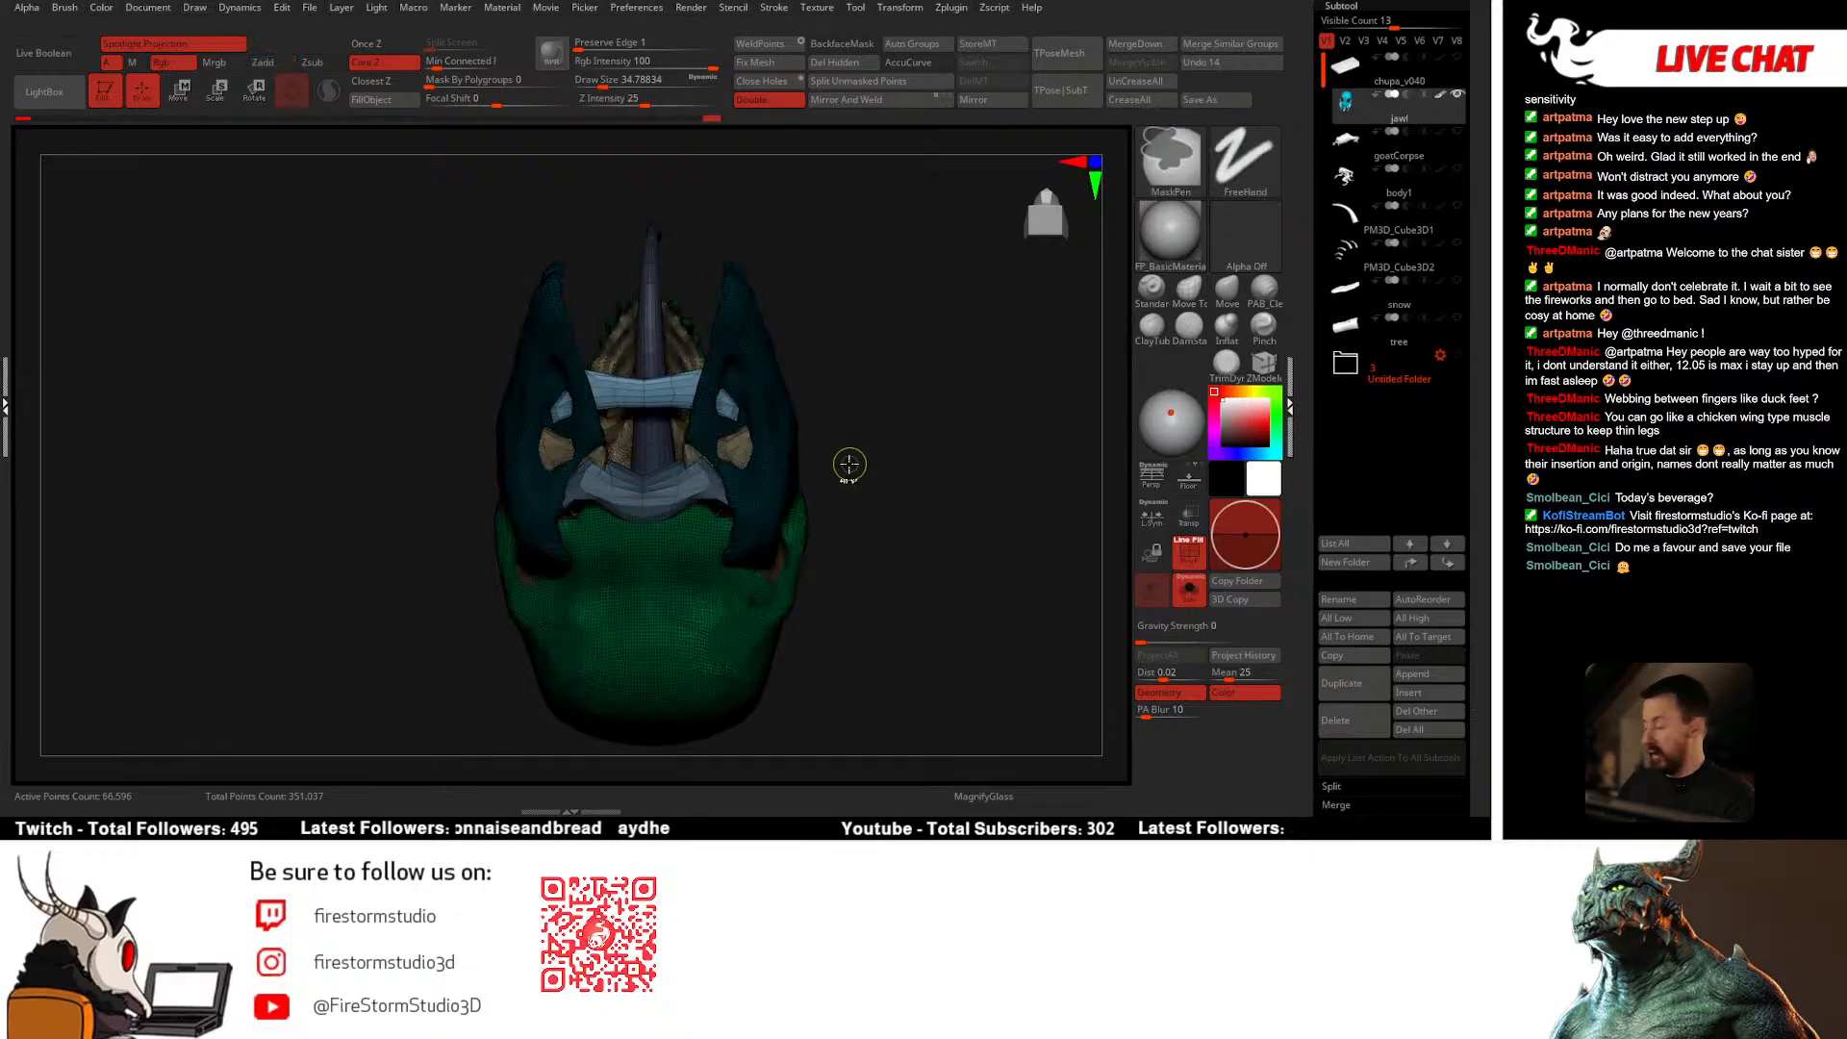
key("ctrl+d")
Step: Smooth the front muscle band and reshape its ends between the mandibles with the Move brush at a draw size of about 101
key("space")
left_click(760, 477)
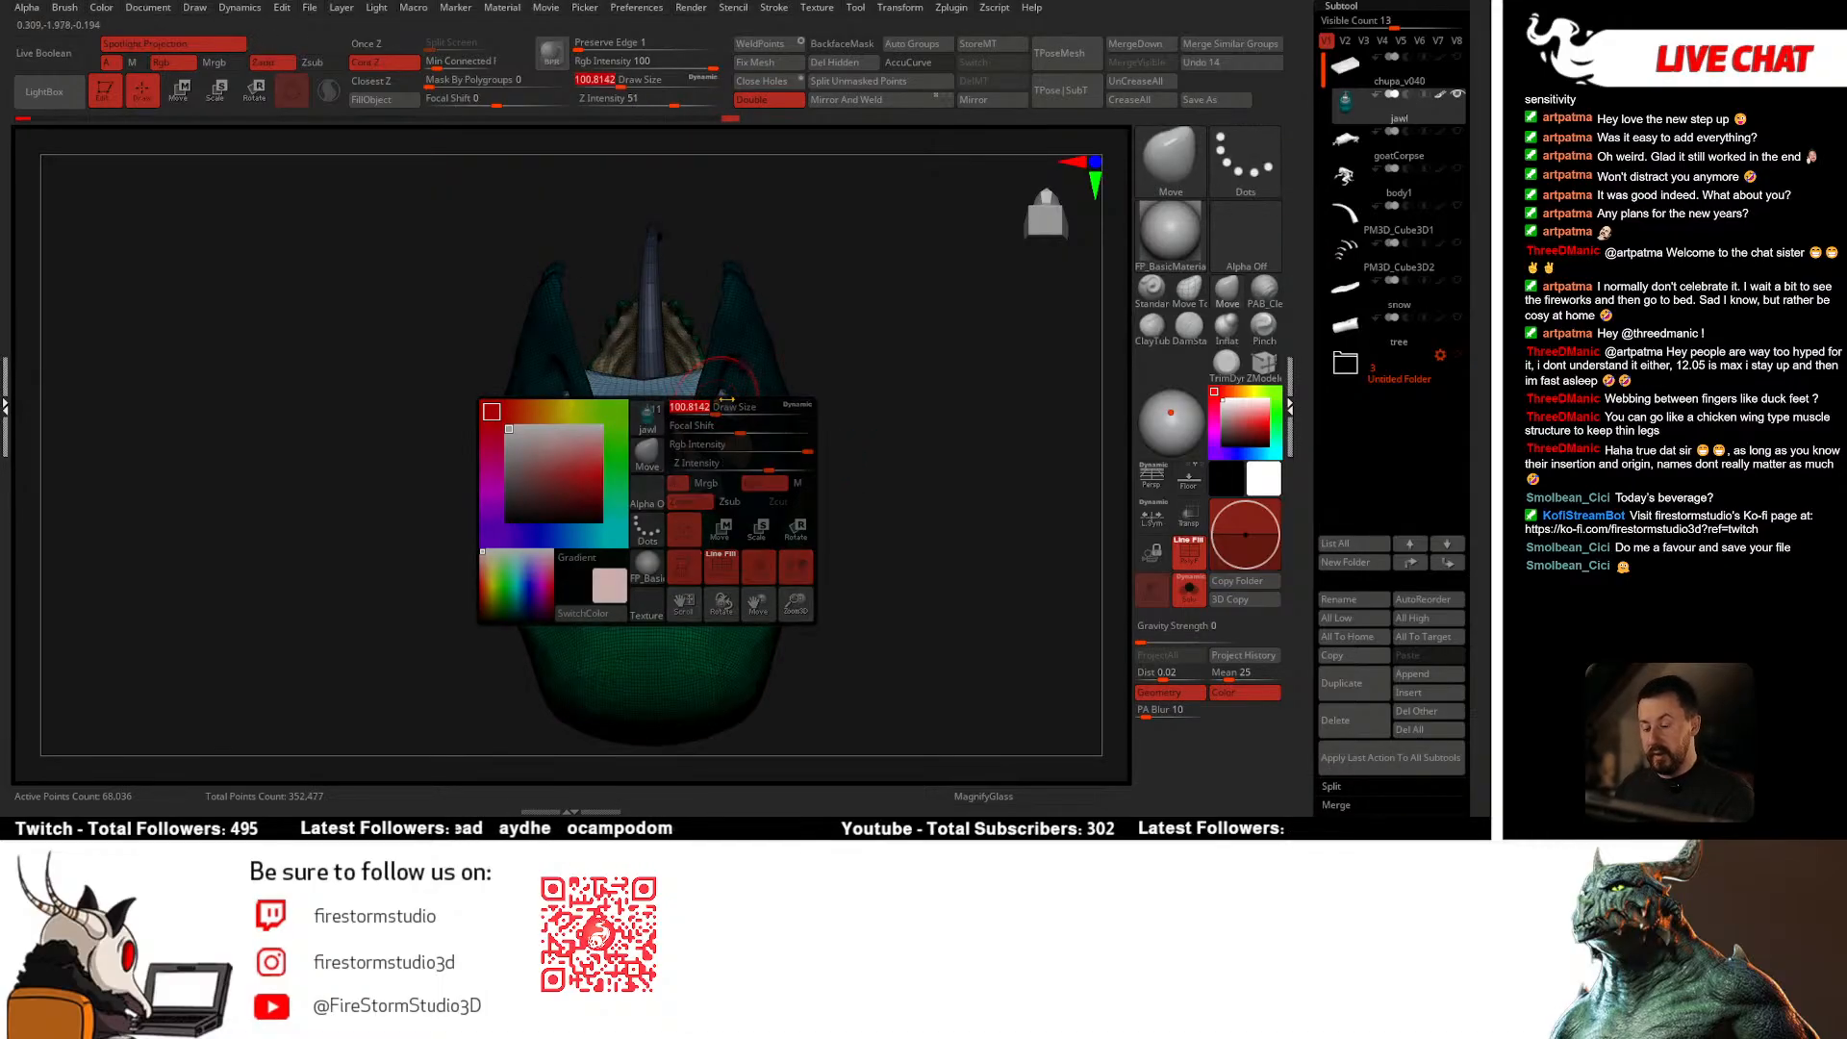
left_click_drag(848, 450, 850, 389)
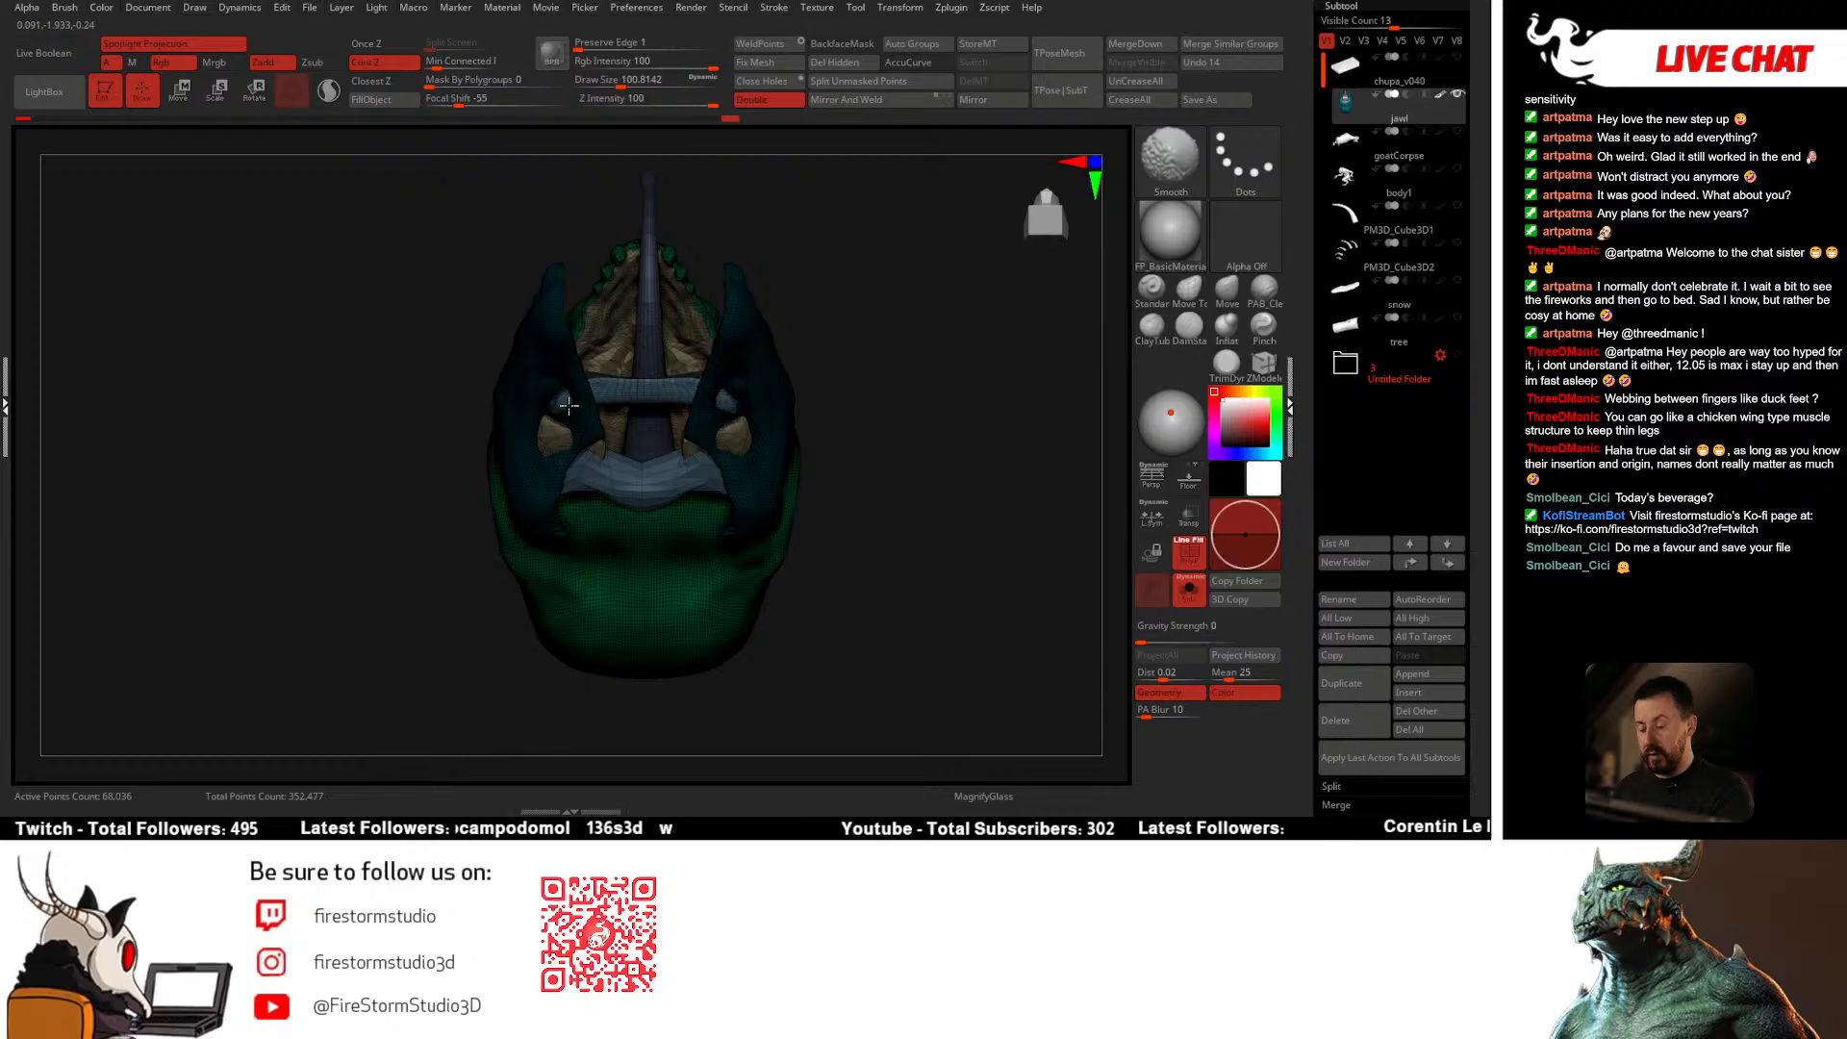
right_click_drag(569, 405, 628, 352)
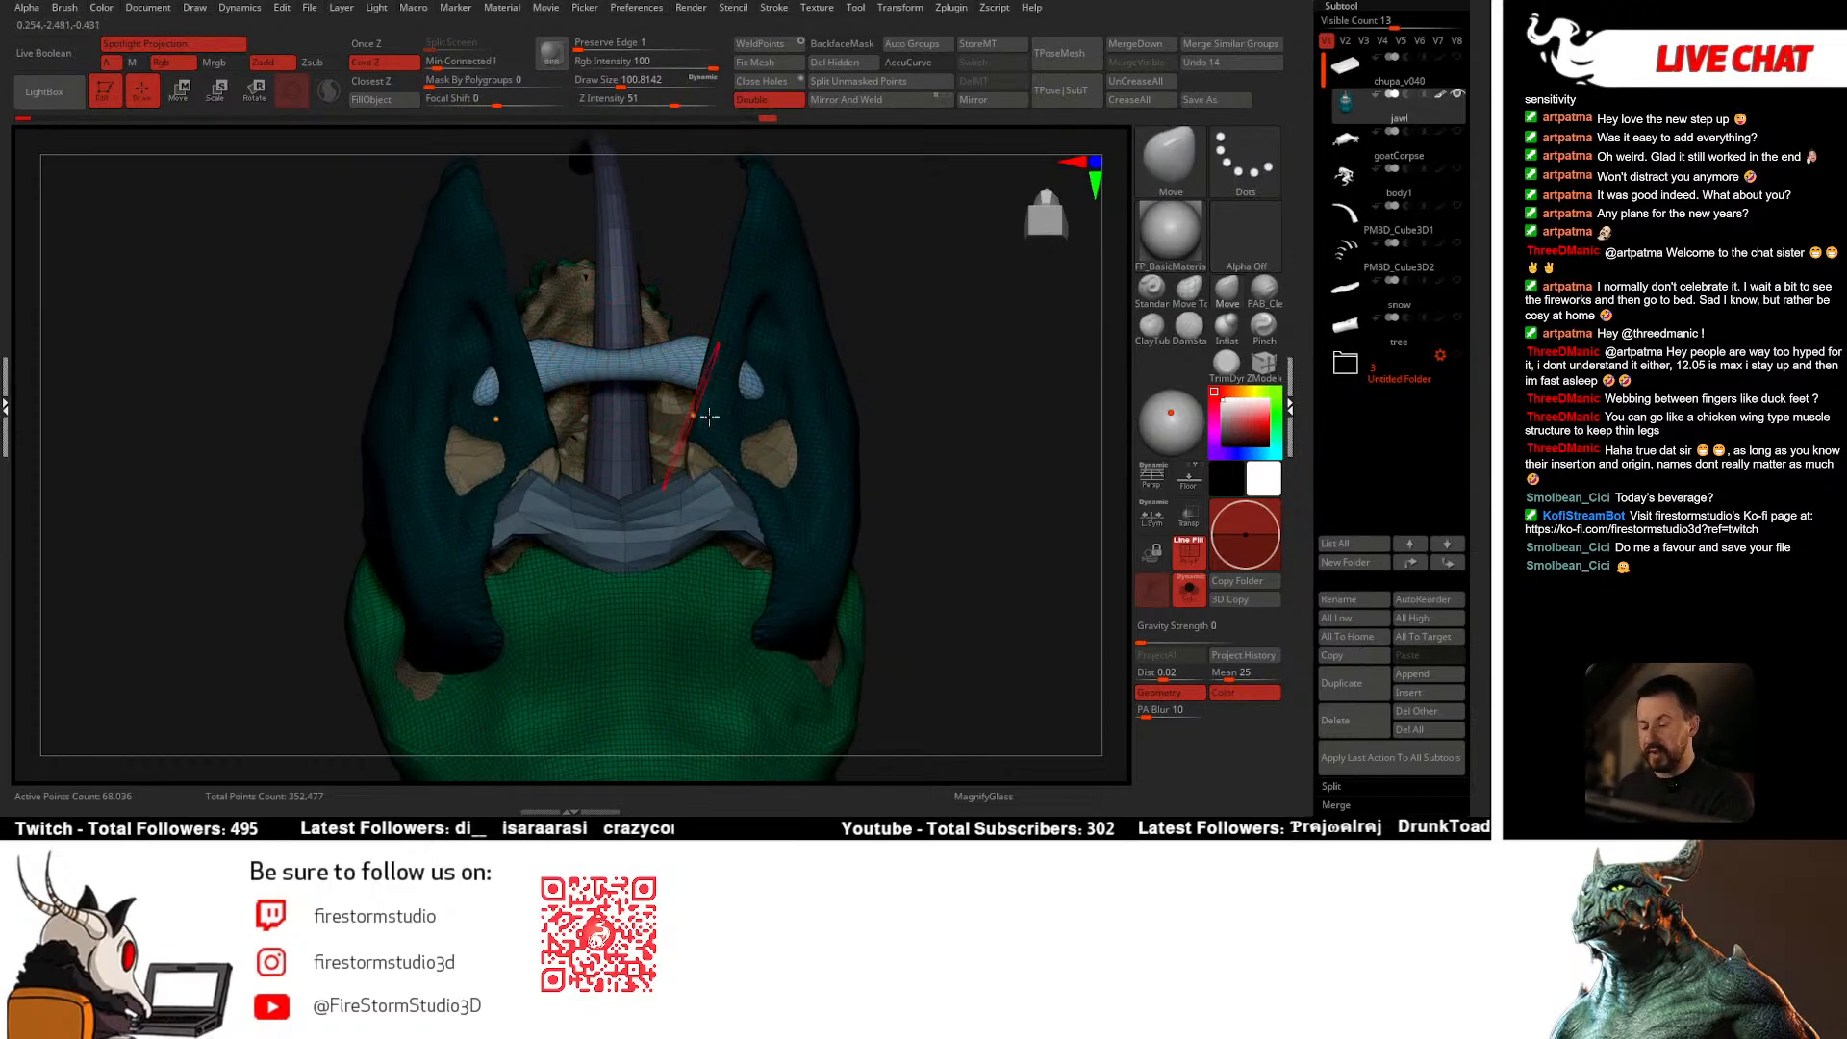
key("b")
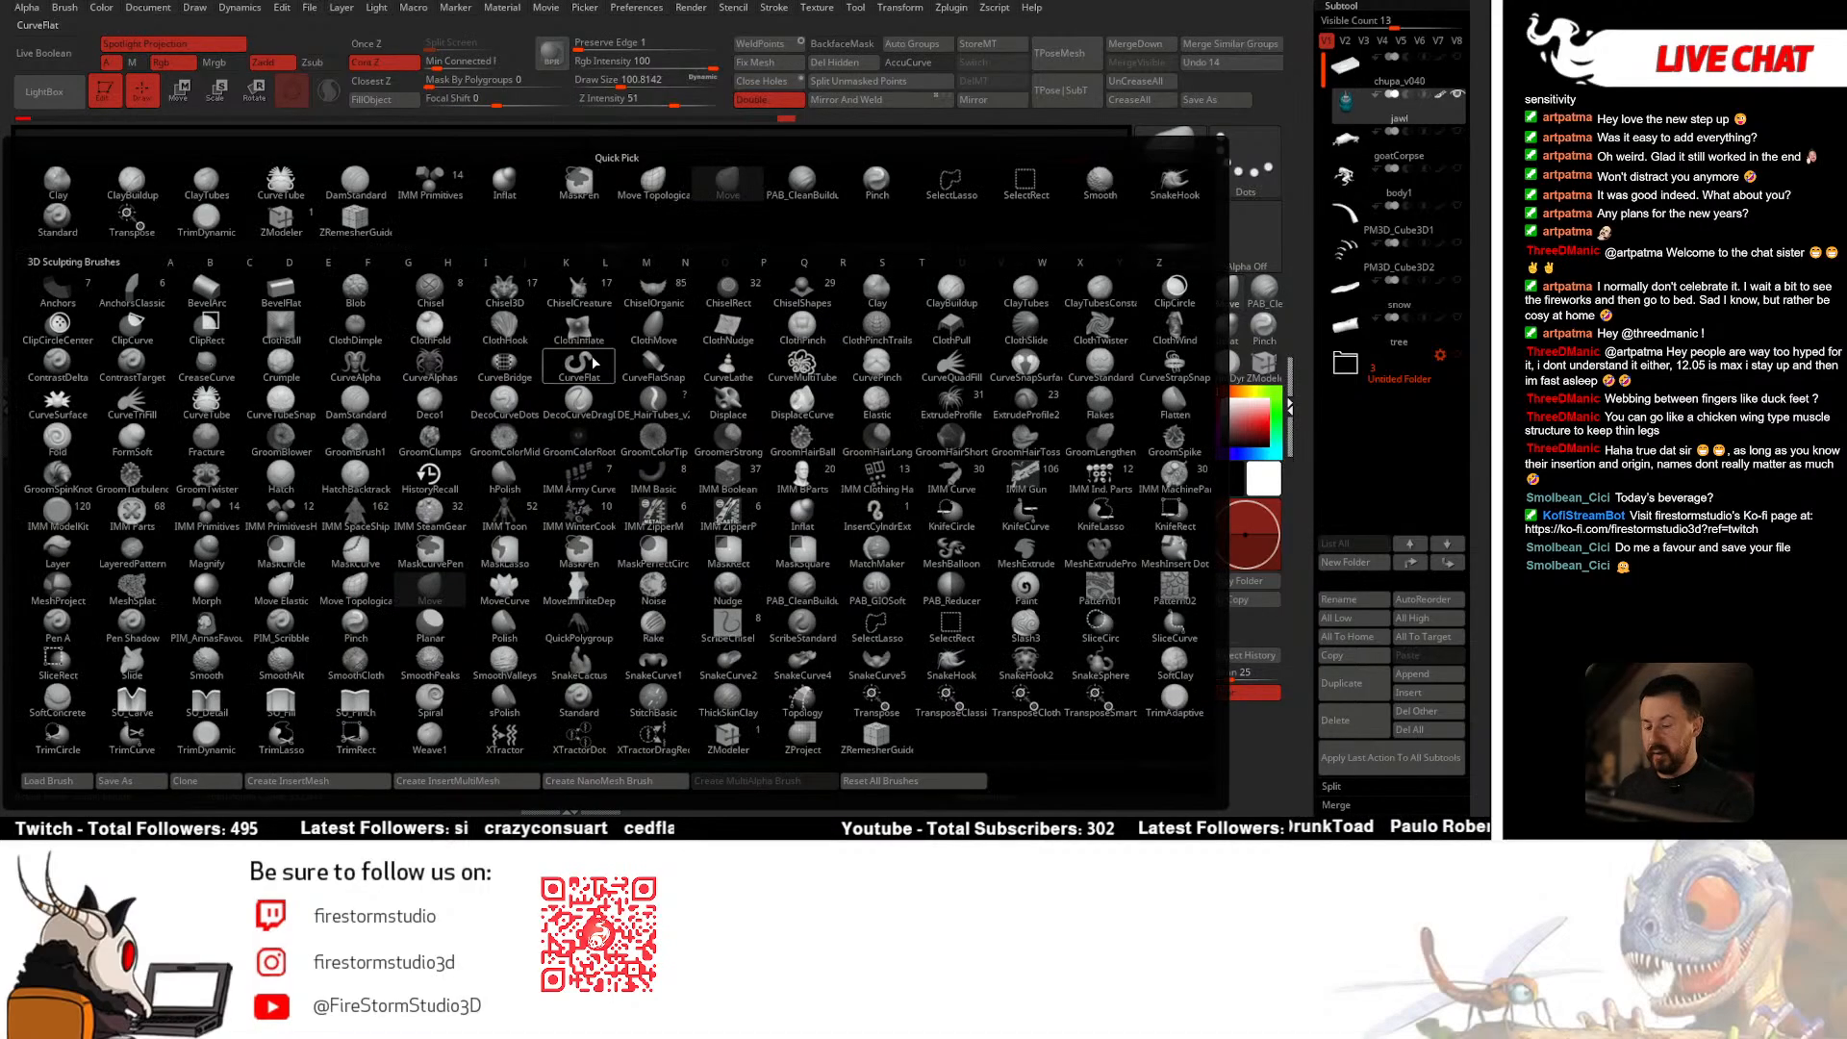
key("m")
key("v")
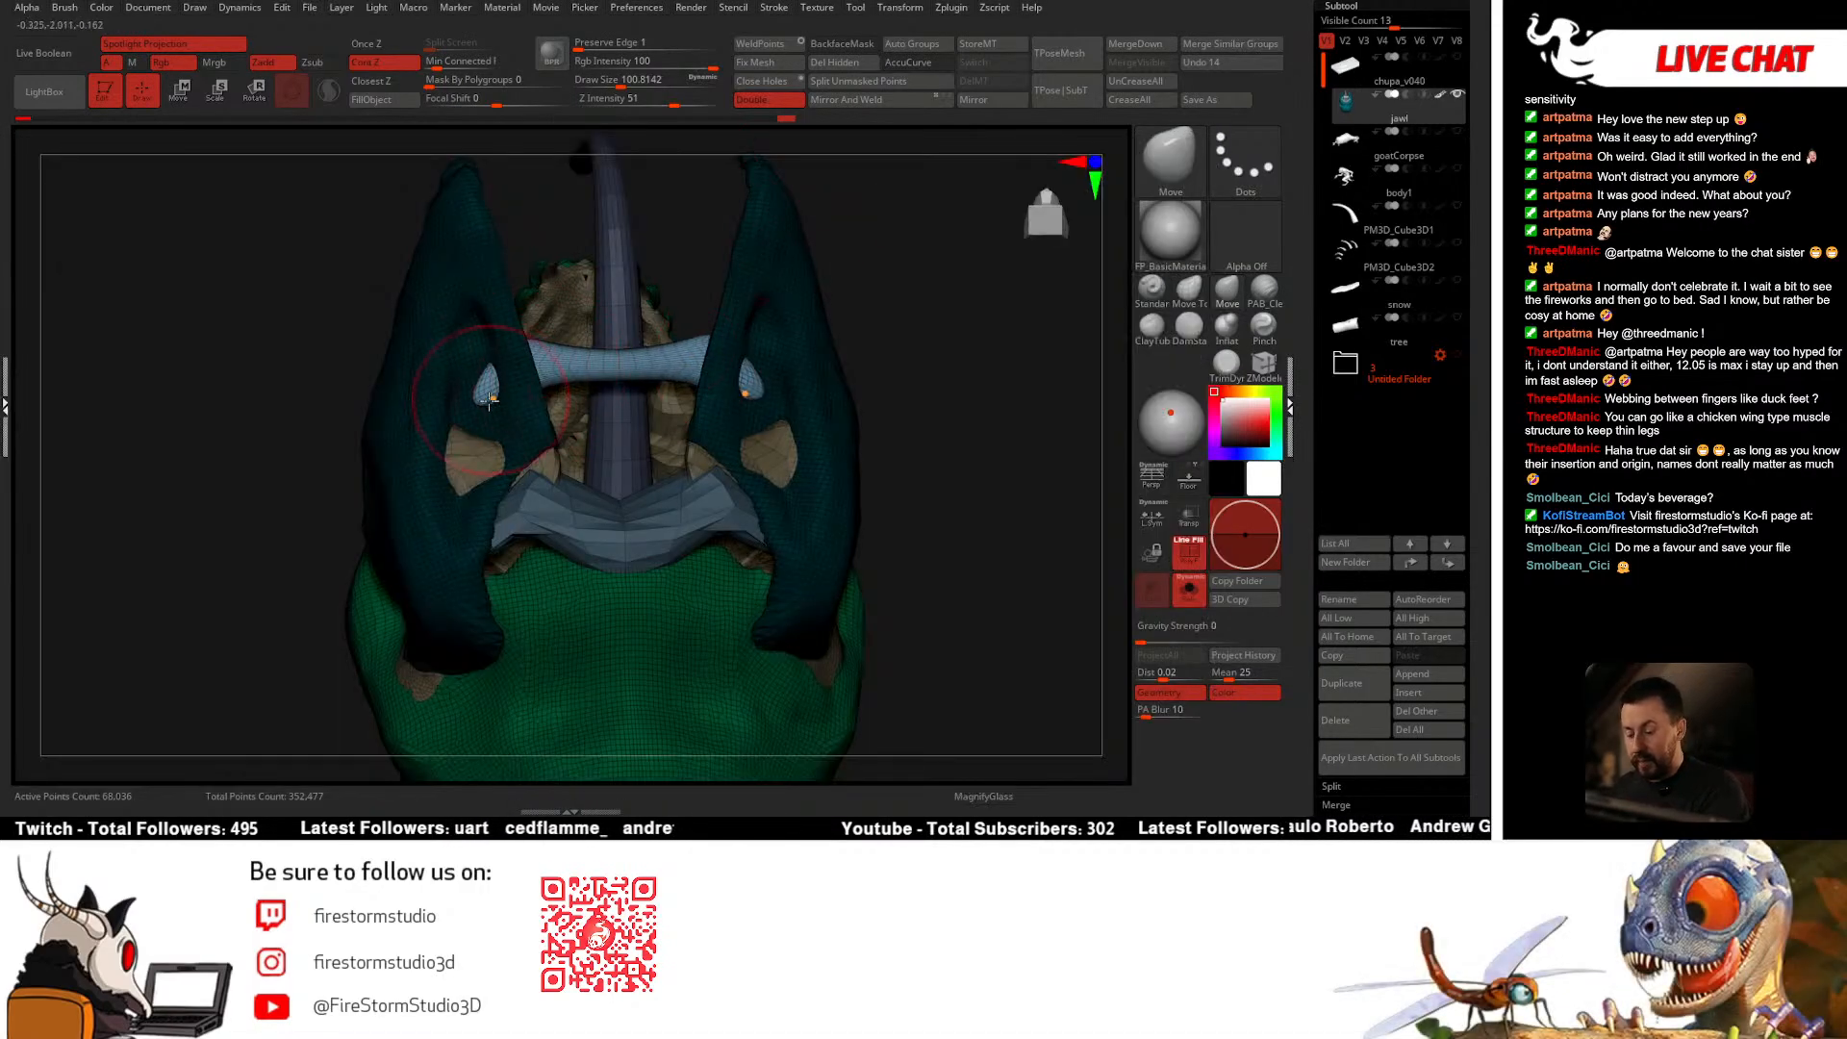
mouse_move(501, 400)
right_mouse_down()
mouse_move(601, 506)
mouse_move(577, 546)
mouse_move(551, 542)
right_mouse_up()
Step: Fit the front band's ends against the inner faces of the mandibles using a draw size of about 35
key("space")
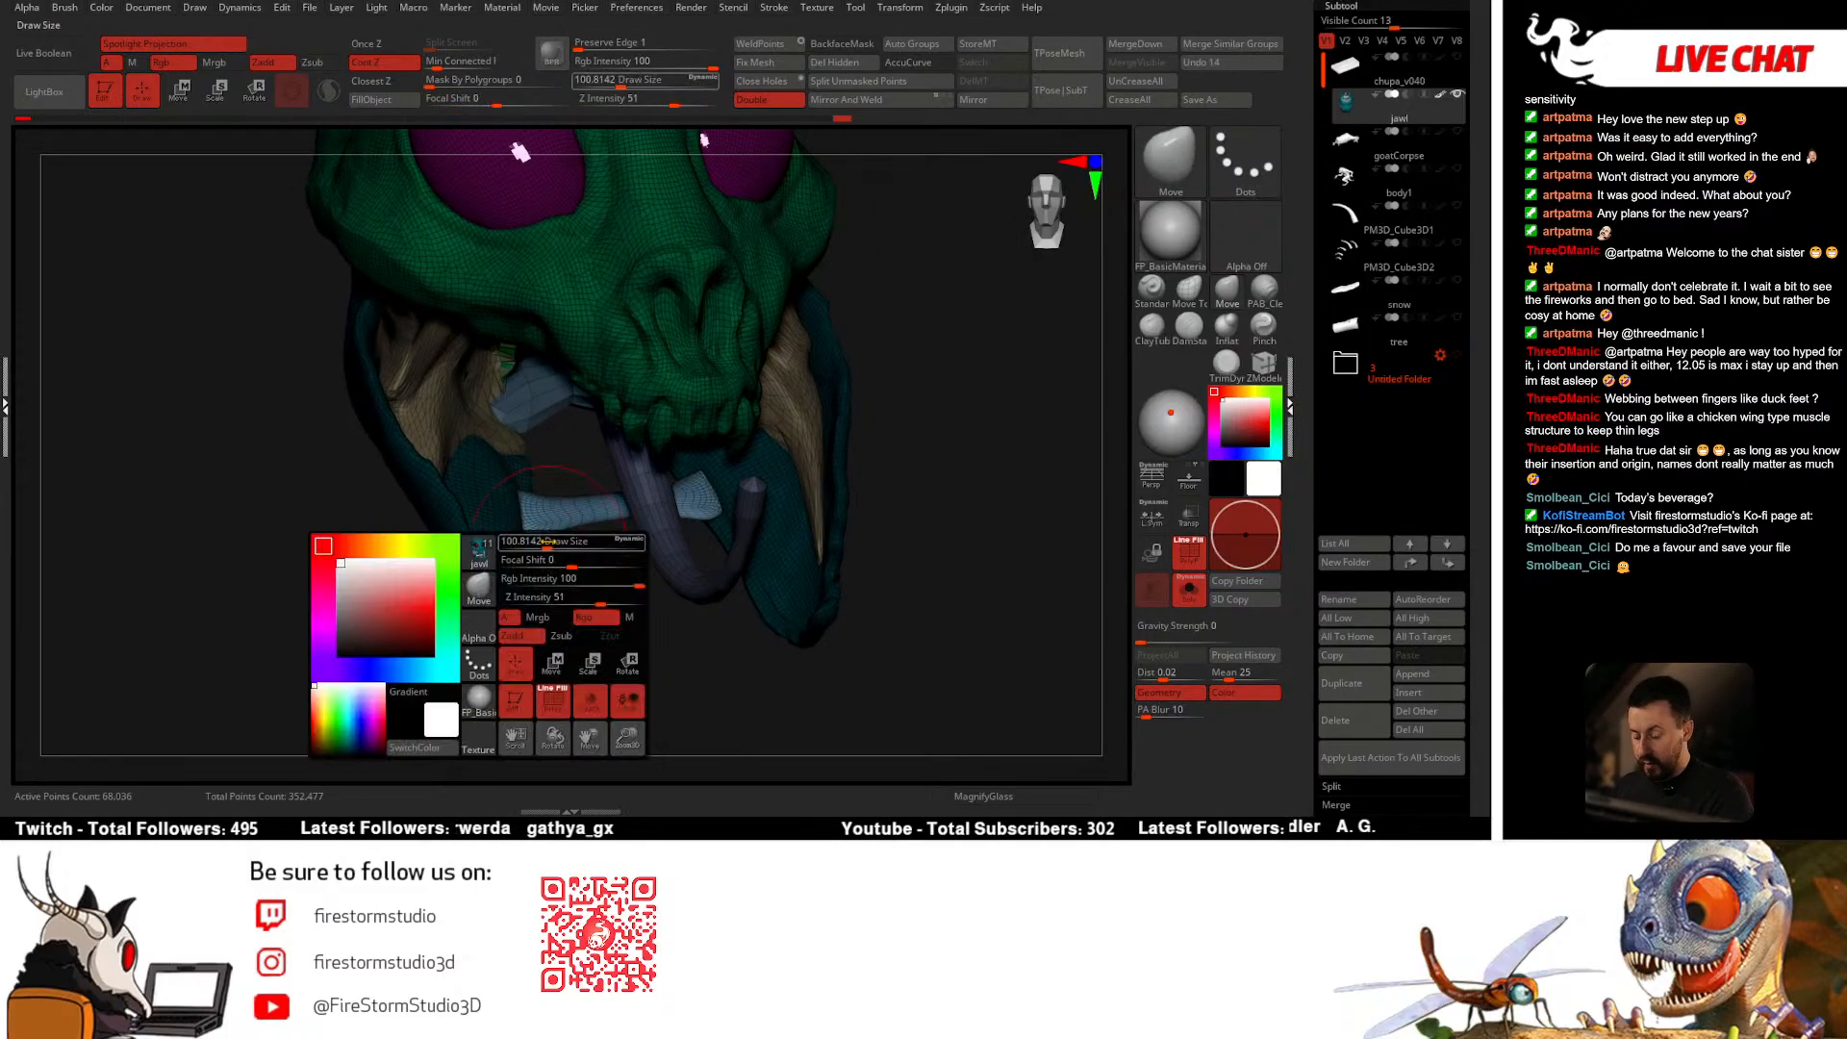
left_click_drag(551, 543, 541, 543)
right_click_drag(554, 539, 526, 491)
key("space")
left_click_drag(525, 488, 504, 465)
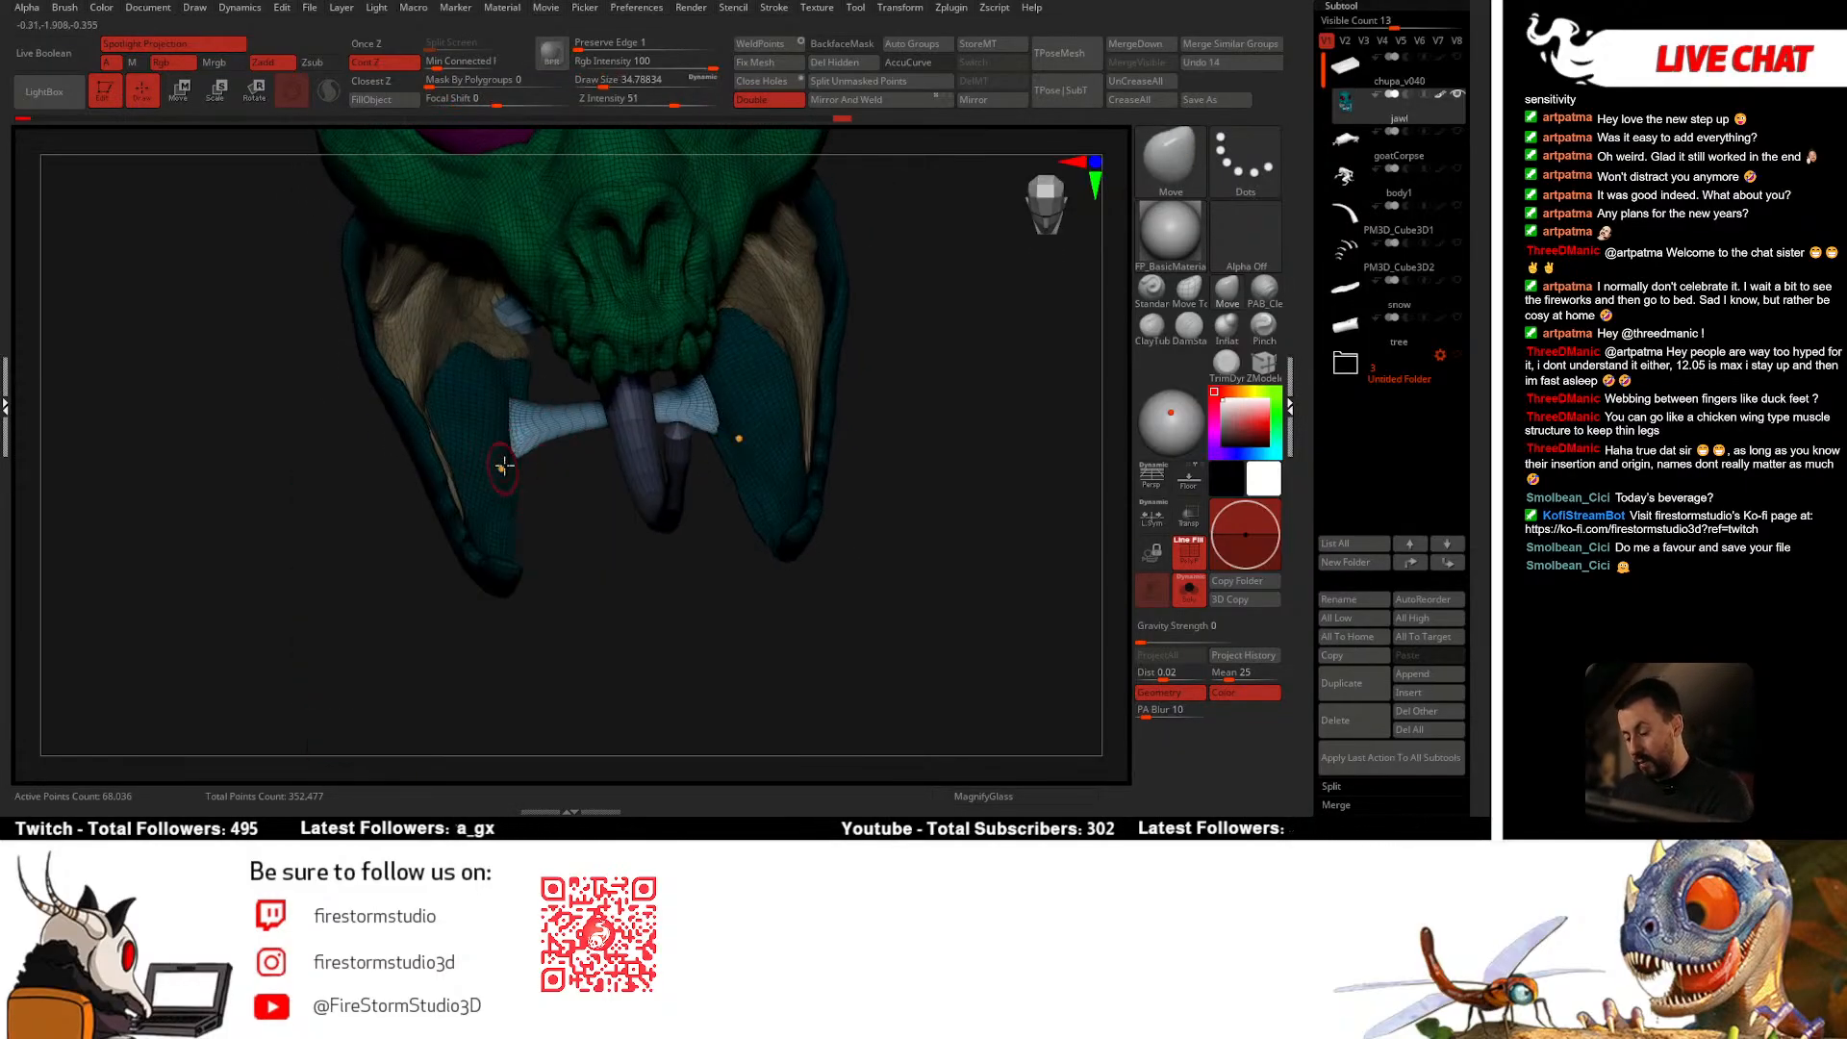
Step: Adjust the front band's curve and attachment from the front and underside with the Move brush at a draw size of about 65
right_click_drag(550, 438, 595, 441)
key("space")
left_click_drag(595, 442, 600, 441)
right_click_drag(594, 429, 575, 299)
left_click_drag(639, 315, 544, 351)
Step: Flare the front band's ends along the mandibles and refine its outline, using draw sizes of about 29 and 44
key("space")
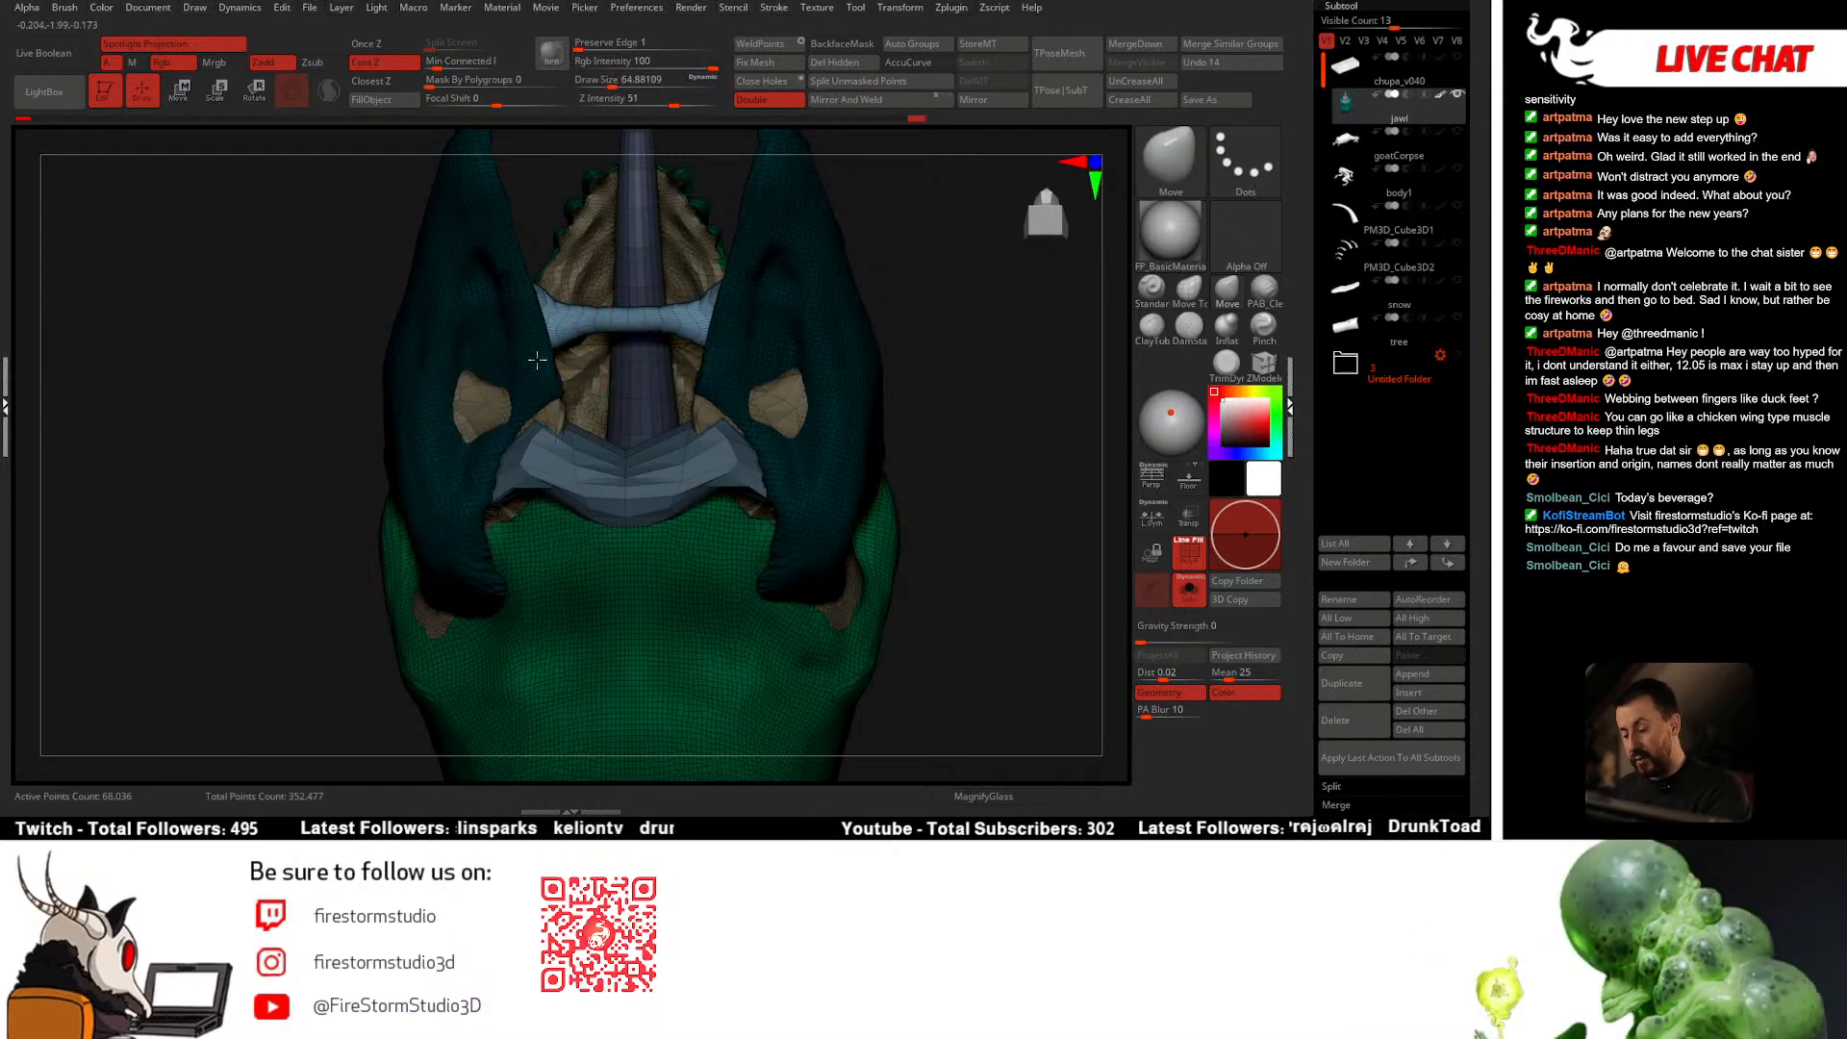
right_click_drag(576, 344, 570, 345)
key("space")
left_click_drag(579, 349, 570, 348)
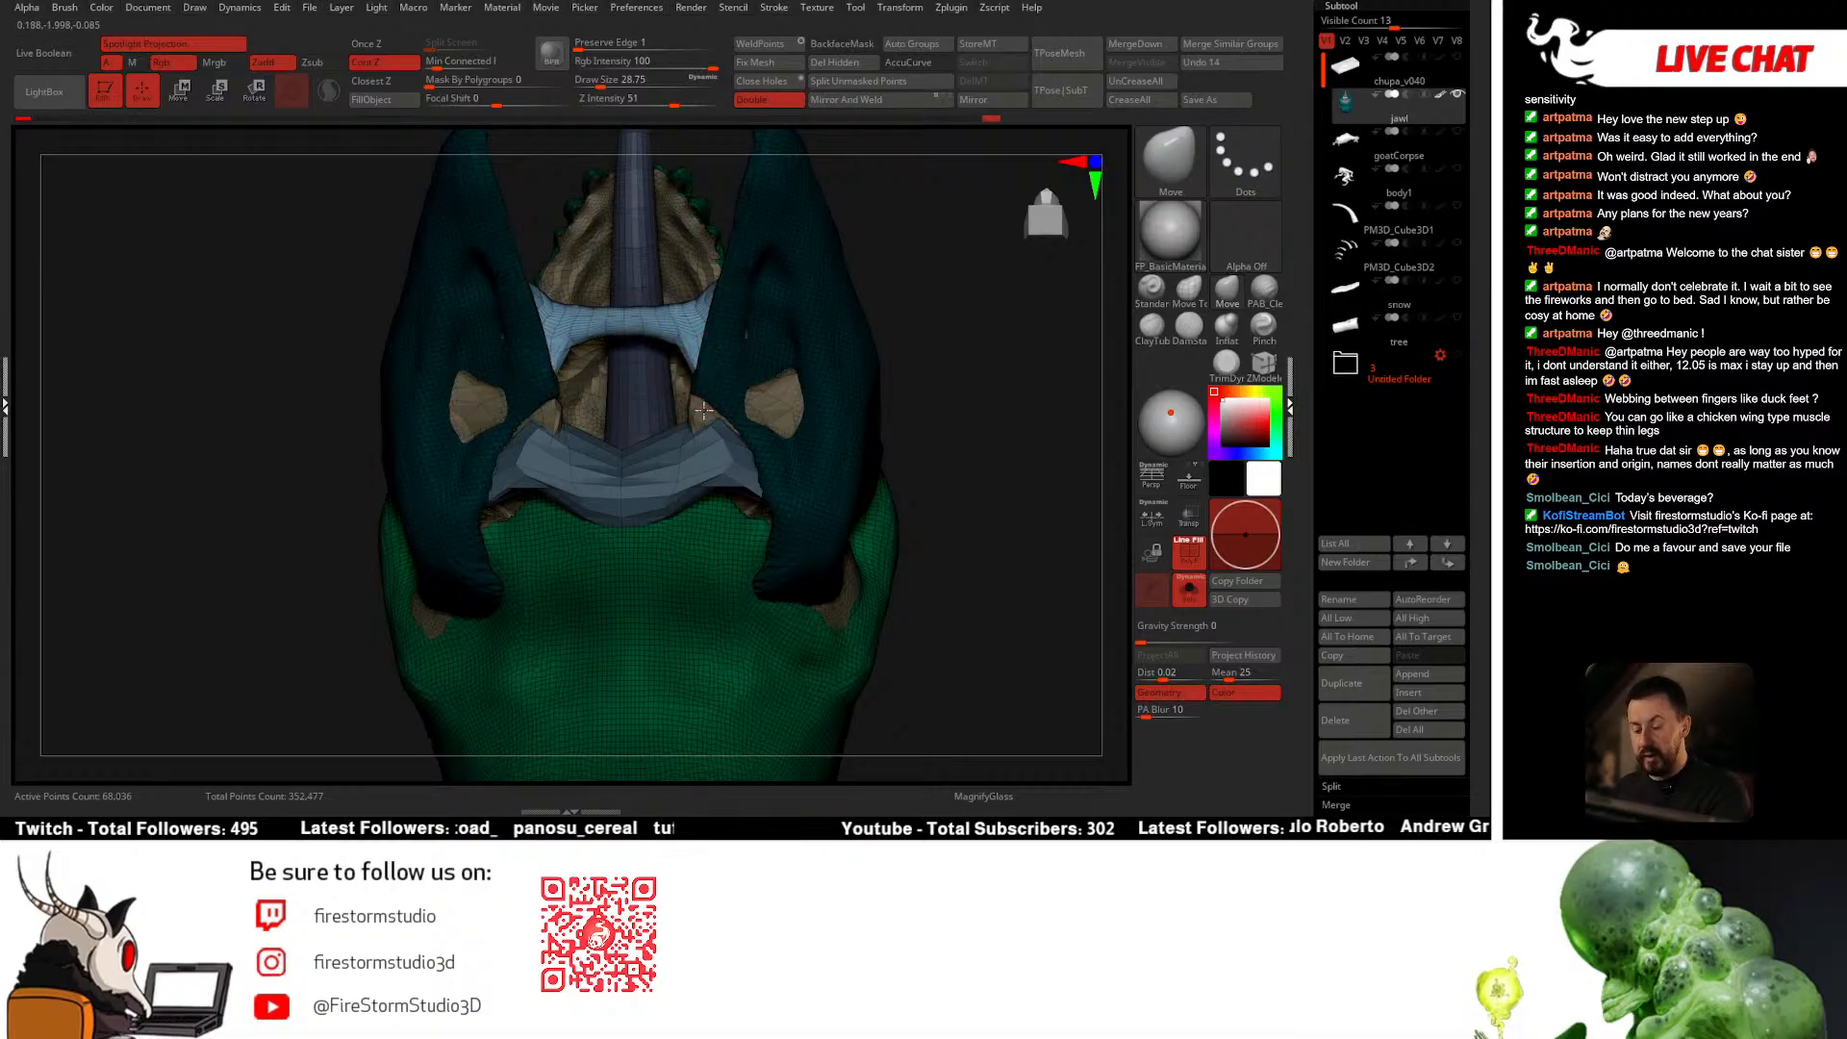
mouse_move(630, 334)
right_mouse_down()
mouse_move(664, 358)
mouse_move(630, 338)
right_mouse_up()
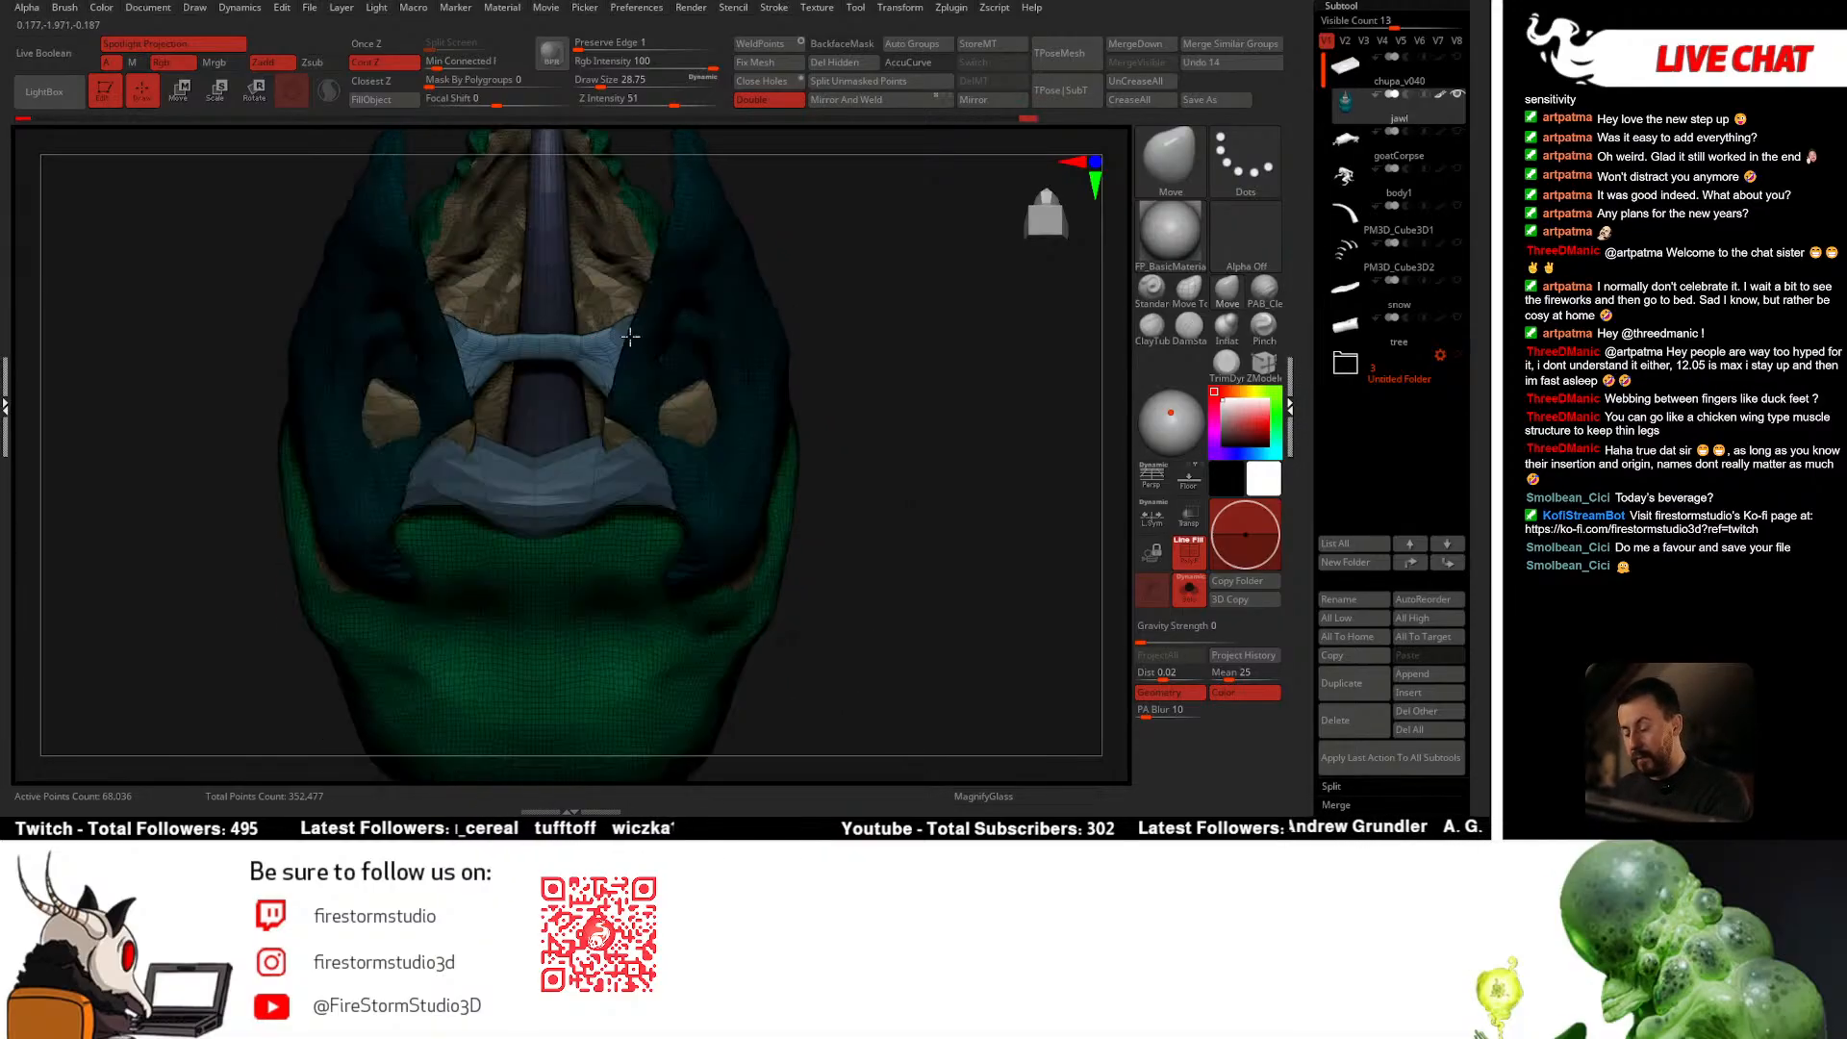
right_click_drag(509, 357, 573, 519)
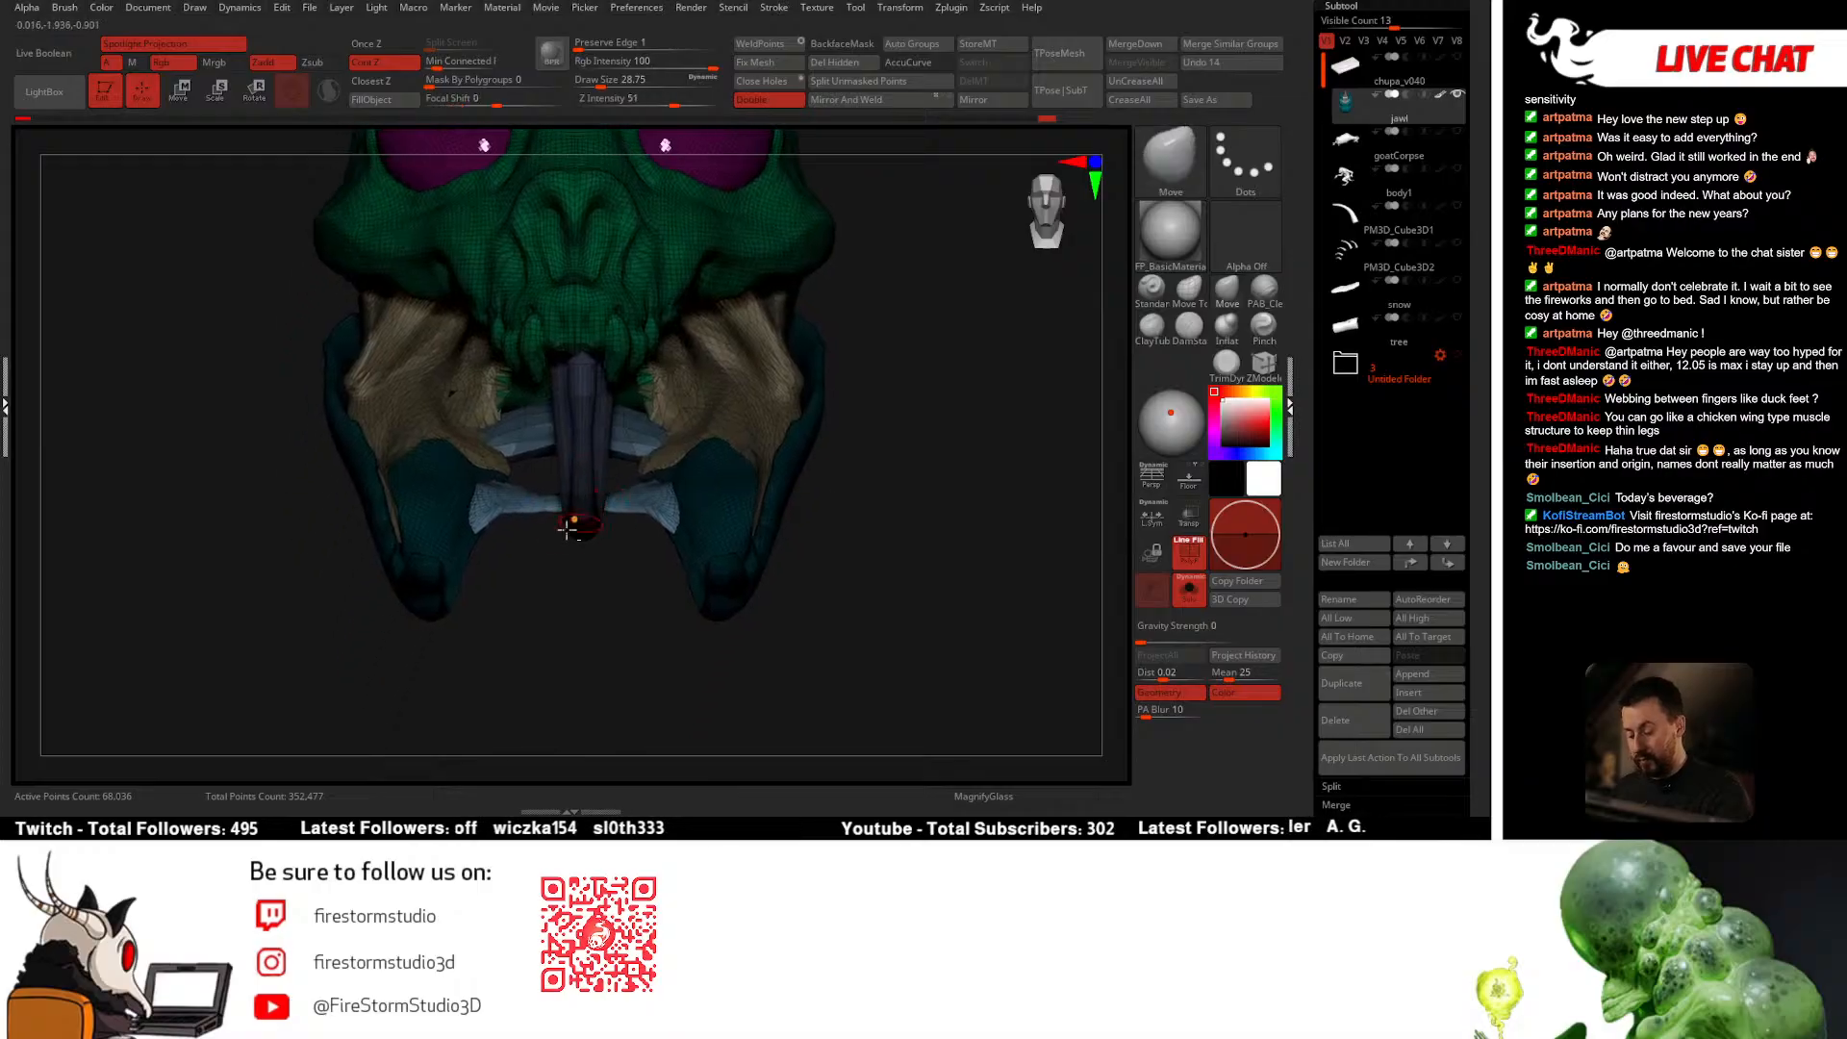
key("space")
left_click_drag(530, 527, 536, 526)
right_click_drag(538, 526, 656, 465, "alt")
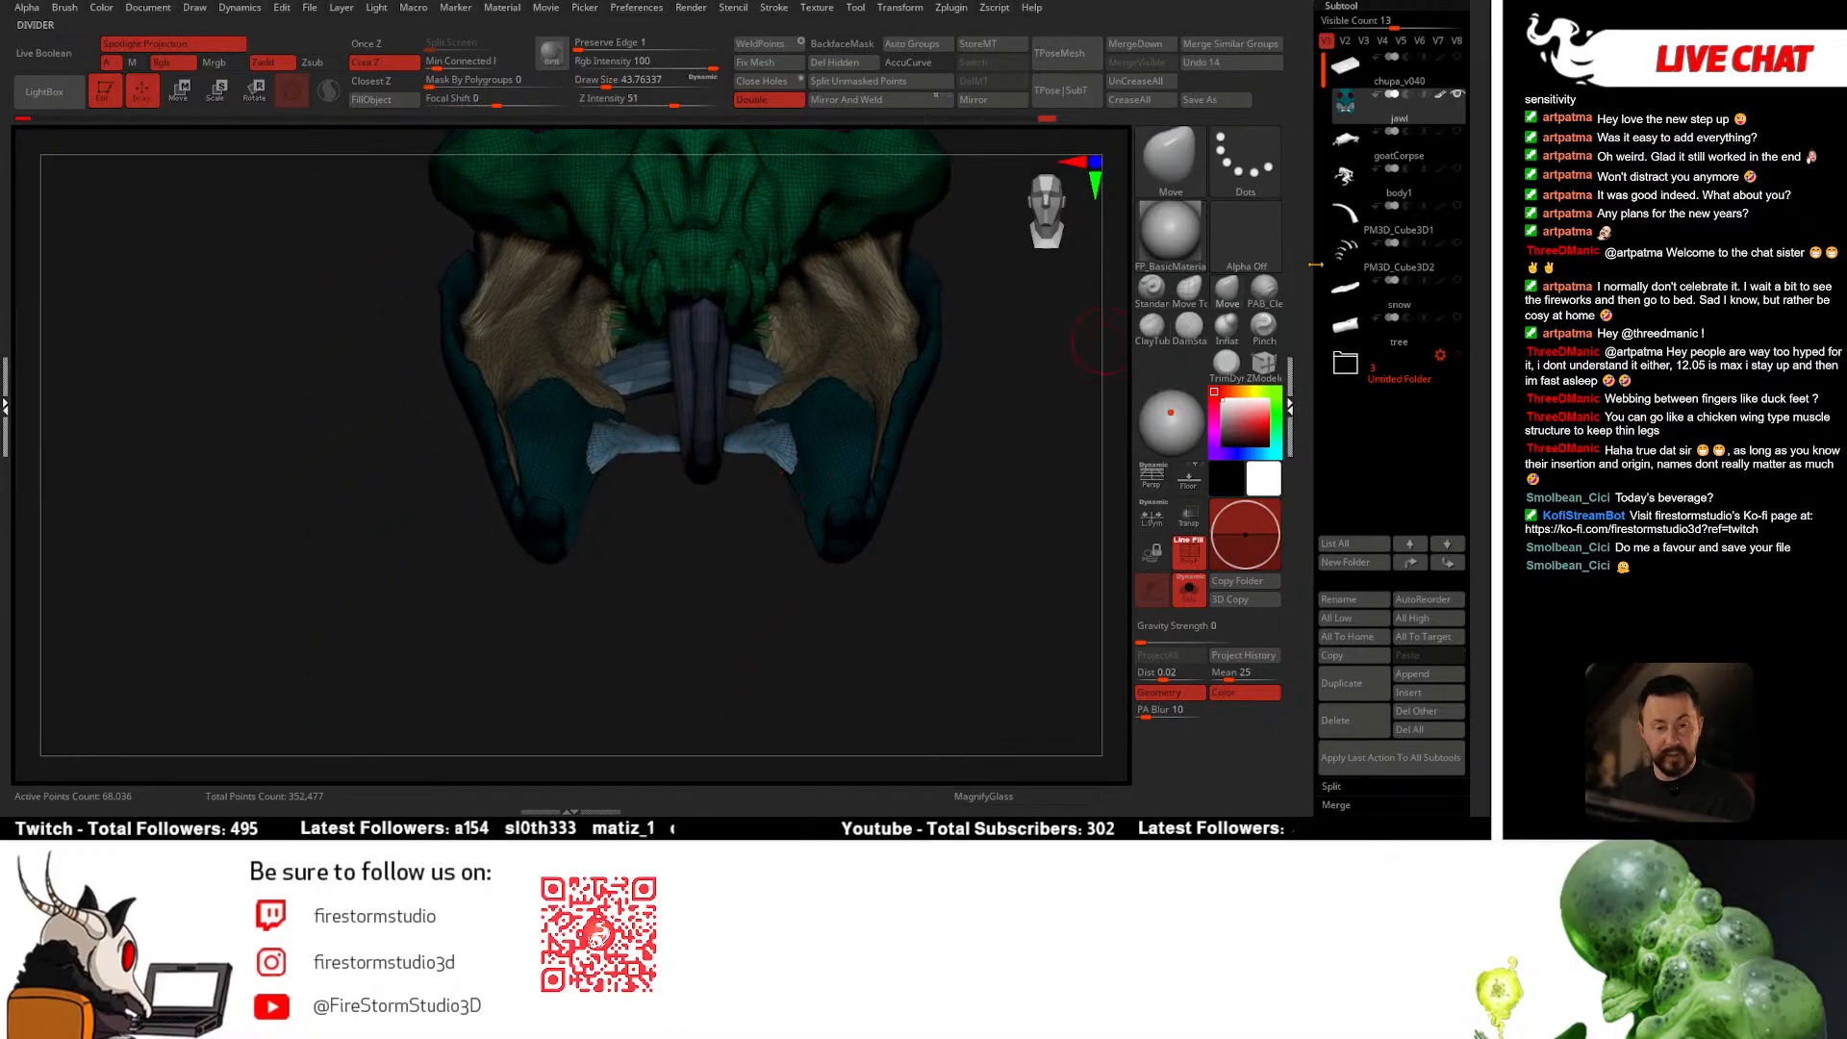
Step: Open the Deformation settings and inspect the muscle bands from below and in front, with the polygroup display turned off
left_click(1342, 7)
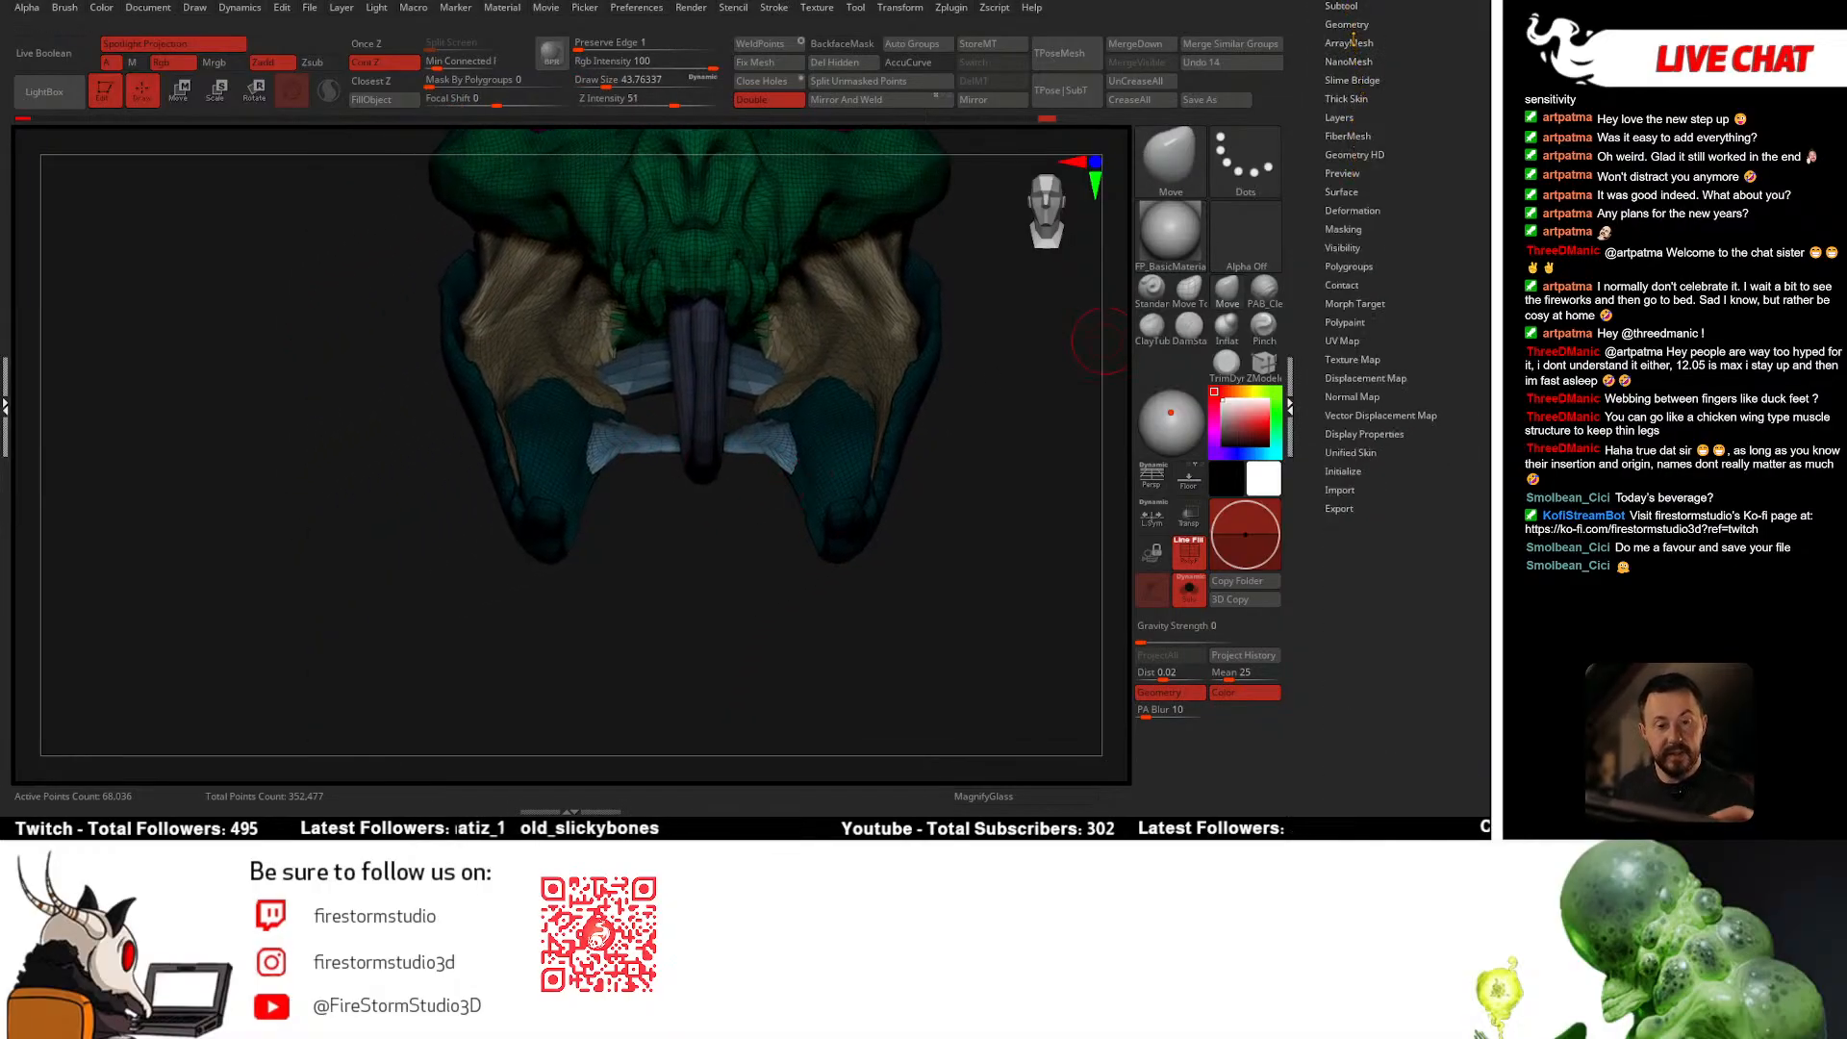
left_click(1352, 211)
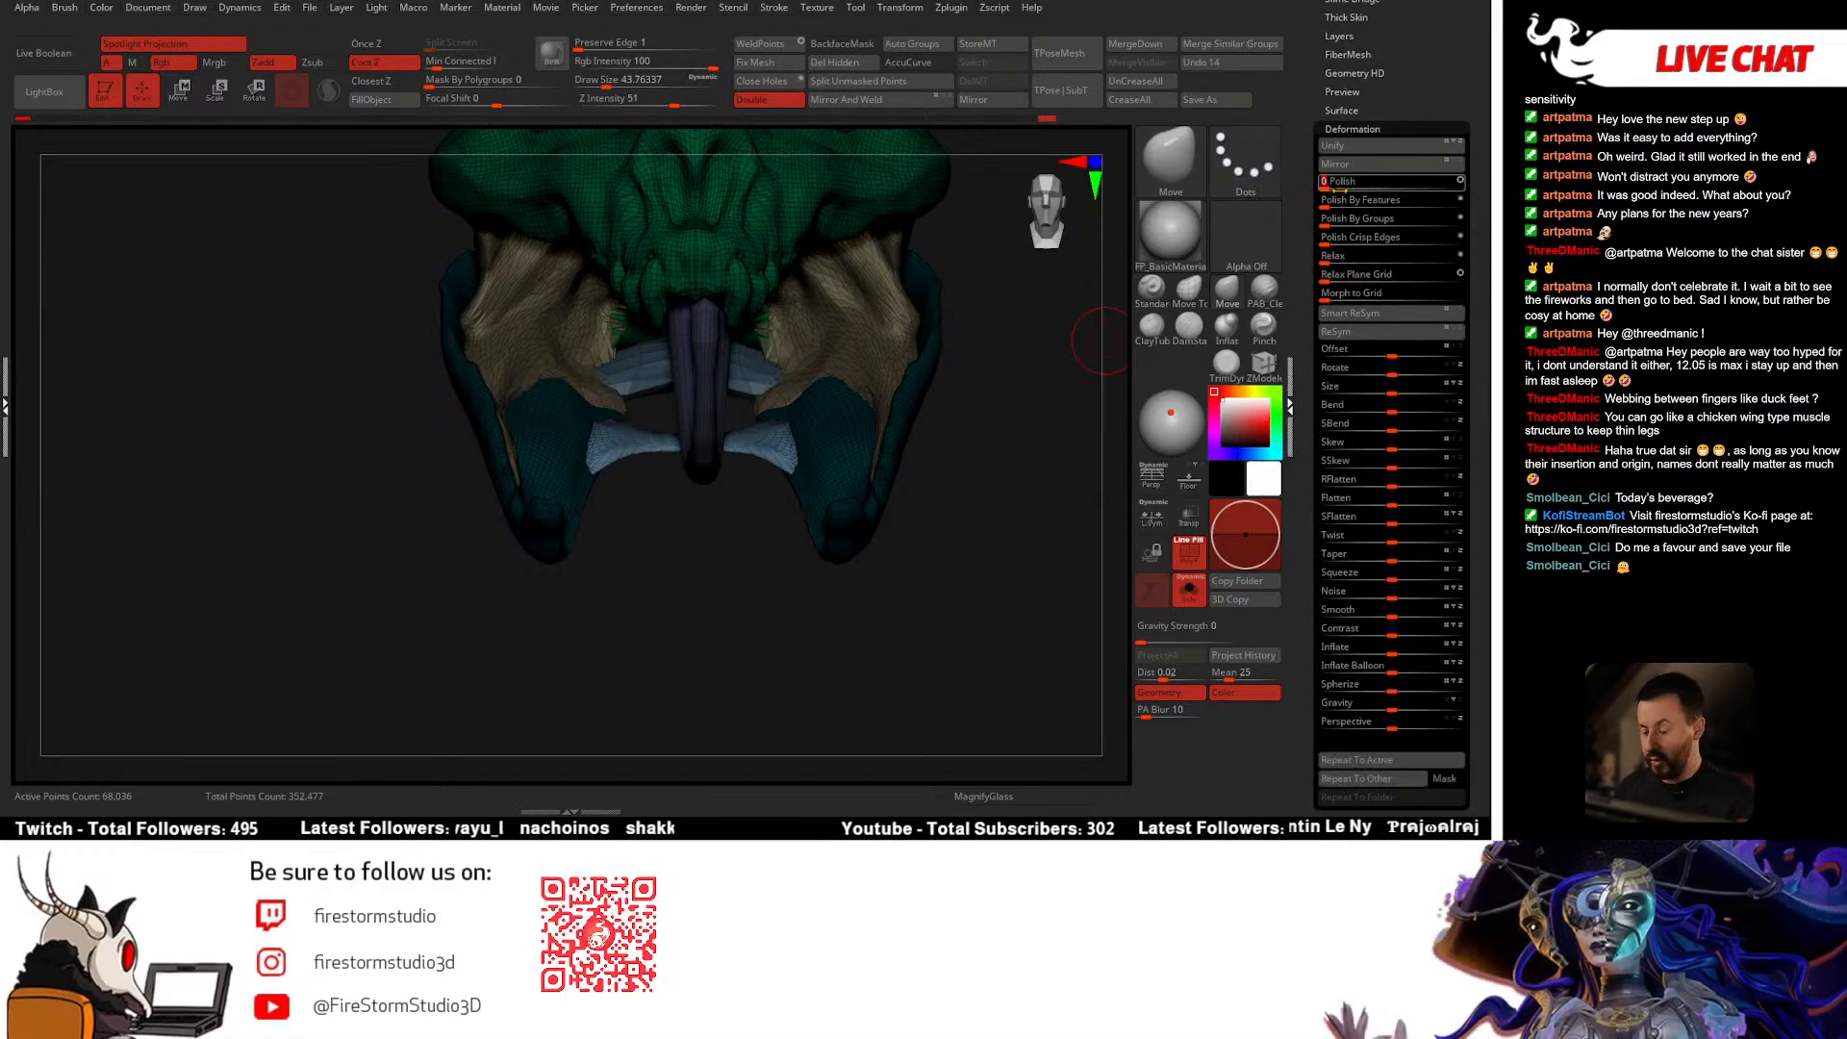
left_click_drag(990, 524, 1003, 420)
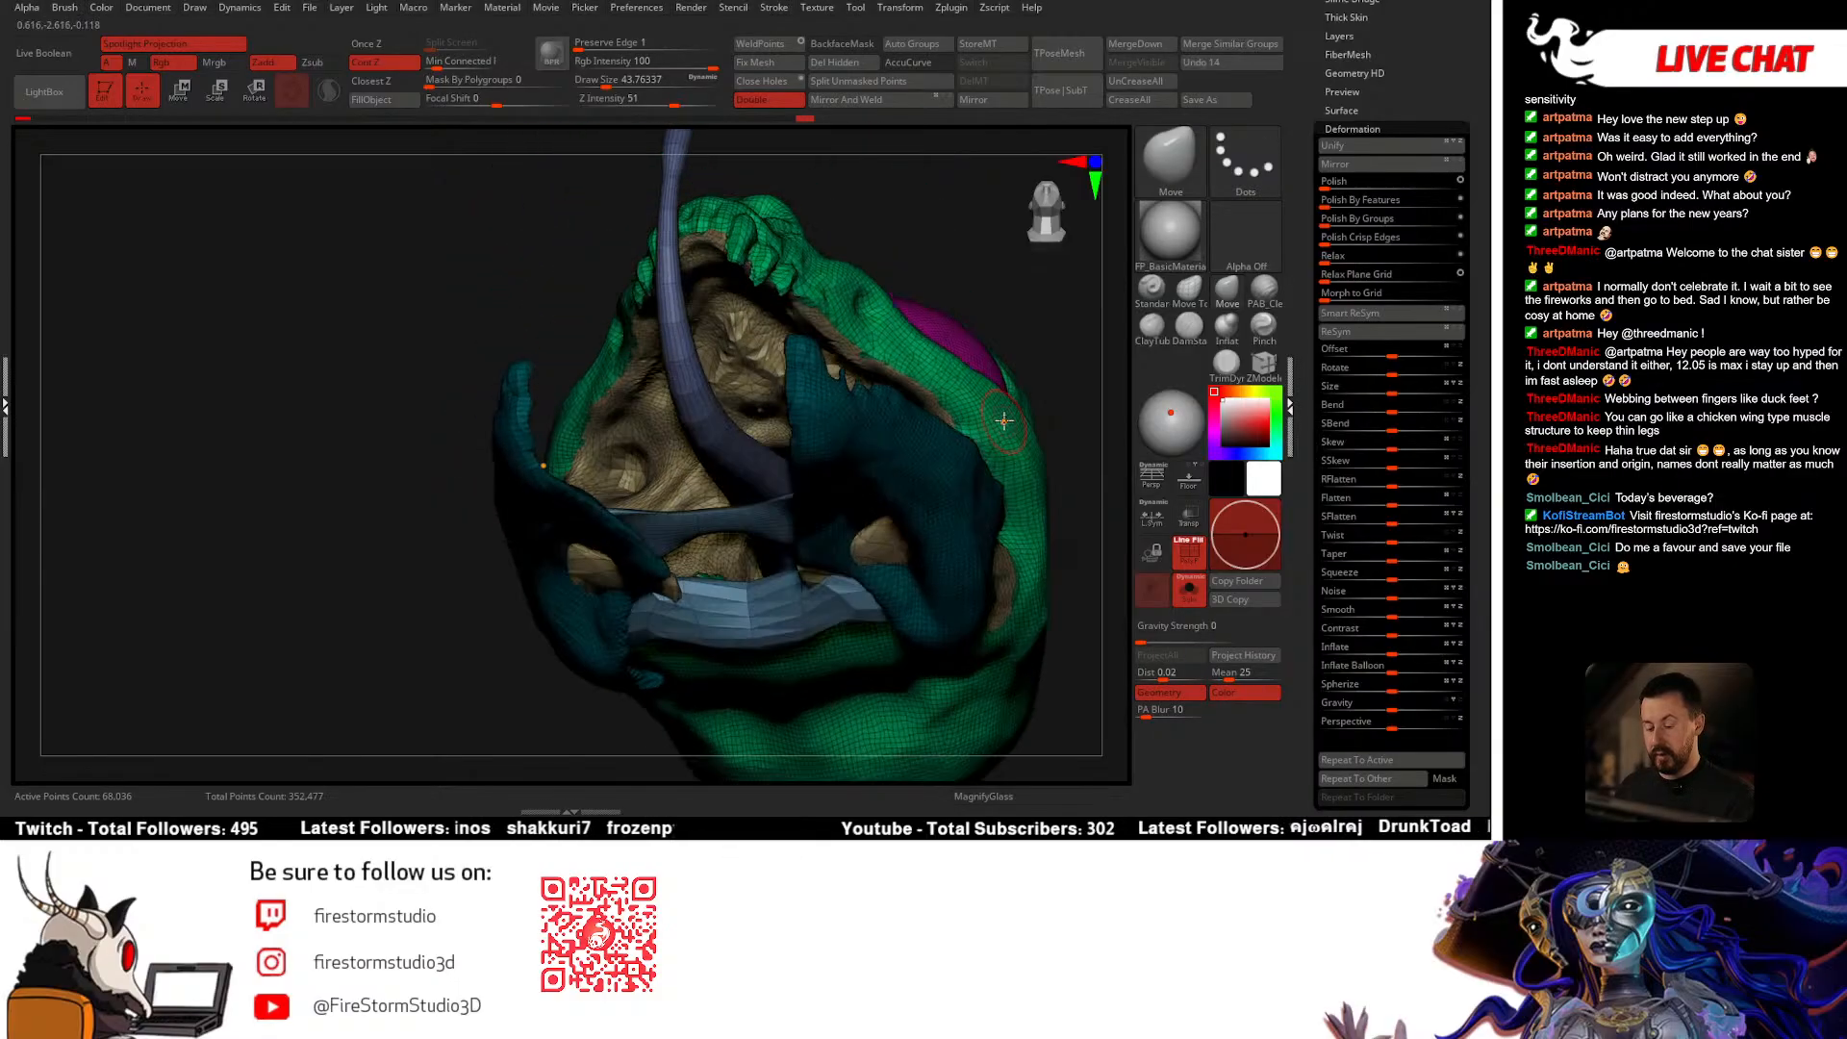
mouse_move(955, 334)
left_mouse_down()
mouse_move(933, 555)
mouse_move(968, 536)
mouse_move(825, 545)
mouse_move(760, 630)
mouse_move(895, 601)
mouse_move(722, 590)
mouse_move(784, 584)
mouse_move(709, 594)
mouse_move(780, 578)
mouse_move(770, 602)
mouse_move(735, 590)
mouse_move(722, 640)
left_mouse_up()
key("shift+f")
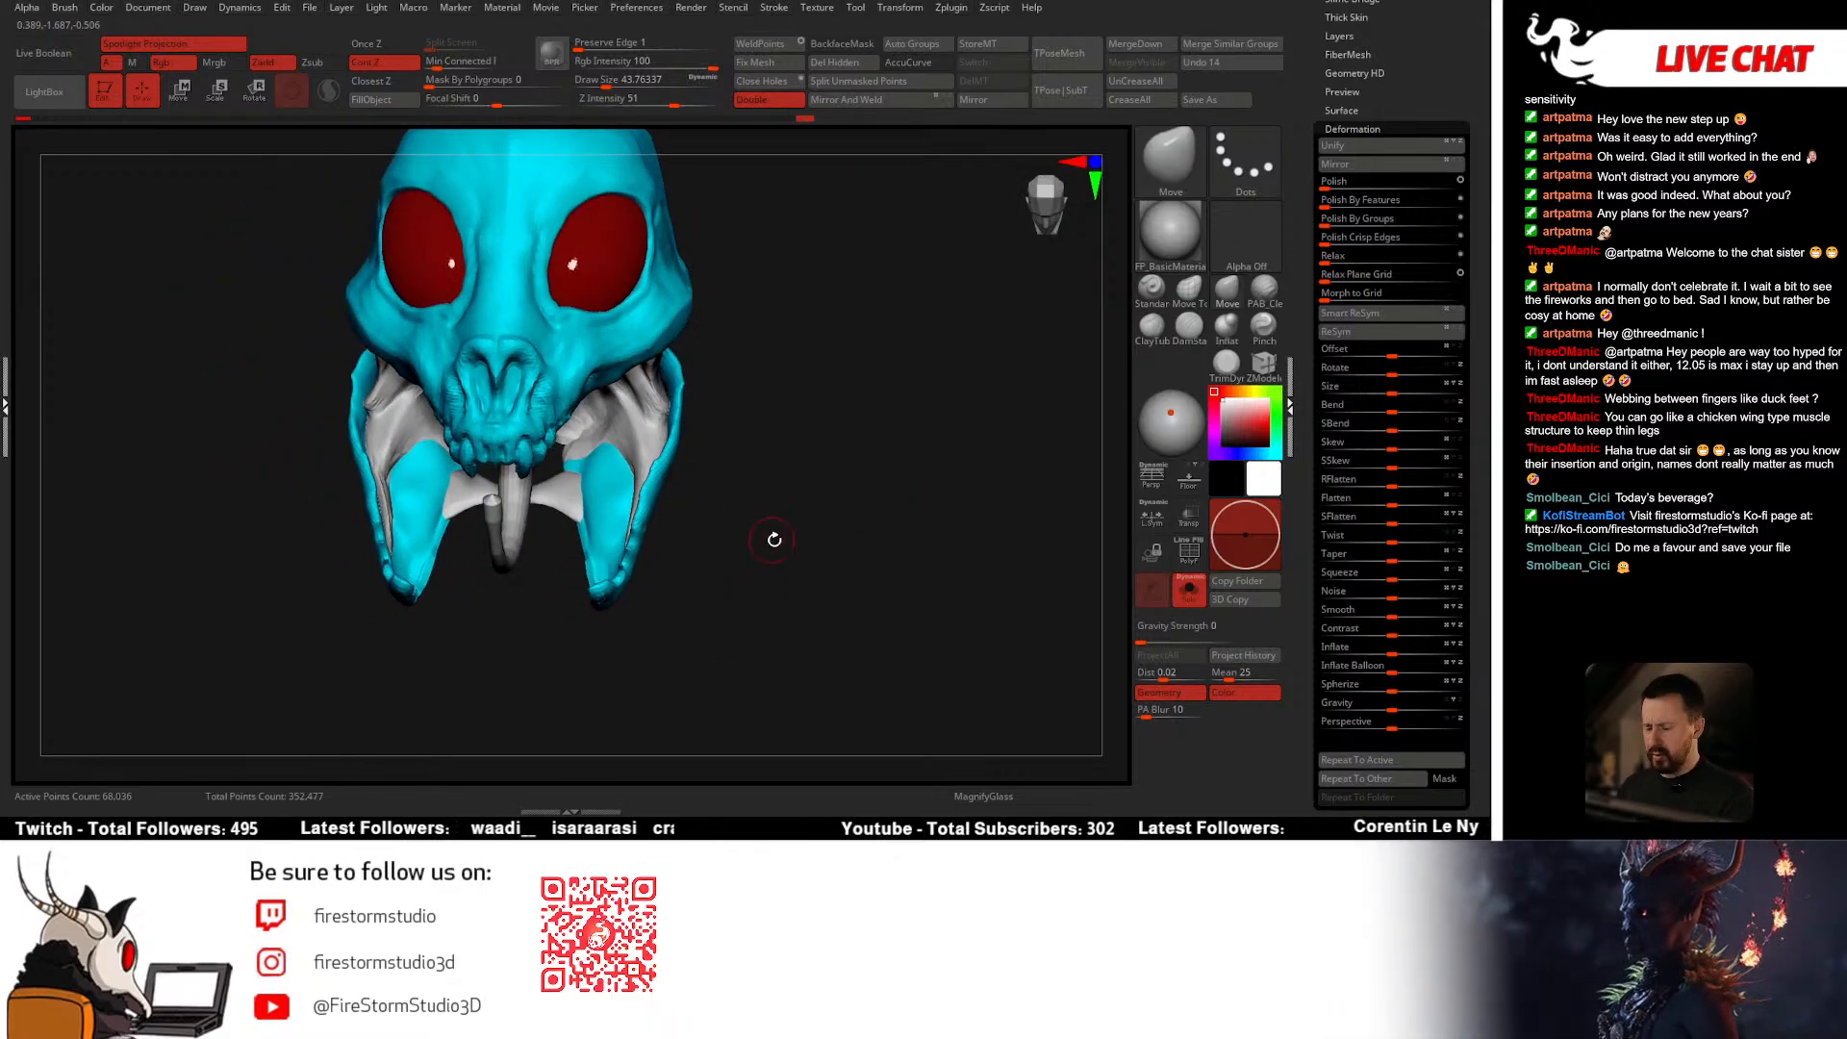
left_click_drag(774, 538, 870, 528)
Step: Insert a mirrored pair of PolySpheres from IMM Primitives on the inner front of the mandibles and bring up the transform gizmo
key("b")
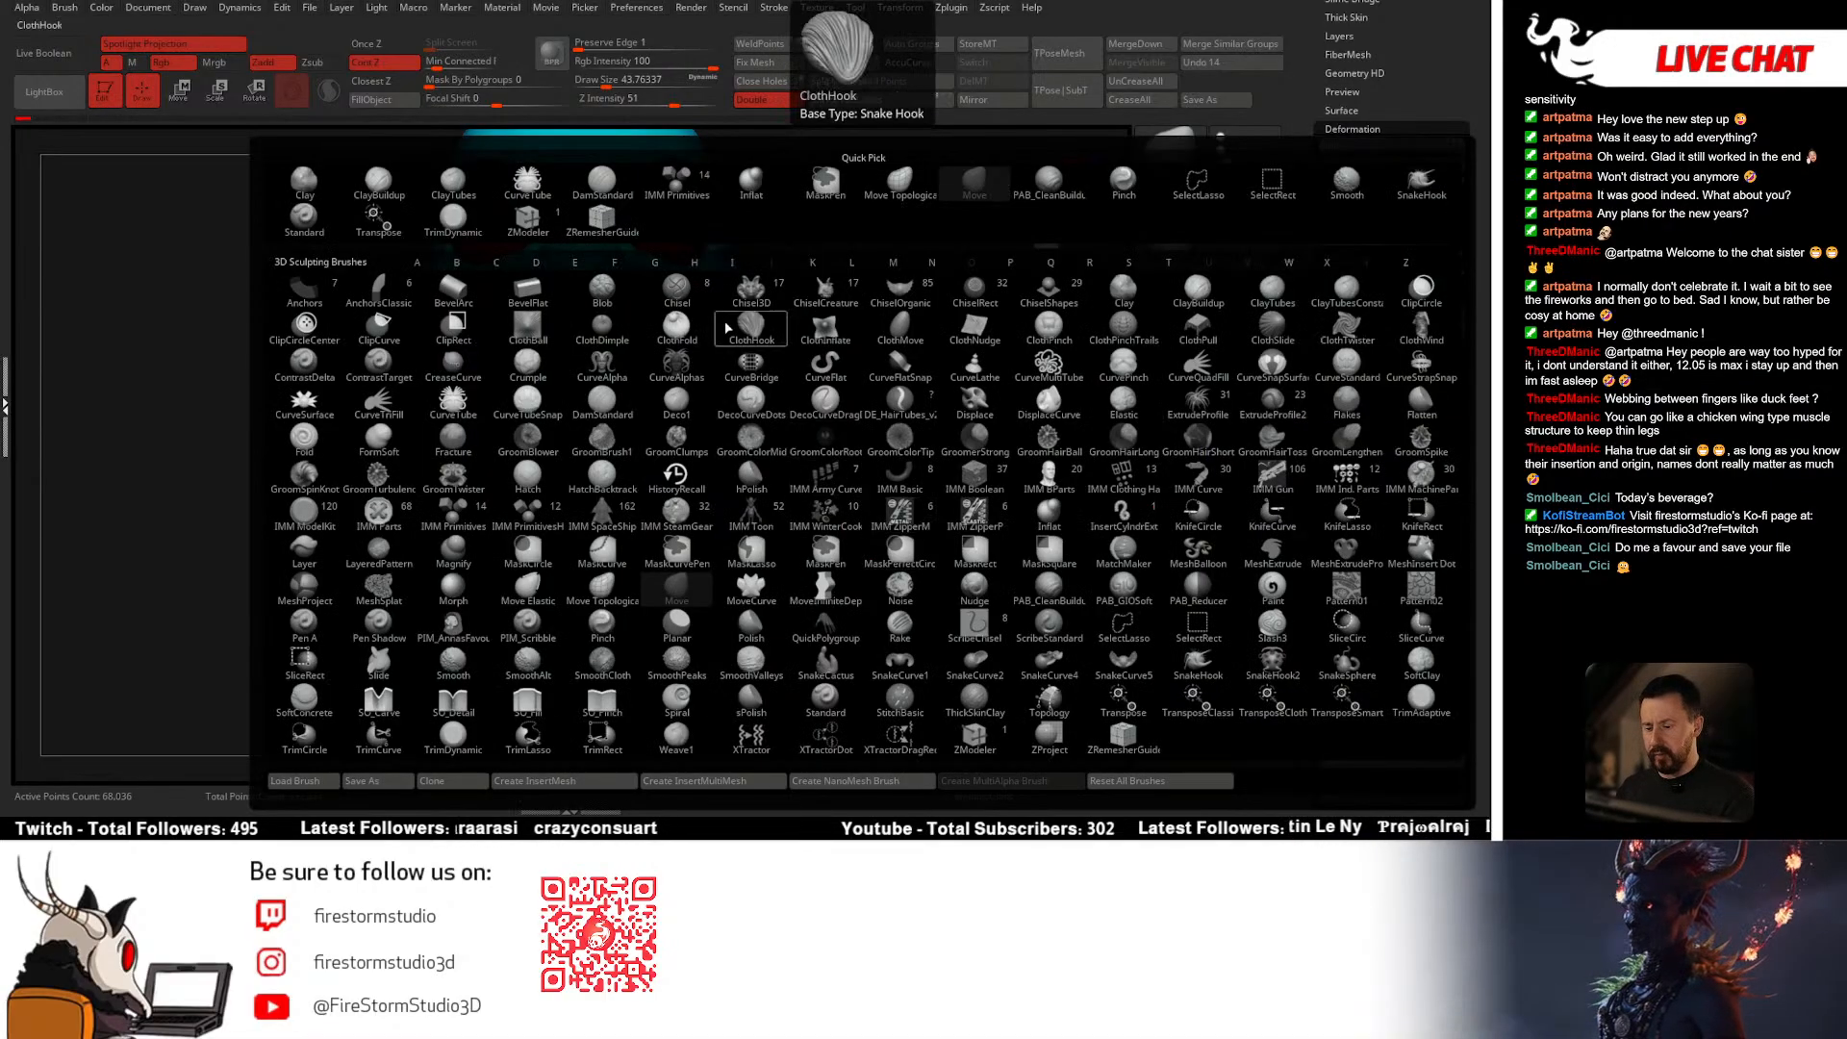
left_click(674, 187)
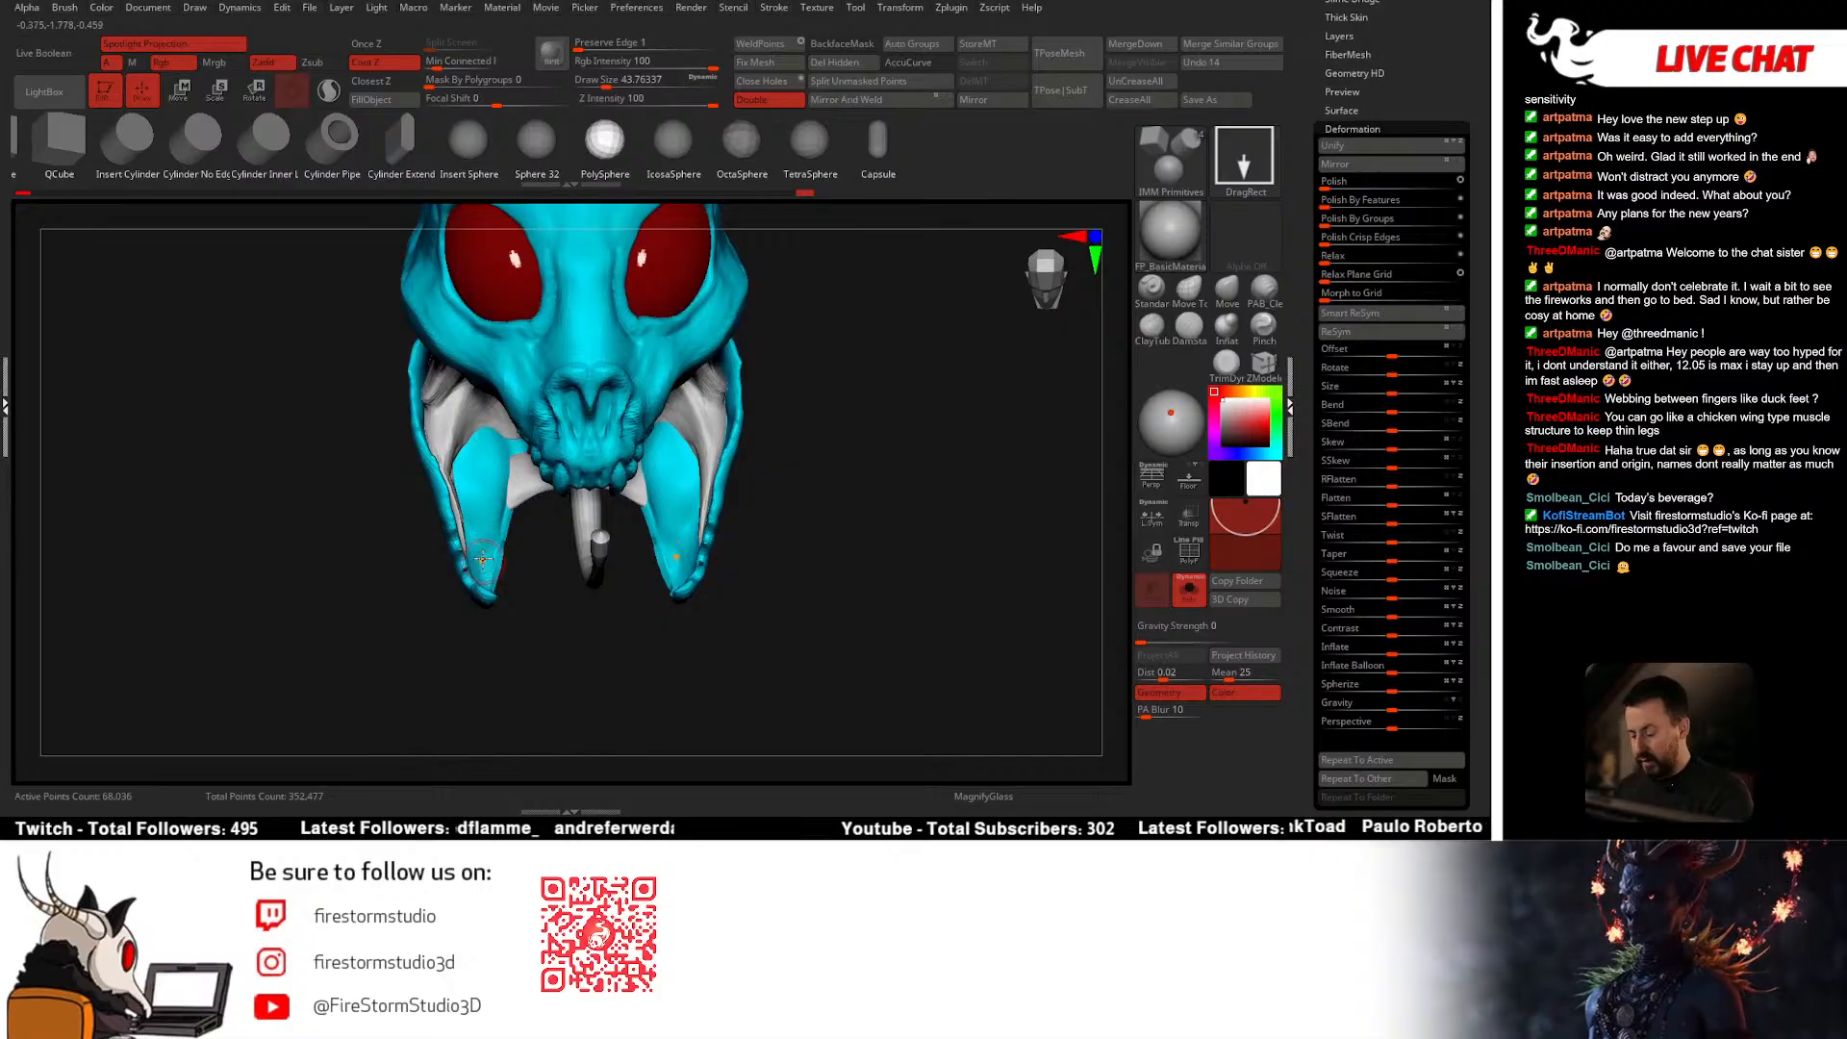
left_click_drag(479, 547, 489, 578)
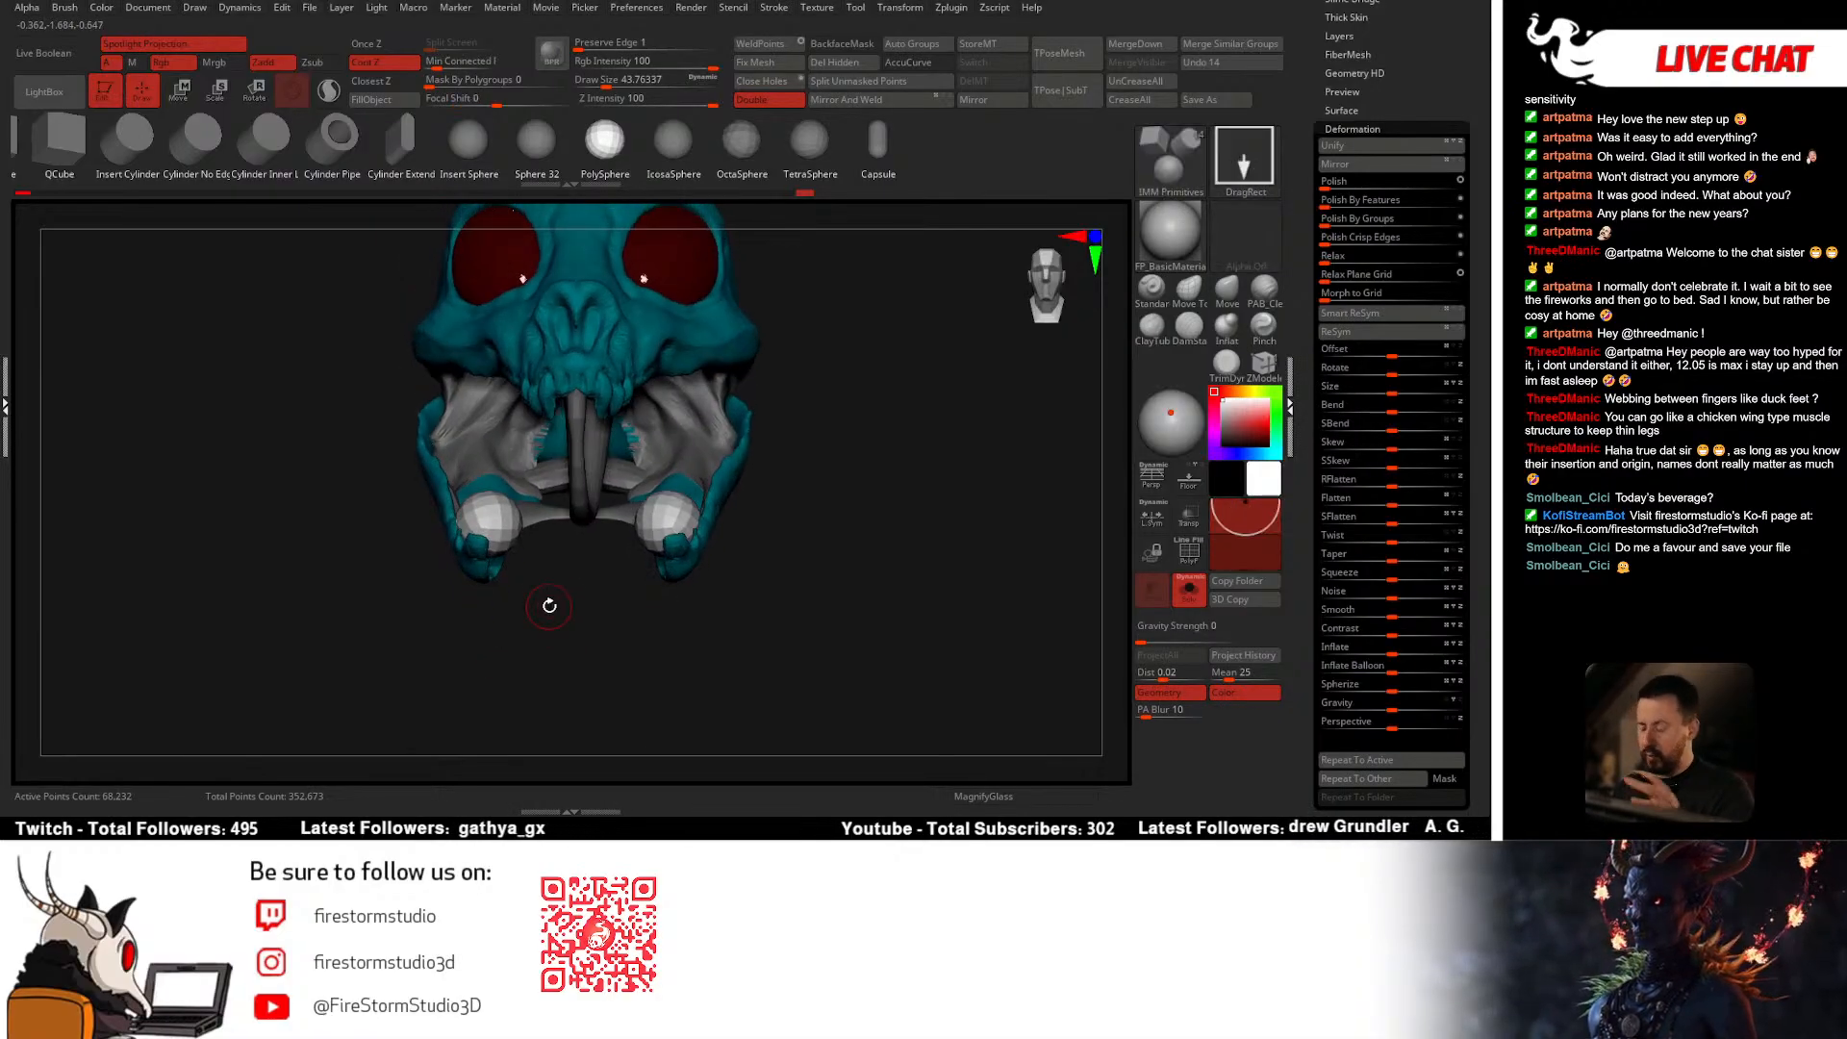
mouse_move(548, 609)
left_mouse_down()
mouse_move(631, 637)
mouse_move(689, 540)
left_mouse_up()
key("r")
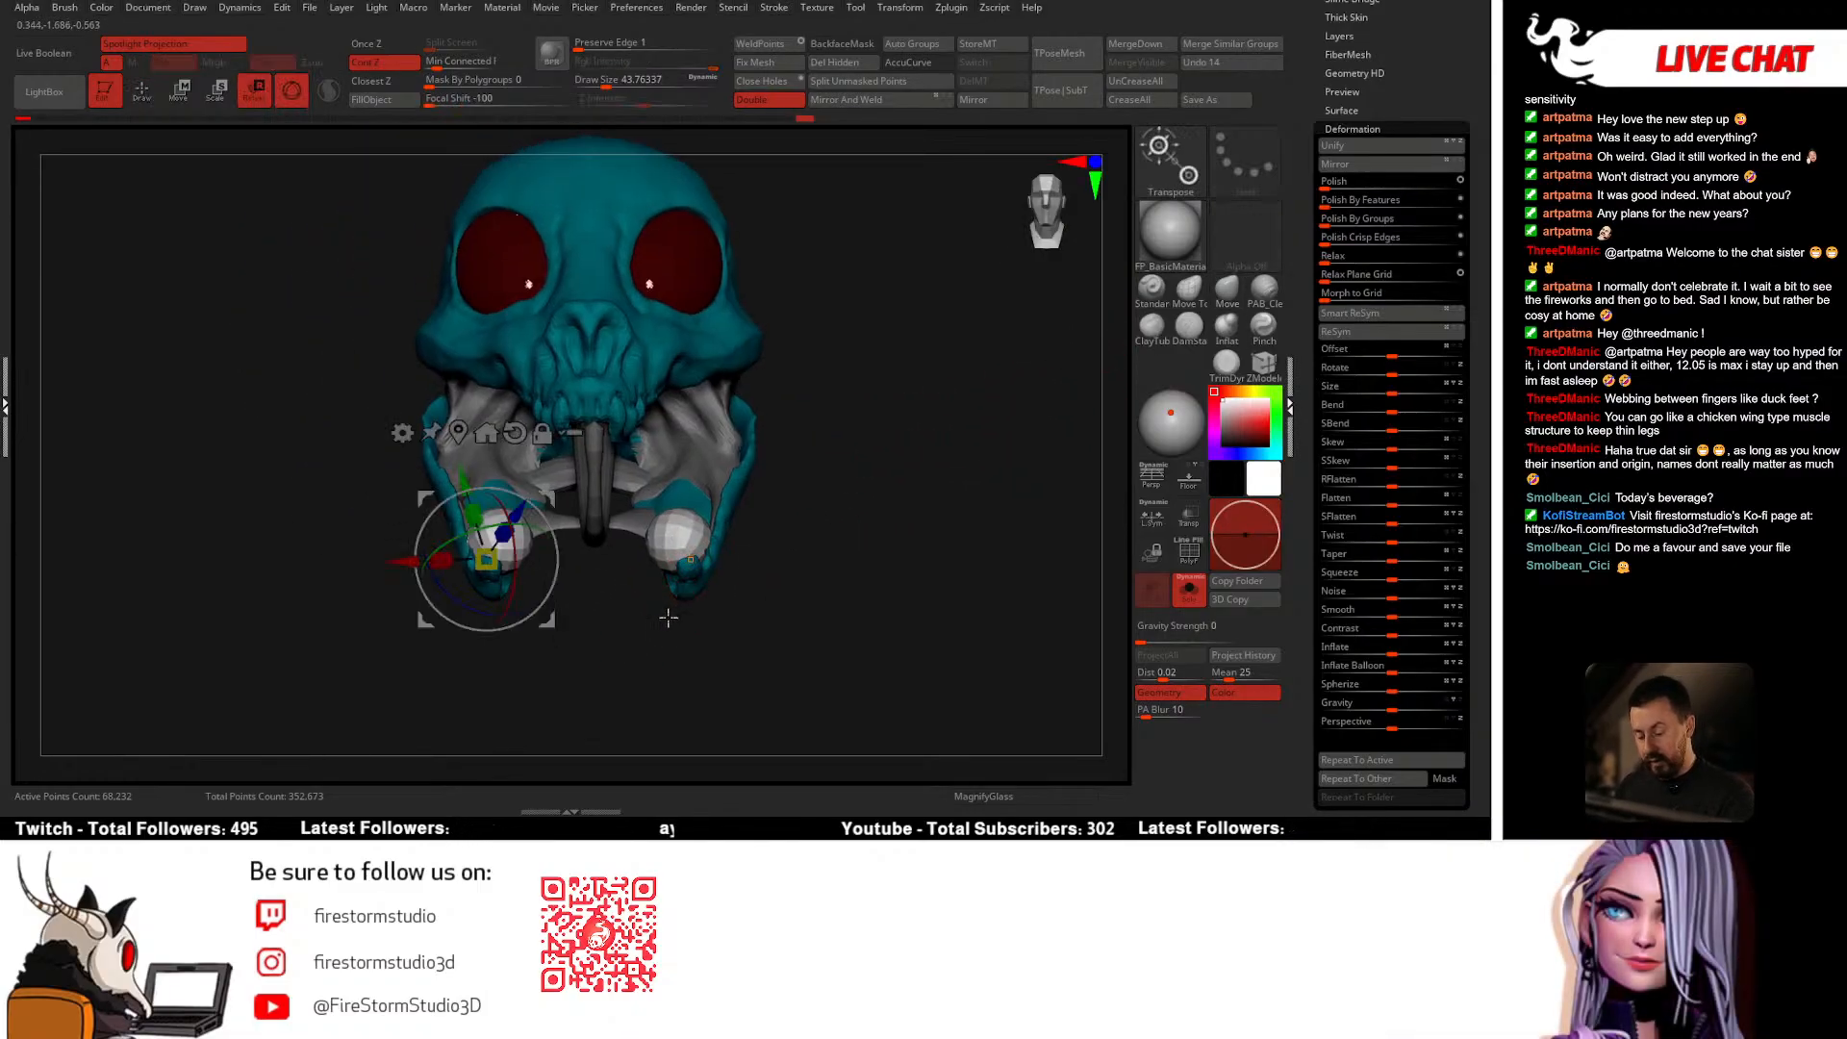
Step: Rotate and stretch the mirrored spheres along the inner mandibles with the gizmo, and shape them with the Move brush at draw size about 104
left_click_drag(563, 600, 581, 643)
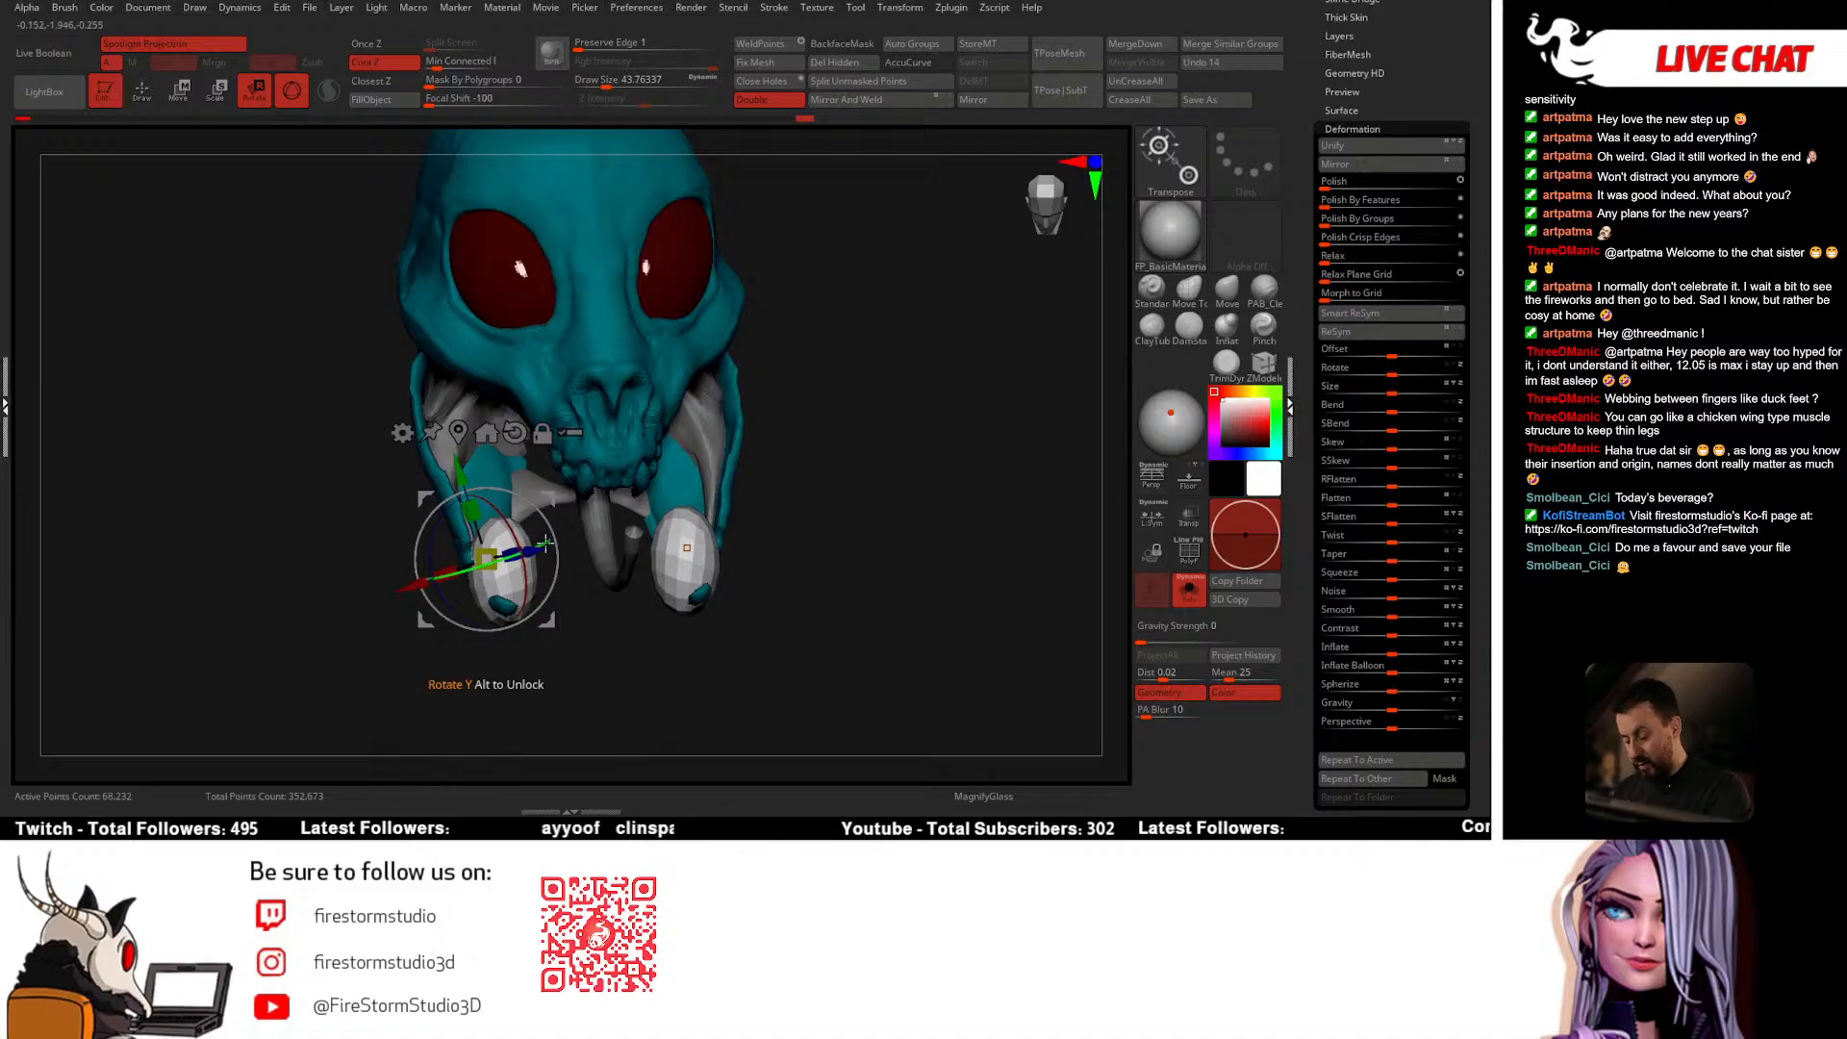
mouse_move(546, 544)
left_mouse_down()
mouse_move(647, 612)
mouse_move(660, 585)
left_mouse_up()
key("q")
left_click_drag(791, 543, 720, 545)
key("s")
mouse_move(720, 542)
left_mouse_down()
mouse_move(737, 539)
mouse_move(736, 580)
left_mouse_up()
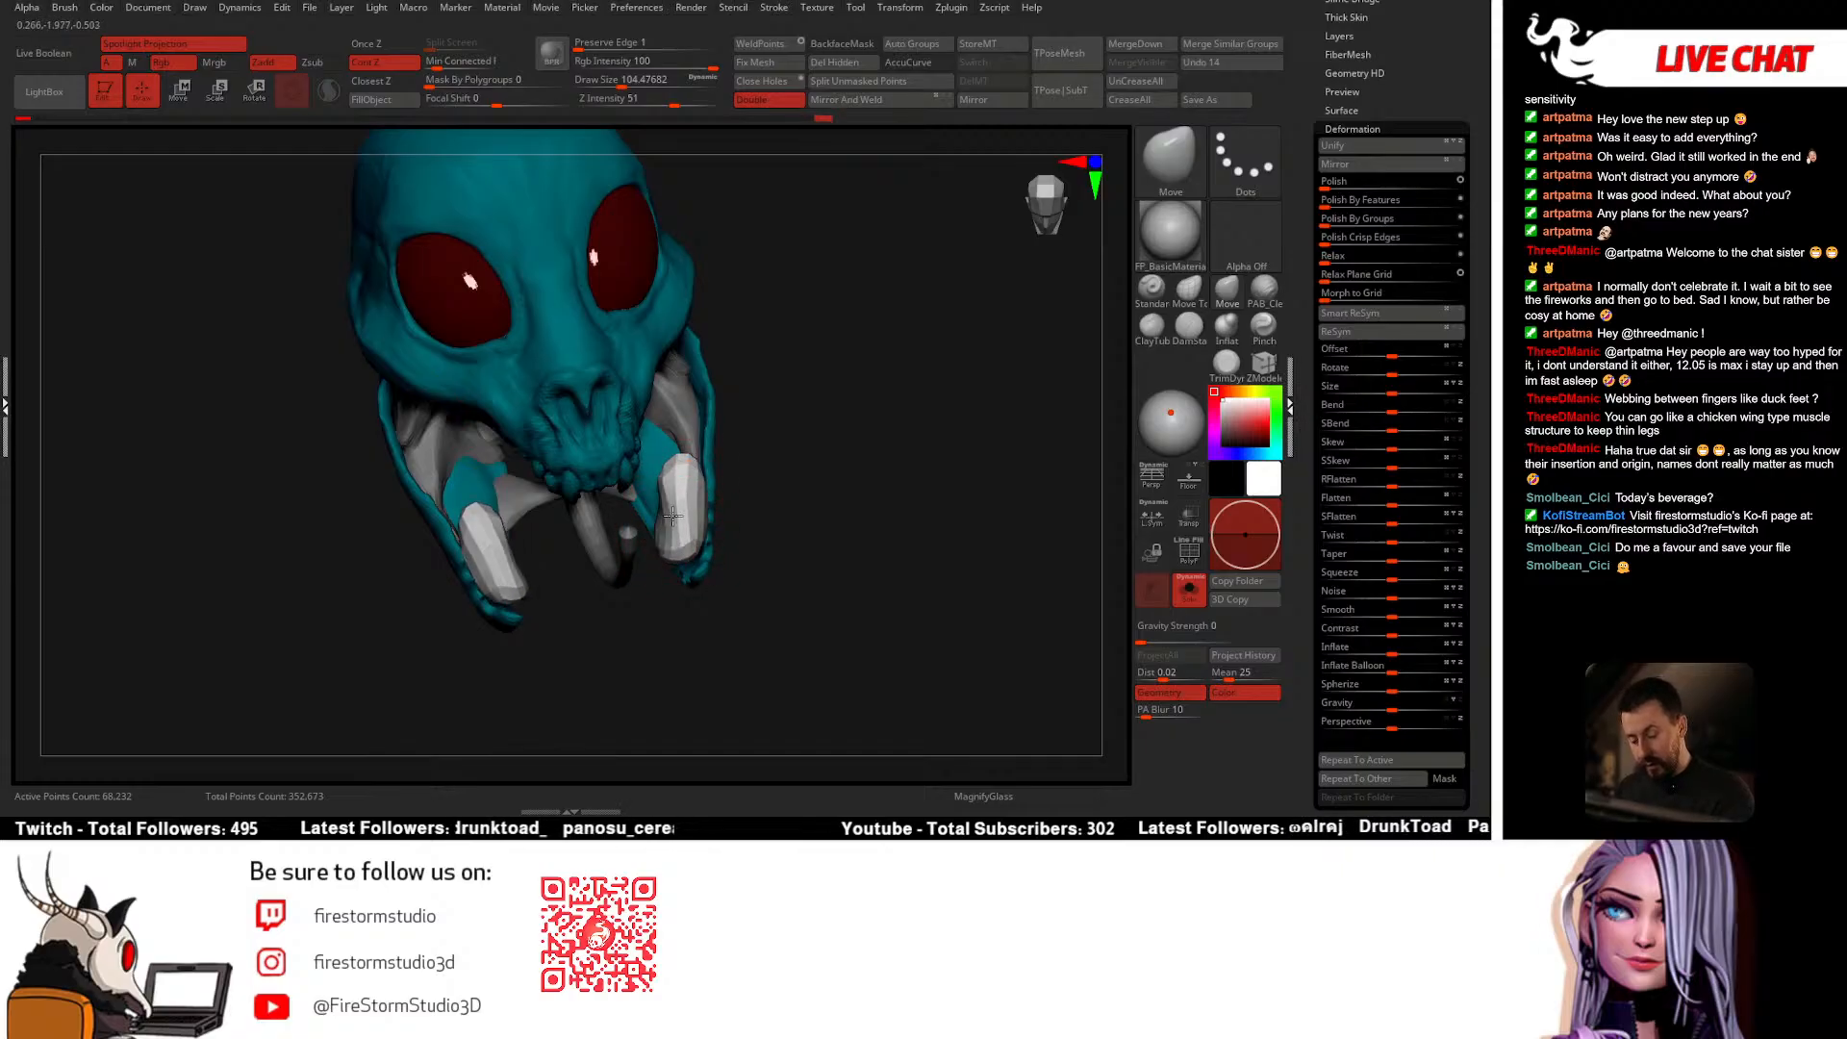
Step: Lengthen and taper the new mandible forms toward the jaw tips with the Move brush at a draw size of about 97
mouse_move(724, 466)
left_mouse_down()
mouse_move(717, 420)
mouse_move(784, 413)
mouse_move(776, 400)
mouse_move(728, 483)
left_mouse_up()
key("space")
mouse_move(833, 458)
left_mouse_down()
mouse_move(669, 492)
mouse_move(734, 417)
mouse_move(660, 370)
mouse_move(680, 341)
mouse_move(682, 375)
mouse_move(776, 420)
left_mouse_up()
key("space")
key("shift+f")
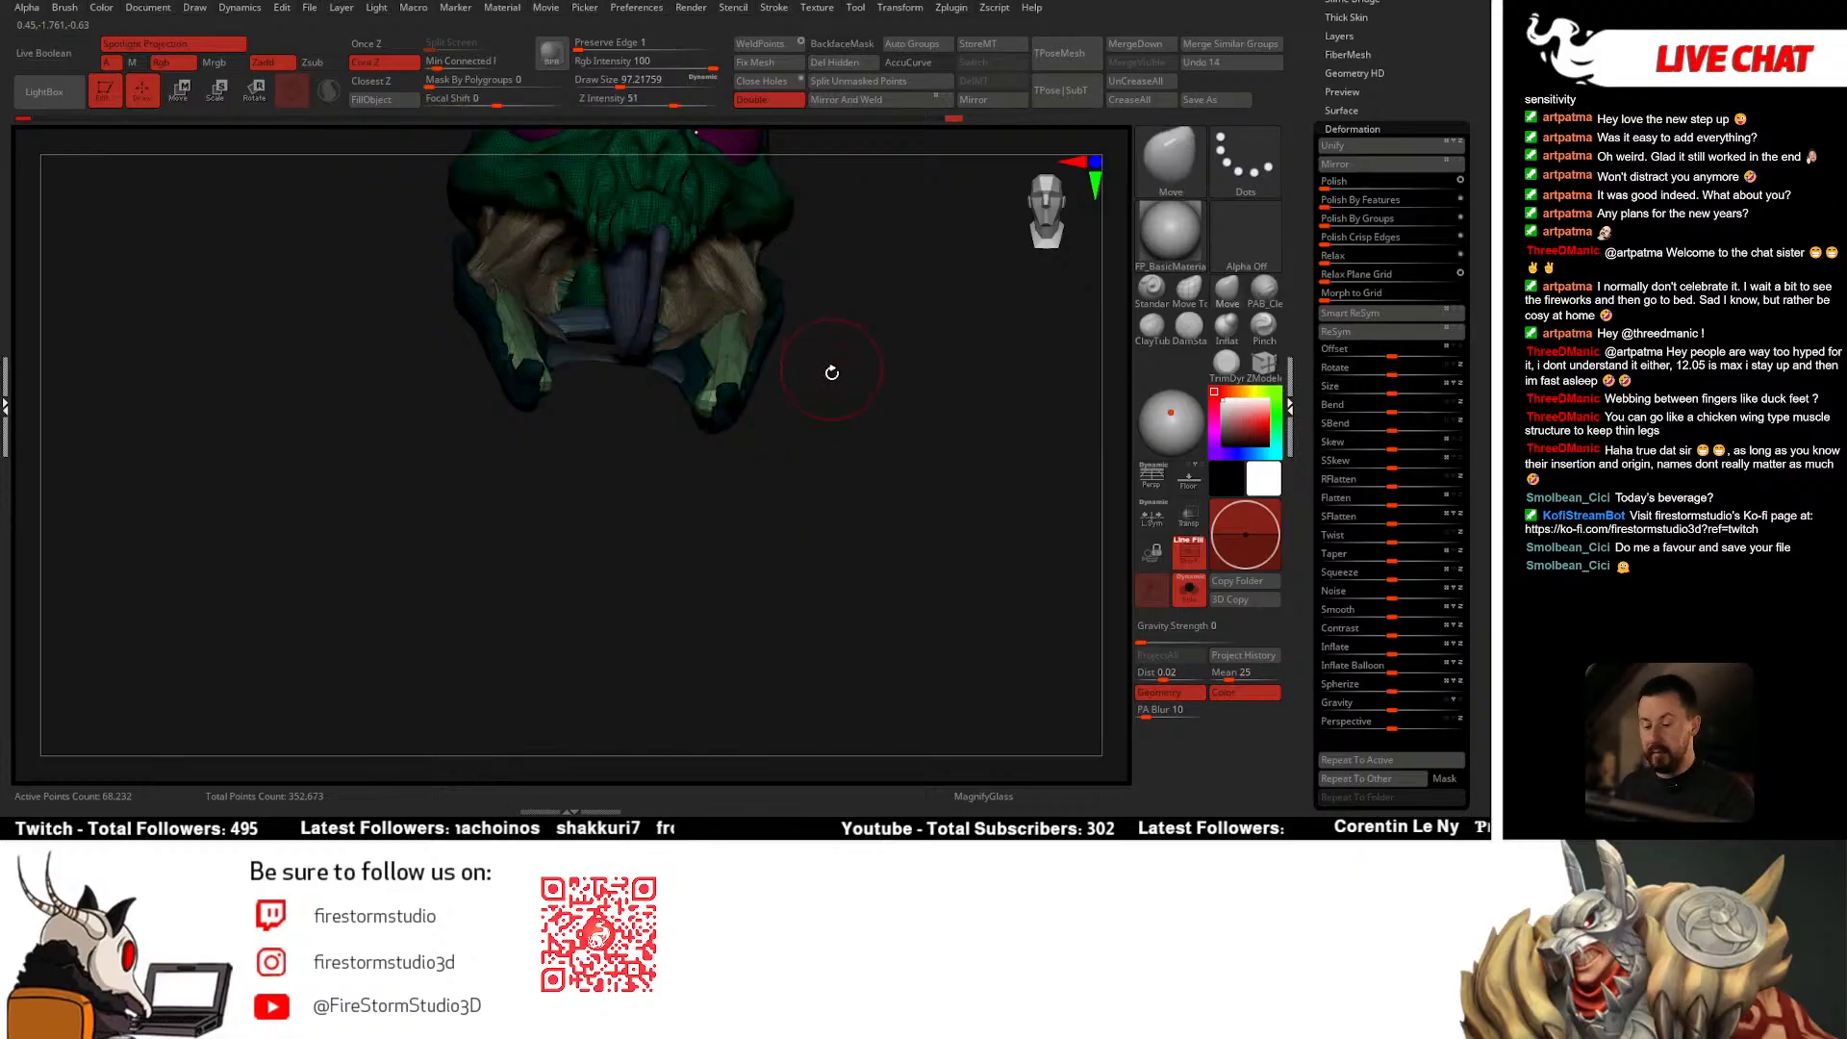
mouse_move(829, 423)
left_mouse_down()
mouse_move(740, 344)
mouse_move(697, 438)
left_mouse_up()
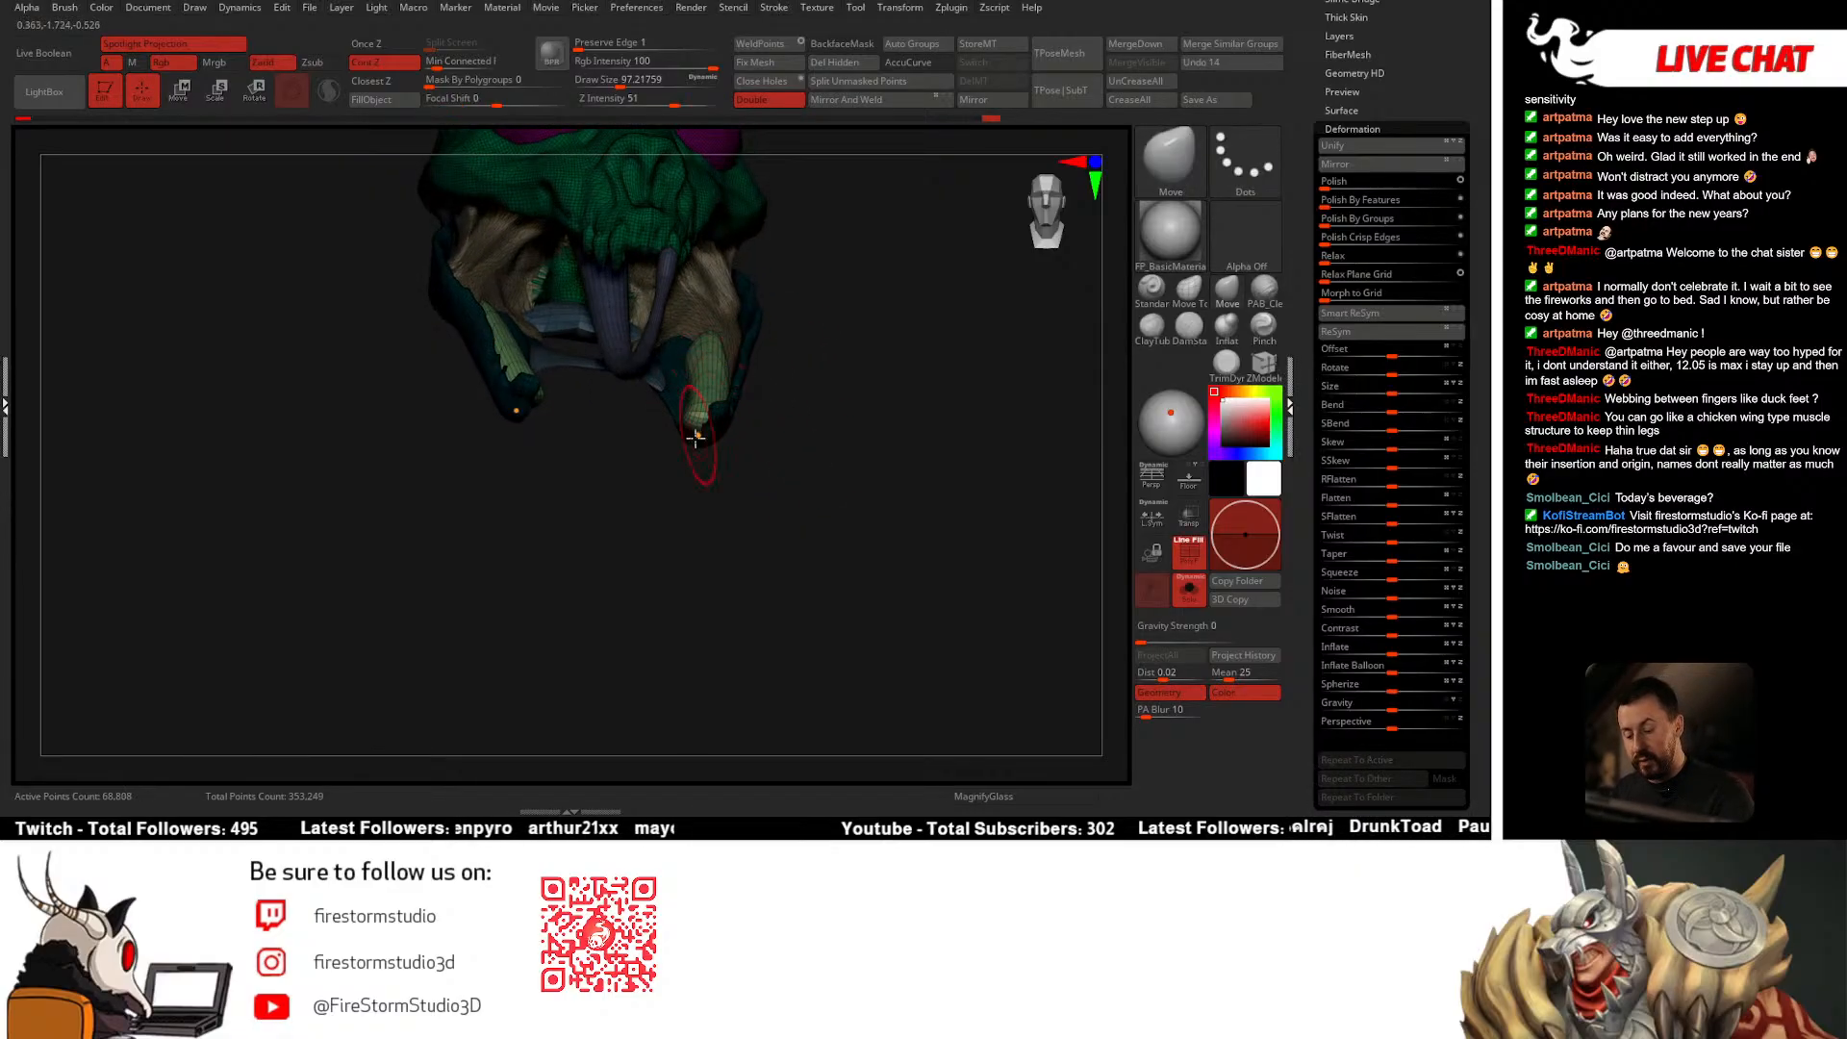
right_click_drag(717, 431, 770, 435)
left_click_drag(695, 438, 663, 427)
mouse_move(664, 427)
right_mouse_down()
mouse_move(635, 411)
mouse_move(734, 416)
mouse_move(751, 357)
mouse_move(727, 327)
mouse_move(685, 376)
mouse_move(746, 482)
mouse_move(749, 498)
mouse_move(720, 494)
right_mouse_up()
key("shift+f")
right_click_drag(544, 408, 564, 463)
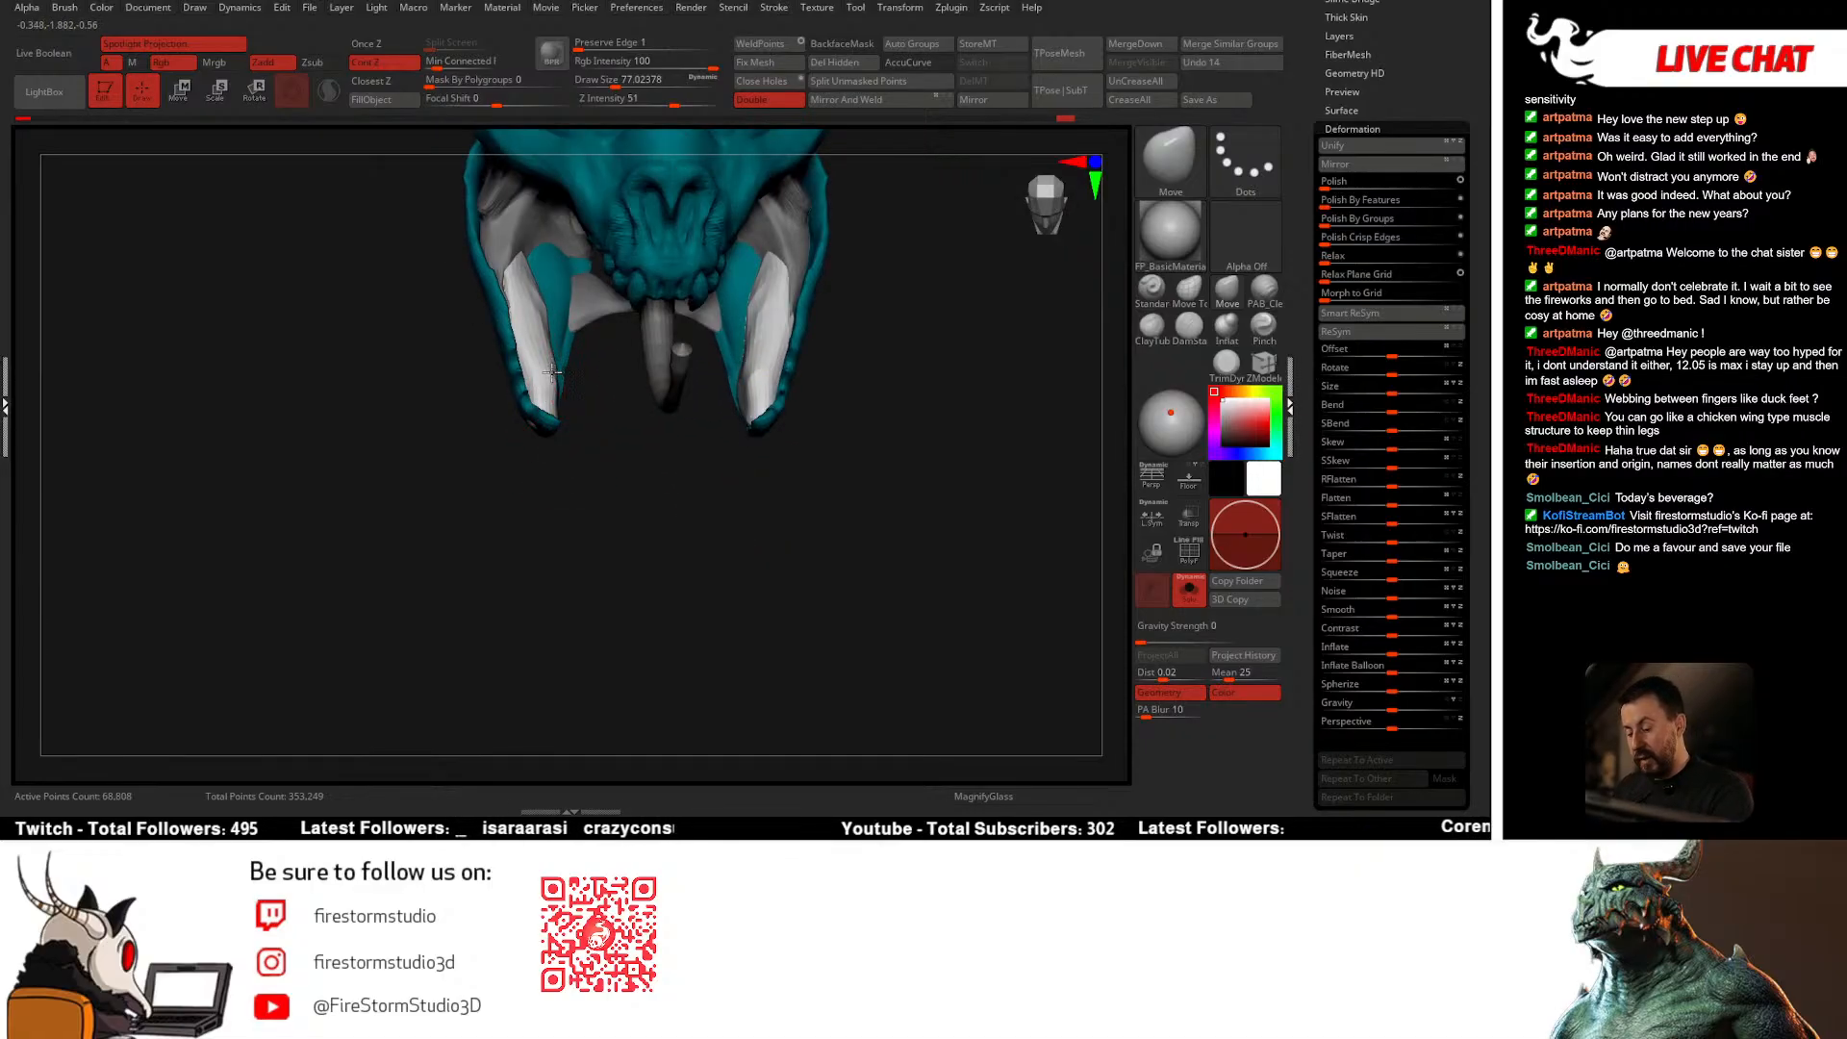
Step: Refine the upper ends and inner edges of the mandible forms with the Move brush at draw sizes of about 77 and 46
right_click_drag(538, 342, 547, 383)
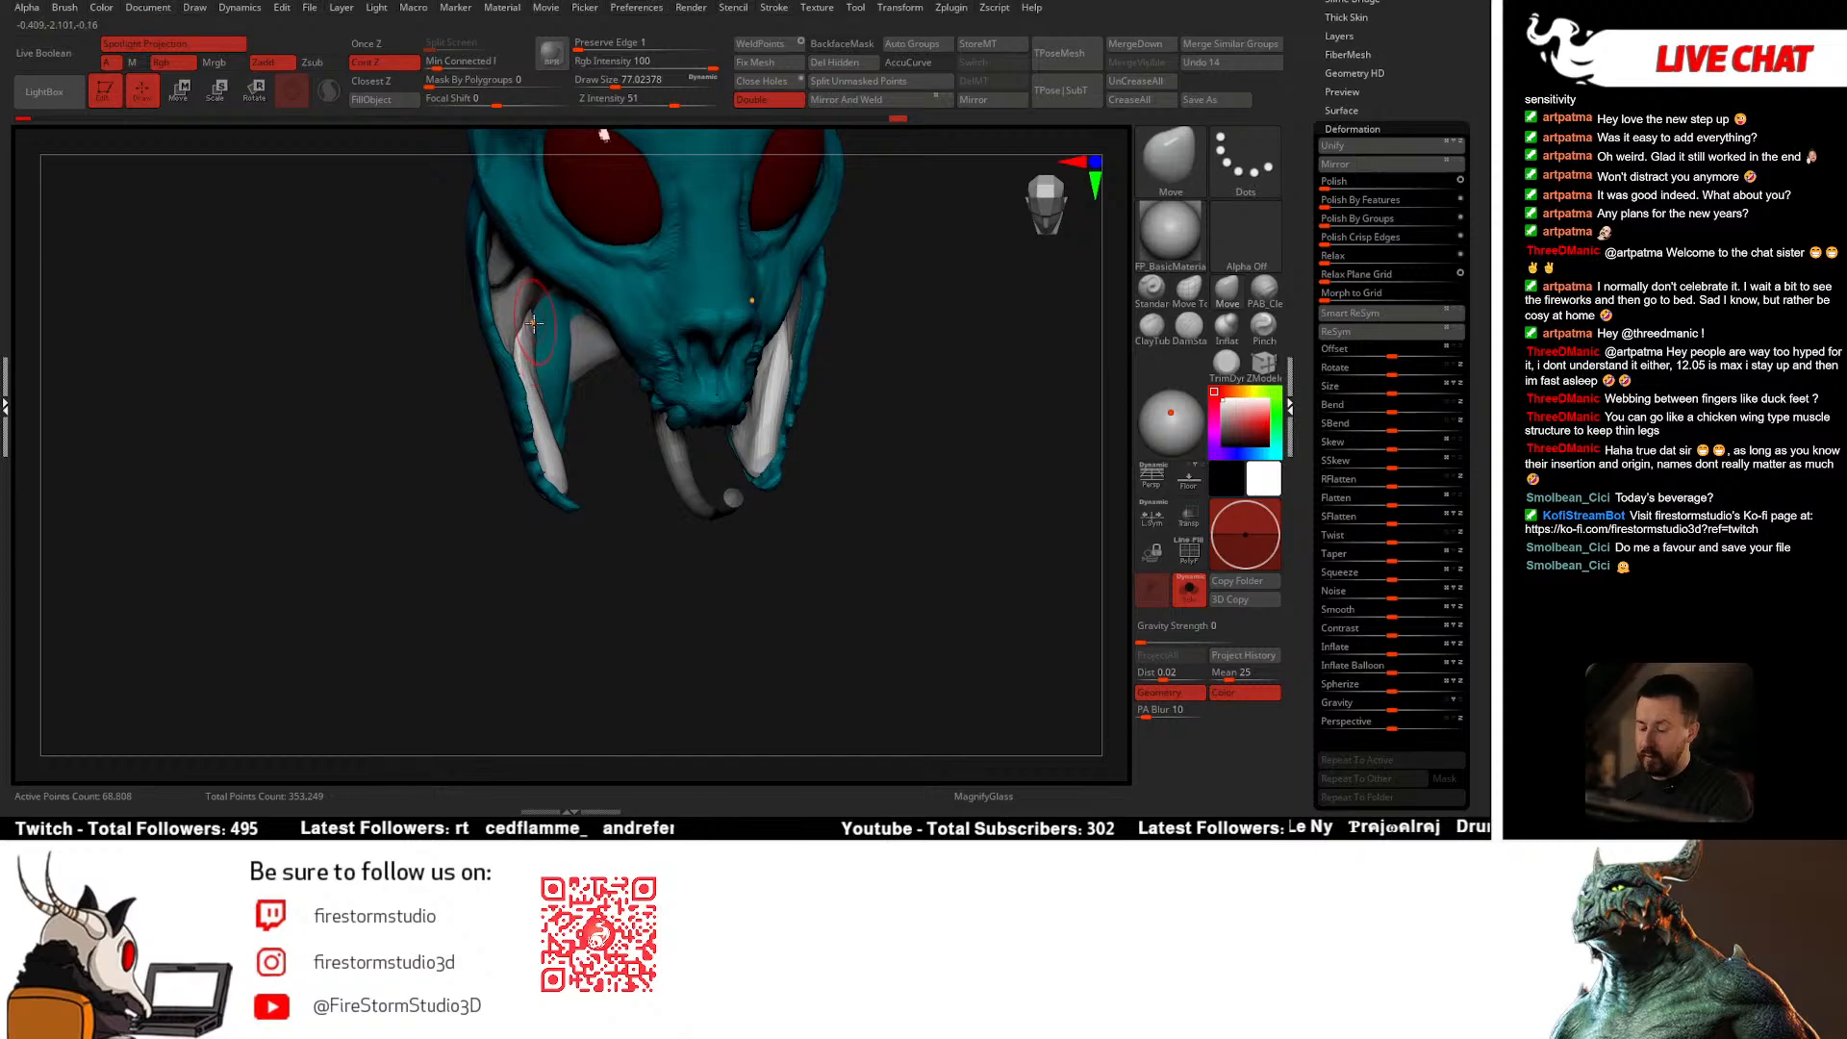
left_click_drag(534, 324, 526, 343)
right_click_drag(526, 356, 548, 371)
left_click_drag(547, 416, 539, 406)
mouse_move(500, 438)
right_mouse_down()
mouse_move(583, 405)
mouse_move(639, 540)
mouse_move(754, 495)
mouse_move(717, 500)
mouse_move(796, 536)
mouse_move(776, 534)
right_mouse_up()
mouse_move(693, 420)
right_mouse_down()
mouse_move(713, 474)
mouse_move(729, 385)
right_mouse_up()
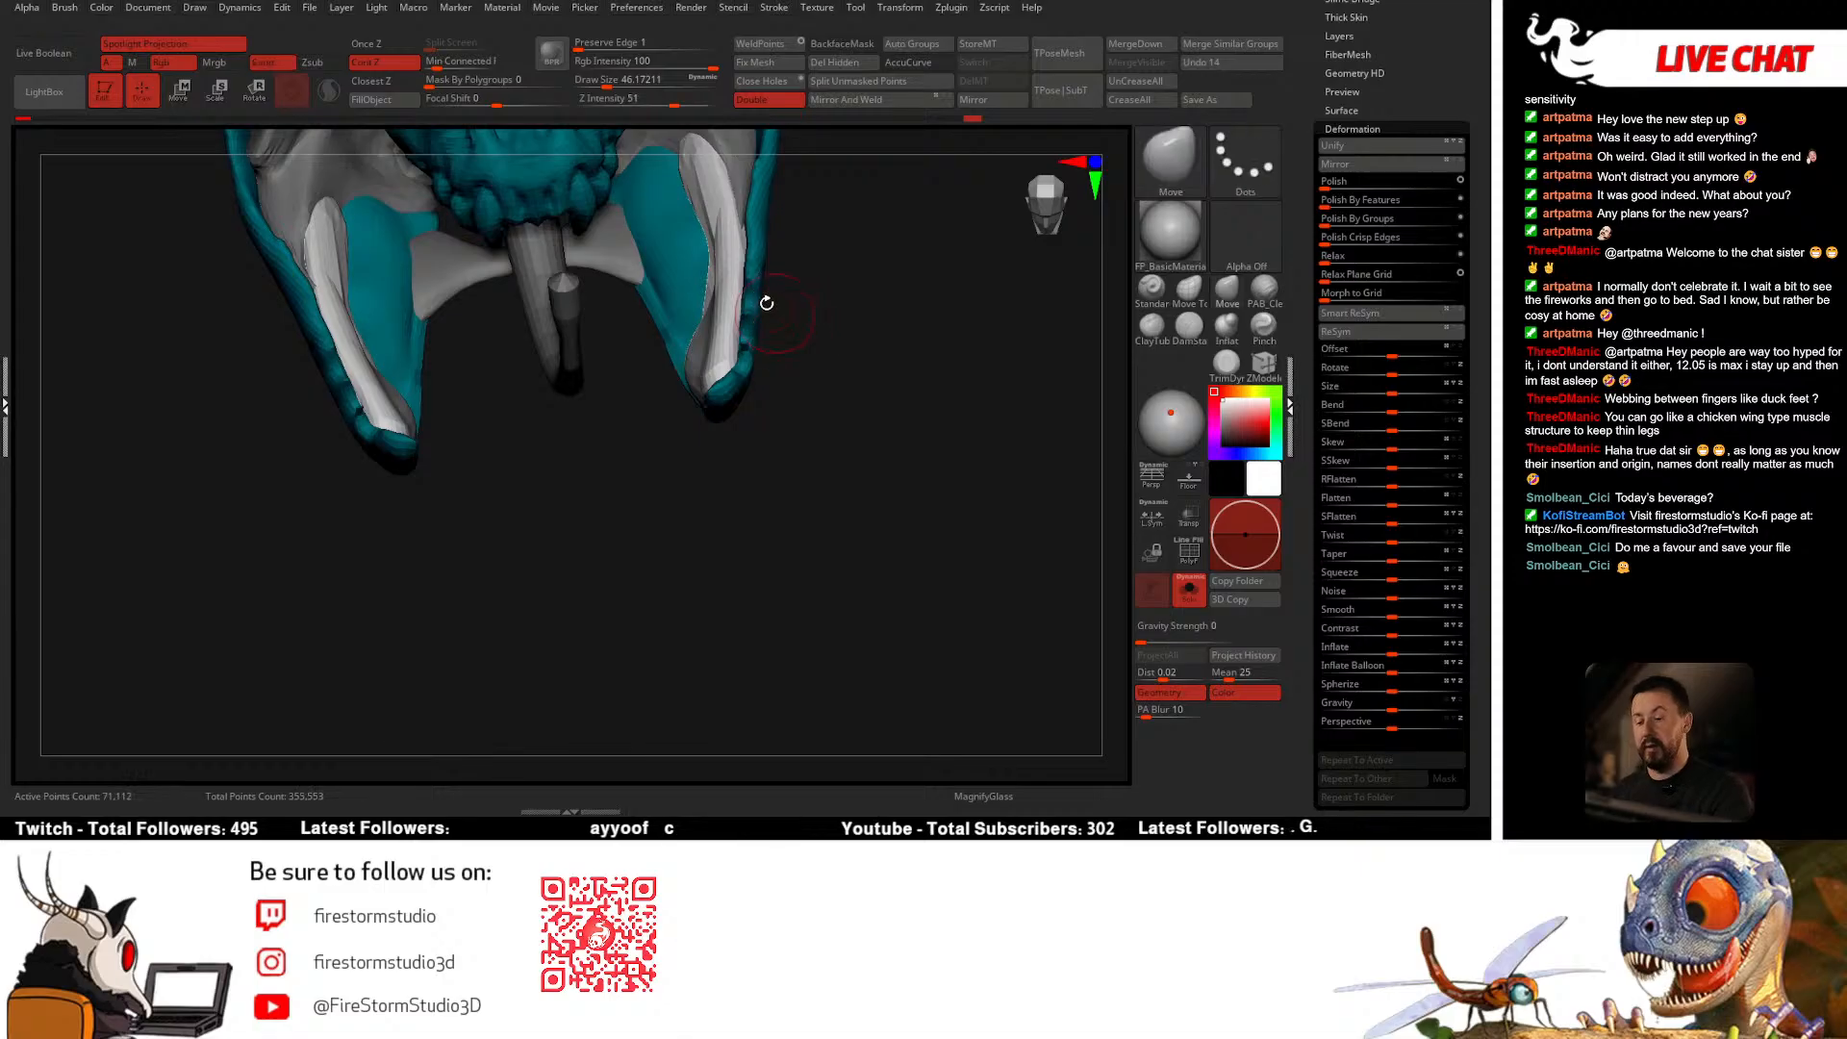
mouse_move(705, 357)
right_mouse_down()
mouse_move(799, 375)
mouse_move(847, 410)
right_mouse_up()
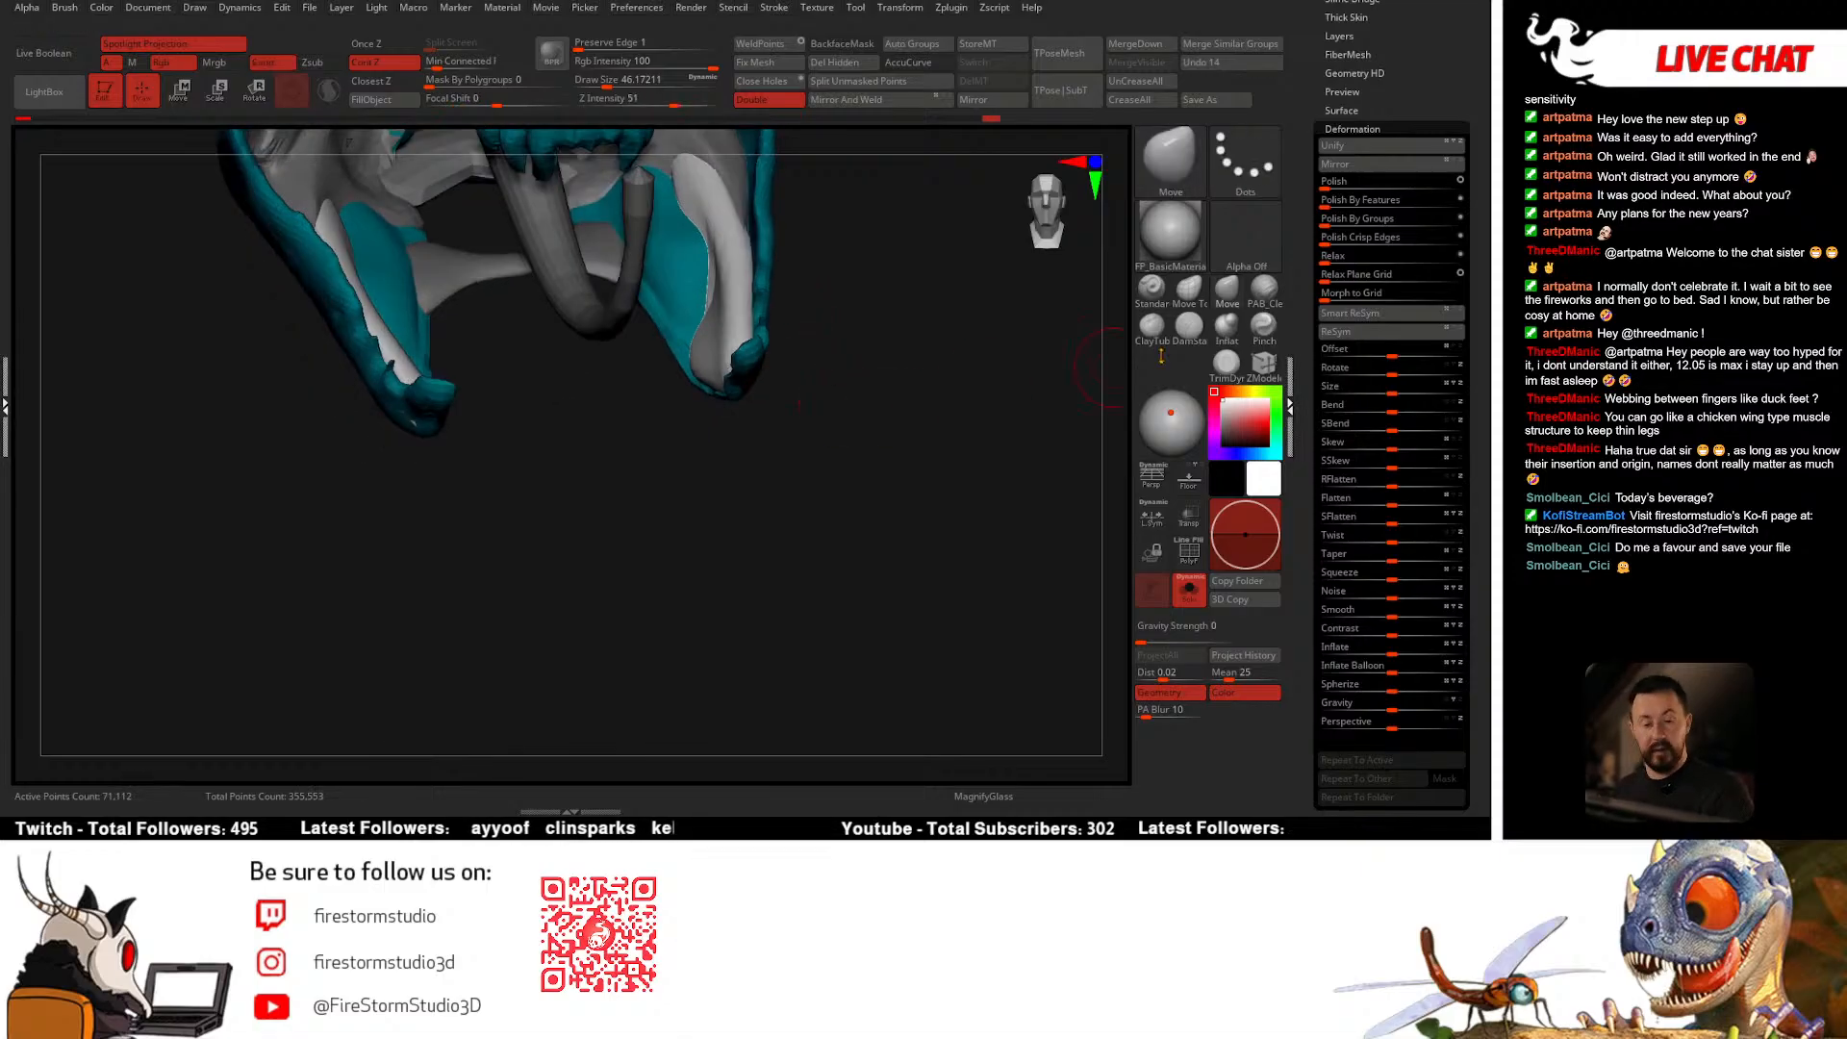
Step: Build up volume along the mandible forms with the PAB CleanBuild brush at draw sizes of about 35 and 22
left_click(1264, 291)
key("space")
left_click_drag(729, 306, 723, 306)
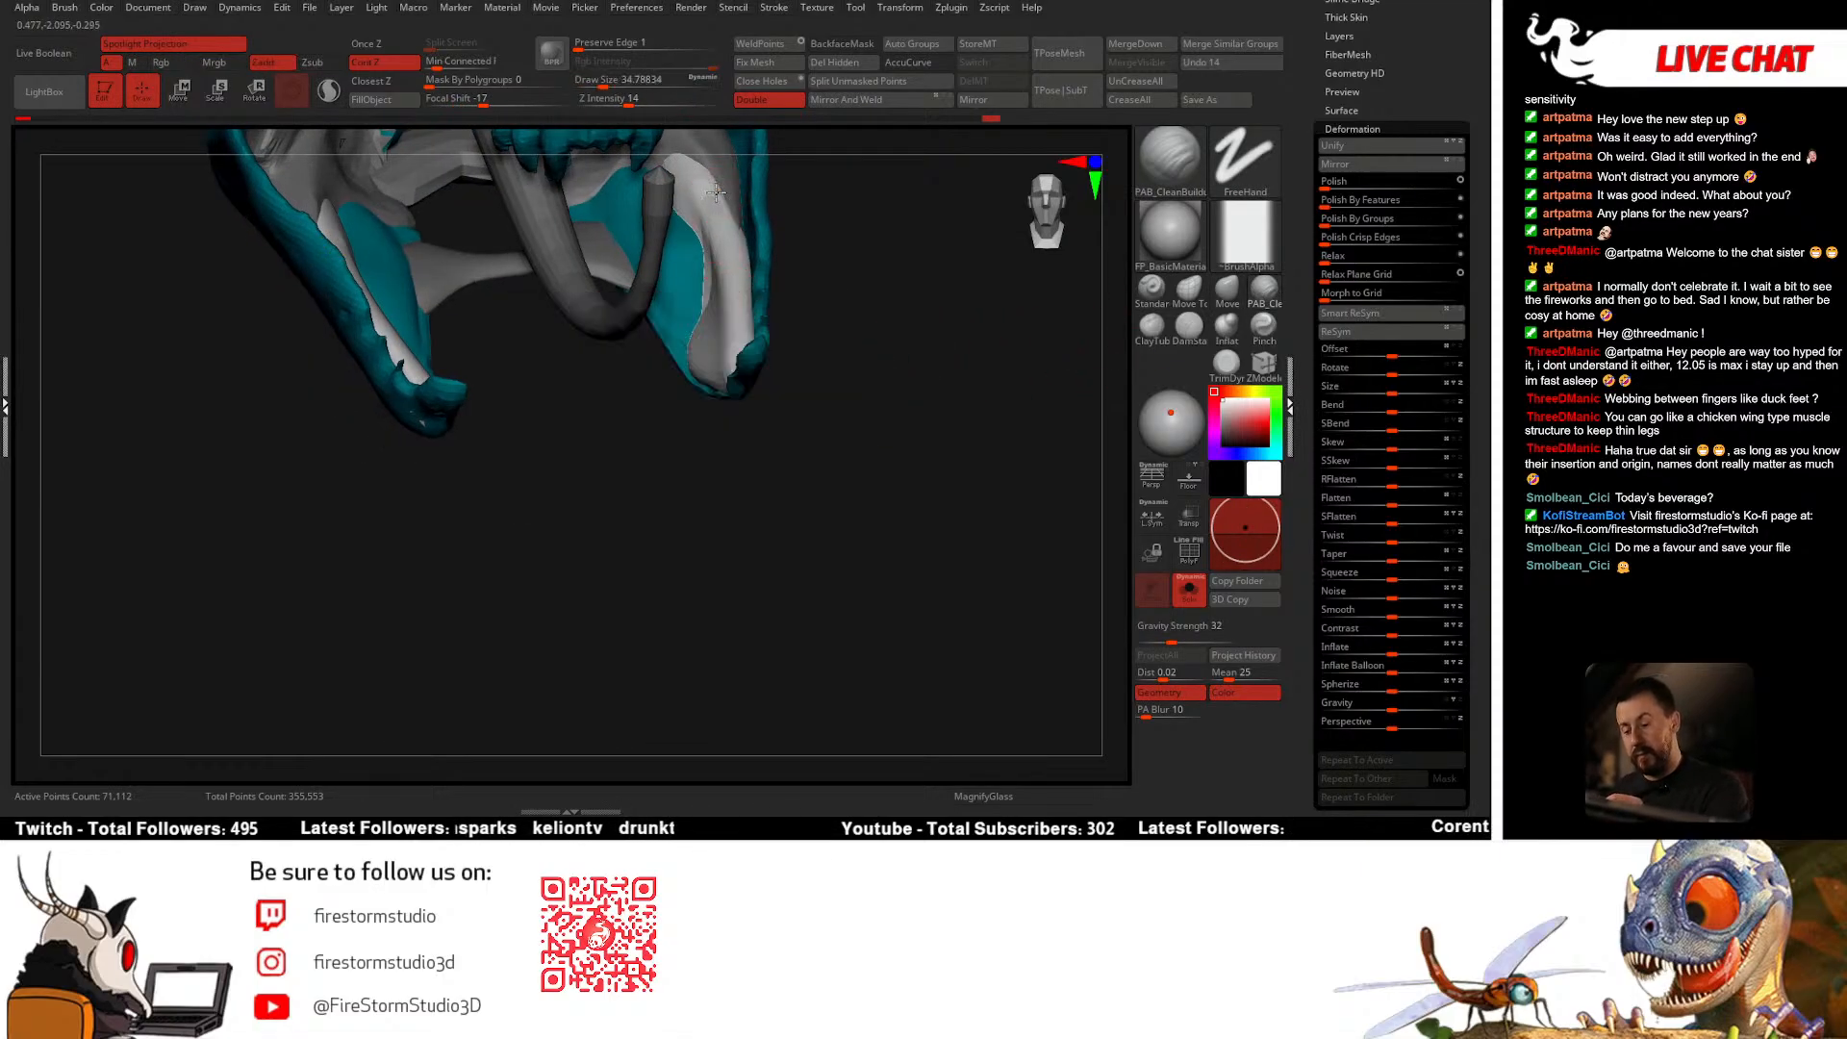
left_click_drag(716, 192, 721, 287)
key("space")
key("shift+f")
right_click_drag(821, 272, 808, 338)
key("shift+f")
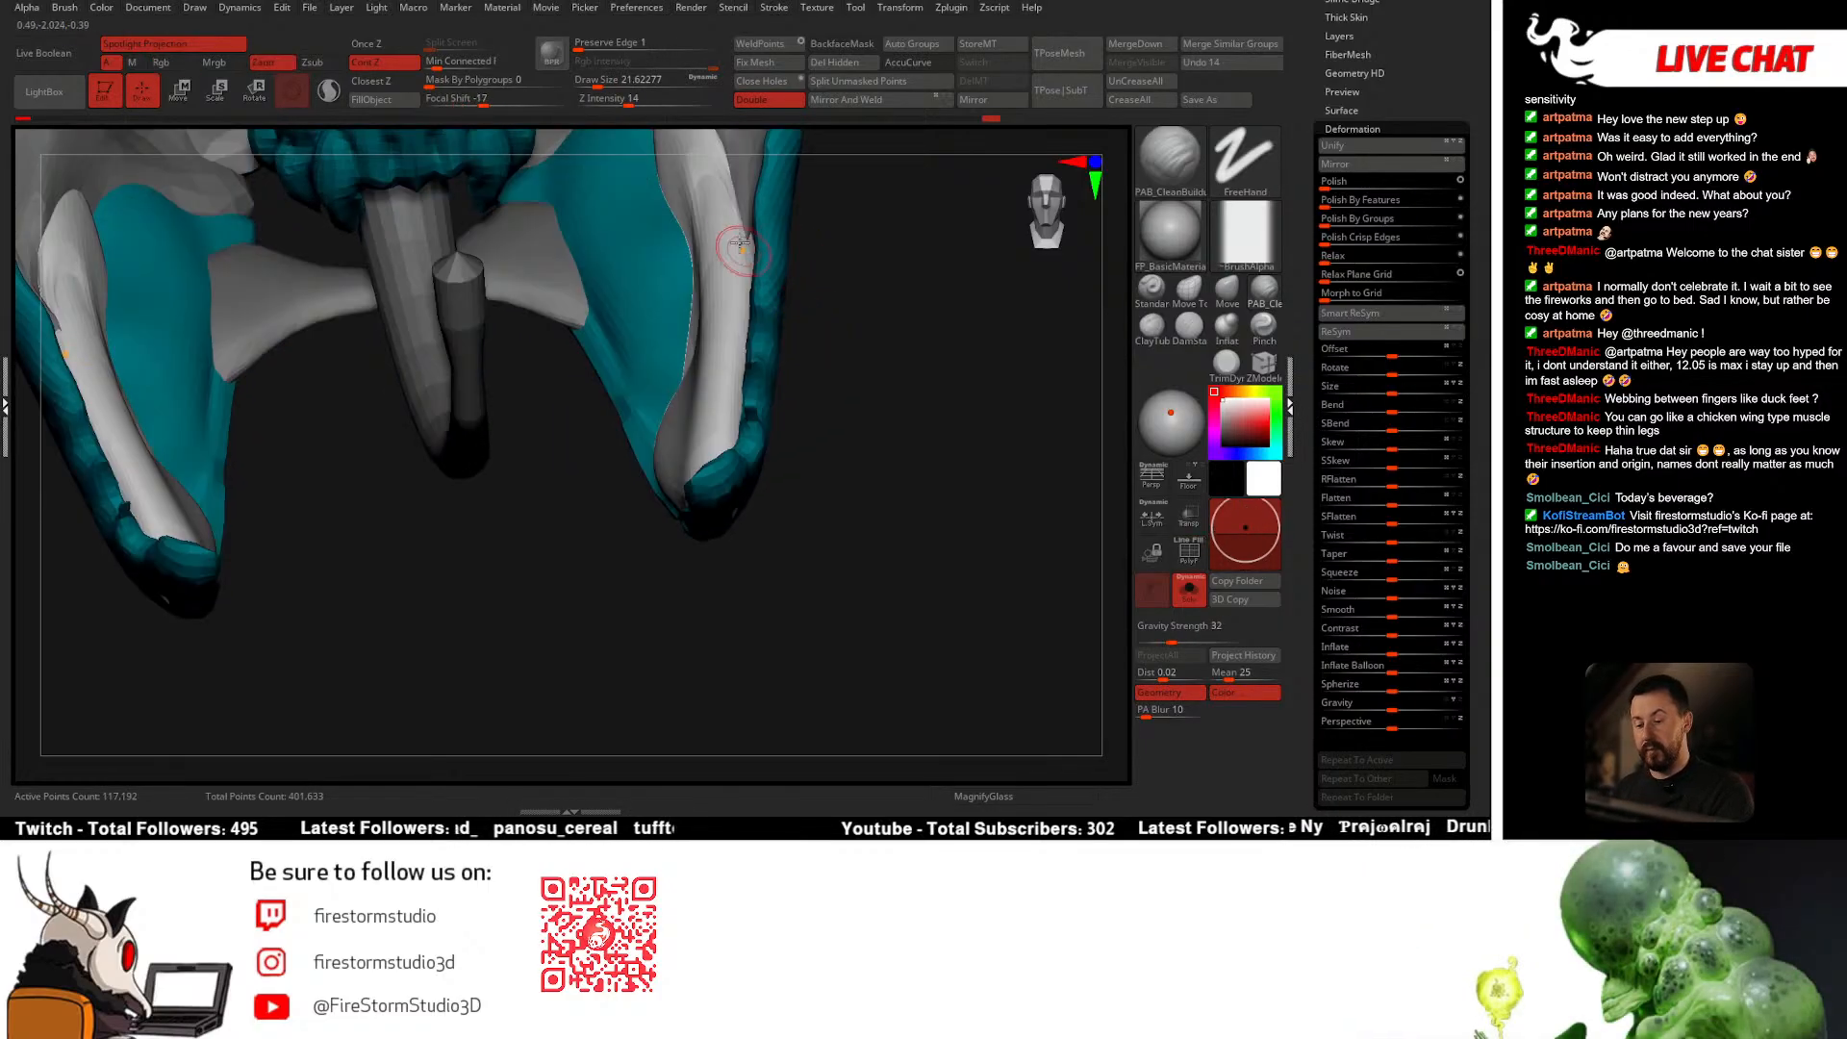
Step: Smooth the mandible forms and add lumpy detail along them with the PAB CleanBuild brush at a draw size of about 20
mouse_move(741, 248)
right_mouse_down()
mouse_move(707, 280)
mouse_move(716, 317)
mouse_move(708, 278)
right_mouse_up()
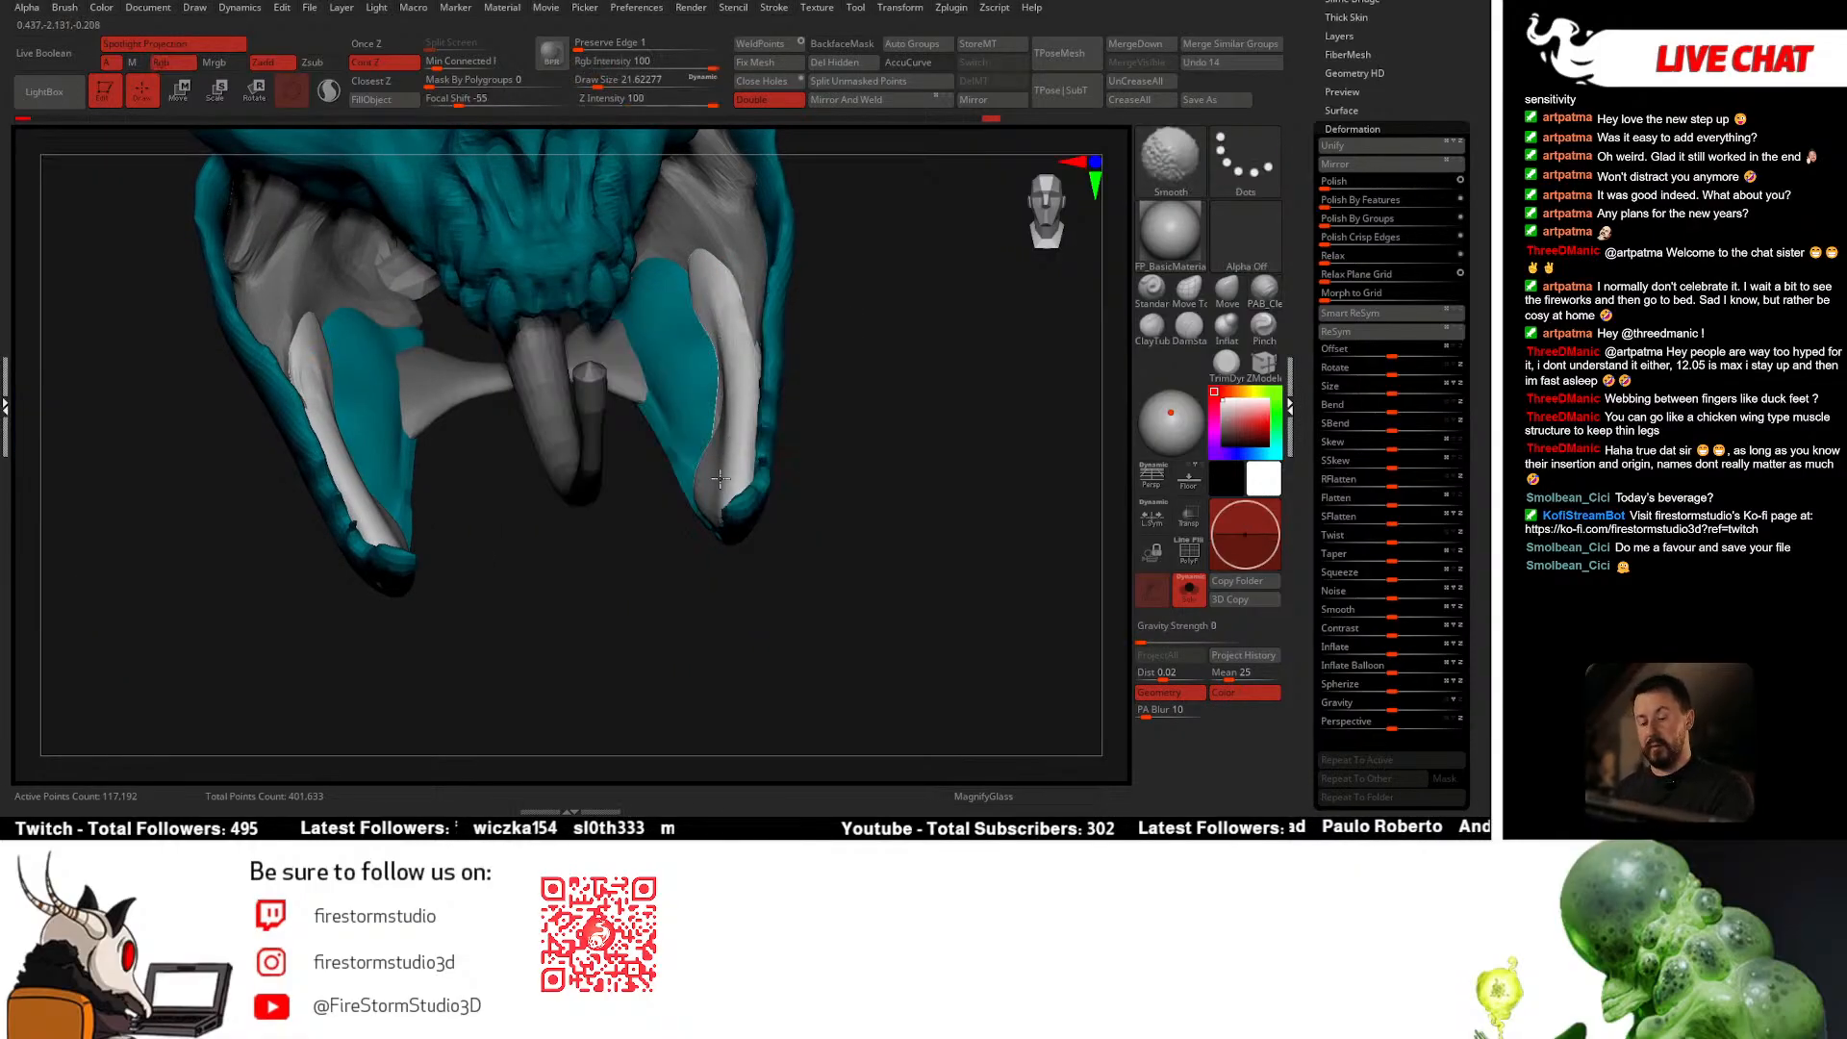
right_click_drag(720, 479, 687, 462)
left_click(733, 313)
right_click_drag(733, 317, 698, 415)
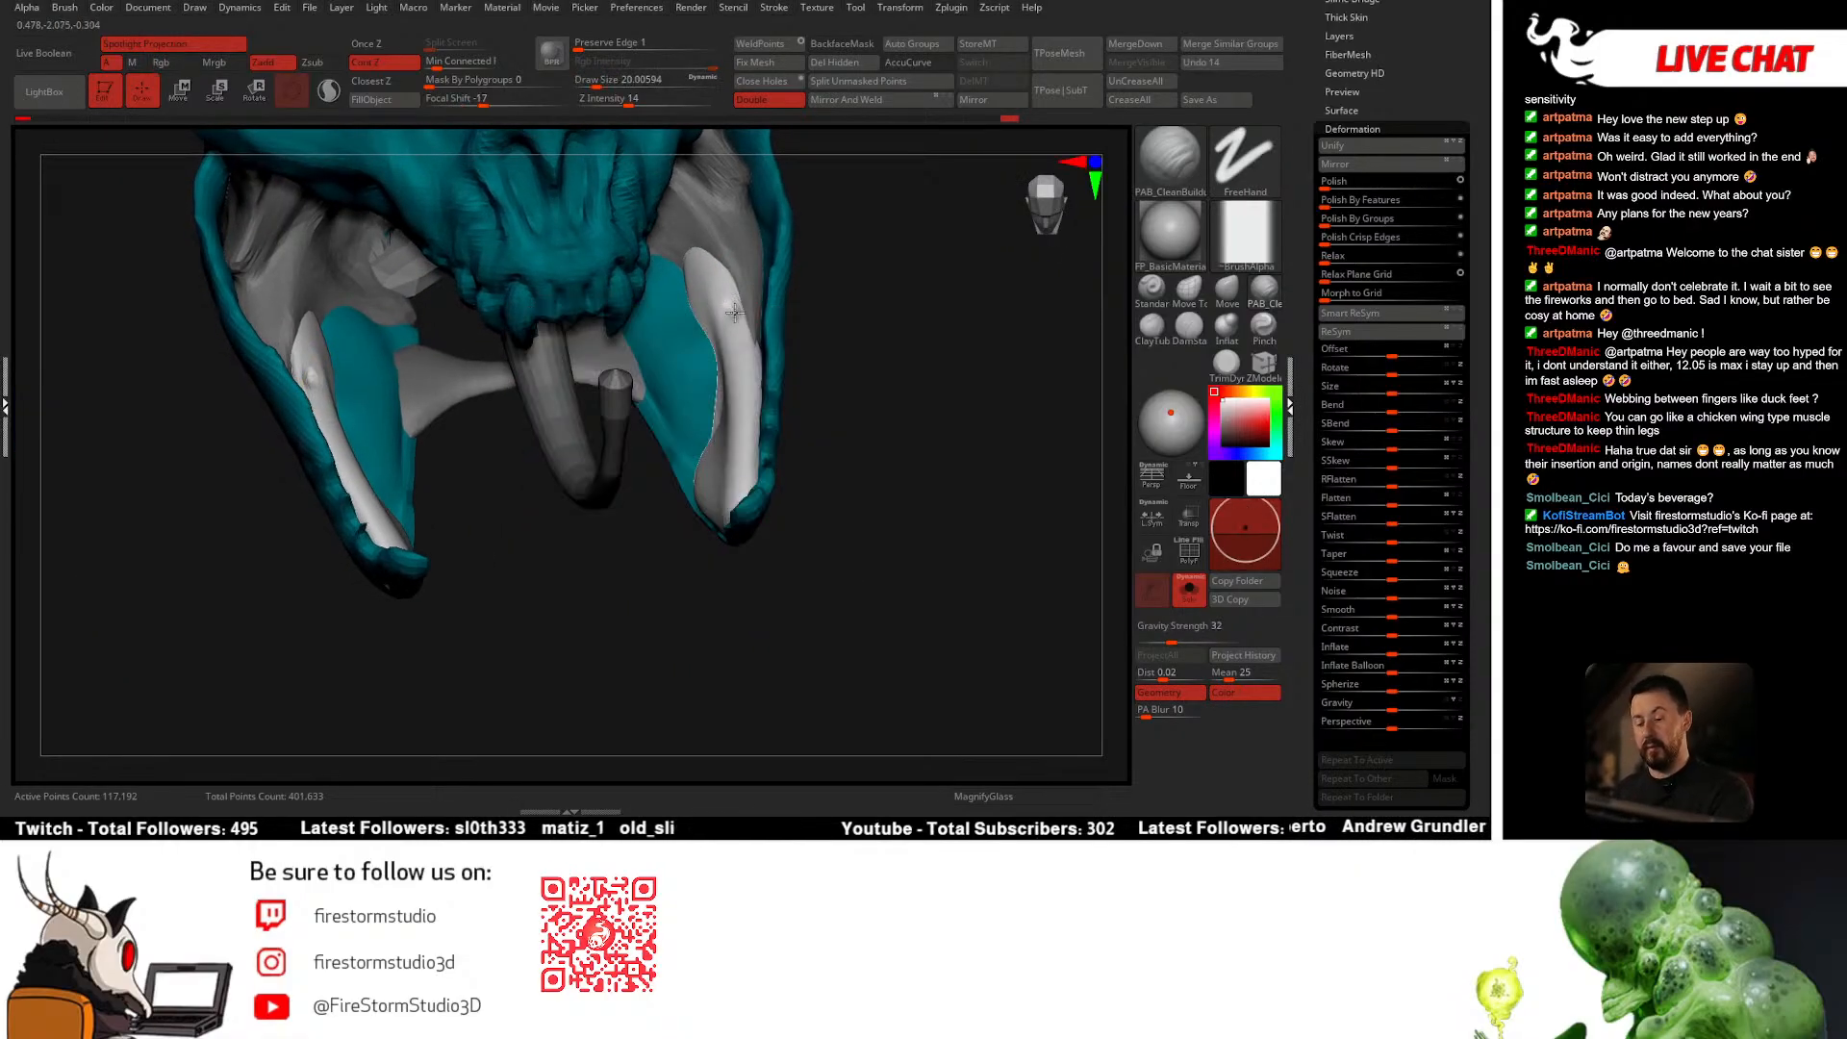
mouse_move(742, 354)
right_mouse_down()
mouse_move(745, 426)
mouse_move(673, 461)
mouse_move(825, 372)
mouse_move(751, 424)
mouse_move(577, 455)
mouse_move(602, 473)
mouse_move(594, 400)
mouse_move(751, 461)
mouse_move(911, 466)
mouse_move(836, 479)
mouse_move(833, 528)
mouse_move(891, 507)
mouse_move(900, 479)
mouse_move(811, 552)
mouse_move(796, 482)
mouse_move(835, 501)
mouse_move(797, 395)
right_mouse_up()
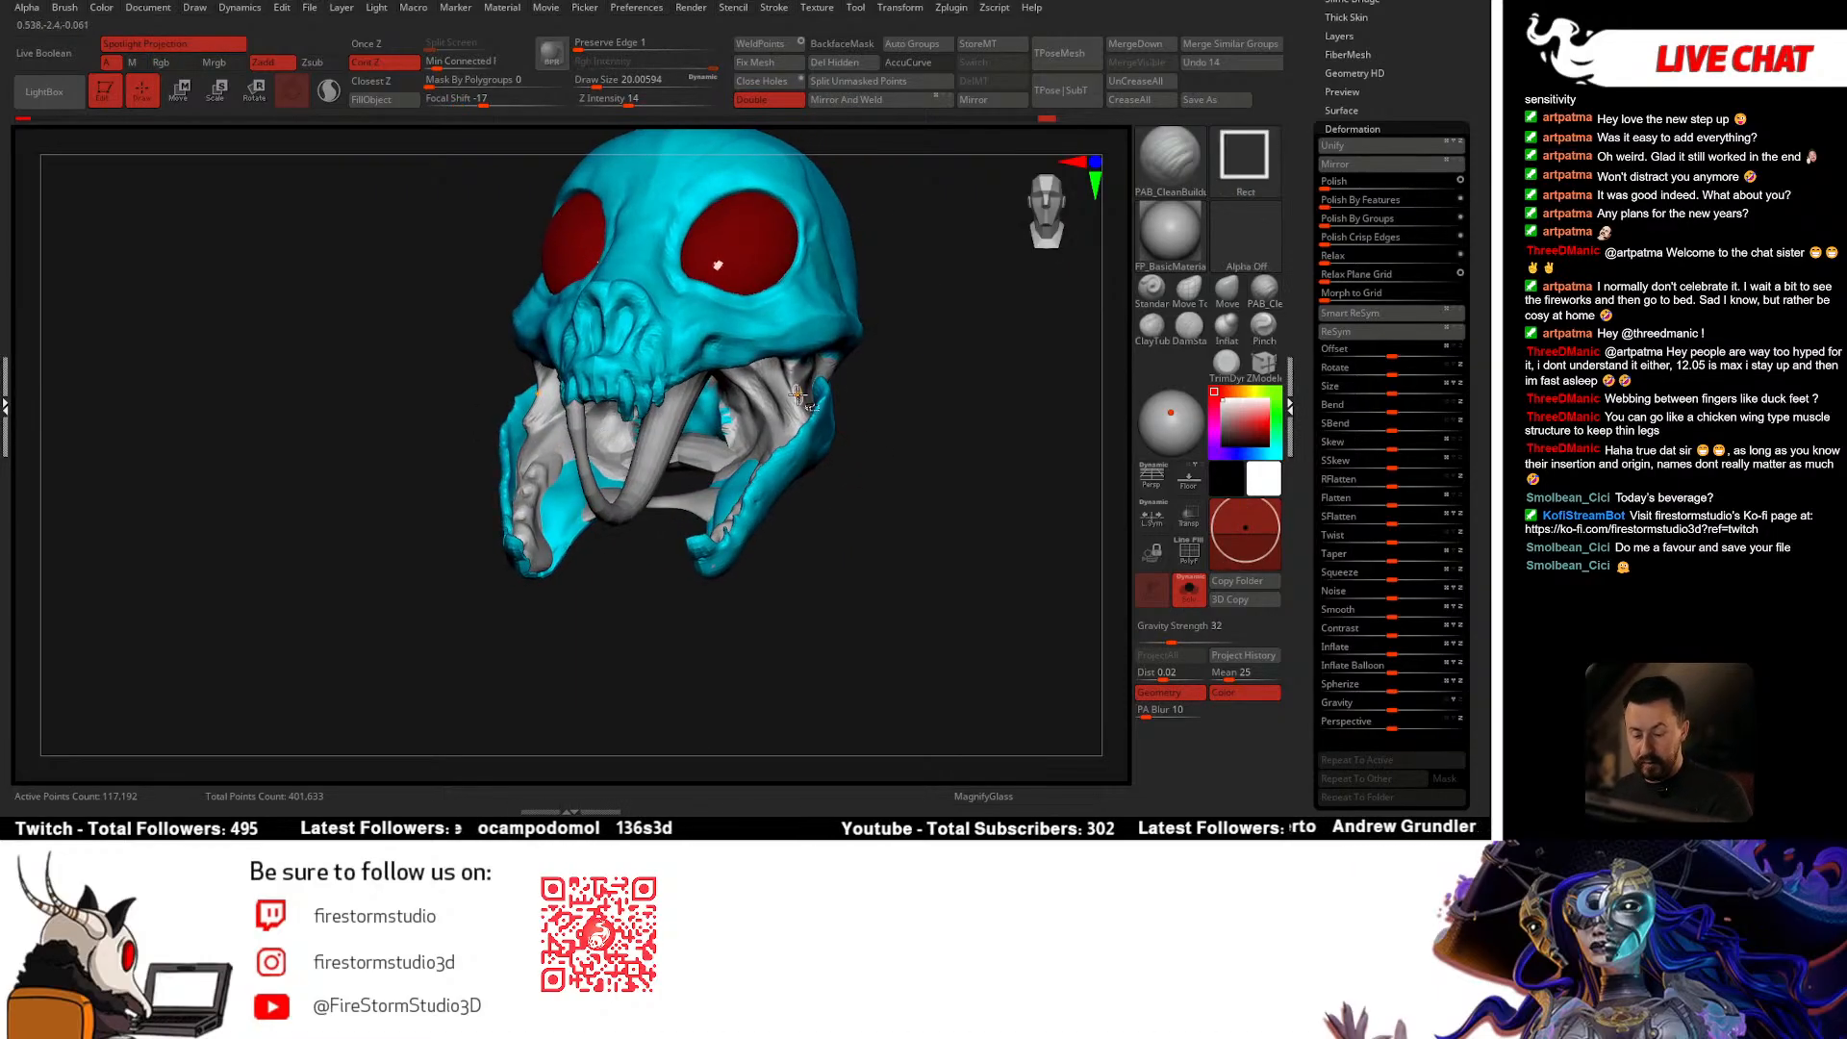
Step: Isolate the muscles between skull and jaw, mask them, and restore the full model with the skull and mandibles left unmasked
left_click(797, 394, "ctrl+shift")
left_click_drag(929, 289, 541, 643, "ctrl")
left_click(437, 651, "ctrl+shift")
left_click(925, 464, "ctrl")
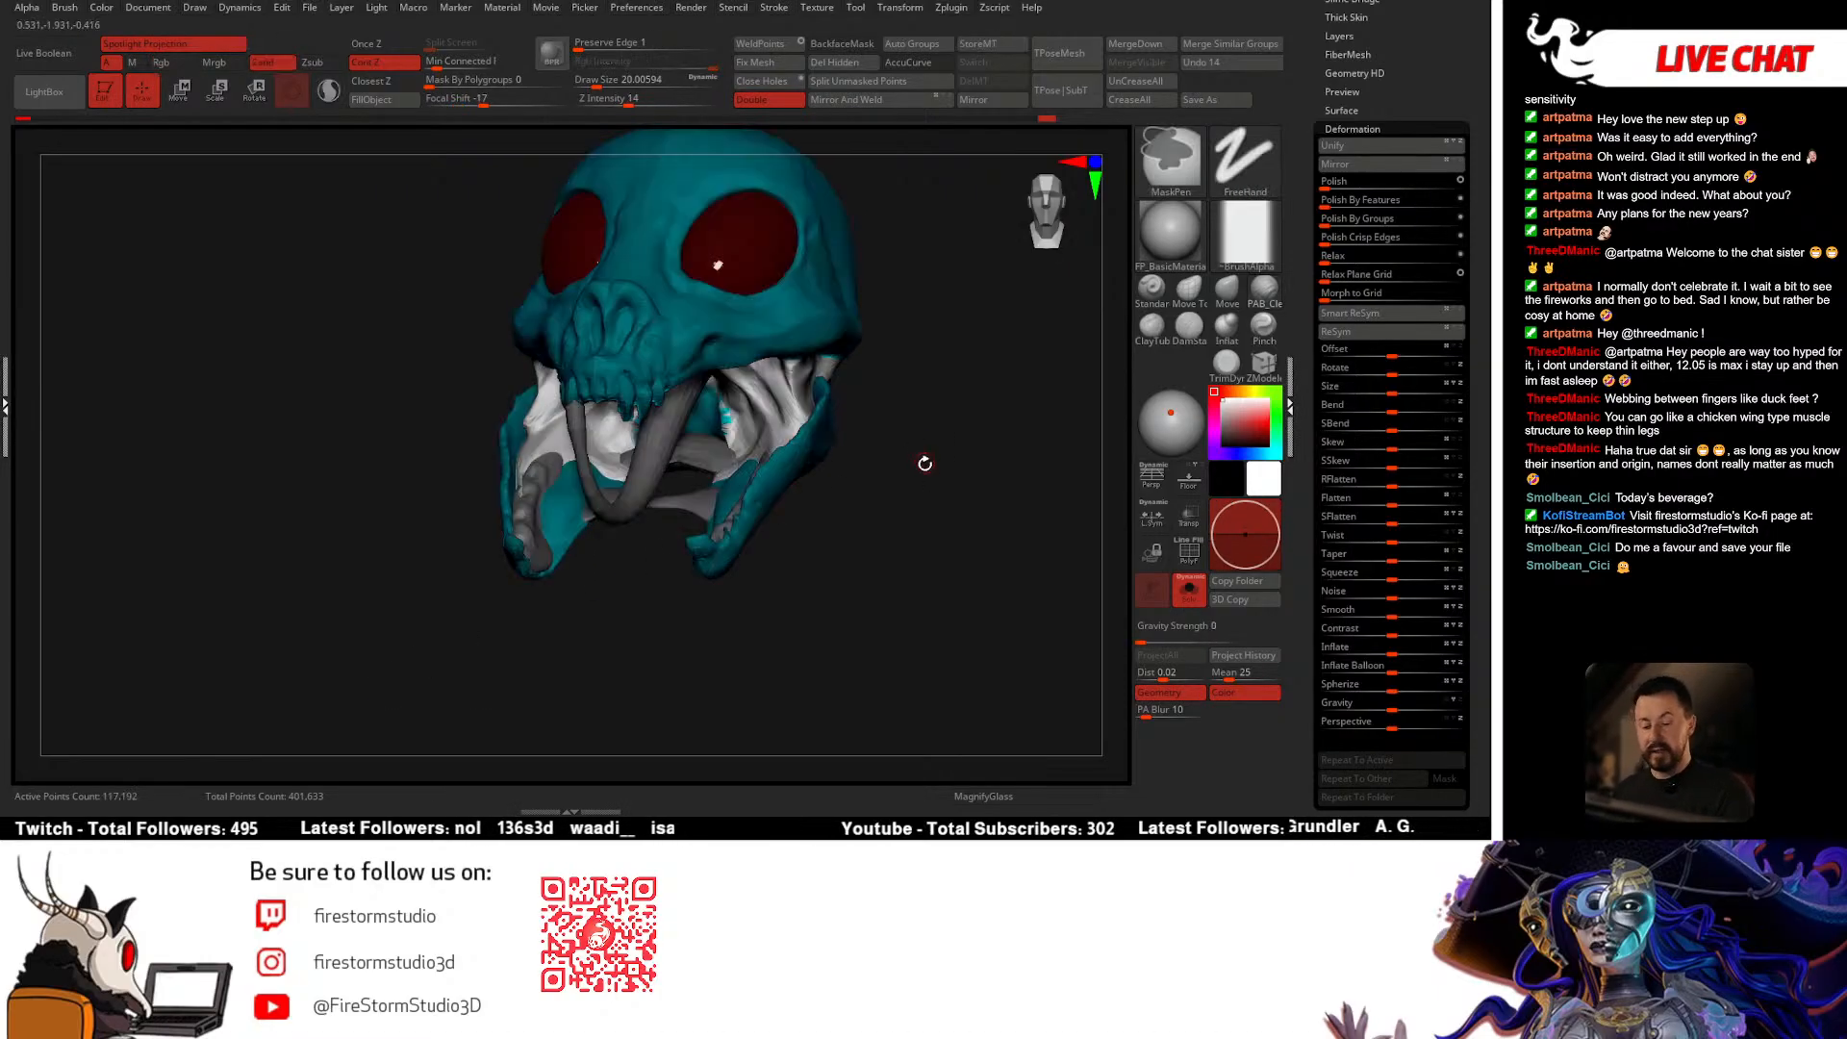
right_click_drag(872, 428, 820, 401)
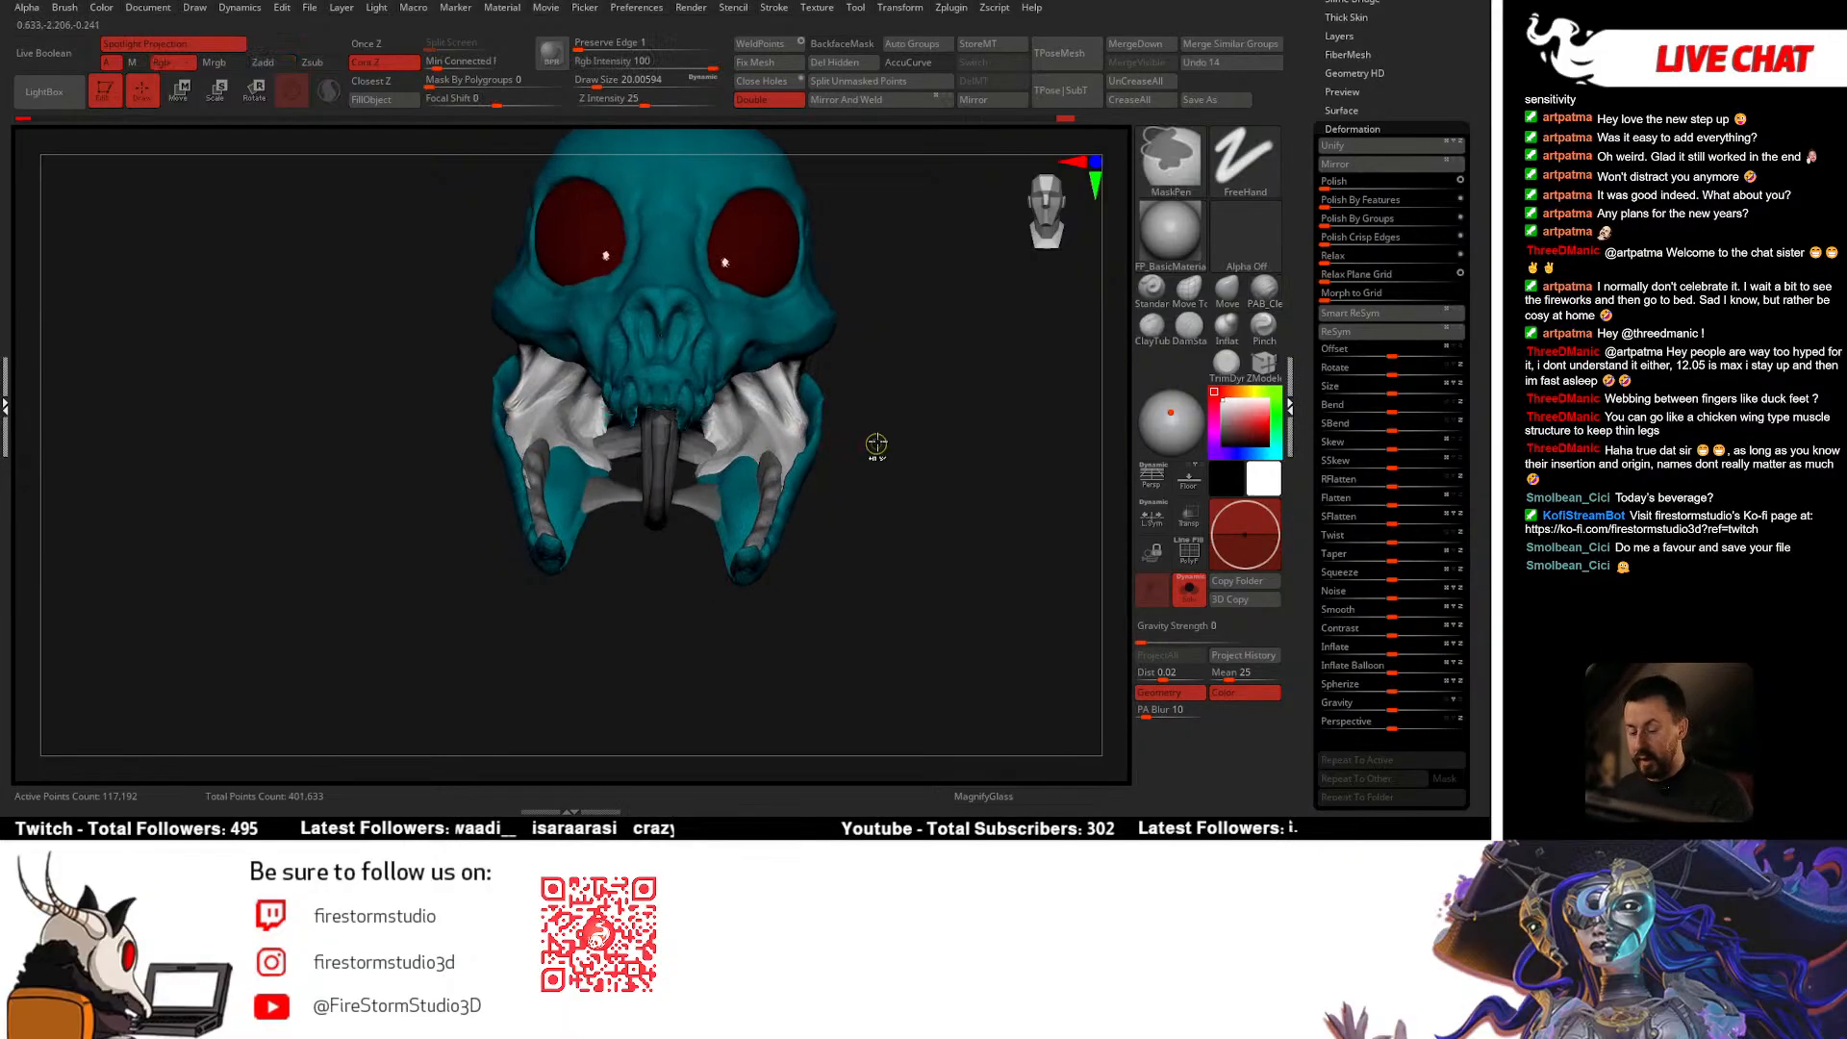
left_click_drag(875, 446, 877, 429, "ctrl")
Step: Reshape the upper outer edges of the mandibles around the masked muscles with the Move brush at draw sizes between about 83 and 112
left_click(1227, 289)
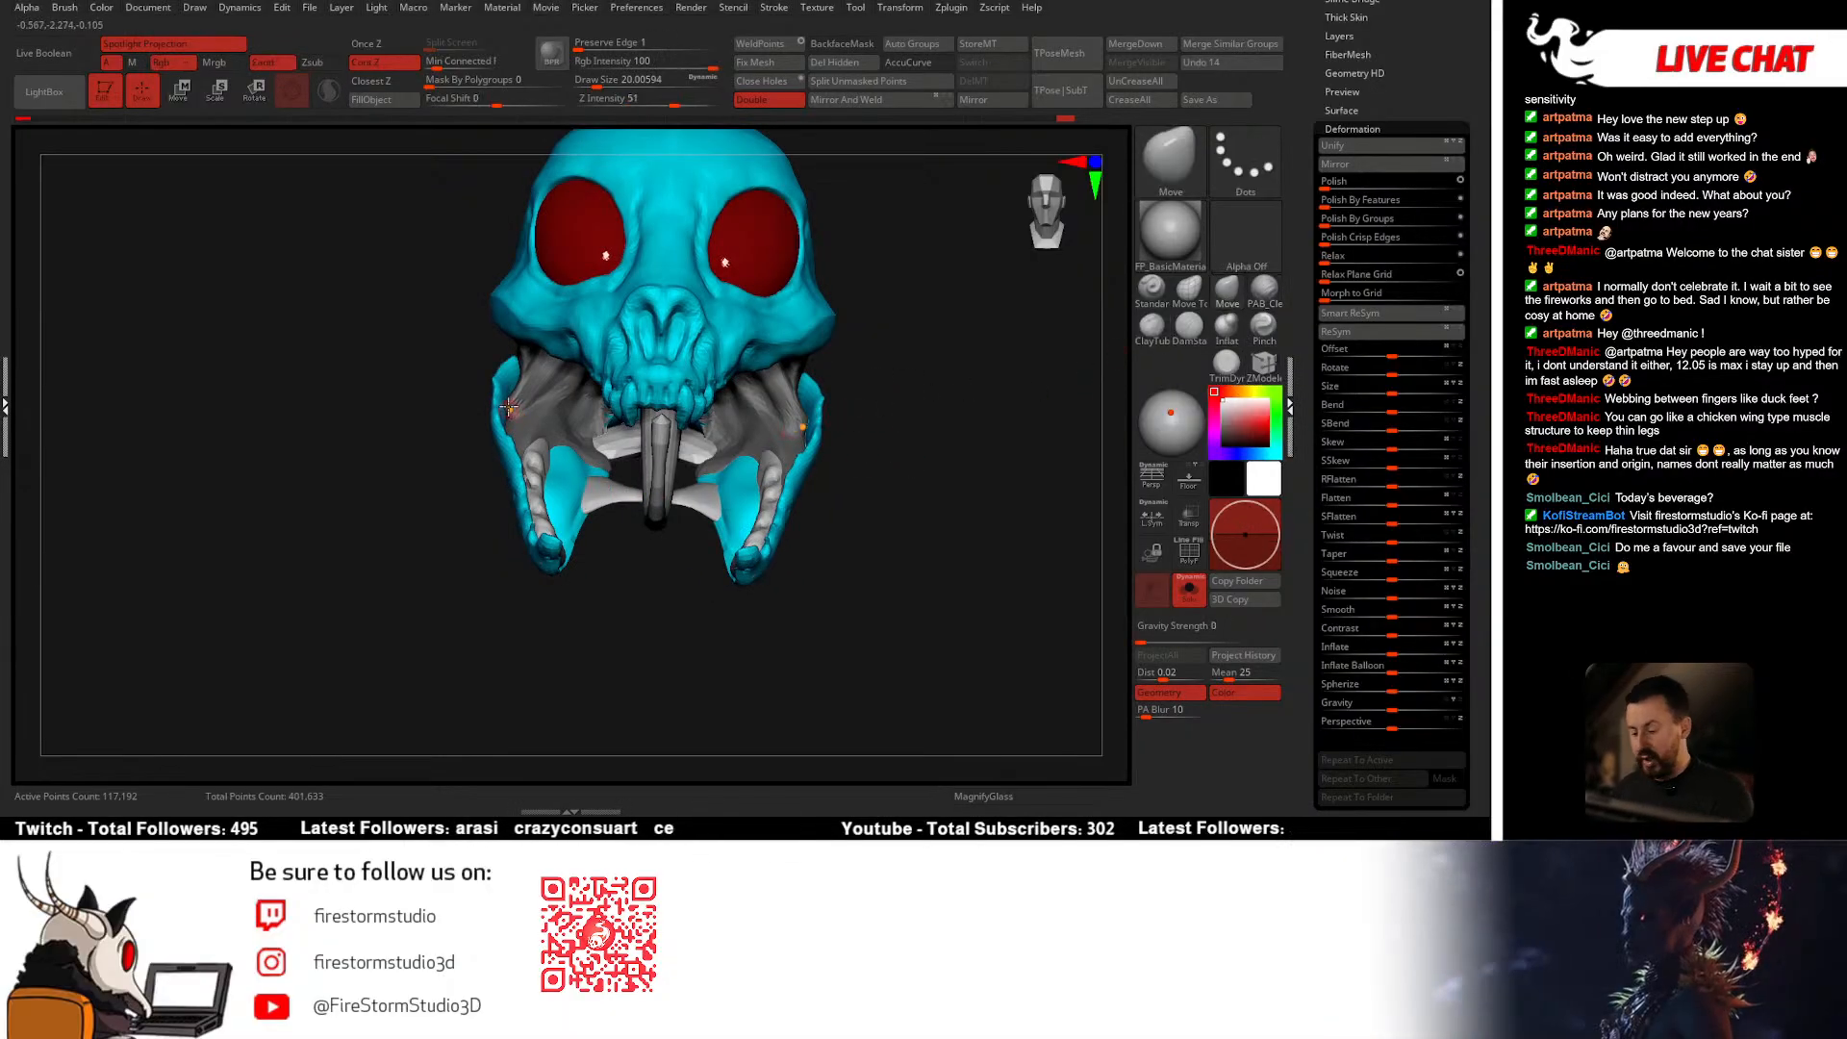
right_click_drag(750, 492, 818, 529)
key("space")
left_click_drag(532, 401, 551, 400)
right_click_drag(544, 396, 481, 404)
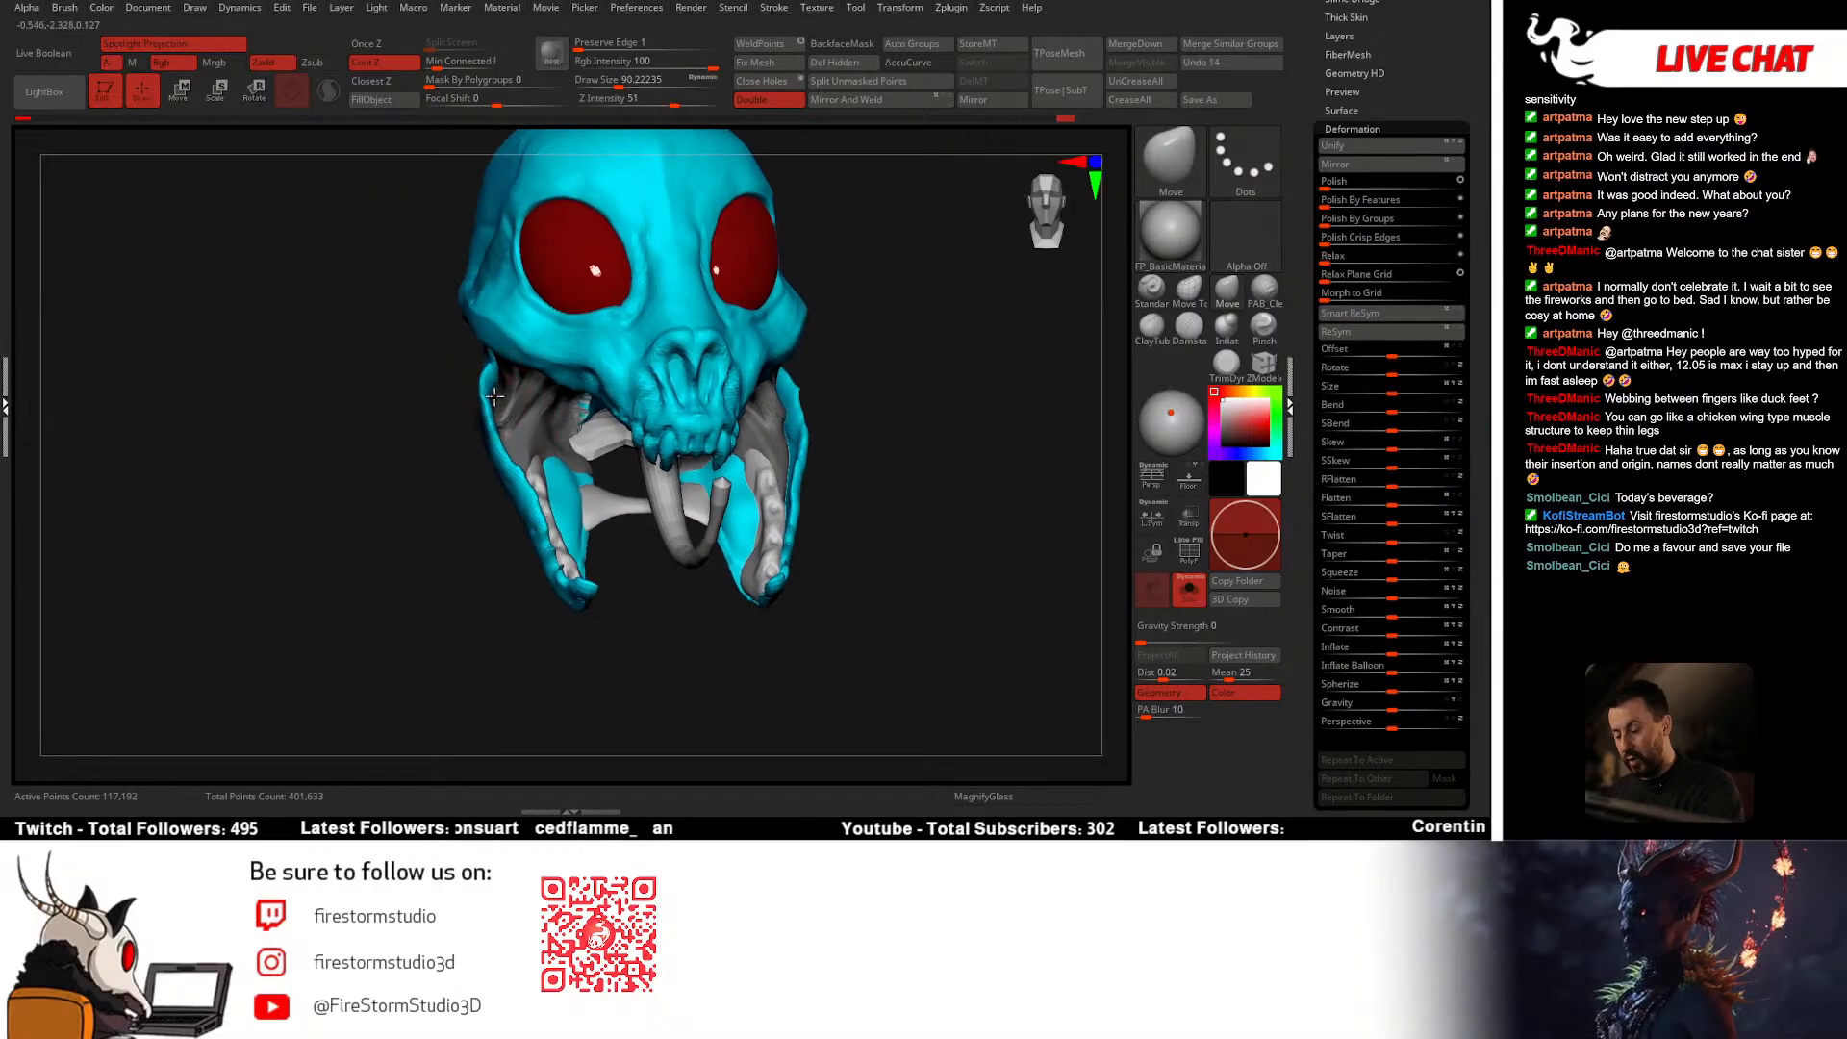
key("space")
left_click_drag(471, 394, 495, 390)
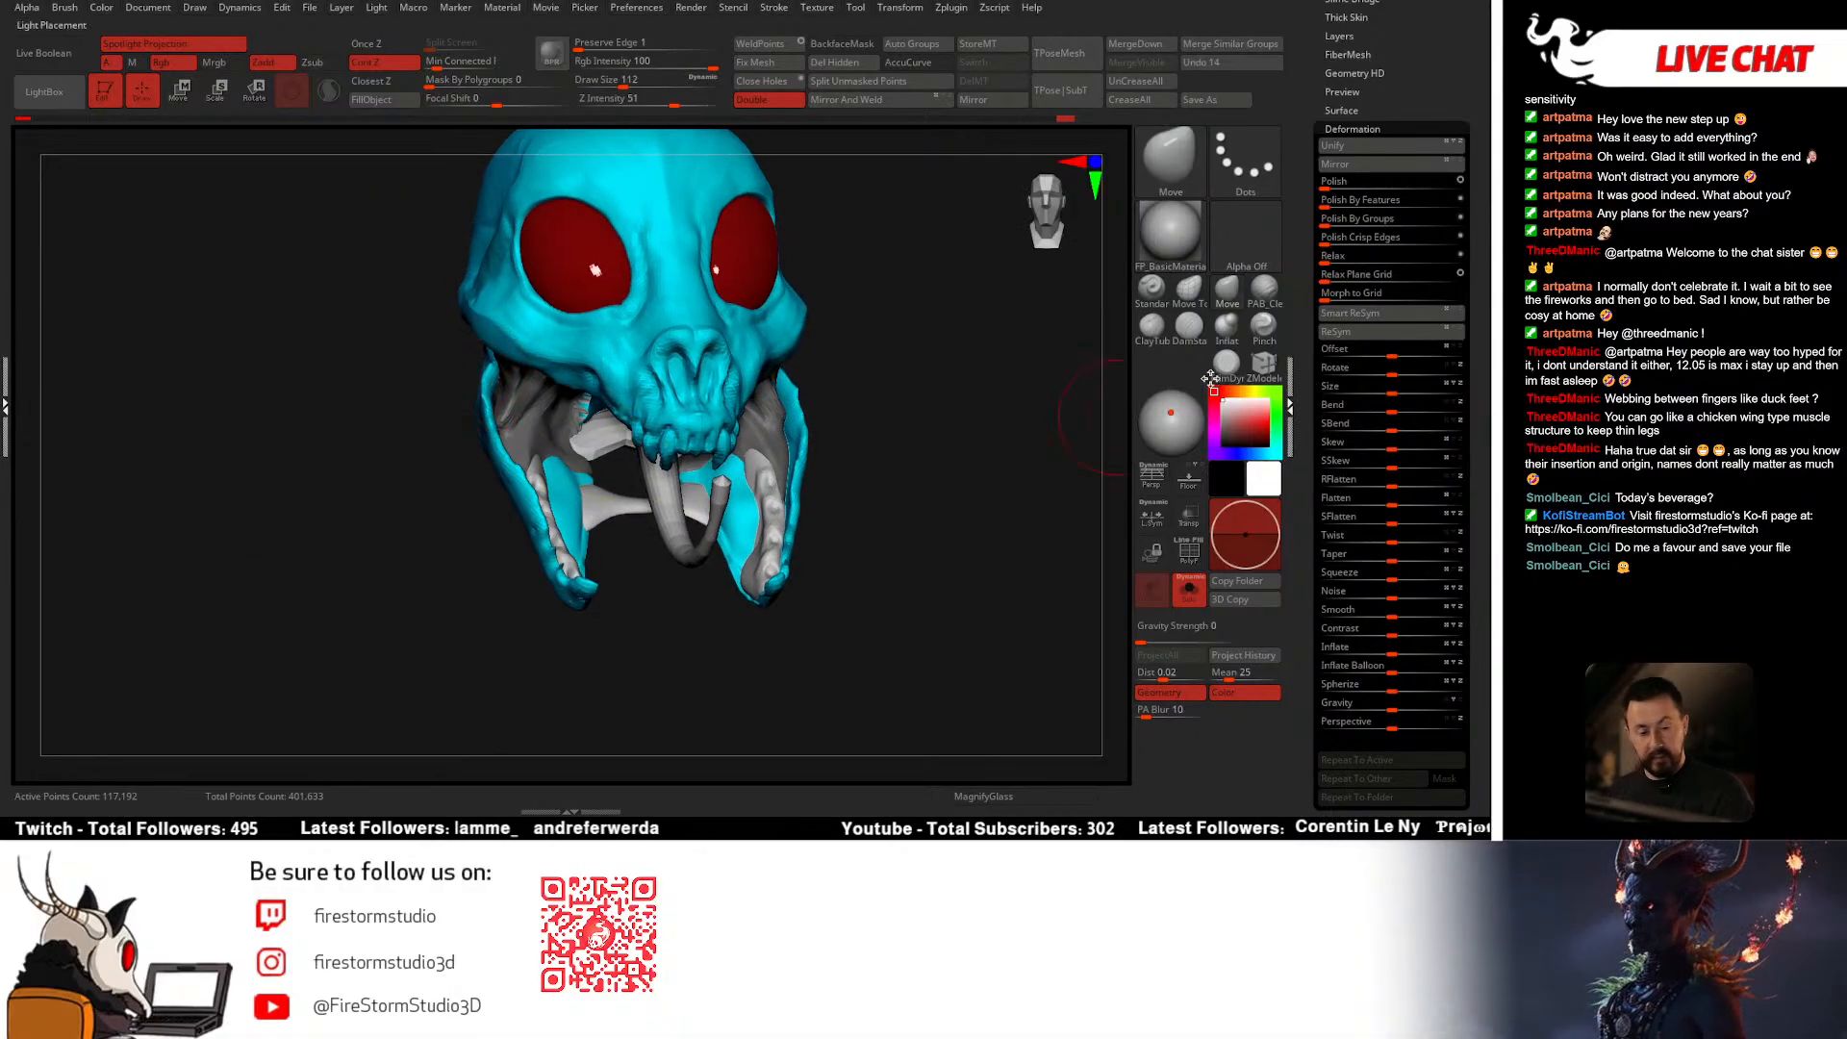
key("space")
left_click_drag(512, 409, 500, 405)
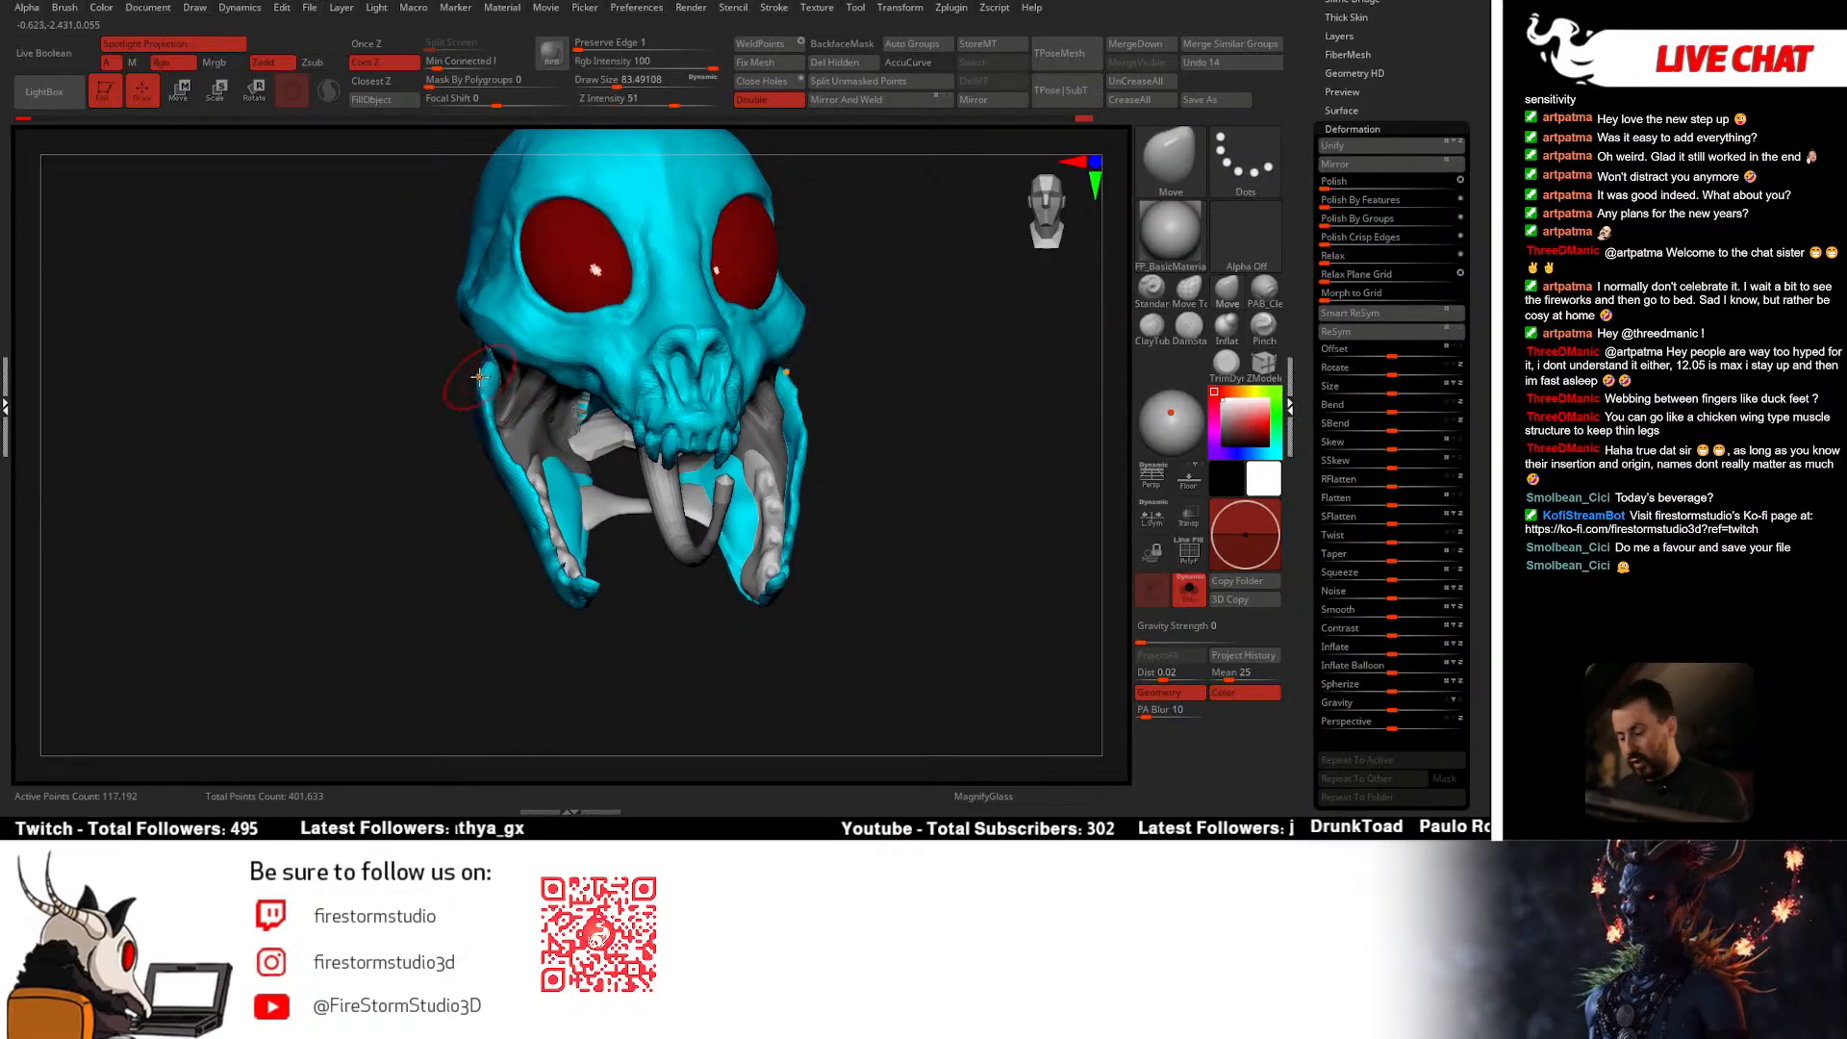
left_click_drag(490, 405, 495, 413)
Step: Flatten the outer upper mandible surfaces with the TrimDynamic brush at a draw size of about 51
mouse_move(495, 415)
right_mouse_down()
mouse_move(558, 435)
mouse_move(639, 531)
right_mouse_up()
key("space")
left_click_drag(641, 531, 627, 531)
right_click_drag(789, 490, 726, 410)
left_click(1227, 365)
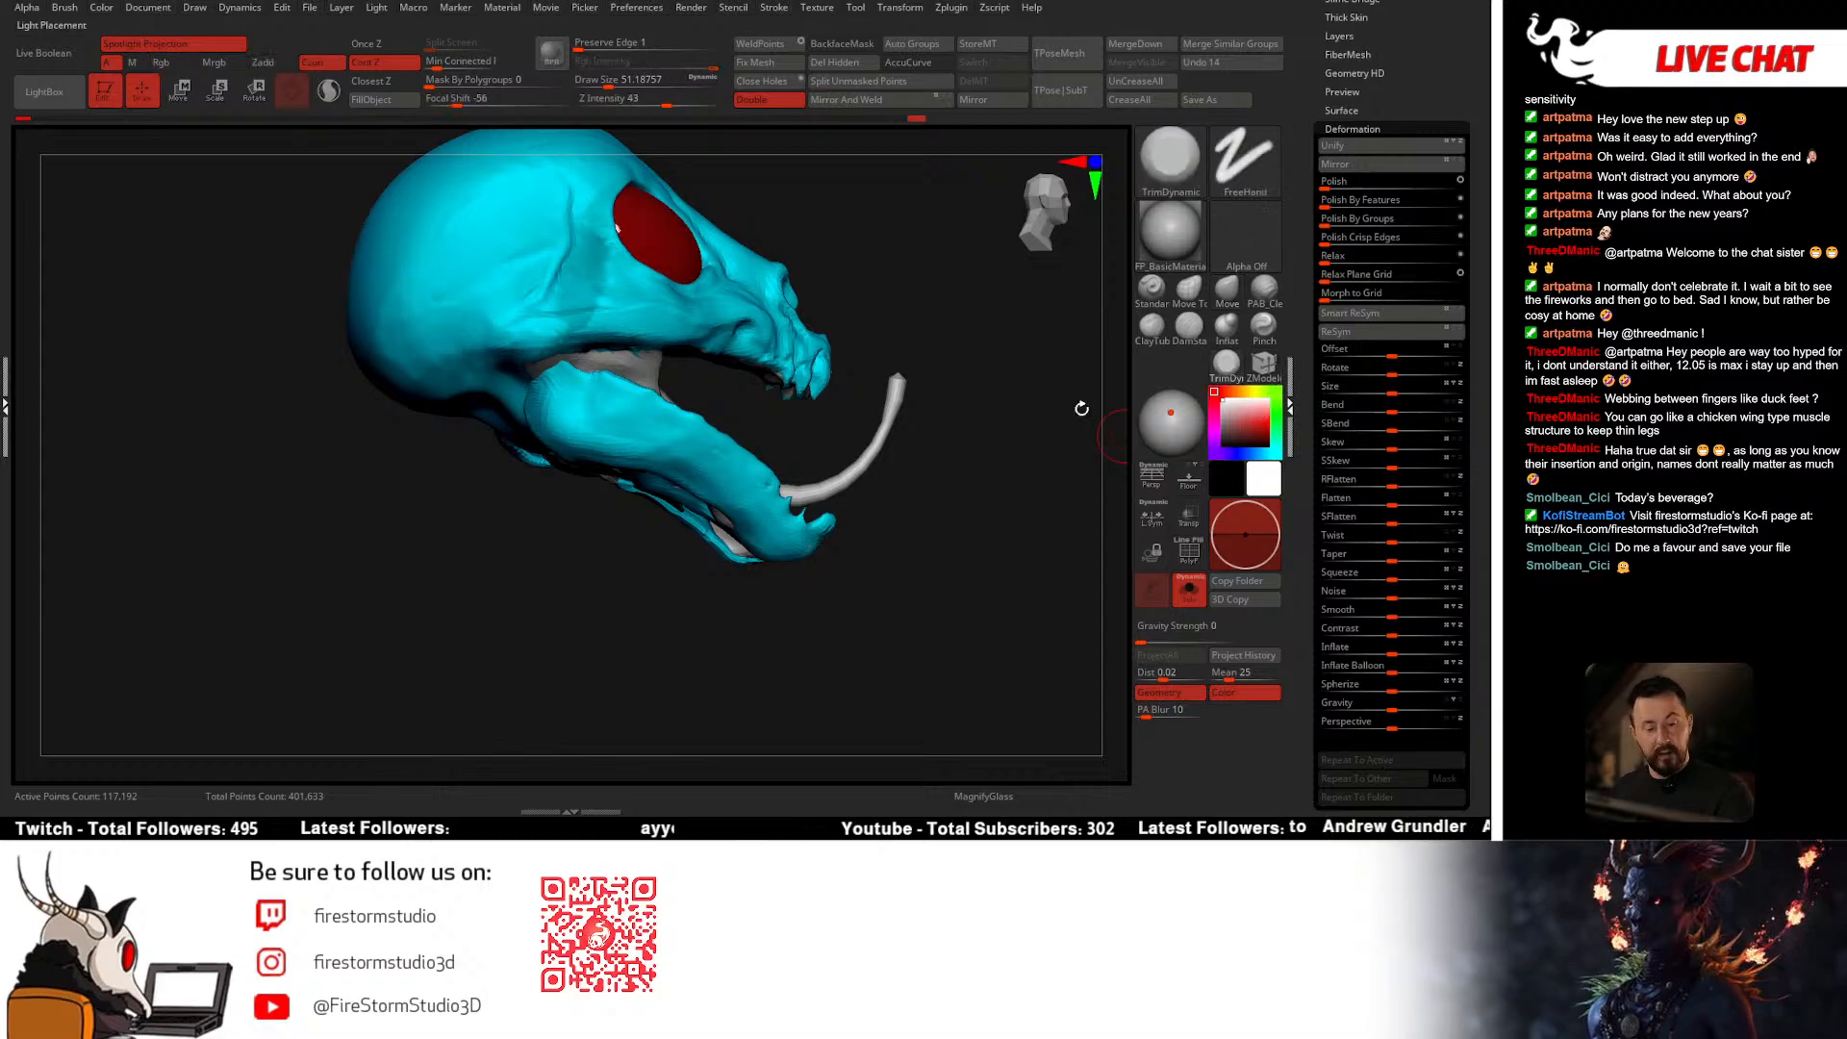
right_click_drag(1080, 408, 646, 440)
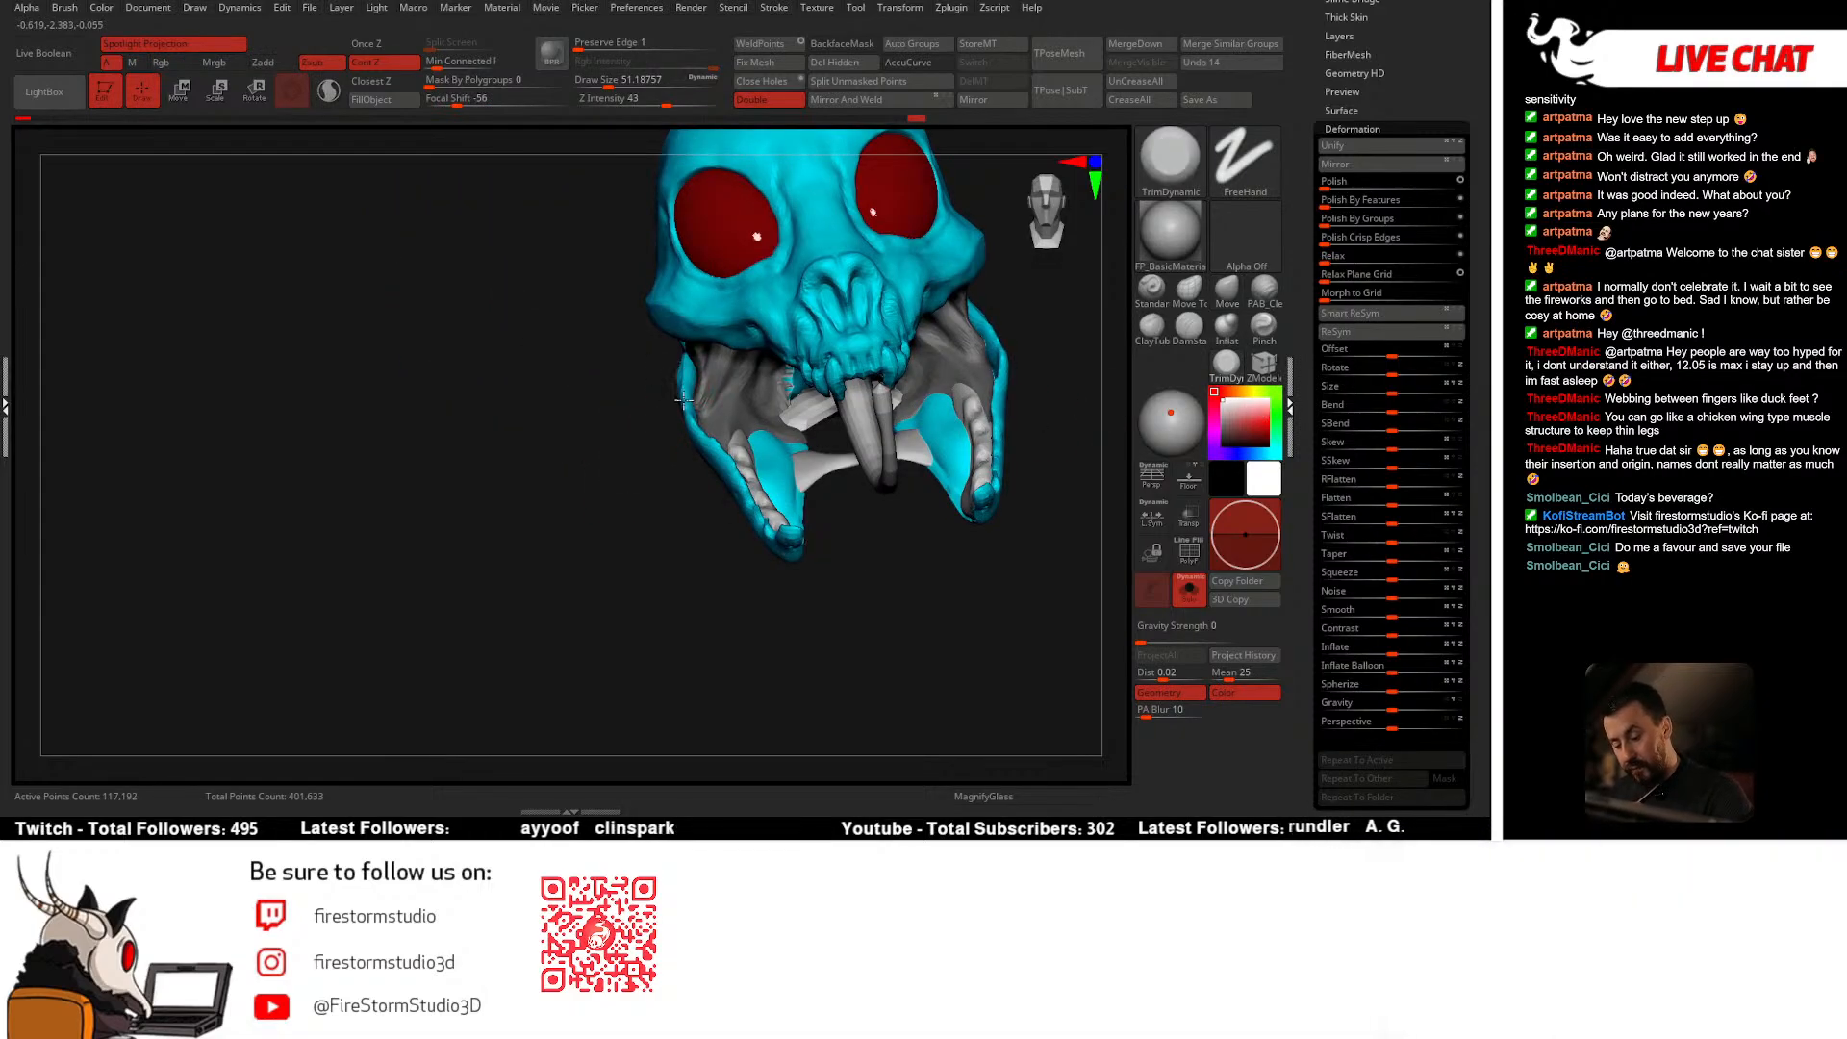
mouse_move(689, 356)
right_mouse_down()
mouse_move(629, 396)
mouse_move(775, 359)
right_mouse_up()
Step: Examine the jaw and muscles from behind, the side and the front, with the polygroup display on and off
key("ctrl")
key("shift+f")
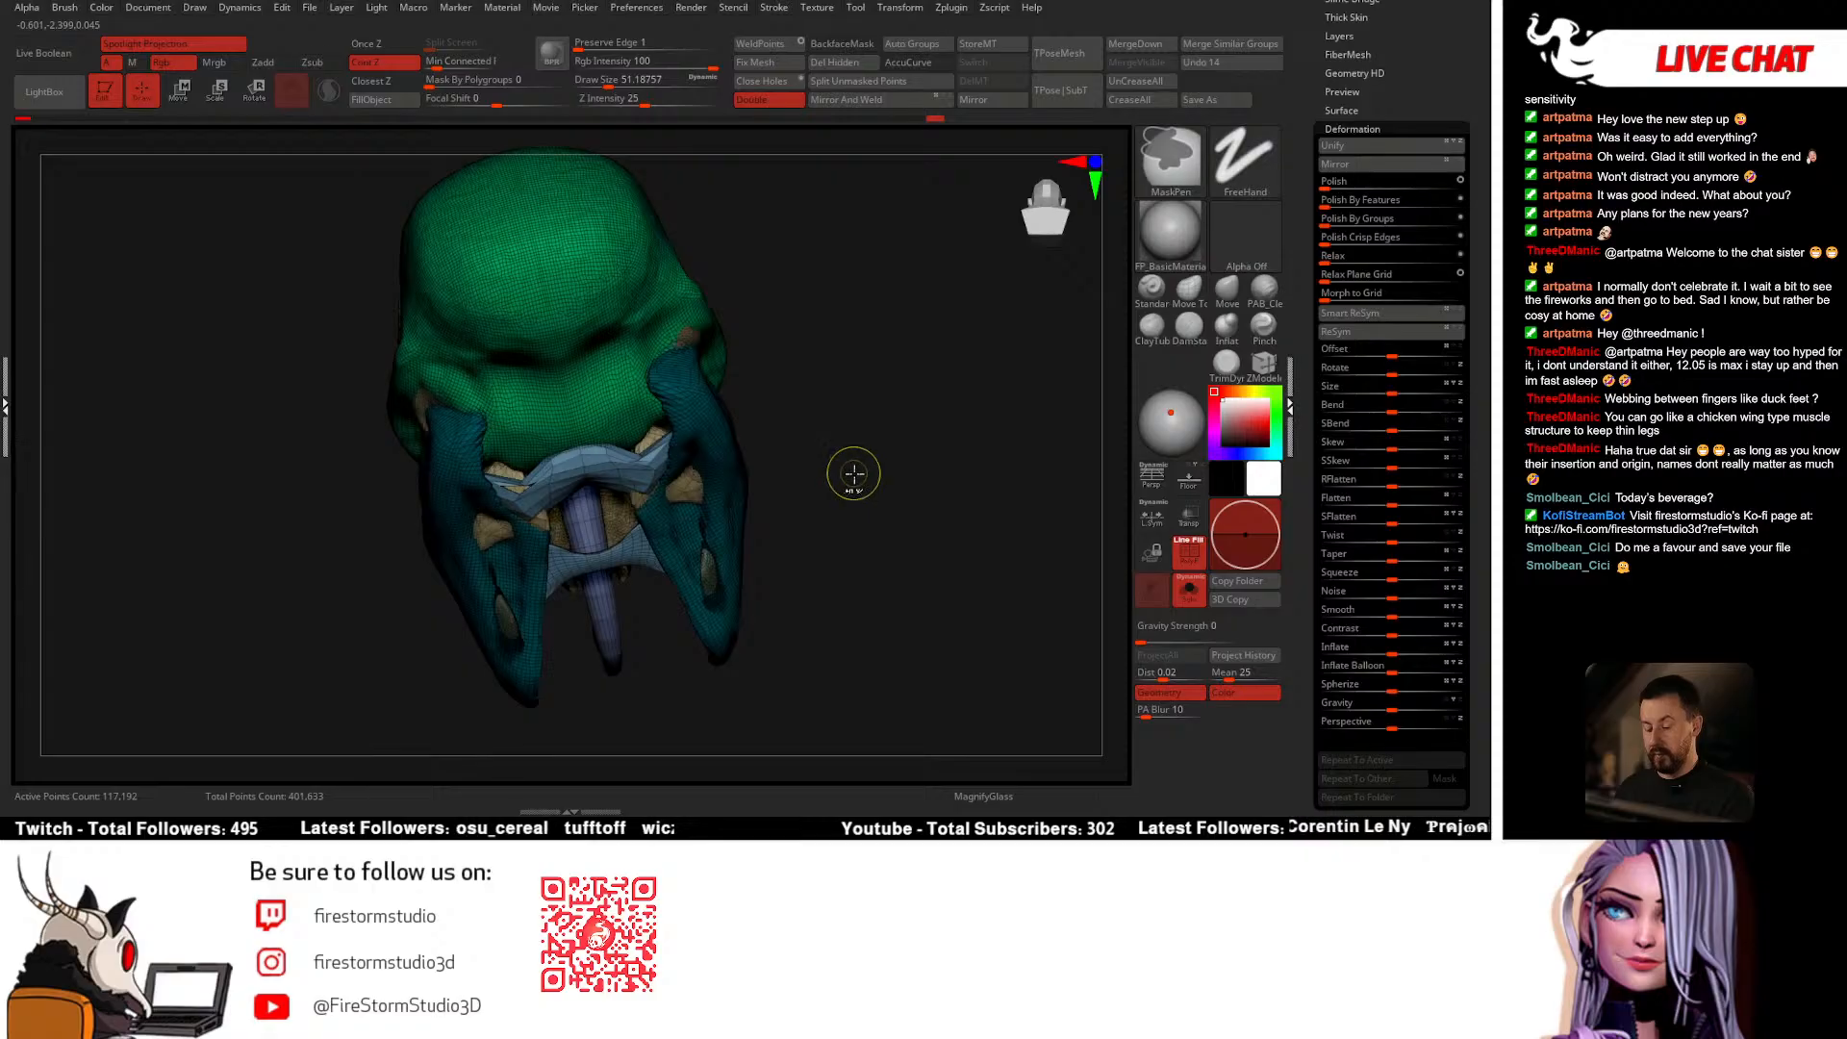
mouse_move(846, 499)
right_mouse_down()
mouse_move(690, 593)
mouse_move(732, 573)
right_mouse_up()
key("shift+f")
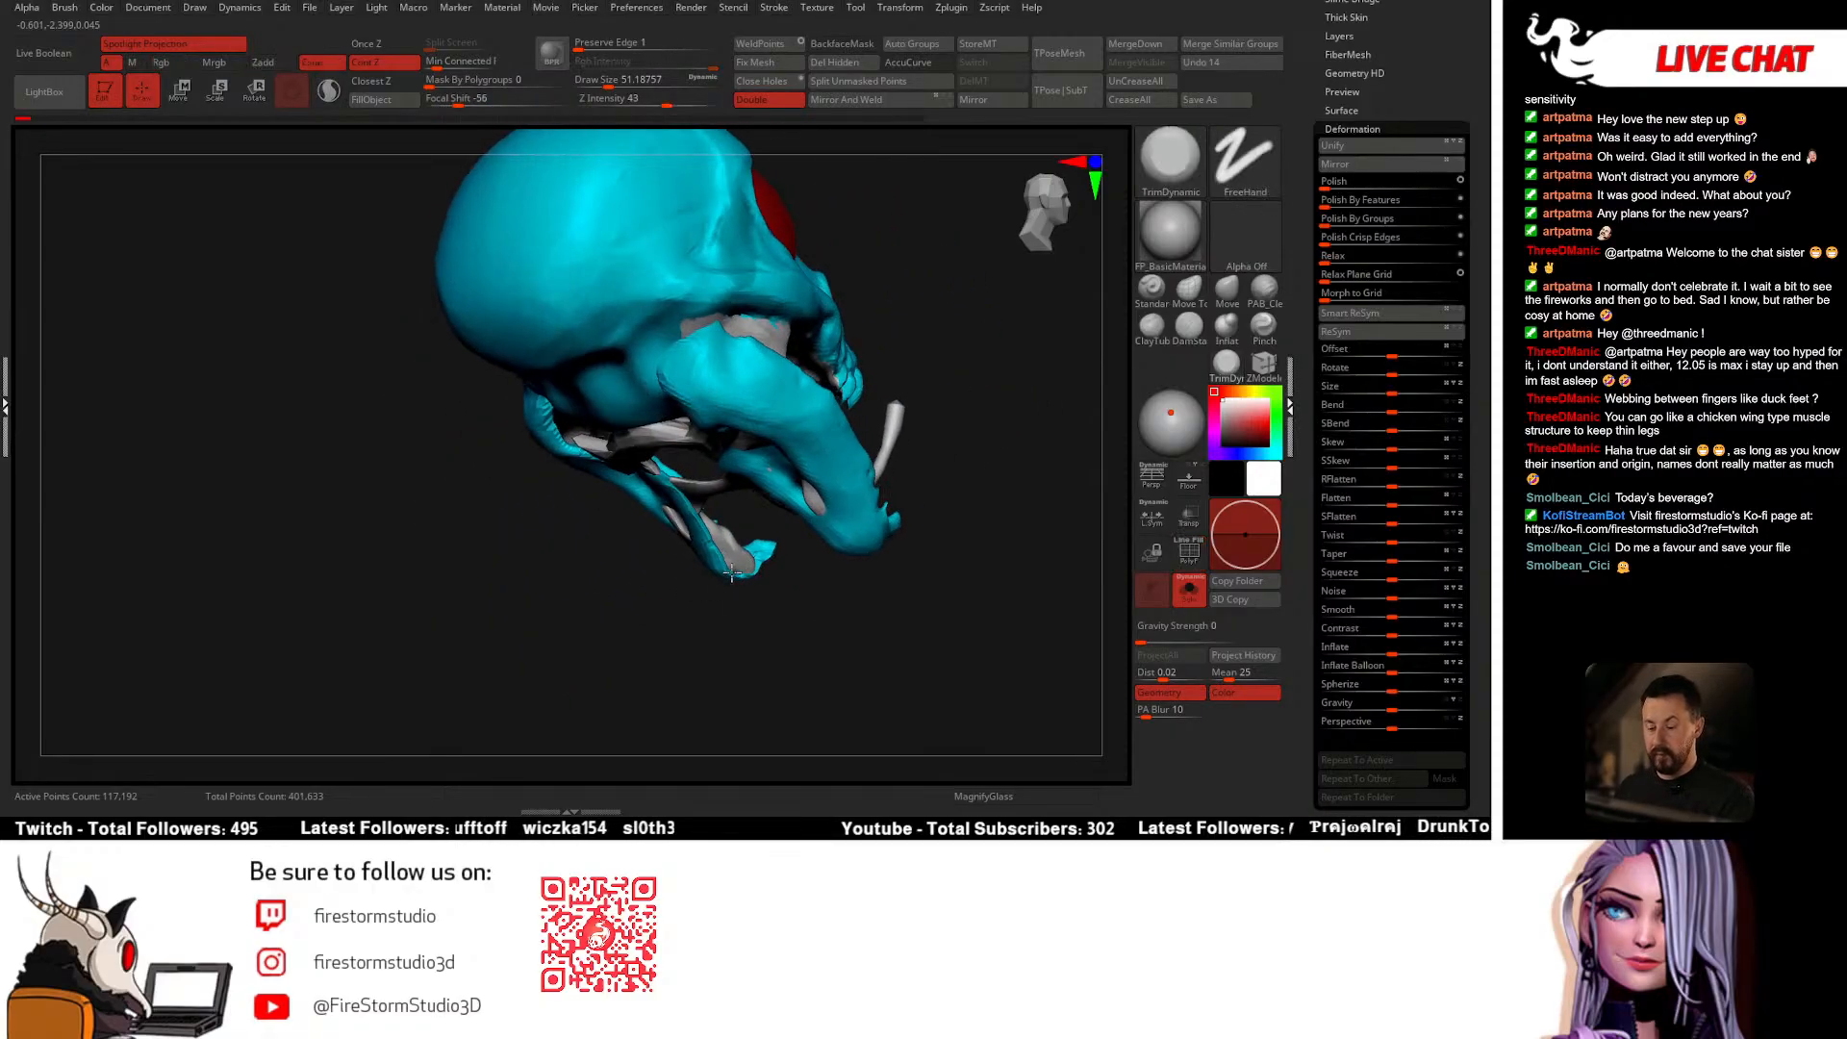
mouse_move(690, 648)
right_mouse_down()
mouse_move(573, 648)
mouse_move(588, 652)
right_mouse_up()
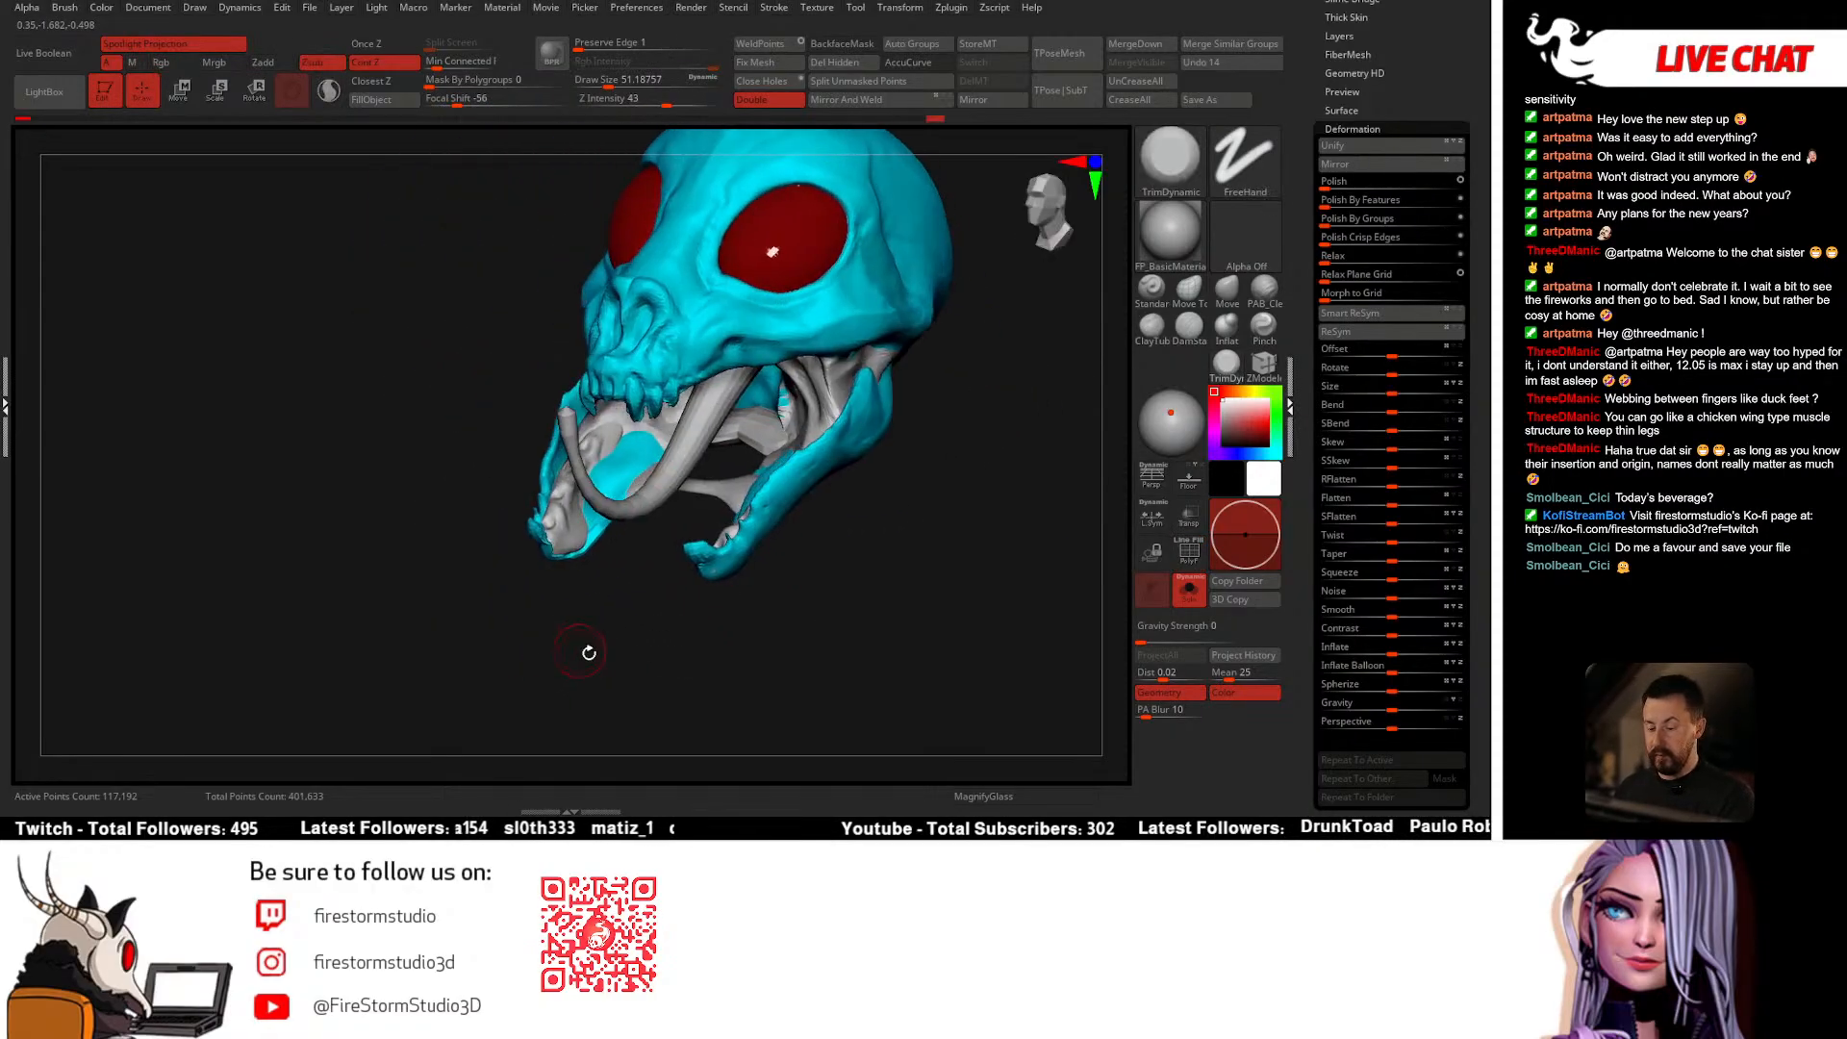
right_click_drag(965, 552, 973, 529, "shift")
right_click_drag(974, 529, 987, 415, "ctrl")
Step: Close the Deformation settings and save the tool as a file
left_click(1401, 125)
left_click_drag(1401, 125, 1405, 534)
left_click(1429, 26)
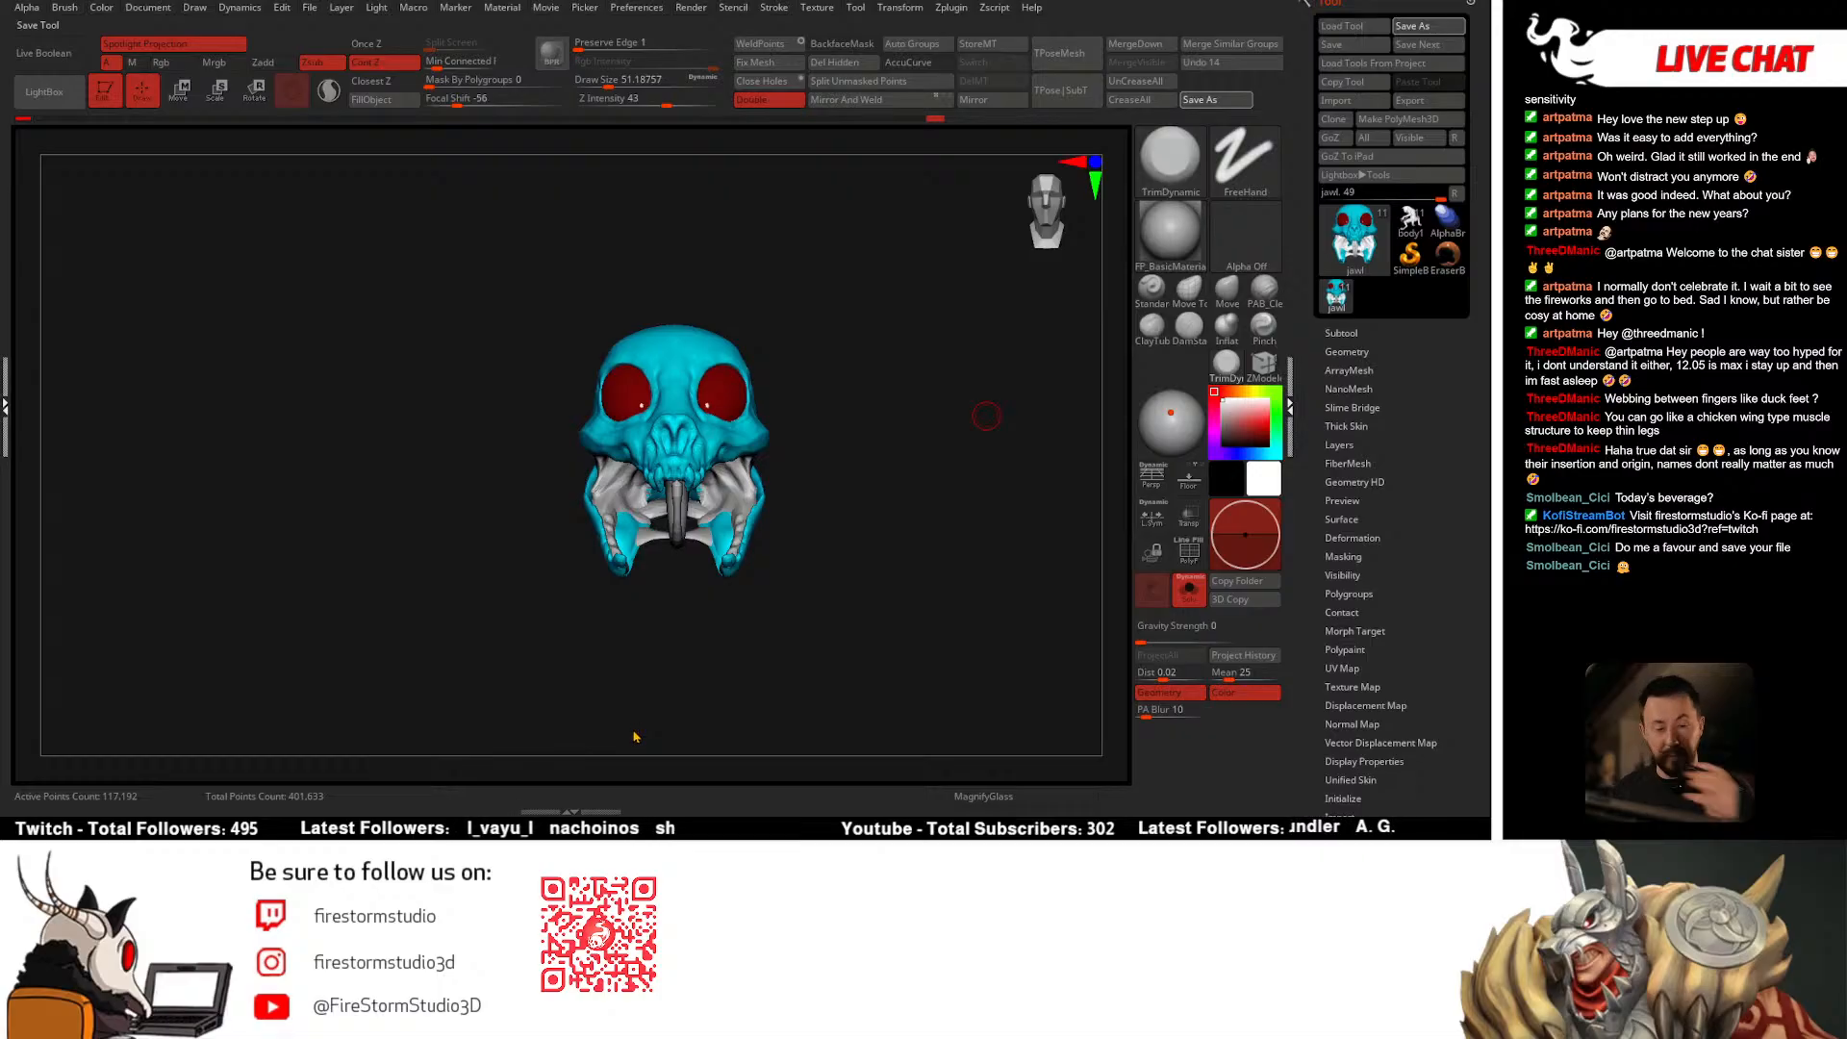
Step: Open the Geometry Stager settings and switch the model between its stages to compare them, framing the skull
left_click(1348, 351)
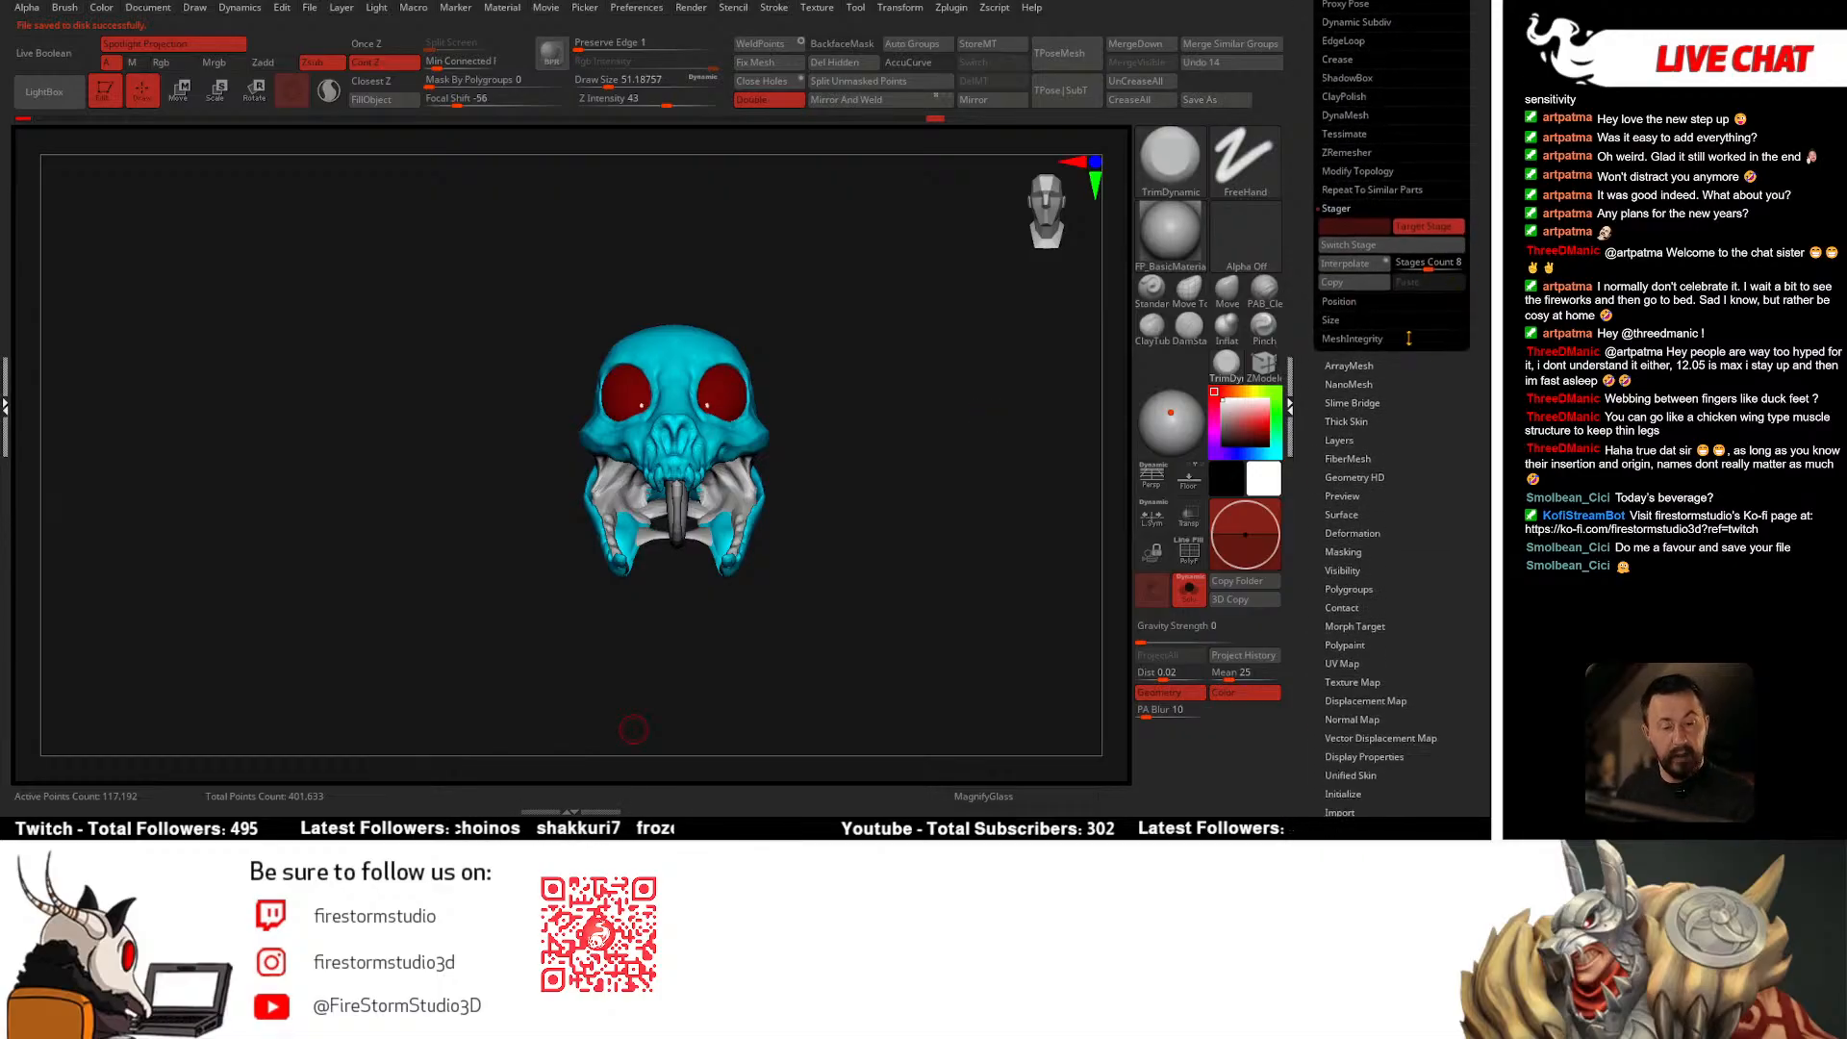
left_click(1361, 250)
left_click_drag(915, 515, 843, 492, "alt")
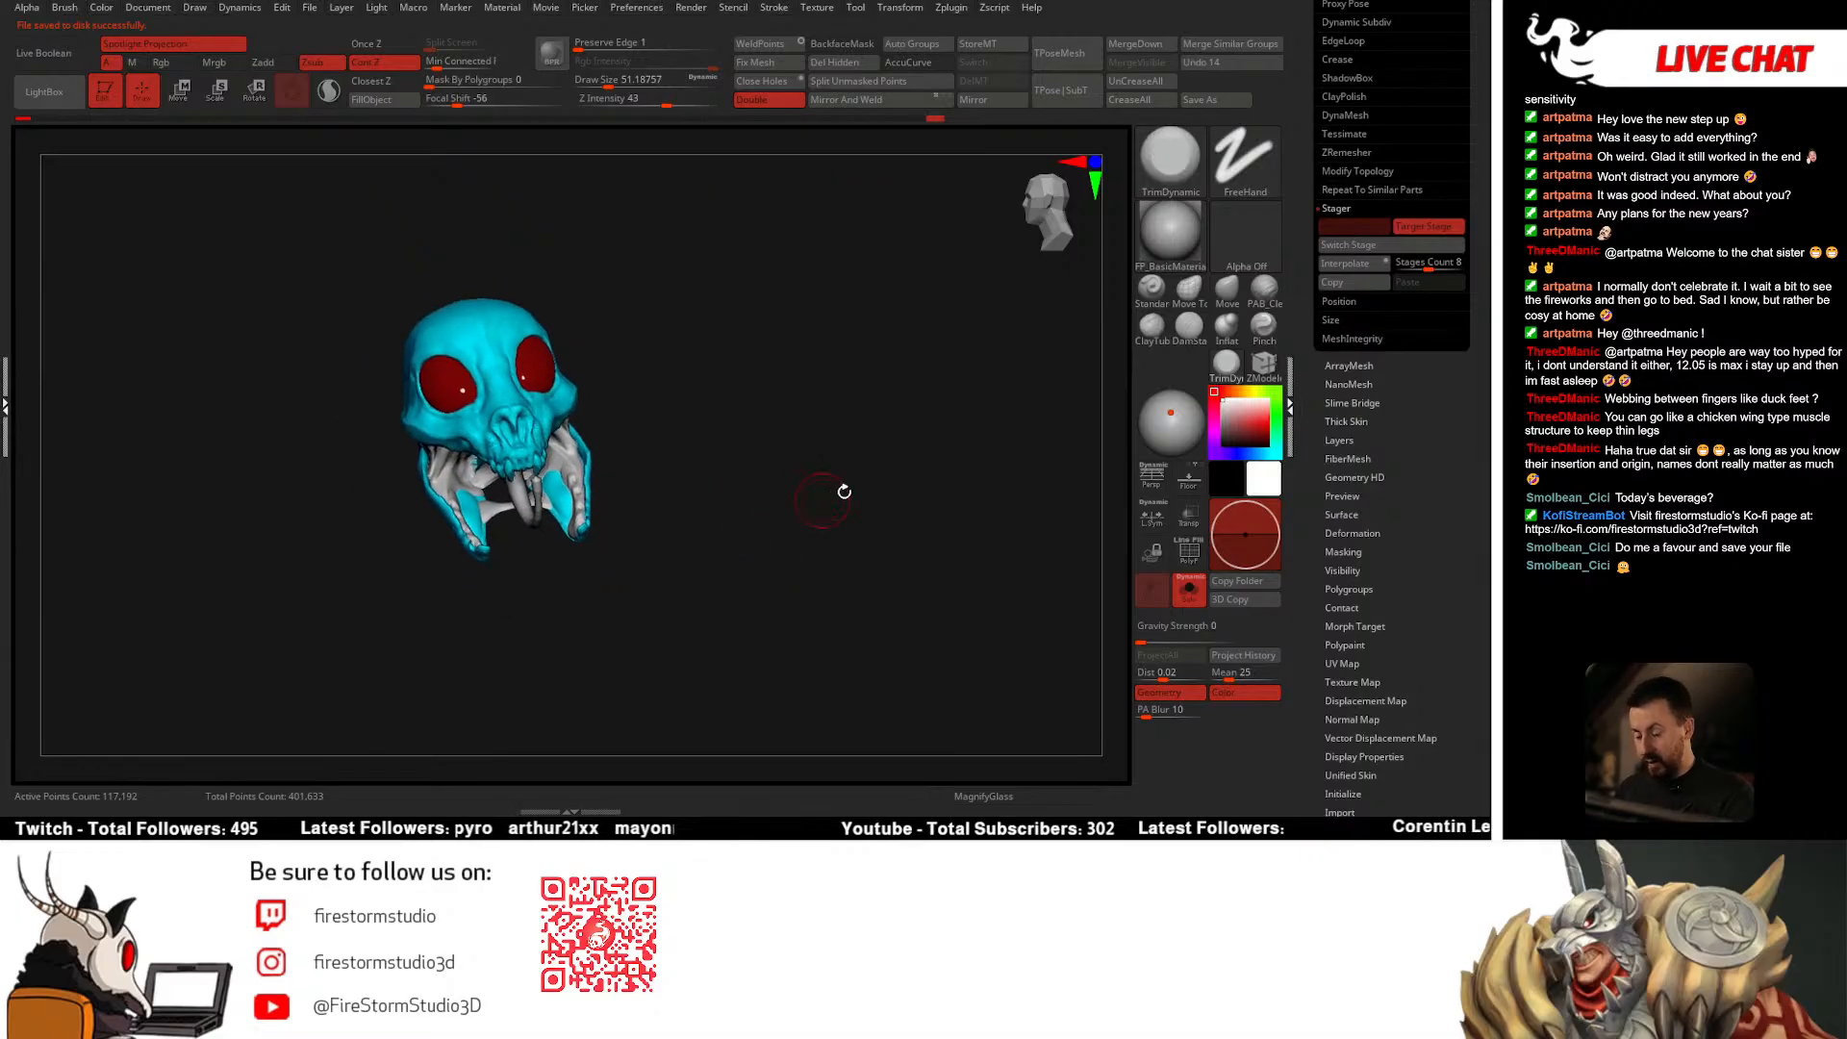
left_click(1359, 249)
left_click(1355, 249)
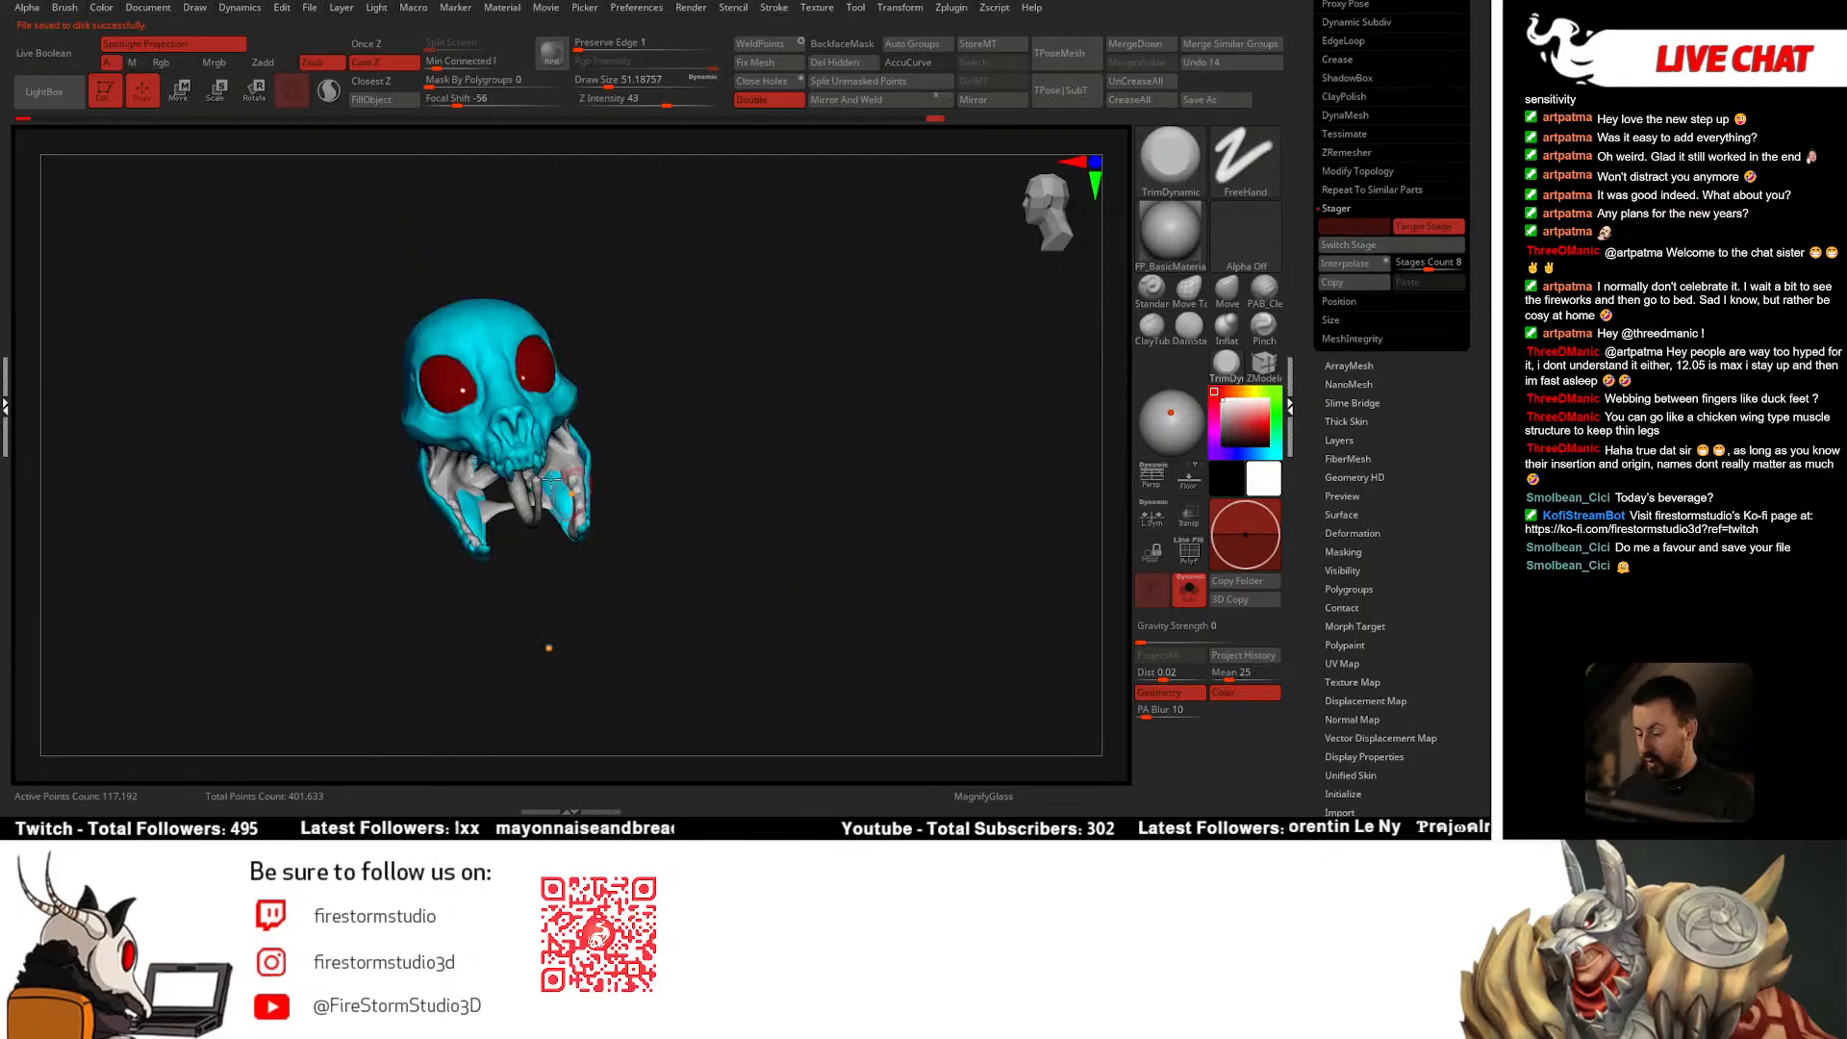
mouse_move(673, 477)
left_mouse_down()
mouse_move(754, 466)
mouse_move(746, 501)
mouse_move(677, 497)
left_mouse_up()
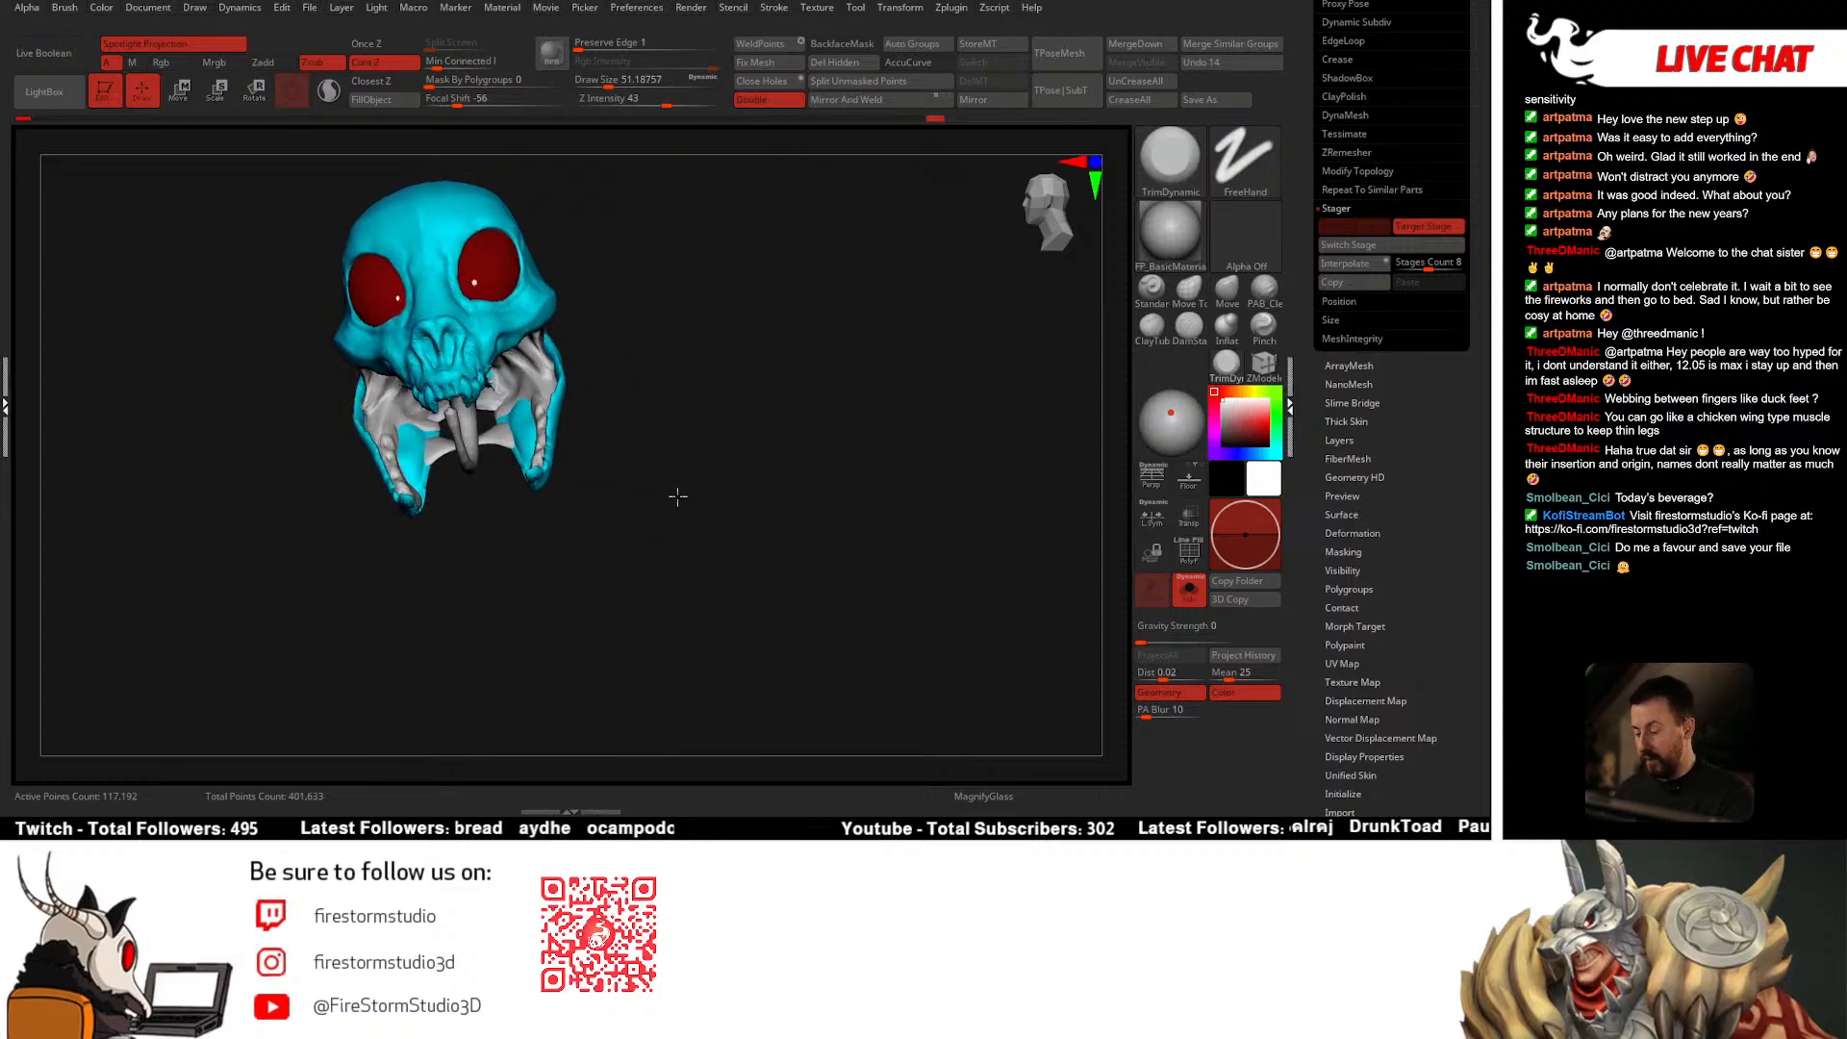
left_click(1347, 252)
key("f")
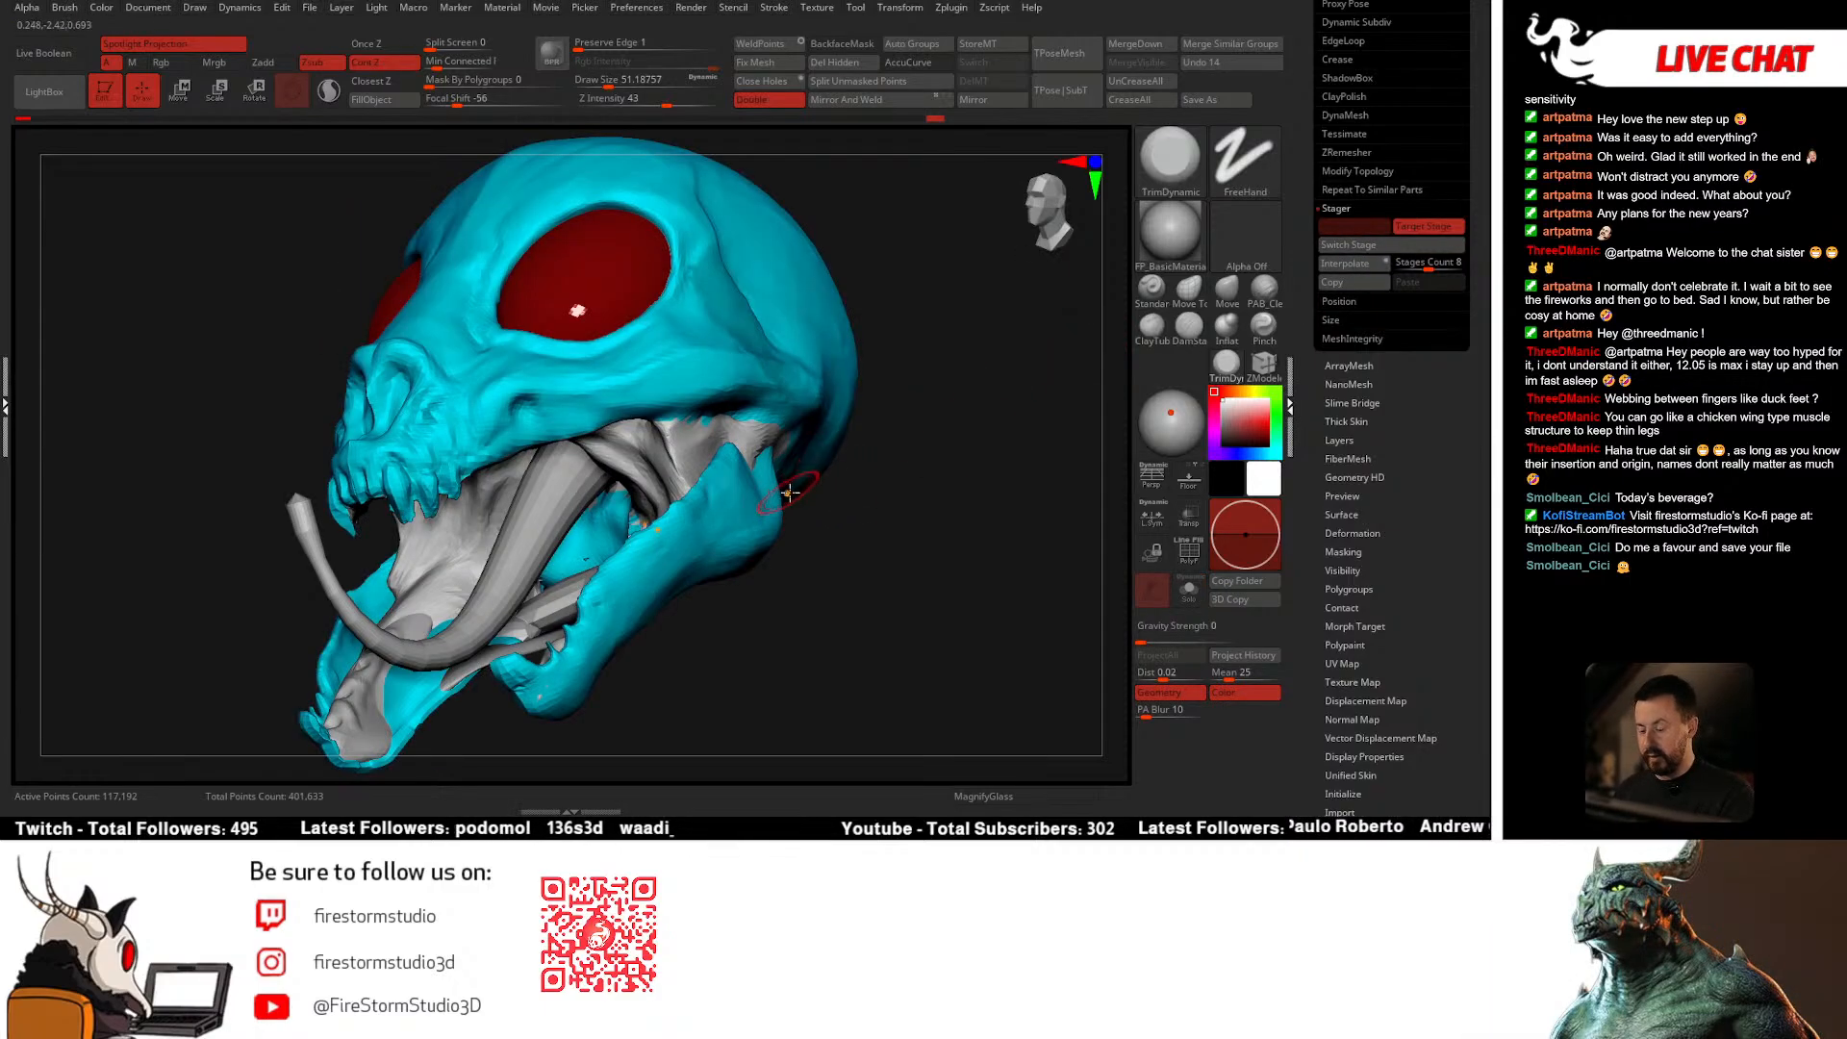
Step: Isolate the jaw muscle polygroup and restore the full model with everything except the muscles masked
mouse_move(791, 494)
left_mouse_down()
mouse_move(847, 561)
mouse_move(859, 477)
left_mouse_up()
right_click_drag(750, 519, 728, 472)
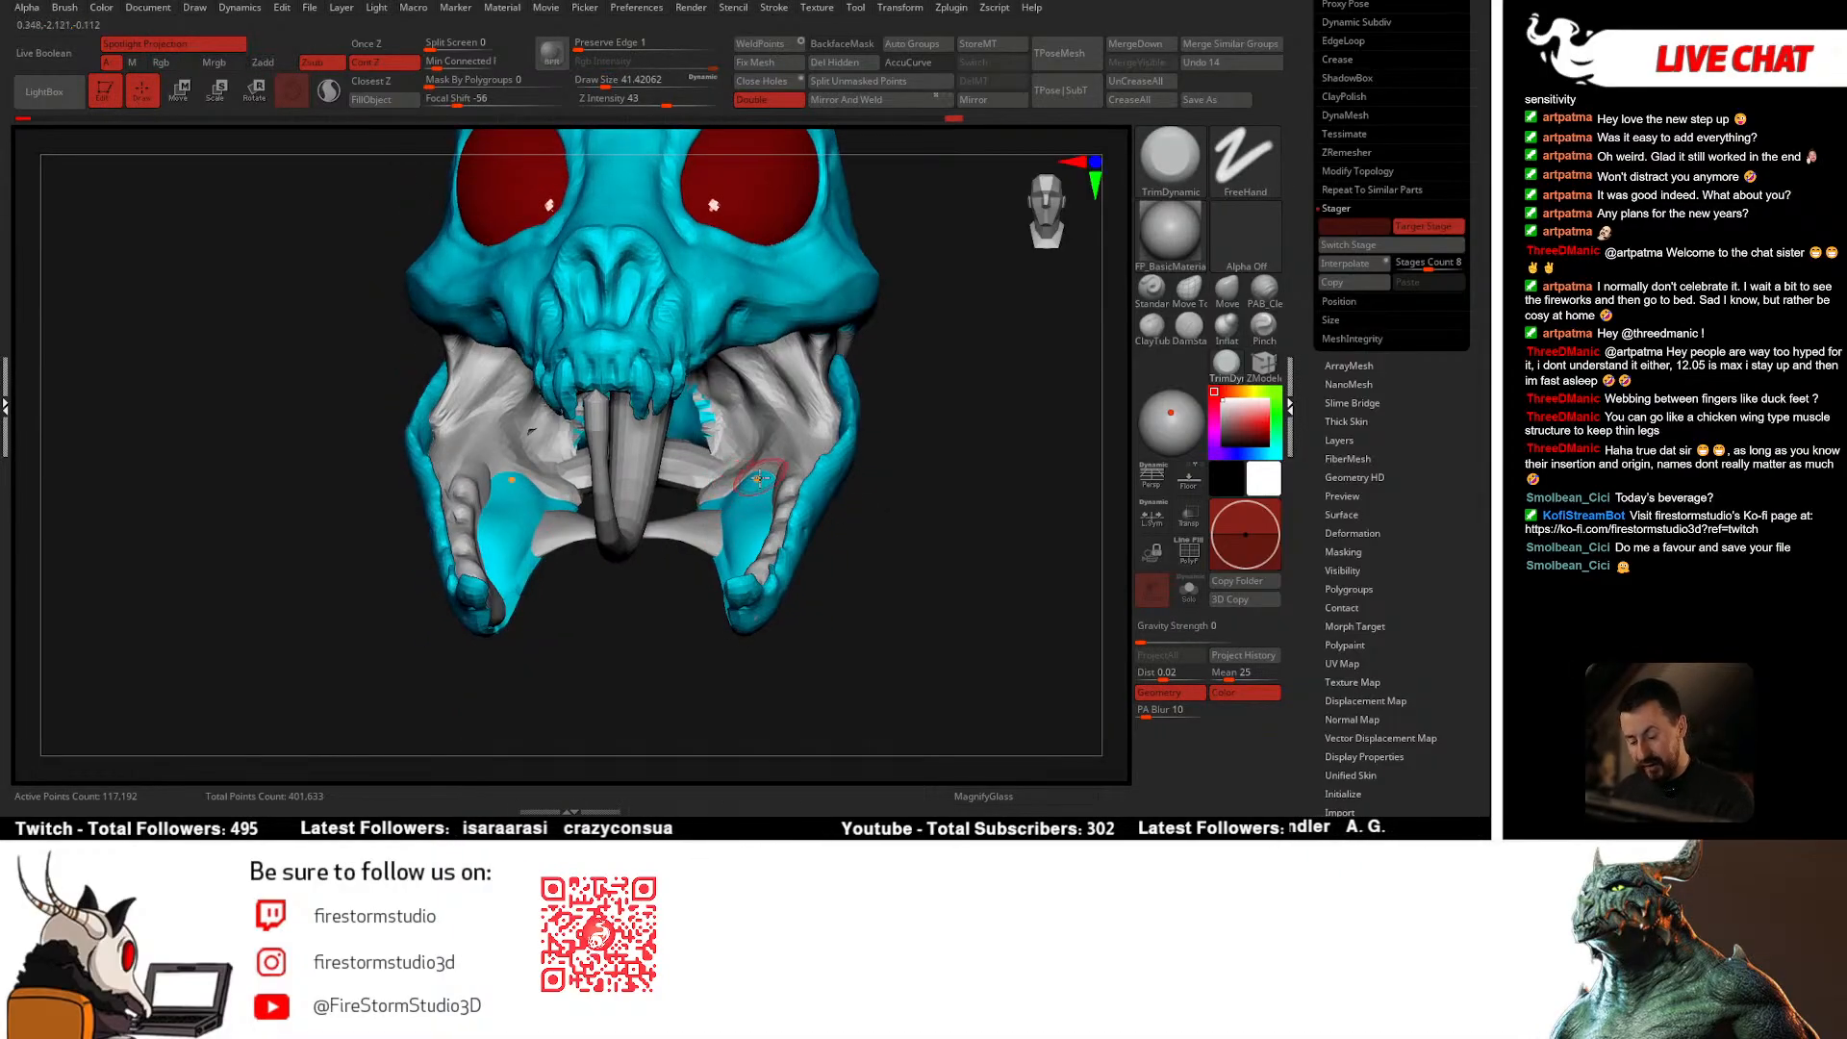
left_click(761, 464, "ctrl+shift")
mouse_move(707, 525)
left_mouse_down()
mouse_move(789, 517)
mouse_move(683, 541)
left_mouse_up()
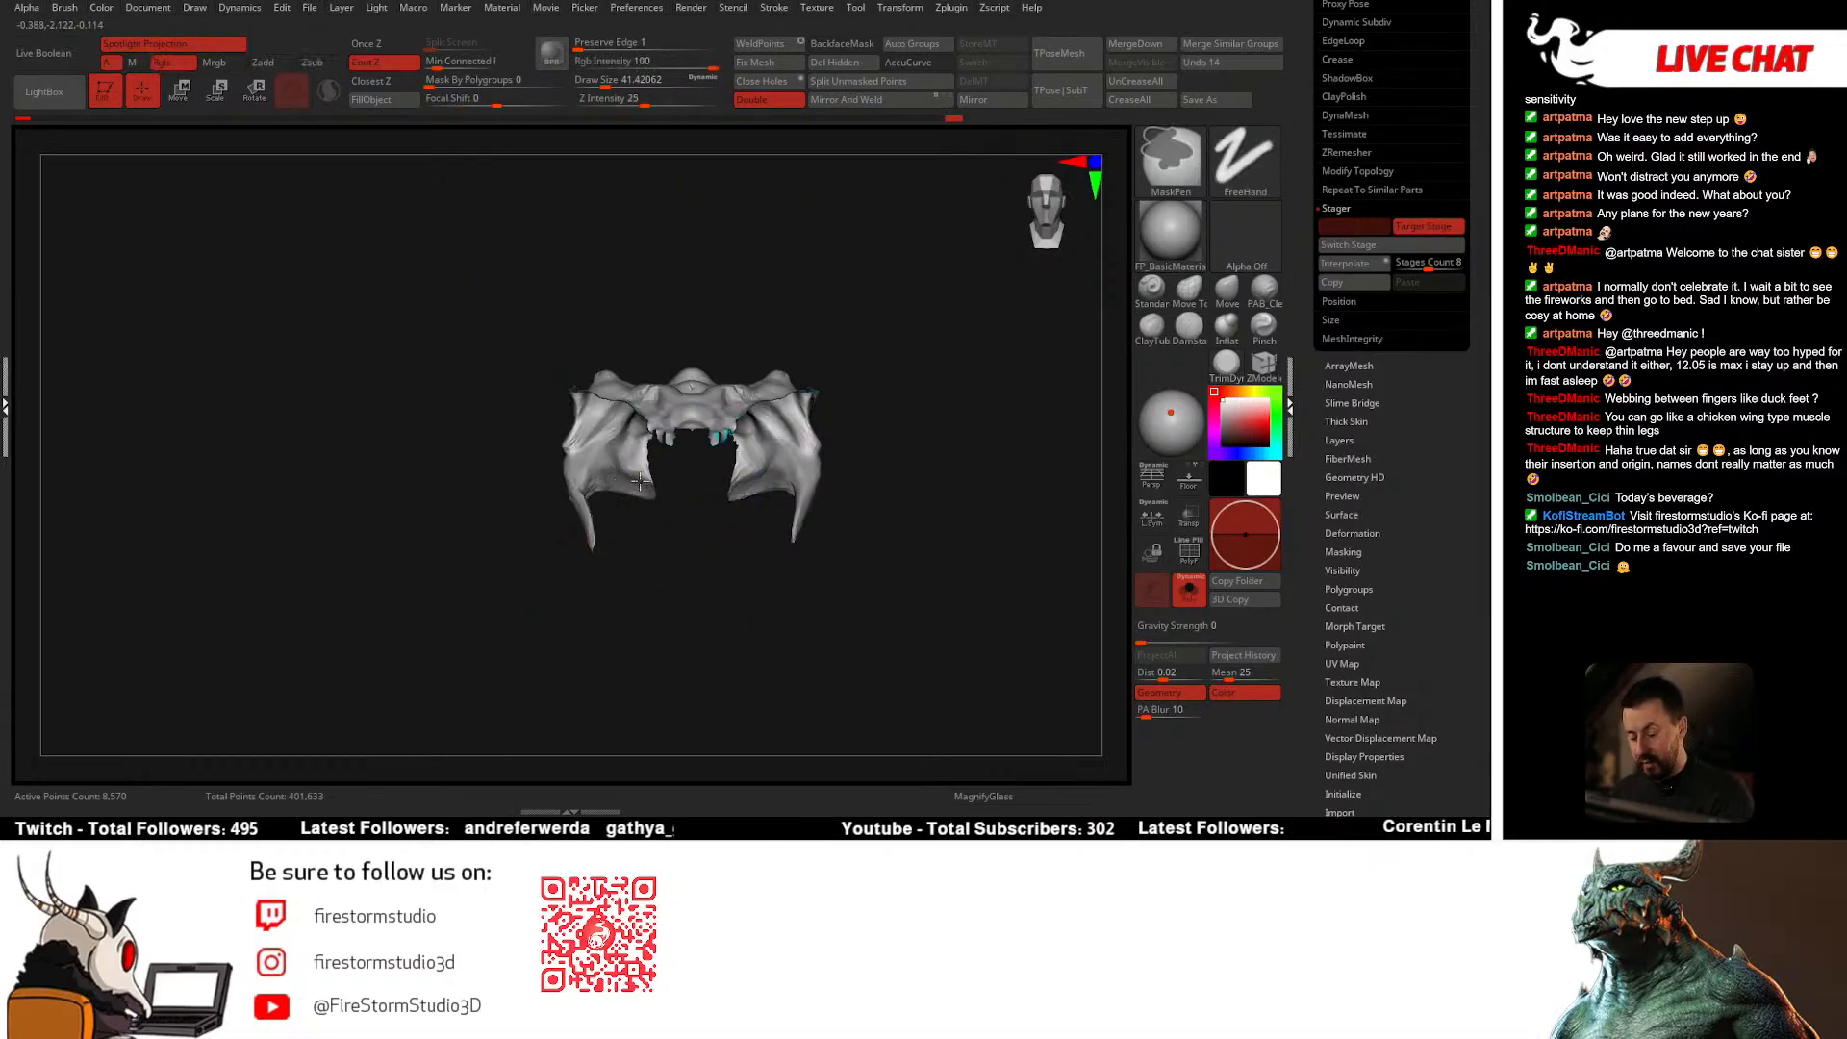
left_click(893, 445, "ctrl+shift")
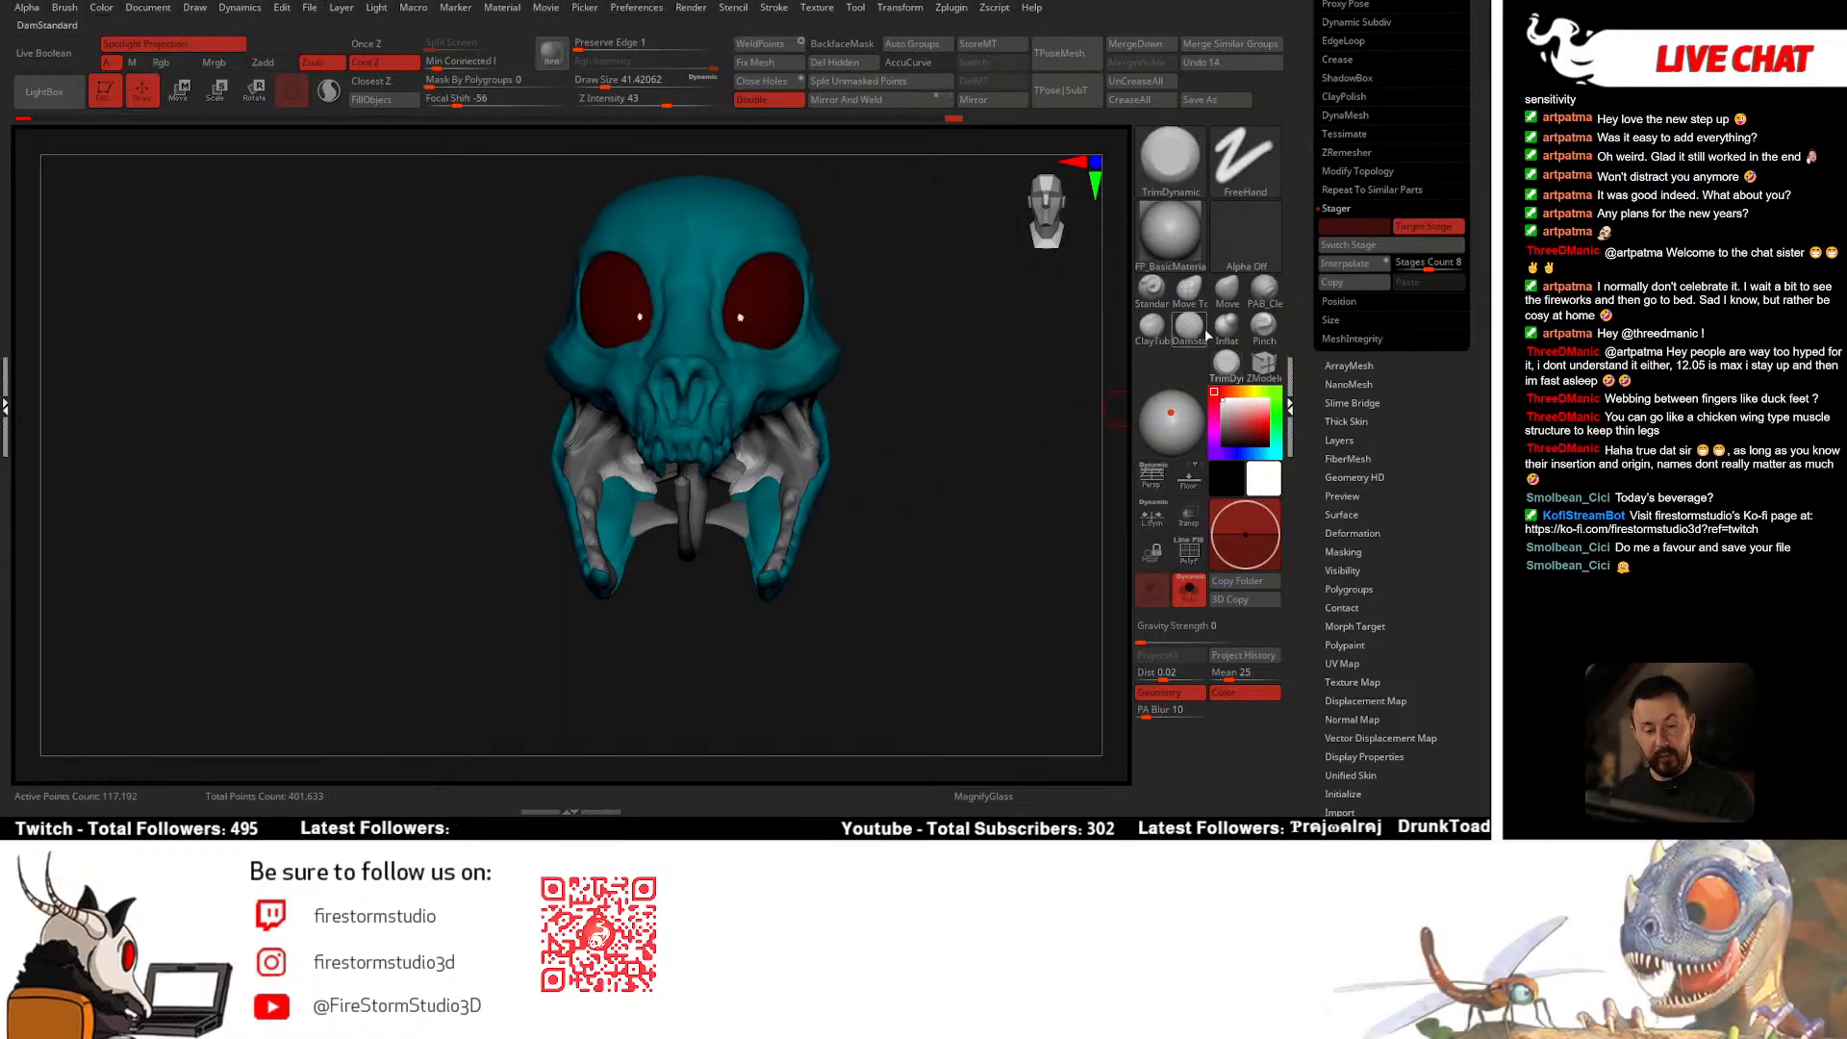
Step: Reshape the unmasked muscle sheets along the inside of the mandibles with the Move brush and smooth their surface
left_click(1227, 286)
mouse_move(824, 507)
left_mouse_down()
mouse_move(757, 489)
mouse_move(805, 483)
mouse_move(820, 569)
mouse_move(804, 557)
mouse_move(829, 520)
mouse_move(748, 550)
mouse_move(798, 436)
left_mouse_up()
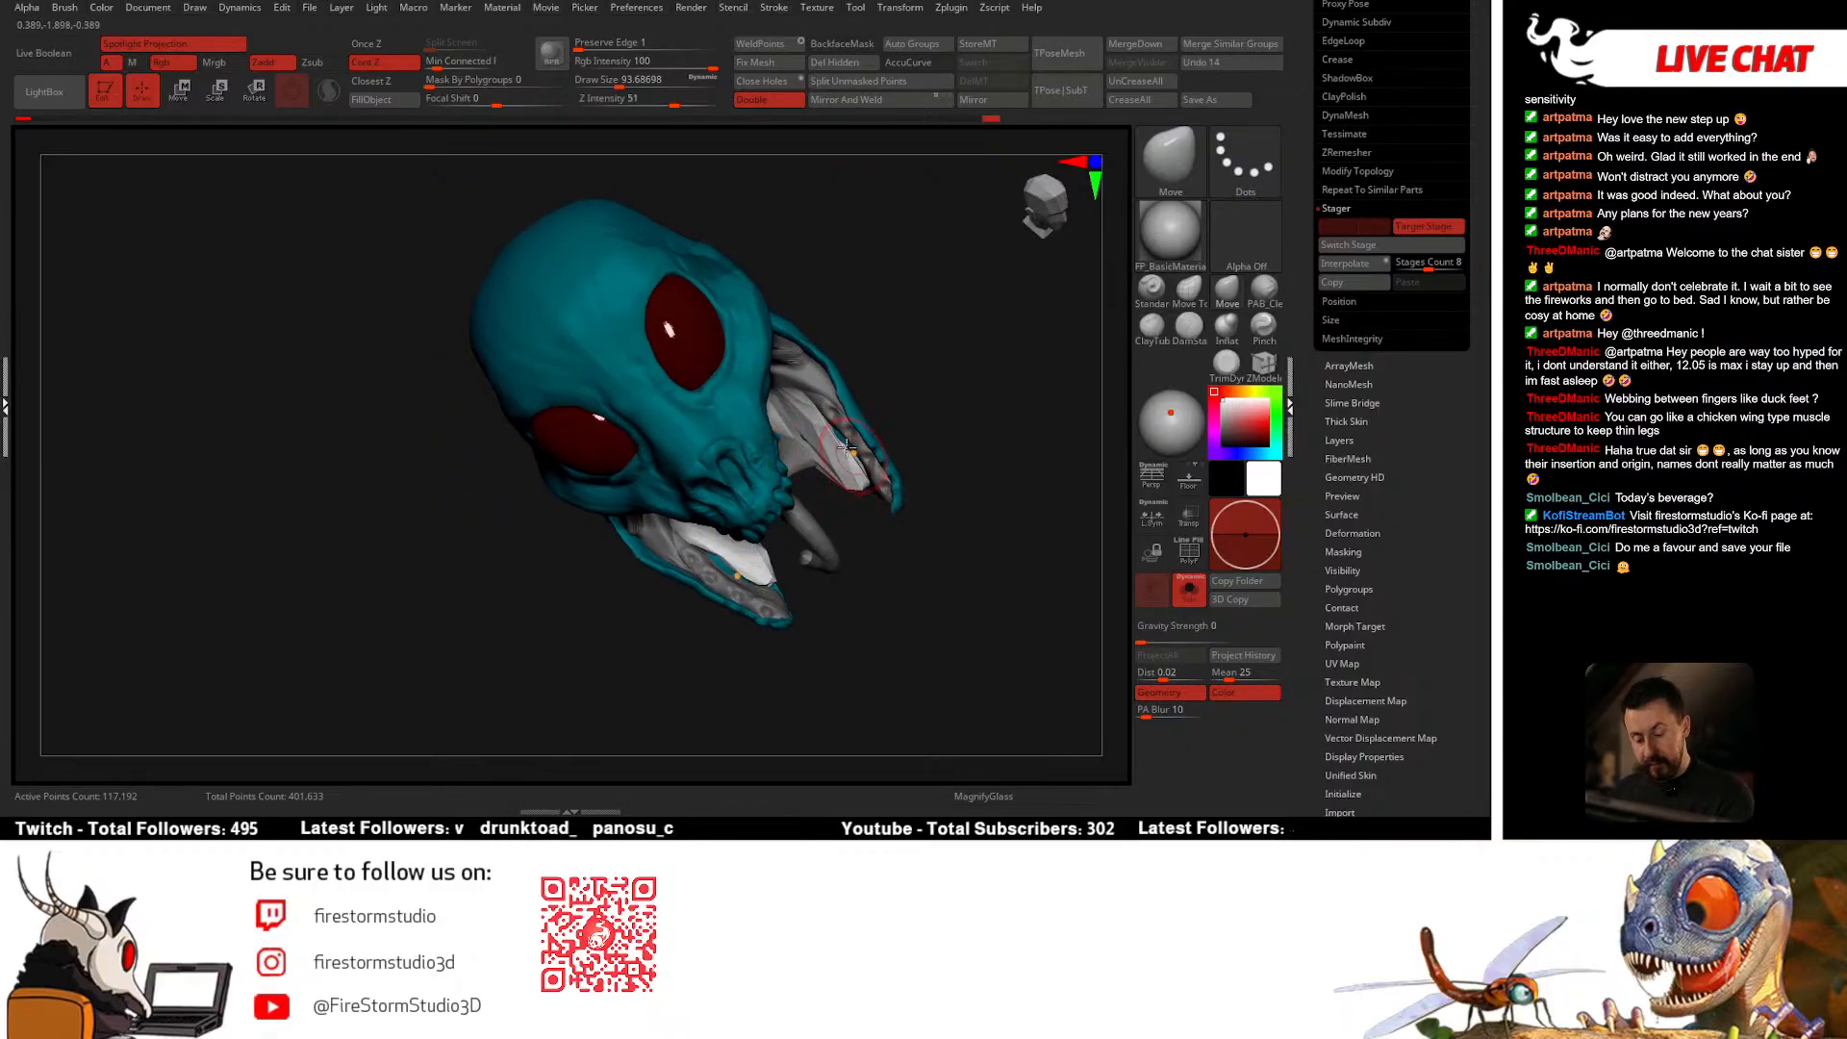
left_click_drag(863, 471, 863, 425)
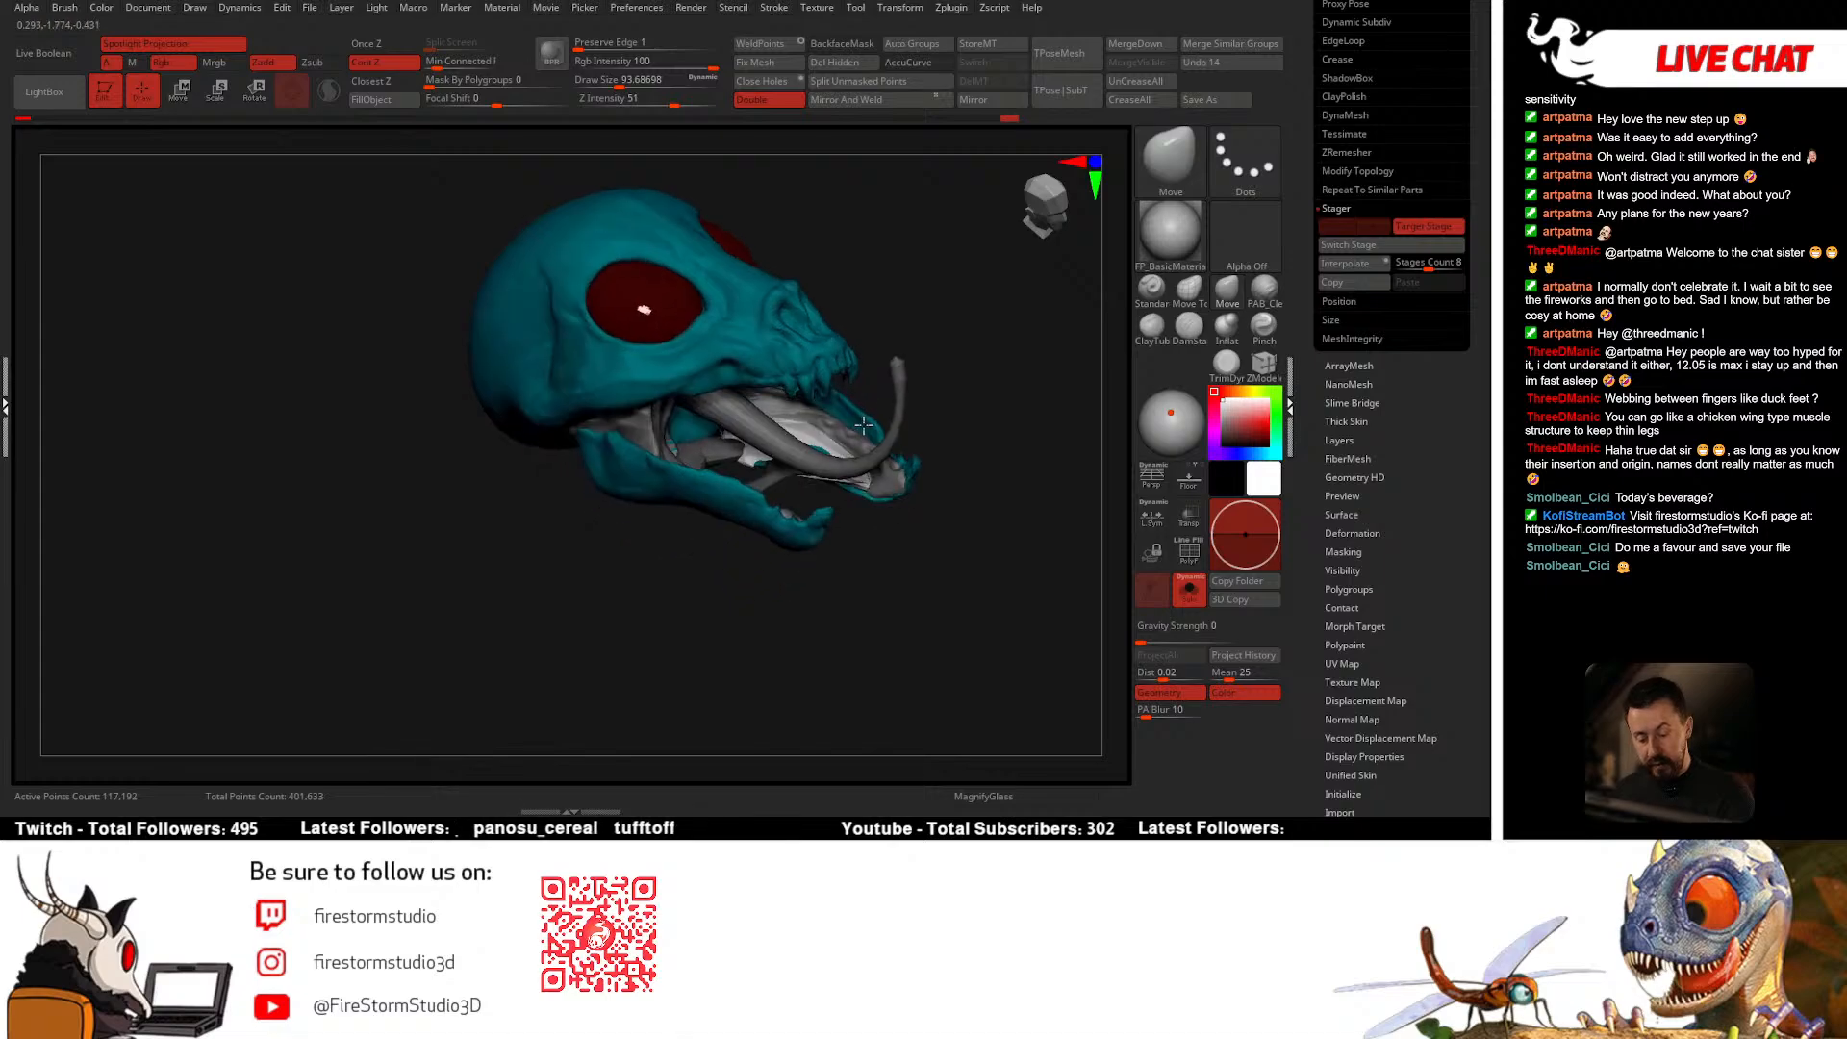
mouse_move(862, 510)
left_mouse_down()
mouse_move(866, 528)
mouse_move(736, 532)
mouse_move(919, 493)
left_mouse_up()
left_click_drag(934, 423, 900, 489)
key("ctrl")
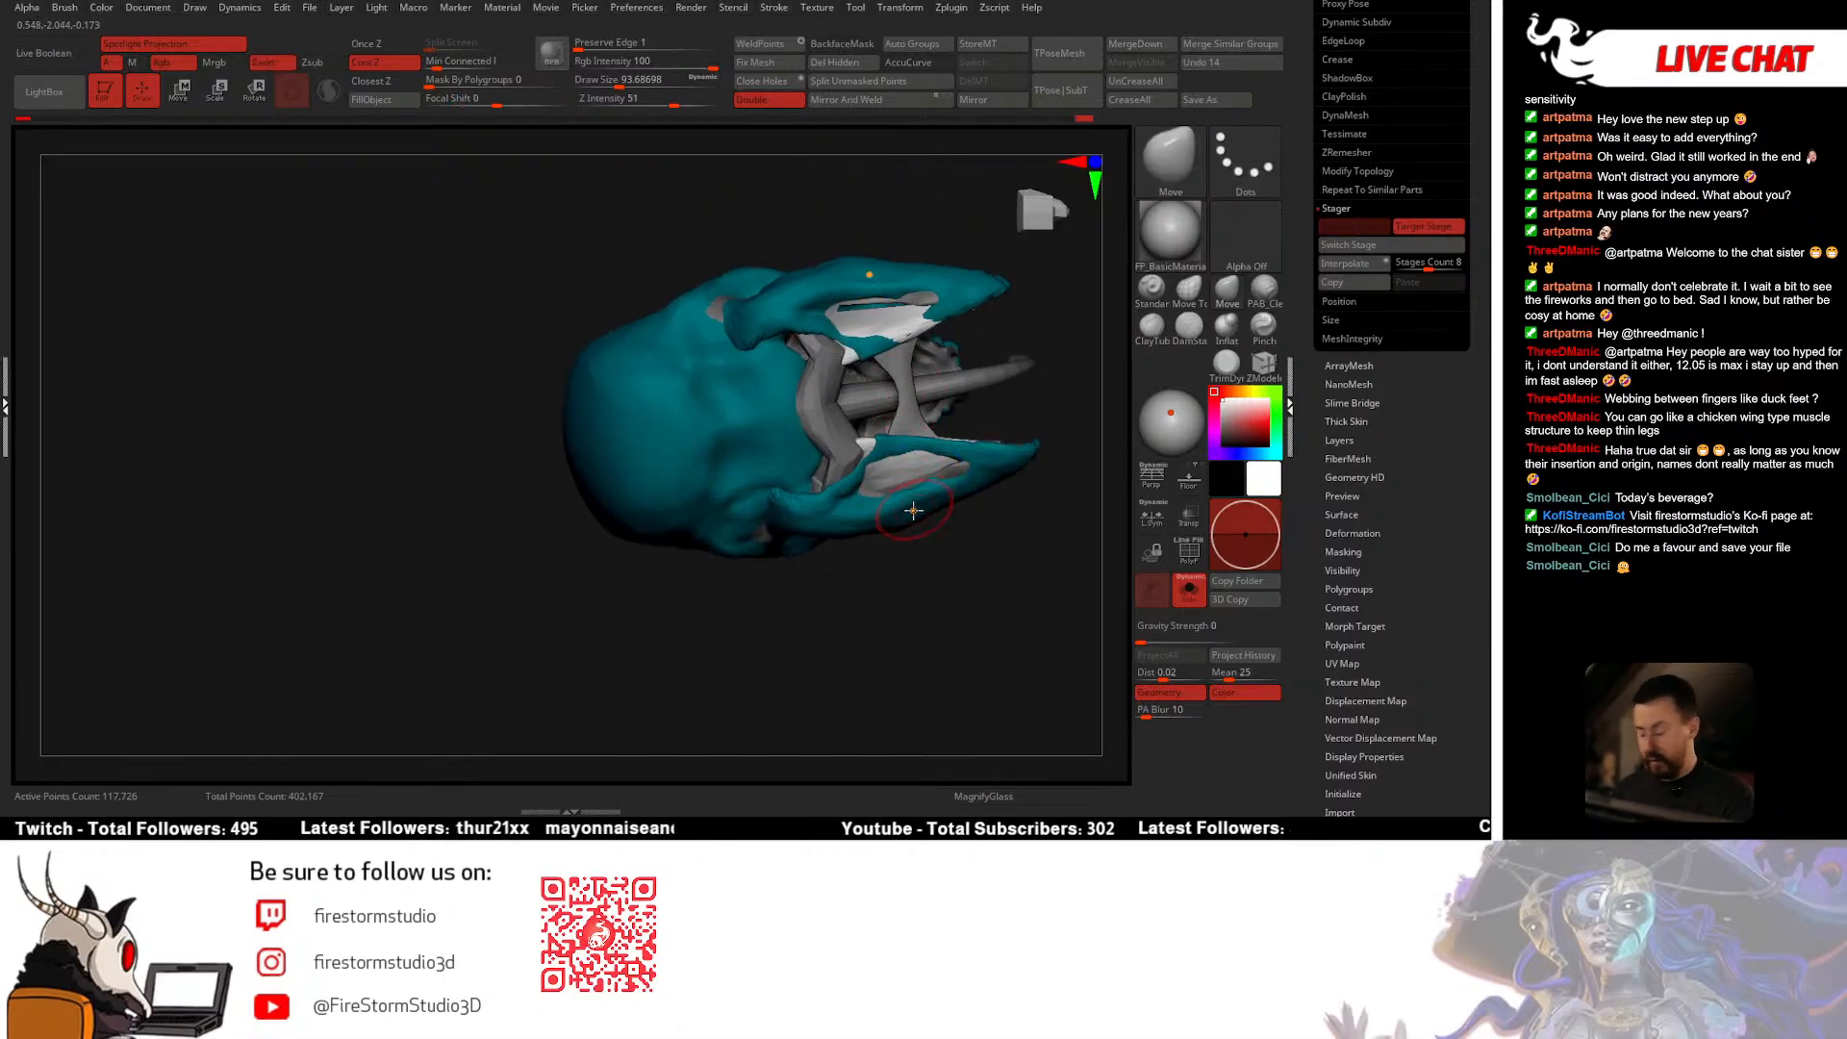
key("shift")
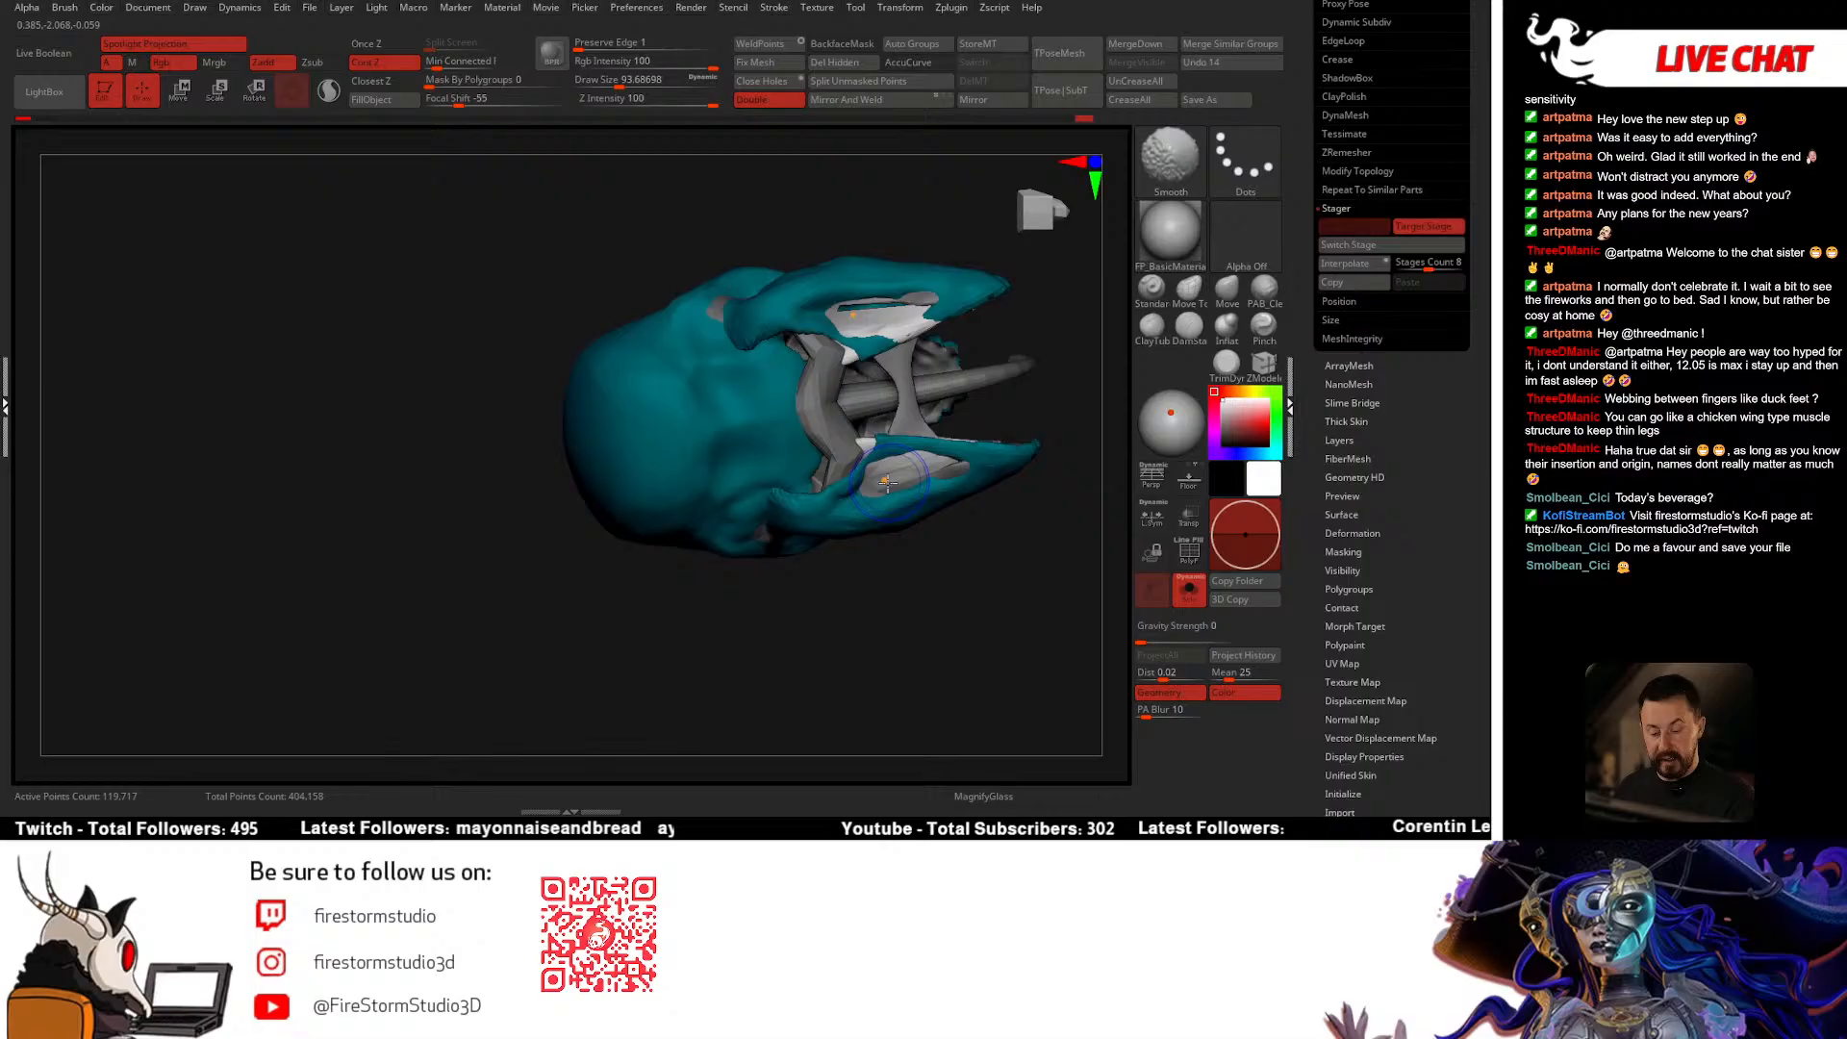
Step: Clear the mask, isolate and mask the lower jaw, restore the full model and invert the mask to leave only the jaw editable
mouse_move(949, 471)
right_mouse_down()
mouse_move(906, 449)
mouse_move(829, 567)
right_mouse_up()
left_click(956, 493, "ctrl")
right_click_drag(955, 494, 987, 495)
key("space")
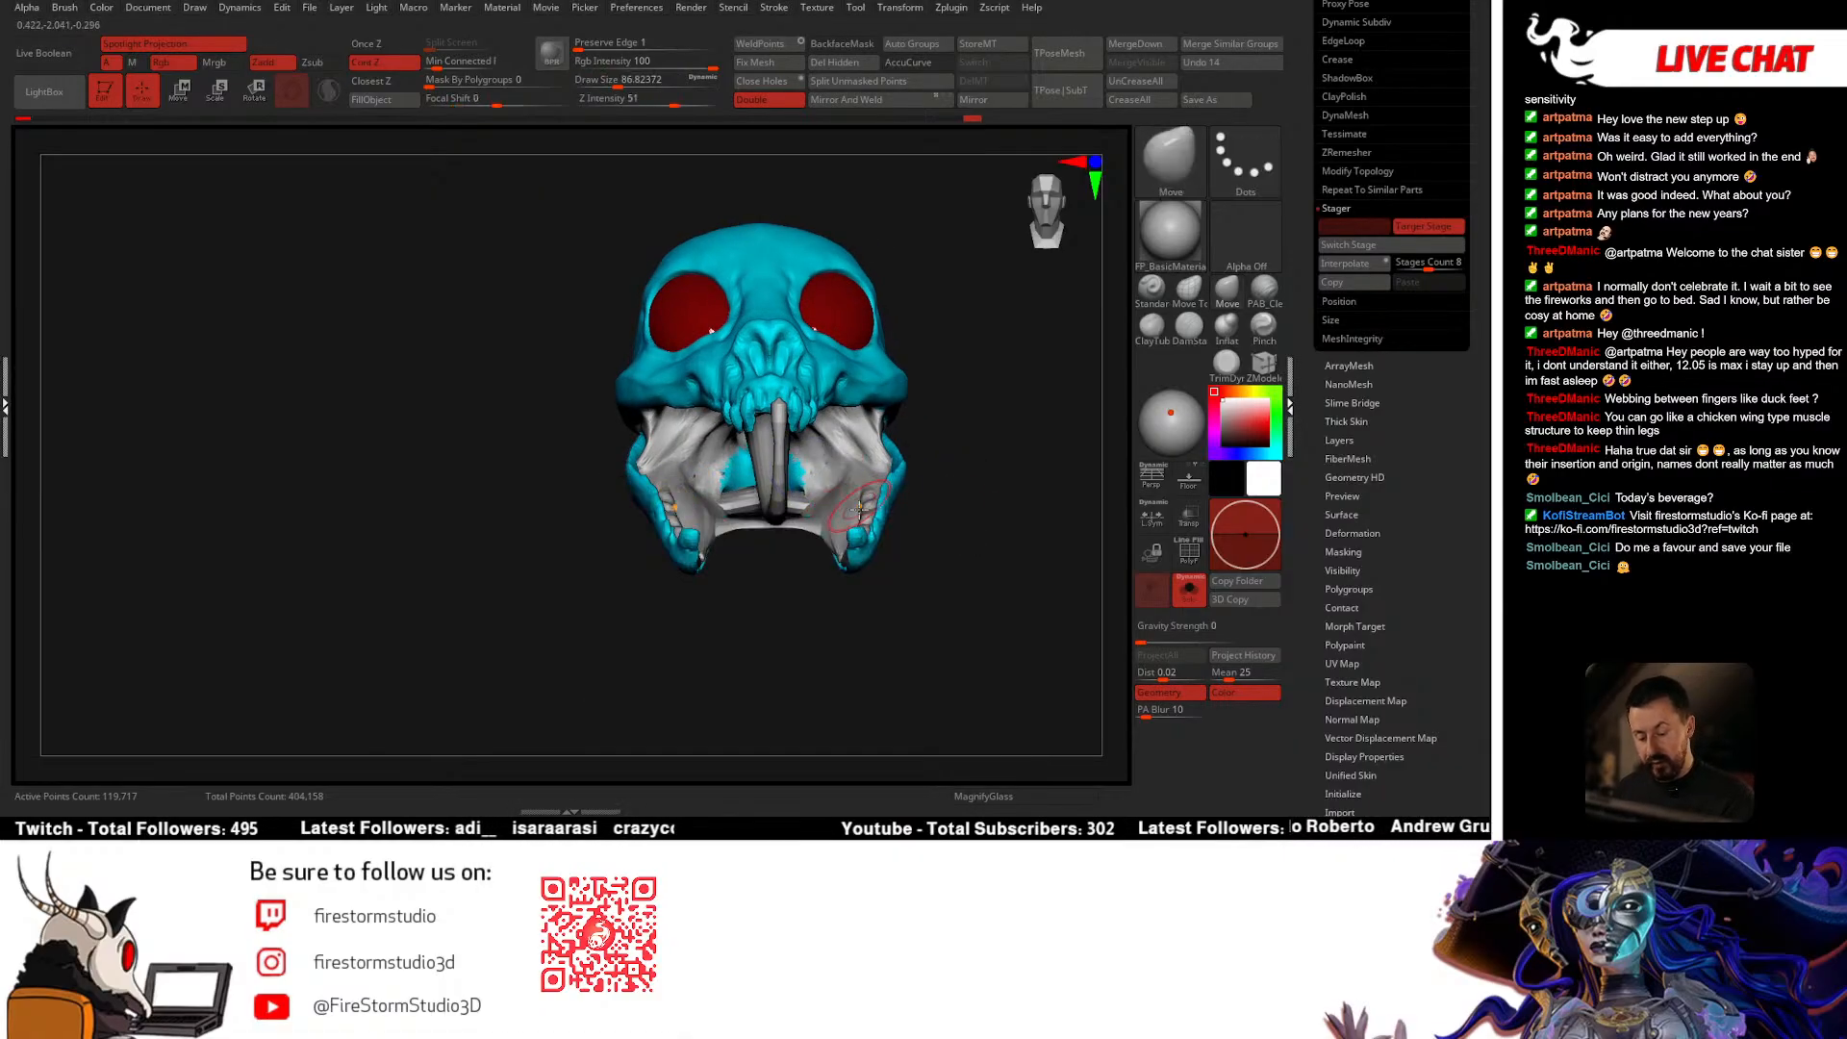
right_click_drag(859, 509, 866, 408)
left_click(866, 519, "ctrl+shift")
right_click_drag(942, 489, 927, 417, "alt")
left_click_drag(995, 363, 797, 630, "ctrl")
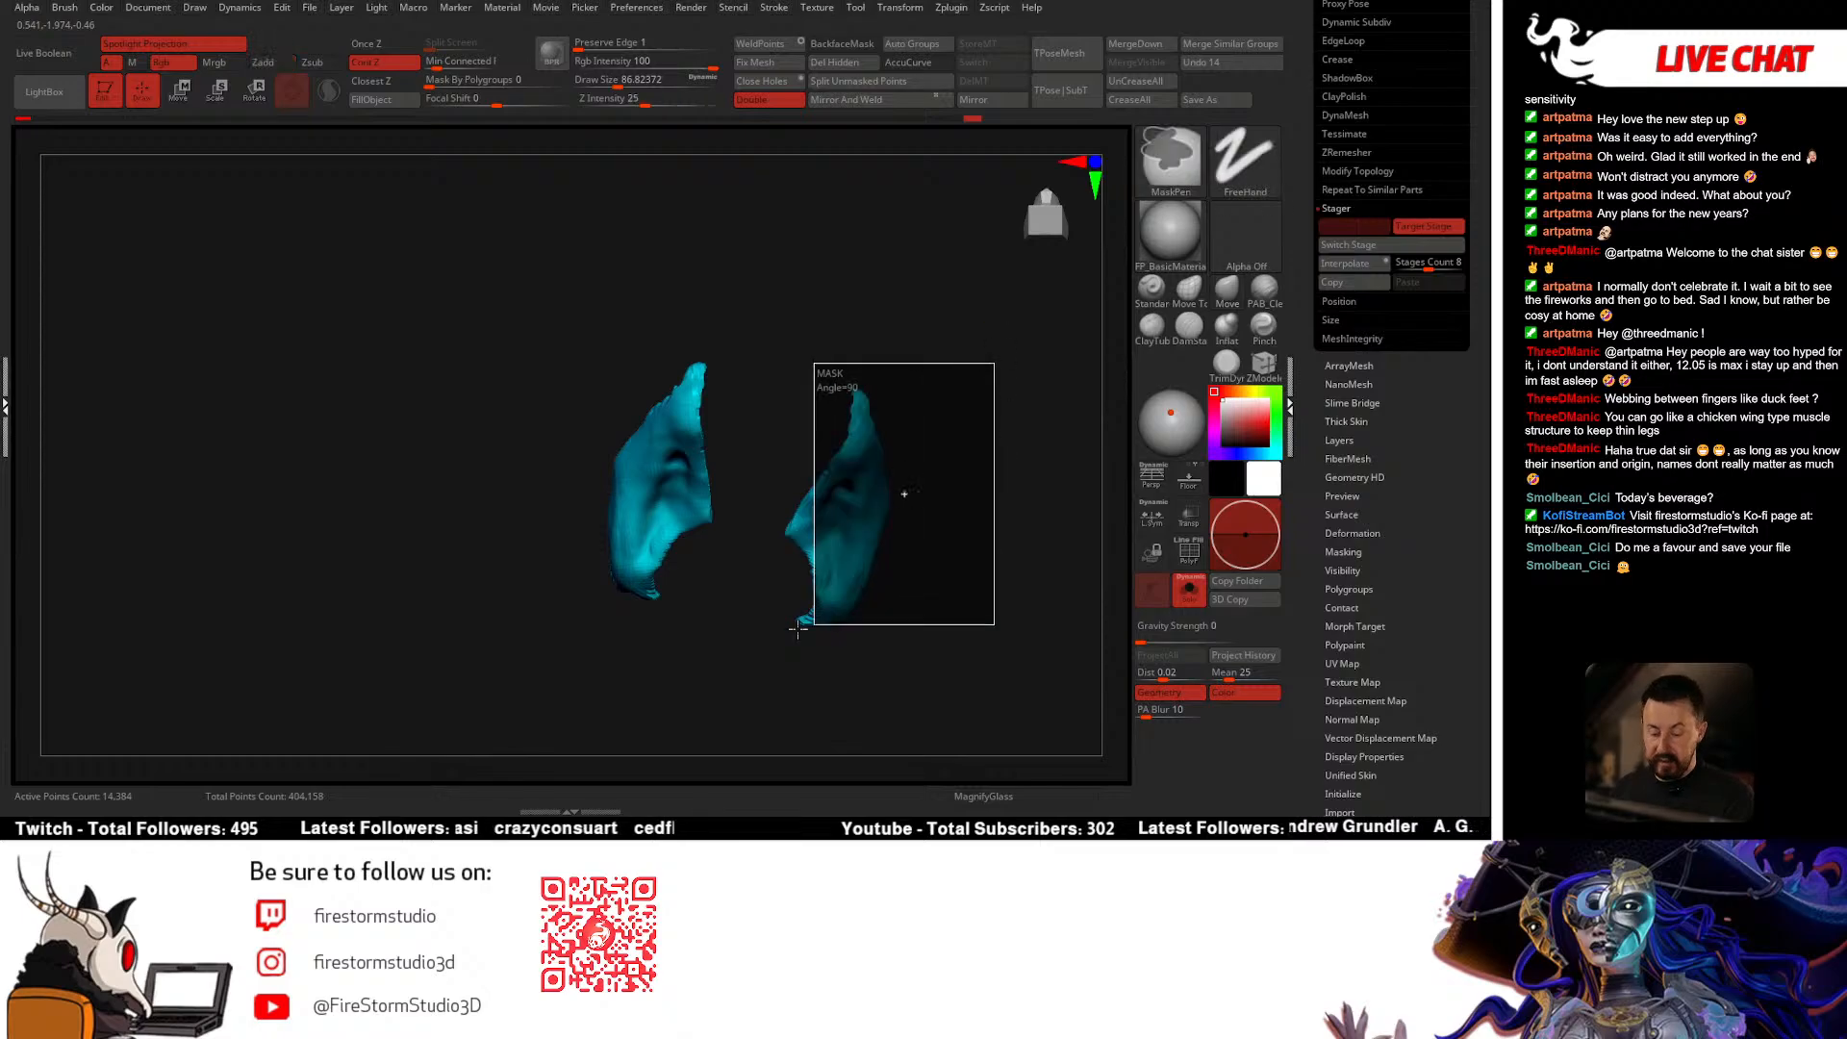
left_click(577, 660, "ctrl+shift")
left_click(955, 486, "ctrl")
right_click_drag(956, 485, 948, 454)
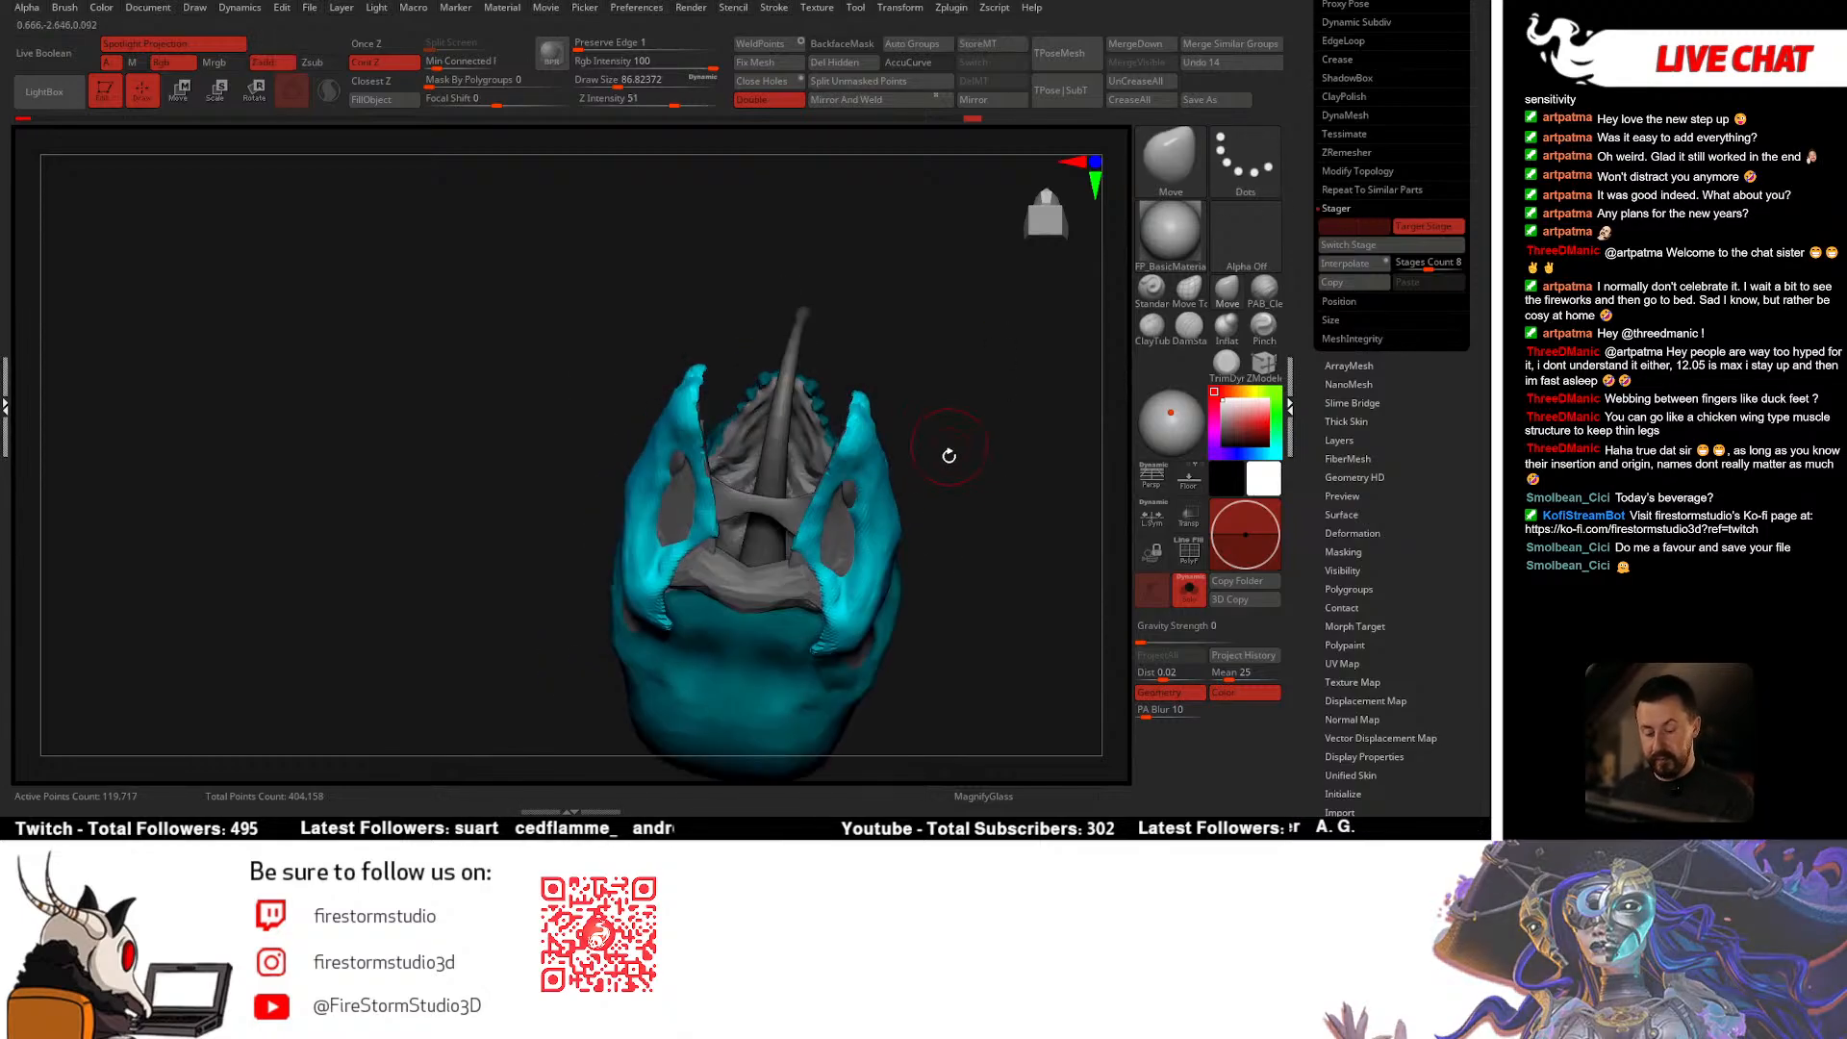
Step: Build up the underside of both mandibles over the exposed muscle gaps with the PAB_CleanBuild brush and smooth the result
left_click(1265, 289)
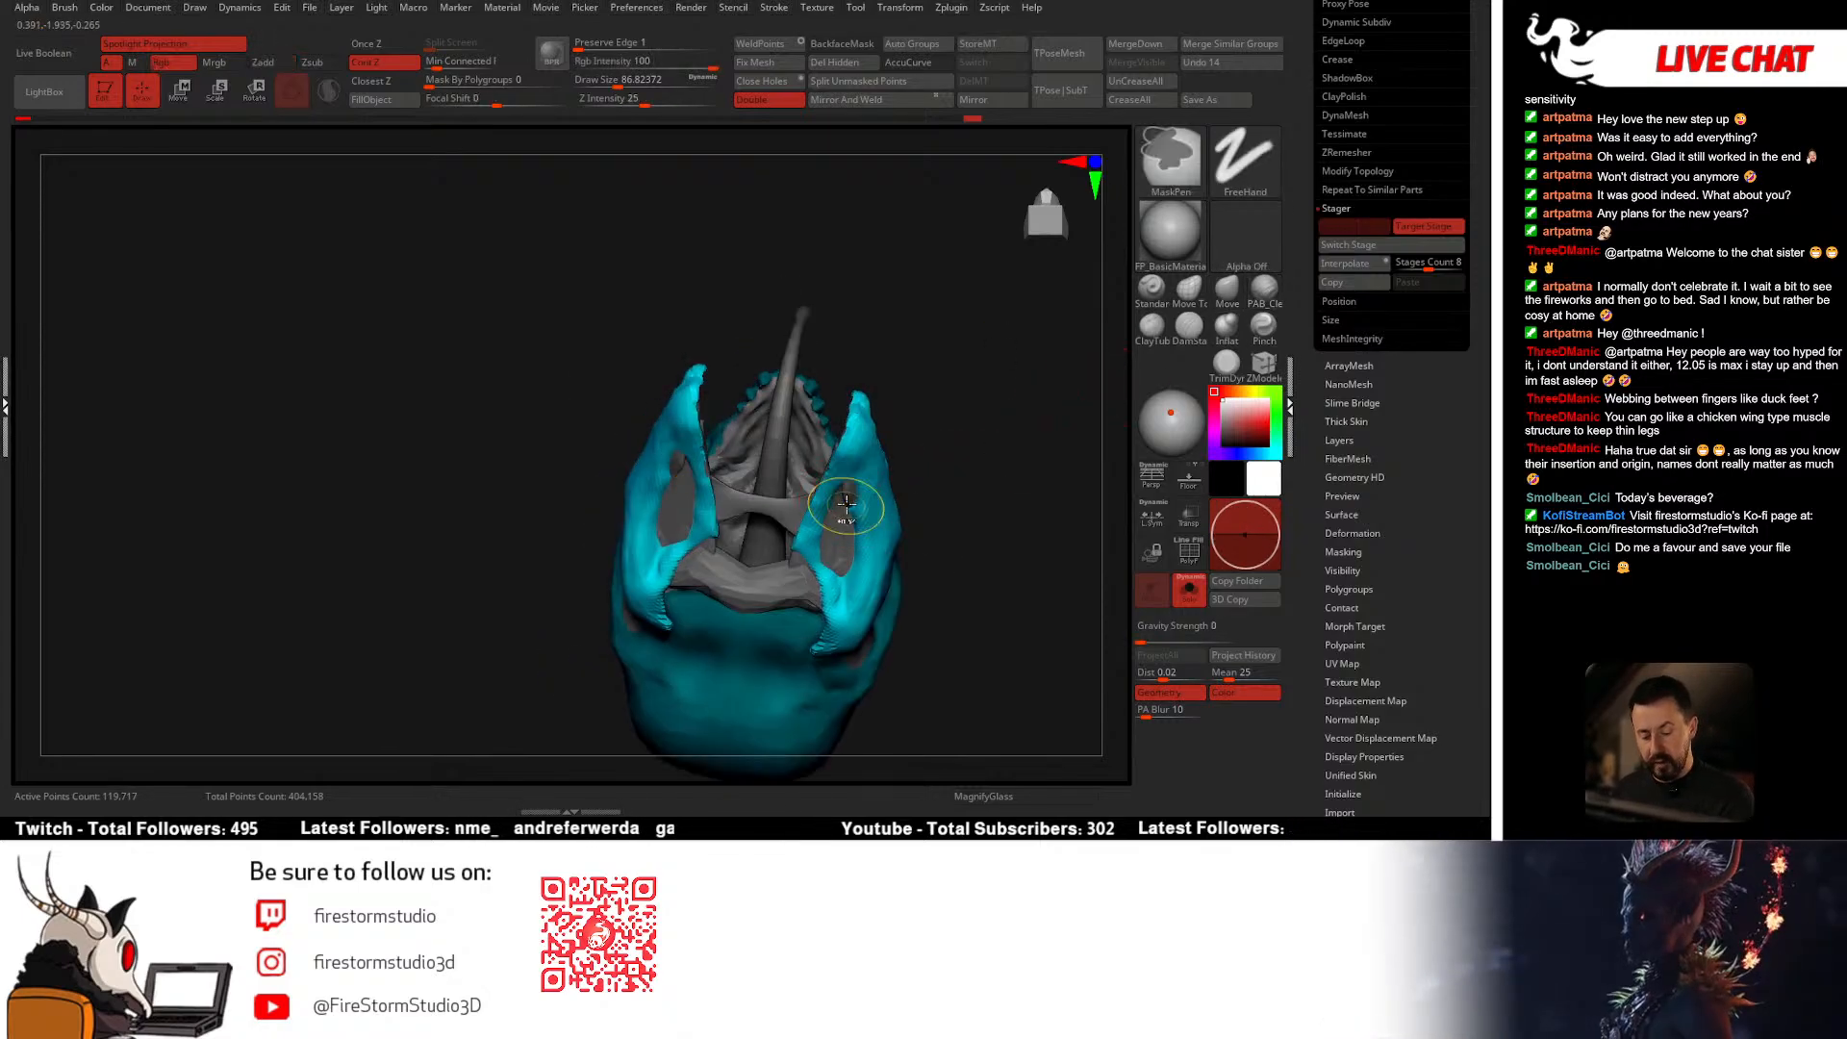
mouse_move(848, 489)
right_mouse_down()
mouse_move(747, 555)
mouse_move(653, 481)
right_mouse_up()
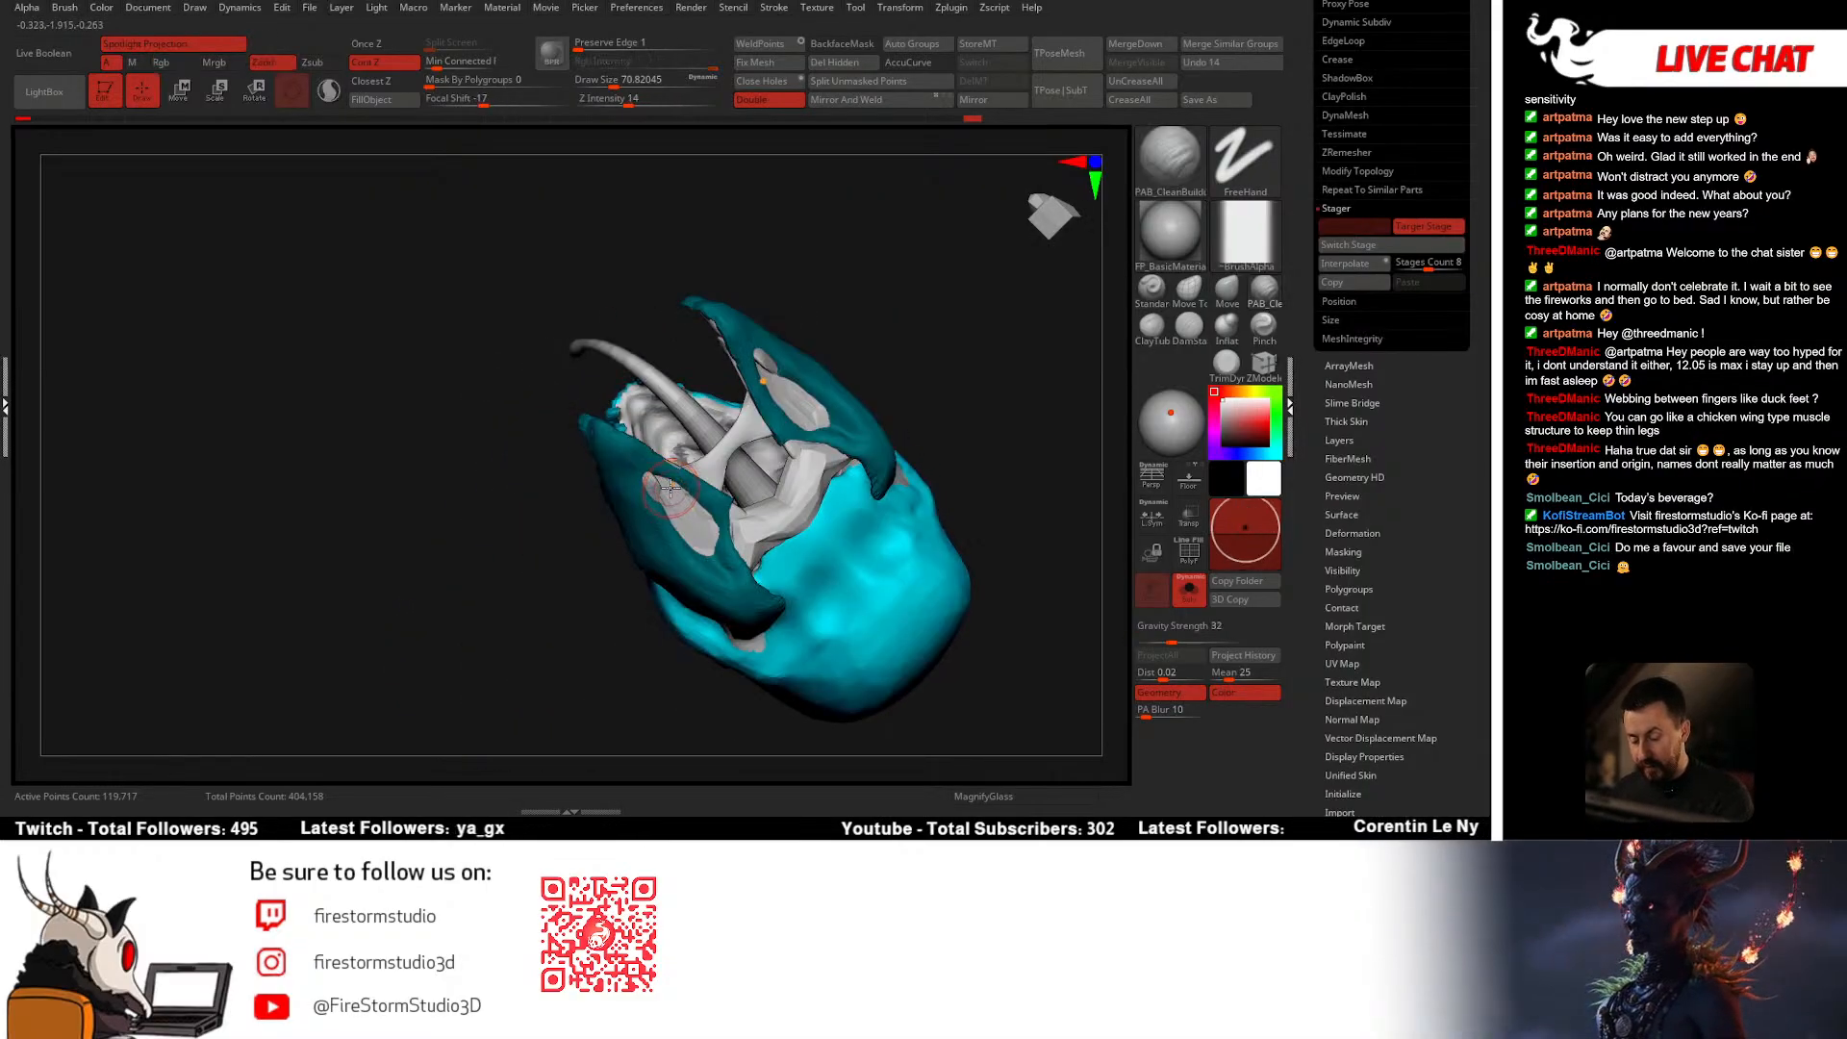
key("space")
left_click_drag(678, 500, 652, 491)
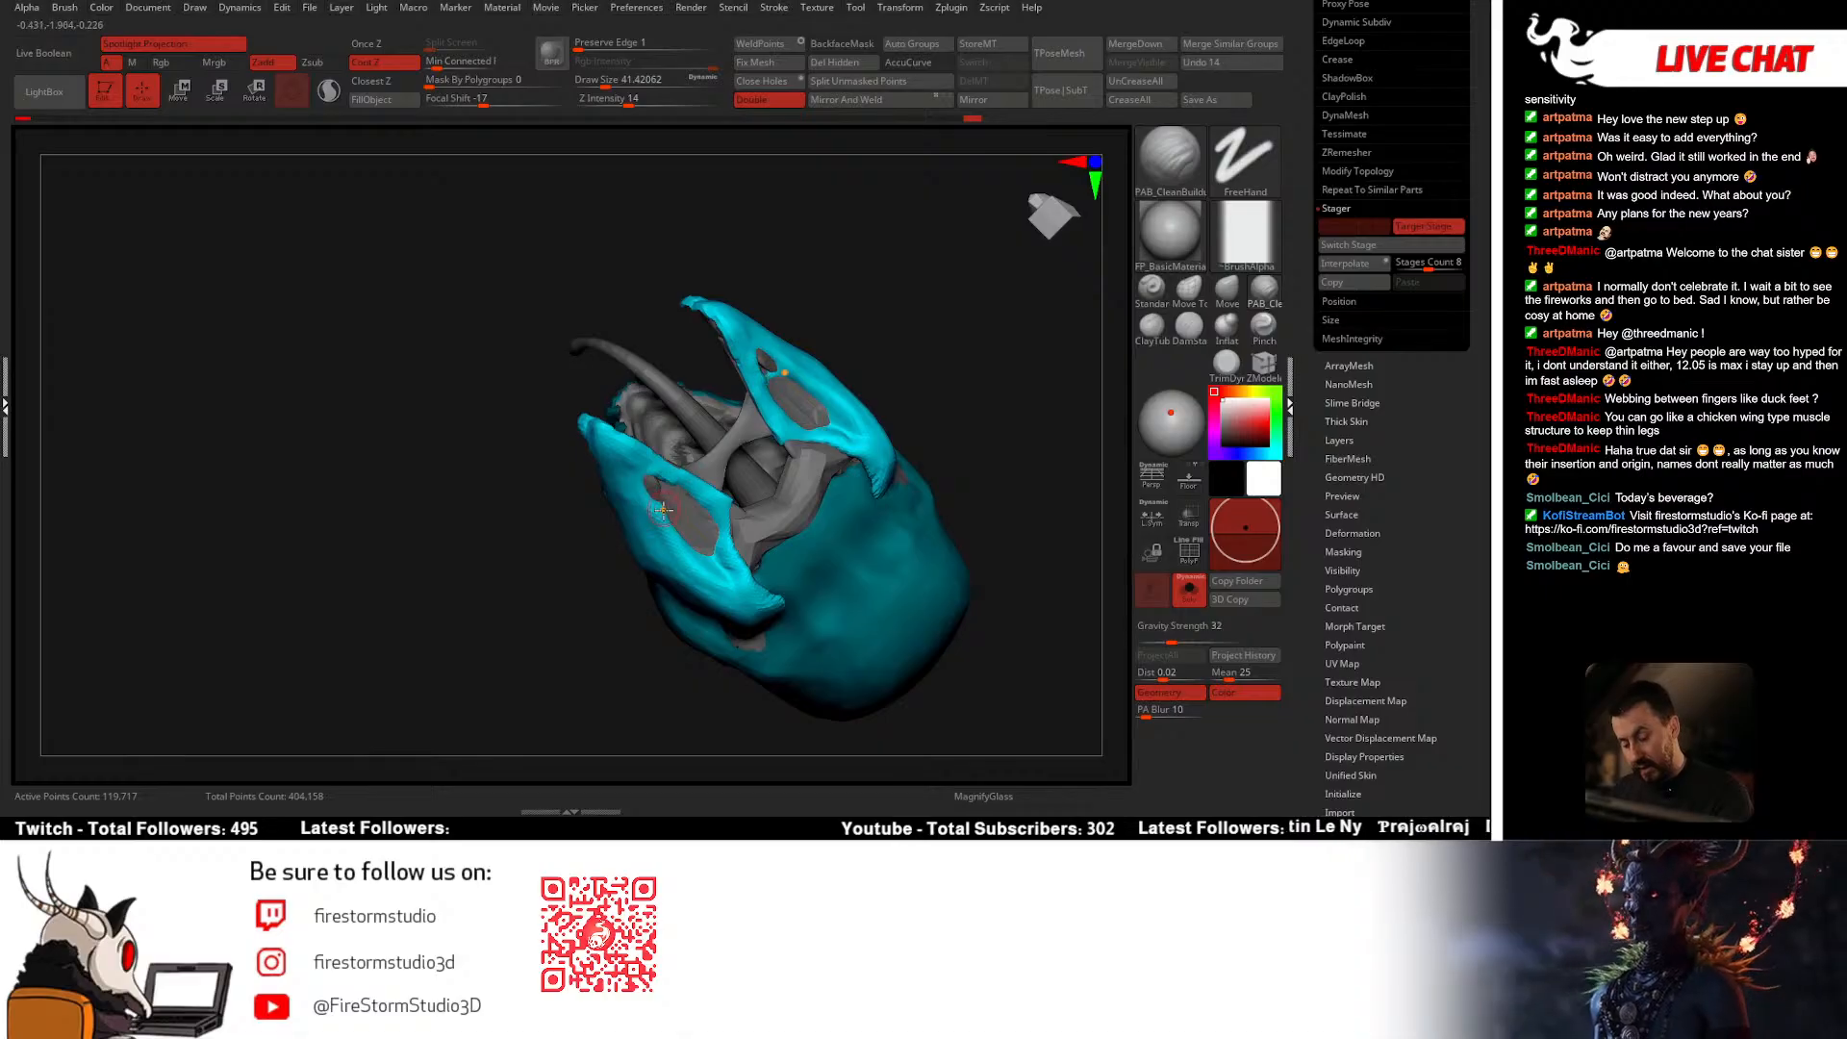
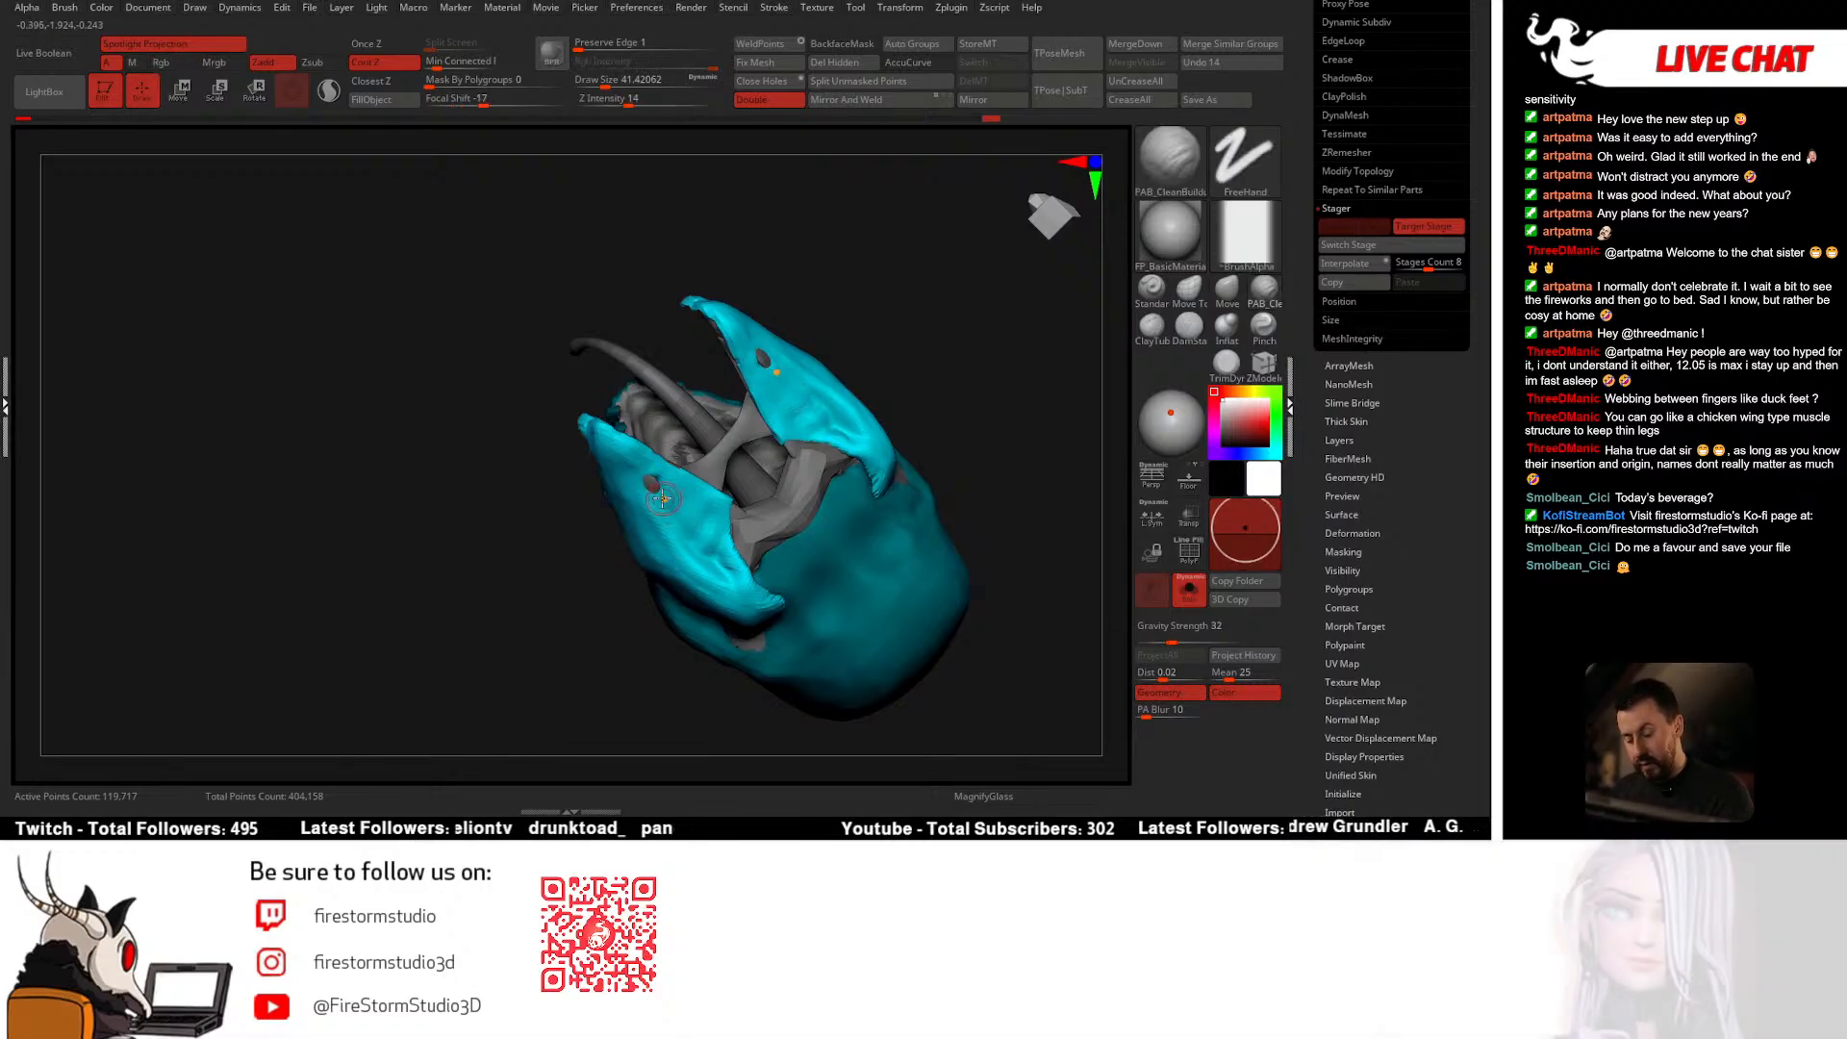
mouse_move(673, 520)
right_mouse_down()
mouse_move(639, 528)
mouse_move(618, 429)
mouse_move(633, 380)
right_mouse_up()
key("shift")
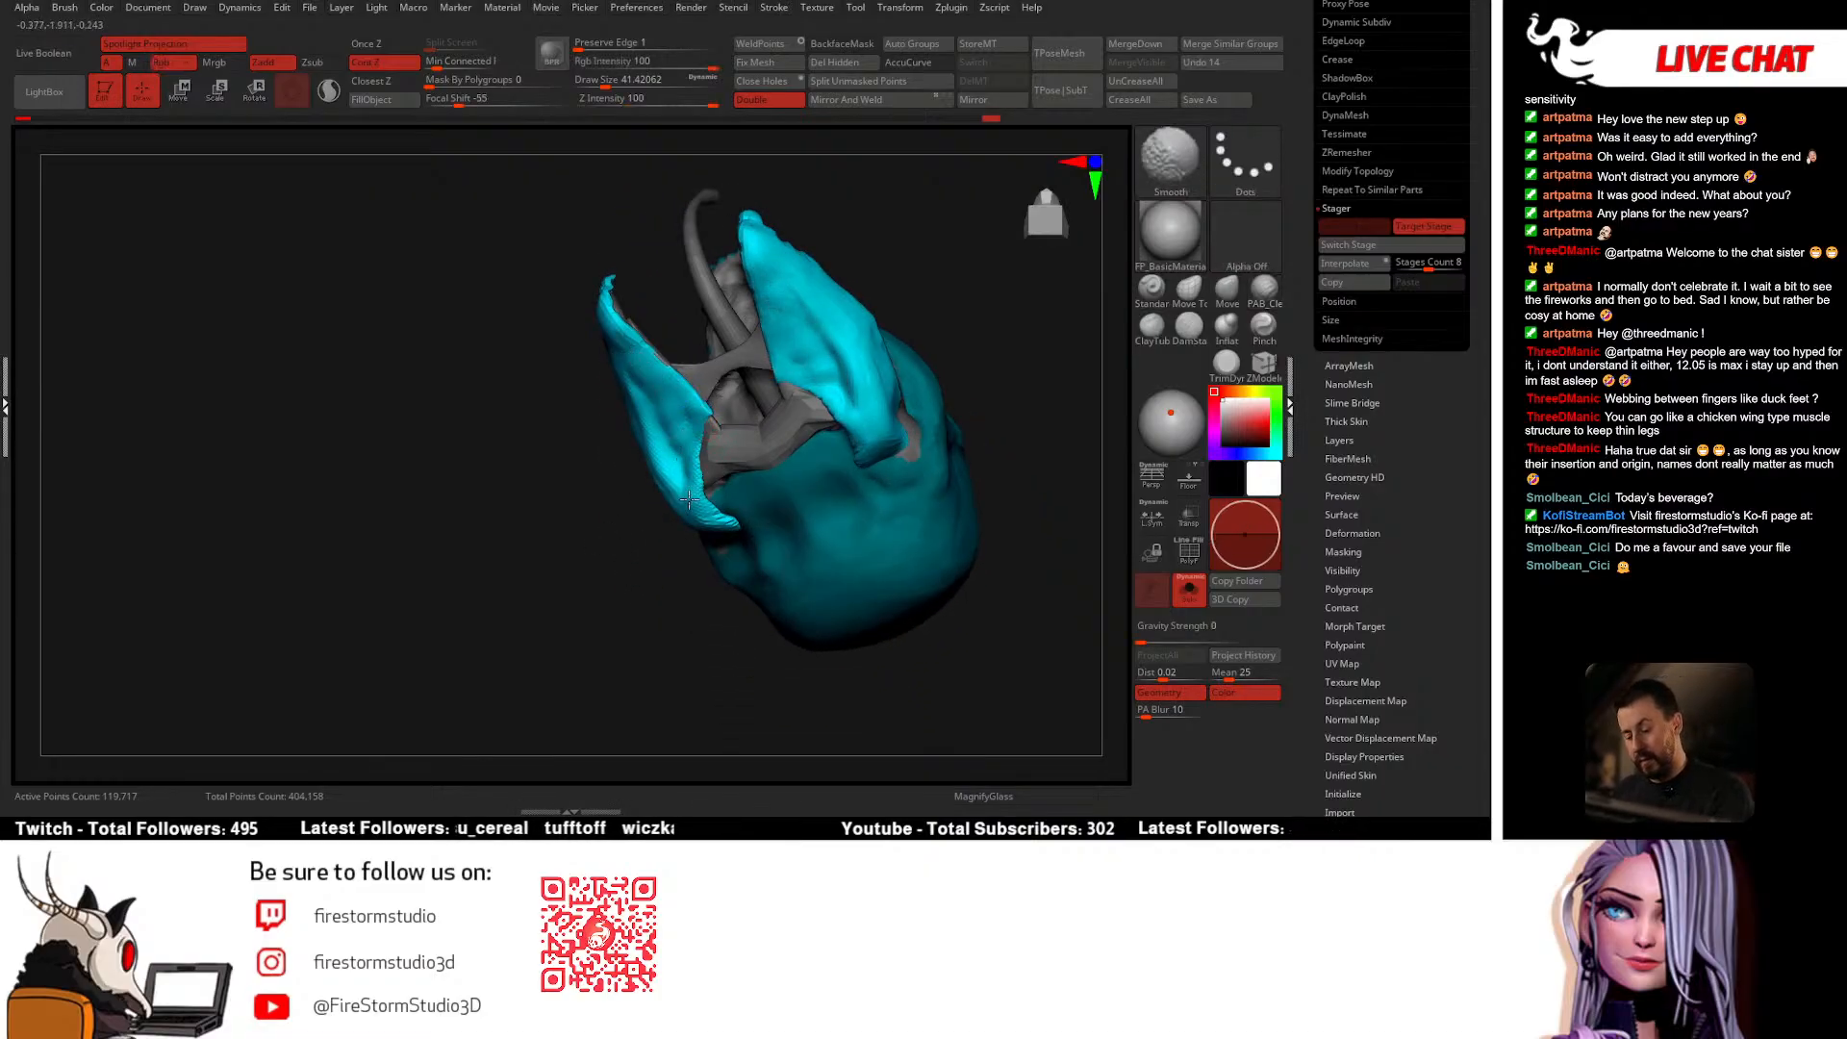
Step: Build up the outer side and rear corner of the lower jaw with the PAB_CleanBuild brush, varying the draw size
mouse_move(689, 499)
right_mouse_down()
mouse_move(644, 486)
mouse_move(739, 570)
right_mouse_up()
right_click(790, 453)
mouse_move(790, 452)
right_mouse_down()
mouse_move(722, 485)
mouse_move(692, 567)
right_mouse_up()
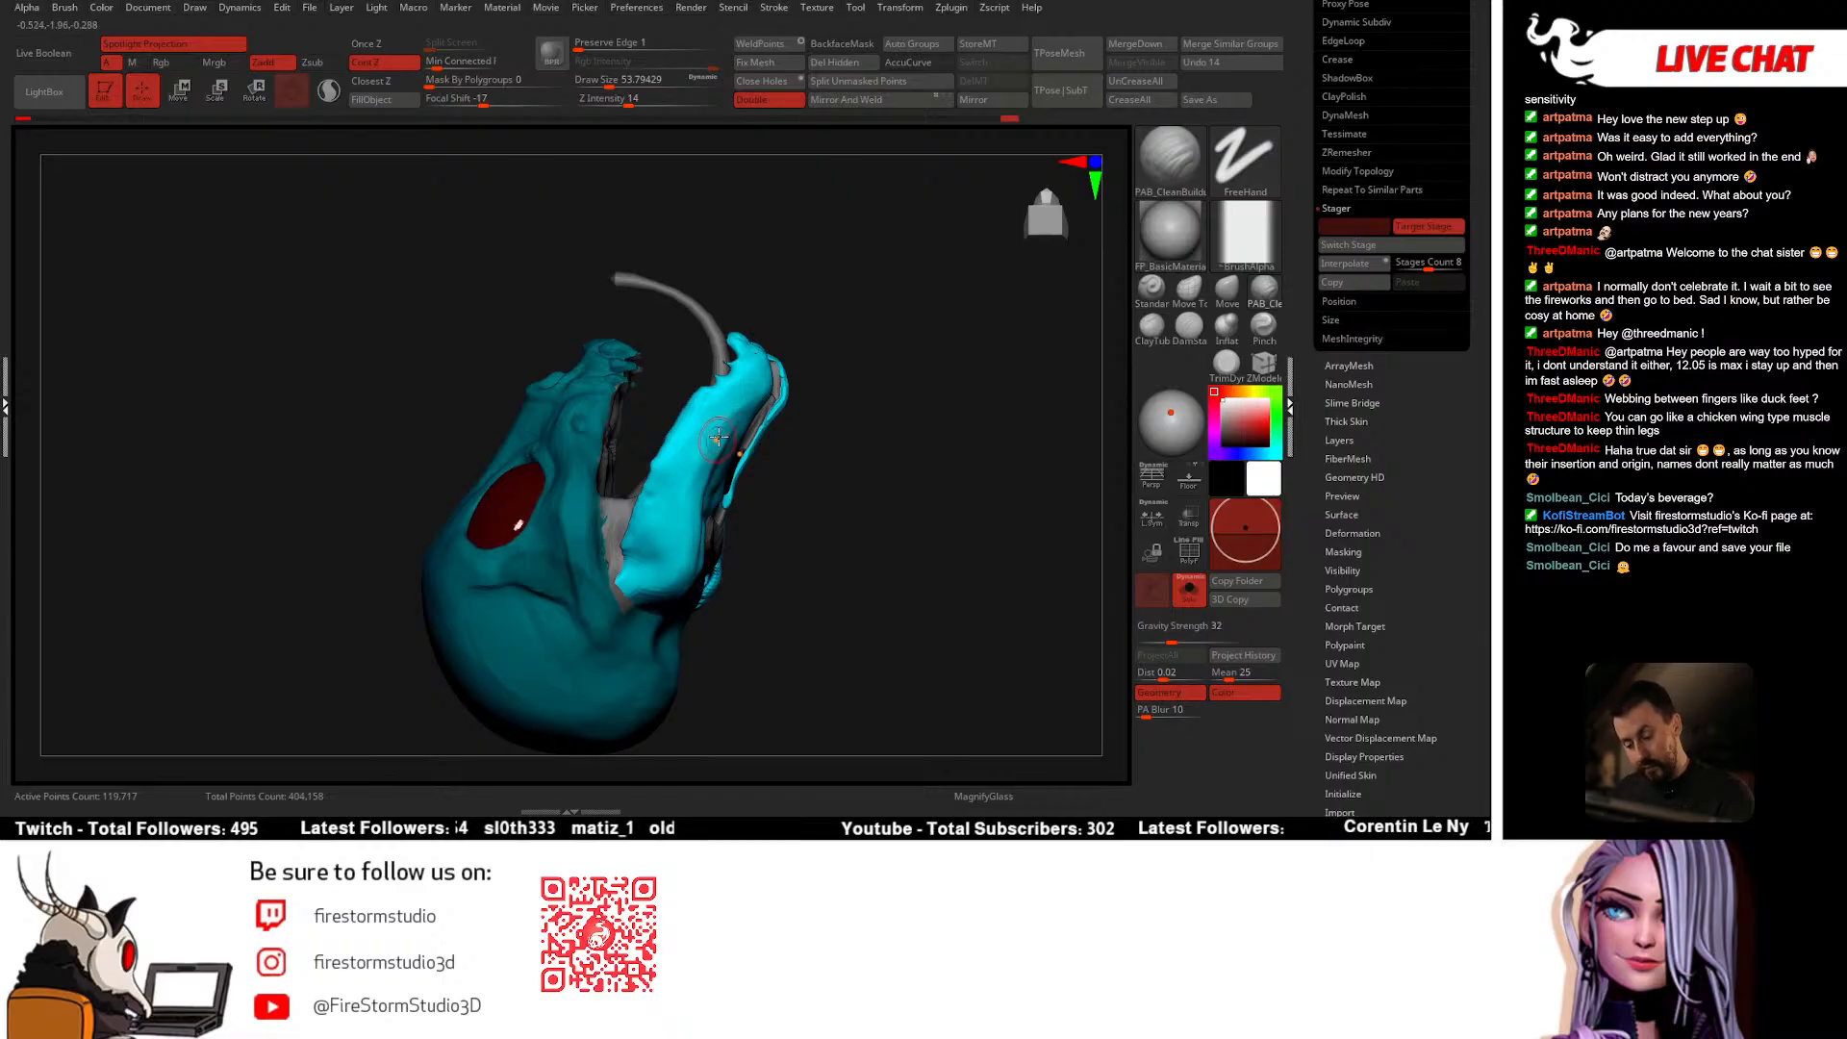
right_click_drag(740, 412, 735, 413)
key("space")
left_click_drag(734, 413, 741, 413)
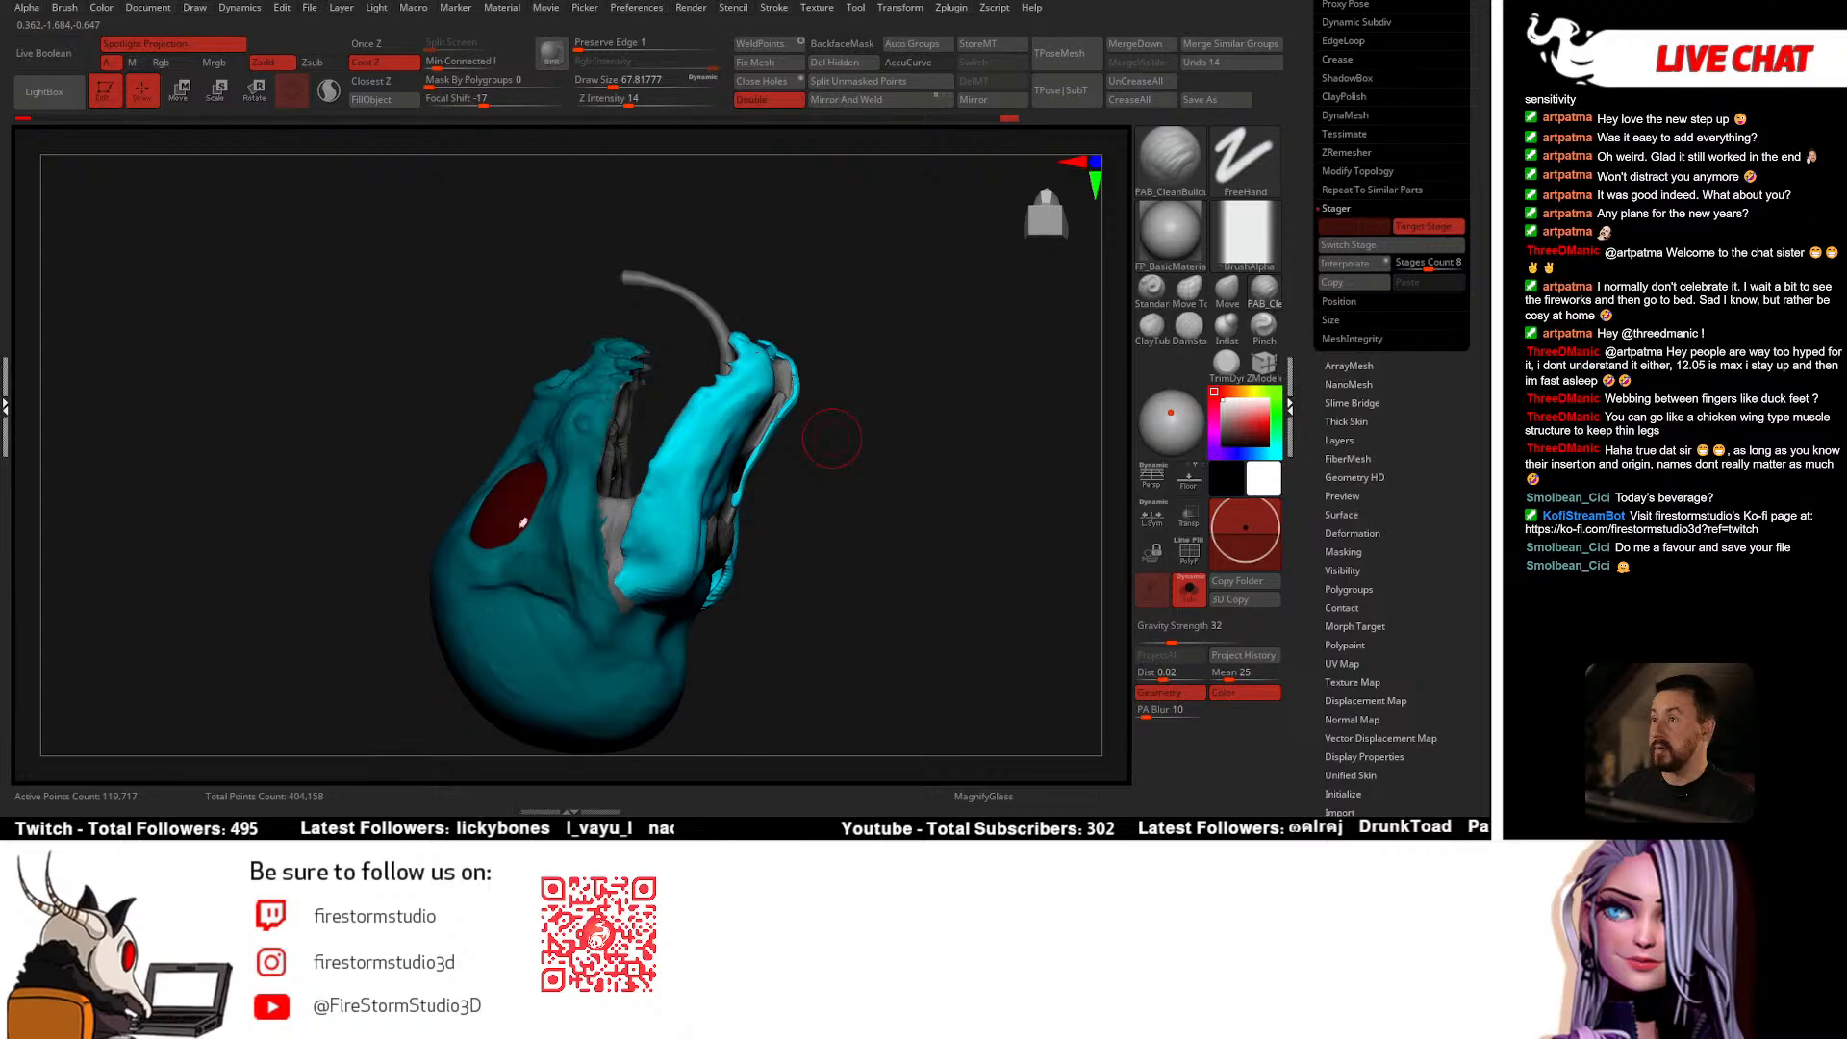
right_click_drag(842, 478, 691, 536)
key("space")
left_click_drag(691, 536, 684, 536)
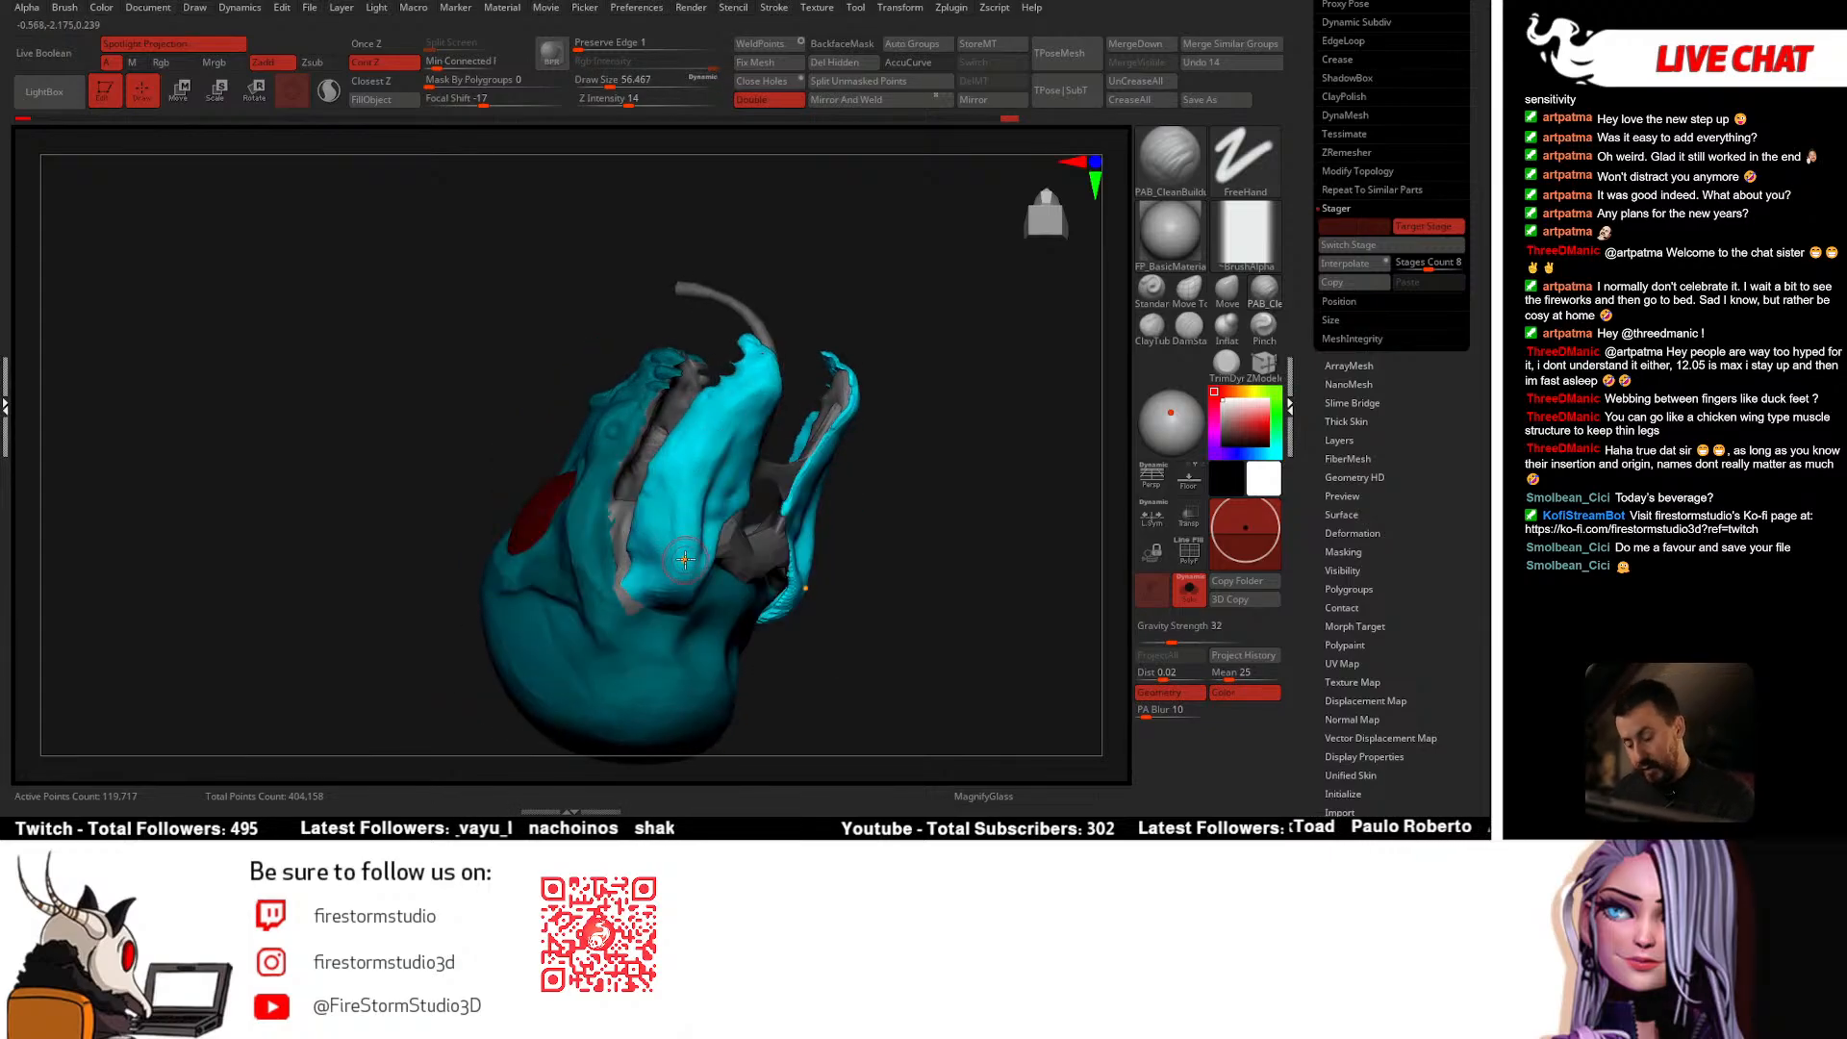
left_click_drag(693, 446, 693, 468)
key("space")
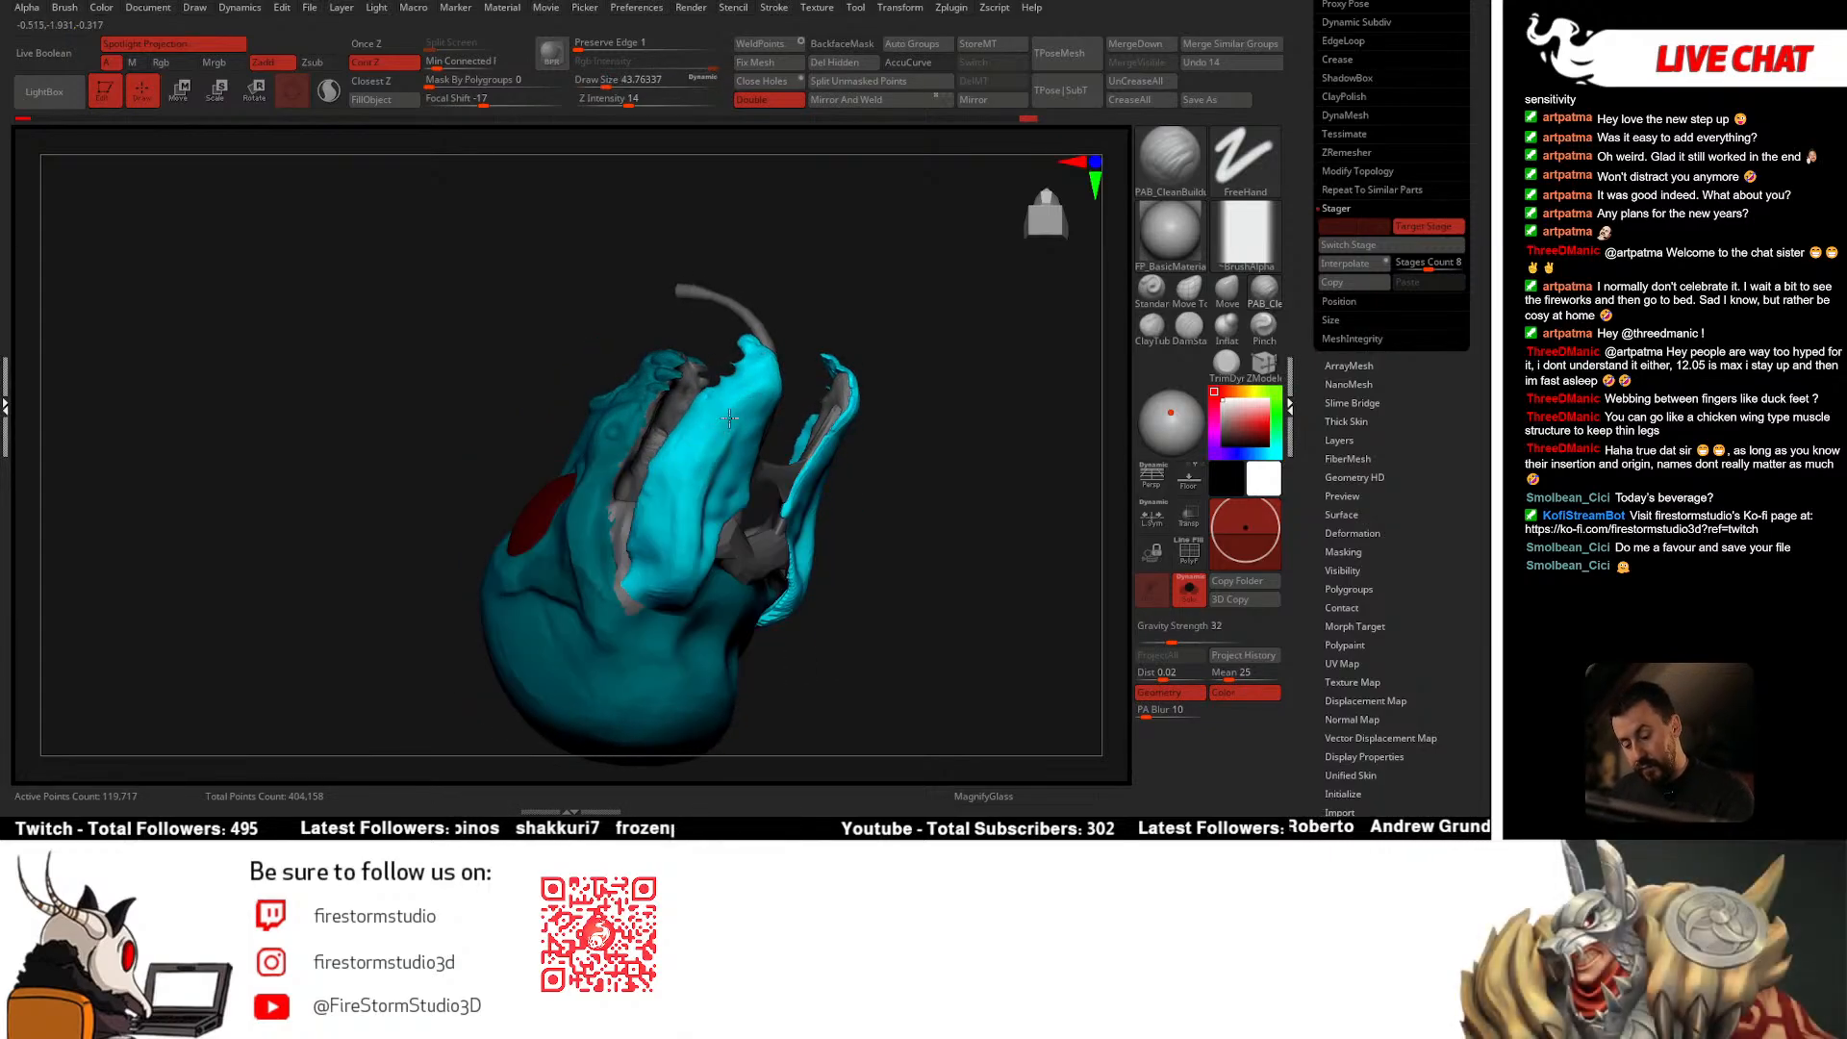
Step: Set the Z Intensity to 23, refine the underside of the mandibles, and invert the mask to protect the lower jaw
right_click_drag(764, 401, 714, 296)
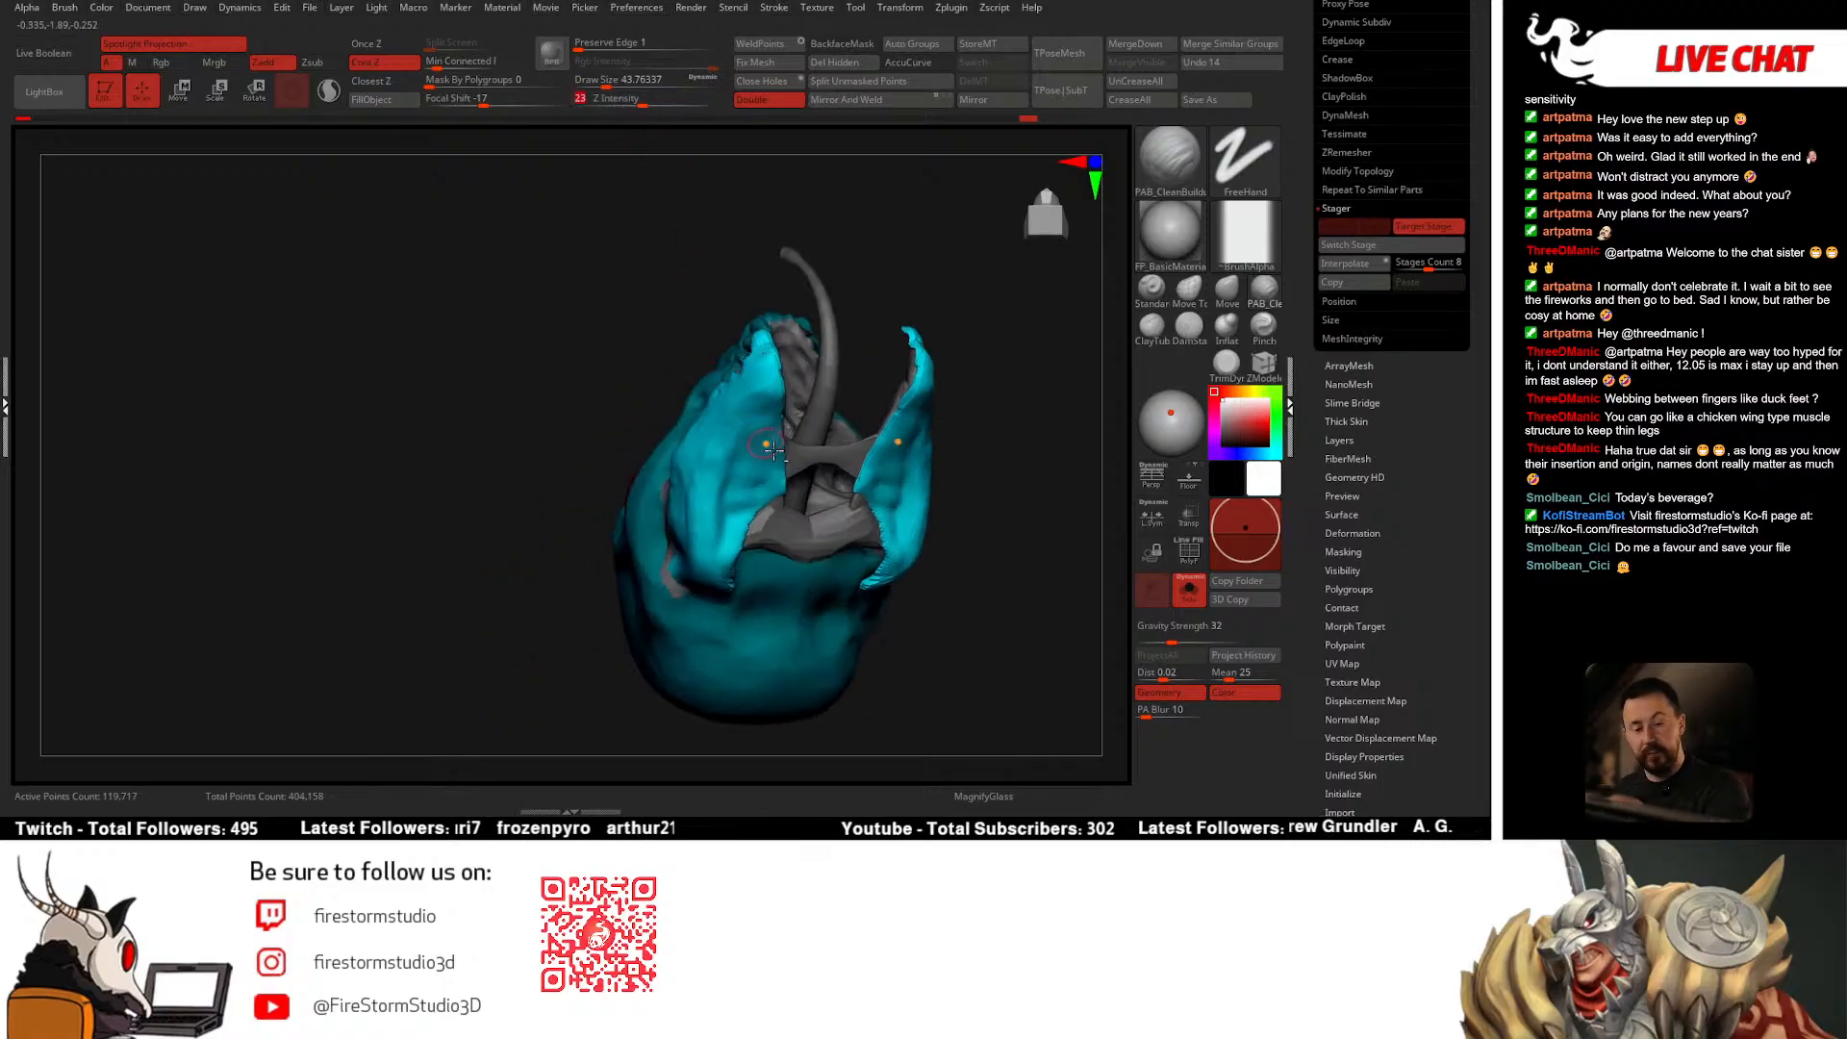
right_click_drag(774, 449, 712, 408, "alt")
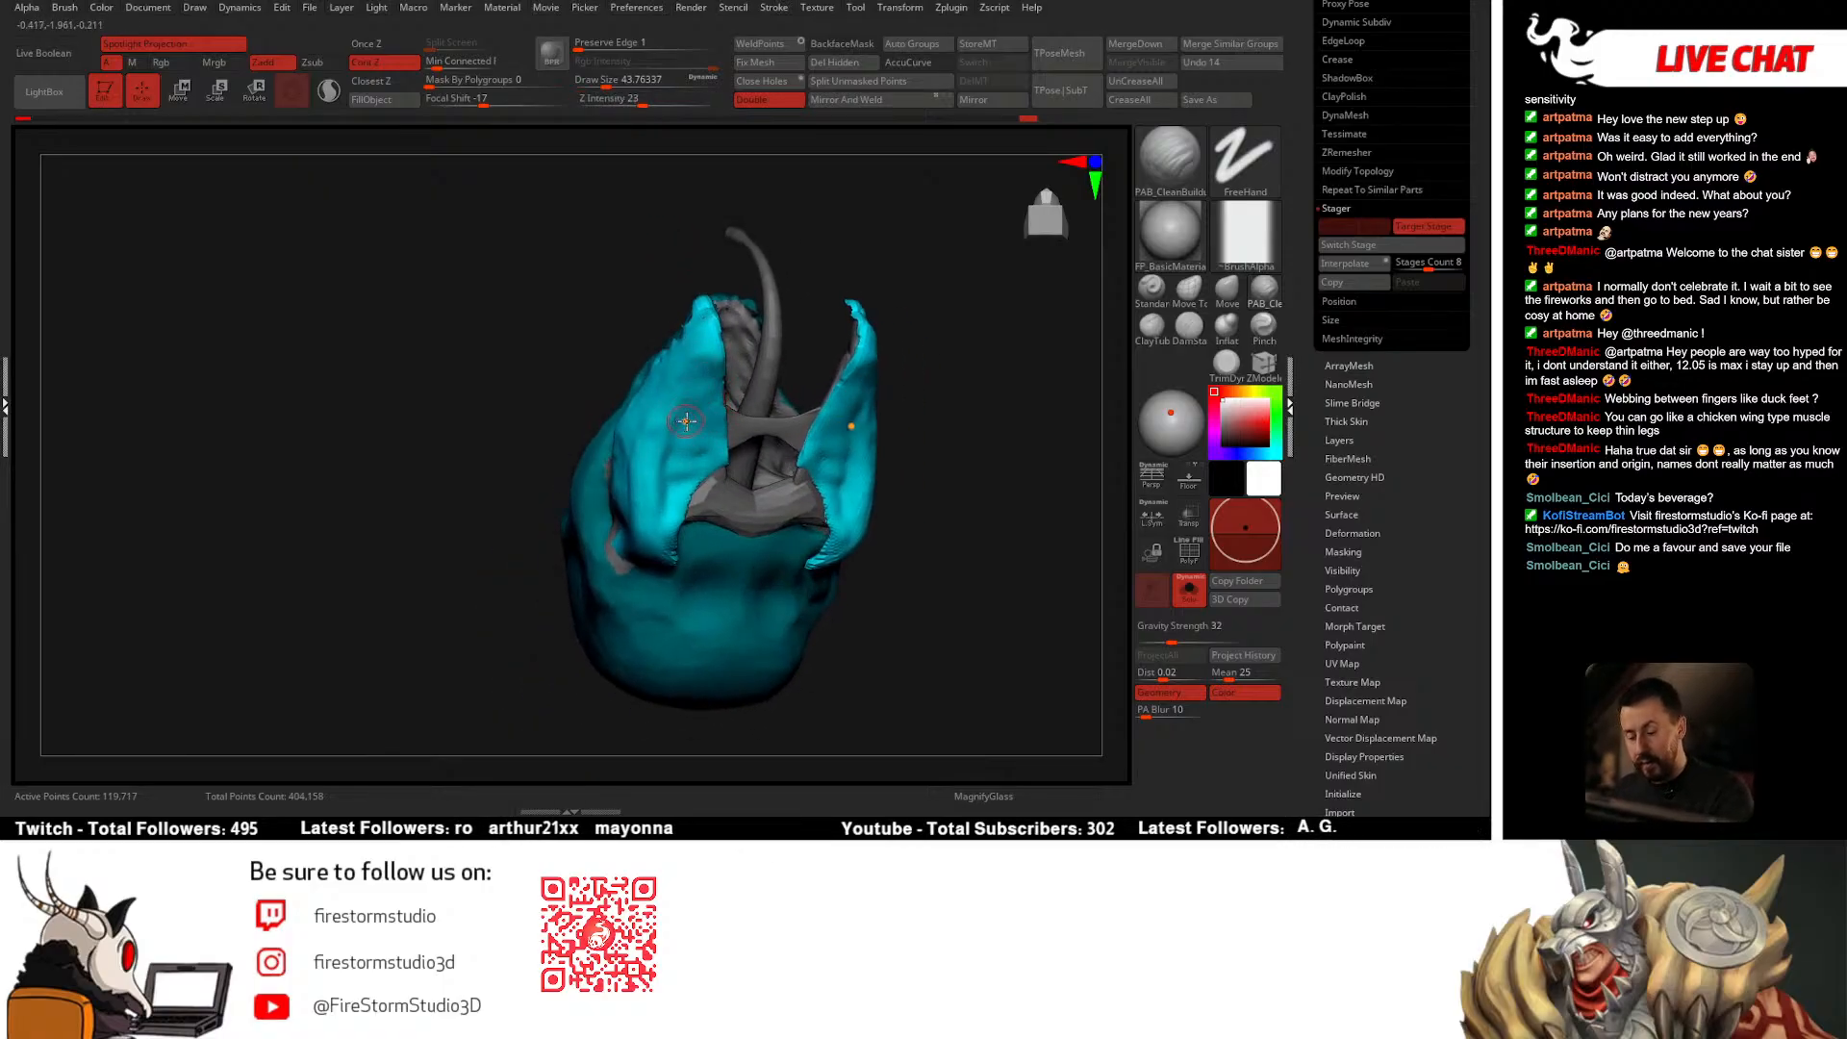
right_click_drag(944, 321, 930, 346)
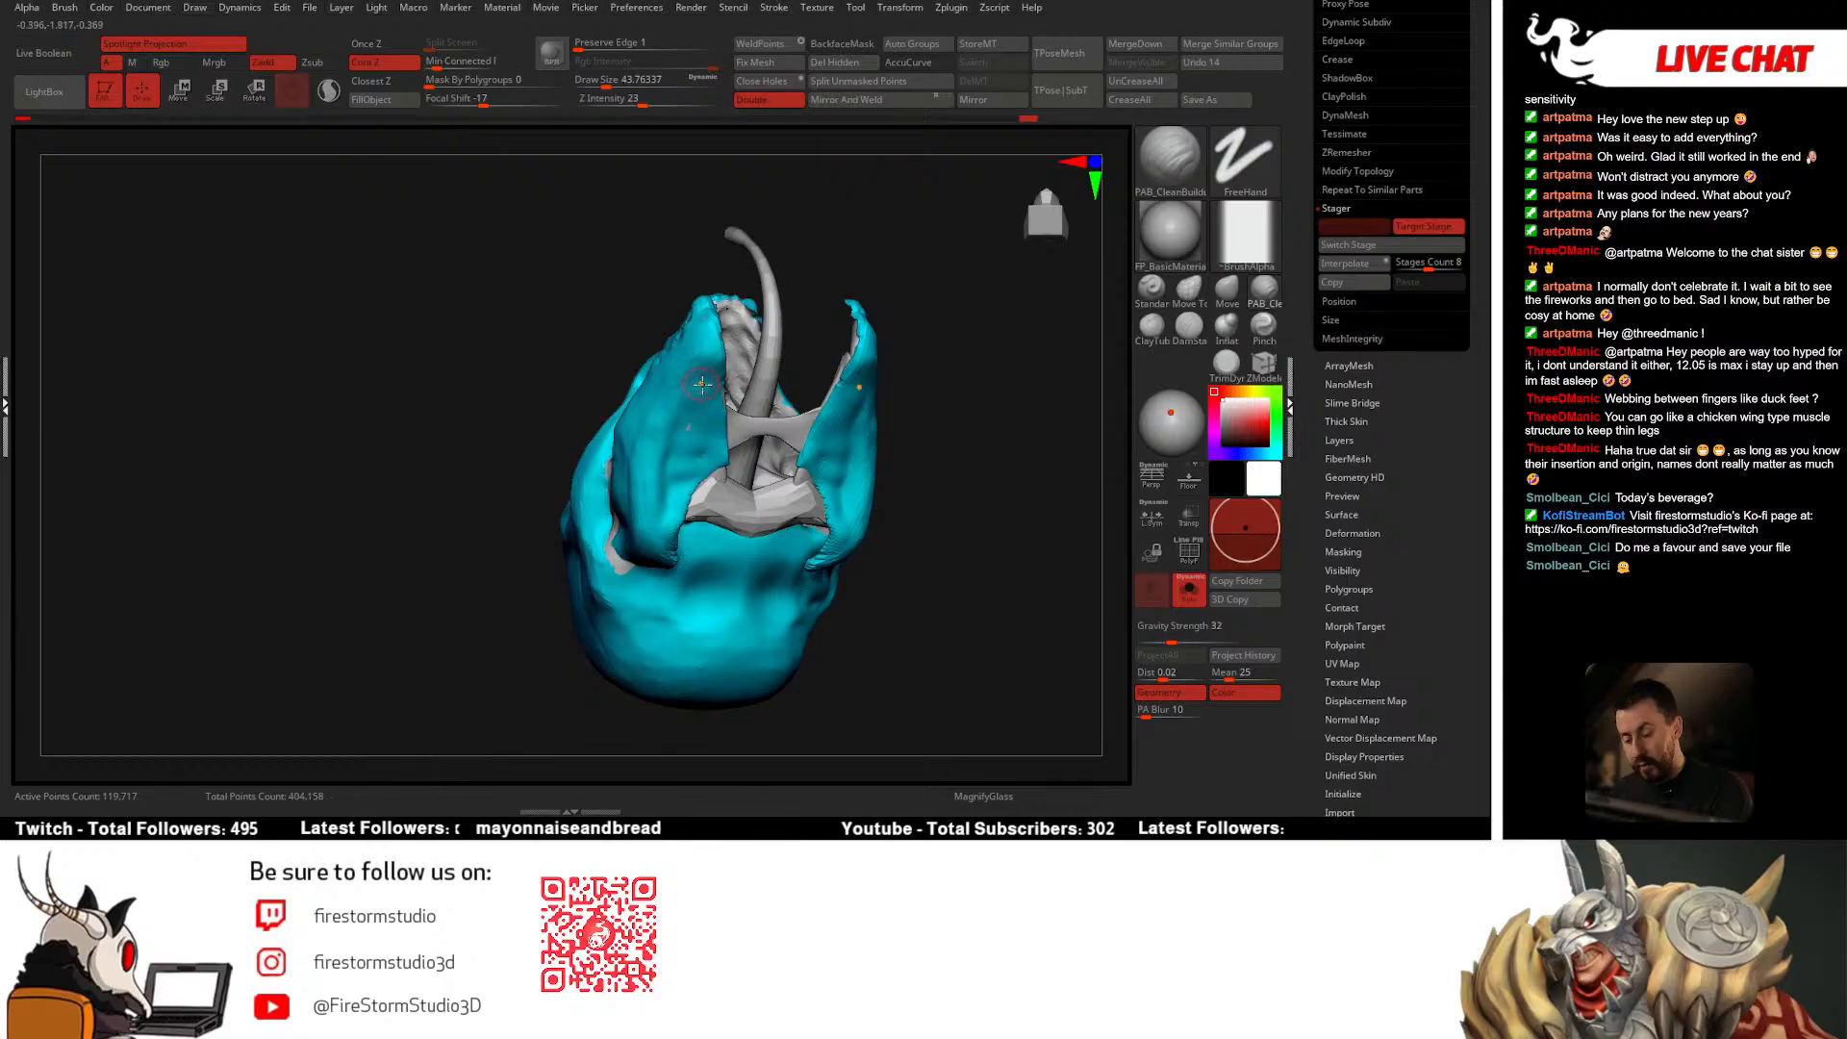
right_click_drag(702, 384, 753, 381)
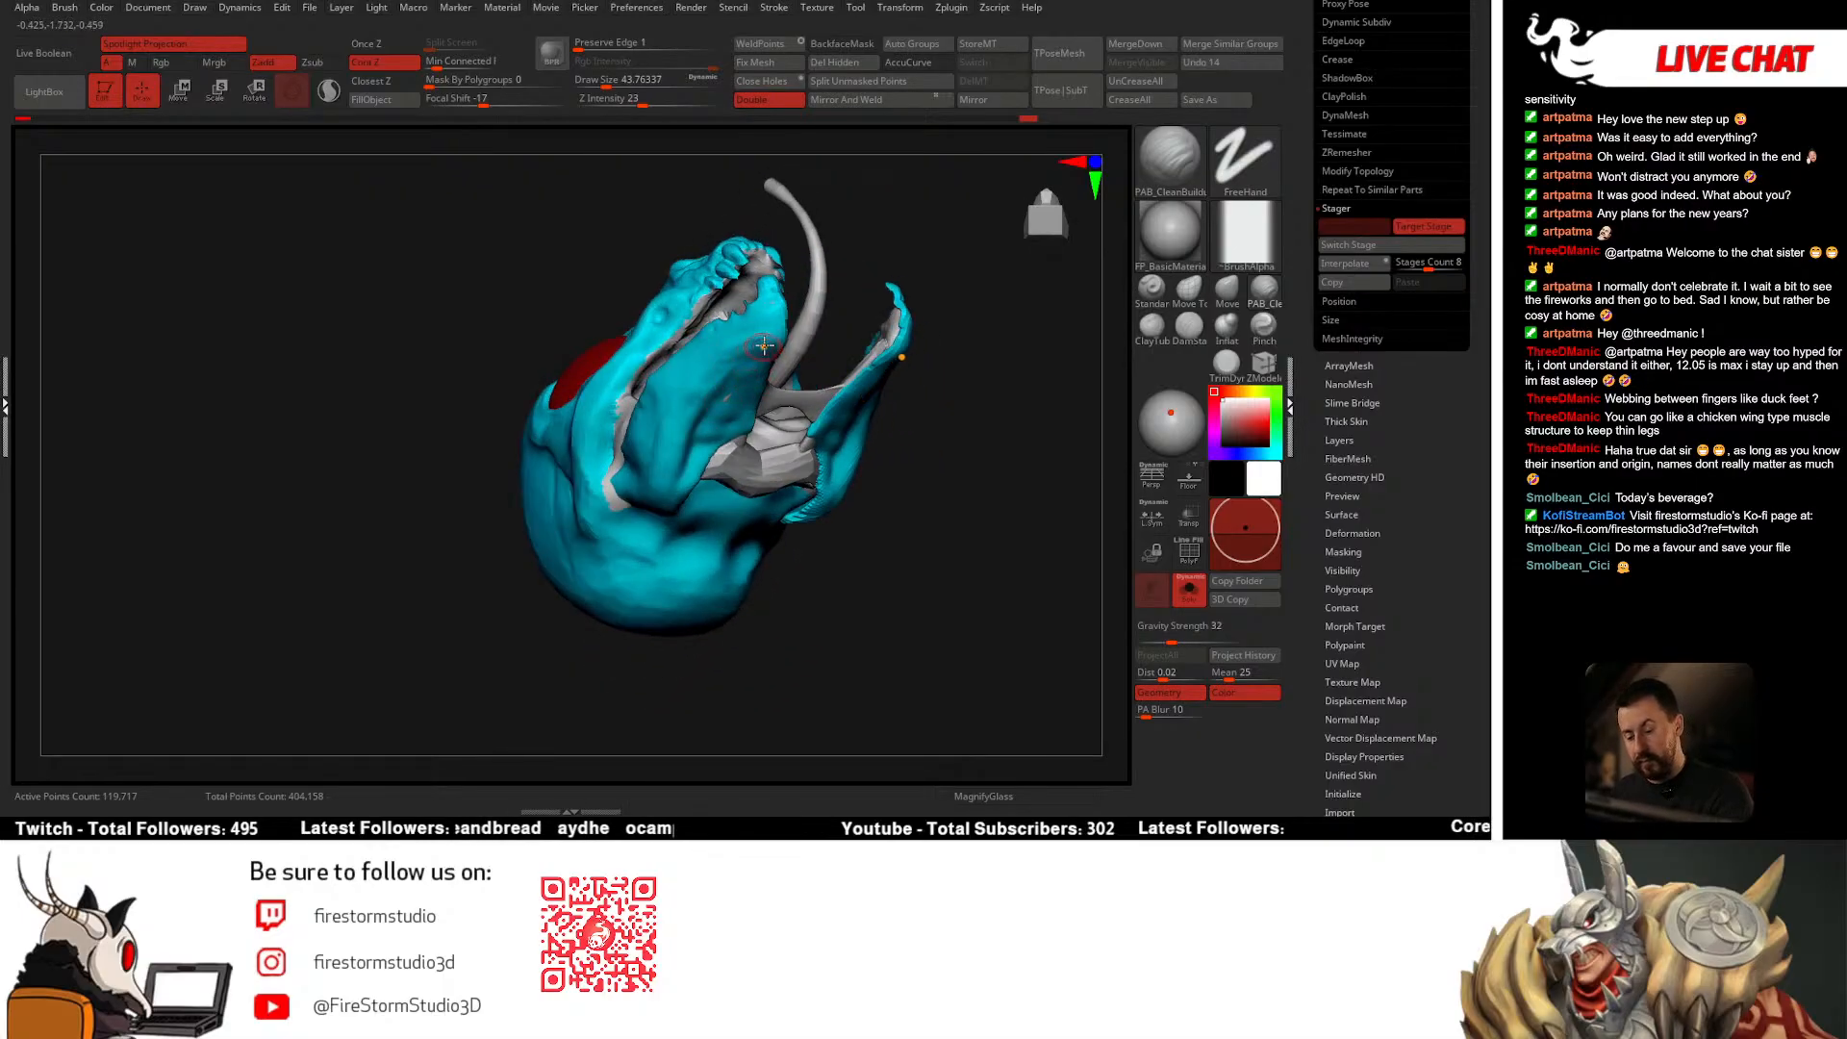
mouse_move(693, 444)
right_mouse_down()
mouse_move(693, 552)
mouse_move(705, 355)
mouse_move(841, 338)
mouse_move(812, 479)
mouse_move(745, 527)
mouse_move(742, 638)
mouse_move(841, 495)
right_mouse_up()
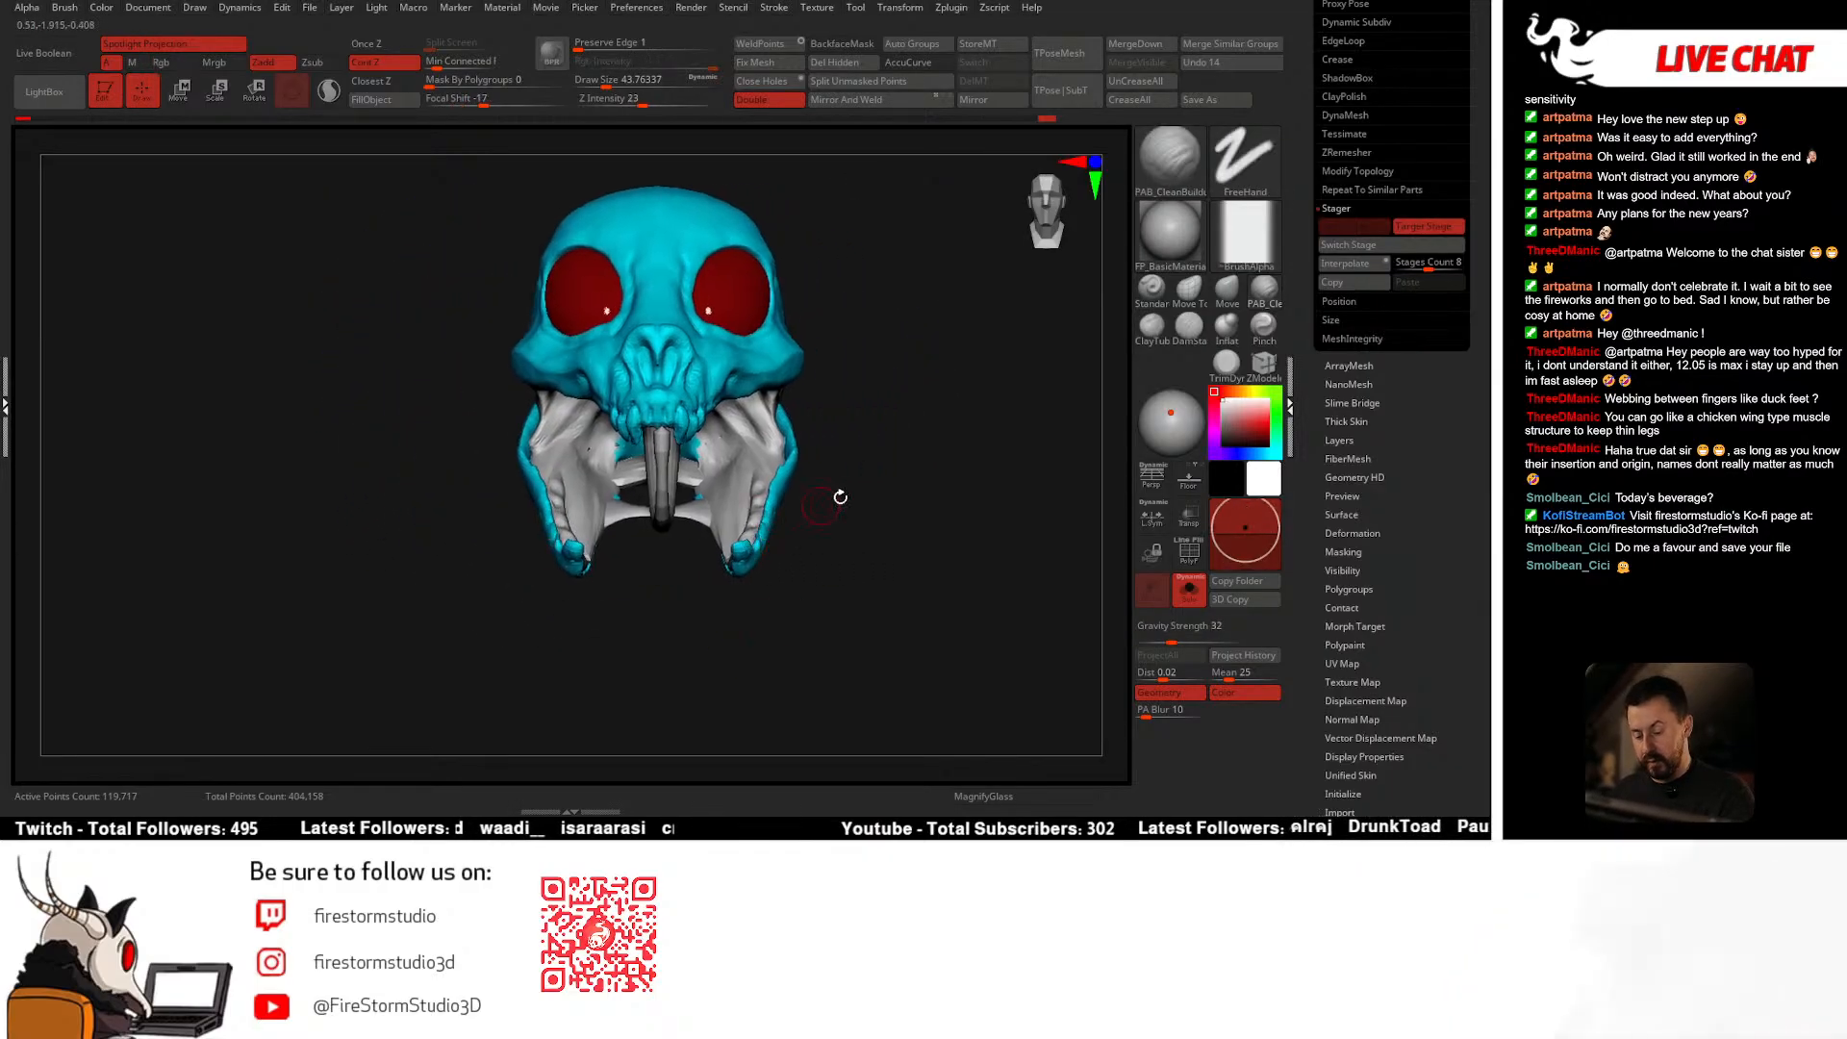
Step: Save the tool with the updated jaw as a file
left_click_drag(1472, 80, 1472, 126)
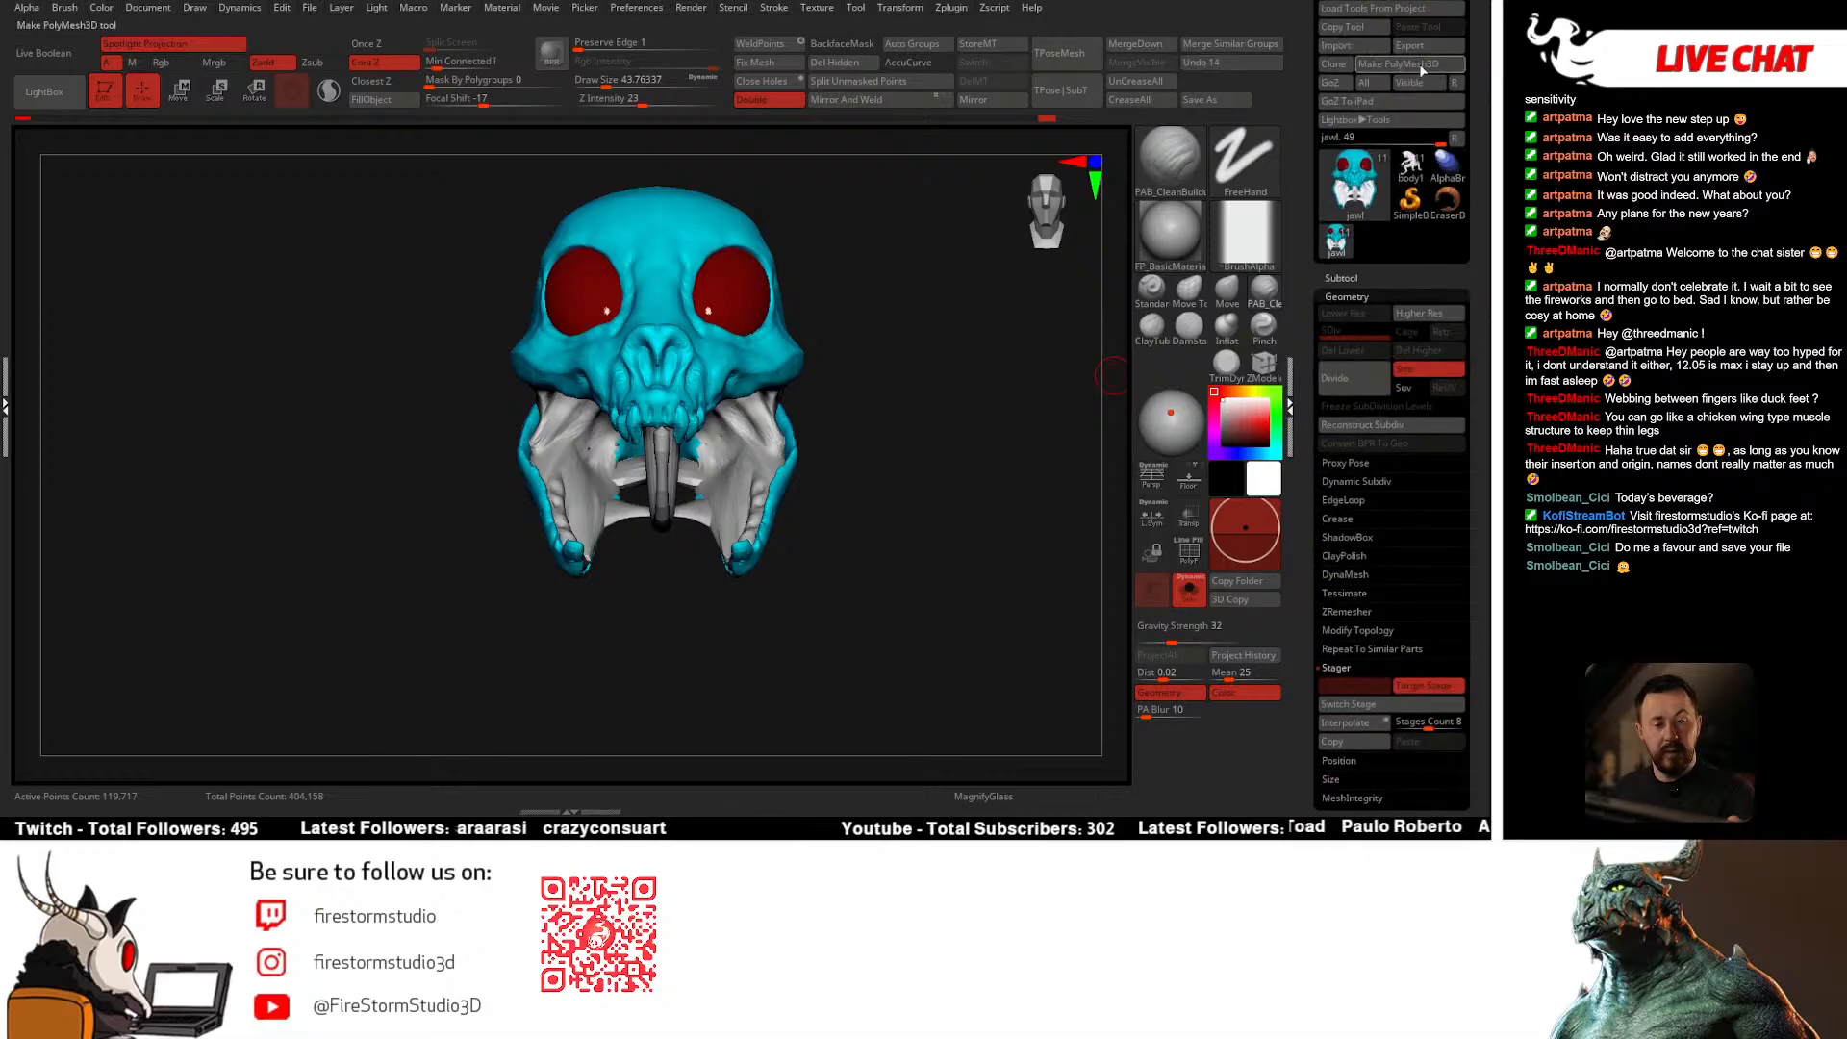
left_click_drag(1473, 13, 1473, 51)
left_click(1428, 33)
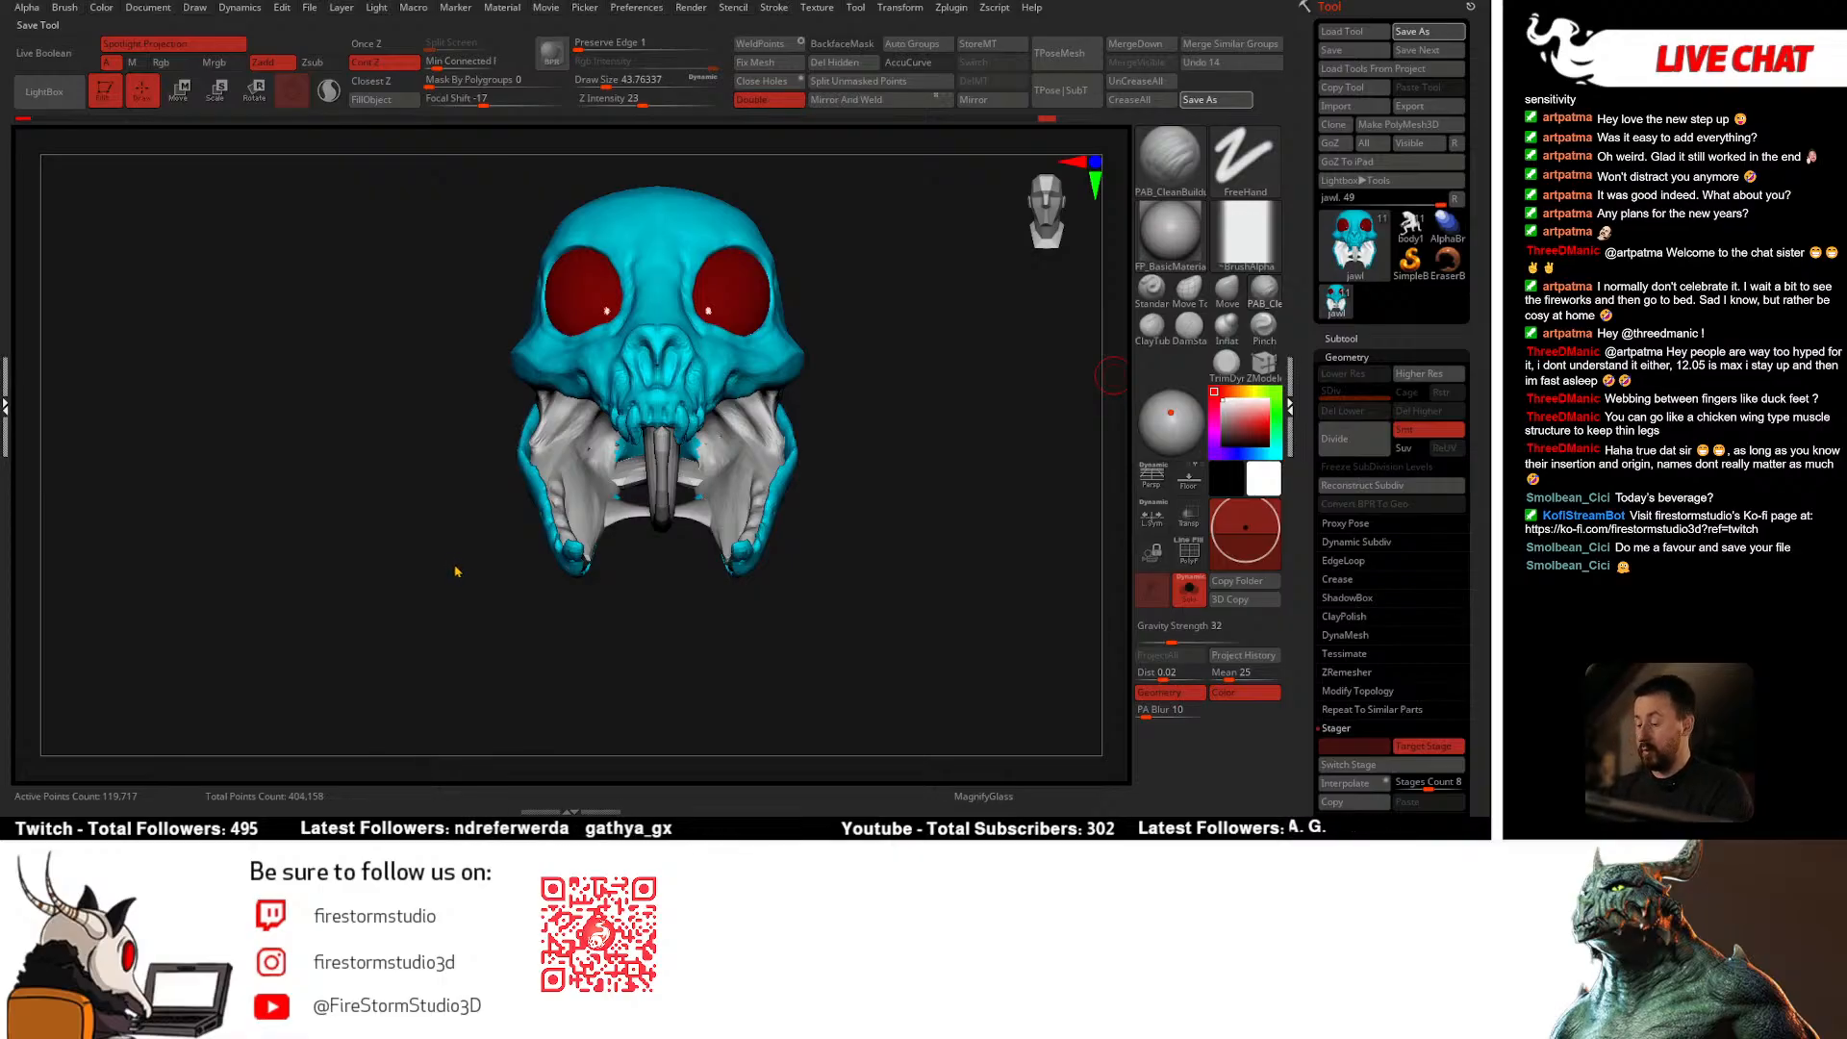
Step: Reframe the skull, close the Stager and Geometry settings, and open the subtool list
left_click_drag(1363, 357, 1368, 291)
left_click(1368, 289)
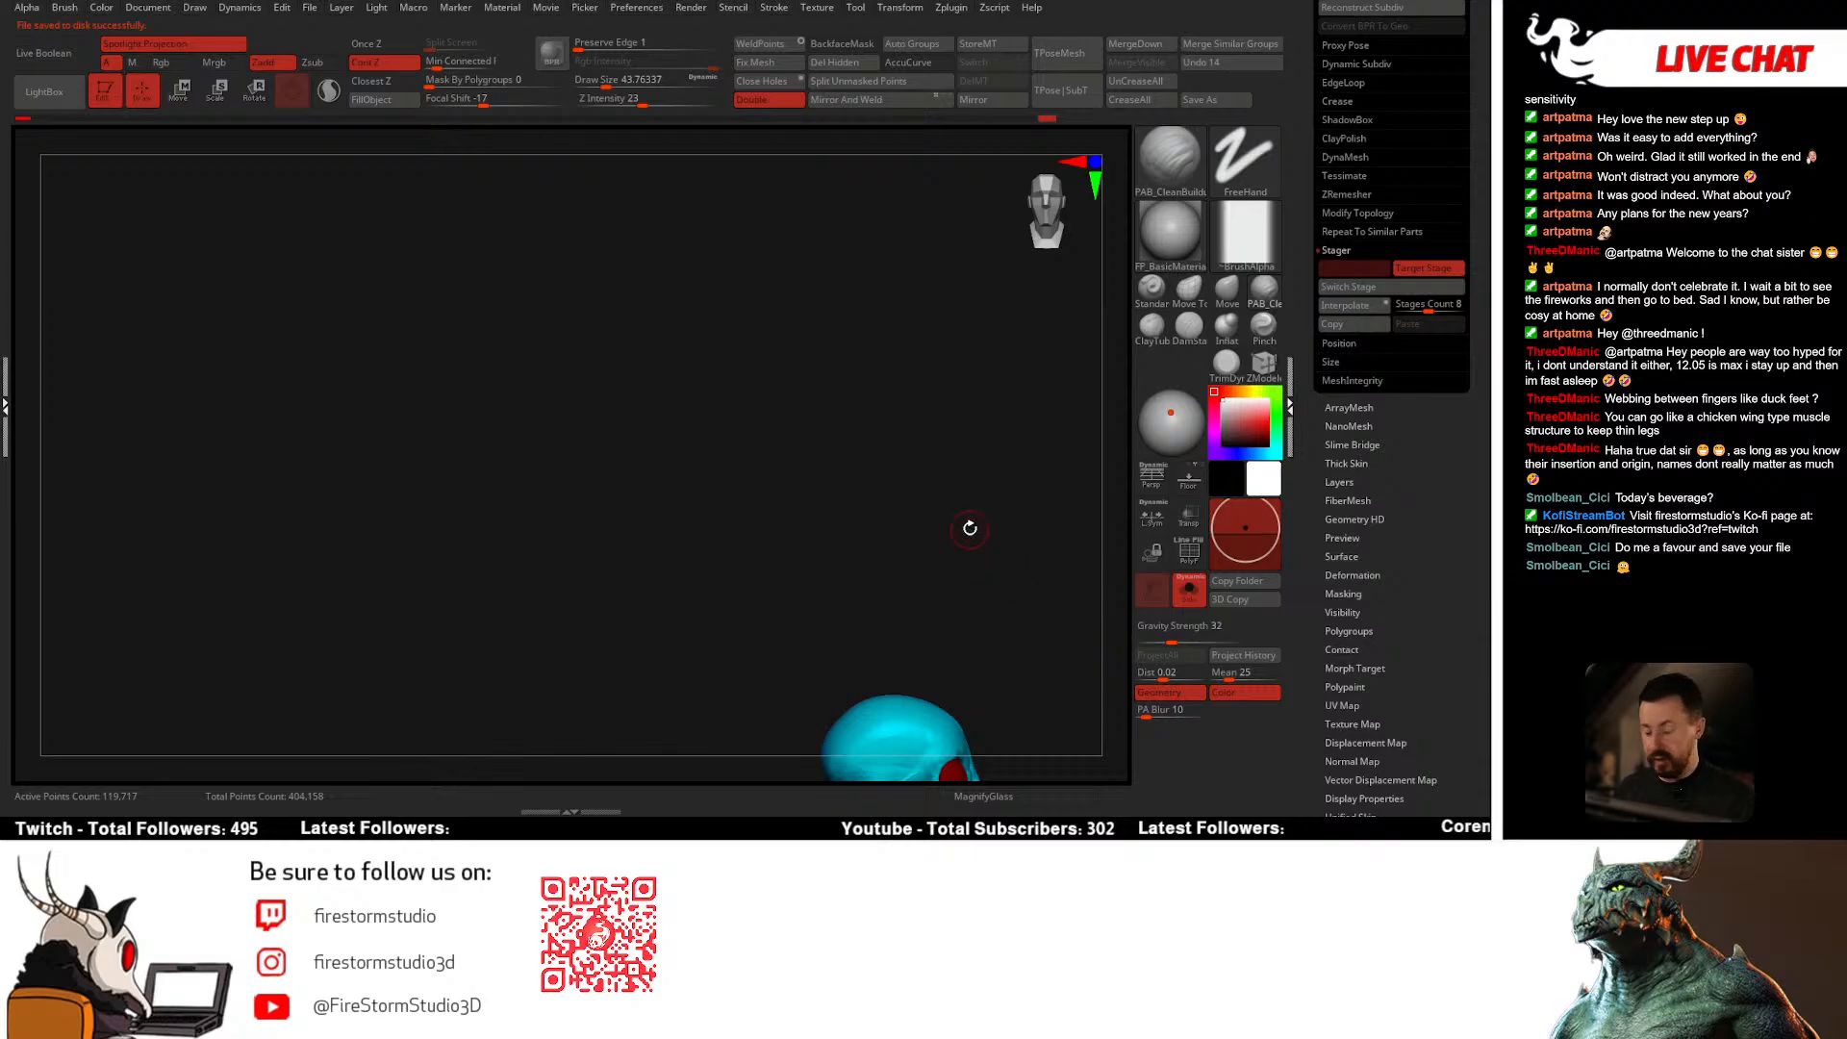
key("f")
left_click_drag(953, 509, 862, 471)
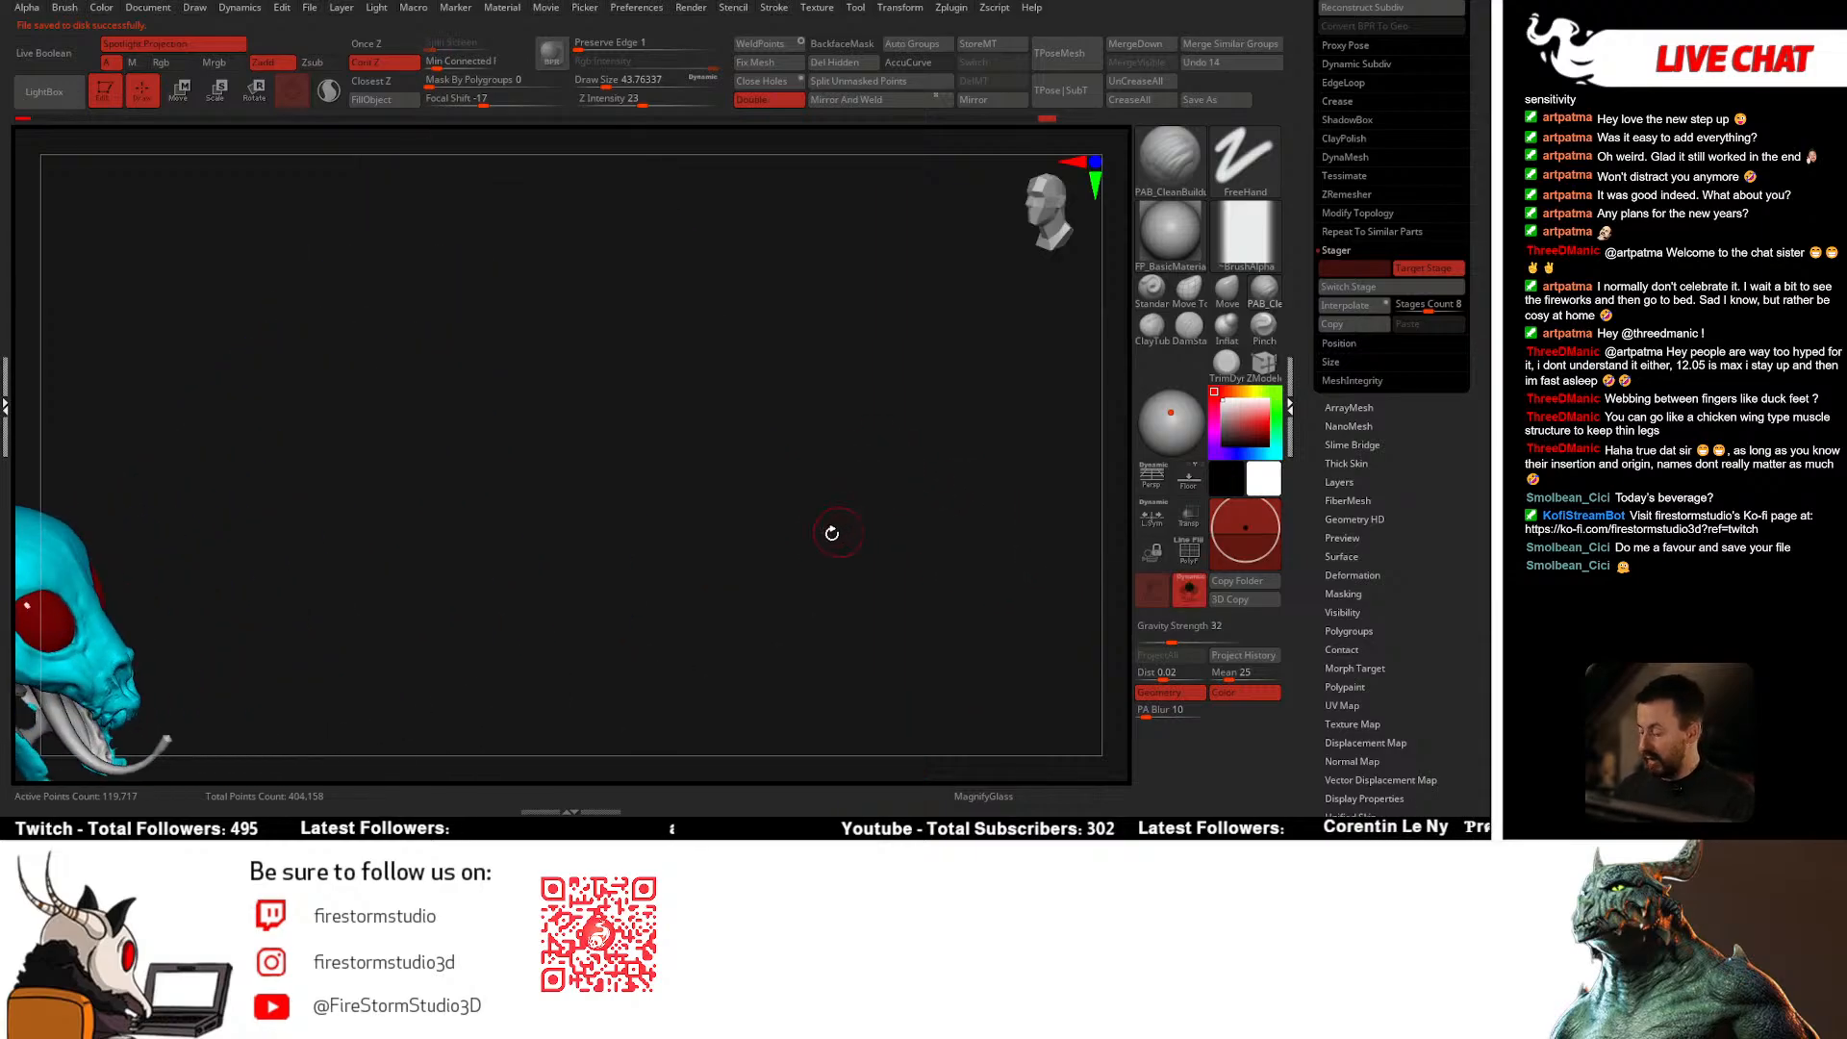
left_click_drag(833, 533, 1085, 396, "alt")
left_click(1339, 251)
left_click_drag(1463, 206, 1445, 233)
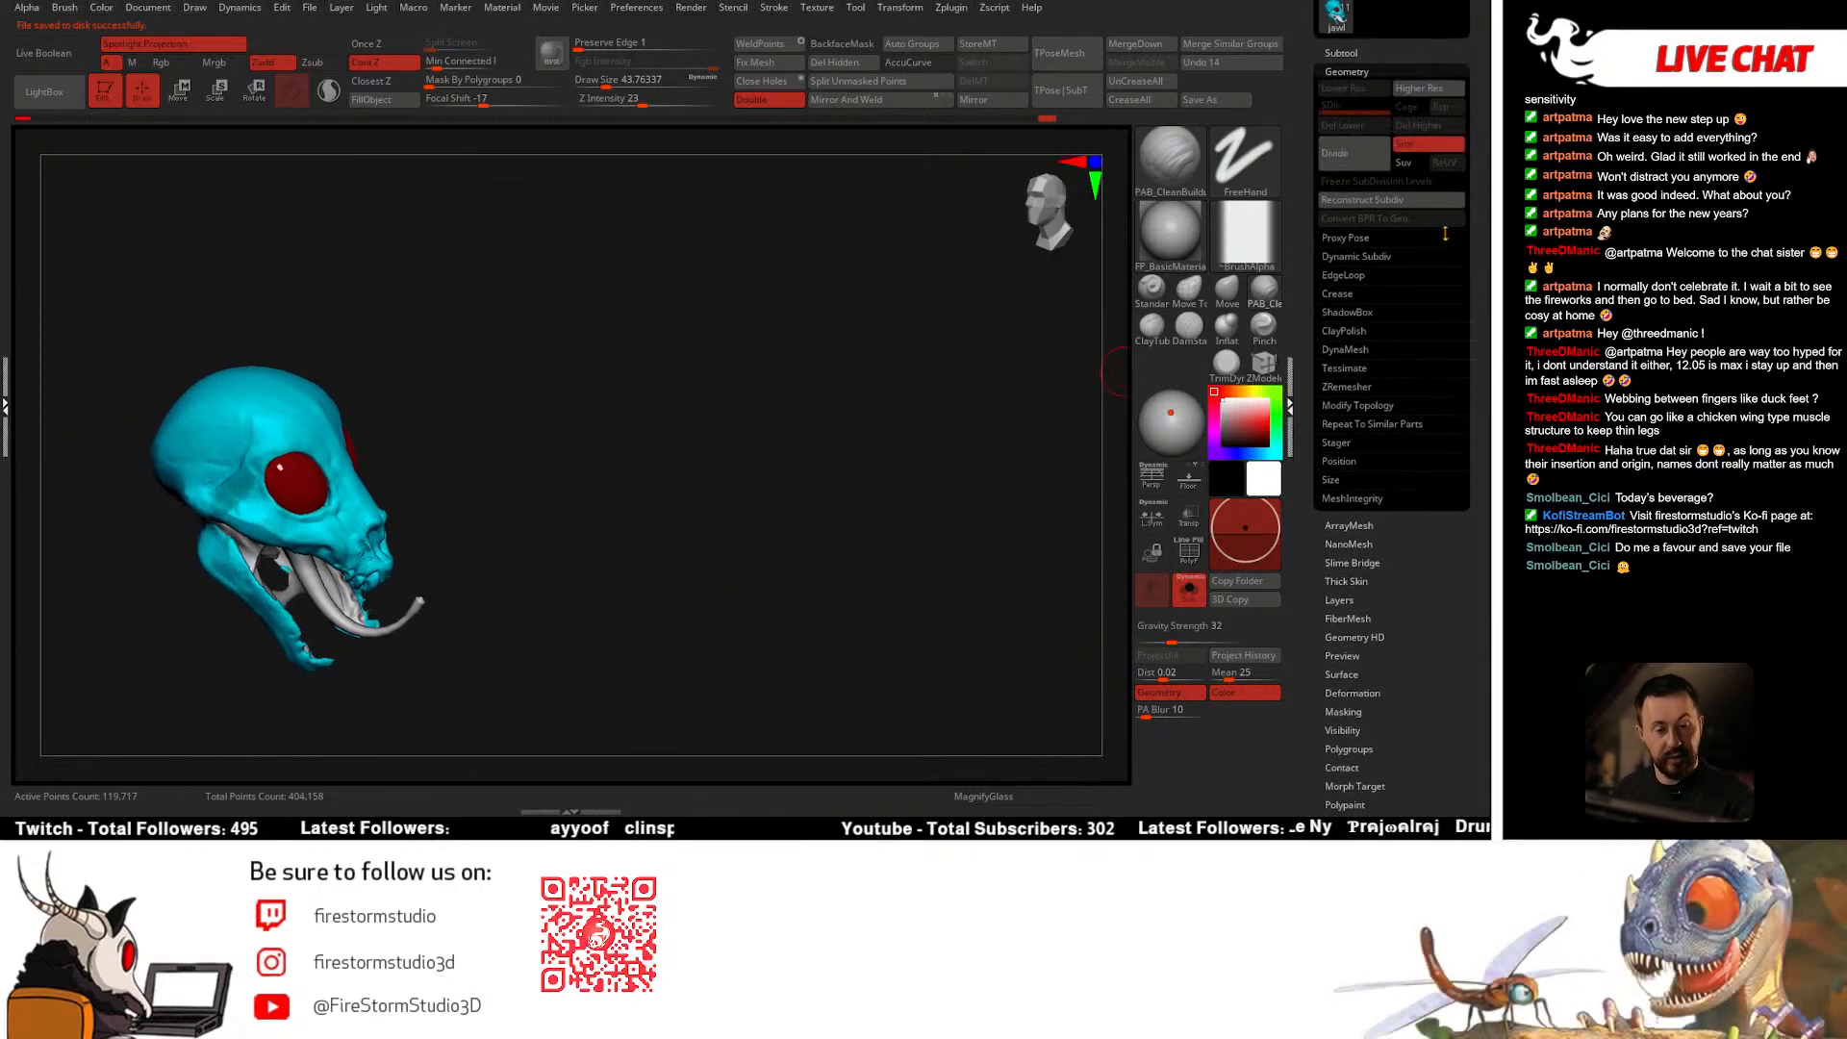
left_click(1393, 73)
left_click(1342, 56)
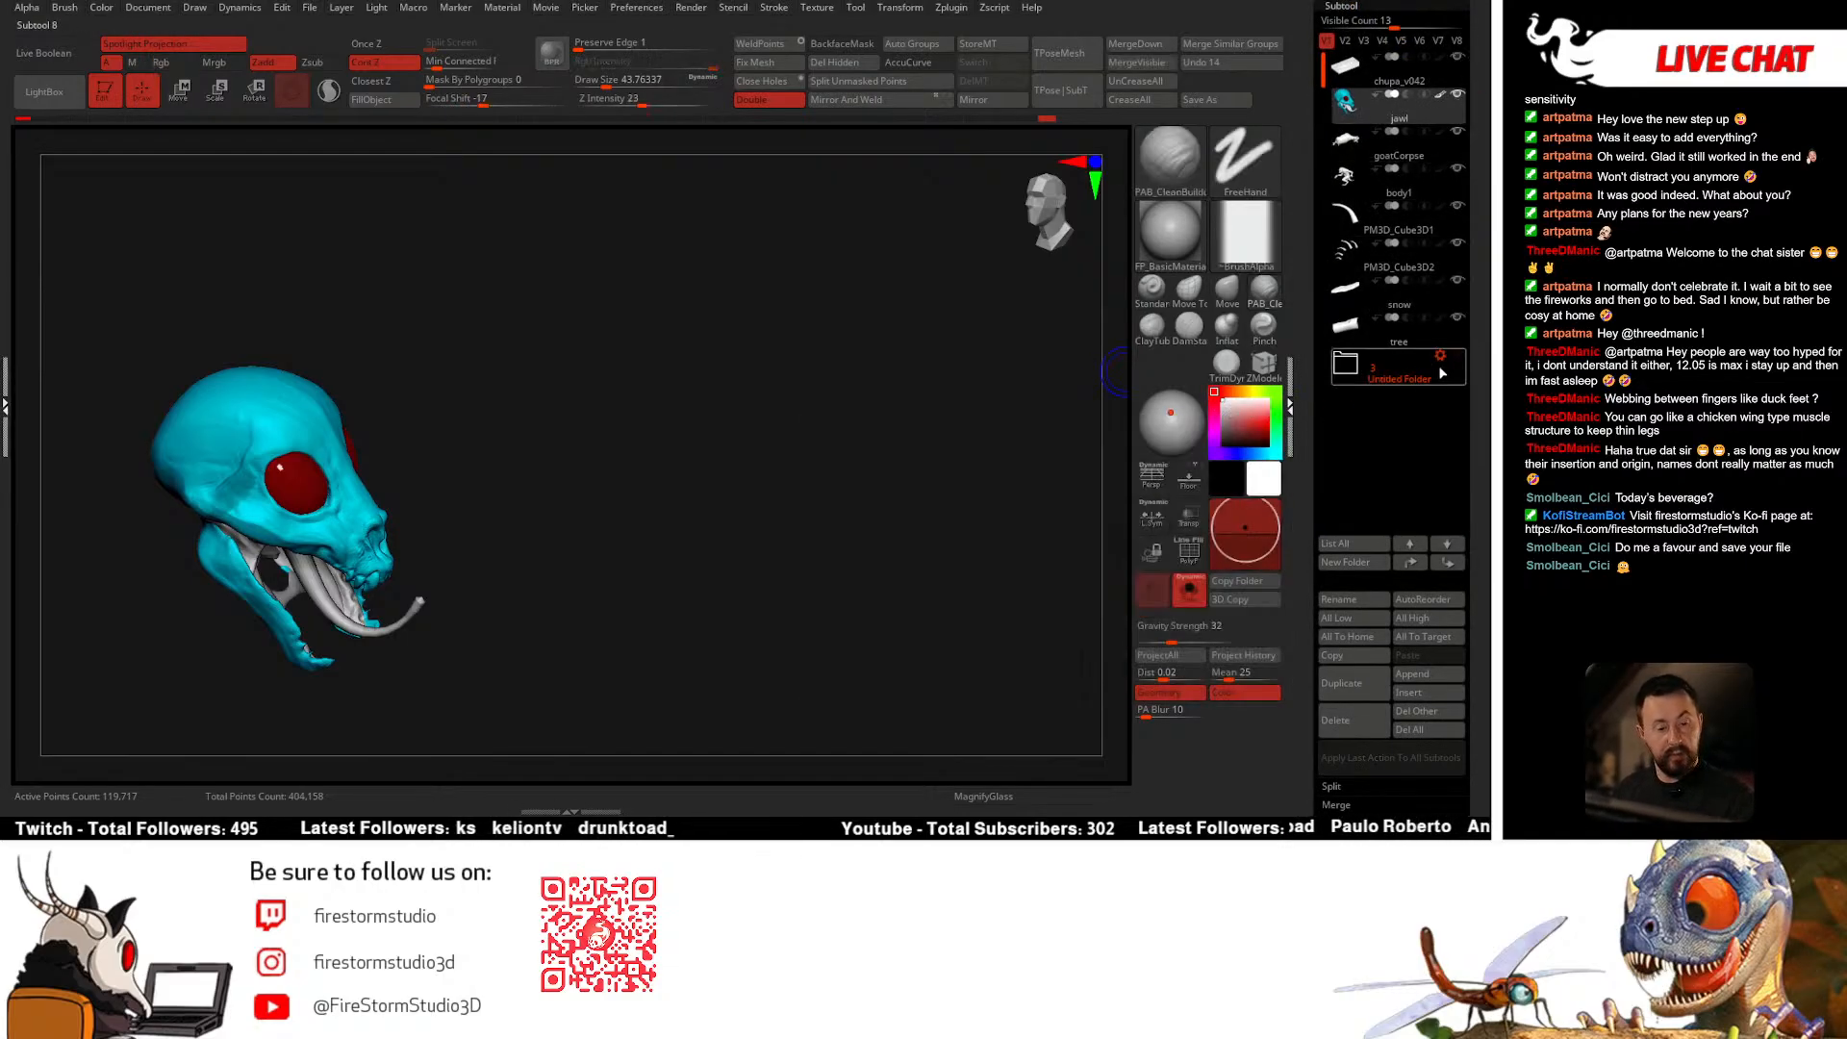
Step: Turn off Solo display to show the full creature scene and select the body1 subtool
left_click(1189, 589)
right_click_drag(866, 534, 752, 571)
key("f")
left_click(682, 313, "alt")
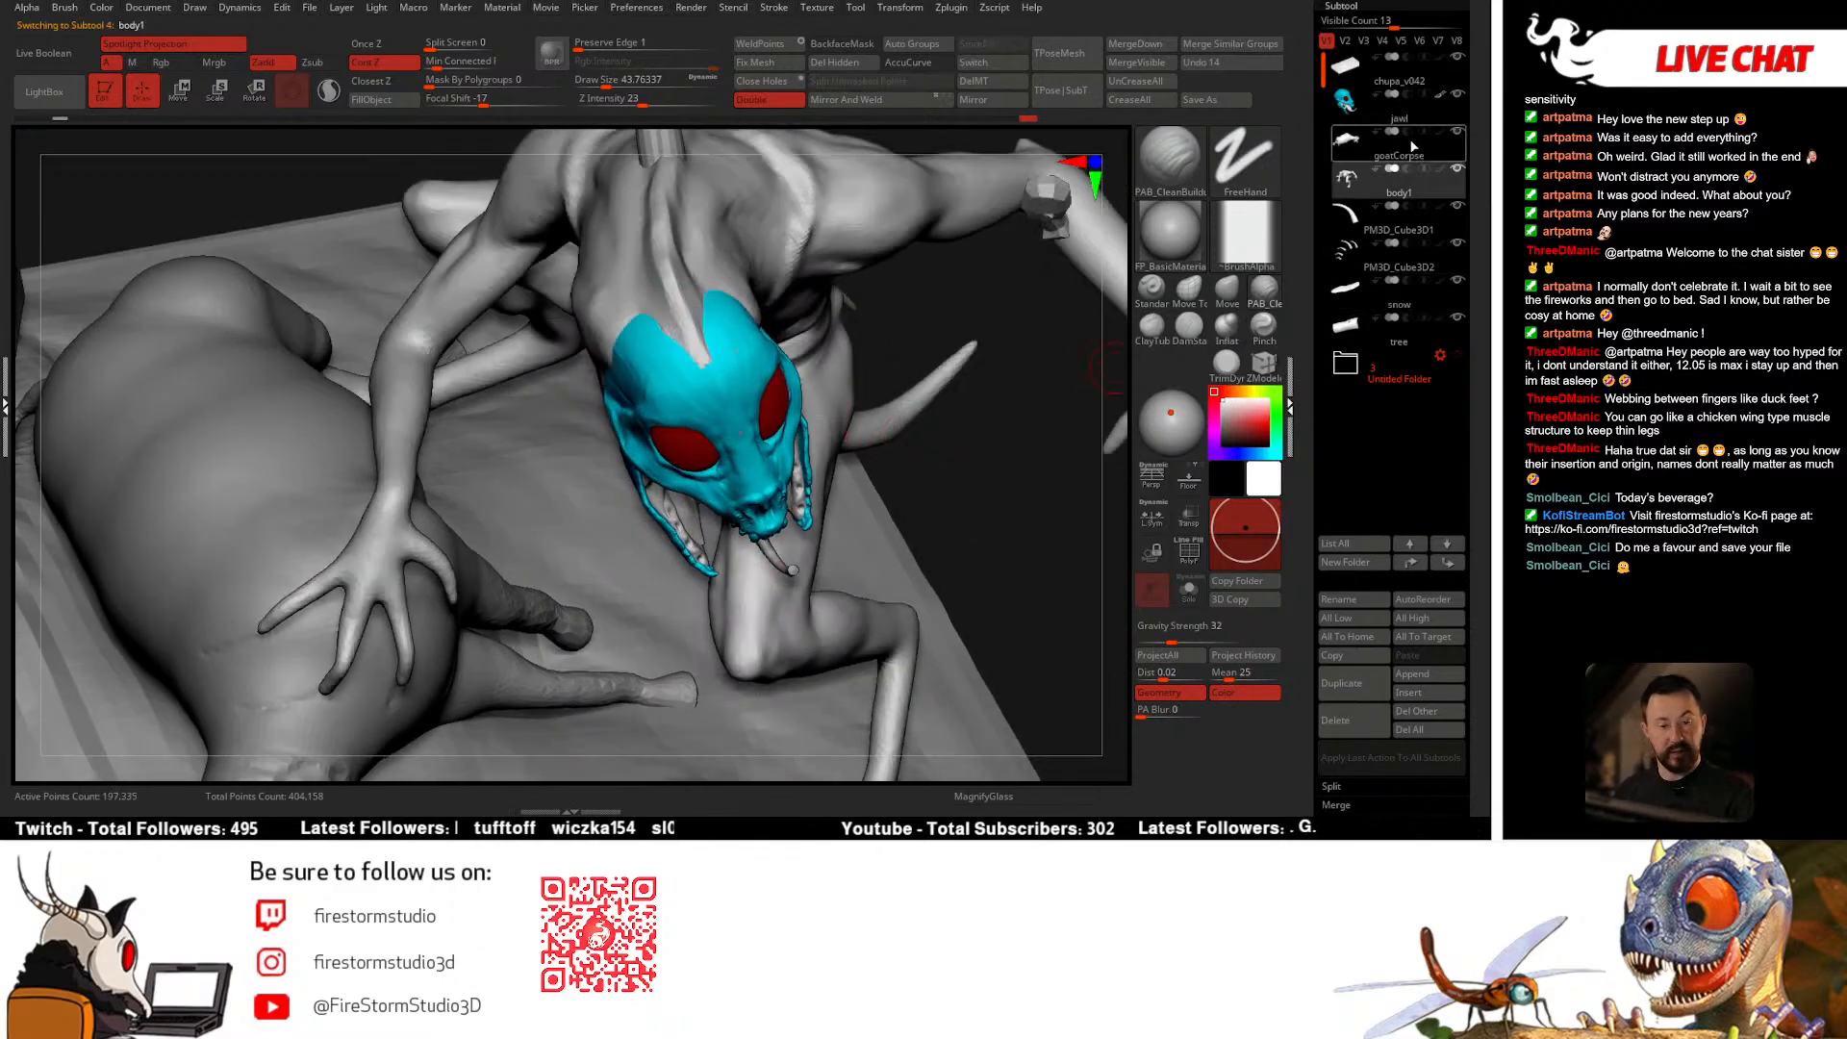
Step: Lower the body by two subdivision levels and adjust the neck behind the skull with the Move brush
key("b")
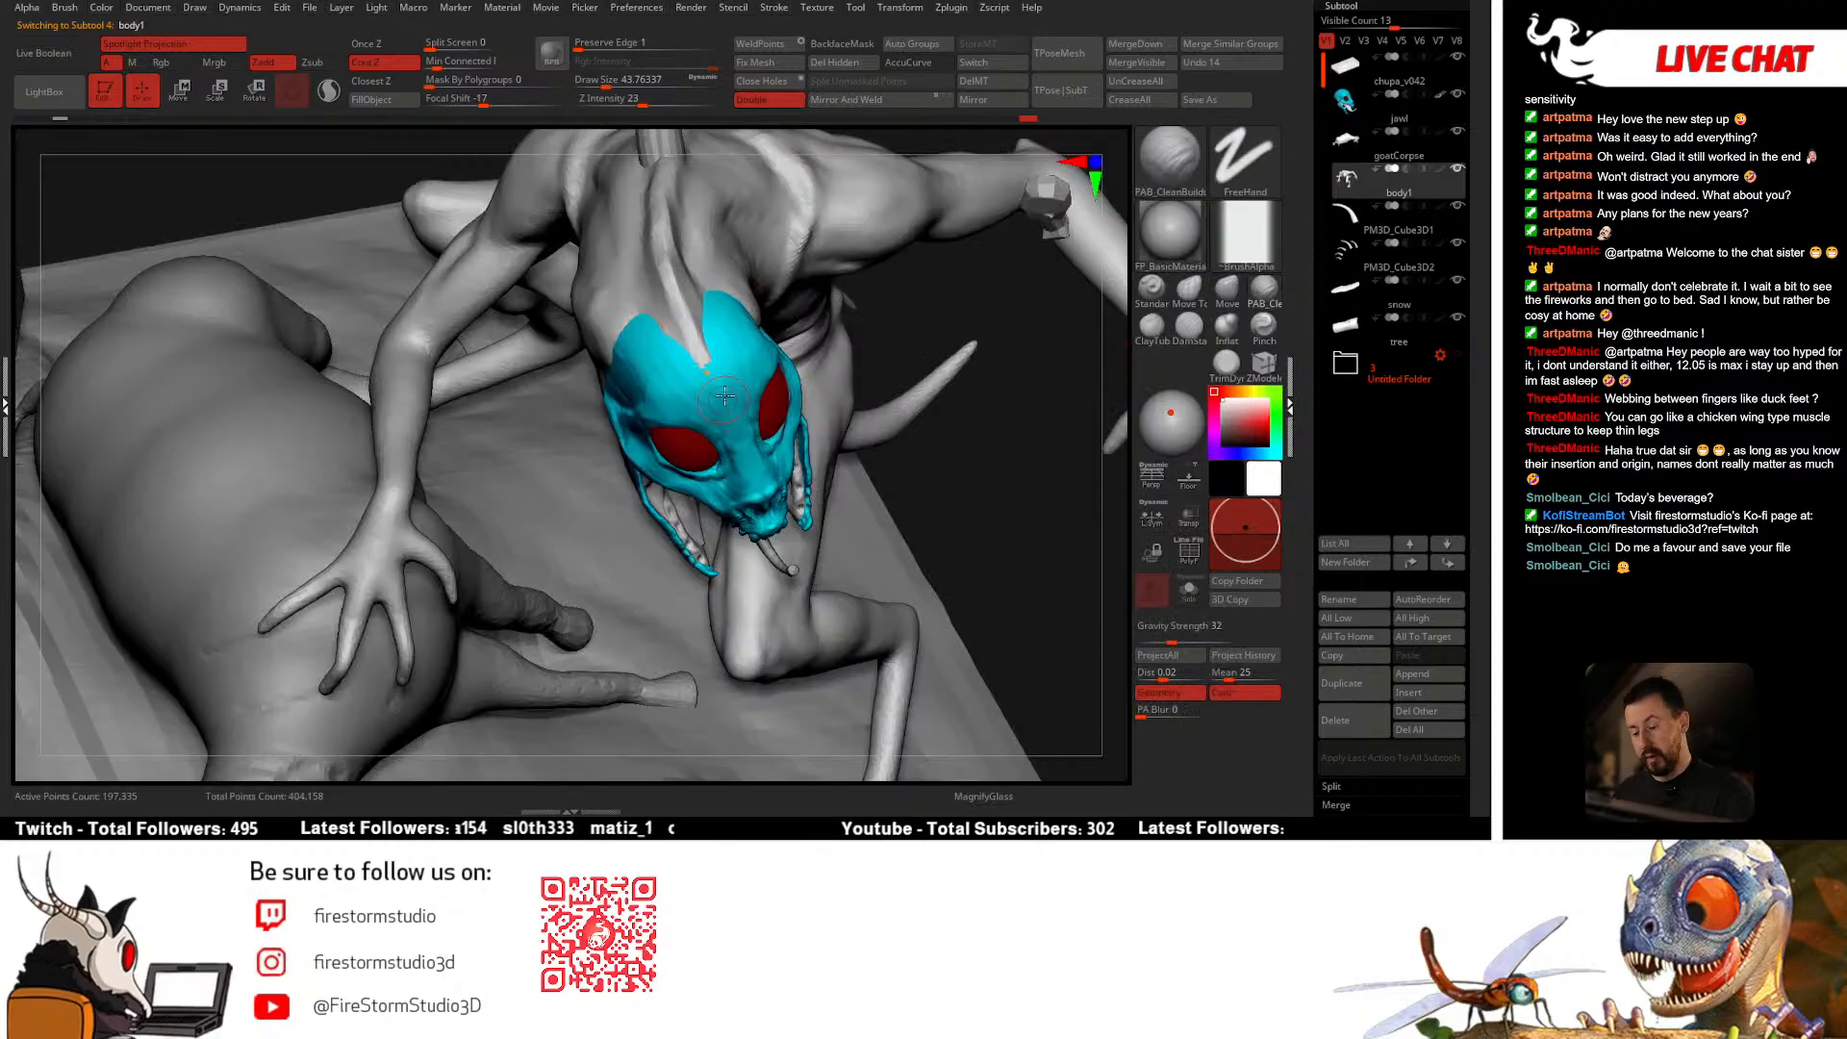
mouse_move(727, 395)
right_mouse_down()
mouse_move(783, 491)
mouse_move(741, 481)
mouse_move(708, 402)
mouse_move(747, 489)
mouse_move(743, 535)
mouse_move(640, 568)
mouse_move(654, 510)
right_mouse_up()
right_click_drag(654, 510, 697, 476)
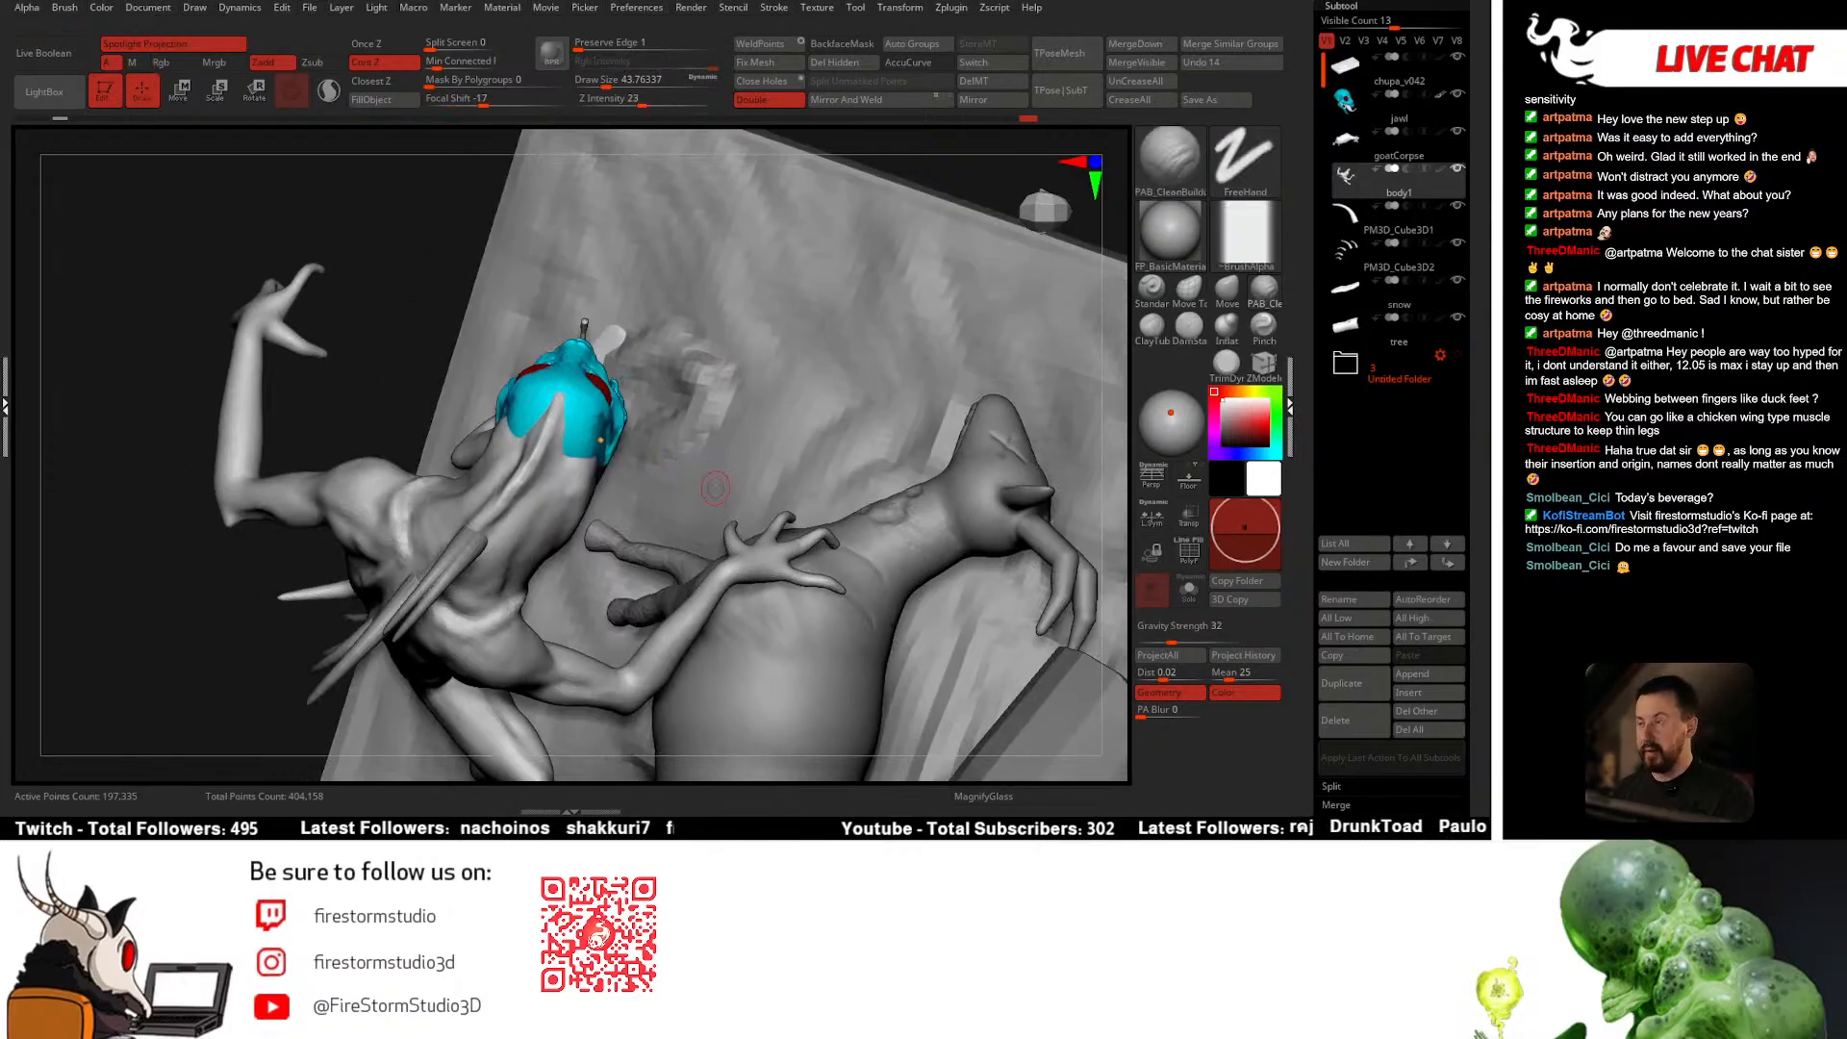
left_click(1227, 288)
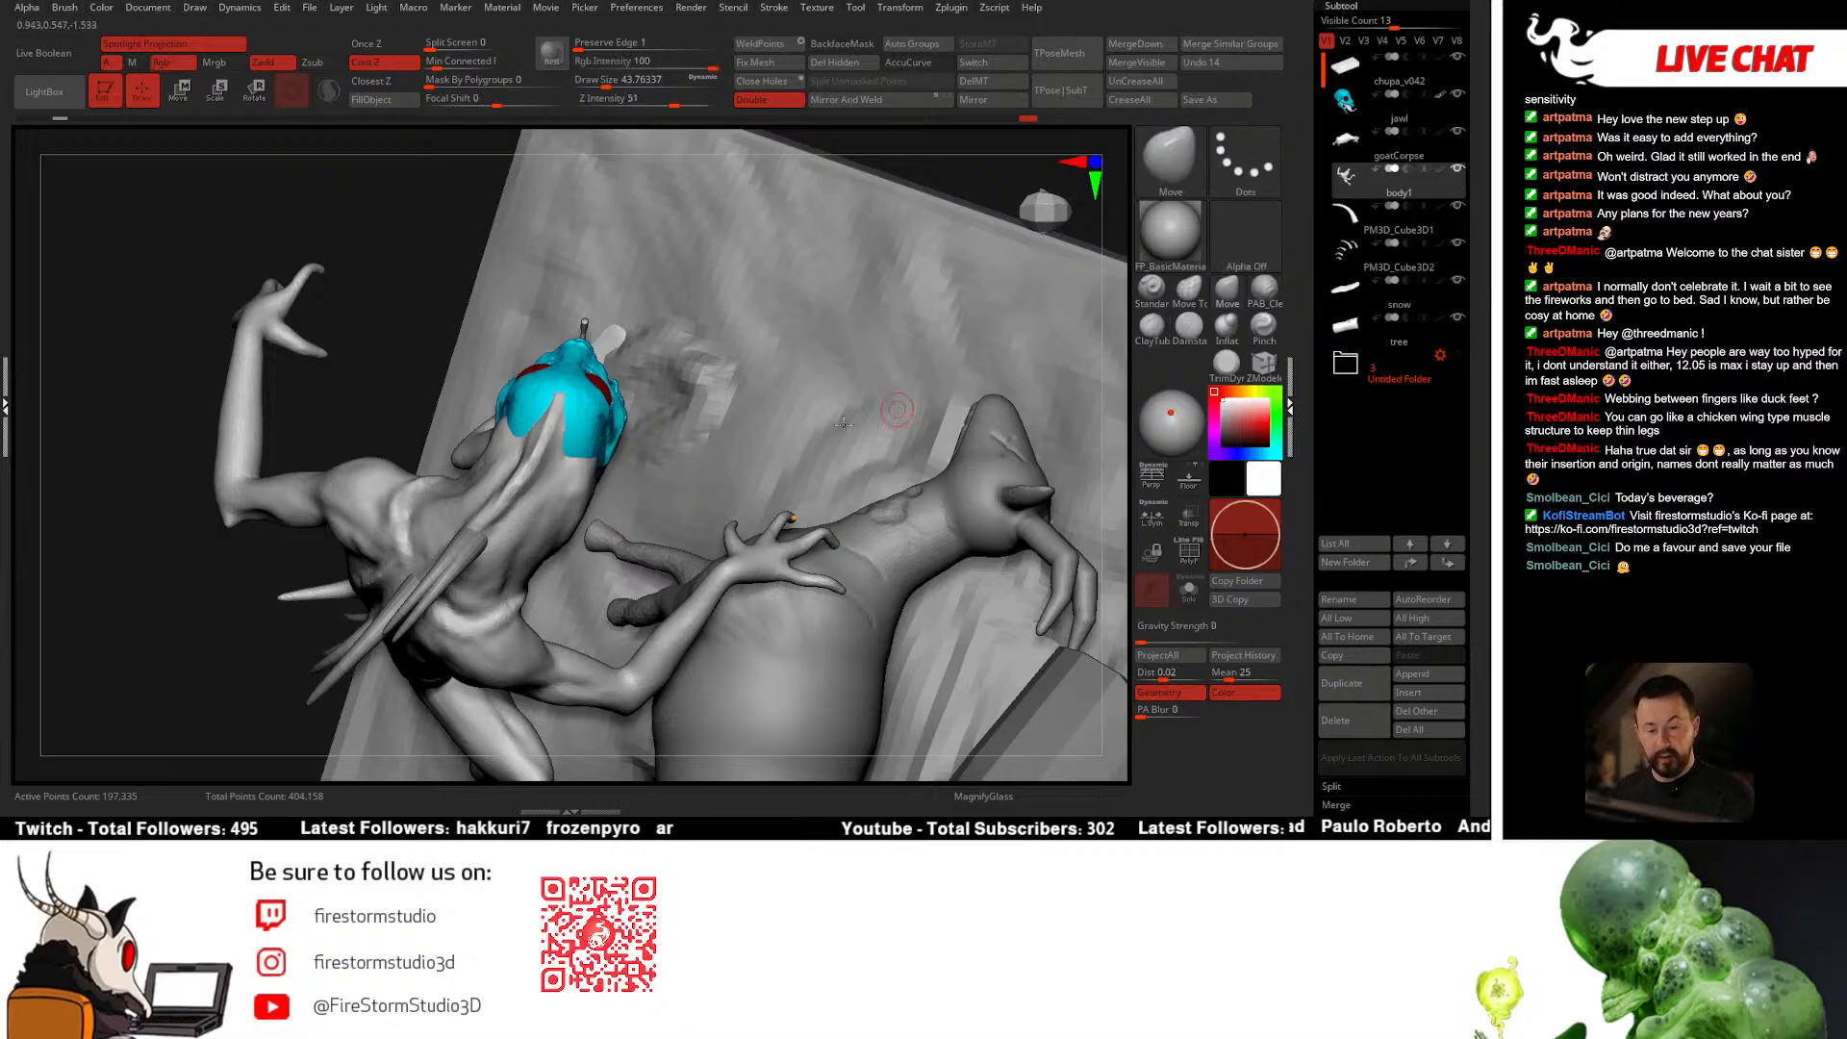
key("shift+d")
key("shift+d")
key("space")
right_click_drag(583, 467, 572, 461)
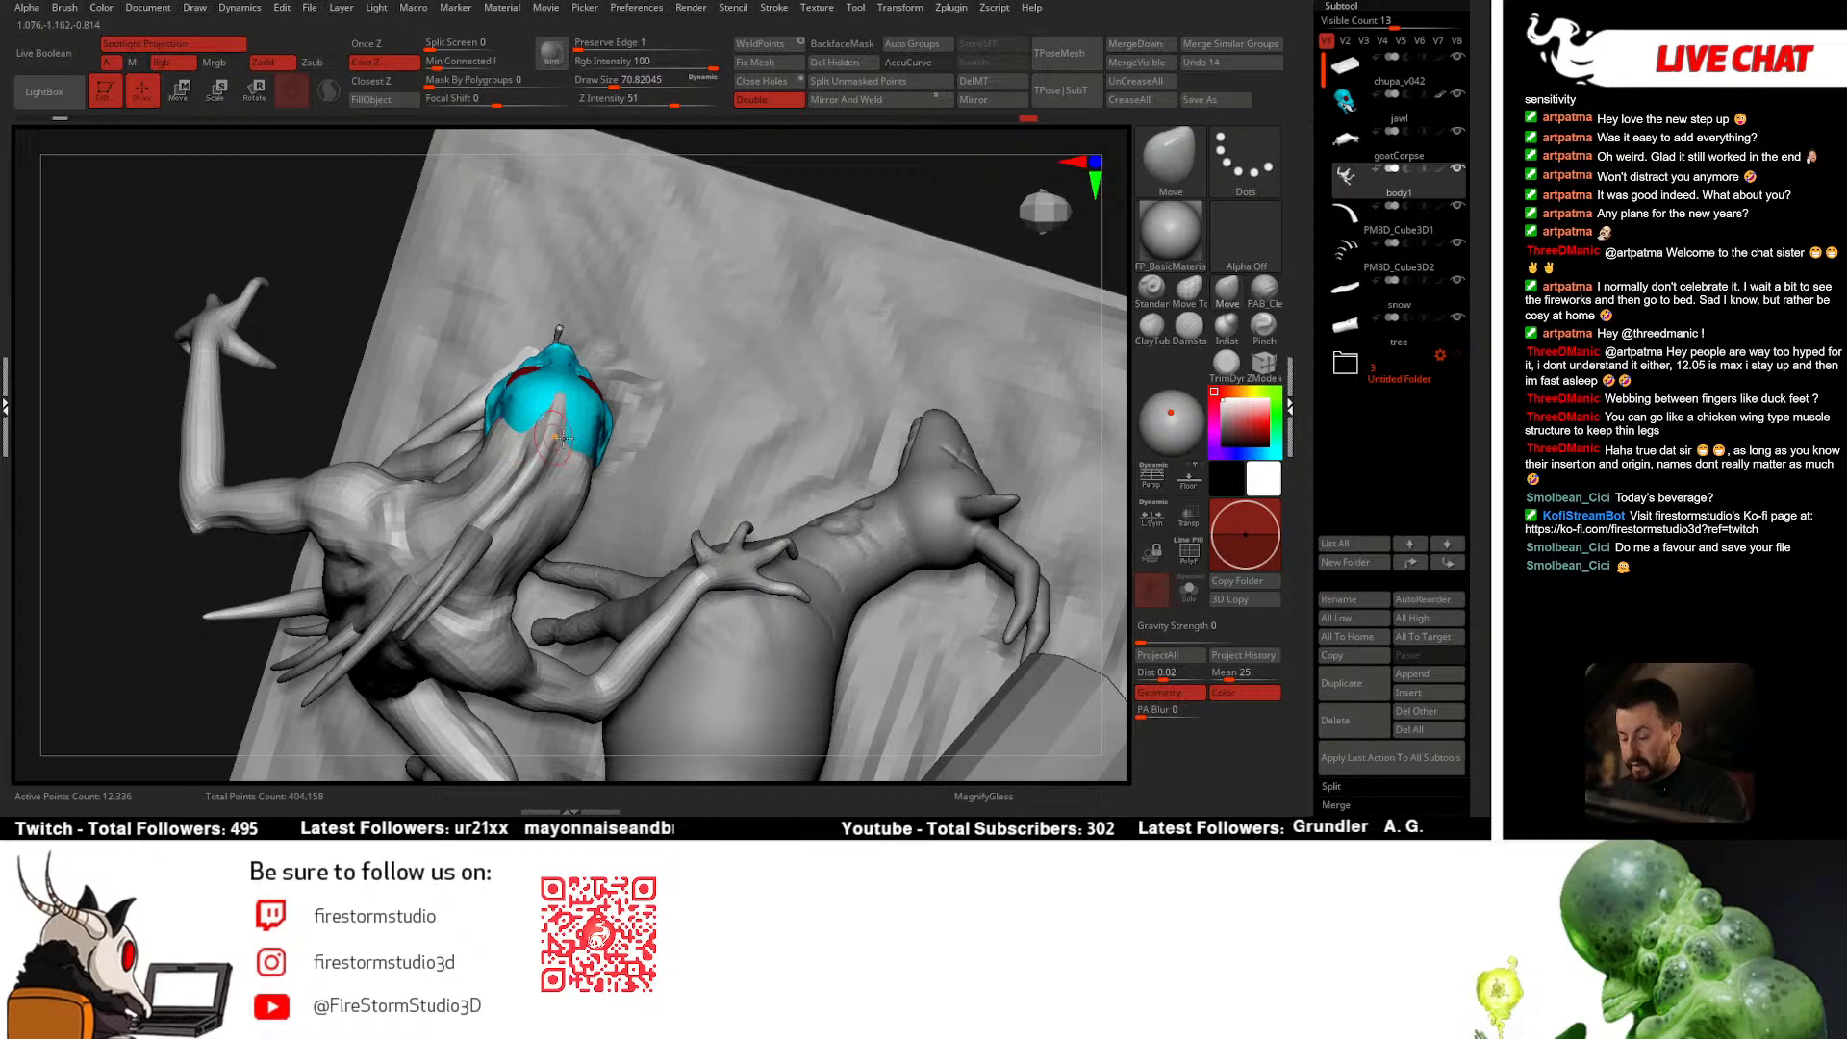
mouse_move(593, 465)
right_mouse_down()
mouse_move(596, 438)
mouse_move(596, 481)
right_mouse_up()
key("space")
left_click_drag(687, 414, 648, 414)
right_click_drag(654, 339, 487, 553)
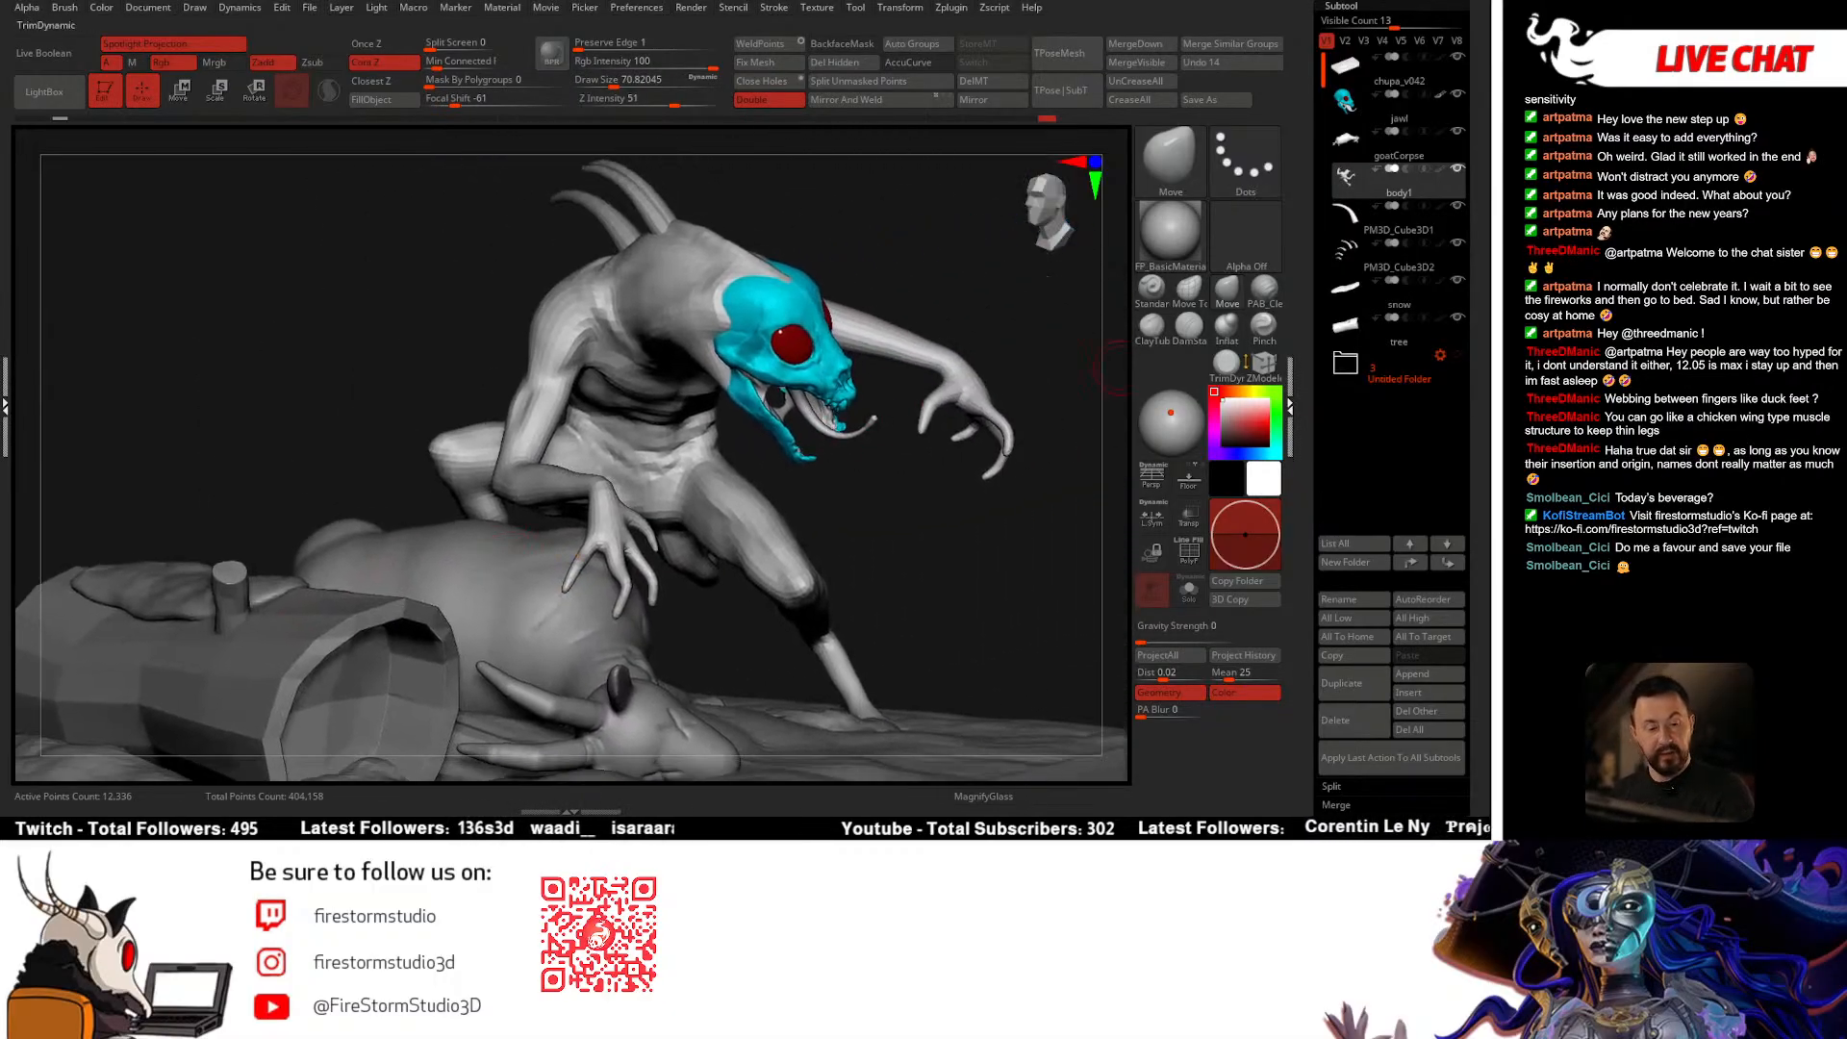
Step: Hide the PM3D_Cube3D1 and PM3D_Cube3D2 spike subtools on the creature's back
left_click(1418, 371)
left_click(1347, 364)
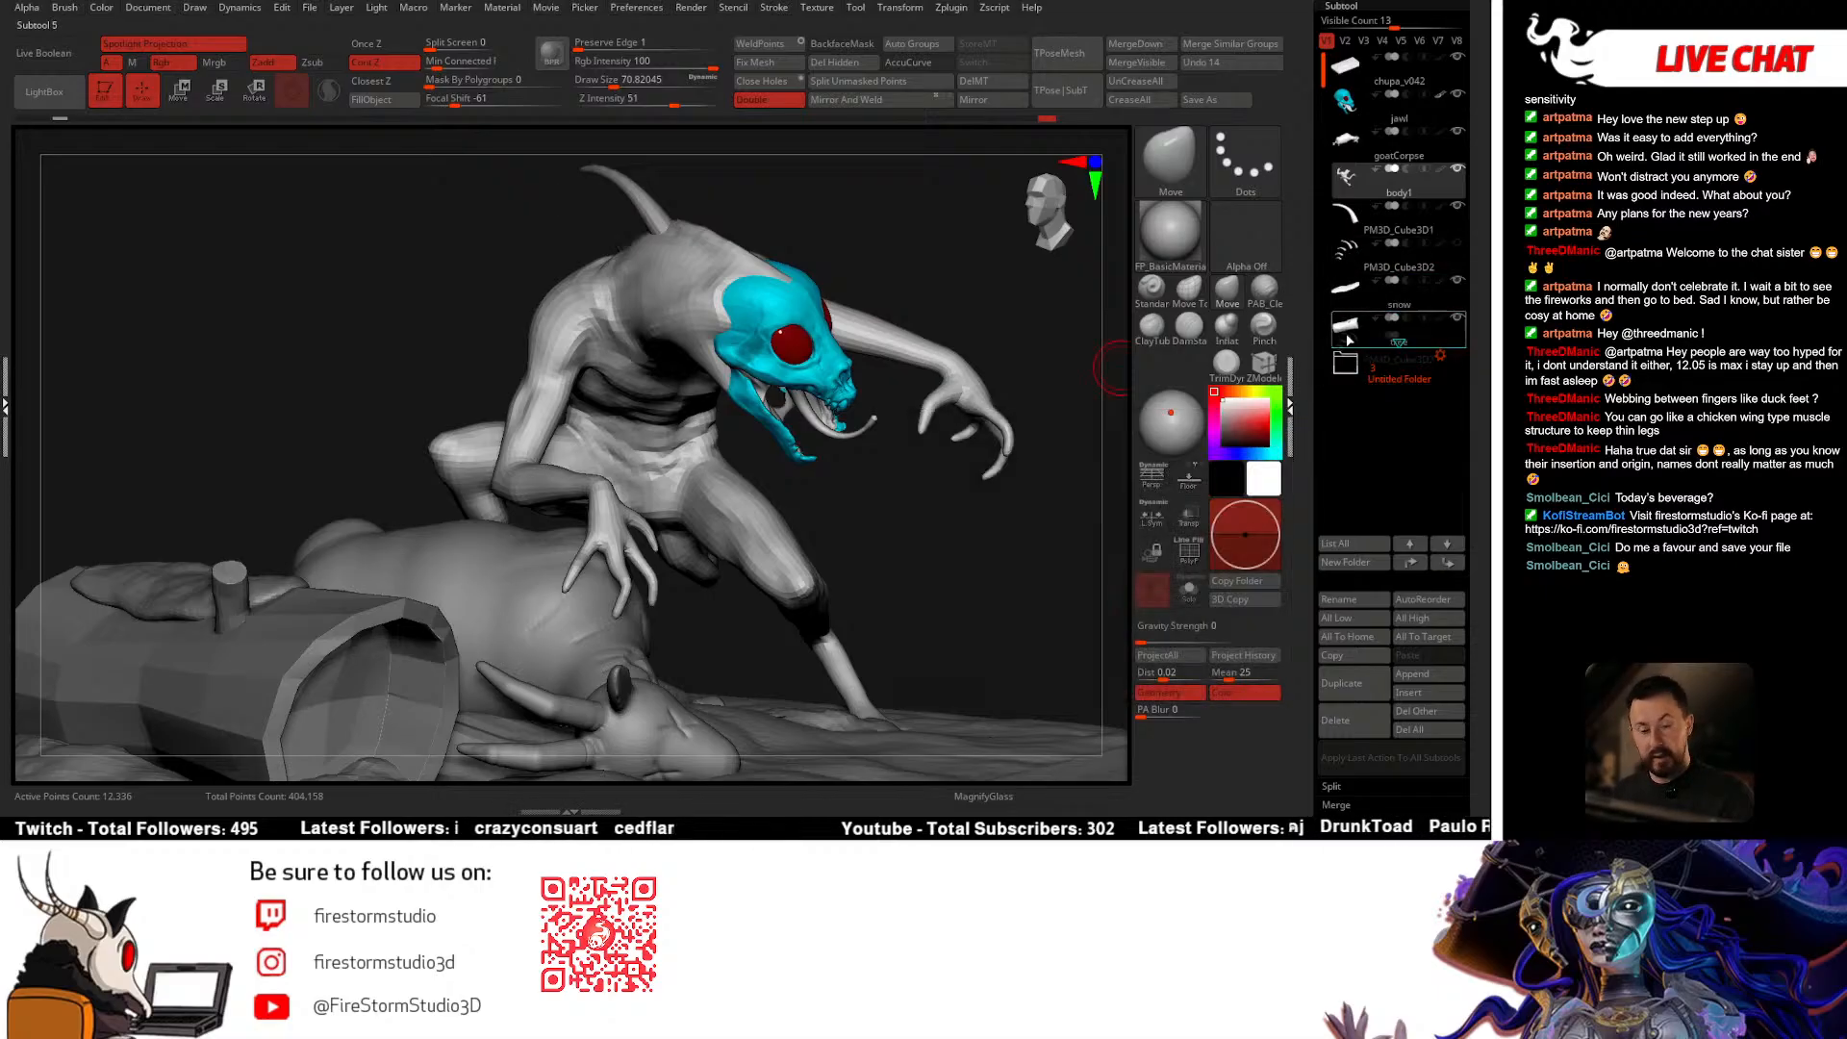
left_click(1459, 206)
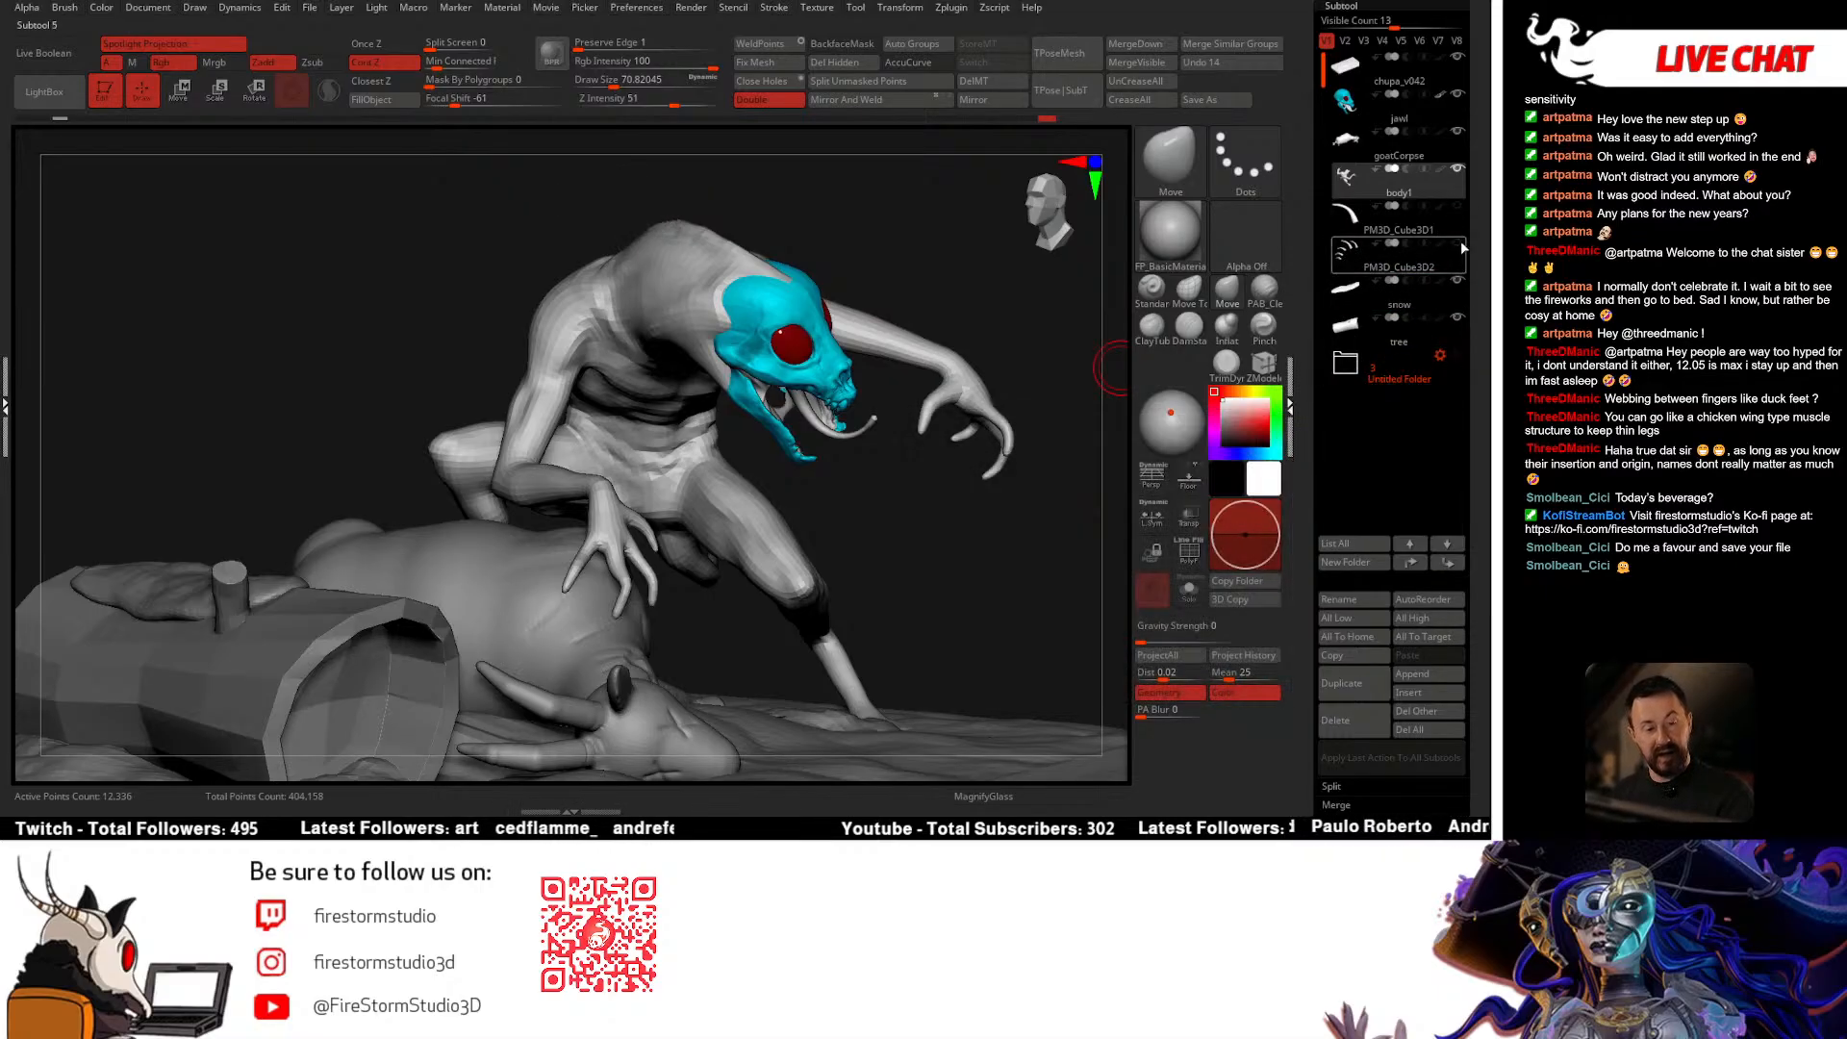
Step: Show the spike subtools on the creature's back again and enlarge the Move brush to a draw size of about 120
left_click(1459, 243)
mouse_move(1053, 400)
right_mouse_down()
mouse_move(755, 479)
mouse_move(654, 462)
mouse_move(717, 466)
mouse_move(739, 540)
mouse_move(760, 547)
right_mouse_up()
key("space")
left_click_drag(546, 367, 557, 367)
right_click_drag(558, 367, 556, 390)
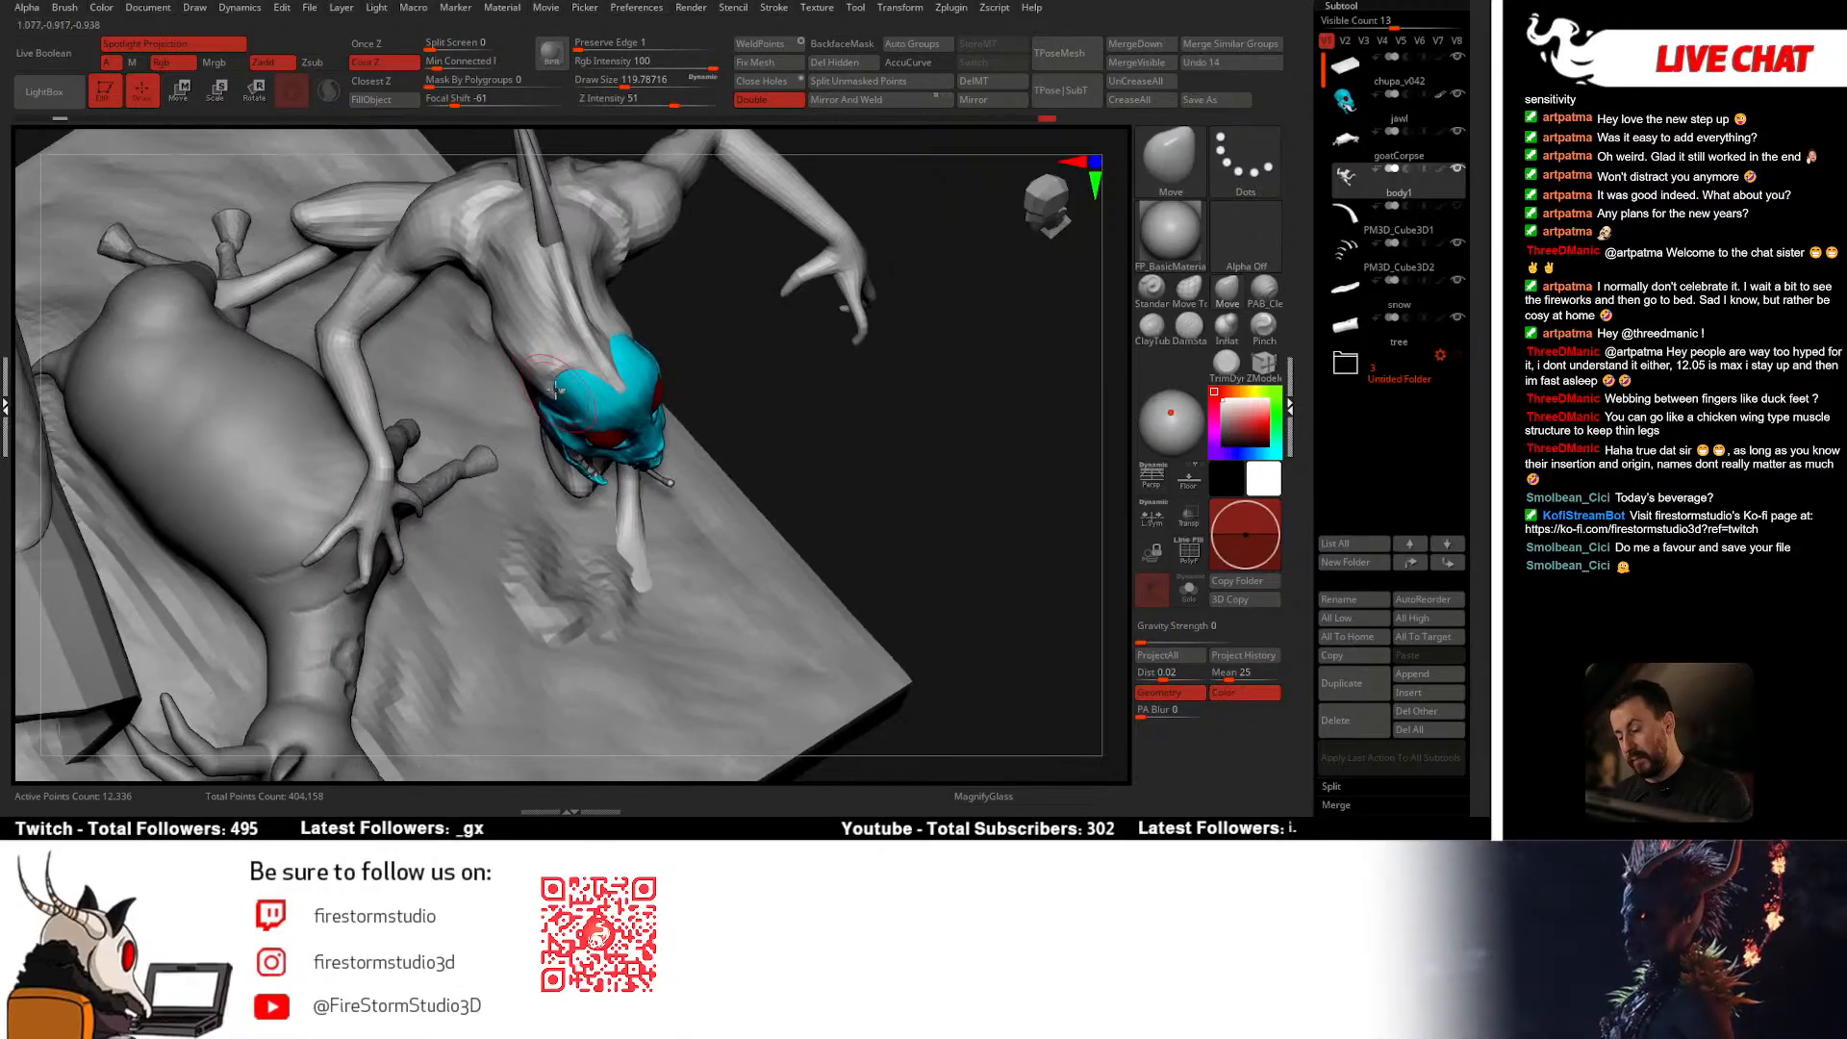
Step: Reshape the creature's neck and shoulders around the skull with the Move brush, reducing the draw size to about 87 and smaller
mouse_move(496, 329)
right_mouse_down()
mouse_move(575, 396)
mouse_move(534, 370)
mouse_move(589, 356)
mouse_move(616, 390)
mouse_move(598, 414)
right_mouse_up()
key("space")
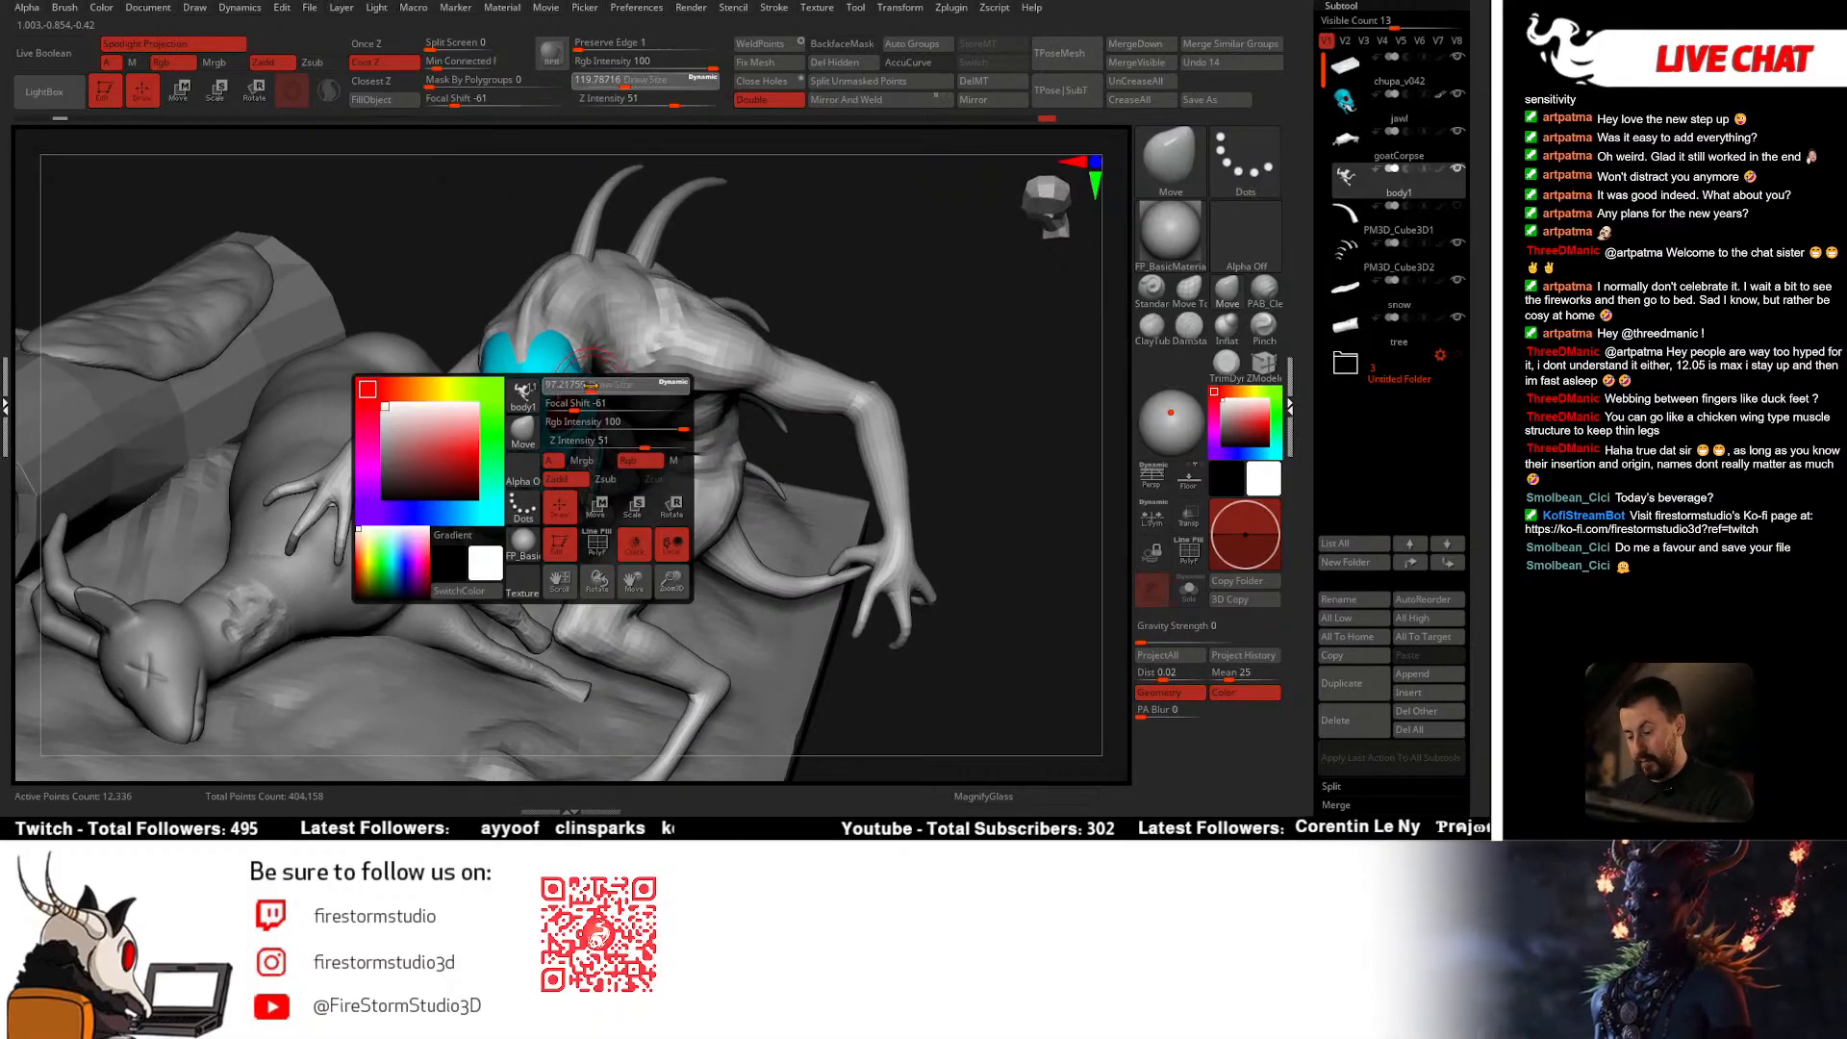
left_click_drag(594, 416, 585, 416)
right_click_drag(582, 394, 577, 428)
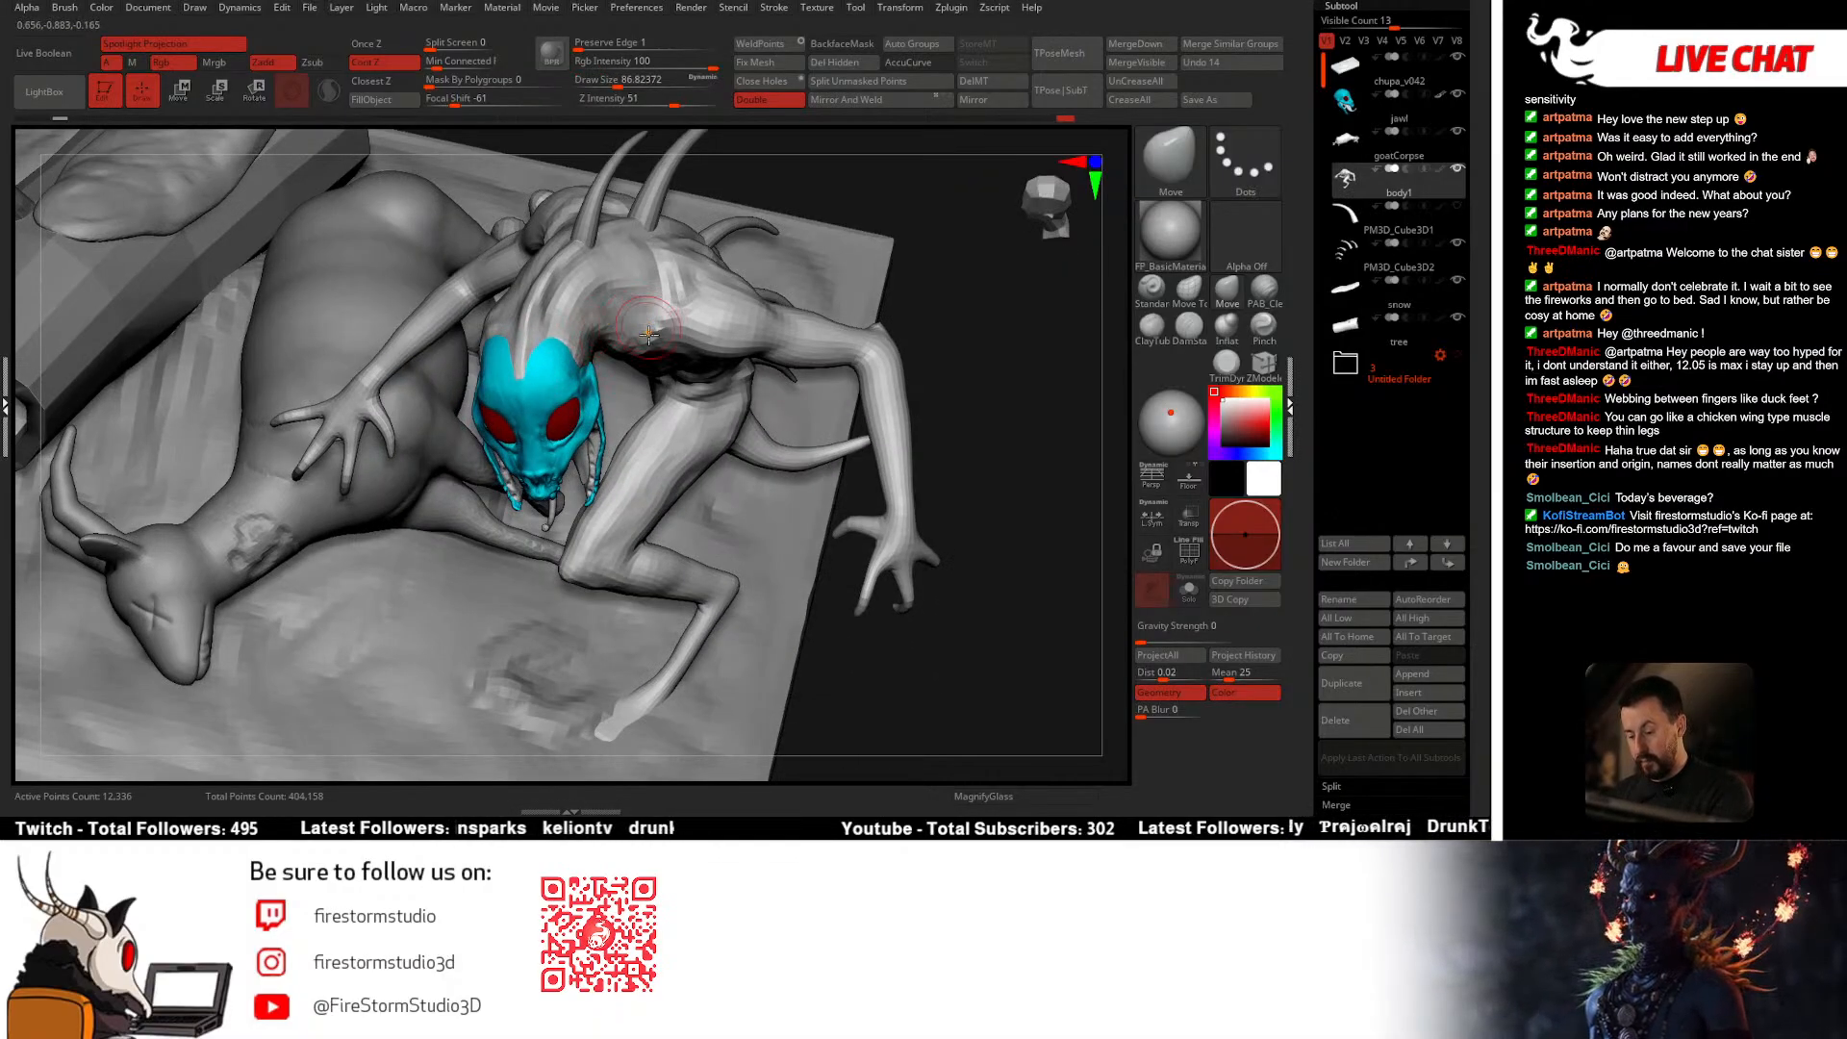
mouse_move(650, 334)
right_mouse_down()
mouse_move(951, 453)
mouse_move(784, 458)
right_mouse_up()
key("space")
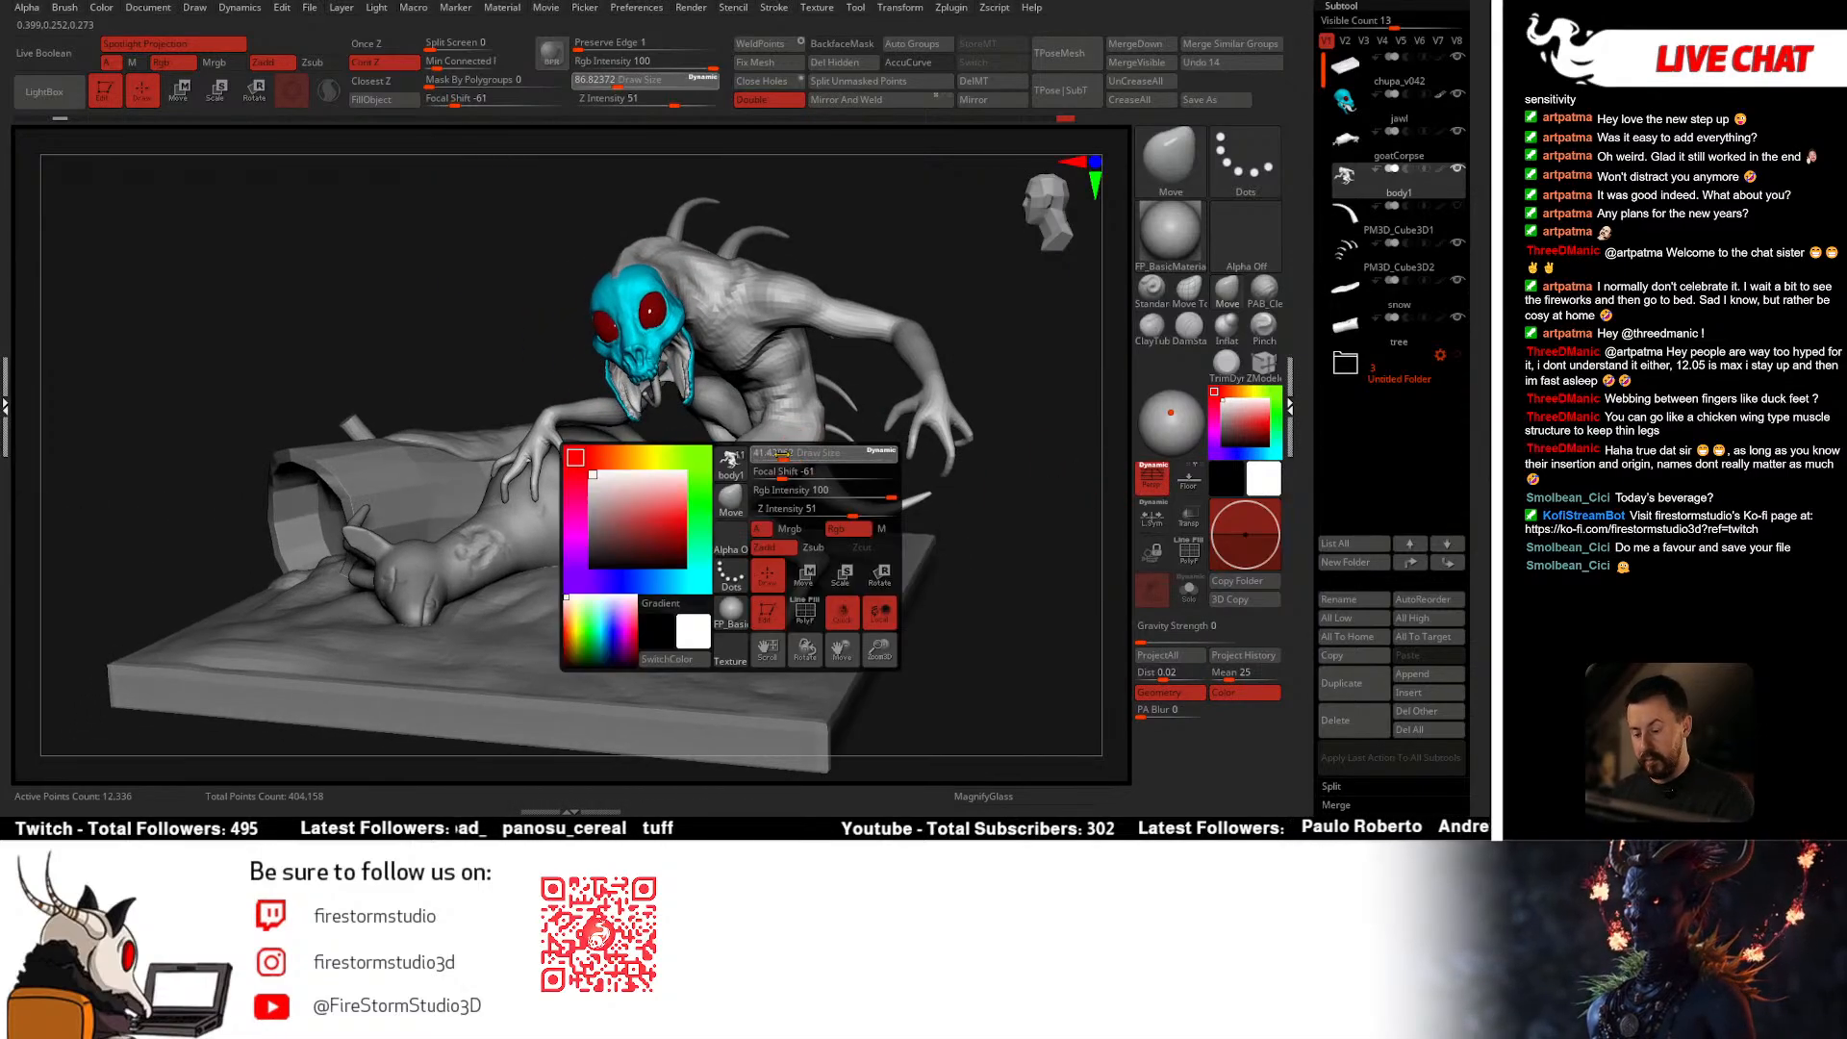
left_click_drag(785, 454, 772, 453)
mouse_move(770, 442)
right_mouse_down()
mouse_move(761, 423)
mouse_move(748, 466)
mouse_move(850, 458)
mouse_move(719, 435)
mouse_move(819, 416)
mouse_move(766, 381)
right_mouse_up()
Step: Raise the body by two subdivision levels and smooth its surface with a small Smooth brush at a draw size of about 27
key("d")
key("d")
key("shift")
key("space")
left_click_drag(815, 443, 823, 444)
key("shift")
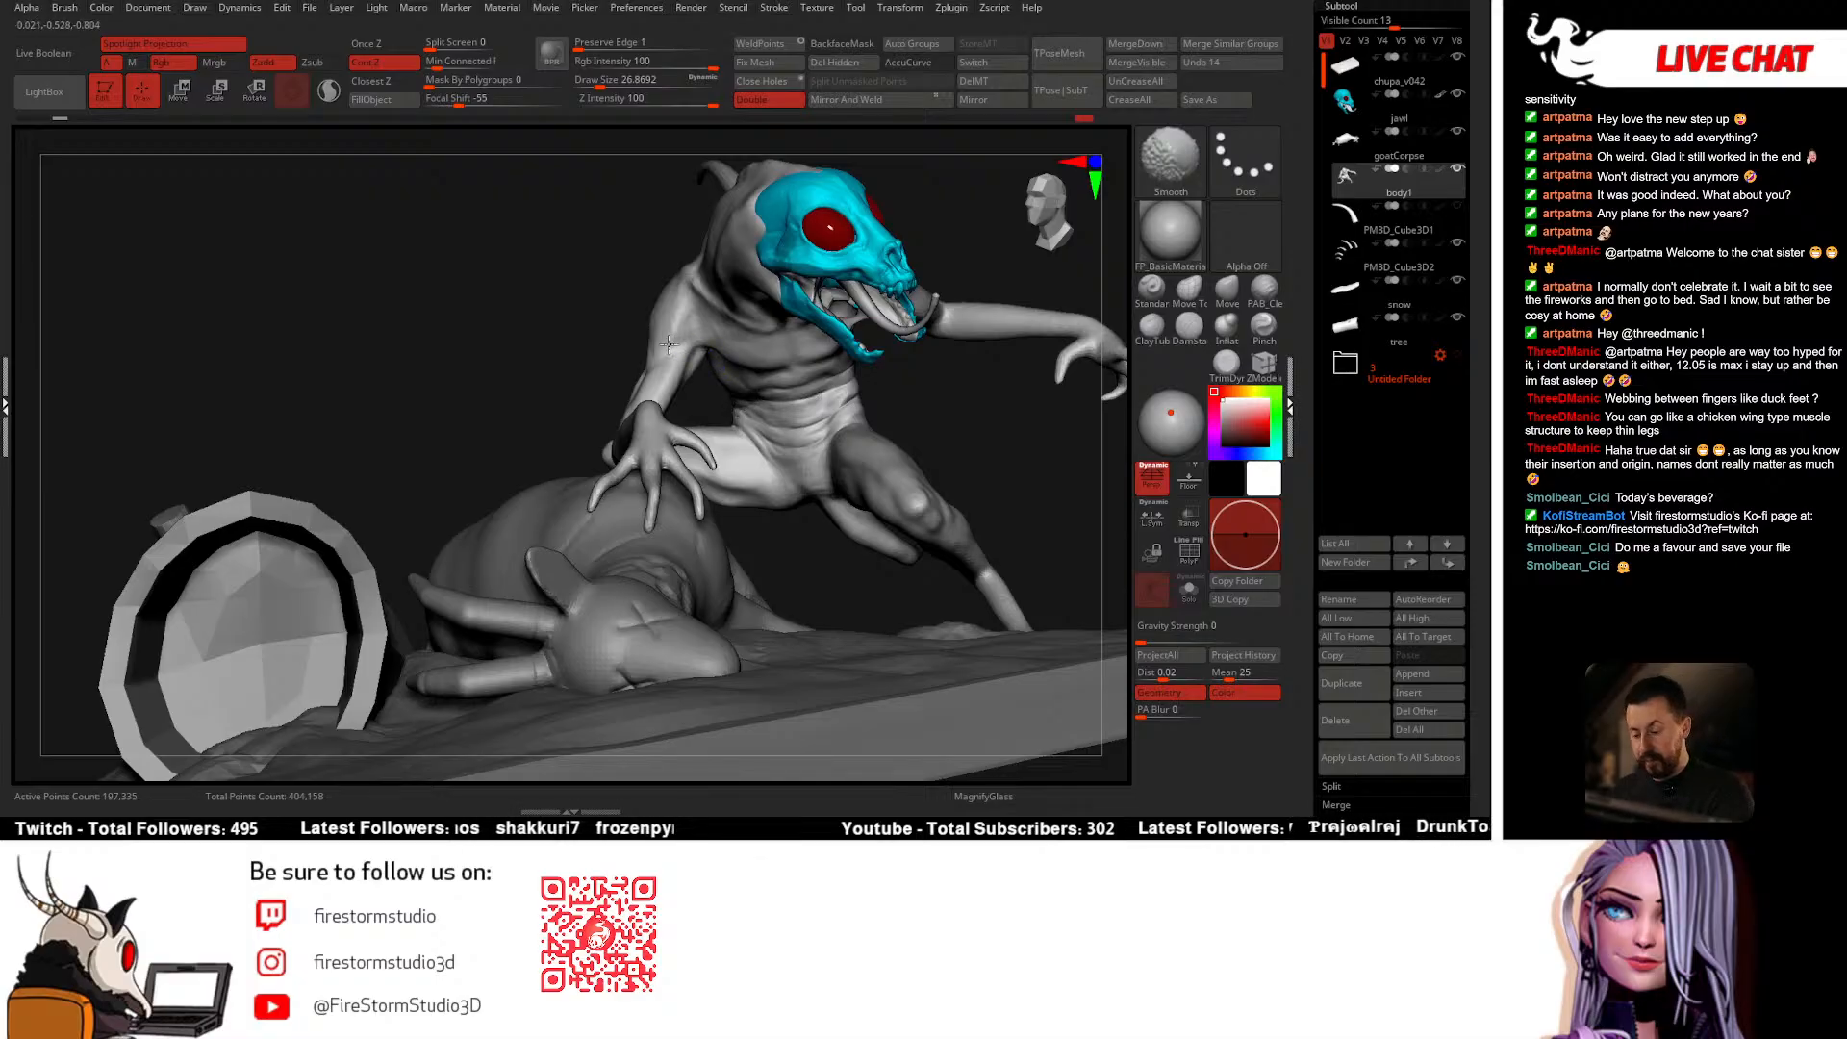
Step: Flatten the planes of the upper arm, shoulder and chest with the TrimDynamic brush at a draw size of about 68
mouse_move(706, 340)
right_mouse_down()
mouse_move(741, 356)
mouse_move(709, 349)
right_mouse_up()
left_click(1227, 363)
key("space")
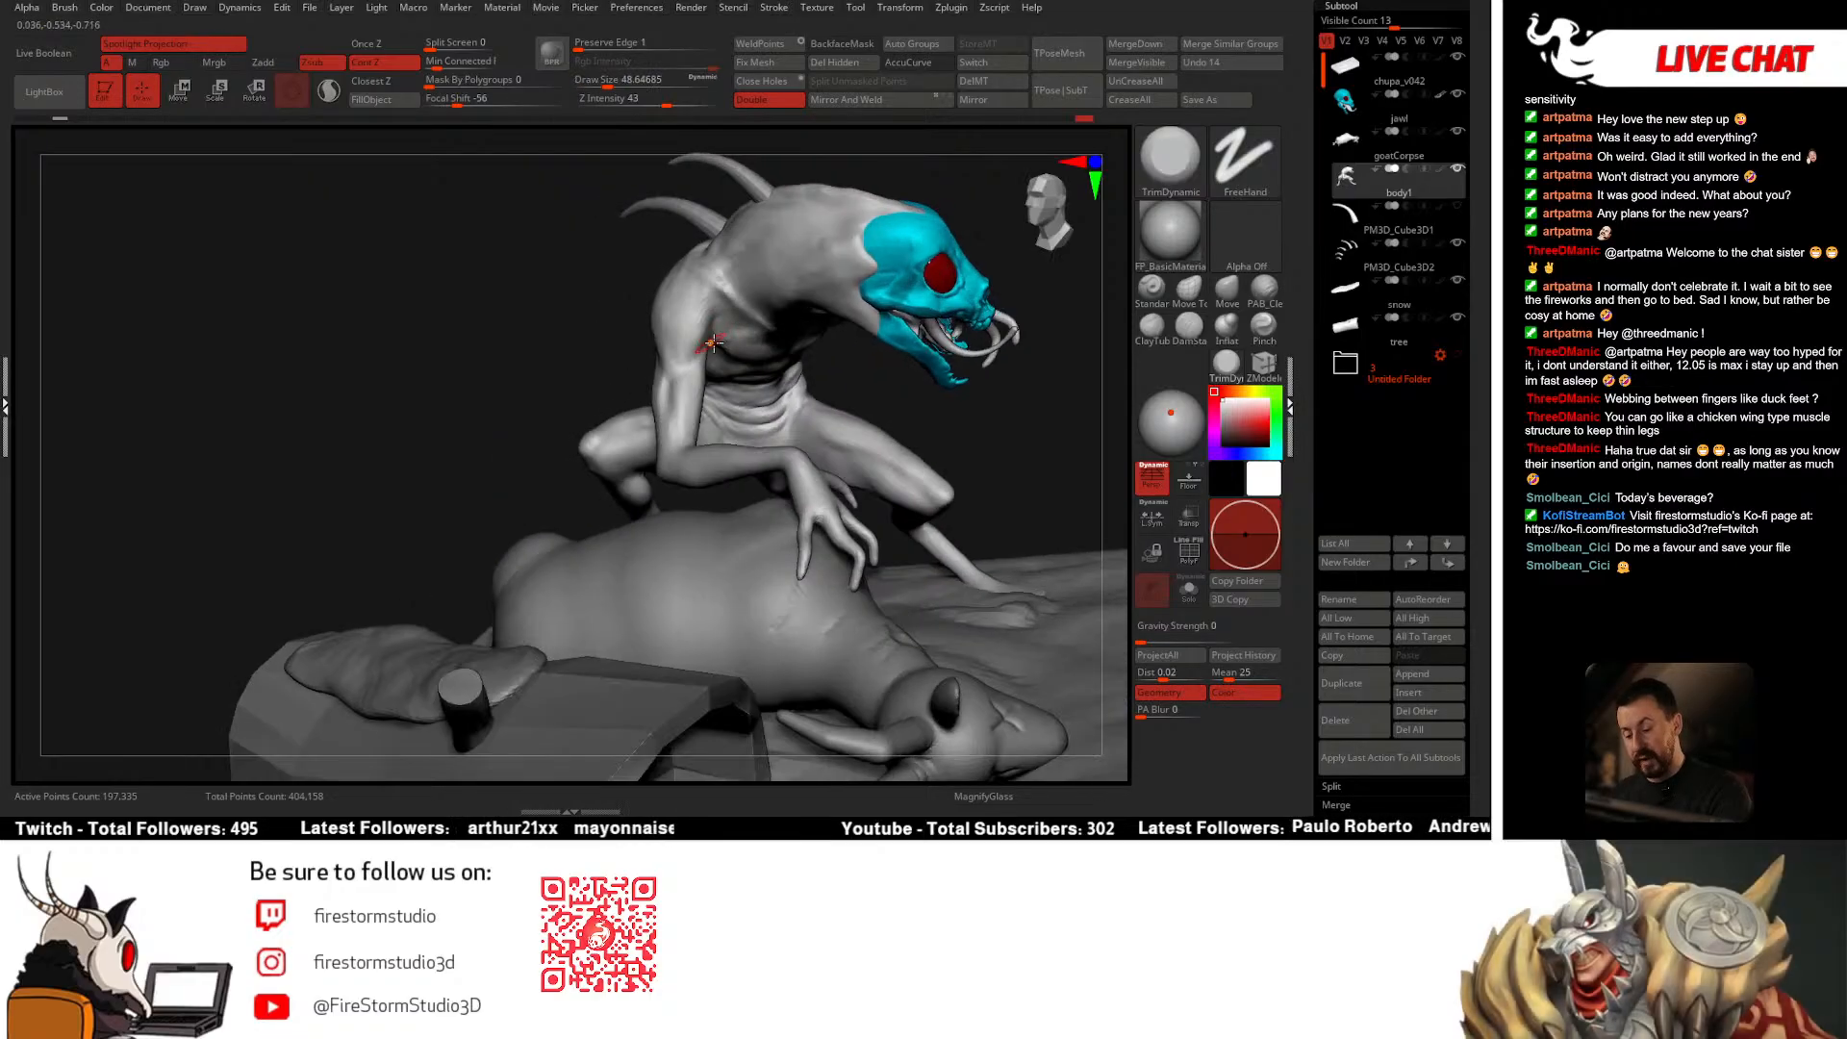
key("space")
left_click_drag(703, 333, 712, 332)
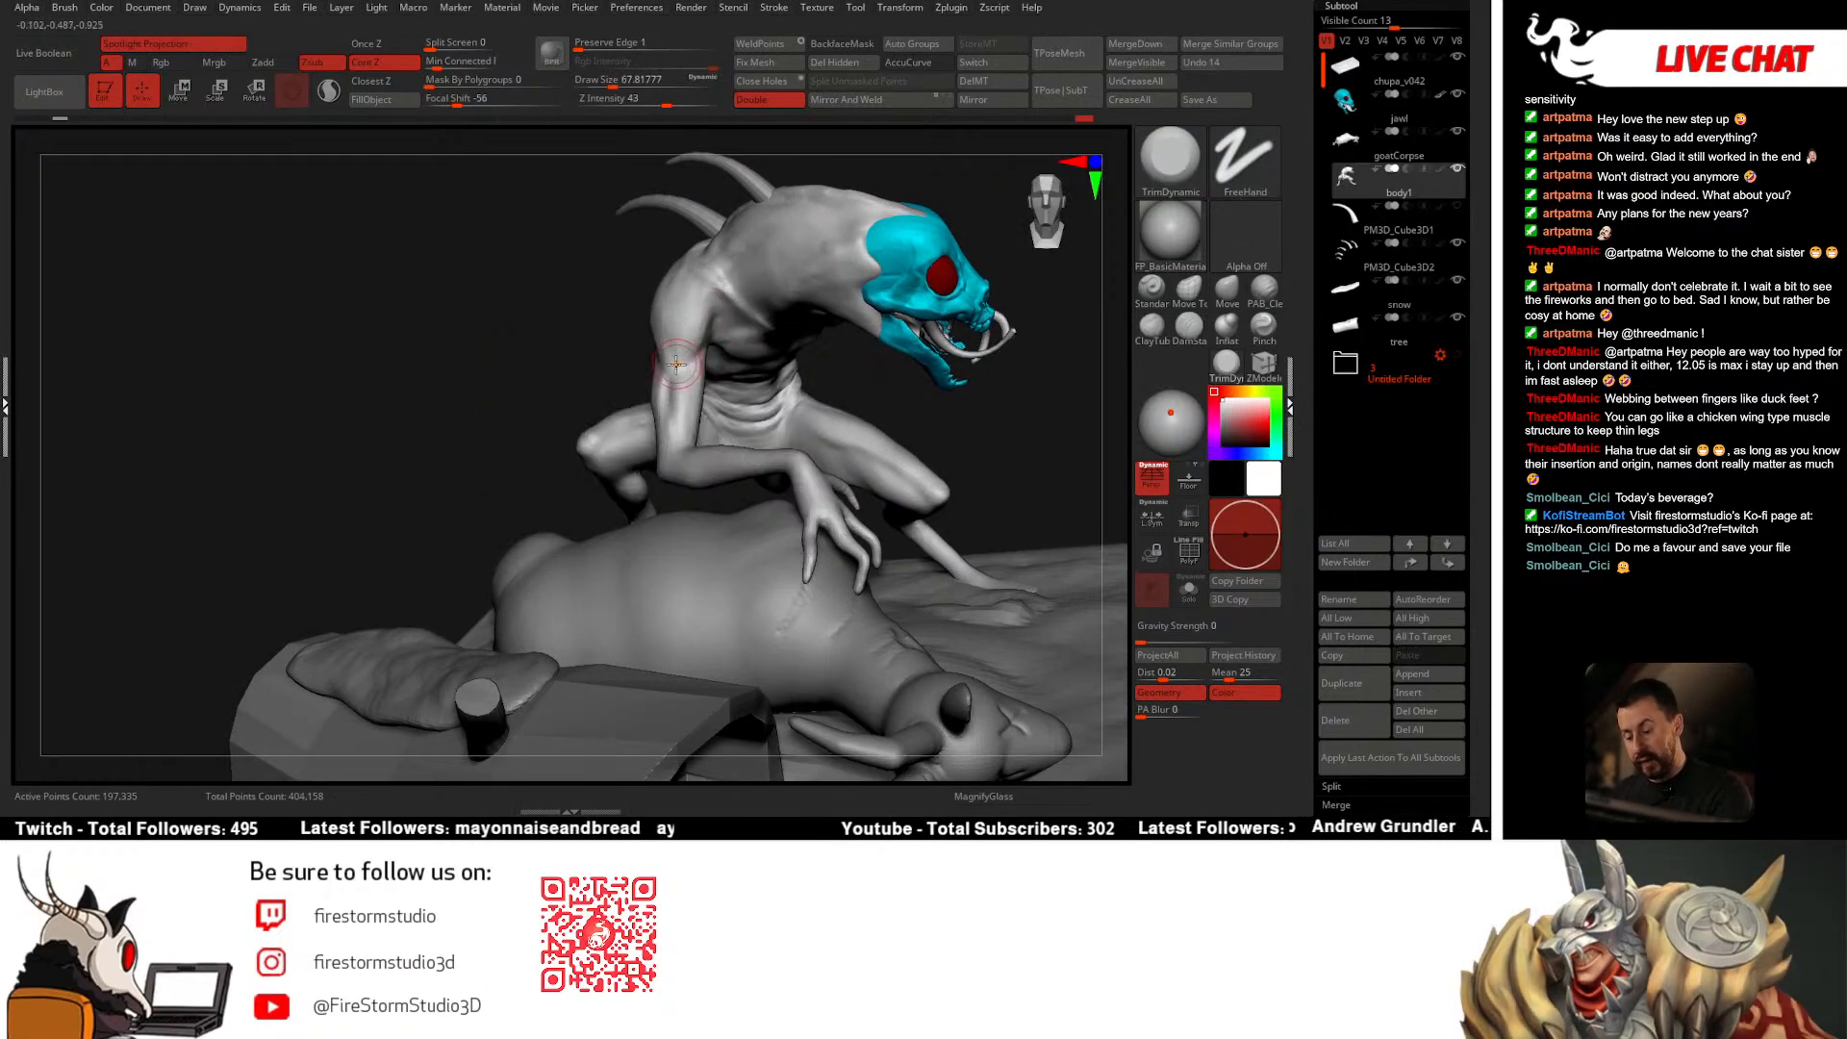
mouse_move(676, 364)
right_mouse_down()
mouse_move(654, 332)
mouse_move(665, 354)
right_mouse_up()
key("space")
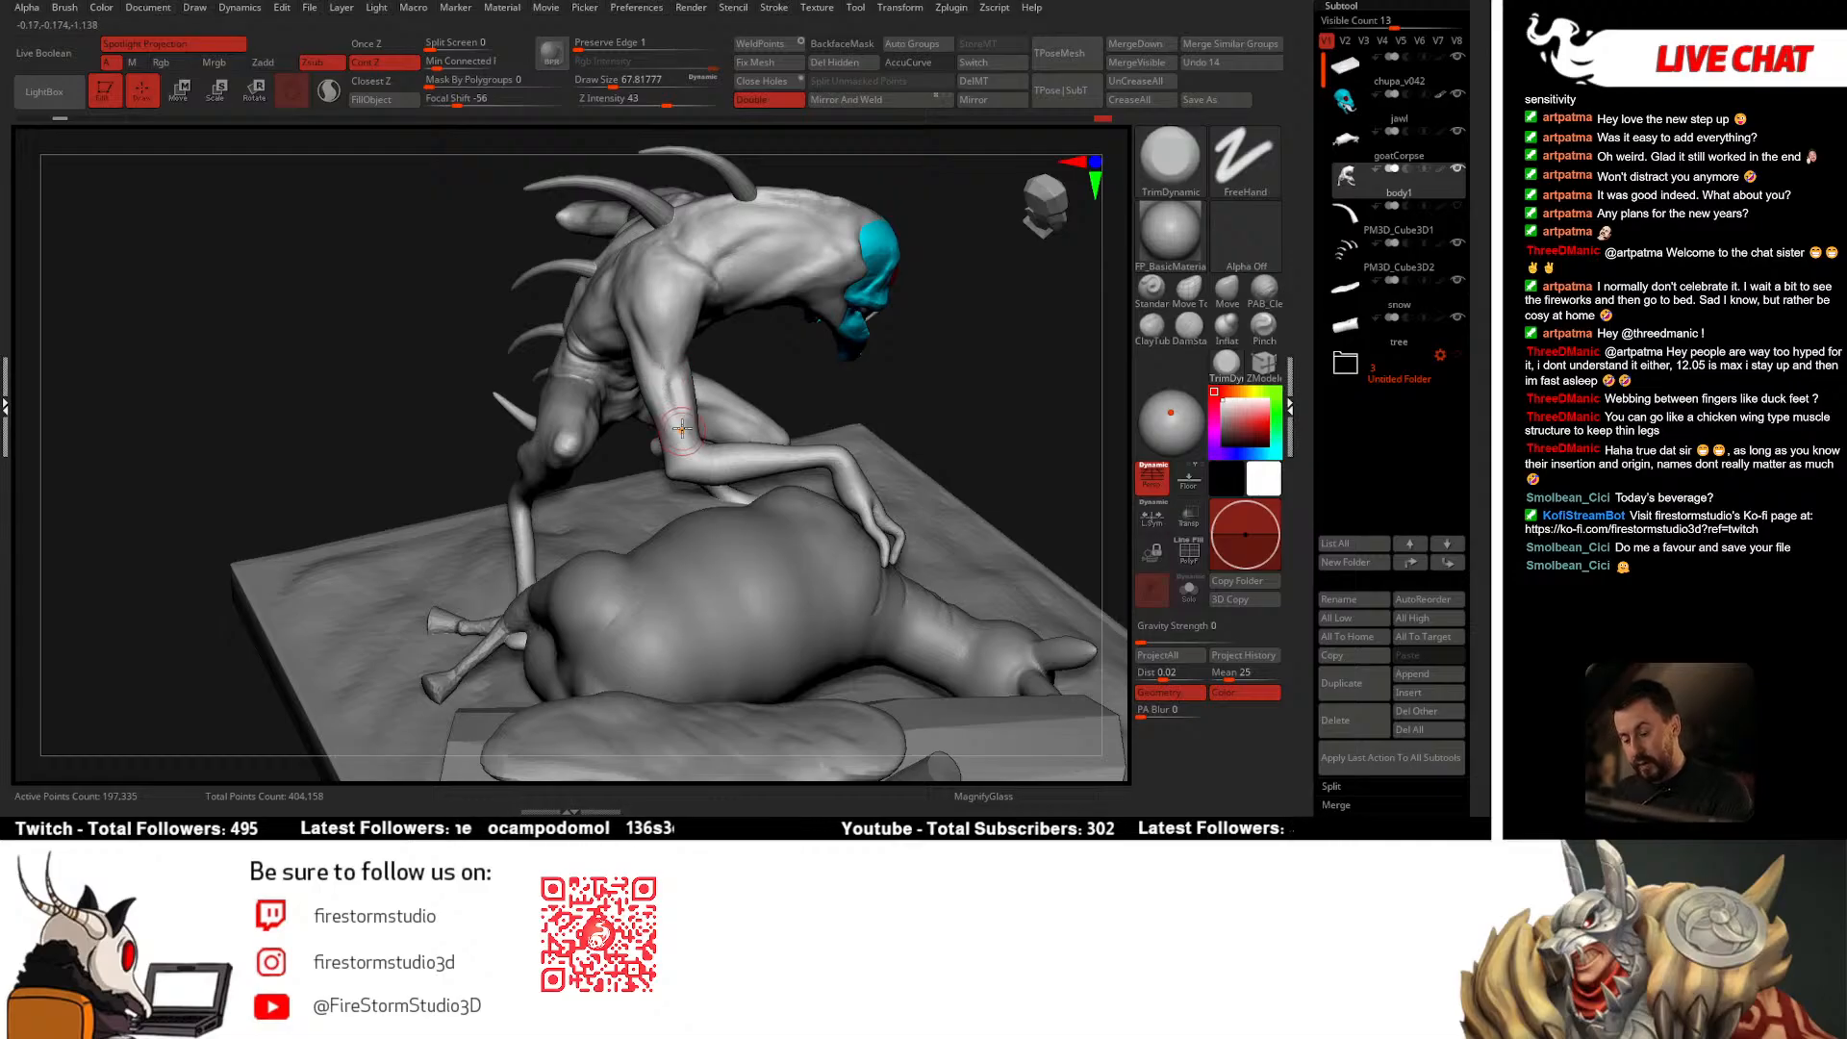
right_click_drag(681, 427, 700, 426)
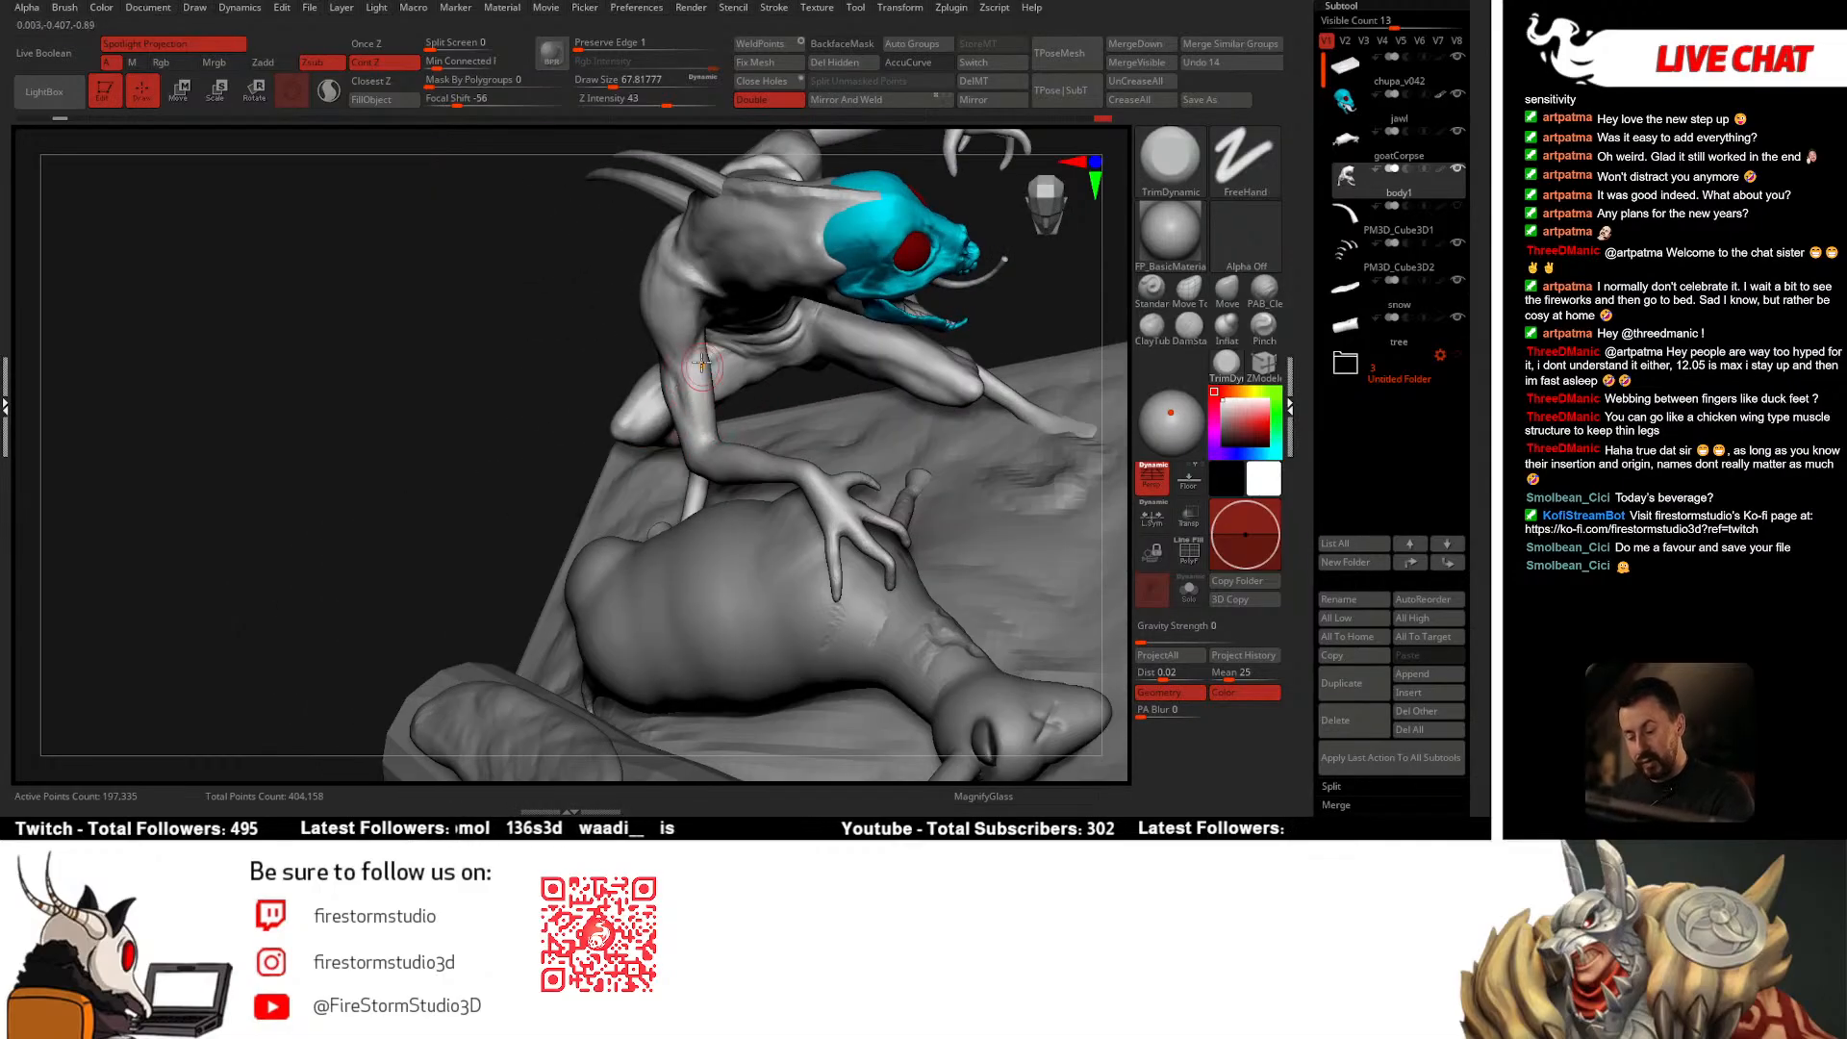
right_click_drag(704, 364, 770, 458)
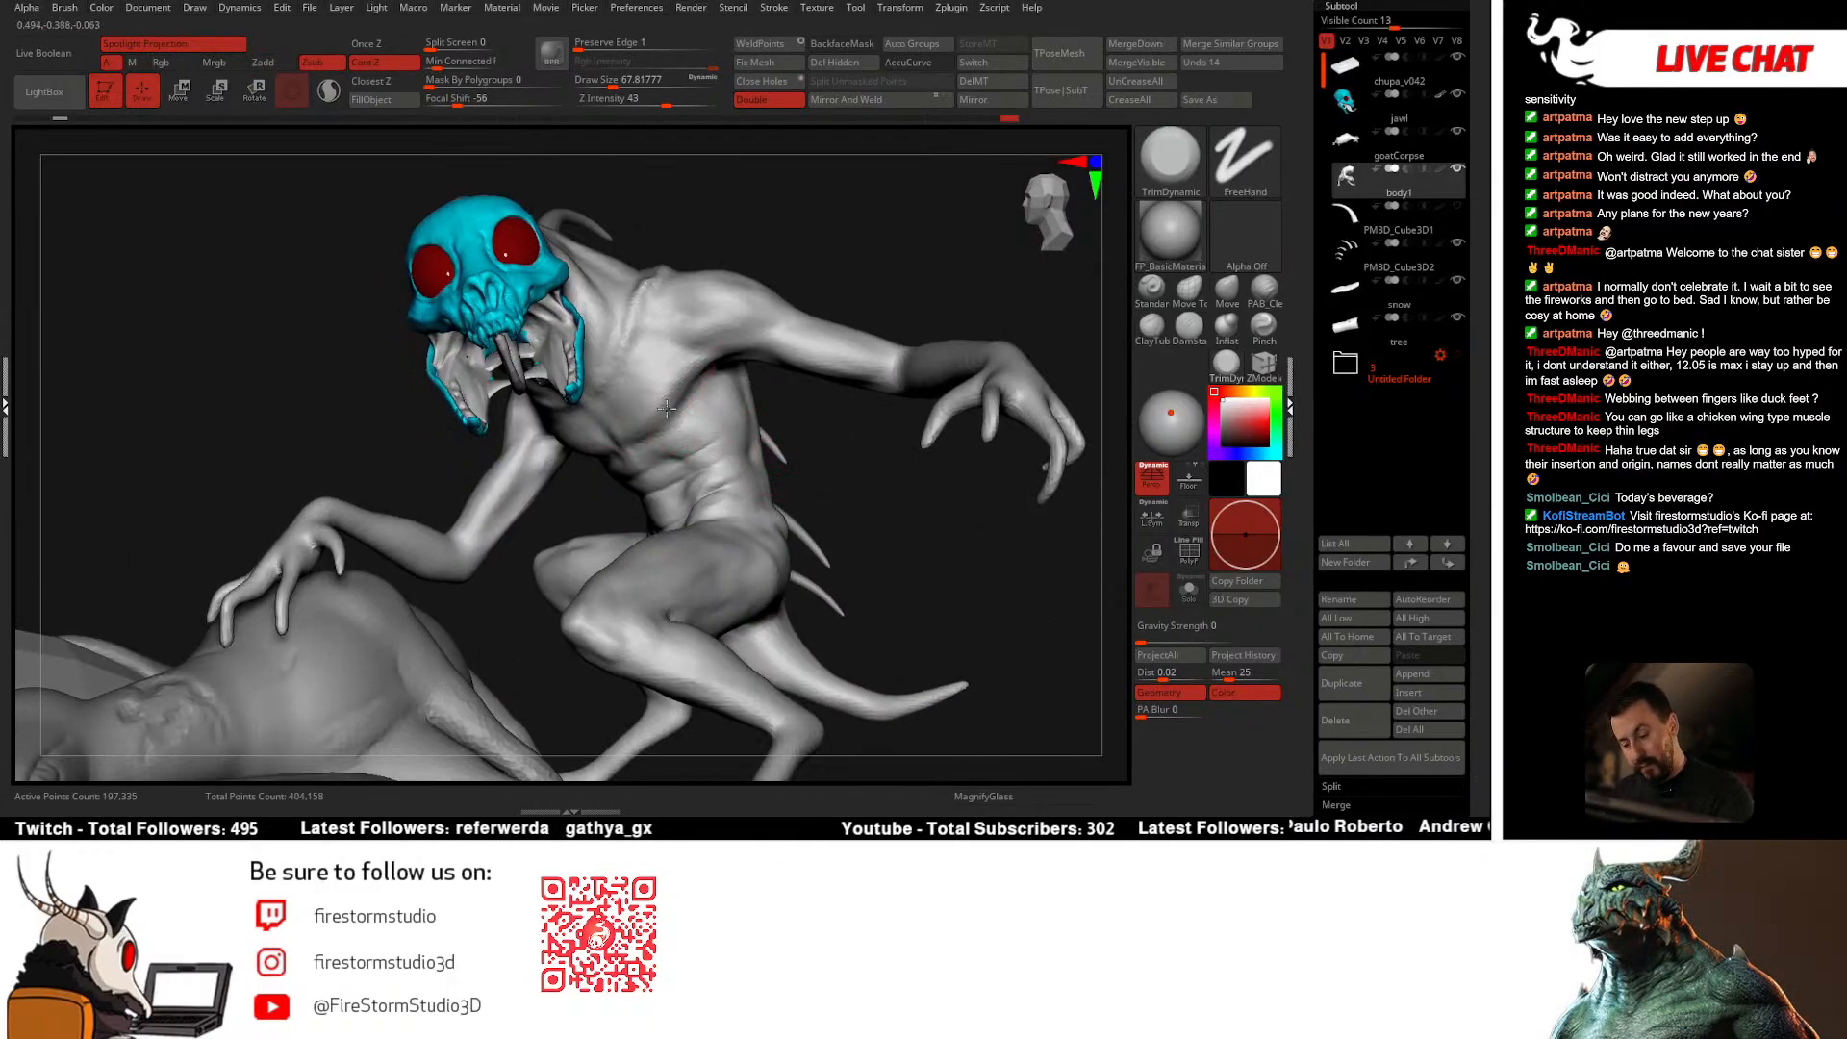
right_click_drag(666, 409, 571, 463)
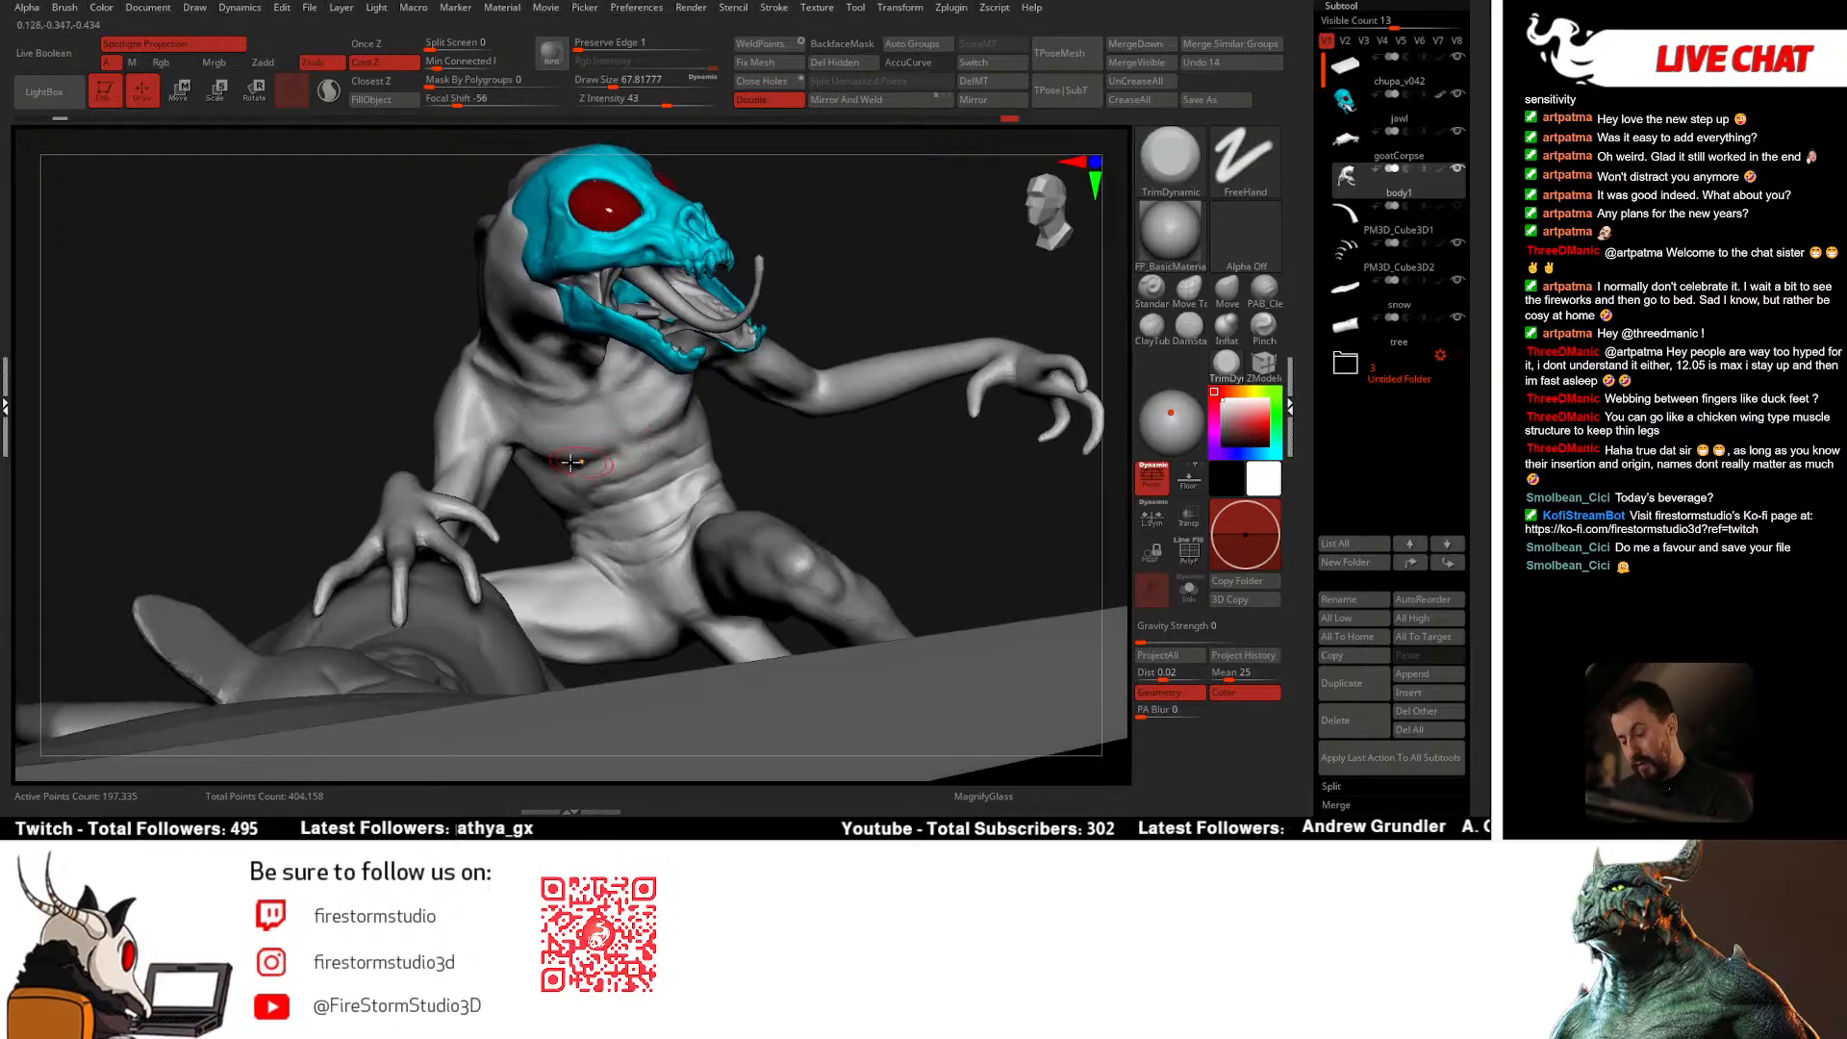
Step: Build up the chest and ribs beside the armpit with the PAB clean buildup brush, reducing its draw size to about 51
left_click(1261, 301)
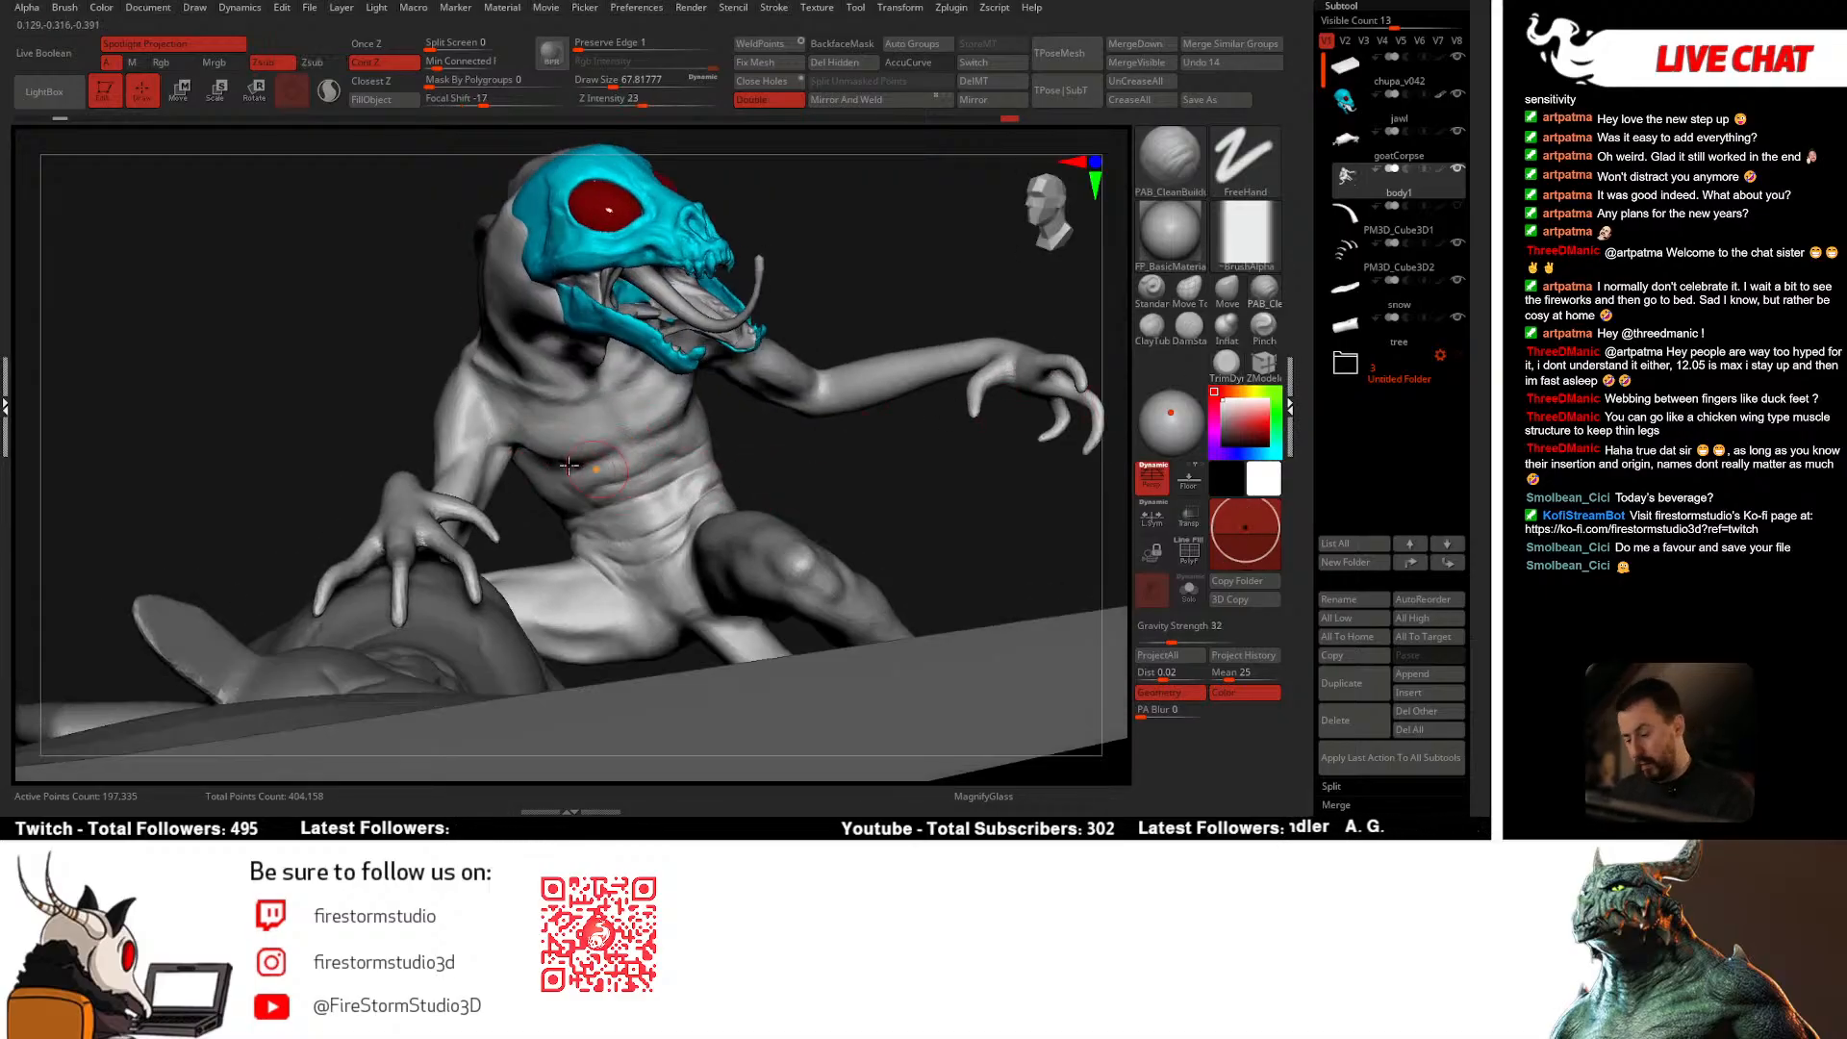
right_click_drag(542, 443, 481, 481)
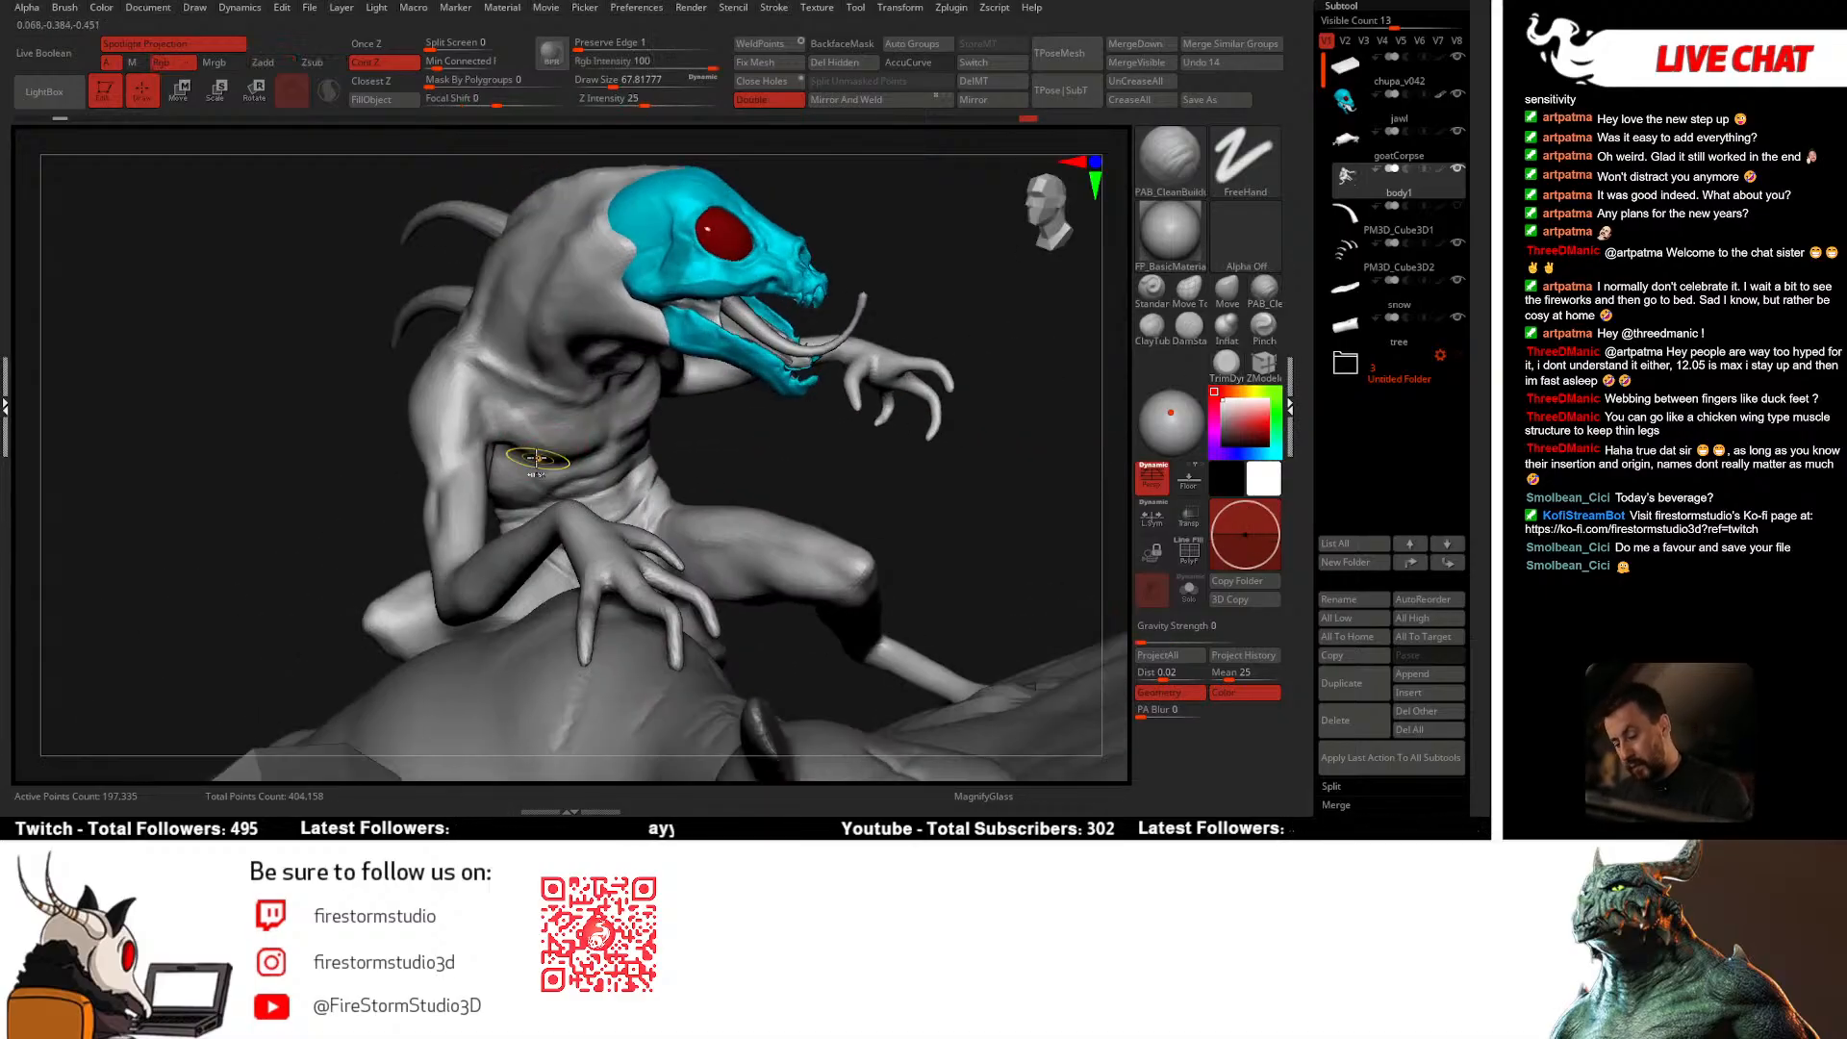
left_click_drag(524, 453, 504, 442, "shift")
right_click_drag(503, 442, 472, 443)
key("space")
mouse_move(498, 439)
left_mouse_down()
mouse_move(501, 377)
mouse_move(494, 412)
left_mouse_up()
mouse_move(494, 431)
right_mouse_down()
mouse_move(541, 437)
mouse_move(522, 392)
right_mouse_up()
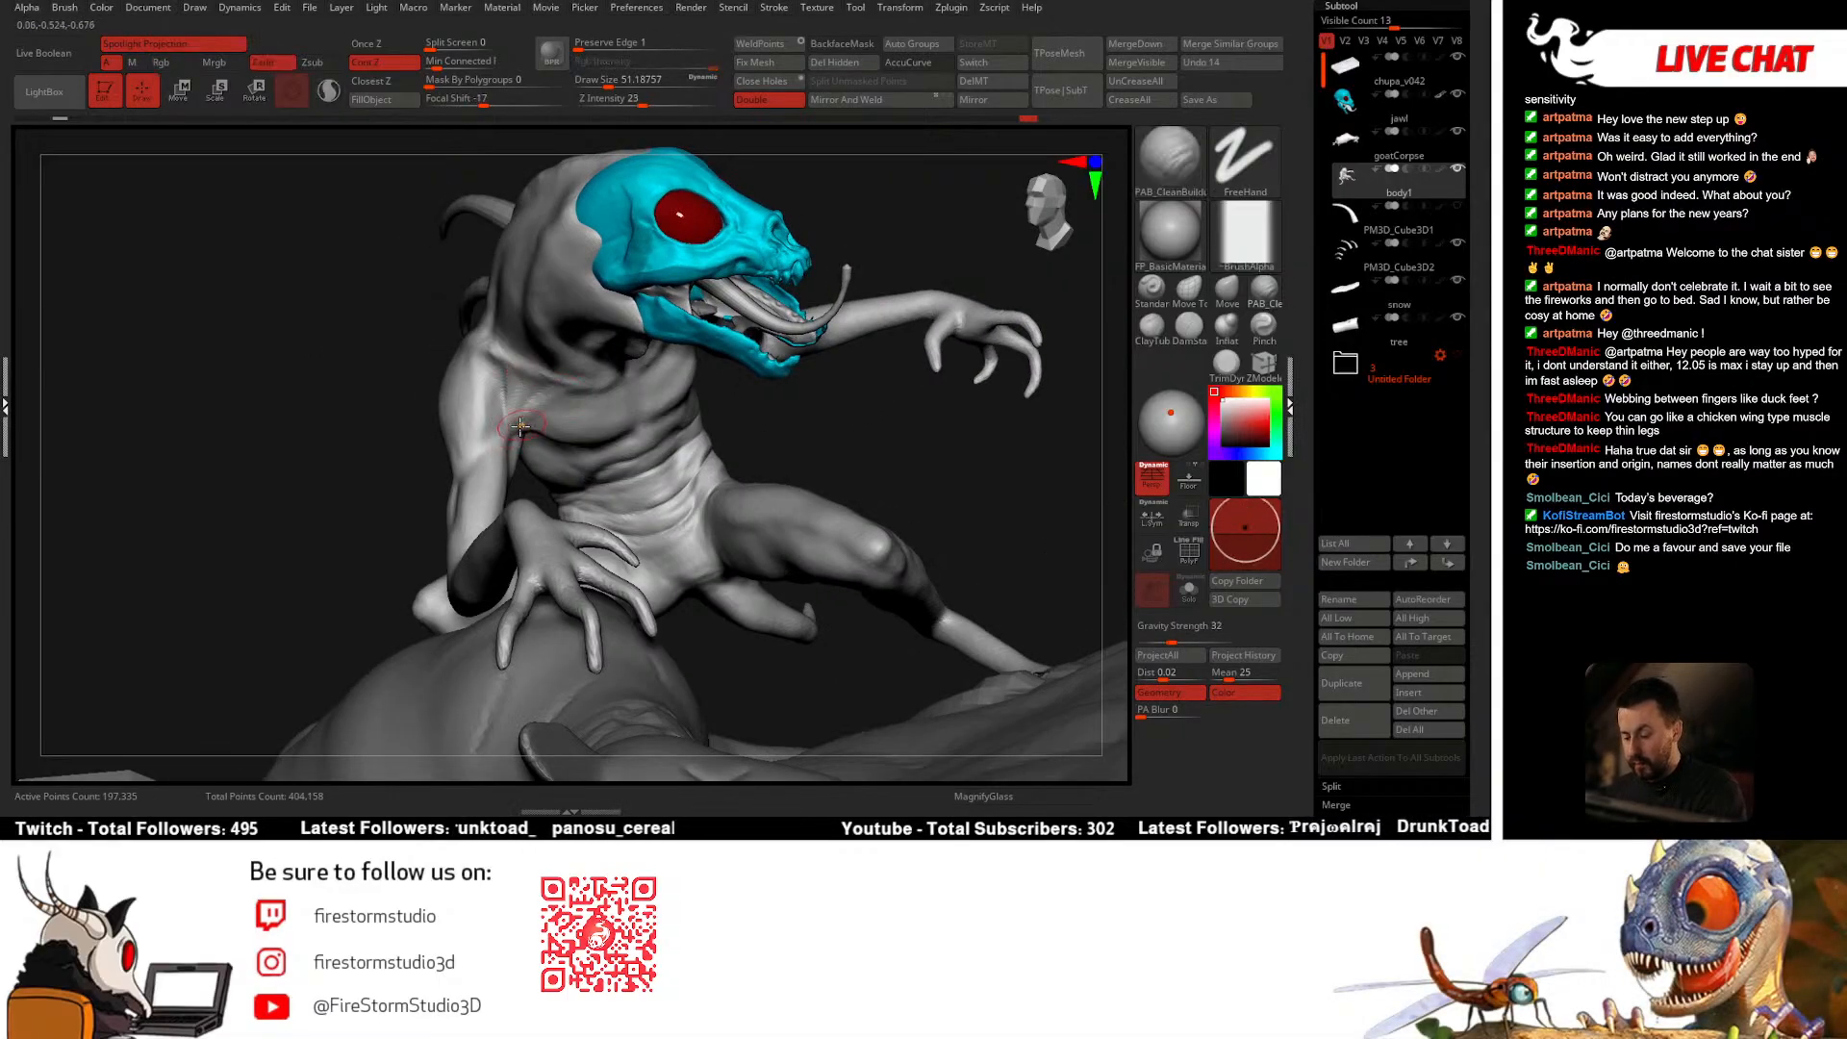
right_click_drag(615, 403, 713, 402)
right_click_drag(532, 452, 519, 421)
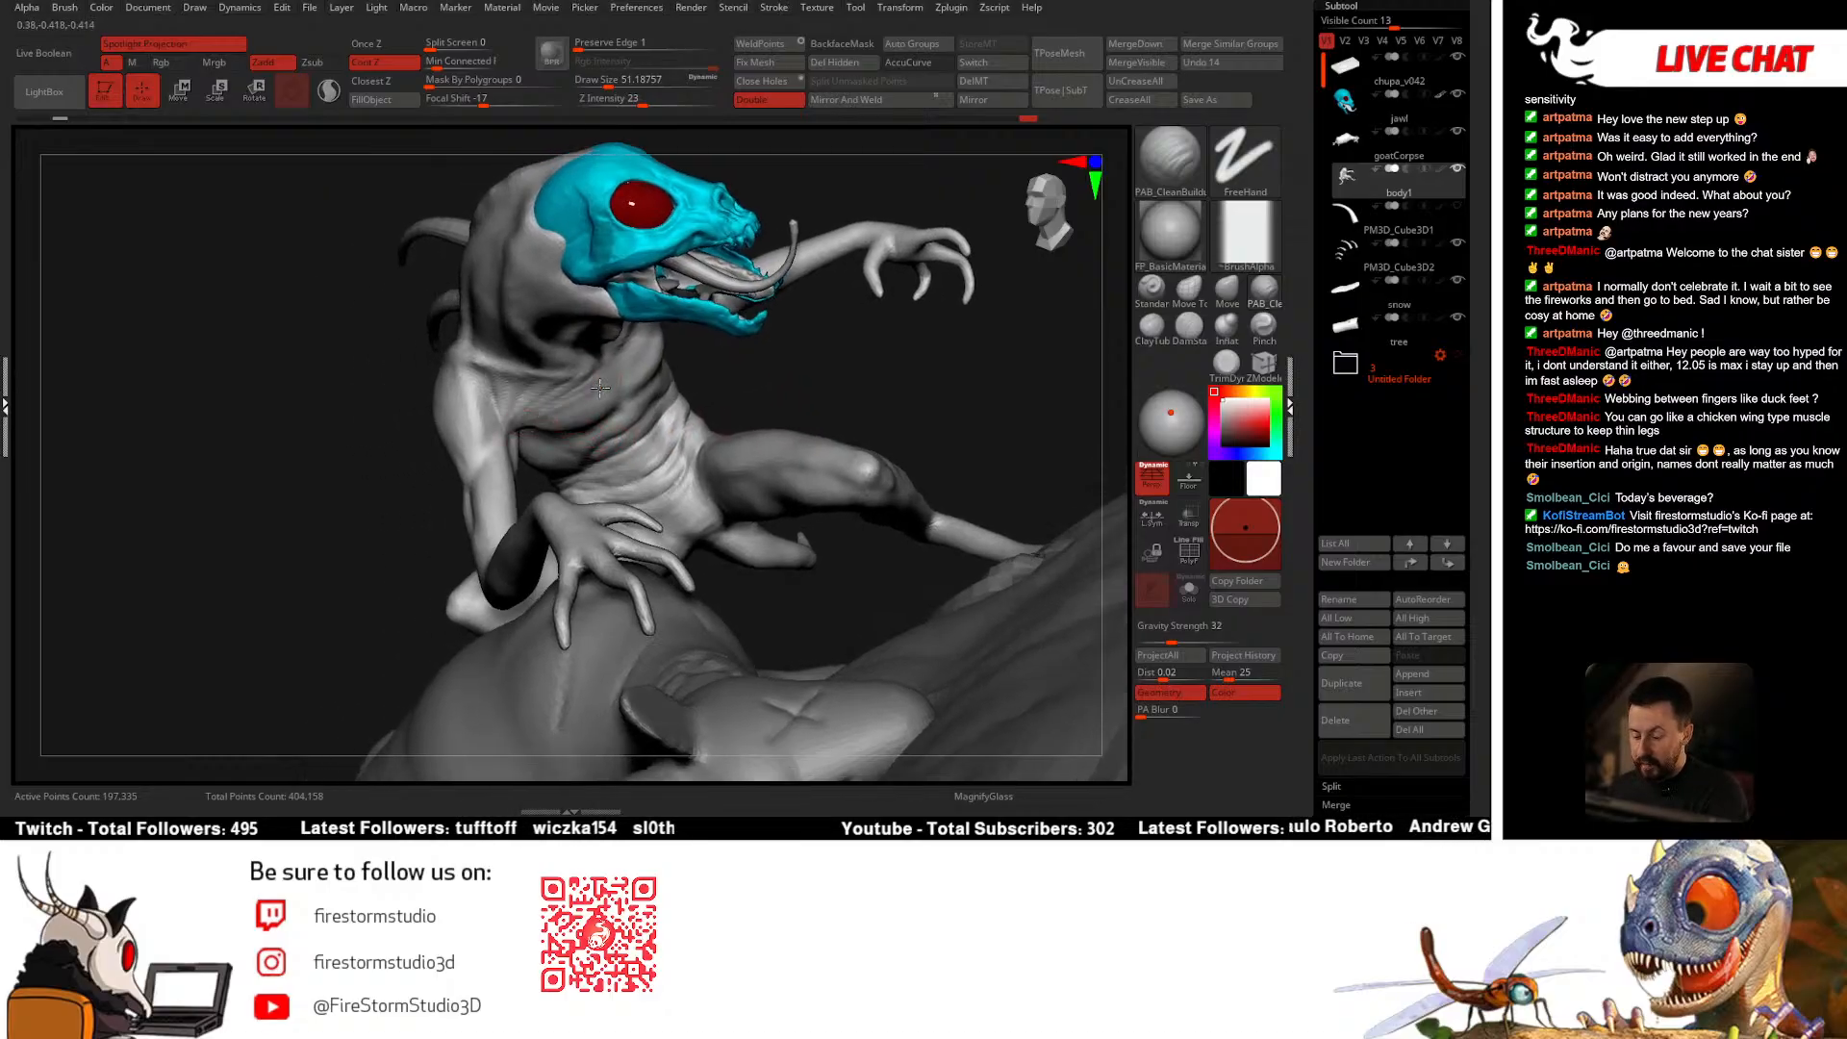
Step: Smooth the buildup strokes across the upper chest and the opposite side of the ribcage
key("shift")
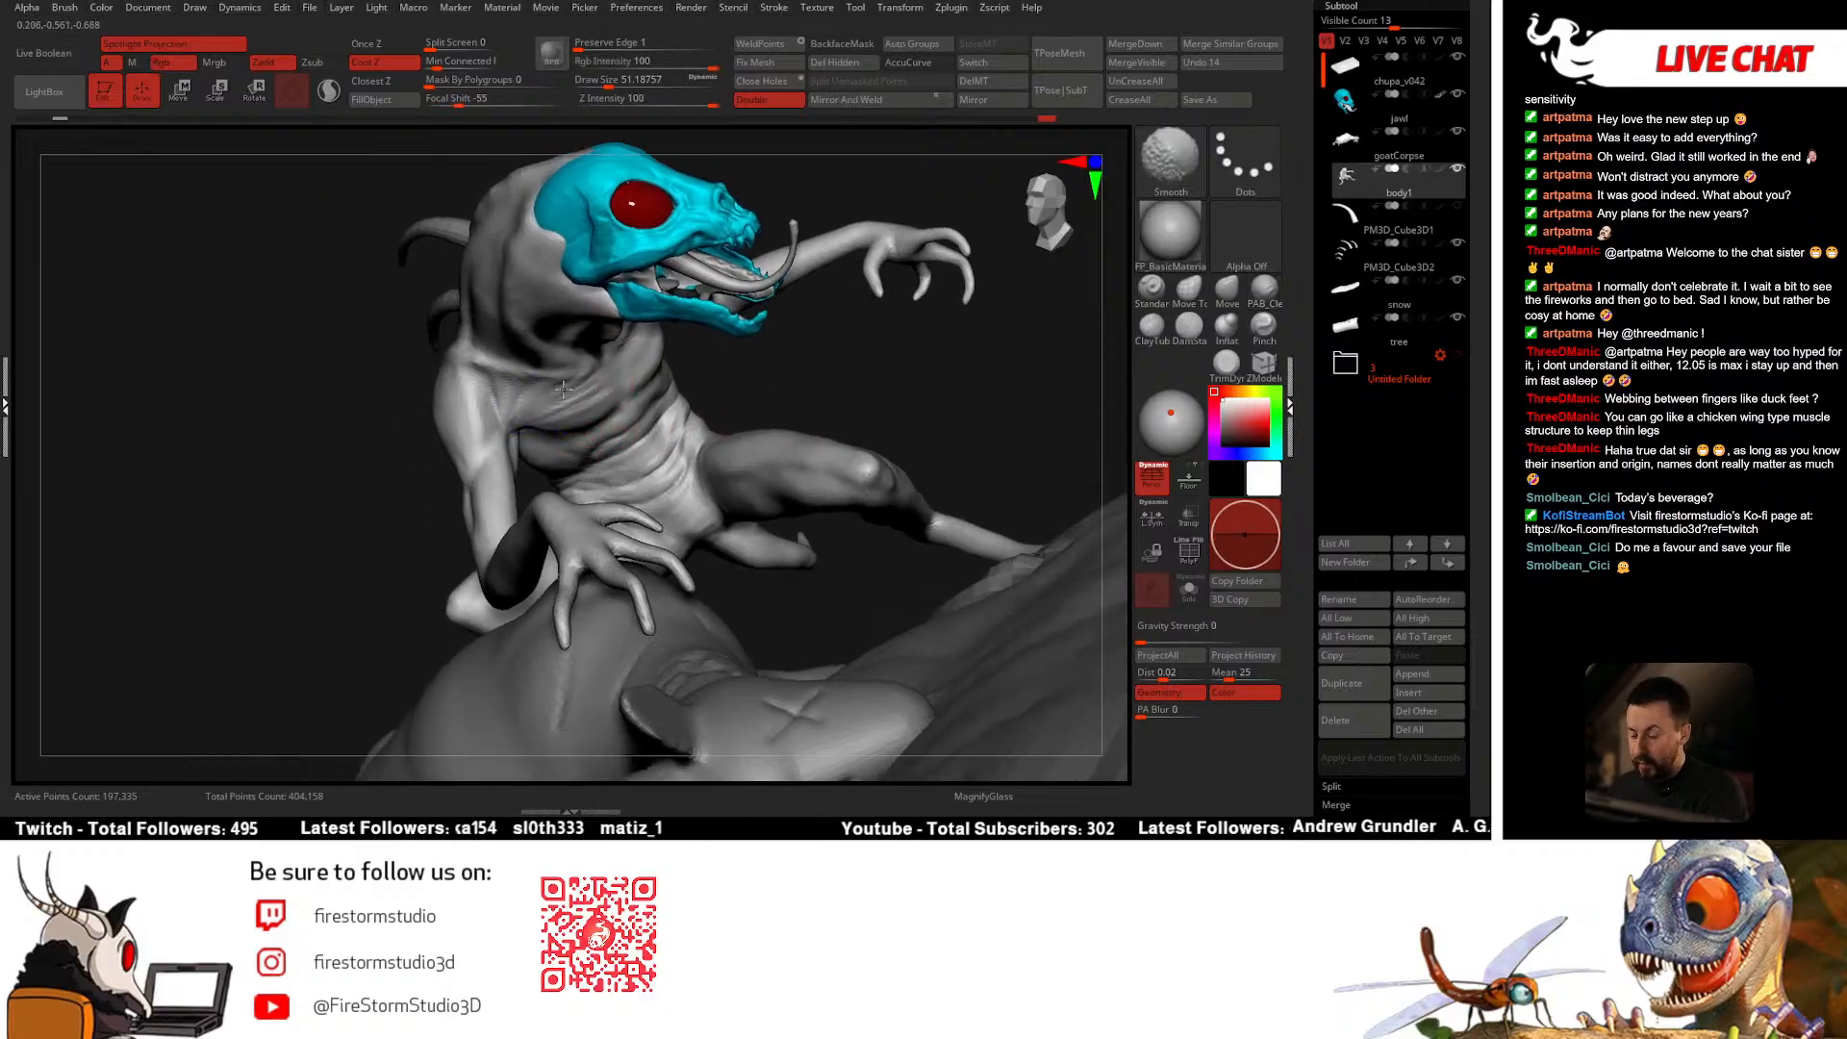
mouse_move(613, 399)
right_mouse_down()
mouse_move(679, 345)
mouse_move(632, 335)
mouse_move(683, 320)
right_mouse_up()
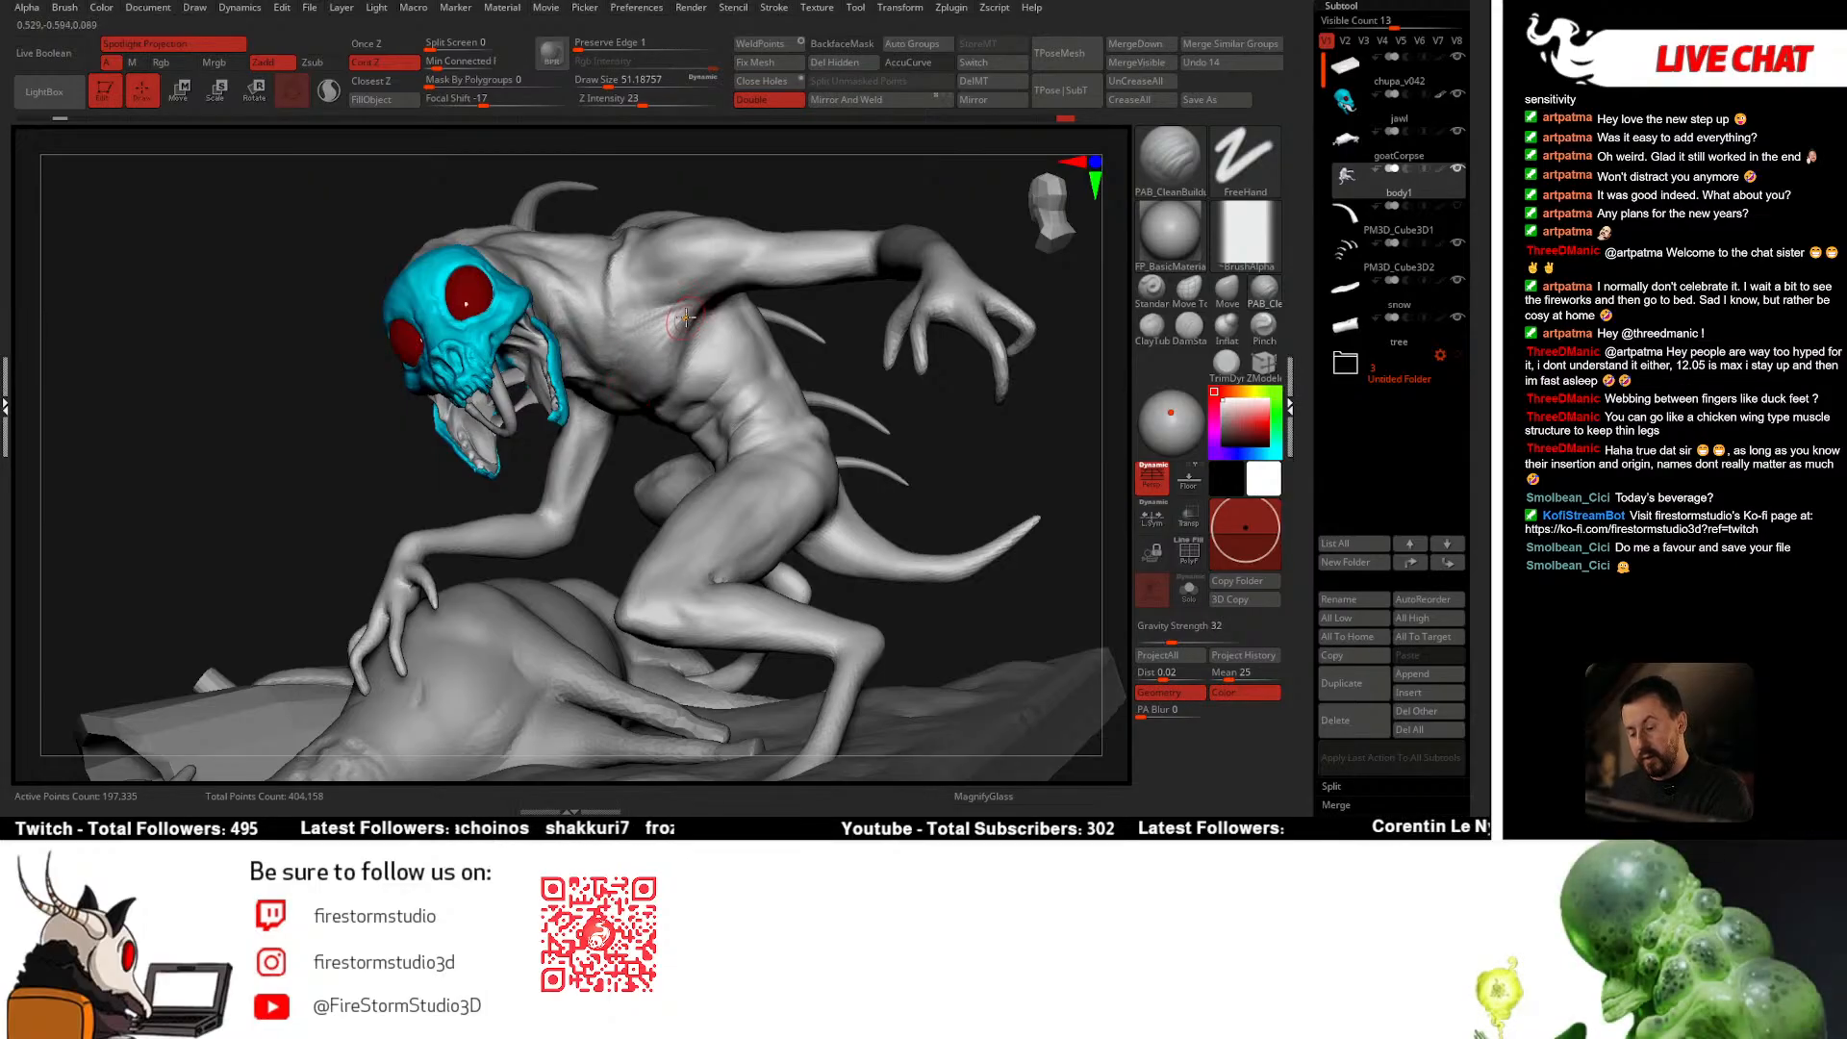
right_click_drag(686, 318, 652, 324)
key("shift")
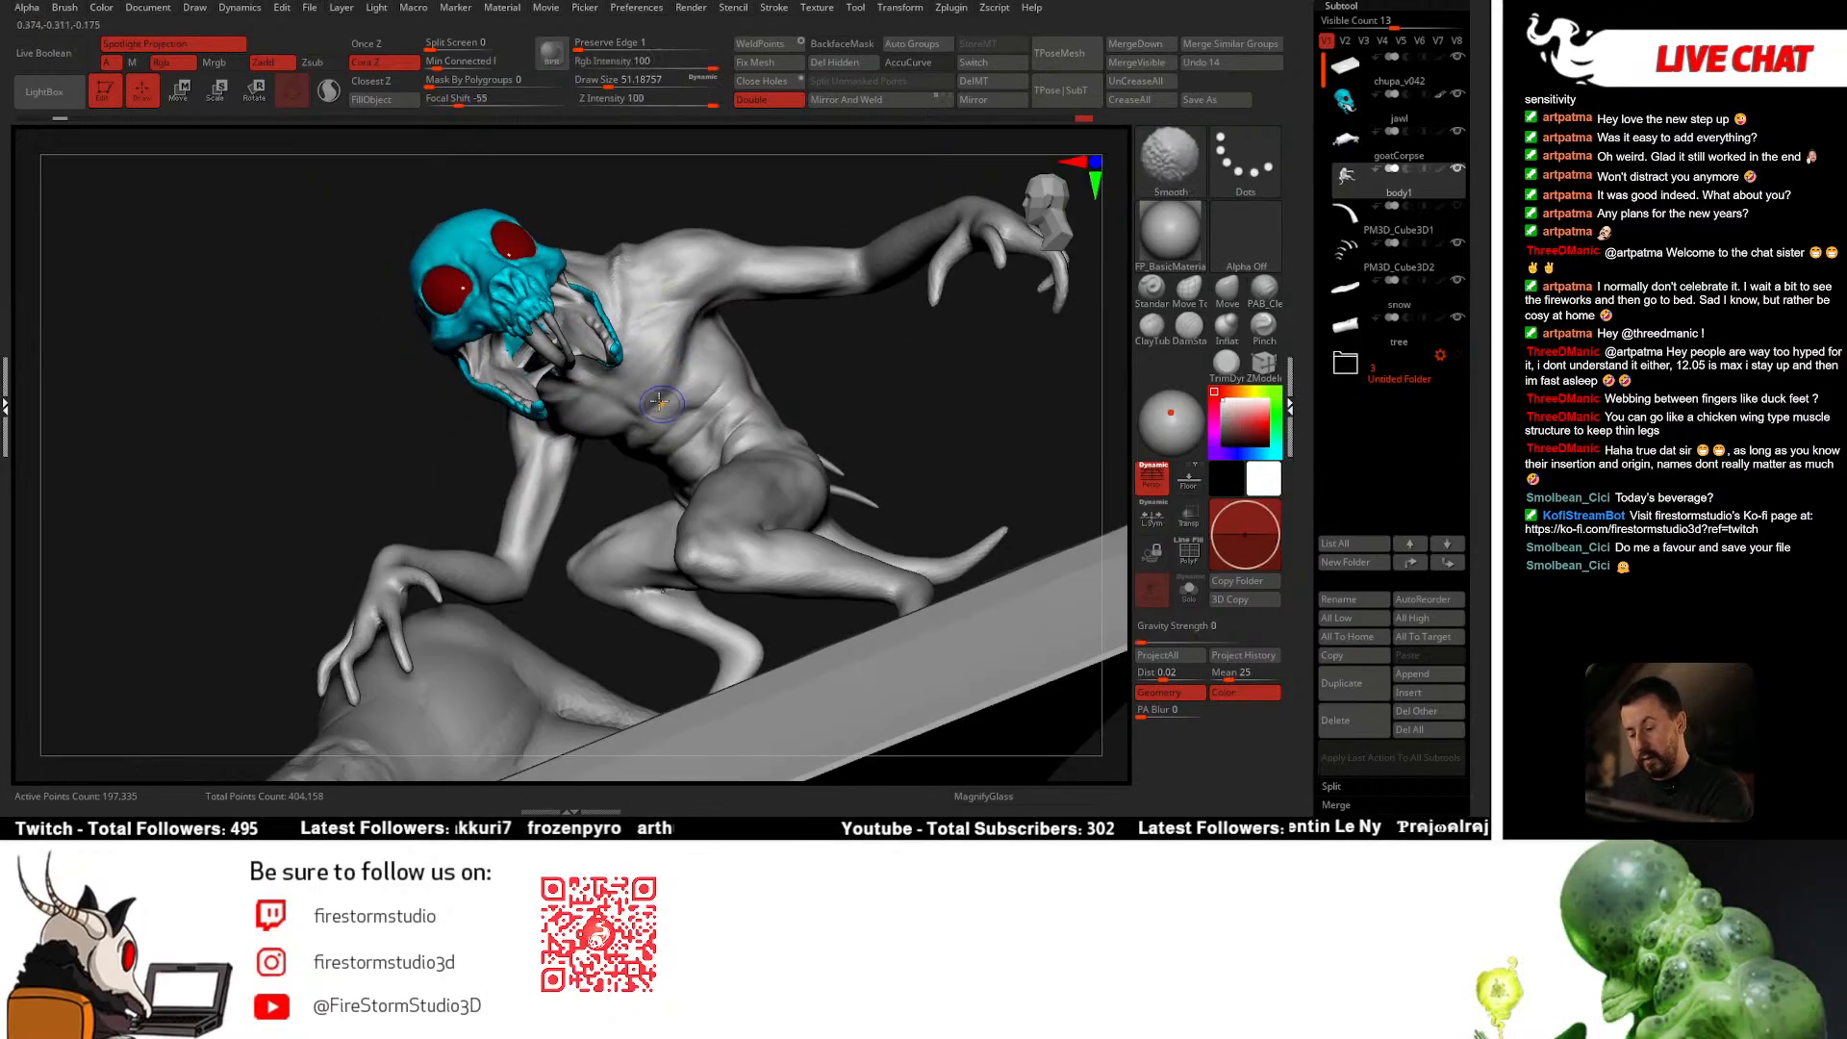
Step: Define the lower edge of the pectoral below the outstretched arm with the clean buildup brush, using draw sizes of about 20 to 49
mouse_move(659, 403)
right_mouse_down()
mouse_move(520, 490)
mouse_move(502, 539)
mouse_move(647, 479)
mouse_move(704, 414)
mouse_move(708, 370)
mouse_move(712, 423)
mouse_move(715, 407)
right_mouse_up()
right_click(704, 413)
right_click(715, 407)
left_click_drag(715, 408, 704, 408)
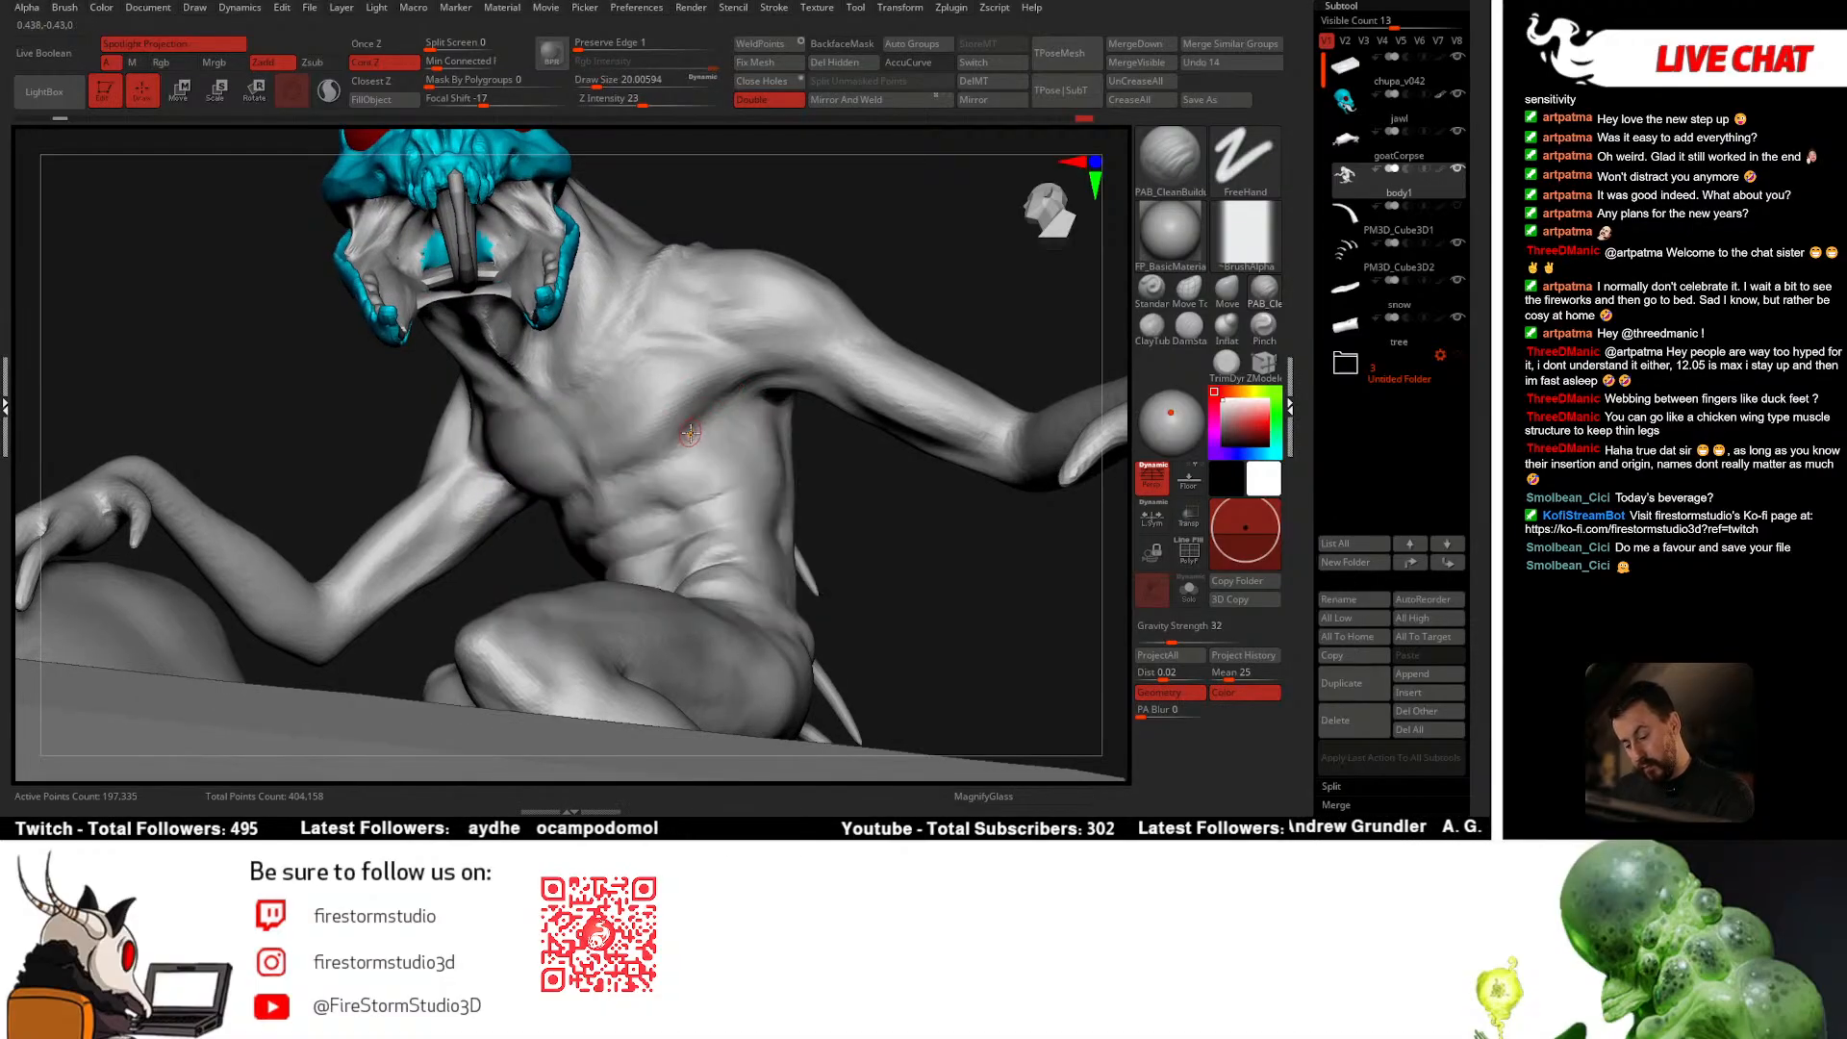
right_click_drag(690, 434, 616, 465)
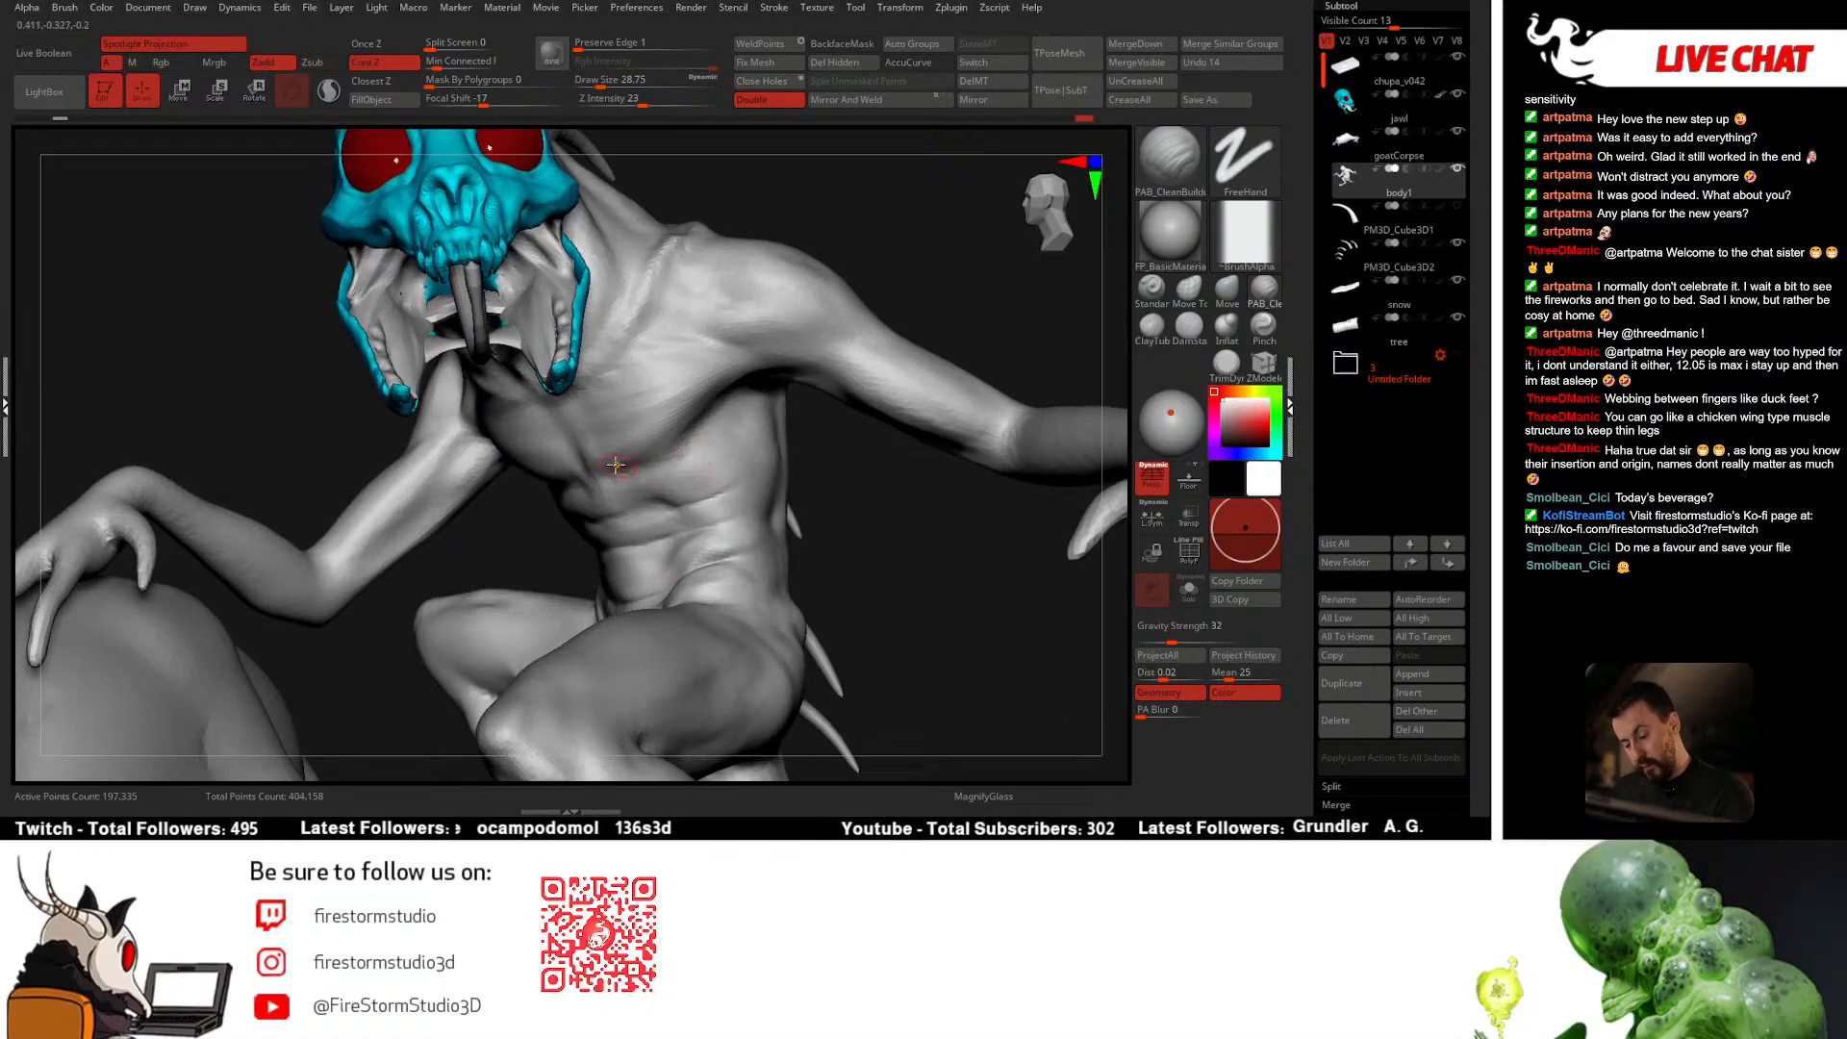
mouse_move(719, 391)
left_mouse_down()
mouse_move(678, 441)
mouse_move(712, 402)
left_mouse_up()
right_click(703, 402)
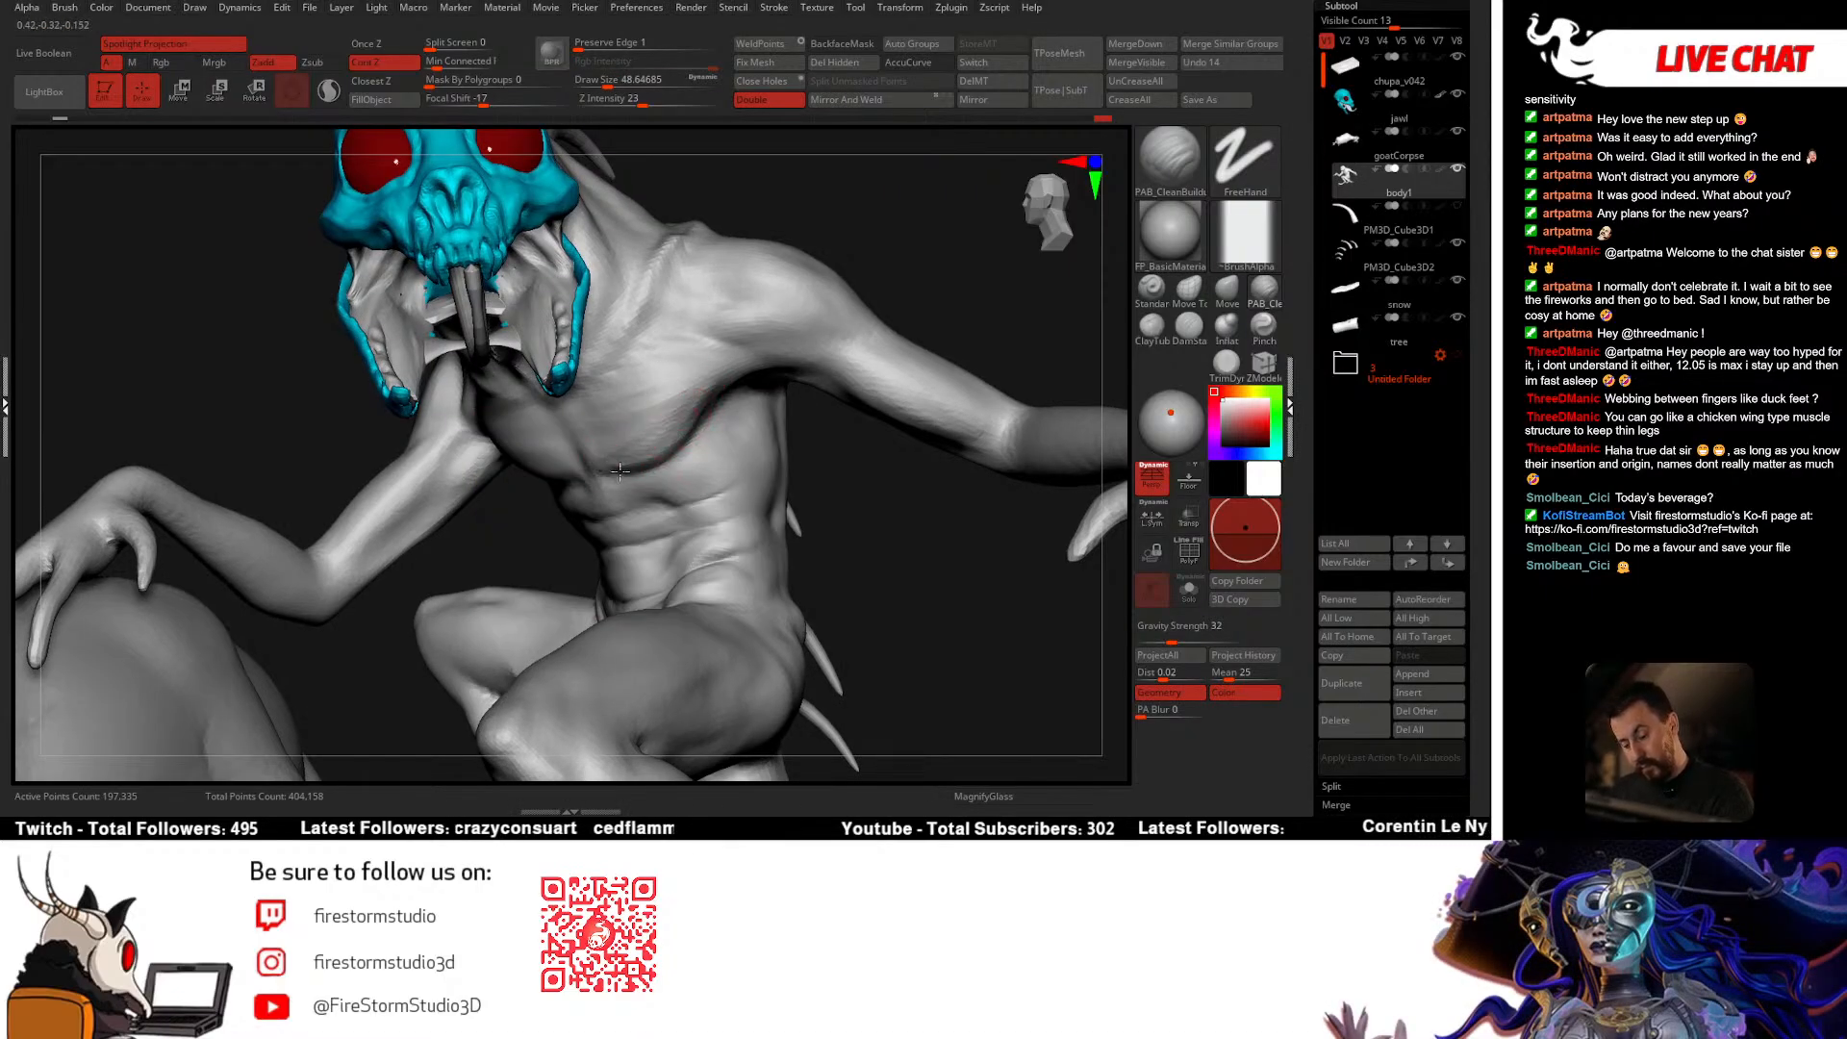
Step: Sculpt the pectoral's lower edge and the ribs on the side of the planted arm, then smooth the strokes
right_click_drag(619, 471, 620, 477)
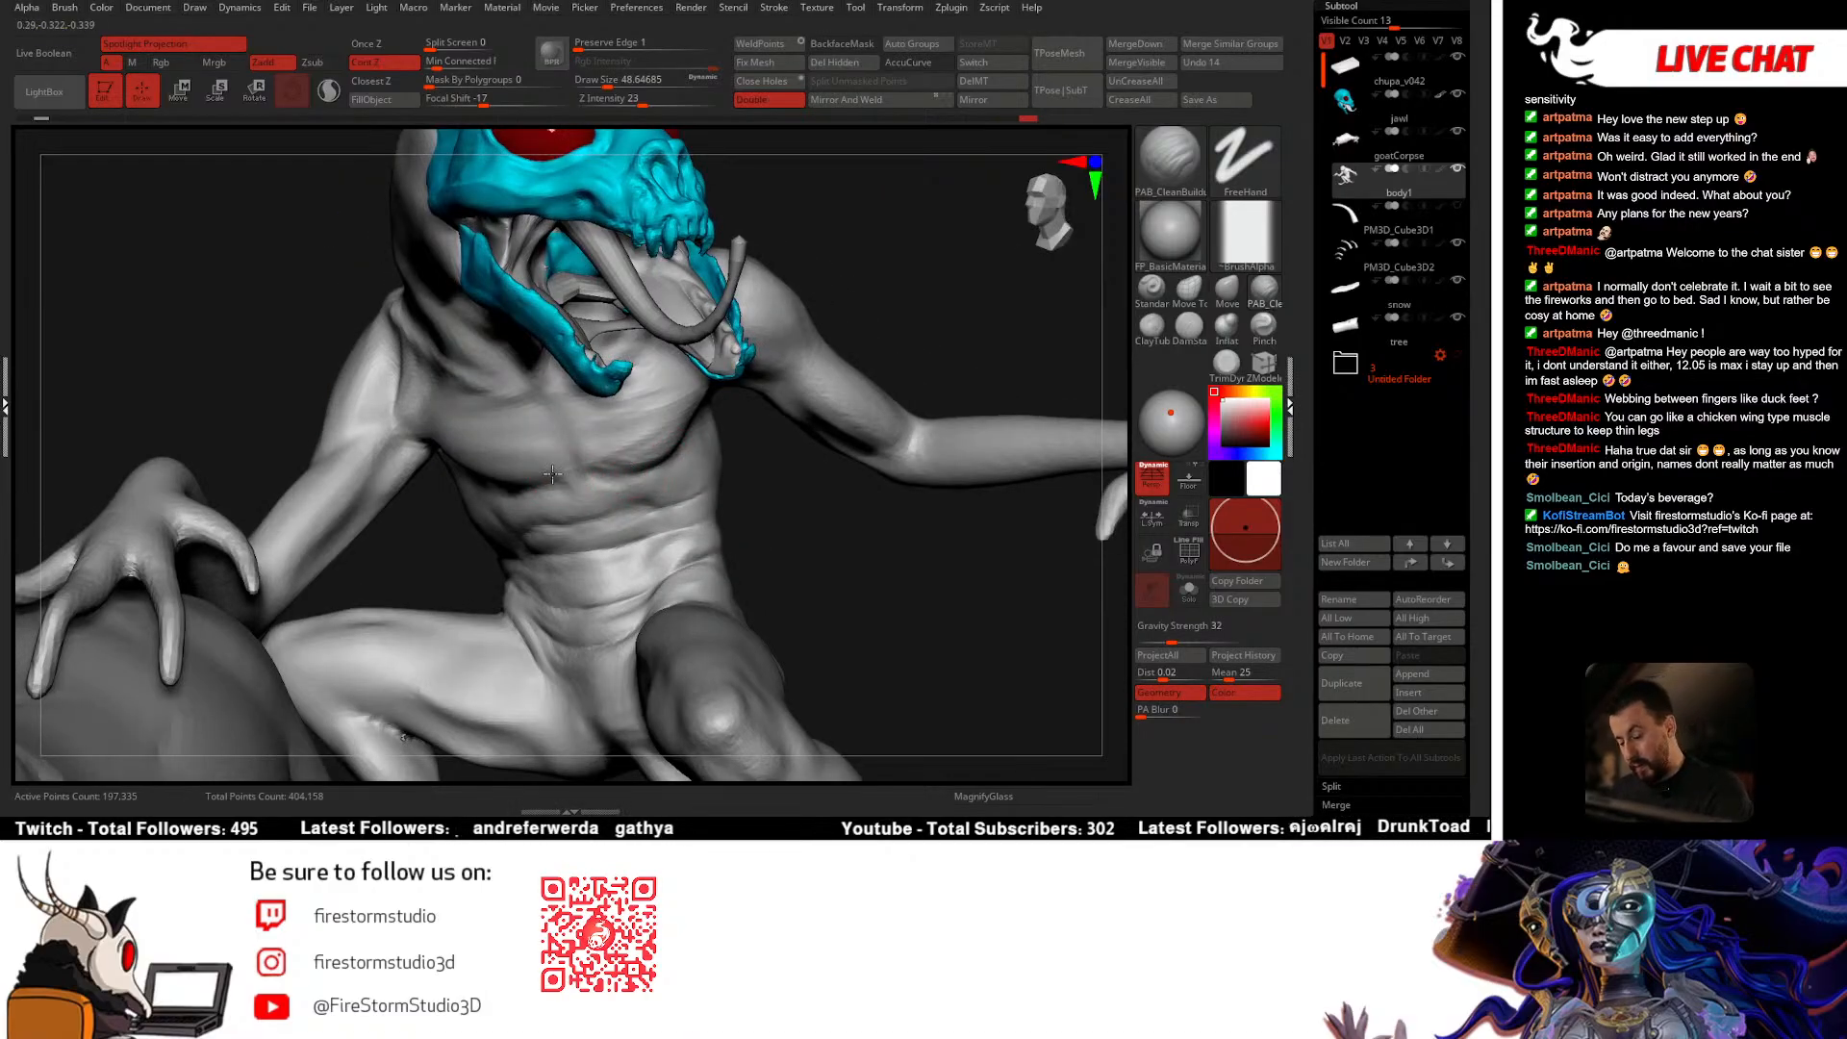
mouse_move(552, 473)
right_mouse_down()
mouse_move(540, 492)
mouse_move(658, 421)
mouse_move(683, 460)
right_mouse_up()
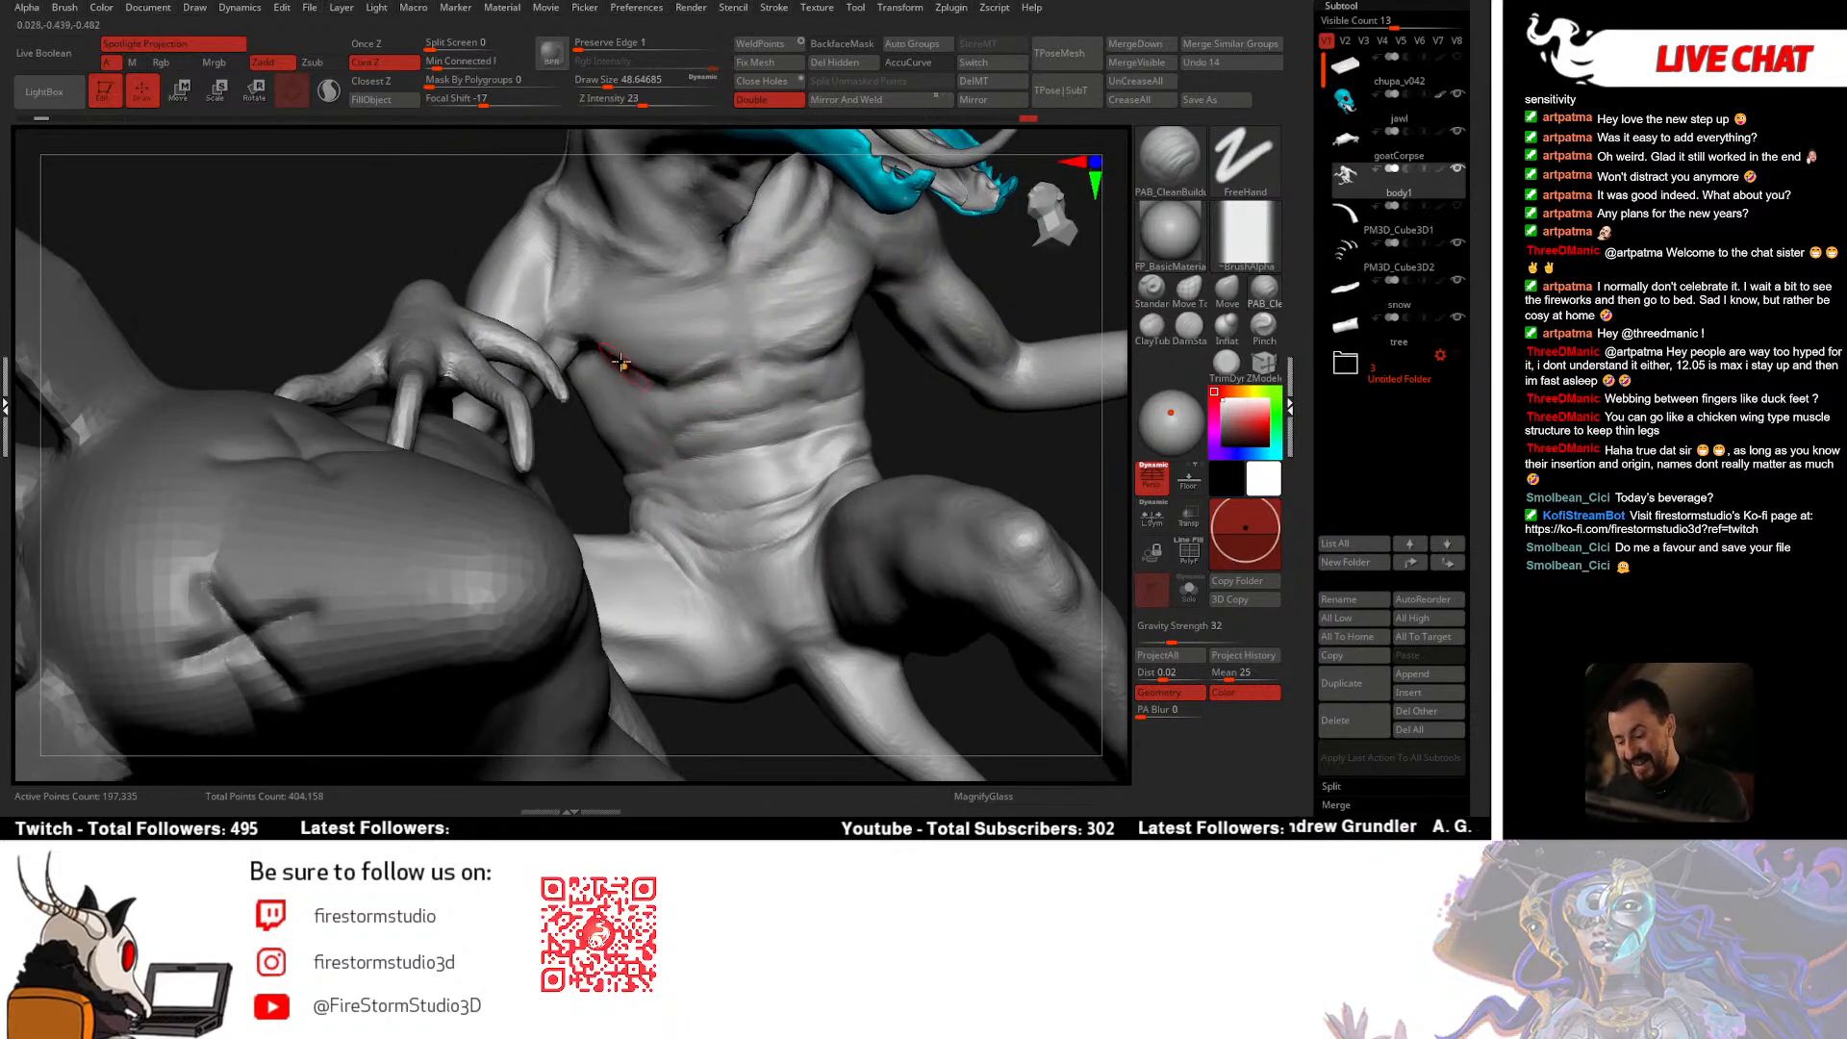
right_click_drag(720, 362, 639, 345)
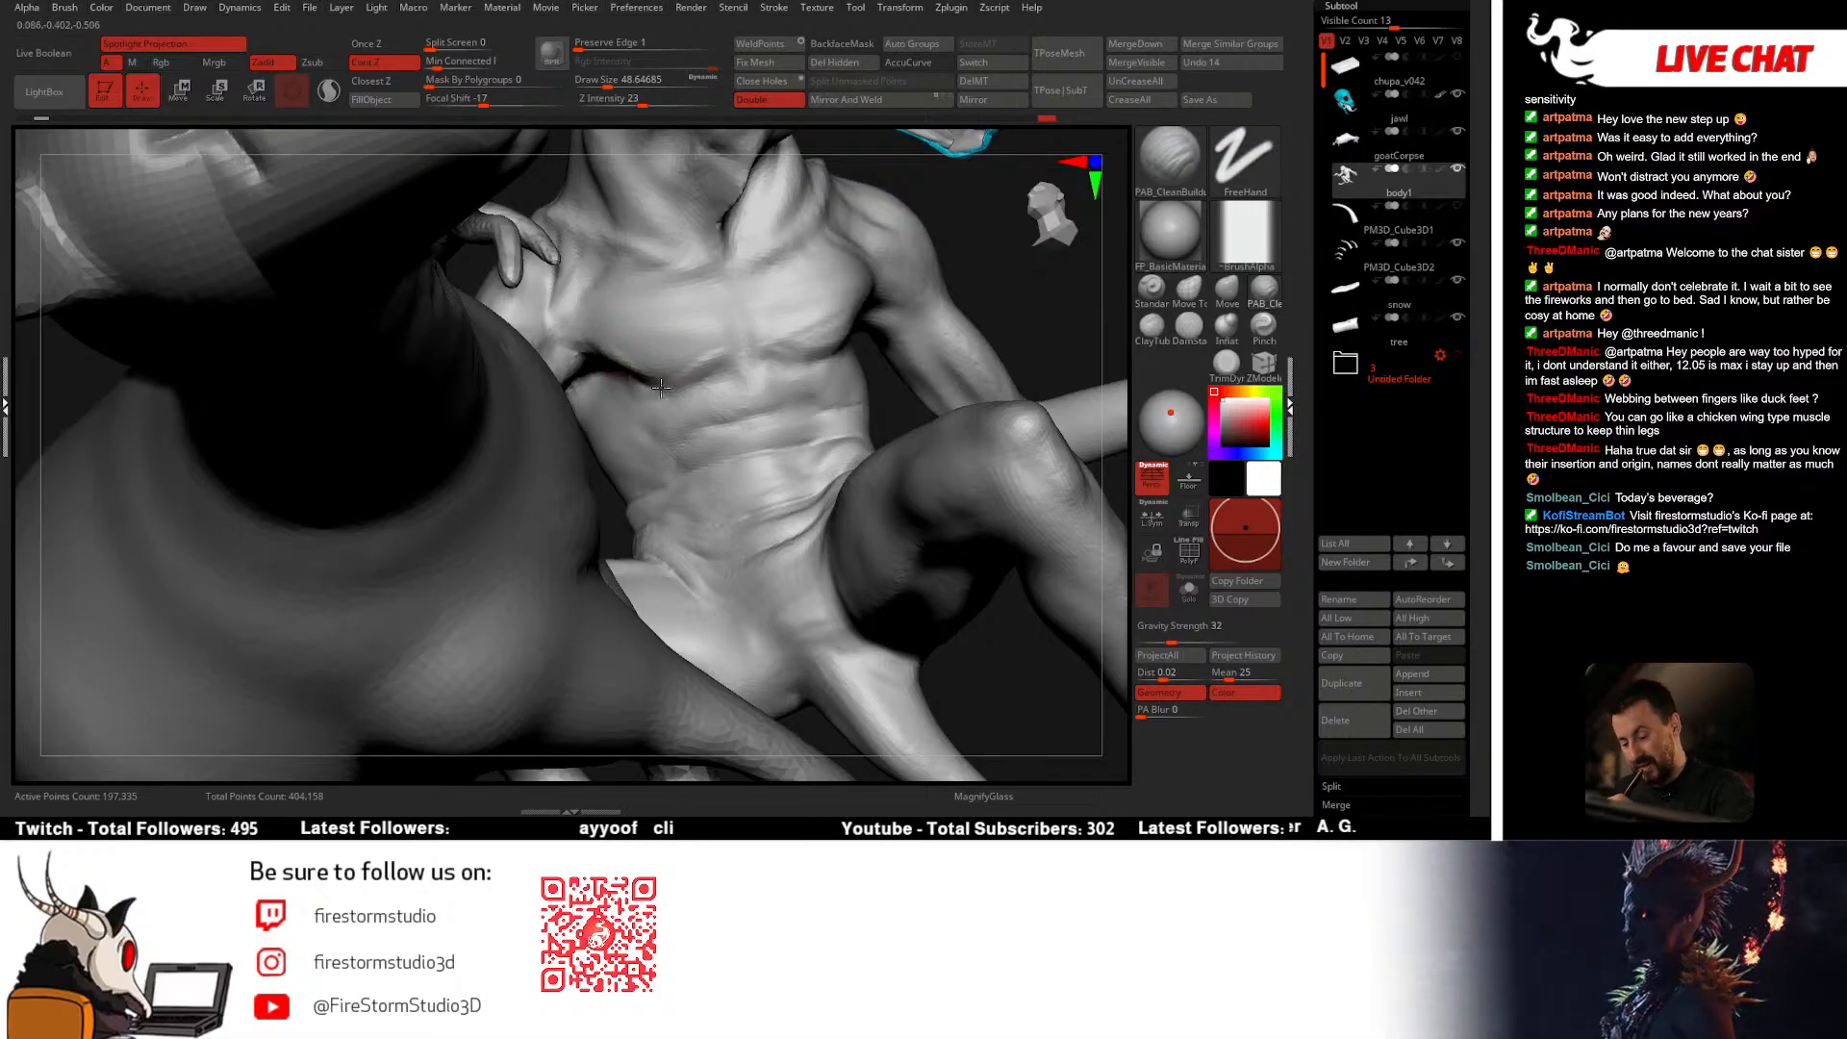
right_click_drag(617, 366, 641, 402)
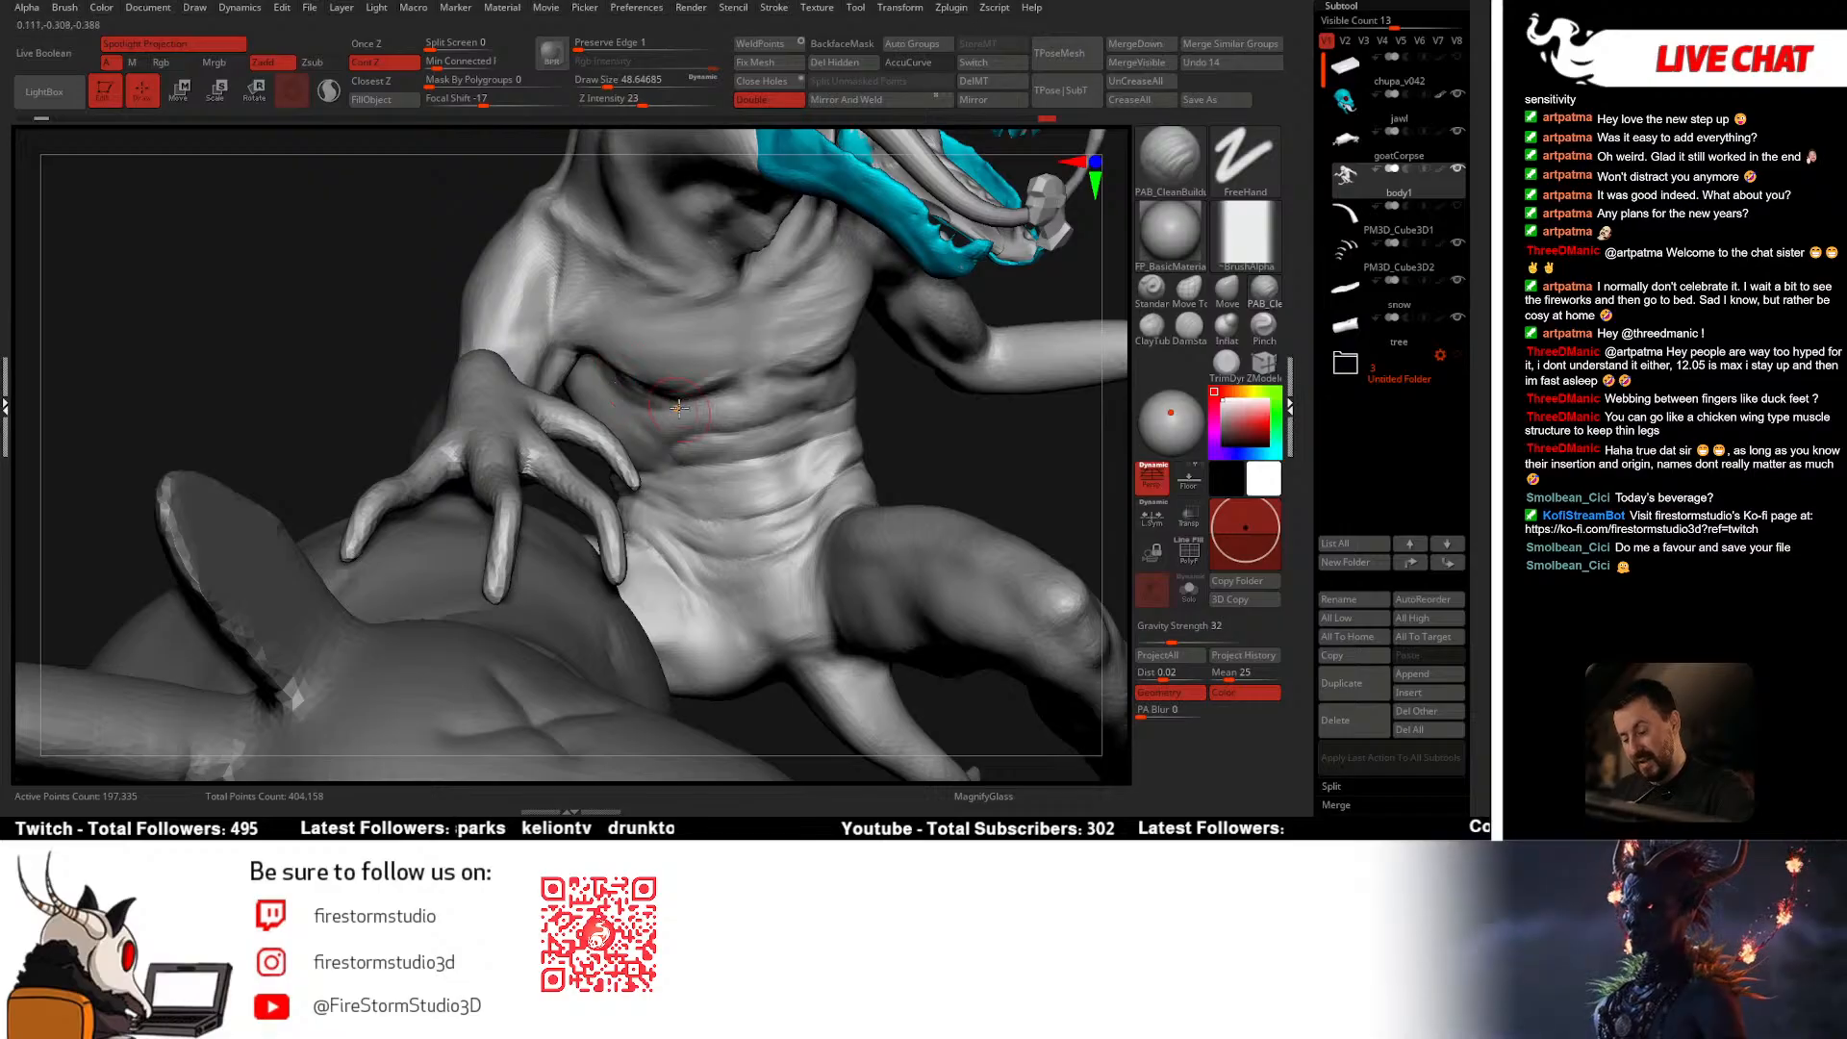
mouse_move(703, 397)
right_mouse_down()
mouse_move(691, 414)
mouse_move(674, 381)
right_mouse_up()
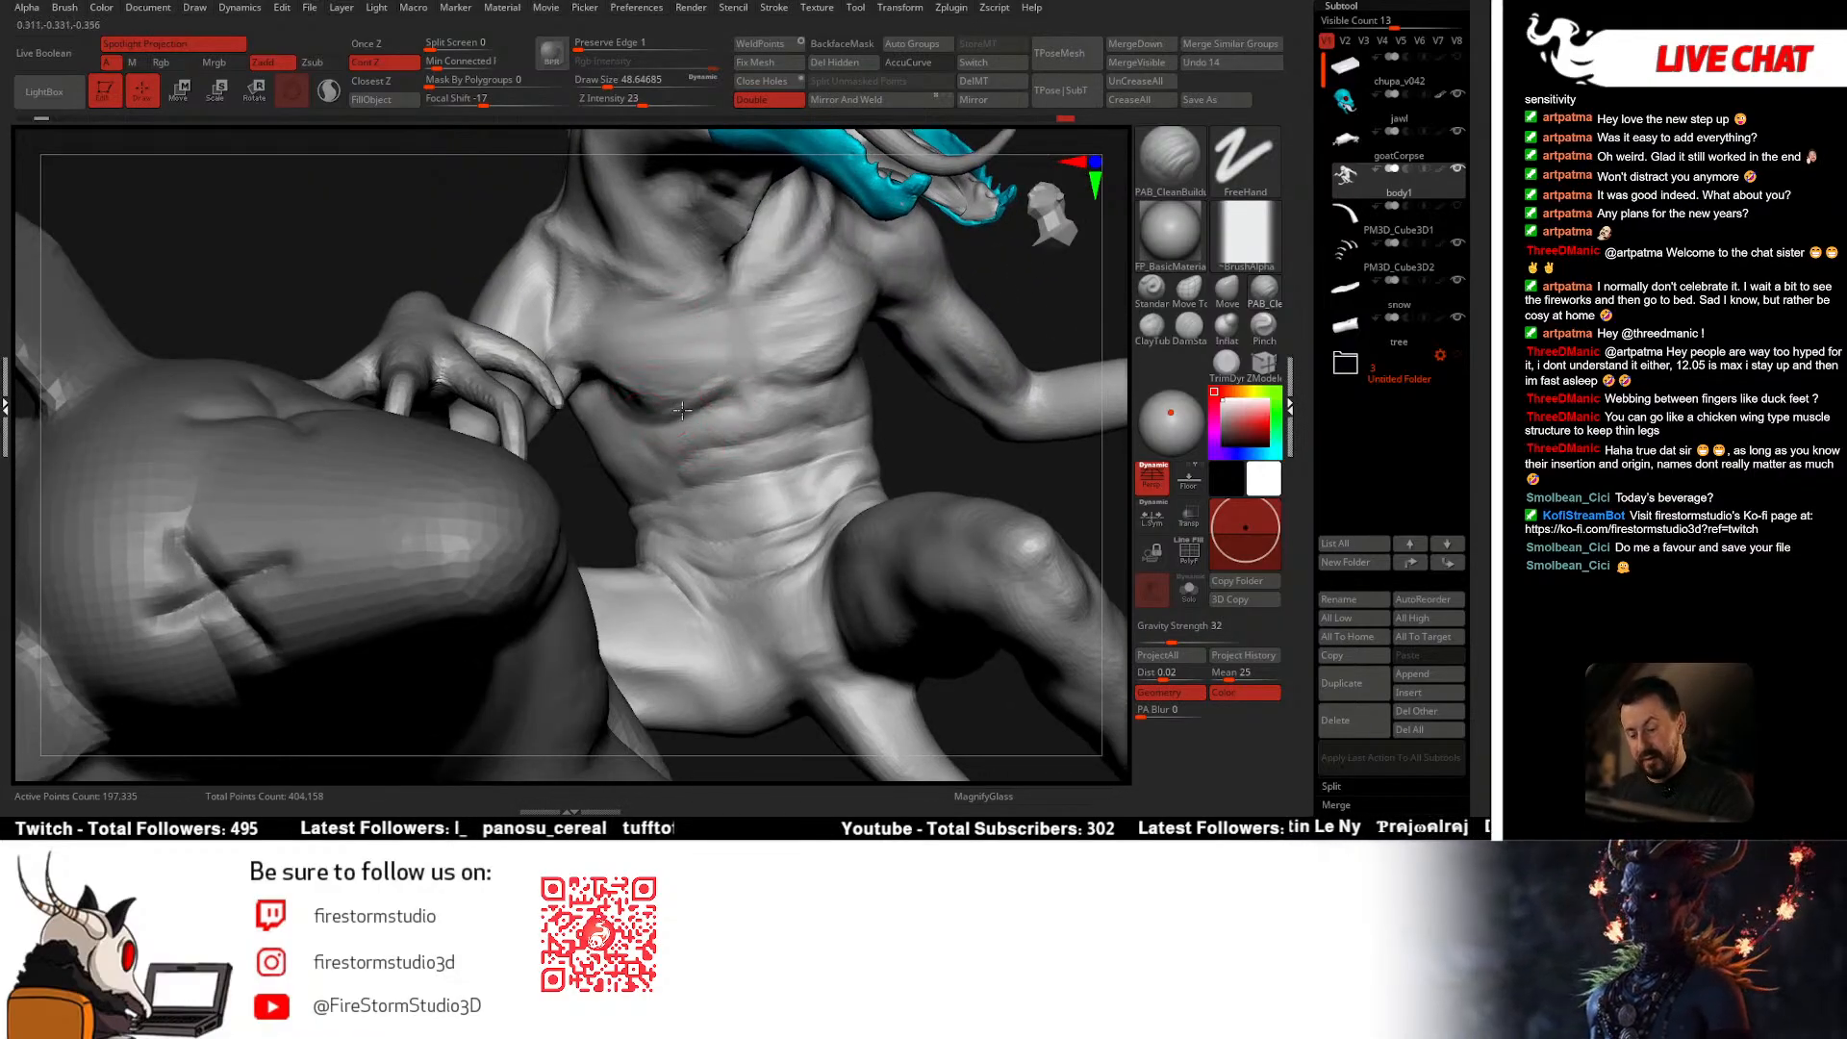
right_click_drag(668, 401, 658, 385)
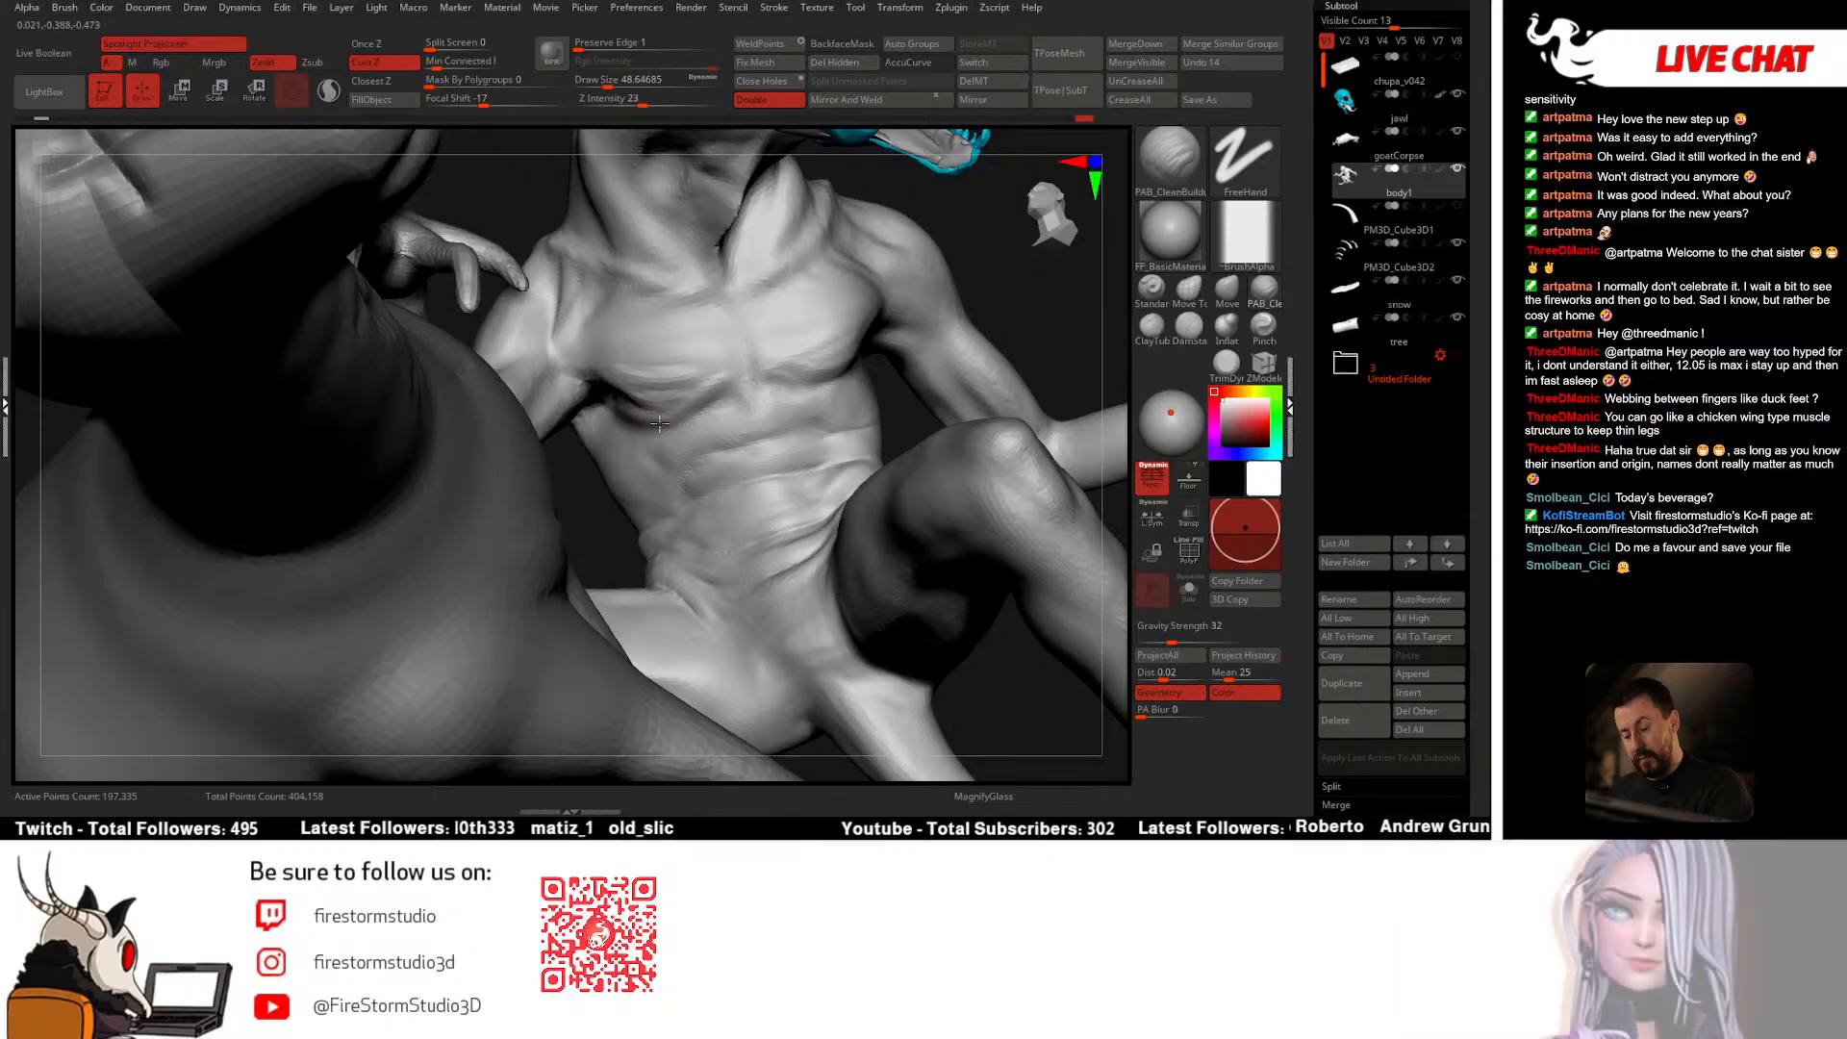
key("shift")
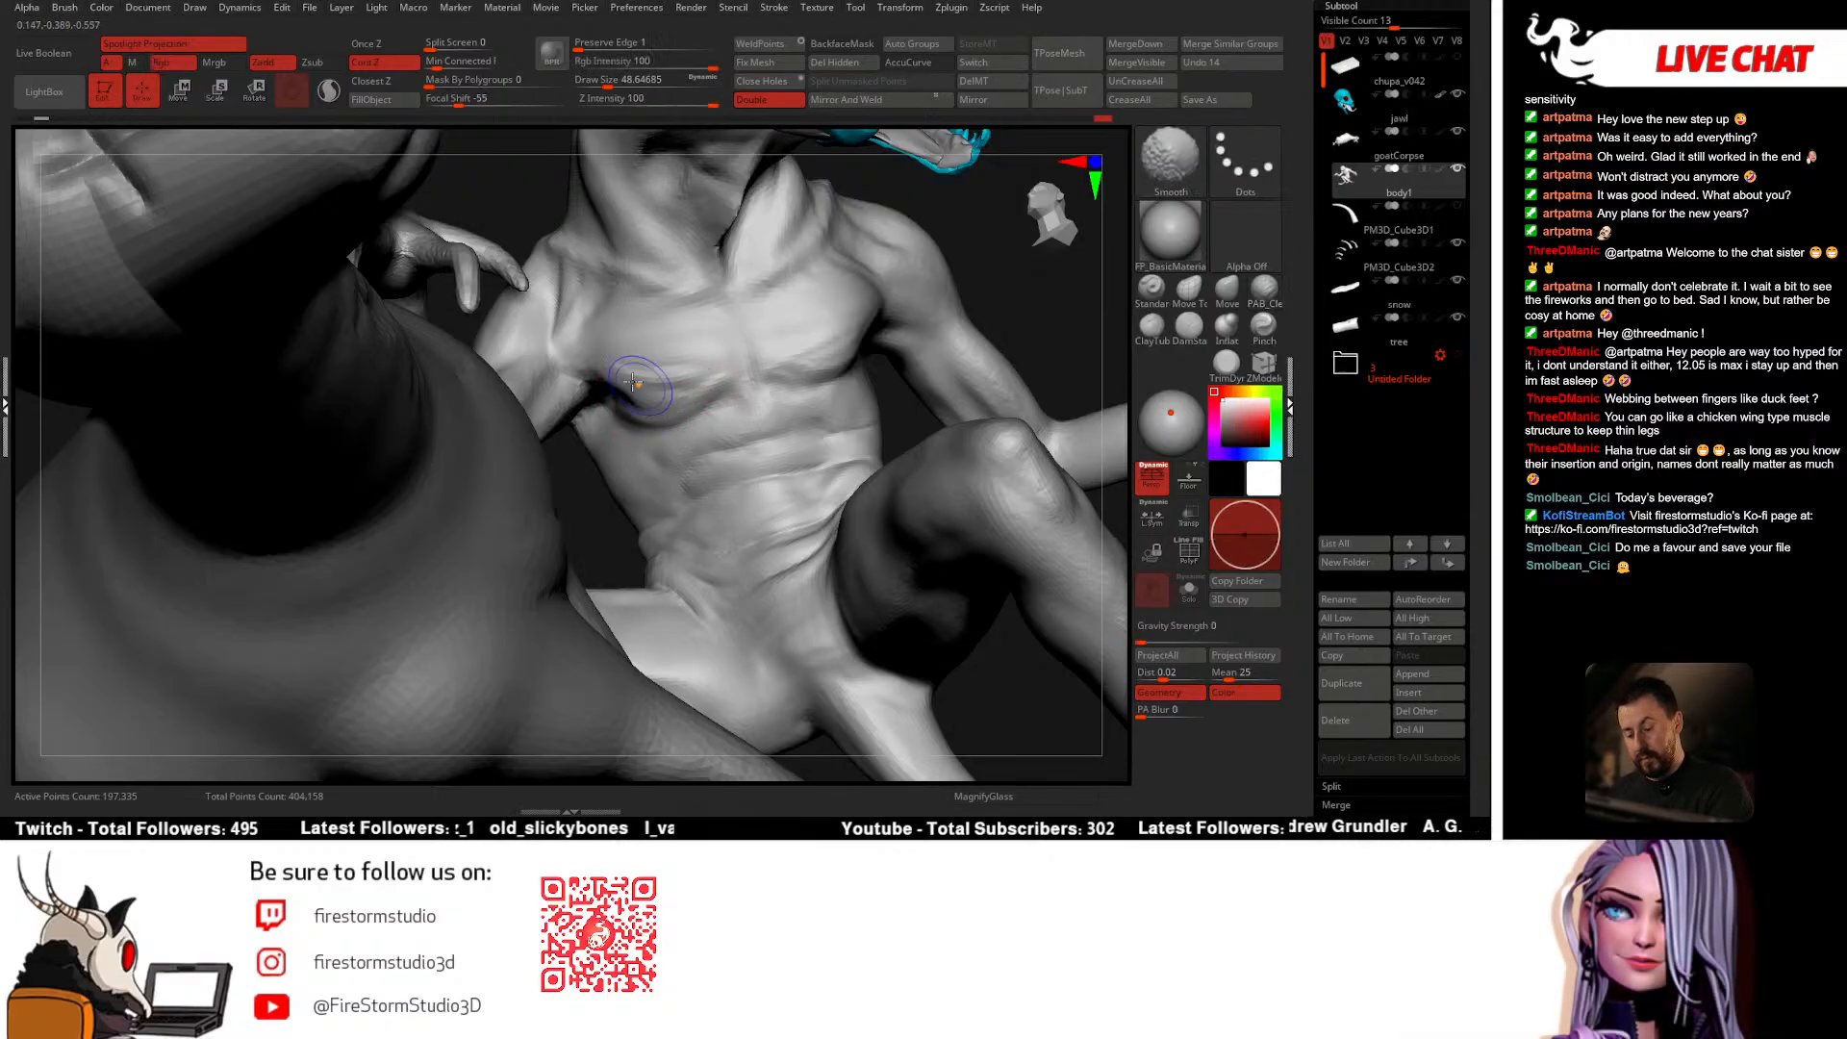
mouse_move(632, 382)
right_mouse_down()
mouse_move(671, 389)
mouse_move(646, 371)
right_mouse_up()
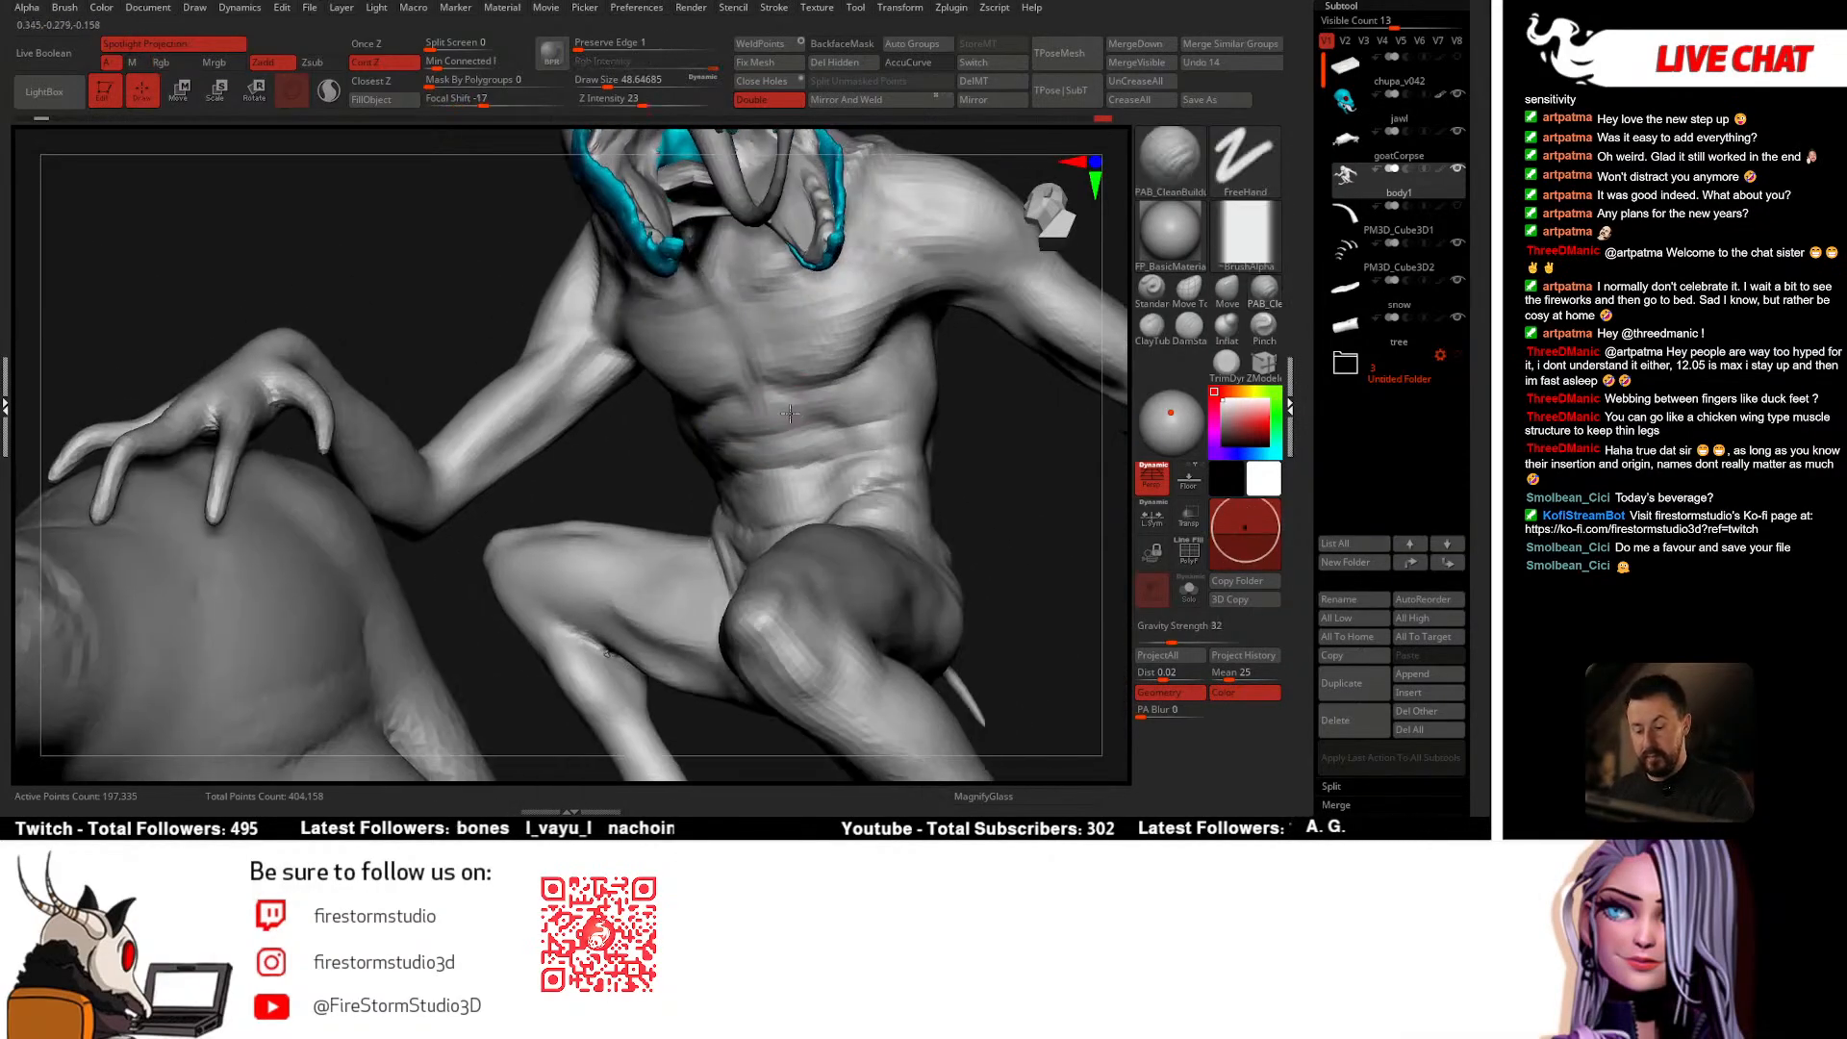
Step: Reduce the clean buildup brush to a draw size of about 23 and refine the centre of the chest
key("space")
left_click_drag(781, 467, 770, 467)
mouse_move(770, 452)
right_mouse_down()
mouse_move(788, 415)
mouse_move(776, 363)
right_mouse_up()
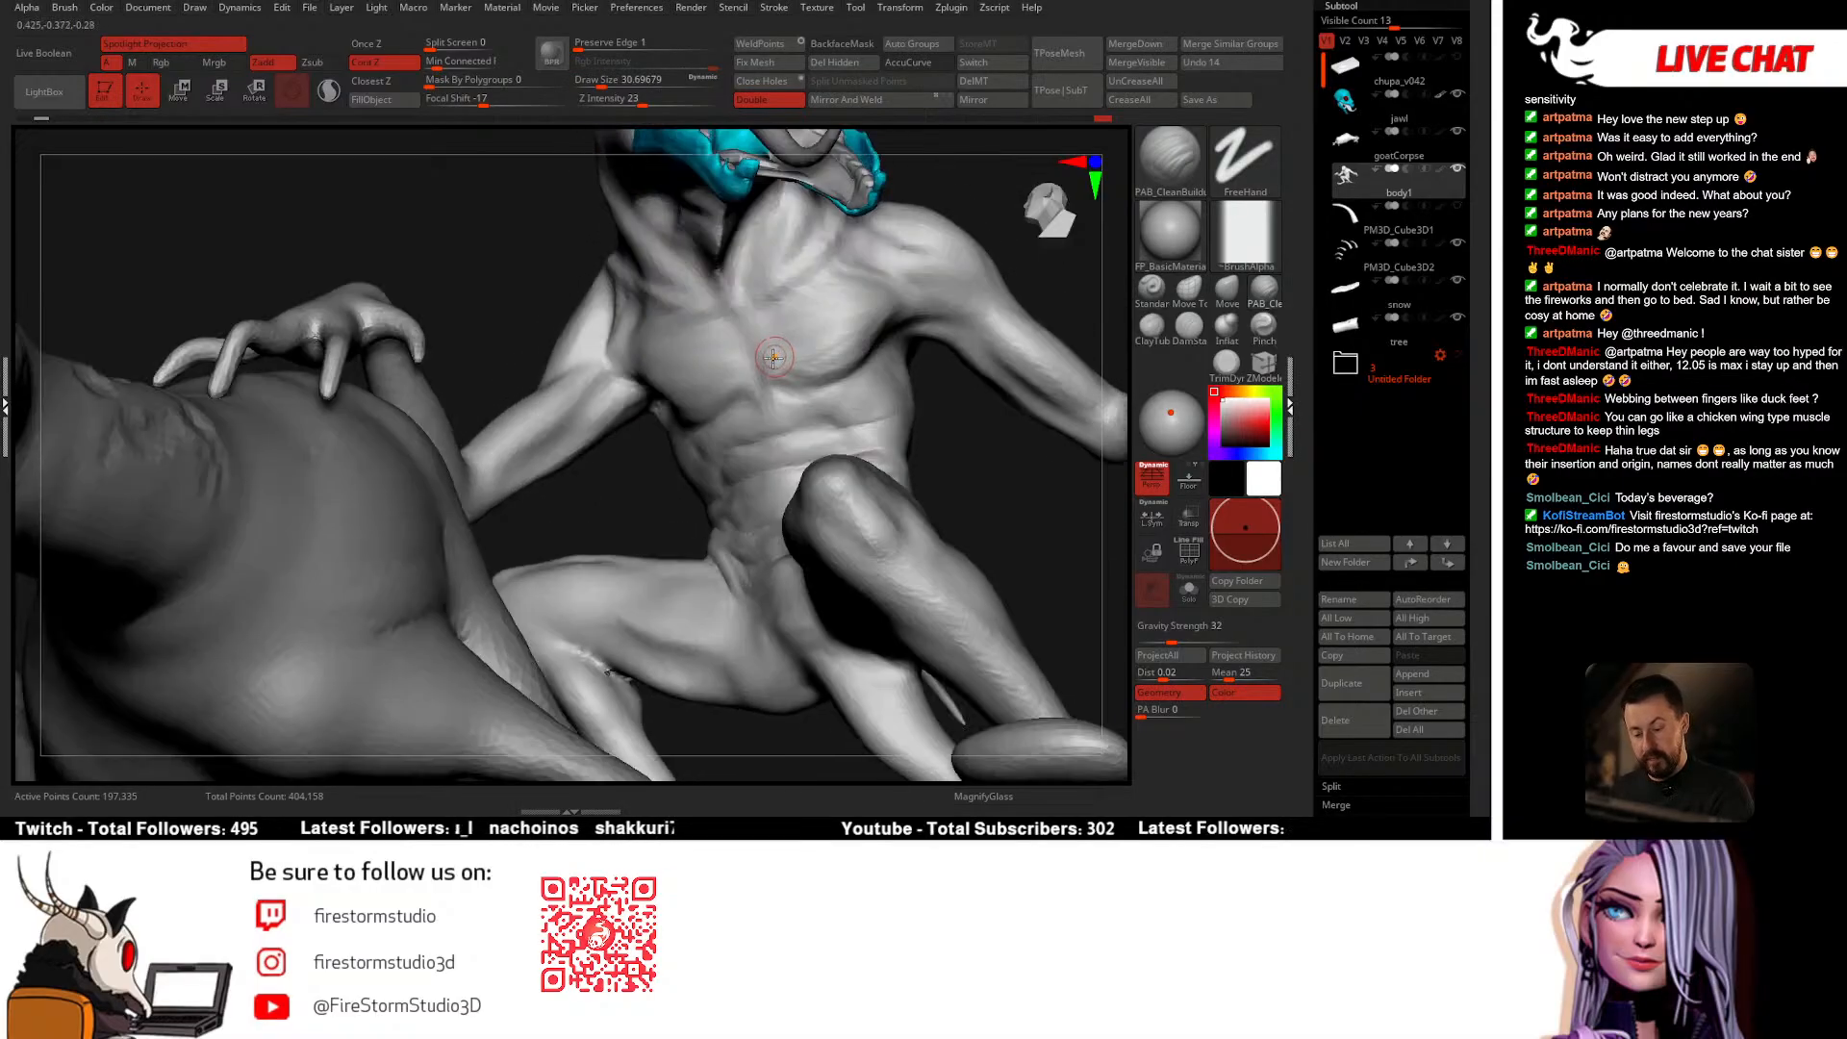
key("space")
left_click_drag(789, 365, 779, 362)
right_click_drag(780, 361, 749, 322)
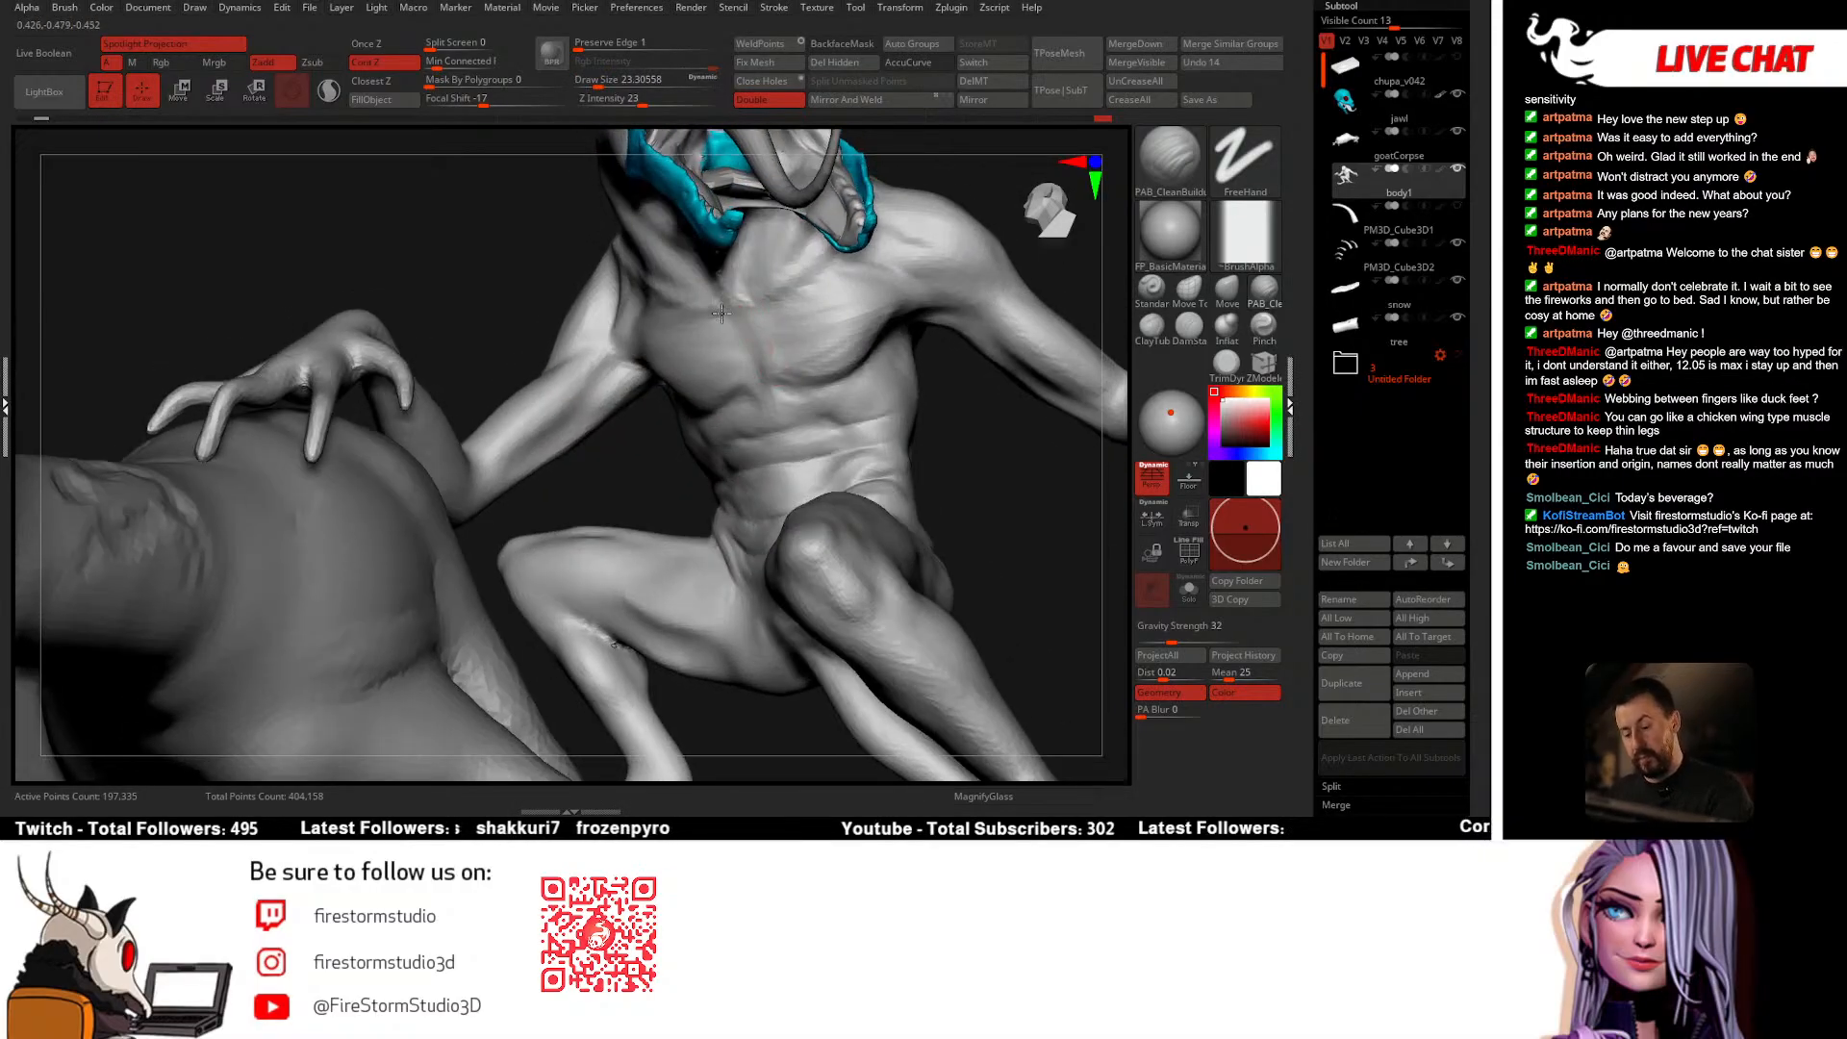
Step: Smooth the collarbone and the front of the shoulder on the side of the planted arm
right_click_drag(808, 263, 748, 400)
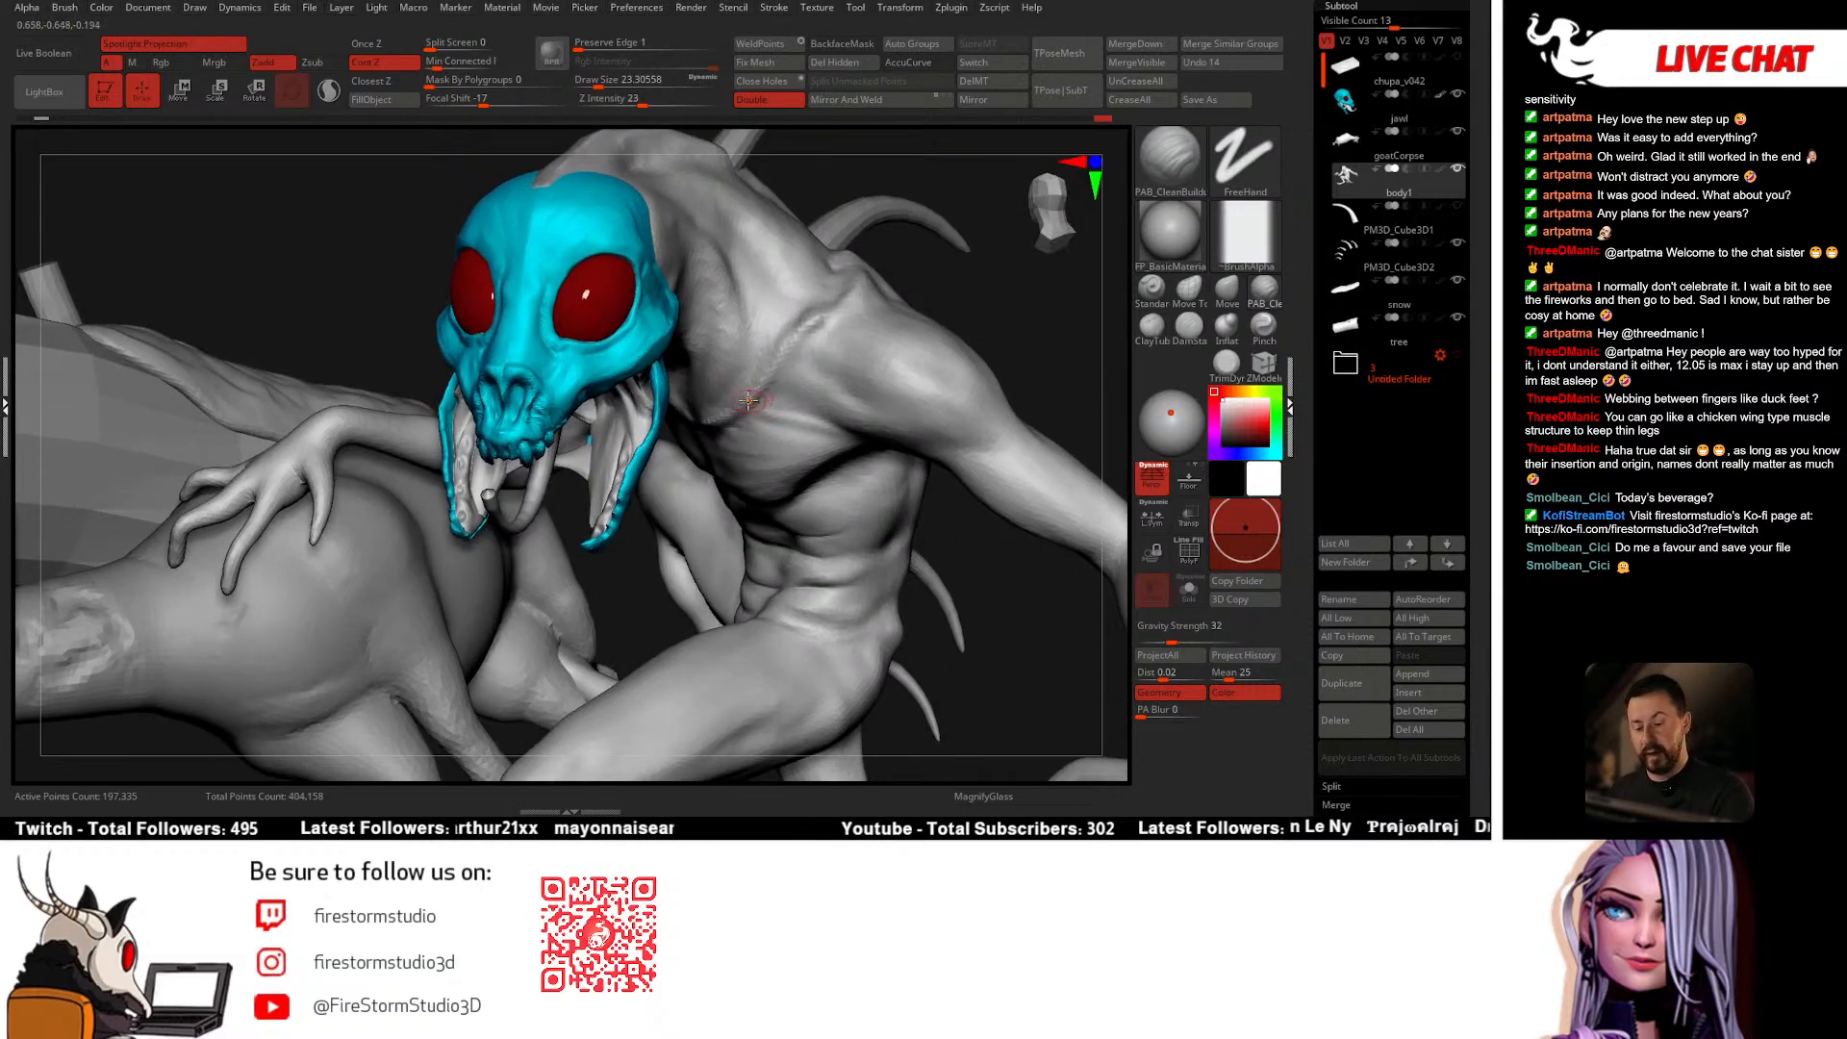
right_click_drag(826, 313, 650, 358)
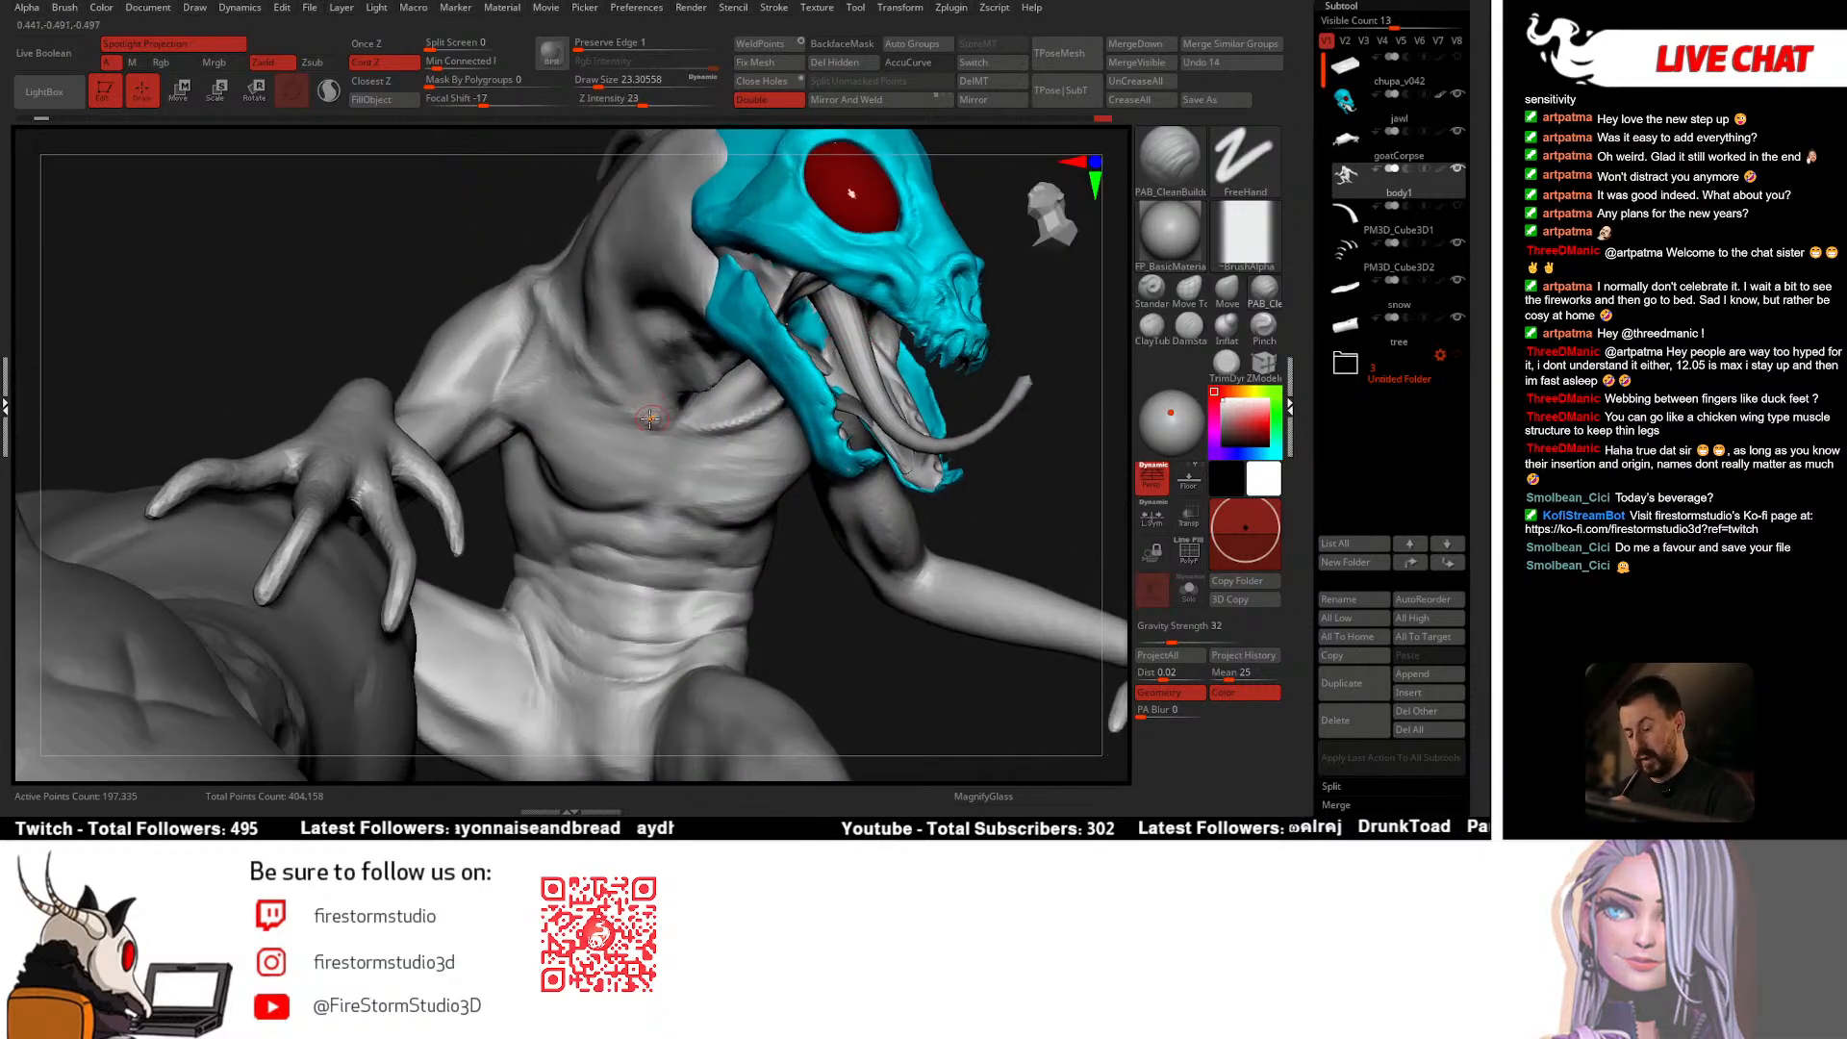
right_click_drag(539, 281, 514, 255)
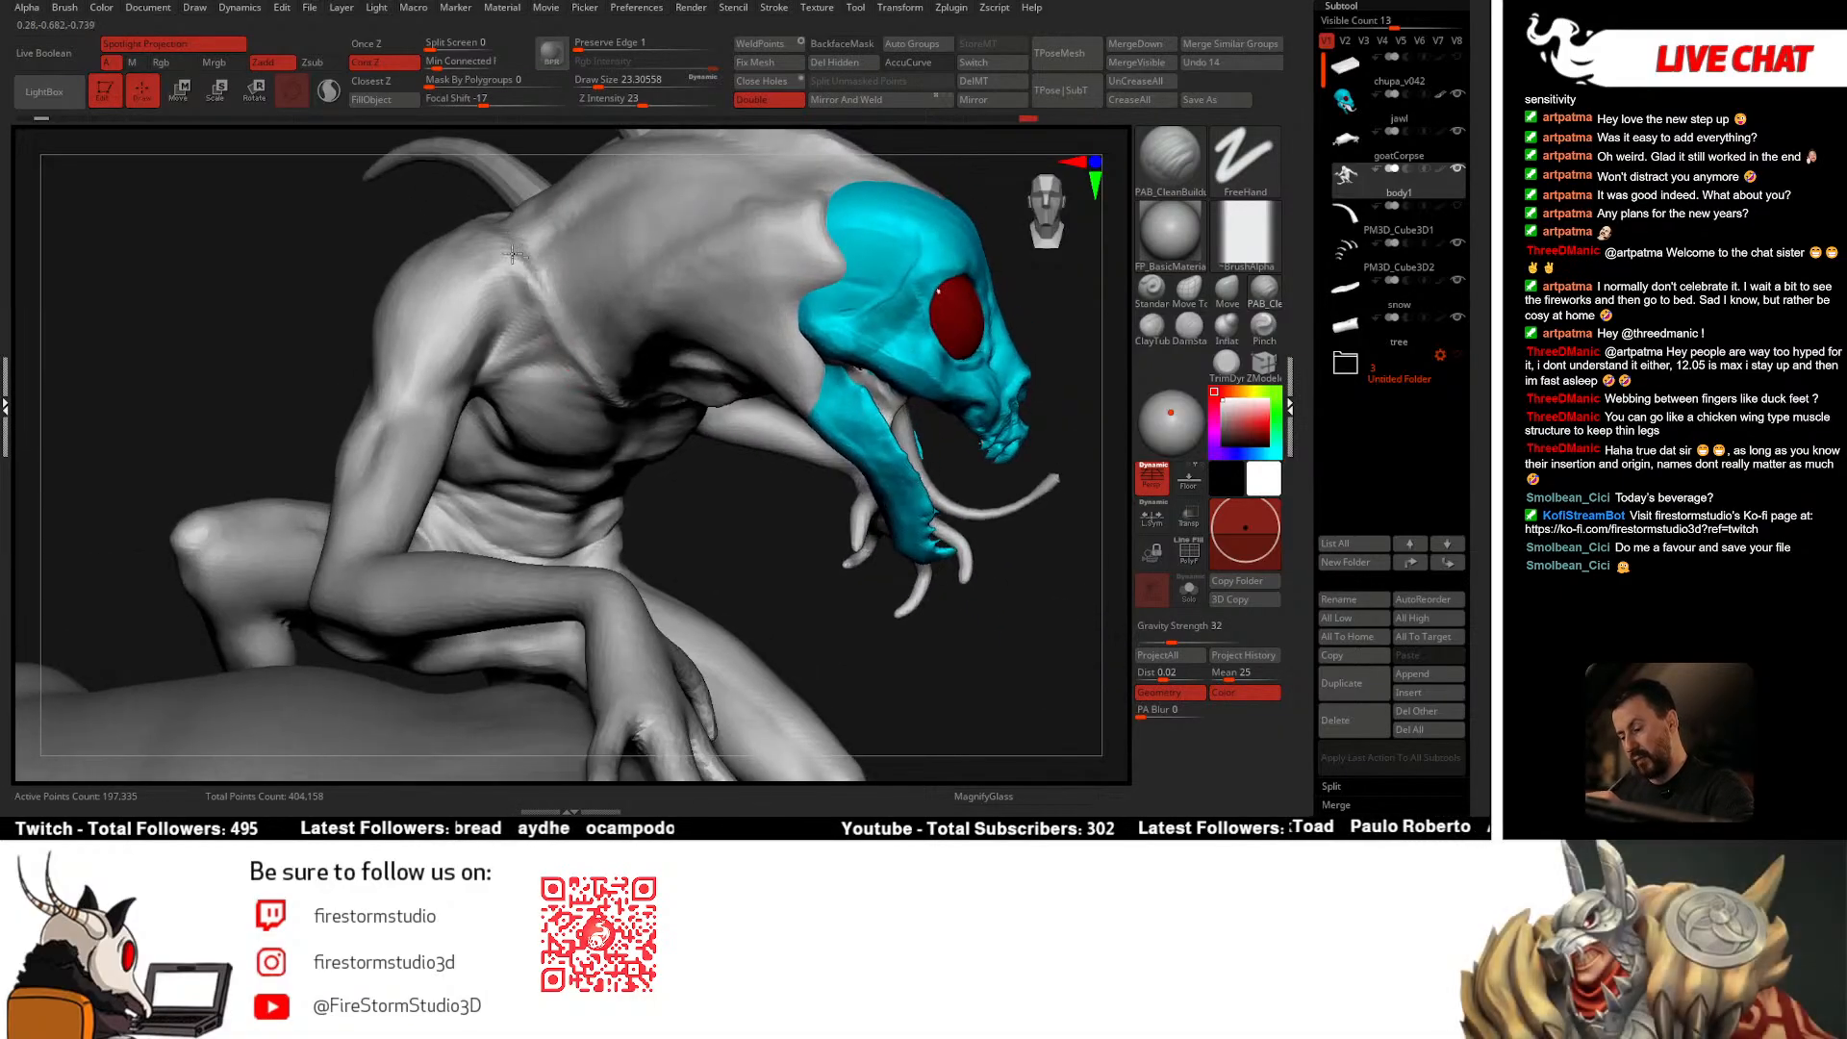
right_click_drag(591, 381, 544, 283)
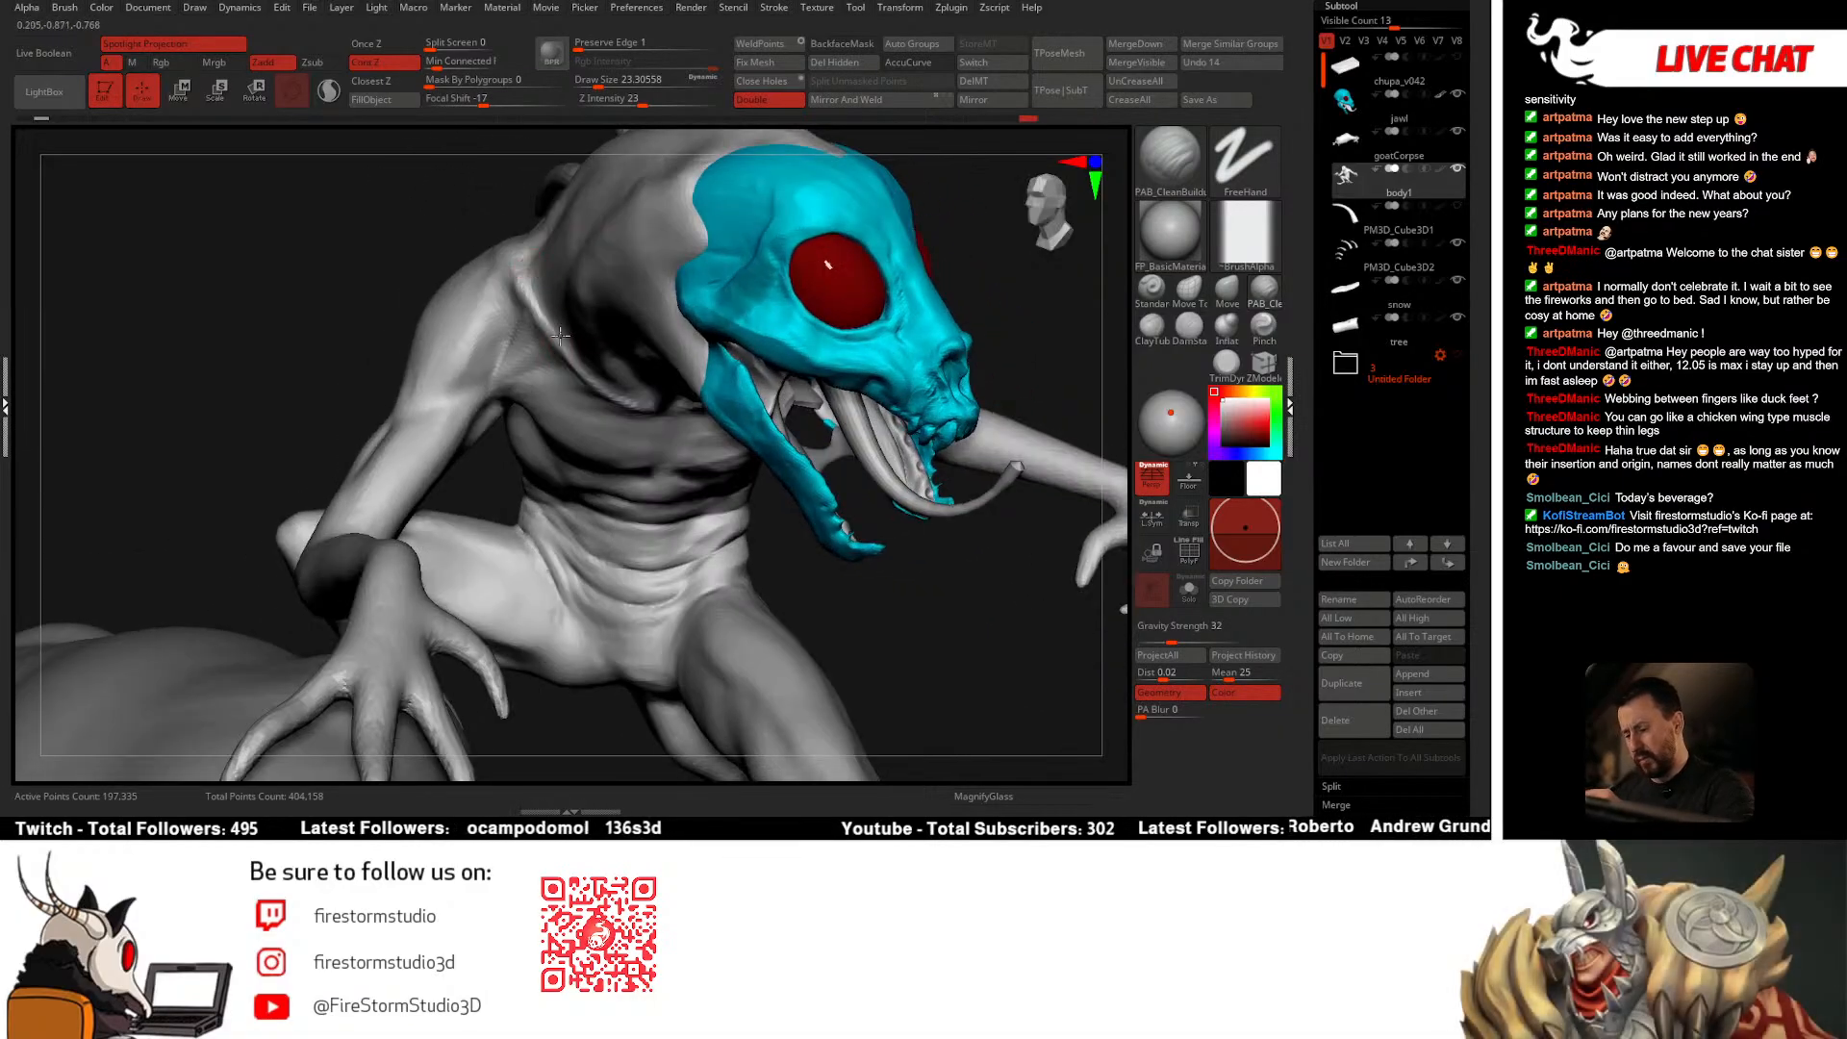
right_click_drag(603, 379, 572, 339)
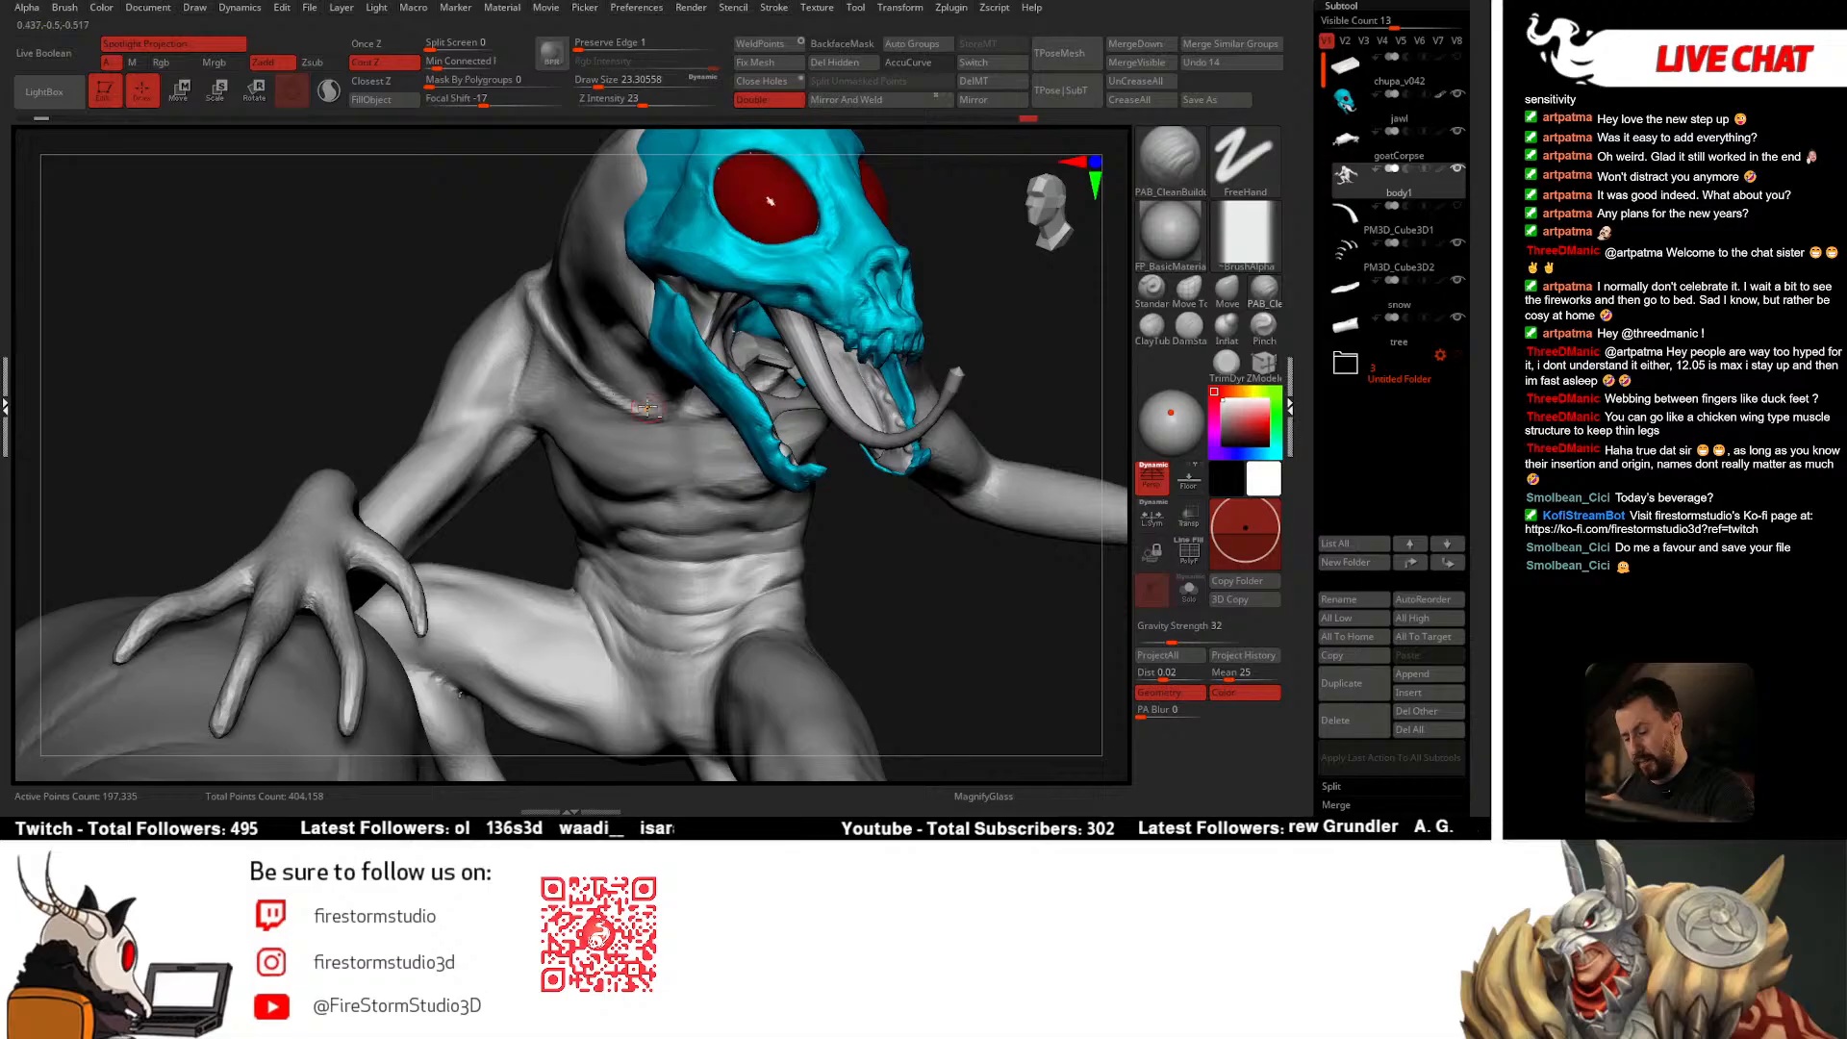
mouse_move(648, 408)
right_mouse_down()
mouse_move(746, 390)
mouse_move(589, 420)
mouse_move(620, 406)
right_mouse_up()
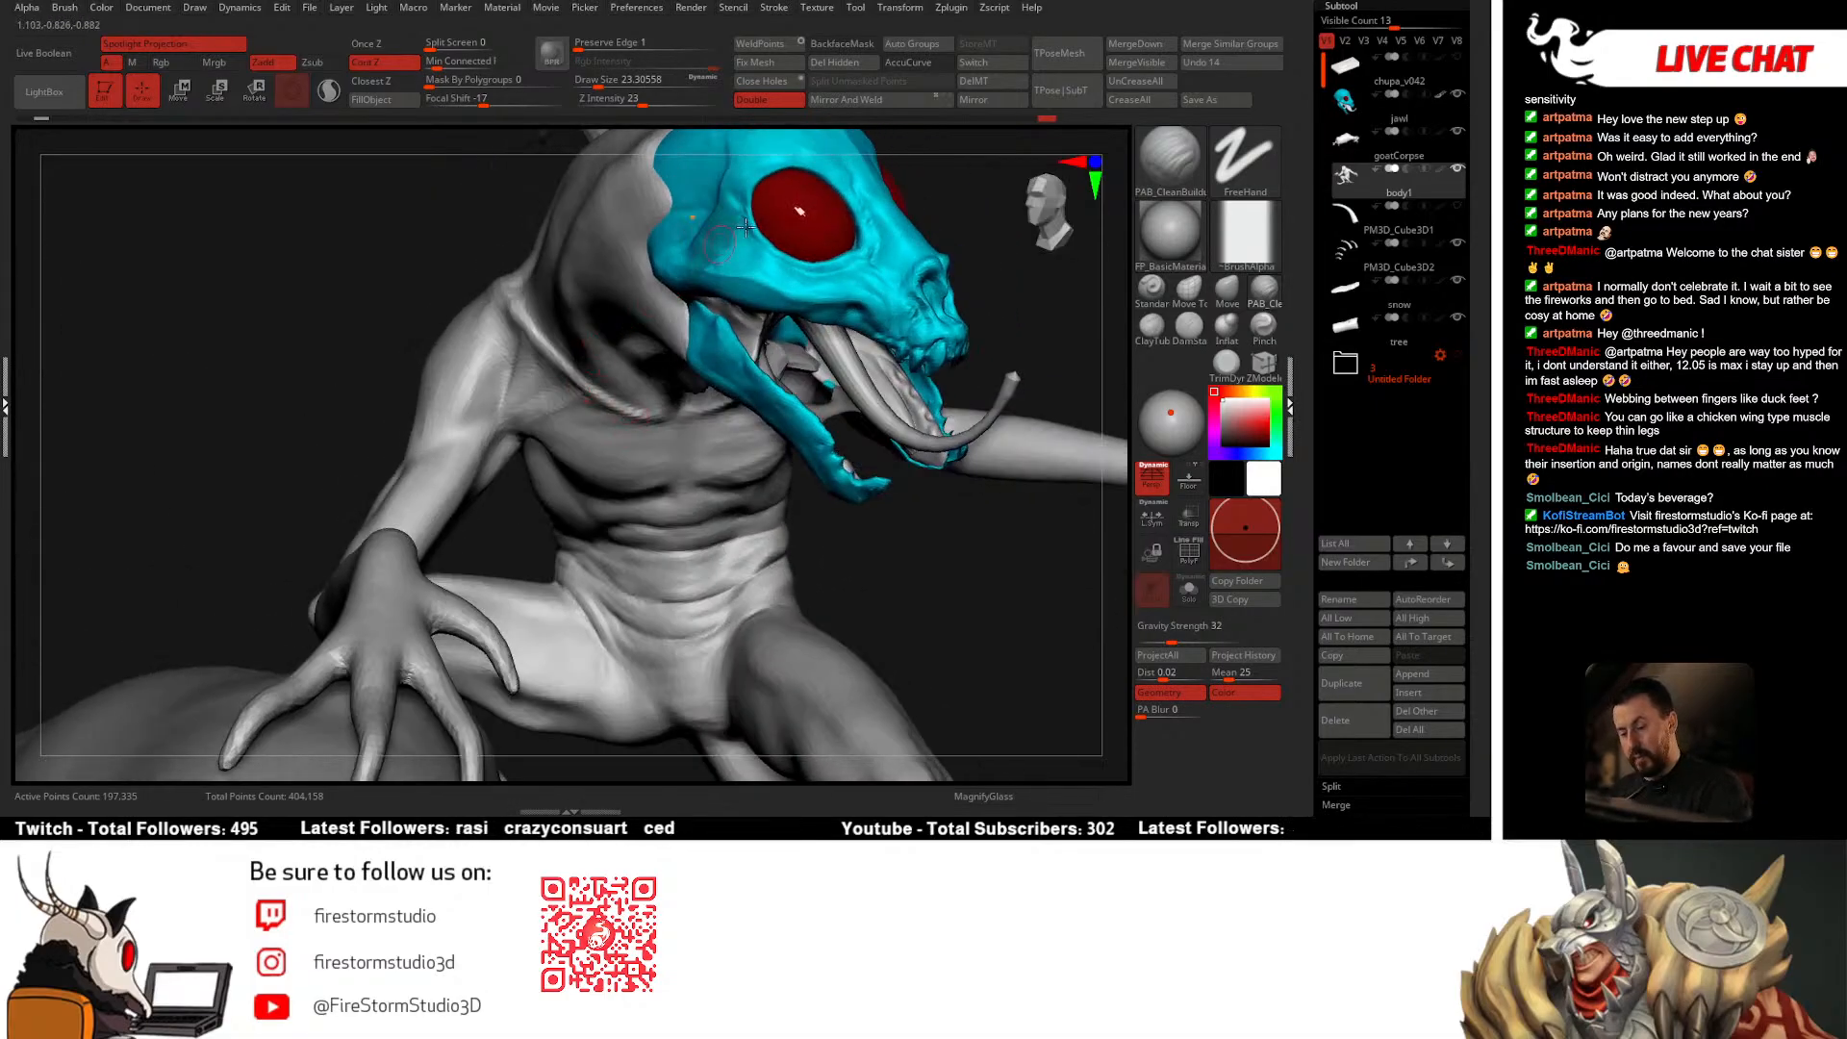
left_click(659, 100, "shift")
right_click_drag(464, 427, 486, 433)
right_click(486, 433)
left_click_drag(520, 304, 543, 348, "shift")
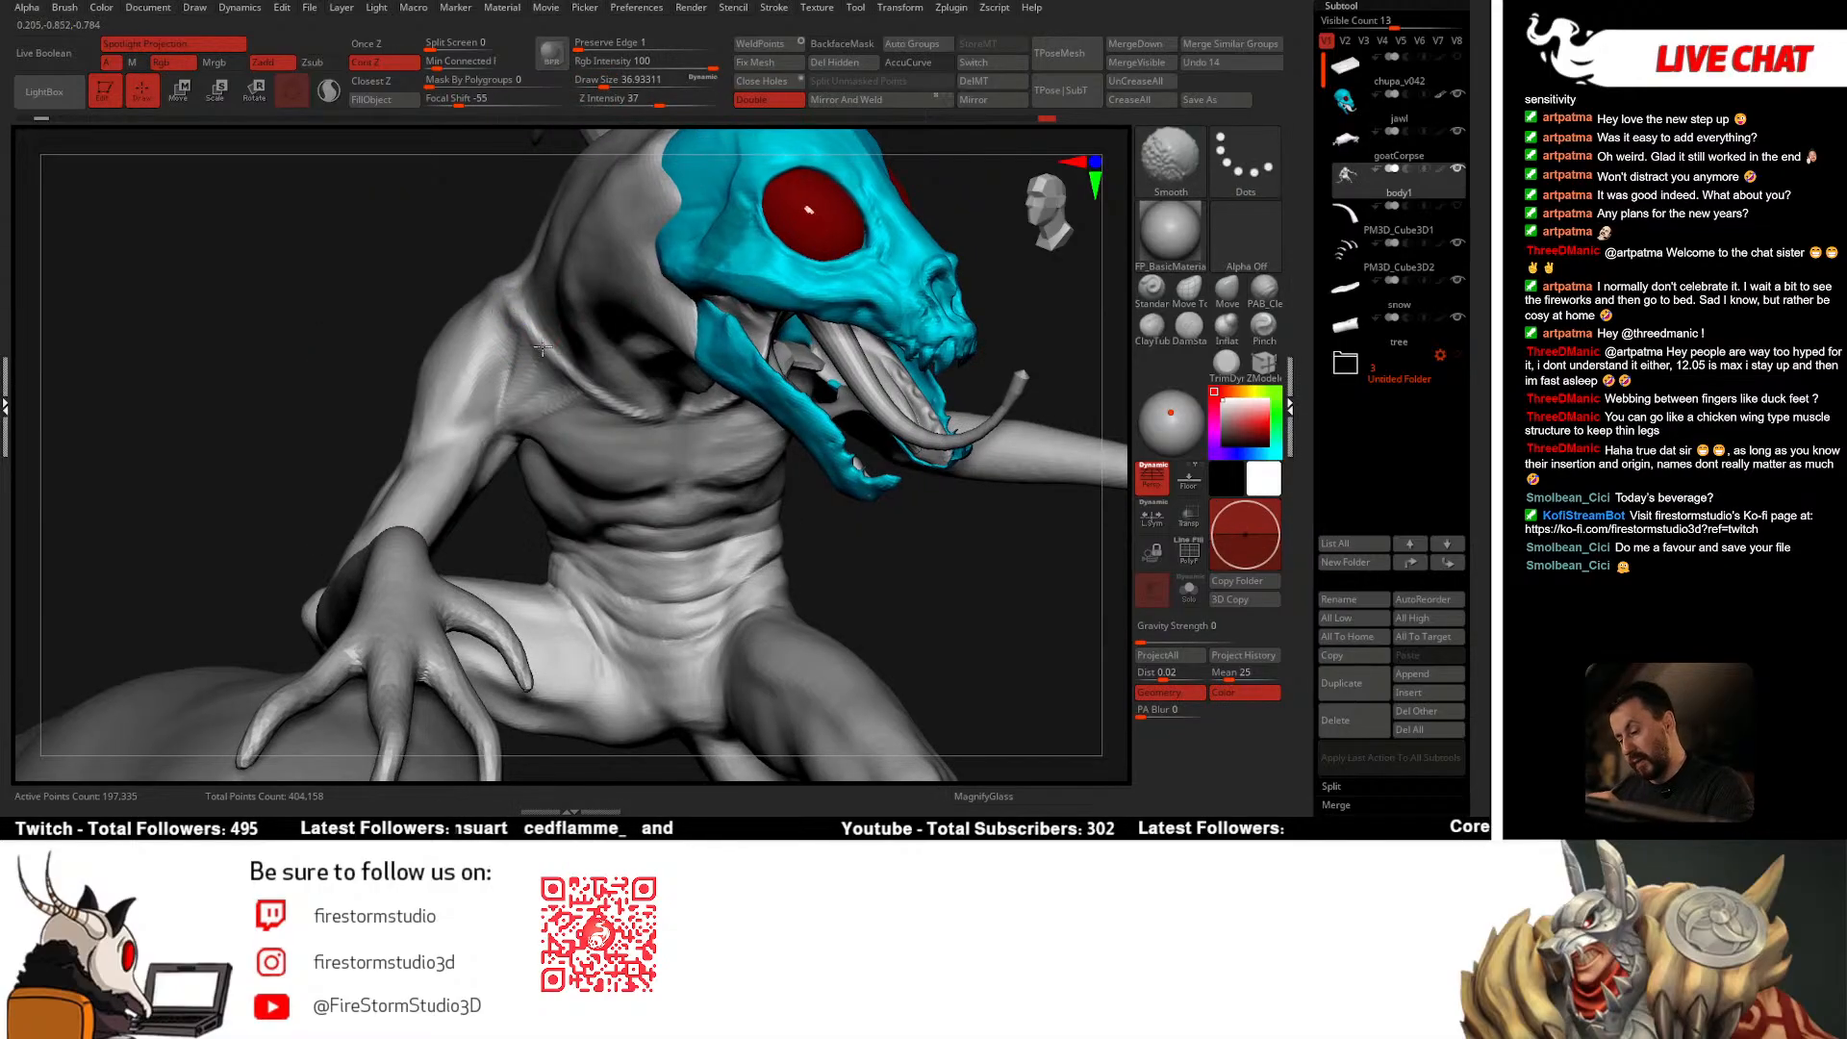
left_click_drag(631, 404, 658, 416, "shift")
Step: Build up the neck between the skull and shoulders with the clean buildup brush, using draw sizes of about 49 and 68
mouse_move(658, 424)
right_mouse_down()
mouse_move(587, 423)
mouse_move(731, 460)
mouse_move(750, 348)
mouse_move(770, 375)
mouse_move(761, 433)
right_mouse_up()
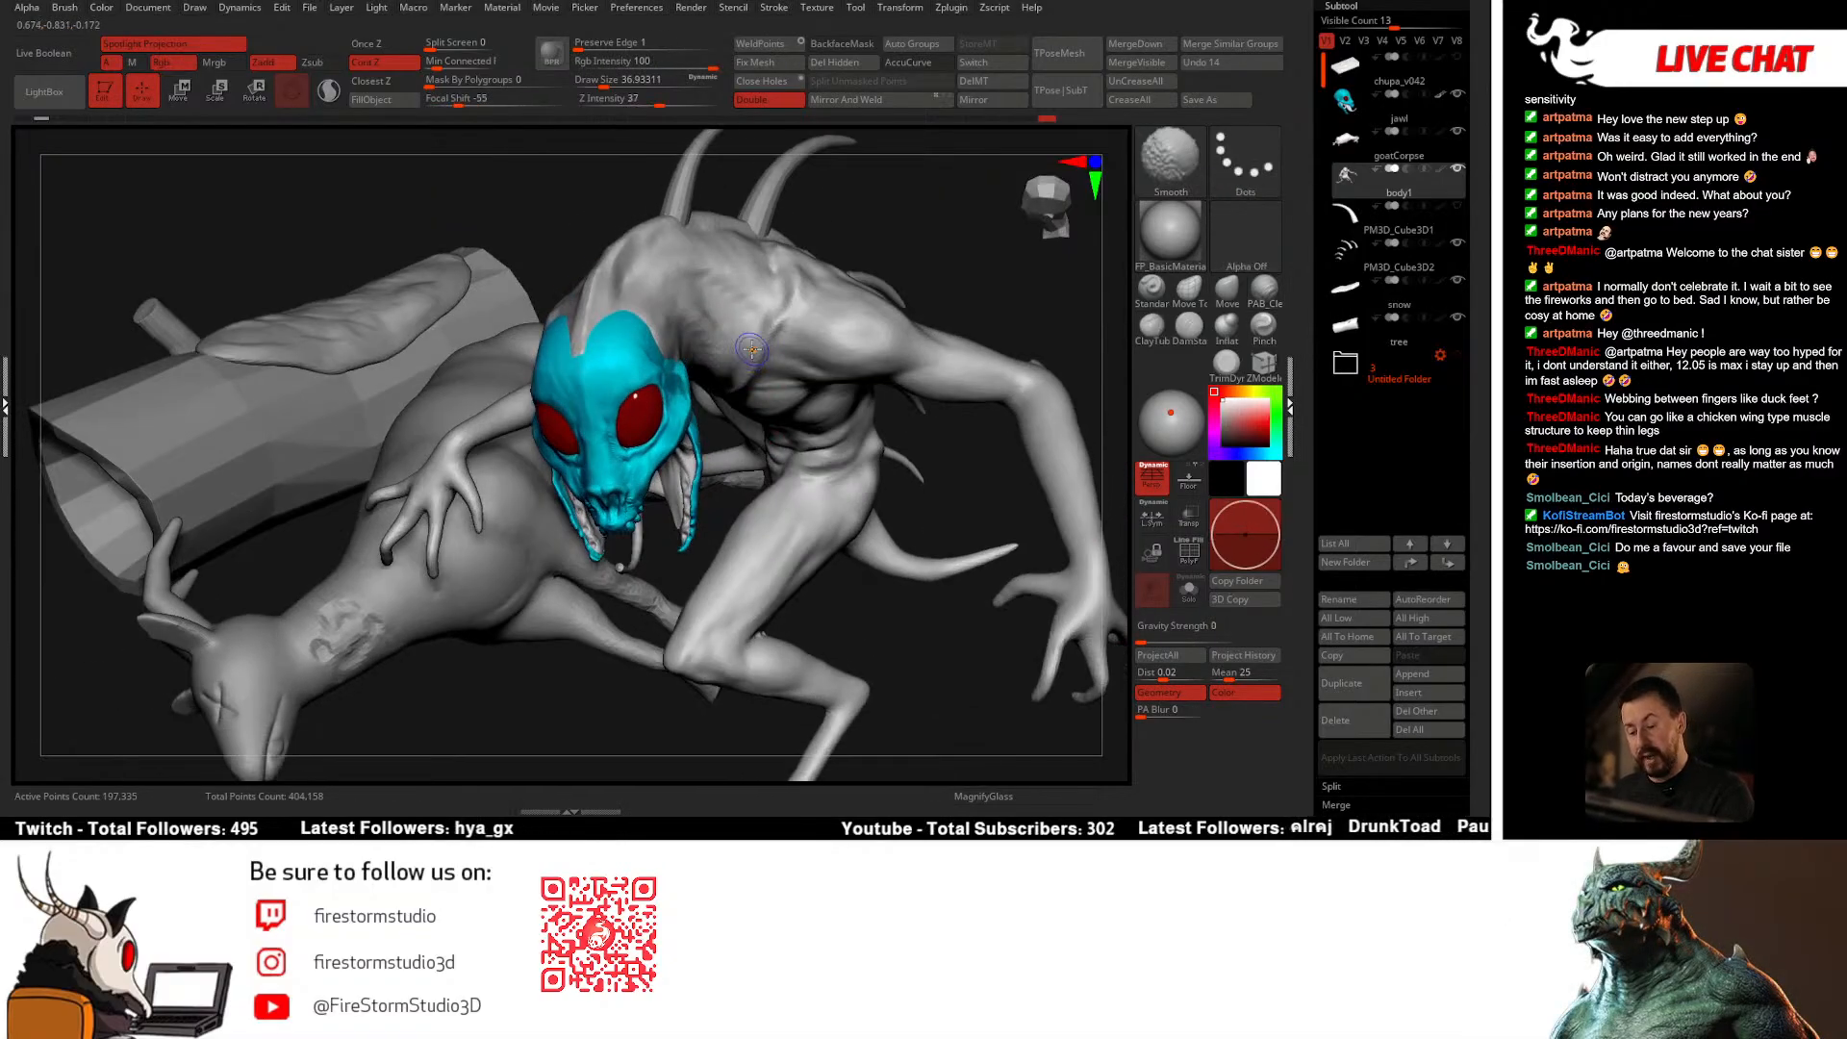
mouse_move(751, 349)
right_mouse_down()
mouse_move(672, 289)
mouse_move(630, 284)
mouse_move(635, 327)
mouse_move(672, 355)
mouse_move(599, 358)
mouse_move(624, 343)
mouse_move(613, 412)
mouse_move(656, 414)
right_mouse_up()
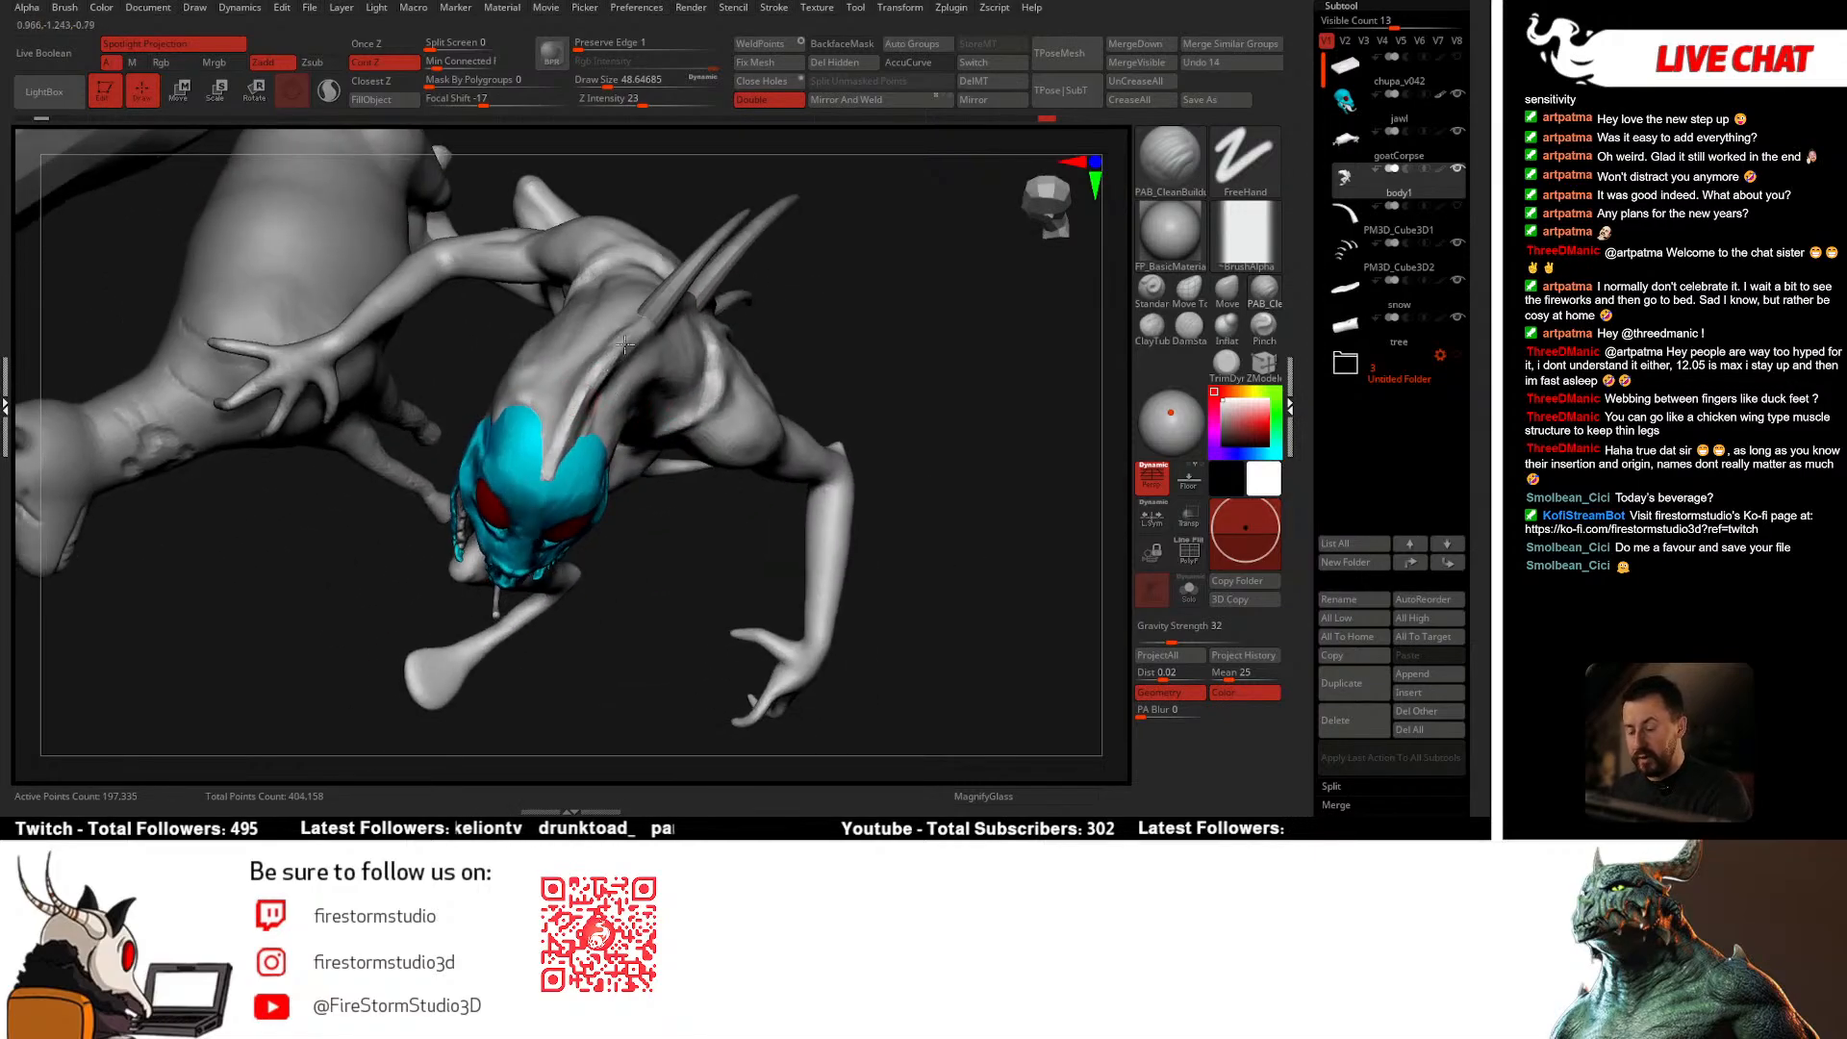
mouse_move(624, 344)
right_mouse_down()
mouse_move(724, 412)
mouse_move(588, 376)
mouse_move(655, 395)
mouse_move(616, 375)
right_mouse_up()
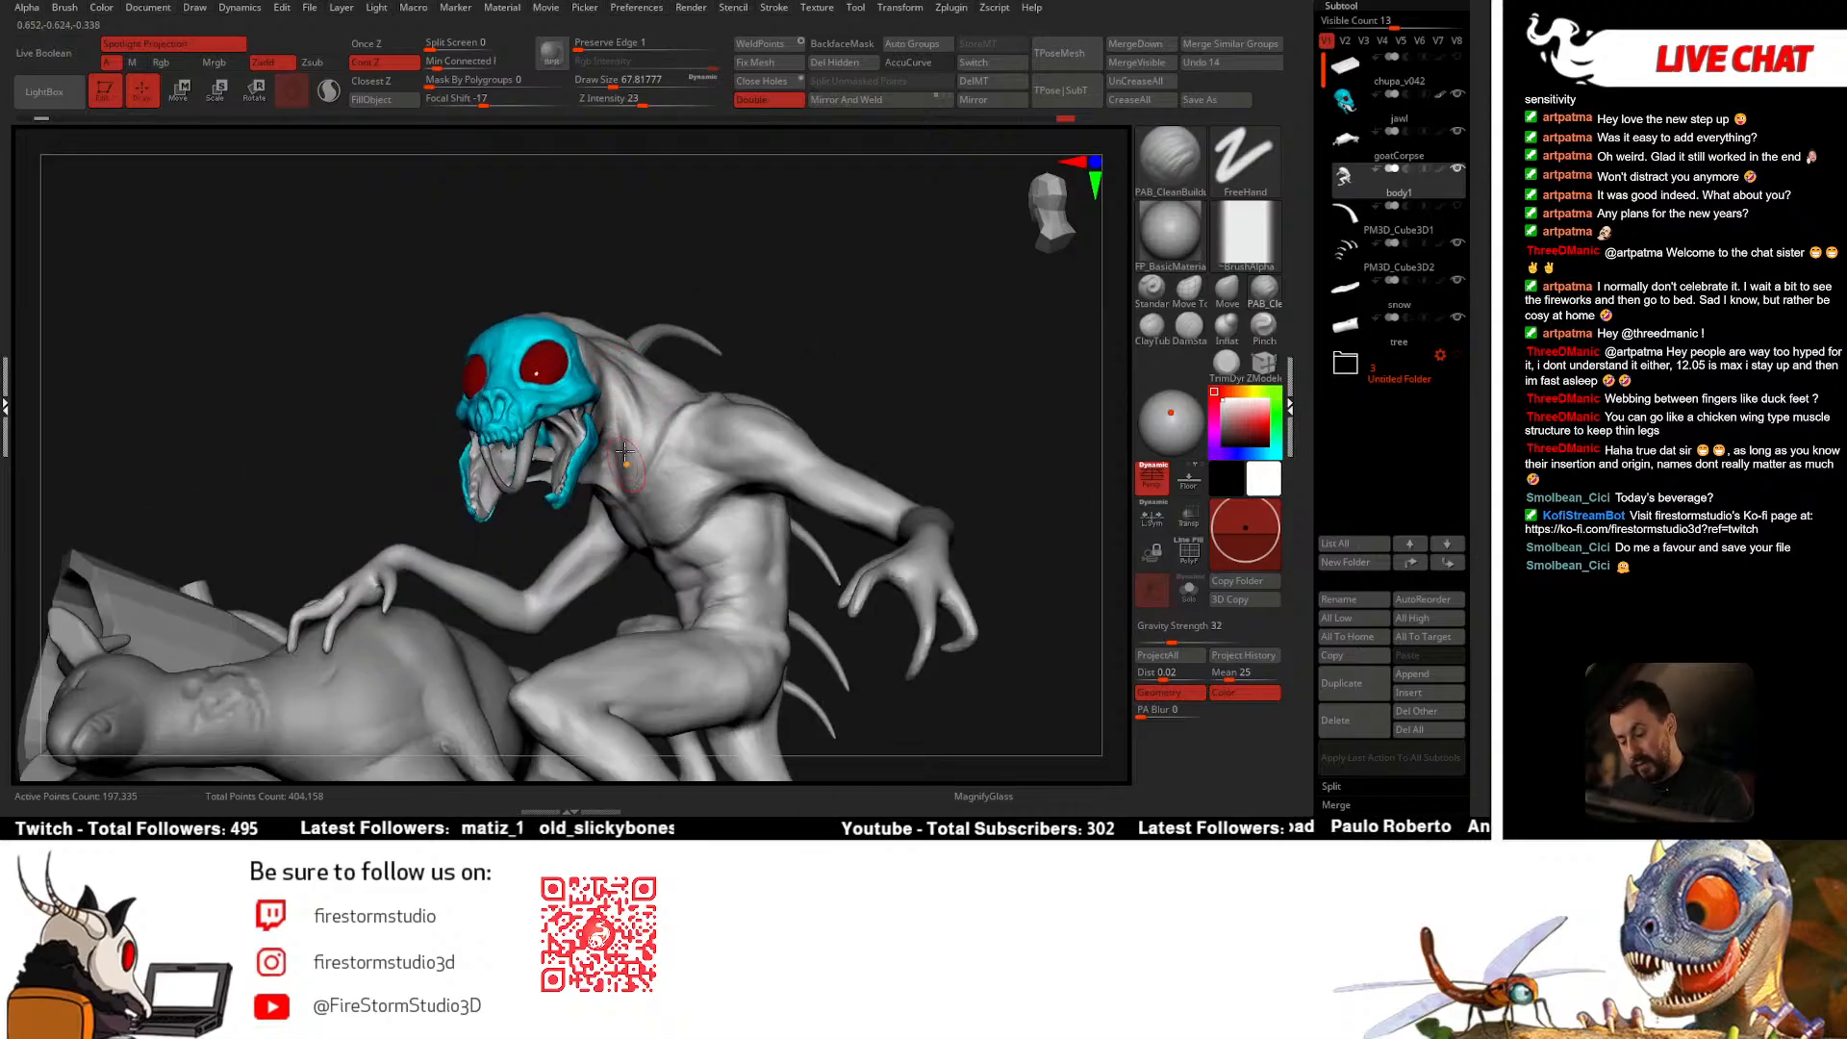
mouse_move(624, 450)
right_mouse_down()
mouse_move(649, 422)
mouse_move(629, 415)
right_mouse_up()
Step: Flatten the sides of the neck behind the skull with the TrimDynamic brush at a draw size of about 68
left_click(1225, 362)
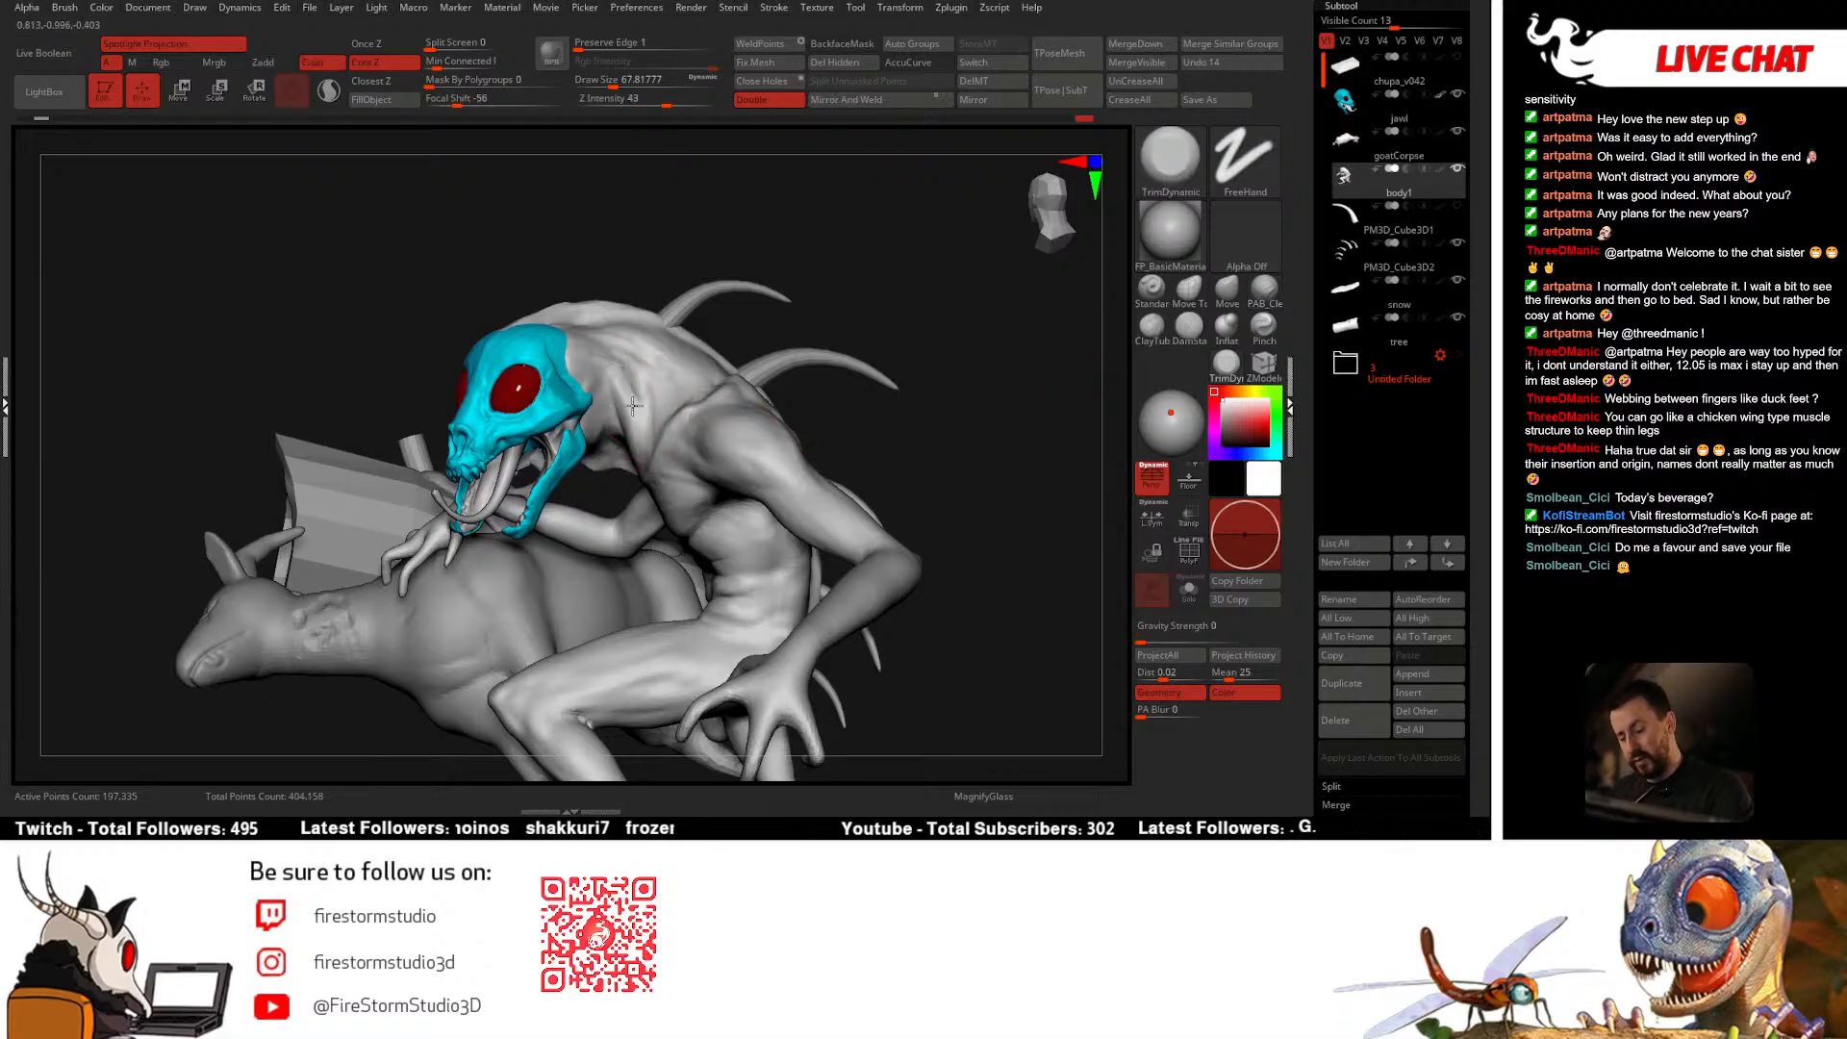
mouse_move(633, 405)
right_mouse_down()
mouse_move(649, 404)
mouse_move(634, 452)
mouse_move(619, 414)
mouse_move(626, 433)
right_mouse_up()
right_click_drag(637, 338, 586, 429)
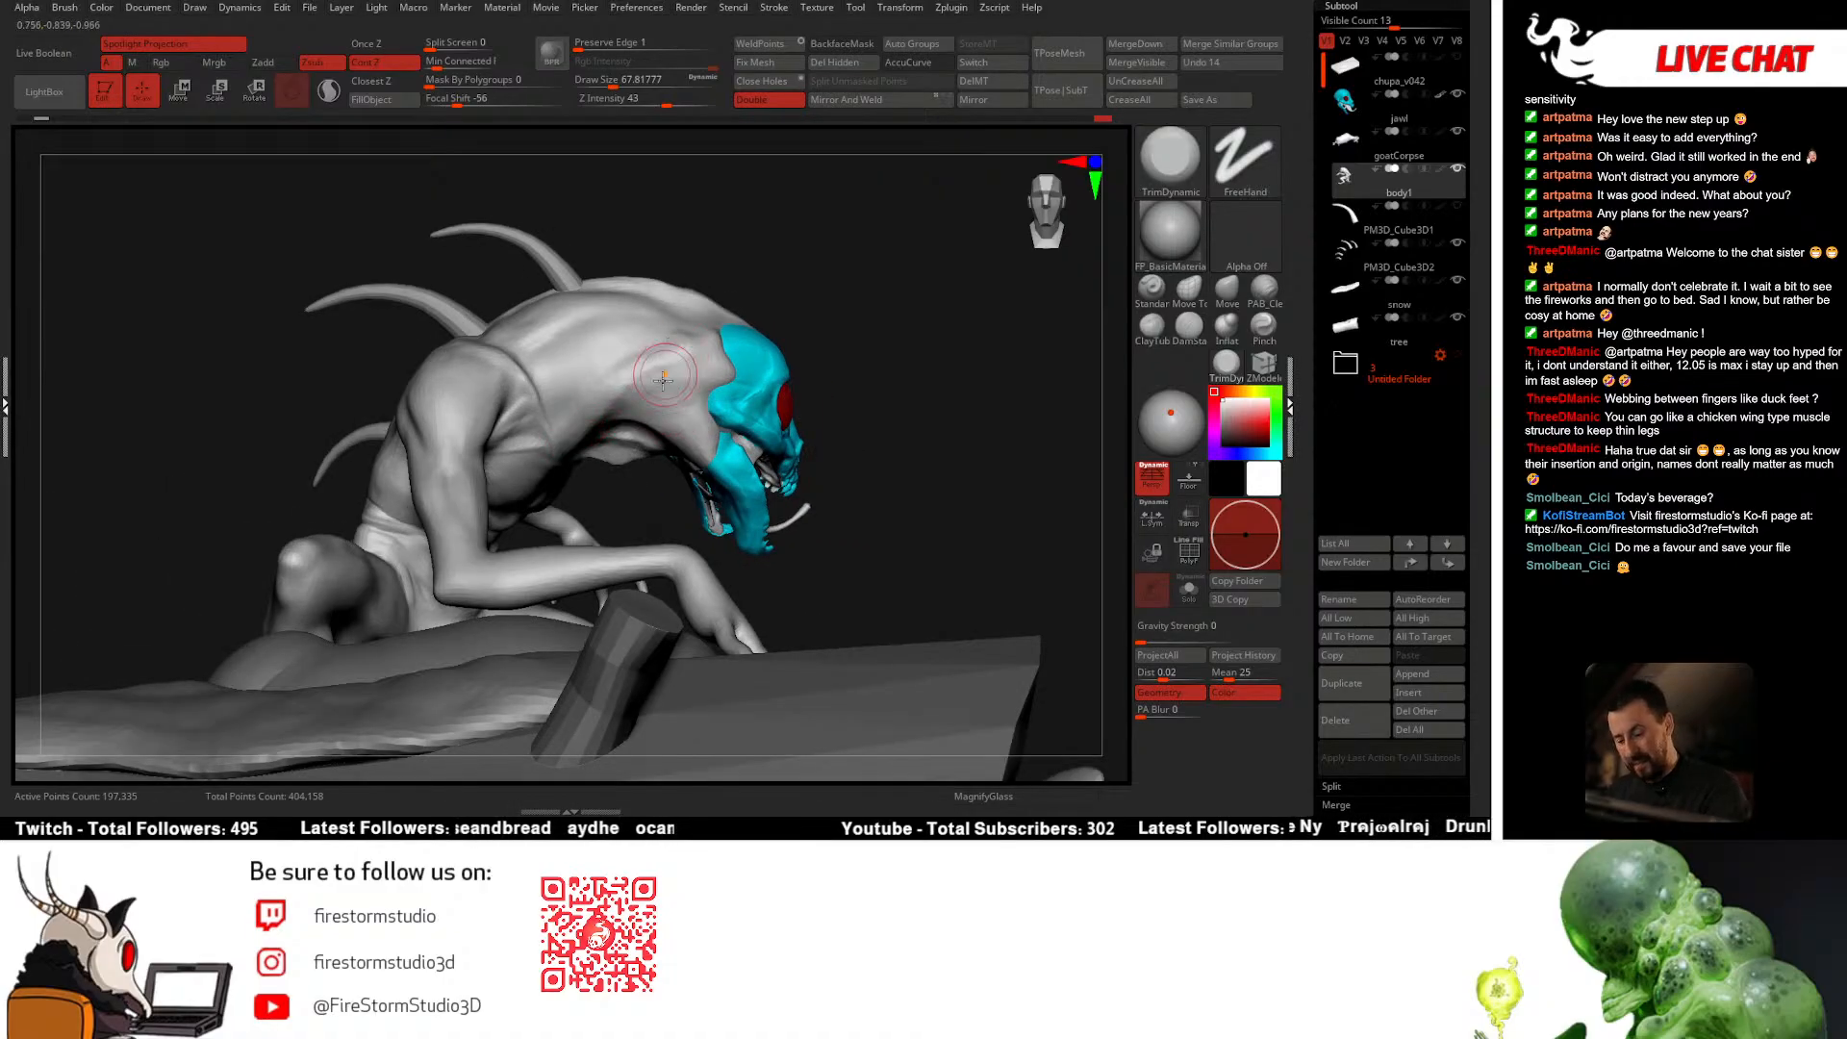
Step: Build up the base of the neck and the upper back beside the spines with the clean buildup brush at a draw size of about 80
mouse_move(664, 375)
right_mouse_down()
mouse_move(526, 362)
mouse_move(626, 377)
mouse_move(589, 462)
mouse_move(530, 471)
mouse_move(477, 400)
mouse_move(497, 414)
right_mouse_up()
left_click(1265, 292)
key("space")
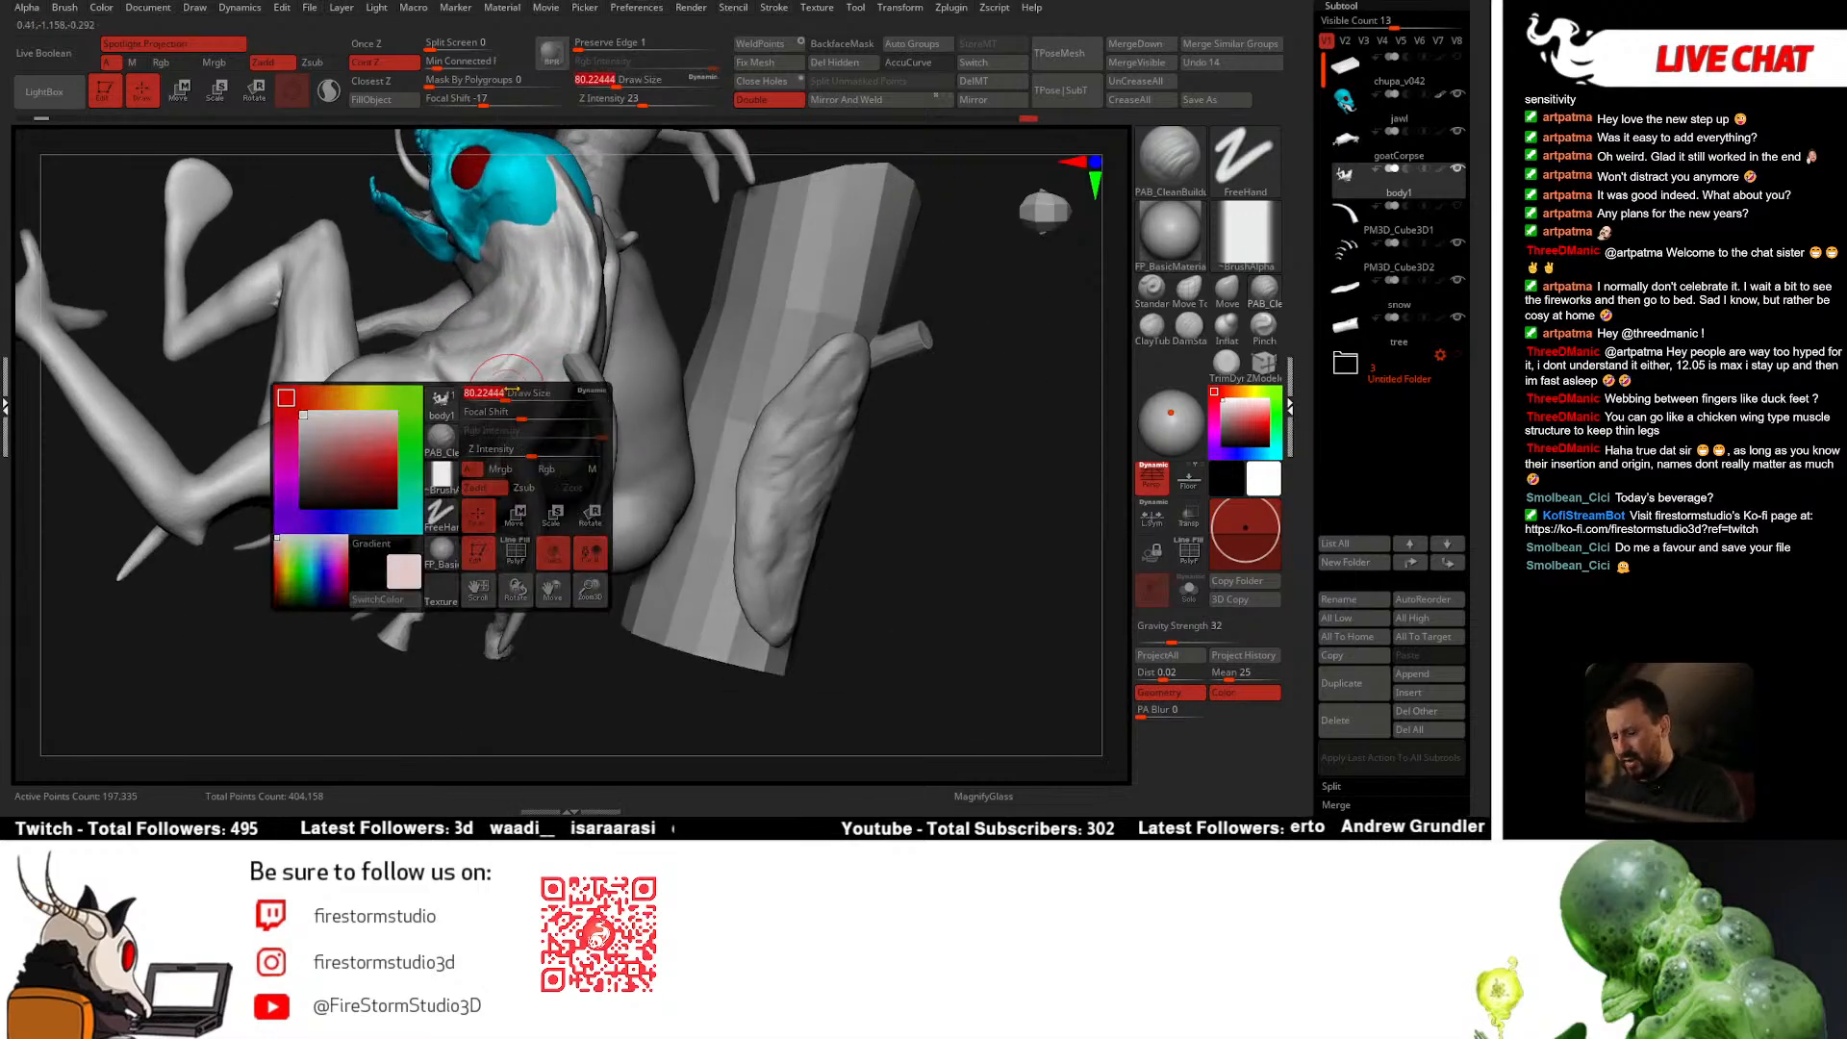
mouse_move(486, 413)
left_mouse_down()
mouse_move(544, 324)
mouse_move(496, 411)
left_mouse_up()
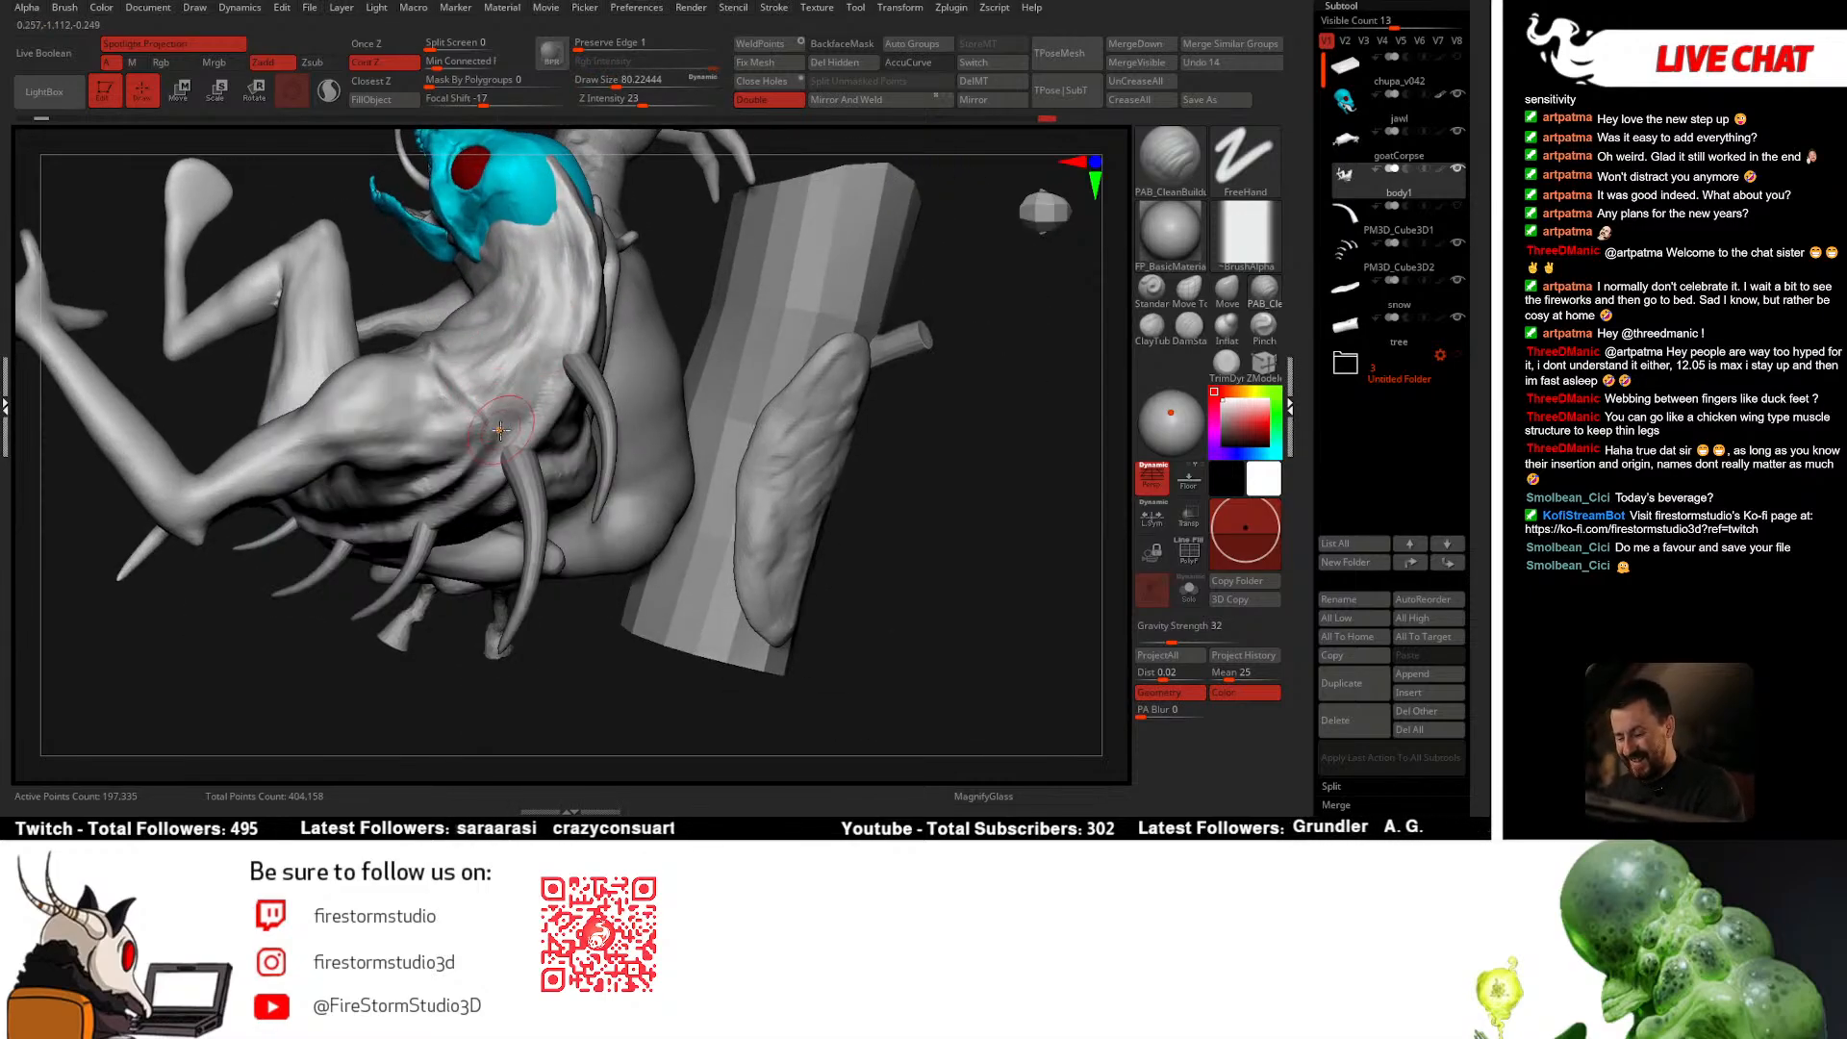
right_click_drag(528, 395, 519, 290)
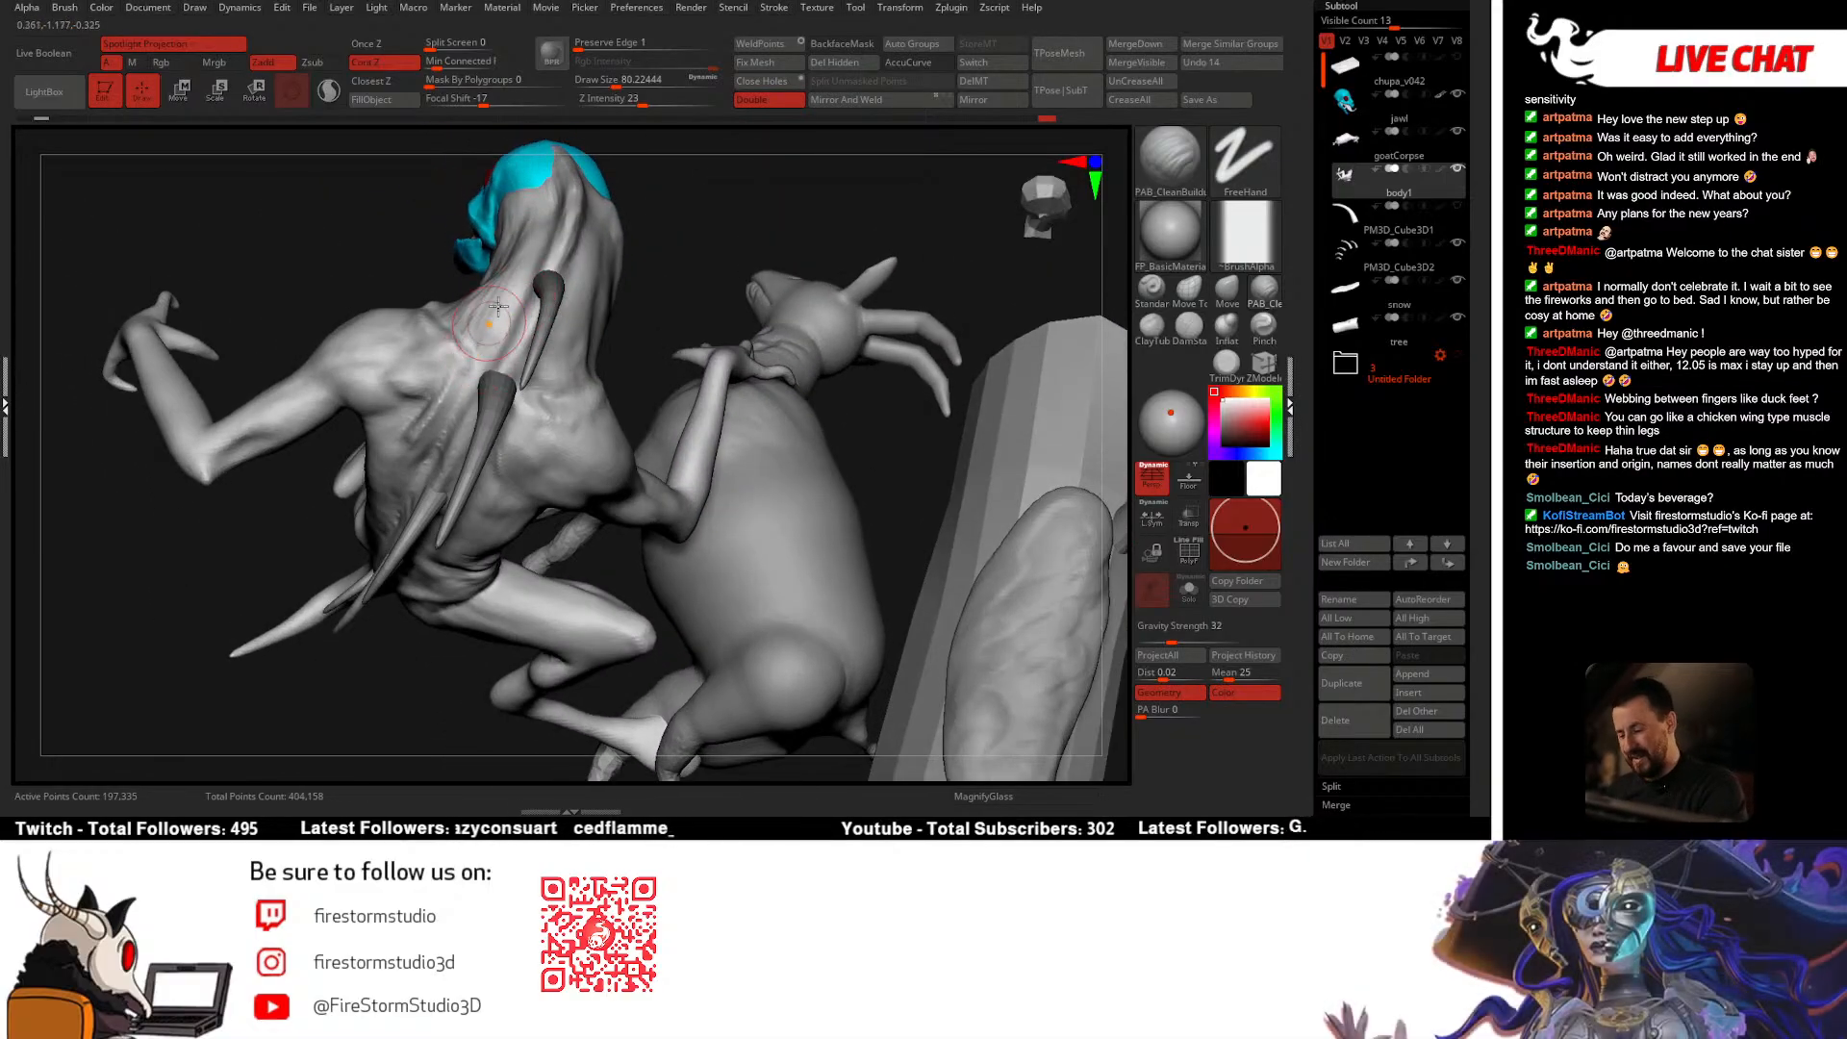
right_click_drag(306, 317, 429, 326)
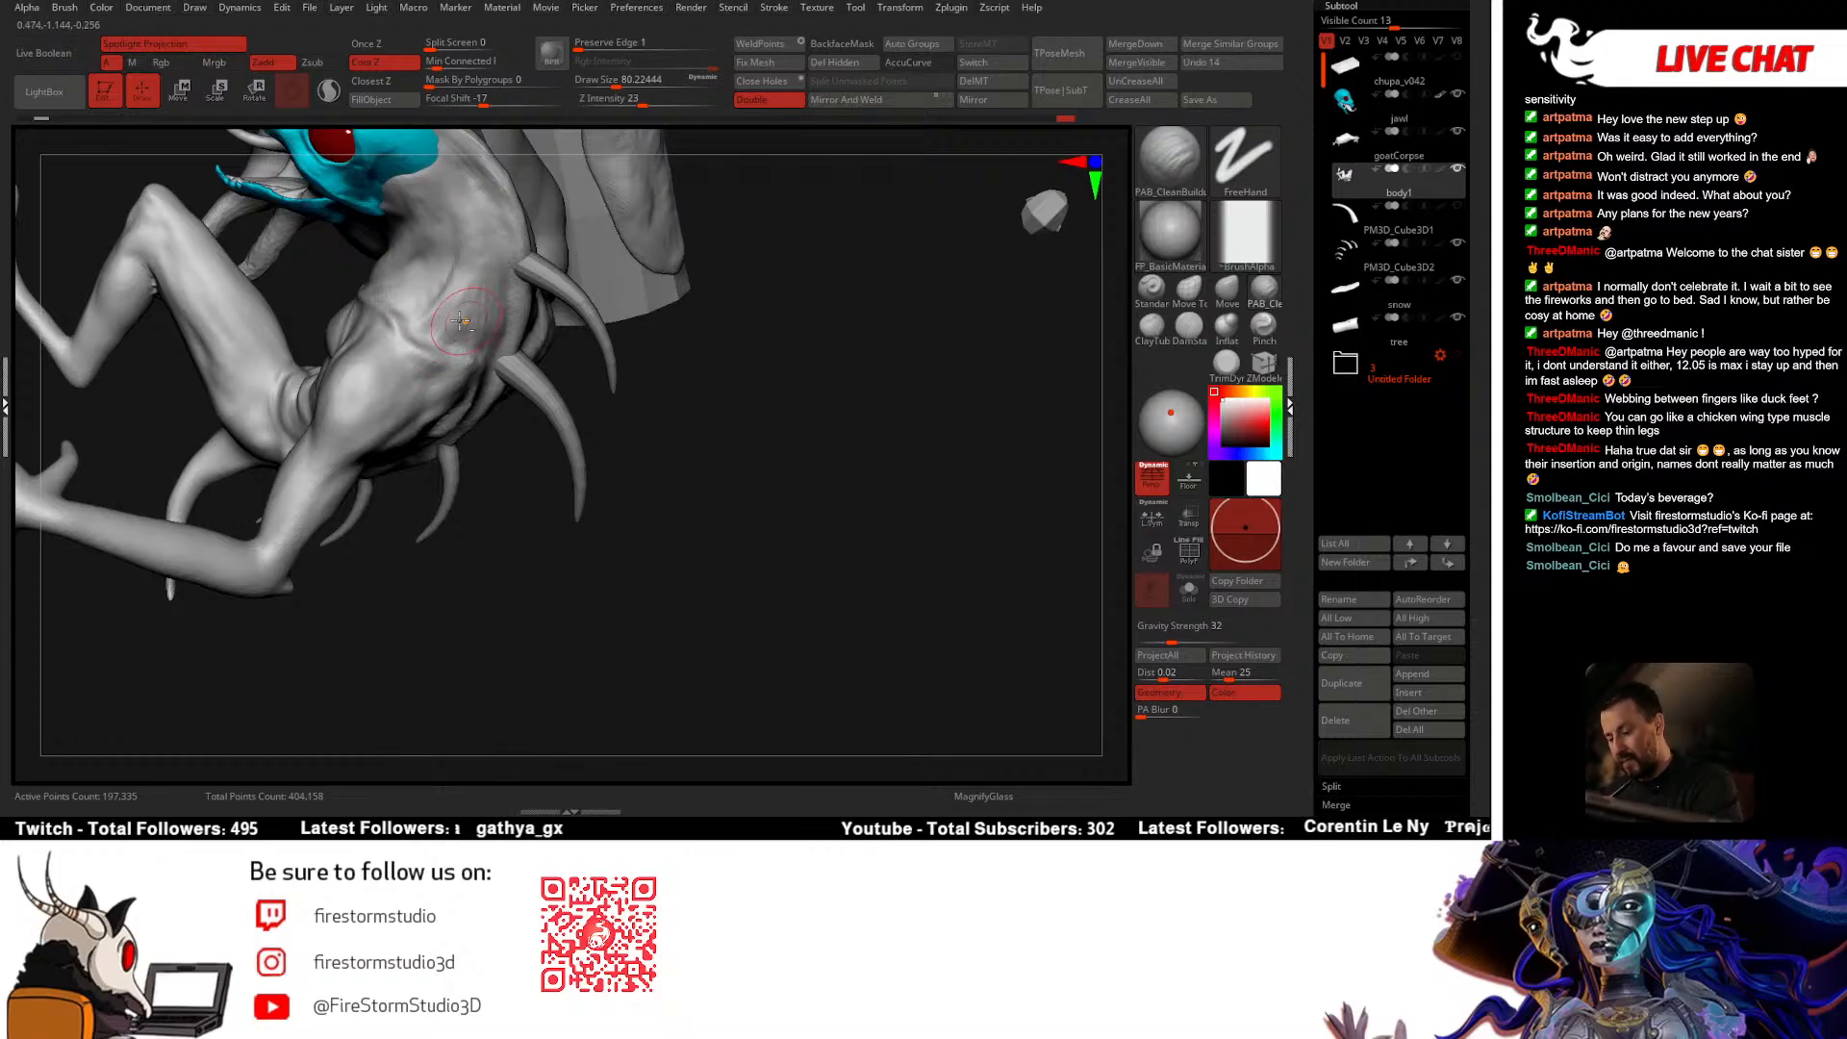
Step: Set the Move brush to a draw size of about 116 and lower the body mesh by two subdivision levels
mouse_move(460, 322)
right_mouse_down()
mouse_move(529, 375)
mouse_move(681, 380)
mouse_move(442, 428)
right_mouse_up()
left_click(1227, 288)
key("space")
left_click_drag(433, 423, 457, 424)
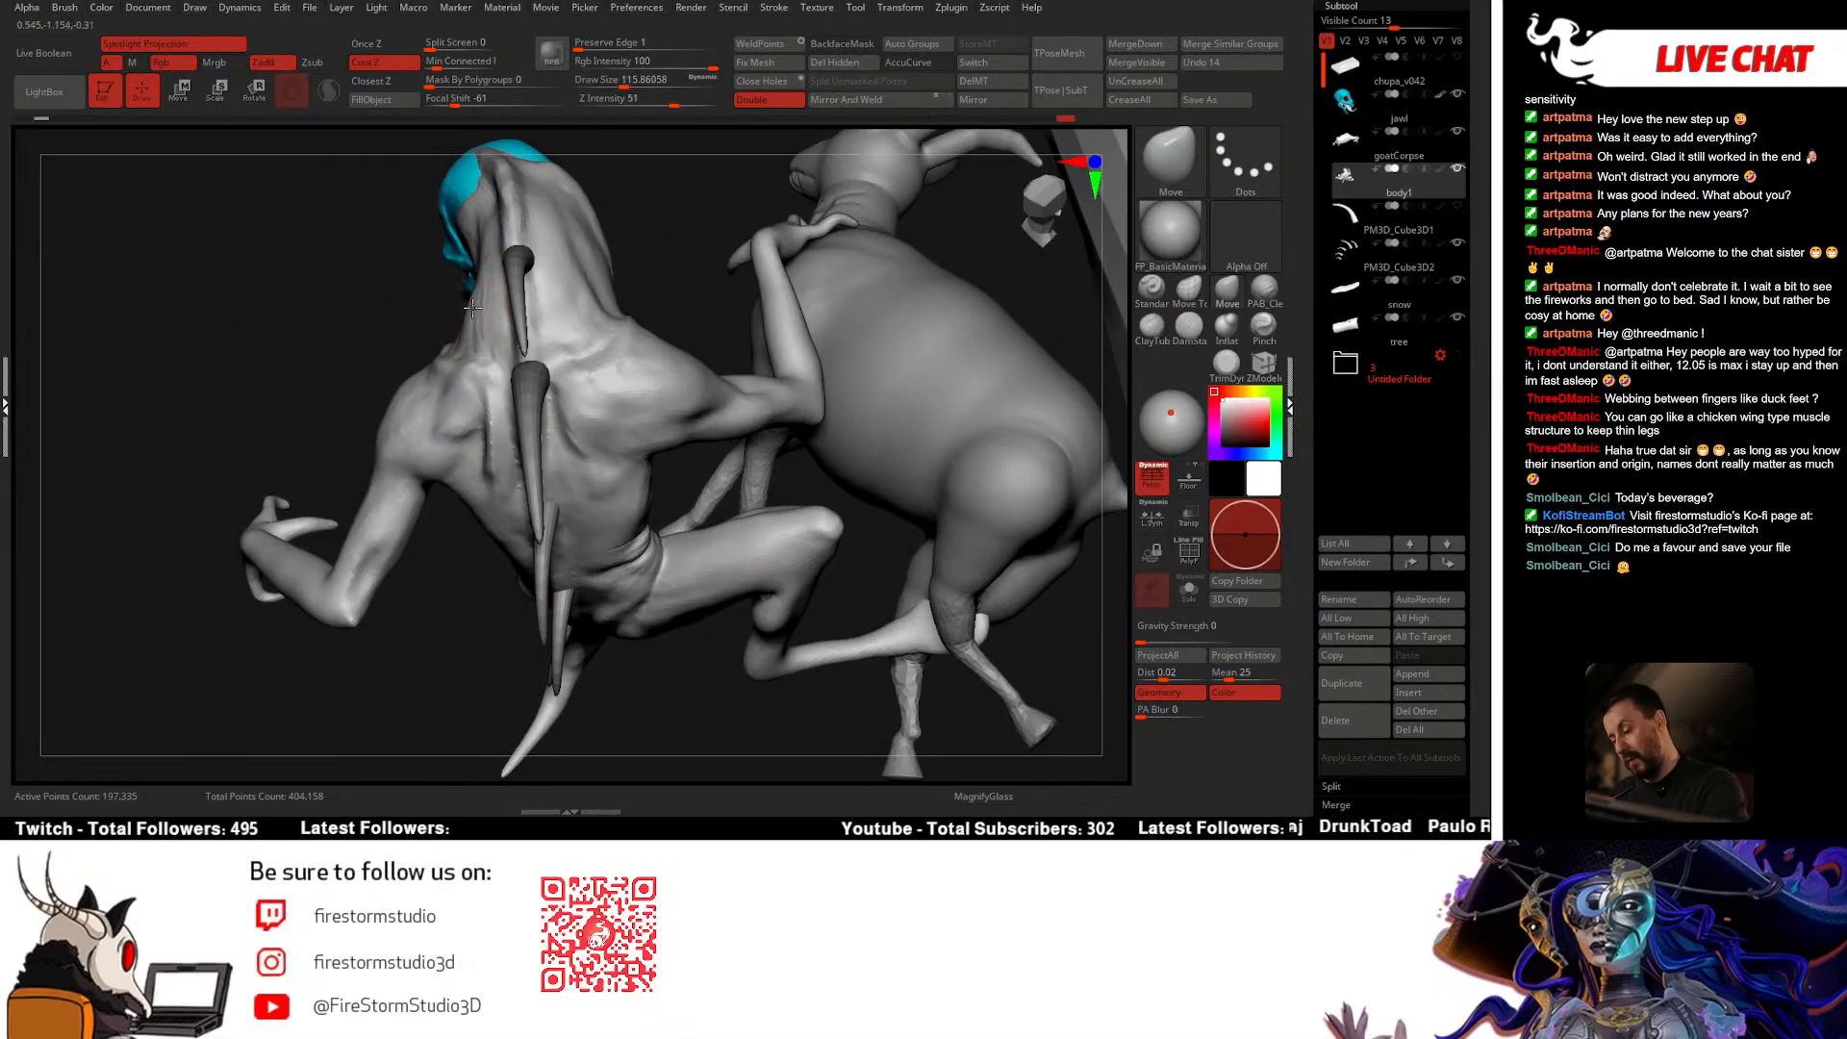
key("shift+f")
key("shift+d")
key("shift+d")
key("shift+f")
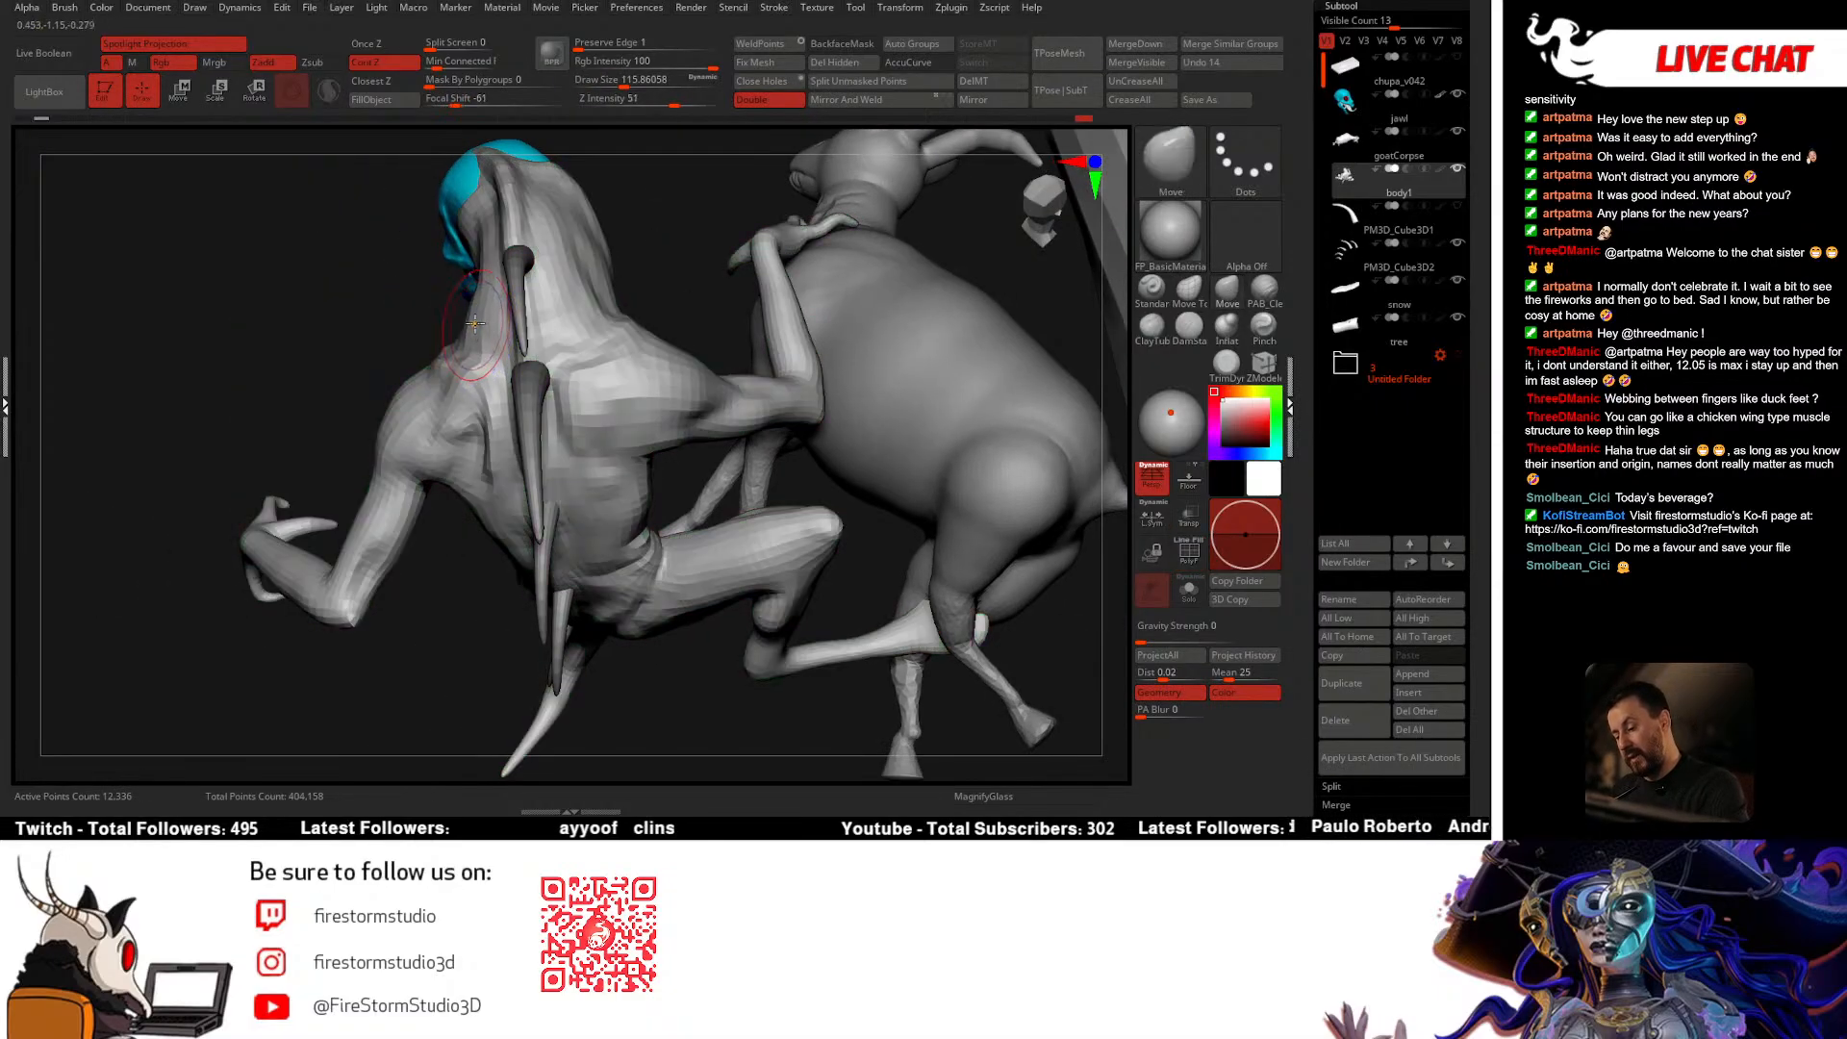
Step: Reshape the neck and upper back with the Move brush at a draw size of about 87, and raise the body back two subdivision levels
right_click_drag(475, 324, 417, 440)
key("space")
left_click_drag(416, 439, 409, 440)
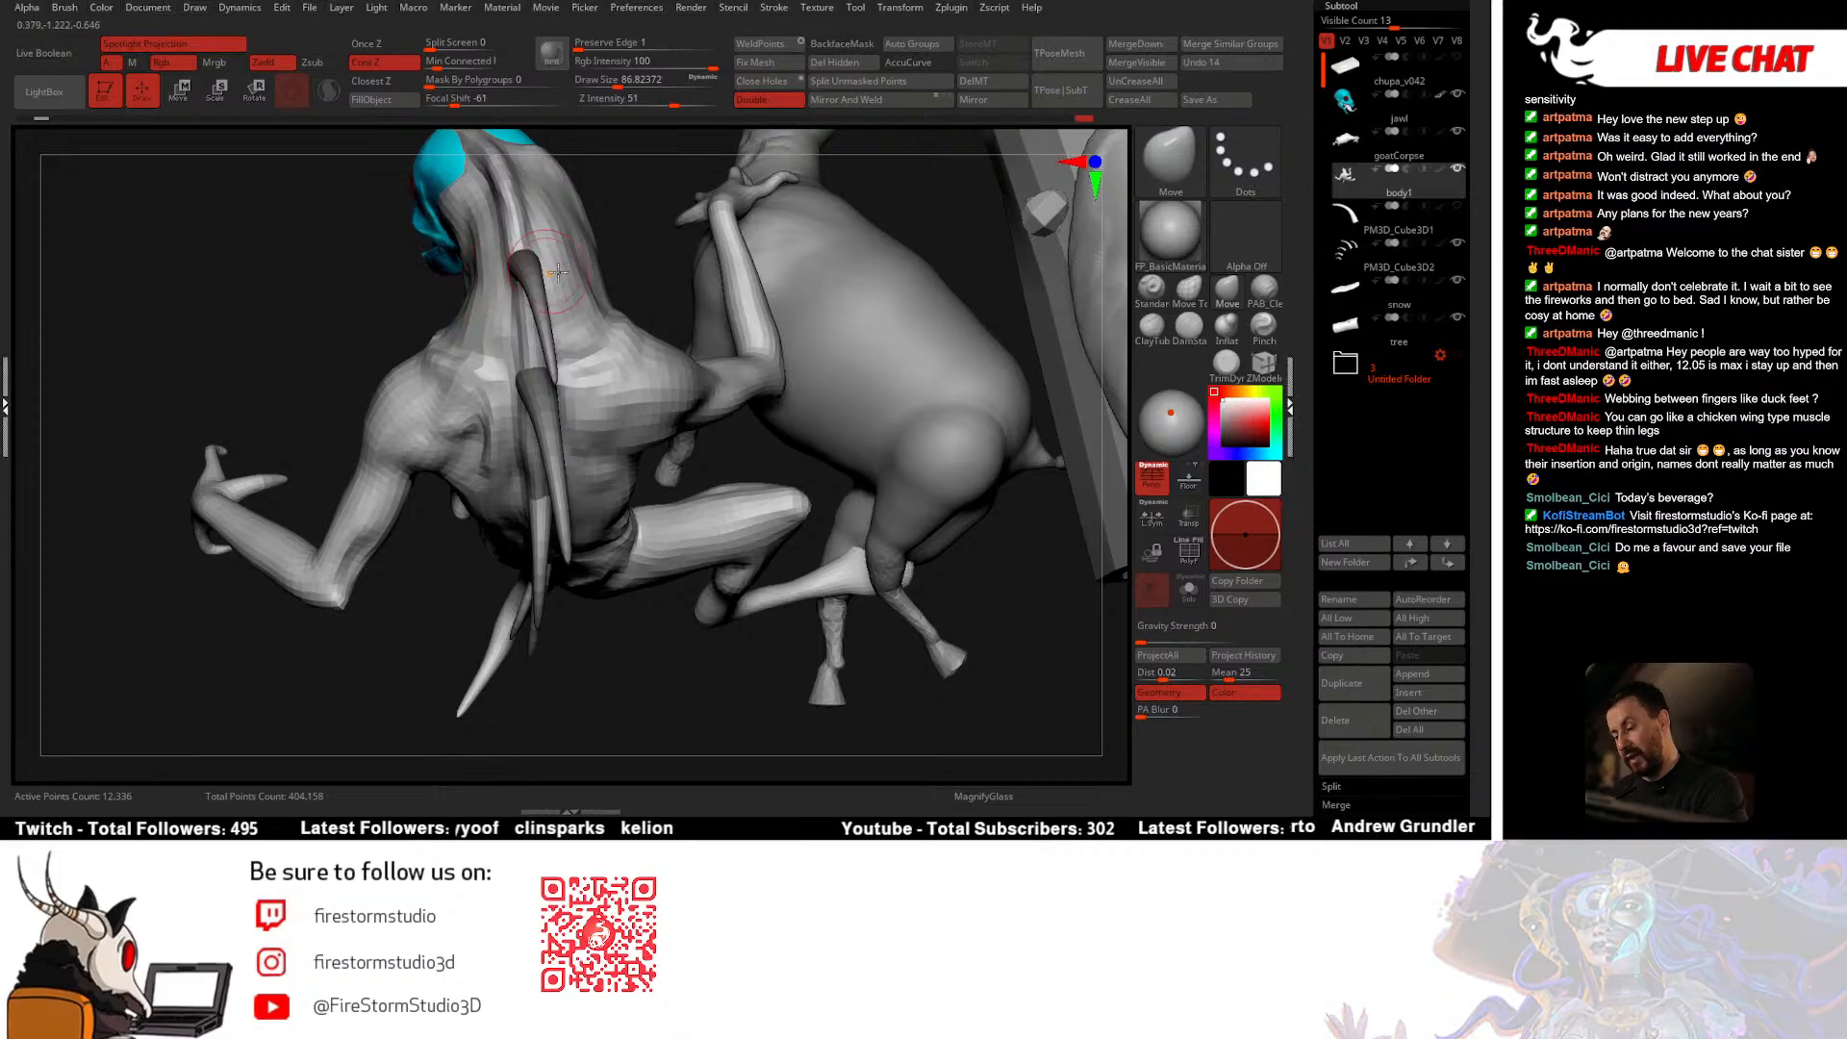
key("d")
key("d")
Step: Show the ground base and examine the composition of the whole scene from the front and side
right_click_drag(770, 462, 423, 356)
right_click_drag(906, 493, 680, 508, "alt")
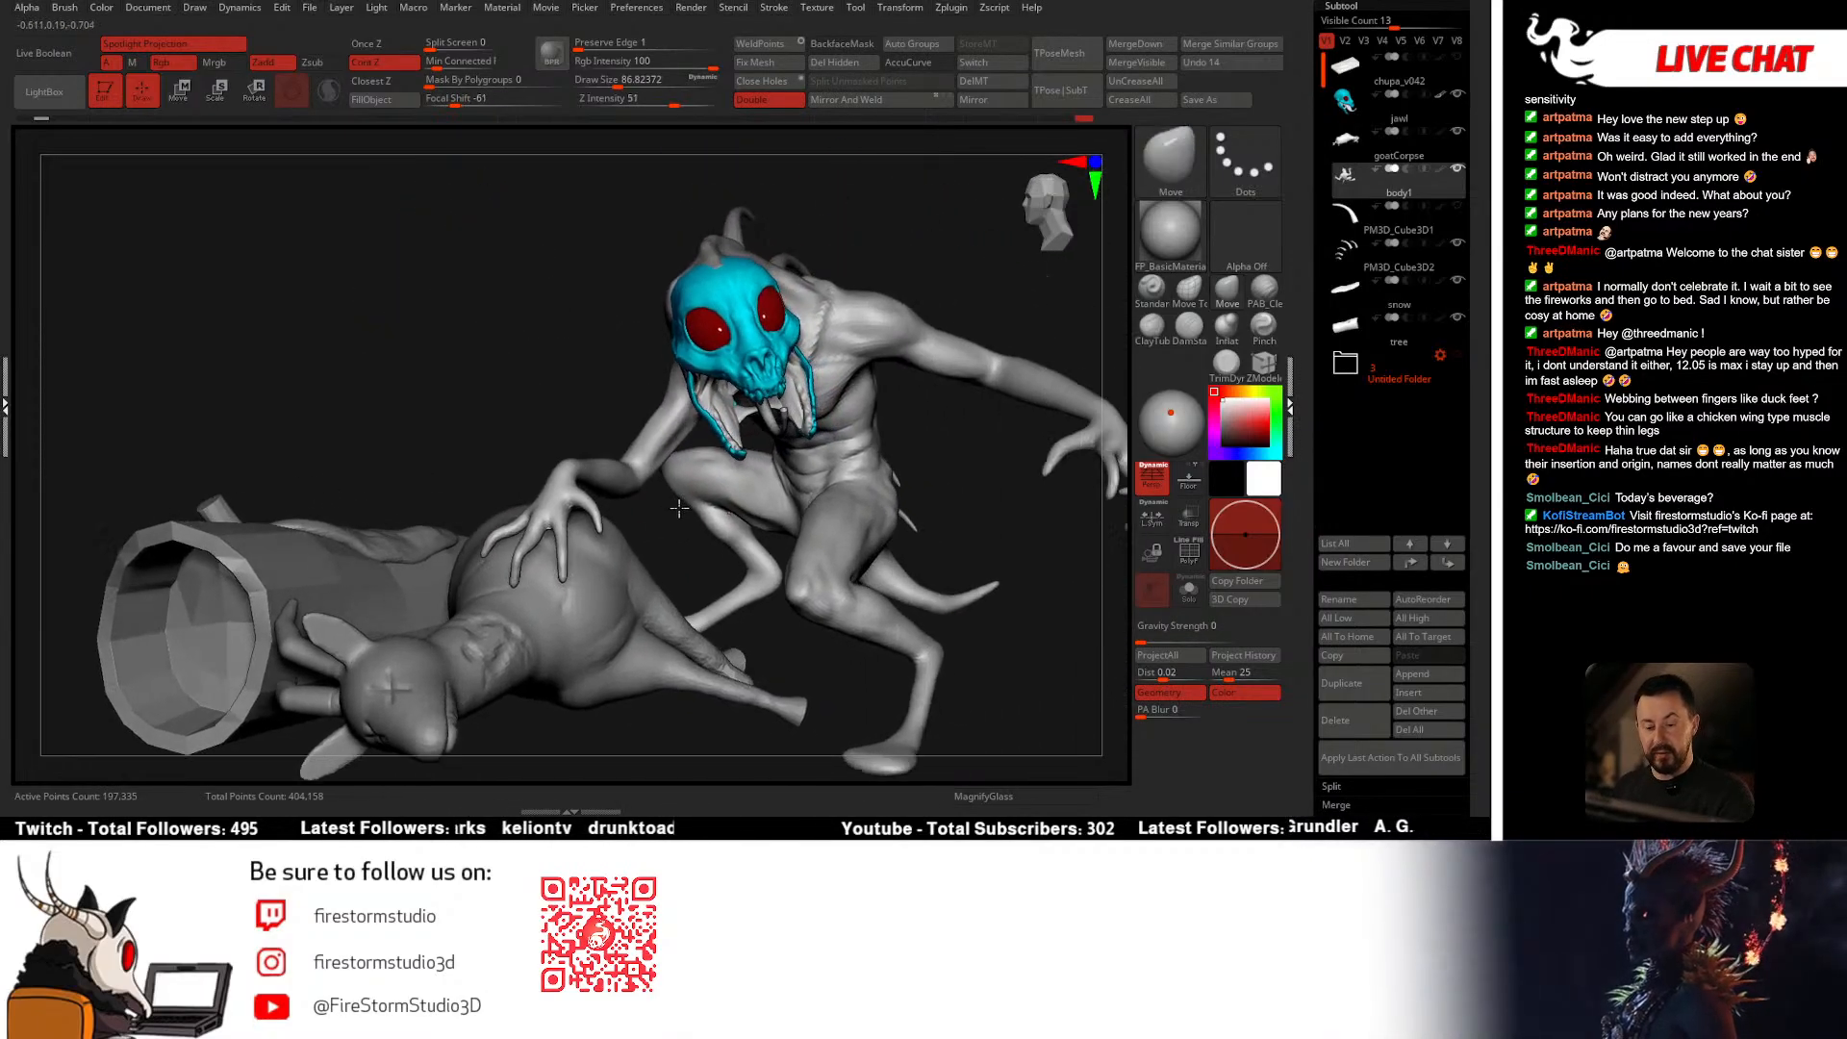
right_click_drag(934, 546, 794, 516, "alt")
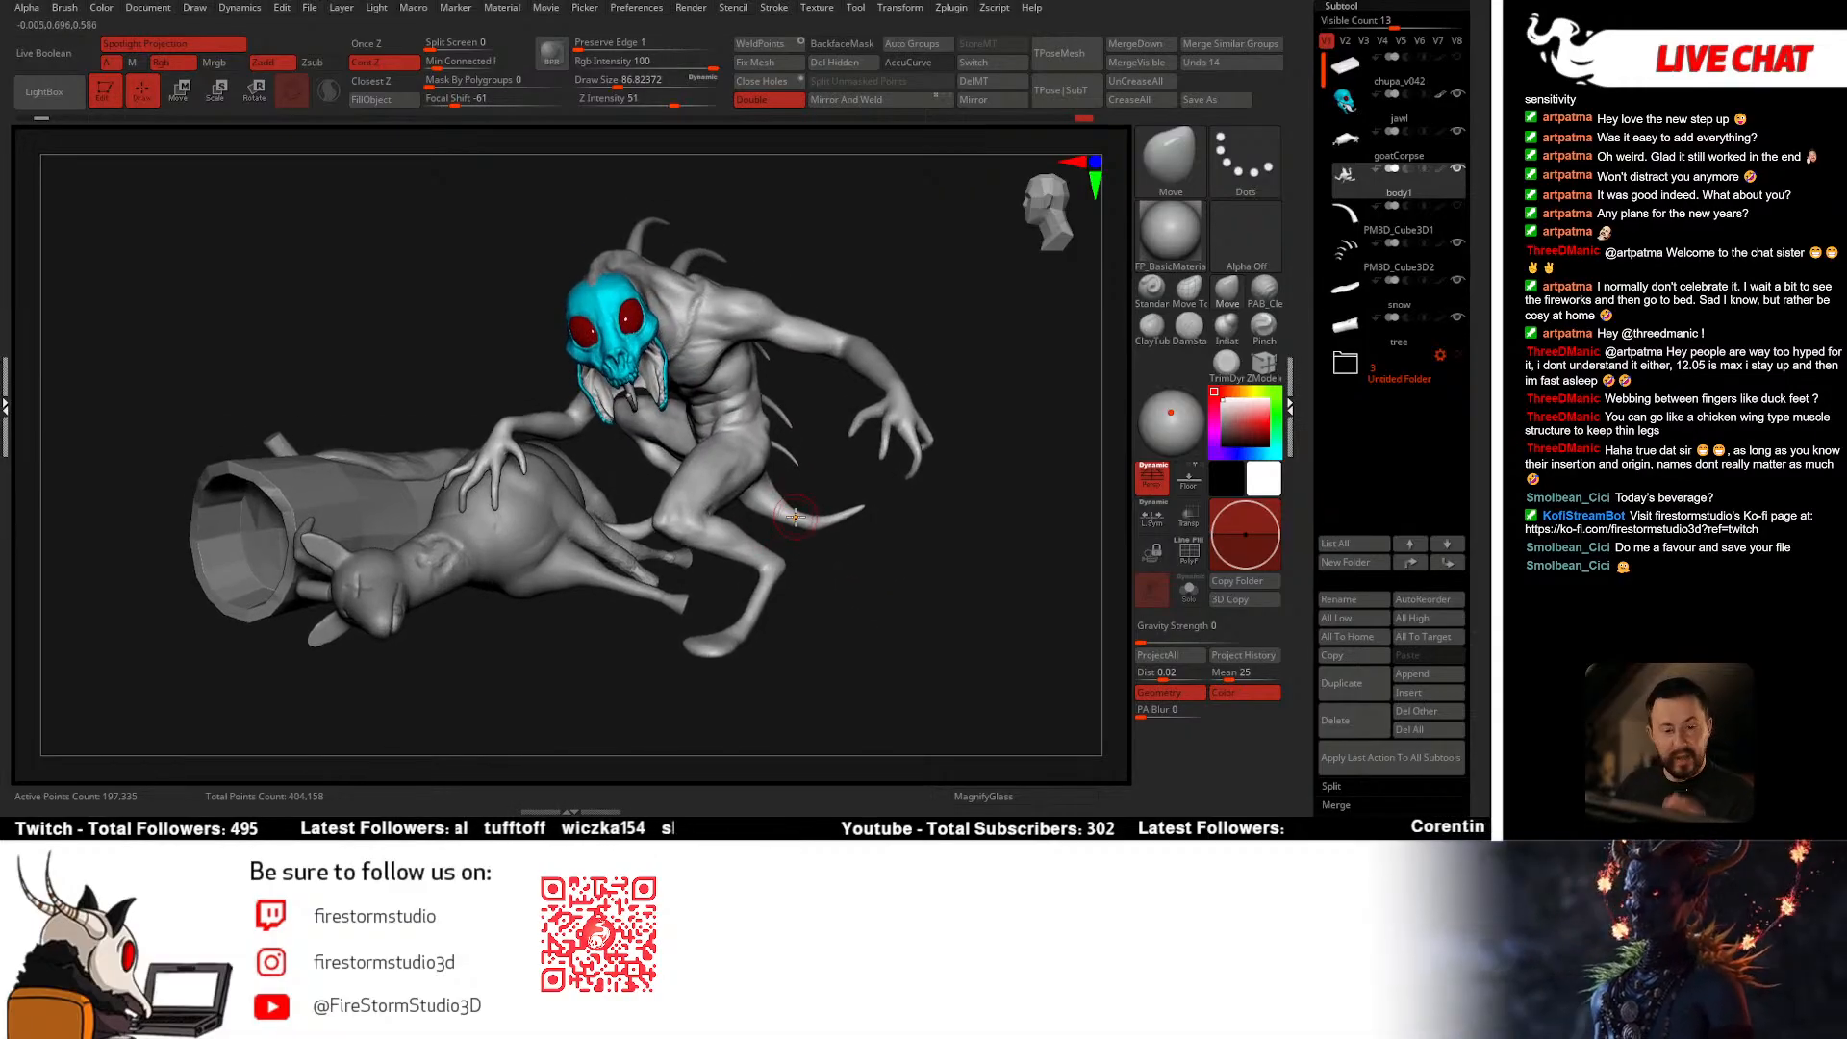
left_click(1455, 58)
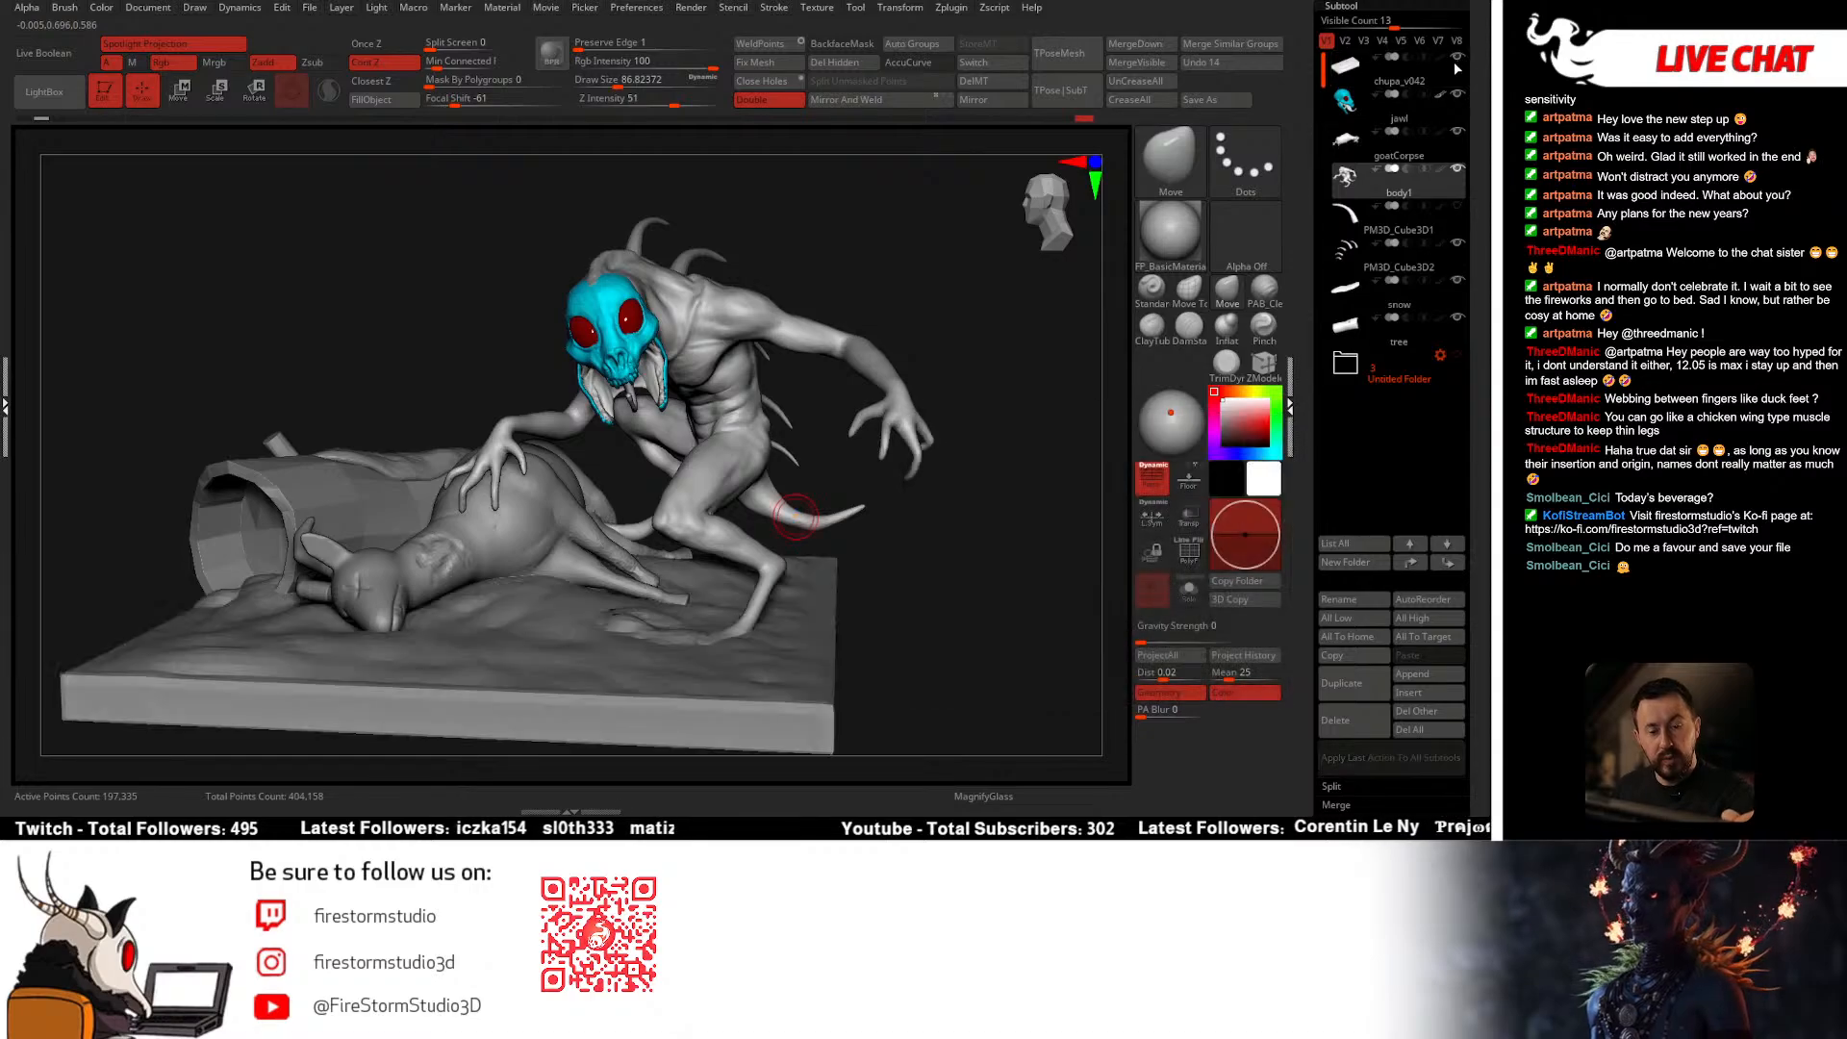
right_click_drag(930, 492, 905, 525)
right_click_drag(904, 525, 904, 483, "ctrl")
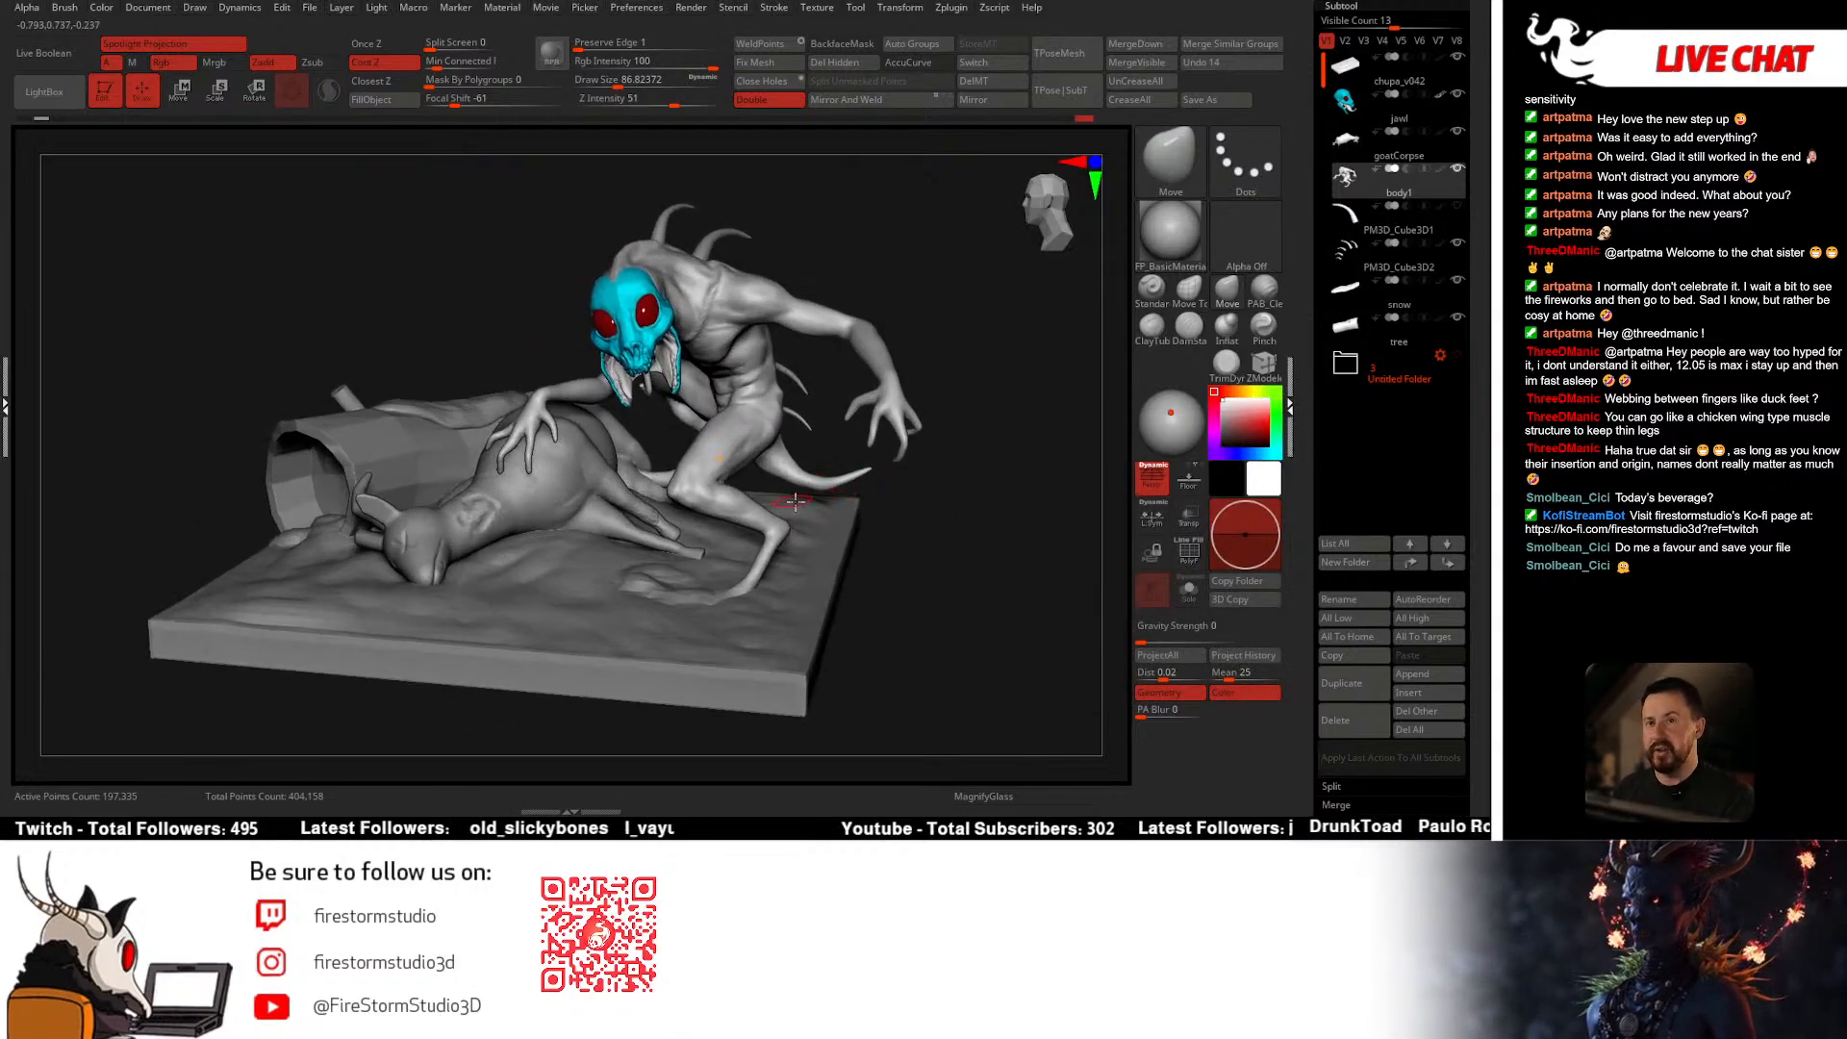
mouse_move(789, 502)
right_mouse_down()
mouse_move(771, 508)
mouse_move(774, 488)
right_mouse_up()
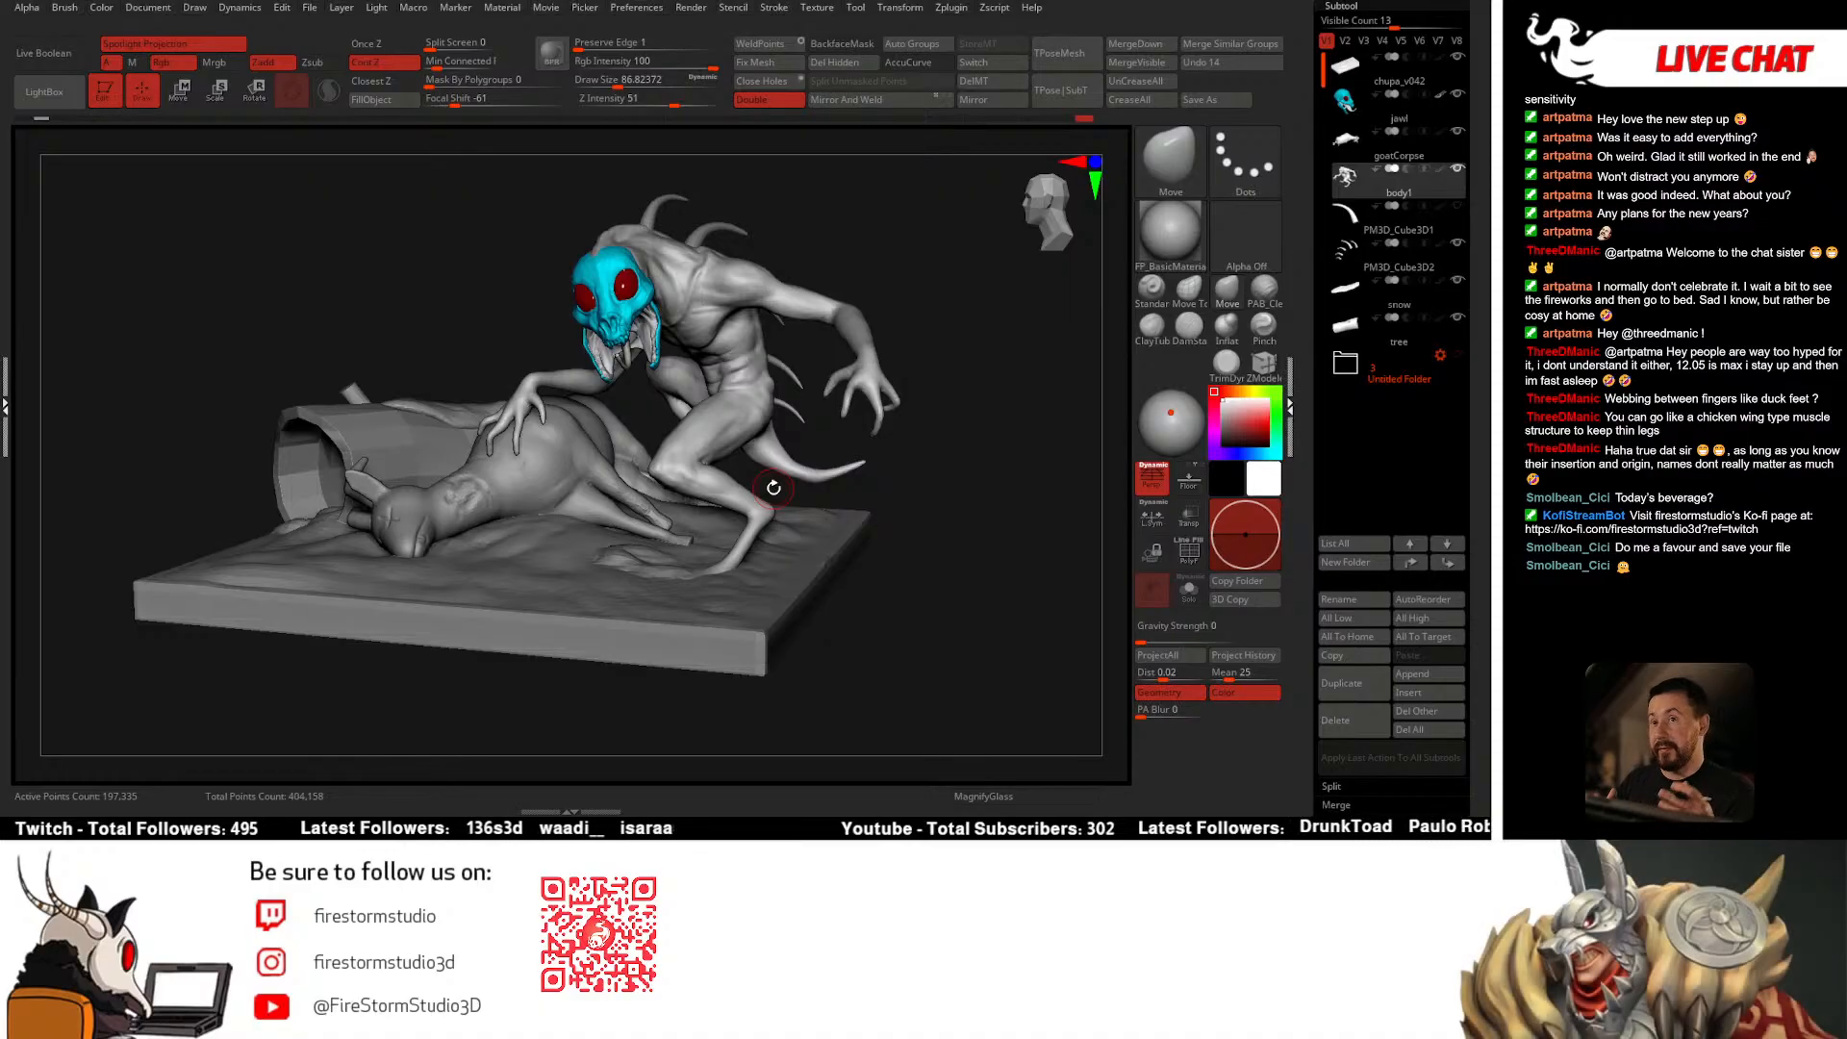
mouse_move(886, 436)
left_mouse_down()
mouse_move(904, 468)
mouse_move(885, 496)
mouse_move(960, 482)
mouse_move(808, 470)
left_mouse_up()
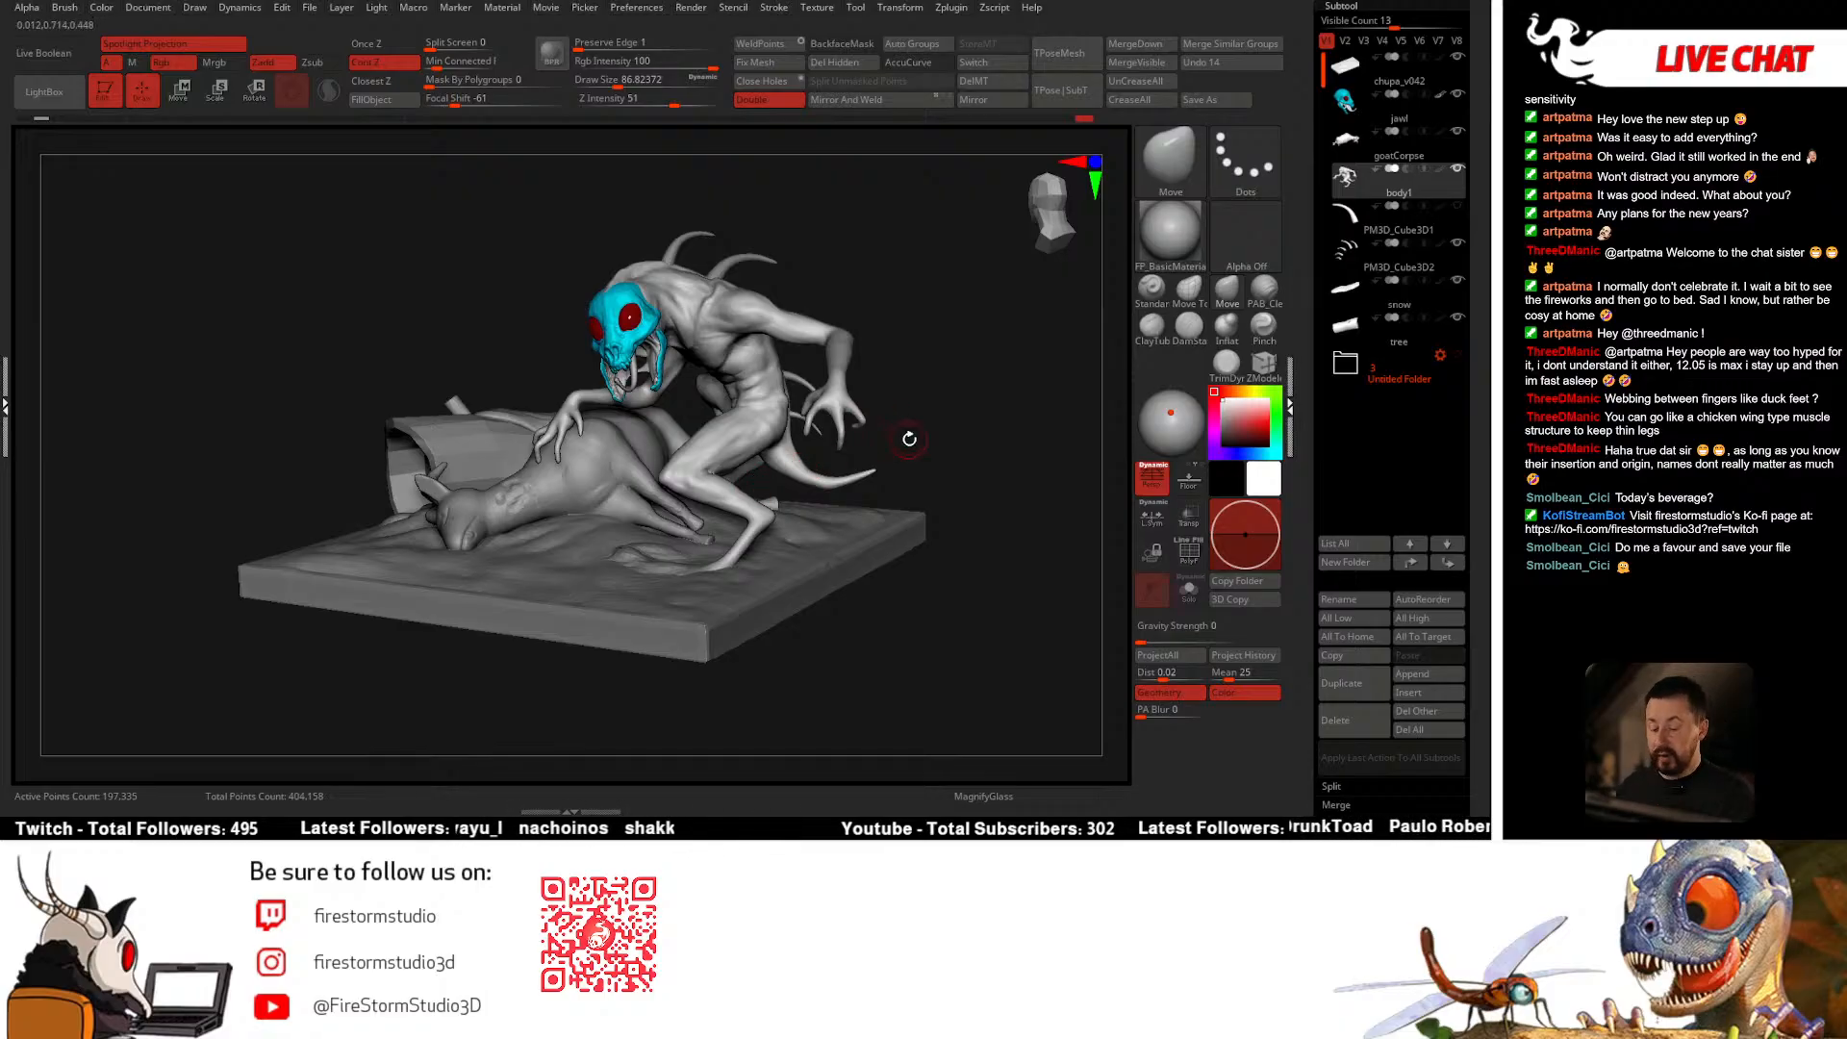
mouse_move(910, 439)
left_mouse_down()
mouse_move(818, 445)
mouse_move(827, 539)
left_mouse_up()
Step: Adjust the thigh of the creature's bent leg with the Move brush at a draw size of about 77
key("space")
mouse_move(722, 480)
left_mouse_down("shift")
mouse_move(755, 470)
mouse_move(733, 448)
left_mouse_up("shift")
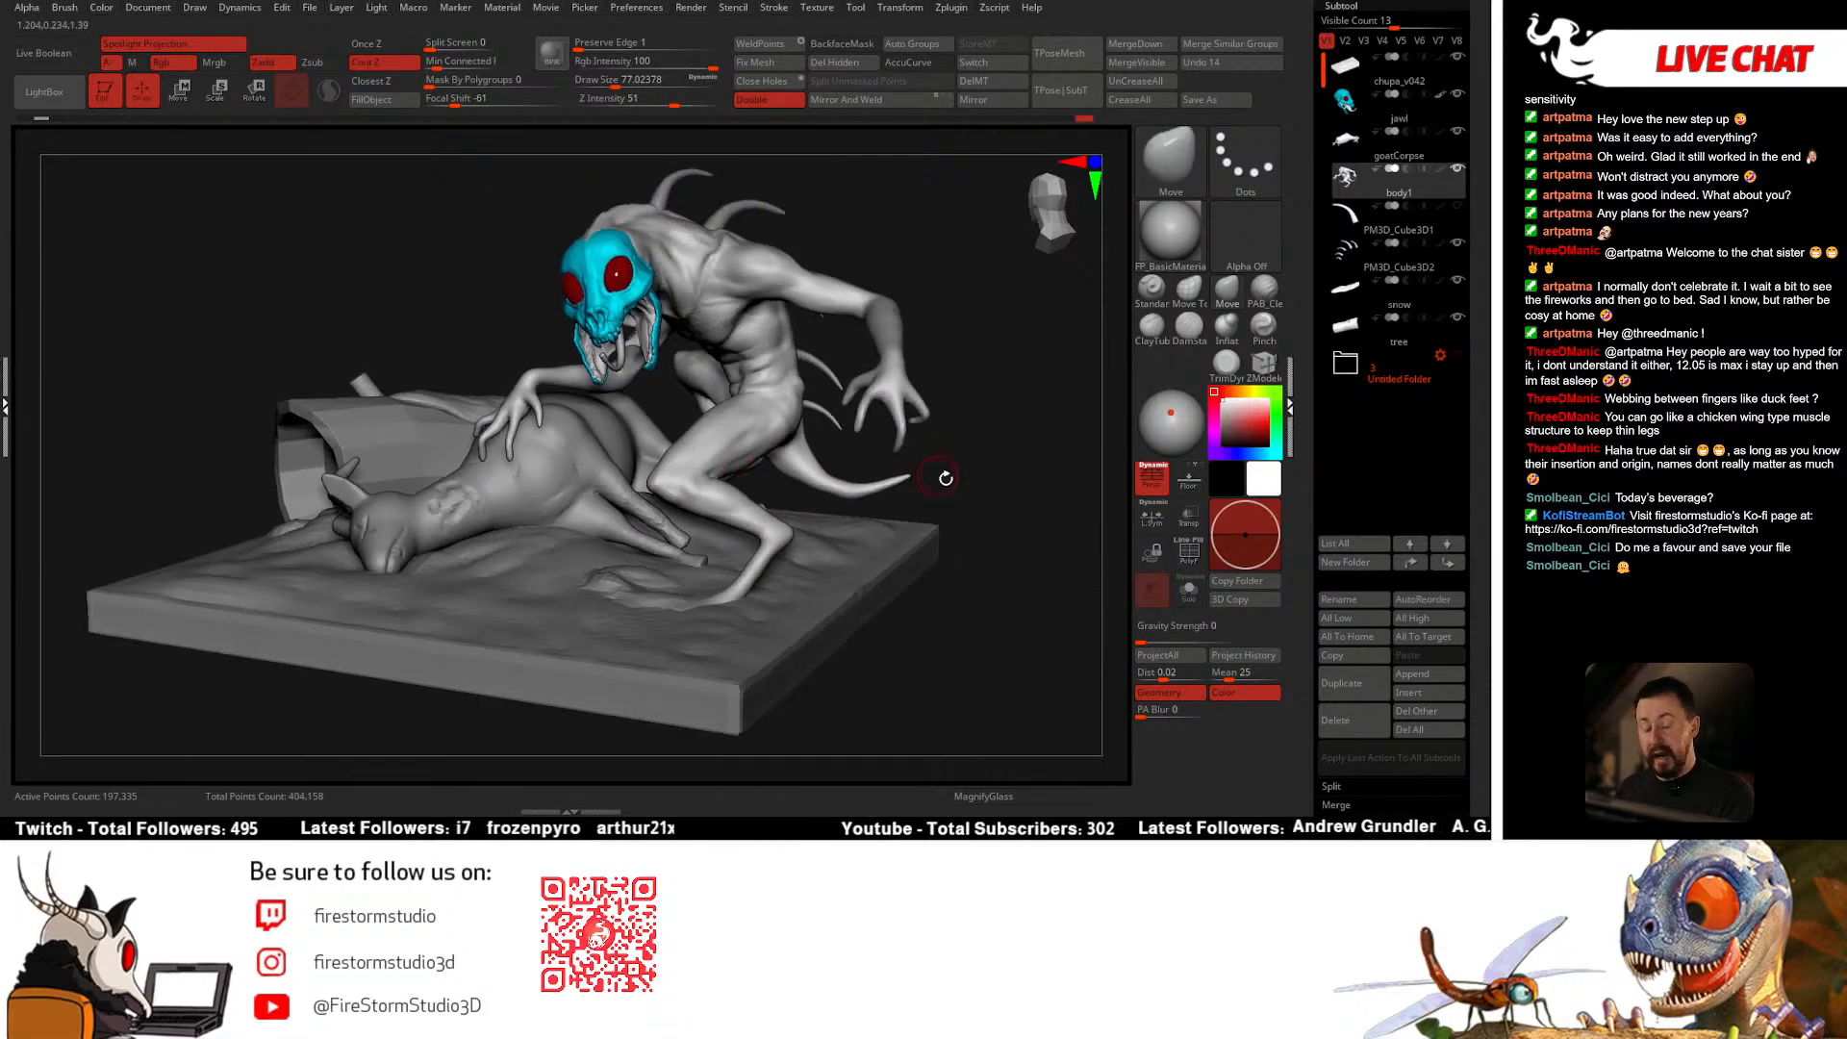
left_click_drag(946, 478, 948, 458)
left_click_drag(716, 473, 685, 424)
Step: Isolate the body and build up the folds across the lower abdomen with the clean buildup brush at a draw size of about 77
key("alt+s")
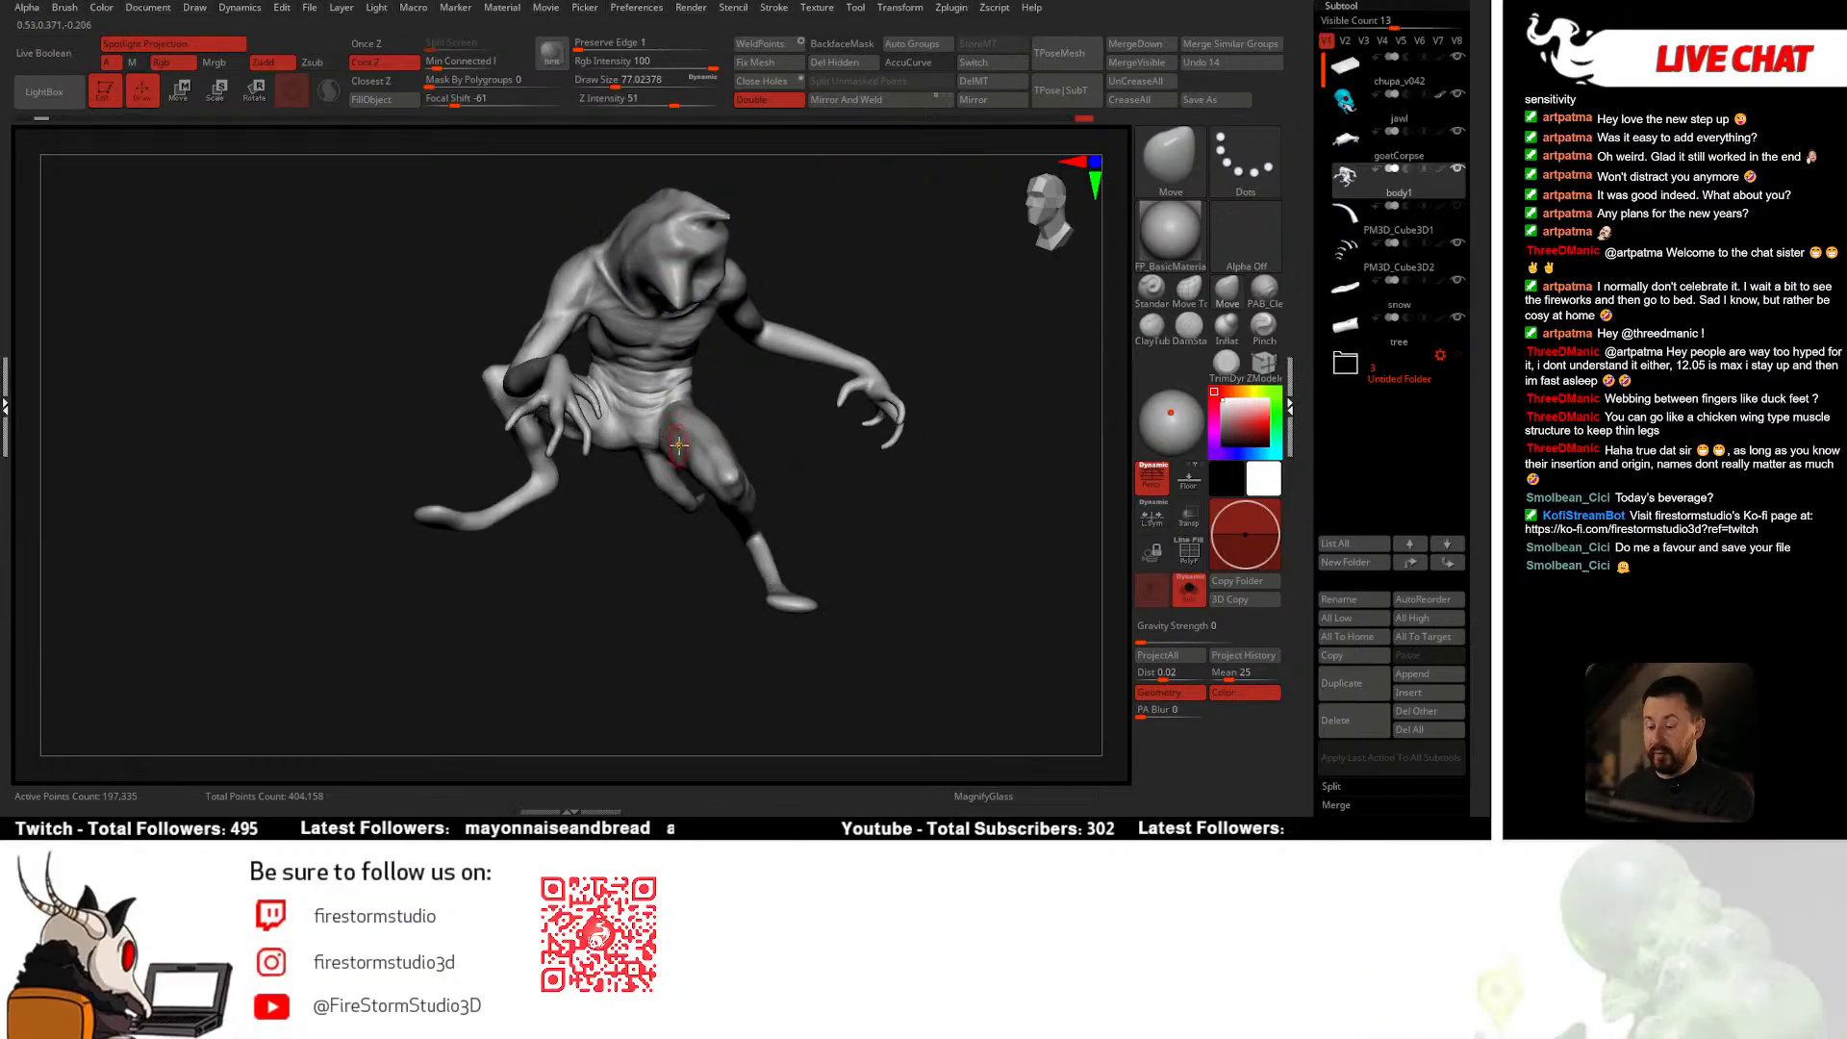
right_click_drag(679, 446, 686, 528)
right_click_drag(640, 394, 554, 368)
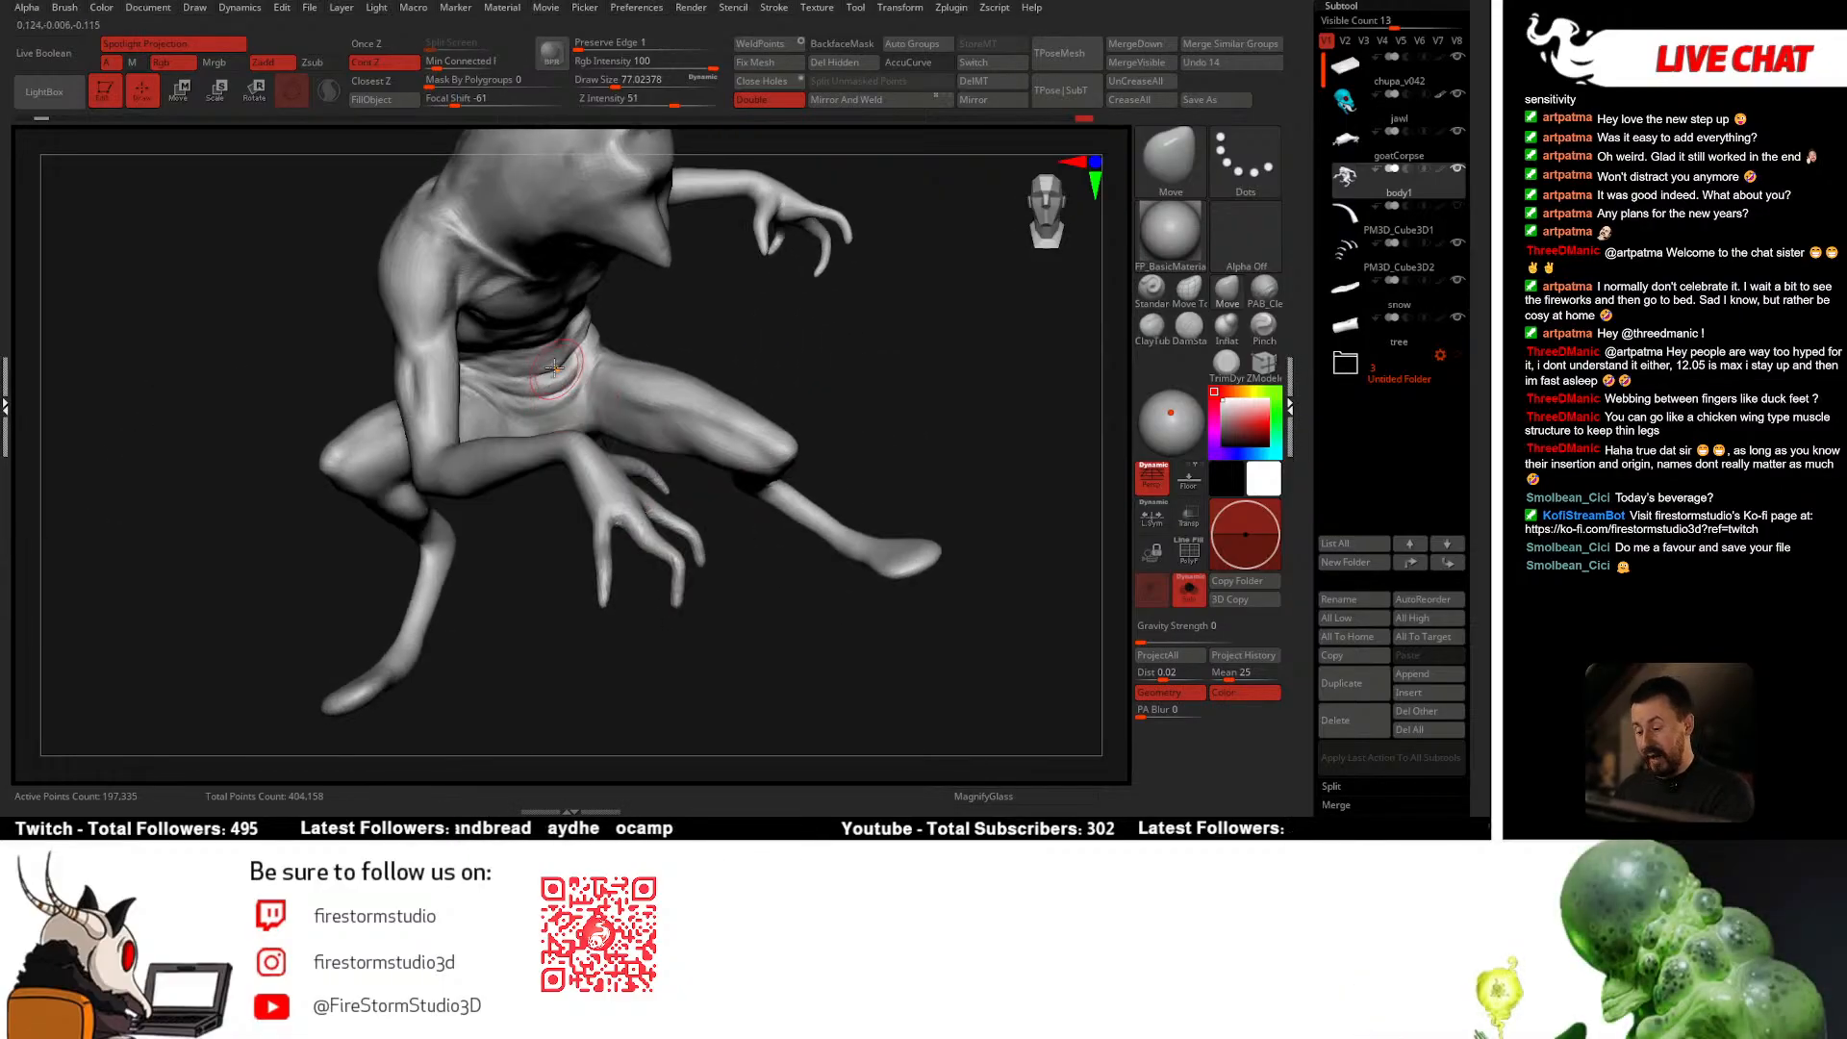
left_click(1264, 290)
left_click_drag(599, 347, 561, 360)
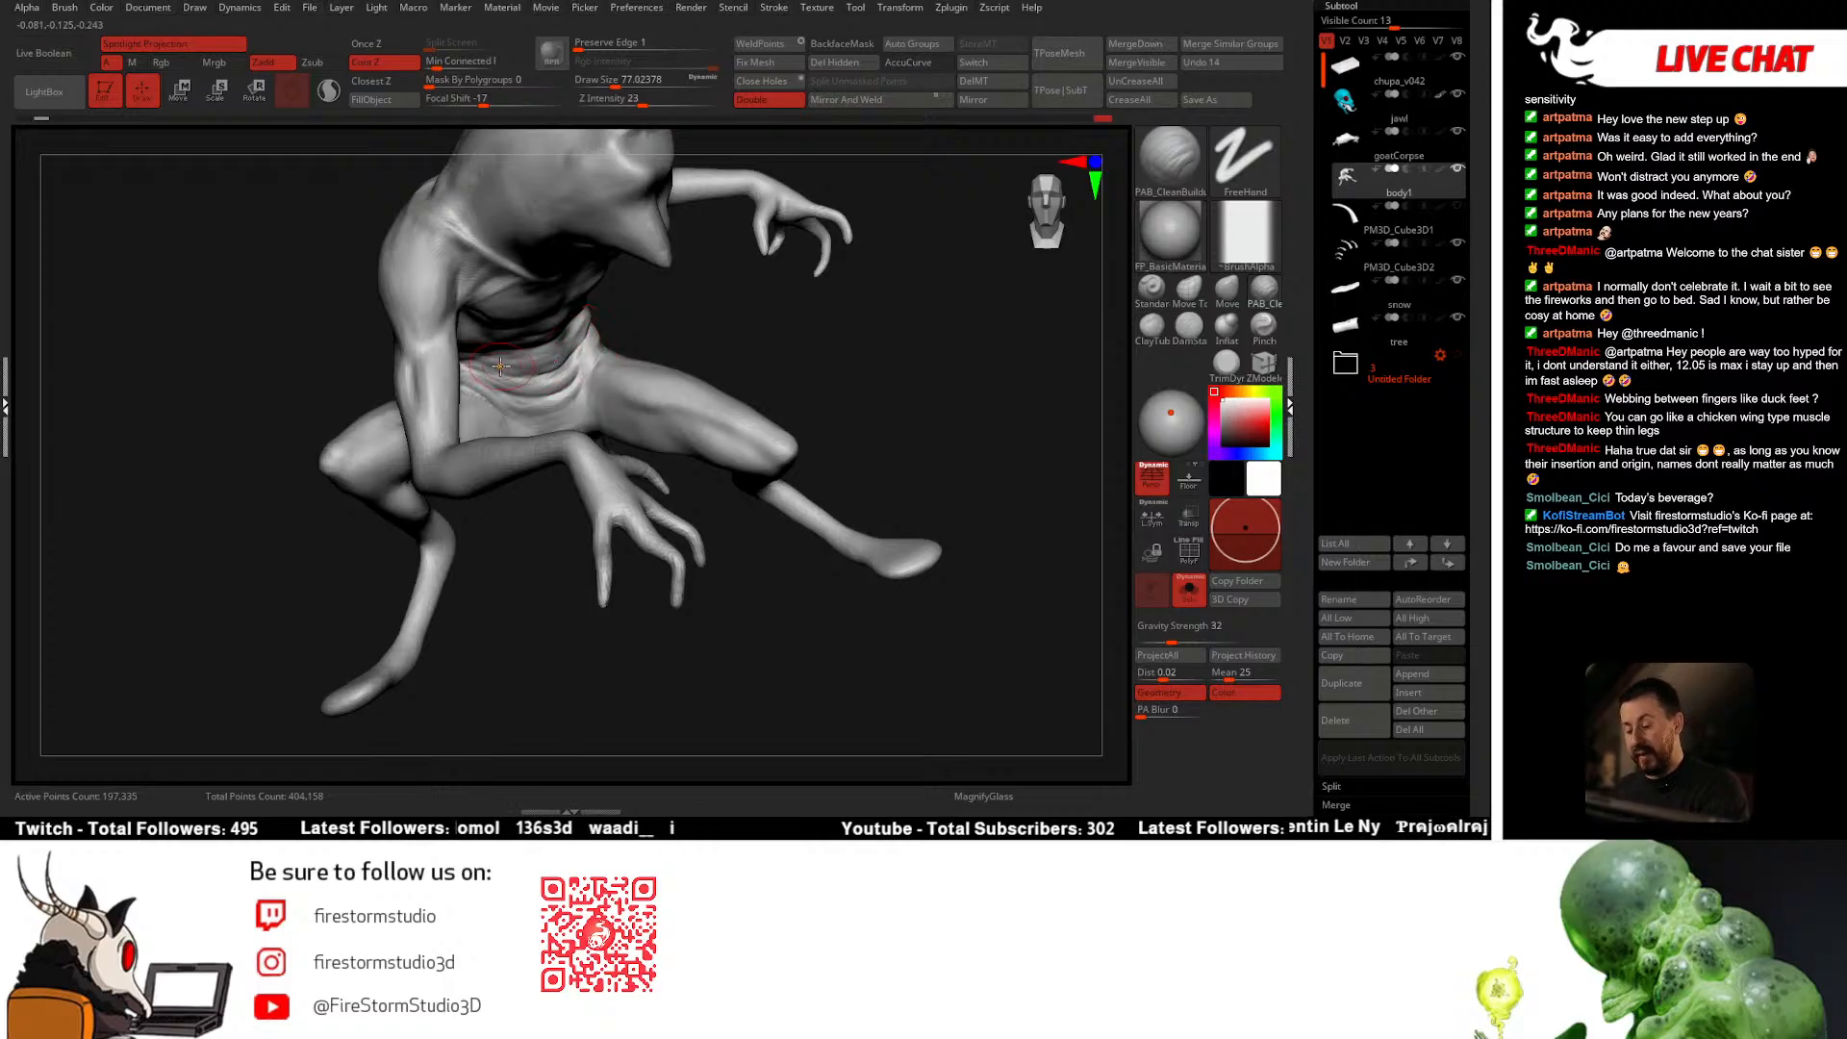
right_click_drag(524, 375, 504, 369)
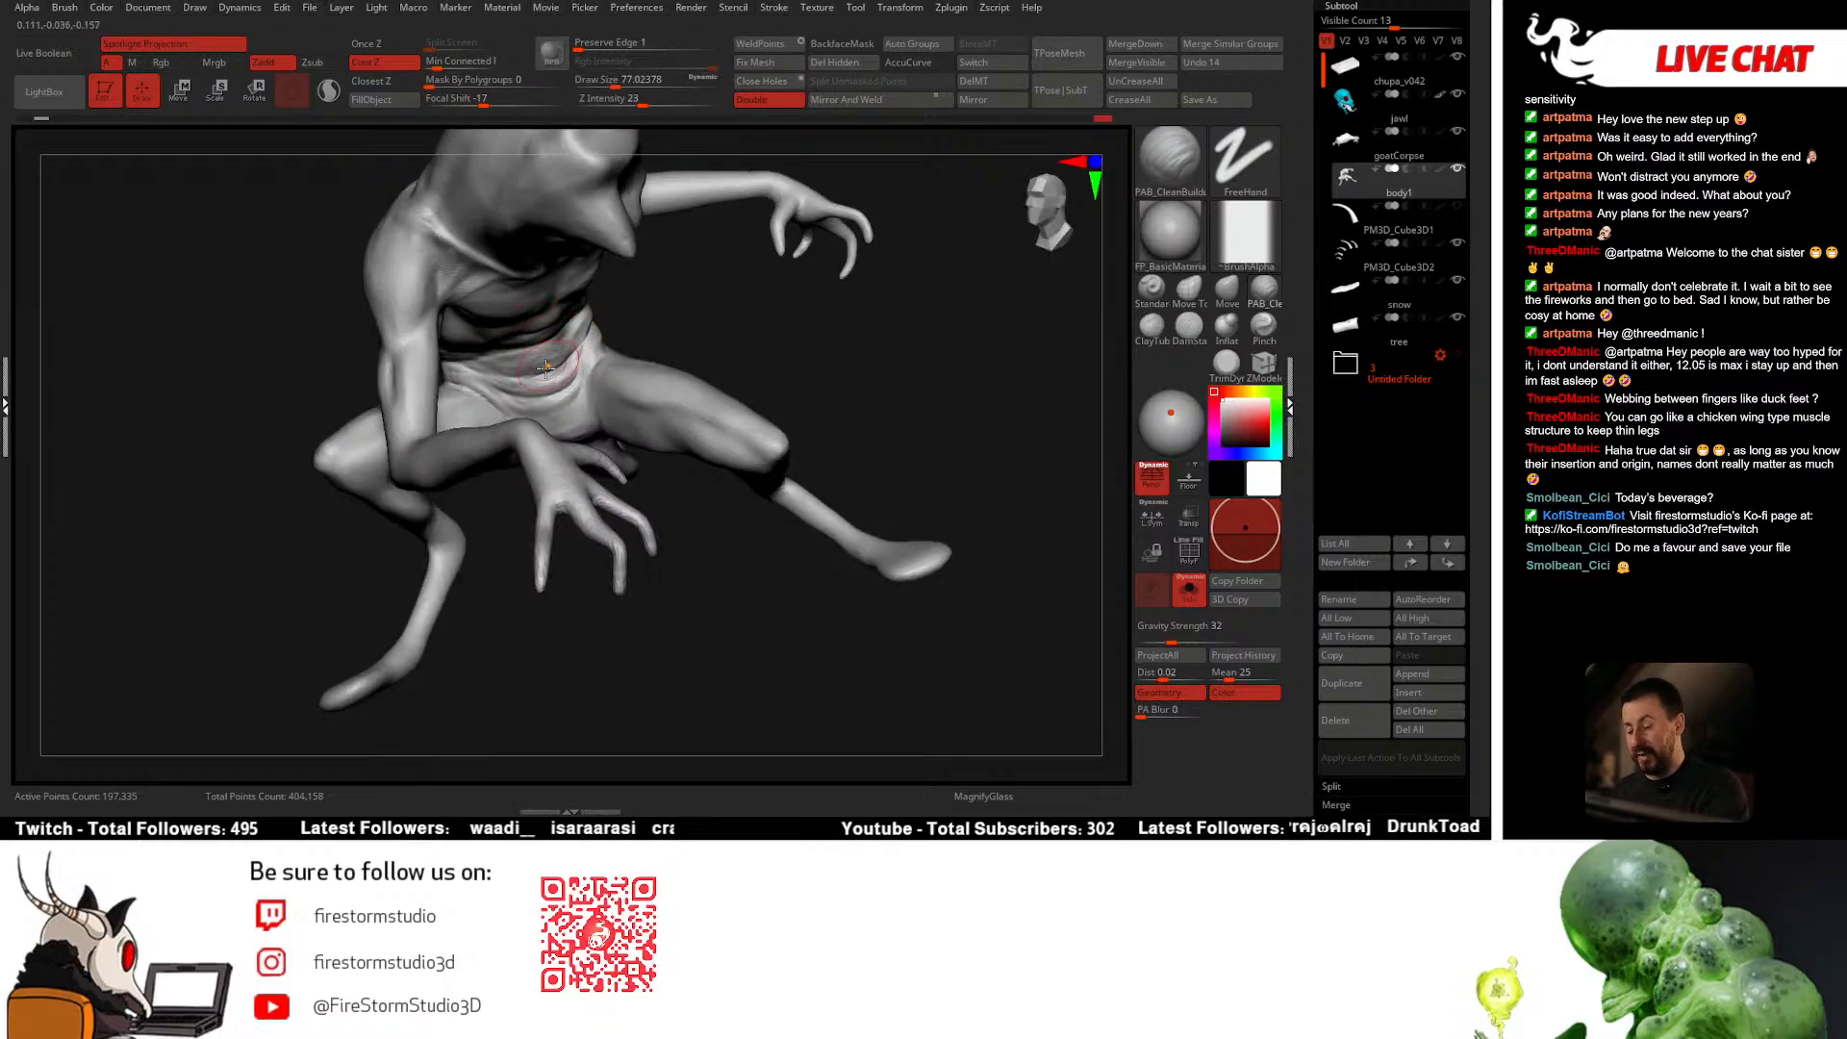
right_click_drag(681, 359, 842, 442)
Step: Turn off the body's isolation and check the creature within the full scene
key("shift+s")
mouse_move(842, 441)
right_mouse_down()
mouse_move(736, 438)
mouse_move(664, 464)
mouse_move(738, 471)
mouse_move(755, 510)
mouse_move(743, 486)
mouse_move(691, 565)
mouse_move(956, 473)
right_mouse_up()
key("space")
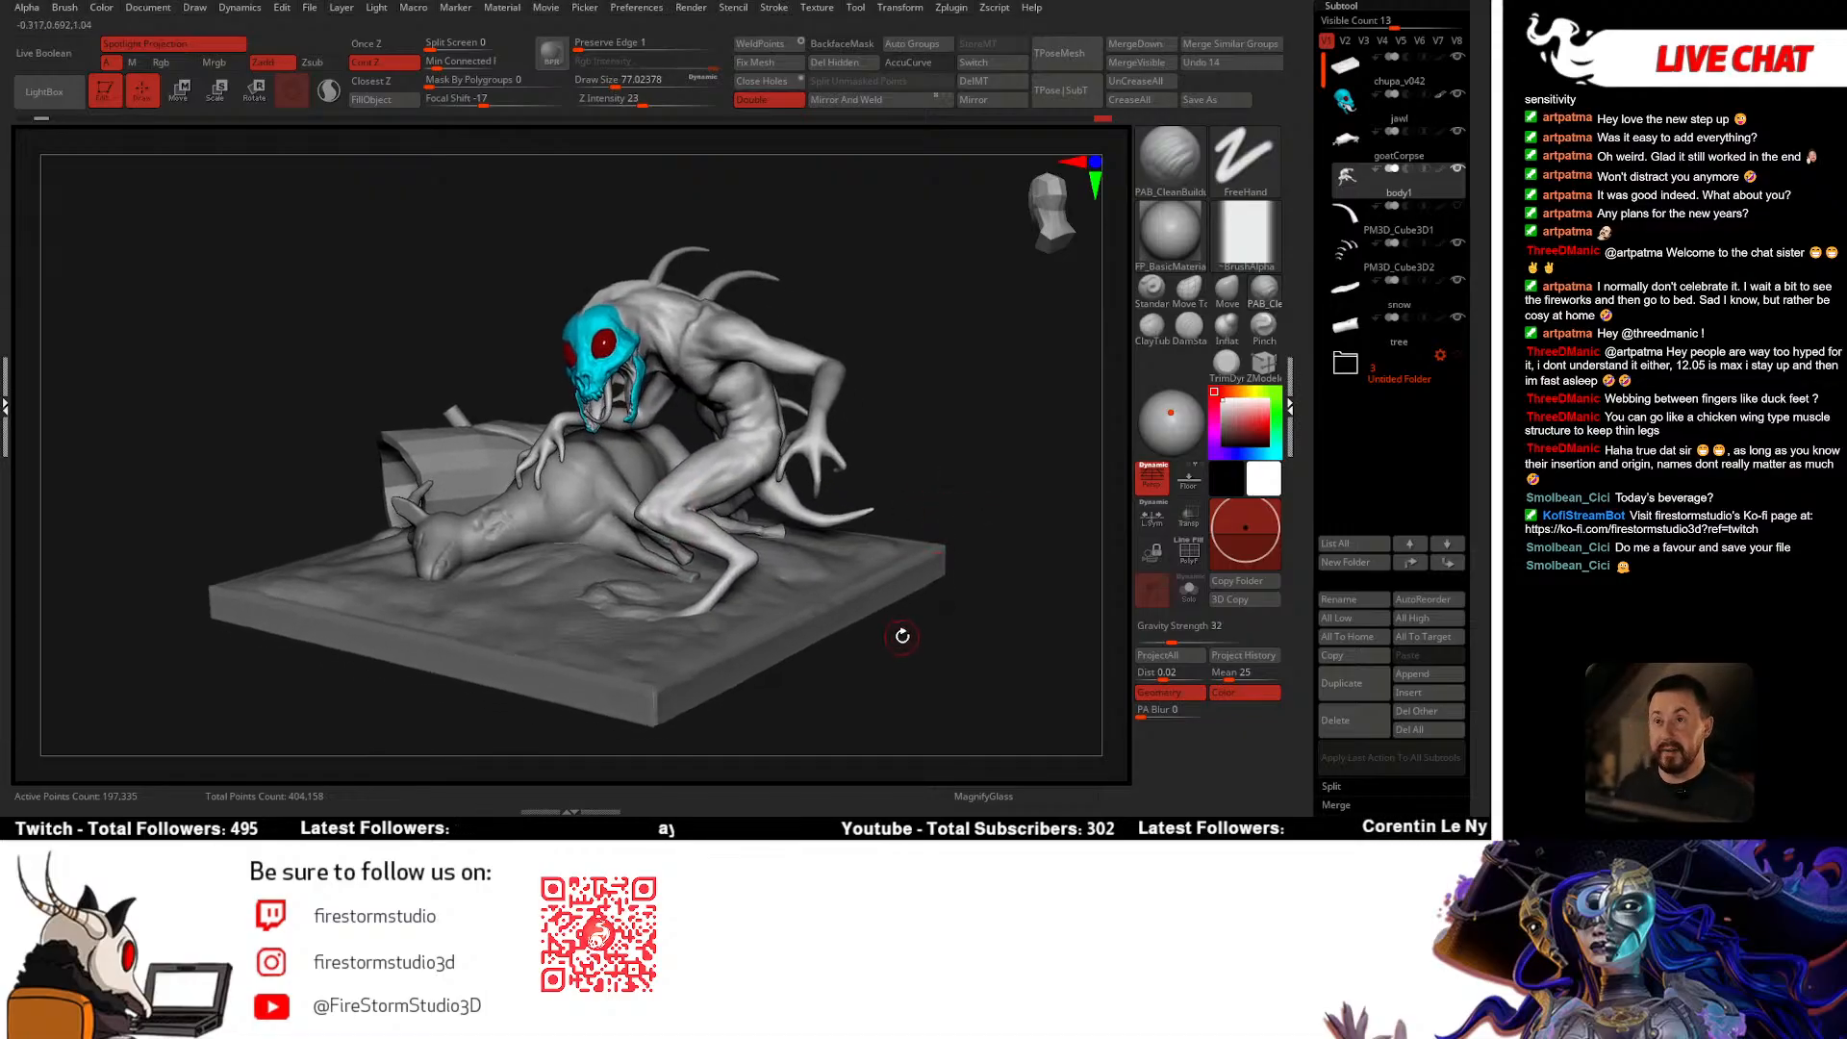